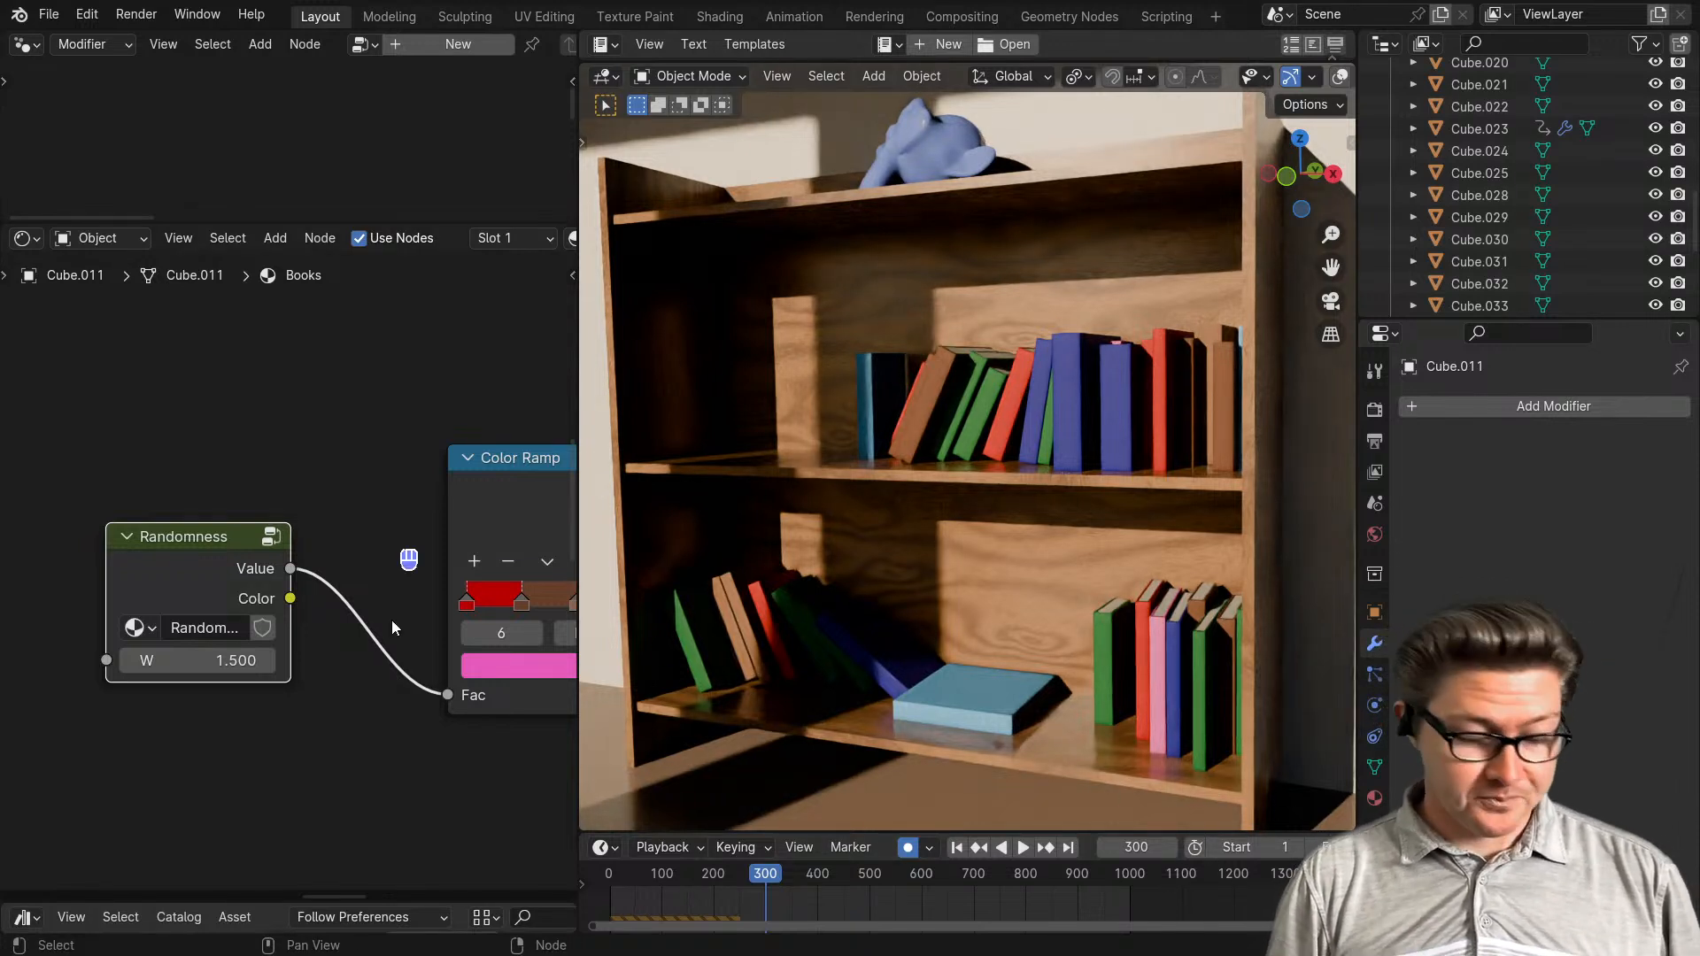
- Inspect the nodes inside the Randomness group of the Books material, and return to the main node tree
scroll(322, 618, down, 1)
middle_drag(323, 618, 375, 710)
scroll(305, 698, up, 4)
scroll(310, 649, up, 2)
middle_drag(284, 745, 239, 723)
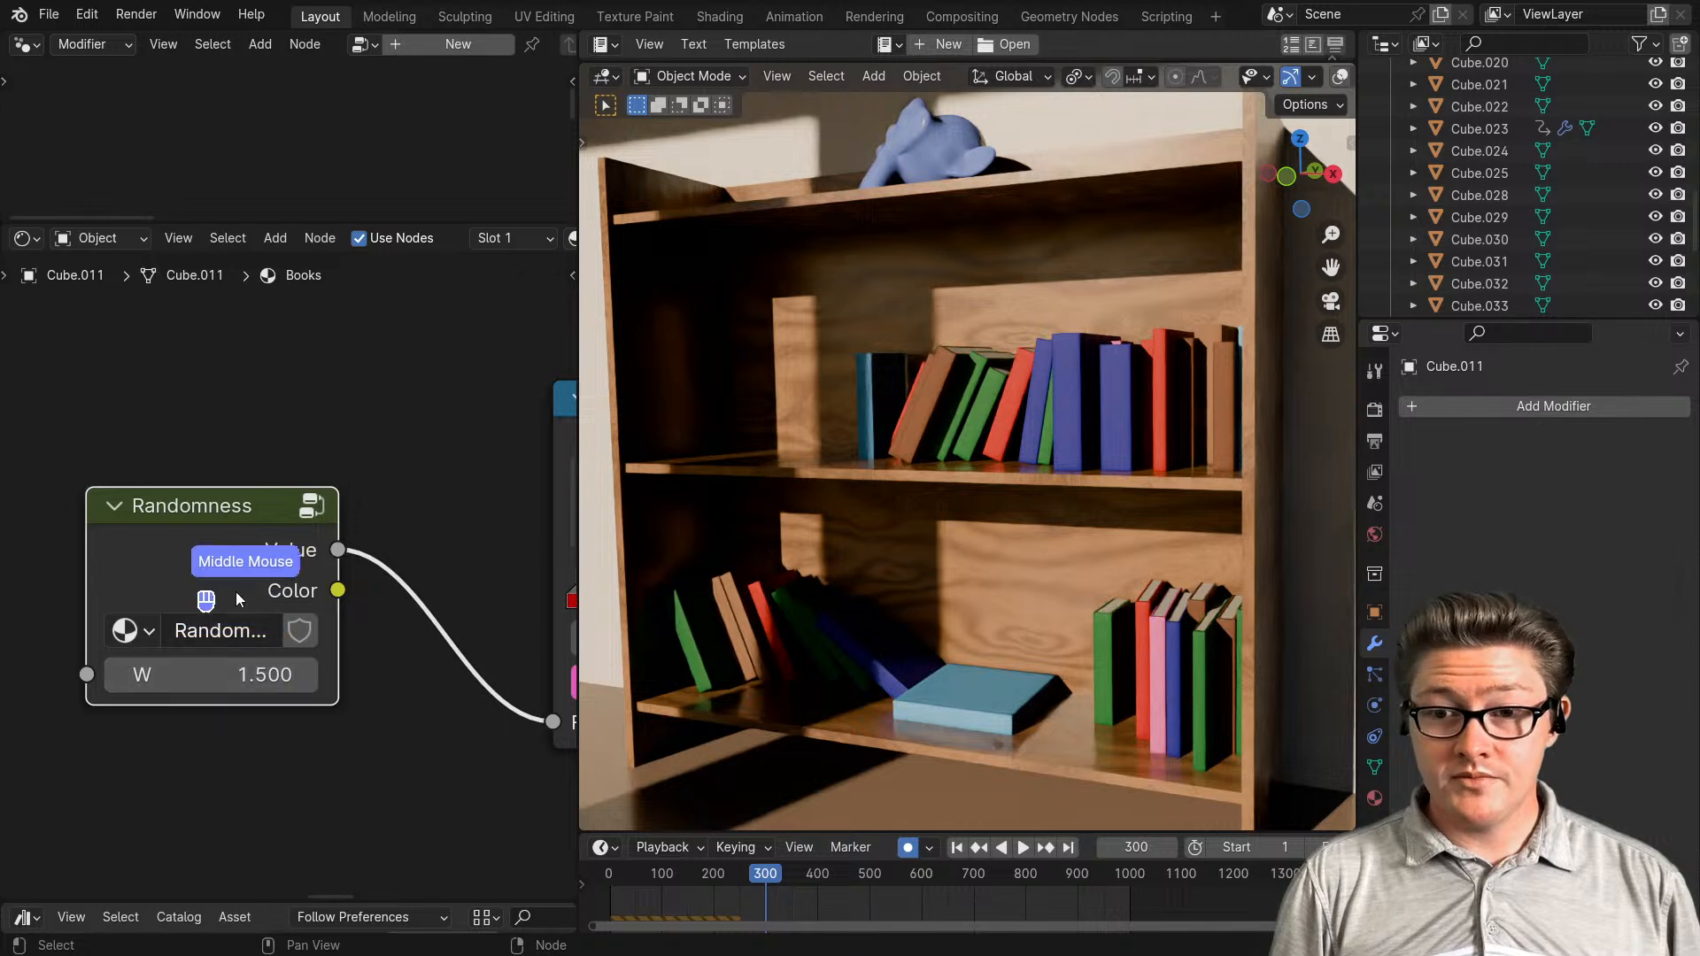
drag(237, 570, 236, 535)
key(Tab)
scroll(237, 534, down, 4)
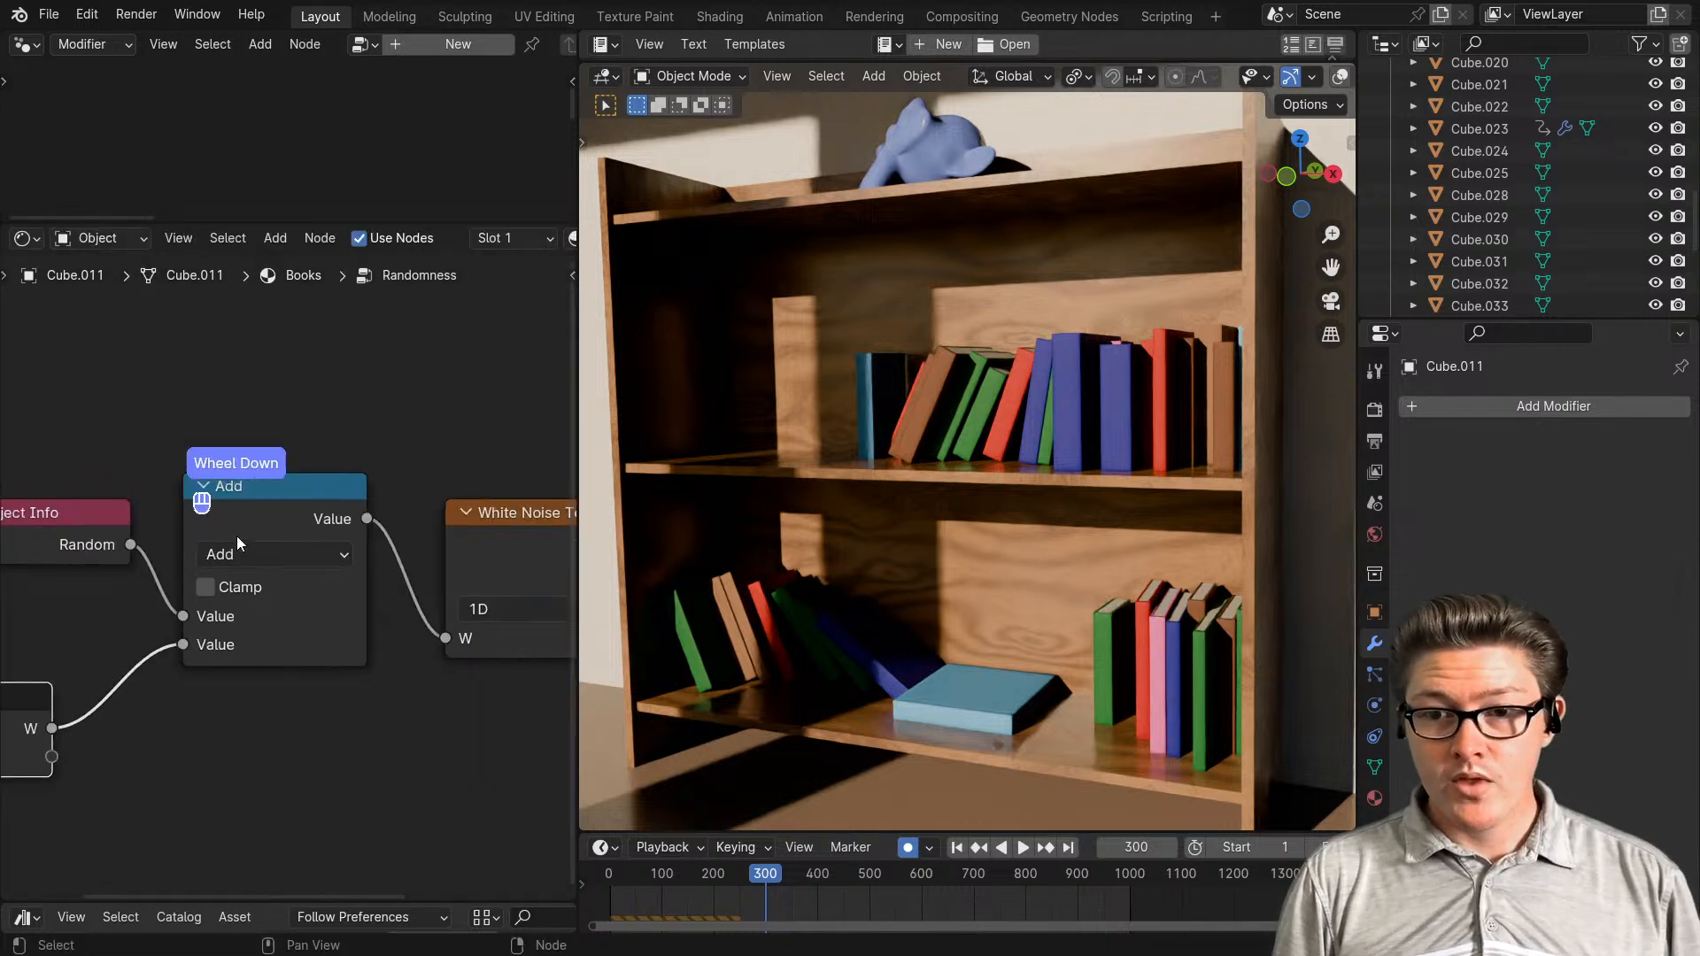
middle_drag(342, 686, 308, 693)
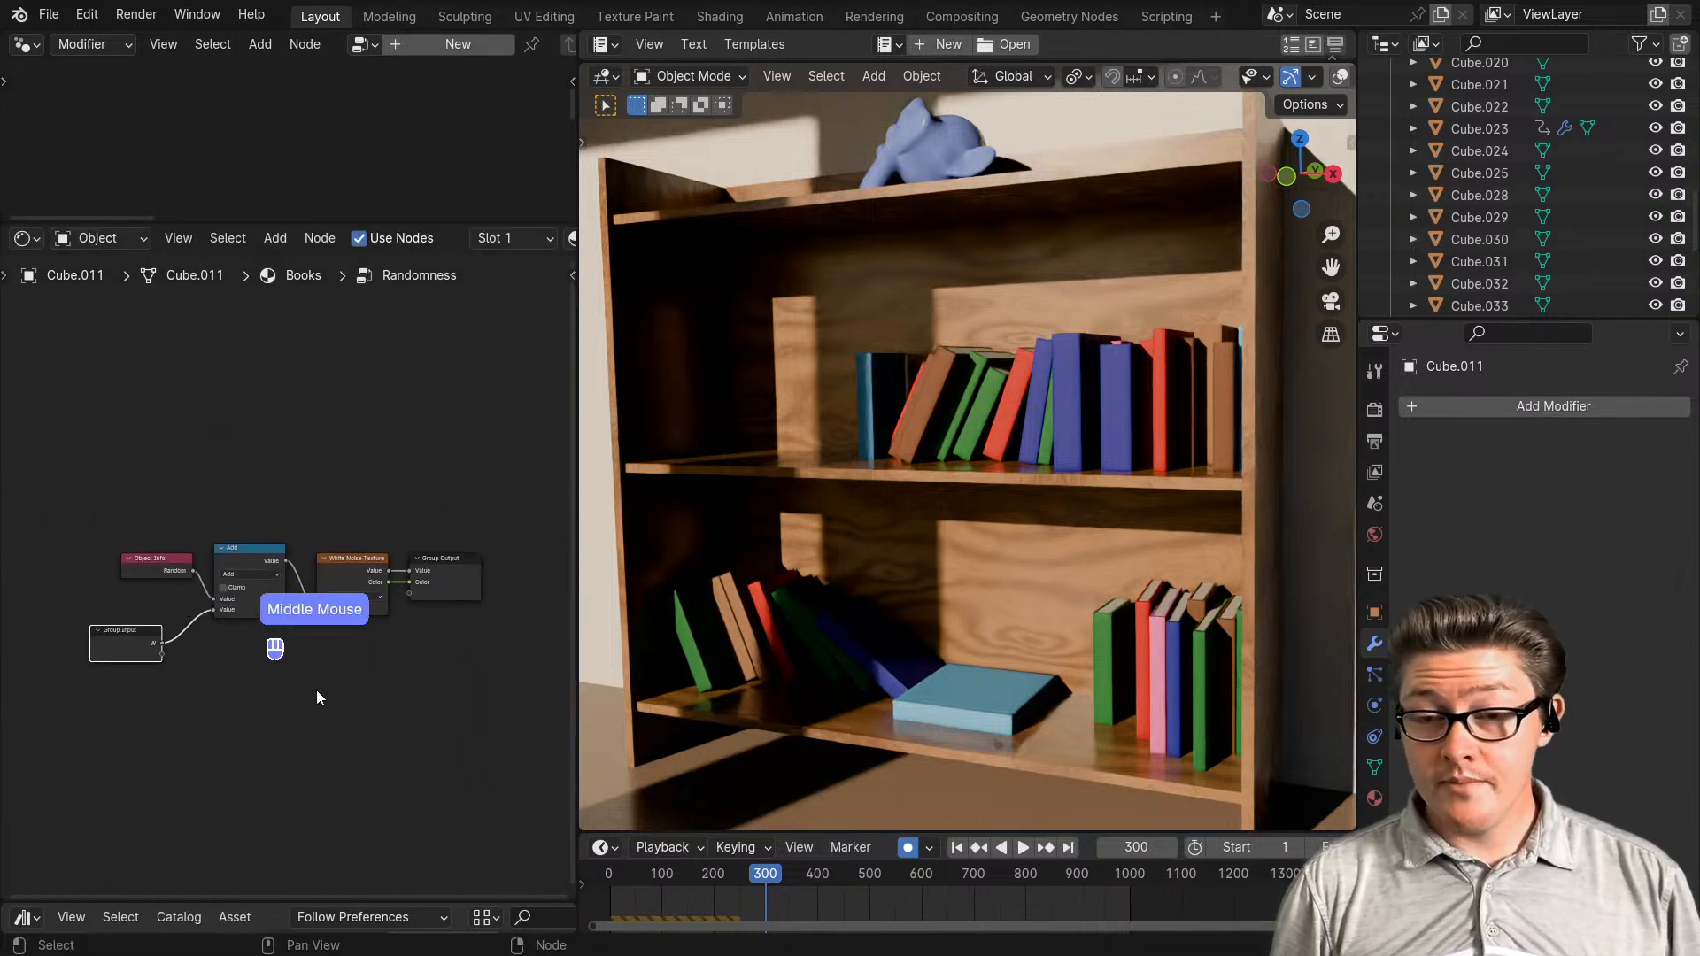
scroll(274, 695, up, 1)
key(Tab)
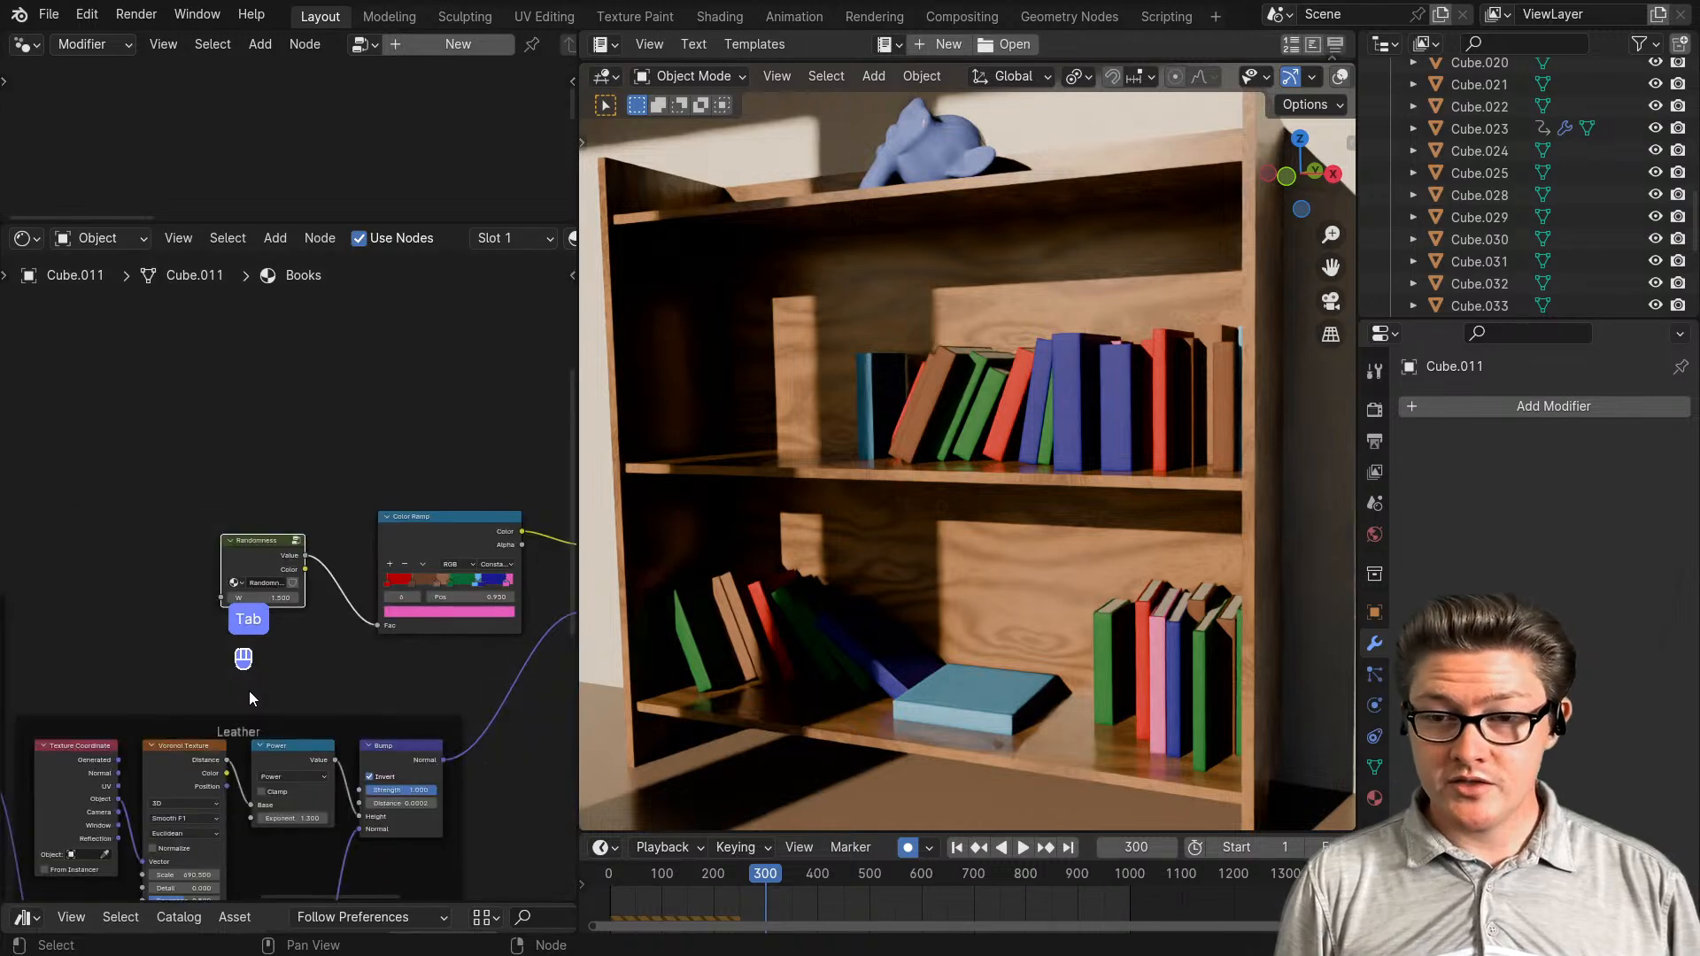
- Examine the Color Ramp fed by the Randomness group and the book colours on the shelves from an angled close-up
scroll(304, 686, up, 2)
middle_drag(310, 682, 269, 711)
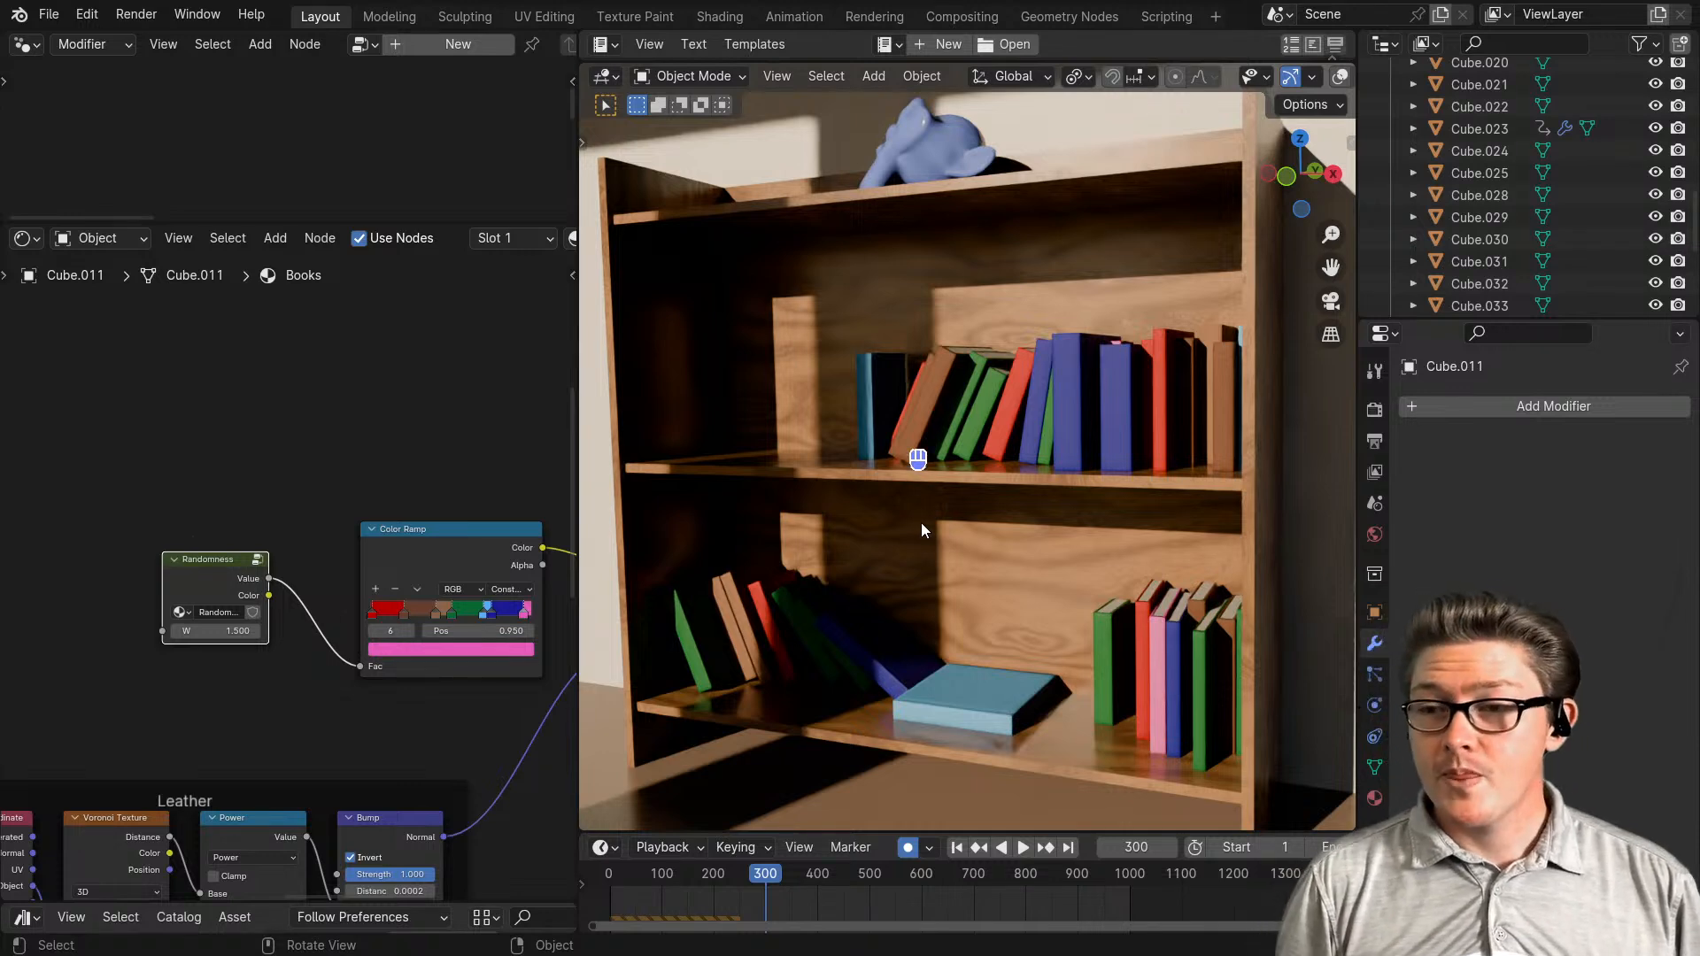
middle_drag(921, 524, 1208, 615)
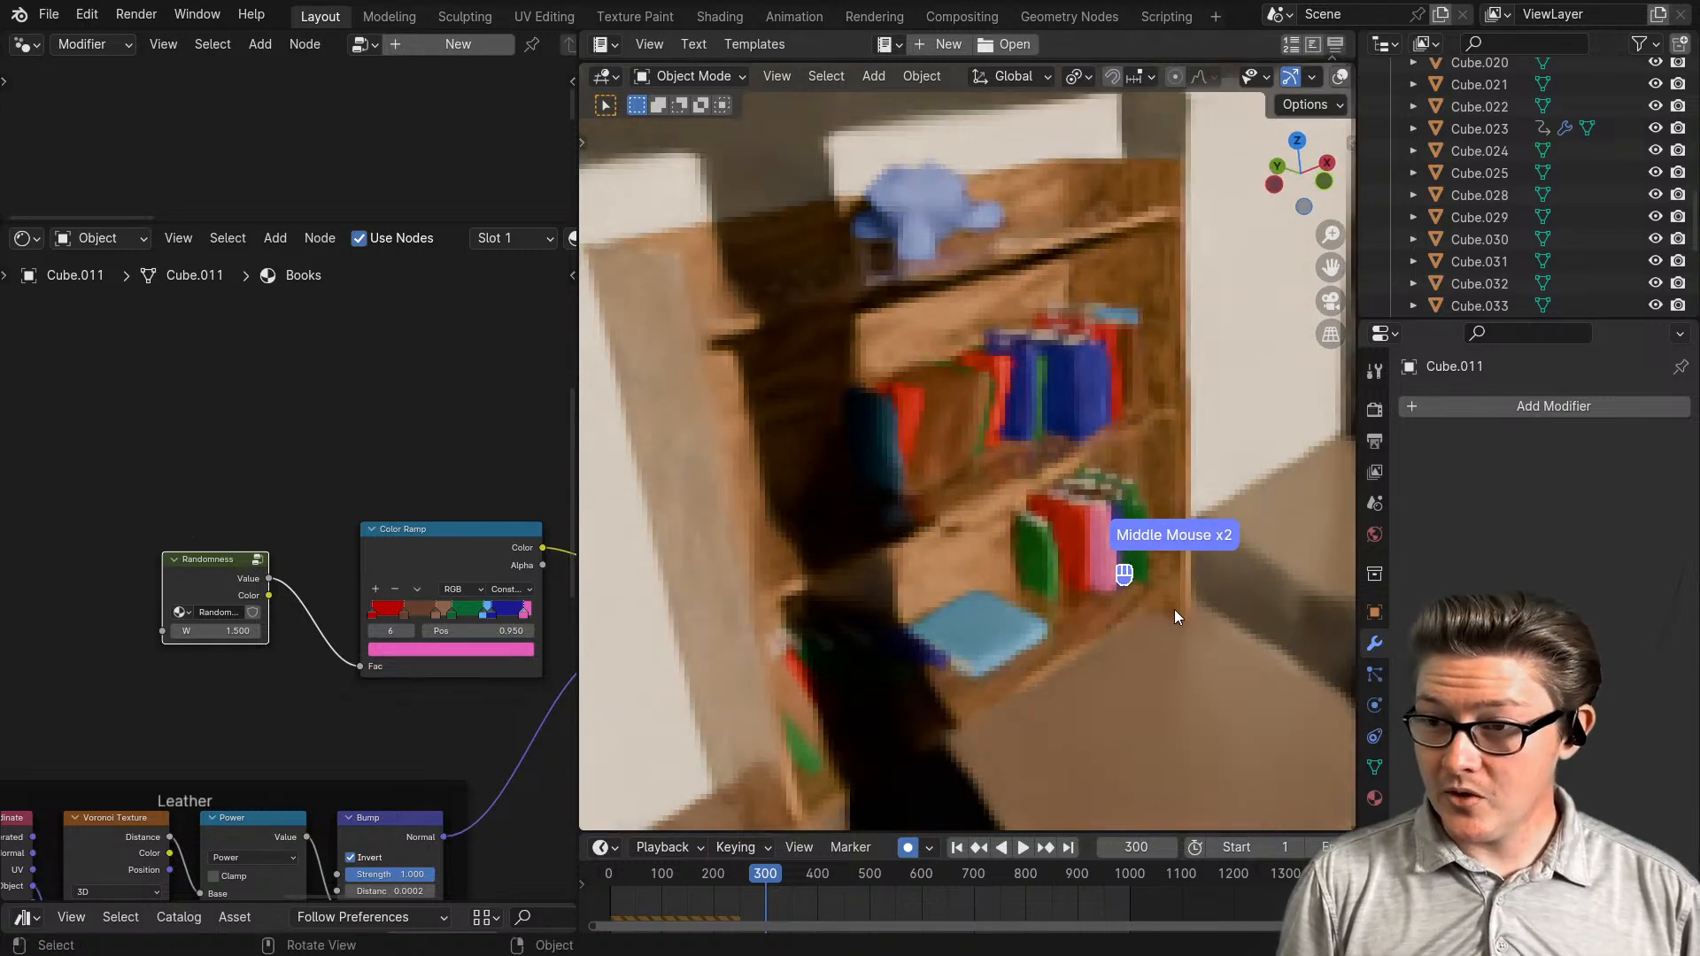
scroll(969, 630, up, 2)
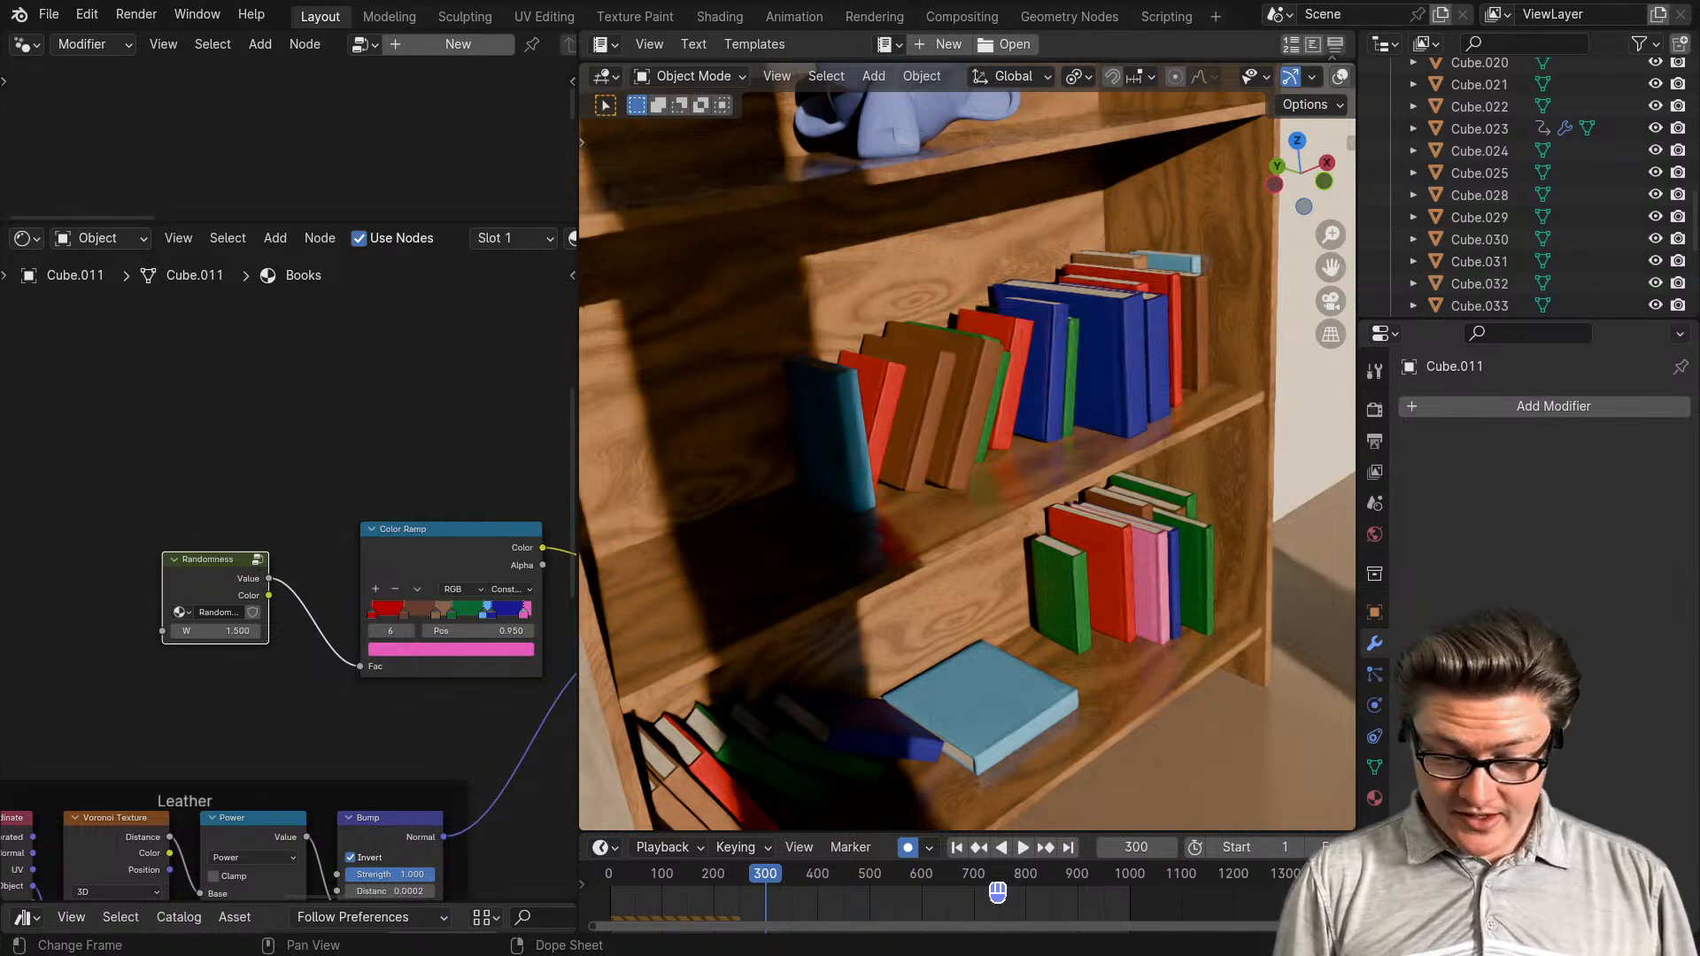
- Switch to the reference image board and look over the collected photos of books and libraries
key(alt+Tab)
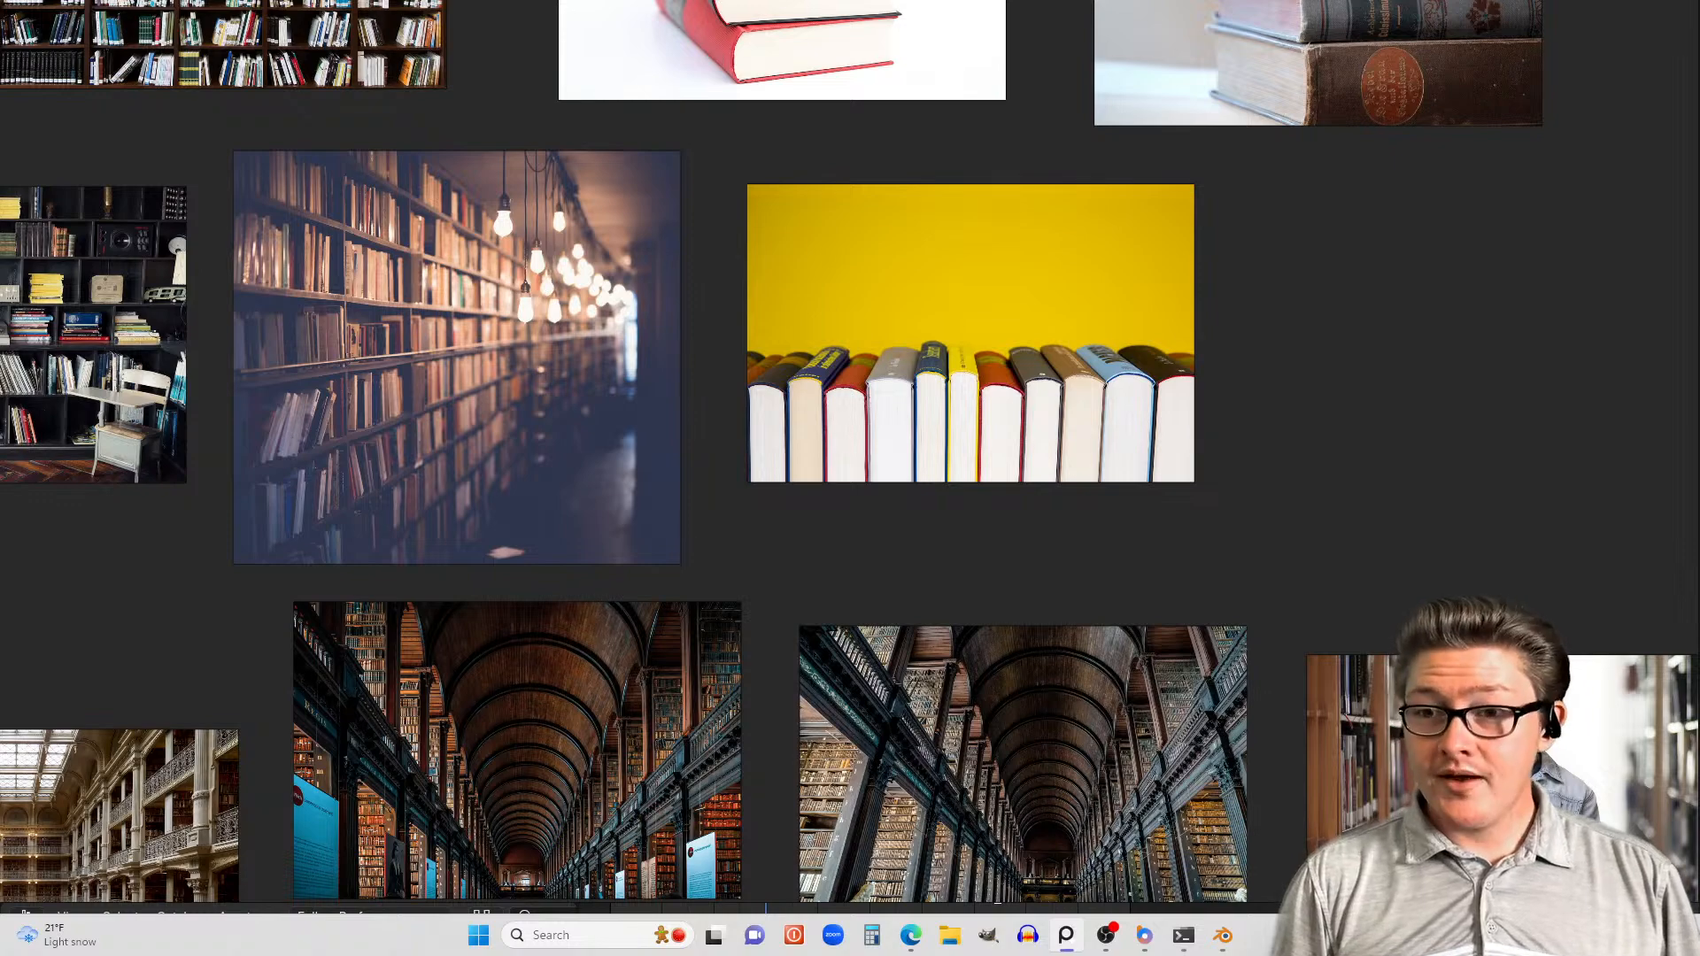
scroll(948, 470, down, 5)
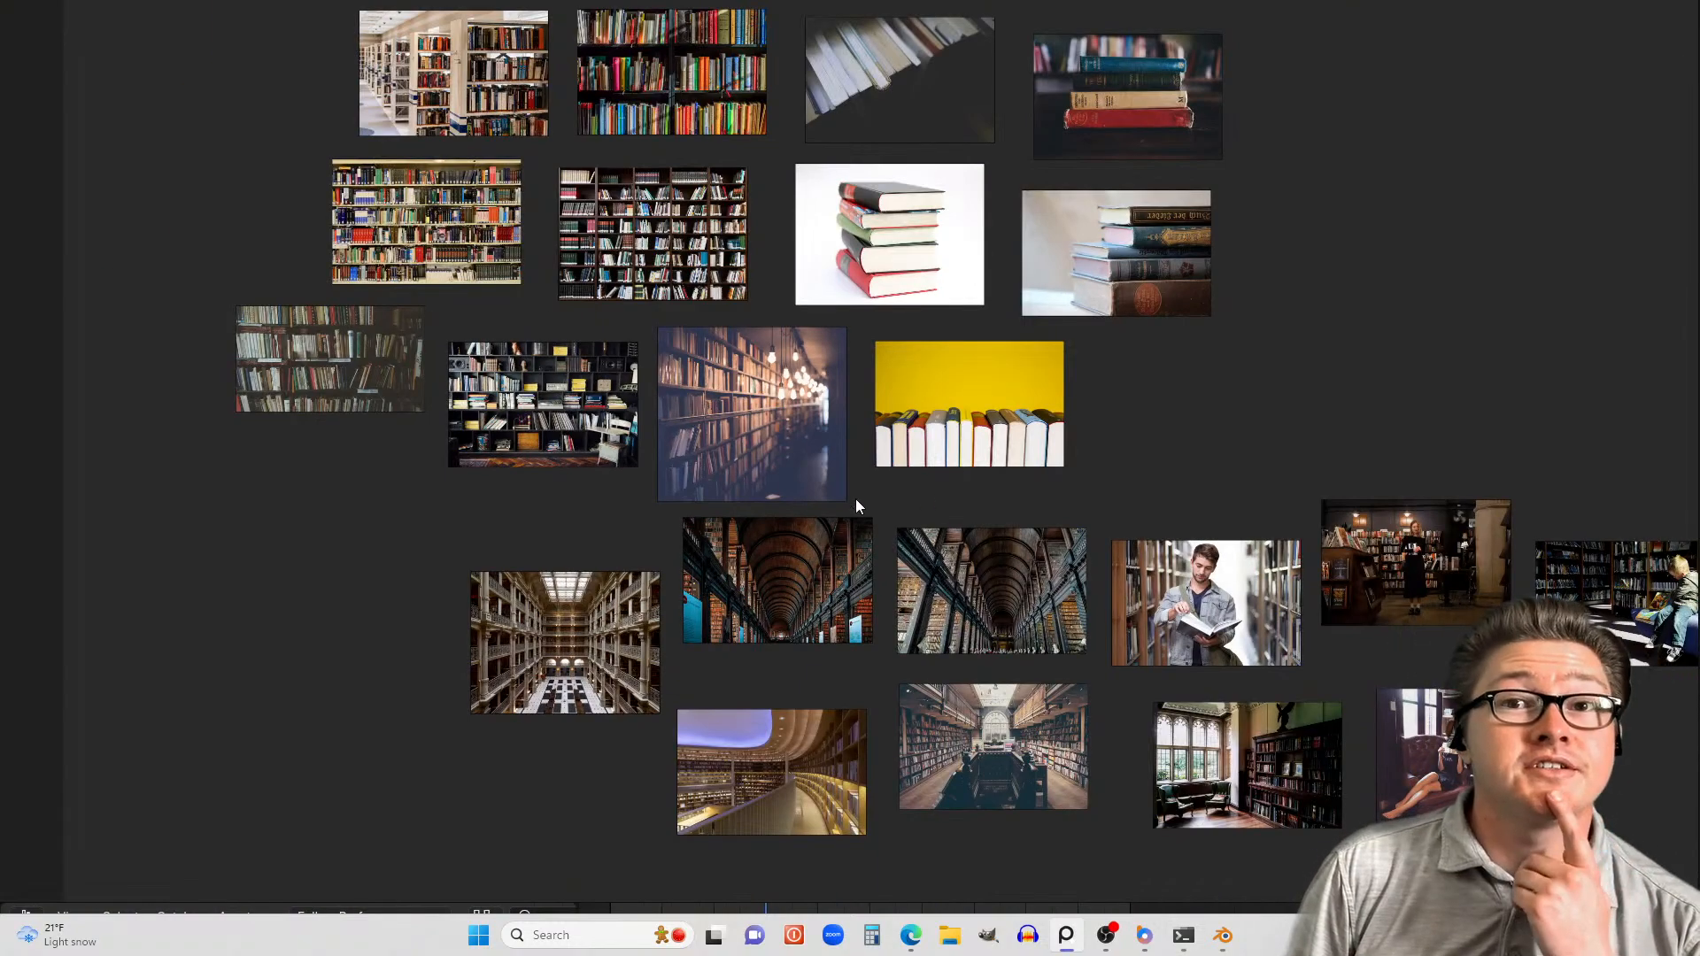
scroll(828, 460, down, 1)
middle_drag(809, 393, 893, 521)
scroll(892, 522, up, 2)
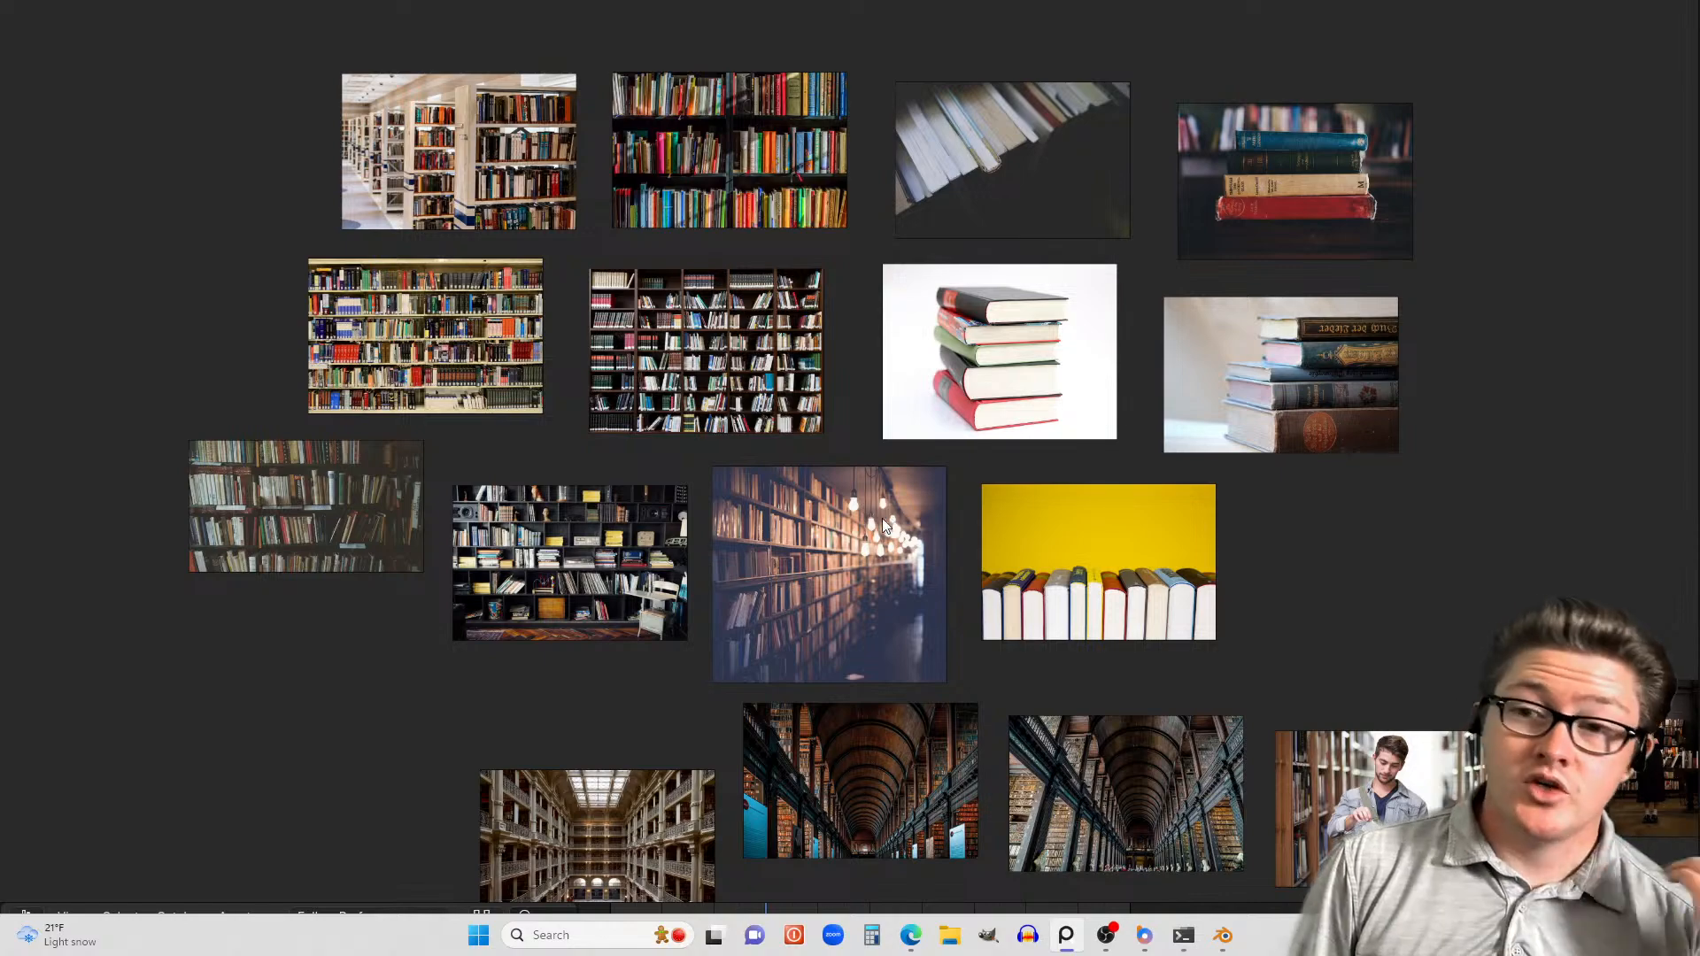
scroll(691, 427, up, 2)
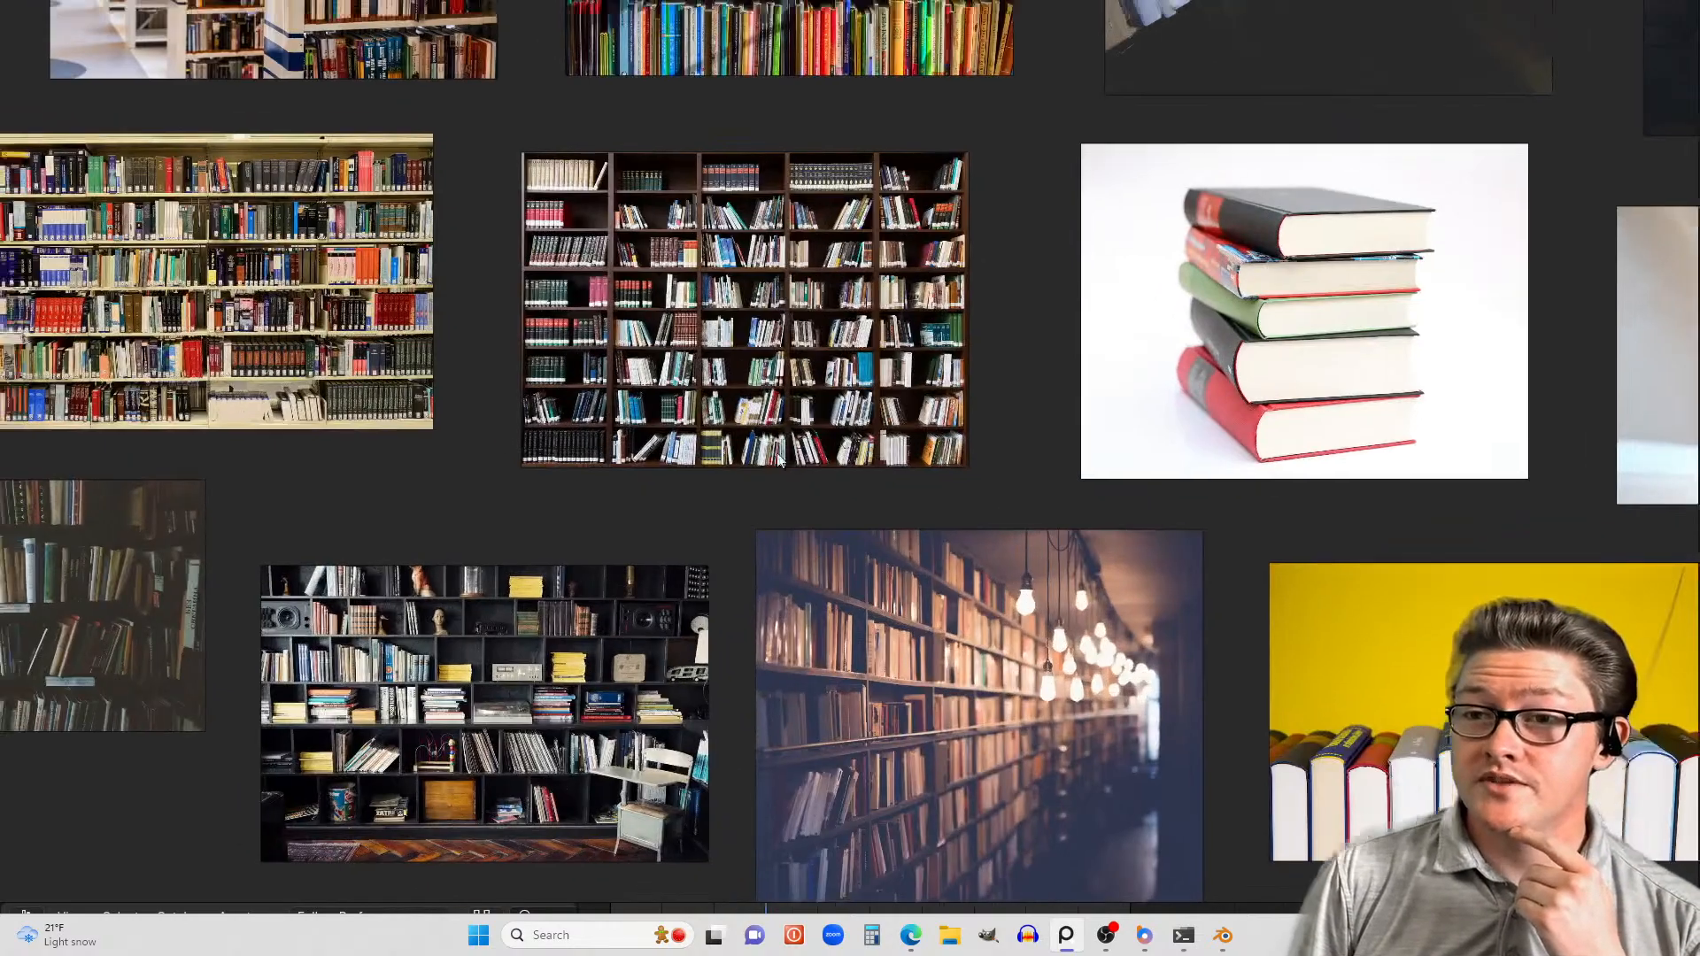
middle_drag(692, 428, 836, 547)
scroll(832, 542, down, 1)
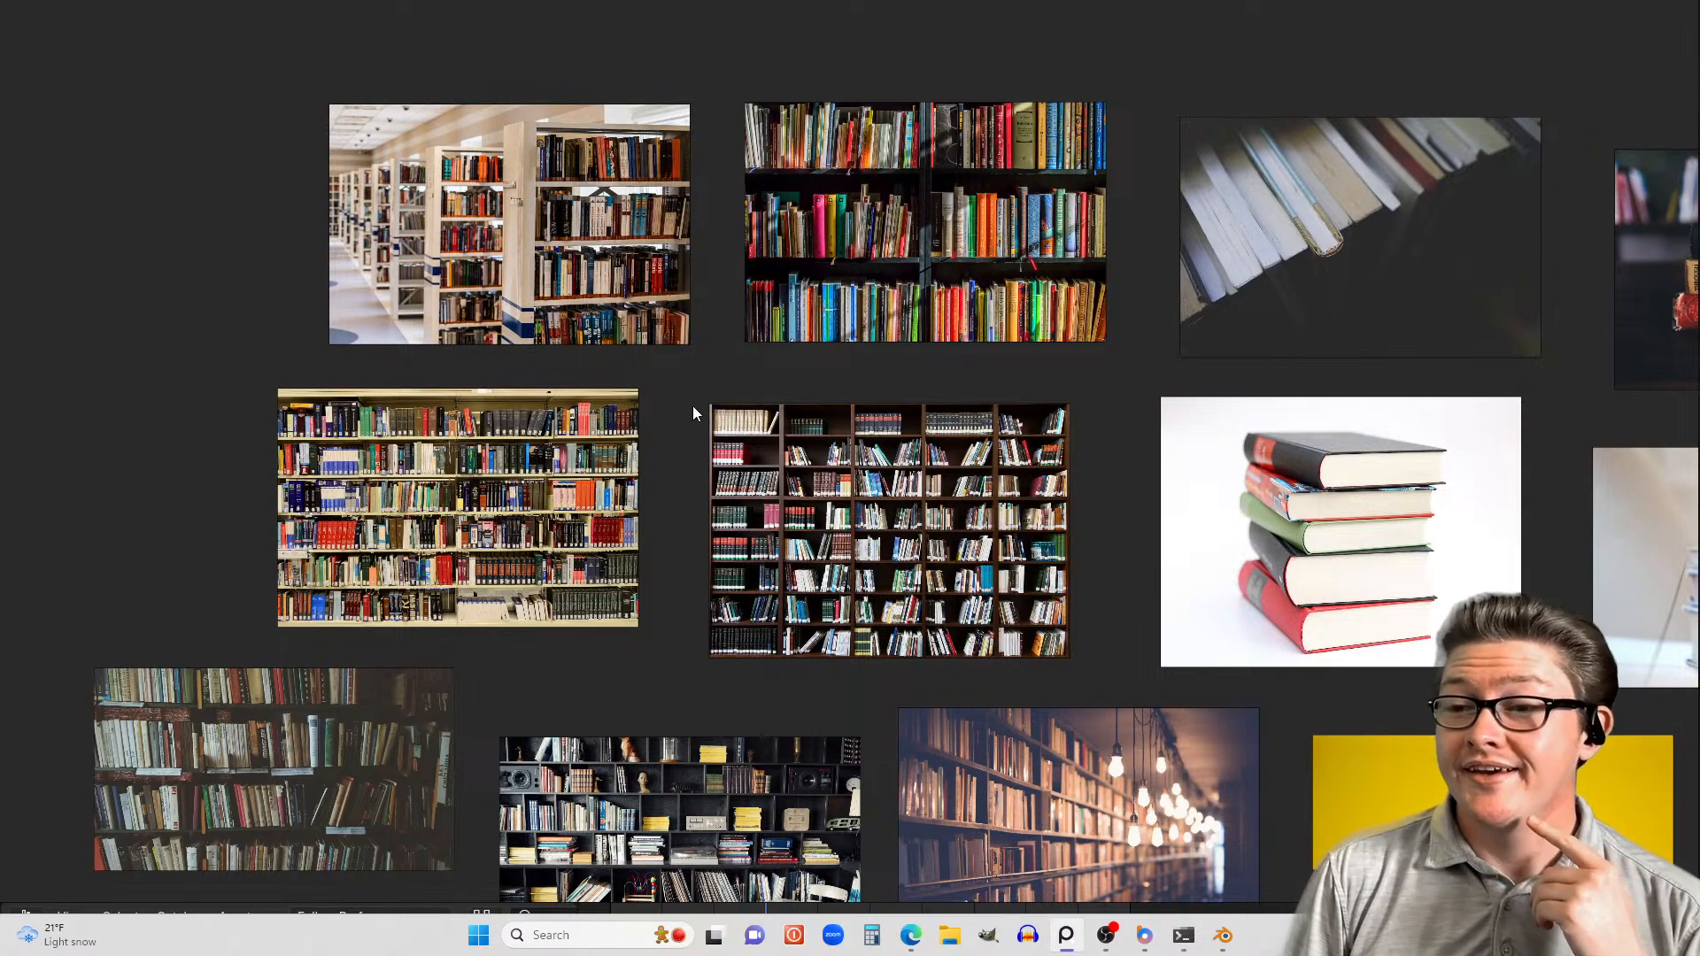
- Examine the reference photos of filled library shelves for the colours, sizes and arrangement of the books
scroll(841, 485, down, 3)
scroll(847, 492, up, 4)
scroll(851, 494, up, 4)
middle_drag(663, 213, 977, 651)
middle_drag(943, 590, 943, 658)
scroll(1026, 724, down, 2)
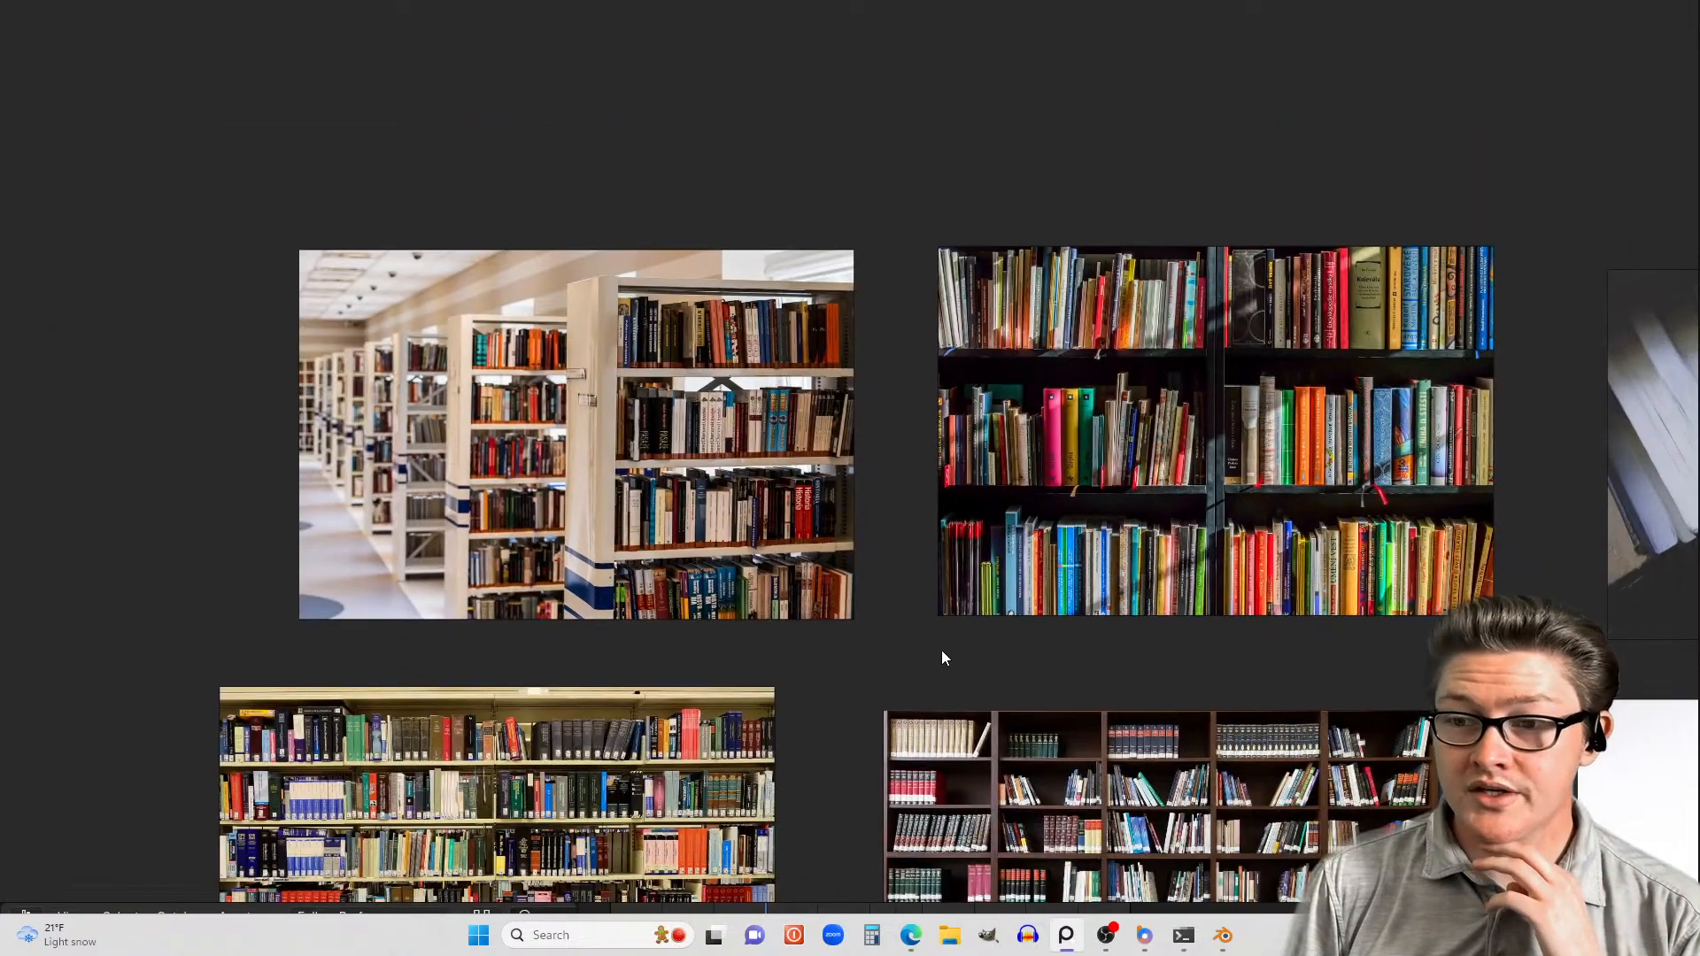
scroll(943, 657, up, 3)
middle_drag(857, 752, 973, 520)
scroll(955, 538, down, 1)
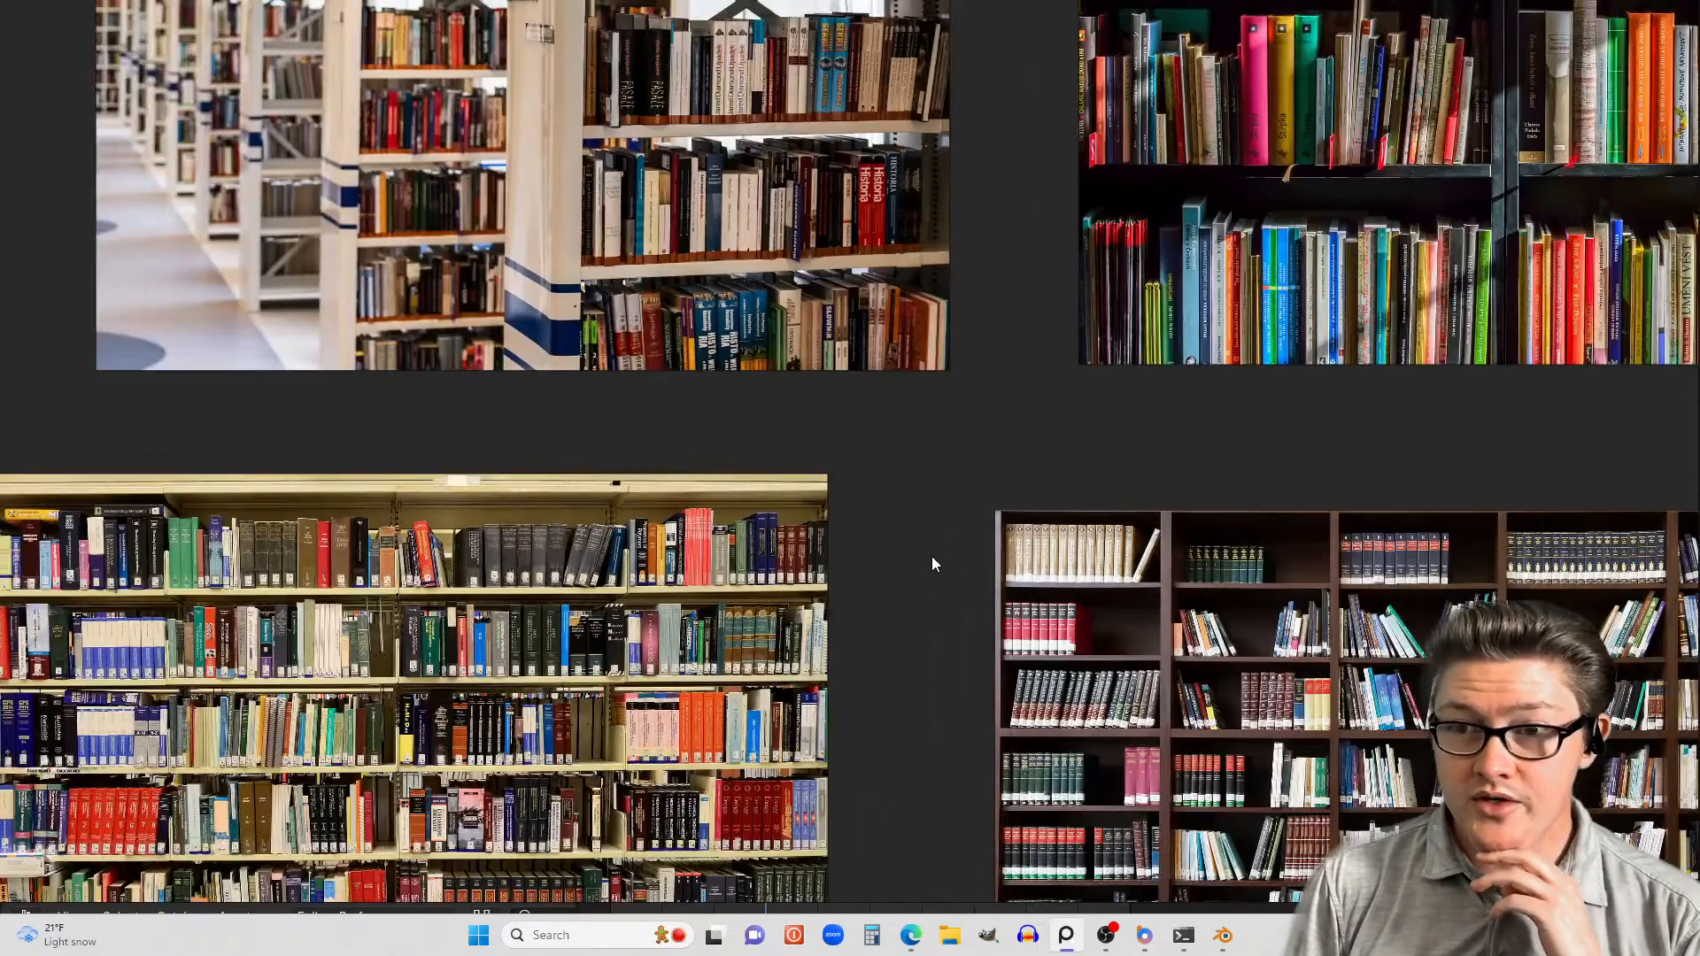
scroll(903, 533, down, 3)
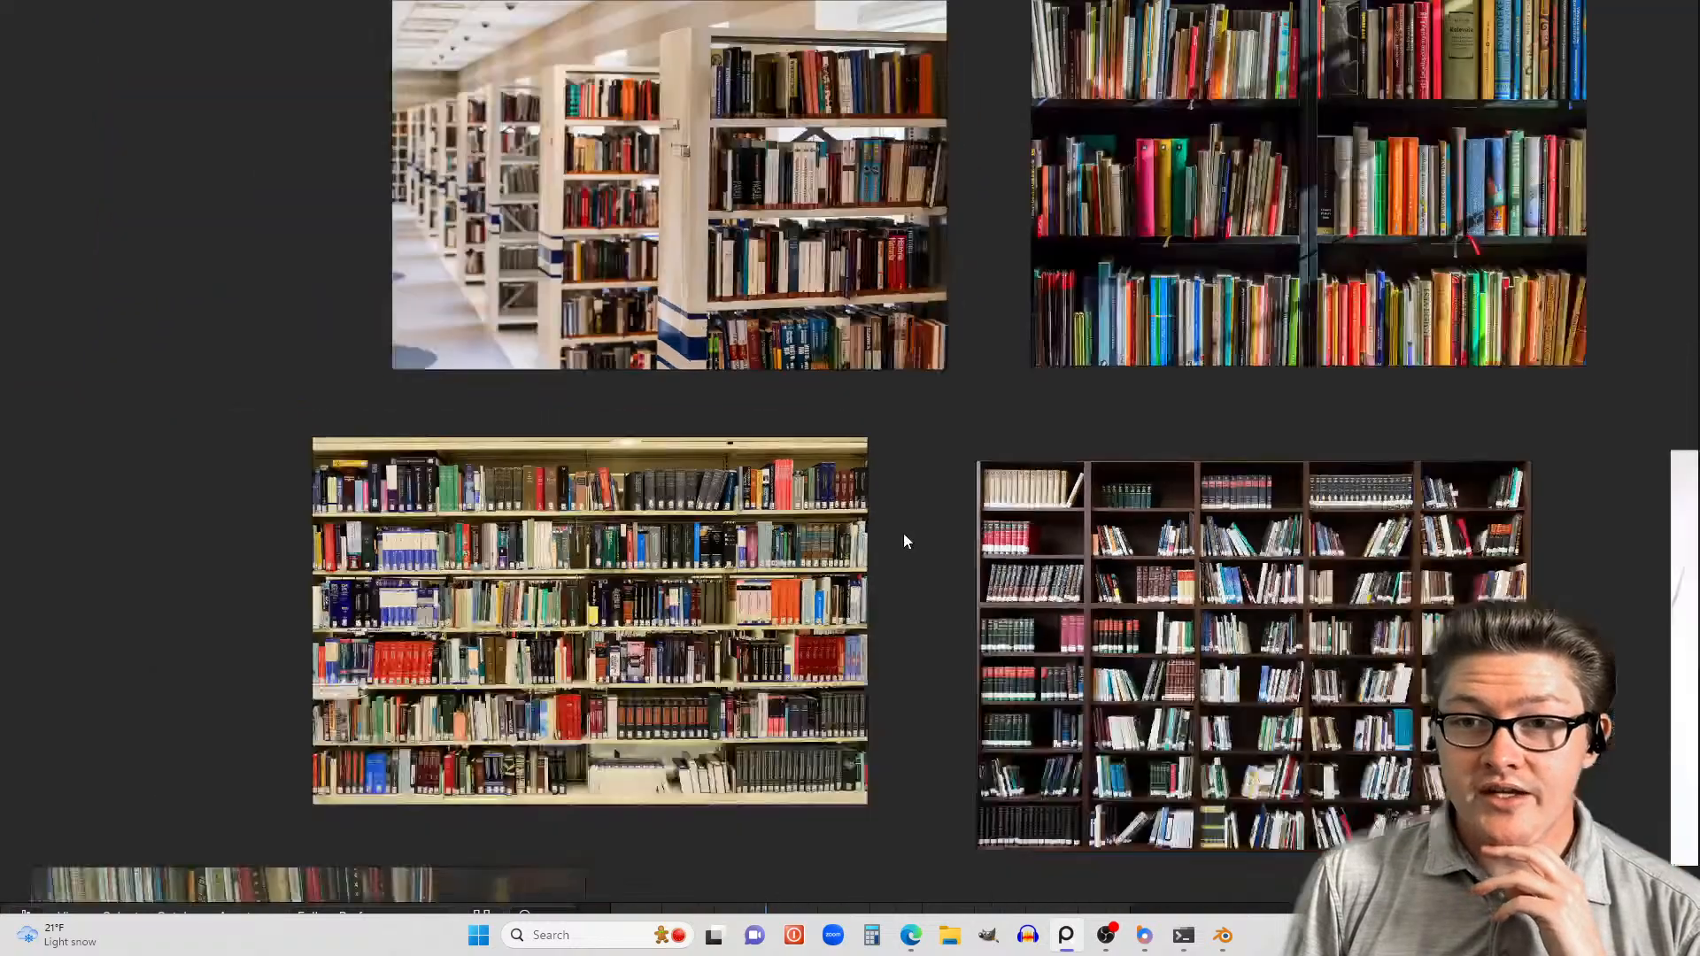
scroll(905, 551, up, 1)
scroll(914, 571, down, 1)
- Examine the close-up reference photos of stacked books for cover and page details
middle_drag(914, 571, 859, 359)
scroll(1019, 440, down, 1)
middle_drag(1408, 447, 1078, 540)
scroll(1078, 541, up, 2)
middle_drag(1275, 530, 927, 640)
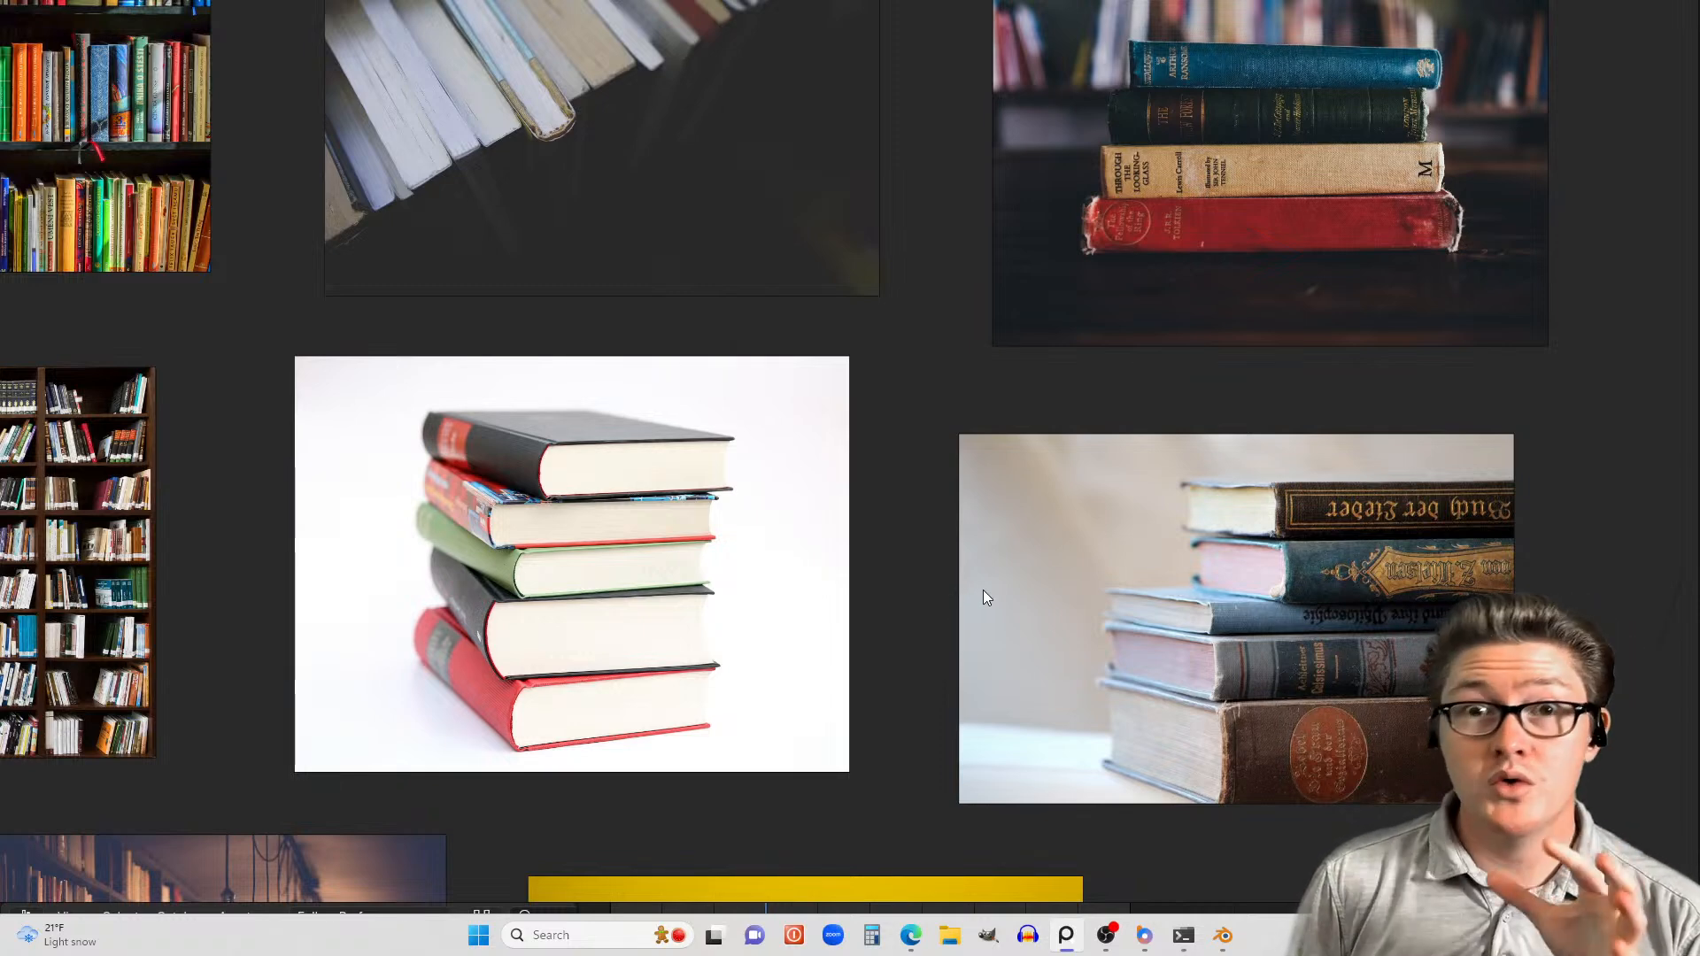
- Examine the reference photos of the large library halls and the books against the yellow wall
scroll(983, 590, down, 3)
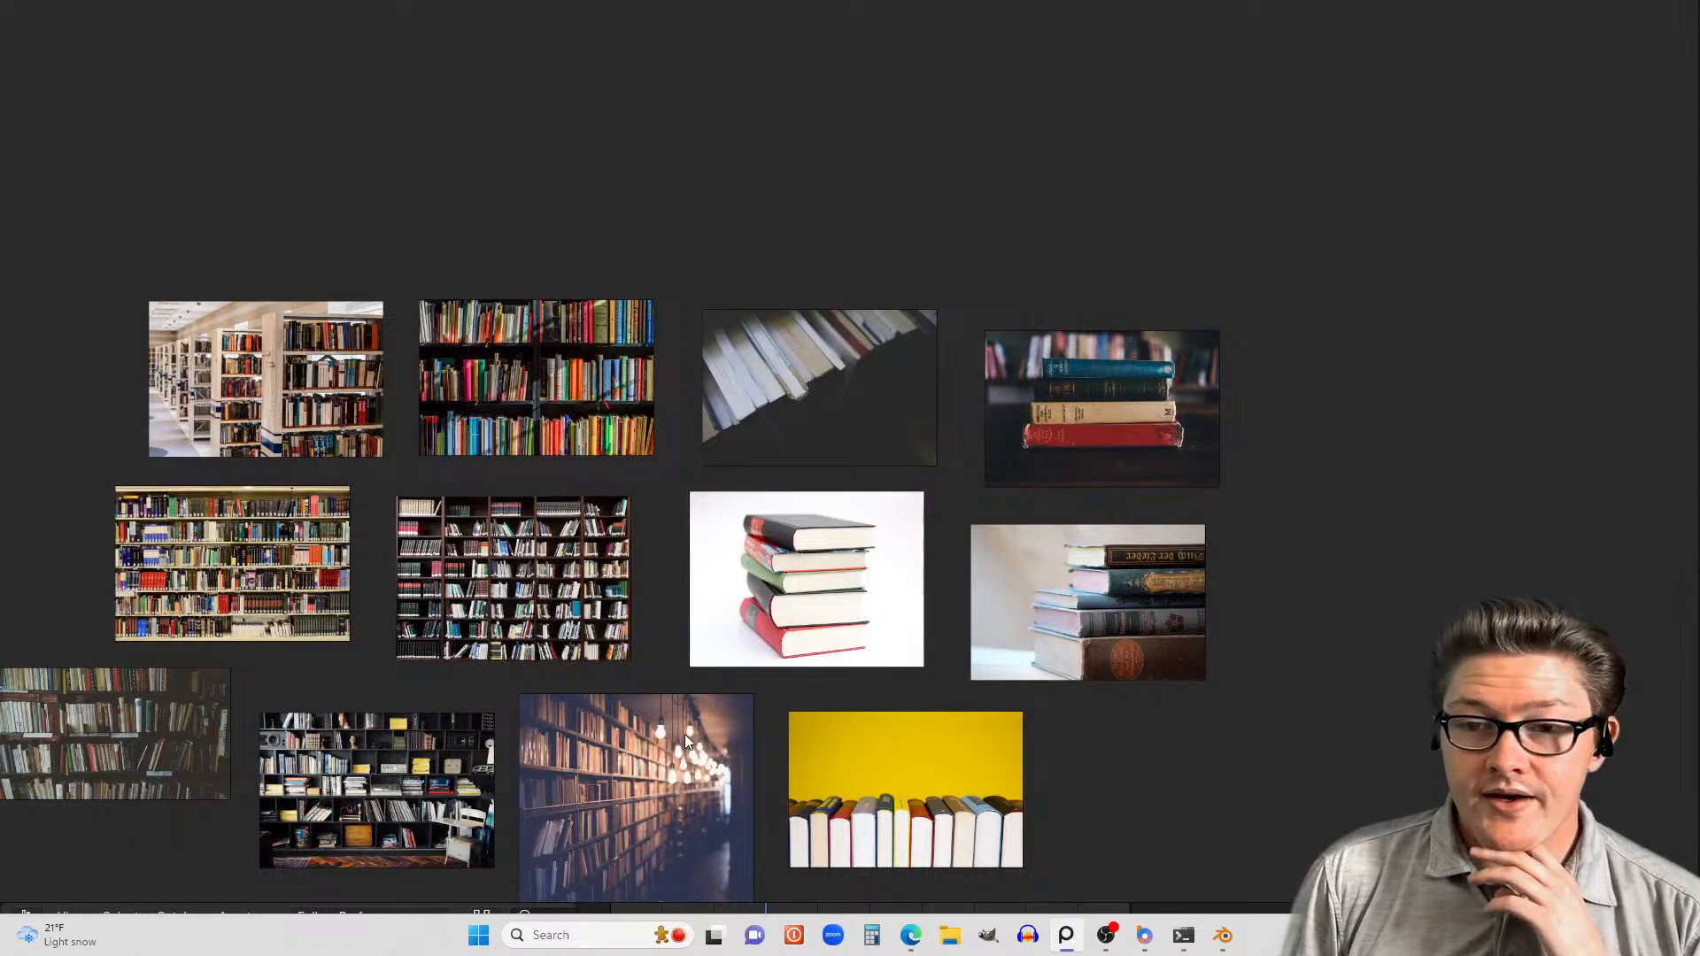
middle_drag(684, 735, 898, 583)
scroll(976, 636, up, 2)
middle_drag(976, 636, 789, 469)
scroll(861, 581, up, 3)
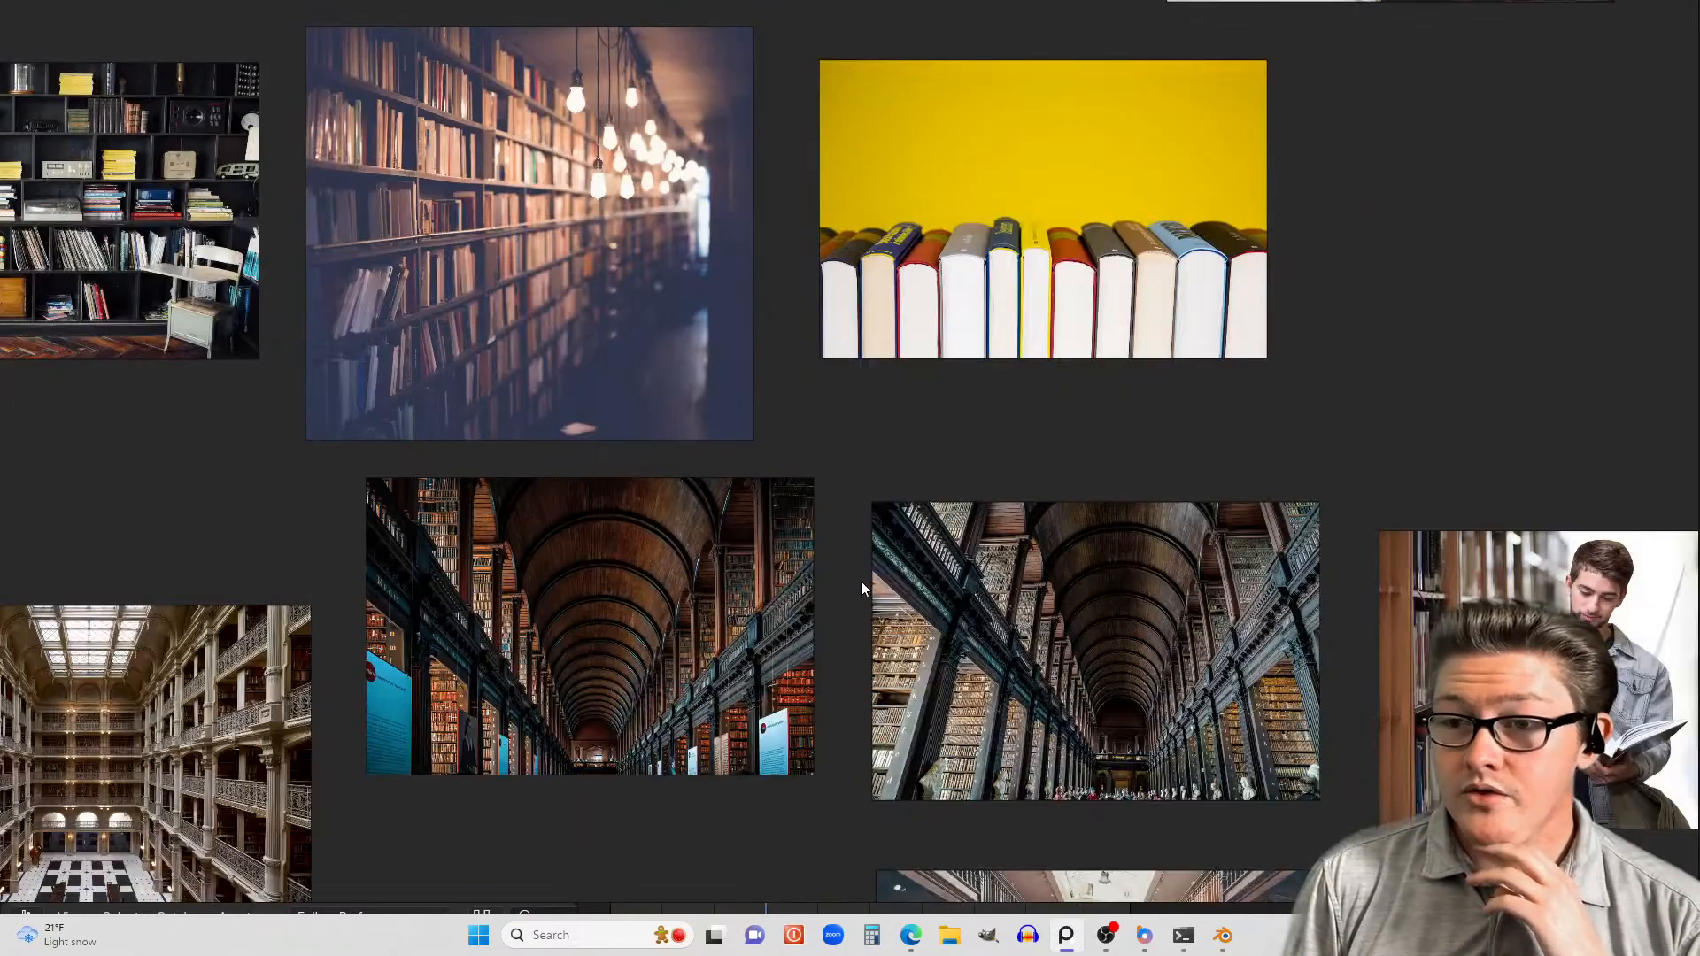
middle_drag(861, 581, 879, 625)
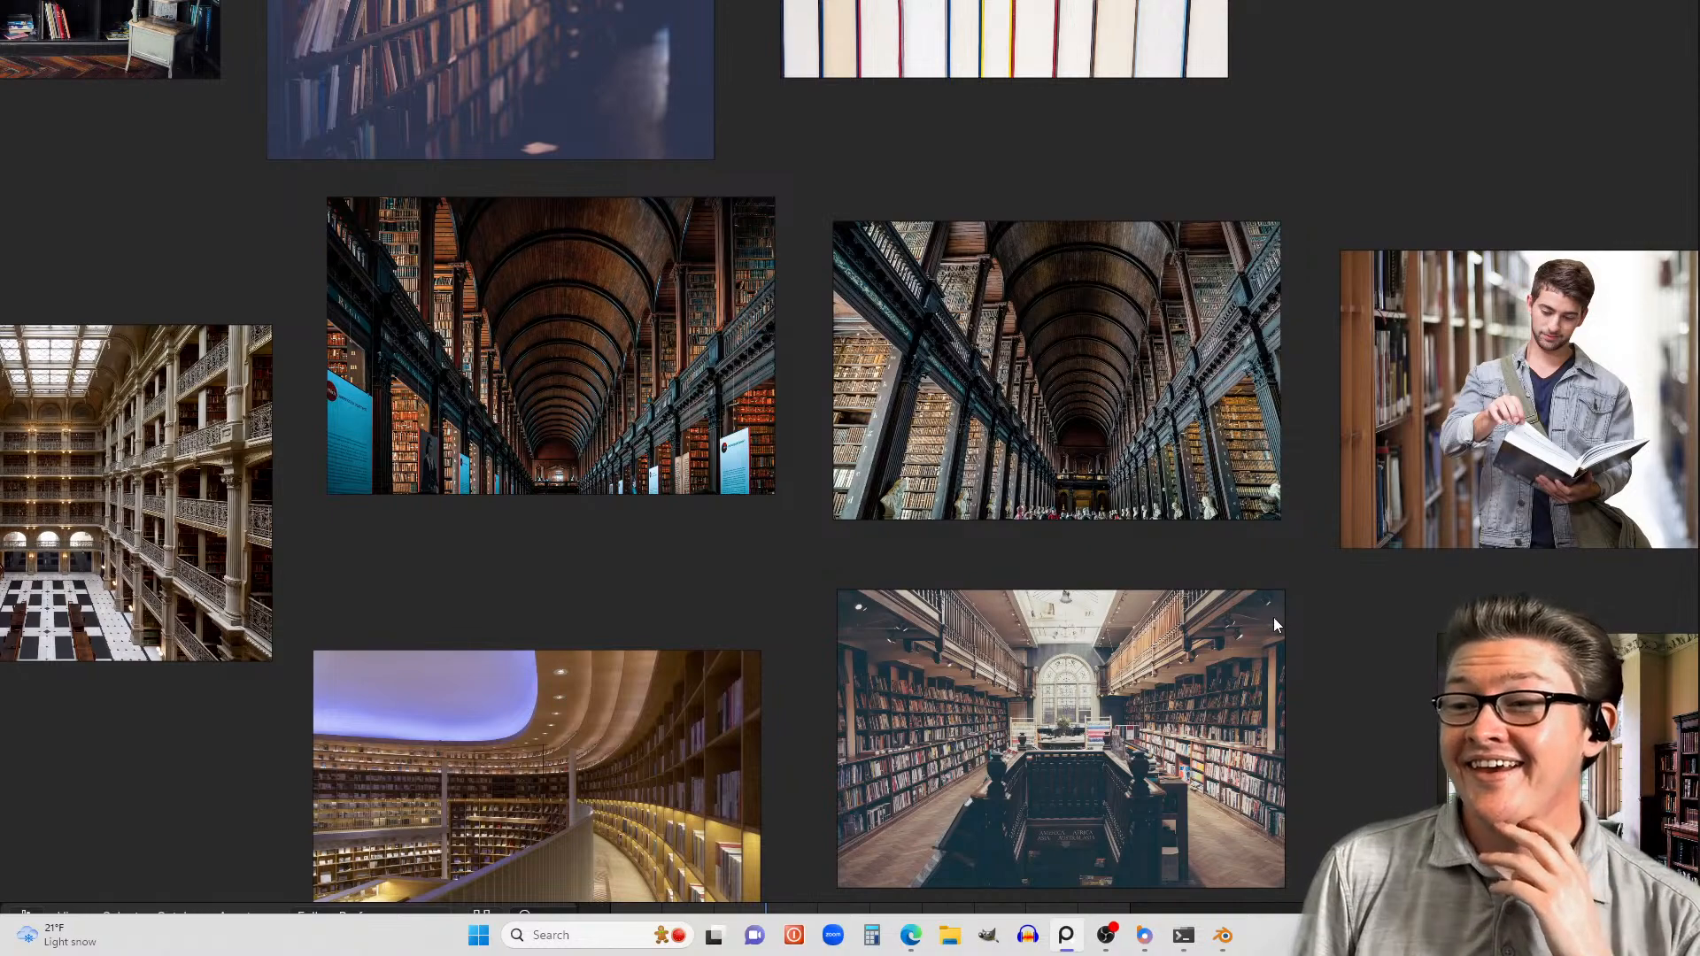
- Examine the reference photos of people reading and of the furnished reading rooms
middle_drag(1274, 626, 778, 590)
middle_drag(1028, 602, 888, 614)
middle_drag(1271, 611, 1006, 608)
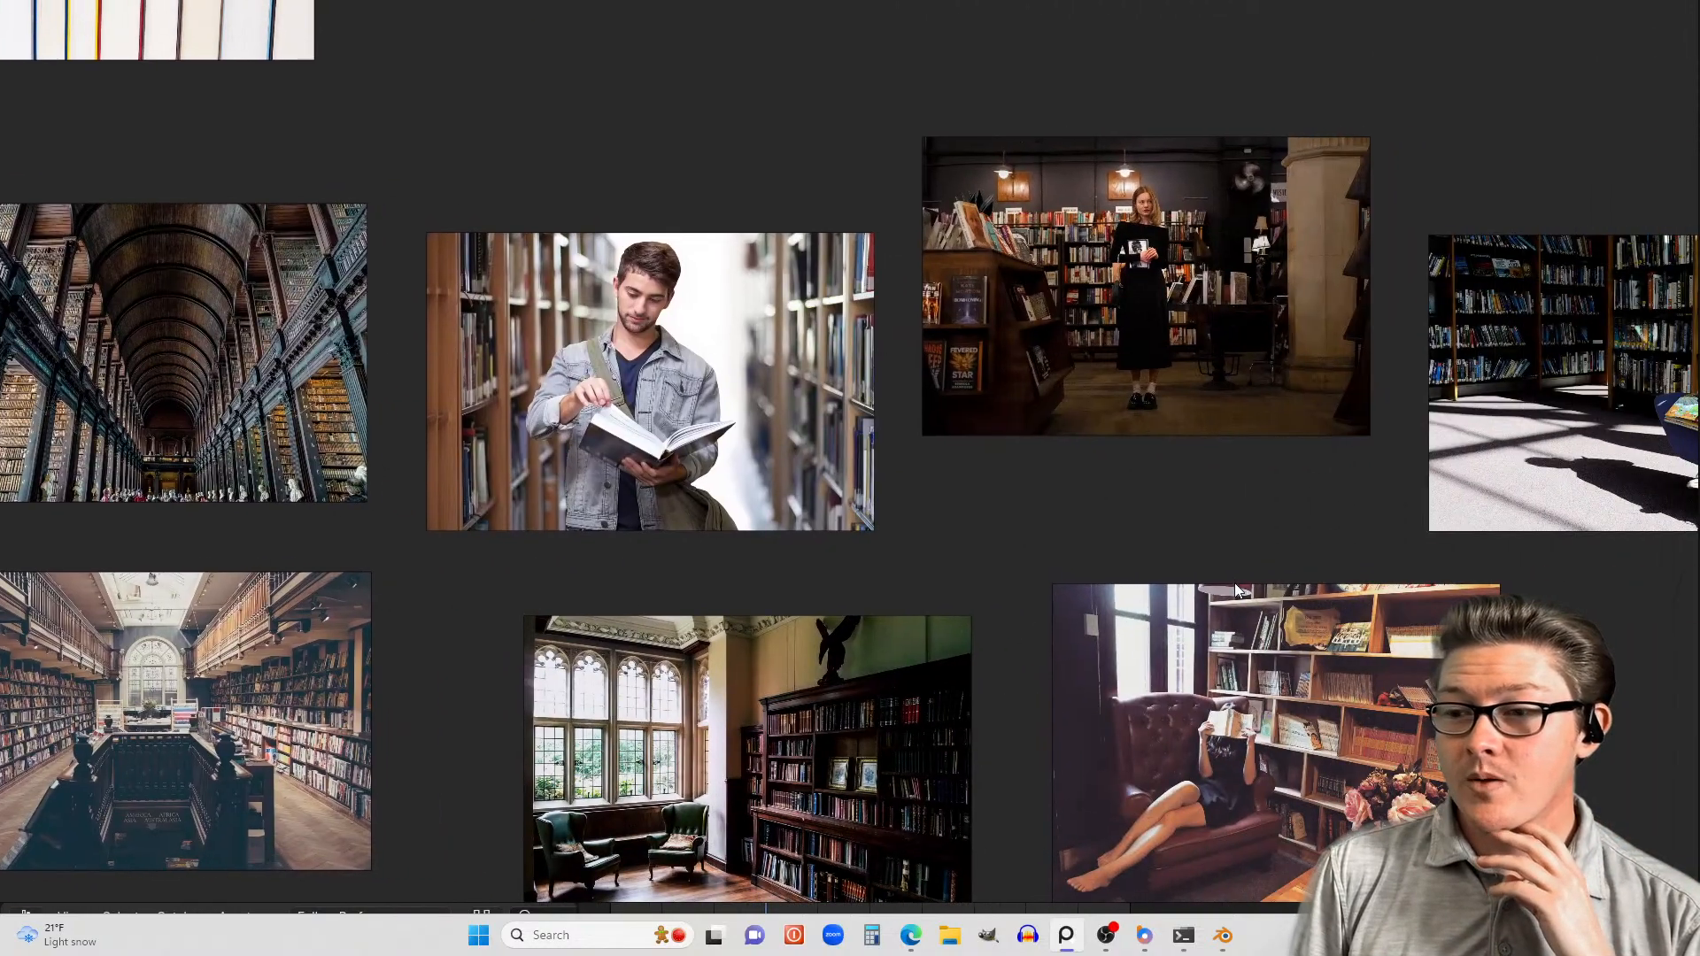
middle_drag(1237, 590, 1011, 544)
scroll(1012, 545, up, 2)
middle_drag(1105, 604, 1091, 486)
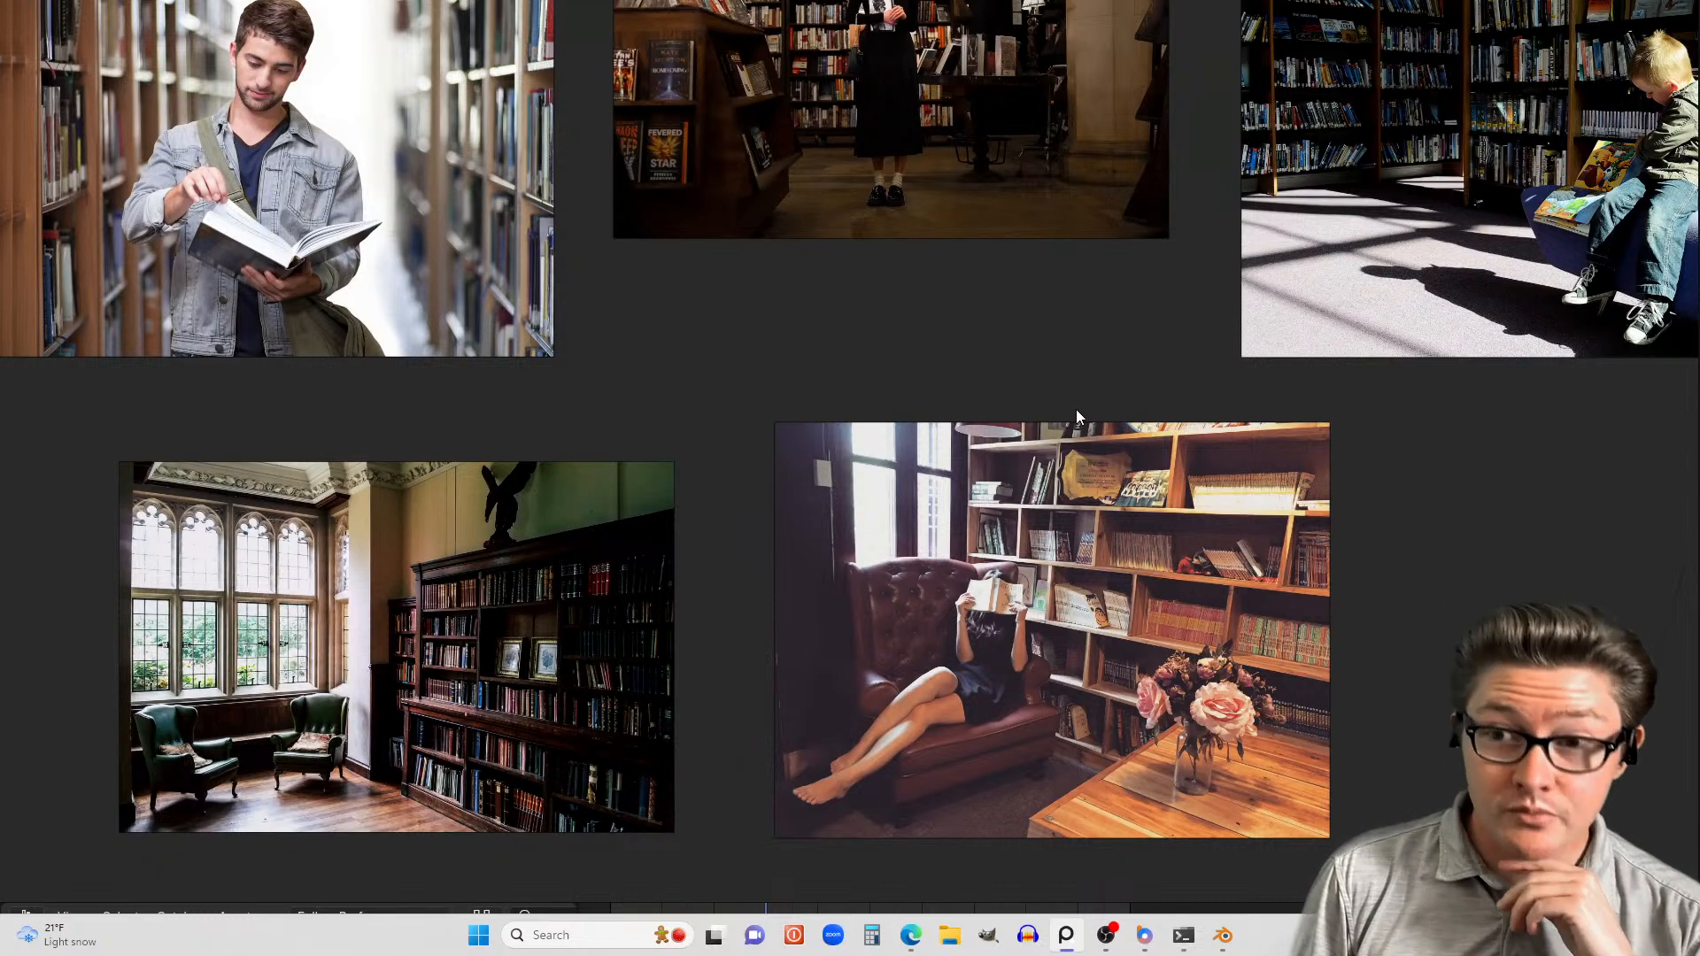
middle_drag(1024, 363, 1038, 457)
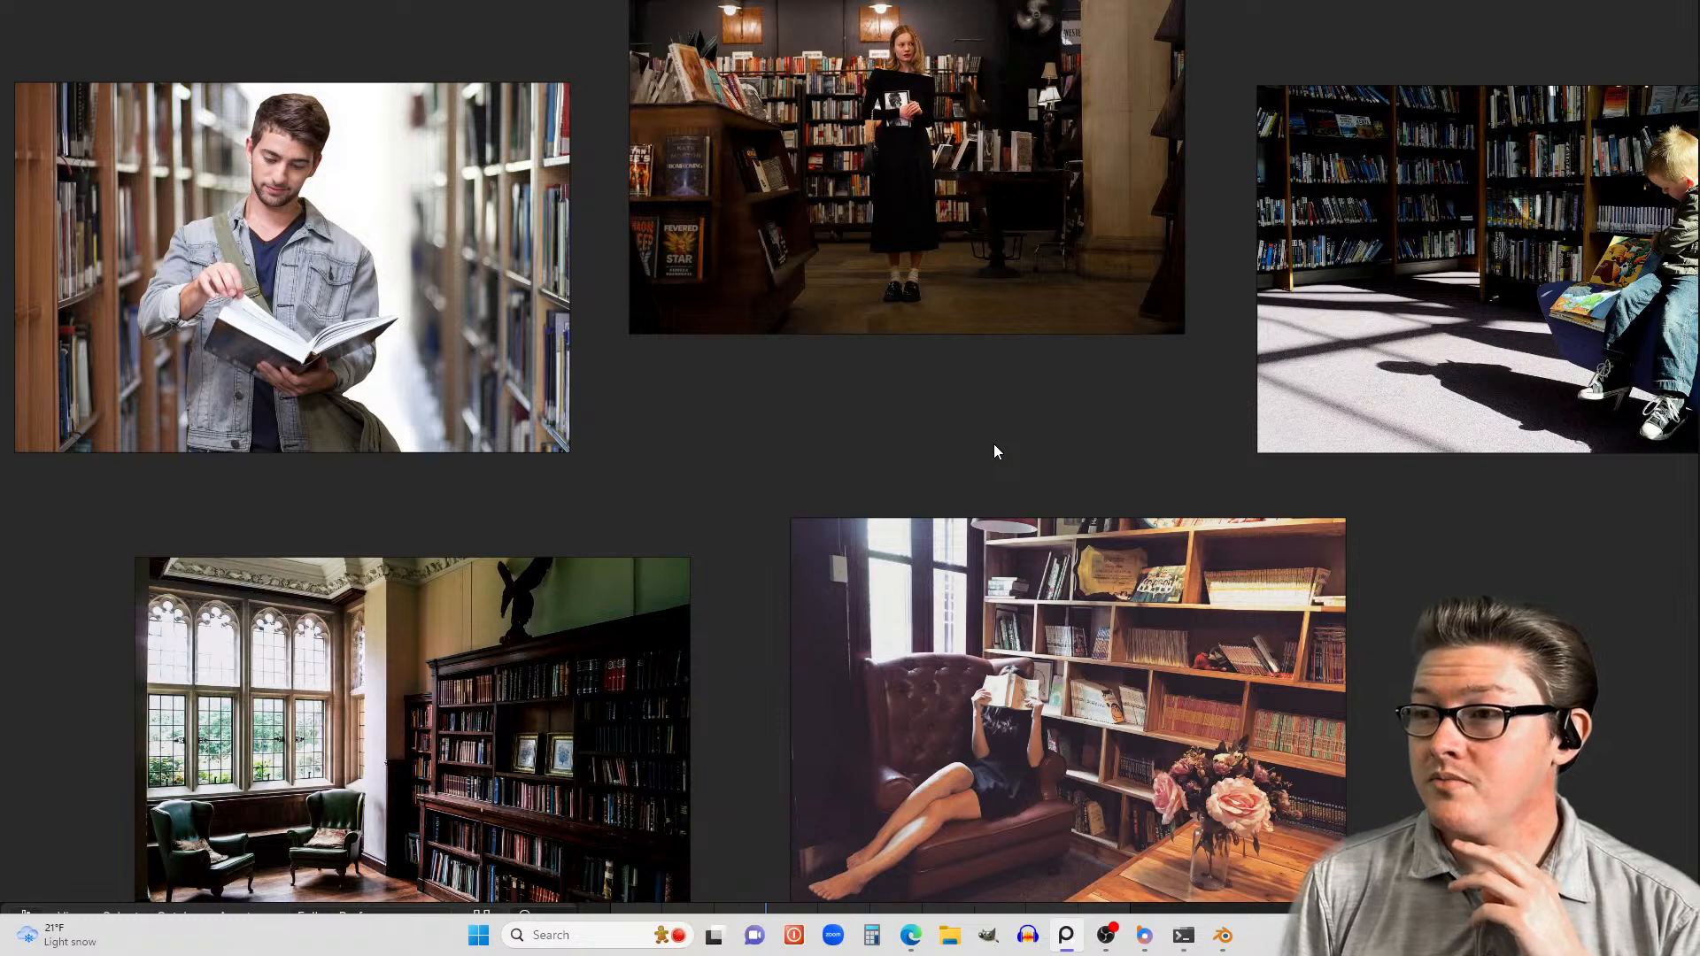
- Switch back to Blender and show the bookshelf in Material Preview shading
click(1223, 936)
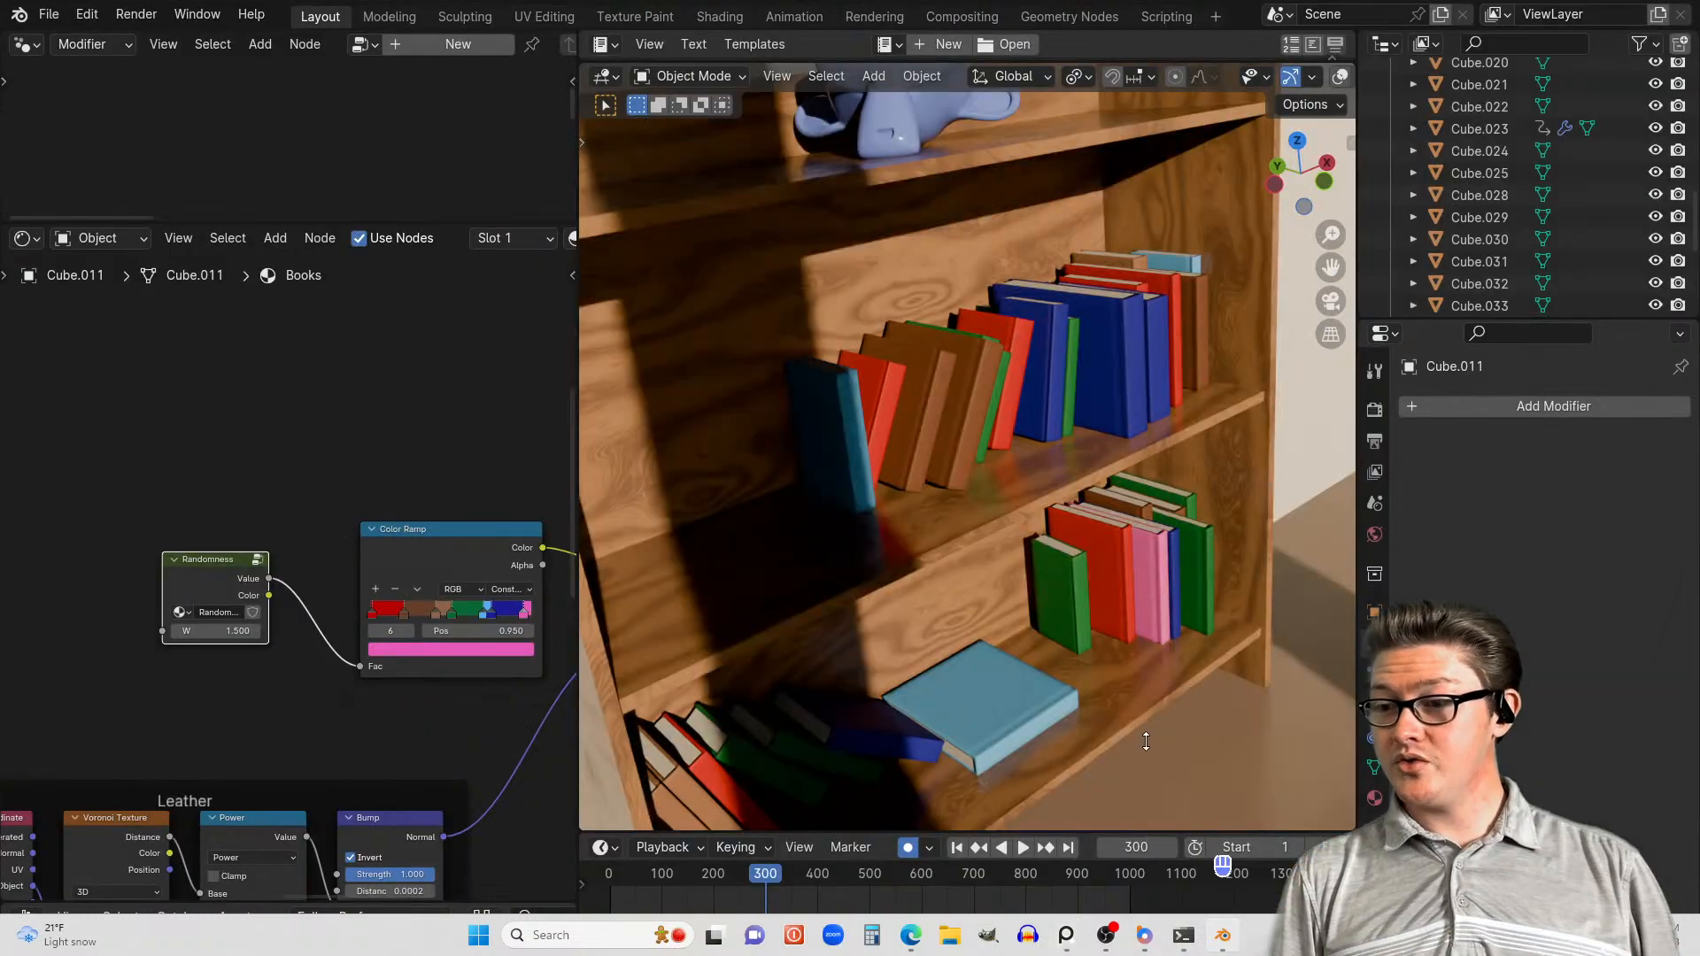
click(274, 369)
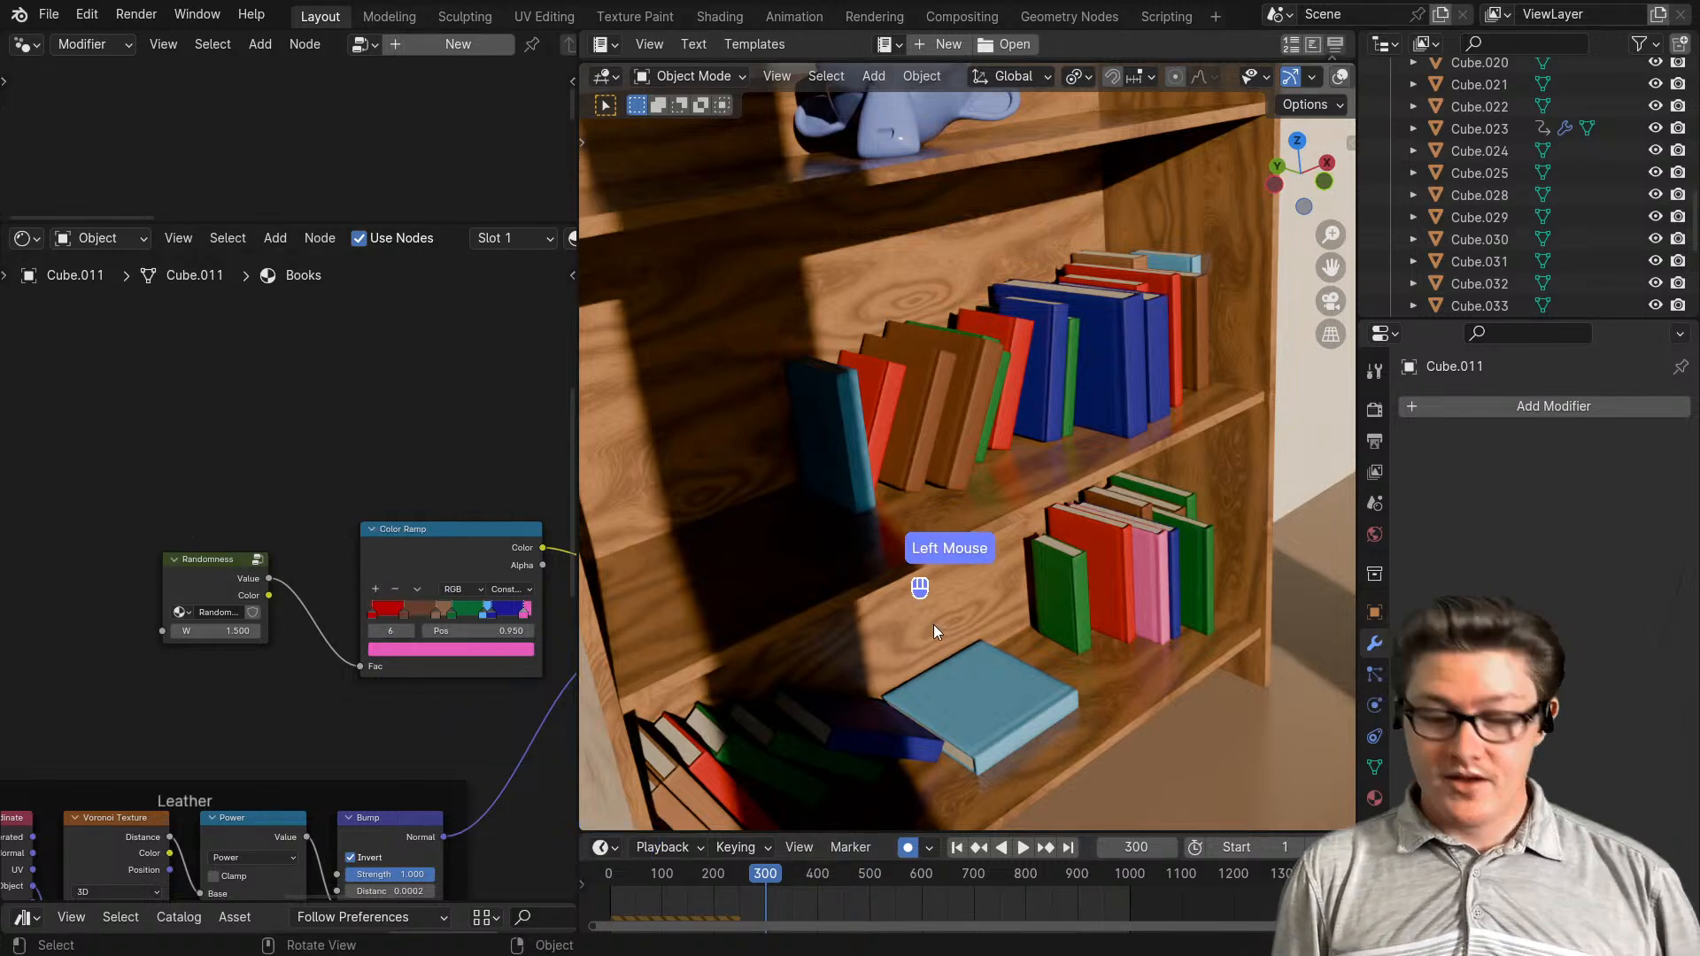
scroll(922, 612, down, 3)
middle_drag(1015, 637, 934, 613)
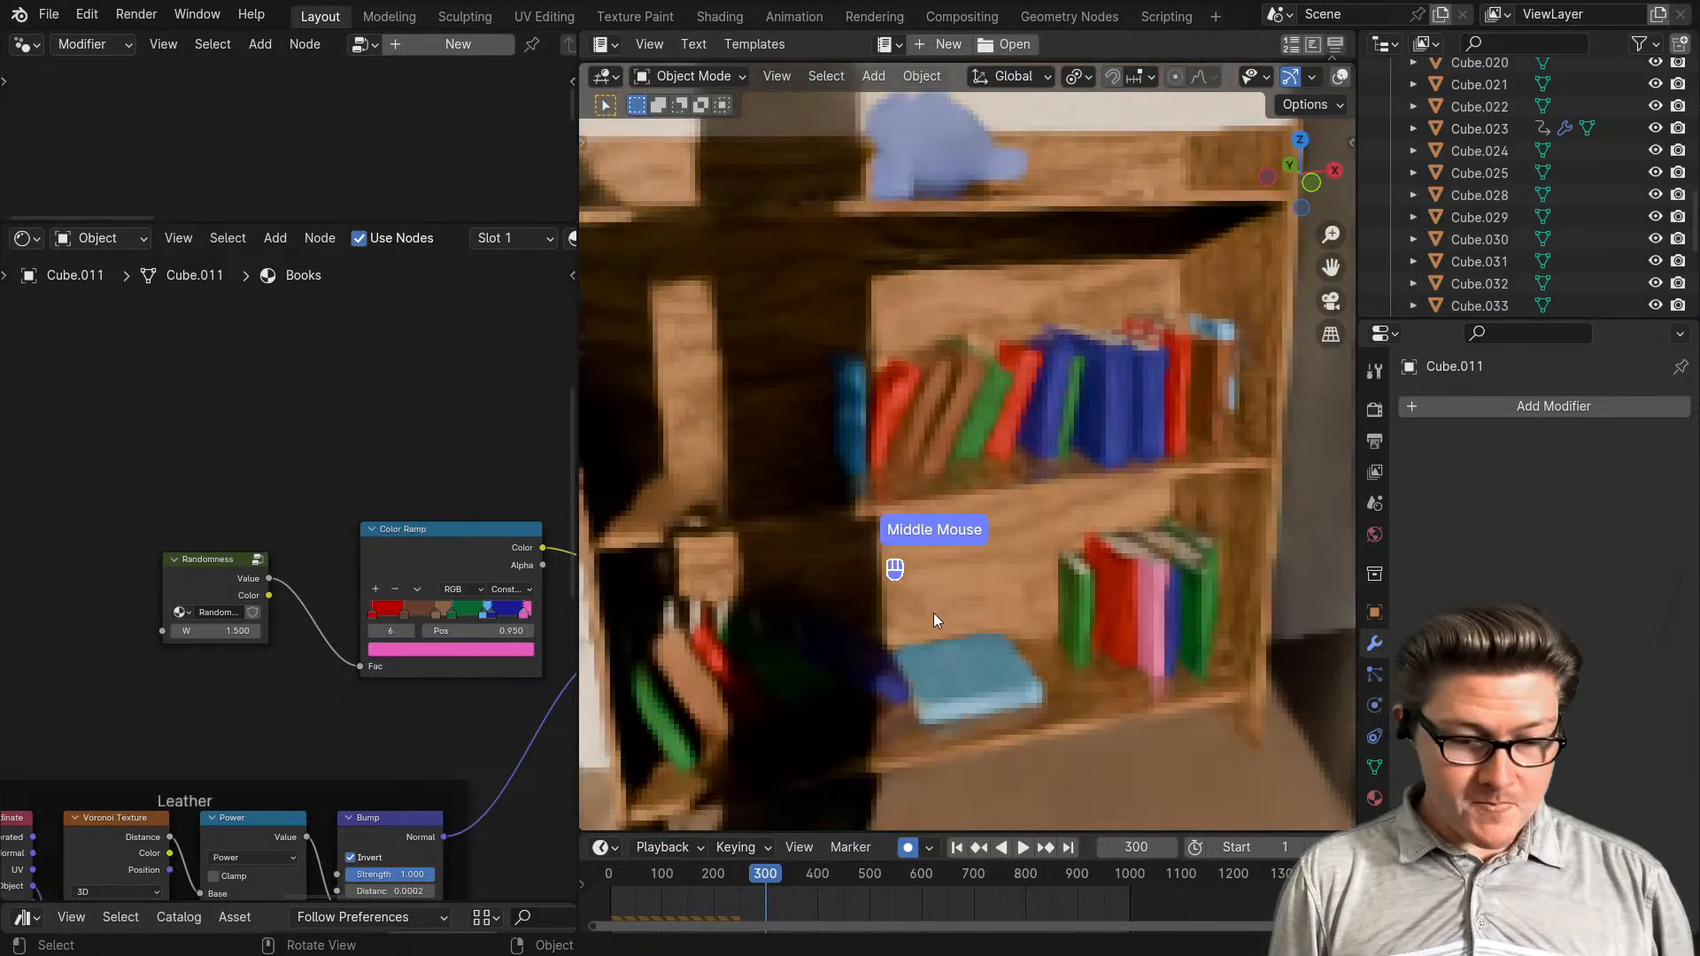
key(z)
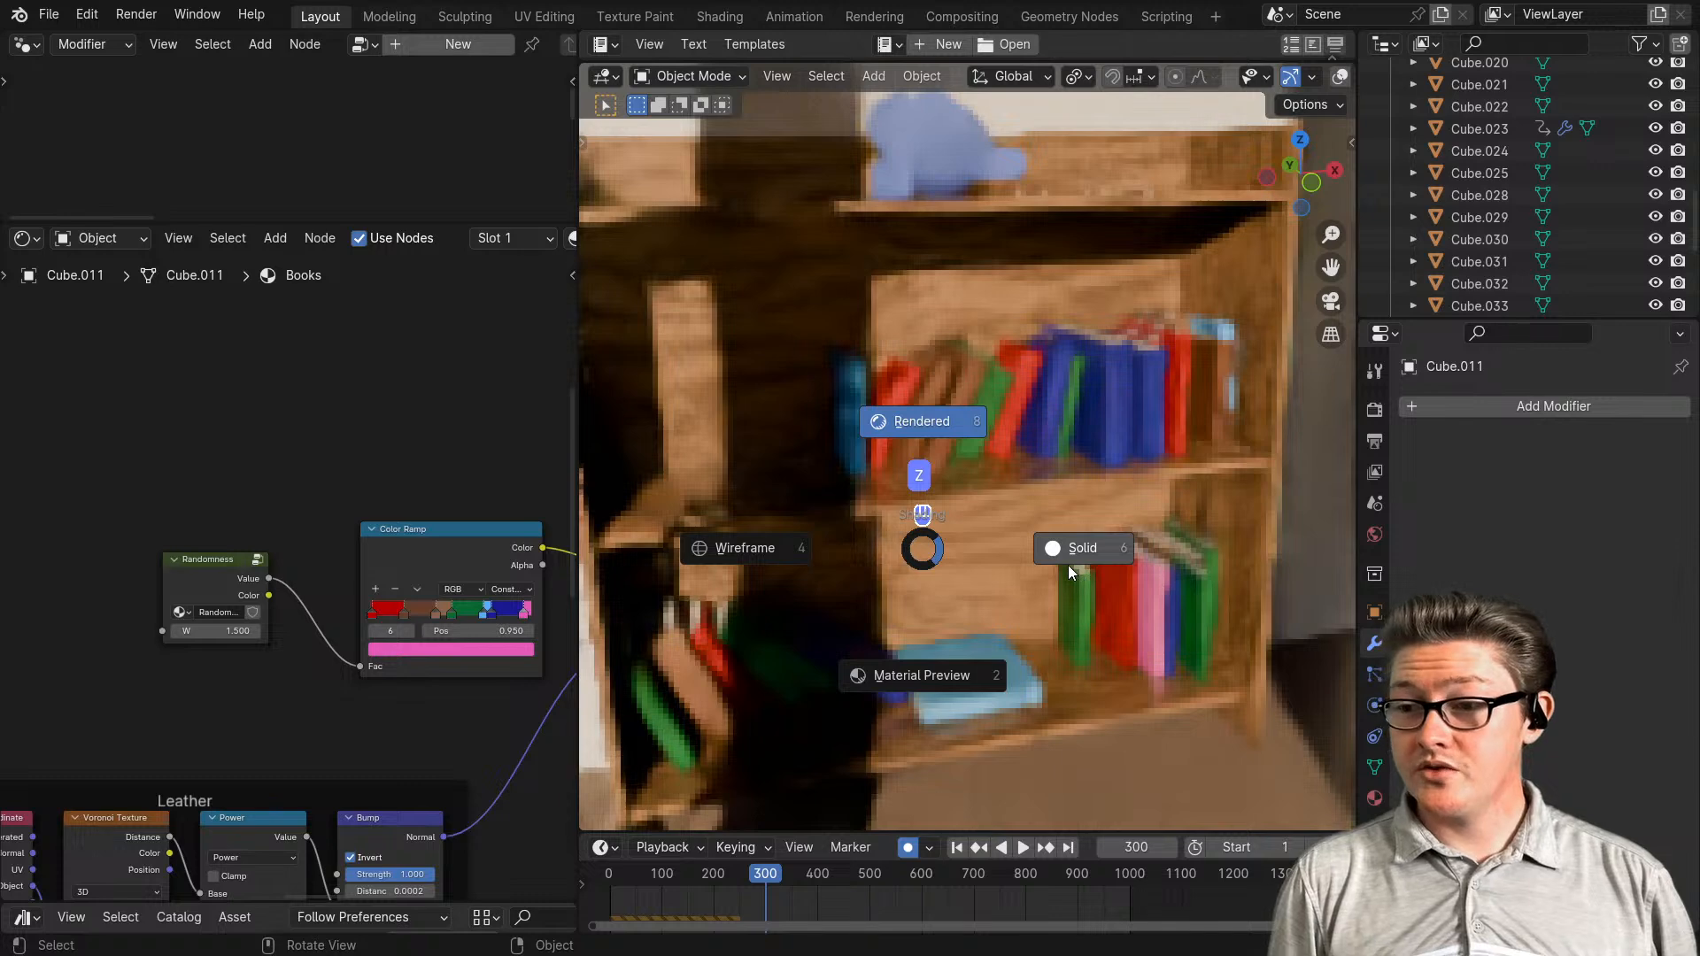
click(1068, 565)
scroll(985, 565, down, 3)
key(z)
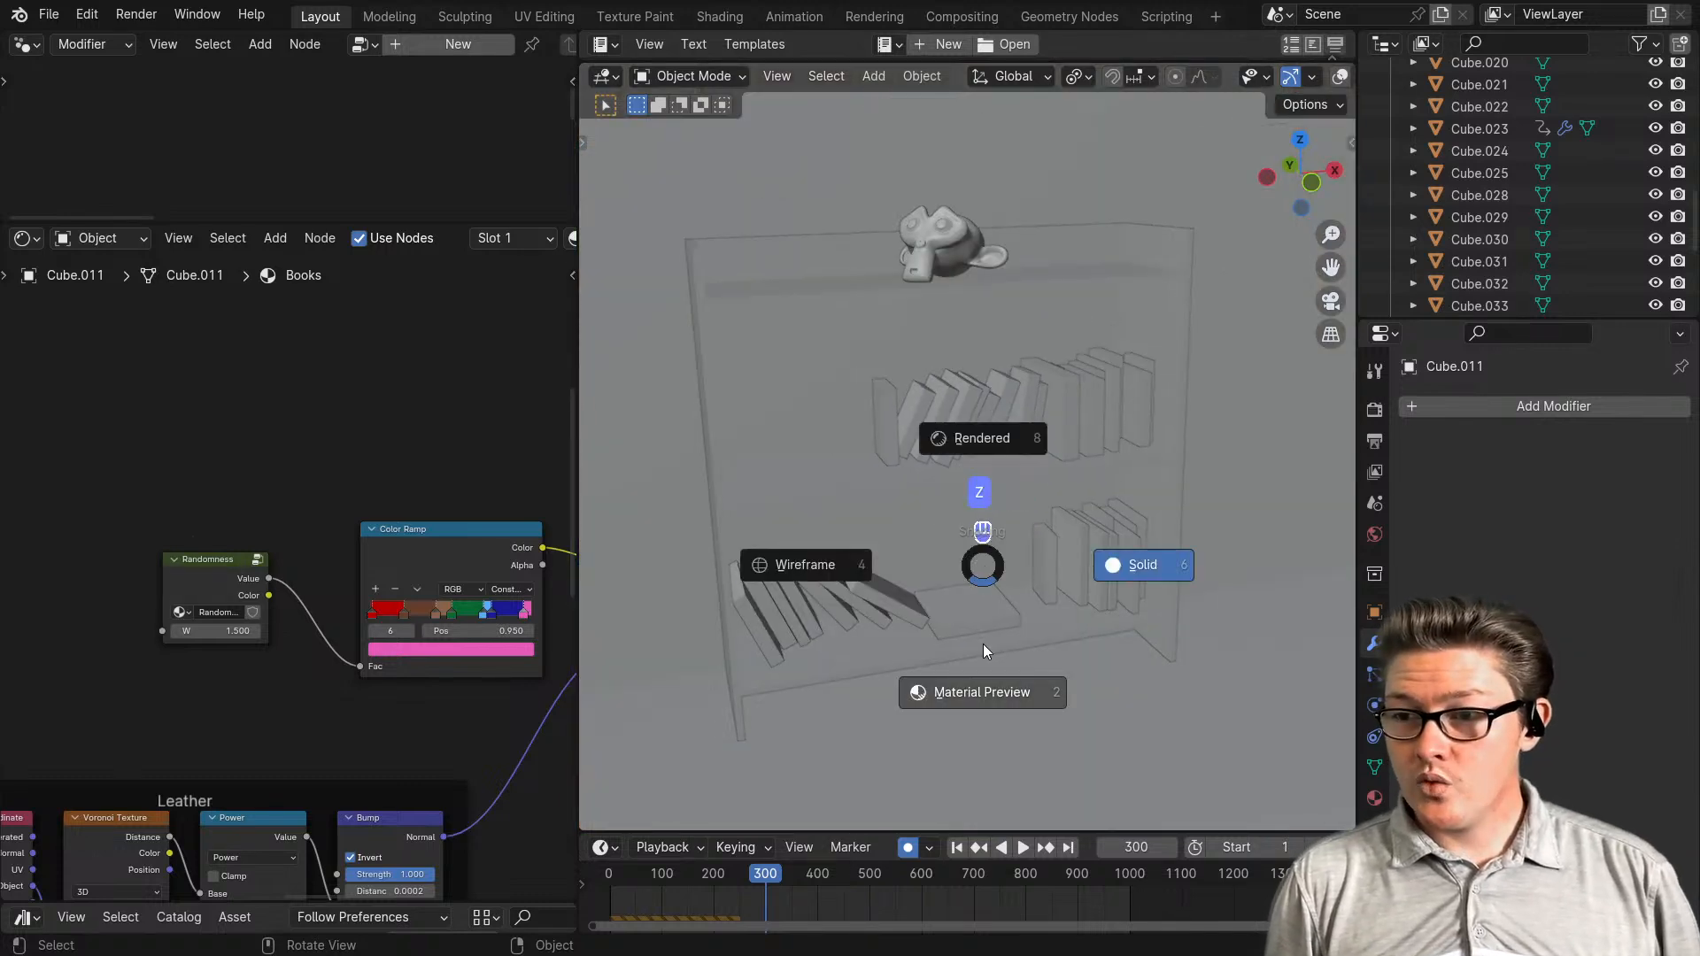
click(979, 700)
scroll(991, 673, up, 4)
mouse_move(991, 673)
middle_down()
mouse_move(1123, 635)
mouse_move(1024, 670)
middle_up()
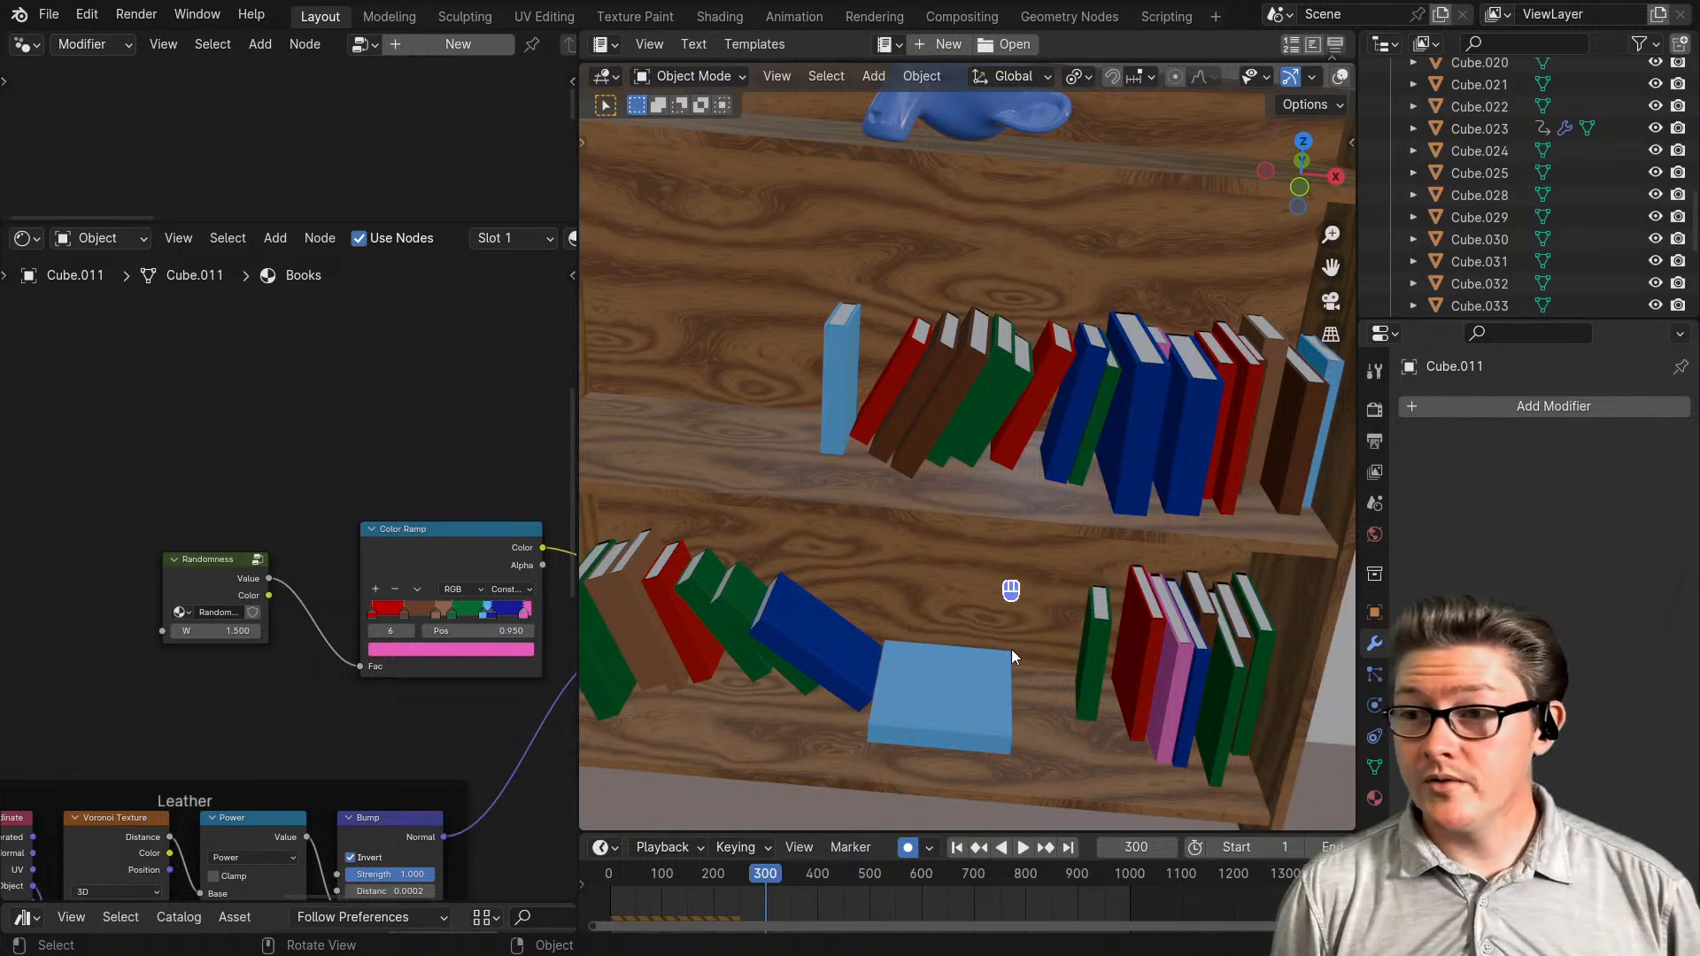
- Select the large blue book on the middle shelf and frame the view on it
middle_drag(1011, 650, 1000, 486)
click(1000, 485)
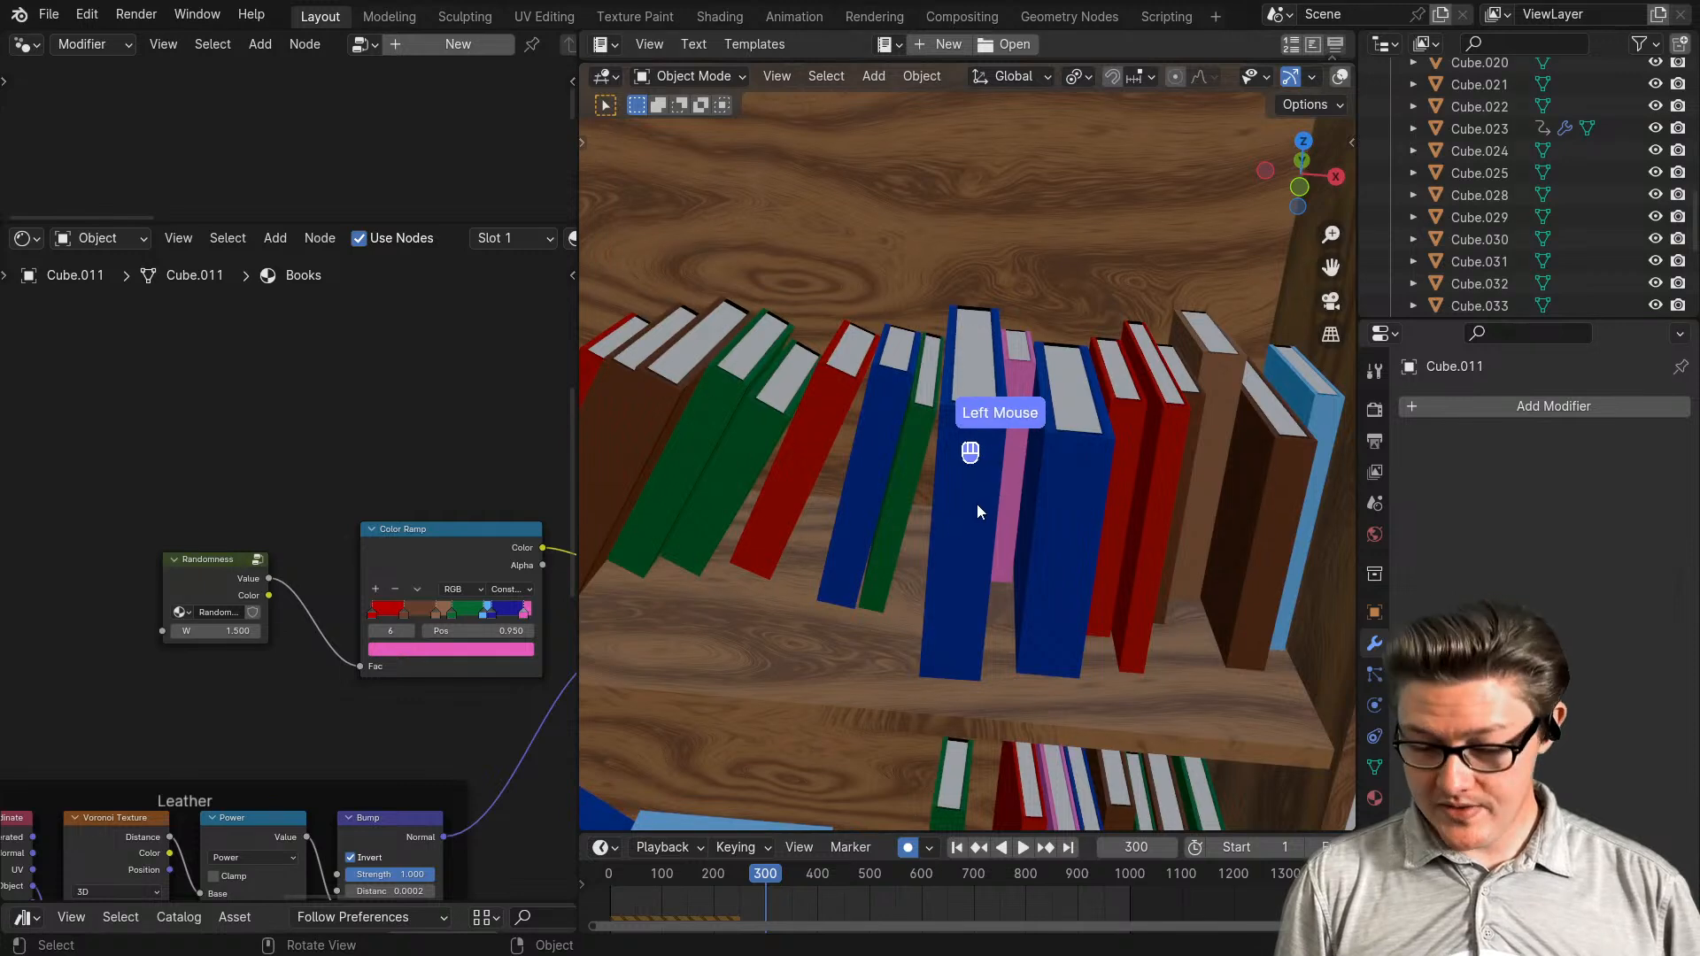
click(950, 535)
key(KP_Decimal)
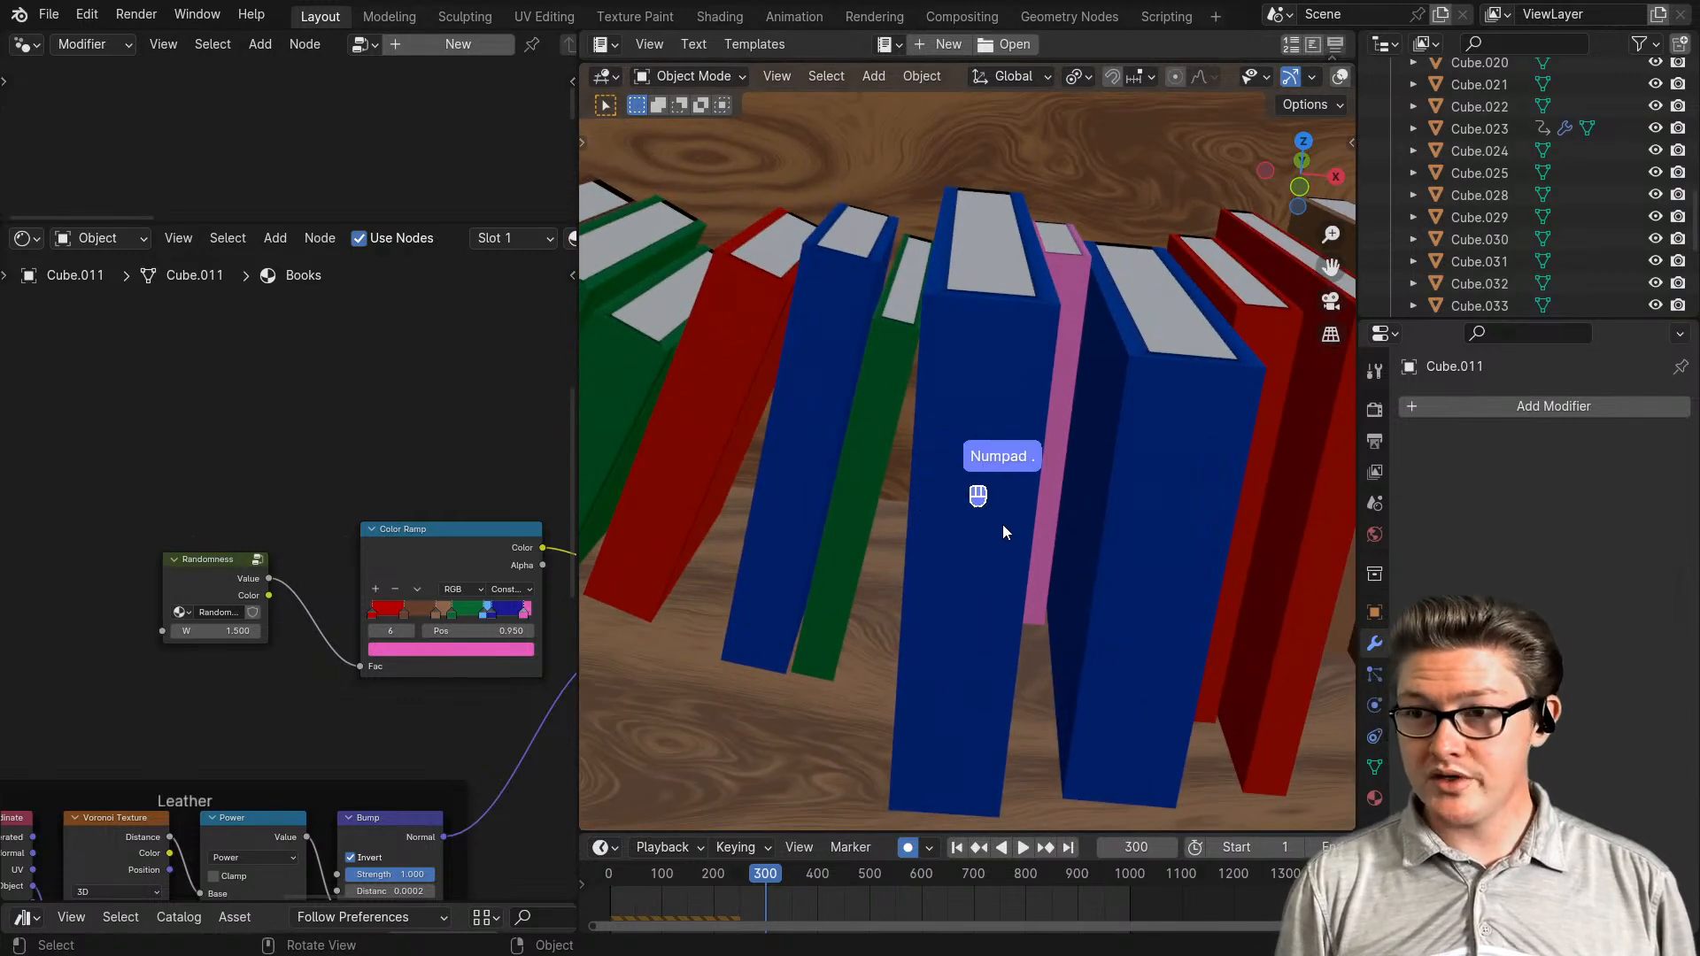
scroll(1010, 505, down, 4)
- Show the books in Solid shading with viewport overlays turned on to inspect the selected book's geometry
key(z)
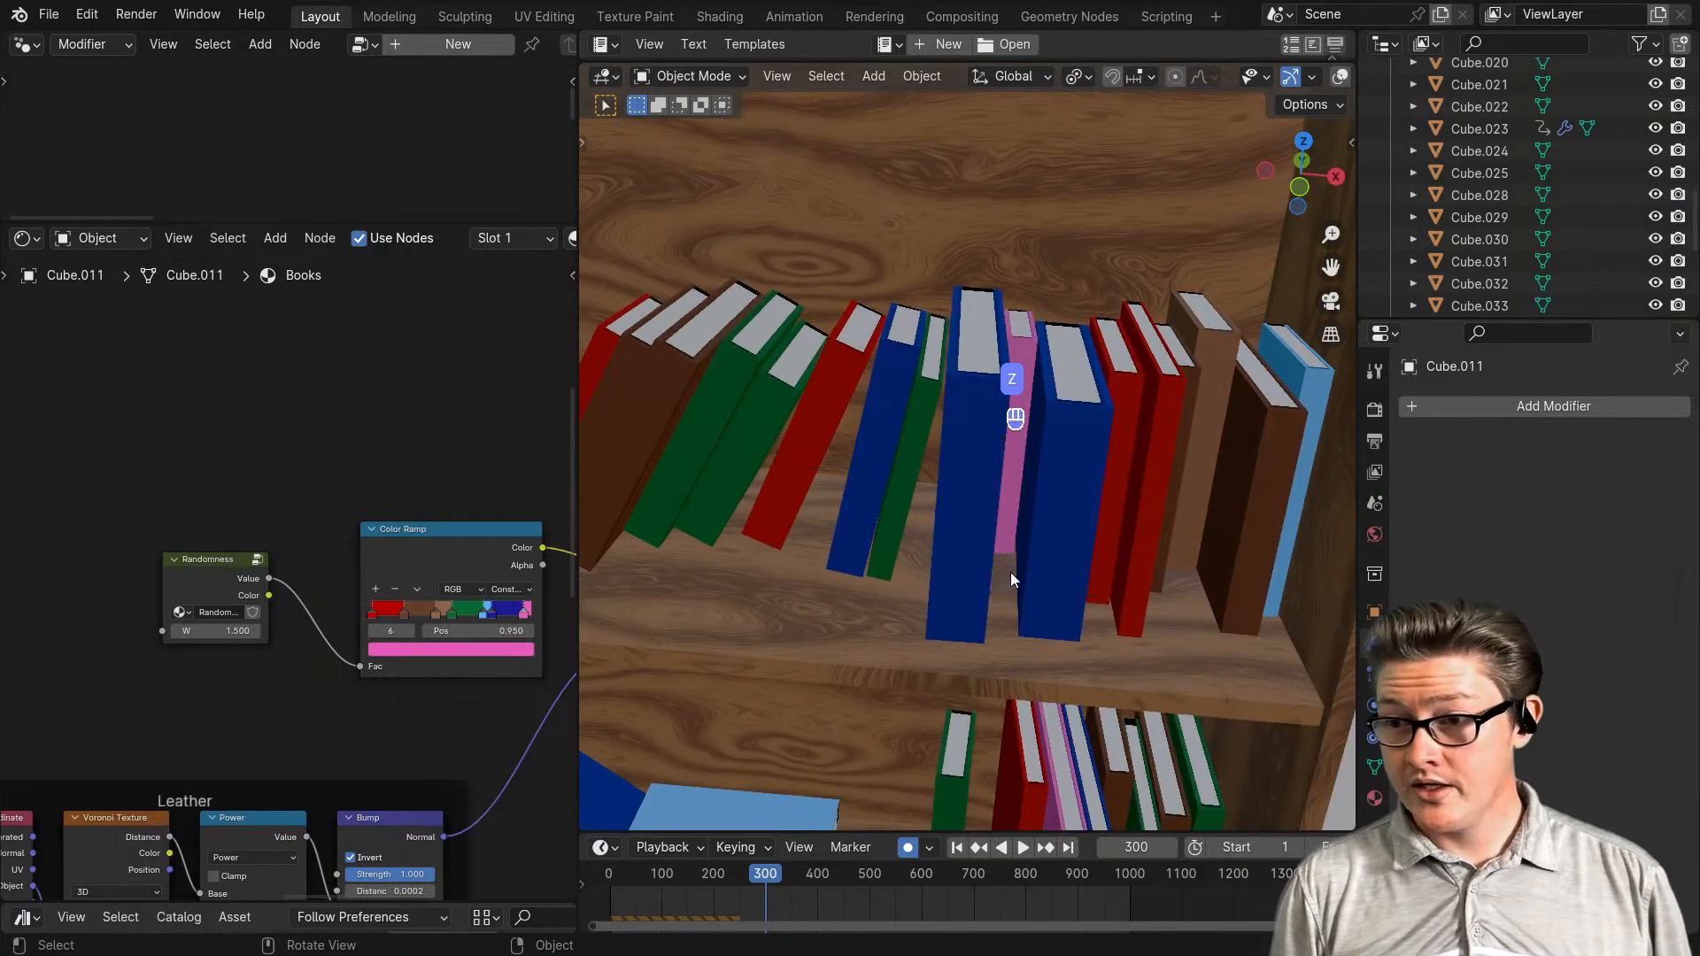
mouse_move(1128, 544)
middle_down()
mouse_move(978, 609)
mouse_move(953, 582)
mouse_move(1121, 602)
mouse_move(1081, 532)
mouse_move(1028, 492)
middle_up()
scroll(953, 583, up, 3)
scroll(1086, 554, up, 2)
key(z)
click(1171, 492)
mouse_move(1128, 481)
middle_down()
mouse_move(1029, 529)
mouse_move(1051, 549)
mouse_move(939, 522)
mouse_move(1157, 563)
middle_up()
key(shift+alt+z)
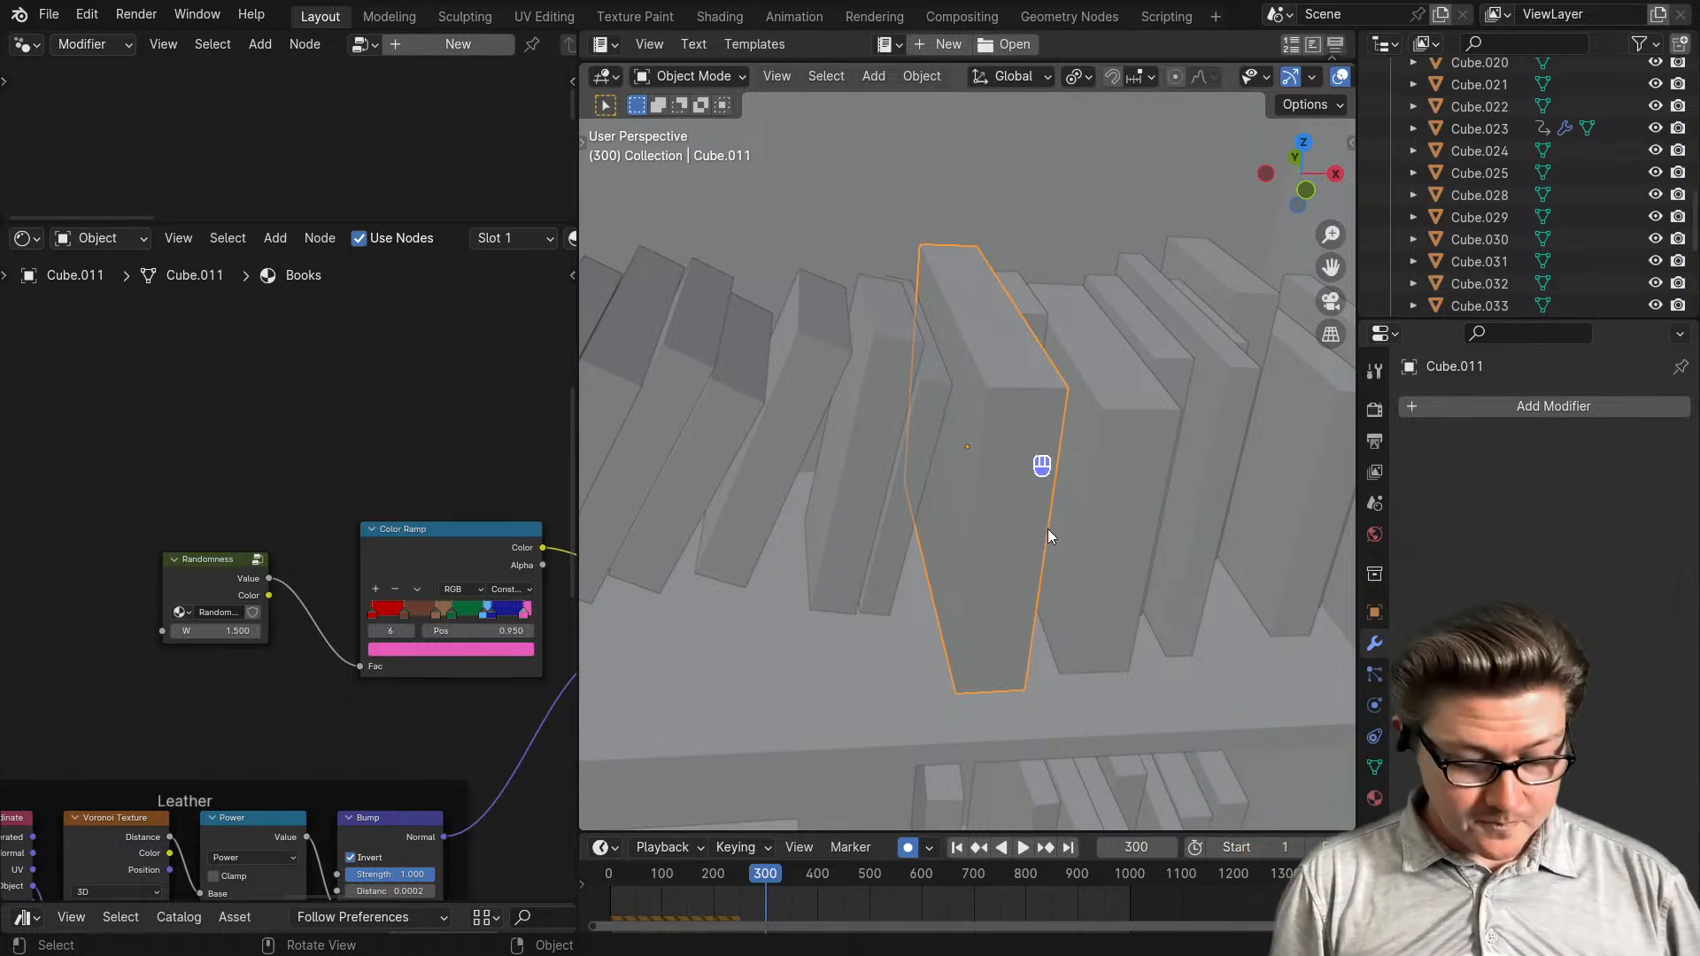
- Return the viewport to Rendered shading and hide the overlays
key(z)
click(1045, 416)
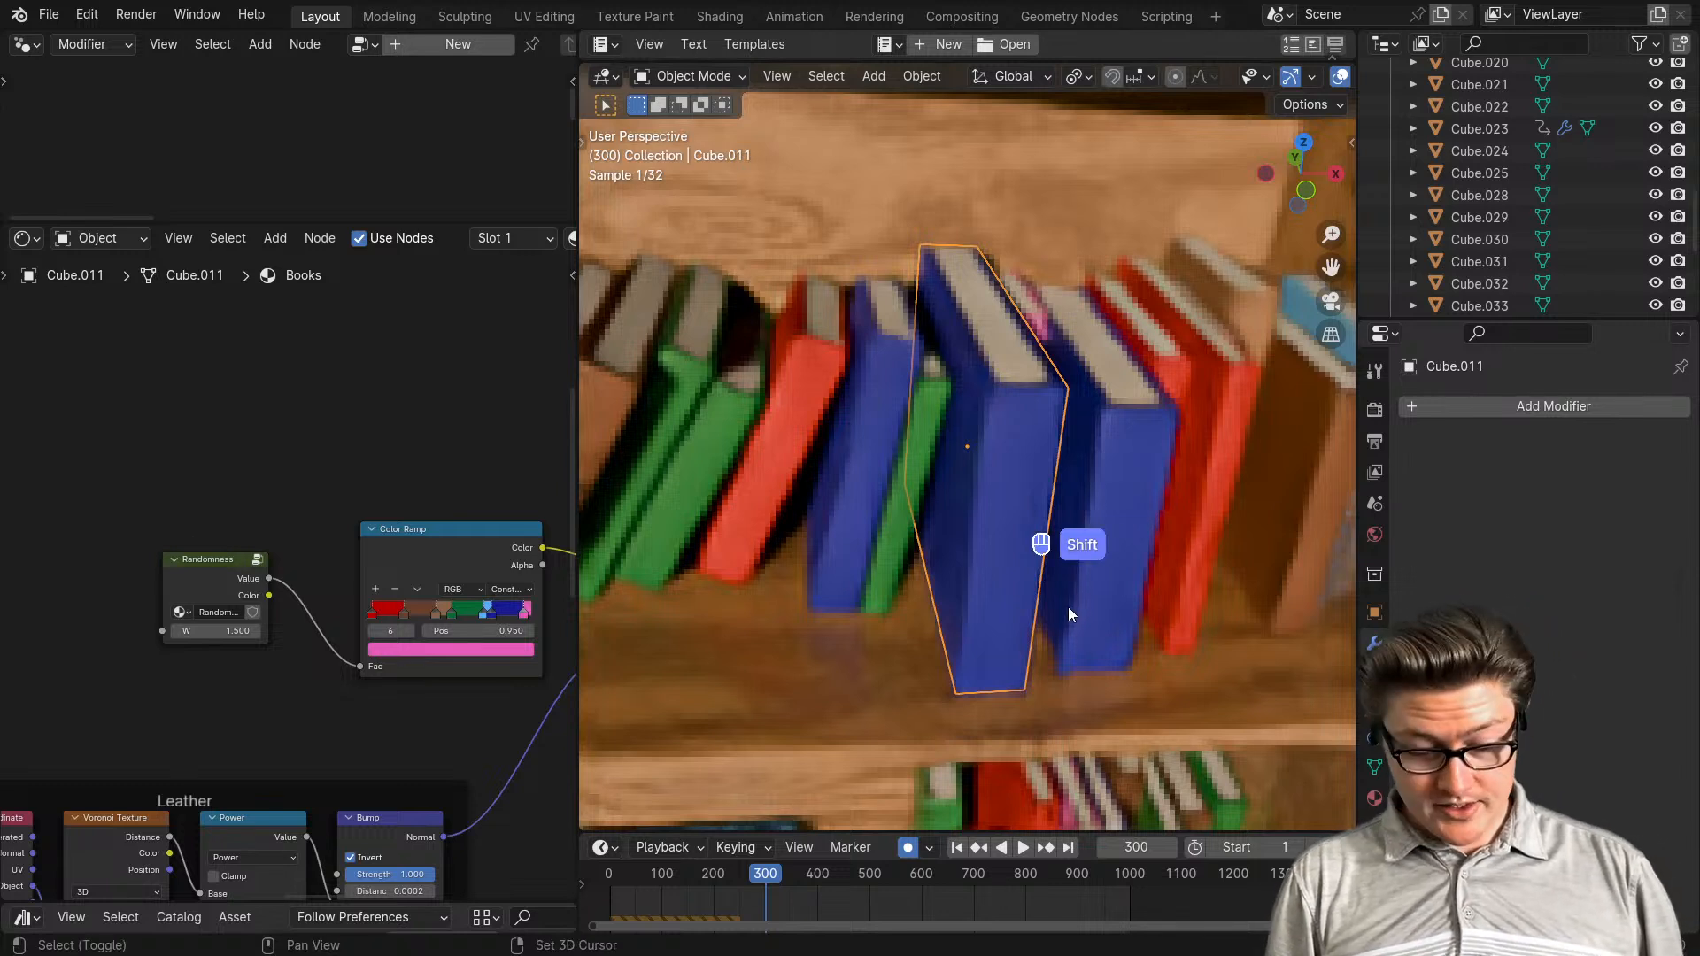
key(shift+alt+z)
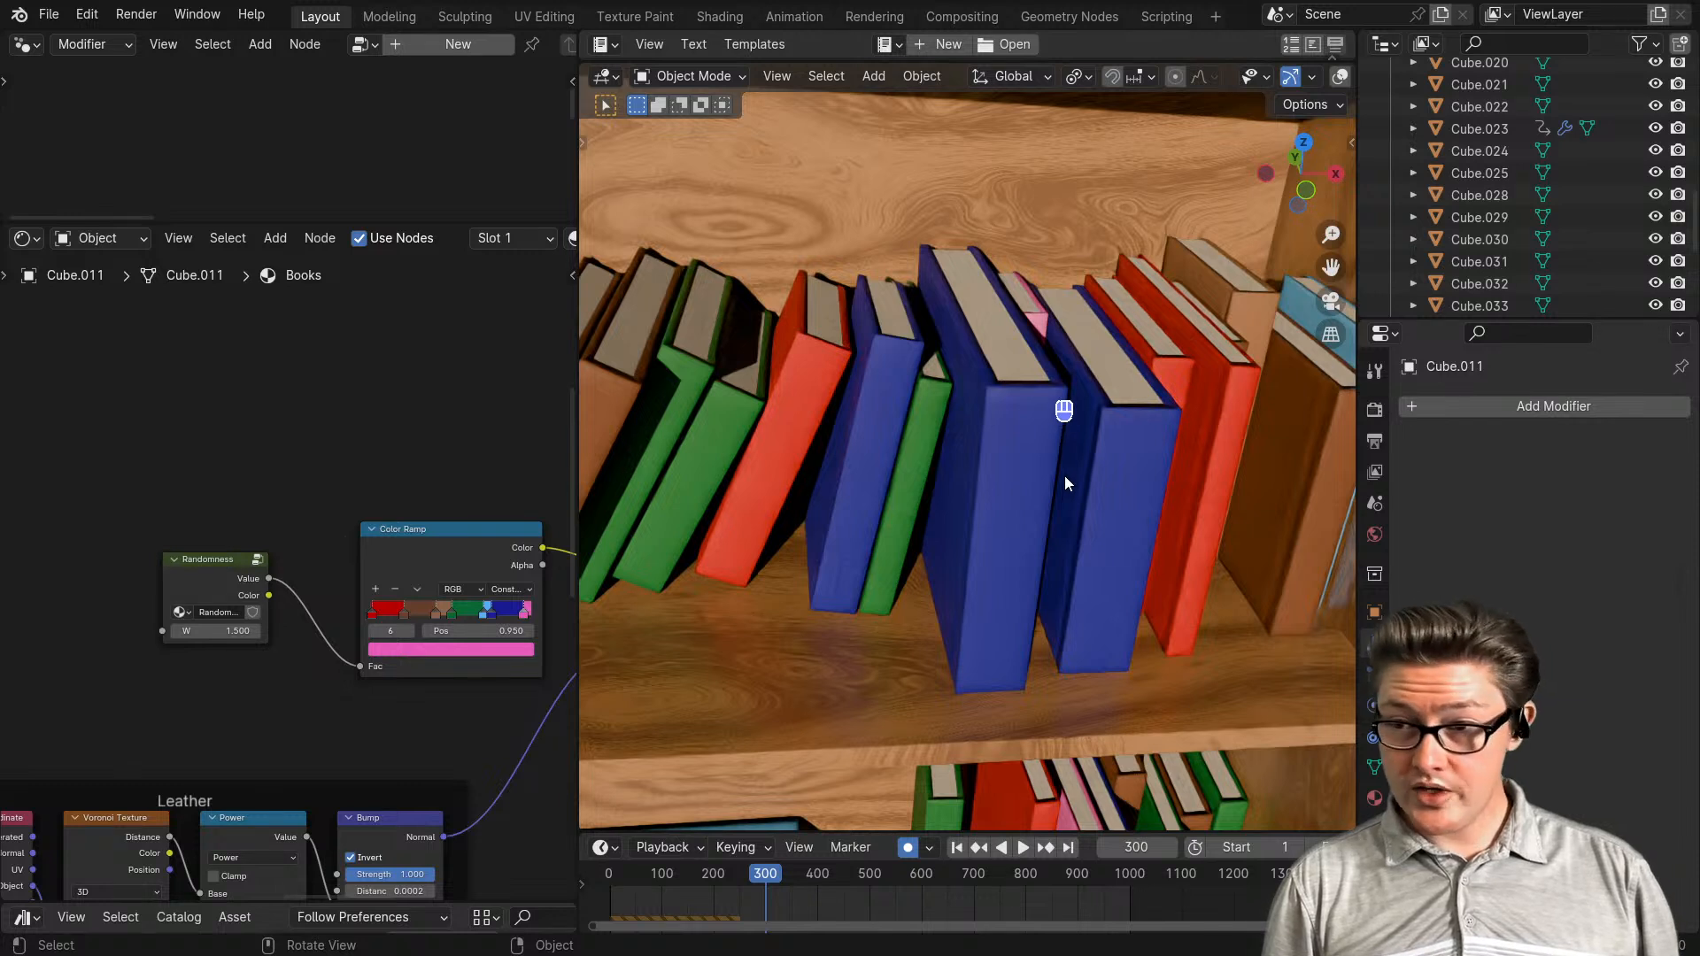
middle_drag(1065, 479, 1094, 506)
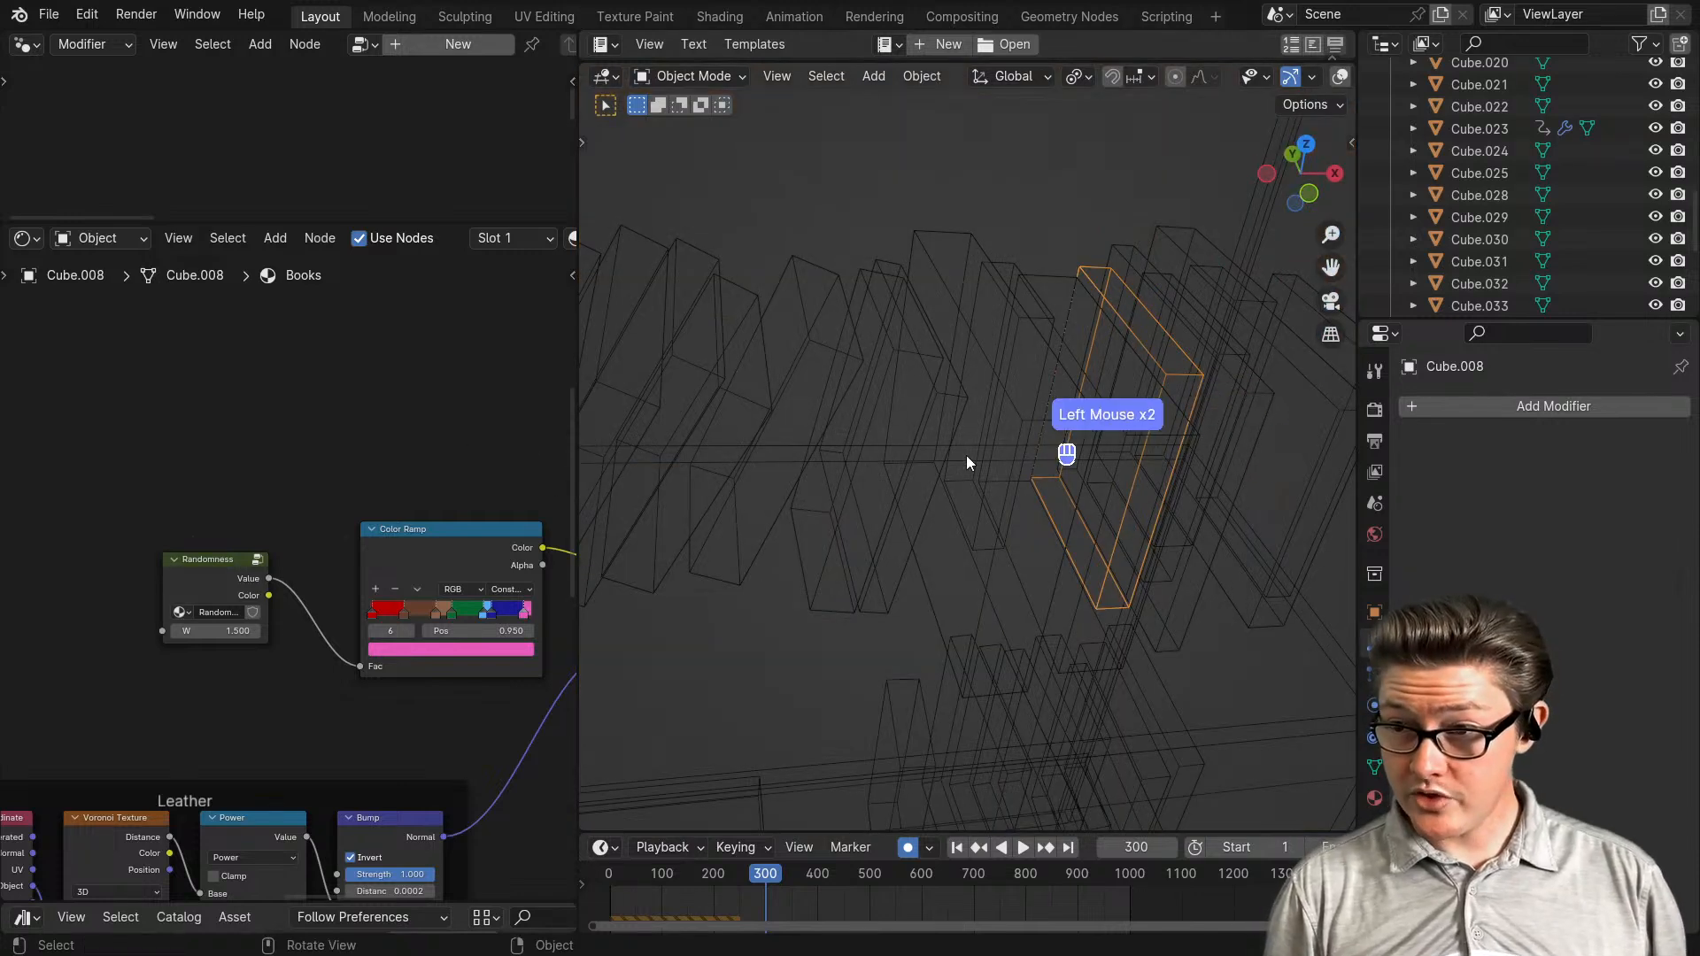
- Switch to the Photos window showing Screenshot (553).png and maximize it
key(z)
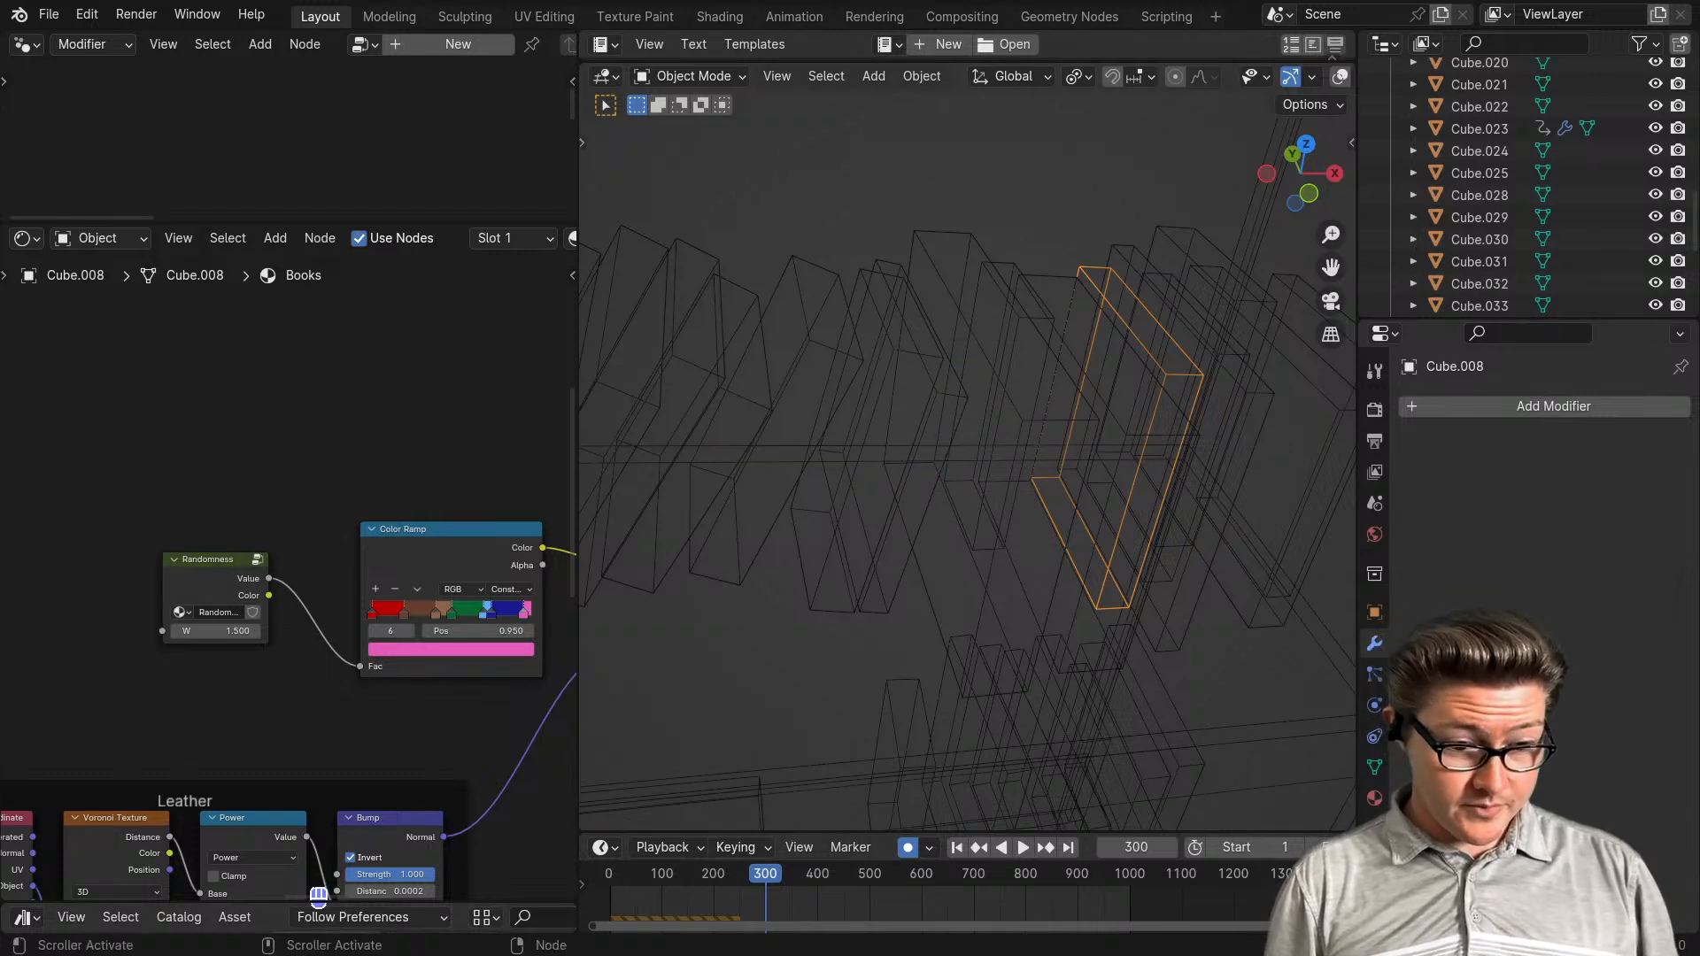
key(alt+Tab)
drag(658, 722, 841, 22)
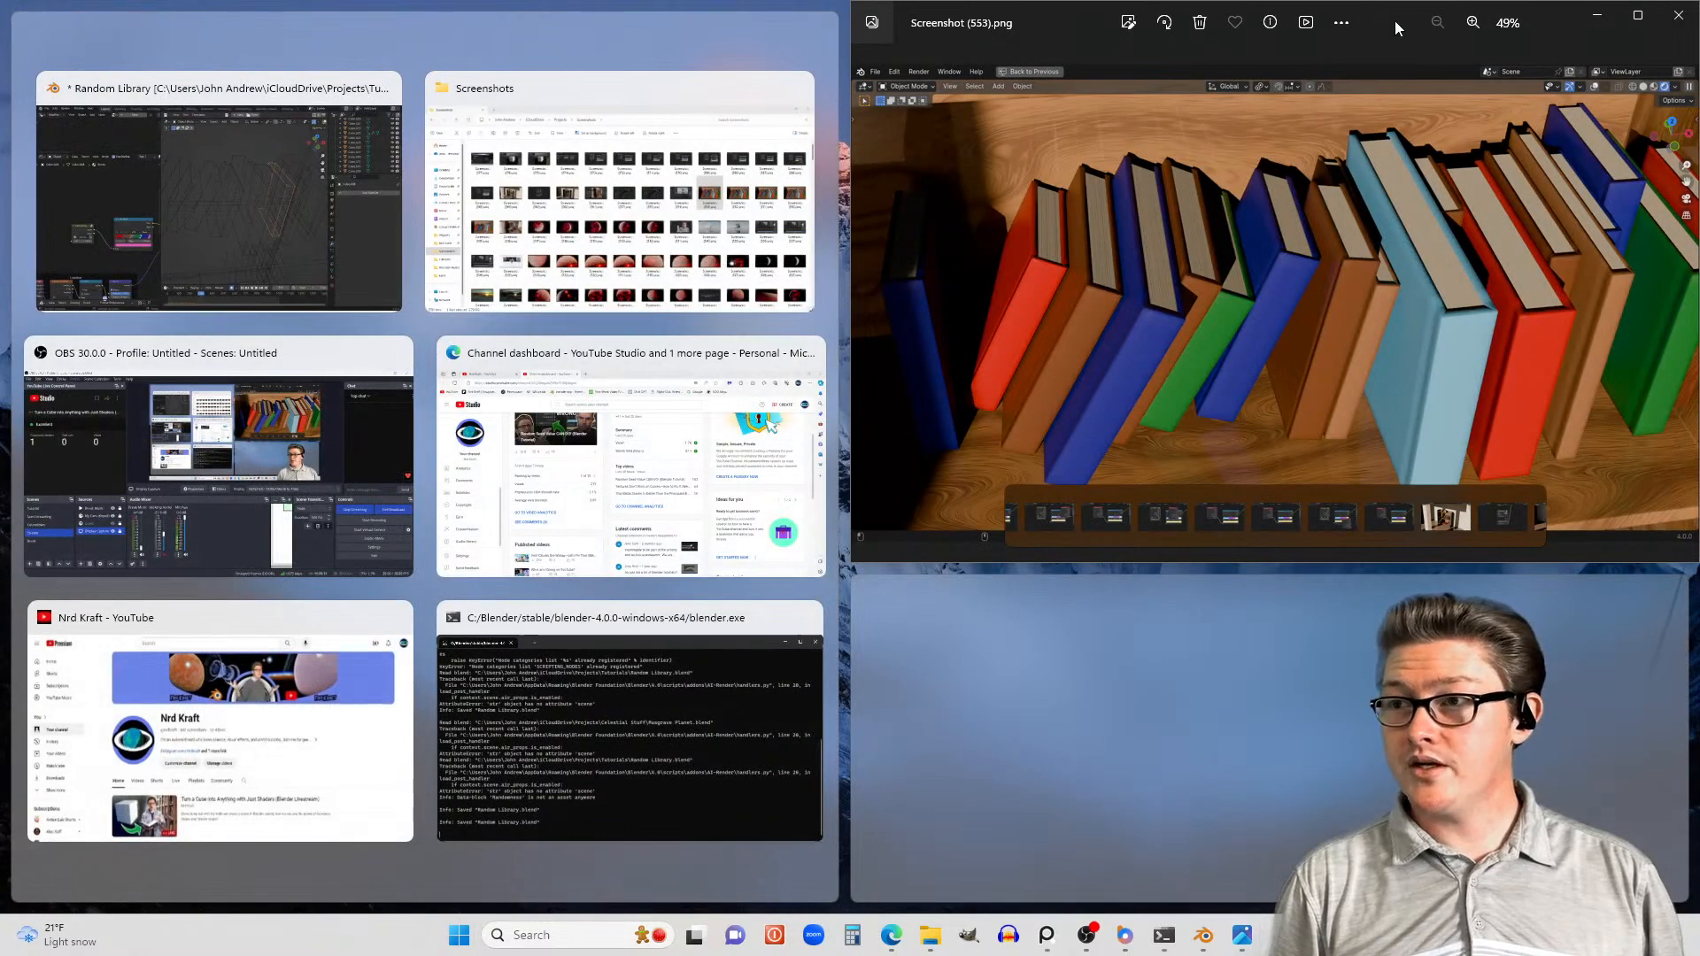
drag(1395, 26, 873, 5)
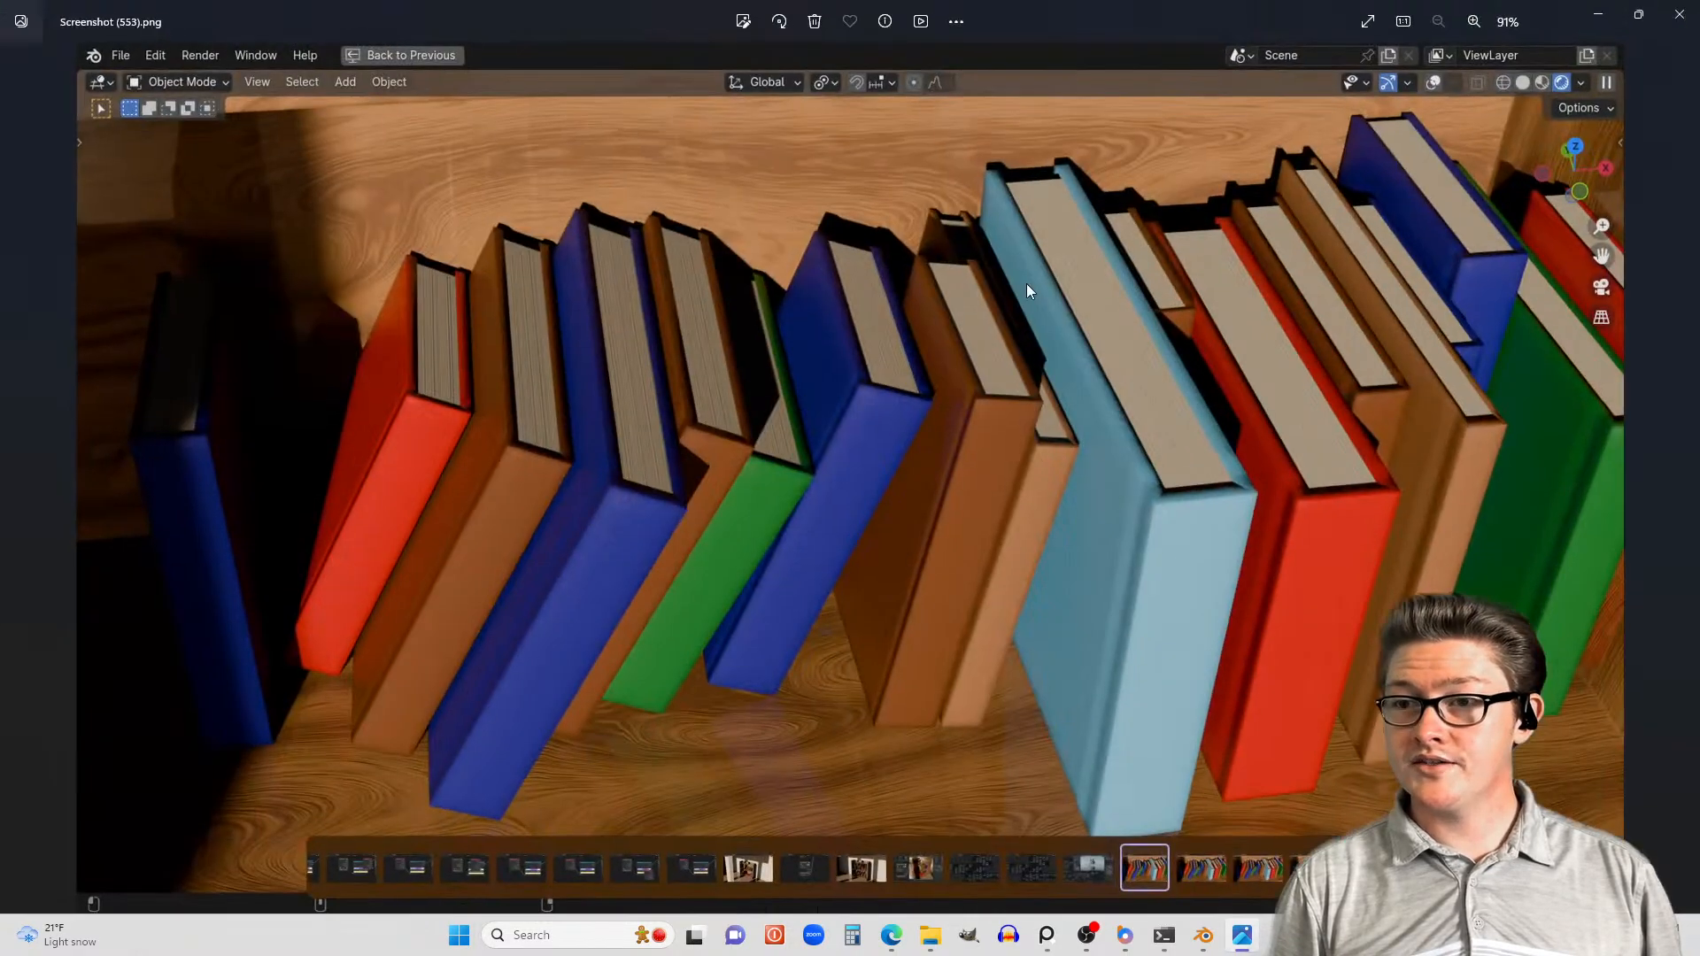
- Examine the light blue book's page block and overhanging cover edges up close in the reference image
scroll(1028, 291, up, 6)
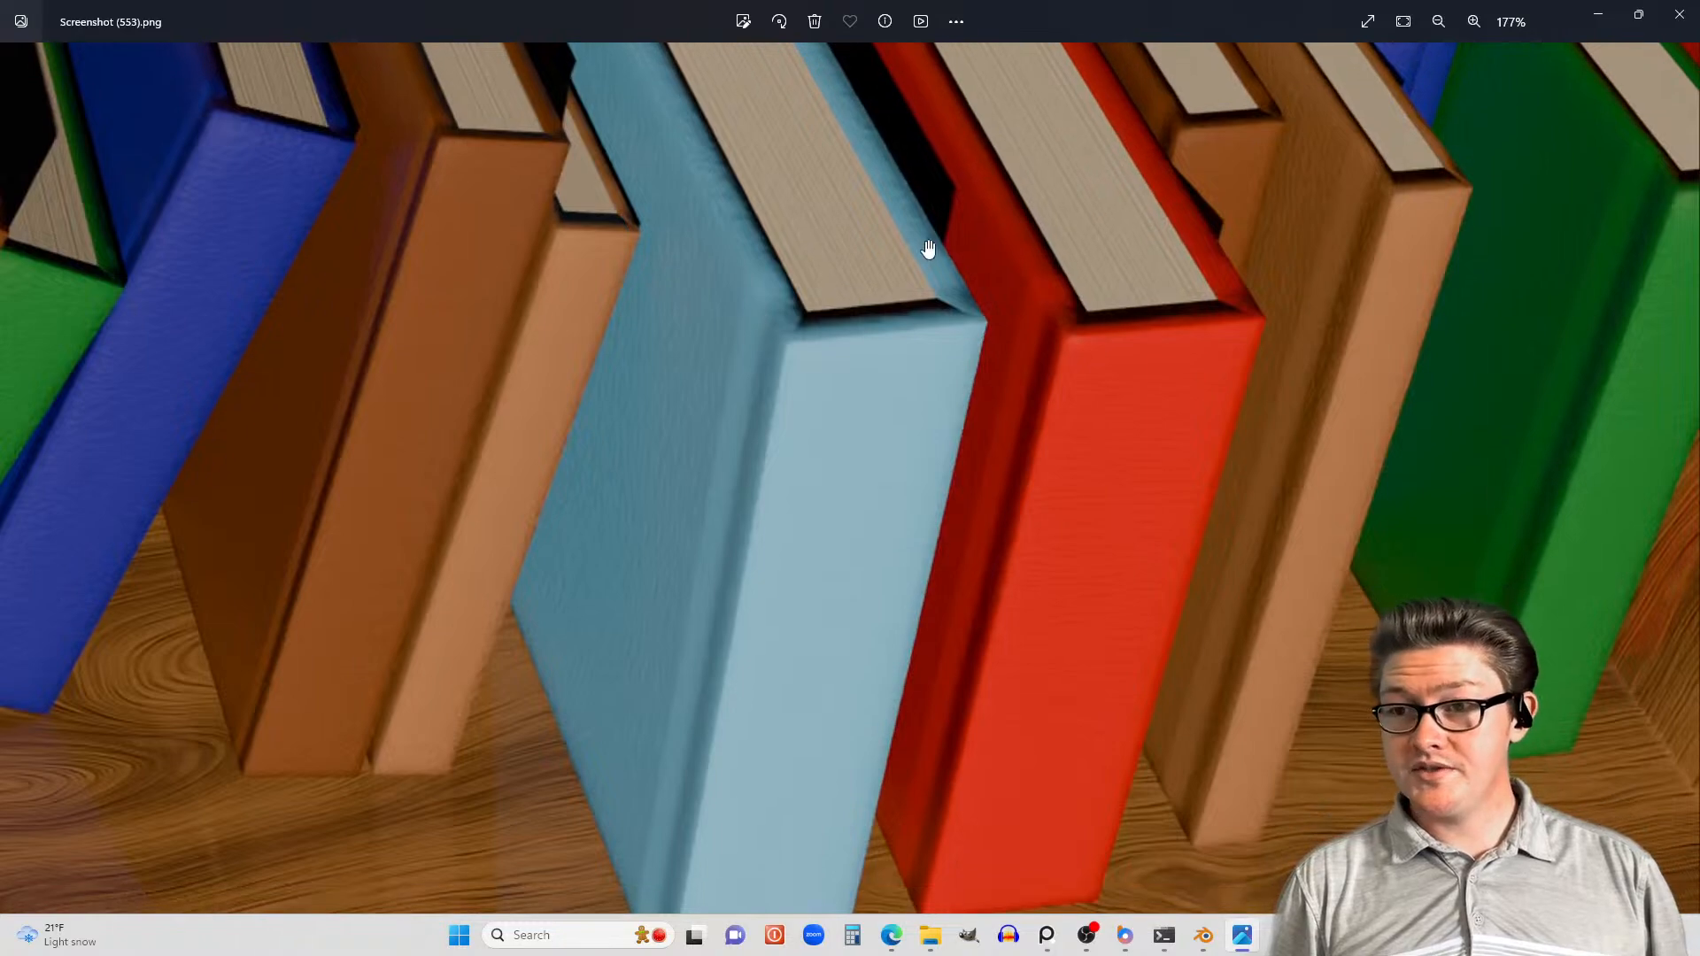
drag(928, 249, 1063, 523)
drag(983, 381, 965, 532)
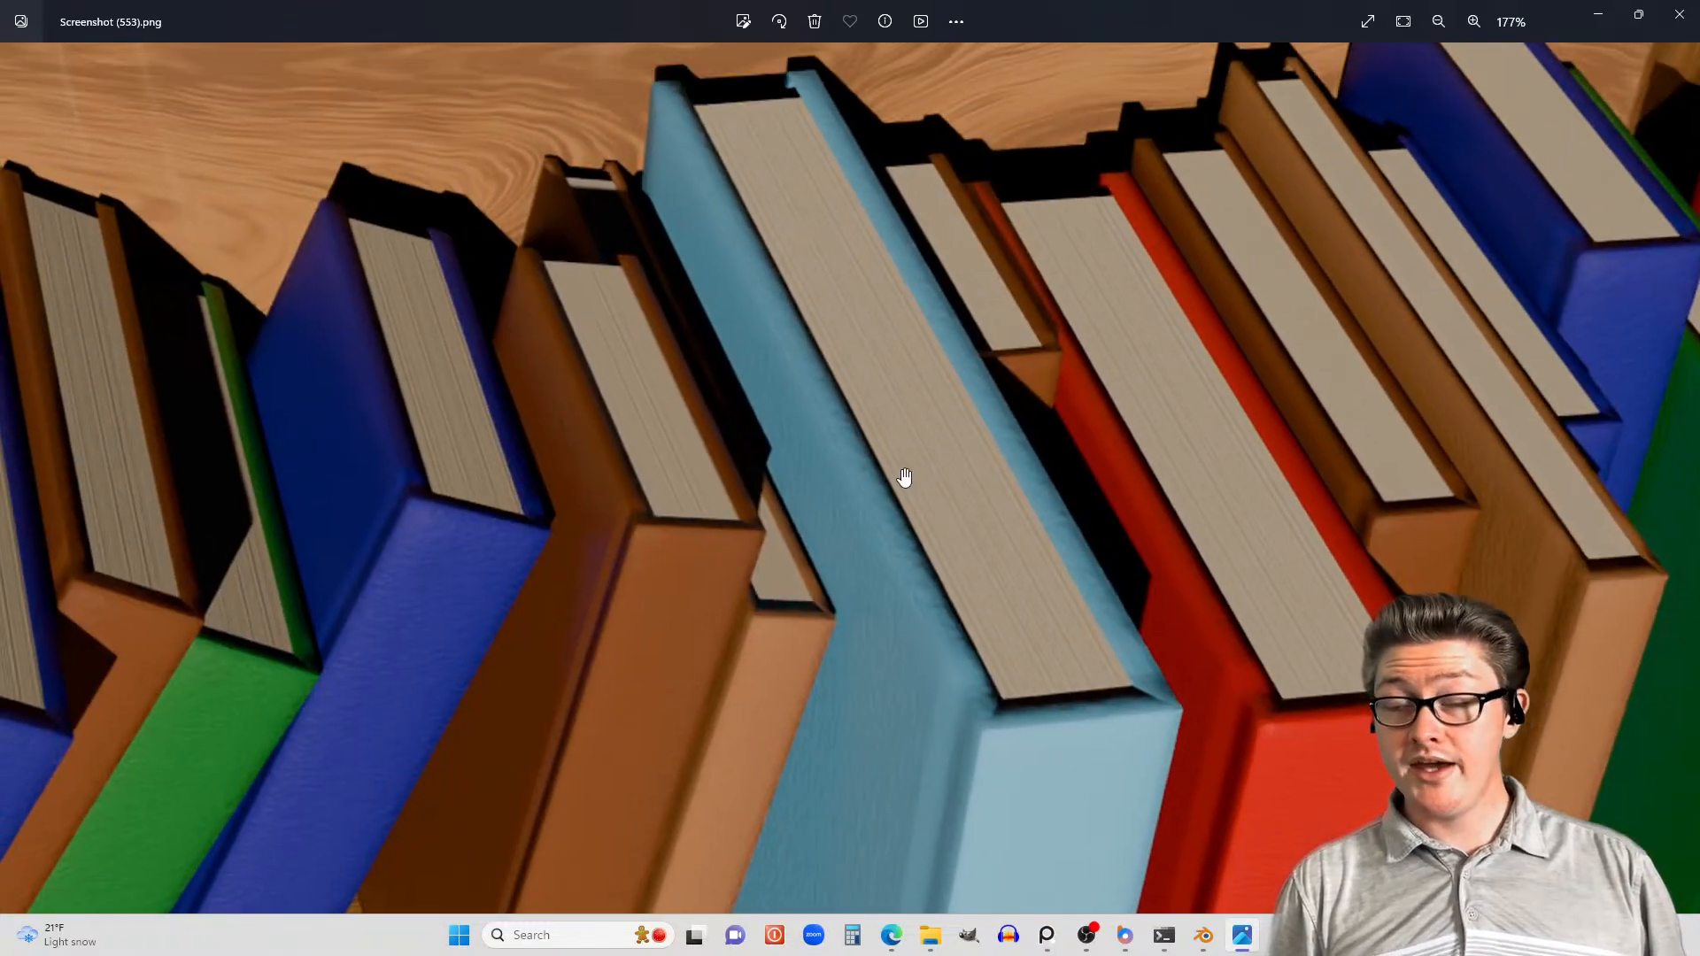
scroll(838, 288, up, 5)
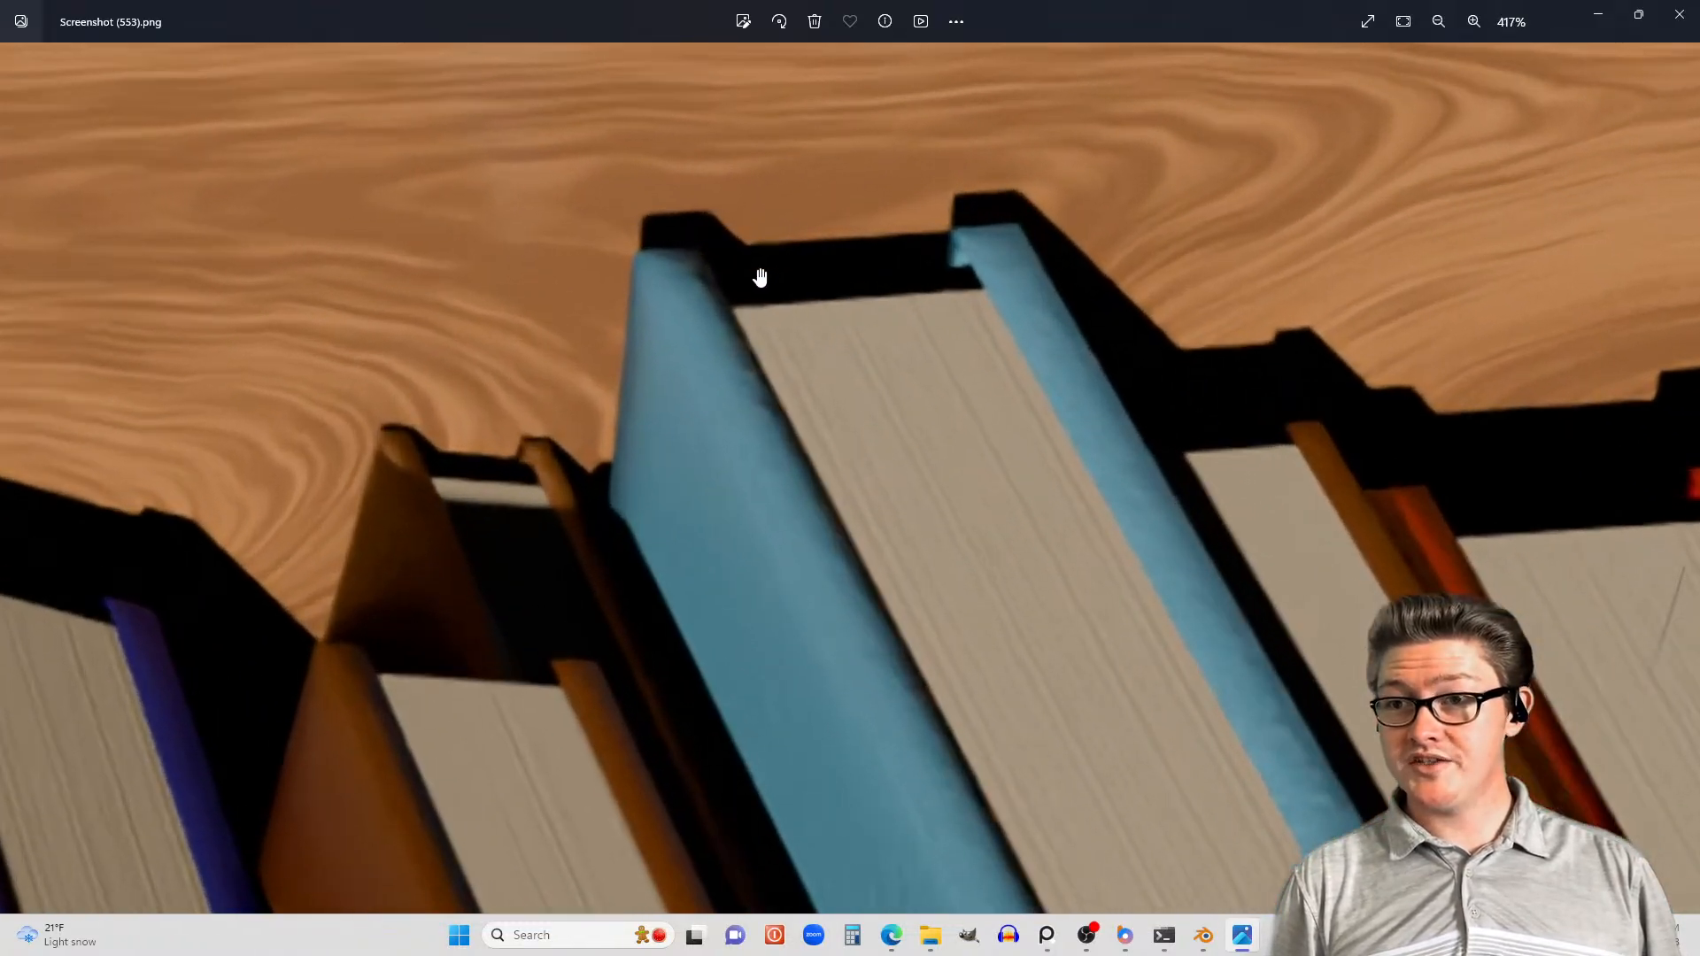
scroll(901, 514, down, 3)
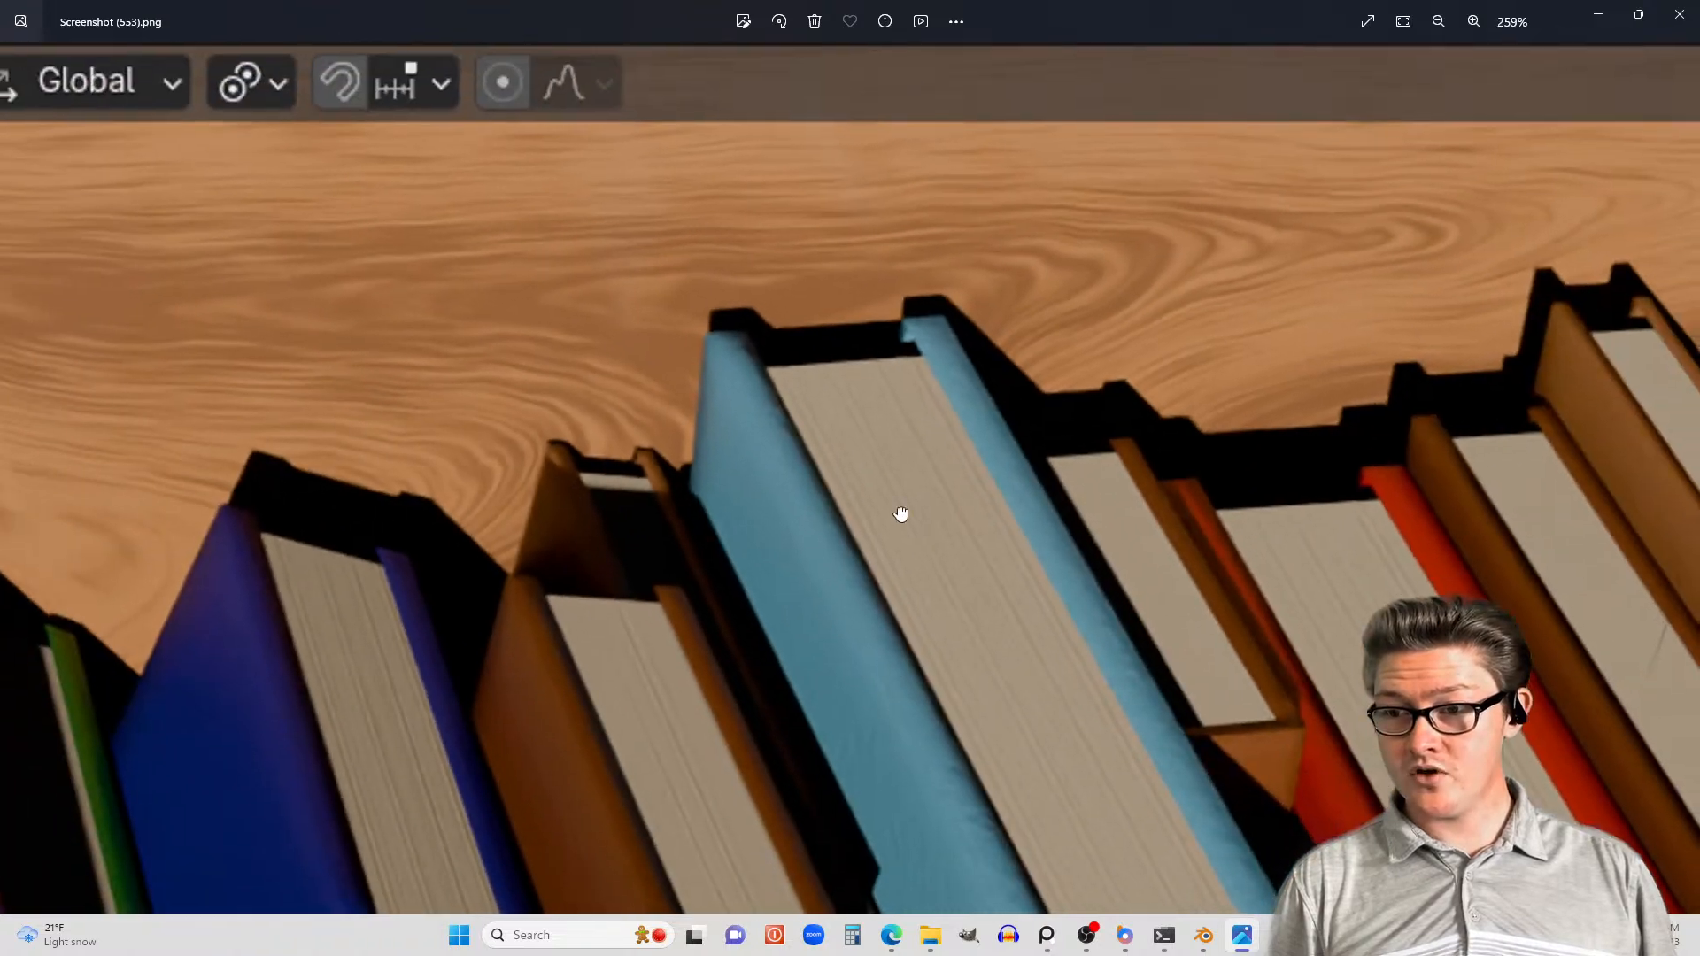
drag(939, 572, 761, 341)
drag(947, 638, 779, 372)
drag(811, 558, 823, 375)
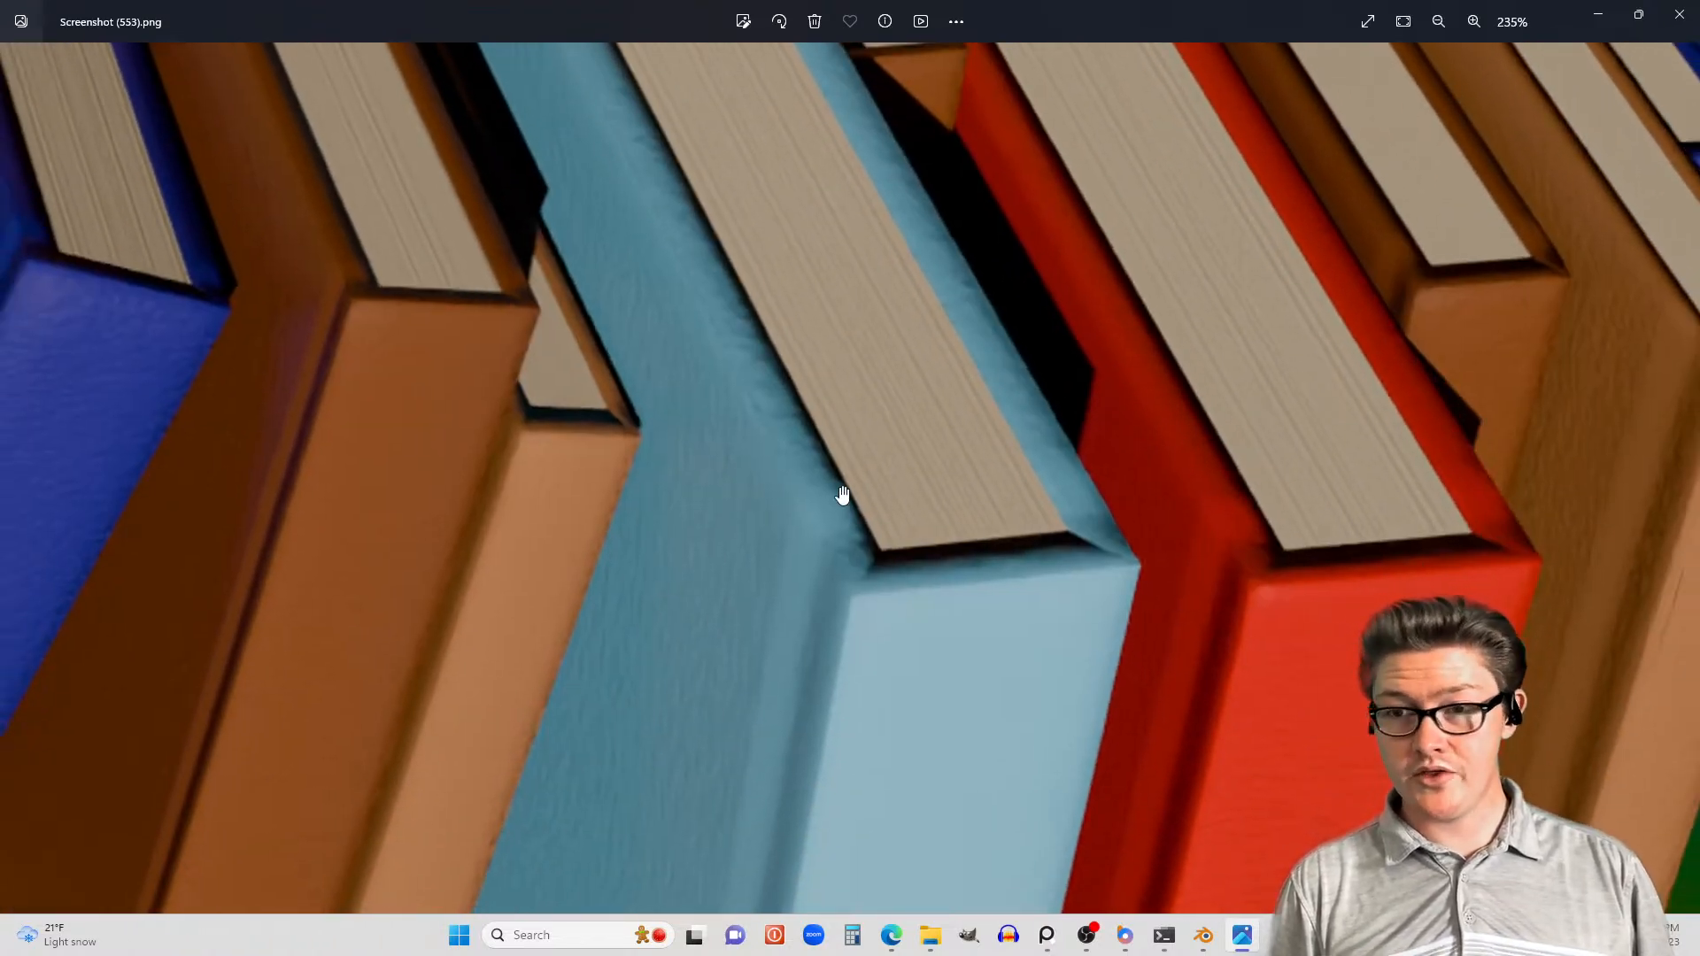
- Examine the spine grooves and cover surface of the light blue and red books, ending on the whole image
scroll(844, 496, down, 2)
scroll(868, 534, up, 2)
drag(887, 522, 933, 247)
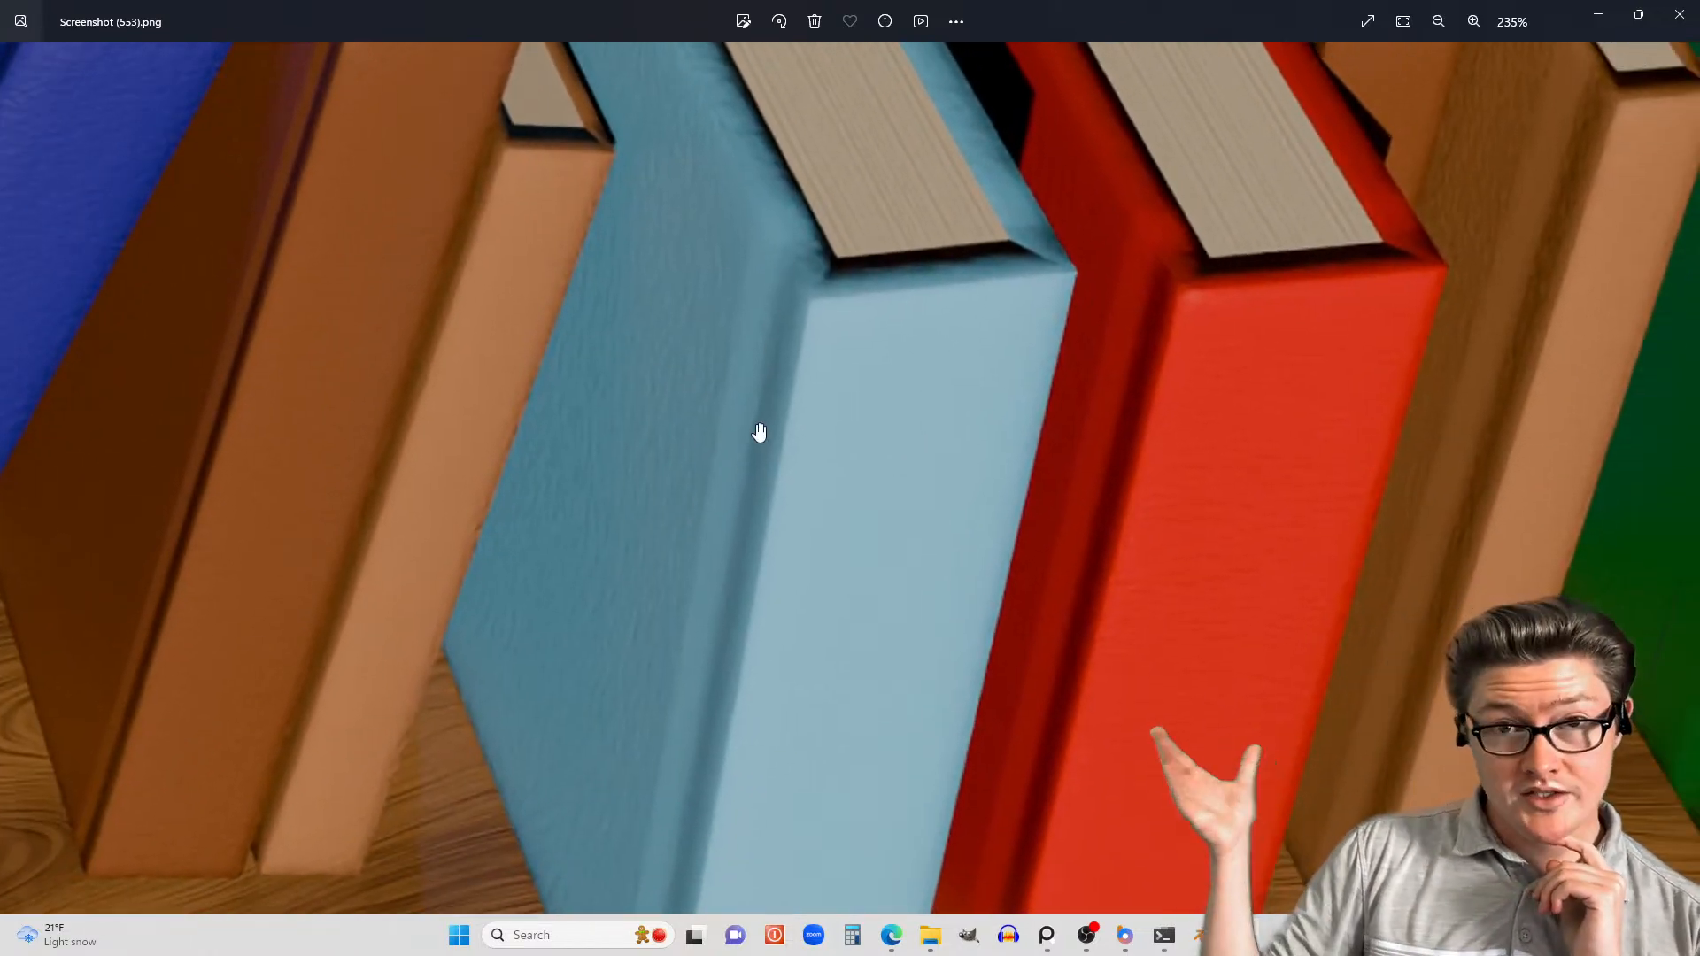
scroll(764, 433, down, 1)
scroll(767, 433, down, 1)
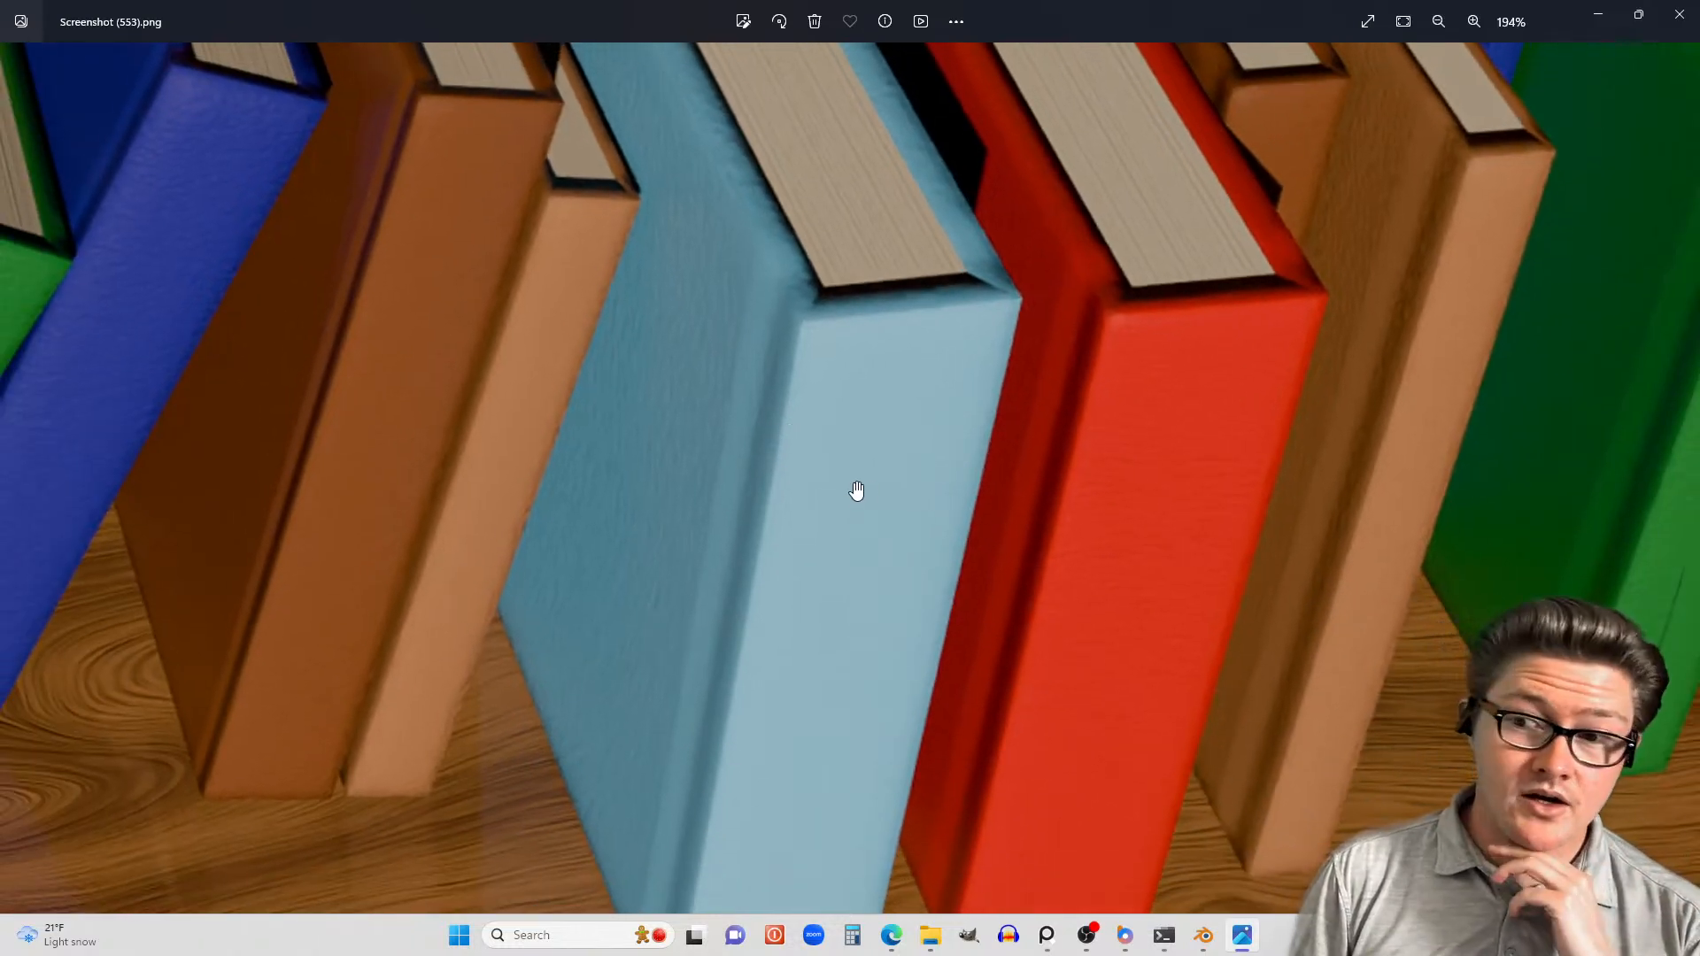
drag(875, 502, 921, 474)
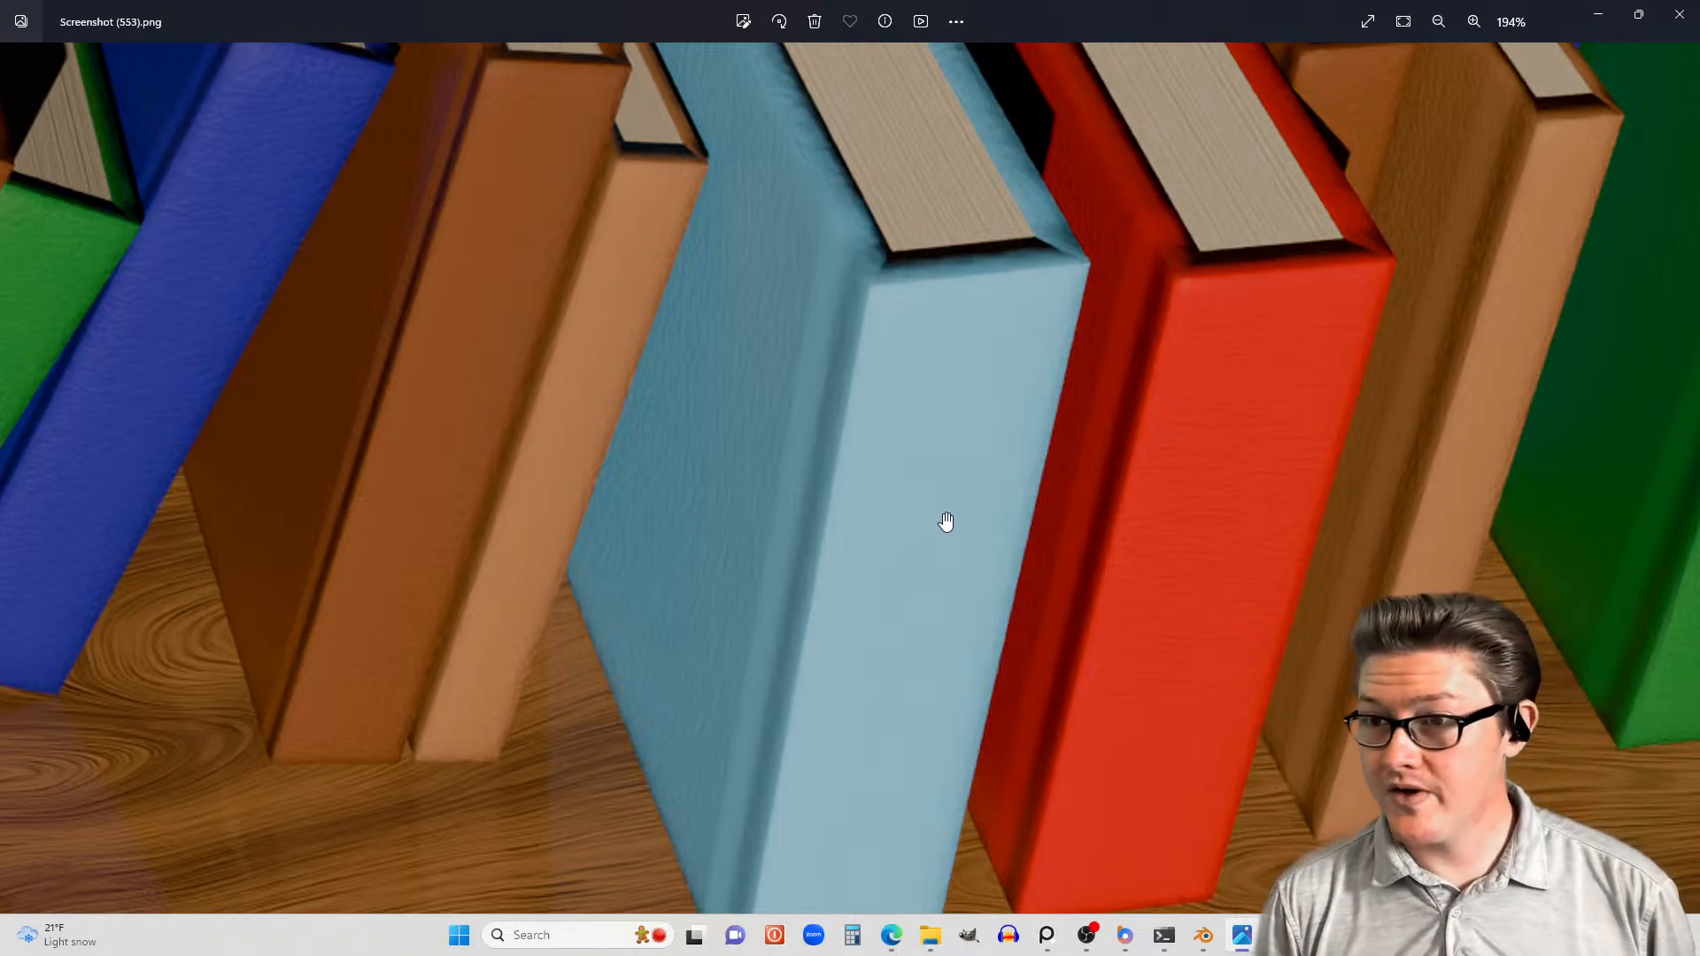
scroll(946, 521, down, 5)
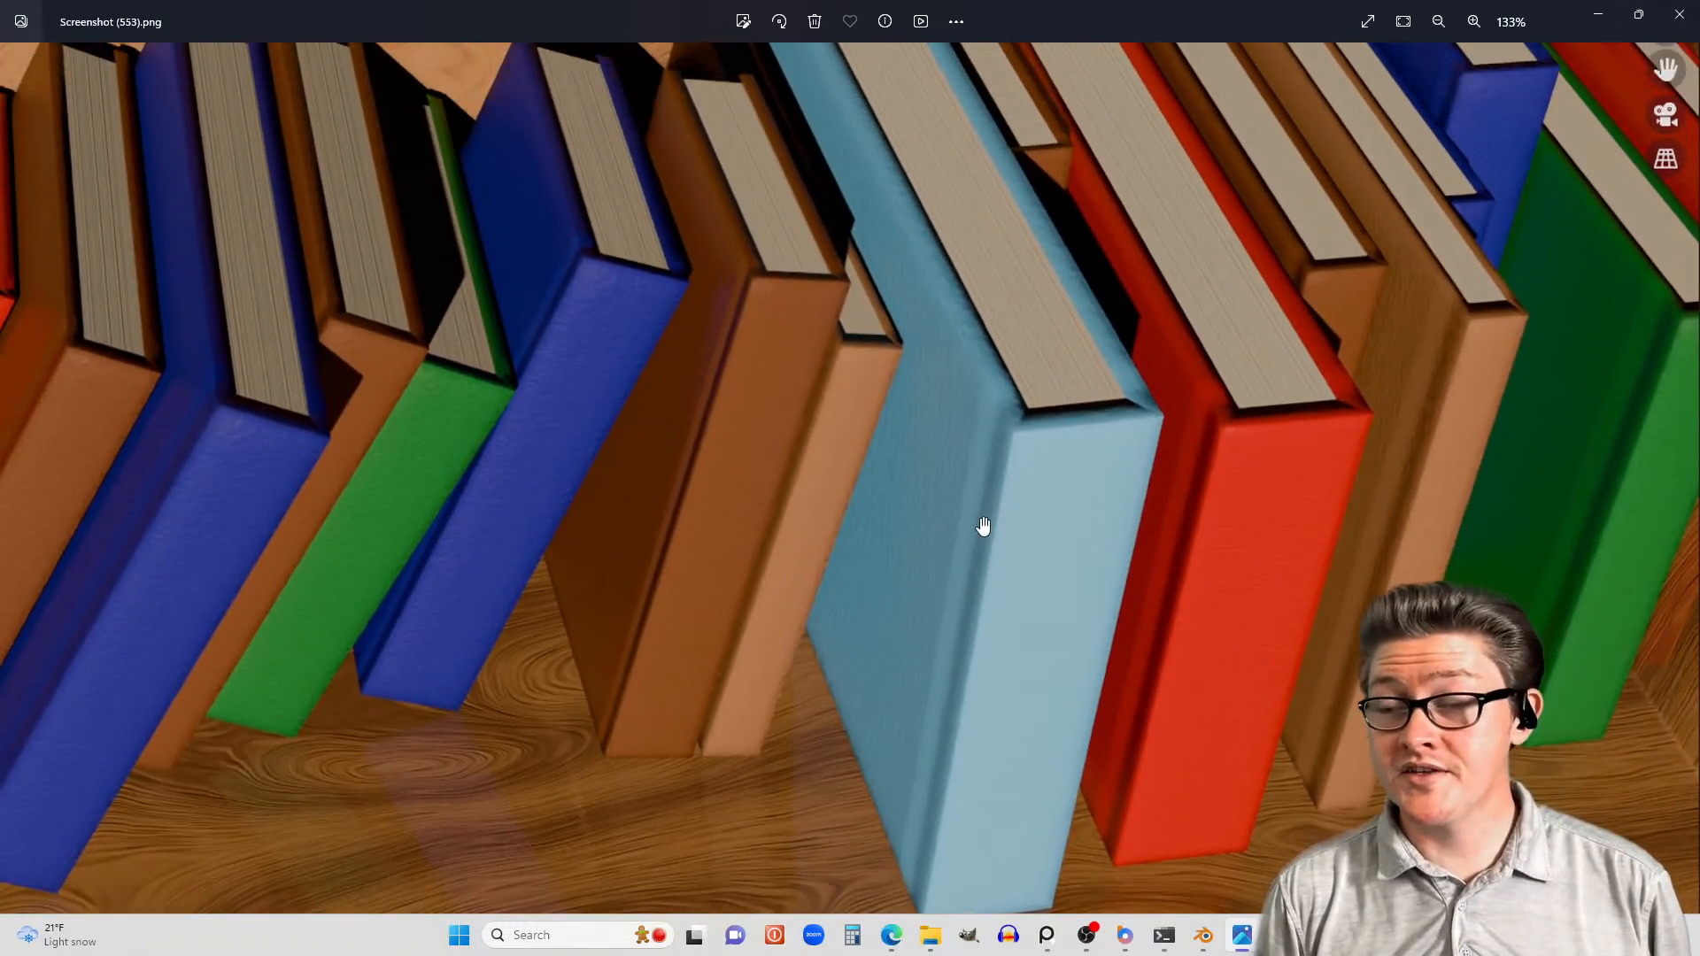
scroll(990, 536, down, 3)
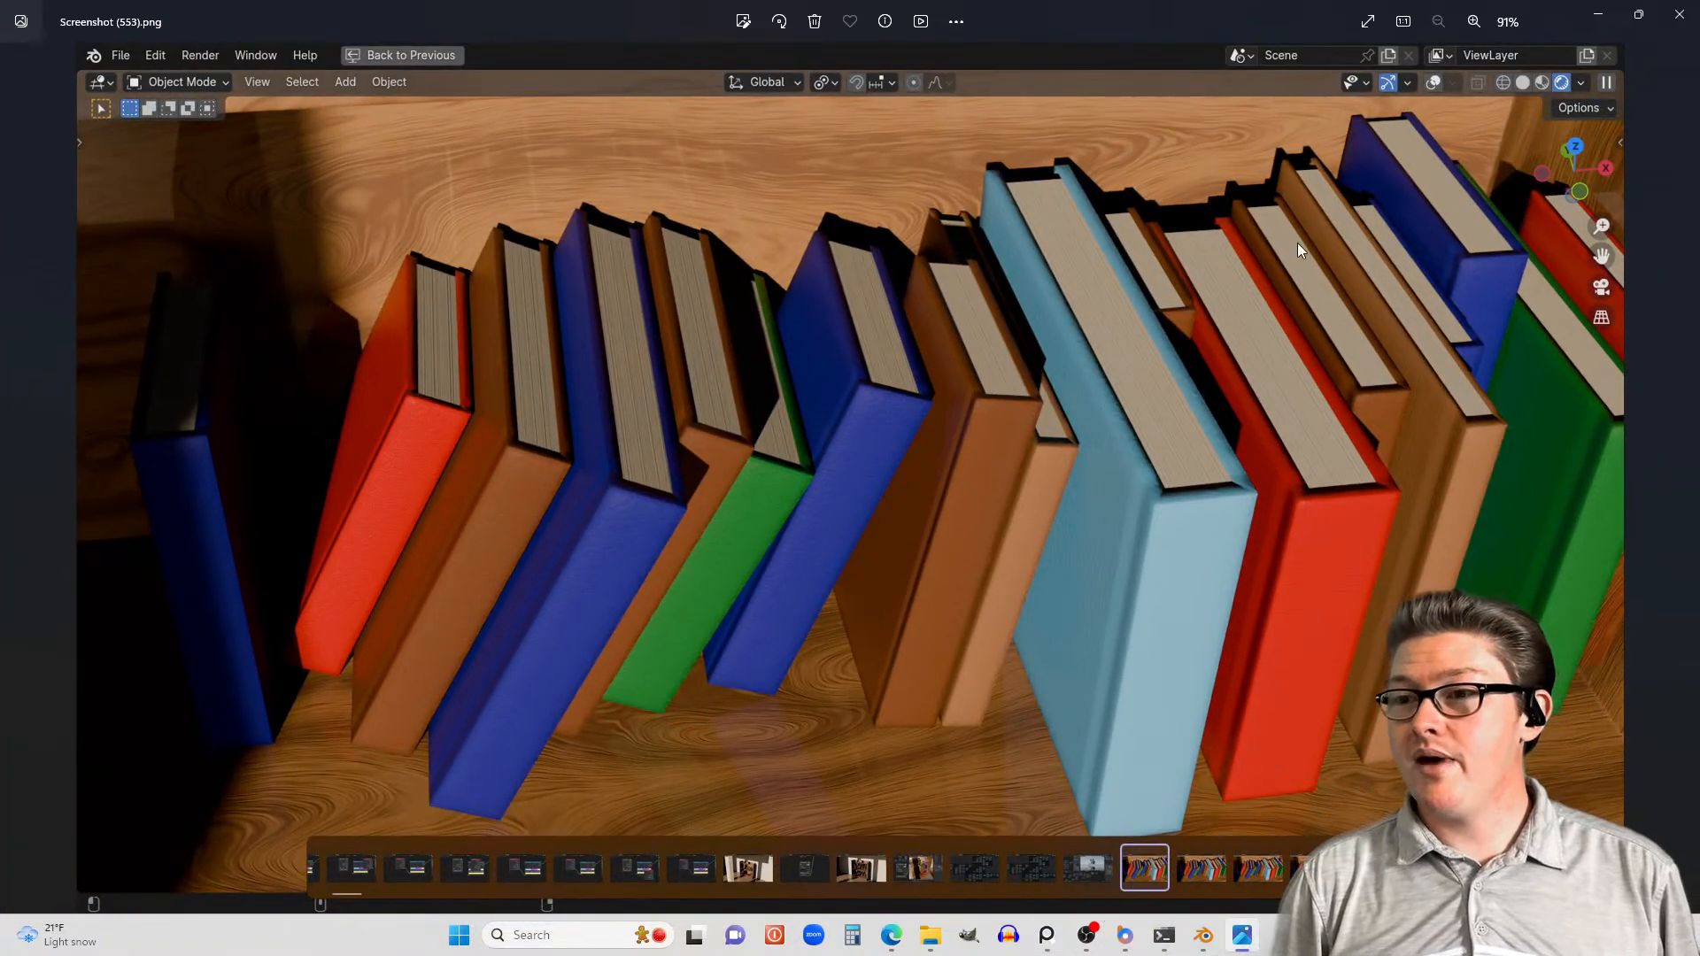
- Inspect the corner where the light blue book's spine meets its cover and pages
scroll(1236, 432, up, 5)
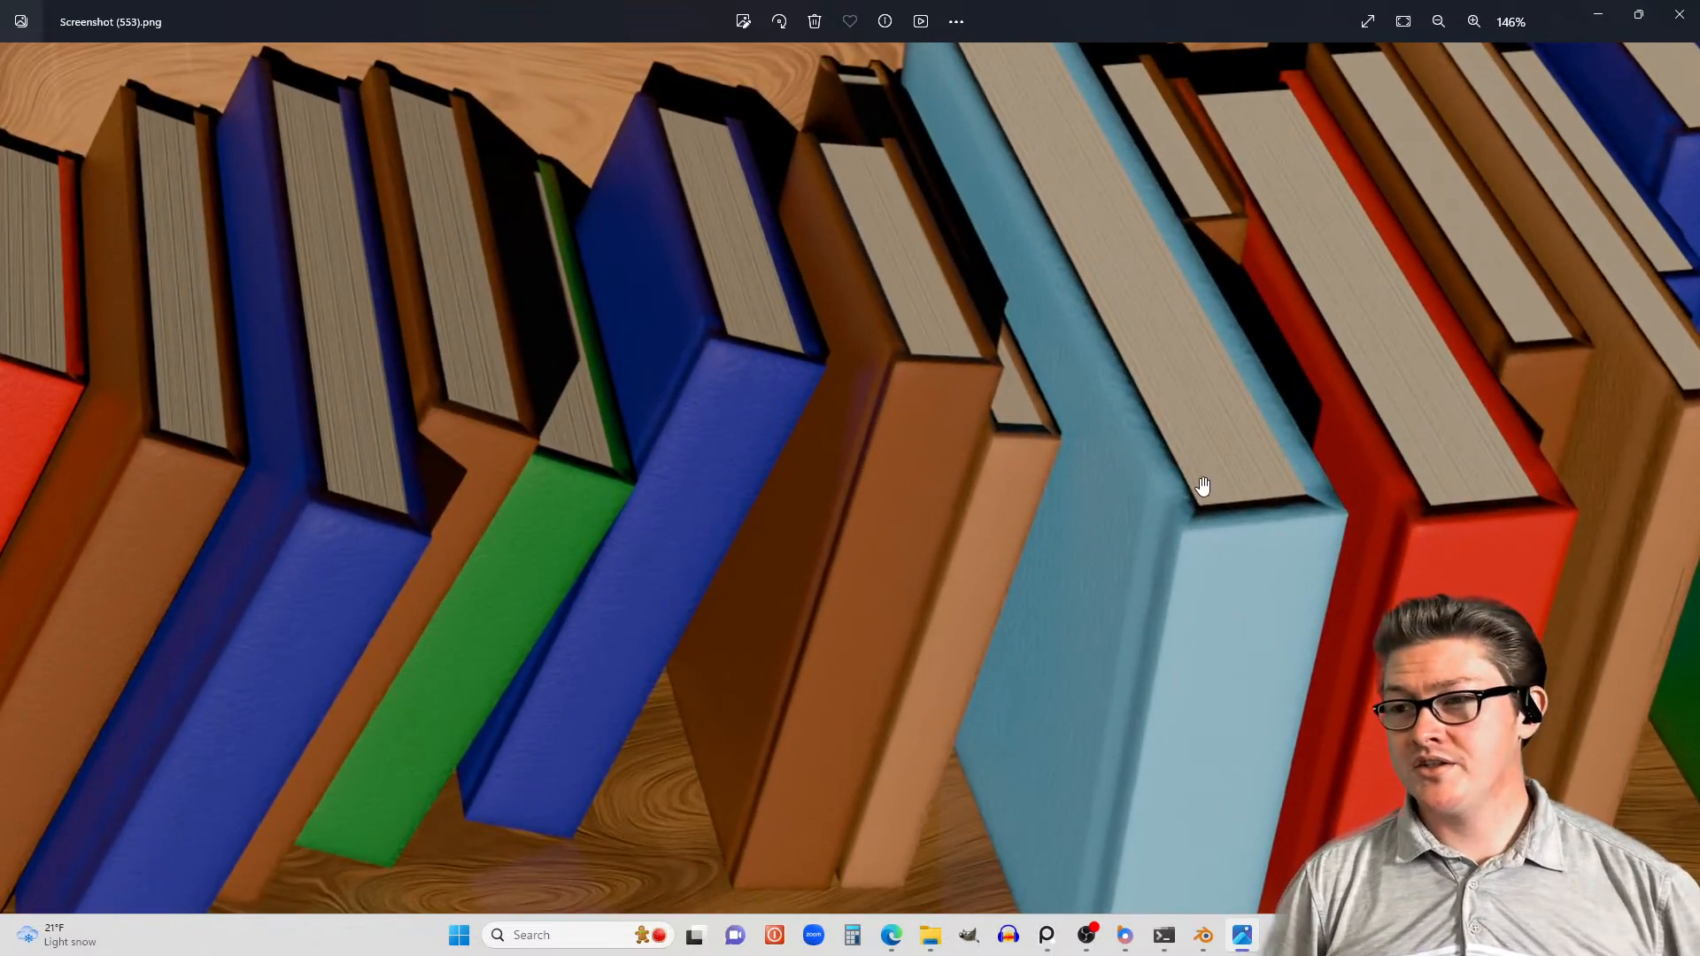
scroll(1203, 486, up, 8)
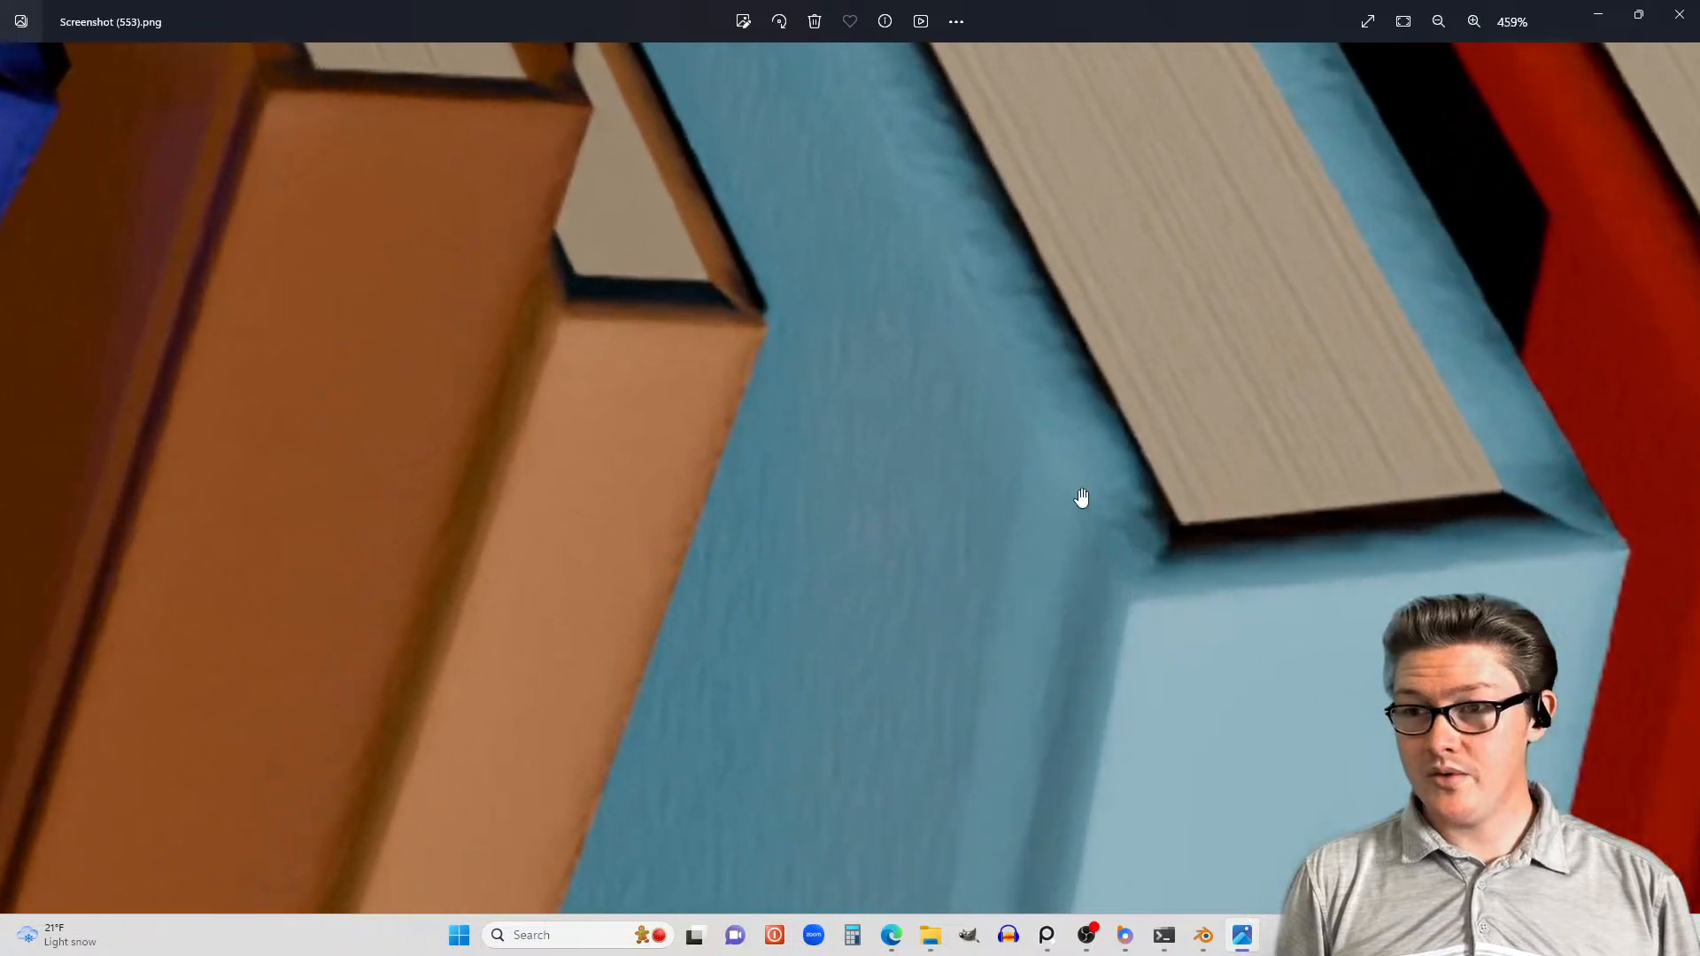
drag(1082, 499, 731, 580)
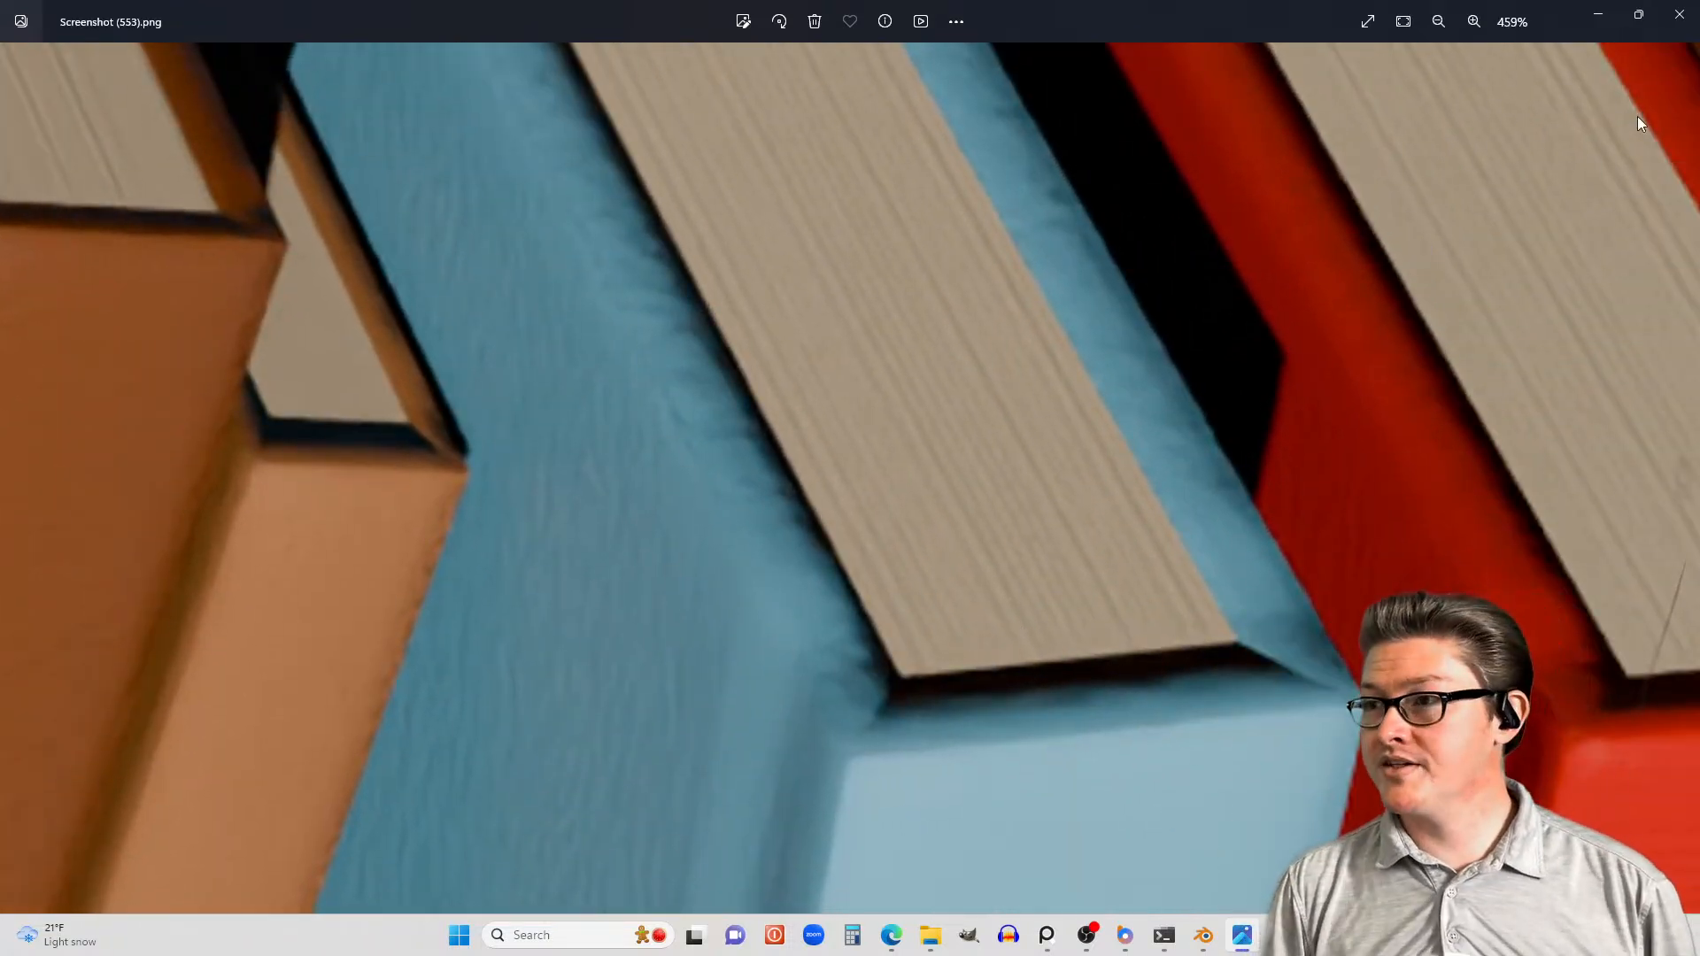
- Leave the reference image, return to Blender and show the books in Material Preview shading
click(1673, 30)
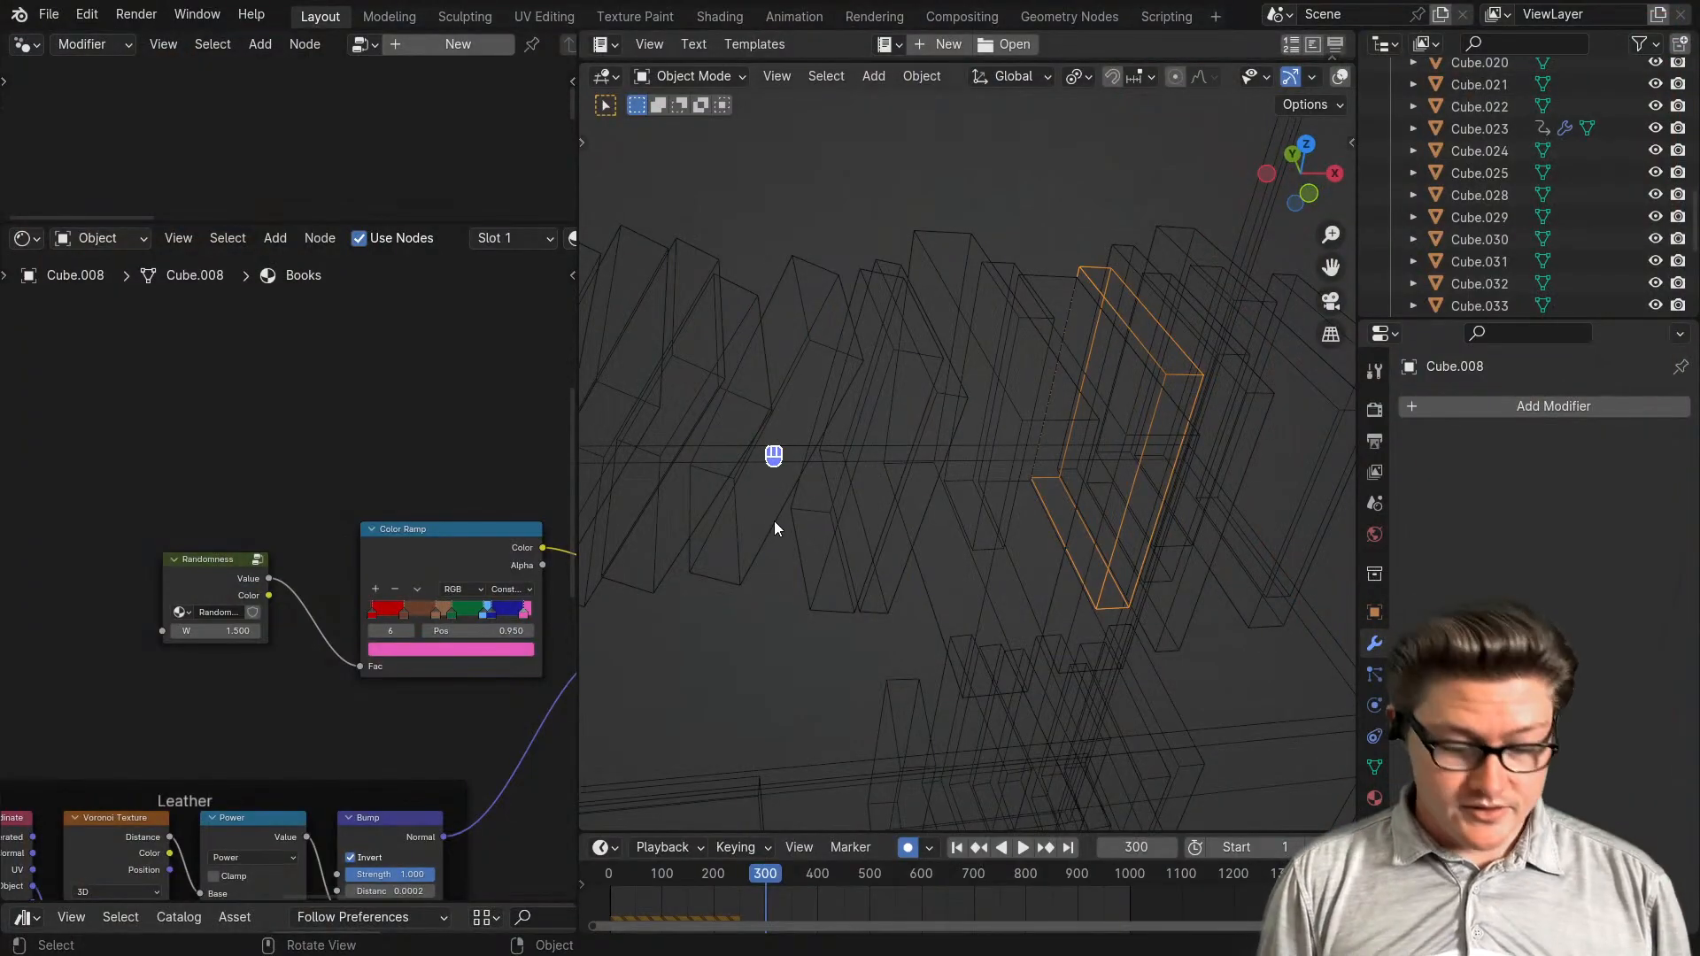
key(z)
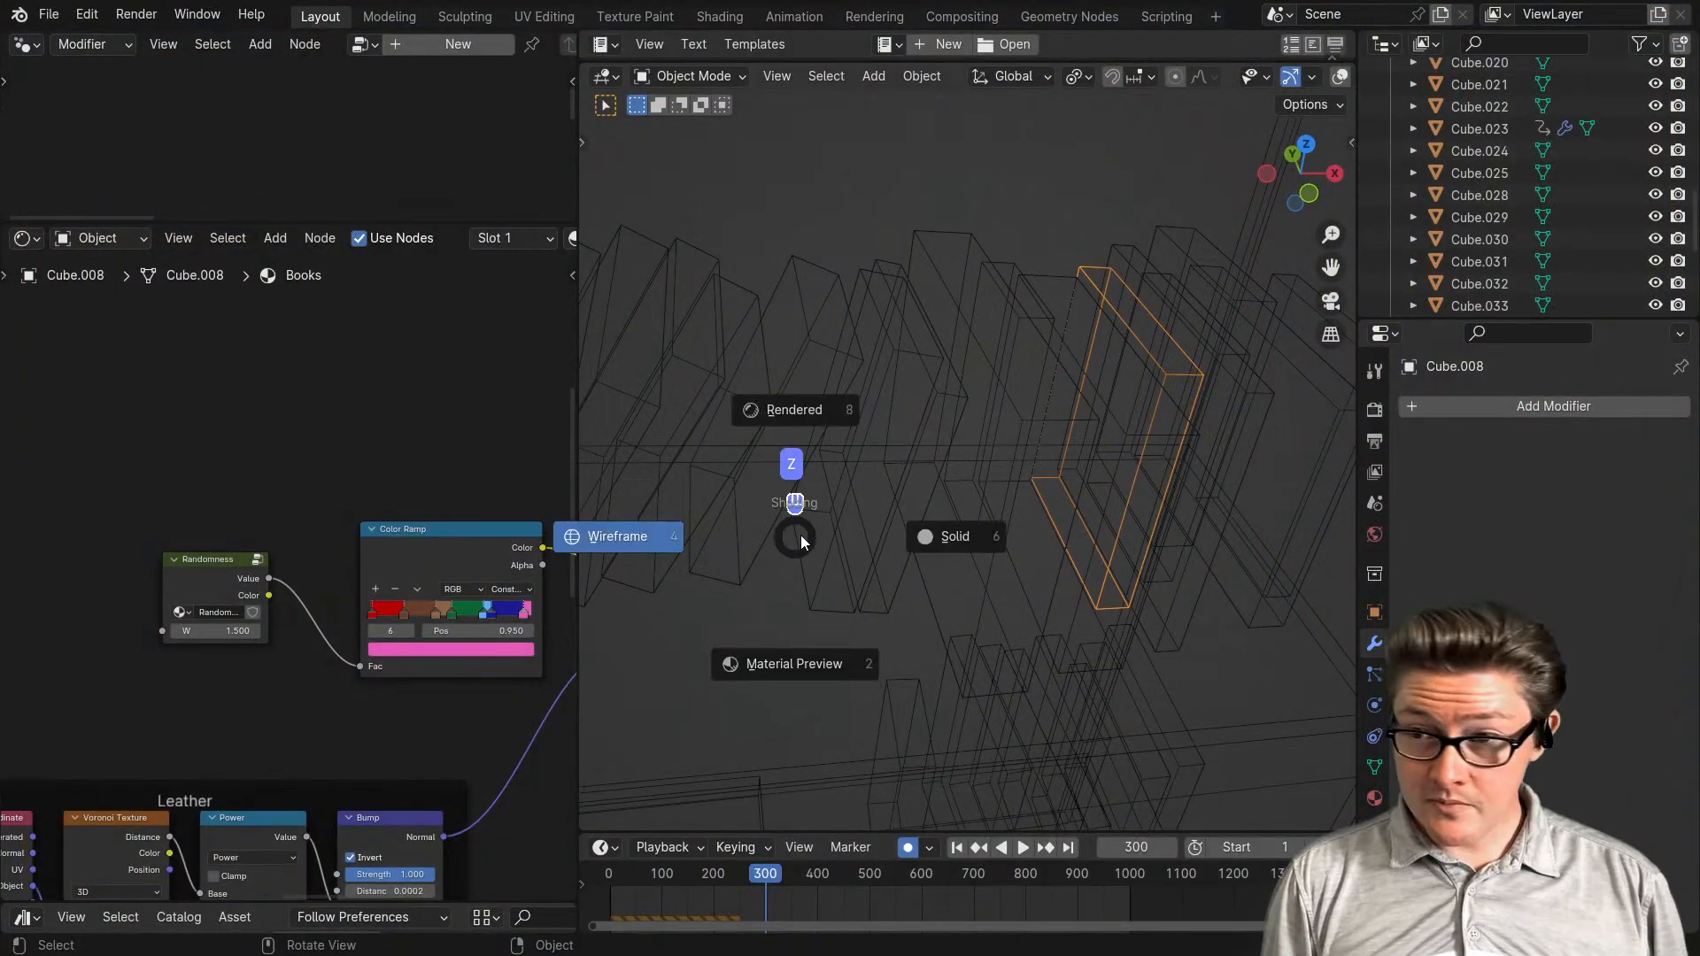
click(774, 671)
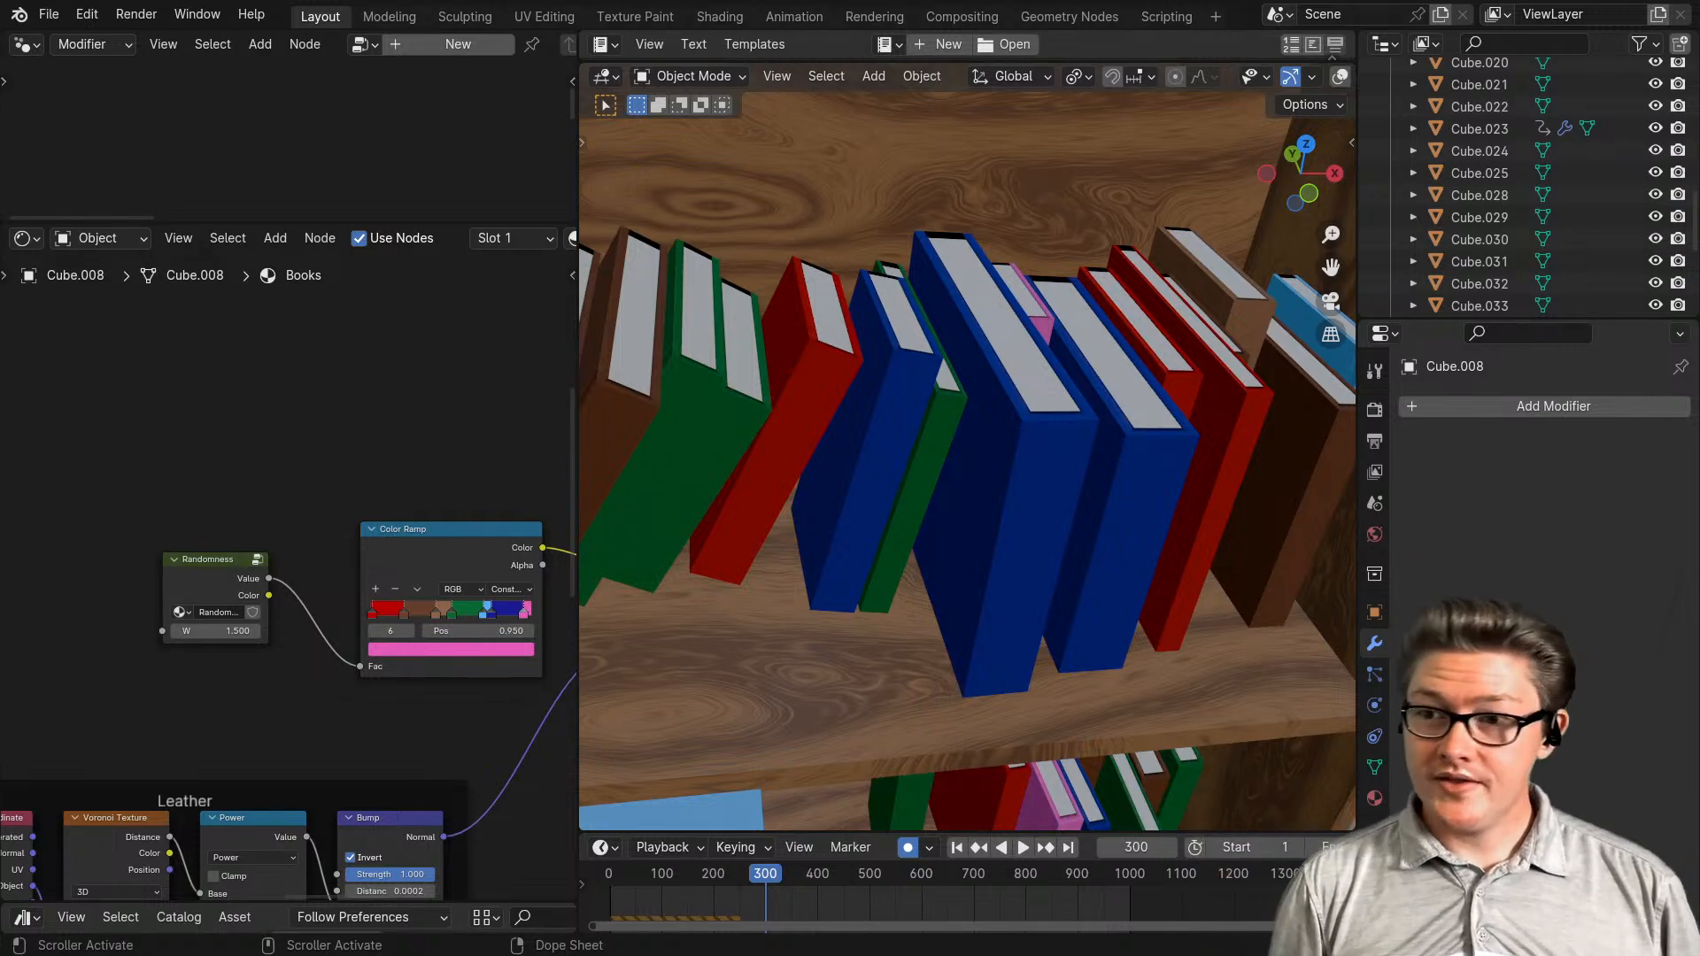
- Examine the bookshelf and its simple book models from the front and the side
scroll(1054, 636, down, 3)
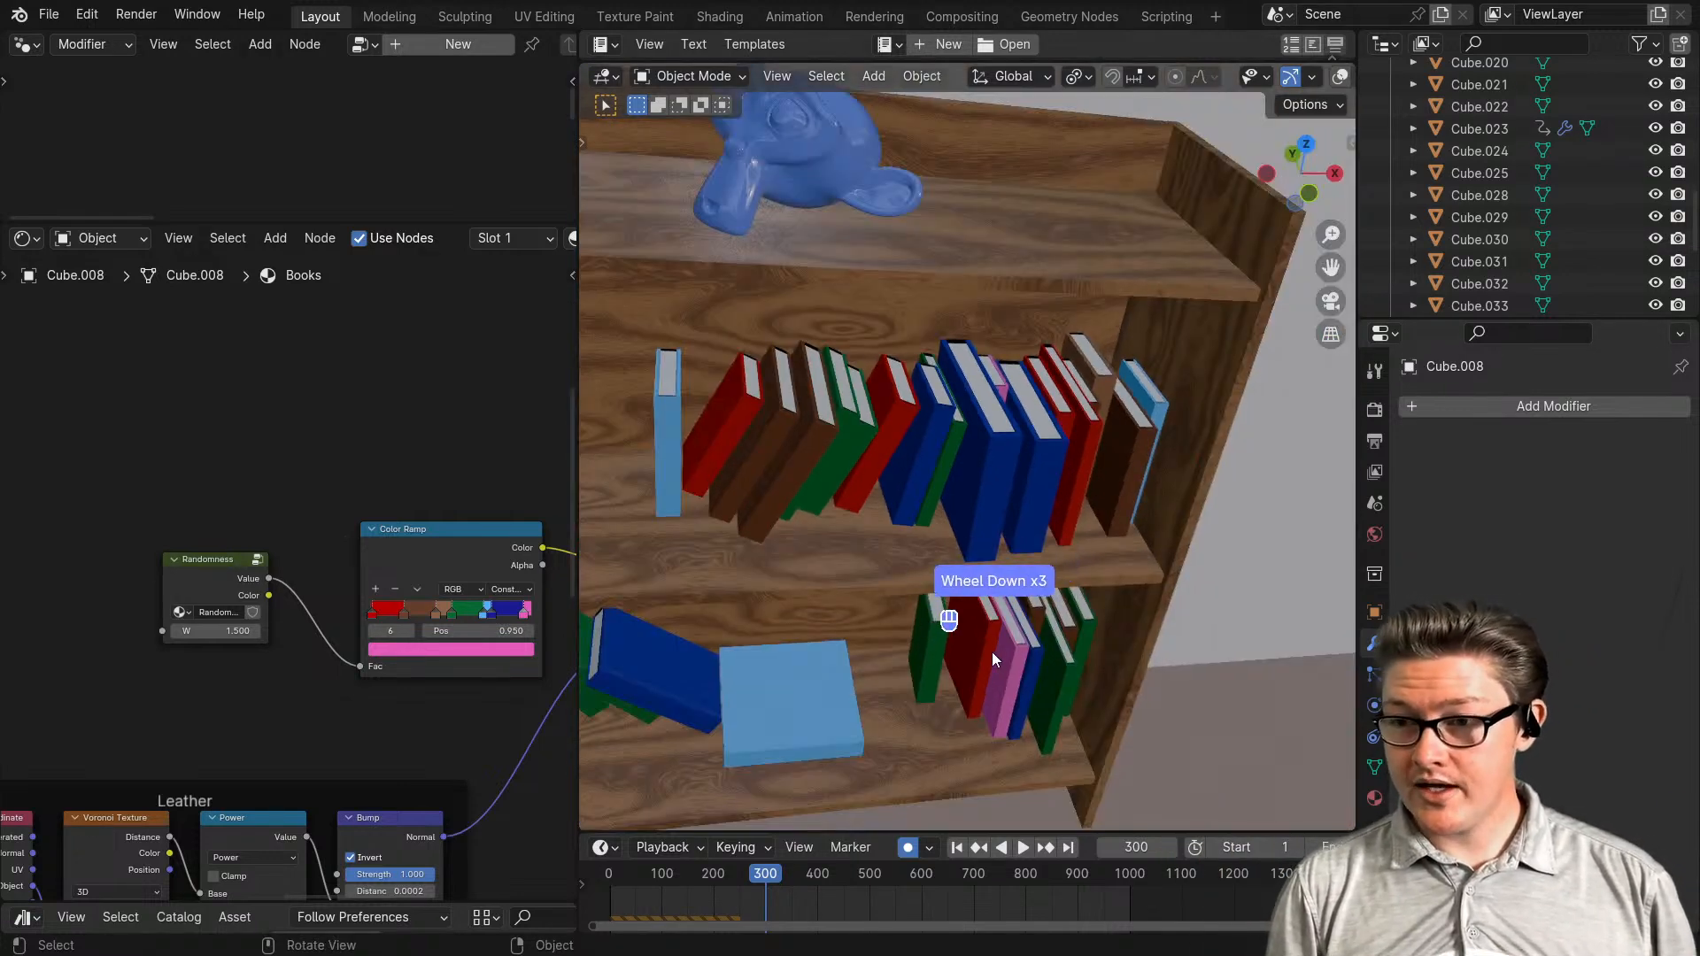
middle_drag(992, 652, 1059, 635)
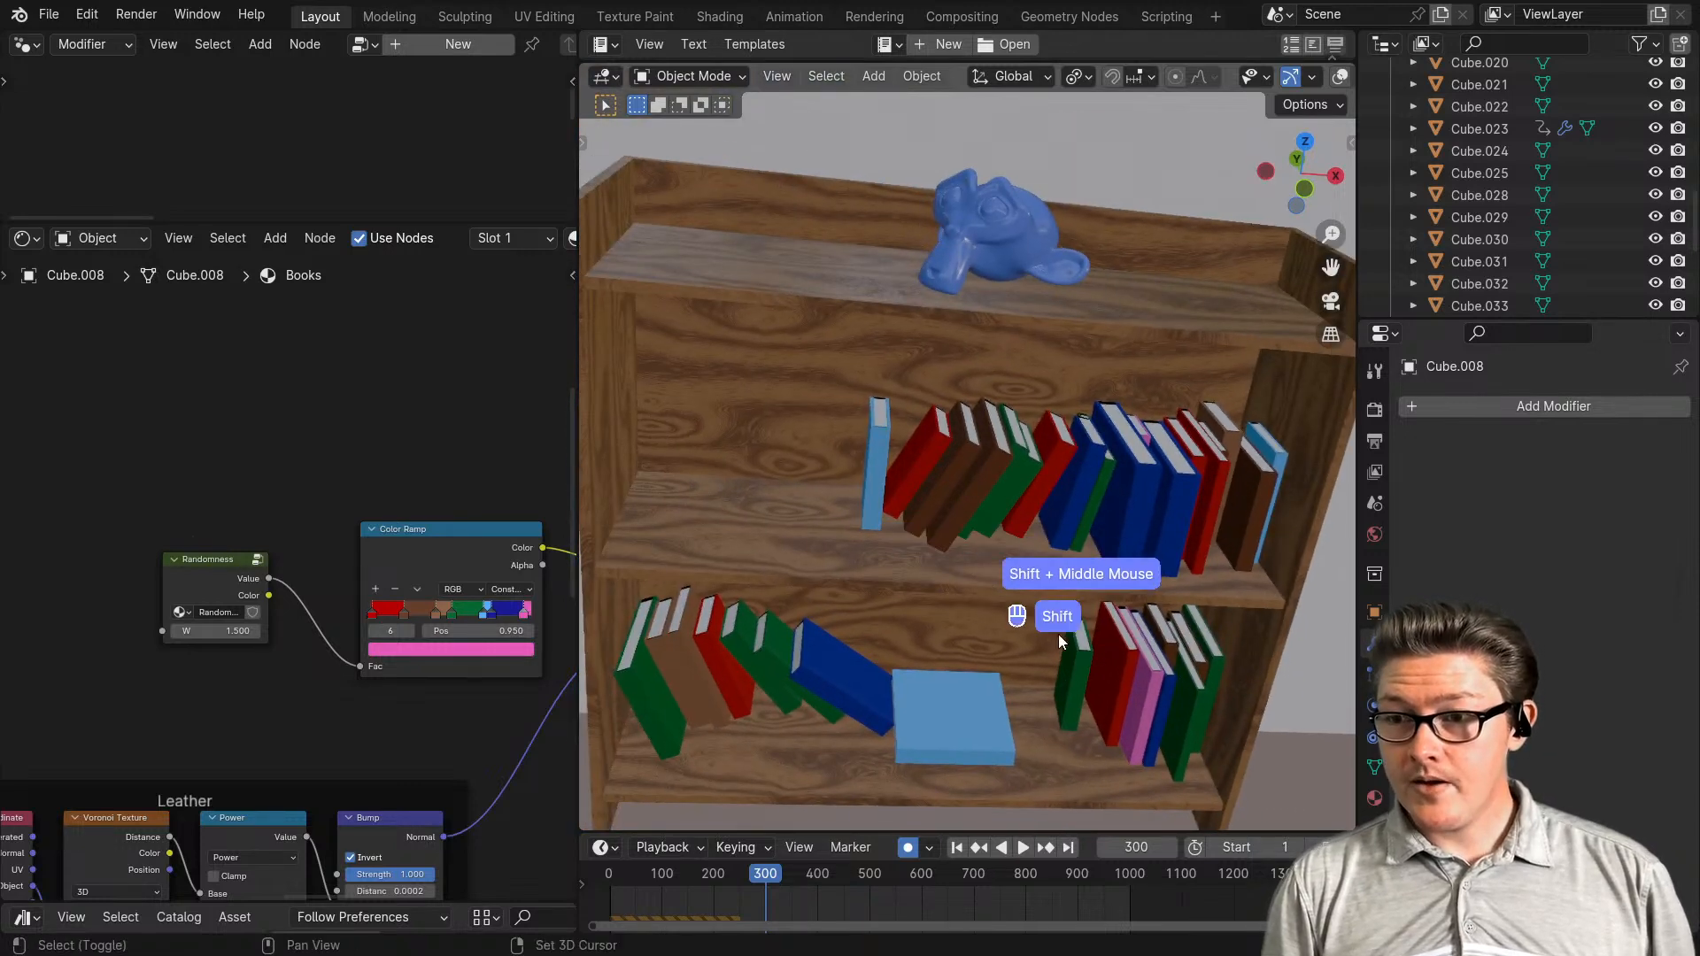
scroll(1033, 595, down, 3)
scroll(924, 523, up, 2)
scroll(925, 522, up, 2)
middle_drag(812, 439, 1004, 585)
scroll(983, 567, up, 2)
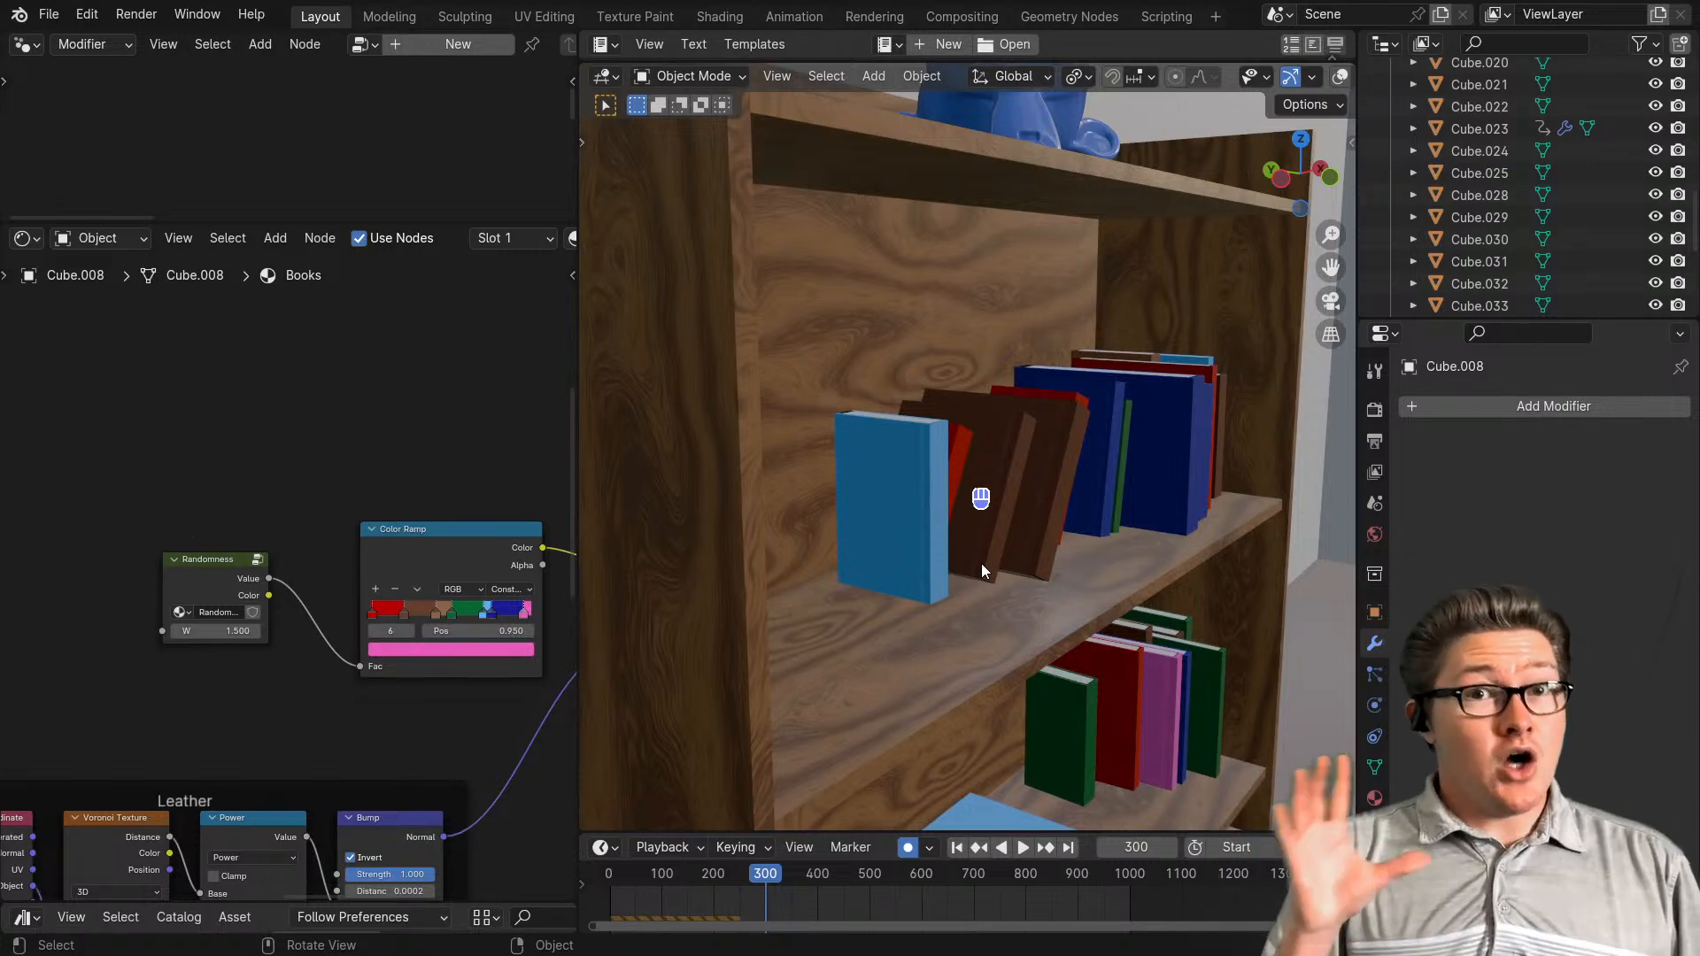
scroll(969, 541, down, 5)
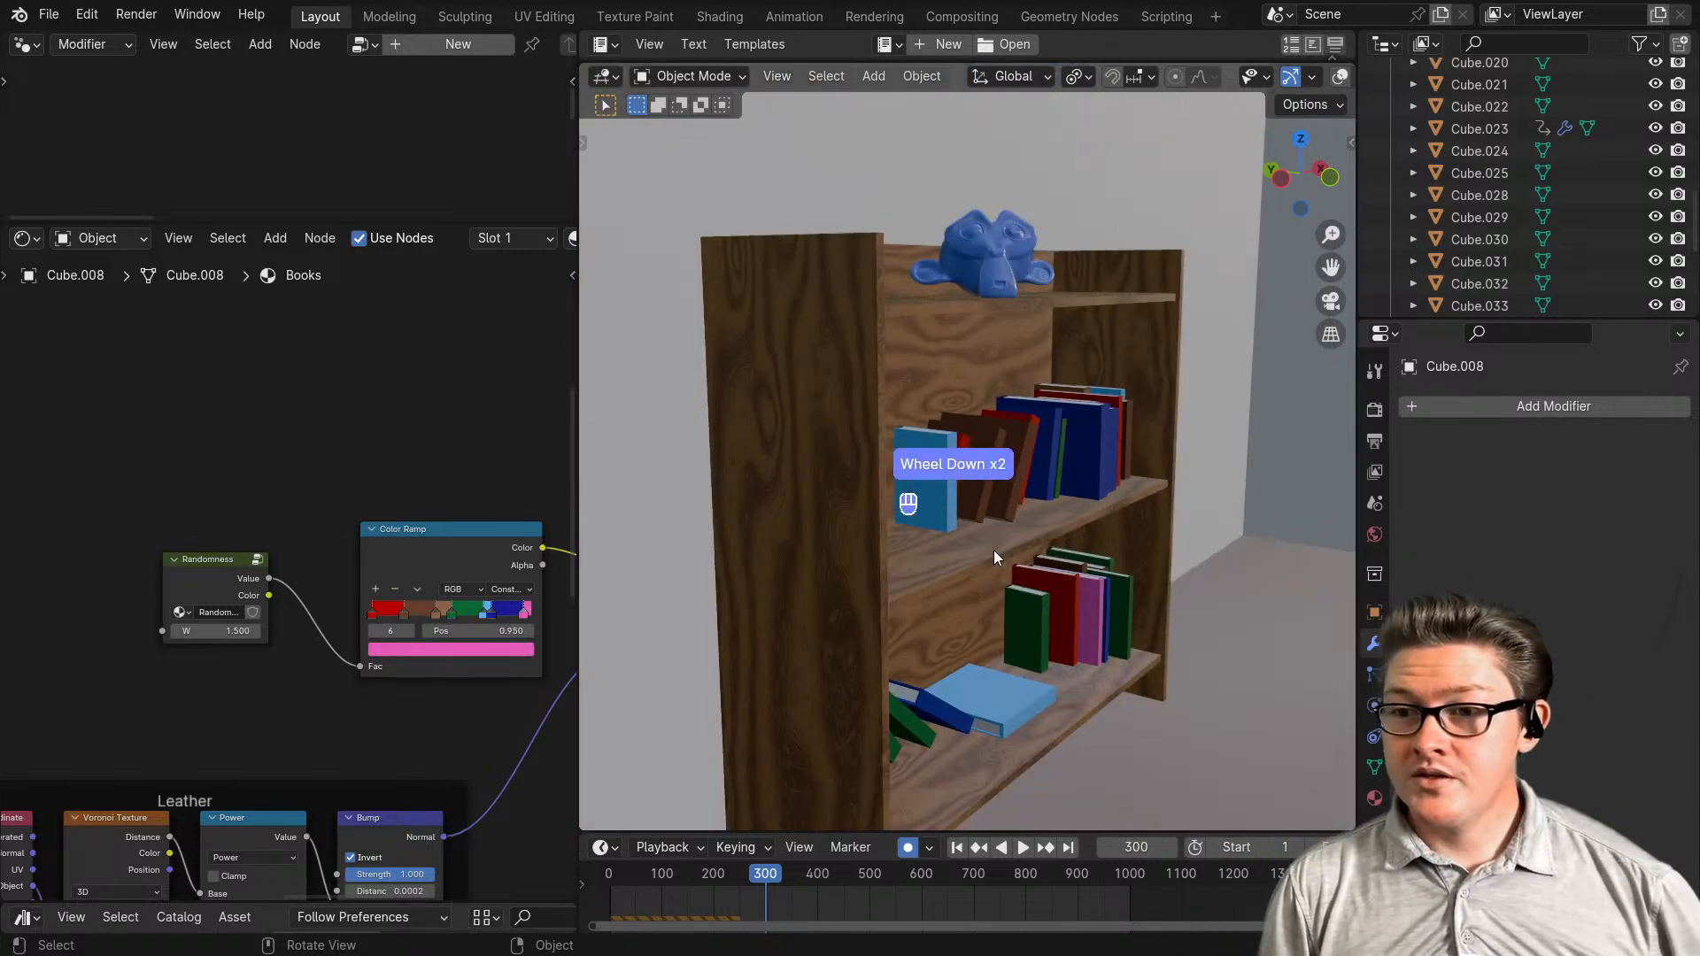
middle_drag(994, 550, 895, 581)
scroll(1063, 581, down, 2)
middle_drag(1055, 574, 921, 582)
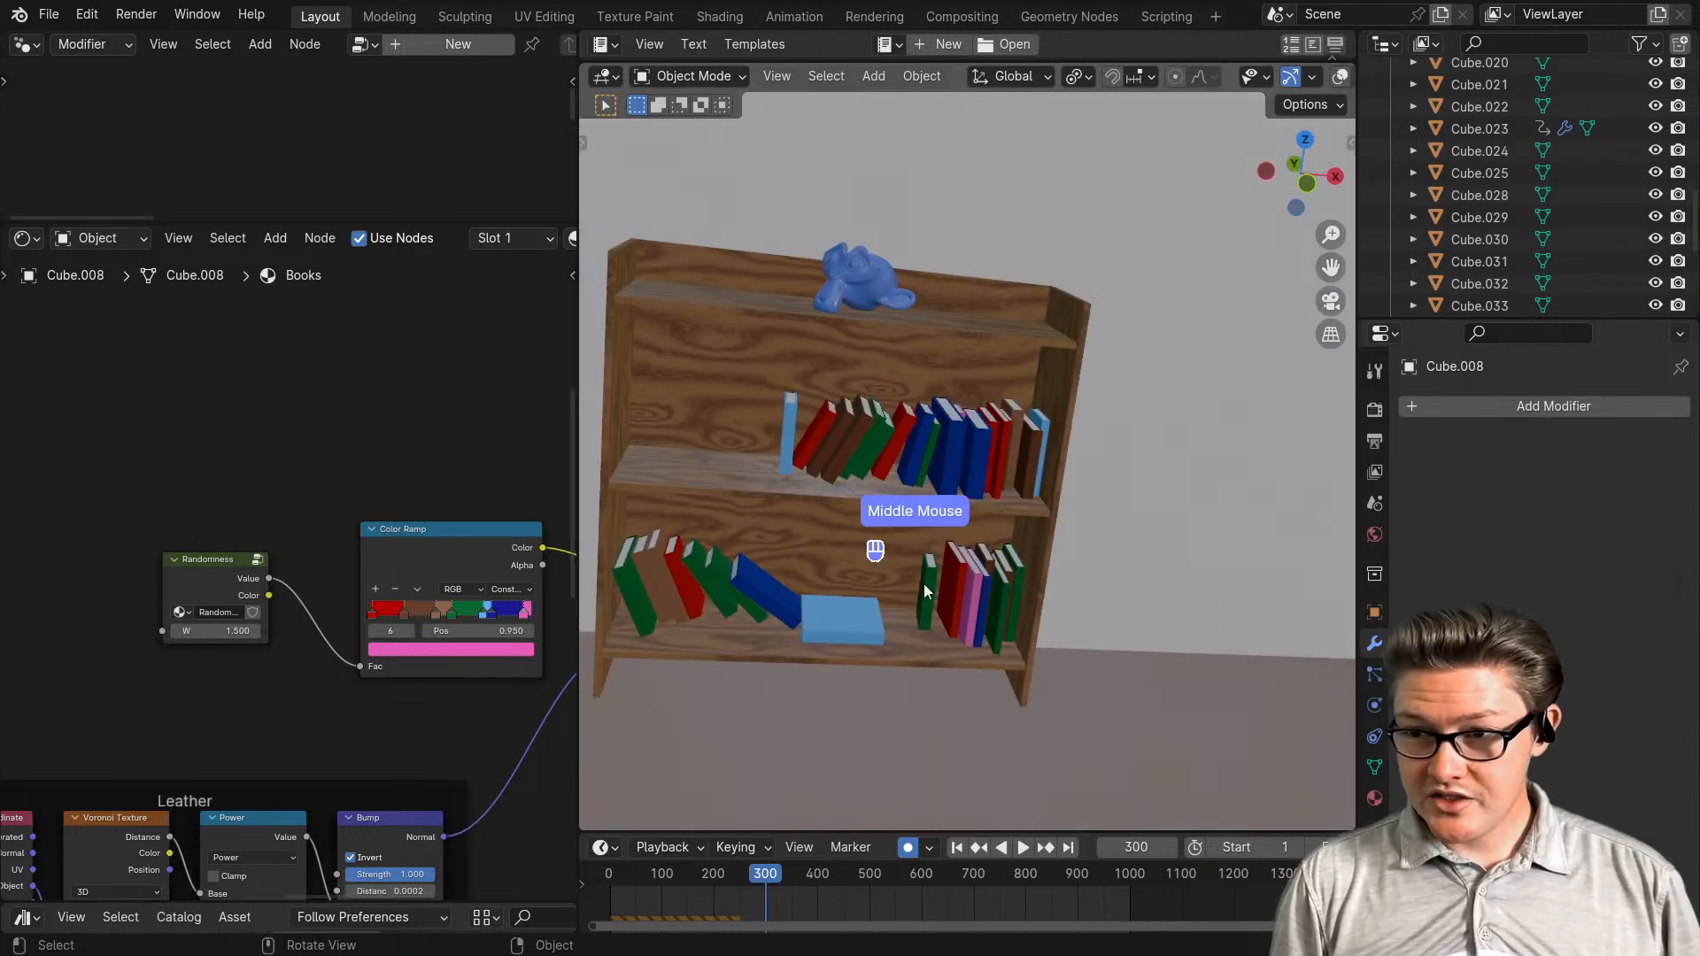
- Turn on the viewport overlays and add a cube mesh to the scene
shift+middle_drag(1098, 546, 947, 556)
shift+middle_drag(1065, 579, 980, 574)
key(shift+alt+z)
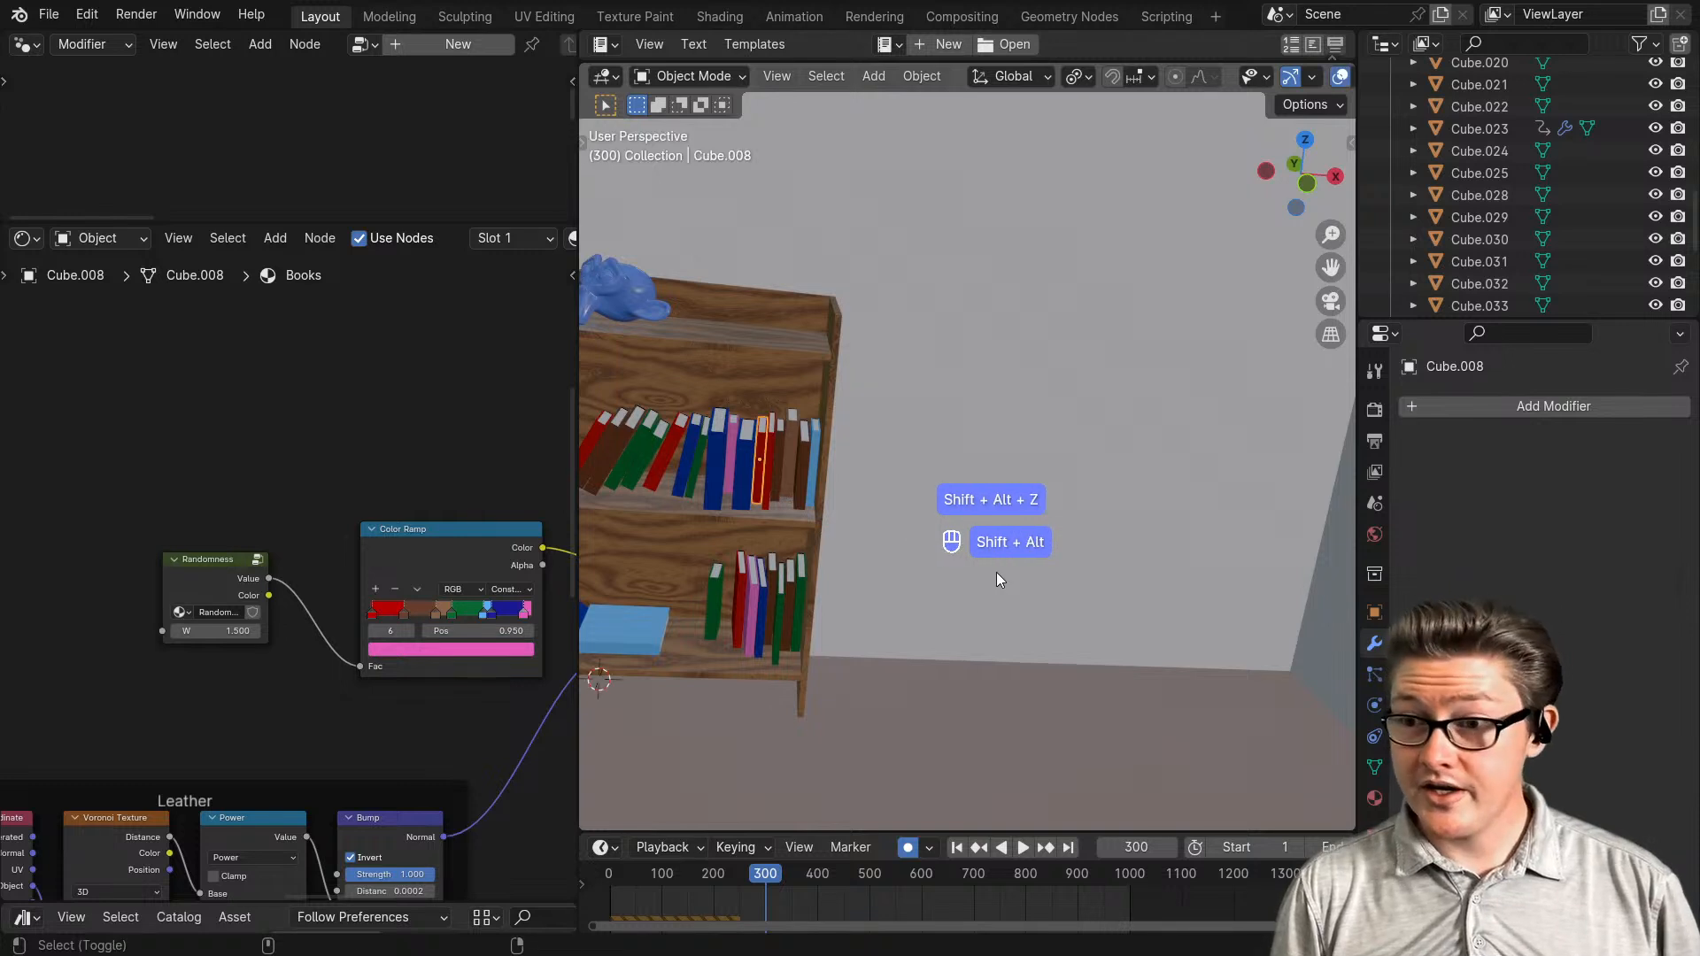
key(shift+a)
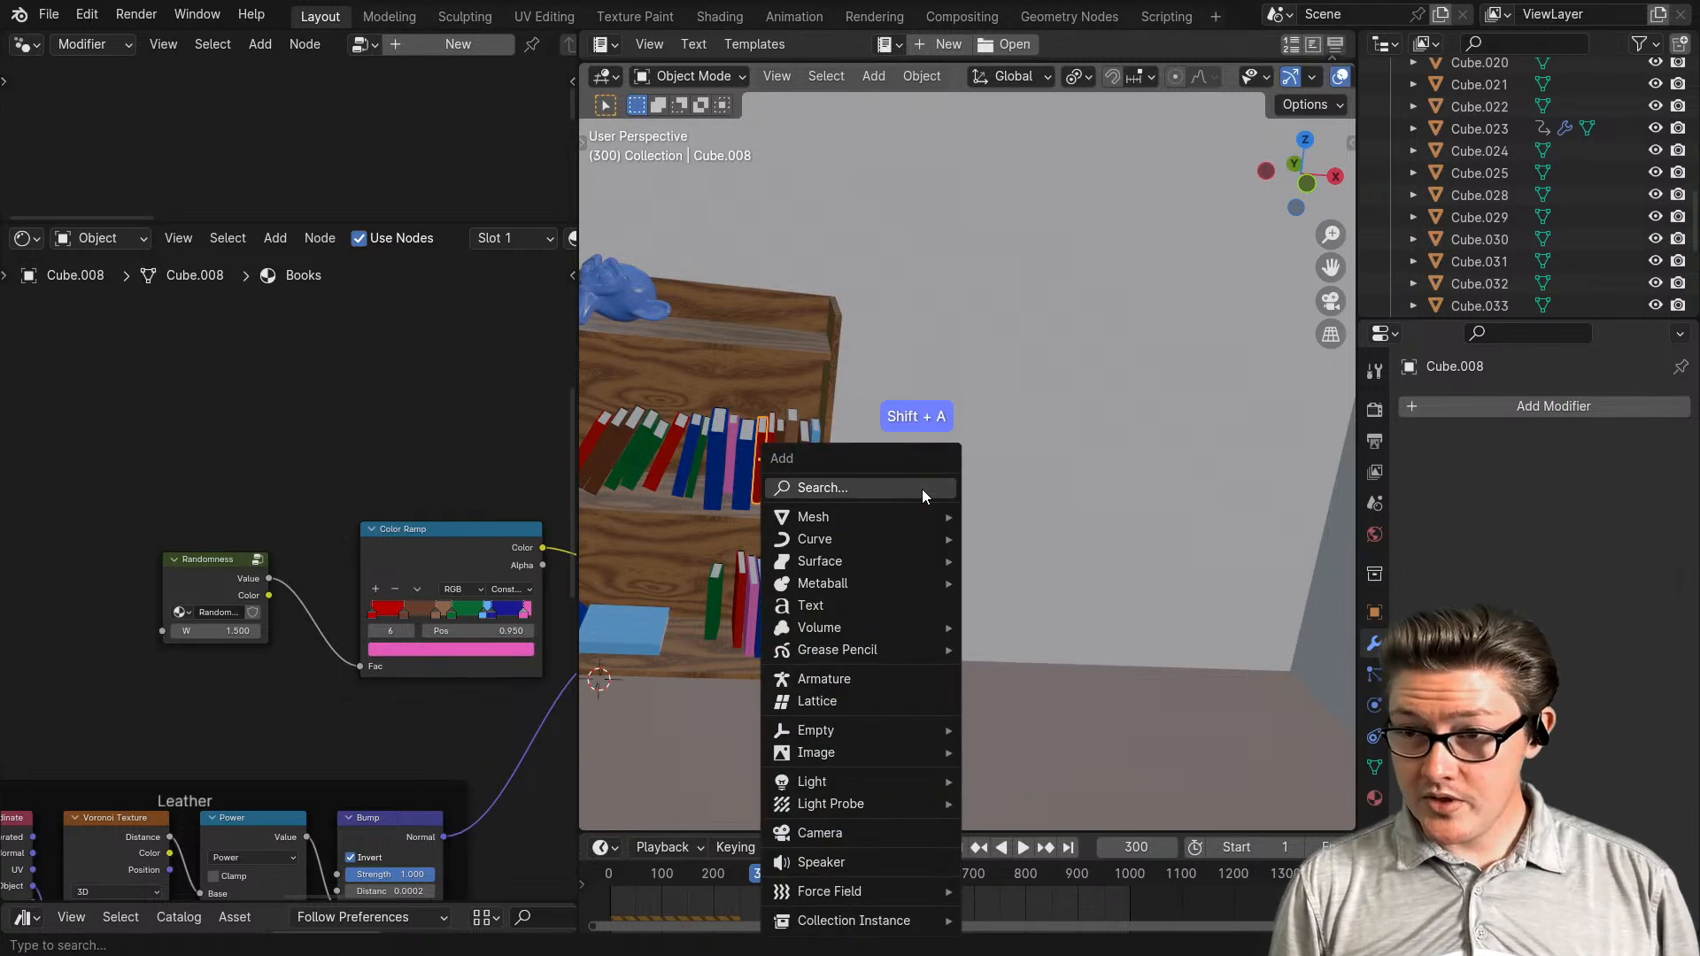
key(shift+a)
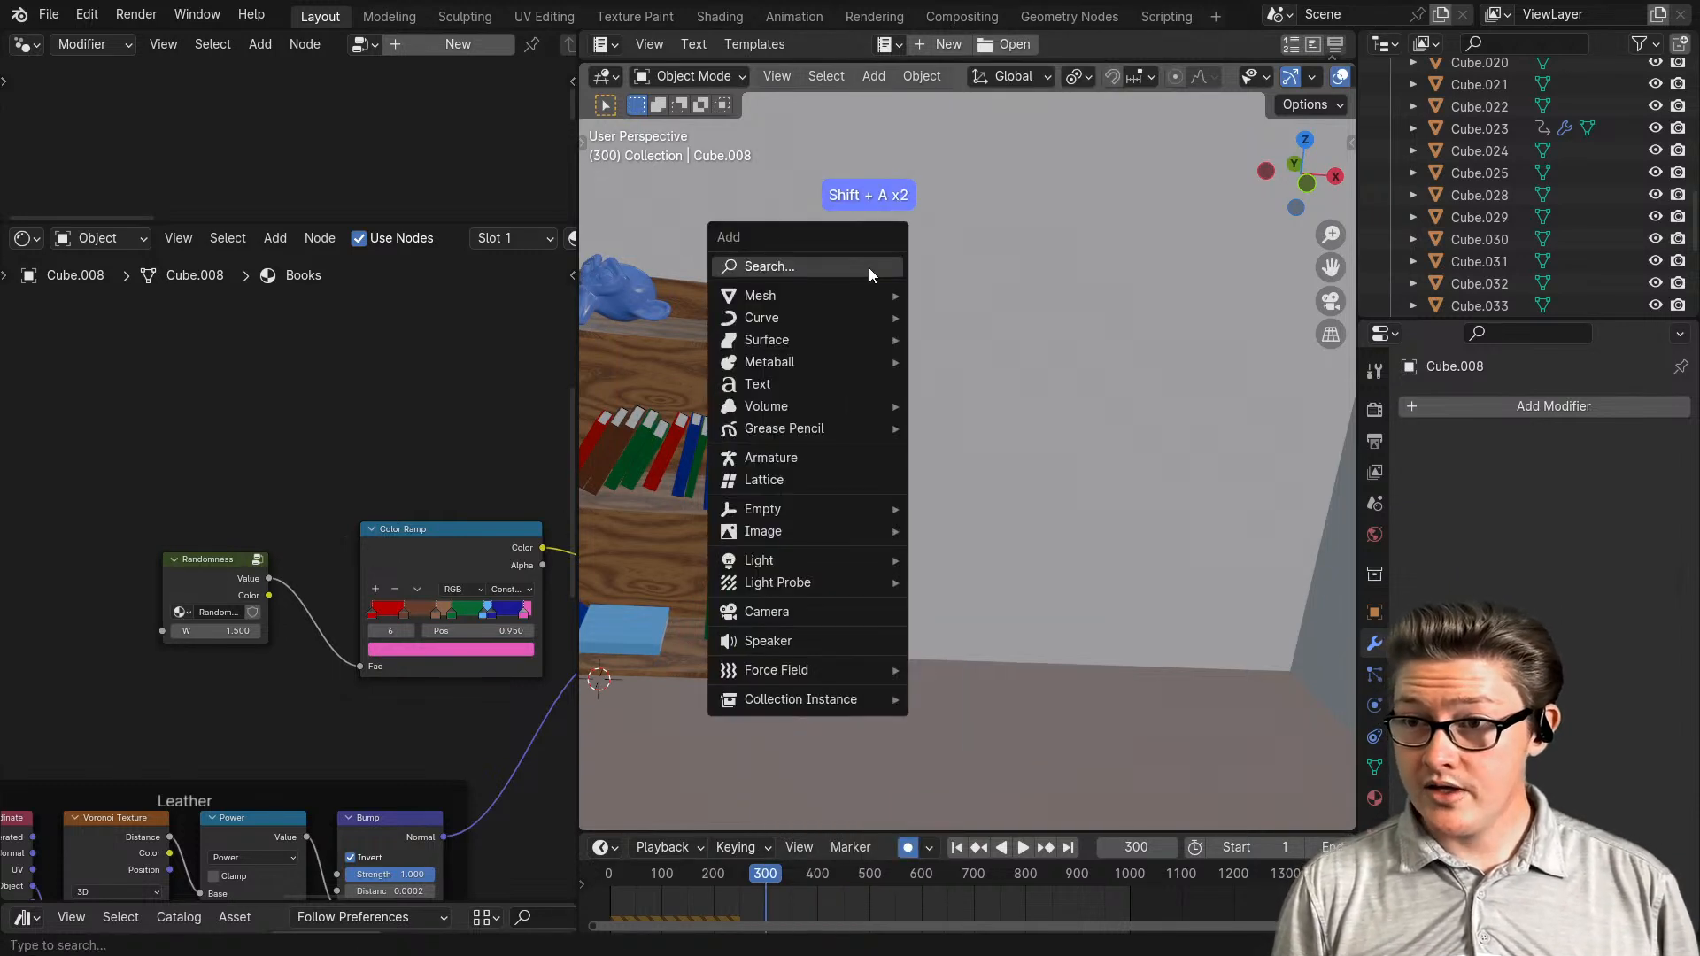
mouse_move(867, 295)
click(946, 316)
- Switch to Solid shading and hide the windowed wall and the room shell around the bookshelf
key(z)
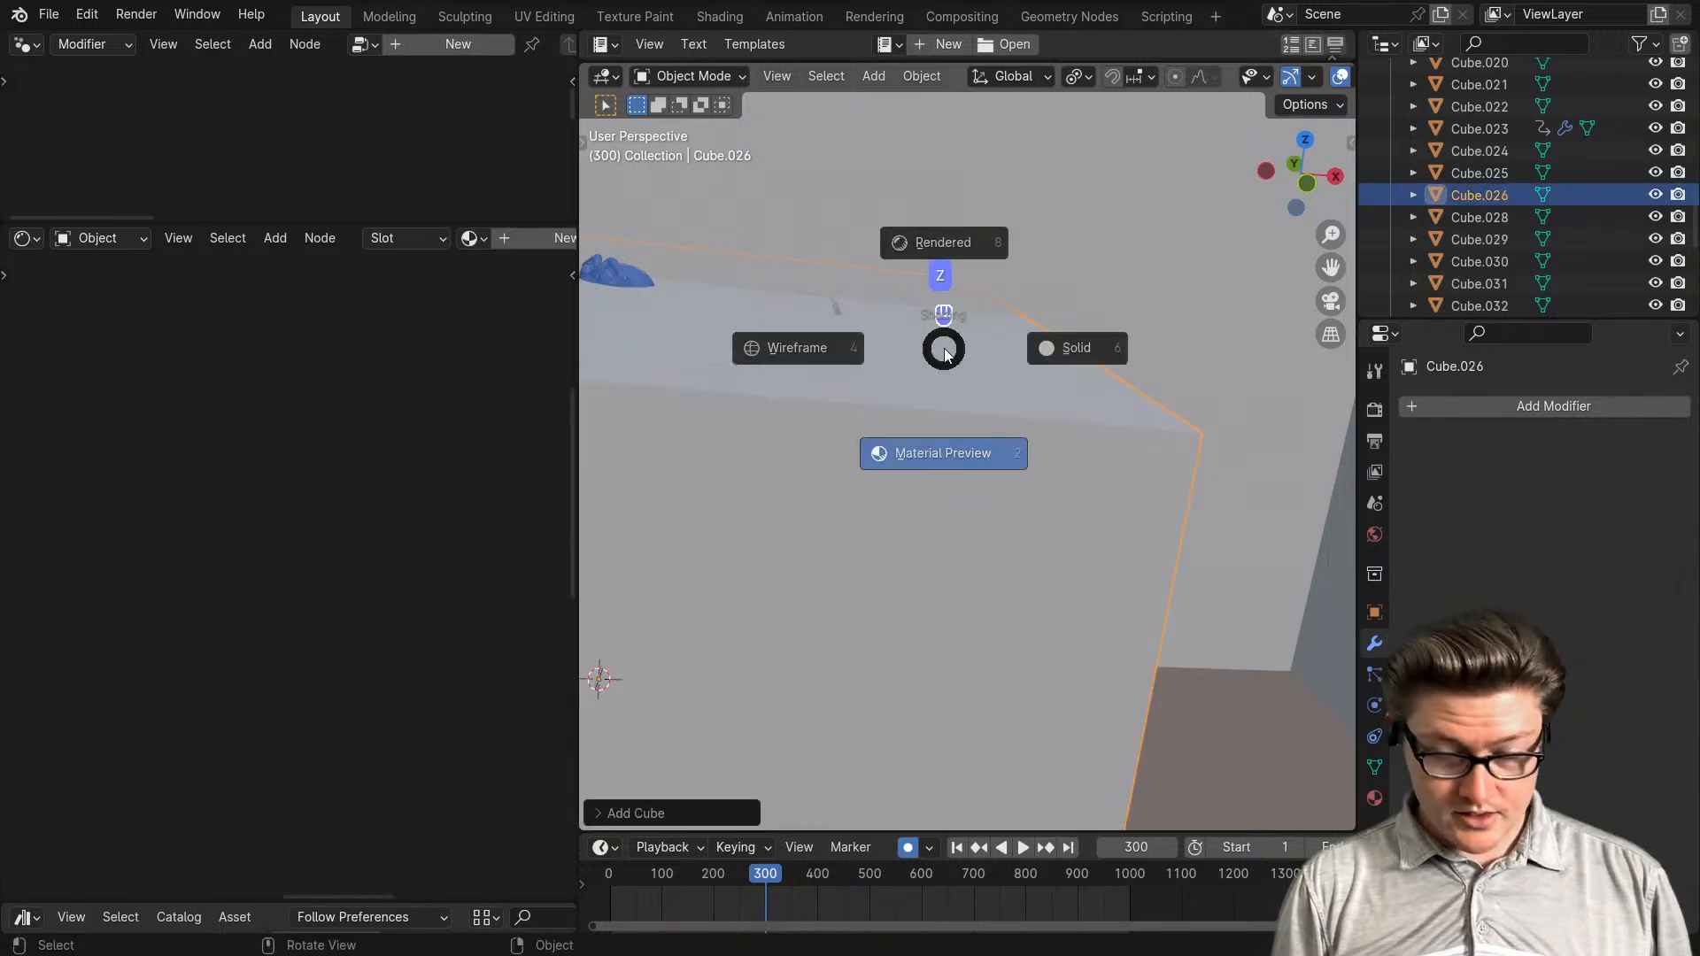
click(1081, 348)
mouse_move(1030, 392)
middle_down()
mouse_move(960, 449)
mouse_move(943, 489)
middle_up()
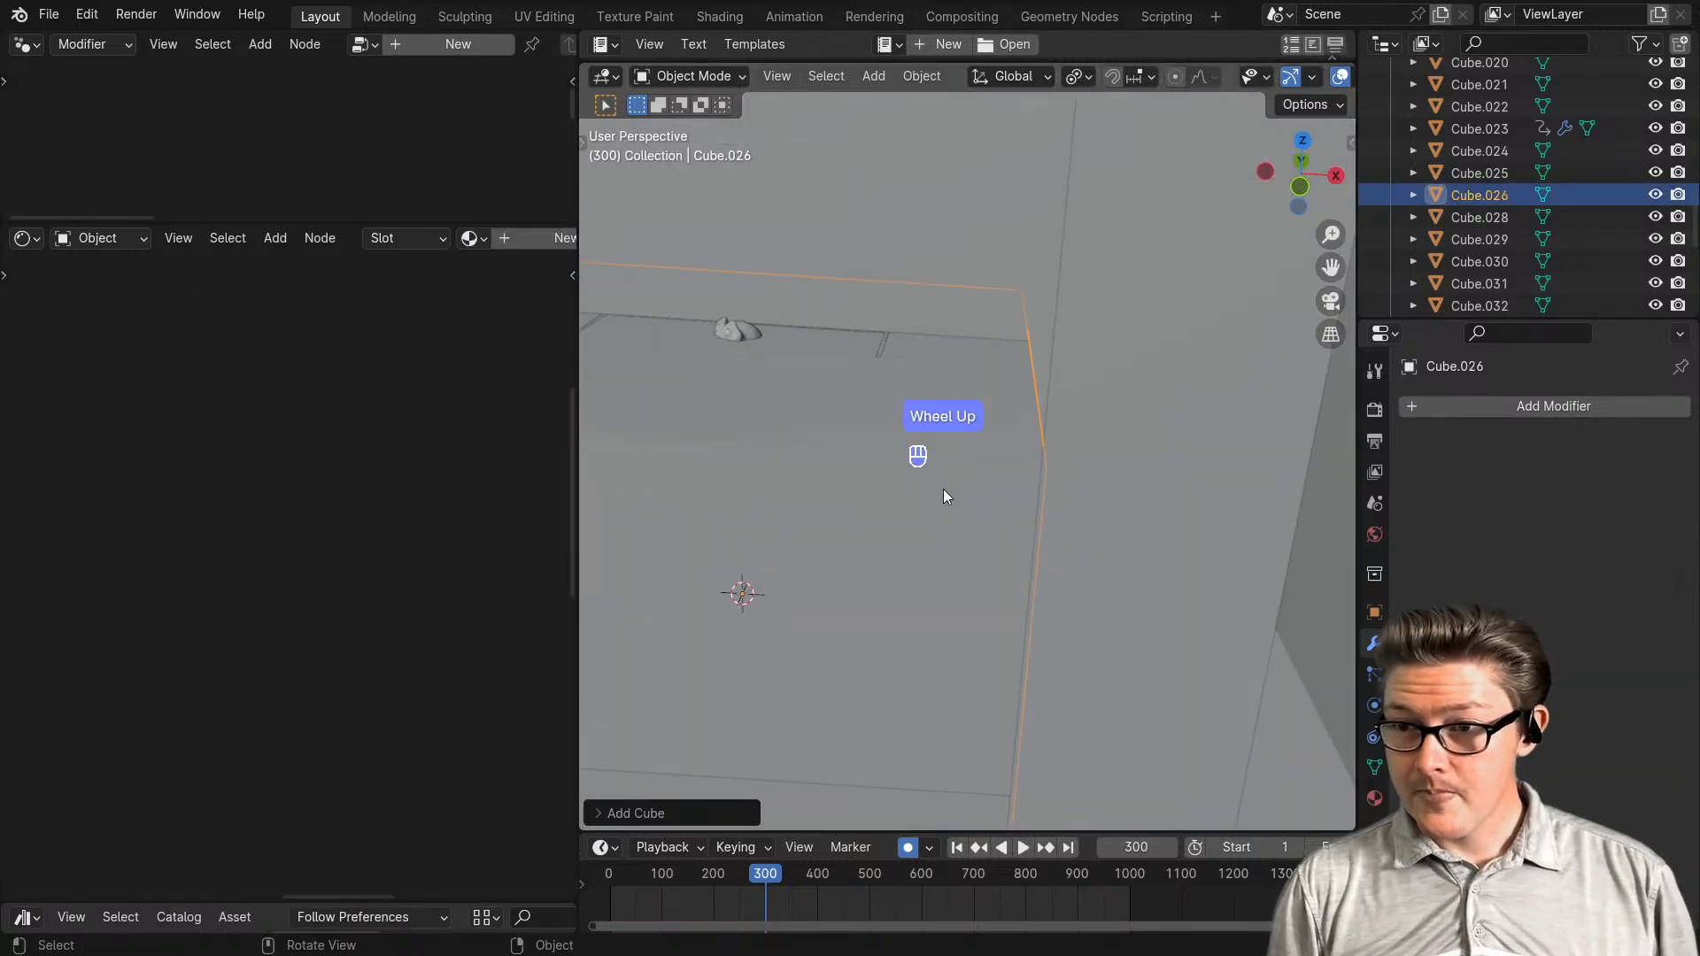
scroll(955, 473, down, 4)
click(1012, 443)
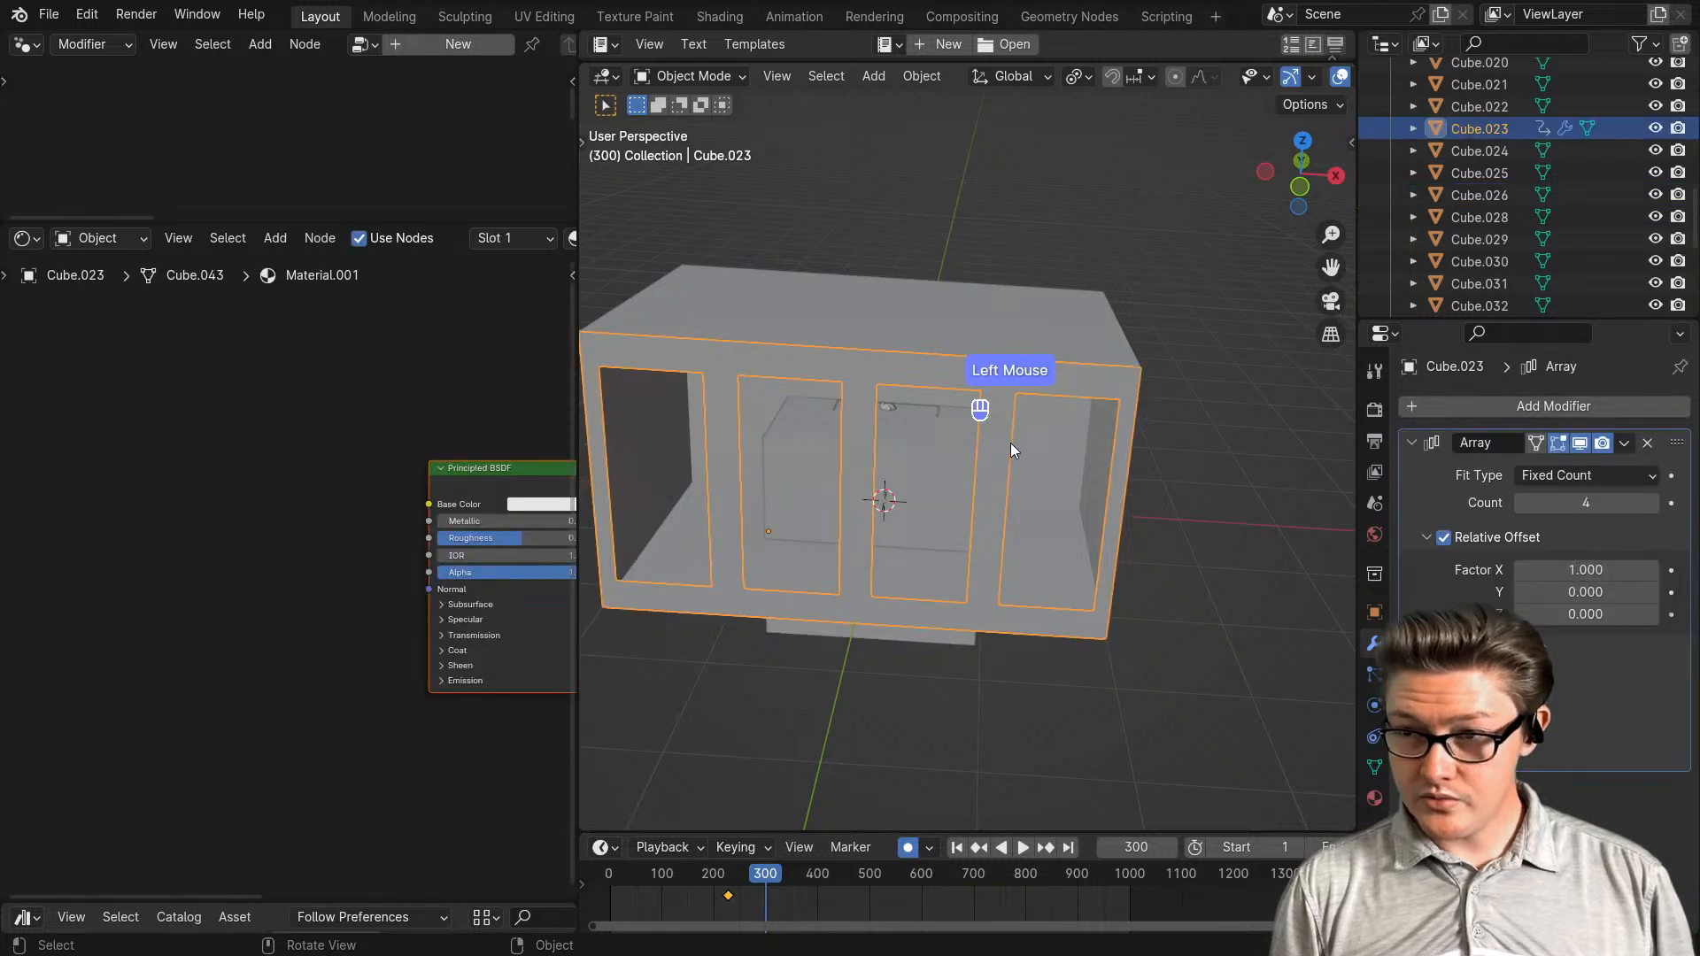
key(h)
click(1023, 446)
key(h)
- Move the new cube 2 m along the global X axis, beside the bookshelf, and frame the view on it
click(980, 478)
scroll(977, 482, up, 1)
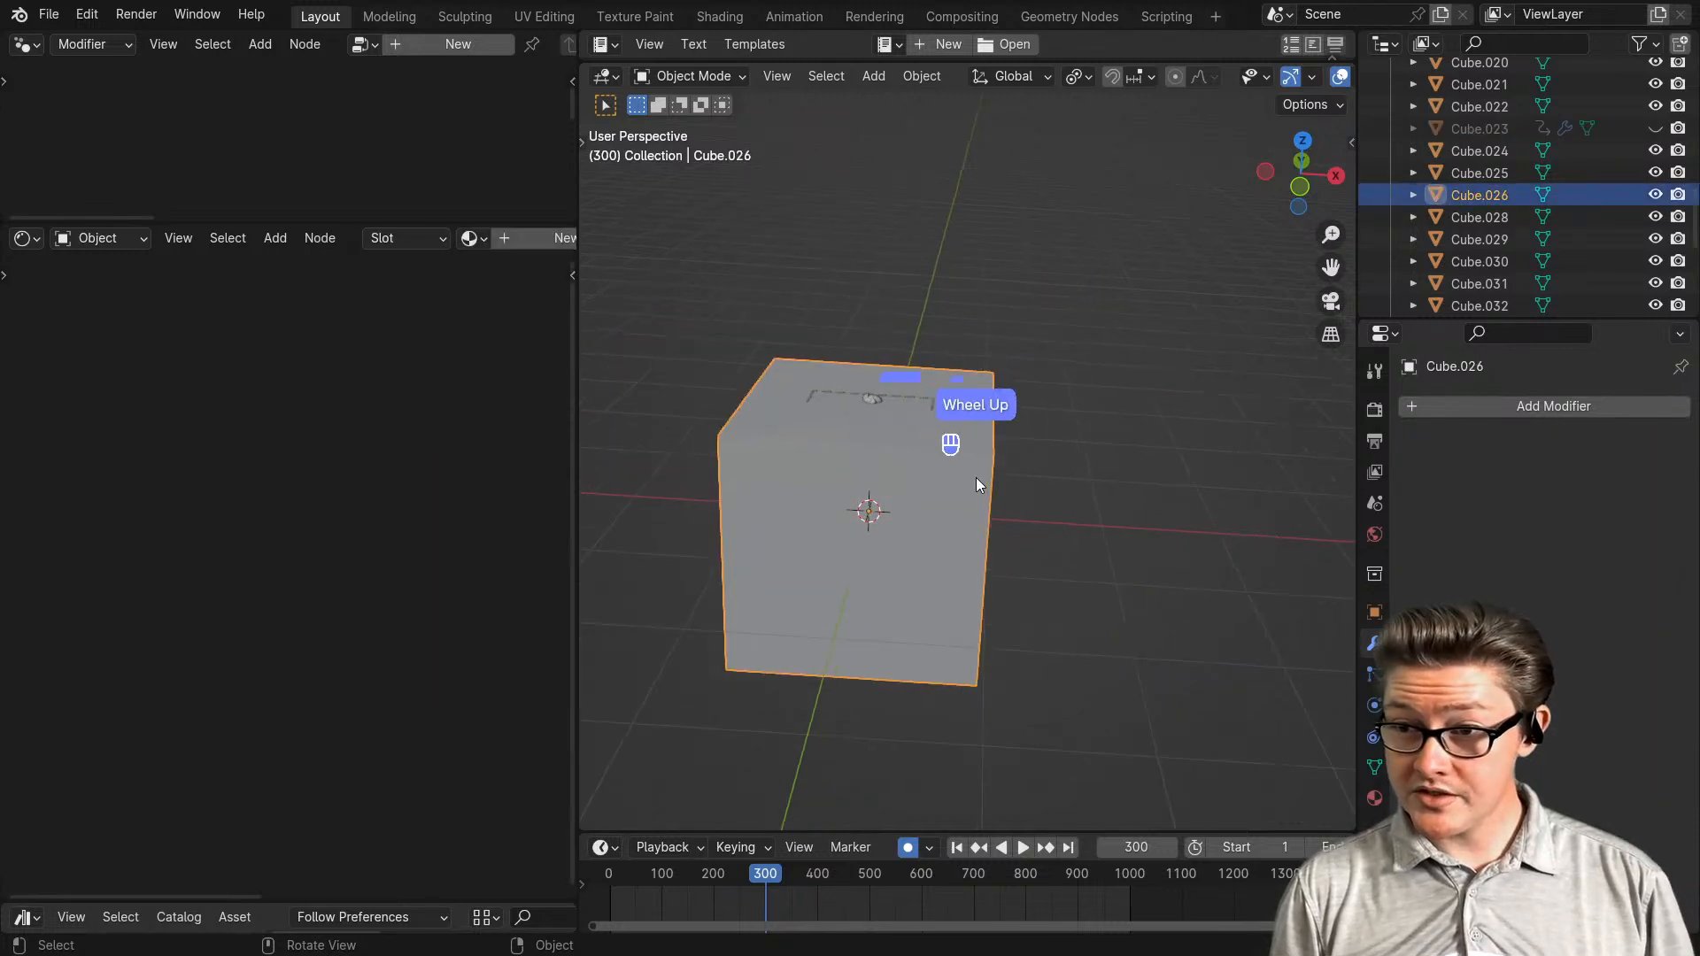
key(g)
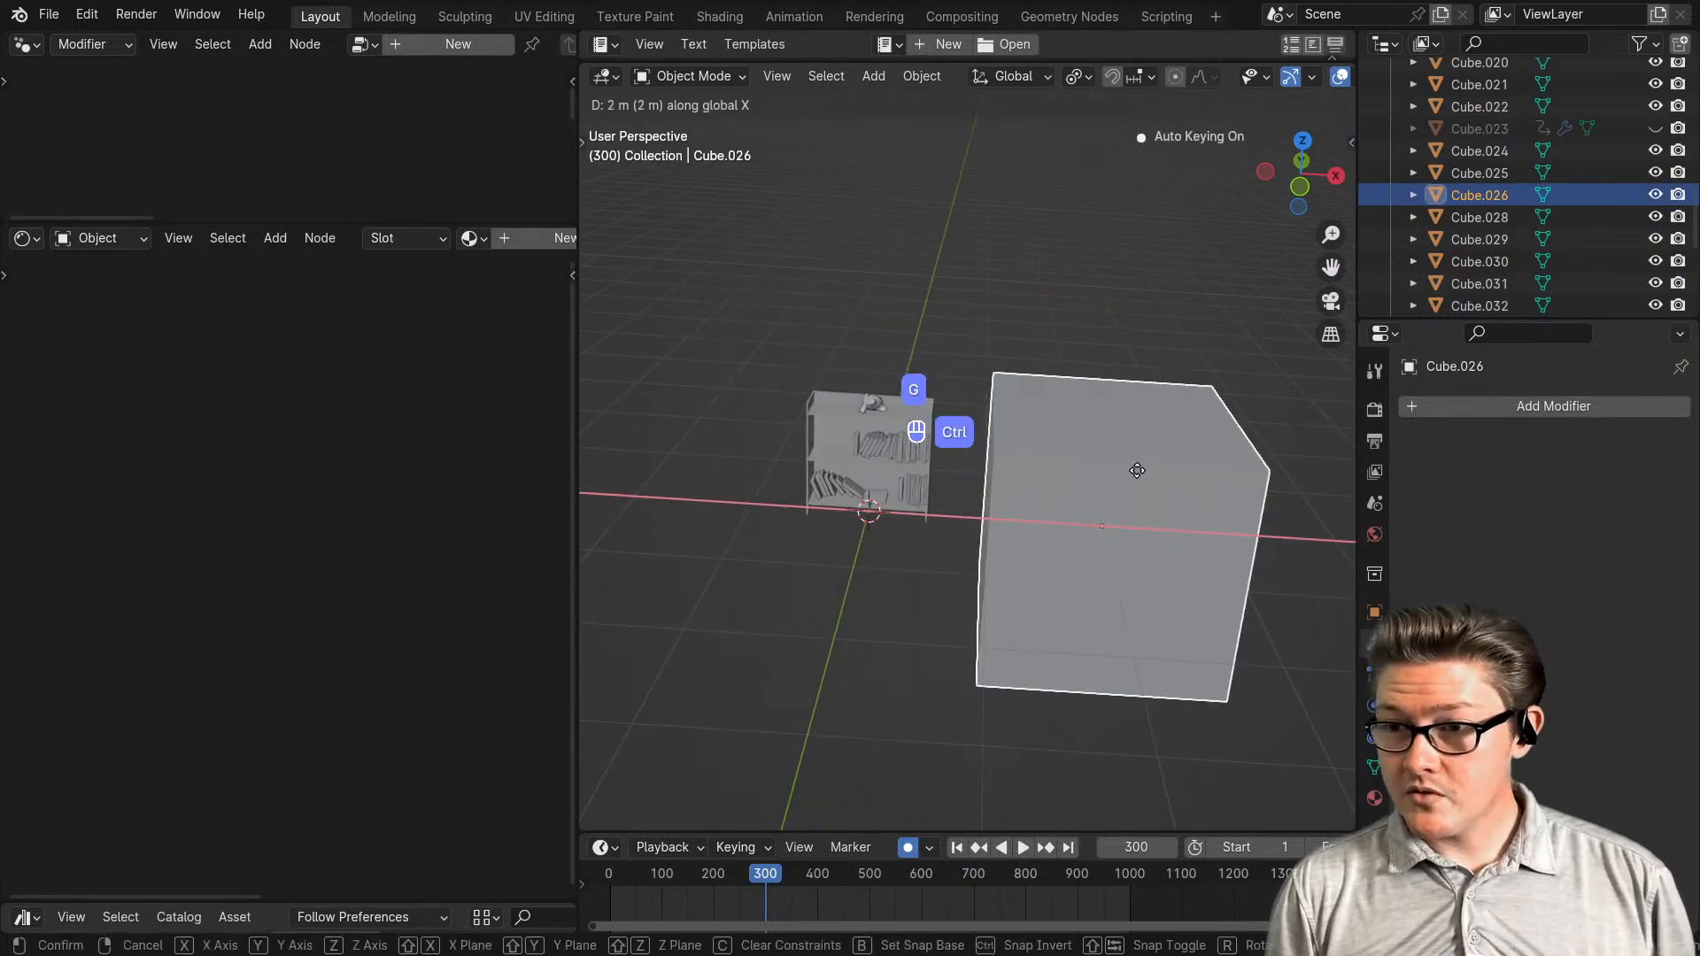
click(1118, 478)
key(KP_Decimal)
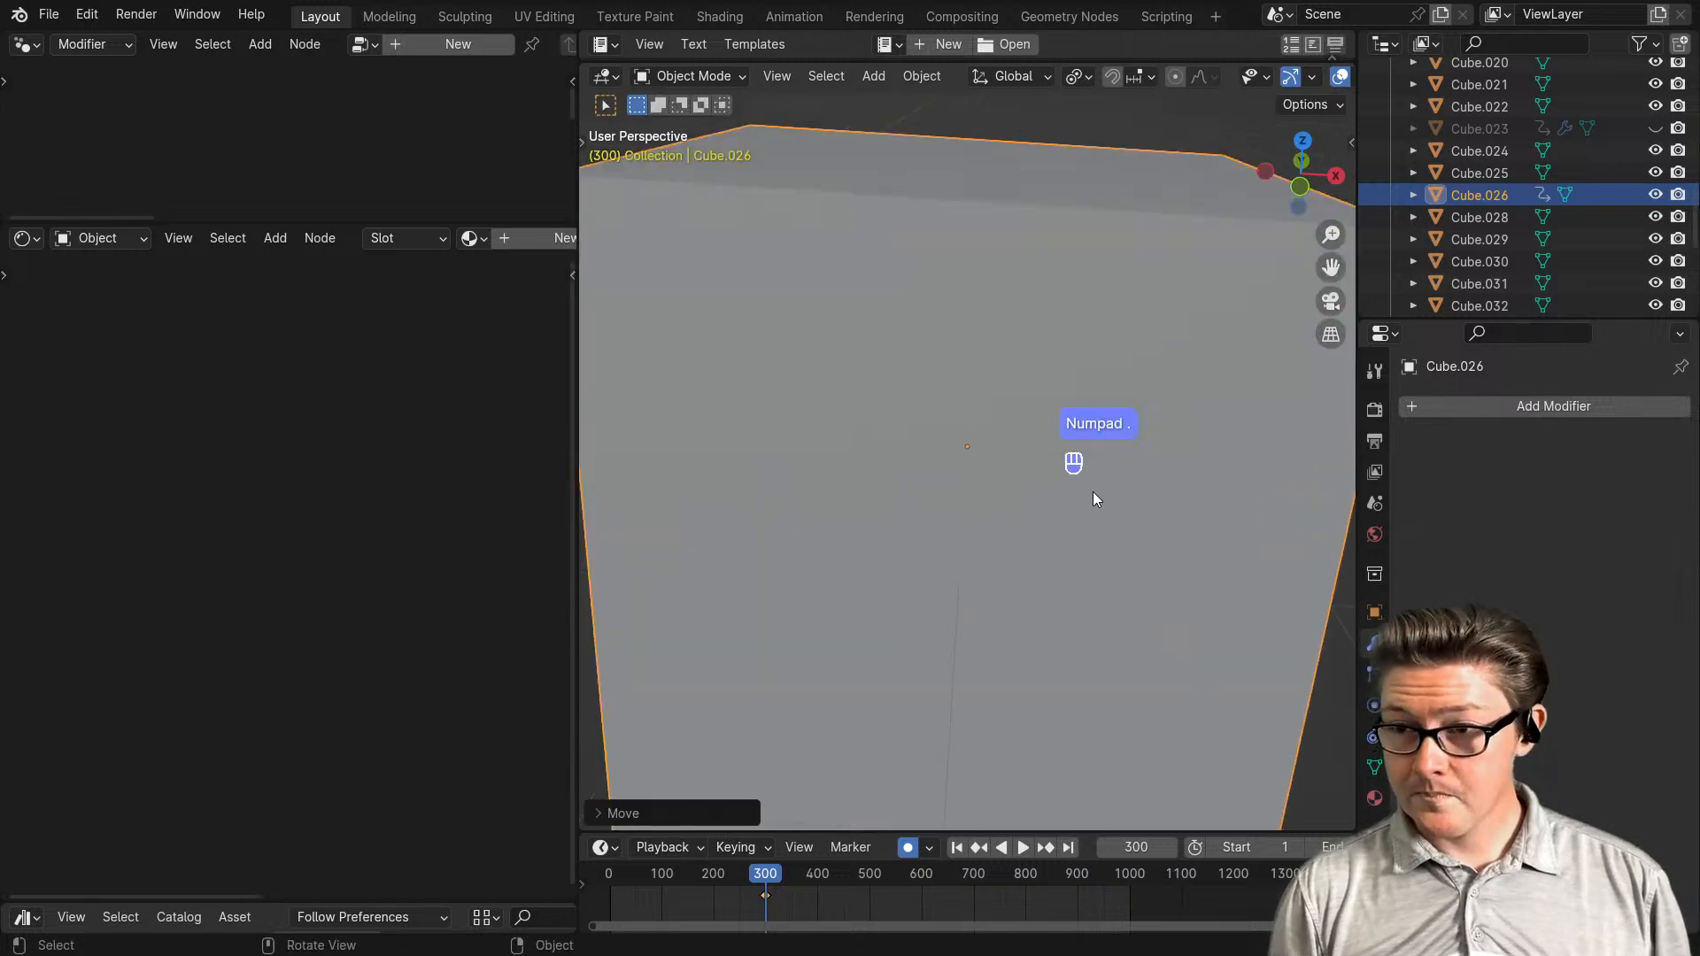
scroll(1113, 495, down, 2)
middle_drag(1113, 498, 1088, 549)
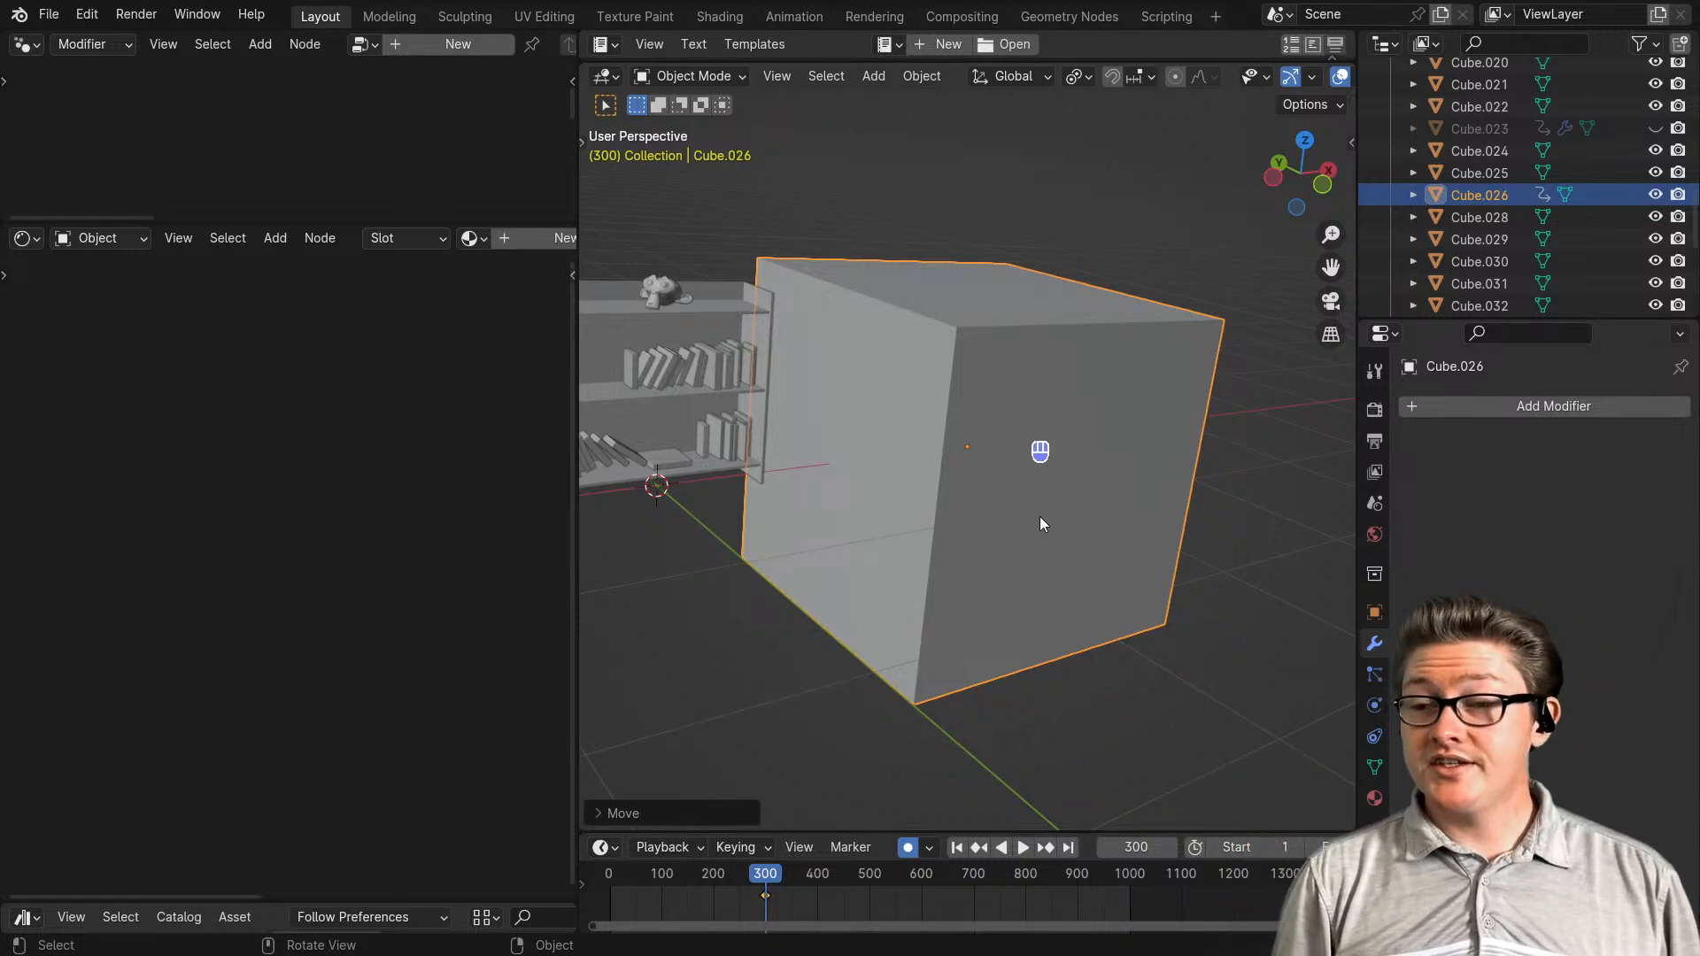
scroll(1041, 524, up, 2)
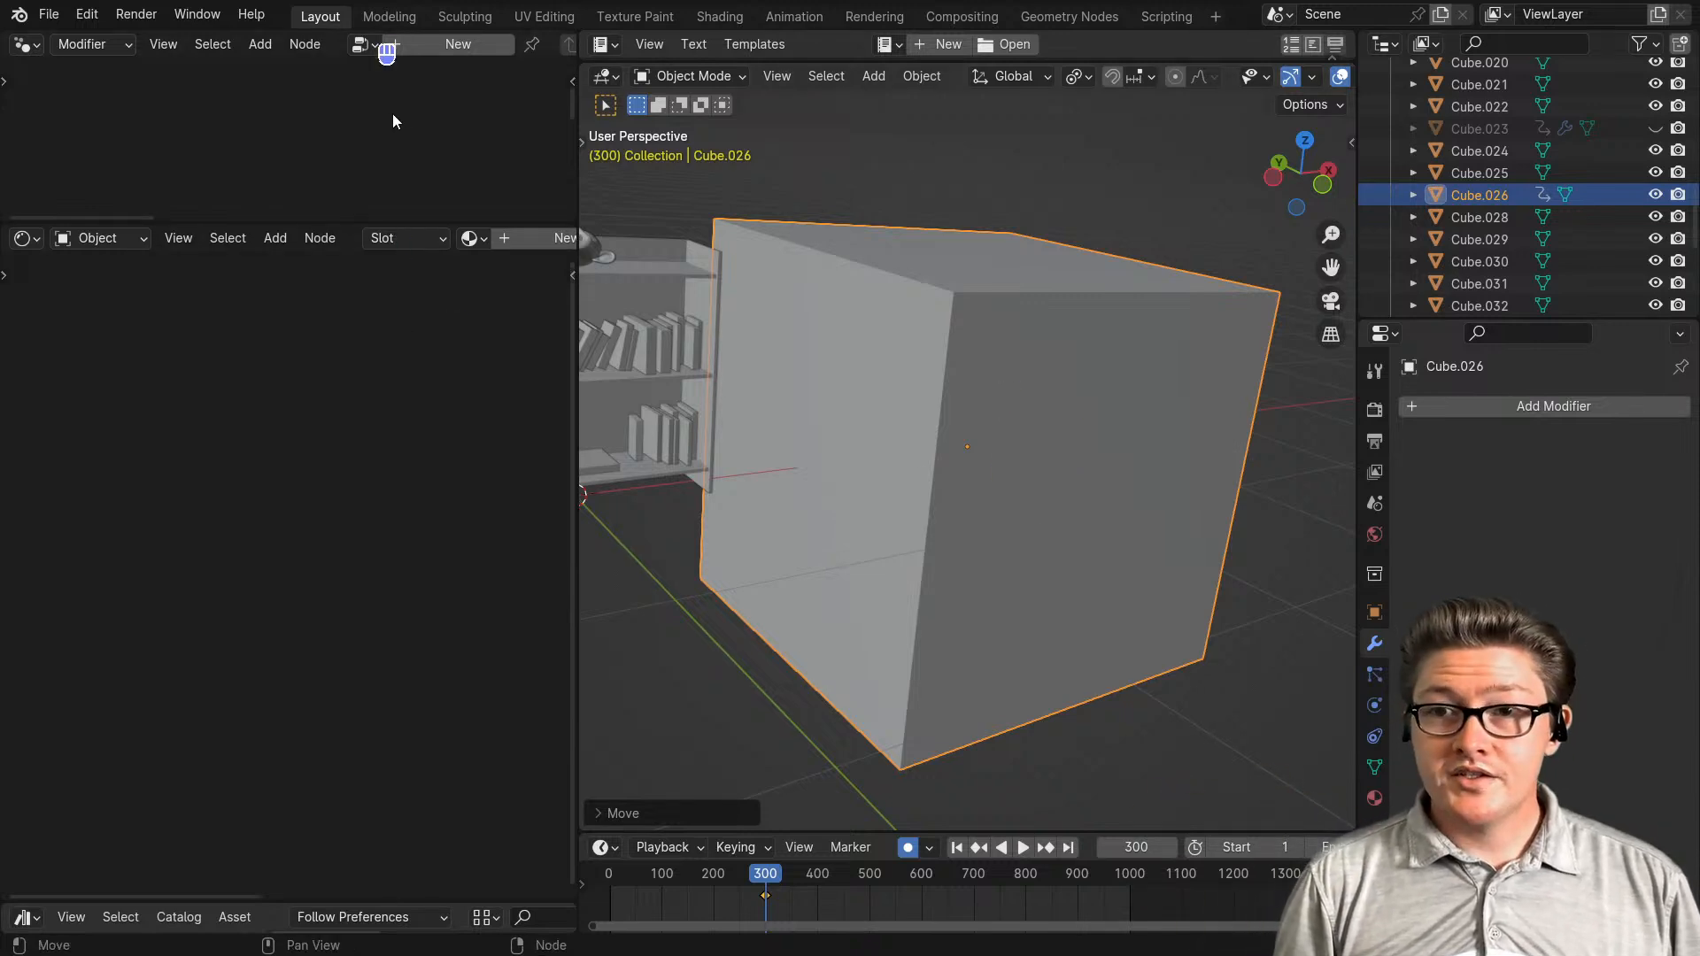
- Create a new geometry node tree on the cube and enlarge the node editor to show the Group Input and Group Output nodes
click(417, 44)
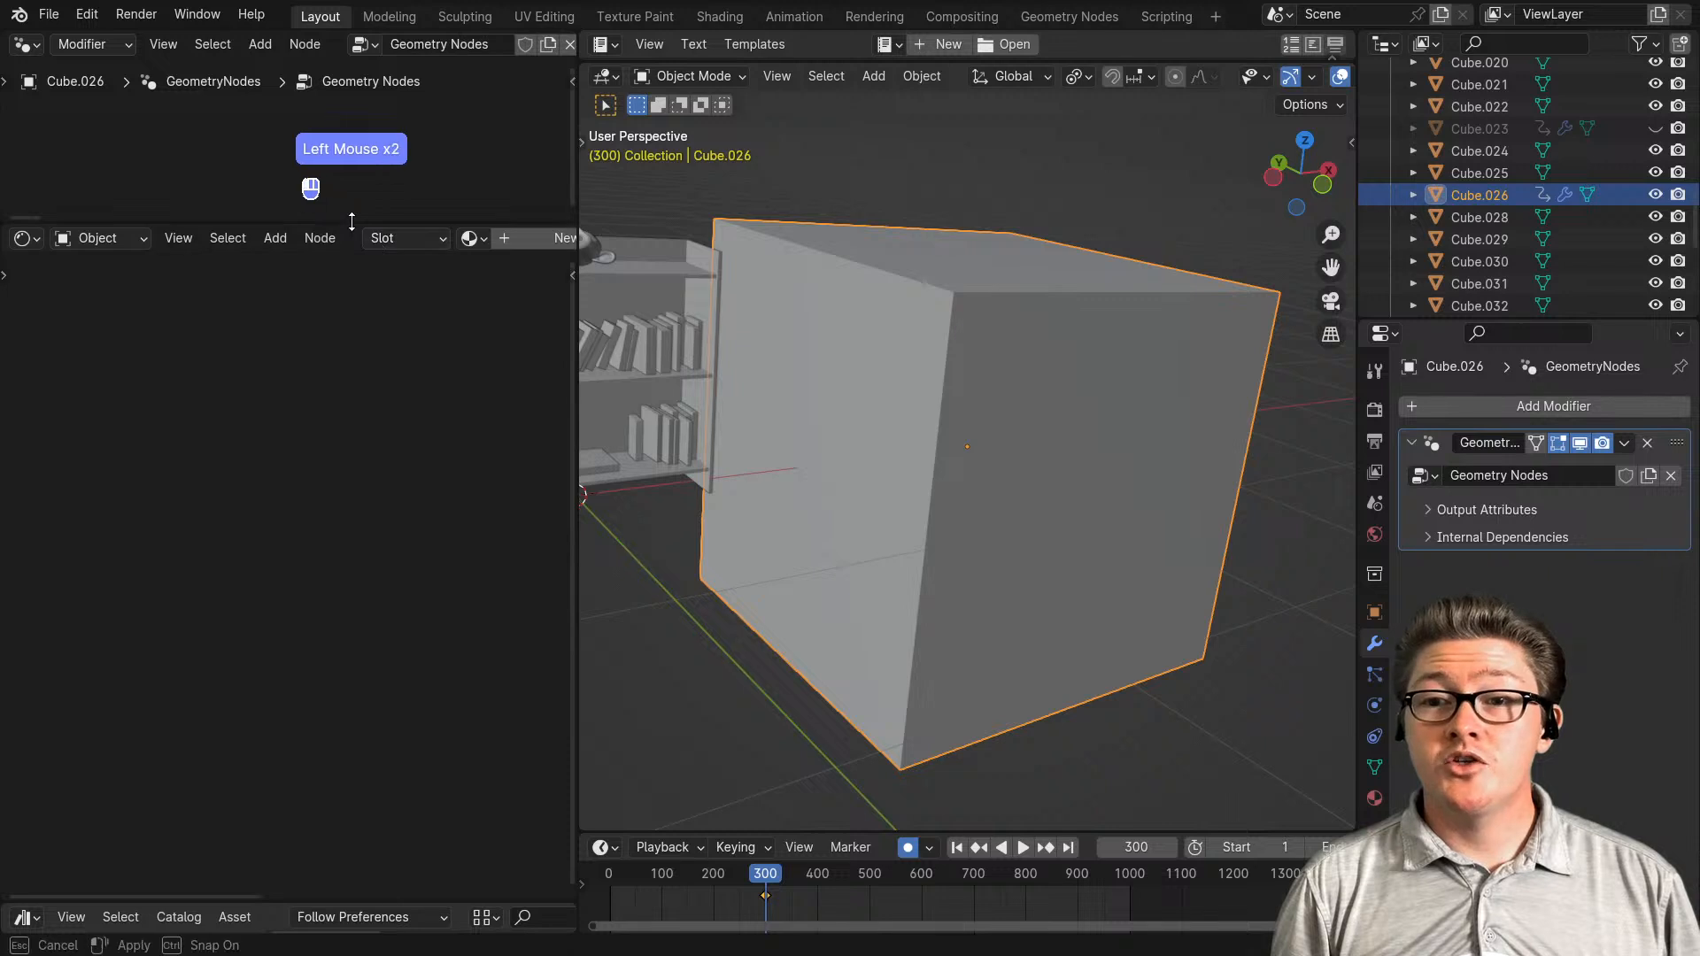
drag(379, 223, 347, 630)
scroll(358, 395, down, 1)
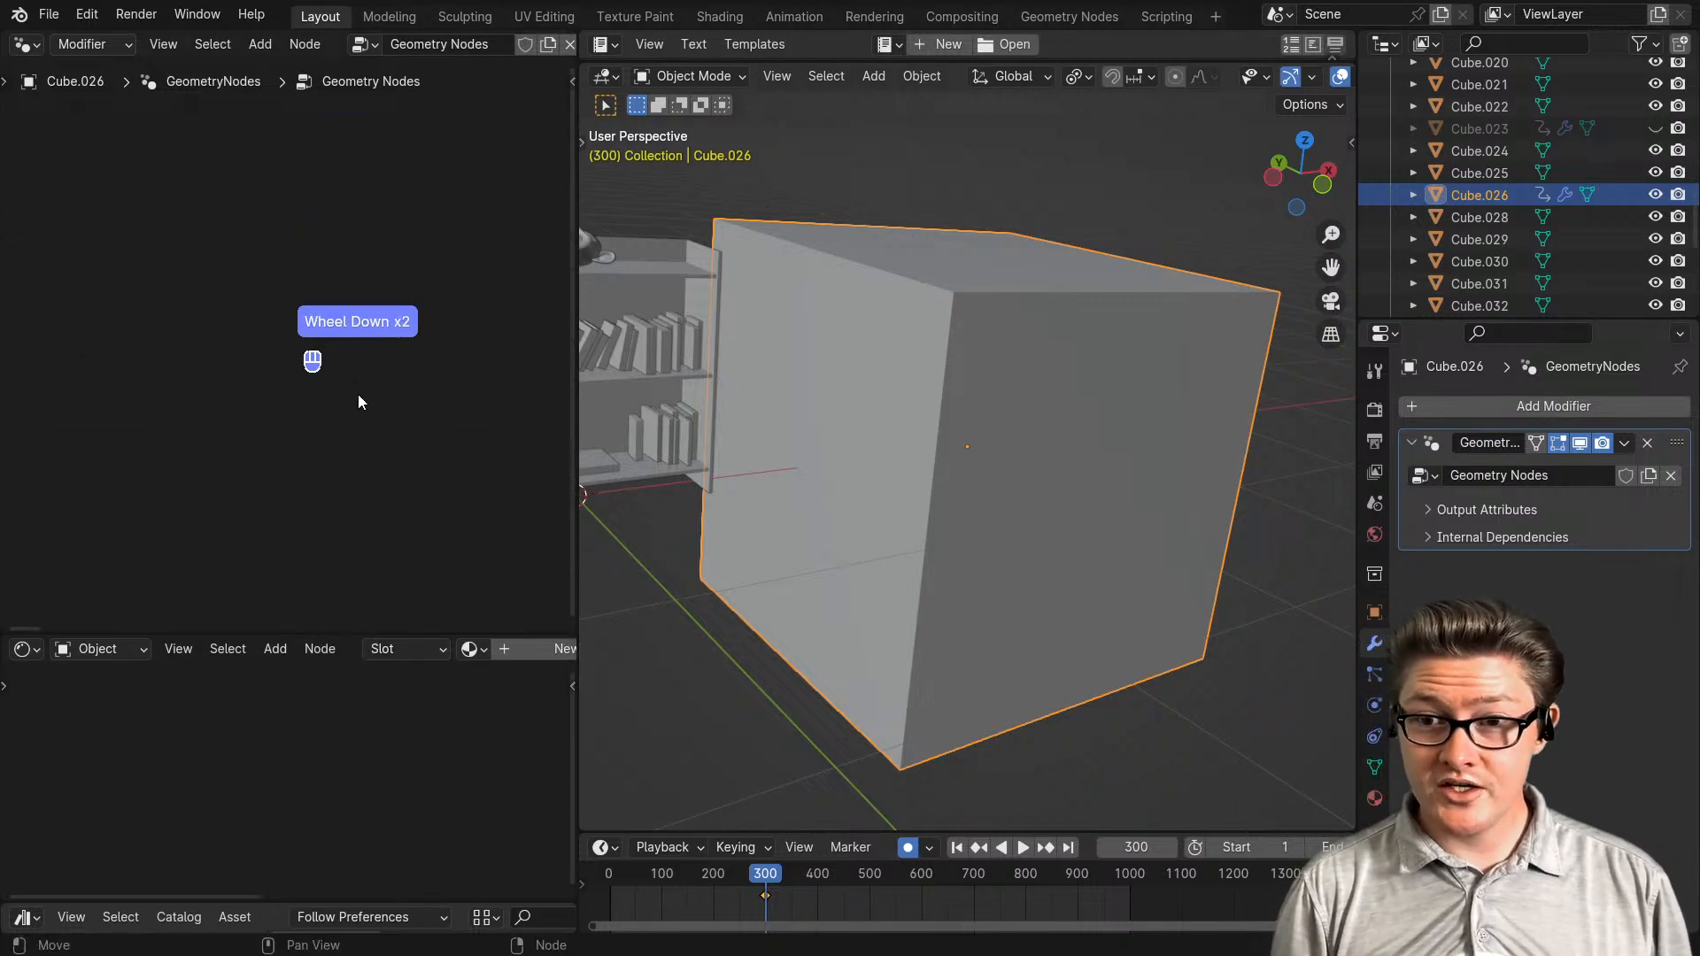
middle_drag(359, 395, 376, 393)
middle_drag(474, 46, 282, 48)
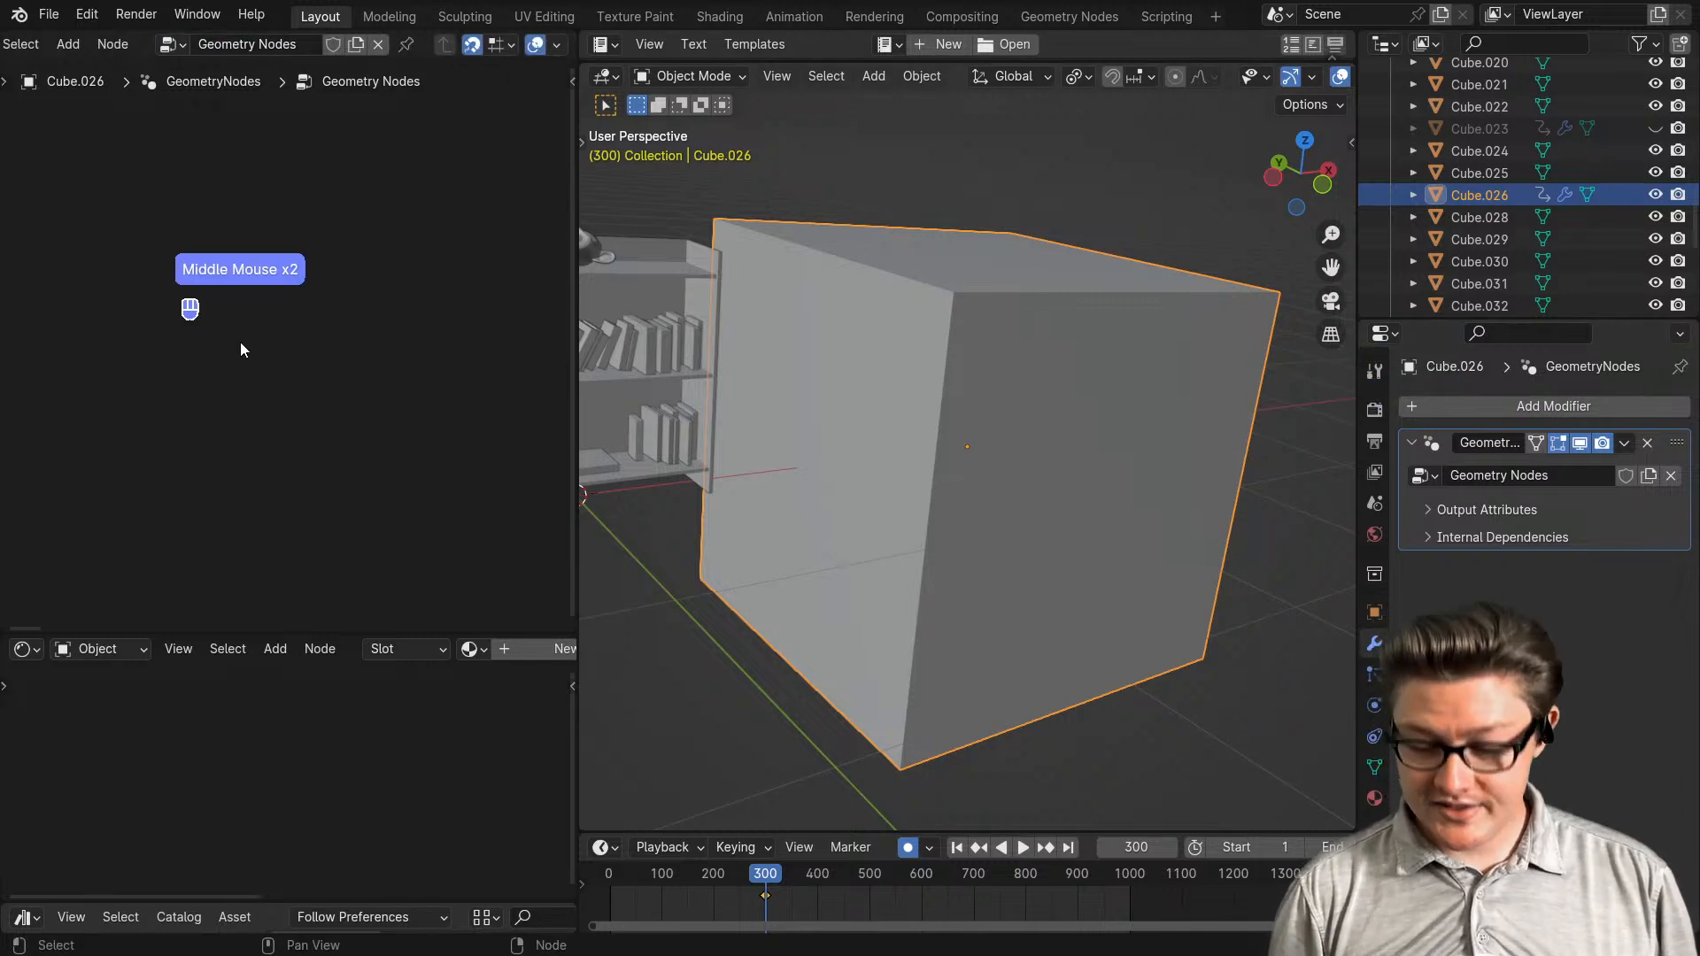
key(KP_Decimal)
scroll(239, 350, down, 1)
middle_drag(250, 358, 204, 386)
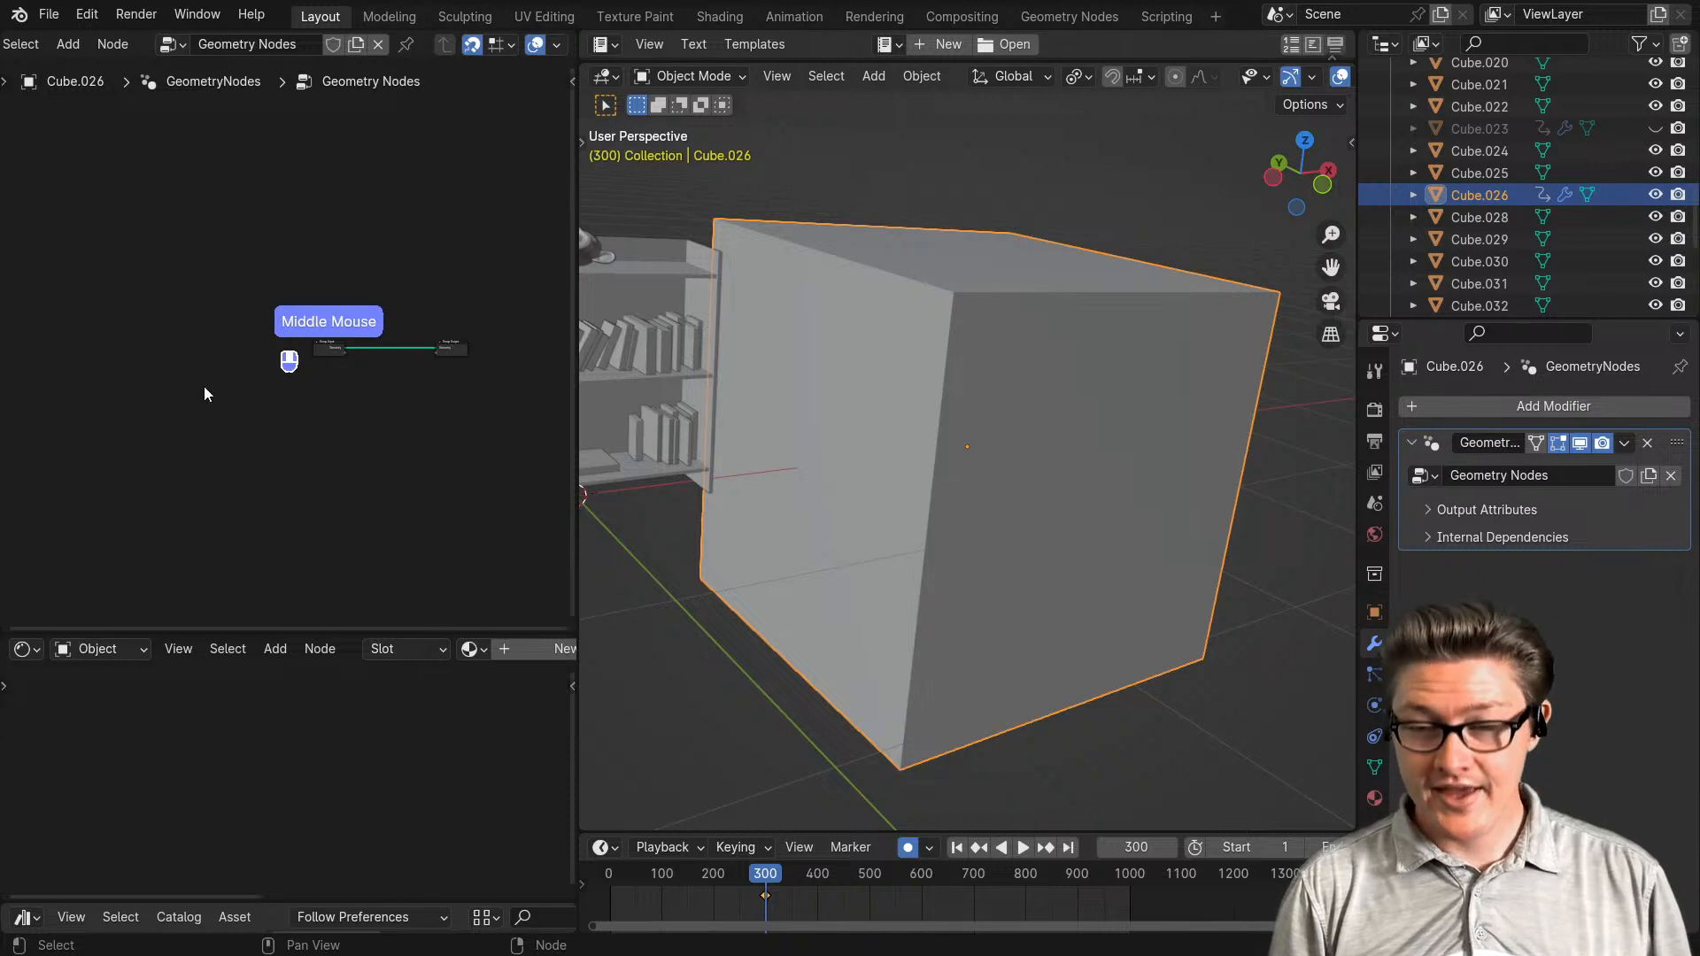
scroll(338, 410, up, 1)
scroll(339, 410, up, 3)
middle_drag(410, 422, 266, 429)
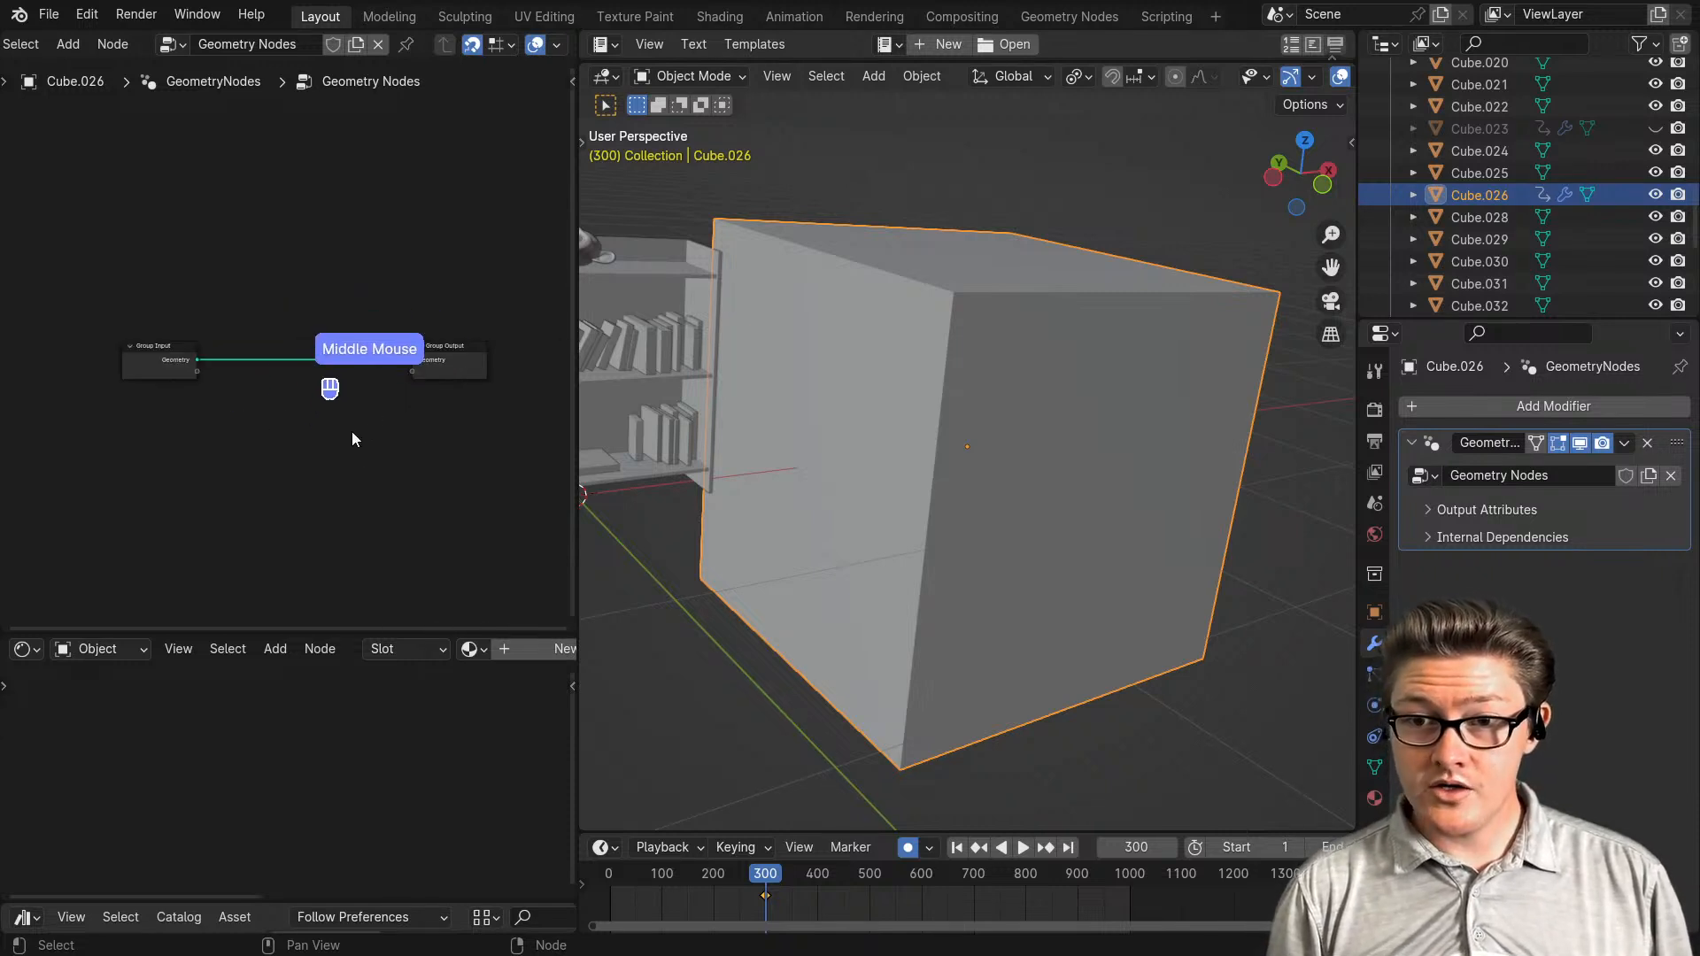
- Add a Cube mesh primitive node and connect its Mesh output to the Group Output's Geometry input
key(shift+a)
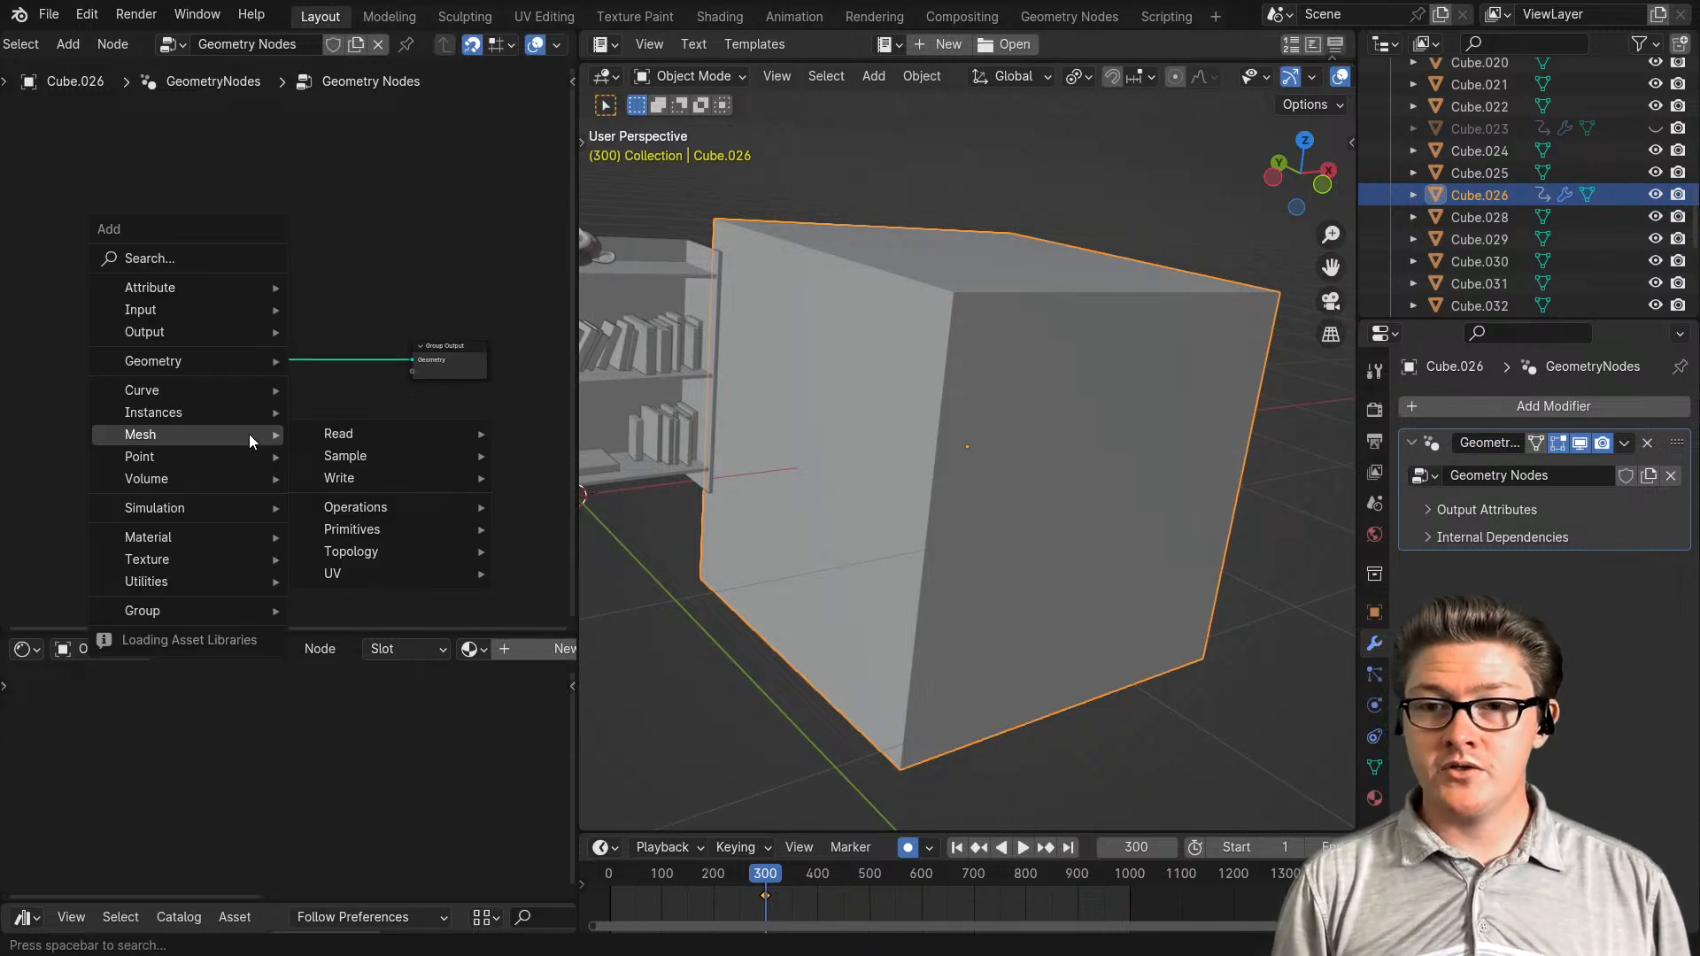
mouse_move(175, 365)
text(cube)
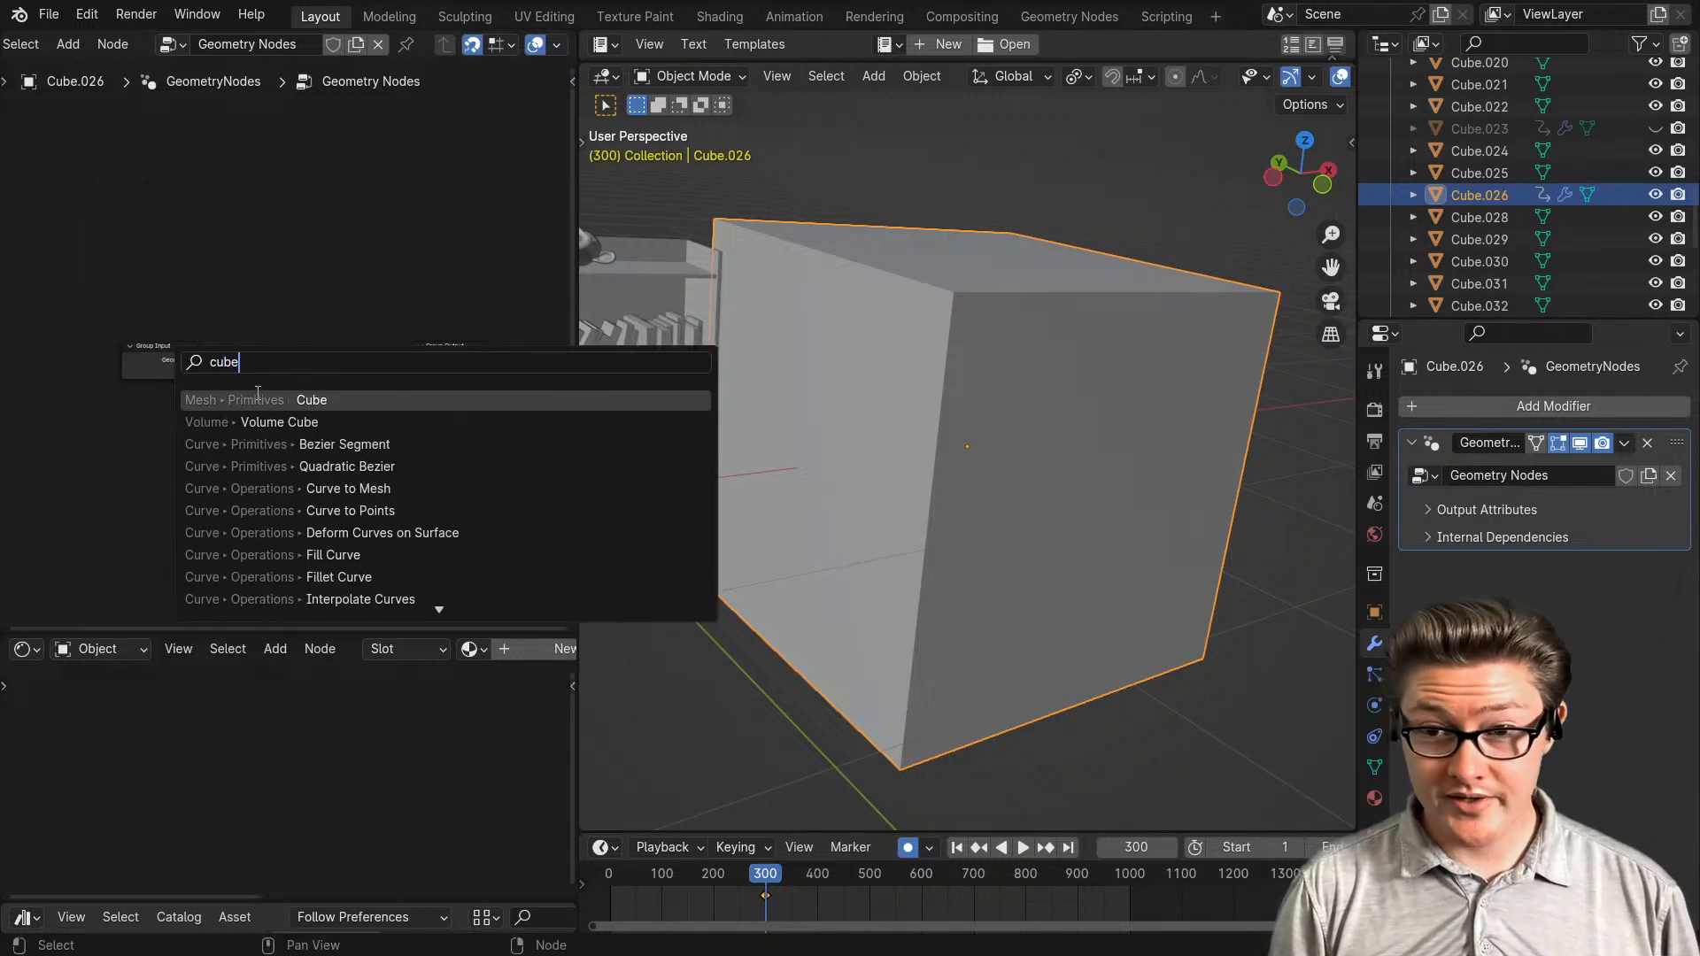
key(Return)
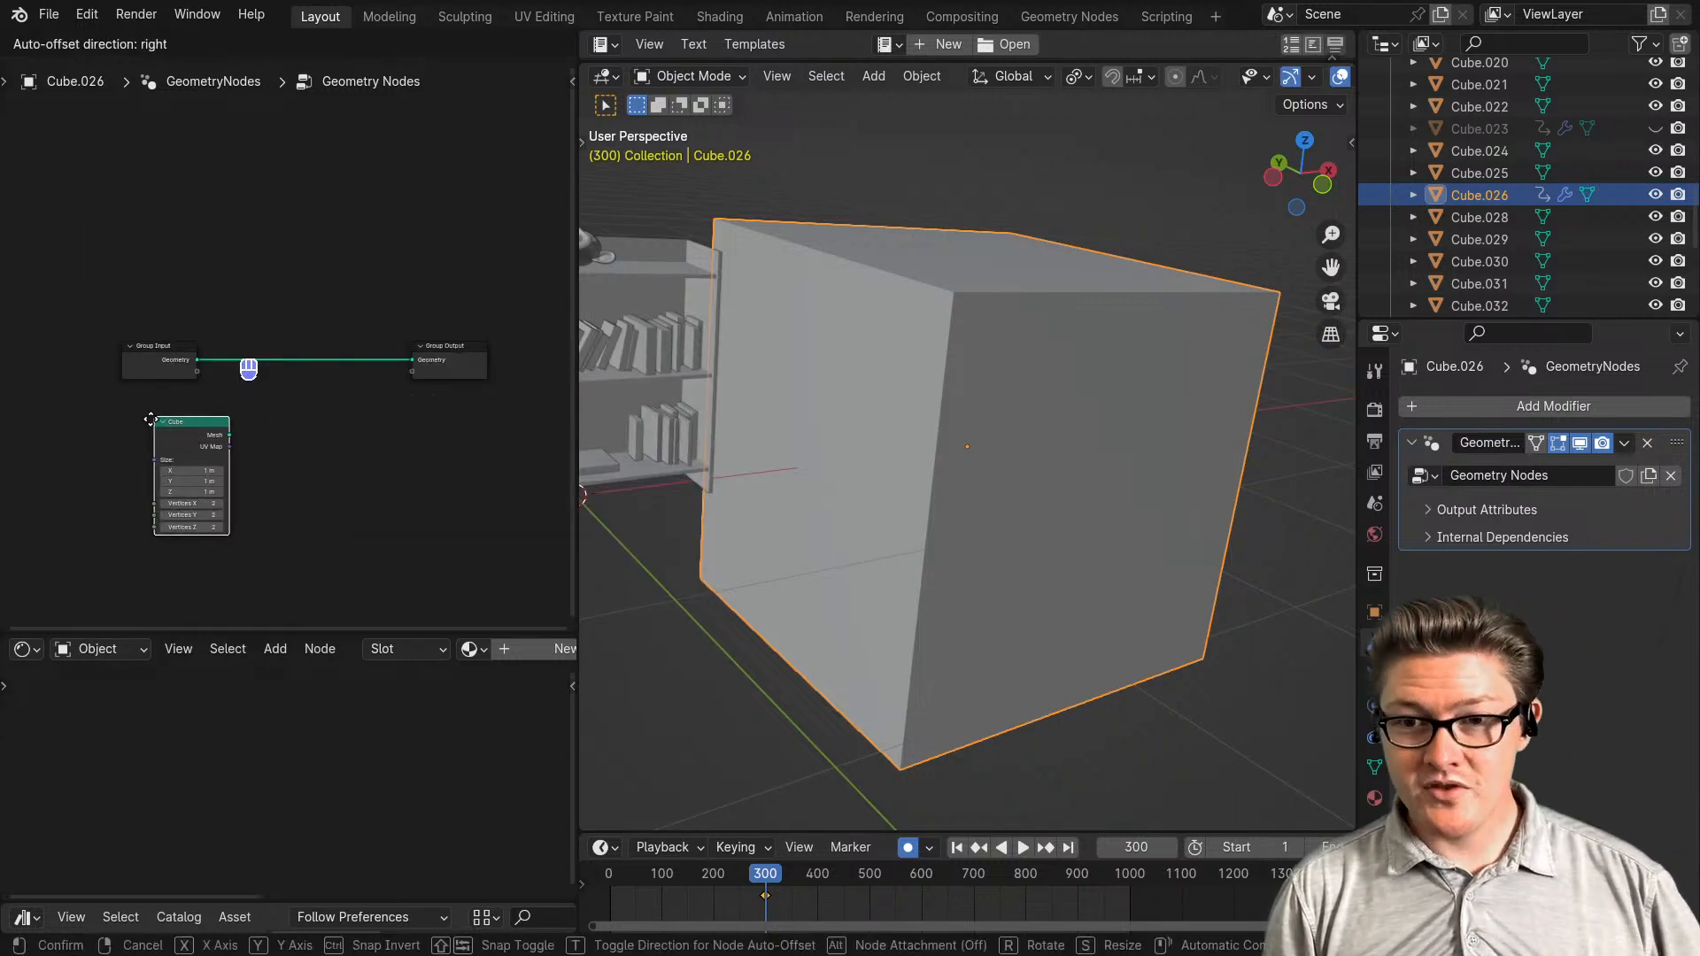
click(149, 416)
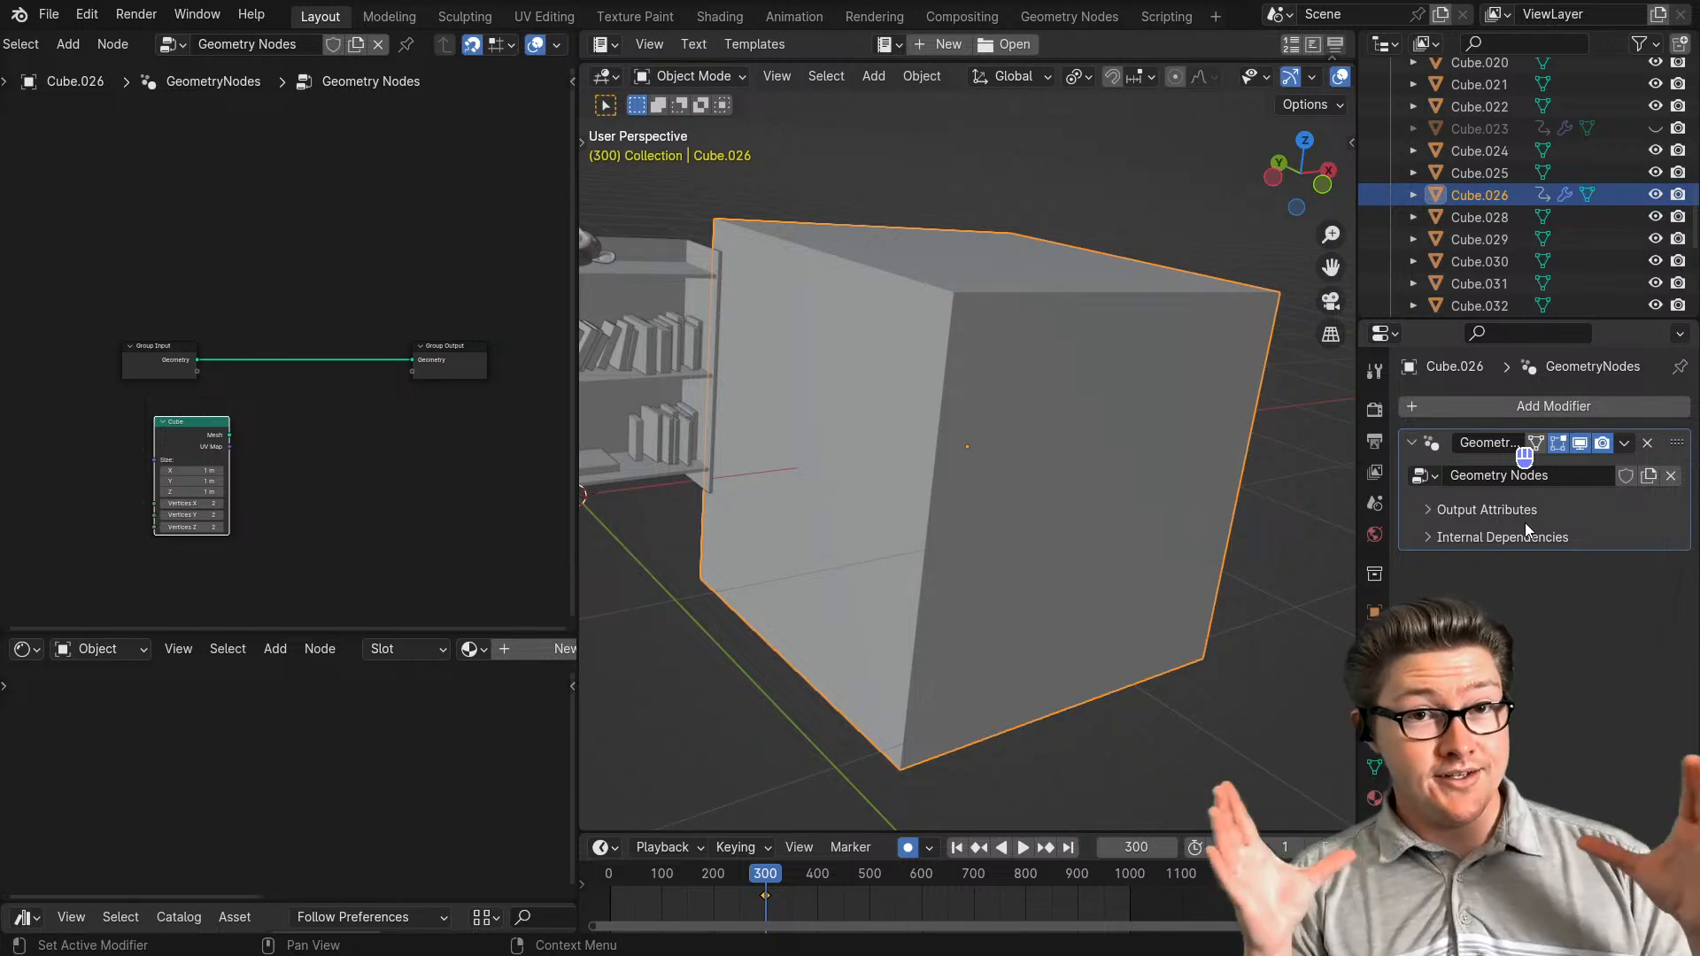
scroll(259, 496, up, 2)
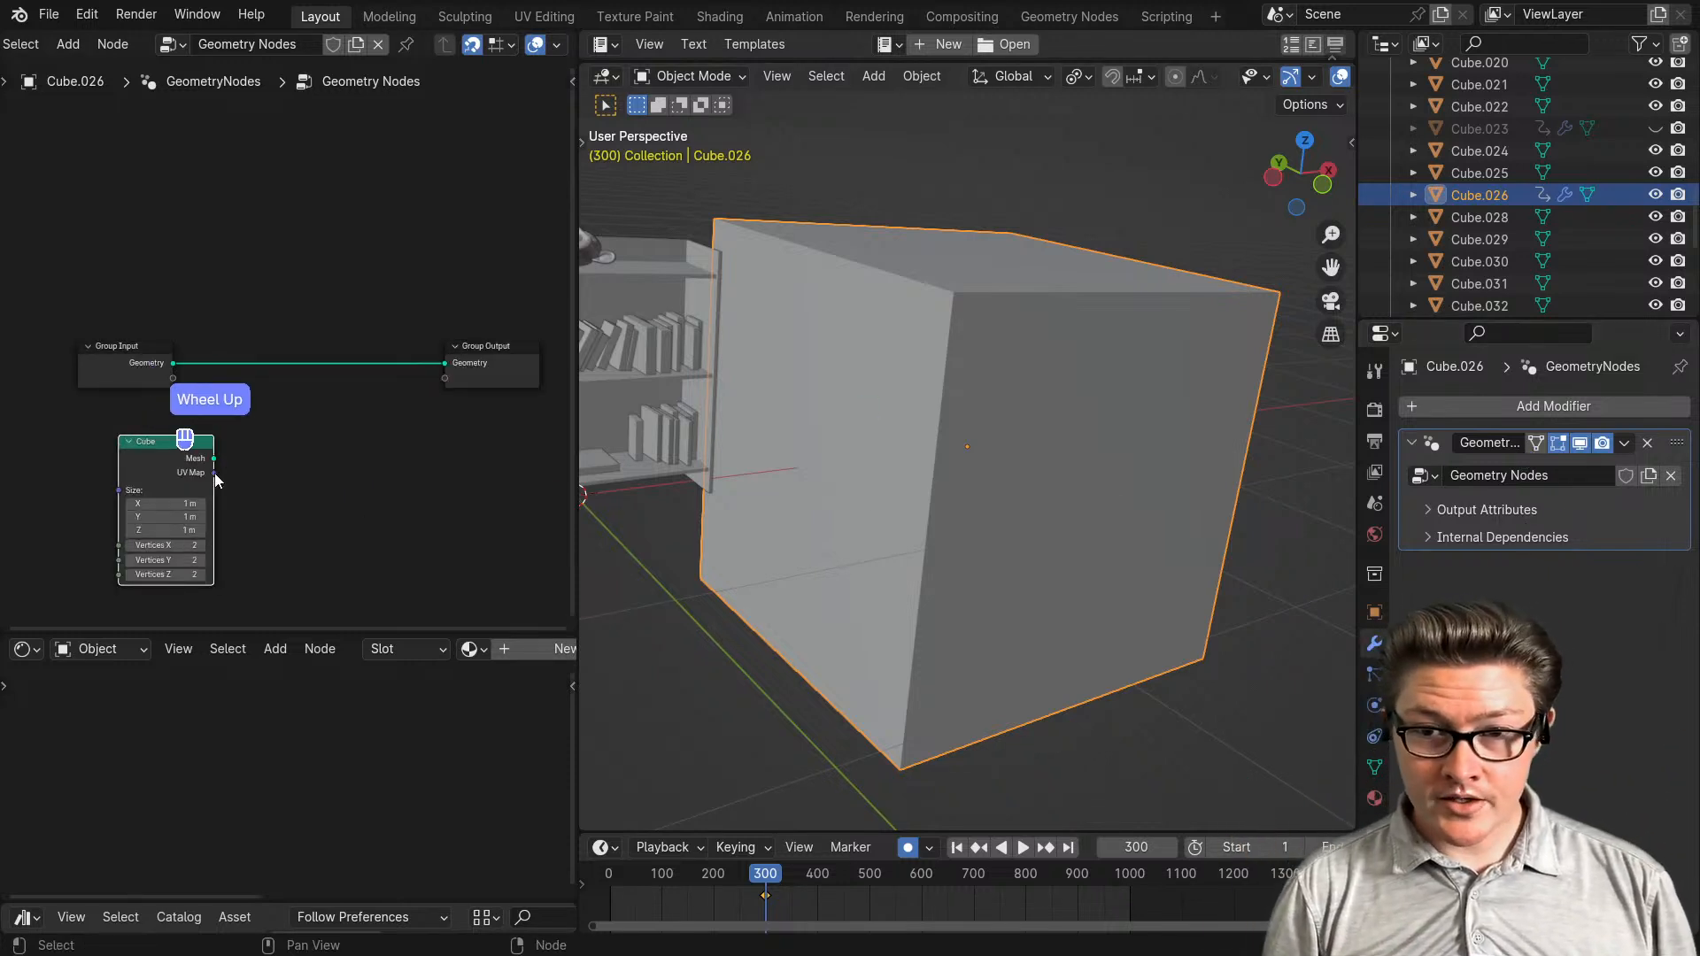
drag(214, 460, 441, 364)
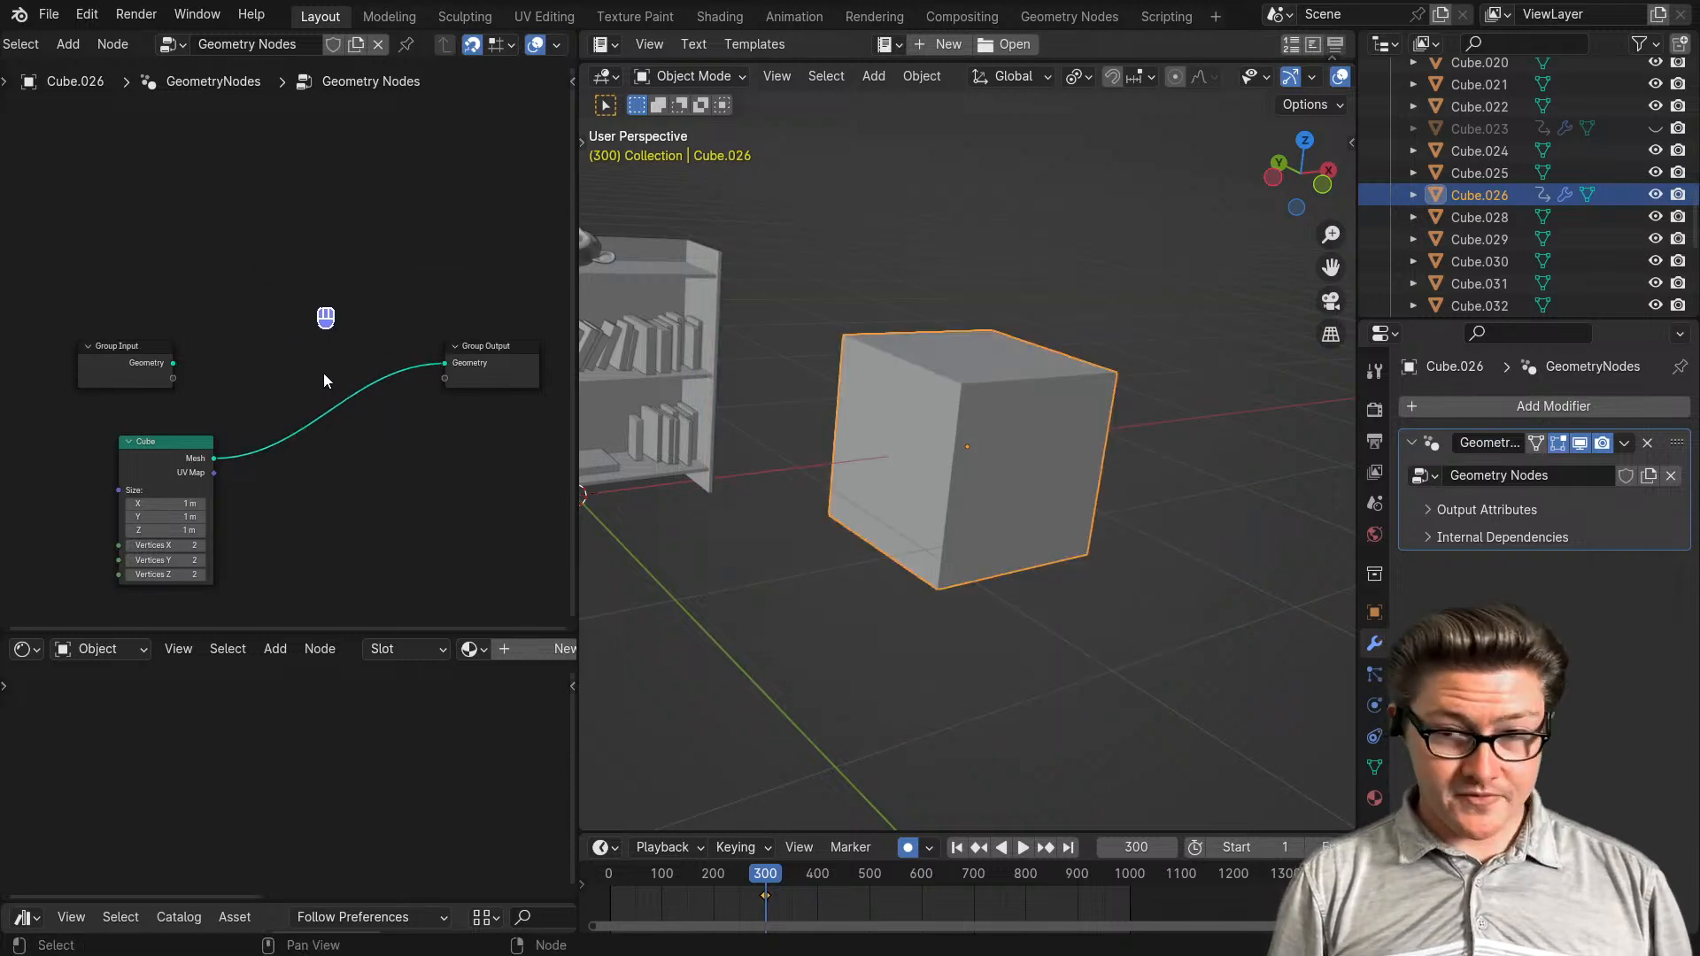
- Move the Group Input node up out of the way and shift the Cube node away from Group Output to make room
key(shift)
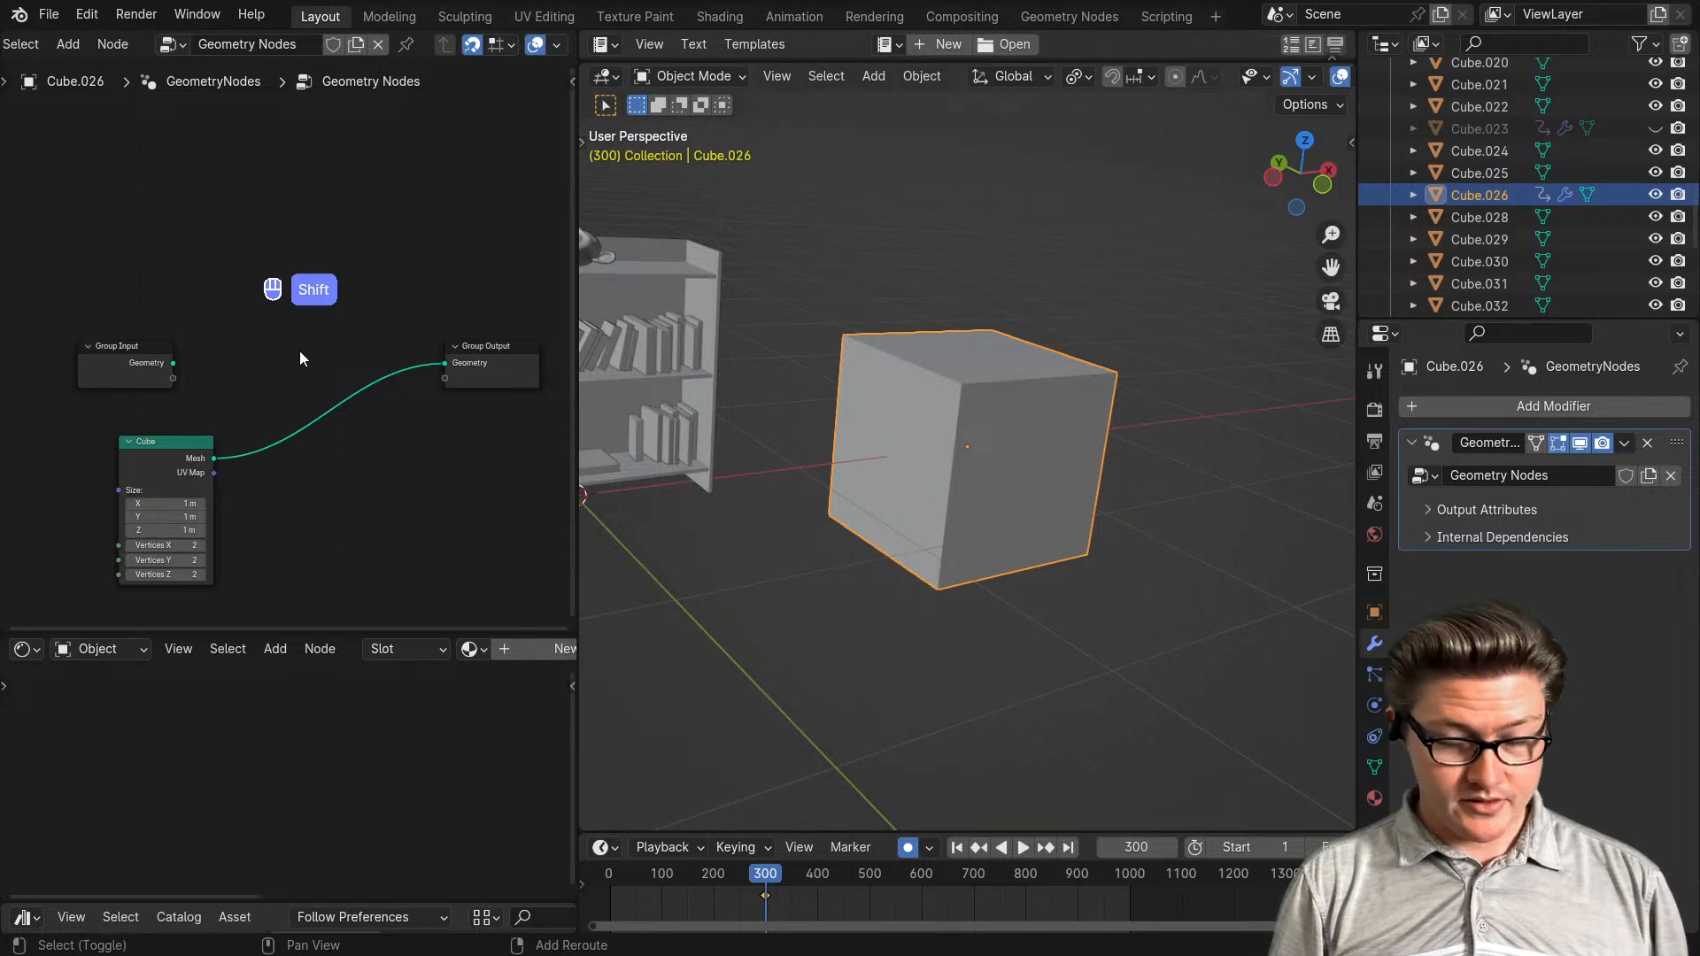
key(shift+a)
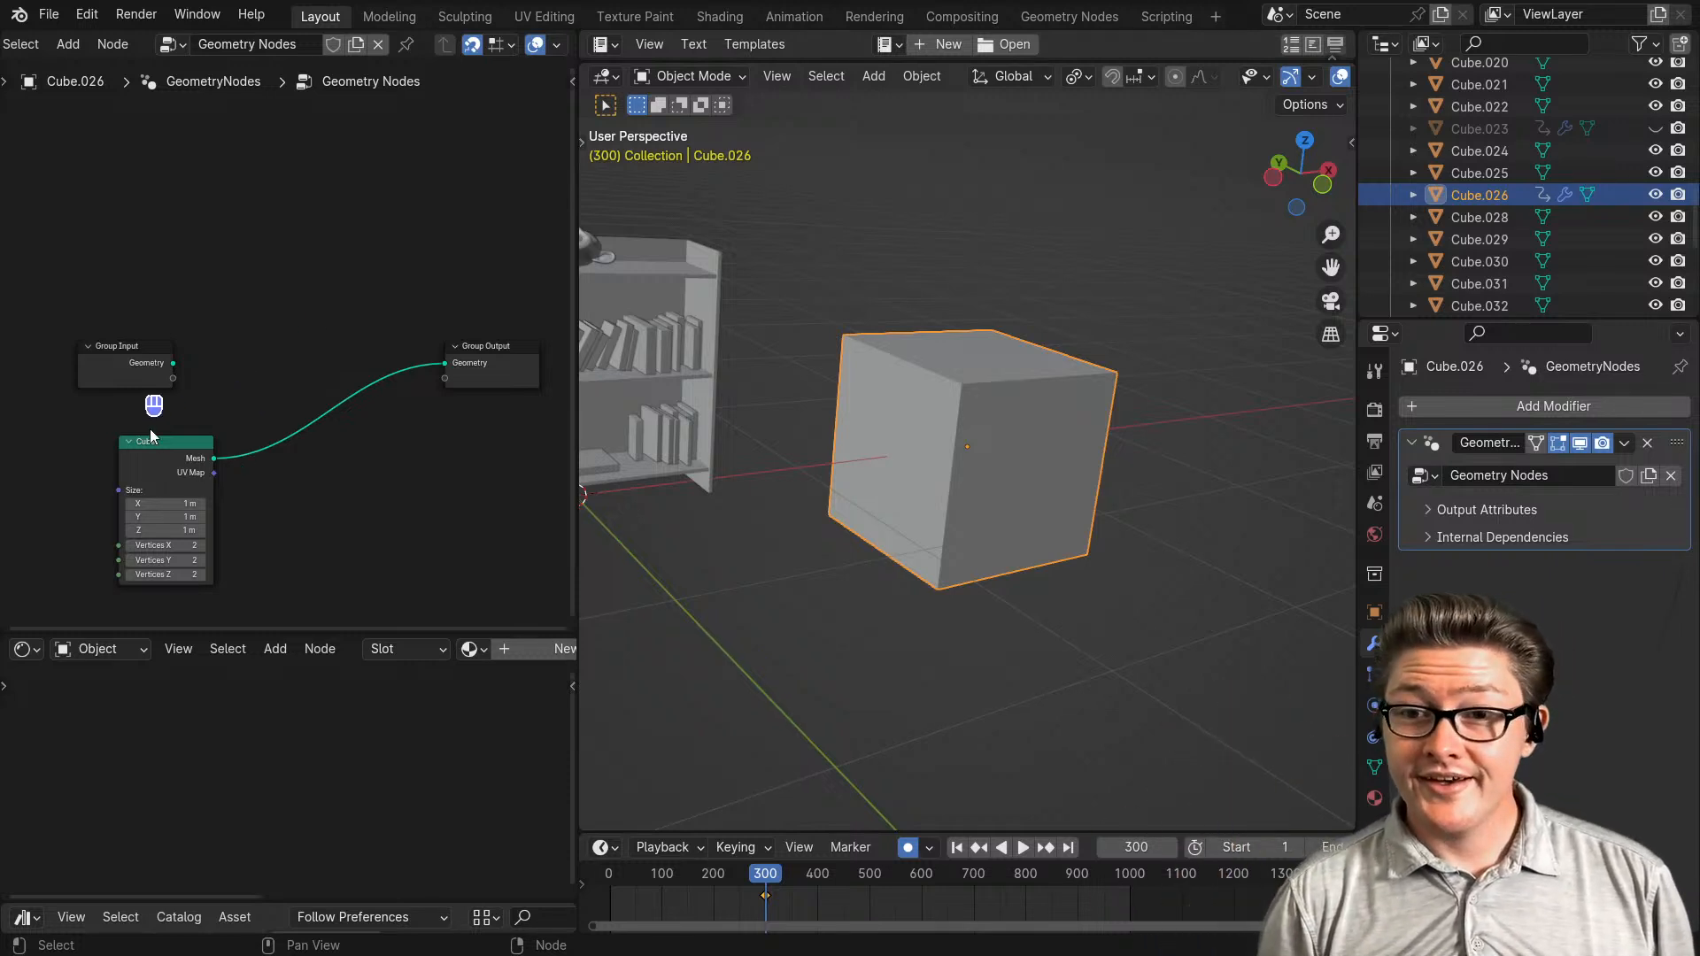
click(124, 364)
drag(126, 359, 86, 239)
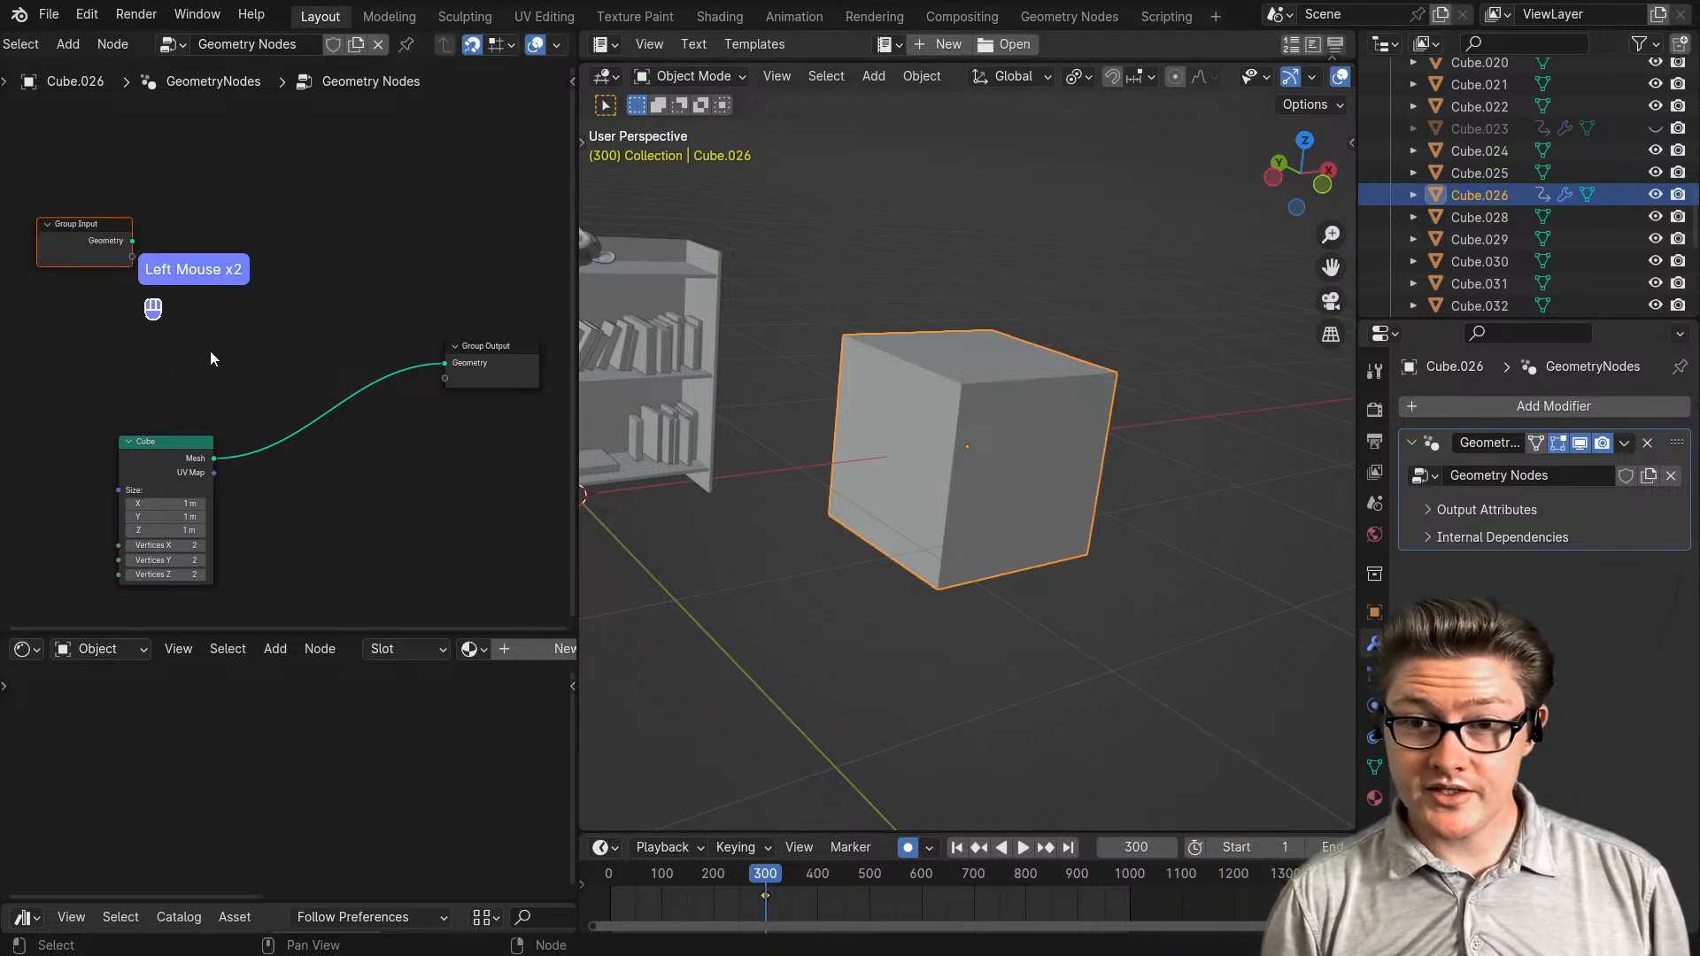
drag(182, 442, 86, 402)
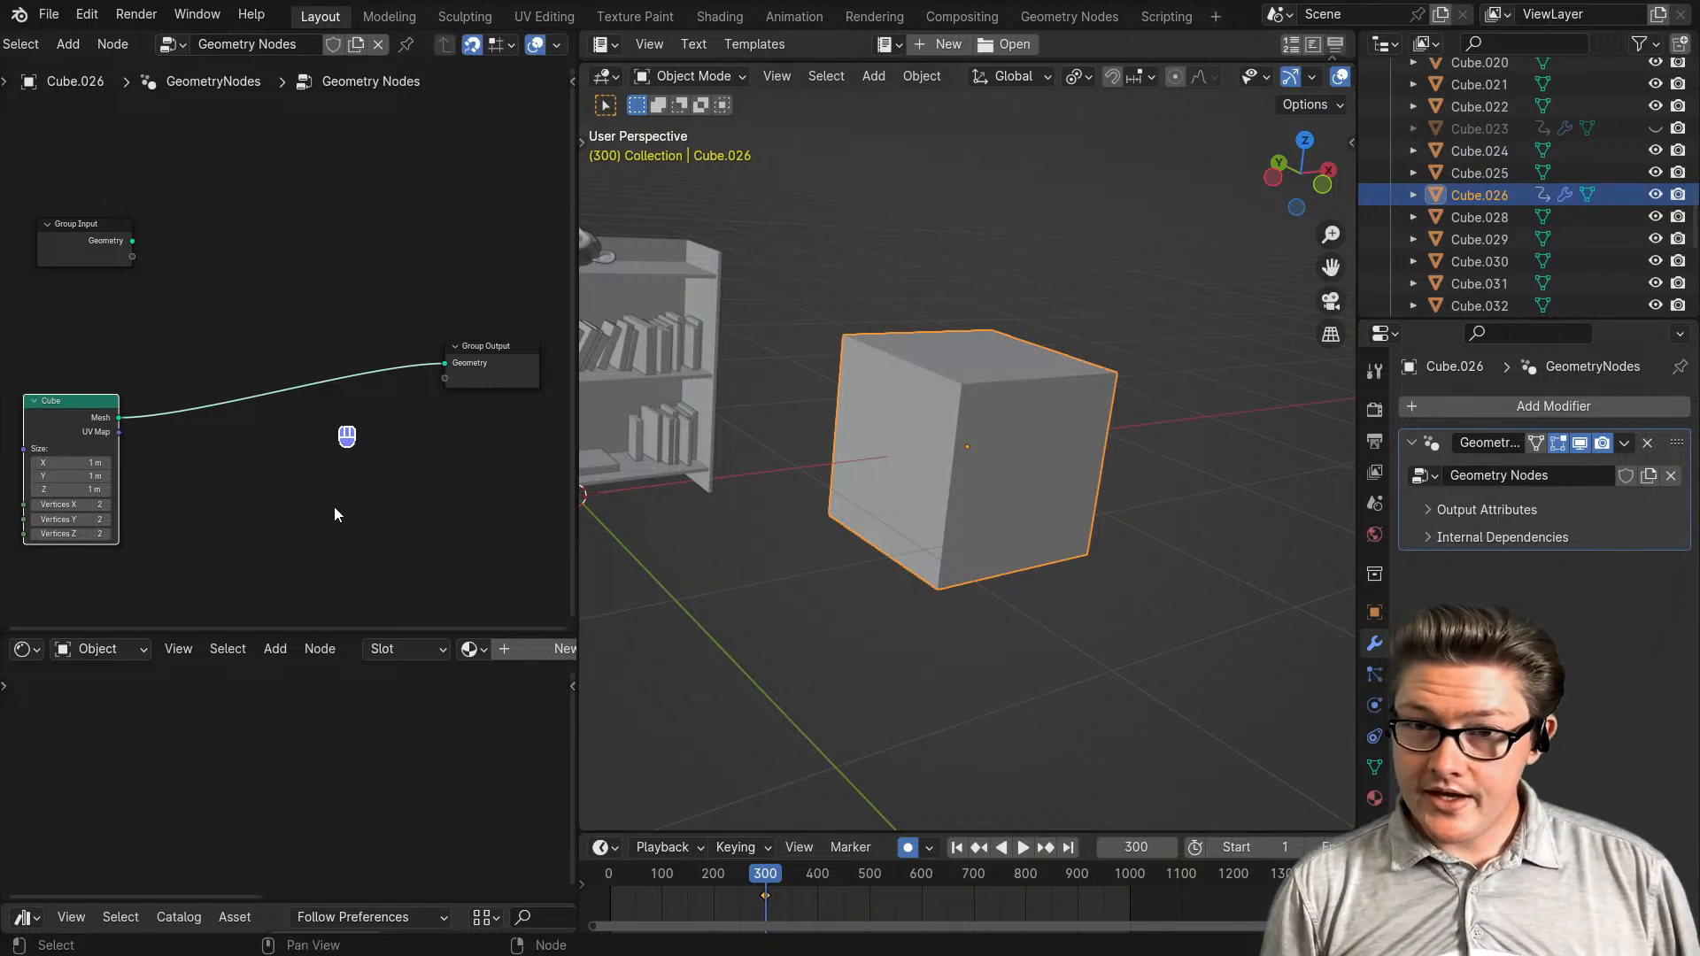
middle_drag(266, 465, 326, 465)
drag(129, 403, 116, 376)
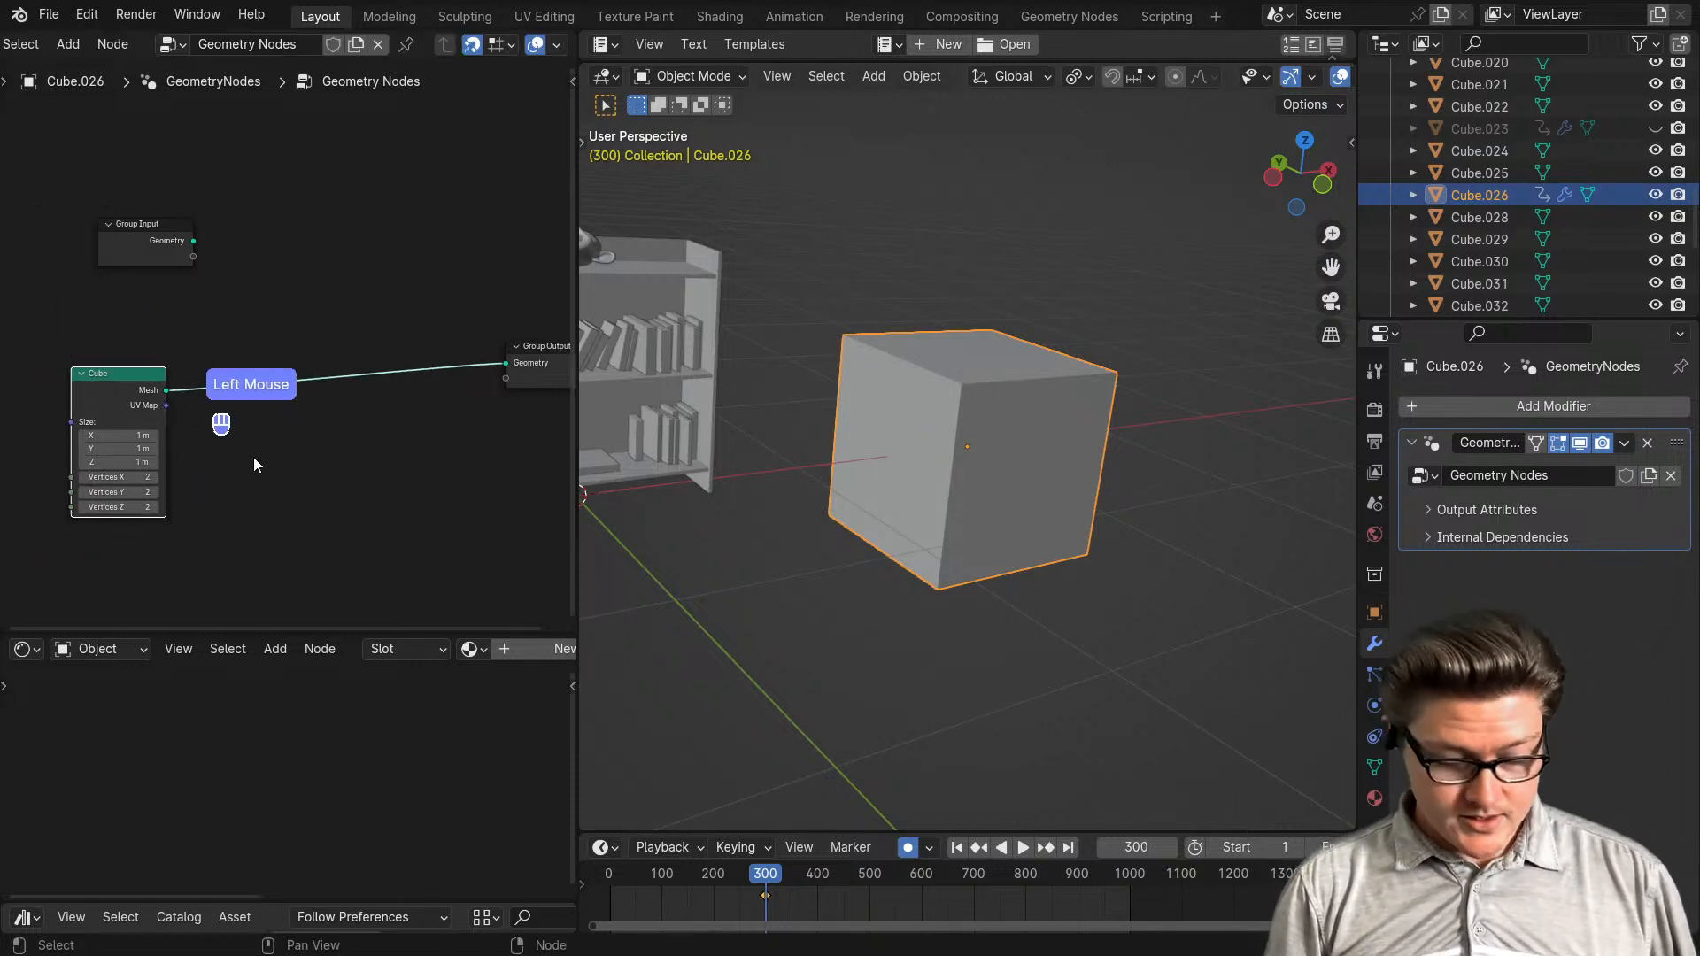
- Insert a Scale Instances node on the link between the Cube and Group Output nodes
key(shift+a)
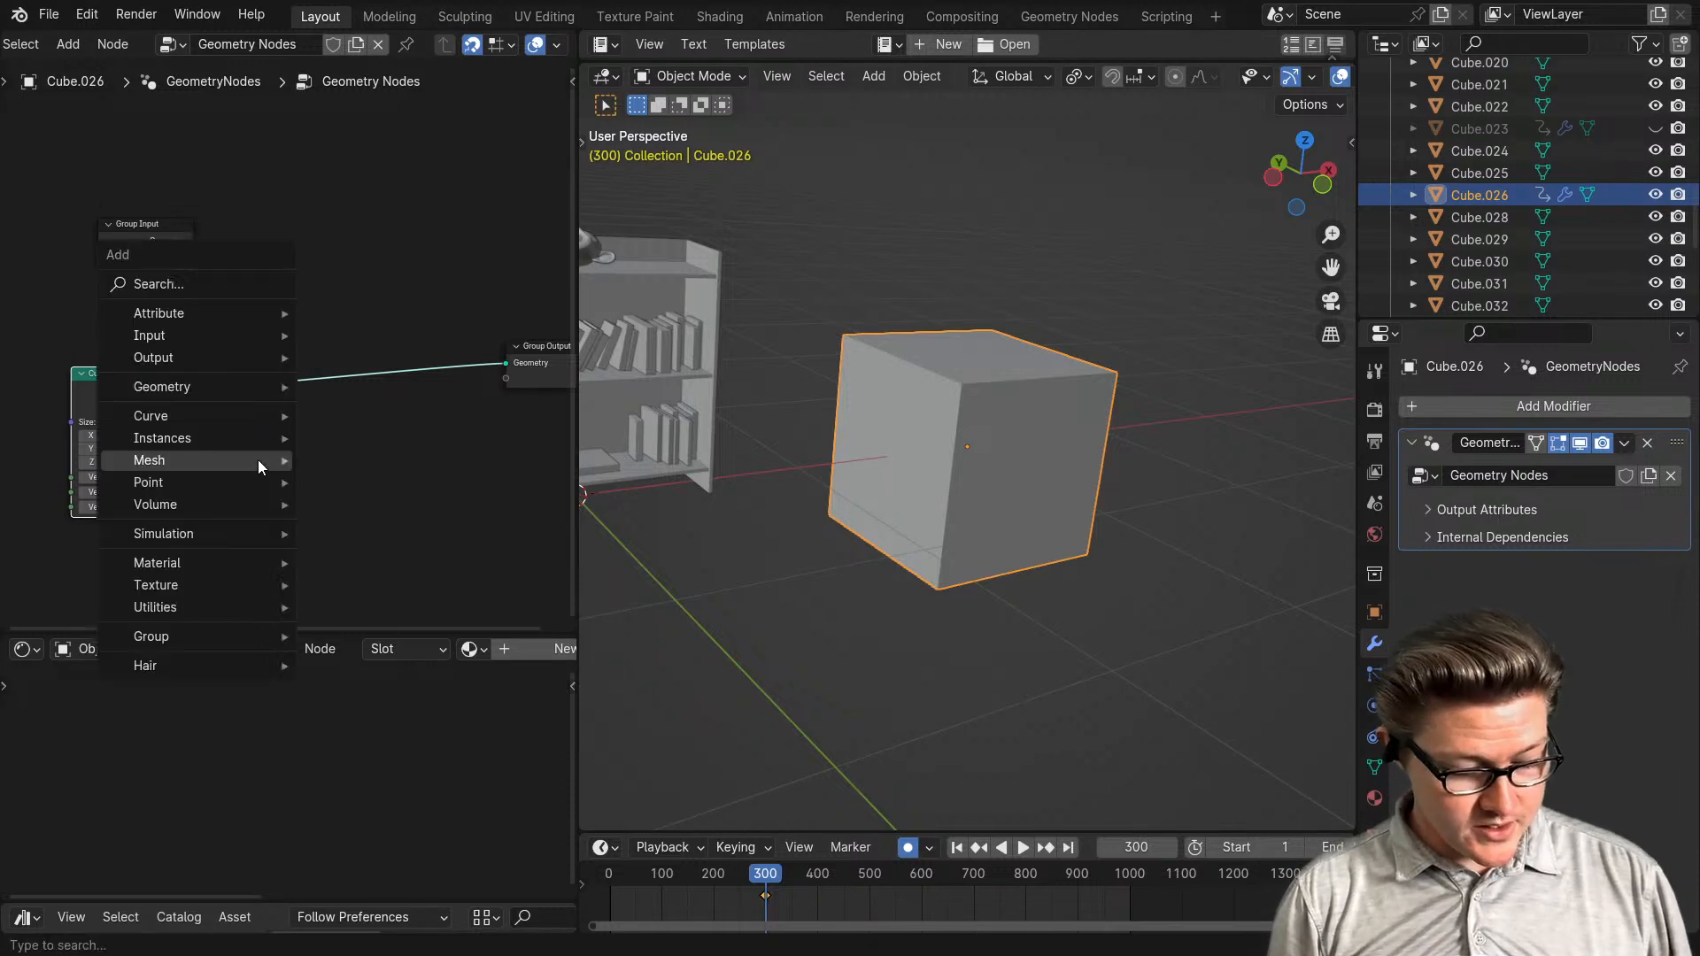
text(s)
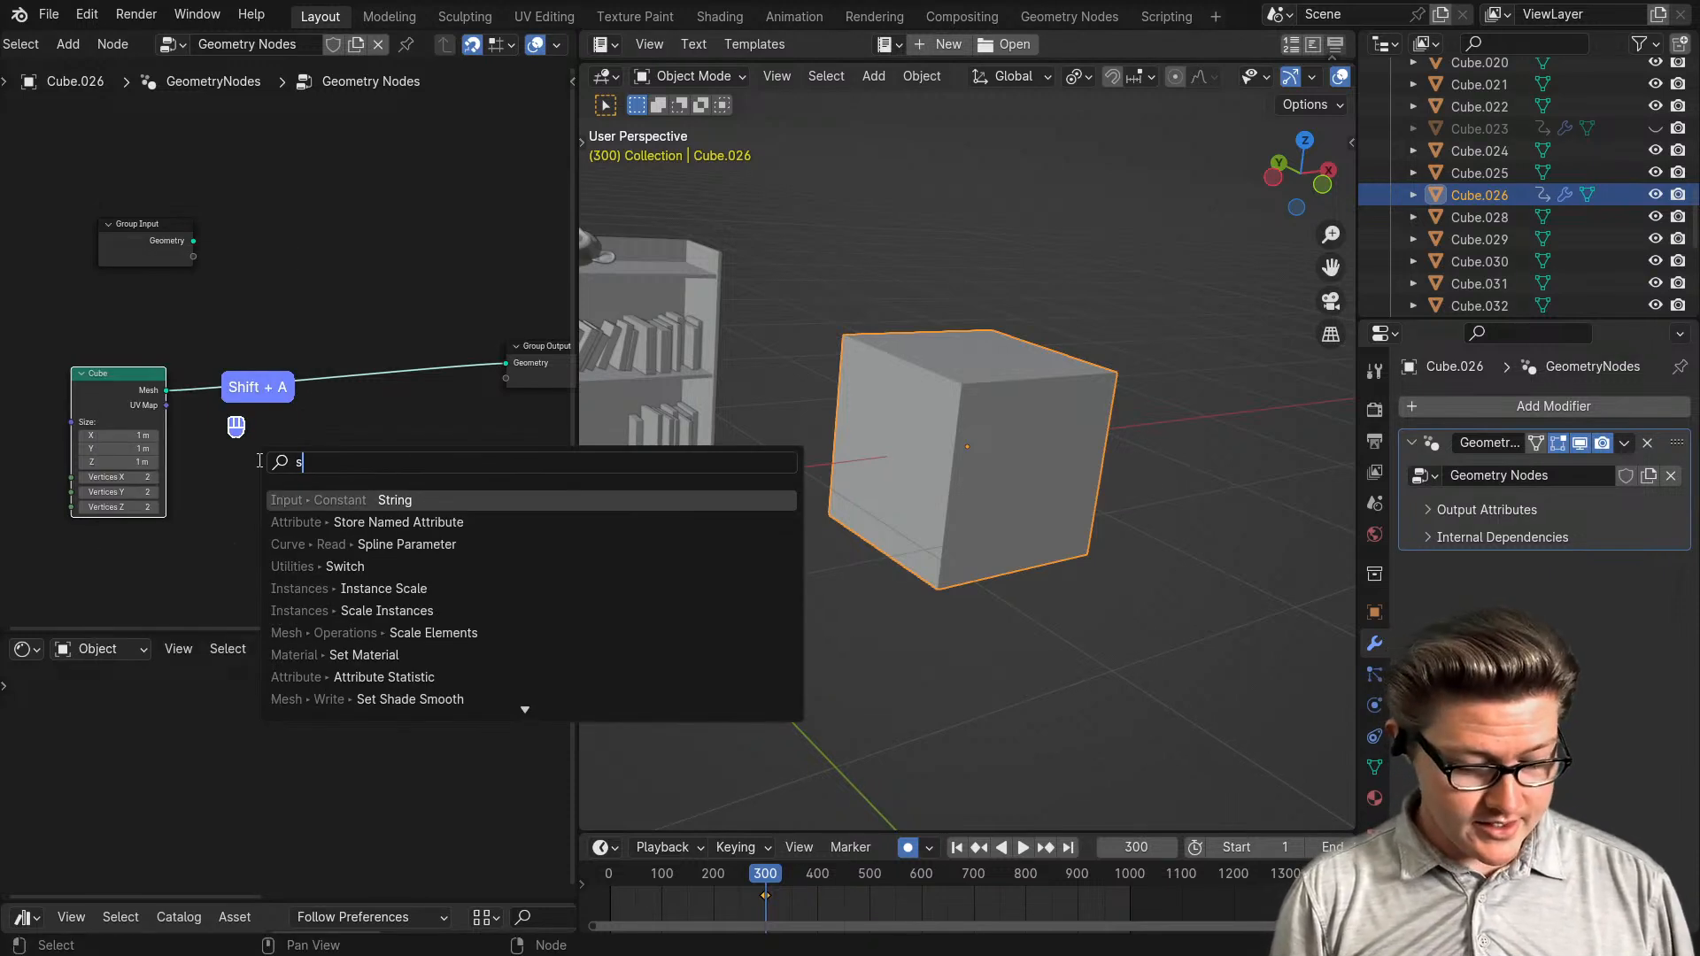
text(cal)
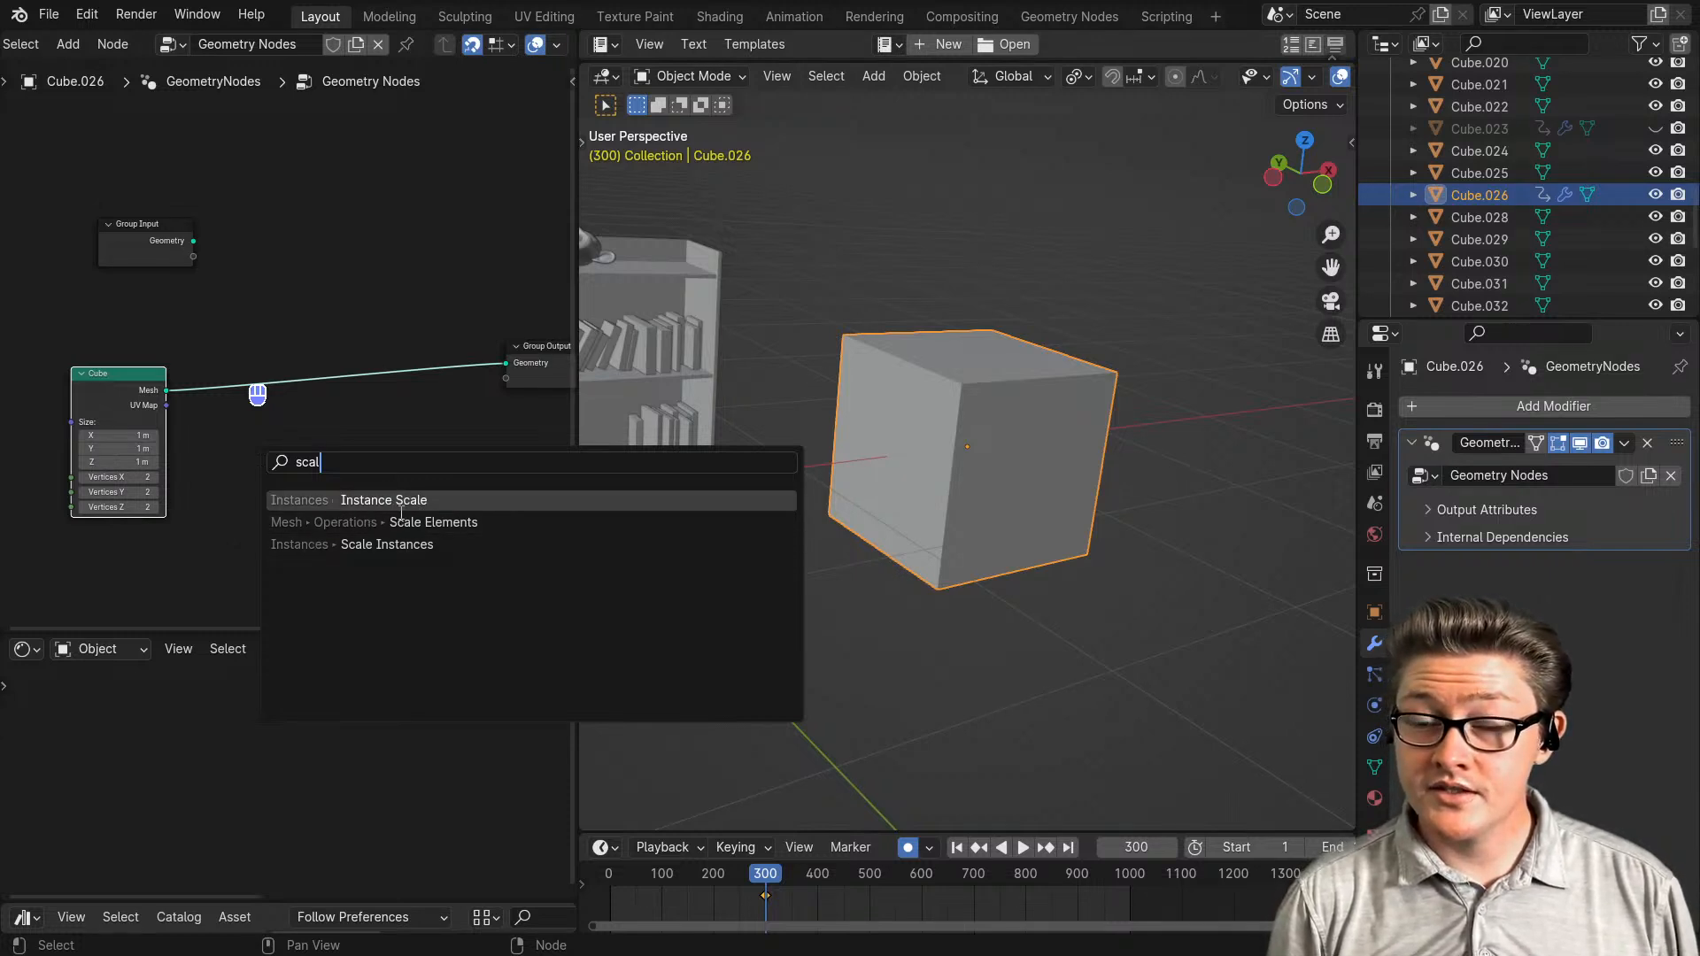
click(397, 545)
click(291, 345)
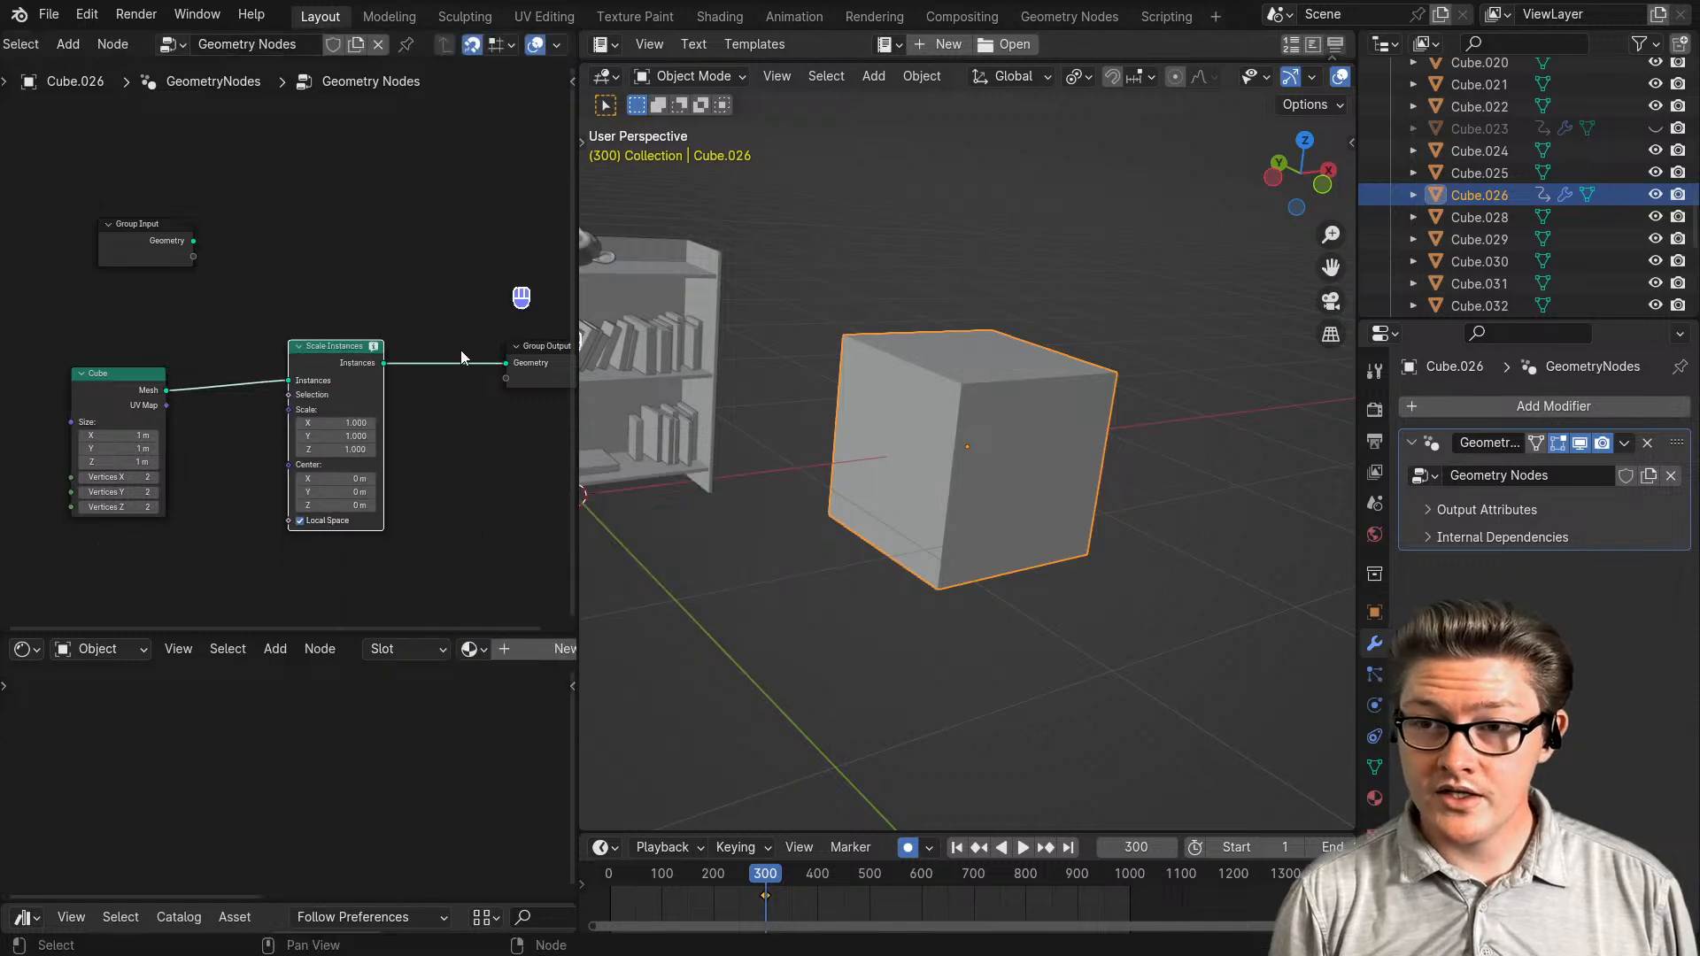
- Examine the bookshelf's Shelf geometry node tree and return to the new cube's node tree
click(619, 283)
mouse_move(253, 459)
middle_down()
mouse_move(337, 471)
mouse_move(306, 486)
mouse_move(371, 507)
mouse_move(283, 450)
mouse_move(242, 452)
middle_up()
scroll(250, 491, up, 6)
scroll(354, 508, down, 3)
scroll(363, 513, down, 1)
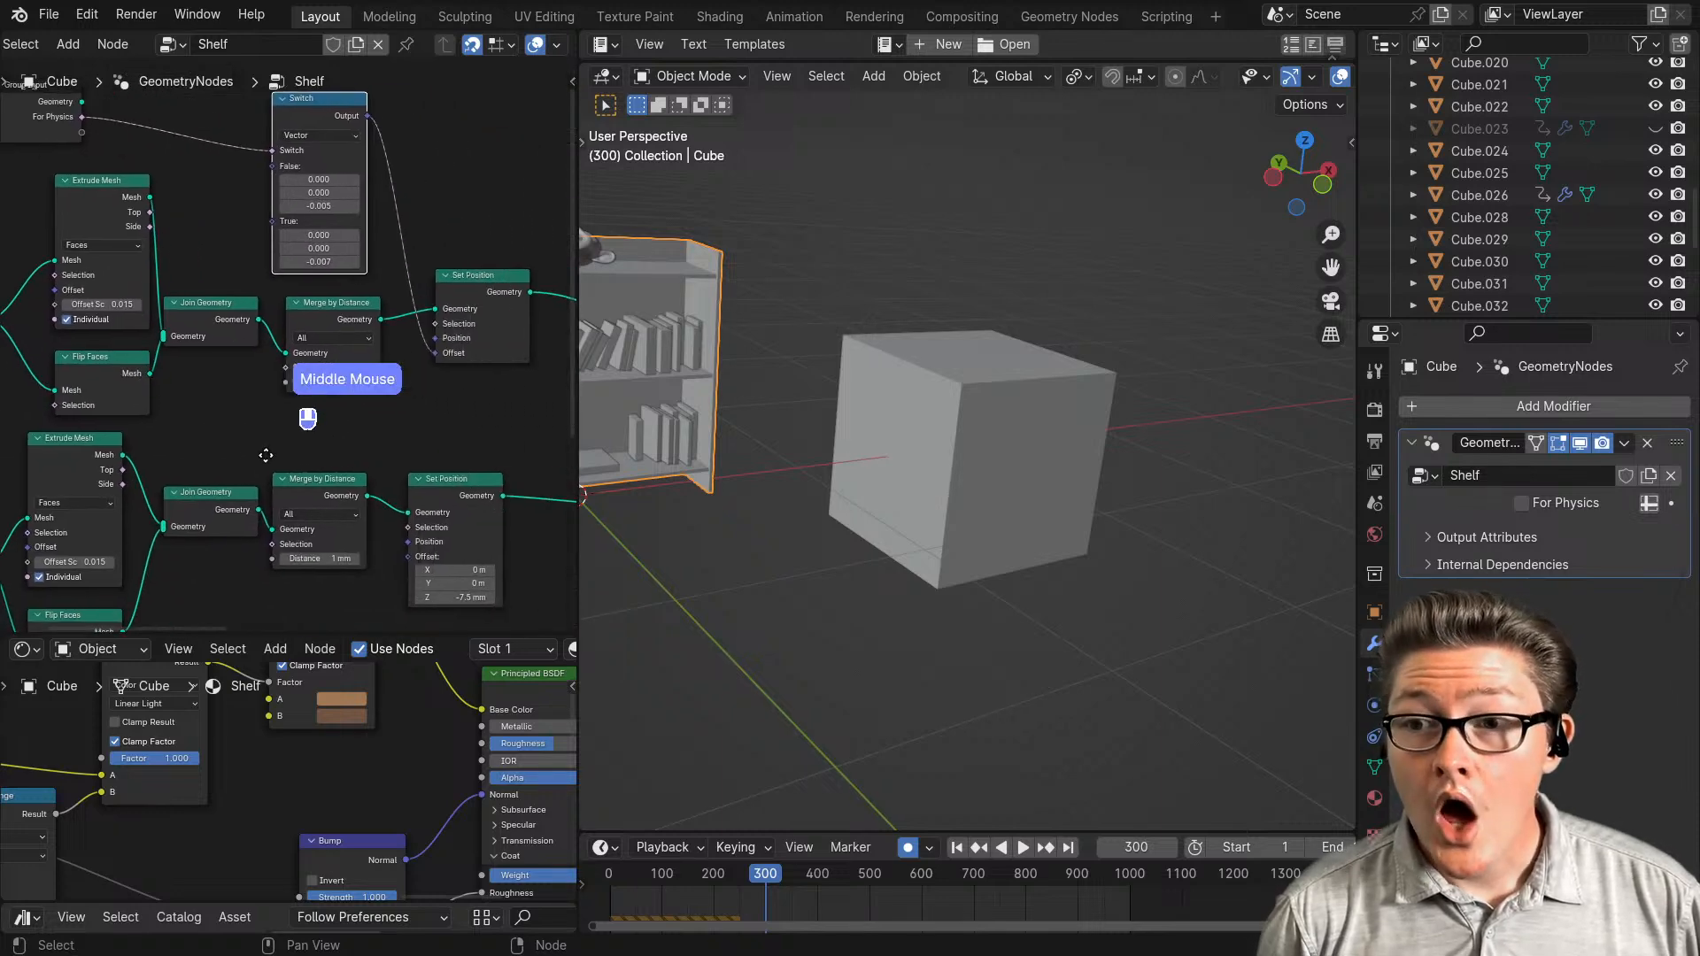
click(889, 423)
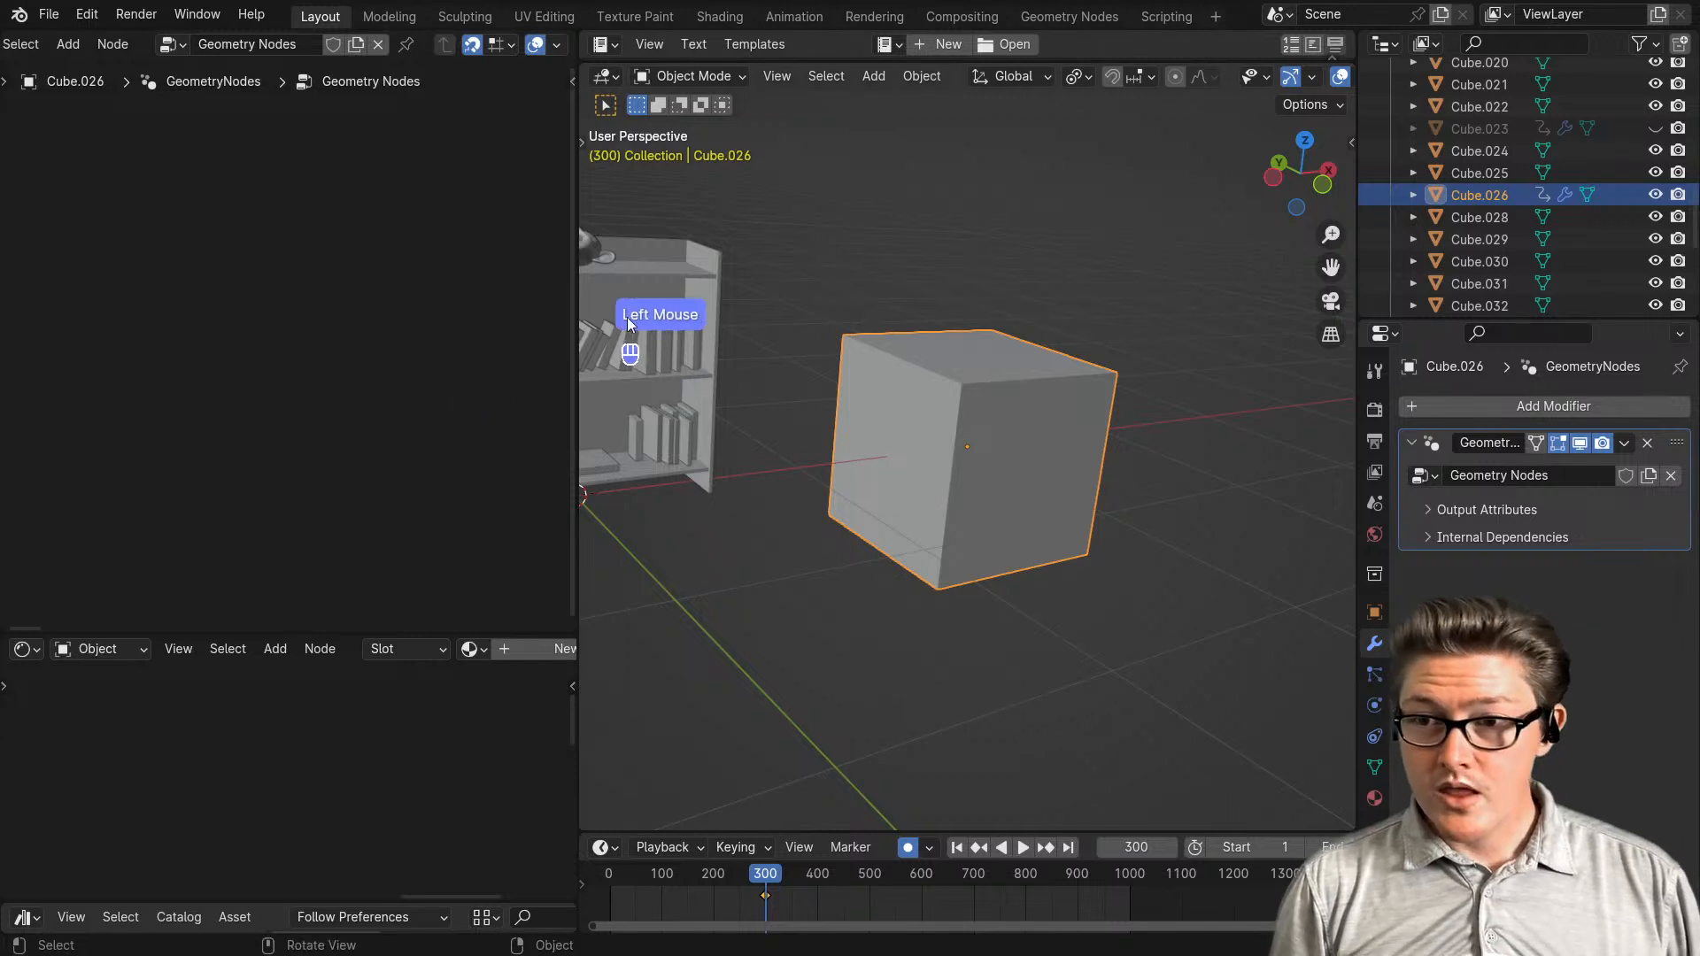
click(661, 289)
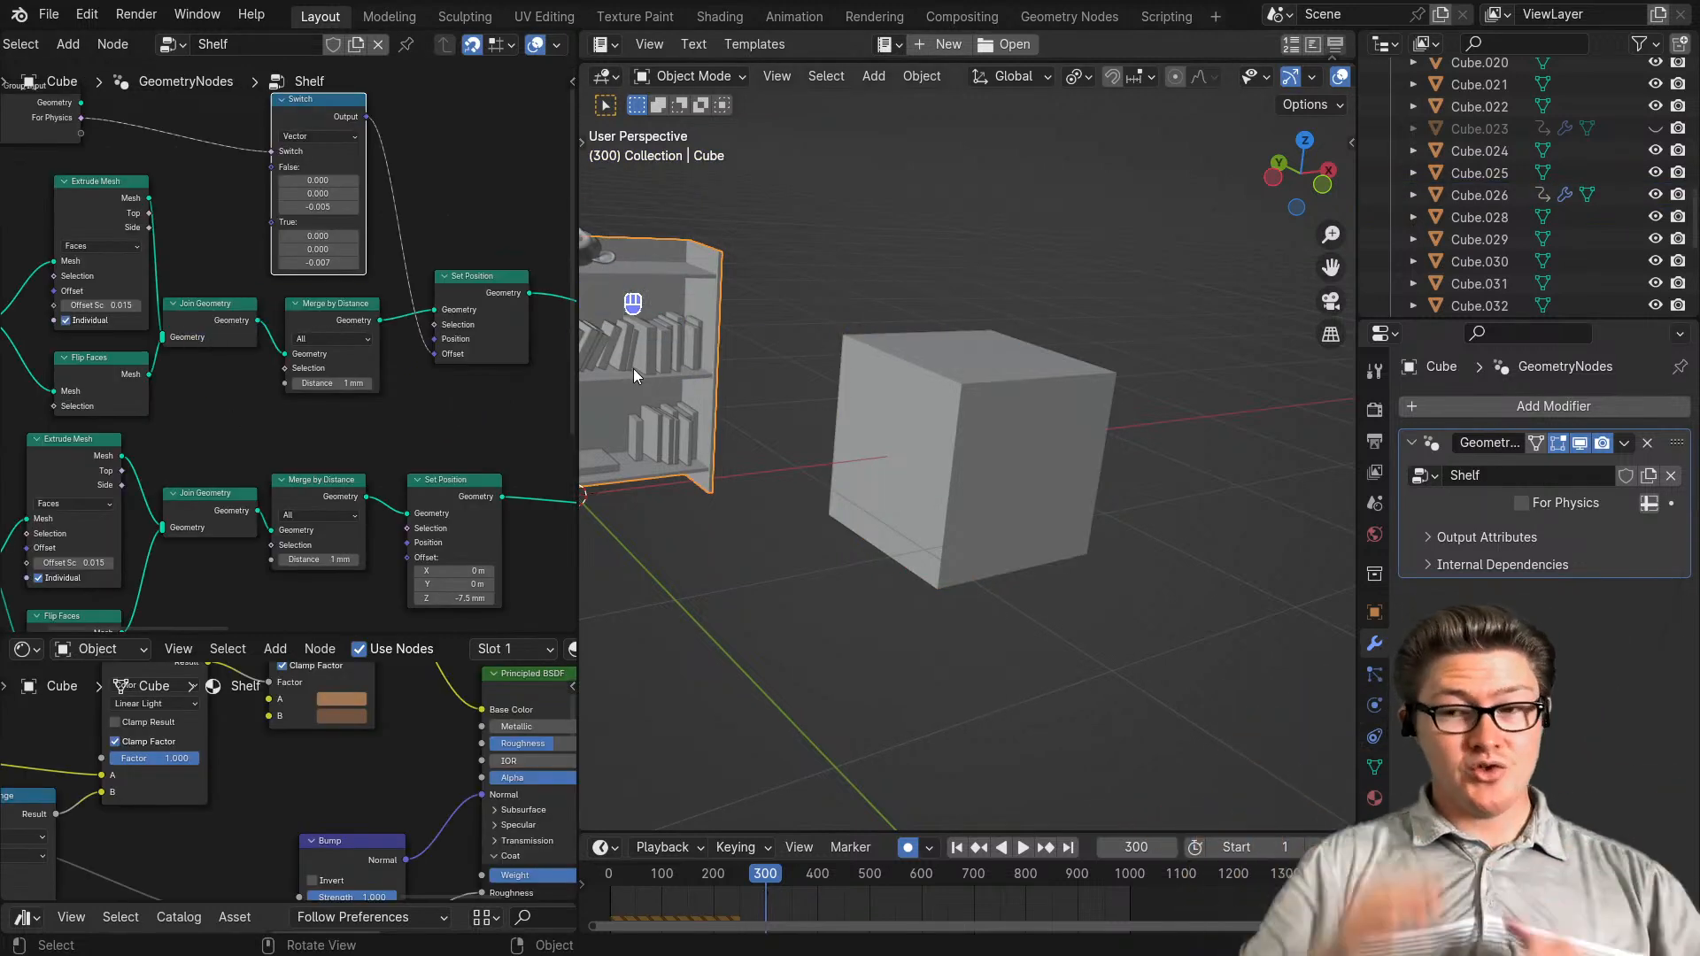
click(1020, 412)
- Try setting the Center Z of the Scale Instances node to -8.6 m
scroll(354, 486, down, 3)
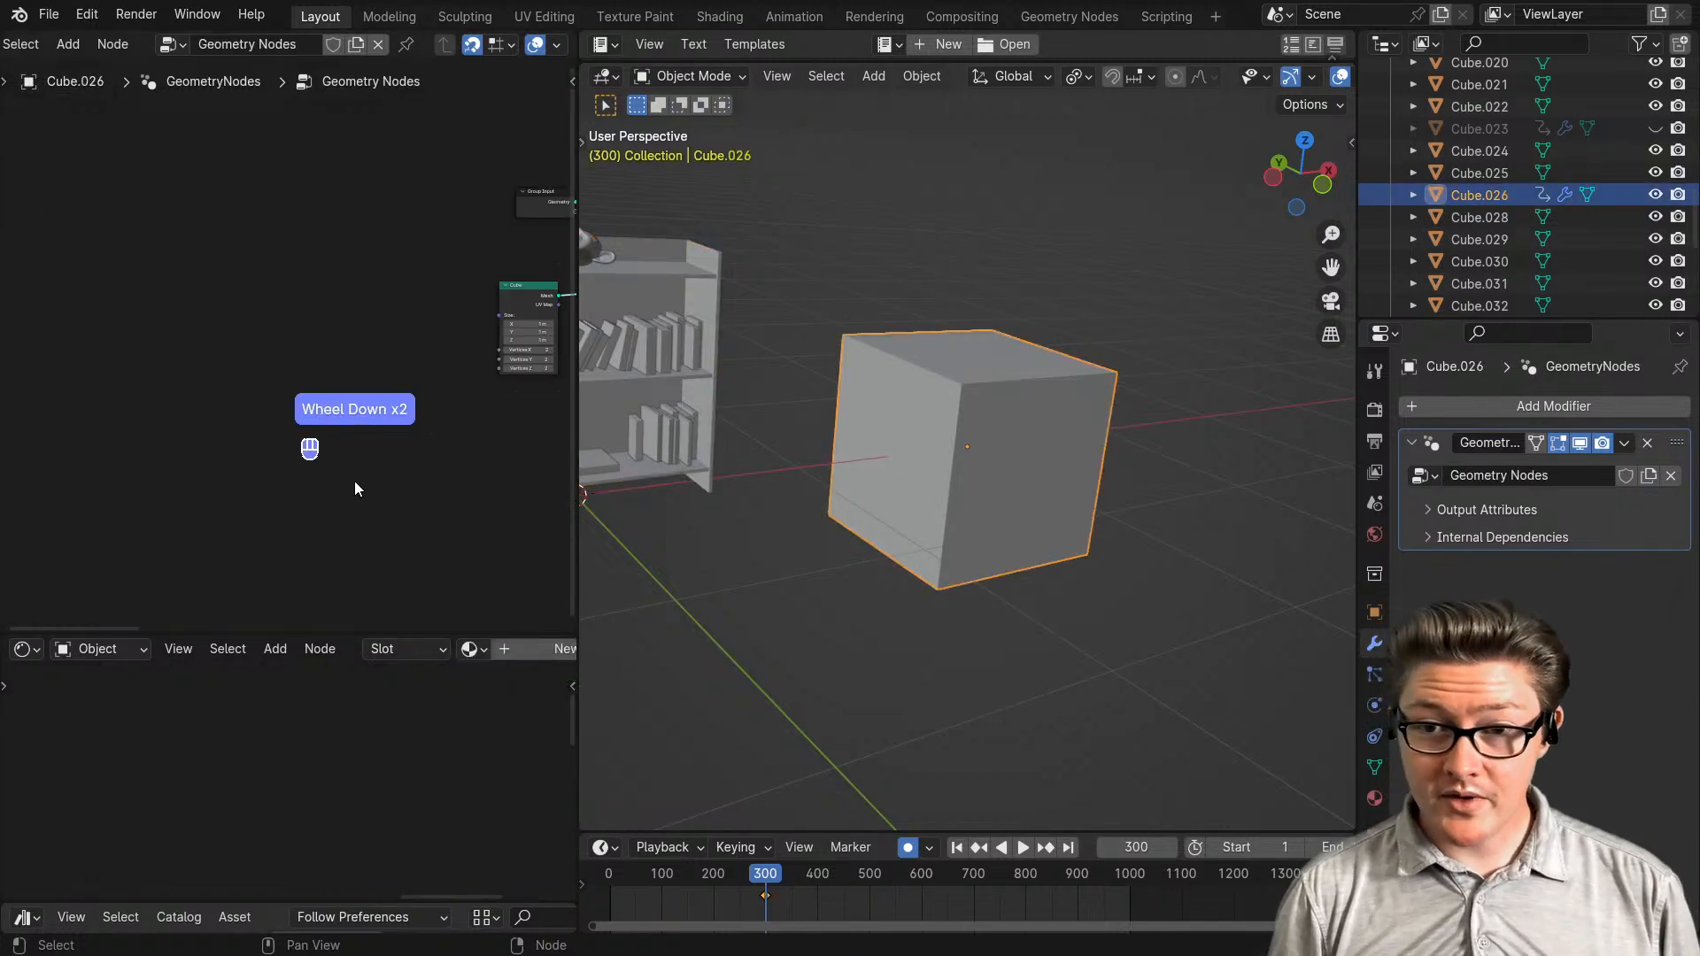
scroll(354, 481, up, 5)
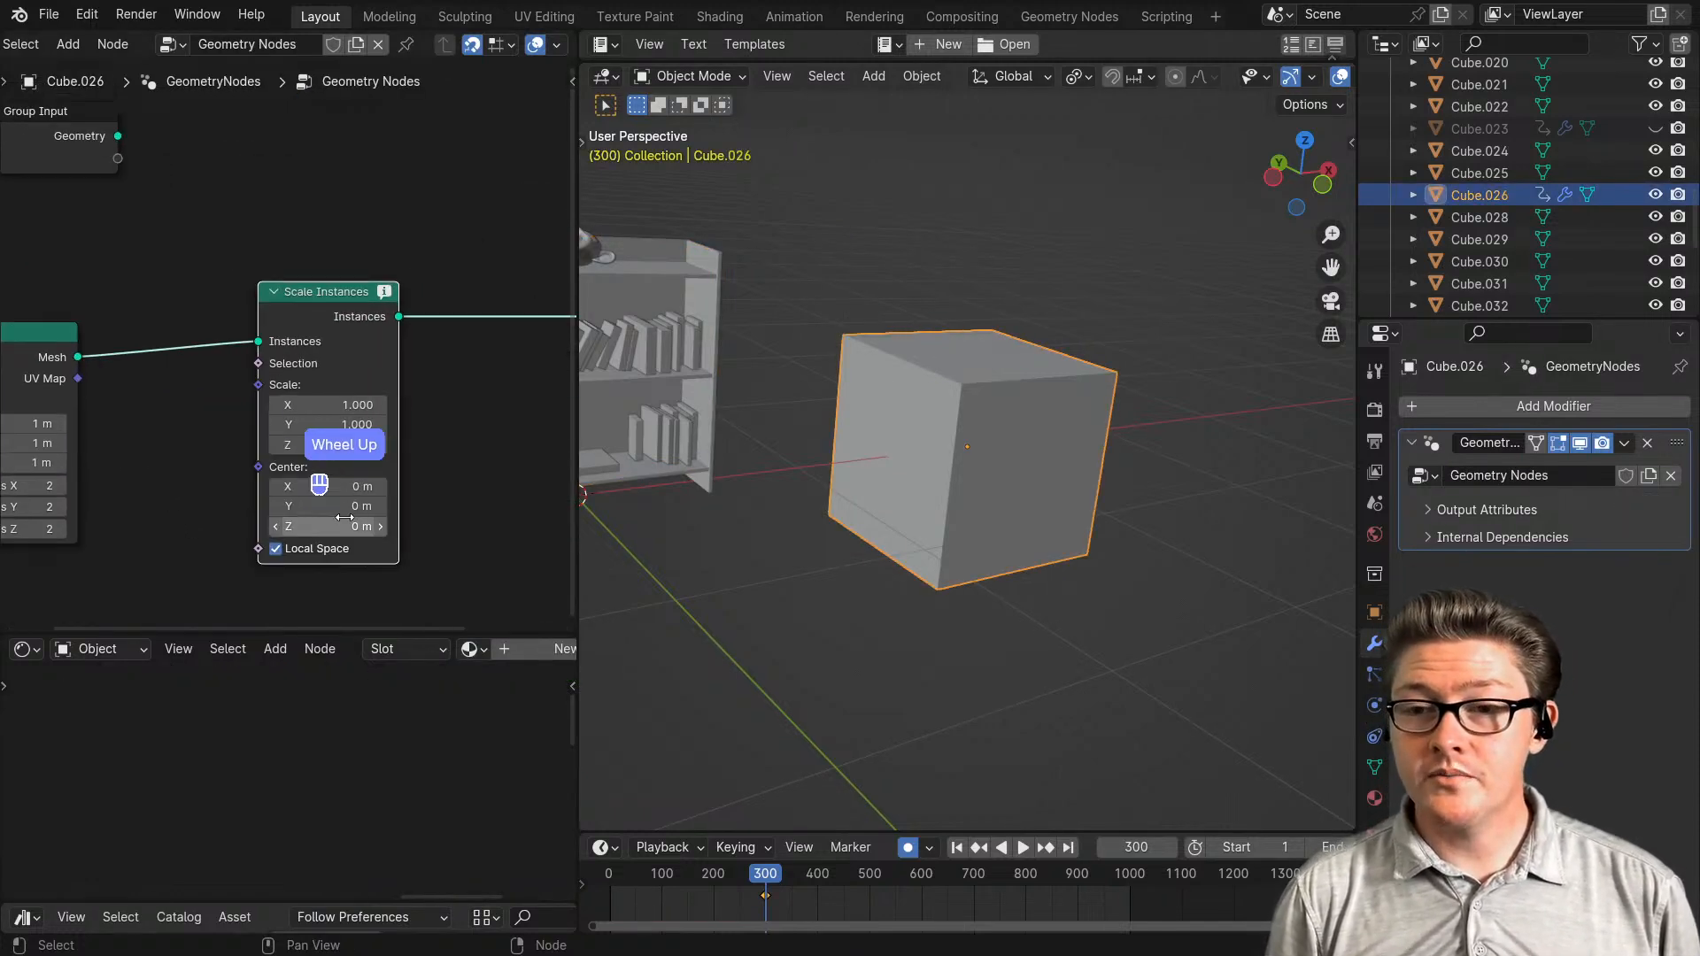
drag(345, 573, 319, 574)
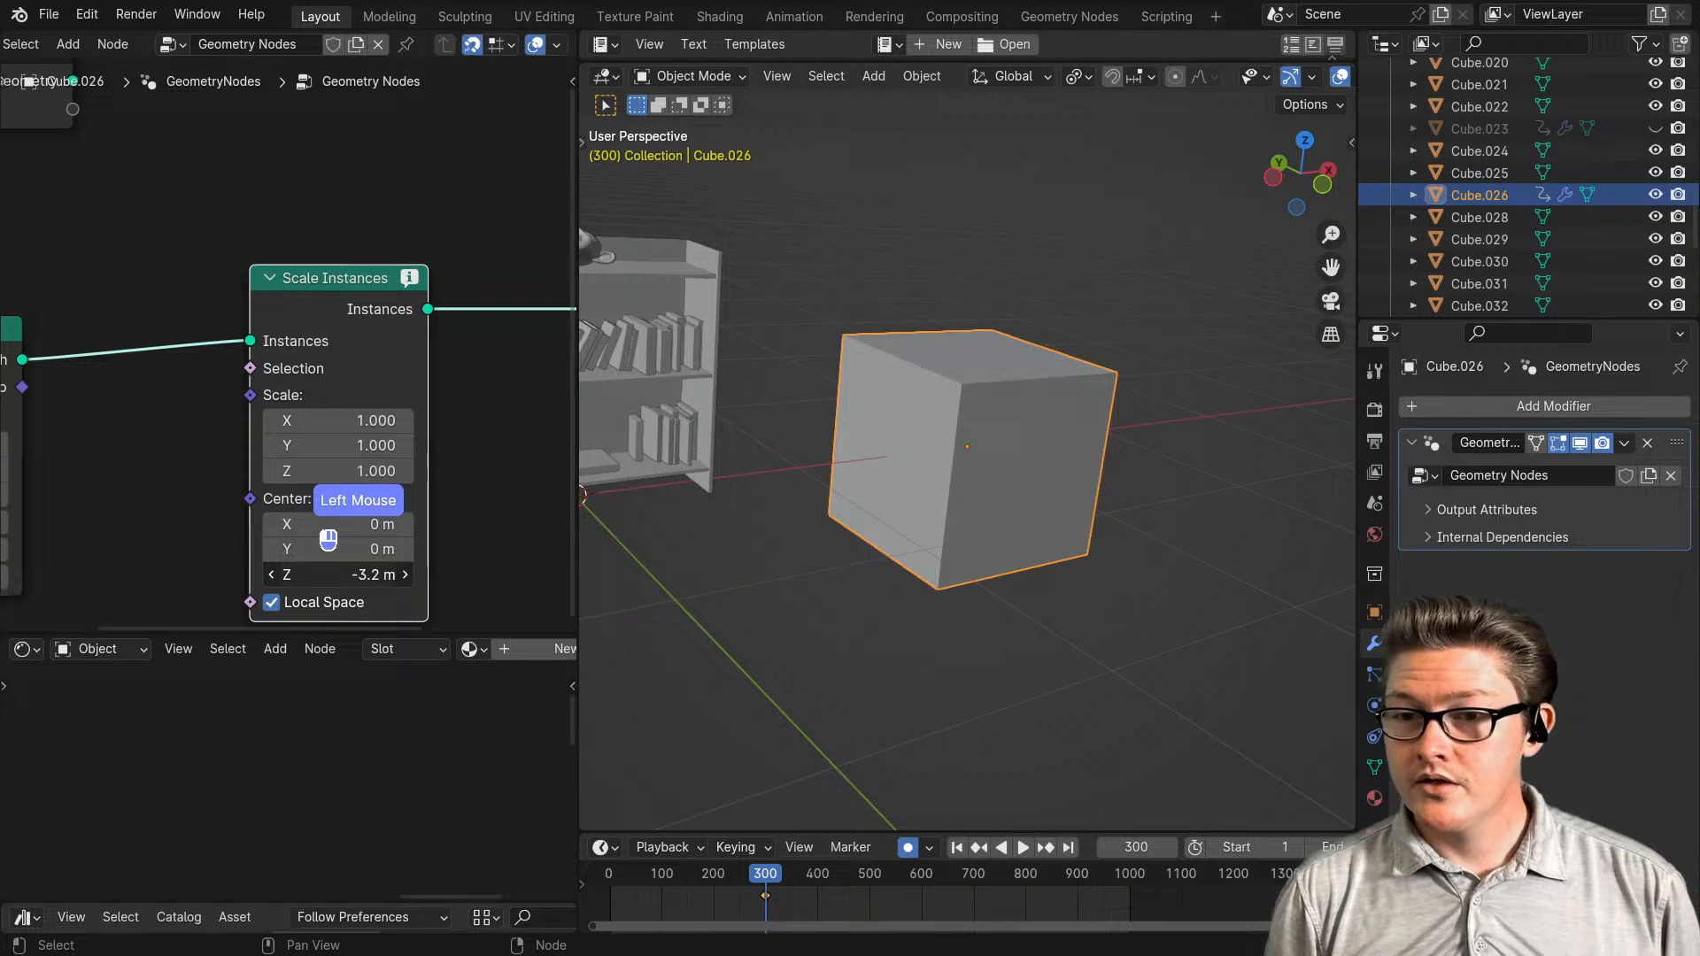
scroll(327, 320, down, 2)
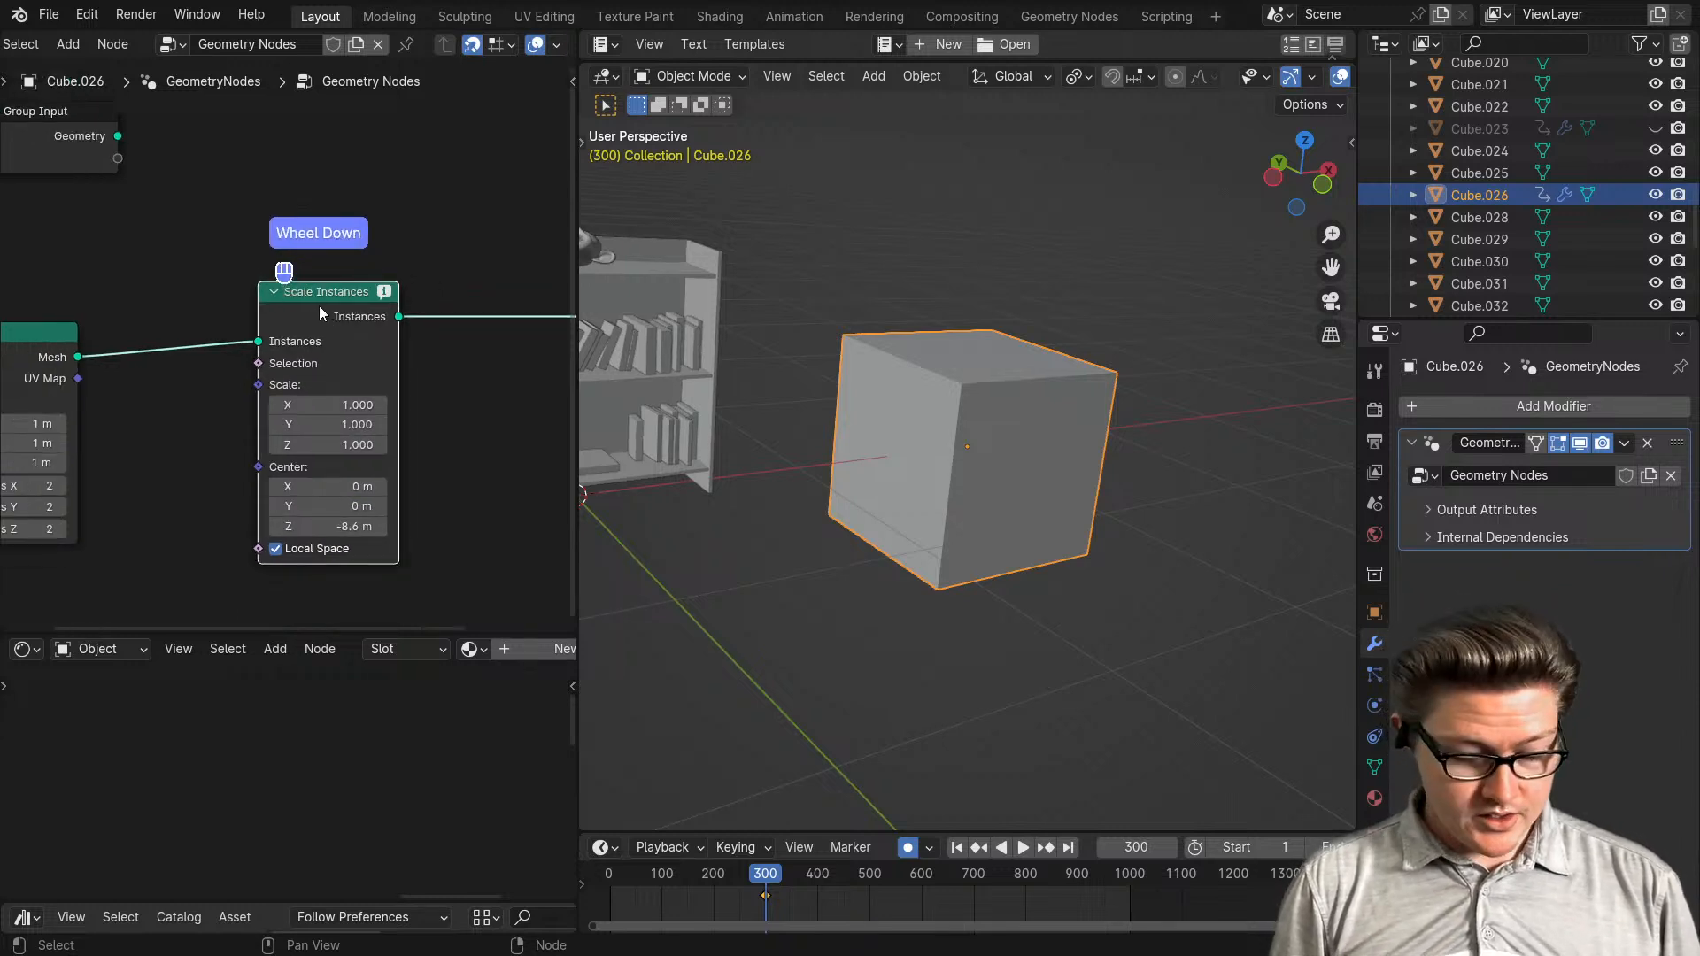
- Delete the Scale Instances node and reconnect the Cube node's Mesh output directly to Group Output
scroll(318, 308, down, 1)
key(x)
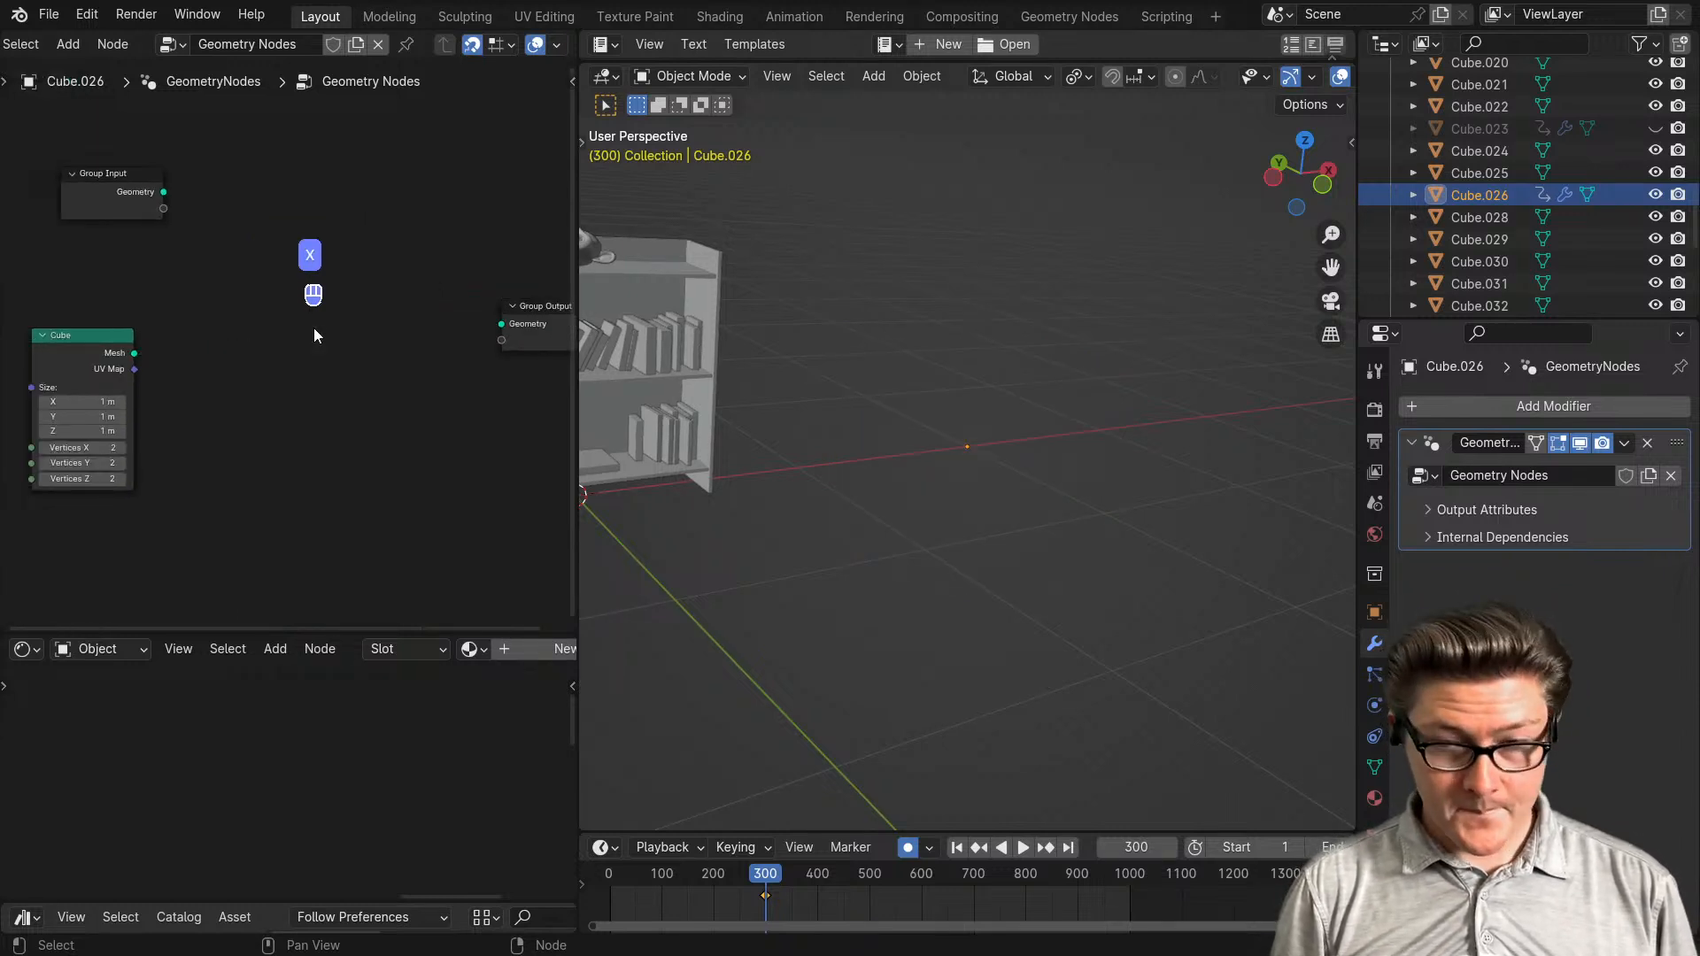
drag(135, 353, 502, 323)
key(shift+a)
mouse_move(374, 331)
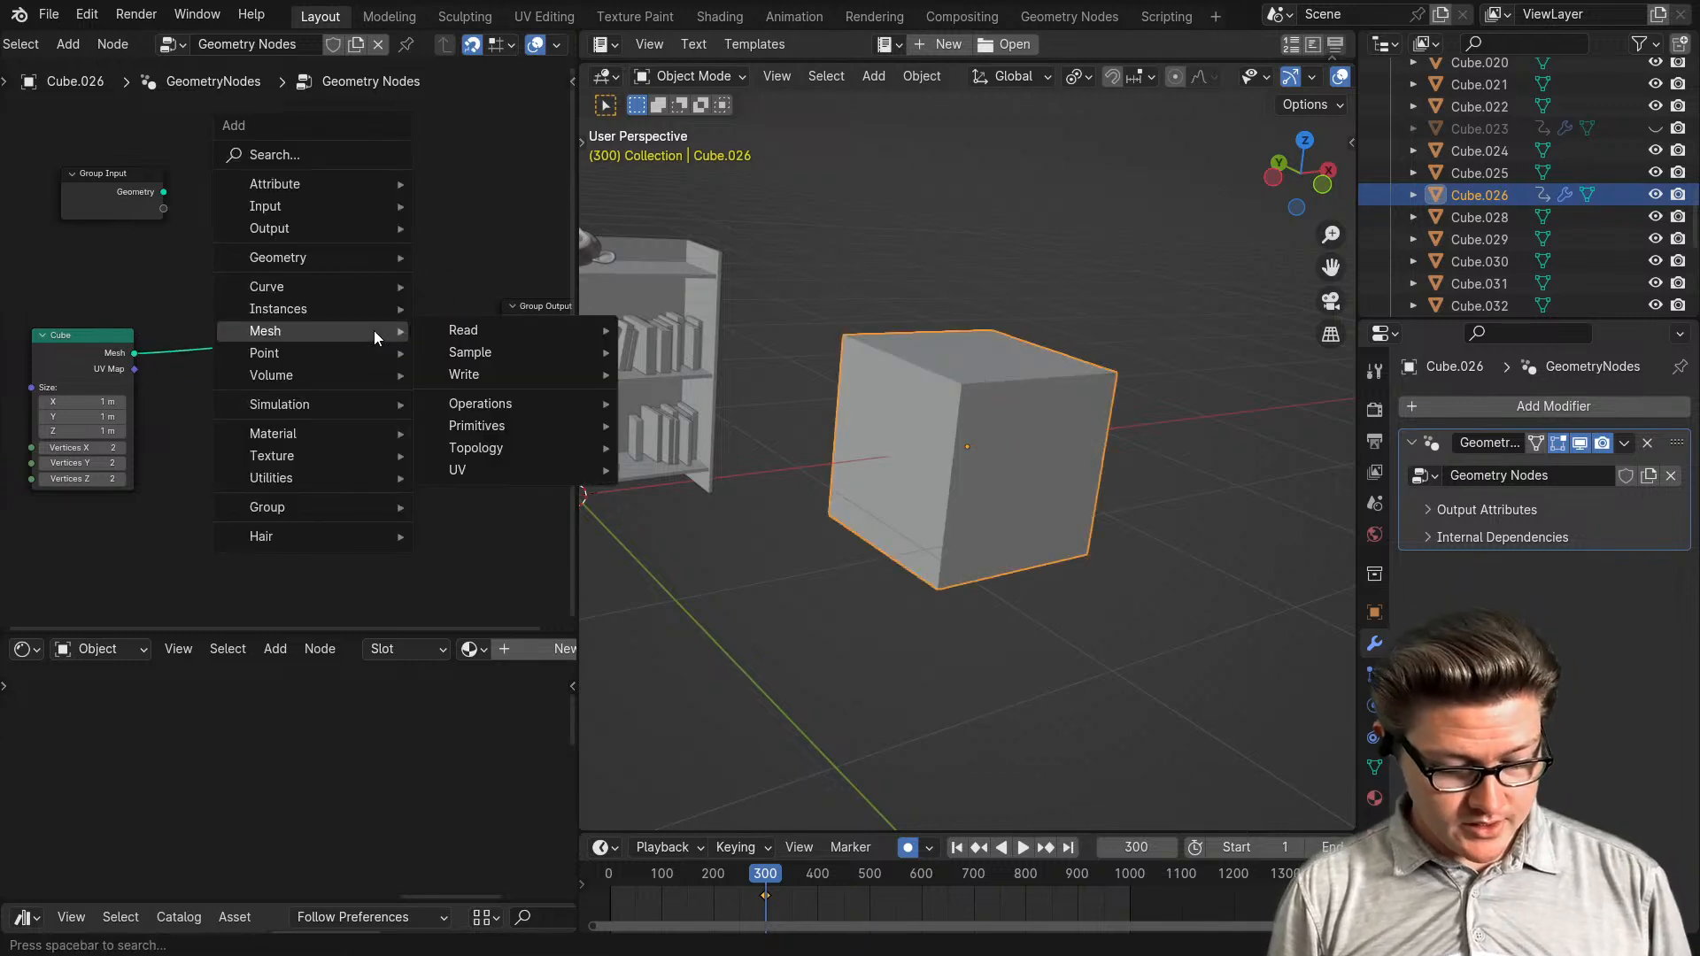
text(s)
key(BackSpace)
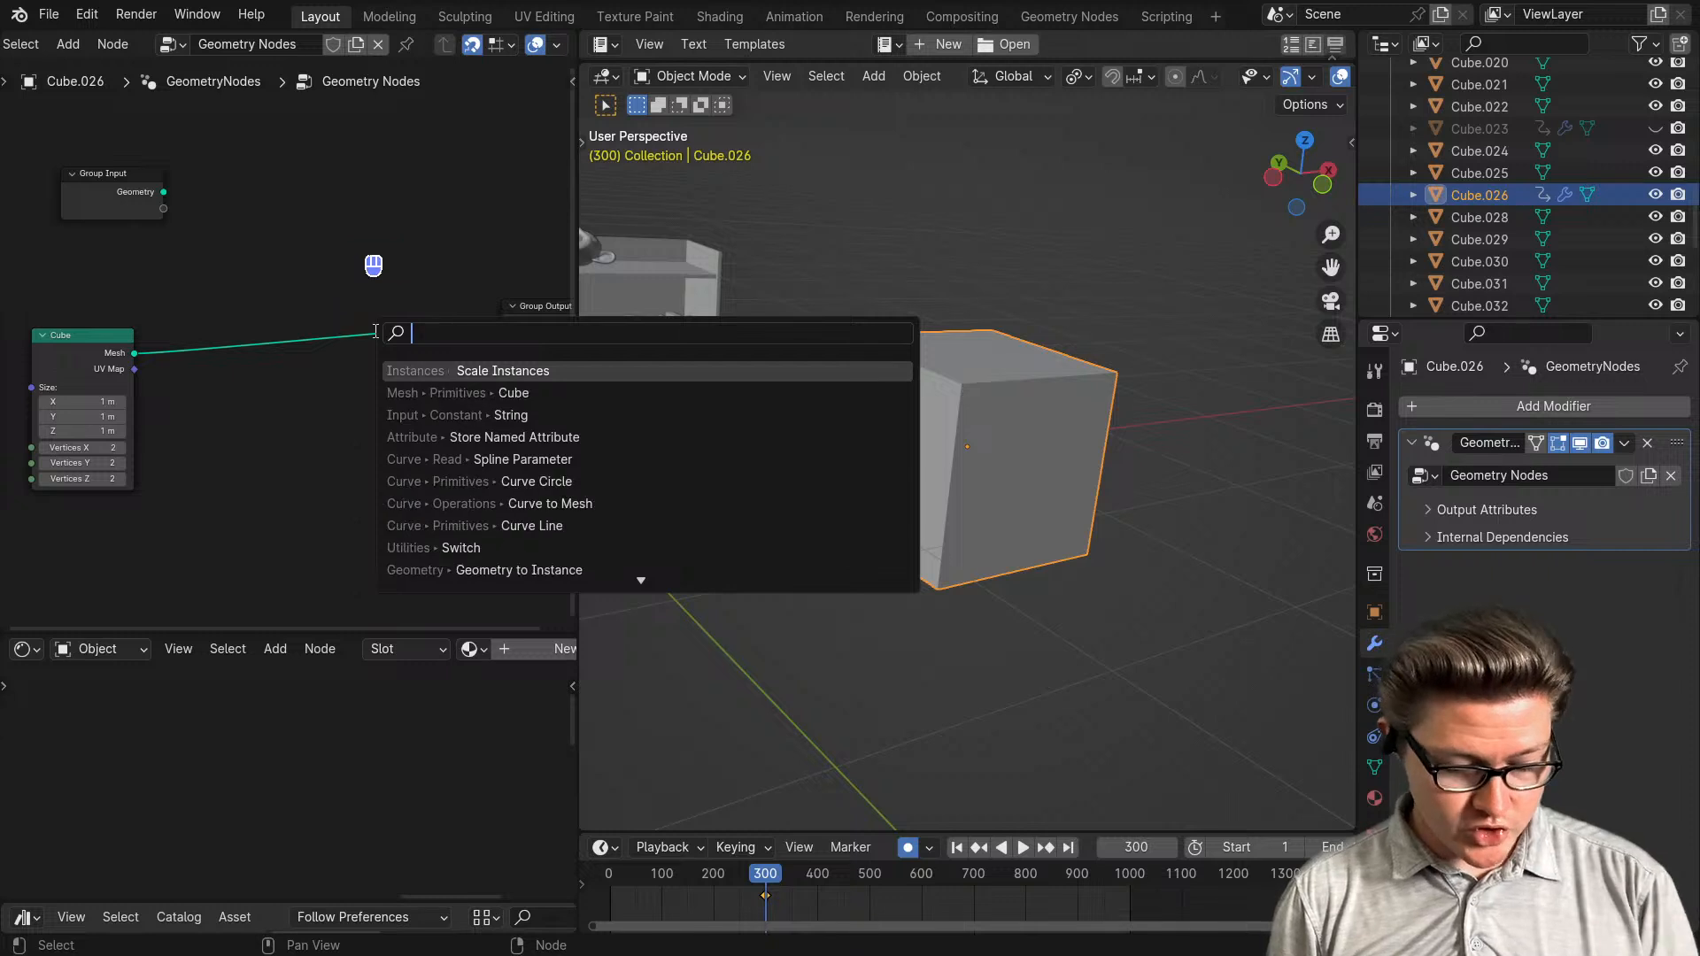
text(trans)
key(Escape)
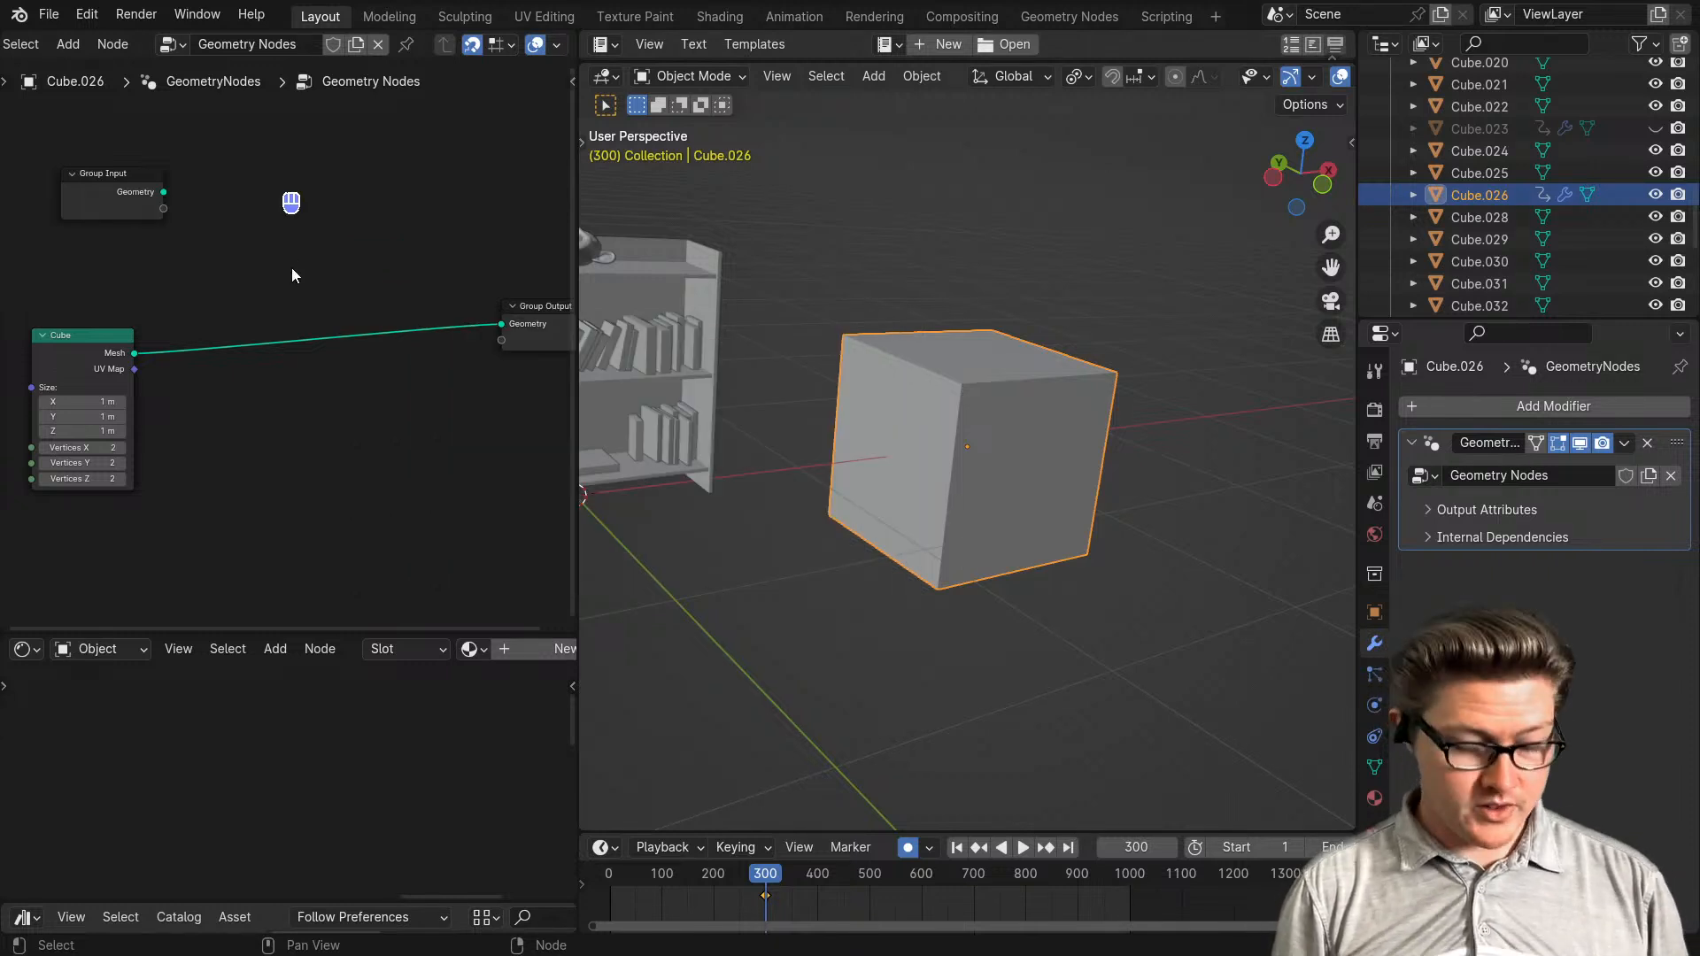
- Insert a Transform Geometry node on the link between the Cube and Group Output nodes
key(shift+a)
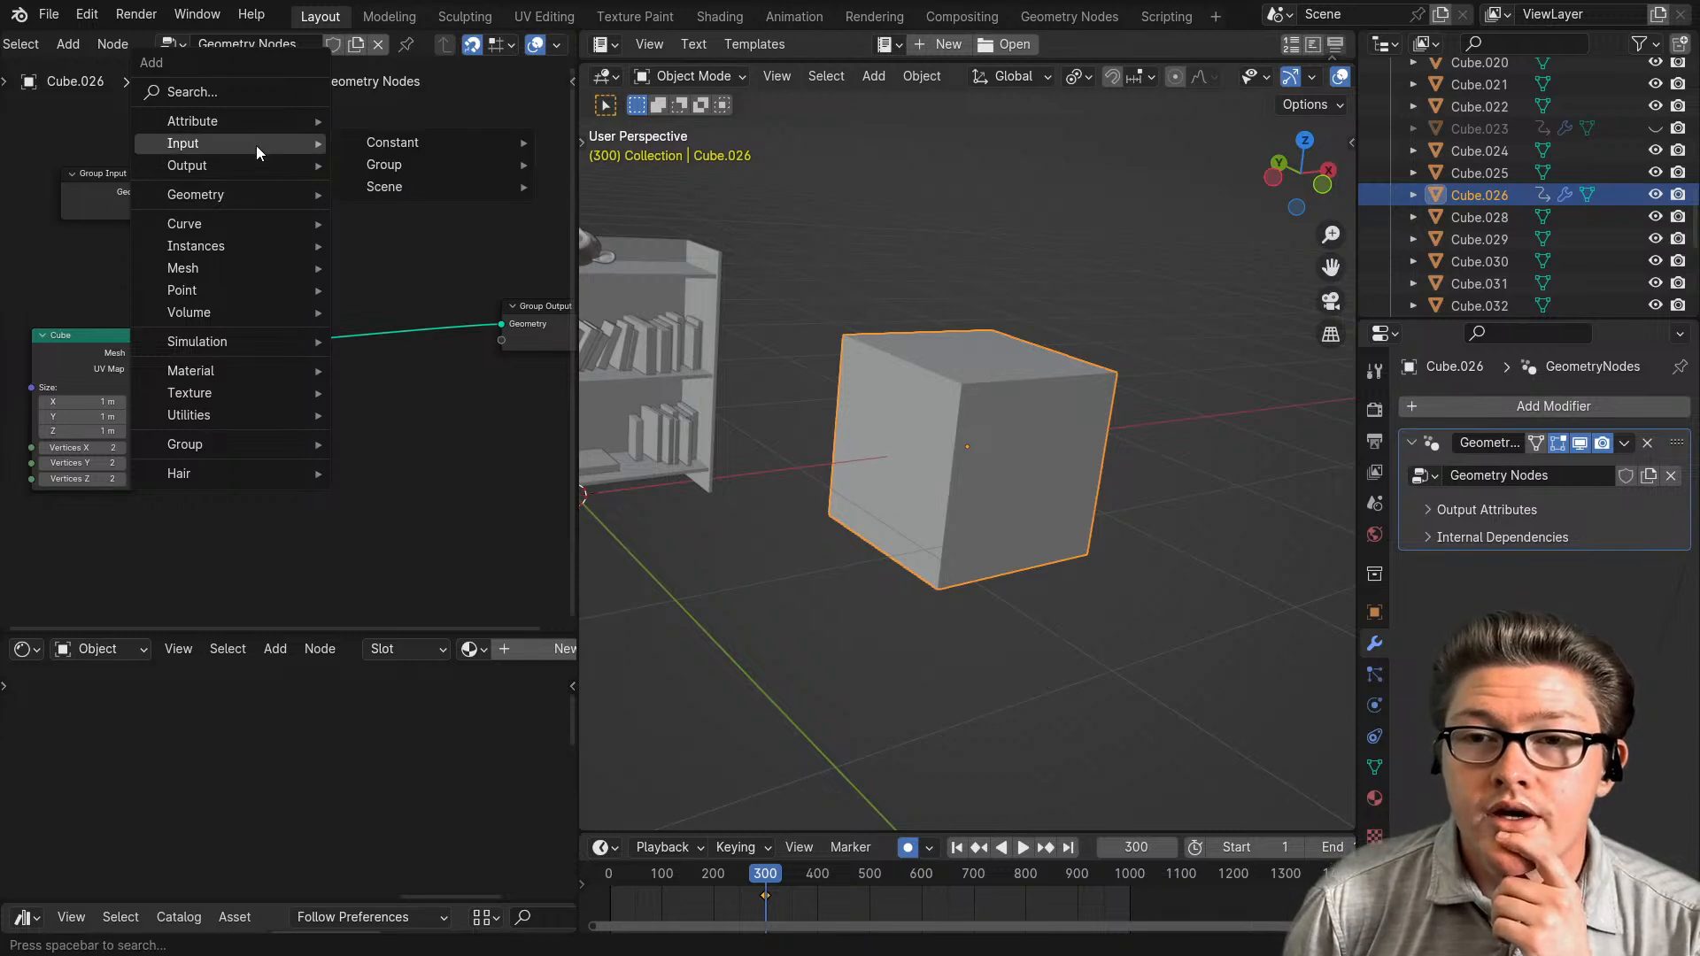
mouse_move(267, 203)
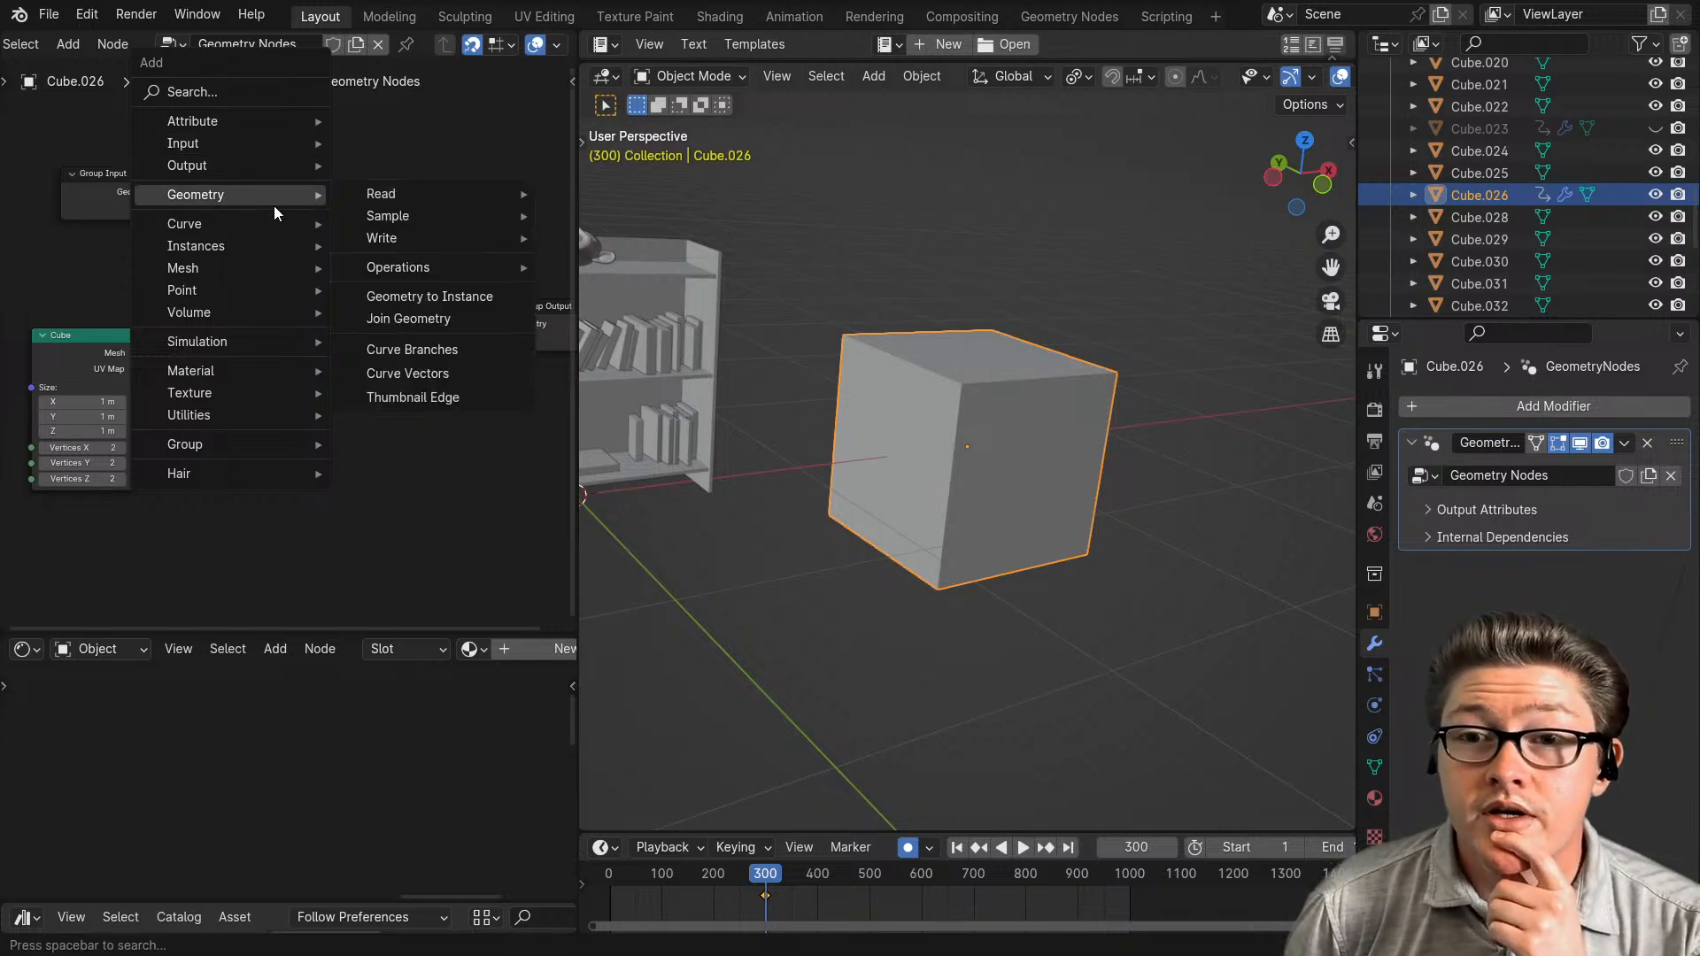
mouse_move(262, 247)
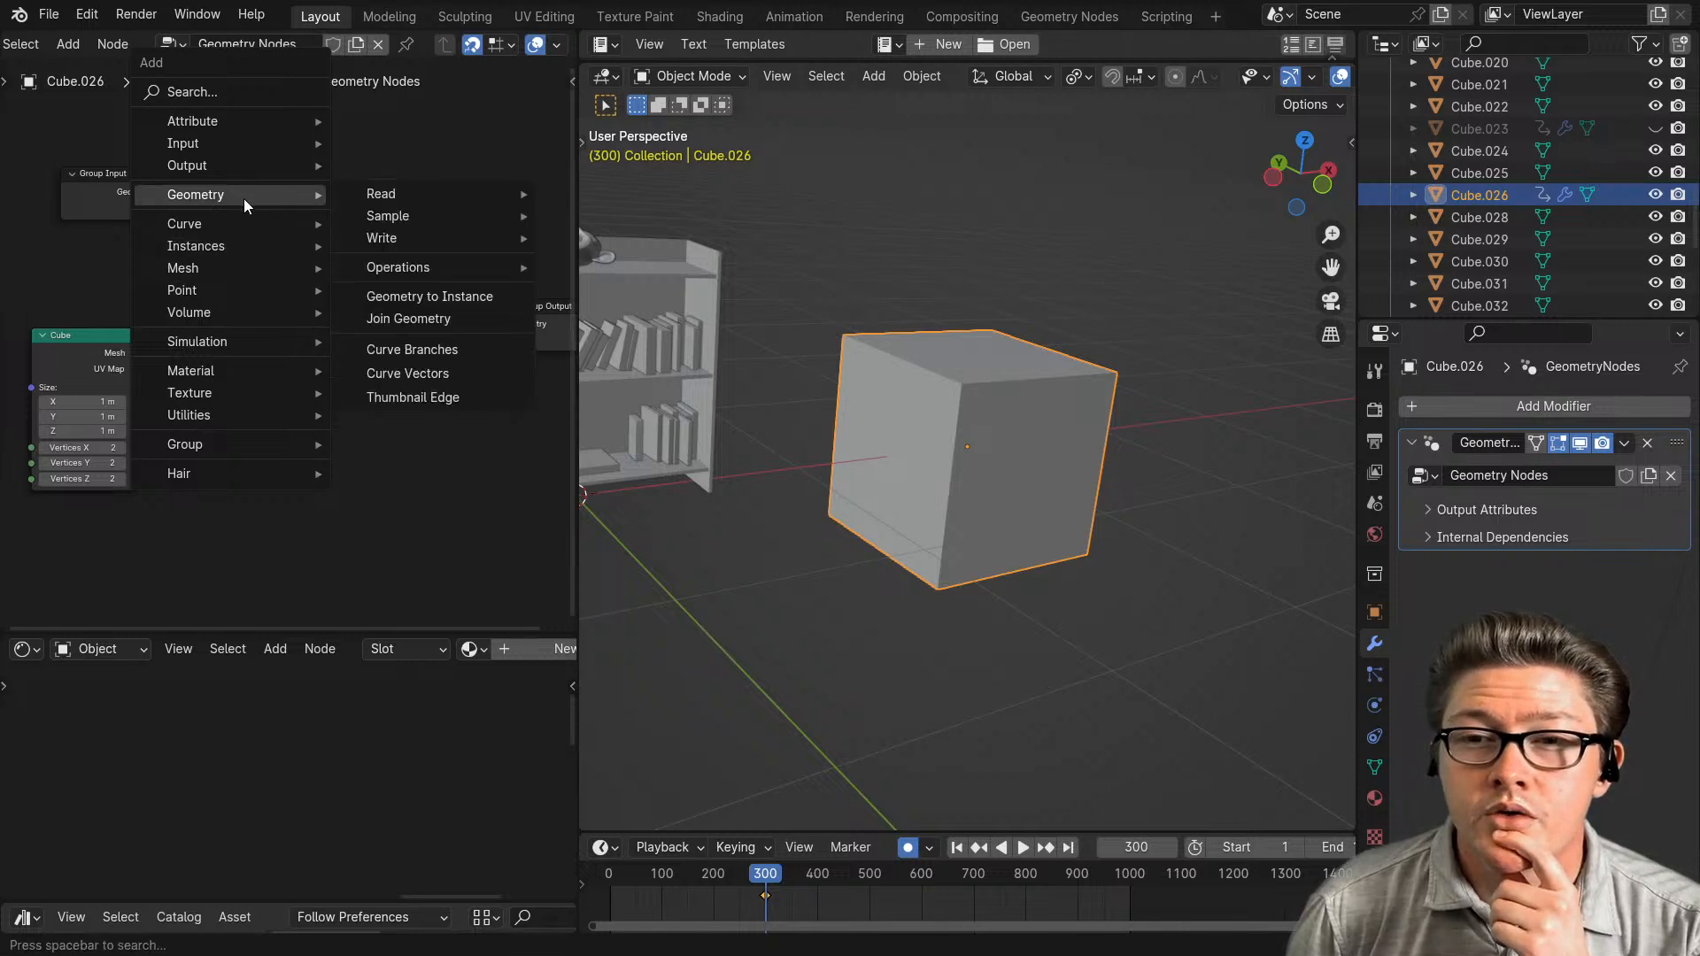
mouse_move(473, 202)
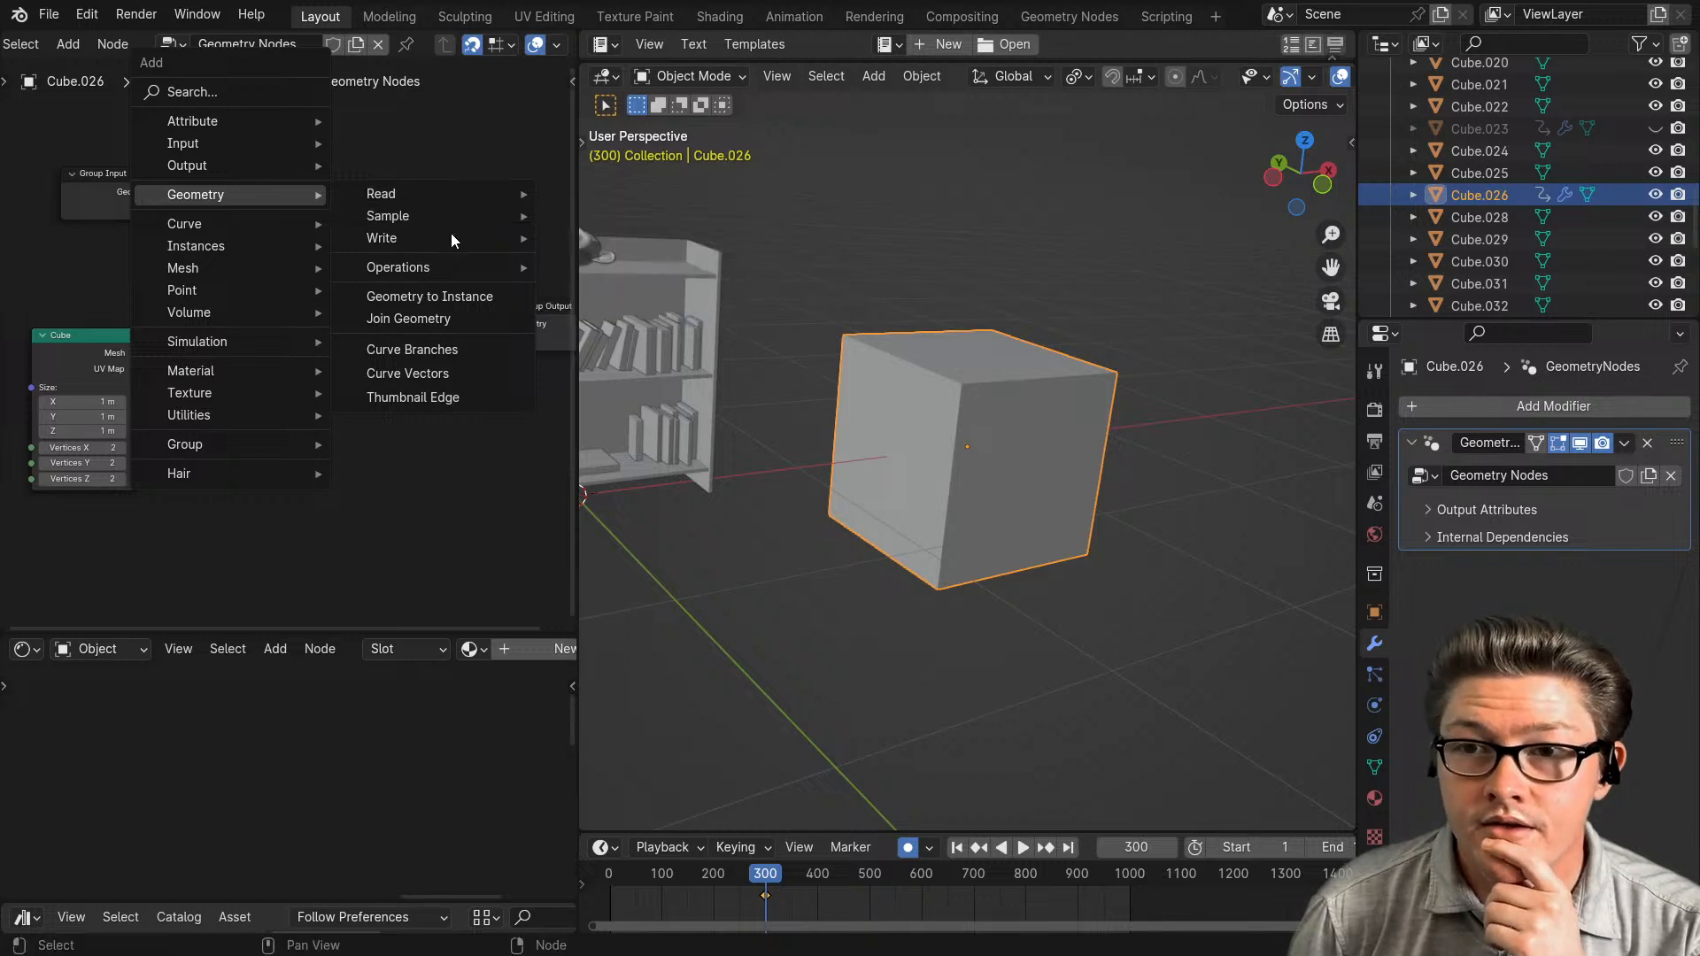
mouse_move(445, 269)
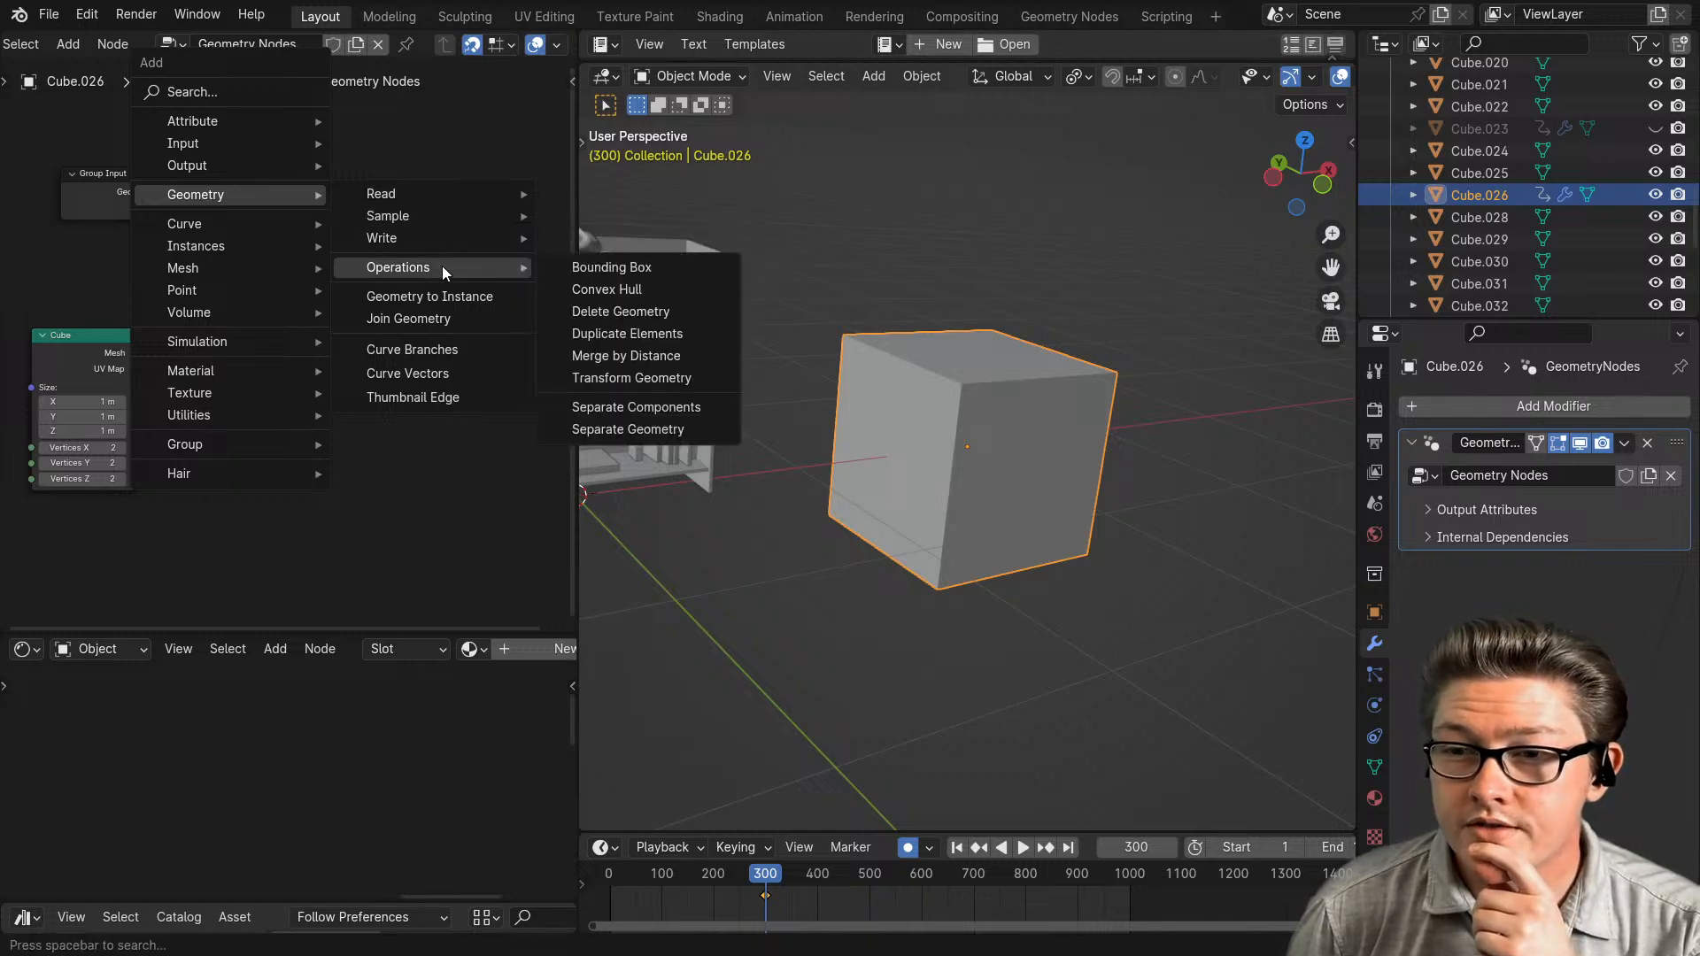
click(611, 377)
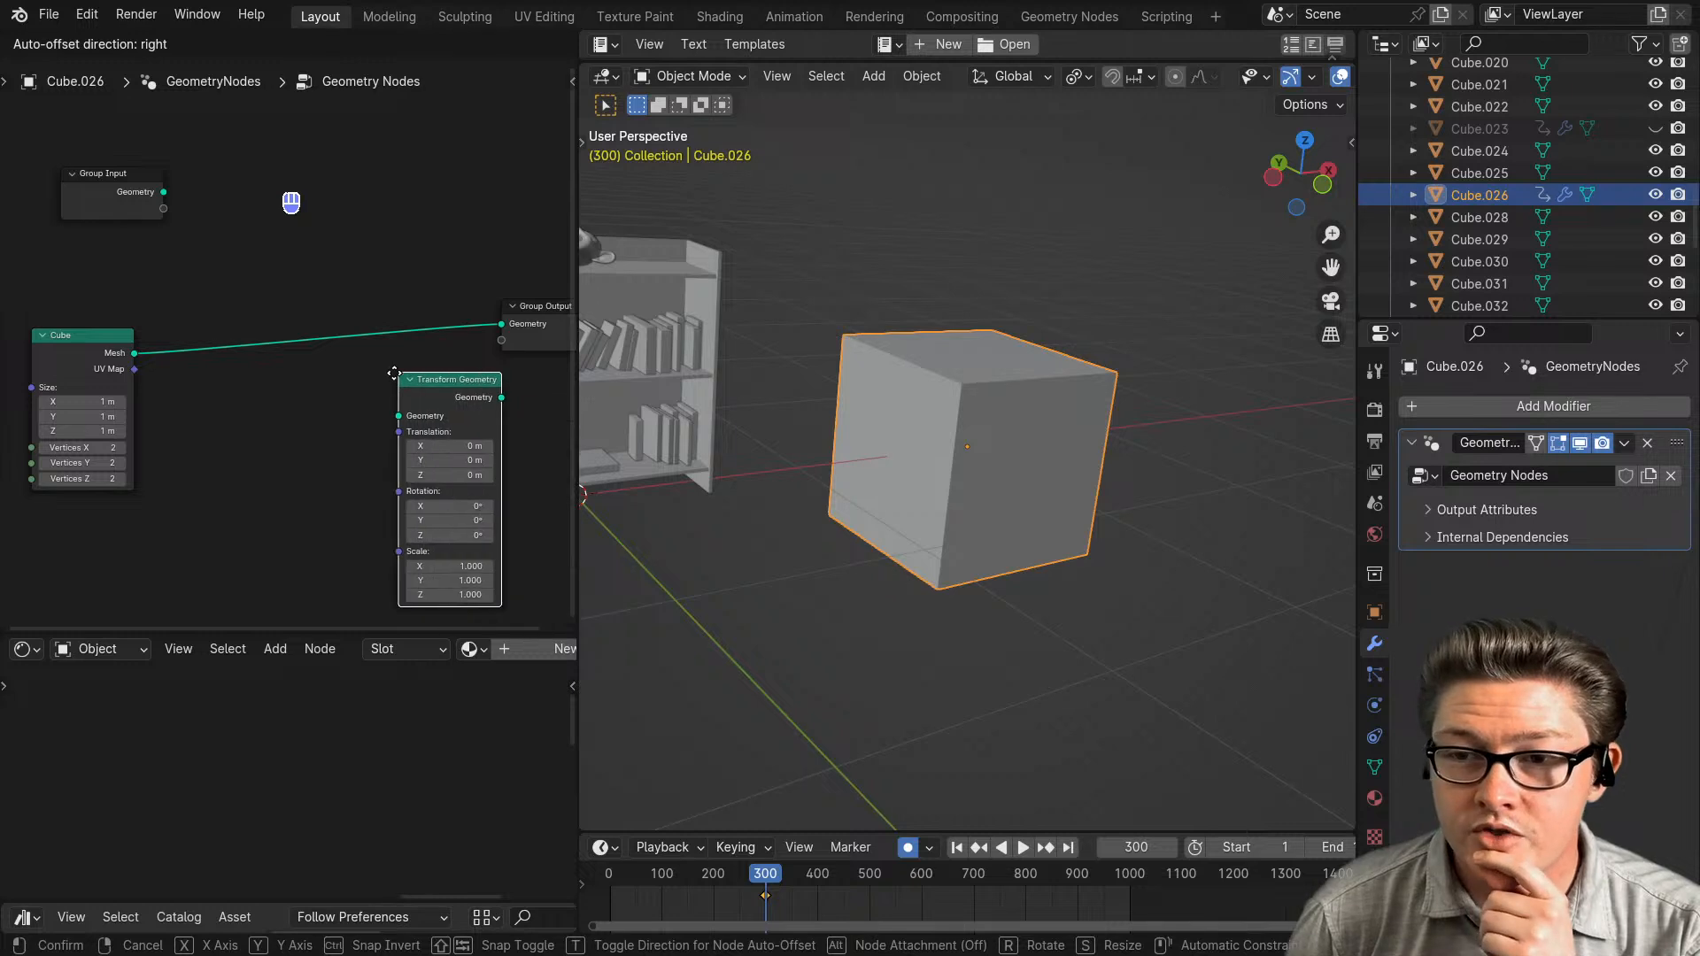
click(210, 282)
scroll(355, 439, up, 3)
middle_drag(348, 456, 390, 445)
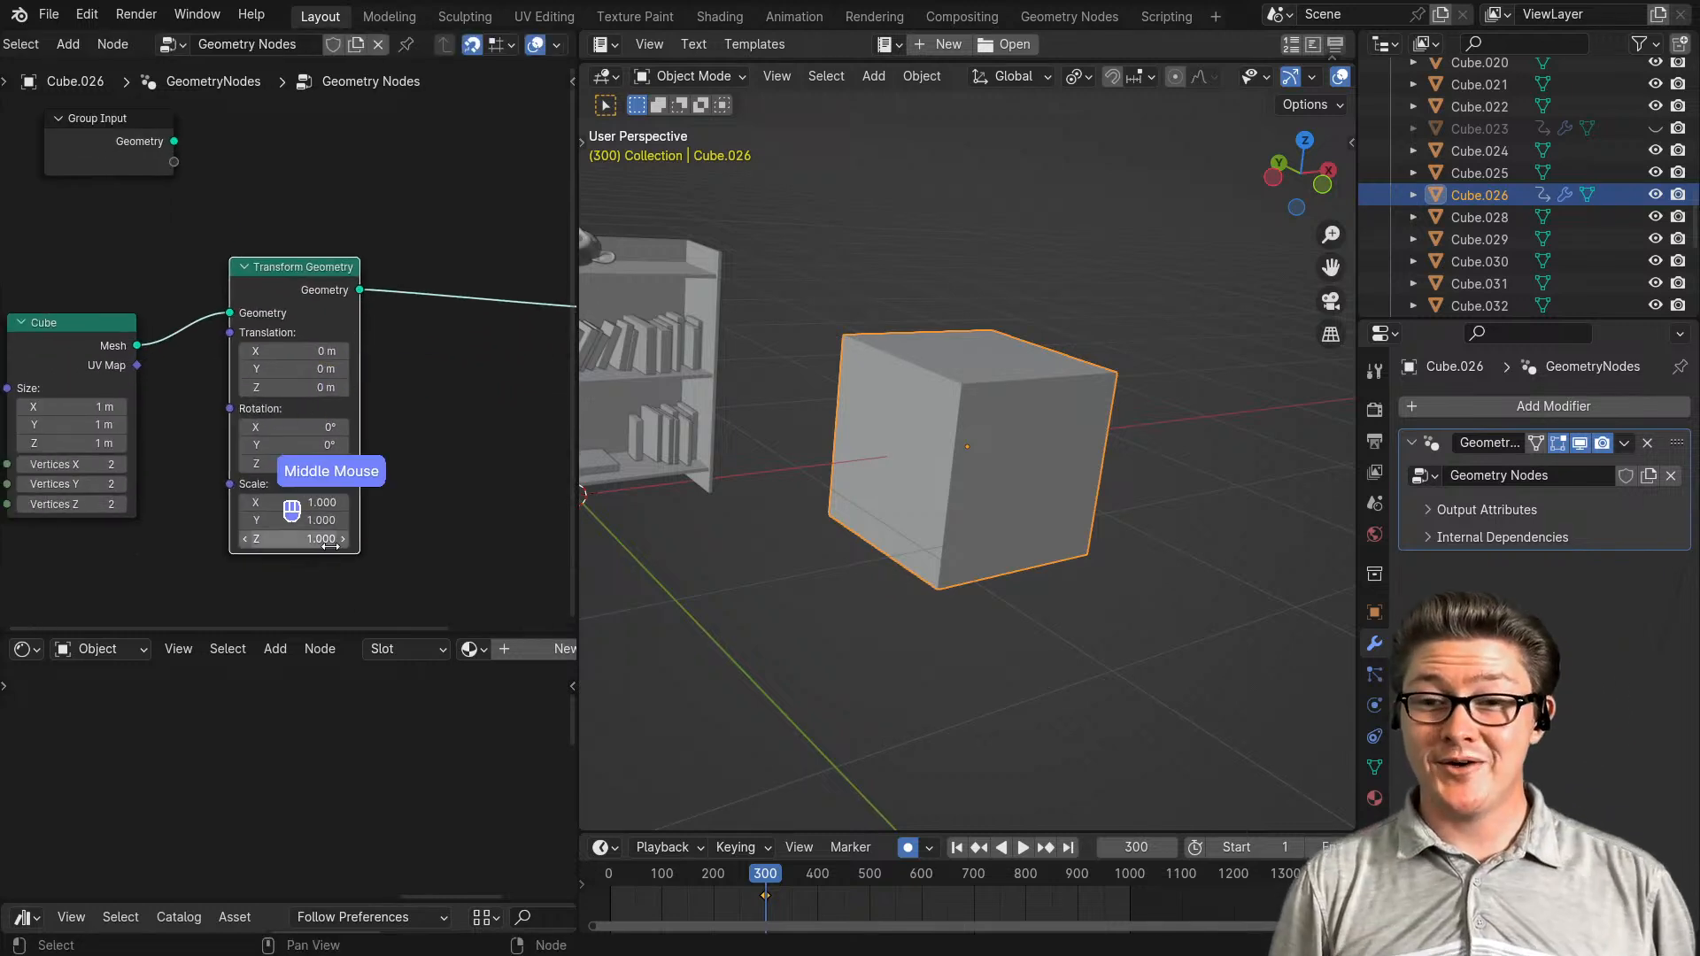
- Set the Transform Geometry node's Z scale to 0.1 to flatten the cube into a slab
mouse_move(305, 545)
mouse_down()
mouse_move(265, 545)
mouse_move(306, 545)
mouse_up()
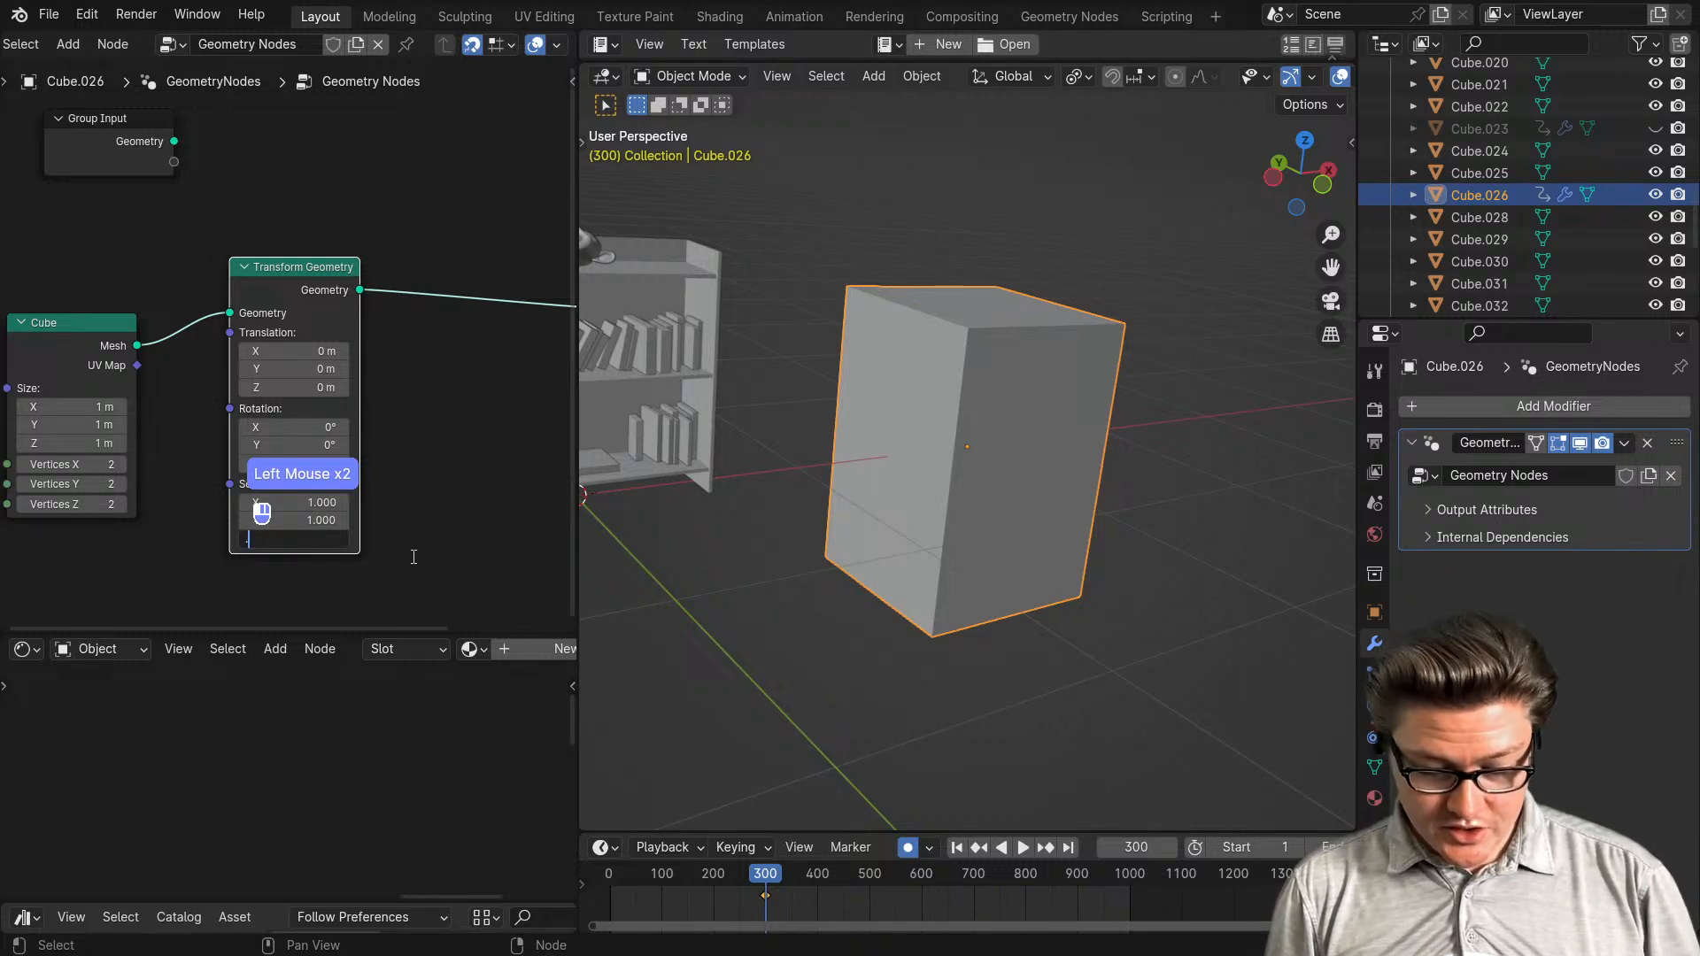
text(.1)
key(Return)
scroll(907, 442, up, 3)
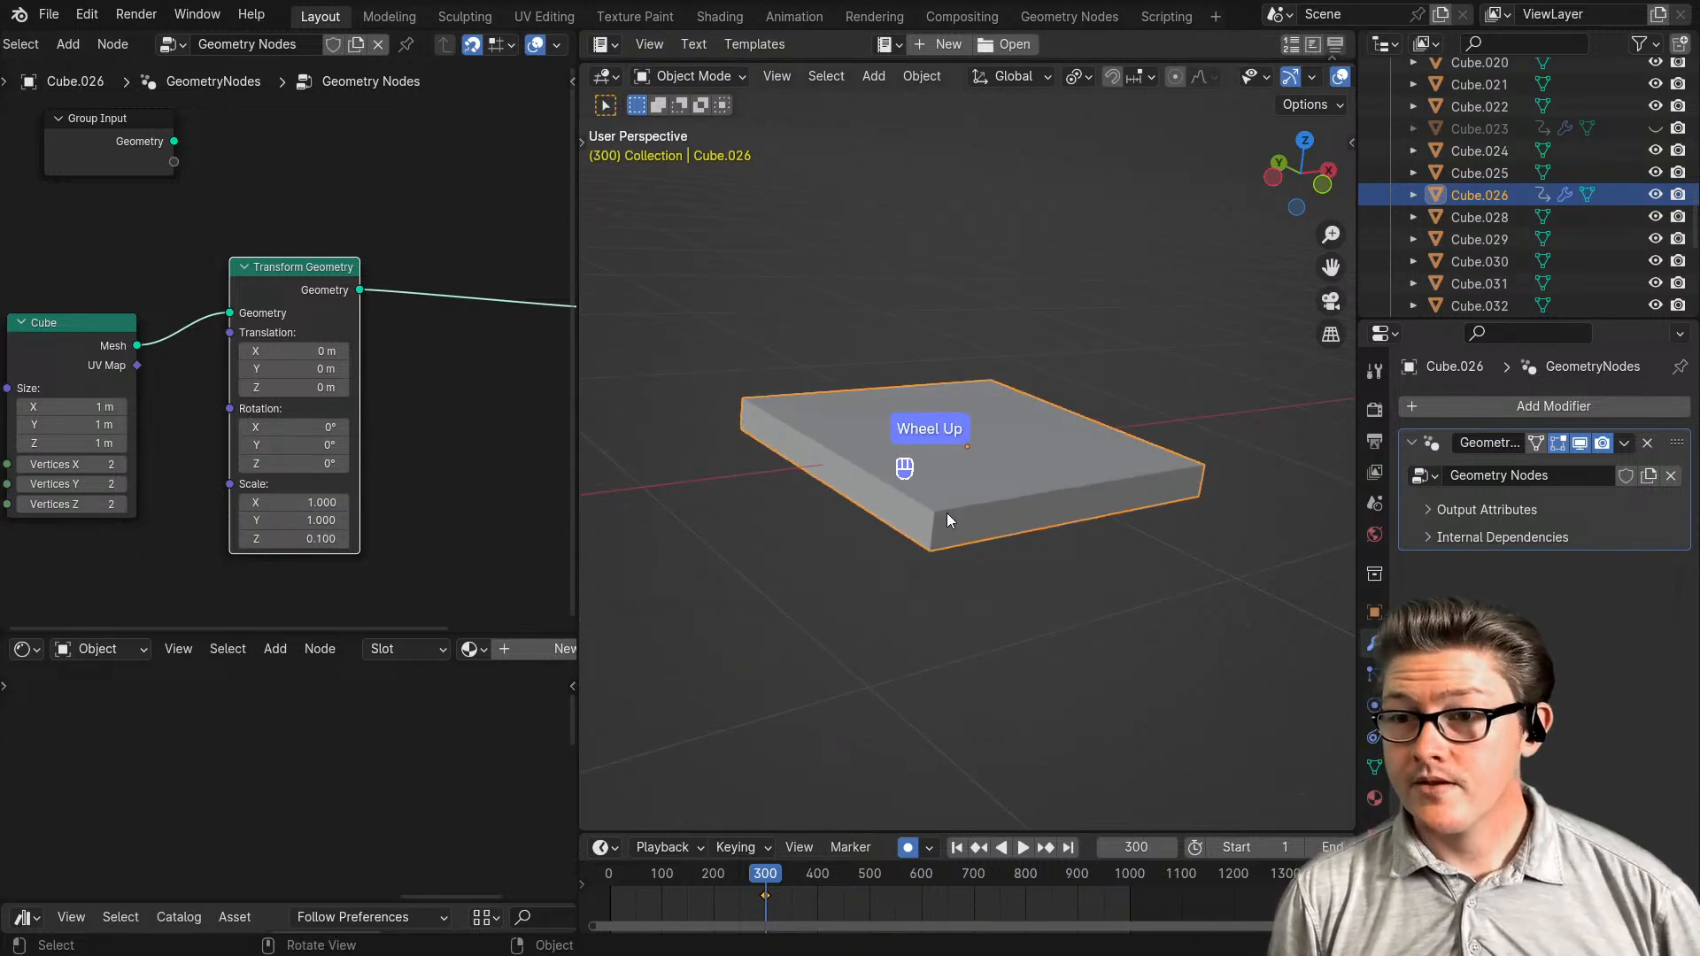
middle_drag(900, 467, 889, 467)
- Set the Transform Geometry node's Z scale to 0.02 to thin the slab
click(307, 540)
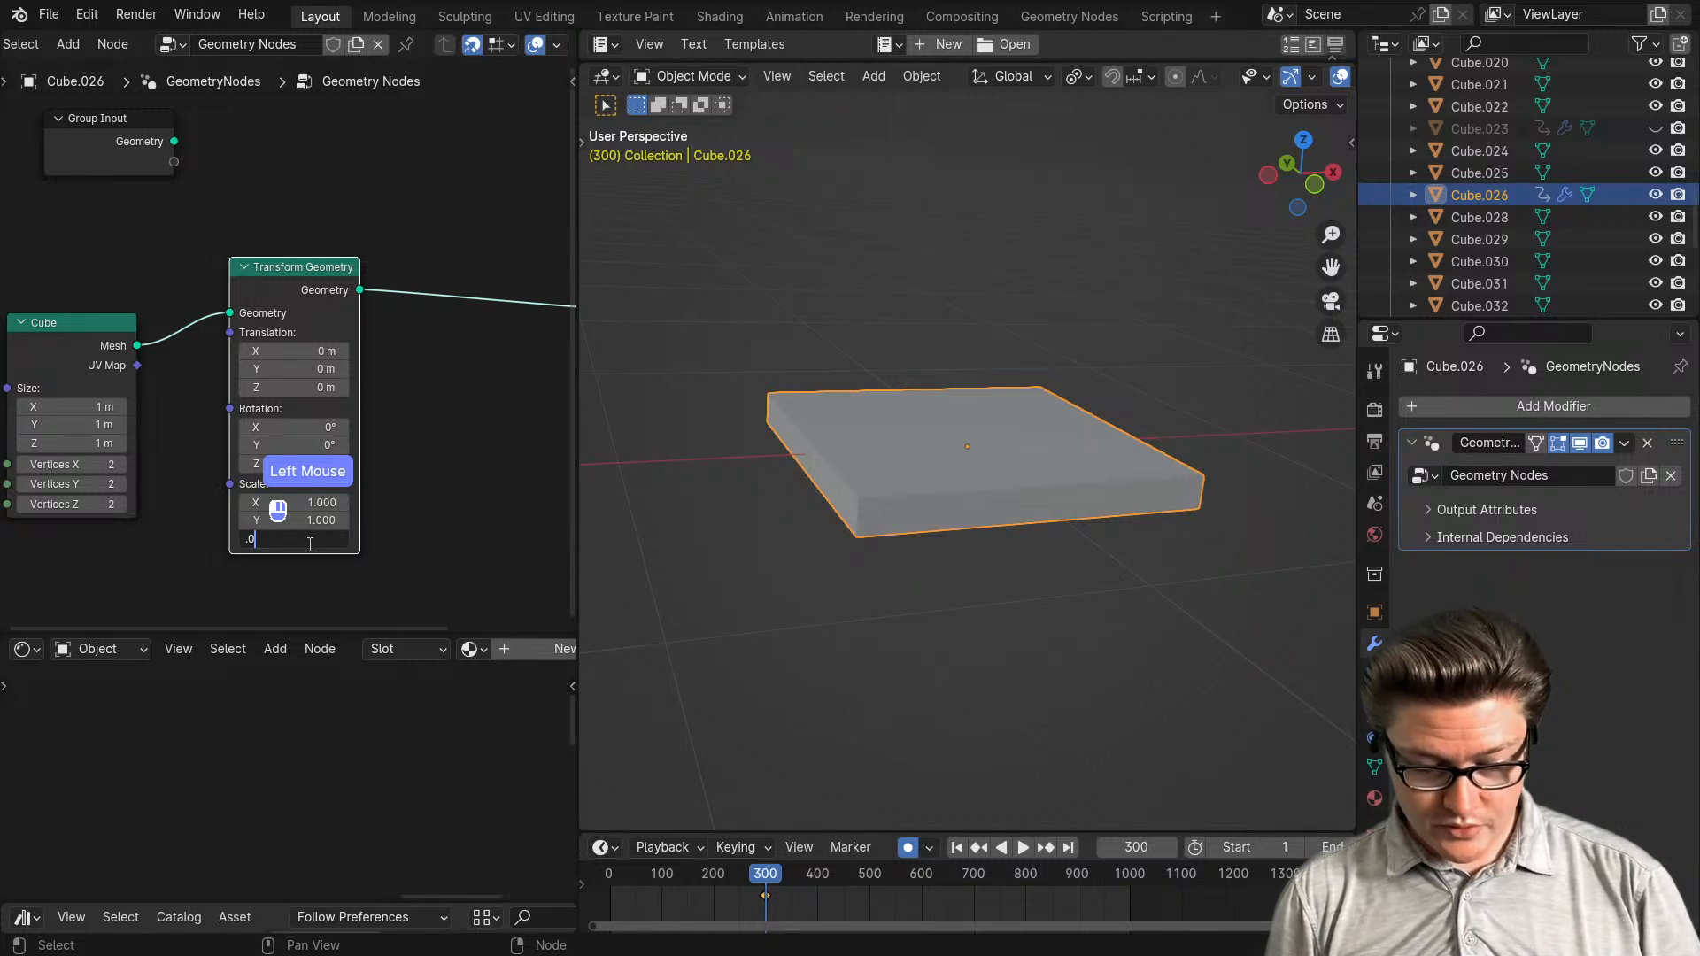
text(.0)
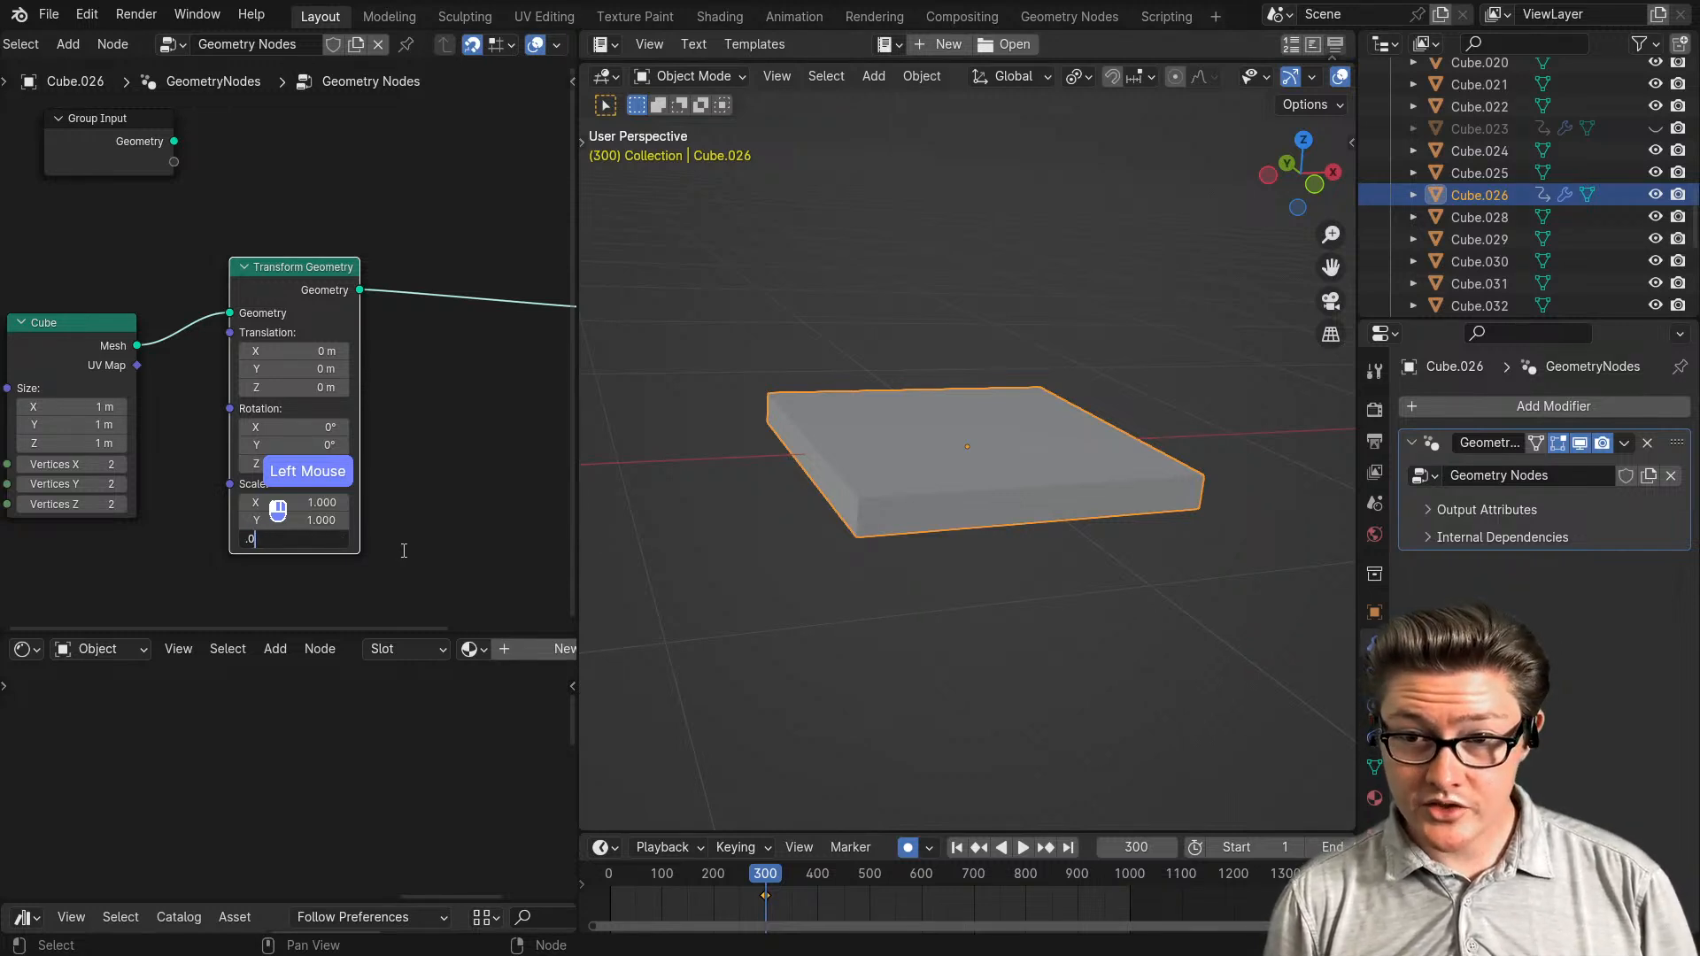
text(2)
key(Return)
scroll(916, 523, up, 10)
middle_drag(886, 478, 956, 474)
scroll(881, 496, down, 5)
scroll(765, 430, down, 3)
scroll(765, 433, up, 3)
scroll(957, 475, down, 2)
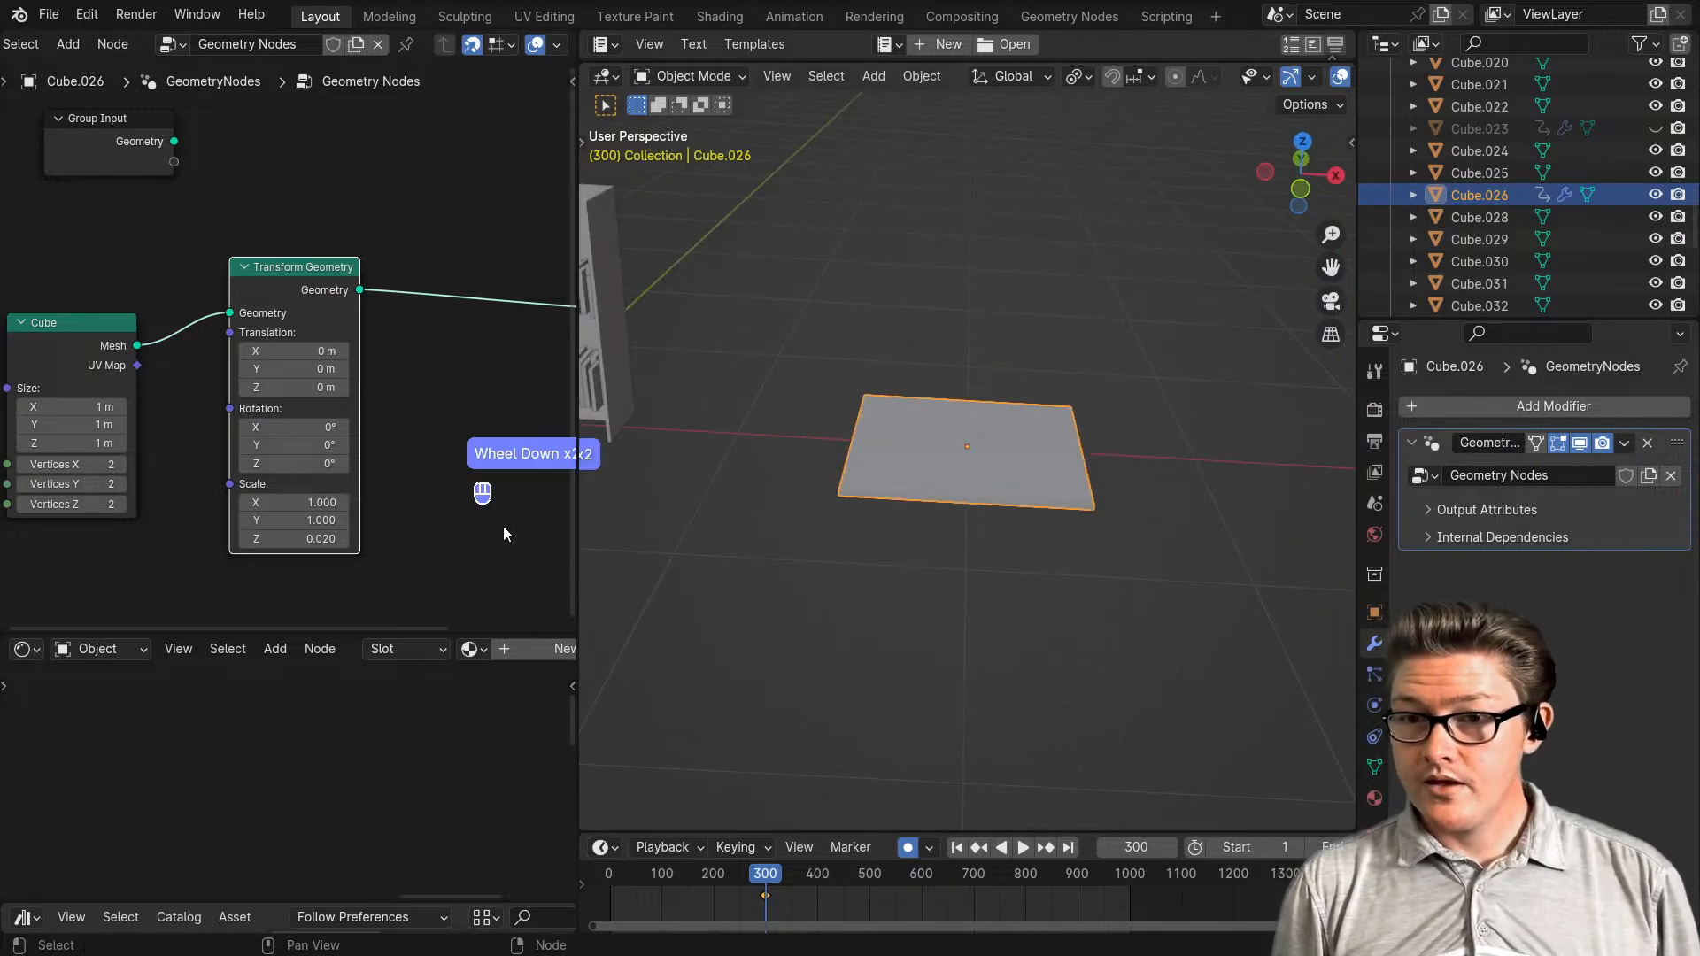
- Set the Transform Geometry node's X scale to 2 and its Y scale to 0.5
text(2)
click(388, 524)
text(2)
click(374, 517)
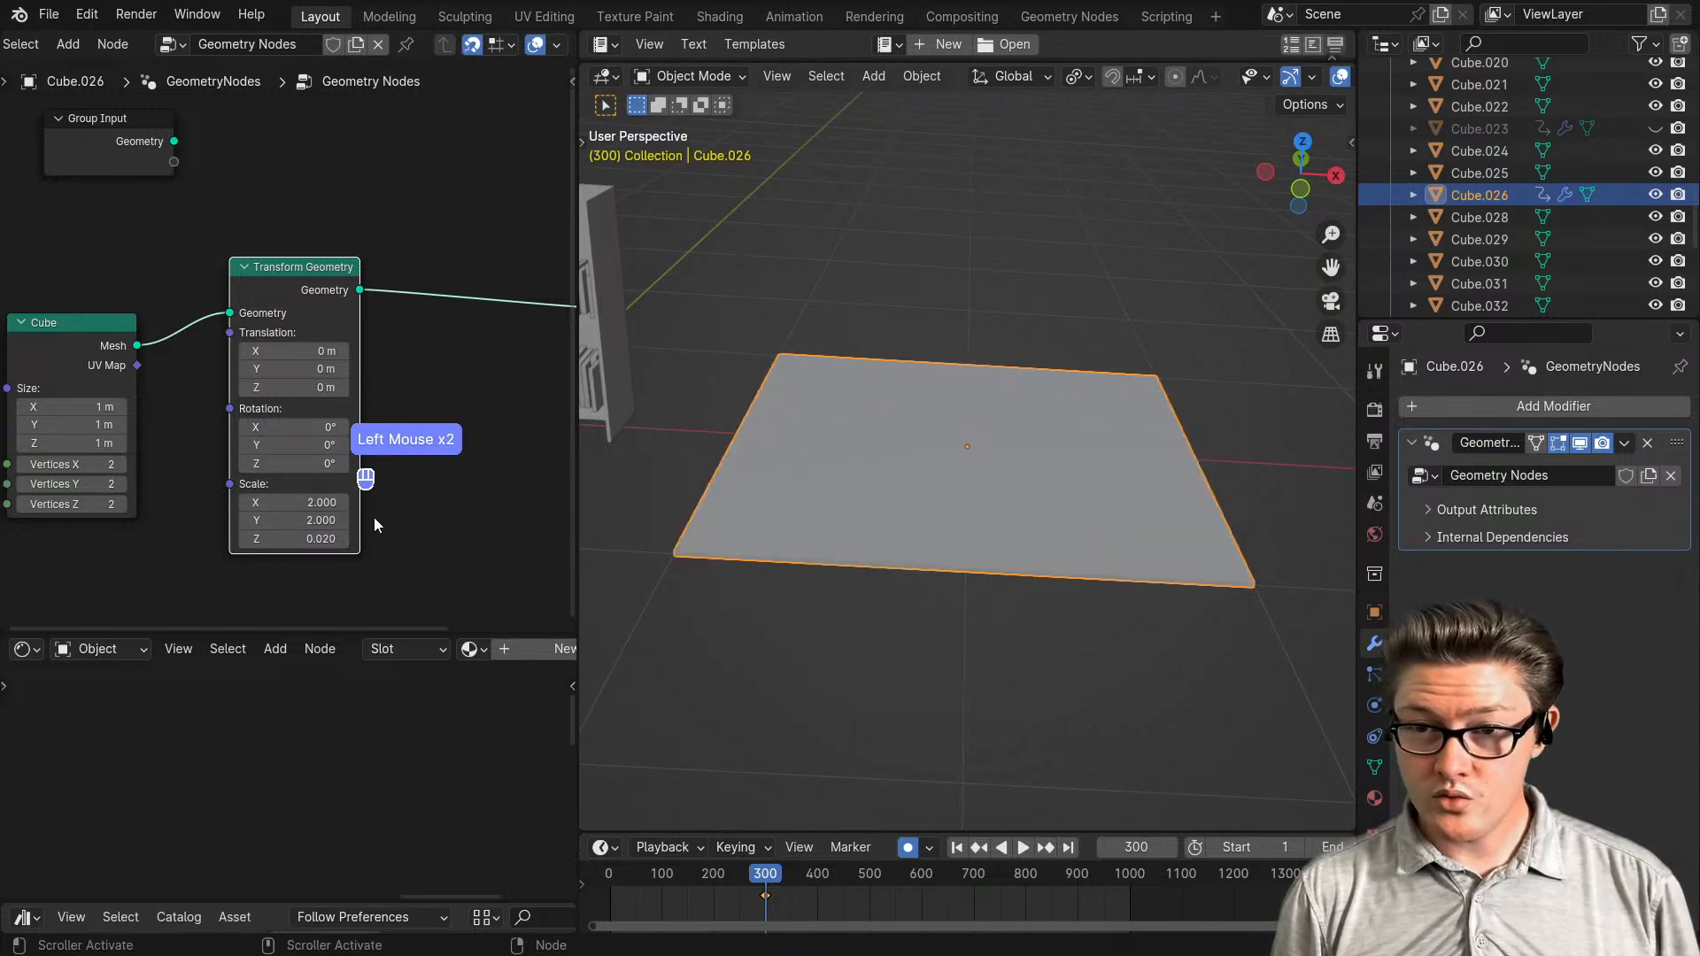
click(365, 522)
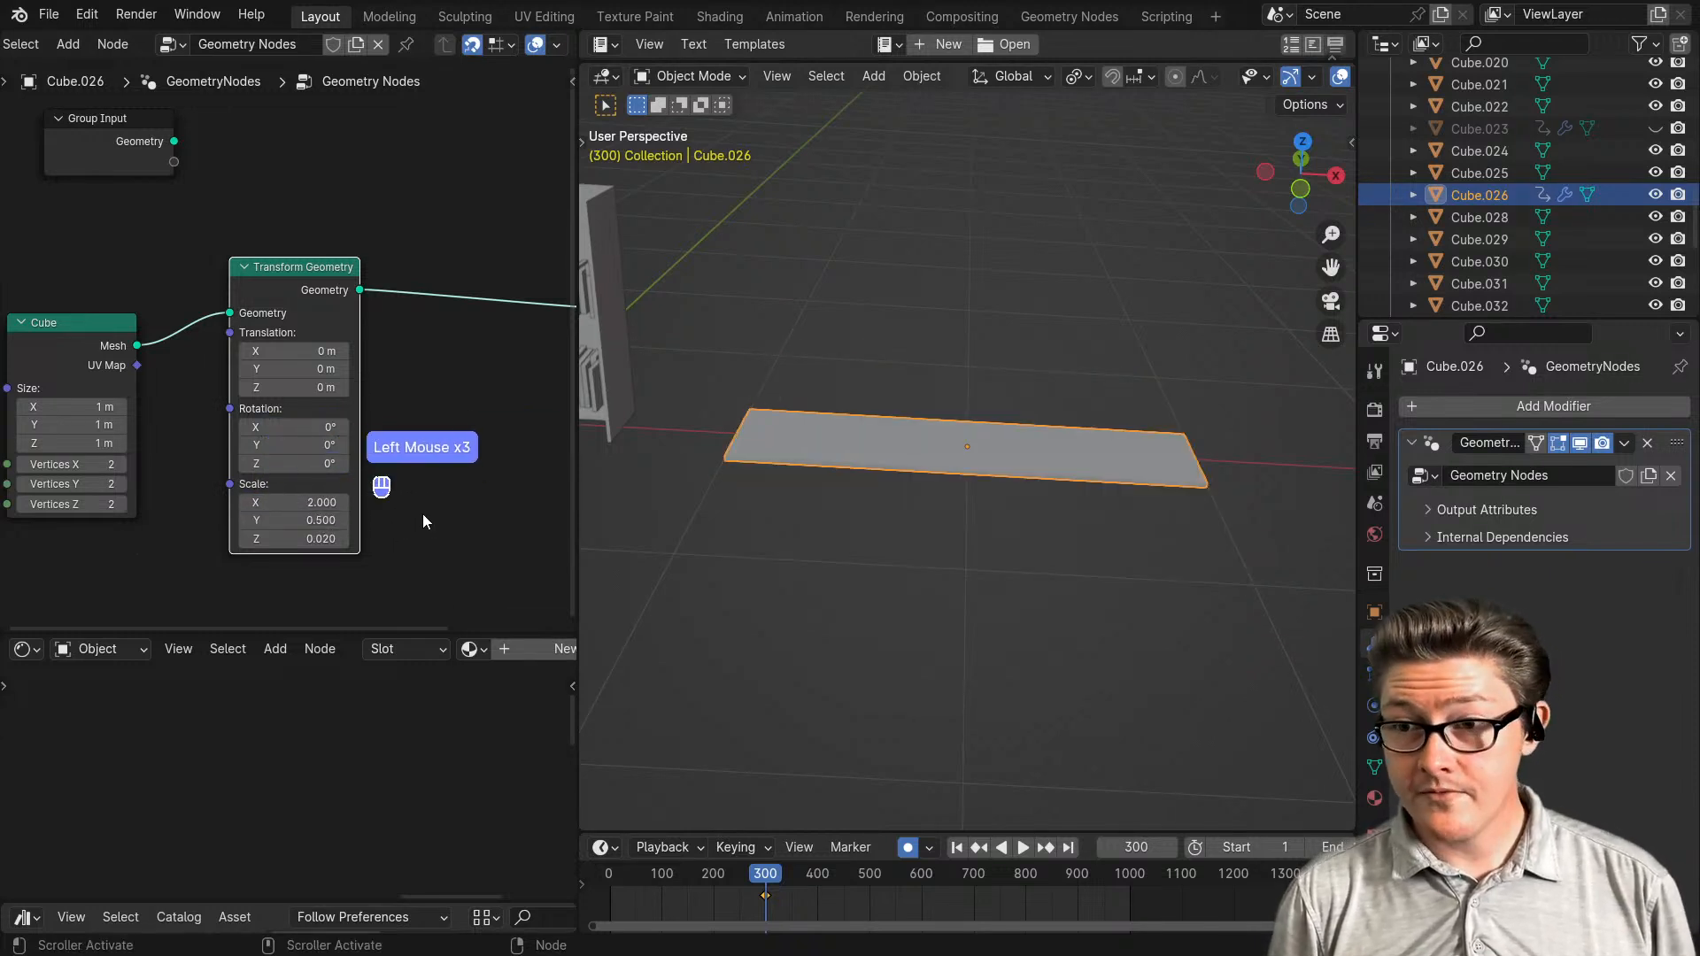
scroll(951, 431, down, 2)
middle_drag(954, 427, 907, 565)
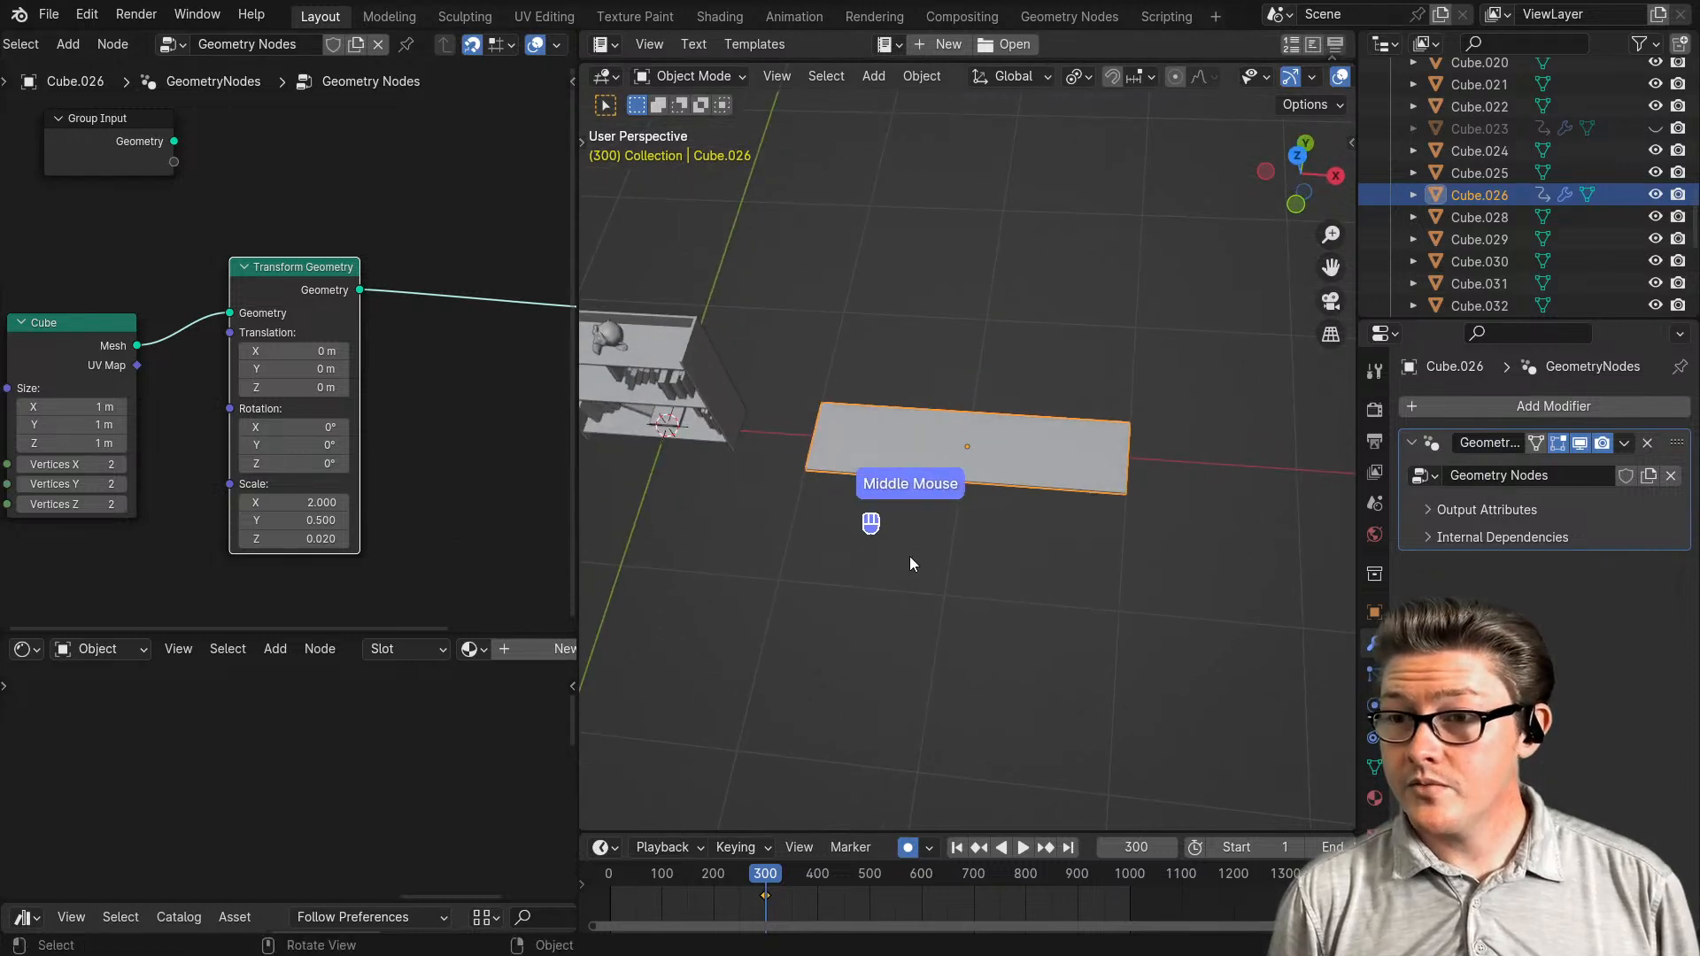
scroll(909, 556, up, 1)
- Move the Cube node farther away from the Transform Geometry node to leave space between them
scroll(283, 341, down, 2)
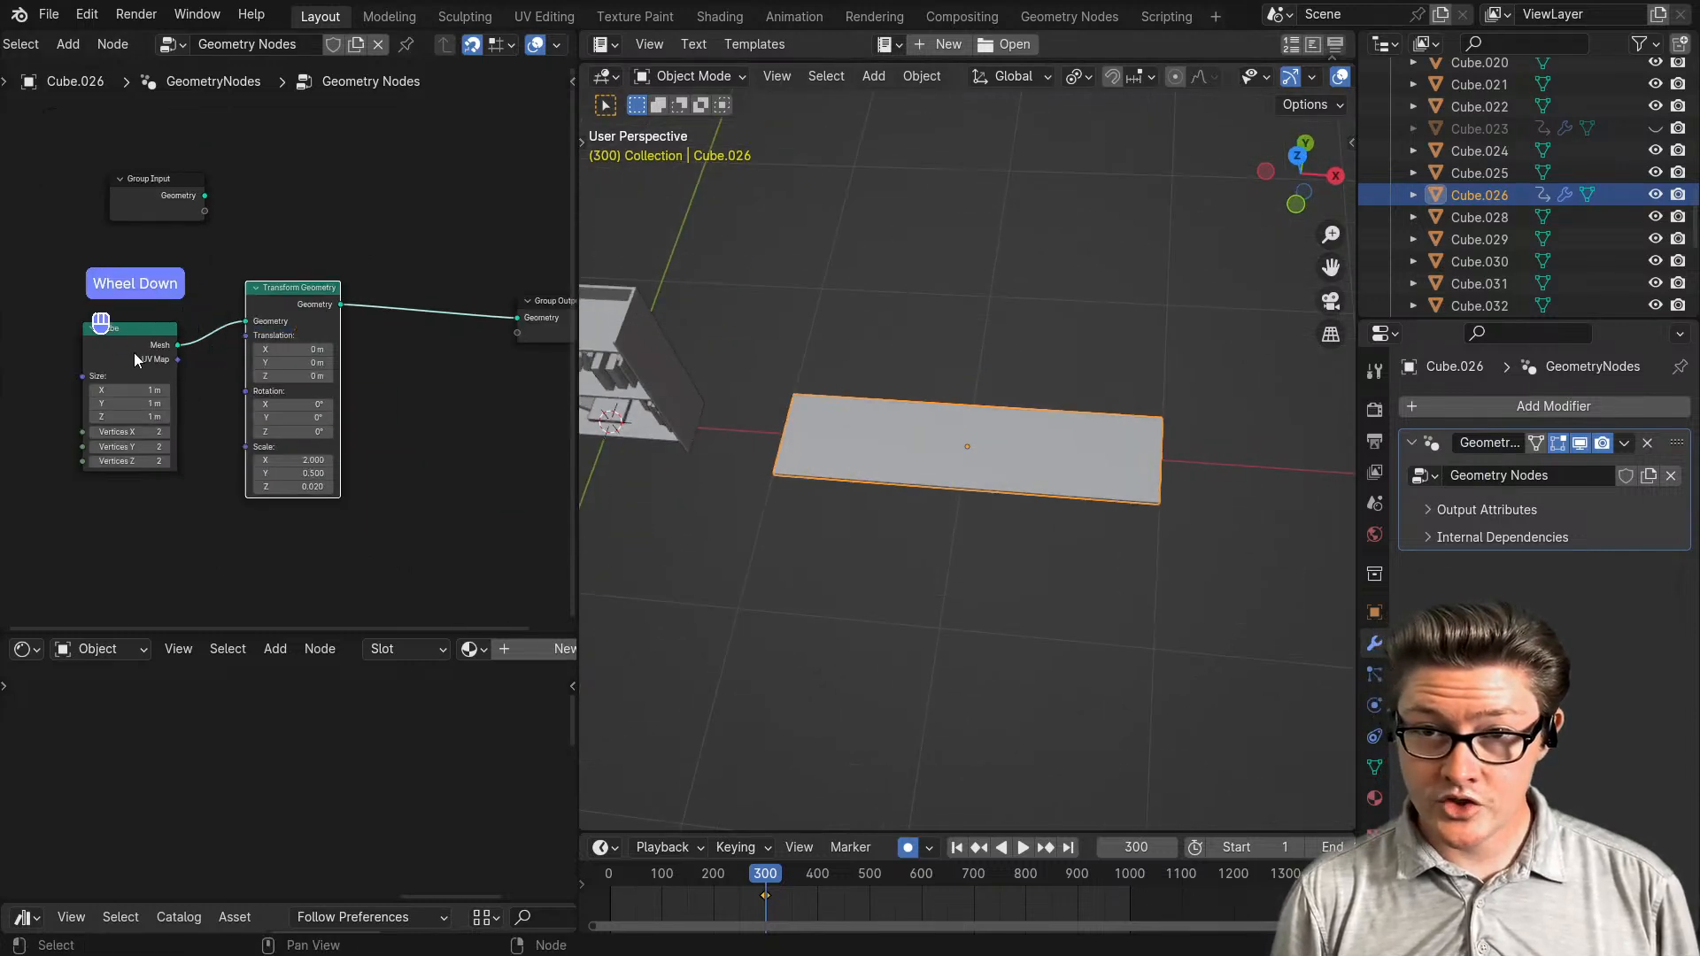
drag(135, 353, 38, 345)
middle_drag(134, 398, 301, 465)
scroll(417, 482, up, 4)
middle_drag(470, 498, 292, 493)
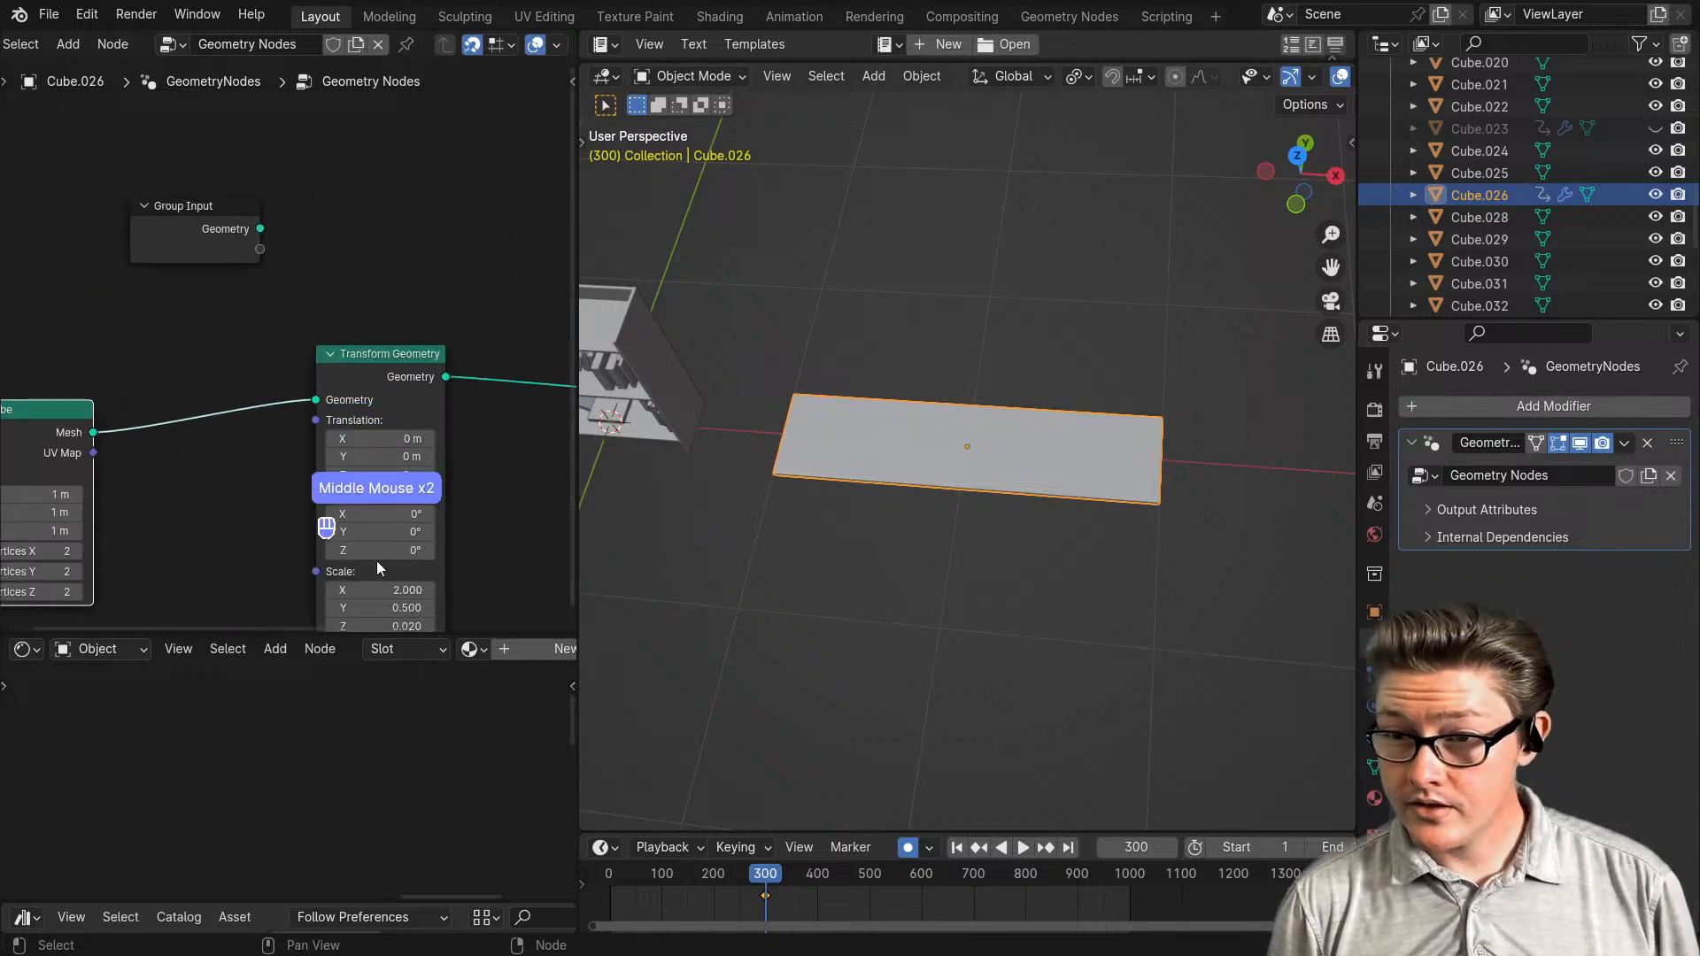
- Set the Transform Geometry node's Y scale to 0.3 and its X scale to 1.5
middle_drag(377, 558, 311, 530)
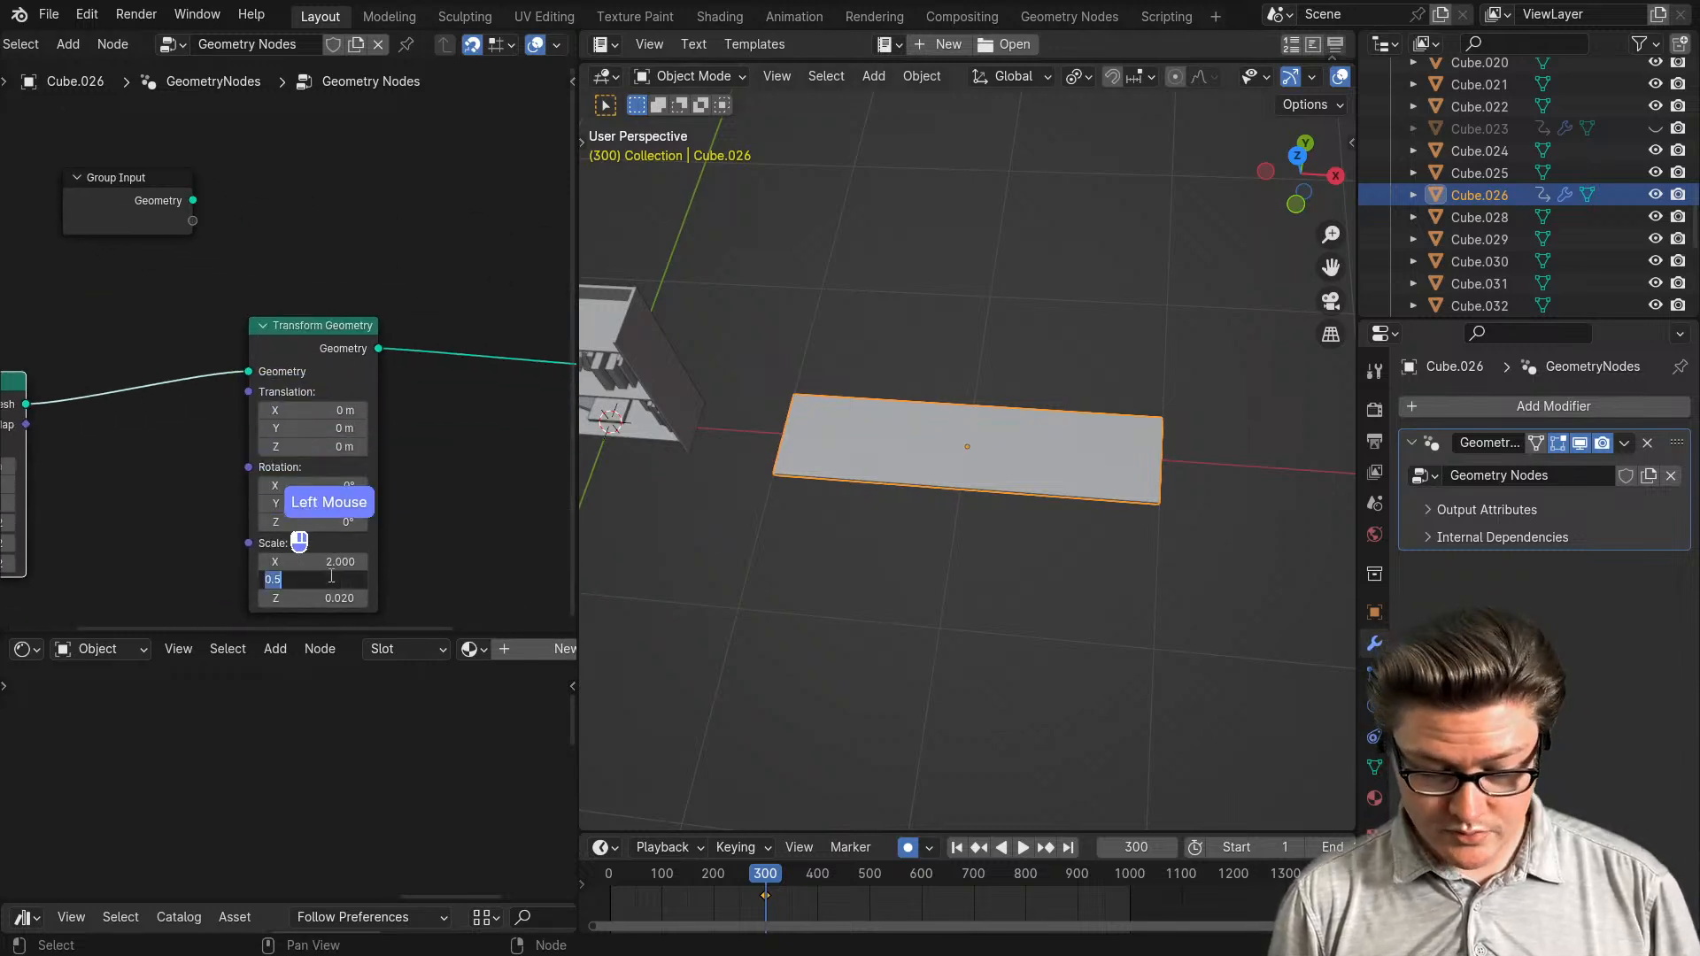
click(382, 576)
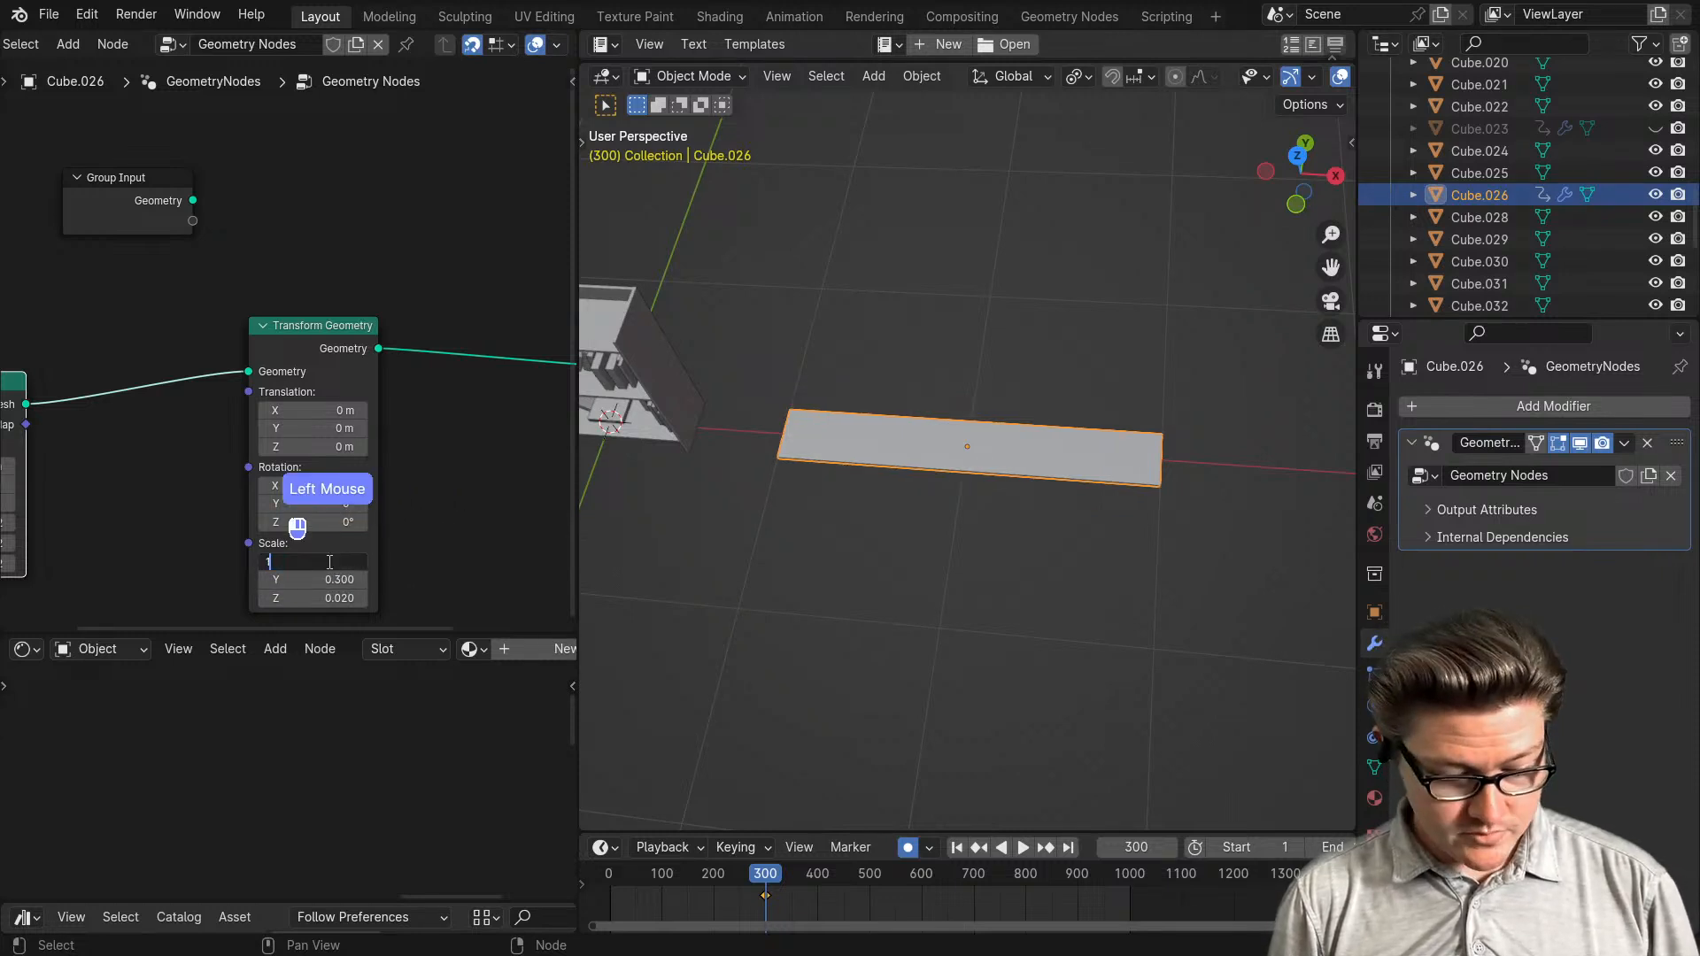
click(420, 551)
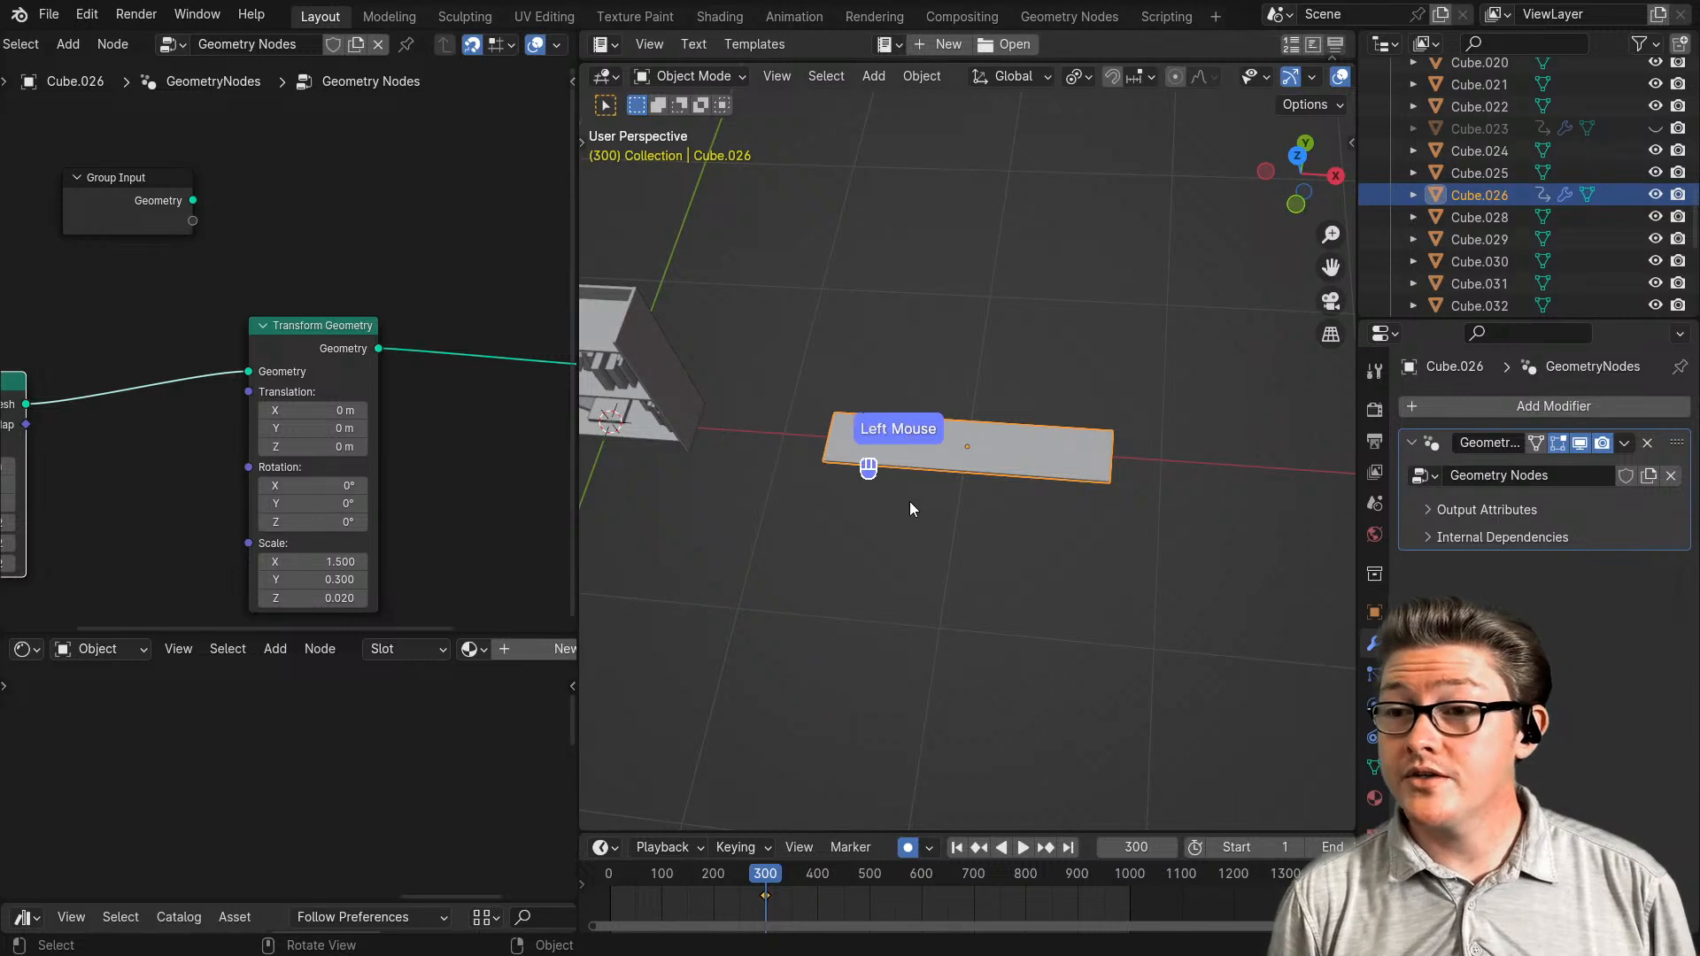
middle_drag(816, 501, 884, 424)
scroll(973, 517, up, 3)
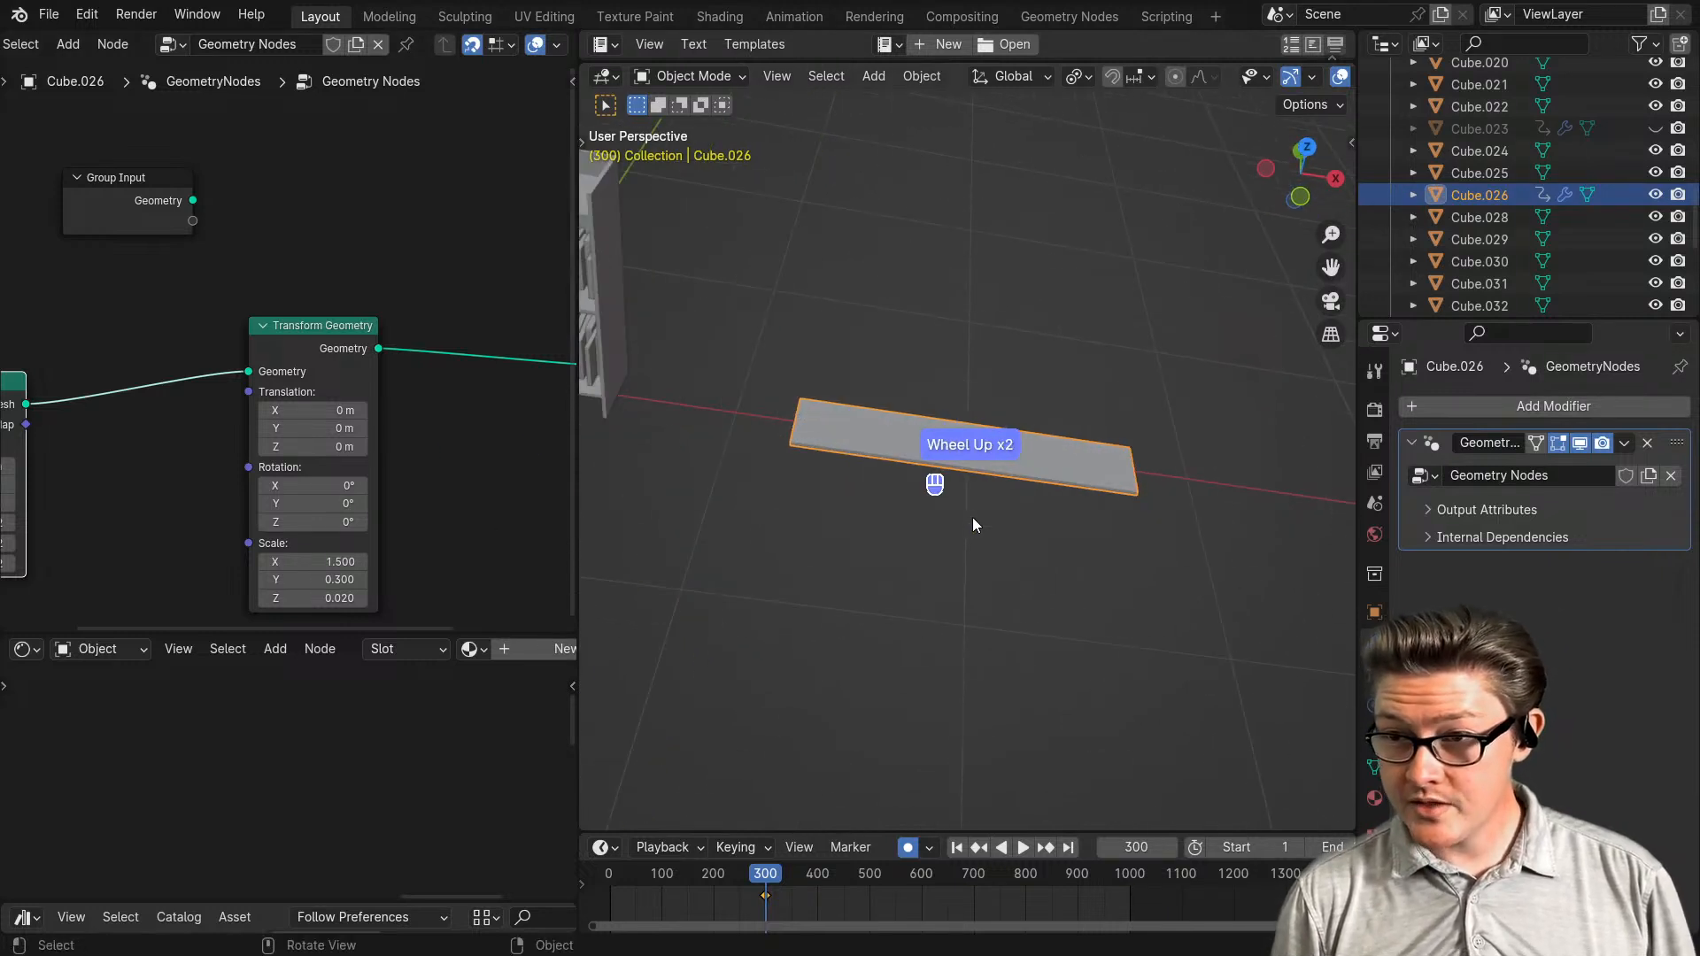
- Move the Group Input node aside and lower the Transform Geometry node to make room for more nodes
scroll(212, 297, down, 2)
middle_drag(213, 296, 270, 343)
drag(270, 343, 93, 260)
middle_drag(246, 417, 175, 412)
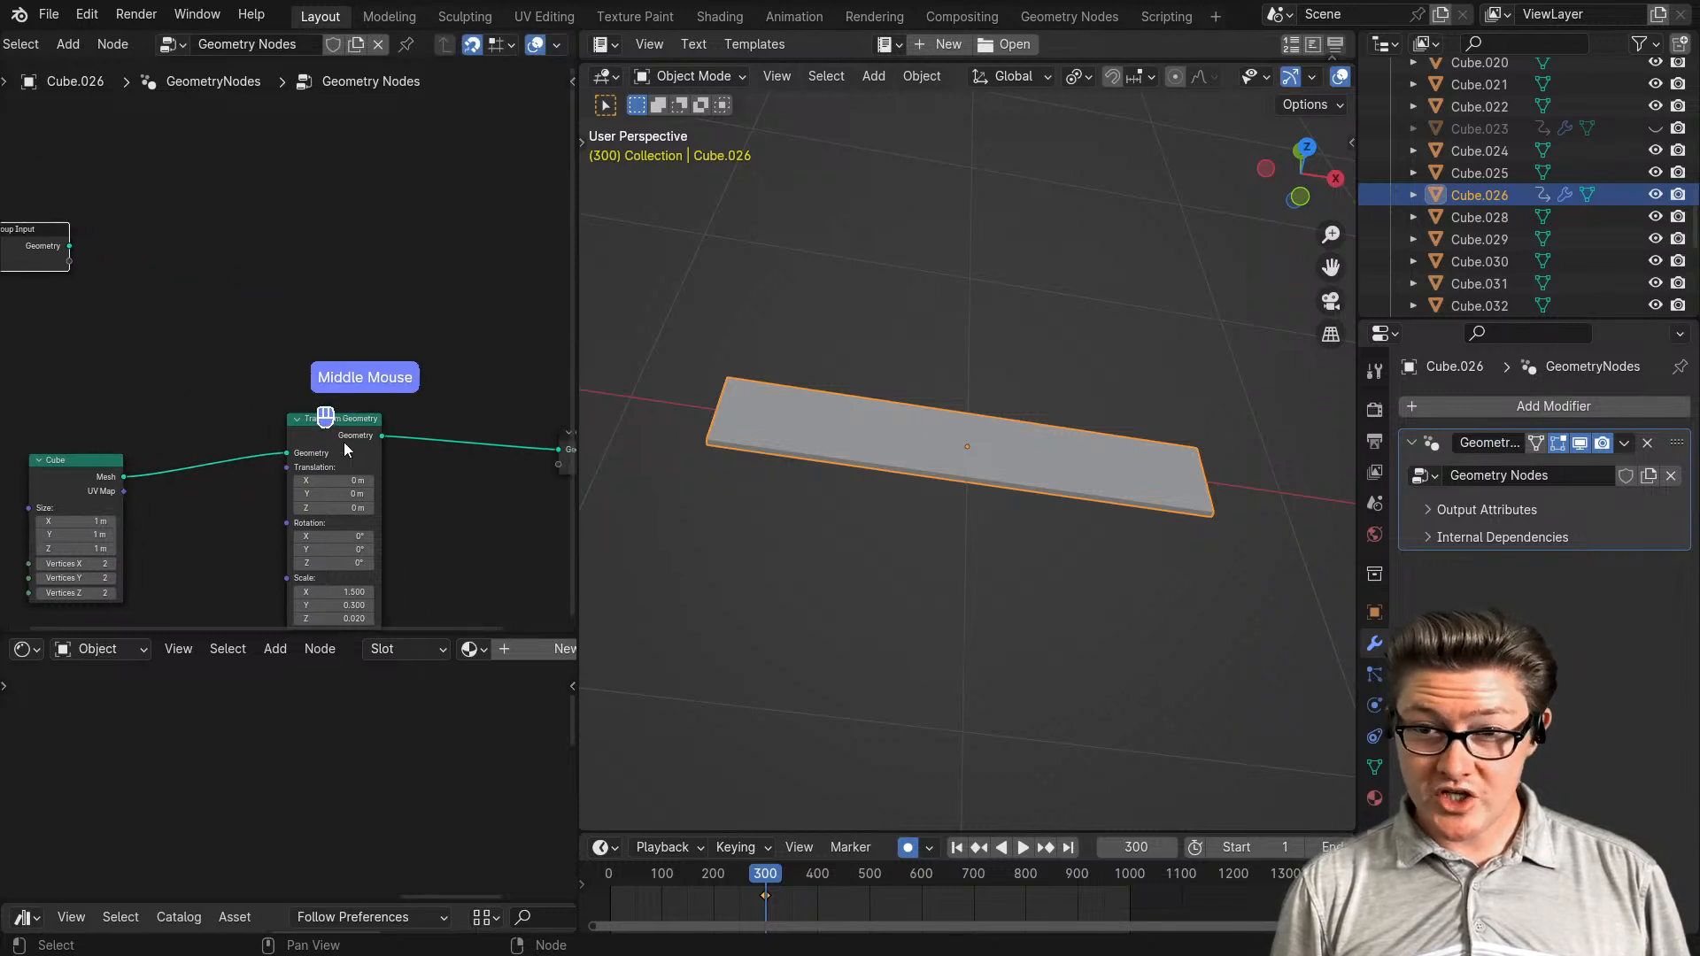
drag(335, 455, 337, 522)
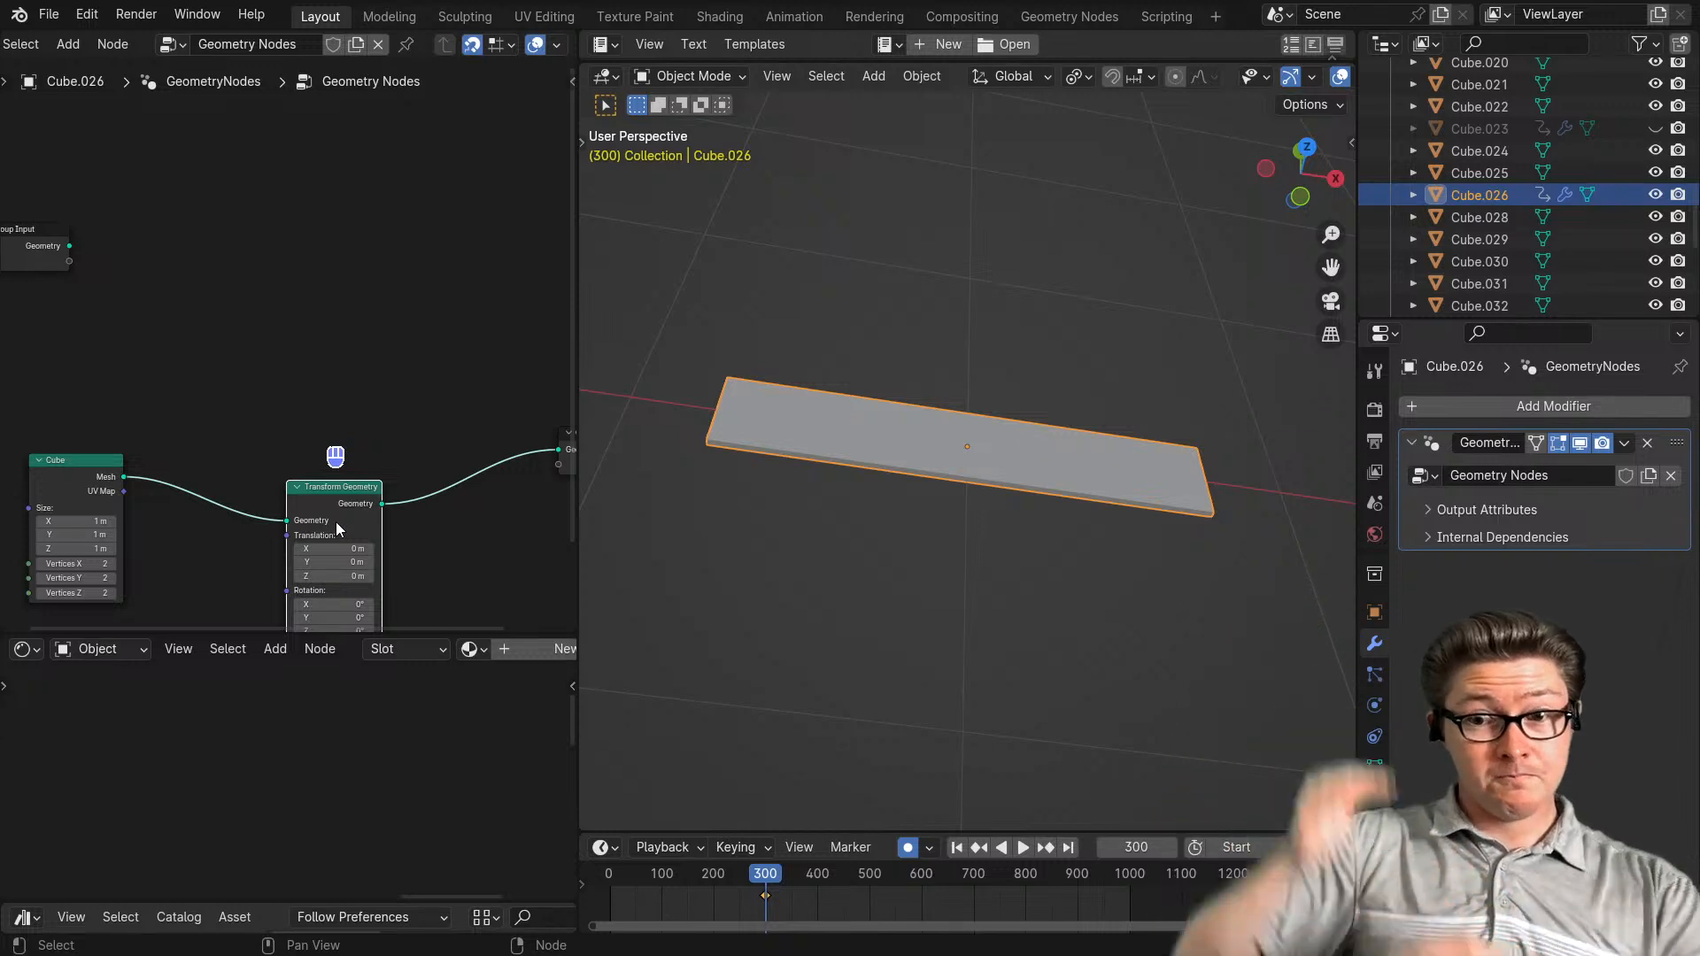
- Add a Mesh Line node in the free space above the Transform Geometry node
key(shift+a)
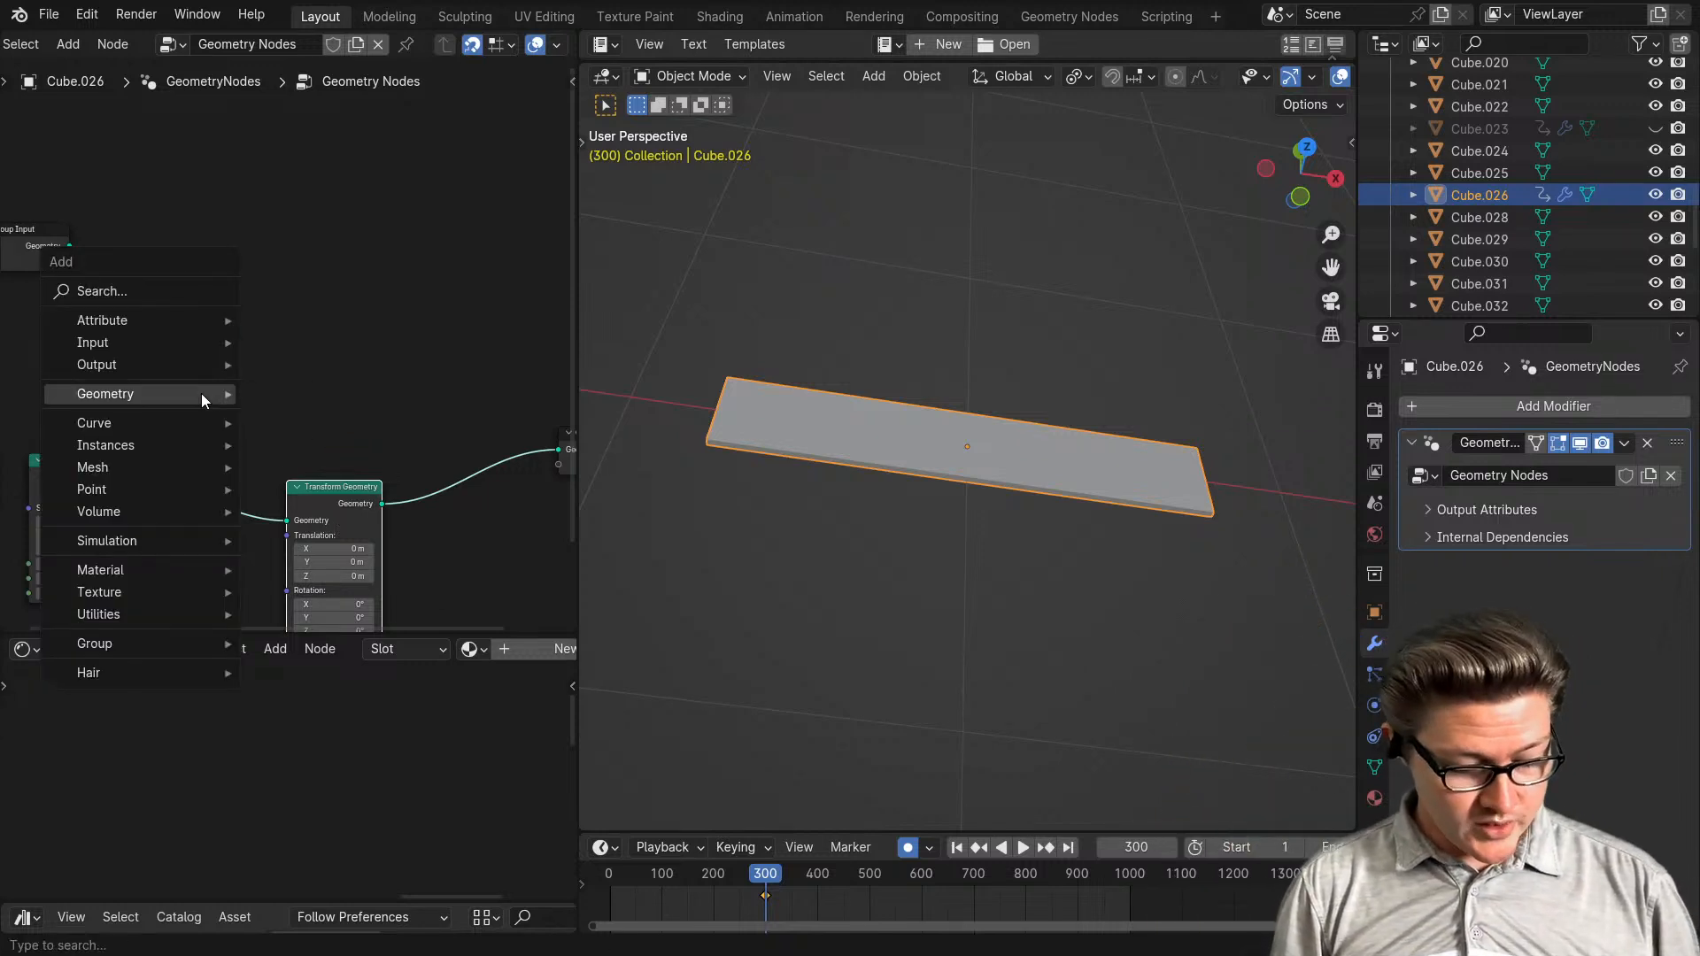
text(mash)
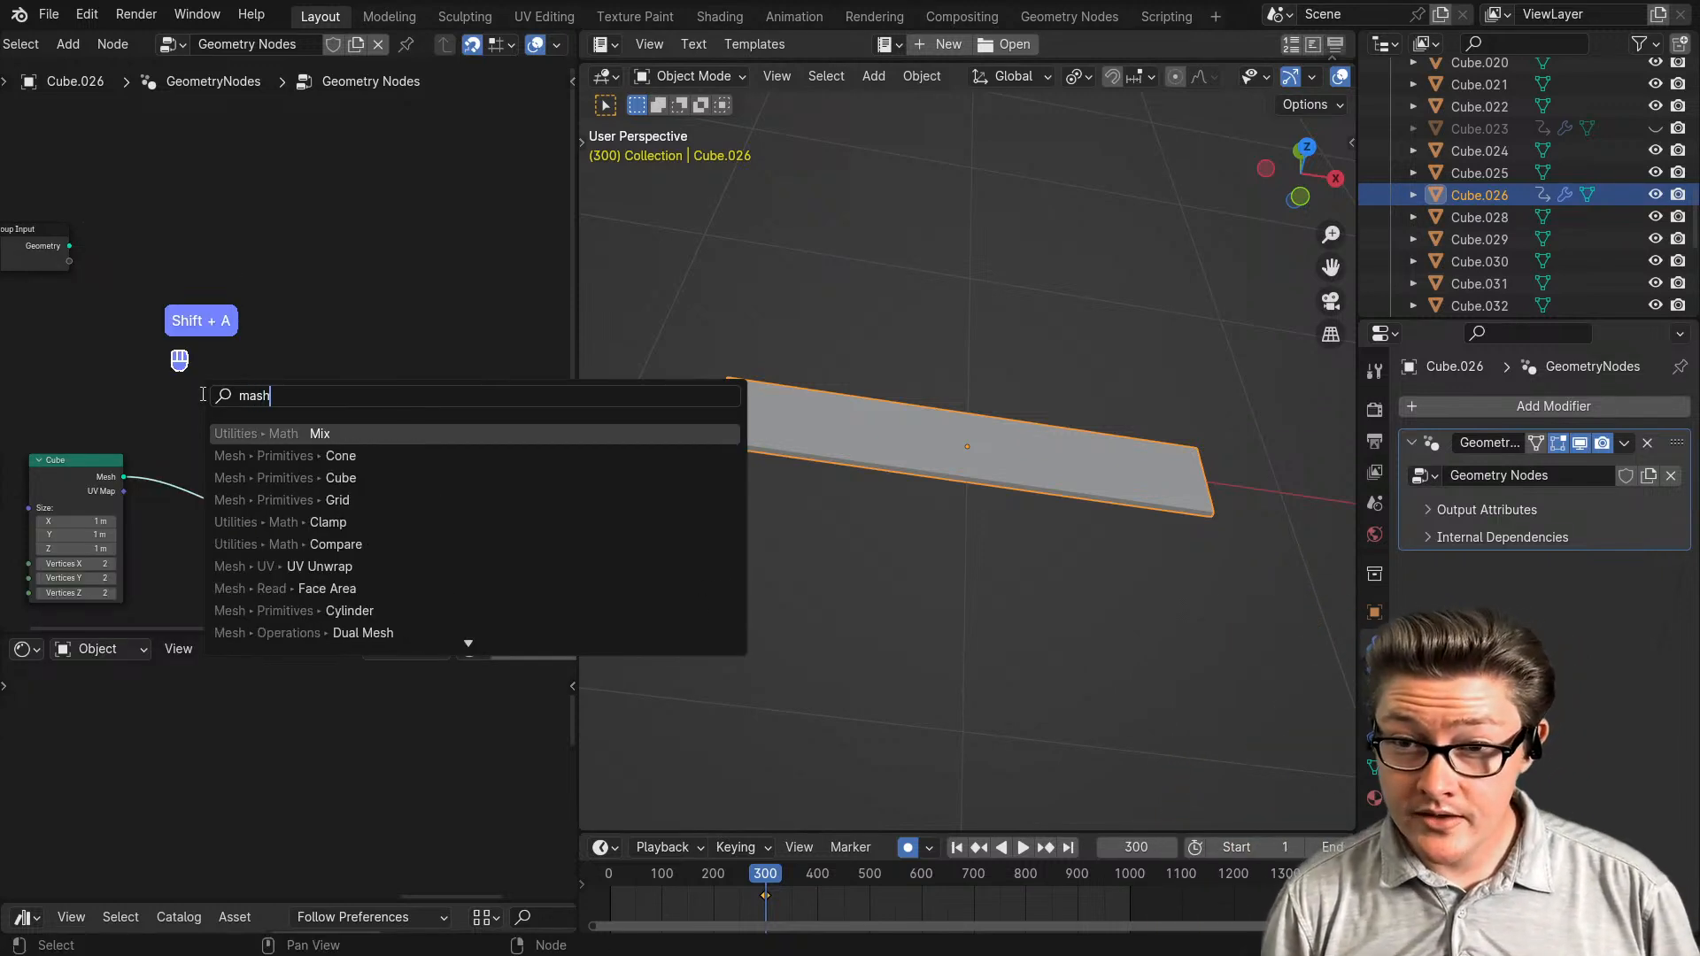
text( line)
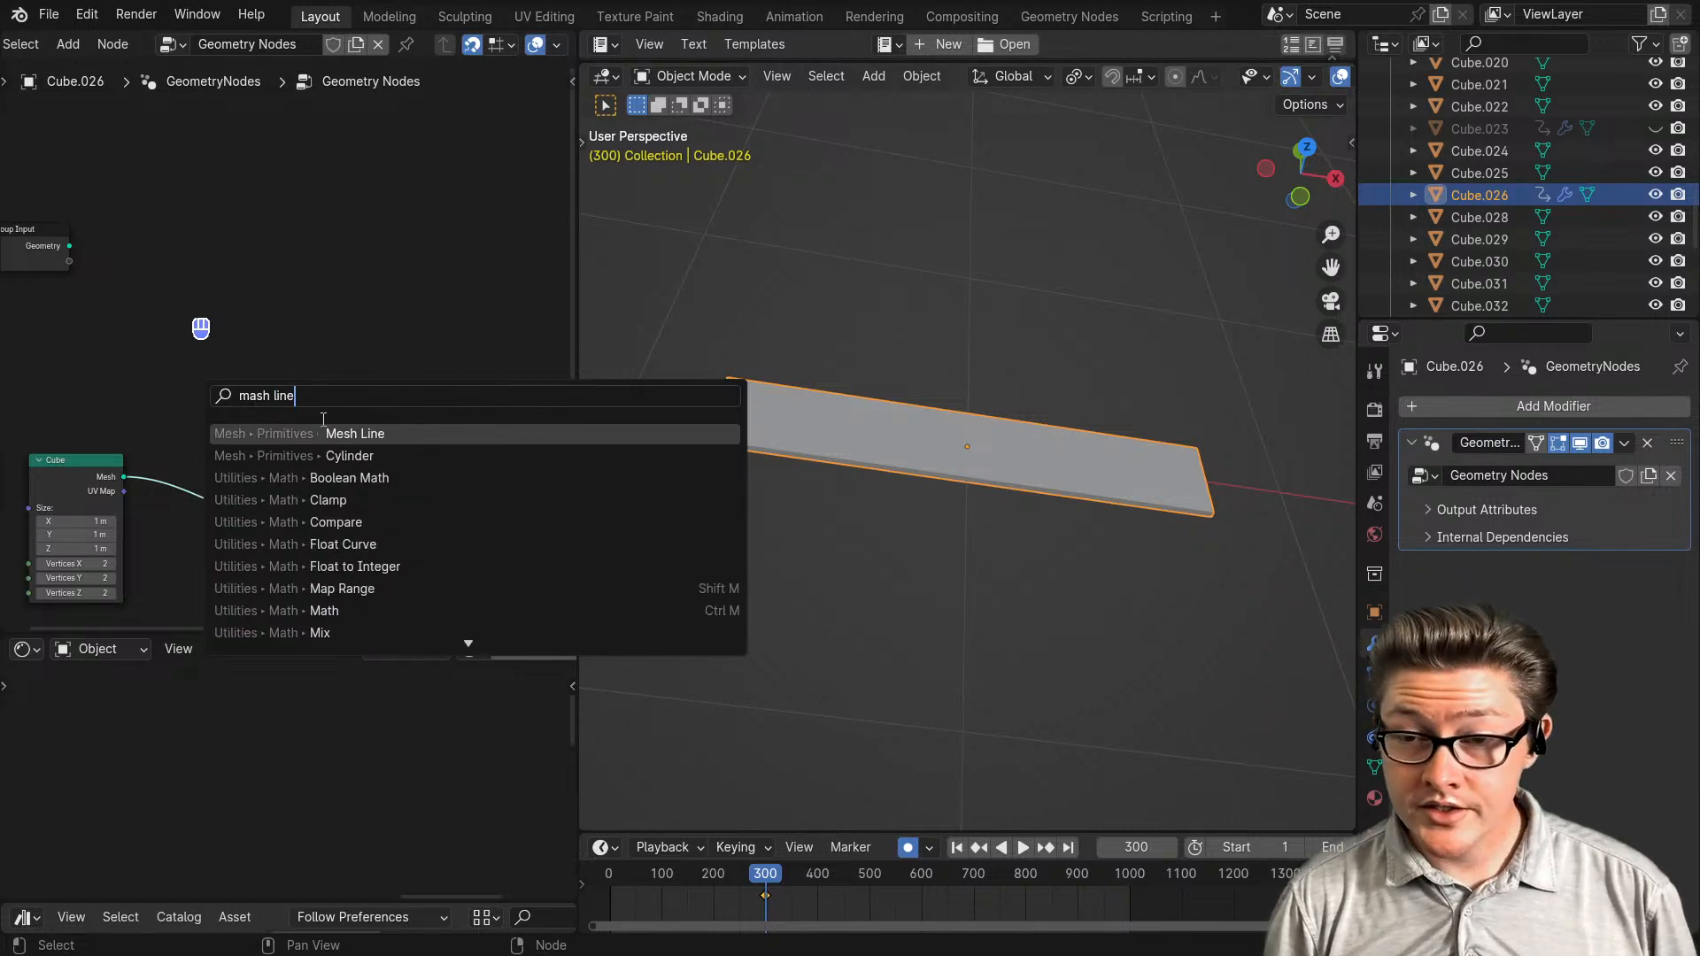
click(334, 432)
click(402, 353)
middle_drag(402, 353, 173, 319)
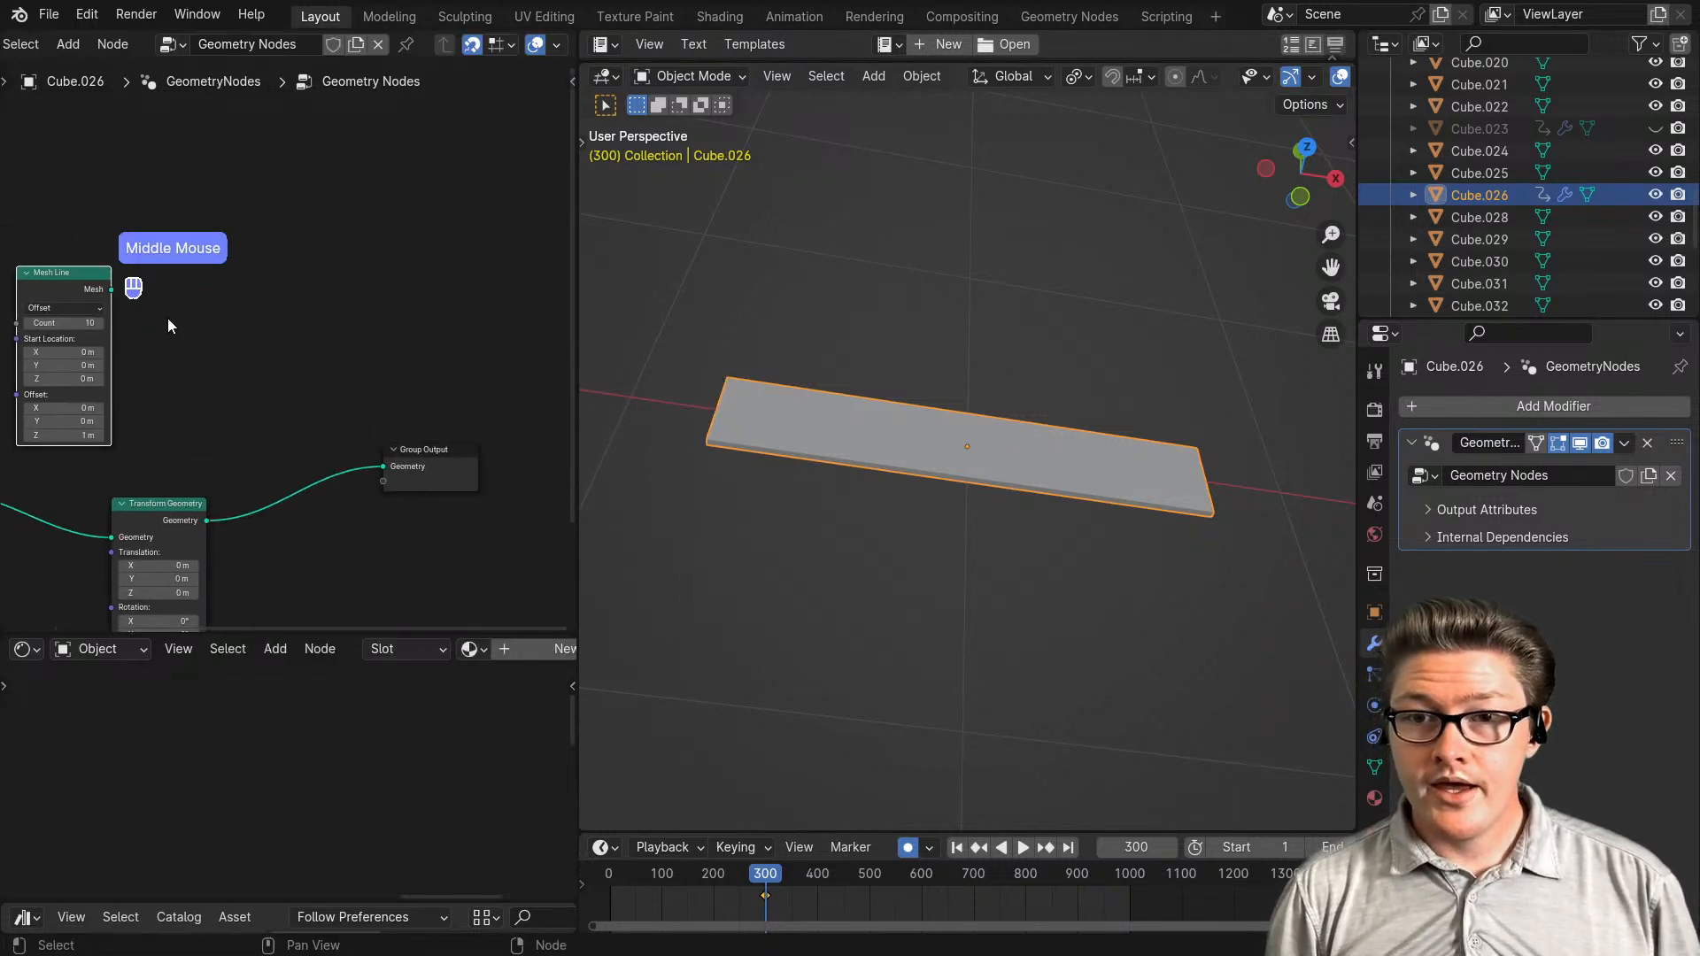
- Connect the Mesh Line node's Mesh output to Group Output in place of the Transform Geometry link
drag(107, 299, 283, 351)
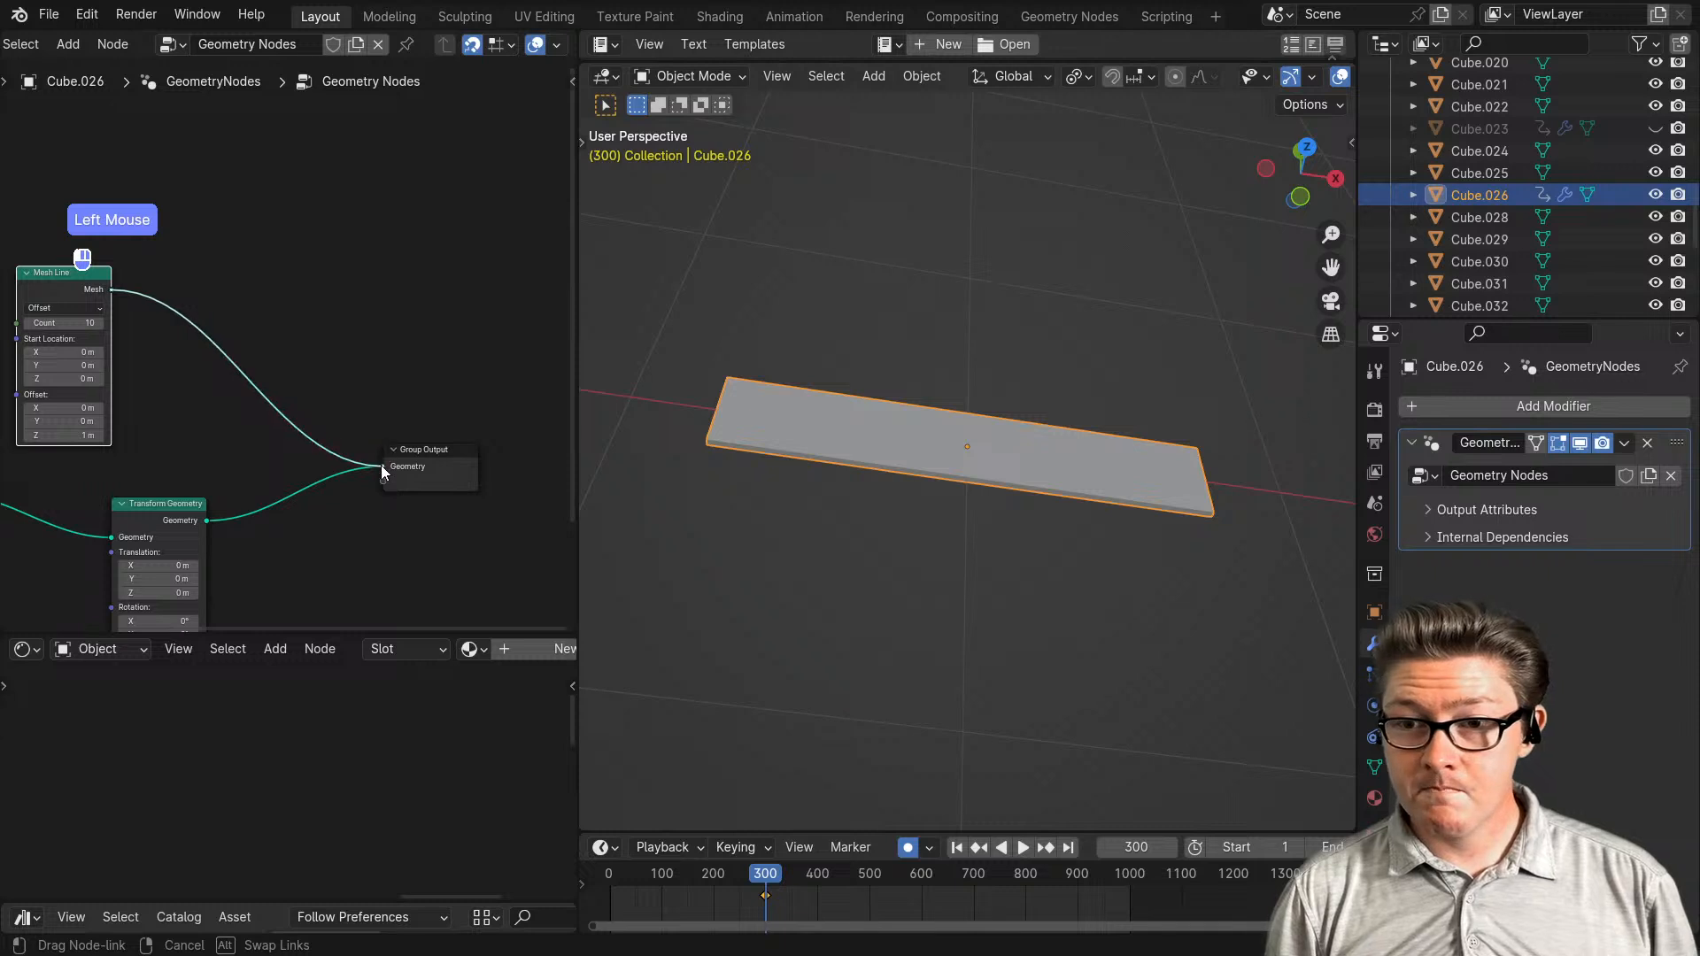
drag(381, 465, 383, 467)
scroll(872, 470, down, 3)
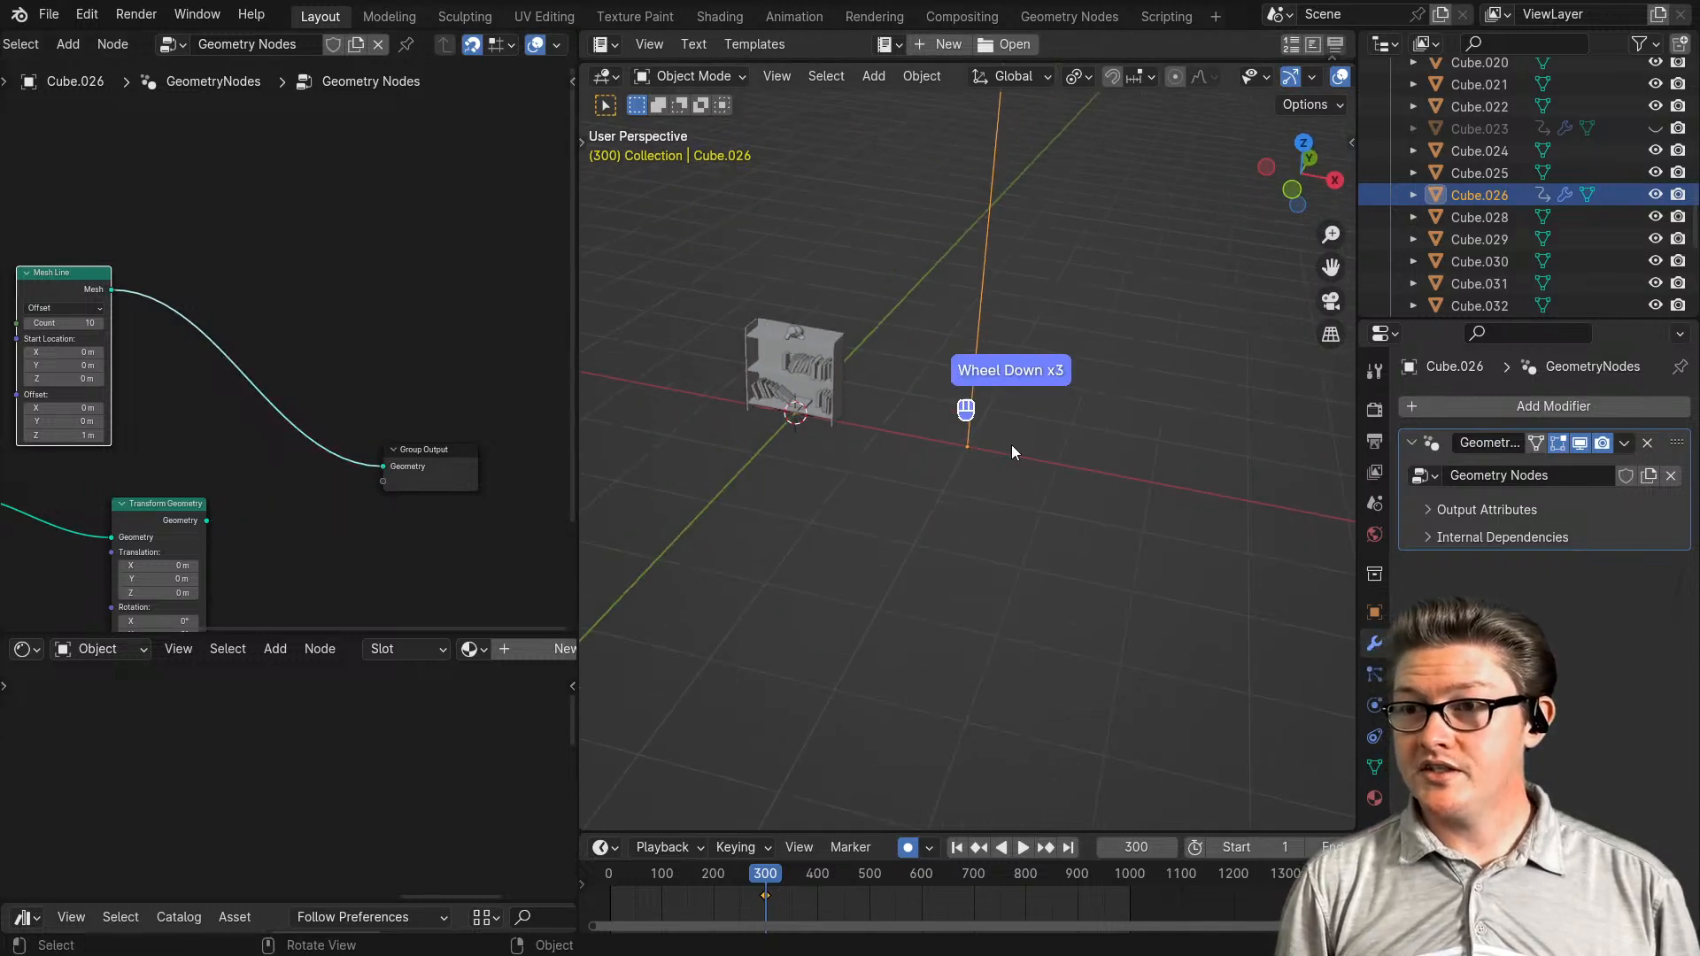
scroll(1012, 455, down, 1)
- Set the Mesh Line node's Count to 3
scroll(1002, 460, up, 1)
scroll(182, 390, up, 1)
scroll(315, 471, up, 1)
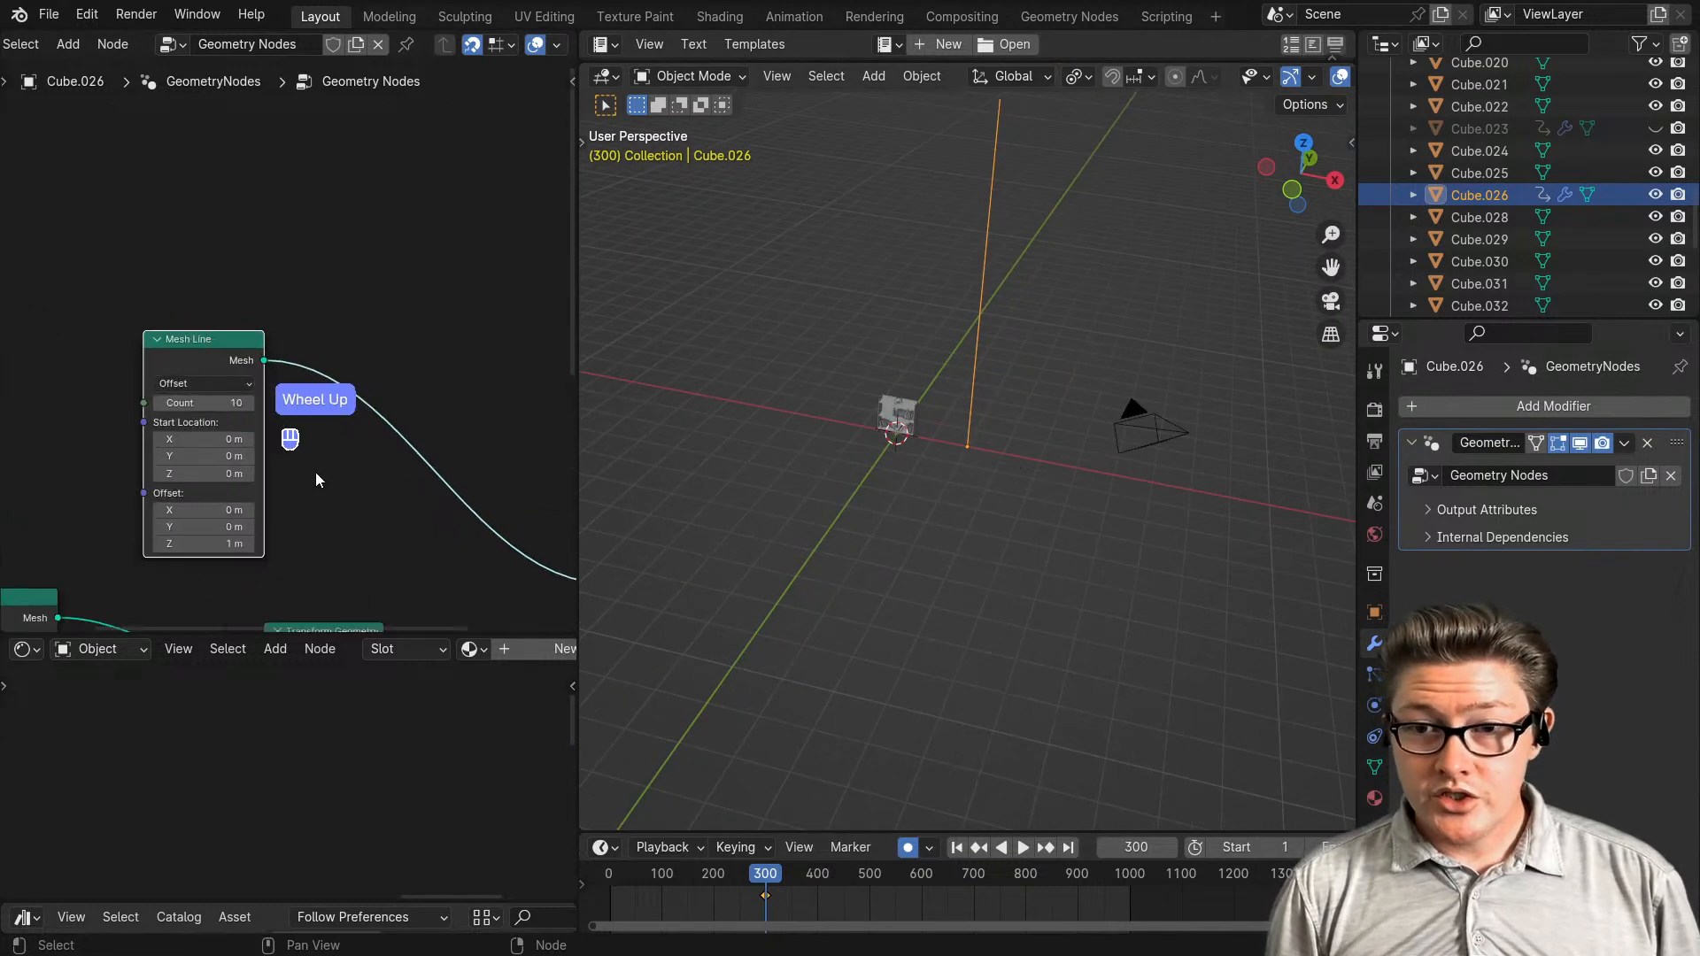
scroll(315, 471, up, 1)
middle_drag(316, 475, 257, 411)
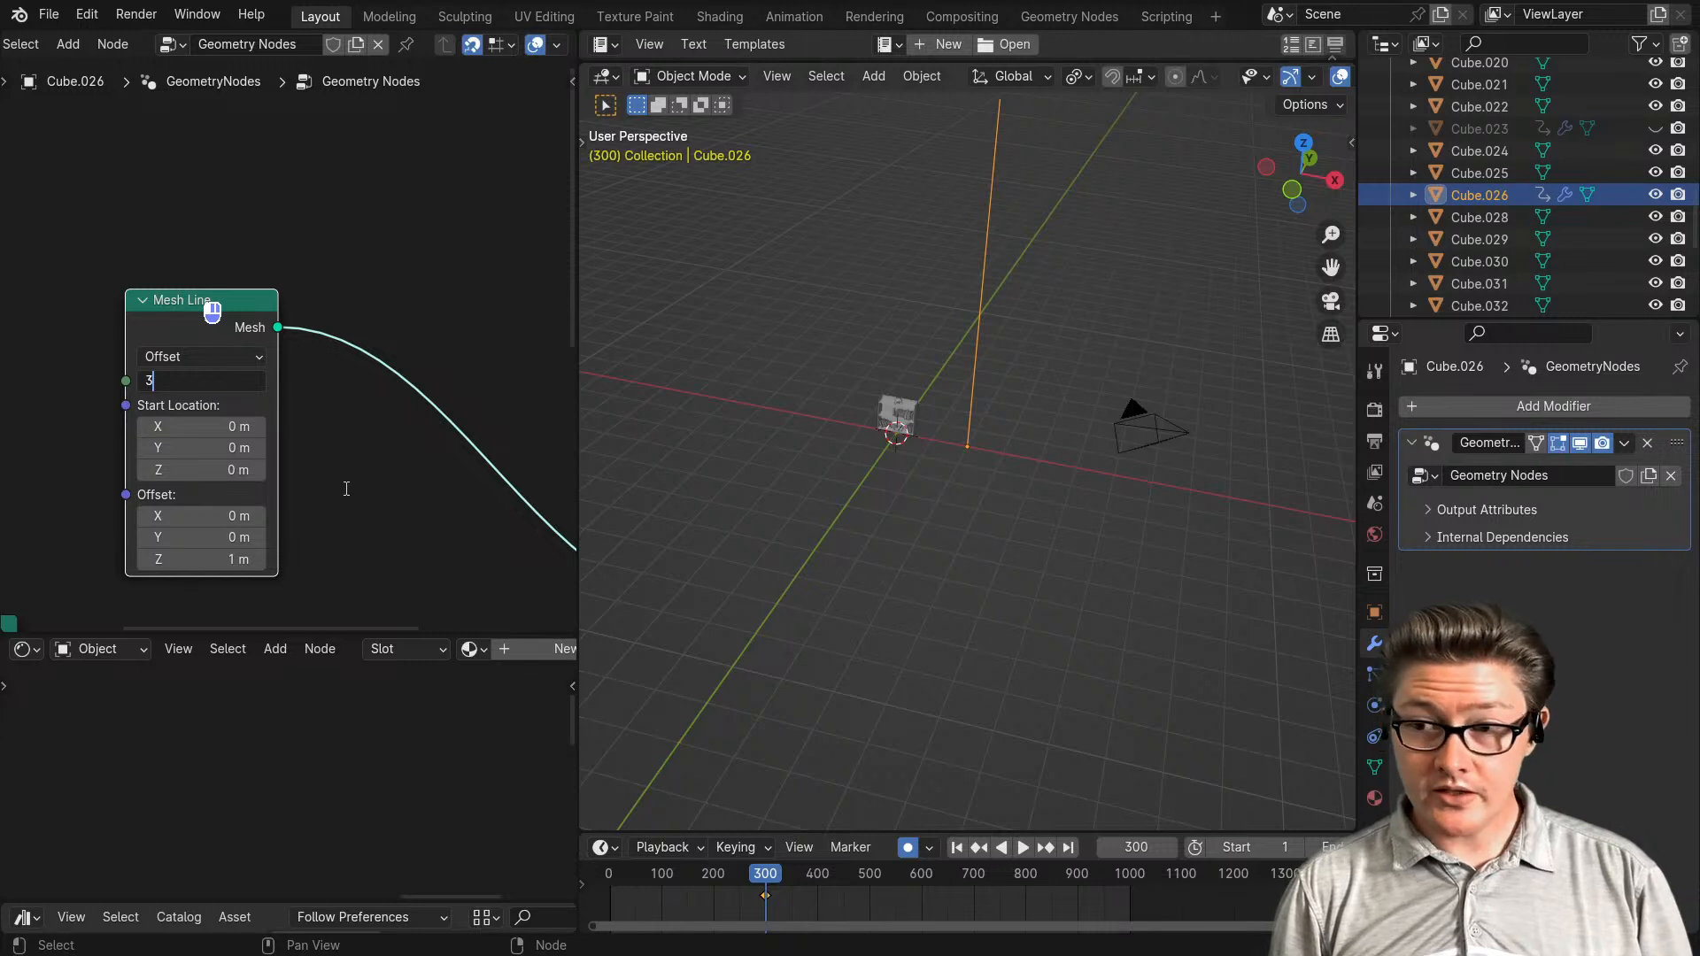
scroll(949, 478, up, 4)
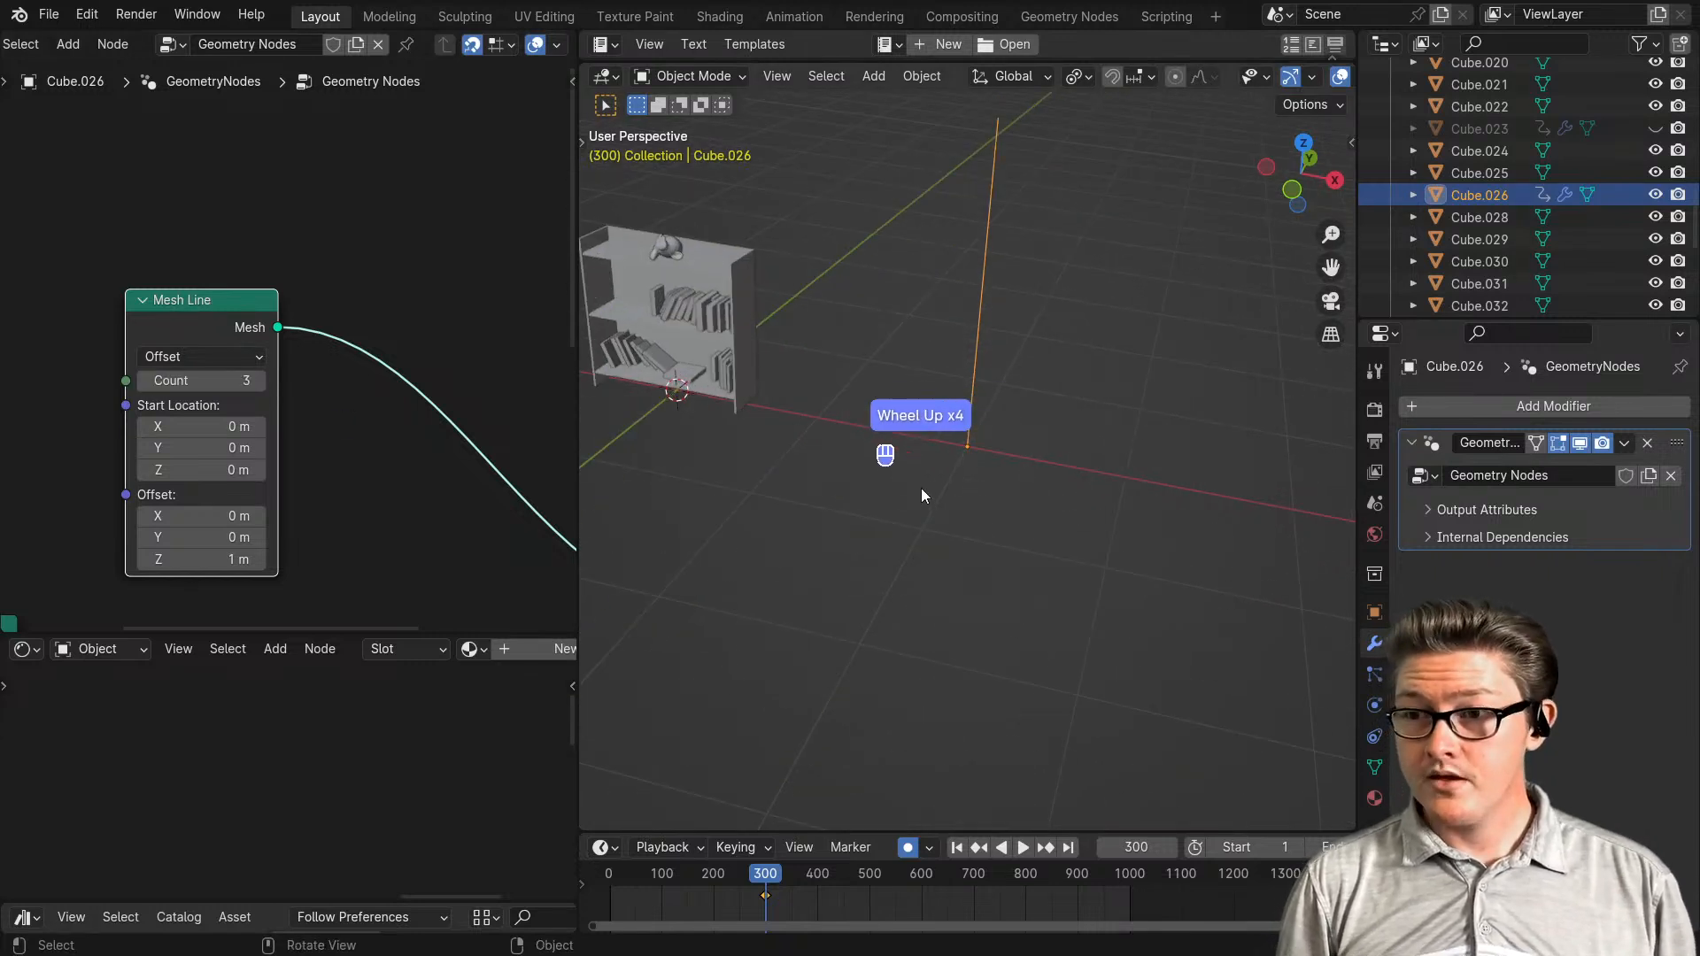
scroll(1026, 538, up, 3)
shift+middle_drag(1027, 538, 1119, 542)
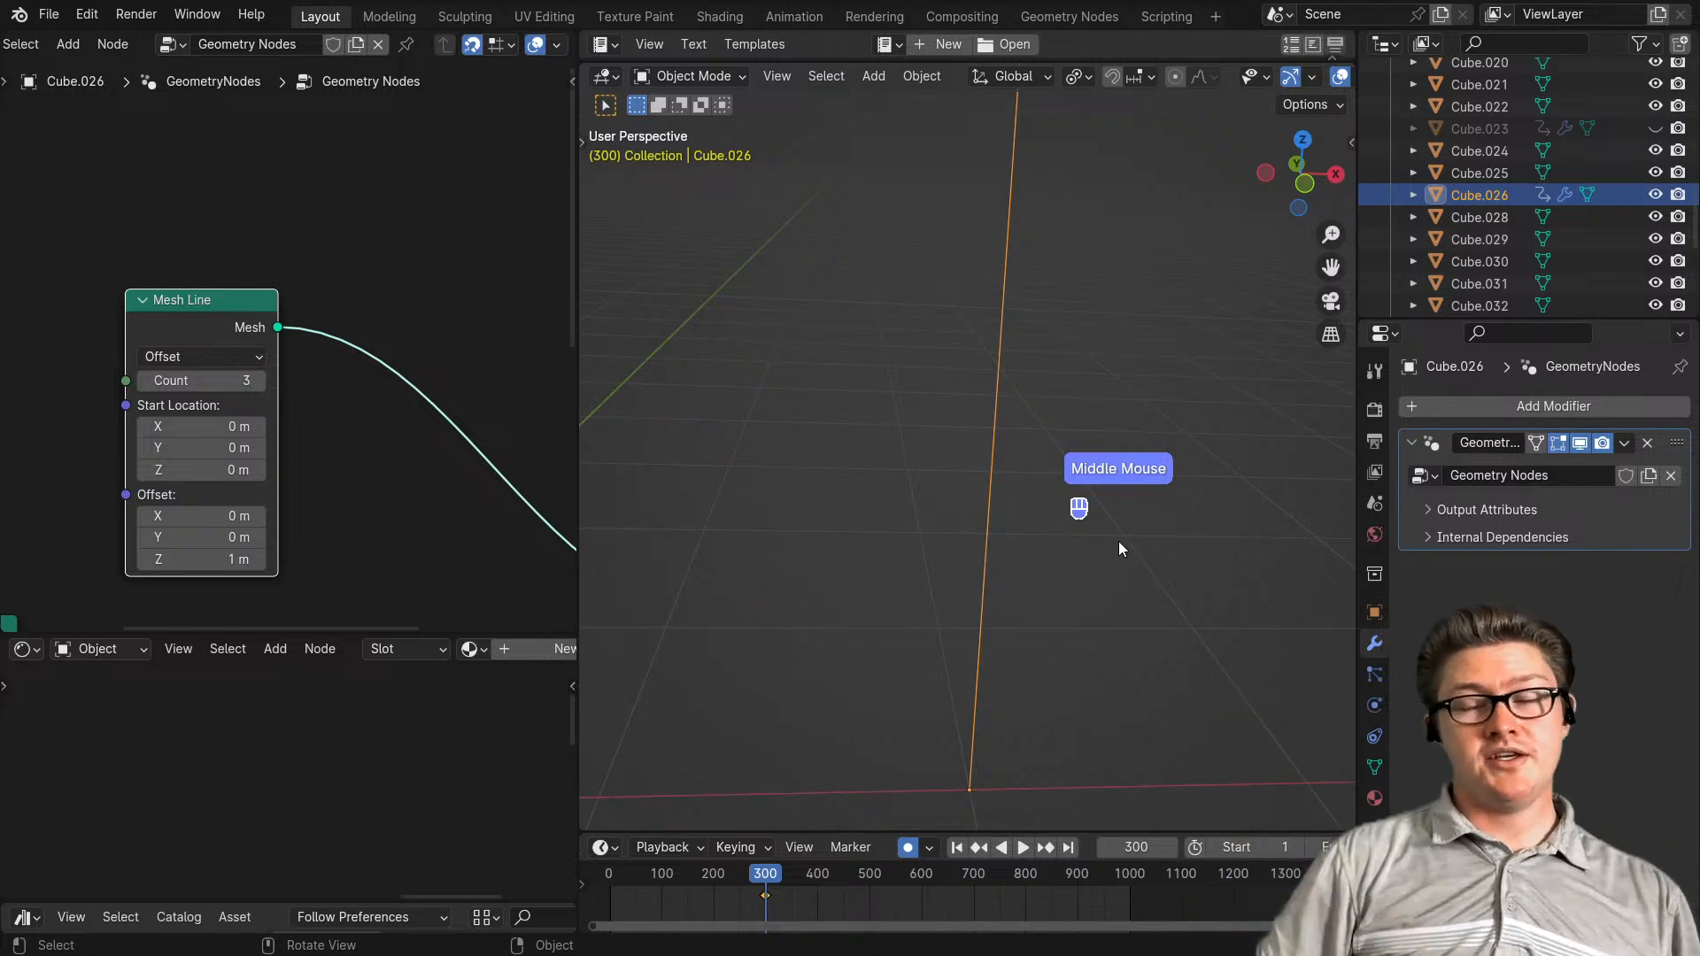
- Add an Instance on Points node on the link between Mesh Line and Group Output
scroll(417, 410, down, 3)
scroll(418, 414, down, 2)
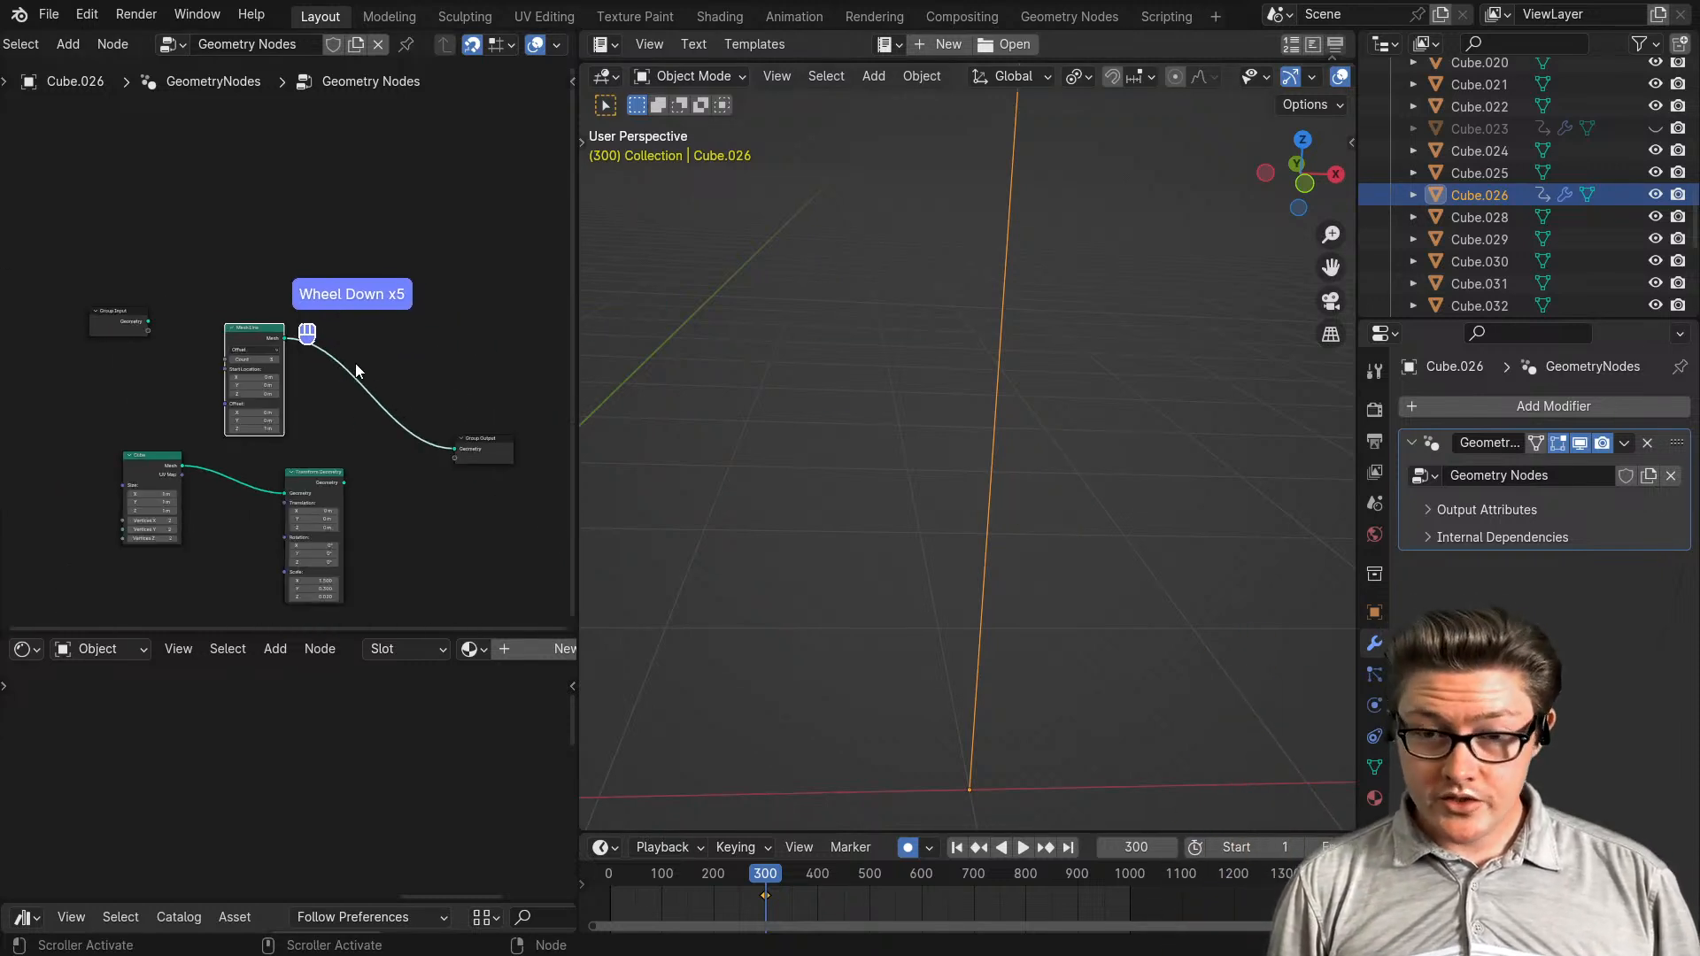
key(shift+a)
text(ian)
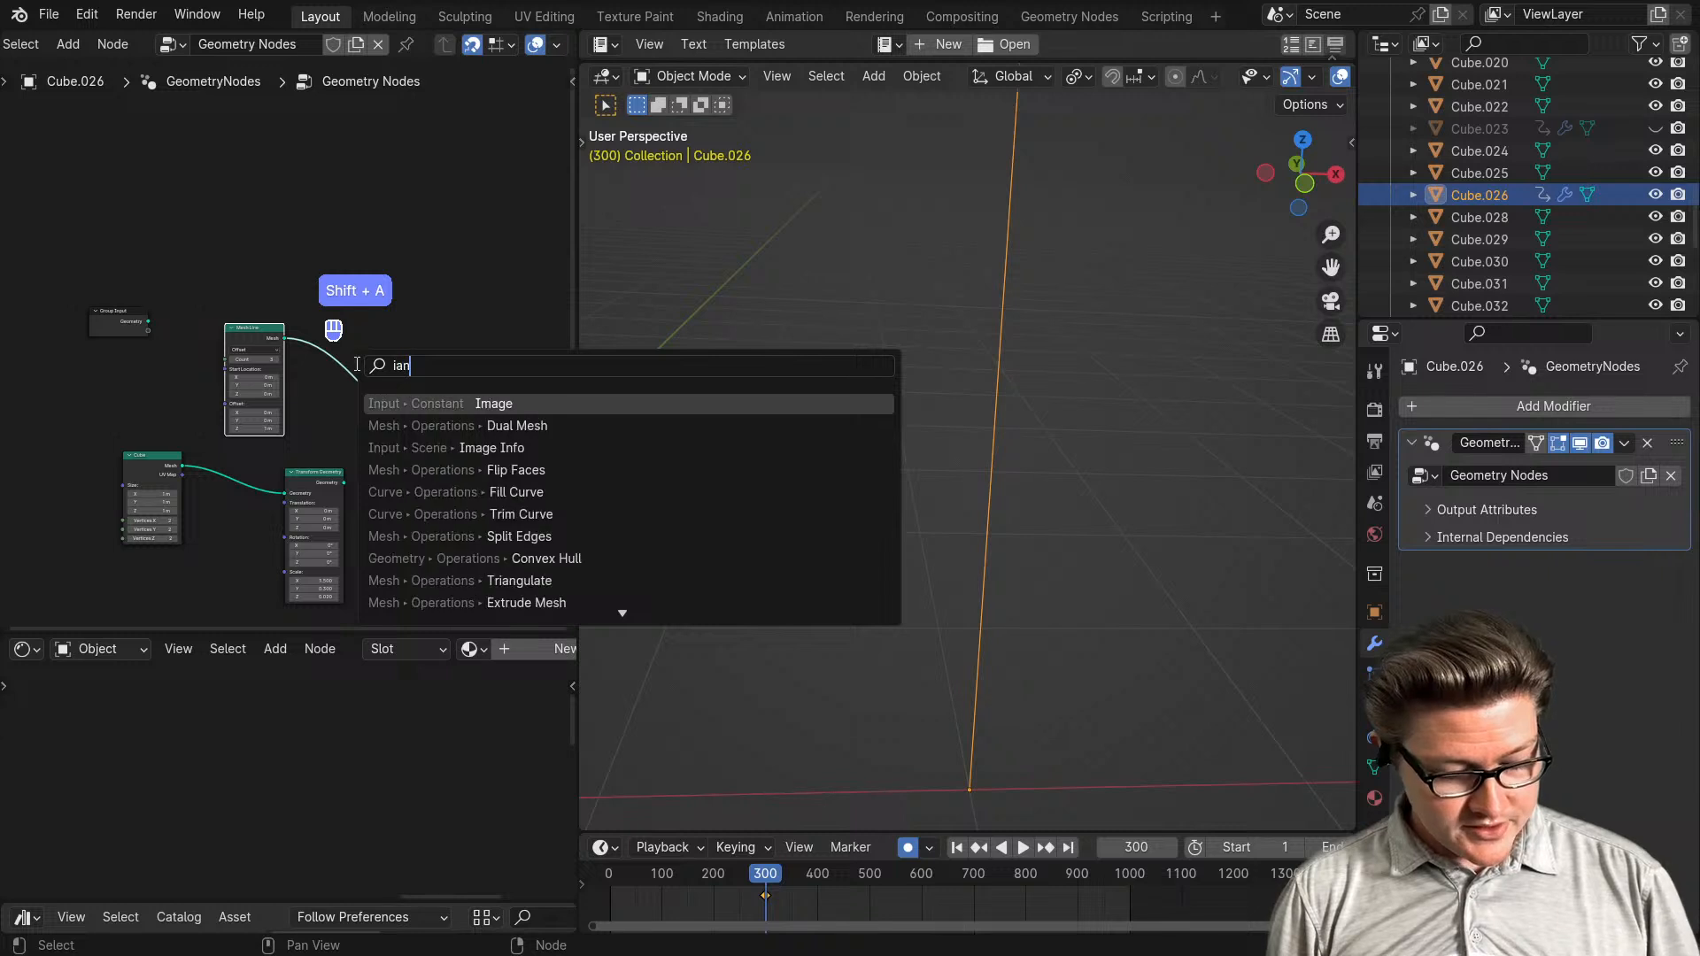
text(st)
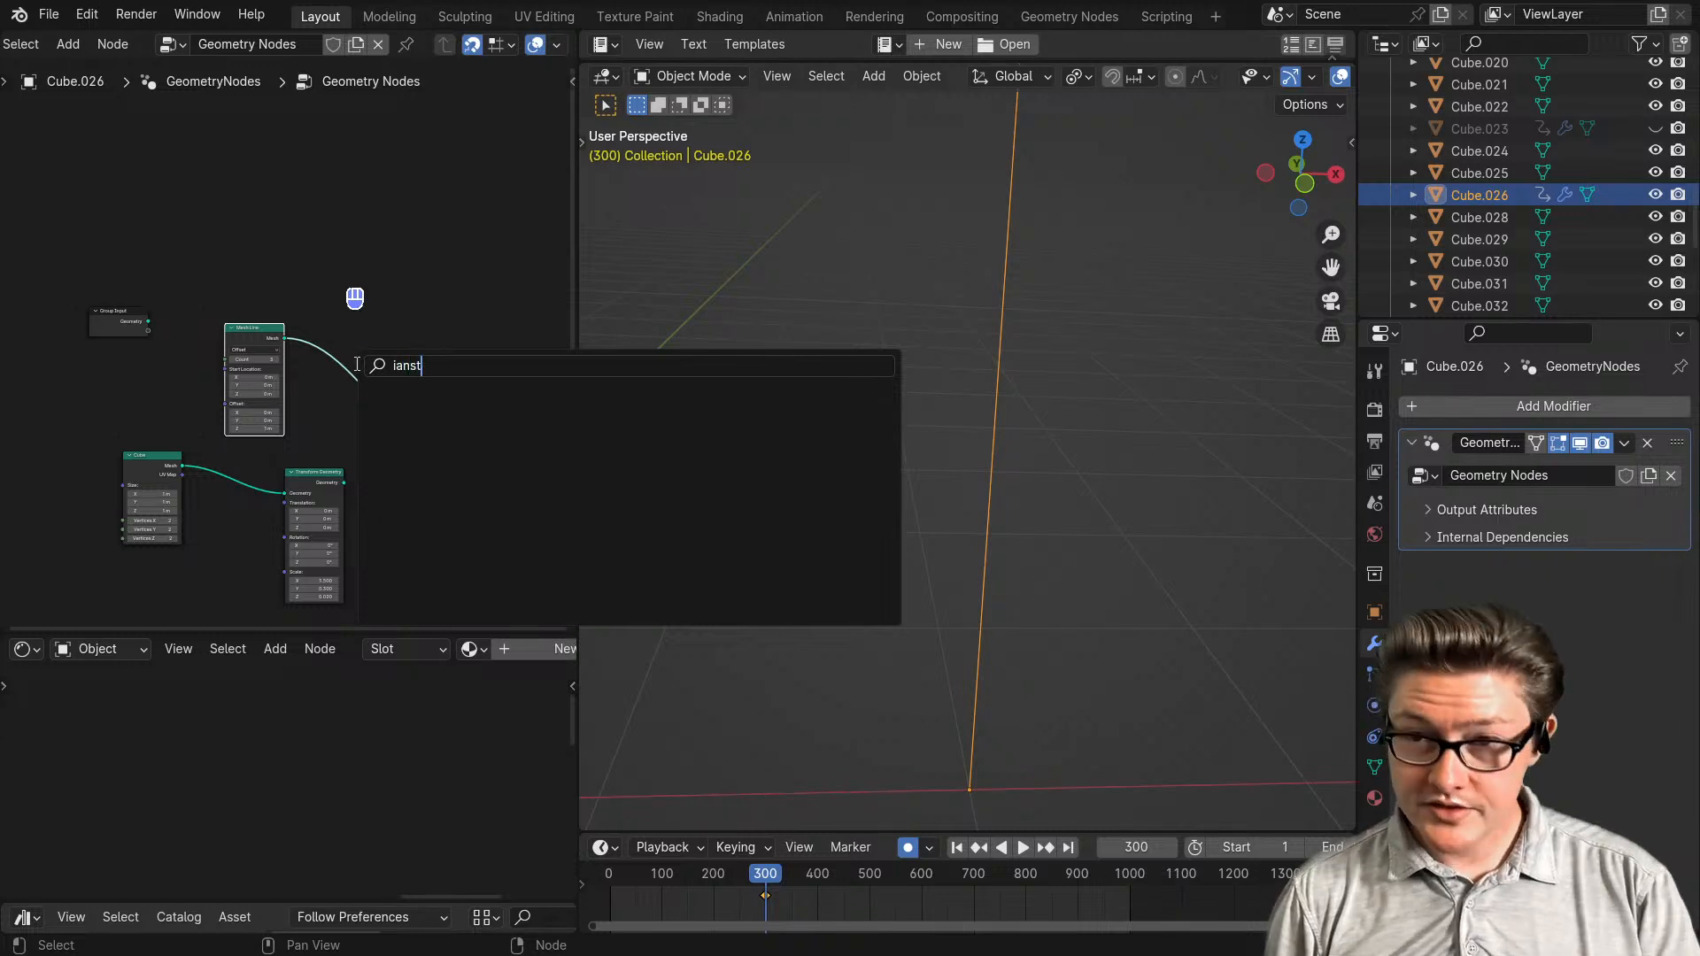
key(BackSpace)
key(BackSpace)
key(BackSpace)
key(BackSpace)
text(nstanc)
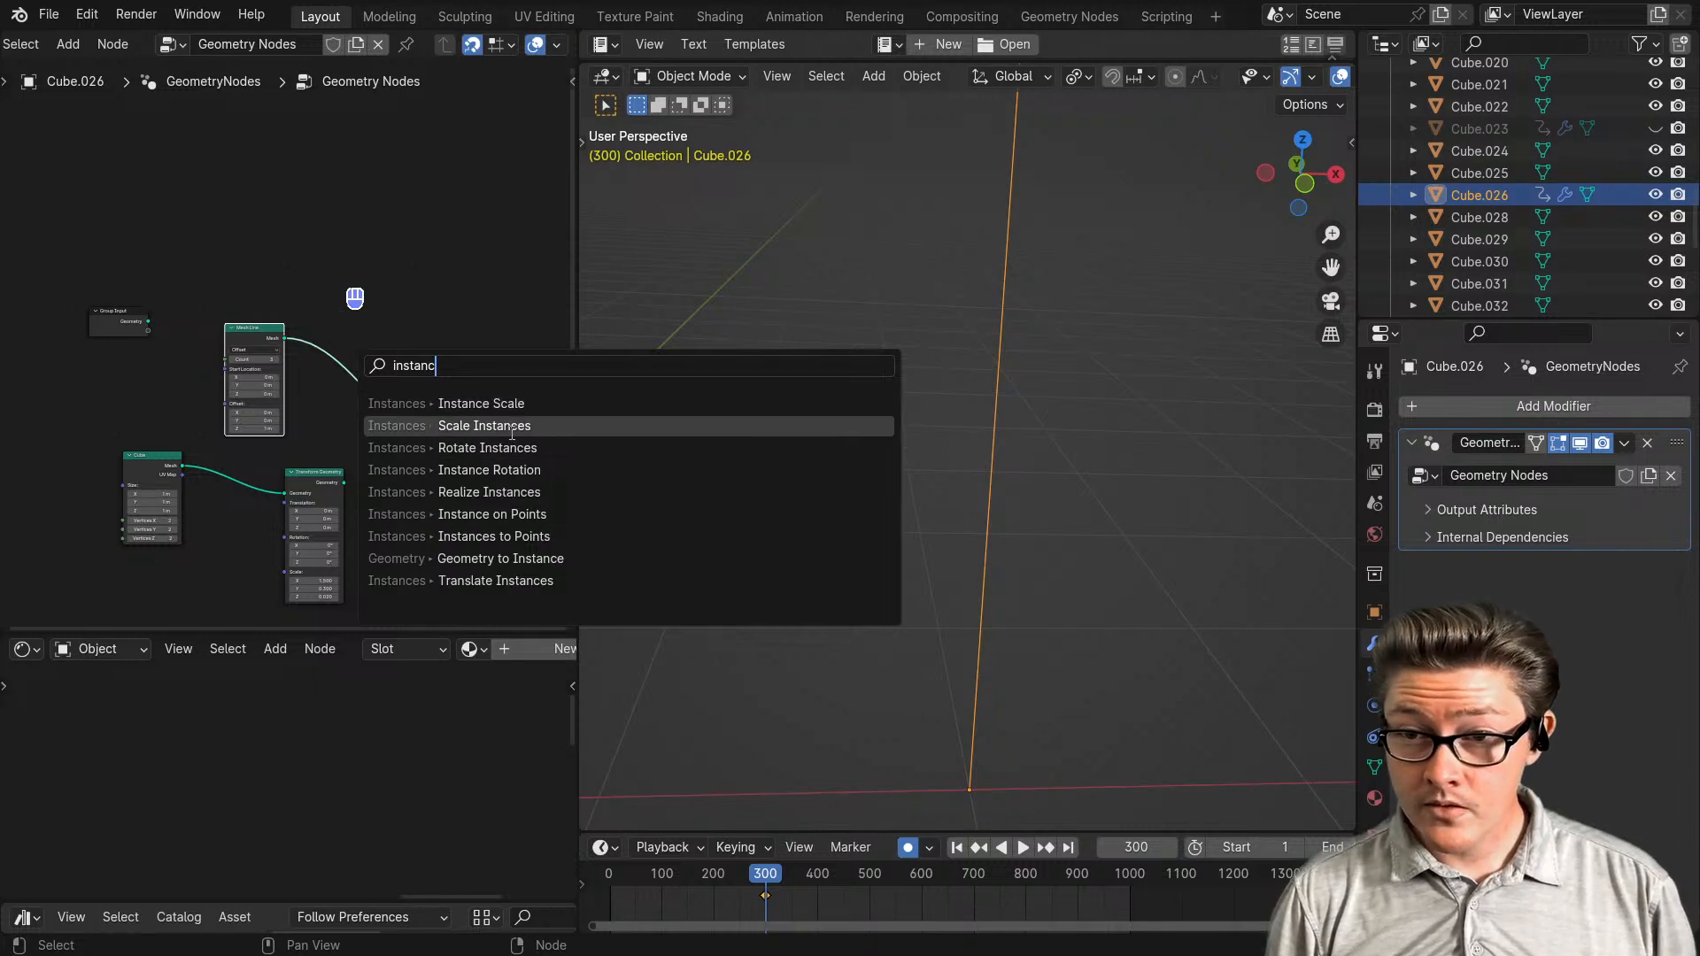
click(500, 515)
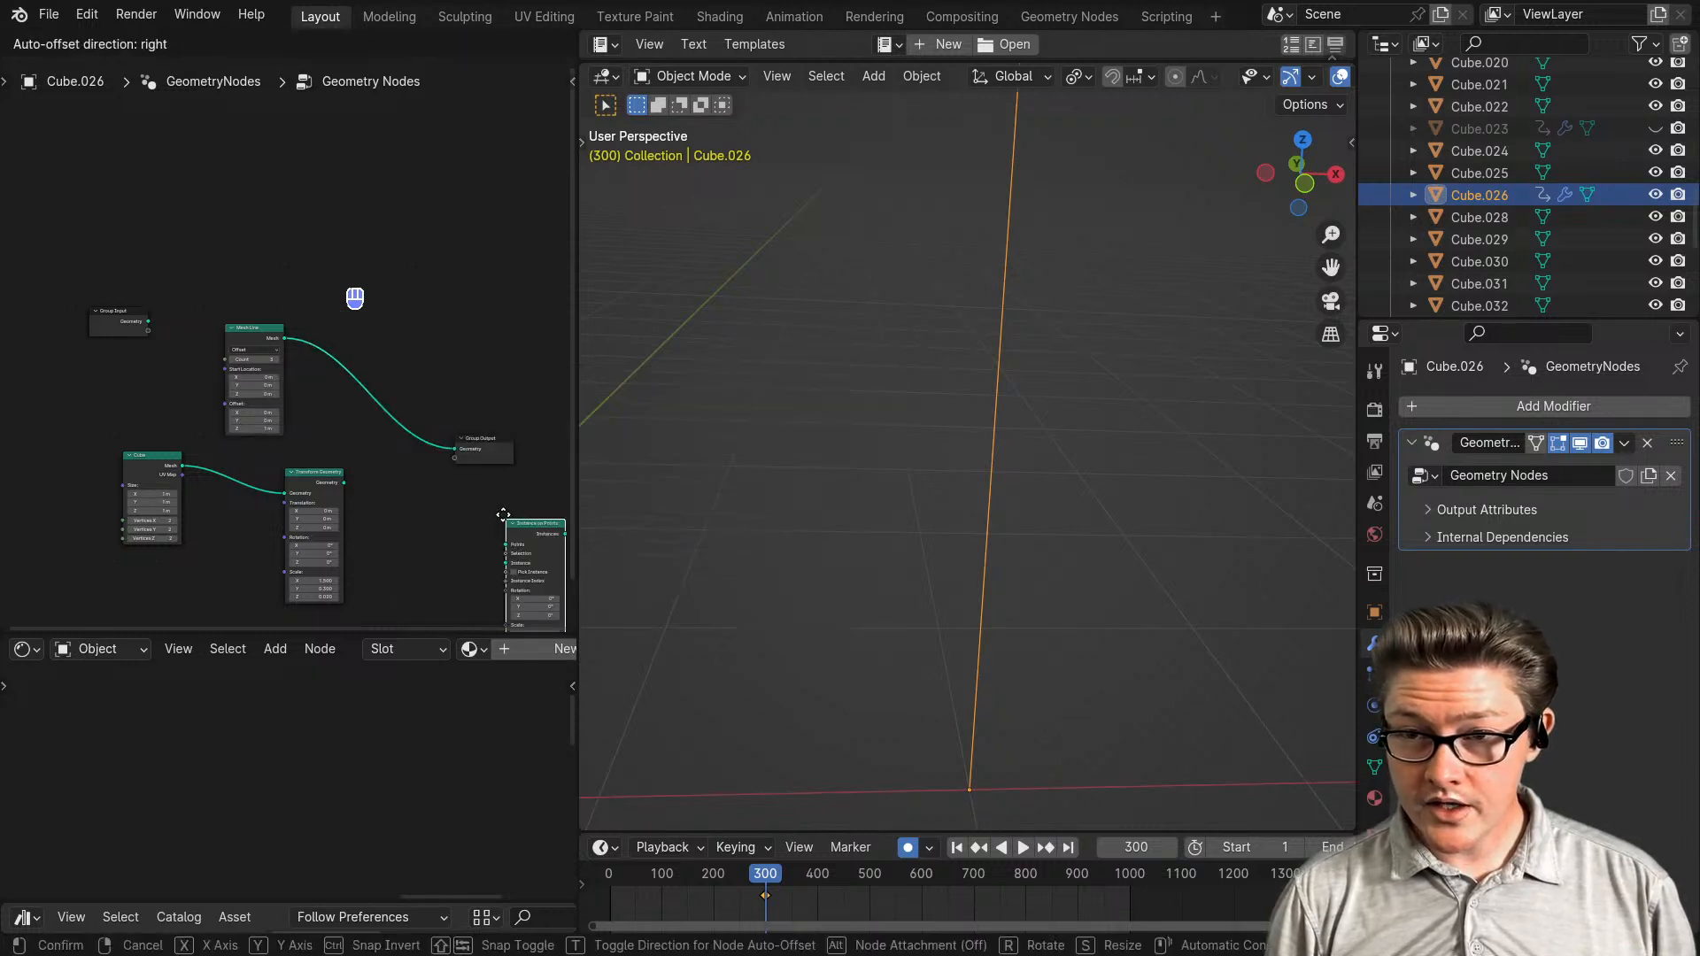
click(342, 302)
- Move the Group Input node out of the way and spread the Mesh Line, Cube and Transform Geometry nodes ahead of Instance on Points
middle_drag(341, 372, 420, 378)
drag(252, 455, 183, 456)
drag(342, 332, 299, 306)
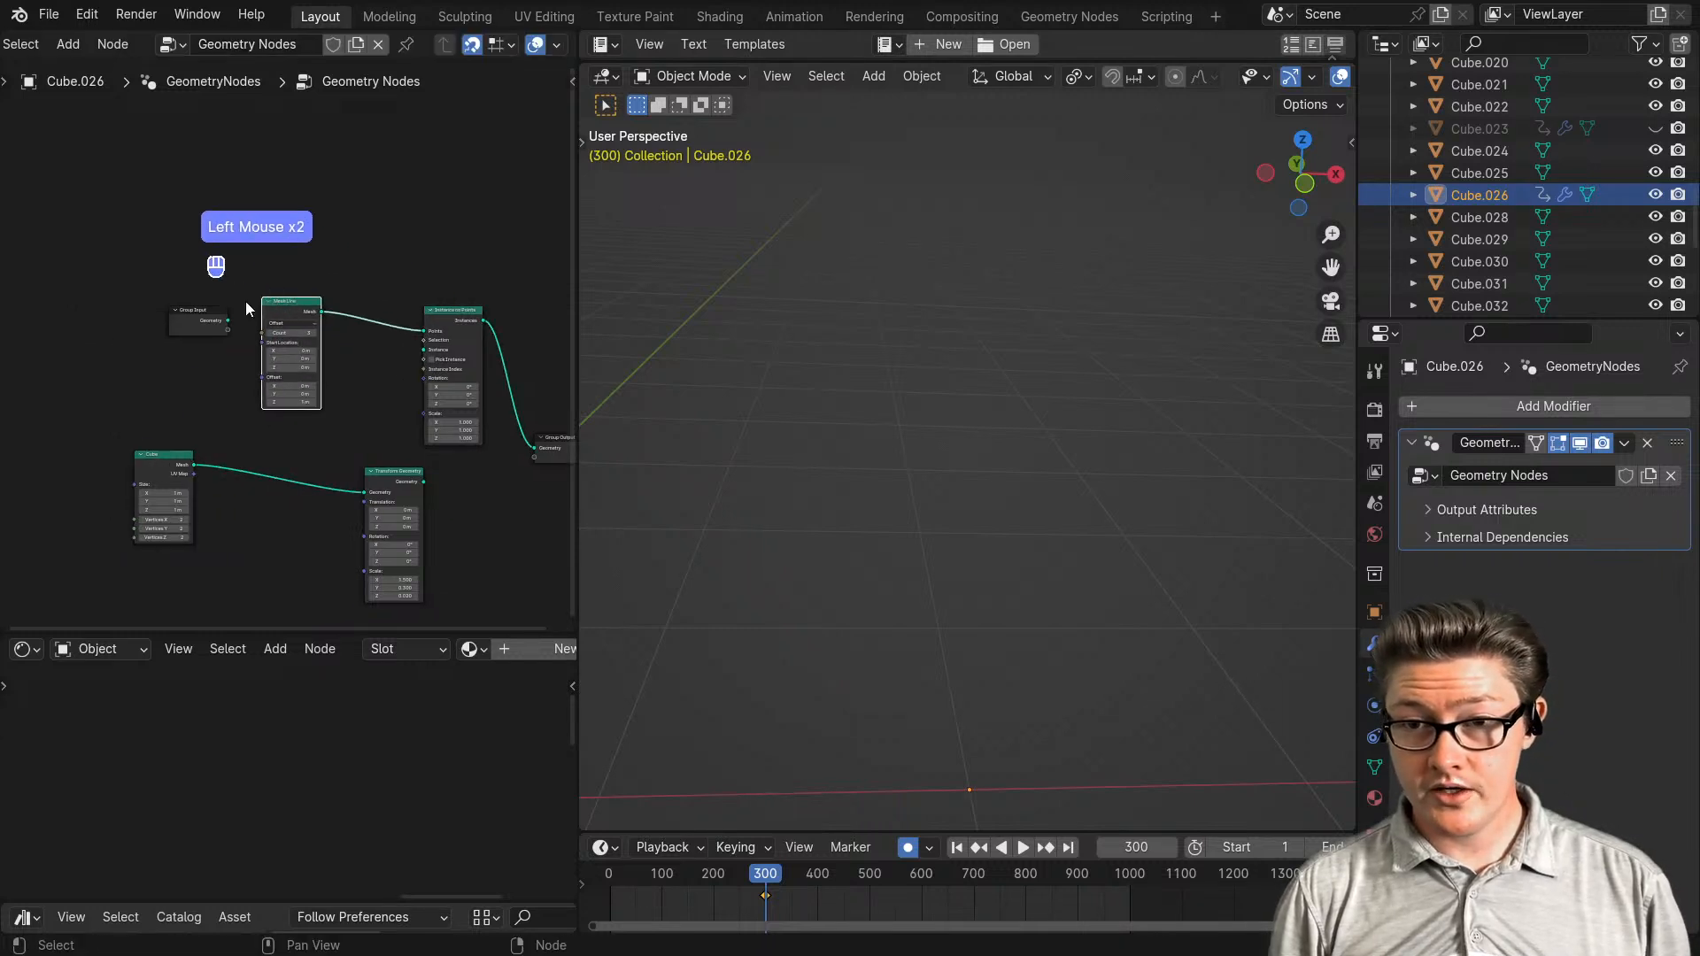
drag(196, 330, 145, 262)
drag(393, 471, 326, 480)
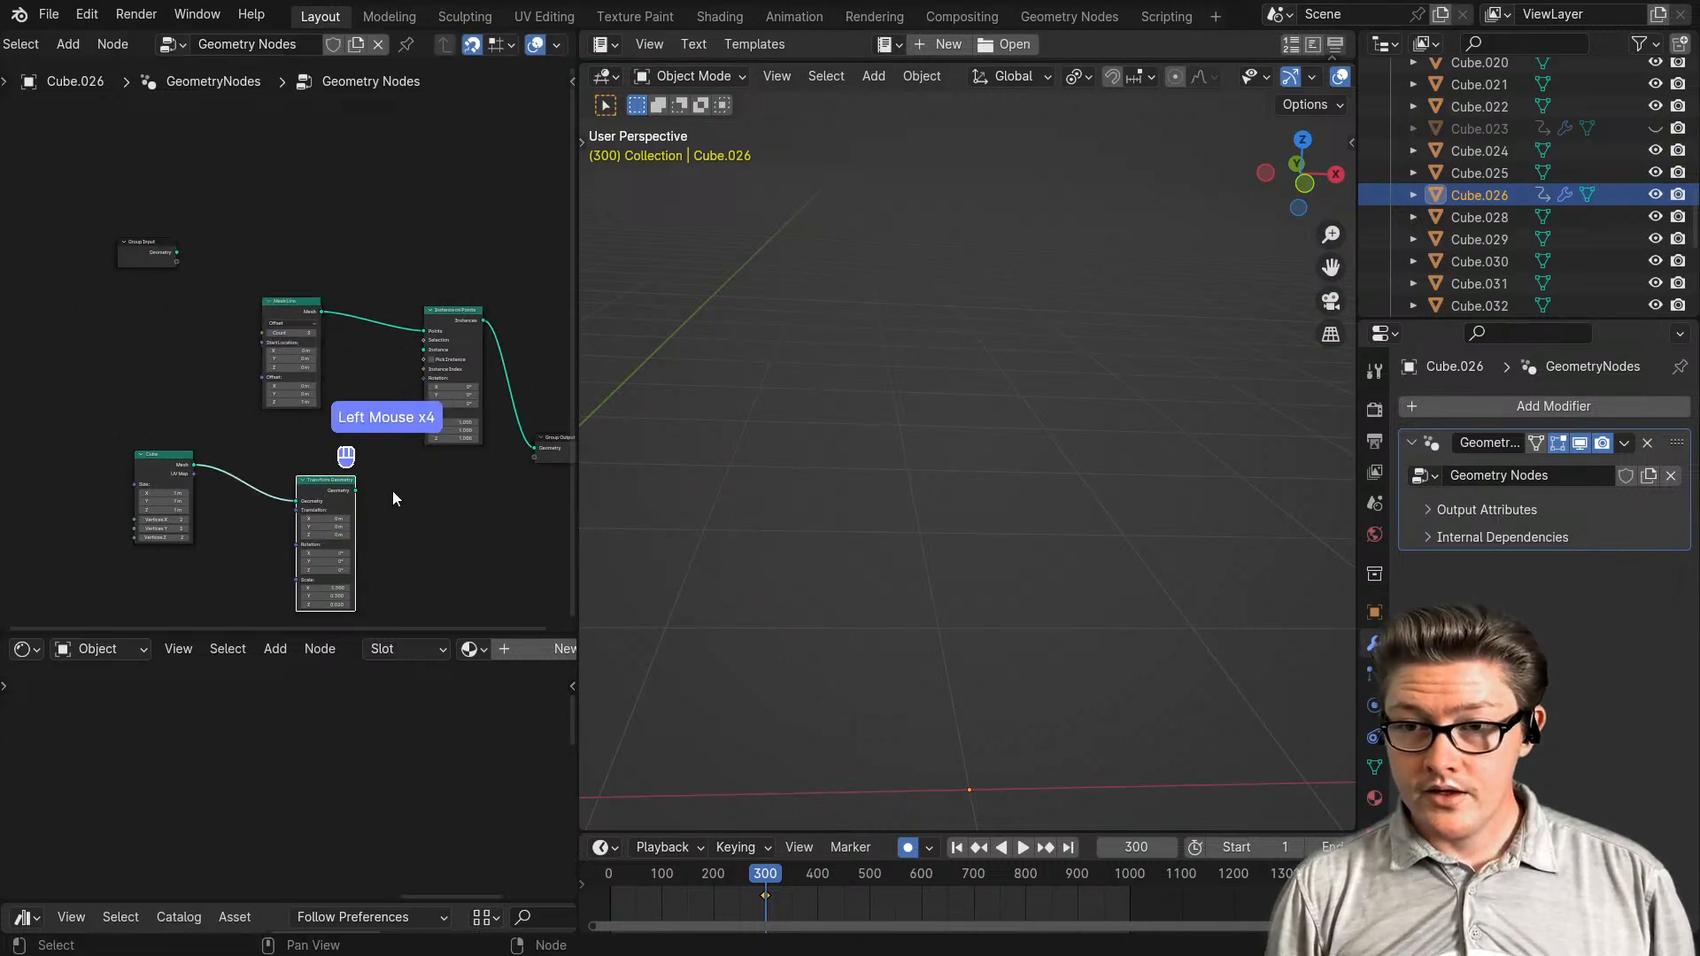
- Connect the Transform Geometry output to the Instance input of the Instance on Points node
scroll(391, 497, up, 2)
drag(380, 542, 474, 352)
scroll(373, 439, up, 3)
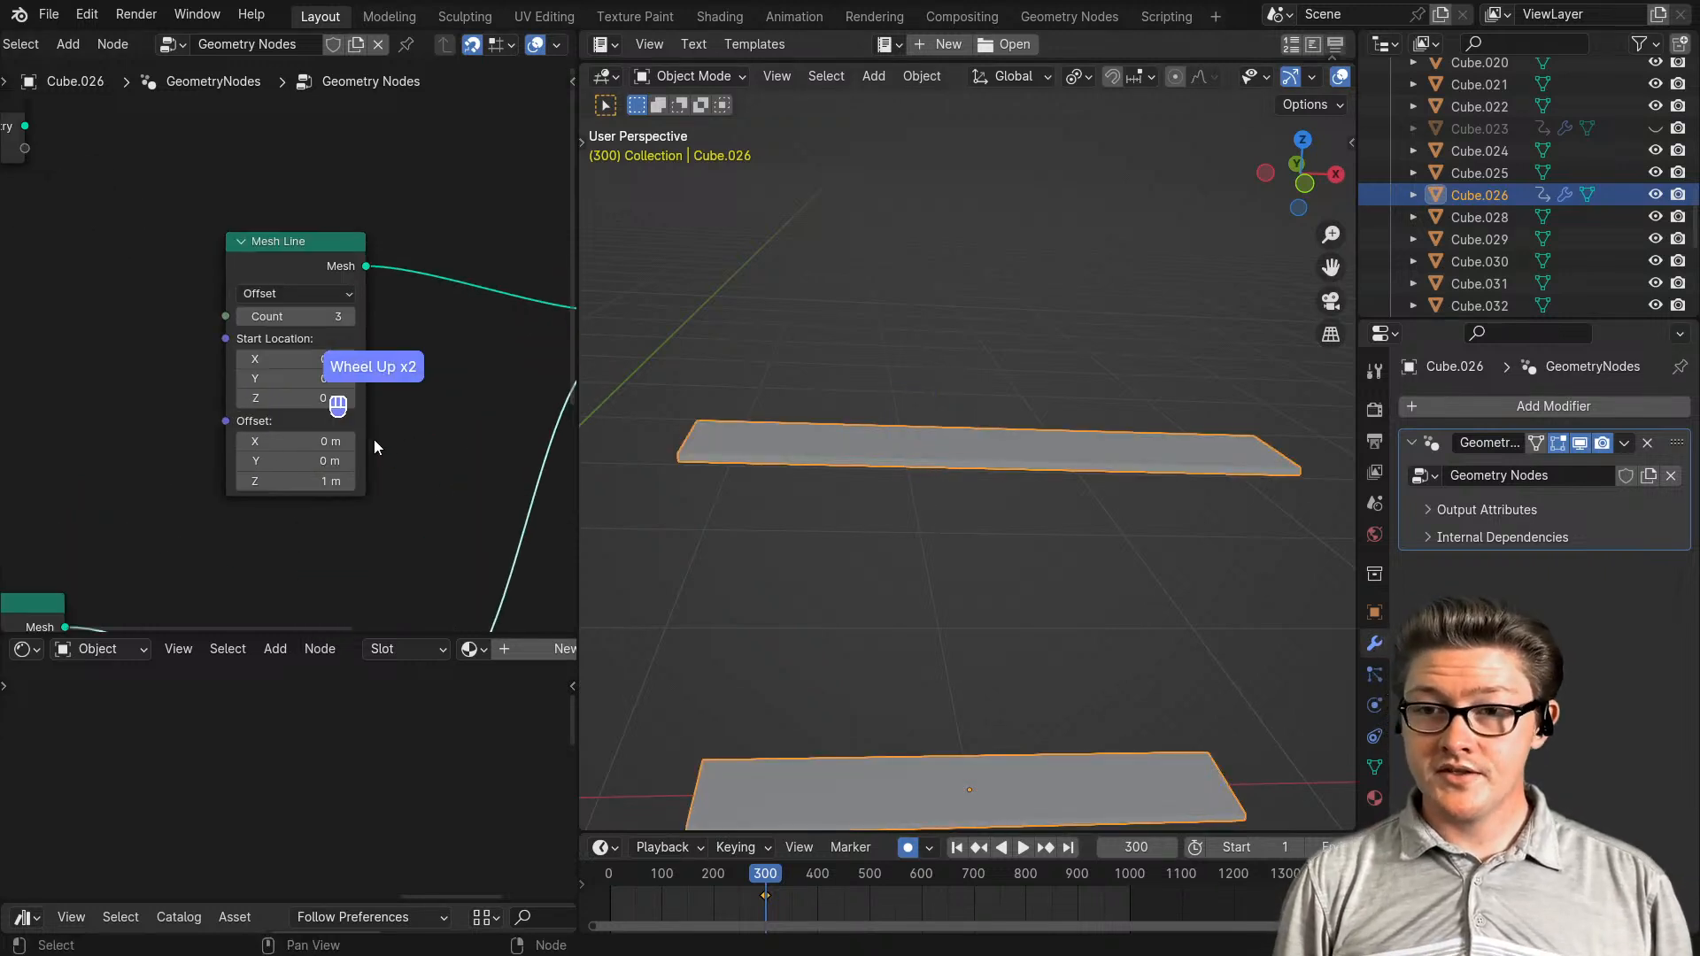
- Arrange the Mesh Line, Cube, Transform Geometry and Instance on Points nodes compactly, with Mesh Line above Transform Geometry
scroll(373, 440, down, 2)
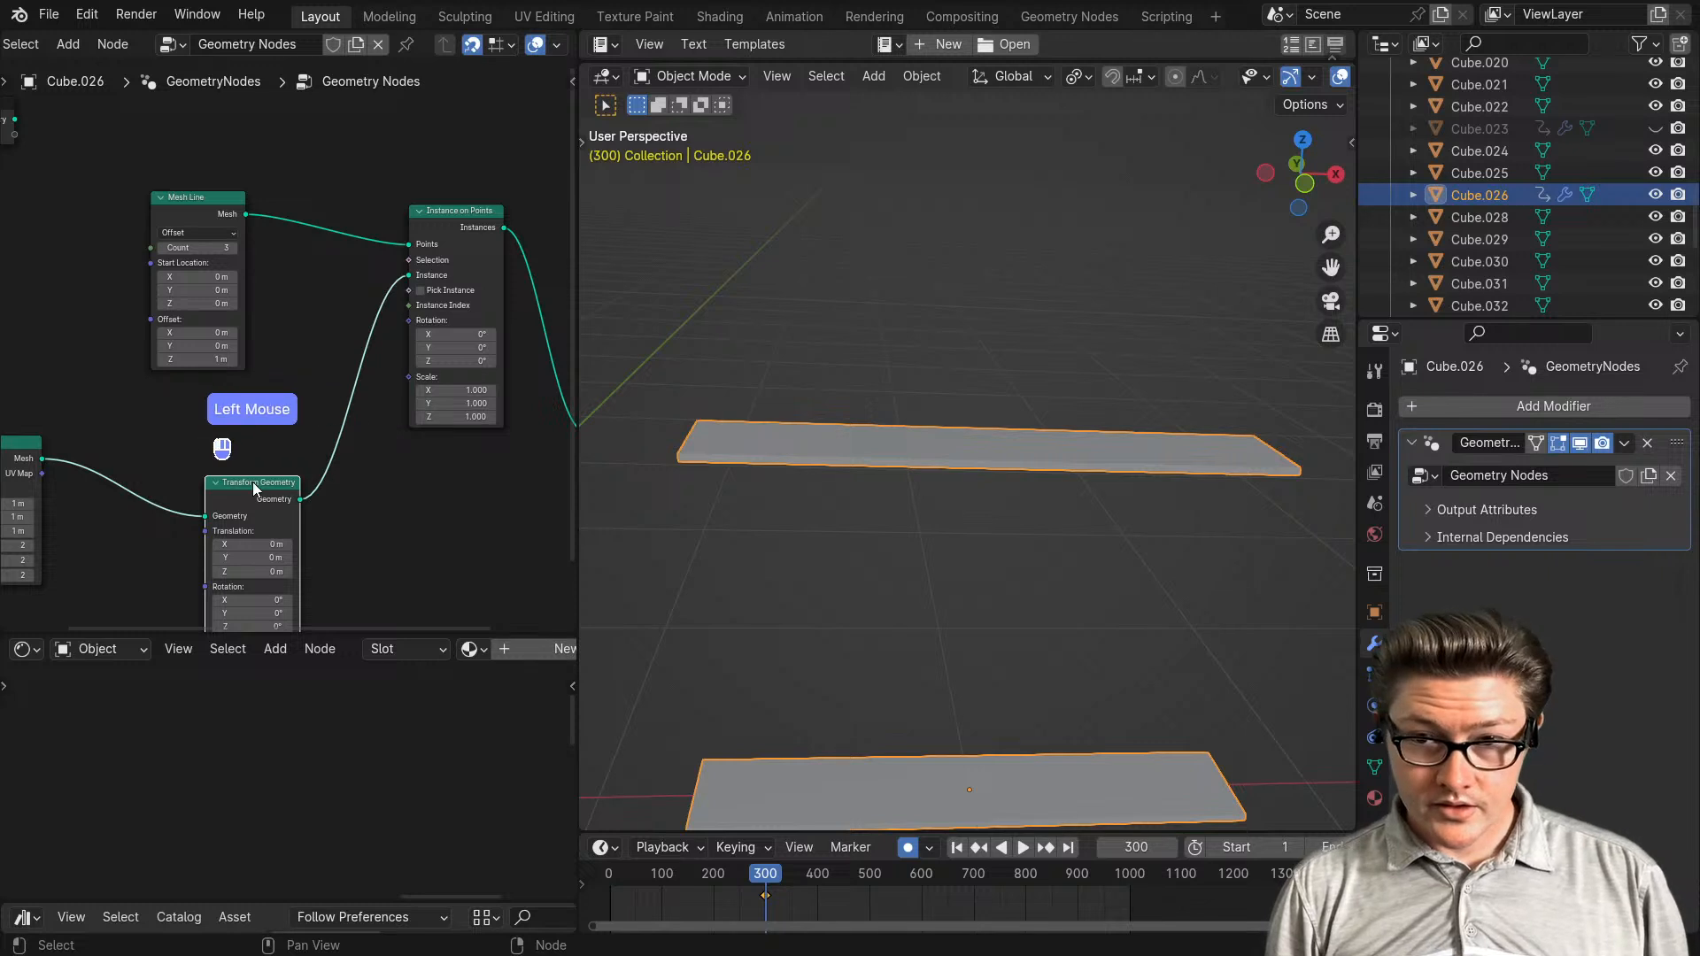
drag(252, 482, 282, 414)
drag(202, 212, 285, 200)
drag(273, 412, 287, 372)
middle_drag(161, 398, 264, 407)
drag(99, 465, 246, 349)
middle_drag(368, 388, 231, 408)
middle_click(434, 249)
drag(434, 250, 425, 287)
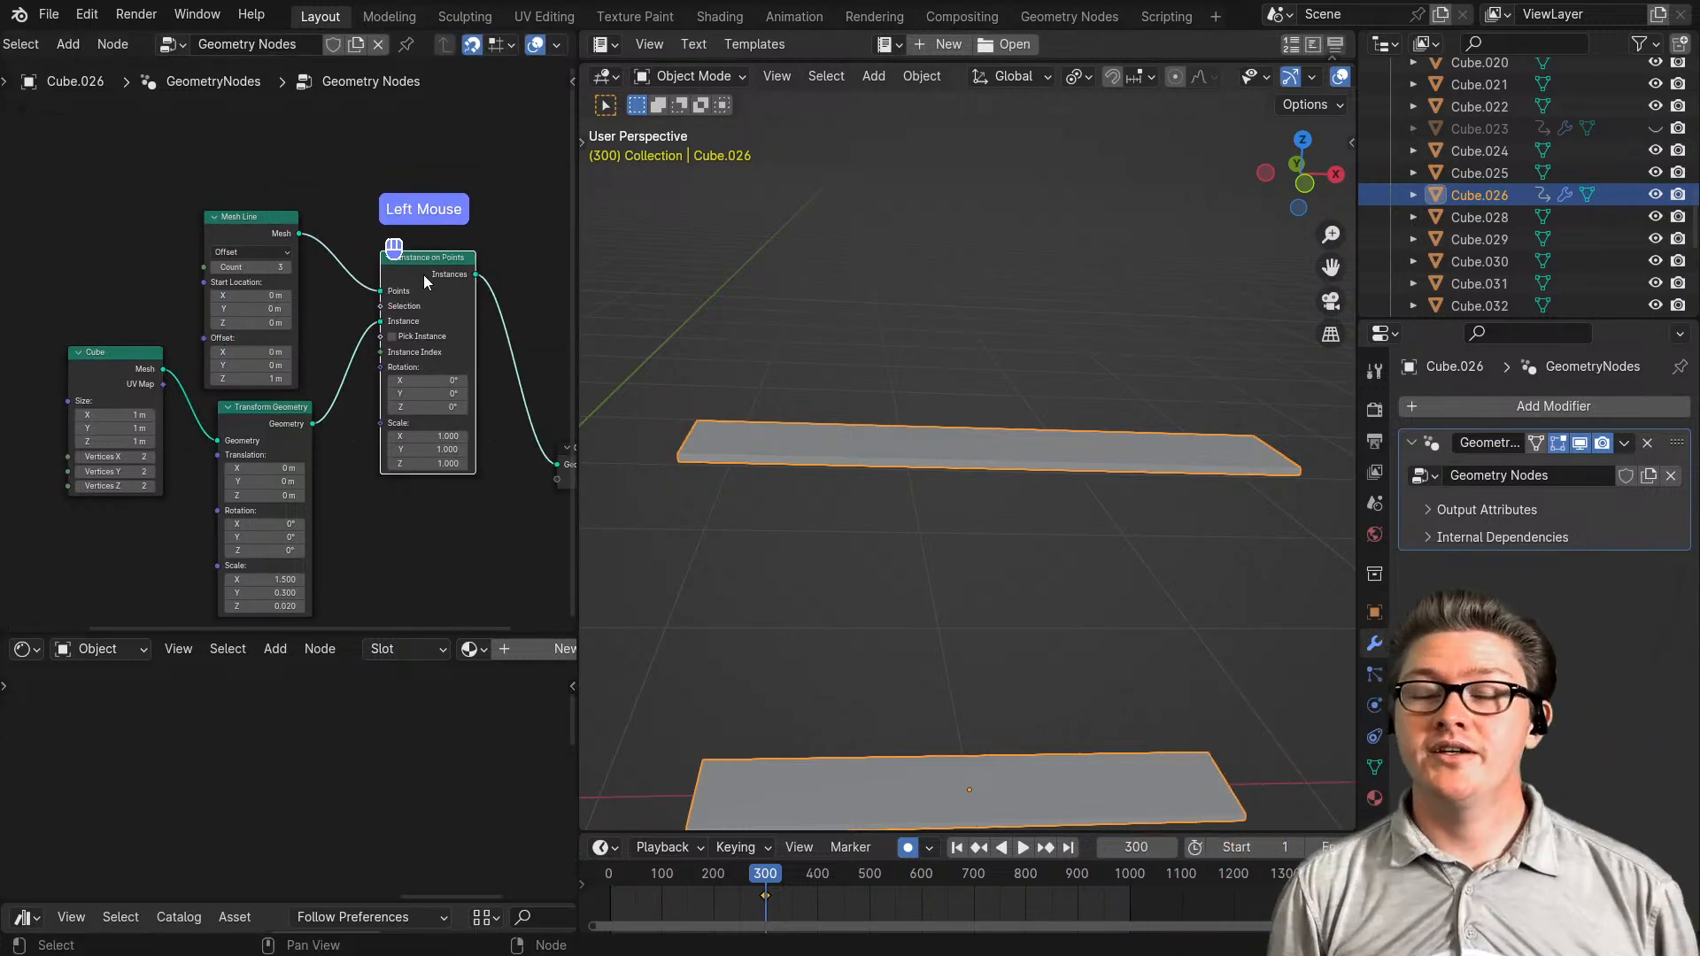
drag(246, 238, 274, 223)
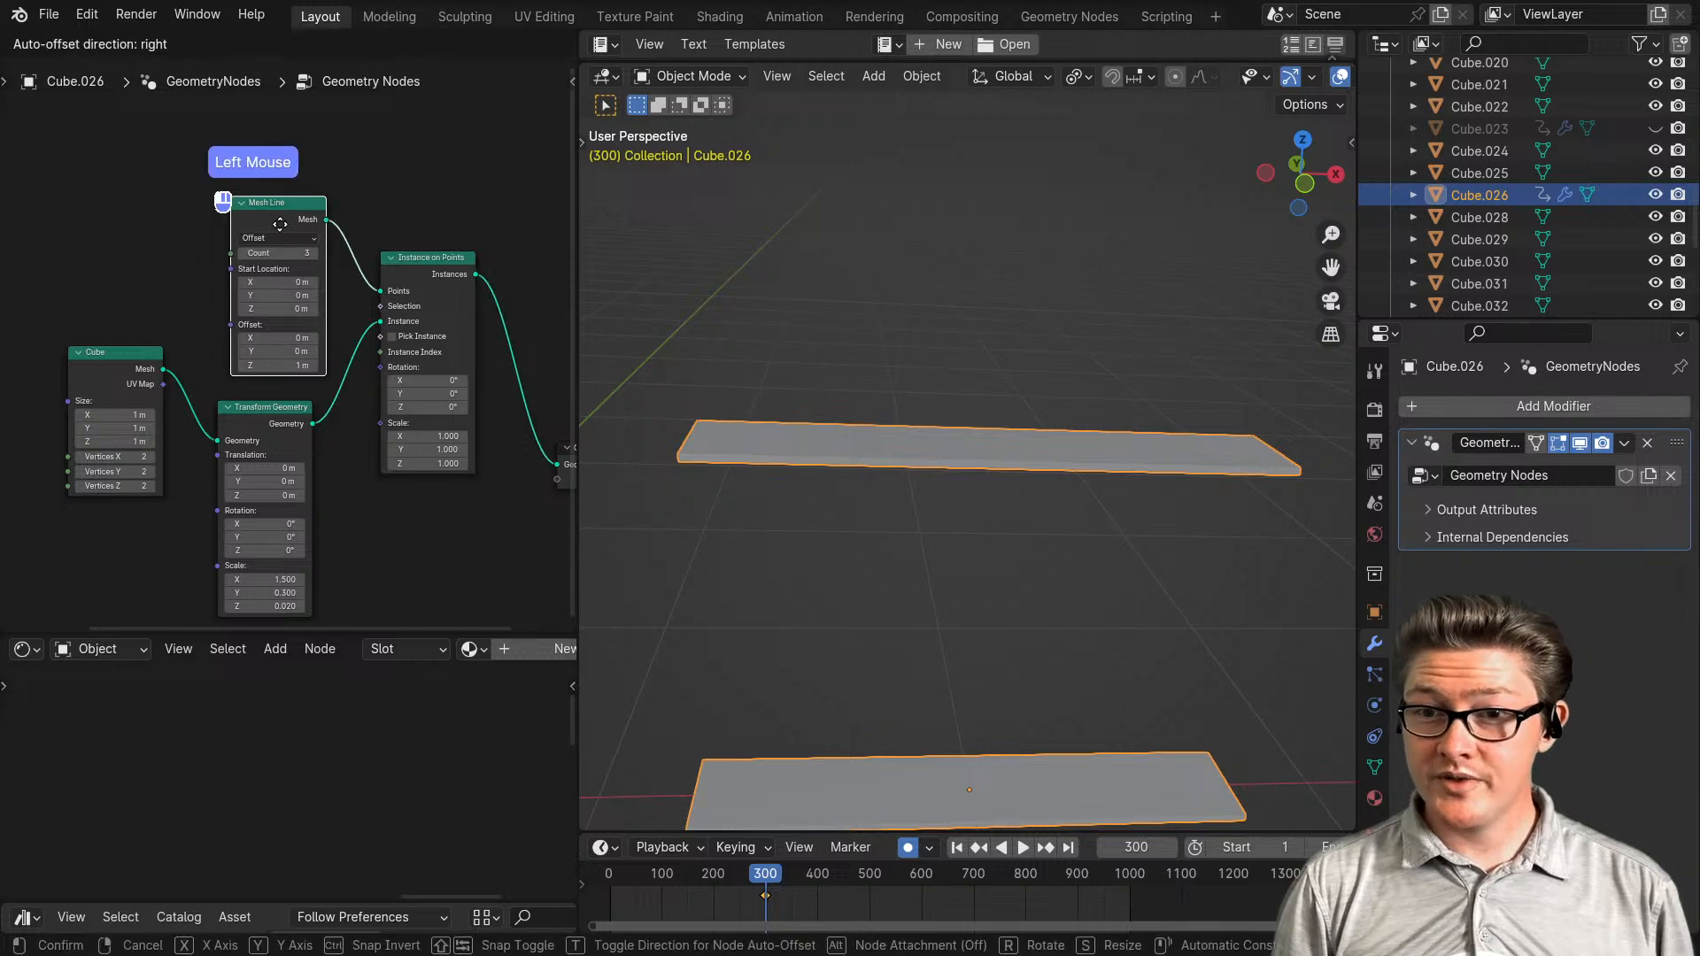
drag(395, 259, 382, 285)
- Set the Mesh Line's Offset Z to 50 cm to bring the slabs closer together
scroll(983, 599, down, 4)
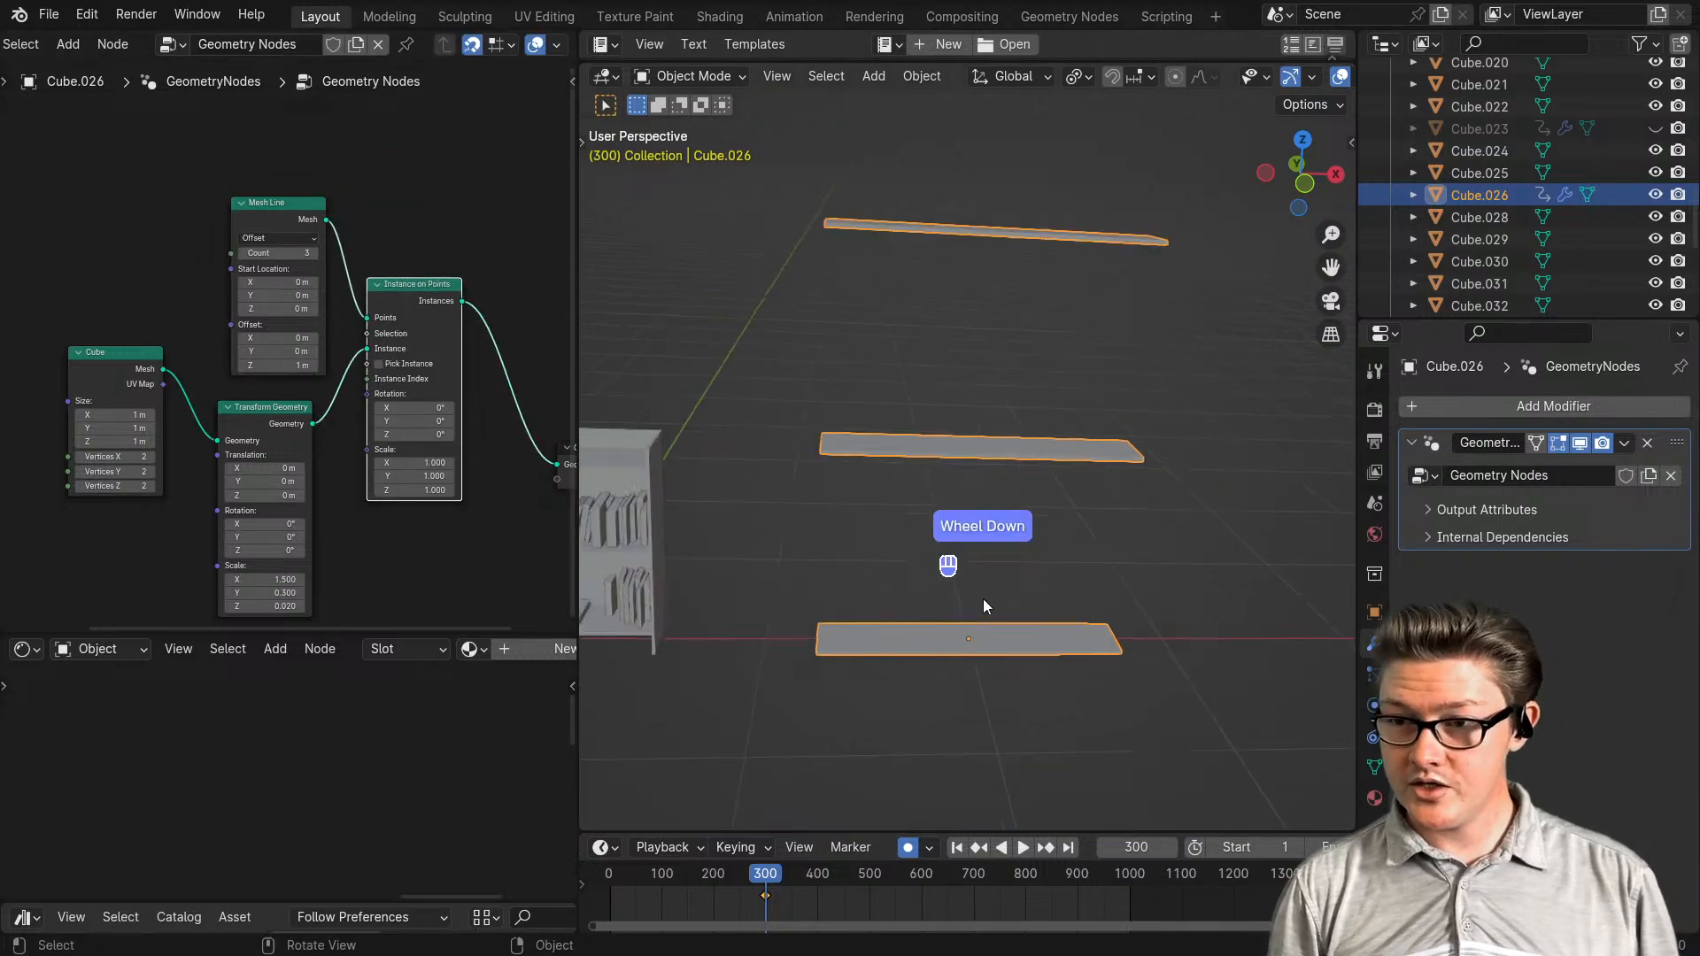
middle_drag(1020, 613, 1016, 532)
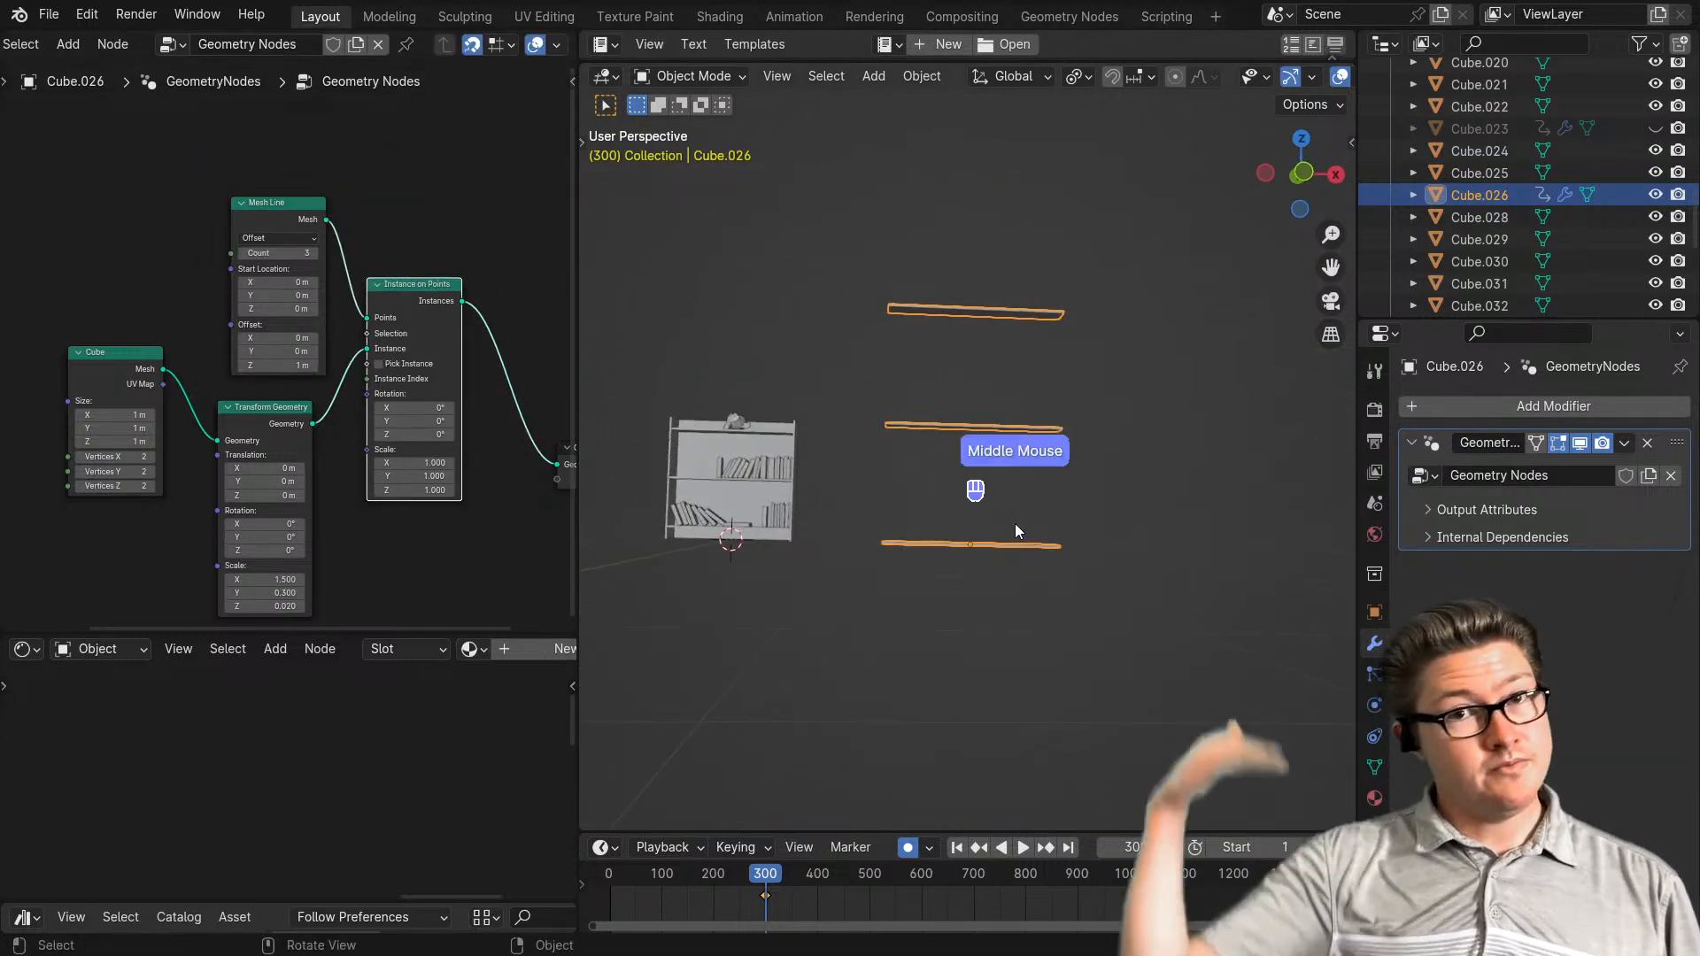
scroll(256, 454, up, 2)
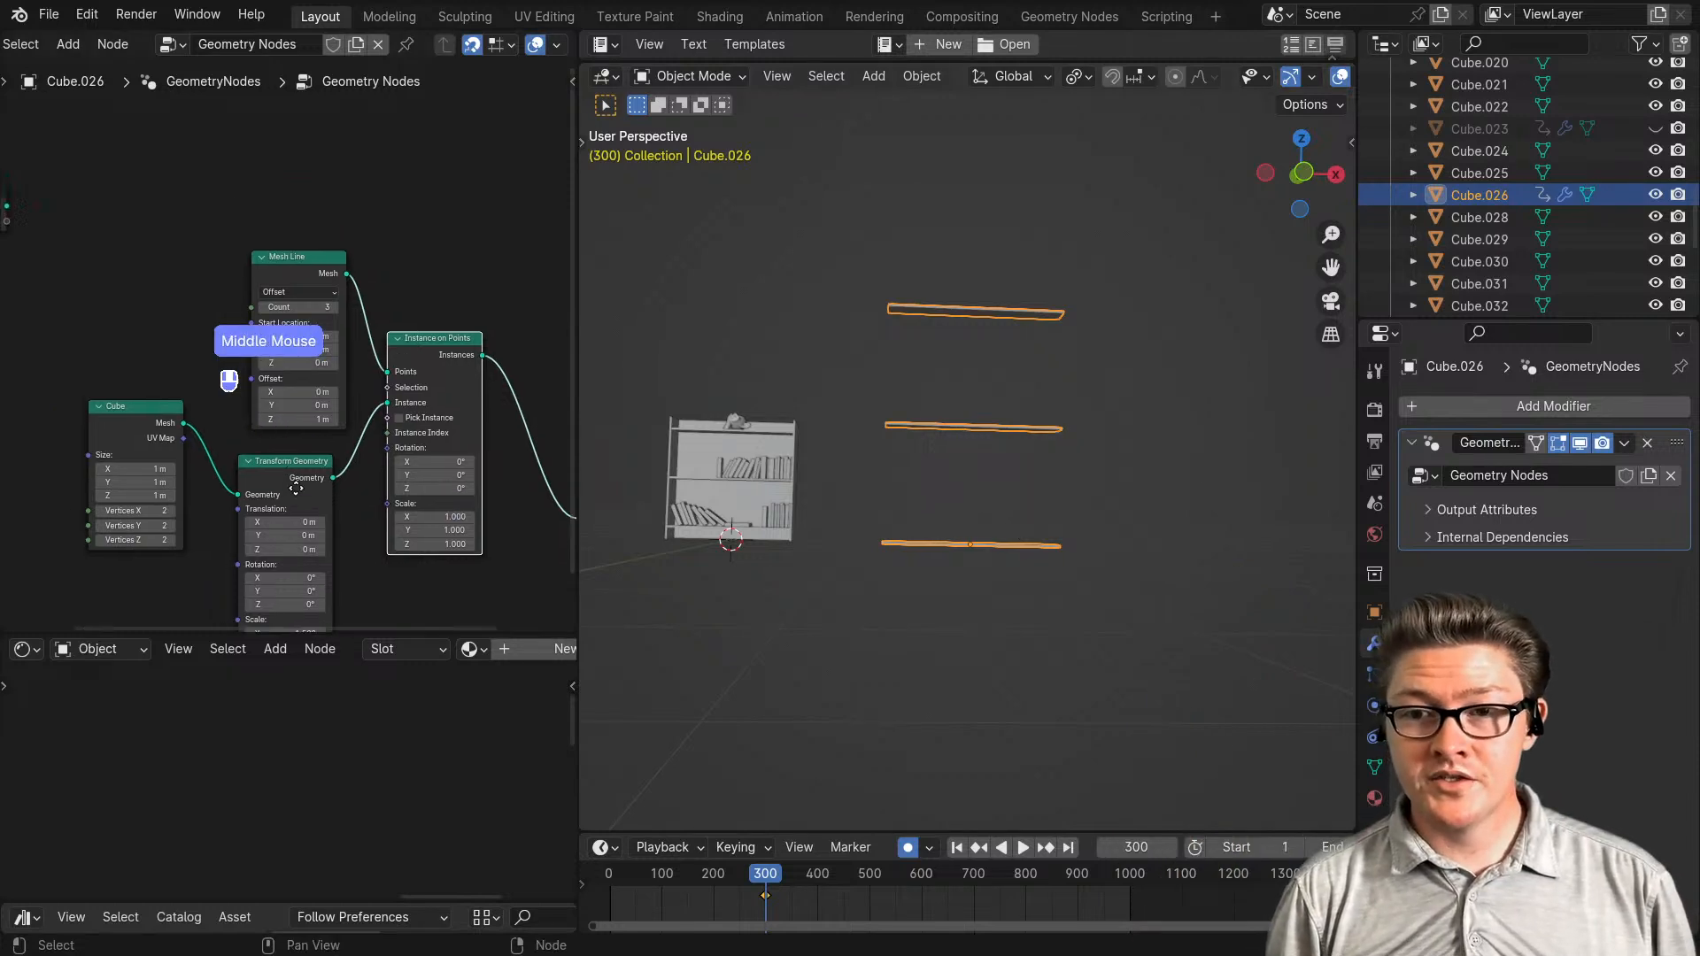
click(270, 501)
click(269, 501)
click(269, 501)
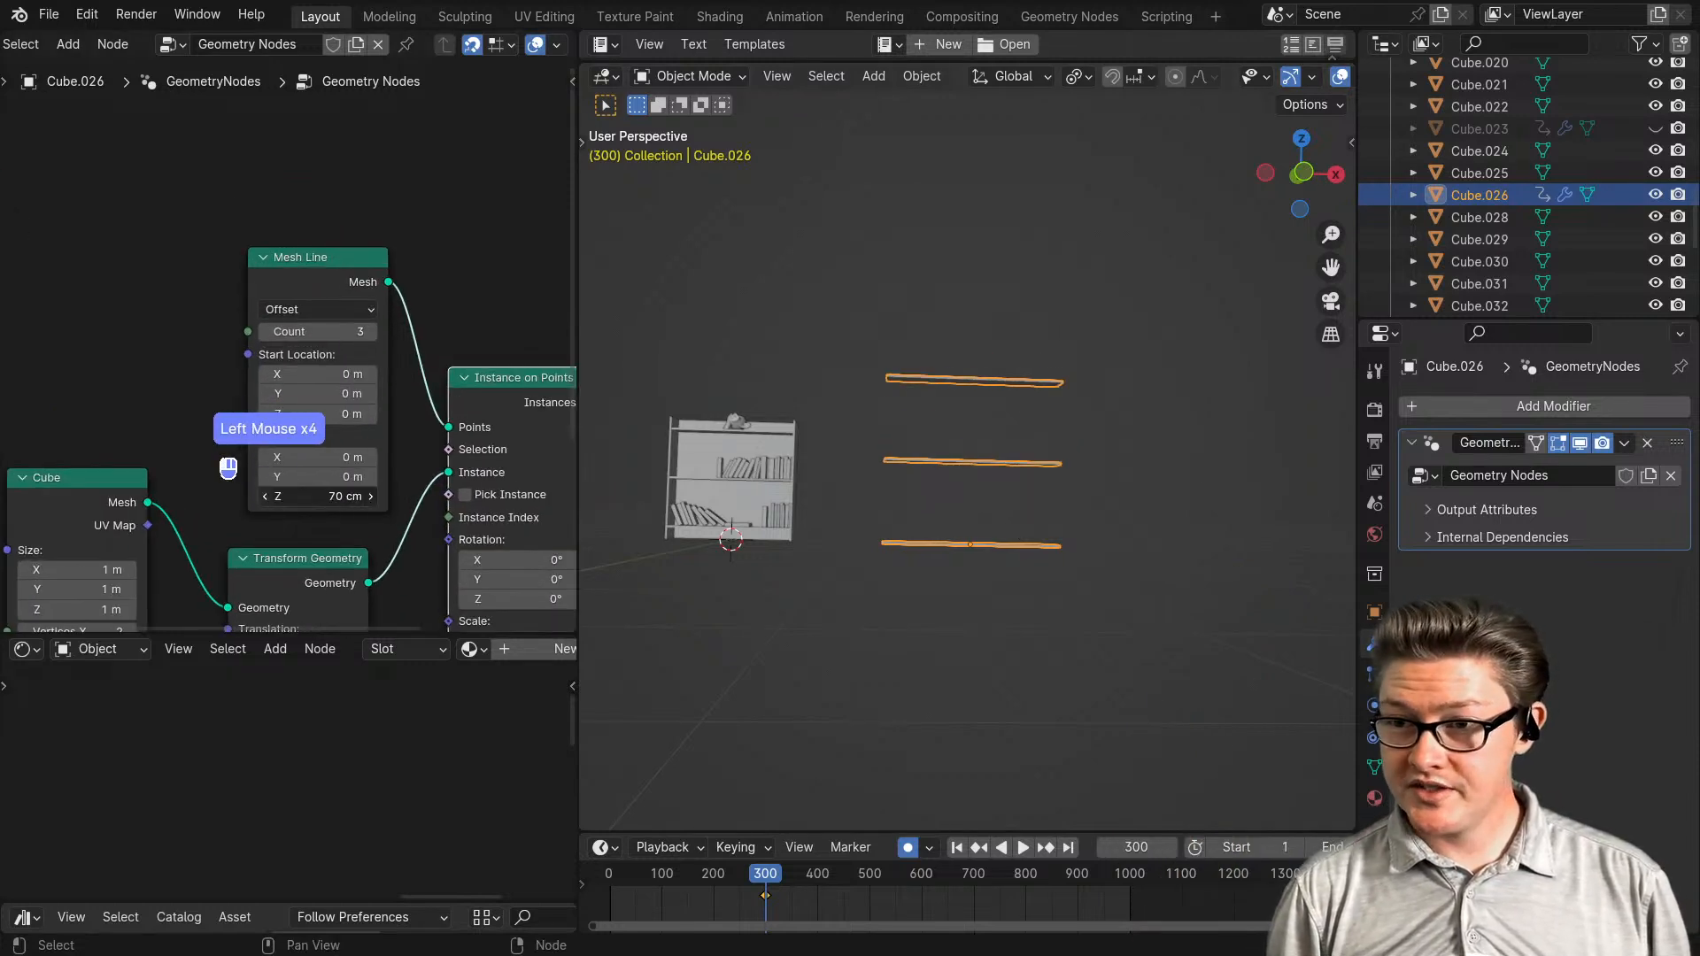
click(270, 501)
click(269, 501)
click(269, 501)
click(373, 498)
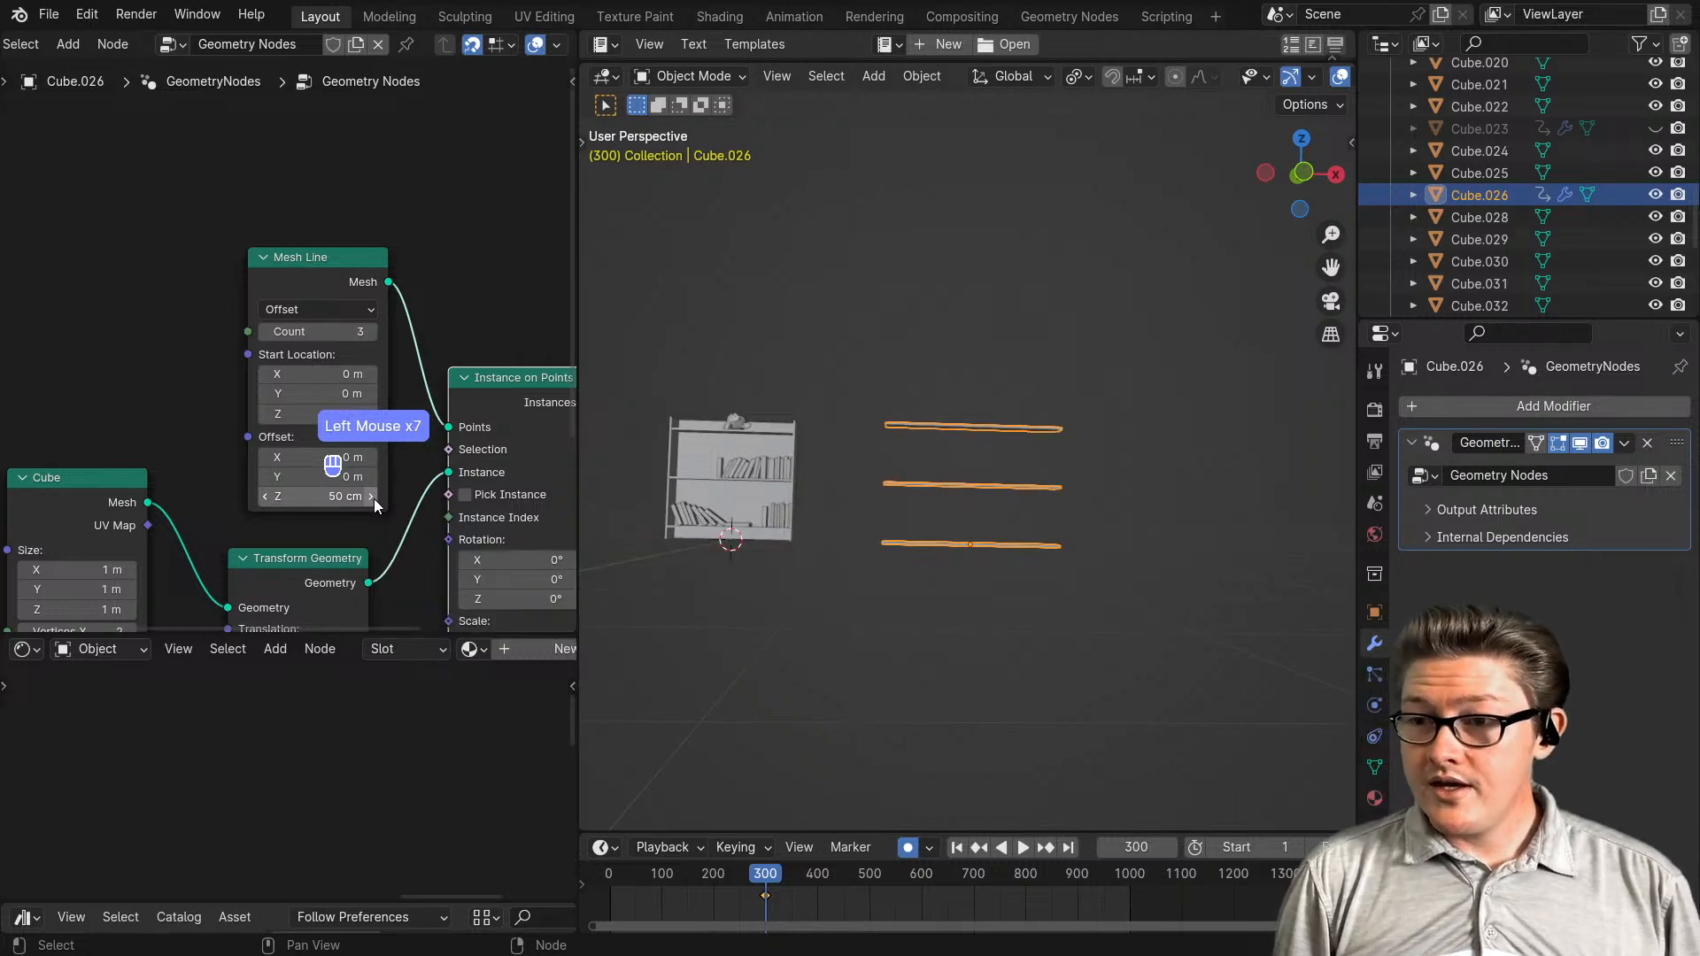
- Set the Mesh Line's Start Location Z to 10 cm to raise the lowest slab
middle_drag(926, 459, 950, 578)
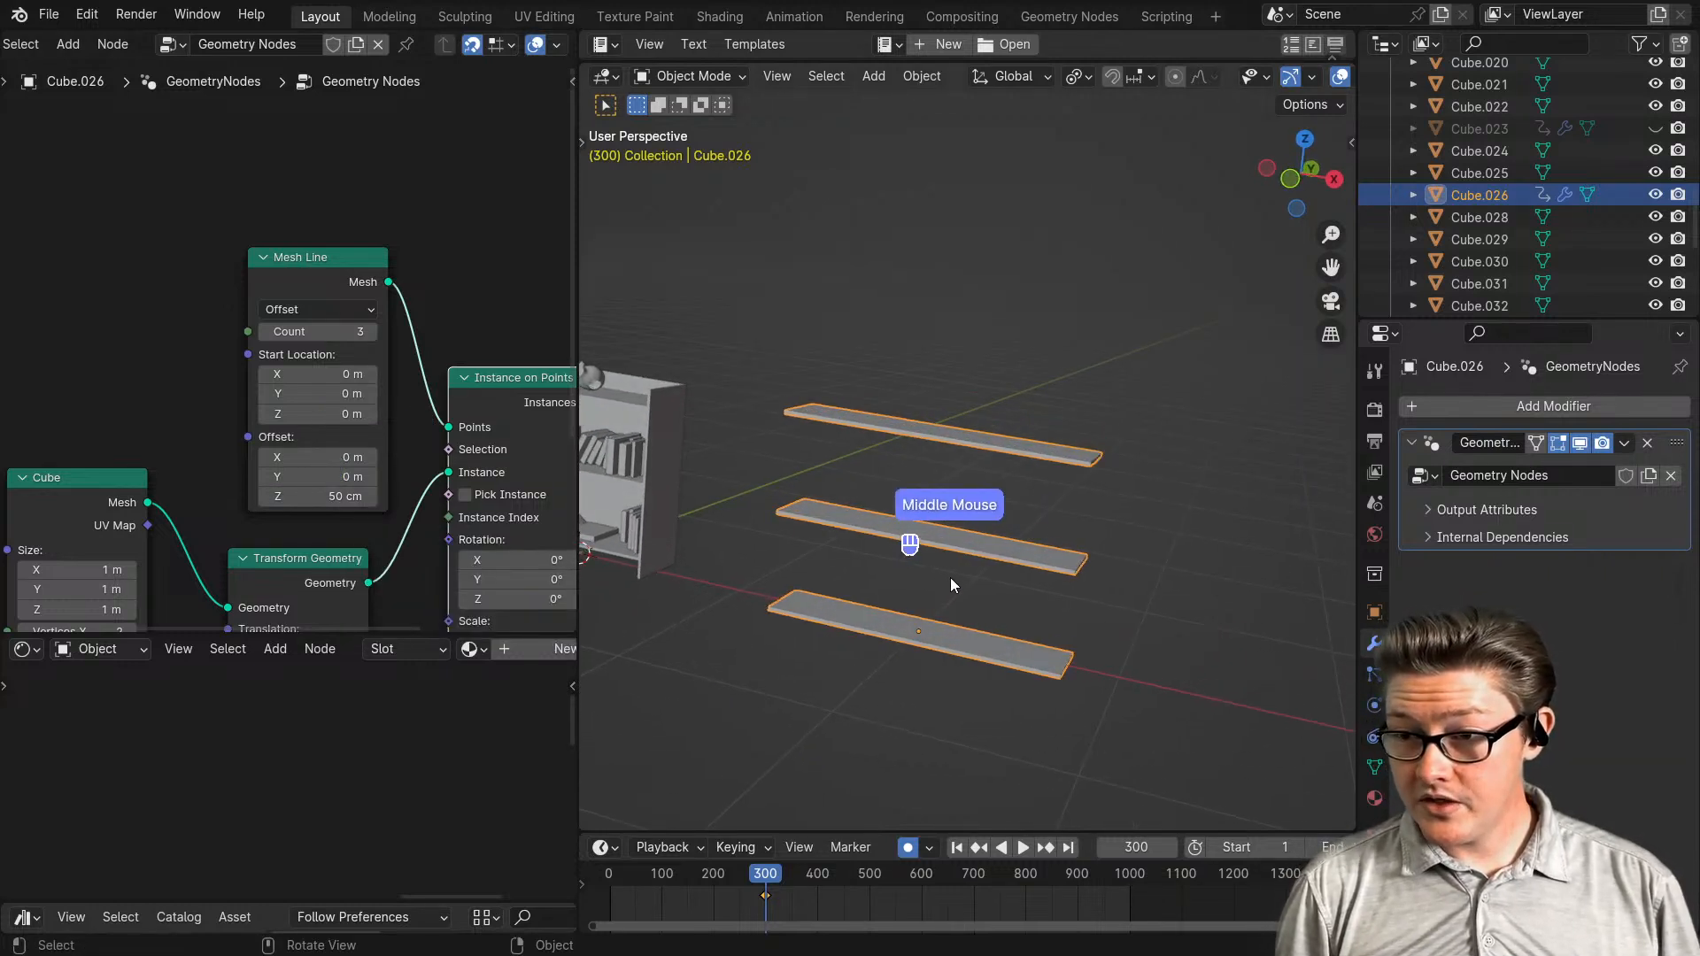
mouse_move(890, 633)
middle_down()
mouse_move(900, 646)
mouse_move(975, 619)
mouse_move(840, 716)
mouse_move(900, 538)
mouse_move(817, 656)
mouse_move(865, 623)
mouse_move(903, 632)
middle_up()
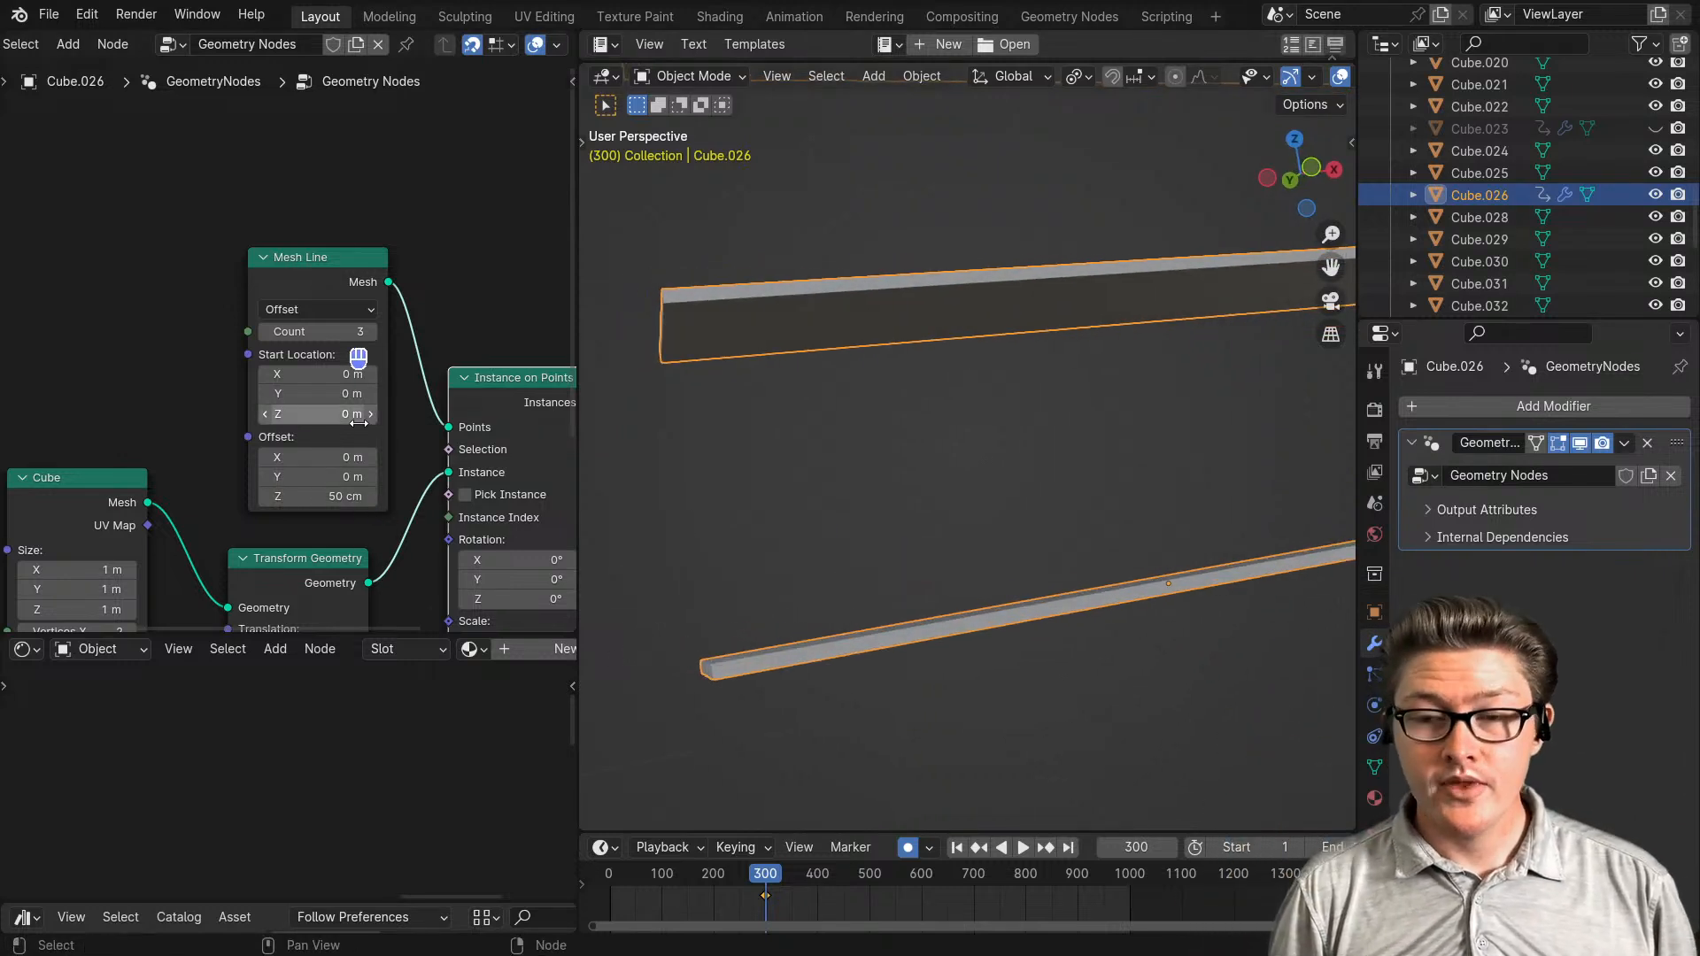
drag(374, 411, 382, 412)
- Reduce the Mesh Line's Offset Z to 40 cm
middle_drag(851, 558, 917, 615)
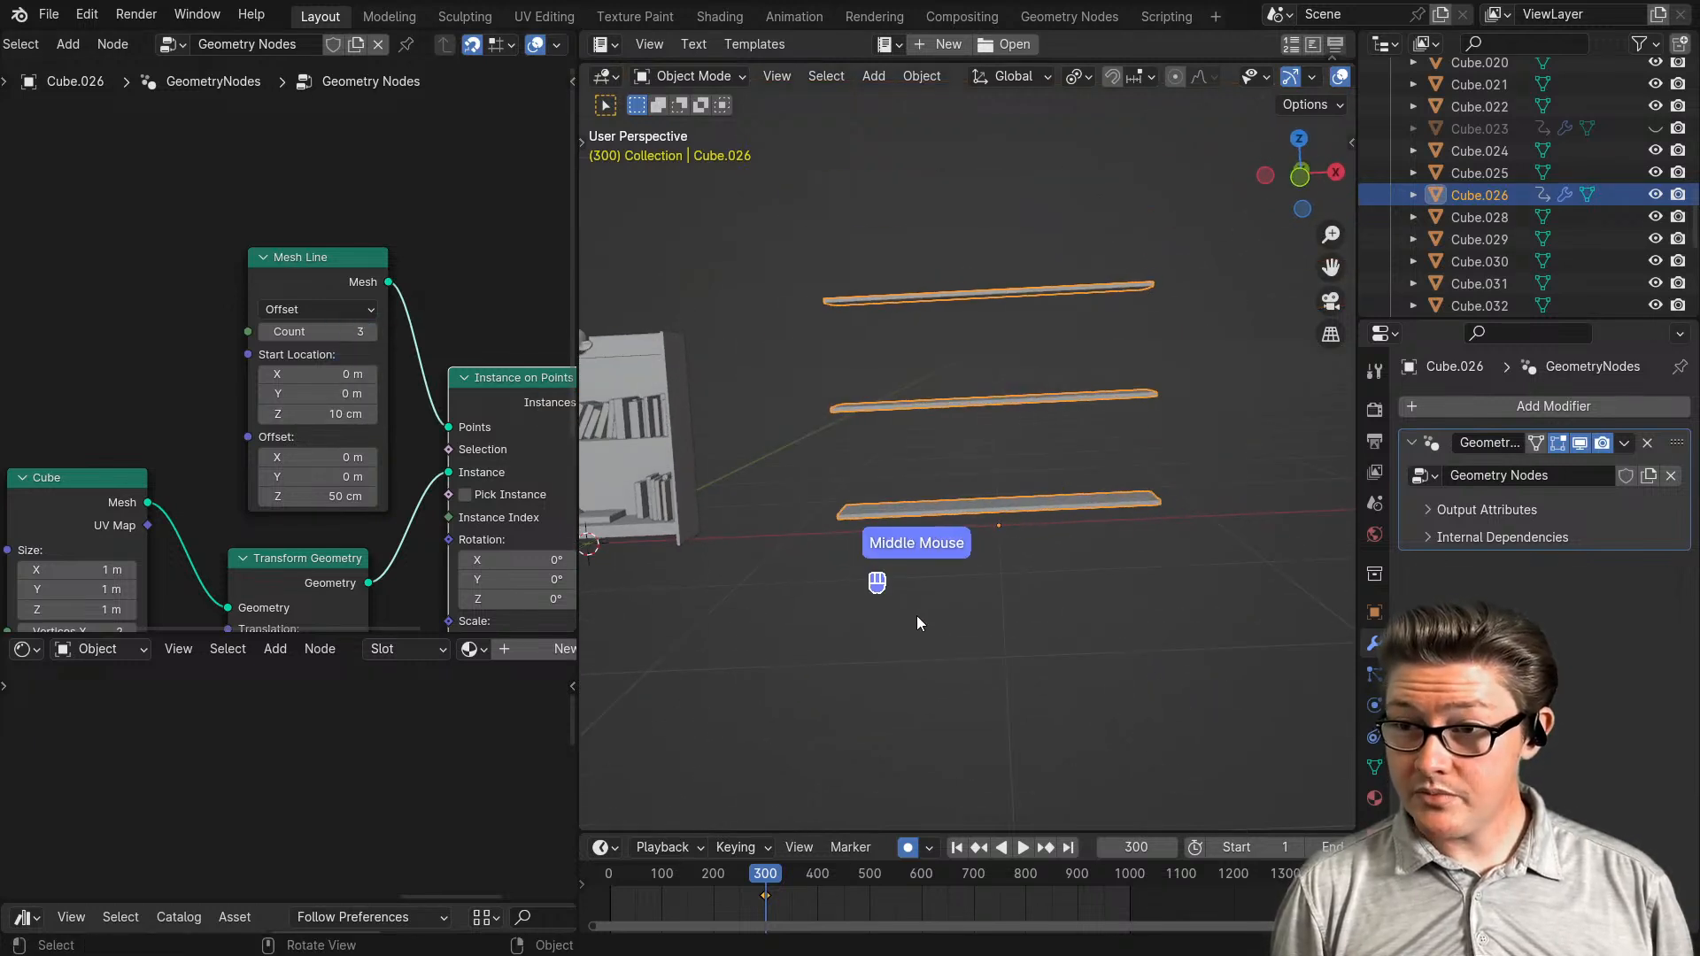
click(268, 501)
scroll(253, 479, down, 2)
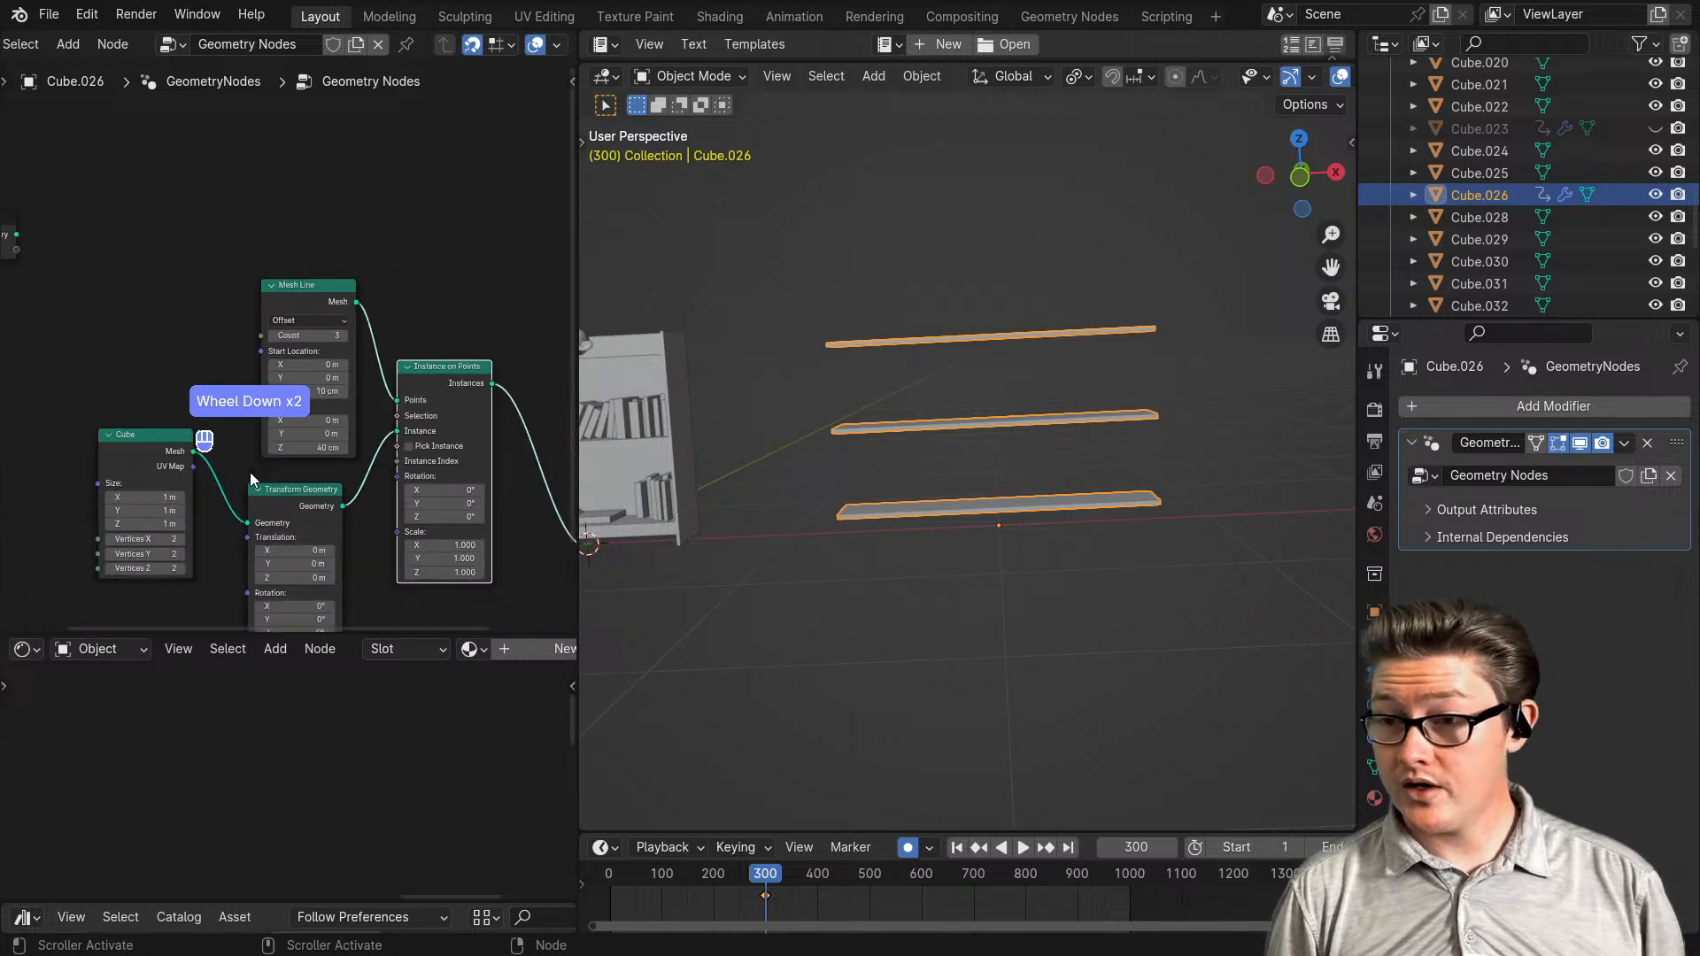
- Move the Cube node farther from the Transform Geometry node to widen the gap between them
scroll(270, 478, down, 3)
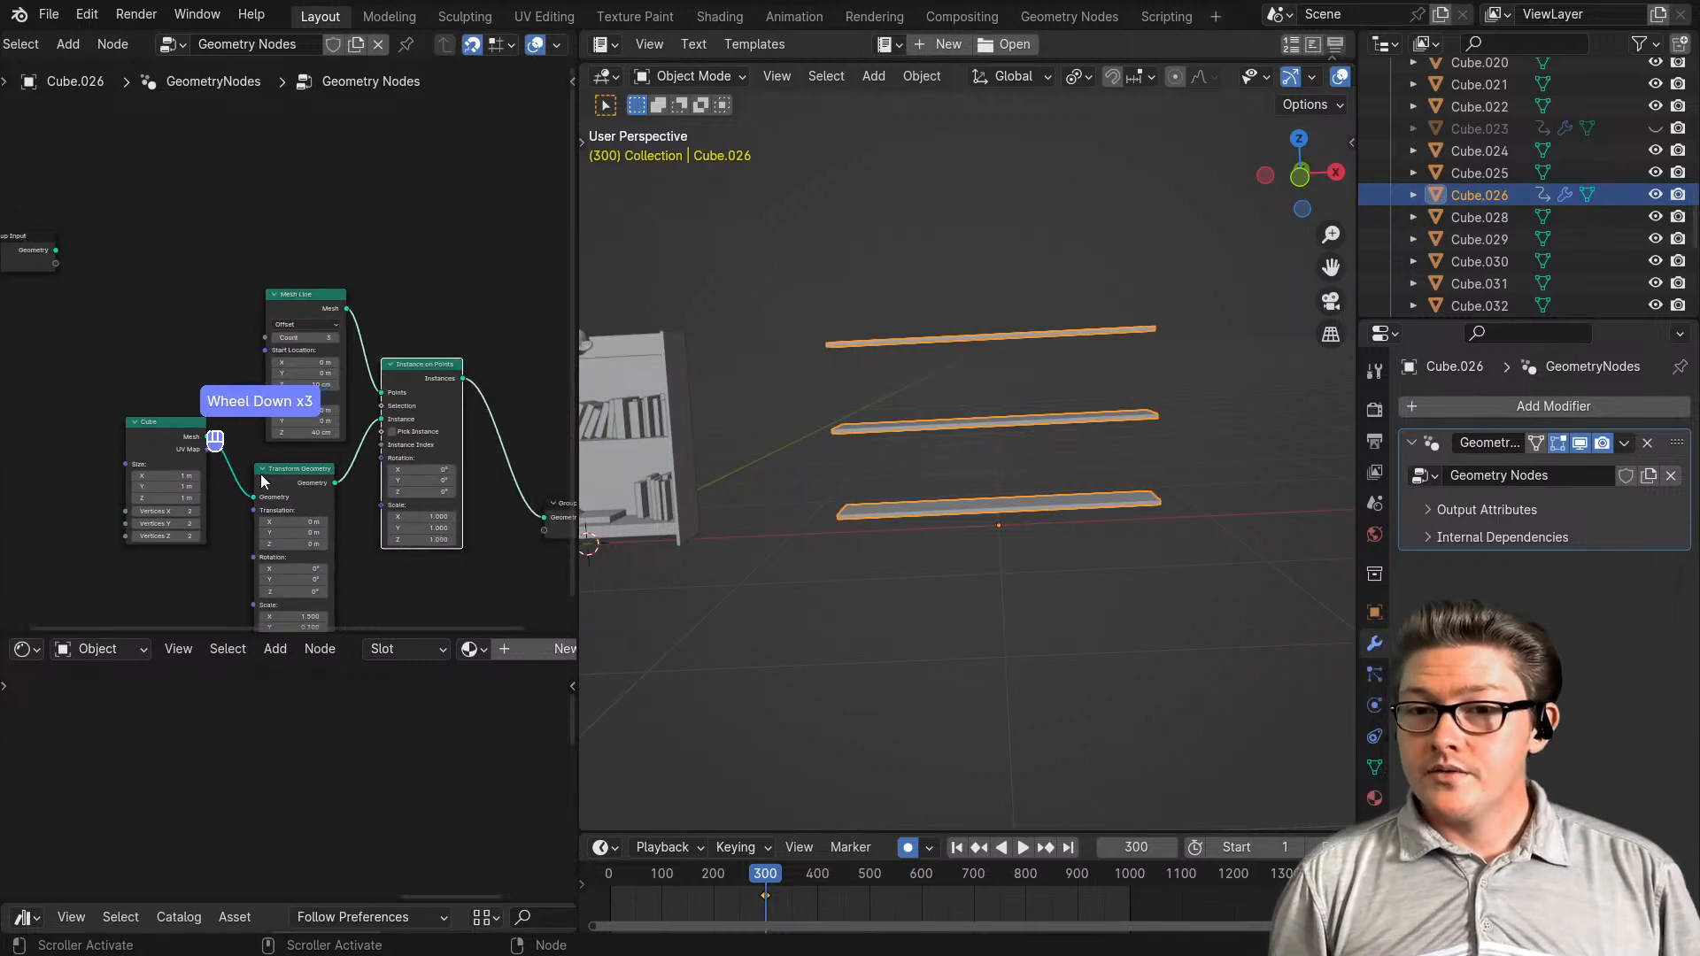
shift+middle_drag(262, 479, 208, 501)
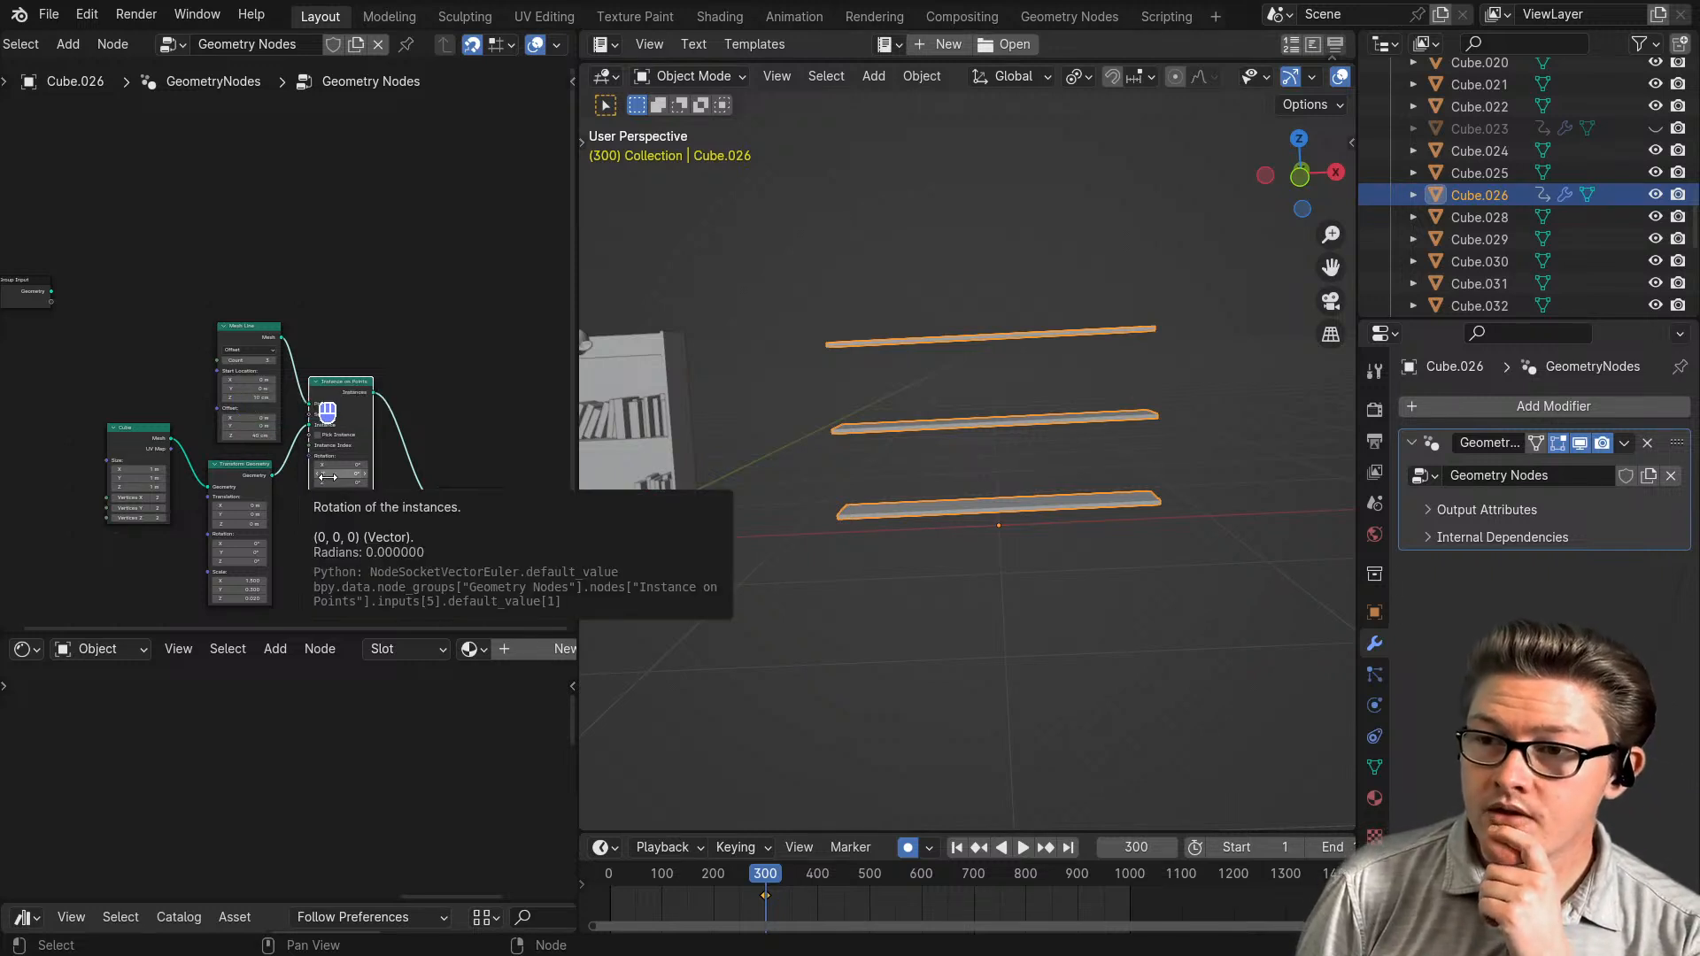
middle_drag(301, 468, 184, 417)
drag(184, 417, 59, 436)
click(320, 443)
drag(271, 440, 252, 456)
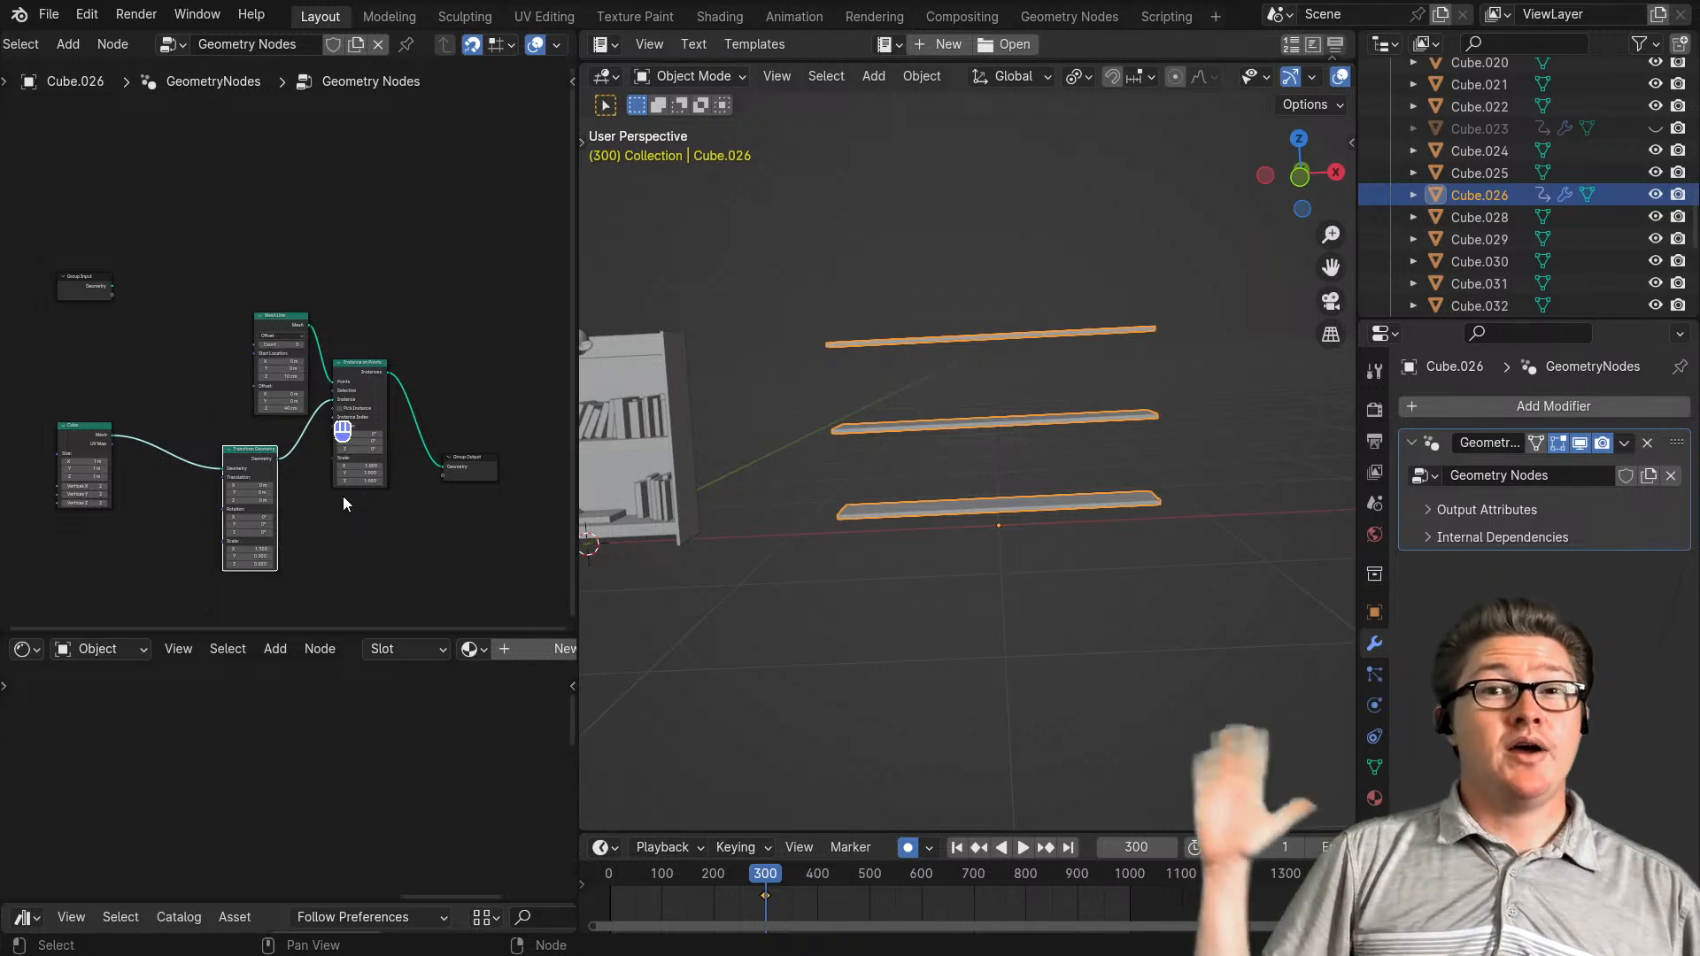
- Duplicate the Cube node and place the copy below the original
scroll(217, 494, down, 3)
middle_drag(205, 499, 240, 473)
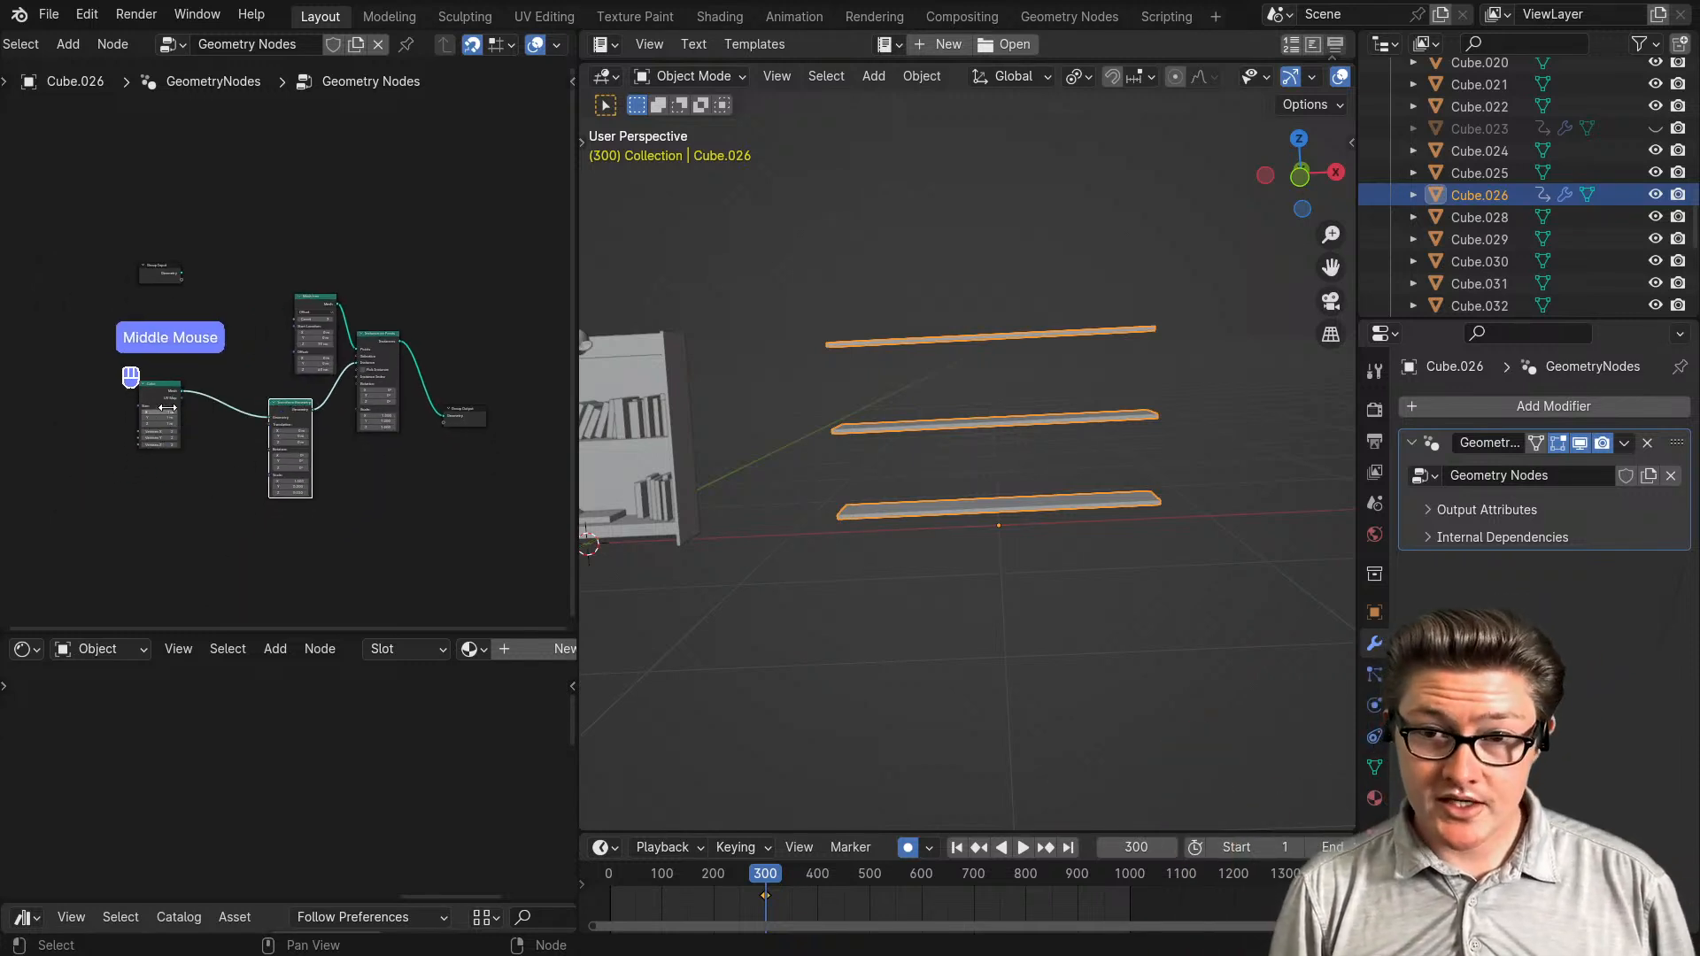
drag(161, 399, 134, 402)
key(shift+d)
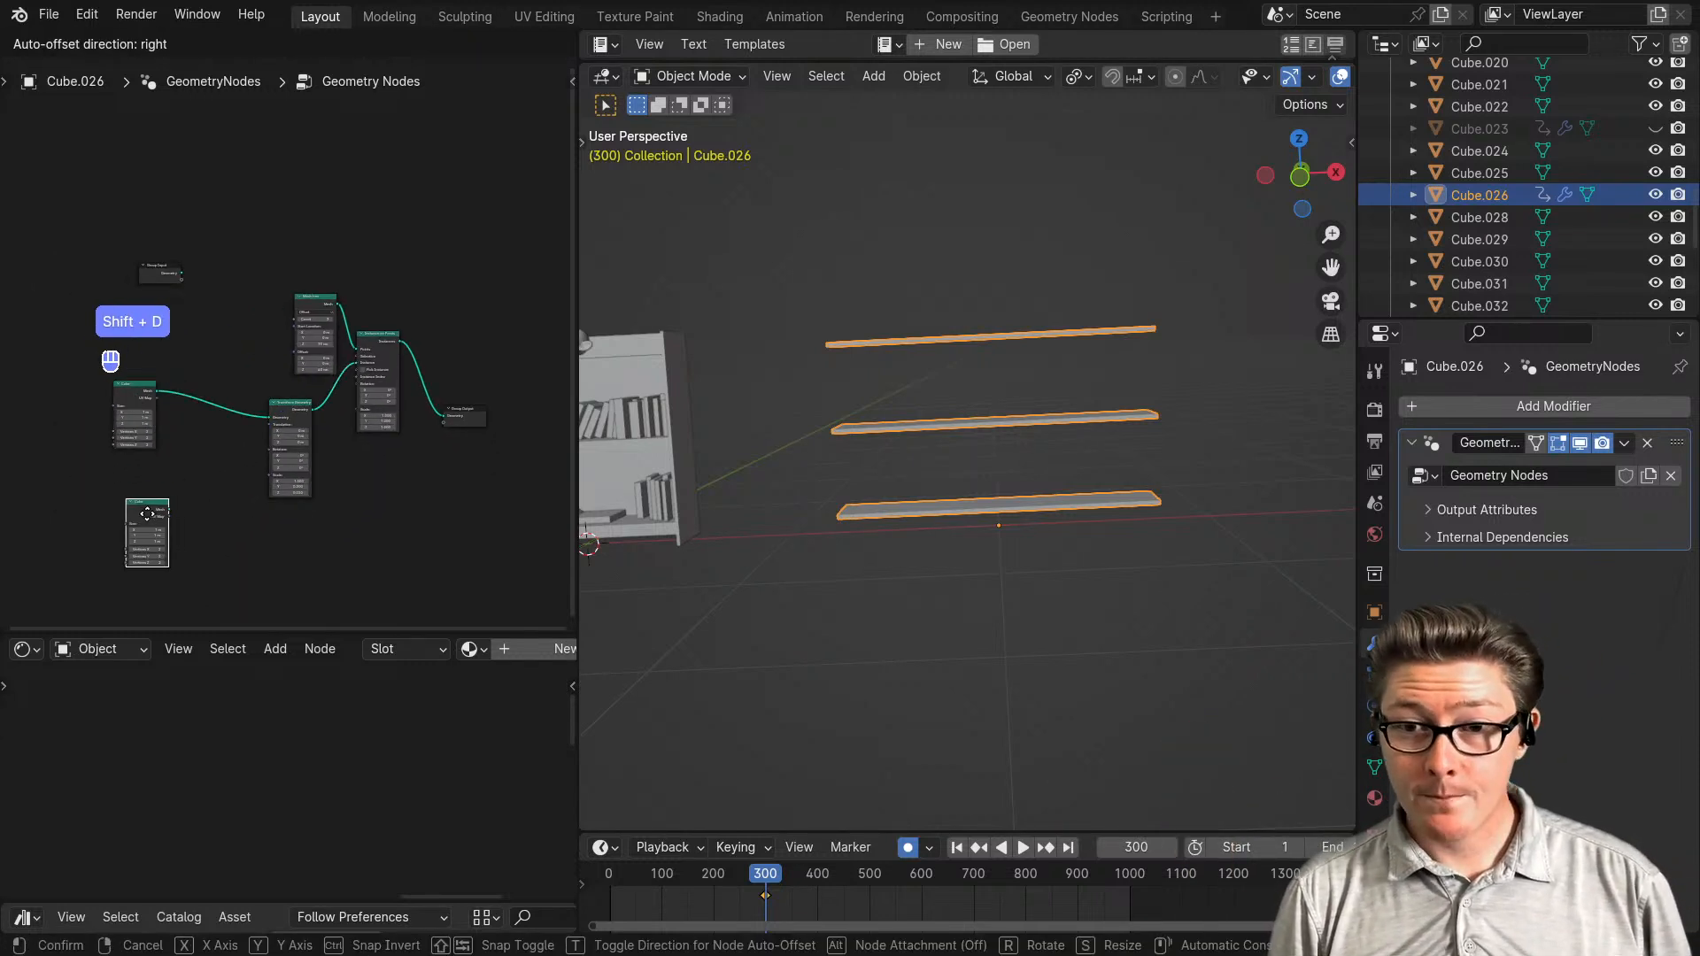
click(146, 512)
- Move the Transform Geometry and Mesh Line nodes away from Instance on Points, and position the duplicate Cube node below Transform Geometry
drag(287, 401, 230, 389)
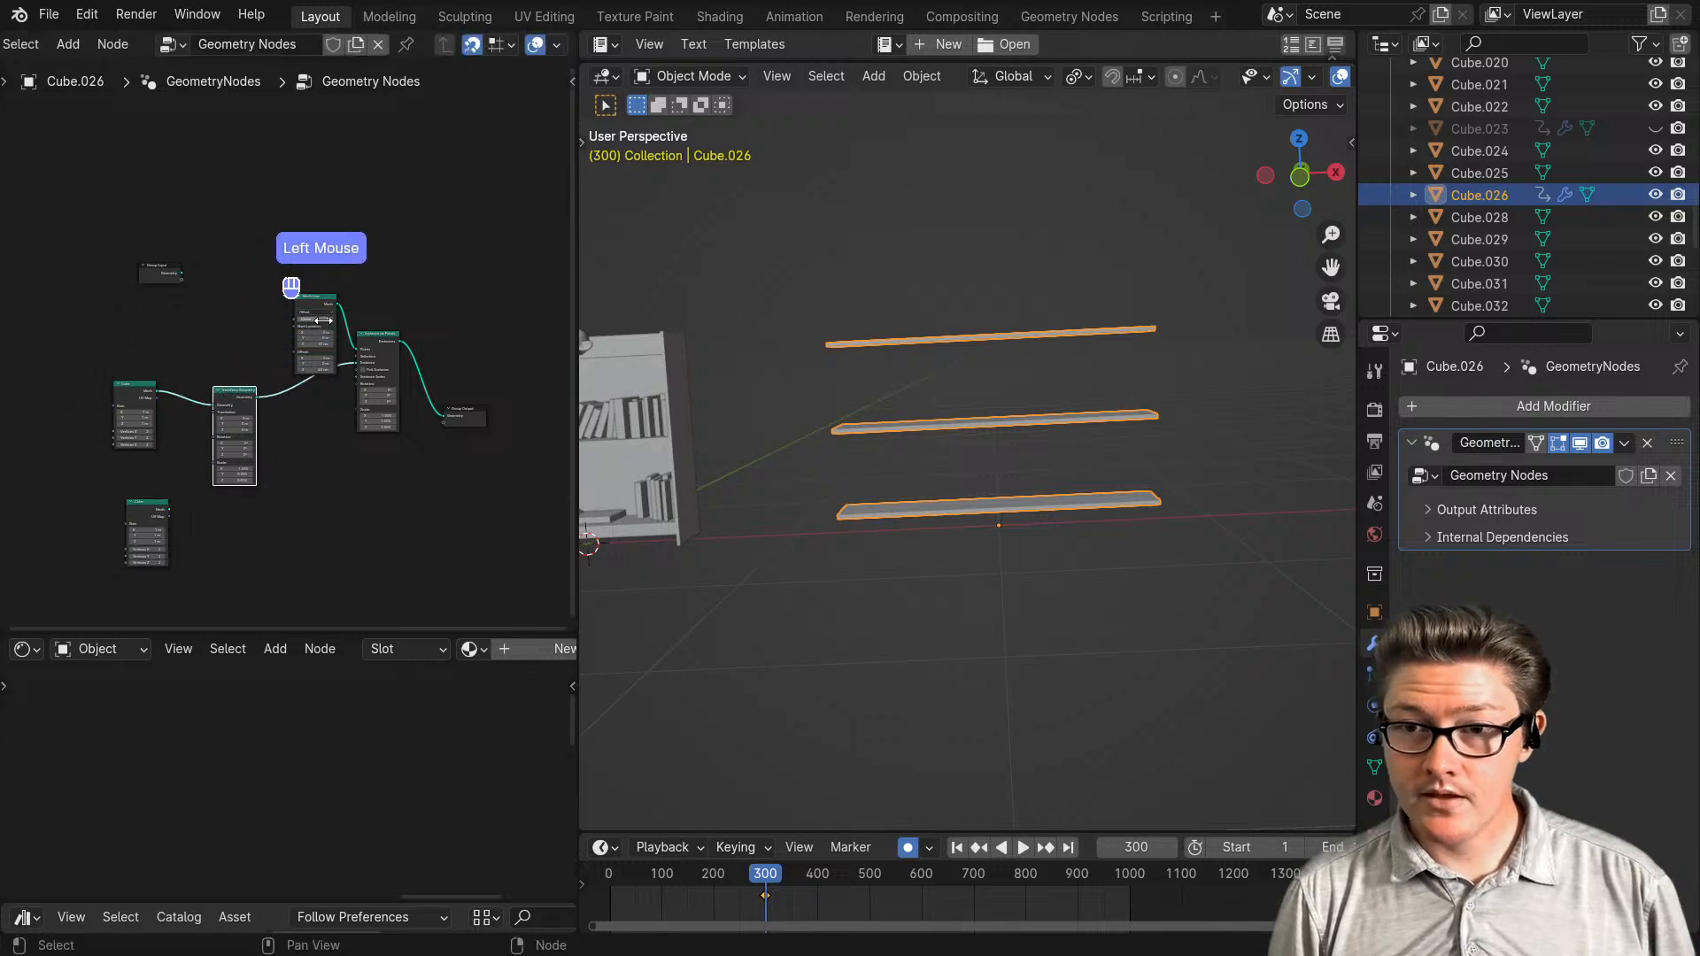
drag(323, 313, 116, 266)
drag(215, 295, 170, 295)
scroll(177, 551, up, 2)
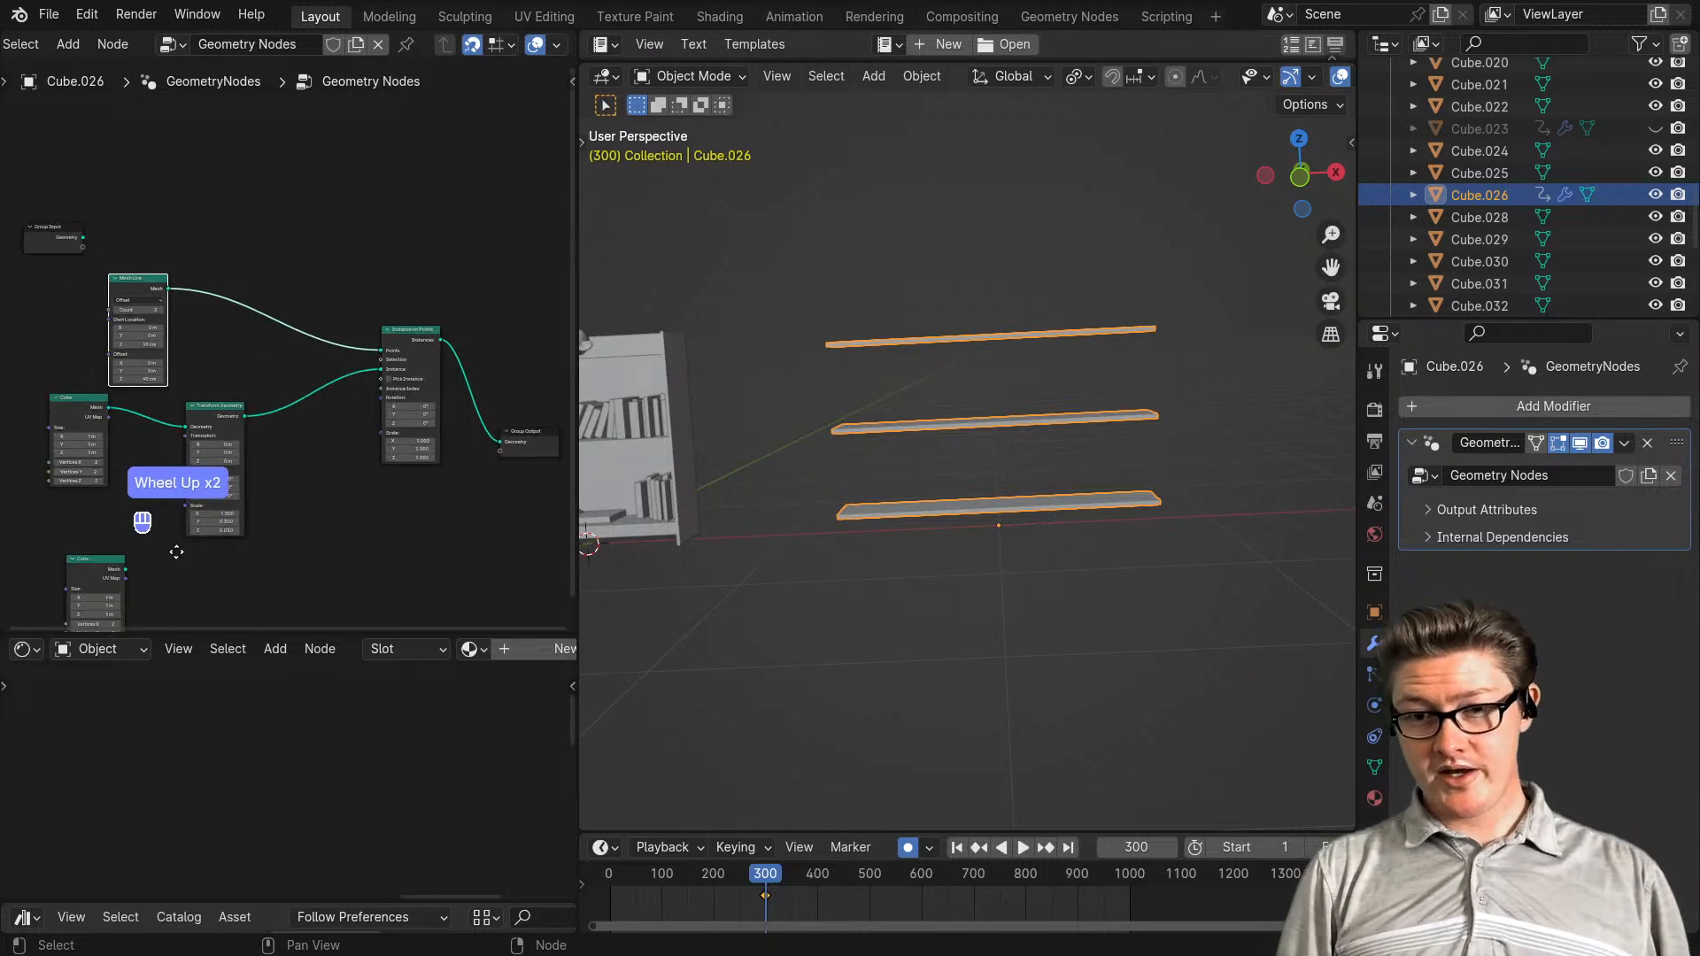
middle_drag(176, 552, 135, 438)
drag(86, 459, 154, 502)
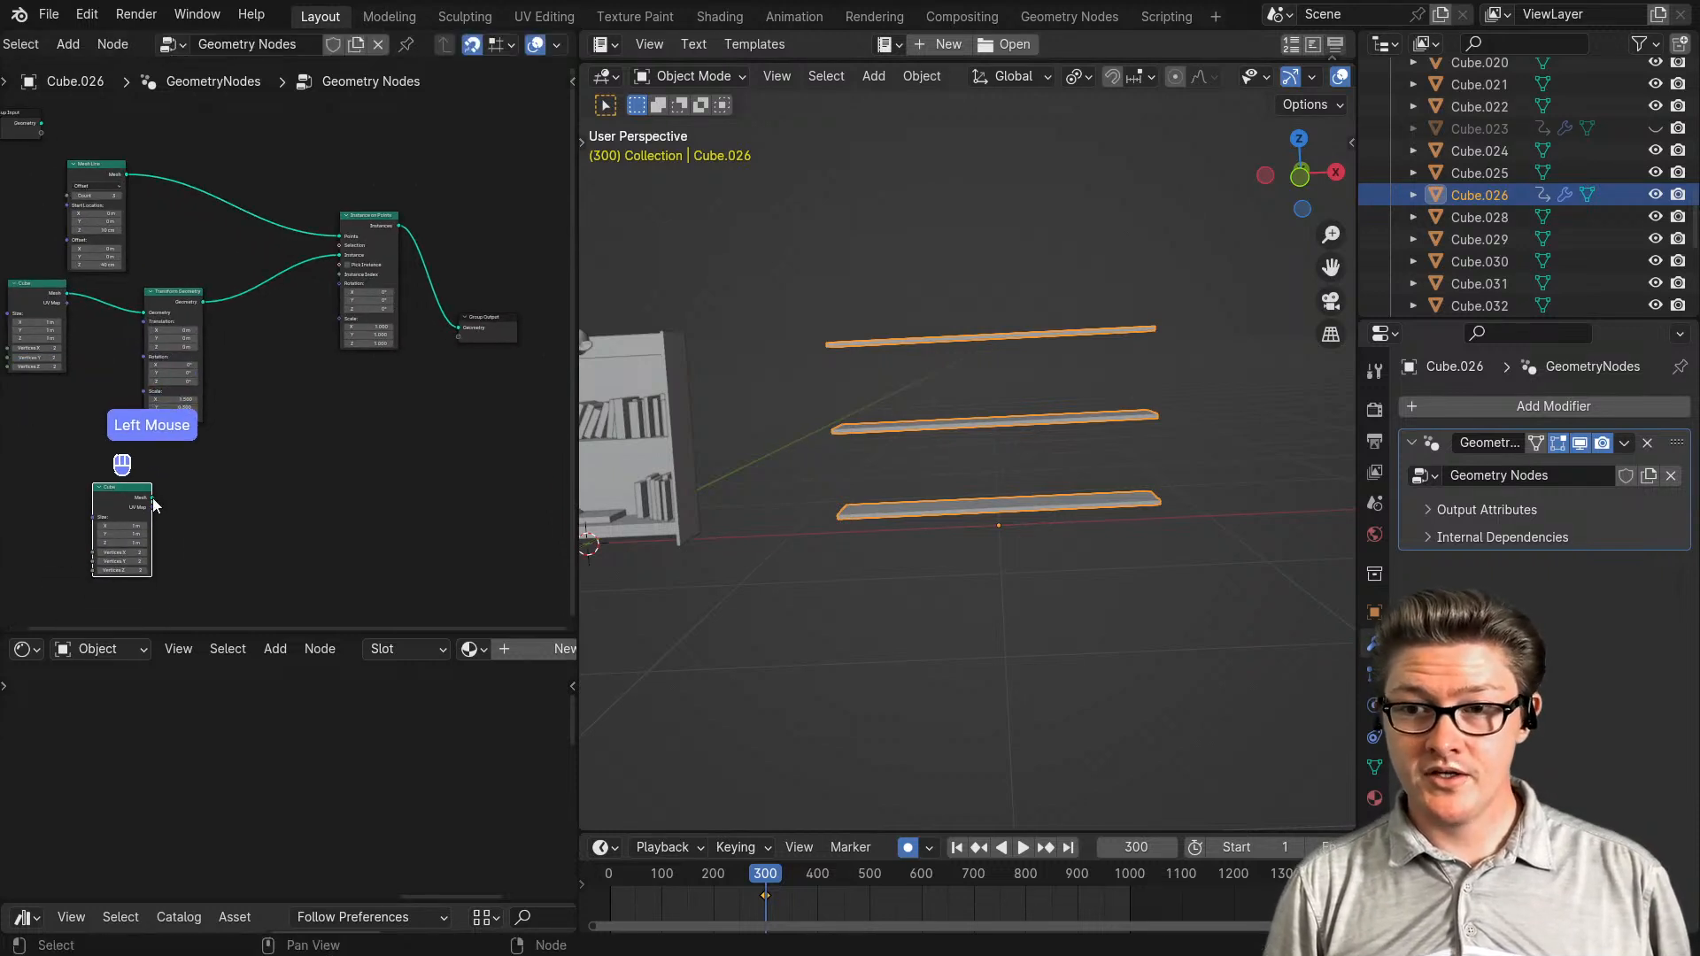
- Insert a Join Geometry node between Instance on Points and Group Output, and connect the duplicate Cube's Mesh output to it
key(shift+a)
text(j)
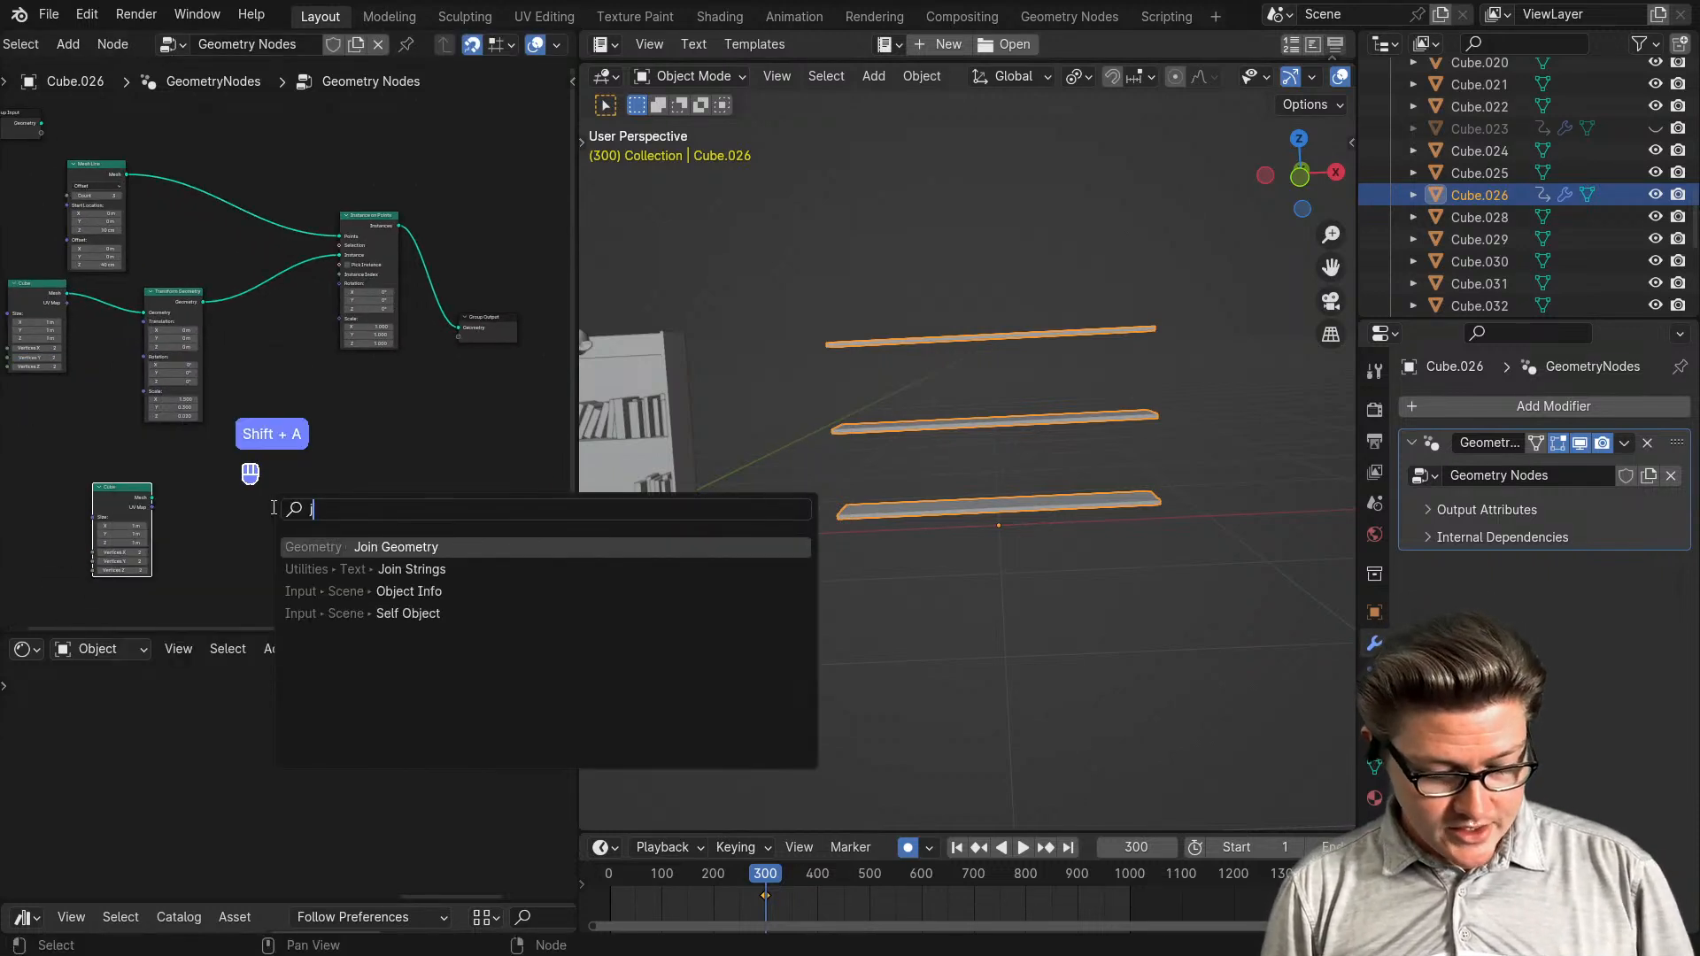
text(oin)
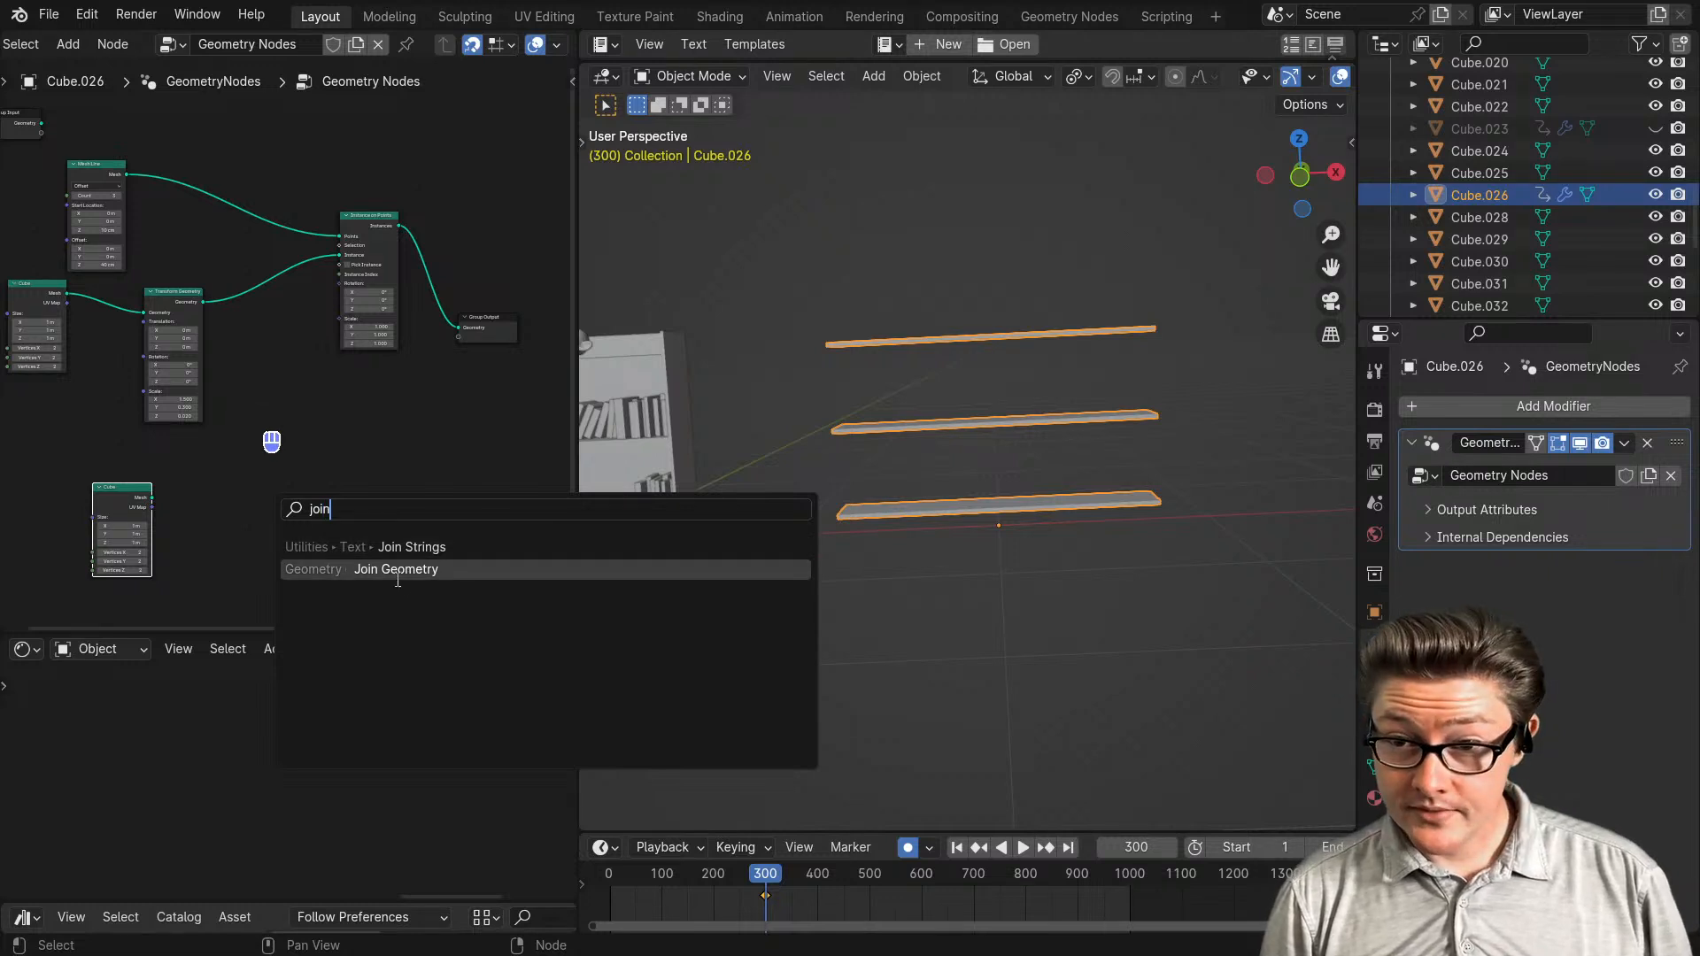
click(396, 570)
click(435, 295)
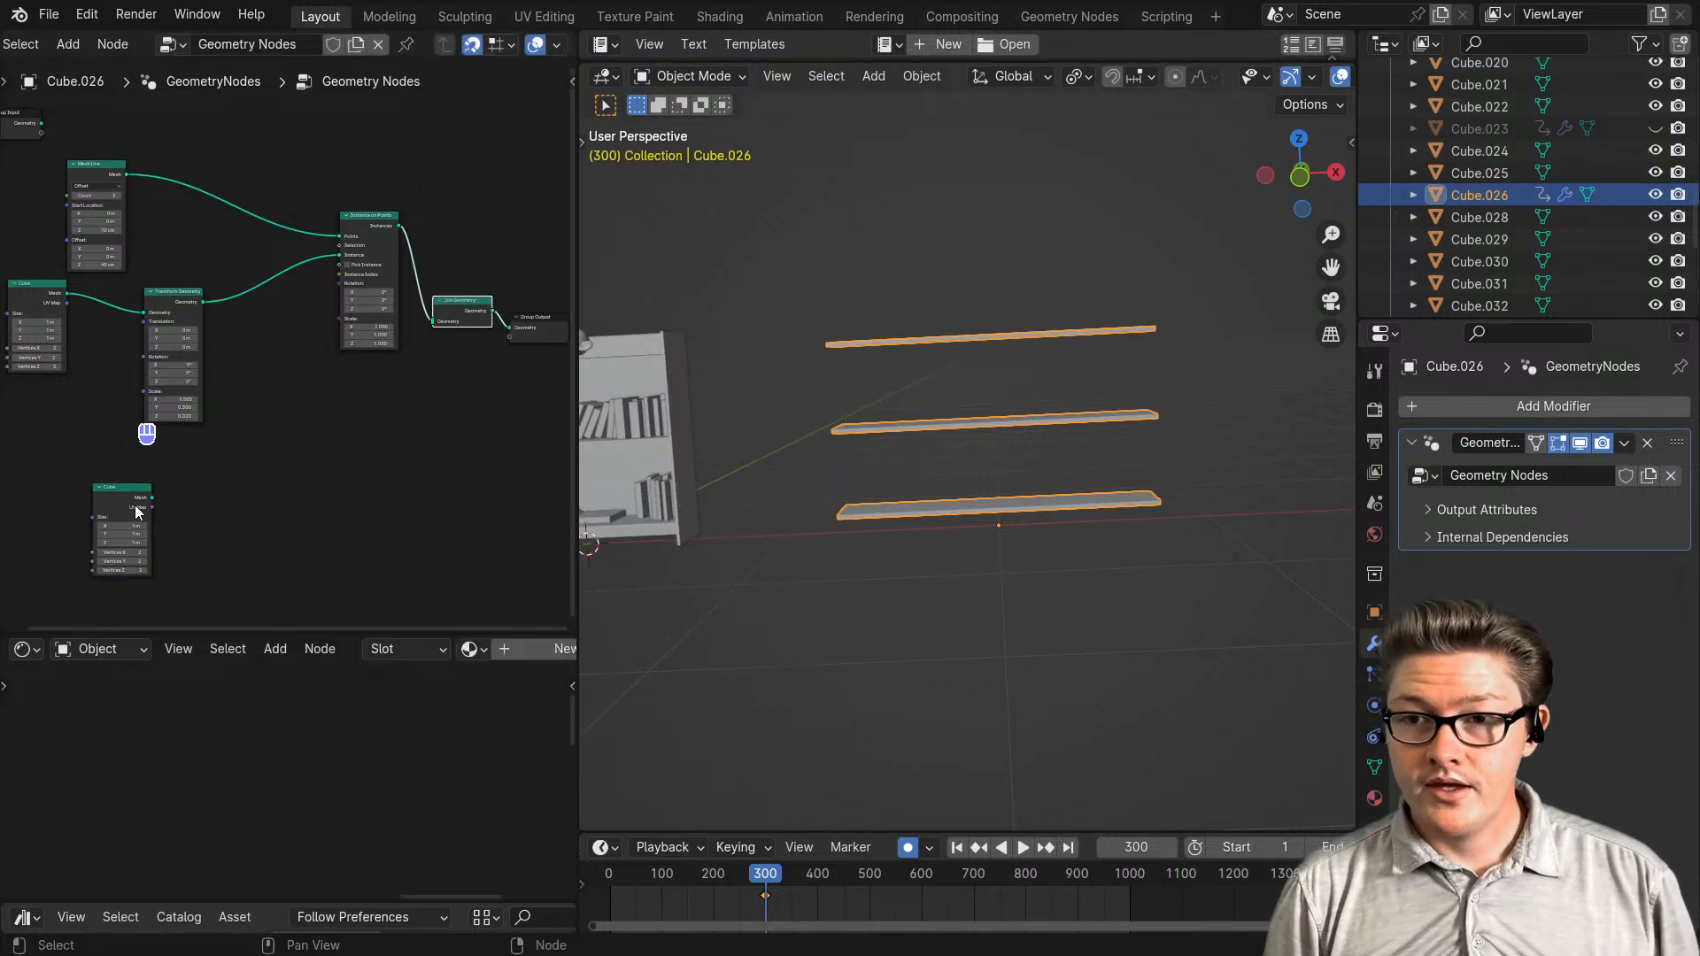
drag(152, 497, 434, 326)
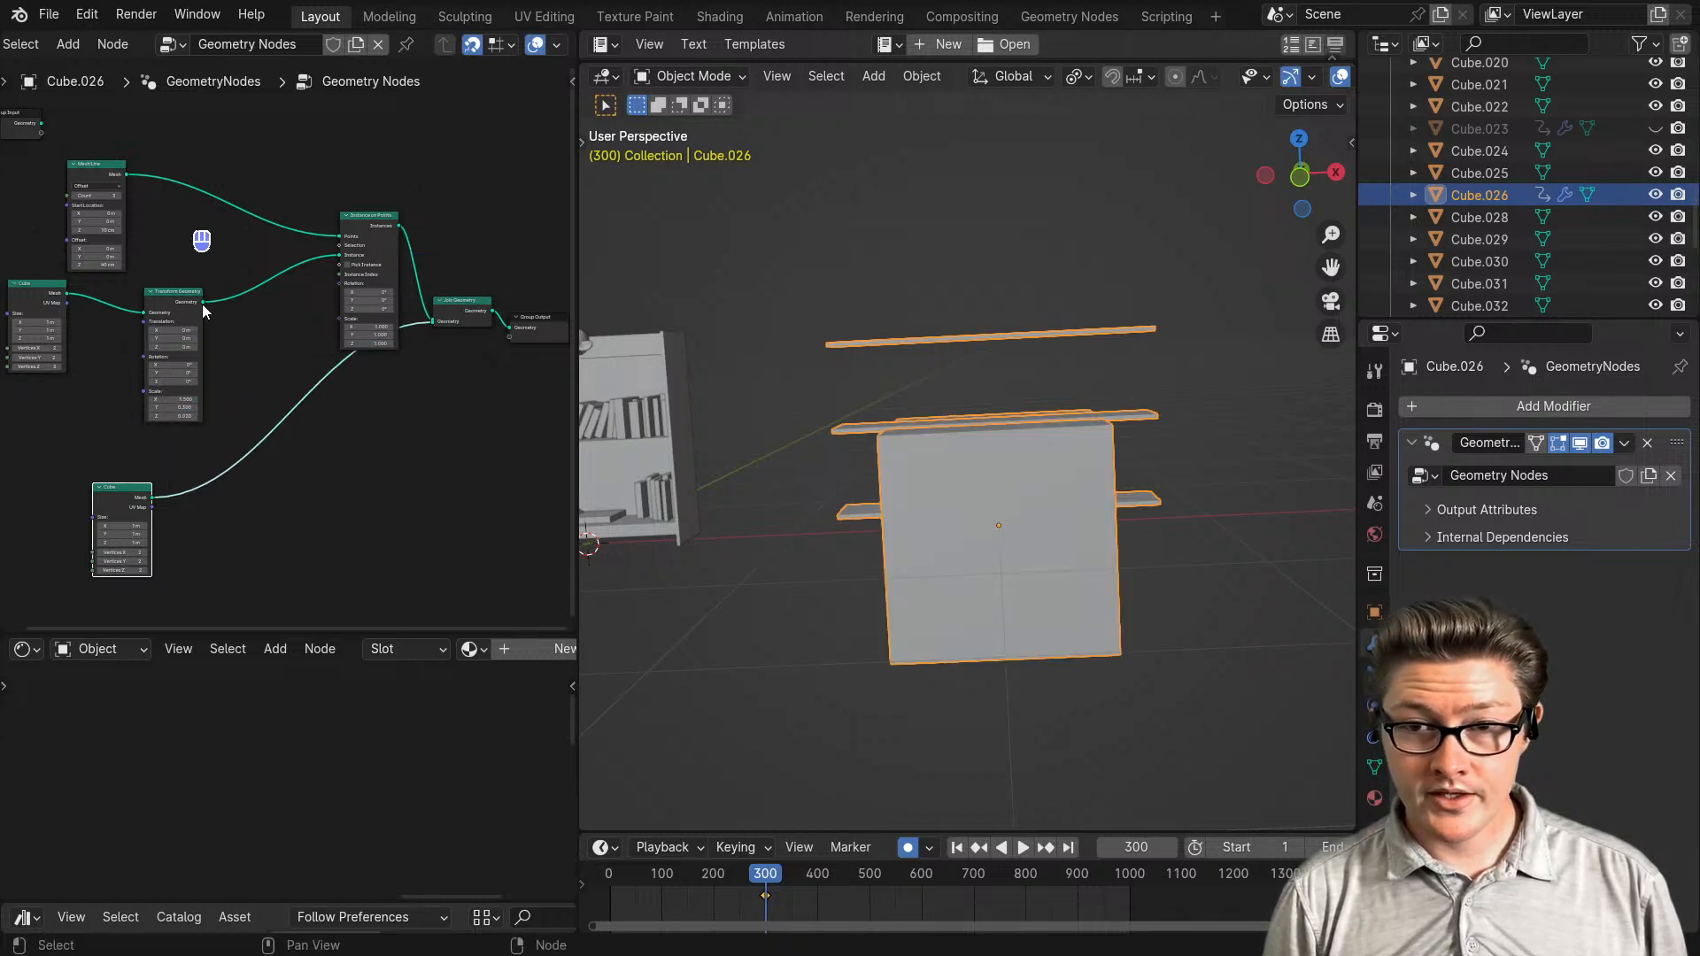
- Connect the Transform Geometry output to Join Geometry as well, and delete the duplicate Cube node
drag(203, 301, 429, 324)
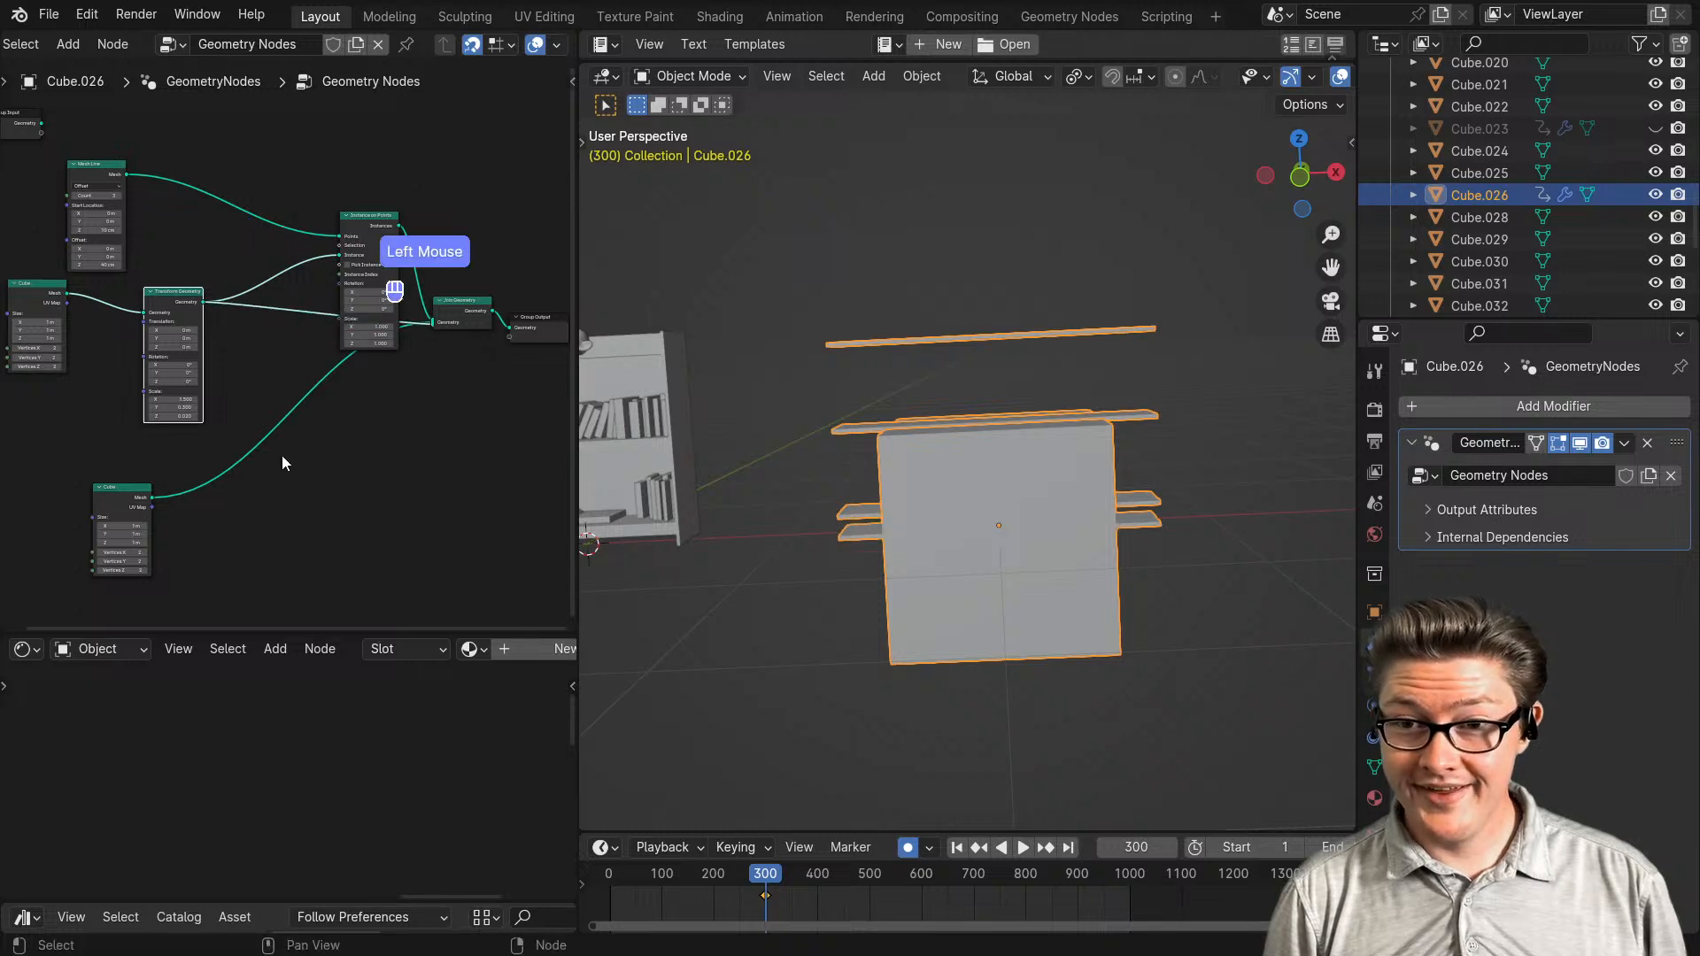
click(117, 520)
key(x)
- Reposition the source nodes feeding Instance on Points to tidy the layout after the deletion
middle_drag(111, 439, 279, 488)
drag(204, 335, 154, 360)
drag(340, 350, 230, 368)
- Add a reroute point on the link from Transform Geometry to Join Geometry
middle_drag(333, 441, 163, 425)
middle_drag(271, 411, 204, 440)
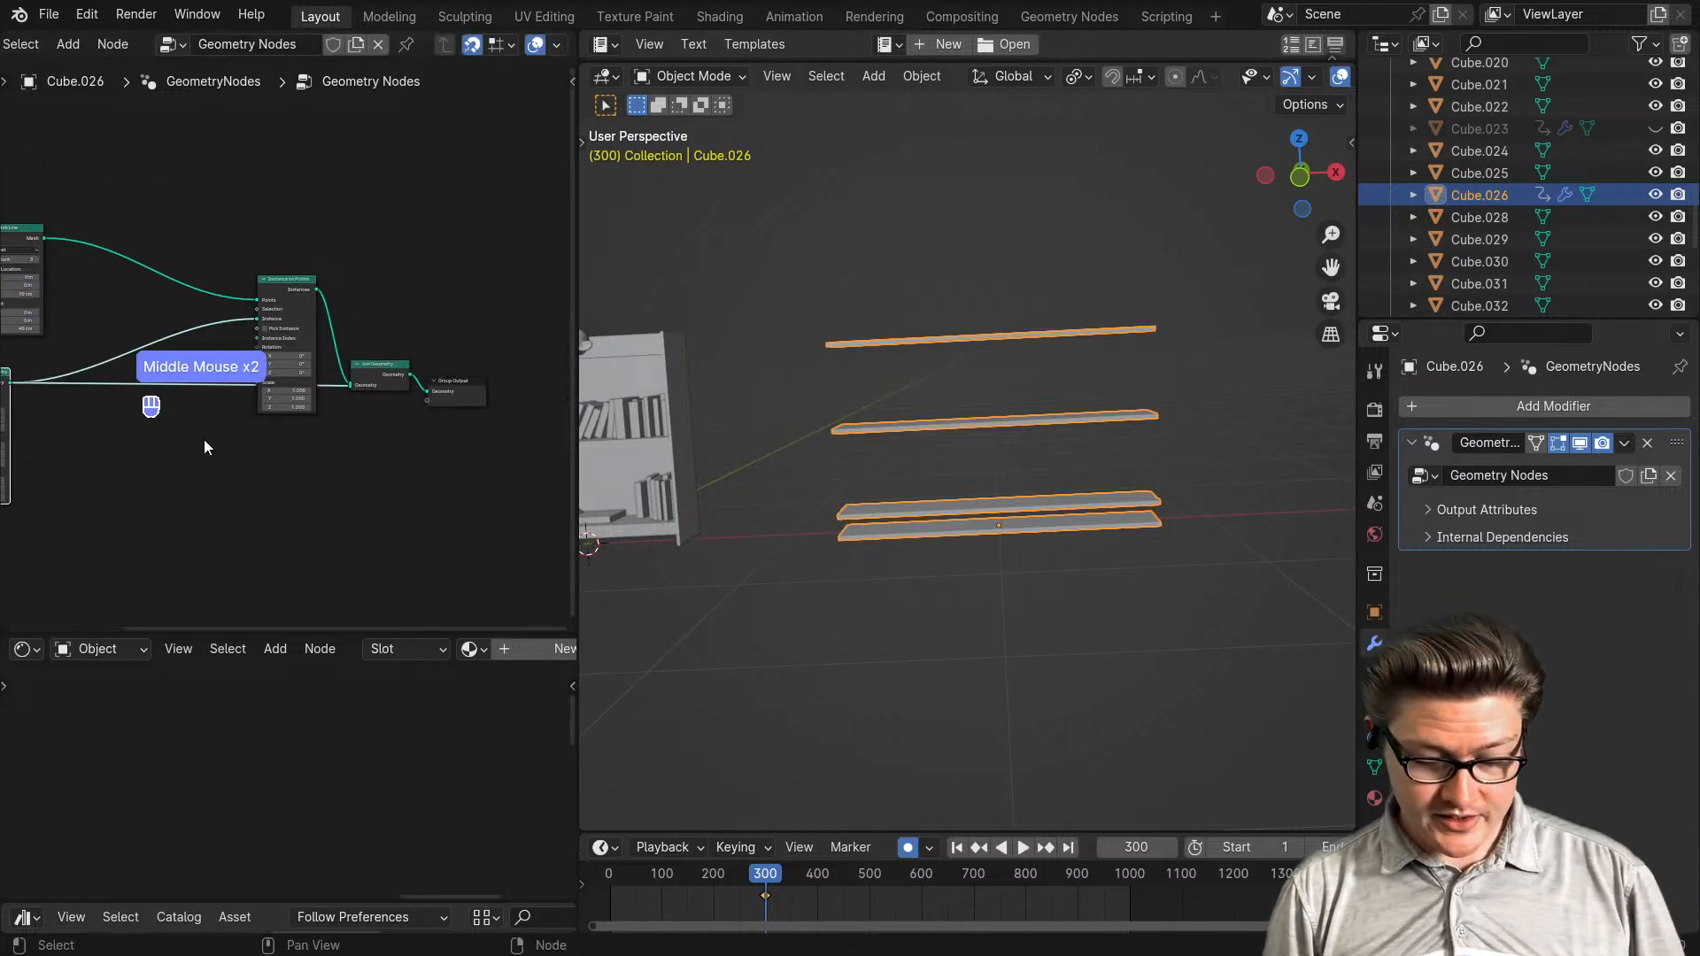
mouse_move(204, 439)
shift+right_down()
mouse_move(252, 406)
mouse_move(215, 416)
shift+right_up()
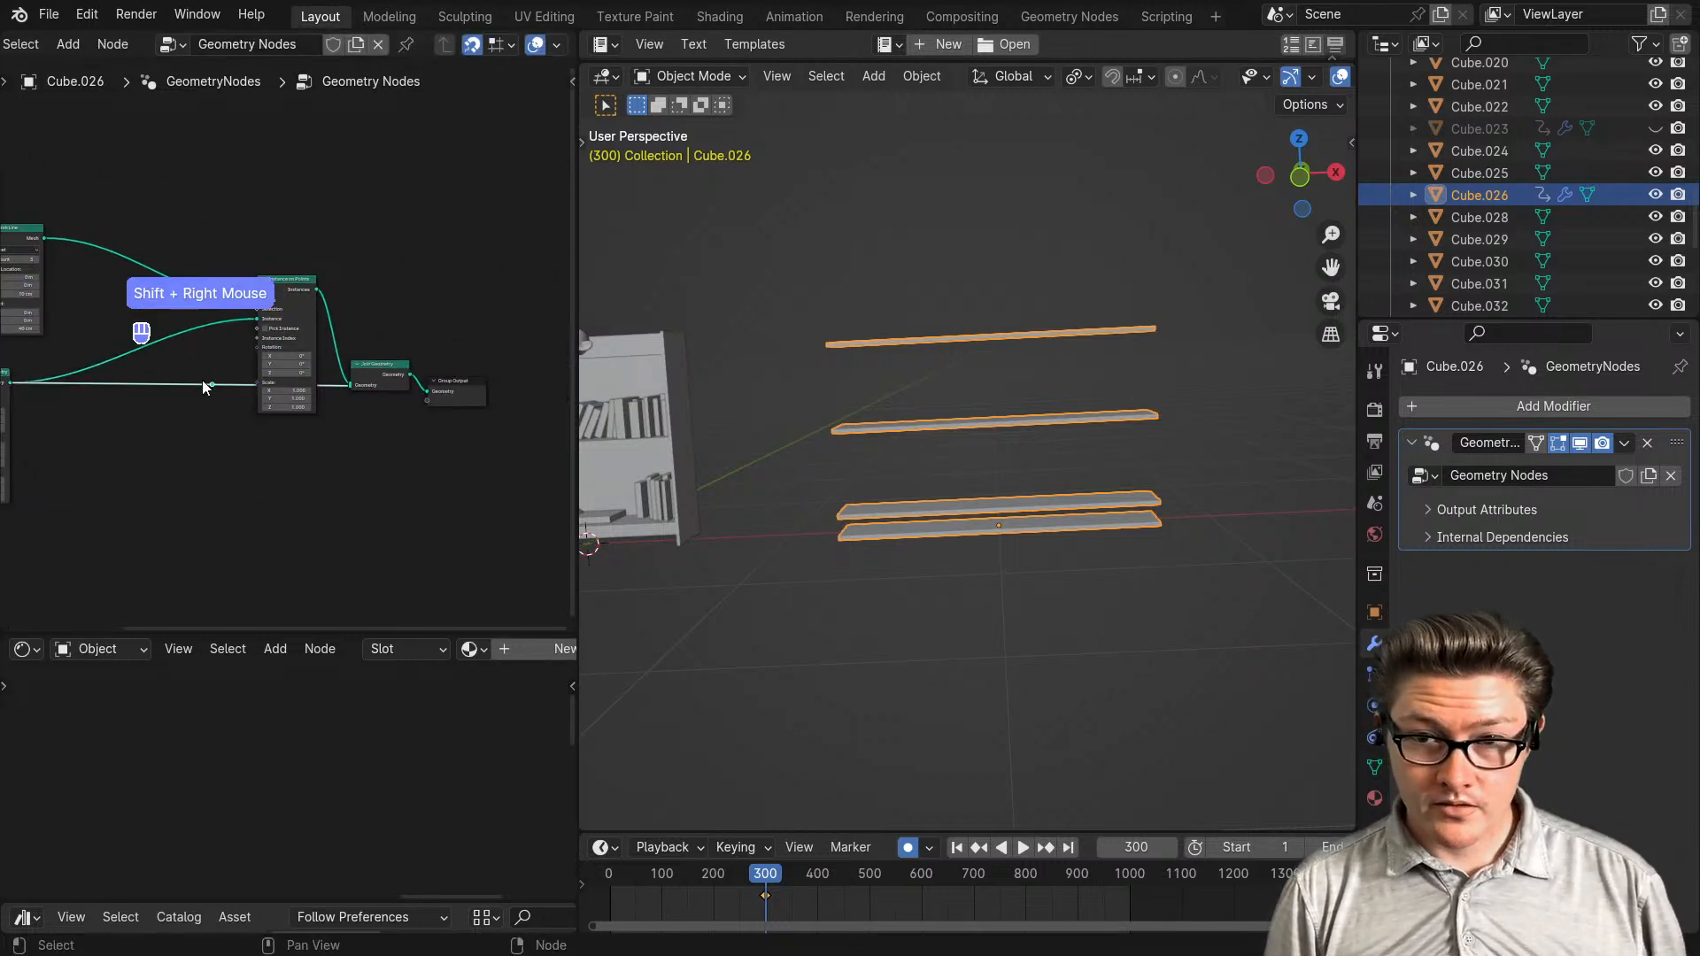
- Move the reroute point on the Join Geometry link to below the Instance on Points node
key(g)
click(290, 543)
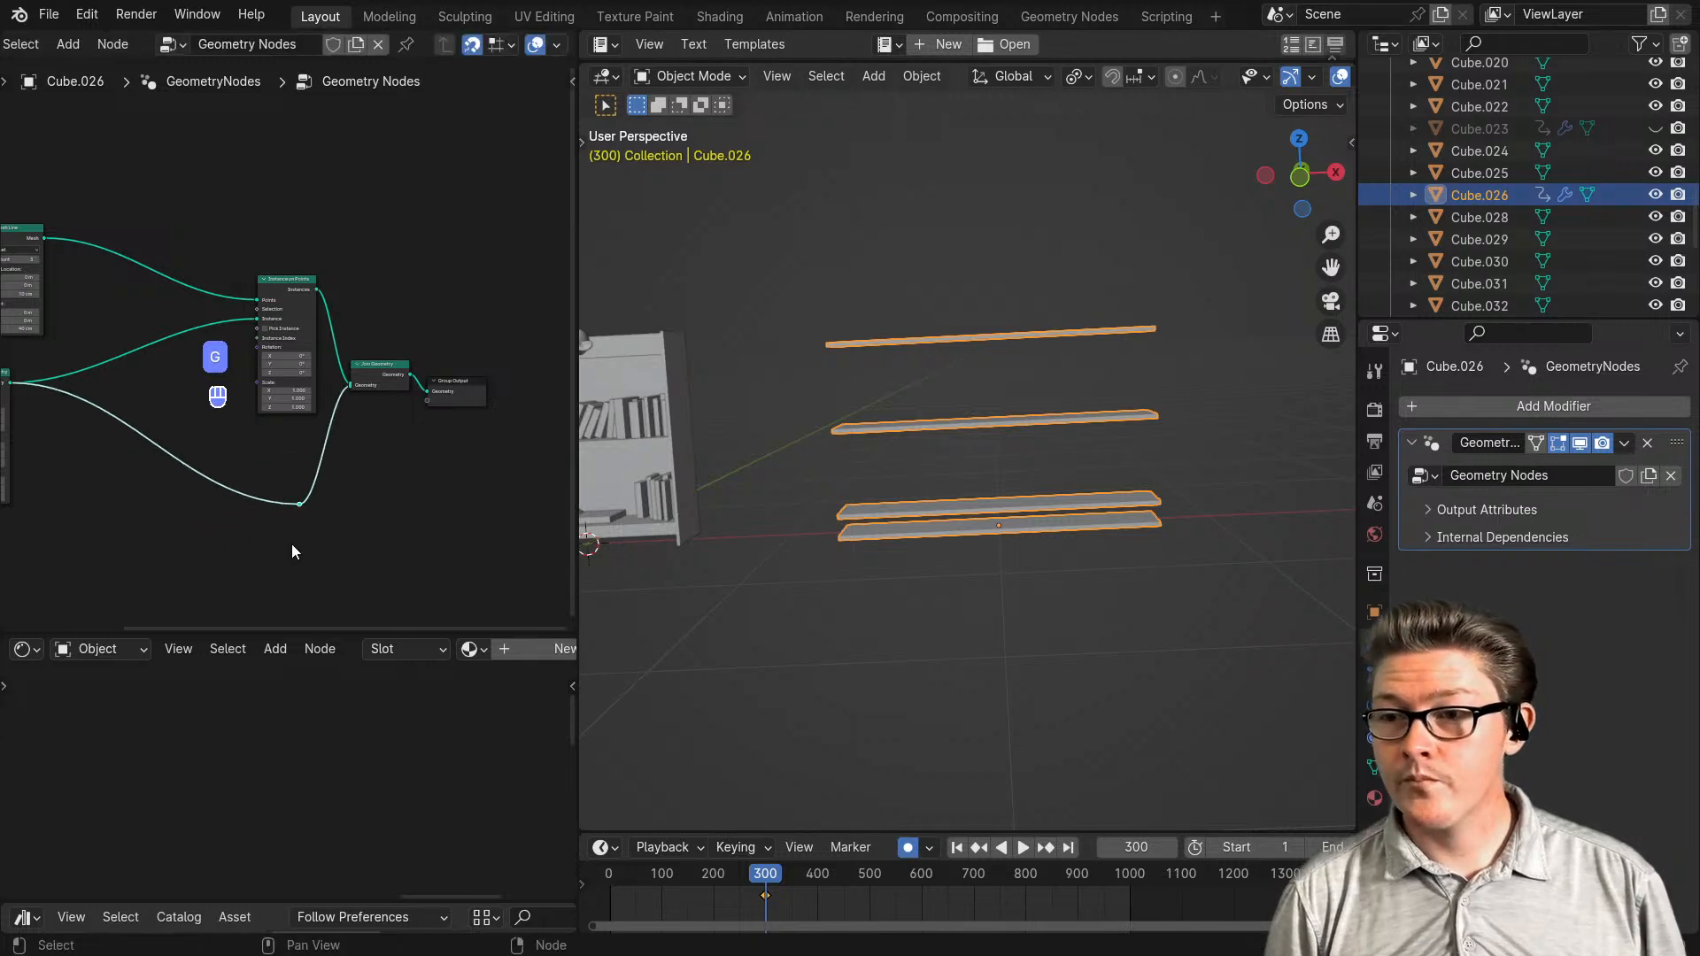
middle_drag(290, 544, 182, 478)
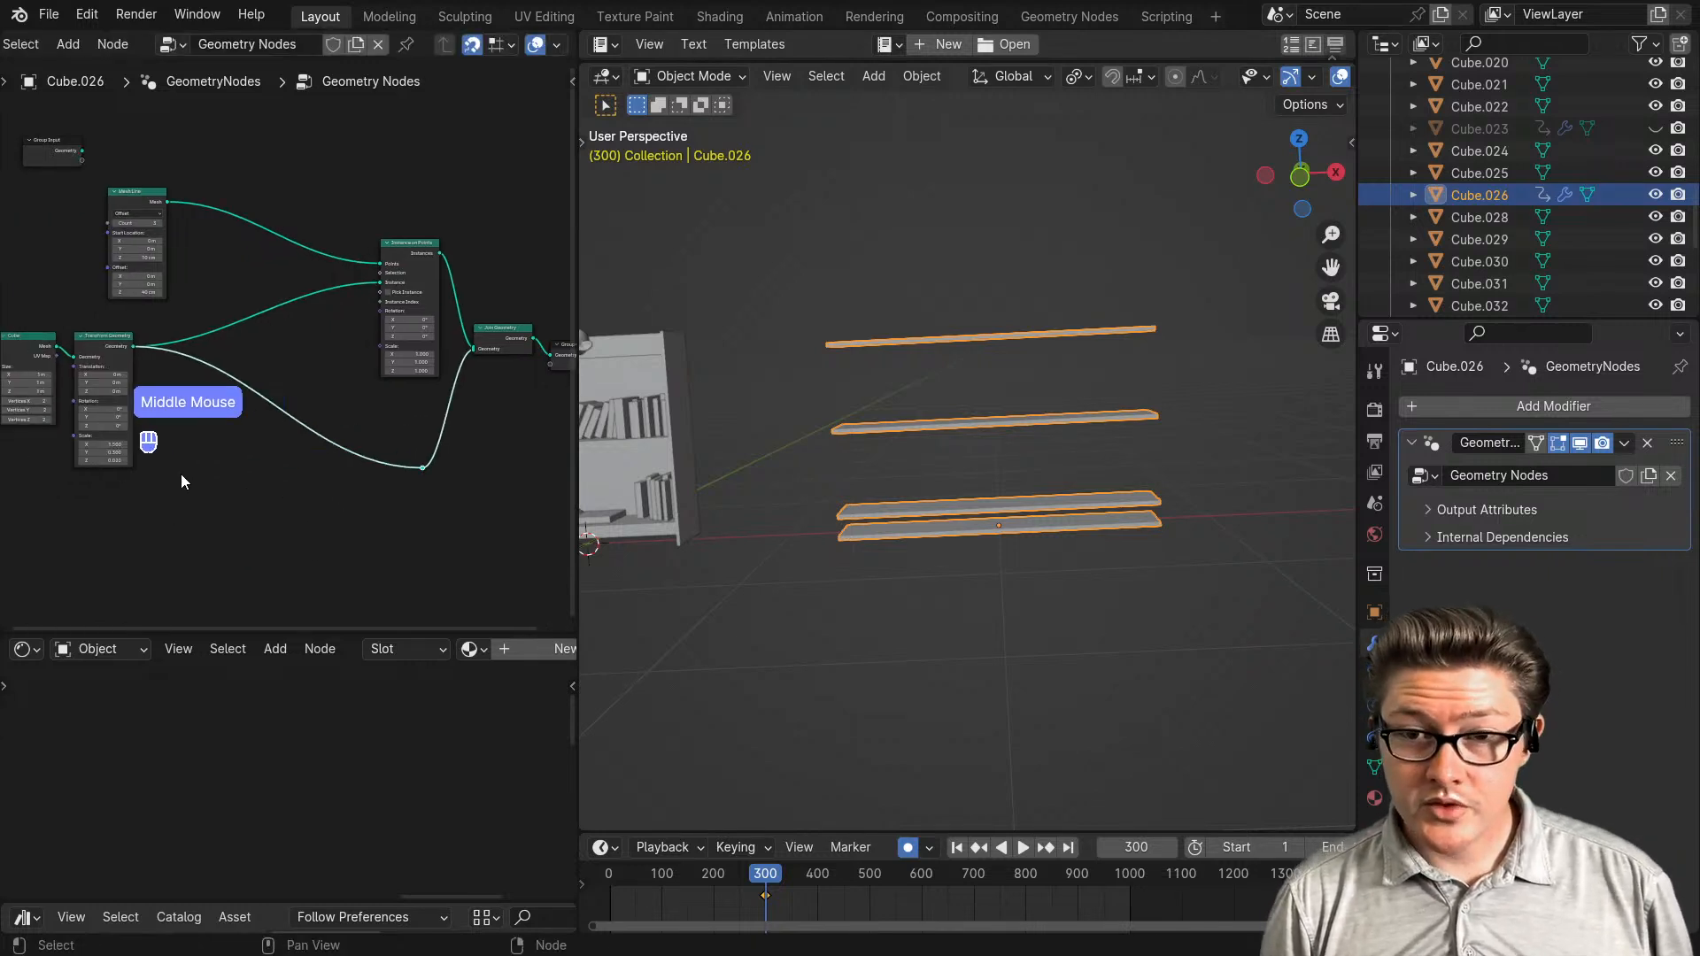
- Add a second Transform Geometry node near the one that flattens the cube
scroll(136, 460, up, 2)
scroll(265, 467, up, 1)
scroll(137, 336, up, 2)
click(131, 333)
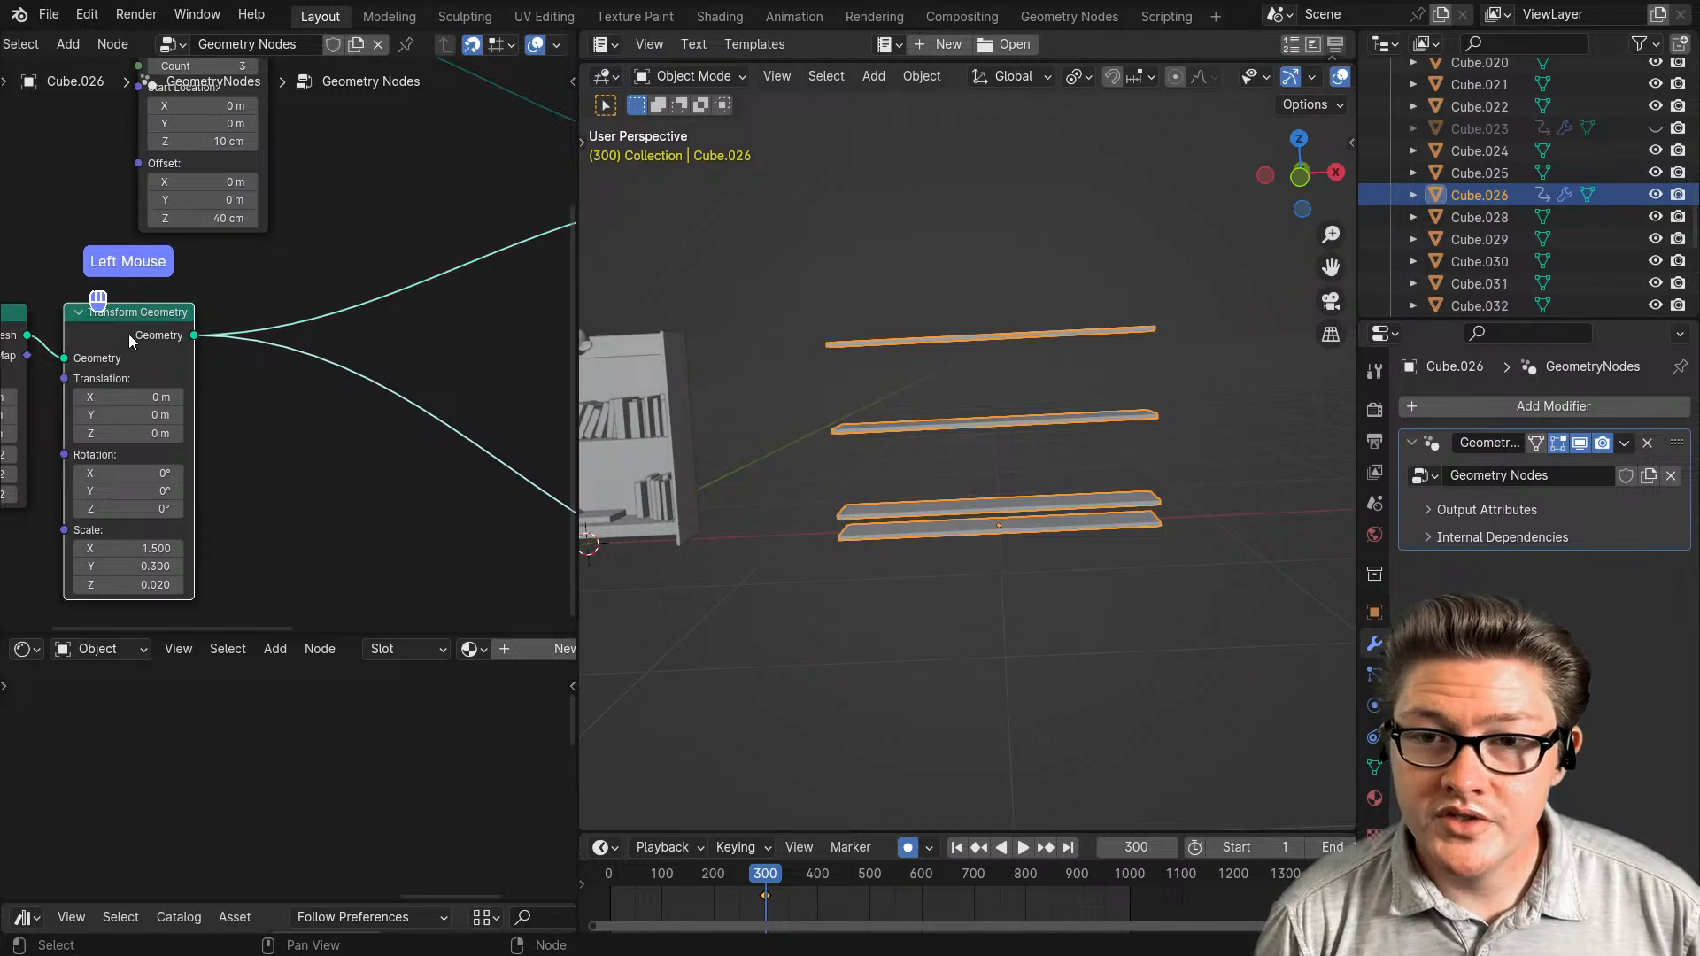
key(shift+a)
text(transfo)
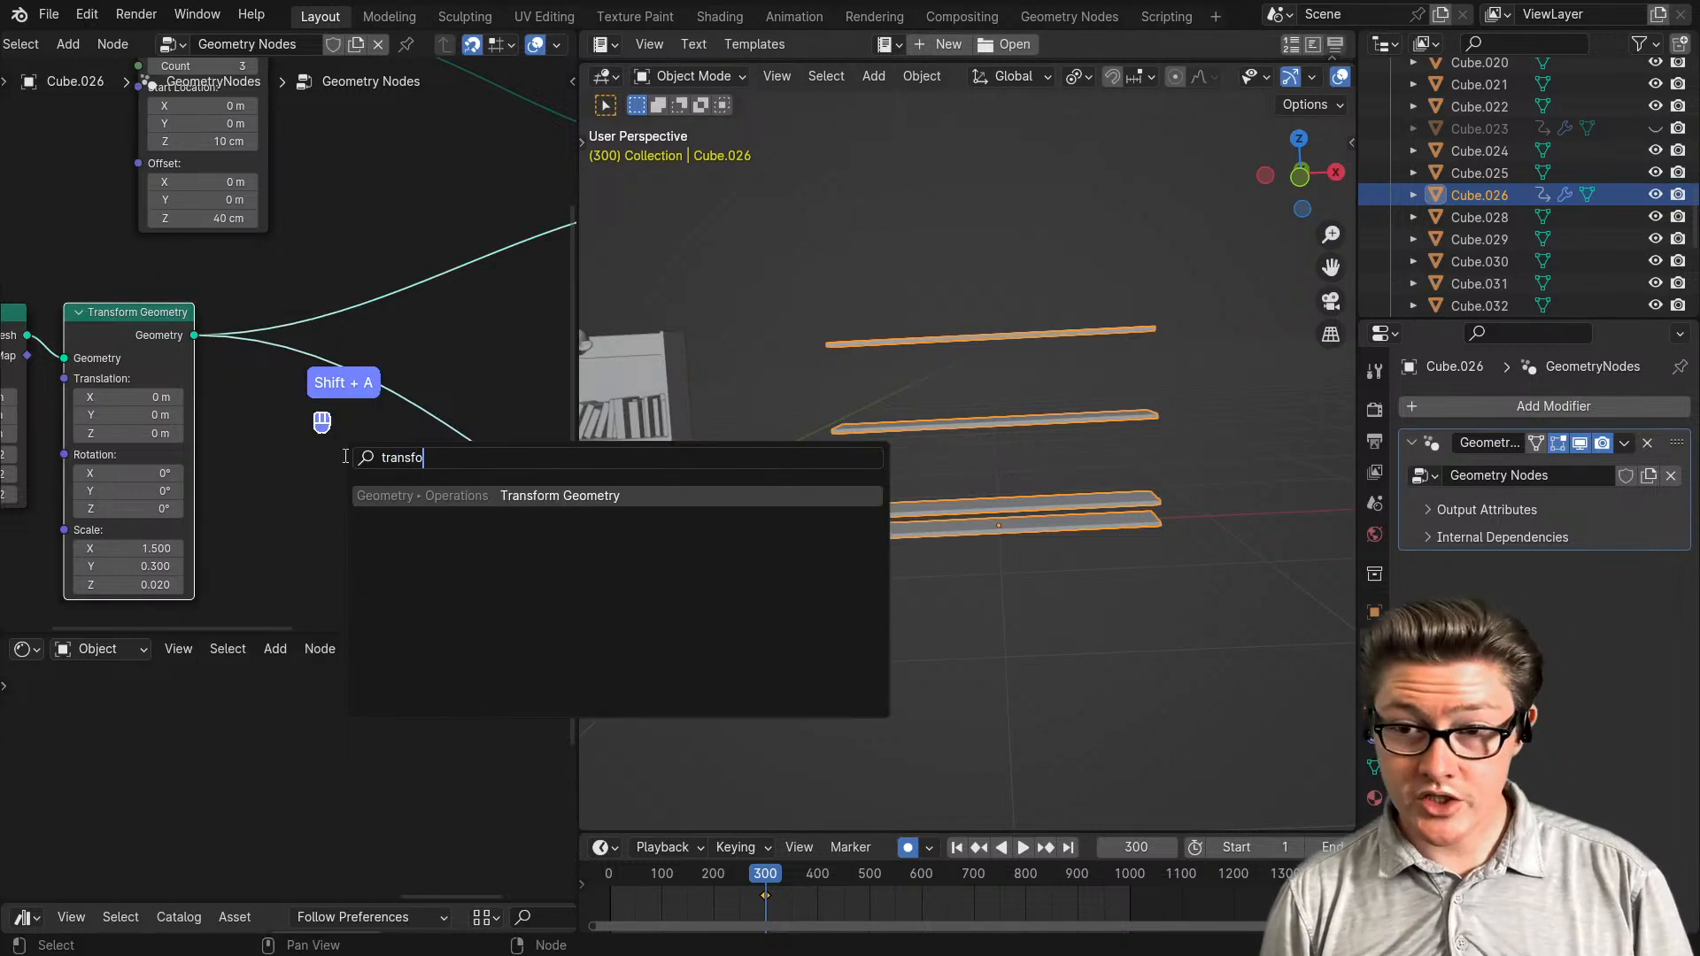
key(Return)
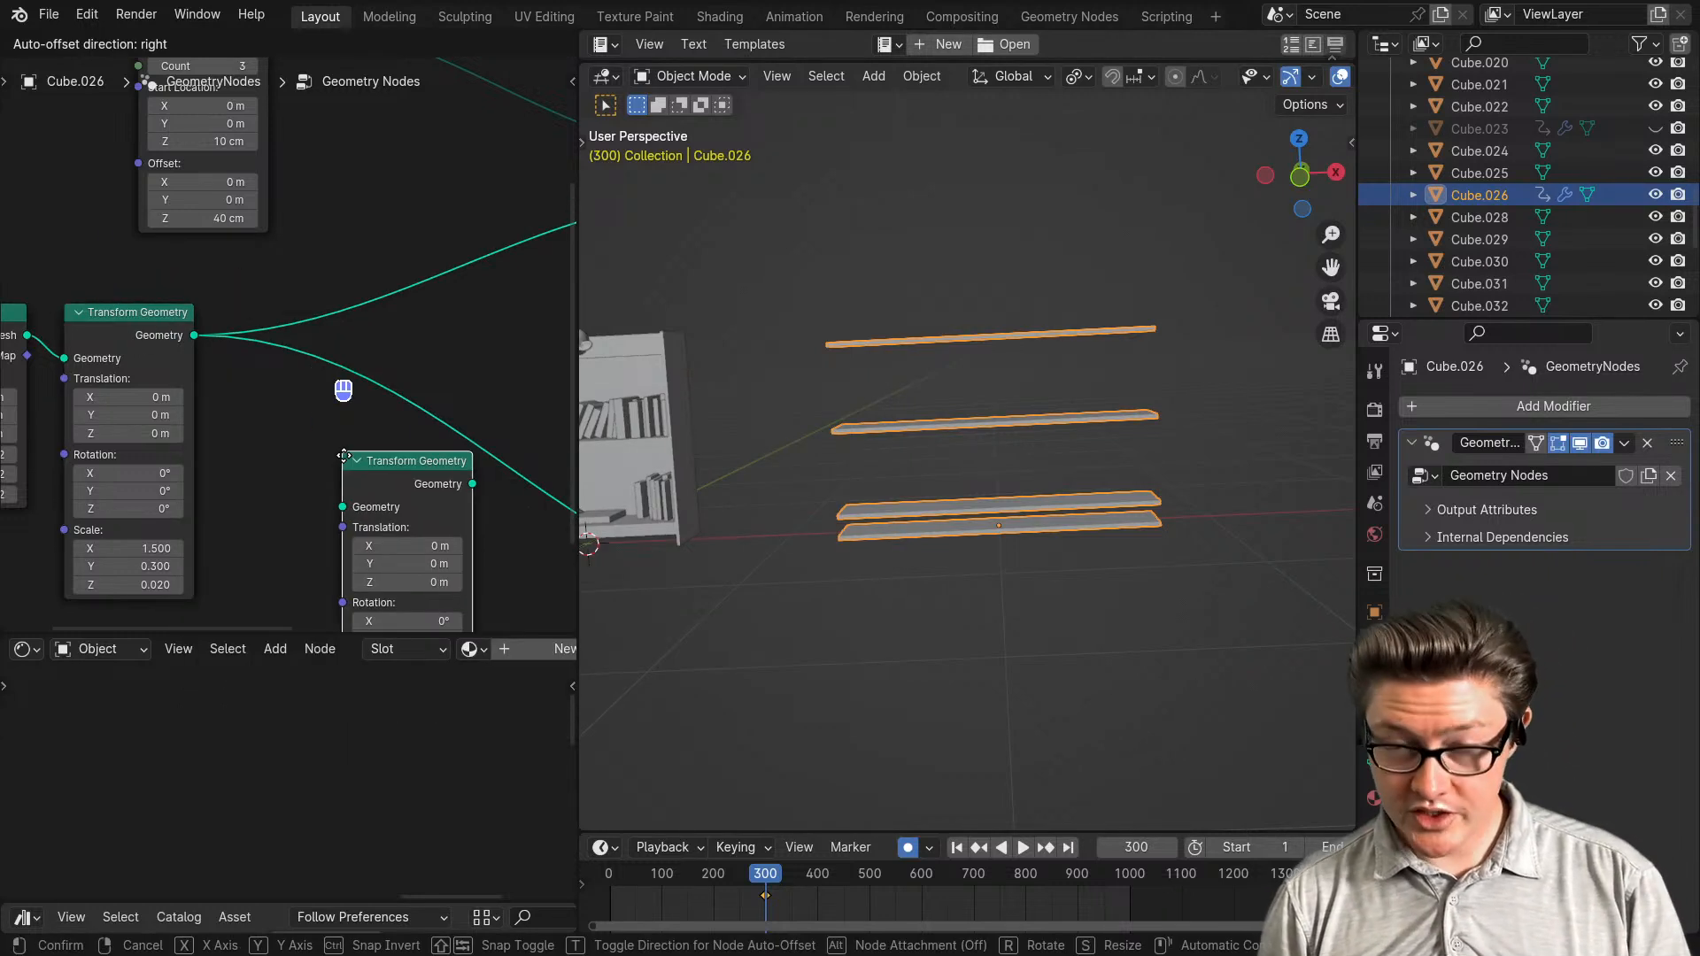
click(347, 459)
- Insert the new Transform Geometry node into the link between the first Transform Geometry and the reroute point
scroll(368, 489, down, 2)
middle_drag(368, 489, 30, 284)
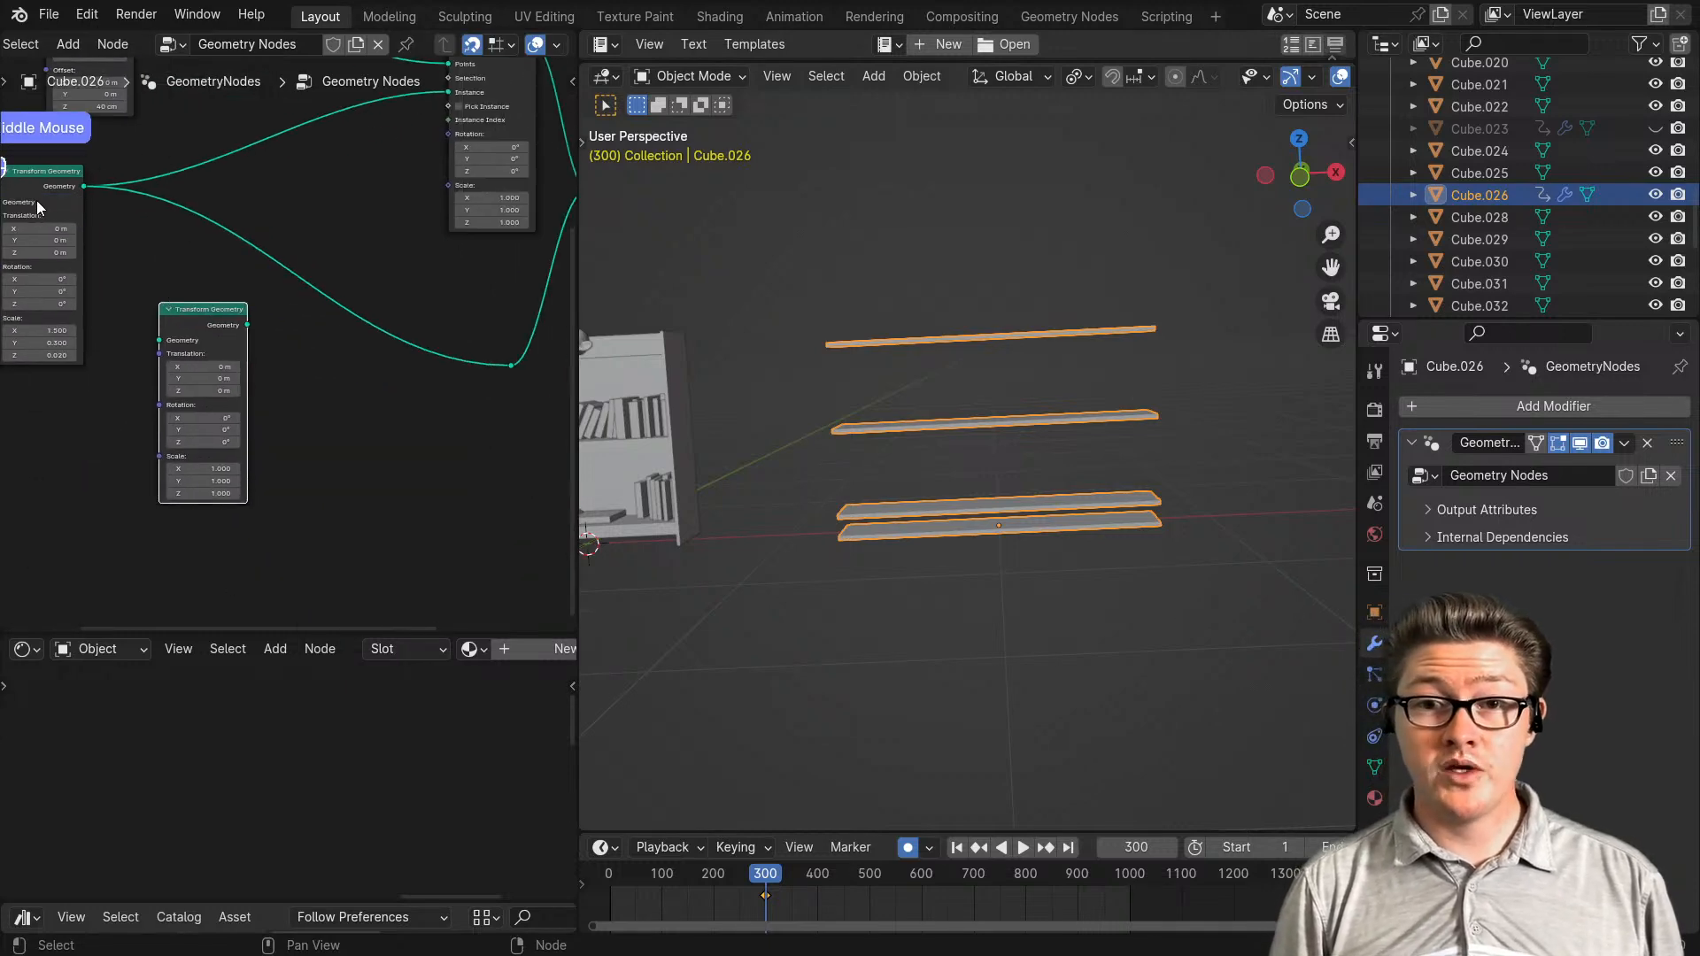
click(282, 345)
scroll(372, 429, up, 2)
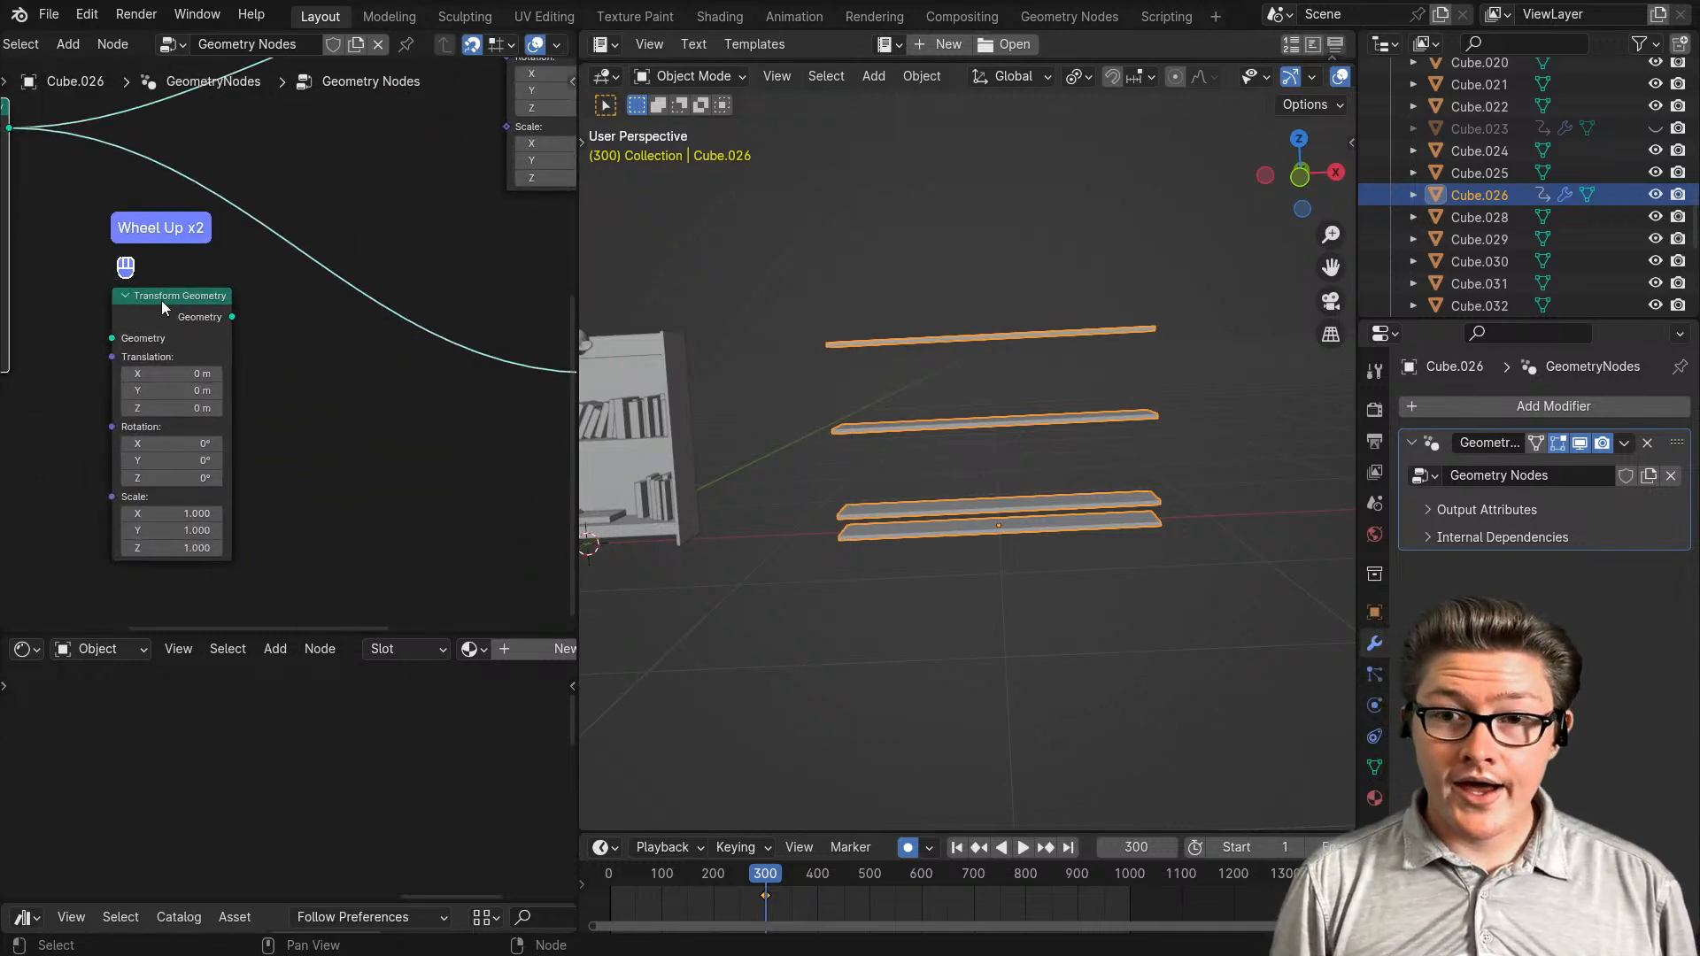
drag(161, 300, 434, 264)
middle_drag(419, 354, 292, 374)
- Set the new Transform Geometry node's Y rotation to 90° to stand the board upright
scroll(293, 528, up, 2)
middle_drag(349, 426, 295, 420)
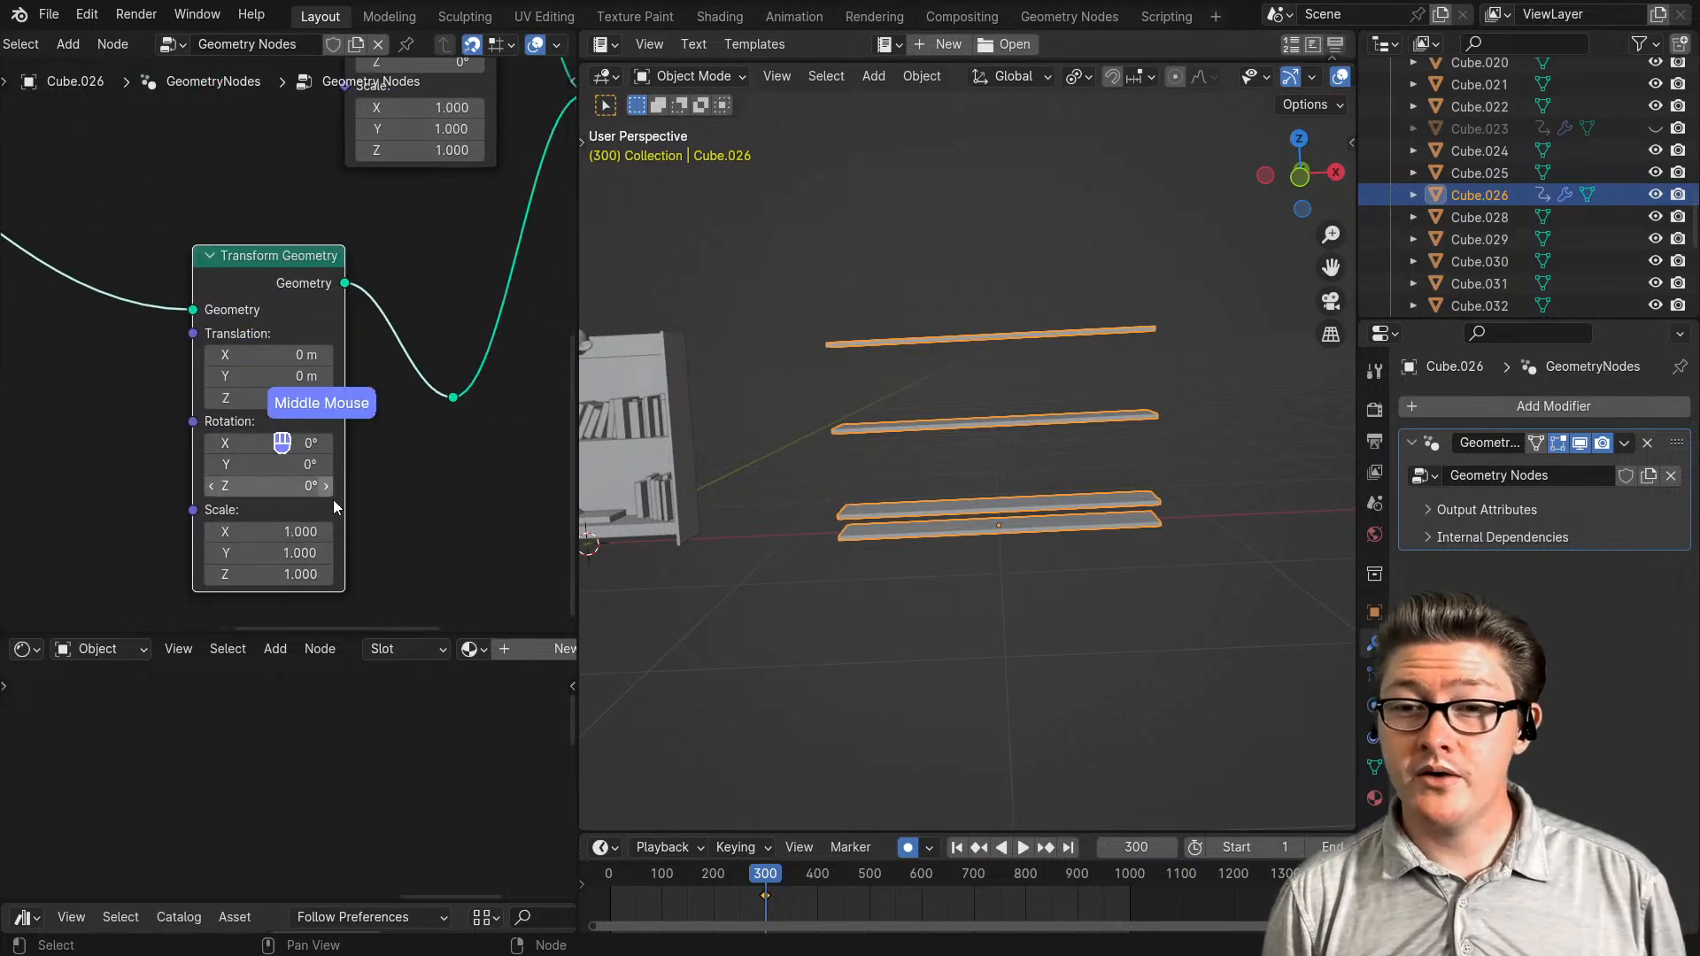
middle_drag(413, 491, 365, 455)
drag(217, 428, 336, 427)
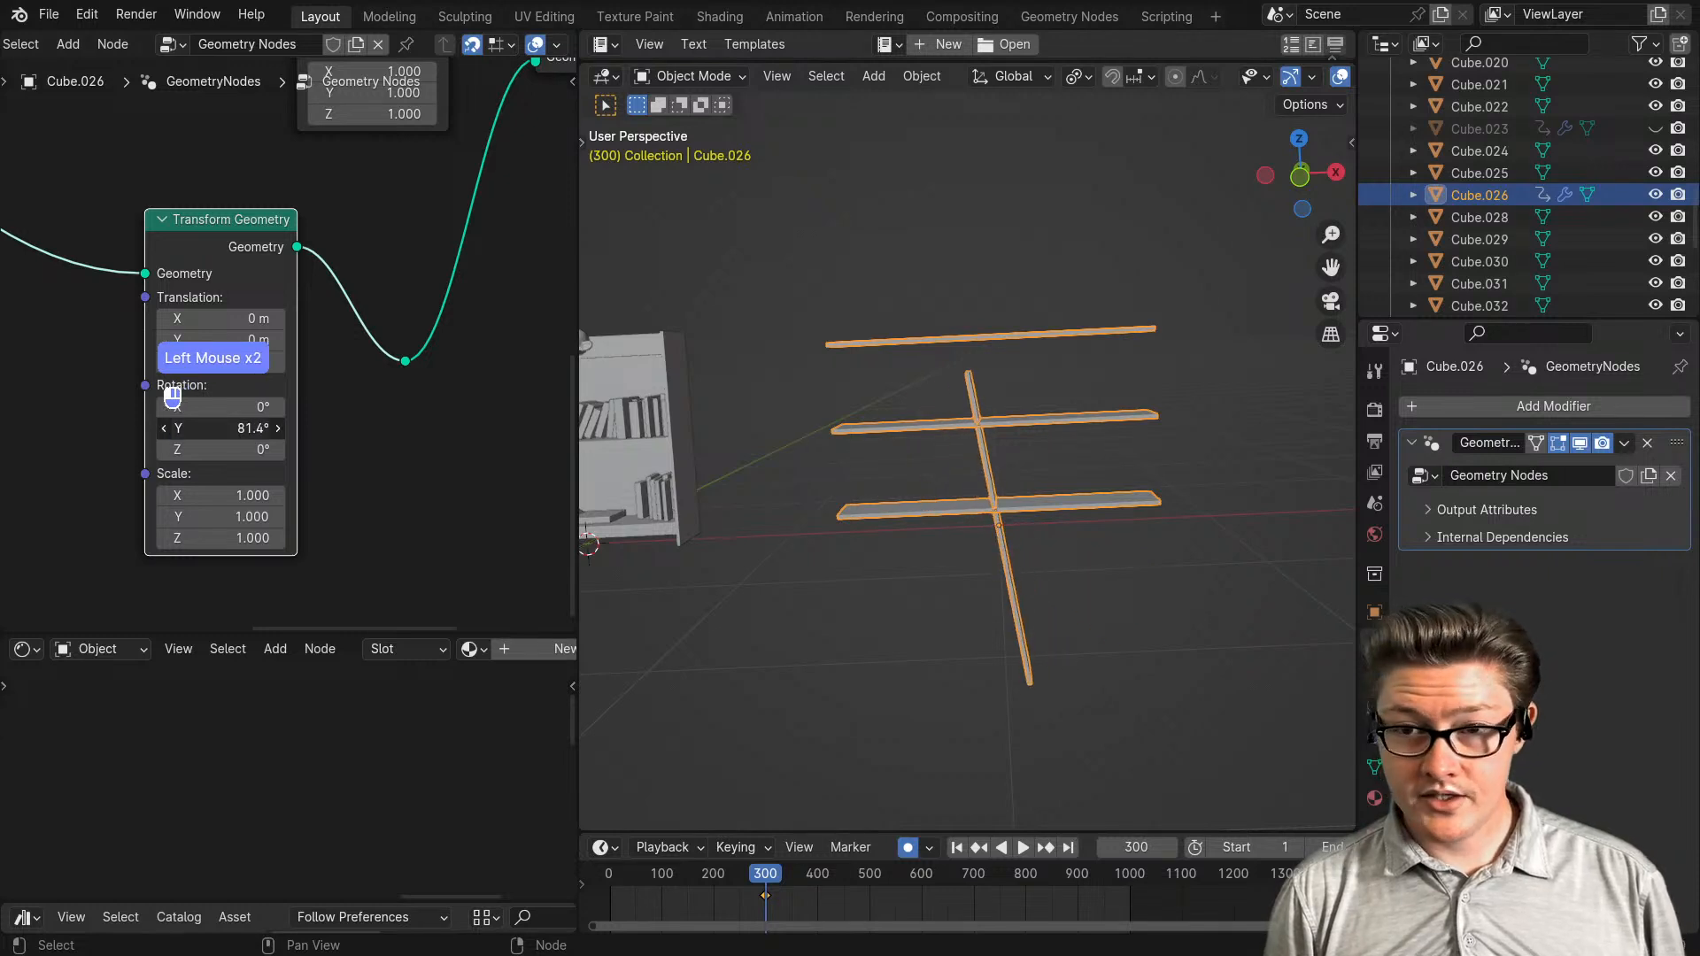
key(Return)
- Add a shared reroute point on the two links leaving the first Transform Geometry node
scroll(367, 458, down, 5)
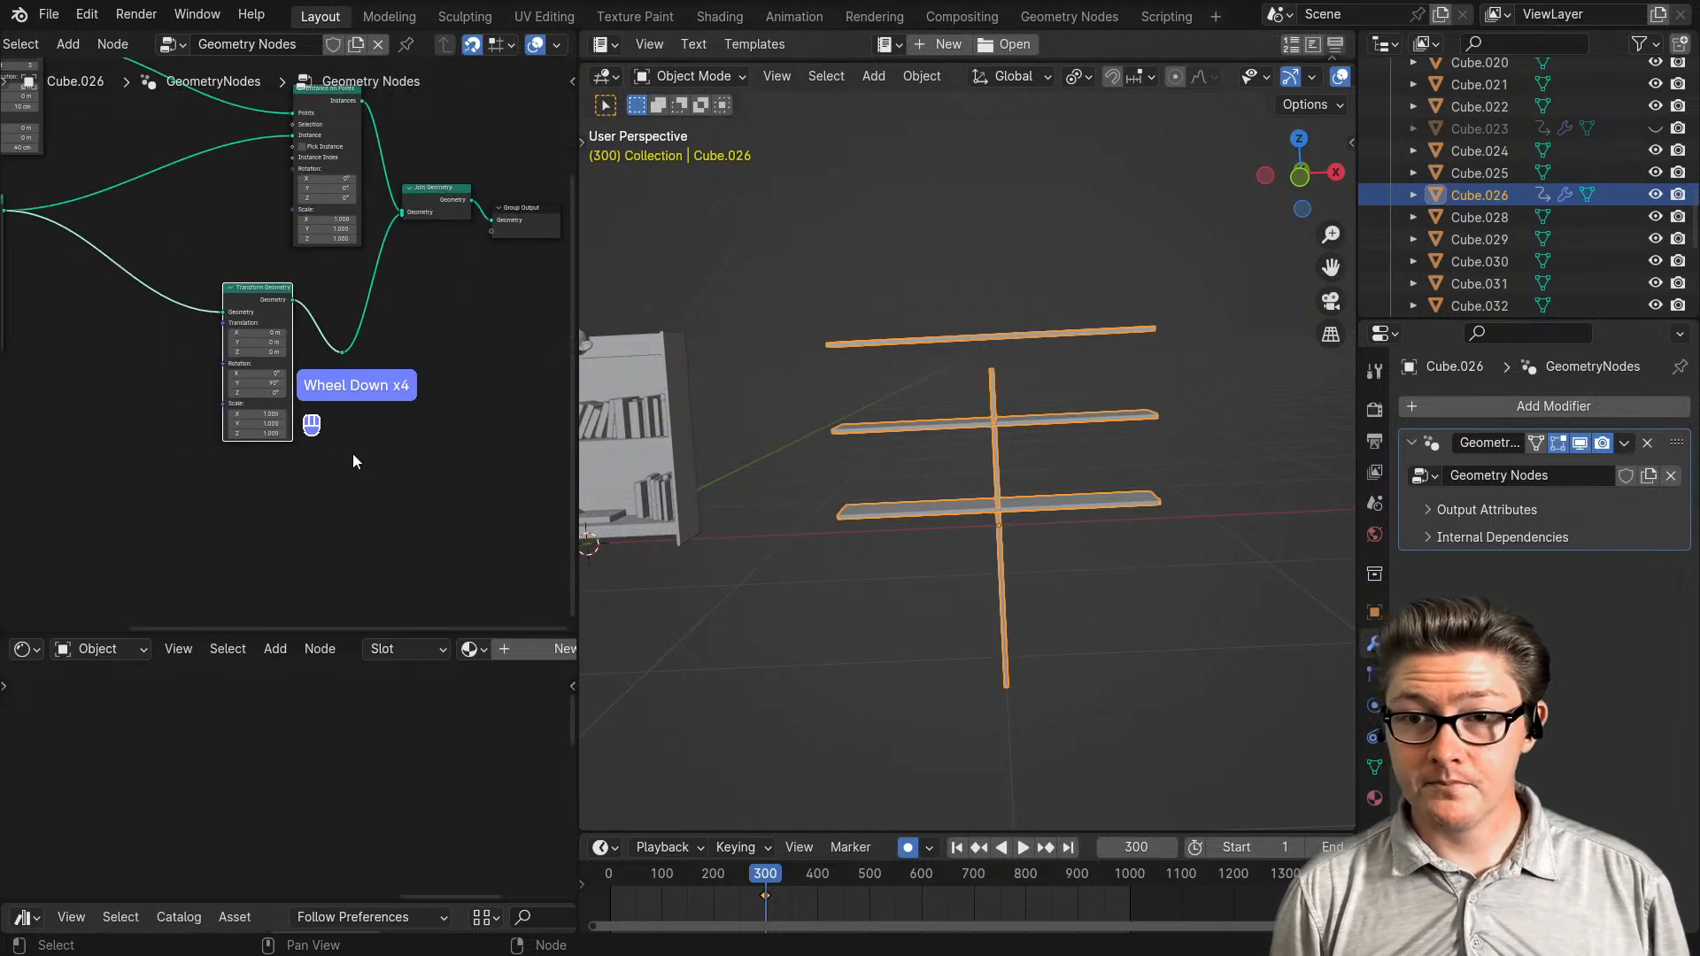
middle_drag(353, 453, 417, 519)
scroll(388, 419, up, 2)
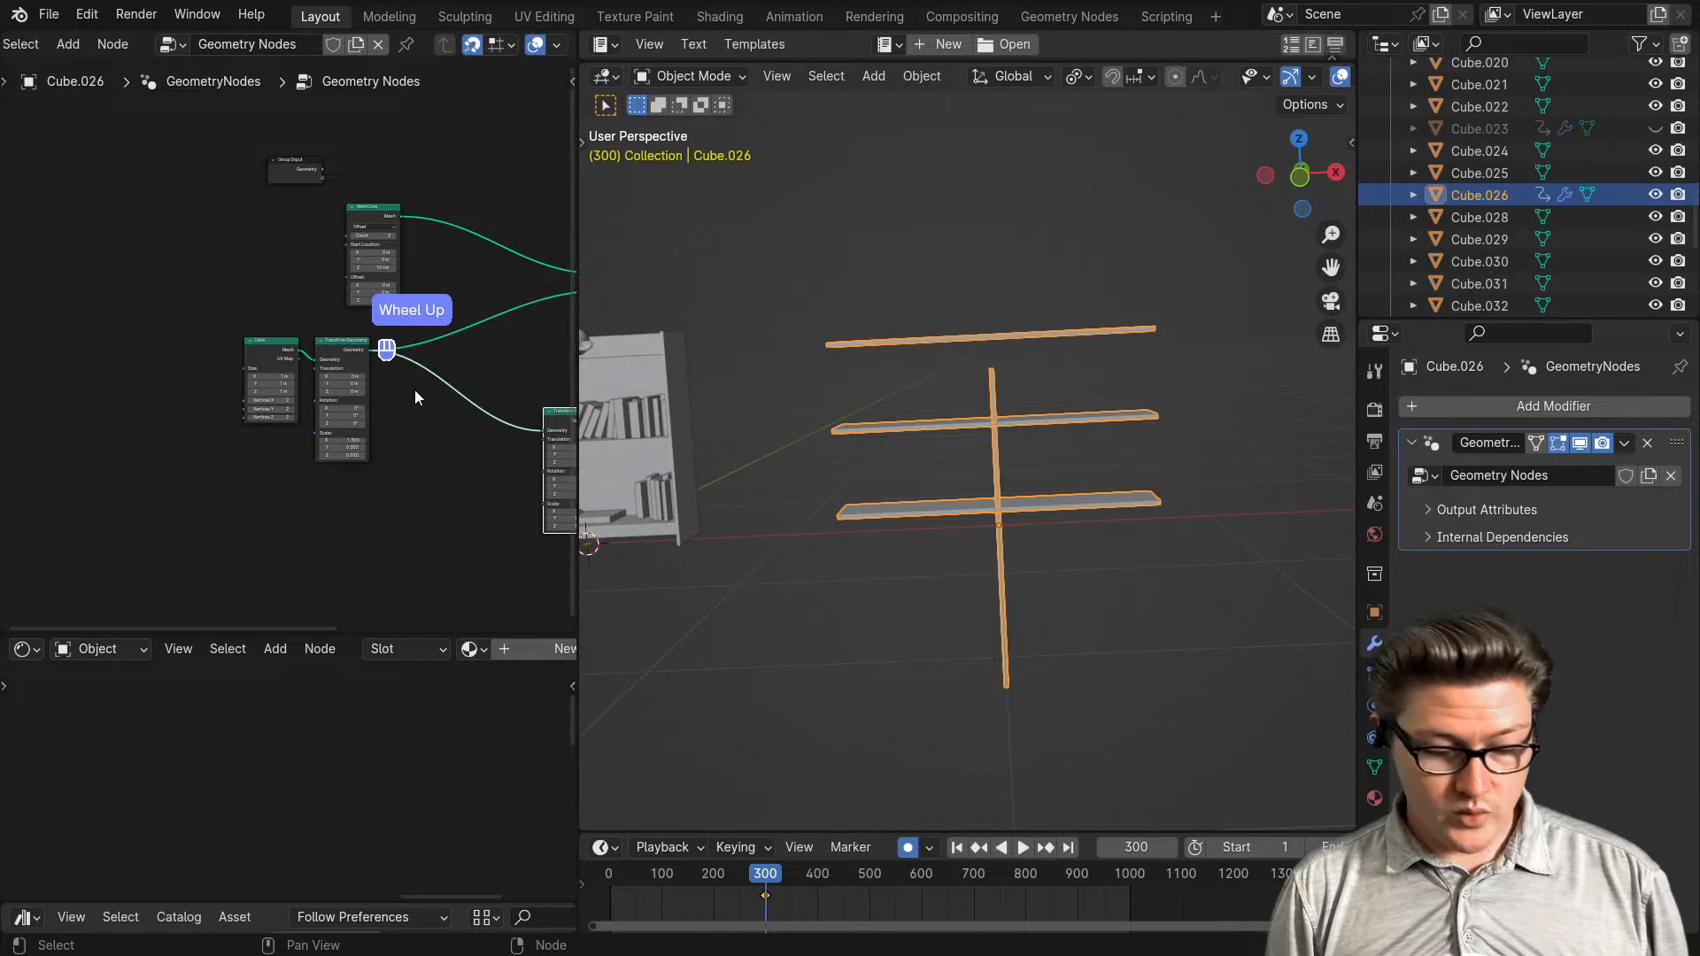
scroll(417, 395, up, 5)
middle_drag(501, 357, 296, 354)
shift+right_drag(299, 320, 294, 461)
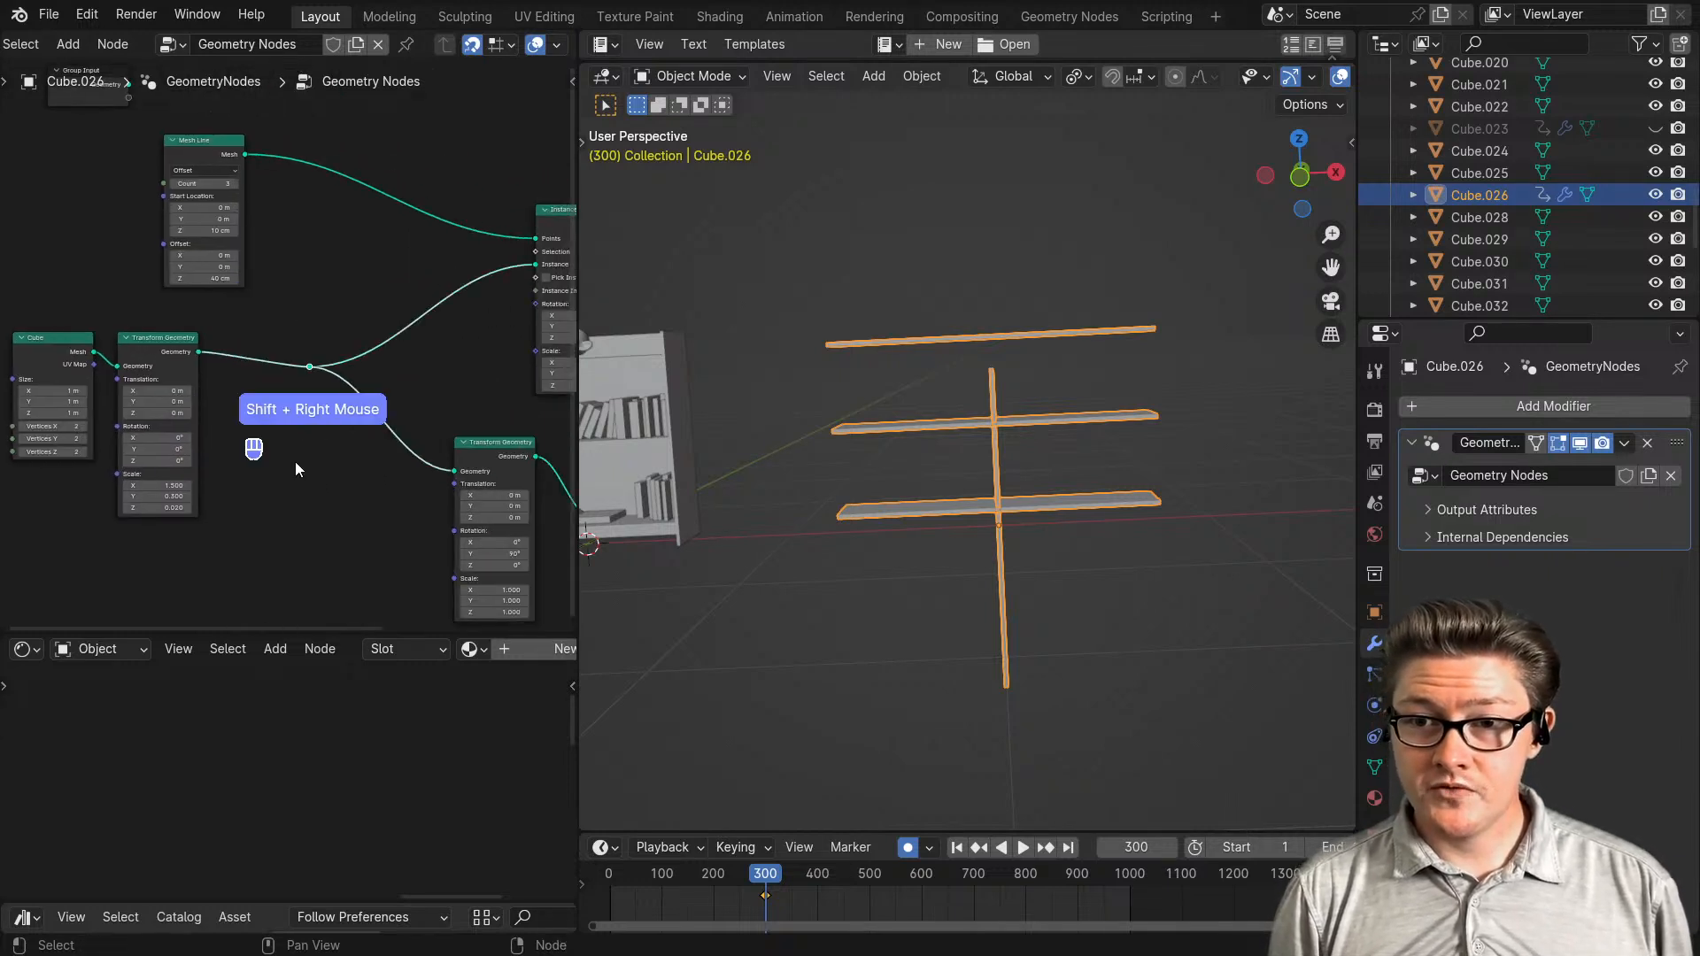
- Move the Cube and first Transform Geometry nodes together farther away from the new reroute point
middle_drag(295, 461, 395, 427)
scroll(291, 370, down, 2)
drag(310, 355, 183, 425)
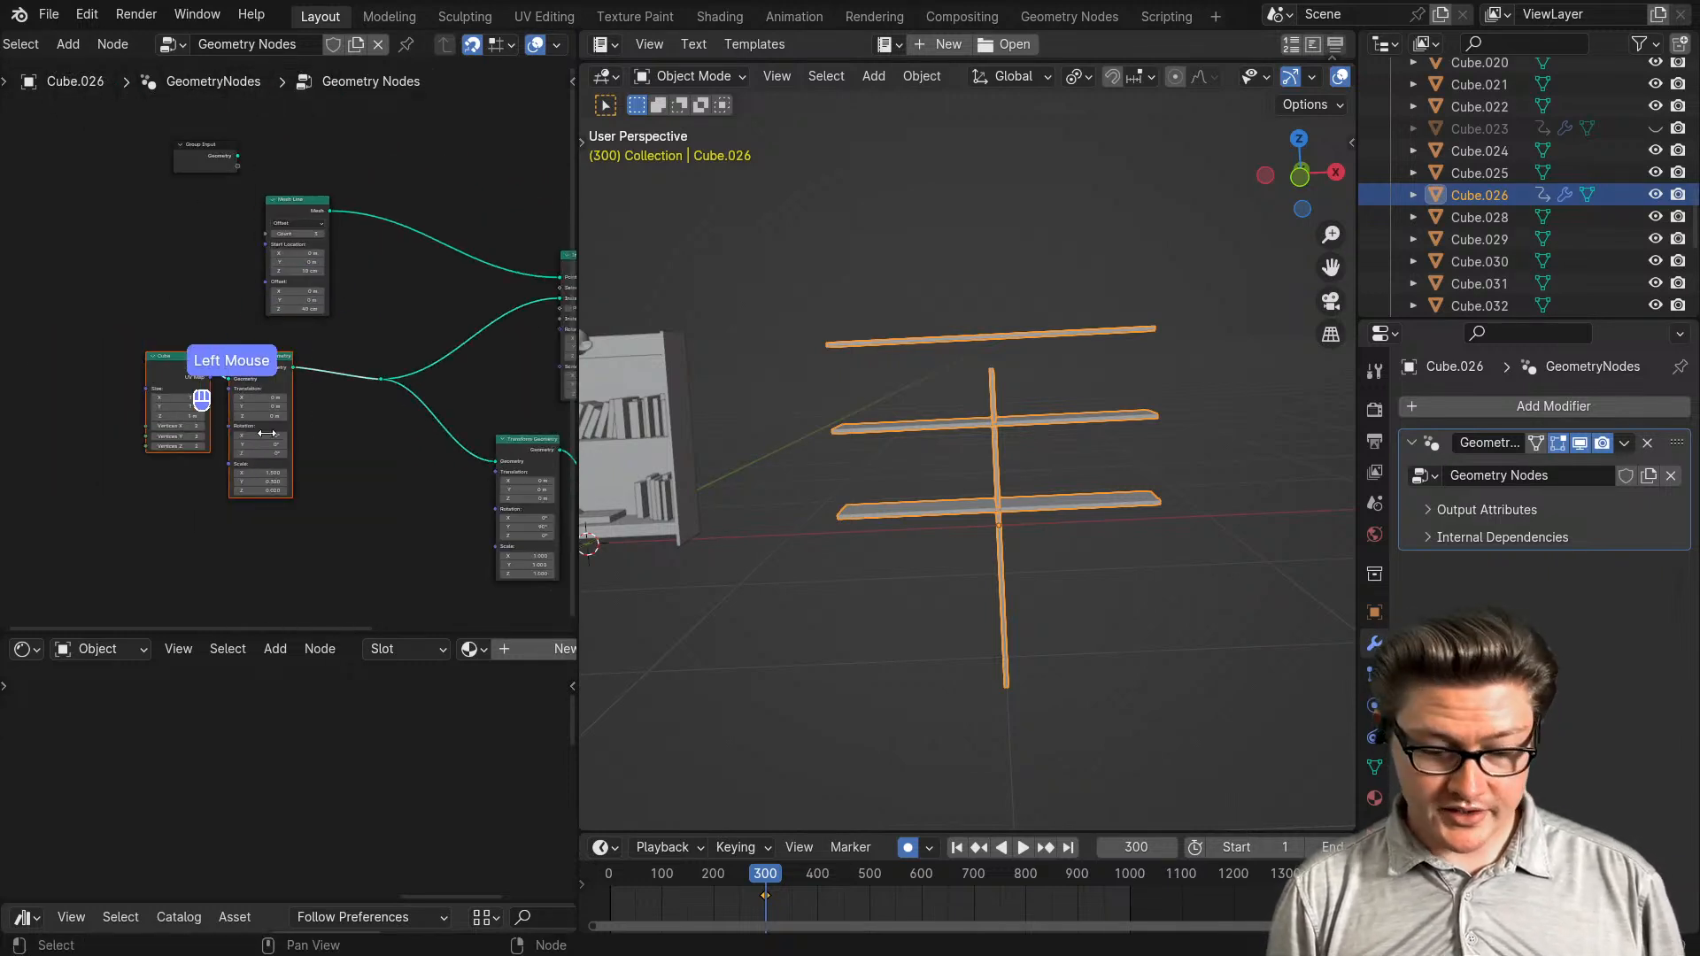
key(g)
click(241, 446)
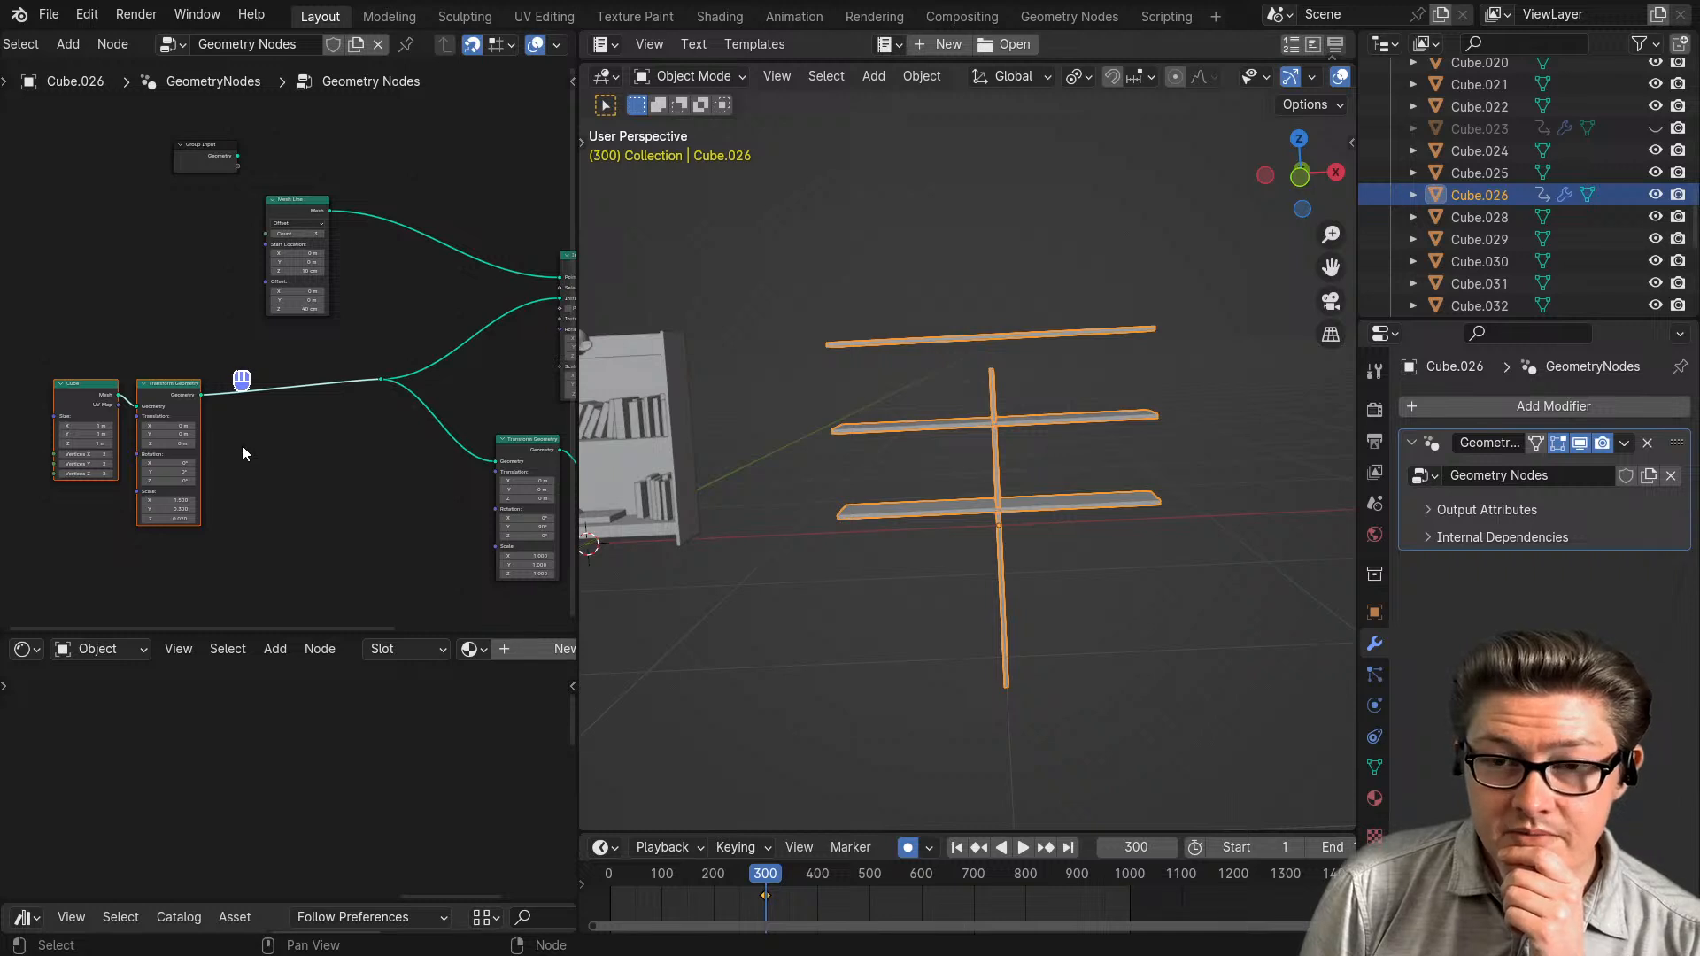
middle_drag(298, 464, 255, 423)
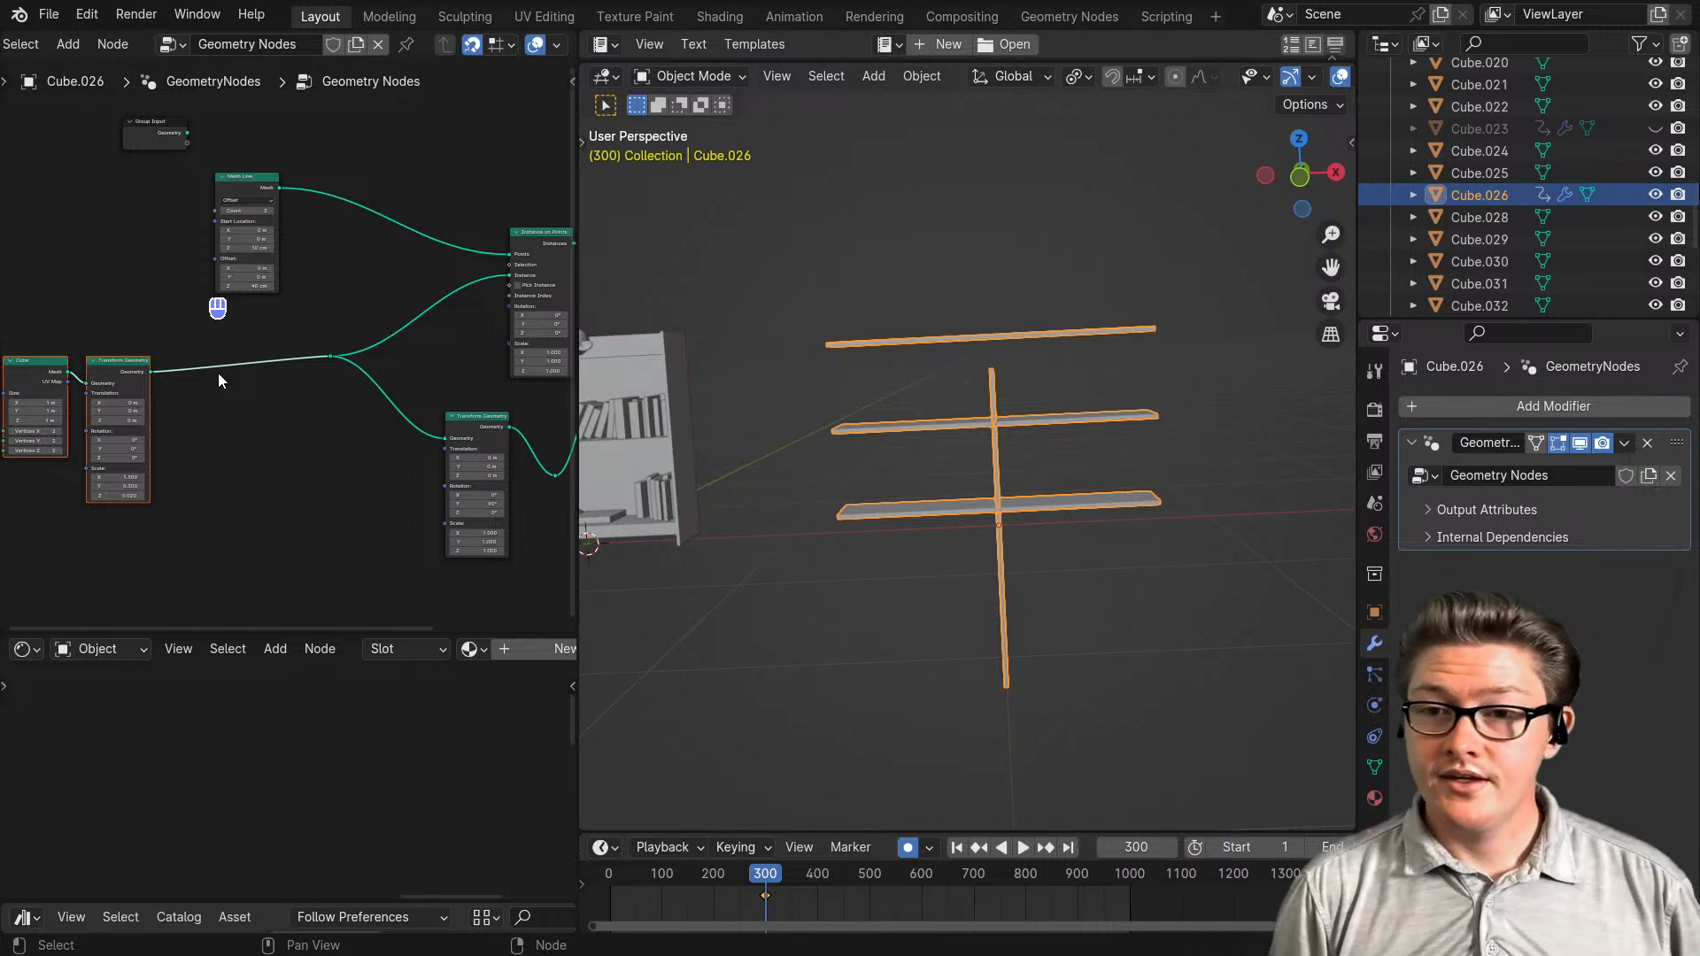
- Dissolve the reroute point between the rotated Transform Geometry node and Join Geometry, keeping the link
middle_drag(342, 450, 116, 390)
click(345, 476)
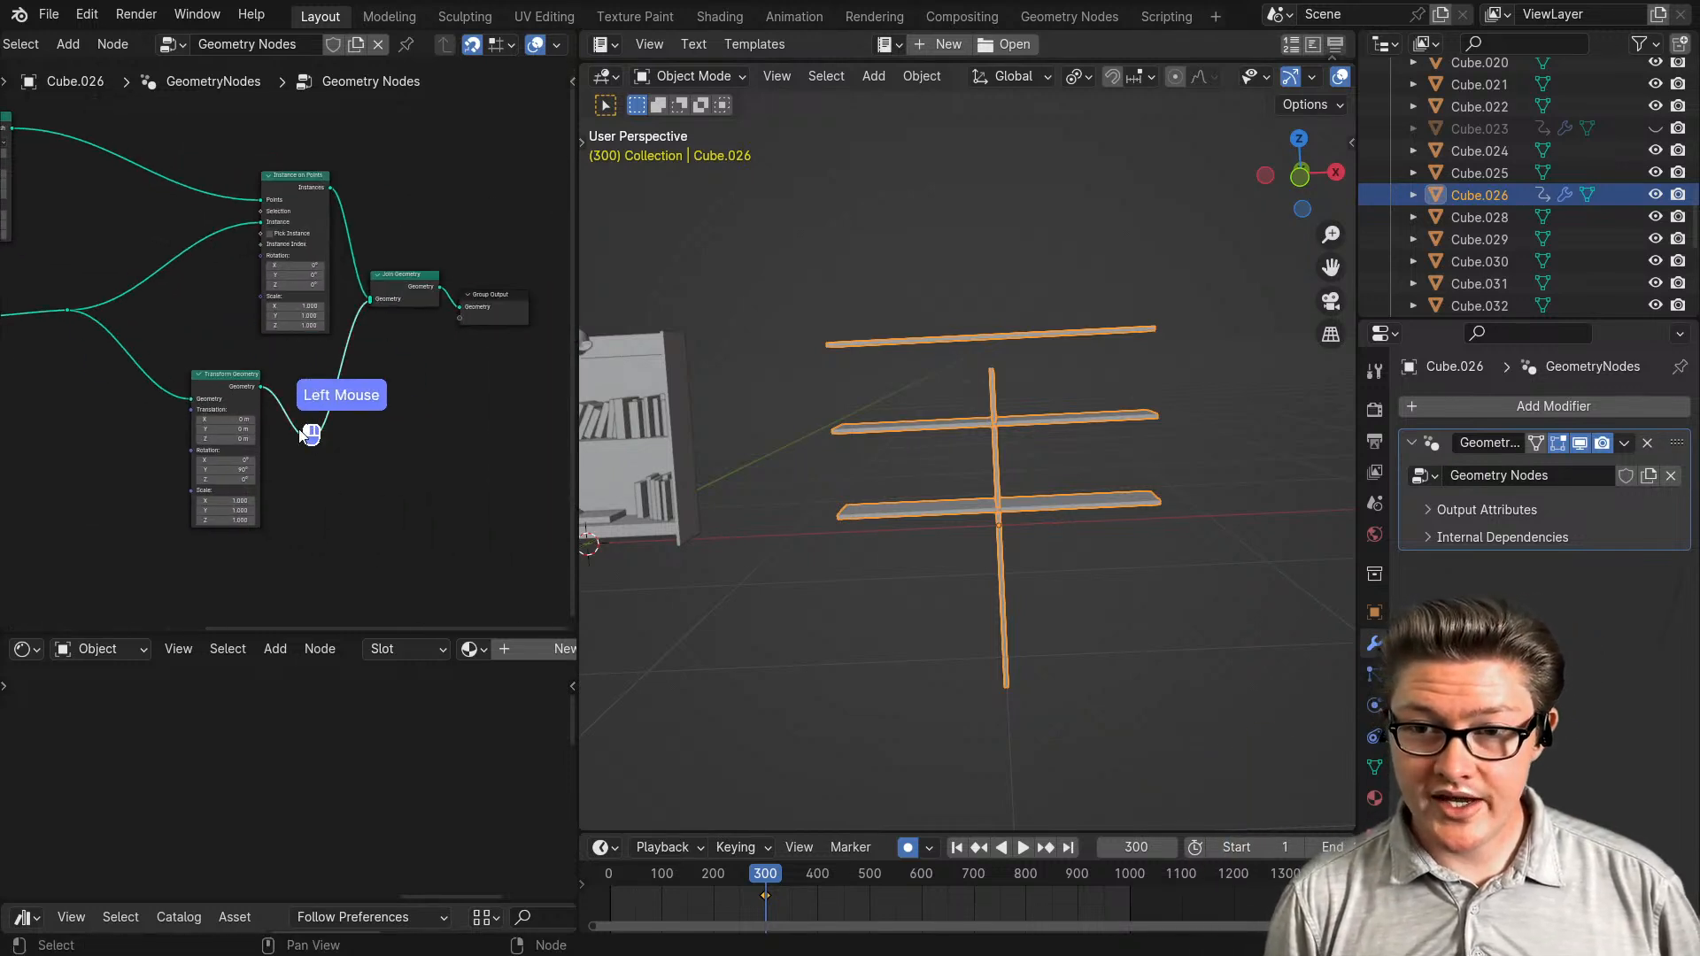
scroll(327, 452, up, 2)
middle_drag(307, 471, 313, 476)
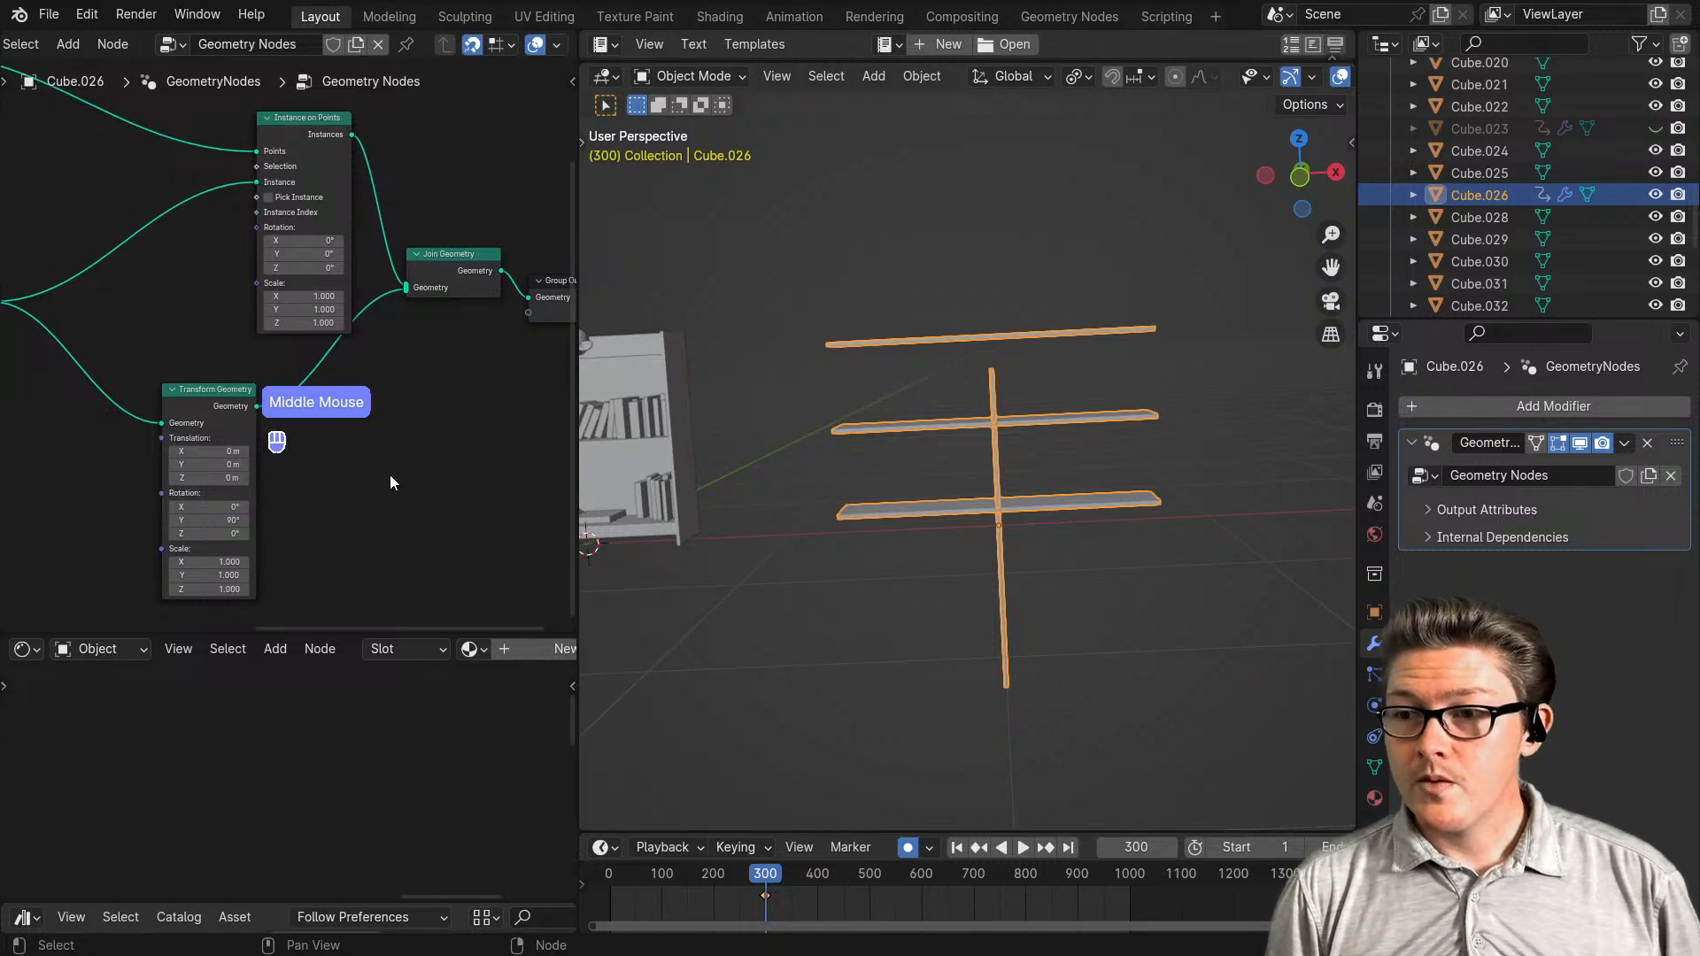
- Set the rotated Transform Geometry node's X translation to 0.75 m so the upright sits at the shelves' end
middle_drag(983, 474, 1029, 480)
middle_drag(179, 492, 290, 464)
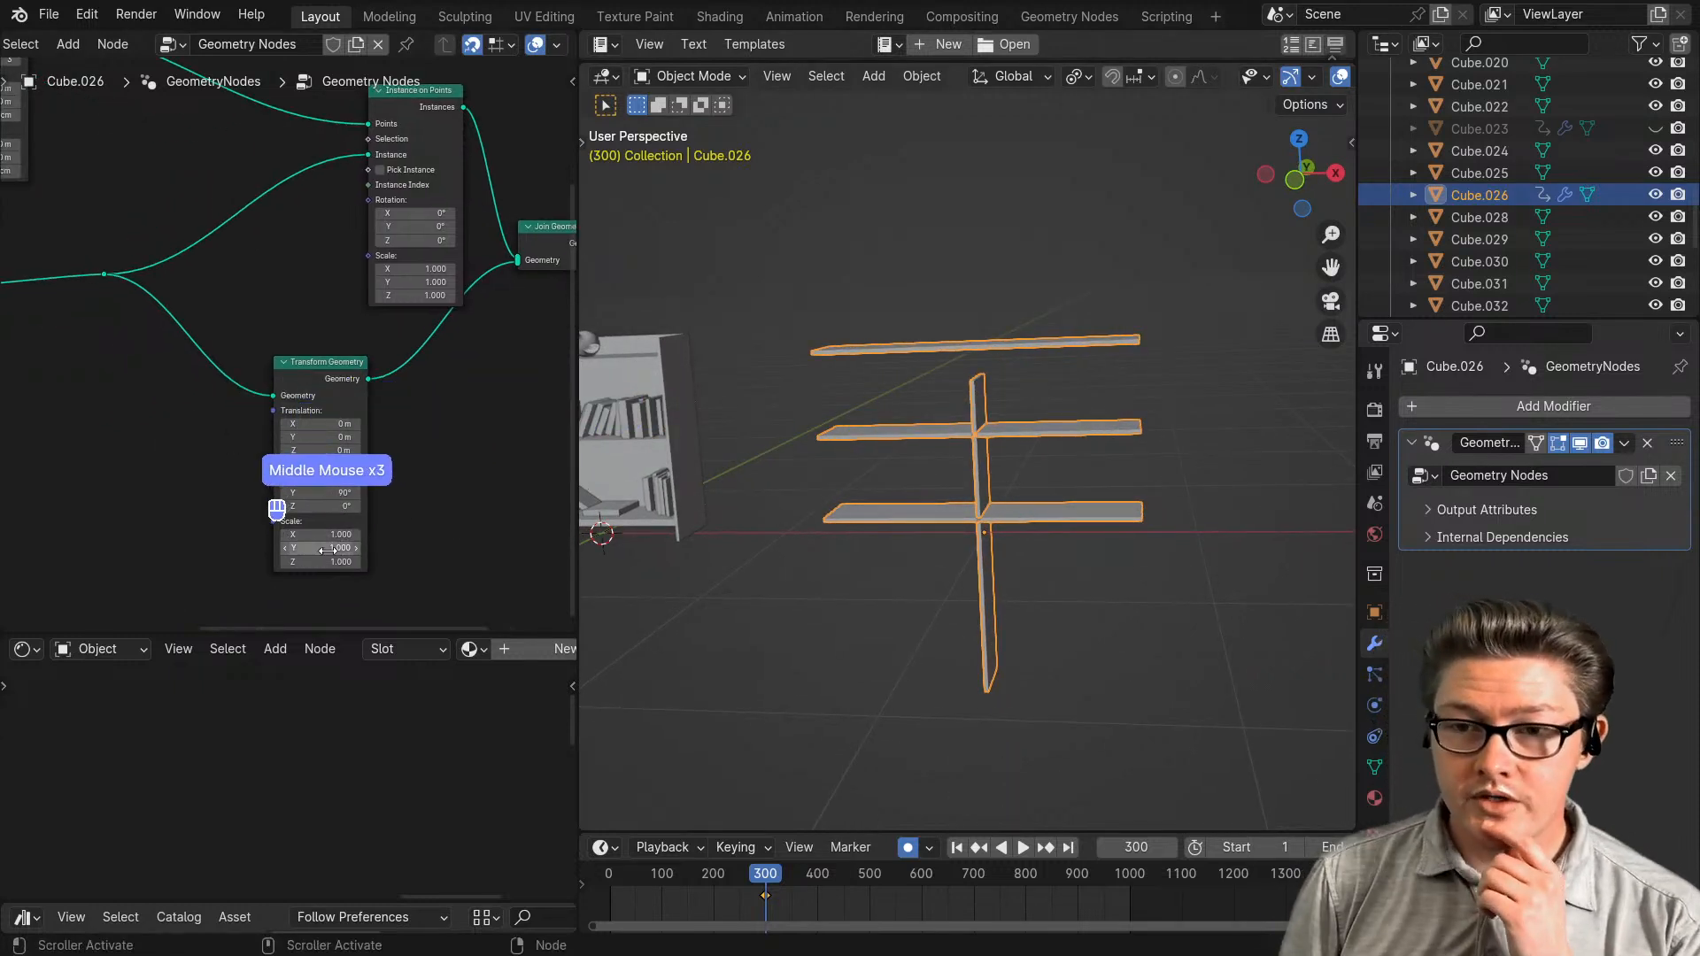
click(355, 423)
click(355, 424)
click(355, 424)
click(355, 424)
click(355, 424)
click(356, 424)
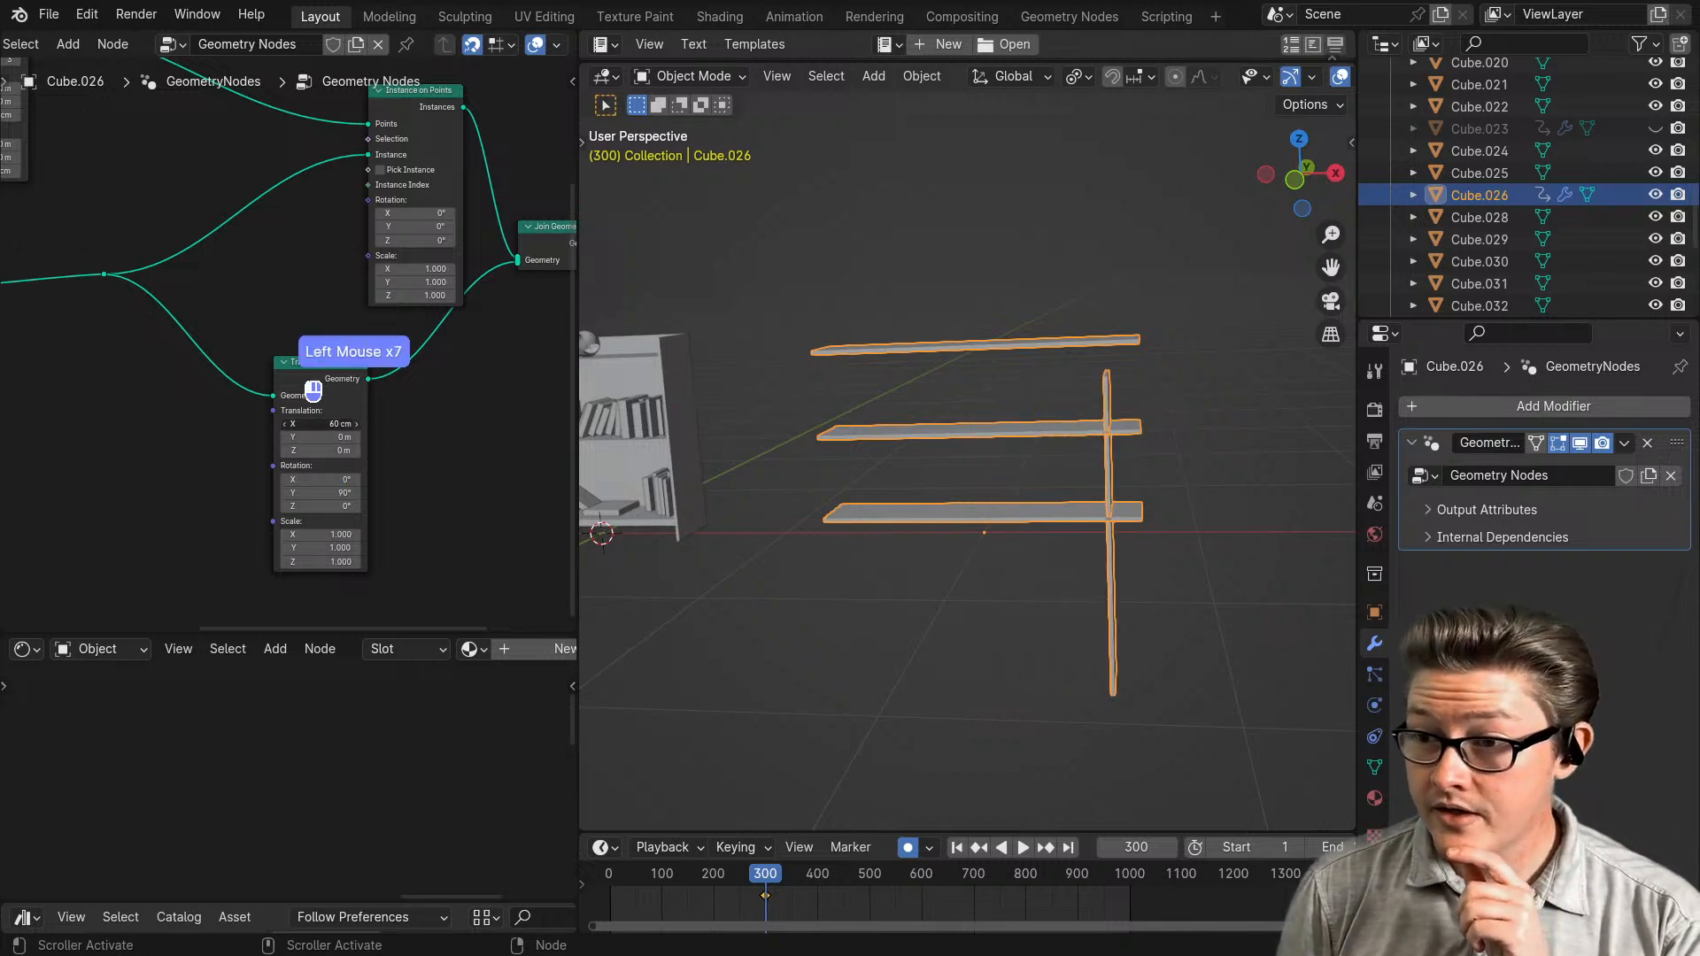
click(355, 423)
click(355, 423)
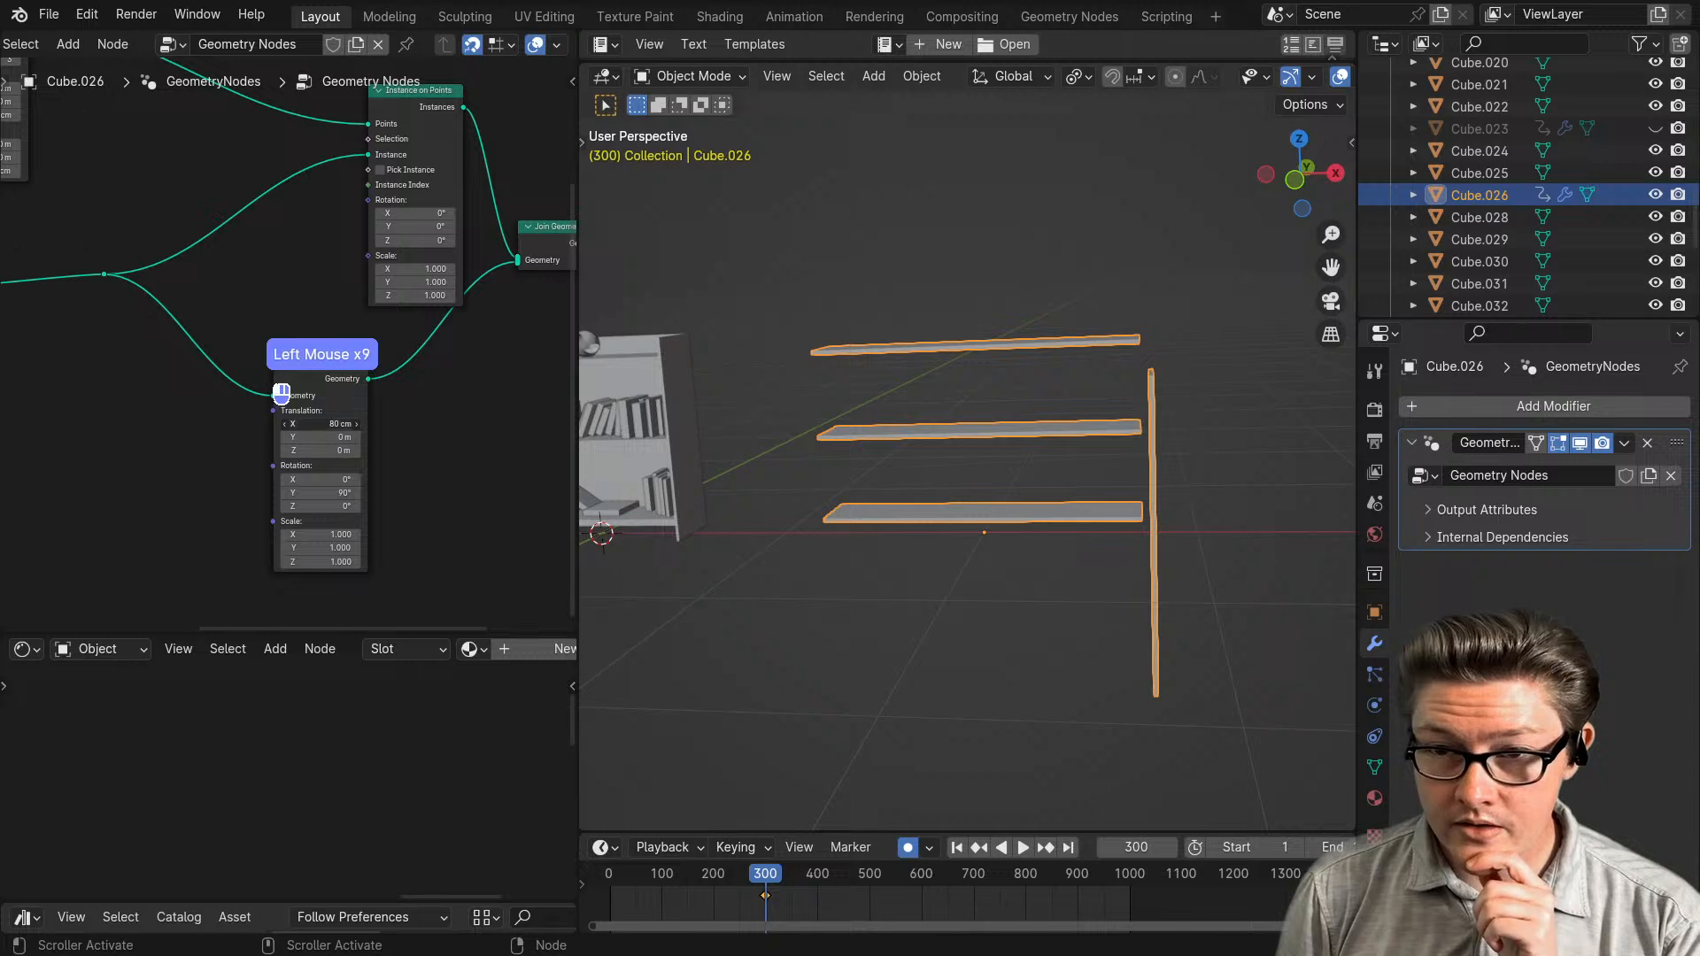
text(.75)
key(Return)
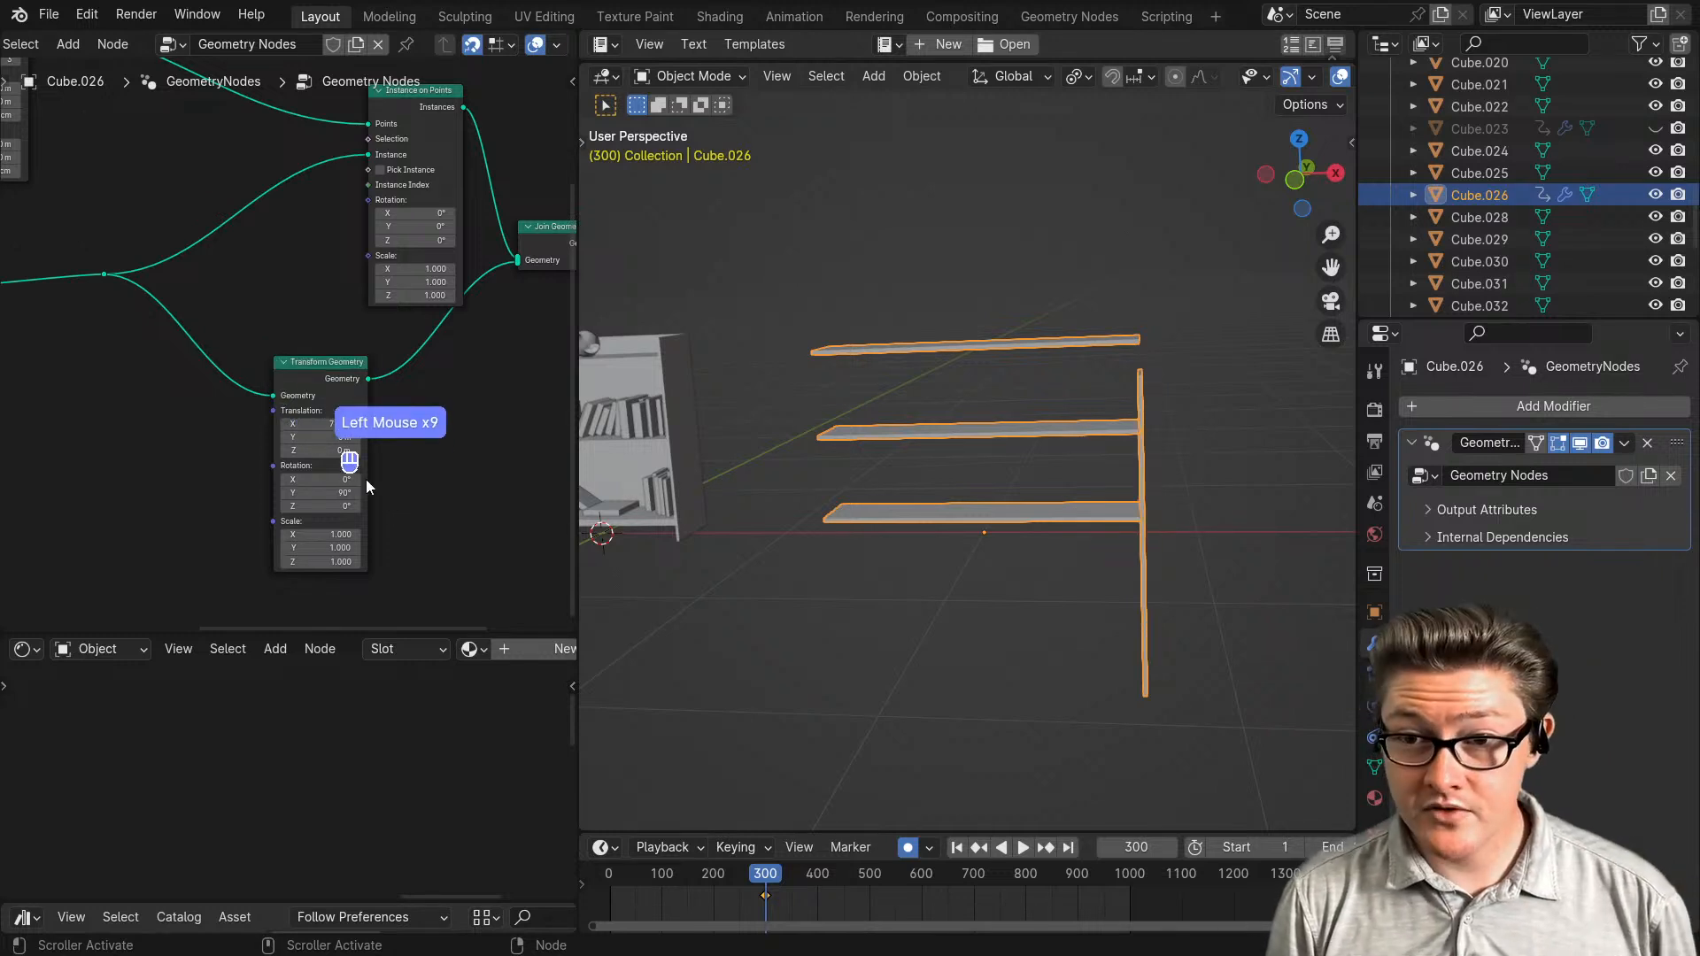
- Duplicate the rotated Transform Geometry node with its input link, place it below, and connect its output to Join Geometry
scroll(397, 508, down, 2)
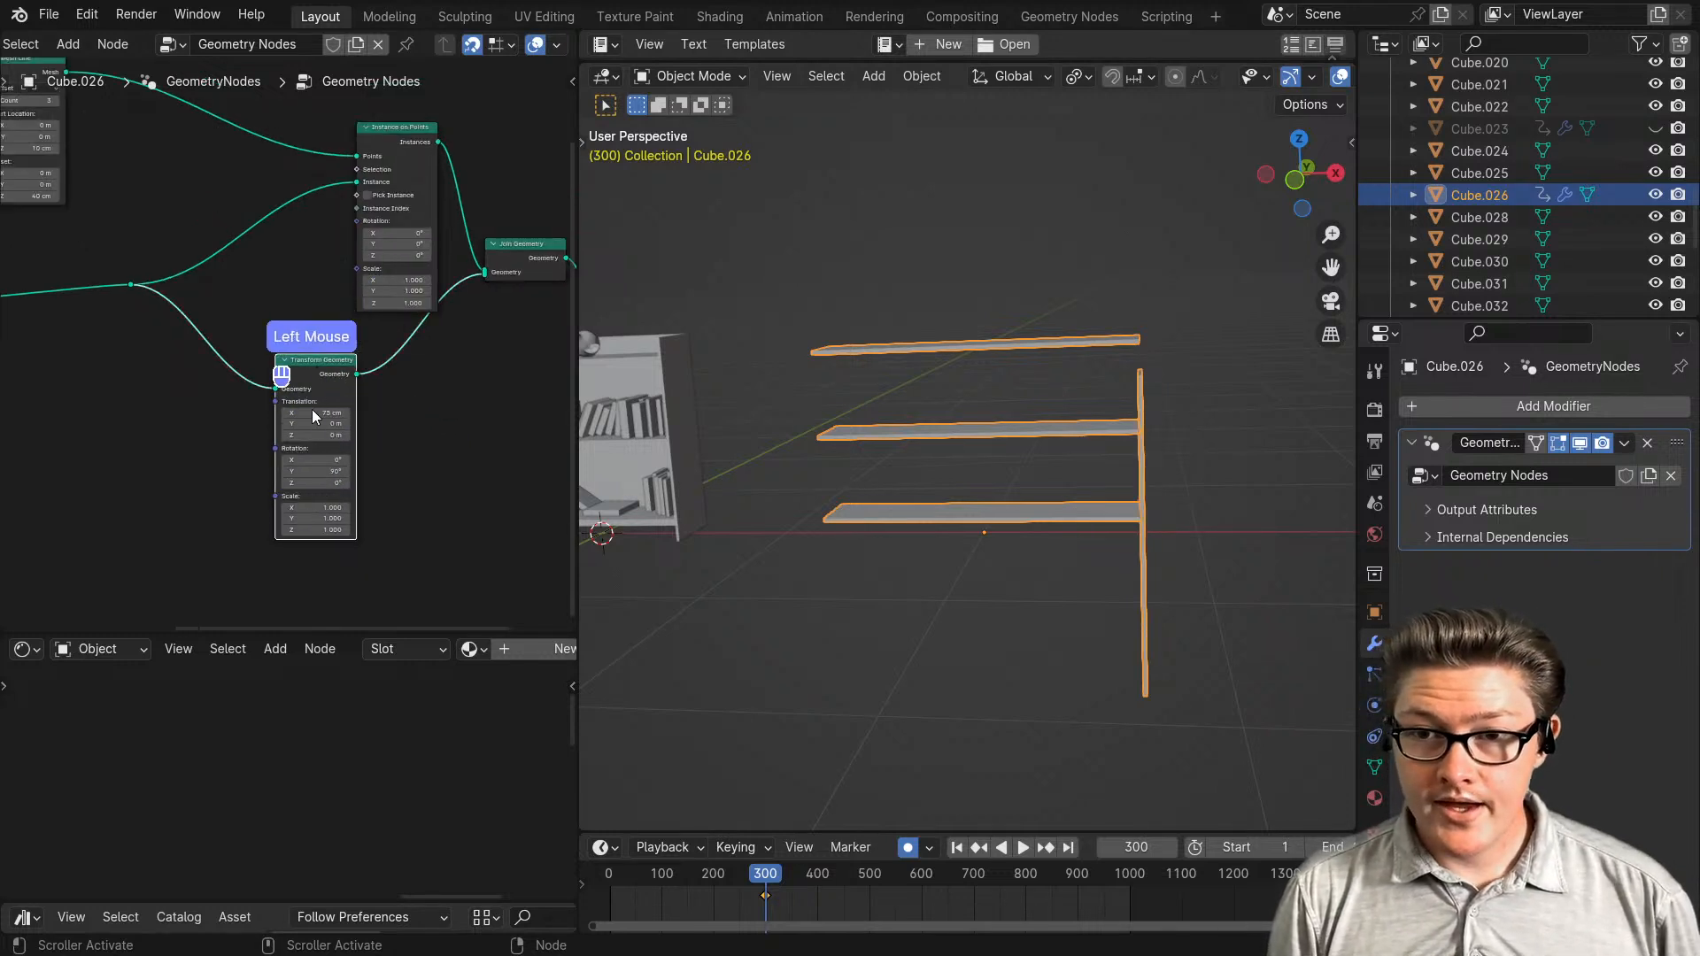
scroll(312, 409, down, 1)
middle_drag(311, 409, 344, 390)
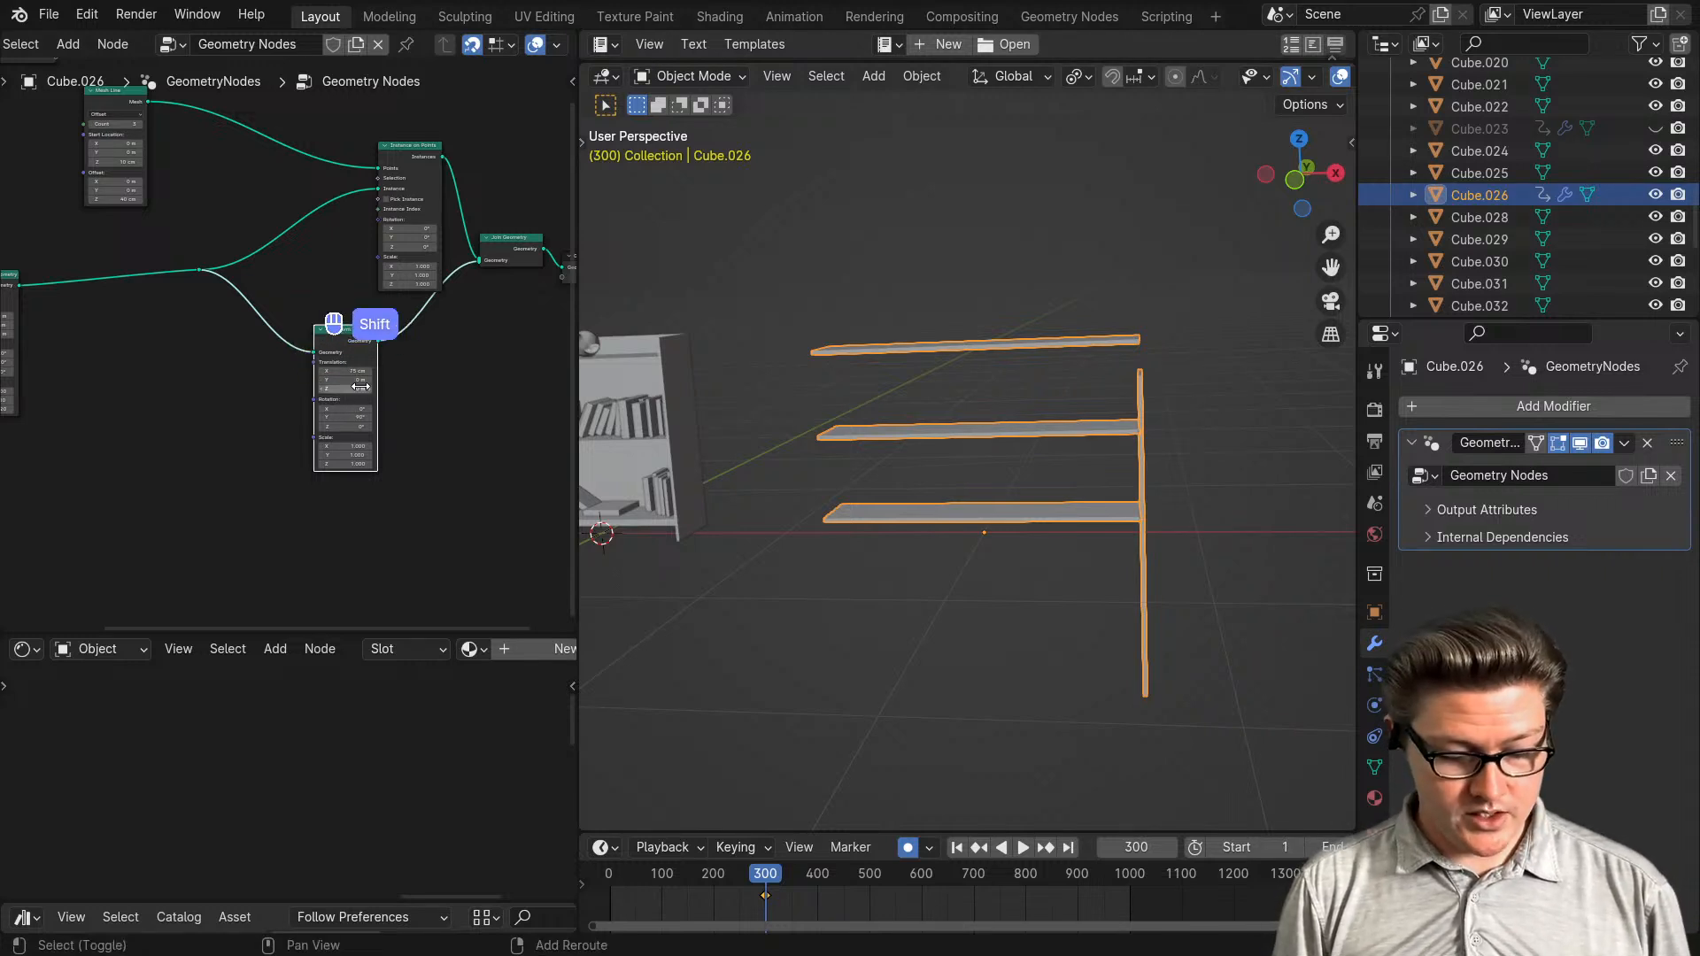
key(ctrl+shift+d)
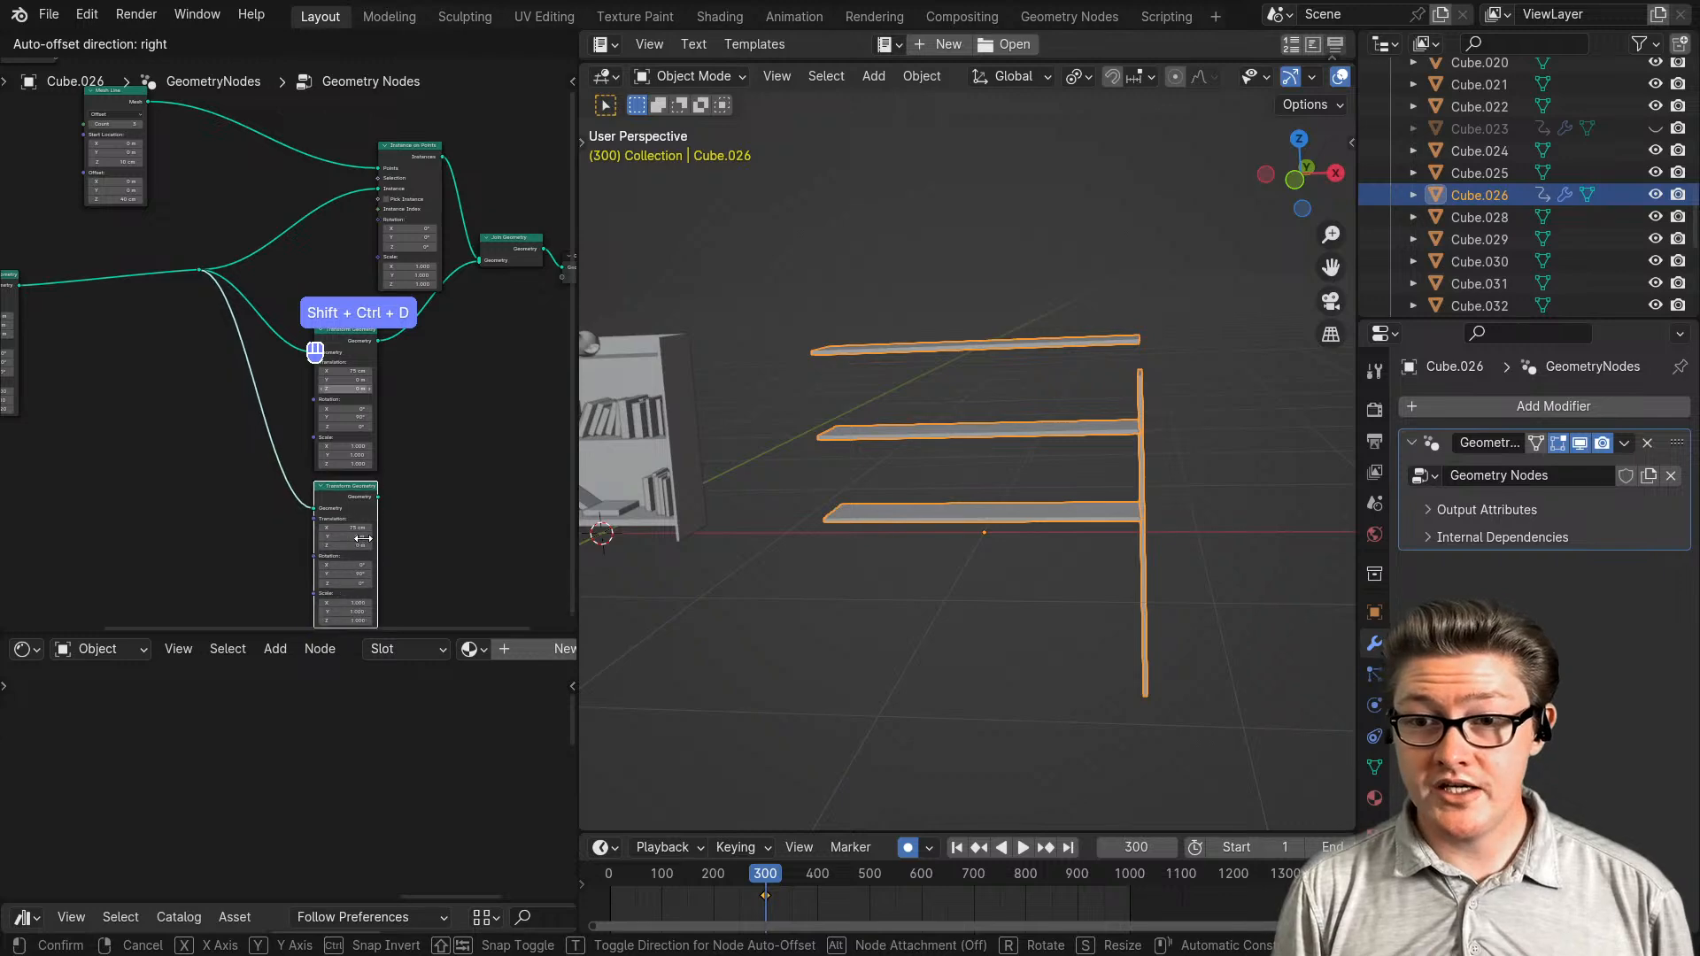
click(364, 530)
middle_drag(364, 530, 297, 474)
drag(310, 464, 411, 230)
- Set the duplicated Transform Geometry node's X translation to -75 cm
scroll(381, 496, up, 5)
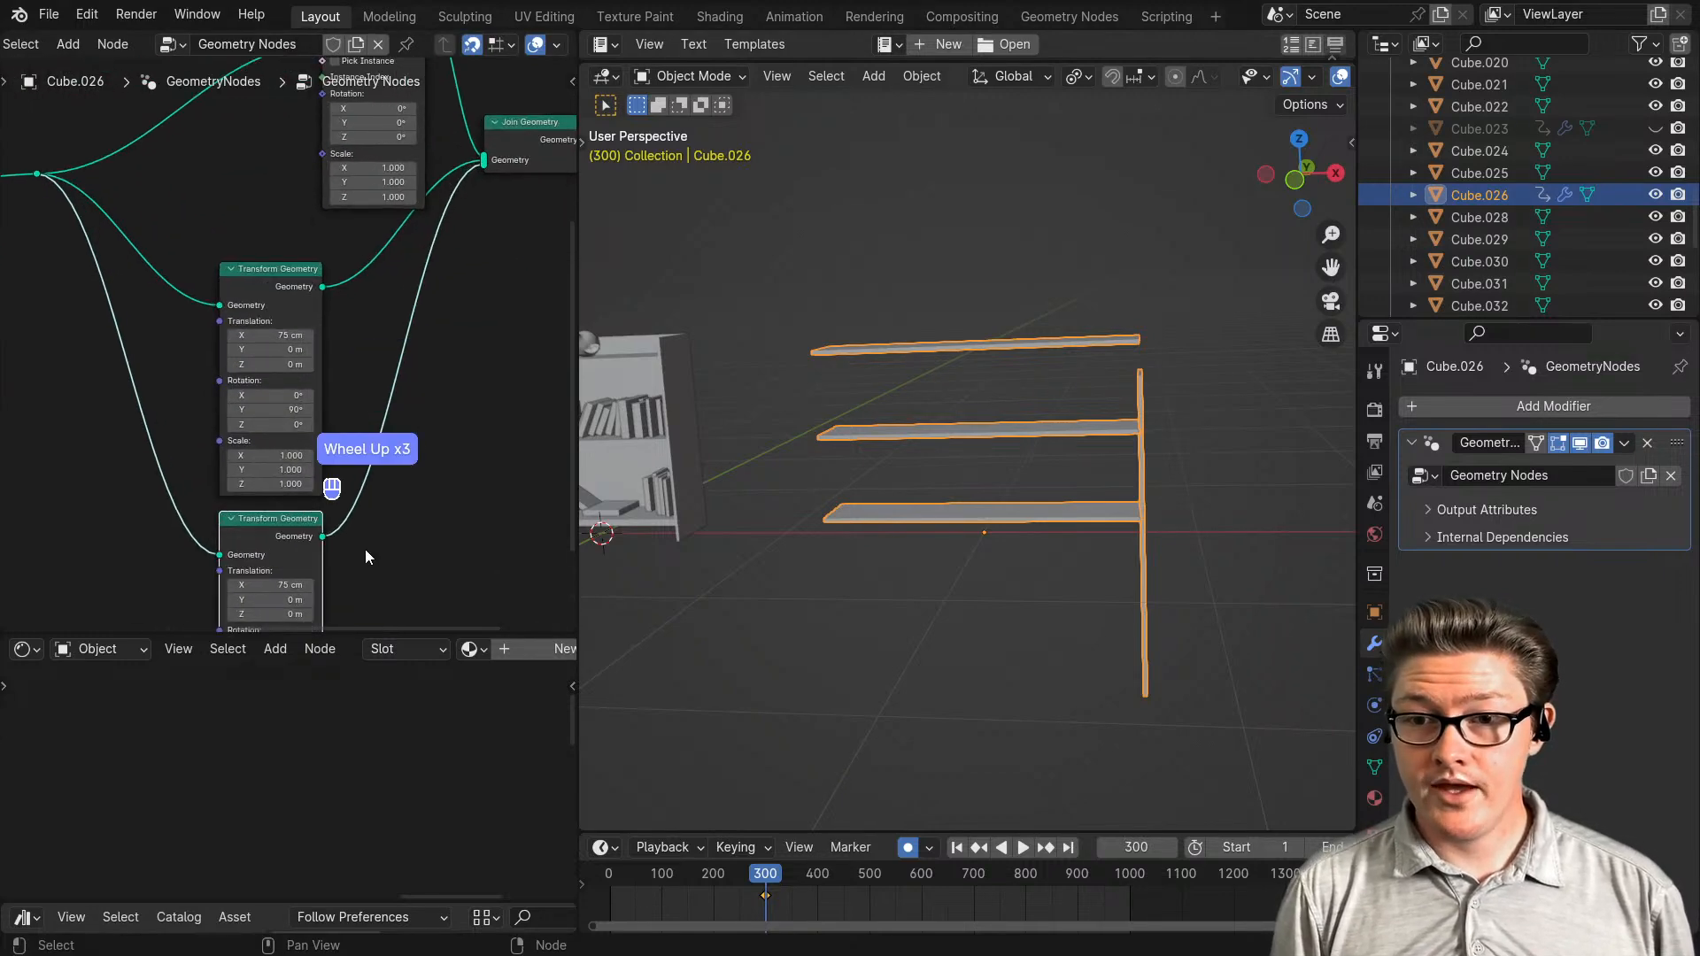
click(285, 475)
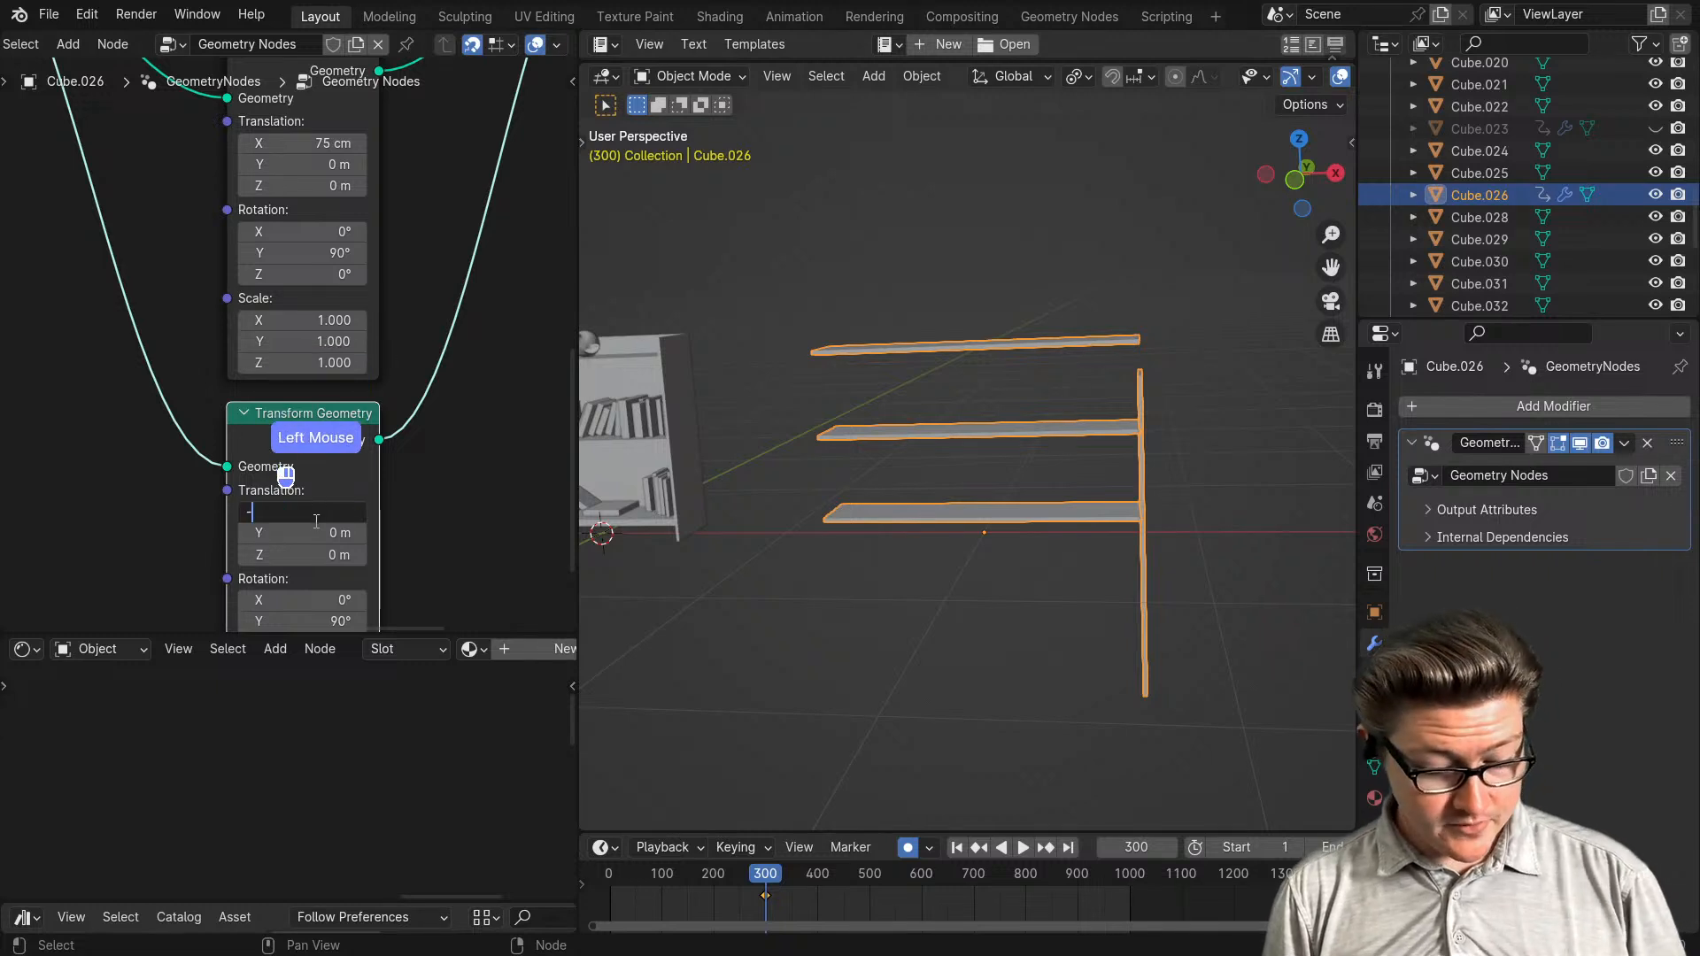
key(Return)
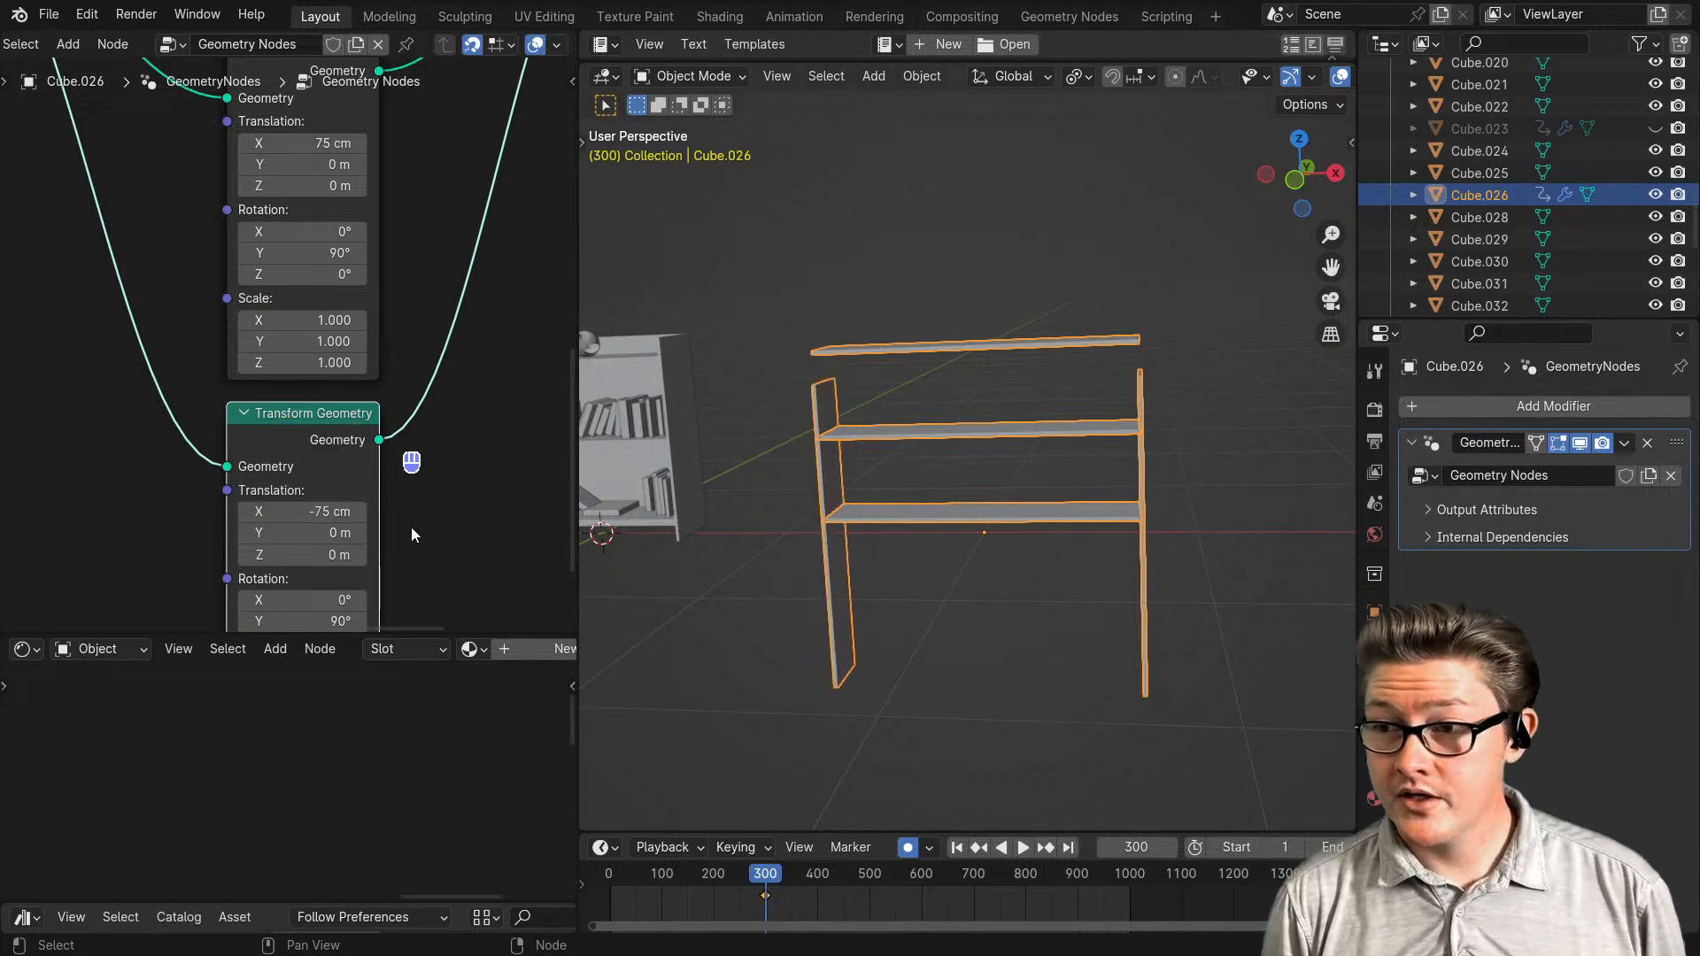
- Raise the upright at X 75 cm by setting its Transform Geometry Z translation to 50 cm
middle_drag(923, 534, 1128, 508)
middle_click(1128, 509)
scroll(367, 252, down, 2)
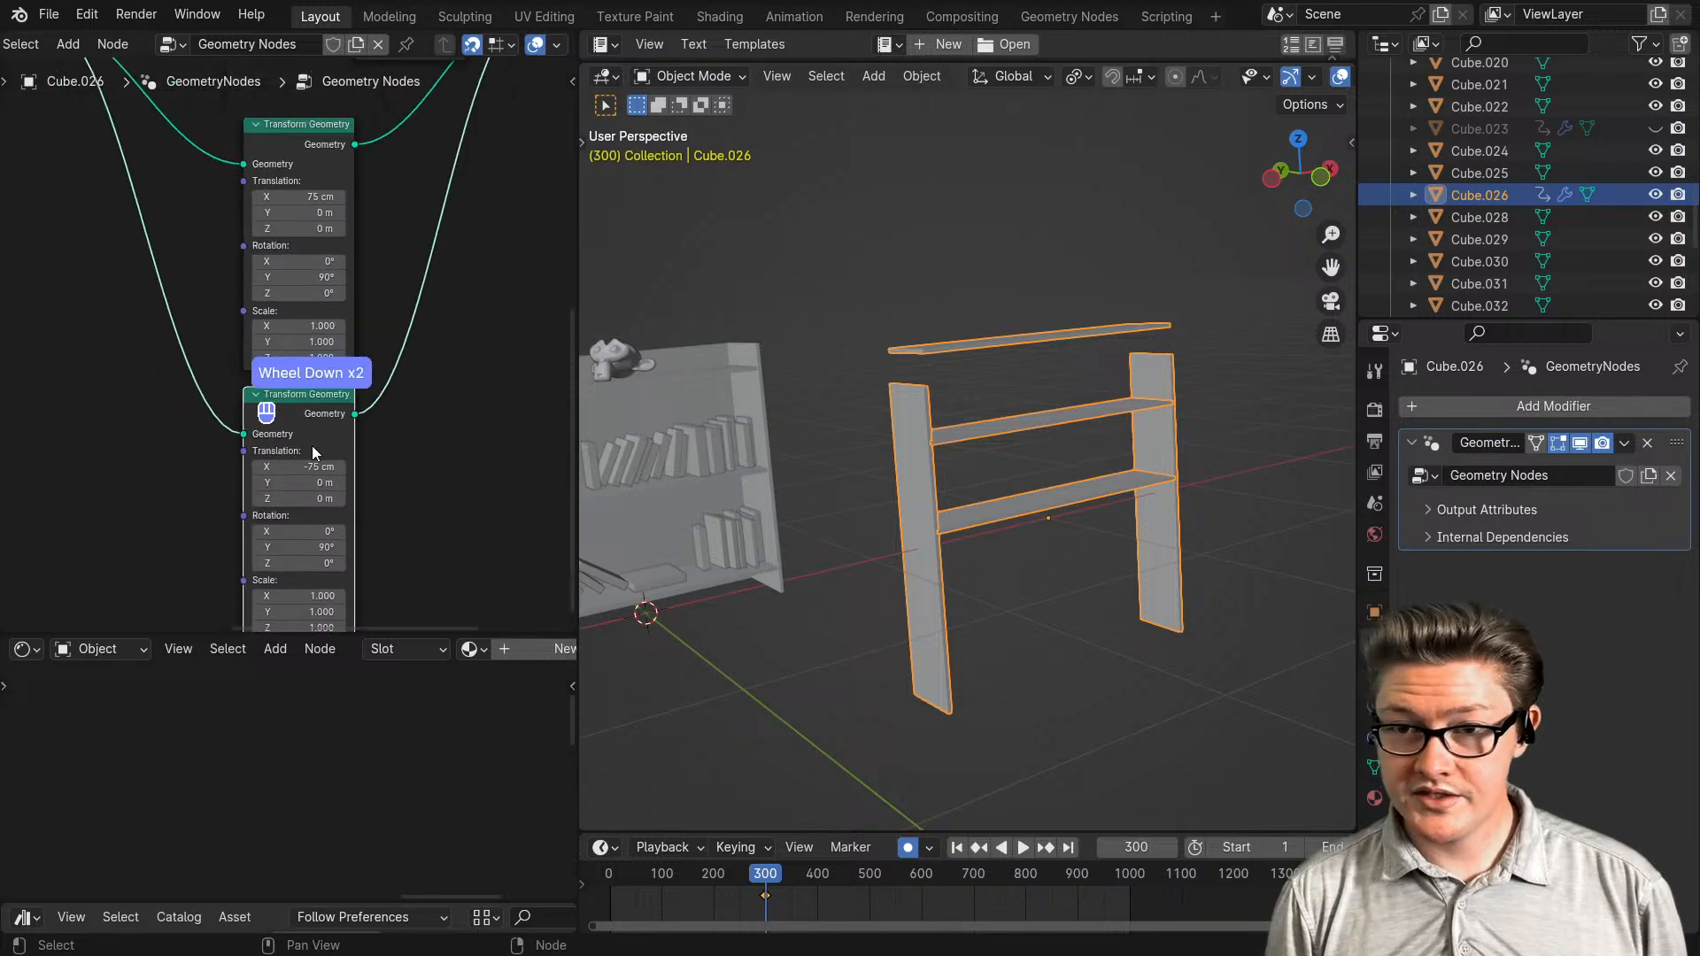
click(342, 230)
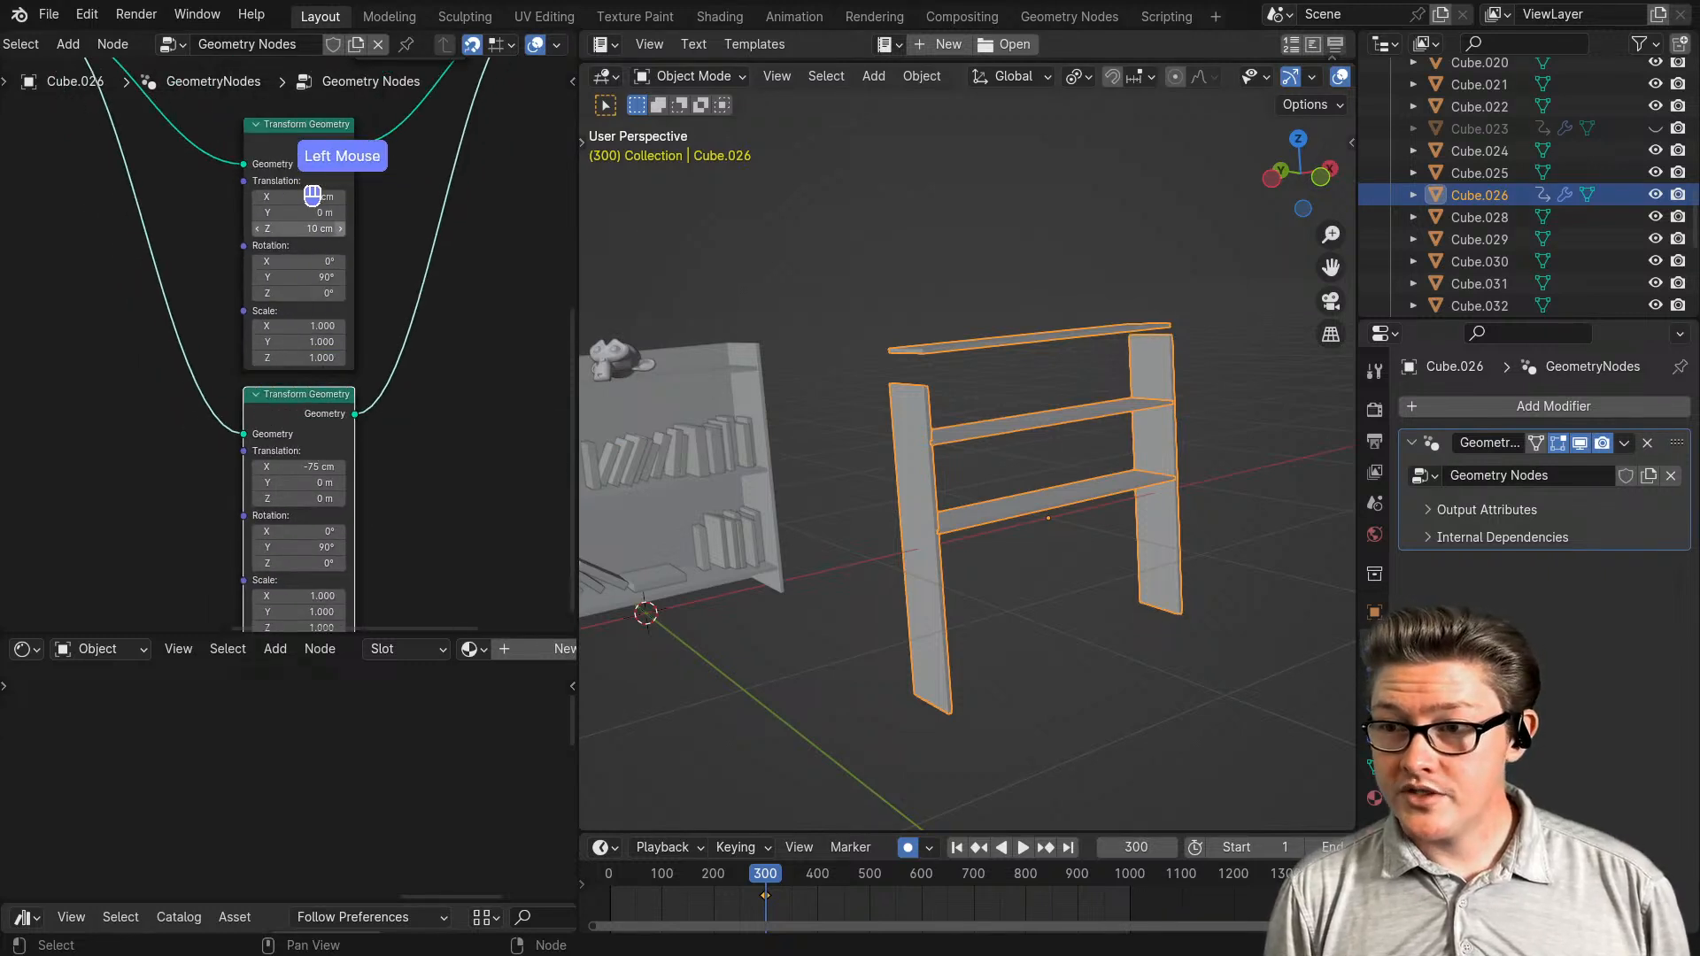
click(341, 229)
click(342, 229)
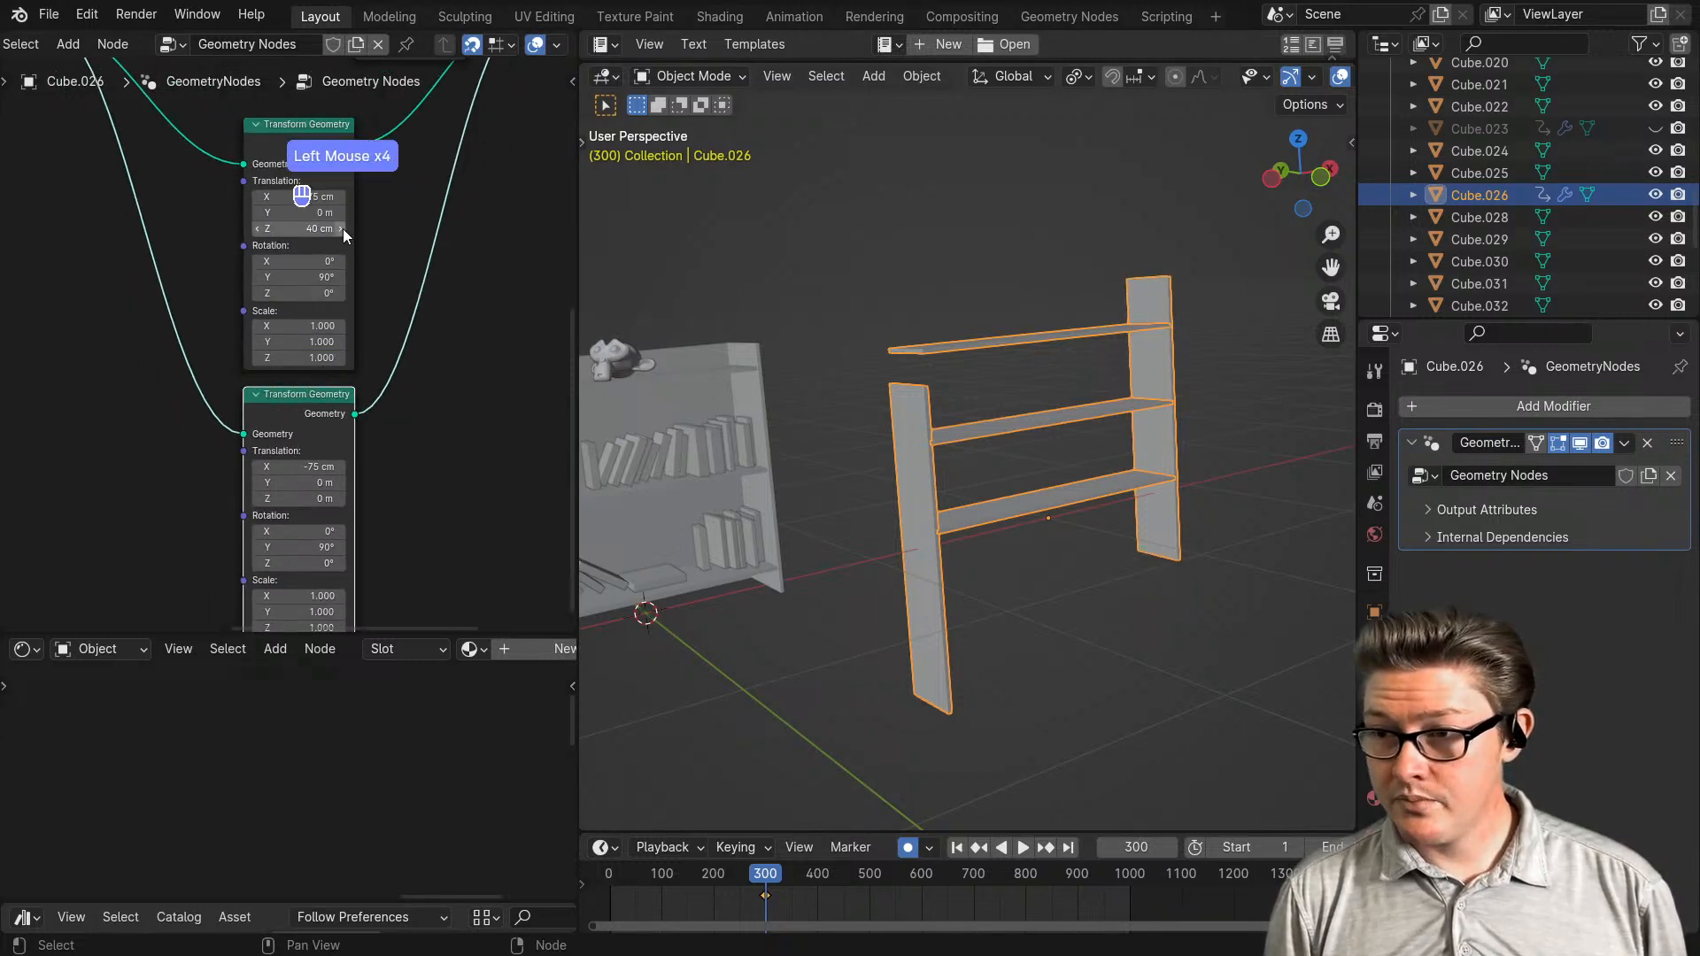
click(341, 229)
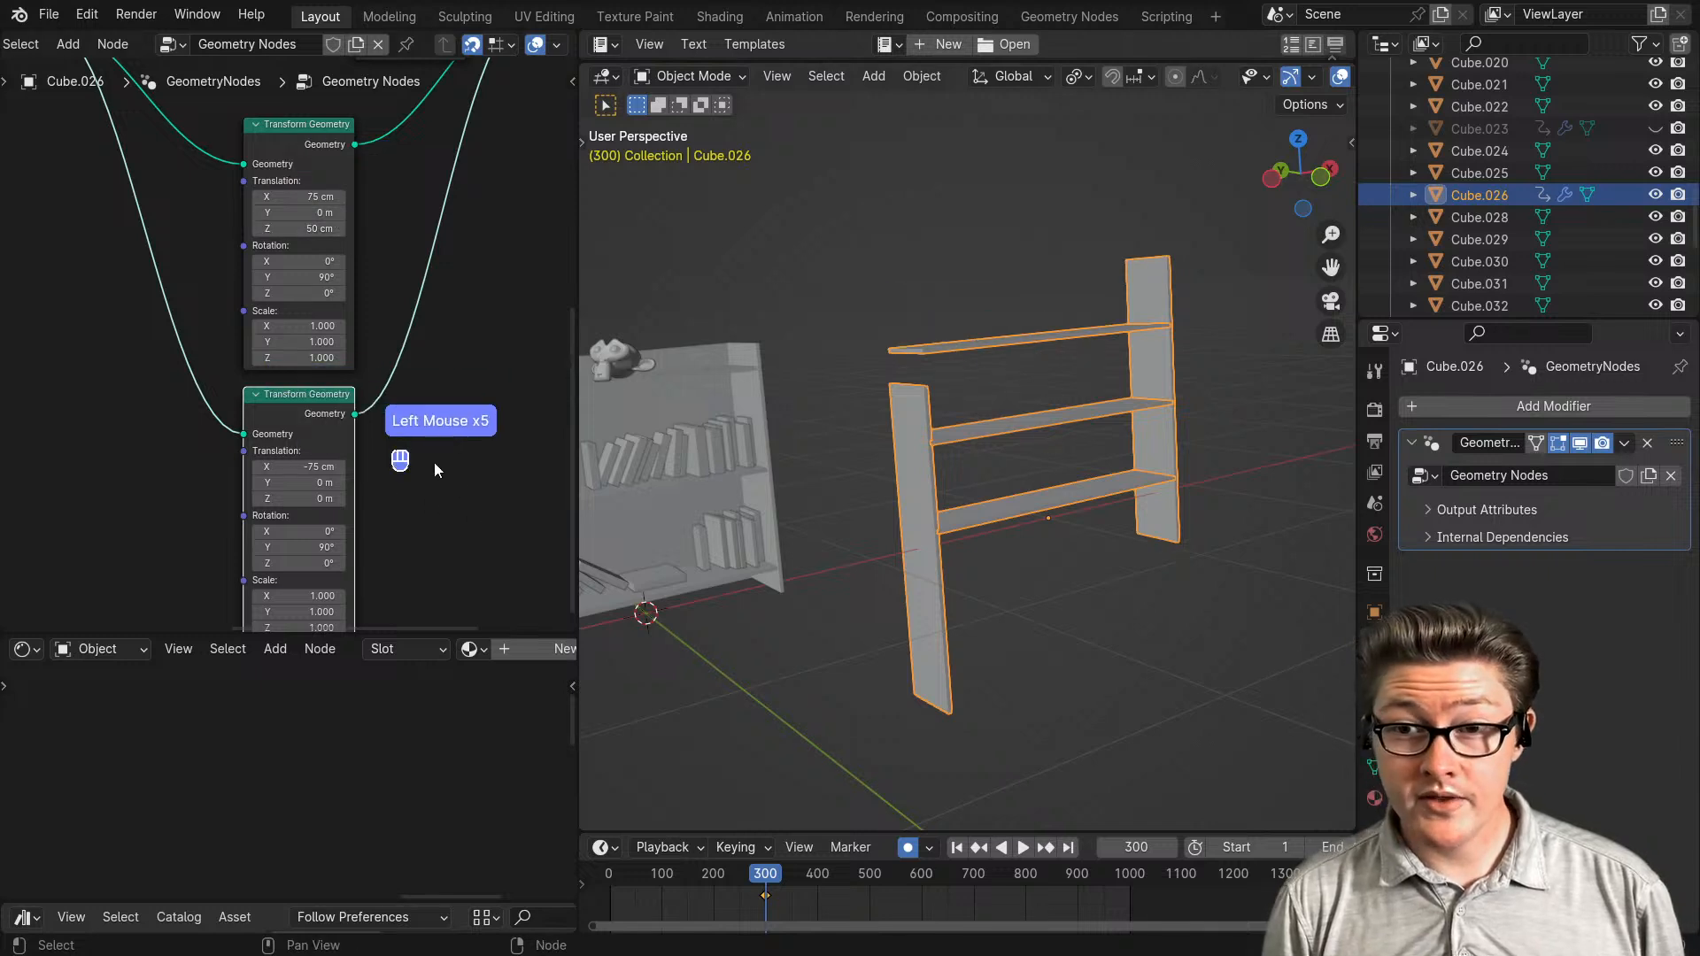
- Set the Z translation of the upright at X -75 cm to 50 cm as well
middle_drag(396, 456, 391, 447)
click(336, 488)
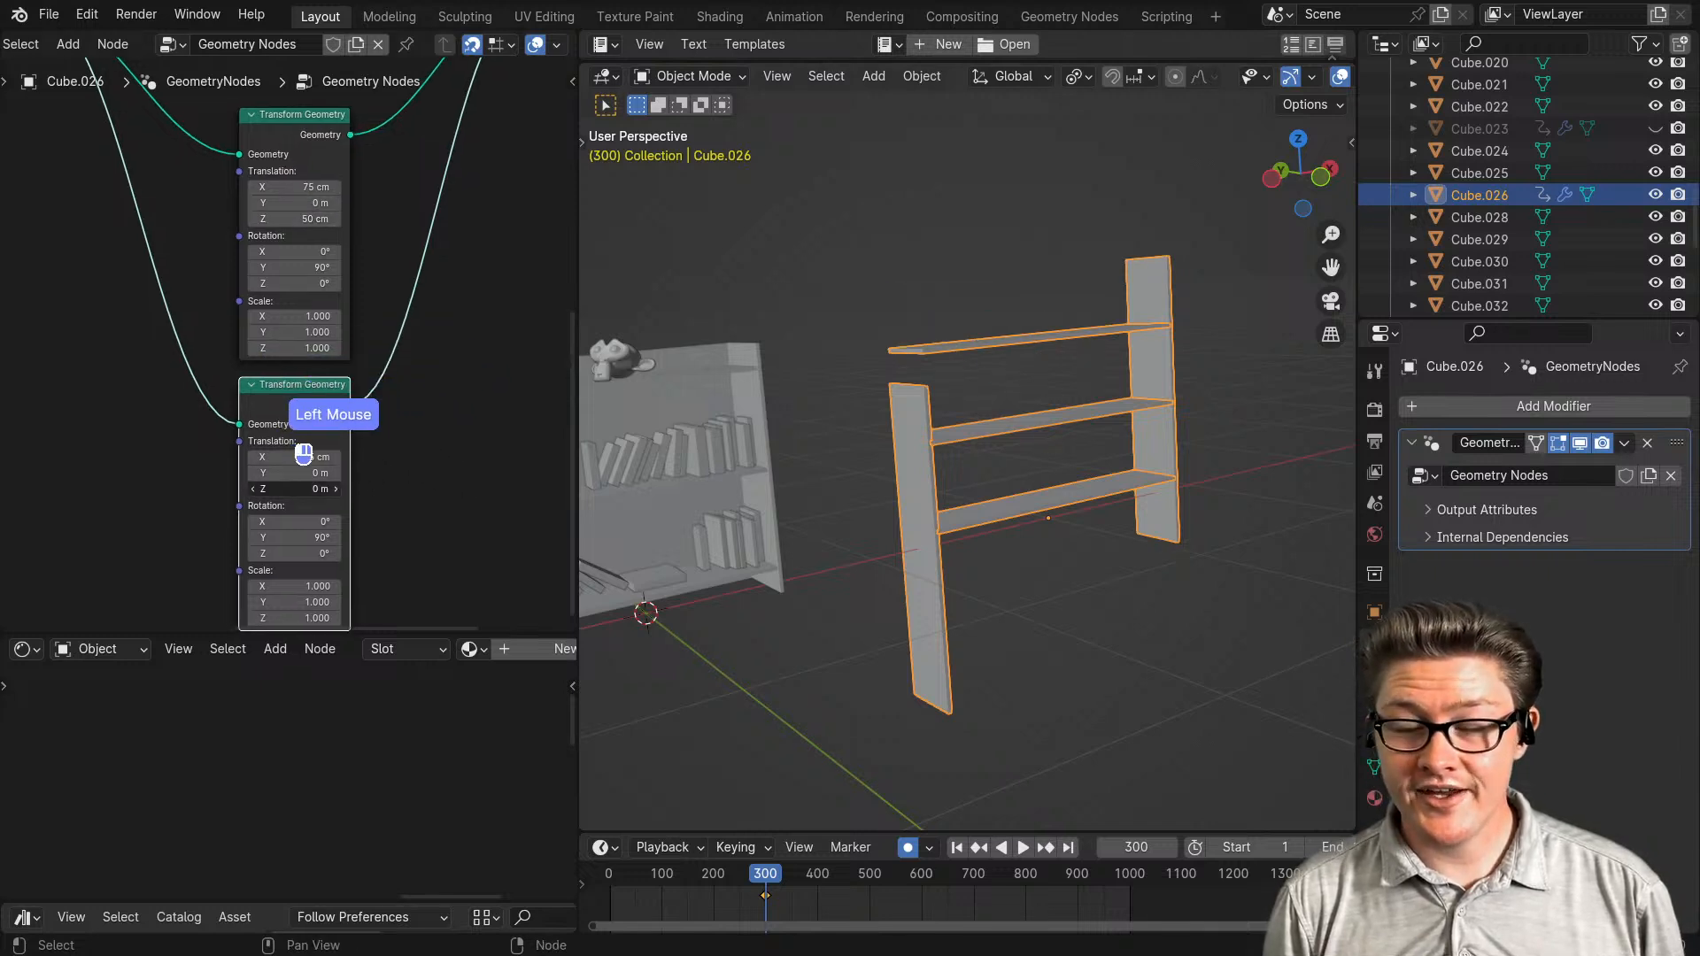
click(336, 488)
click(336, 489)
click(335, 489)
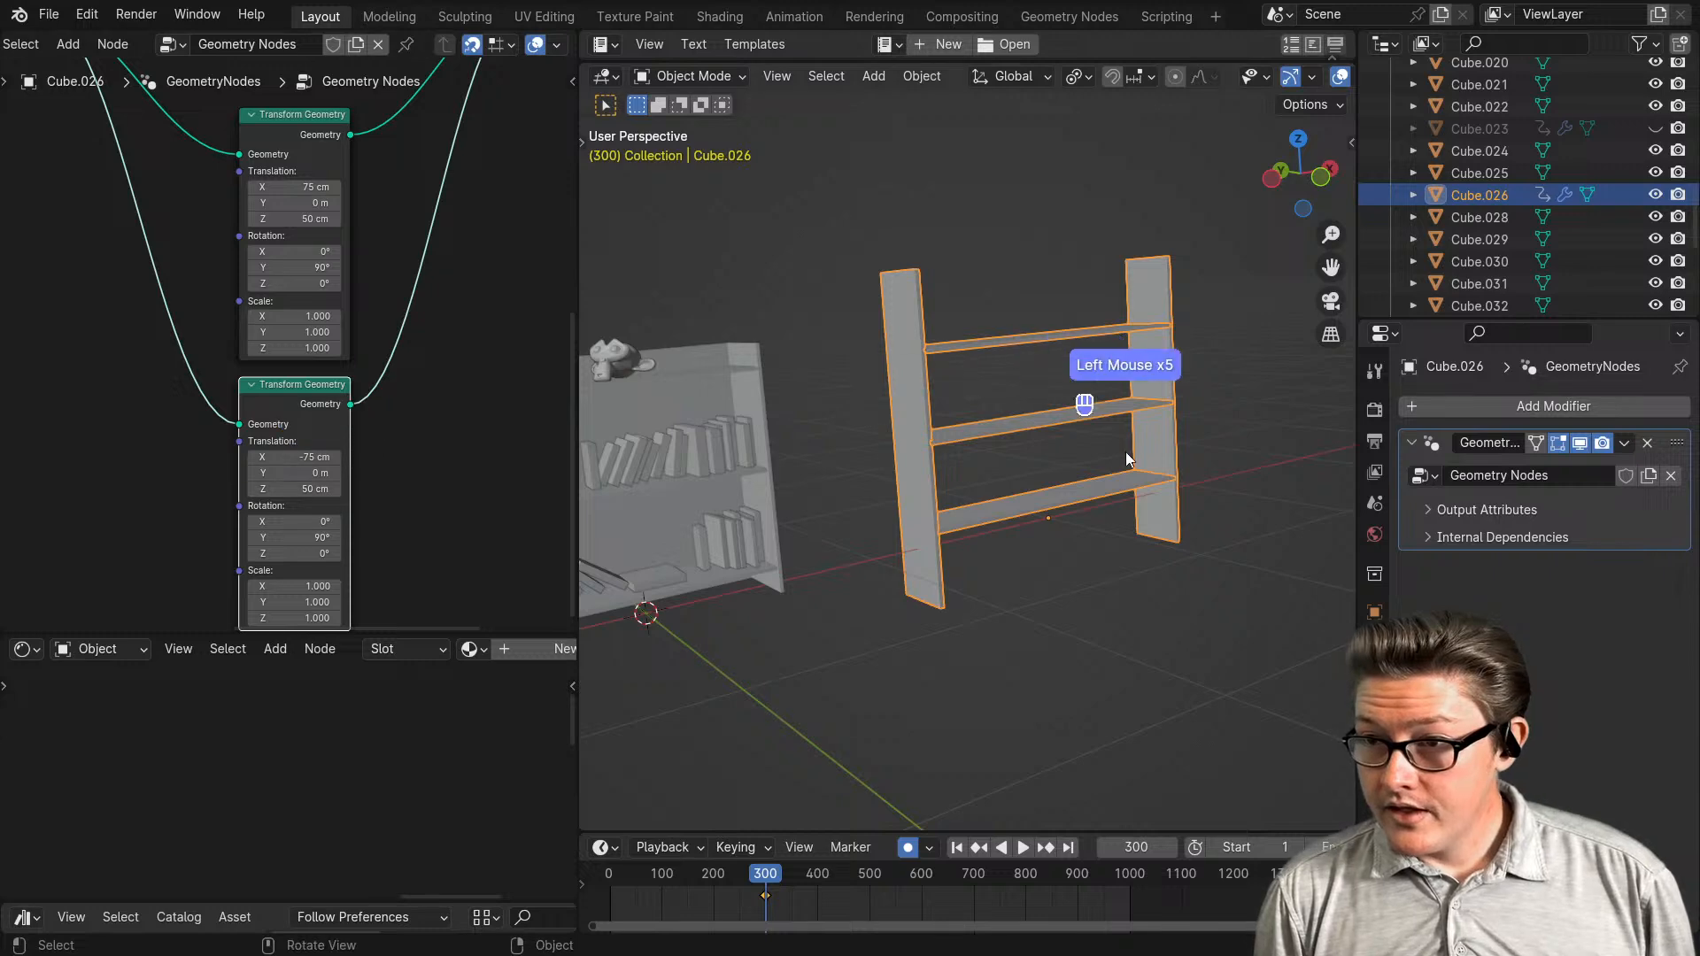
- Shift the first Transform Geometry node slightly up and away from the Cube node
middle_drag(1124, 452, 979, 523)
scroll(385, 465, down, 2)
scroll(152, 372, down, 1)
middle_drag(152, 372, 418, 429)
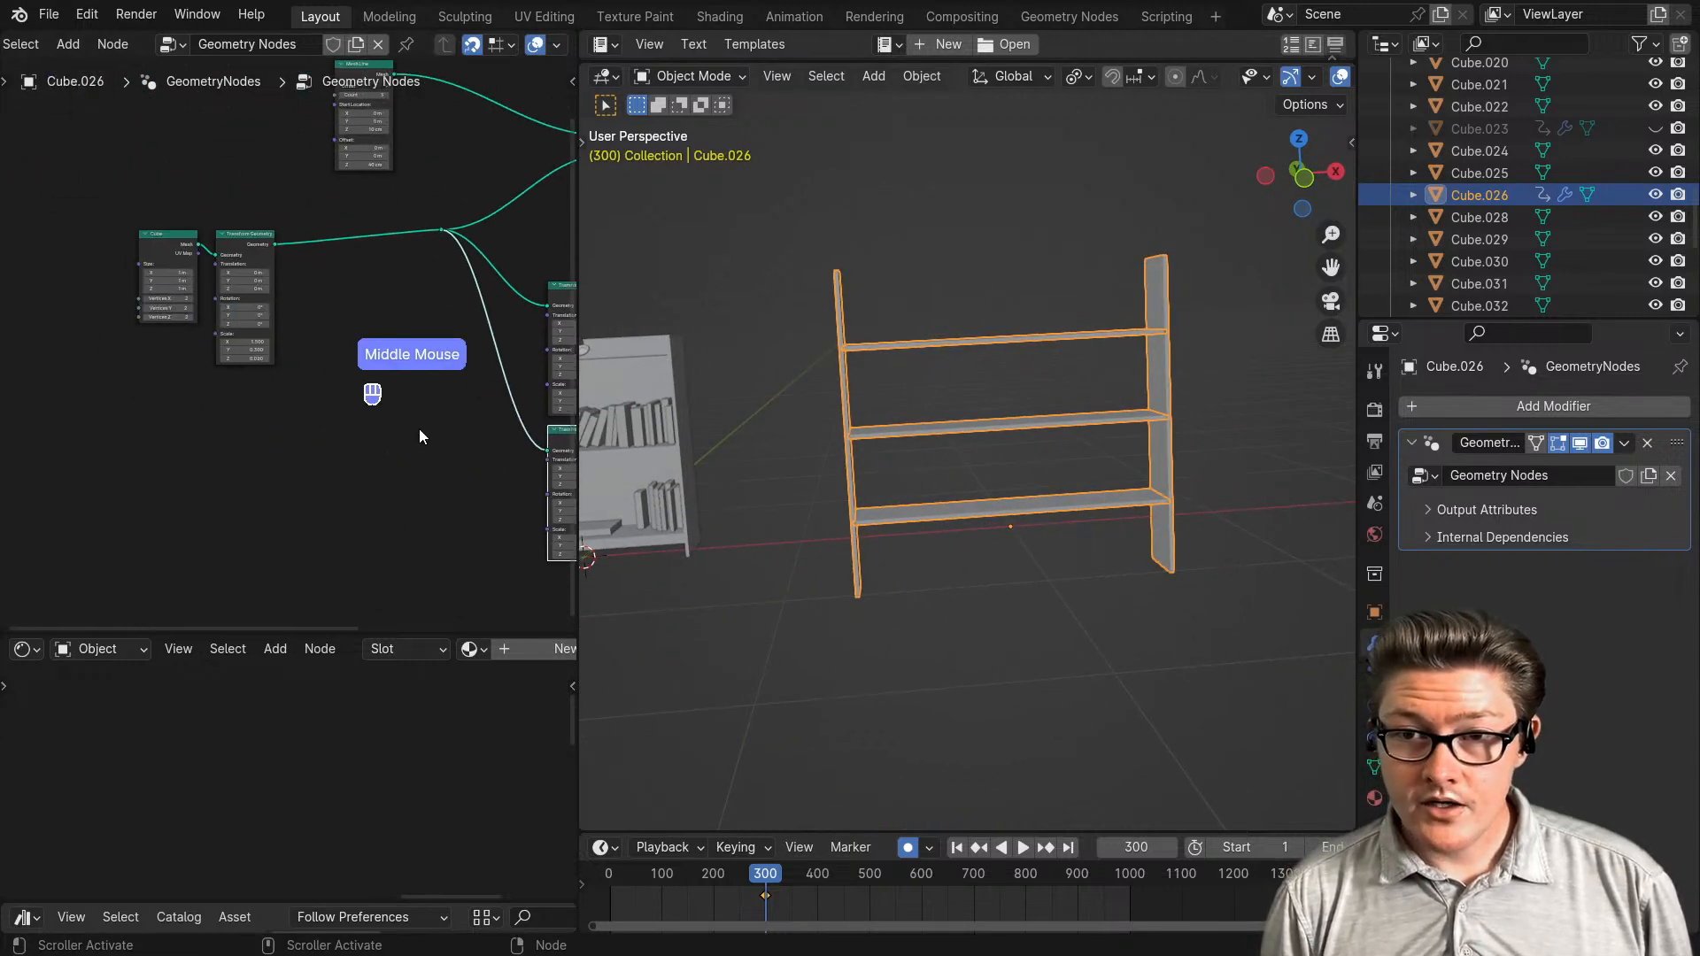
scroll(227, 216, up, 1)
click(231, 204)
drag(231, 205, 252, 192)
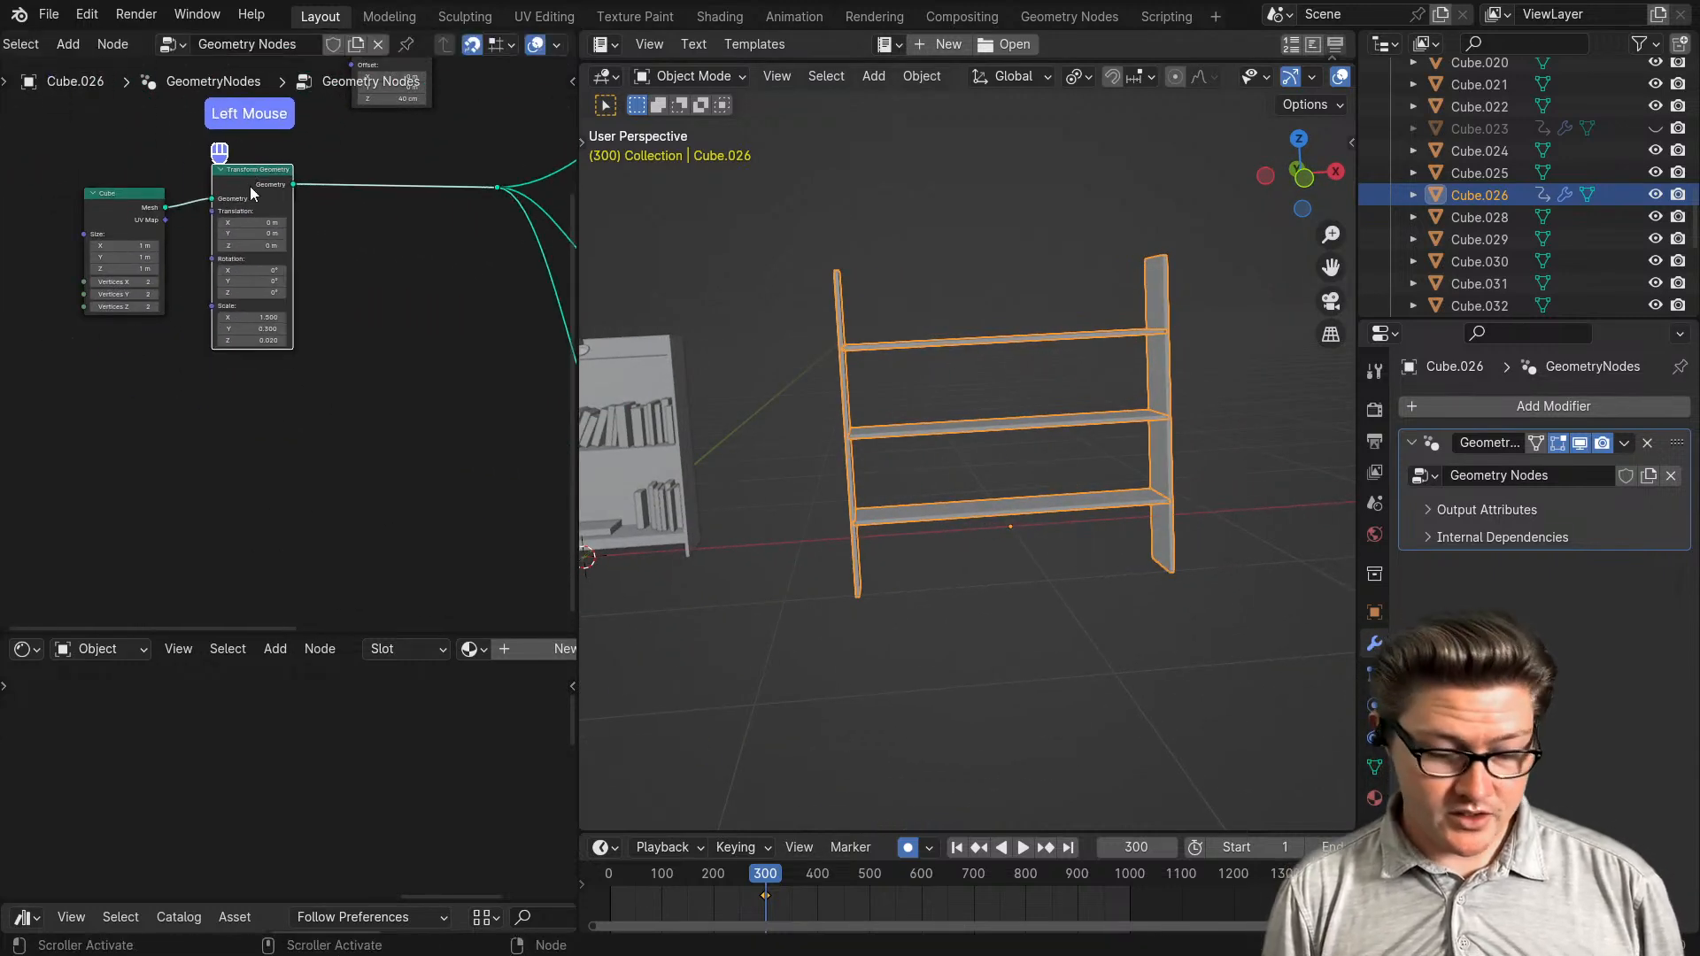
- Duplicate the first Transform Geometry node with its Cube link kept, and route its output through a new reroute into both upright nodes
key(shift+ctrl+d)
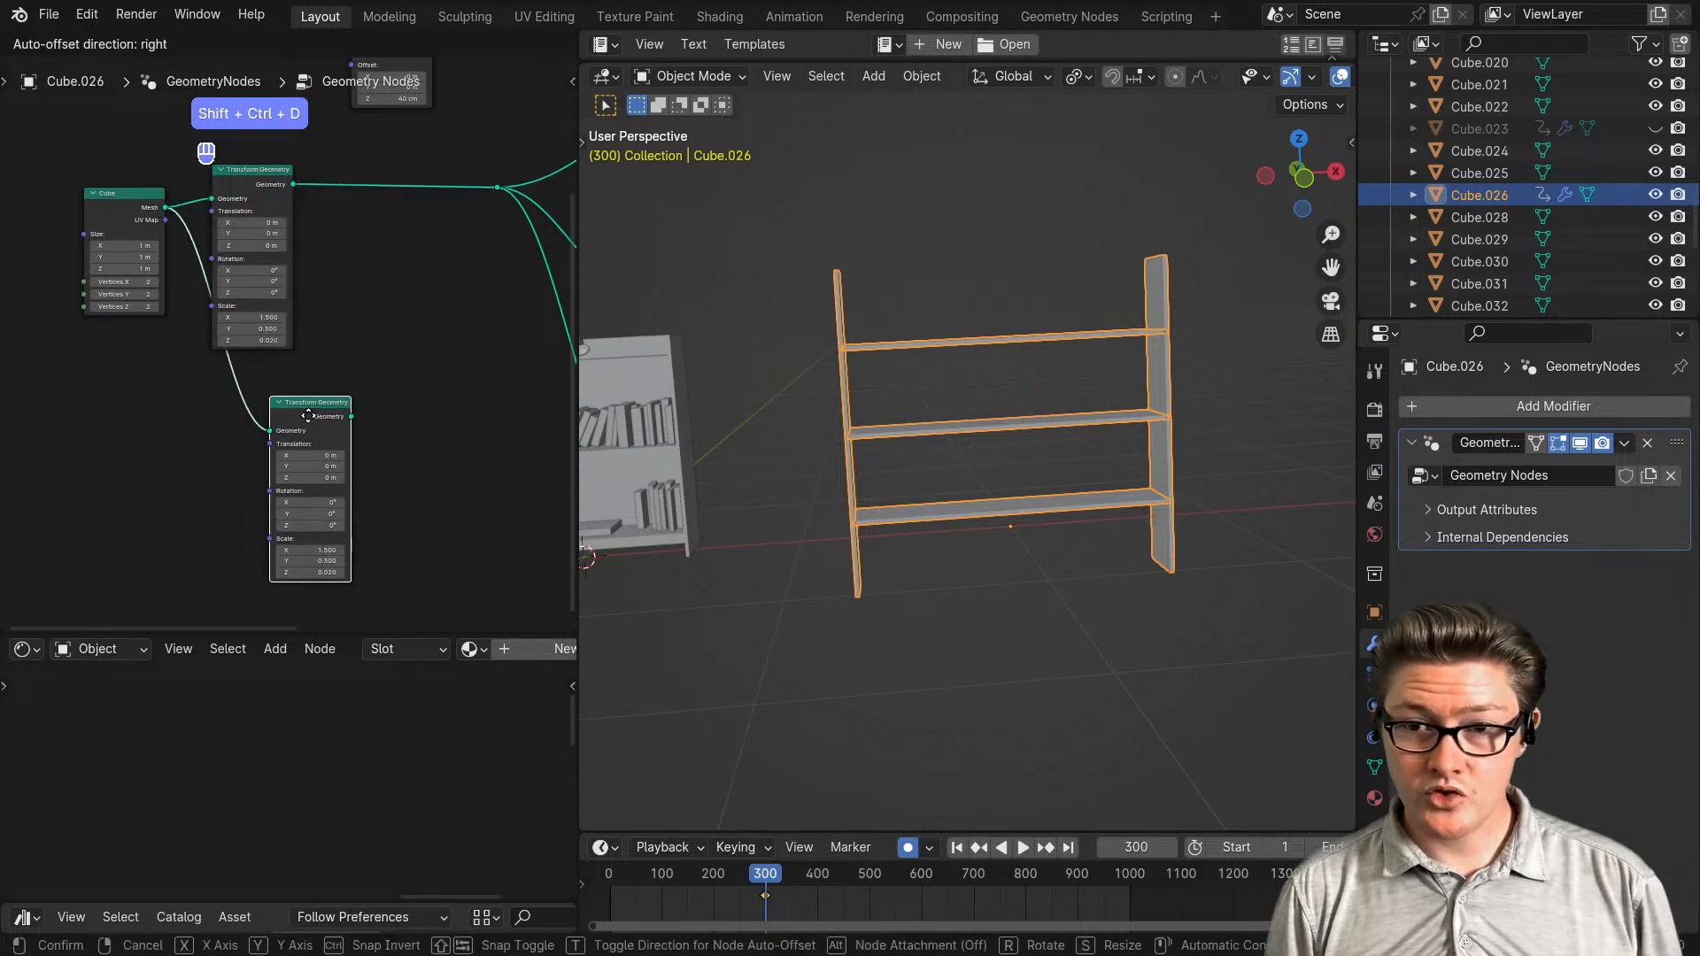
click(442, 317)
middle_drag(566, 195, 418, 199)
shift+right_drag(439, 214, 377, 362)
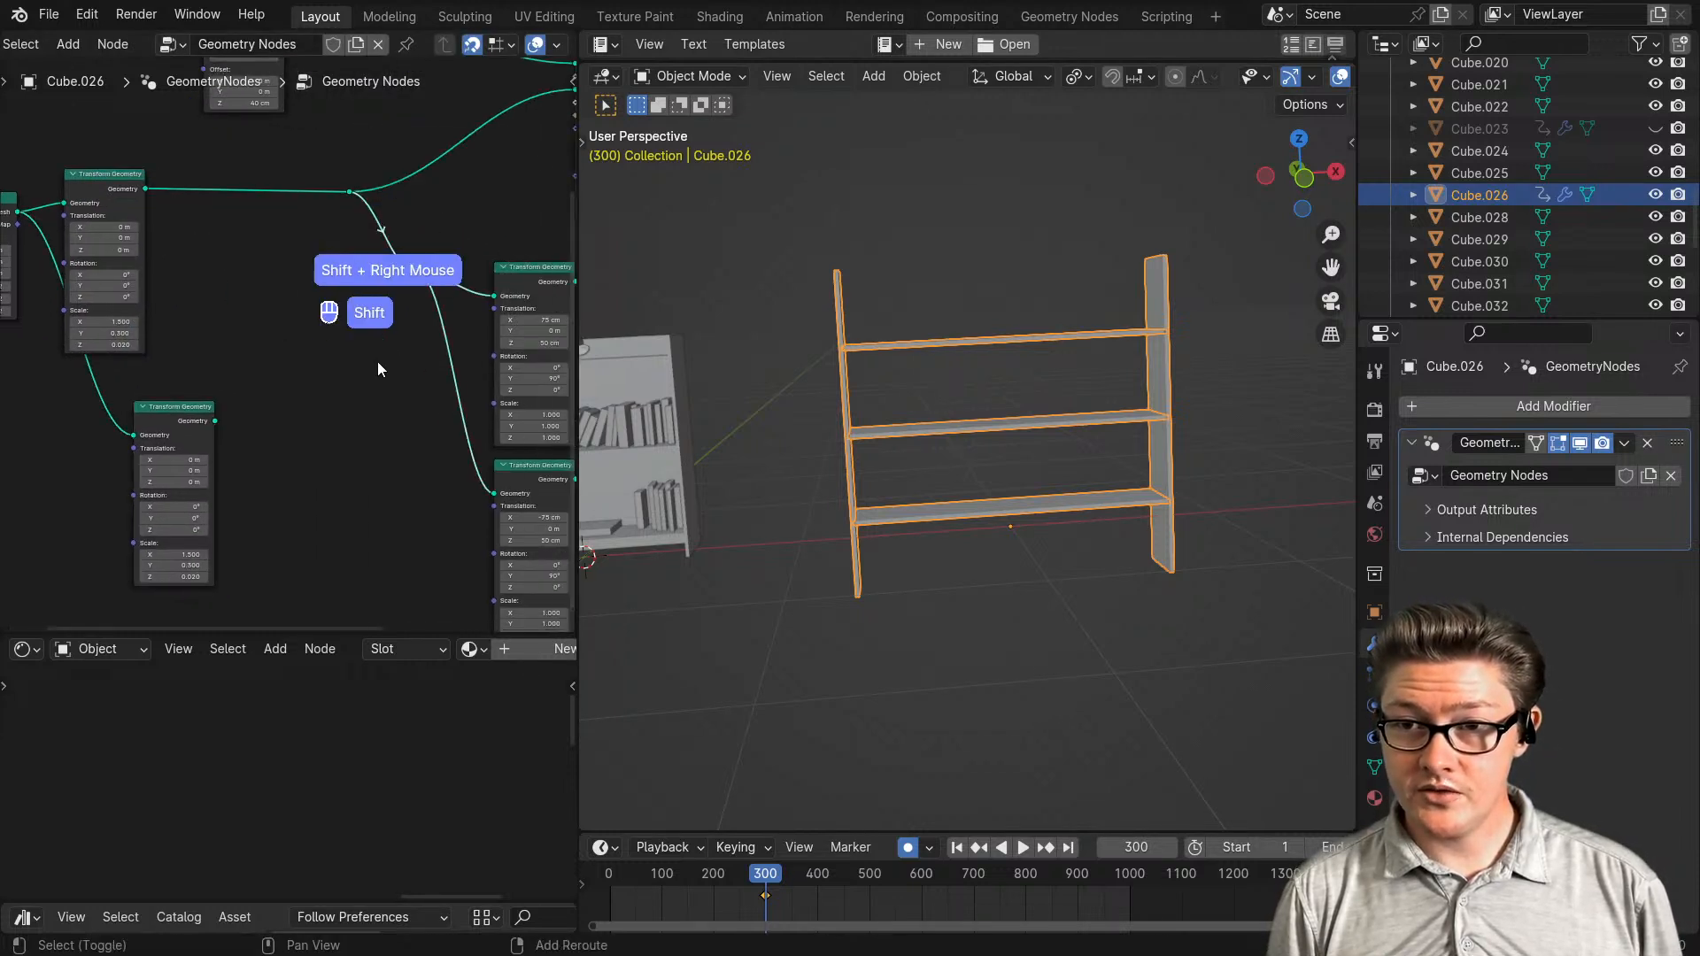
drag(215, 422, 417, 273)
- Lower the duplicated Transform Geometry node's X scale to 1.100 to shorten both uprights
middle_drag(320, 389, 375, 347)
scroll(350, 421, up, 3)
middle_drag(323, 485, 365, 361)
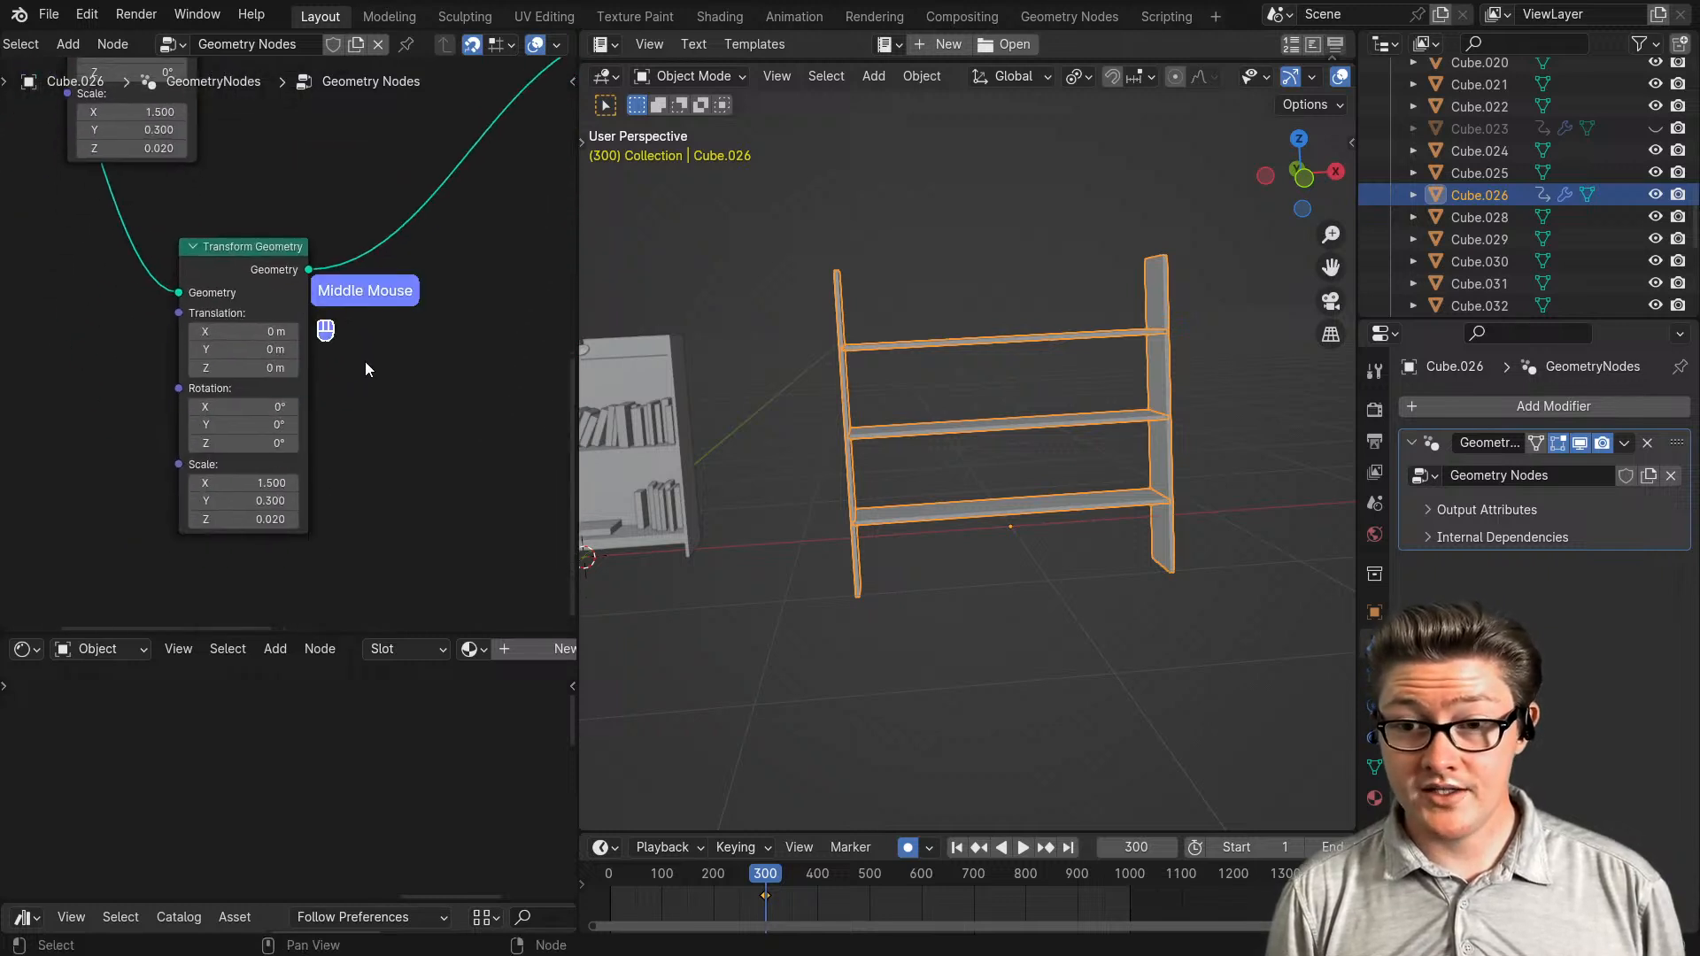
scroll(359, 433, up, 2)
middle_drag(356, 484, 396, 426)
scroll(304, 458, up, 1)
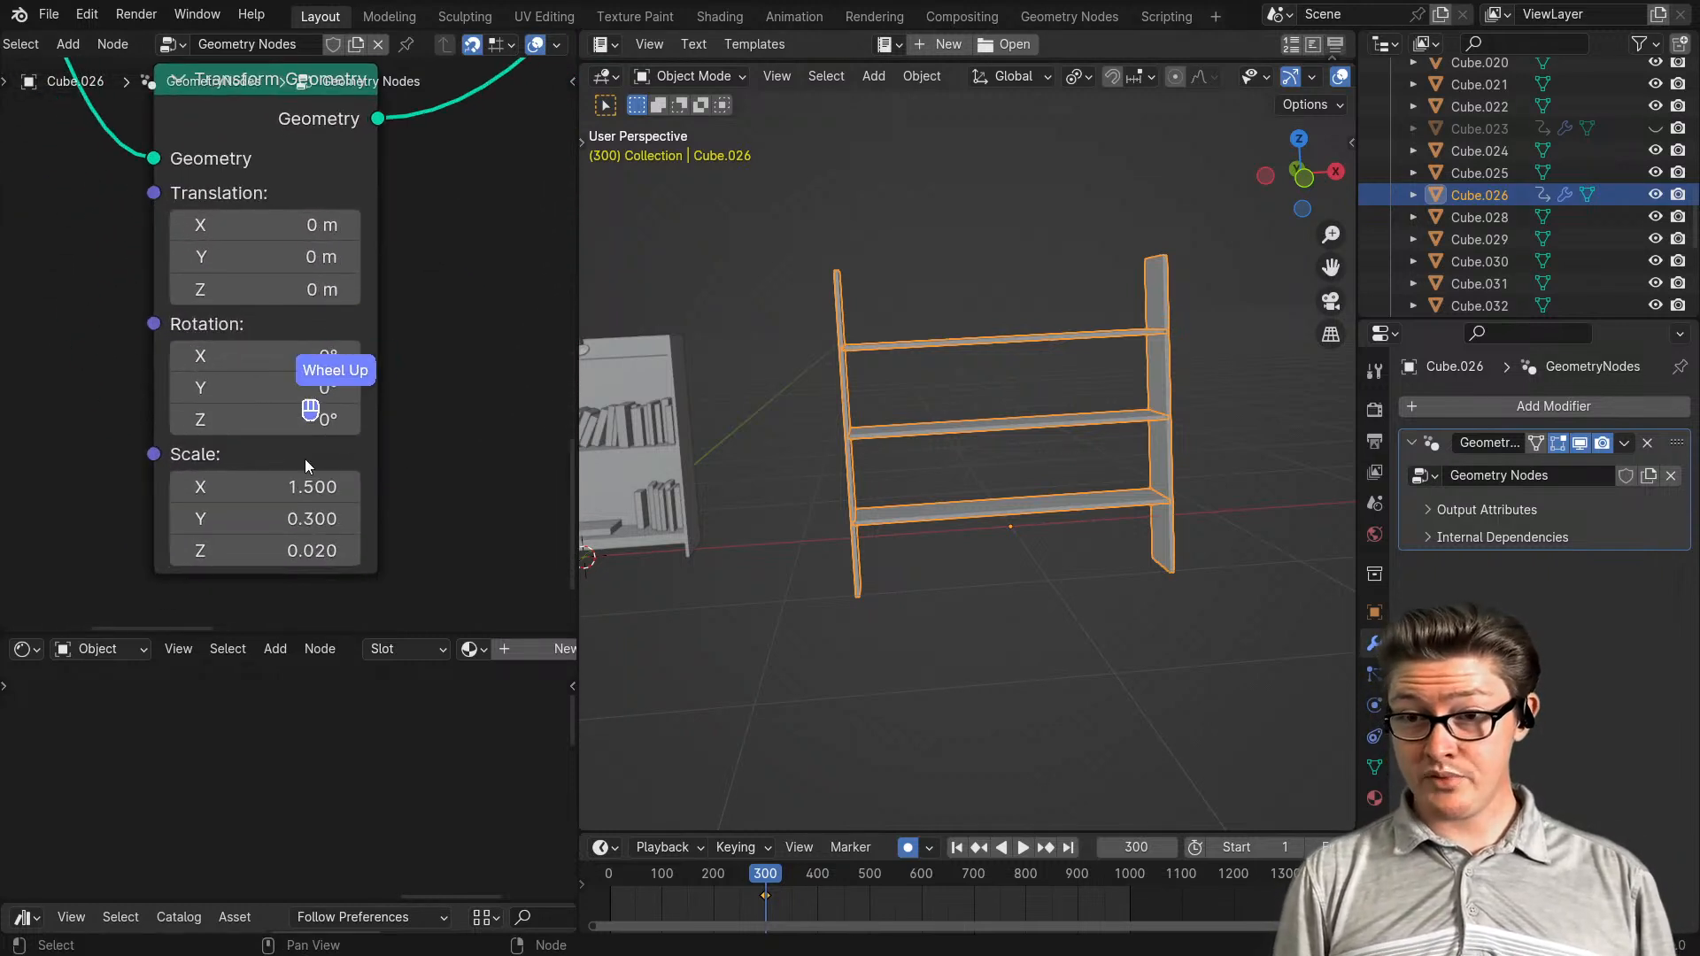
click(187, 490)
click(180, 487)
click(180, 487)
click(180, 487)
click(180, 487)
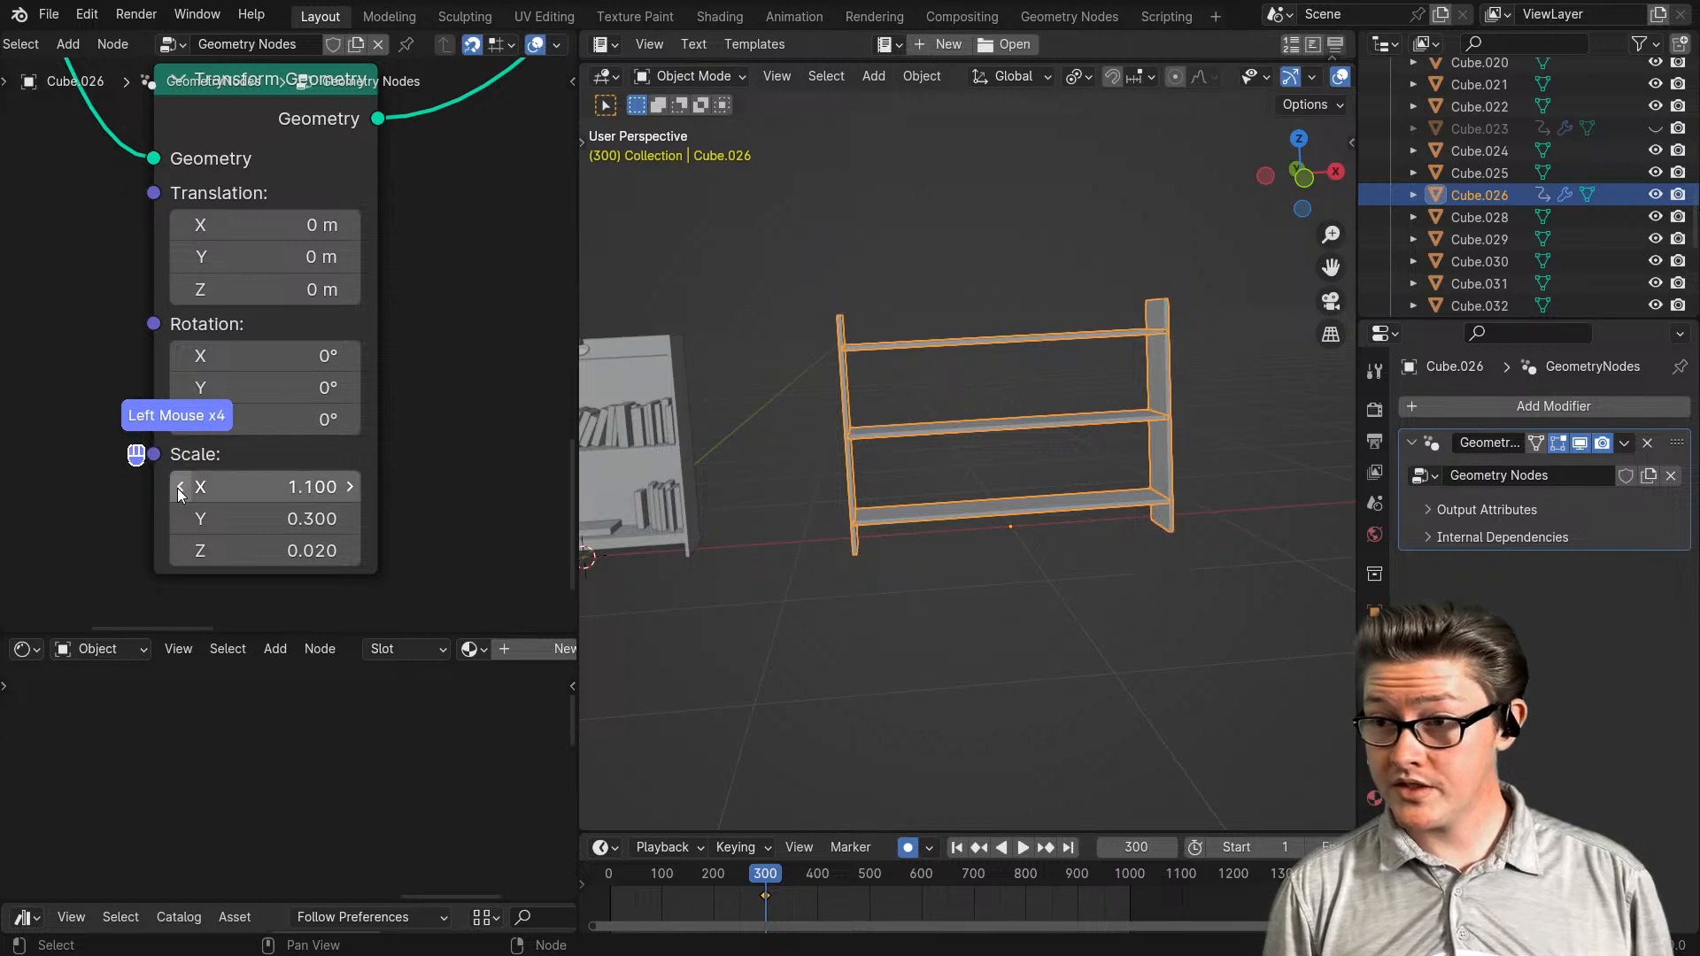
- Reduce the uprights' X scale further to 1.000 and compare their height with the reference bookshelf
middle_drag(890, 489, 1001, 515)
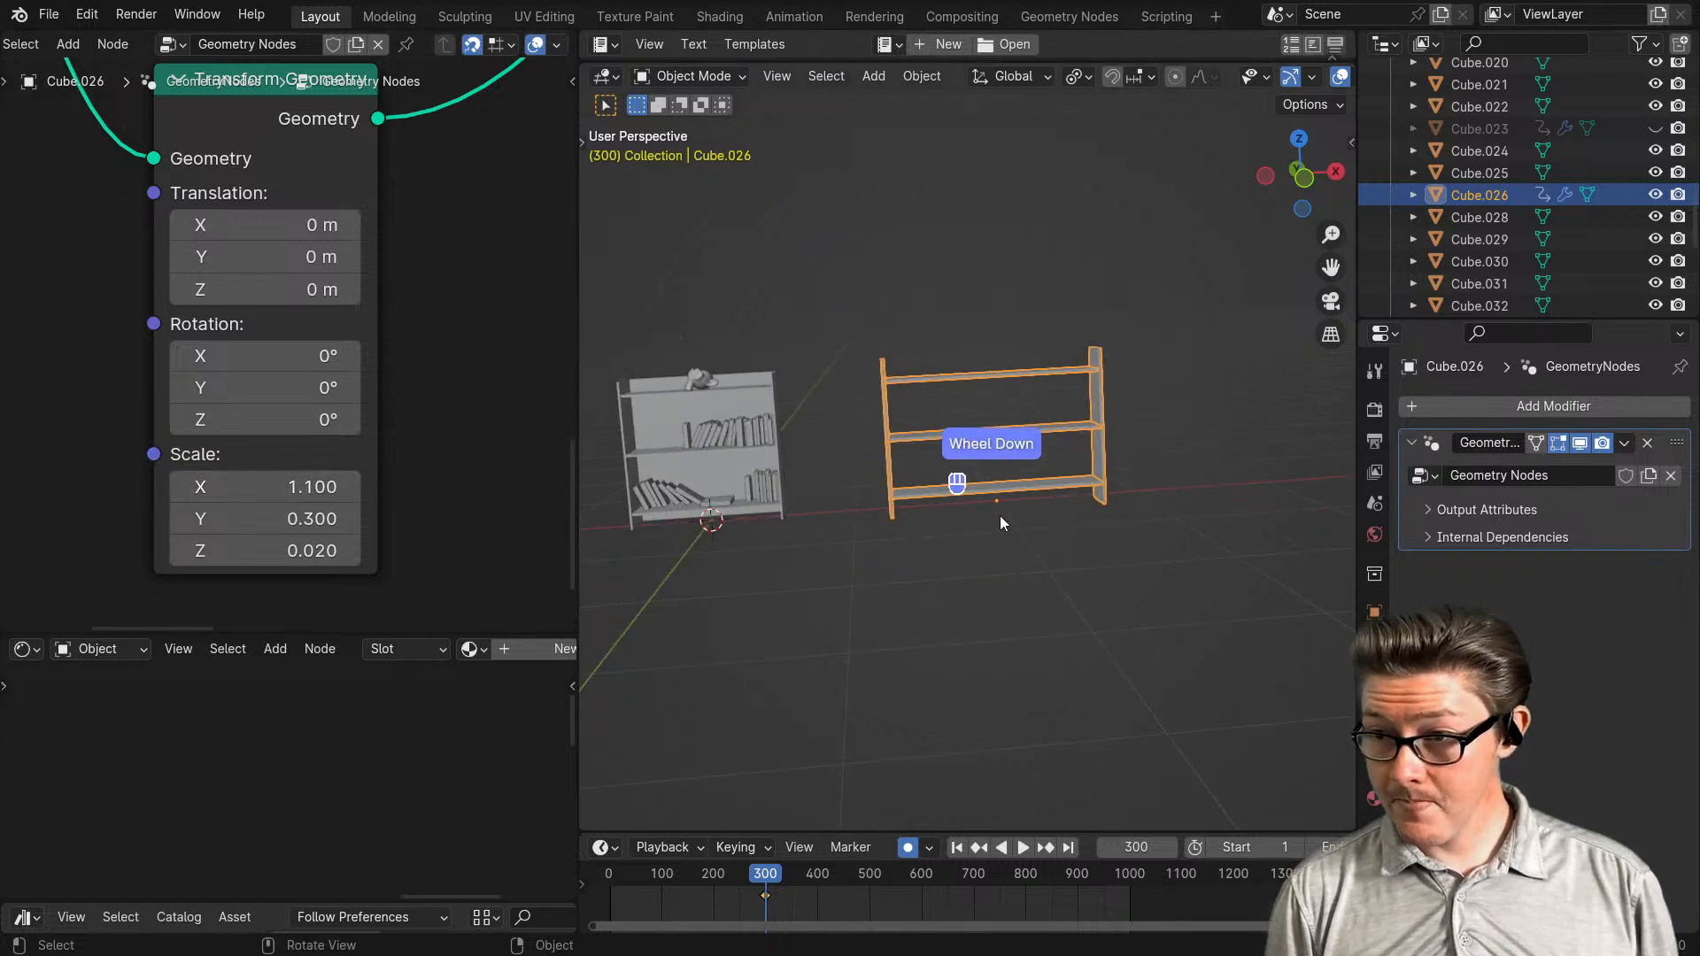
scroll(826, 469, up, 2)
middle_drag(852, 483, 1010, 470)
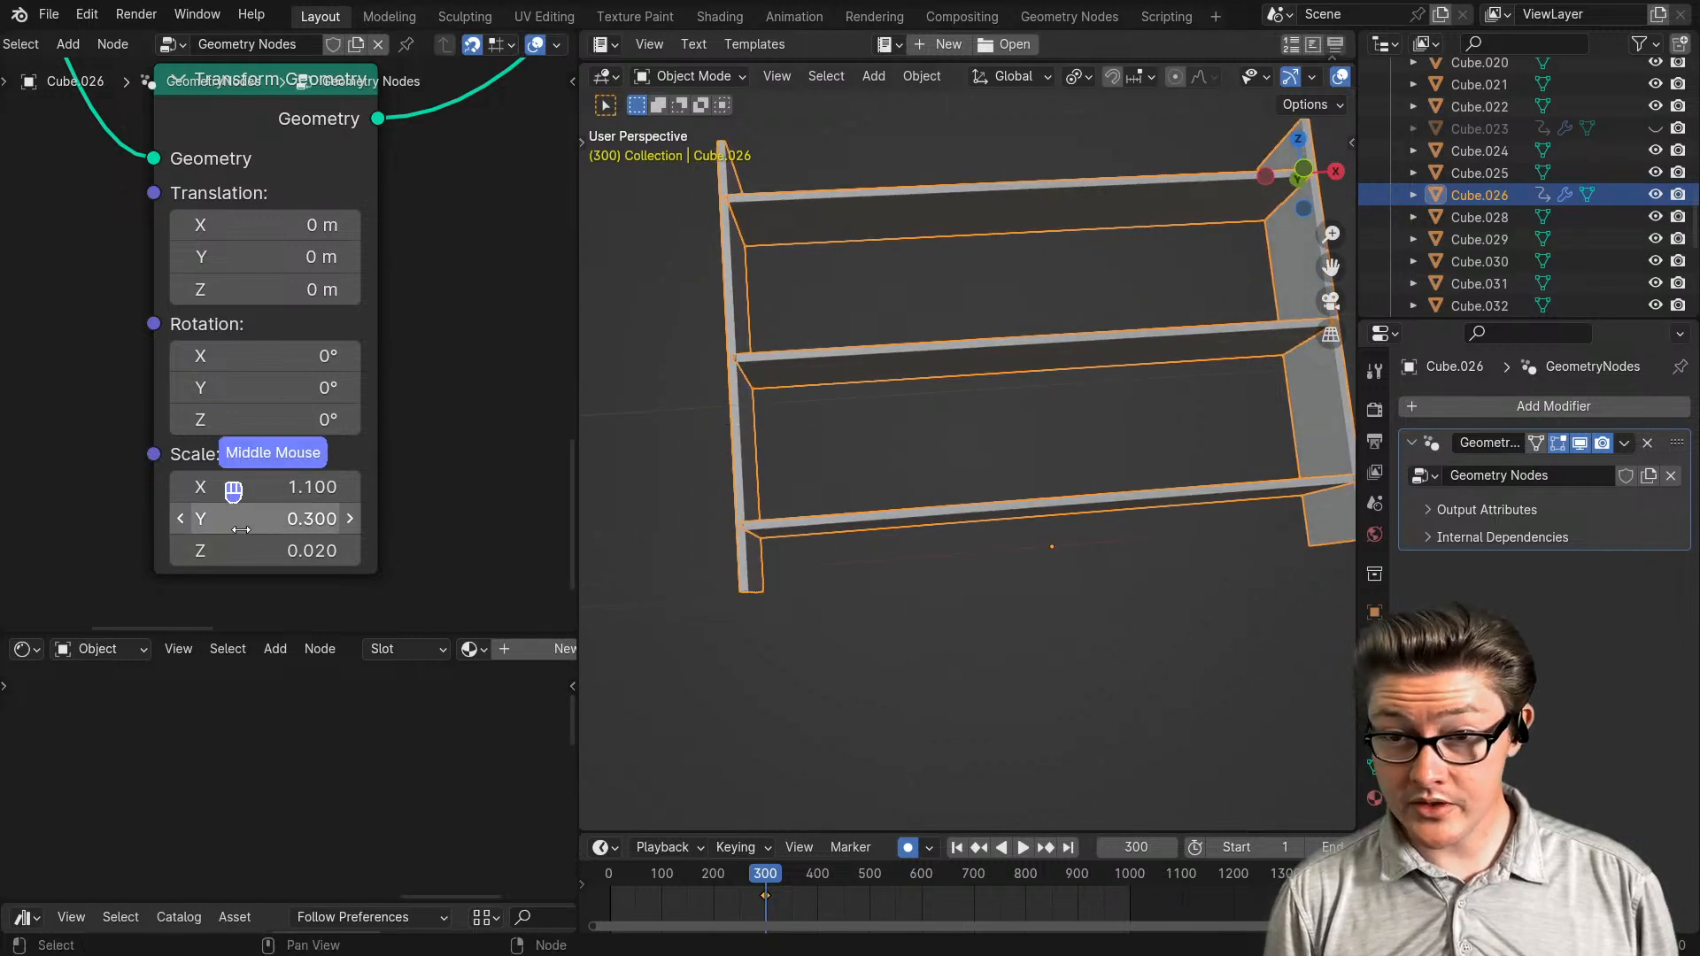
click(179, 490)
scroll(802, 429, down, 4)
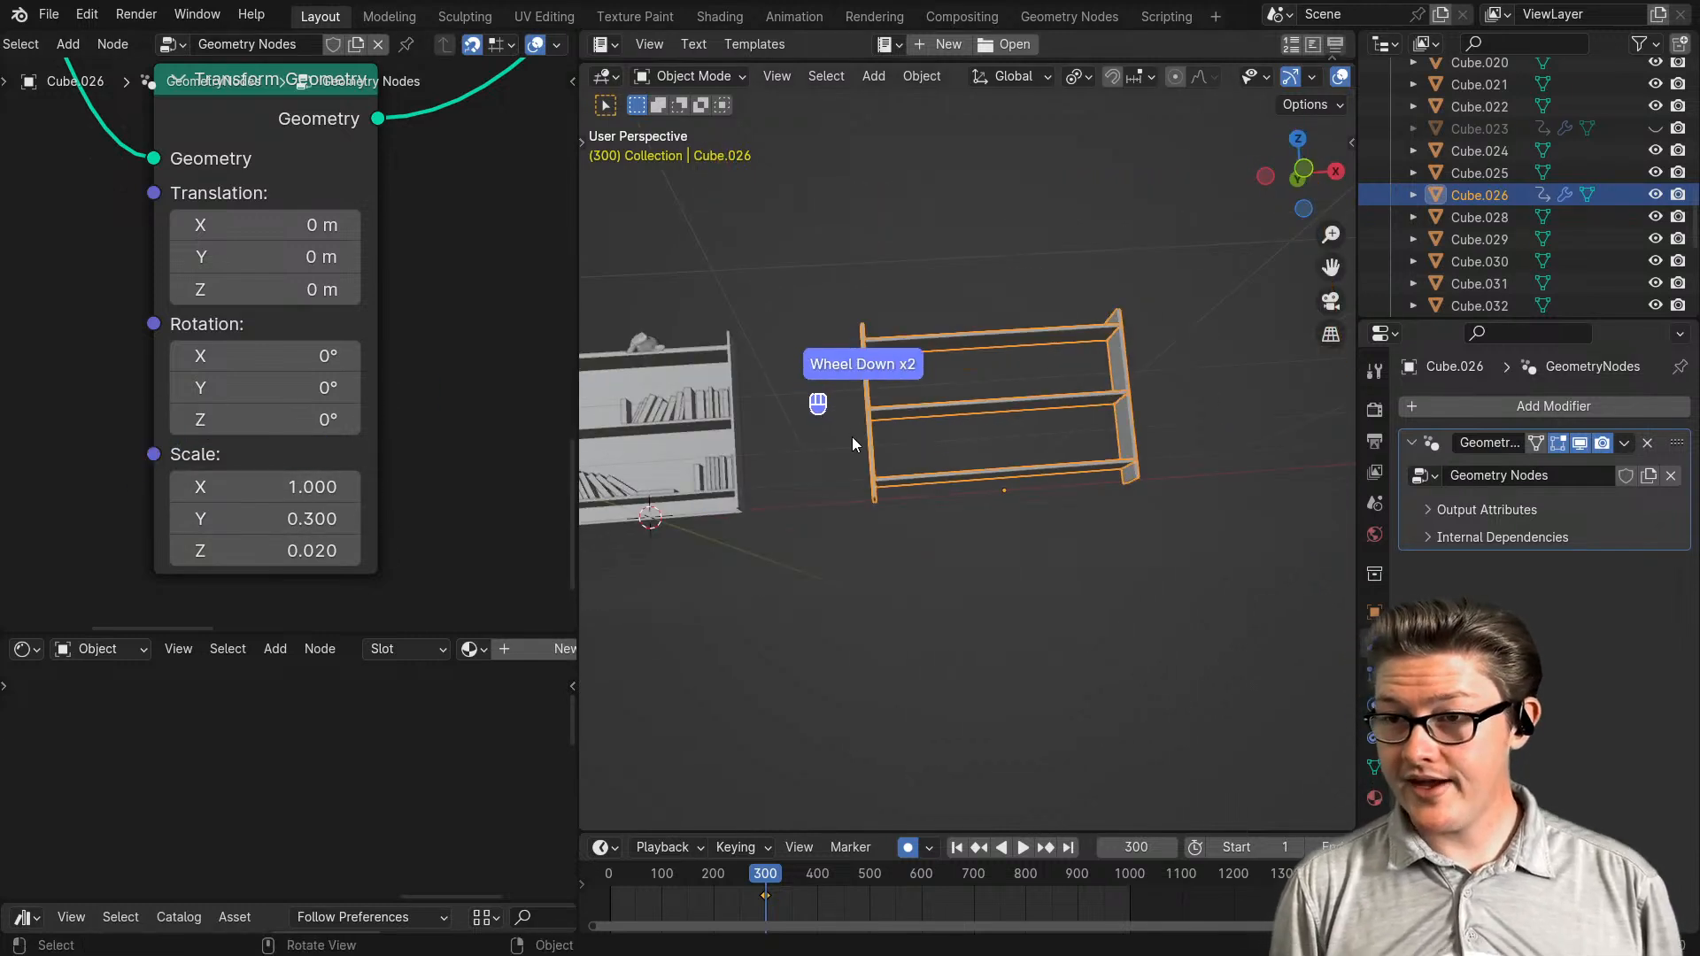
middle_drag(1040, 445, 1017, 492)
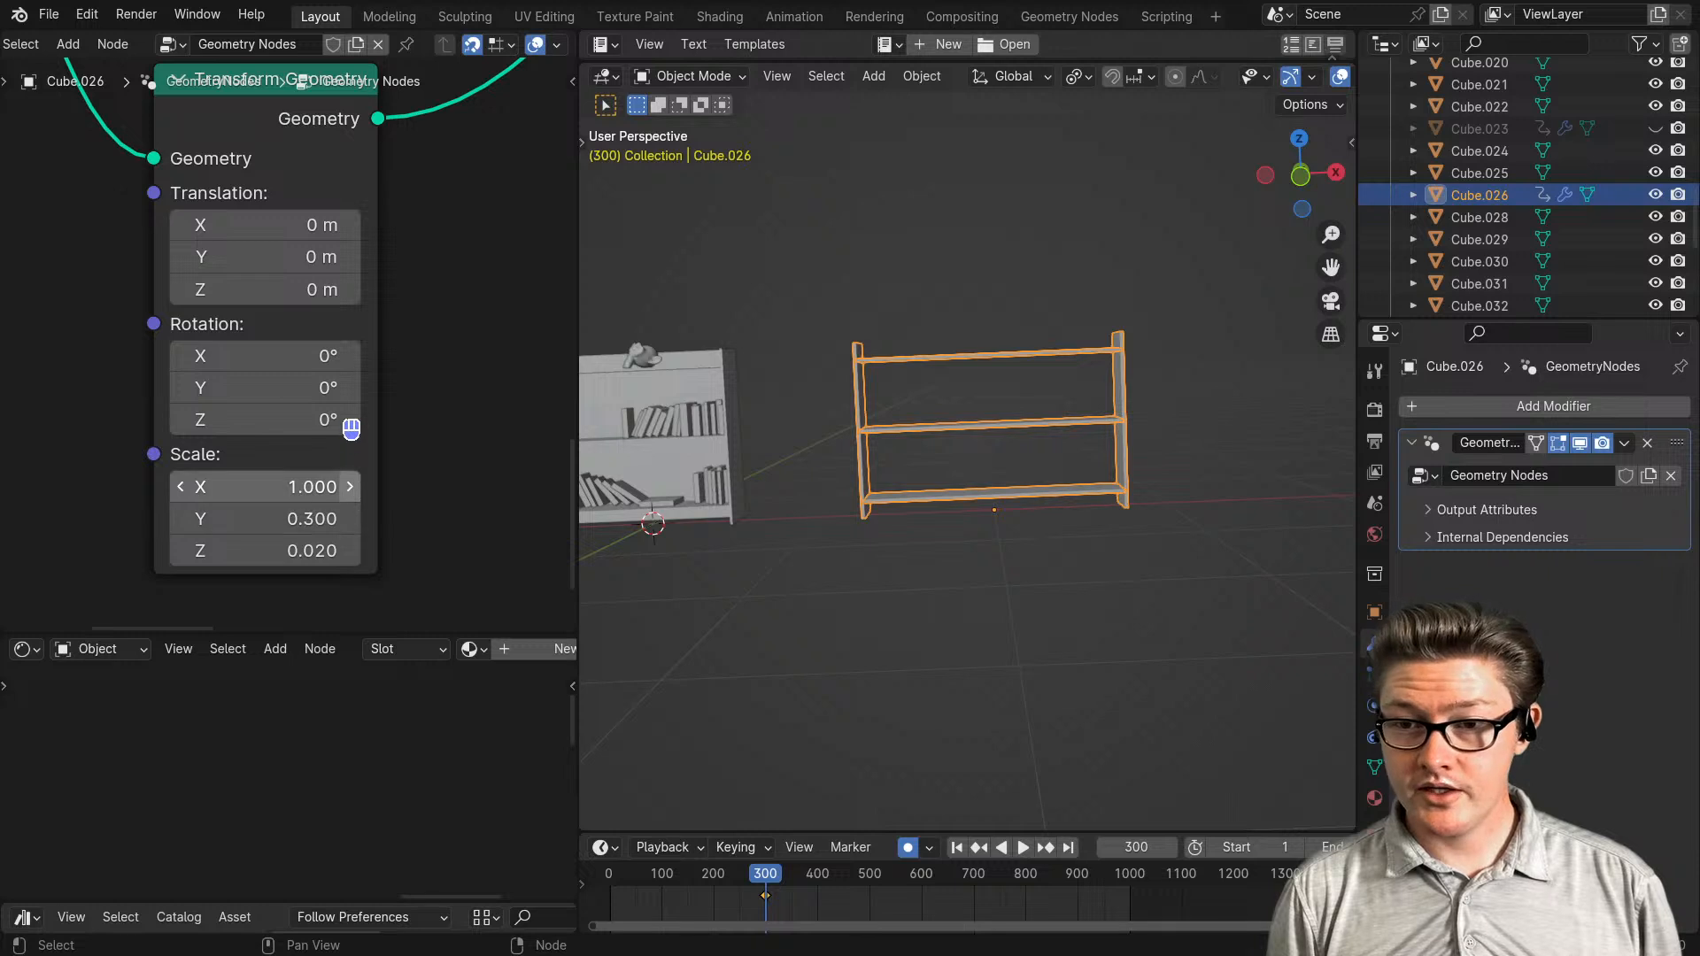
- Set the X scale of the duplicated Transform Geometry node feeding the uprights to 1.300
click(351, 488)
click(351, 487)
click(351, 487)
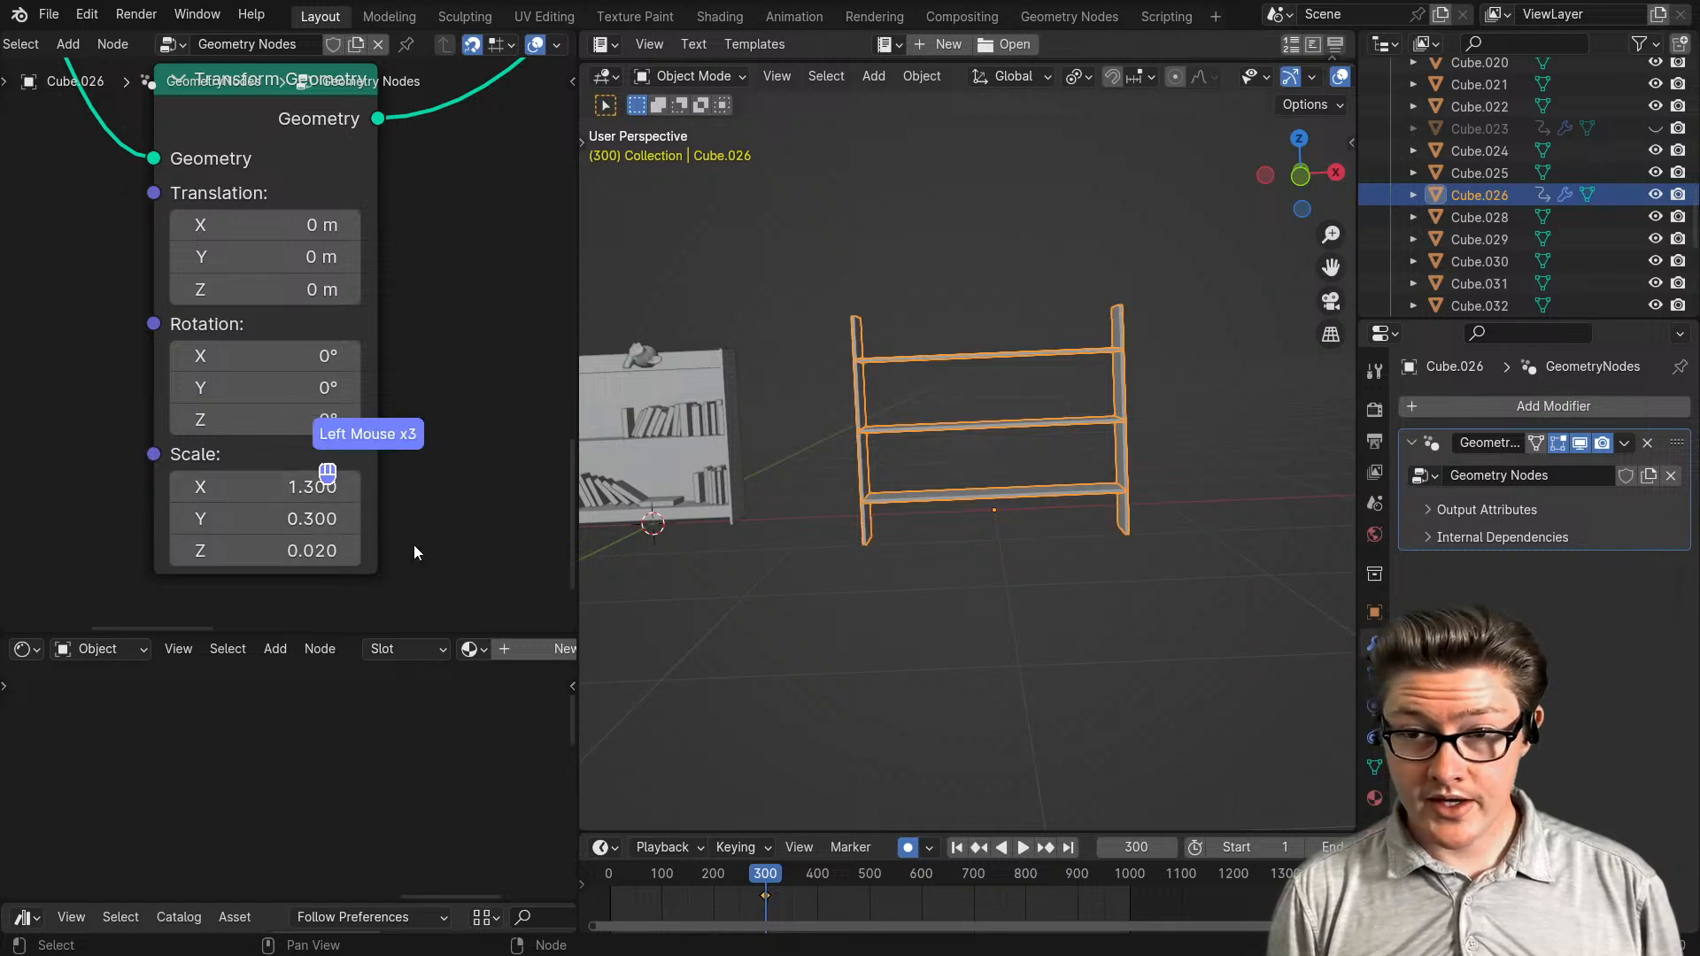
scroll(386, 495, down, 1)
shift+middle_drag(386, 494, 314, 512)
scroll(1098, 460, up, 2)
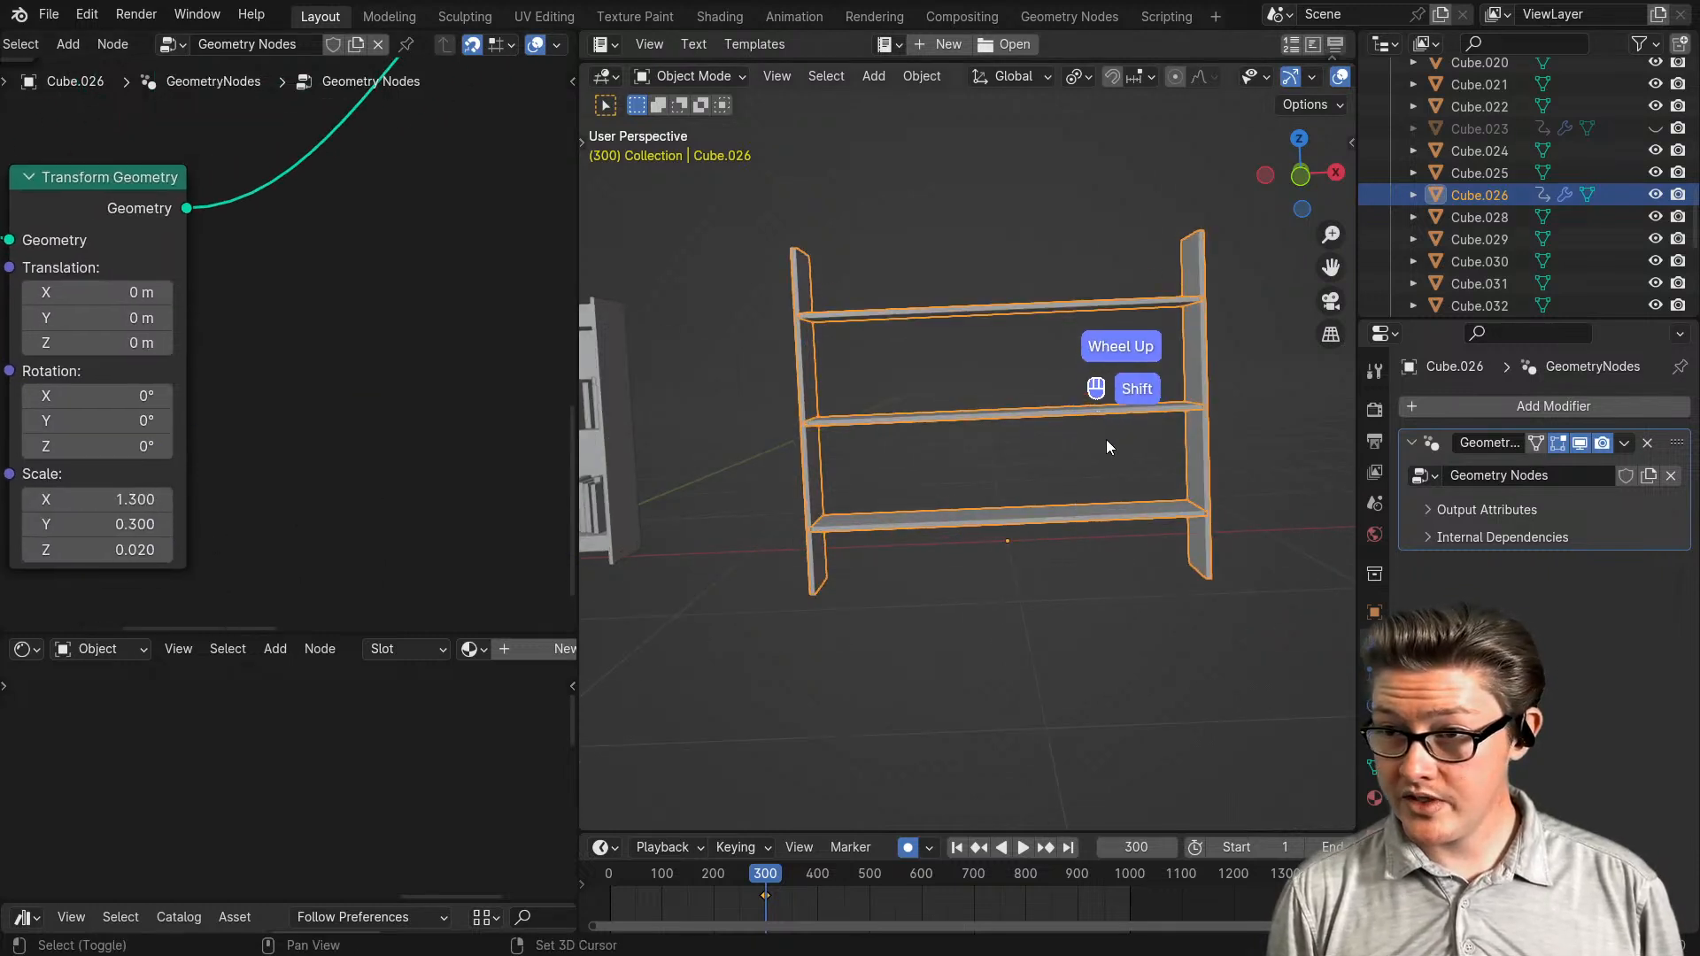
shift+middle_drag(1107, 439, 974, 530)
middle_drag(1132, 445, 716, 540)
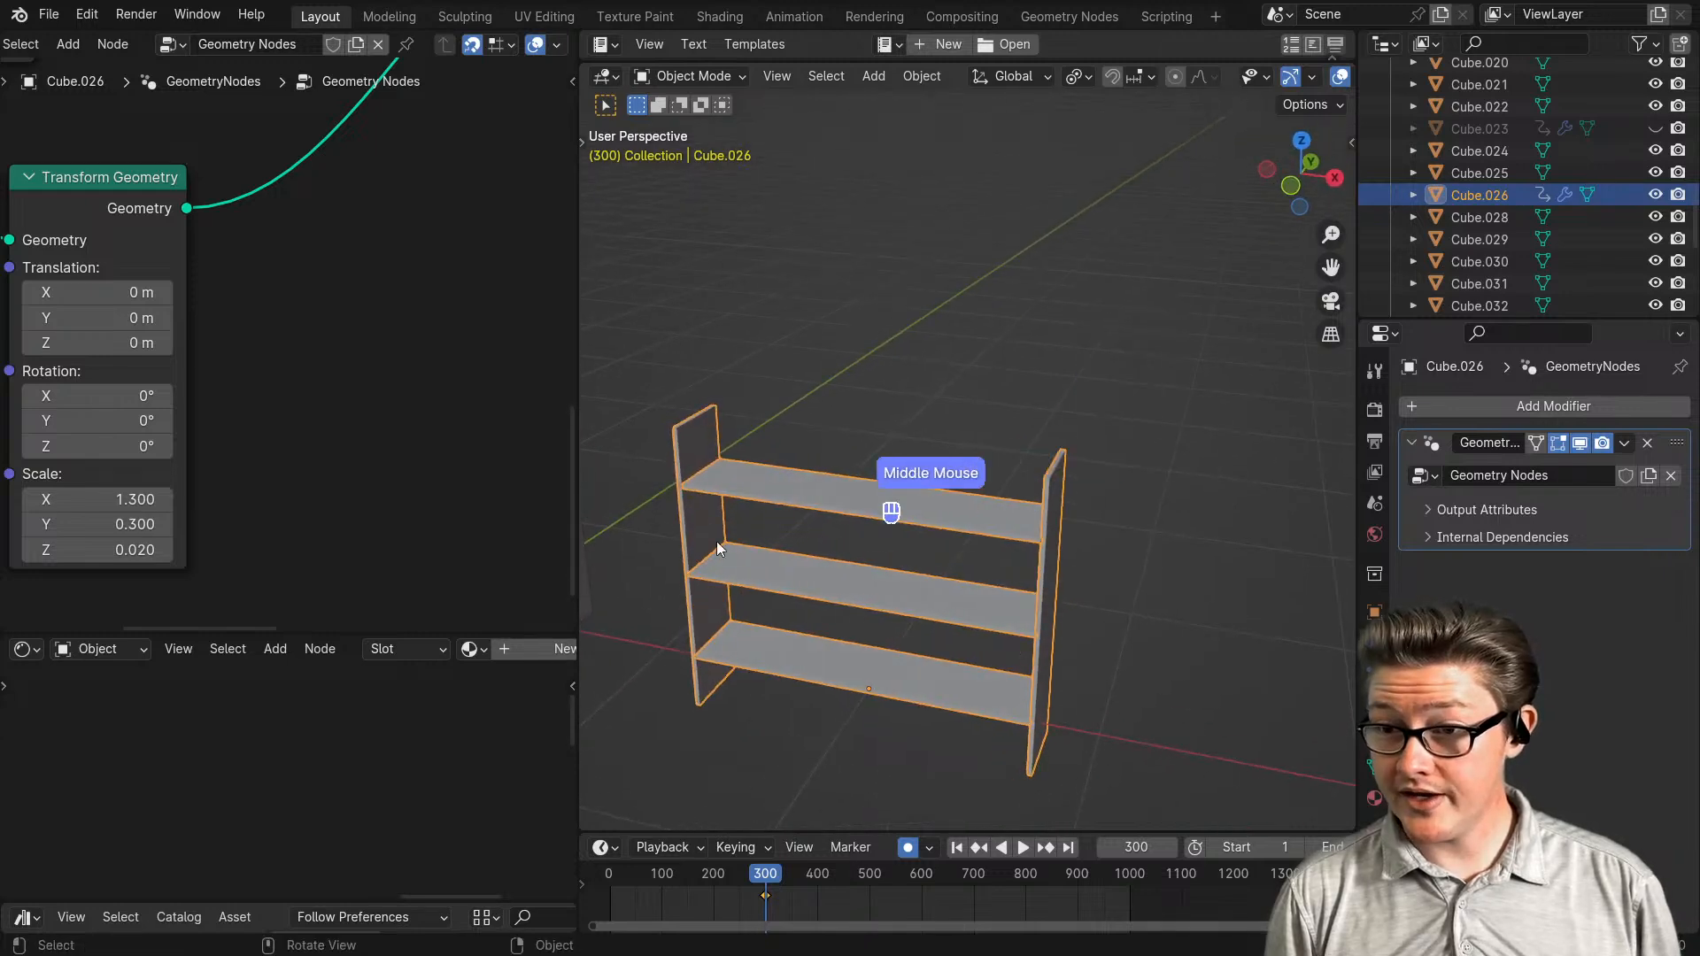
- Set the Z translation of the upright at X 75 cm to 70 cm and keep its Z rotation at 0°
scroll(356, 502, down, 4)
middle_drag(390, 378, 265, 453)
scroll(430, 477, up, 2)
middle_drag(430, 455, 244, 390)
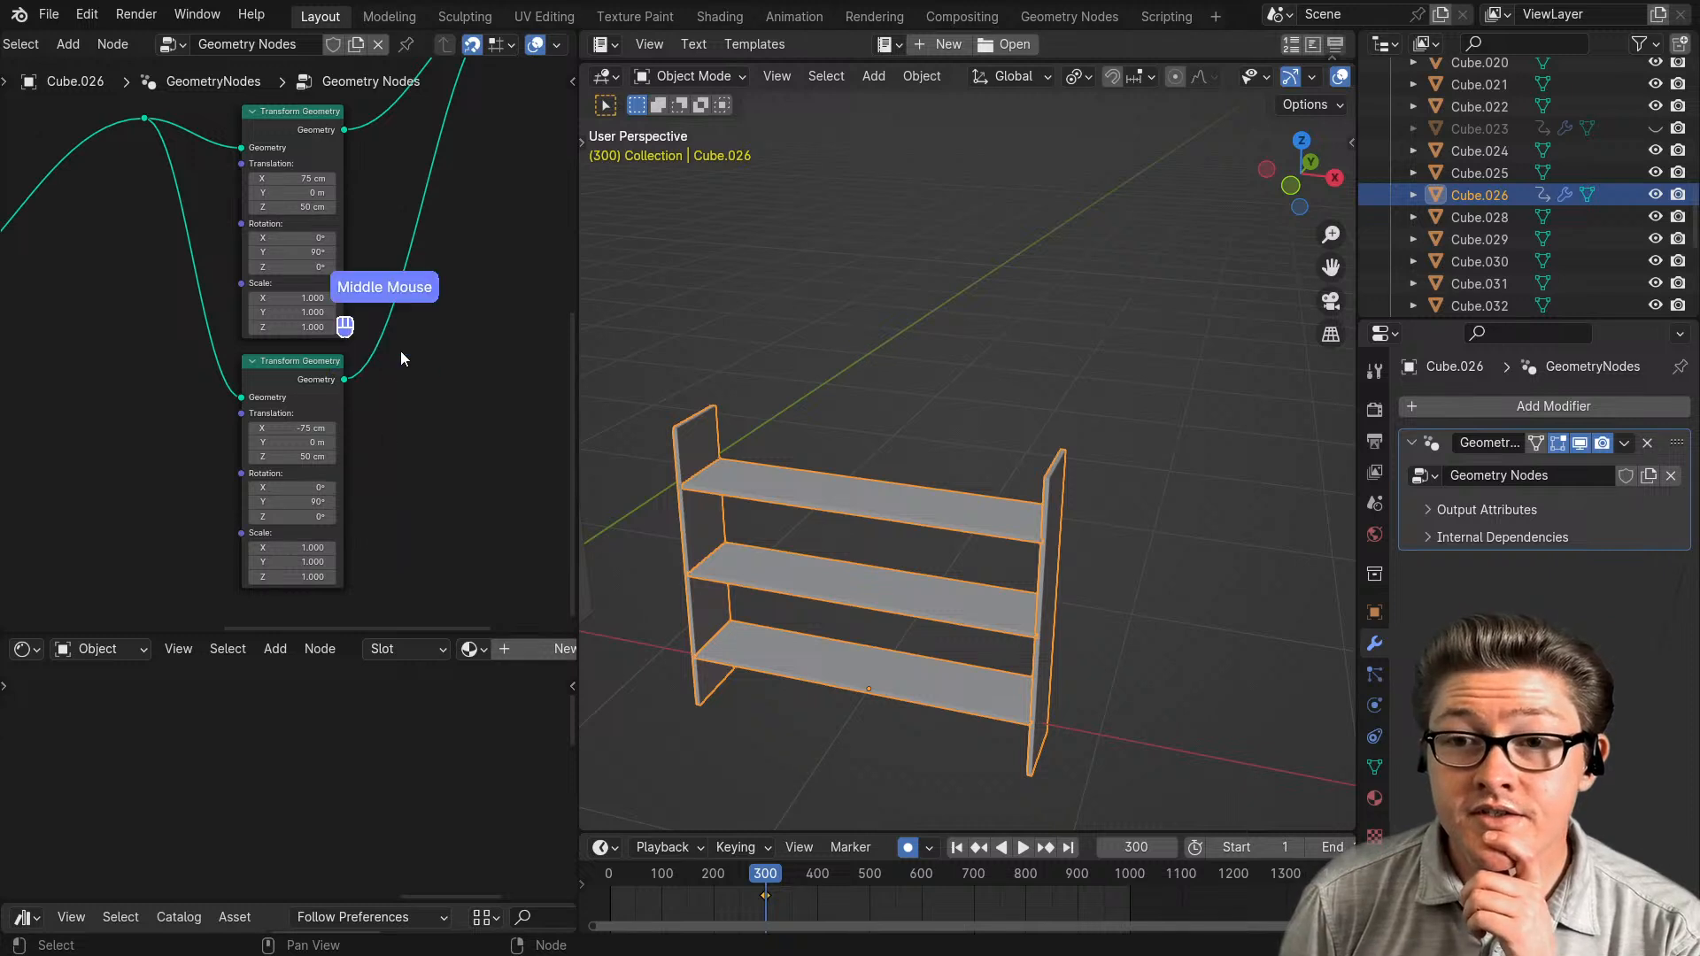
middle_drag(367, 384, 244, 407)
scroll(366, 411, up, 2)
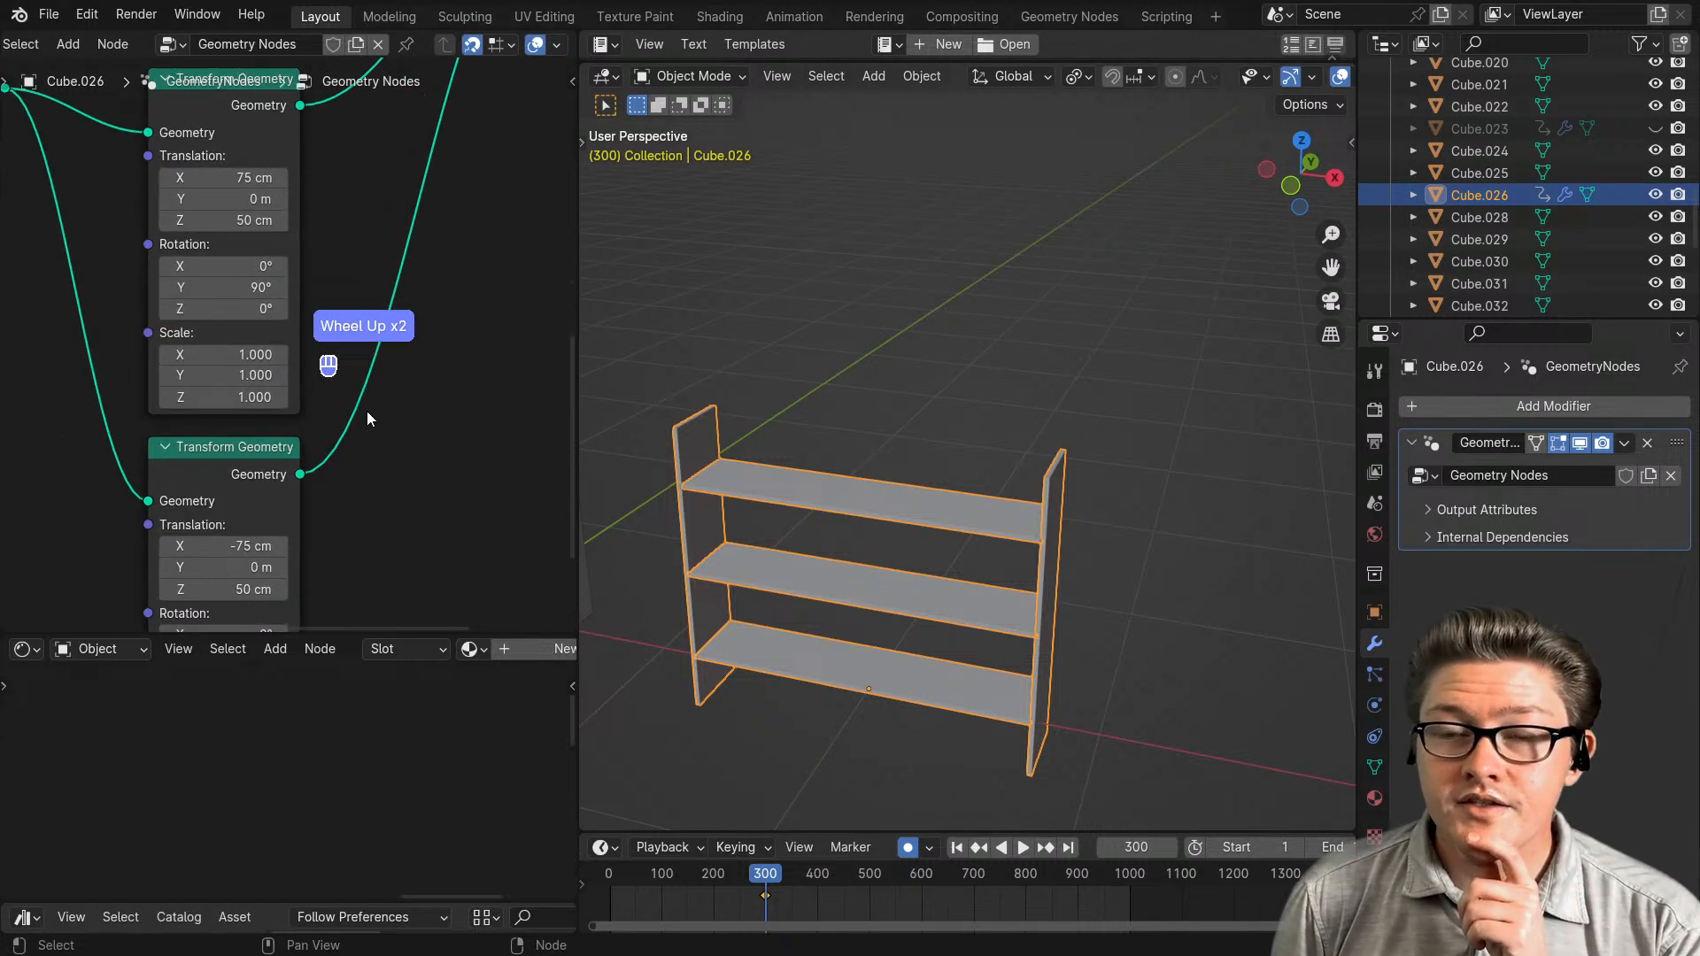
click(281, 221)
click(281, 221)
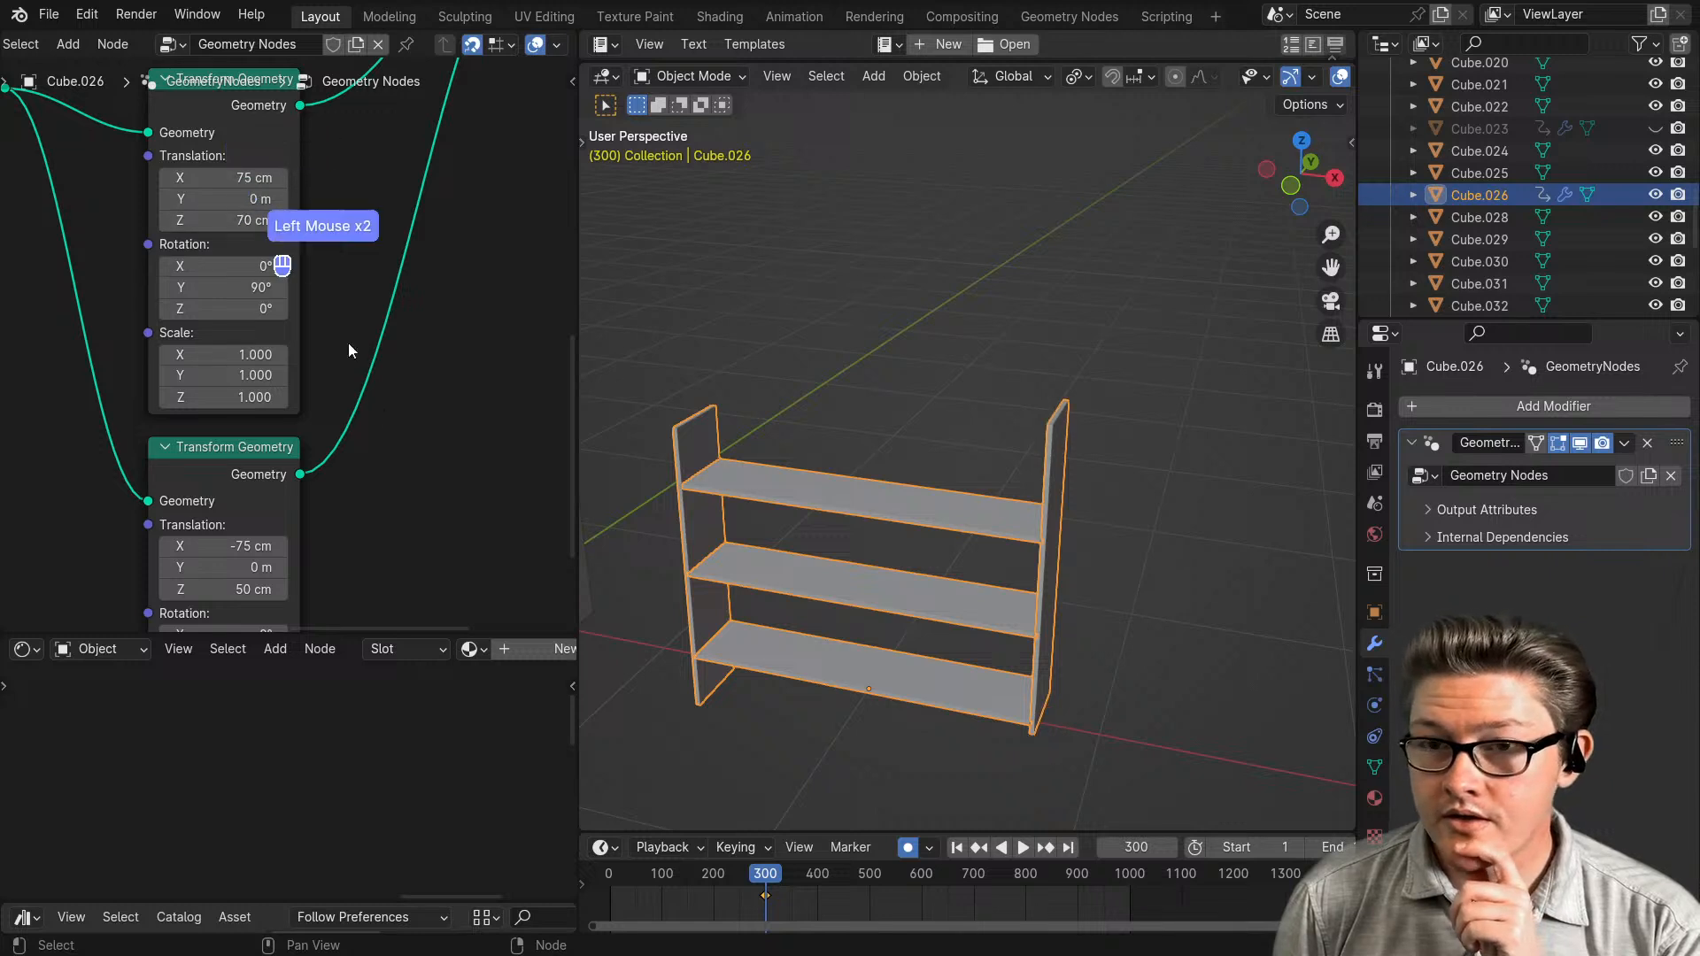
click(163, 310)
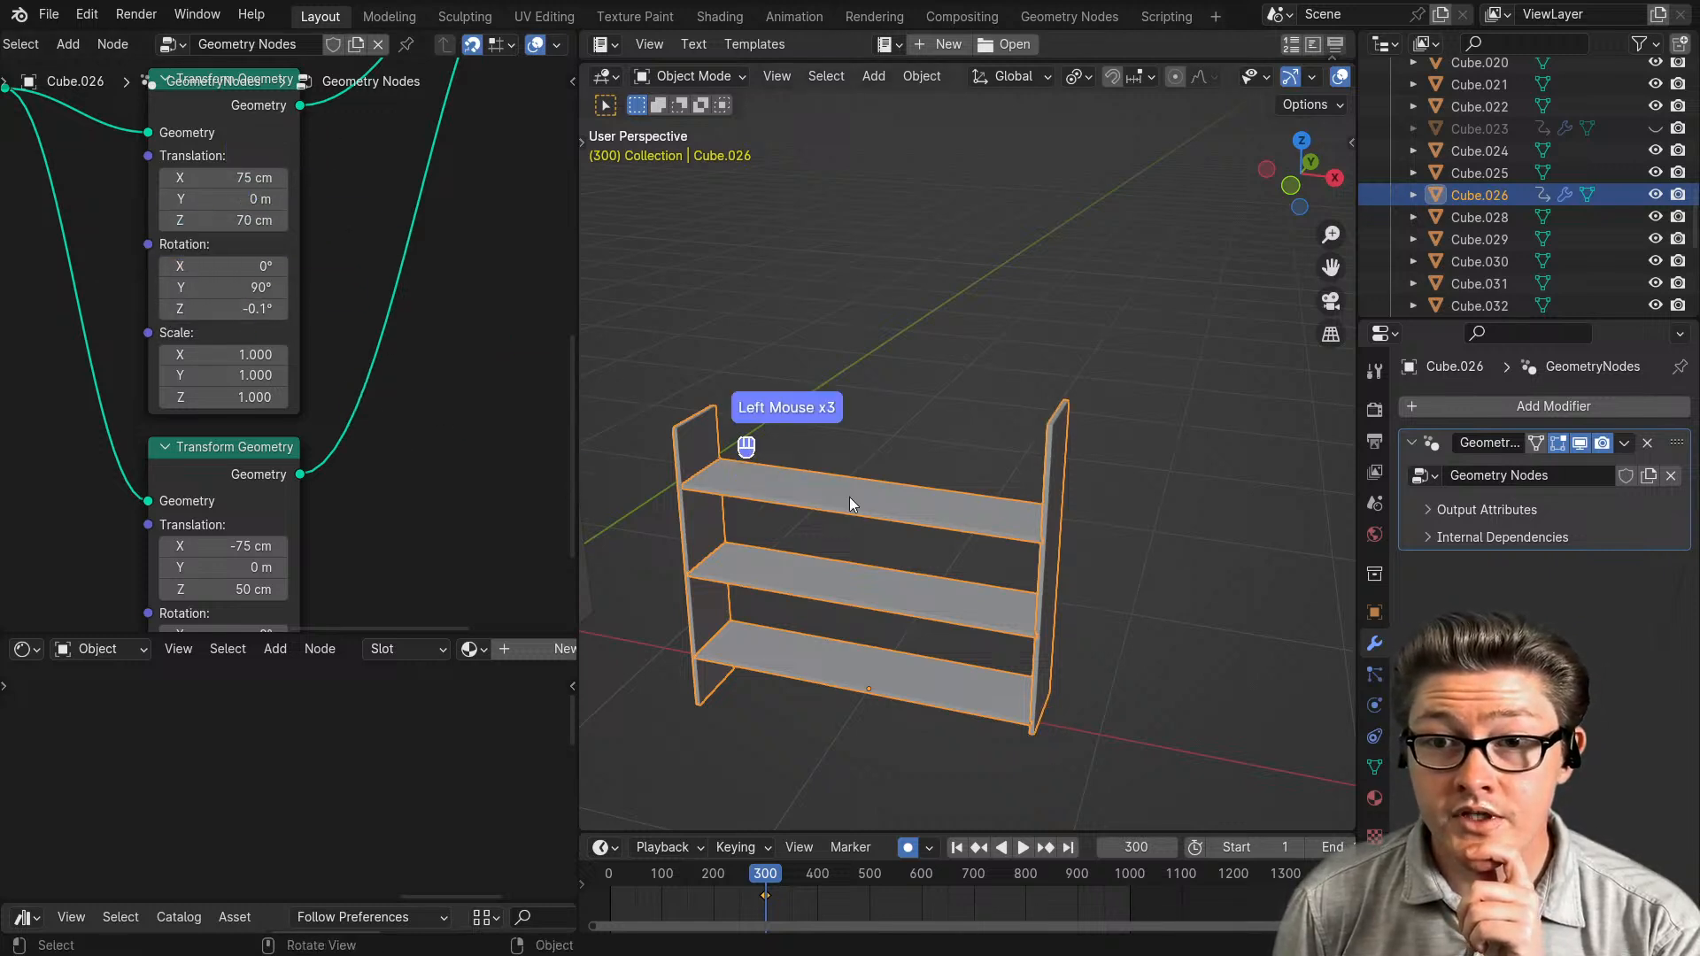
click(239, 309)
text(0)
click(328, 320)
- Set the Z translation of the upright at X 75 cm to 65 cm and copy that value to the upright at X -75 cm
click(165, 219)
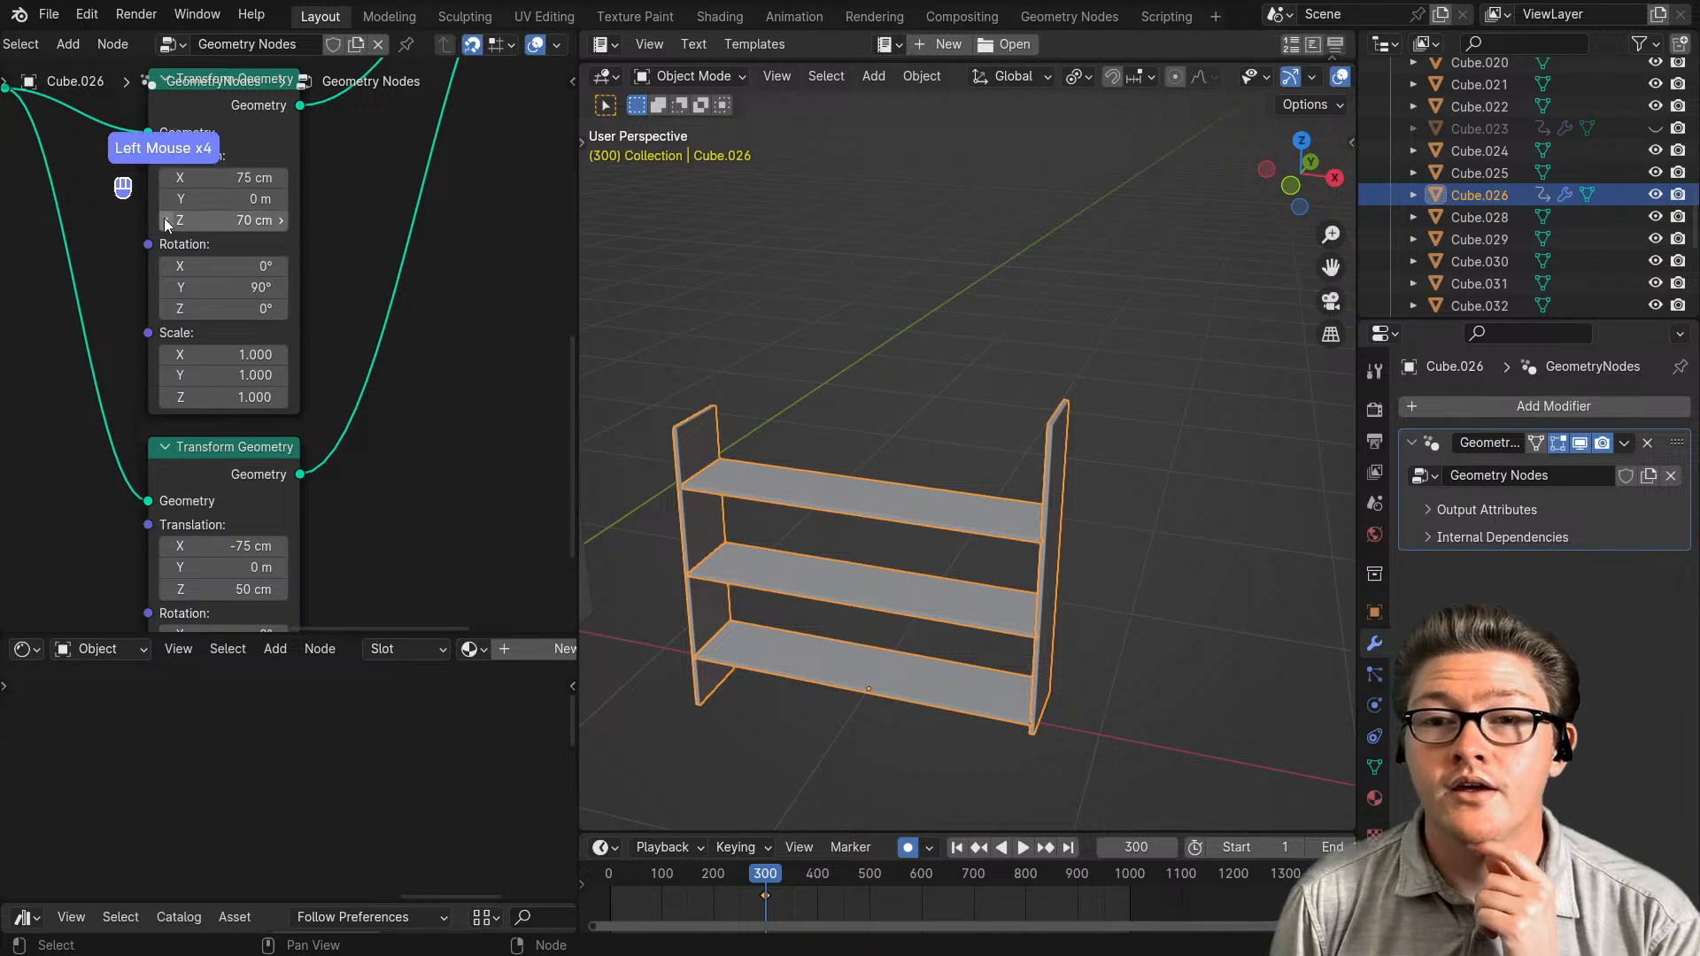
middle_drag(872, 532, 906, 406)
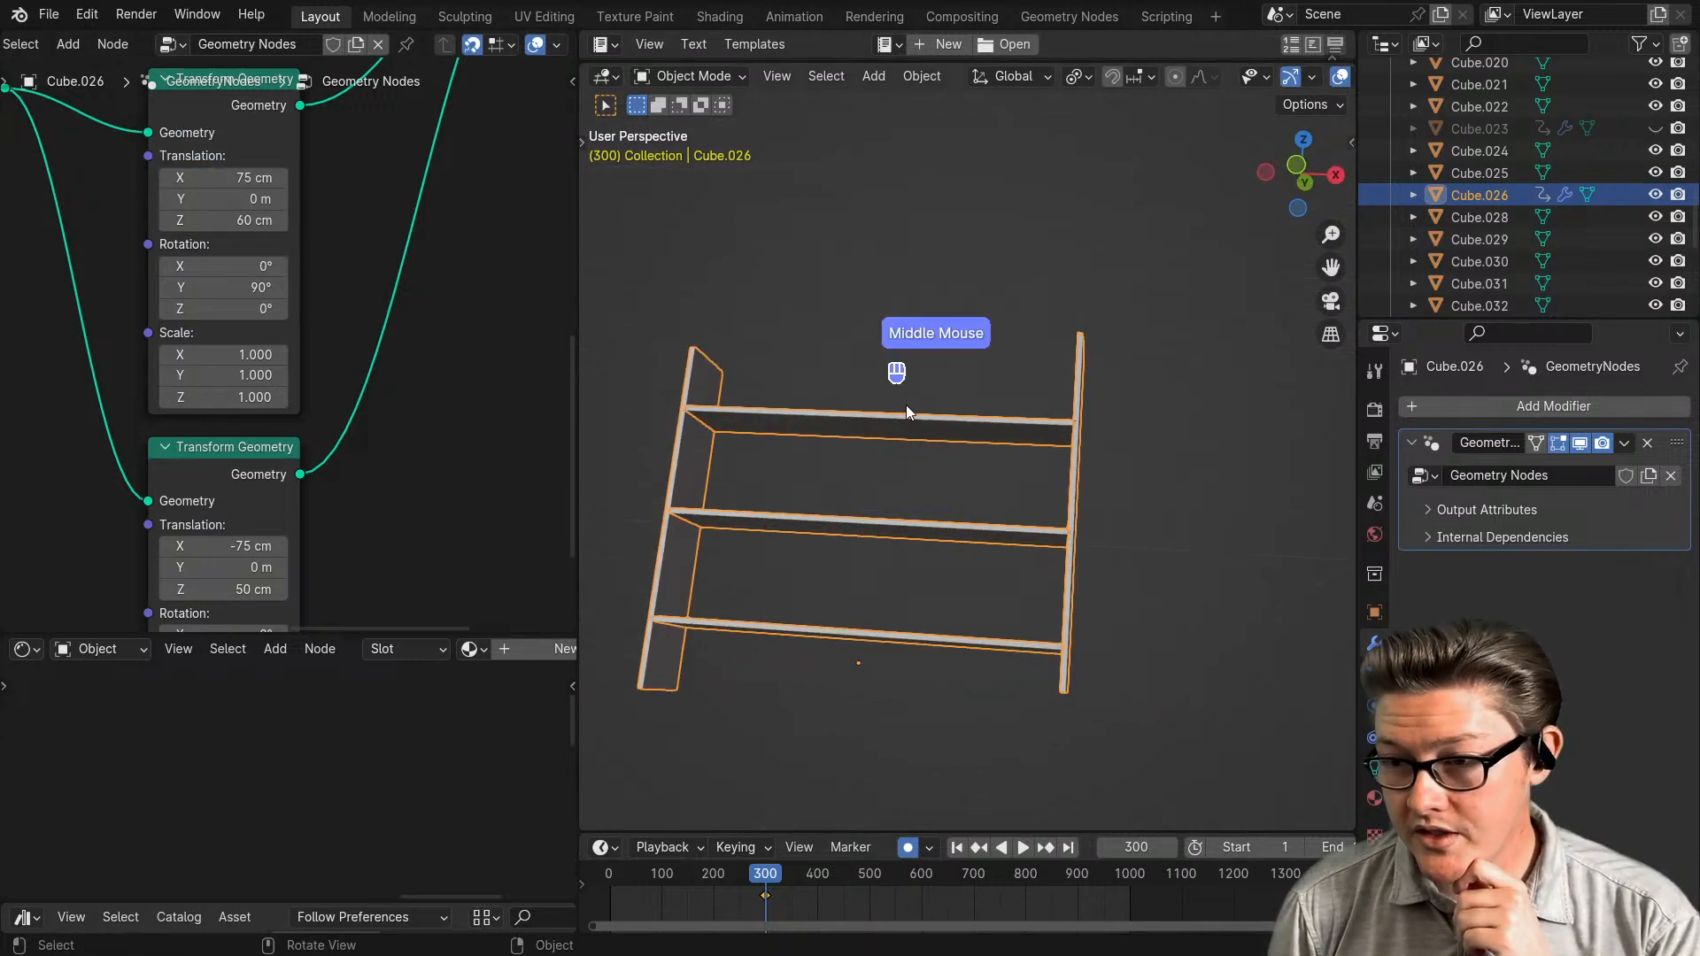
click(218, 182)
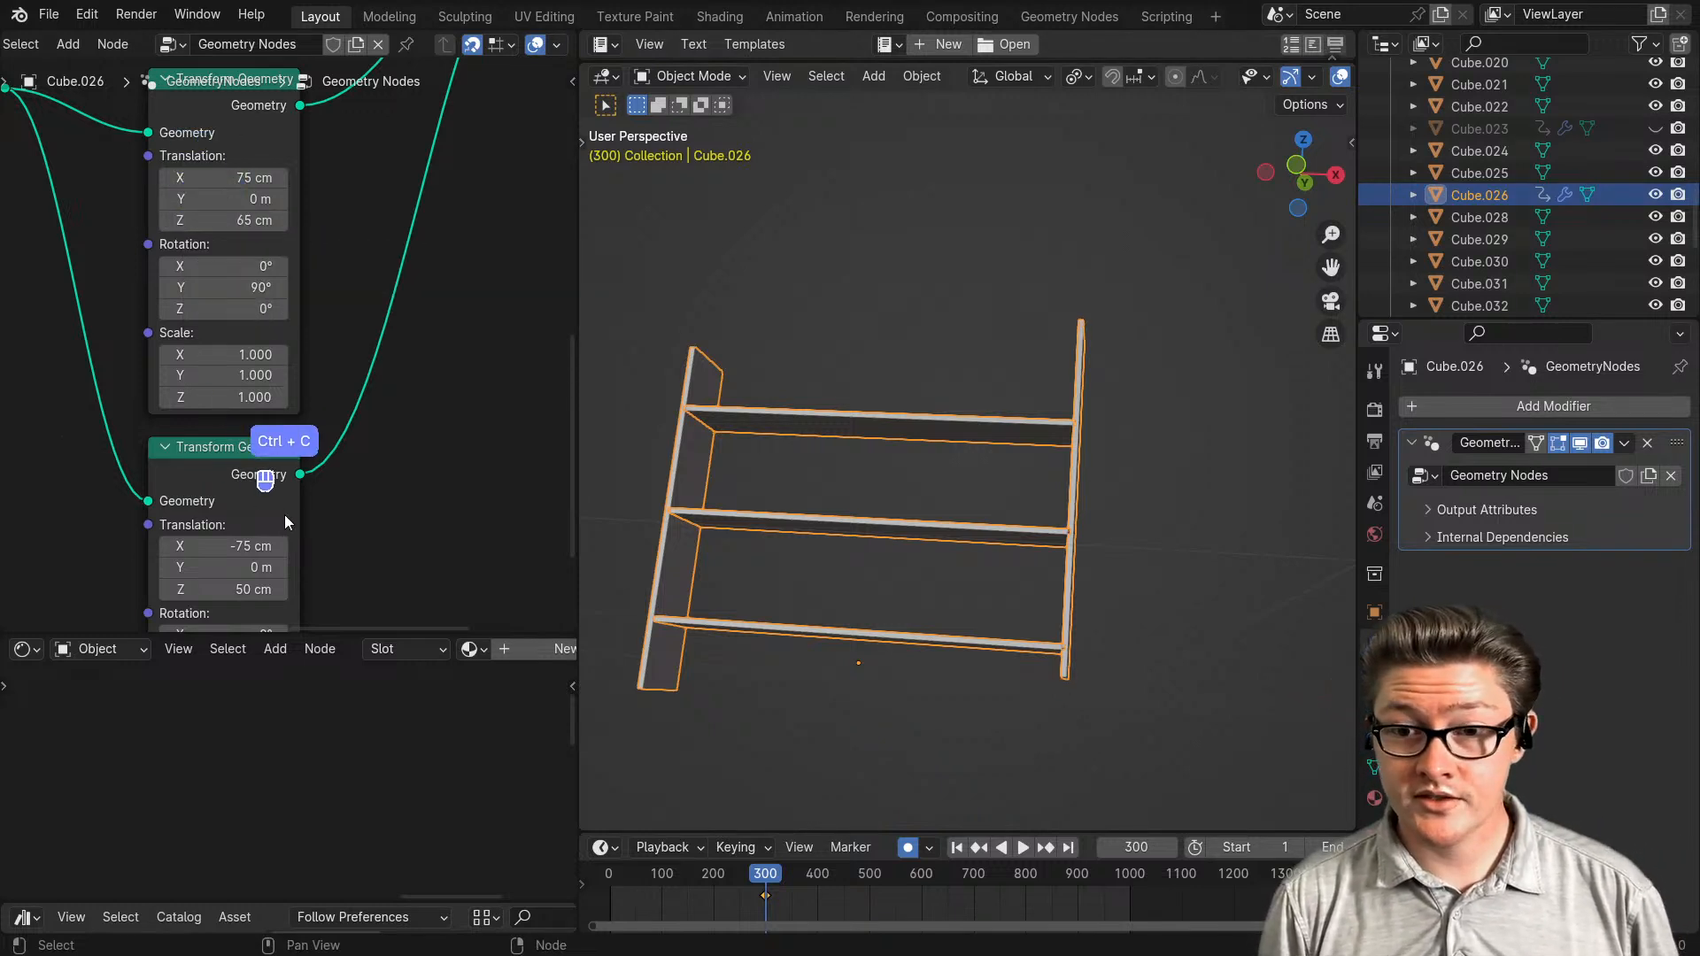
middle_drag(232, 590, 254, 486)
middle_drag(802, 479, 922, 547)
- Move both upright Transform Geometry nodes together with their reroute further down, clear of the shelf branch
scroll(292, 430, down, 4)
scroll(292, 424, down, 3)
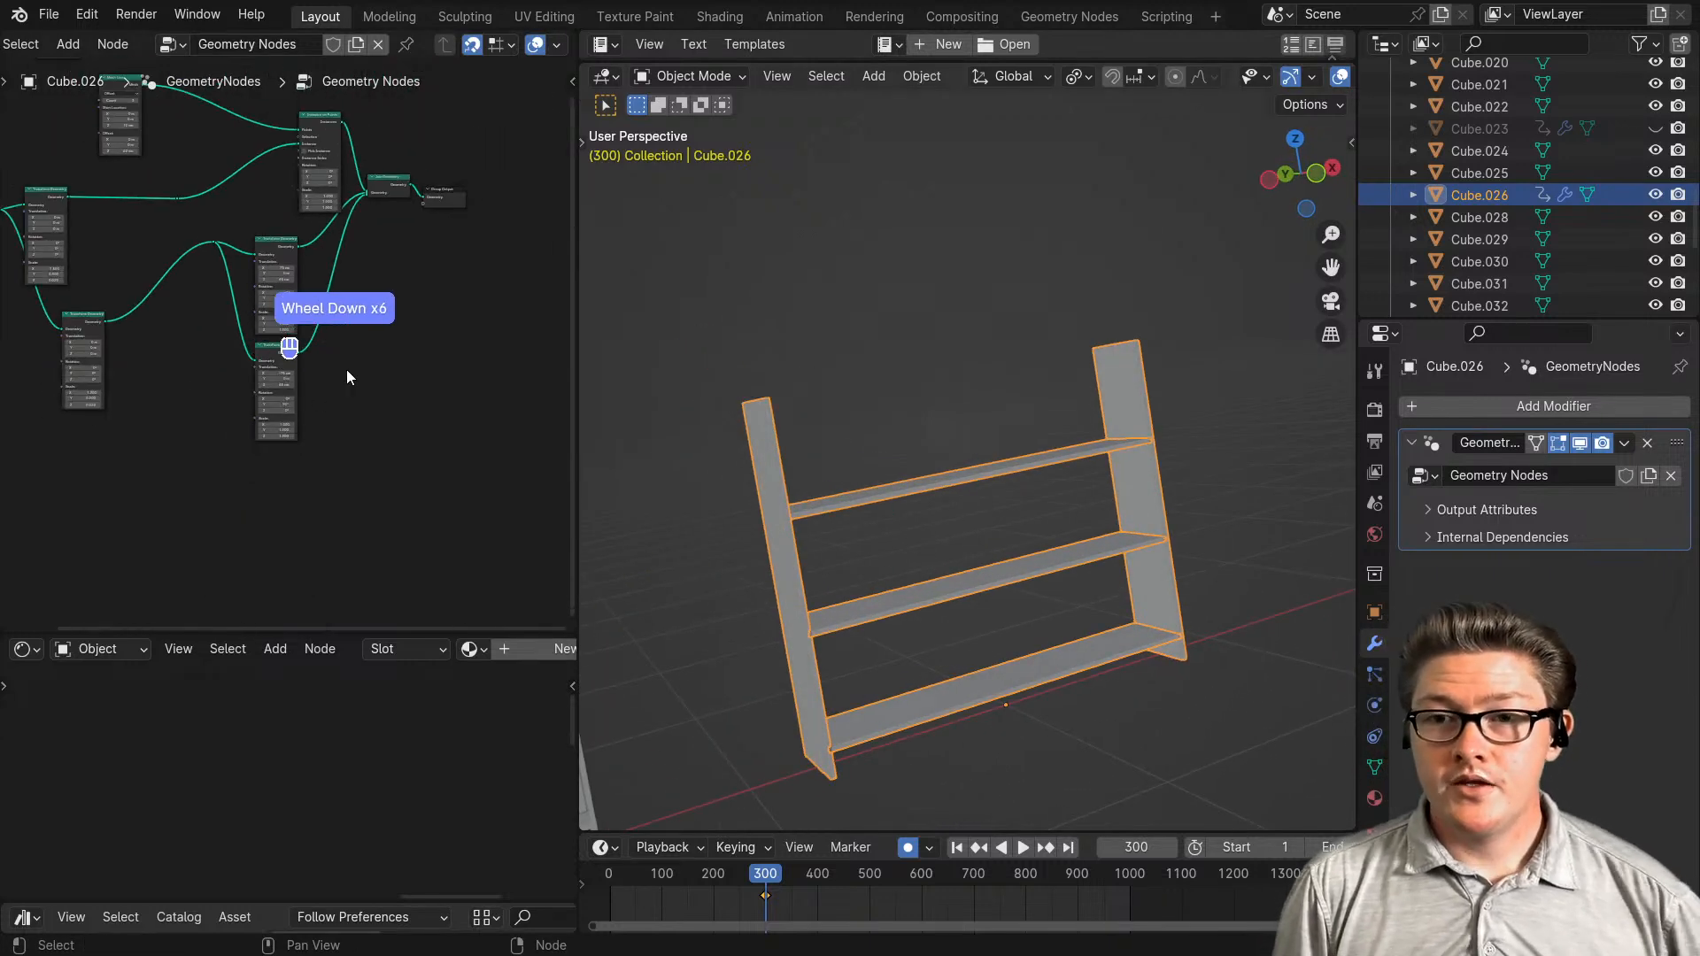
drag(393, 520, 236, 310)
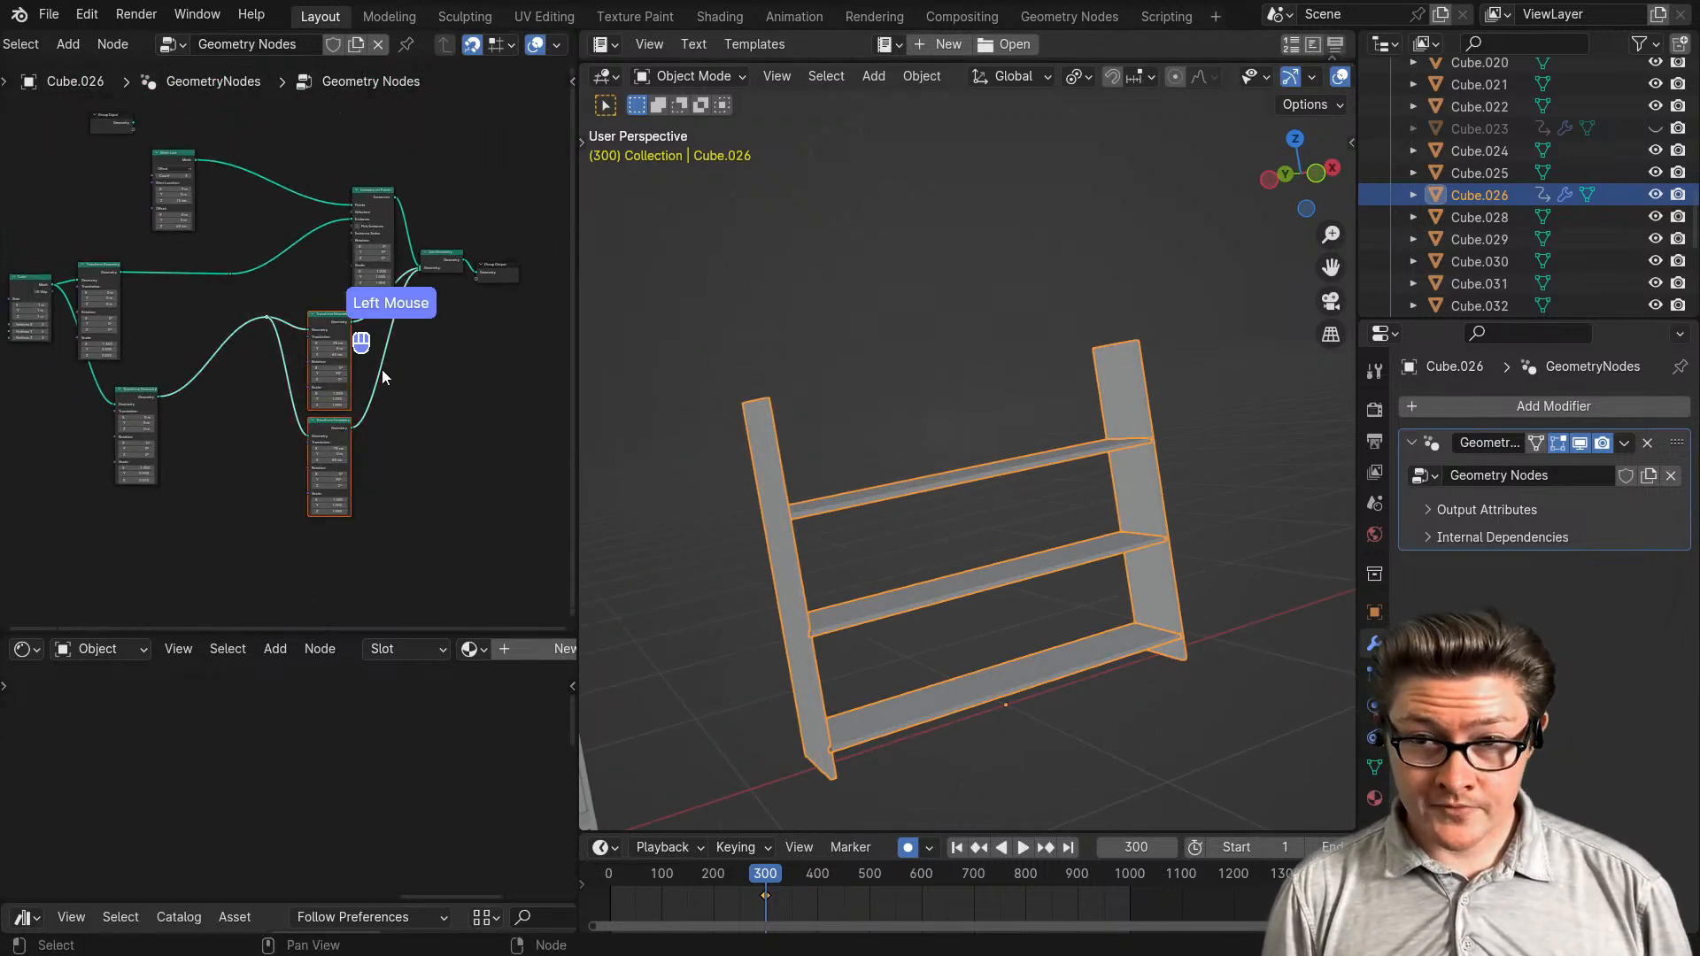
key(g)
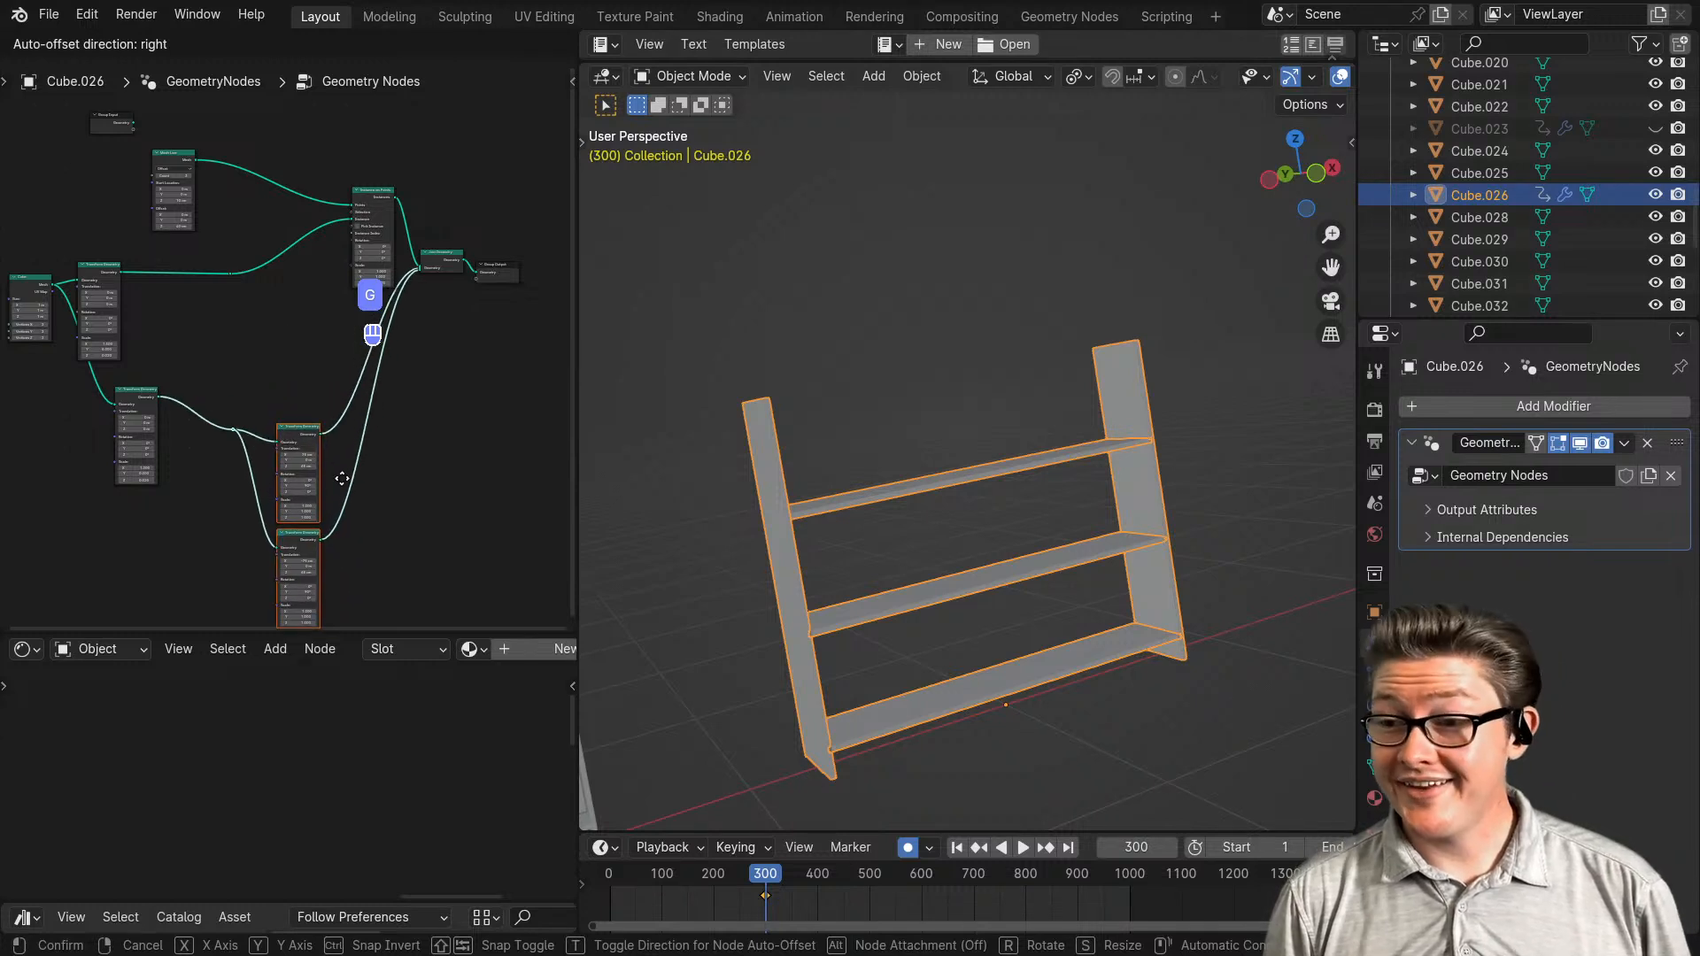
click(345, 443)
- Dissolve the leftover reroute on the link between the shelf's Transform Geometry node and Instance on Points
scroll(194, 424, up, 2)
middle_drag(194, 423, 250, 455)
scroll(337, 365, down, 1)
click(292, 347)
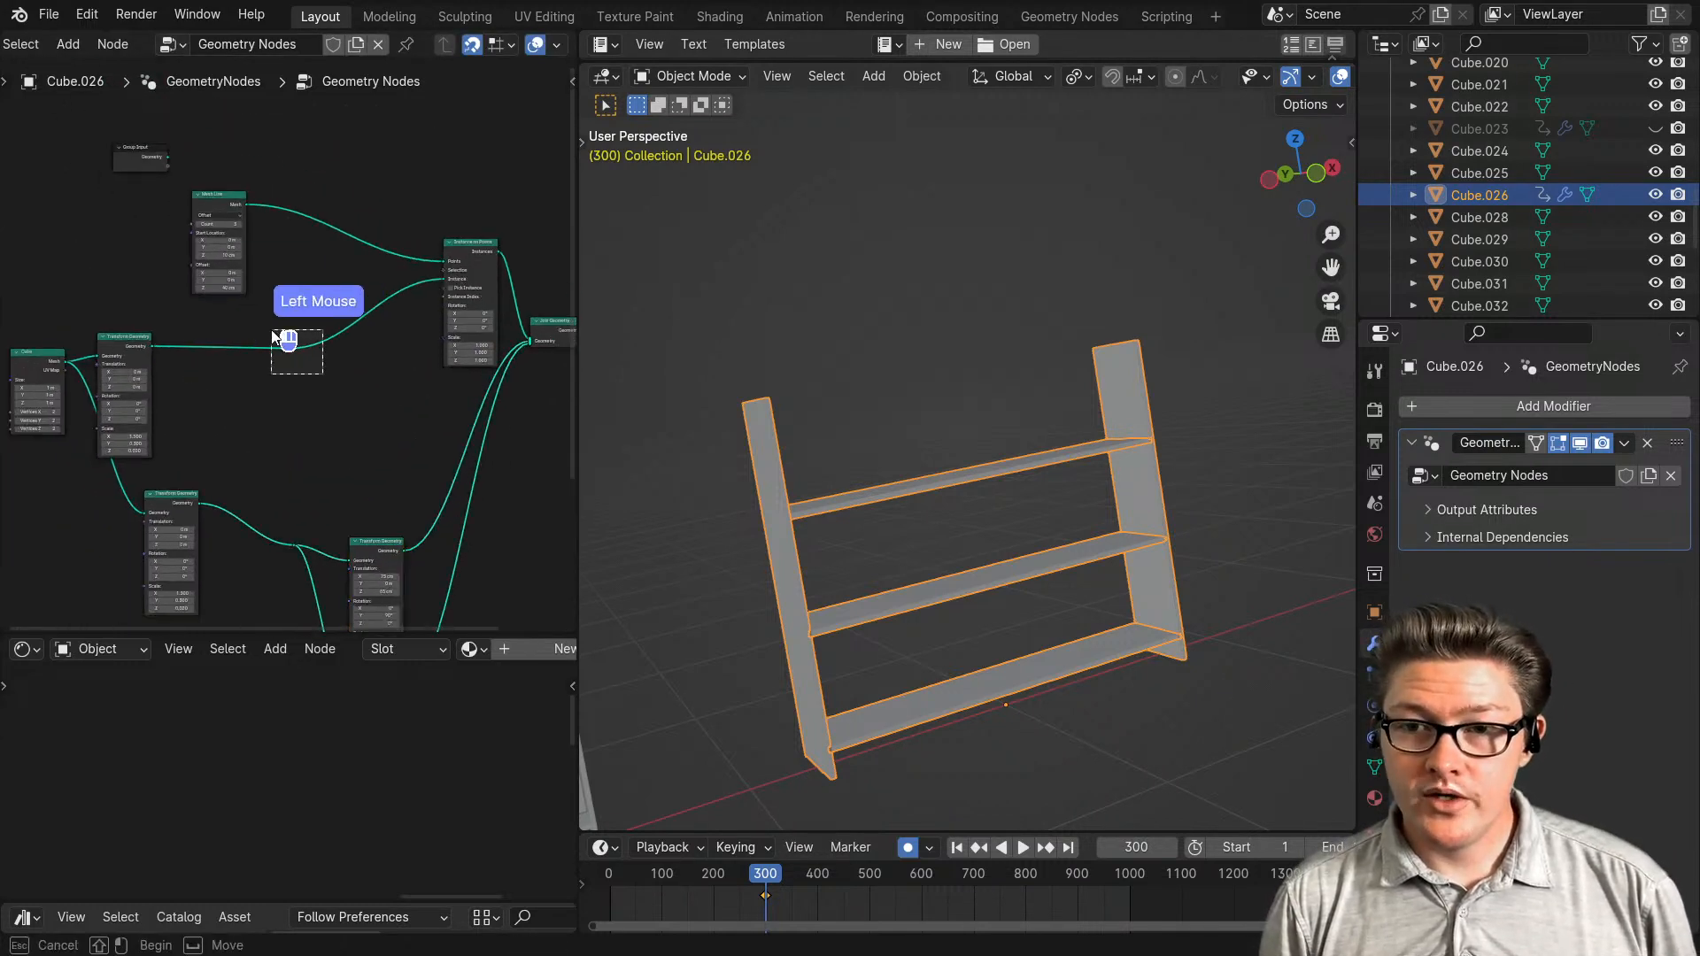
key(ctrl+x)
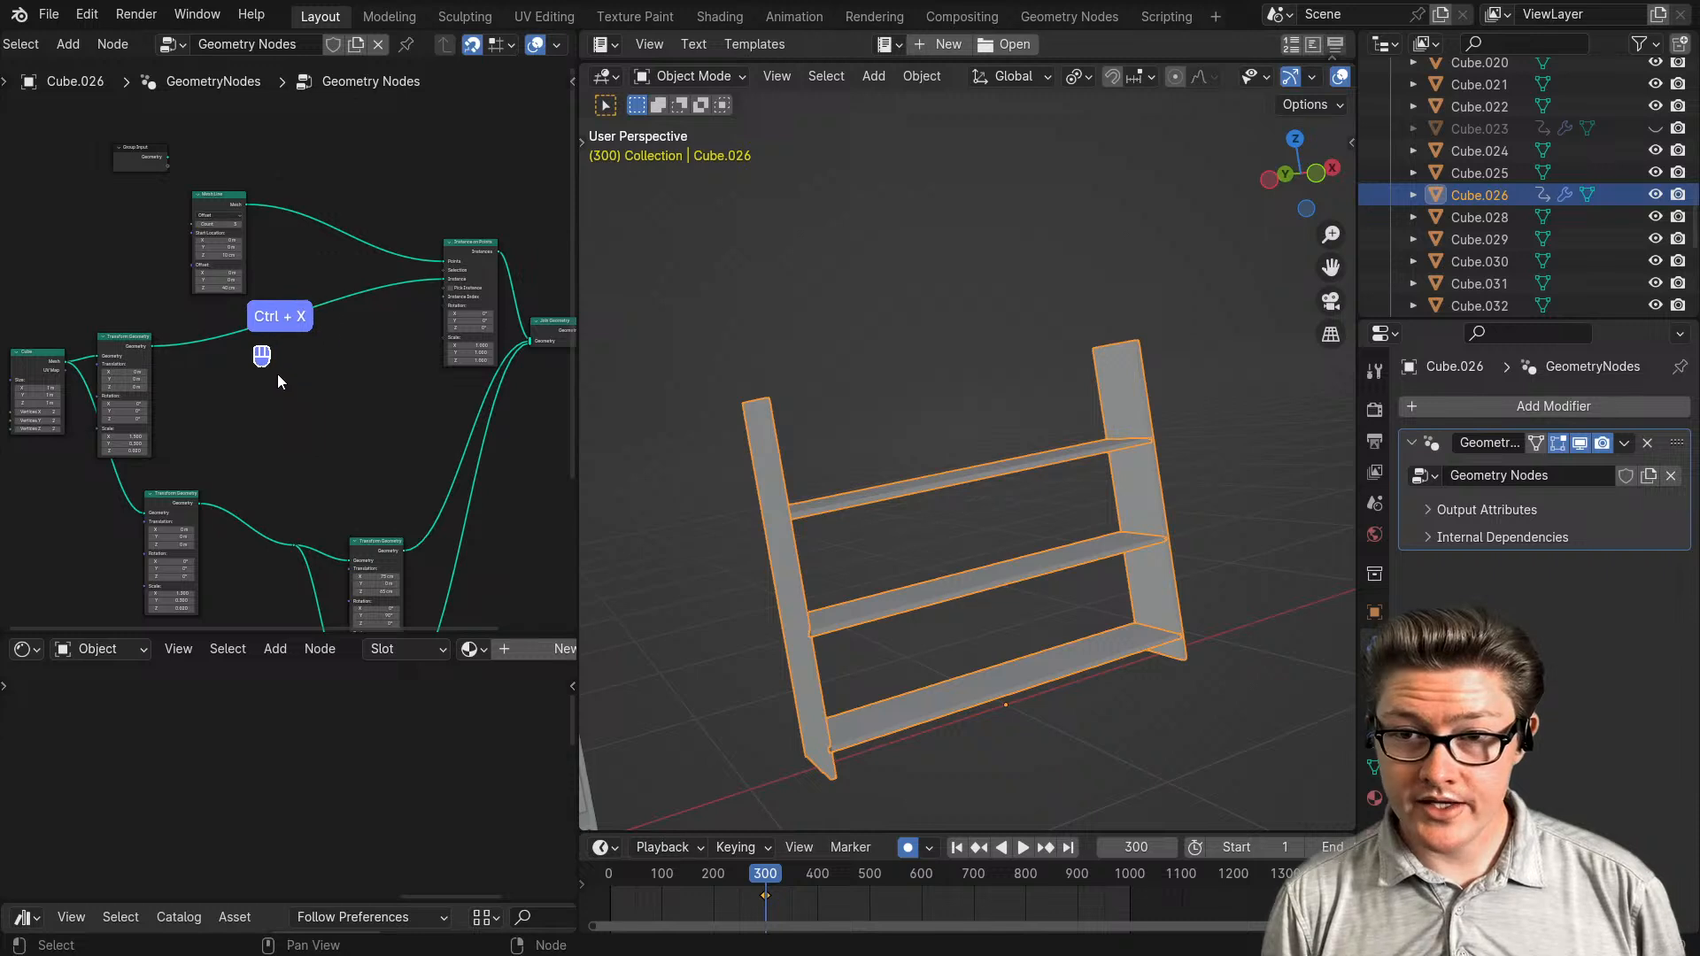
- Align the duplicated Transform Geometry node beneath the shelf's one and shift the Cube node down in front of the pair
middle_drag(236, 386, 291, 410)
drag(205, 525, 159, 533)
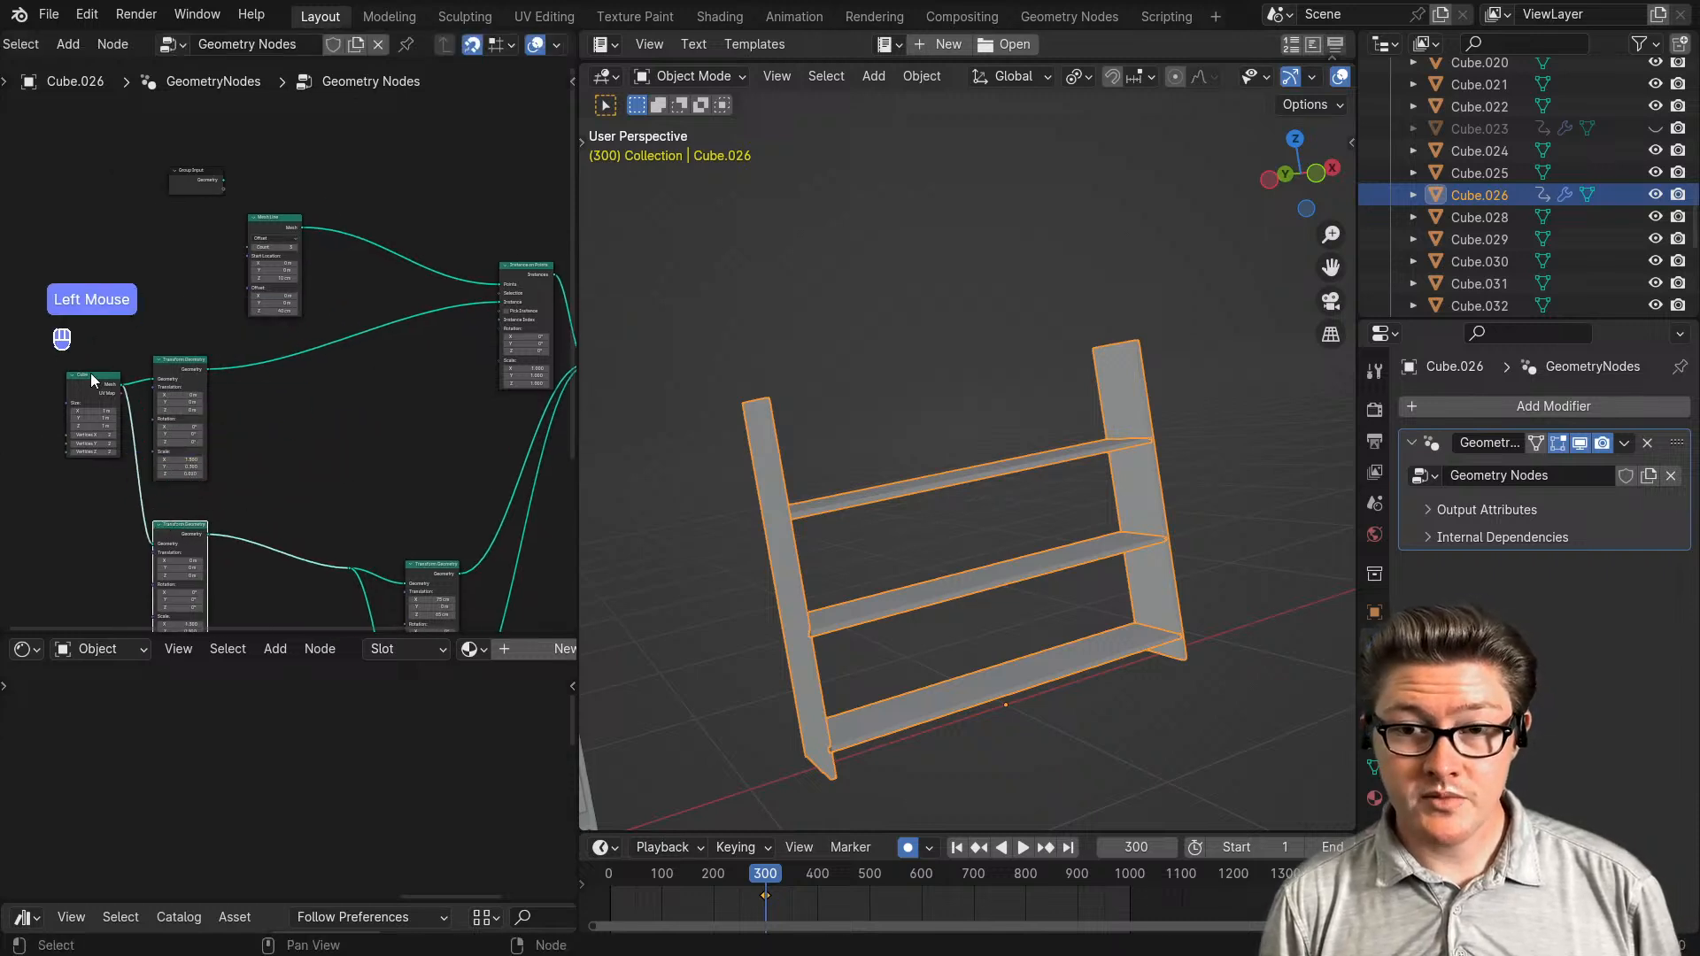
drag(90, 374, 50, 440)
middle_drag(1143, 493, 843, 551)
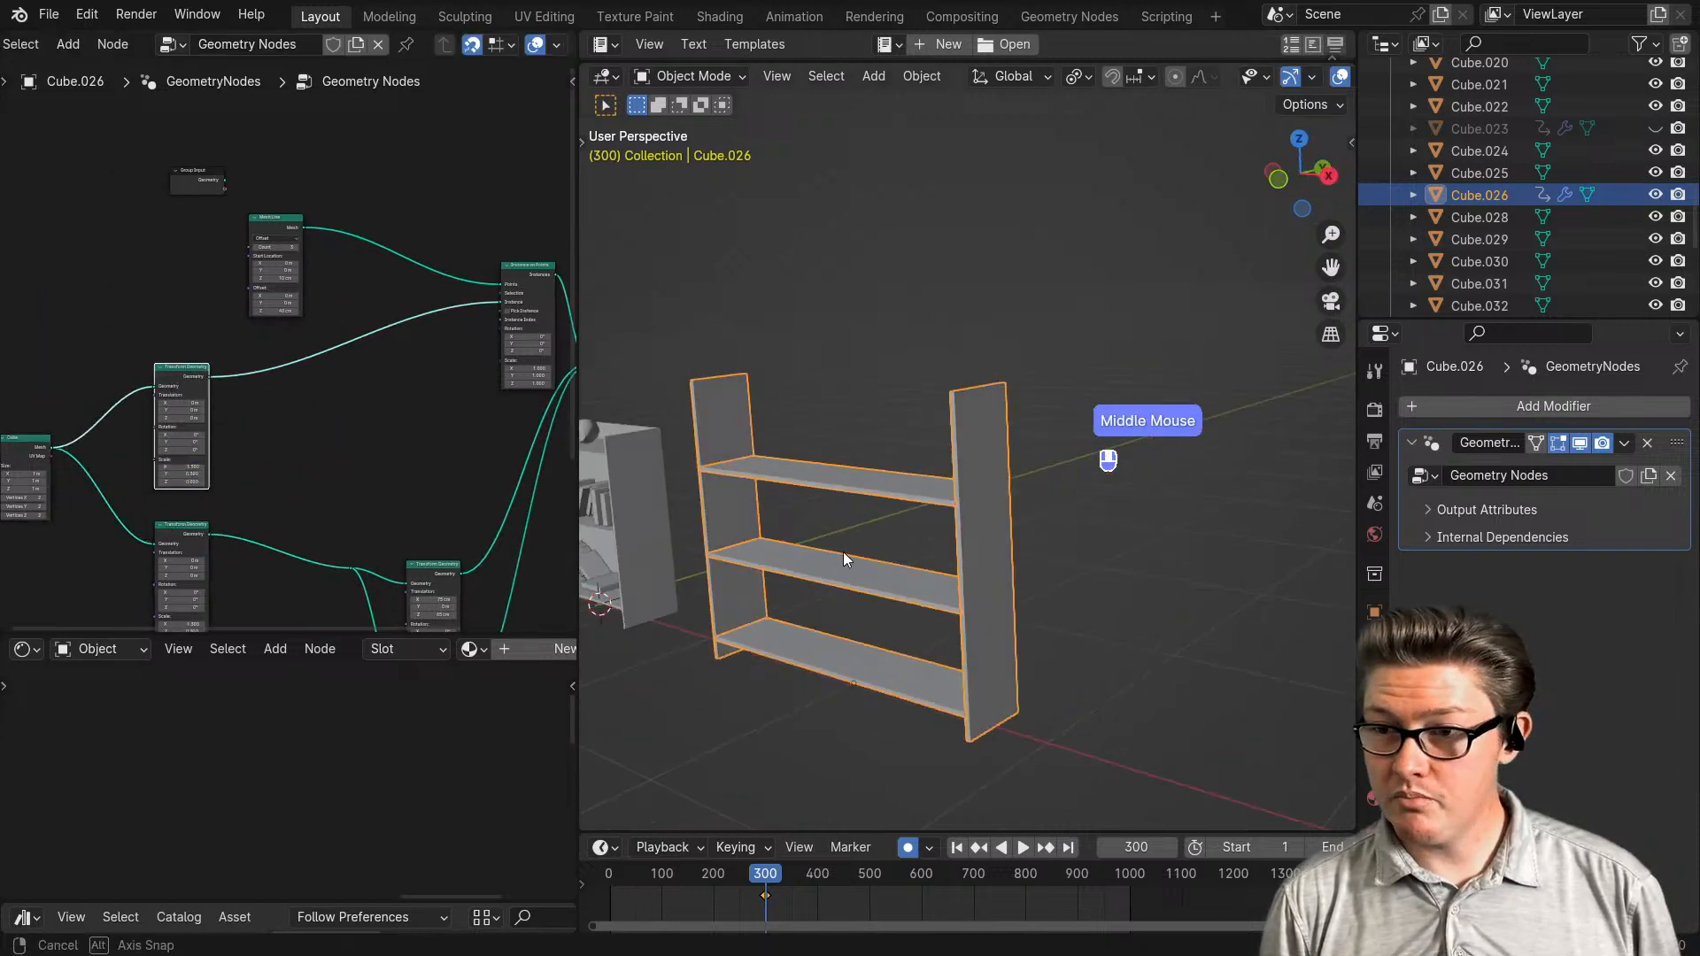
scroll(263, 494, down, 1)
- Add another Transform Geometry node and link the shelf's Transform Geometry output into its Geometry input
middle_drag(201, 382, 248, 422)
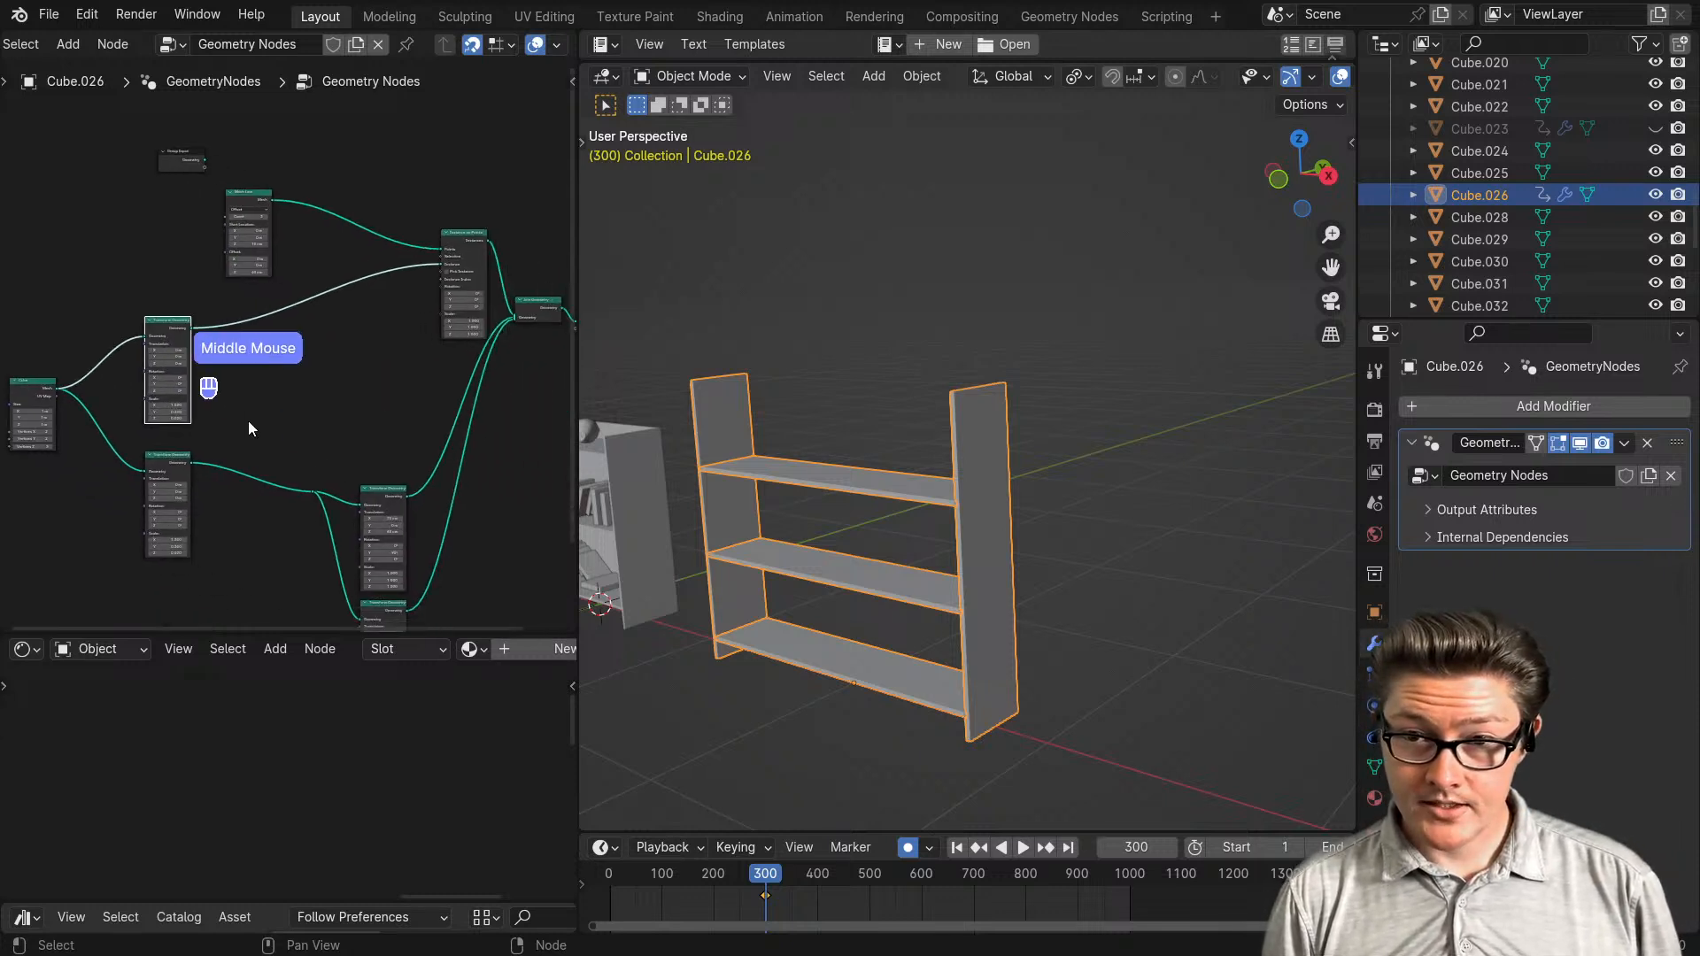
scroll(172, 459, up, 2)
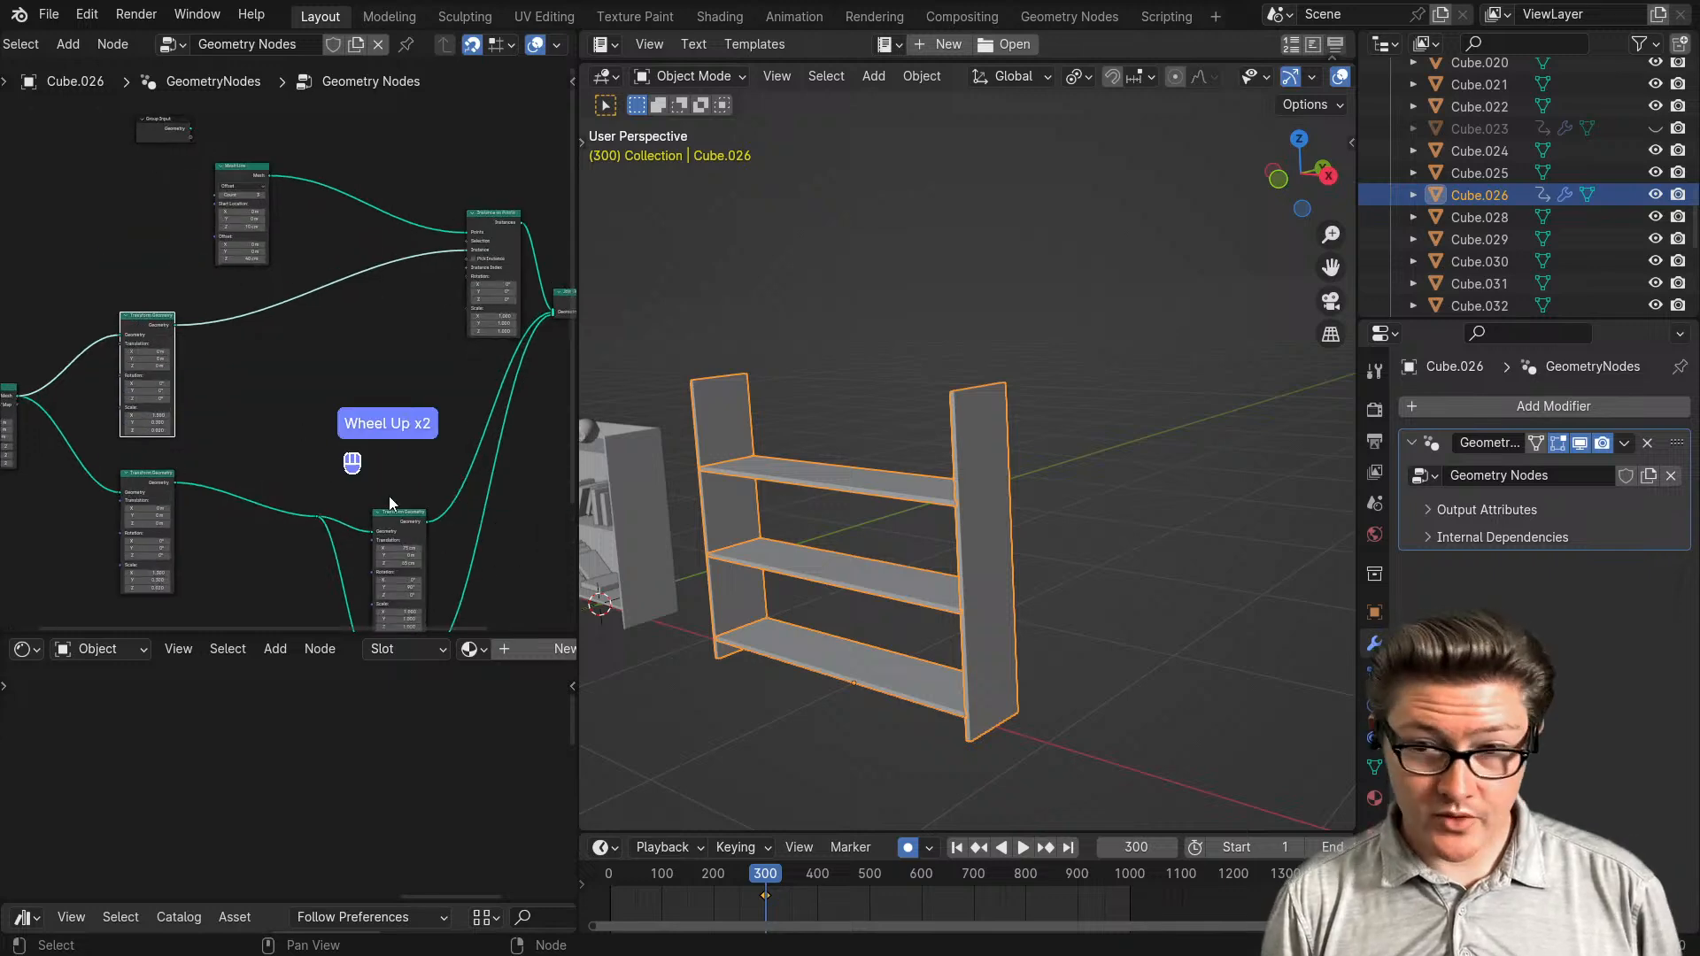
scroll(394, 509, up, 2)
middle_drag(403, 522, 201, 343)
key(shift+a)
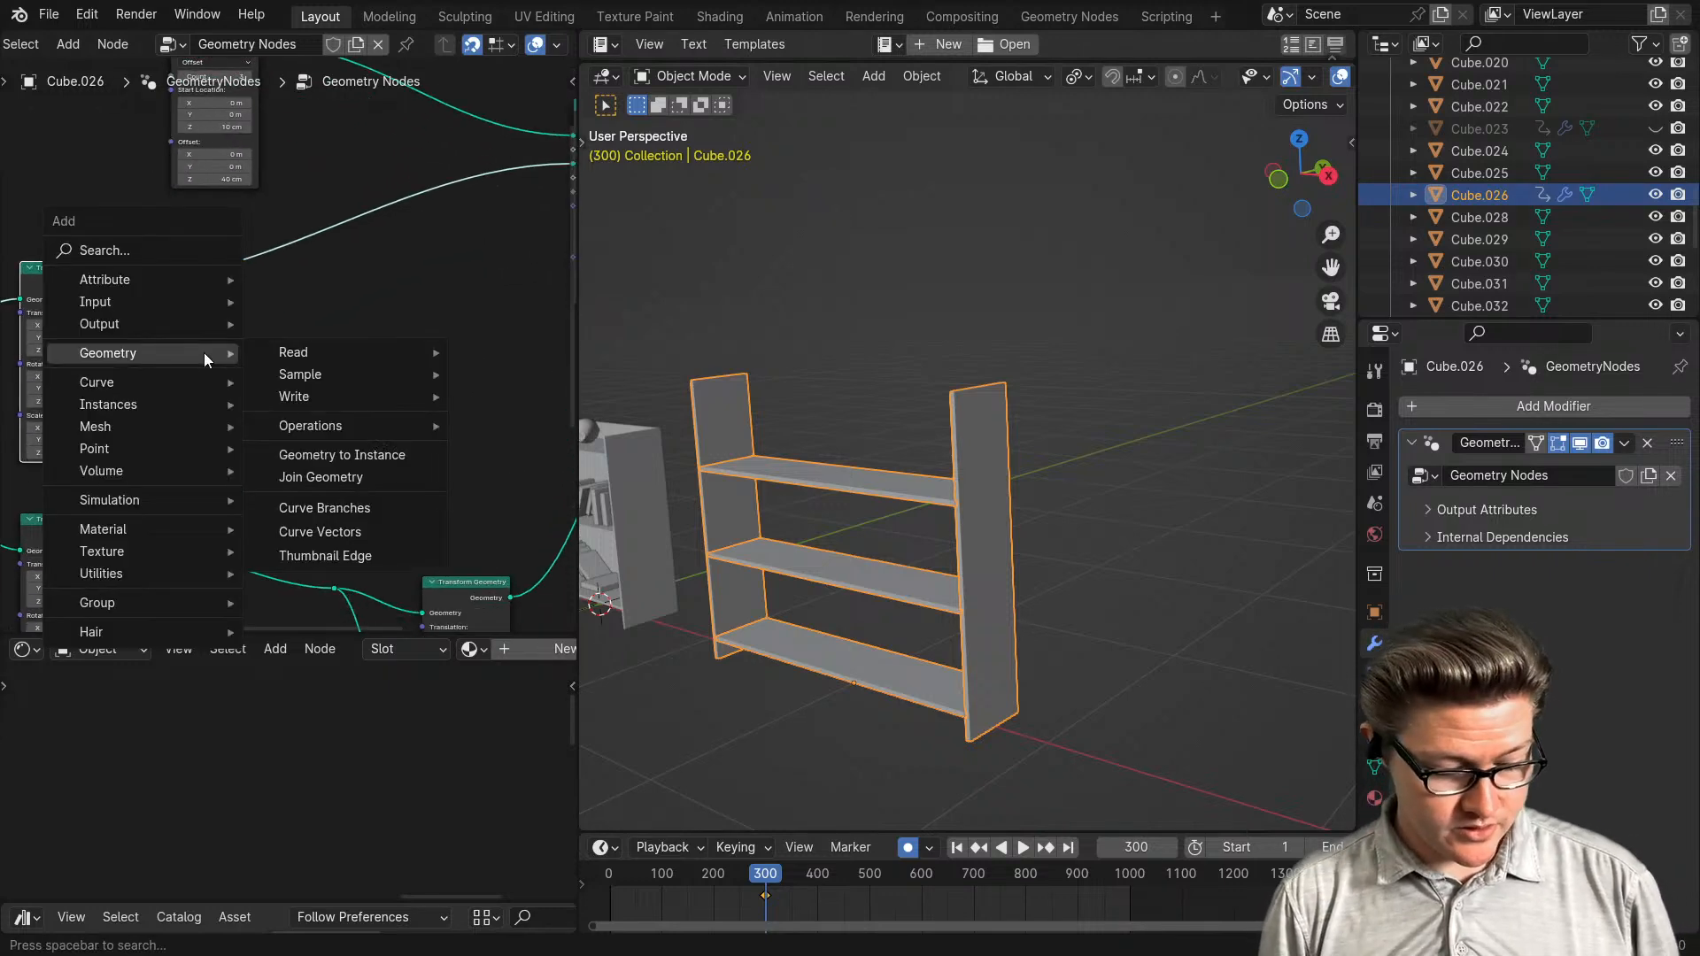
text(trans)
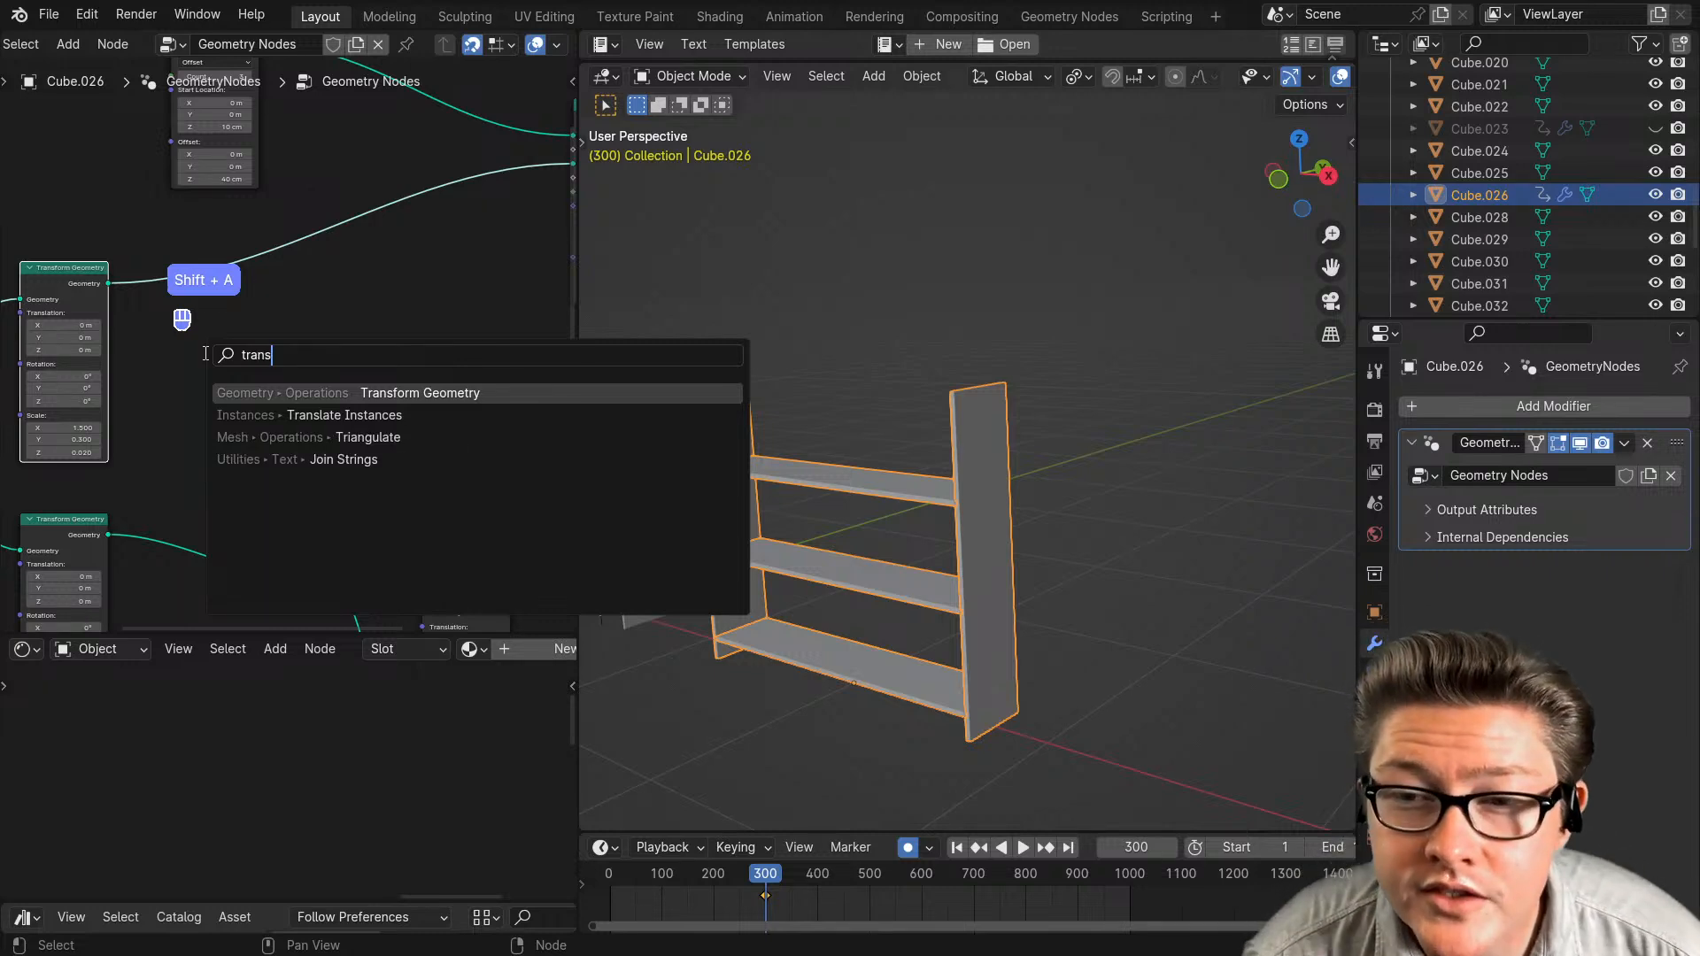
key(Return)
click(308, 341)
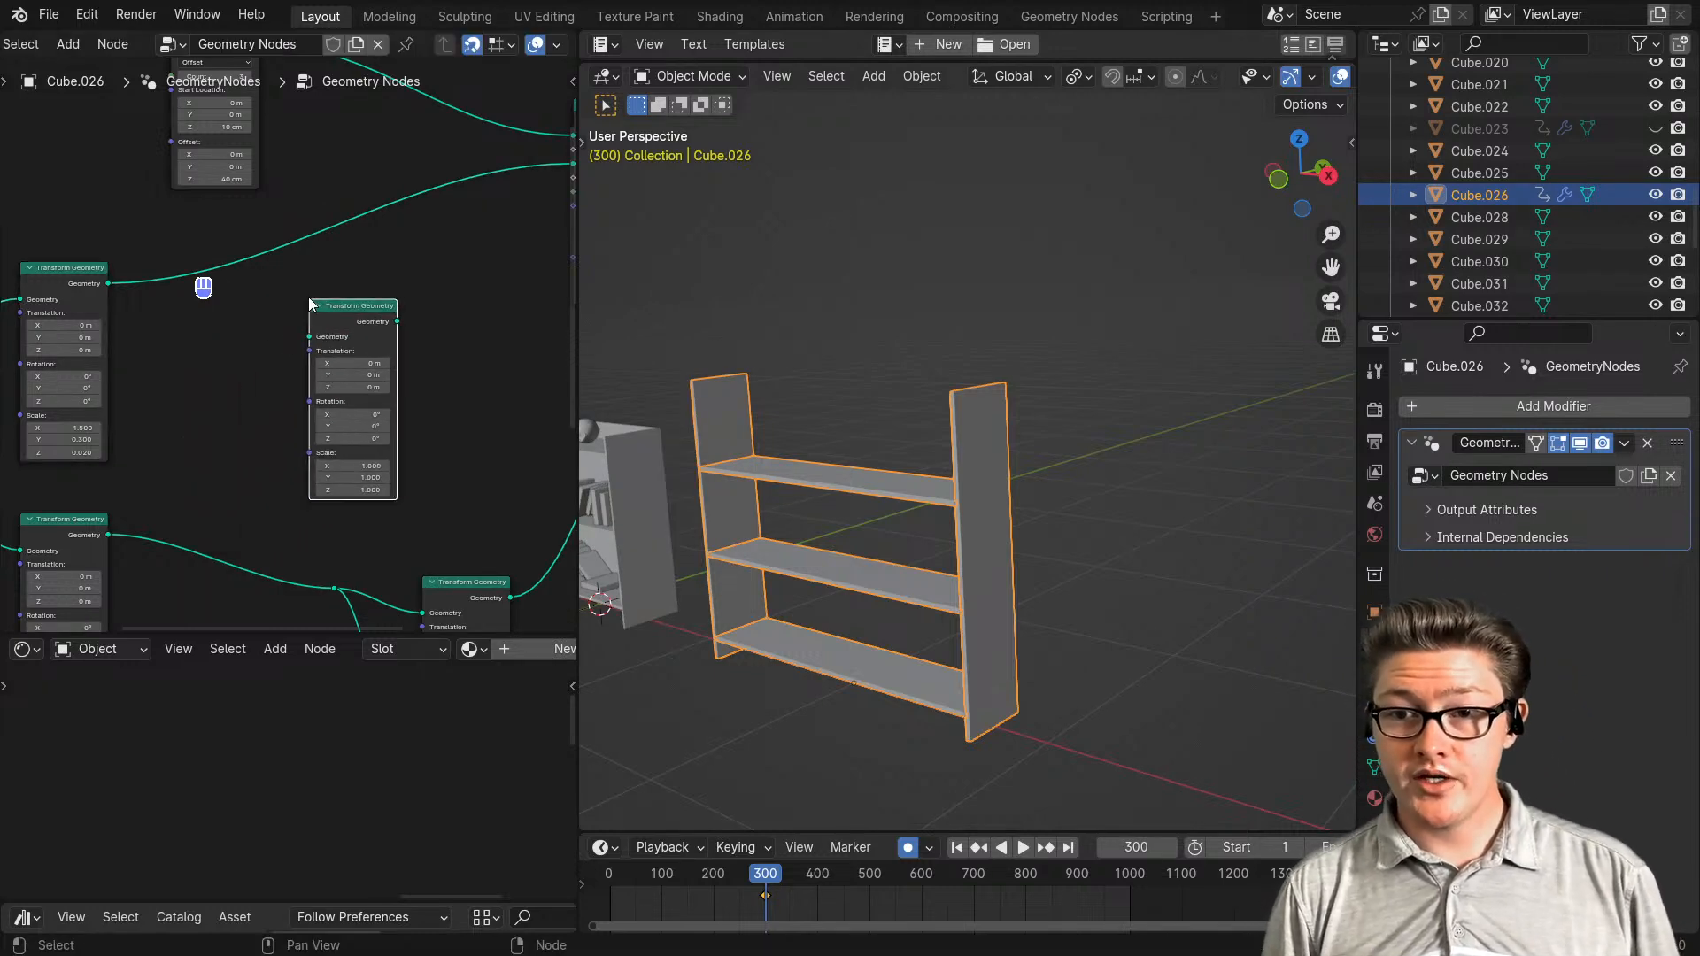
scroll(308, 336, down, 2)
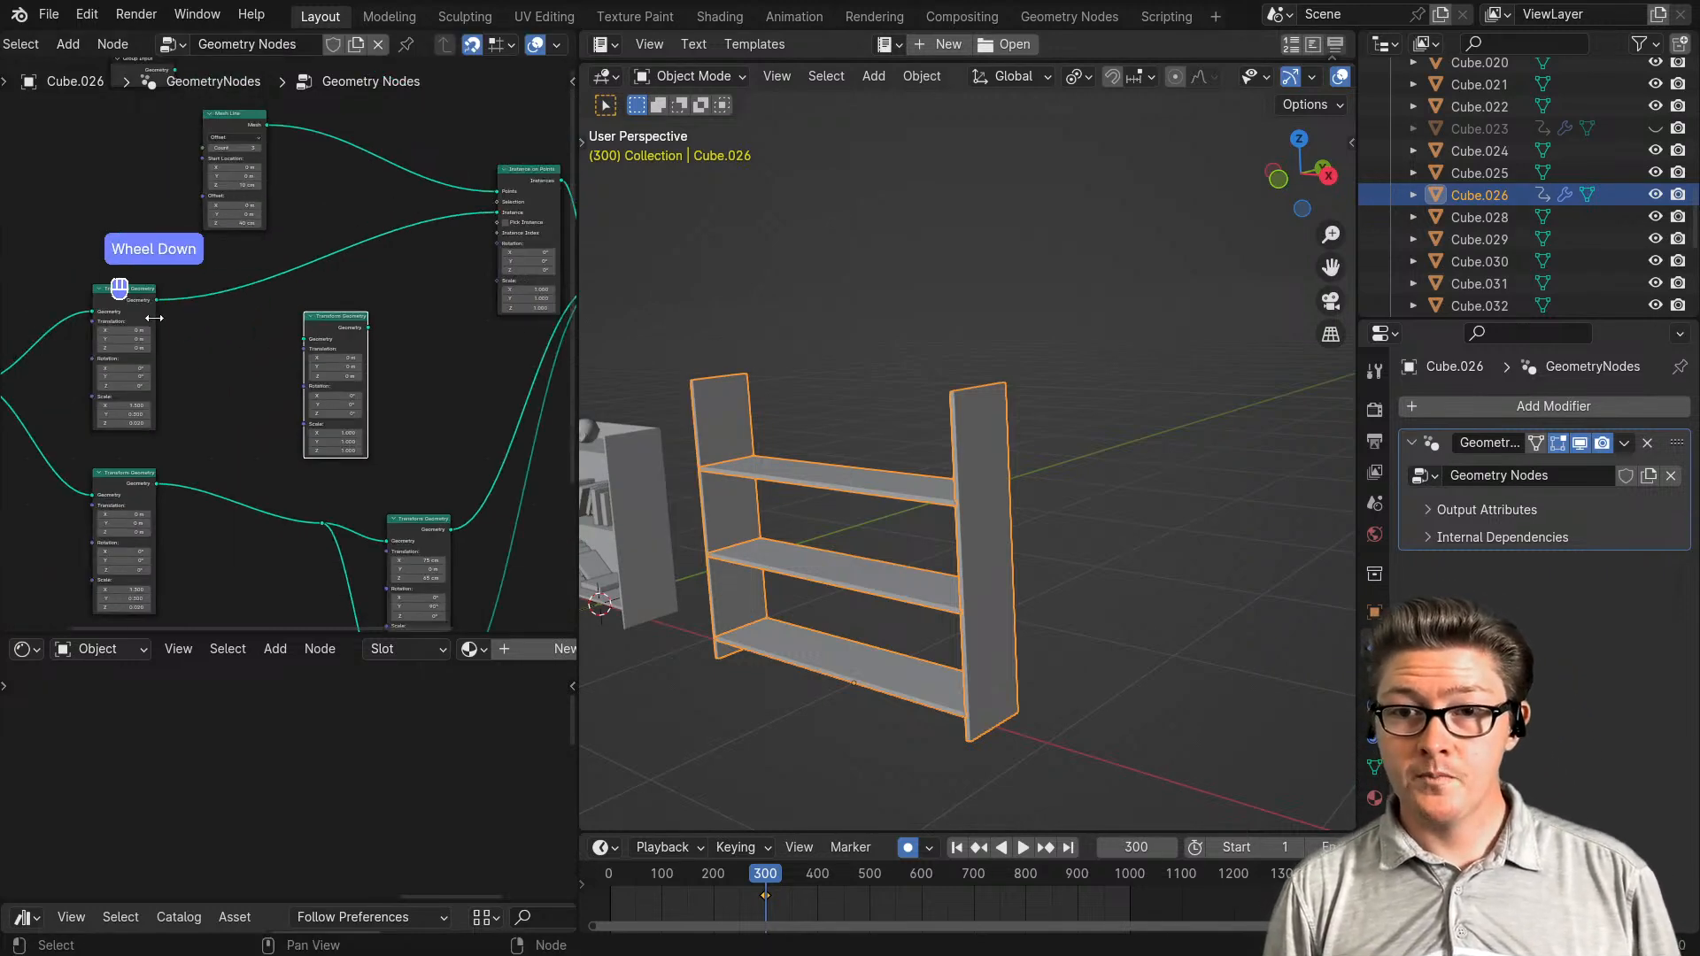
click(315, 340)
- Reposition the Instance on Points node up and away from Join Geometry, and move the Mesh Line node further from it
middle_drag(361, 352, 177, 390)
scroll(233, 372, up, 3)
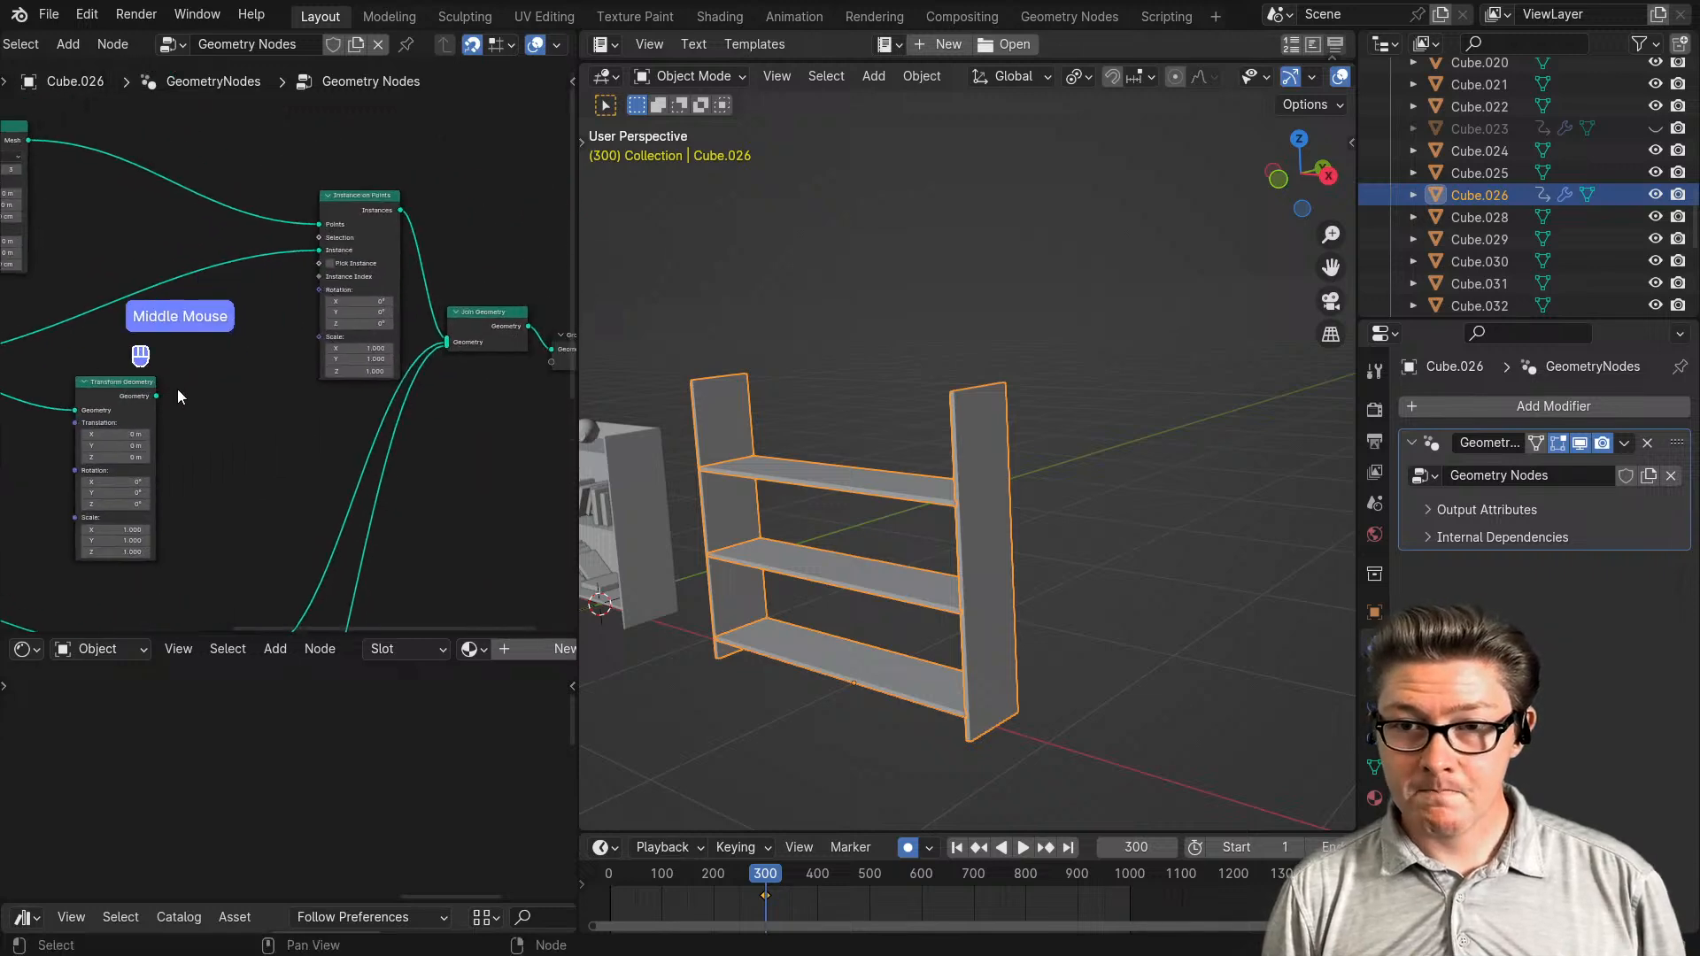
scroll(184, 382, down, 2)
click(337, 232)
scroll(239, 252, down, 2)
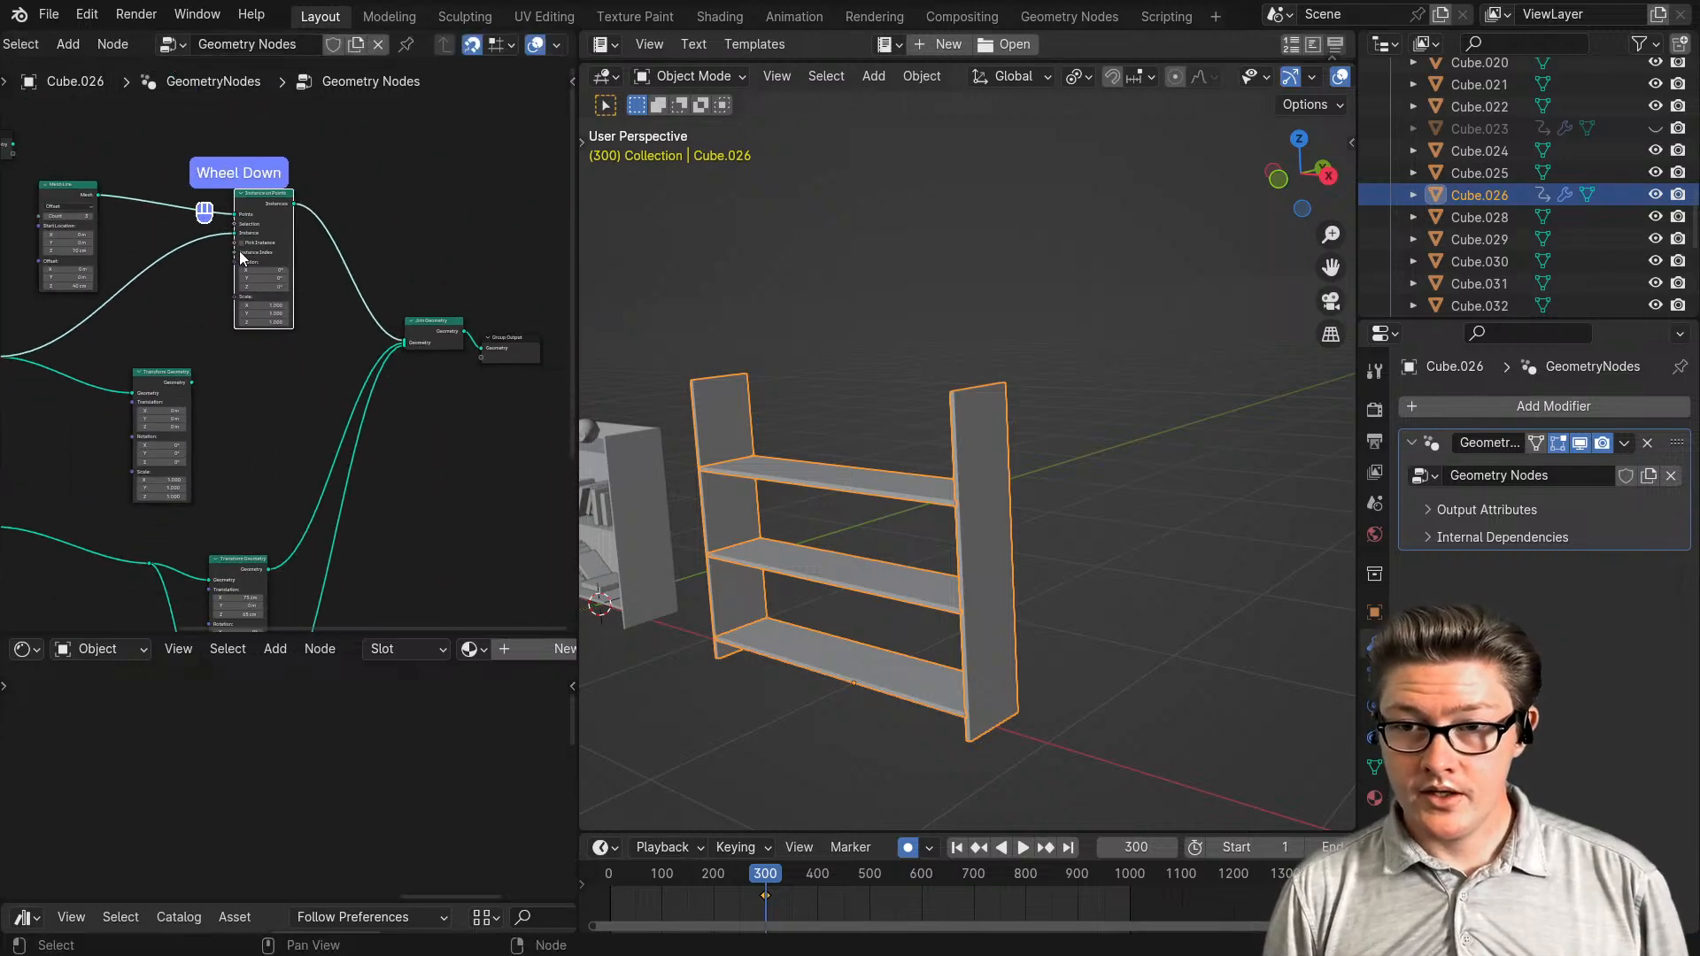
middle_drag(239, 251, 331, 257)
drag(163, 296, 78, 288)
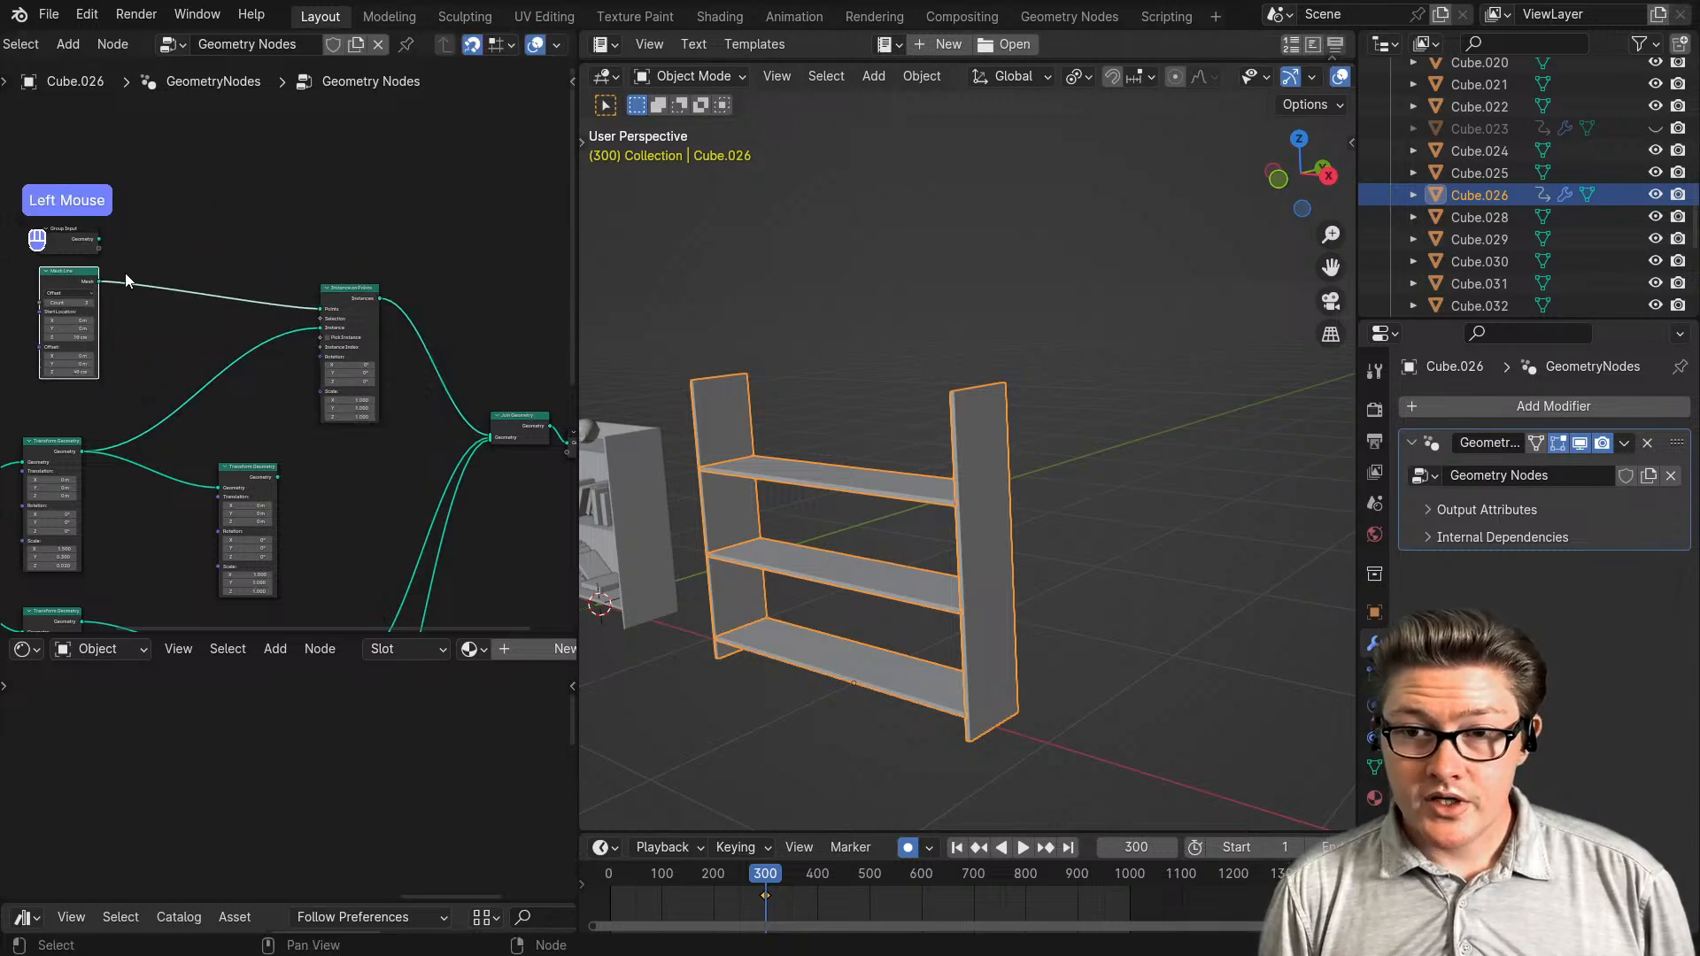
- Move the shelf's Instance on Points node up beside the Mesh Line node, away from Join Geometry
drag(349, 292, 349, 402)
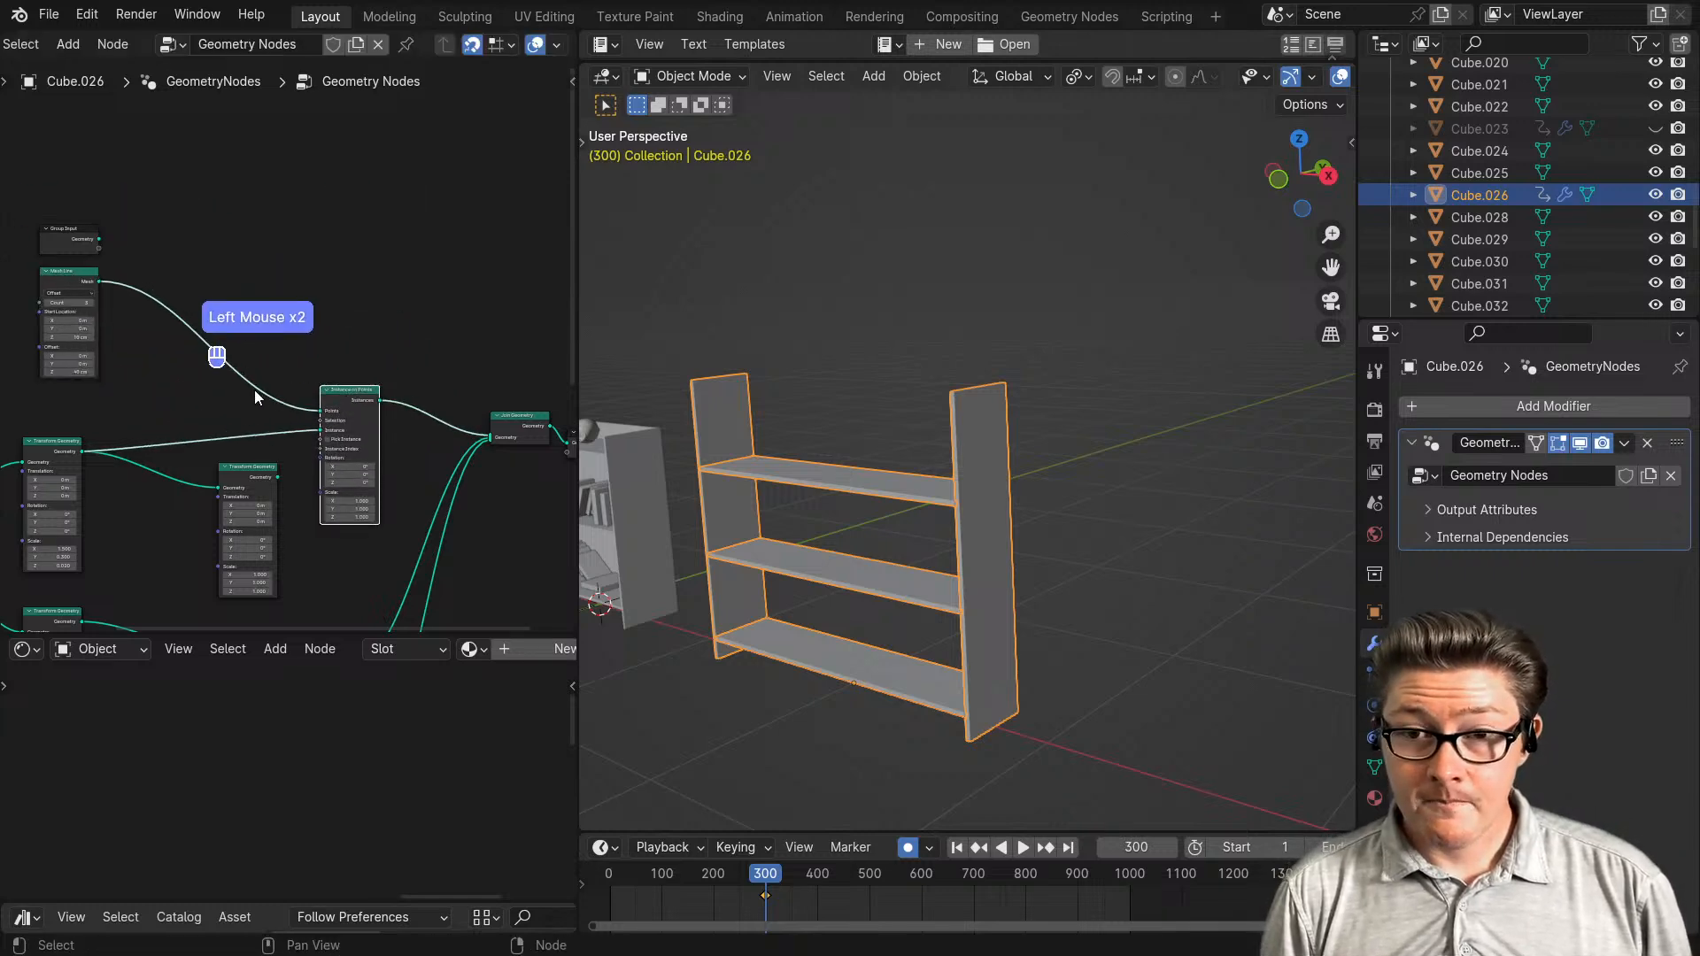
scroll(266, 380, up, 4)
scroll(280, 376, down, 4)
middle_drag(280, 378, 175, 359)
drag(370, 392, 217, 248)
- Duplicate the Mesh Line node and place the copy above the shelf's Instance on Points node
click(100, 282)
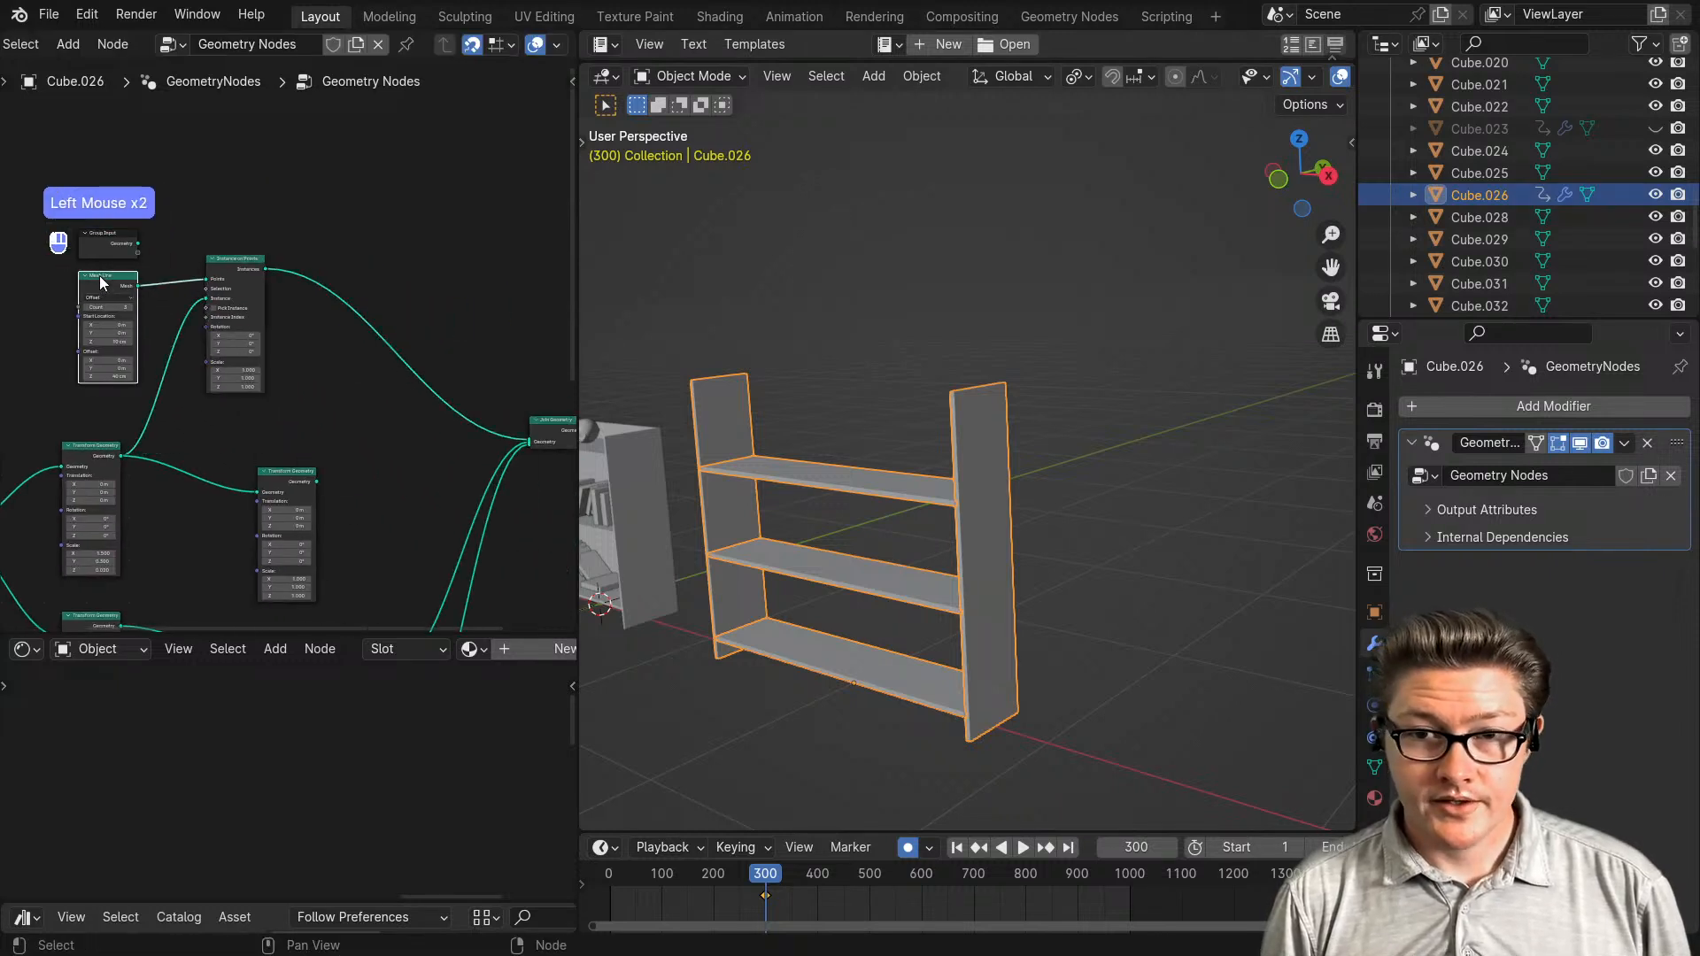
key(shift+d)
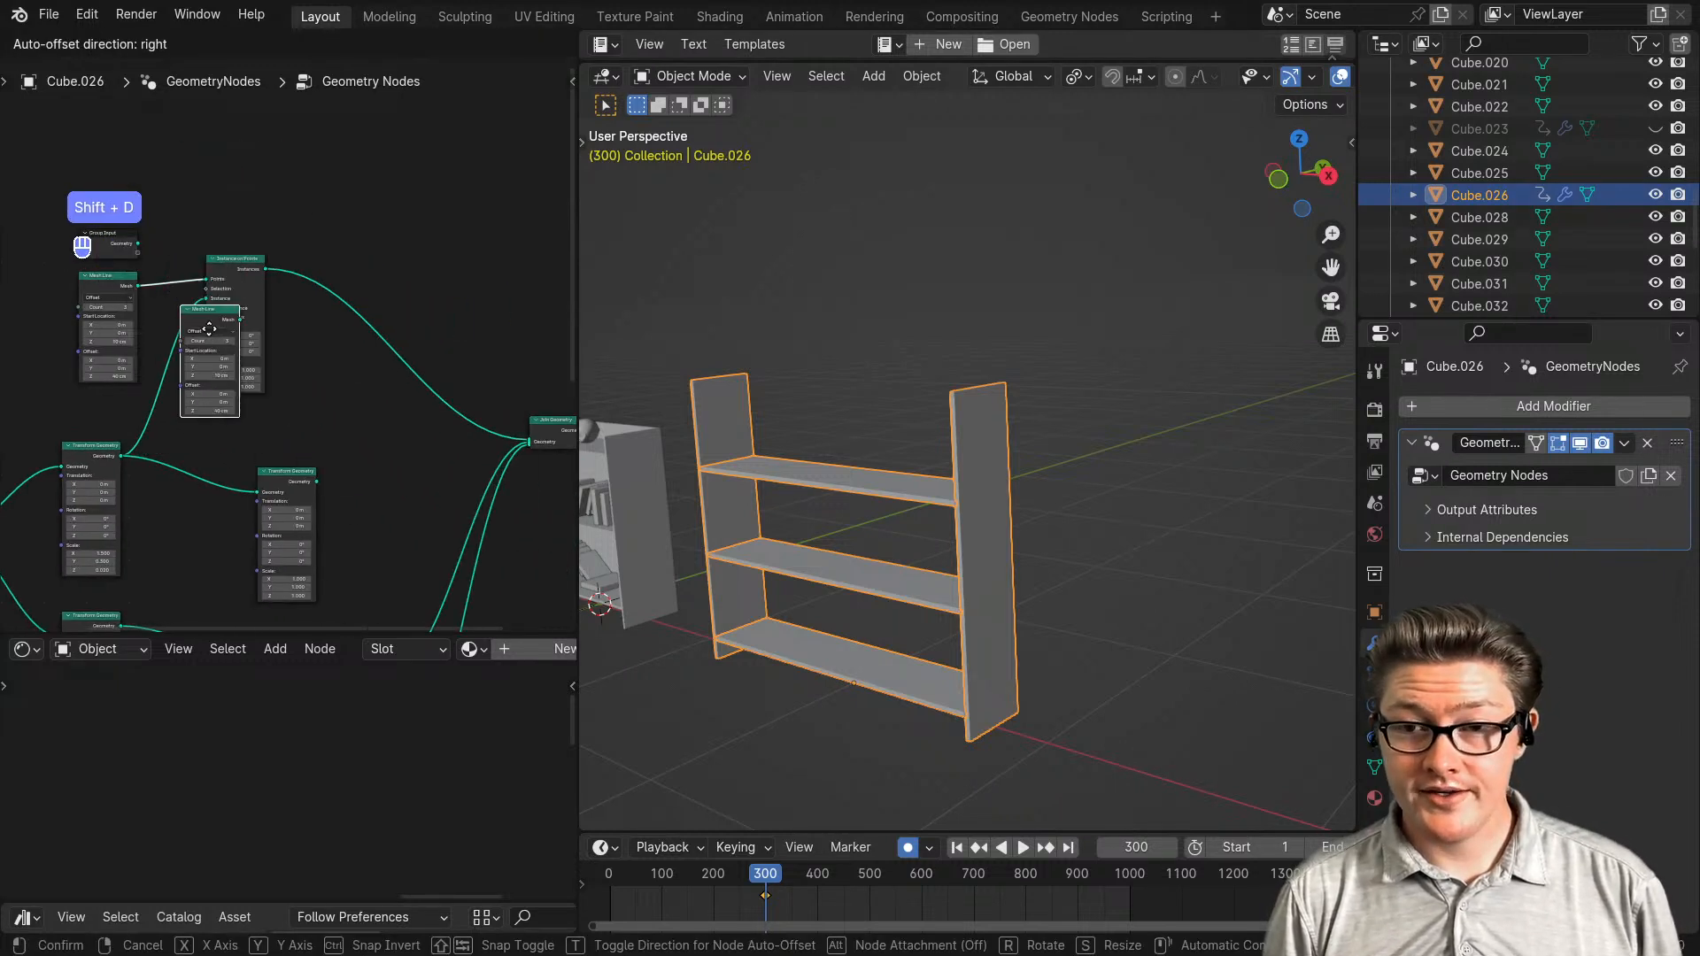
click(185, 131)
middle_drag(238, 241, 271, 356)
- Spread out the Instance on Points, original Mesh Line and Group Input nodes, and settle the copied Mesh Line above Instance on Points
drag(268, 374, 277, 408)
drag(151, 402, 82, 411)
drag(143, 360, 75, 308)
drag(215, 257, 257, 282)
middle_drag(279, 438, 111, 387)
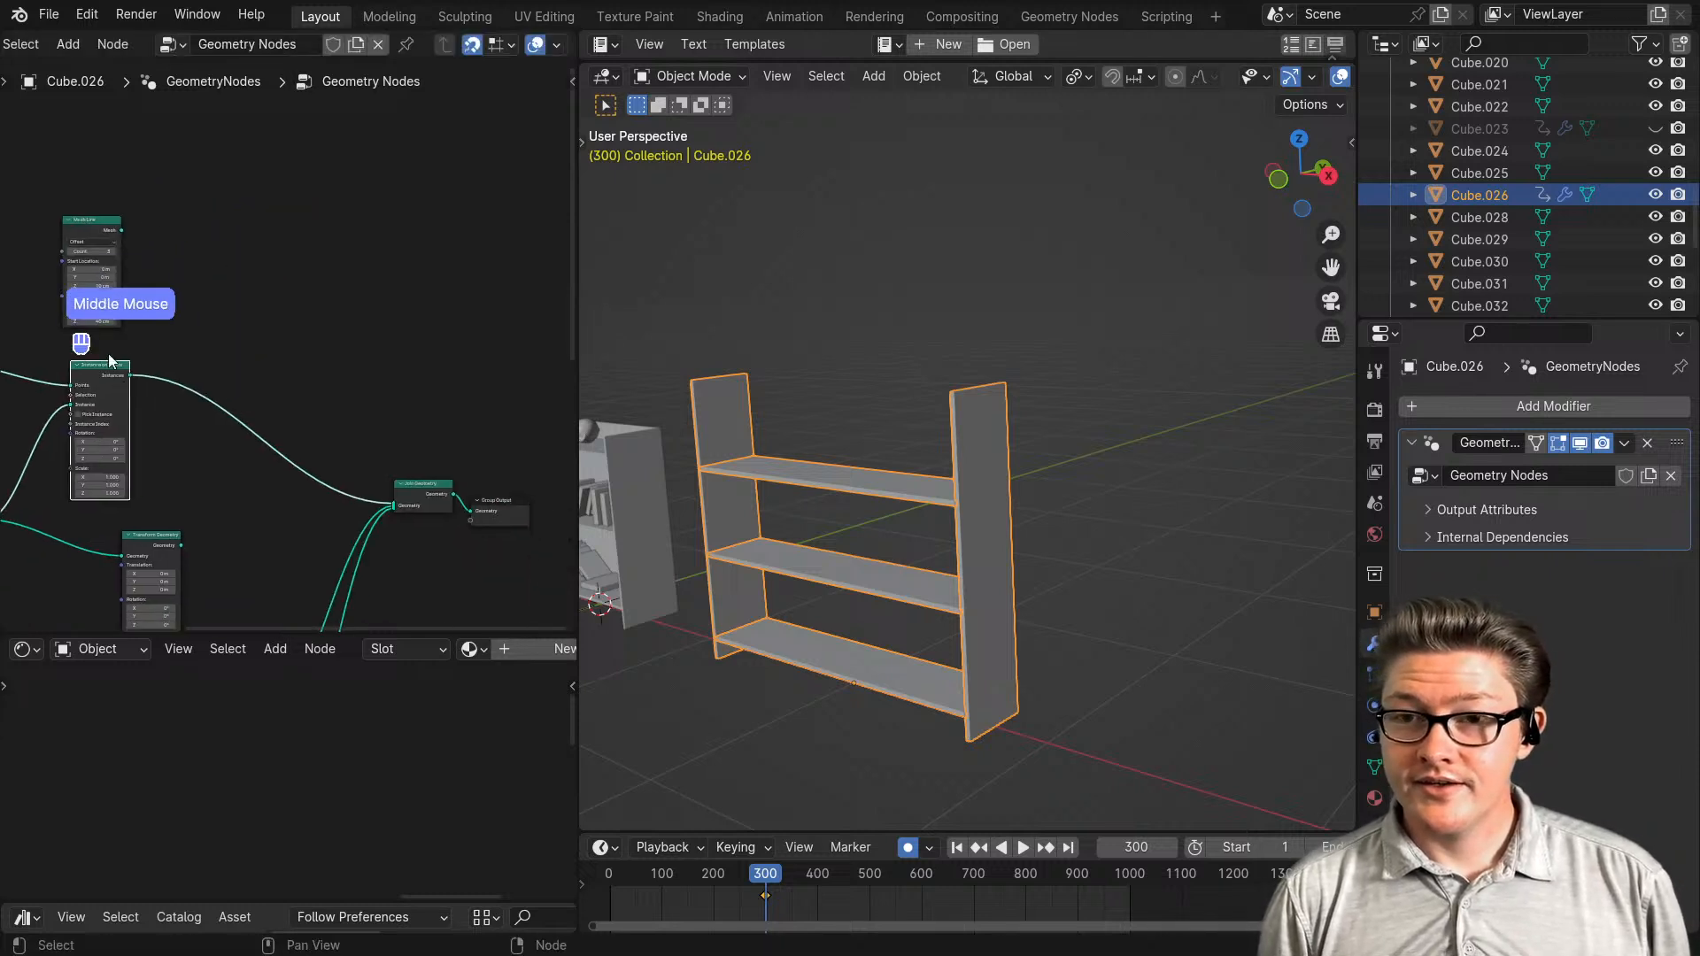
drag(99, 232, 118, 233)
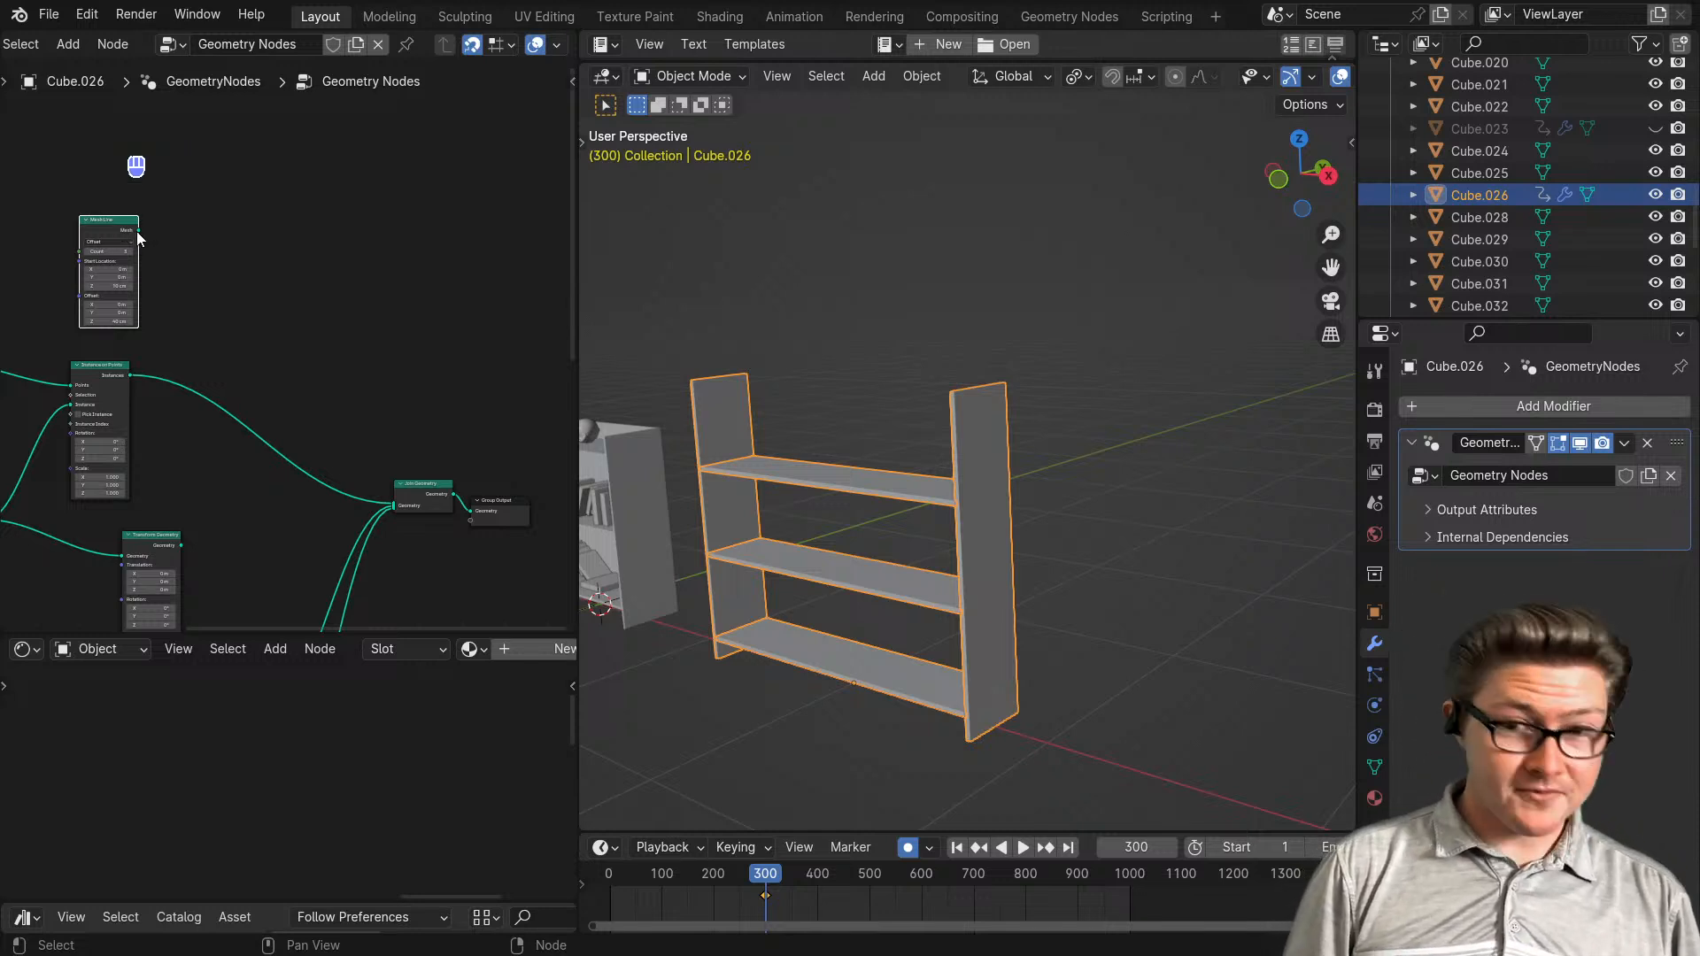
click(154, 535)
key(shift+d)
click(299, 271)
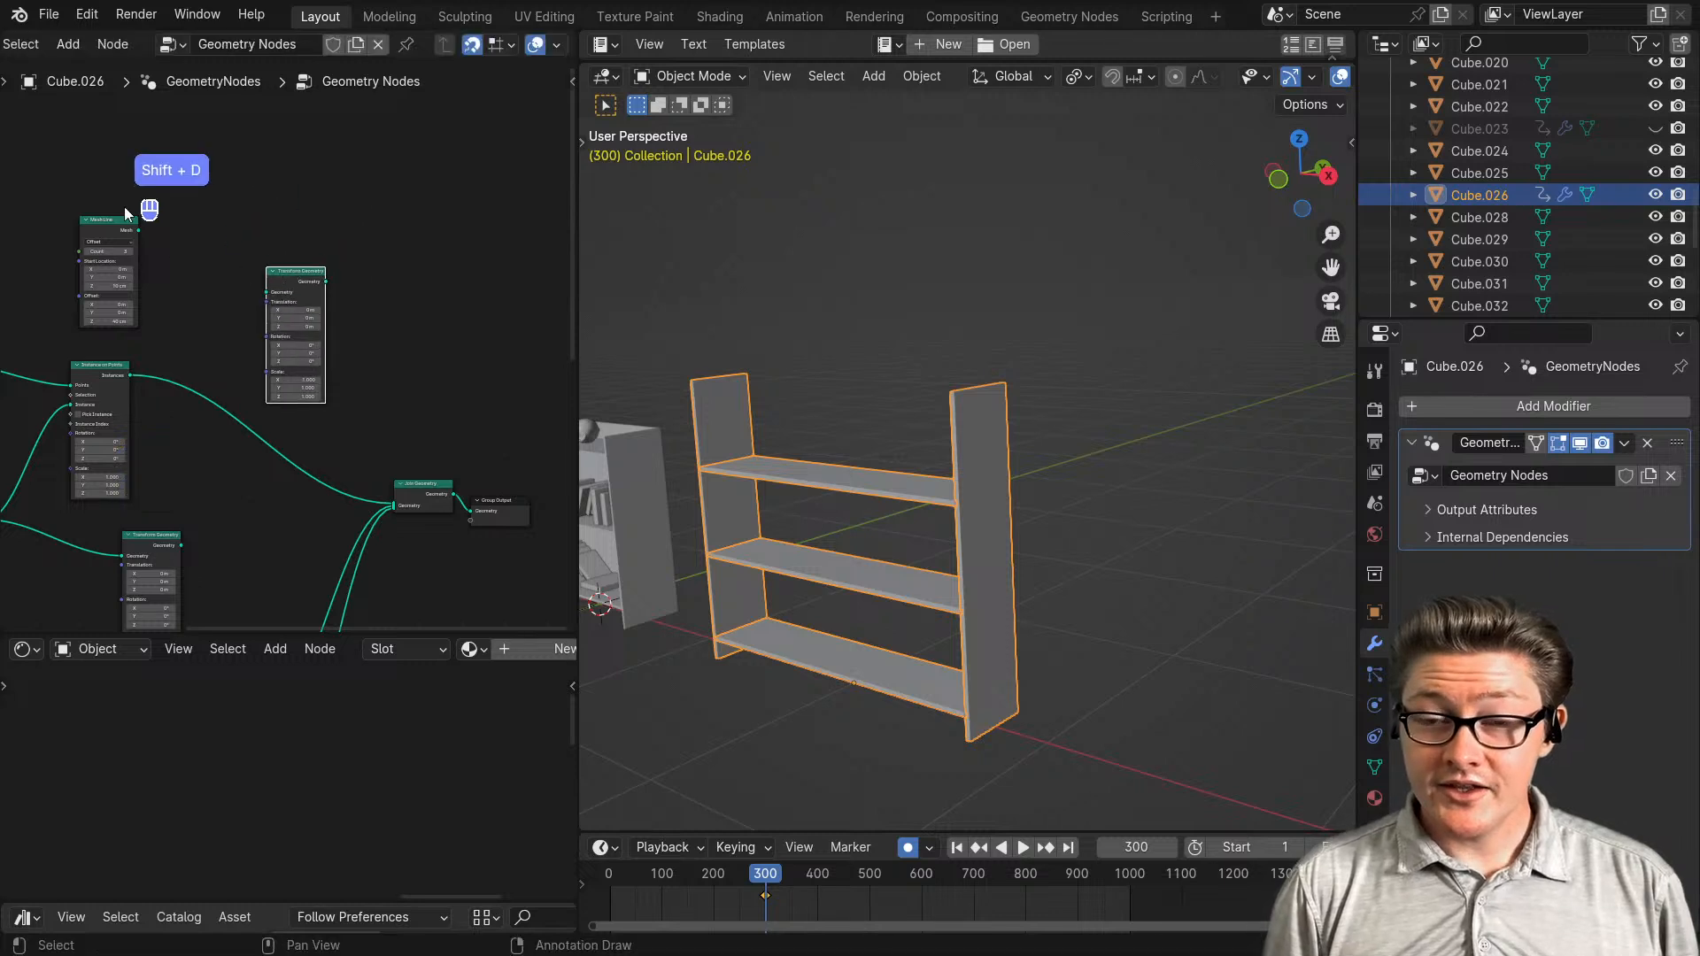
drag(139, 231, 272, 303)
scroll(332, 384, up, 3)
mouse_move(333, 385)
middle_down()
mouse_move(432, 327)
mouse_move(332, 352)
middle_up()
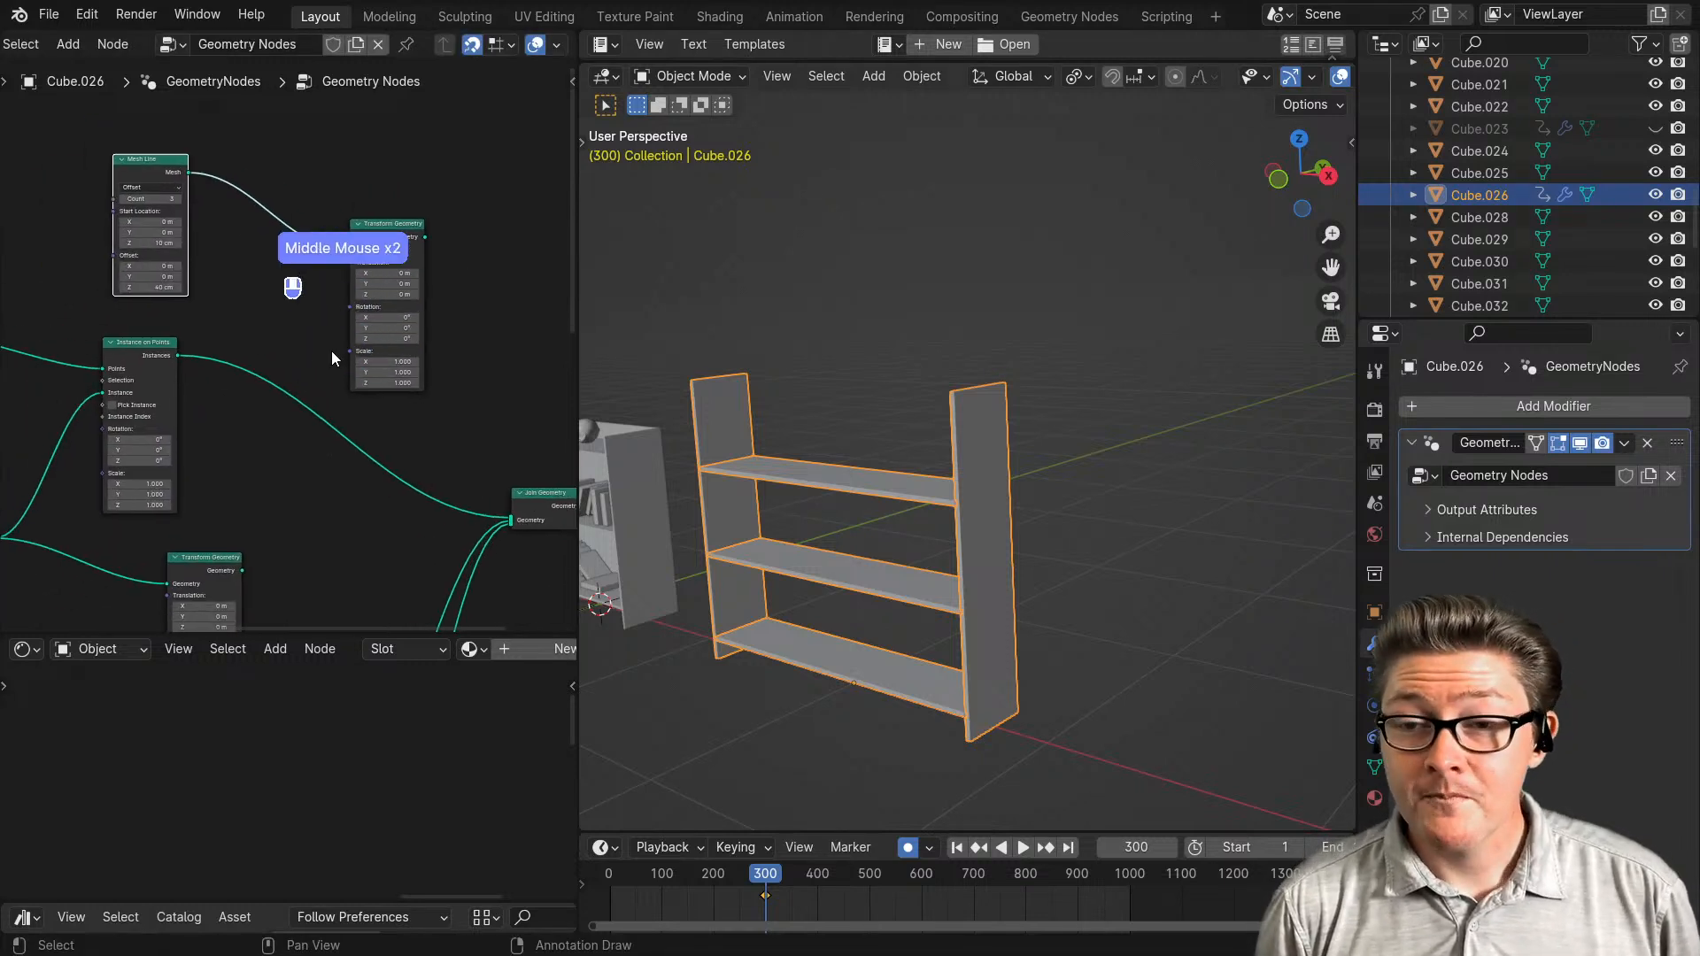
drag(242, 571, 346, 317)
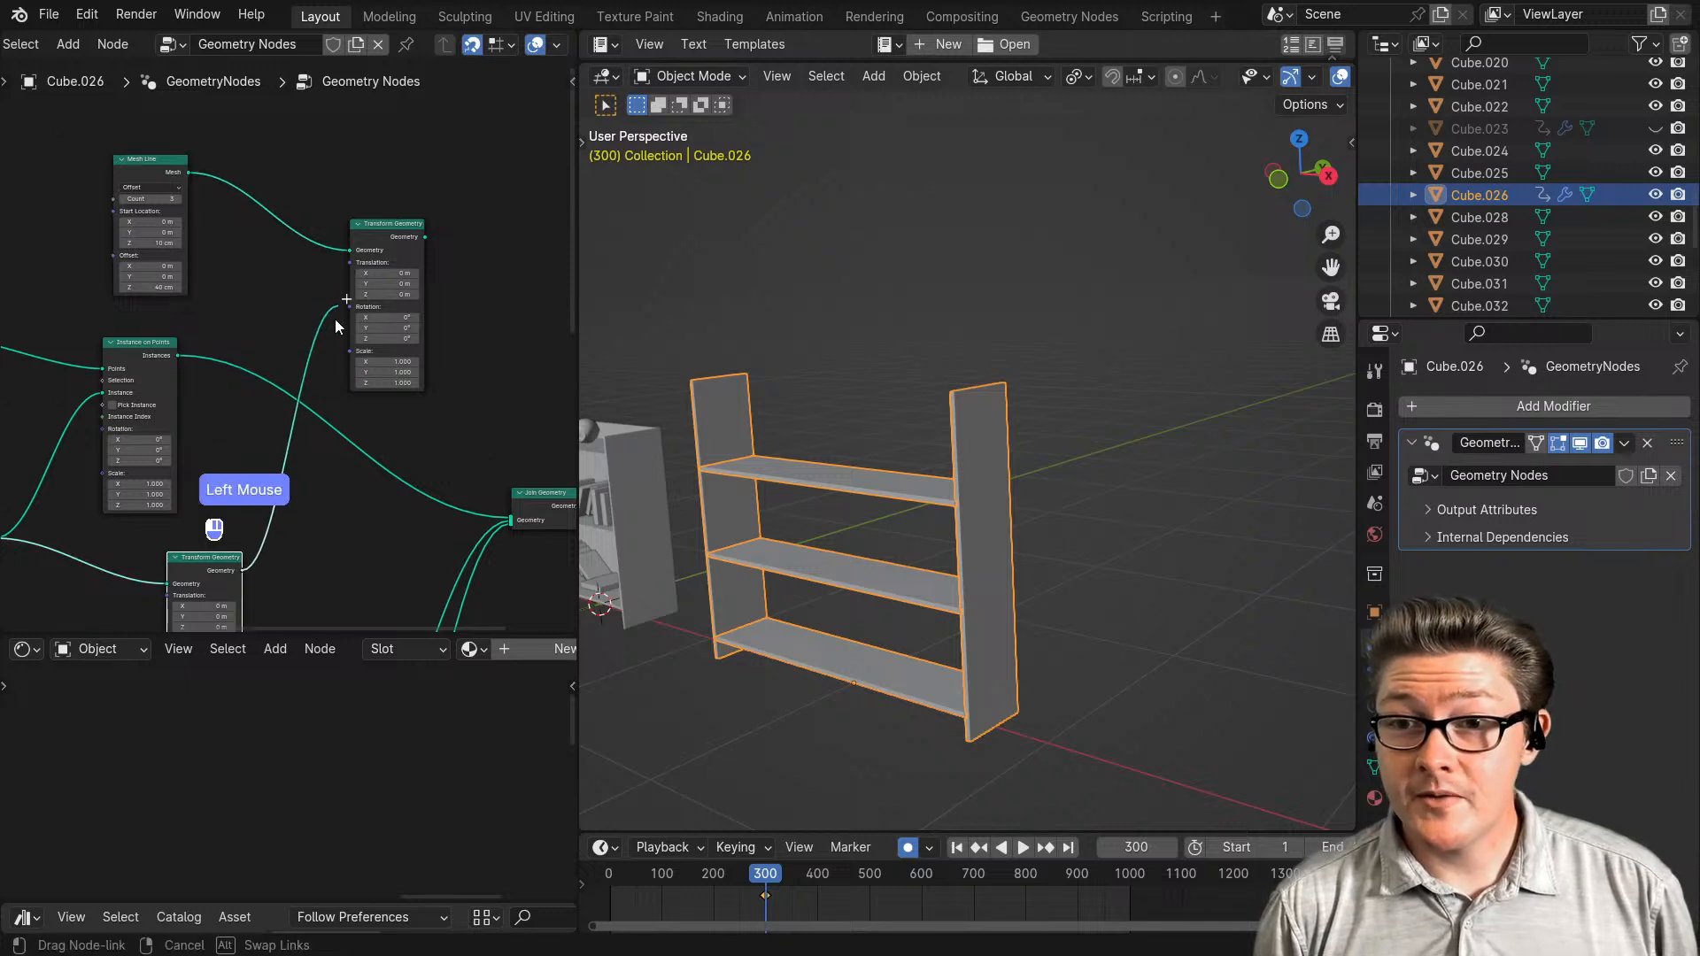
drag(246, 355, 251, 347)
click(389, 228)
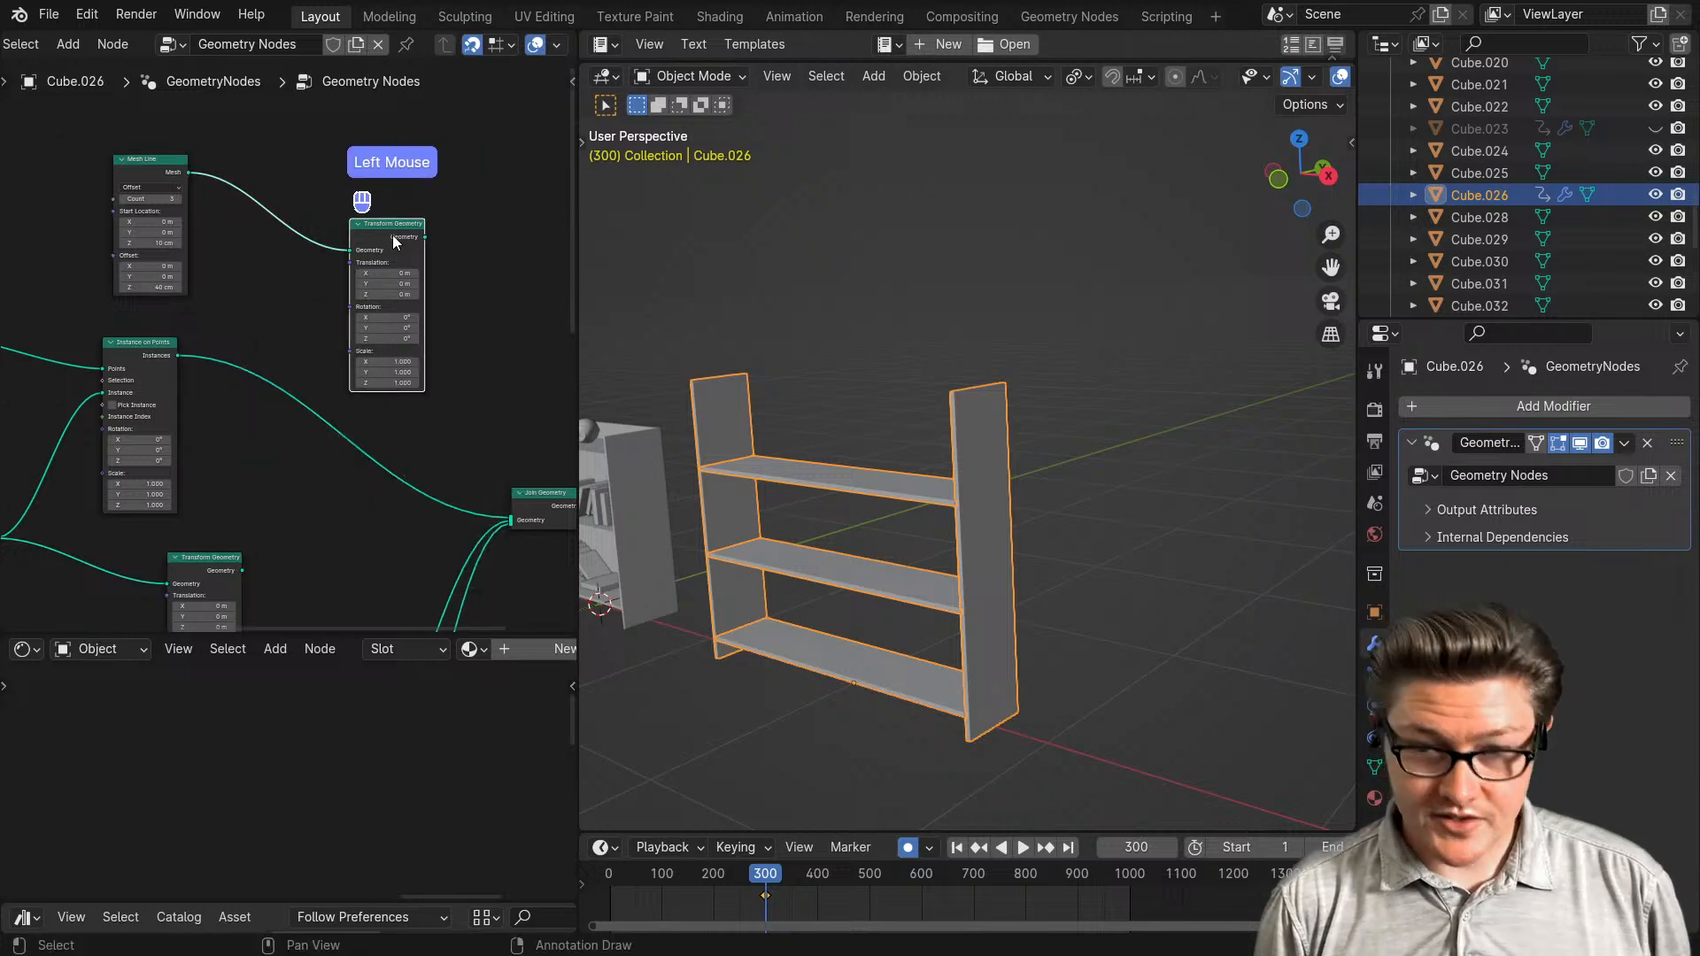
key(x)
- Duplicate Instance on Points, feed it the copied Mesh Line as points and the second Transform Geometry as instance, and link it to Join Geometry
key(shift+d)
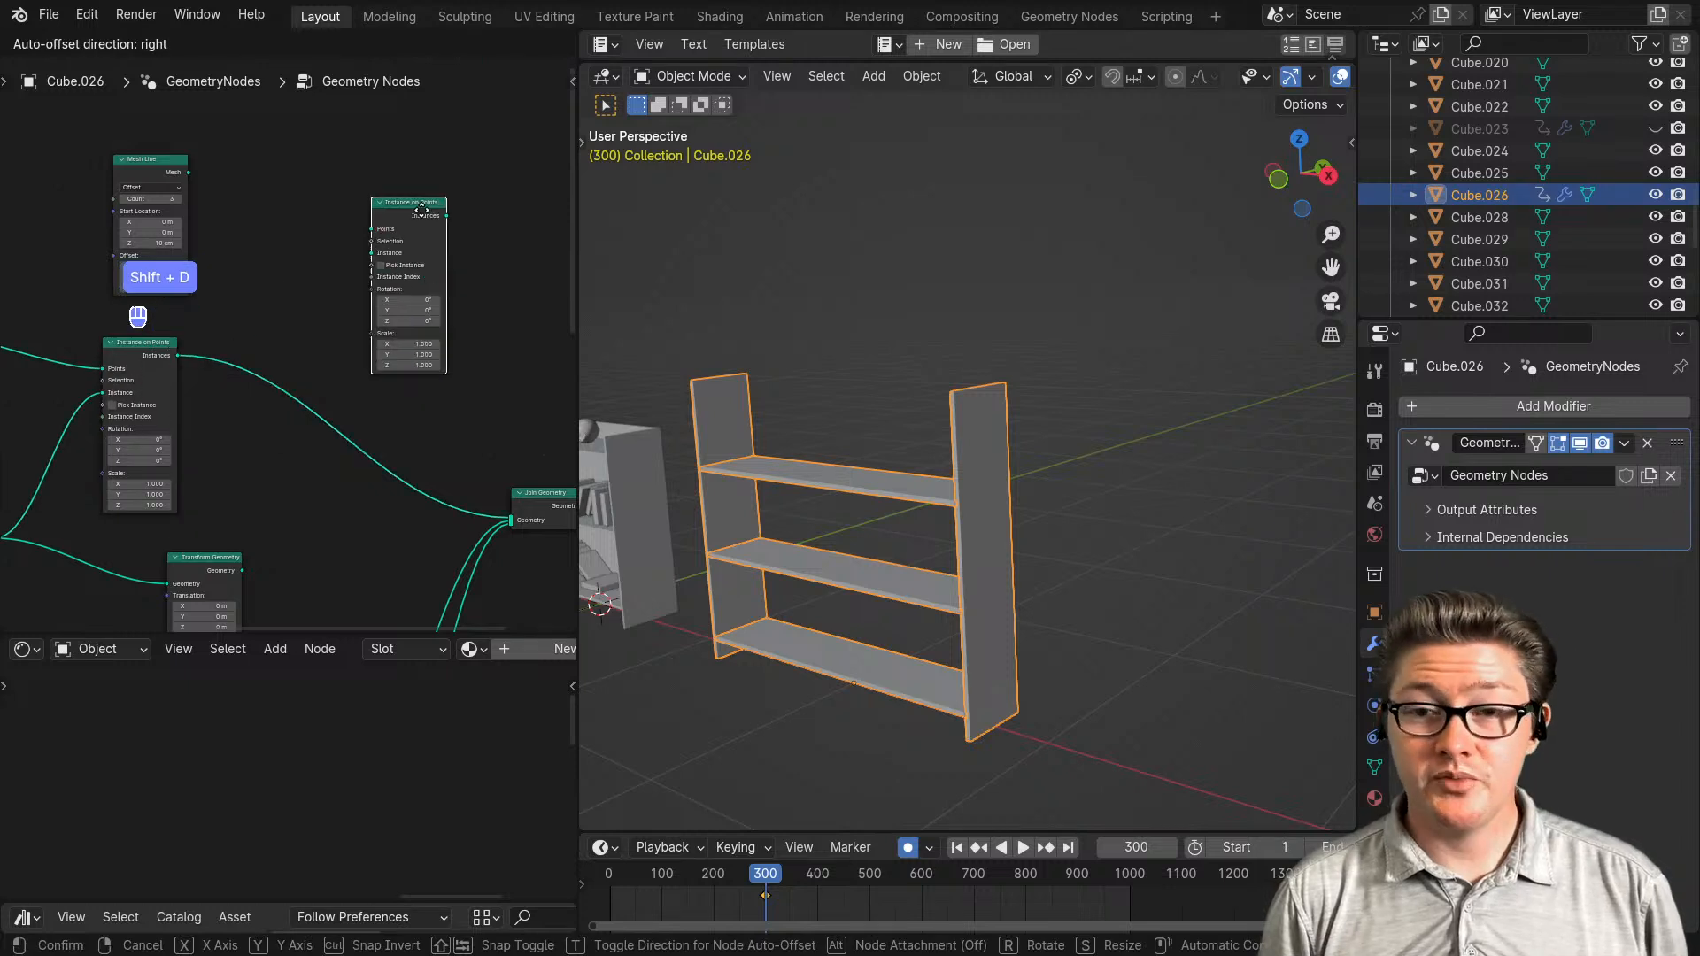
click(398, 216)
drag(188, 173, 339, 229)
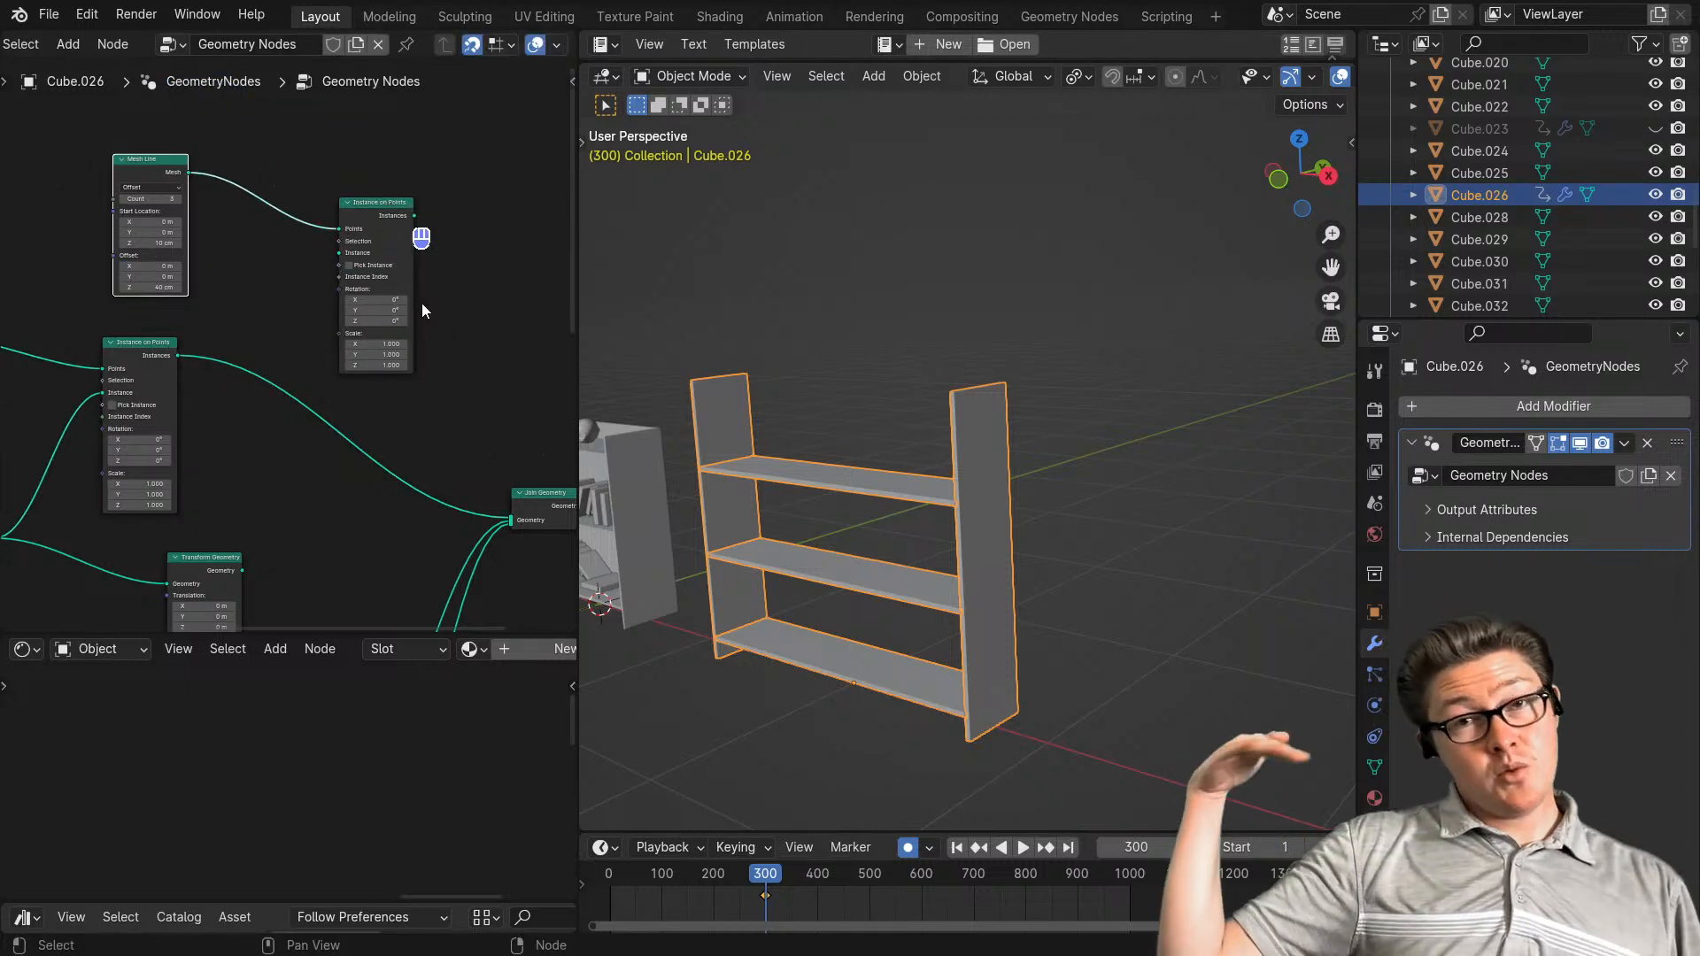
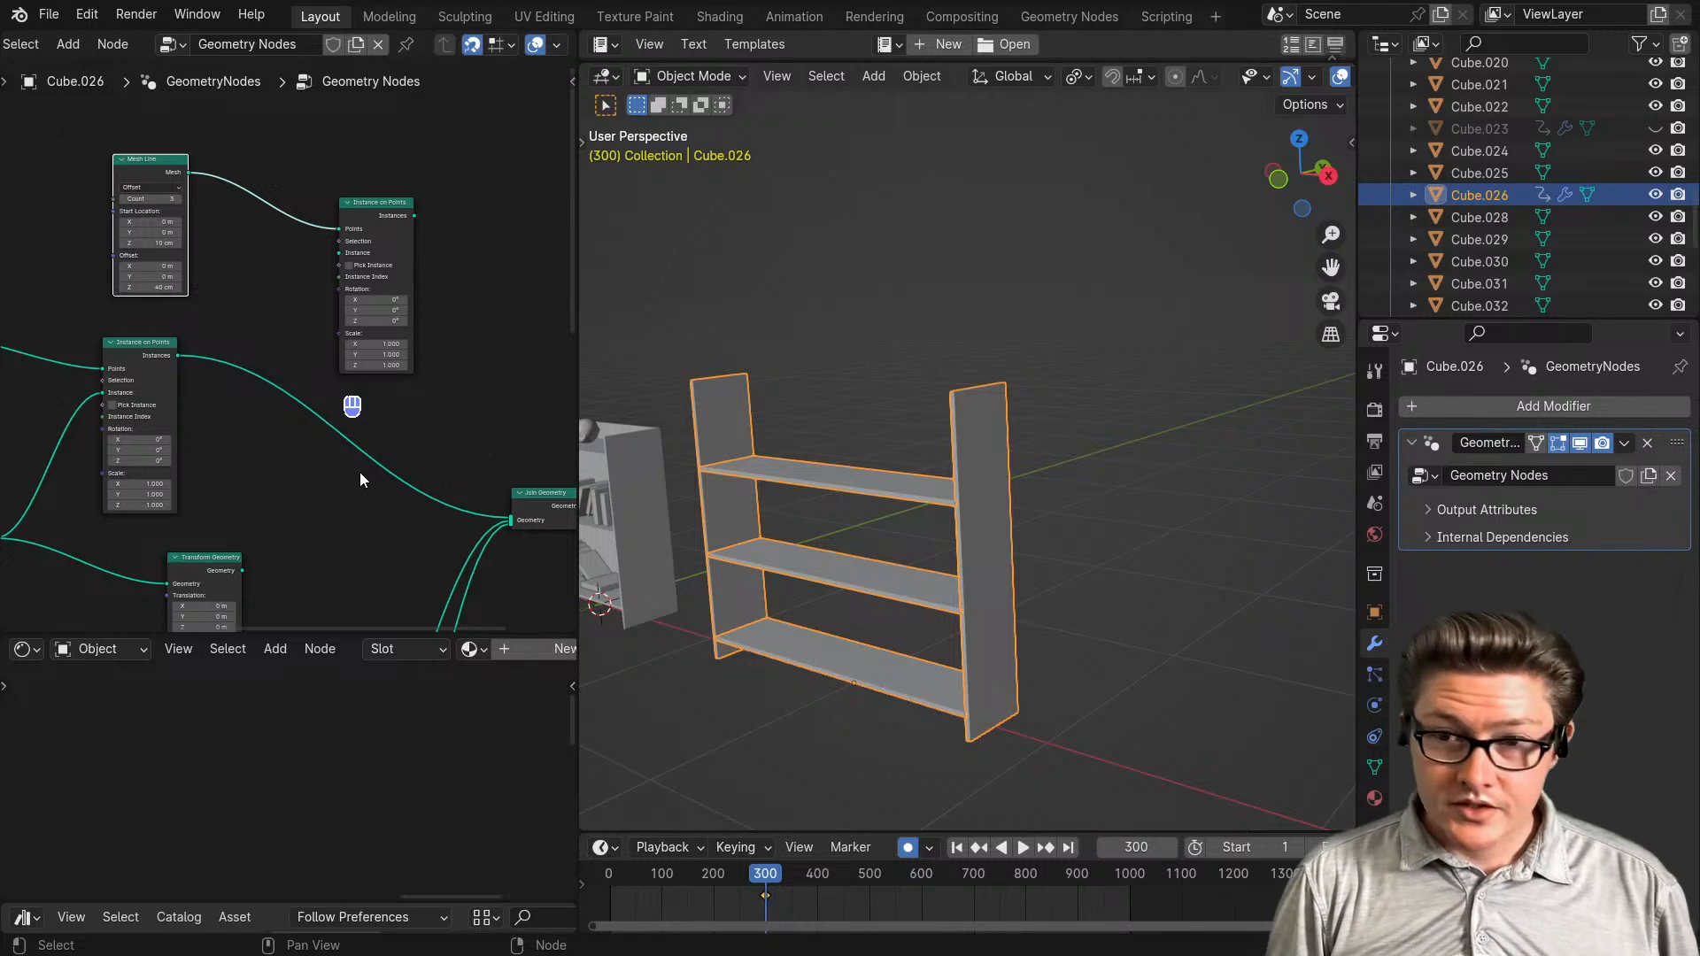
drag(243, 571, 512, 522)
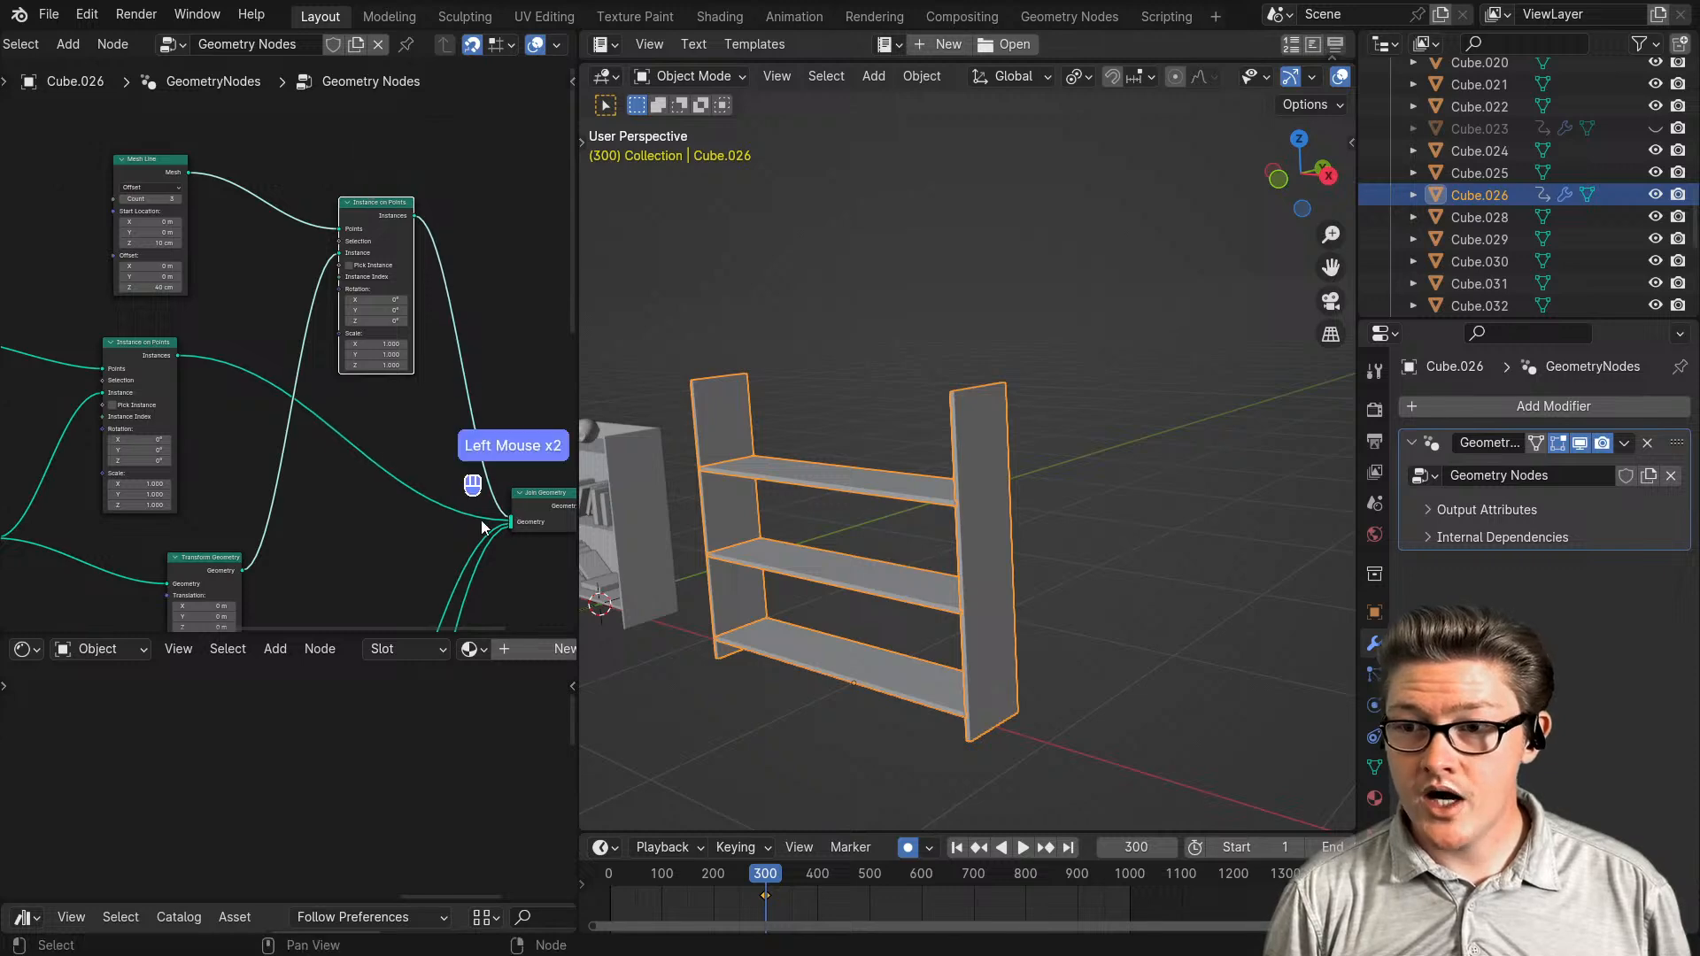
- Set the copied Mesh Line's Start Location Z to 30 cm
scroll(401, 531, down, 5)
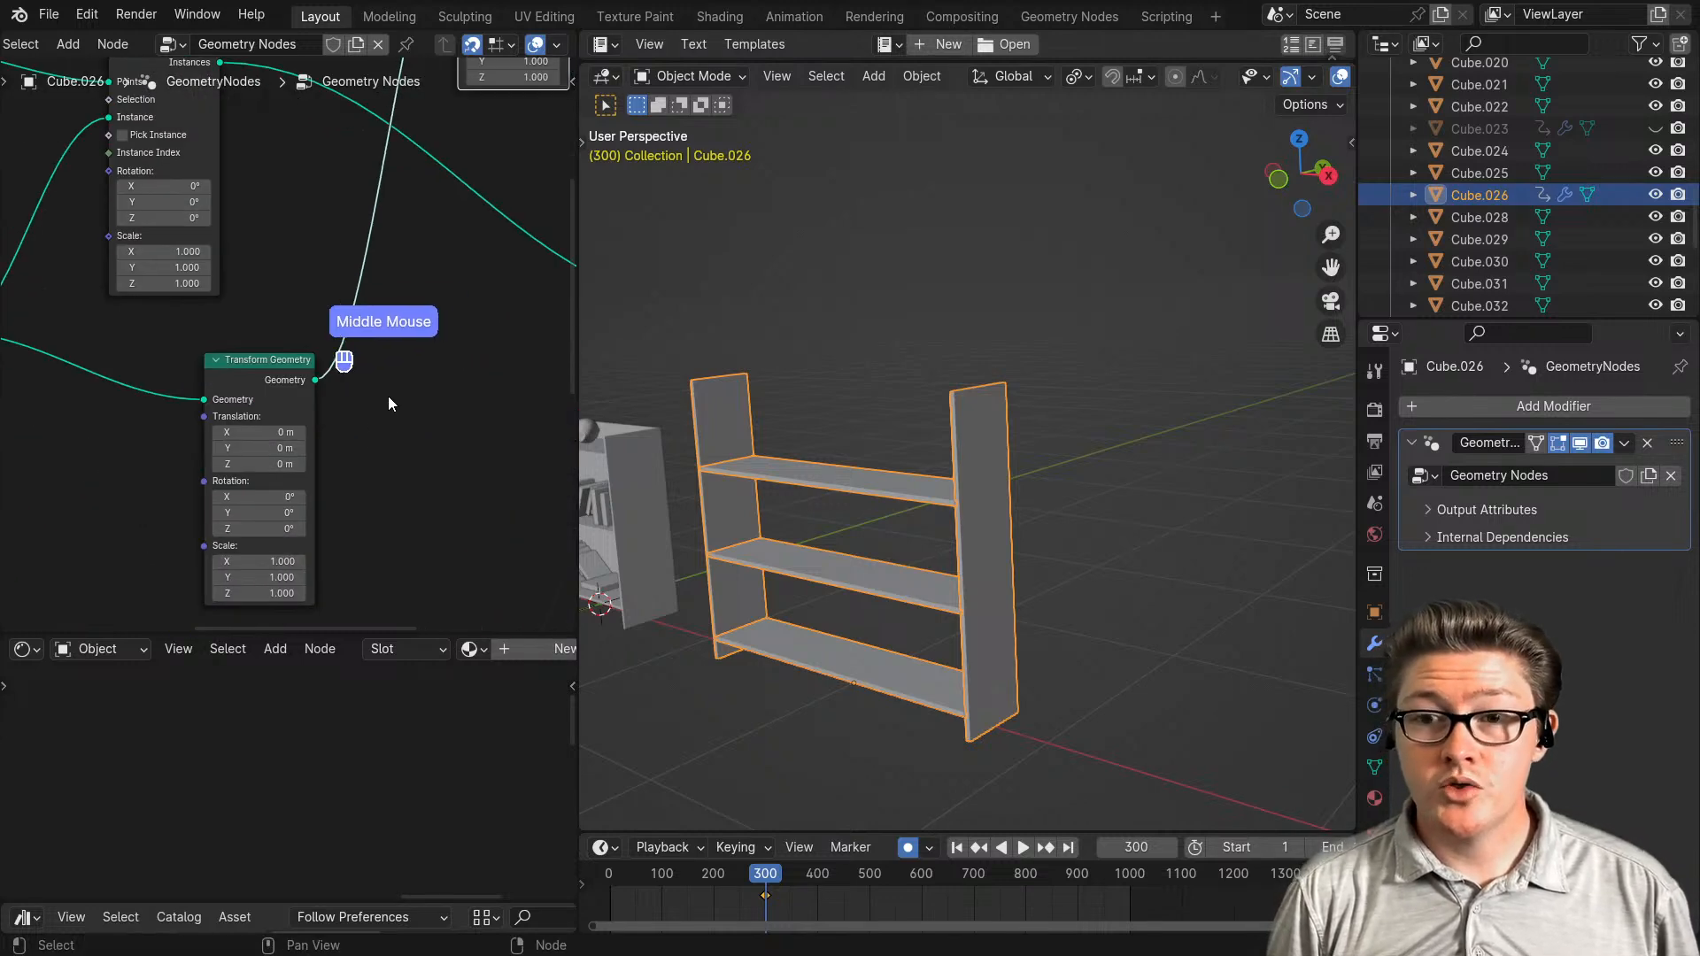
scroll(275, 252, down, 3)
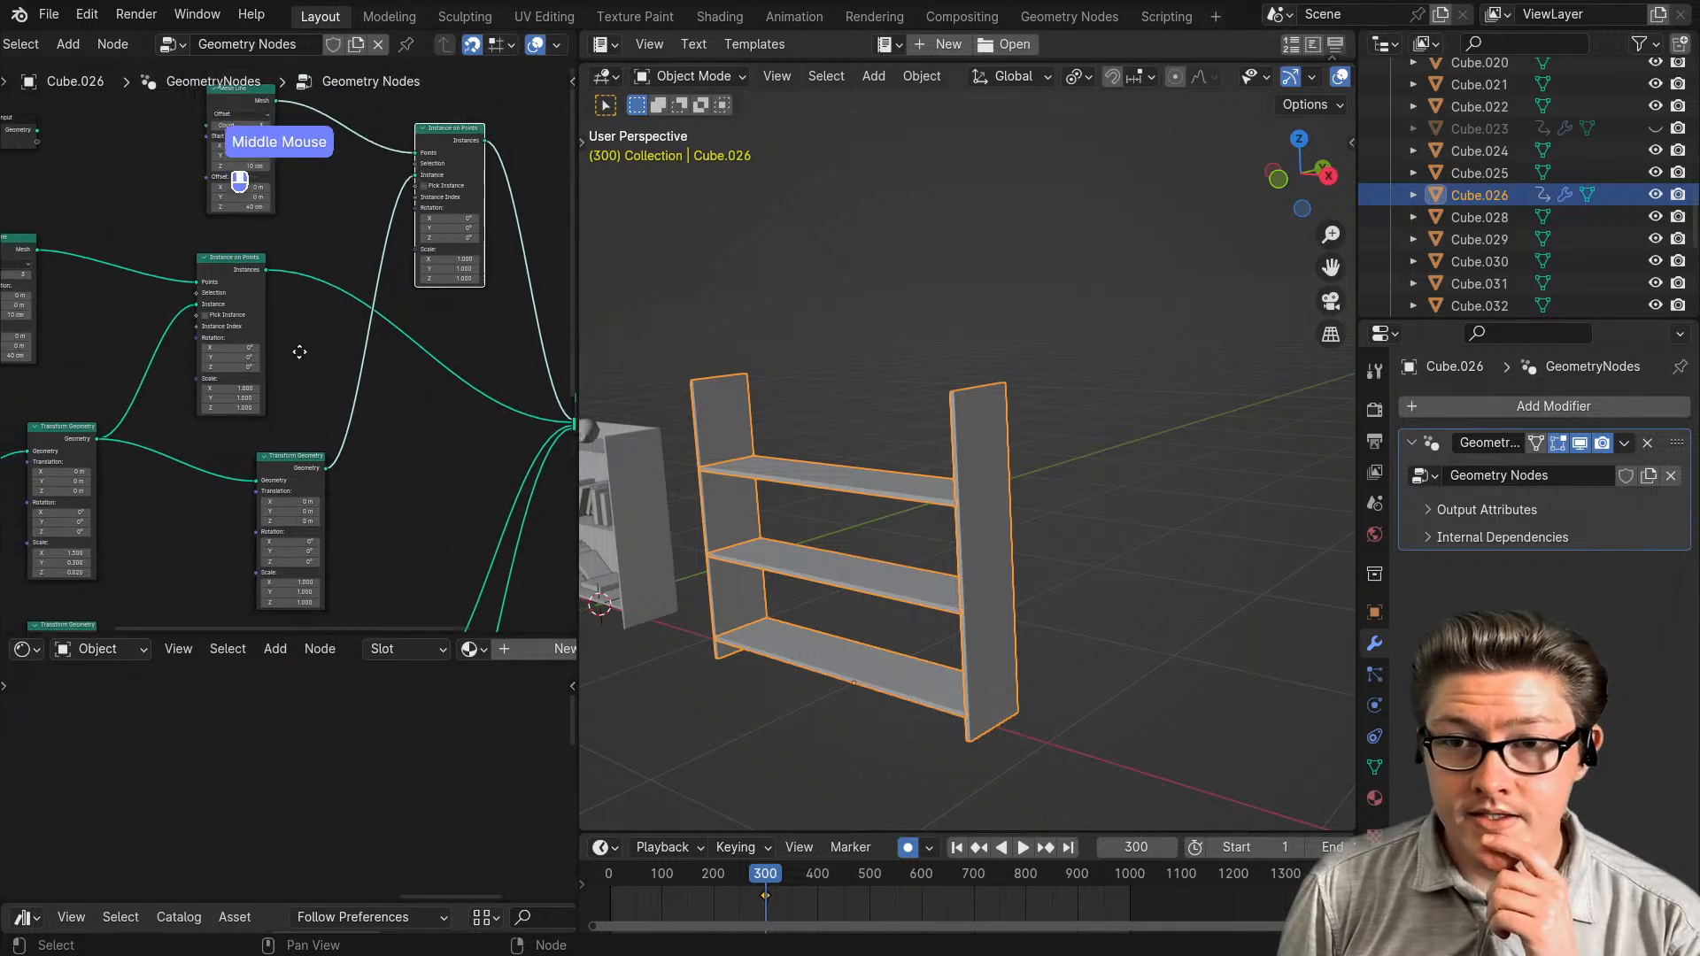
scroll(295, 347, up, 2)
scroll(292, 338, up, 2)
middle_drag(292, 322, 327, 384)
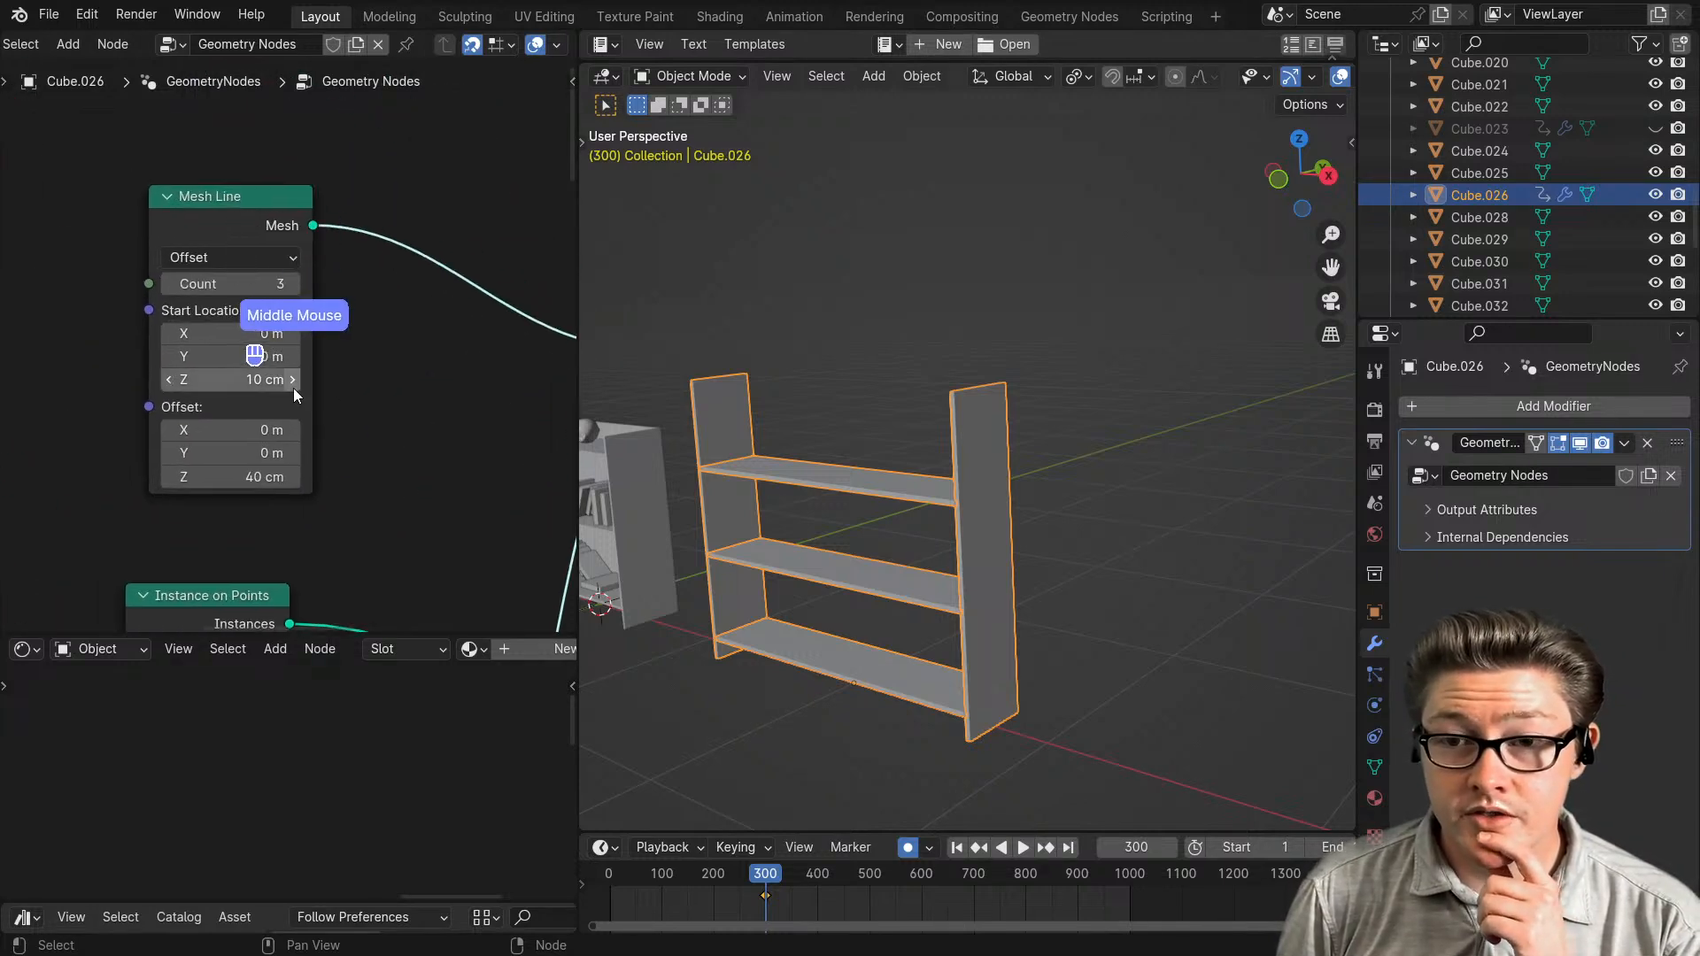
click(293, 382)
click(293, 383)
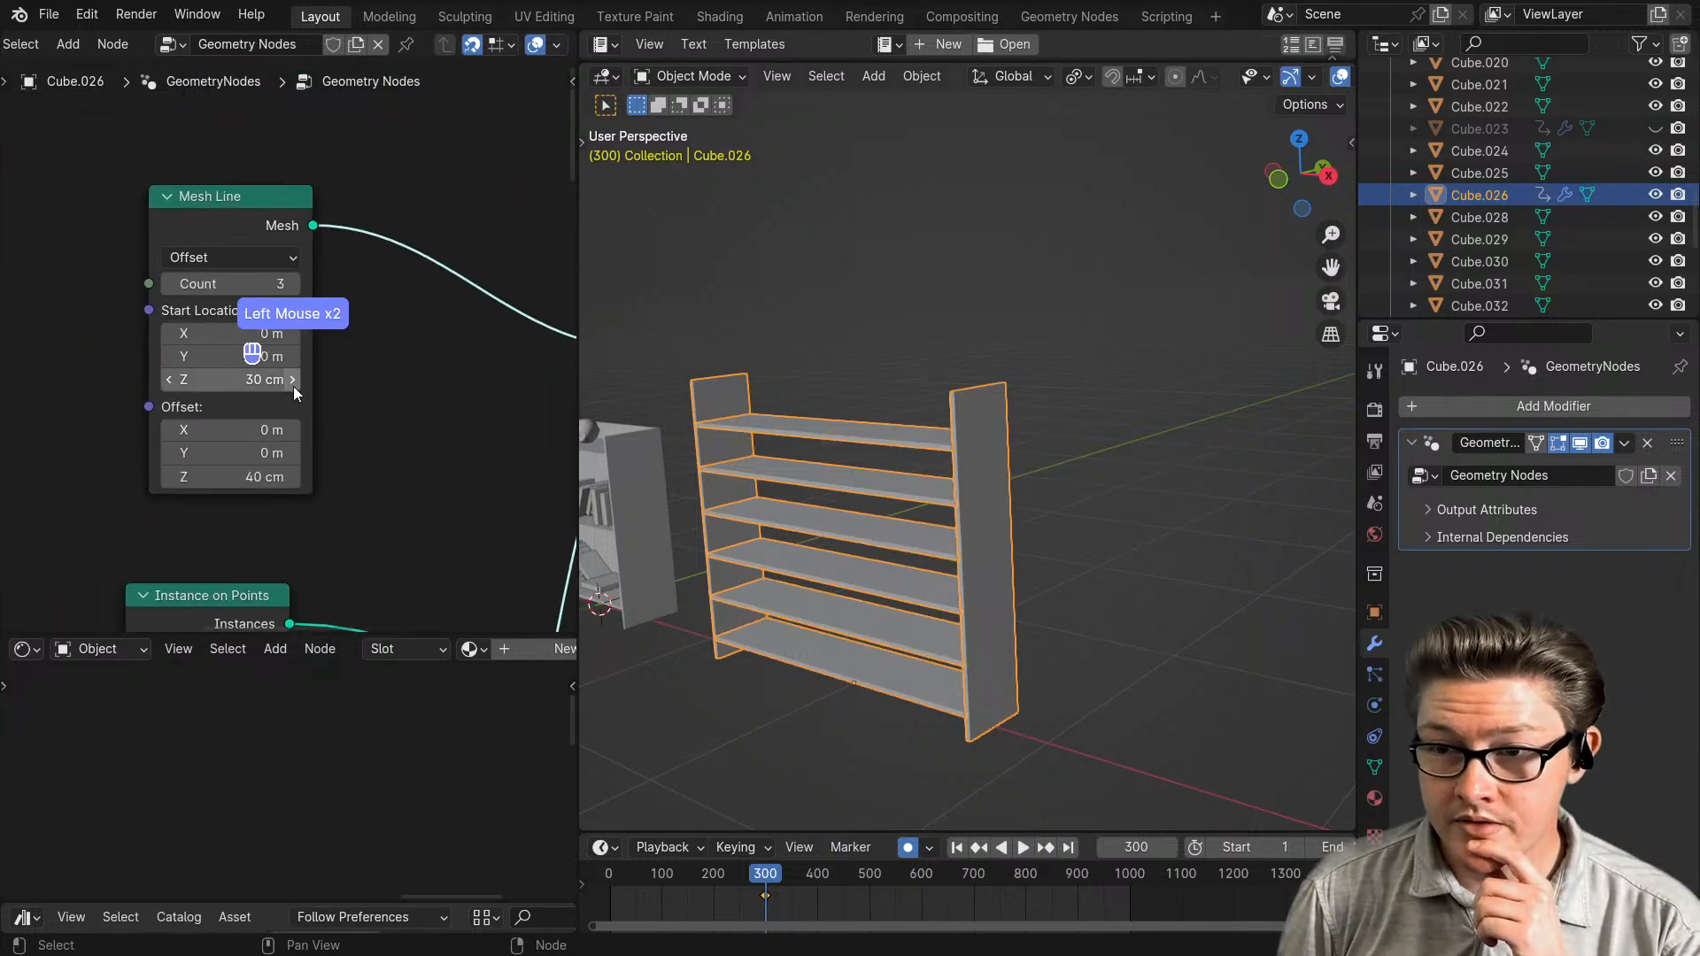
- Increase the copied Mesh Line's Start Location Y to shift its boards toward the back of the bookshelf
scroll(301, 416, down, 2)
middle_drag(310, 450, 263, 251)
middle_drag(261, 185, 288, 349)
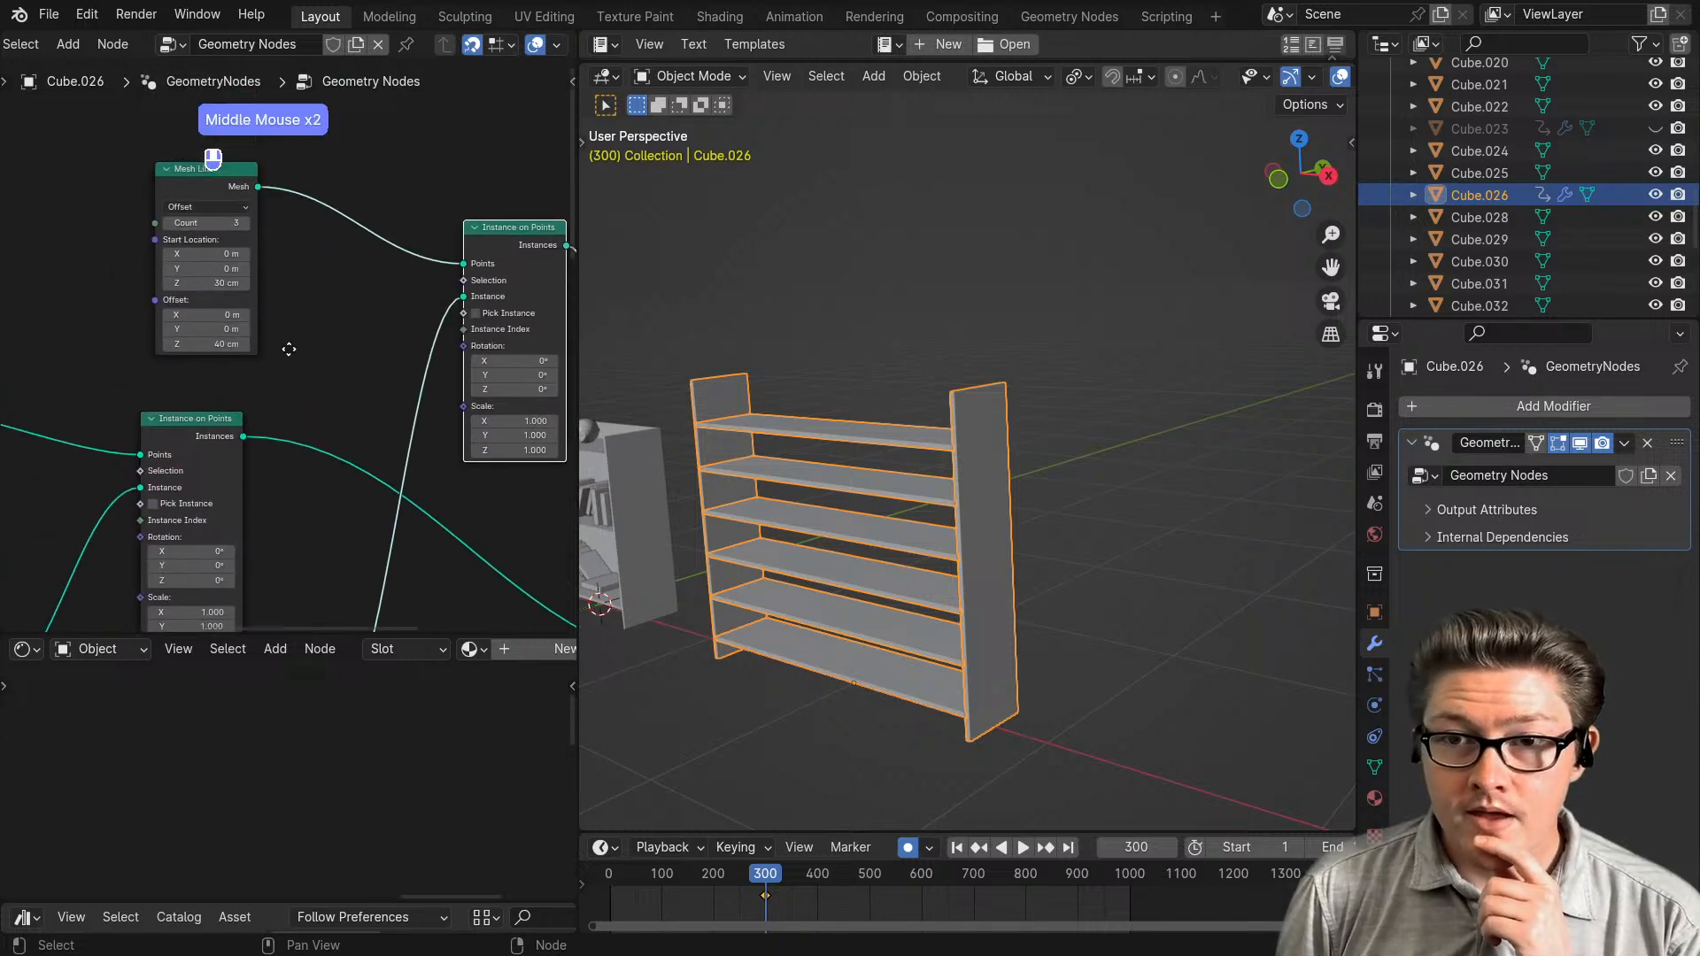
scroll(275, 333, up, 1)
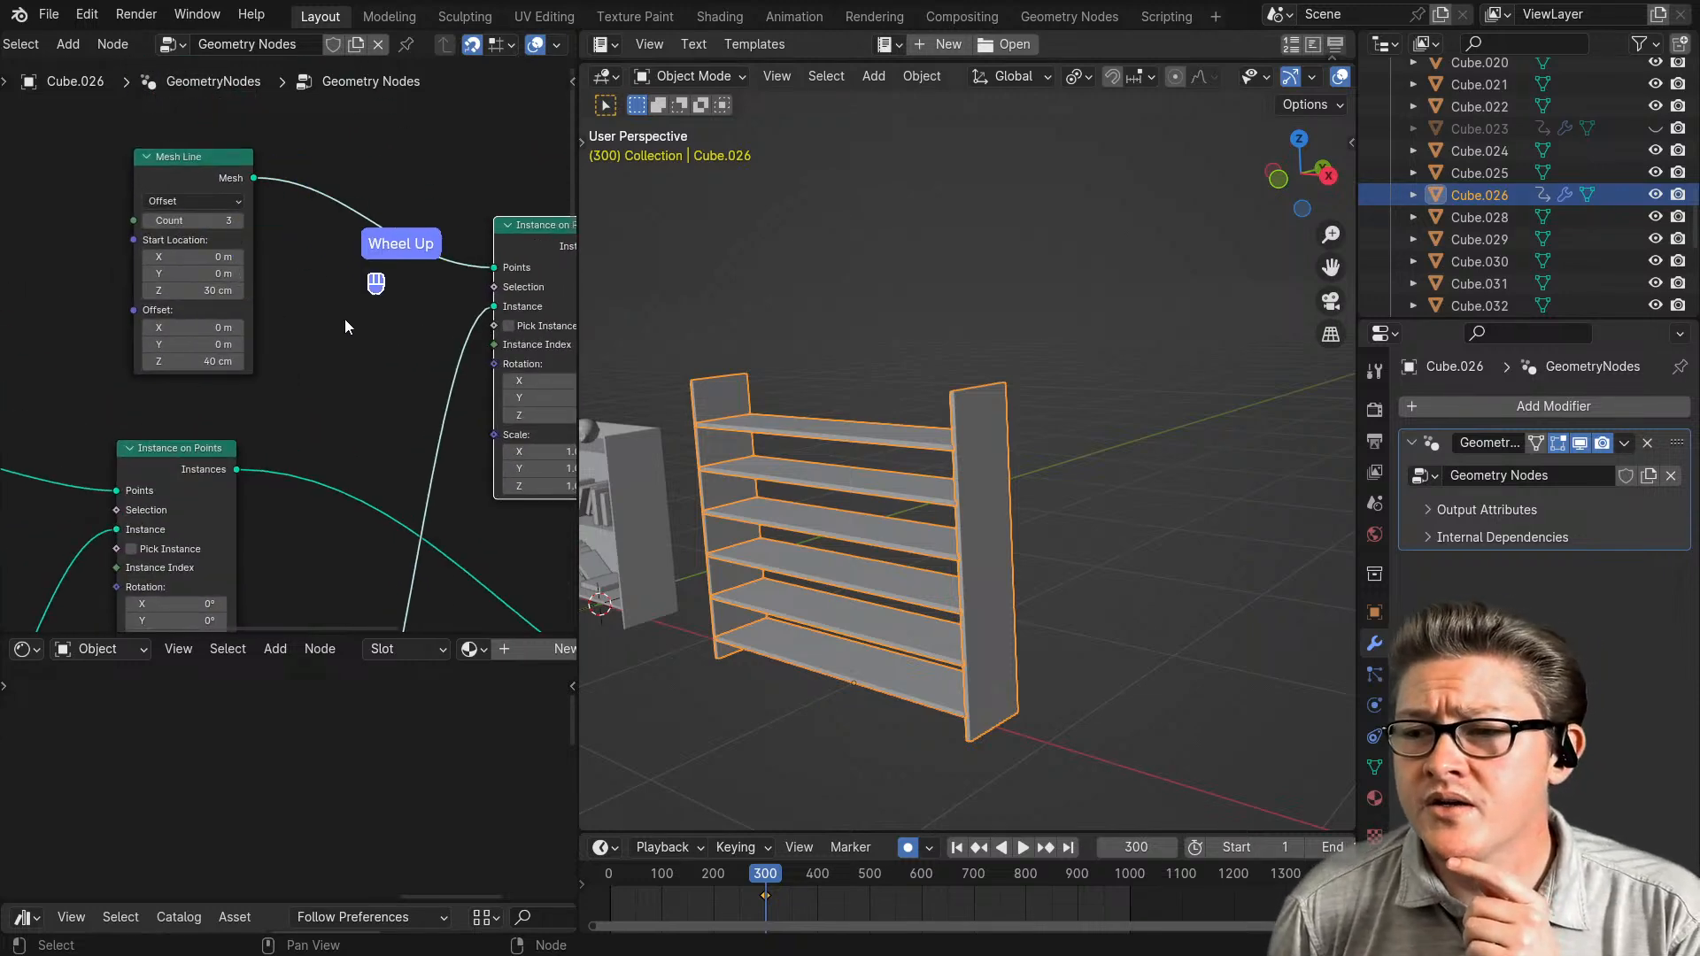
scroll(312, 322, up, 1)
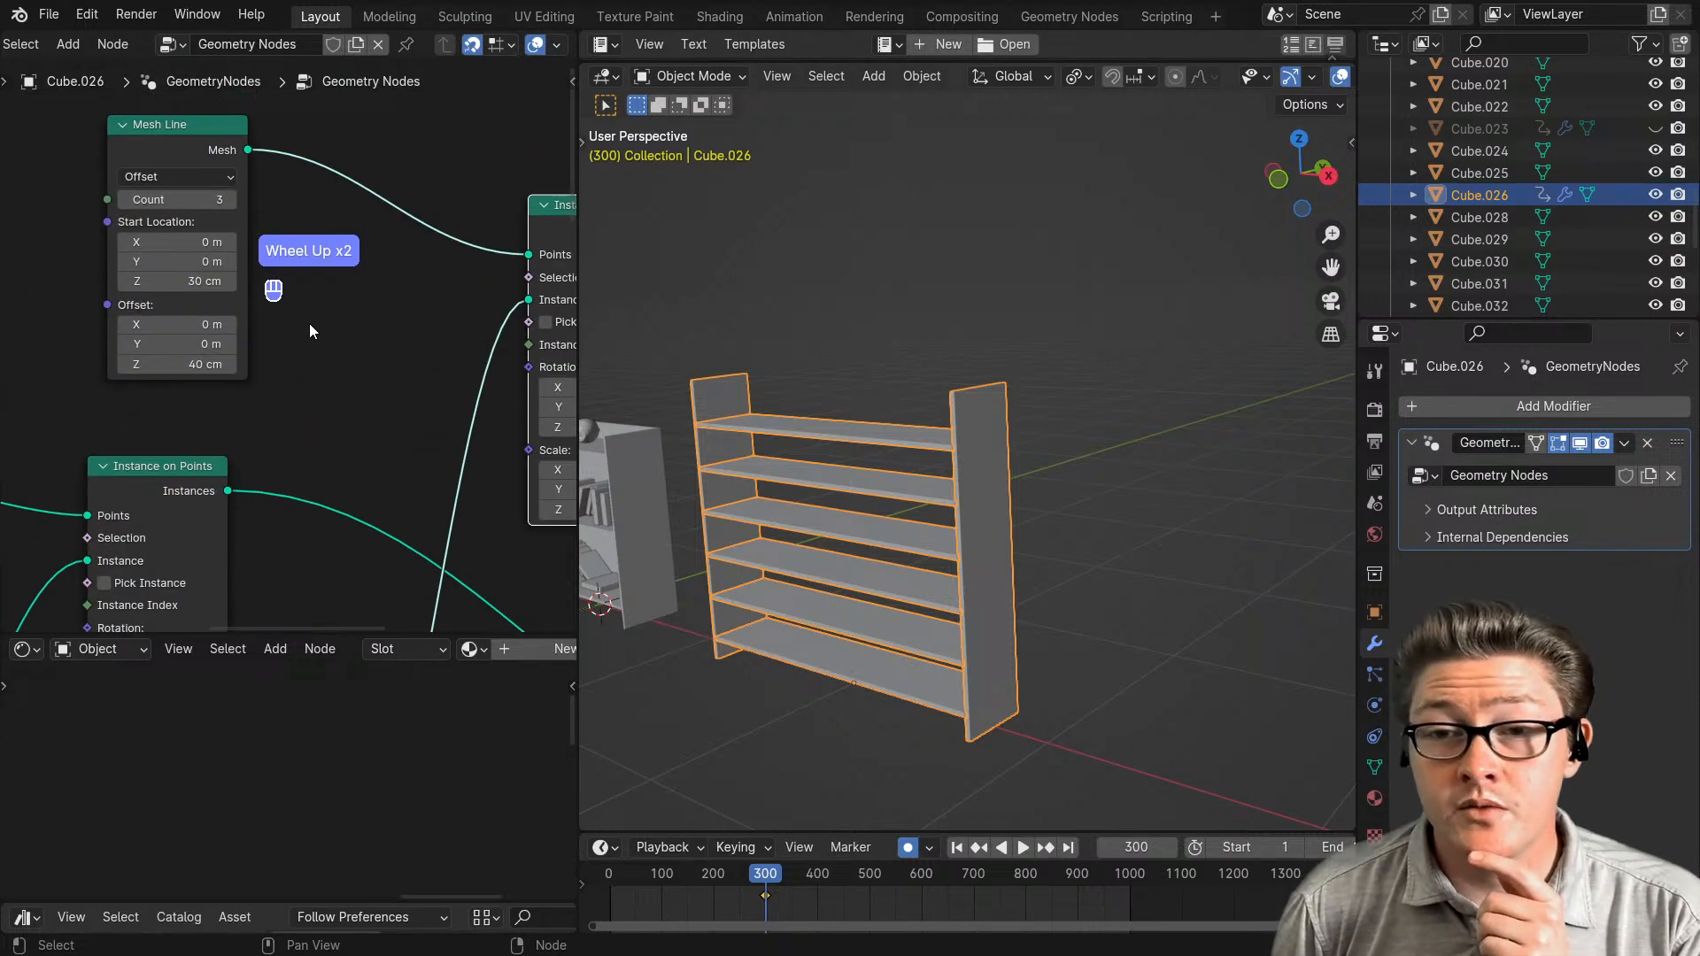
click(228, 343)
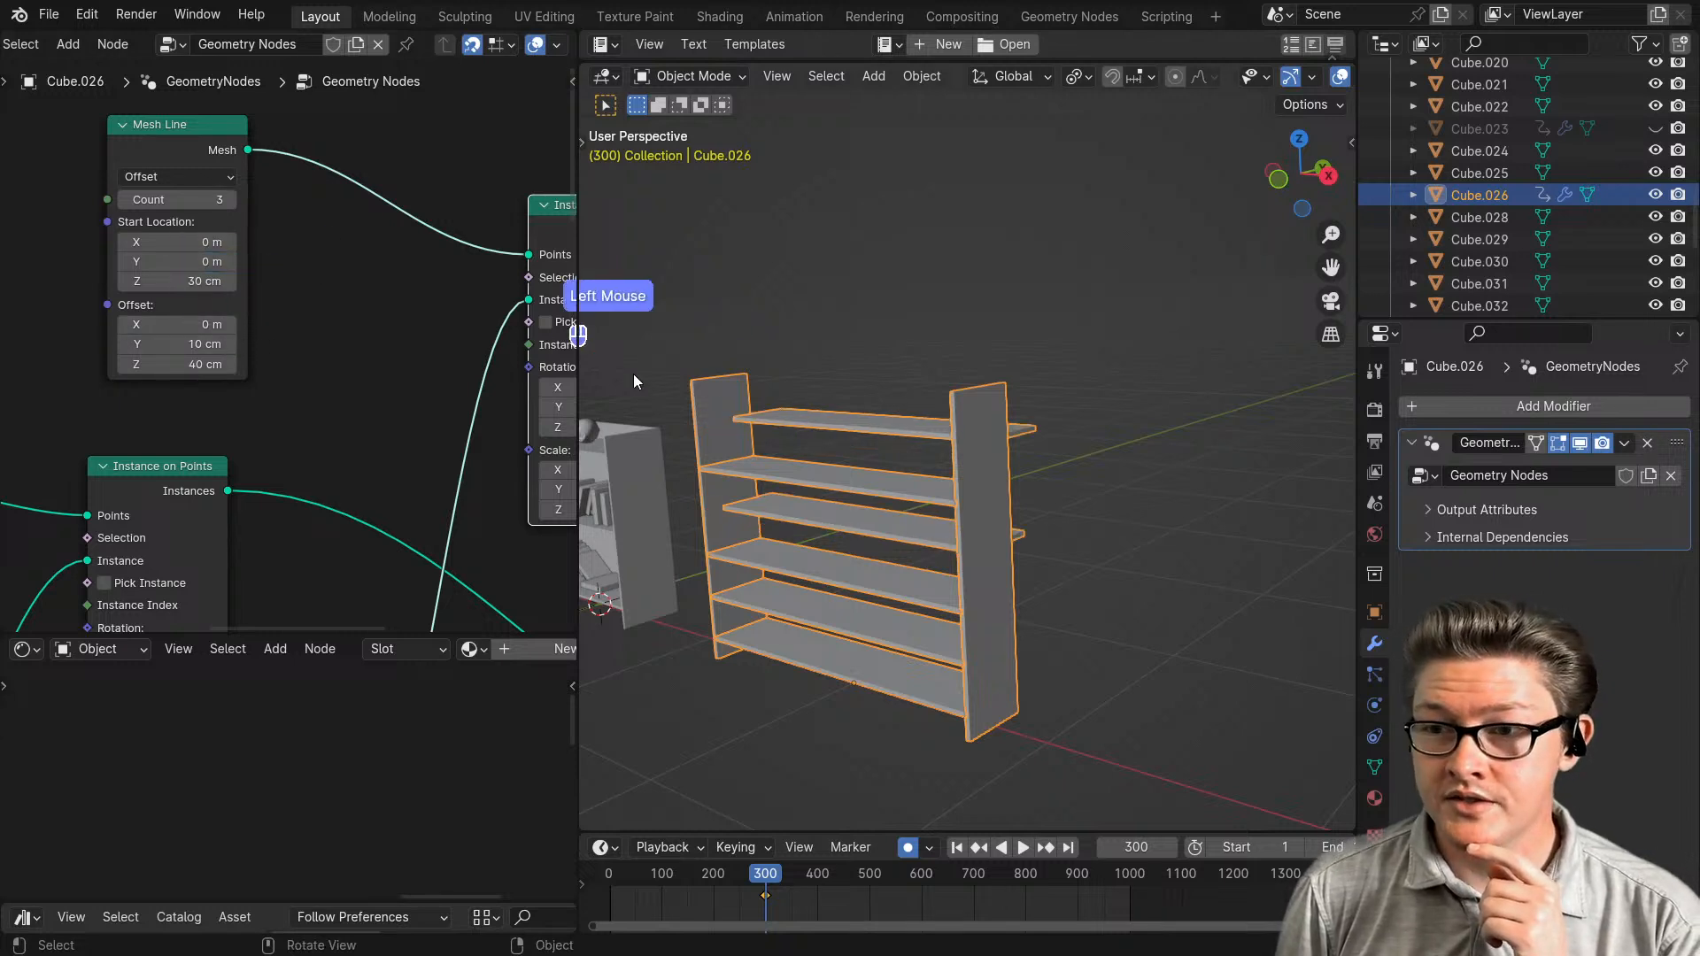
click(125, 344)
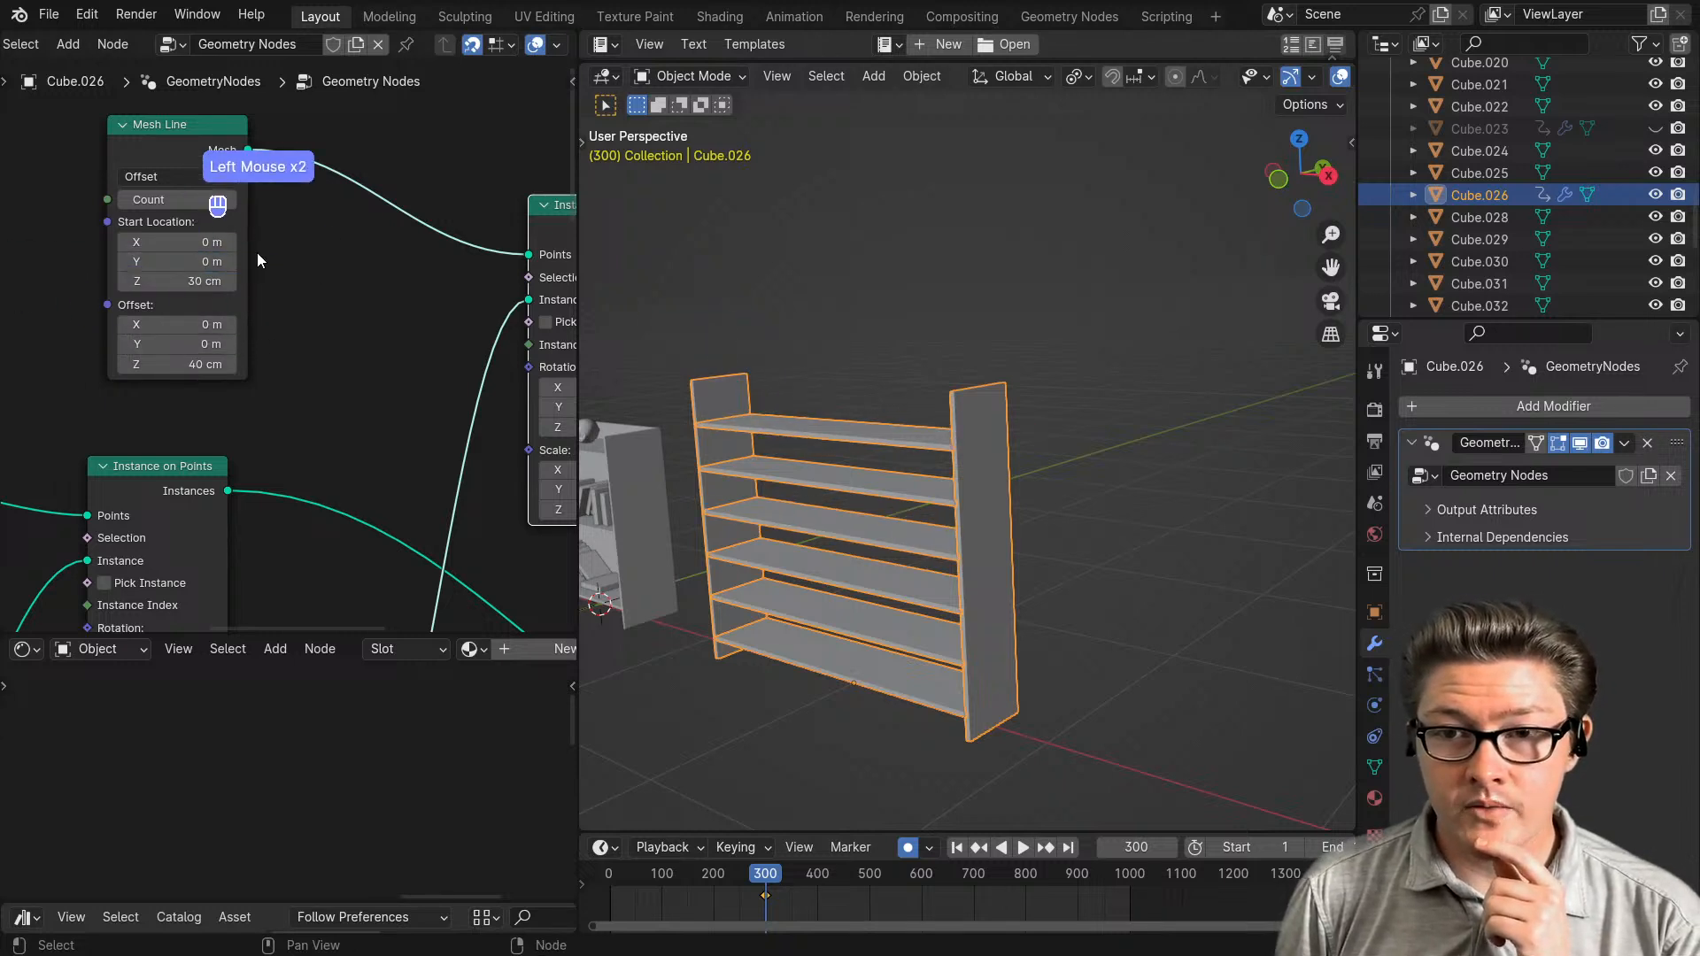
click(229, 261)
middle_drag(990, 580, 637, 531)
- Rotate the back boards upright by setting X rotation to 90° in the Transform Geometry node feeding the new Instance on Points
scroll(302, 517, down, 3)
middle_drag(301, 517, 326, 379)
middle_drag(379, 521, 364, 429)
scroll(363, 429, up, 4)
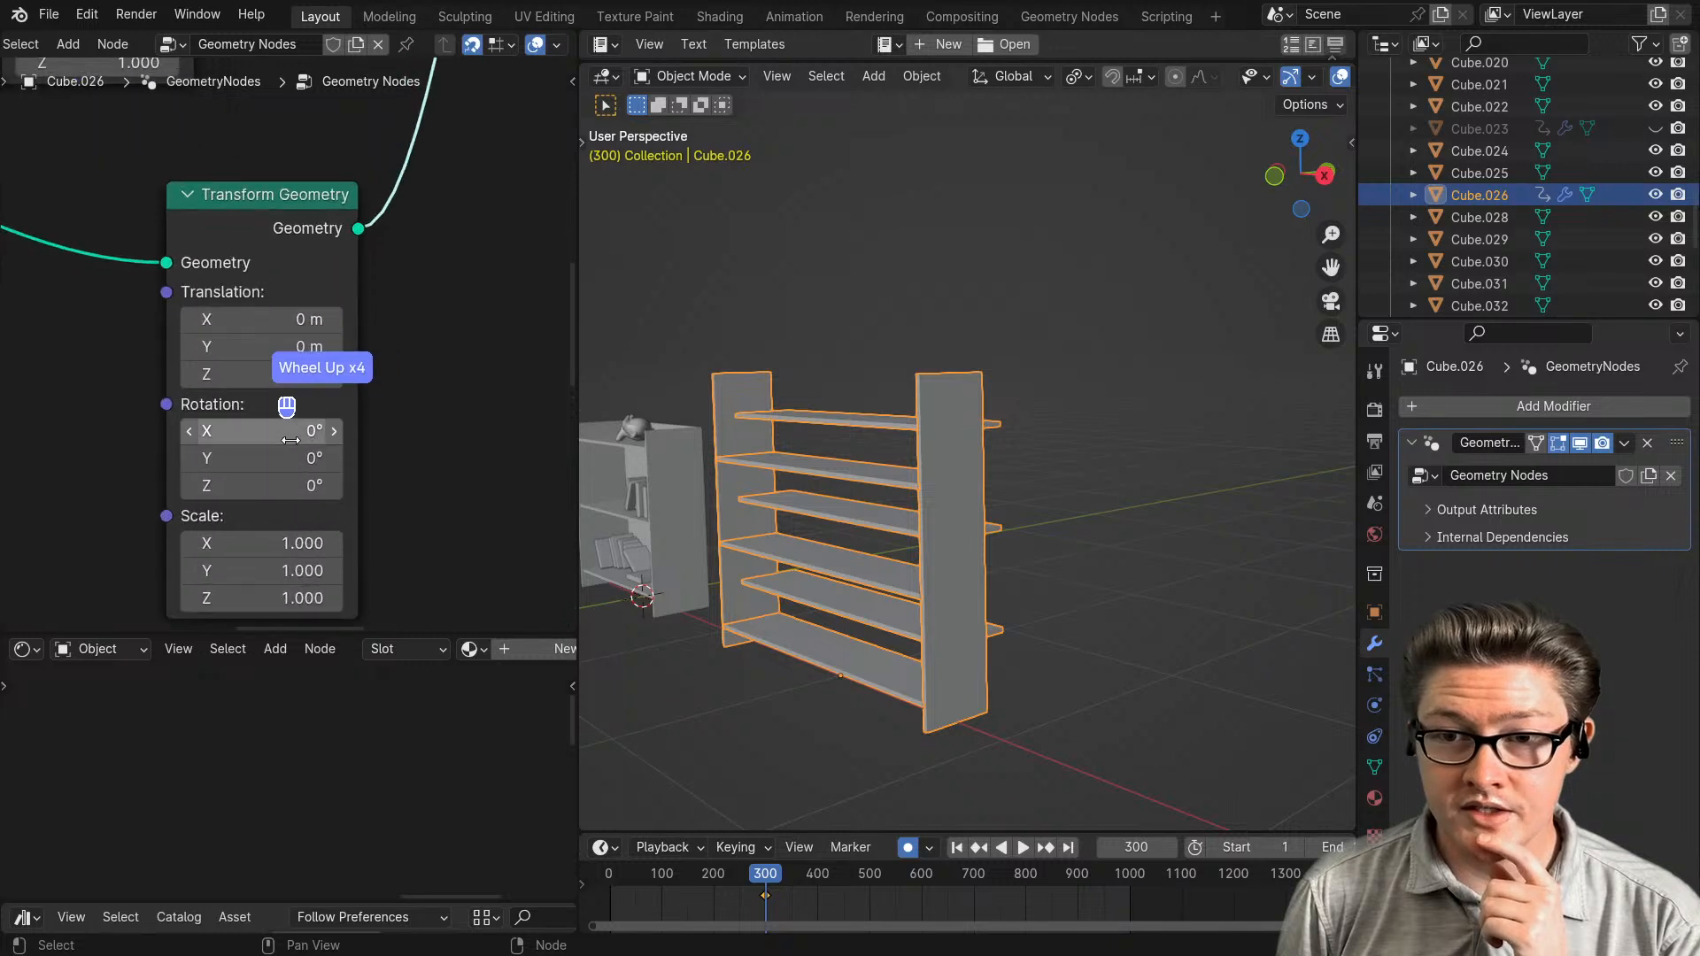
click(265, 430)
text(9)
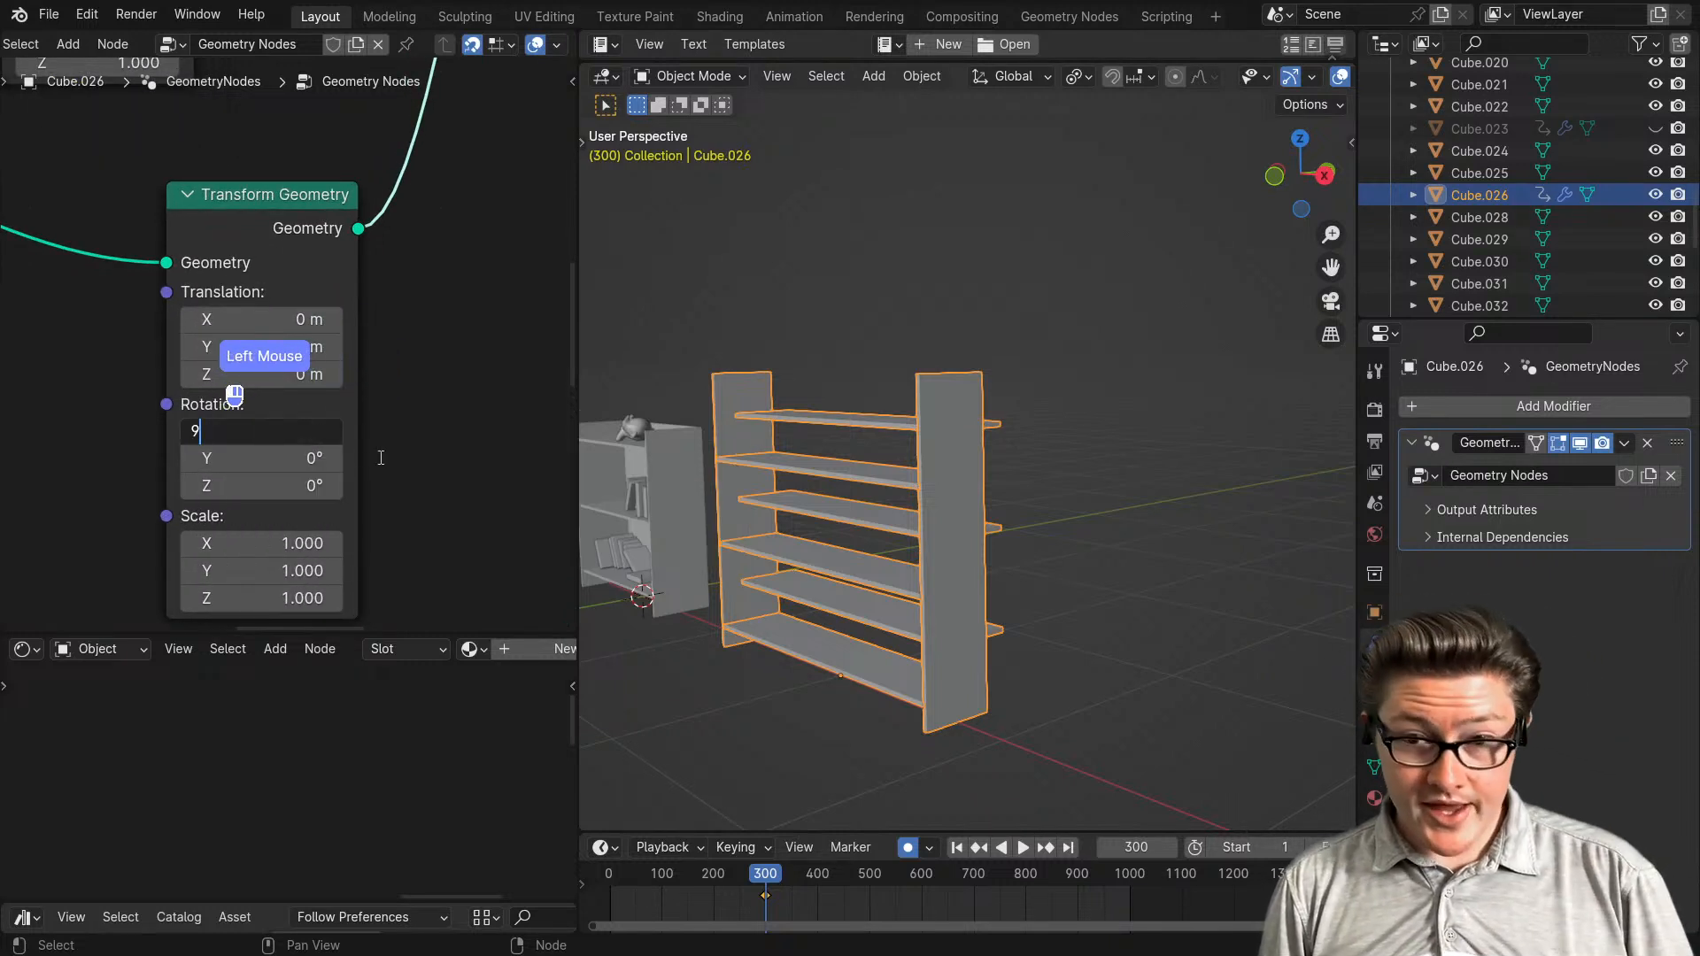
key(Return)
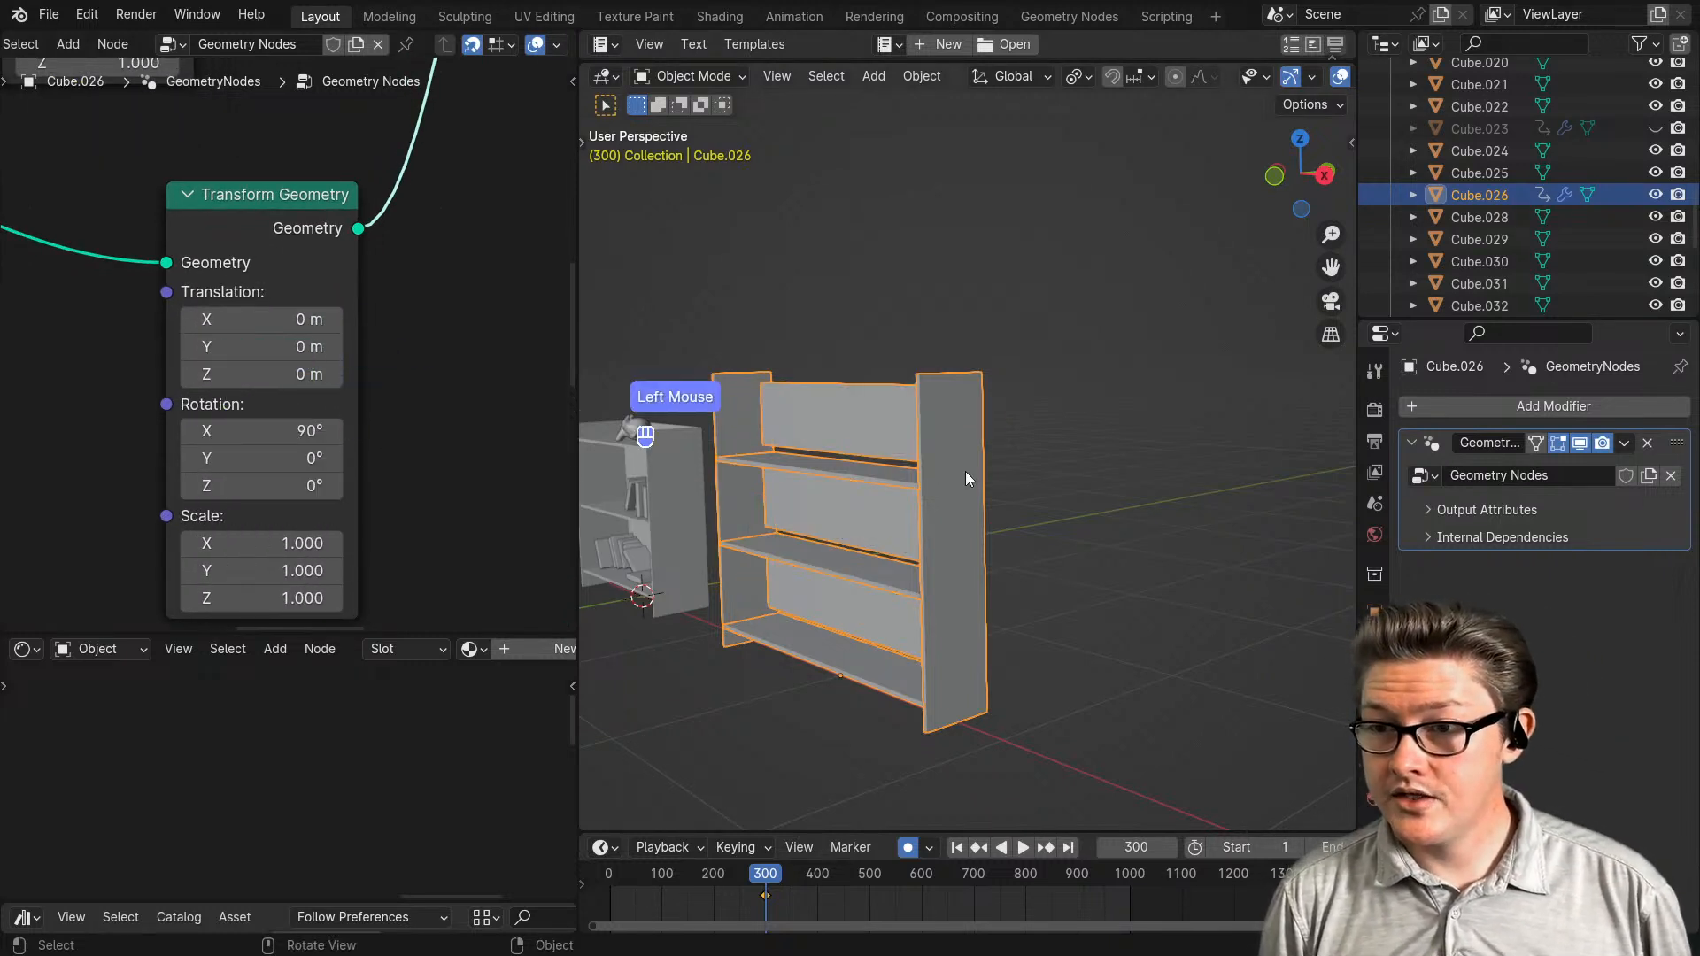
middle_drag(965, 471, 922, 478)
- Duplicate the shelf's Transform Geometry node with its Cube link, place it below the original, and link it into the back boards' rotation node
scroll(394, 518, down, 6)
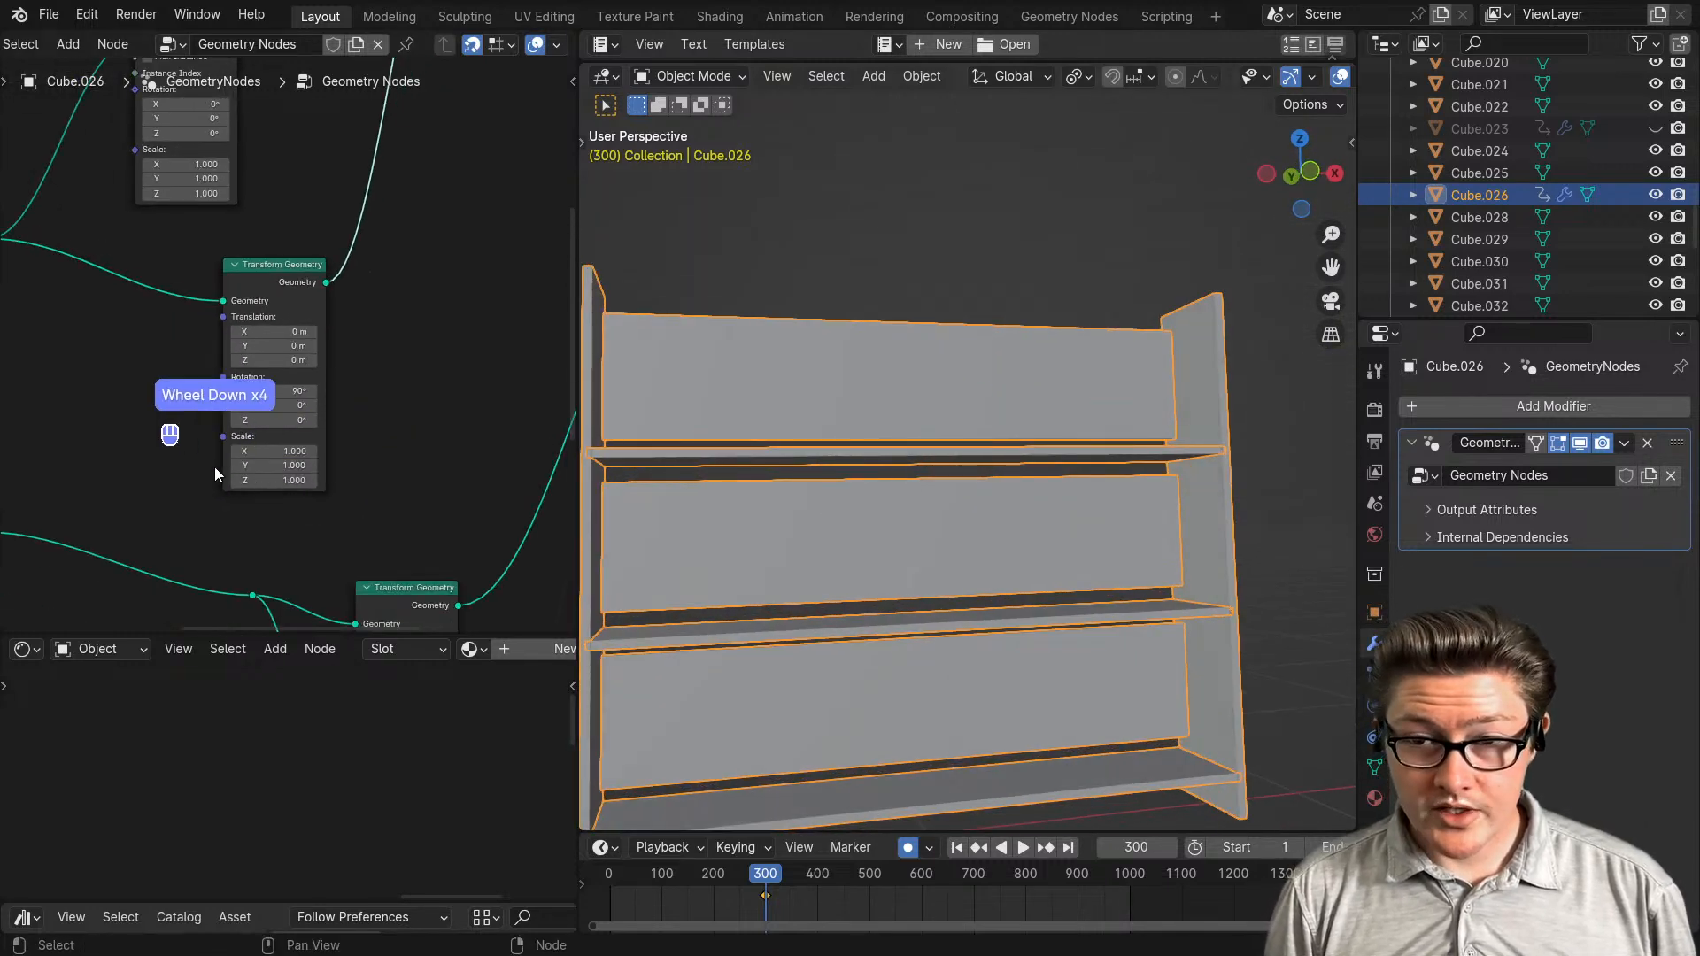
middle_drag(273, 472, 418, 505)
drag(242, 511, 224, 628)
key(ctrl+shift+d)
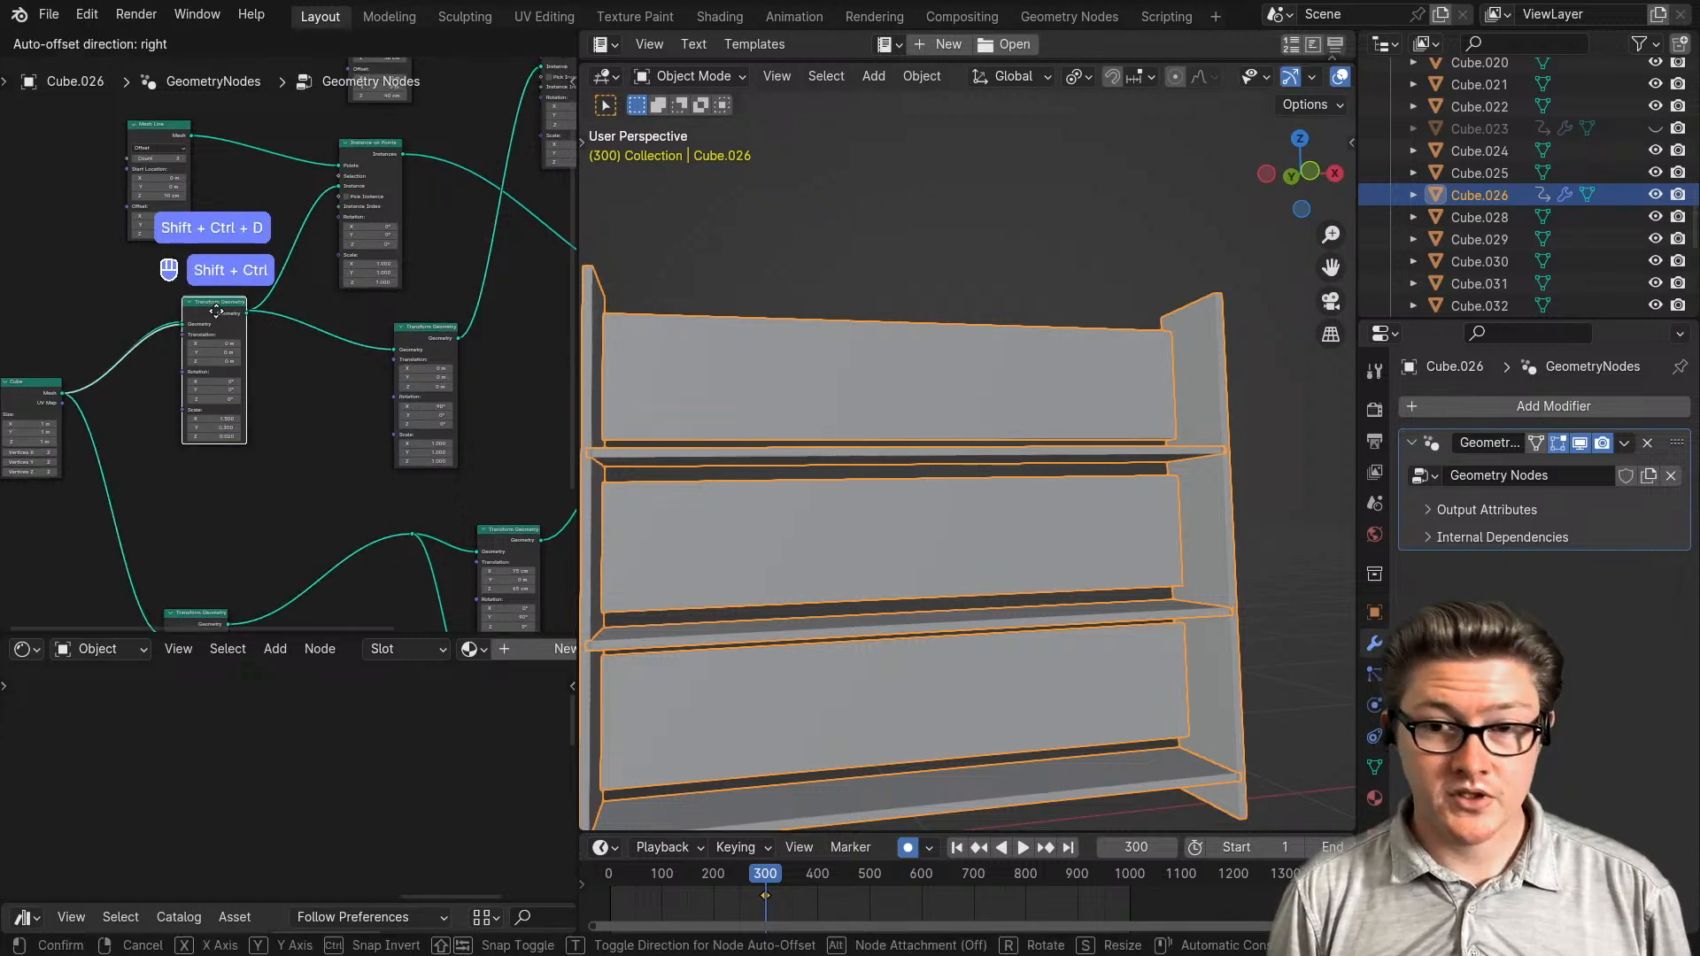
click(238, 468)
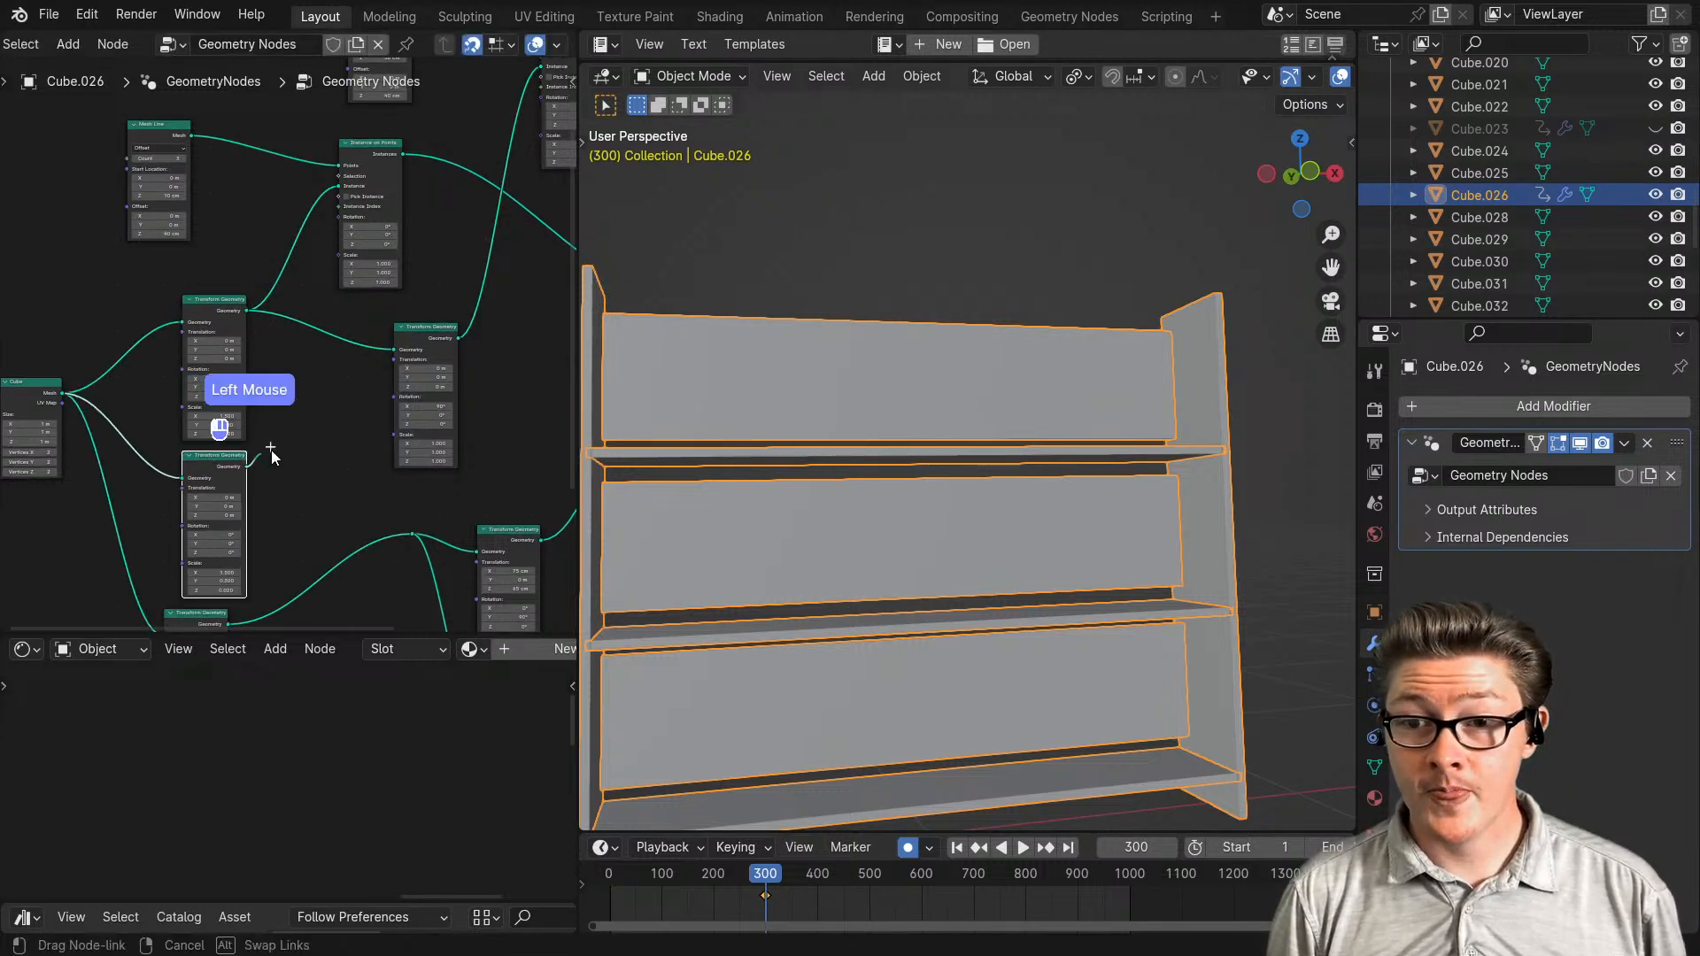
drag(393, 352, 396, 351)
- Set the back boards' Scale Y to 0.200 in the duplicated Transform Geometry node
scroll(290, 455, up, 6)
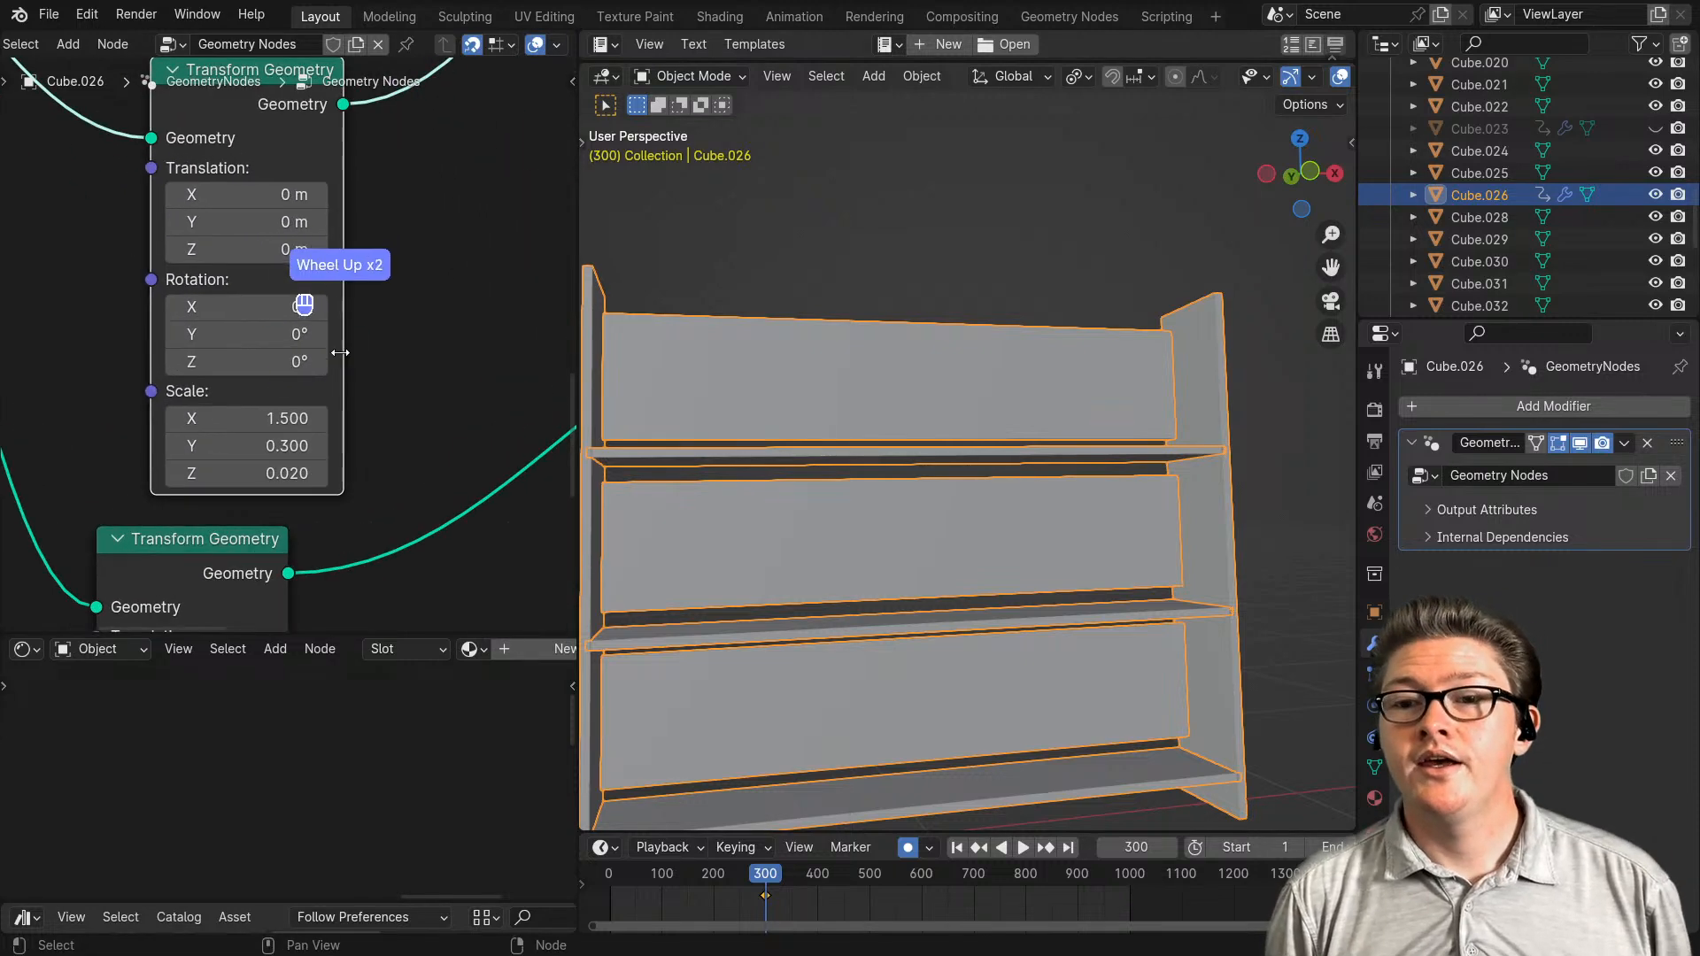
click(174, 447)
middle_drag(979, 382, 1000, 555)
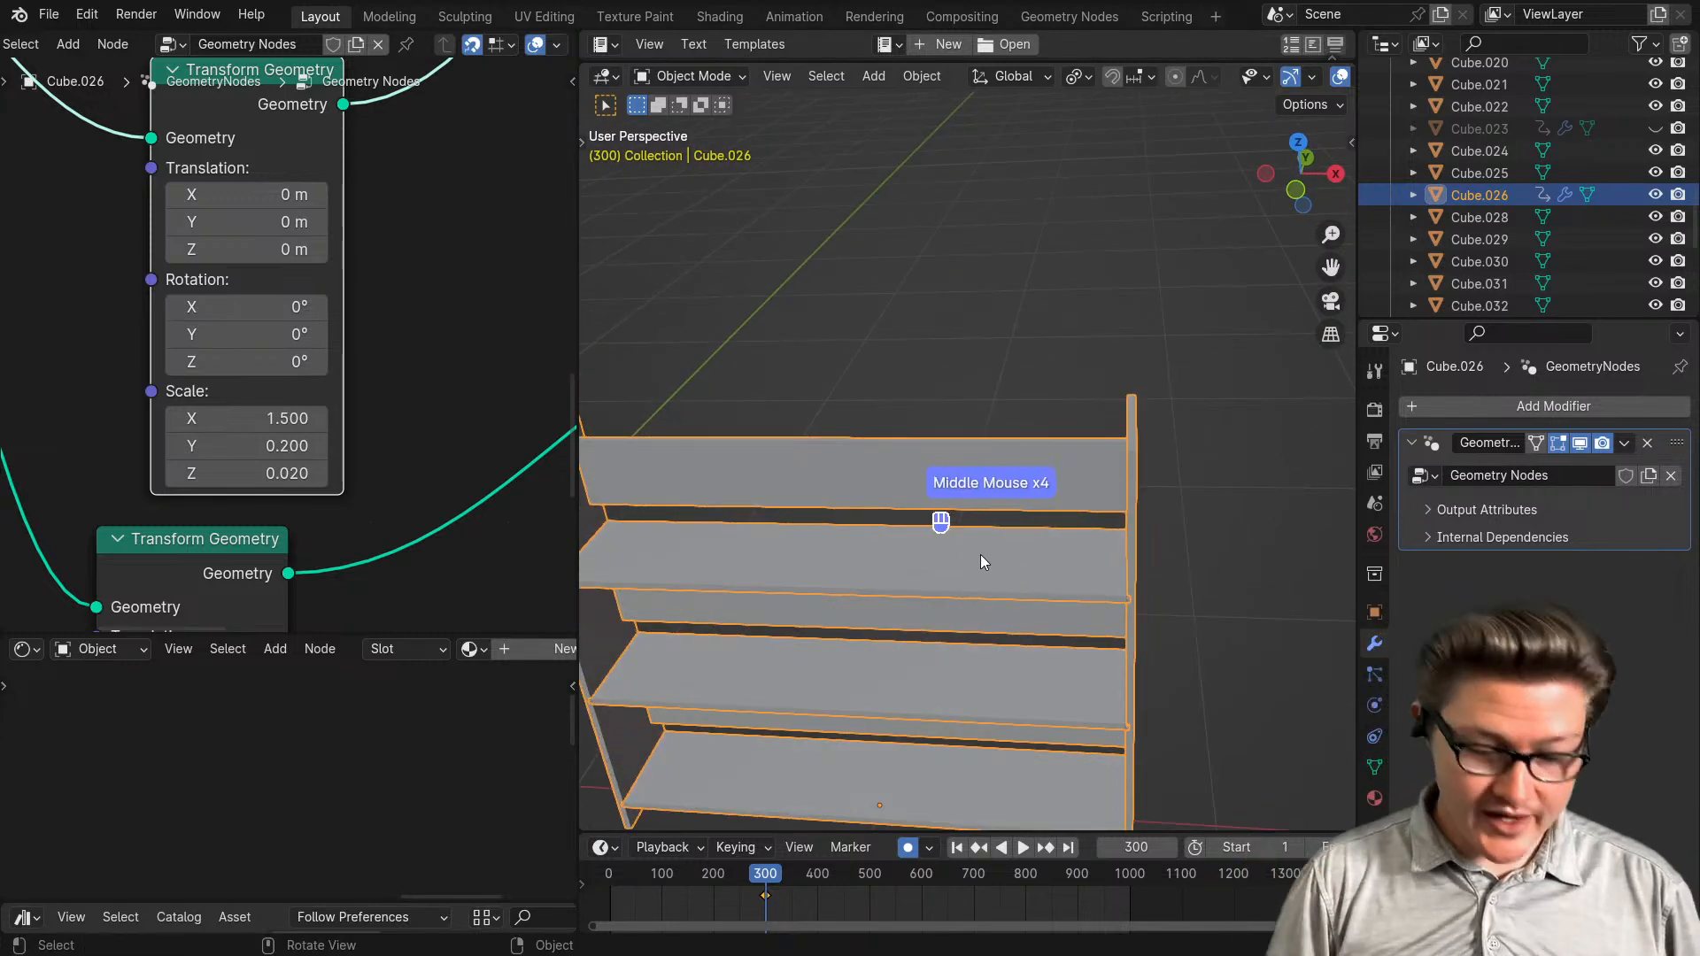
- Shift the three Transform Geometry nodes fed by the Cube closer to it and align the lowest one with the other two
scroll(301, 405, down, 4)
scroll(300, 404, down, 2)
middle_drag(324, 388, 301, 372)
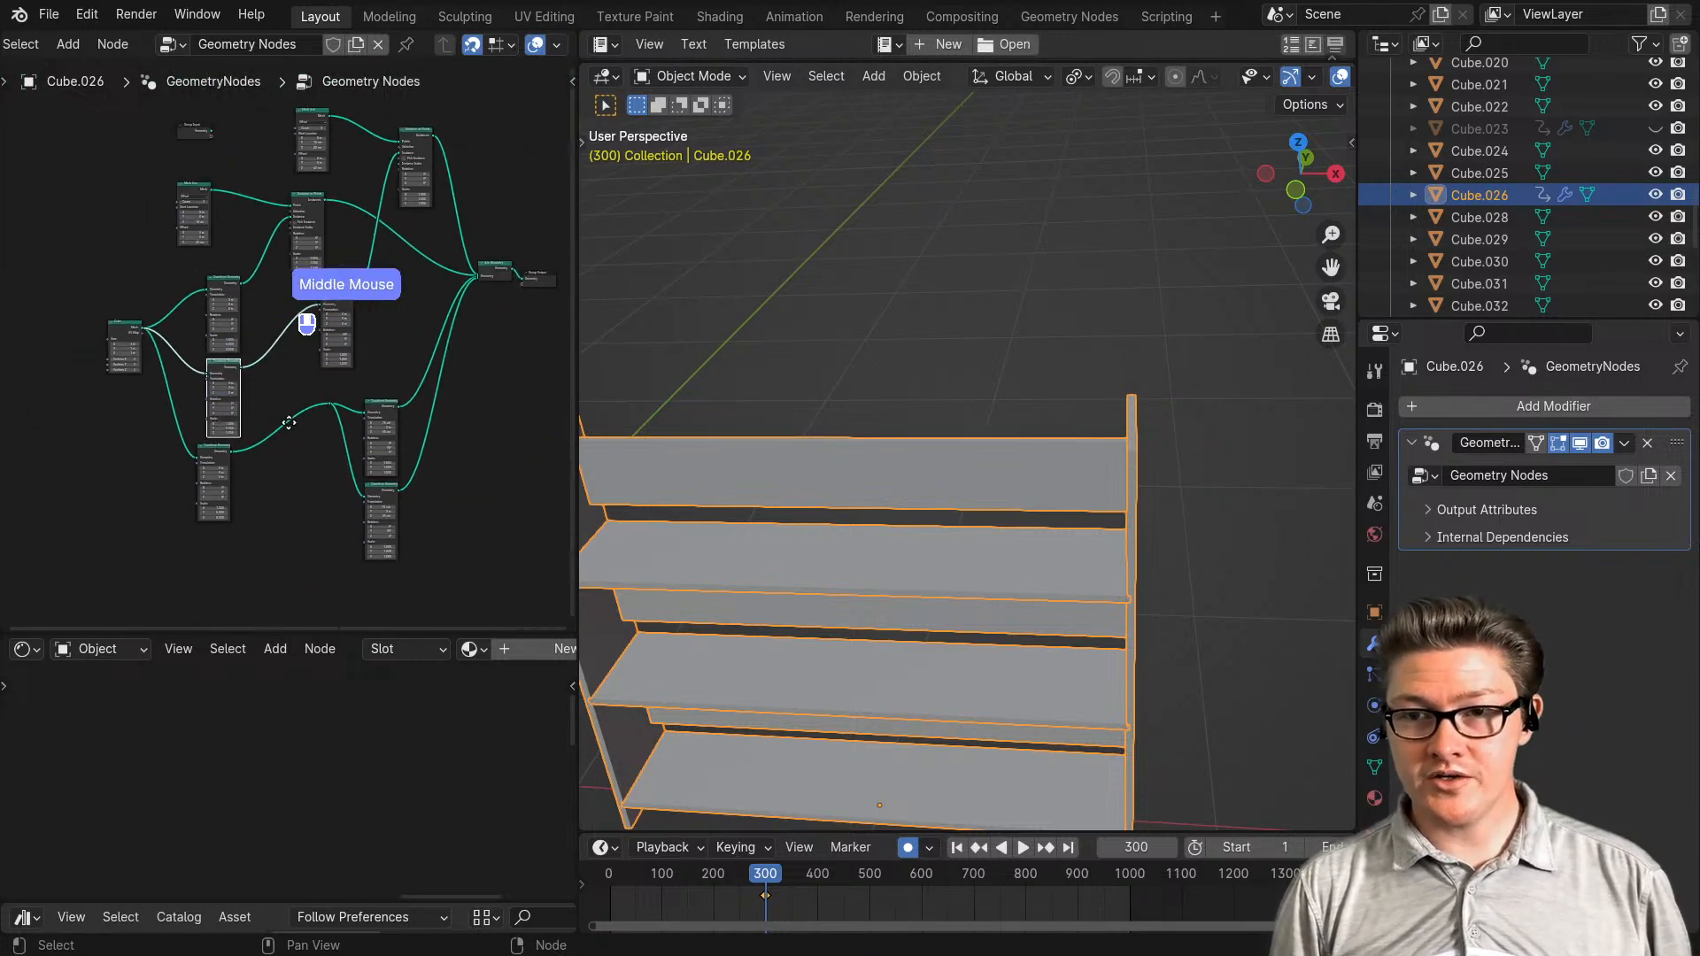
scroll(287, 416, up, 2)
middle_drag(255, 530, 312, 508)
drag(271, 526, 104, 250)
key(g)
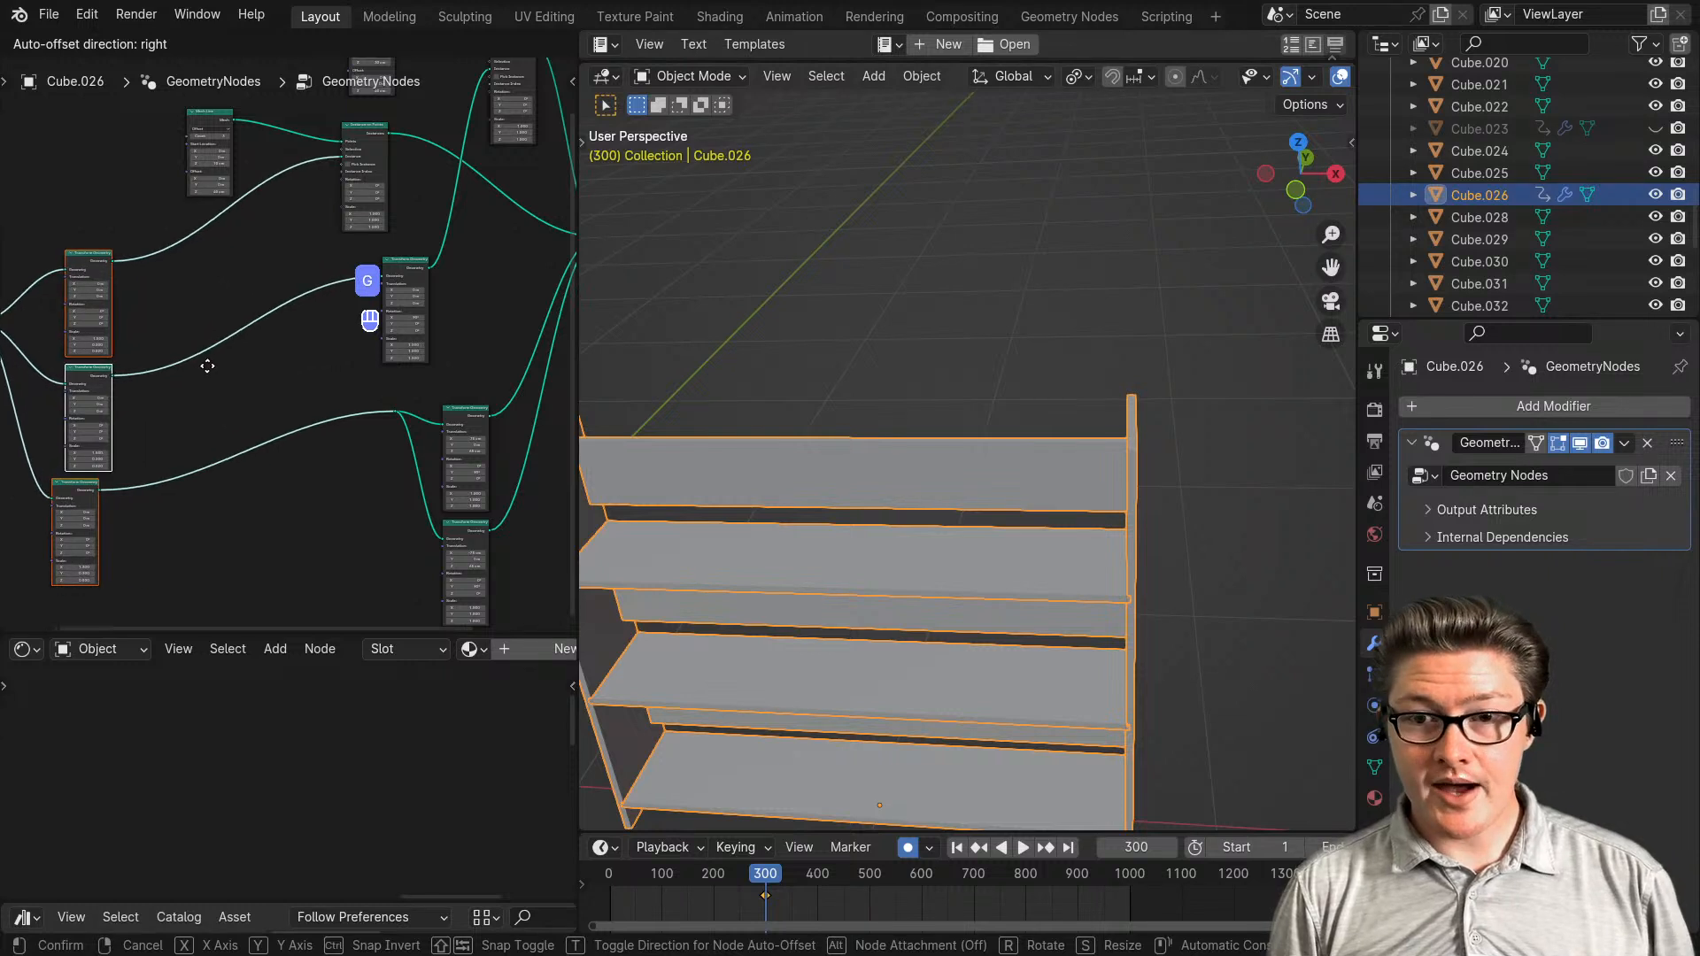
click(79, 469)
click(55, 489)
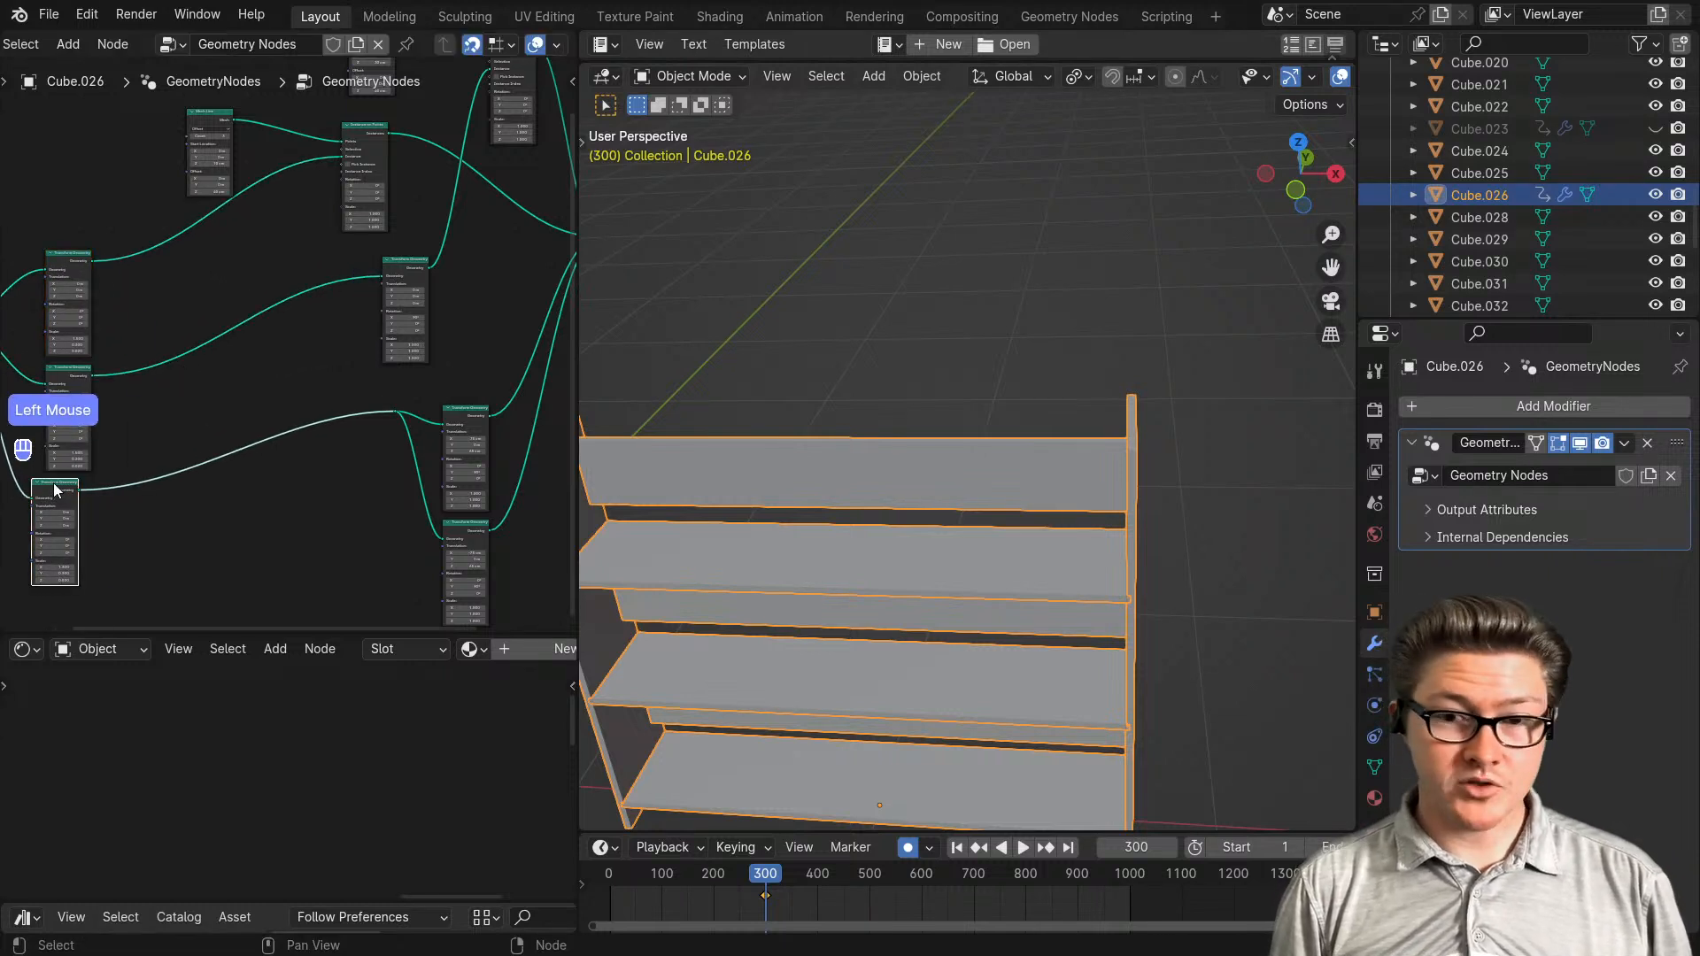
mouse_move(55, 489)
mouse_down()
mouse_move(89, 492)
mouse_move(71, 485)
mouse_up()
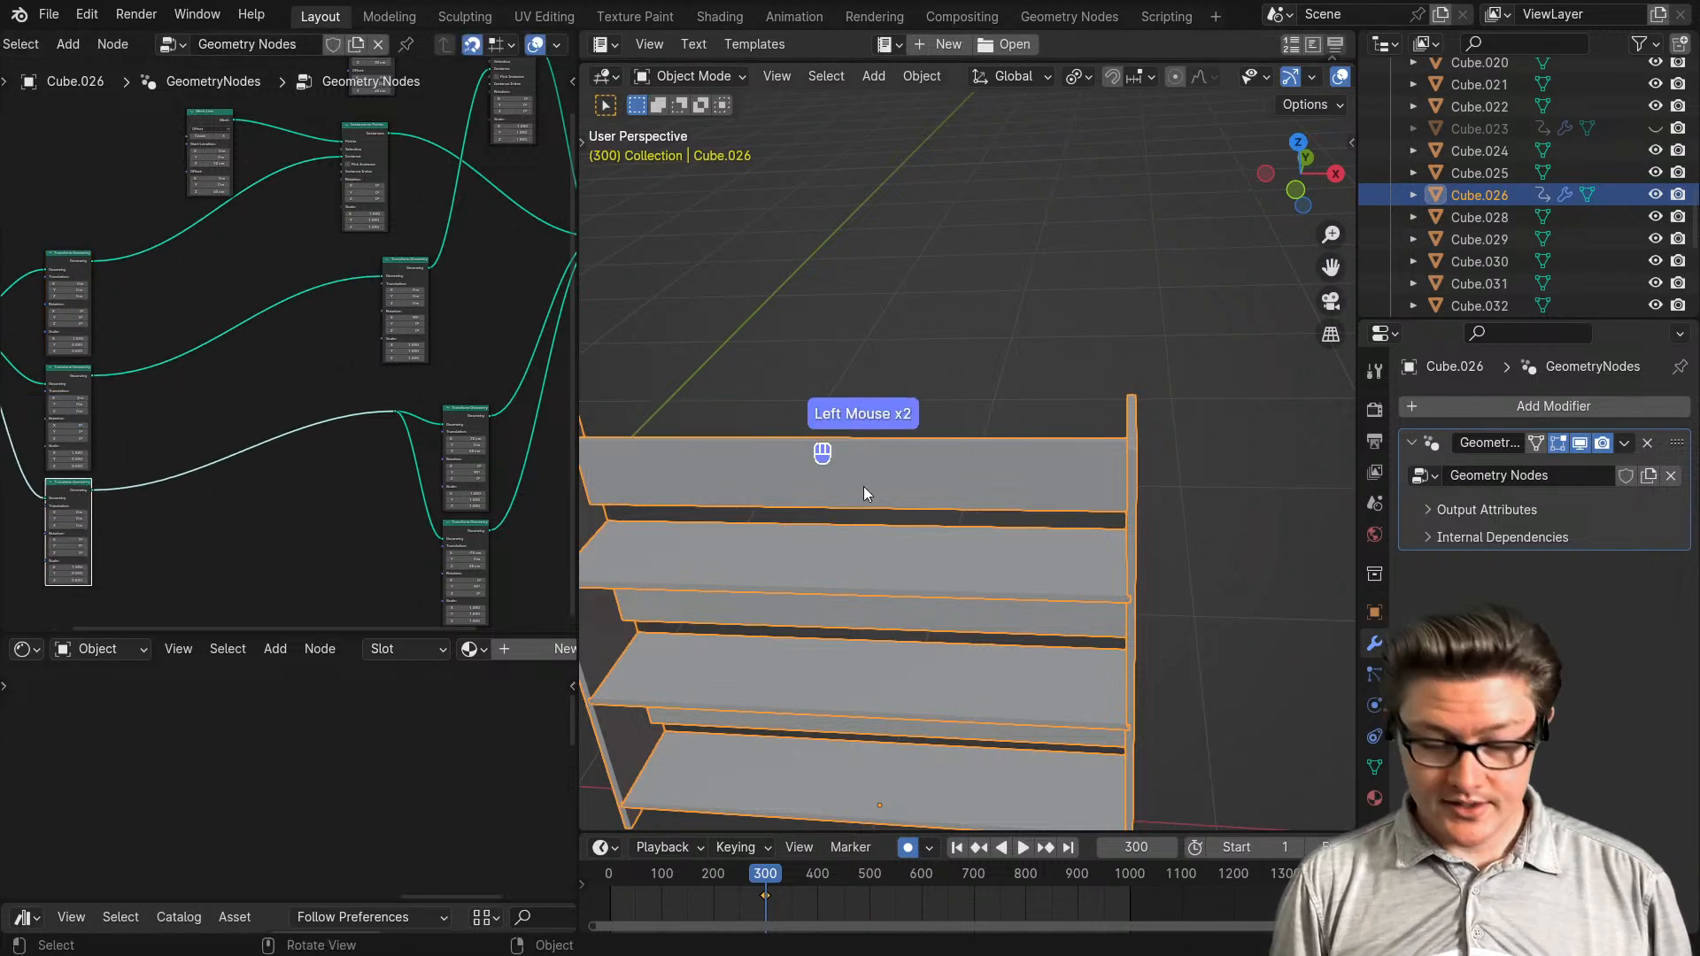
shift+middle_drag(863, 486, 910, 413)
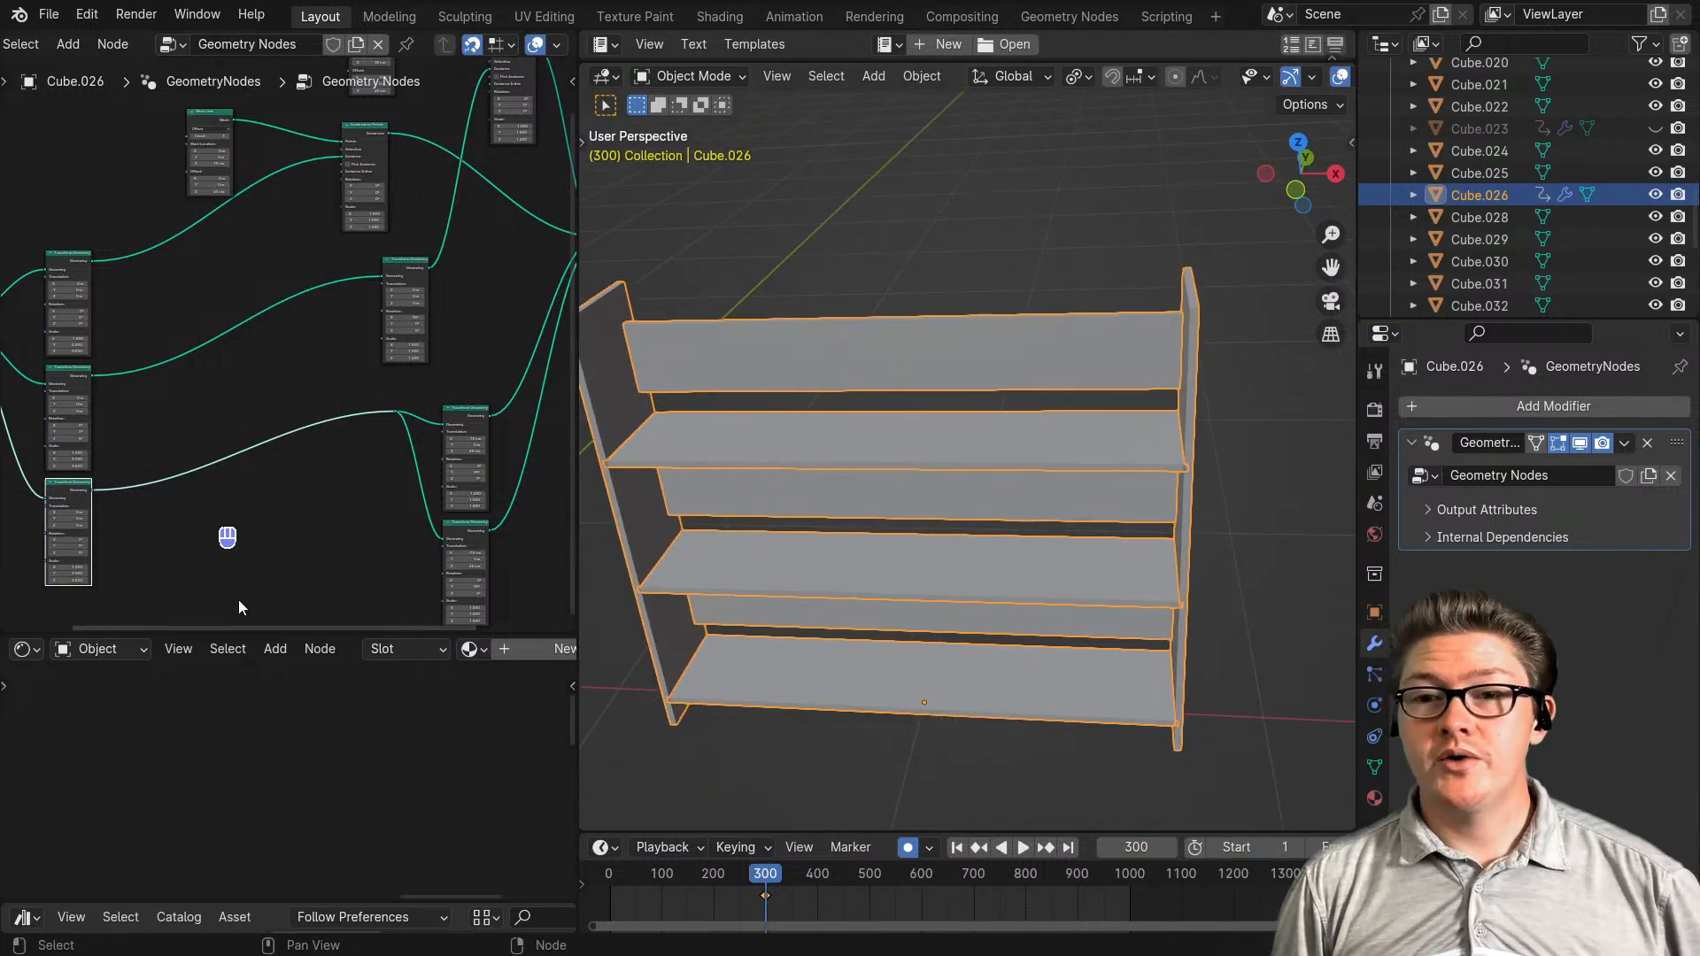
- Enlarge the shader node area, create a new material for the bookshelf and show its material properties
scroll(416, 394, down, 2)
shift+middle_drag(416, 395, 390, 513)
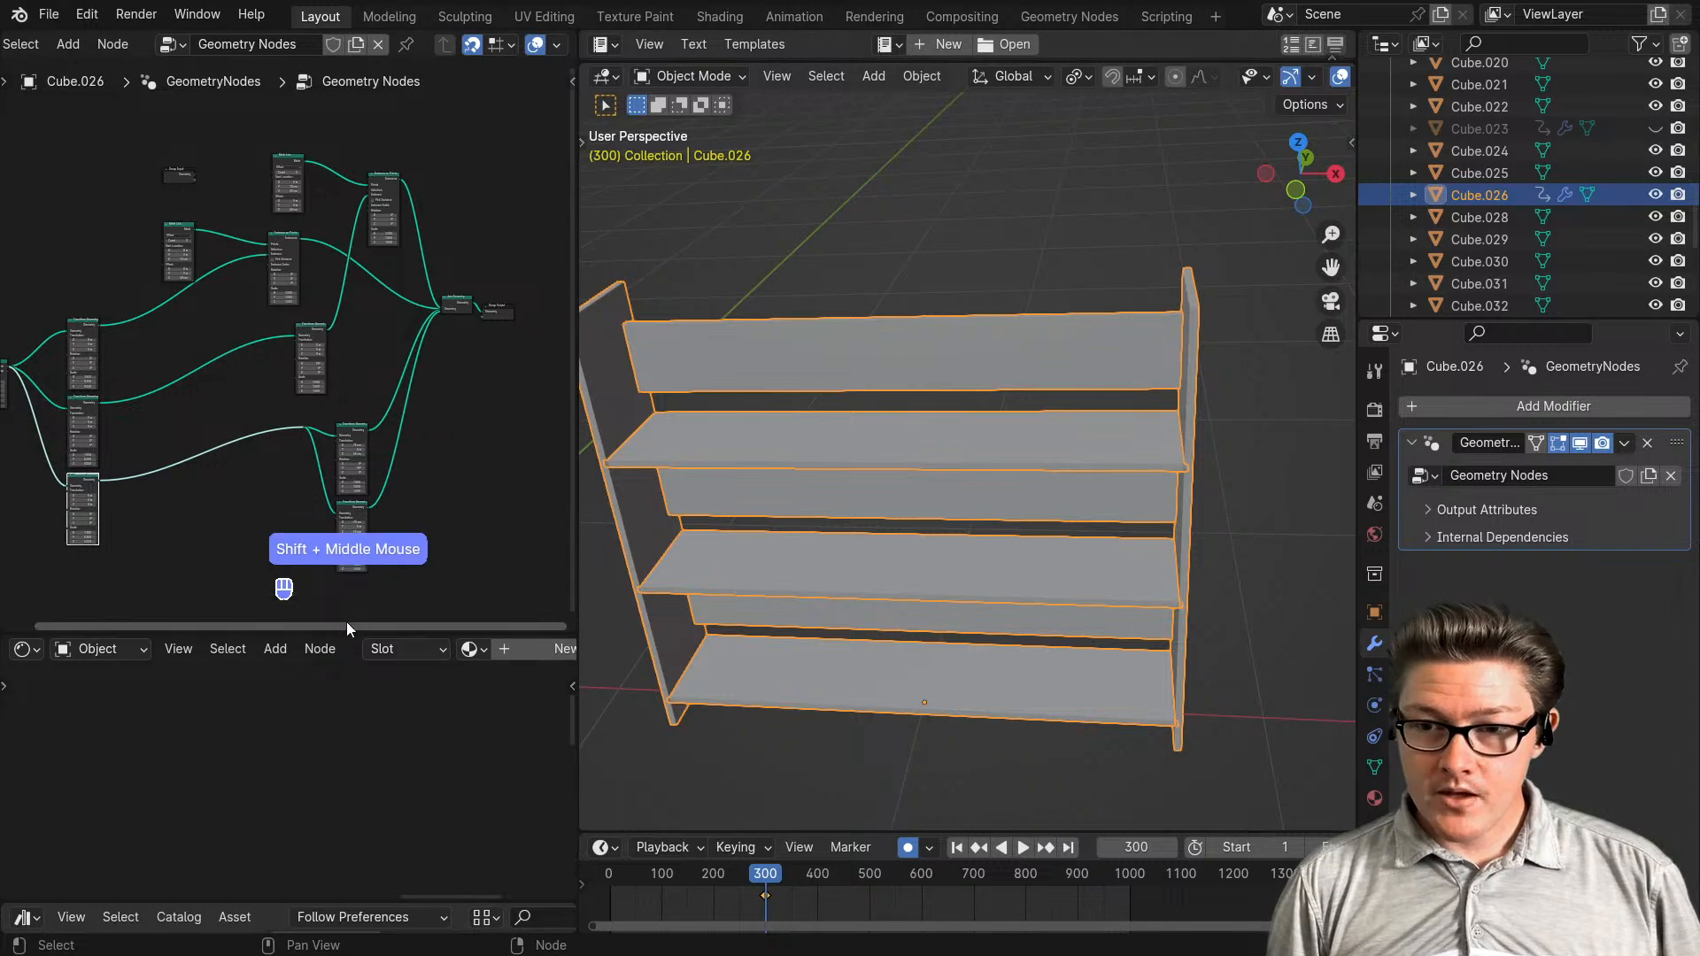
drag(339, 635, 339, 390)
middle_drag(479, 402, 267, 418)
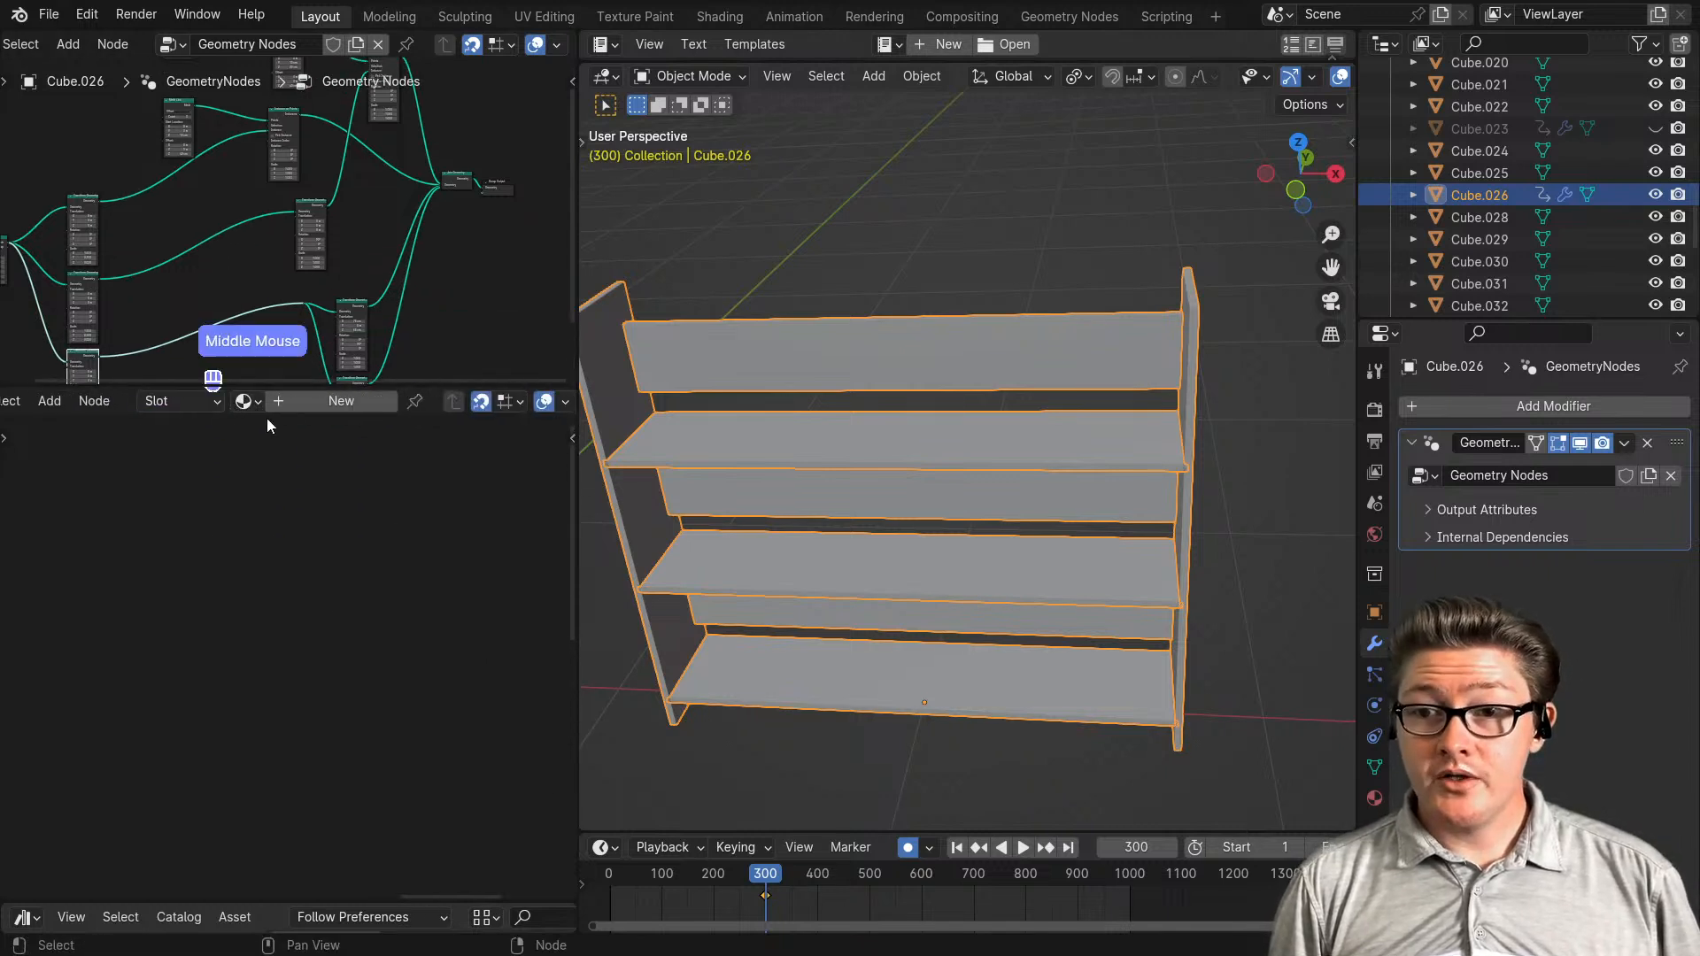
click(314, 397)
middle_drag(531, 647, 413, 673)
click(1374, 798)
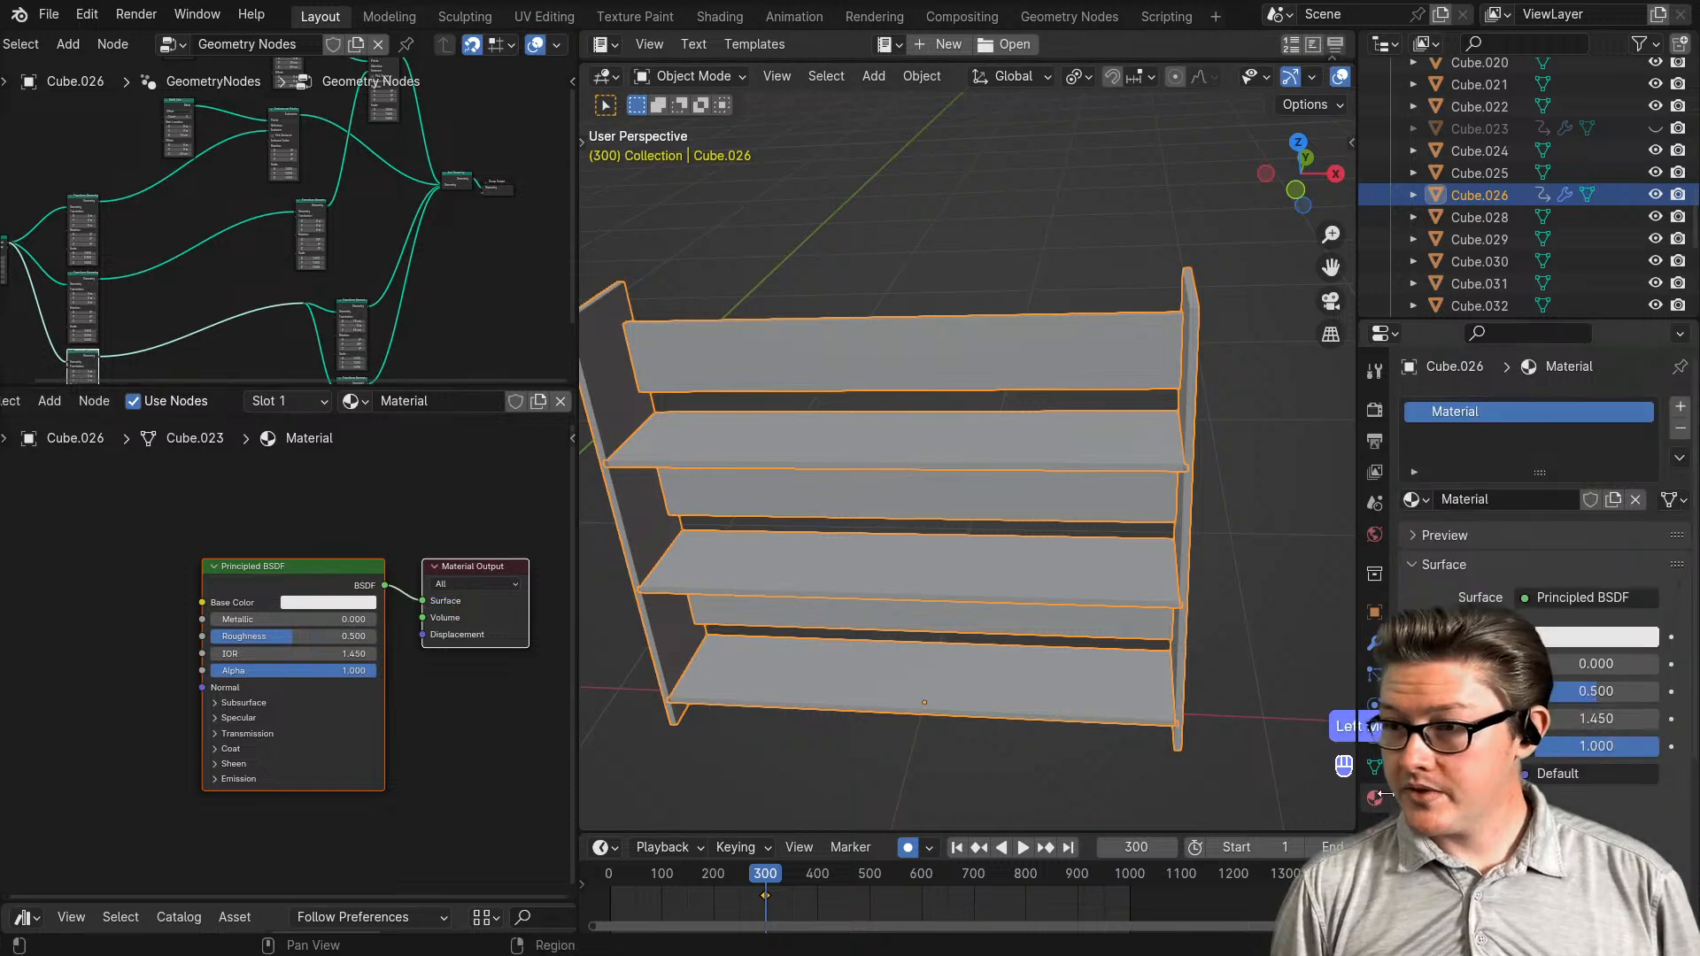
- Rename the bookshelf's new material as Wood
double_click(1512, 501)
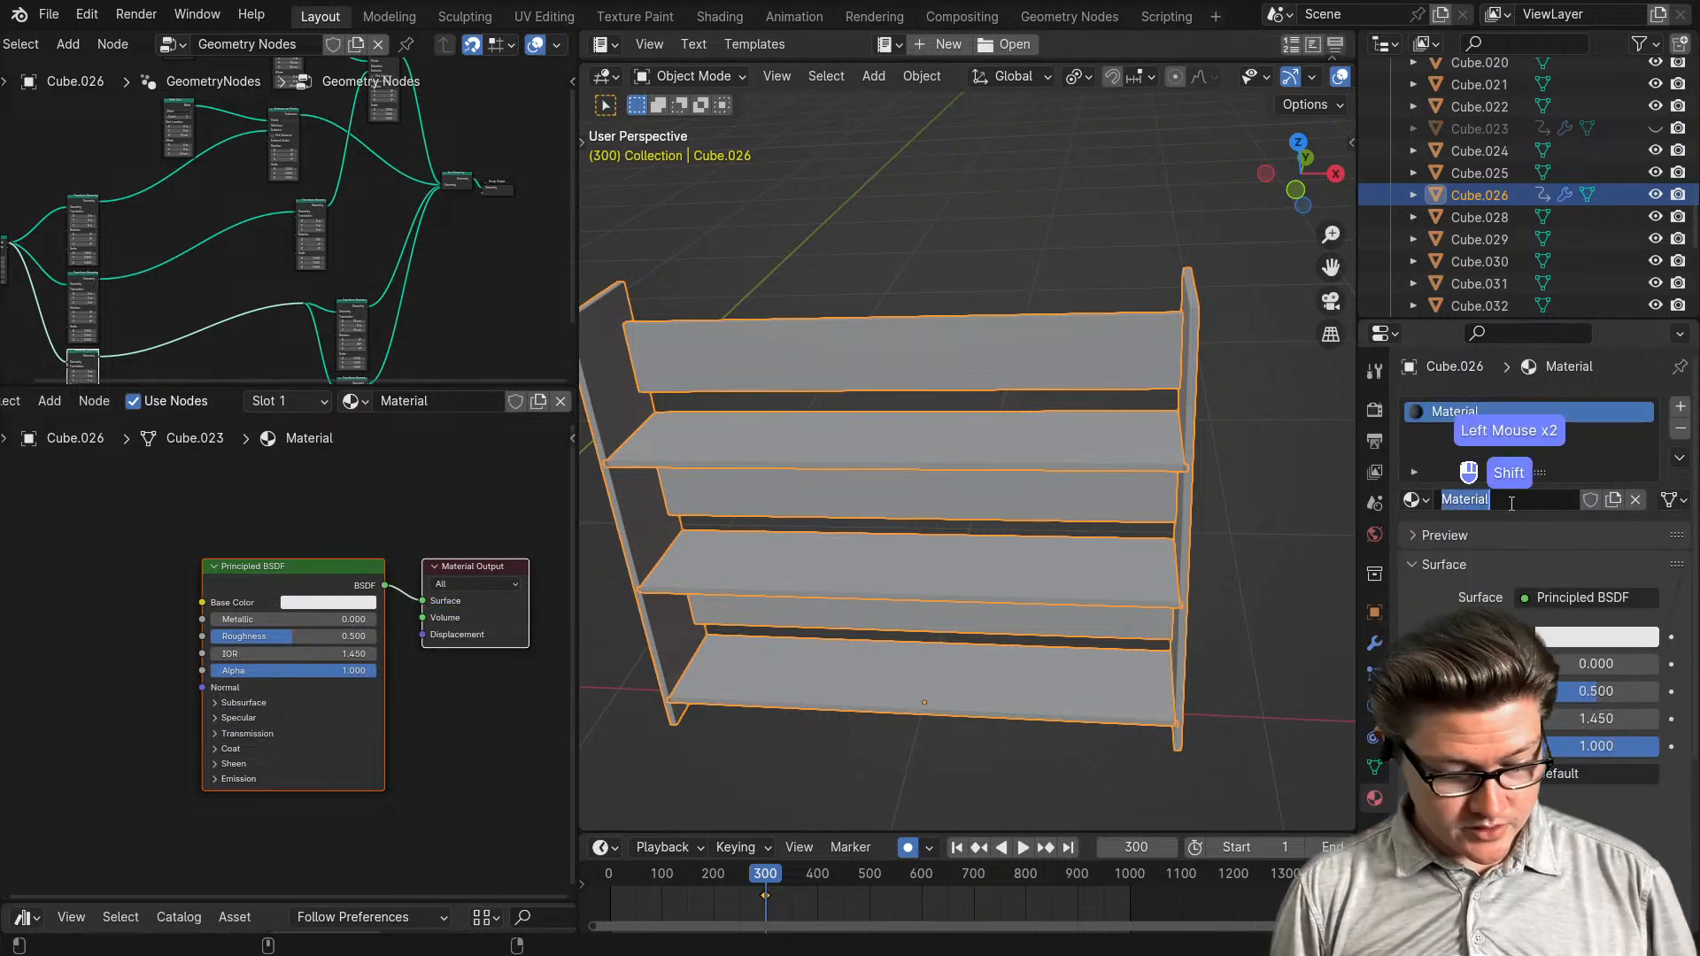
click(1415, 499)
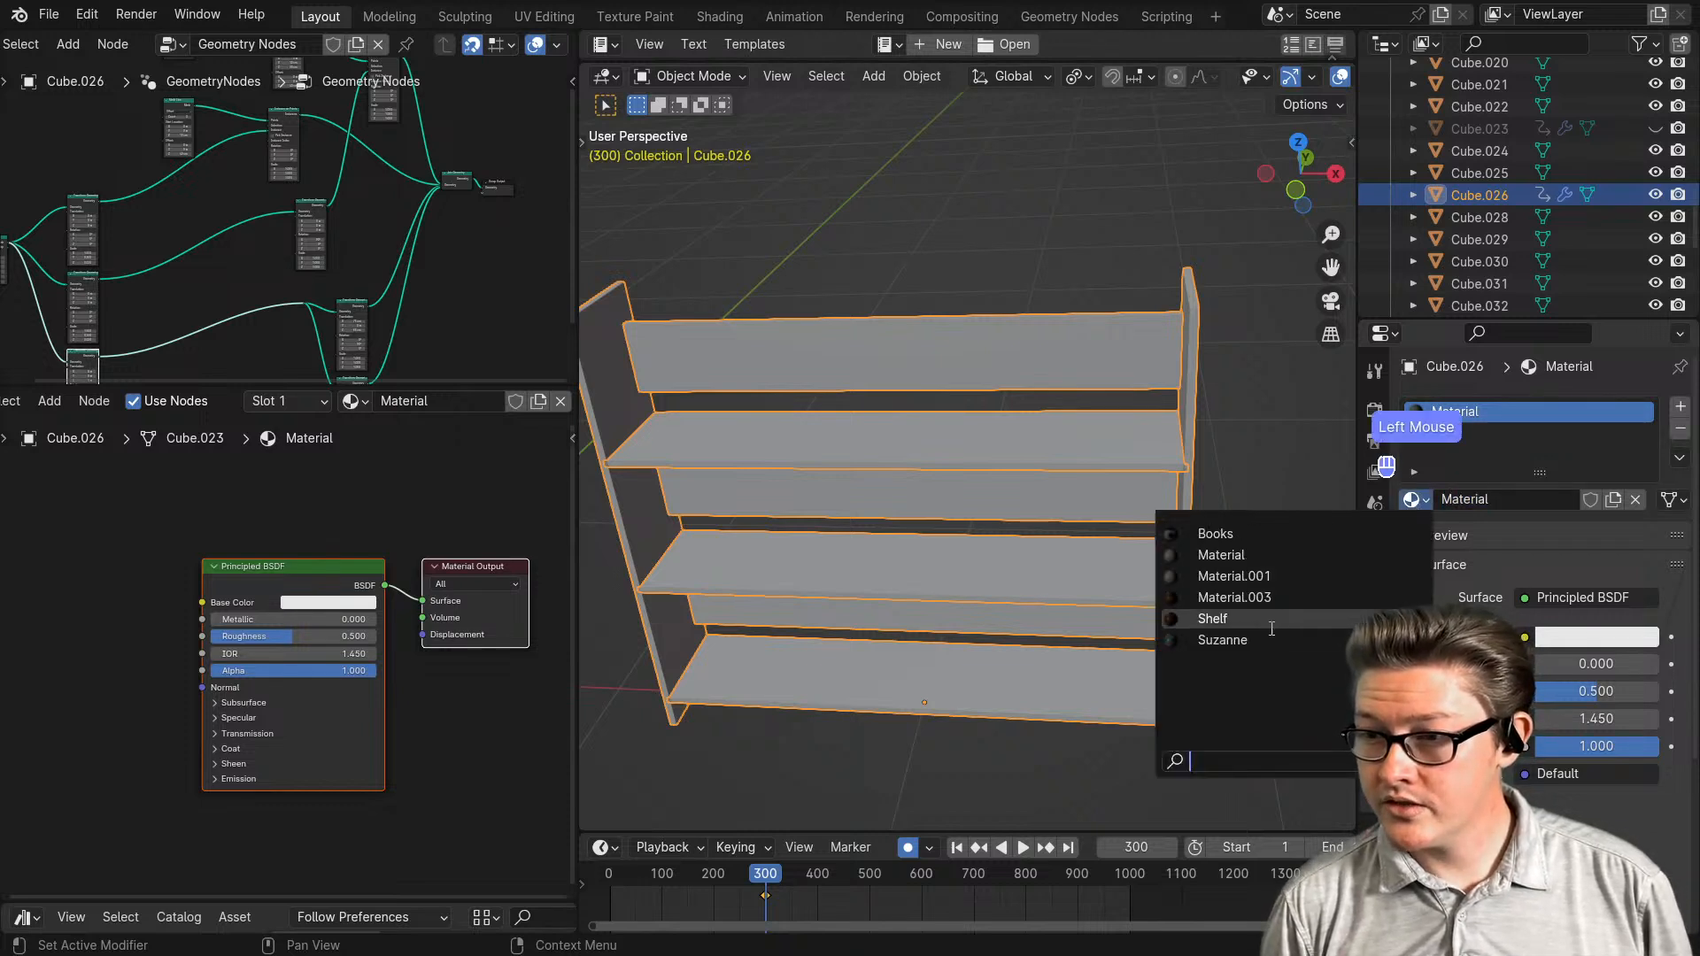
click(1518, 497)
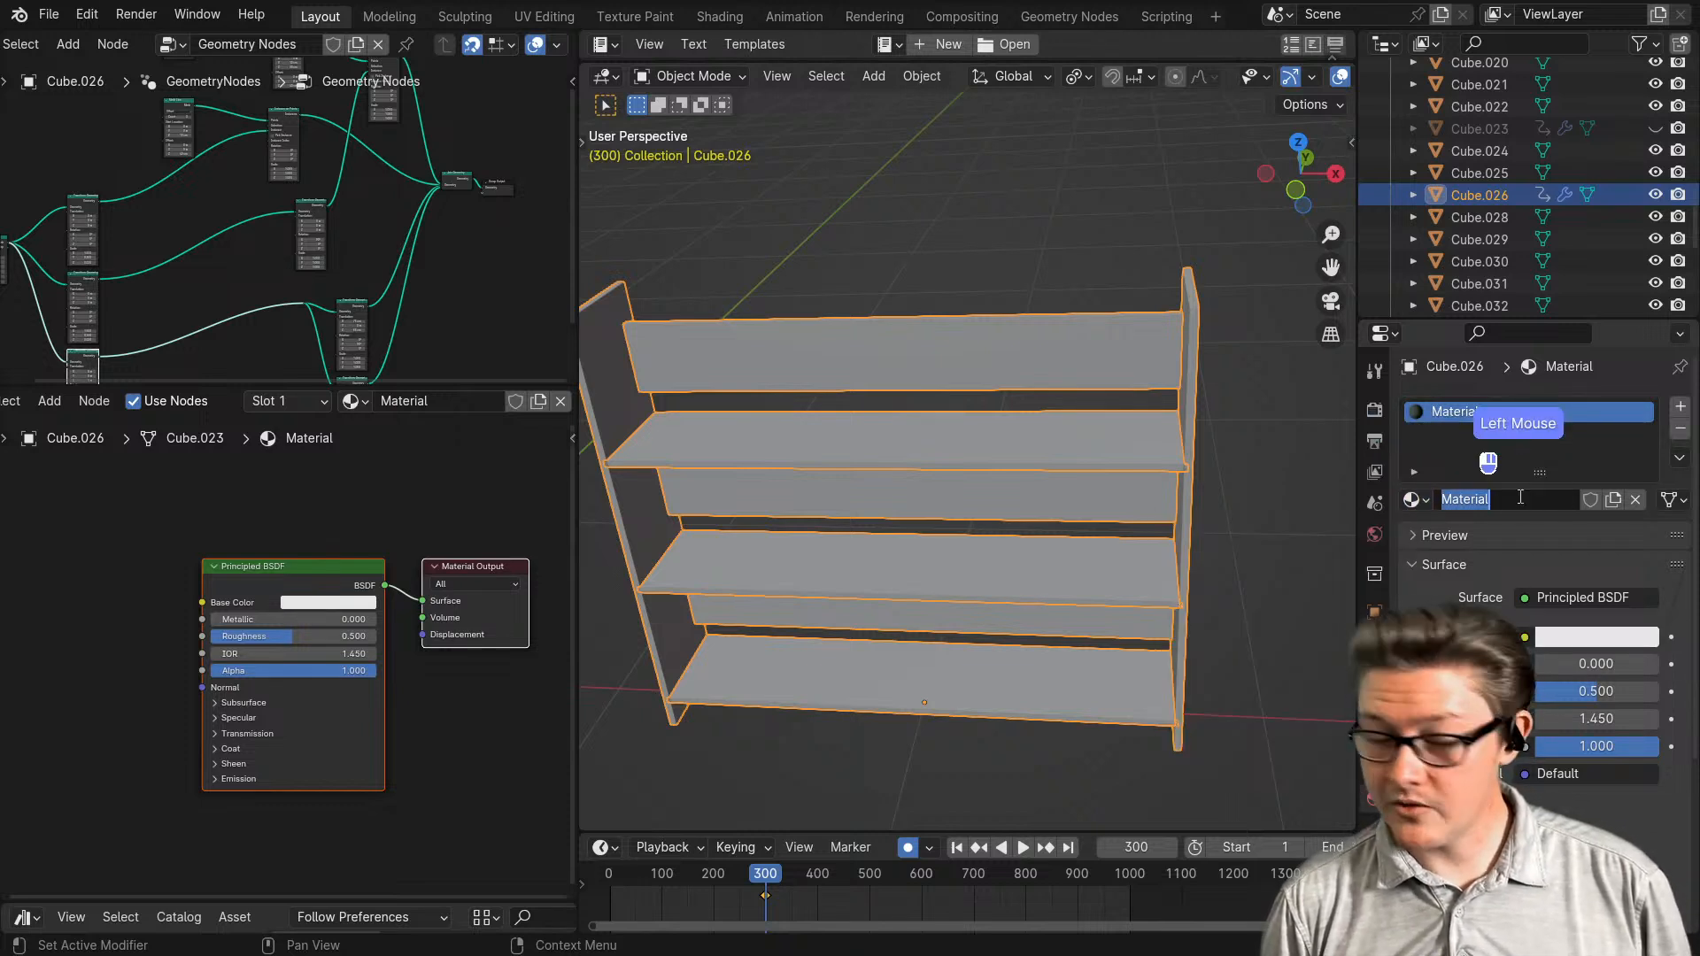
text(Wood)
key(Return)
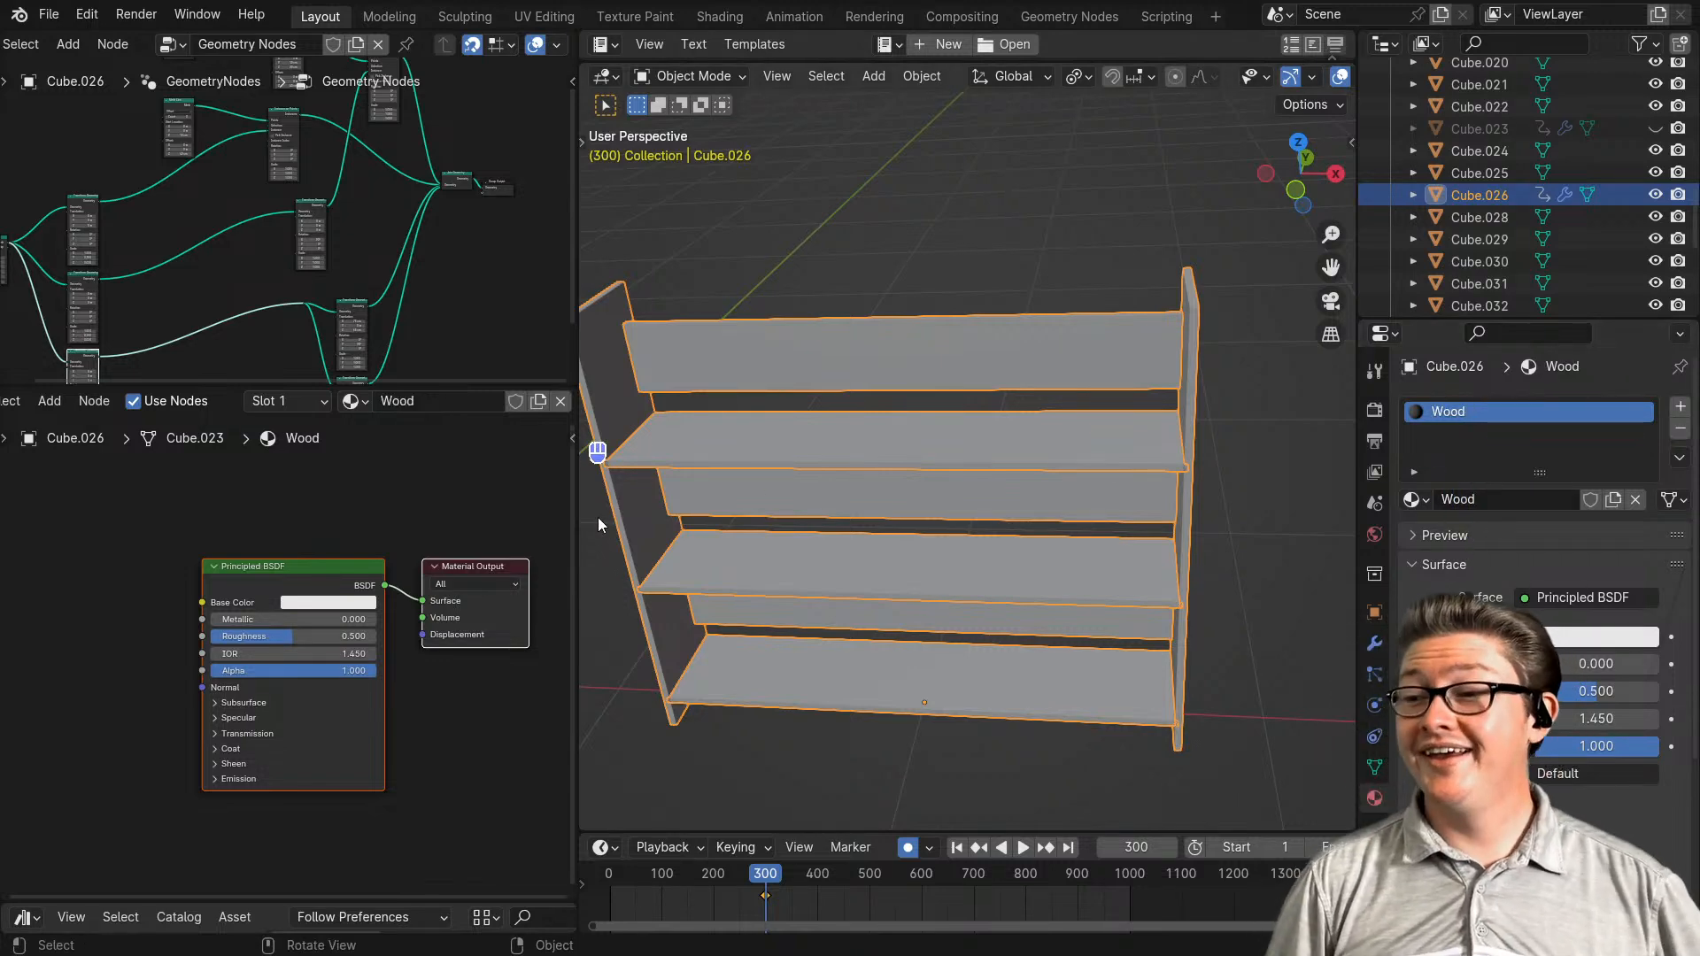
- Set the Base Color of the Wood material's Principled BSDF to a light brown
scroll(309, 638, up, 1)
scroll(310, 638, up, 1)
click(292, 583)
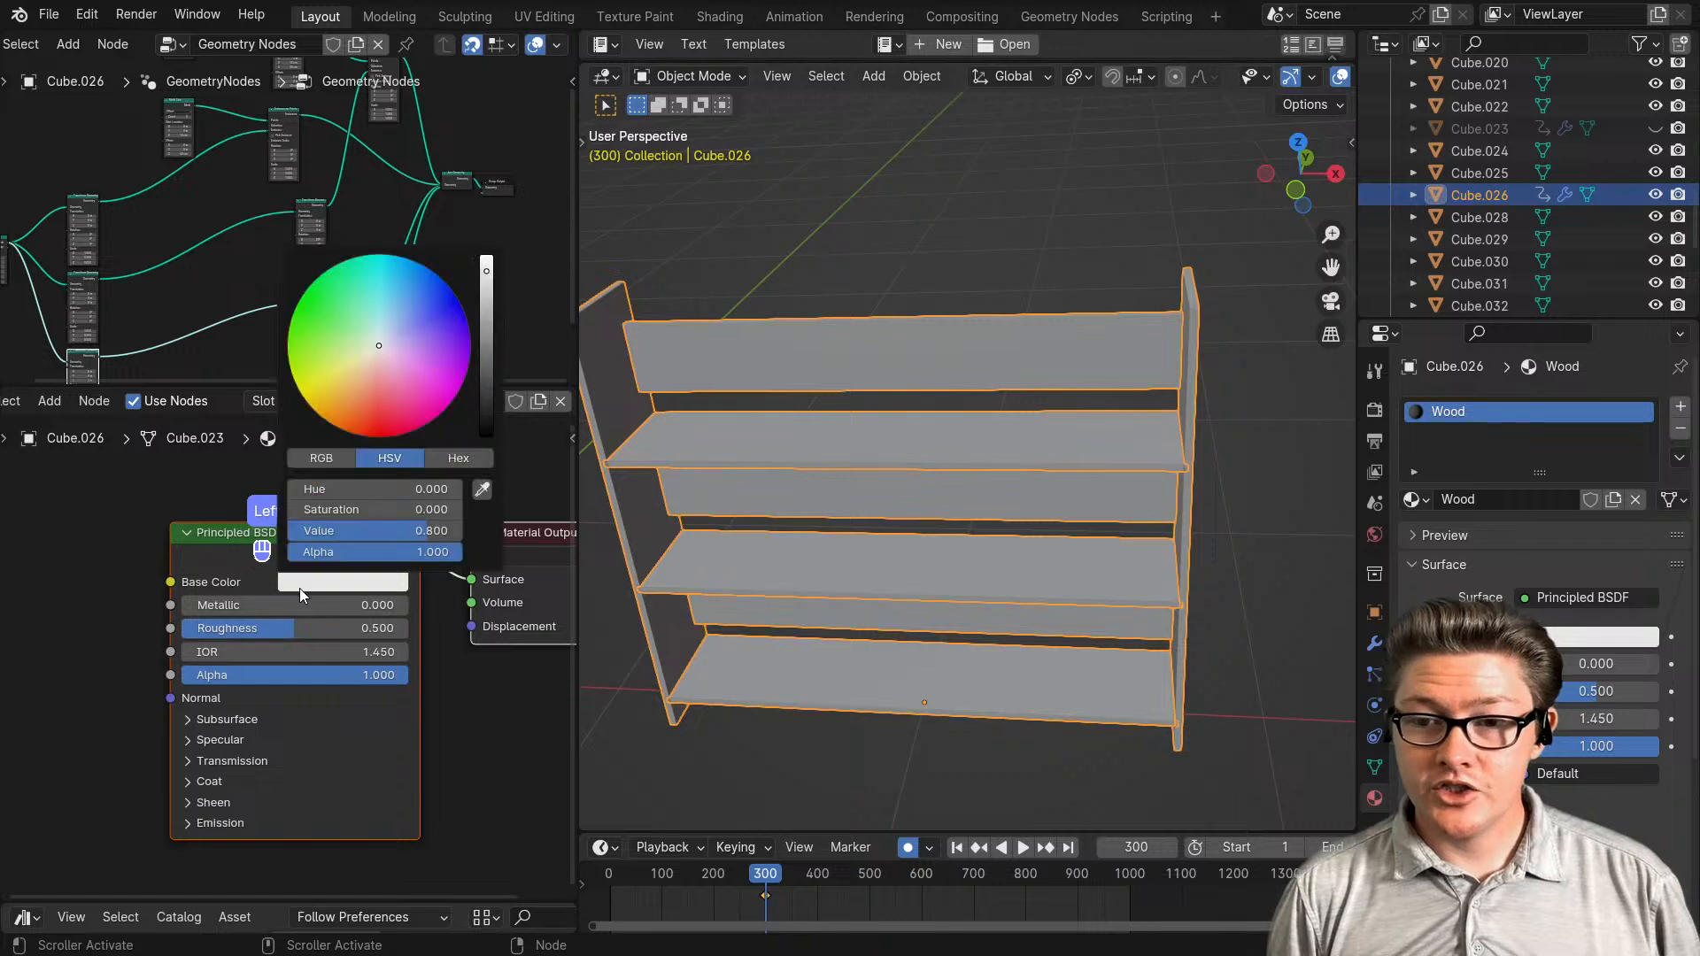
drag(348, 368, 367, 380)
click(486, 325)
- Switch the 3D viewport to rendered shading and inspect the bookshelf from the other side
key(z)
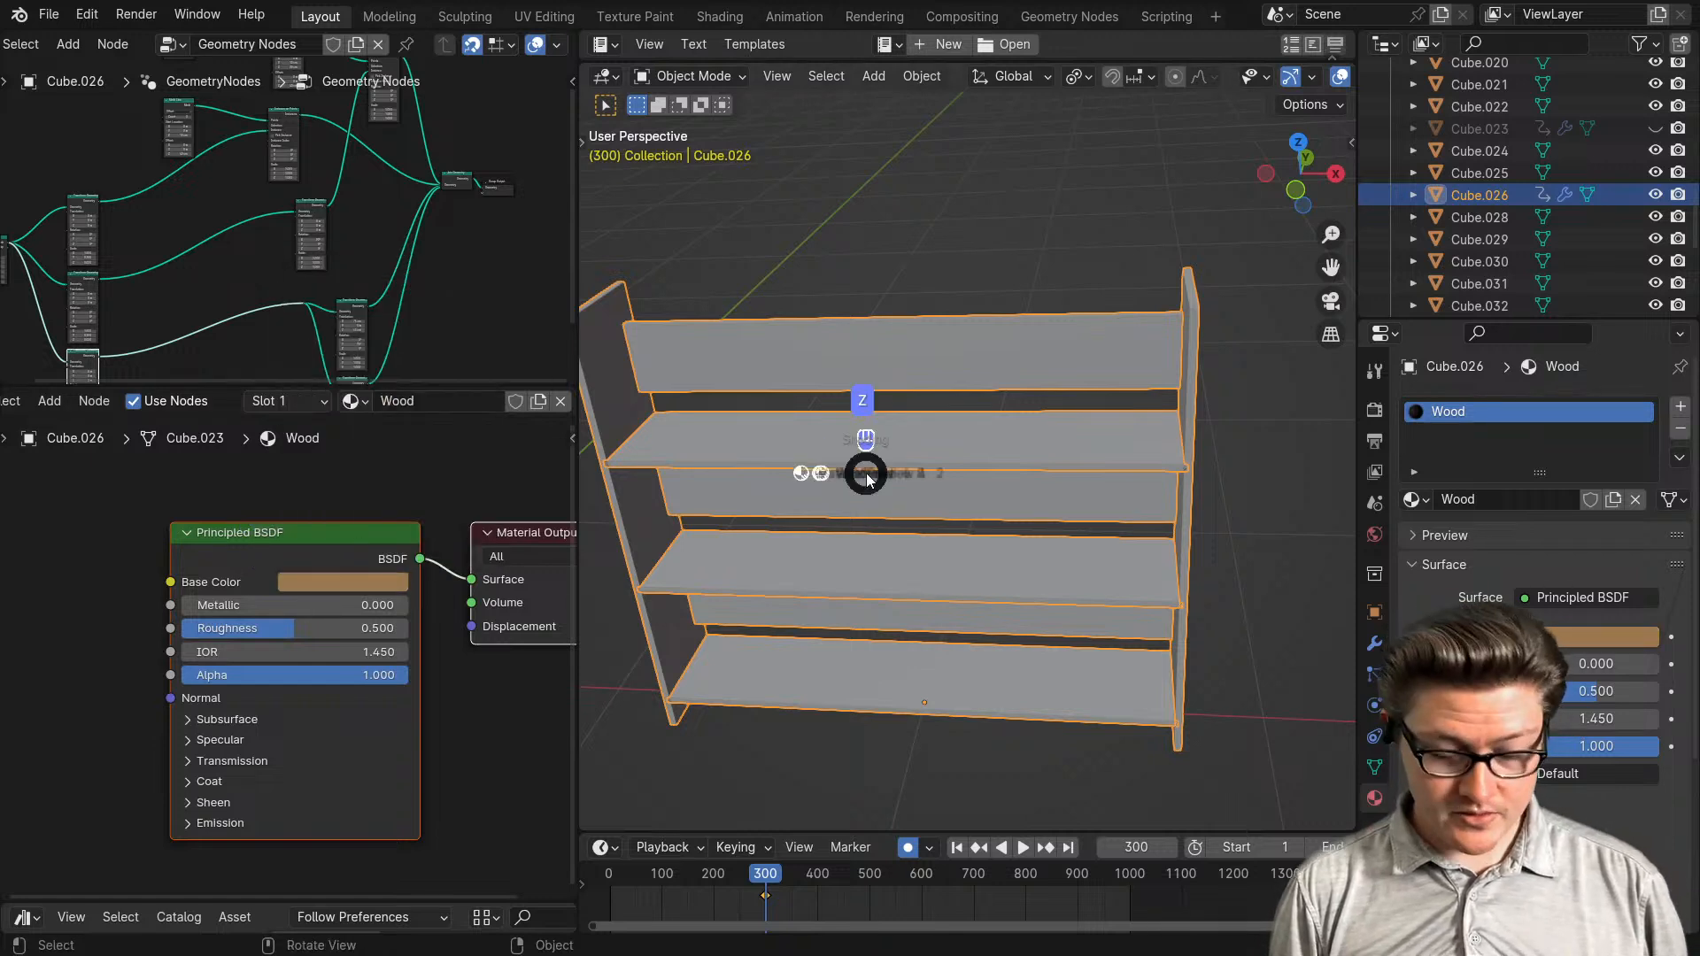
click(846, 360)
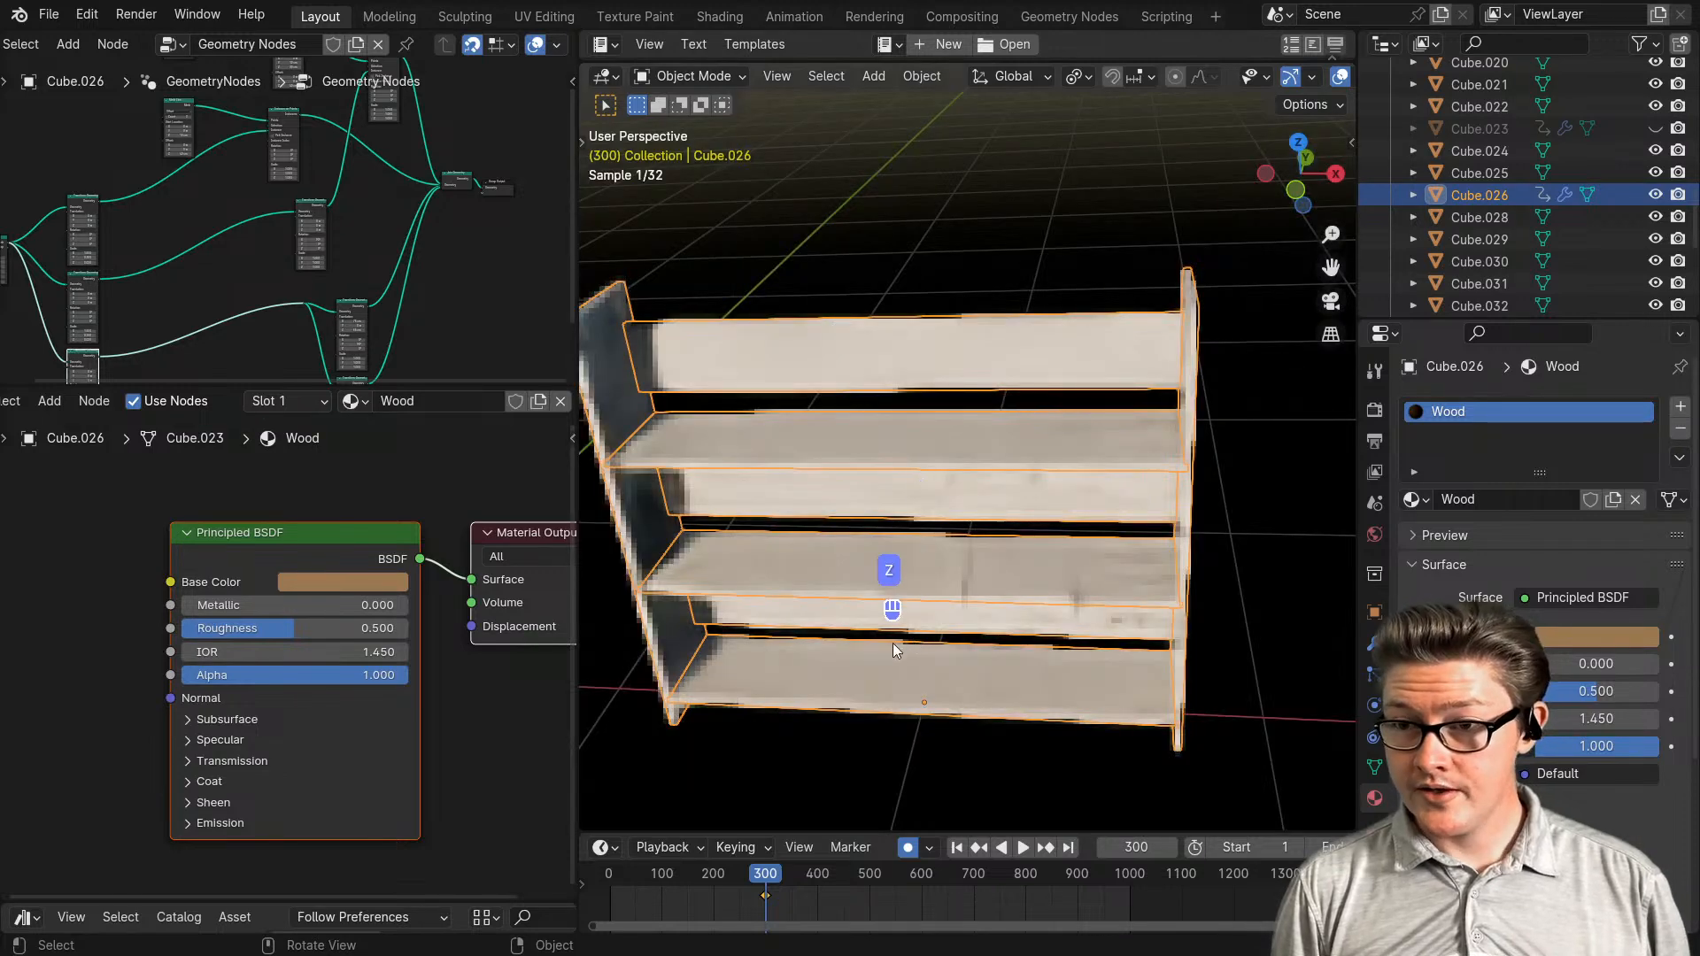
middle_drag(893, 643, 1018, 534)
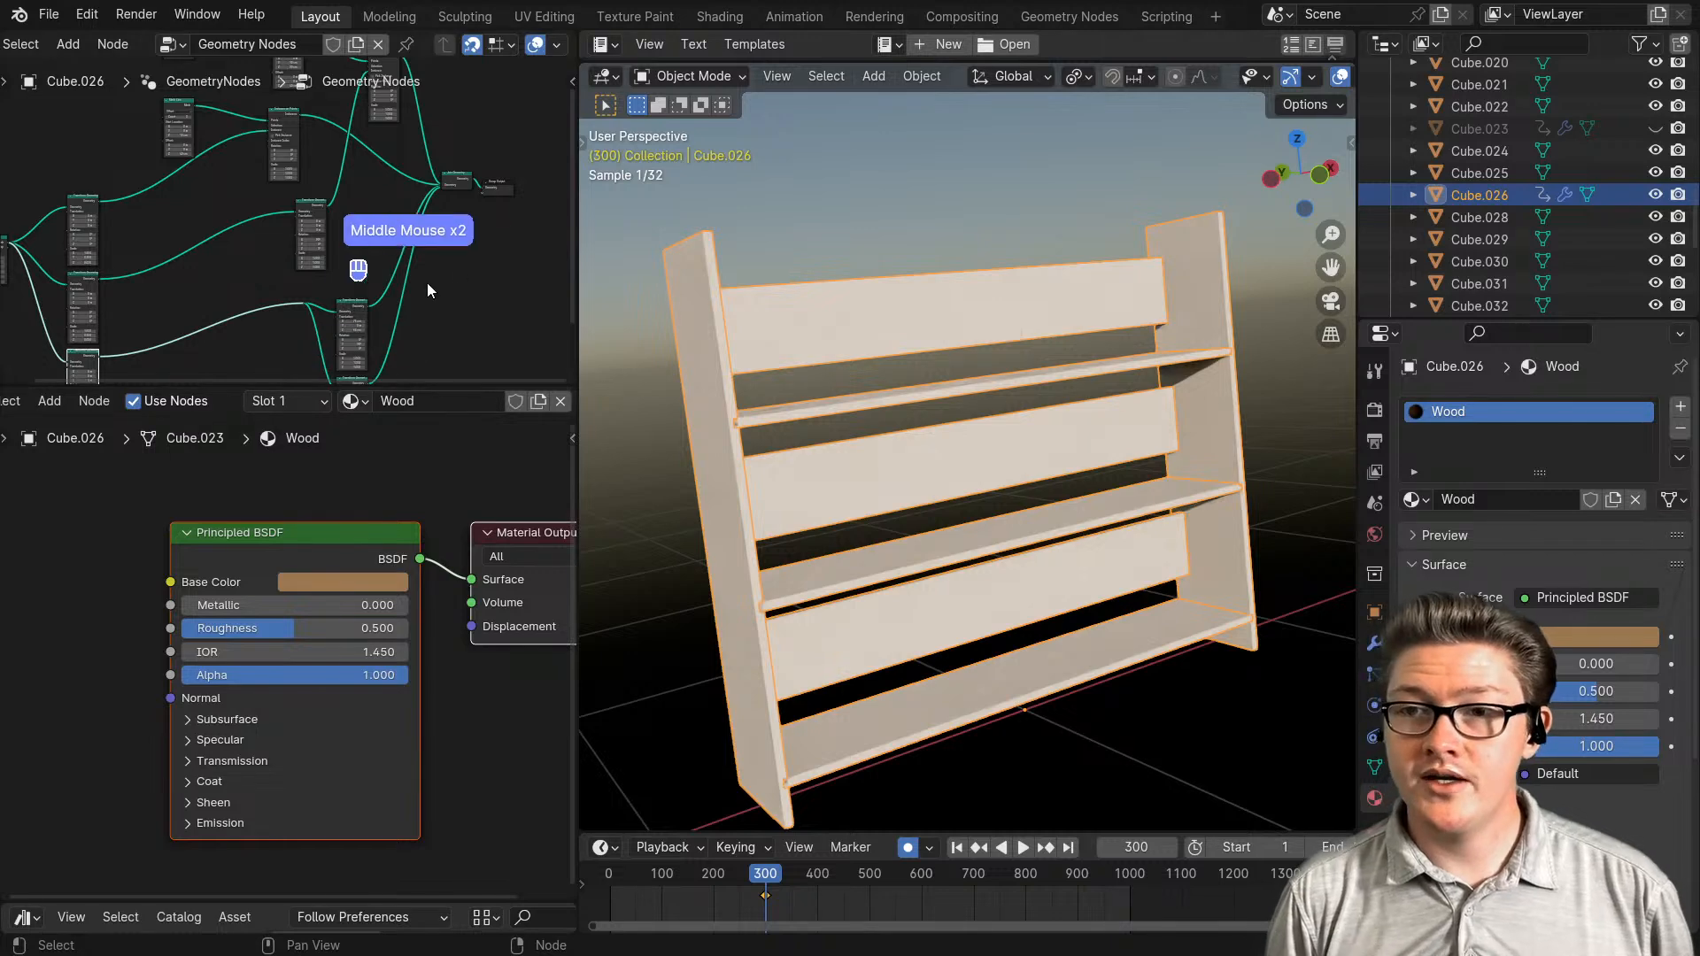
- Move the Group Output node farther from Join Geometry and enlarge the geometry node area
middle_drag(427, 291, 345, 292)
scroll(425, 267, up, 2)
click(382, 294)
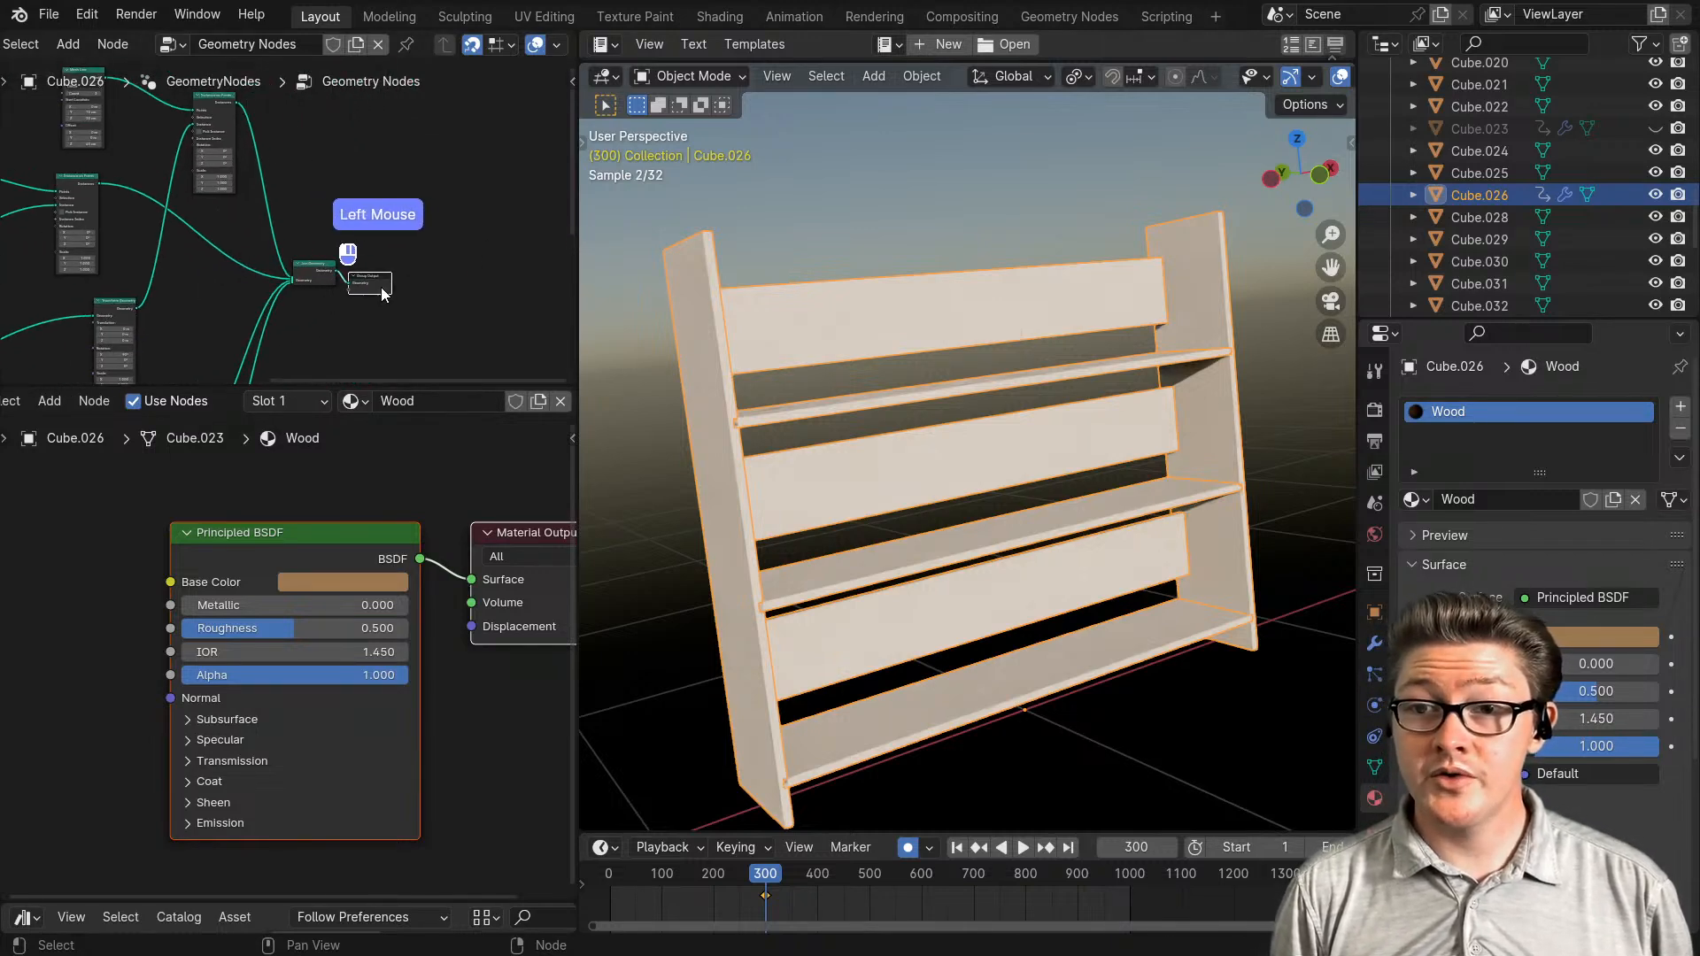
drag(383, 294, 475, 284)
middle_drag(377, 301, 225, 283)
scroll(225, 283, up, 2)
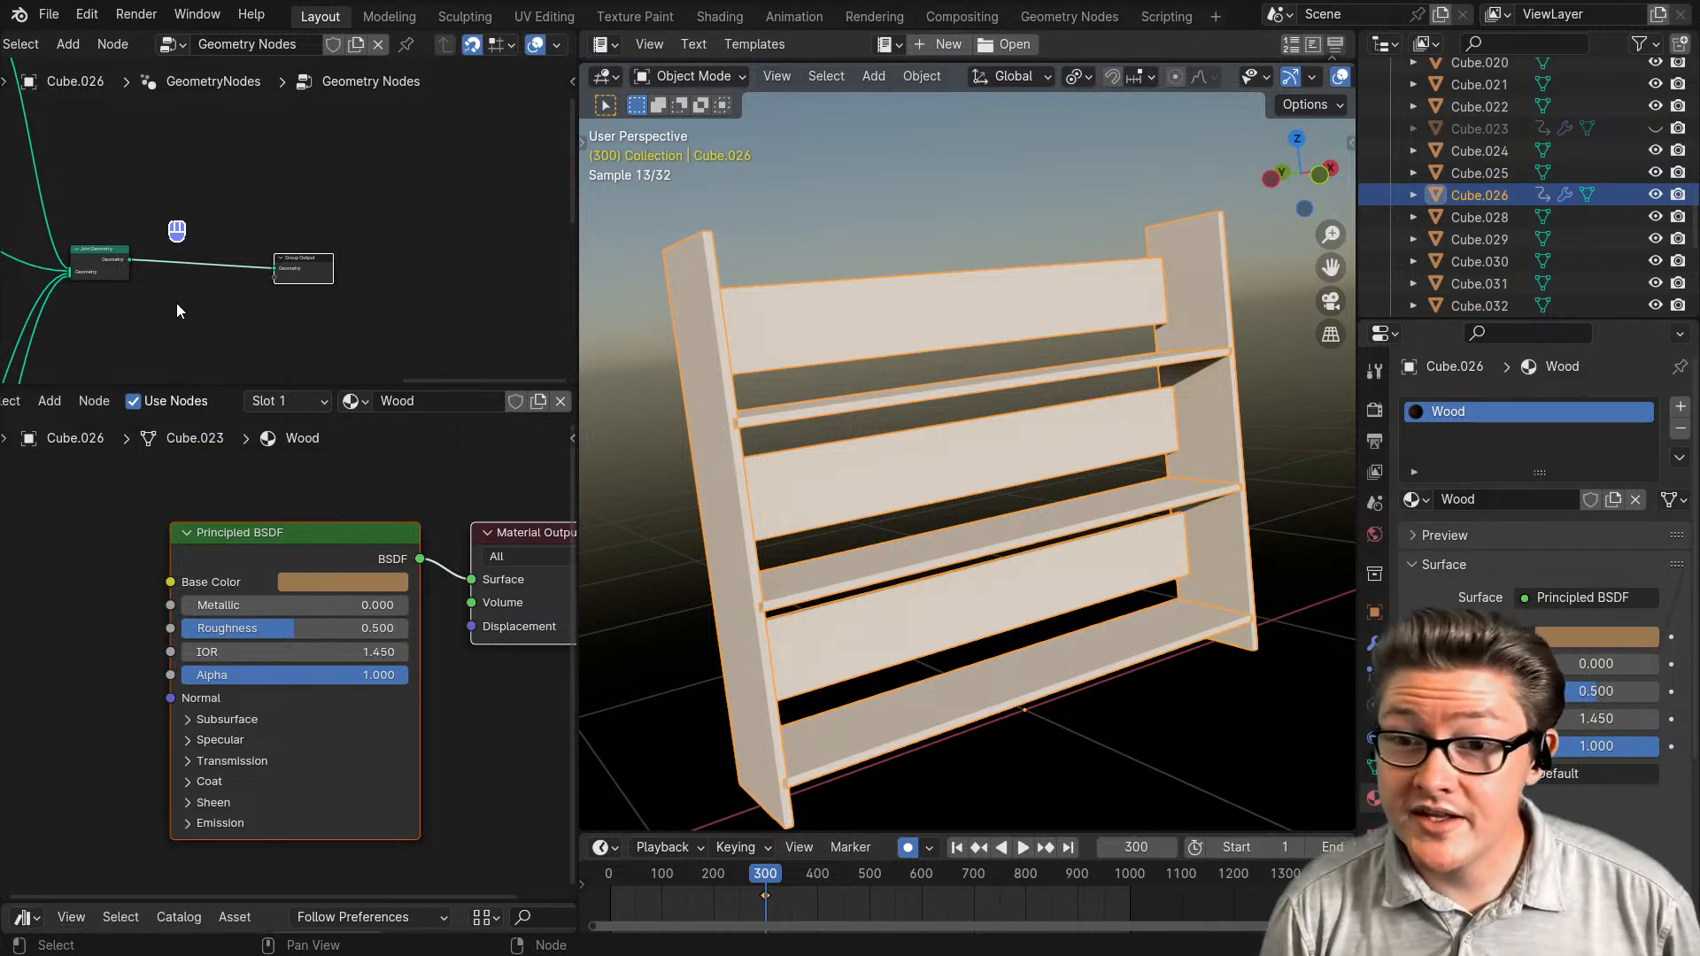
middle_drag(197, 305, 286, 247)
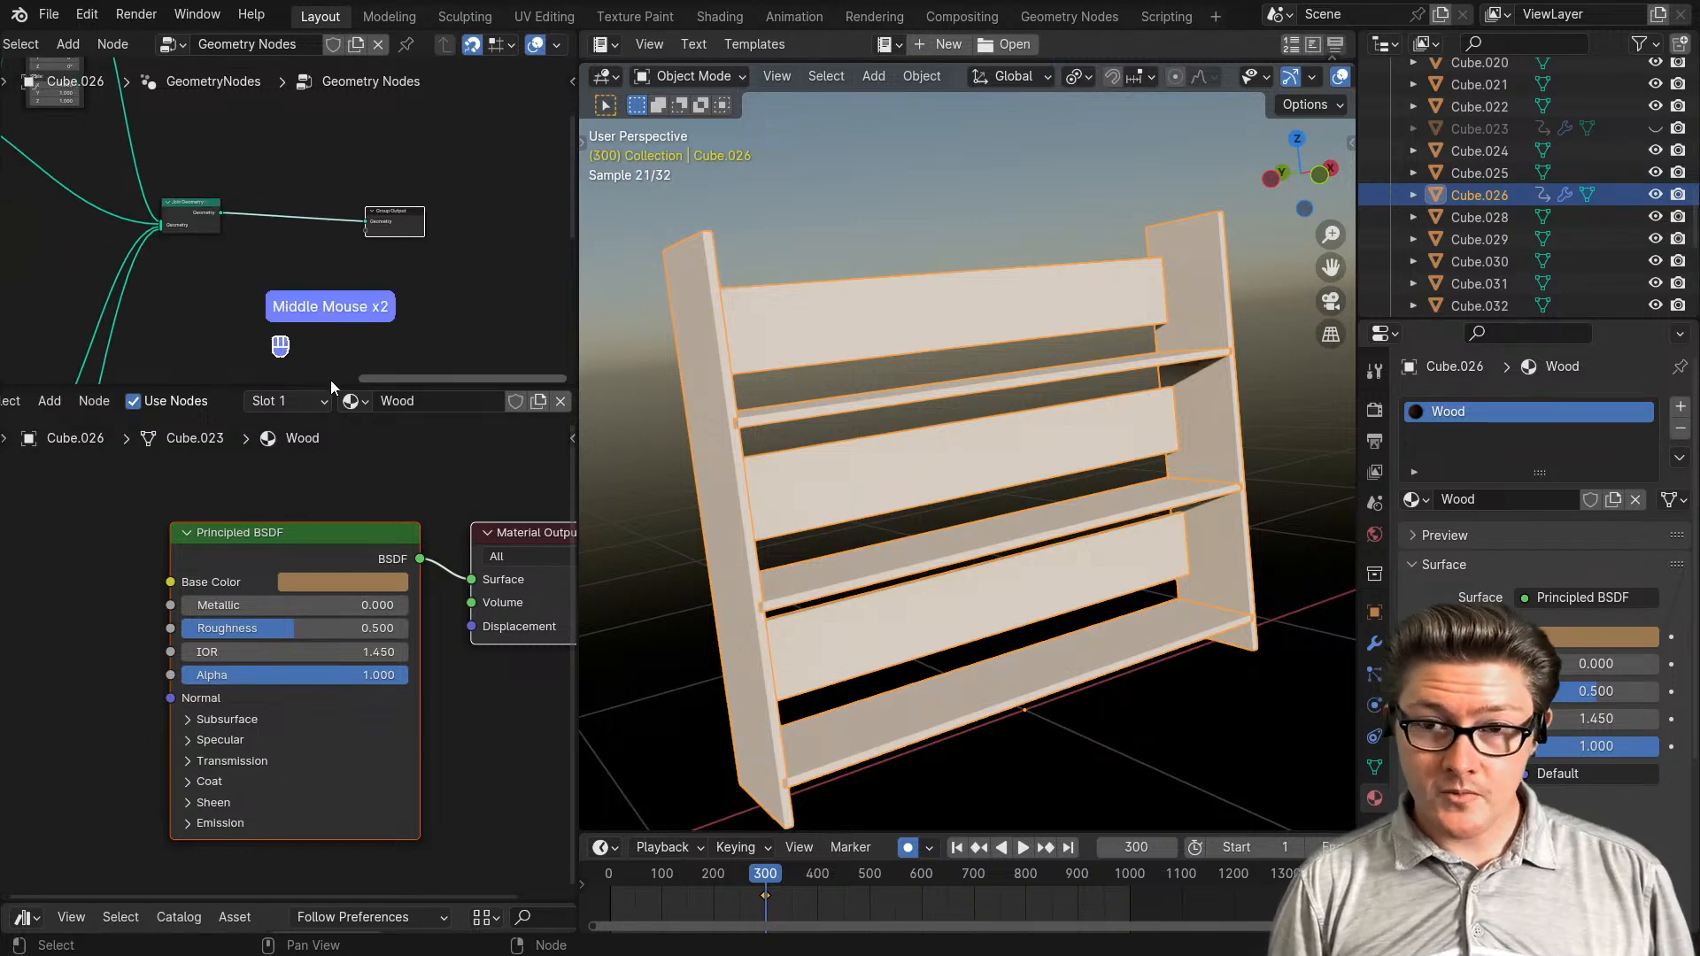
drag(321, 490, 288, 668)
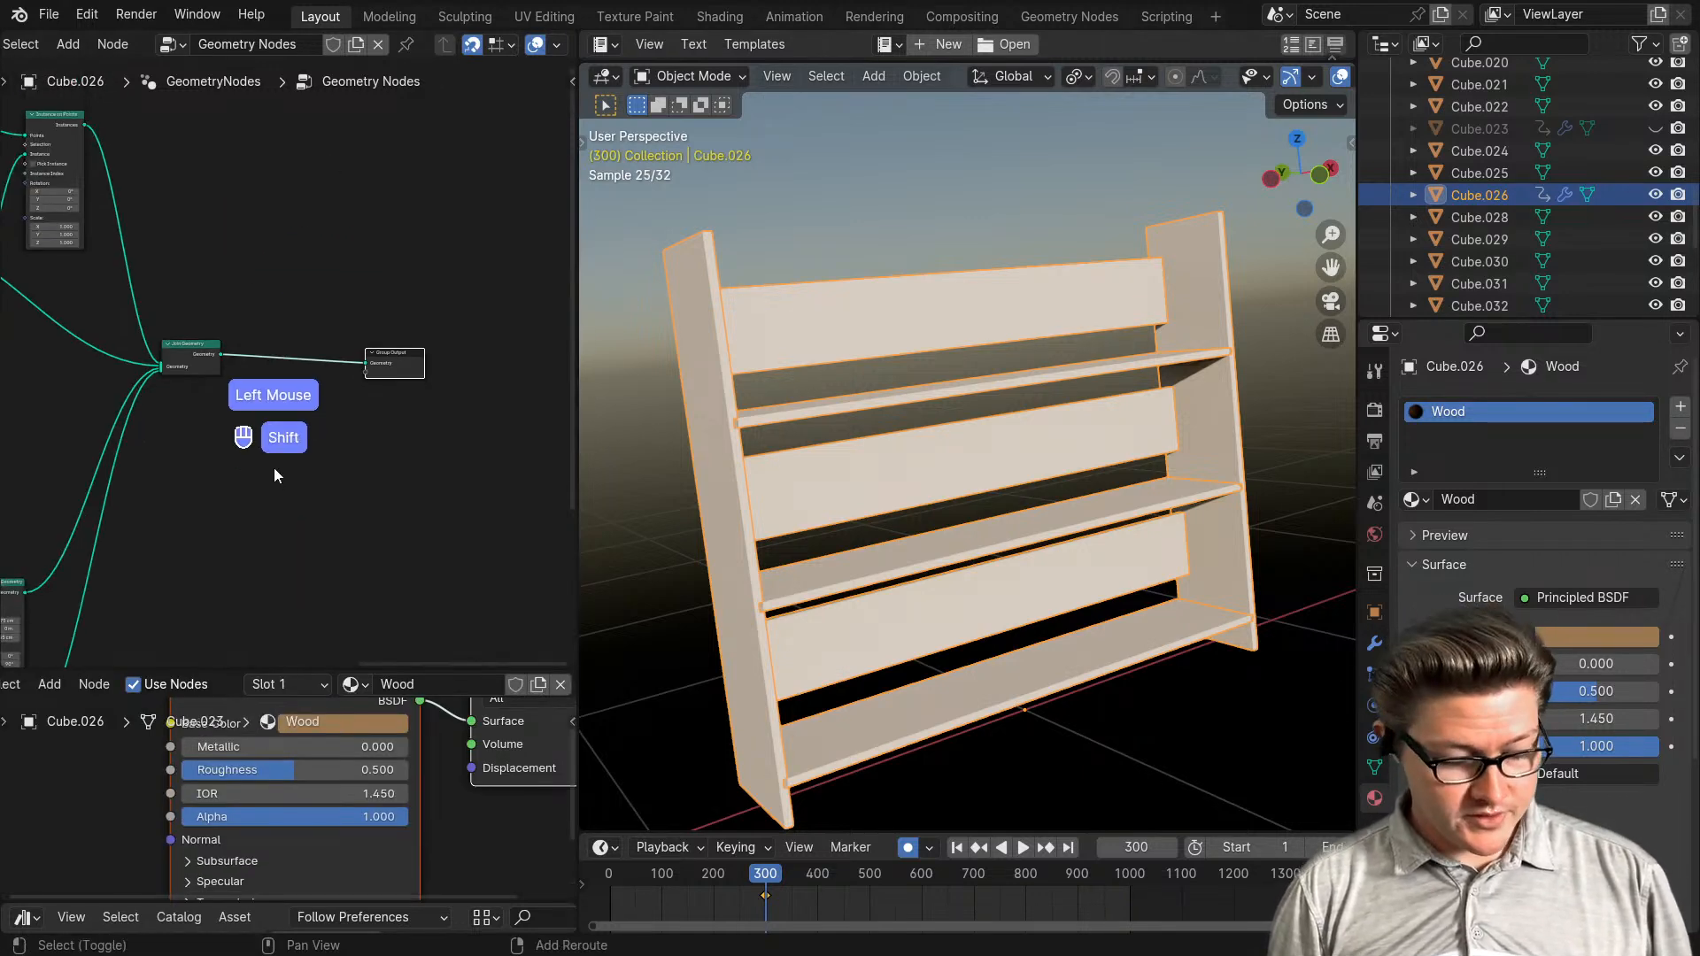
key(shift+a)
text(set)
text(m)
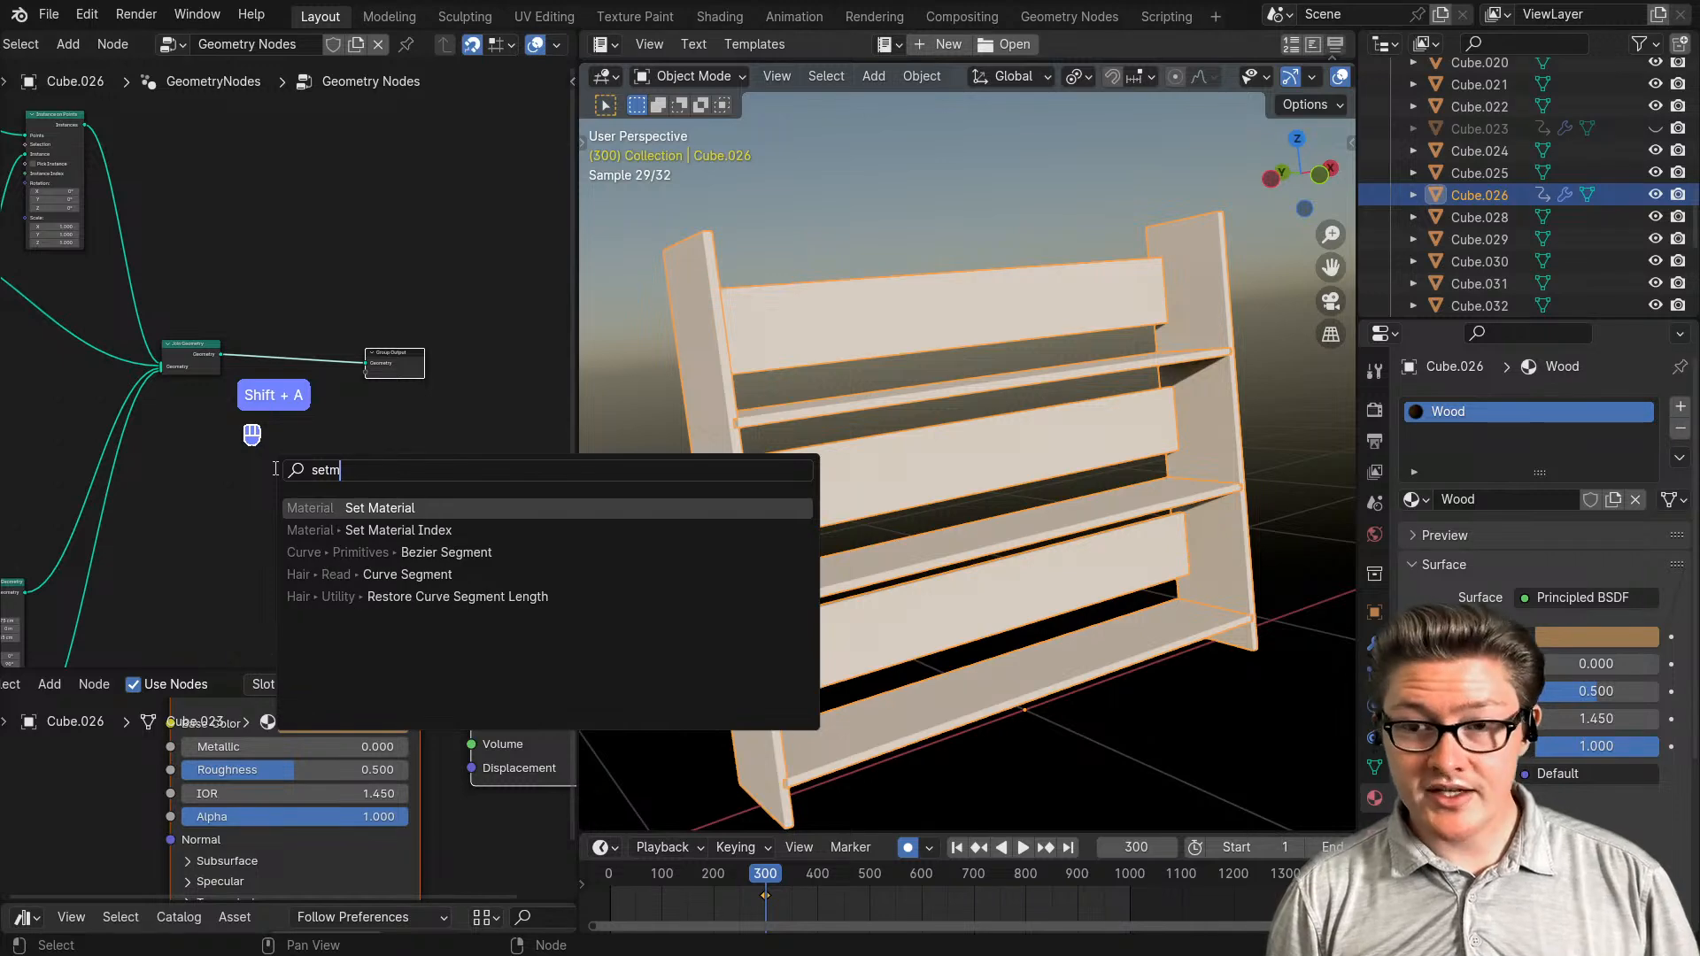
right_click(410, 507)
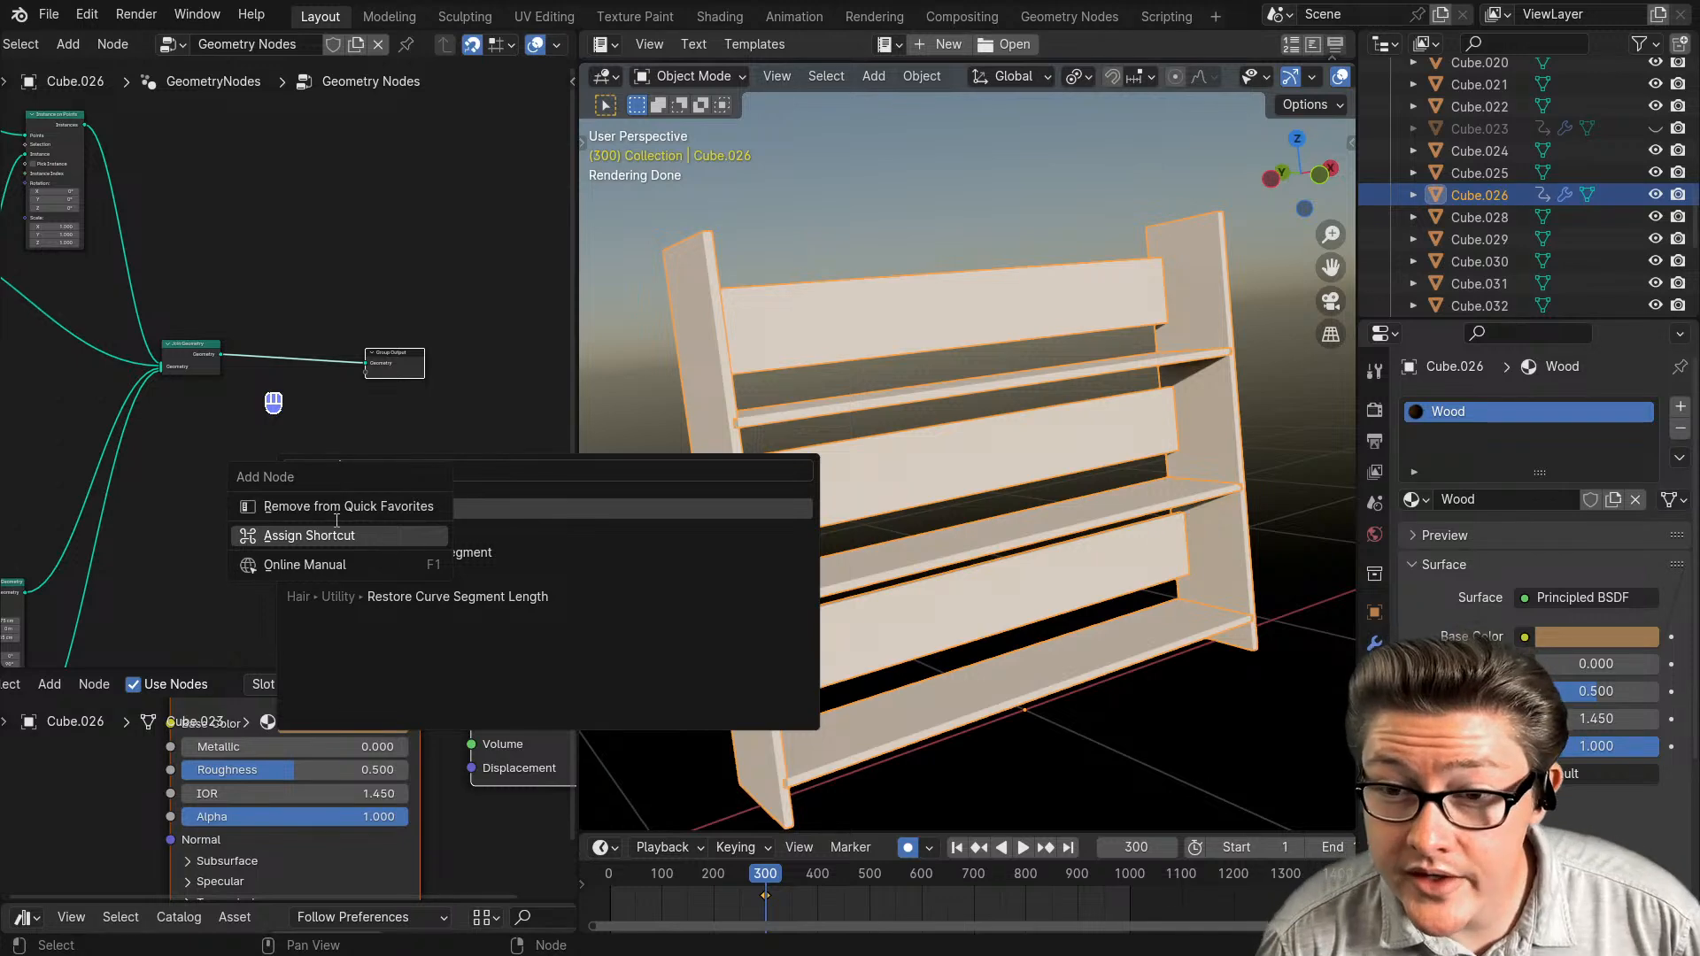
click(389, 507)
- Insert a Set Material node between Join Geometry and Group Output and set its material to Wood
key(q)
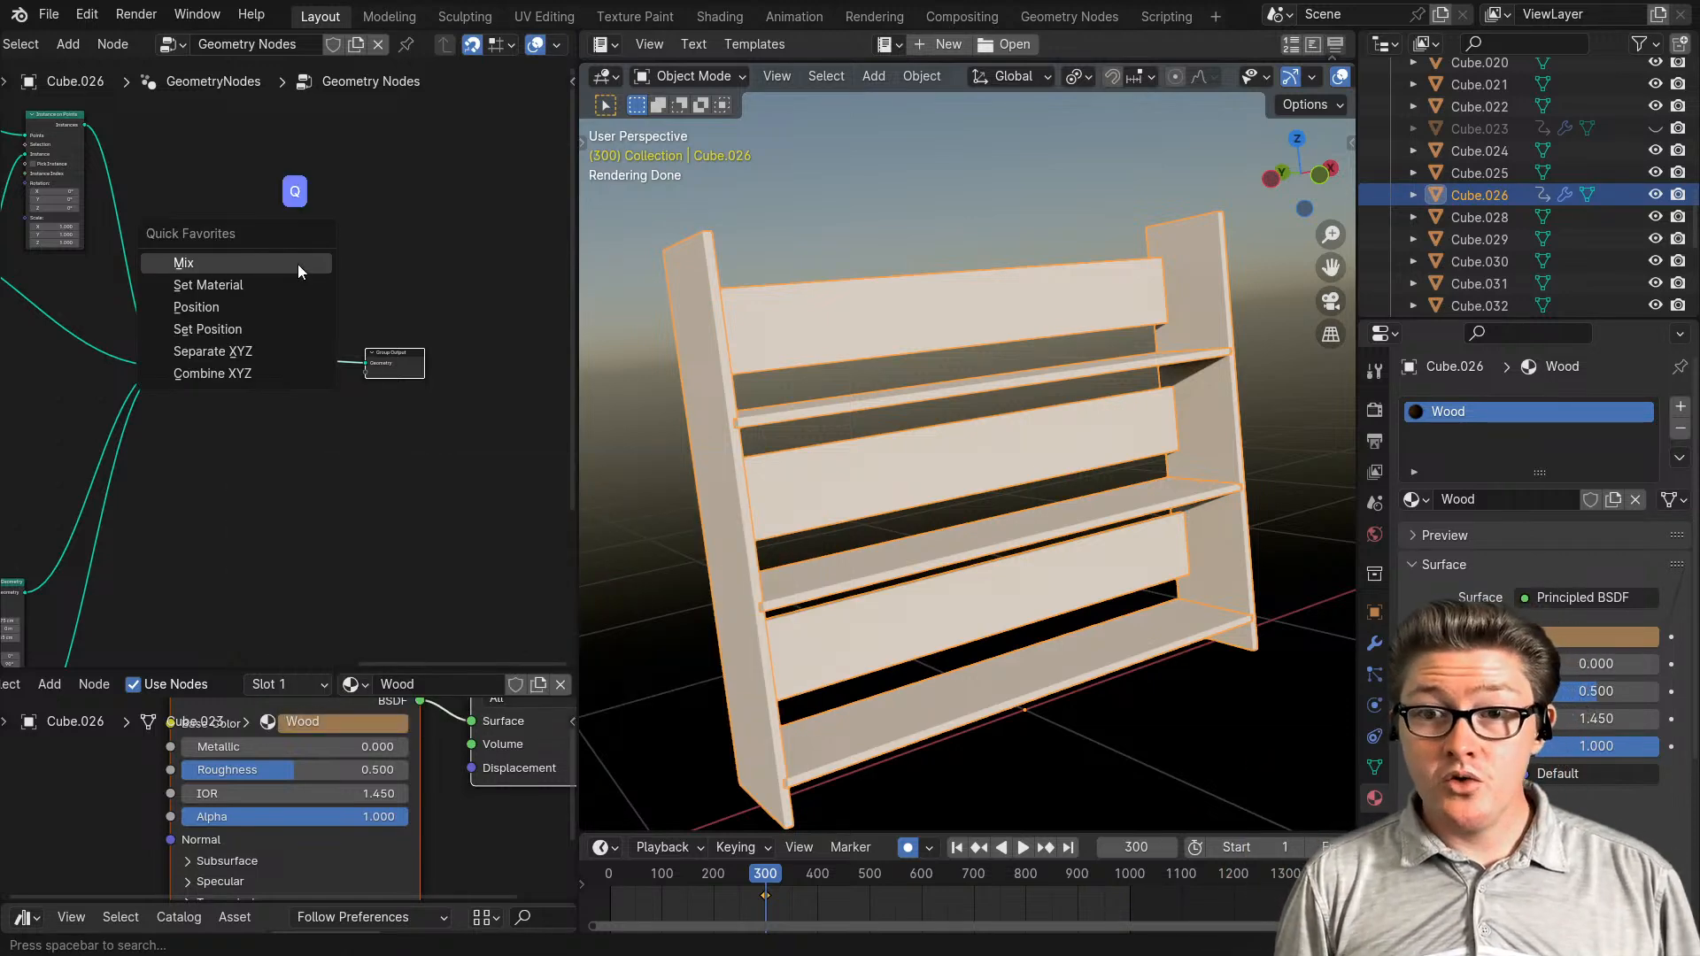
click(237, 289)
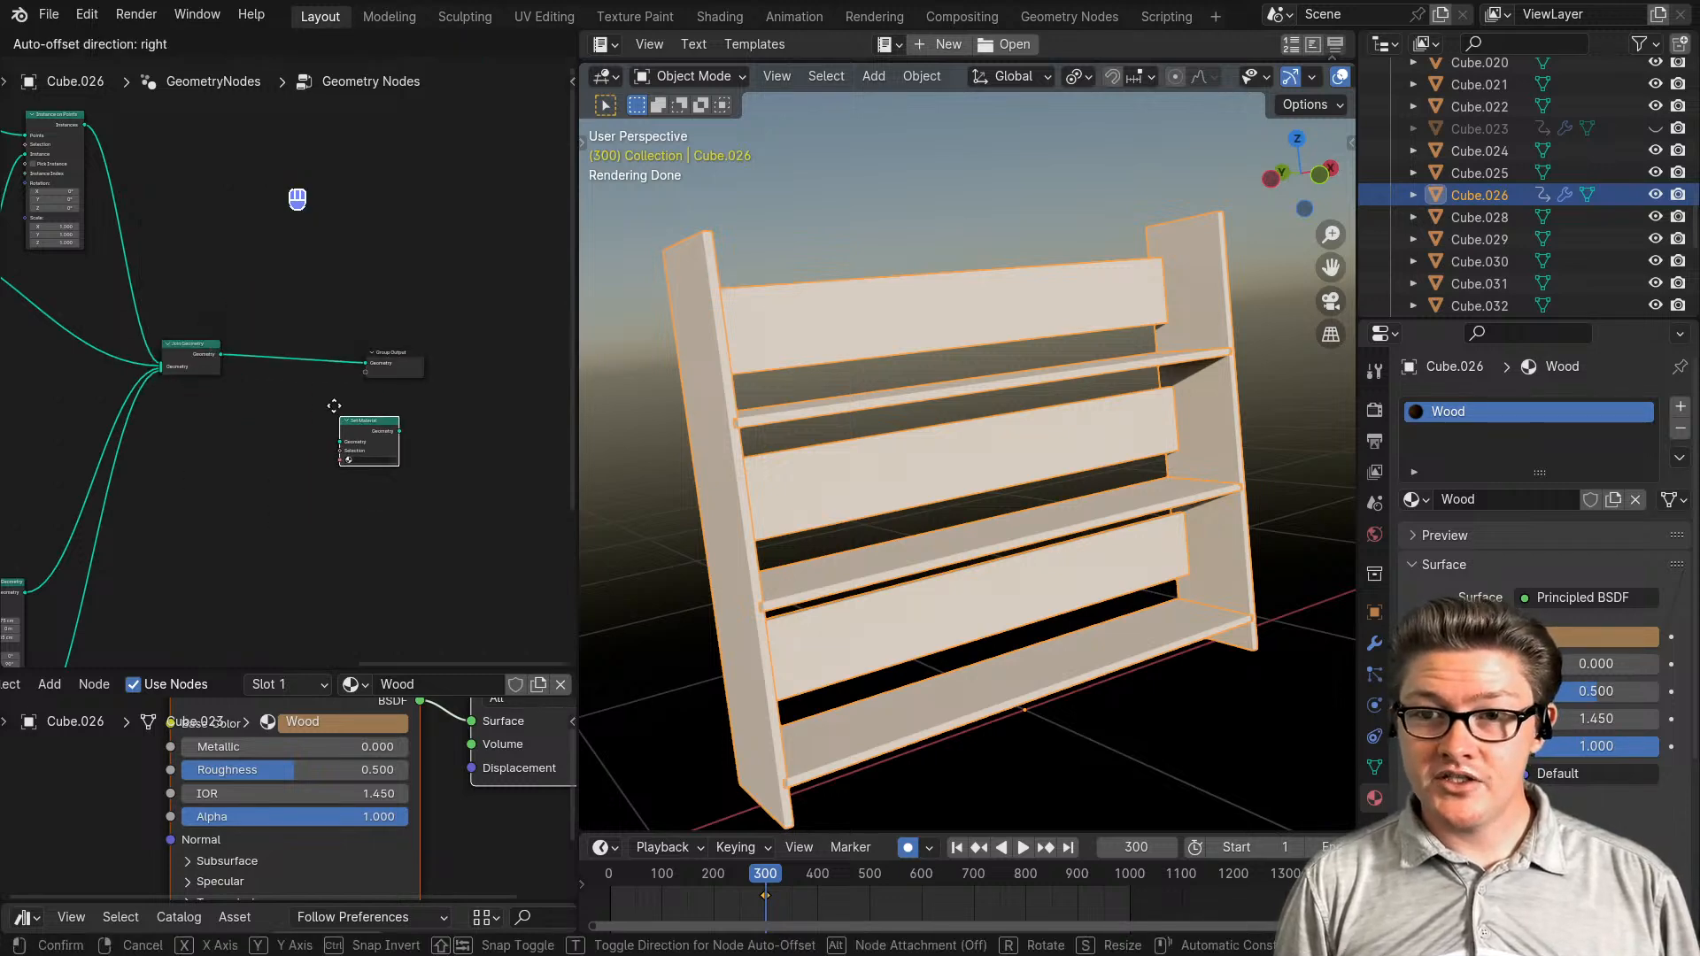
click(266, 328)
scroll(285, 361, up, 3)
click(288, 400)
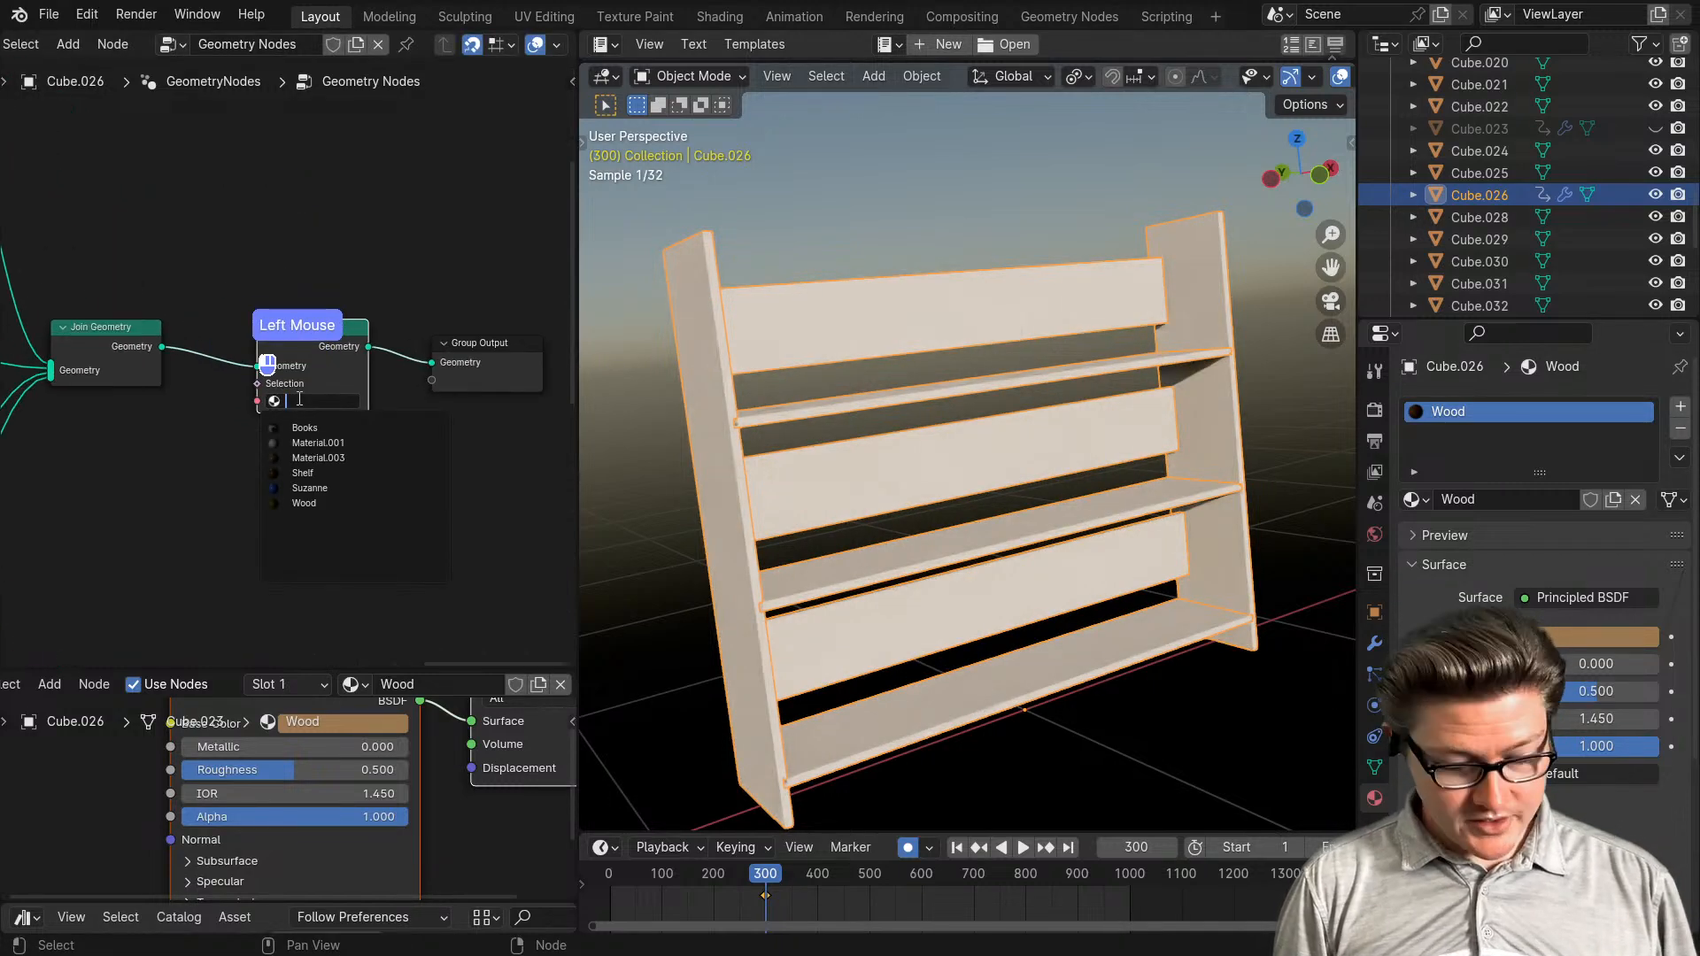
text(woo)
click(330, 432)
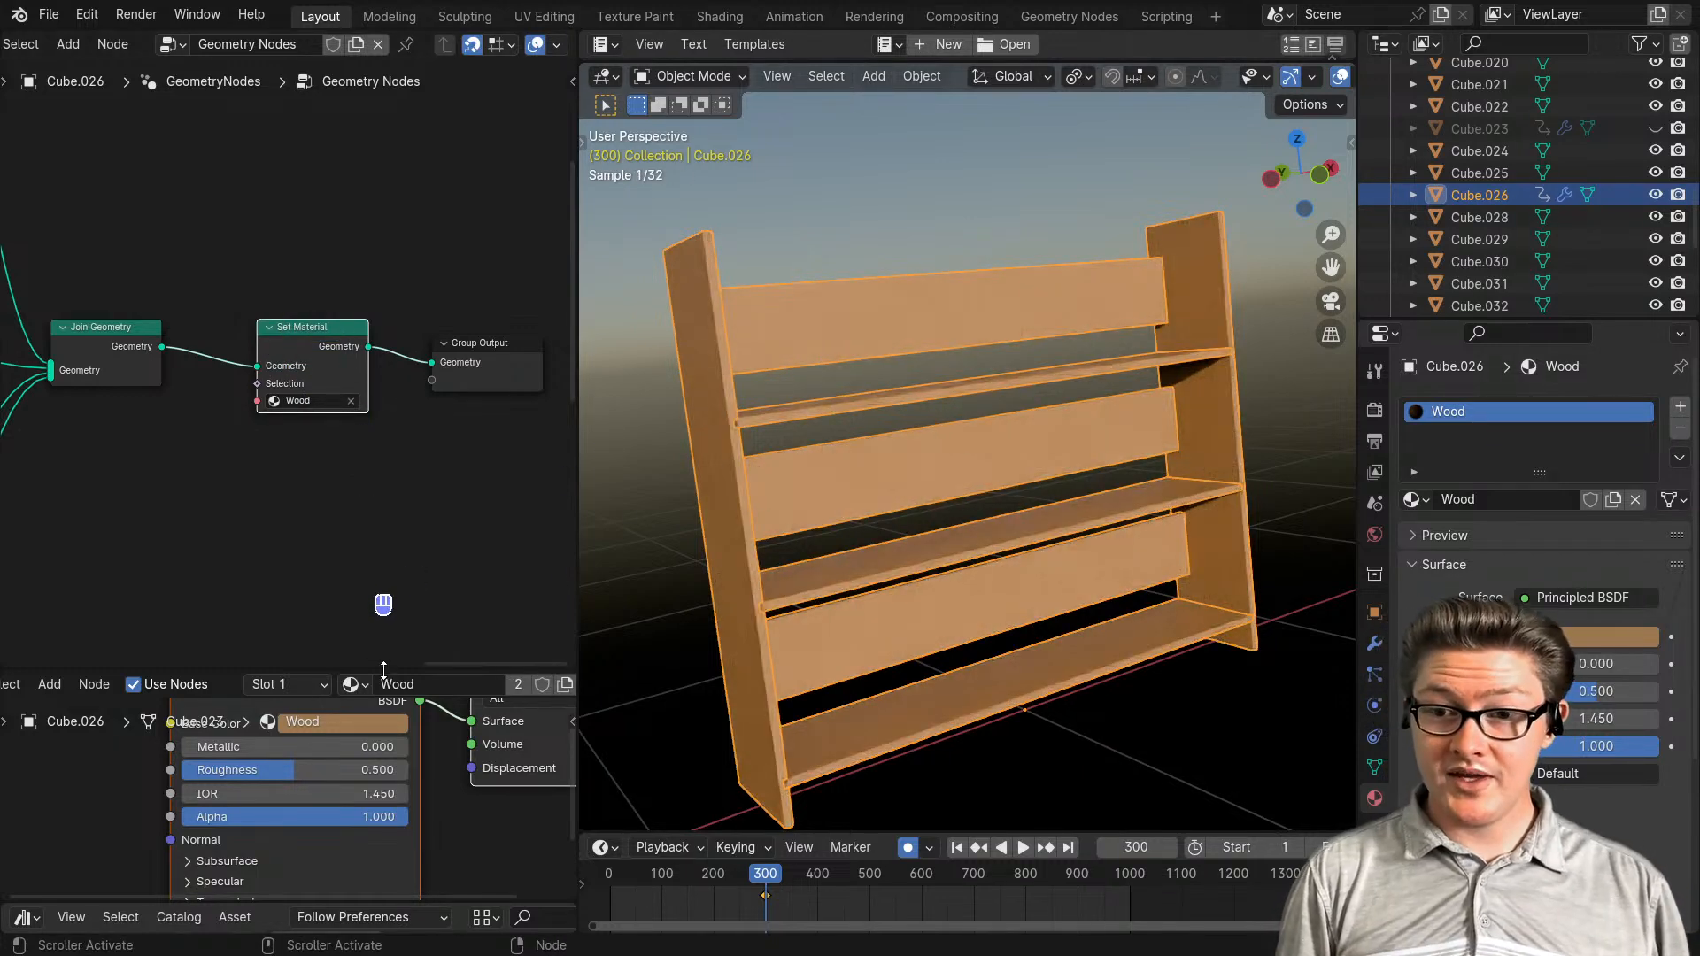
- Make more room for the shader nodes and examine the geometry node tree back to the Cube's Transform Geometry nodes
drag(383, 666, 395, 521)
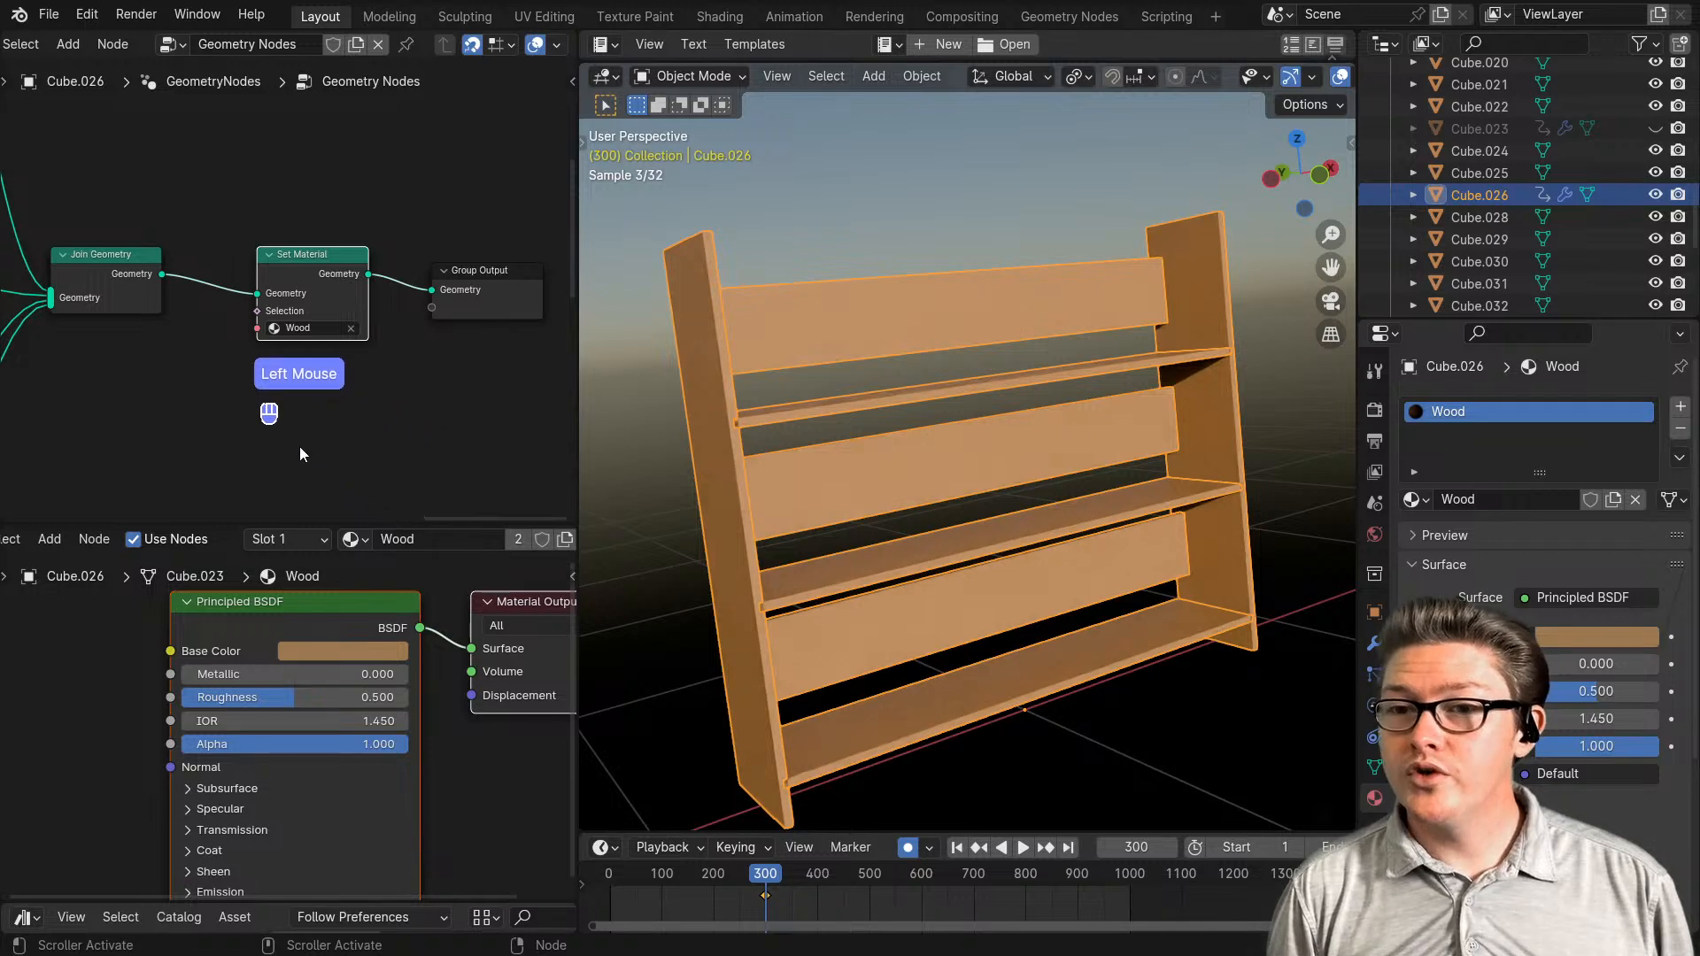
scroll(300, 446, down, 5)
middle_drag(193, 449, 347, 391)
middle_drag(240, 402, 142, 396)
scroll(177, 427, down, 2)
scroll(225, 401, up, 4)
middle_drag(40, 302, 159, 292)
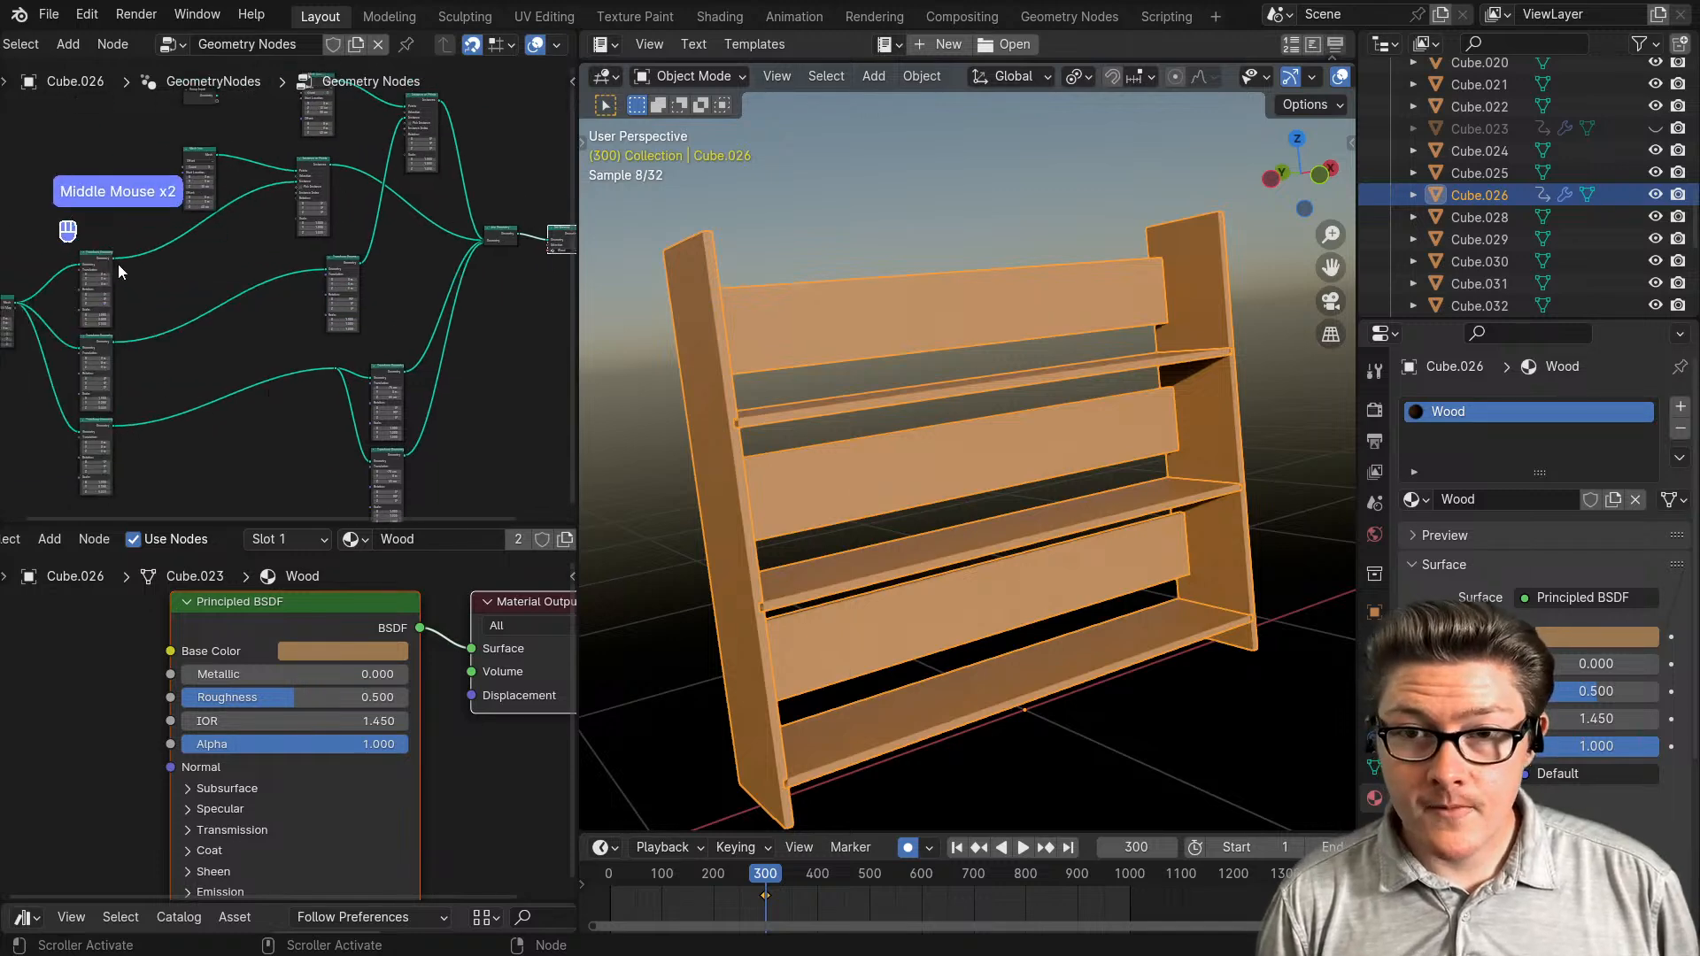
scroll(159, 350, up, 3)
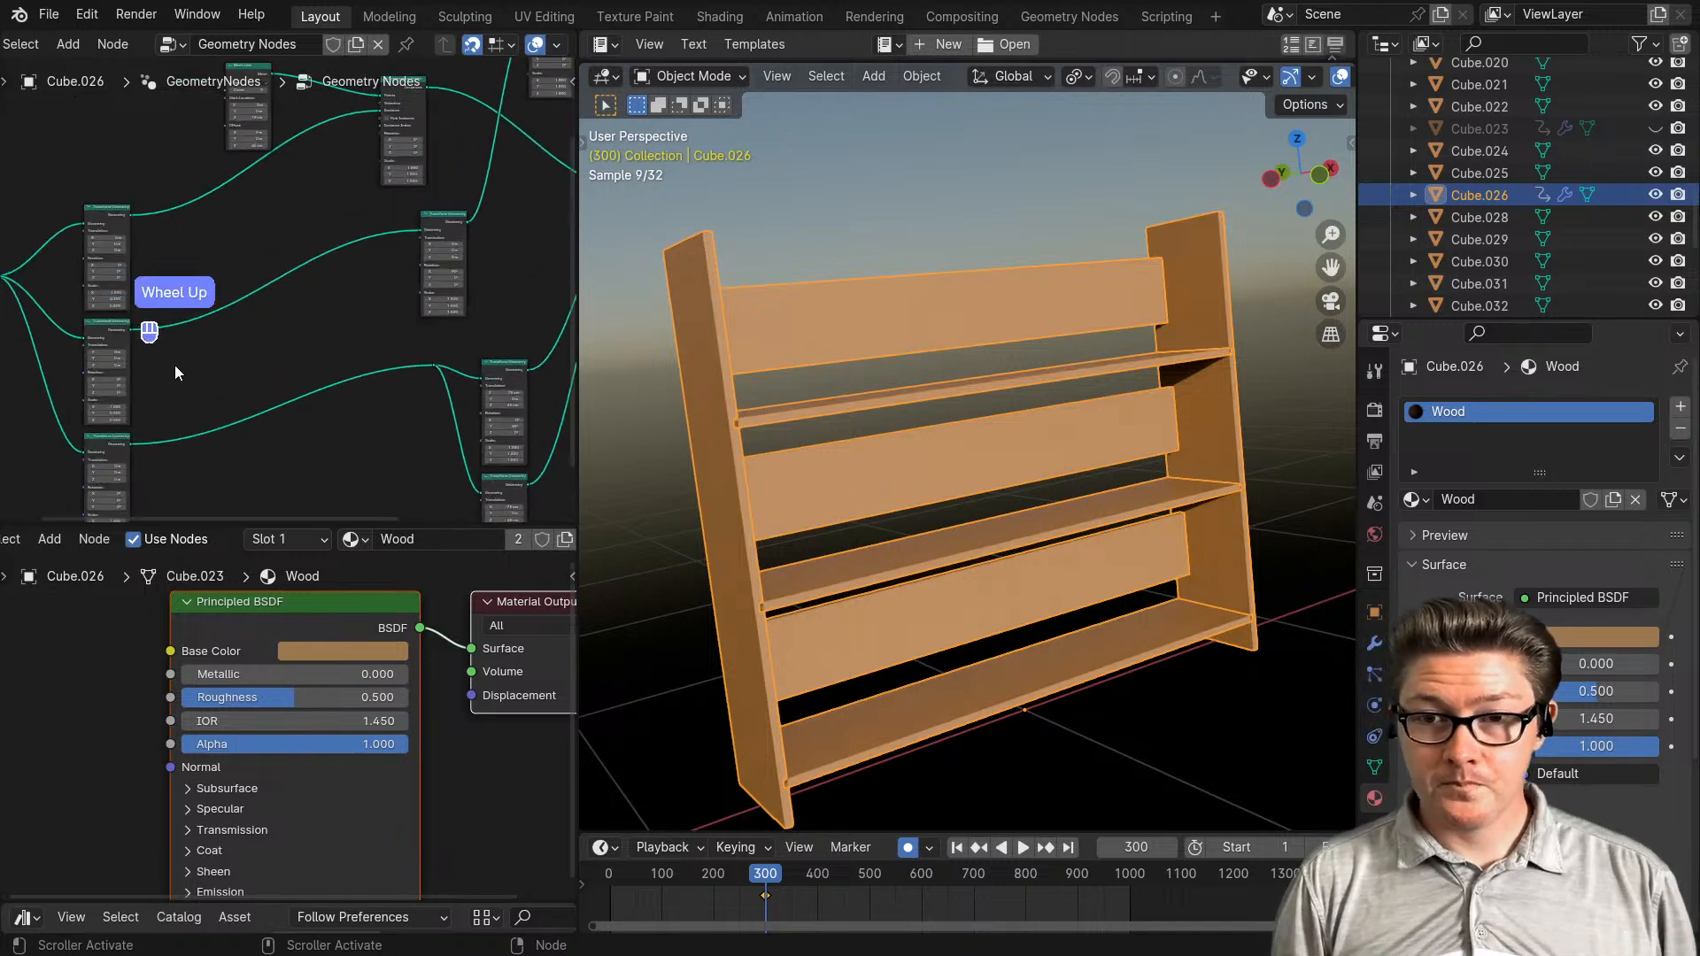
middle_drag(194, 402, 295, 327)
- Highlight the three Transform Geometry nodes fed by the Cube, and after them the placement nodes further downstream
drag(256, 420, 157, 146)
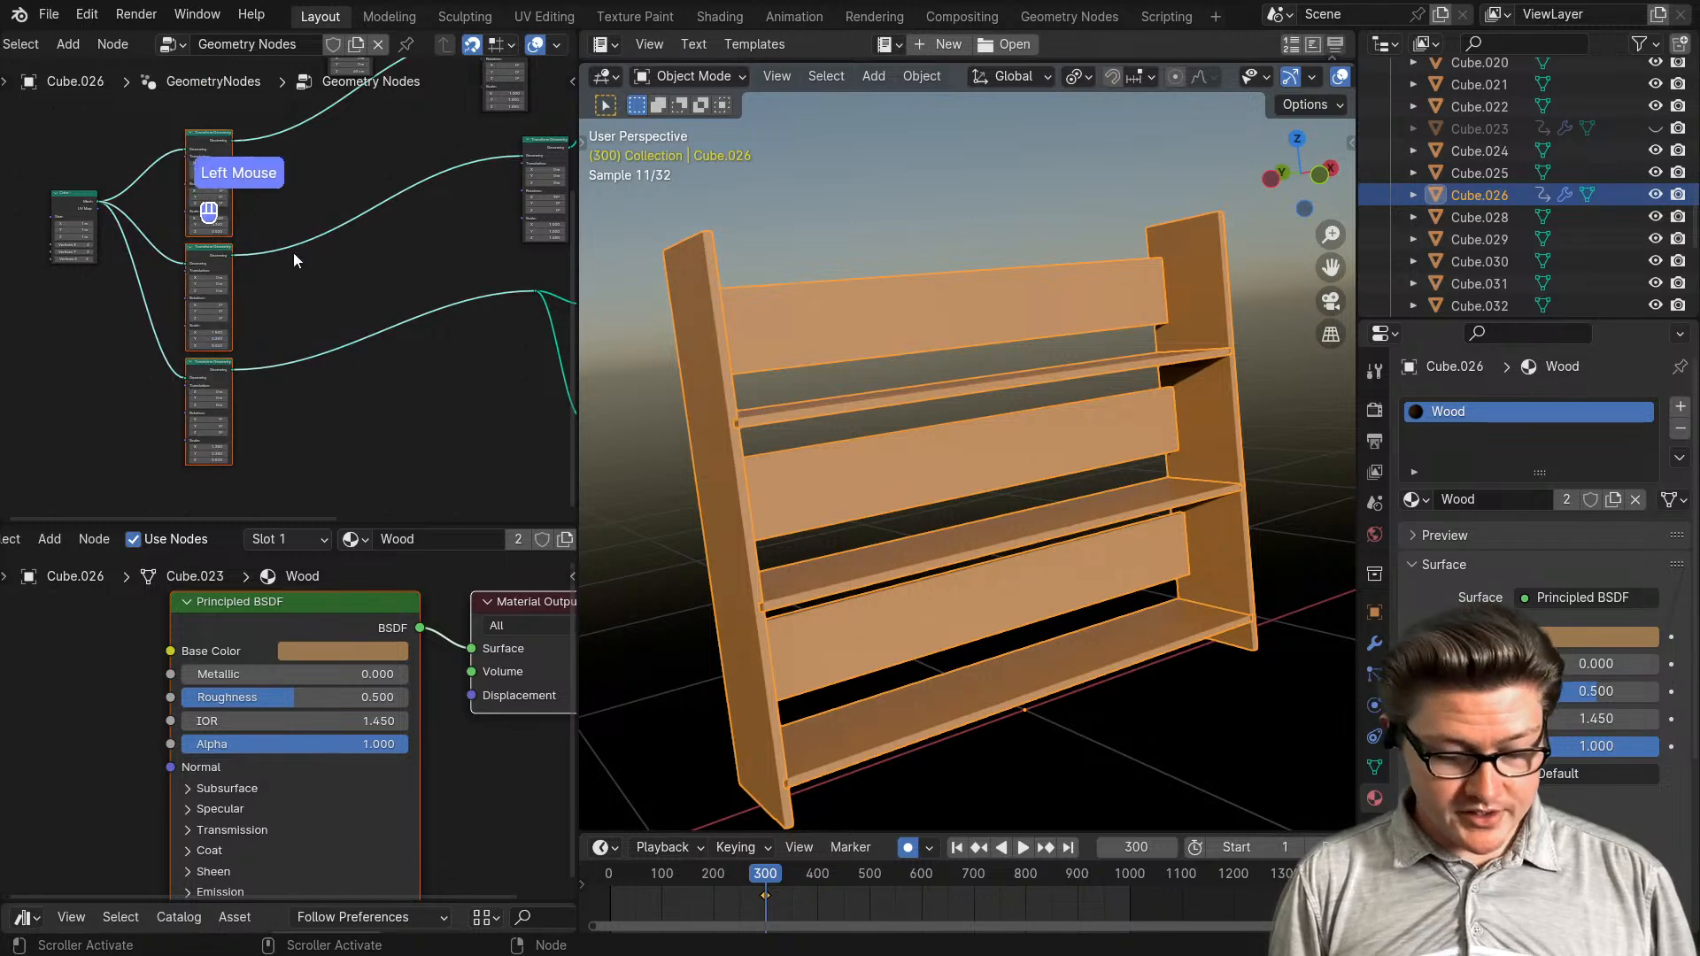
key(g)
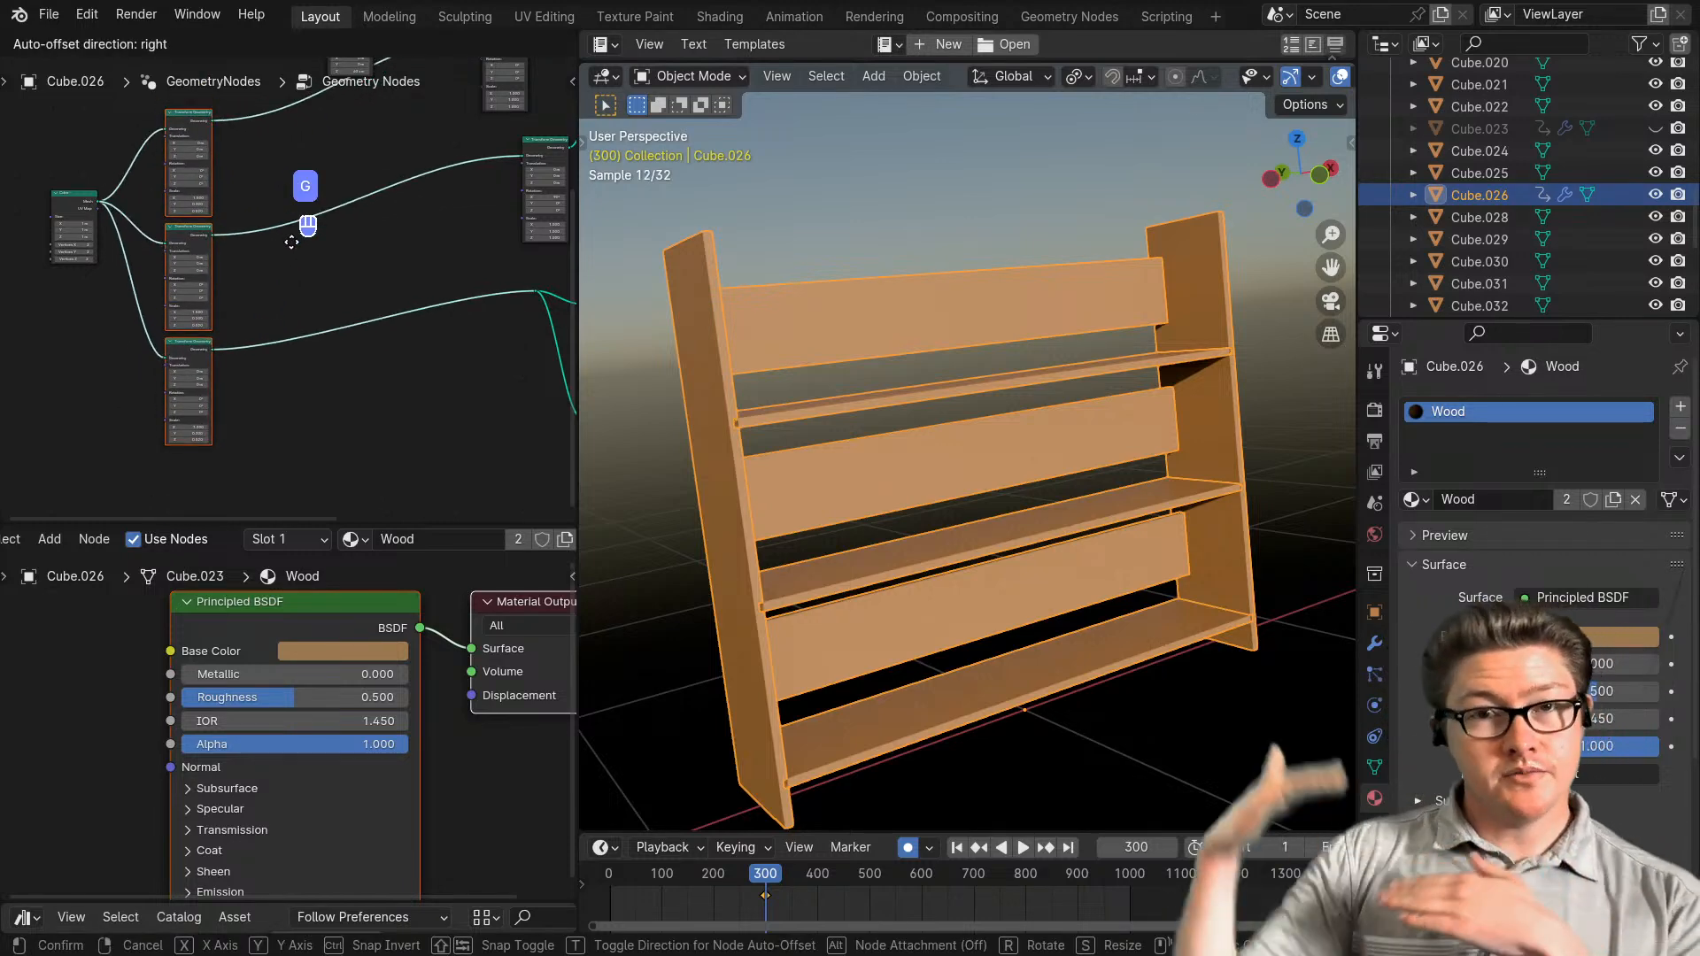
click(230, 235)
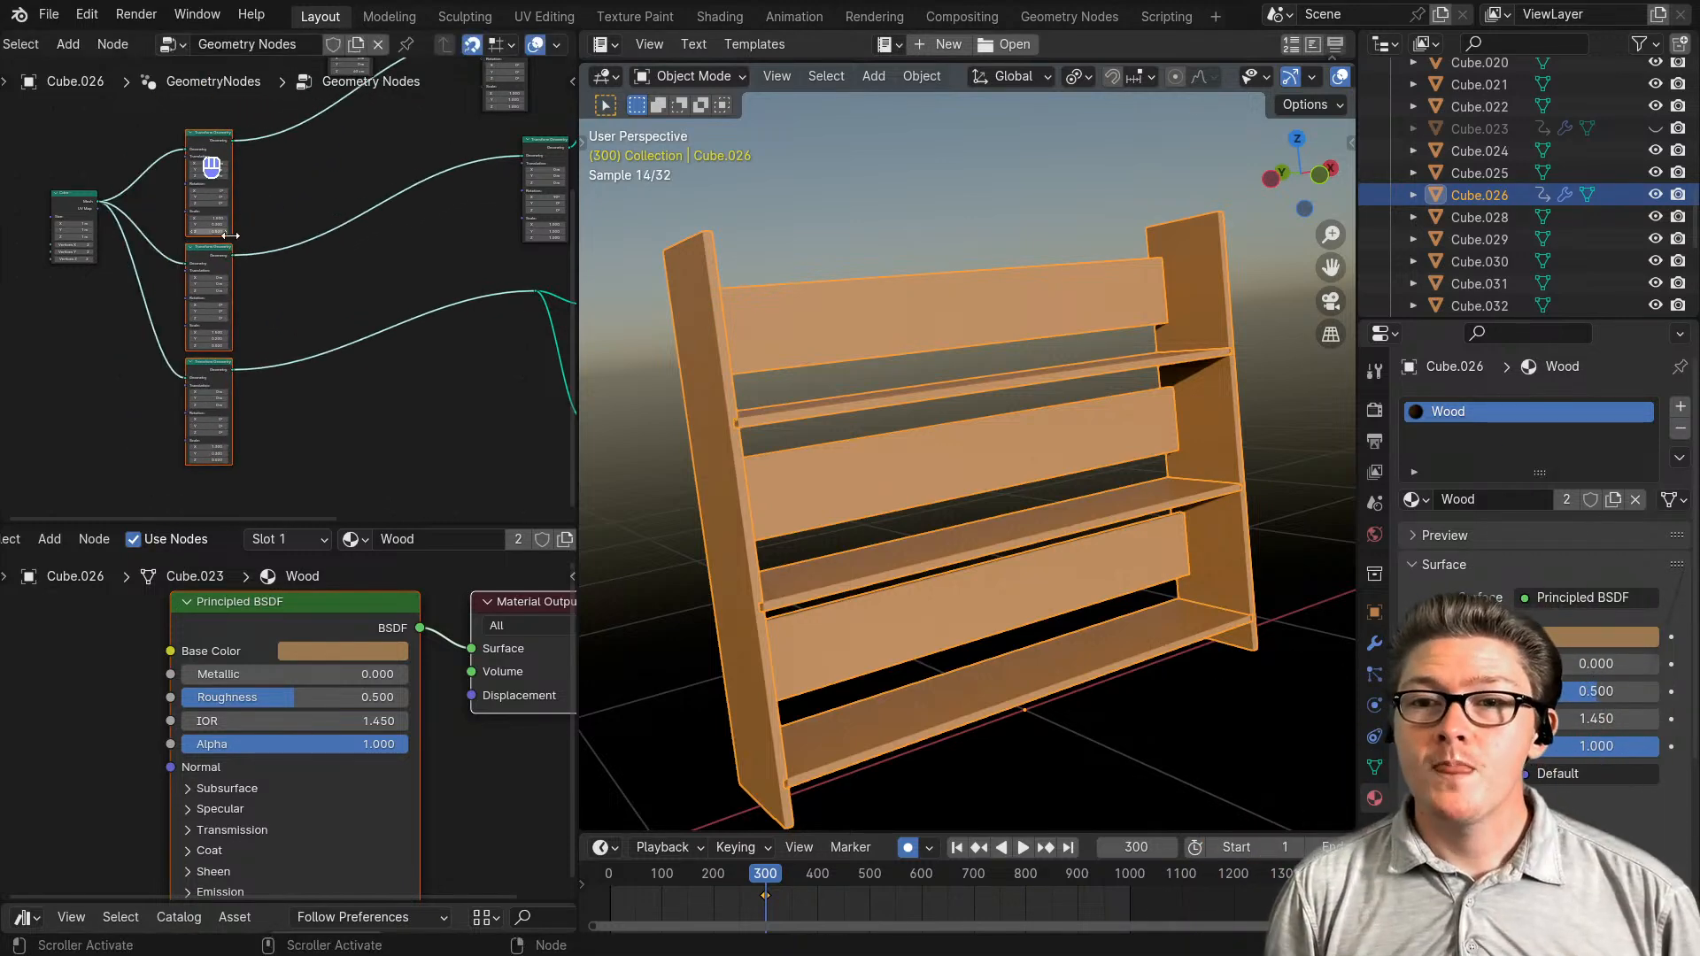
scroll(230, 234, down, 4)
middle_drag(389, 272, 302, 332)
drag(465, 469, 312, 154)
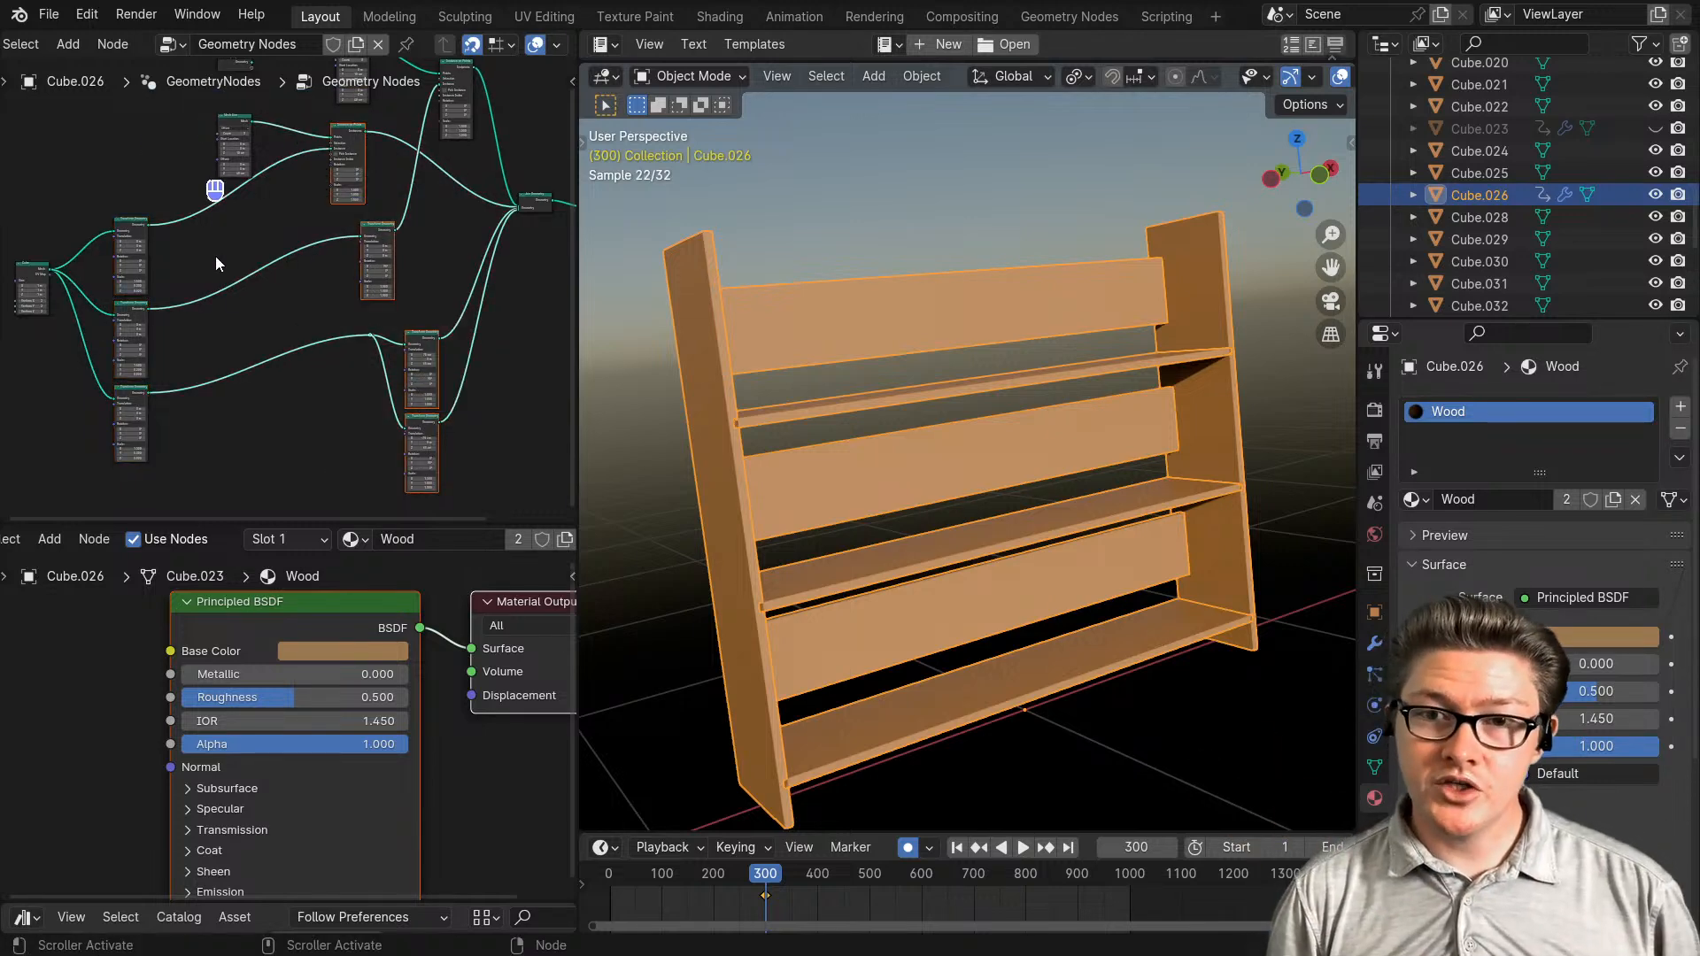
- Preview the top and then the middle cube-fed Transform Geometry node alone by linking each directly into Set Material
middle_drag(251, 233, 129, 283)
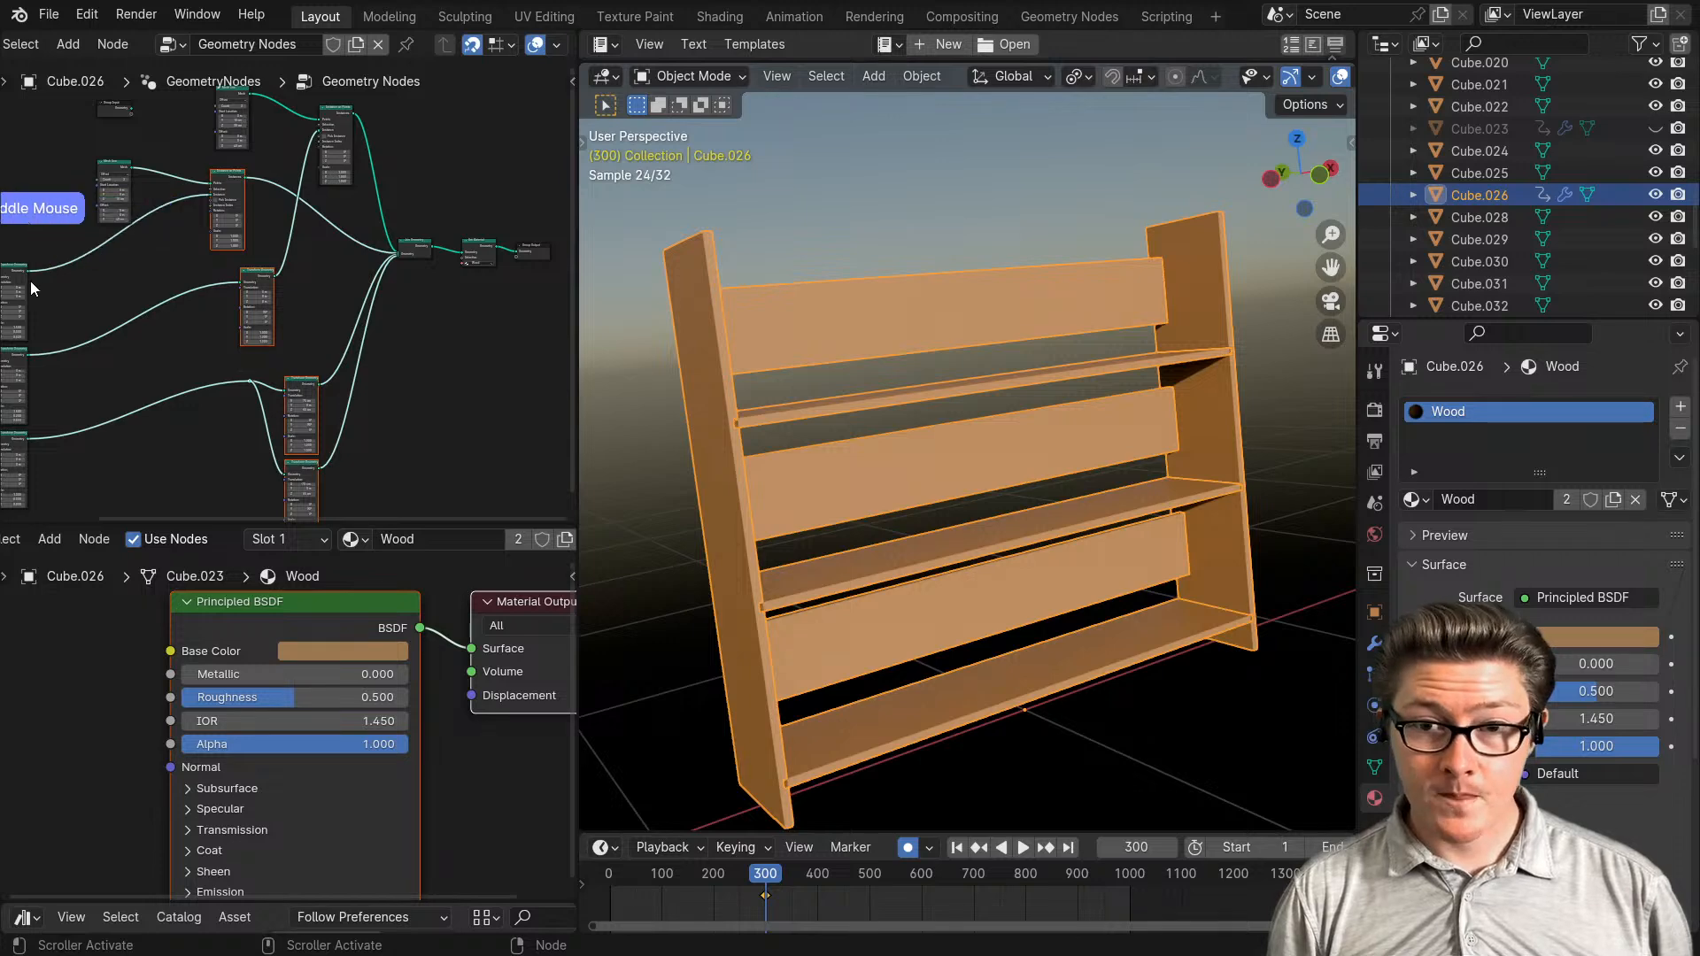
drag(29, 278, 463, 252)
middle_drag(204, 350, 323, 299)
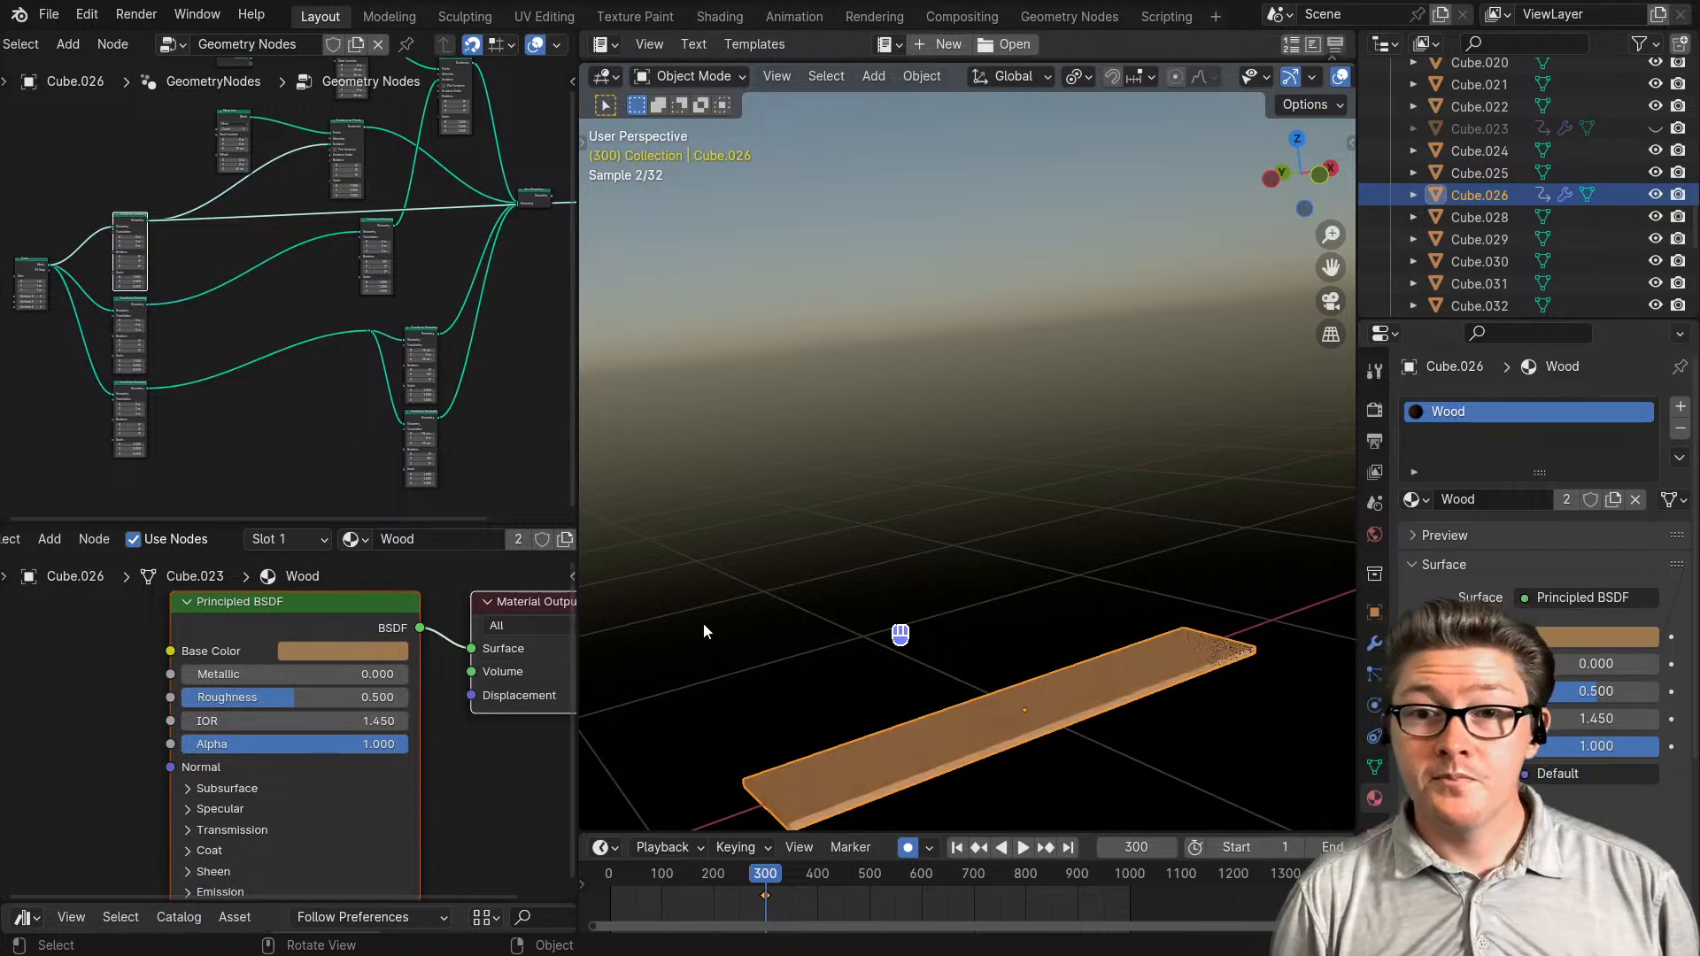
middle_drag(149, 307, 151, 333)
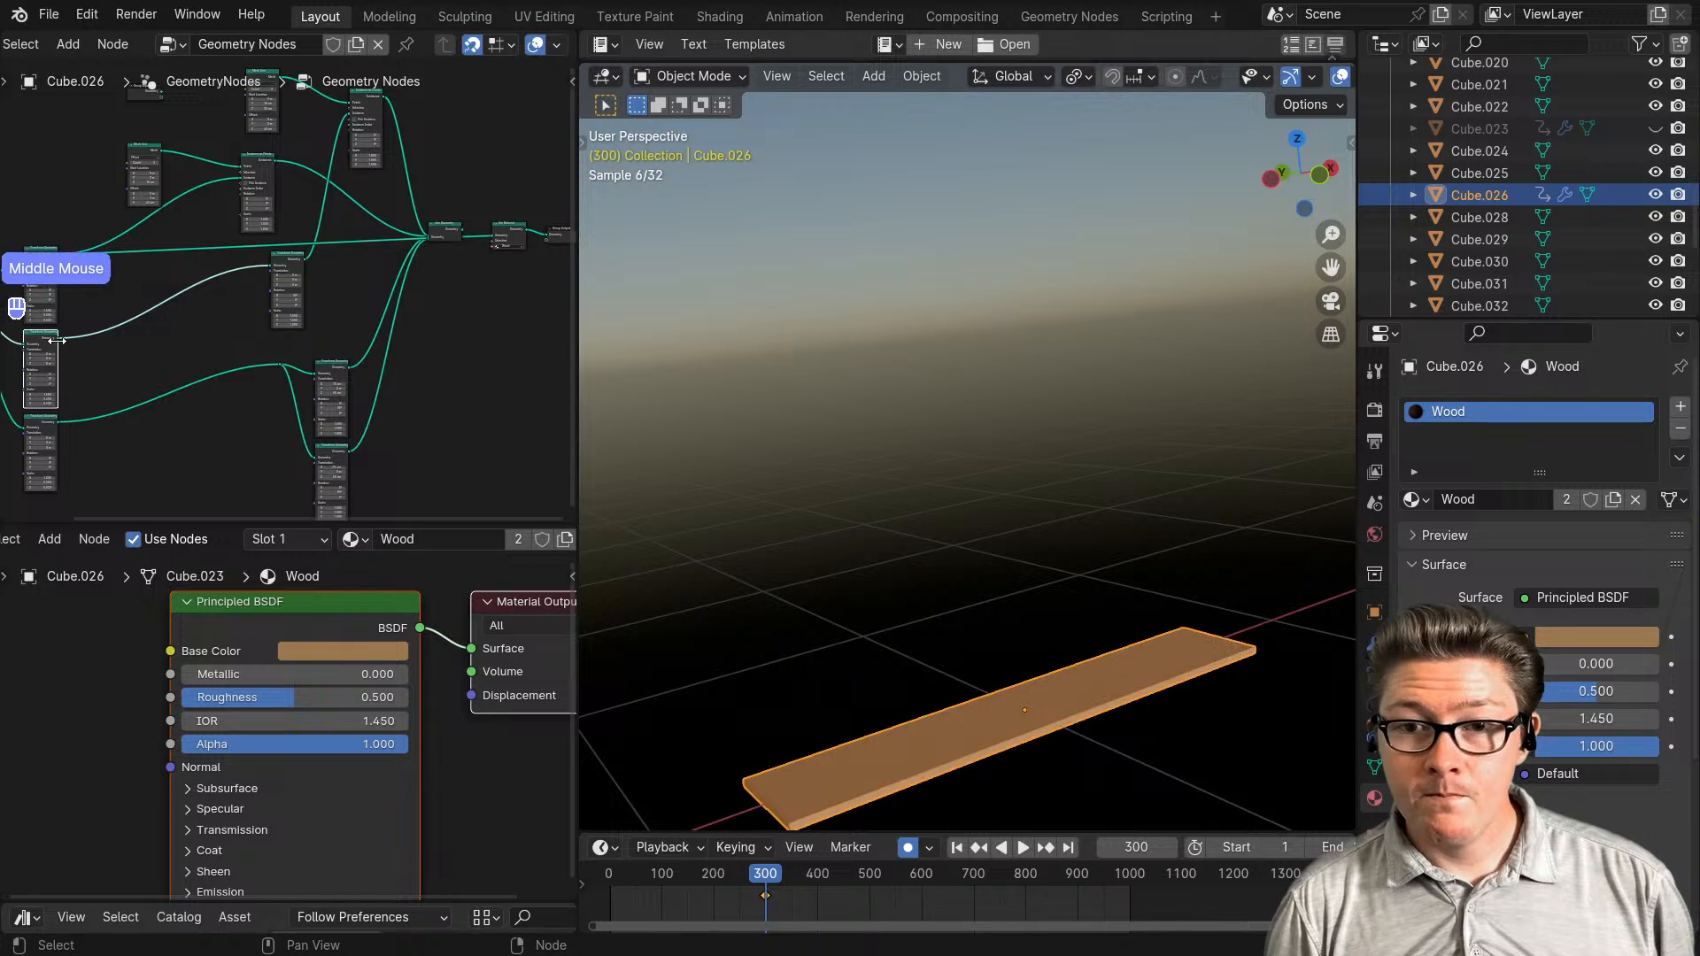
drag(73, 346, 391, 233)
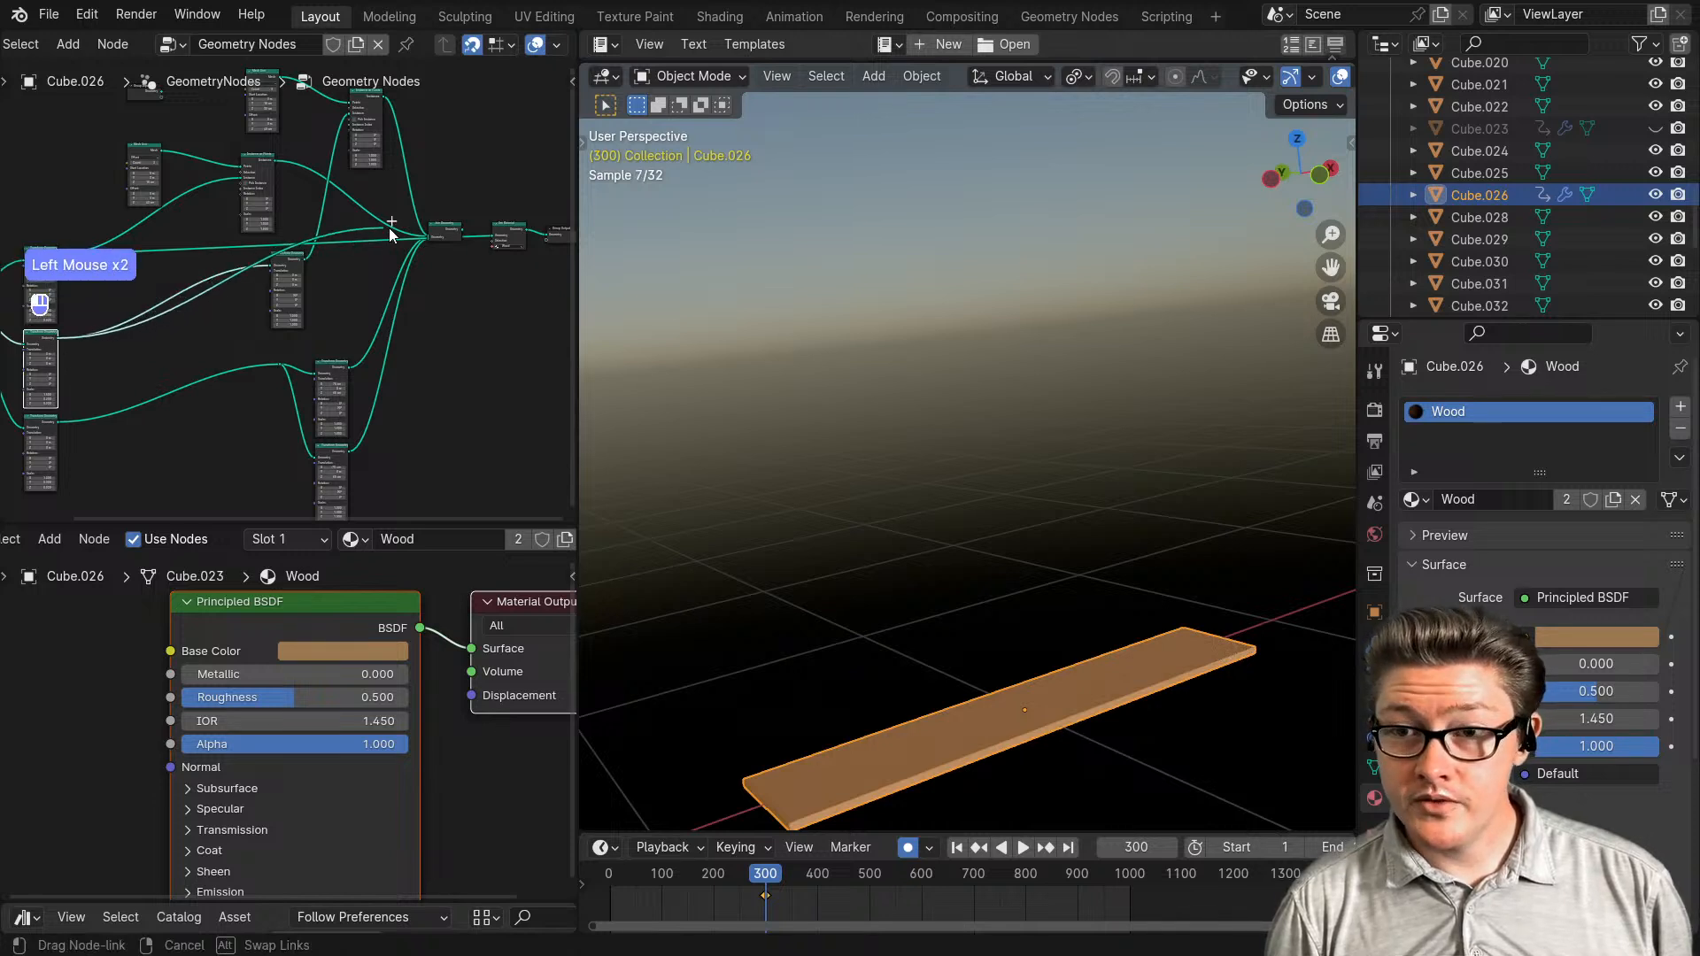
drag(496, 241, 494, 239)
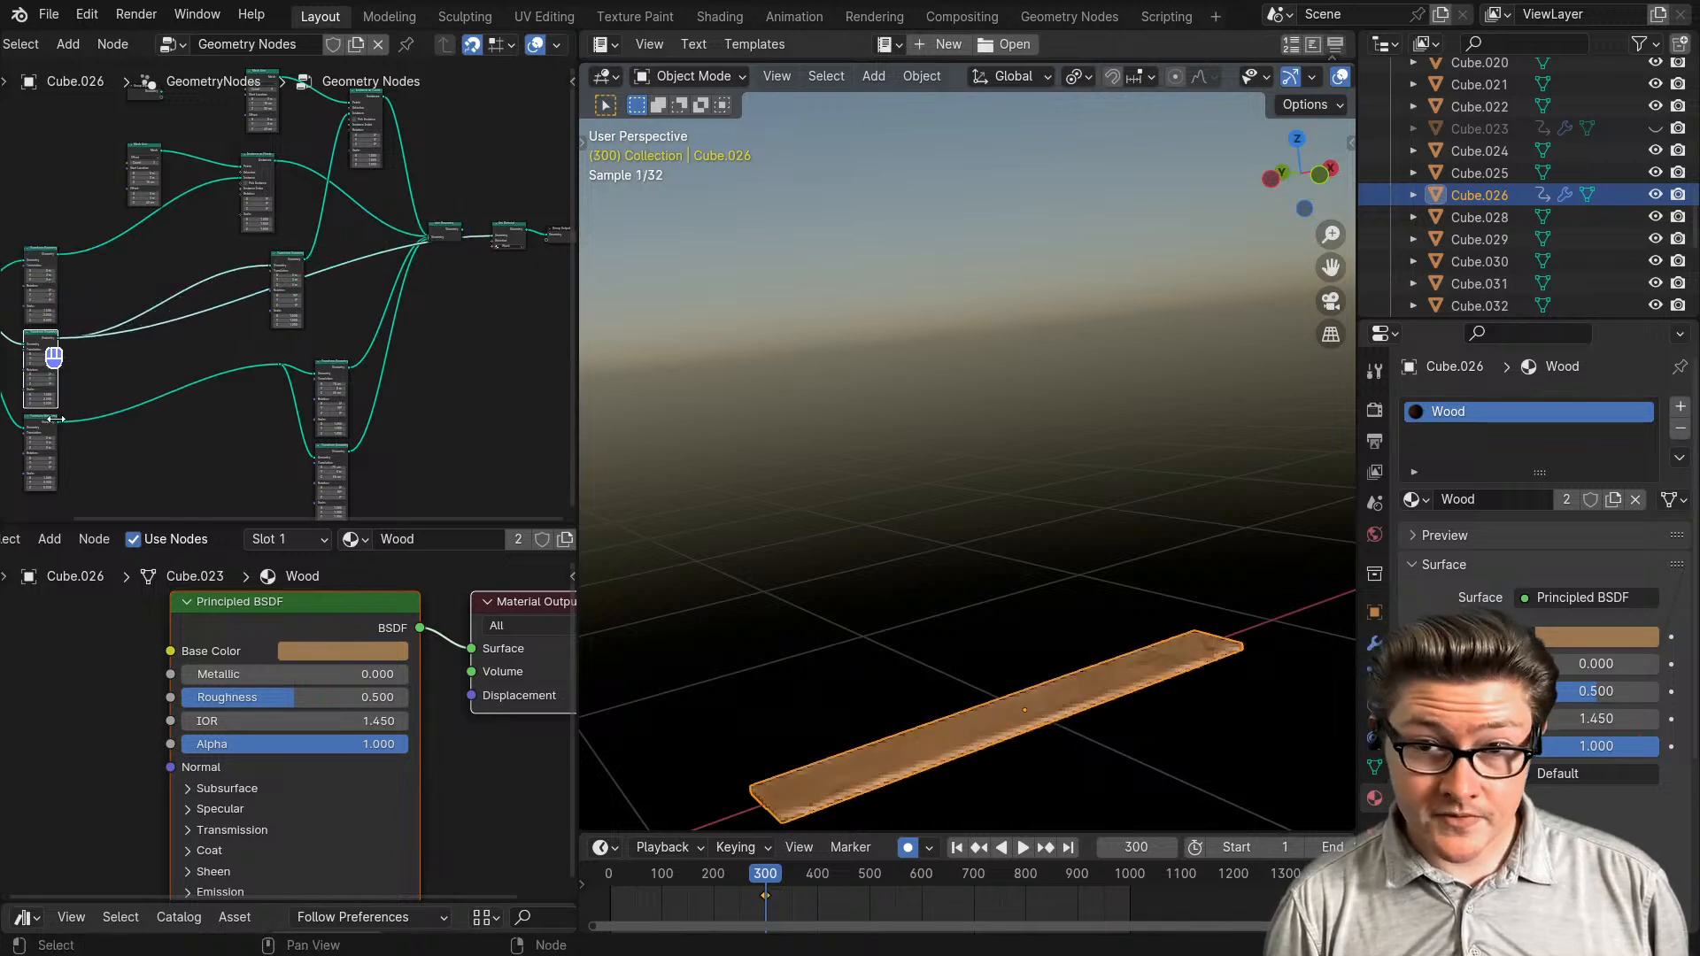
- Link the lowest cube-fed Transform Geometry node directly into Set Material to preview its board alone
drag(58, 431, 494, 240)
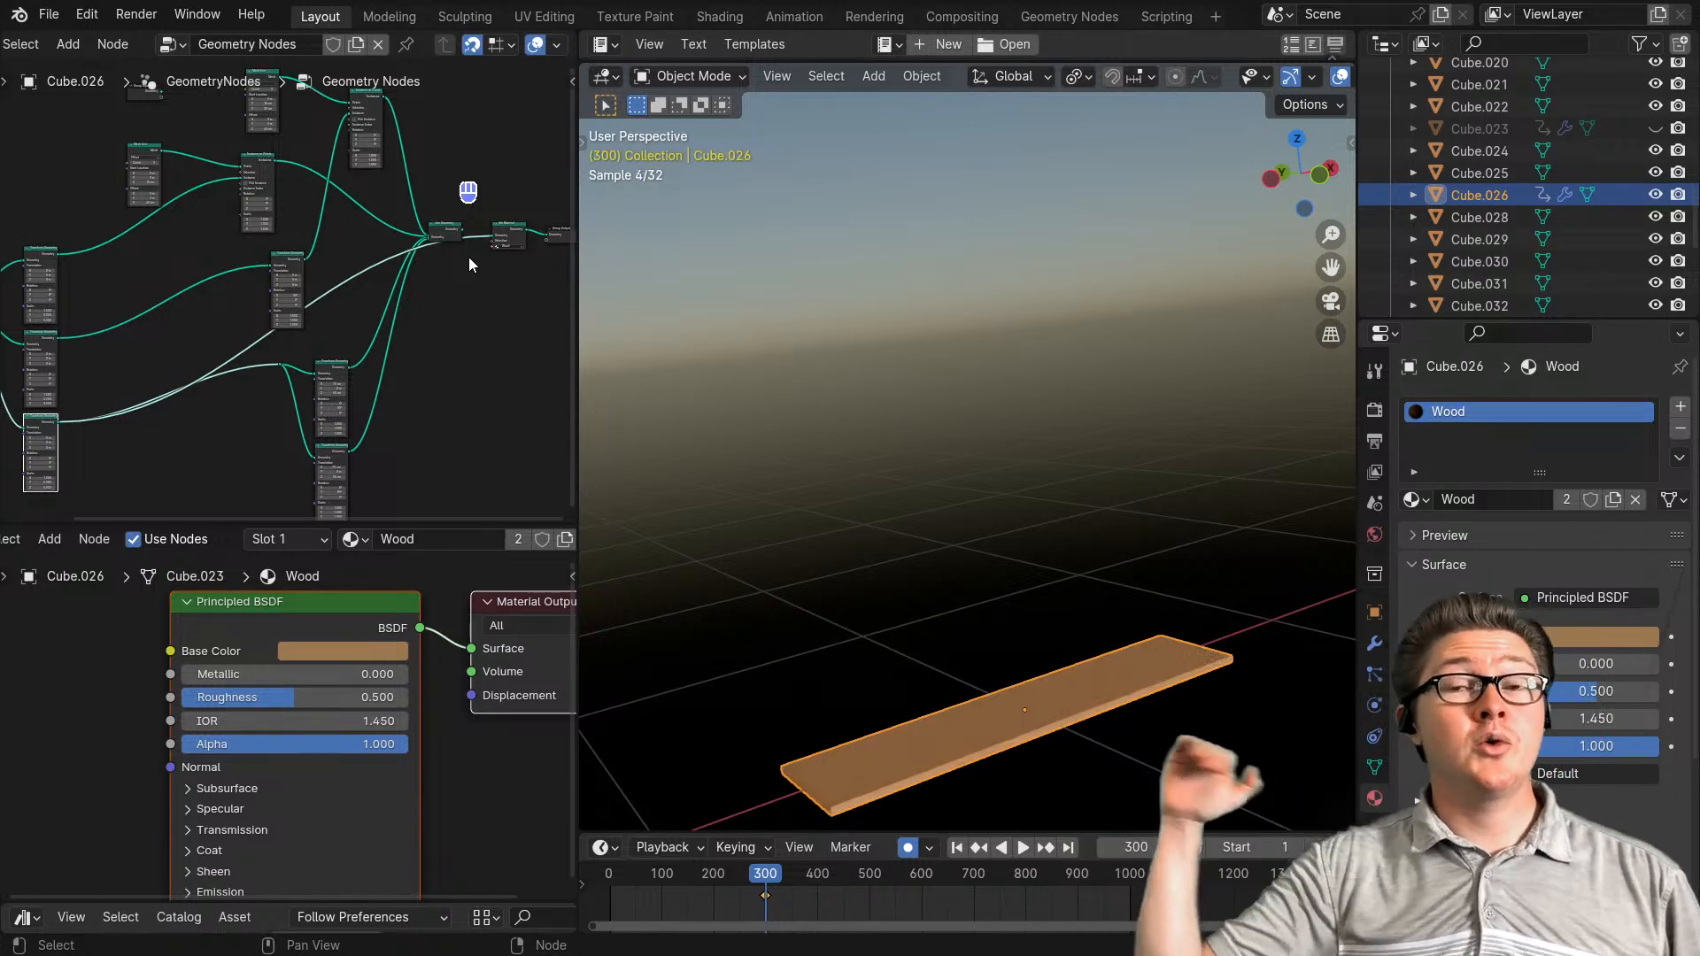
scroll(283, 290, up, 2)
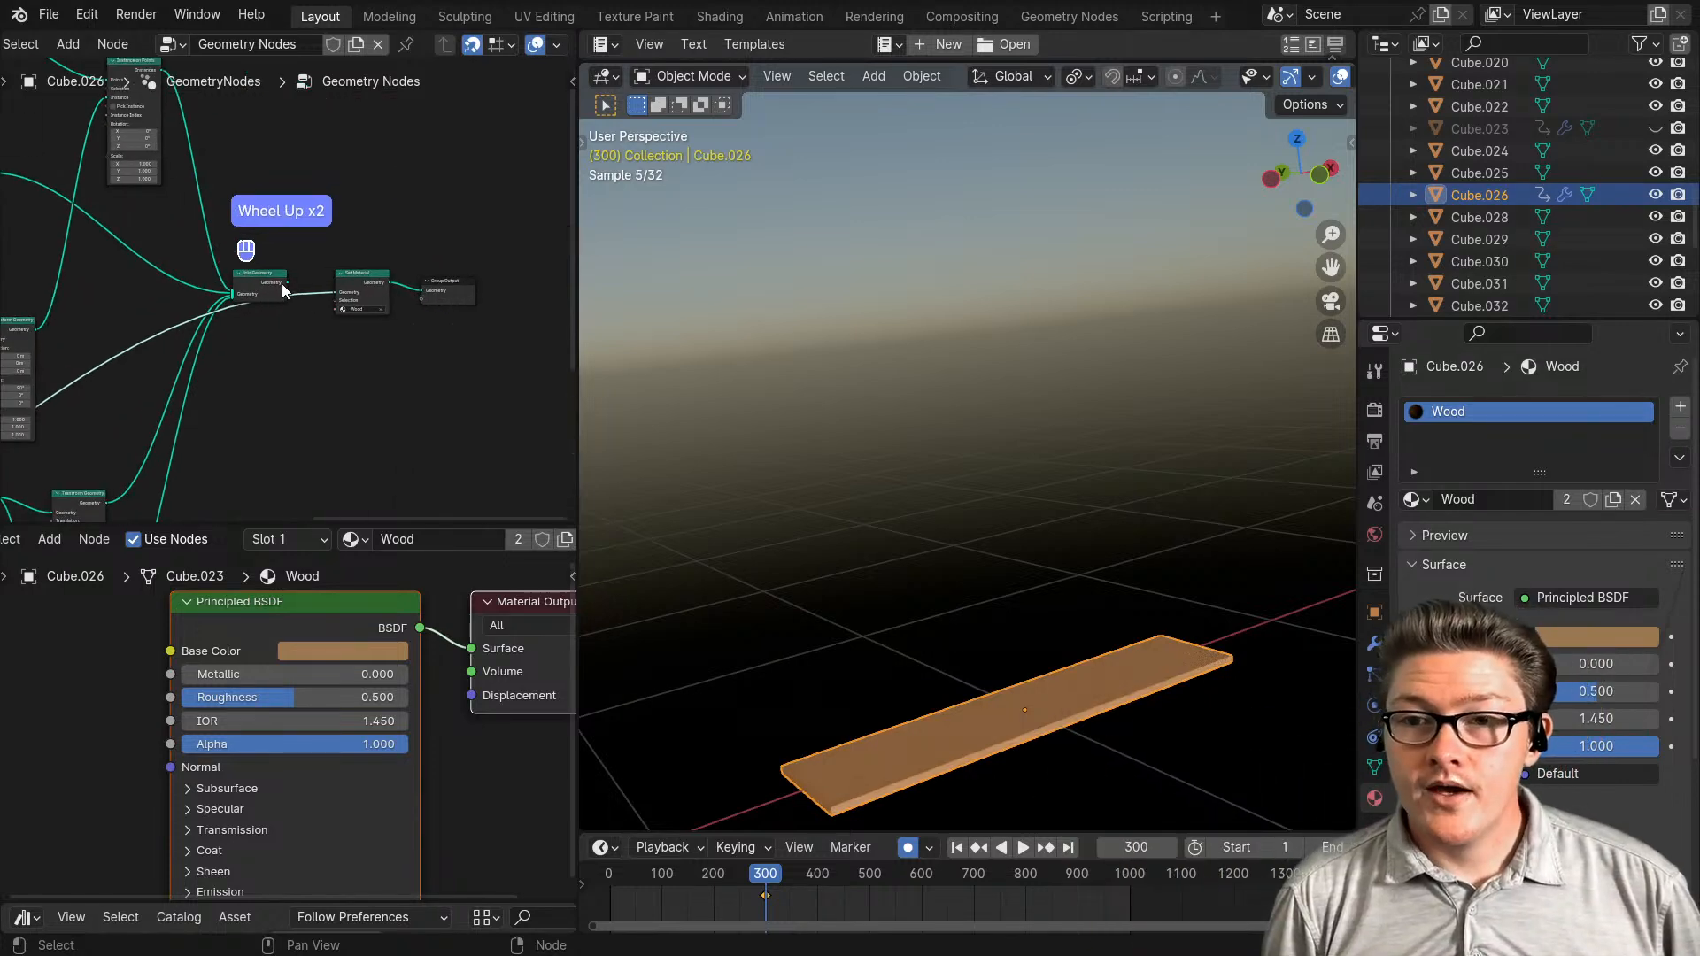
- Reconnect Join Geometry to Set Material so the whole bookshelf feeds the output again
drag(288, 285, 341, 300)
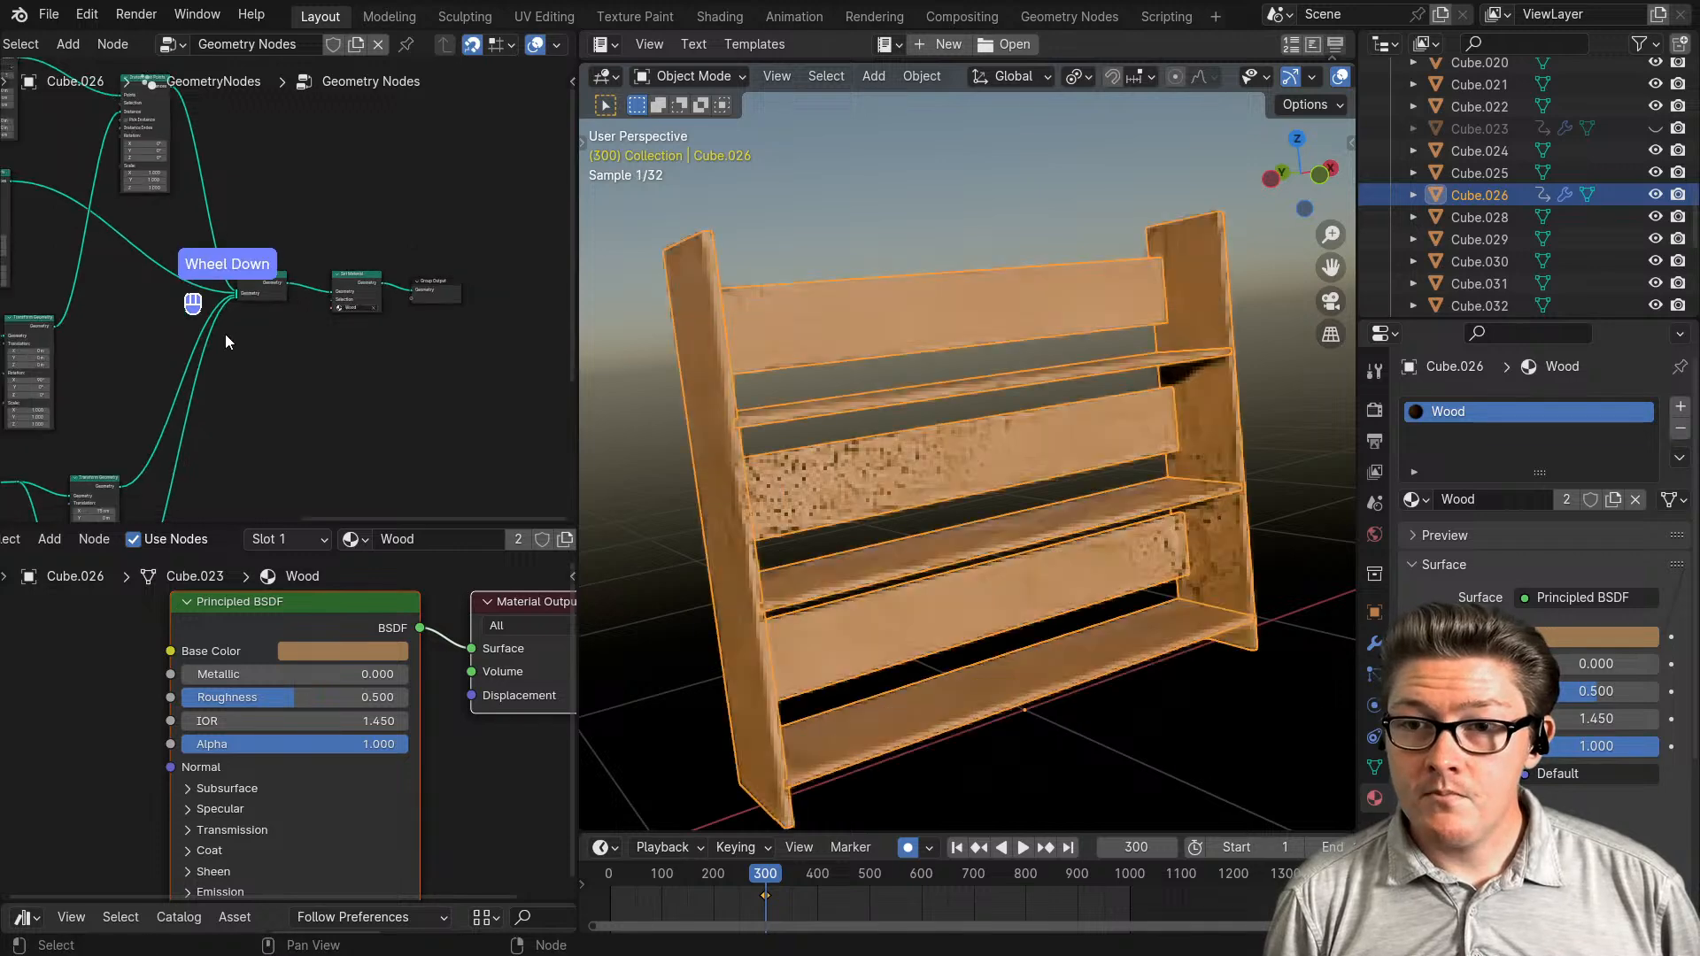
middle_drag(225, 333, 298, 241)
drag(195, 158, 270, 423)
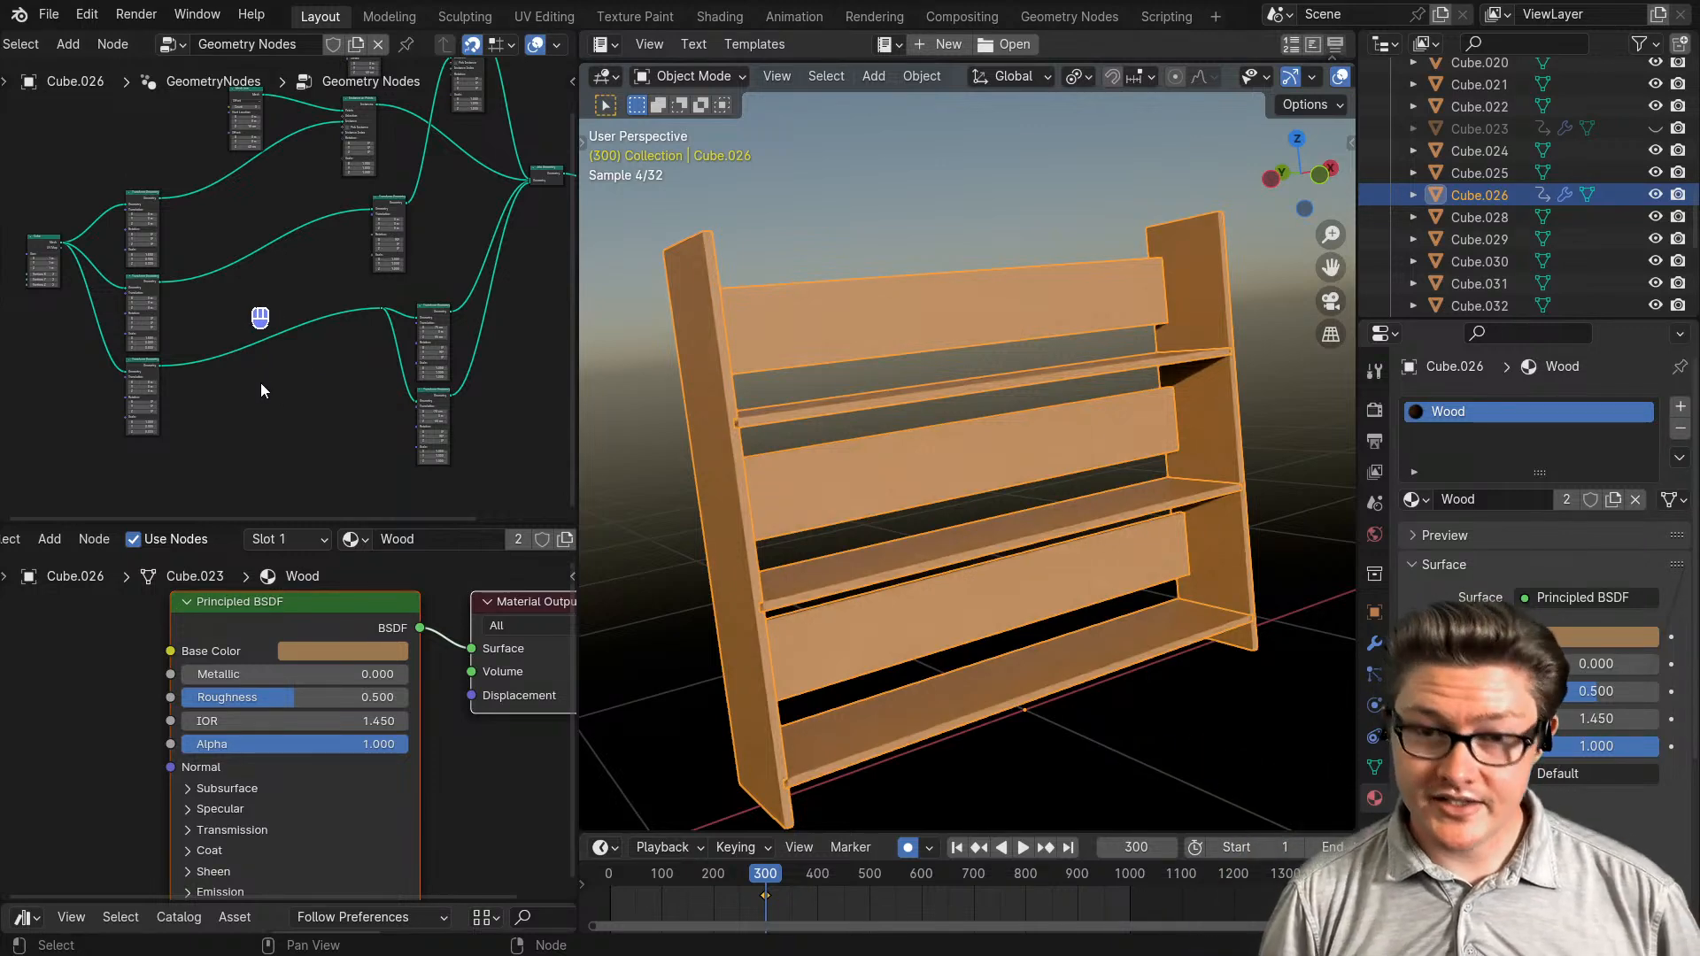
scroll(311, 386, up, 3)
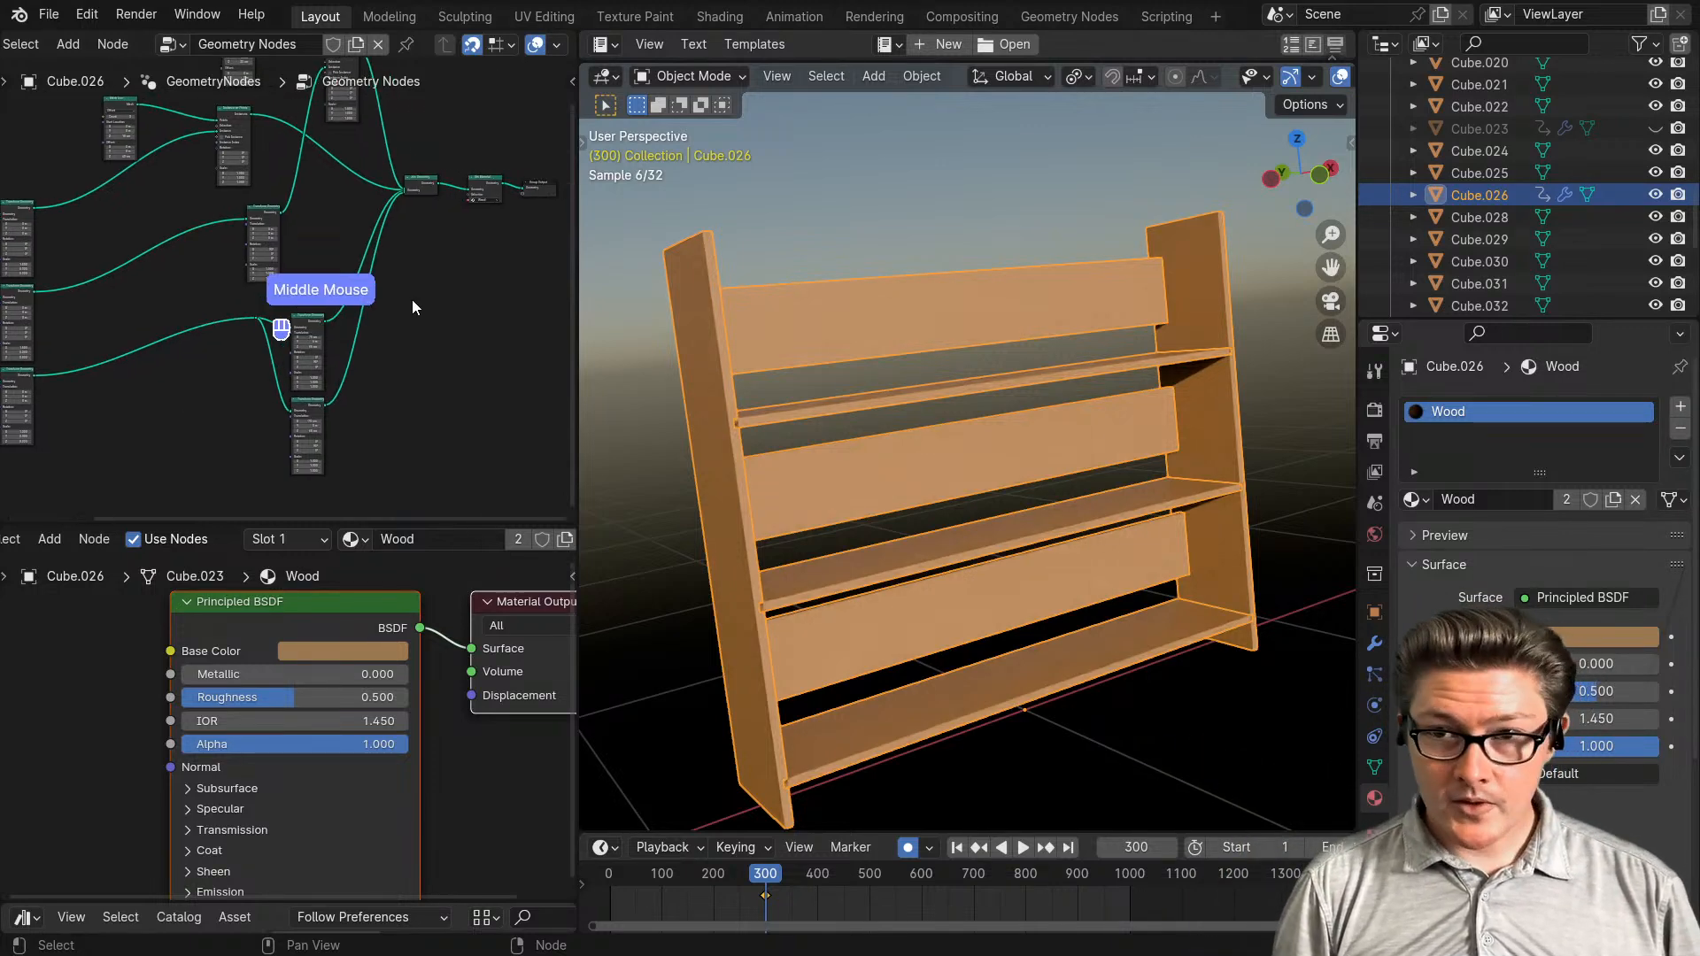
scroll(310, 428, up, 1)
- Move Set Material and Group Output away from Join Geometry and insert a Store Named Attribute node into the link between them
drag(433, 409, 326, 304)
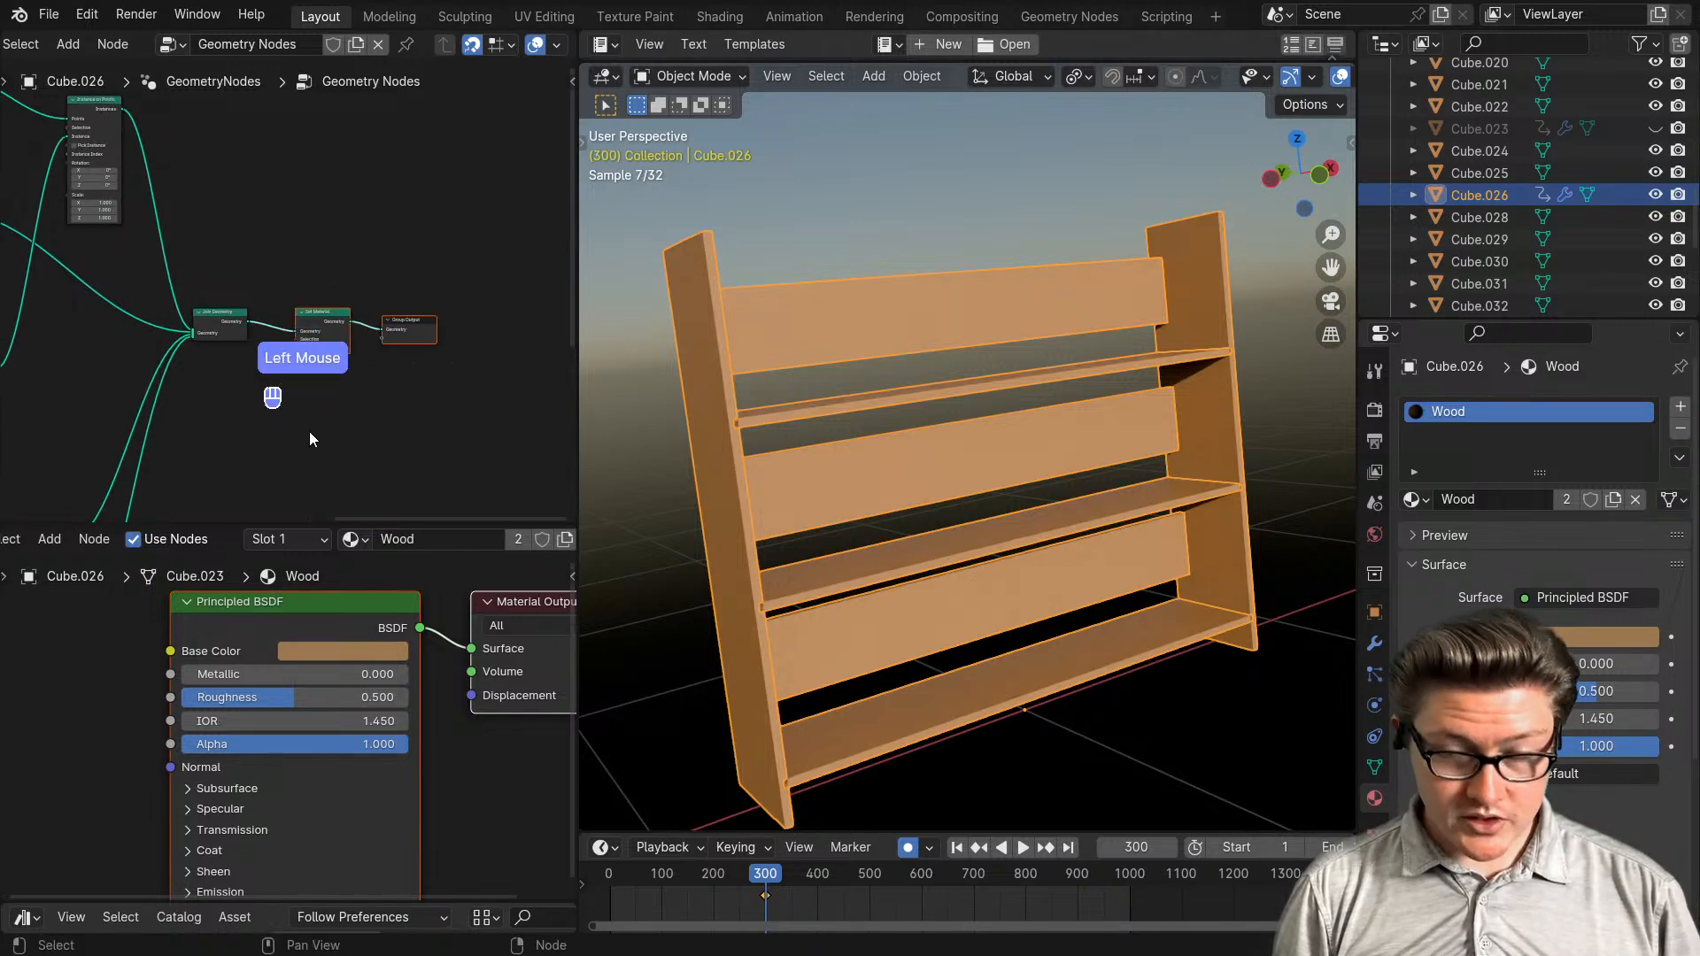
key(g)
click(266, 417)
key(shift+a)
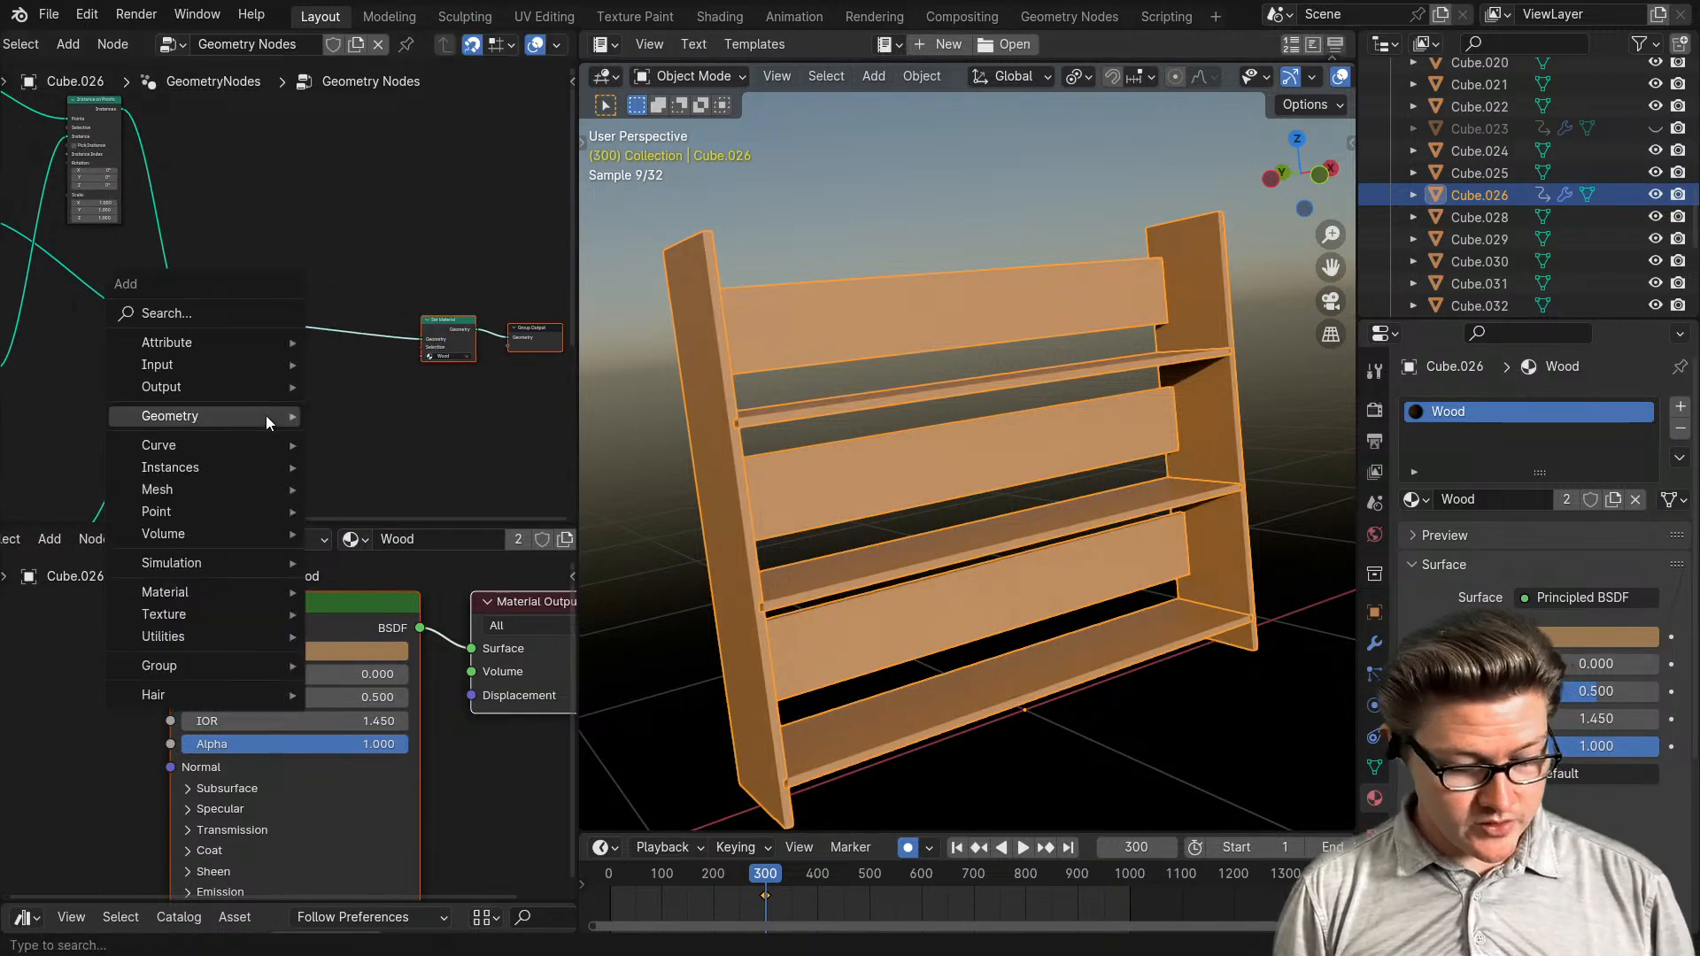
mouse_move(266, 418)
text(store named)
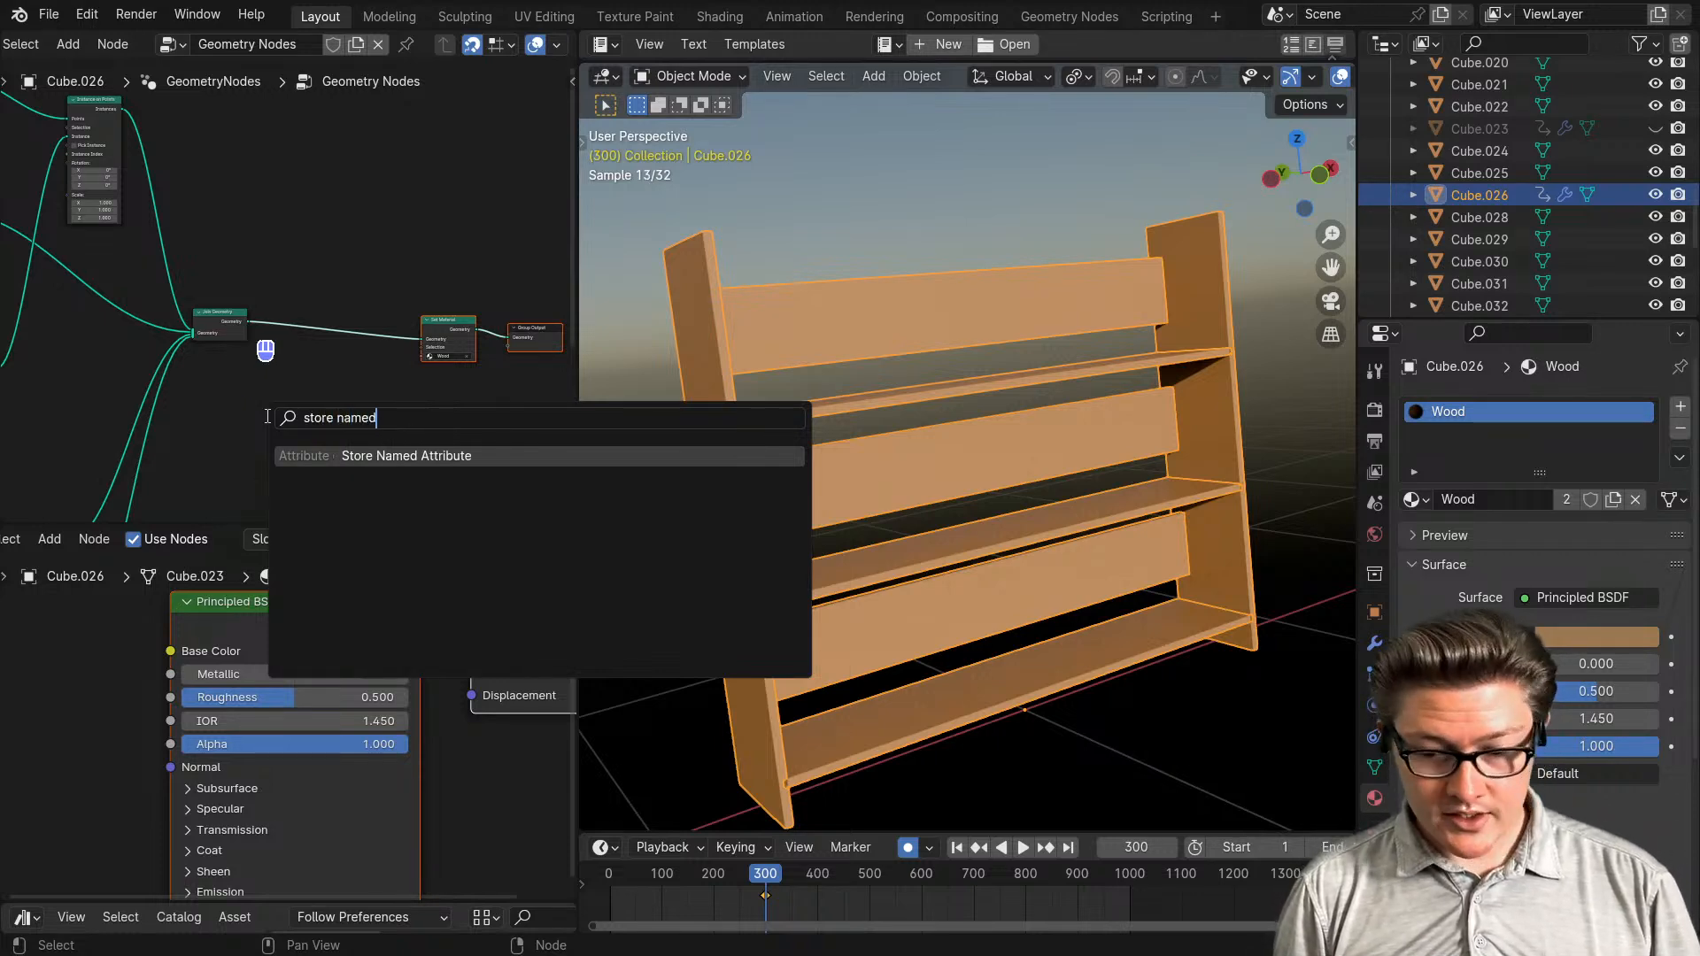
key(Return)
click(320, 423)
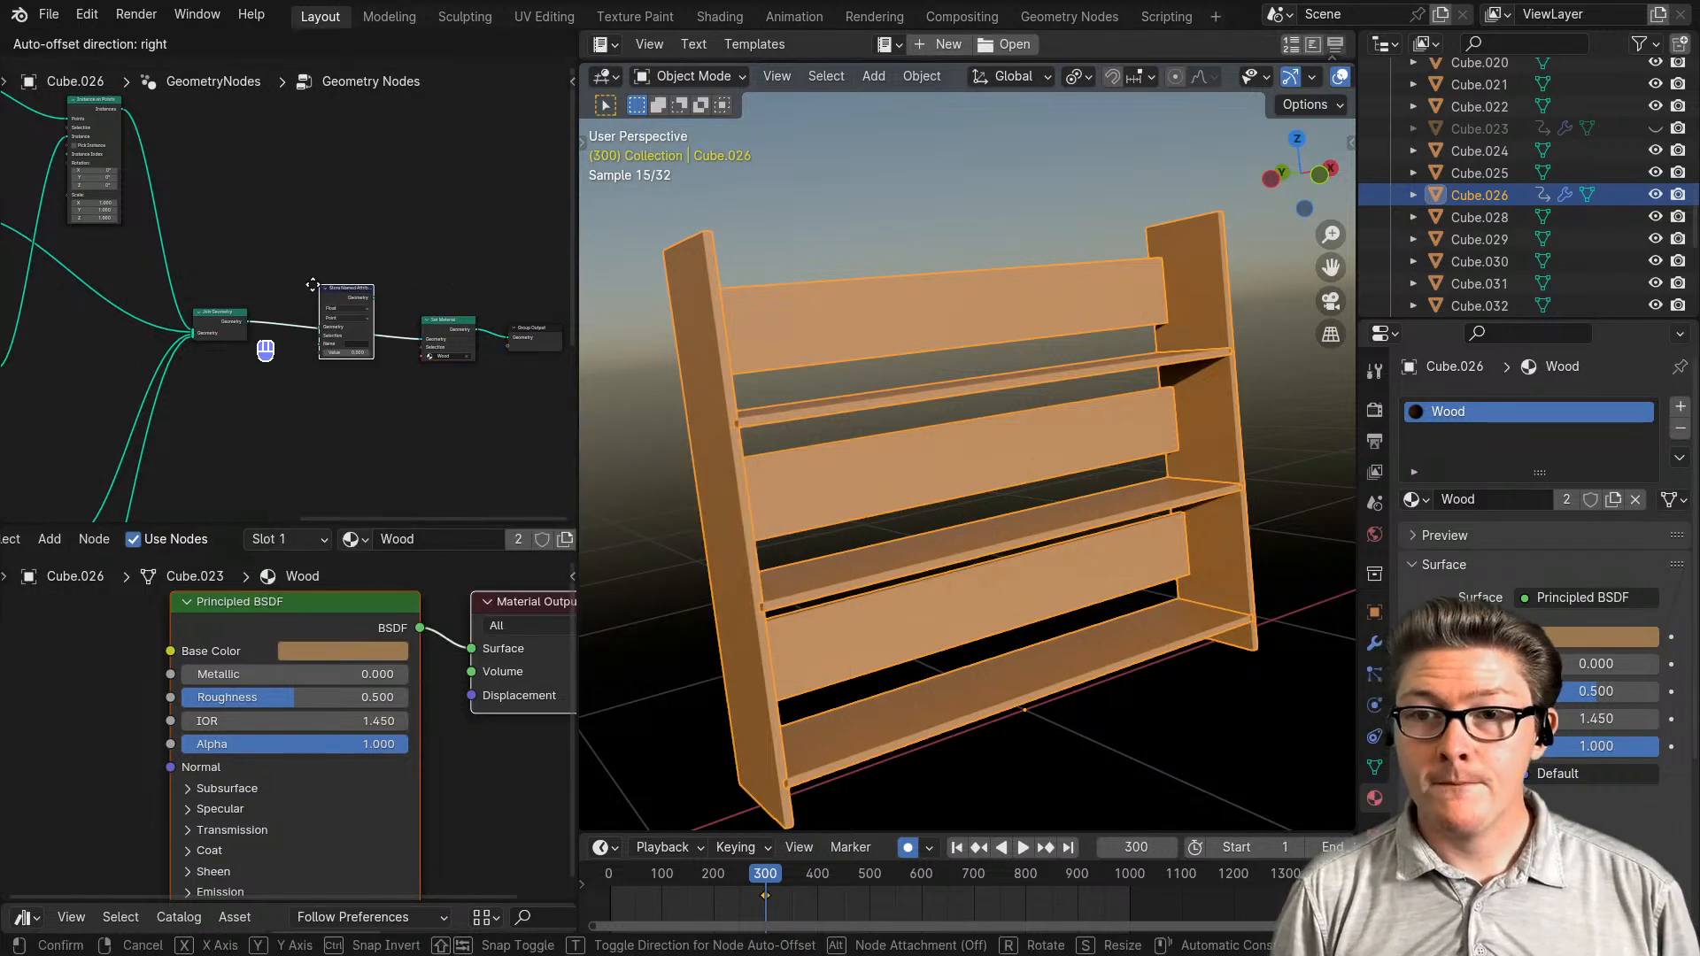
- Set the Store Named Attribute node's data type to Vector
scroll(322, 454, up, 3)
scroll(322, 454, up, 2)
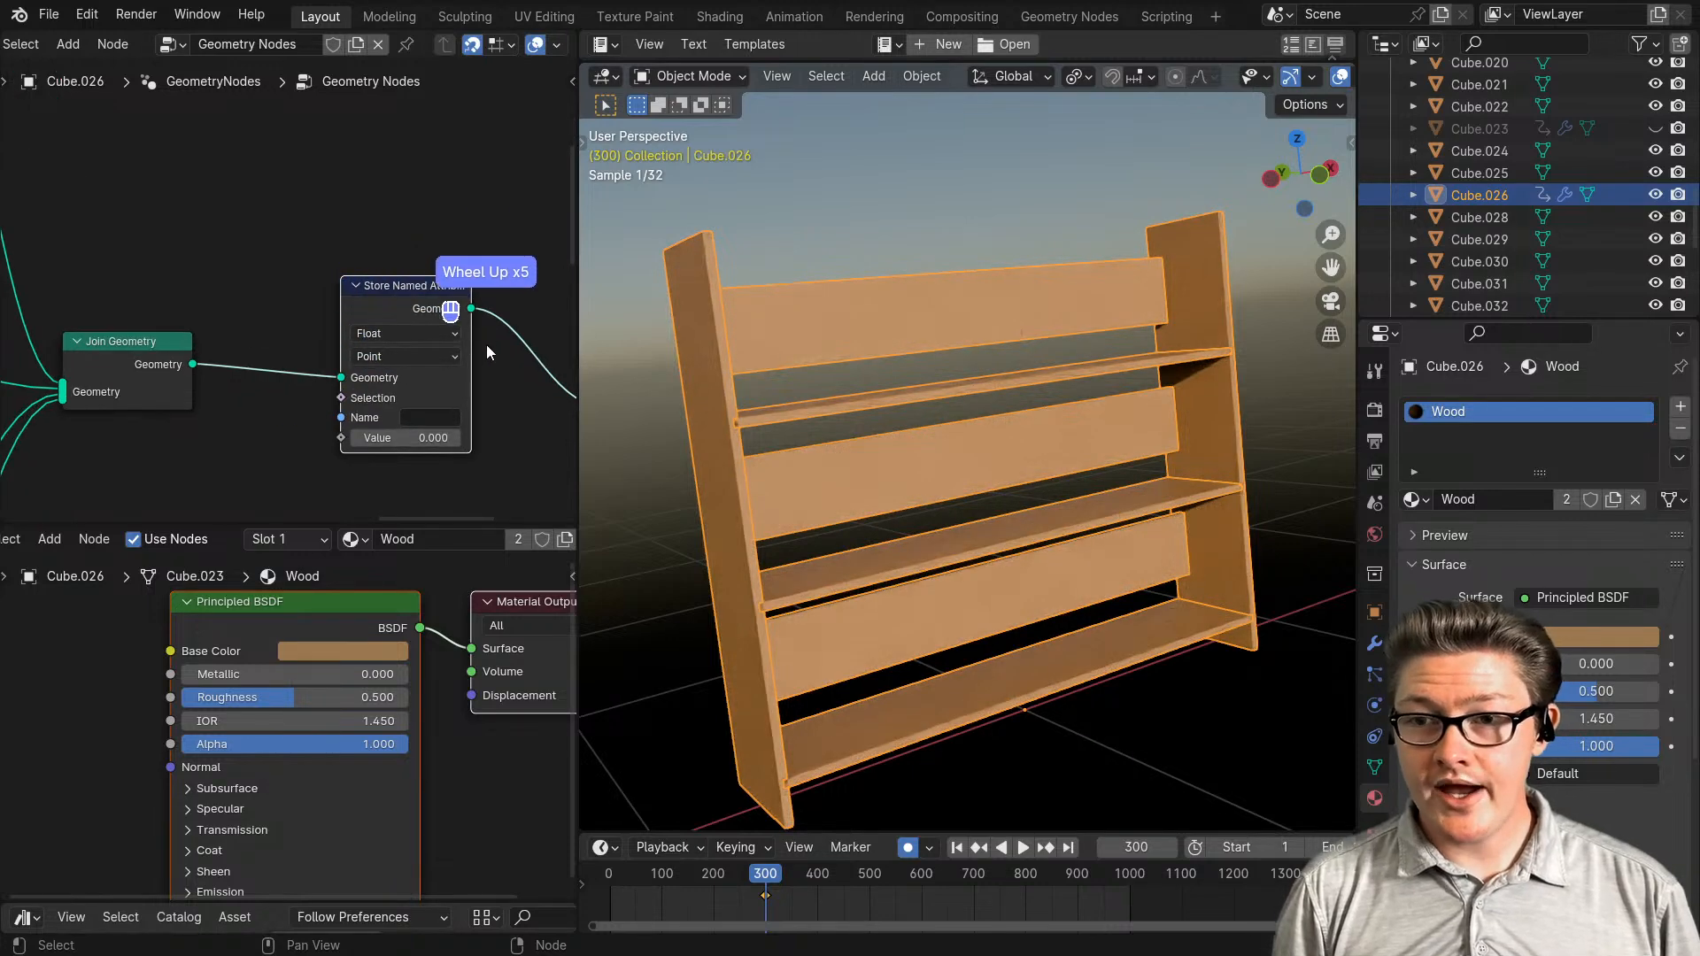
middle_drag(462, 355, 425, 334)
scroll(412, 333, up, 2)
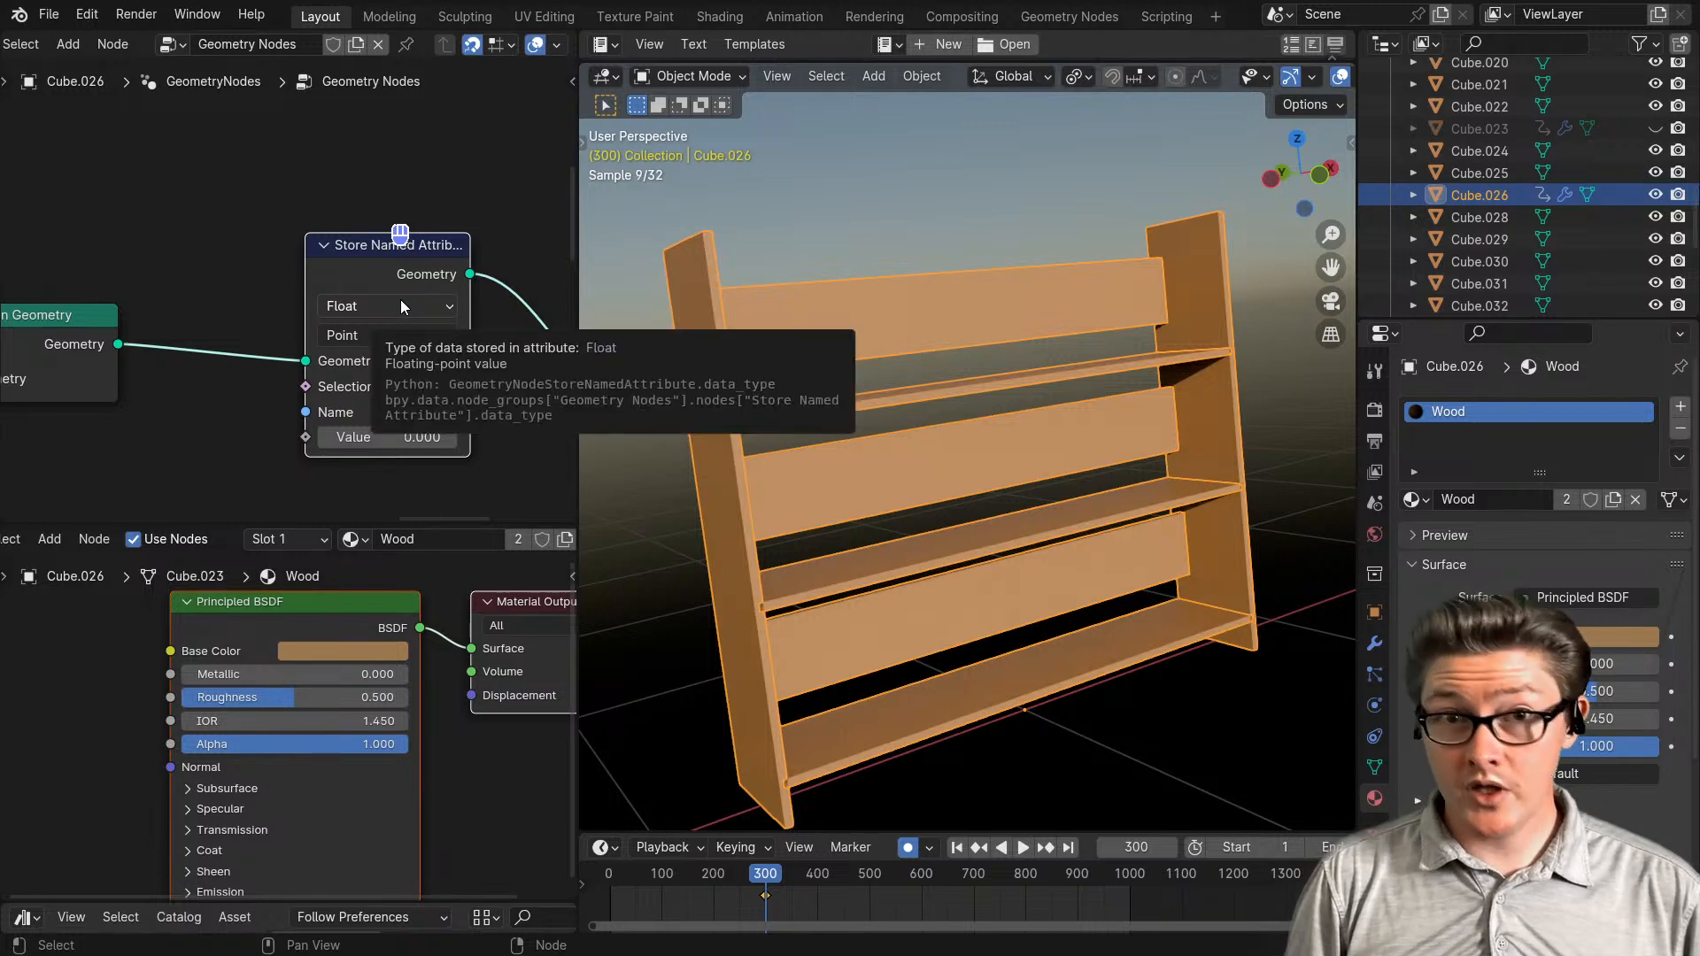
click(400, 306)
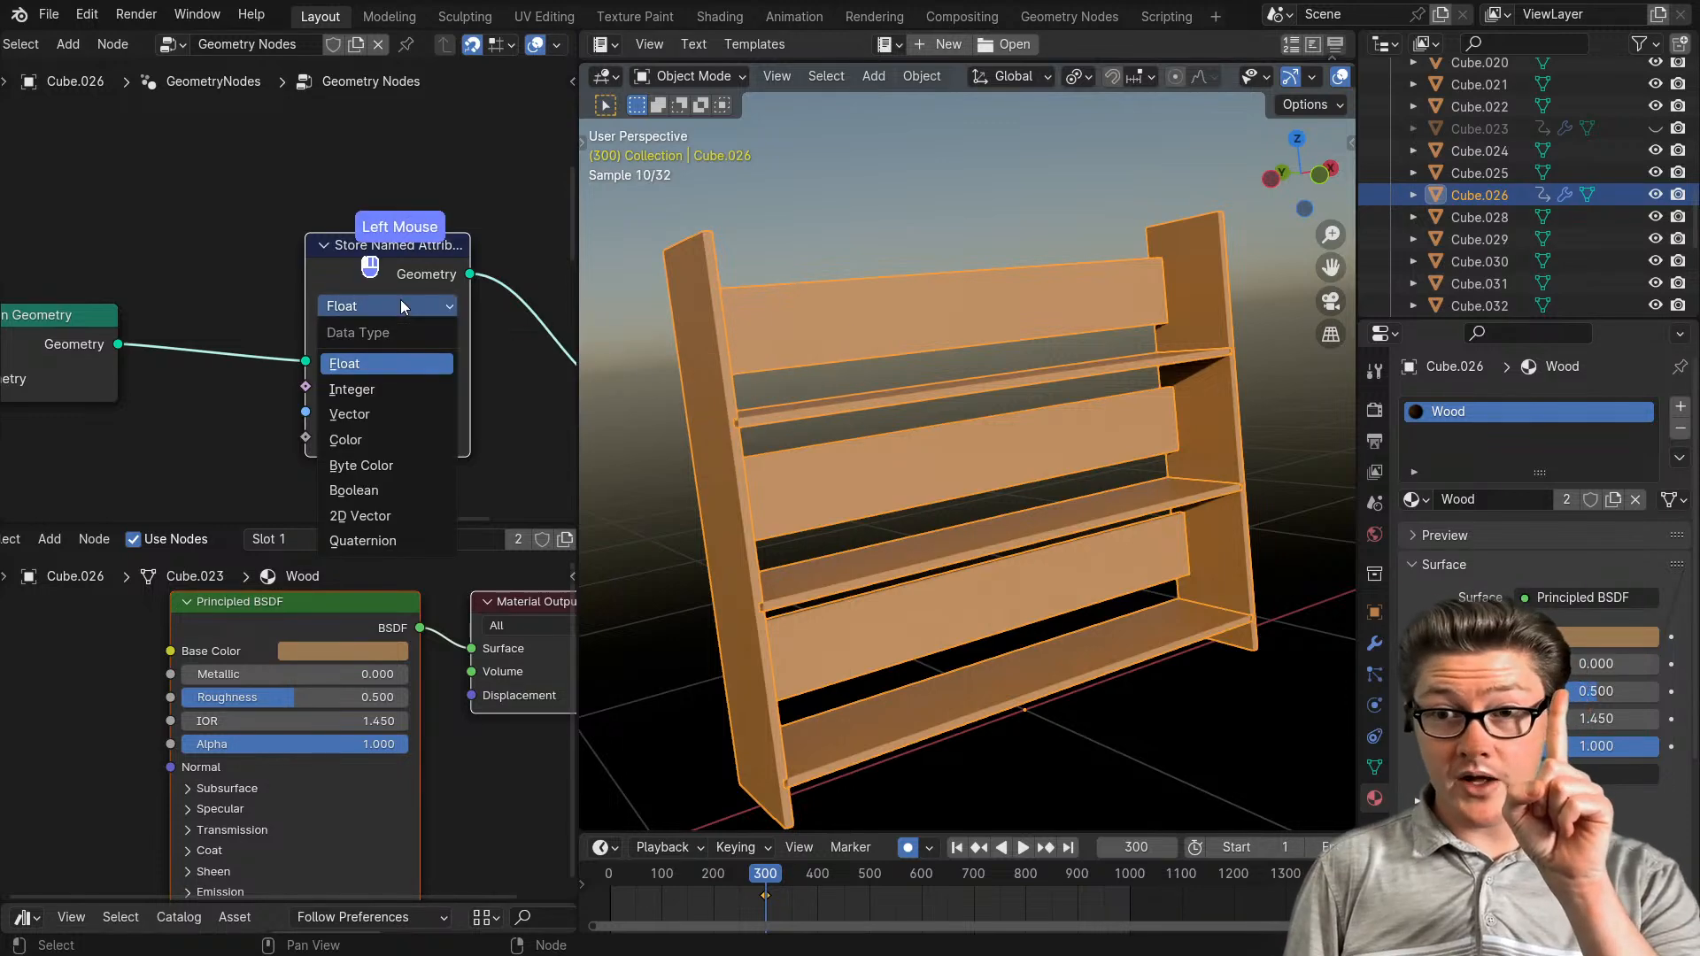
click(374, 416)
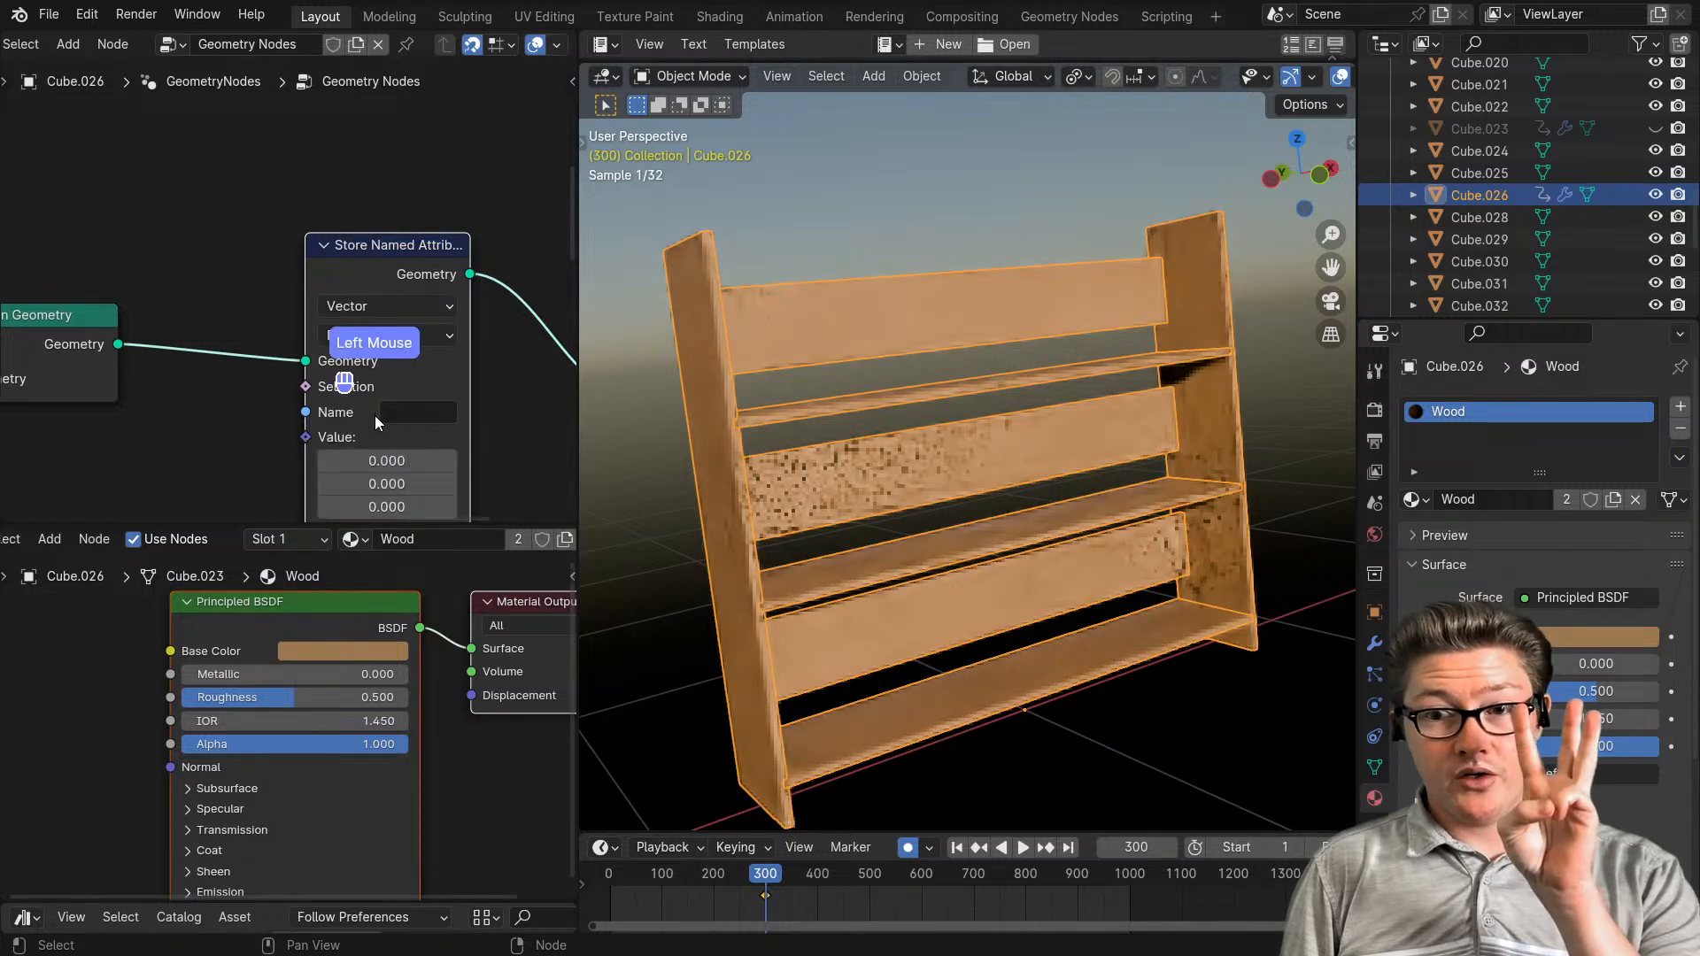
middle_drag(481, 437, 492, 372)
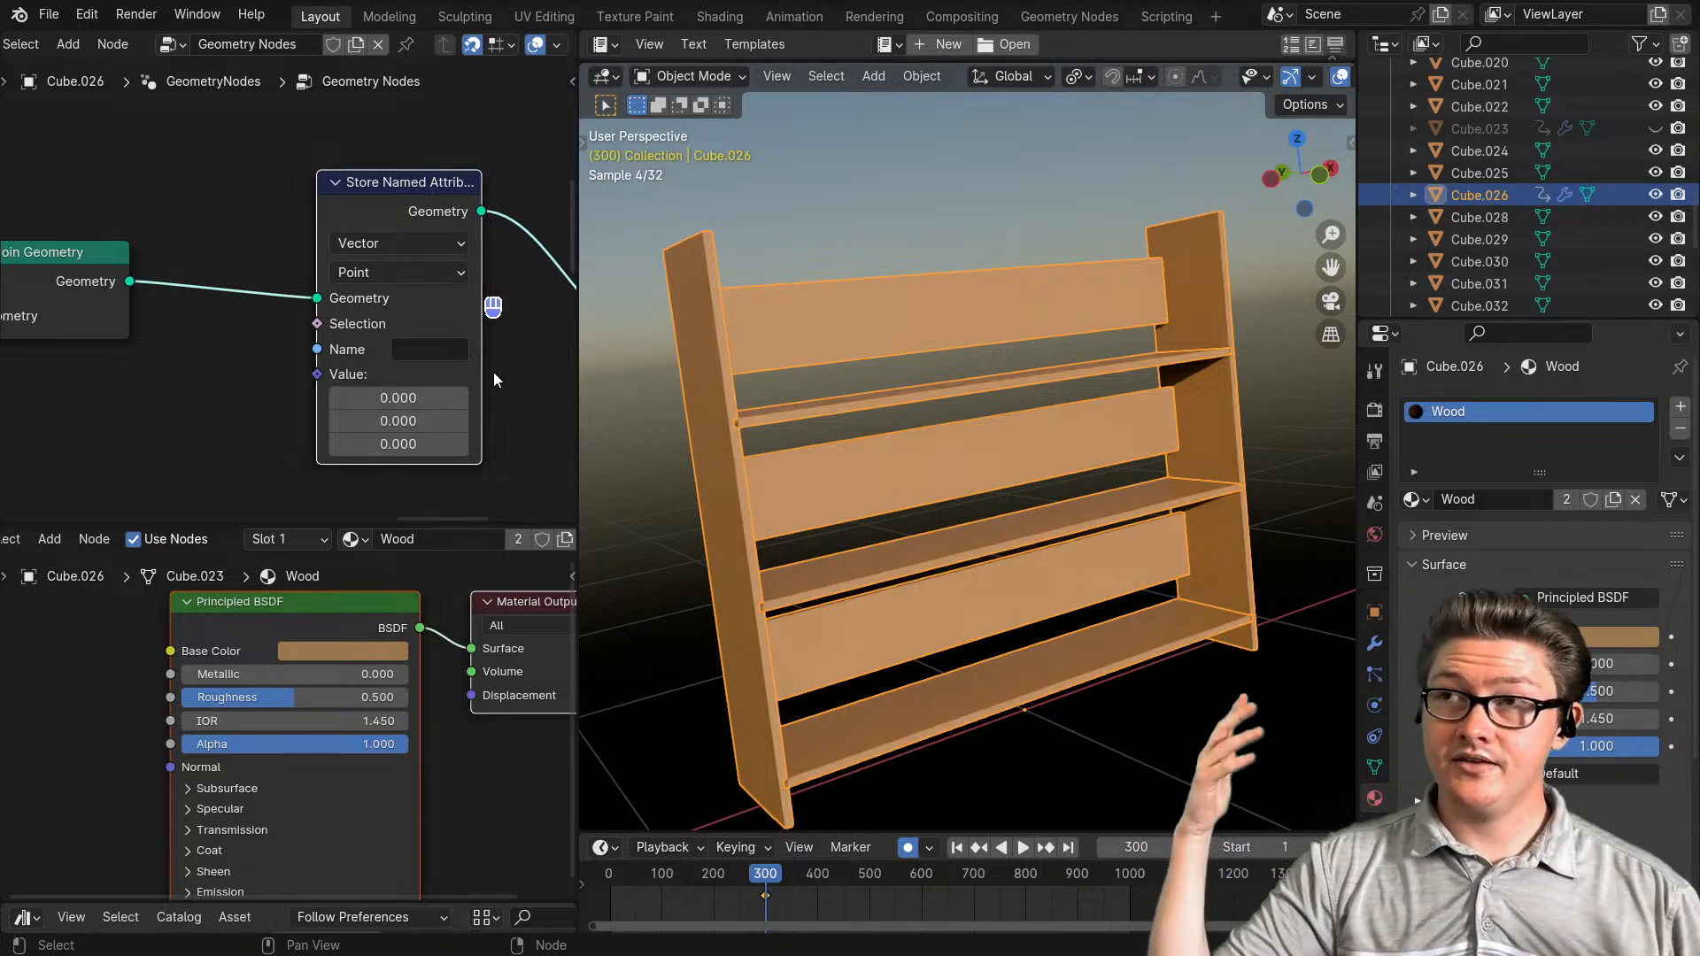
- Name the stored attribute "shelf" in the Store Named Attribute node
scroll(266, 411, down, 10)
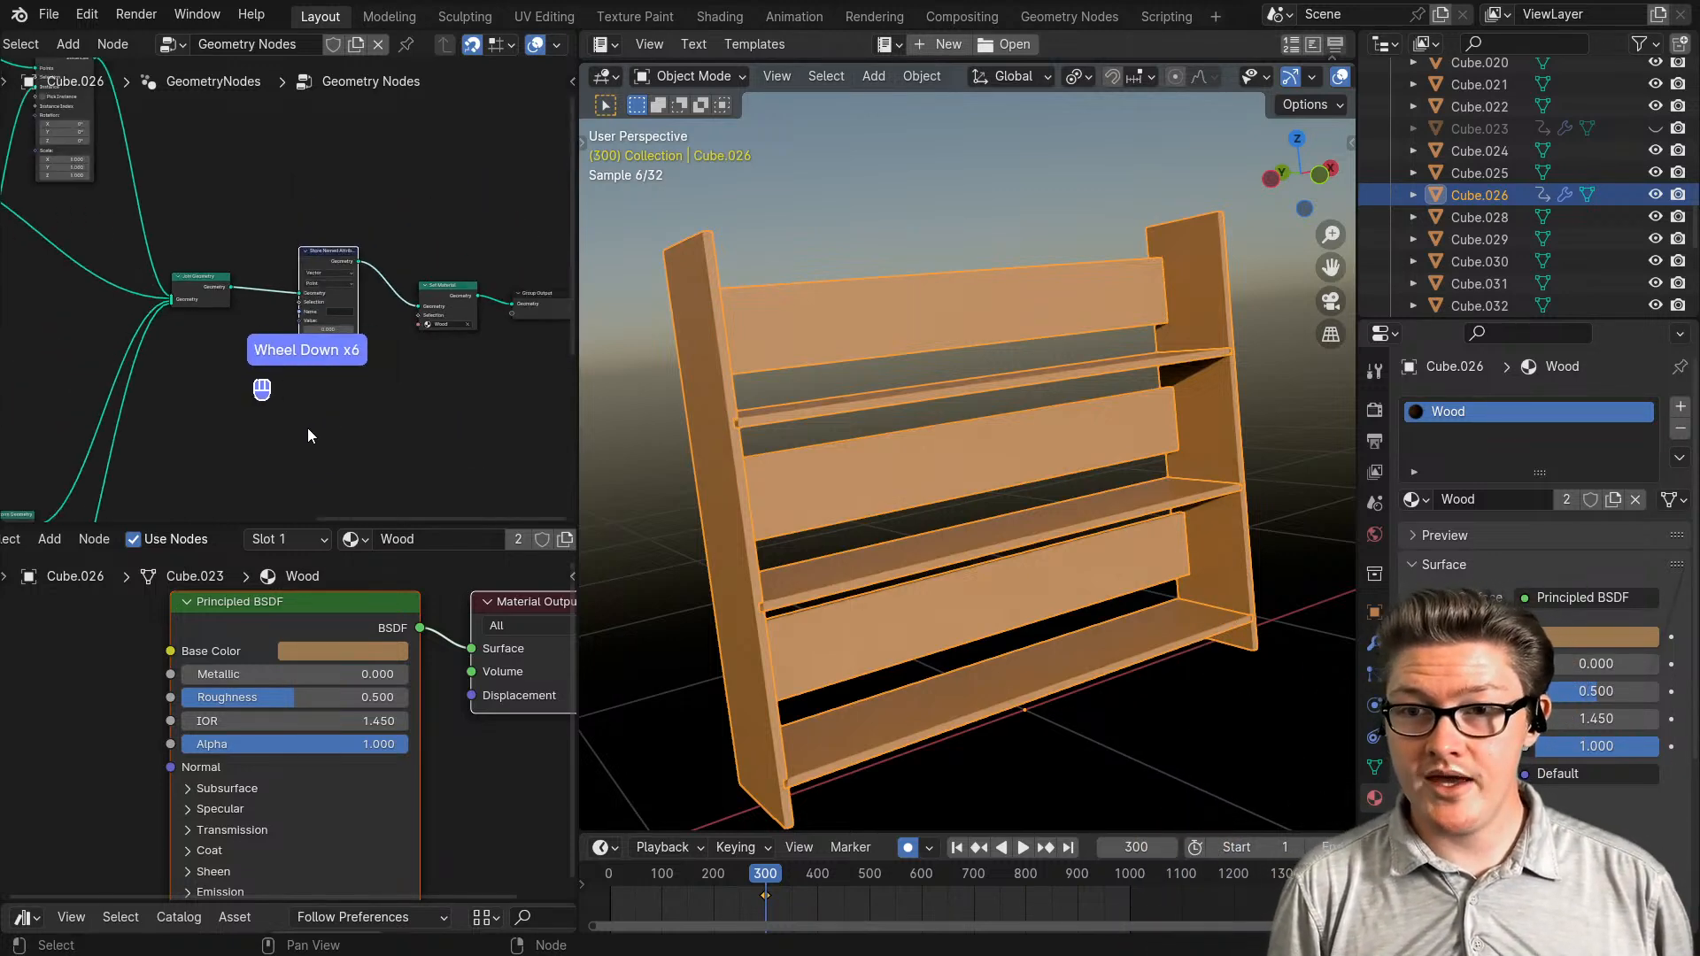
scroll(269, 379, up, 7)
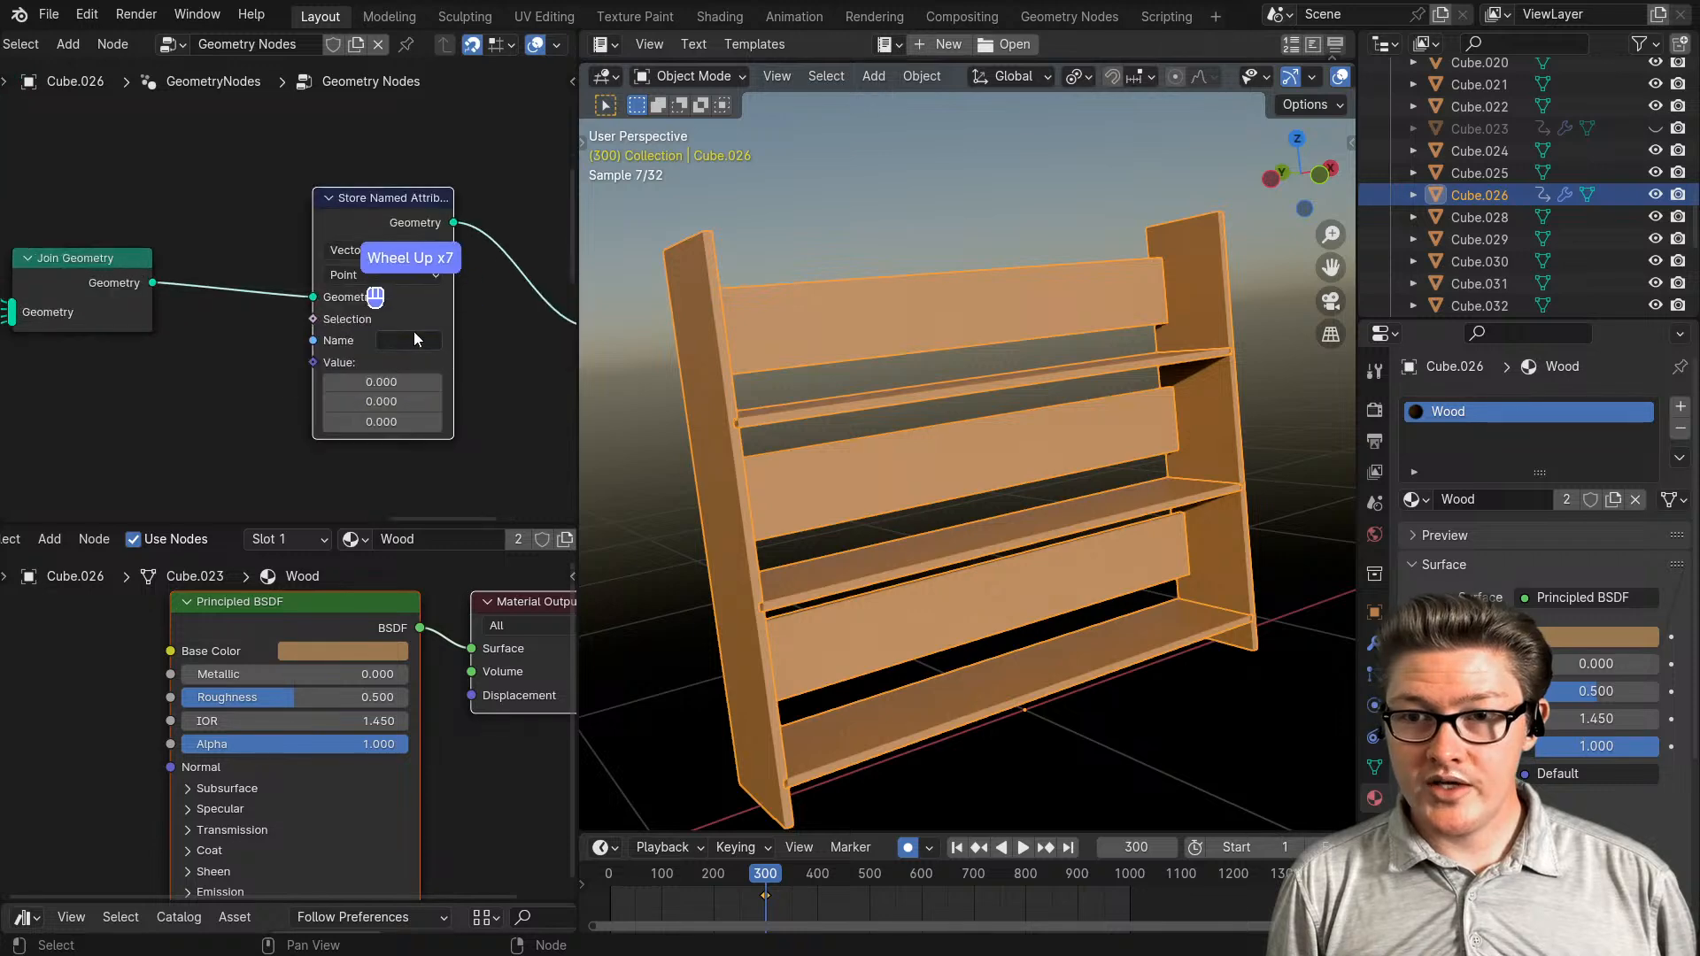
scroll(479, 398, up, 2)
click(341, 358)
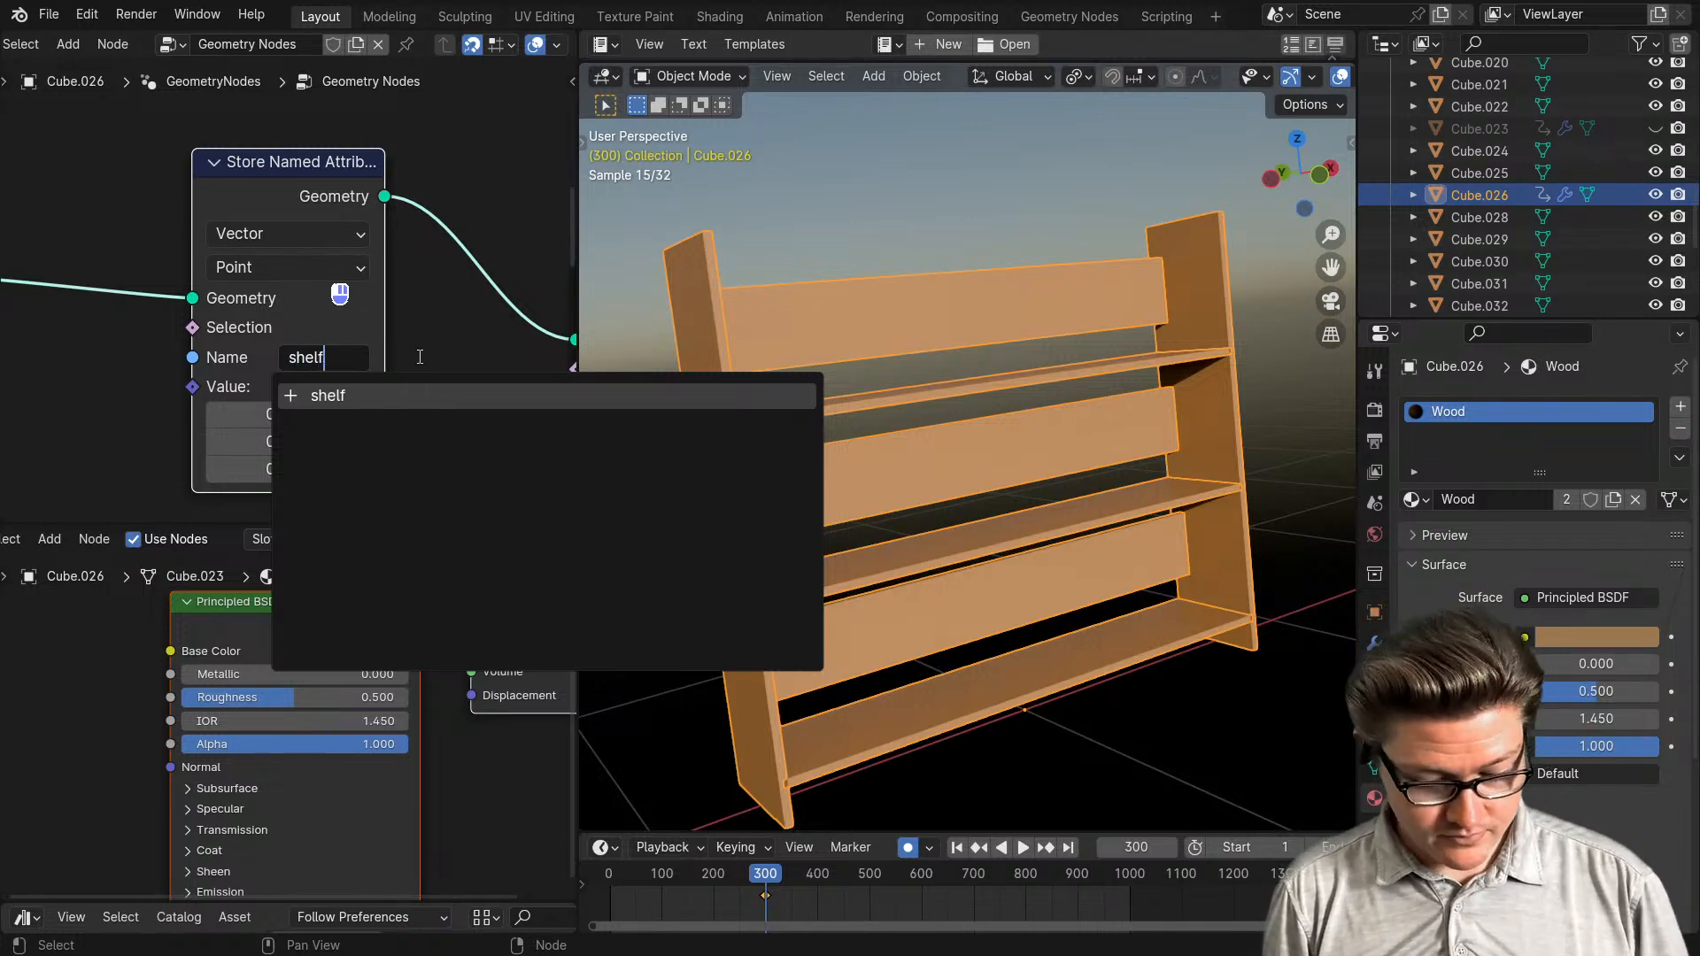
key(Return)
- Add an Attribute node beside the Principled BSDF in the Wood material's shader nodes
middle_drag(418, 356, 316, 340)
scroll(265, 726, down, 5)
middle_drag(222, 735, 262, 698)
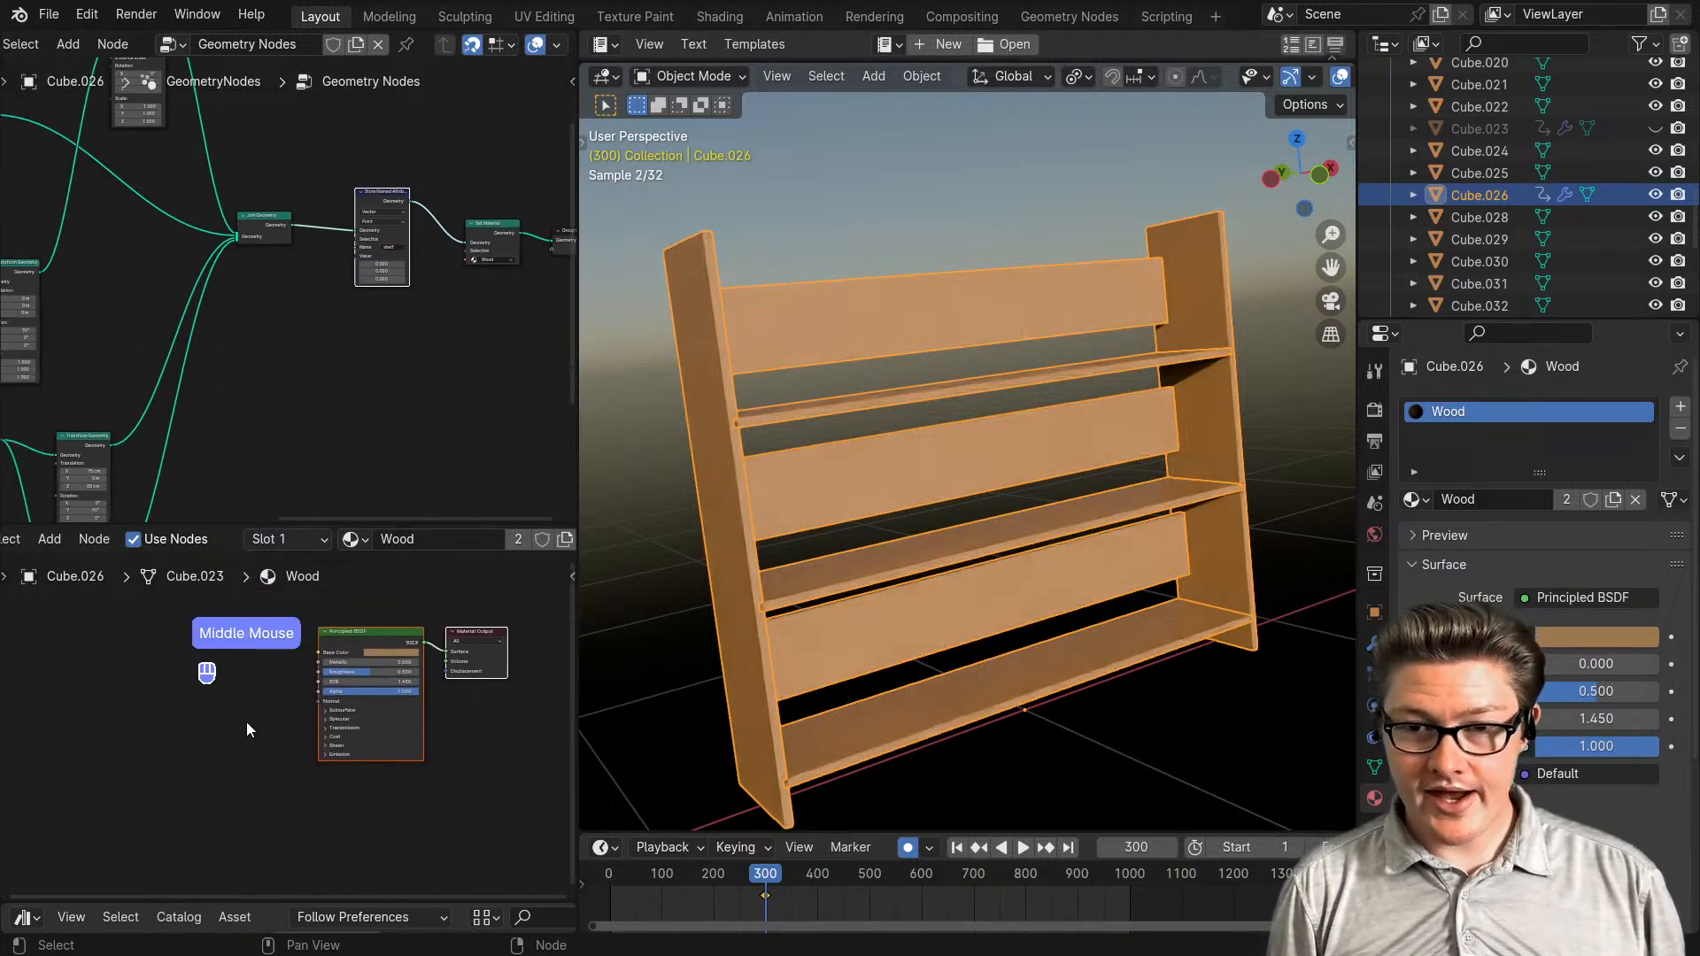
scroll(247, 721, up, 2)
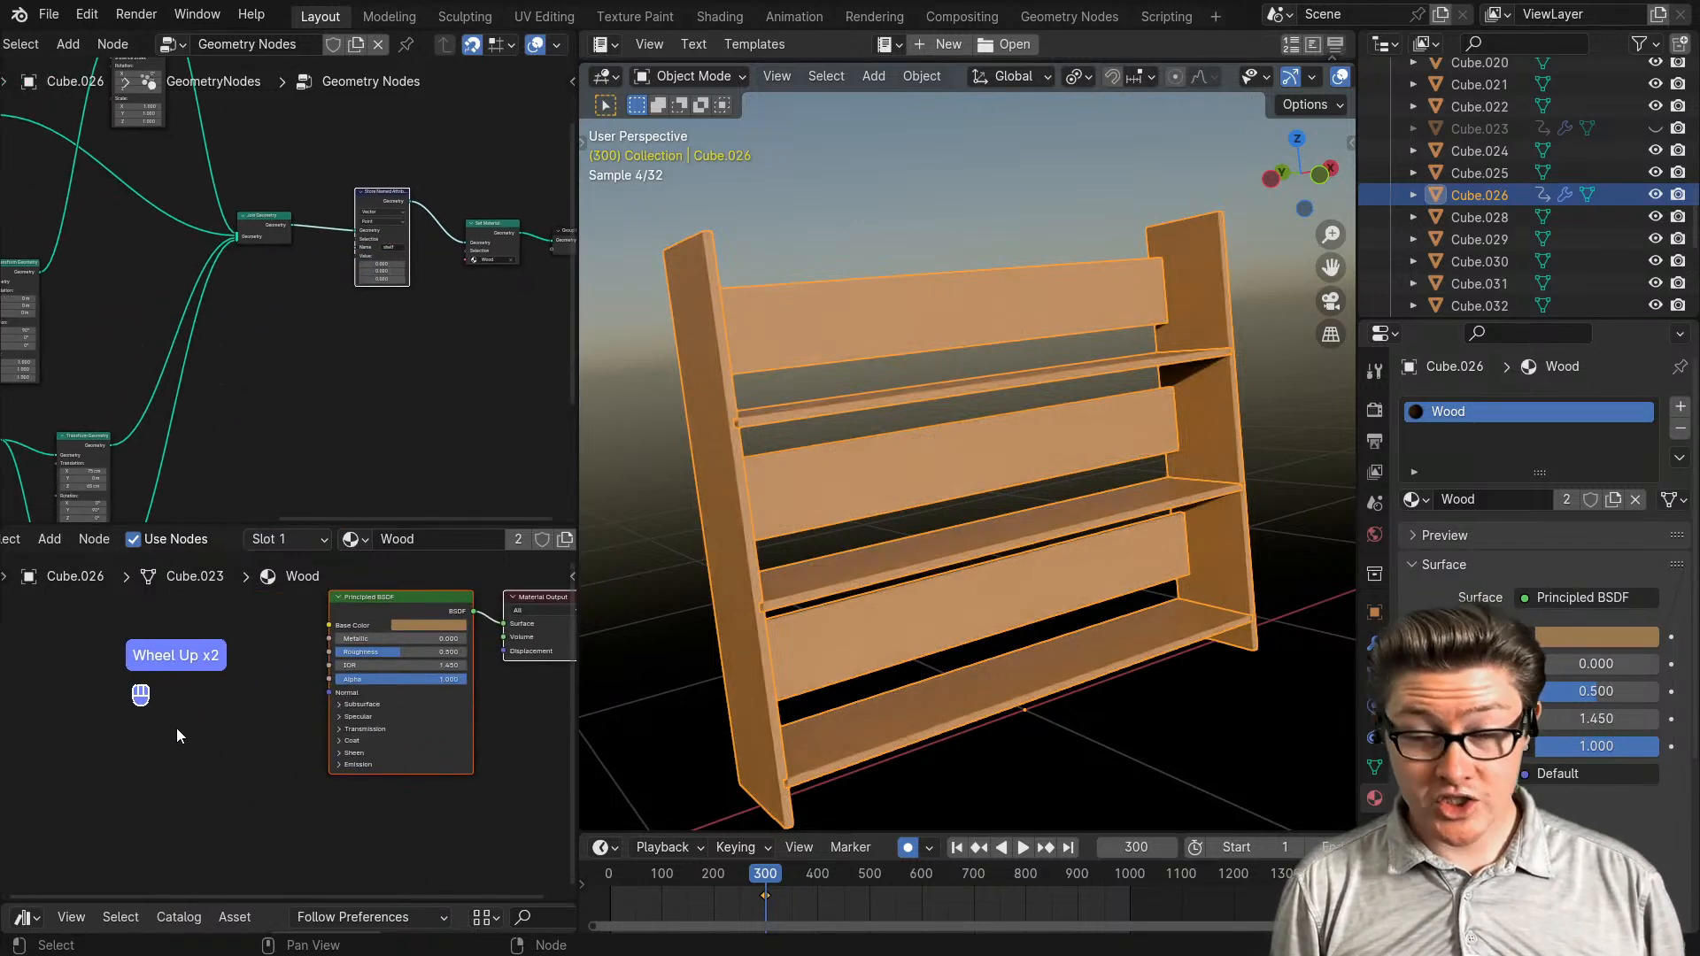
key(shift+a)
text(aa)
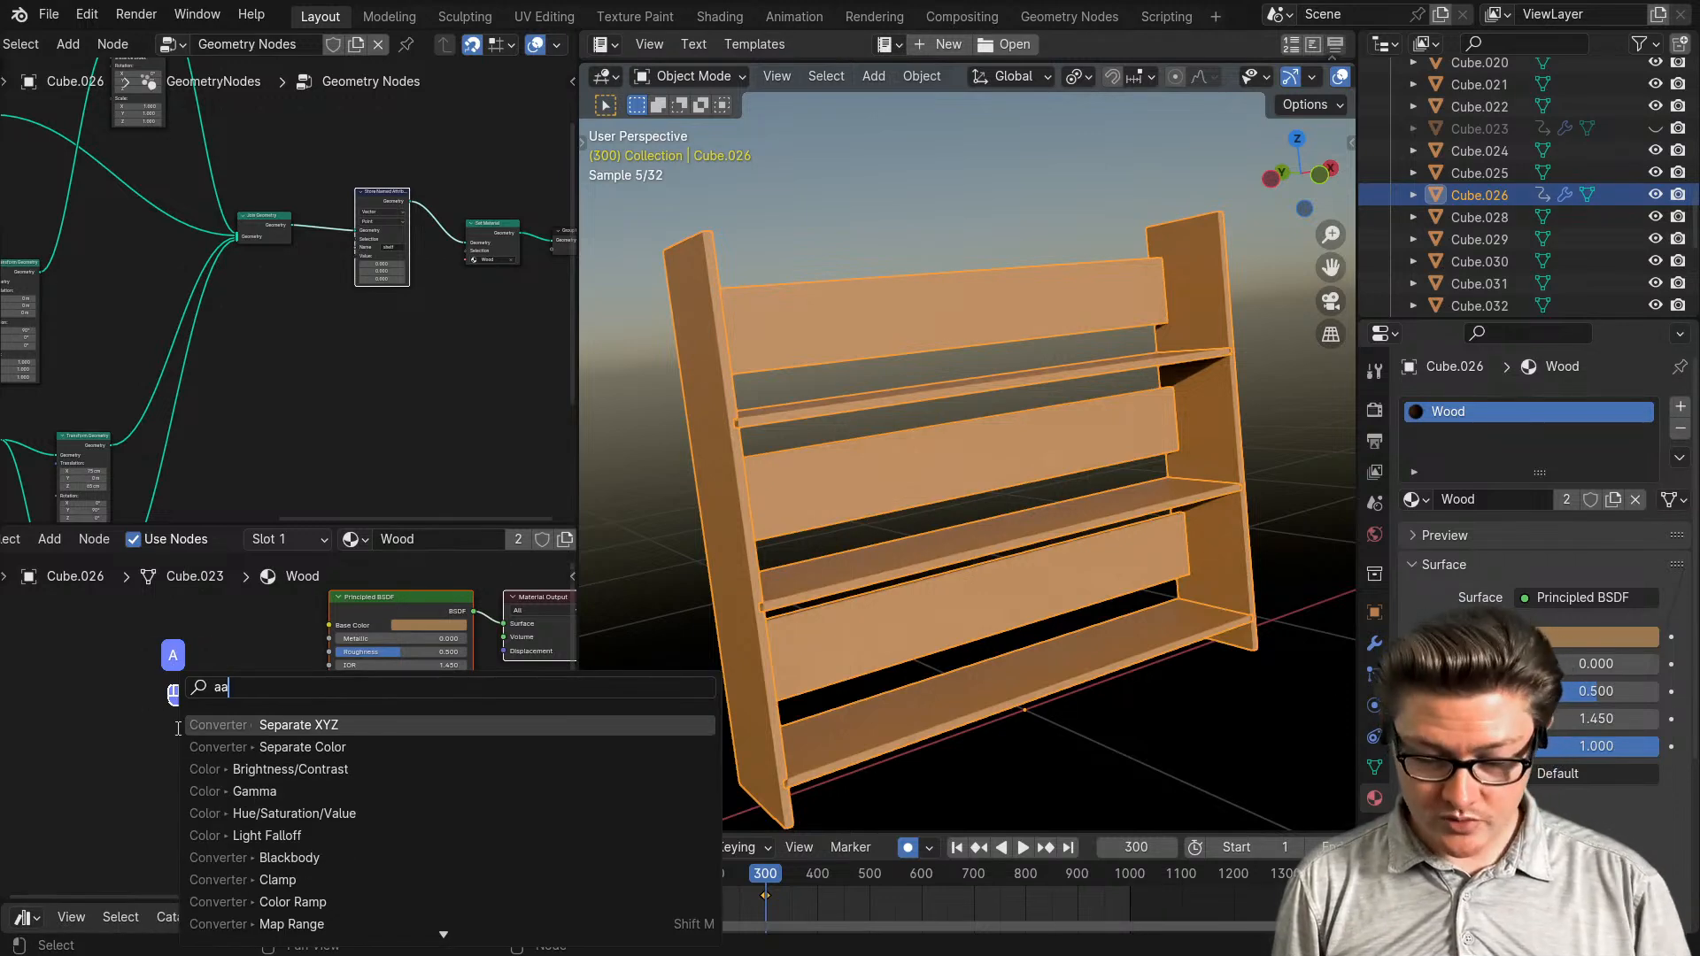
text(tt)
click(181, 724)
click(180, 732)
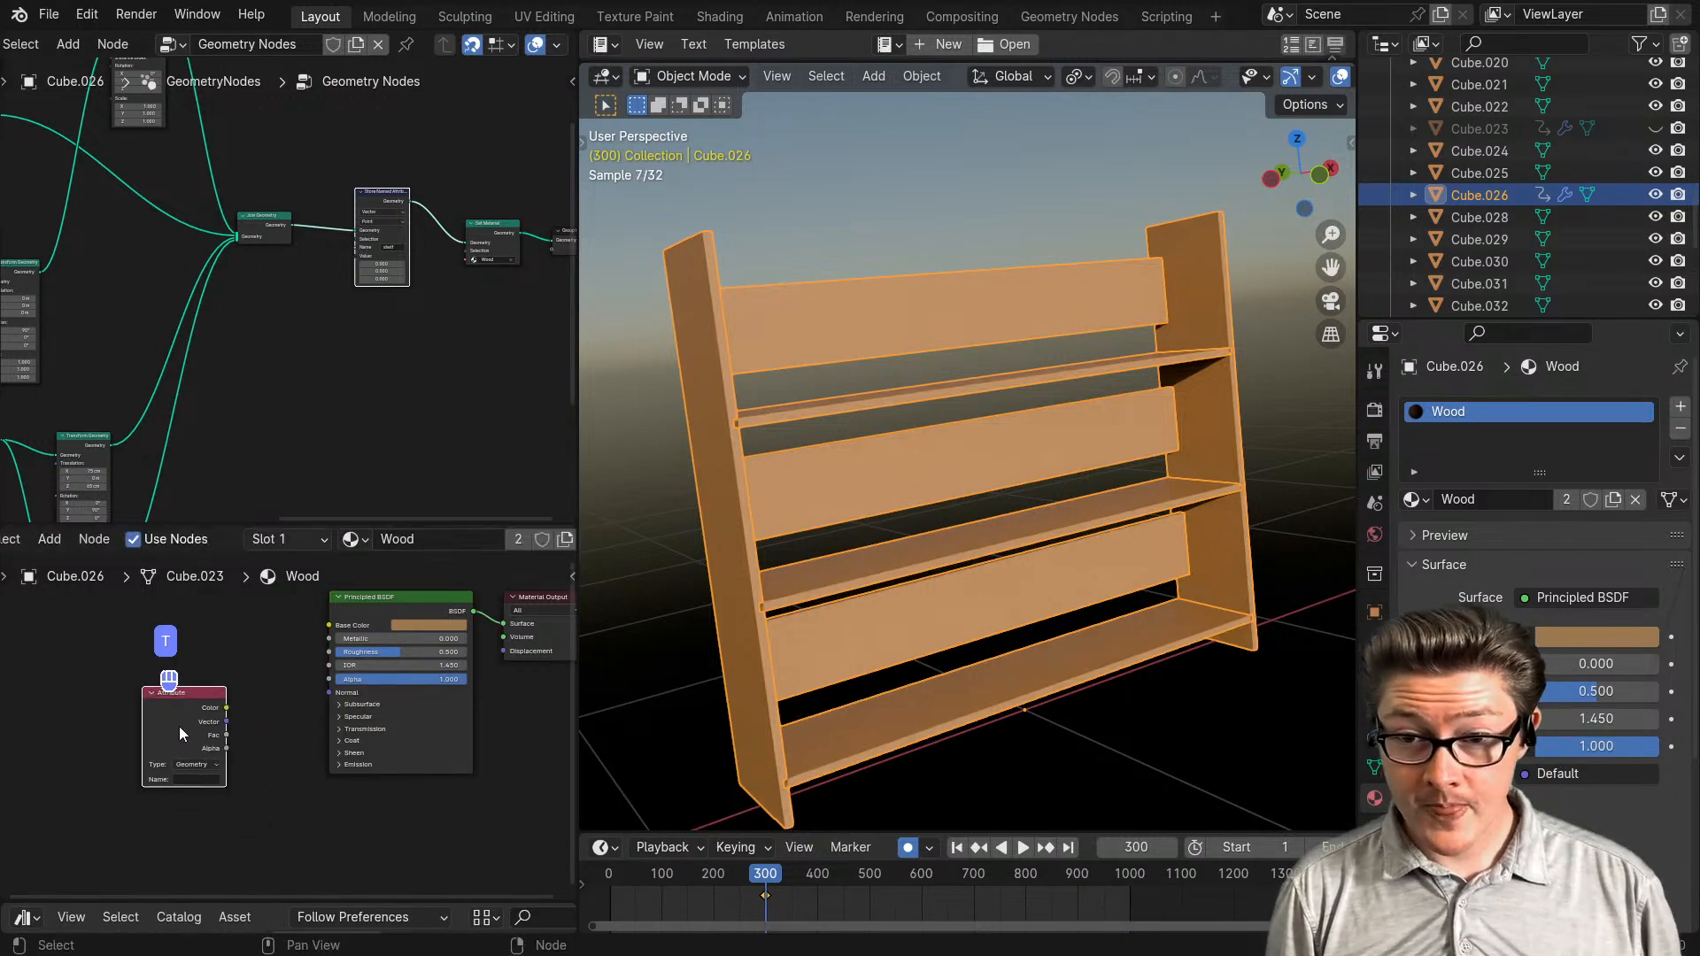
scroll(179, 732, up, 2)
middle_drag(178, 732, 202, 669)
- Copy the name "shelf" from Store Named Attribute into the shader's Attribute node and move that node further from the Principled BSDF
scroll(390, 257, up, 4)
middle_drag(394, 323, 286, 386)
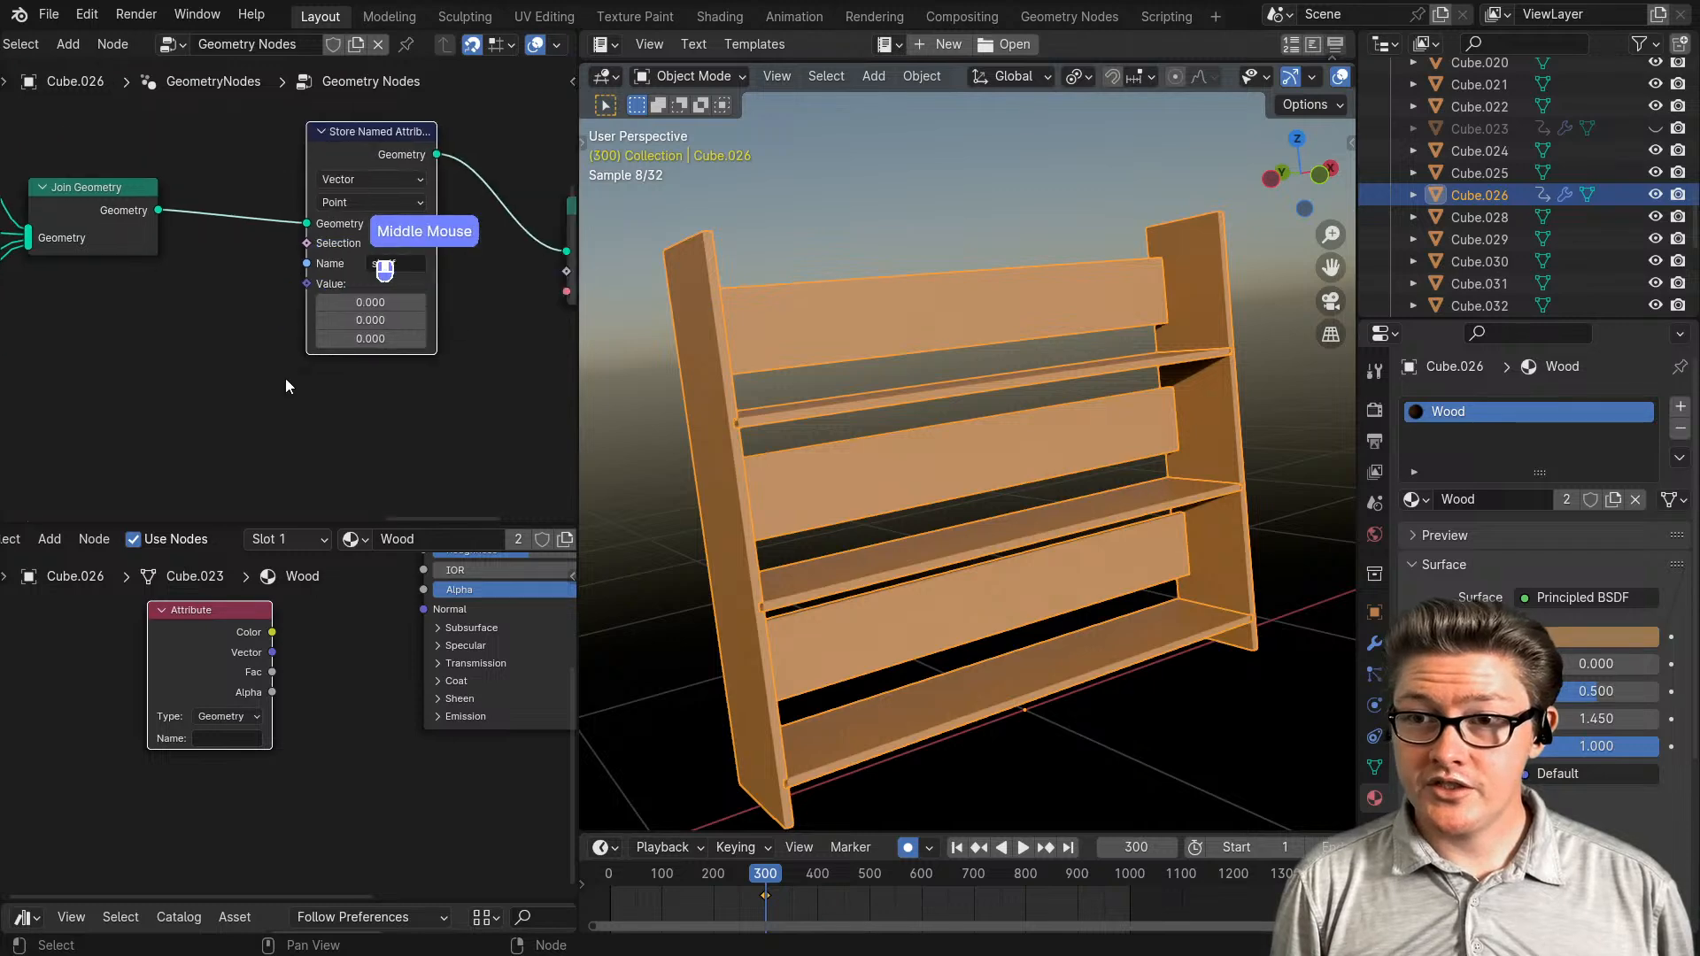
scroll(289, 292, up, 3)
key(ctrl+c)
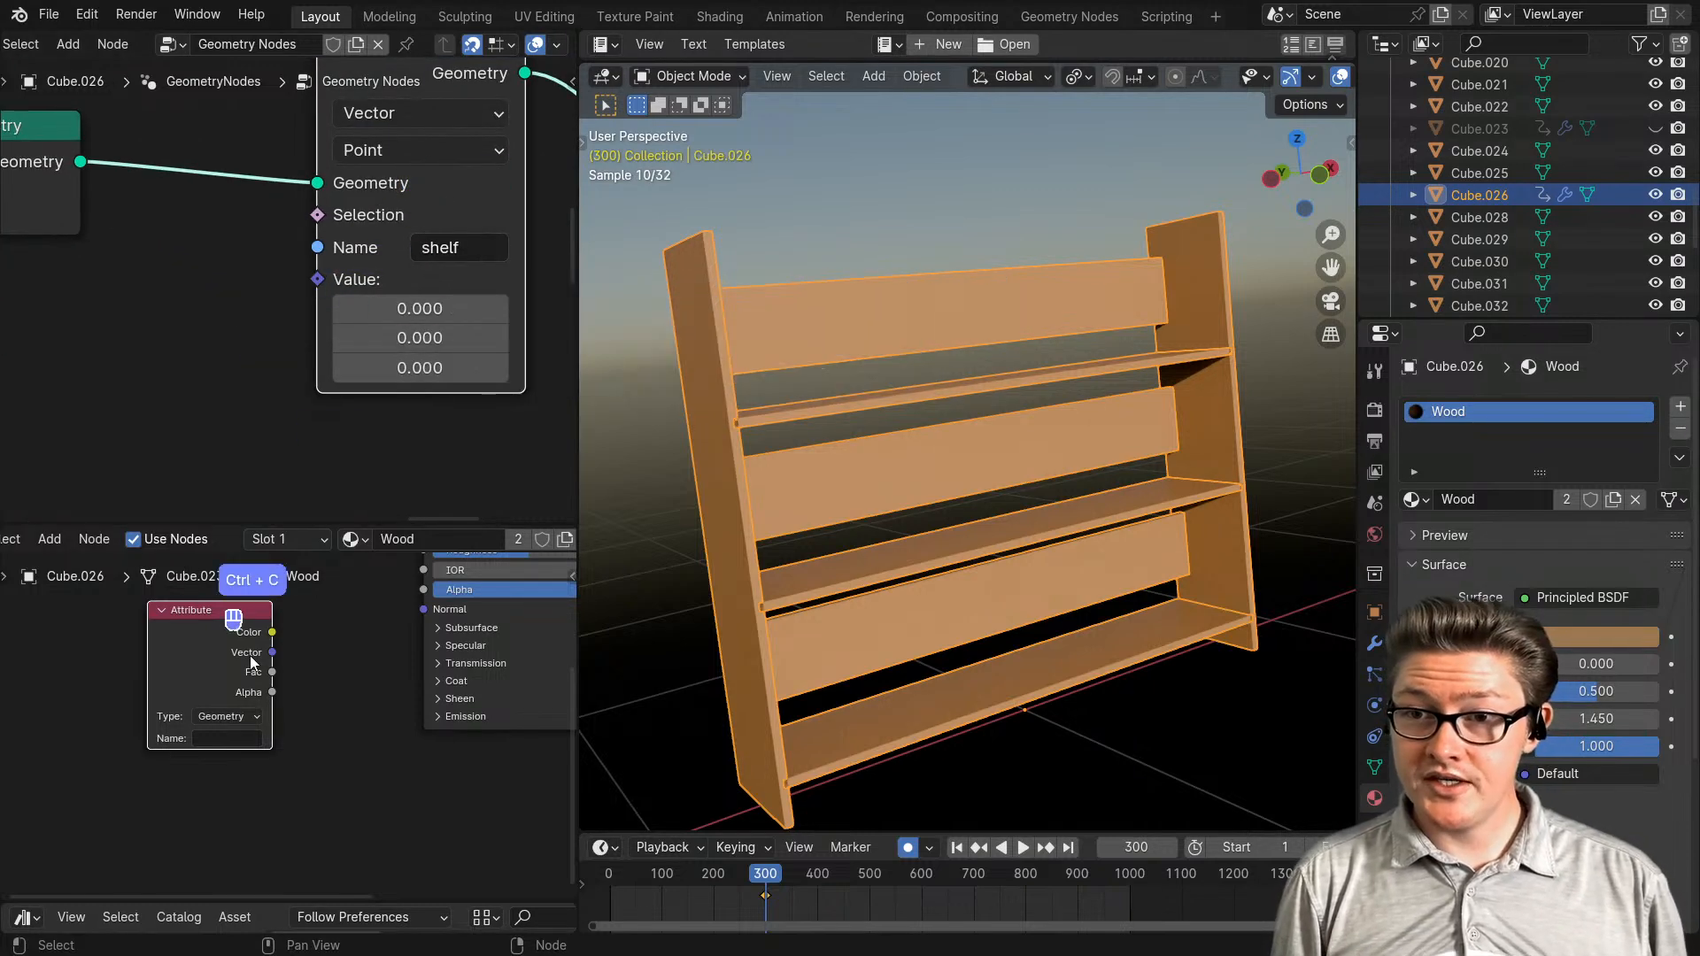
key(ctrl+v)
scroll(293, 709, down, 2)
middle_drag(292, 709, 353, 754)
drag(288, 719, 107, 731)
scroll(225, 372, down, 2)
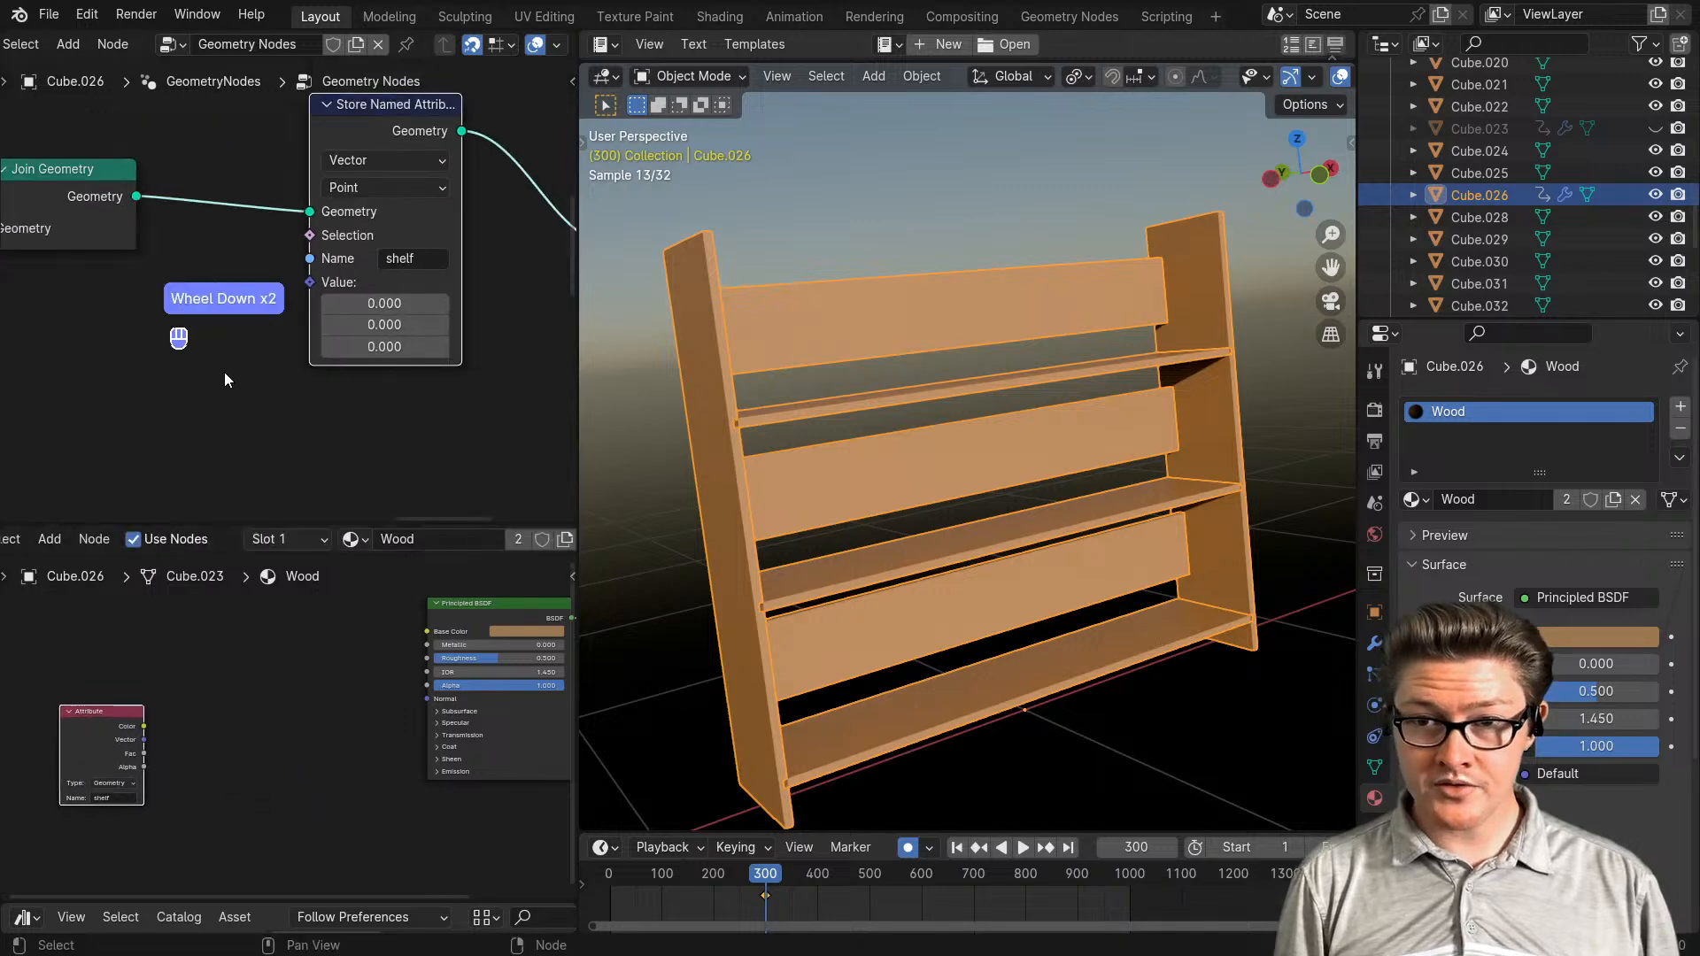
- Add a Capture Attribute node in the open space between the cube-fed Transform Geometry nodes and the placement nodes
scroll(234, 379, down, 4)
middle_drag(193, 390, 297, 364)
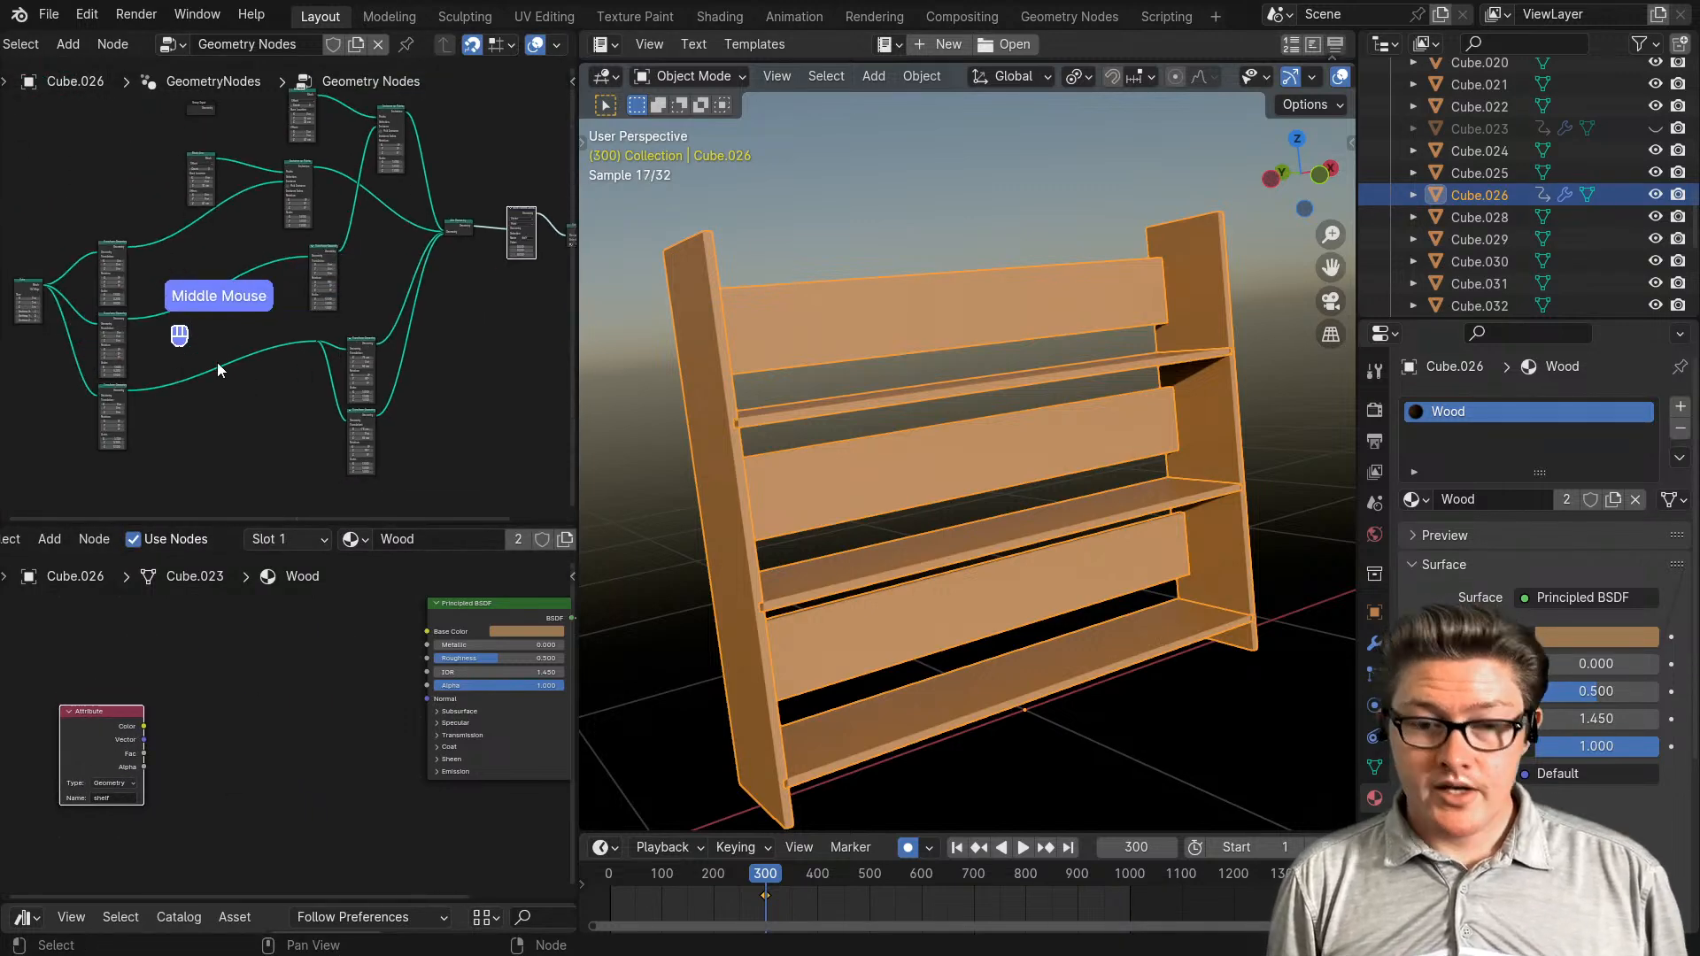
scroll(252, 394, up, 6)
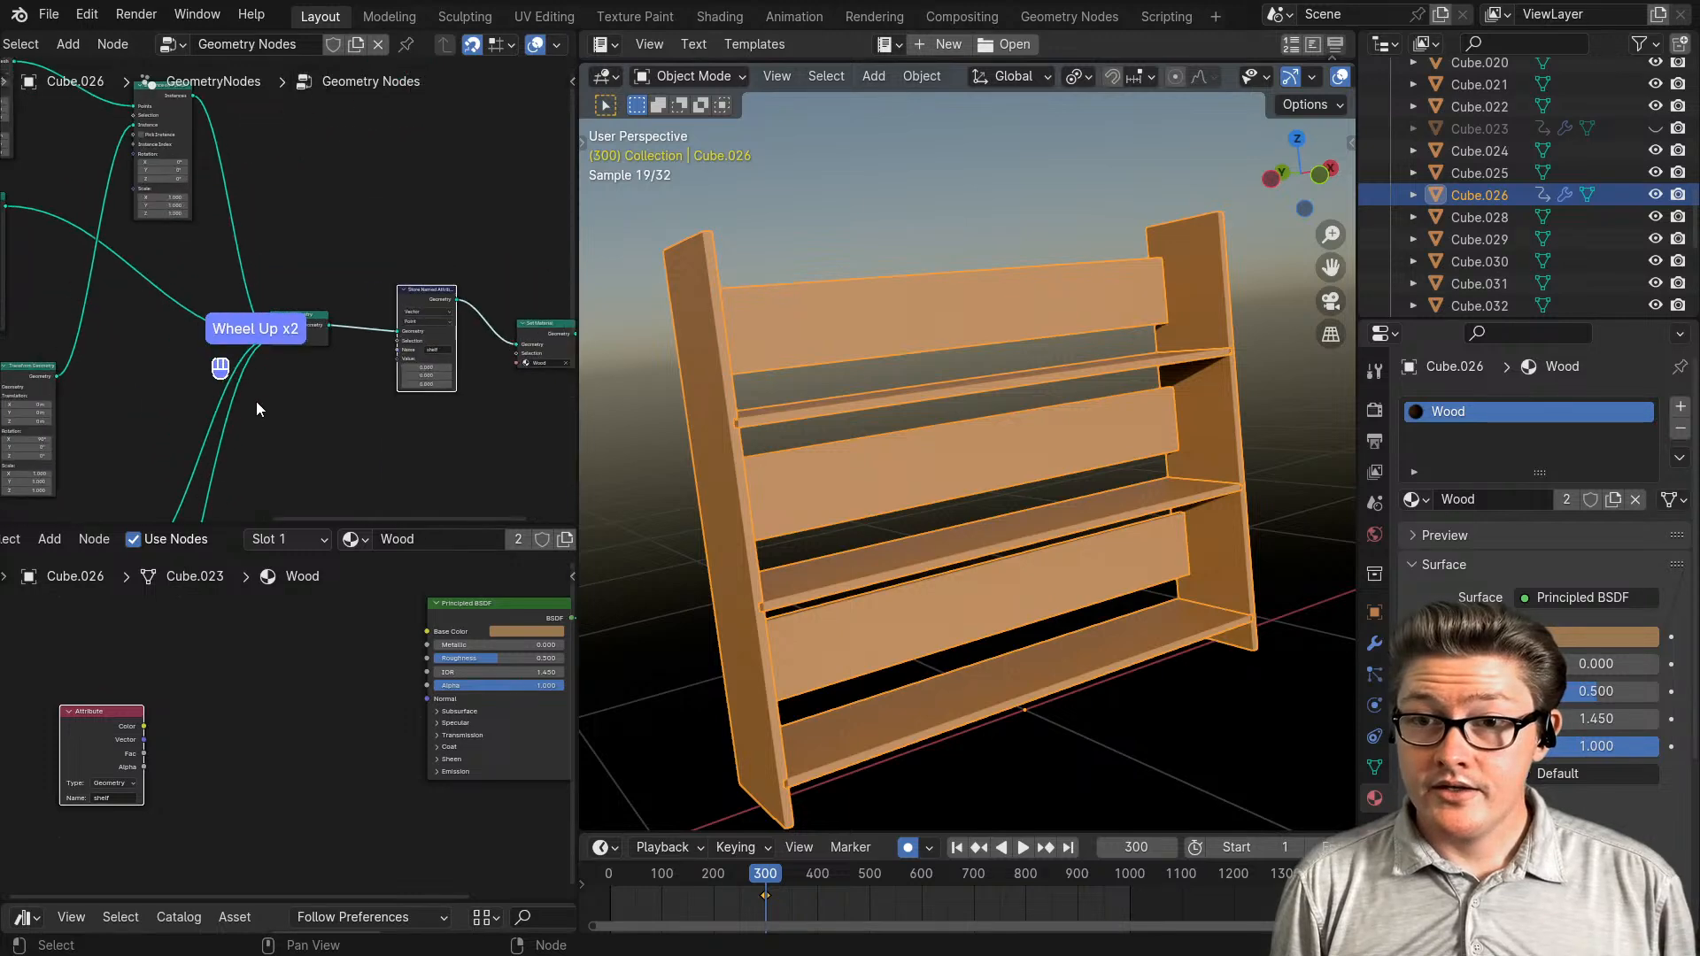
scroll(295, 406, down, 4)
middle_drag(193, 437, 288, 381)
key(shift+a)
text(c)
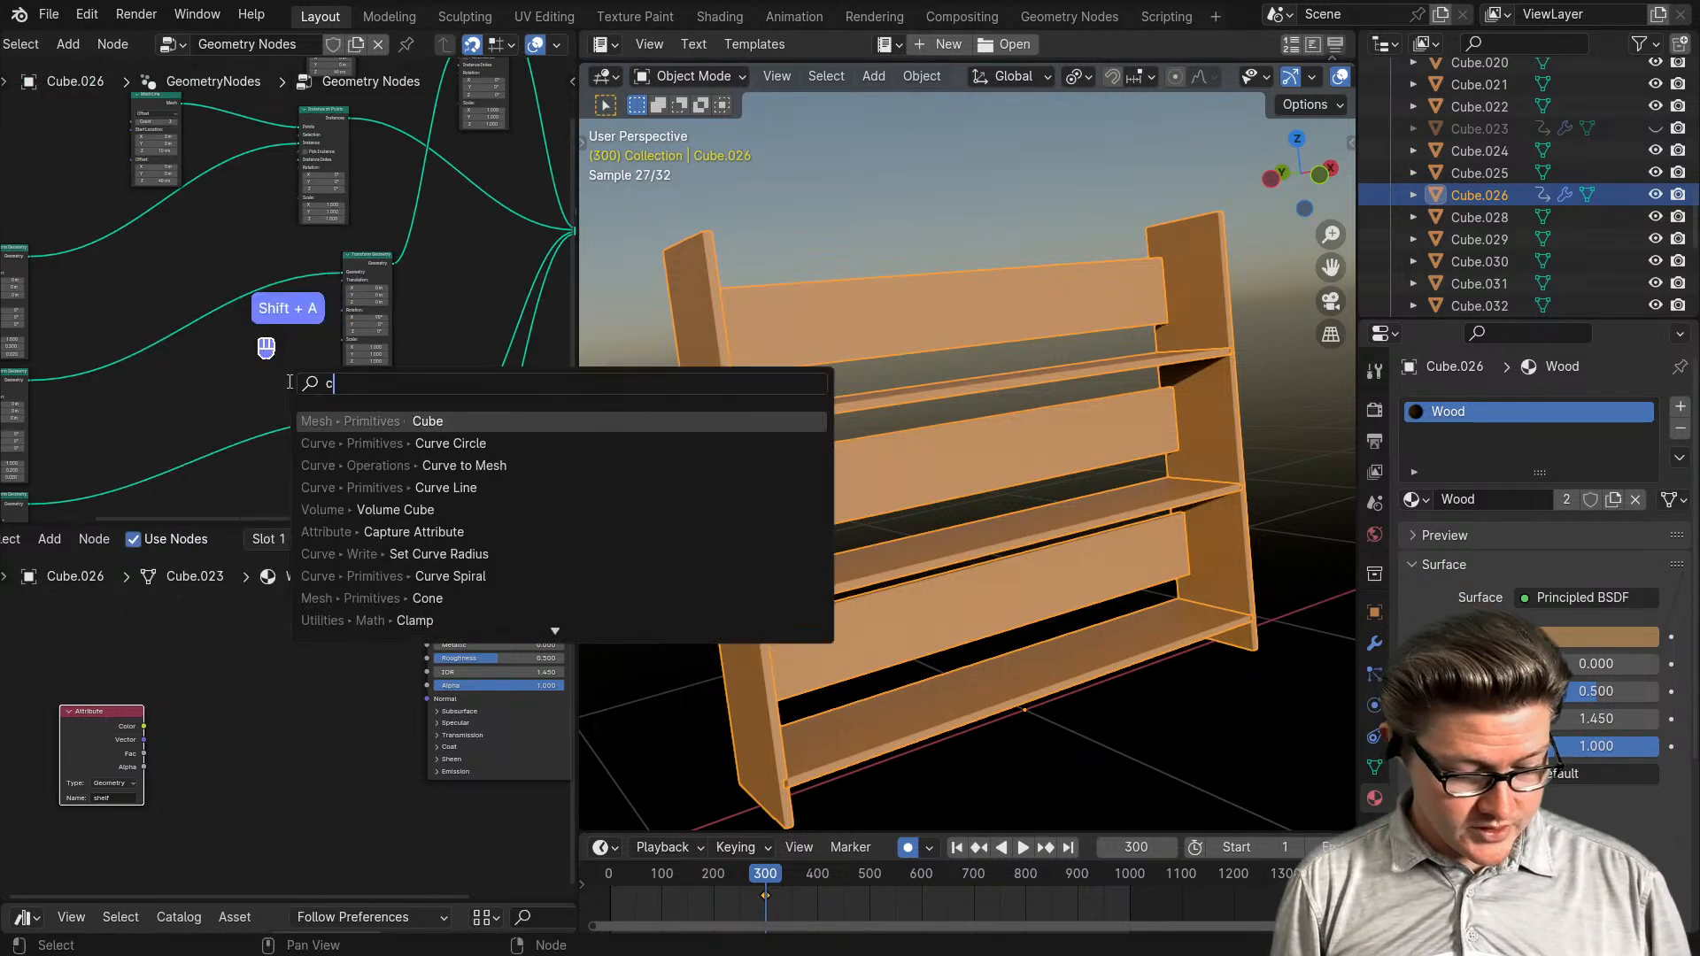
text(apture)
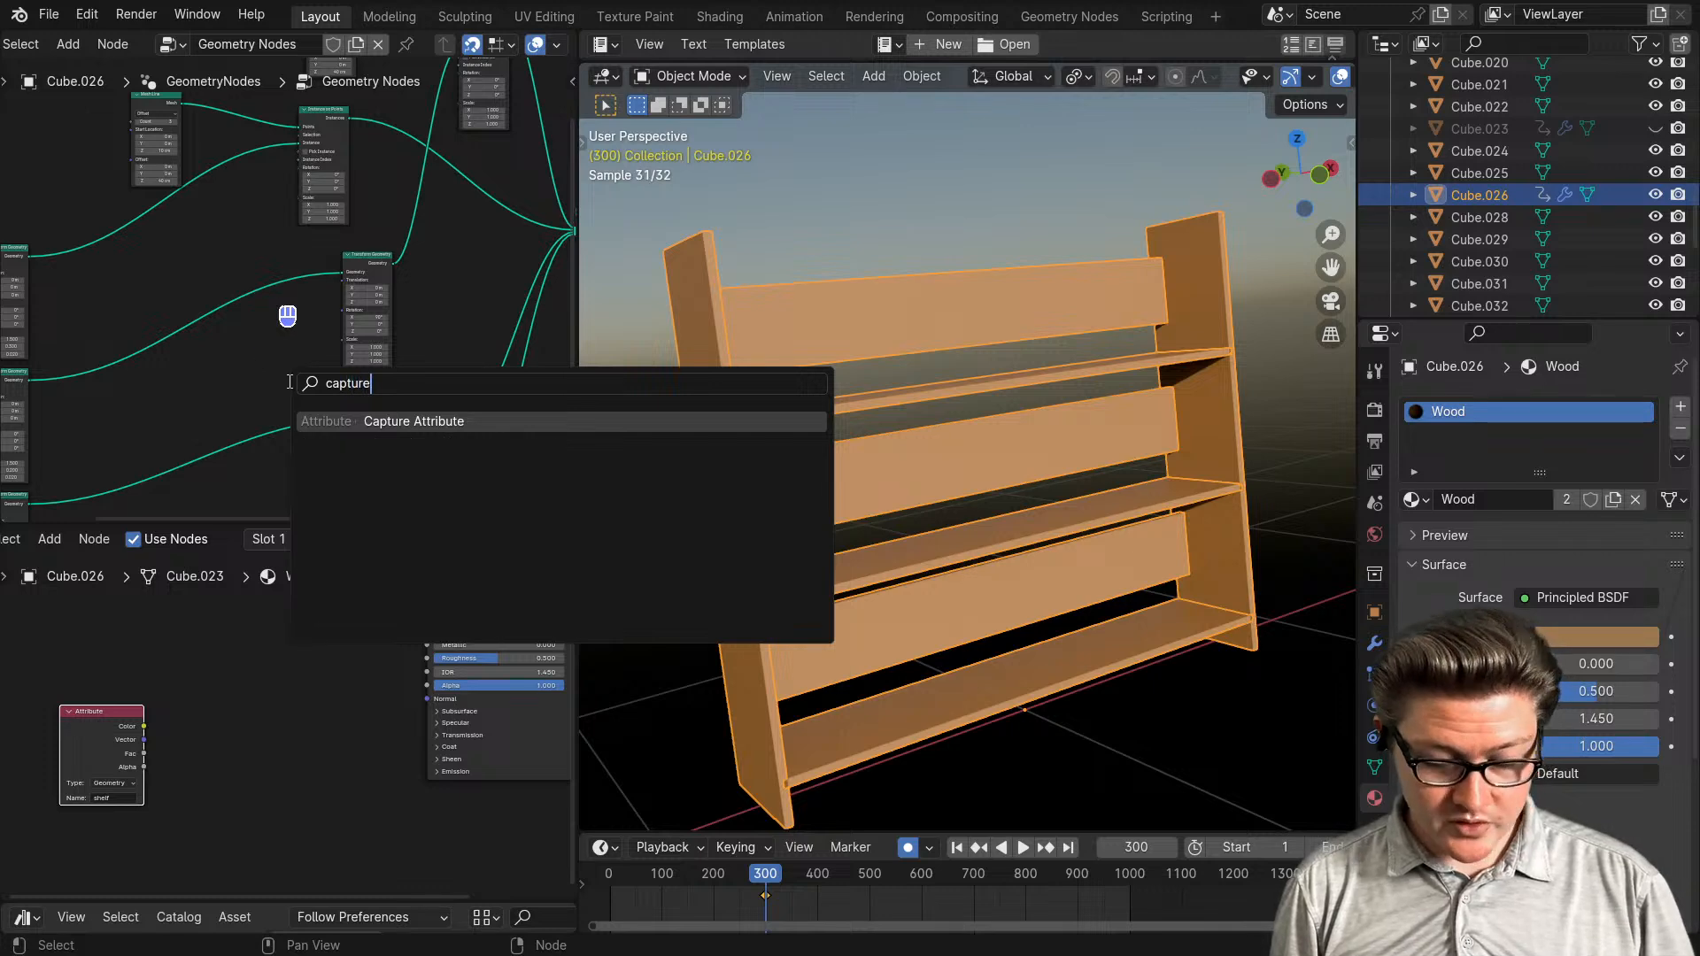
key(Return)
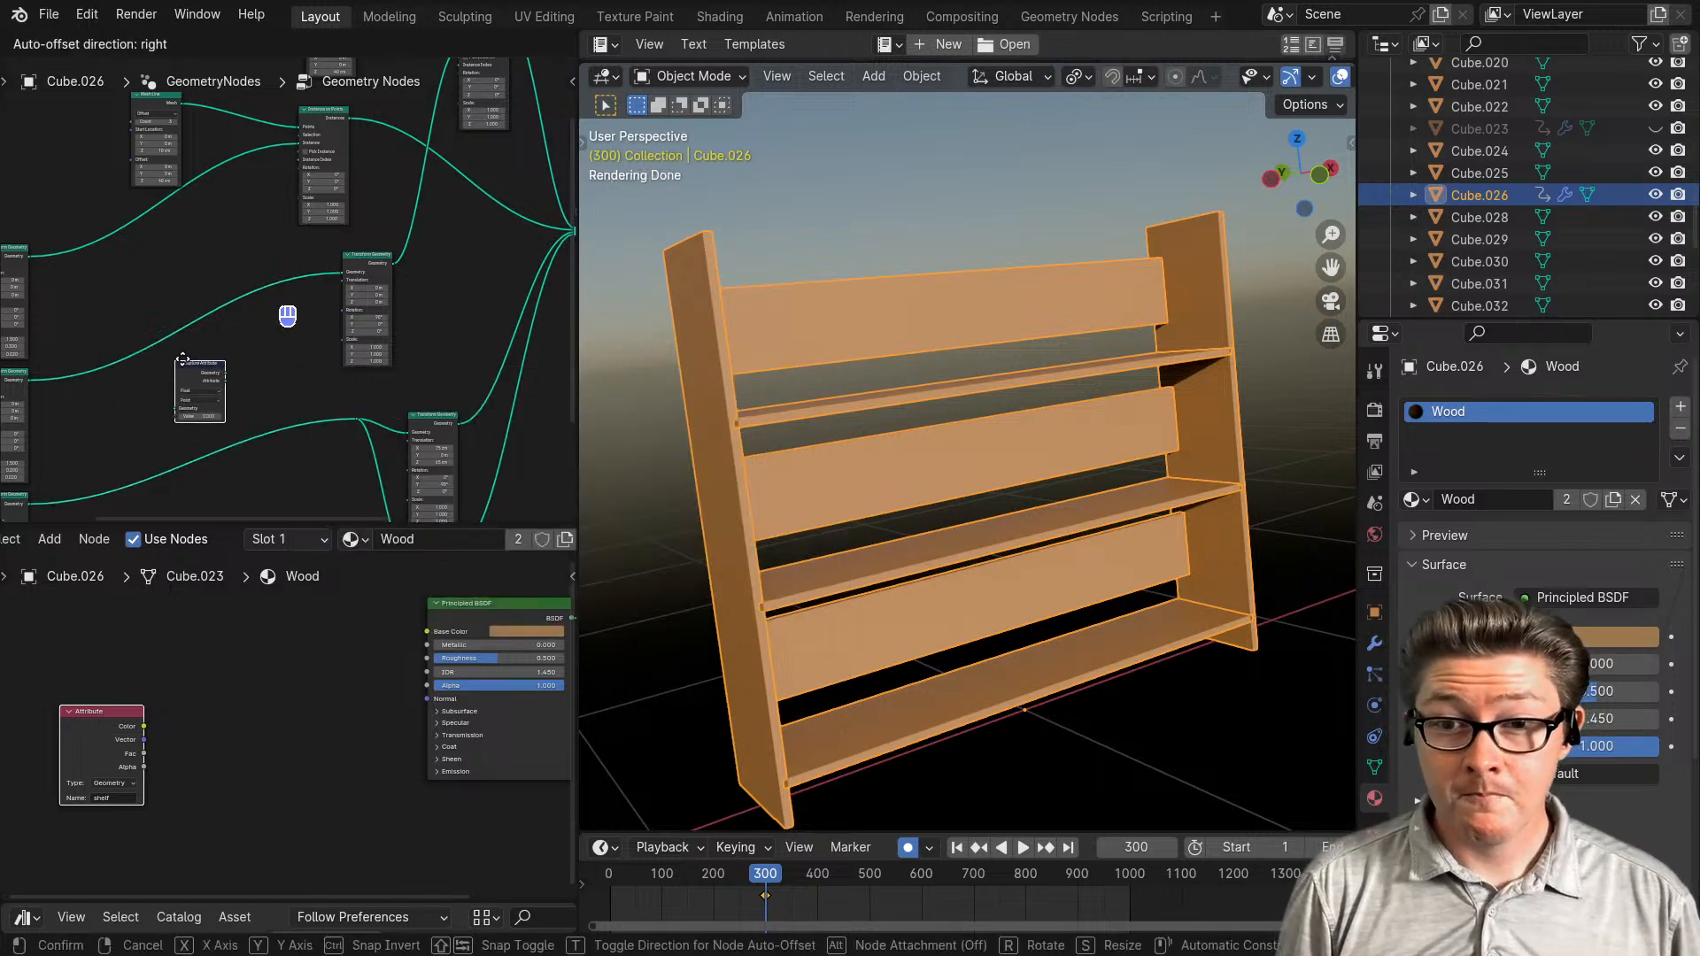
click(219, 376)
- Highlight the downstream placement nodes, and after them the three Transform Geometry nodes fed by the Cube
middle_drag(154, 374, 277, 343)
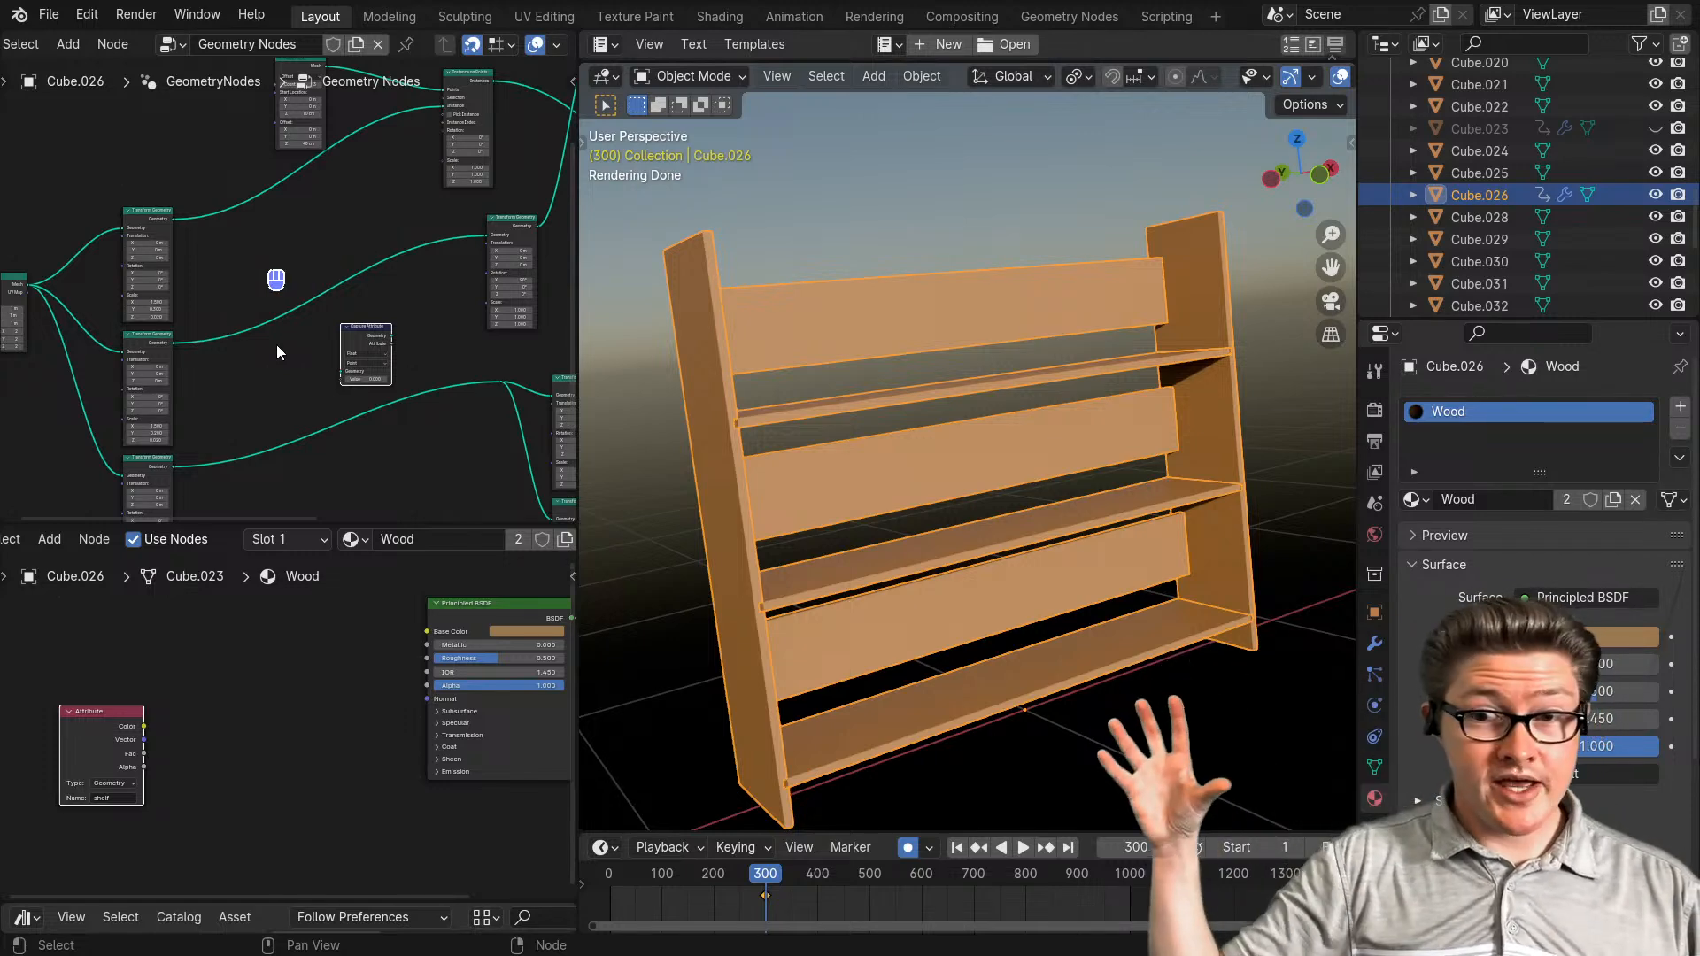
middle_drag(453, 268, 325, 286)
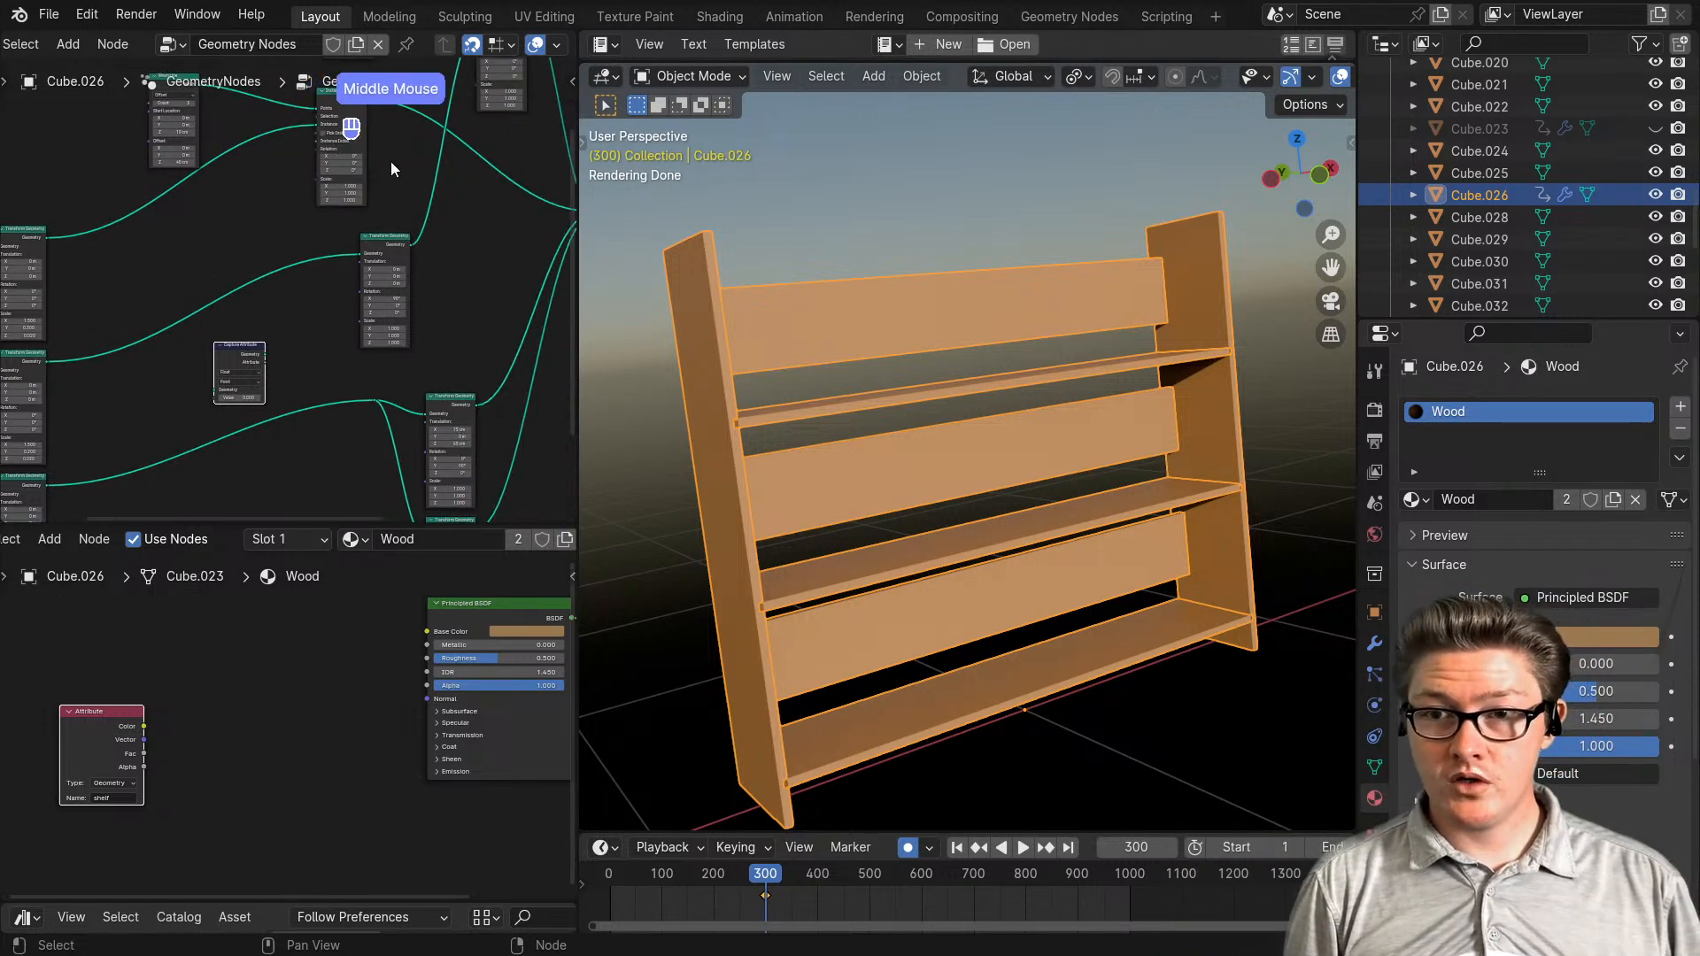
drag(391, 161, 445, 415)
drag(500, 487, 330, 151)
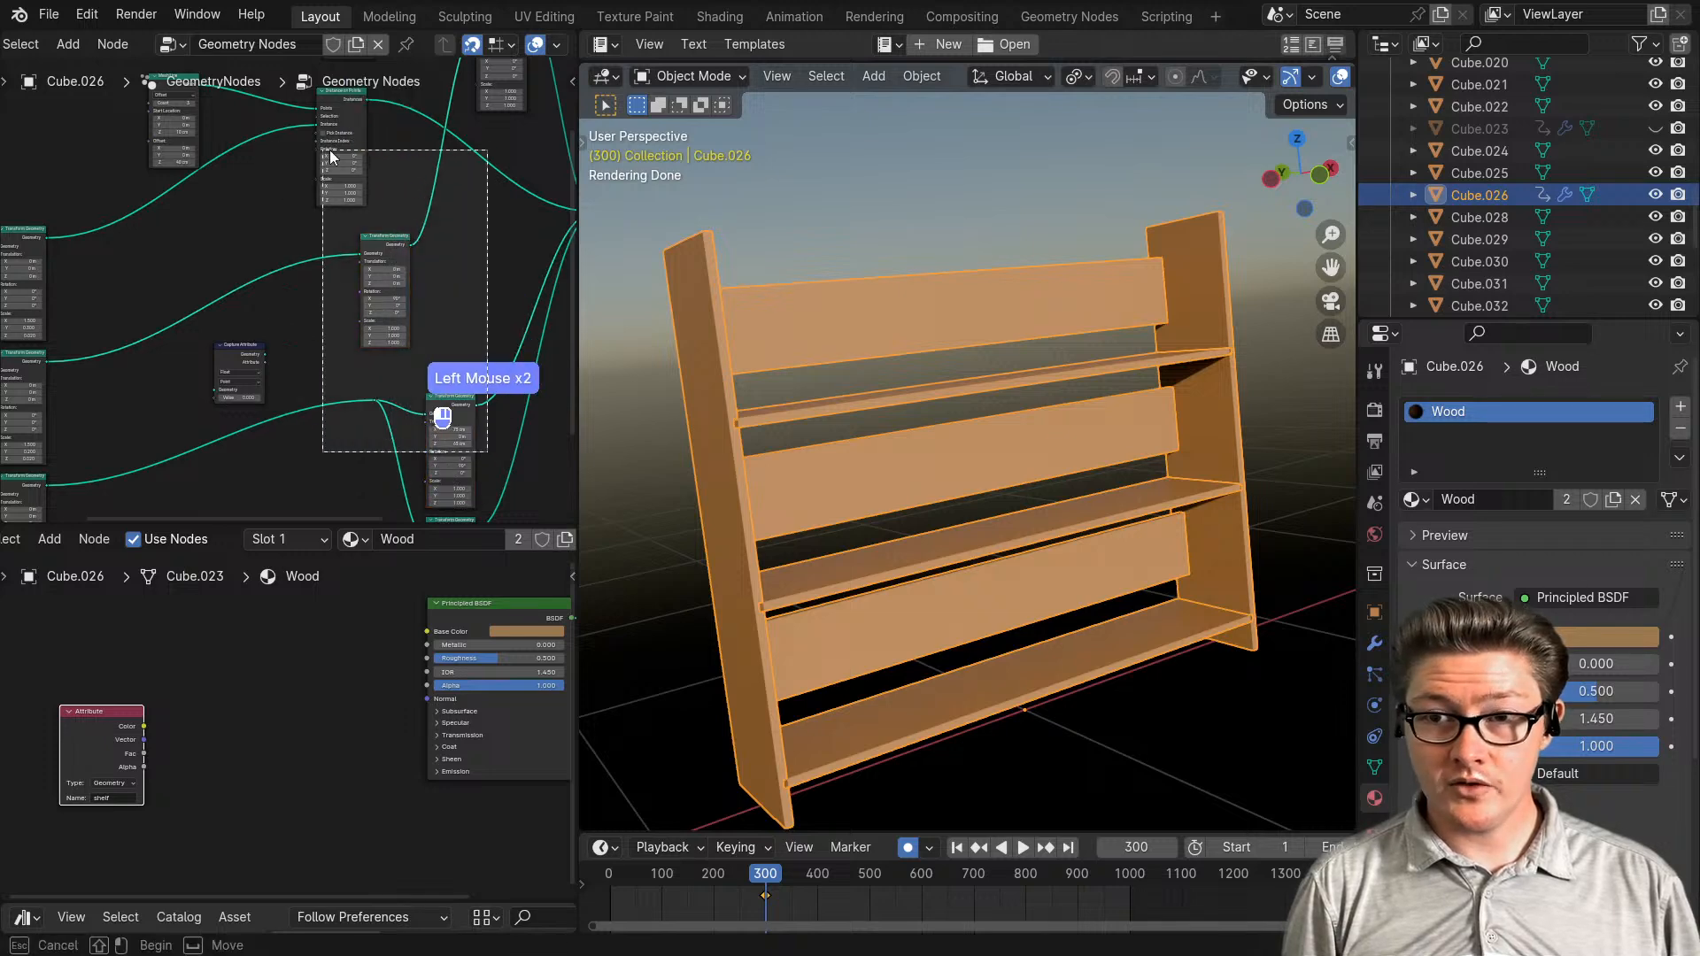
middle_drag(100, 267, 197, 183)
drag(197, 183, 40, 433)
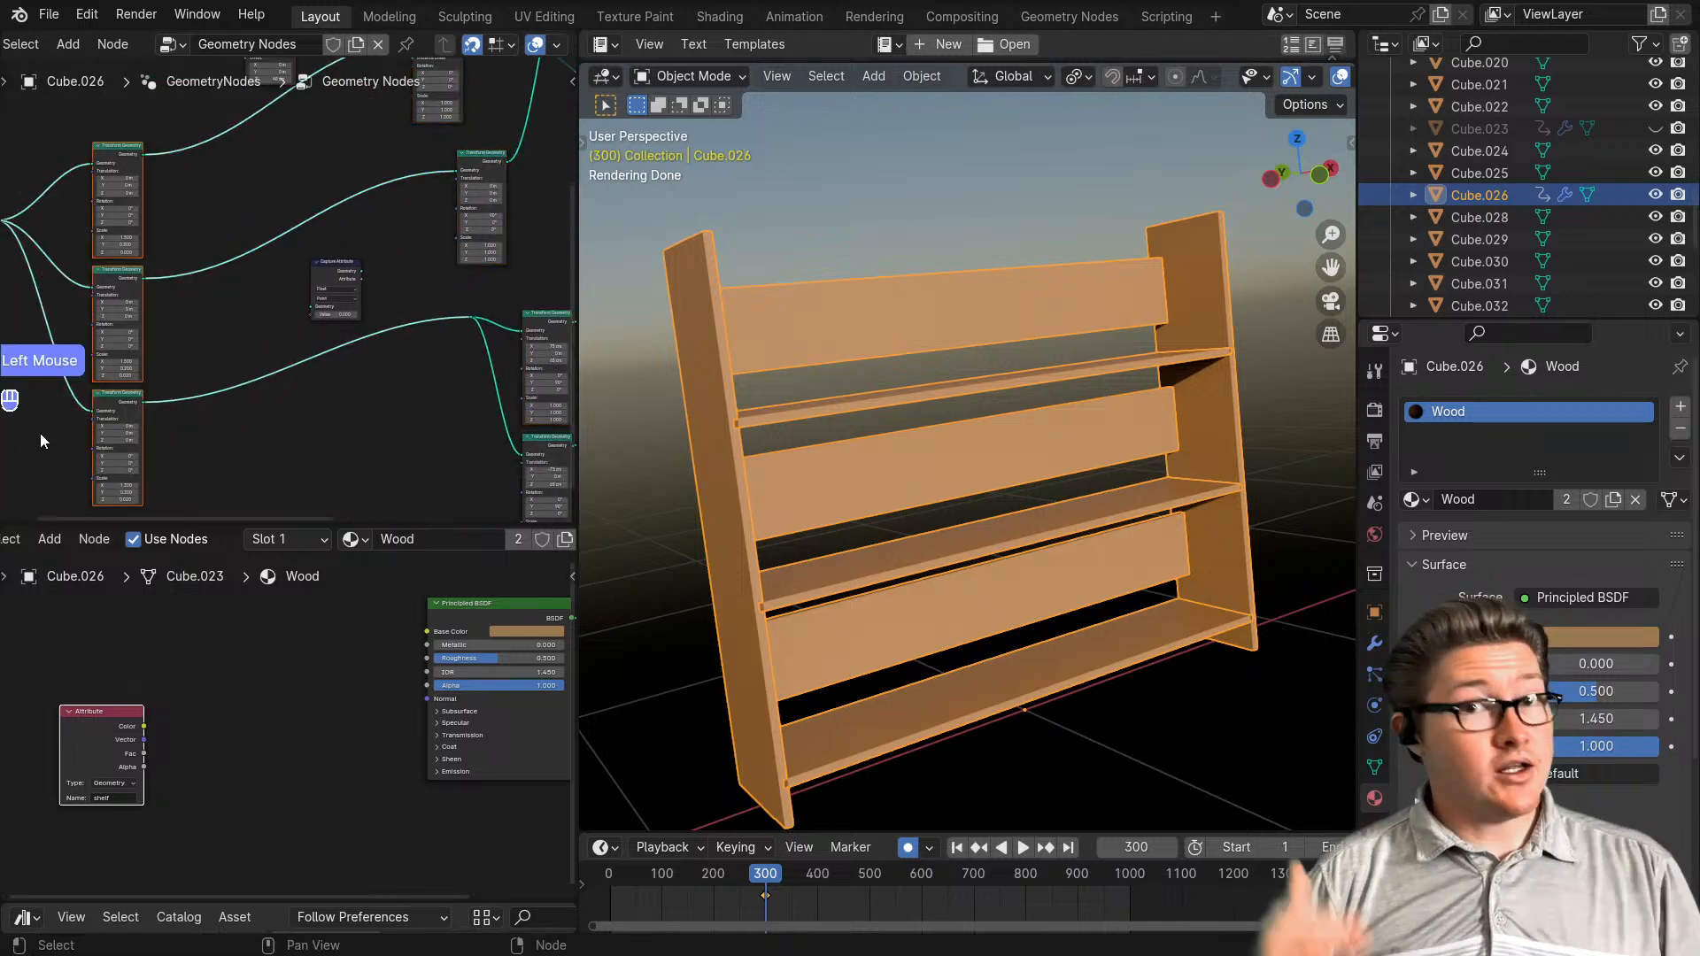
- Set the Capture Attribute node's data type to Vector
scroll(287, 358, up, 4)
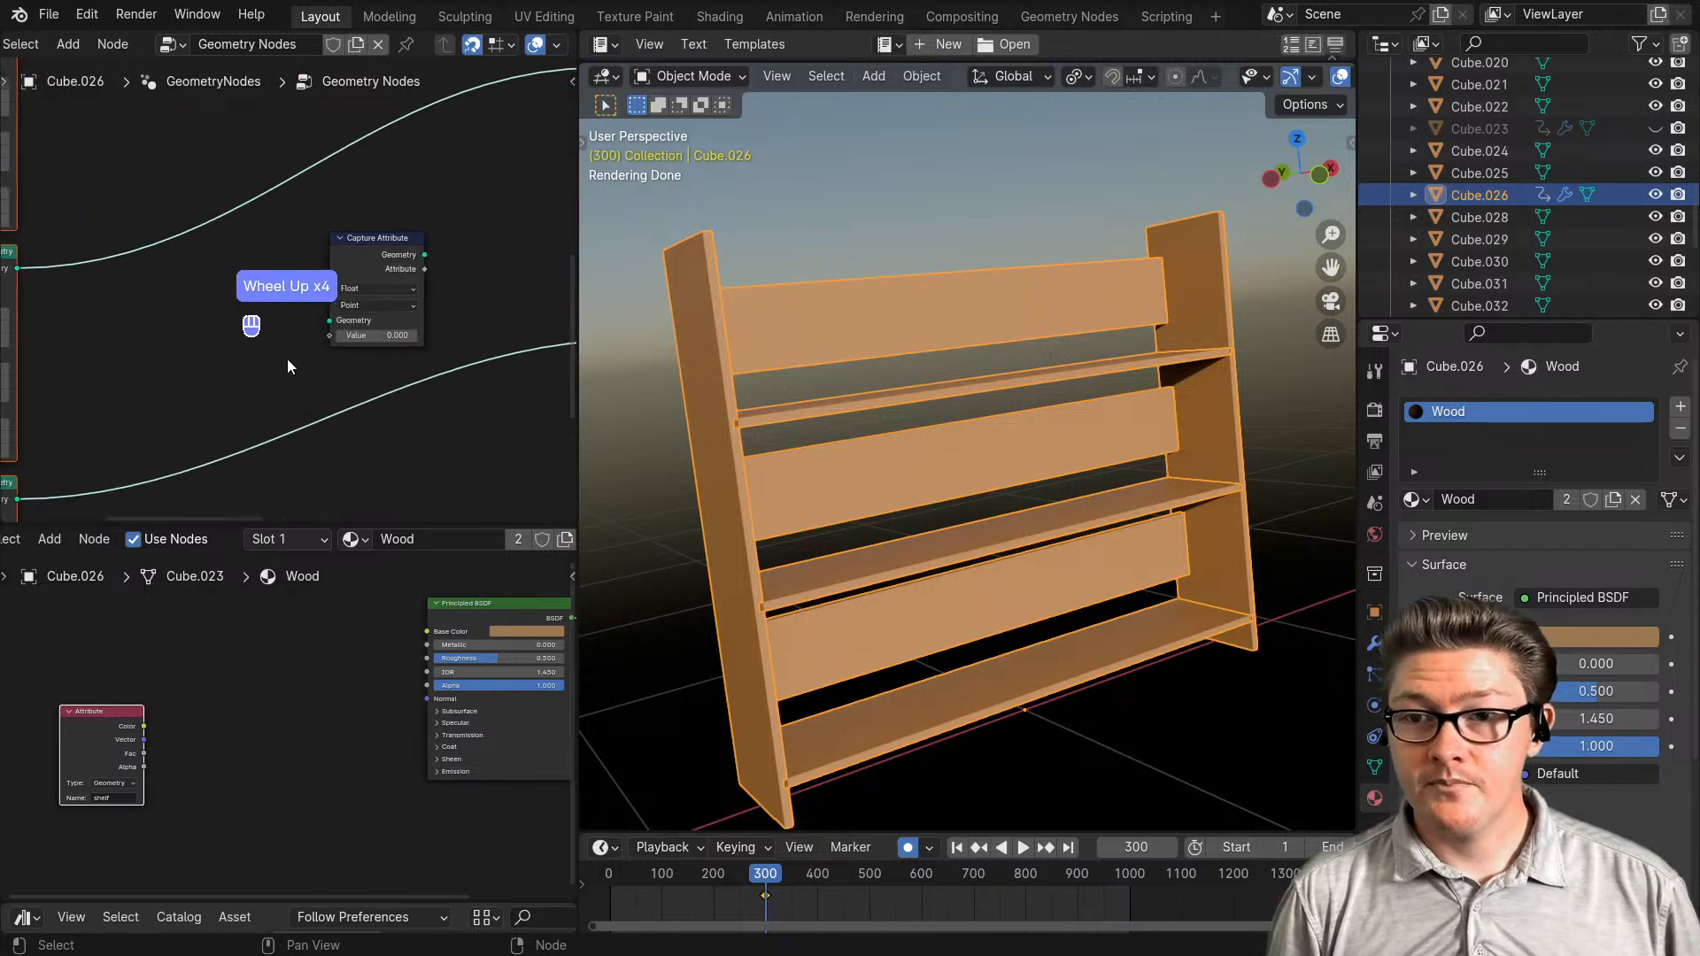
scroll(287, 359, up, 2)
click(422, 292)
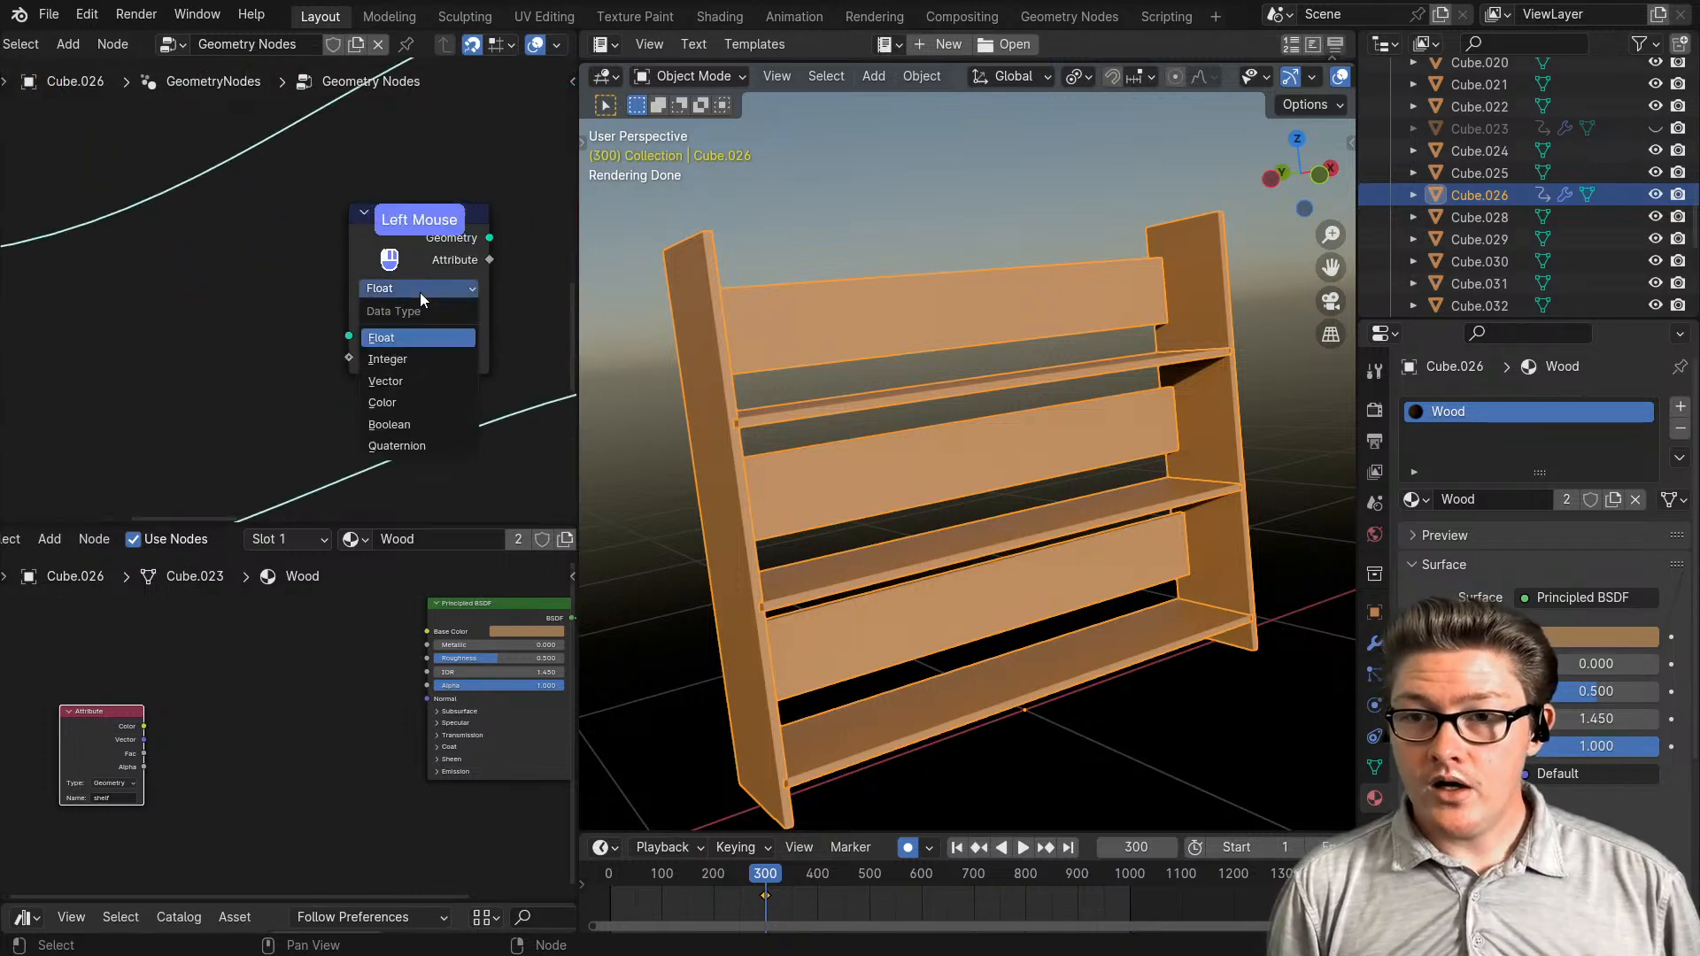
click(400, 382)
- Insert the Capture Attribute node into the link between the top cube-fed Transform Geometry and Instance on Points
scroll(329, 405, down, 4)
middle_drag(345, 363, 406, 381)
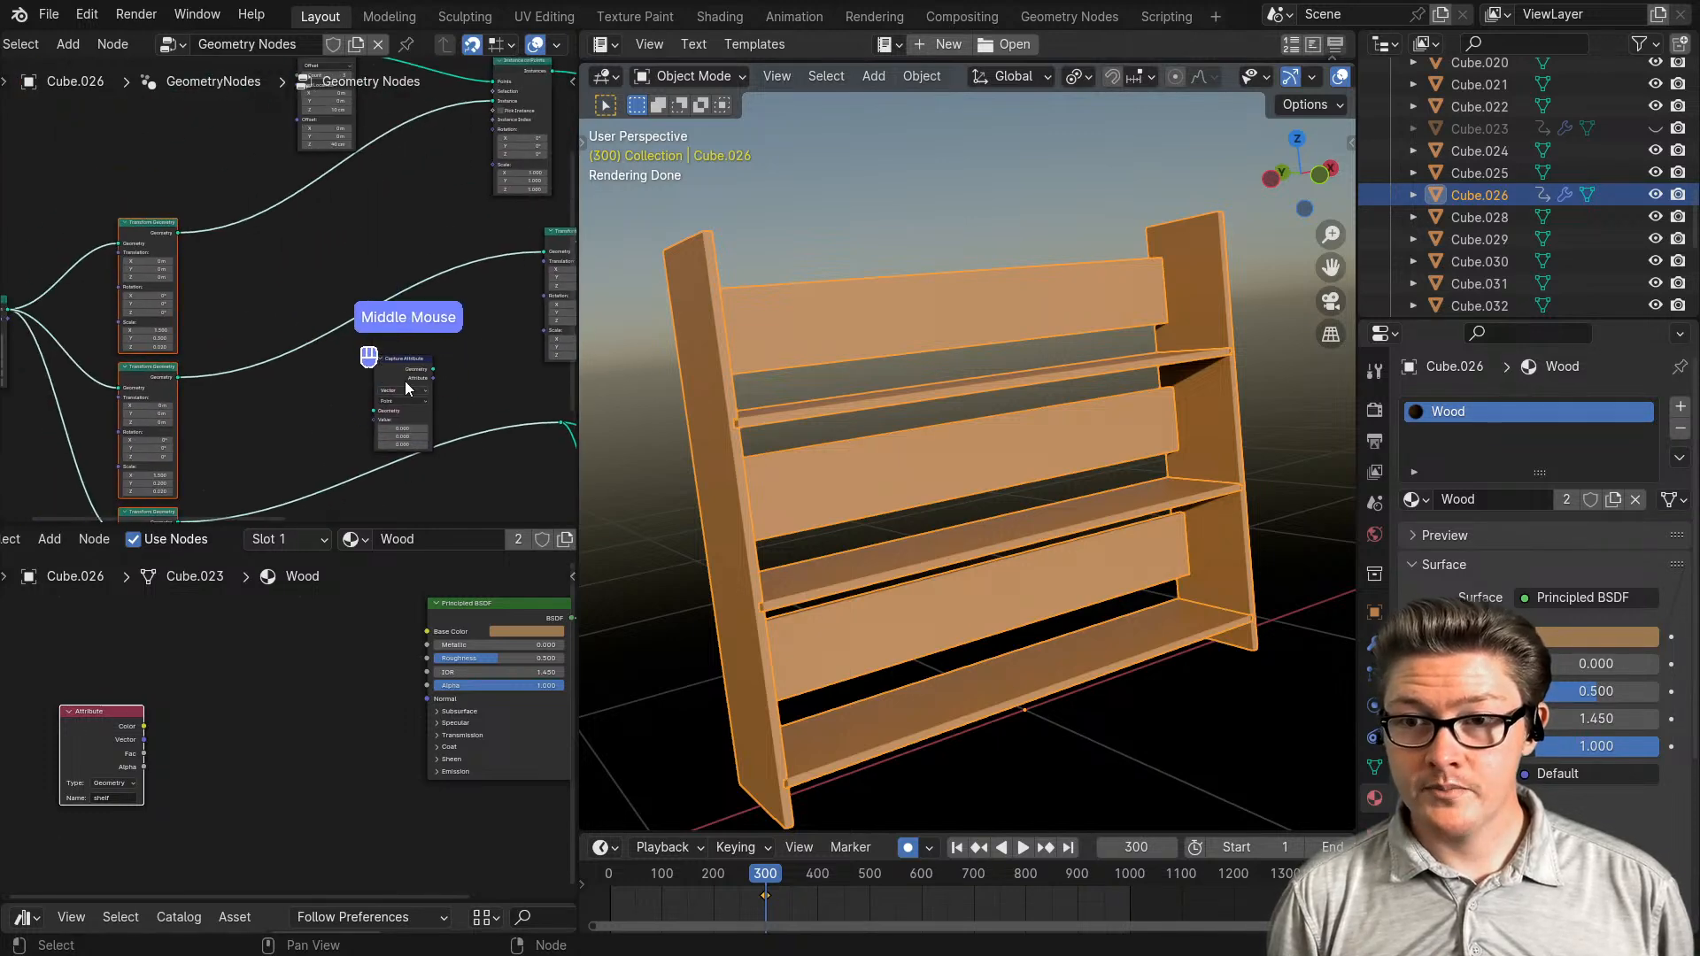
drag(404, 376, 259, 198)
click(260, 201)
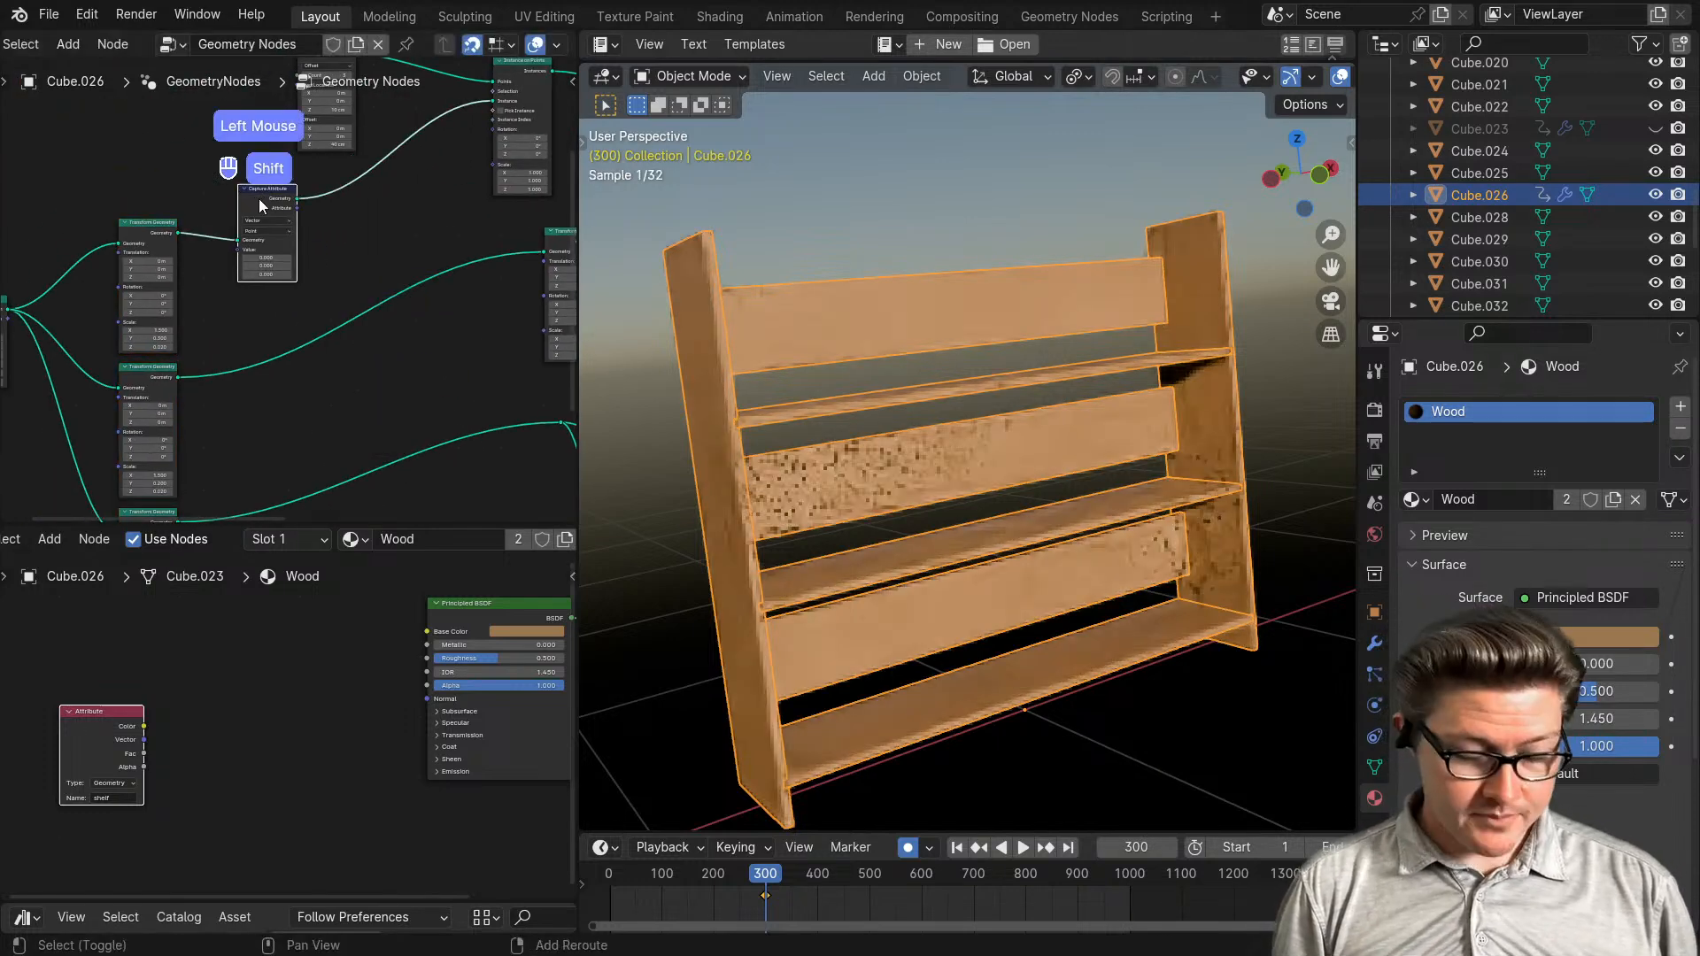
- Duplicate the Capture Attribute node twice, inserting the copies into the output links of the second and third cube-fed Transform Geometry nodes
key(shift+d)
click(284, 345)
middle_drag(285, 345, 290, 277)
key(shift+d)
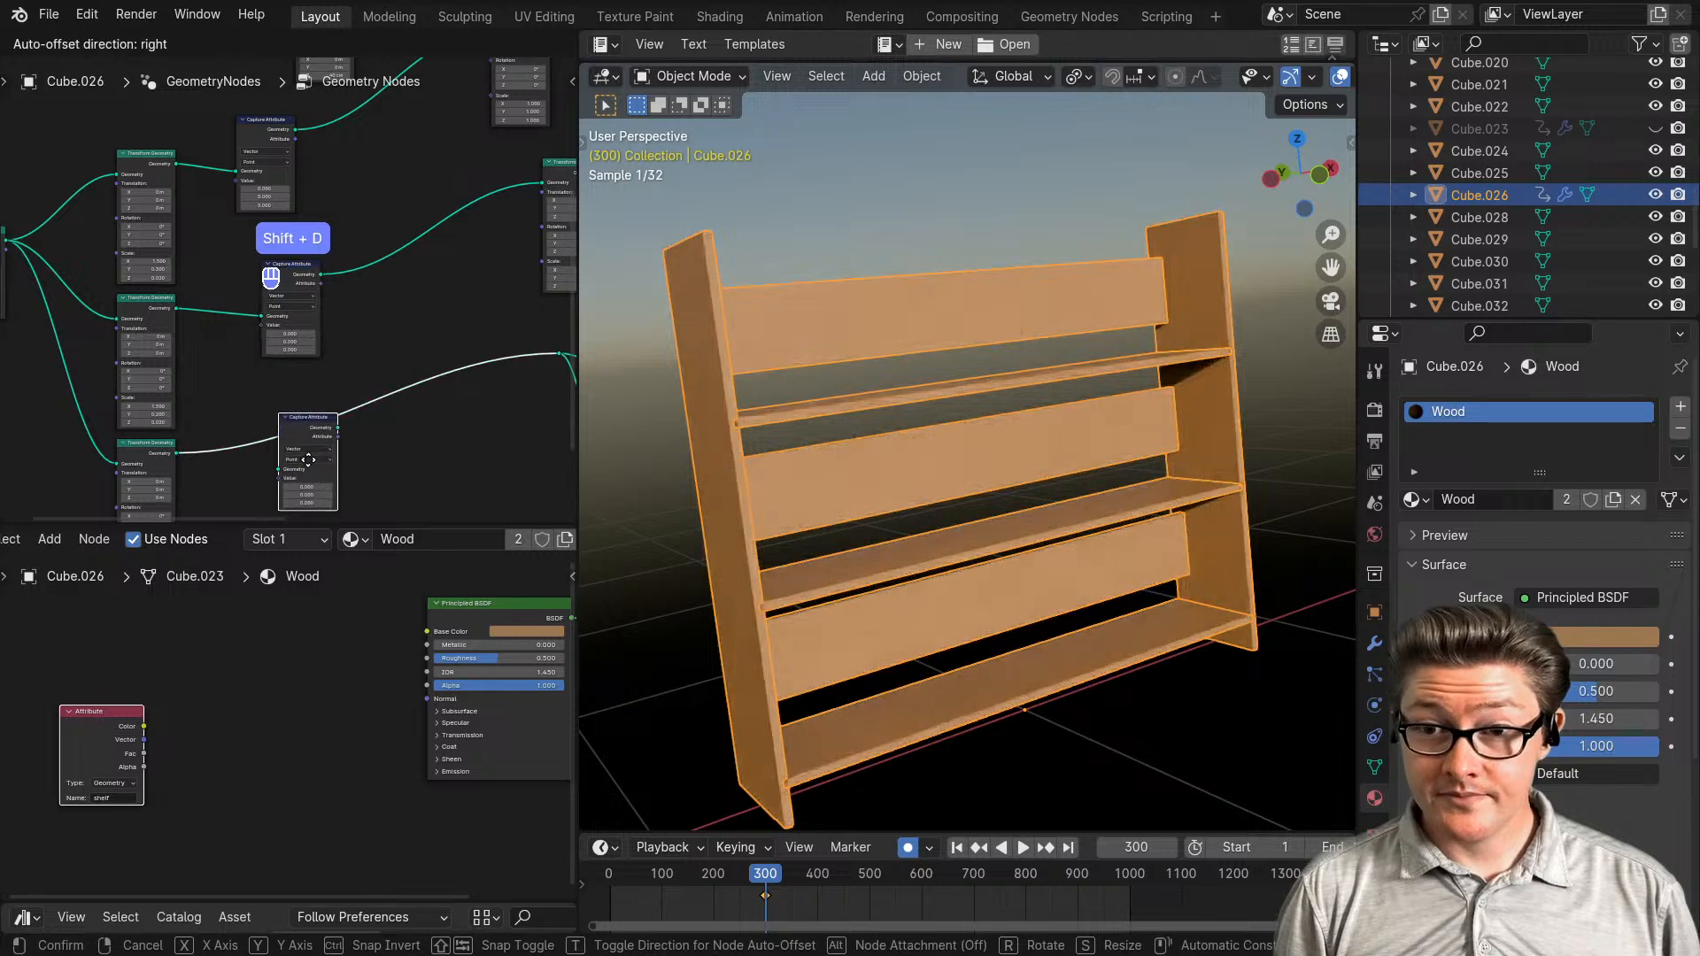
click(308, 460)
scroll(309, 459, down, 2)
middle_drag(308, 460, 168, 434)
mouse_move(330, 364)
middle_down()
mouse_move(179, 402)
mouse_move(338, 334)
middle_up()
middle_drag(167, 358, 161, 360)
scroll(307, 326, up, 2)
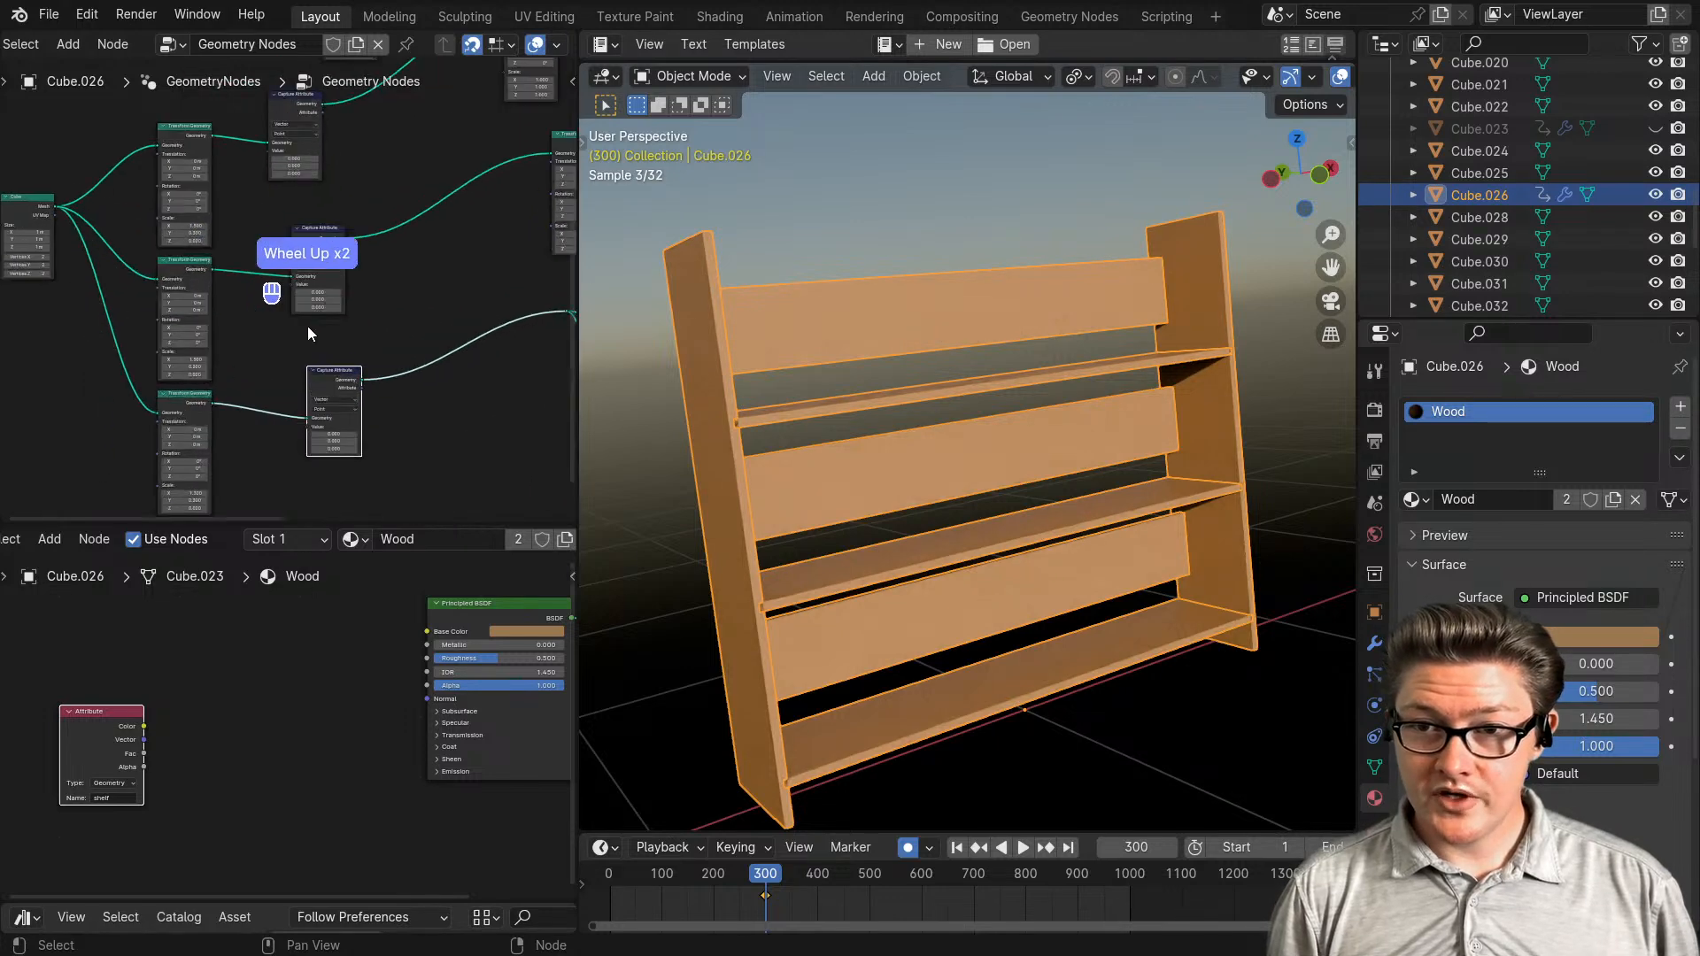
scroll(307, 334, up, 3)
scroll(269, 361, down, 4)
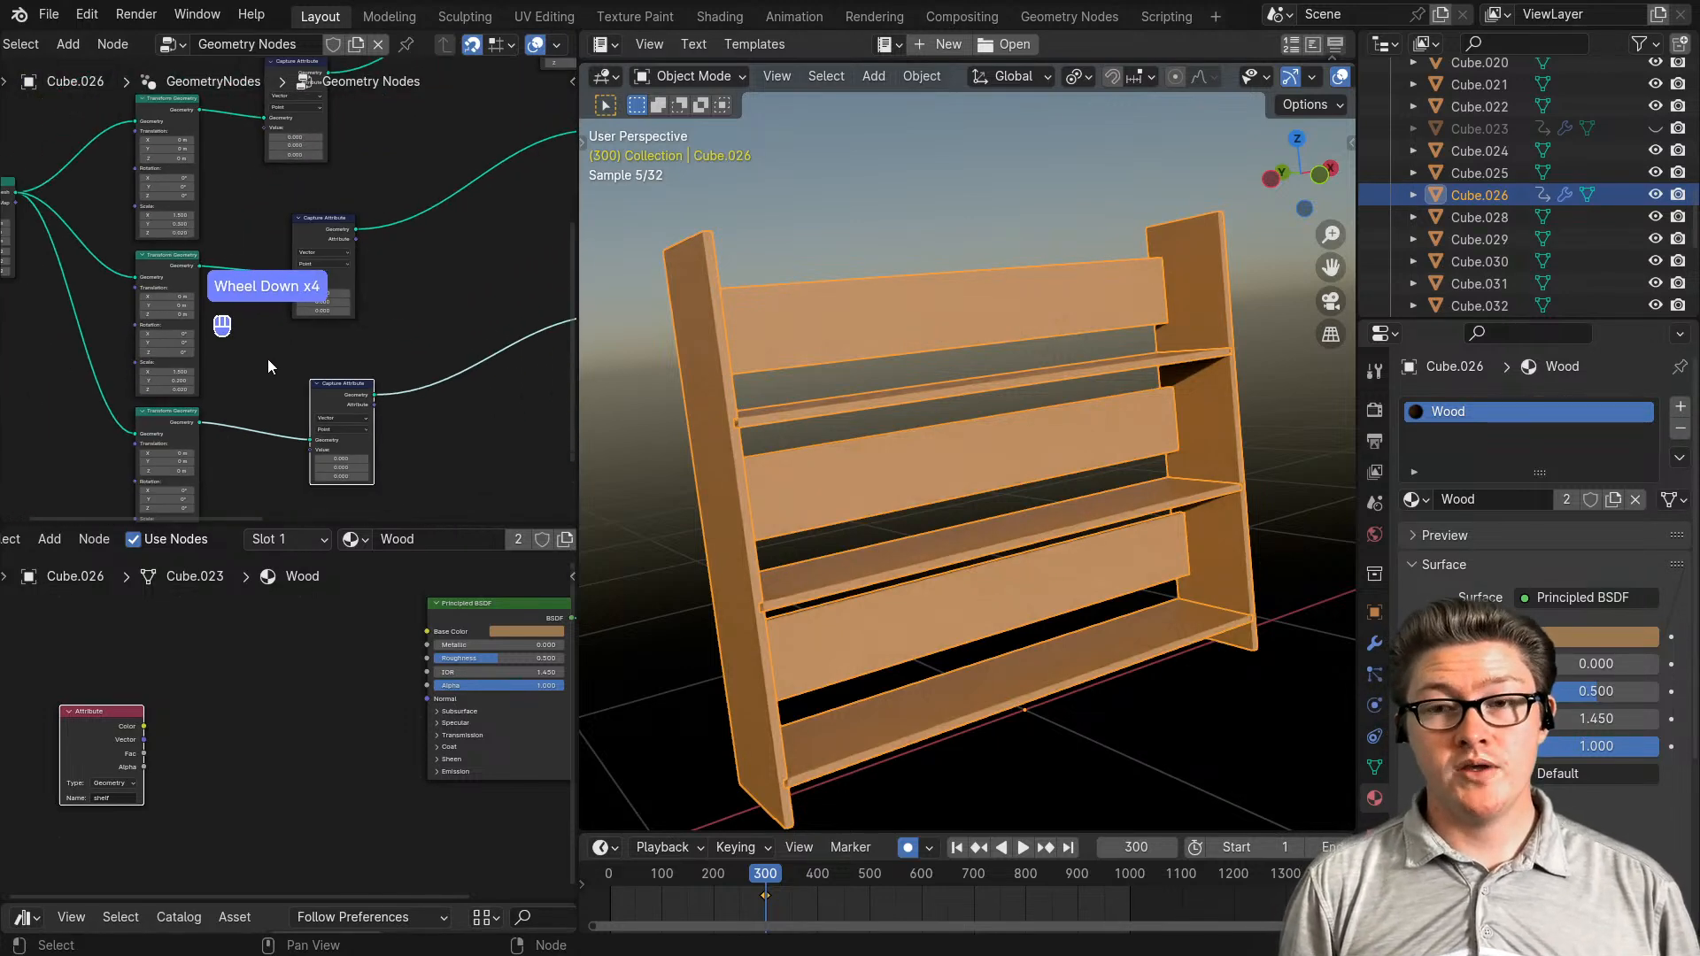
- Add a Position node in the open space below the Cube node
middle_drag(269, 359, 328, 348)
middle_click(69, 406)
key(shift+a)
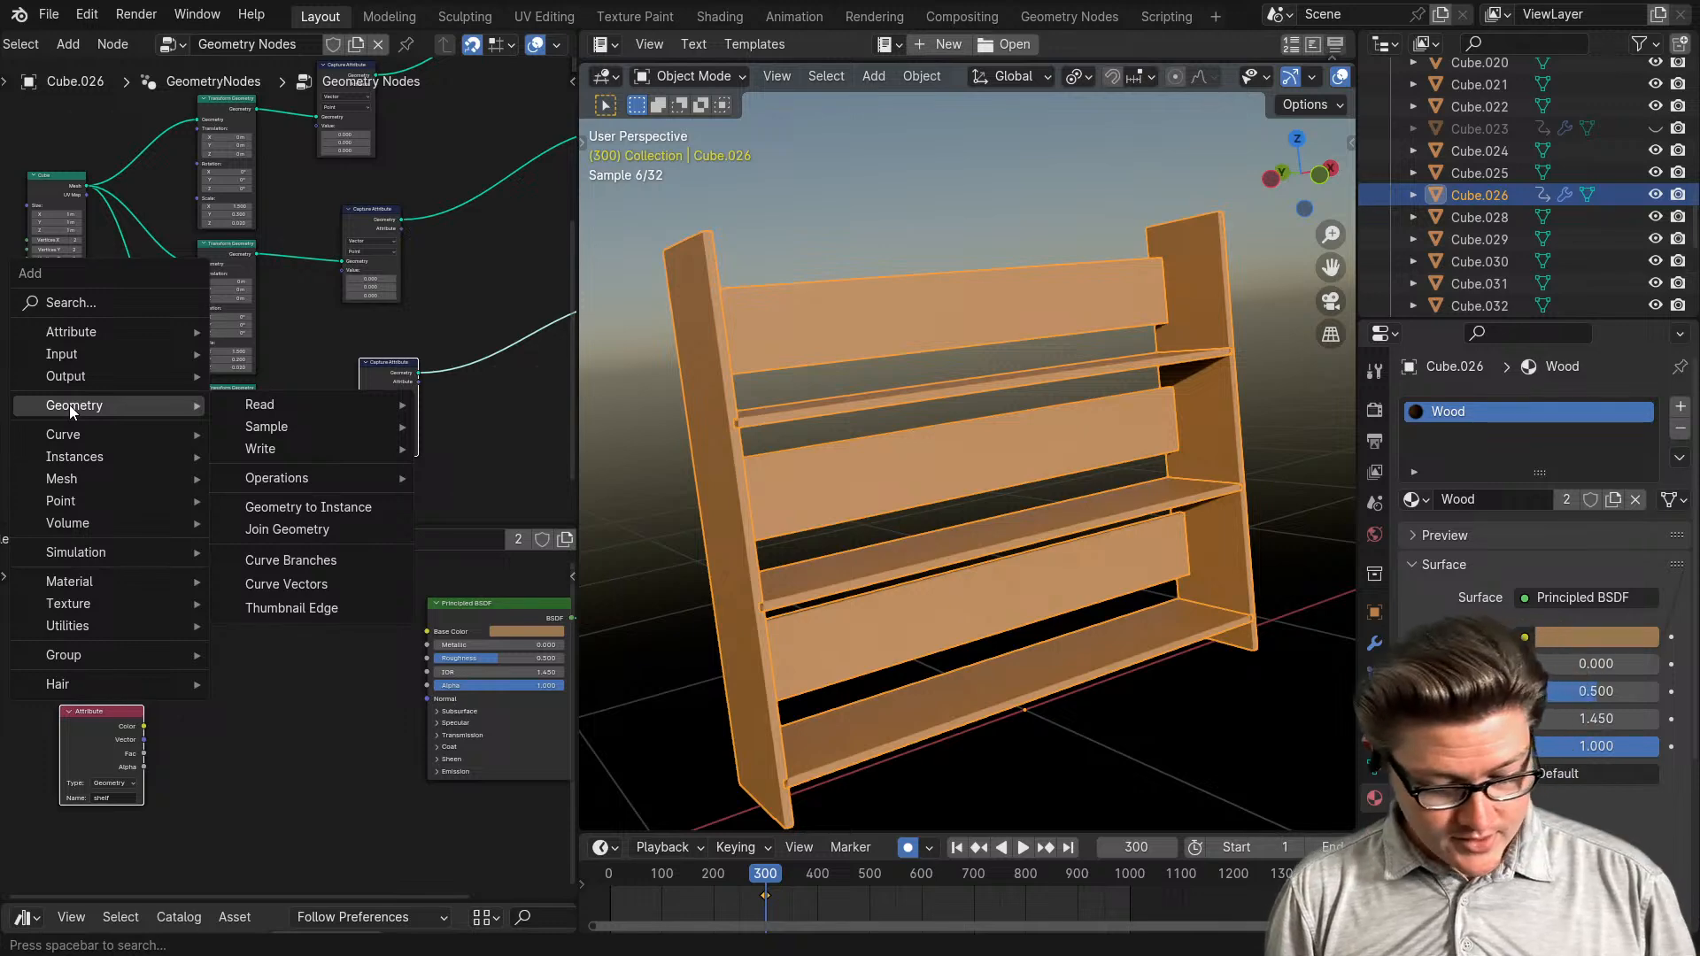
text(pos)
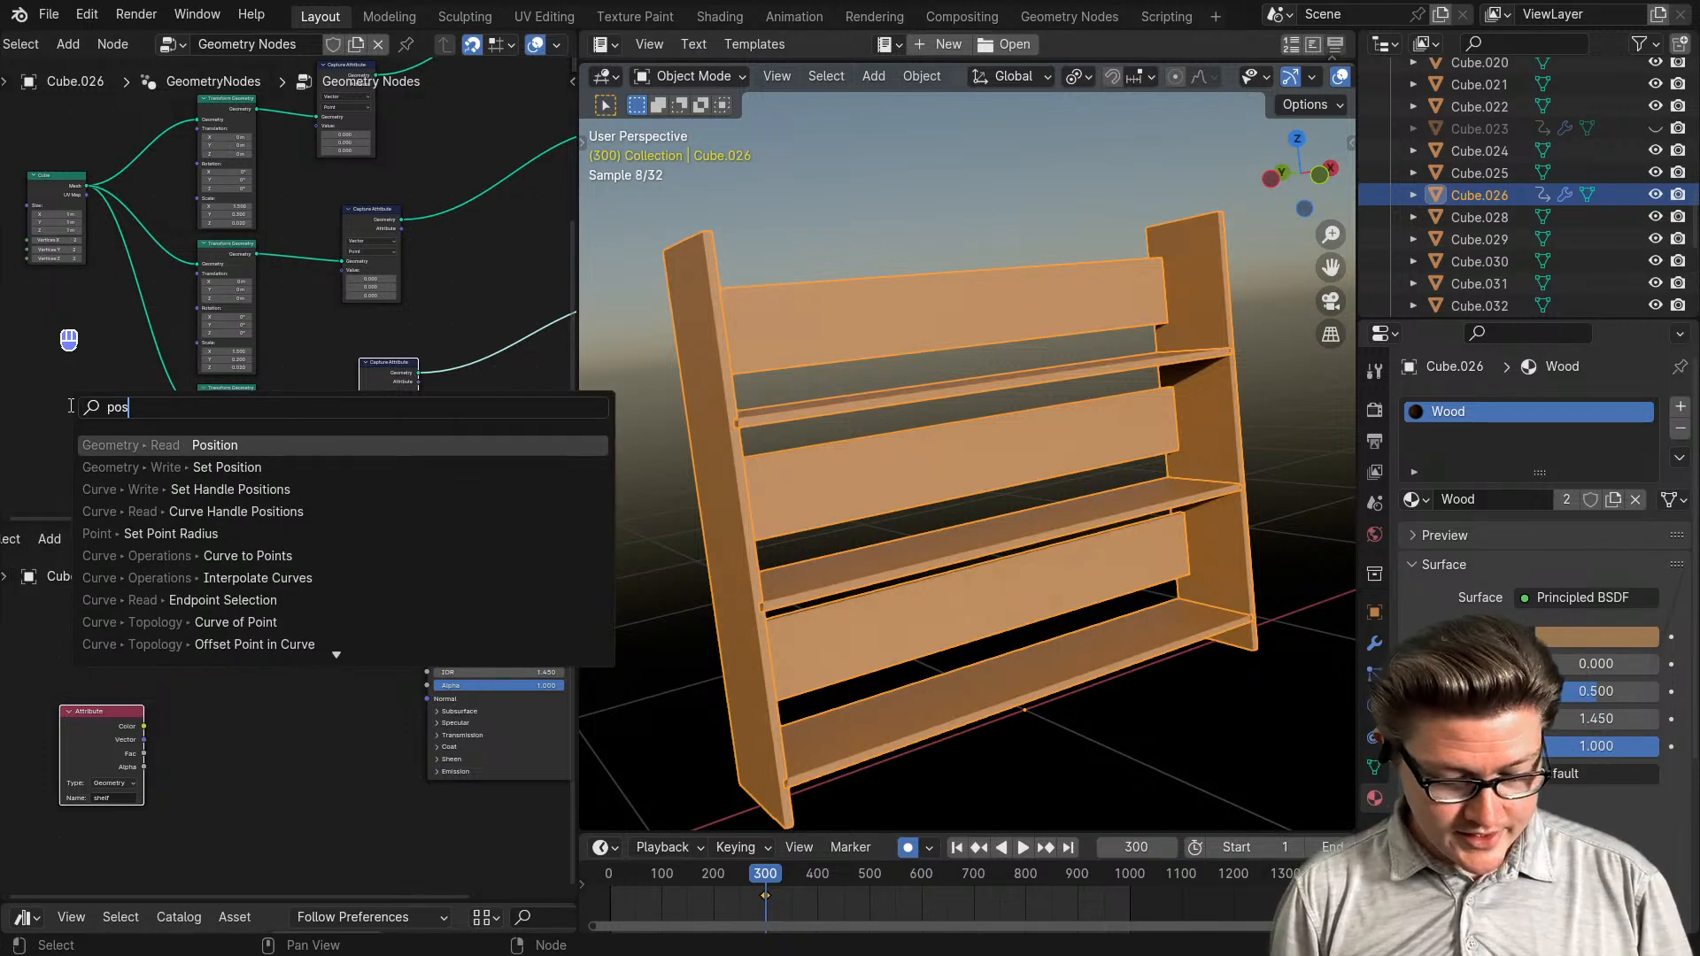
key(Return)
click(95, 424)
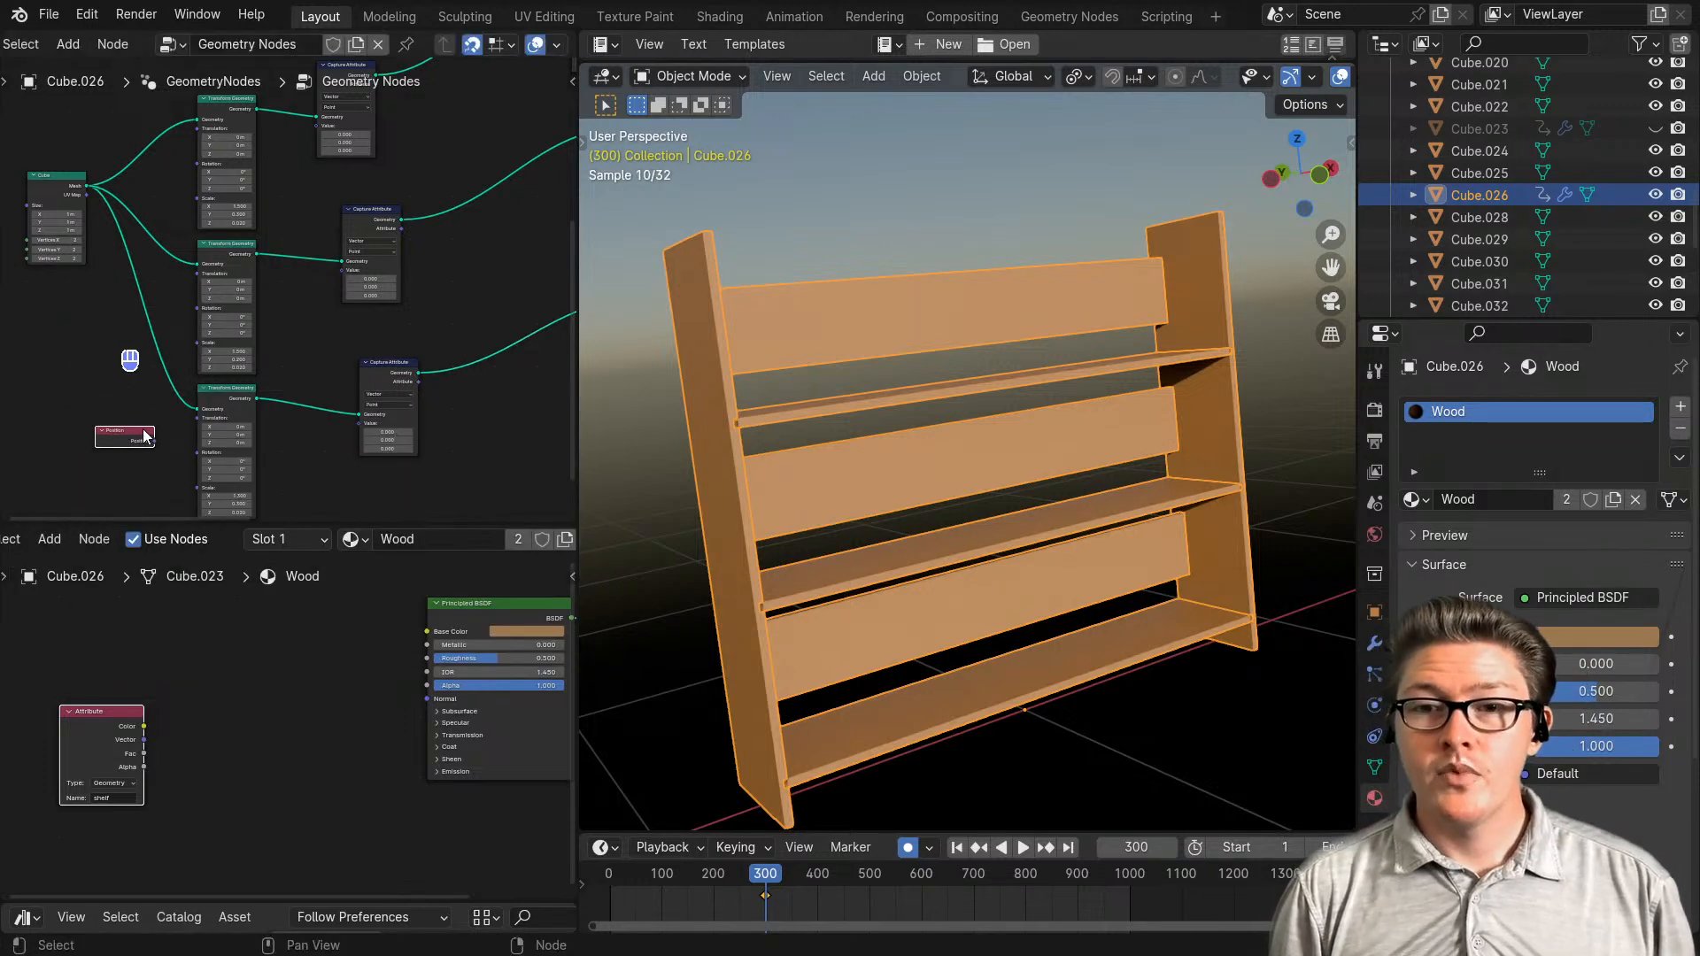
scroll(157, 450, up, 2)
middle_drag(158, 450, 296, 291)
scroll(298, 292, up, 3)
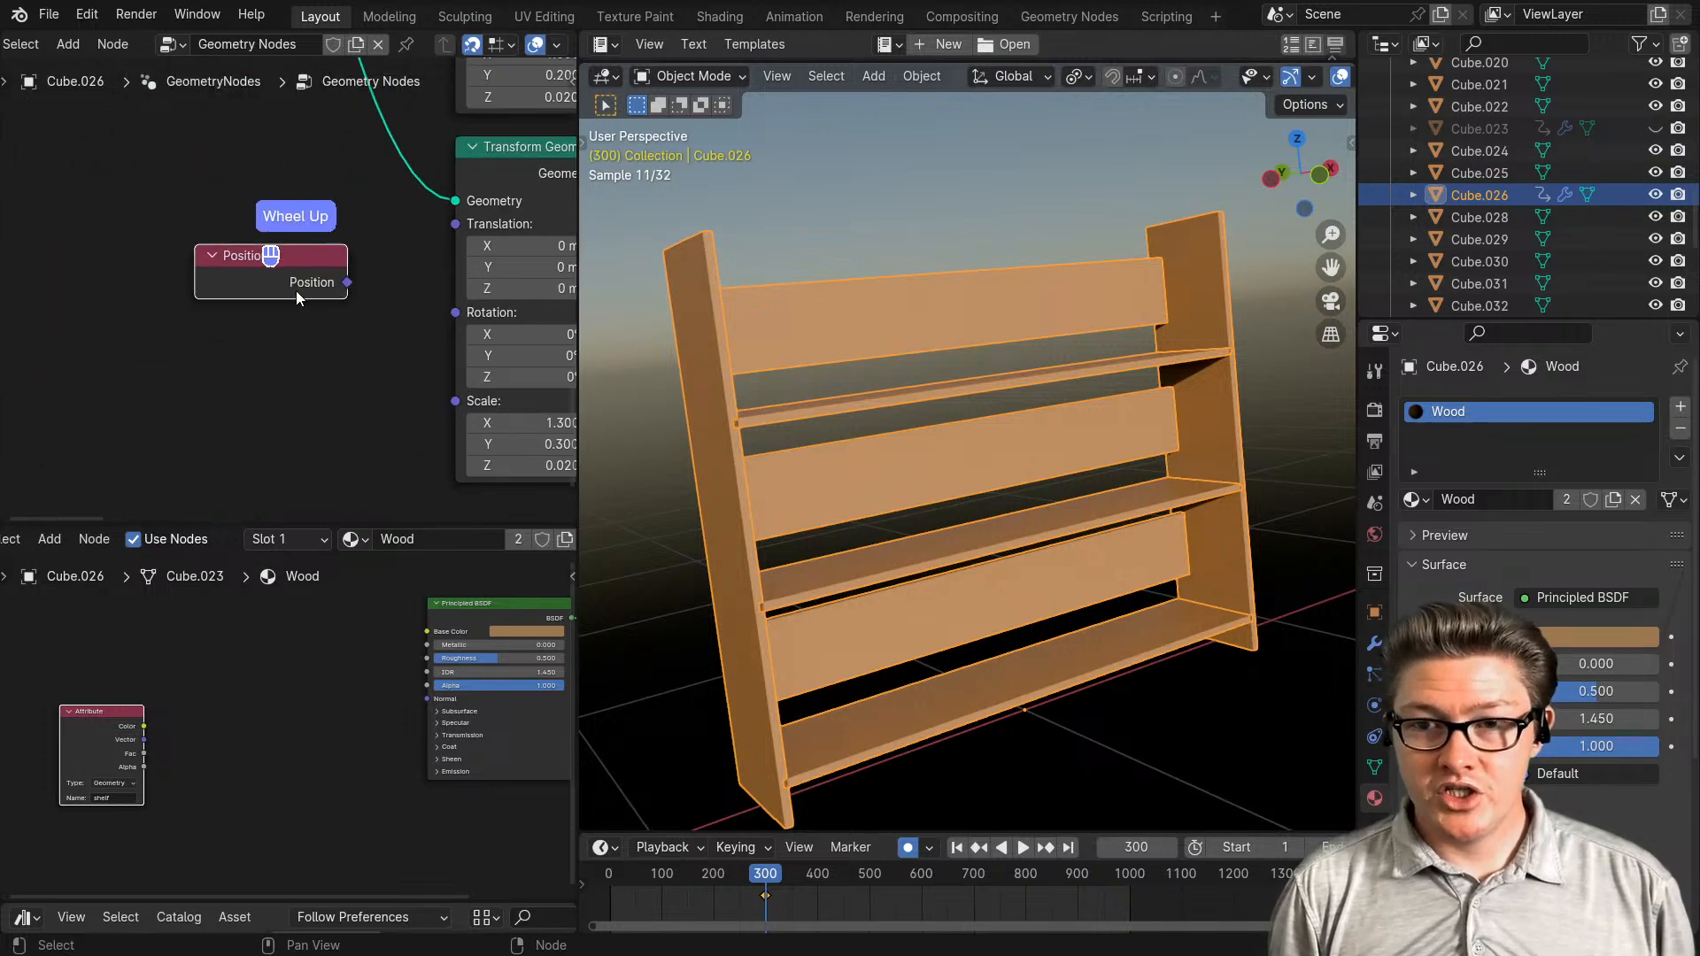
- Place the Position node between the Transform Geometry and Capture Attribute nodes, and highlight the cube-fed Transform Geometry nodes
scroll(299, 299, down, 4)
middle_drag(280, 372, 183, 447)
drag(183, 447, 301, 329)
click(341, 344)
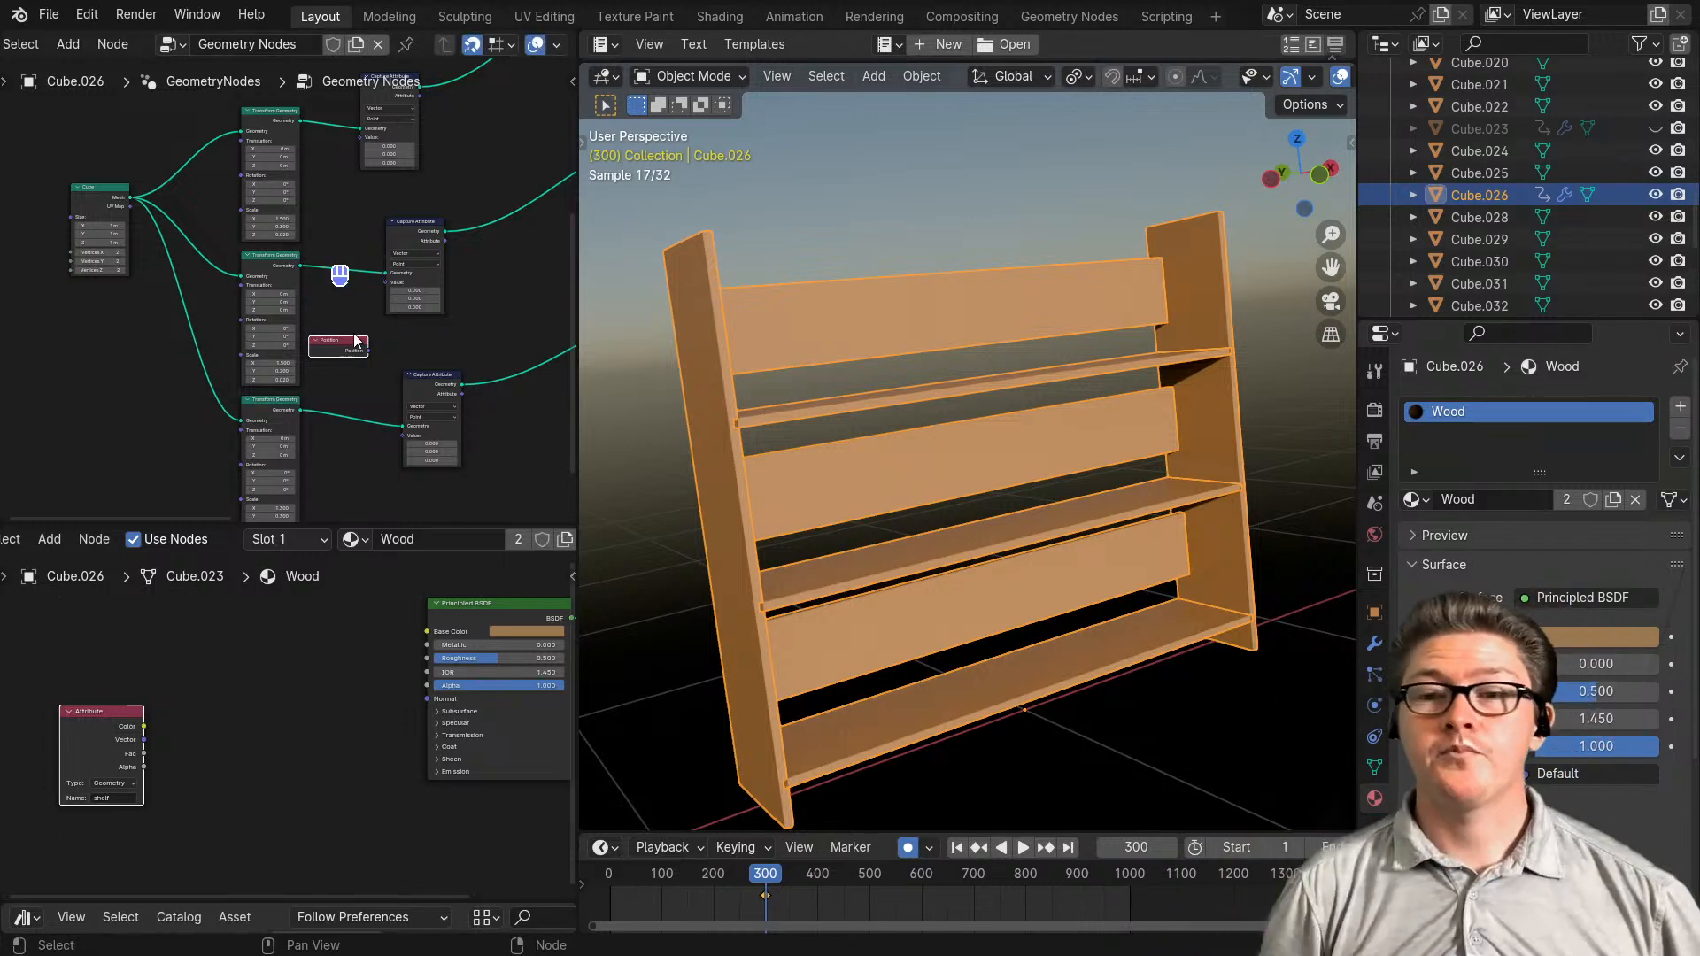
drag(309, 214, 269, 422)
middle_drag(410, 293, 384, 370)
drag(344, 429, 354, 226)
key(Escape)
click(321, 350)
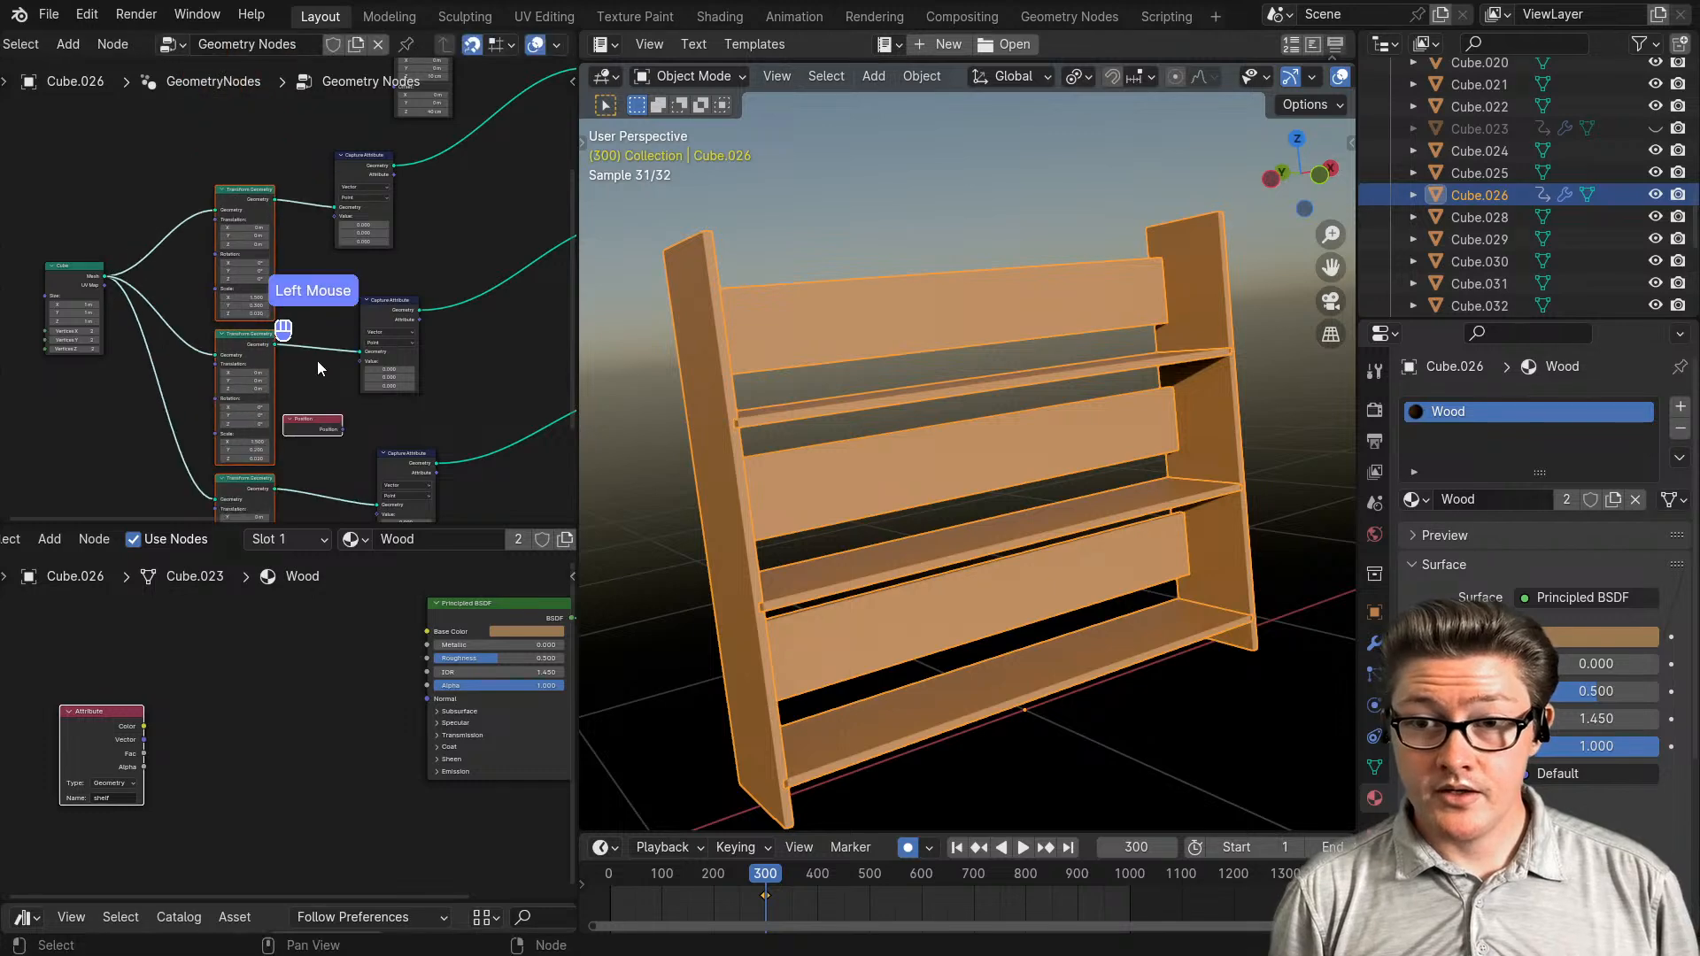
- Maximize the geometry node editor and move the Position node below the Cube, ahead of the Transform Geometry nodes
middle_drag(358, 427, 326, 392)
key(ctrl+space)
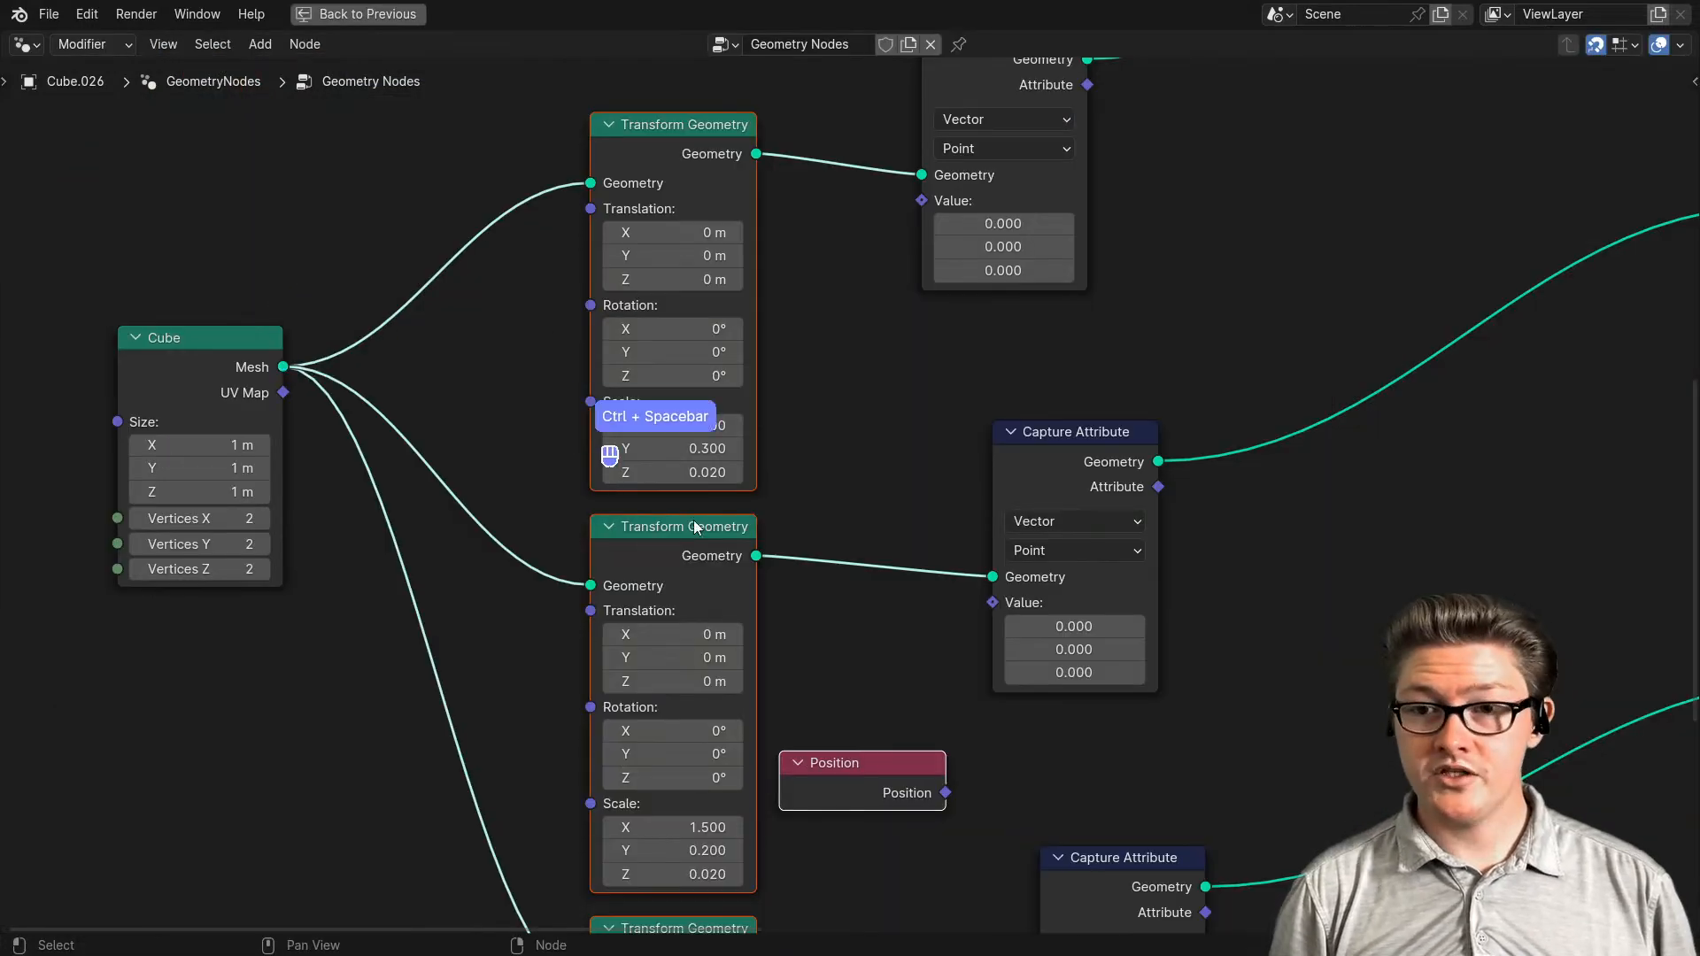
scroll(762, 602, up, 1)
scroll(832, 789, down, 1)
click(869, 763)
click(364, 744)
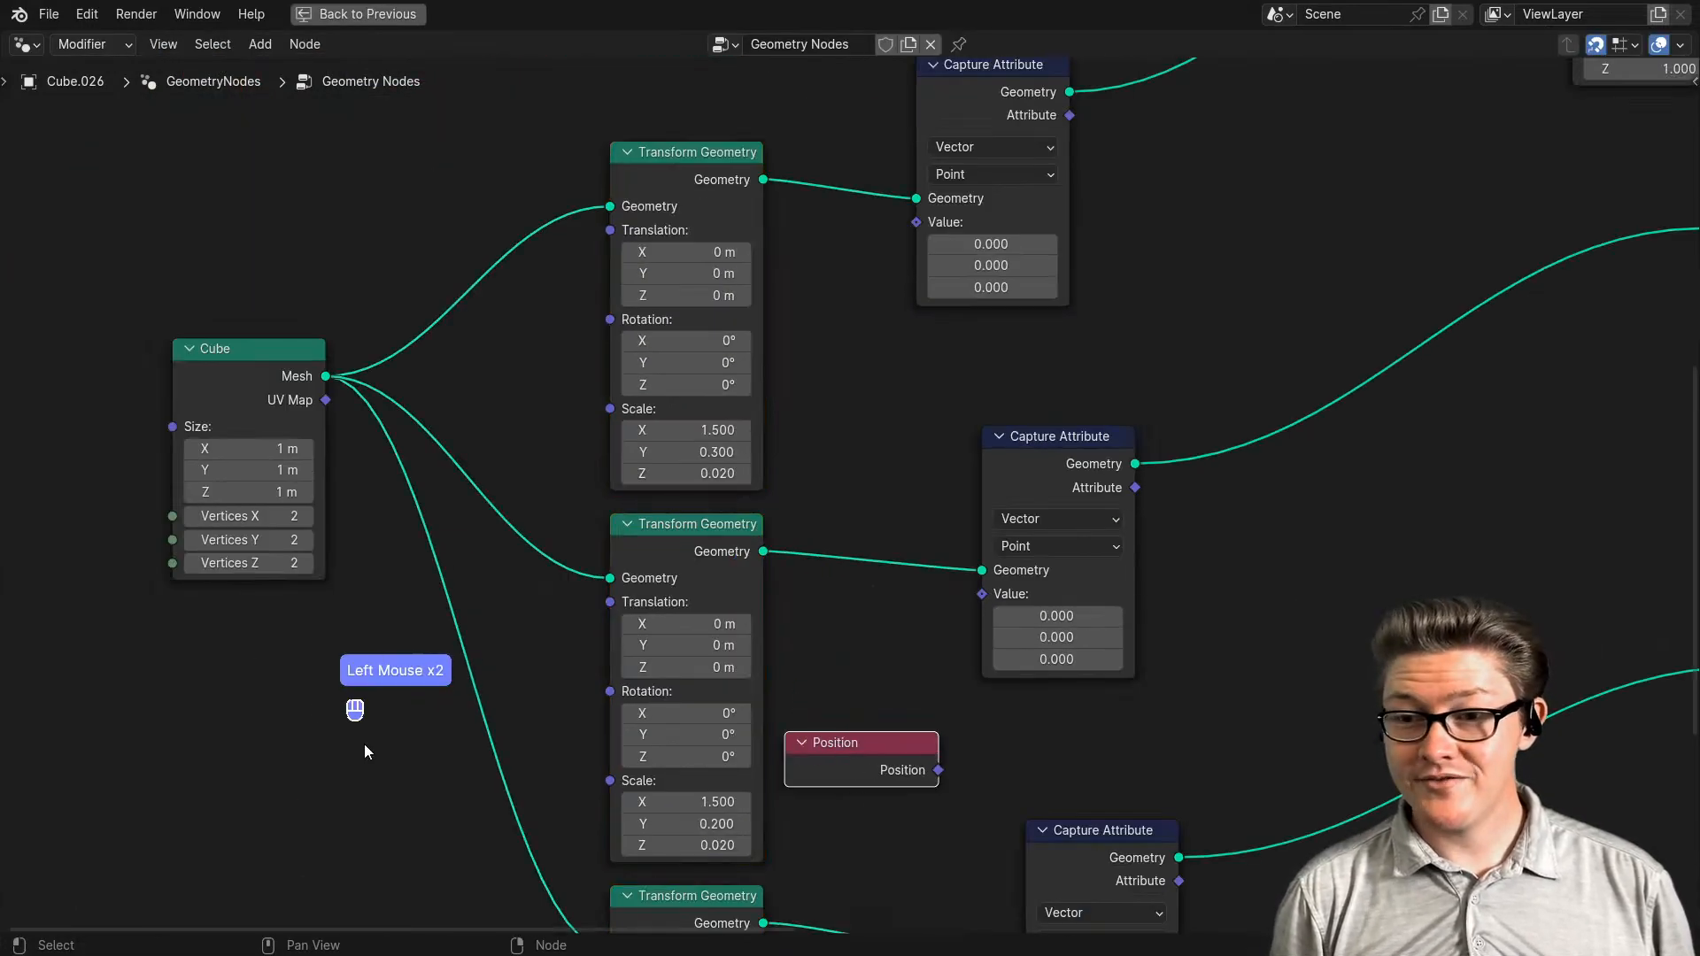
click(816, 752)
key(g)
click(353, 741)
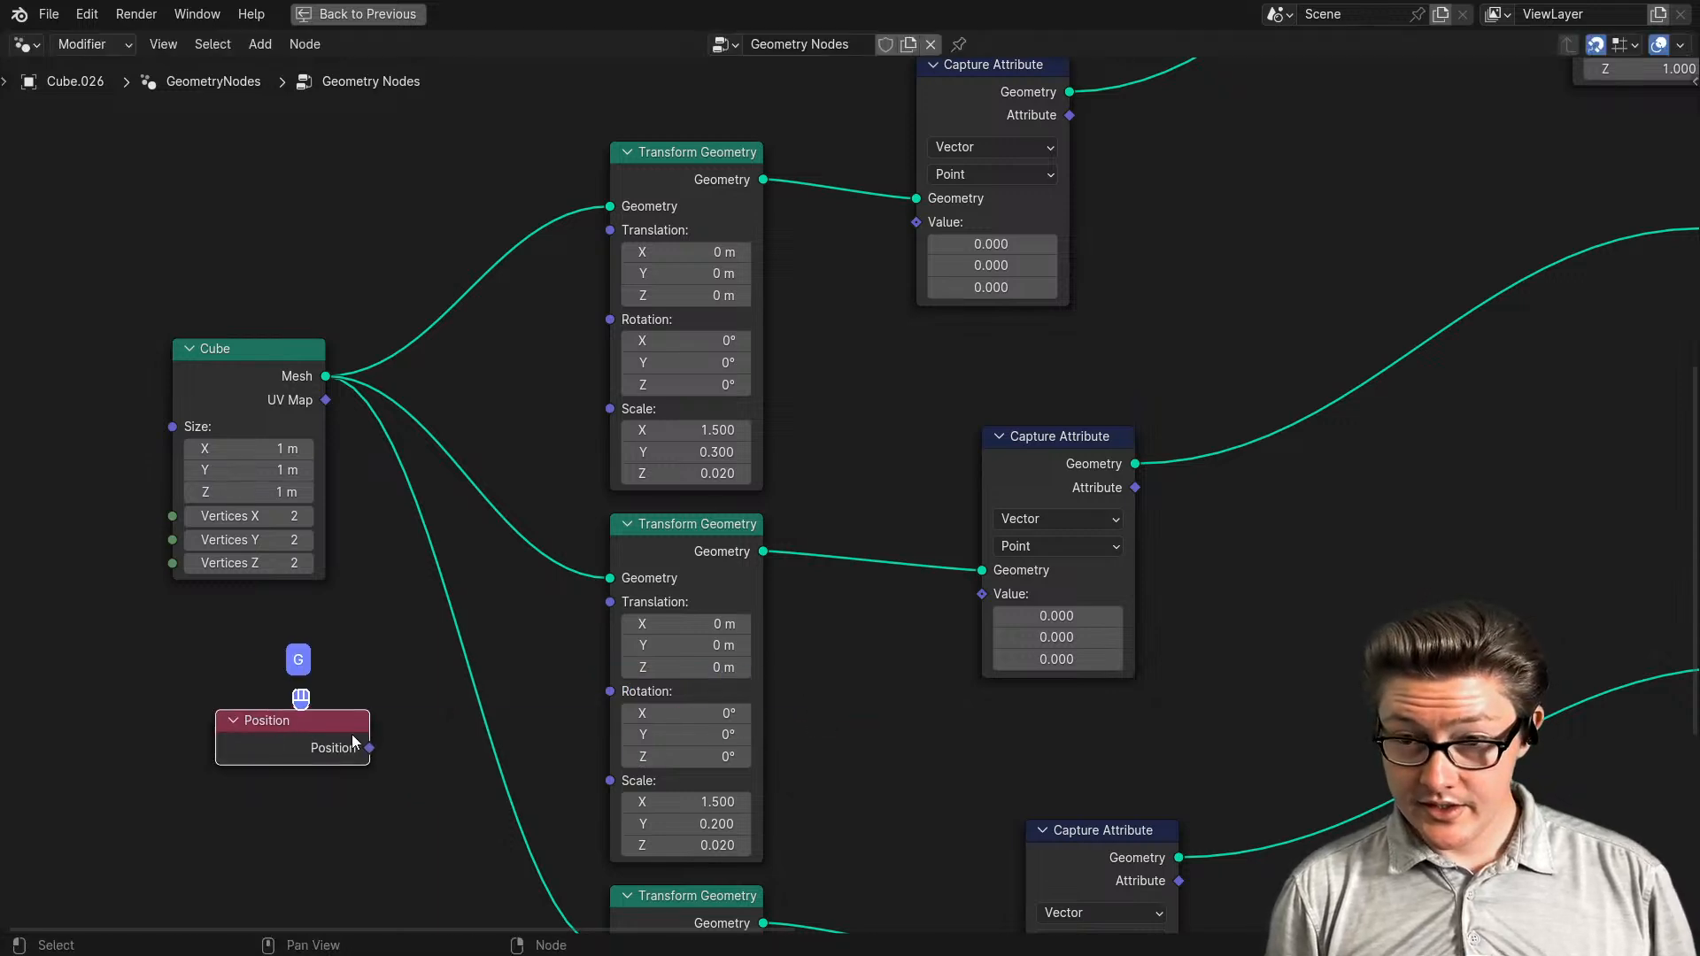
- Connect the Position output to the Value input of all three Capture Attribute nodes
drag(370, 749, 635, 461)
drag(874, 275, 917, 222)
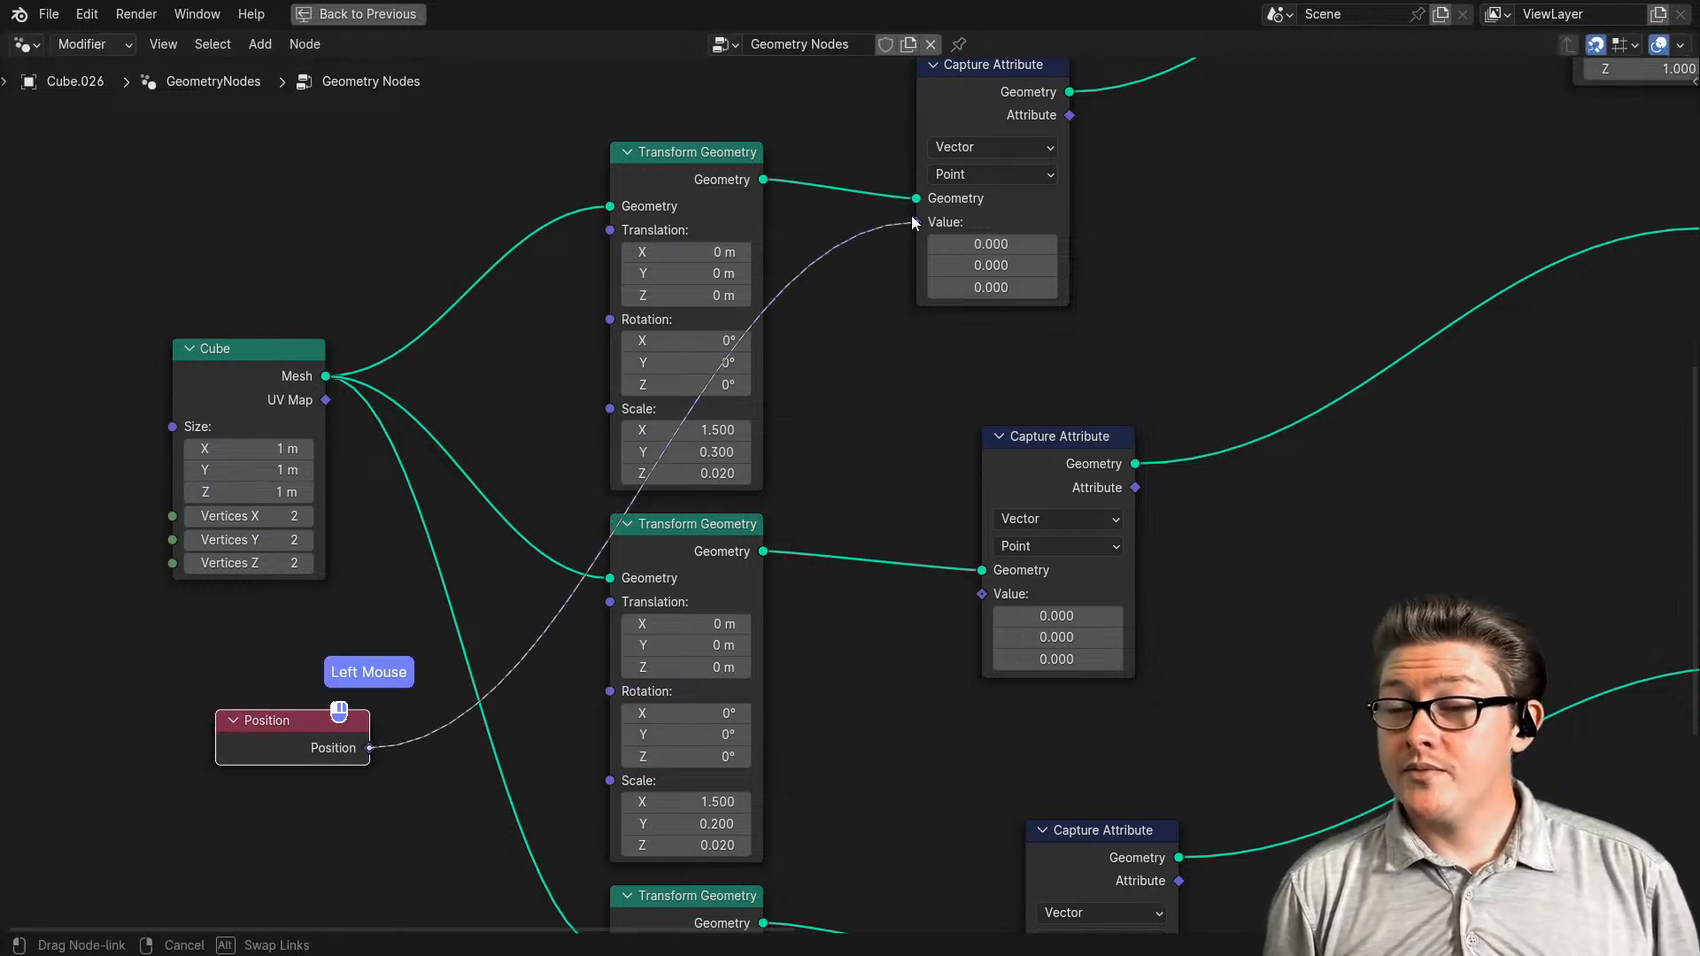
drag(370, 748, 983, 594)
middle_drag(736, 709, 628, 526)
drag(263, 566, 921, 803)
- Select the three Capture Attribute nodes together and shift them slightly away from the Transform Geometry nodes
scroll(921, 804, down, 4)
middle_drag(829, 695, 652, 705)
drag(653, 705, 493, 321)
key(g)
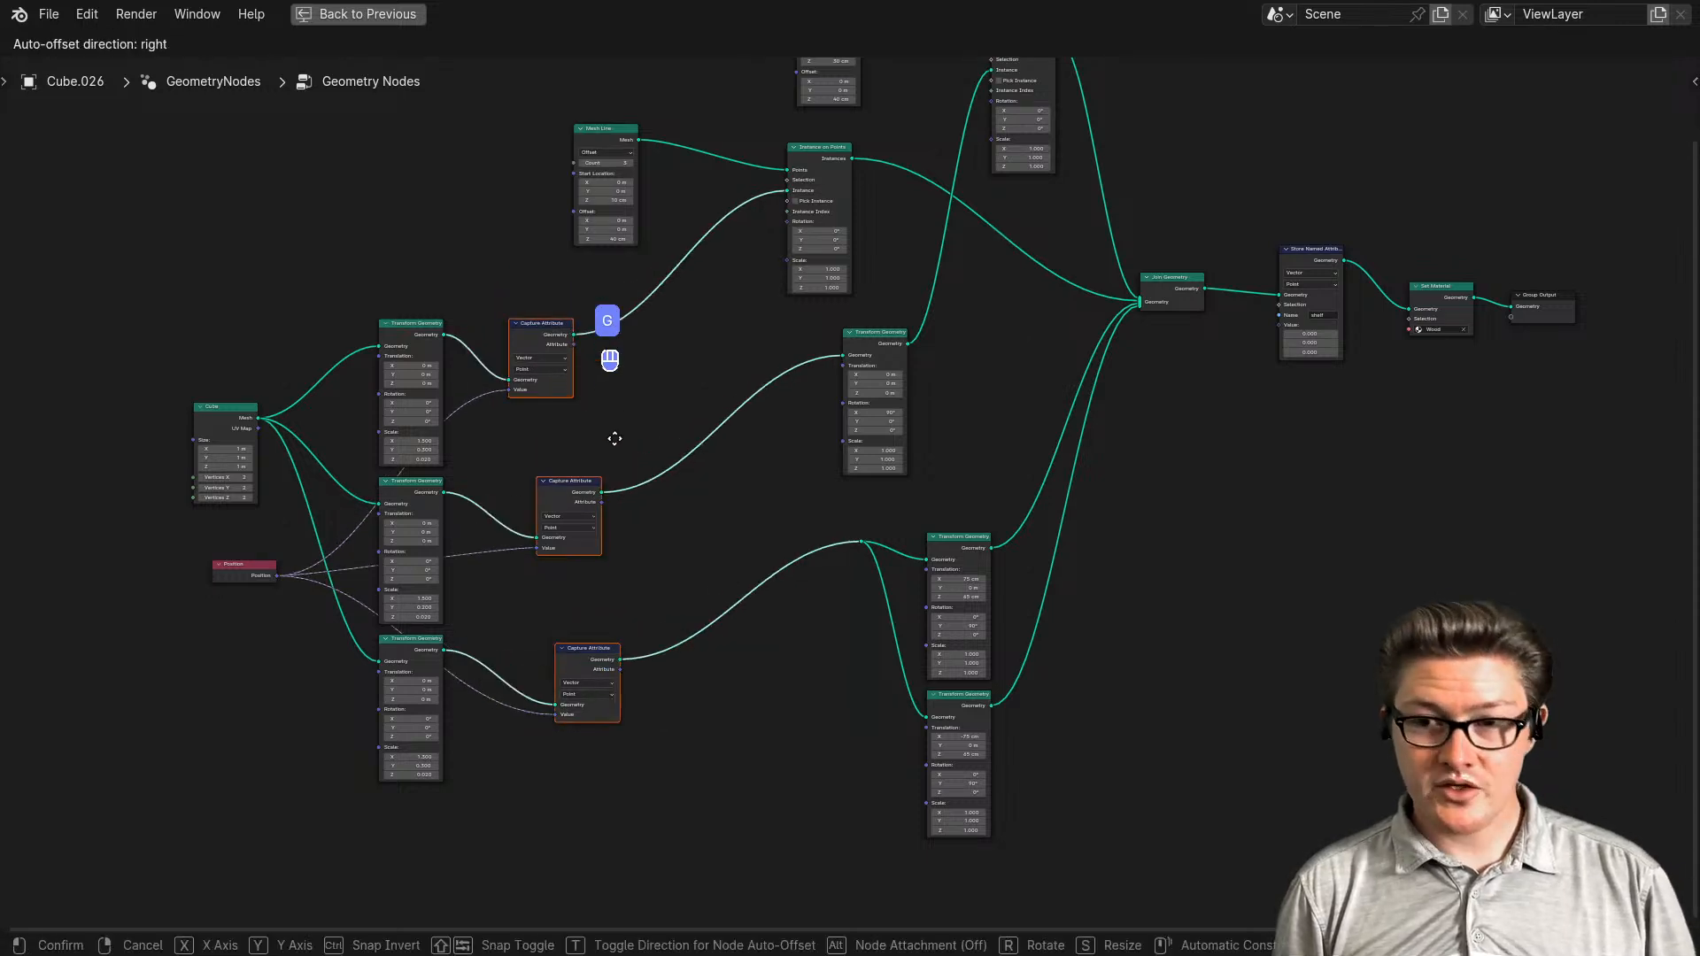
click(634, 428)
middle_drag(634, 429, 527, 490)
scroll(376, 478, up, 2)
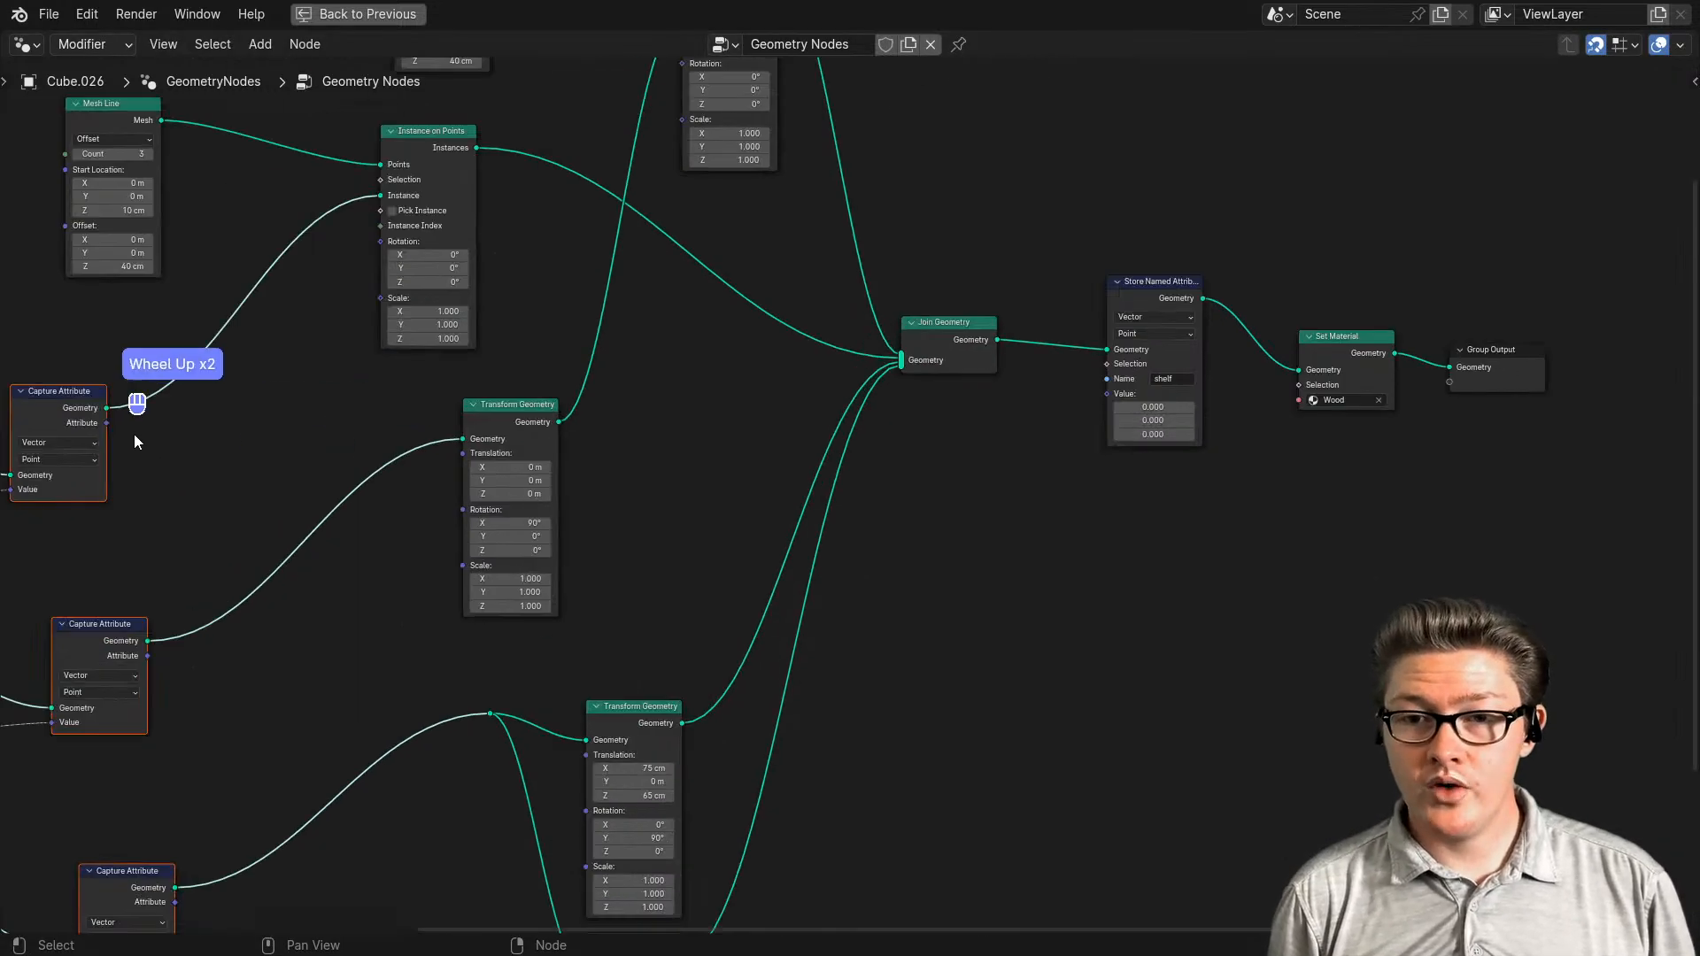
drag(106, 423, 1012, 469)
click(890, 507)
scroll(890, 507, down, 2)
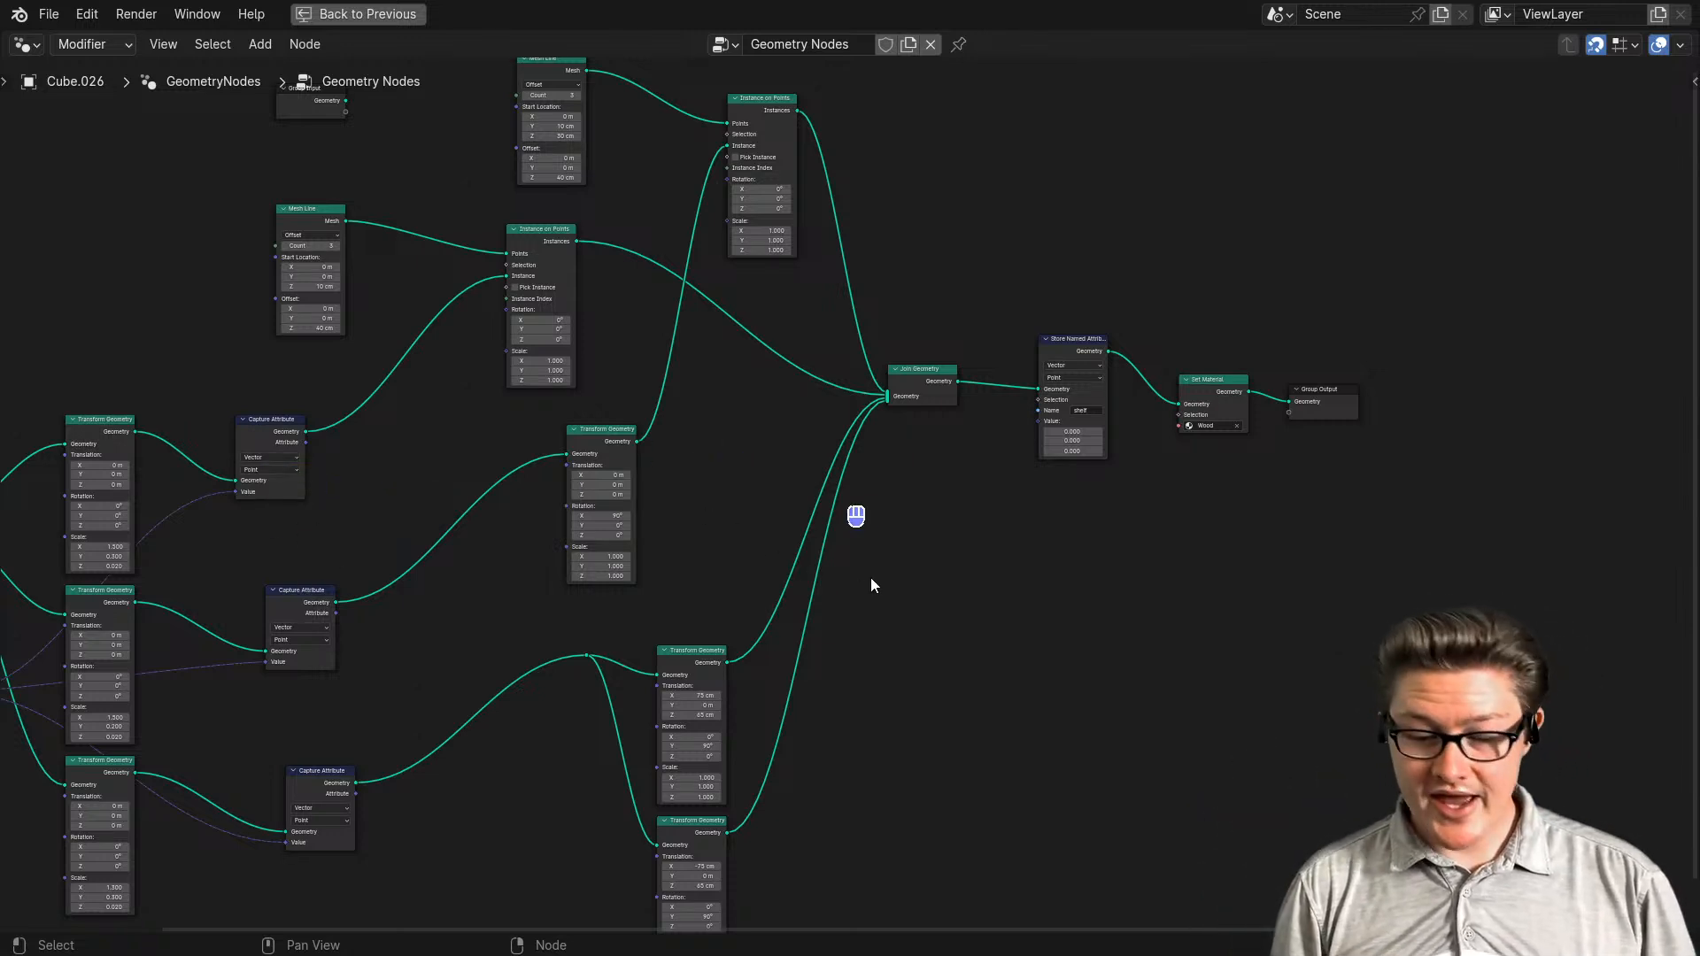
- Add a Vector Math node with the Add operation in the open space below Join Geometry
key(alt+m)
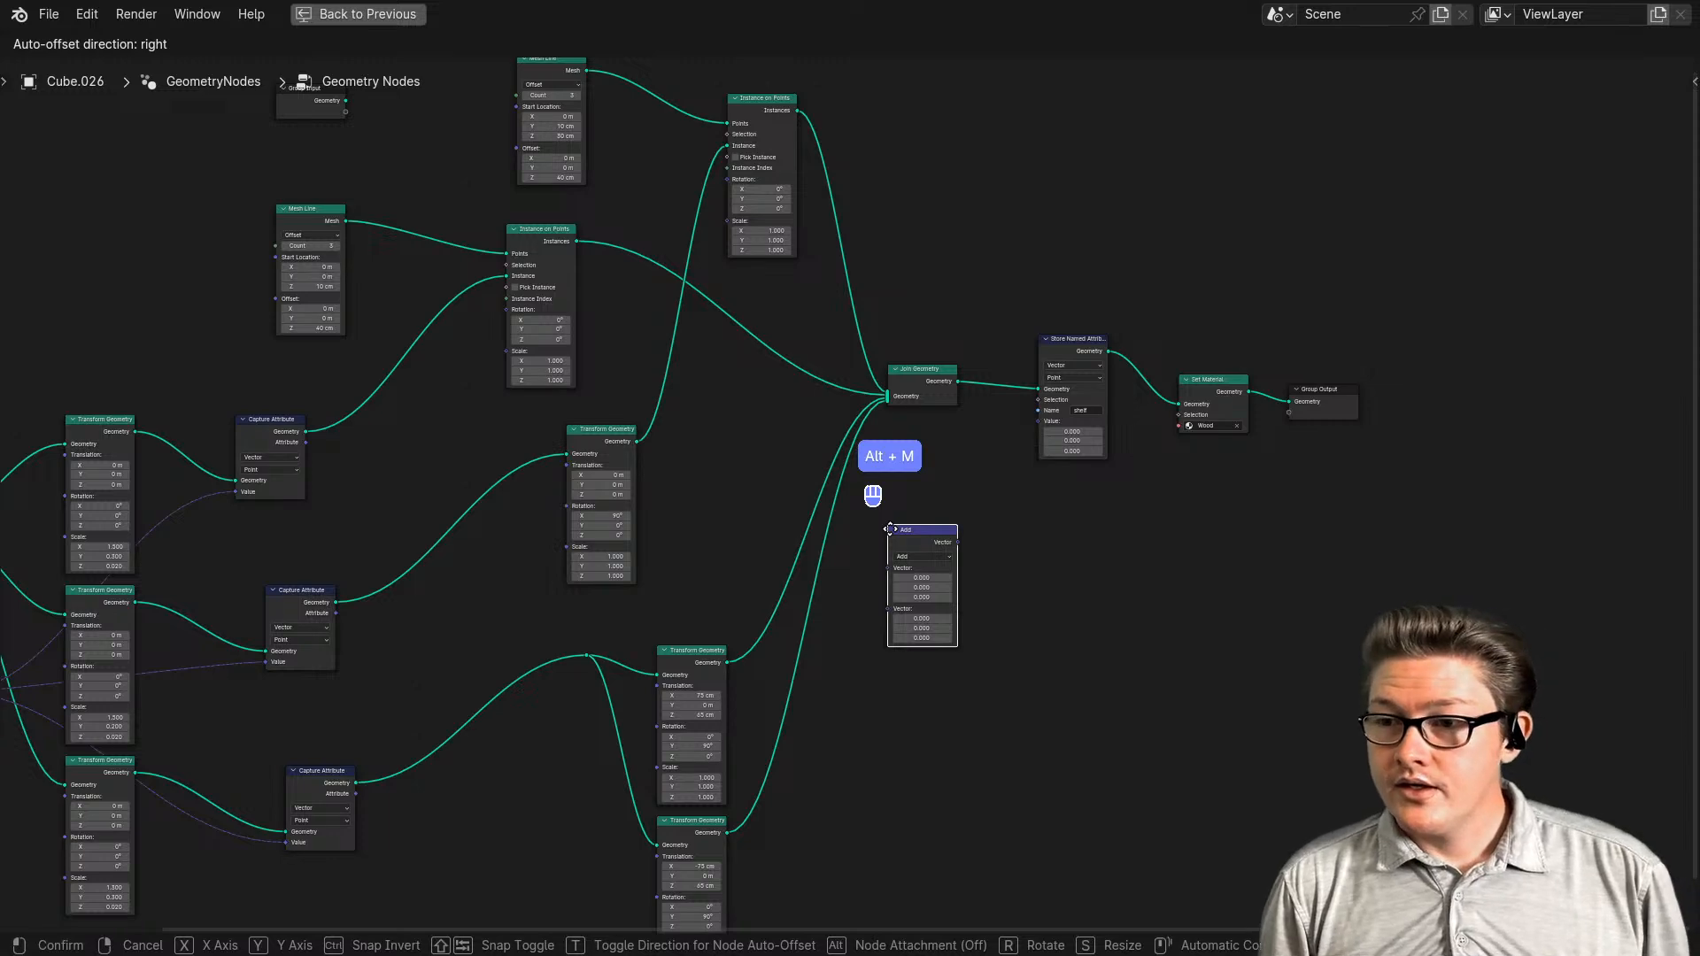
click(890, 528)
scroll(1001, 595, up, 4)
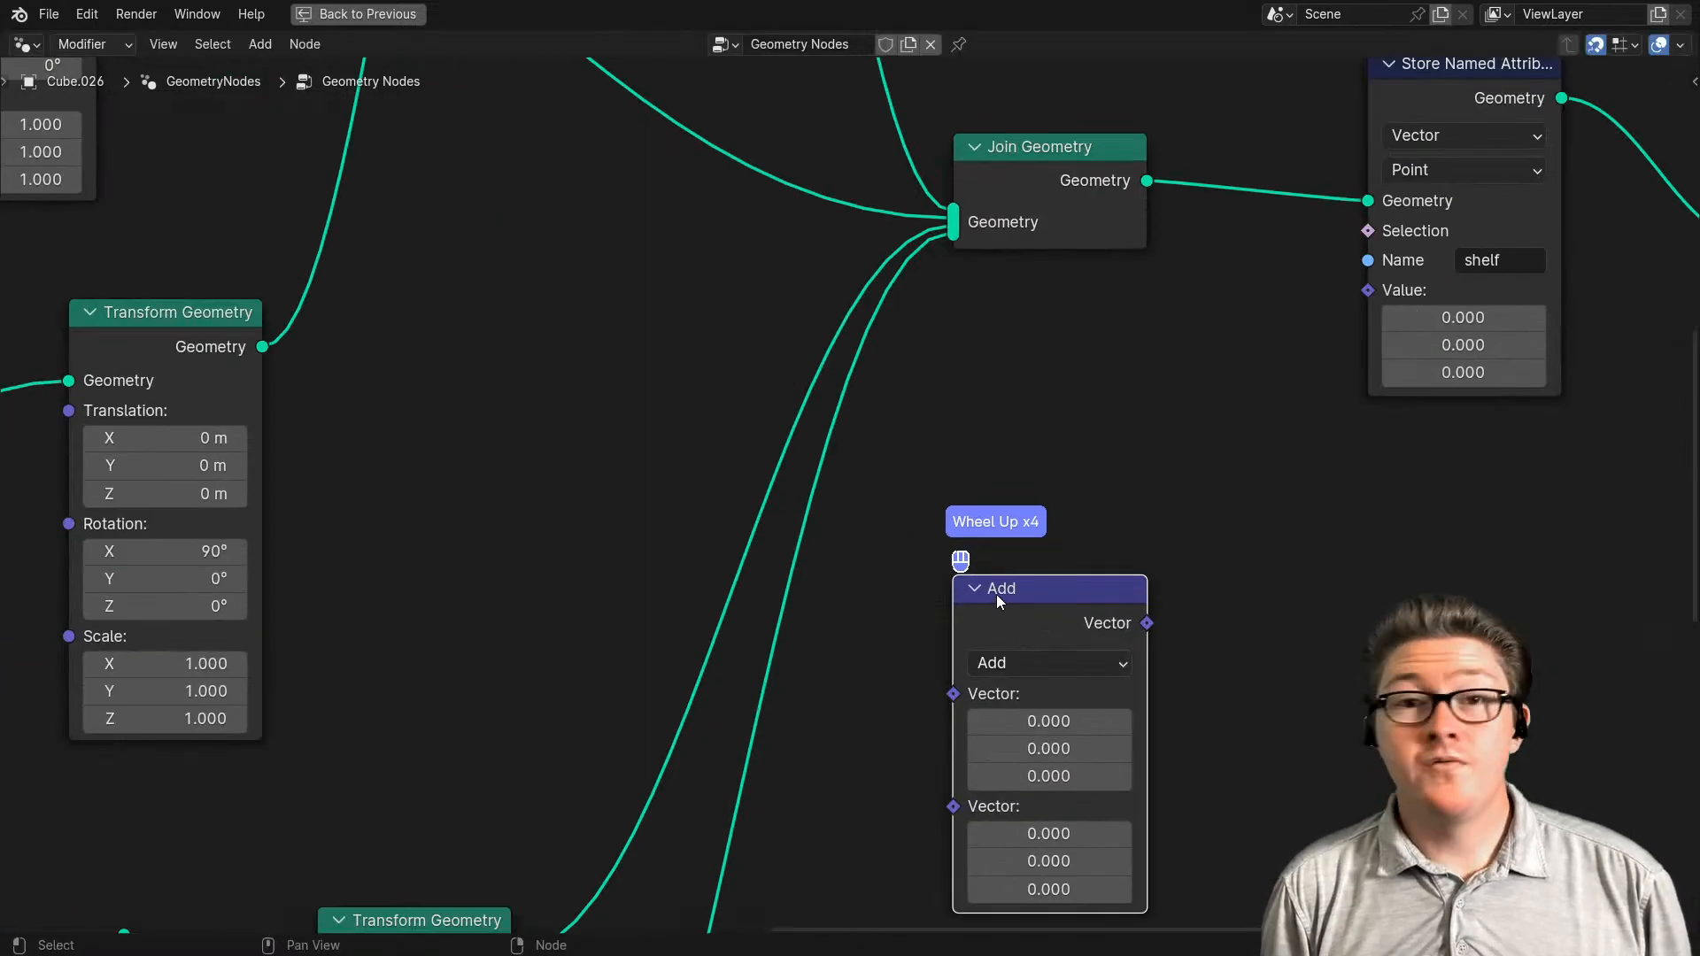
scroll(996, 593, down, 2)
middle_drag(996, 593, 912, 551)
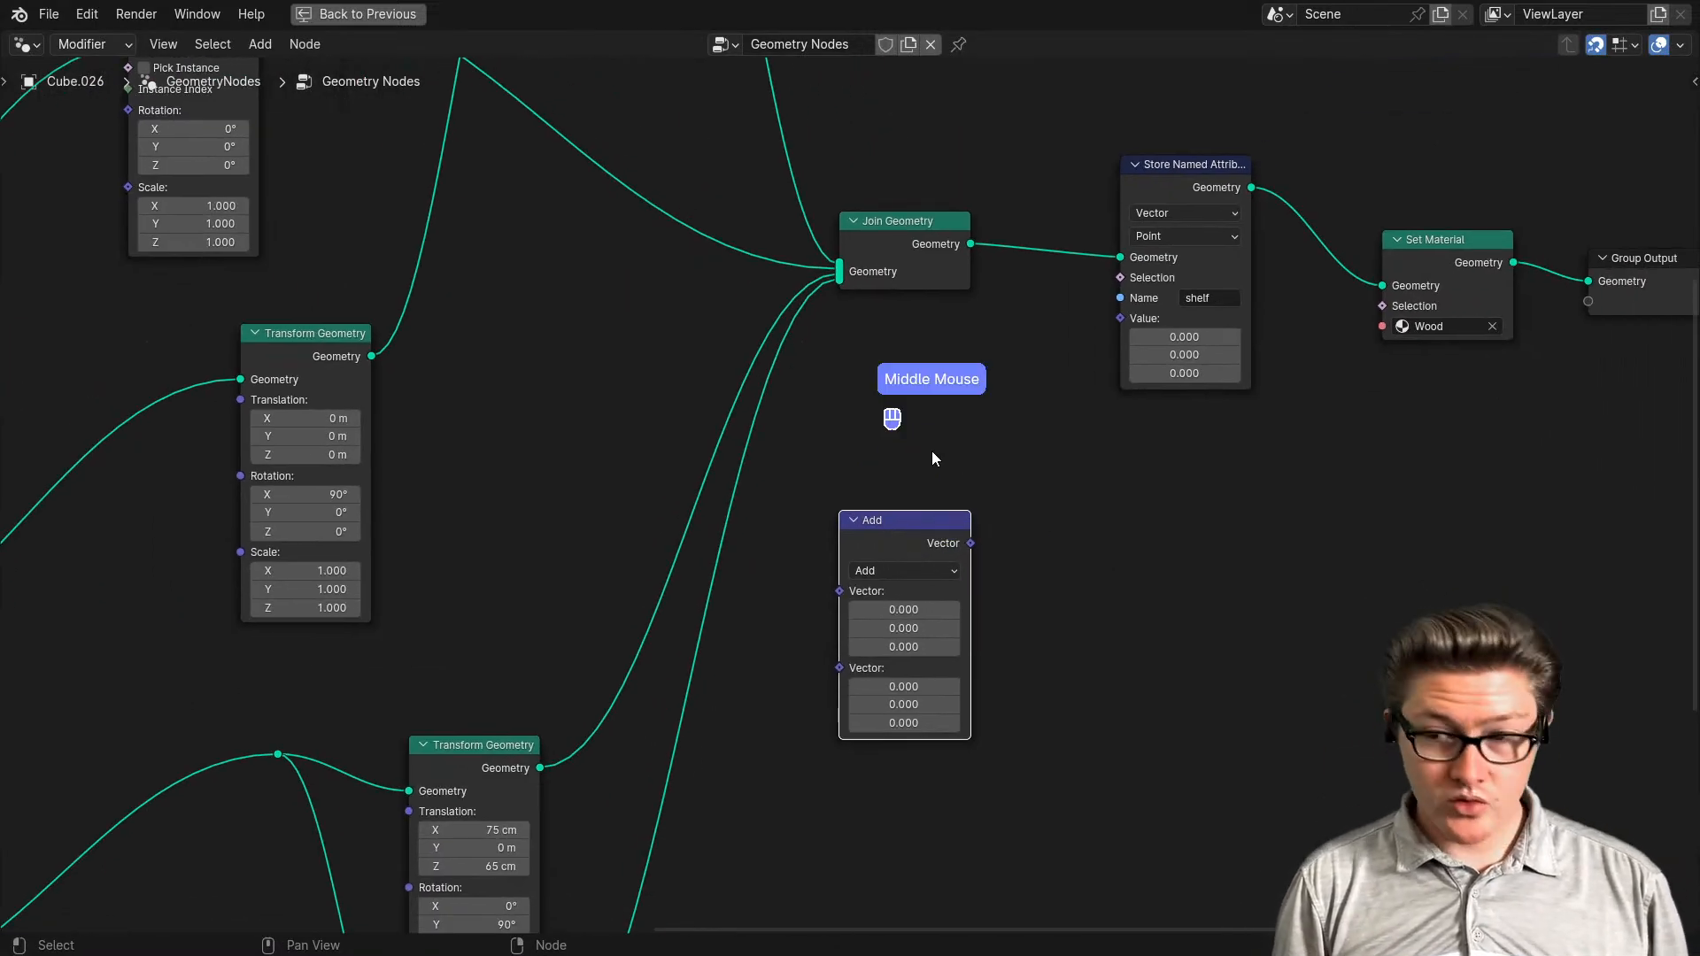
- Link the Attribute outputs of the first and second Capture Attribute nodes to the two Vector inputs of the Add node
scroll(836, 519, down, 2)
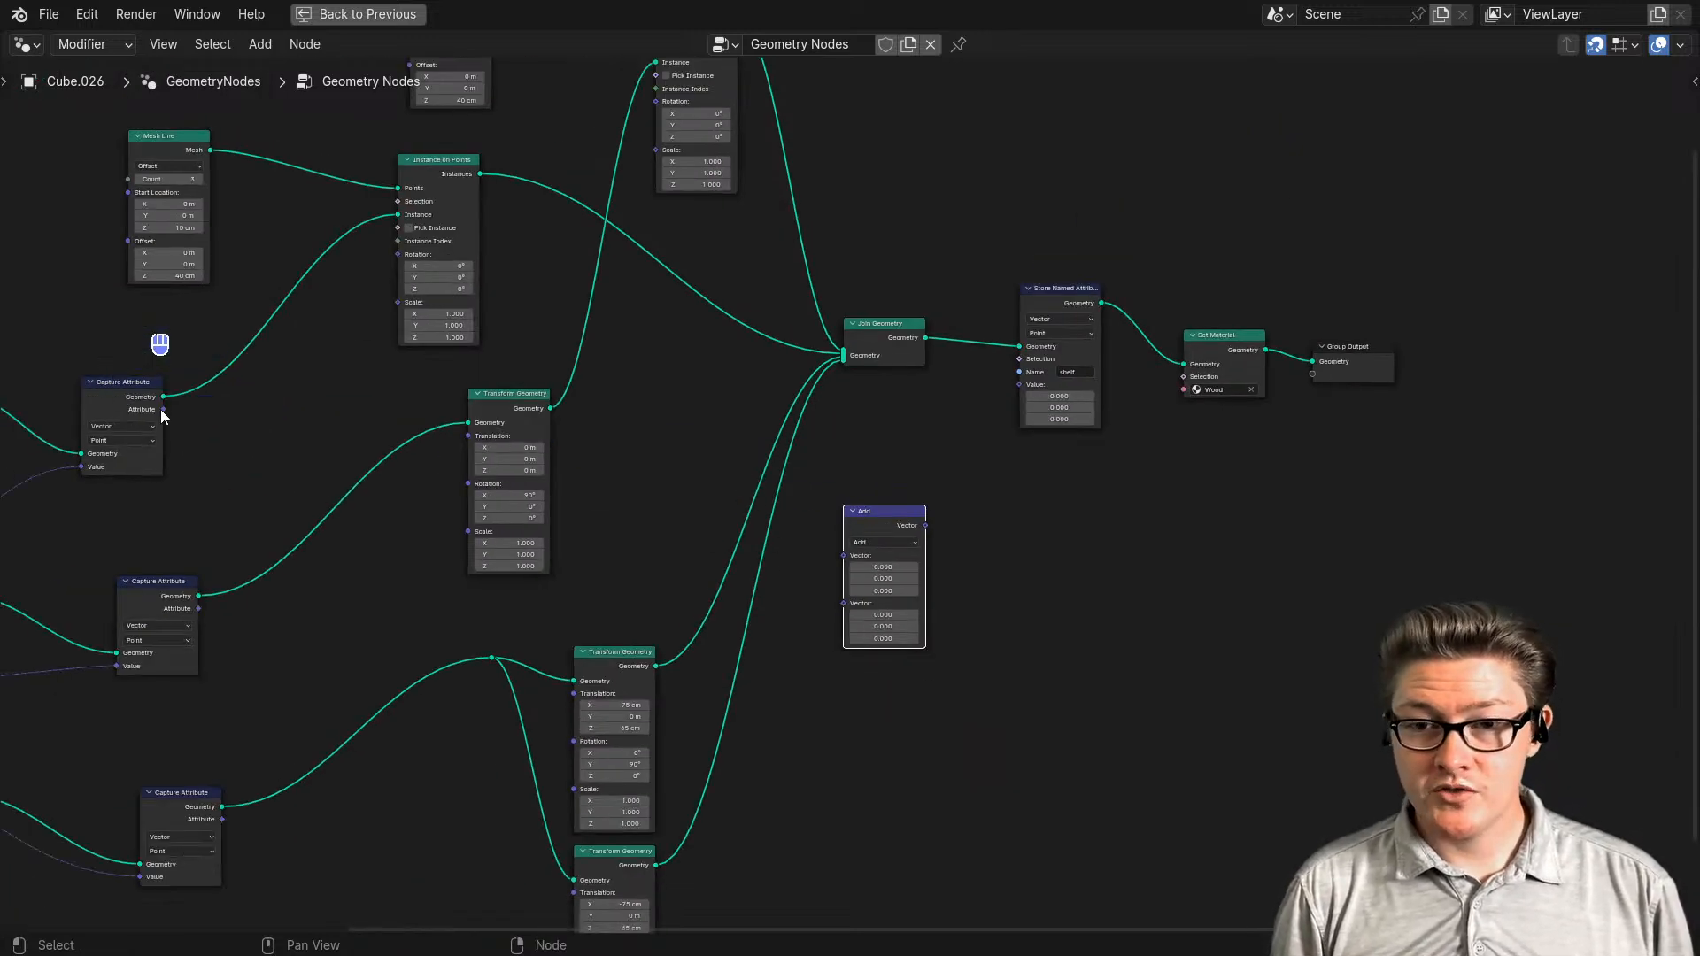
drag(162, 410, 795, 496)
scroll(894, 575, up, 2)
scroll(338, 687, down, 2)
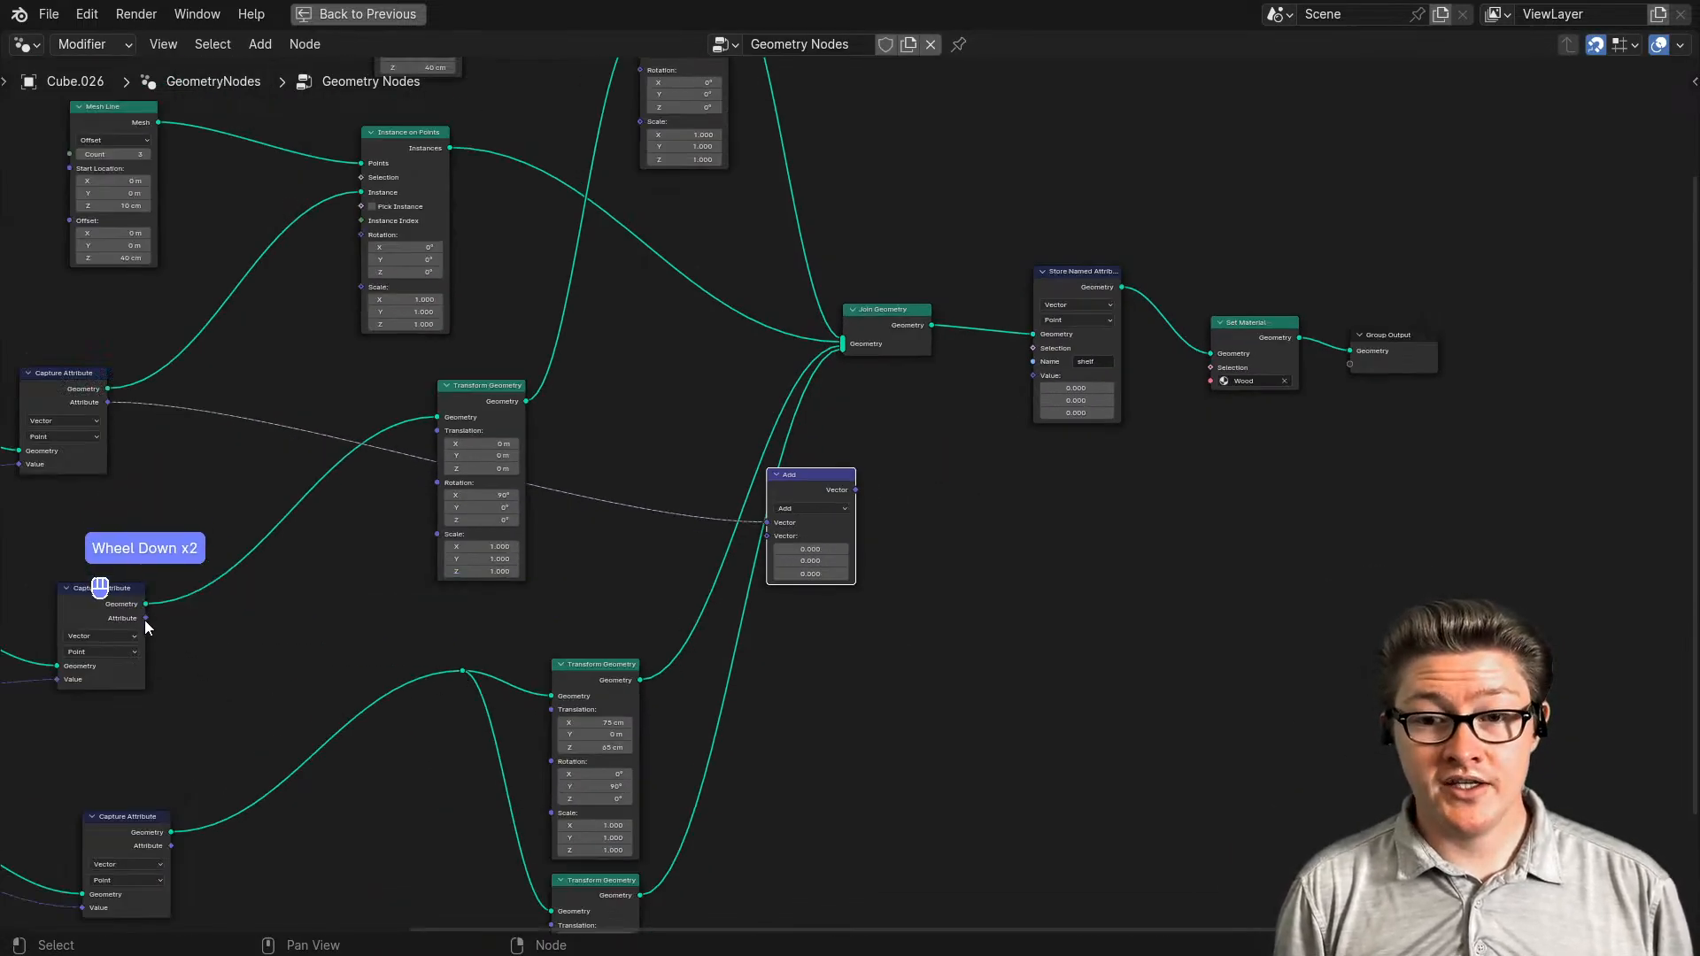
drag(146, 618, 767, 535)
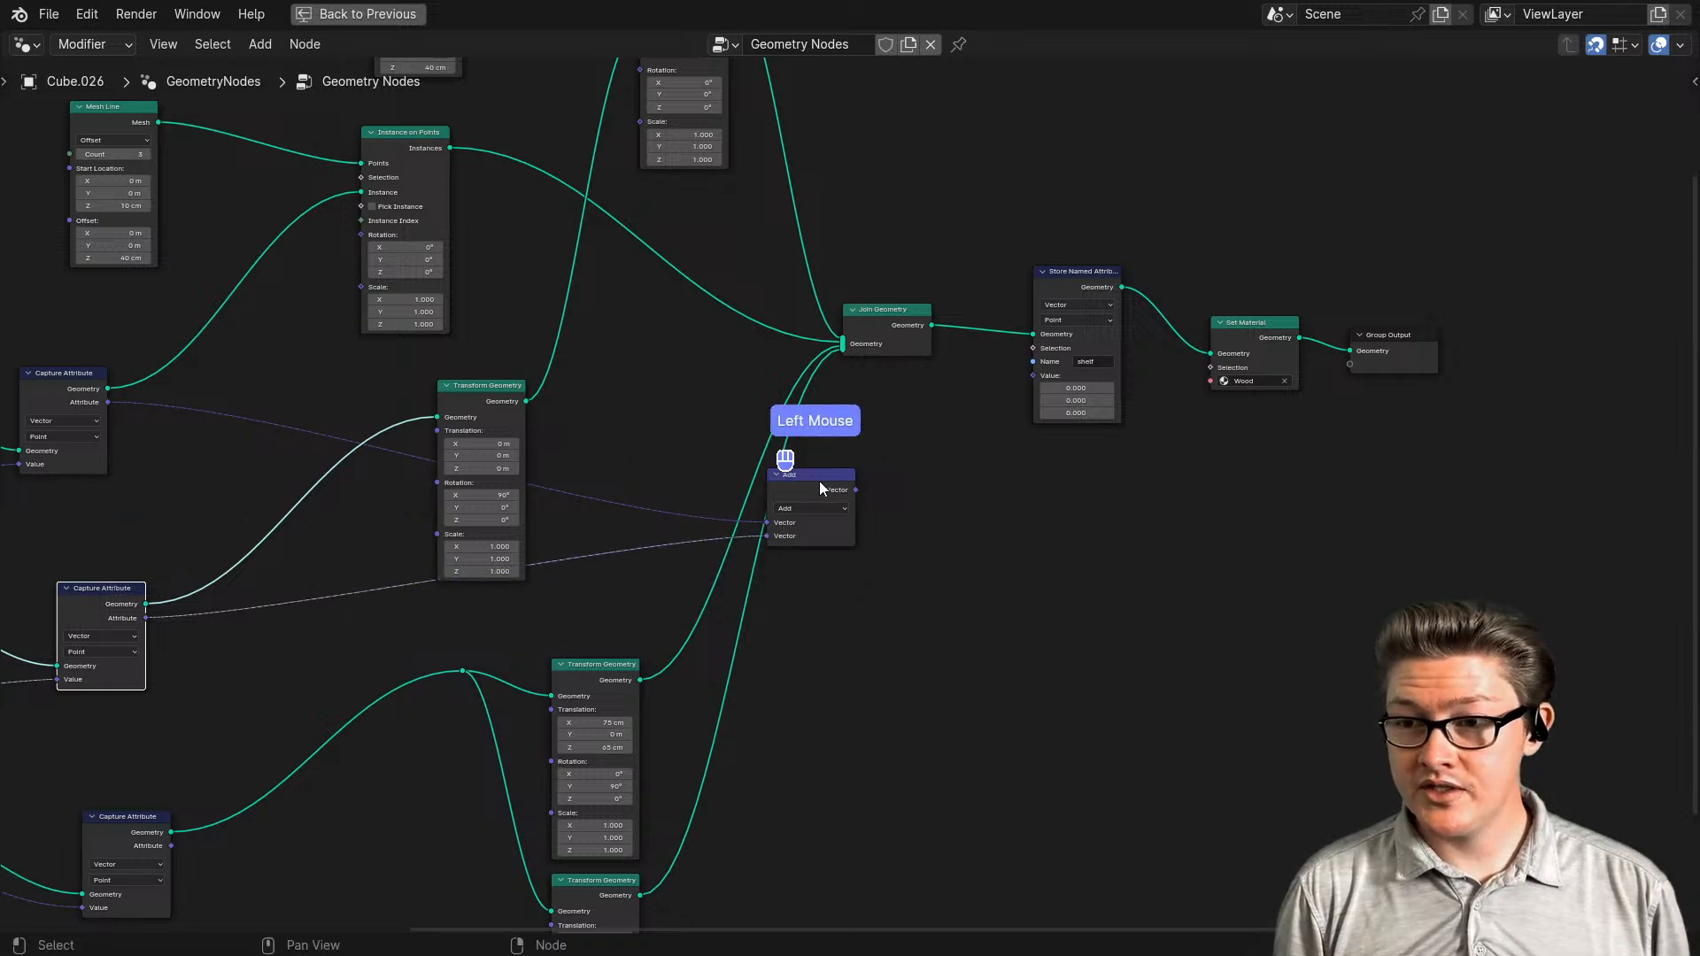
- Duplicate the Add node, chaining it after the first, and feed the third Capture Attribute's Attribute output into its second Vector input
drag(781, 478, 857, 522)
key(shift+d)
click(779, 501)
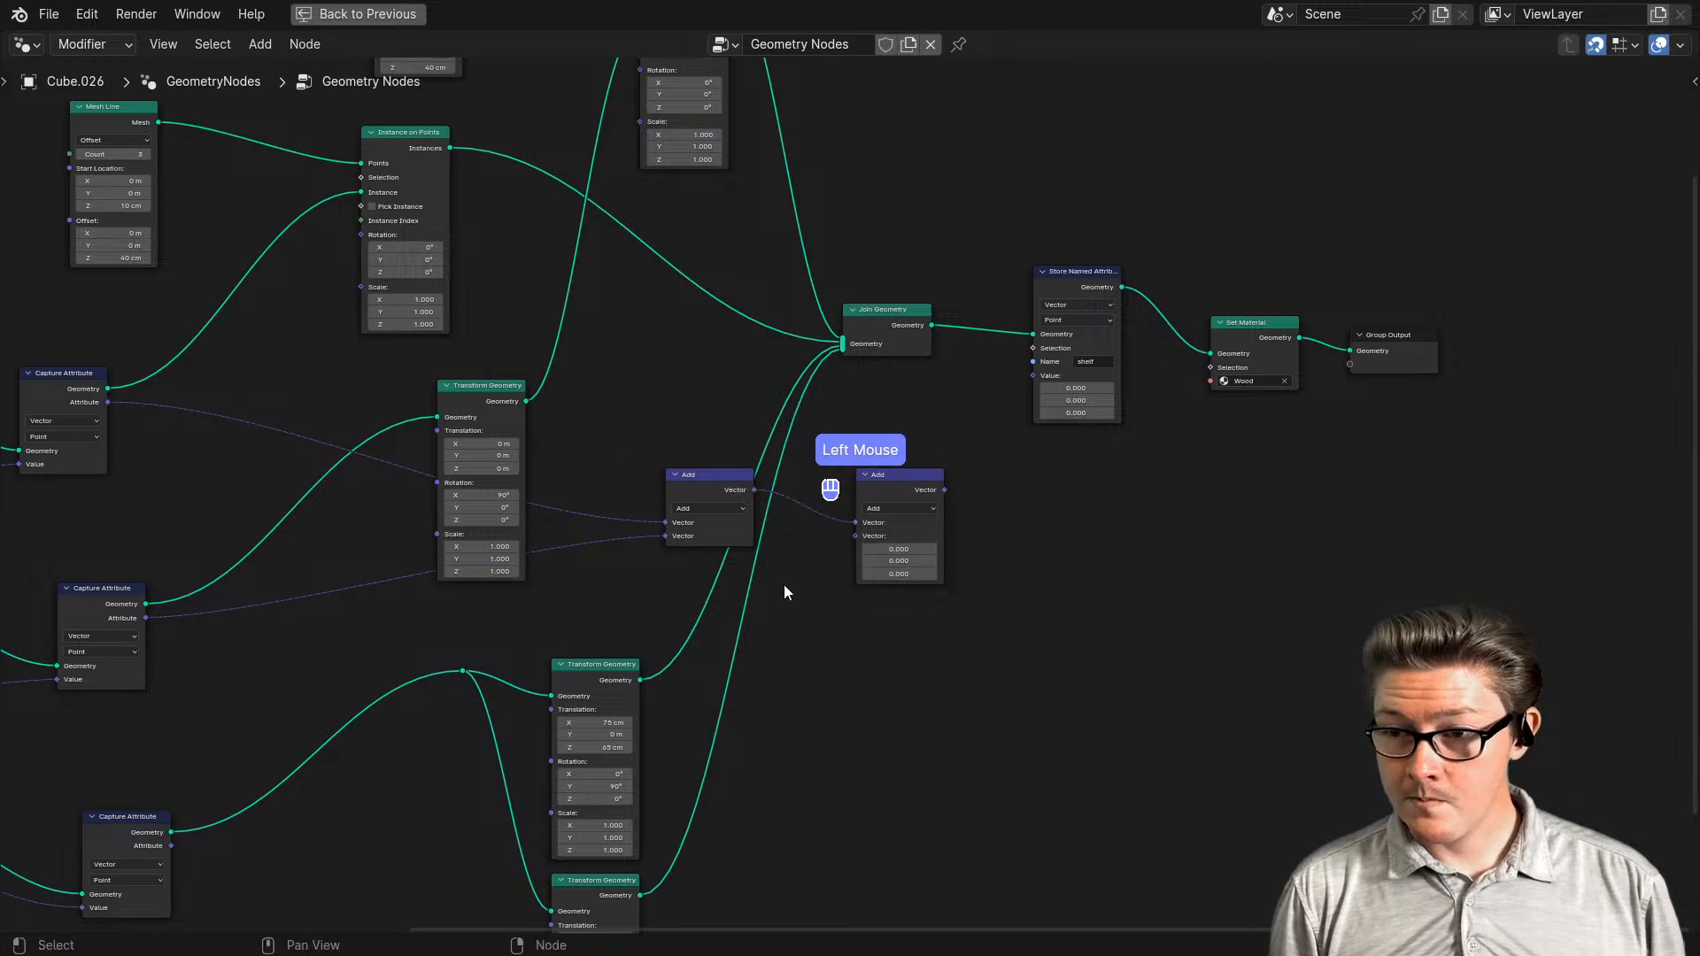
middle_drag(779, 611, 793, 457)
drag(184, 692, 874, 387)
scroll(995, 427, up, 2)
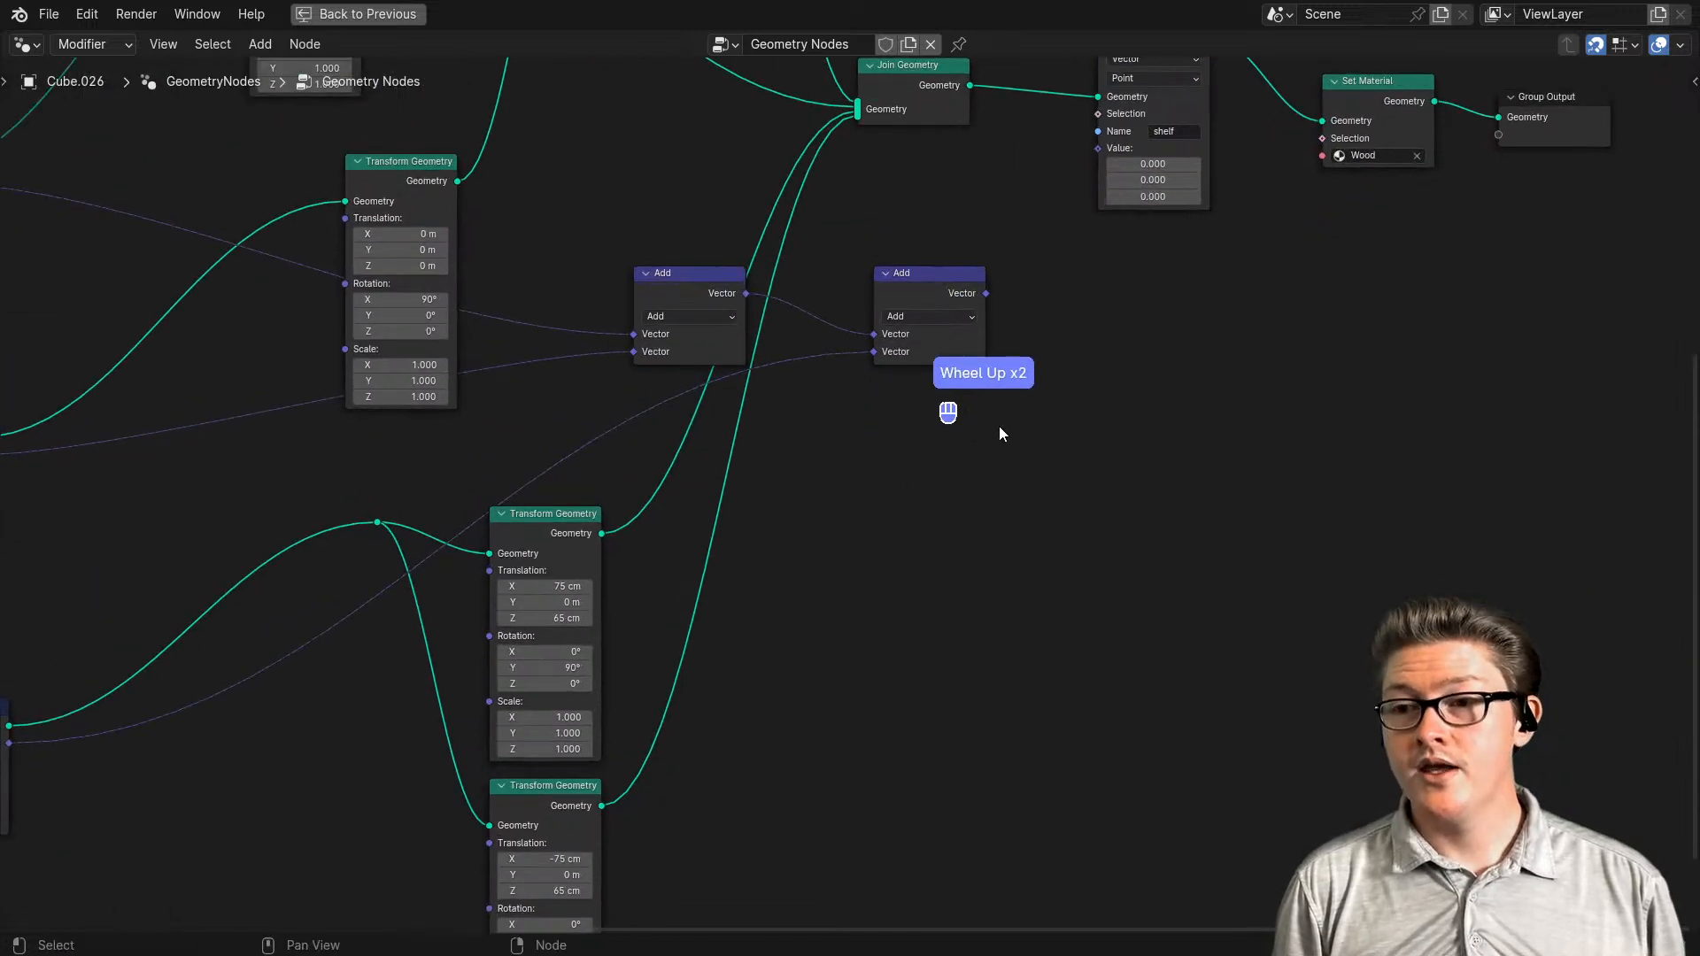
- Connect the second Add node's Vector output to the Value of the "shelf" Store Named Attribute node, and restore the full layout
middle_drag(995, 426, 877, 675)
drag(788, 527, 954, 417)
scroll(764, 538, down, 1)
key(ctrl+space)
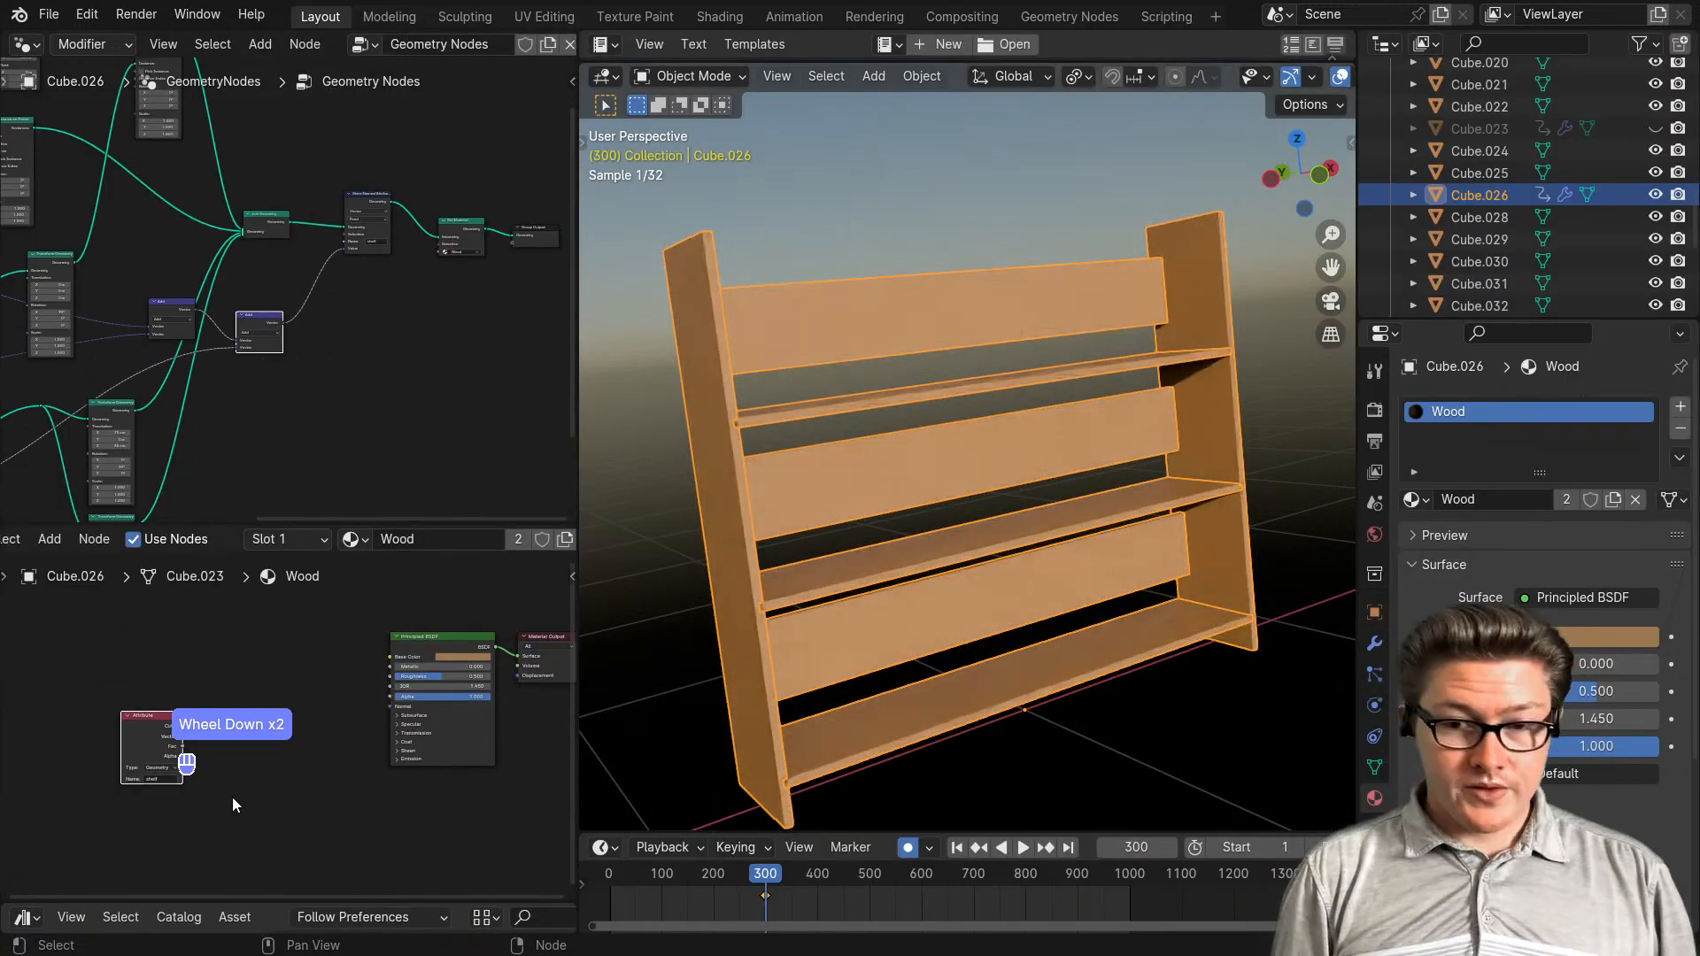
- Preview the "shelf" Attribute node's Color and Vector outputs in the Wood material and examine how the coordinates run across the boards
scroll(232, 762, up, 2)
middle_drag(220, 748, 228, 723)
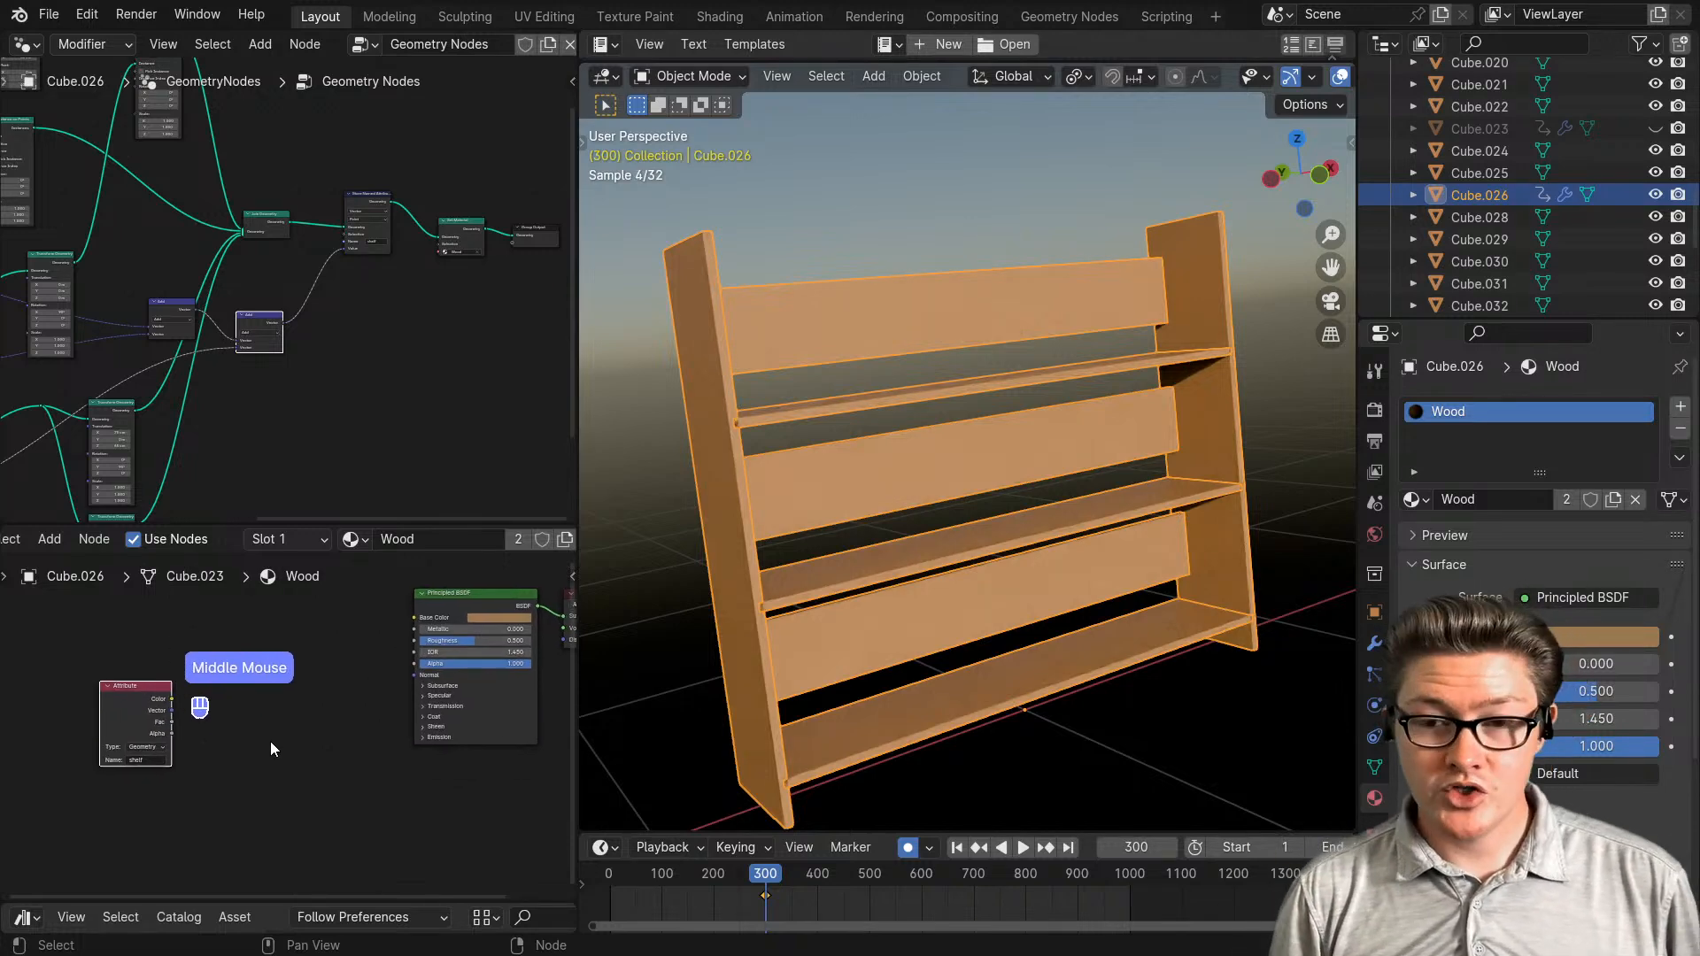
scroll(243, 724, up, 2)
scroll(234, 736, up, 1)
middle_drag(37, 671, 355, 747)
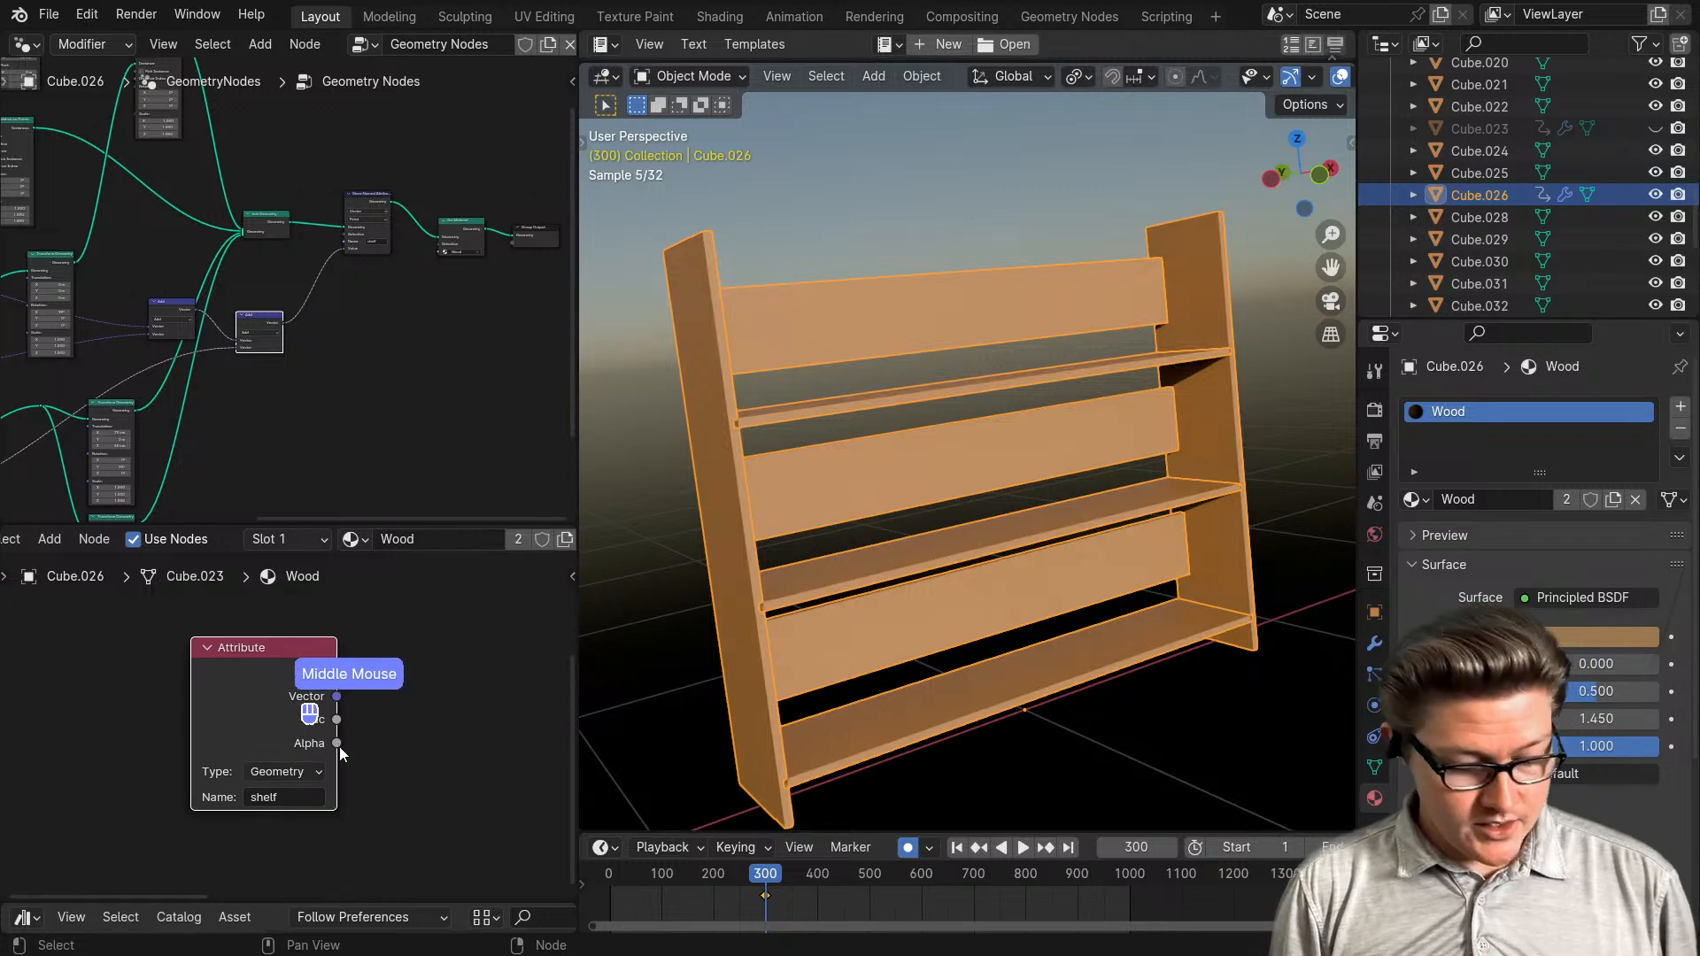
ctrl+shift+click(262, 673)
ctrl+shift+click(261, 673)
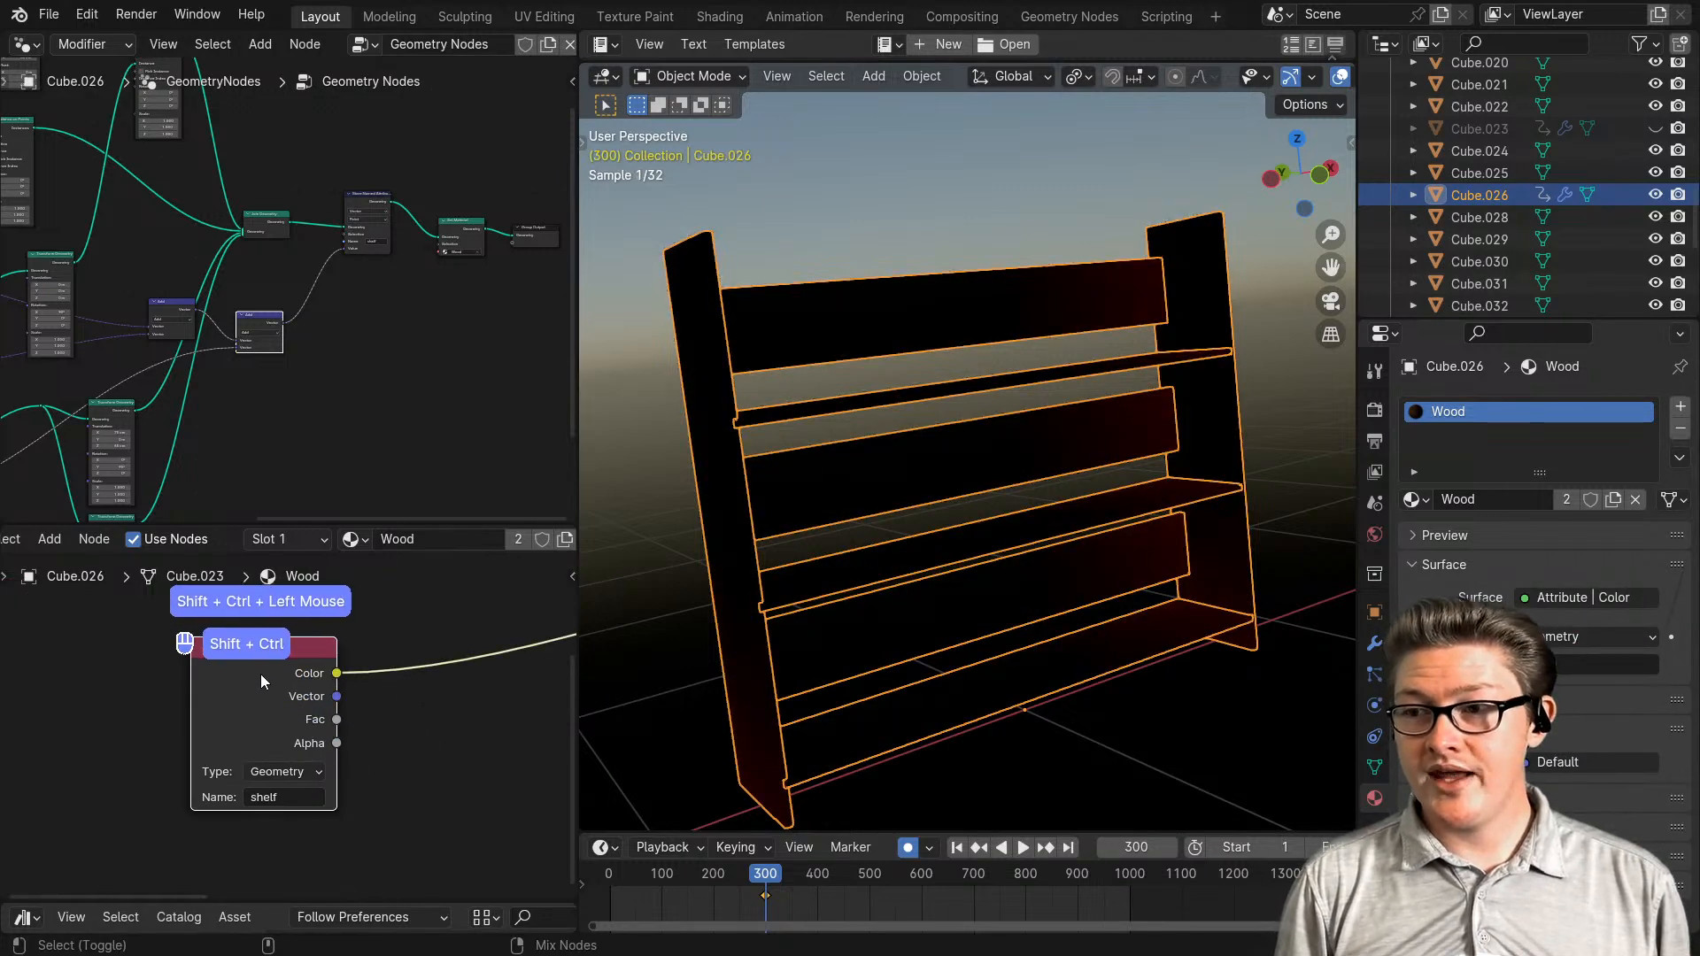
middle_drag(980, 596, 1023, 579)
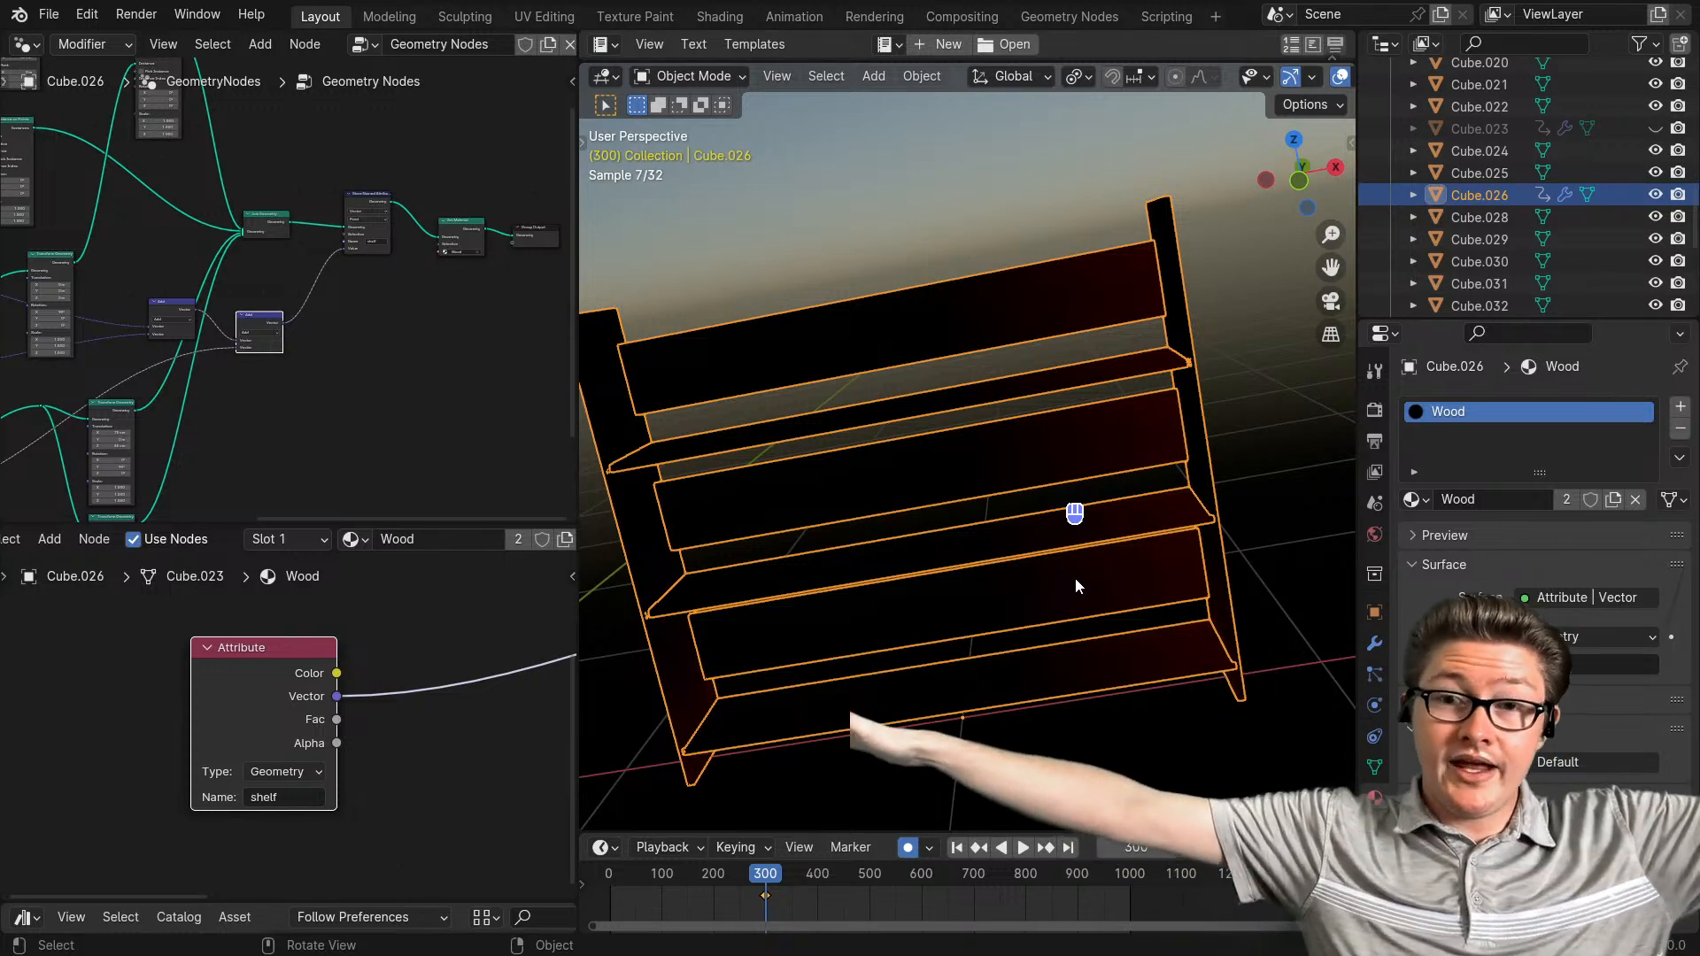
middle_drag(1015, 481, 990, 514)
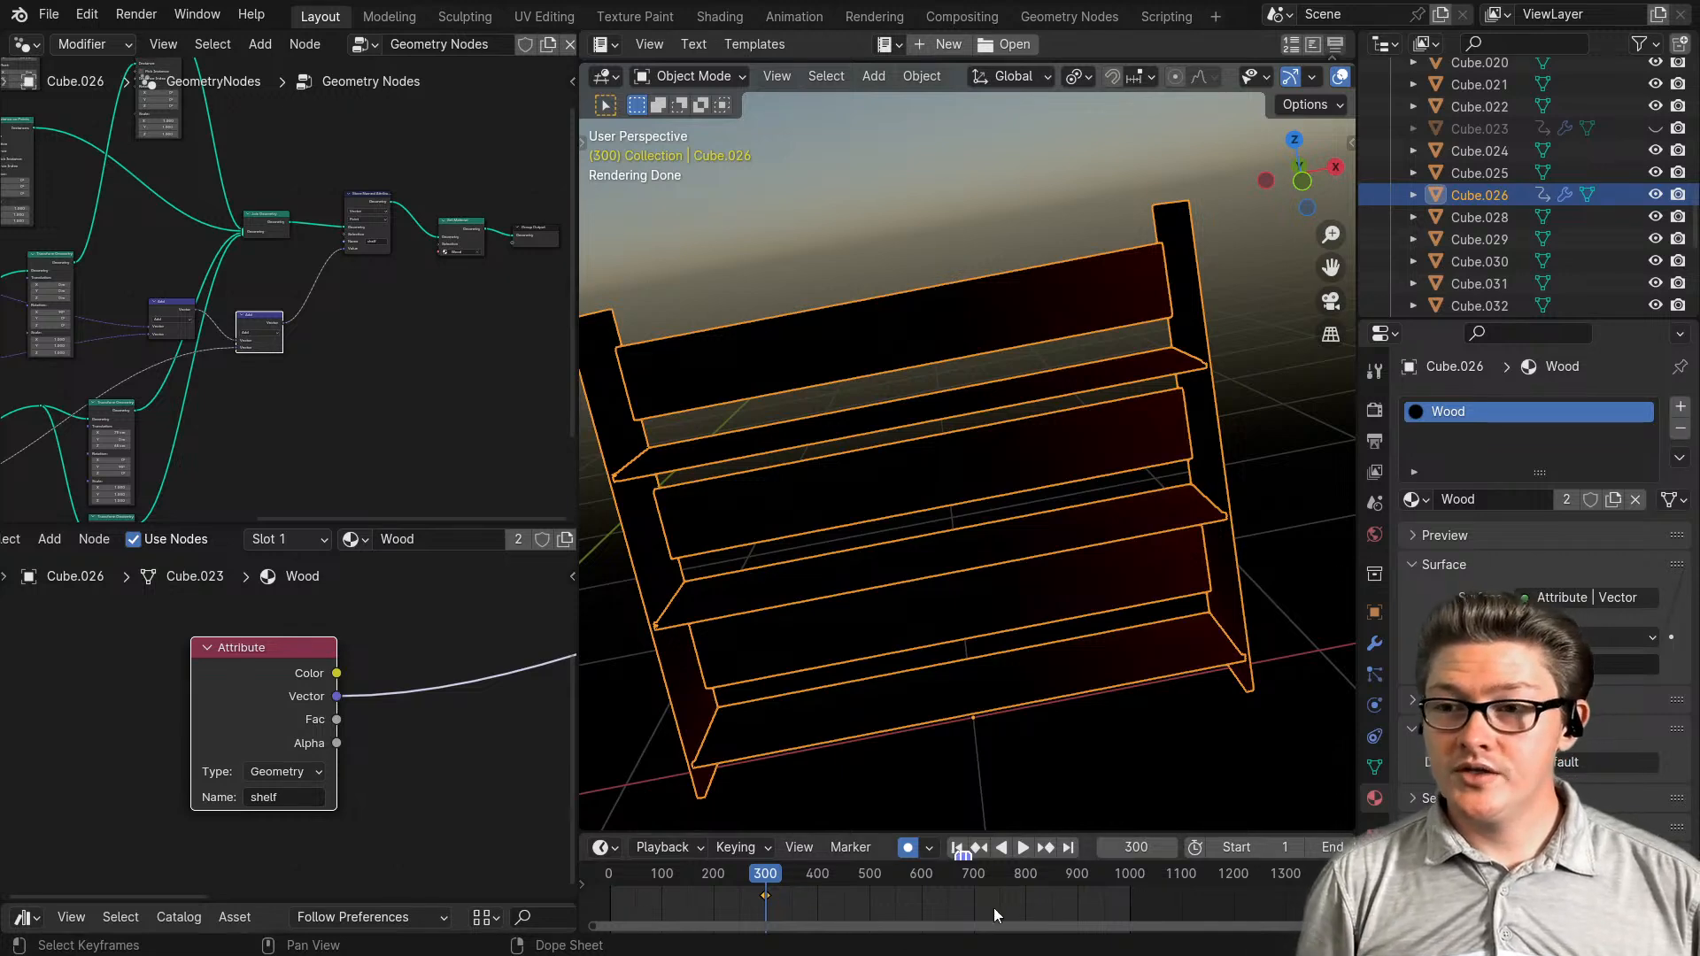
- Add a Texture Coordinate node above the Attribute node in the Wood material
scroll(429, 788, down, 8)
middle_drag(365, 753, 284, 808)
scroll(244, 773, up, 4)
middle_drag(184, 668, 266, 779)
key(shift+a)
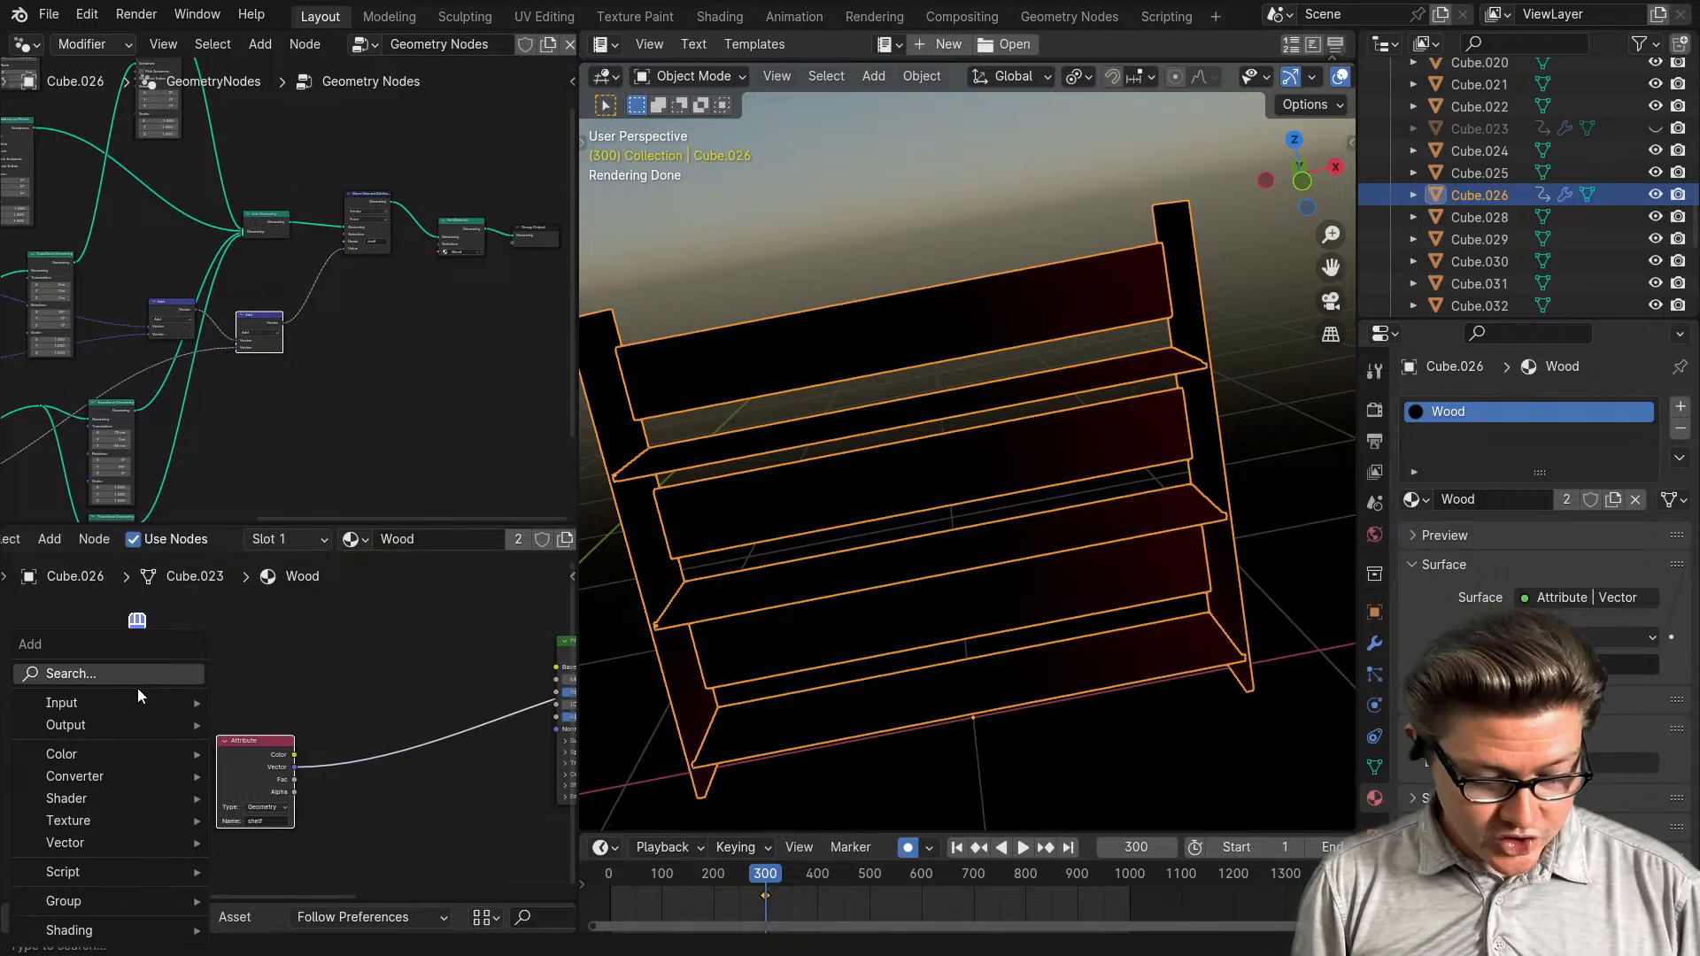
text(coo)
key(Return)
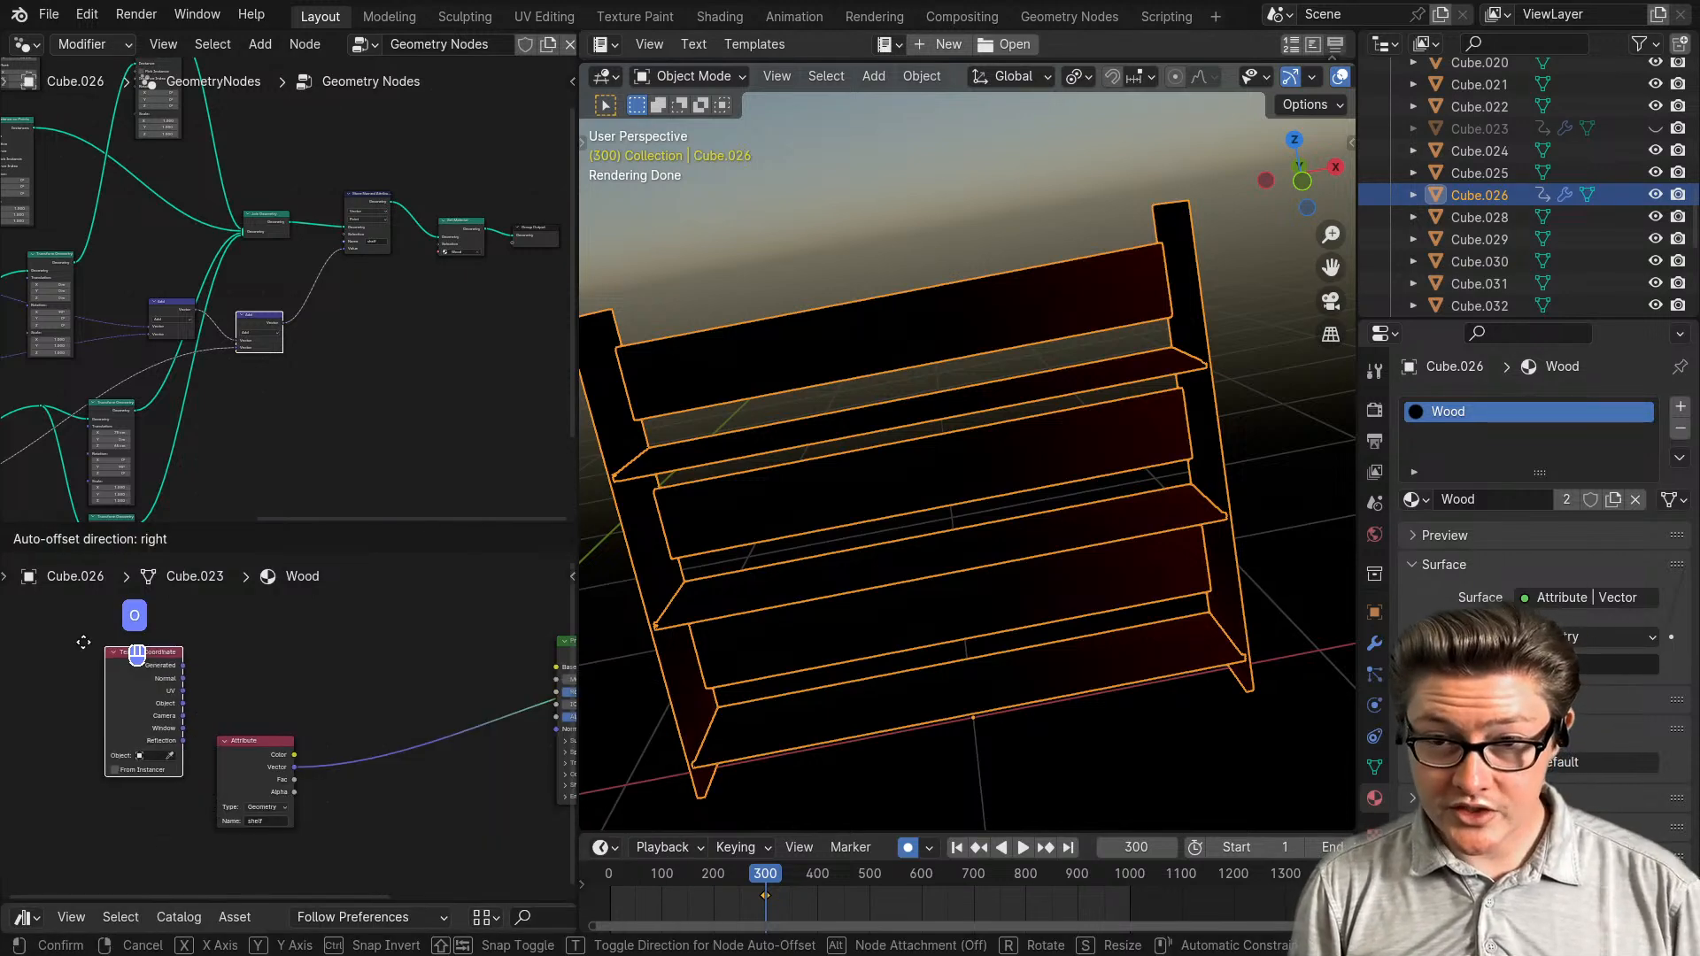
click(310, 646)
- Preview the Texture Coordinate node's Generated output on the bookshelf
middle_drag(310, 646, 241, 763)
scroll(241, 763, up, 3)
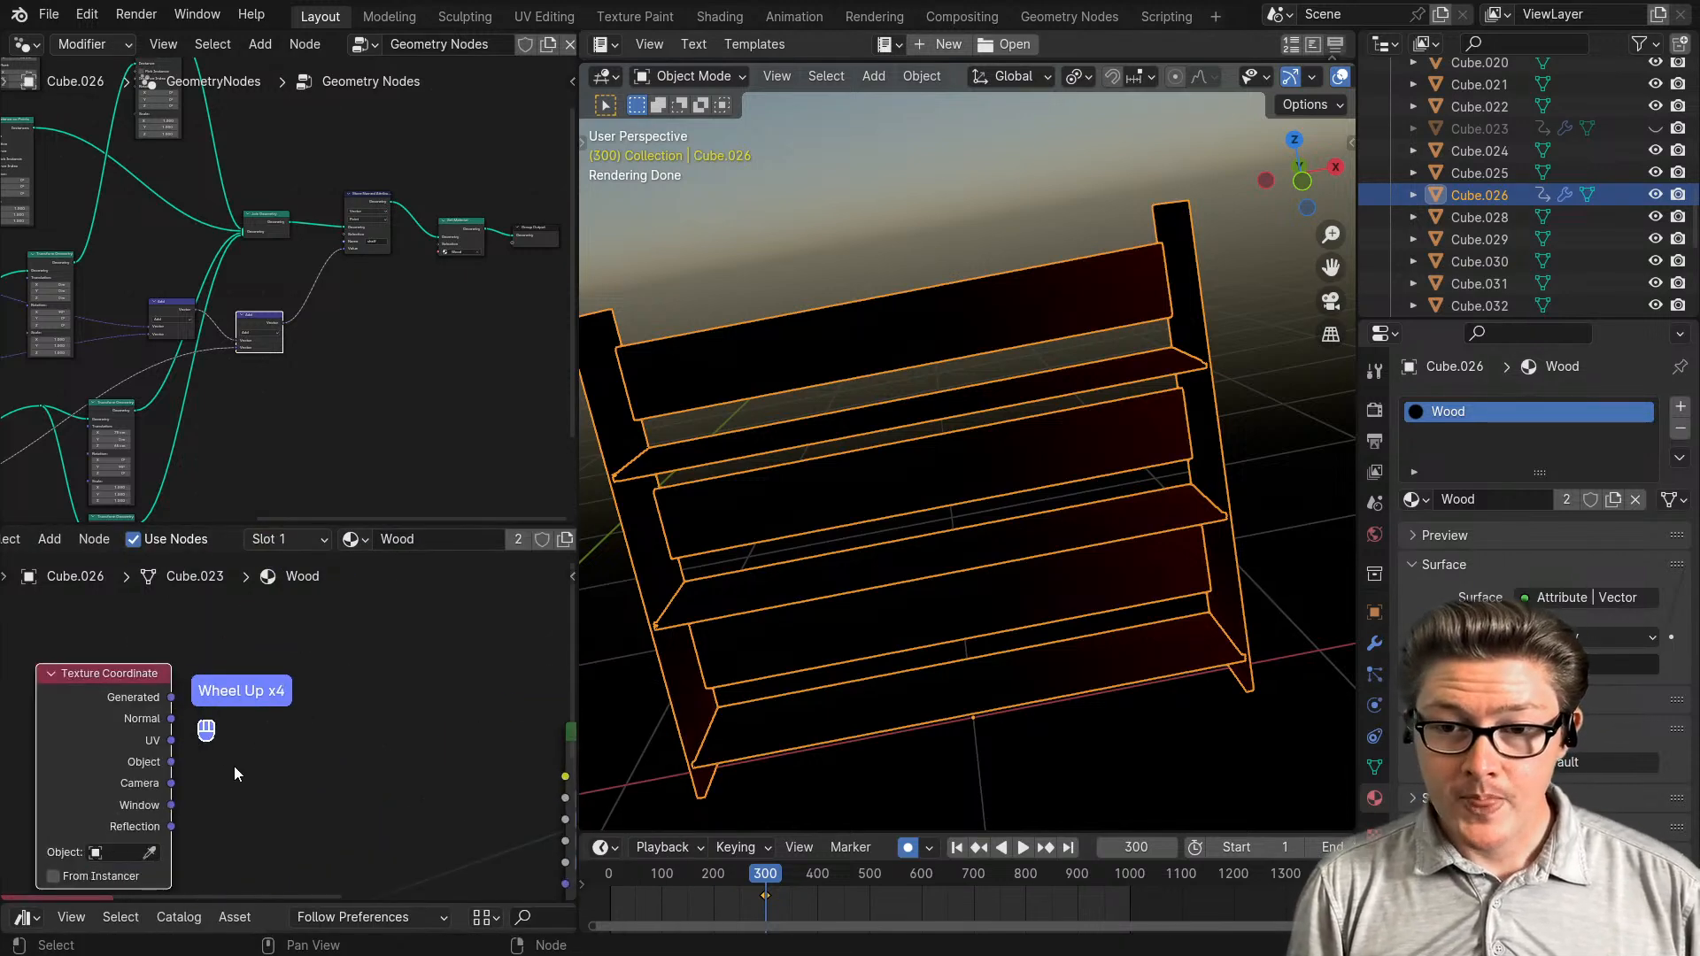
ctrl+shift+click(125, 698)
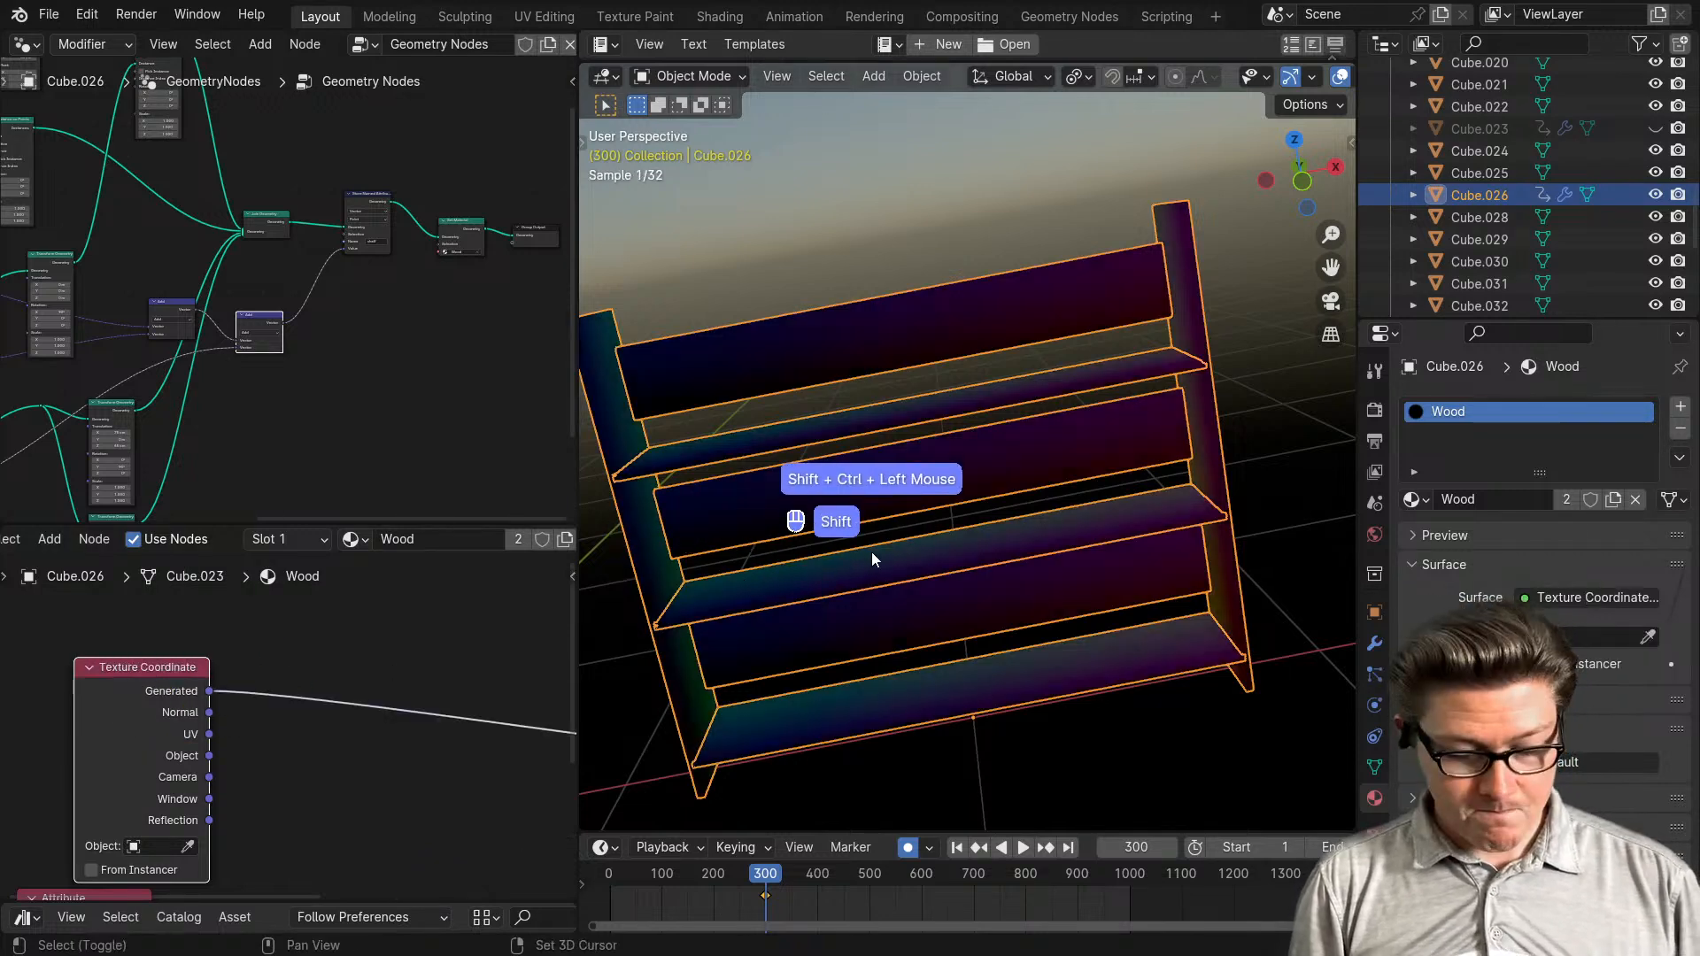
- Hide the viewport overlays and examine the Generated coordinate colors on the bookshelf in a maximized view from several angles
key(shift+alt+z)
middle_drag(752, 600, 866, 532)
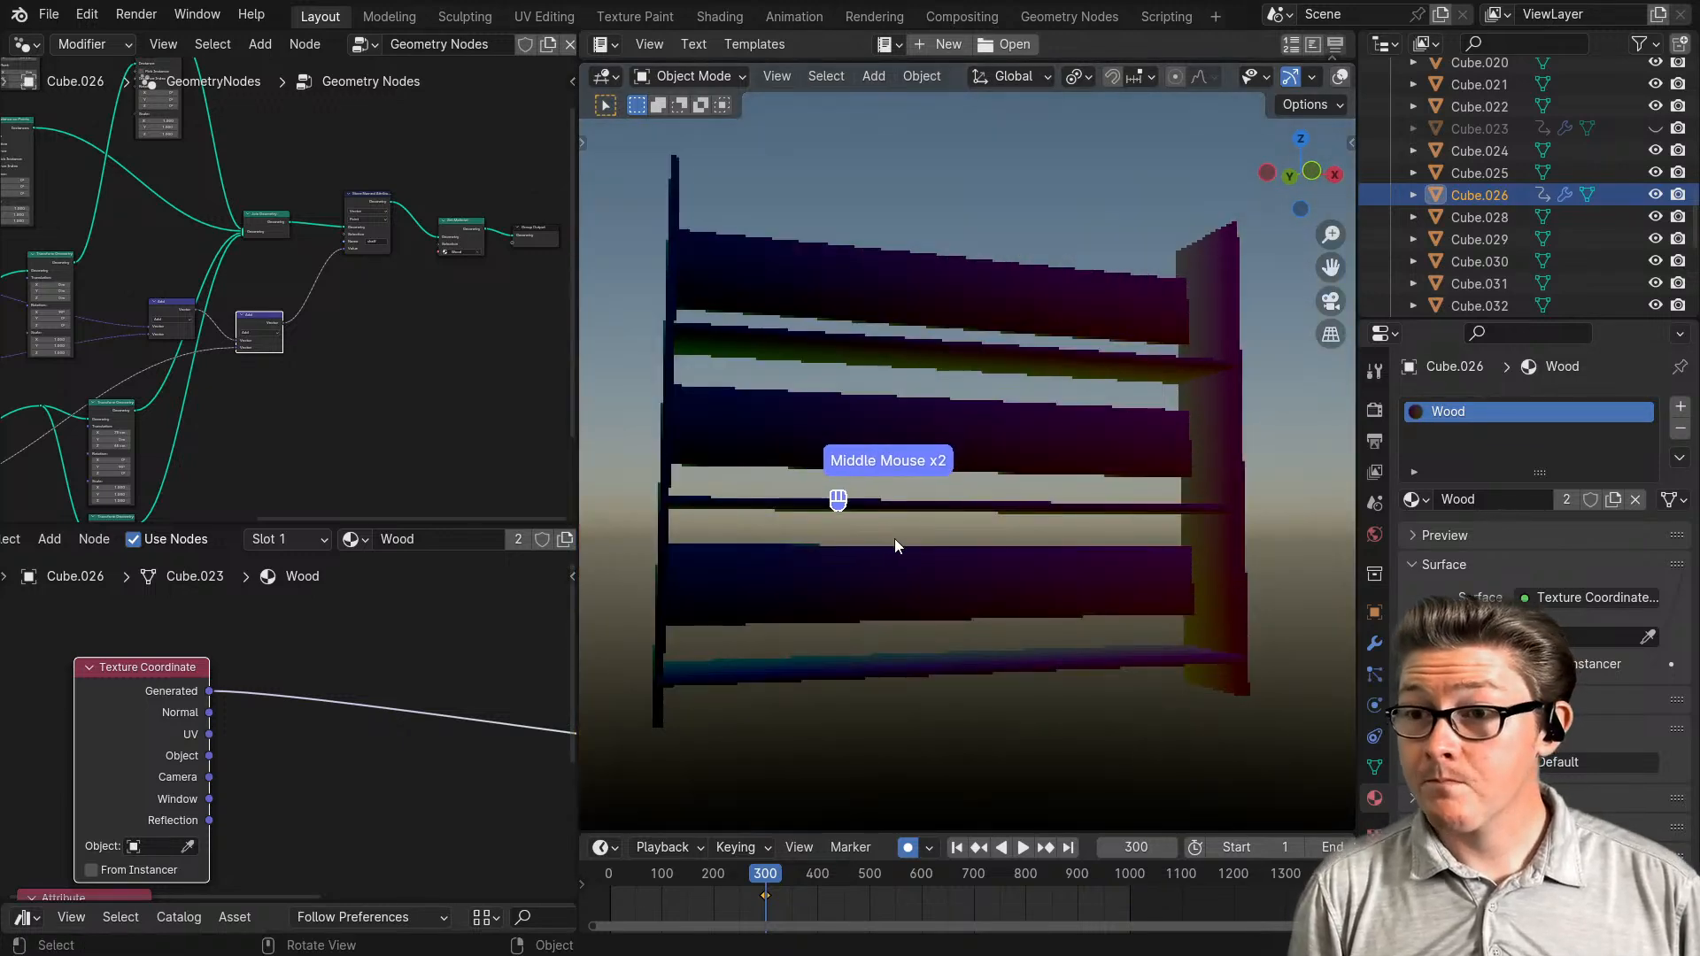
key(ctrl+space)
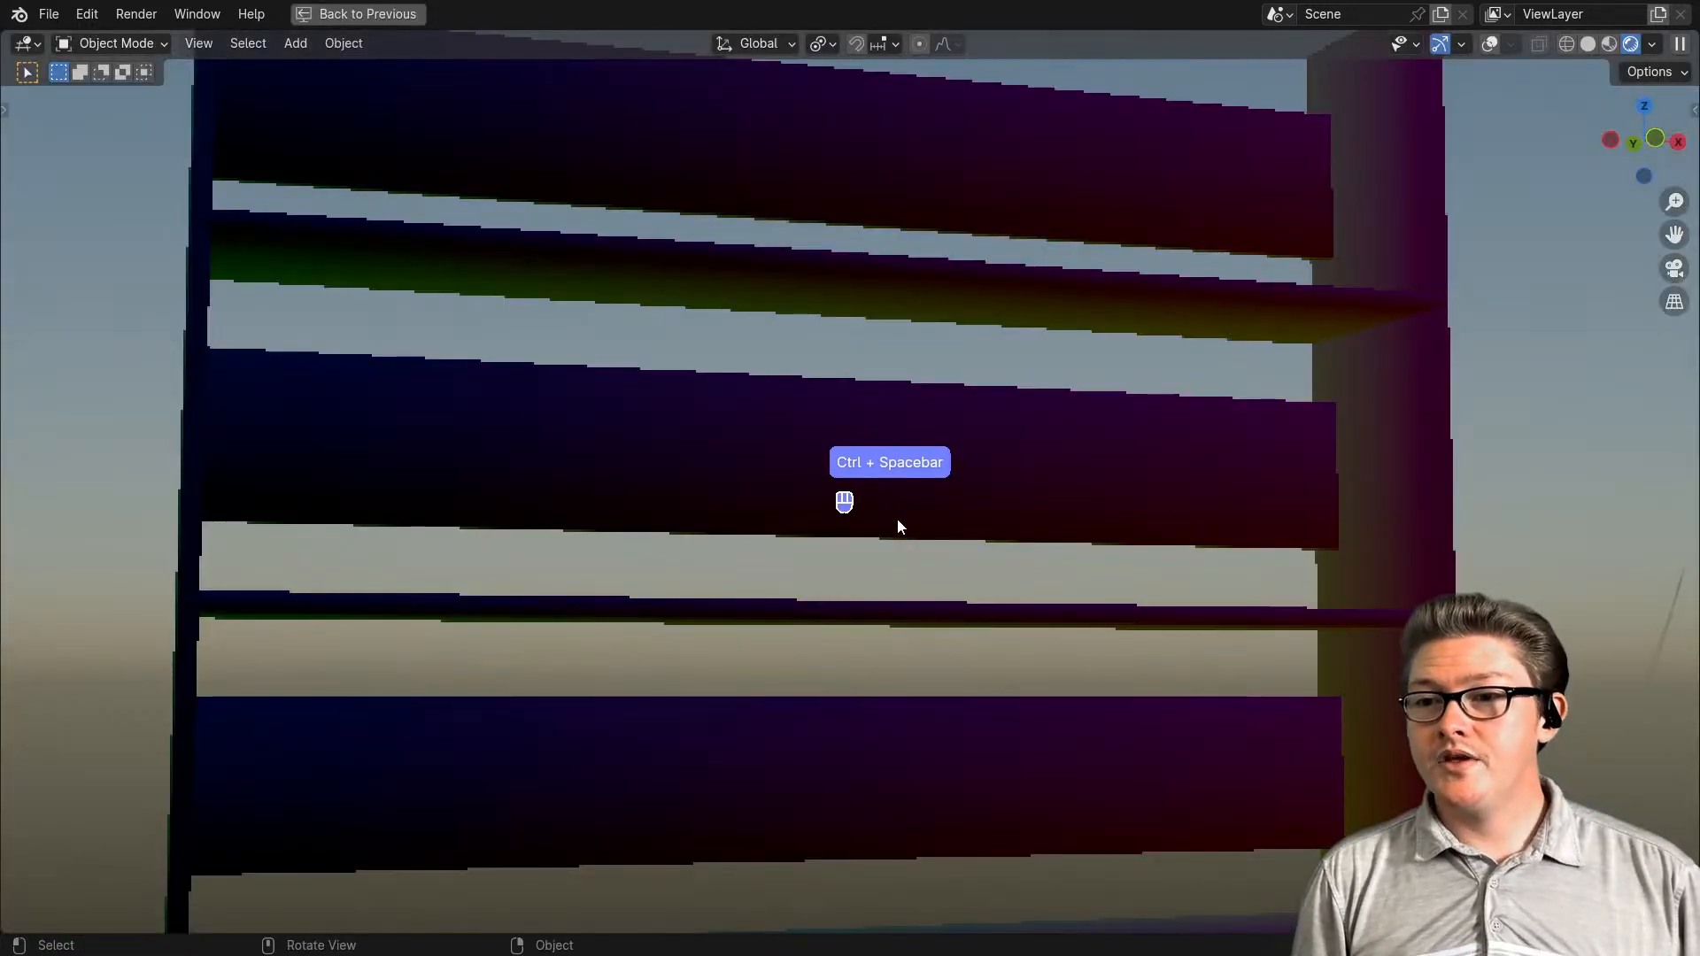
middle_drag(899, 523, 1084, 591)
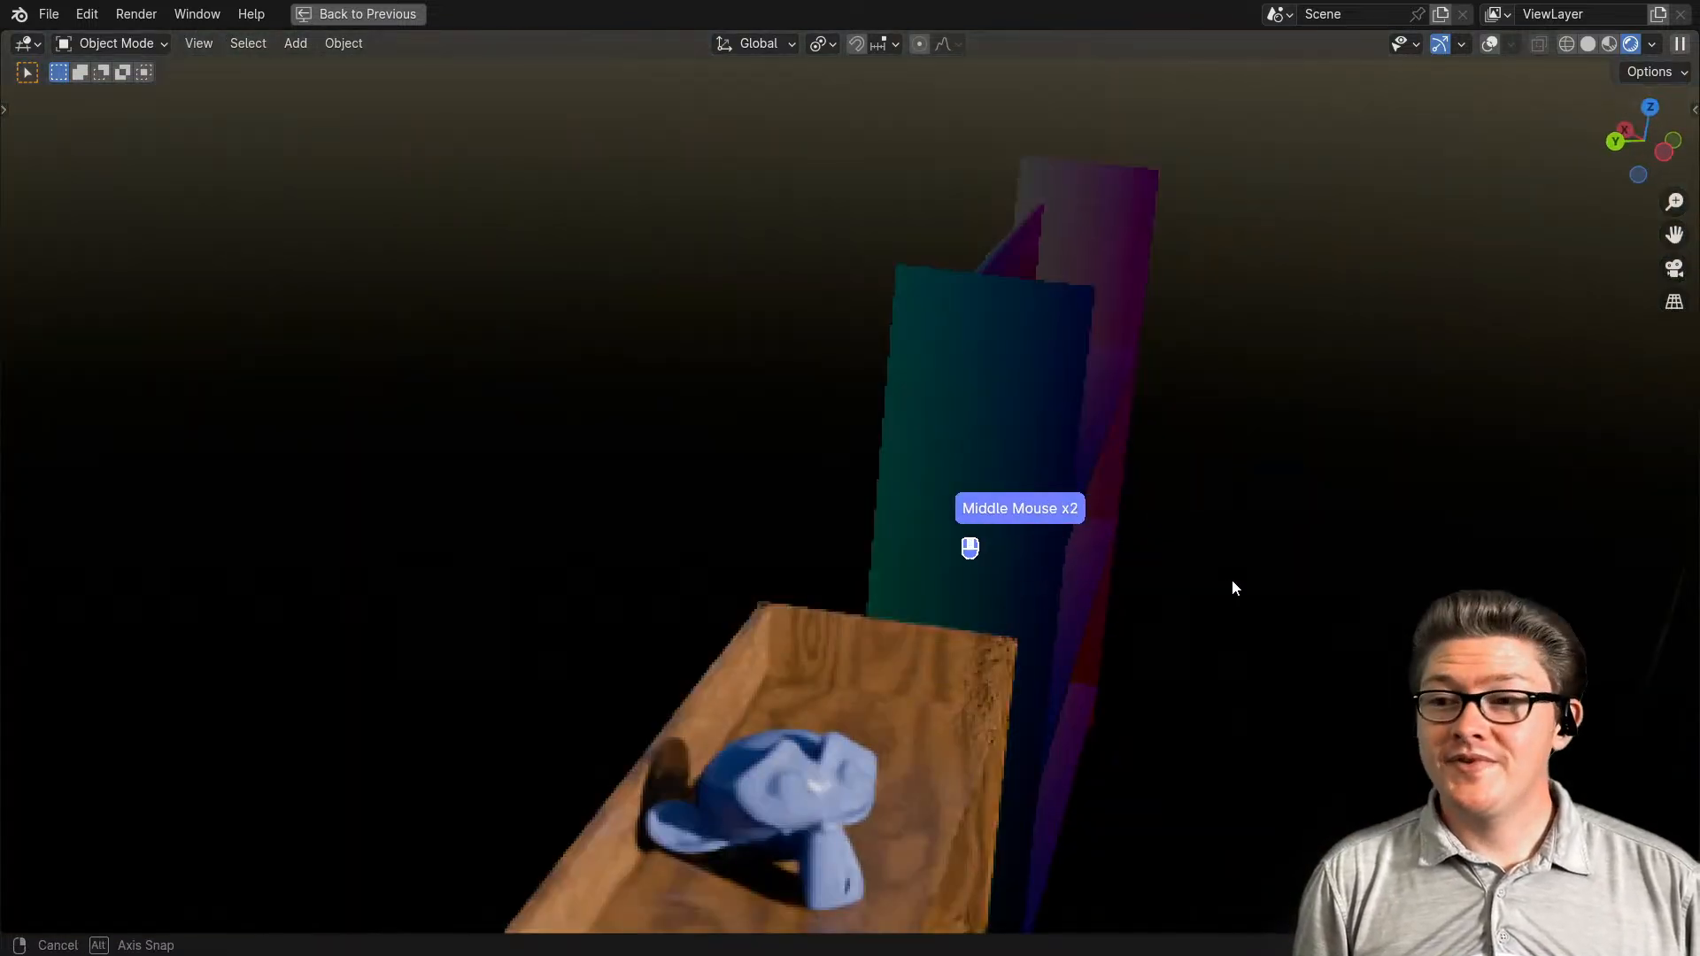
middle_drag(1235, 588, 656, 517)
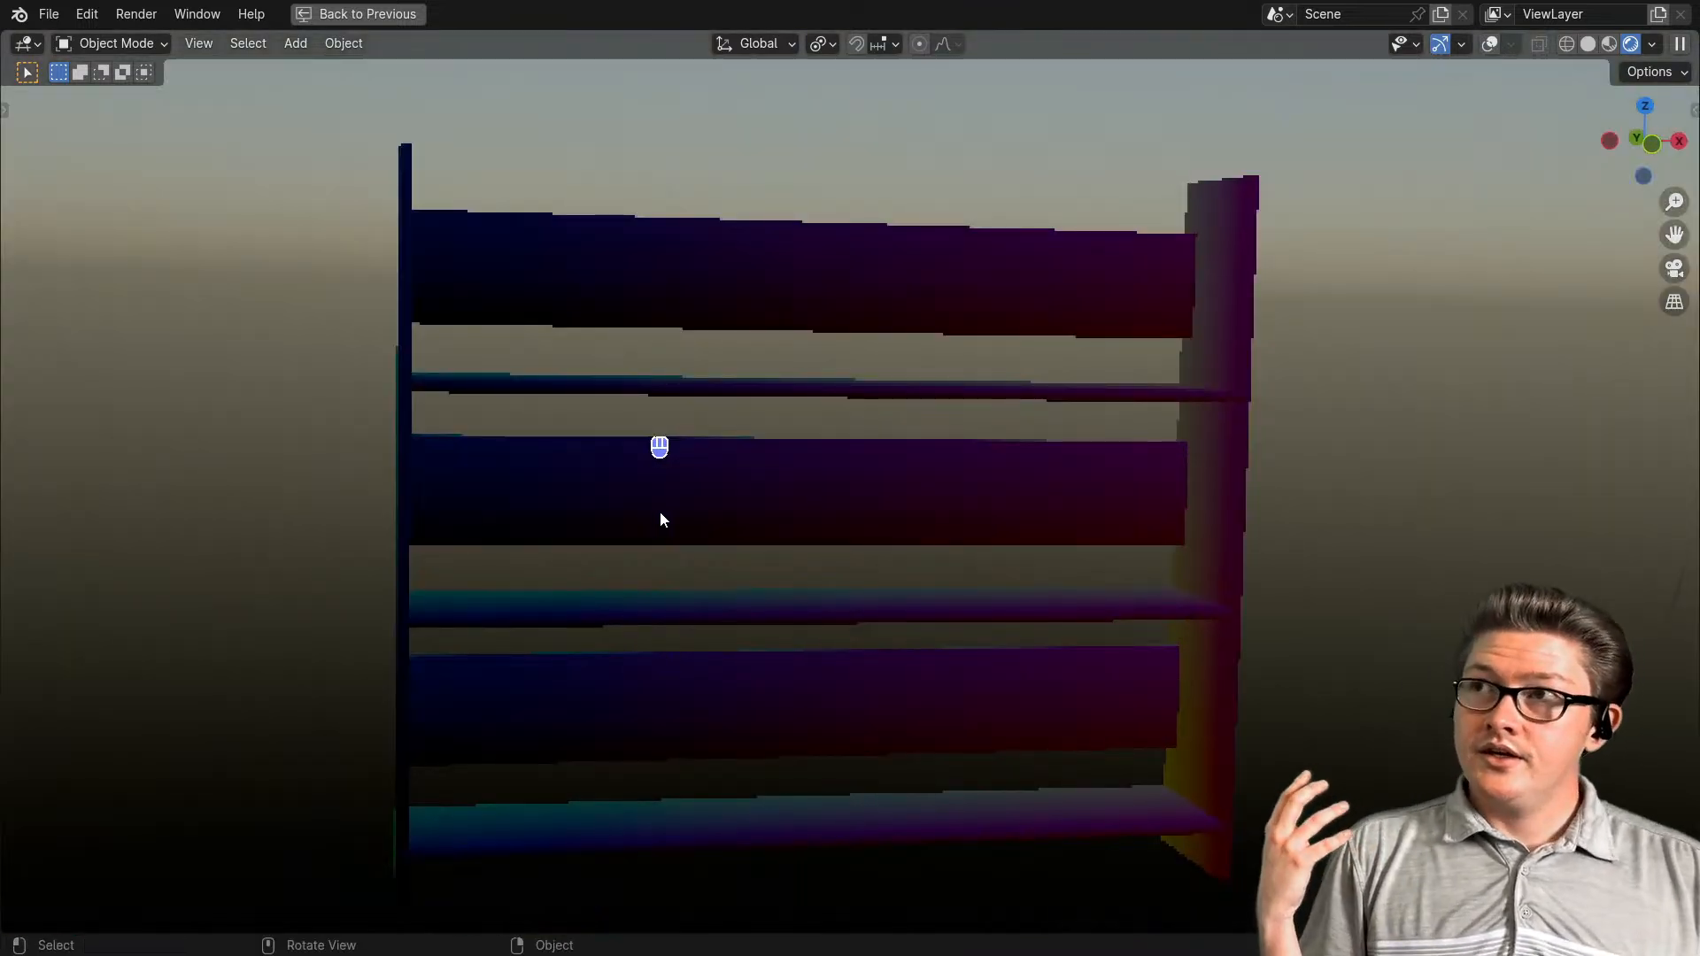
key(ctrl+space)
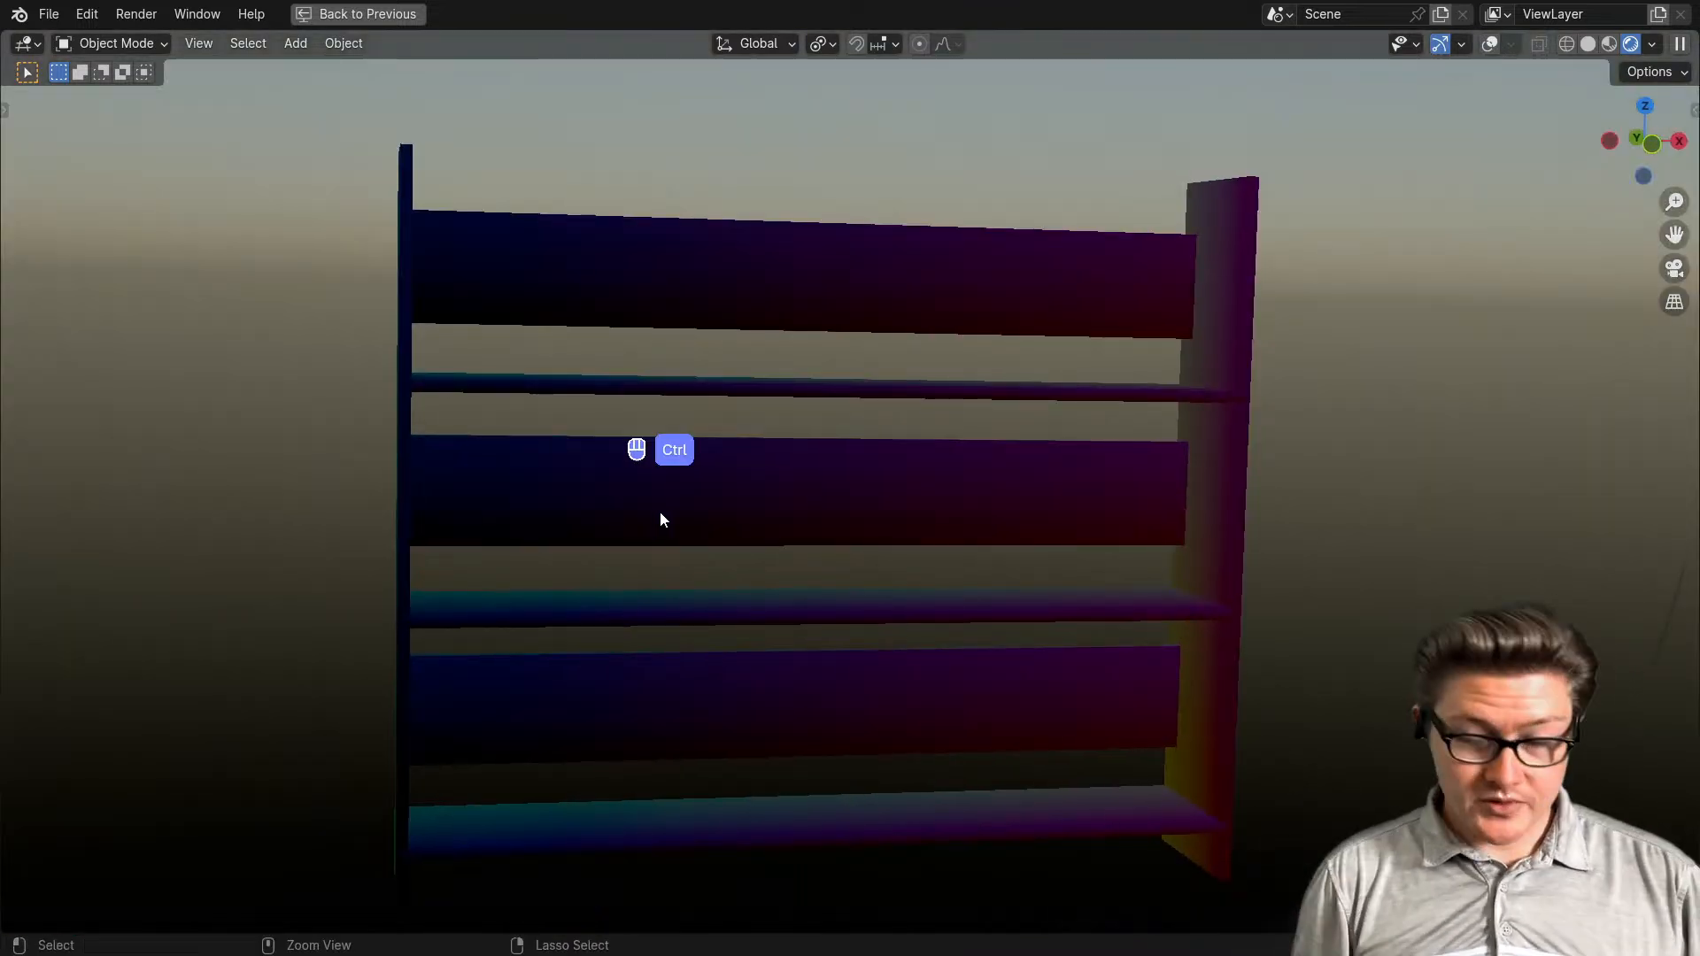
- Preview the Attribute node's Color and Vector outputs on the bookshelf's Wood material
scroll(247, 708, down, 2)
middle_drag(274, 767, 275, 648)
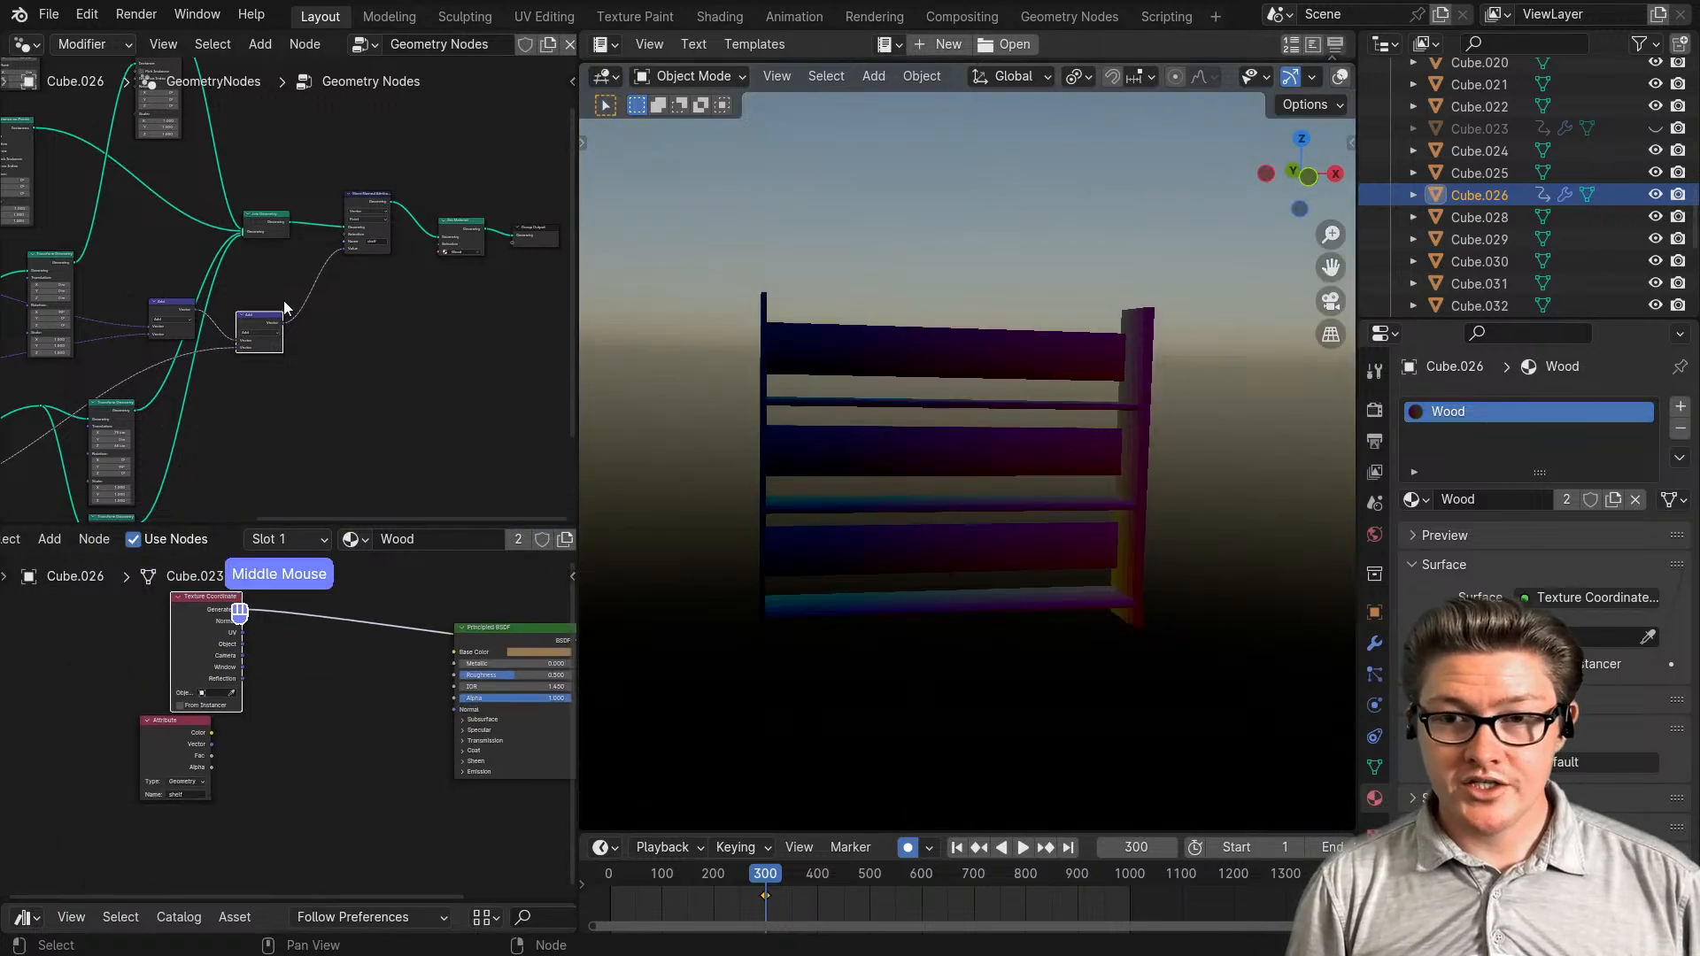
middle_drag(324, 356, 312, 330)
scroll(205, 774, up, 2)
ctrl+shift+click(134, 747)
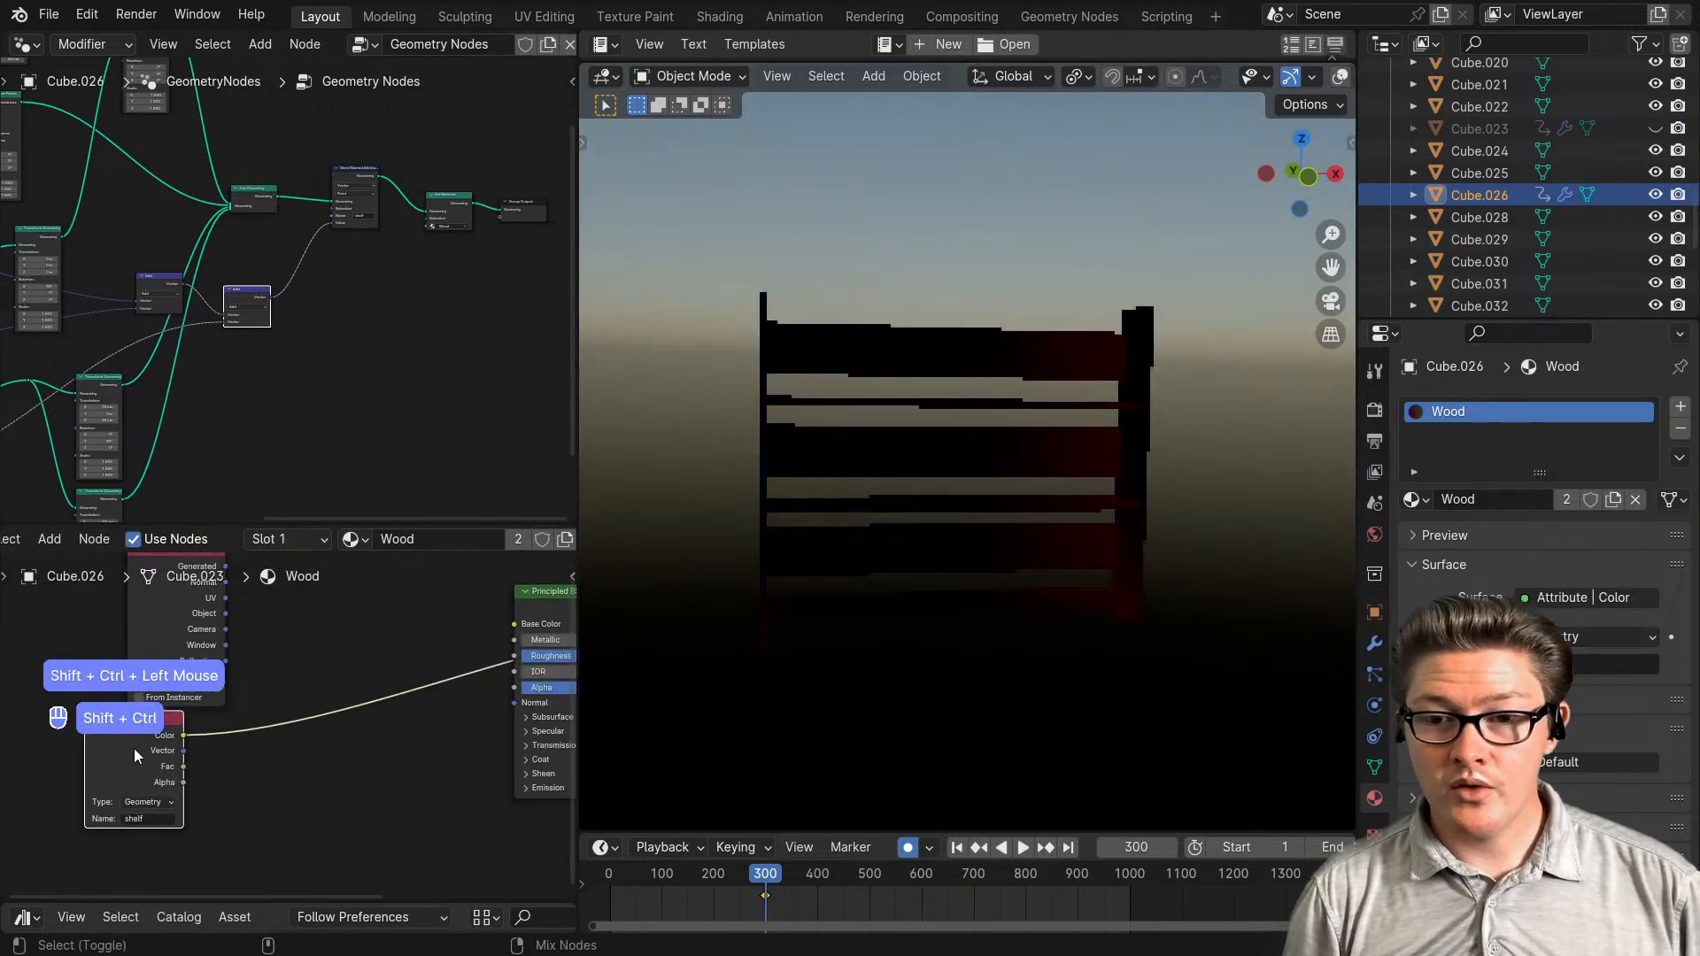
ctrl+shift+click(135, 748)
- Move the Attribute node lower and shift the Texture Coordinate node away from the shader to make room
drag(142, 716, 169, 778)
scroll(168, 778, down, 2)
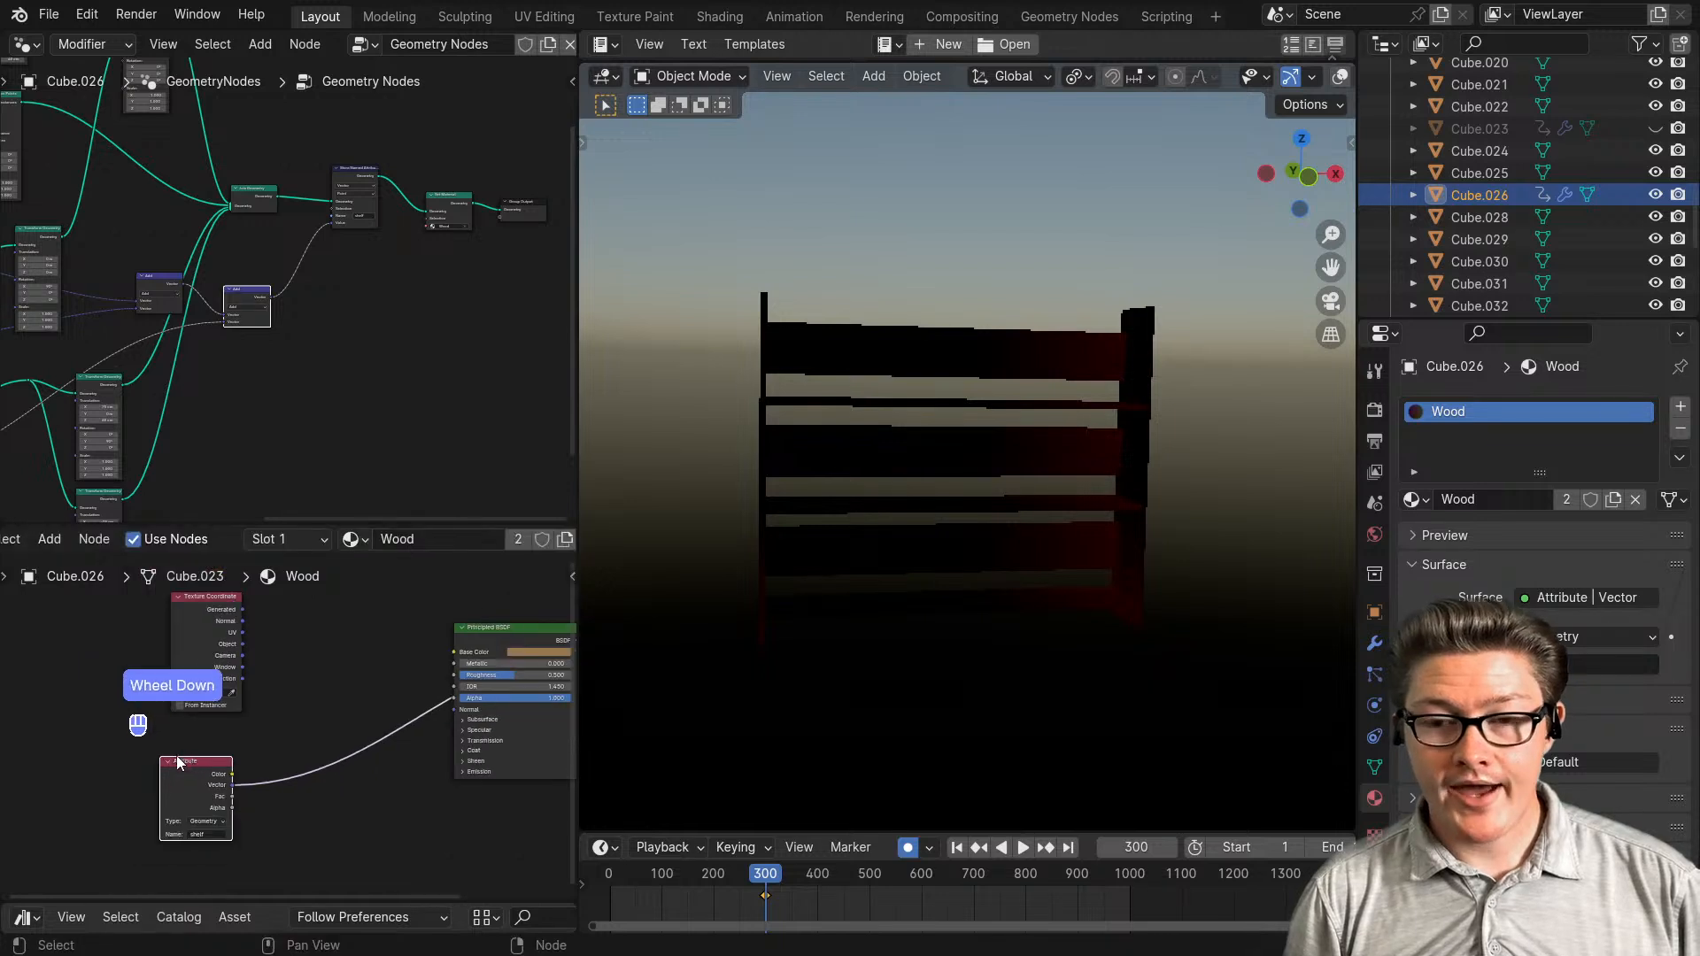
middle_drag(195, 743, 221, 762)
drag(221, 639, 89, 708)
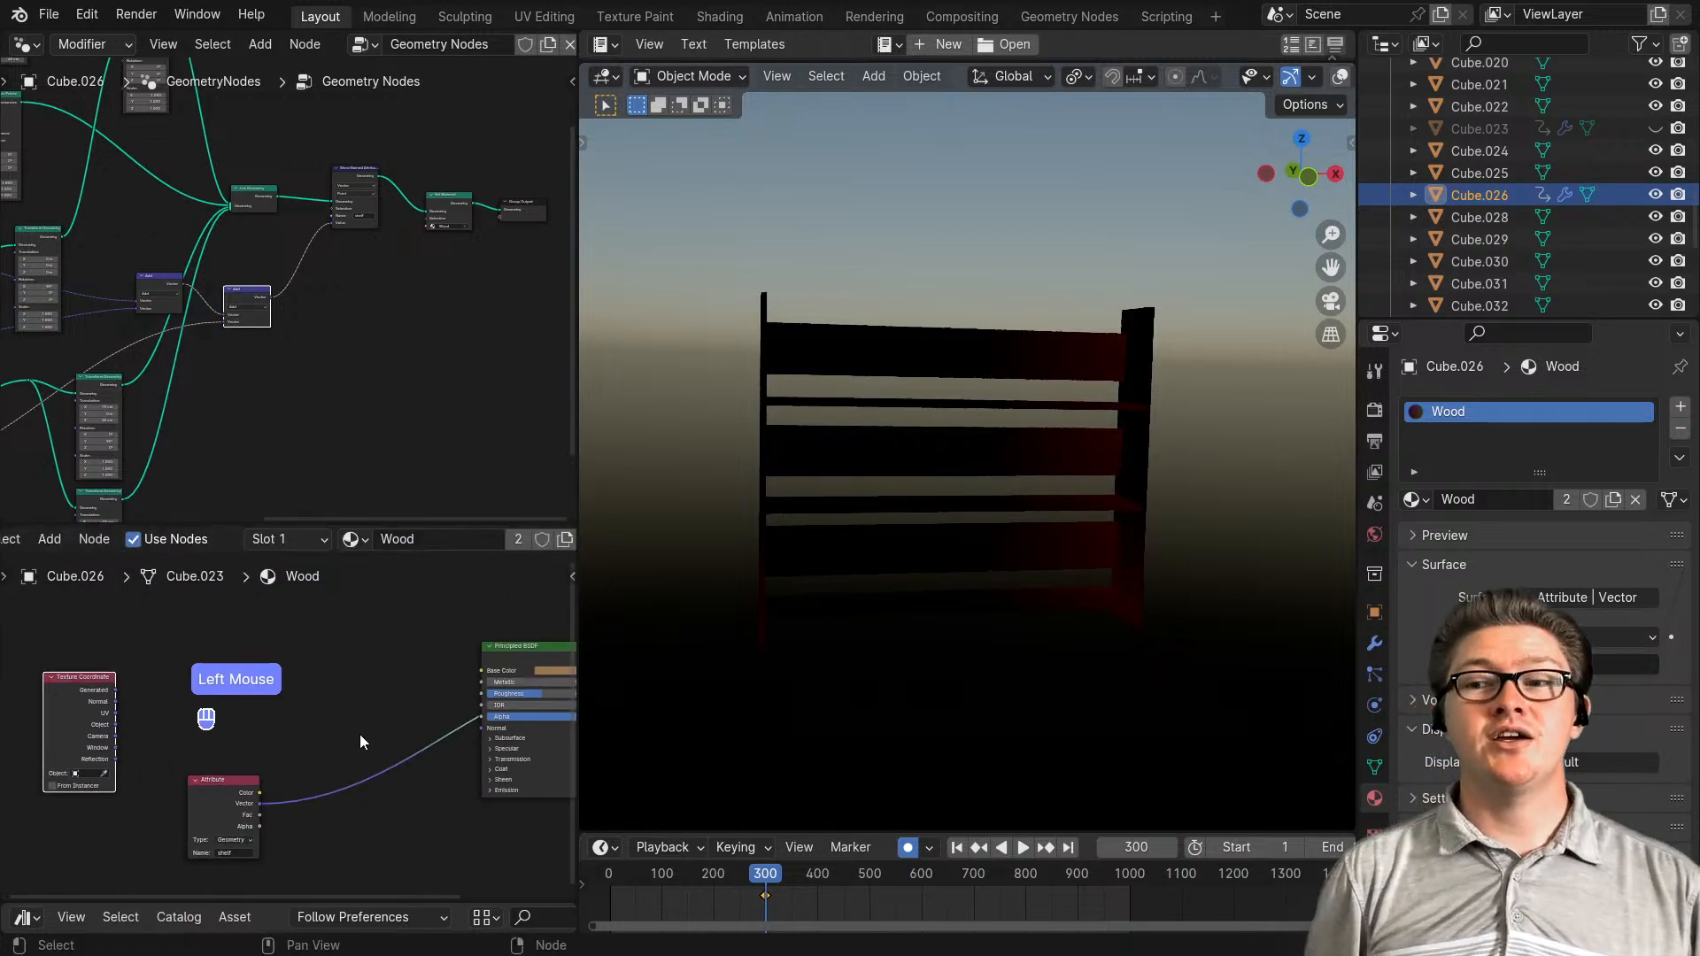
- Preview the Principled BSDF so it drives the Wood material's surface again
scroll(907, 579, up, 2)
middle_drag(531, 673, 419, 687)
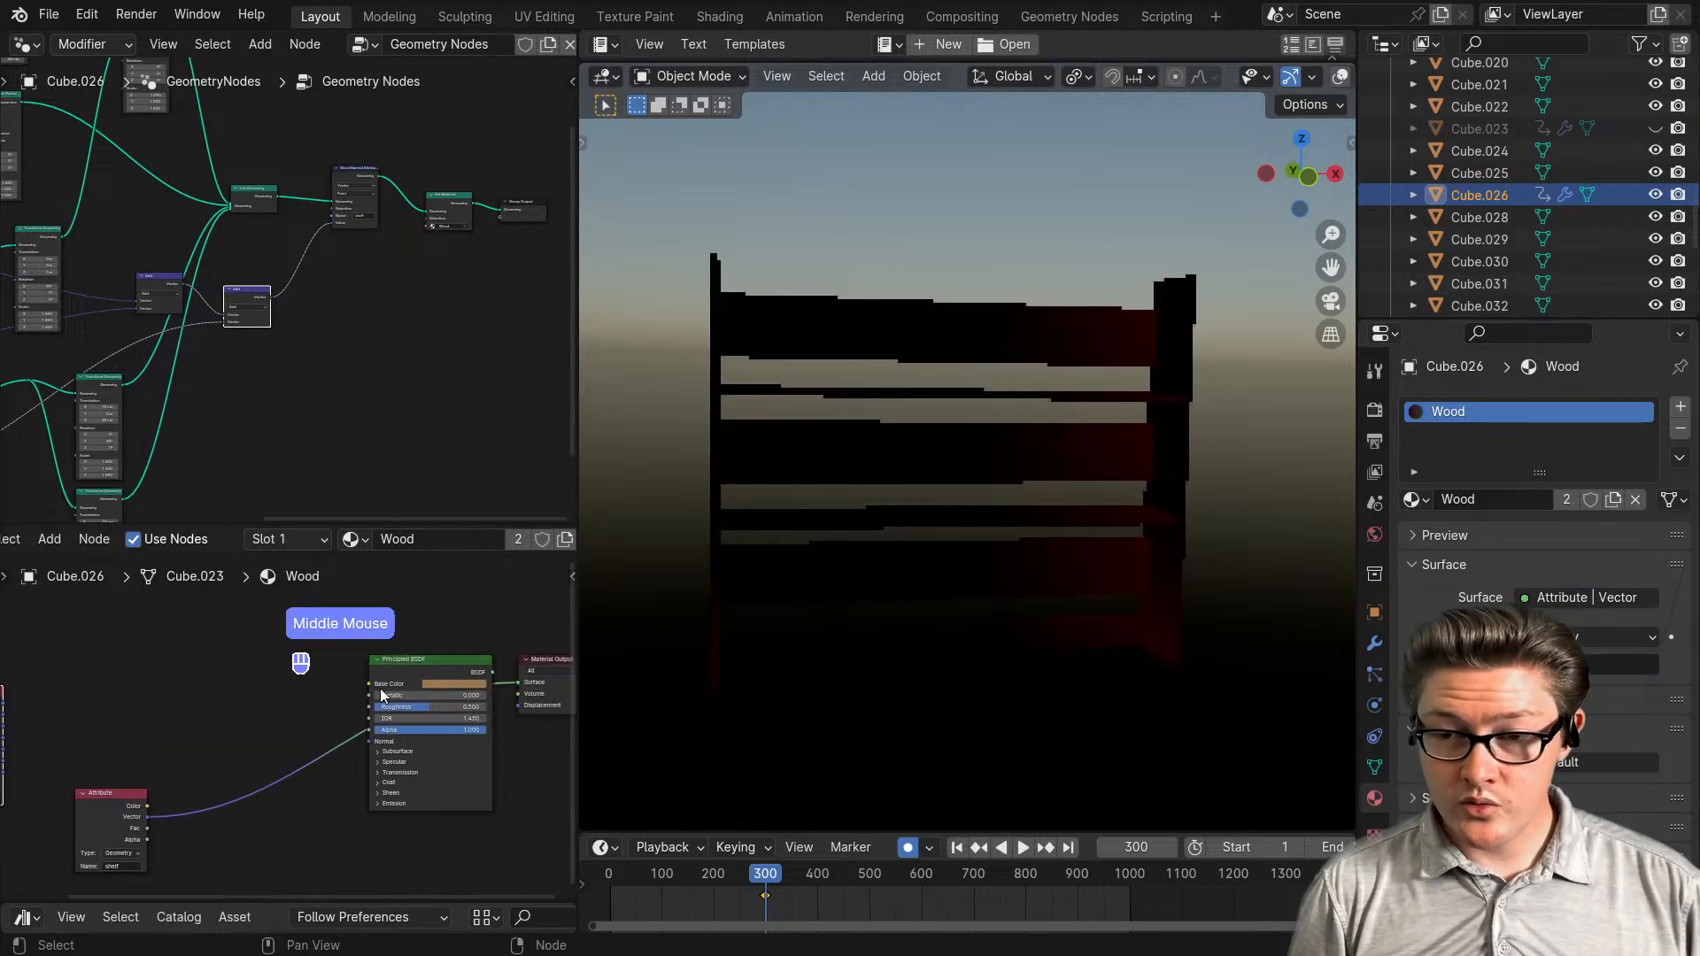
ctrl+shift+click(428, 660)
middle_drag(278, 717, 300, 684)
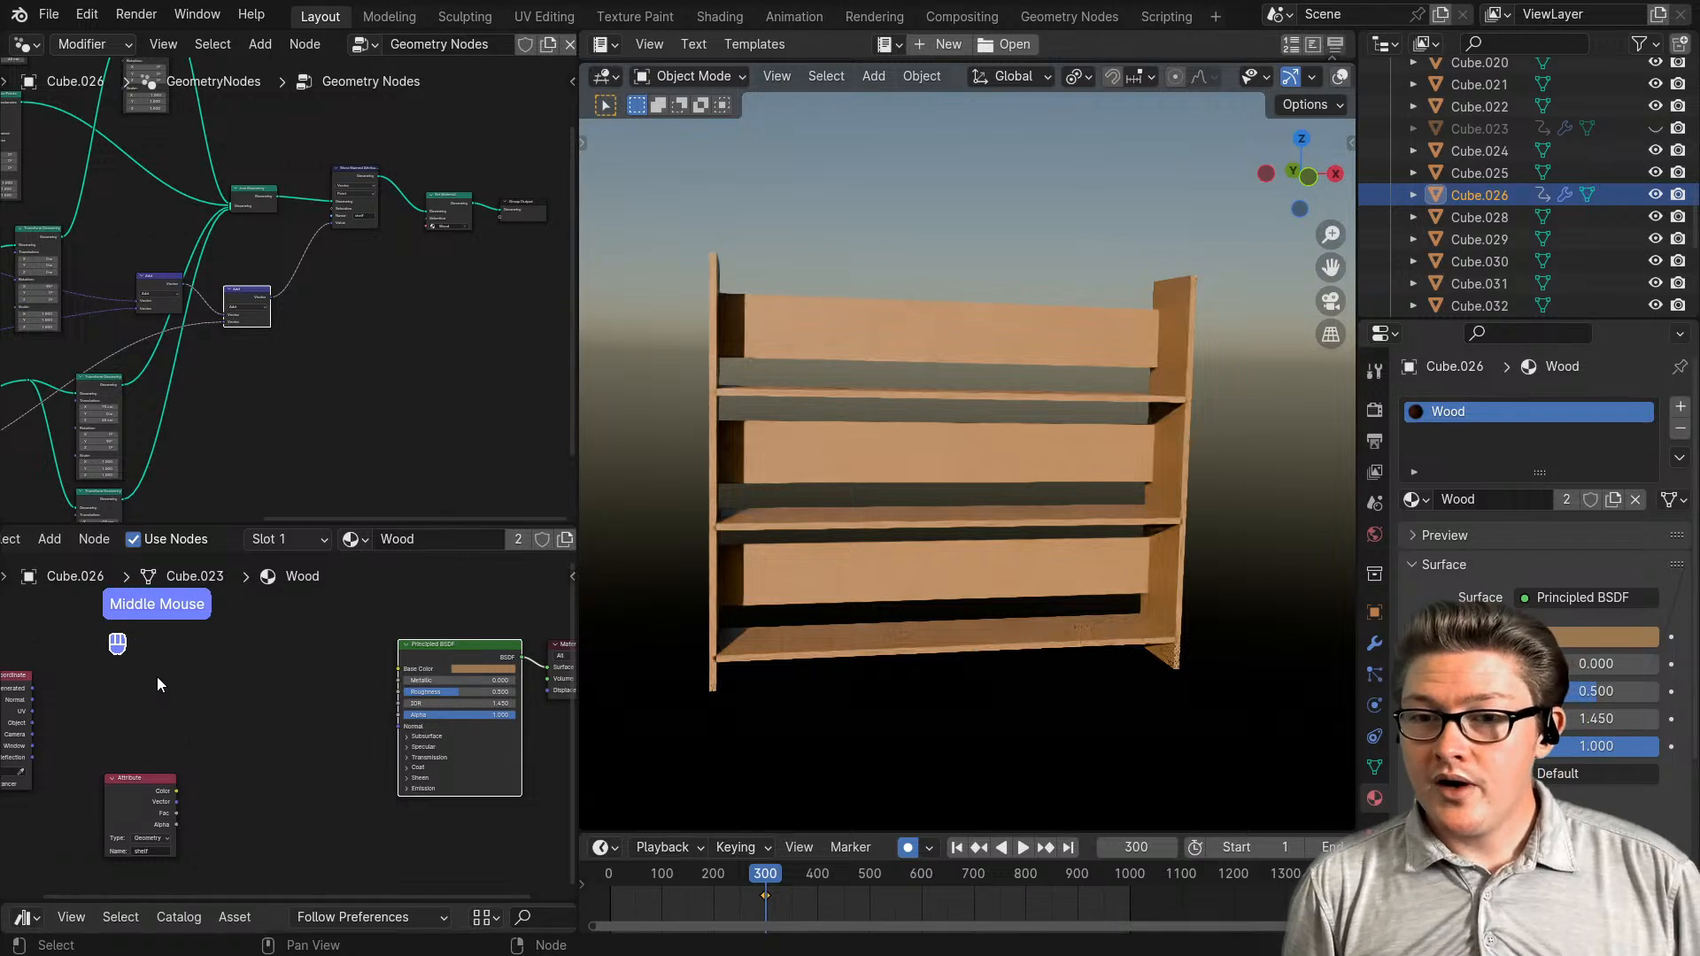
- Add a Wave Texture node between the Attribute node and the Principled BSDF
key(shift)
key(shift+a)
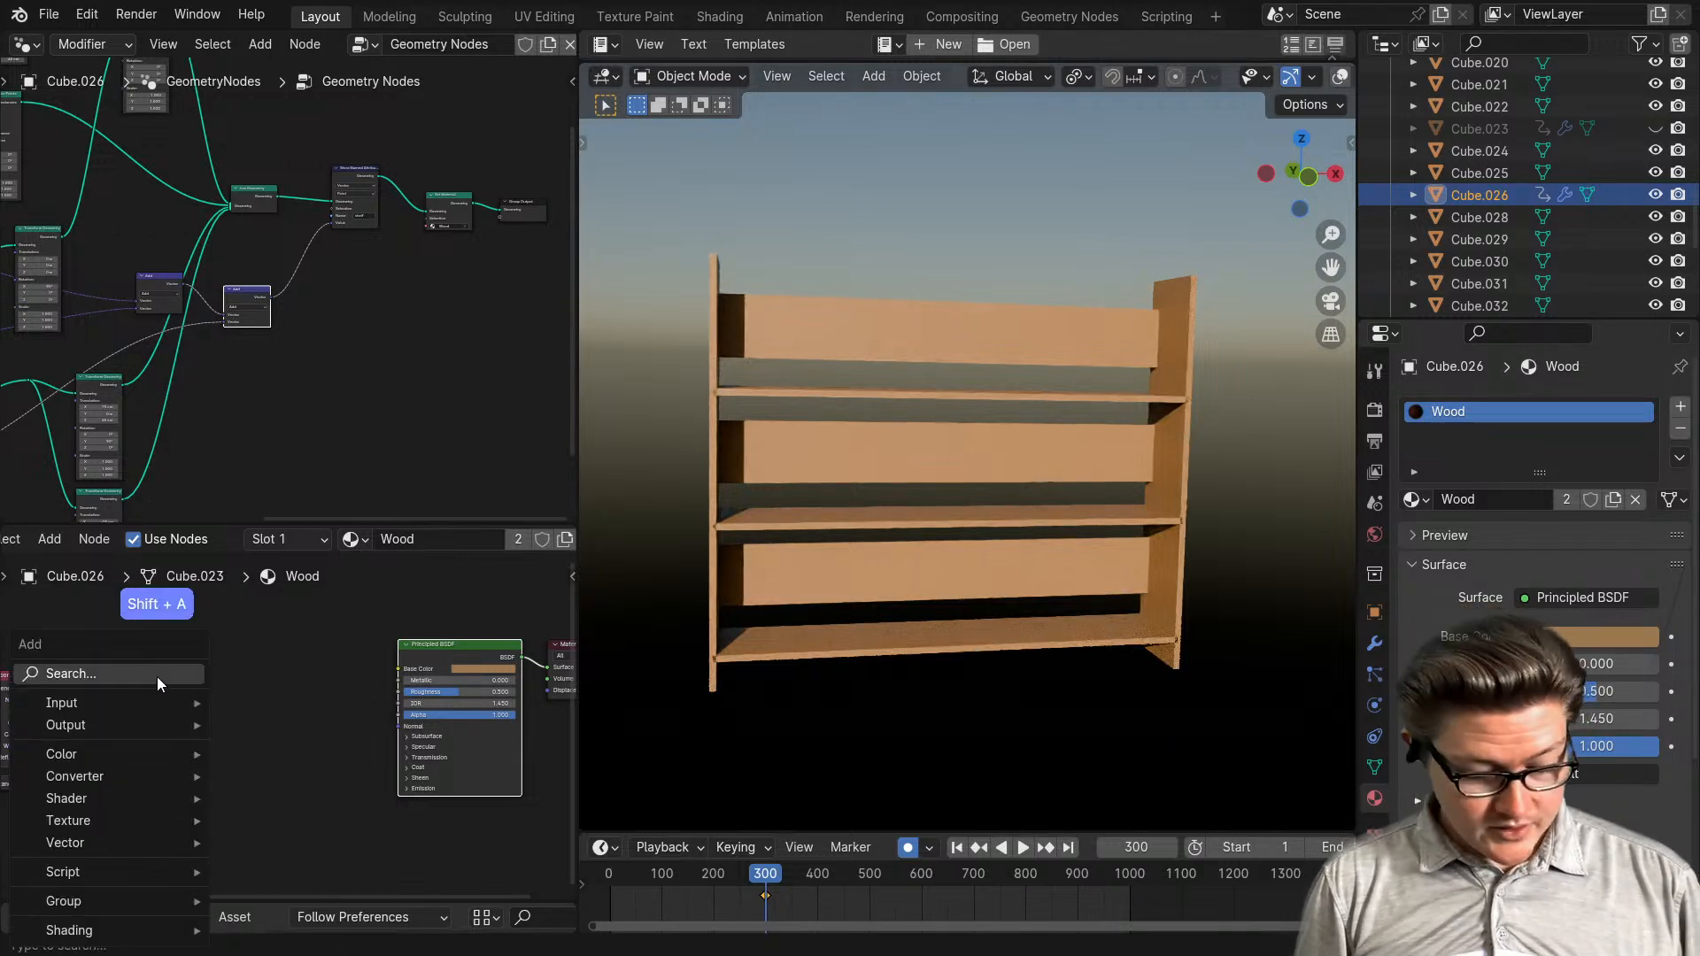
text(wave)
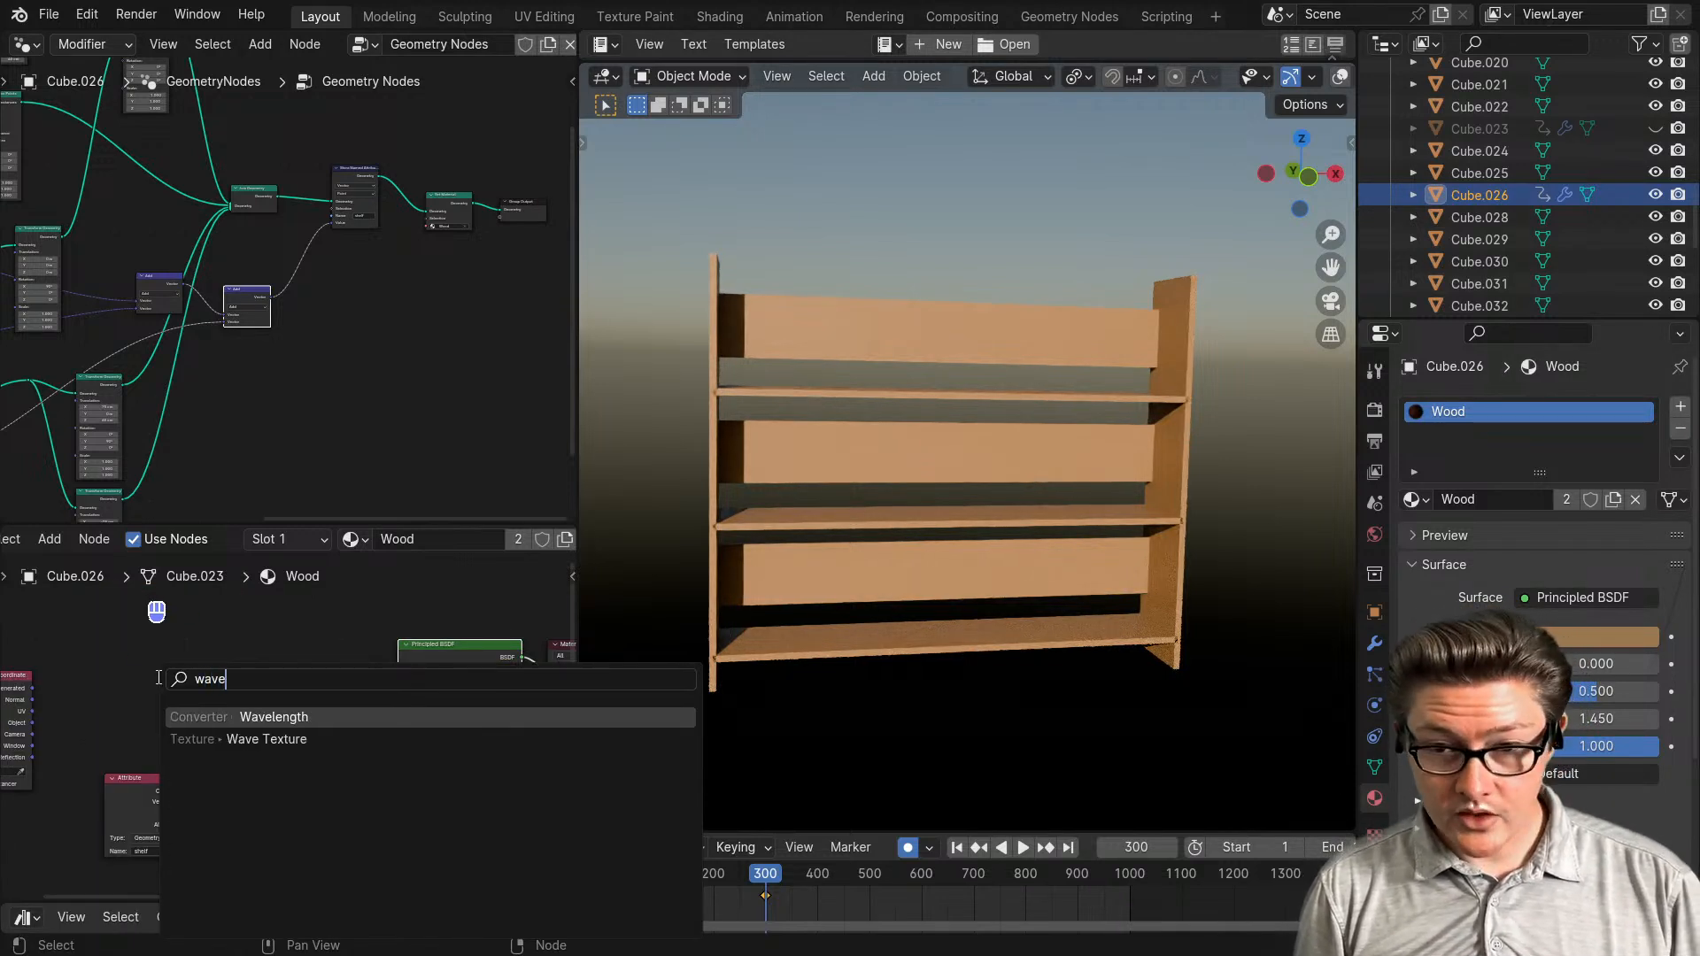
click(265, 739)
click(234, 647)
scroll(340, 676, up, 5)
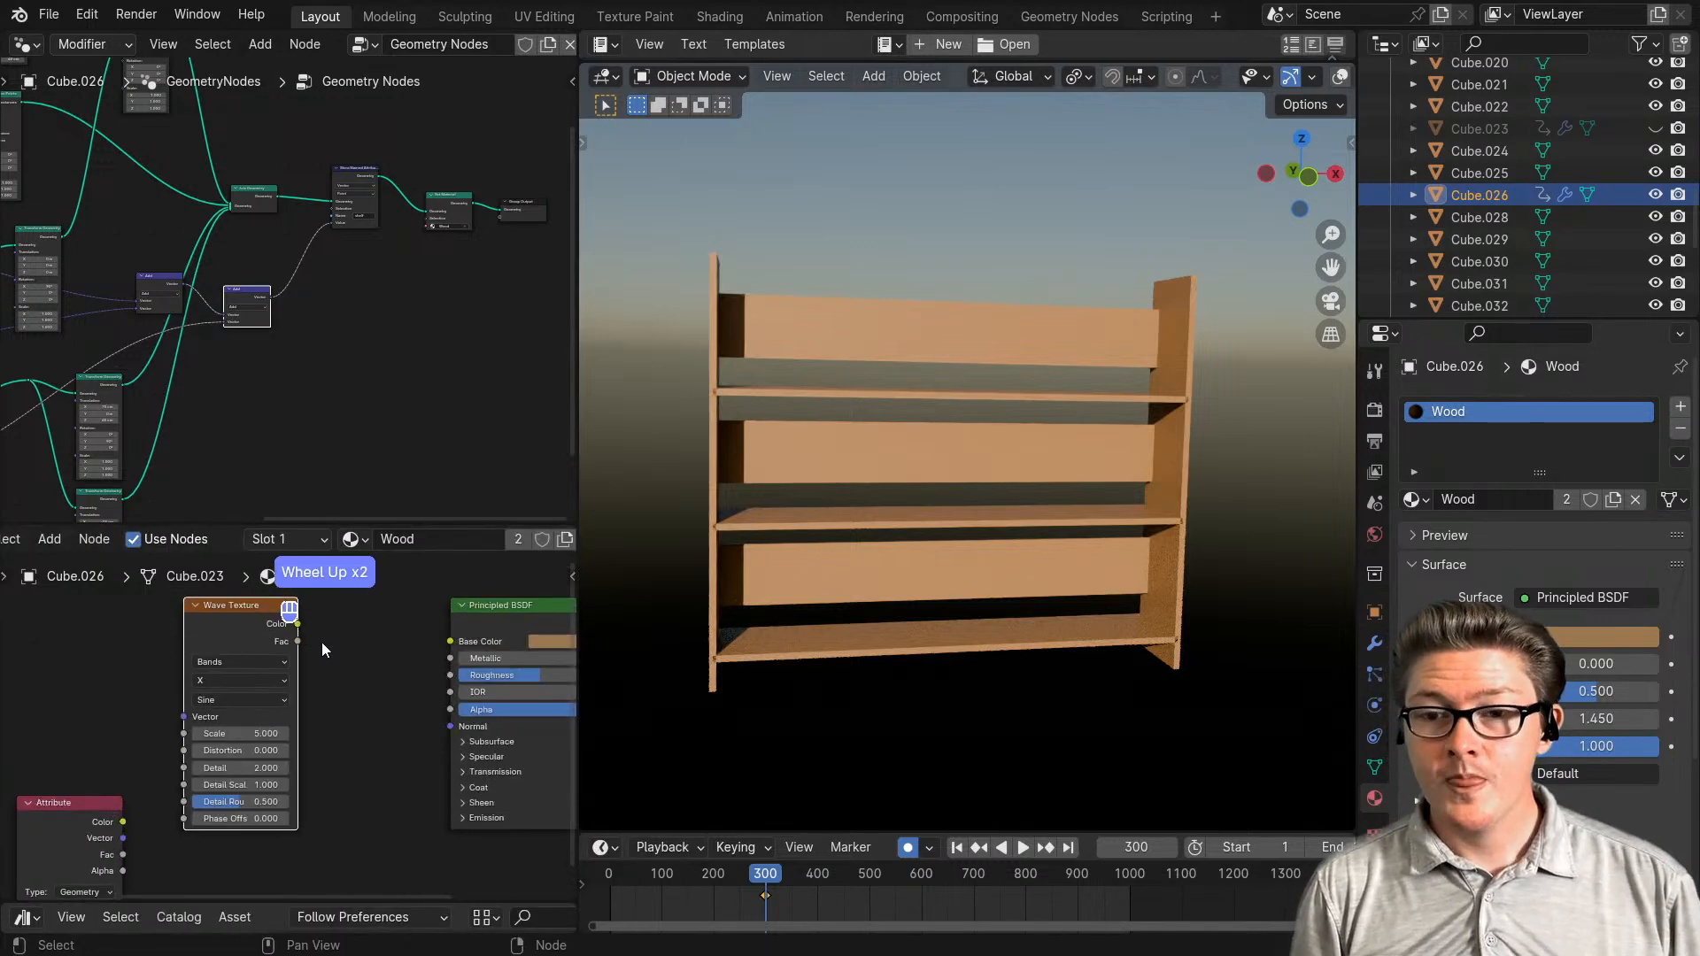
- Connect the Wave Texture's Fac output to the Principled BSDF's Base Color and space out the Attribute and Wave Texture nodes
scroll(292, 669, down, 3)
drag(116, 790, 103, 865)
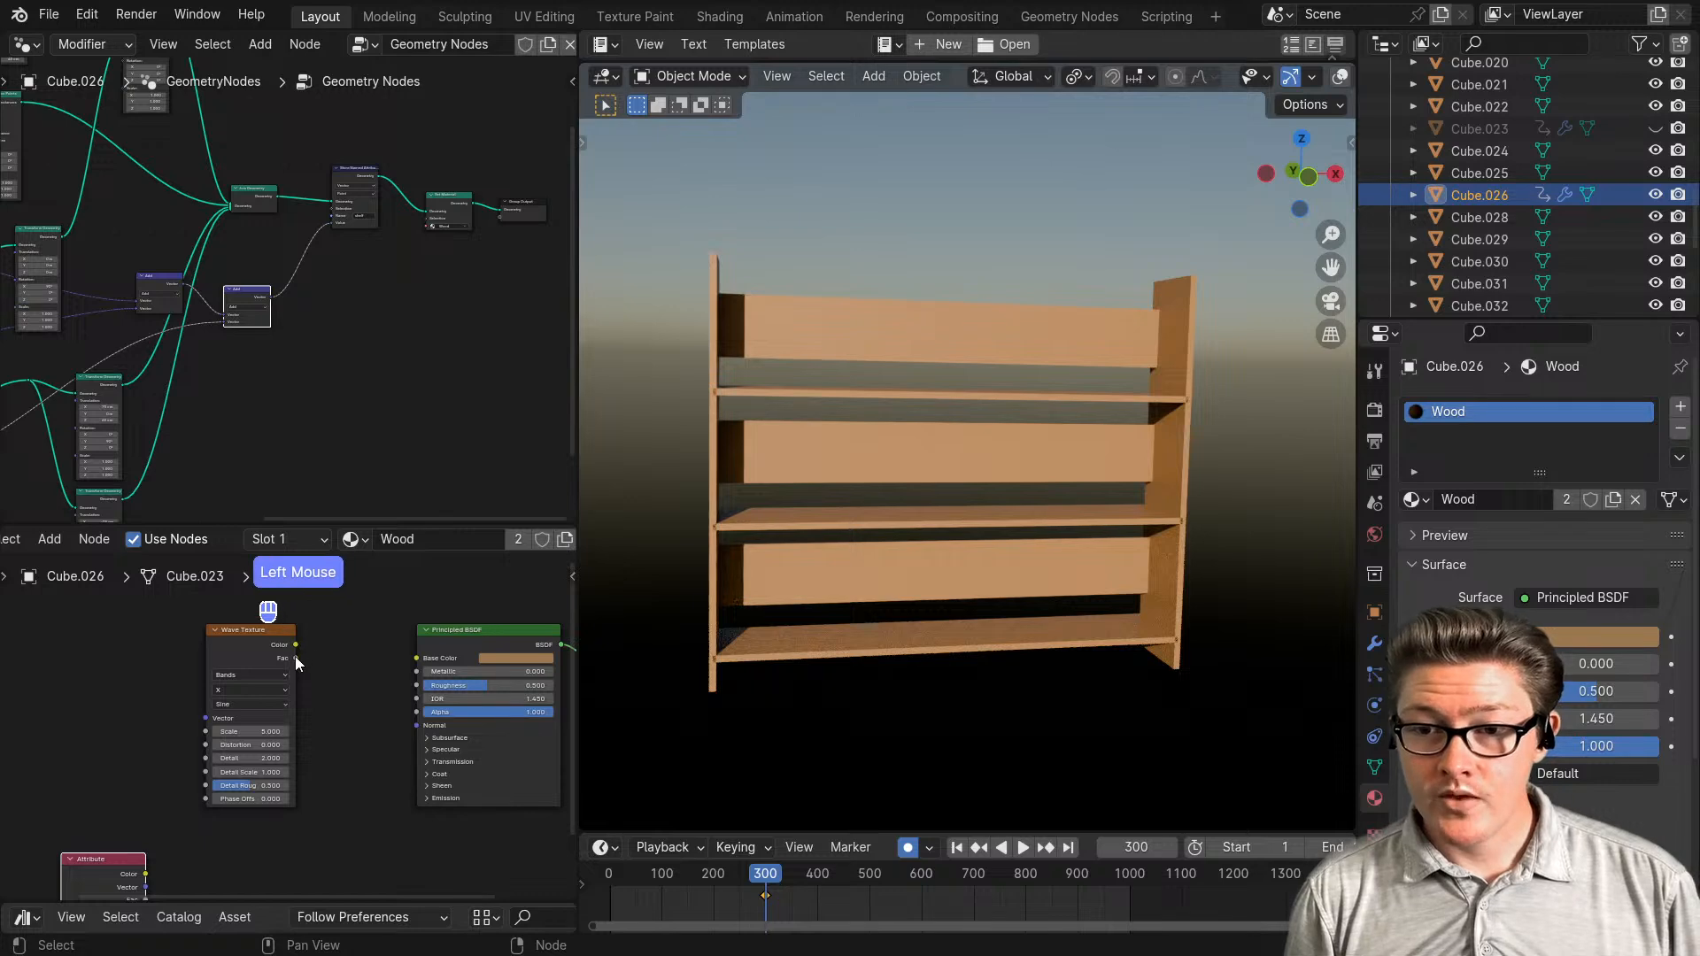
drag(295, 658, 418, 657)
drag(261, 634, 188, 634)
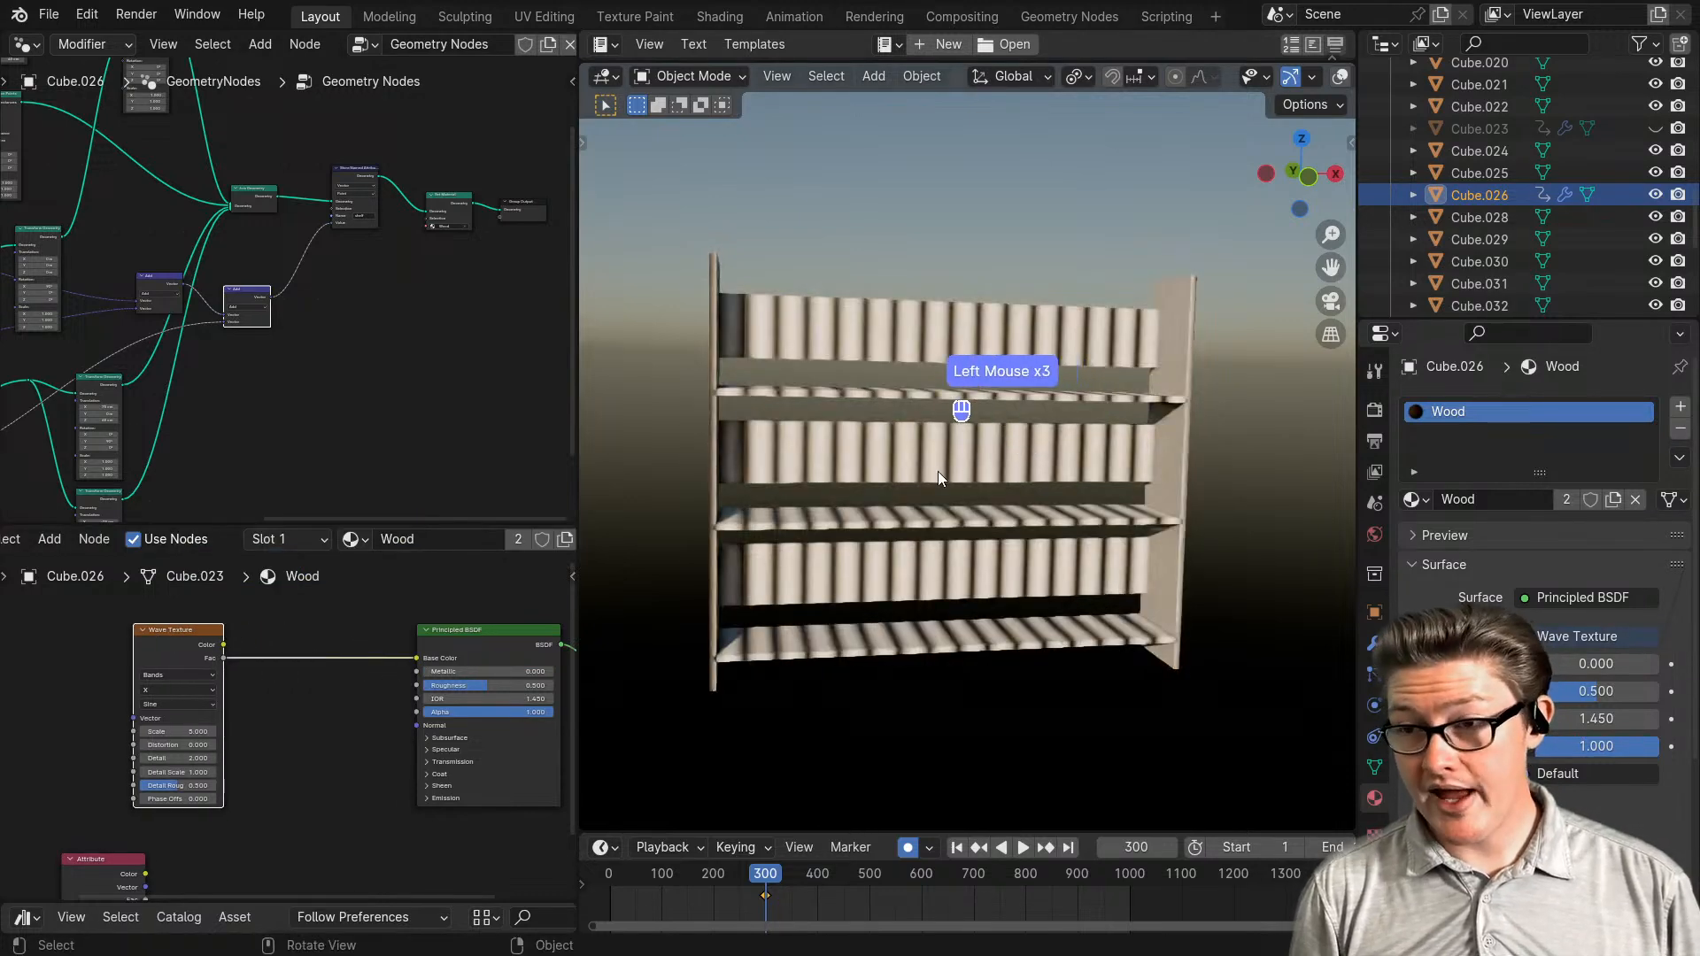
mouse_move(899, 502)
middle_down()
mouse_move(974, 521)
mouse_move(959, 549)
mouse_move(903, 536)
middle_up()
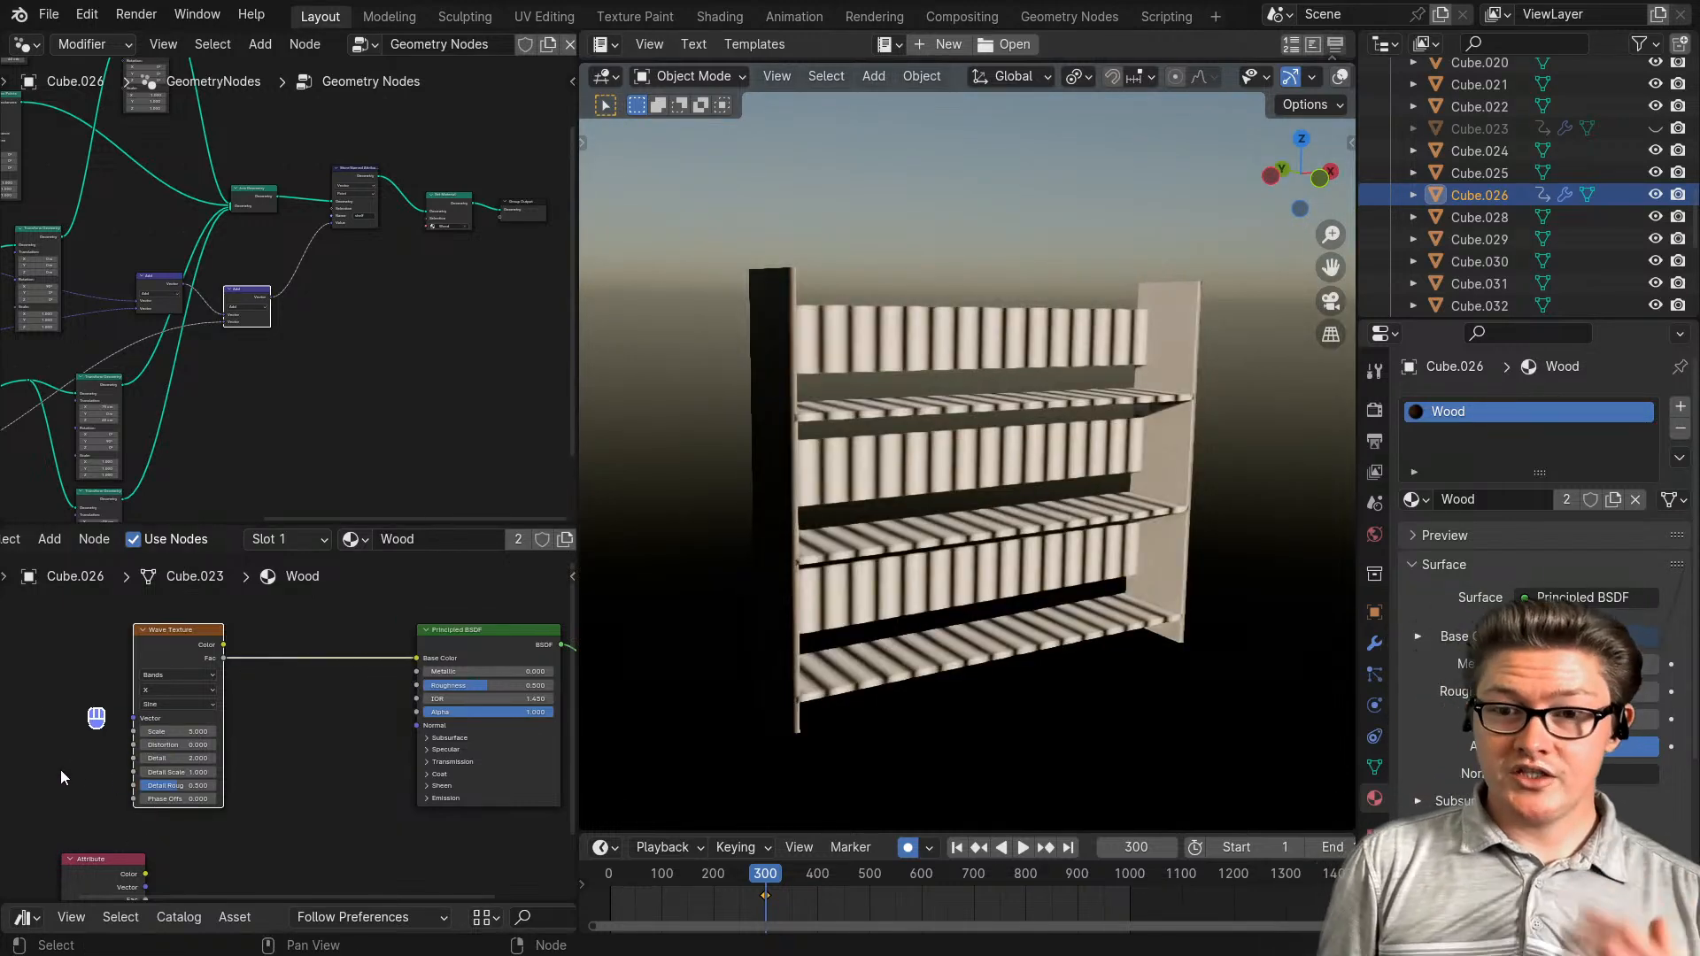
- Move the Texture Coordinate node farther from the Wave Texture
middle_drag(60, 768, 336, 764)
scroll(223, 687, up, 2)
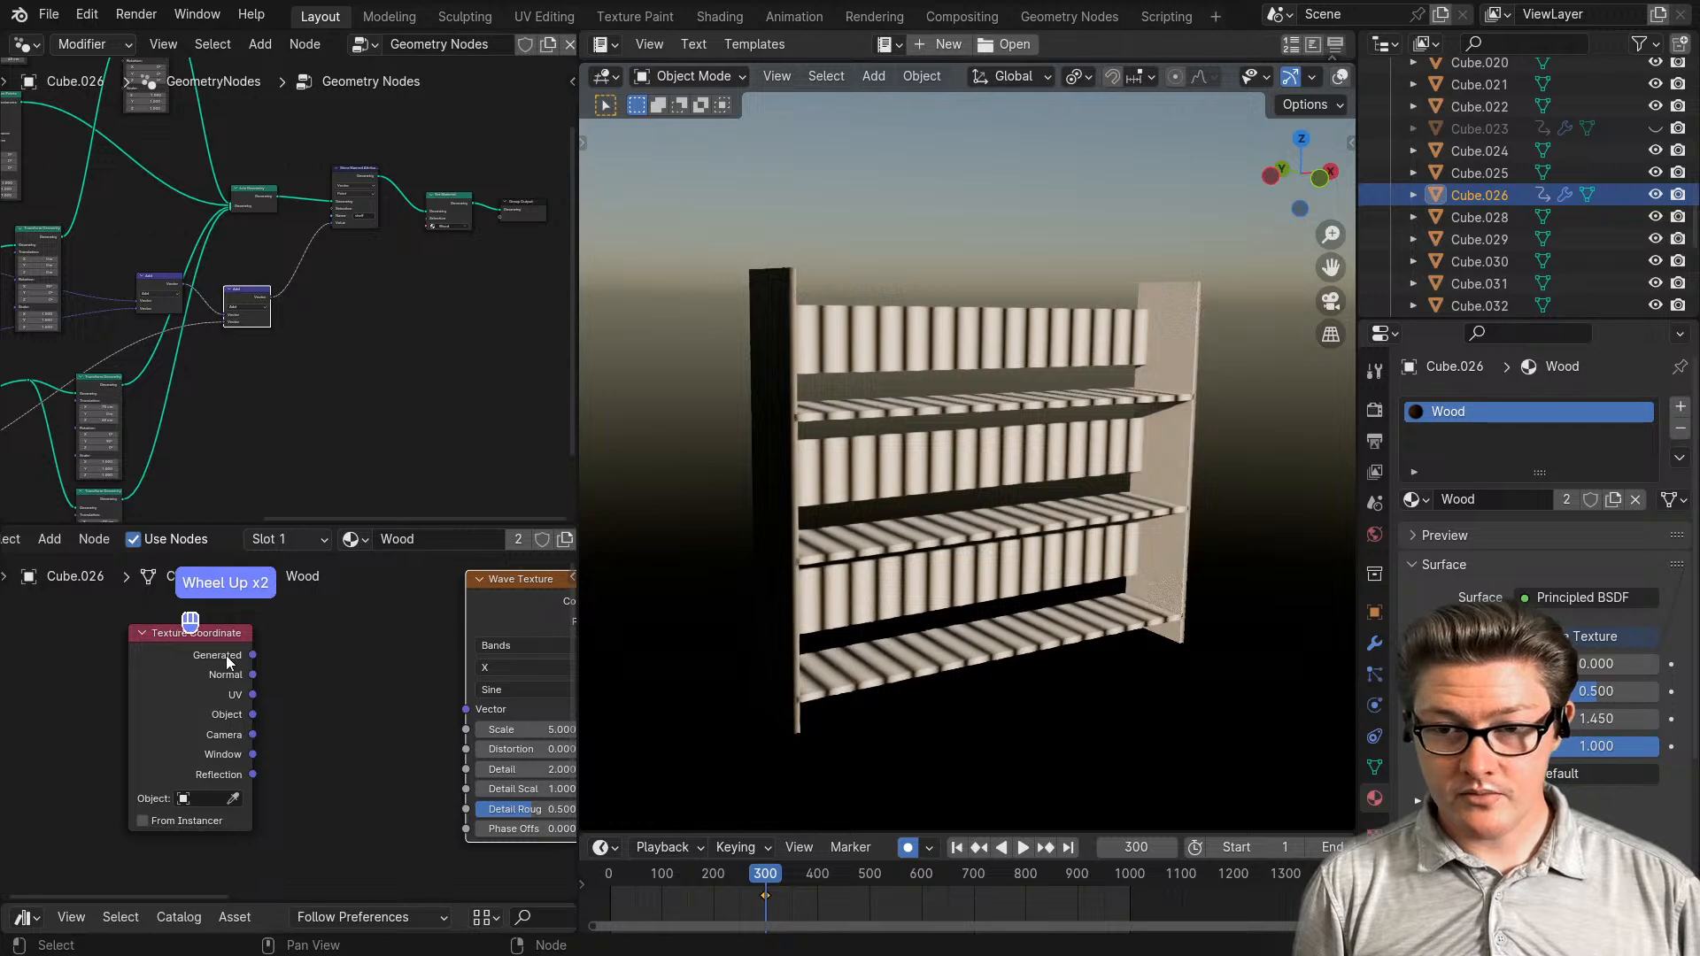
drag(199, 656, 168, 700)
scroll(168, 704, down, 1)
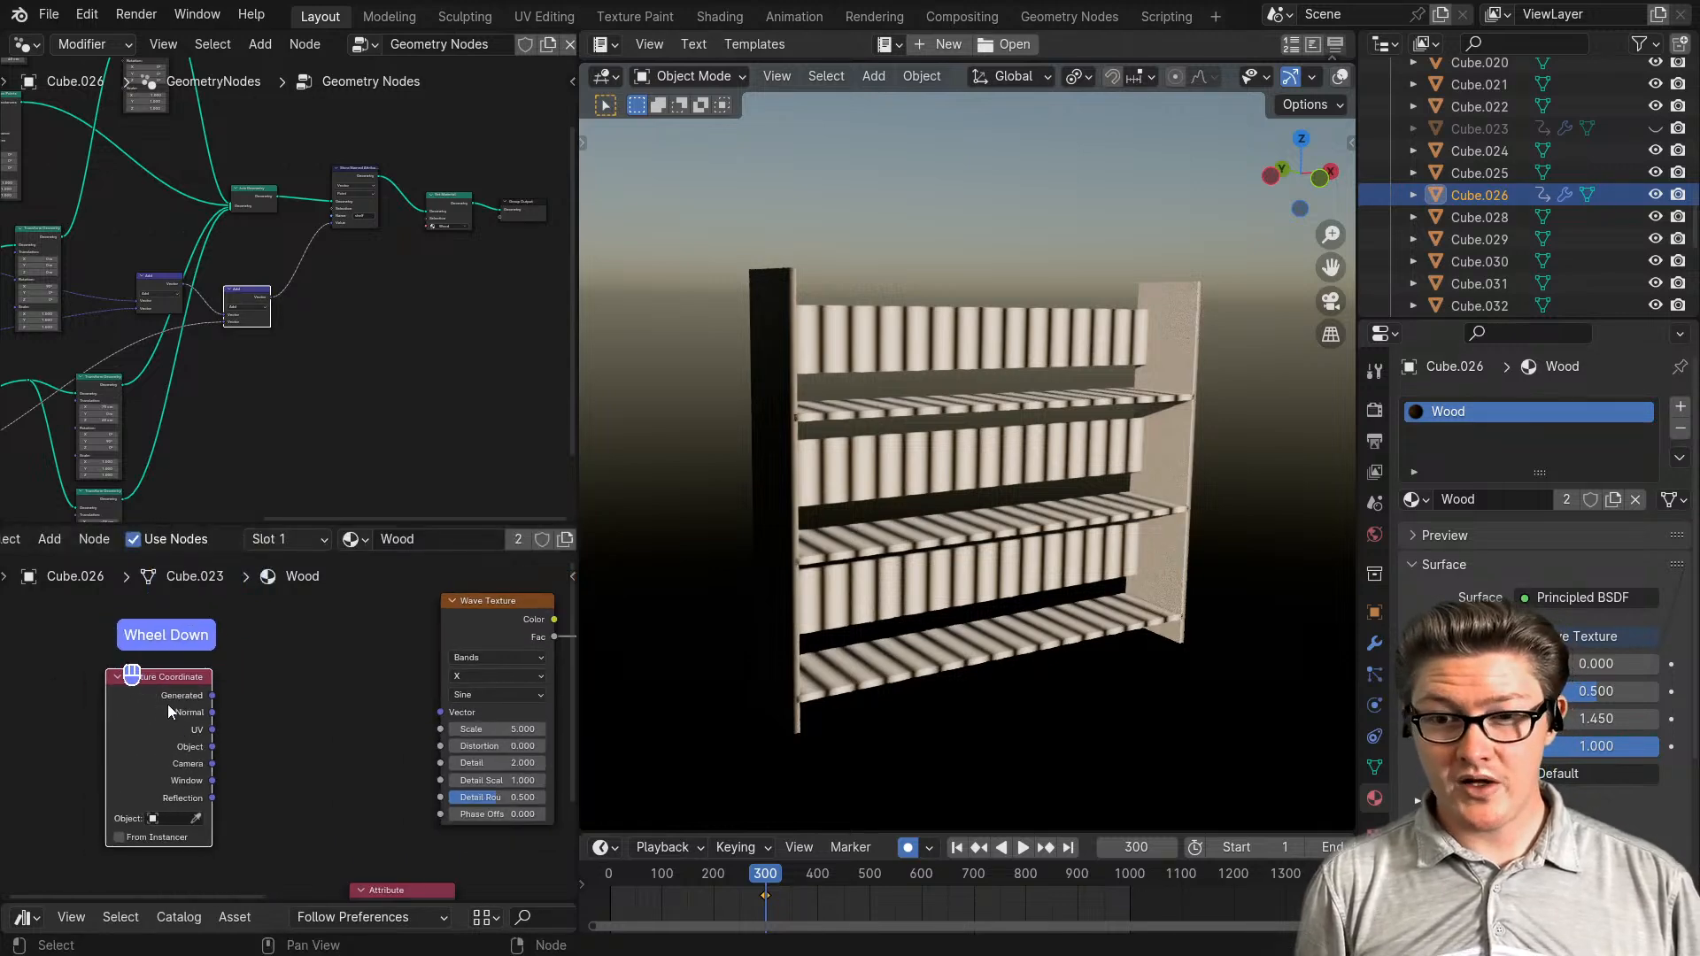
scroll(299, 728, up, 1)
- Set the Wave Texture's bands direction to Y and inspect the bands on the shelf boards
middle_drag(316, 751, 97, 775)
middle_drag(1061, 516, 736, 585)
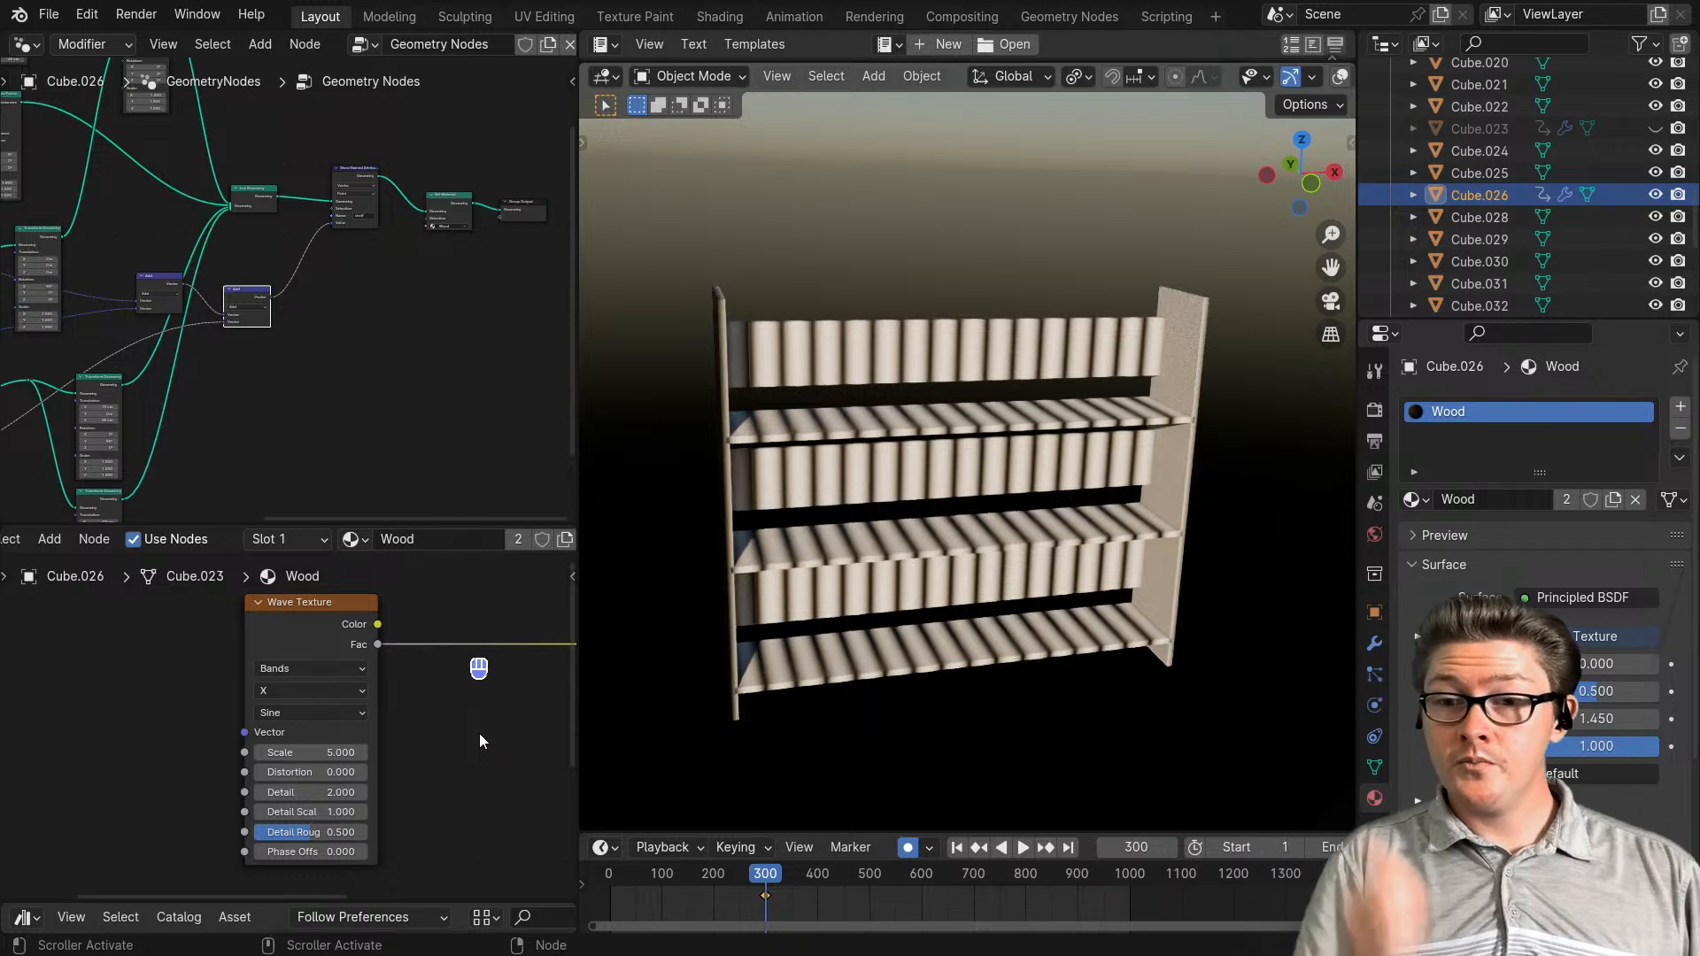
scroll(363, 718, up, 2)
click(341, 676)
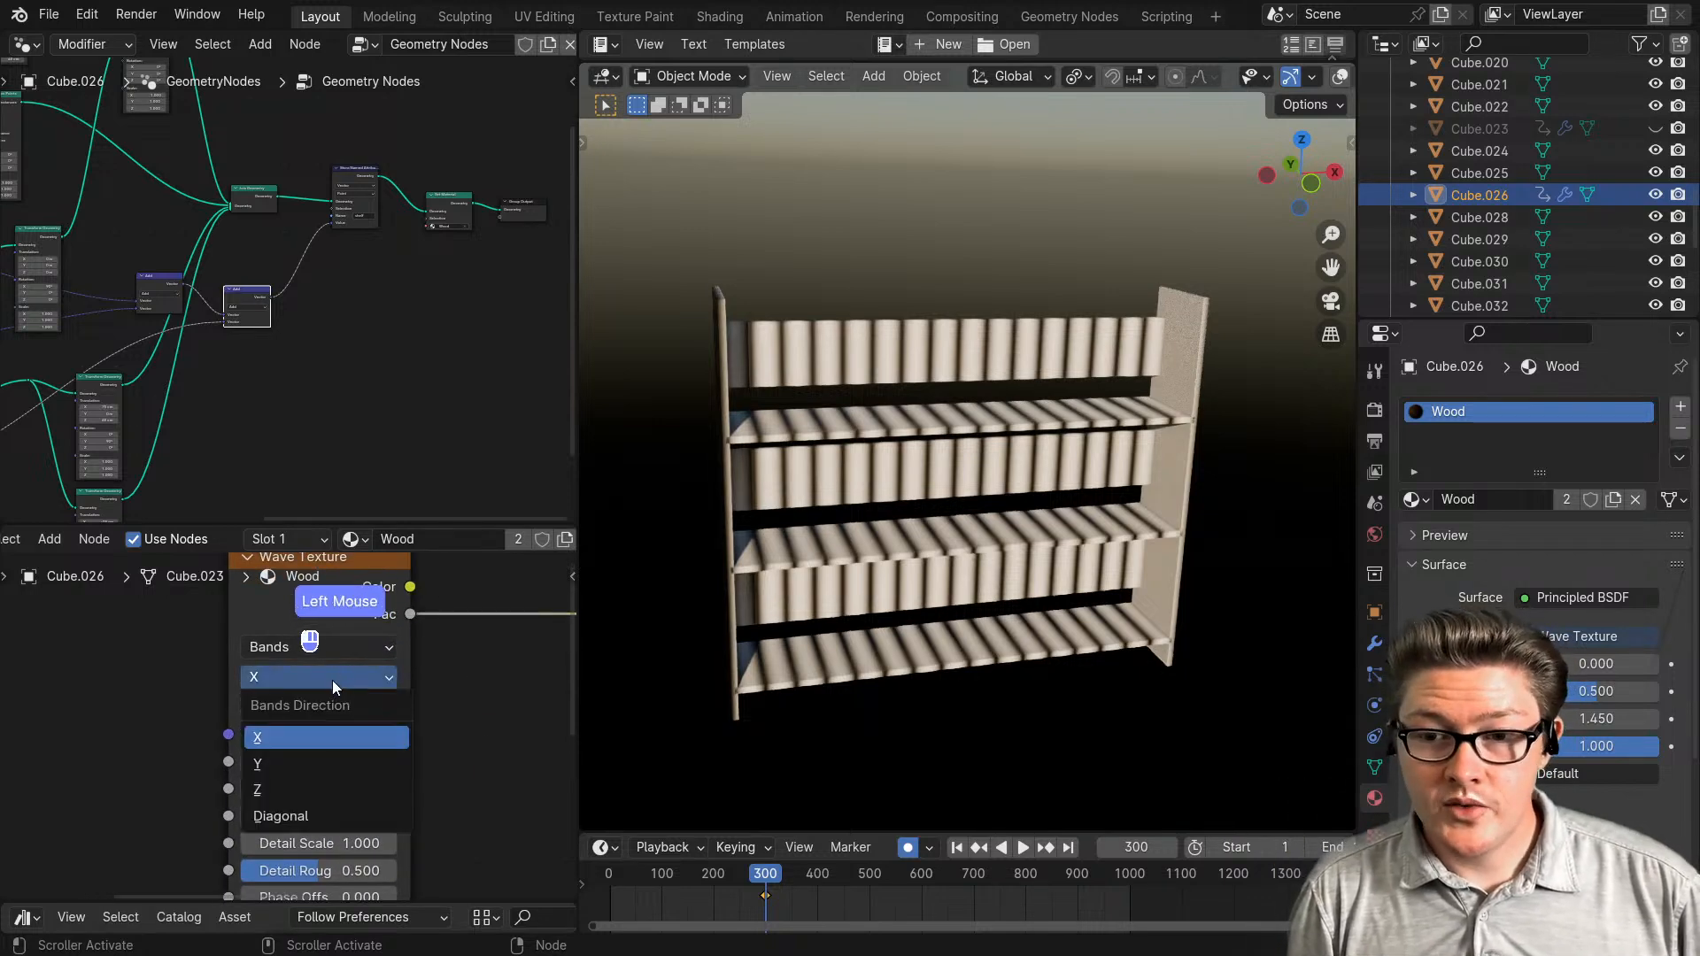
click(289, 762)
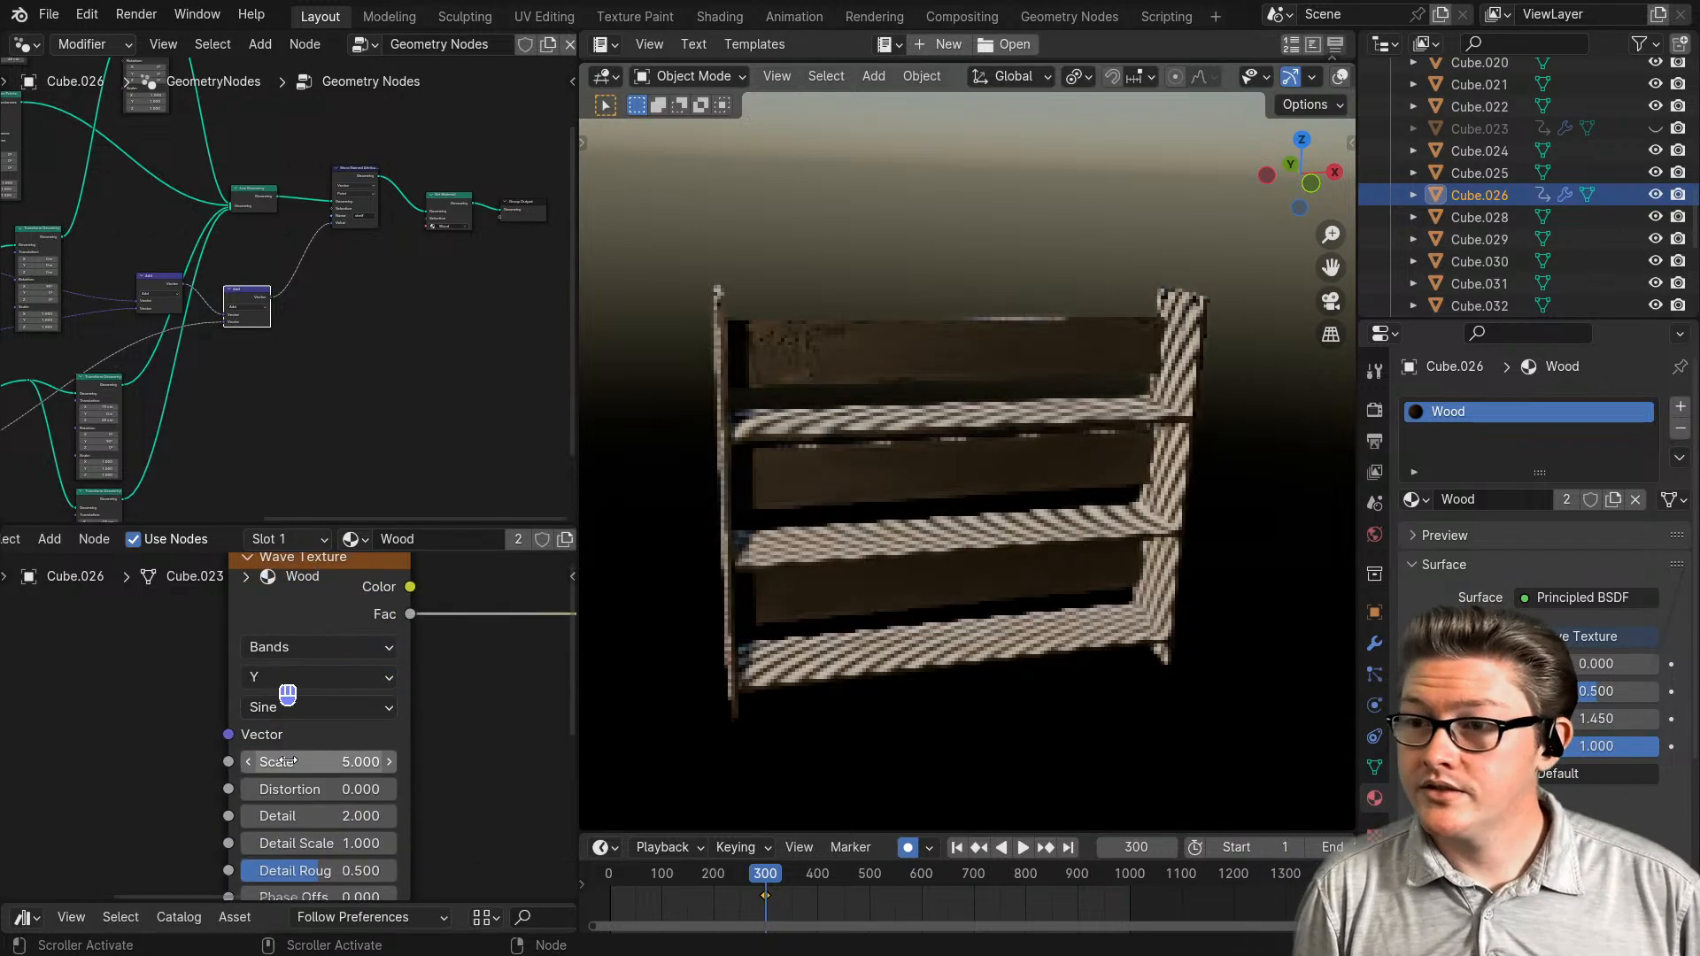
middle_drag(975, 539, 987, 582)
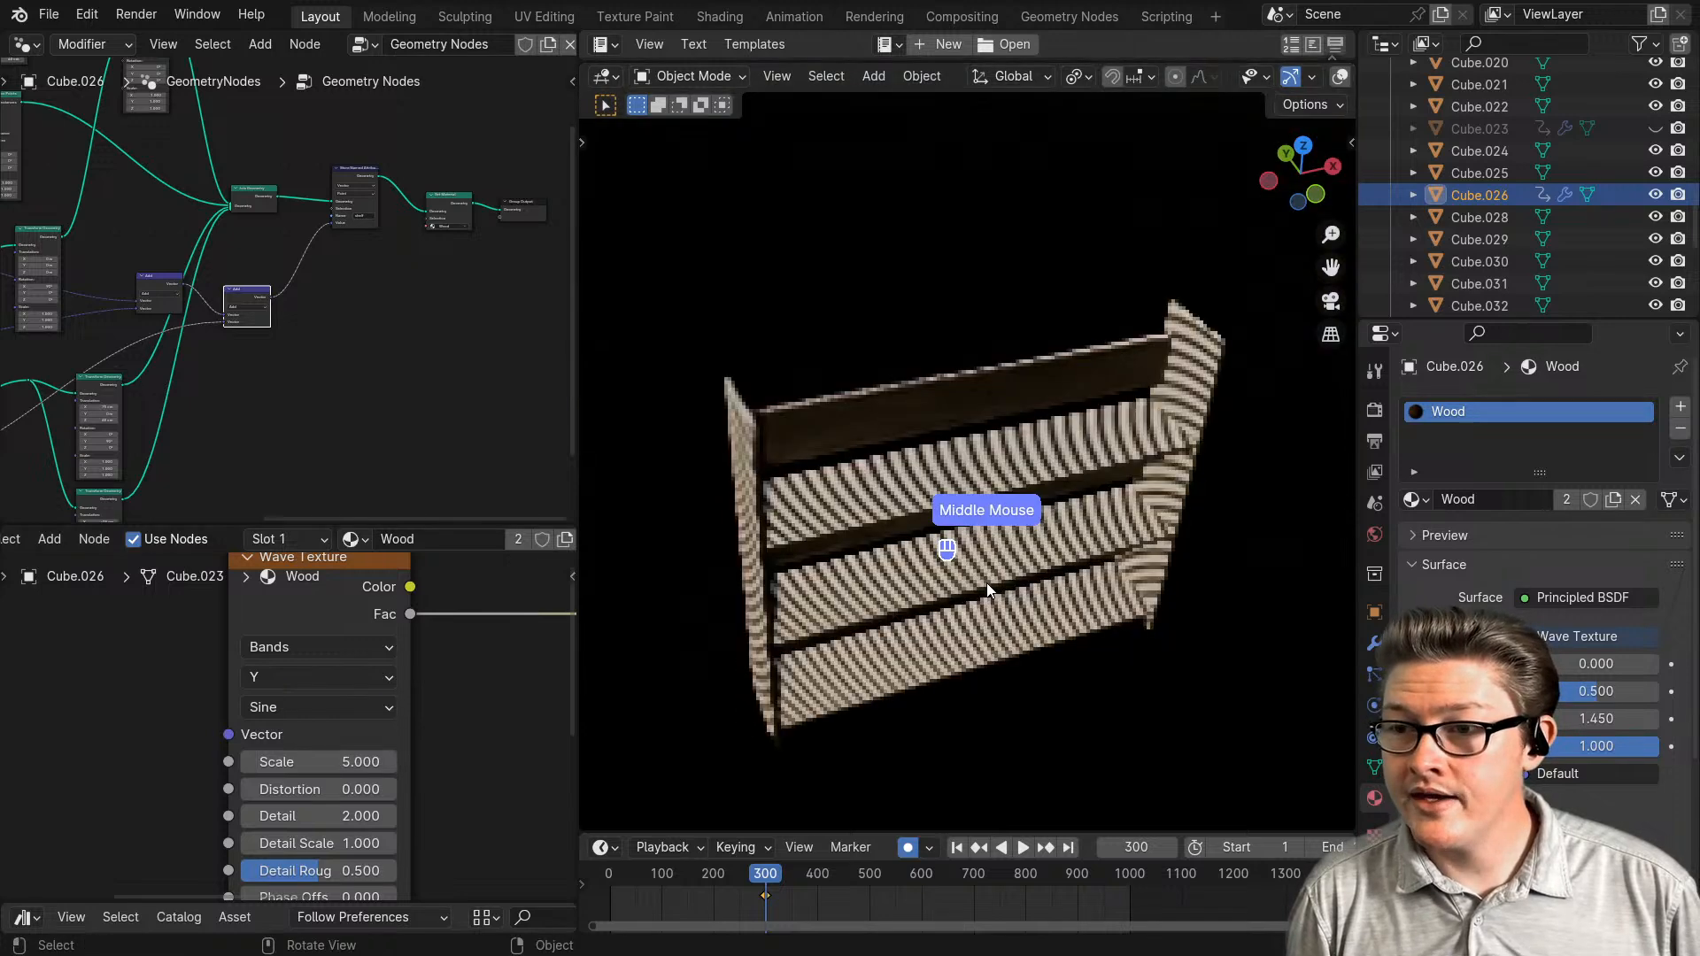
scroll(986, 582, up, 3)
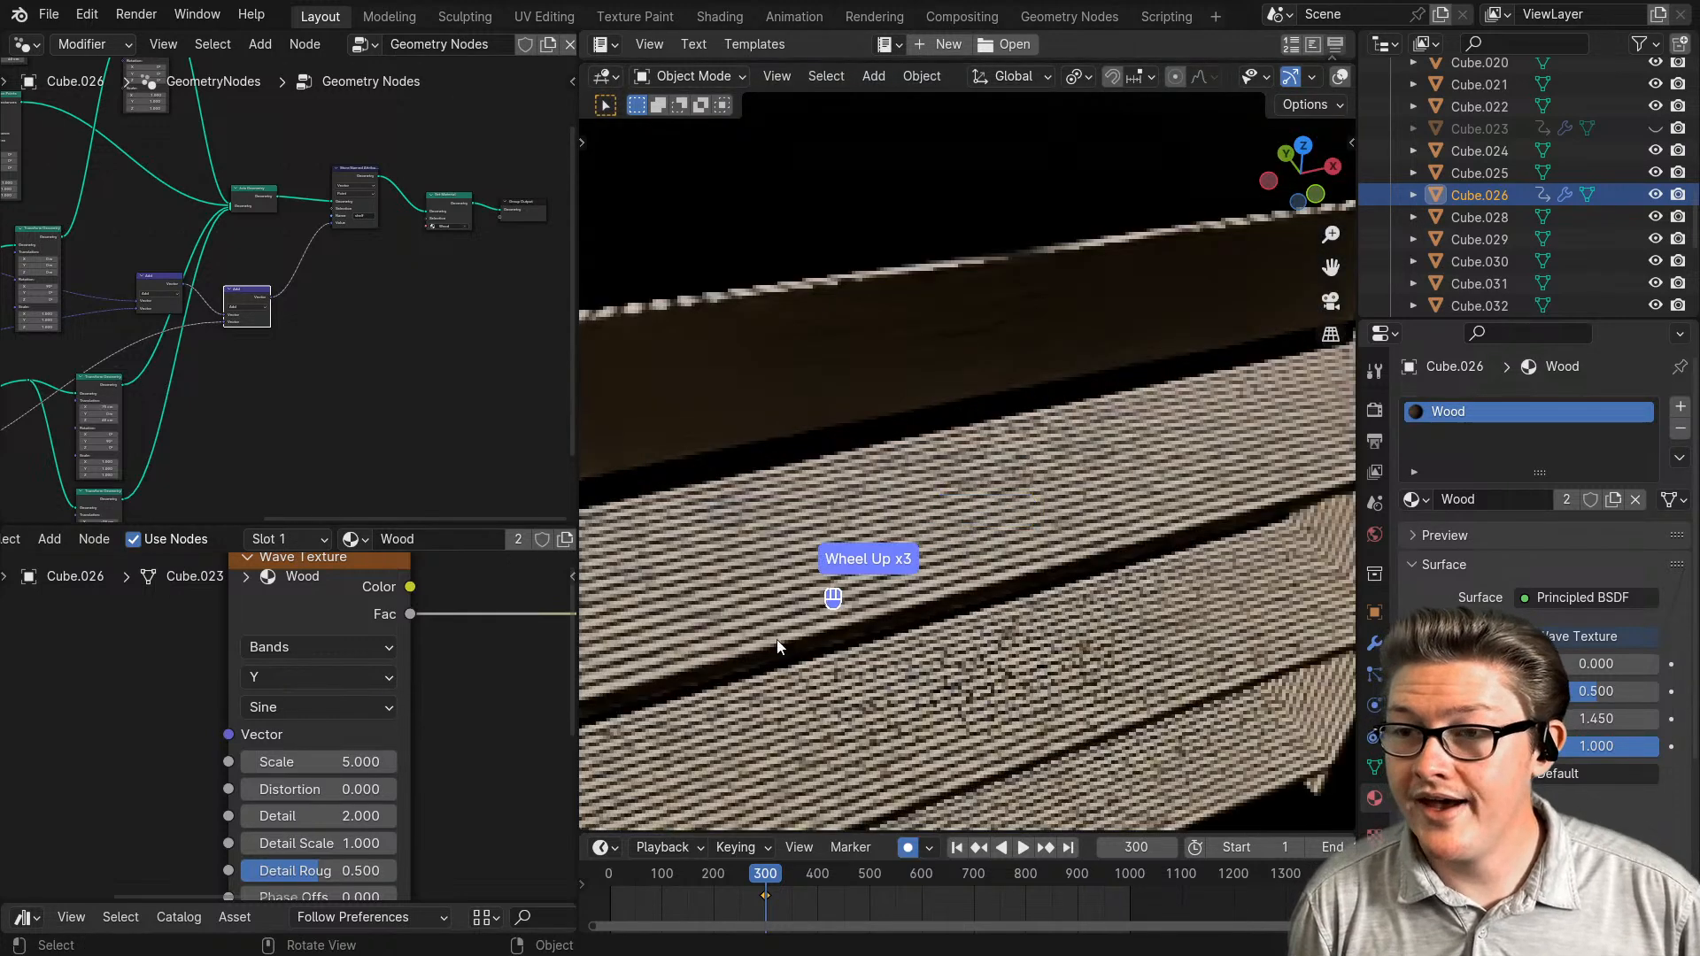
- Move the Wave Texture node closer to the Principled BSDF
scroll(387, 737, down, 2)
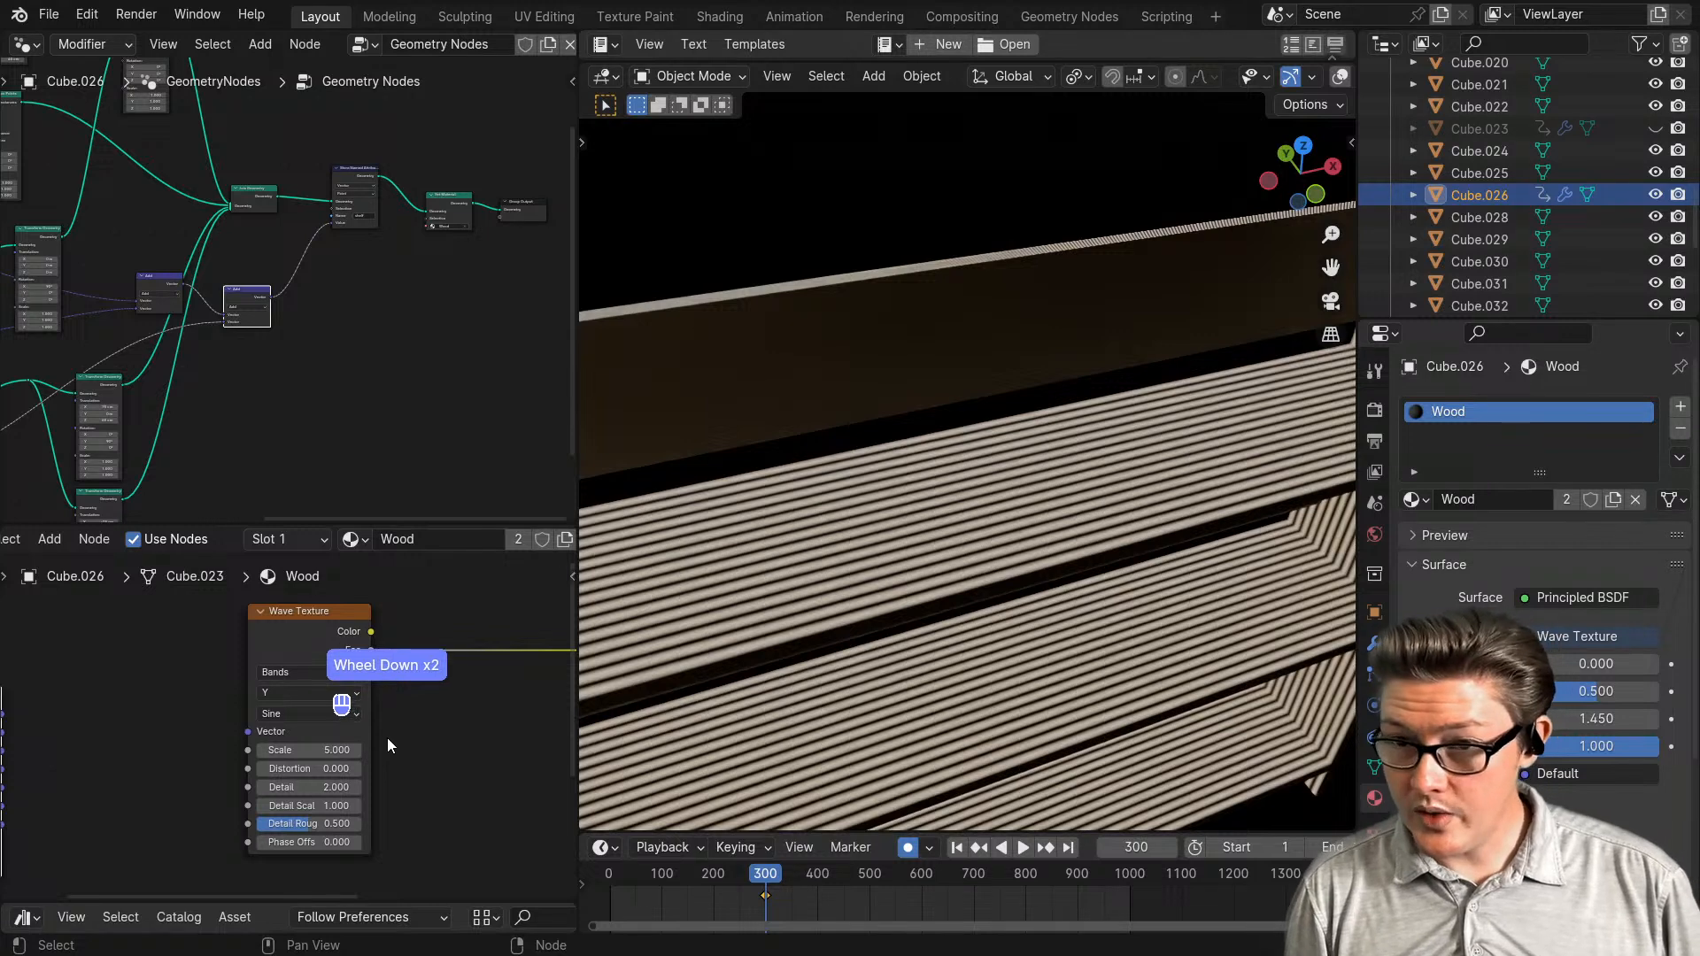
scroll(386, 736, down, 2)
middle_drag(386, 737, 338, 711)
drag(252, 636, 346, 651)
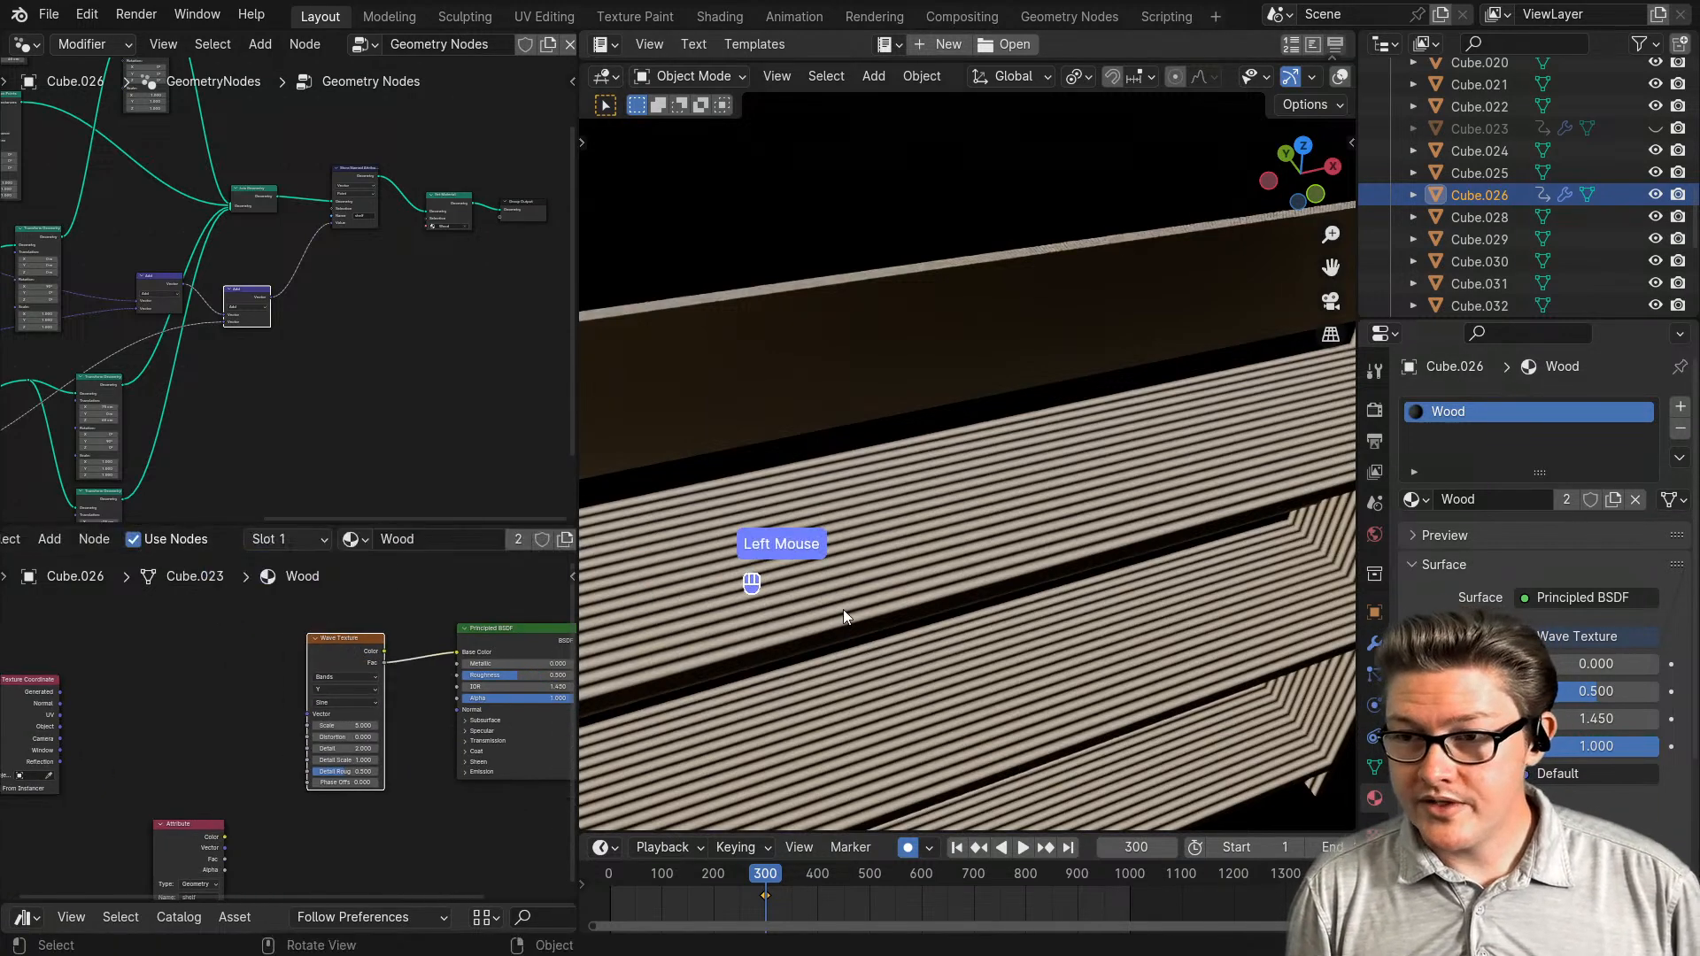
- Examine how the Y-direction bands run across the bookshelf's side panels, shelves and back boards
middle_drag(844, 613, 1015, 546)
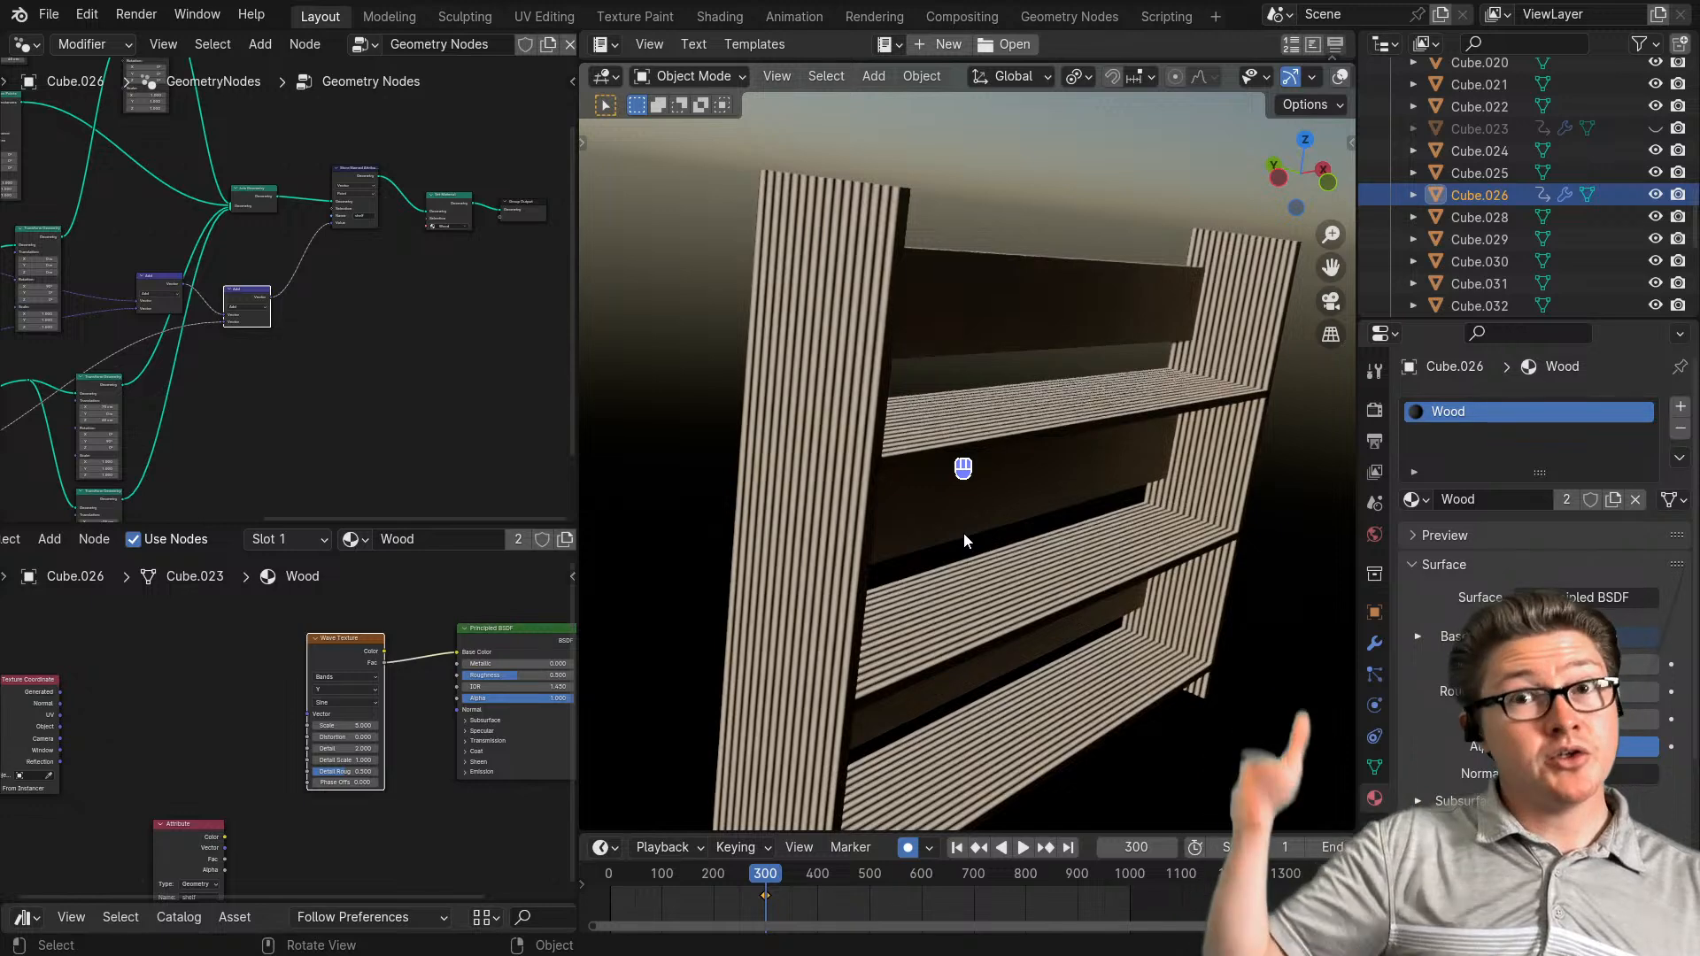
middle_drag(963, 533, 1043, 523)
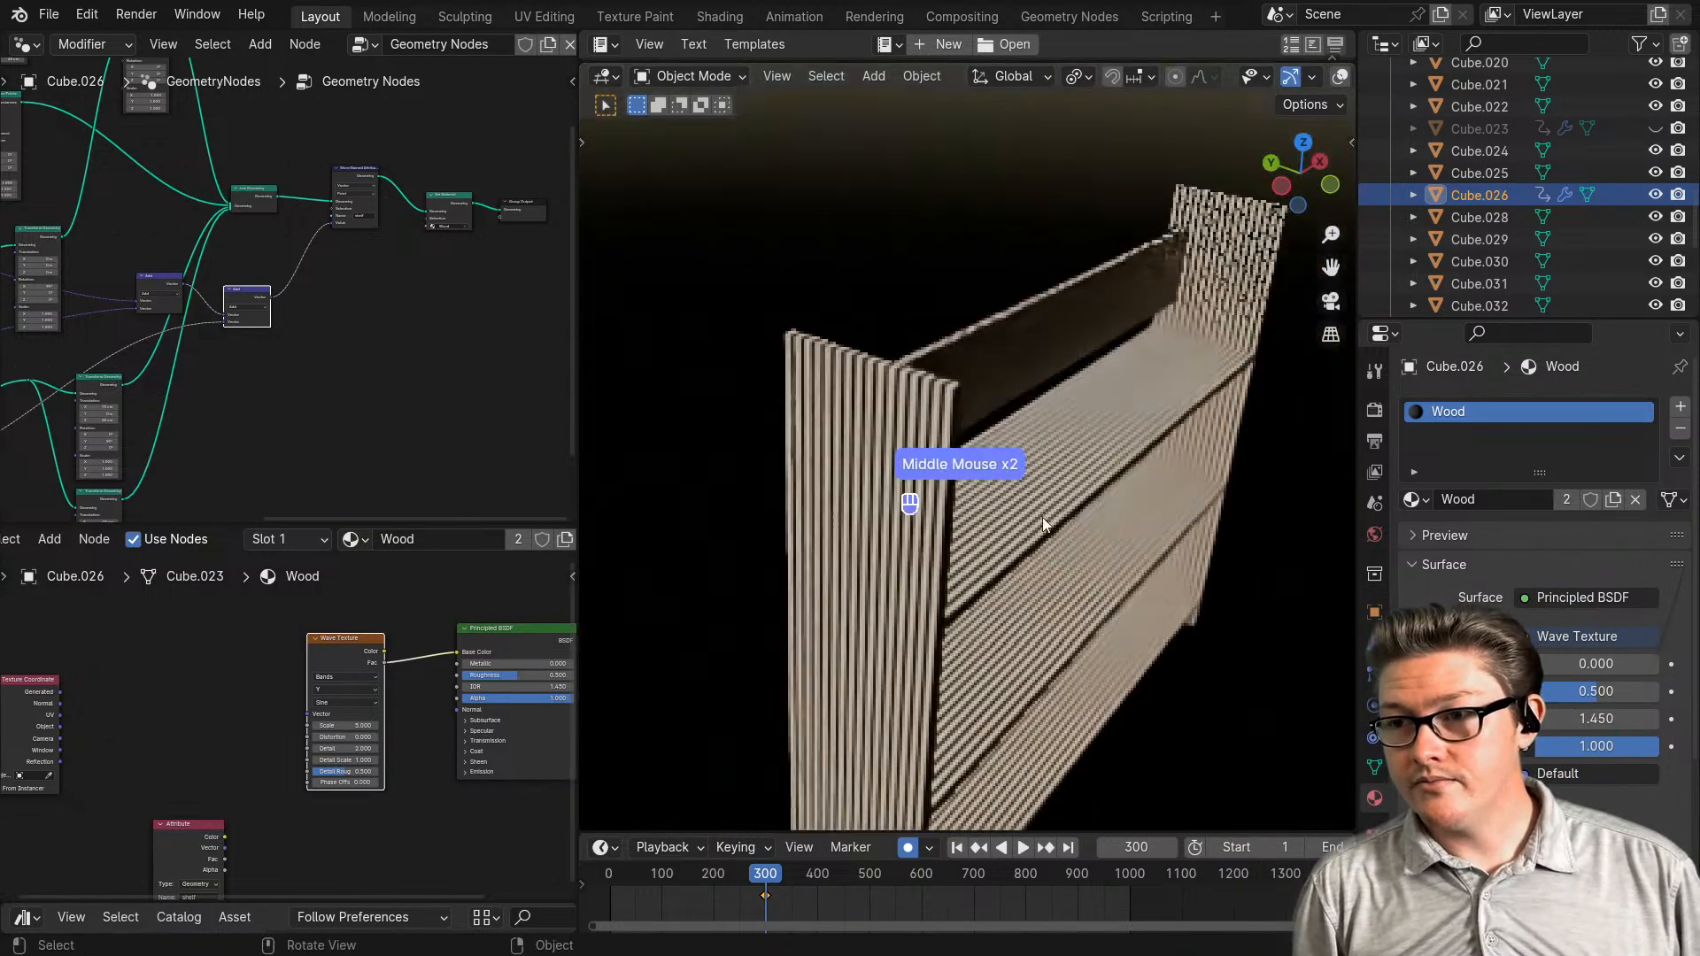
middle_drag(1179, 524, 1008, 549)
scroll(1007, 549, up, 4)
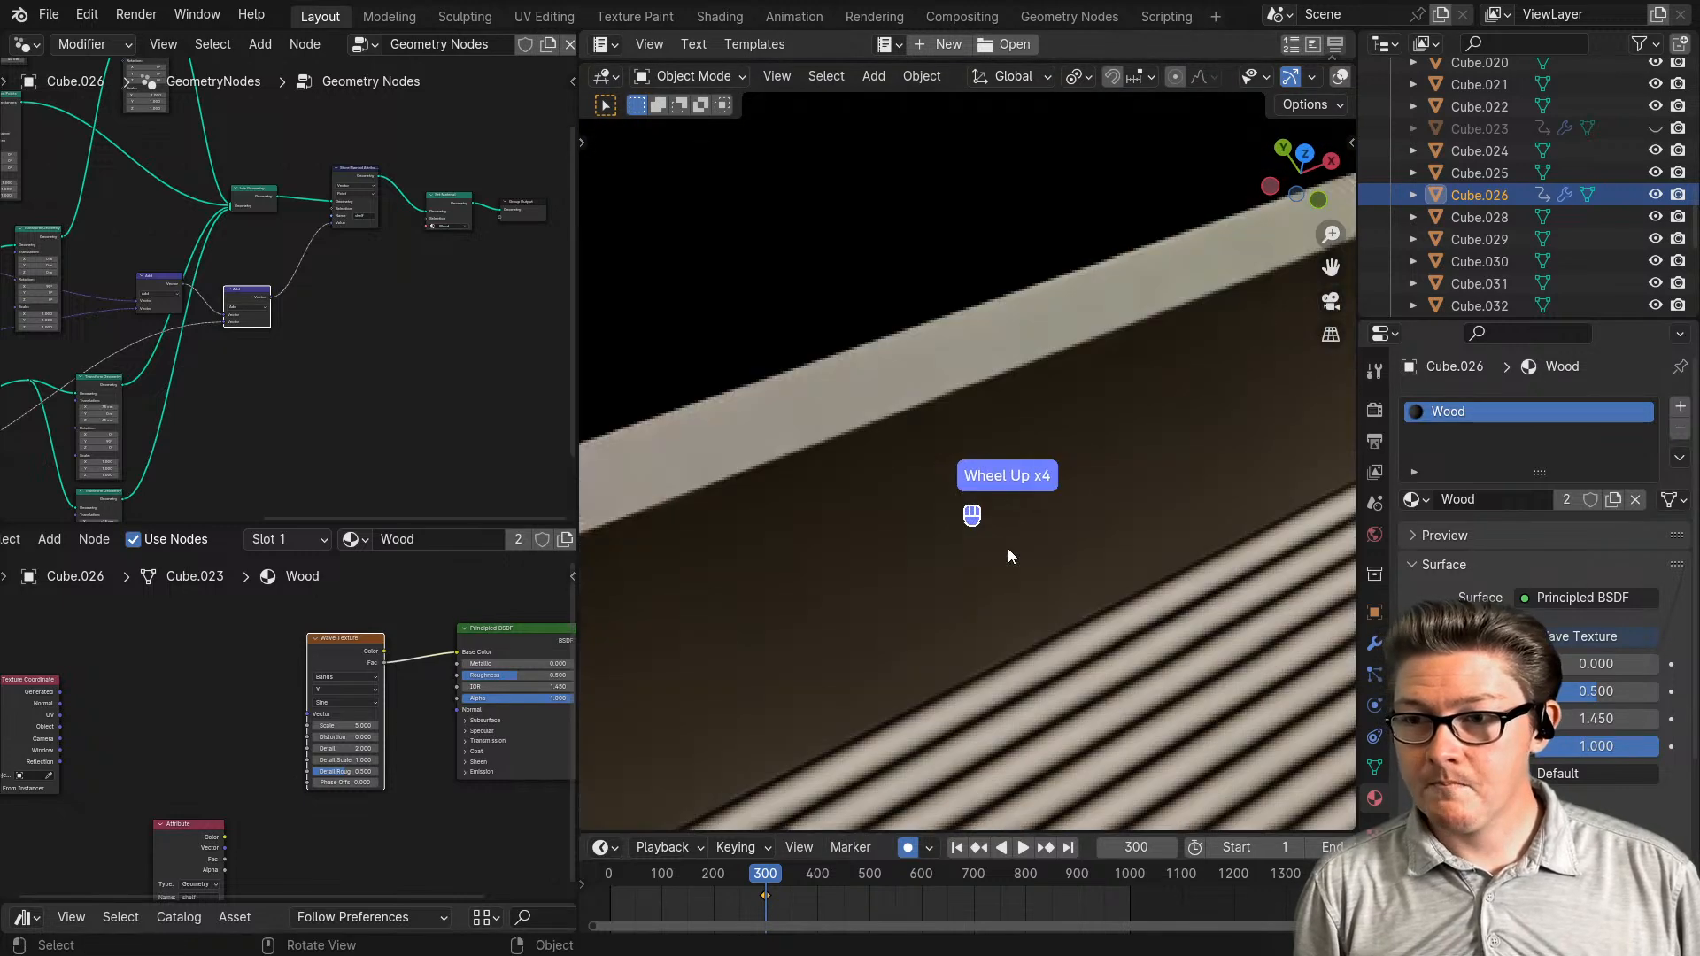
scroll(1009, 549, down, 3)
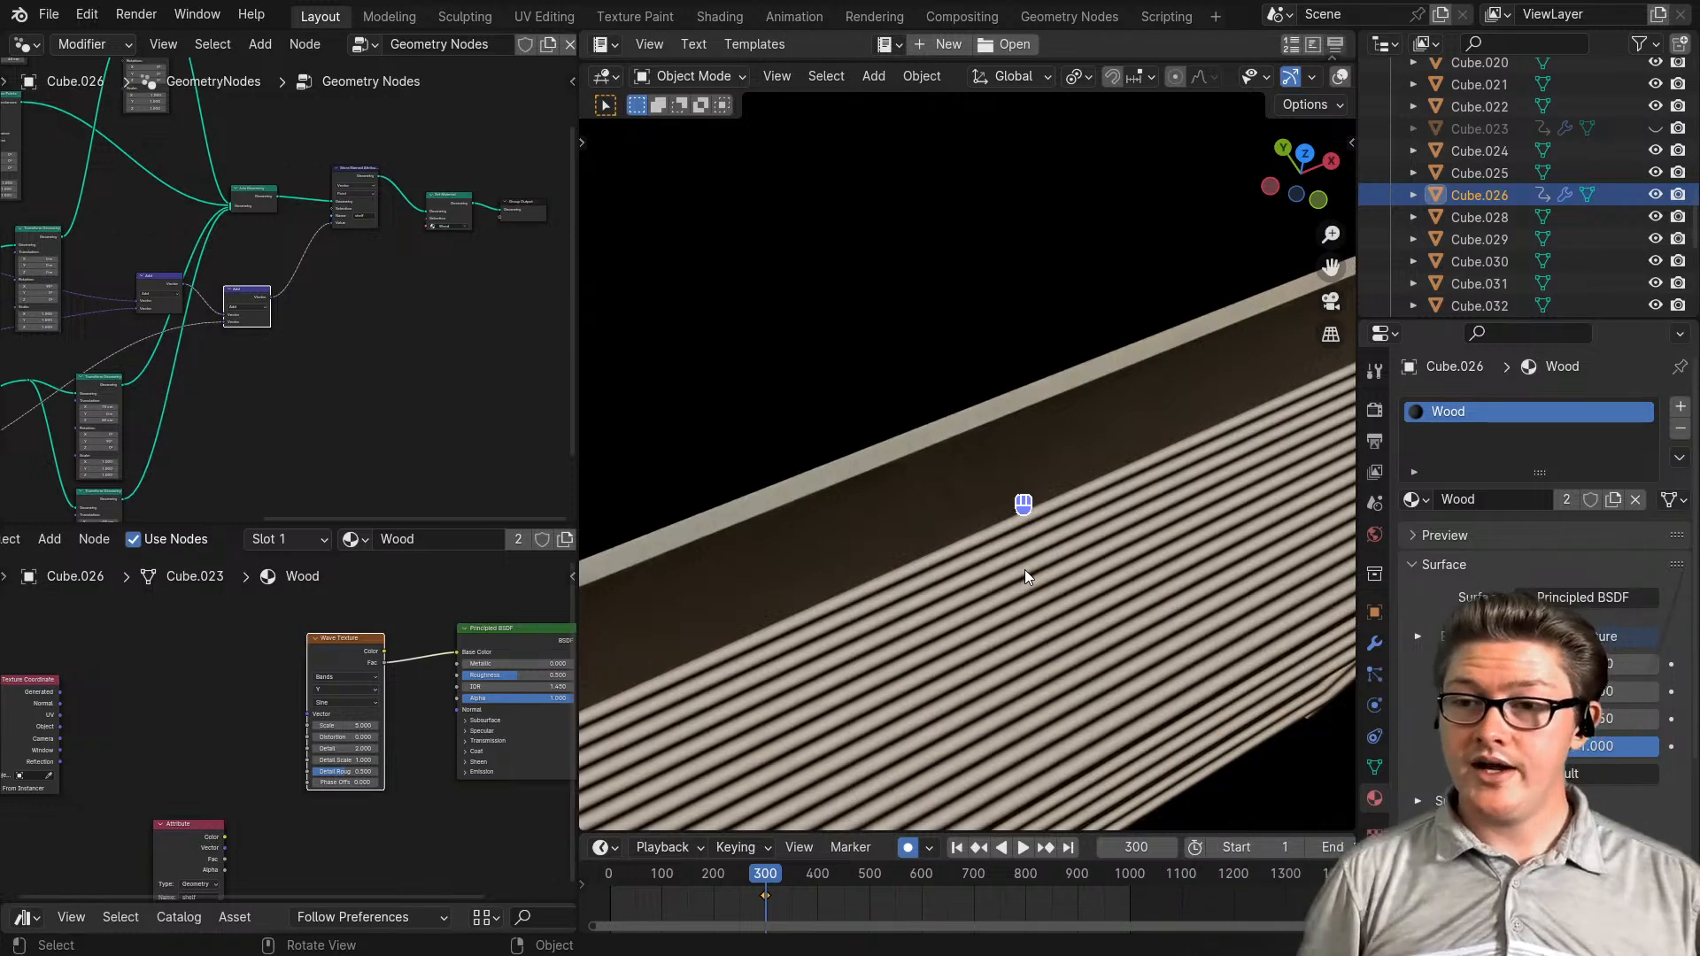
scroll(1024, 611, down, 2)
middle_drag(1022, 613, 974, 624)
- Set the Wave Texture's bands direction to Z and inspect the bands on the side panels and back boards
scroll(391, 689, up, 2)
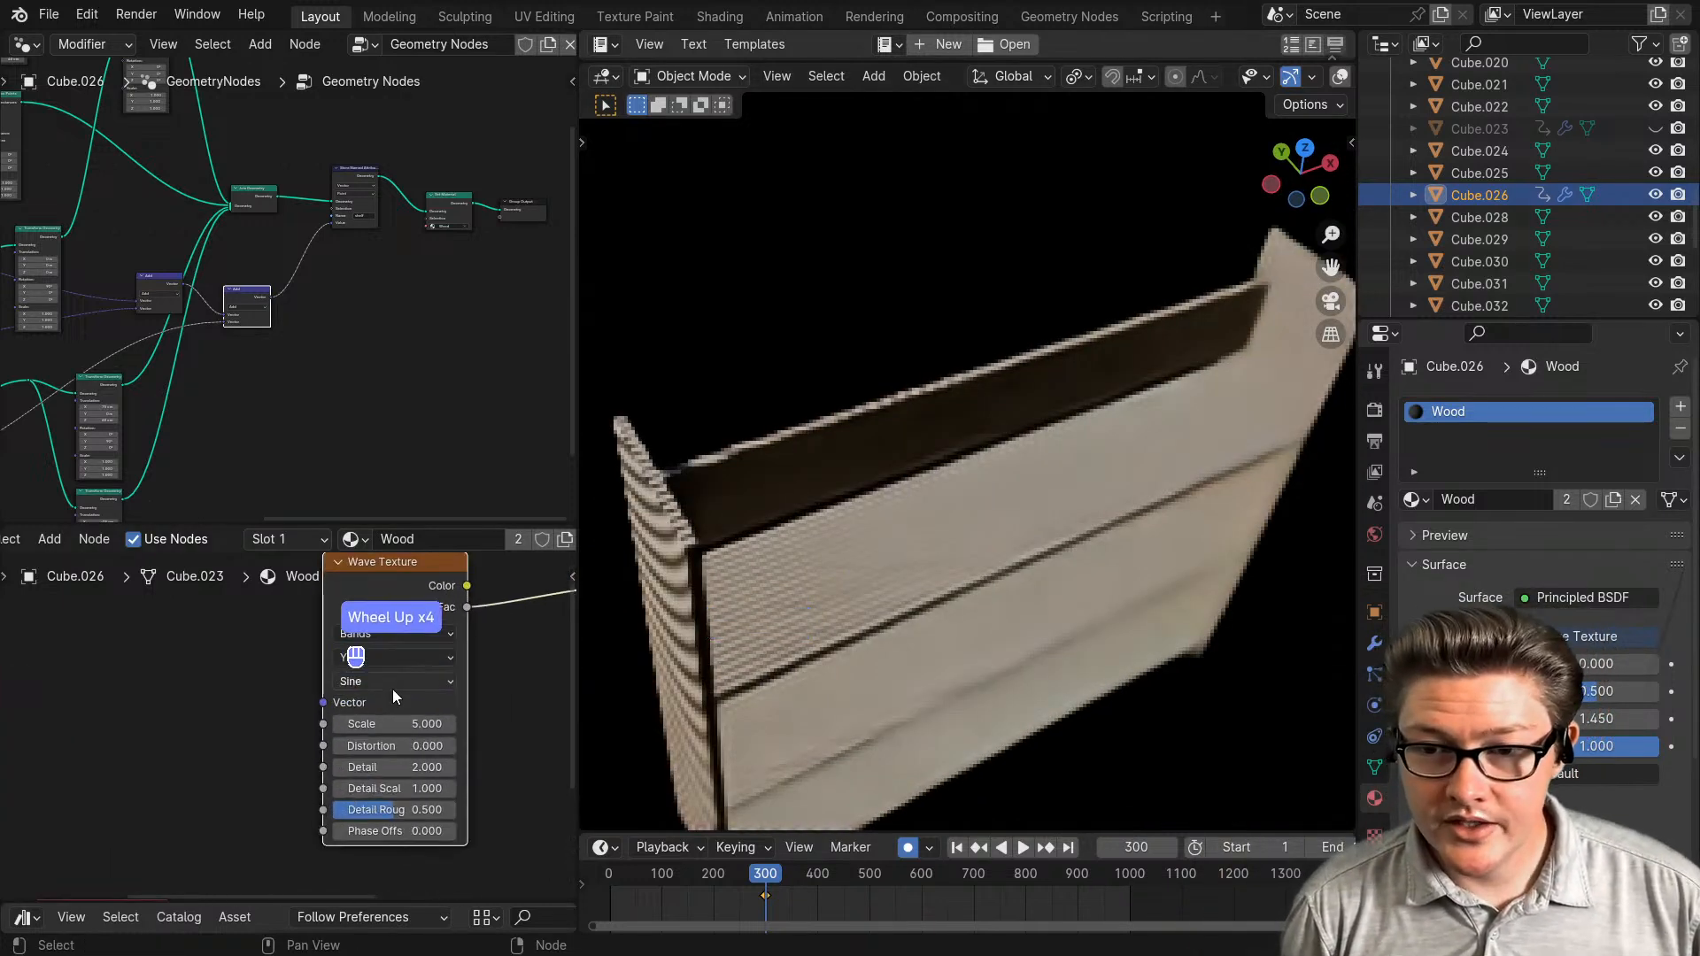
click(394, 658)
click(374, 753)
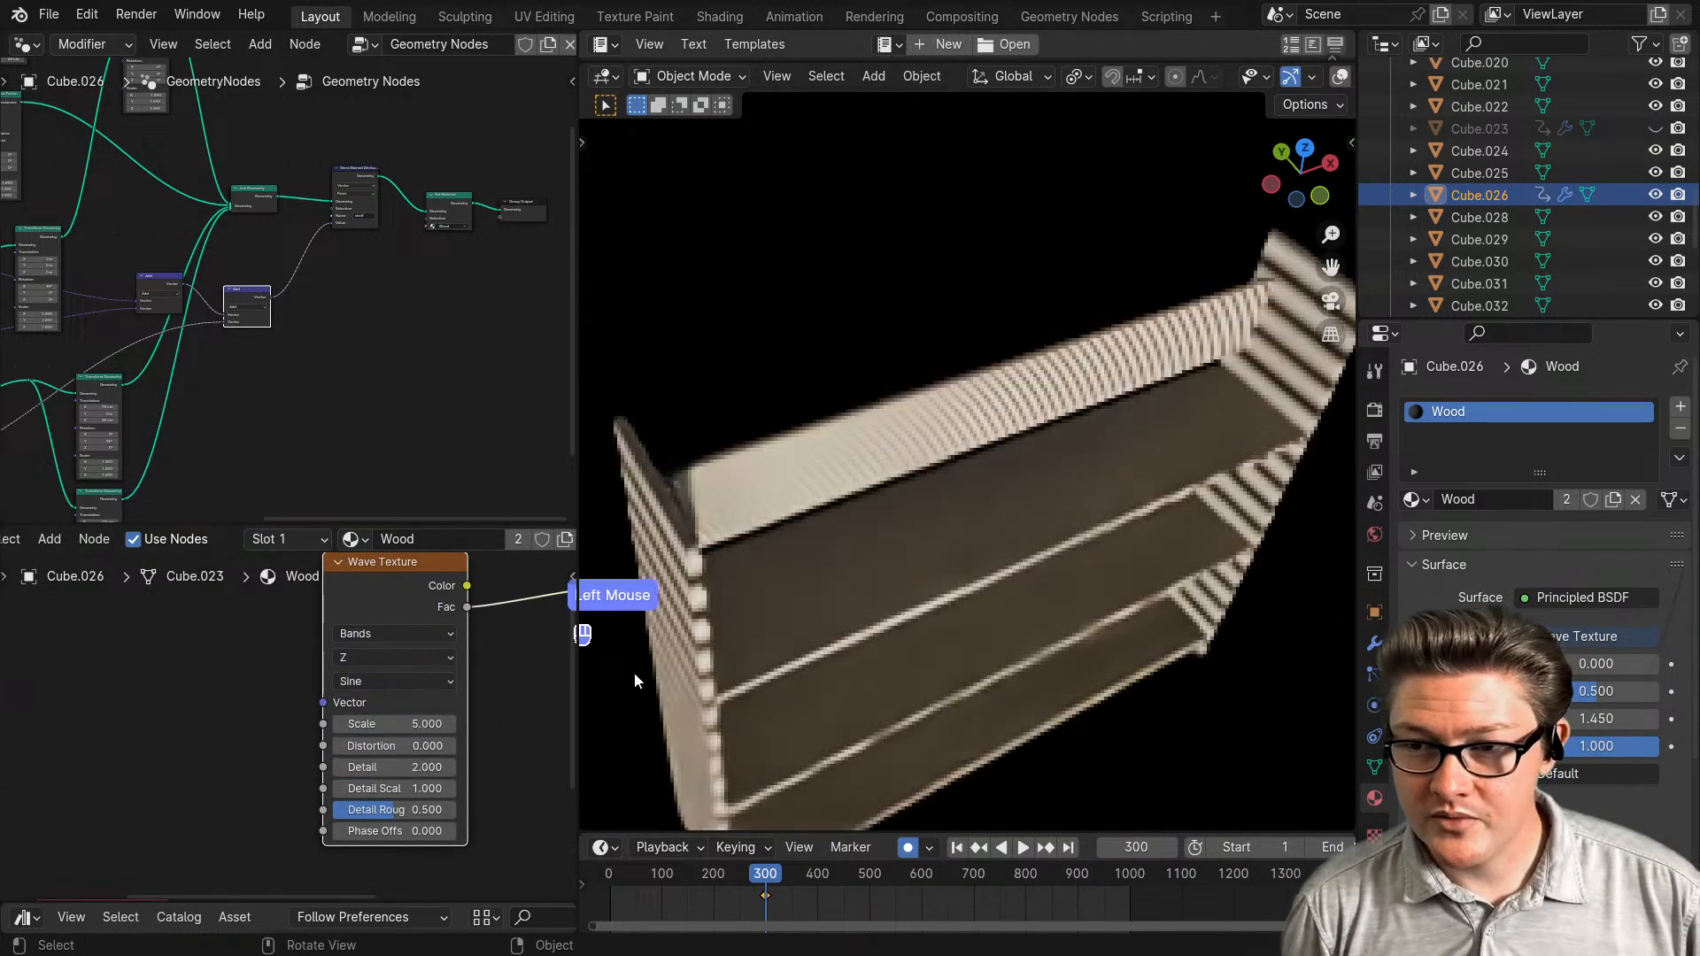
click(359, 656)
middle_click(992, 567)
middle_drag(992, 567, 888, 446)
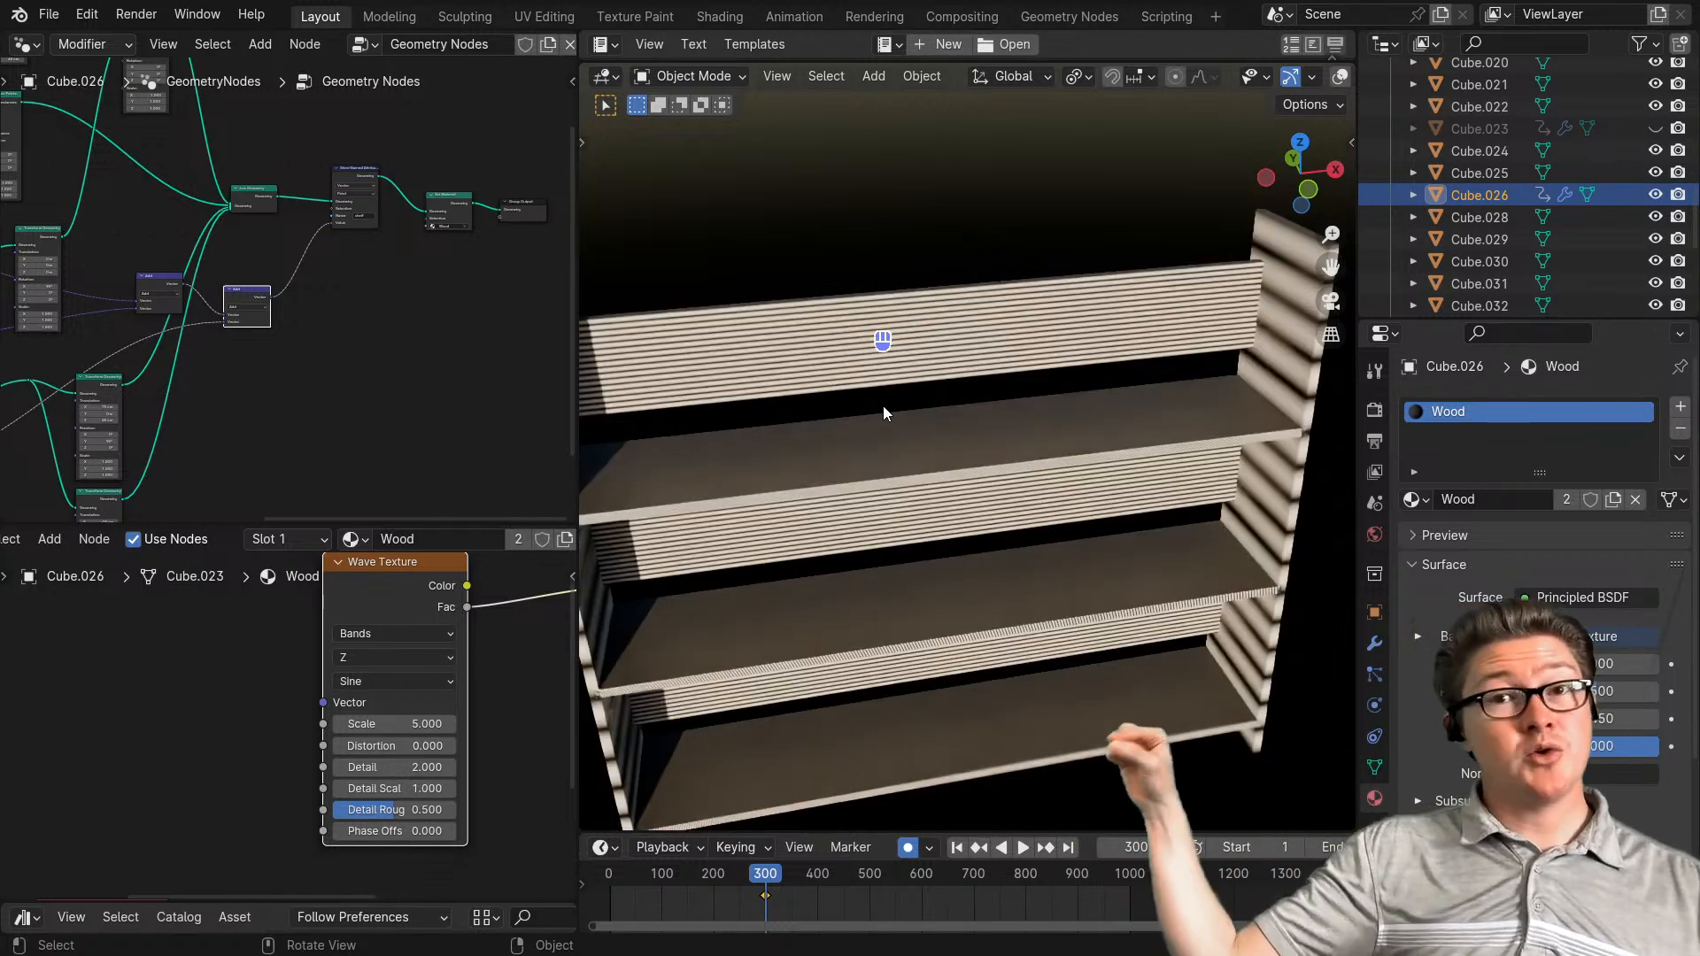
middle_drag(884, 412, 944, 485)
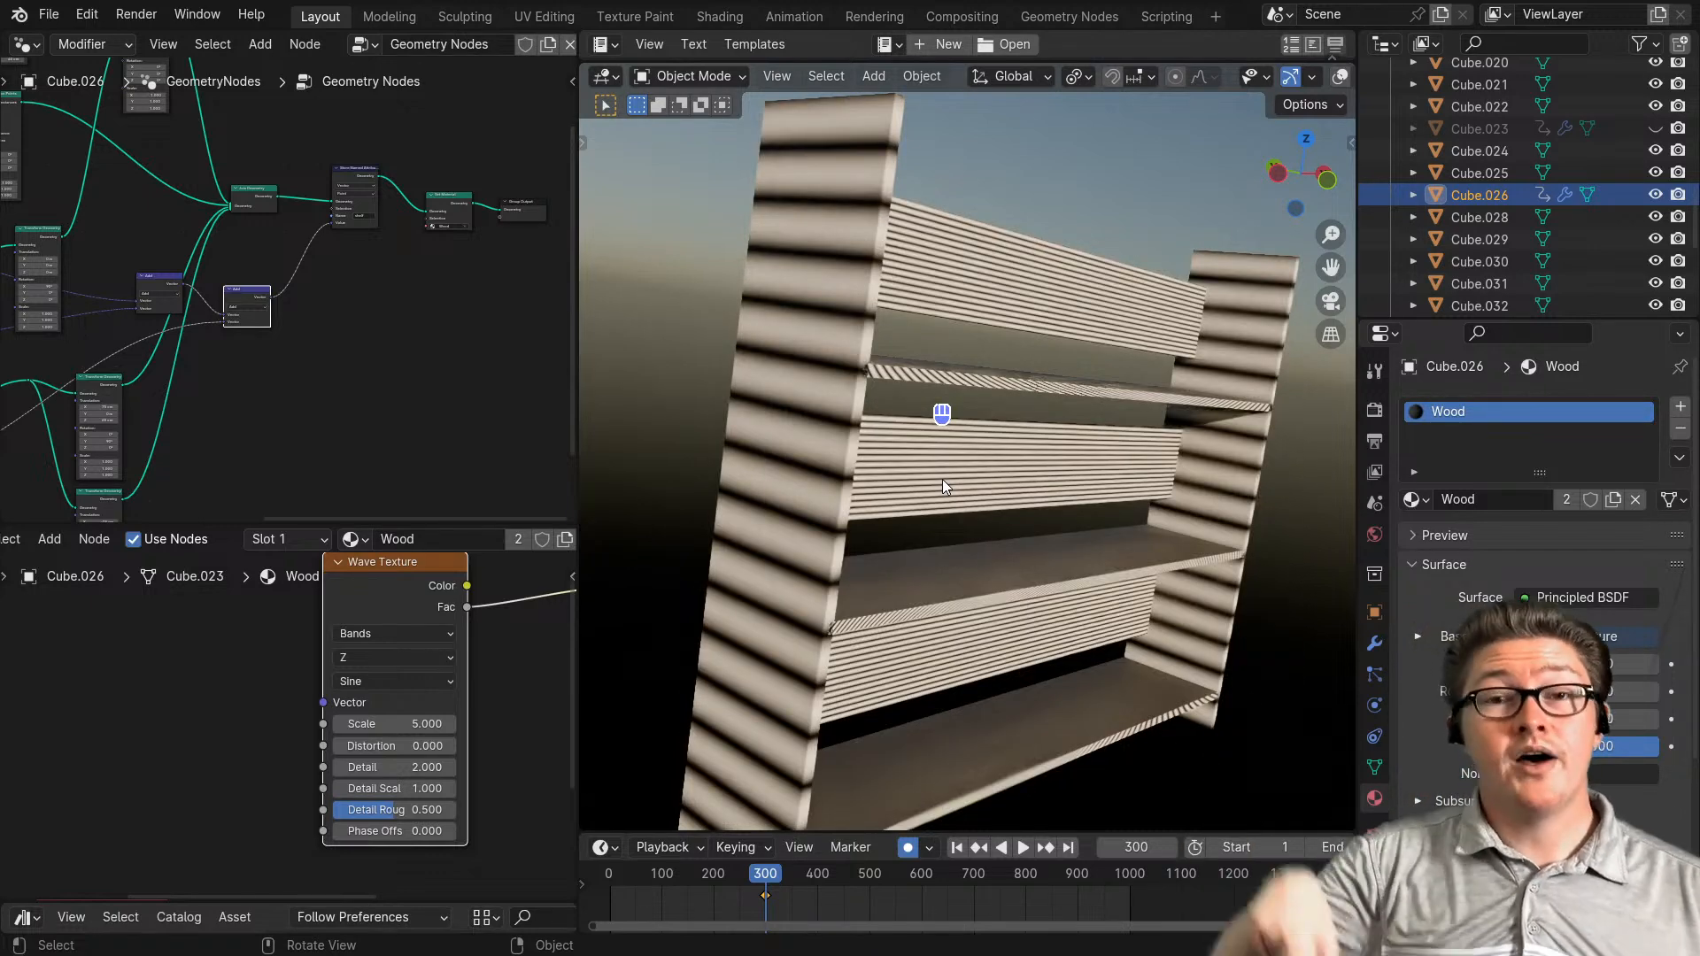
scroll(266, 722, down, 5)
middle_drag(213, 770, 241, 720)
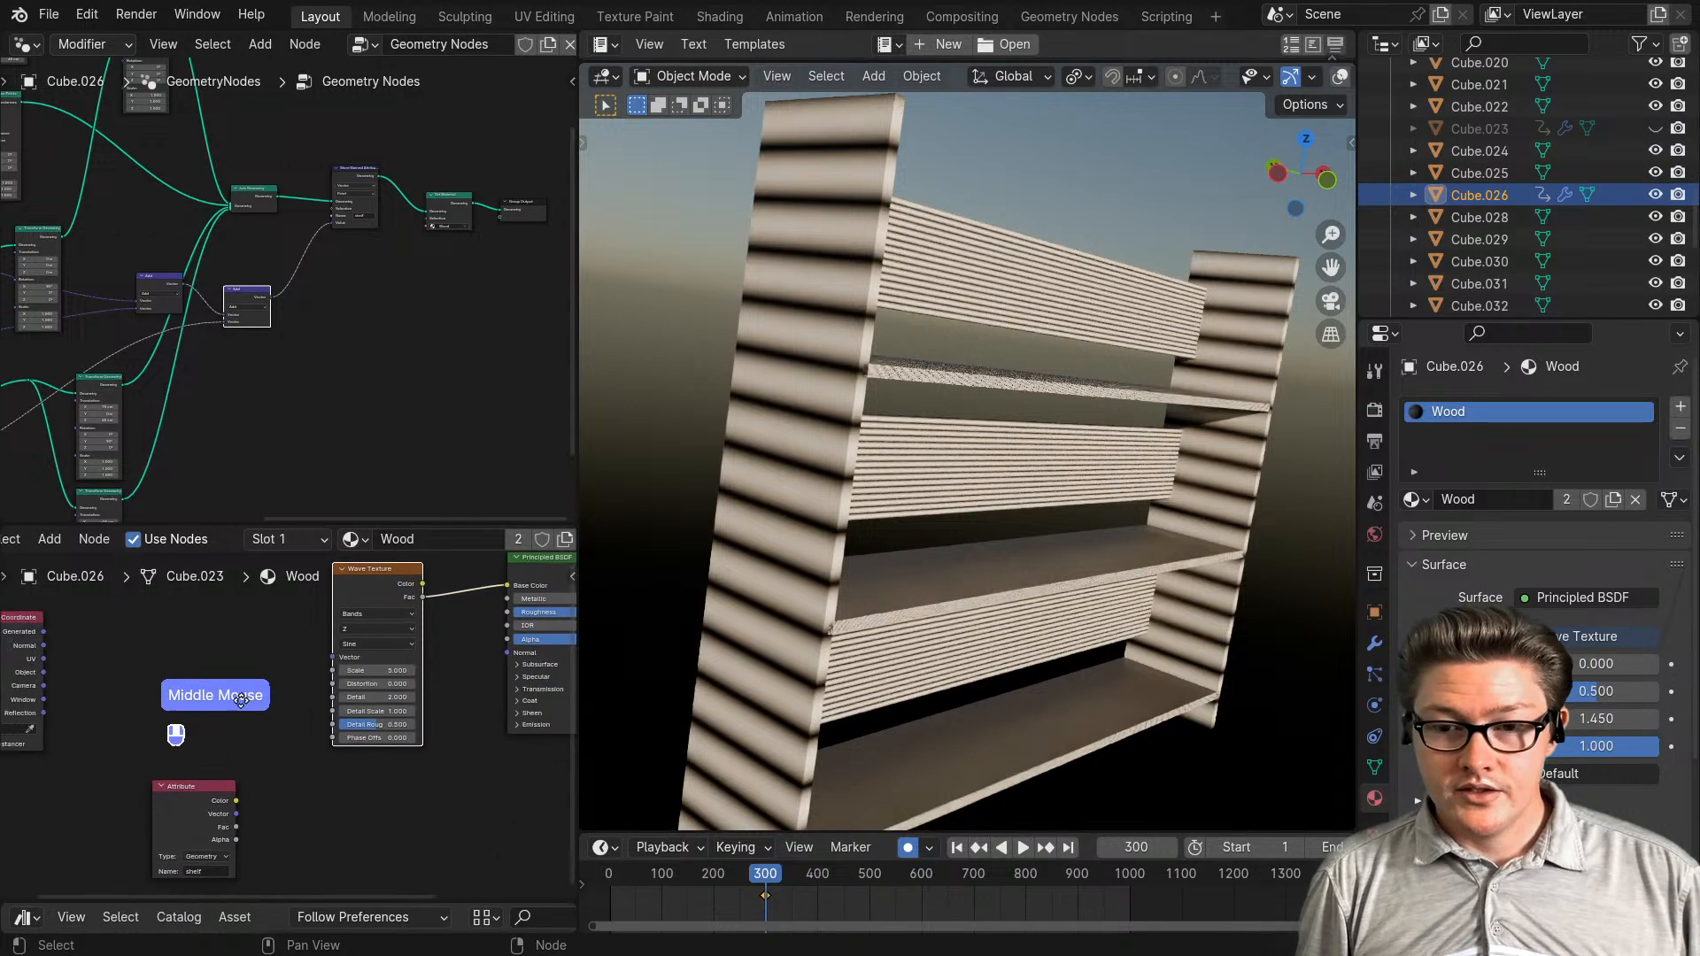
- Connect the Attribute node's Vector output to the Wave Texture's Vector input
scroll(257, 779, up, 4)
drag(218, 833, 275, 802)
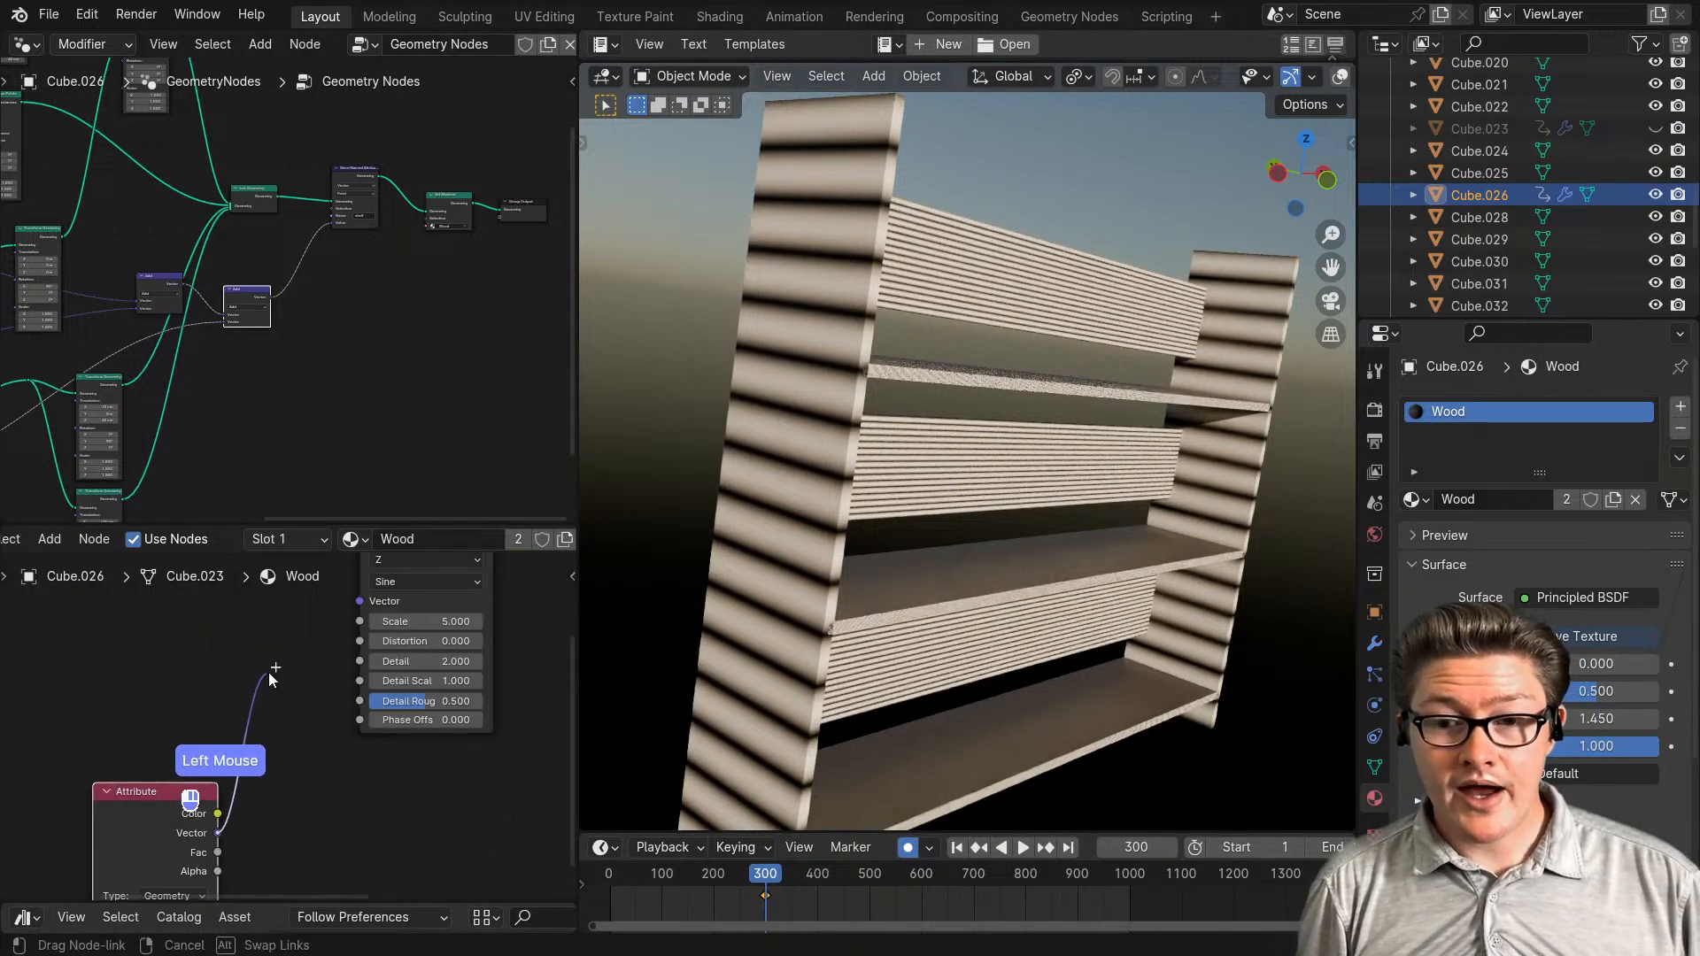
drag(359, 608, 361, 602)
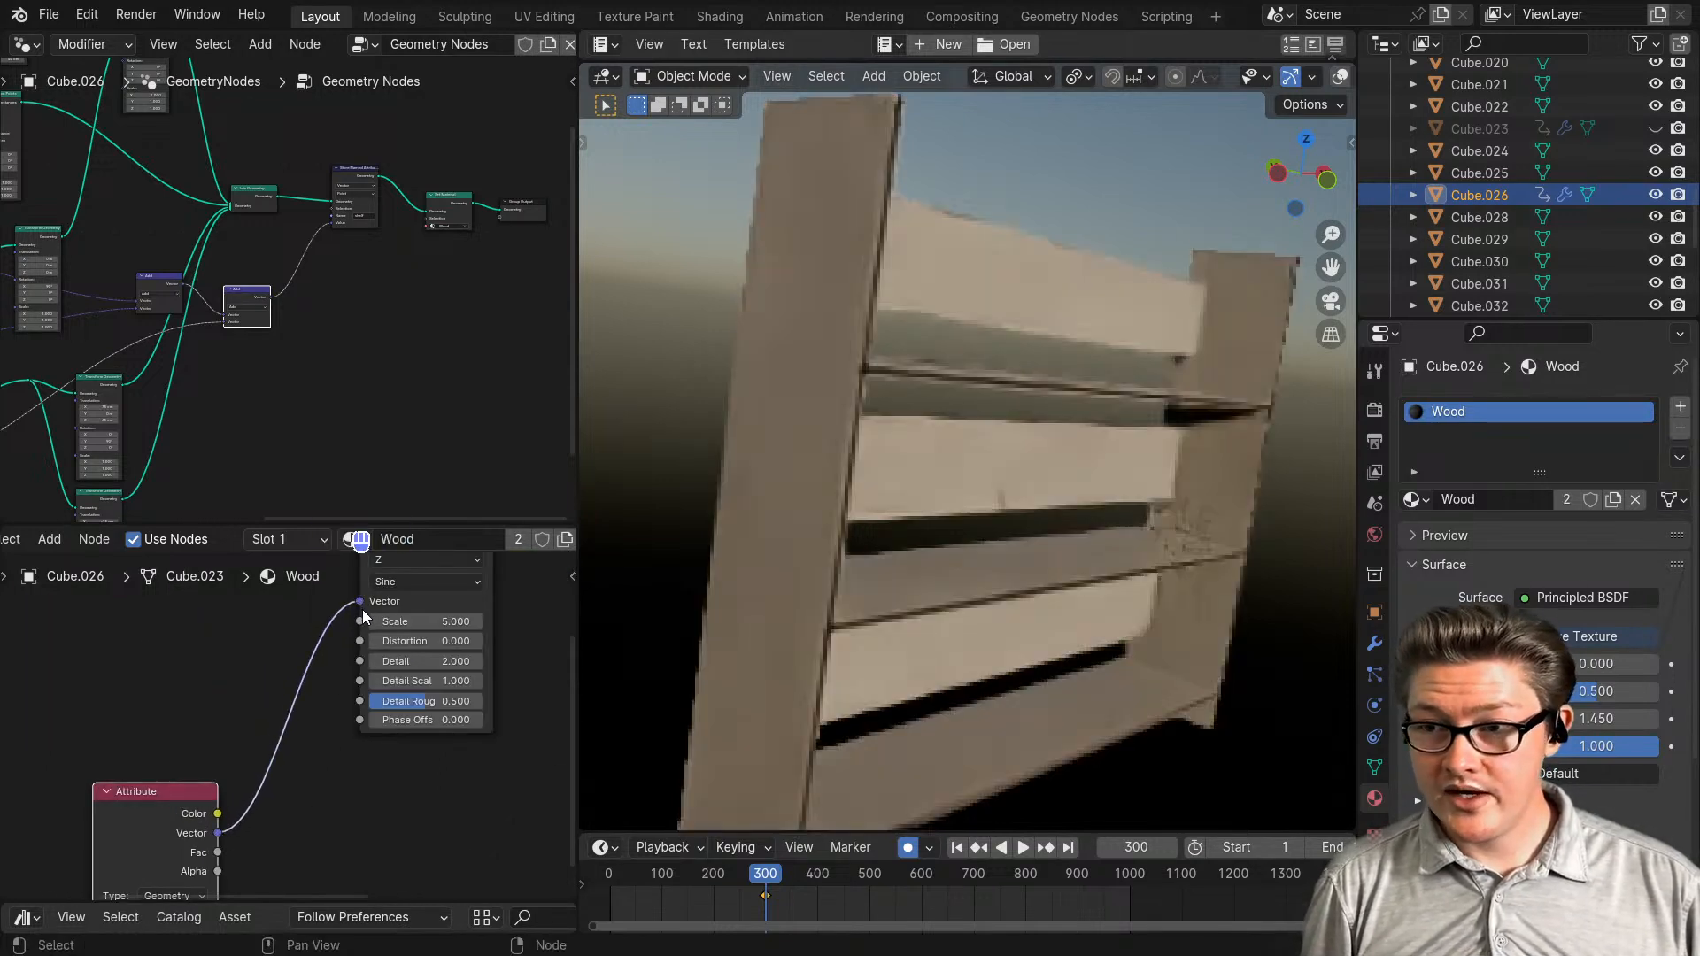
- Set the Wave Texture's bands direction to Y and check the bands on the bookshelf's boards
scroll(372, 719, up, 2)
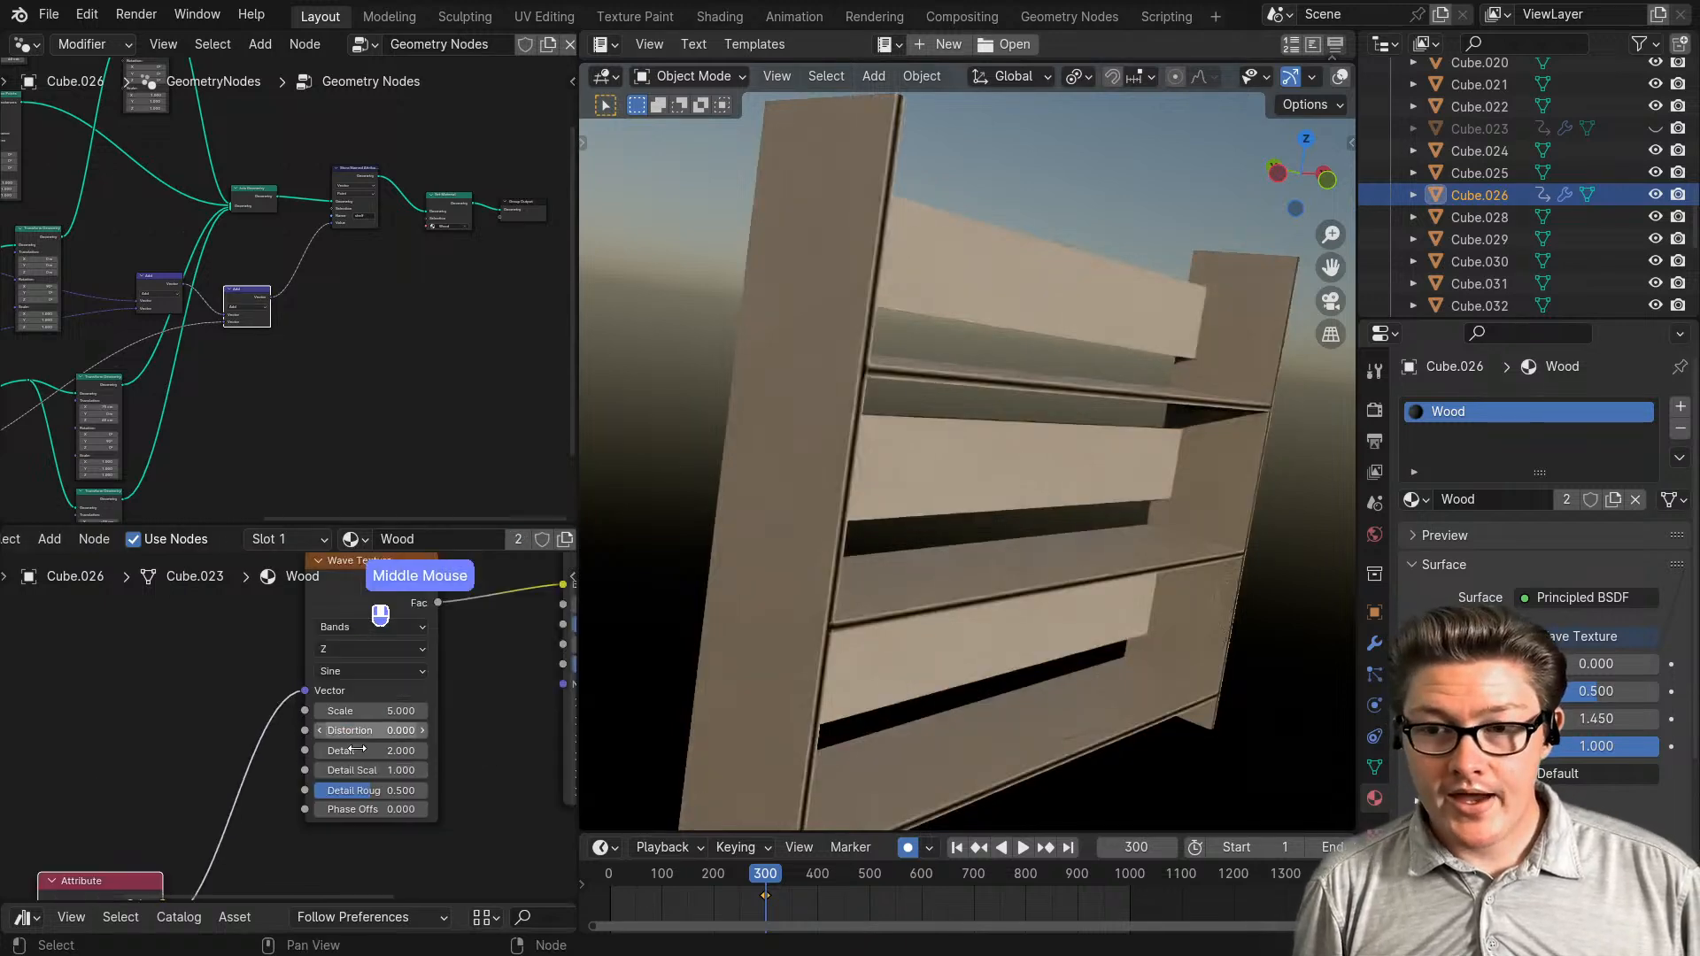
click(351, 643)
click(338, 720)
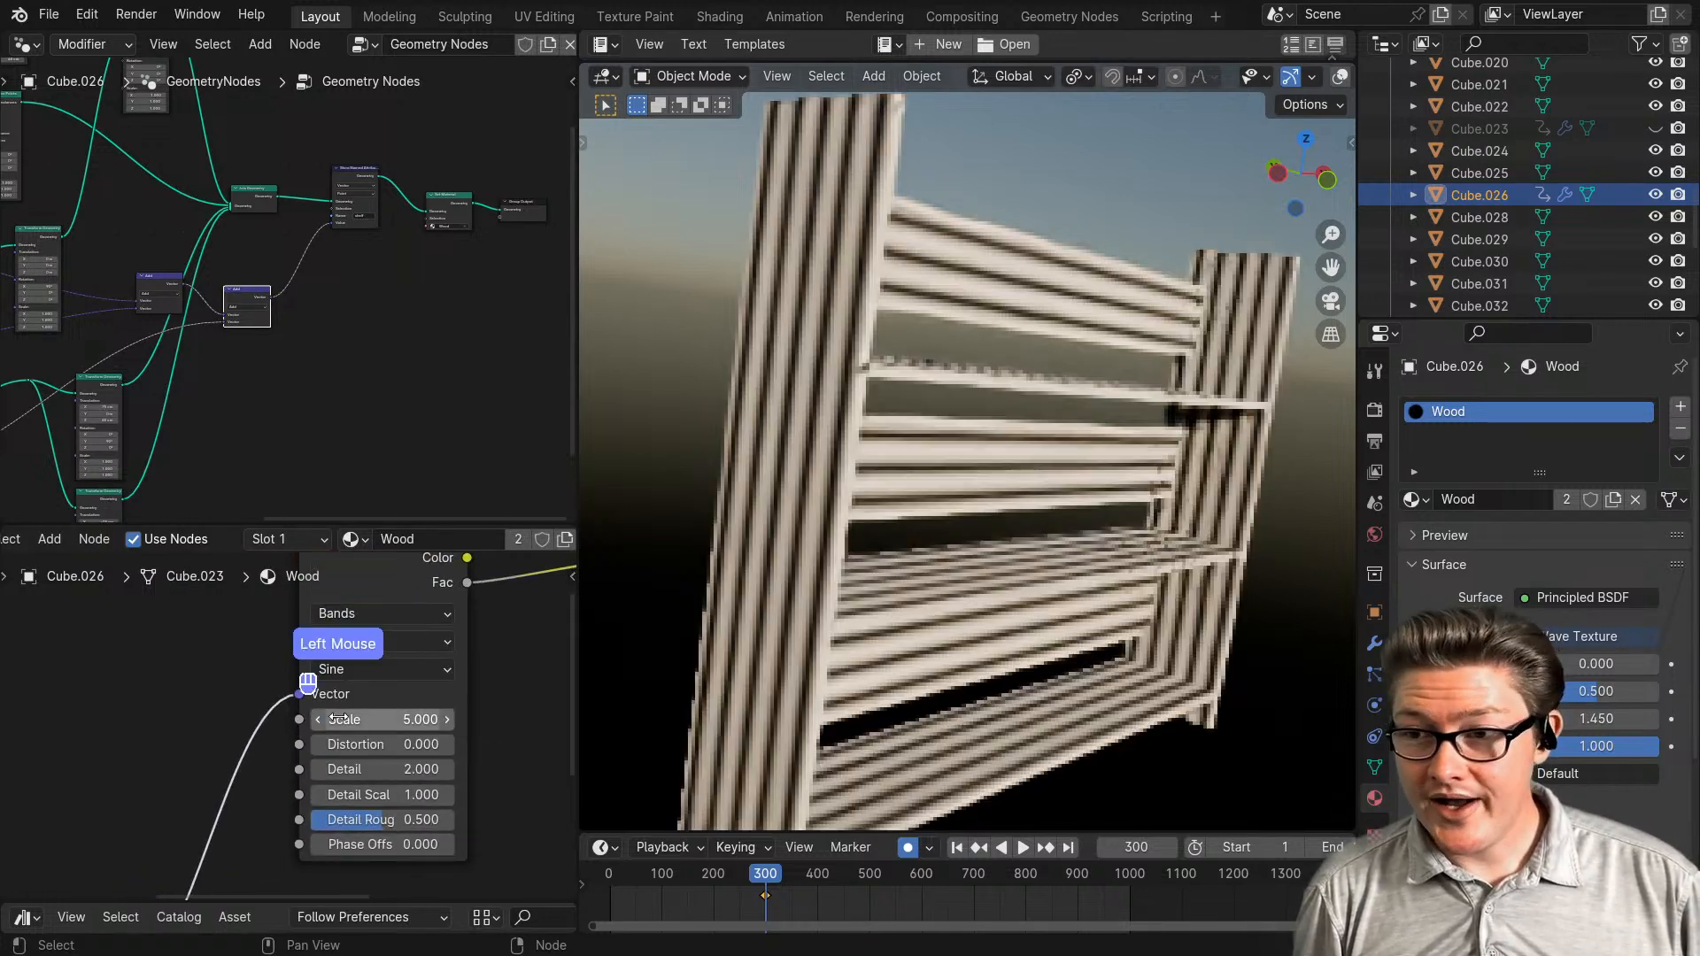
click(790, 585)
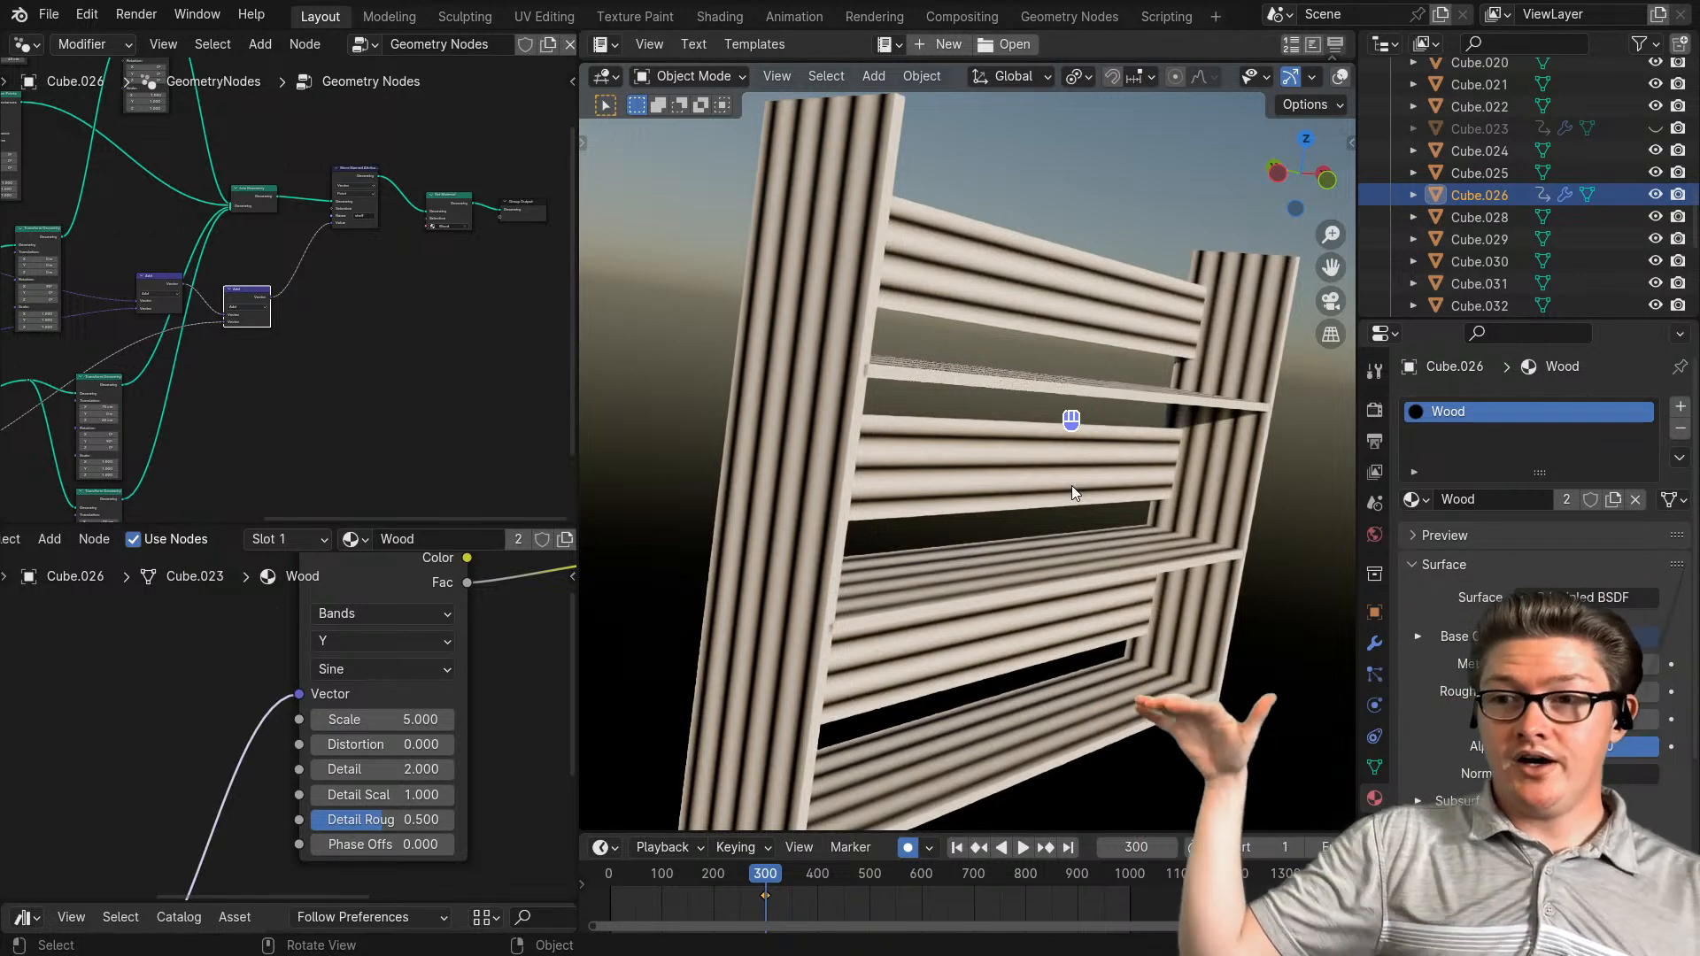
- Examine the bands on the shelves up close and the capture, transform and instancing nodes in the bookshelf's node tree
middle_drag(422, 382, 295, 334)
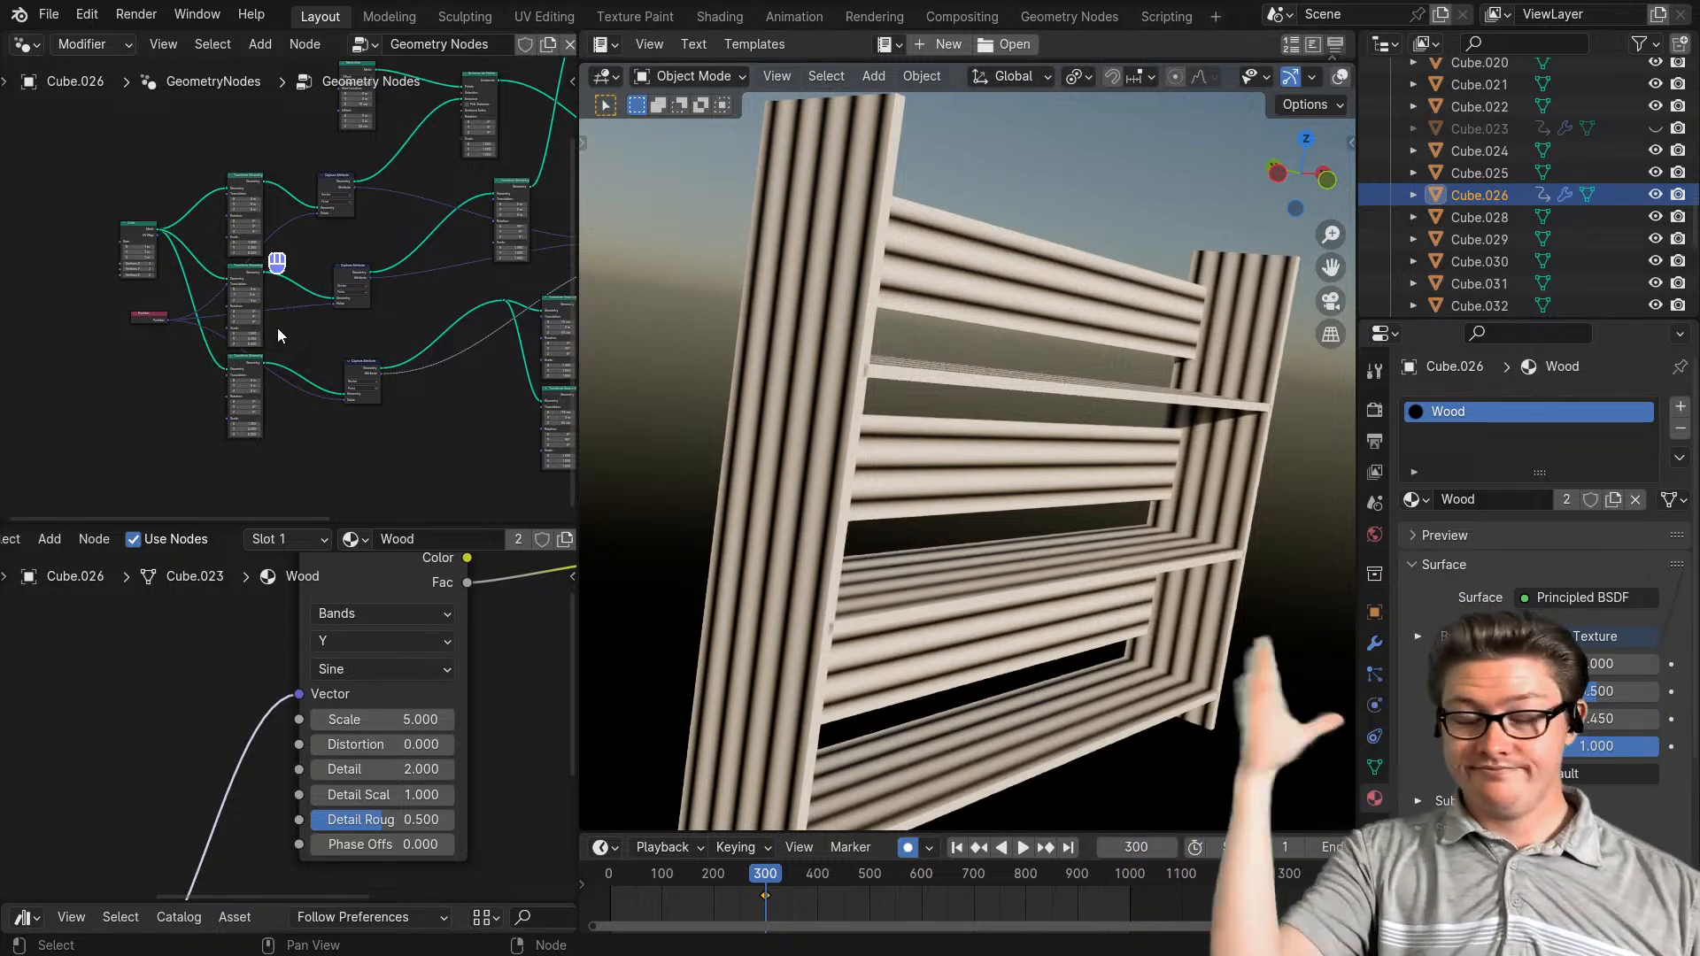
scroll(276, 372, down, 3)
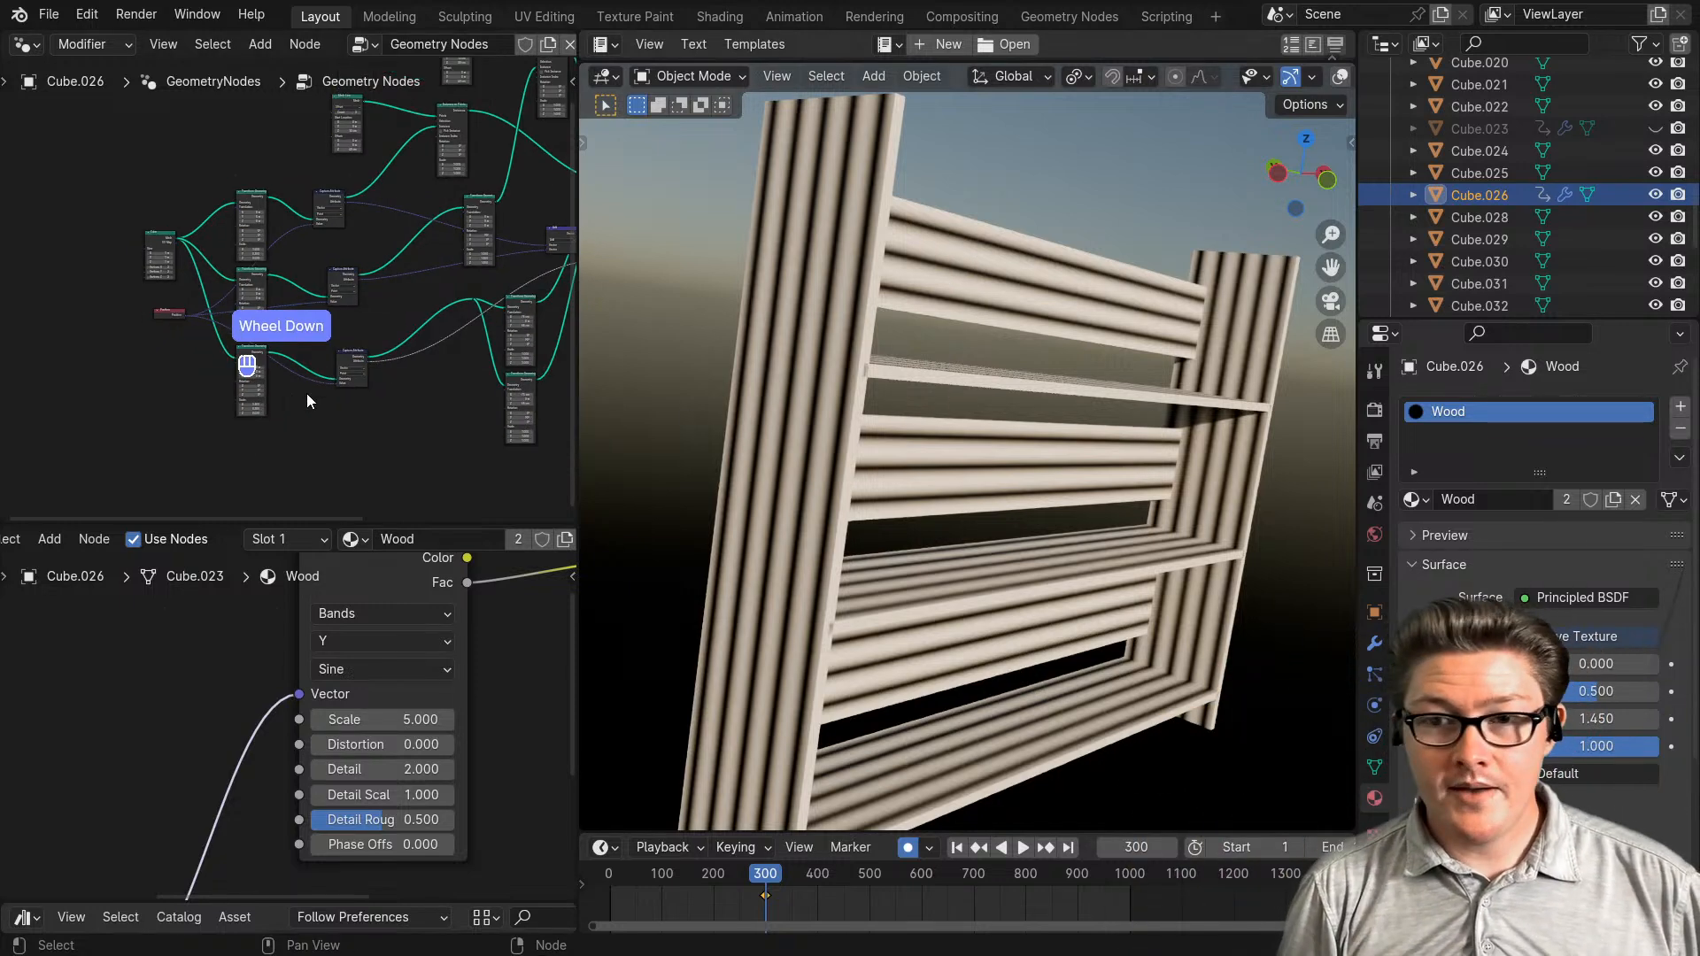
middle_drag(367, 375, 285, 386)
middle_drag(938, 365, 923, 386)
scroll(923, 394, up, 3)
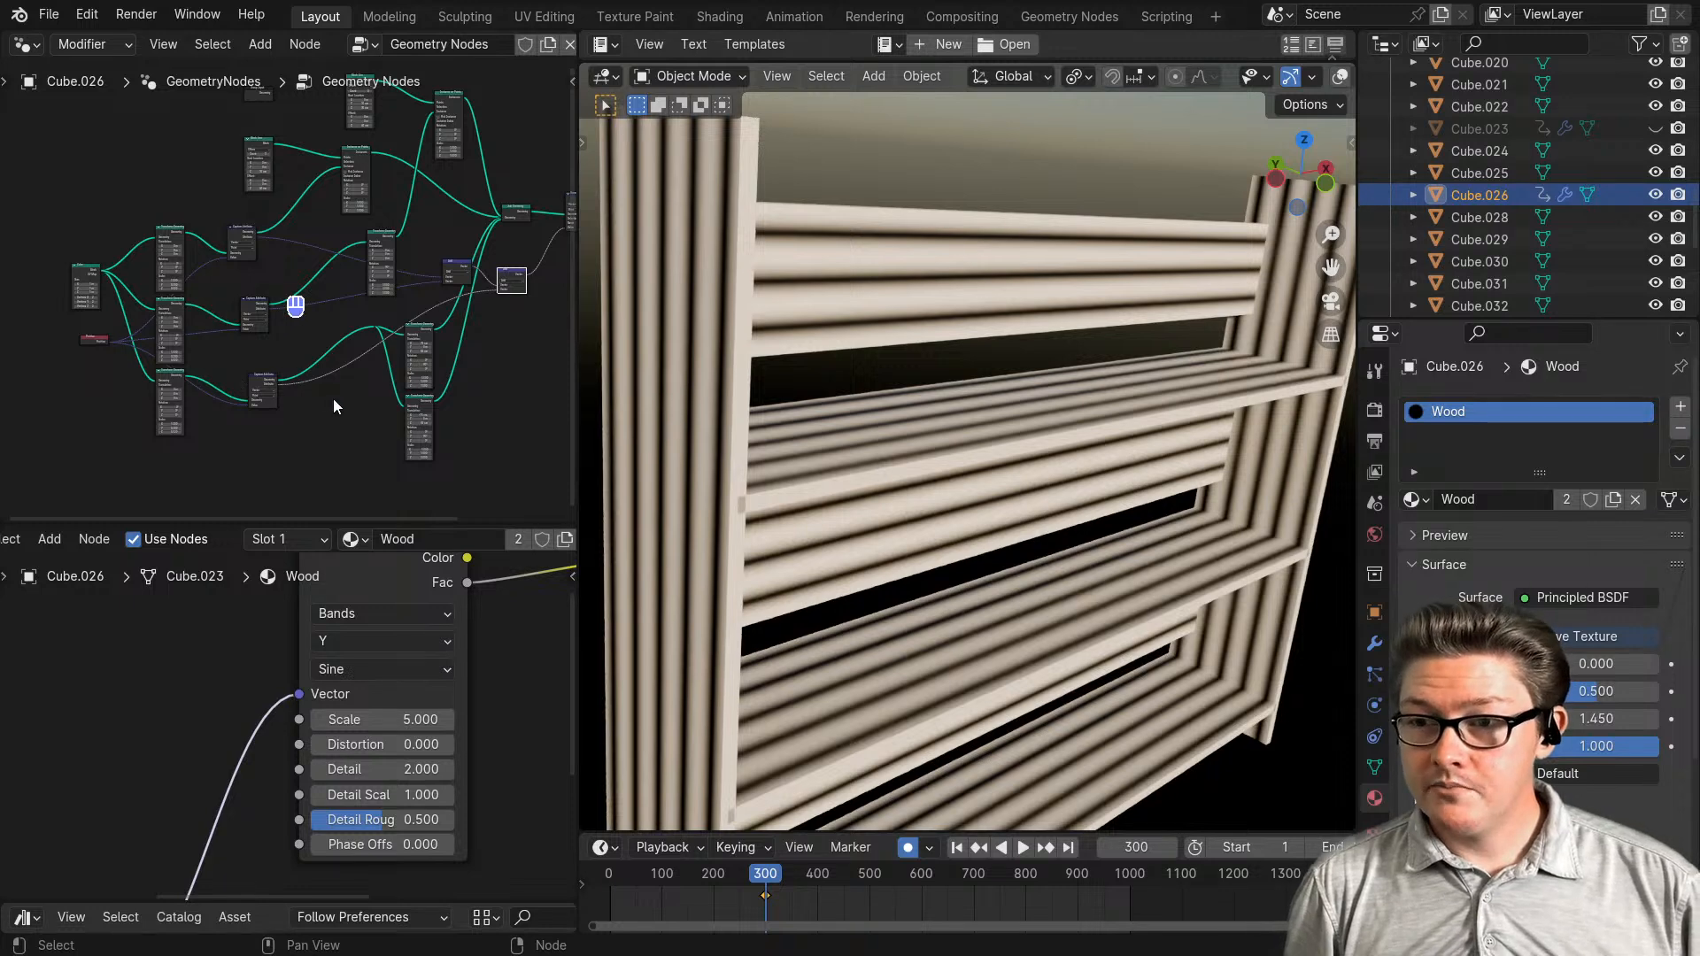
scroll(329, 399, up, 3)
scroll(264, 374, up, 2)
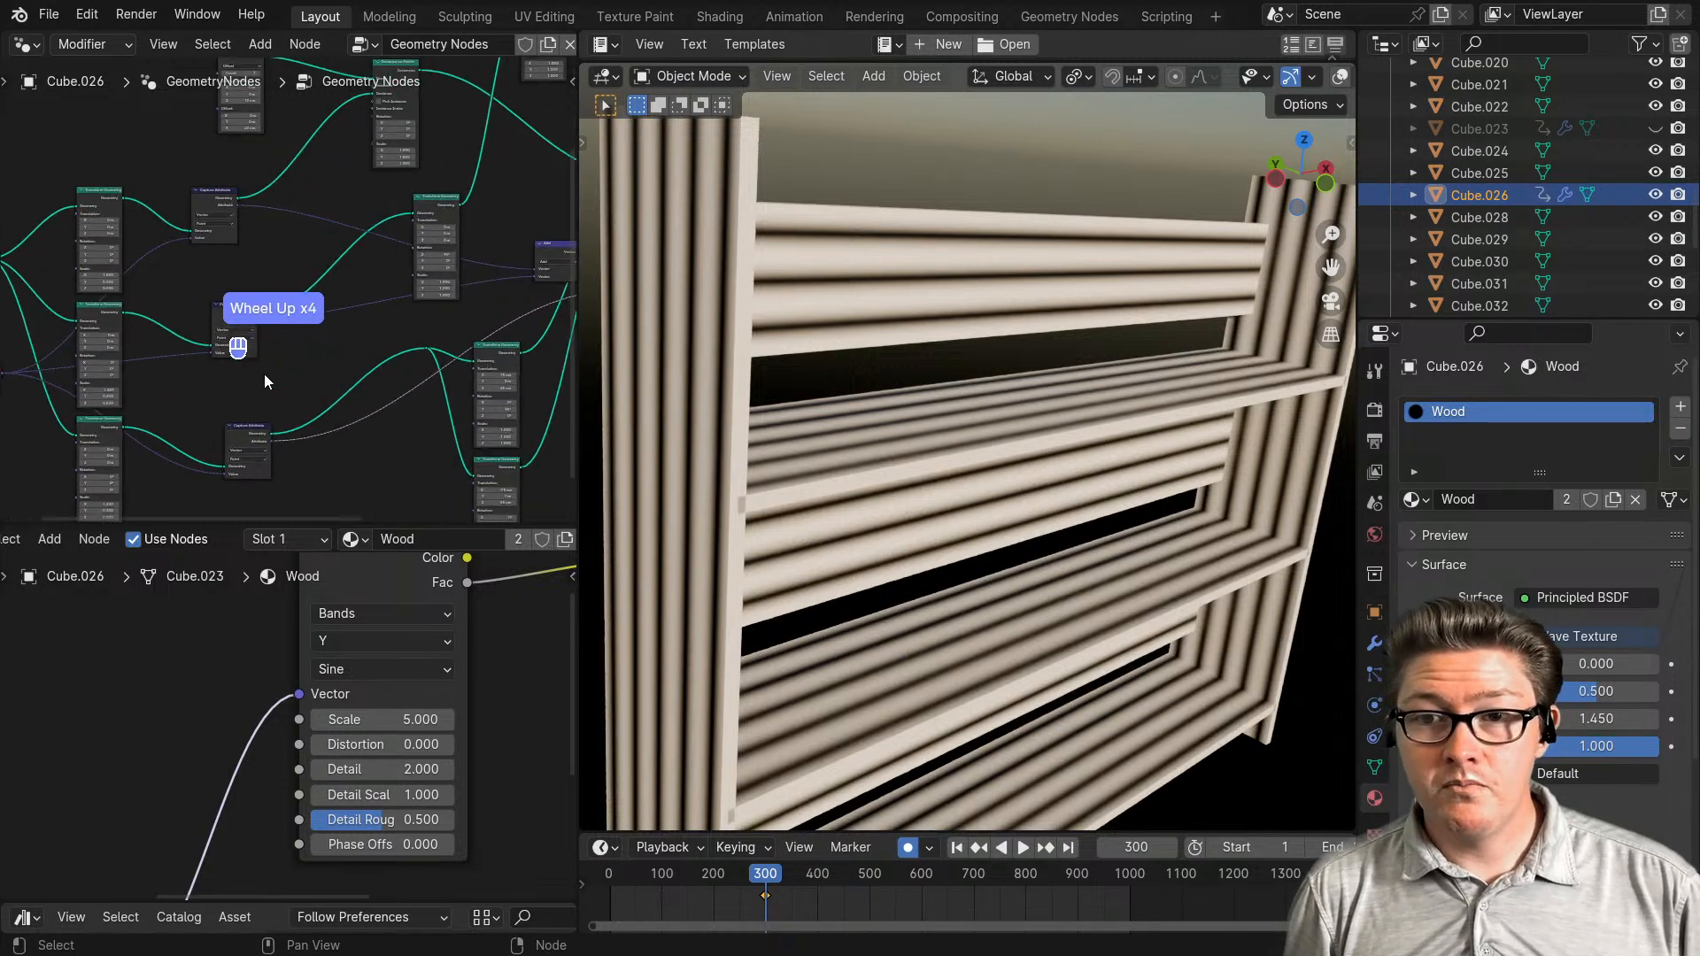
middle_drag(264, 373, 375, 290)
scroll(270, 371, up, 6)
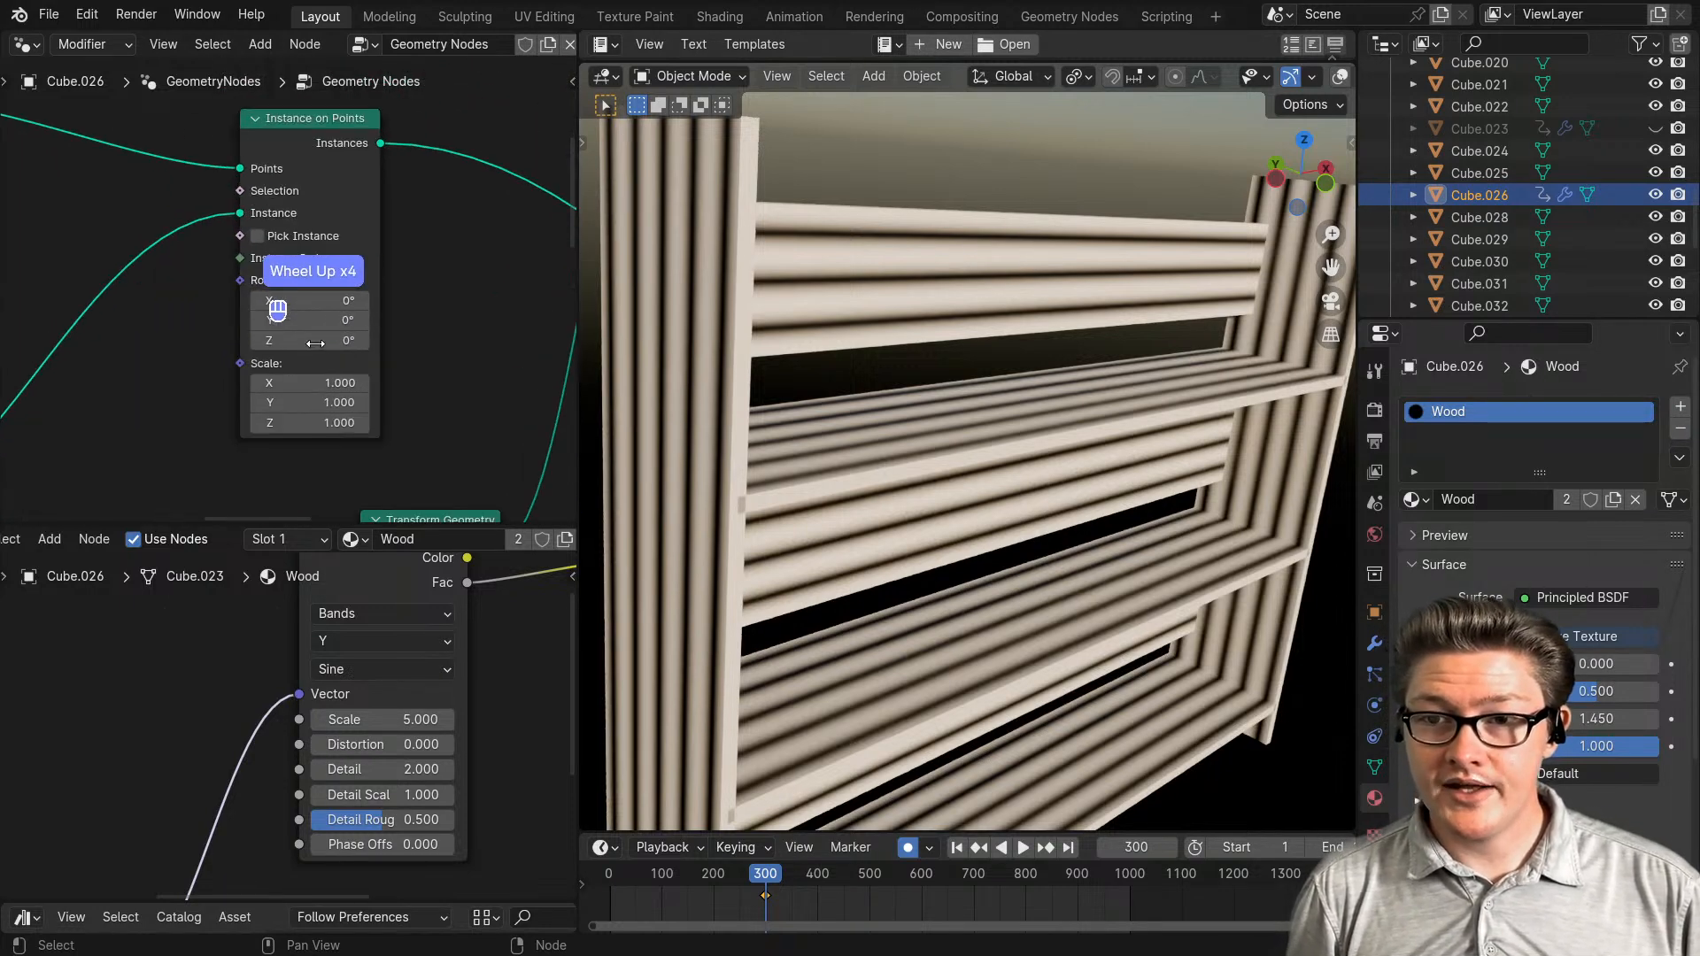
scroll(447, 359, down, 7)
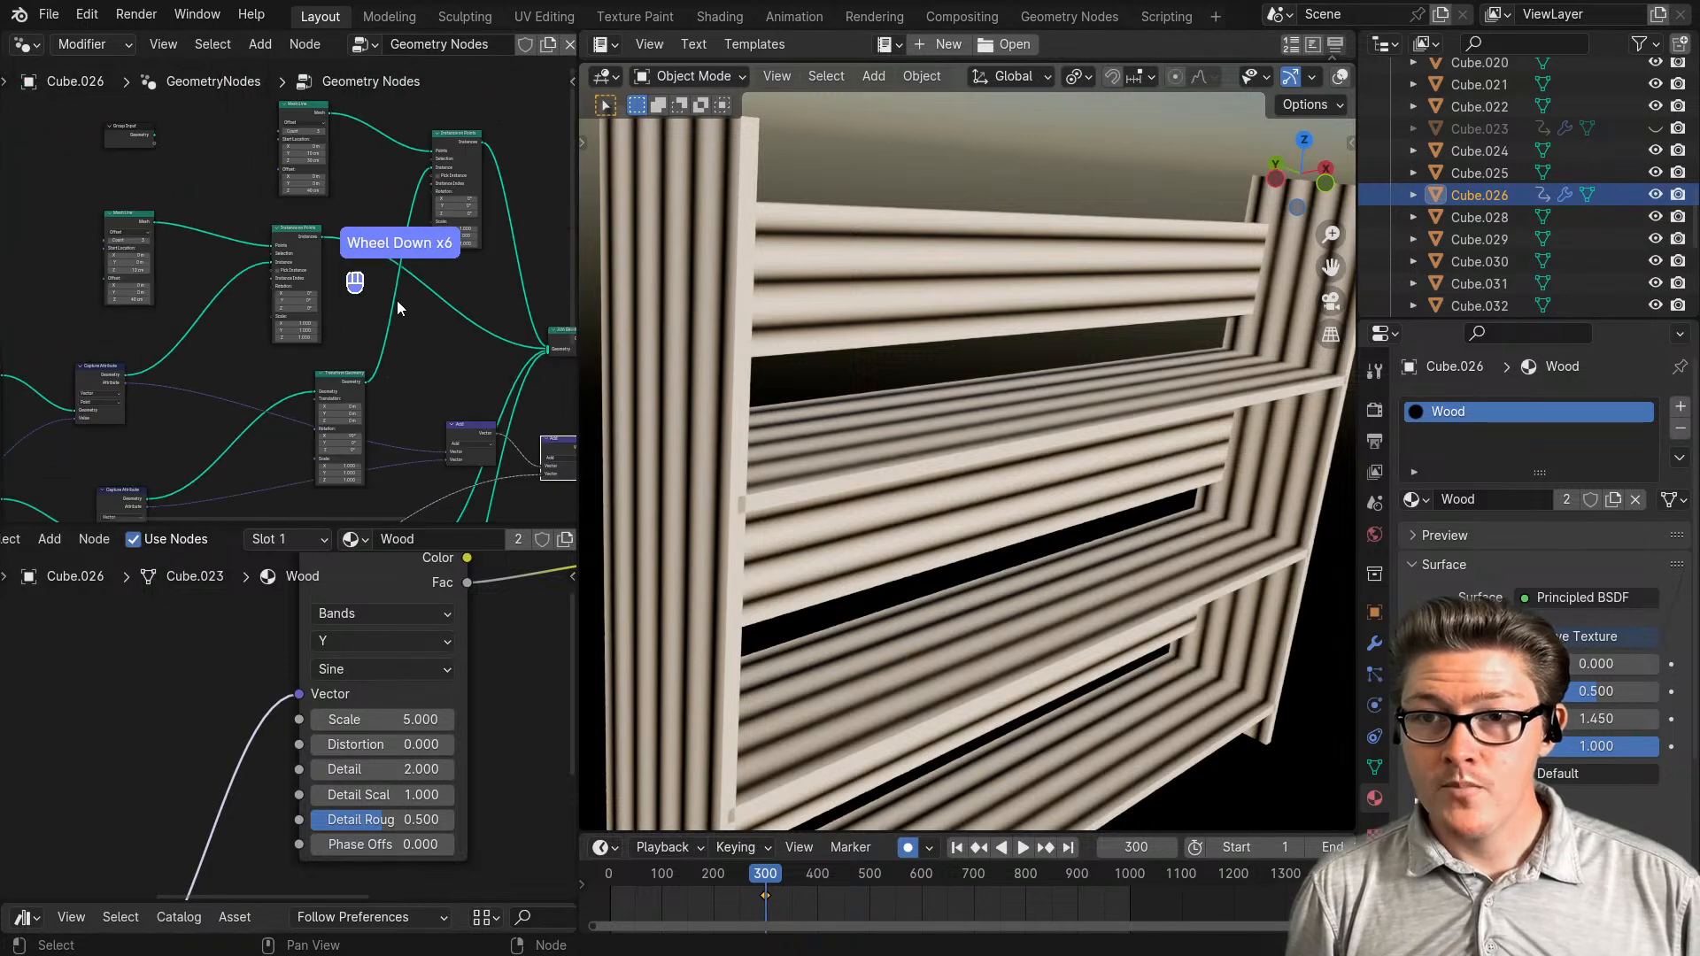
- Set the Start Location Y of the three-point Mesh Line node that places the shelves to 2 cm
mouse_move(396, 301)
middle_down()
mouse_move(423, 333)
mouse_move(266, 346)
mouse_move(307, 331)
mouse_move(352, 240)
mouse_move(384, 271)
middle_up()
scroll(343, 350, up, 1)
scroll(306, 331, up, 2)
scroll(333, 380, up, 3)
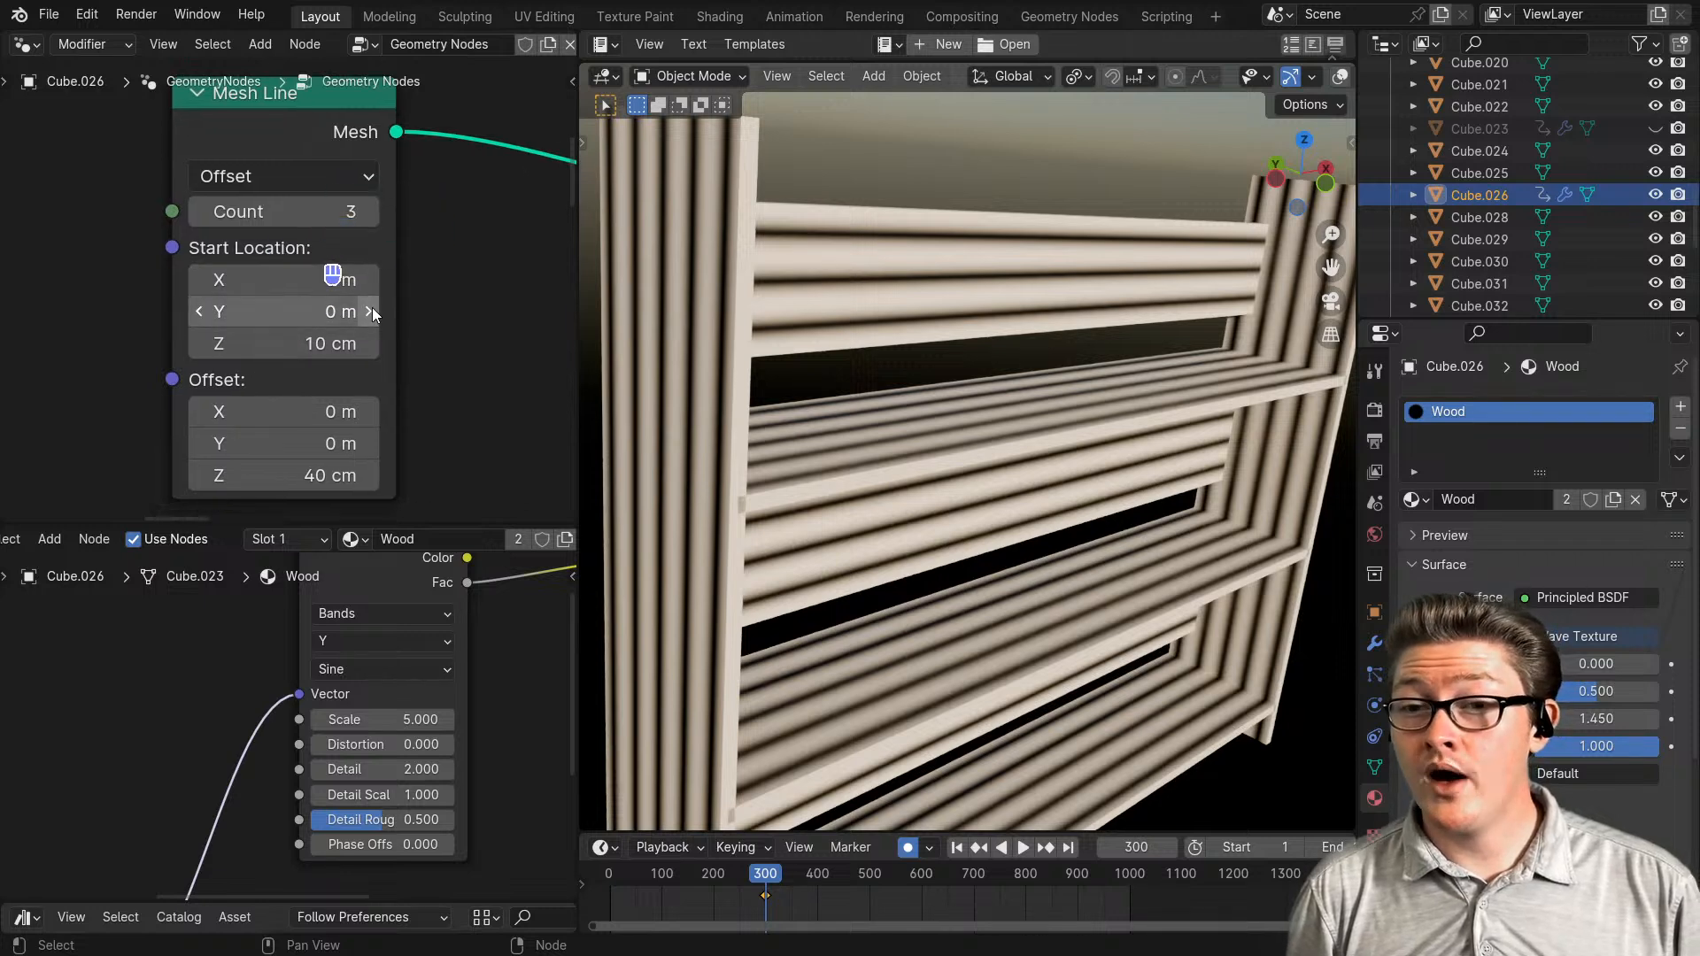
click(372, 310)
double_click(227, 312)
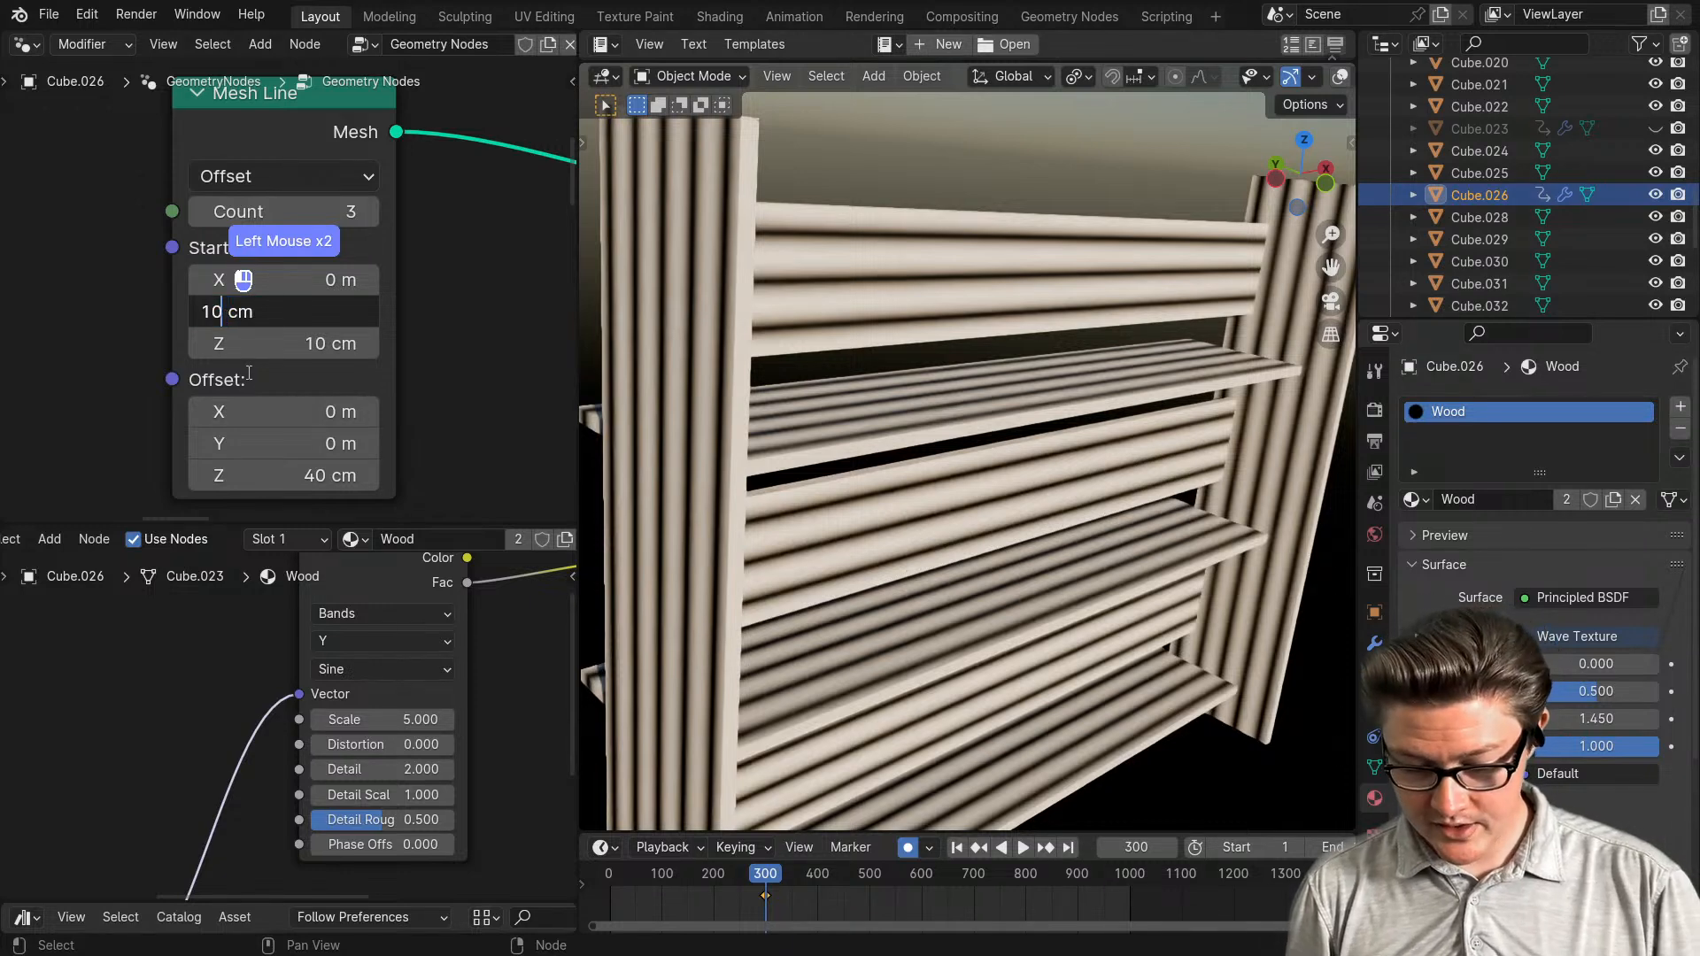
key(BackSpace)
key(BackSpace)
text(2)
key(Return)
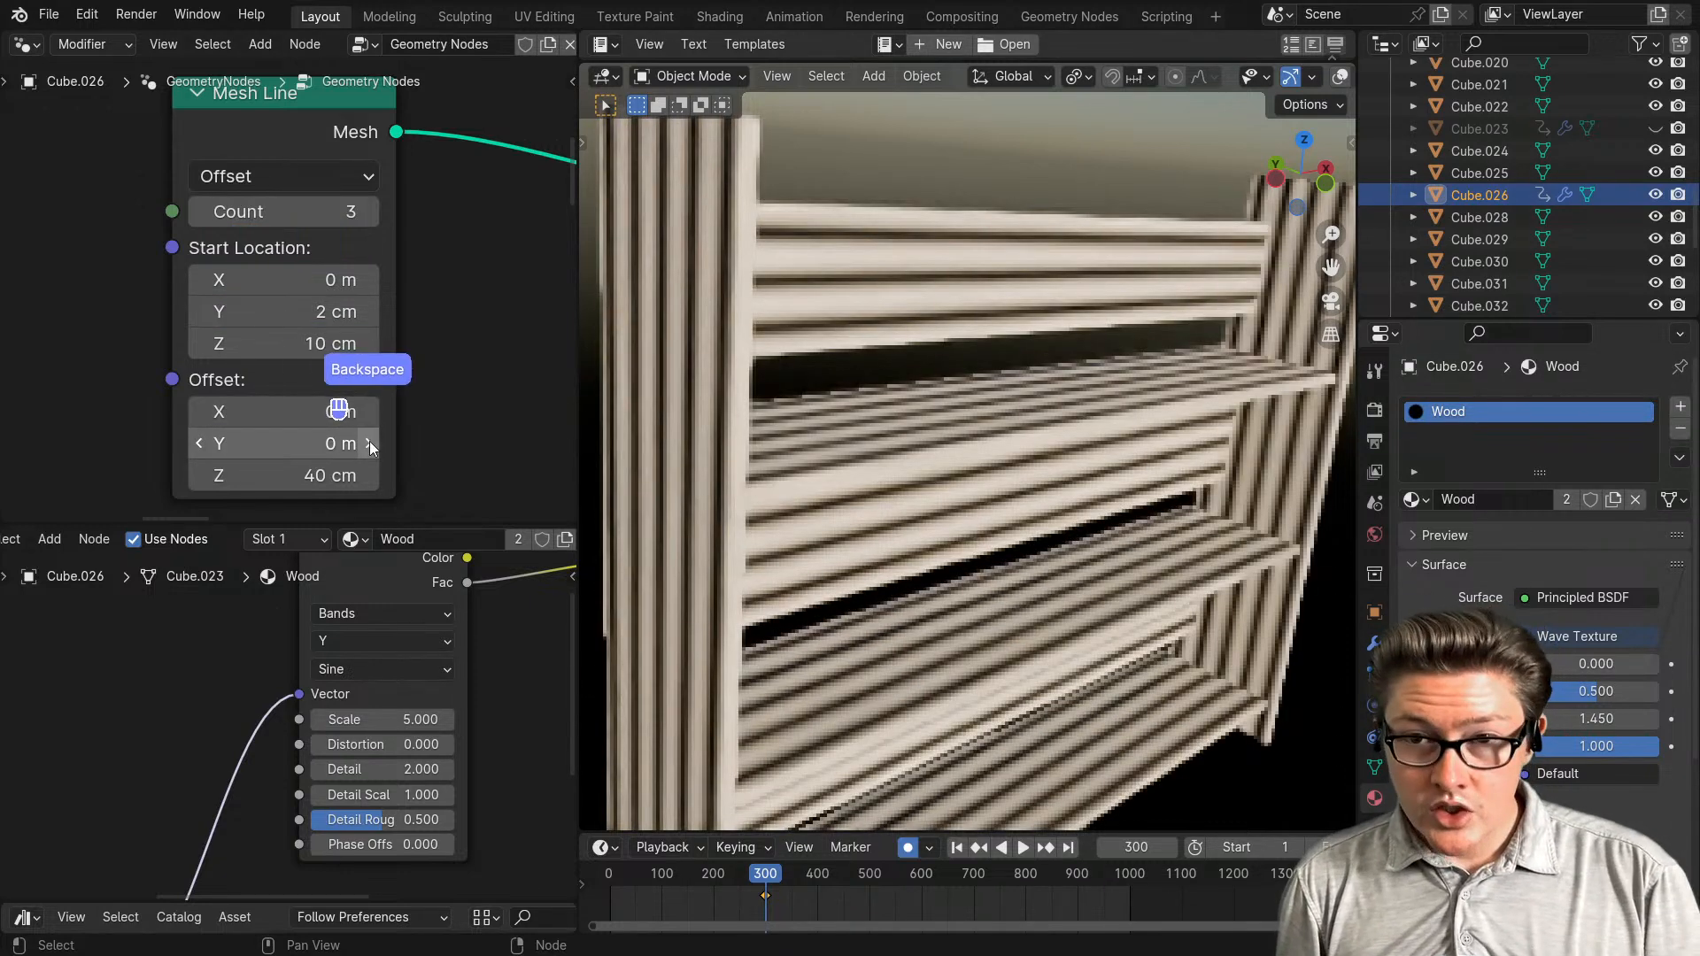
scroll(448, 413, down, 5)
scroll(457, 405, down, 3)
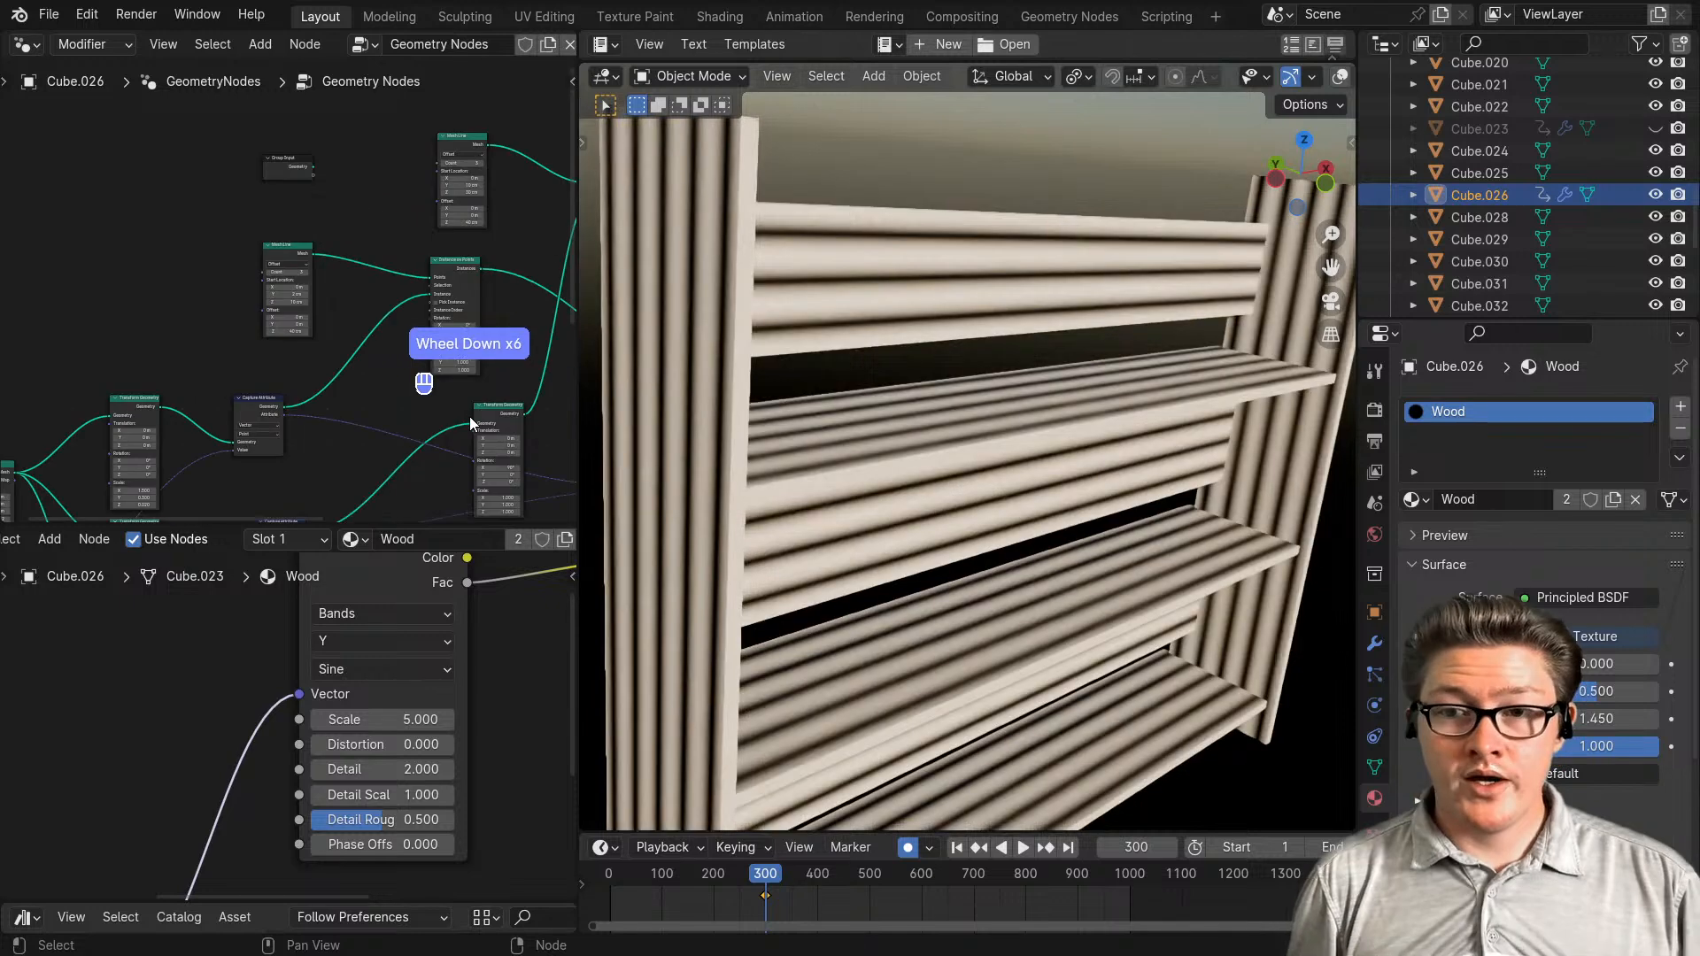
middle_drag(457, 407, 429, 407)
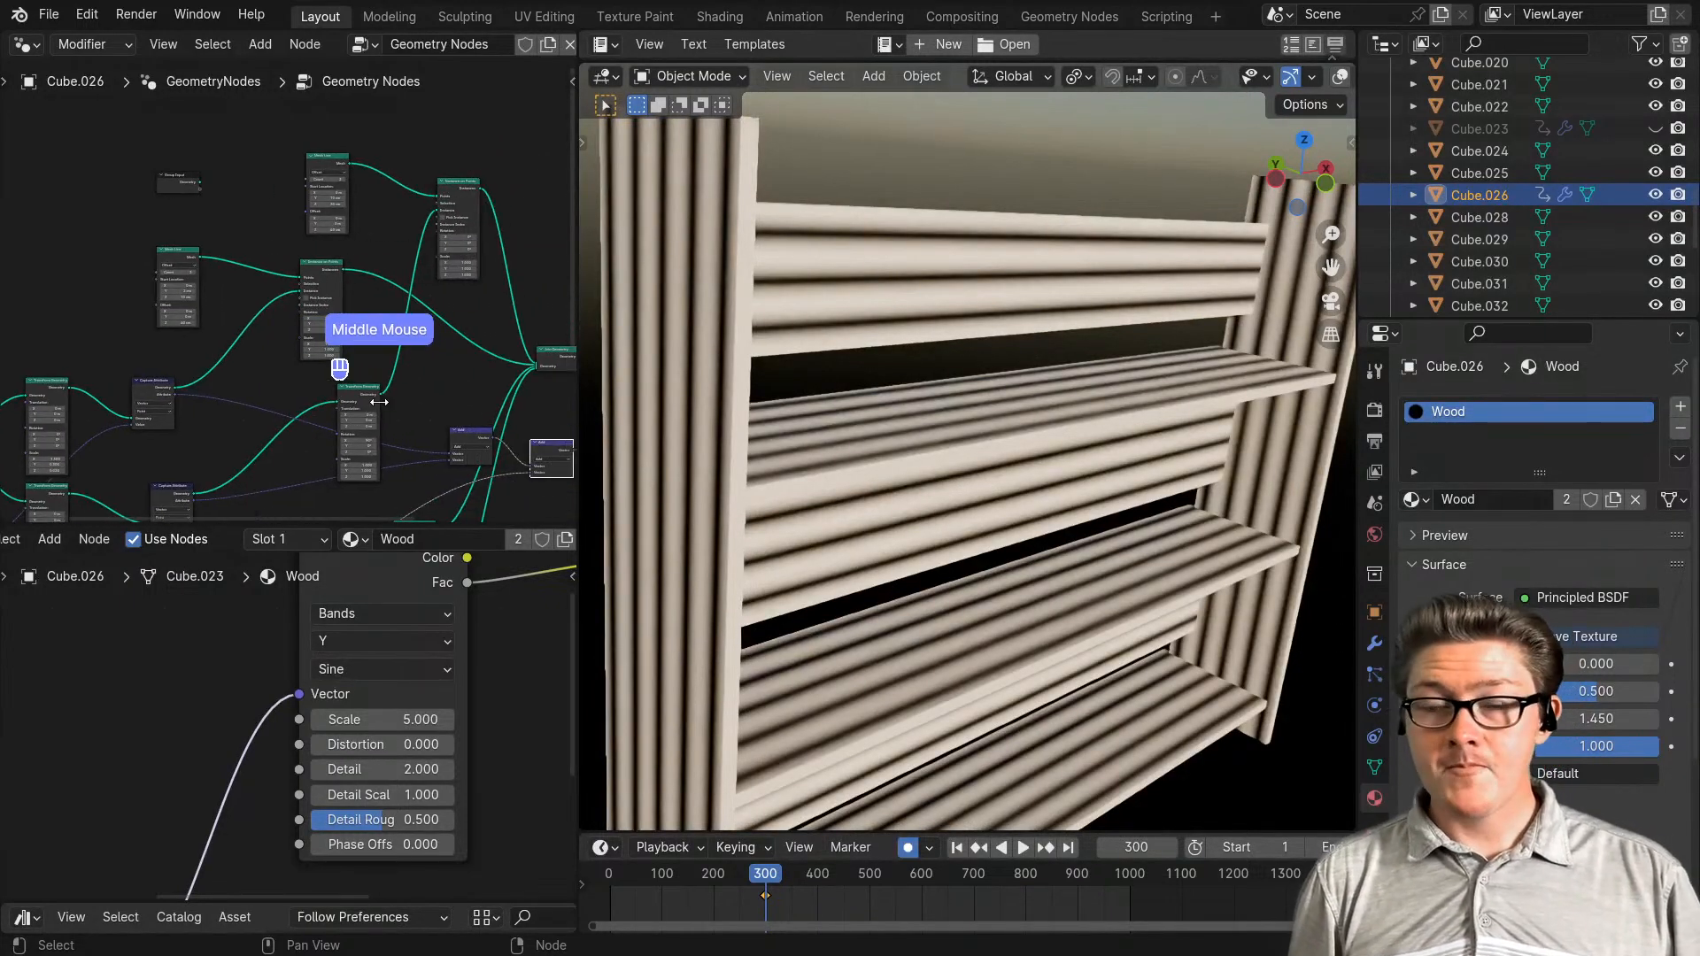
middle_click(942, 531)
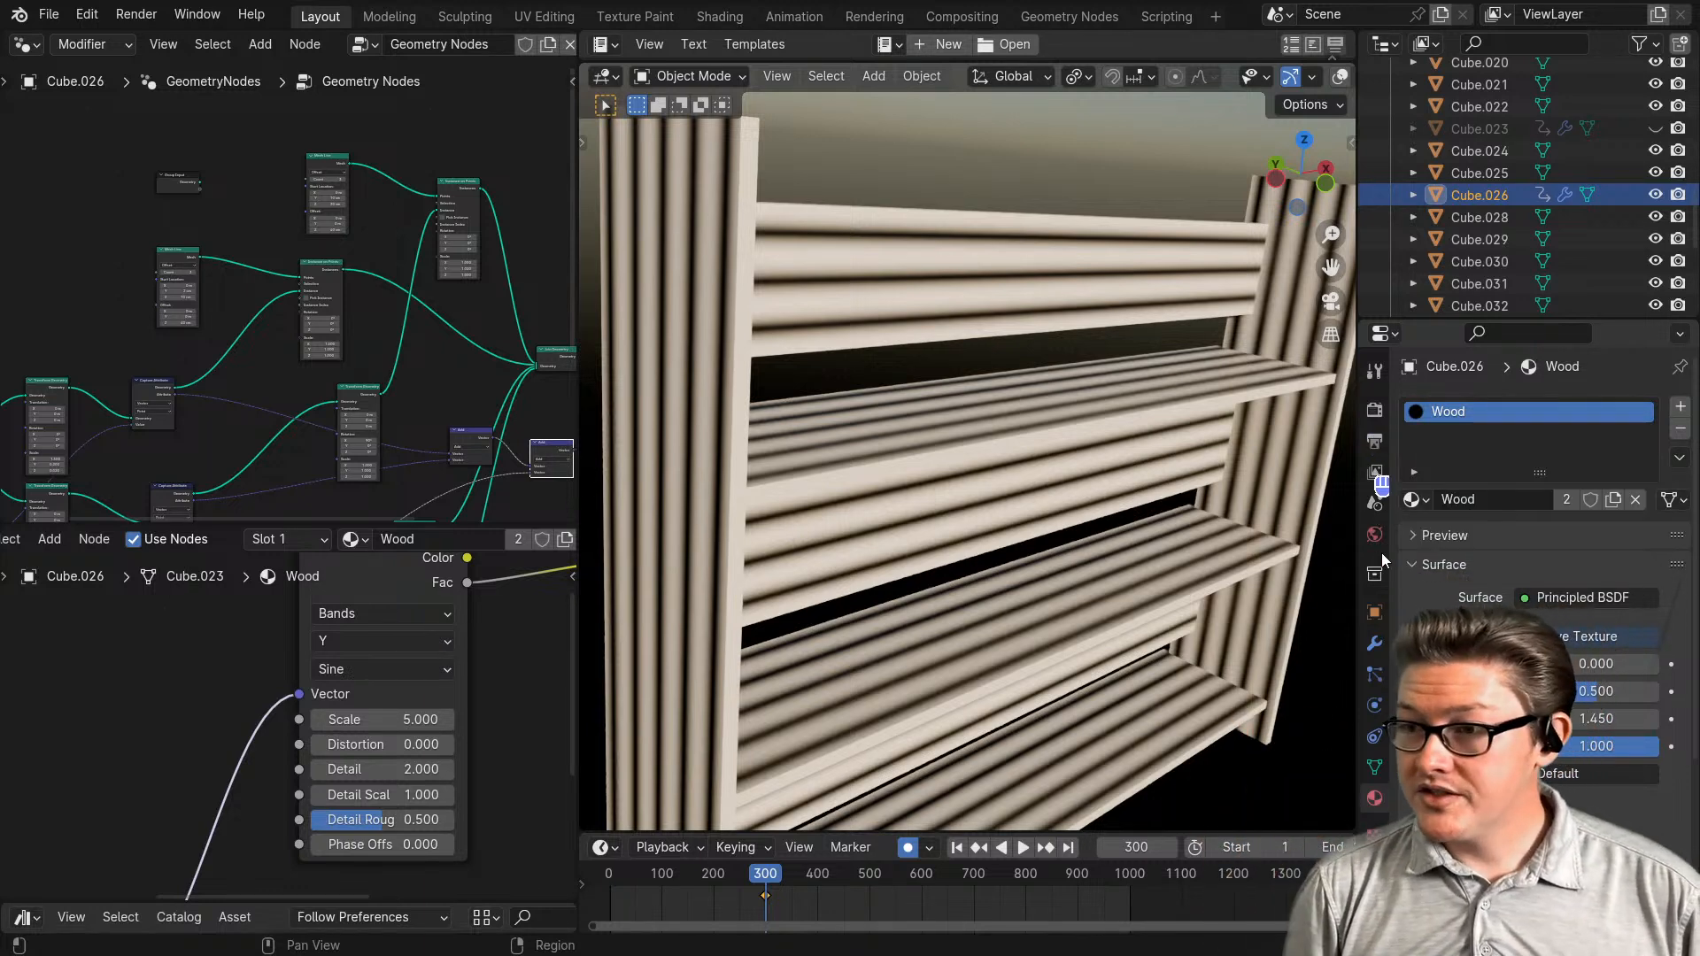
- Set the scene's unit system to None and check how the Mesh Line node displays its location and offset values
click(1374, 505)
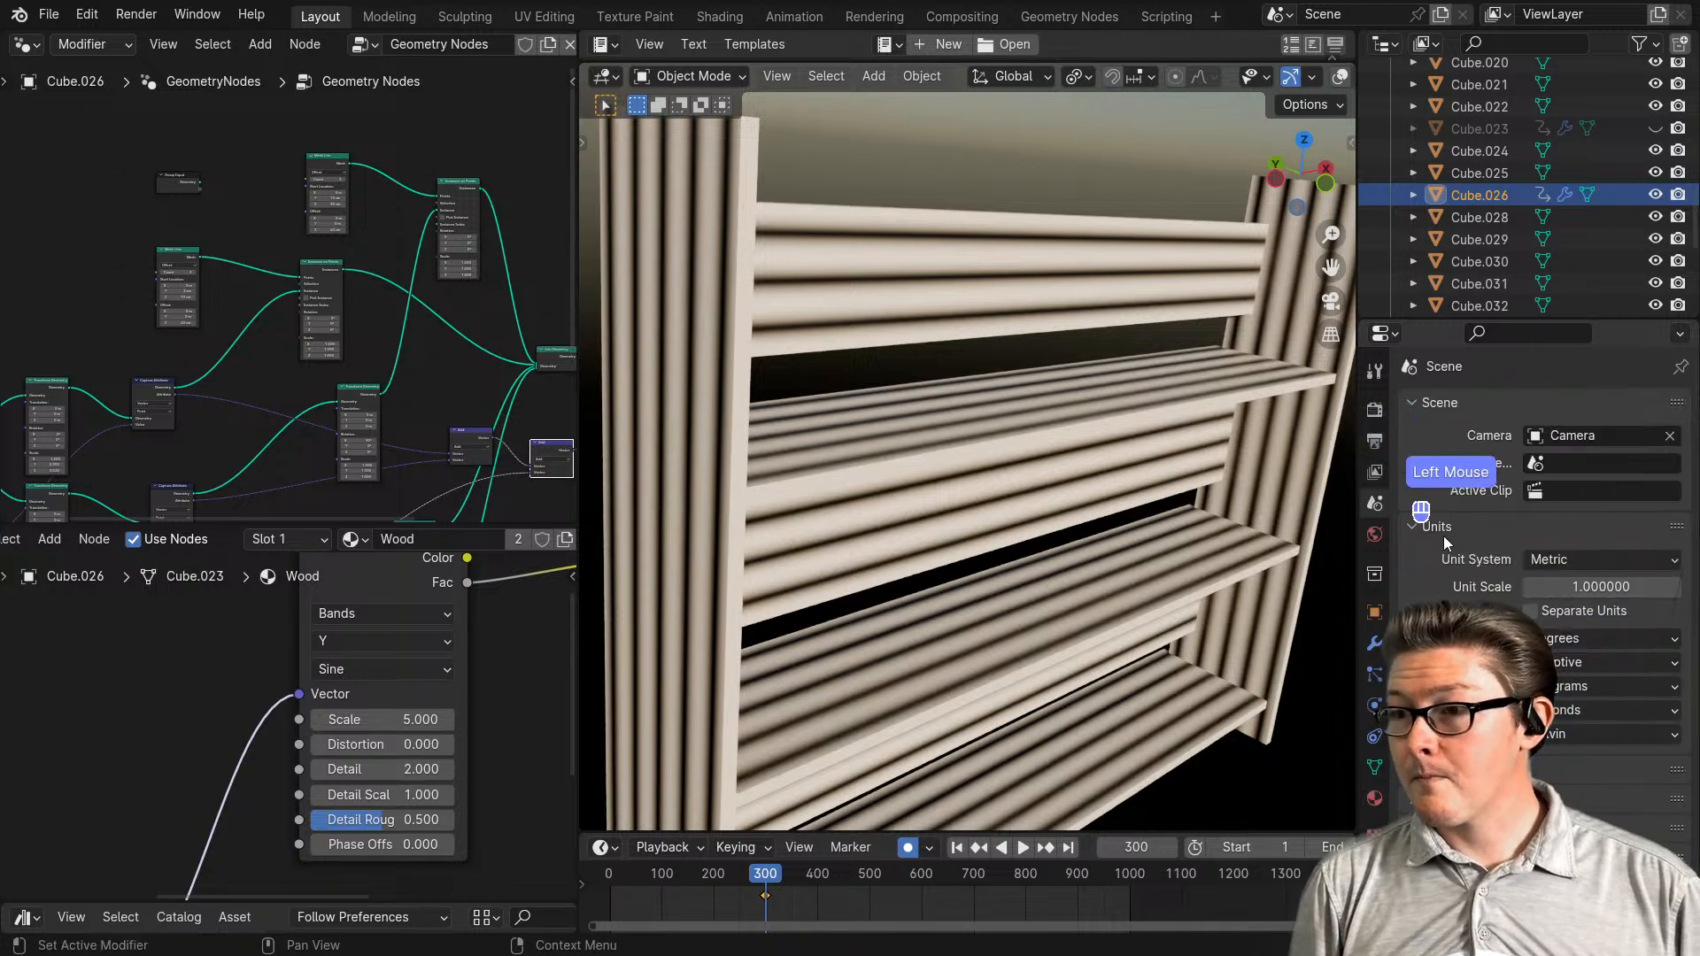
click(1408, 527)
click(1408, 527)
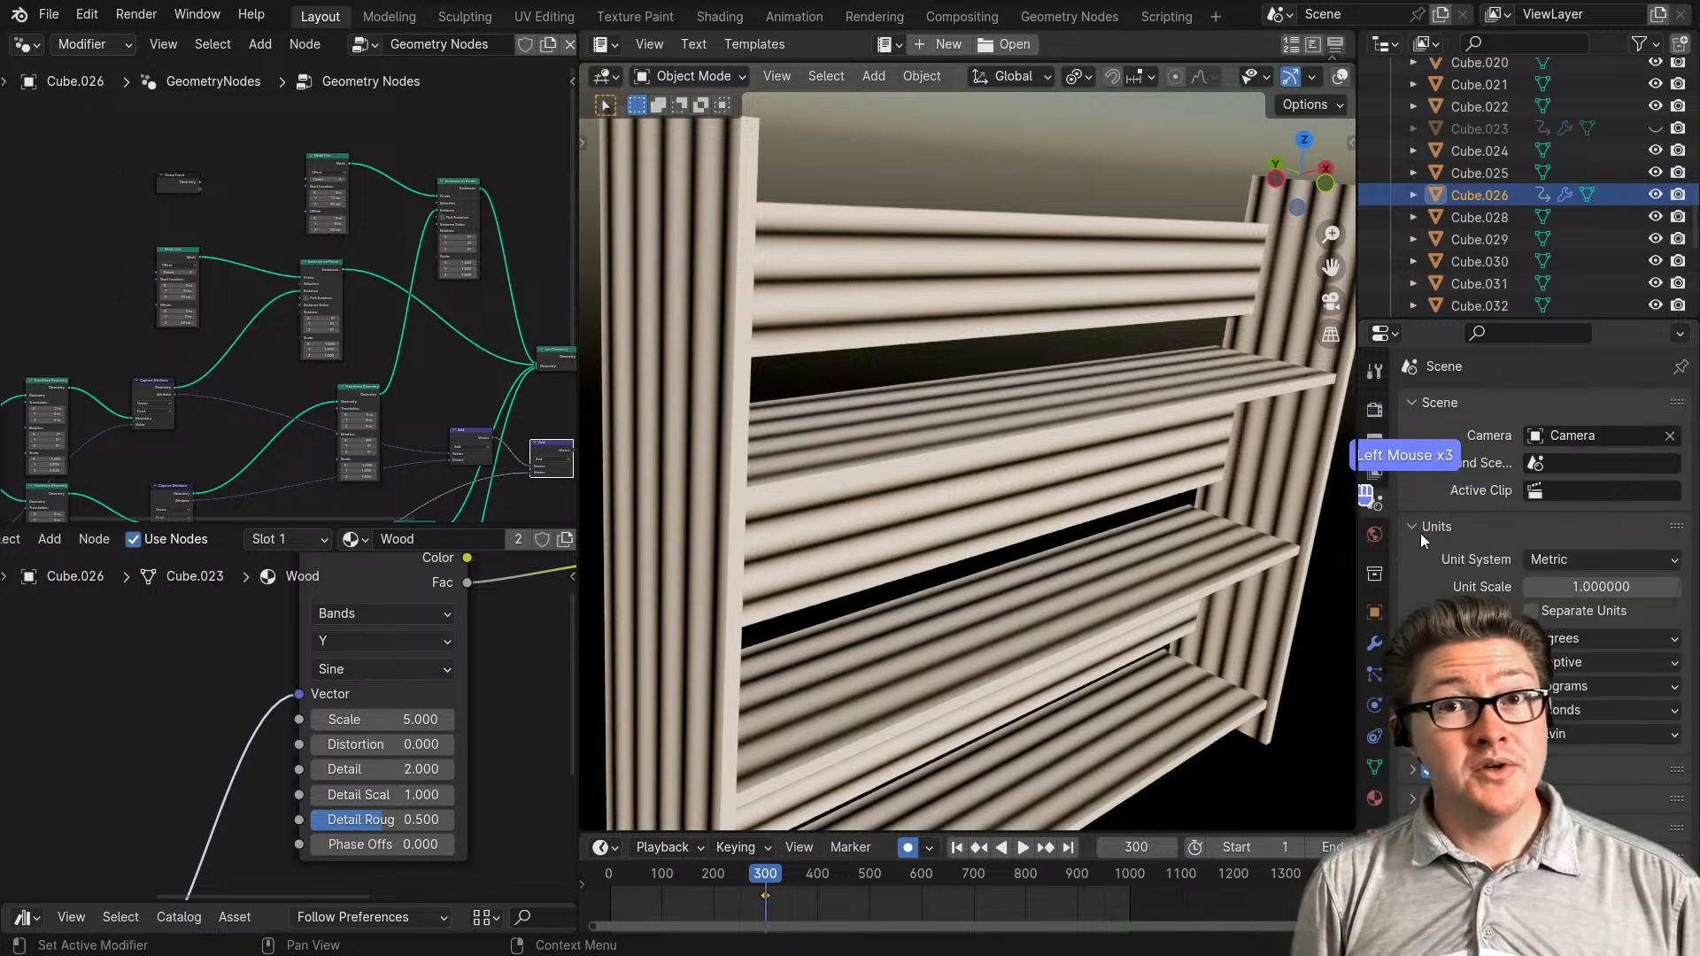
click(1608, 558)
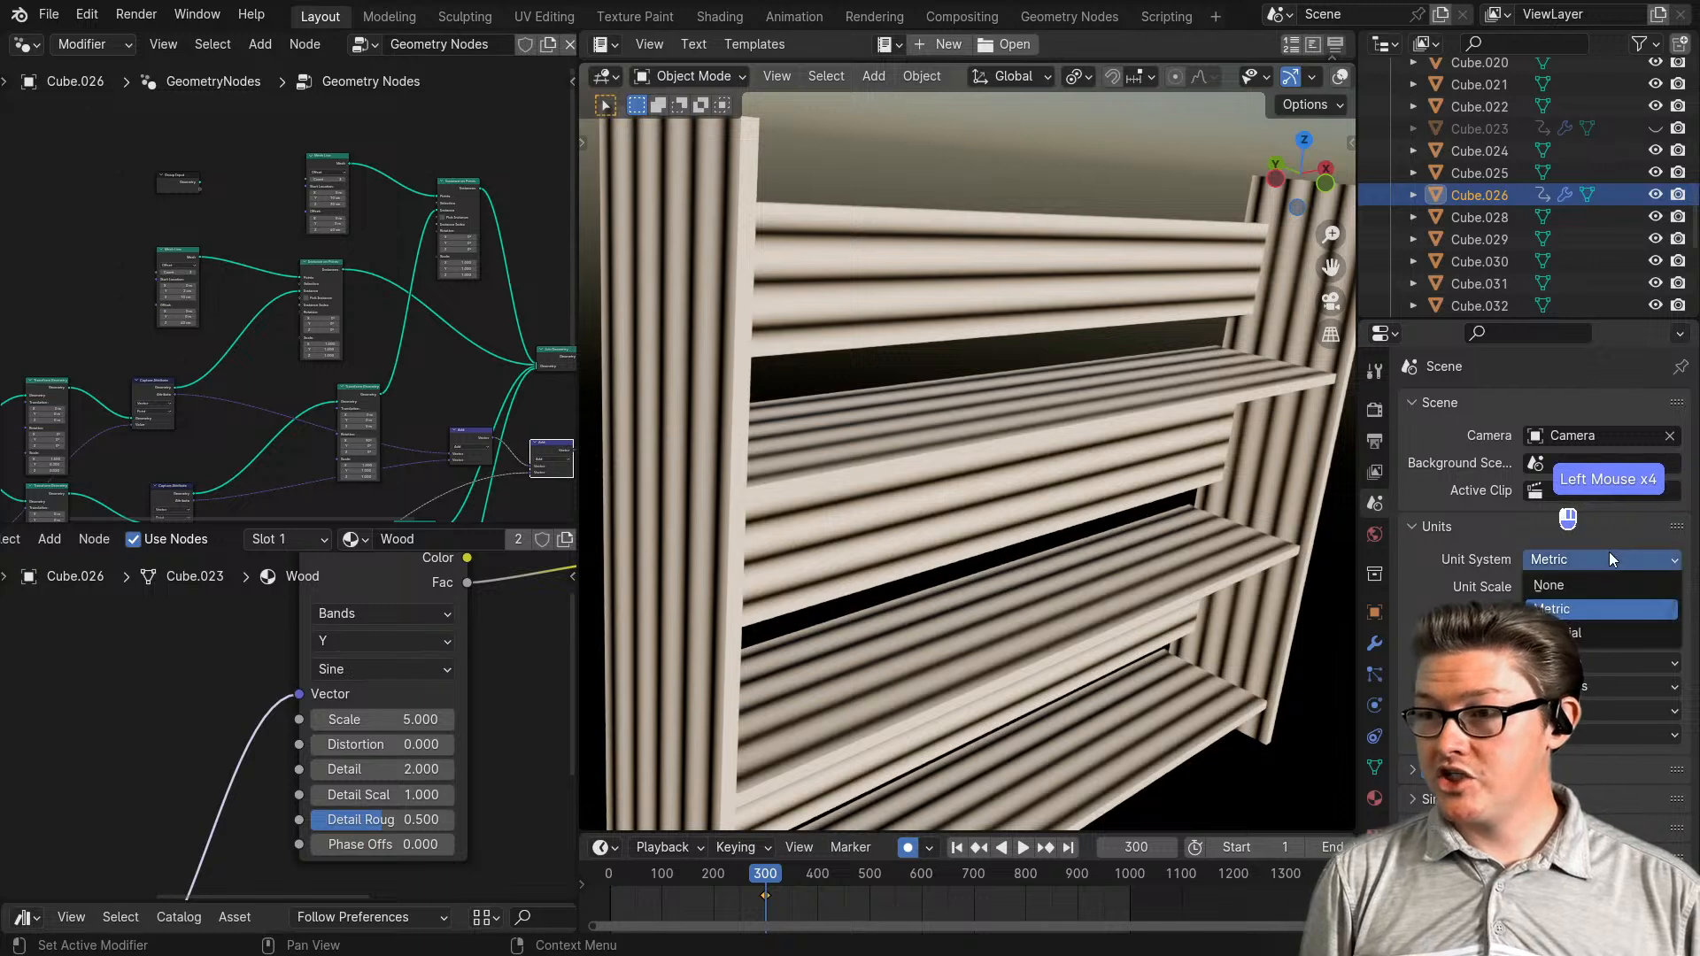
click(1575, 587)
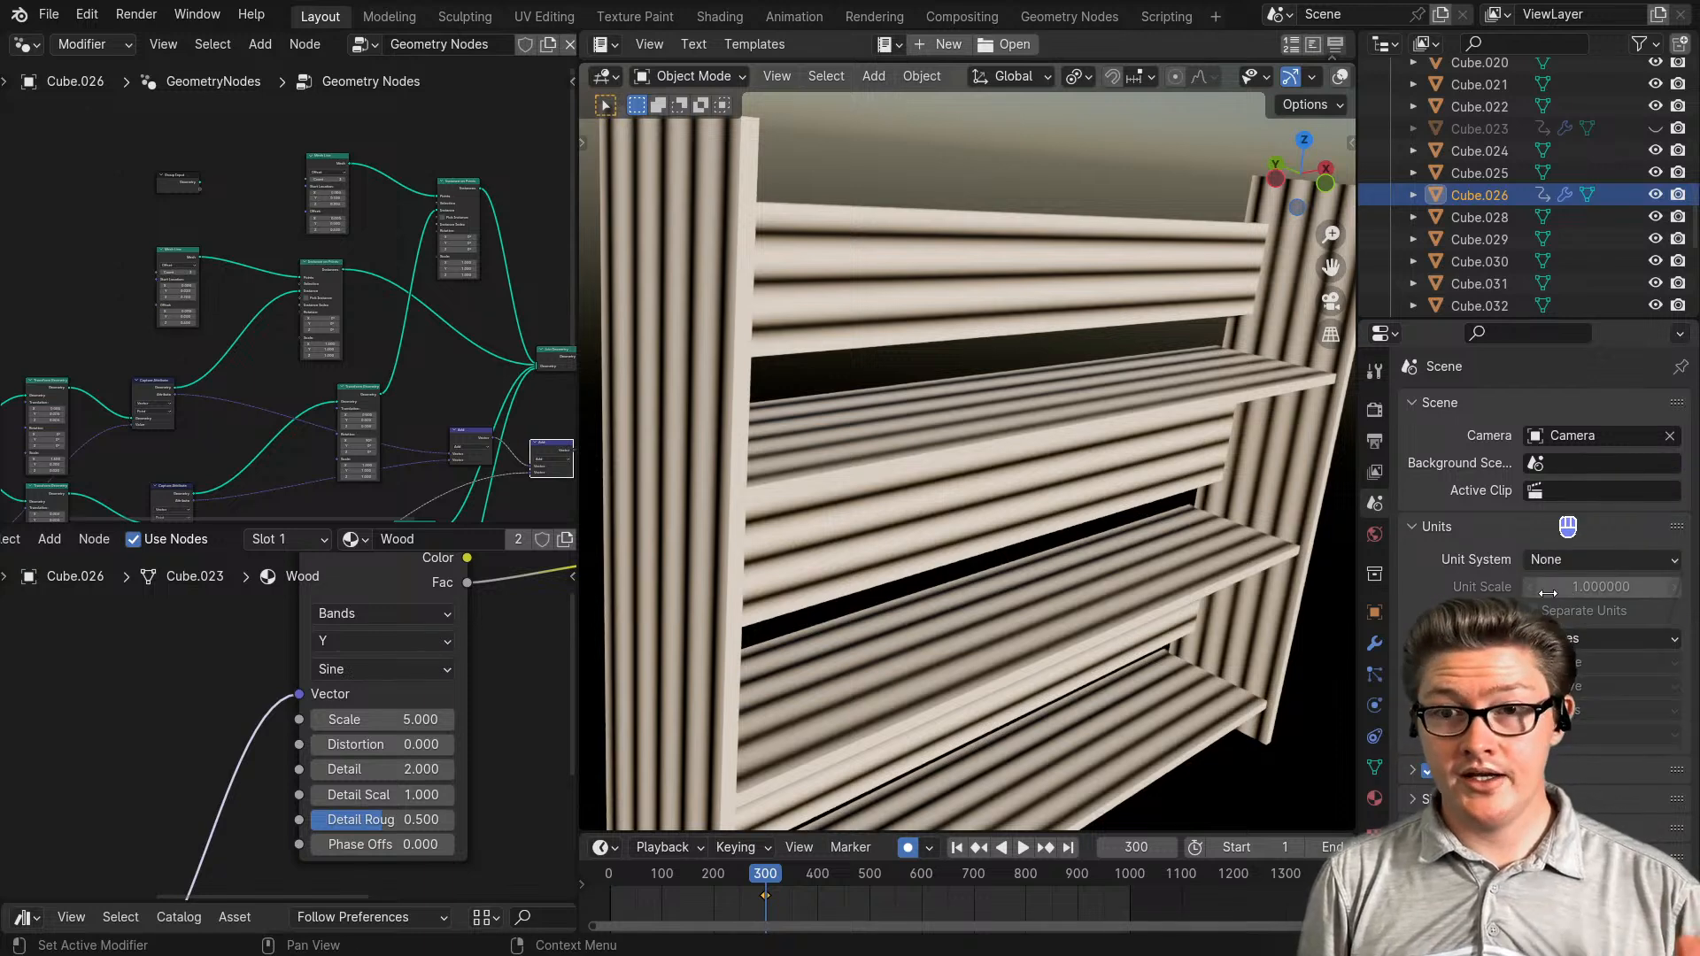
scroll(236, 310, up, 1)
scroll(112, 344, up, 2)
middle_drag(111, 343, 434, 301)
scroll(291, 339, up, 3)
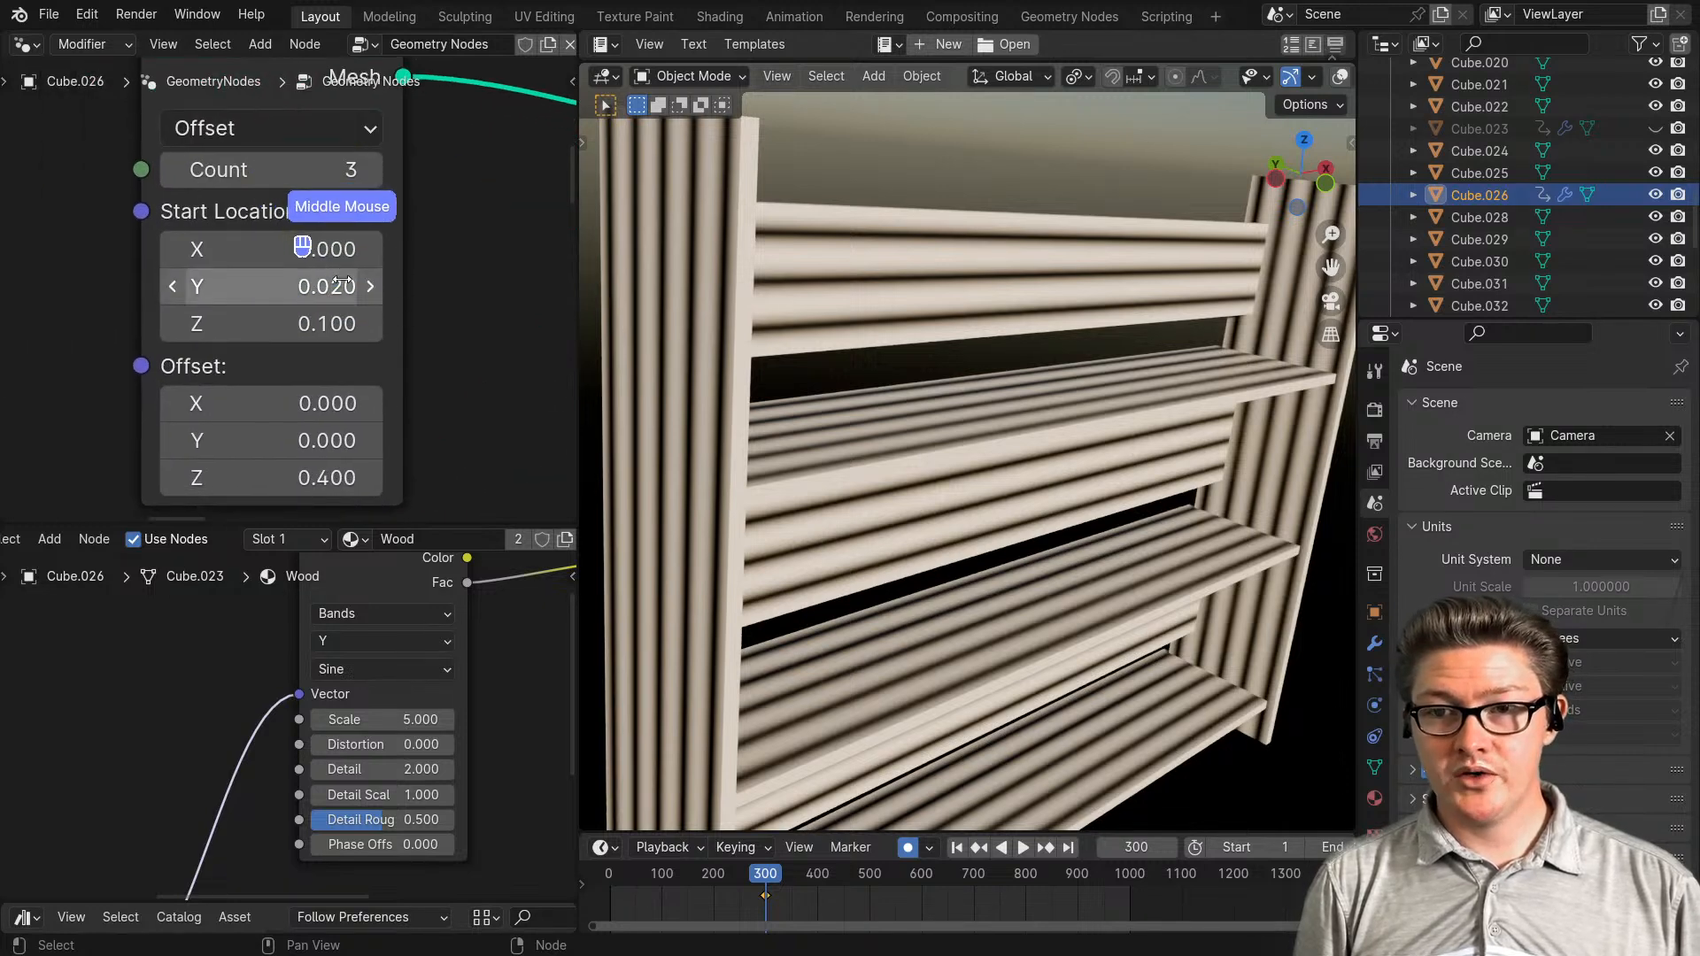
- Switch the scene's unit system to Imperial for comparison, and set it back to Metric
click(1568, 558)
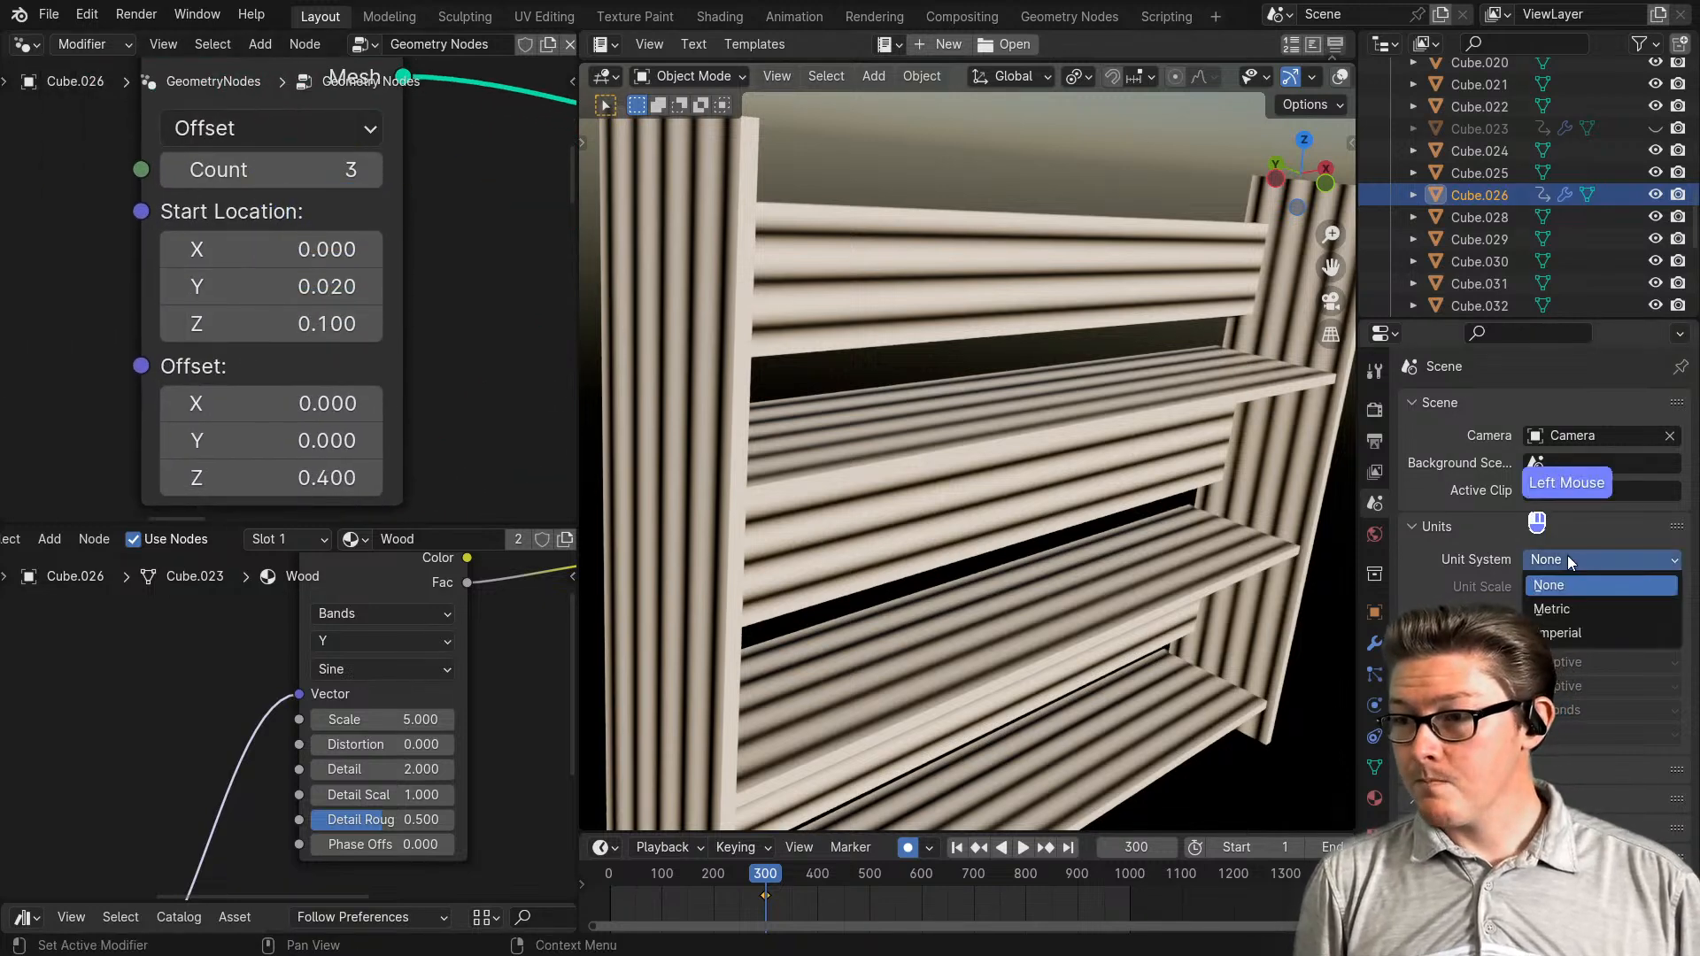
click(1564, 632)
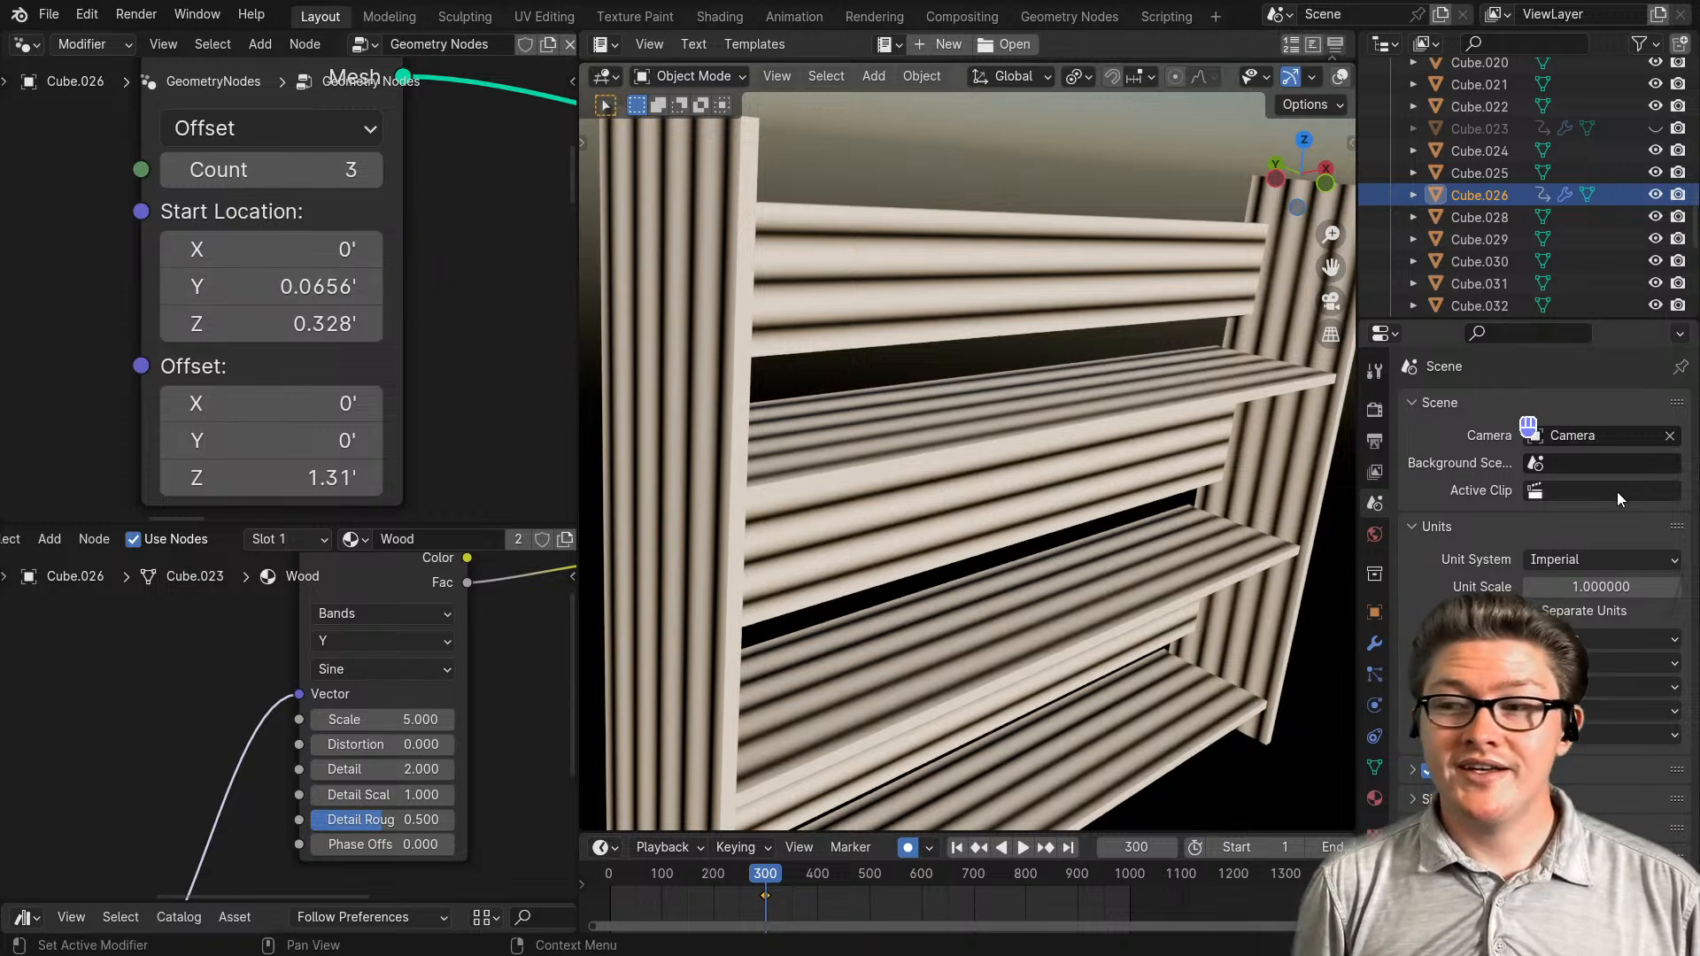
click(1559, 560)
click(1553, 610)
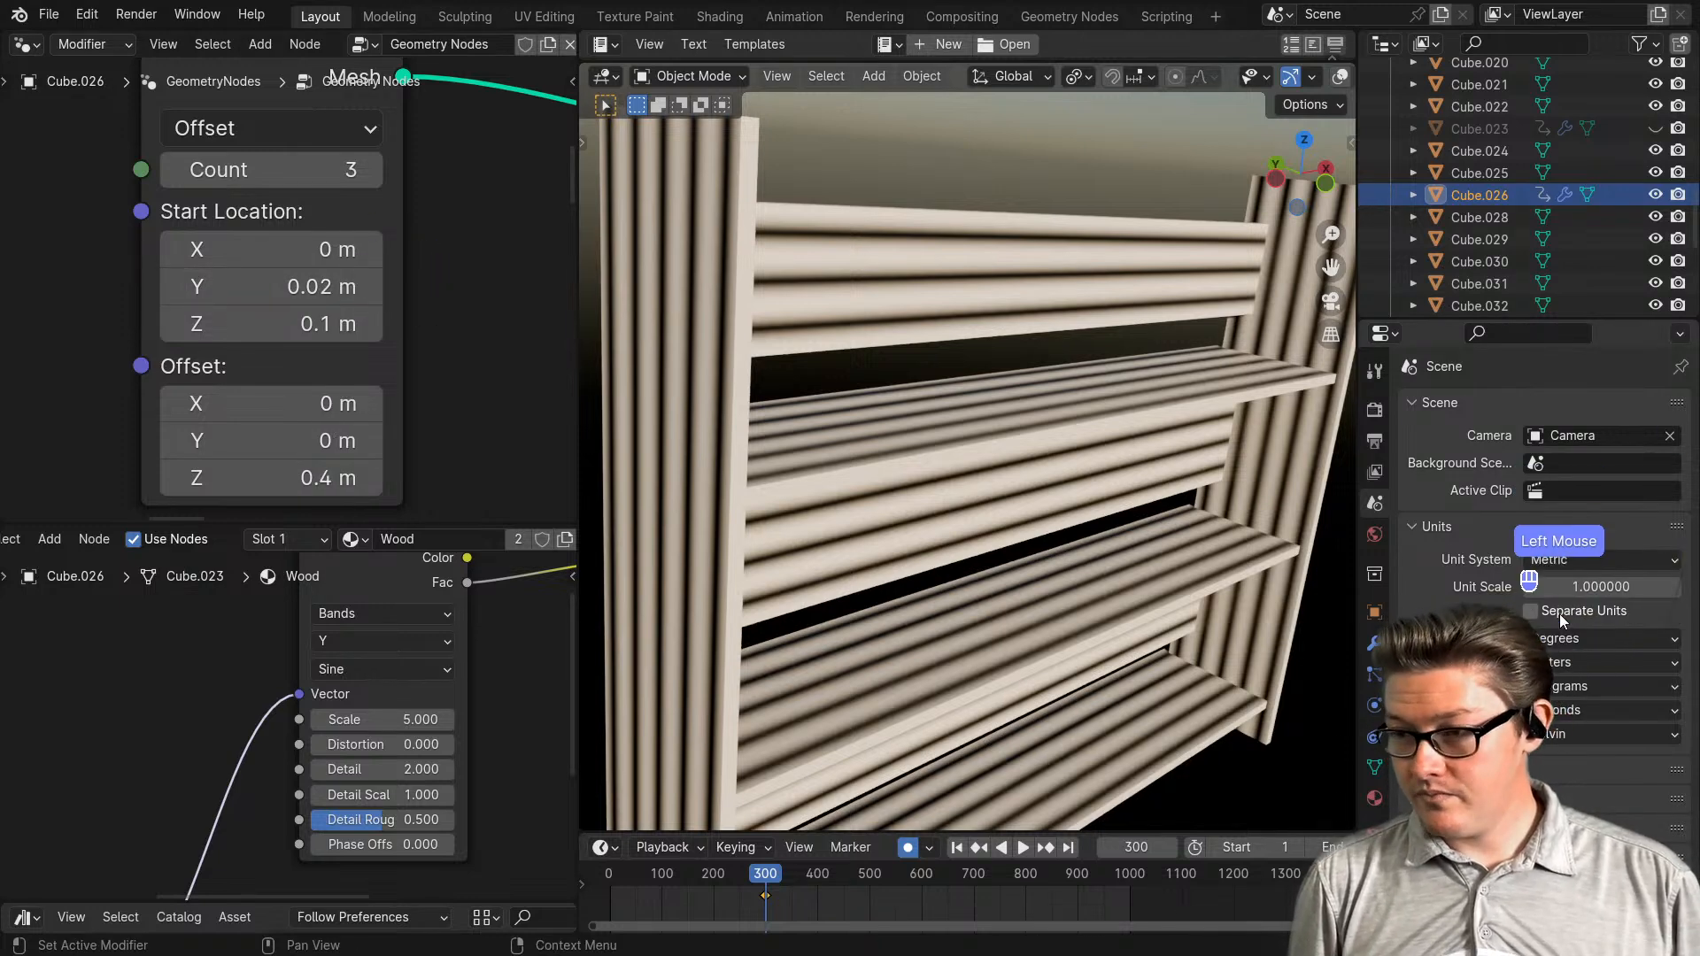
- Examine the Mesh Line's Start Location Y value in metric units and the whole bookshelf from a front angle
scroll(327, 288, up, 3)
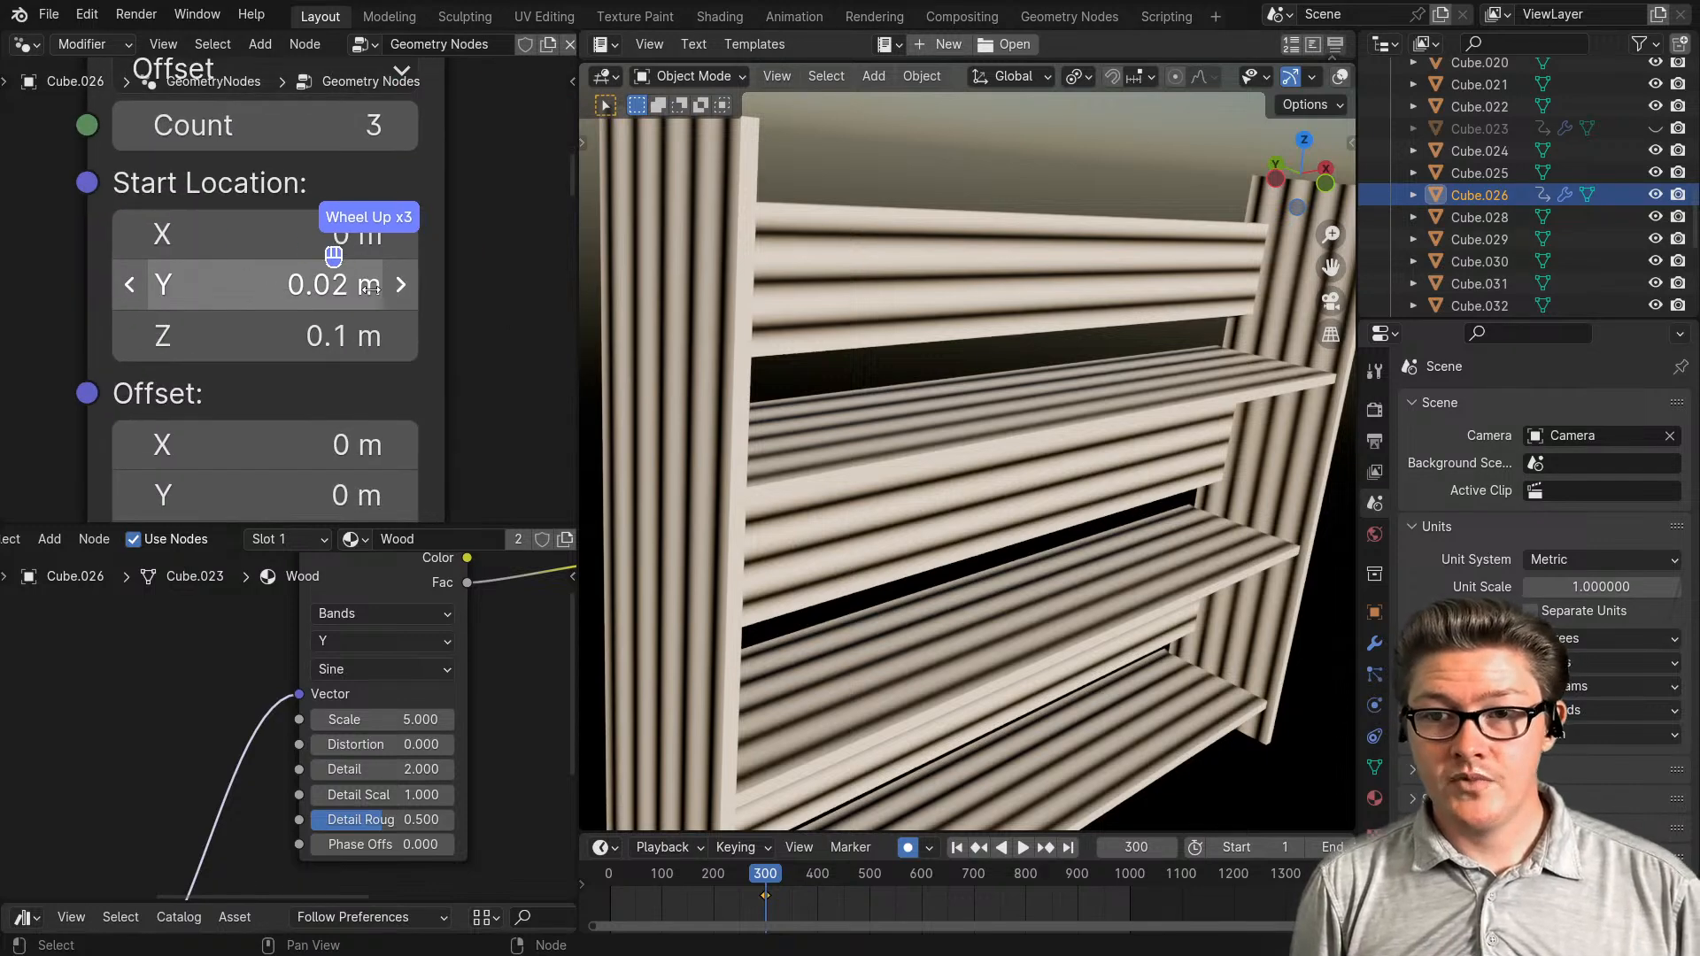
click(337, 305)
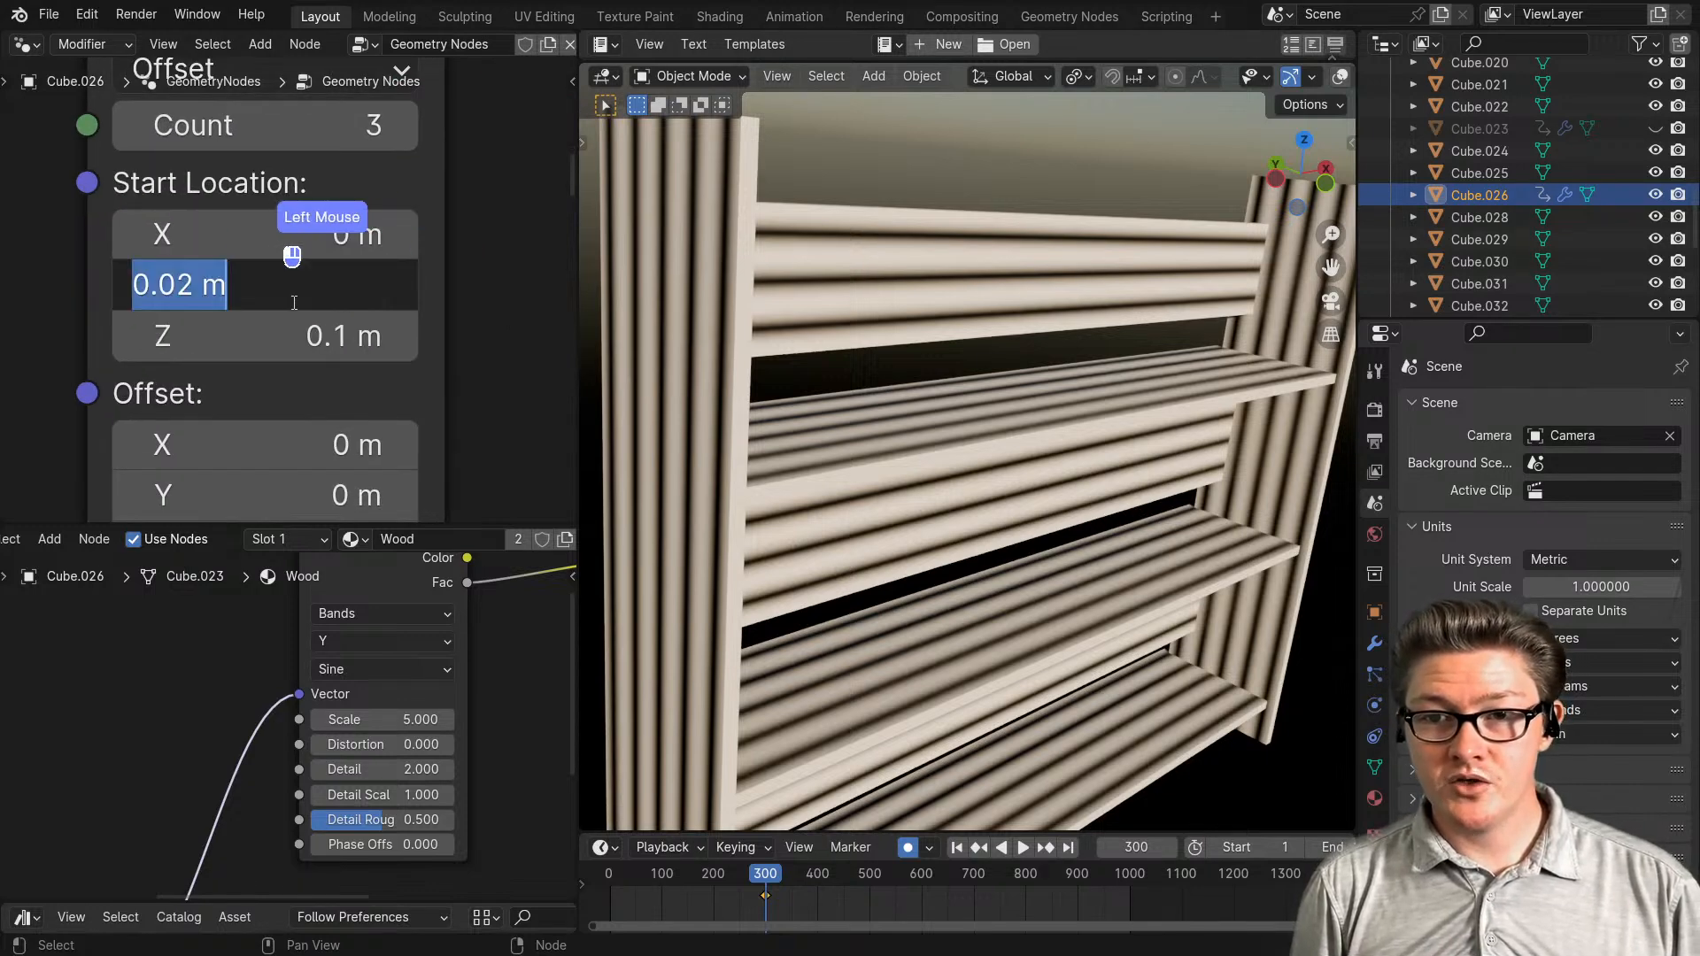
scroll(437, 349, down, 4)
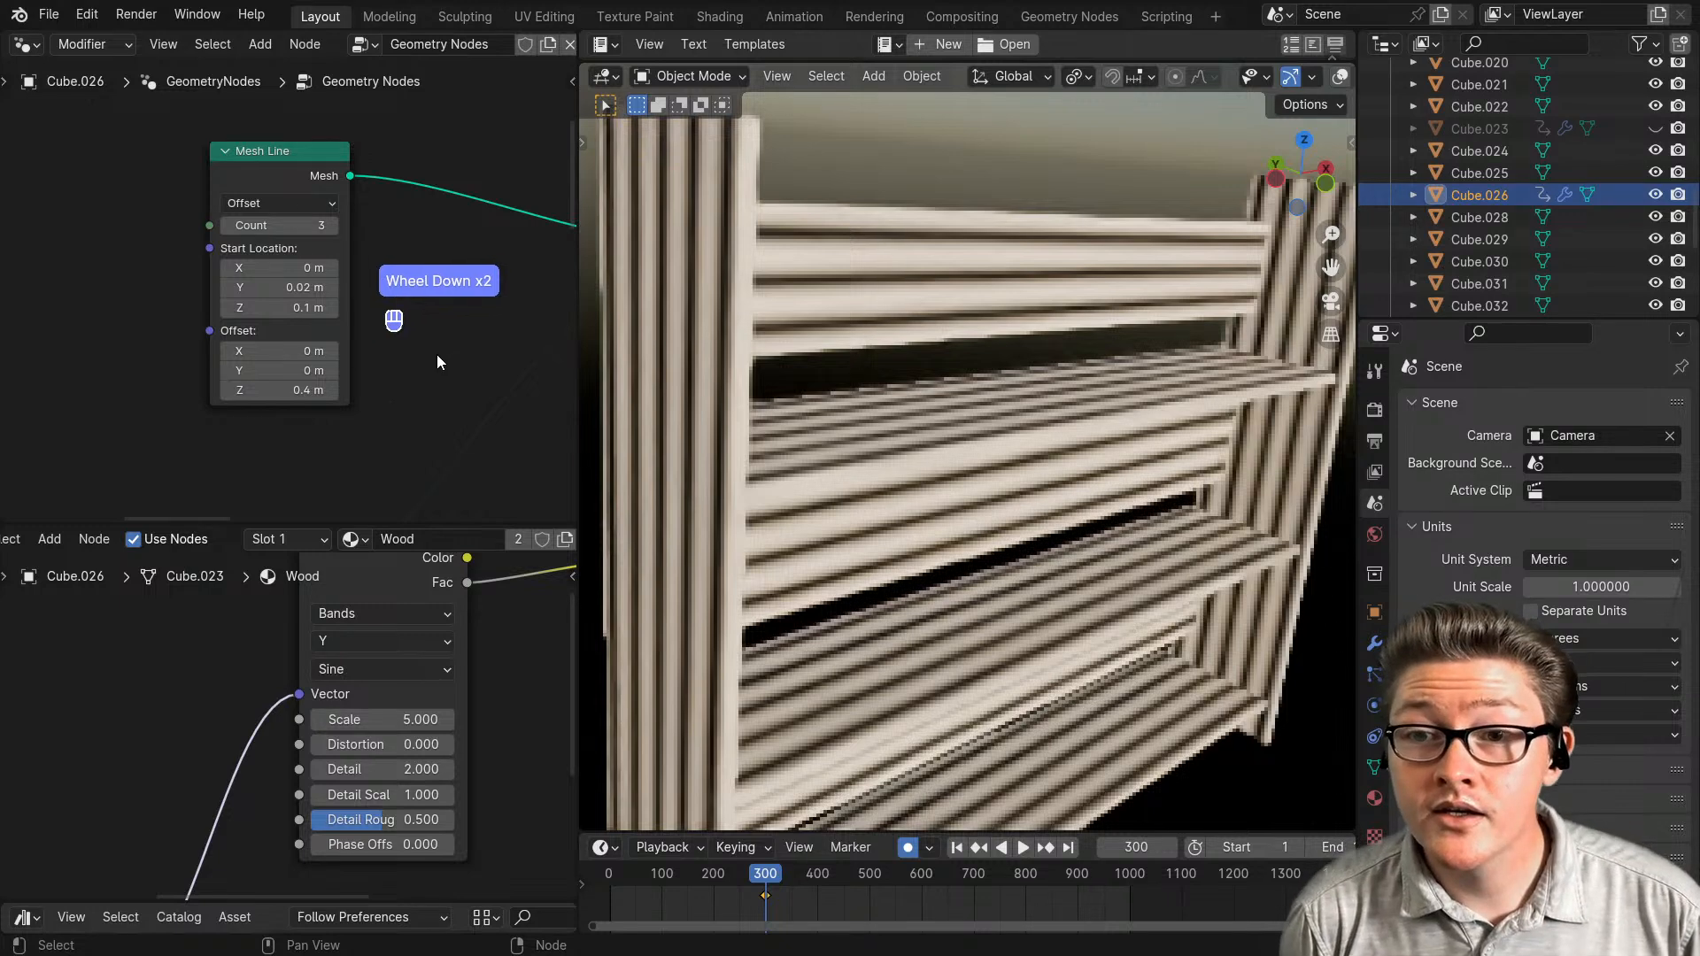
scroll(434, 354, up, 1)
scroll(436, 361, up, 1)
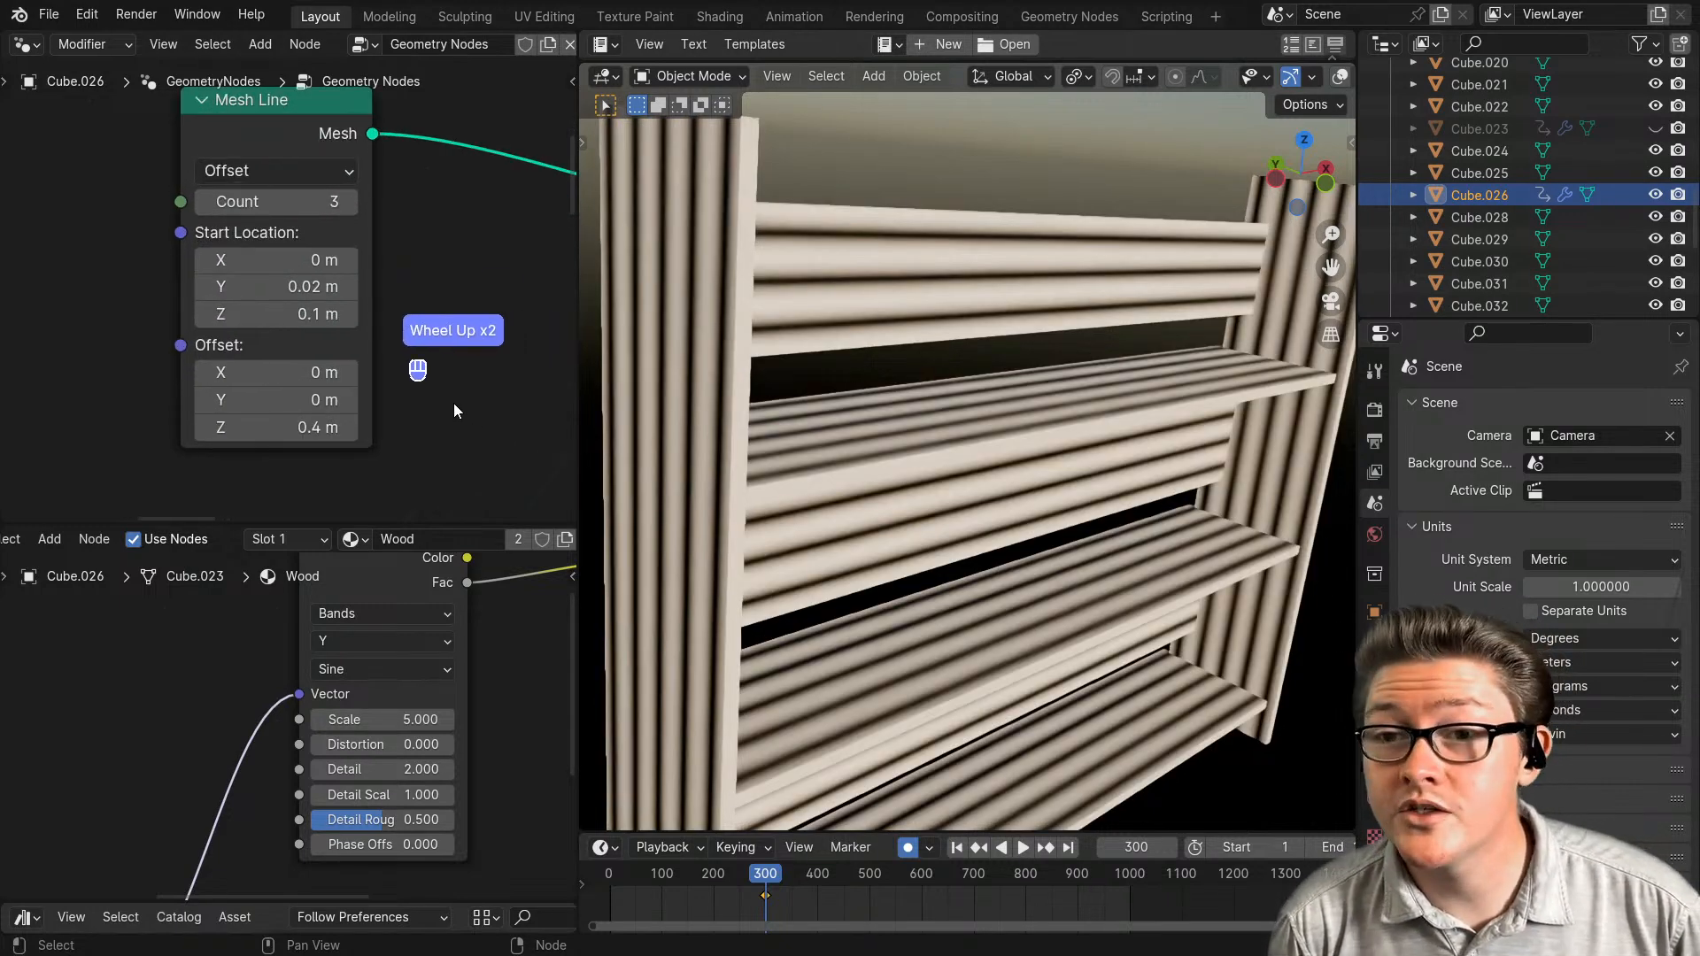
scroll(414, 393, down, 2)
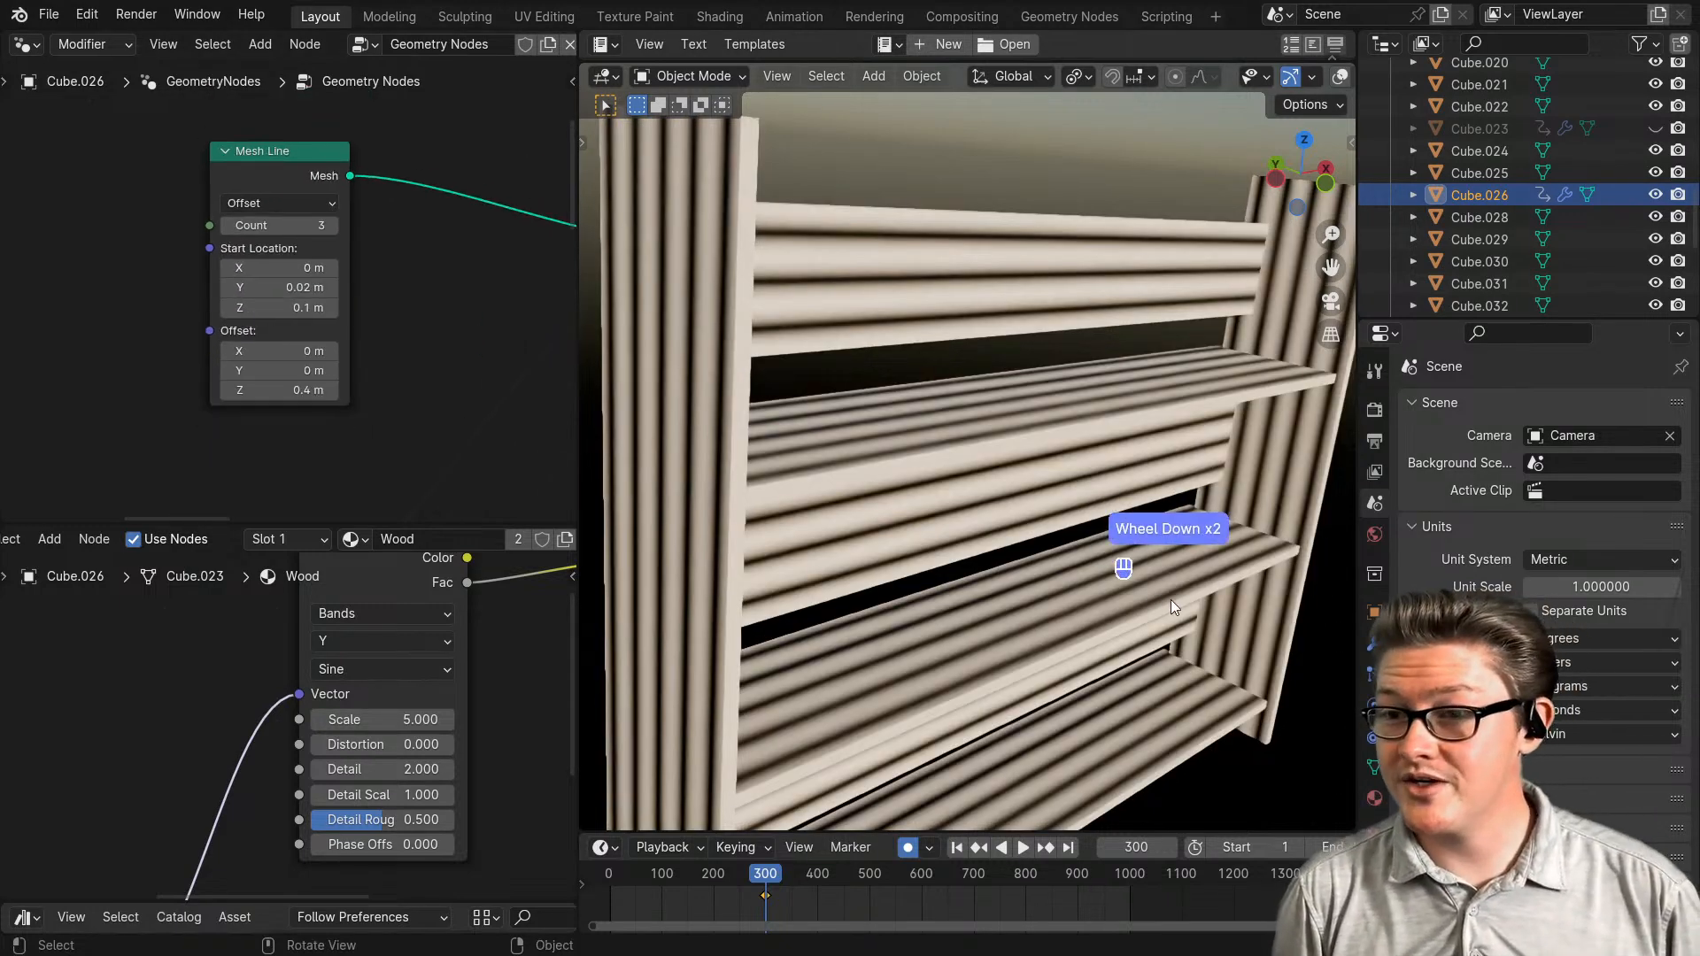
scroll(1040, 551, down, 3)
middle_drag(968, 529, 968, 541)
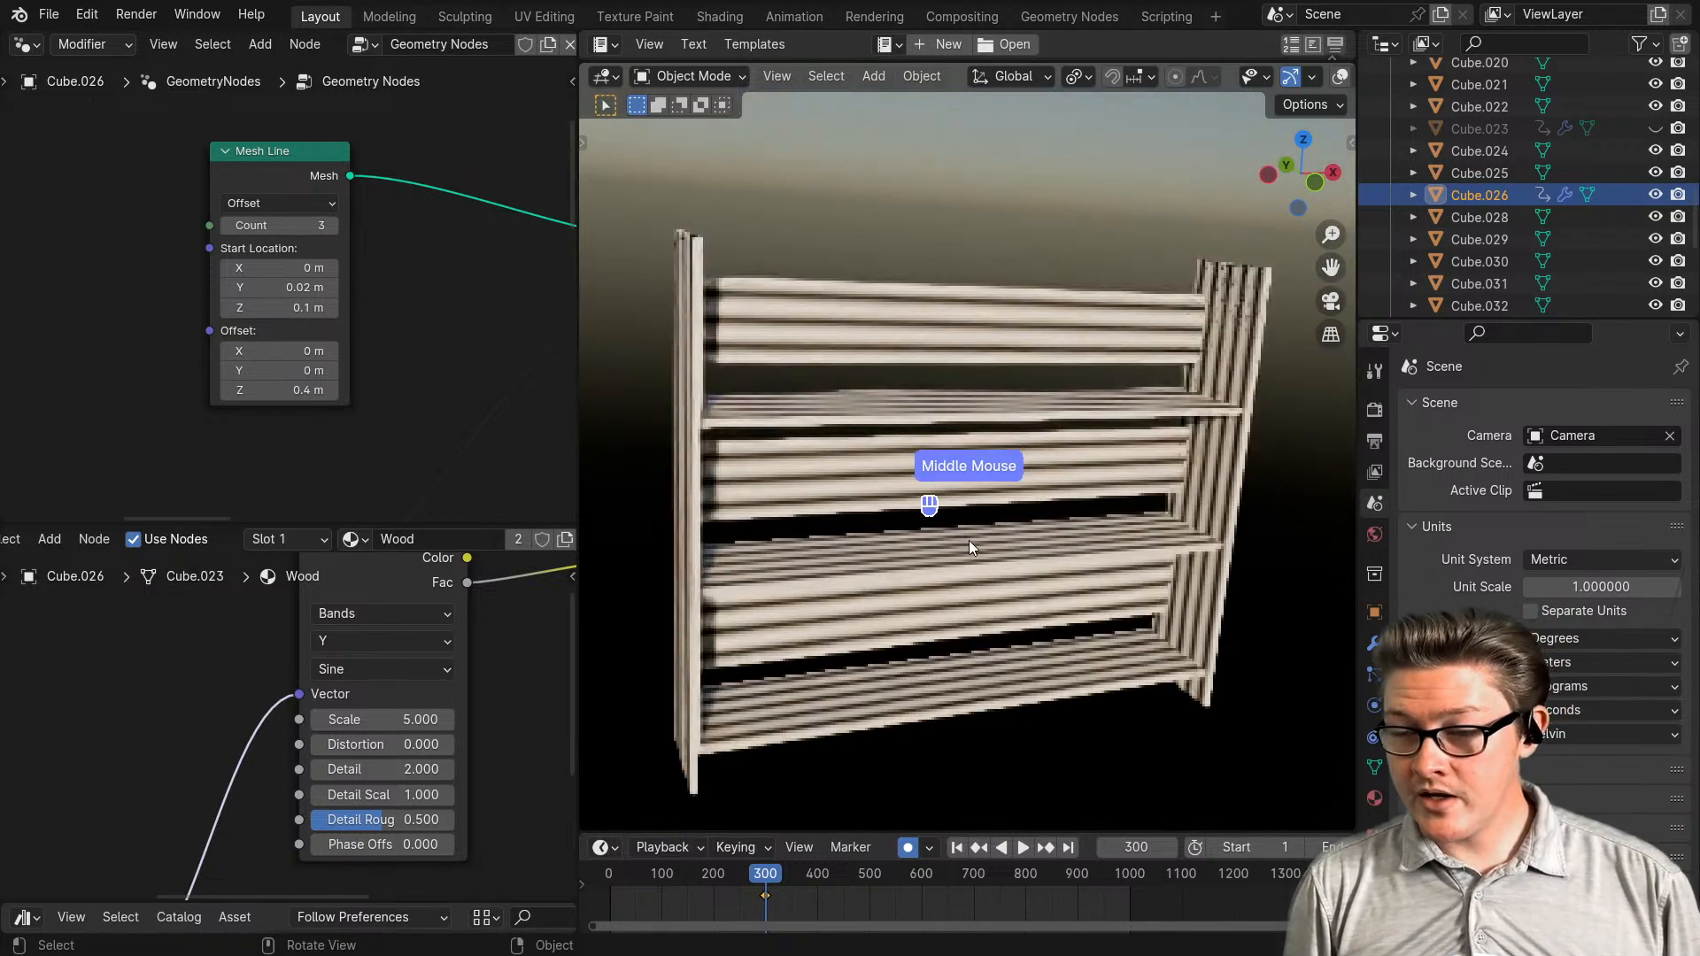
- Delete the unused Texture Coordinate node and move the Attribute and Wave Texture nodes further away from the Principled BSDF
drag(404, 522, 344, 282)
scroll(331, 516, down, 4)
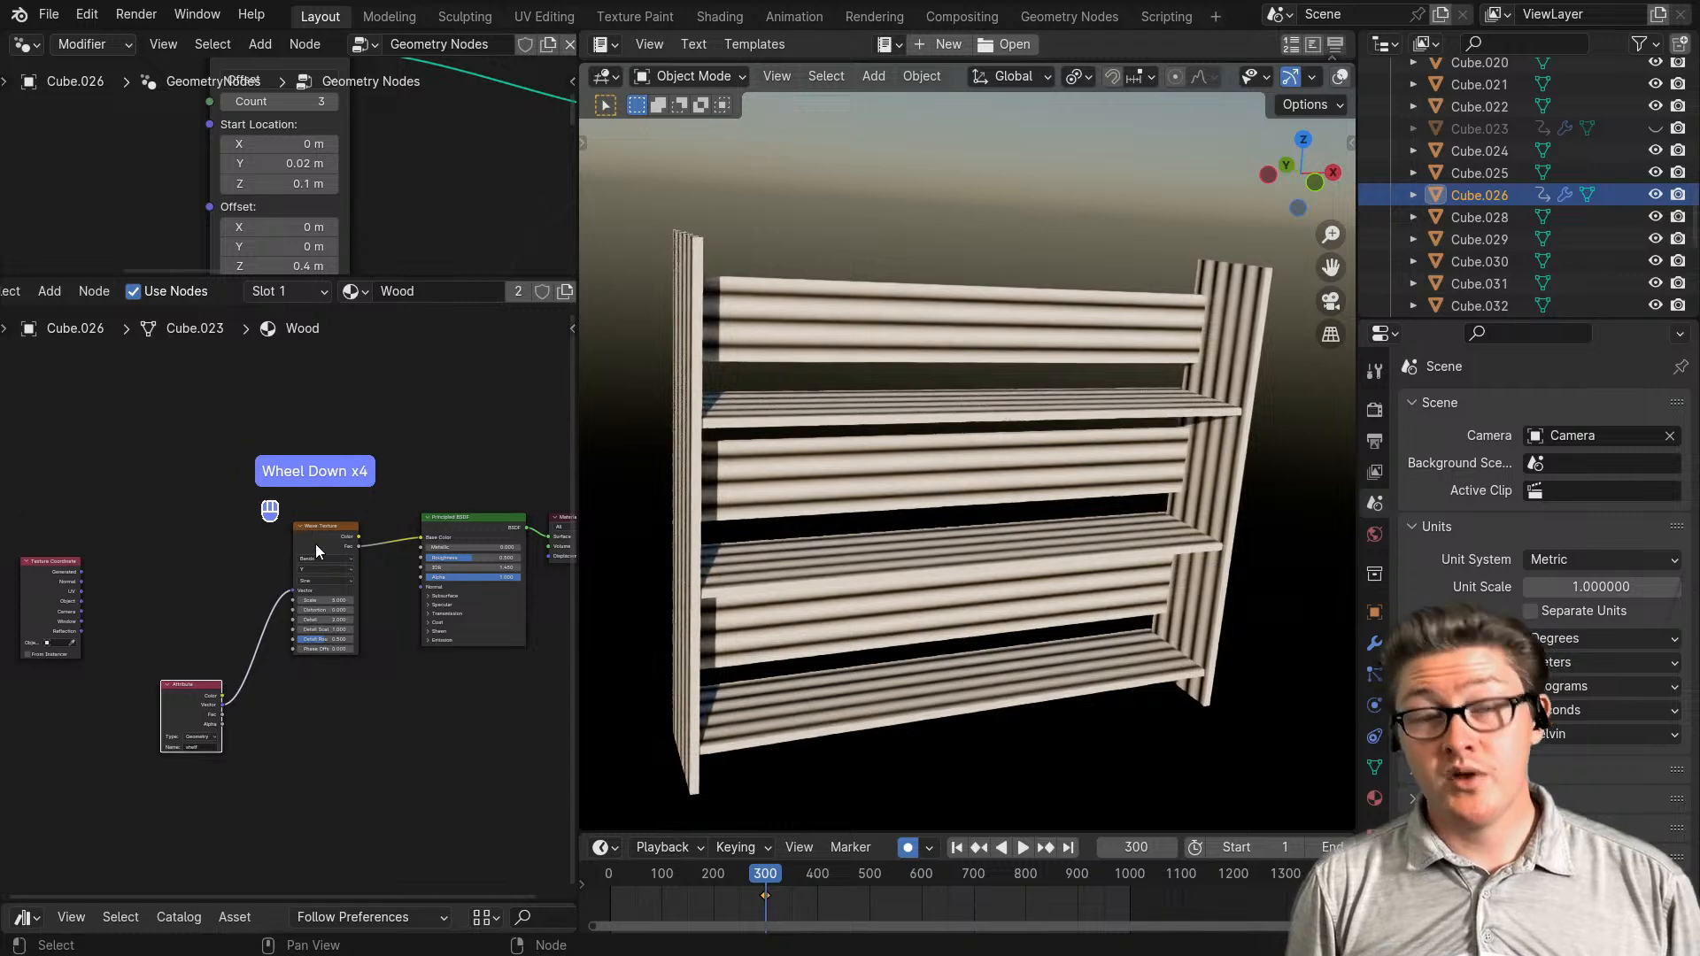
drag(51, 585, 315, 753)
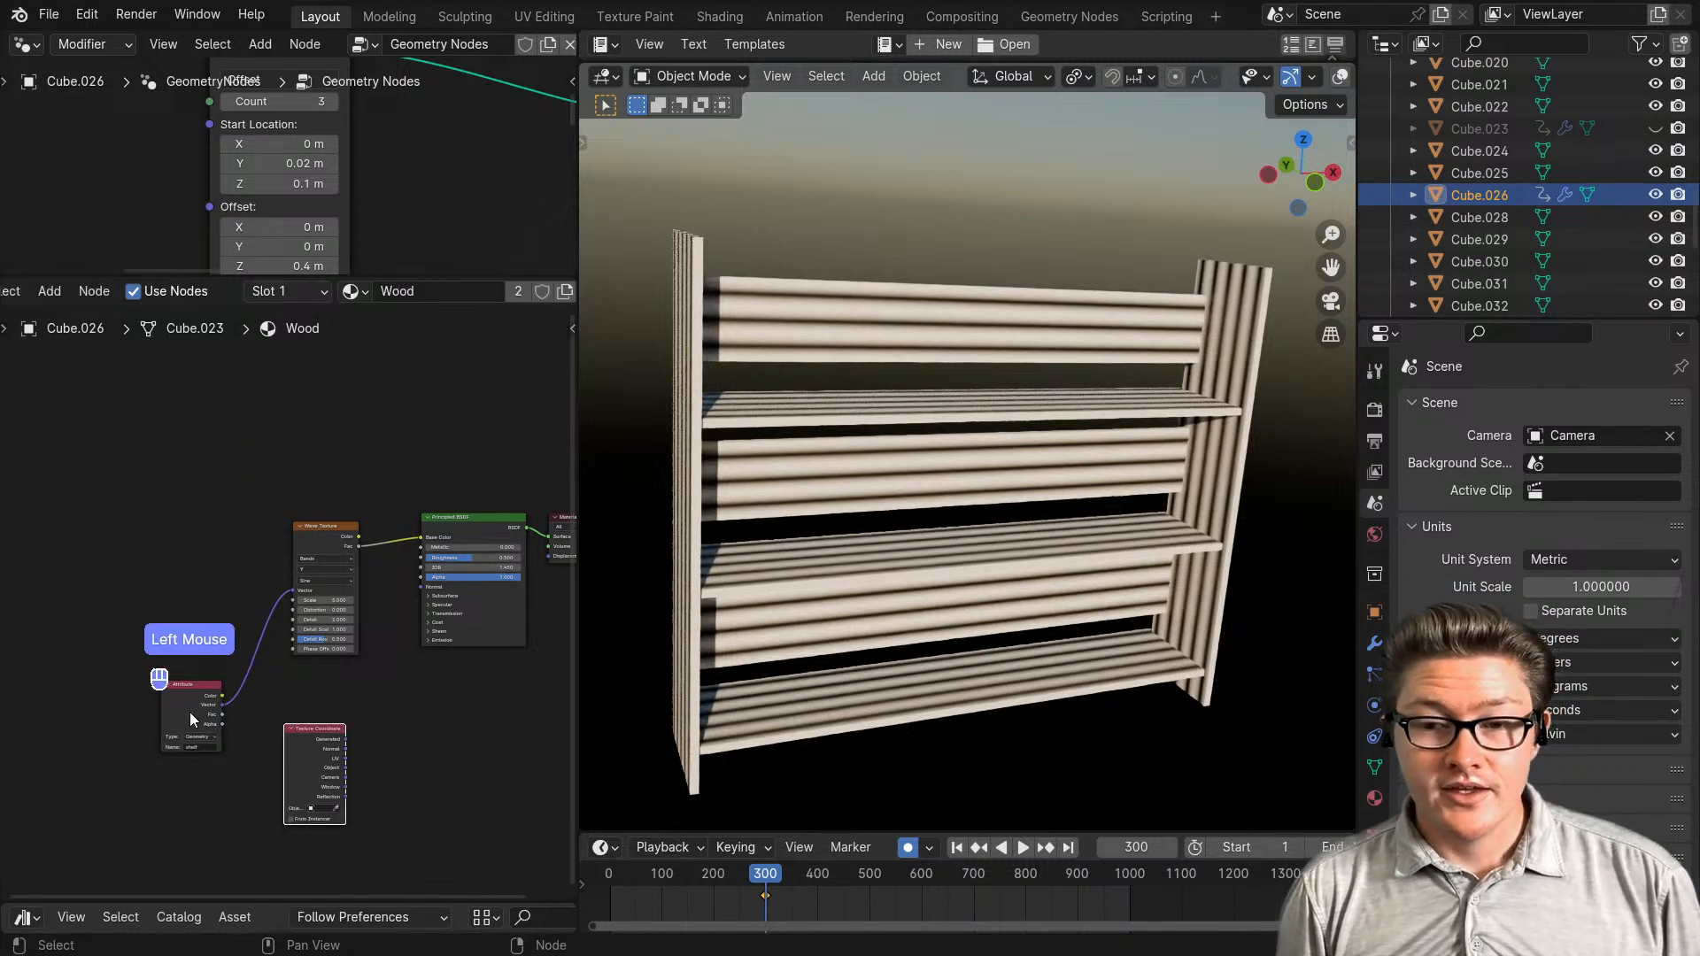
drag(189, 712, 129, 650)
drag(309, 540, 112, 712)
click(321, 773)
key(x)
key(g)
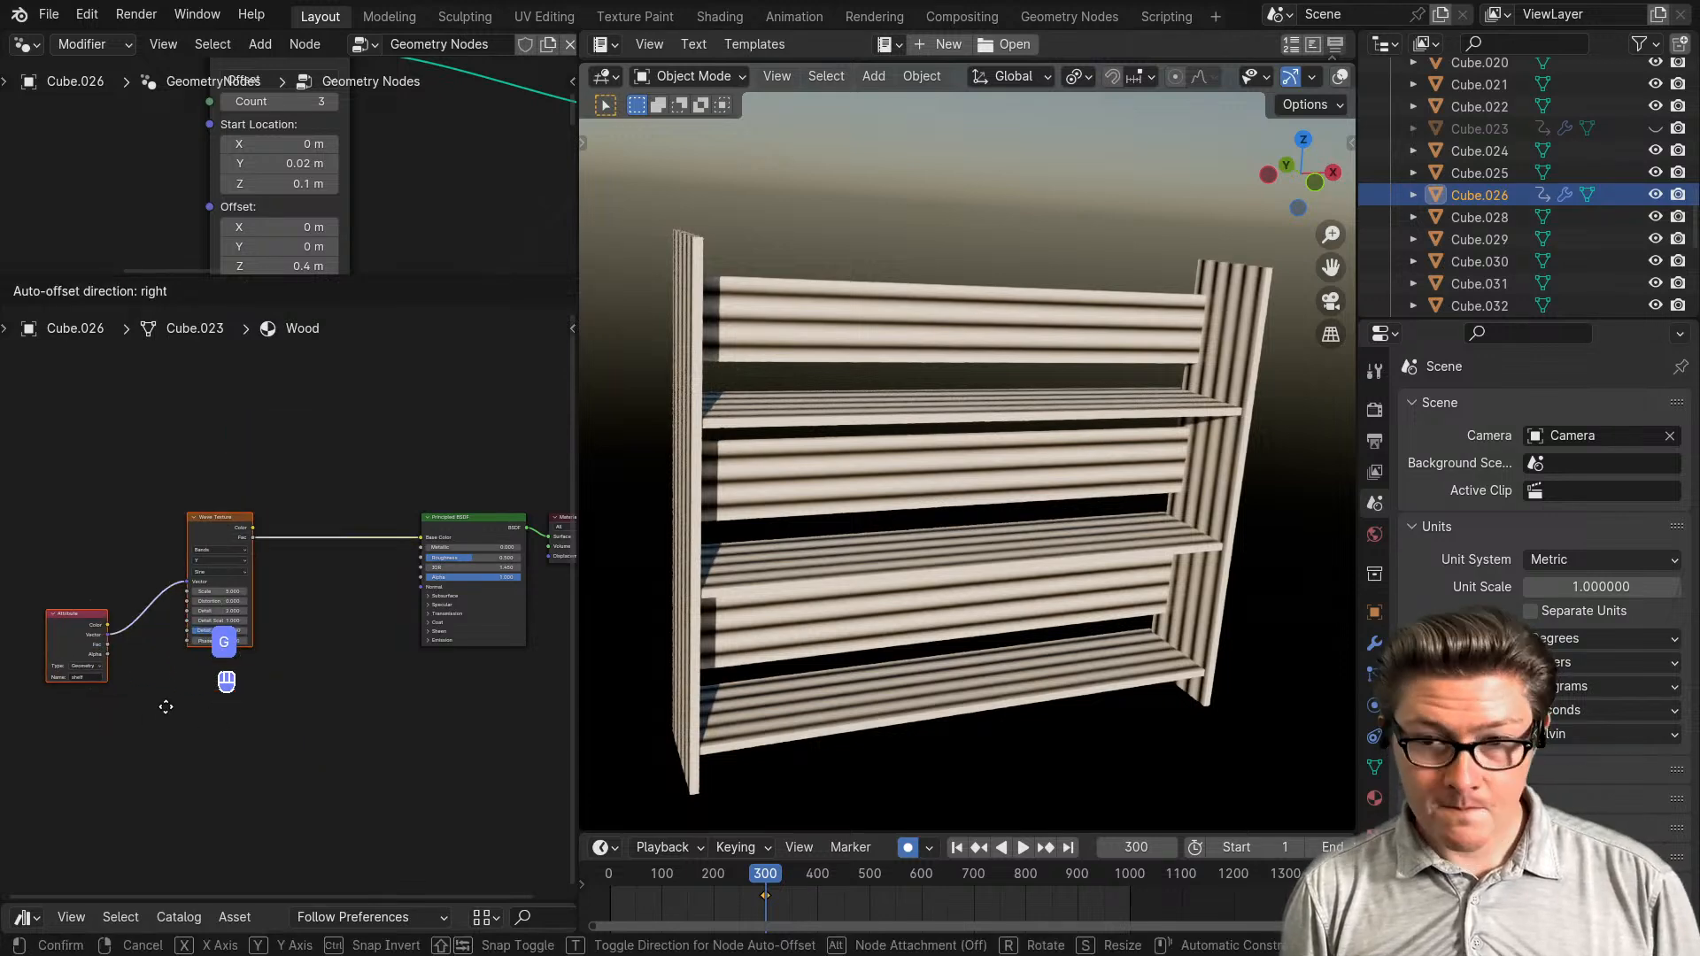
click(32, 694)
- Insert a Mix Color node into the link between the Wave Texture and the Principled BSDF's Base Color
key(shift+a)
mouse_move(211, 697)
text(mix)
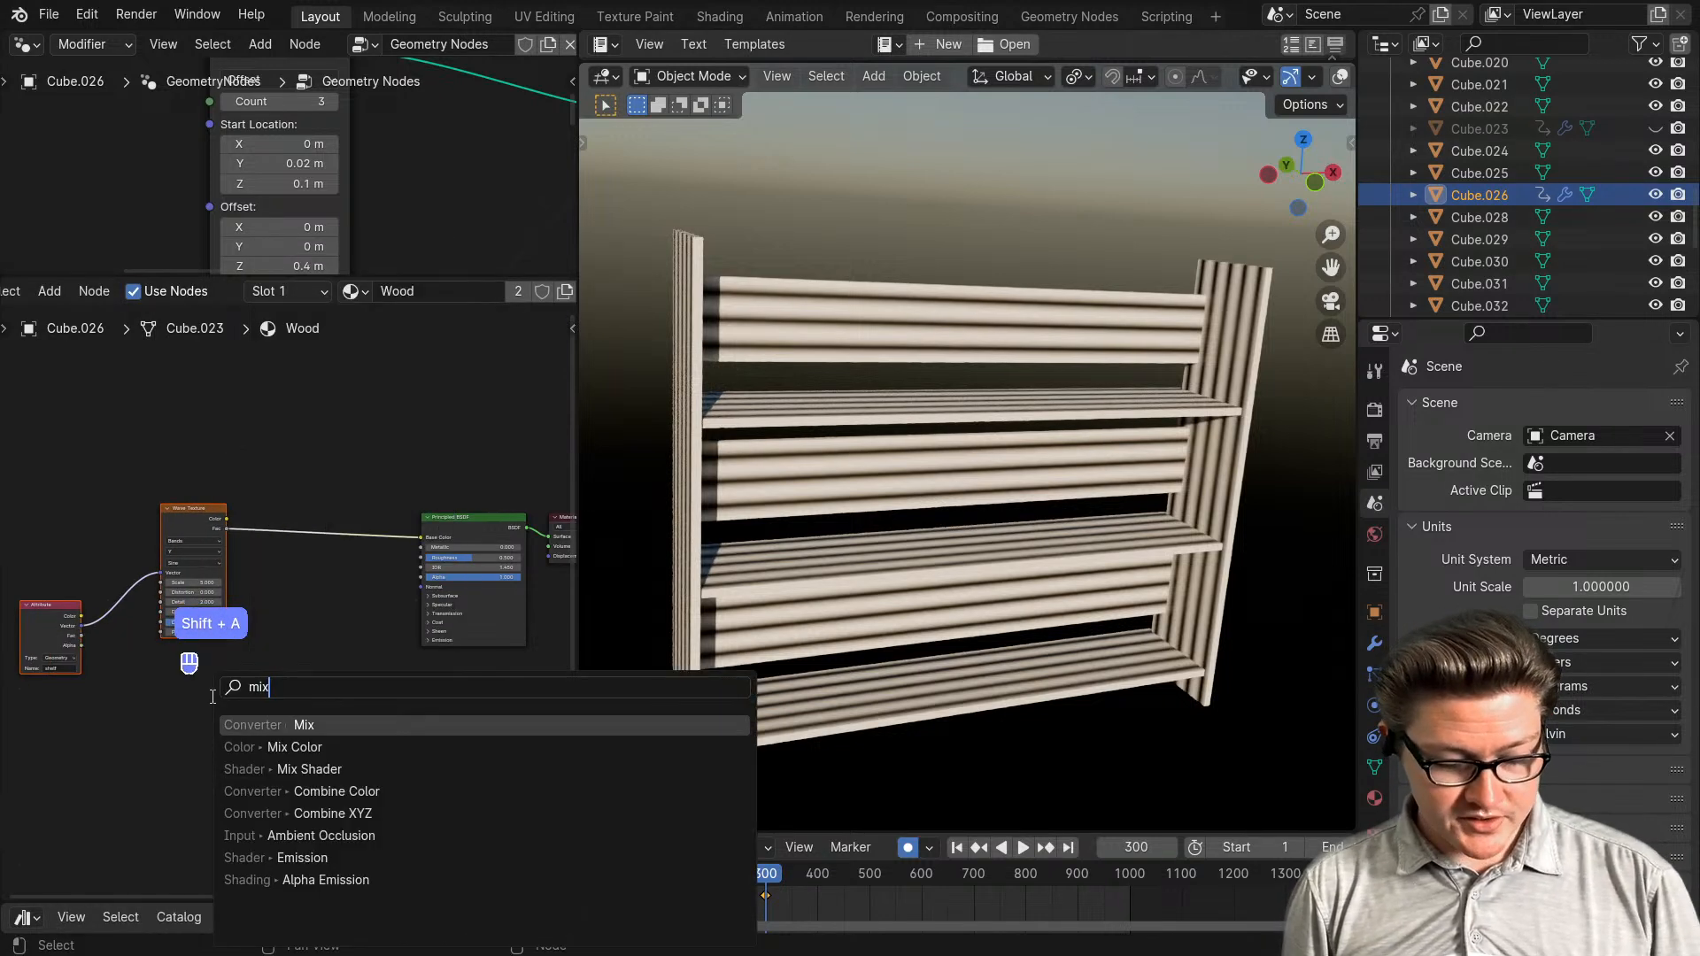
key(Escape)
key(q)
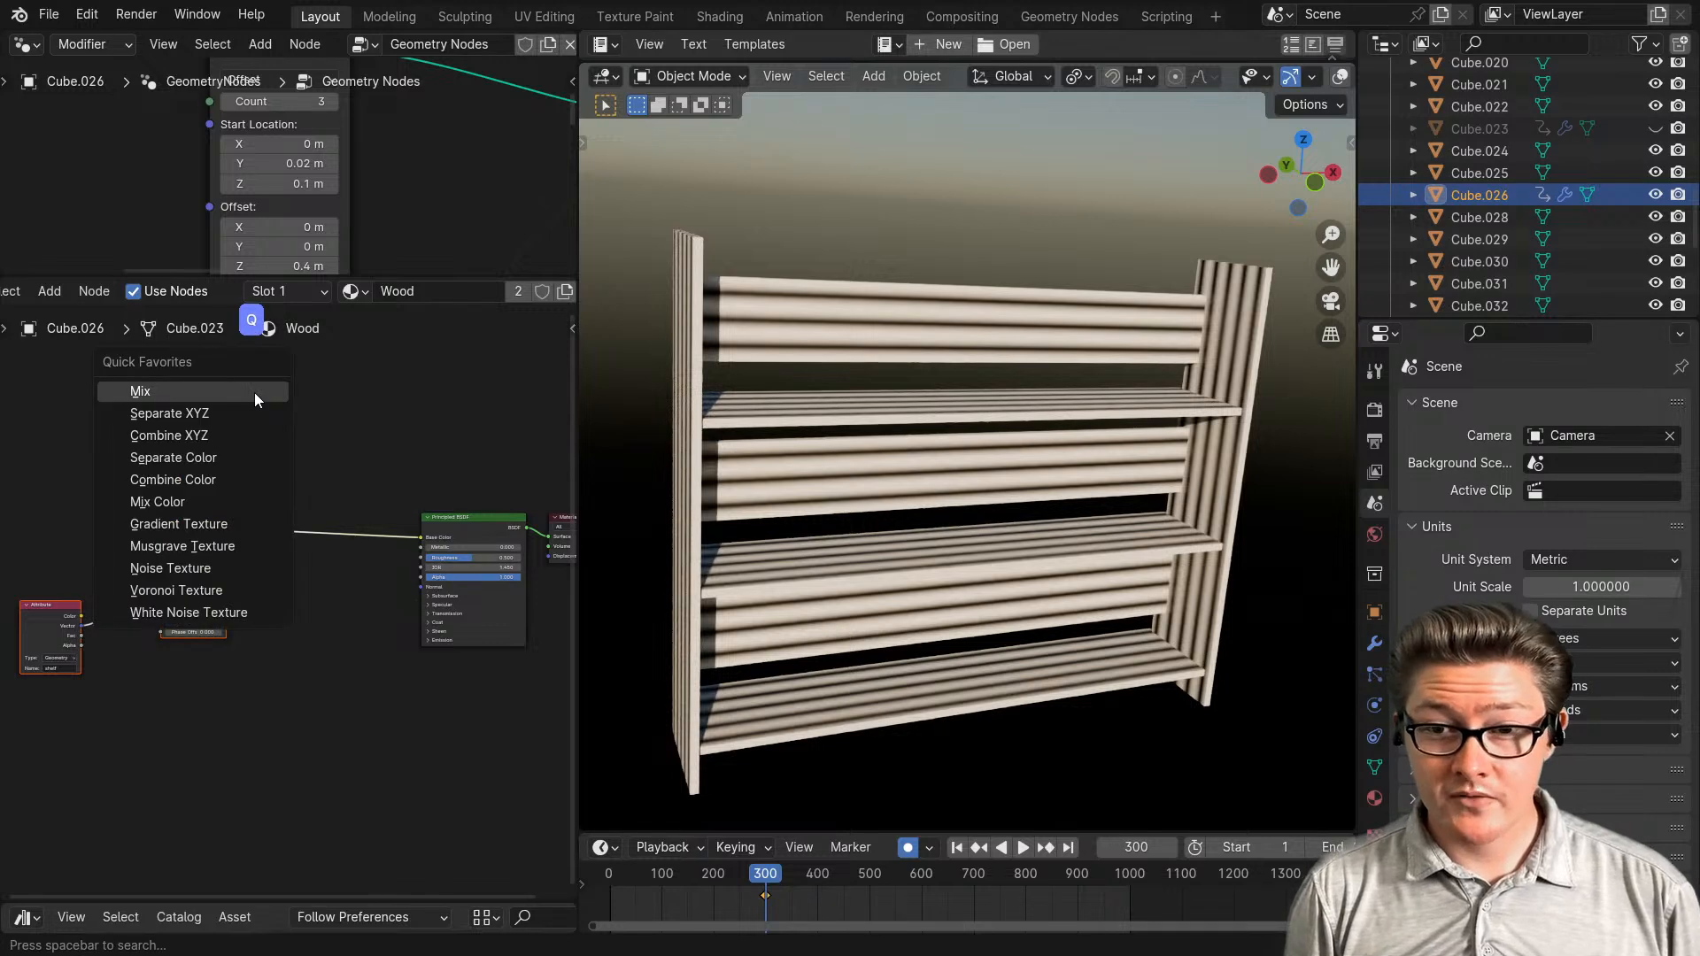
click(169, 498)
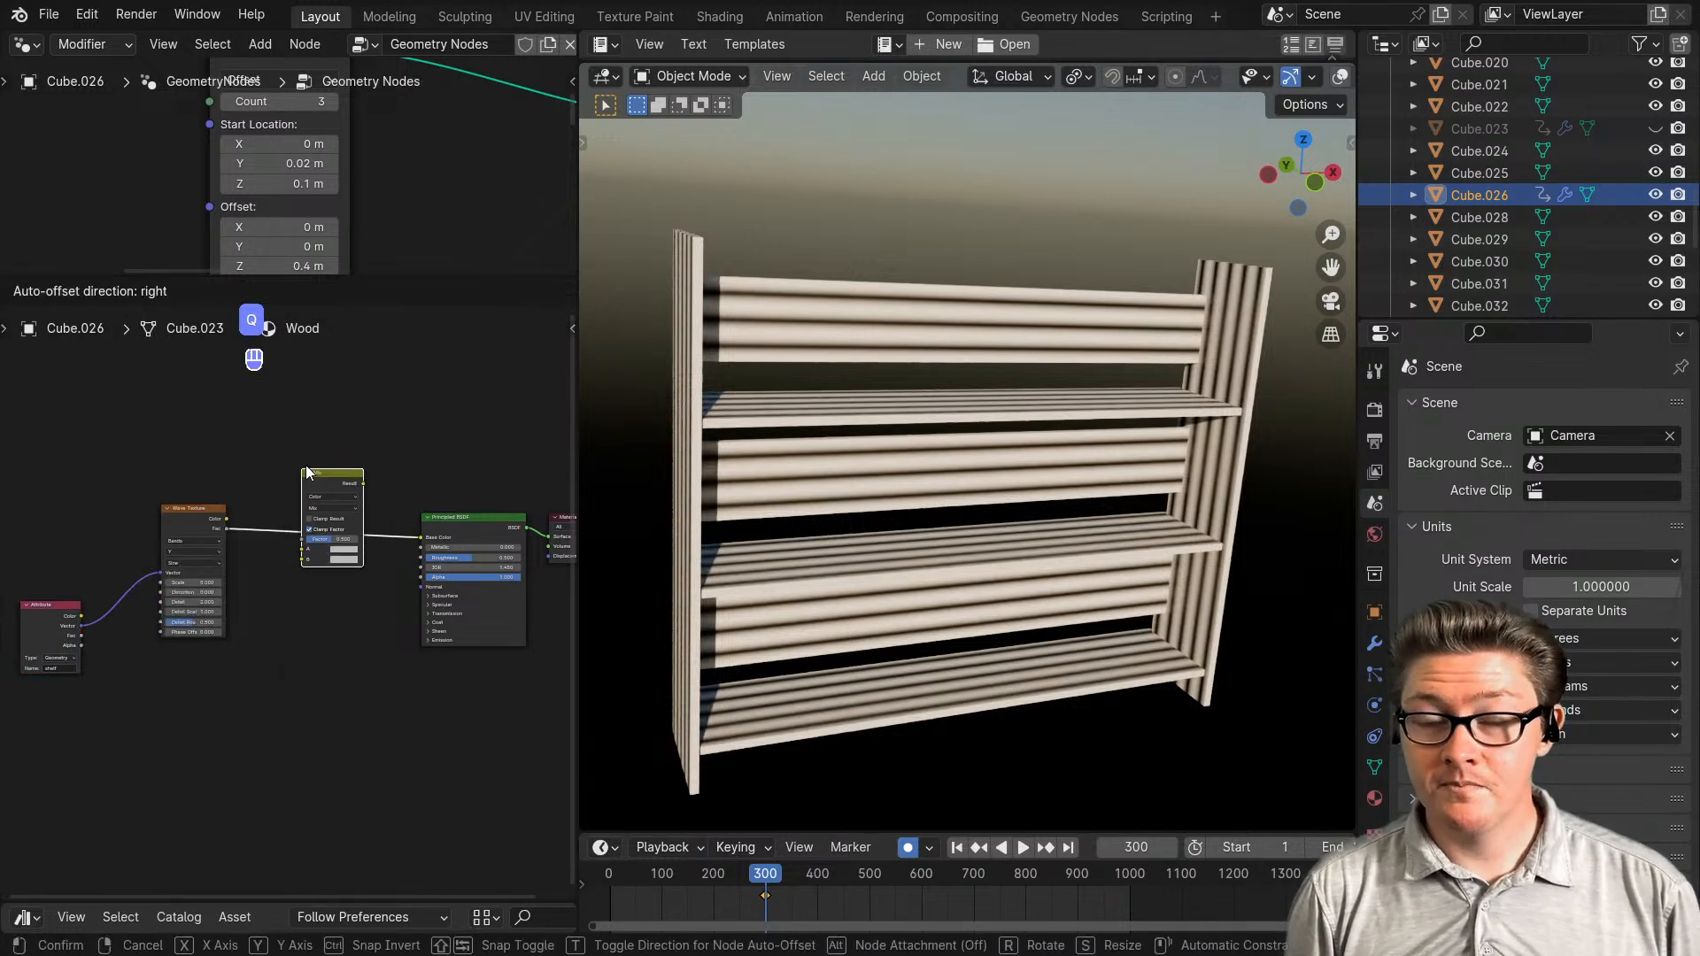
click(307, 472)
- Reroute the Wave Texture's Fac output from the Mix node's A input to its Factor input
scroll(305, 599, up, 3)
middle_drag(296, 483, 307, 536)
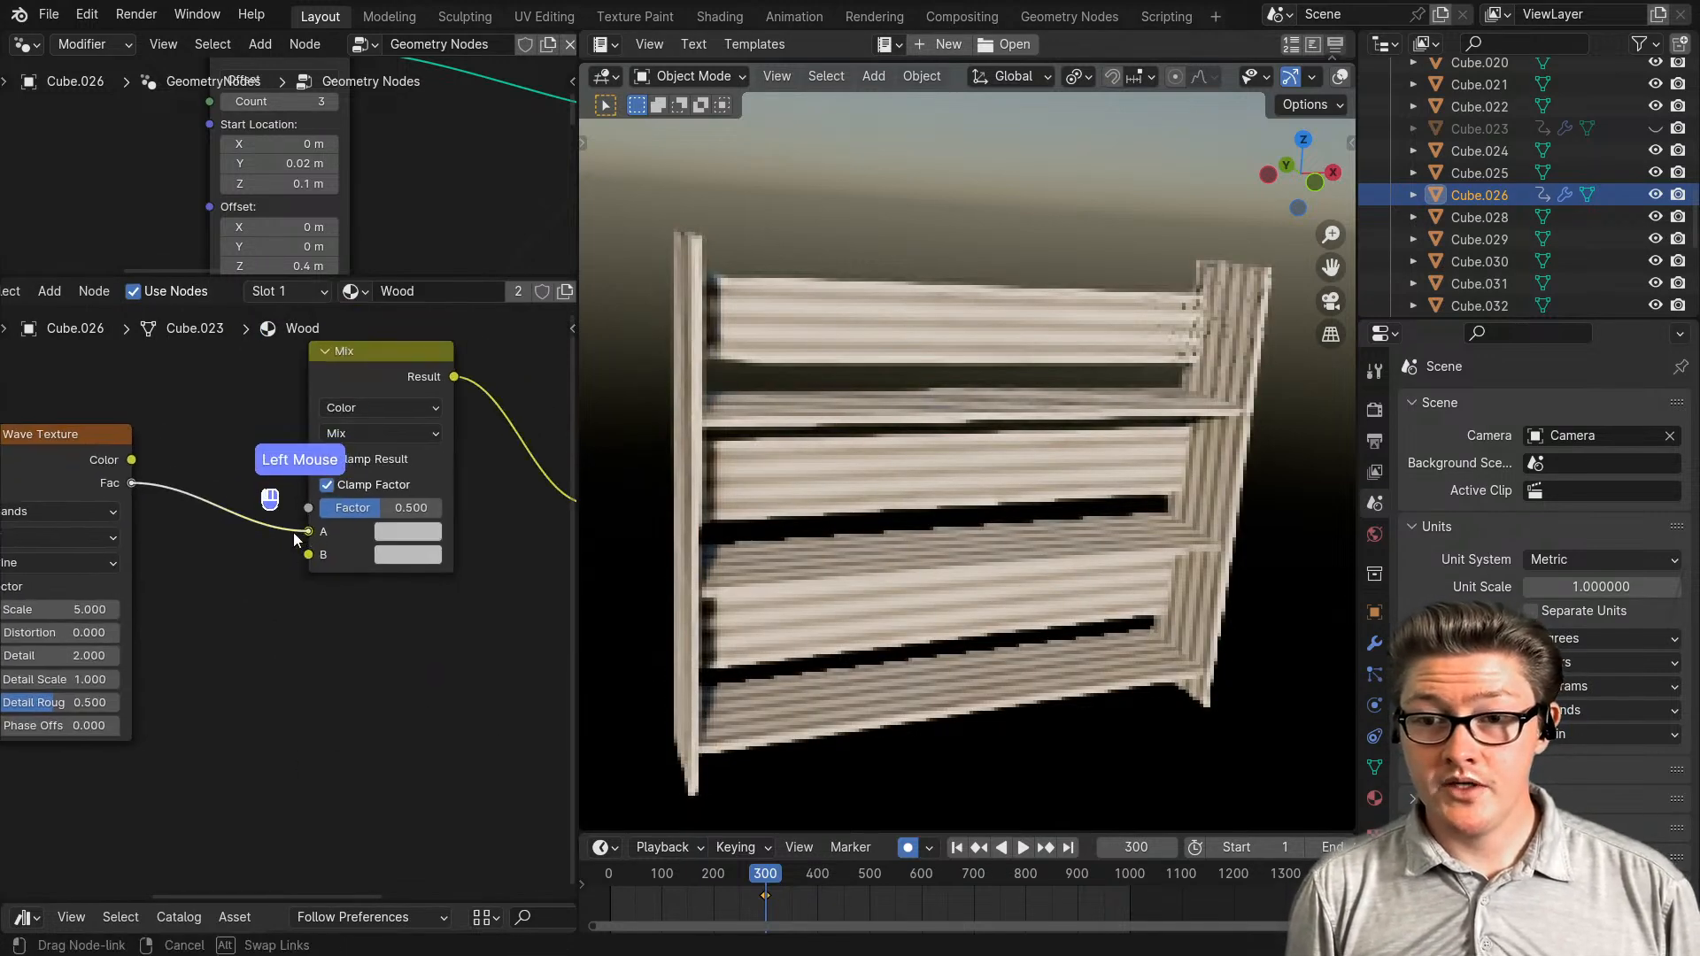
drag(295, 538, 306, 515)
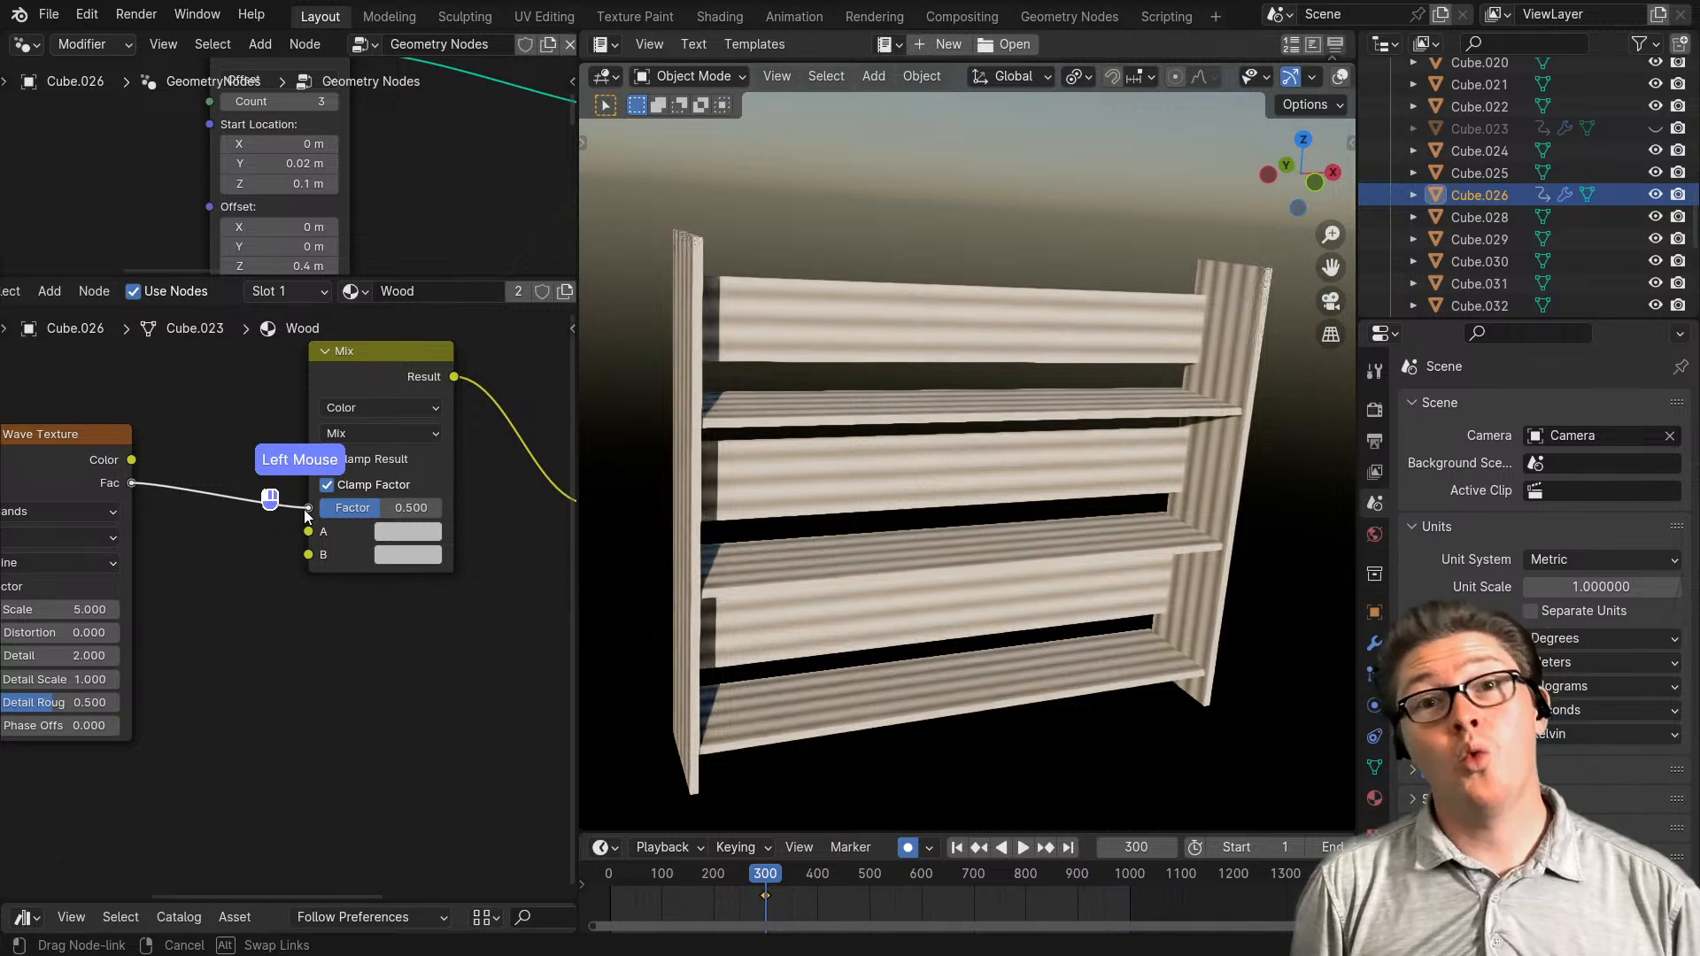
drag(306, 514, 308, 510)
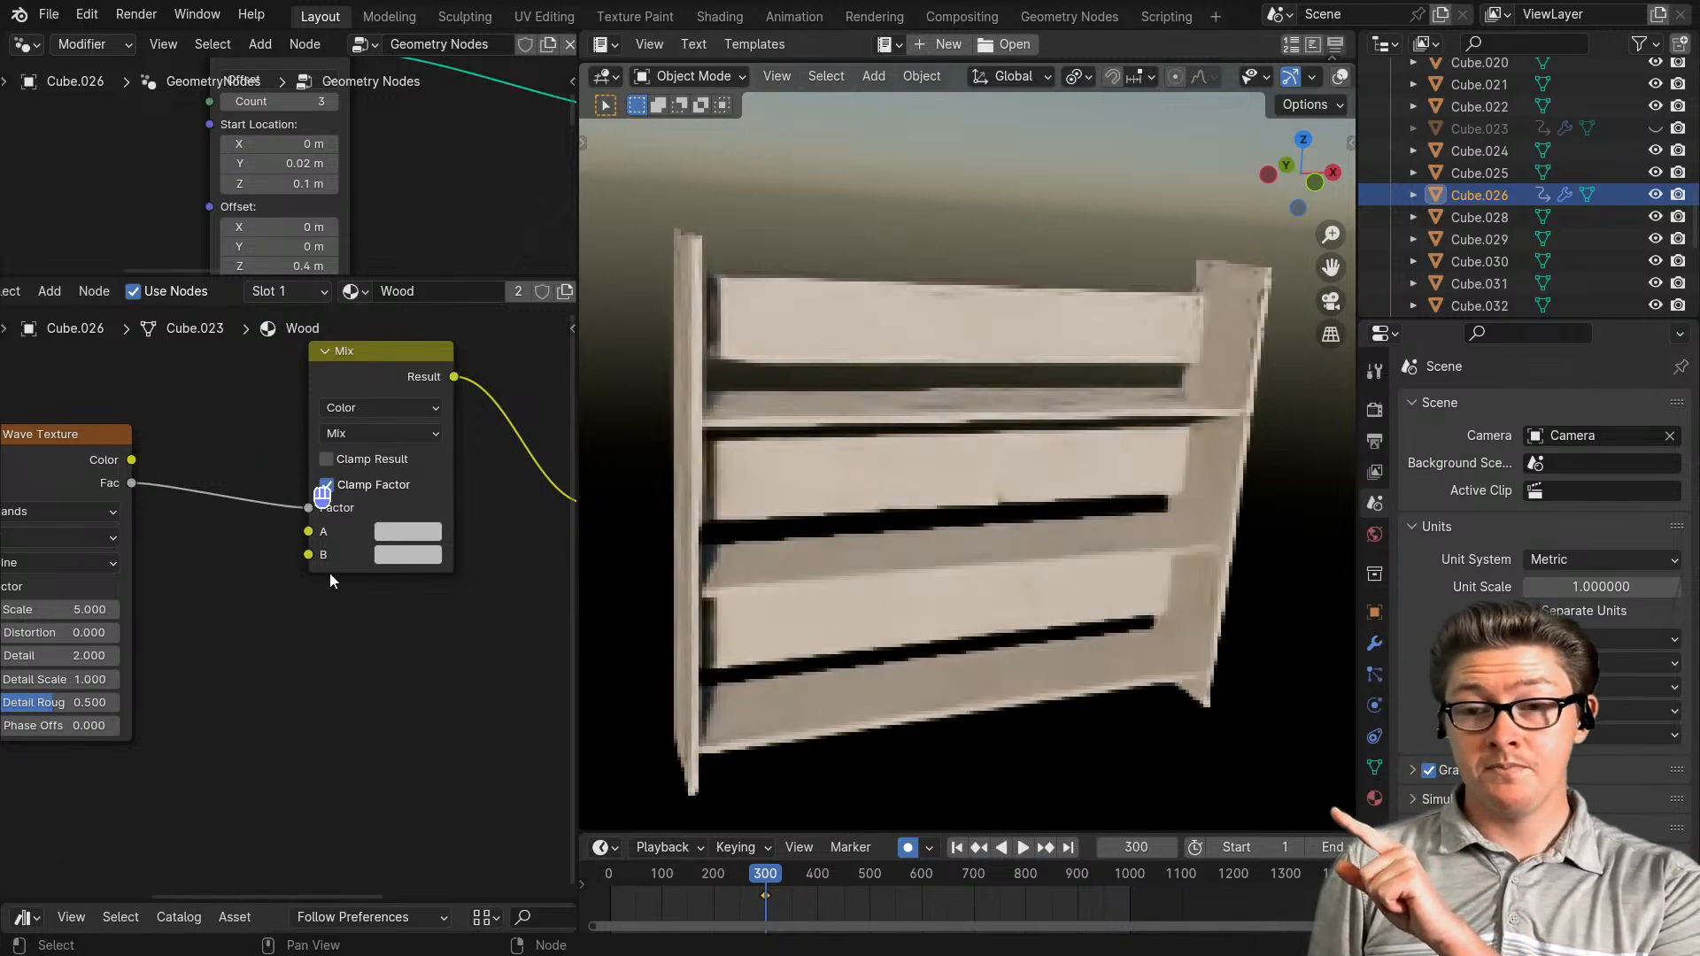
- Set the Mix node's color A to a light wood brown with hue 0.060, saturation 0.760 and value 0.500
scroll(408, 555, up, 4)
middle_drag(413, 543, 380, 555)
click(385, 558)
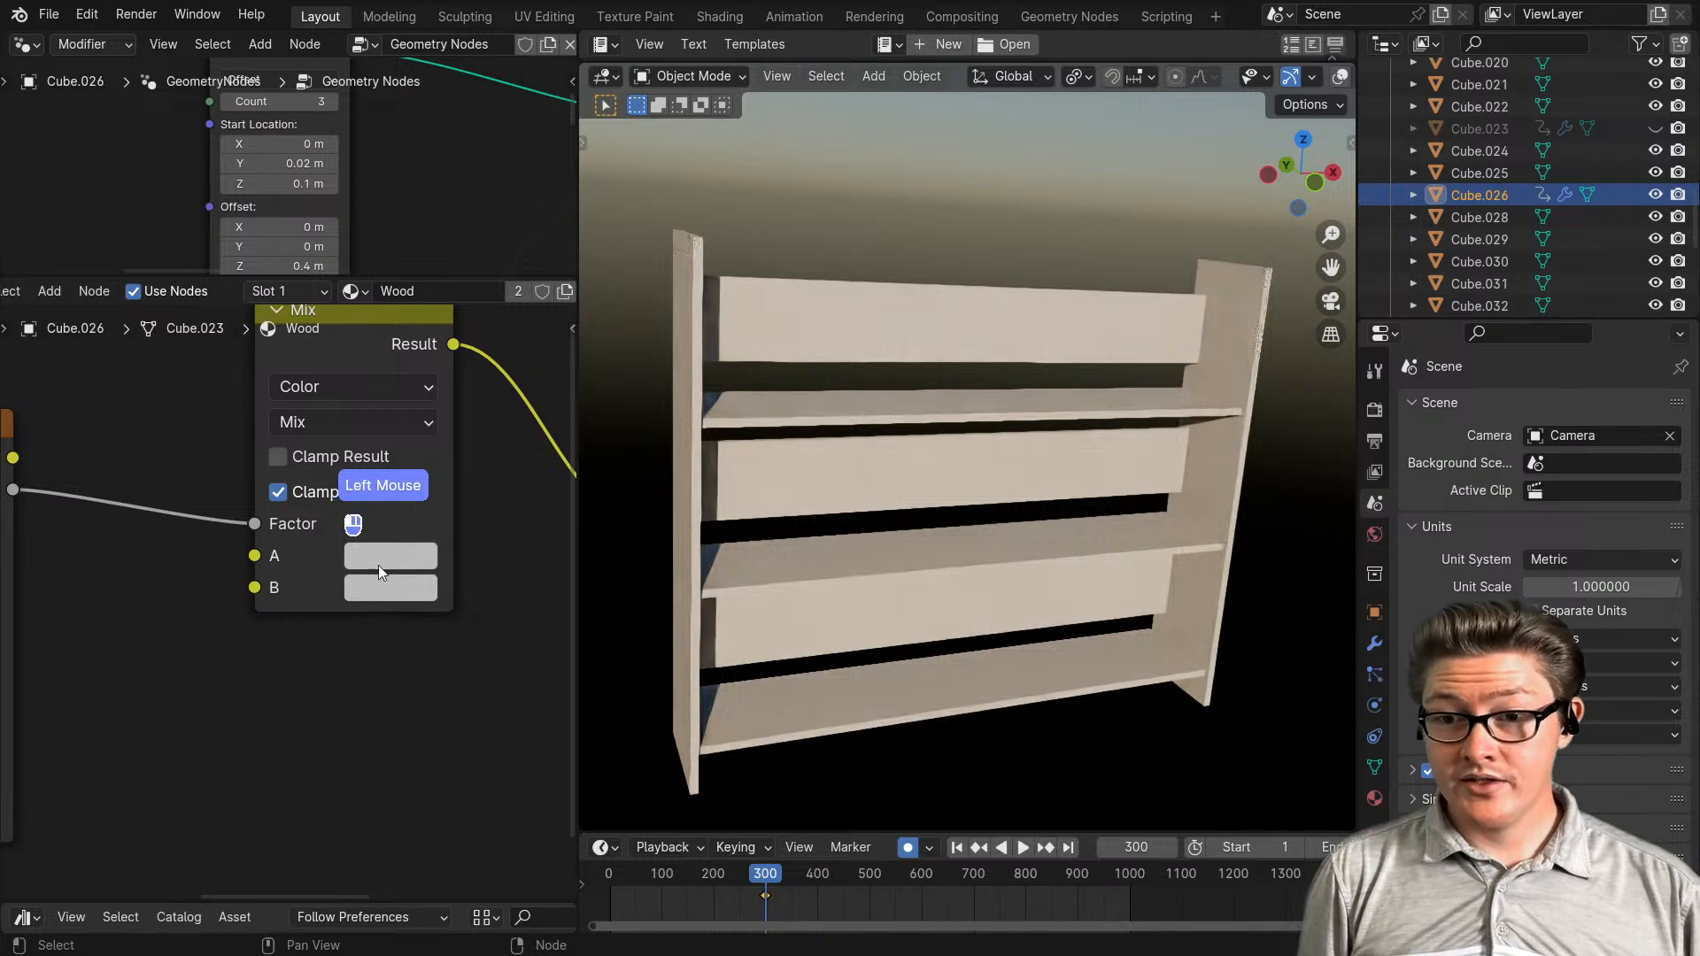
drag(460, 284, 458, 289)
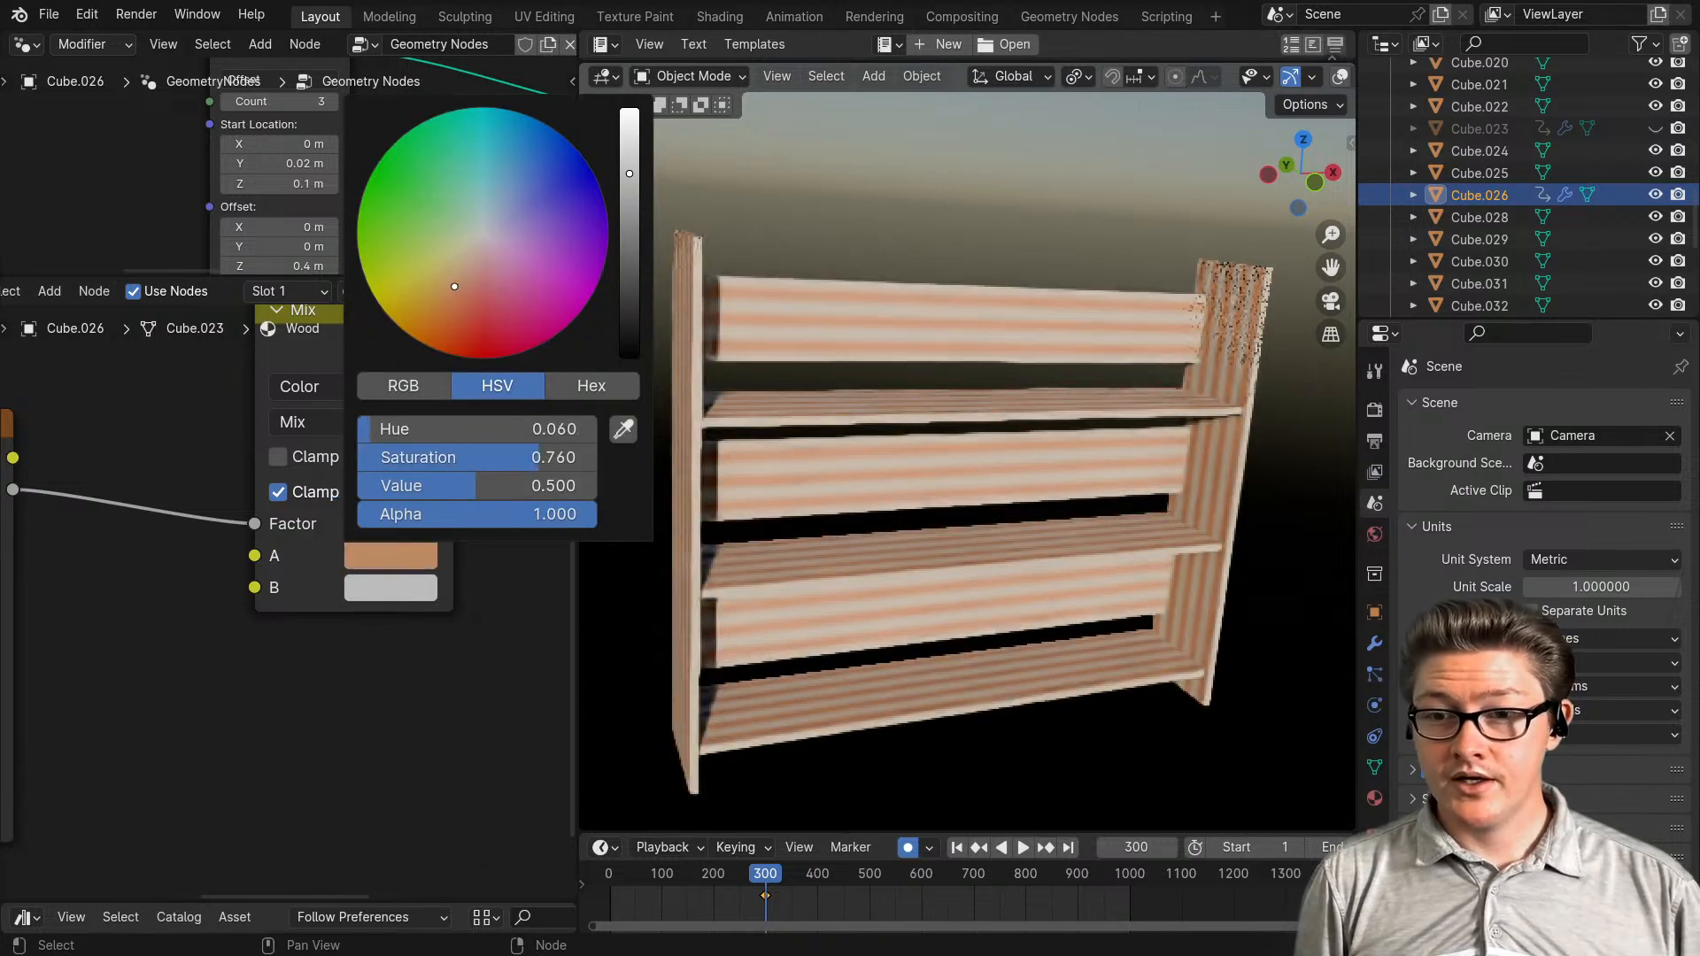
click(374, 588)
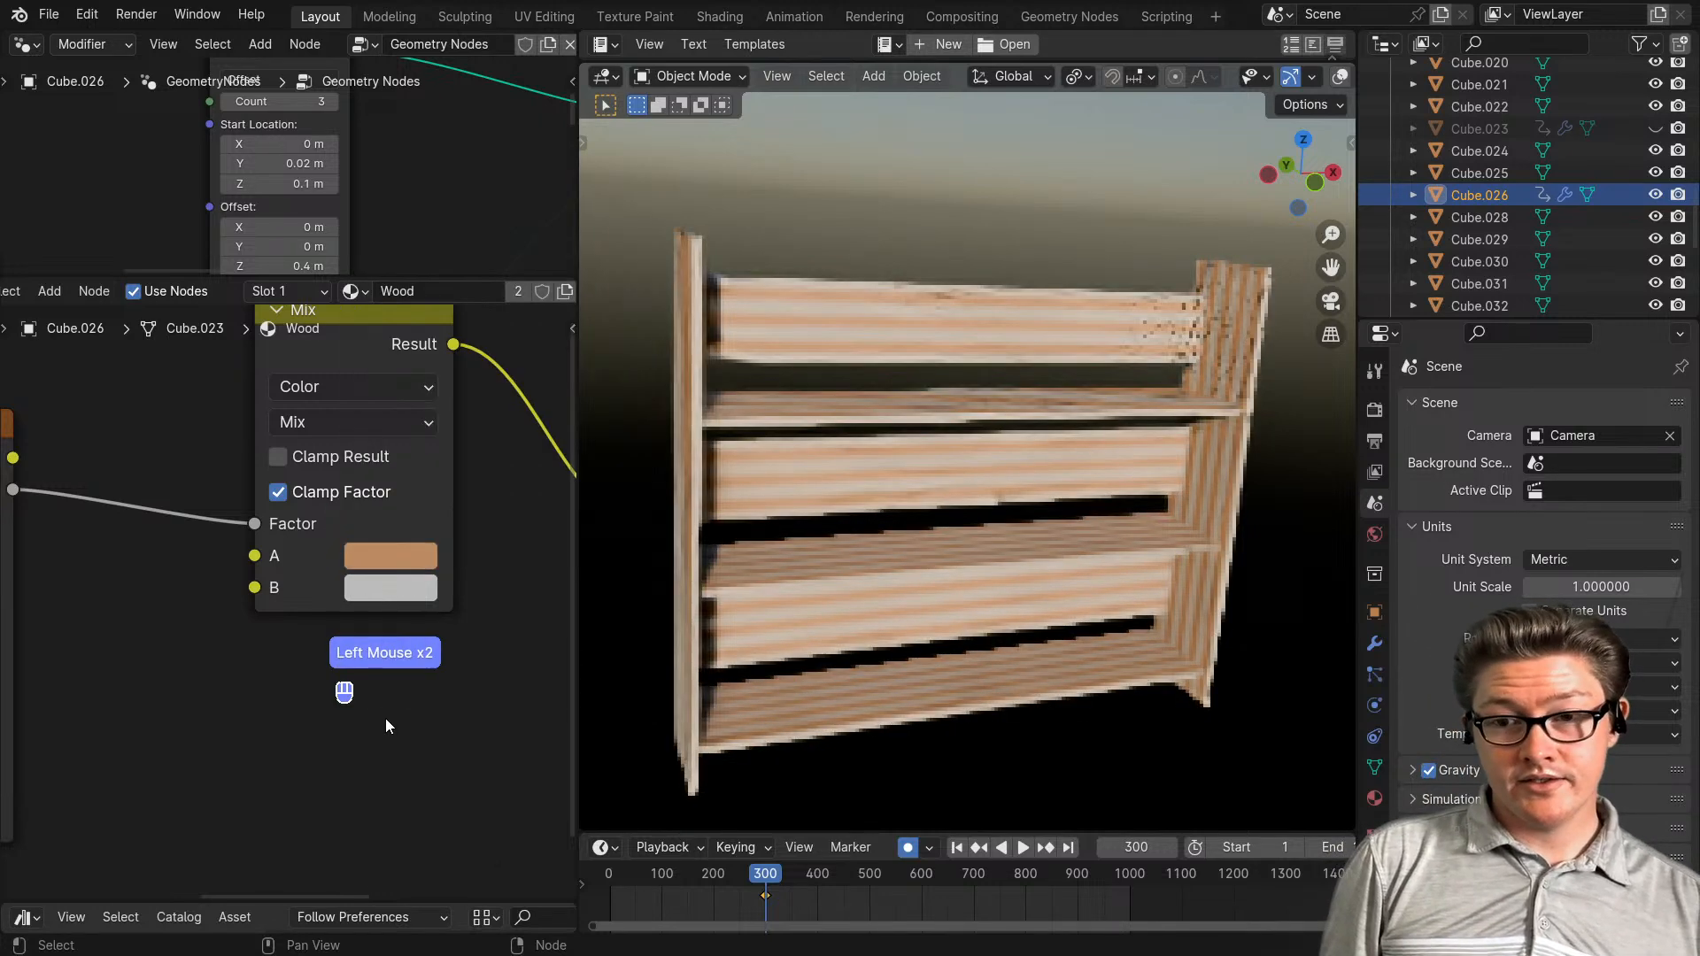
click(381, 555)
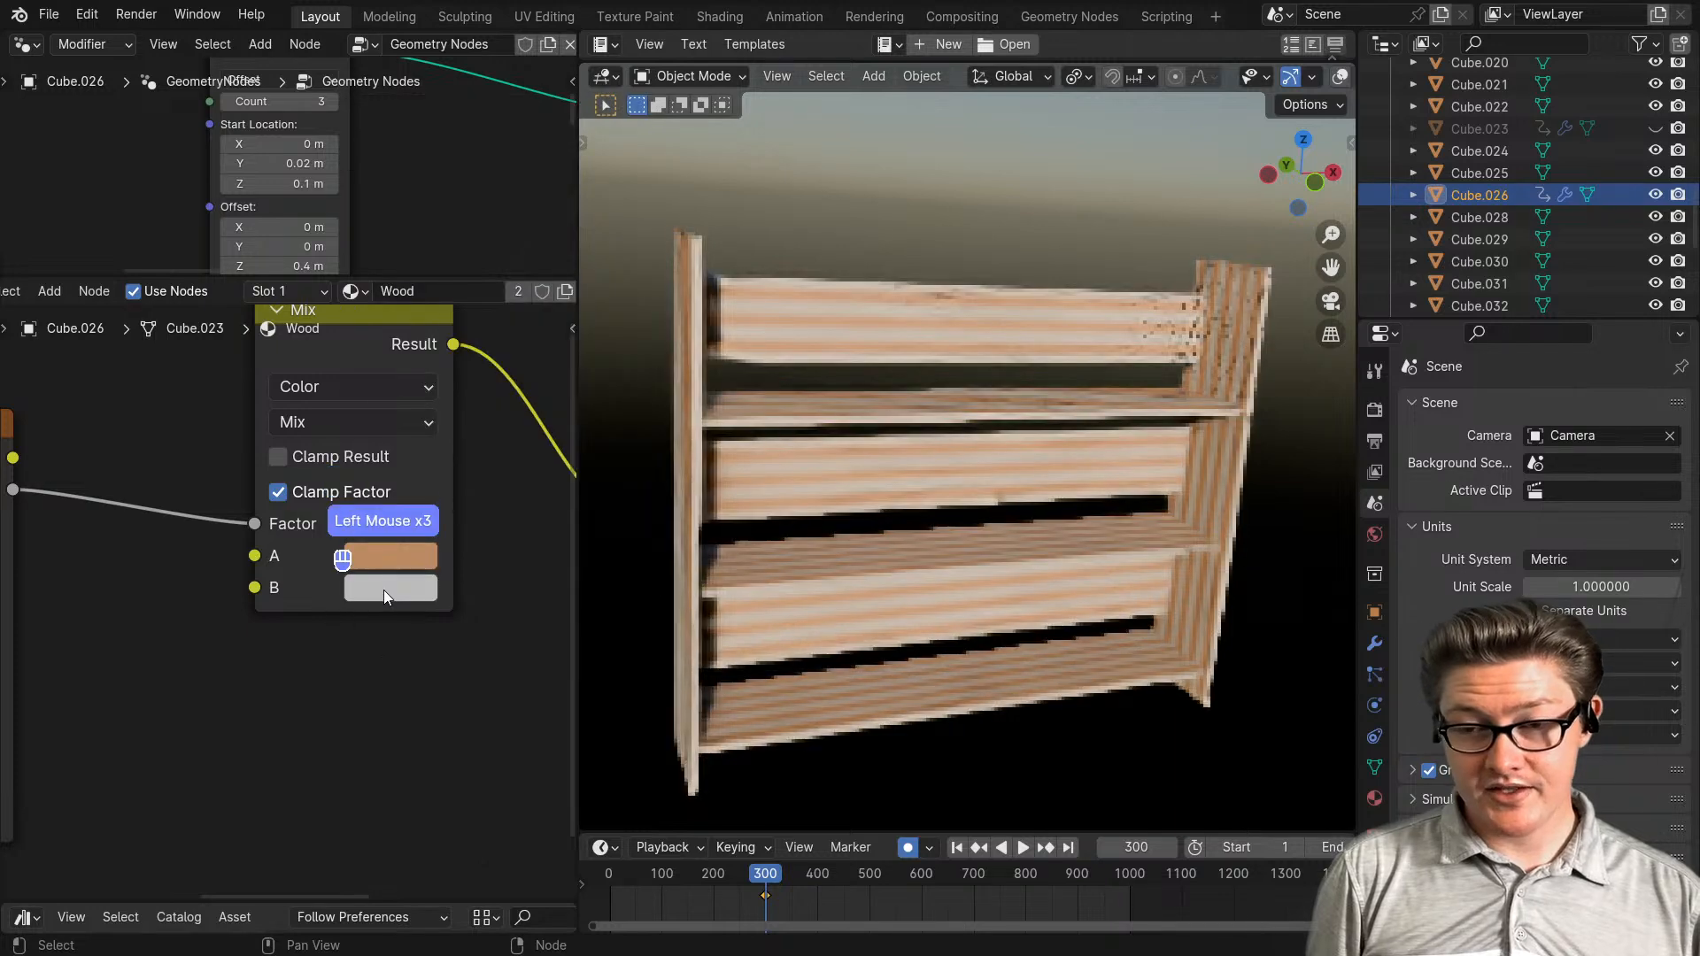
- Set the Mix node's color B to a dark brown with hue 0.036, saturation 0.773 and value 0.086
click(384, 584)
drag(465, 303, 457, 334)
scroll(522, 348, down, 8)
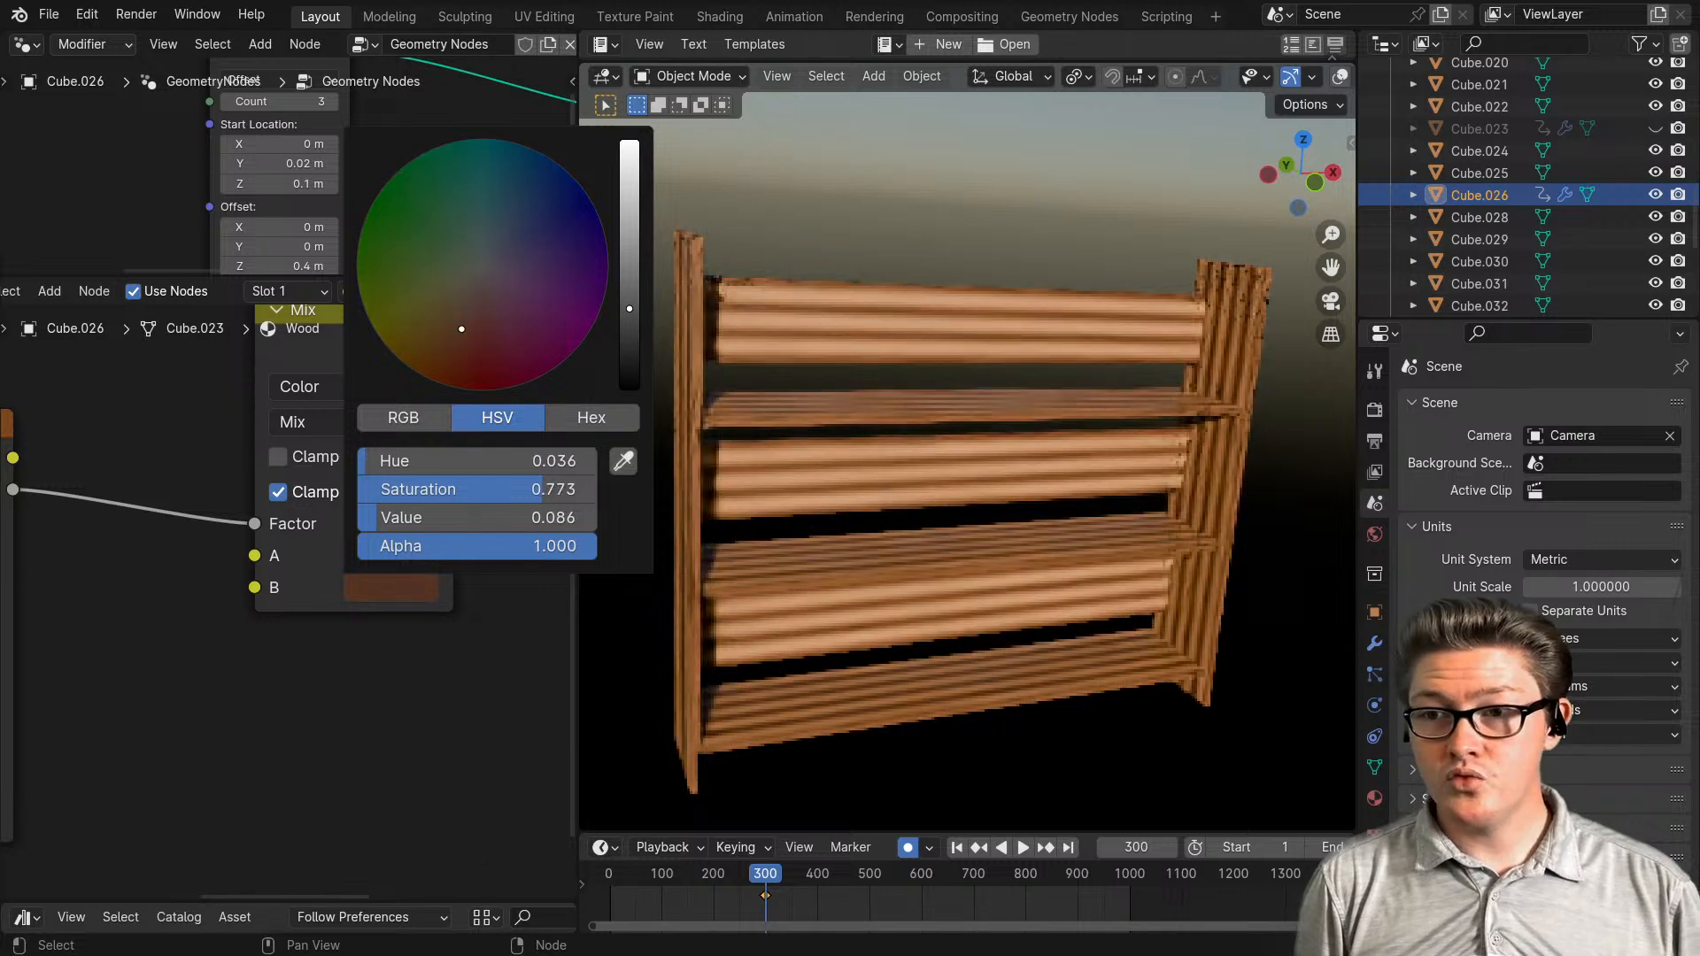
scroll(336, 766, down, 6)
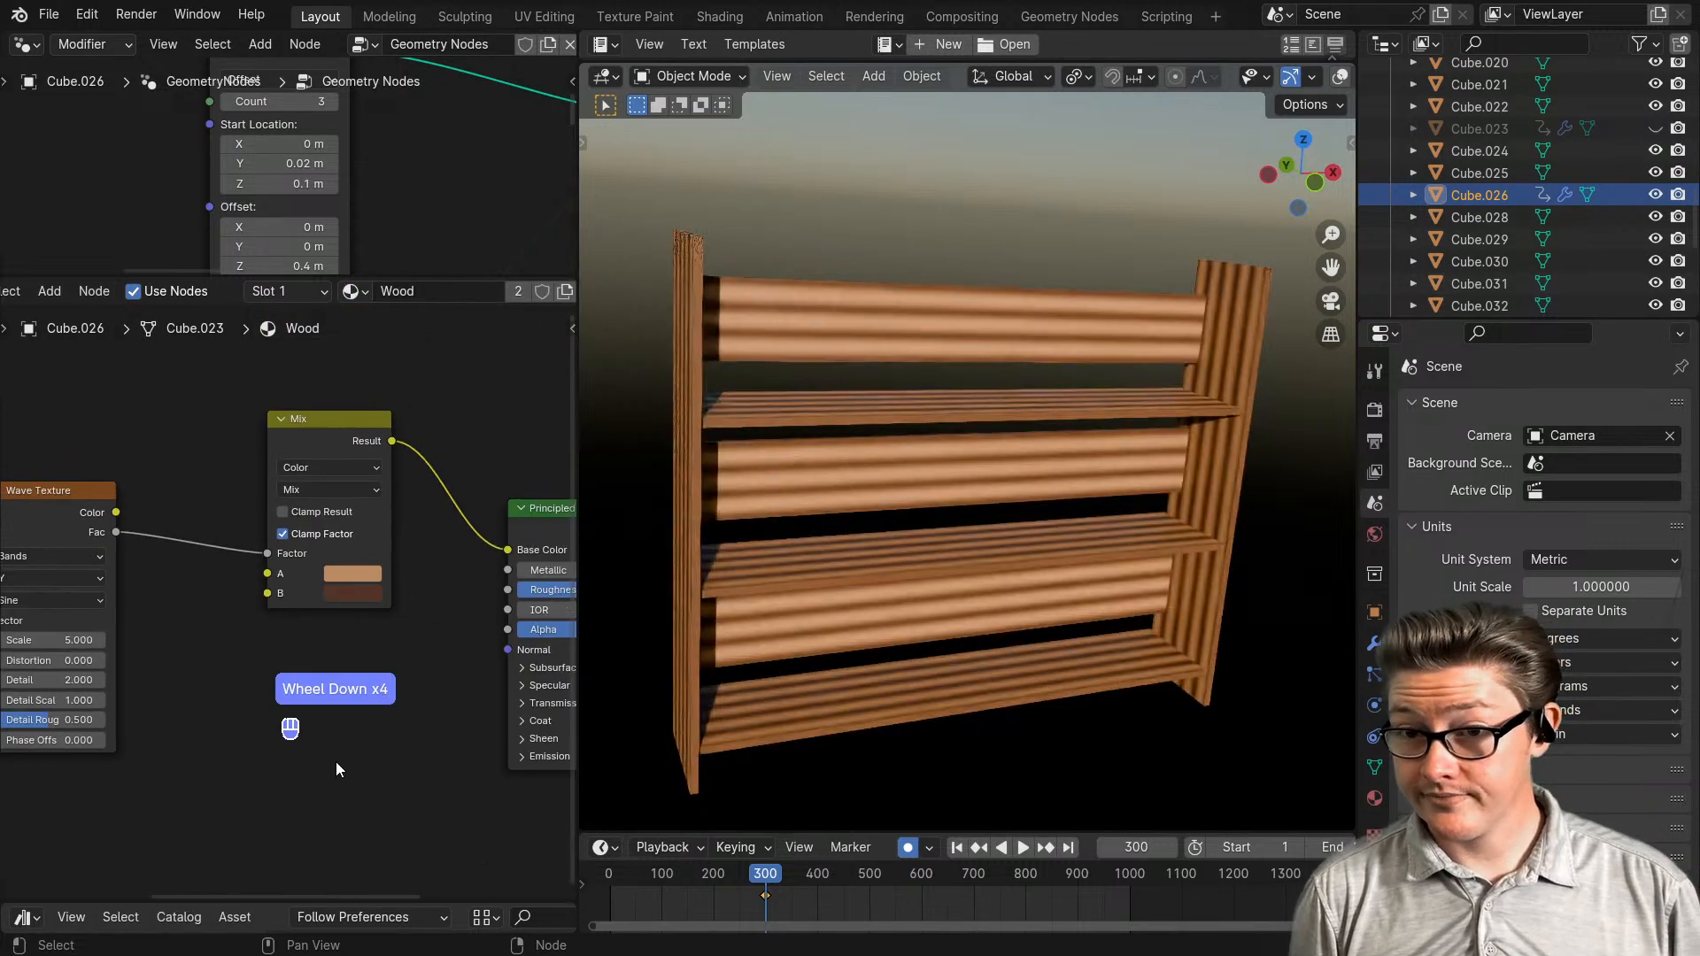
- Show the finished reference bookshelf with the books in the 3D viewport using Material Preview shading
scroll(328, 757, up, 2)
scroll(850, 633, up, 2)
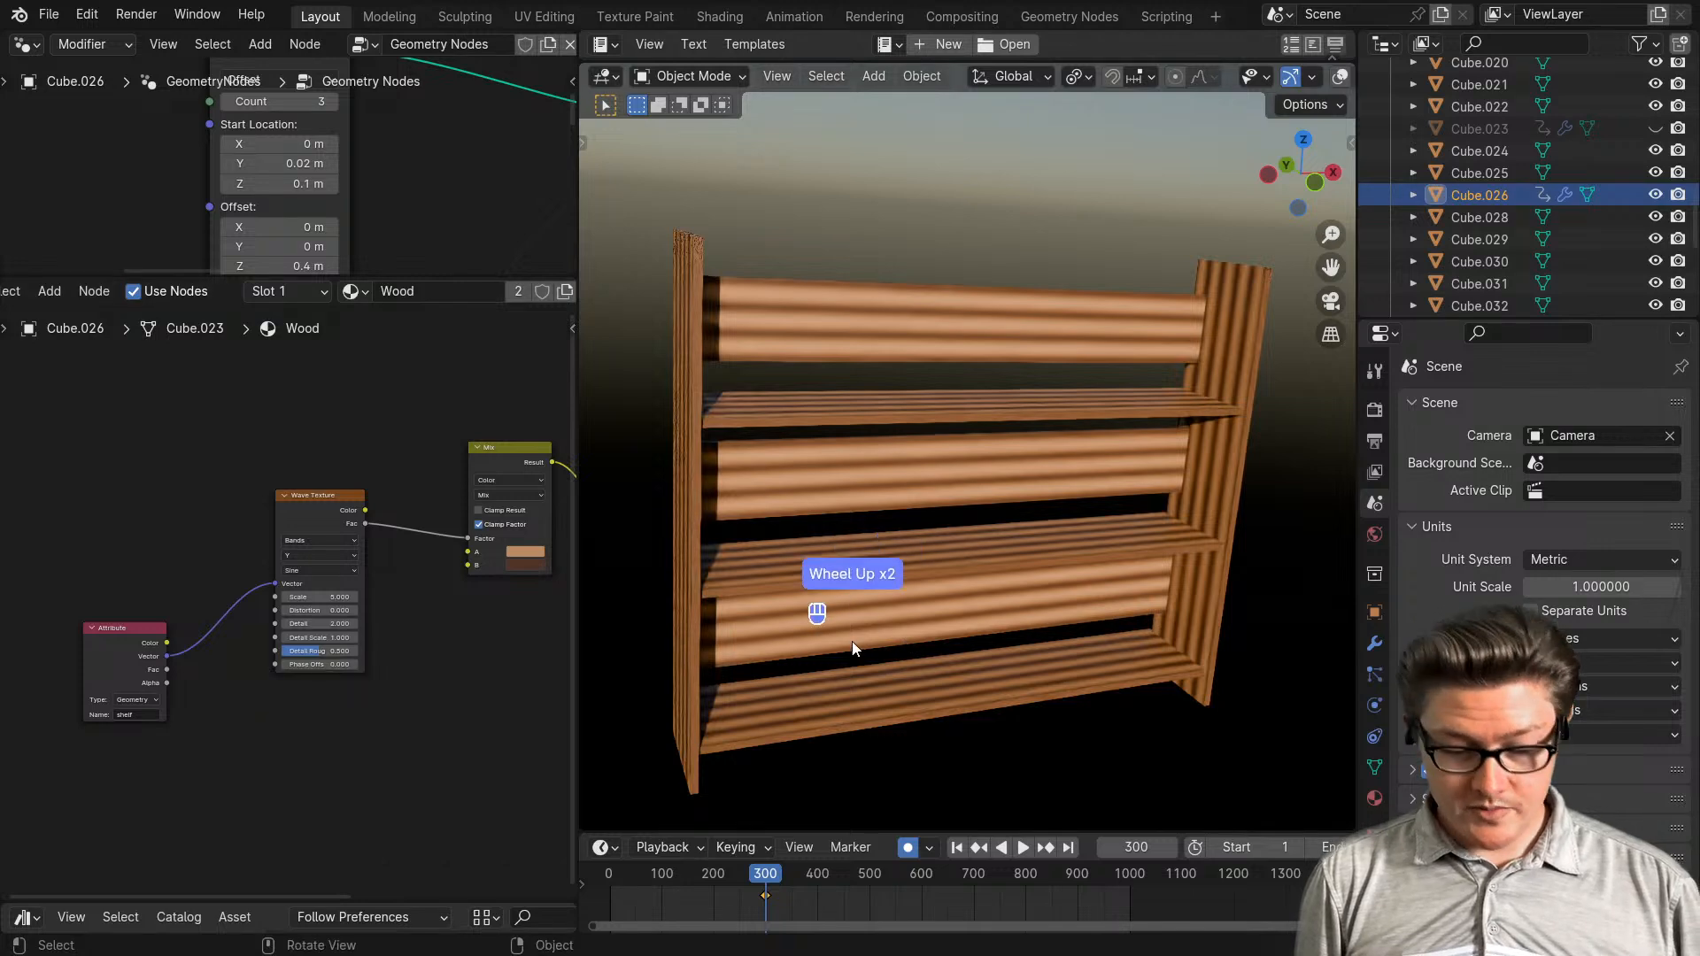
shift+middle_drag(767, 624, 1116, 576)
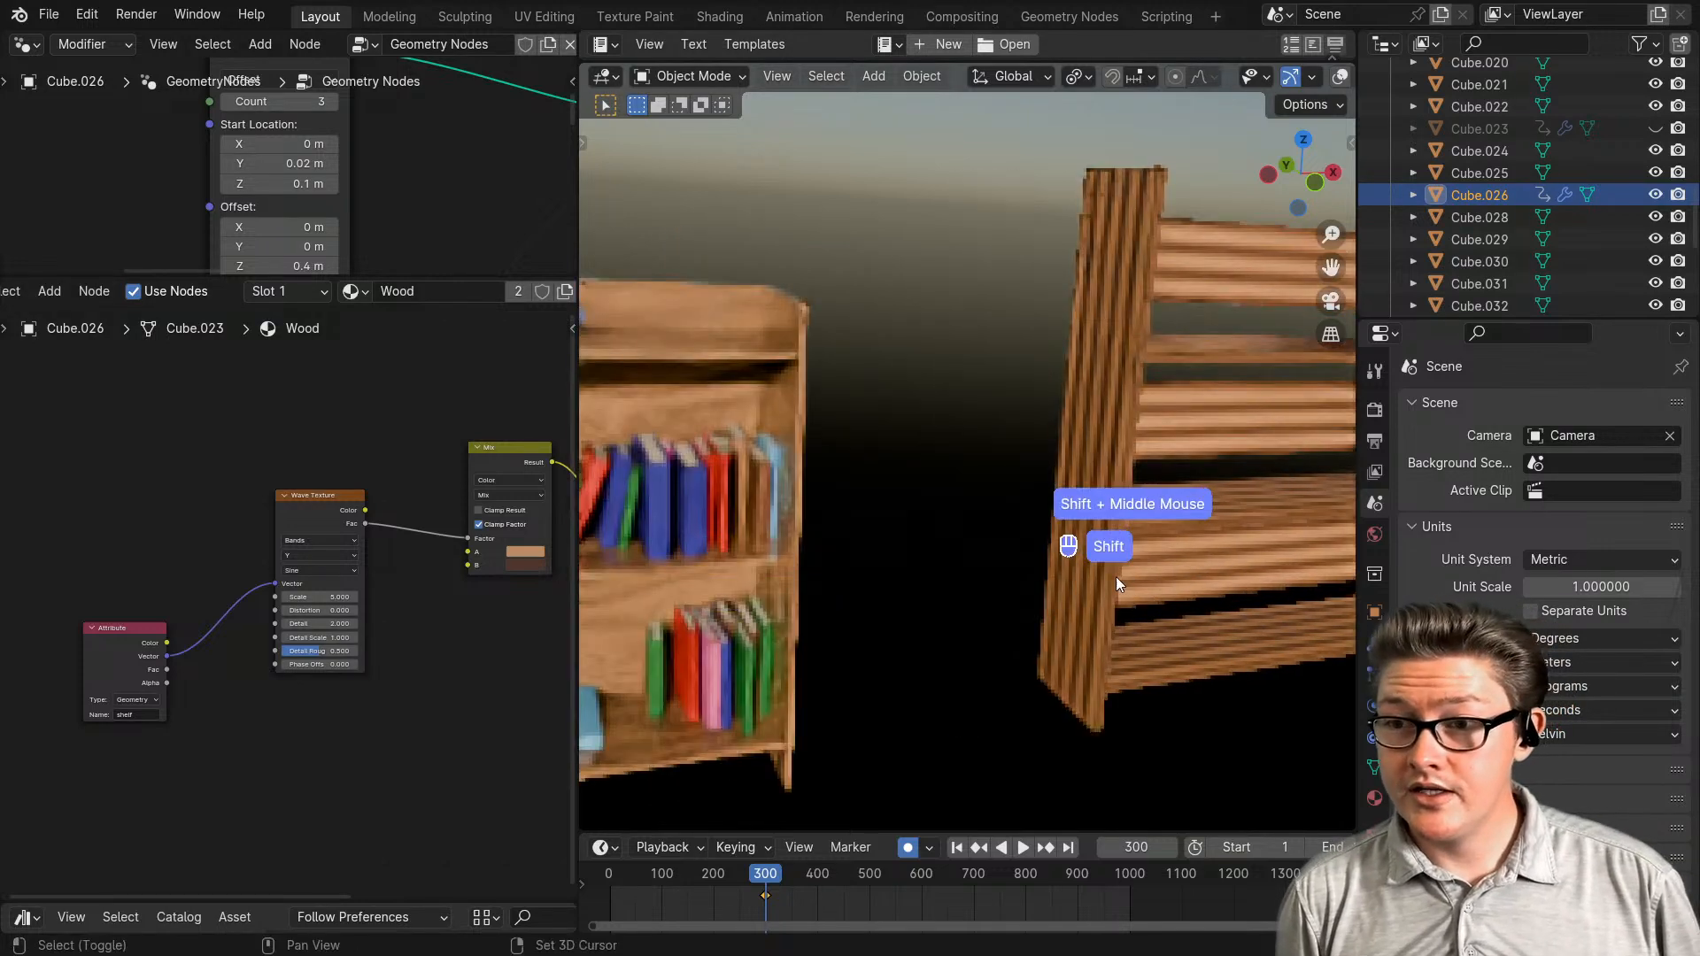
shift+middle_drag(797, 588, 1134, 544)
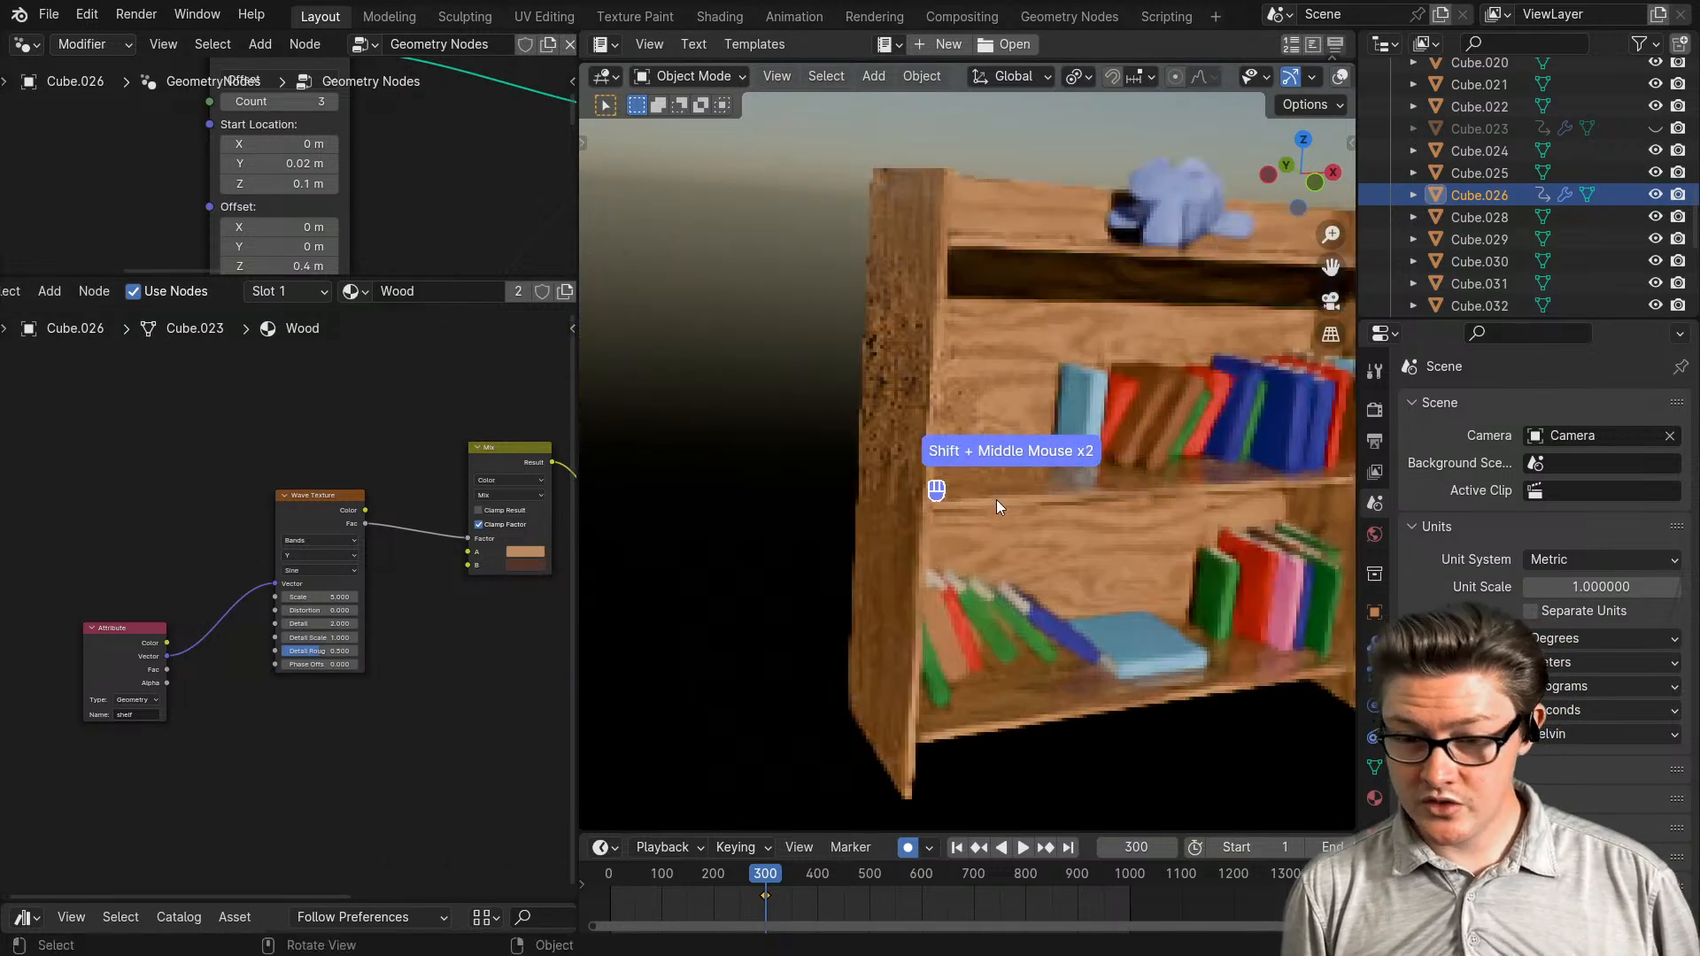
key(z)
click(987, 619)
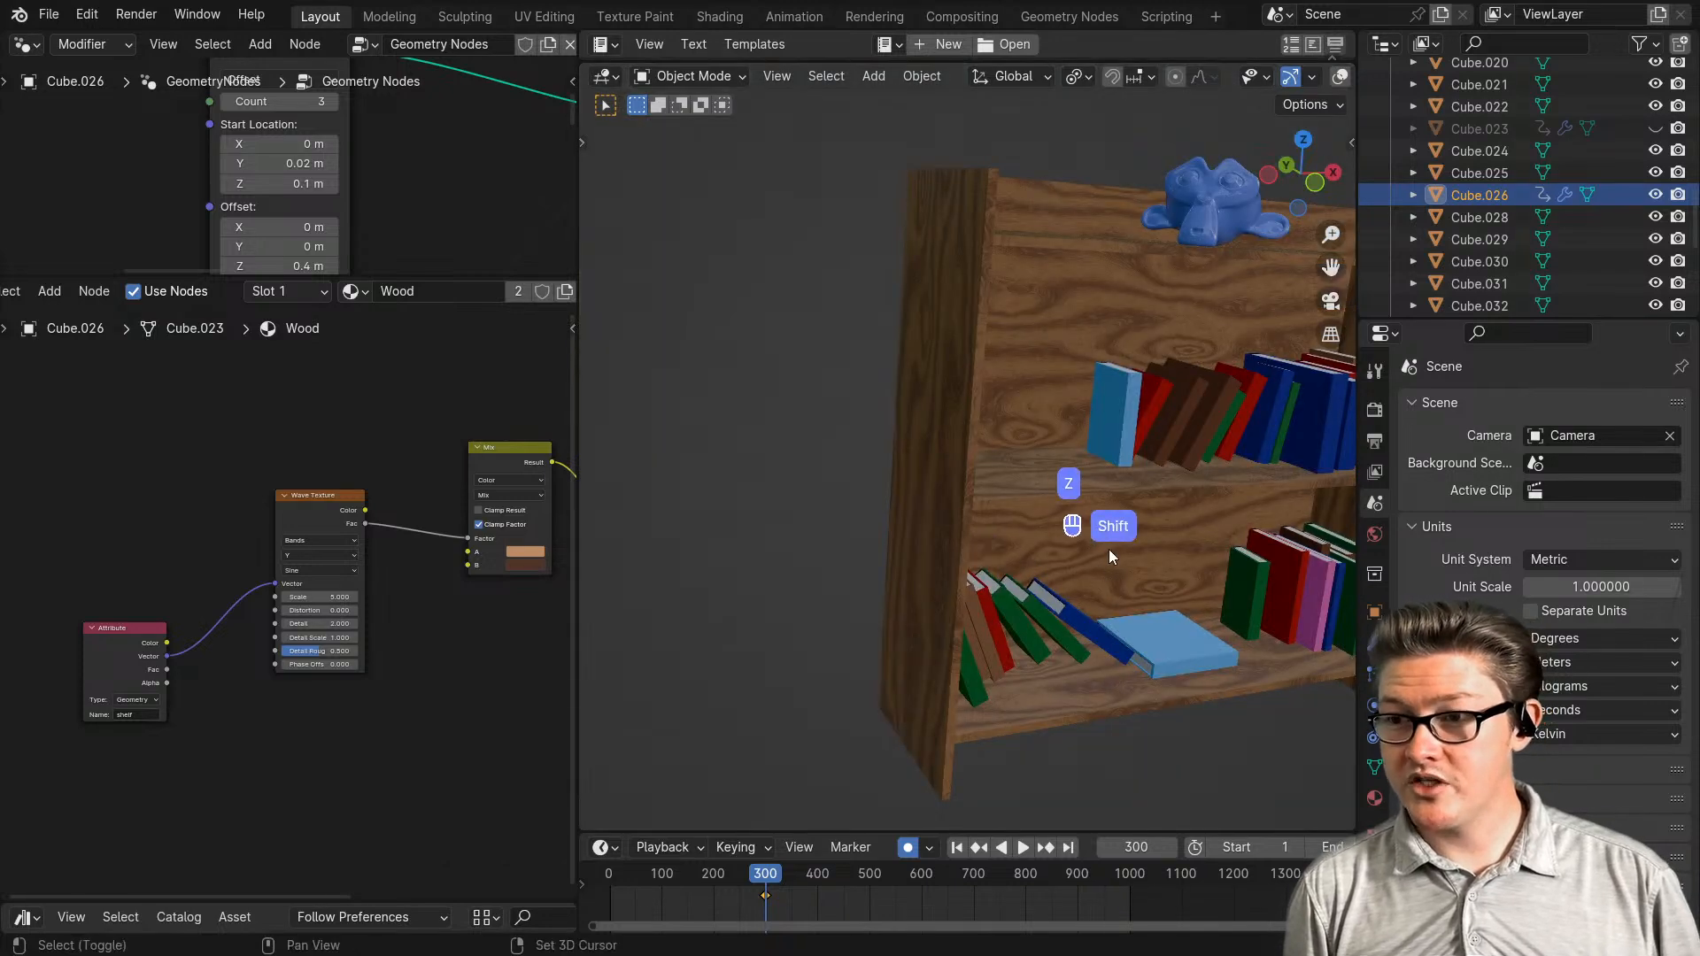
mouse_move(1108, 549)
shift+middle_down()
mouse_move(922, 576)
mouse_move(960, 549)
shift+middle_up()
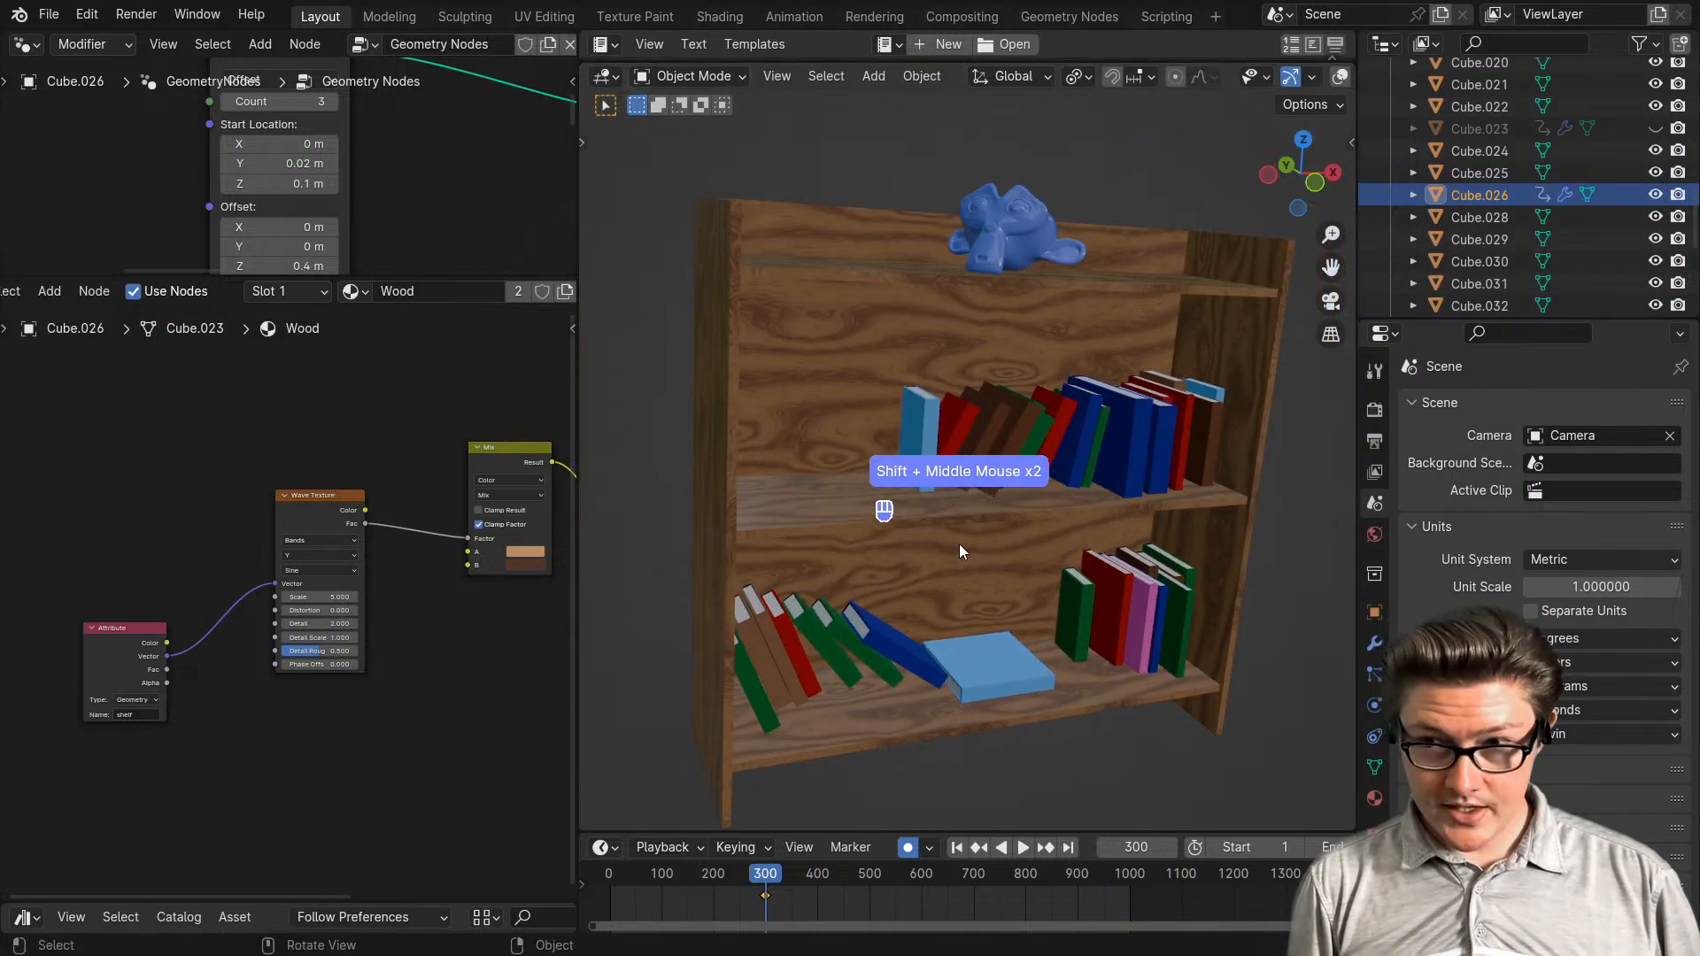
- Maximize the 3D viewport and examine the wood grain on the reference bookshelf's boards from several angles
key(ctrl+space)
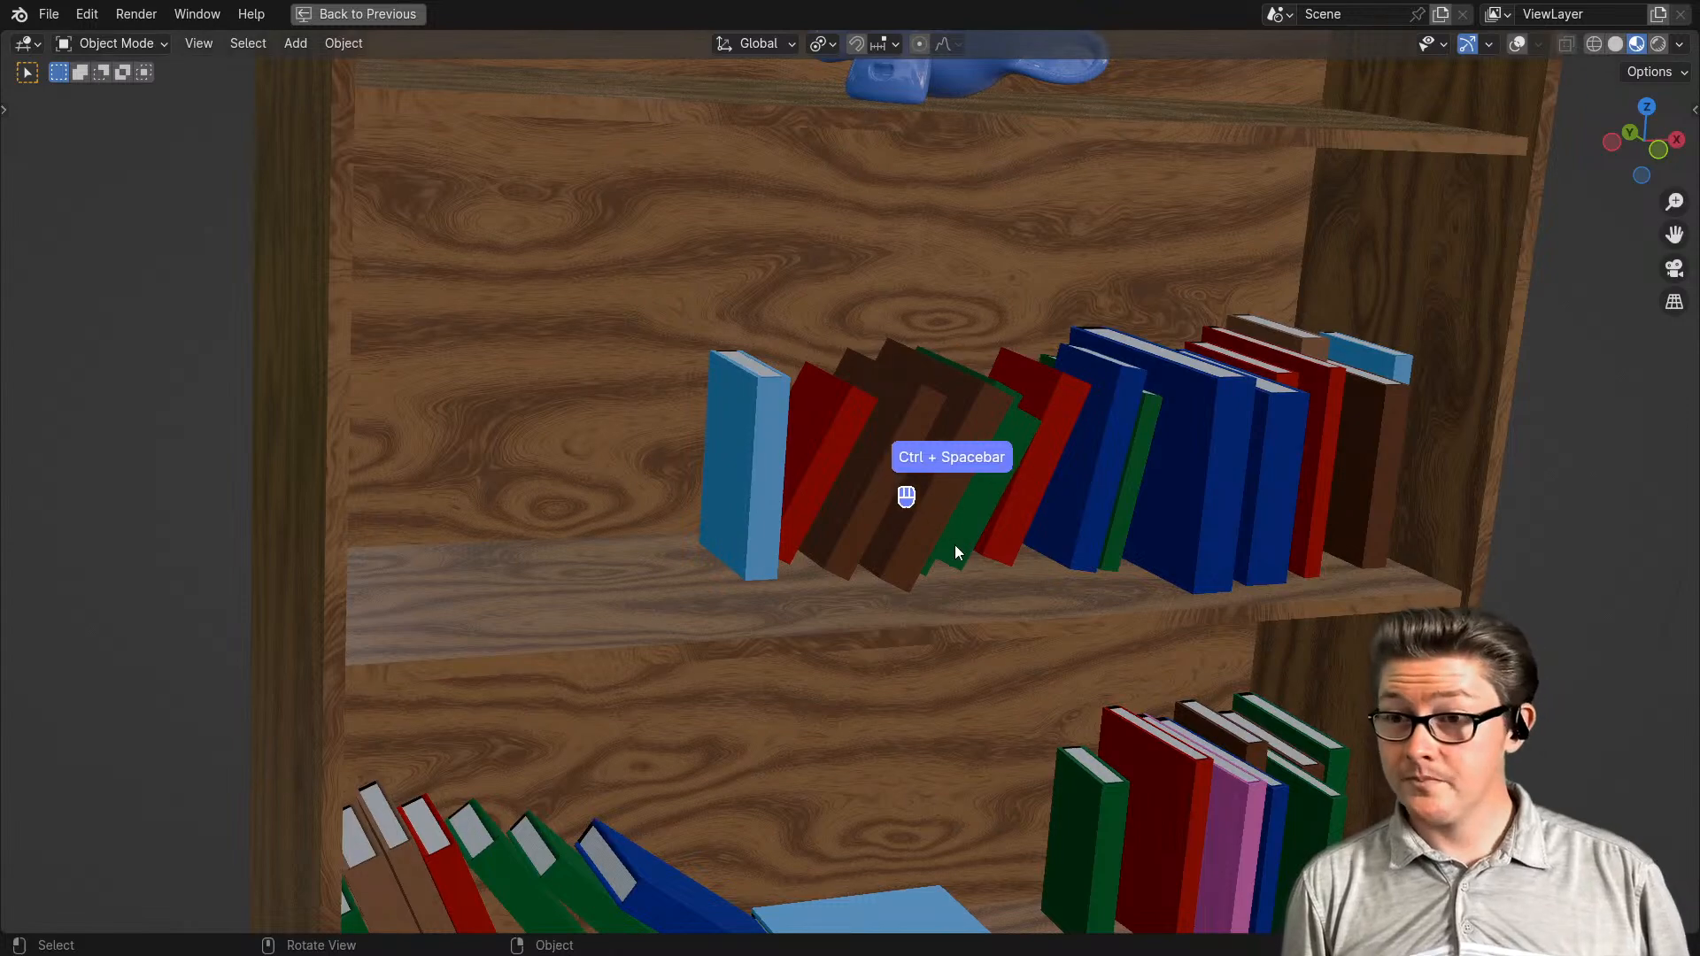
middle_drag(1032, 655, 945, 652)
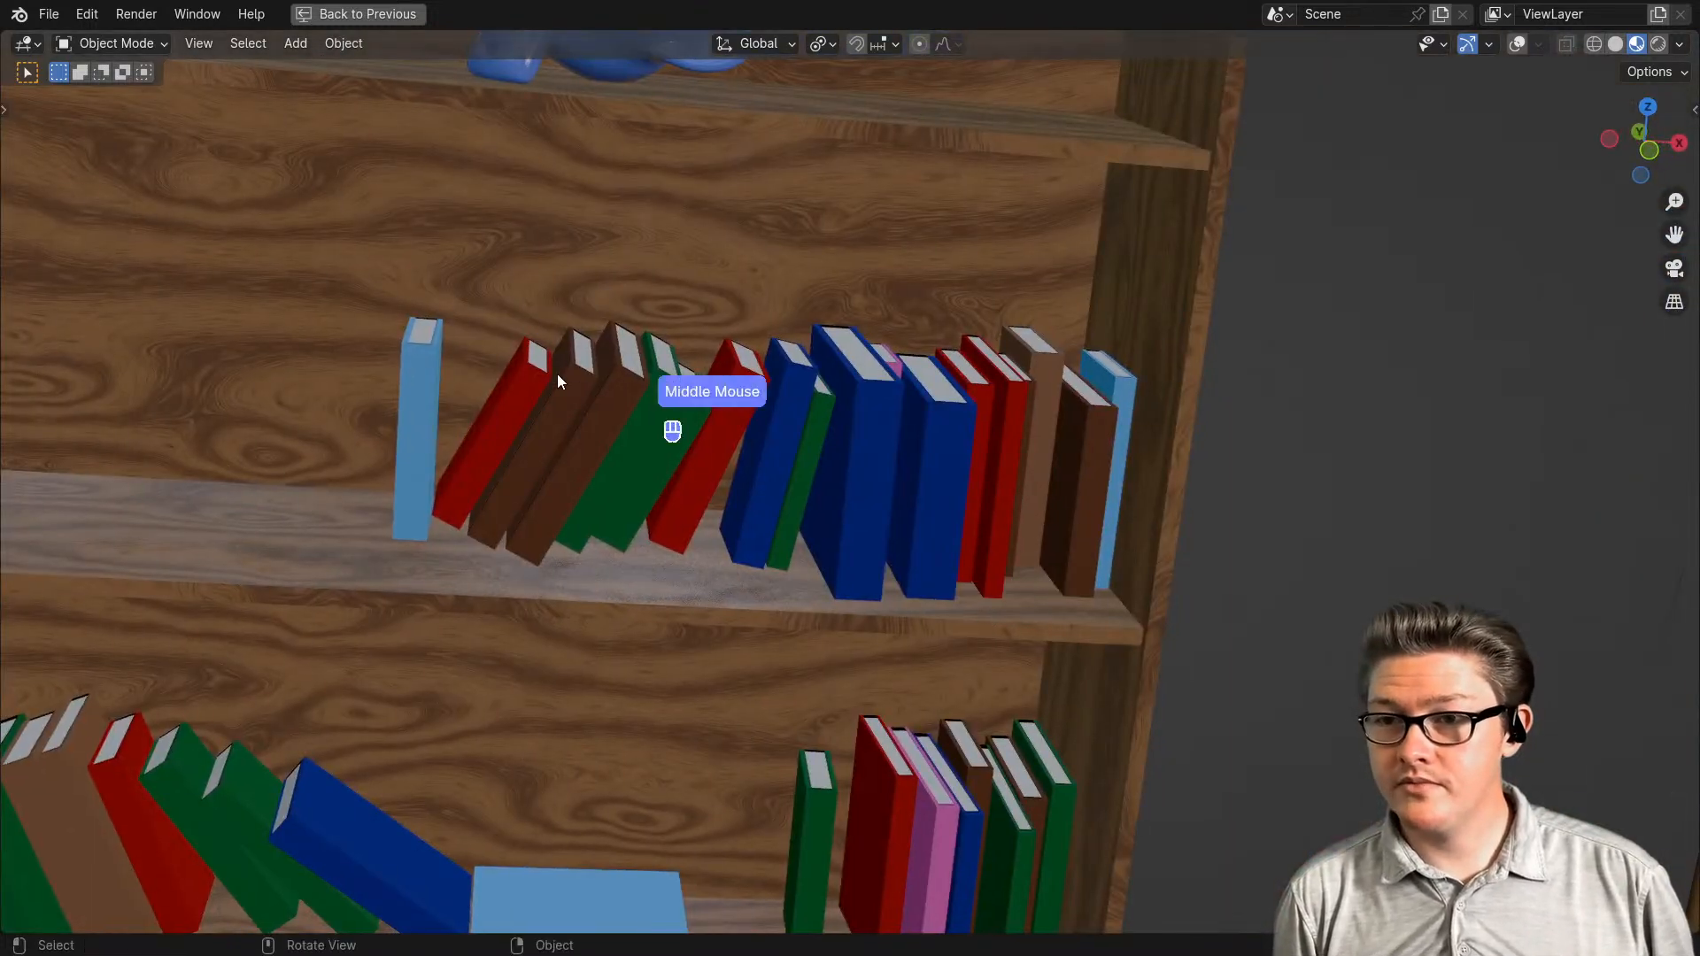
click(292, 347)
key(KP_Decimal)
scroll(726, 456, up, 2)
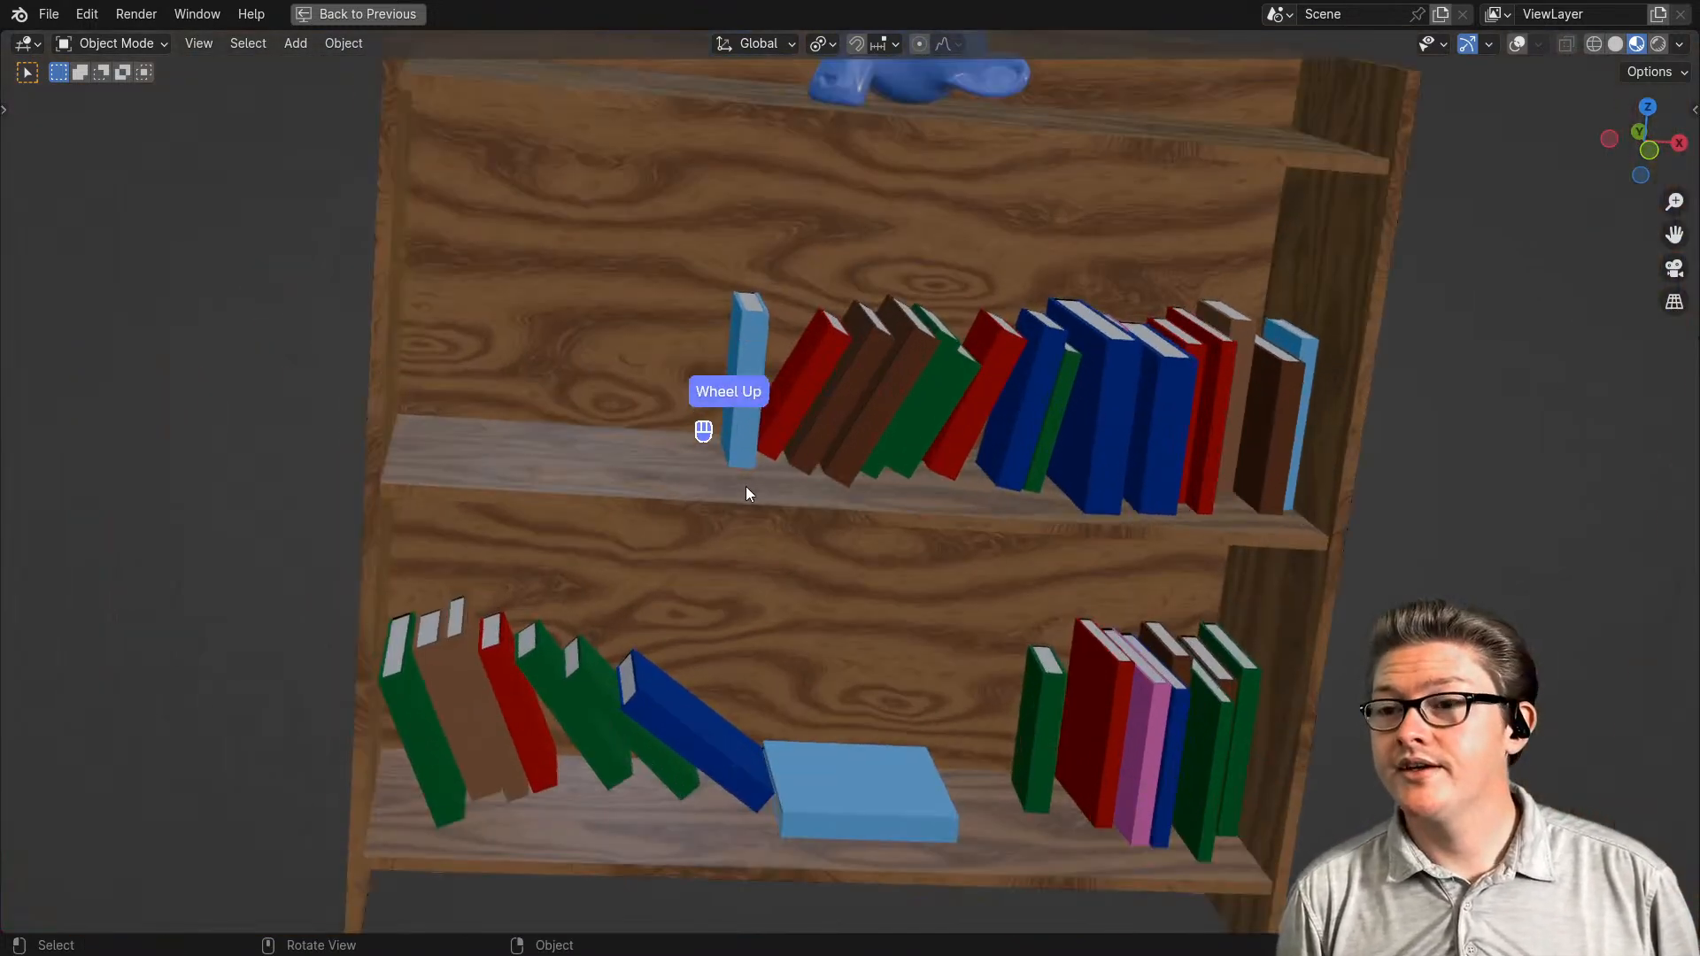
middle_drag(727, 534, 808, 478)
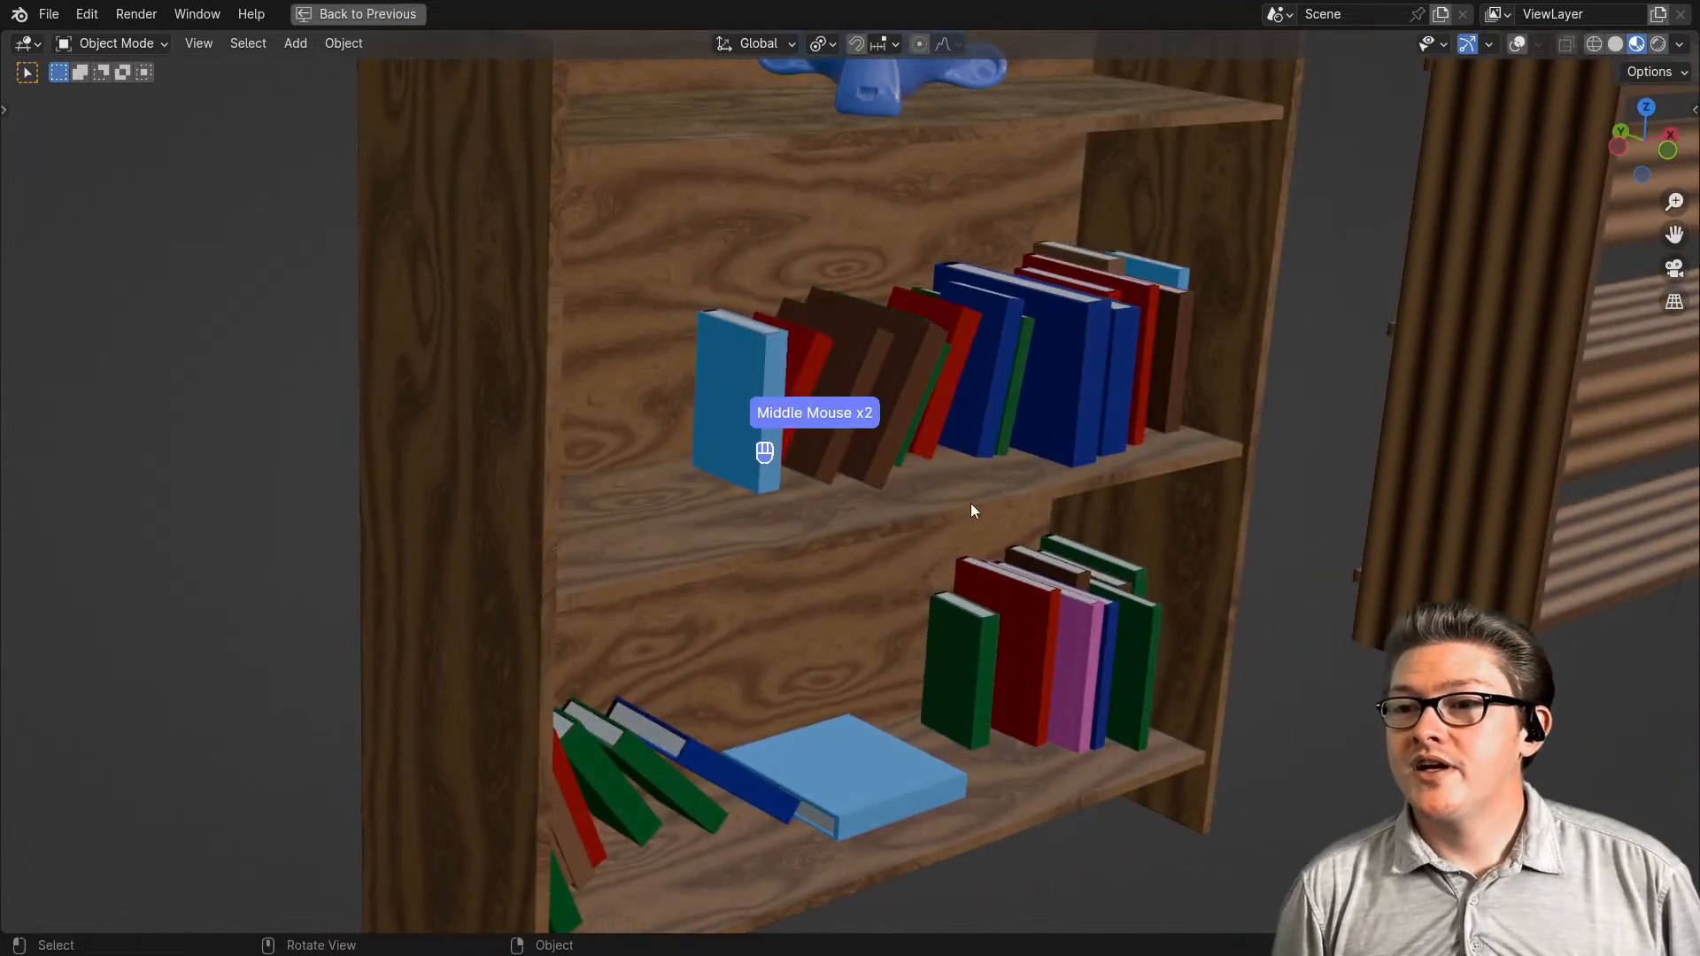
middle_drag(975, 509, 942, 535)
scroll(943, 529, down, 2)
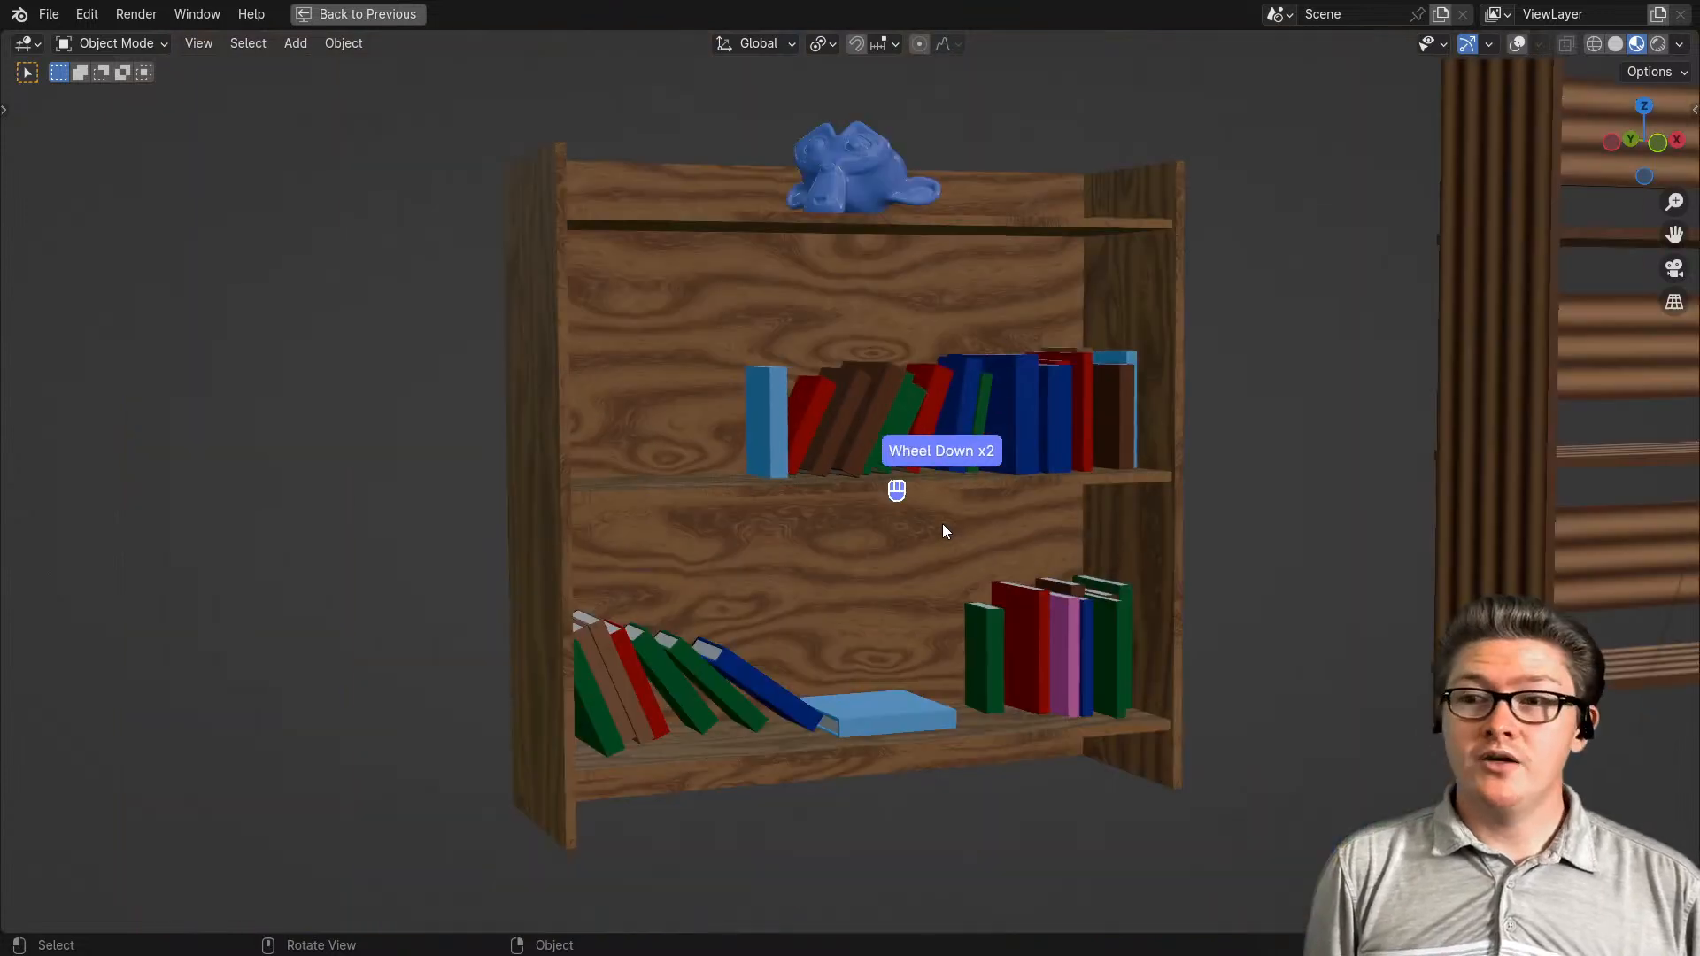
- Select and frame the striped geometry-nodes bookshelf, and restore the multi-editor layout
click(1518, 462)
key(KP_Decimal)
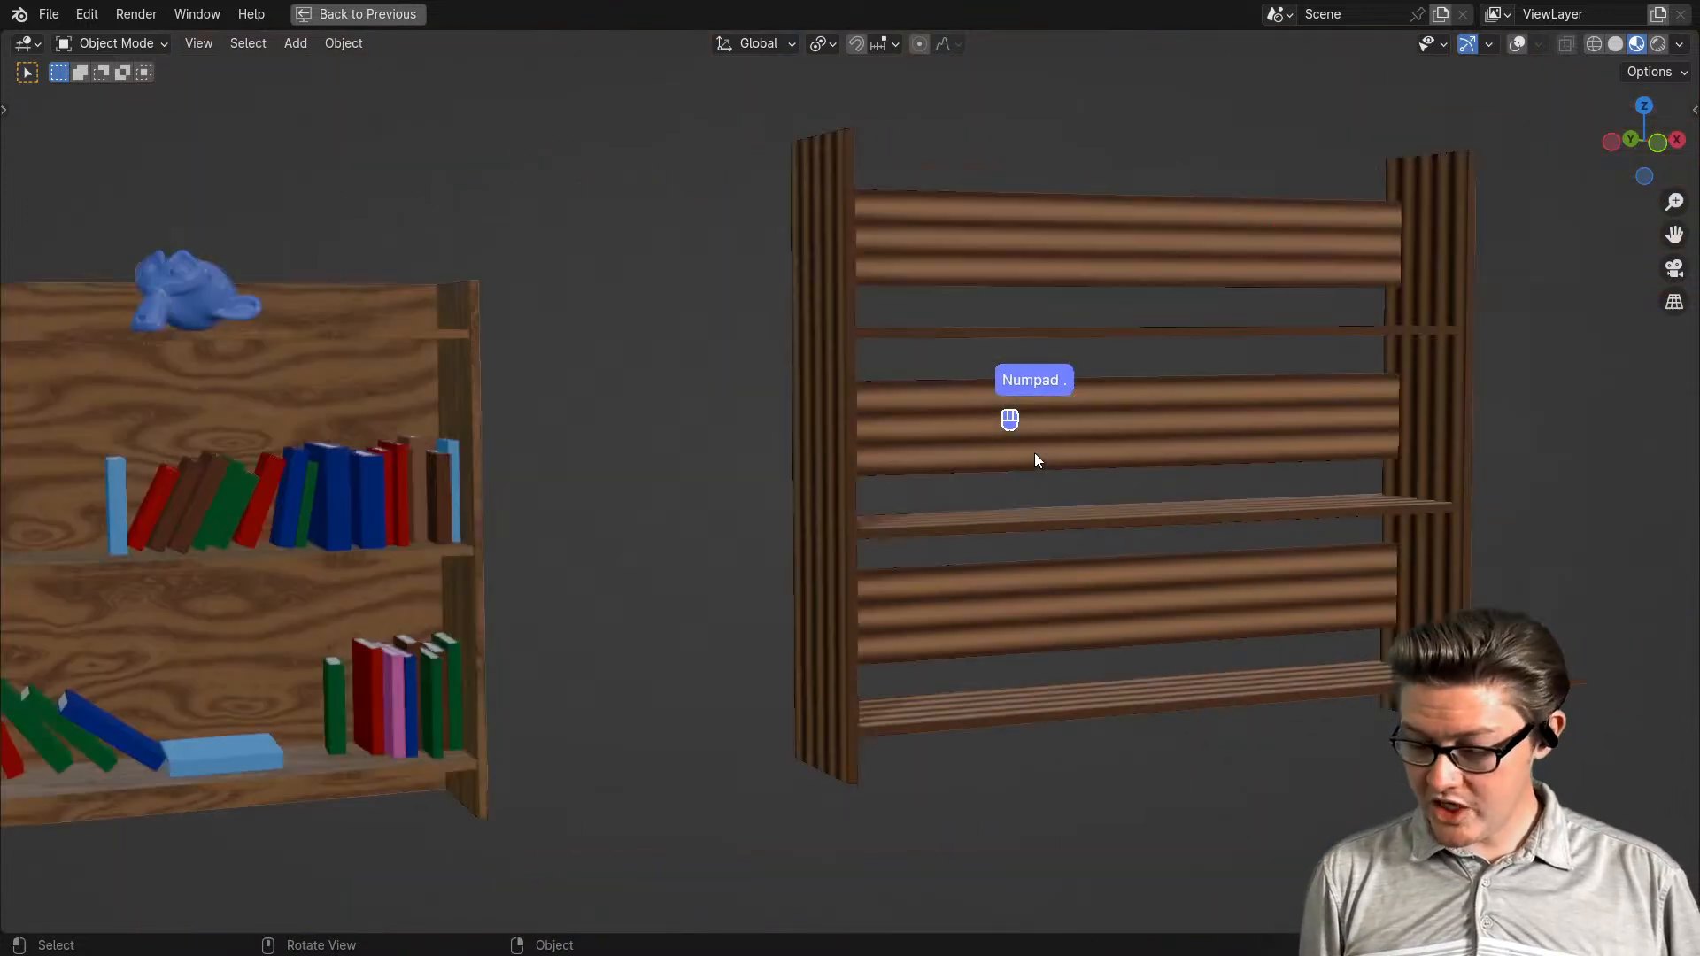
scroll(1001, 465, up, 2)
key(ctrl+space)
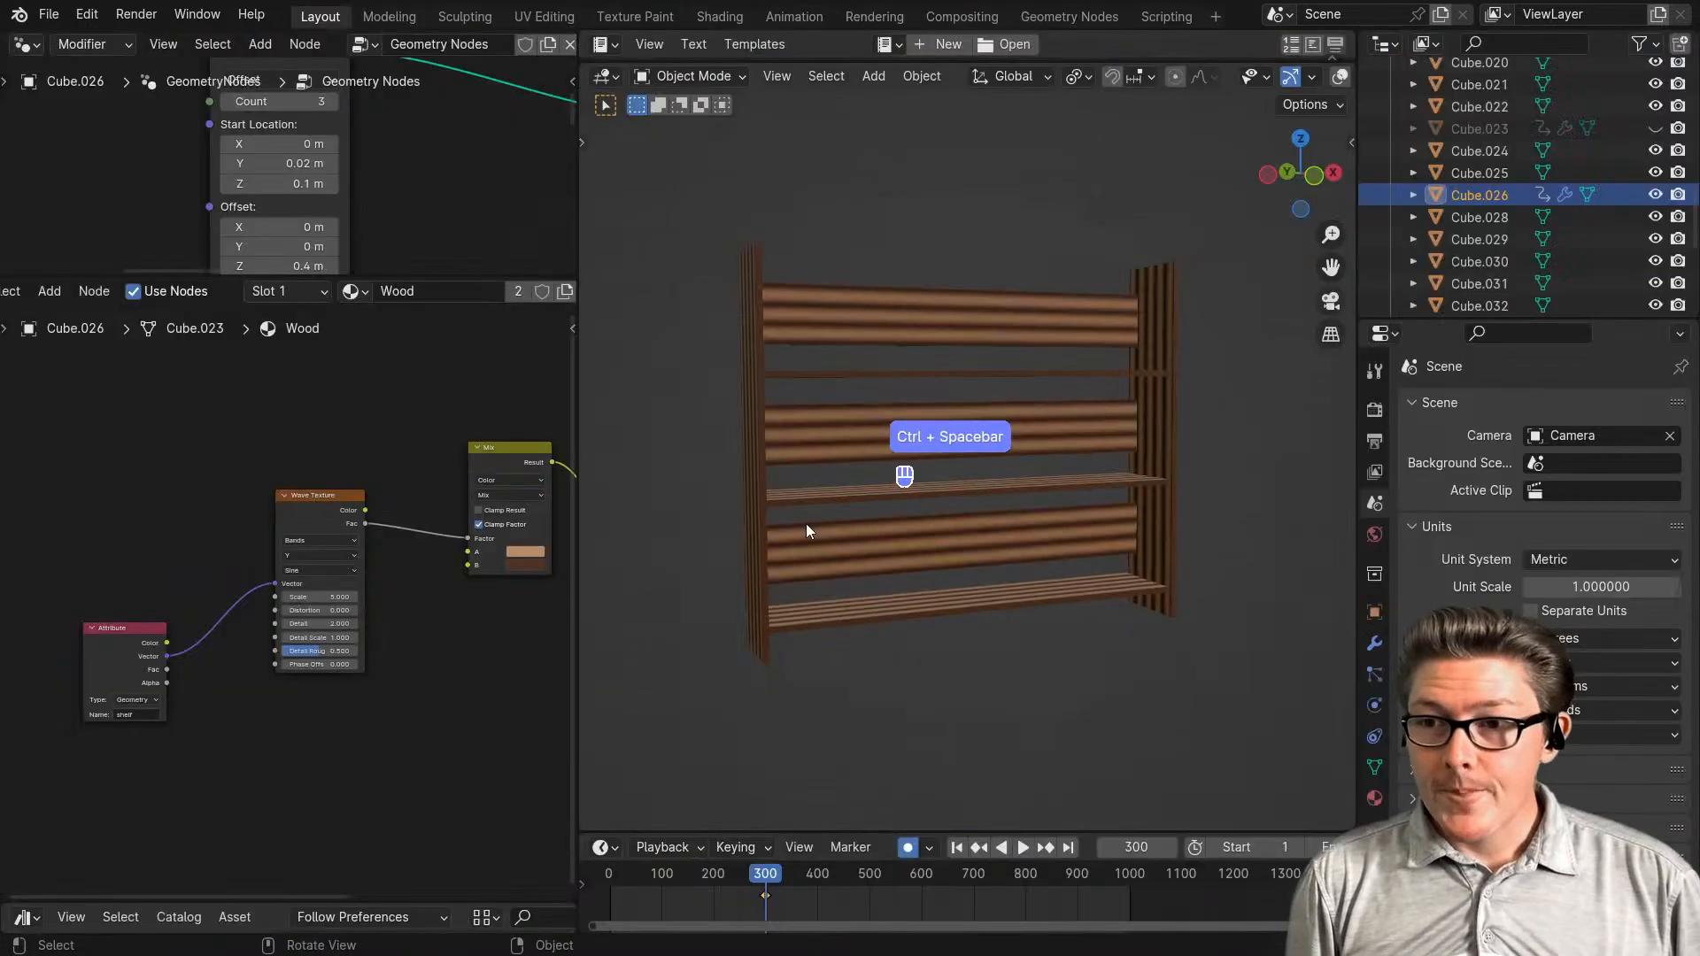
- Set the Wave Texture's Distortion to 5.3 to make the grain bands wavy
scroll(301, 593, up, 3)
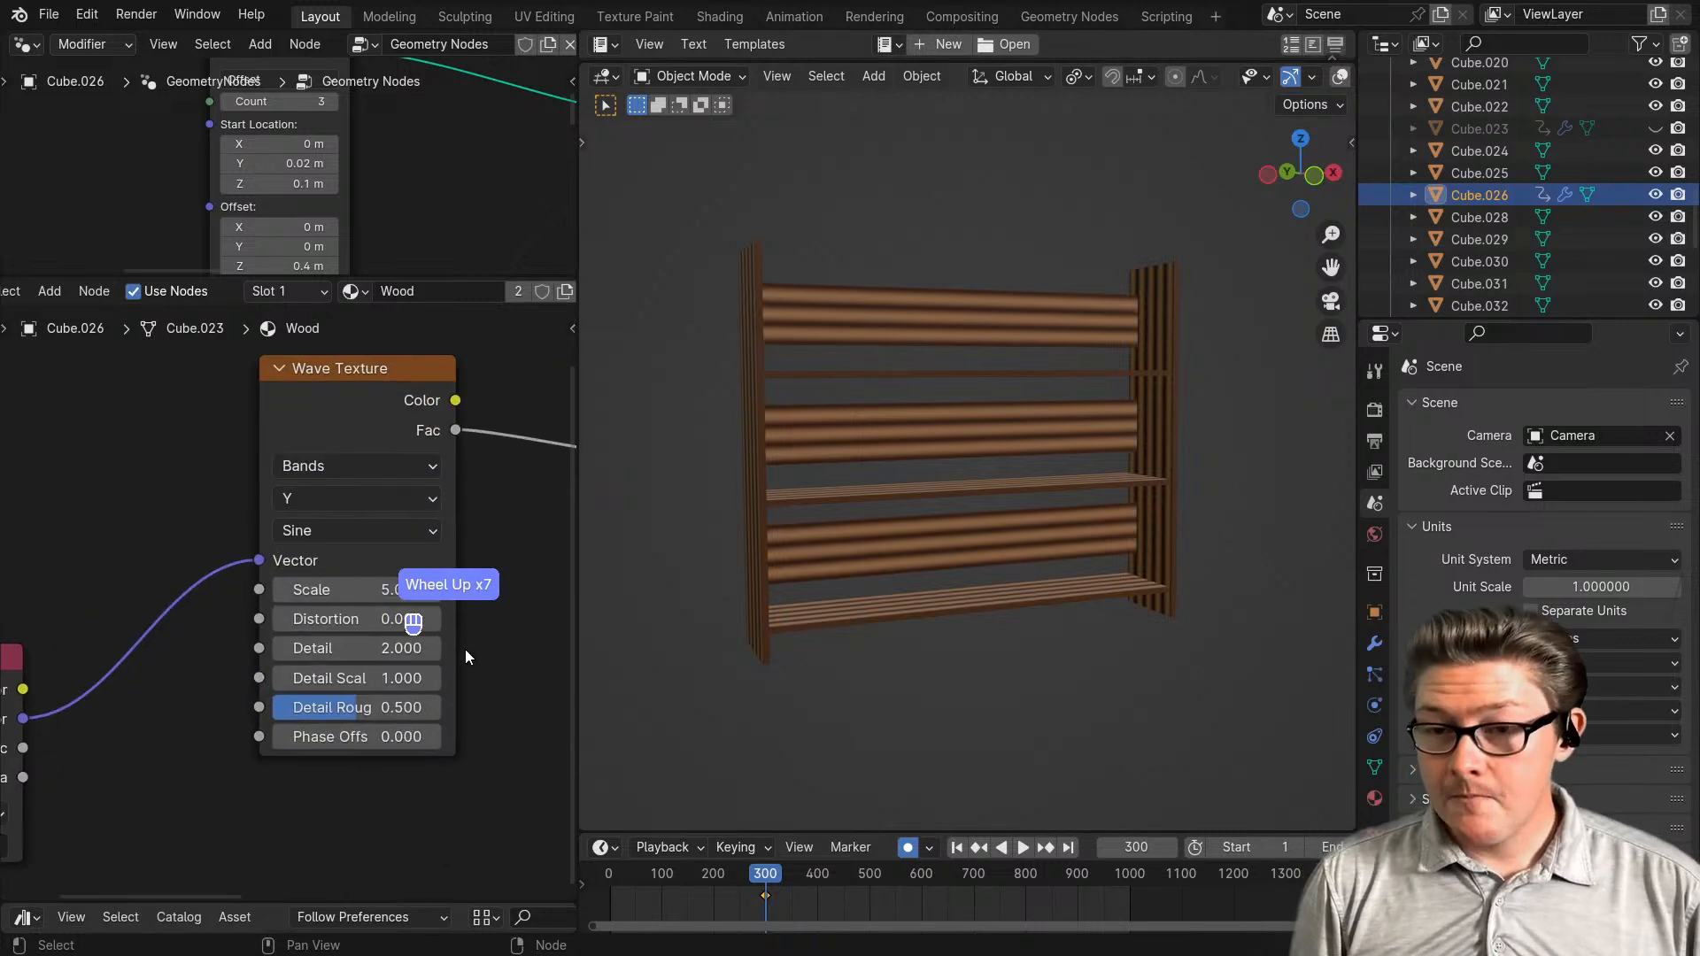
middle_drag(464, 650, 422, 671)
drag(291, 418, 291, 445)
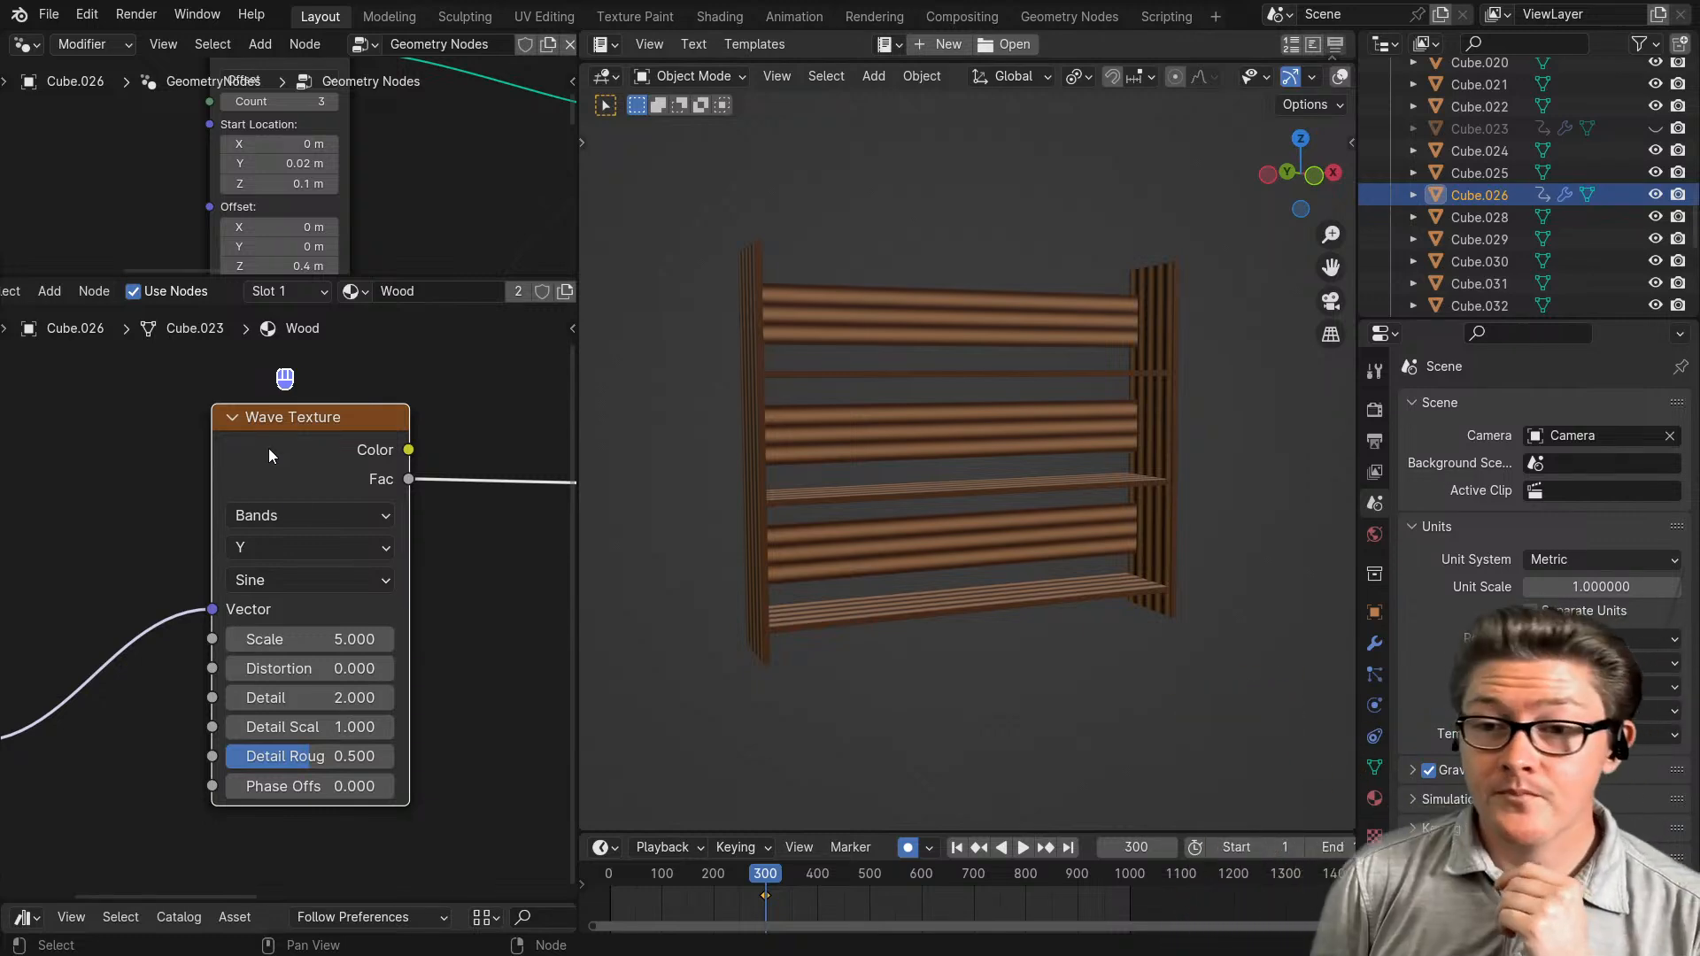
scroll(391, 670, up, 3)
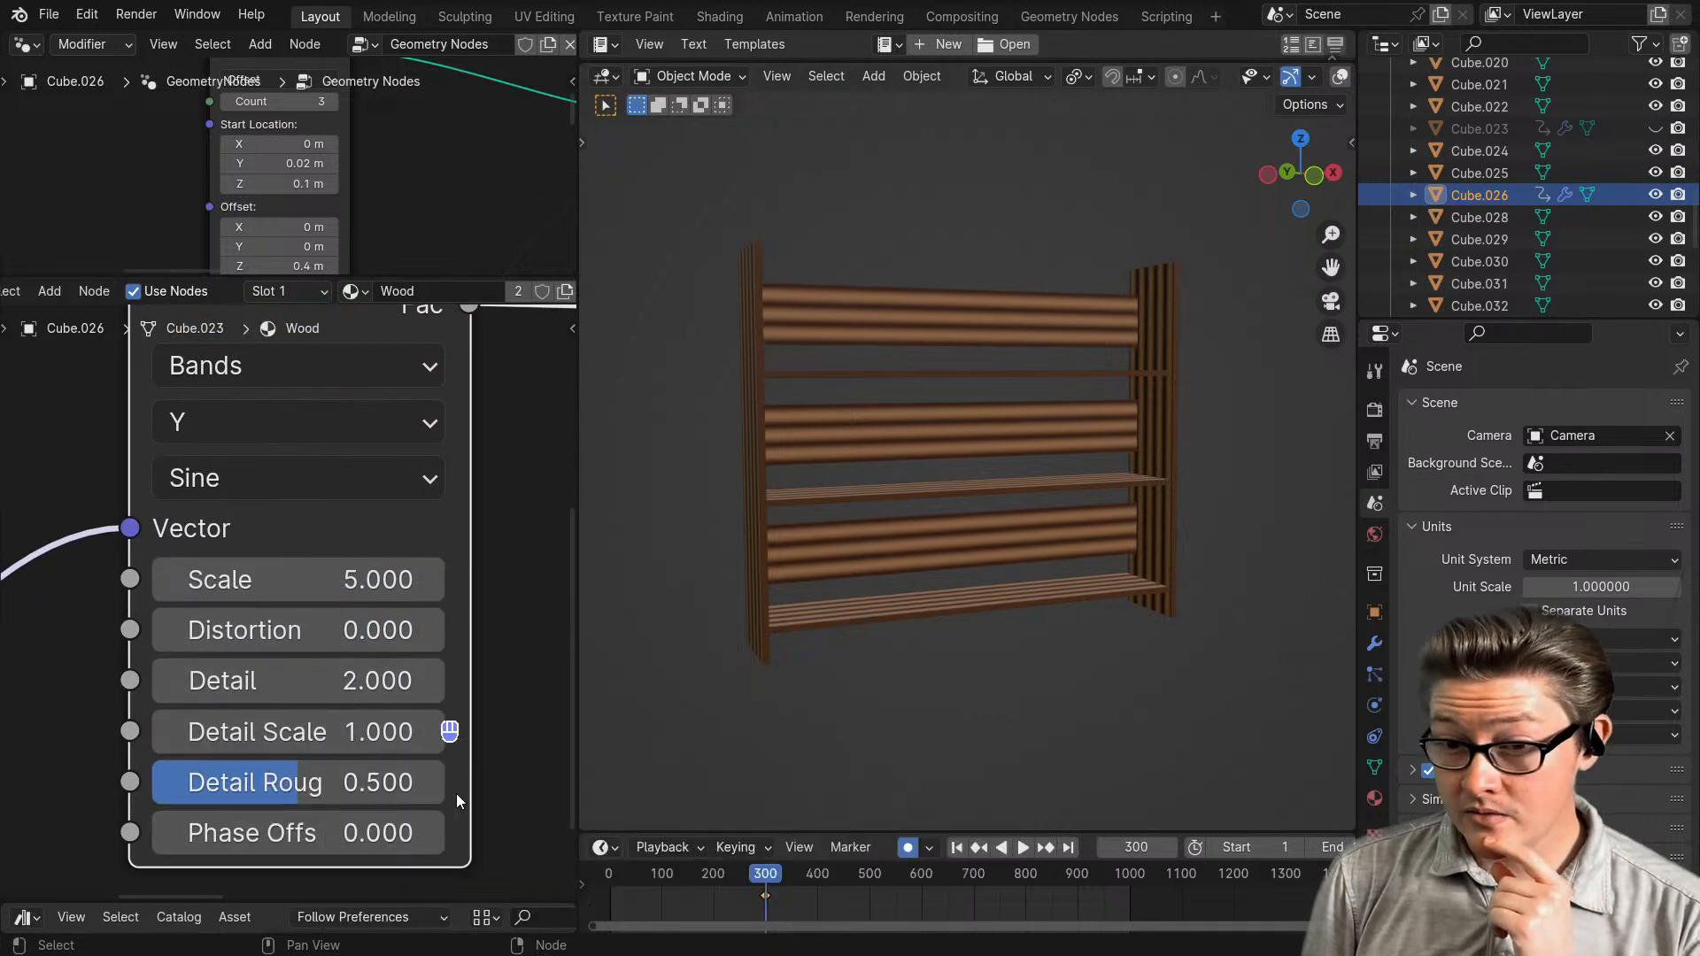
middle_drag(312, 732, 306, 692)
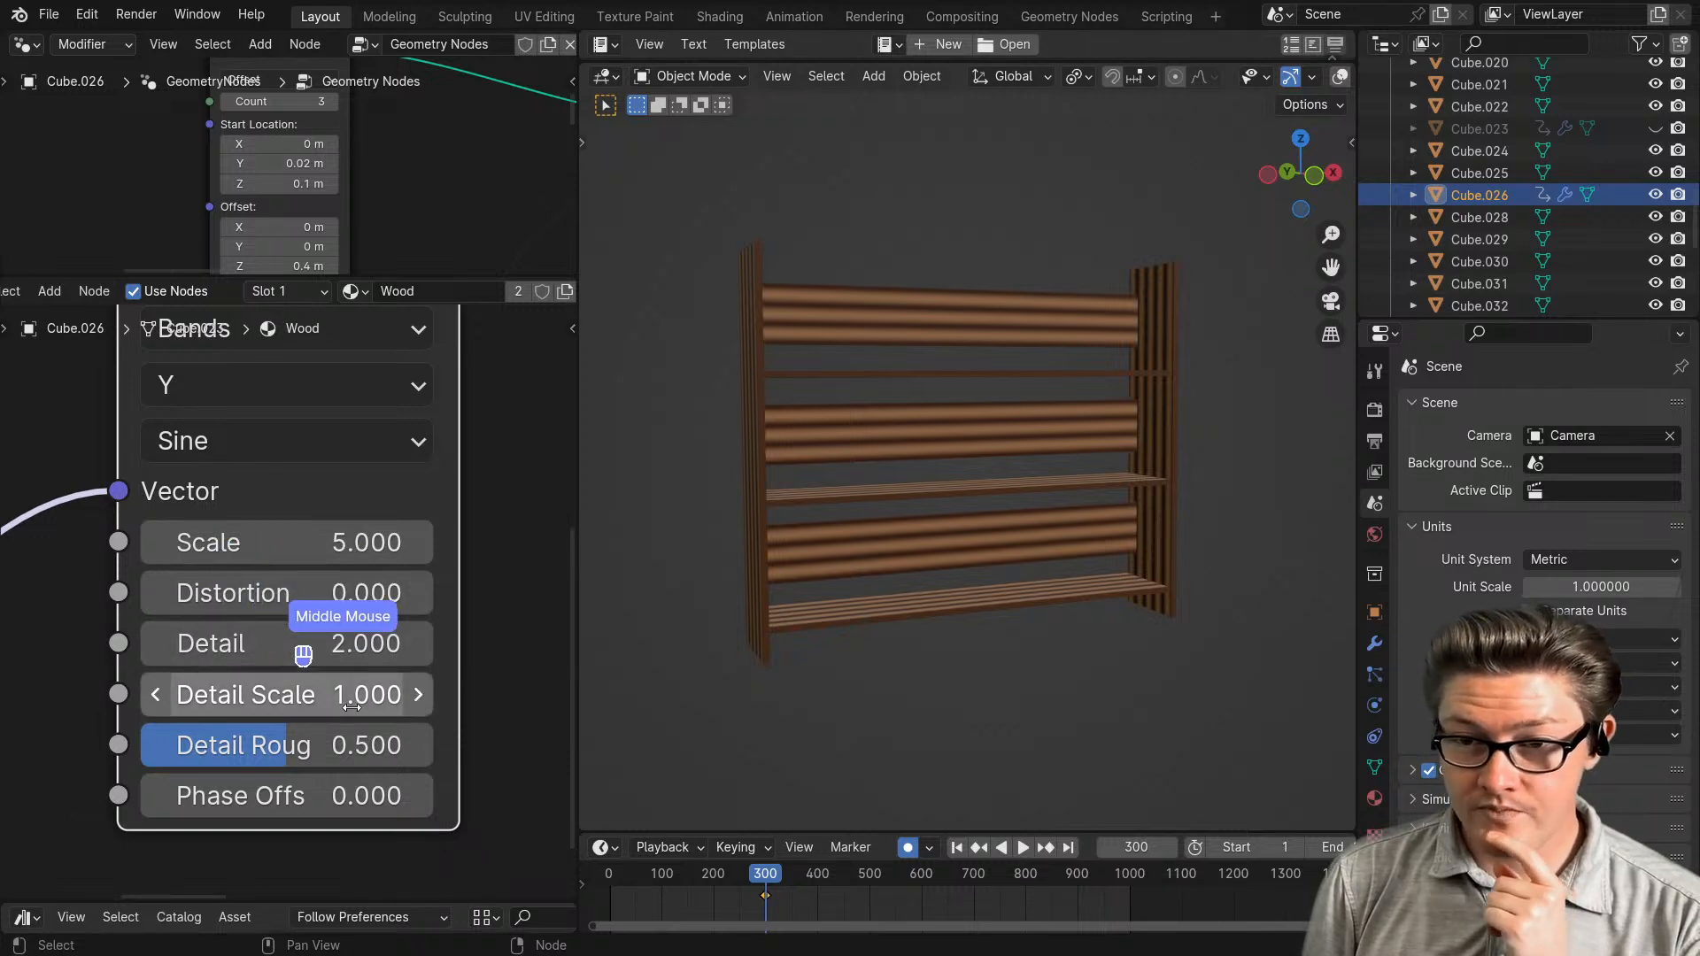
drag(306, 610, 301, 542)
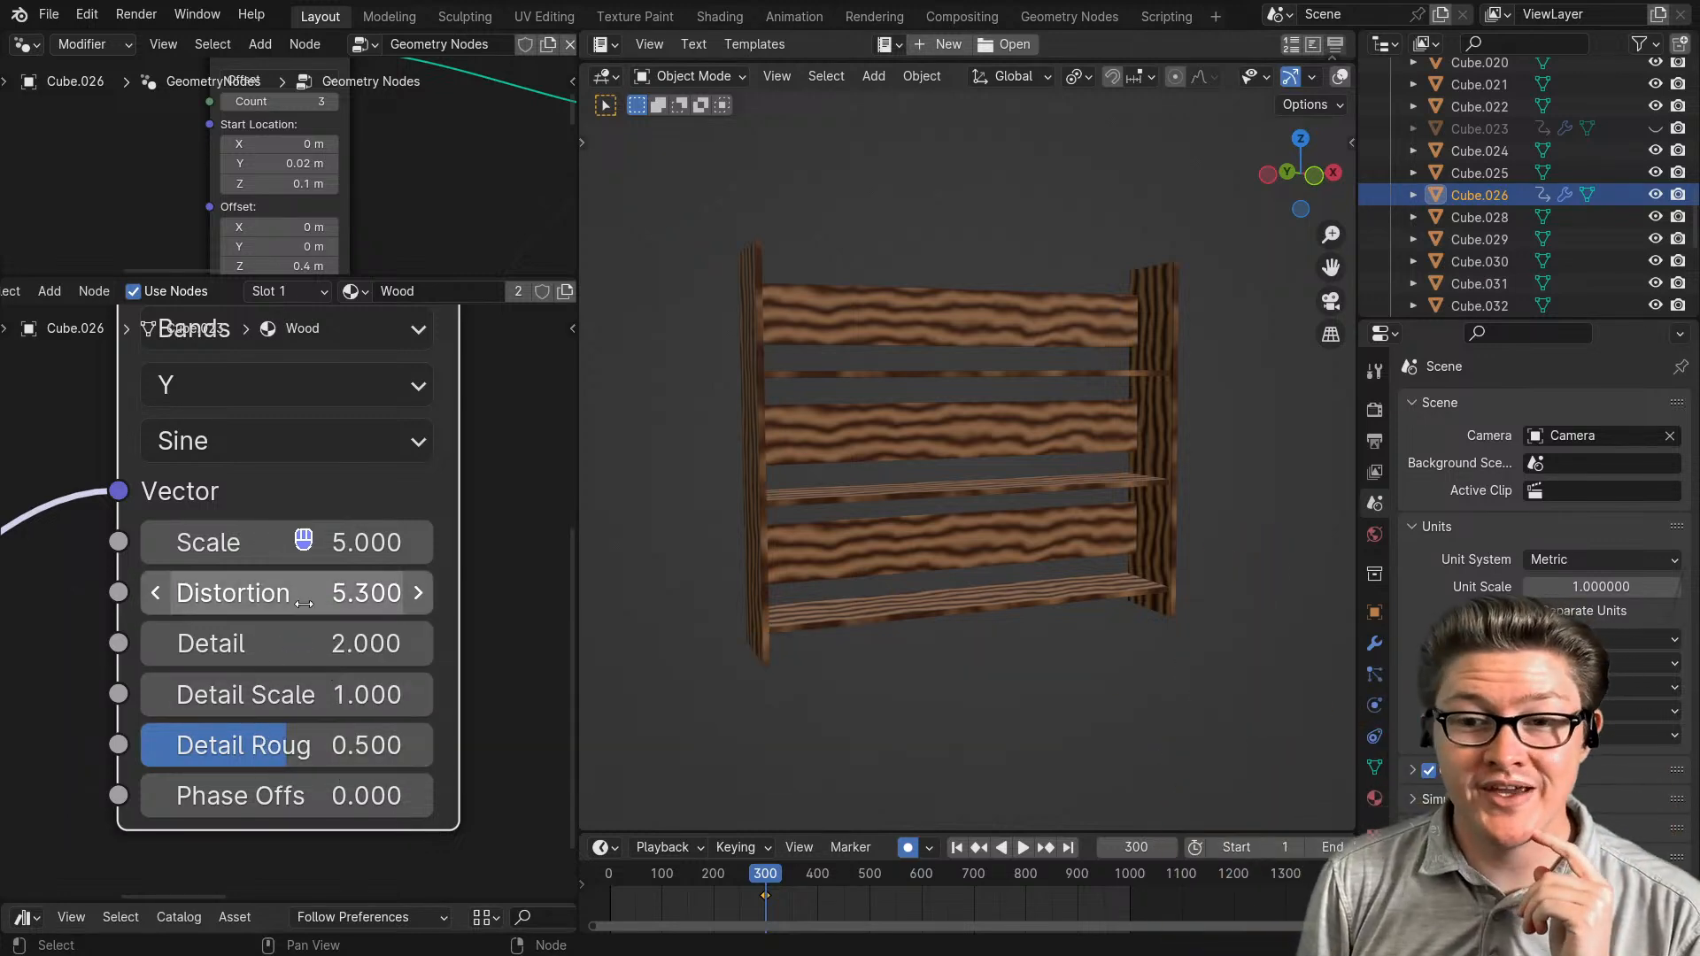
- Set the Wave Texture's Detail to 4 and try adjusting its Detail Scale while viewing the boards up close
scroll(825, 588, up, 5)
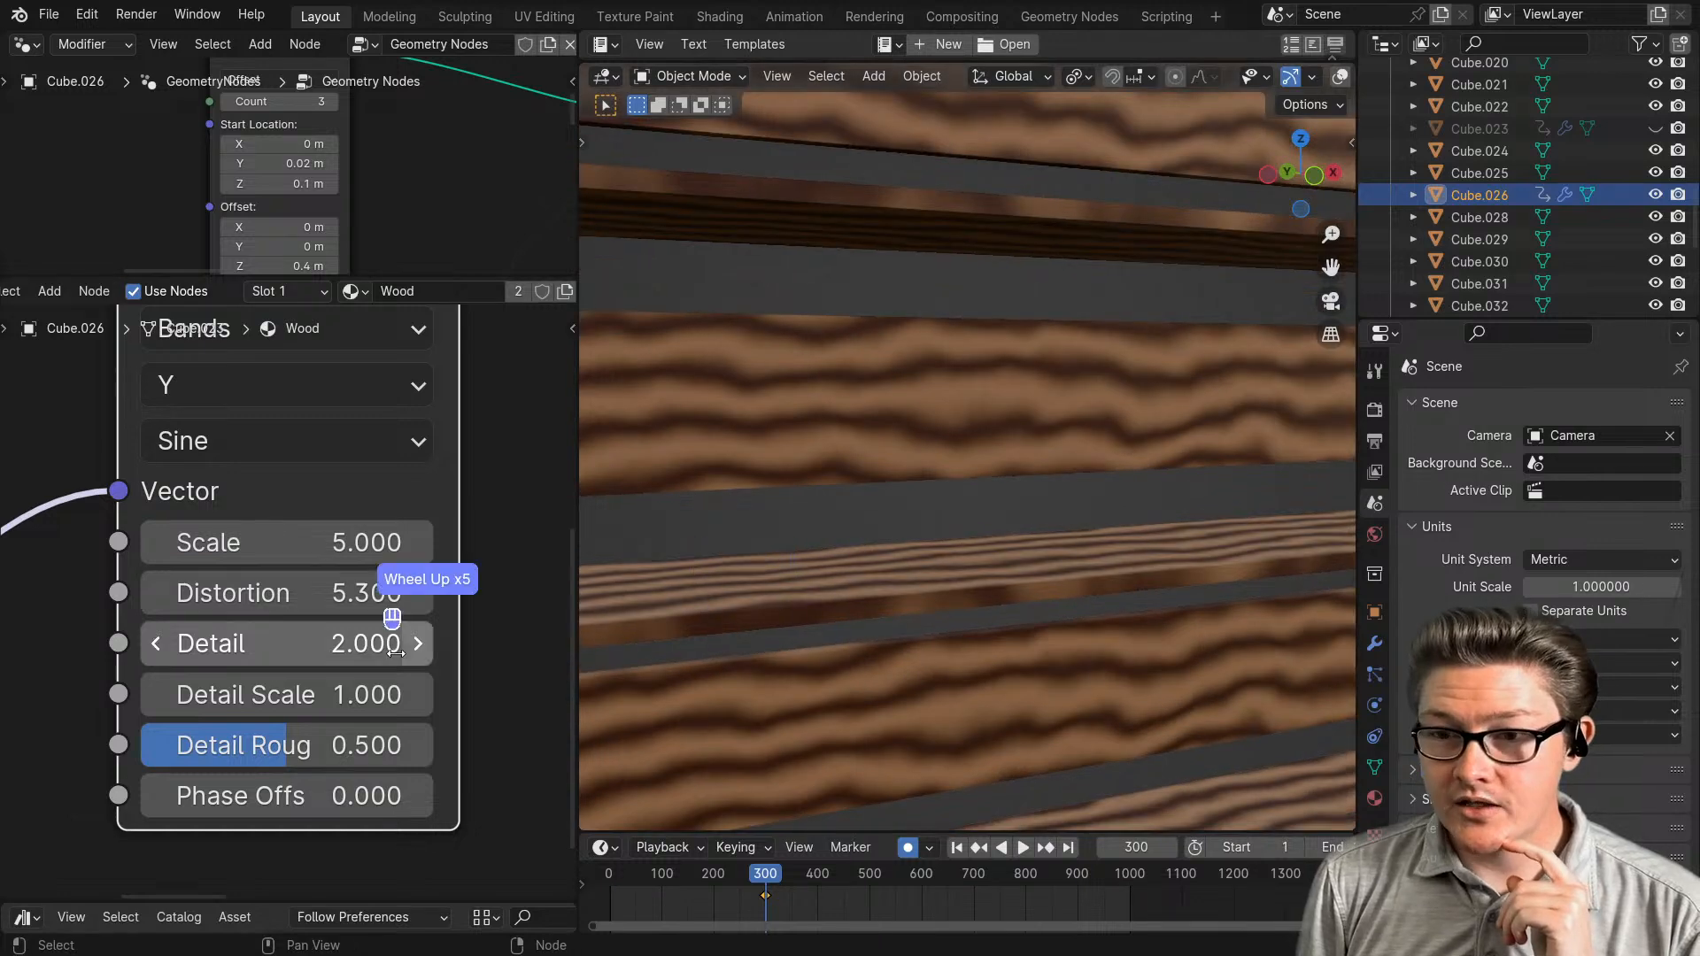
click(249, 622)
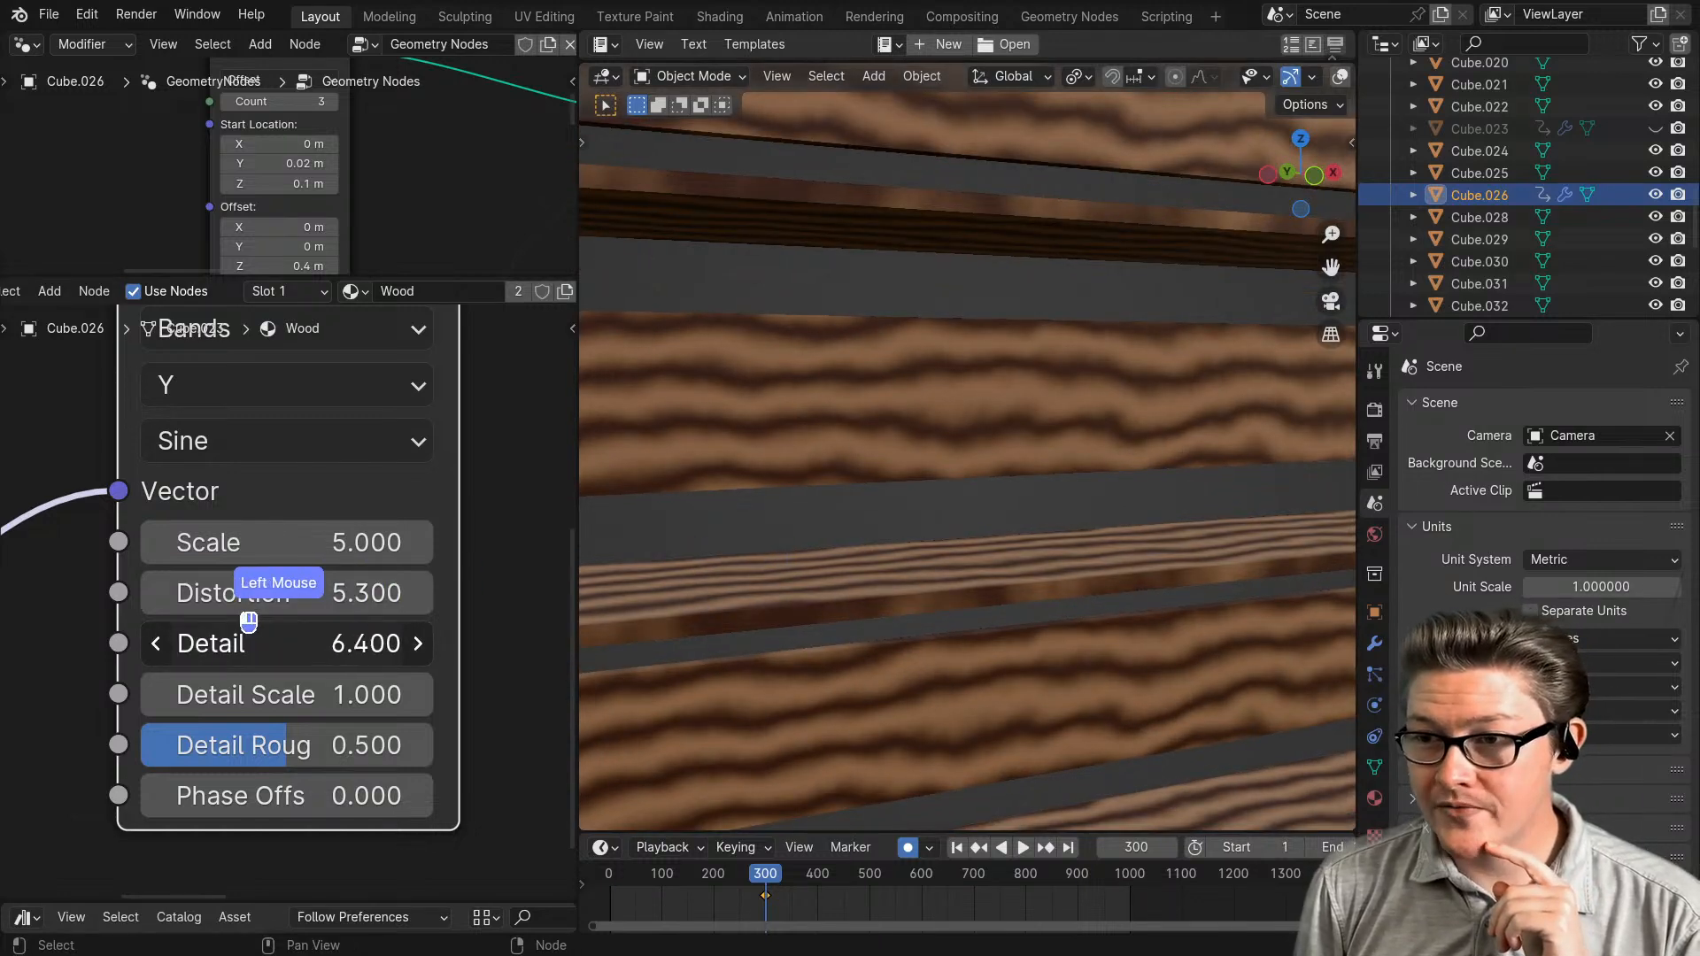
drag(355, 659, 284, 655)
right_click(350, 659)
right_click(290, 694)
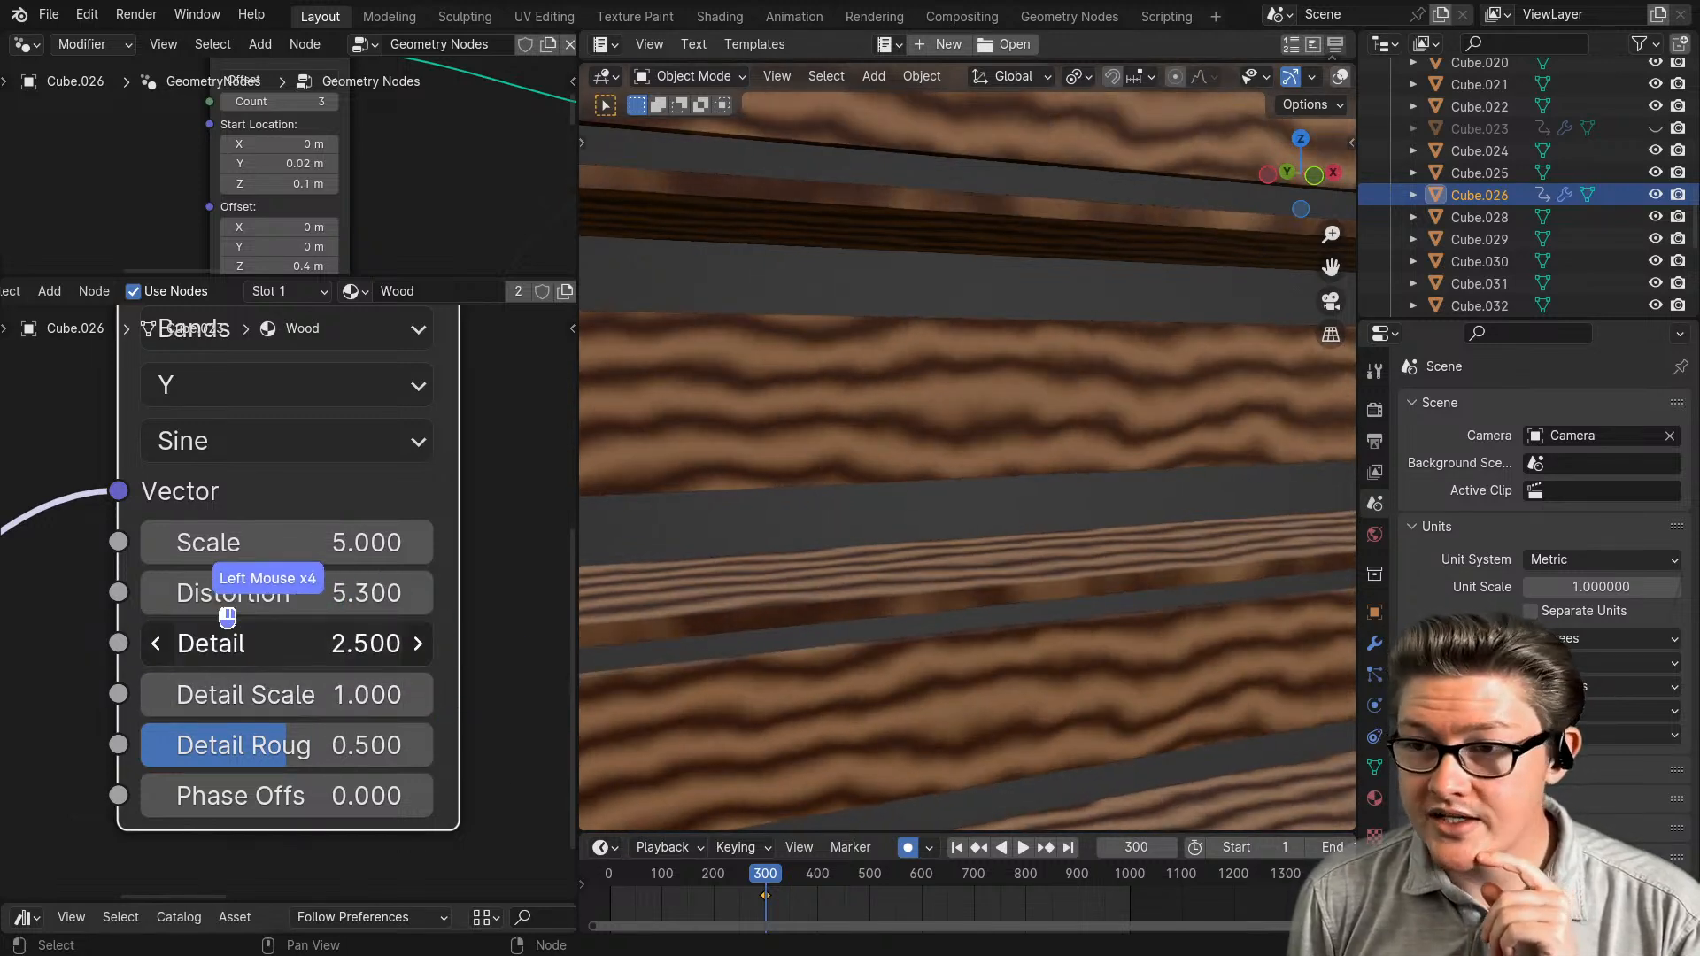
click(270, 652)
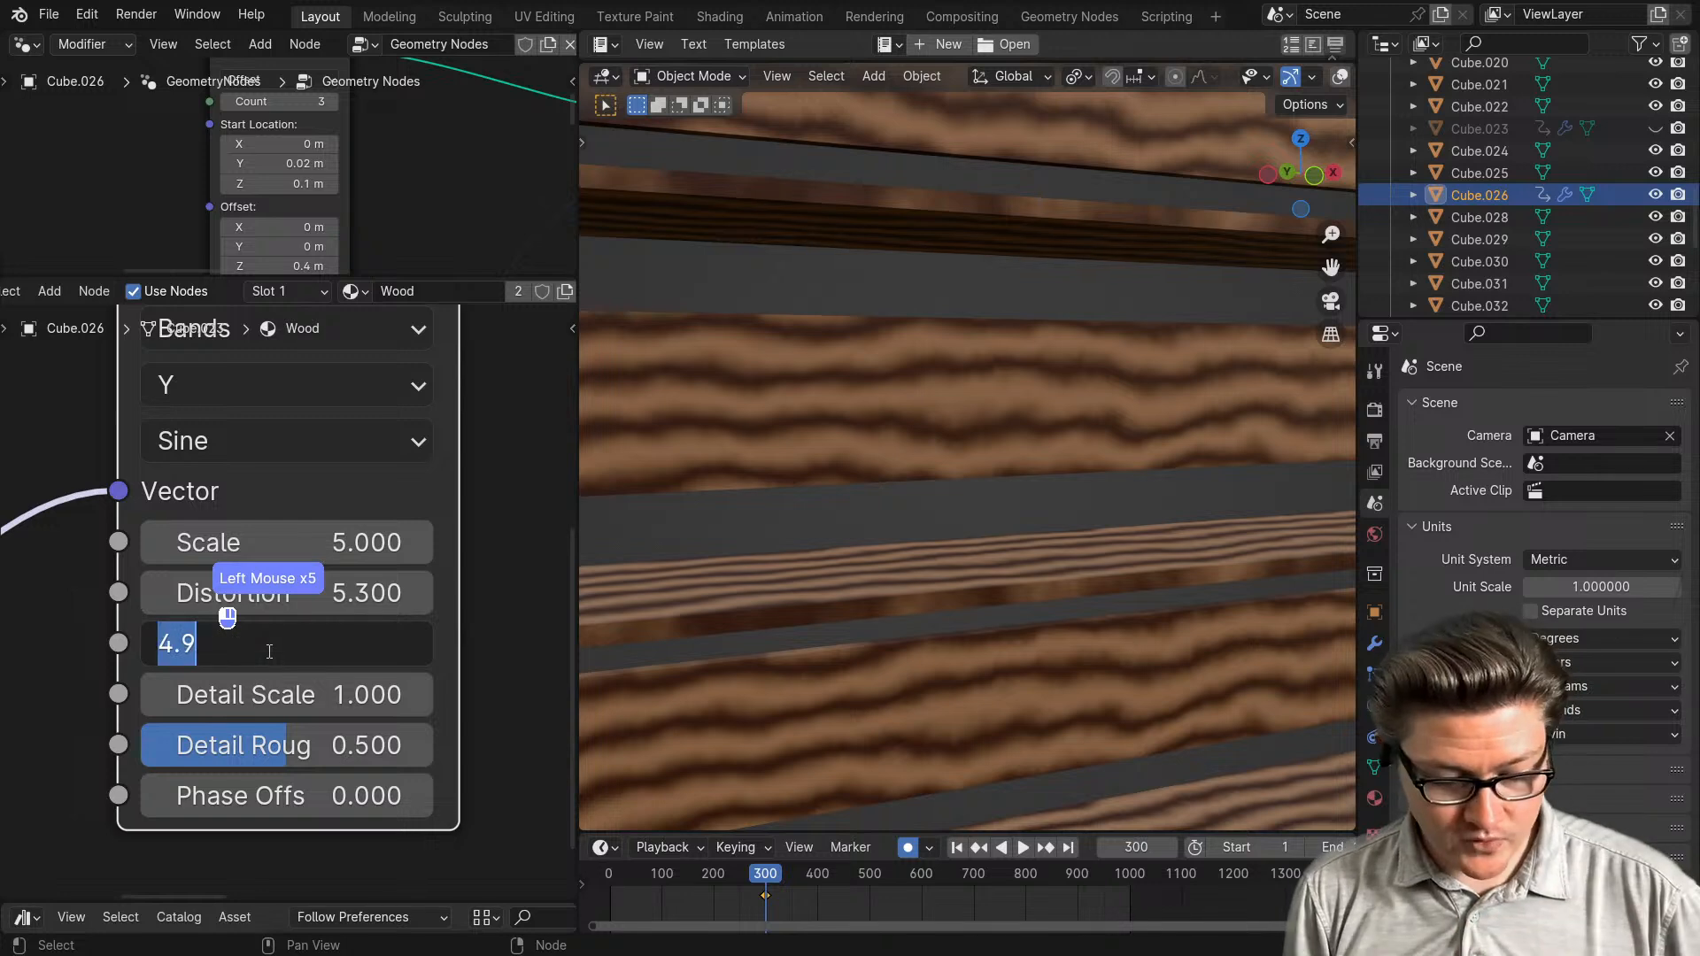
click(77, 704)
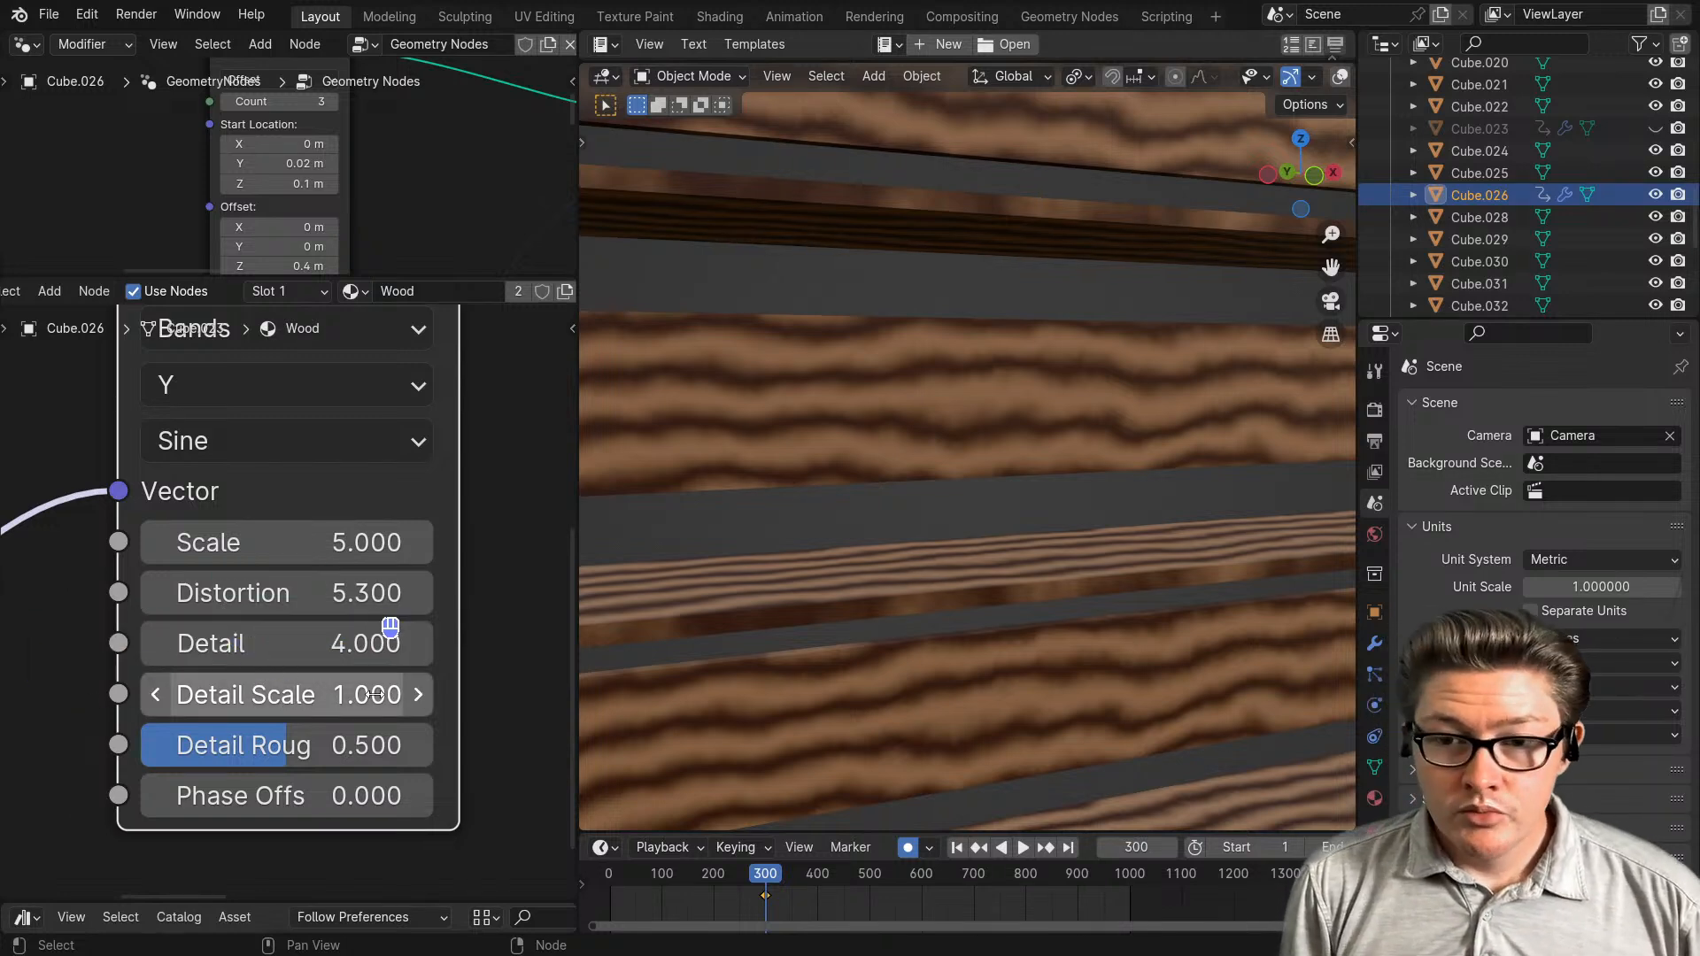
mouse_move(292, 696)
mouse_down()
mouse_move(336, 696)
mouse_move(282, 696)
mouse_up()
scroll(804, 631, down, 2)
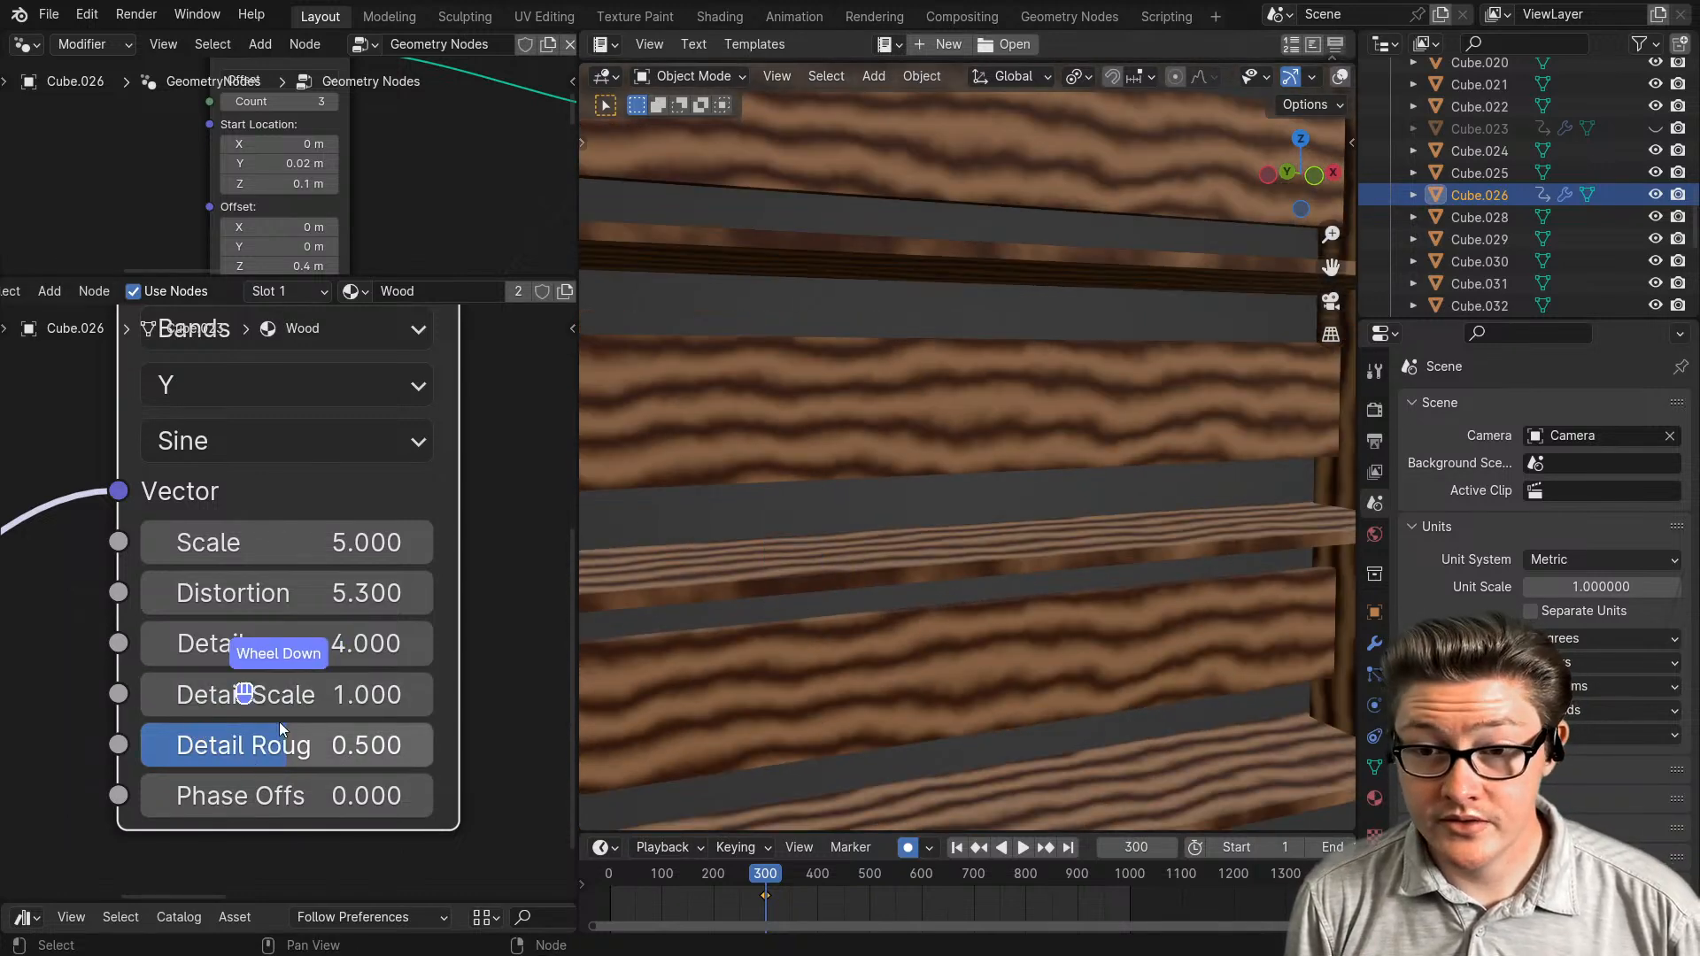
- Try a Detail Scale of 2.5 on the Wave Texture
click(277, 696)
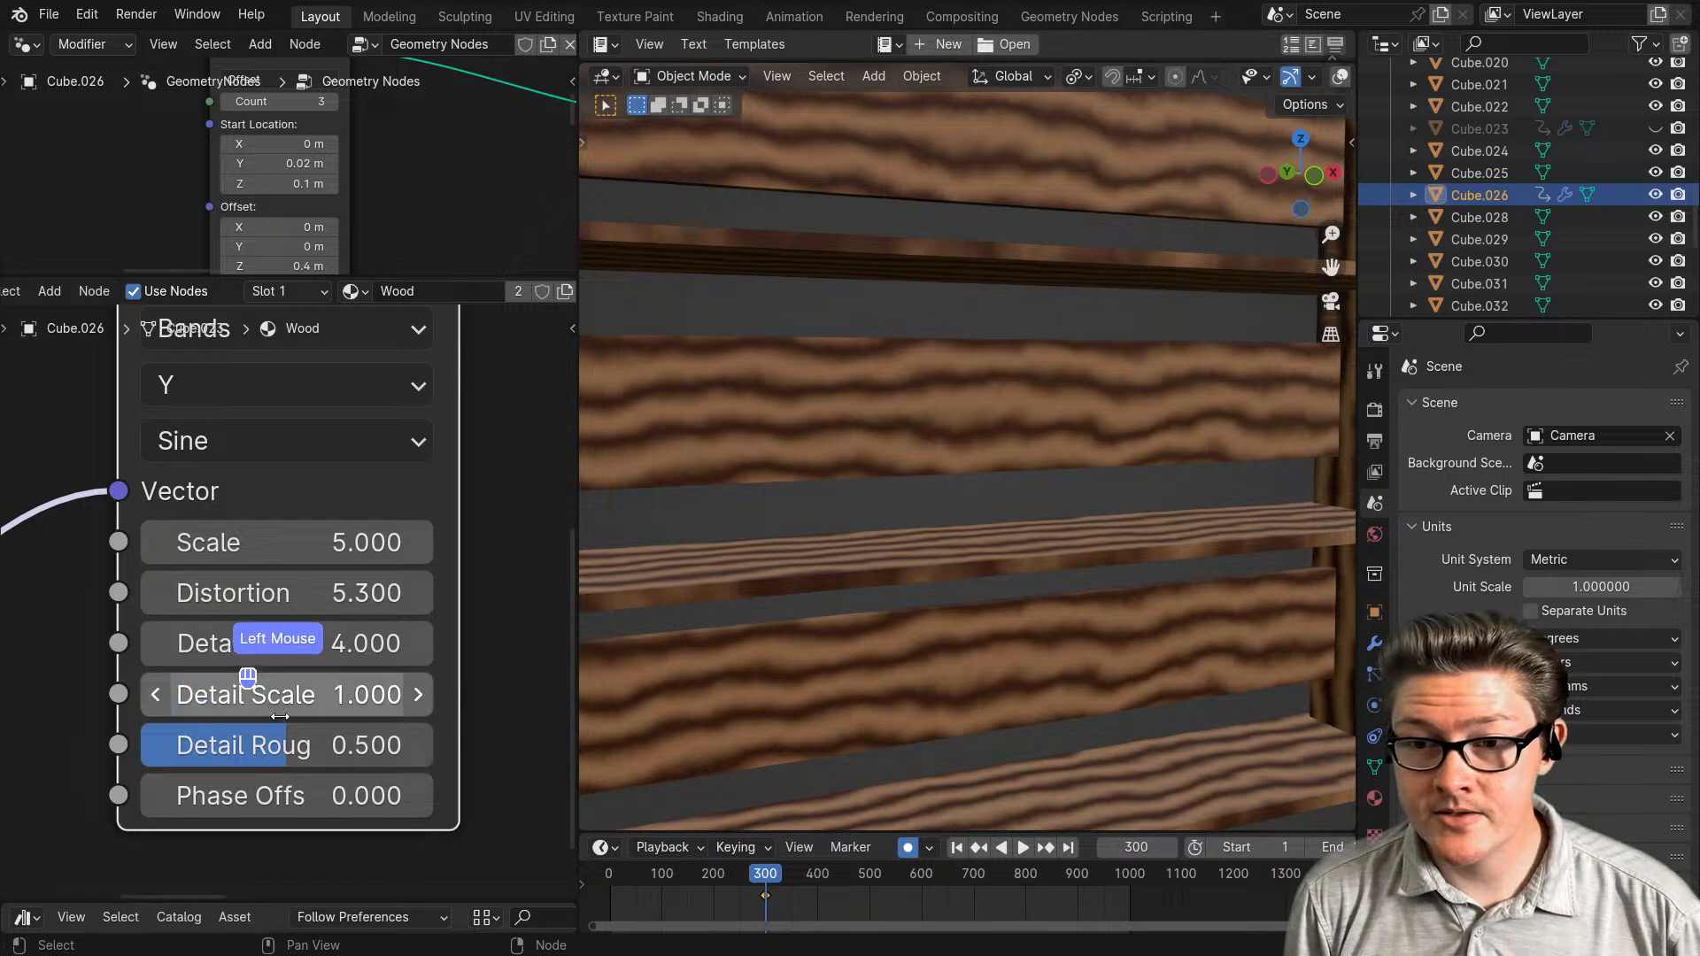
drag(246, 670, 266, 696)
scroll(289, 714, down, 2)
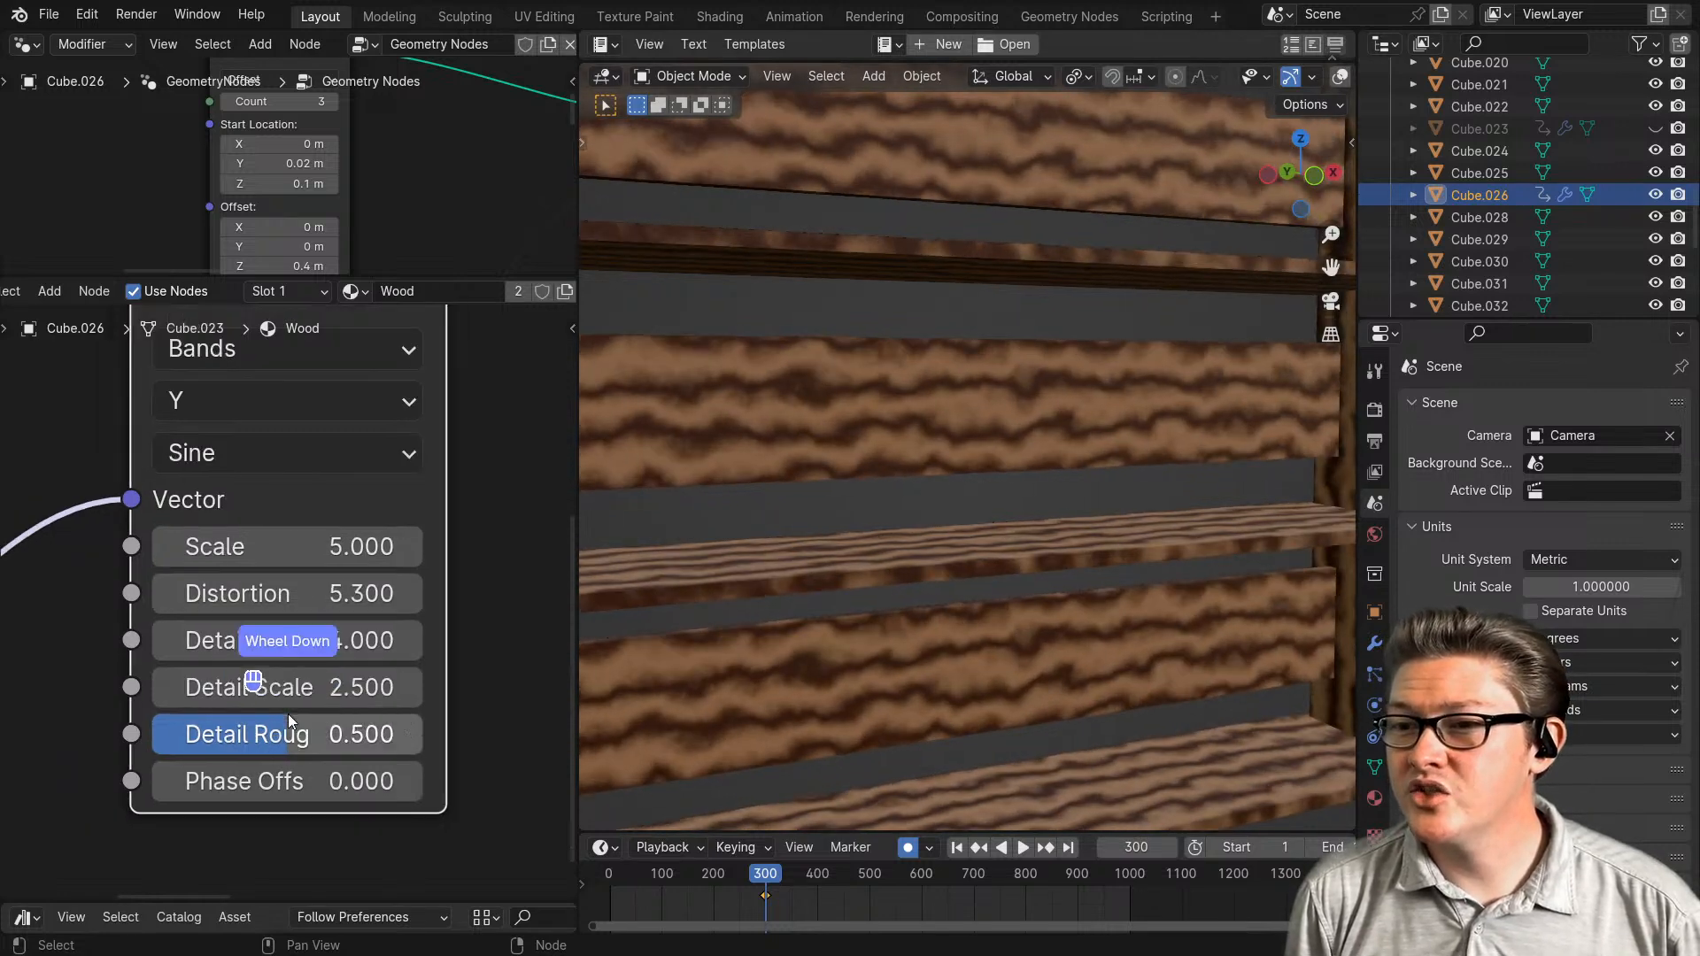
scroll(302, 603, up, 2)
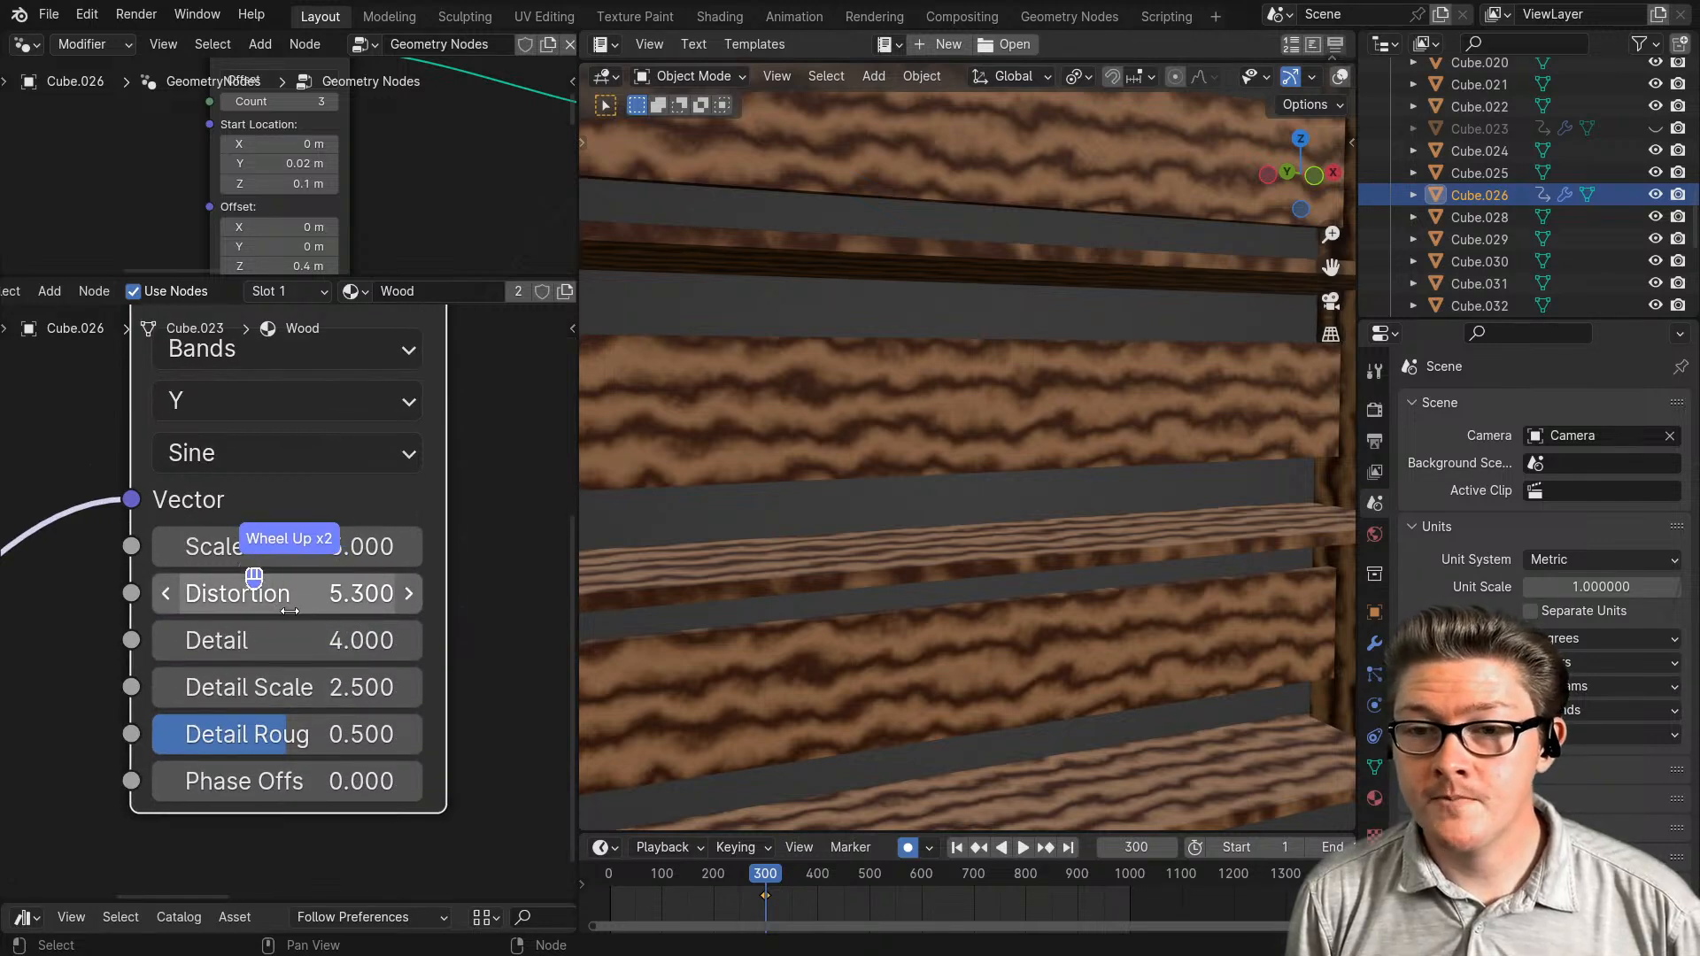
- Set the Wave Texture's Distortion to 9.2 and its Detail Scale to 0.7
click(310, 546)
drag(276, 564, 310, 543)
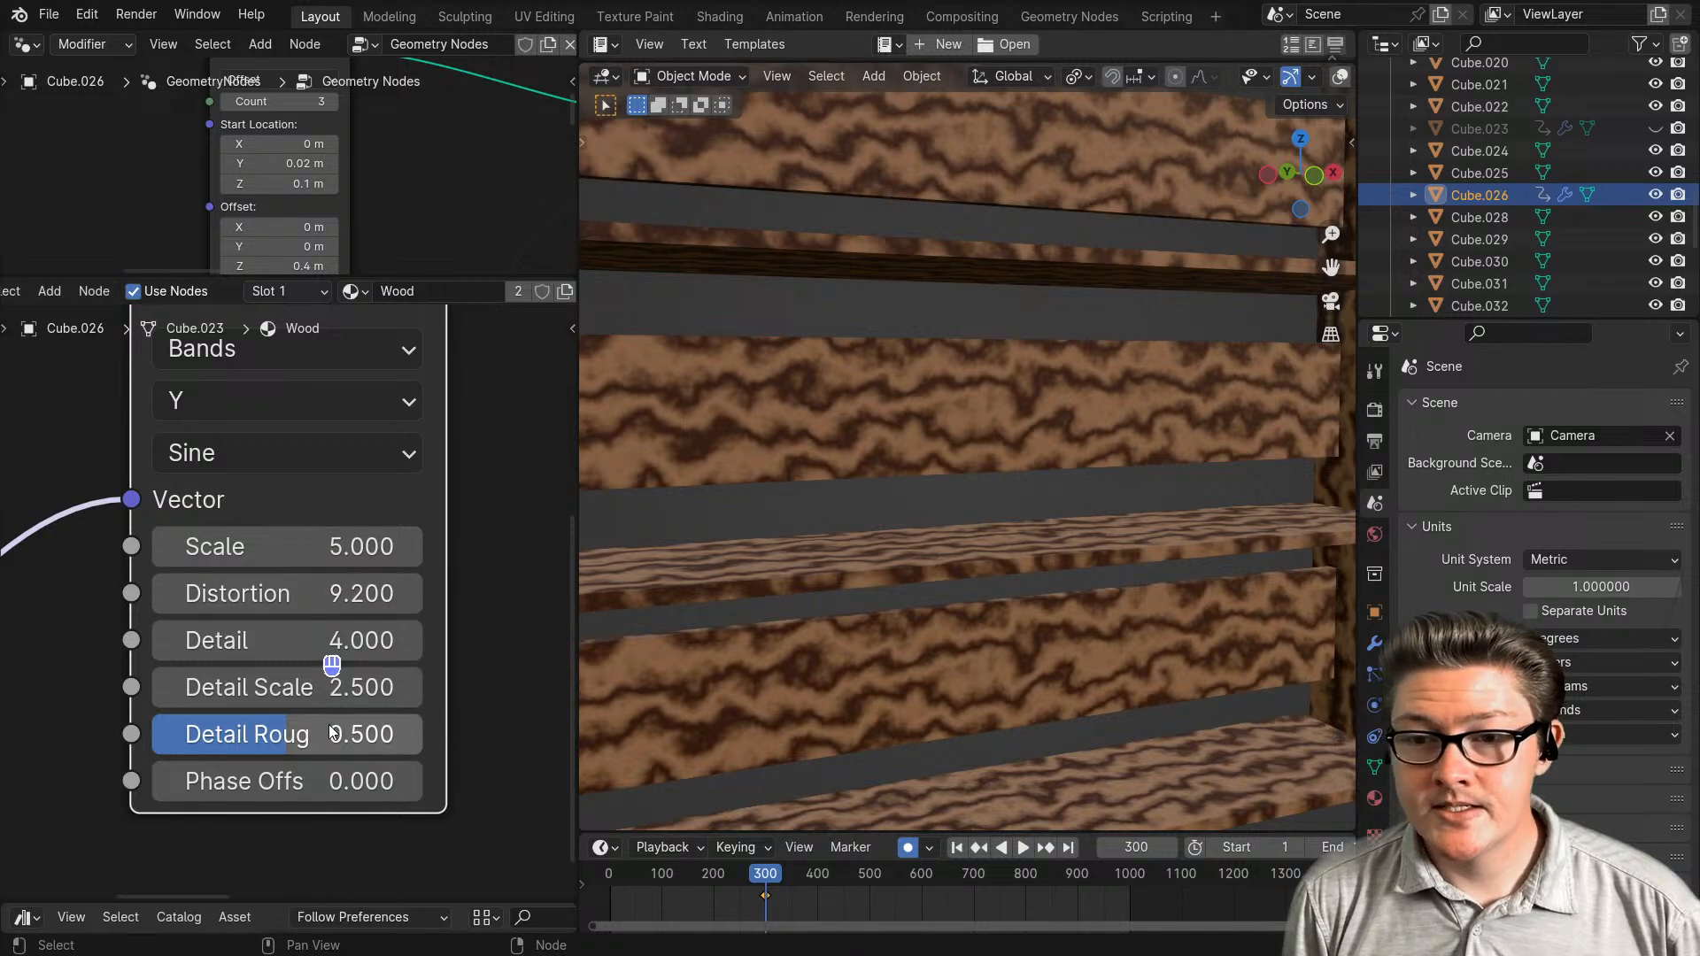
mouse_move(311, 638)
mouse_down()
mouse_move(284, 662)
mouse_move(314, 632)
mouse_up()
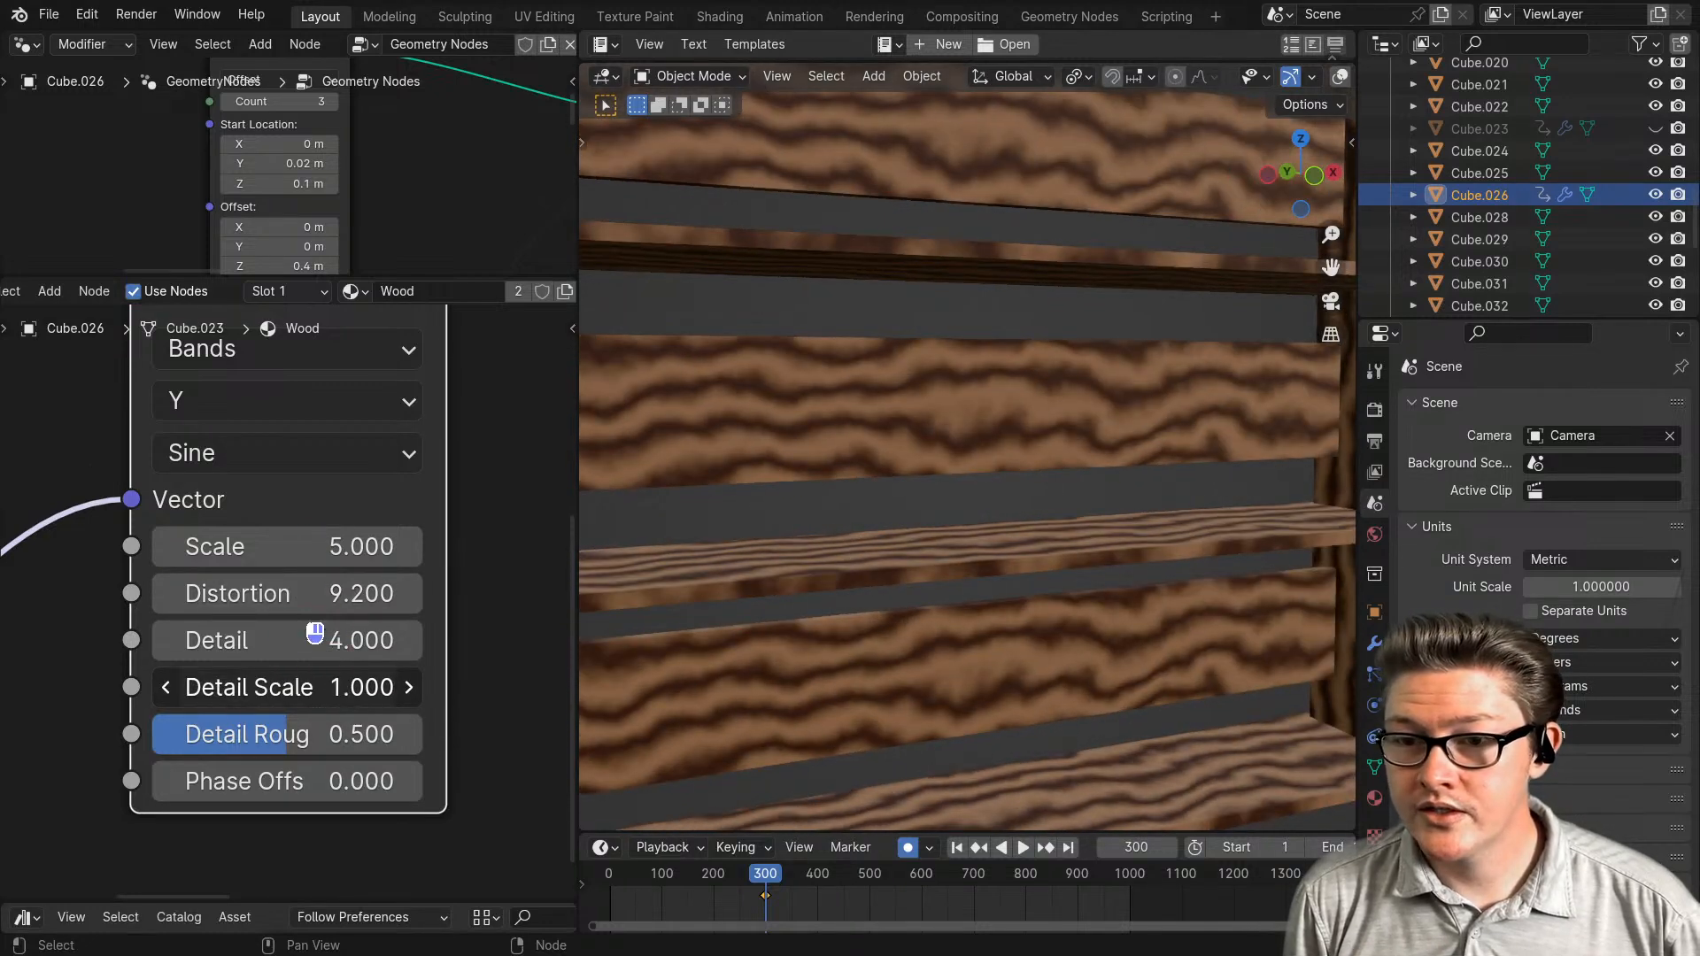
click(167, 691)
click(166, 691)
click(167, 691)
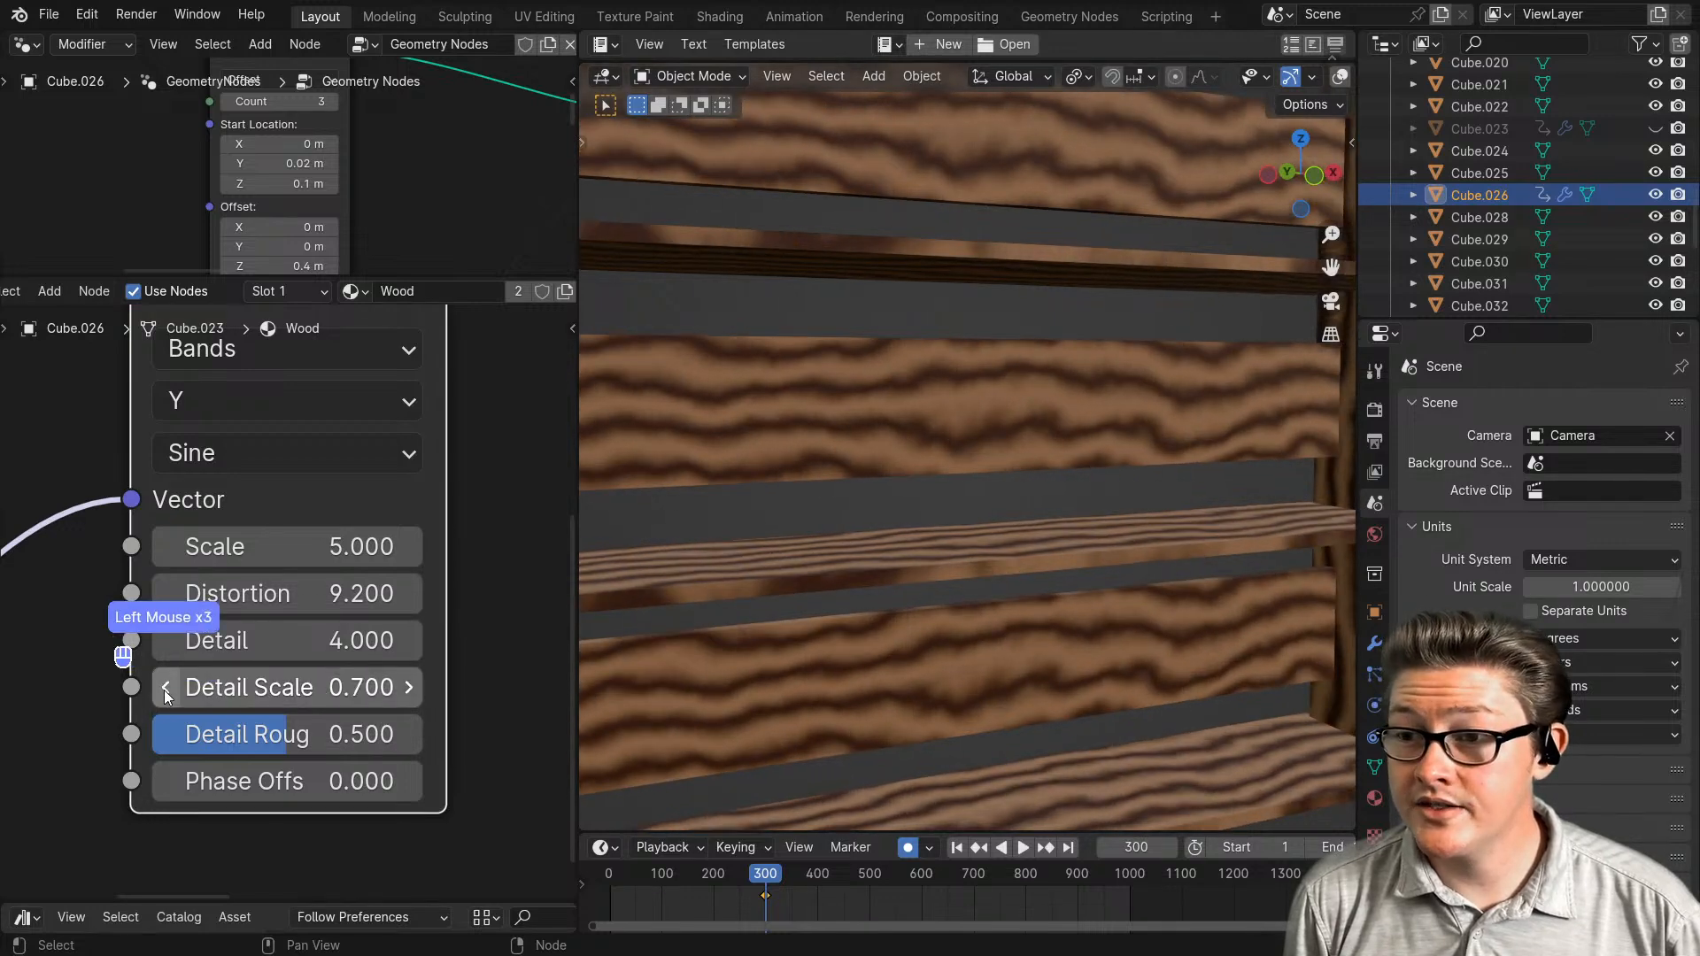
- Move the Wave Texture and Attribute nodes away from the Mix node and inspect the grain on the boards up close
scroll(328, 600, down, 5)
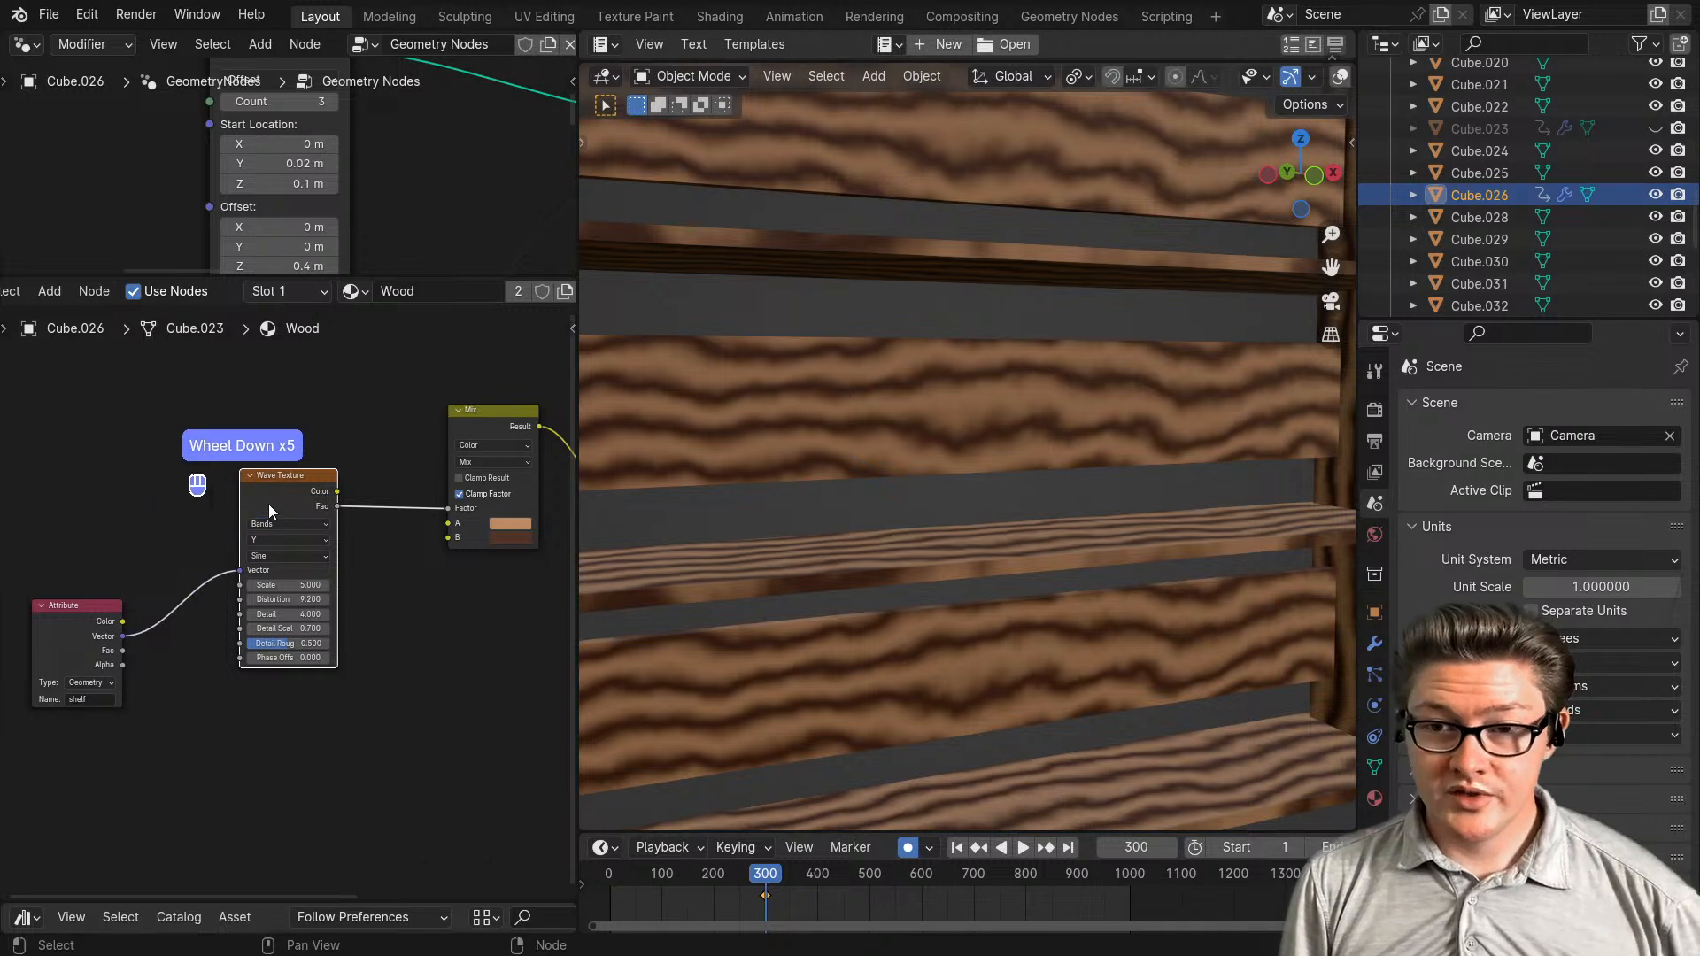
drag(273, 495, 209, 495)
drag(65, 615, 33, 576)
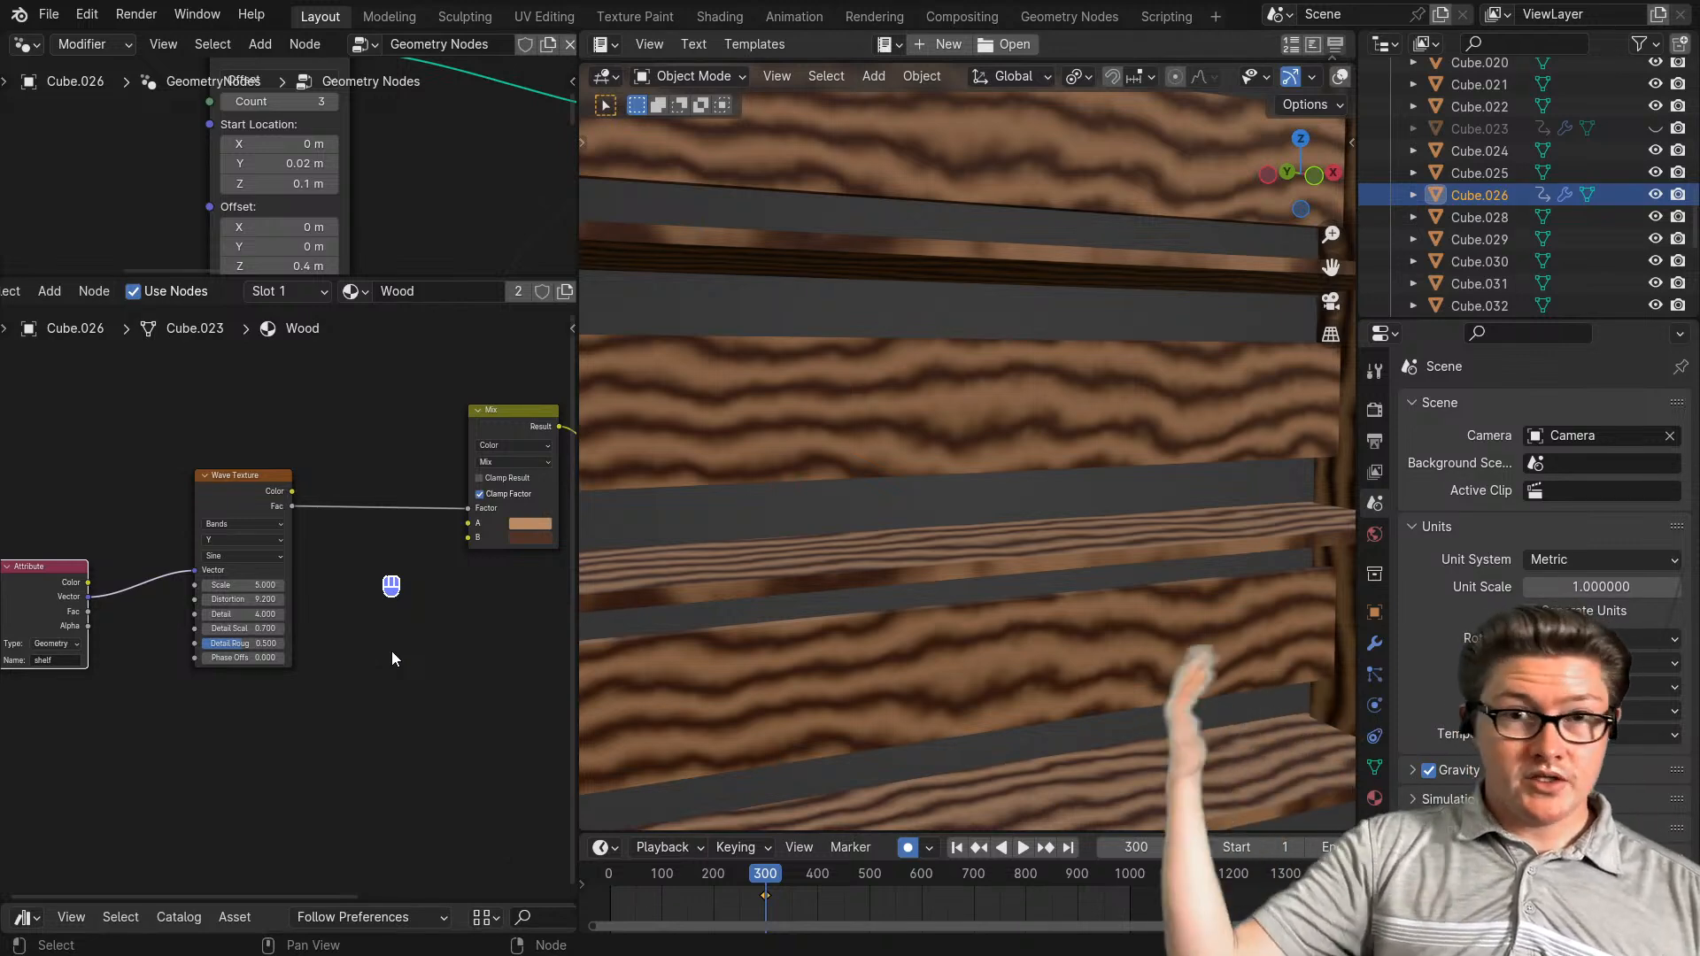
scroll(322, 652, up, 3)
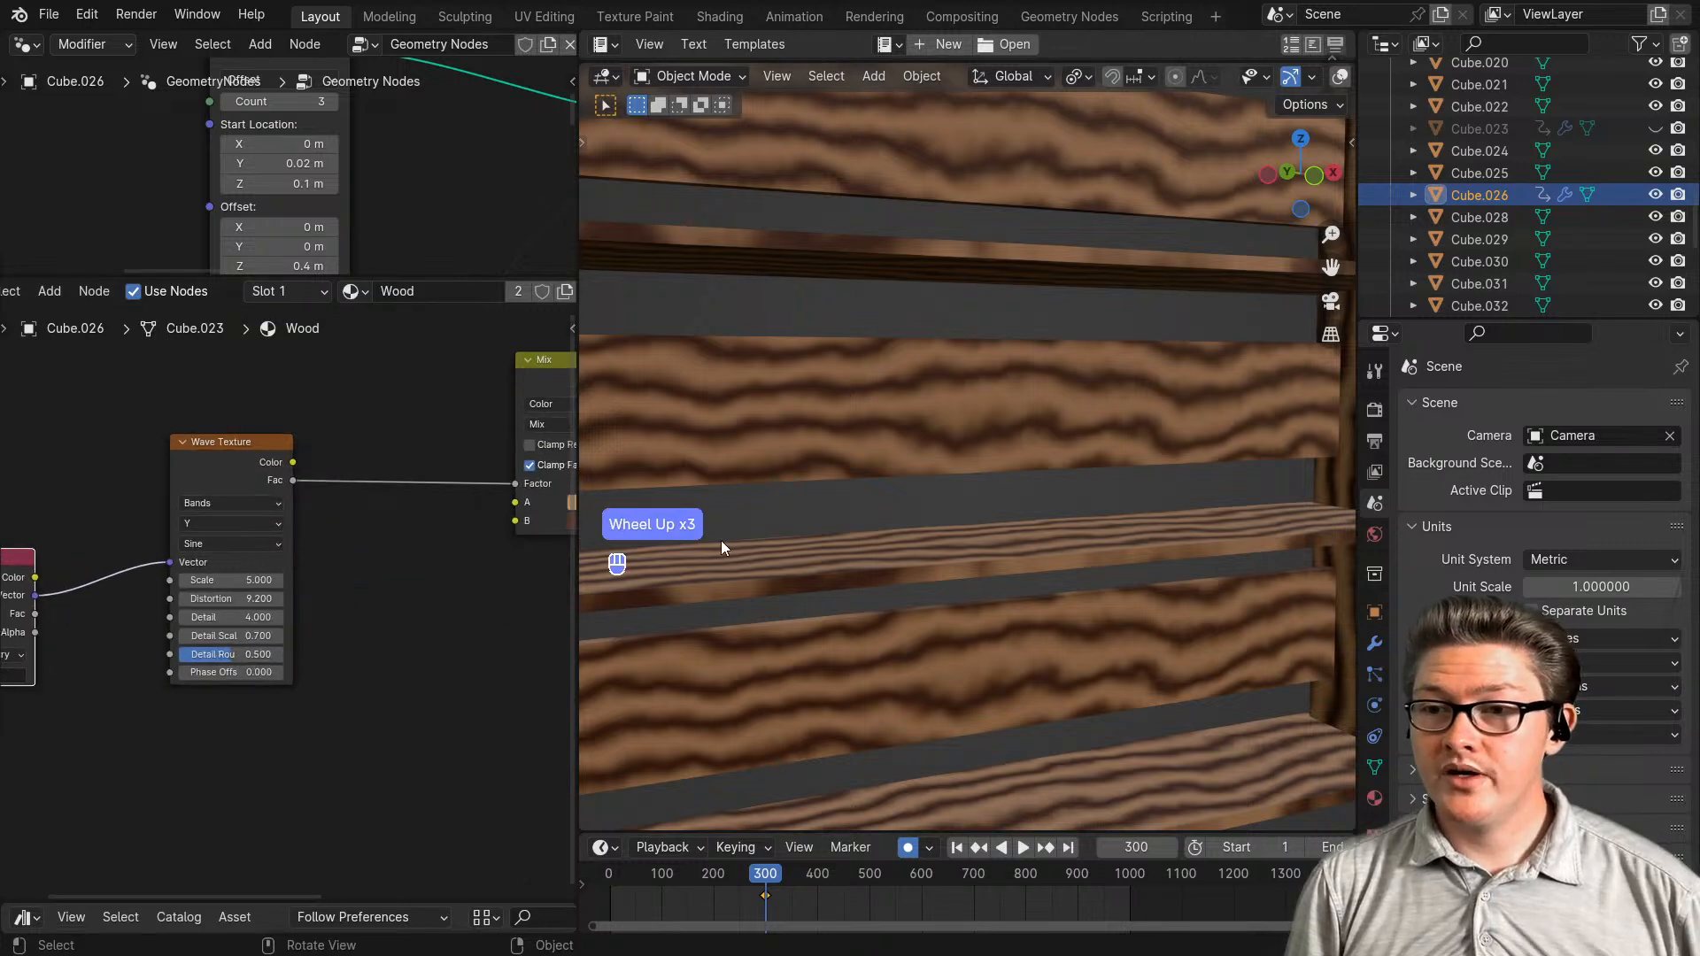
scroll(753, 527, up, 2)
scroll(779, 522, up, 3)
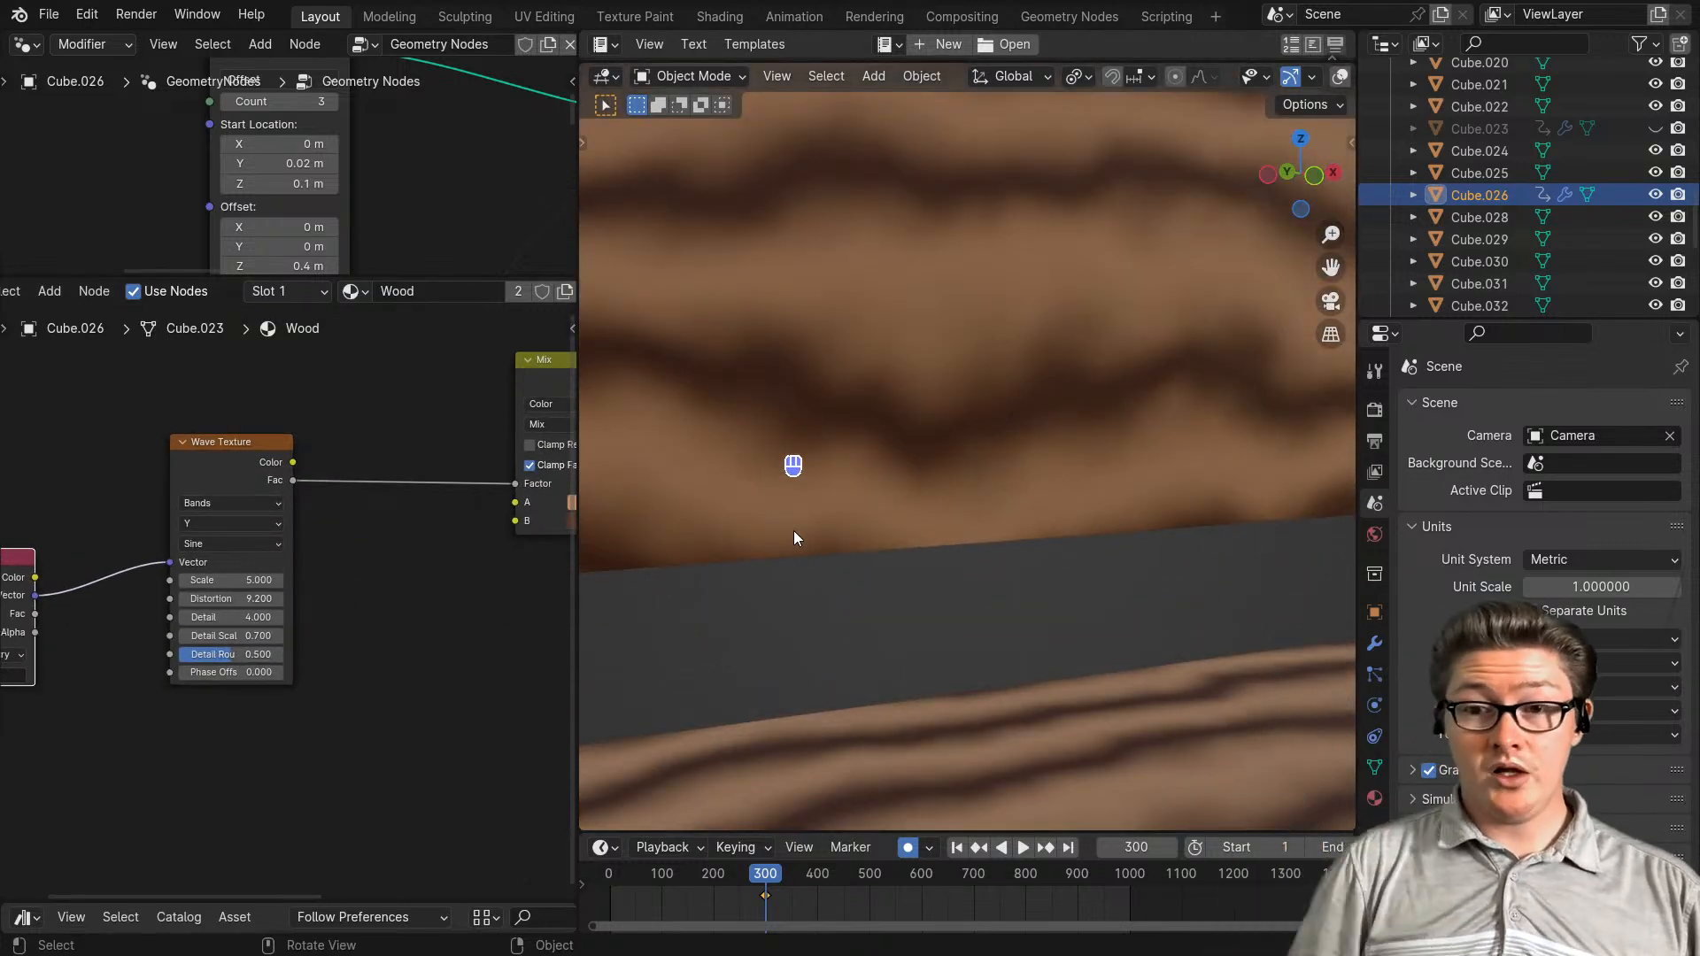
scroll(965, 550, down, 4)
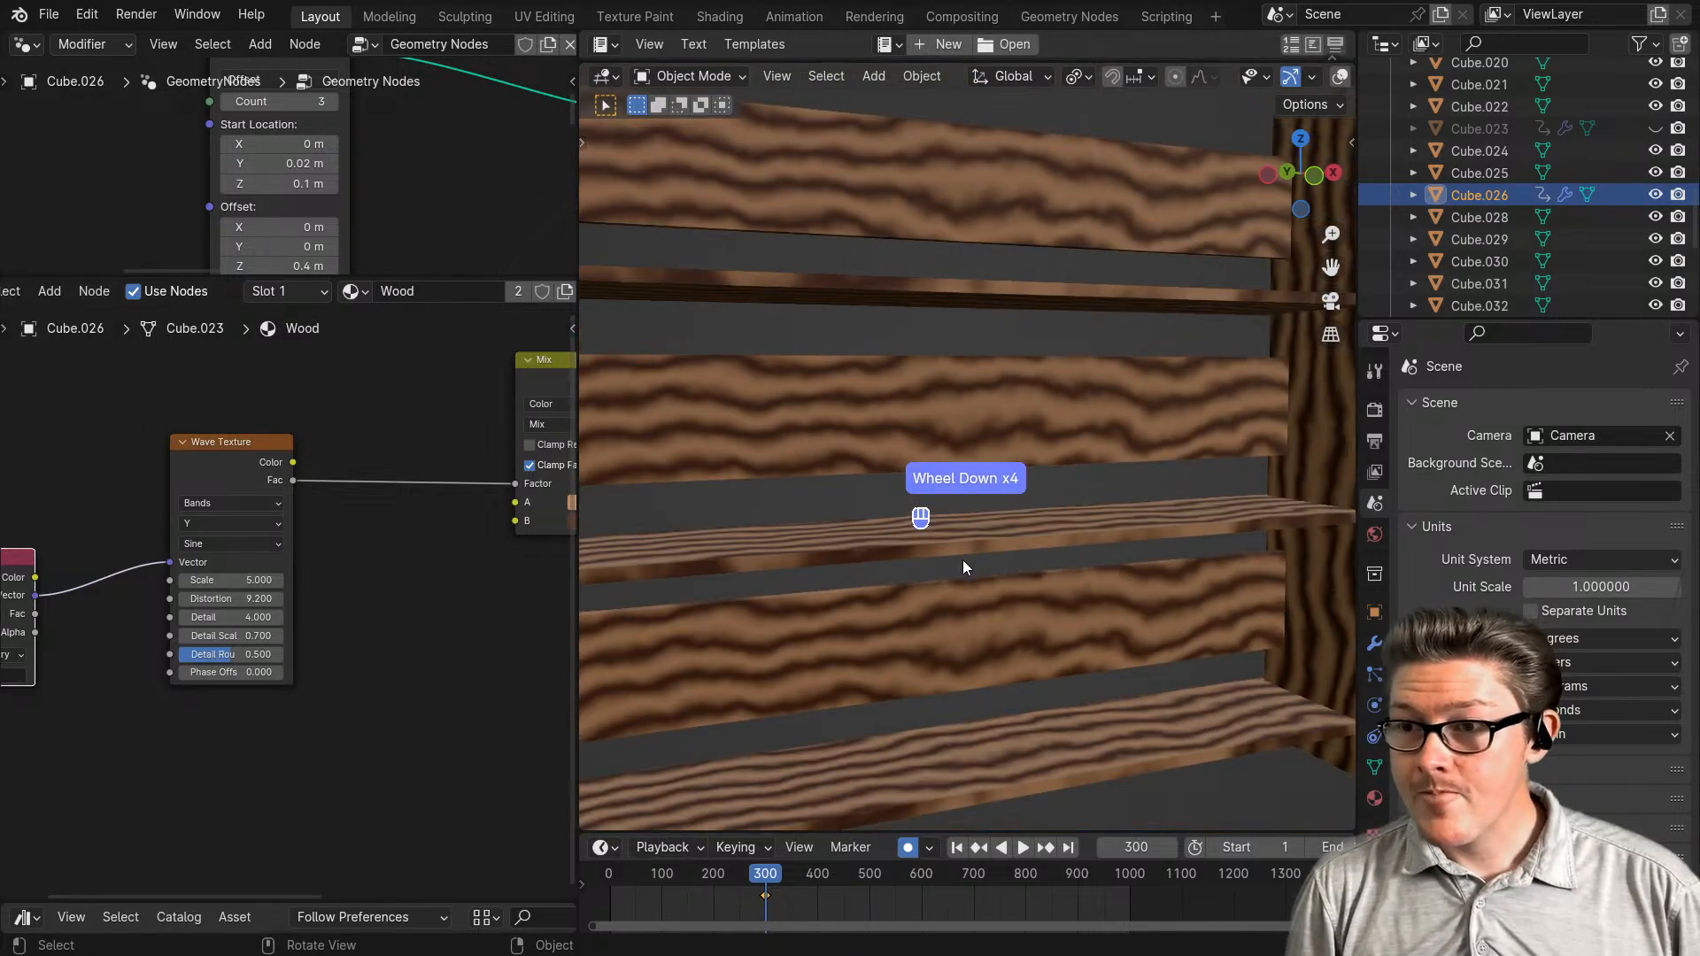
scroll(368, 708, up, 2)
scroll(368, 705, down, 2)
- Open a wide gap between the Attribute and Wave Texture nodes, placing the Wave Texture close to the Mix node
middle_drag(368, 704, 243, 494)
drag(242, 494, 170, 615)
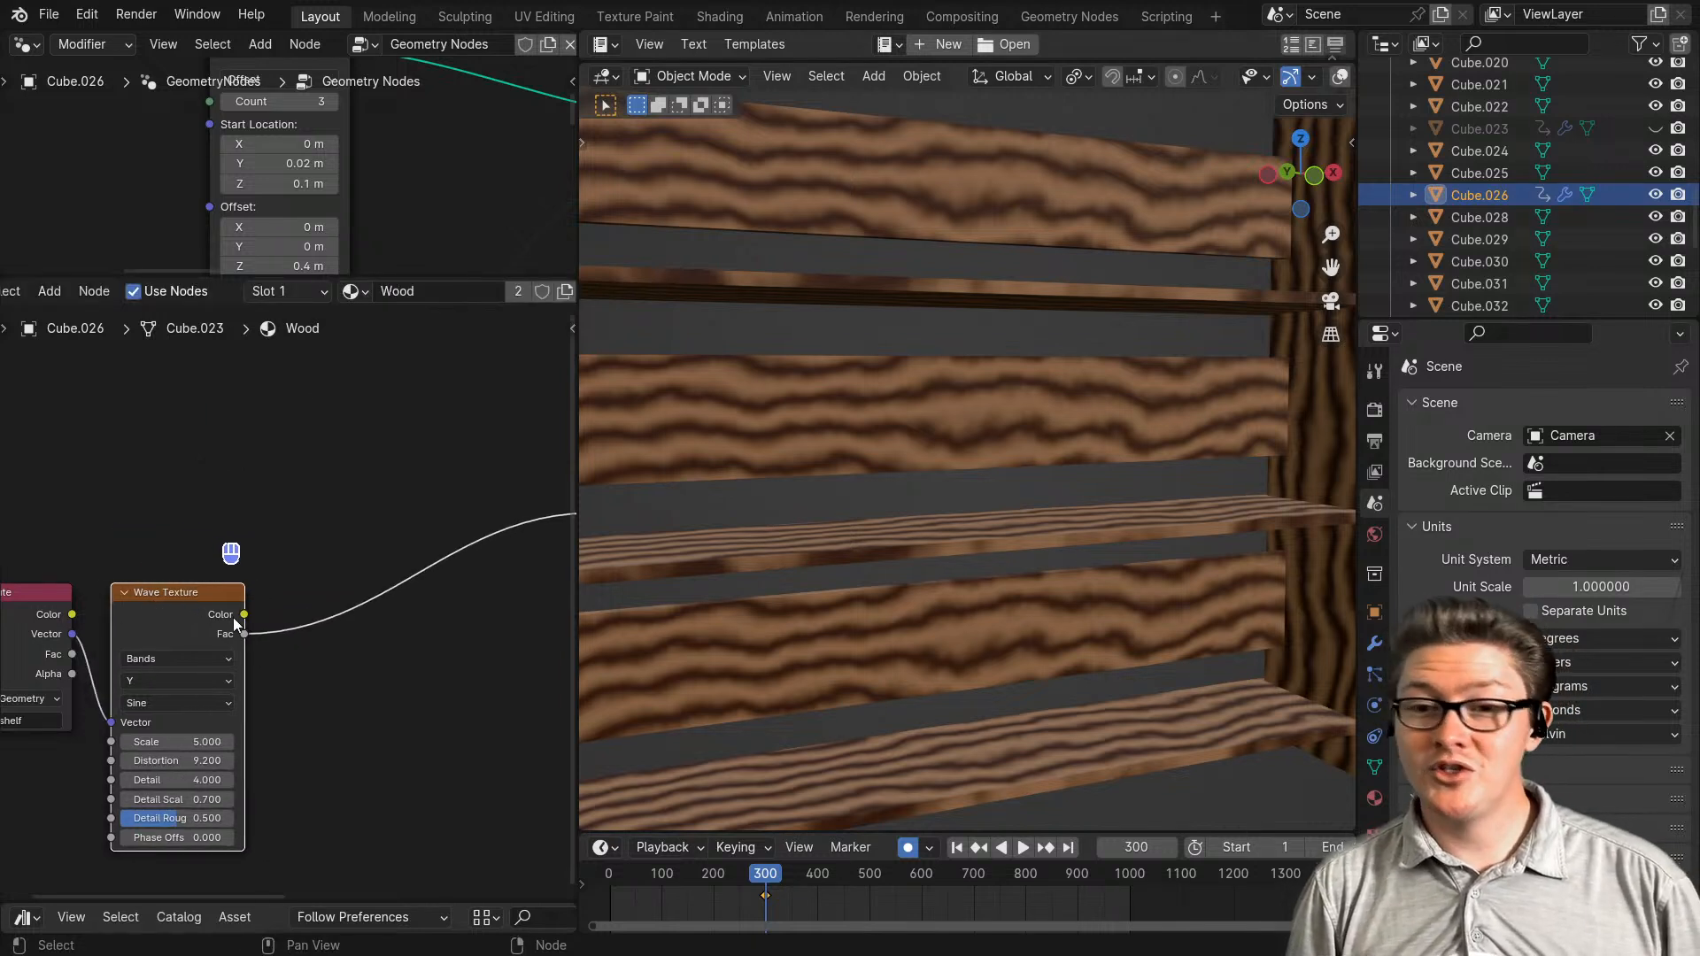
middle_drag(269, 597, 201, 569)
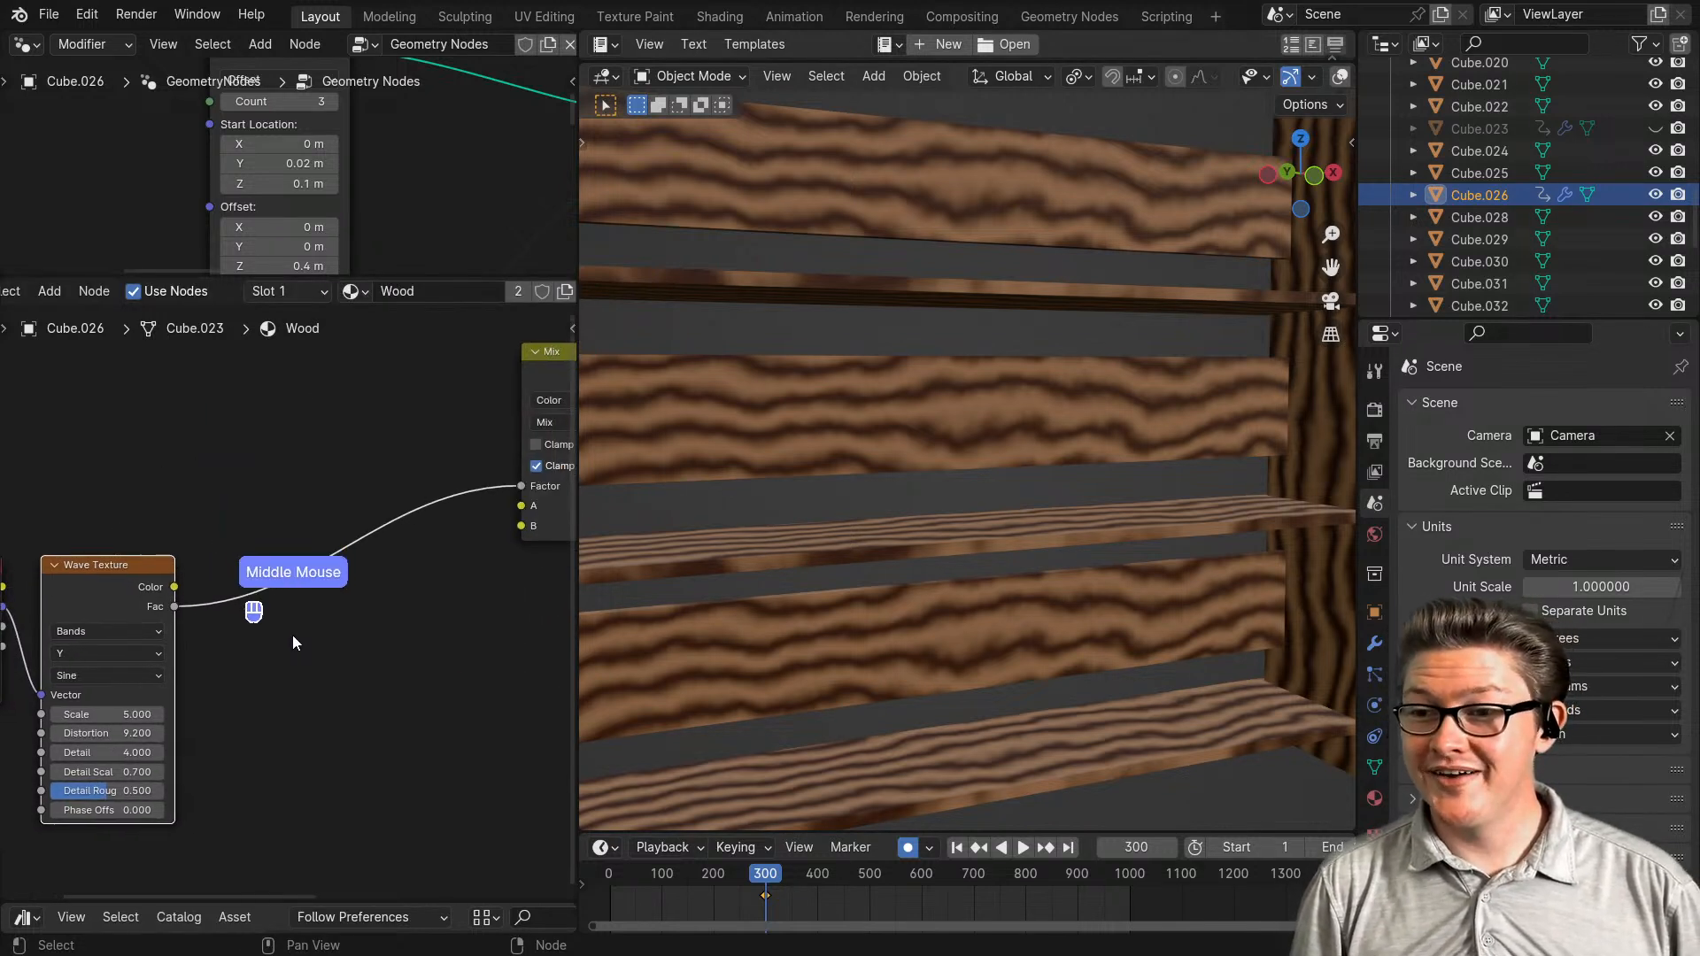
scroll(251, 570, down, 2)
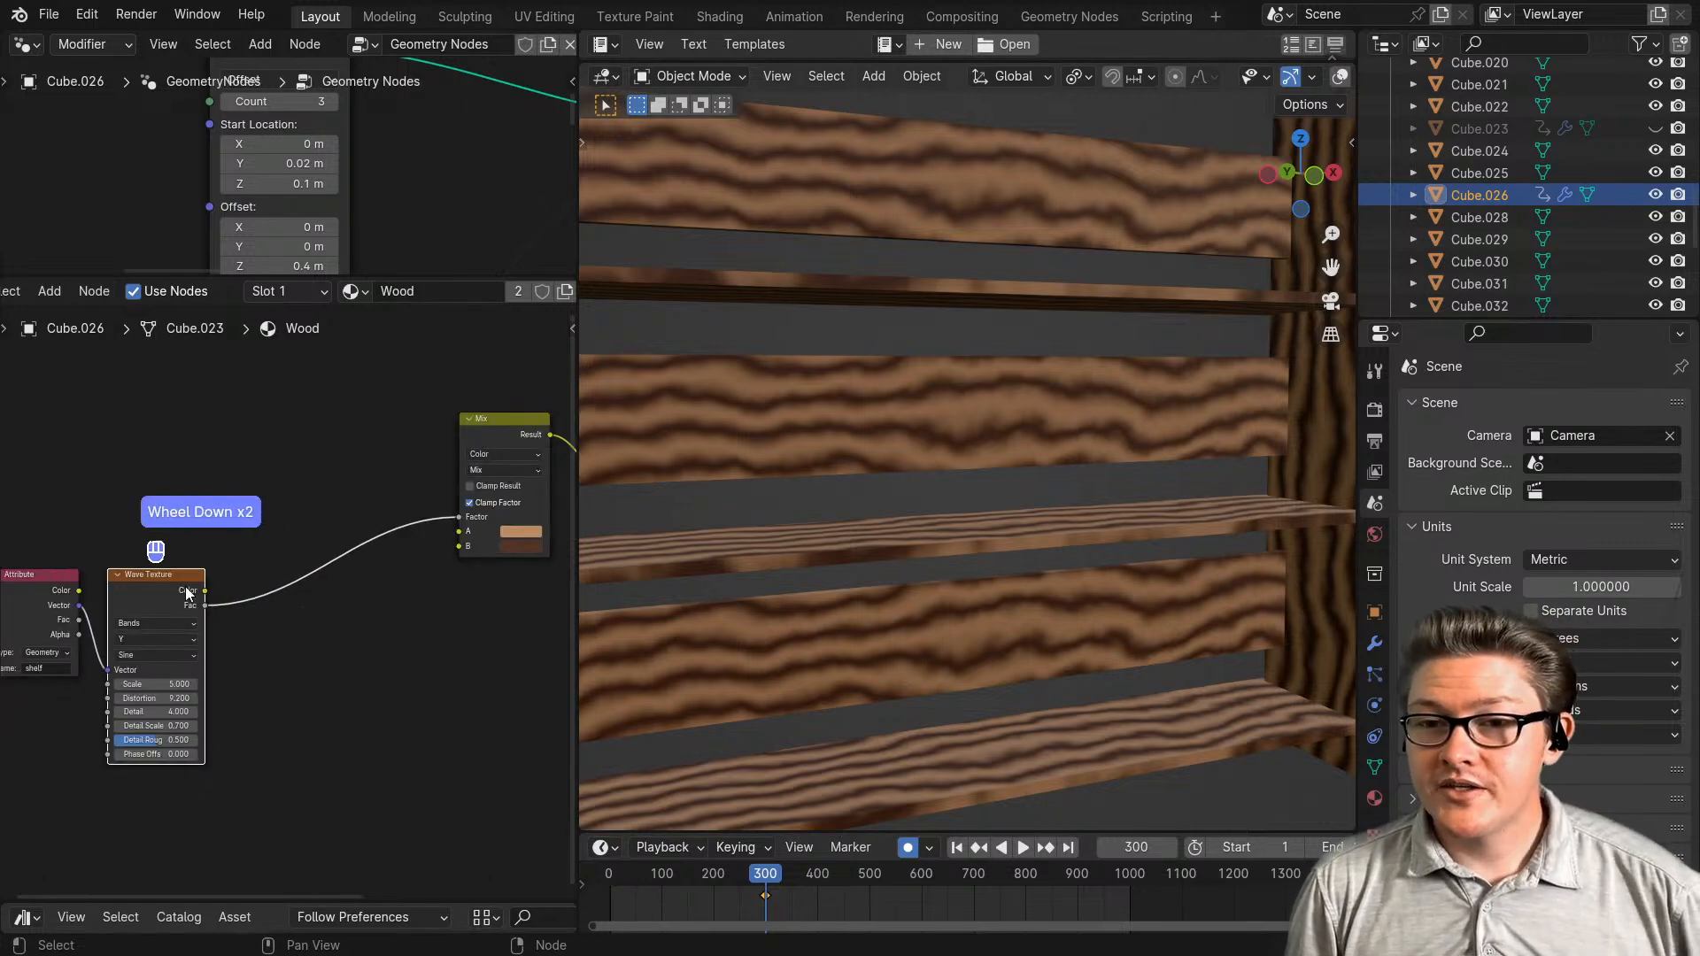
drag(164, 580, 336, 467)
middle_drag(16, 596, 108, 601)
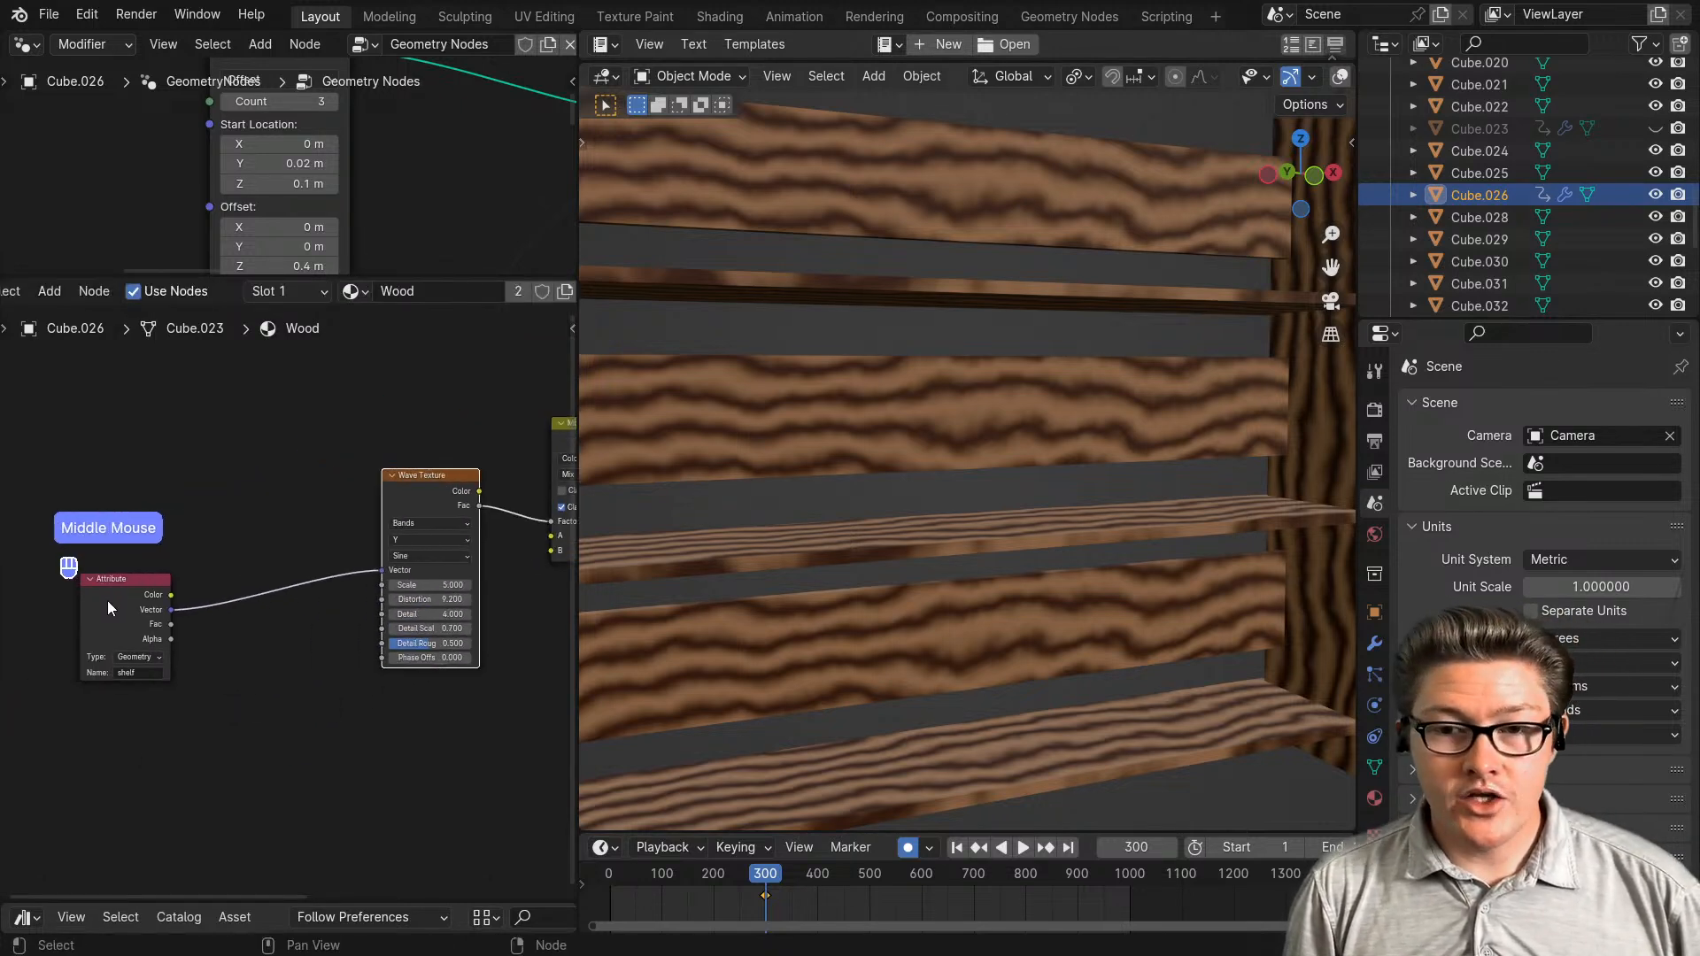
drag(108, 600, 73, 614)
drag(475, 483, 514, 483)
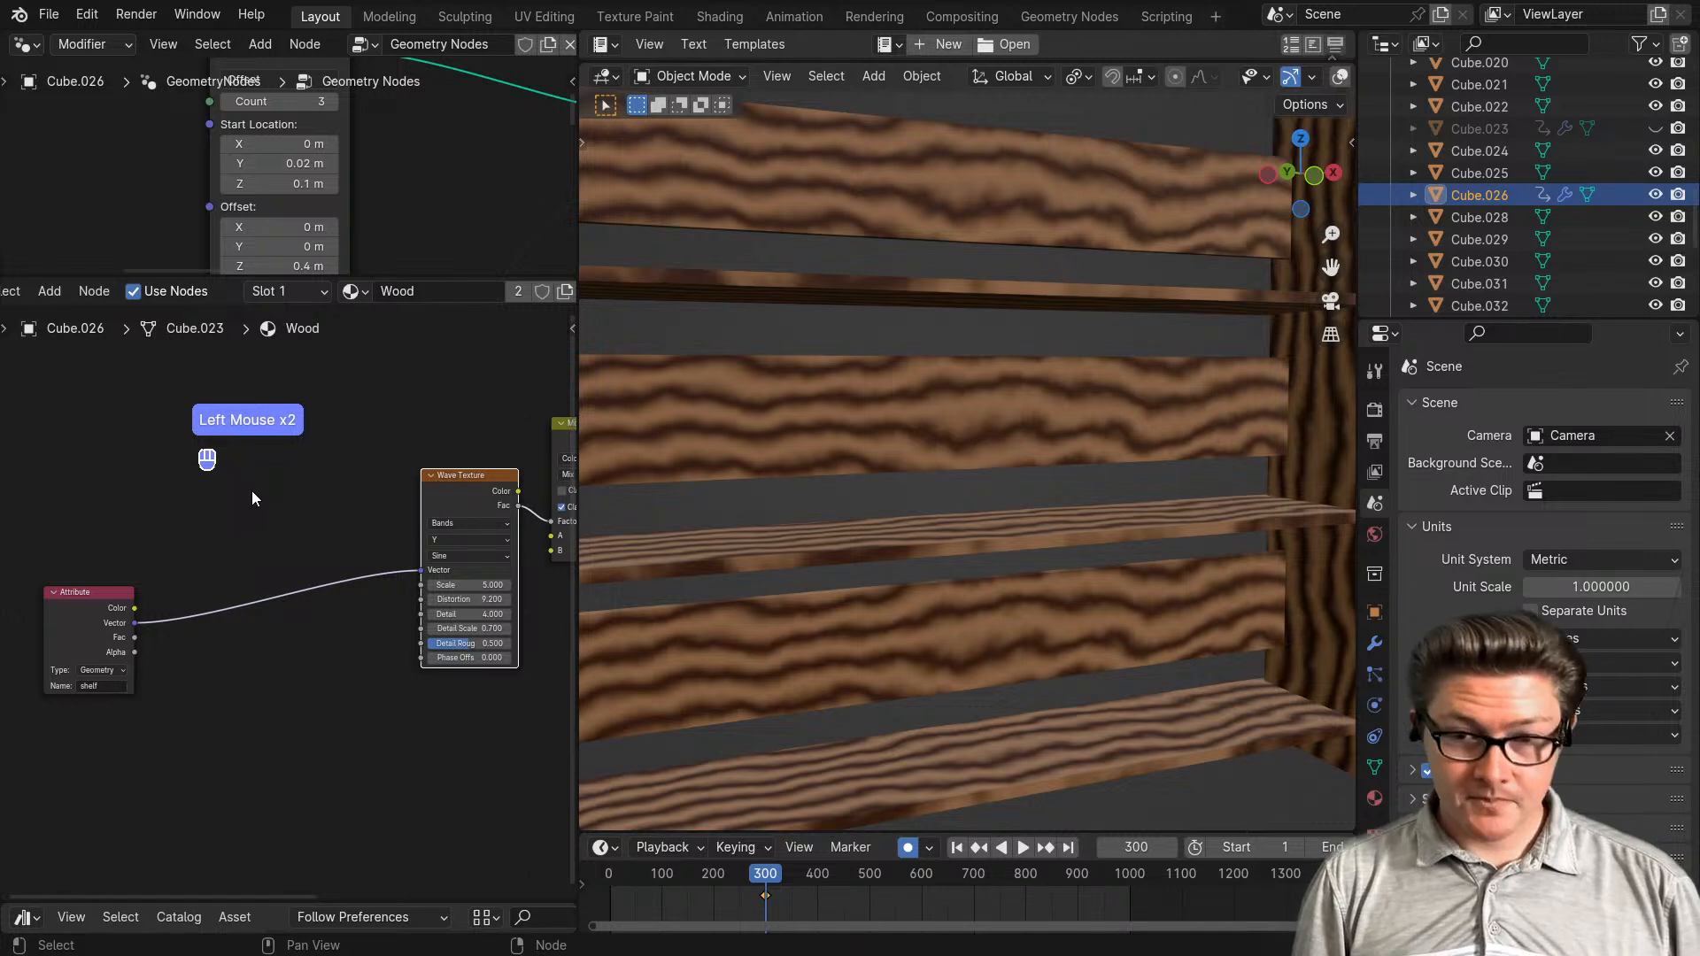
- Add a Voronoi Texture node above the Attribute node in the Wood material
key(shift+a)
text(voron)
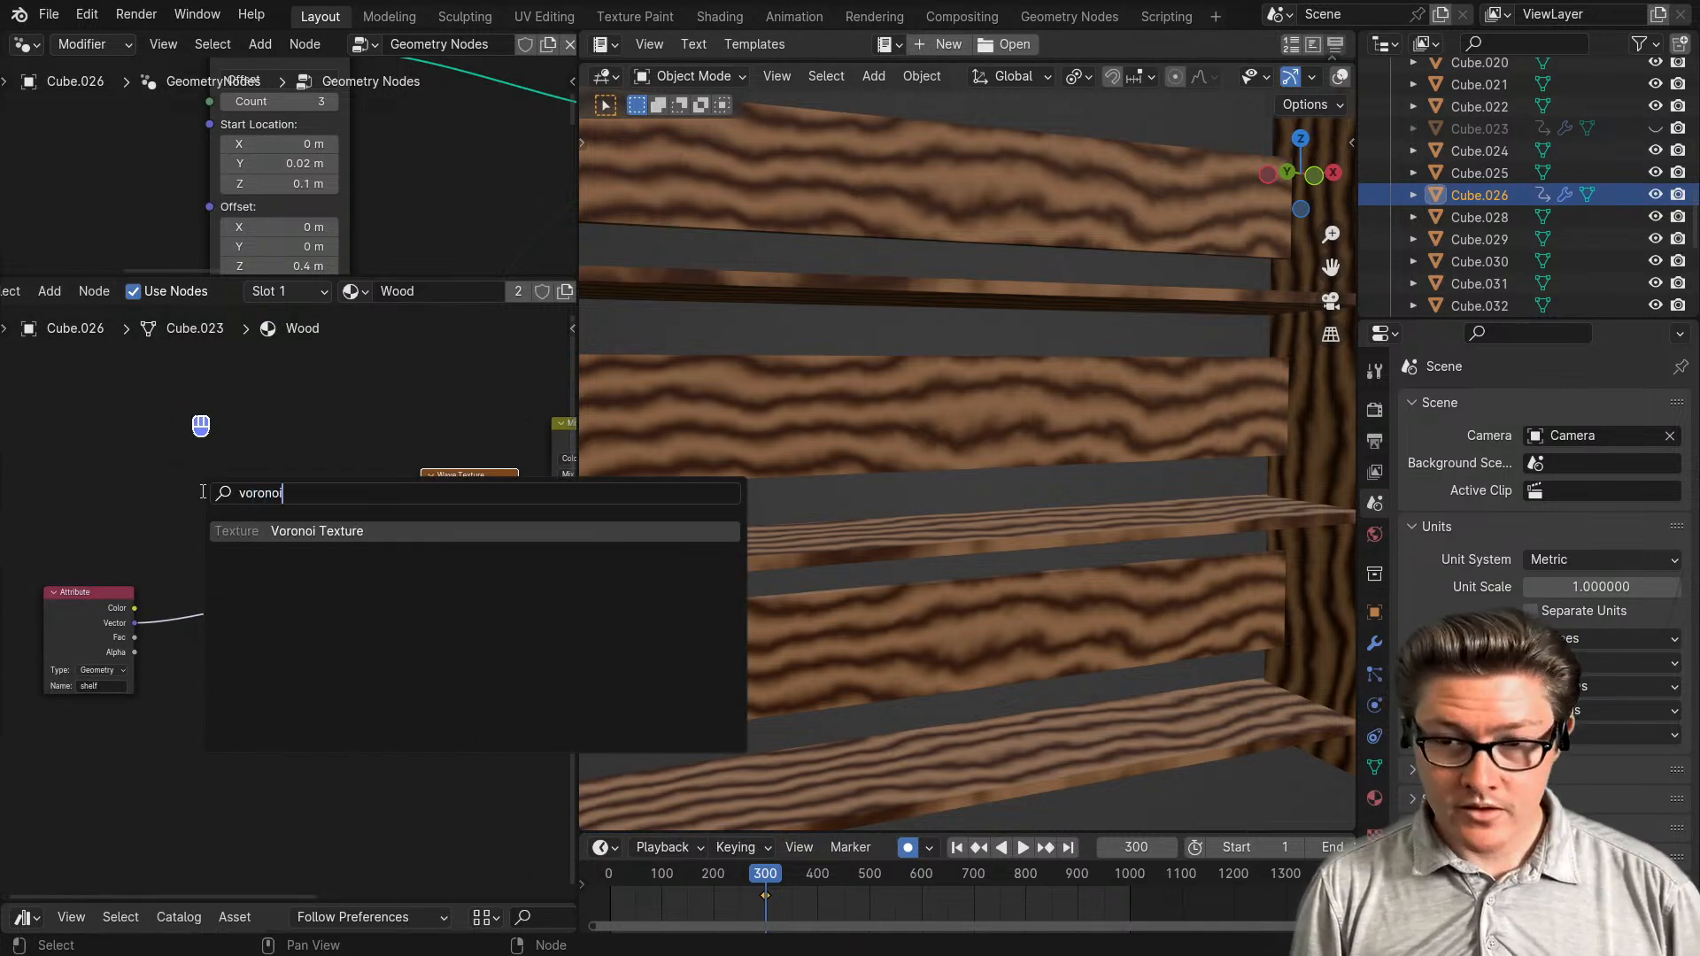
text(oi)
click(310, 531)
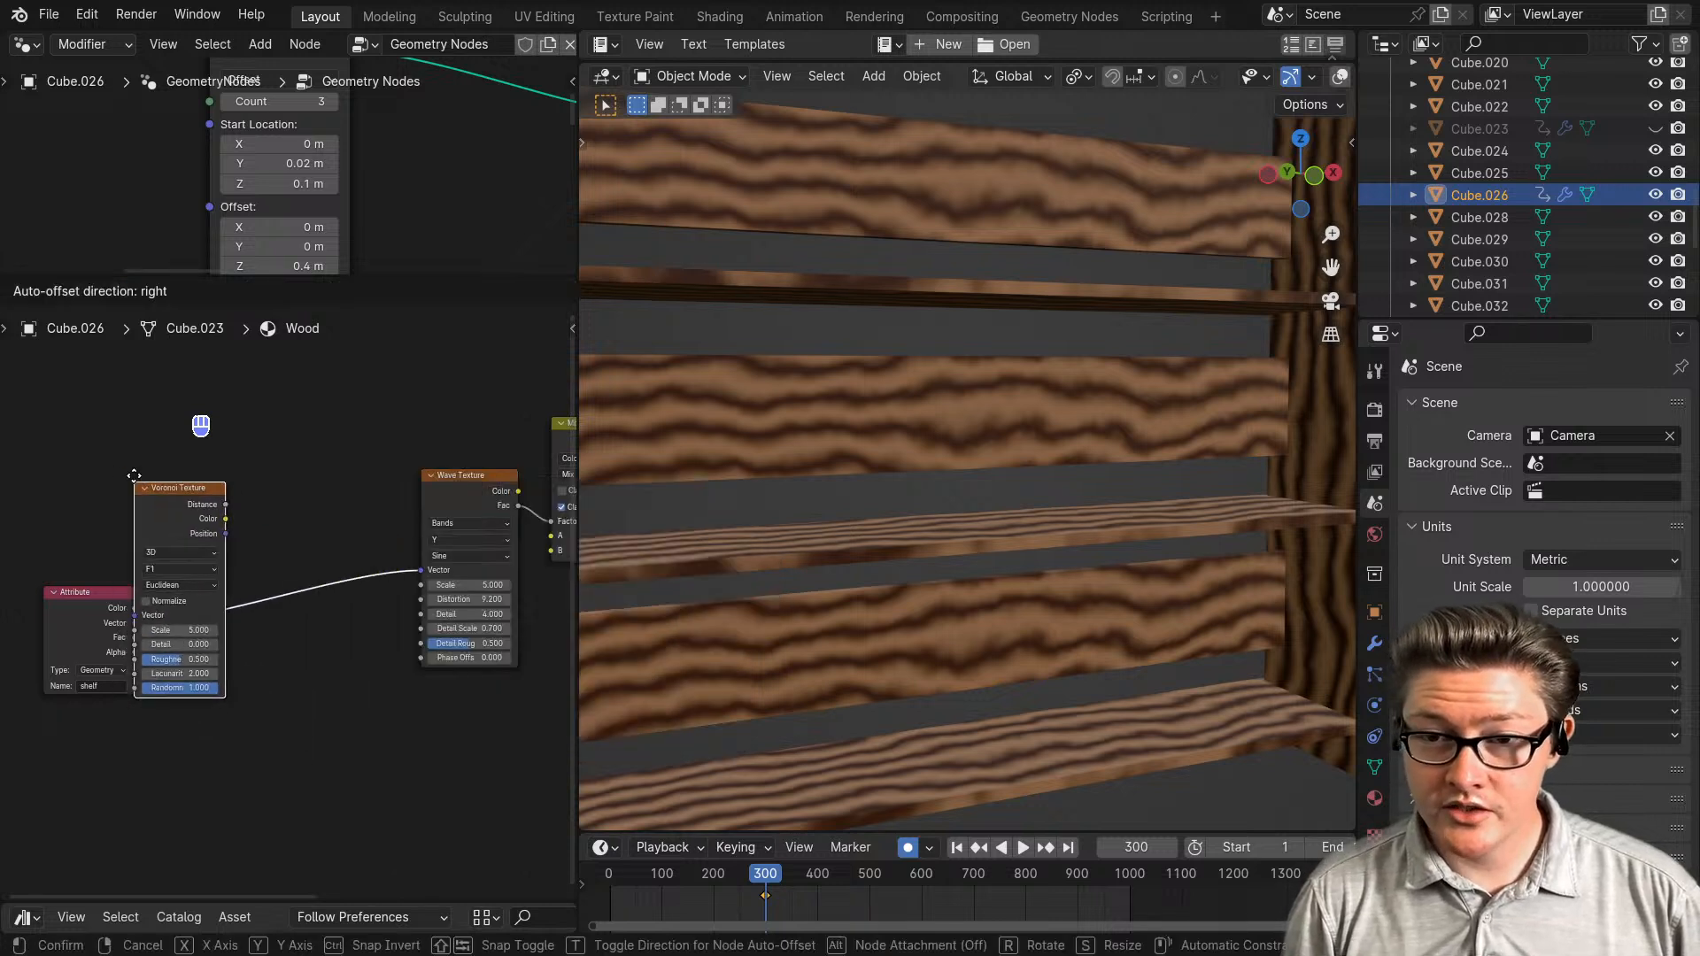
click(135, 374)
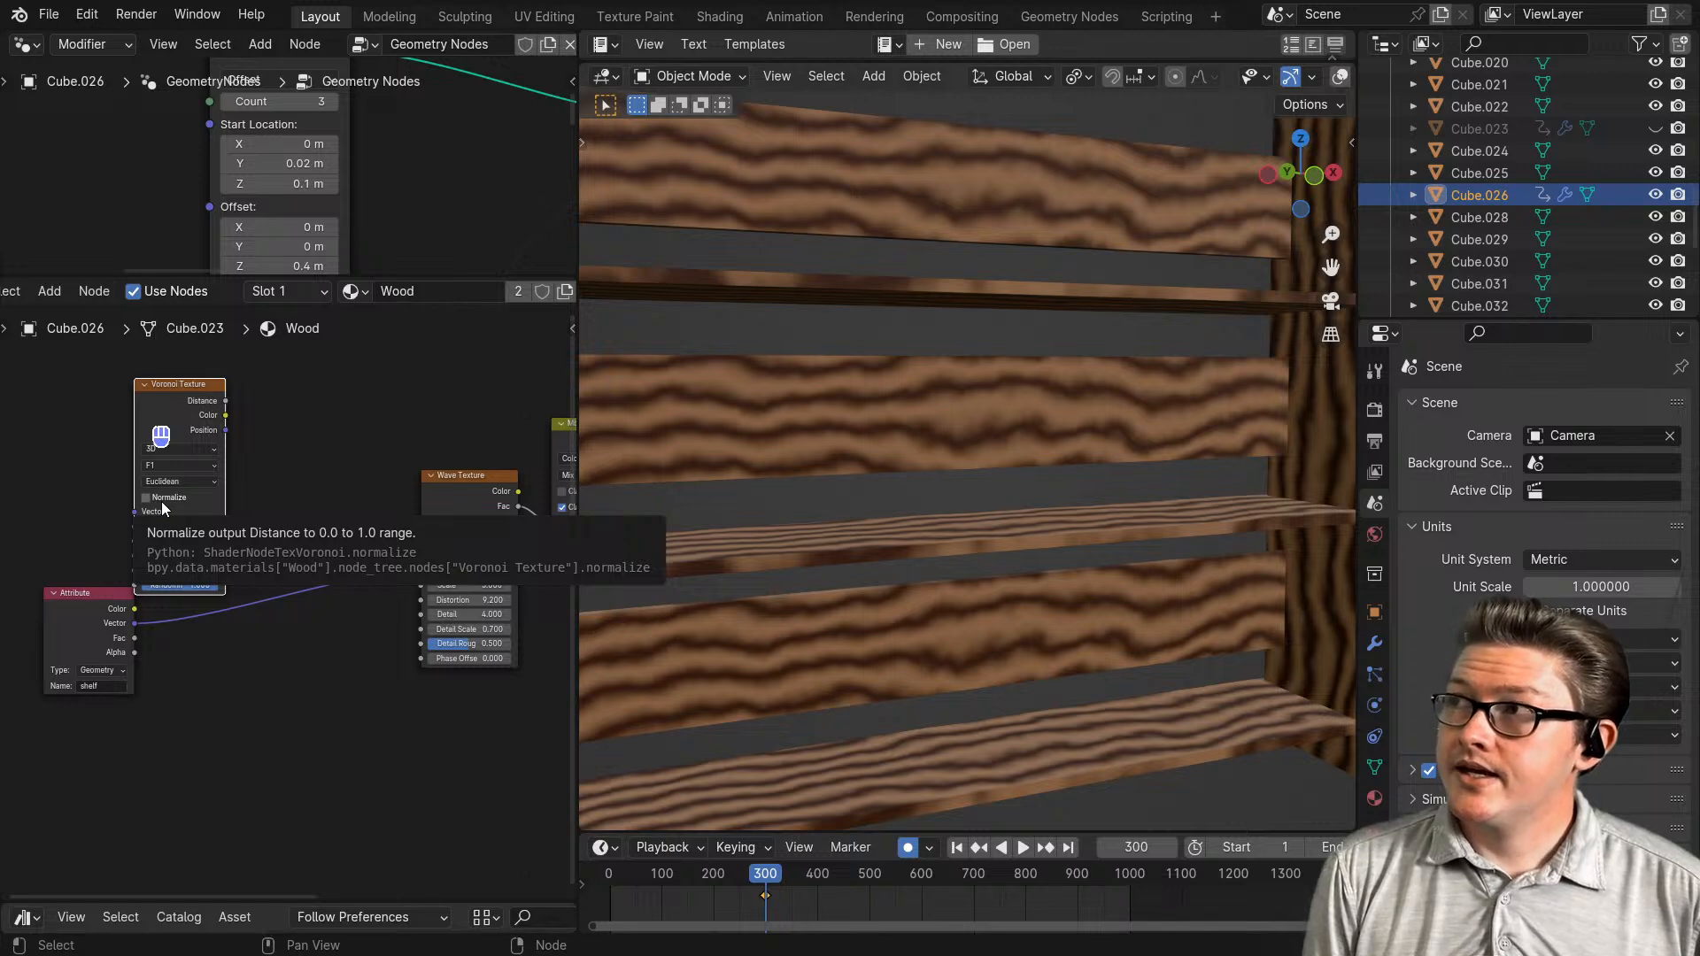
- Arrange the Attribute node below the Voronoi Texture, keeping both on the input side of the Wave Texture
scroll(89, 567, up, 1)
drag(66, 604, 161, 628)
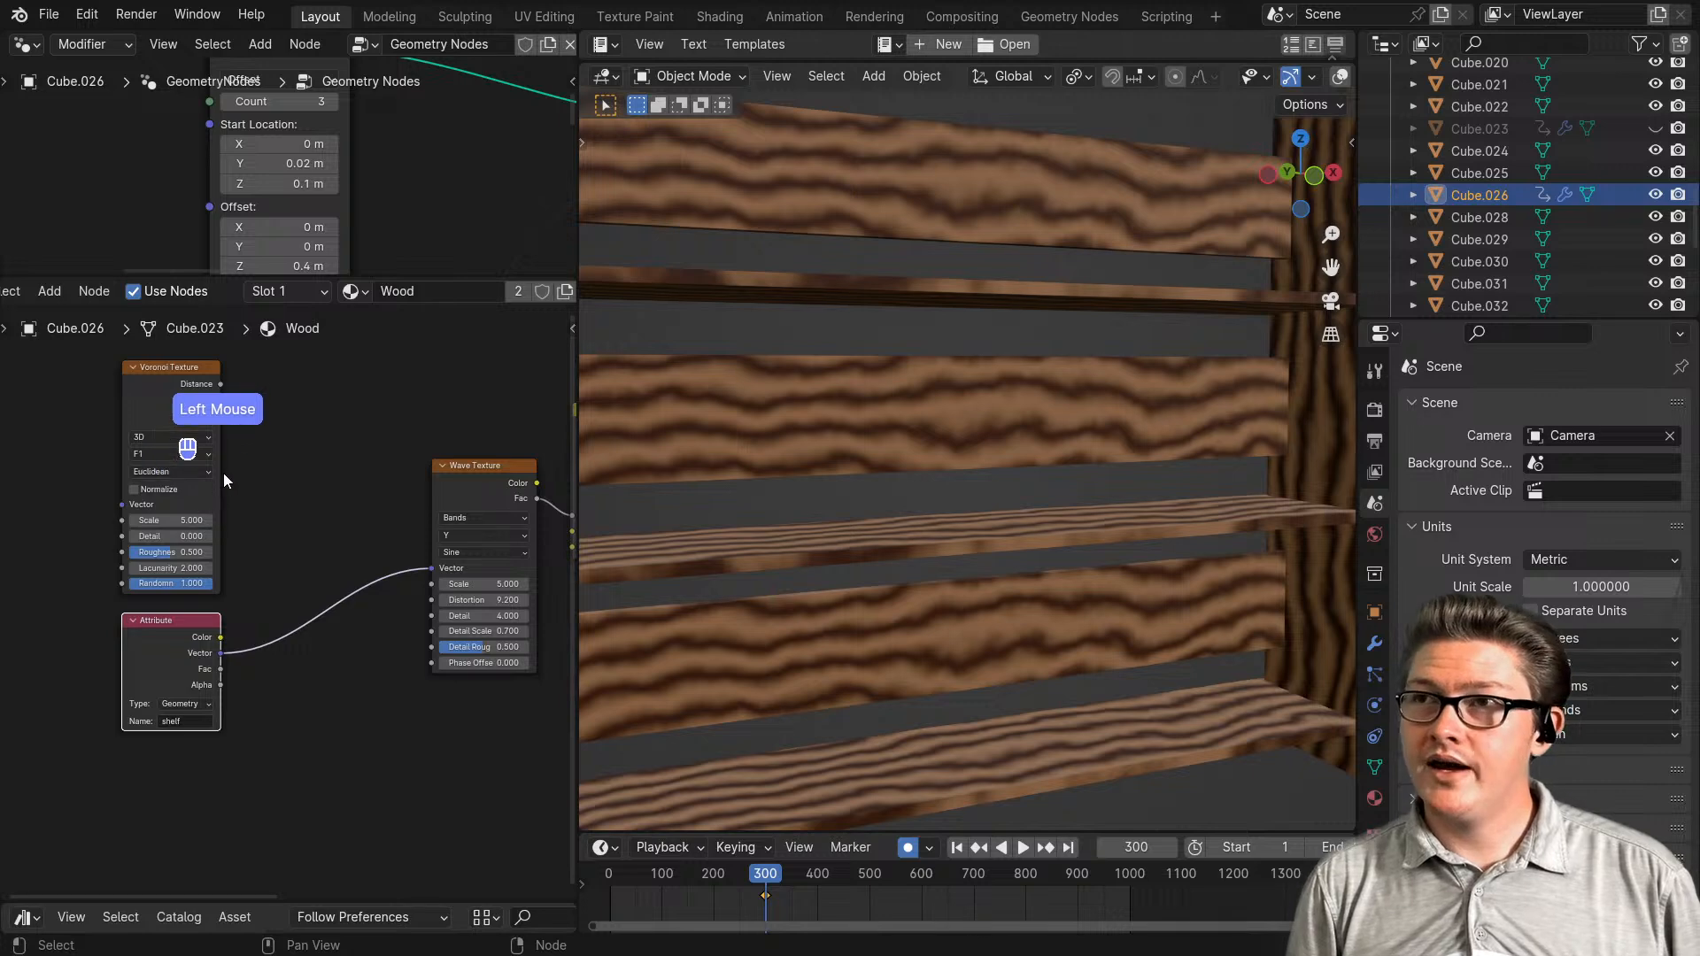
middle_drag(223, 472, 263, 556)
scroll(230, 508, up, 2)
drag(162, 396, 238, 397)
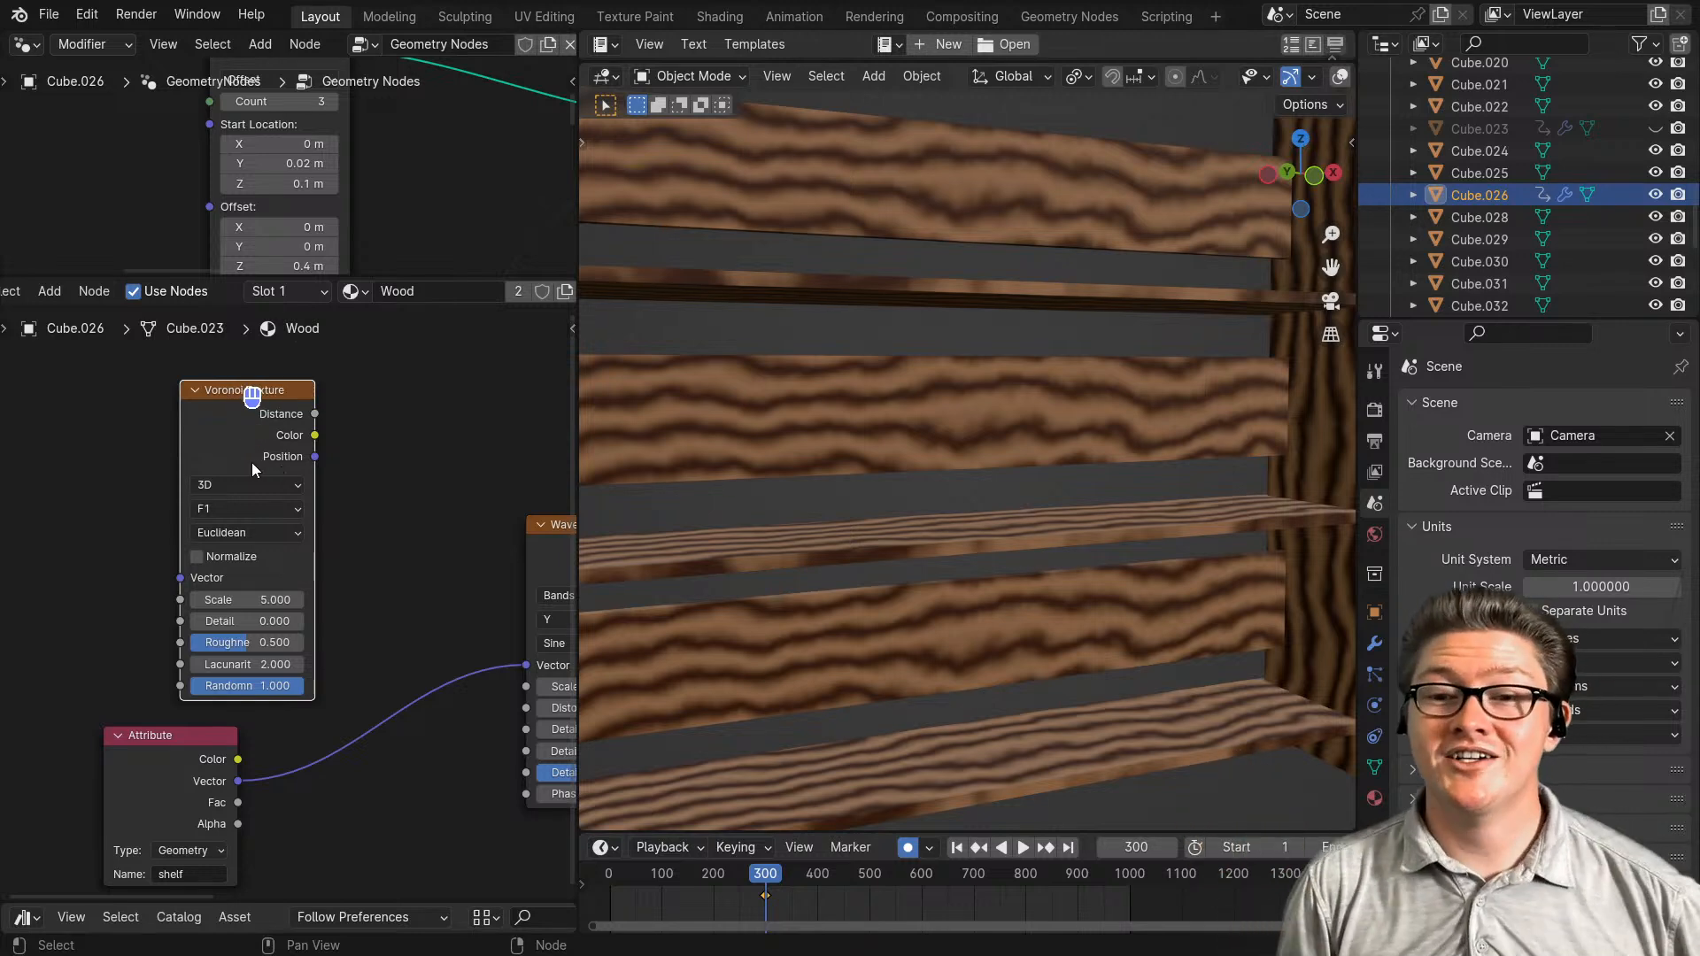
scroll(257, 469, up, 1)
middle_drag(262, 484, 264, 564)
drag(204, 422, 231, 409)
middle_drag(396, 493, 338, 495)
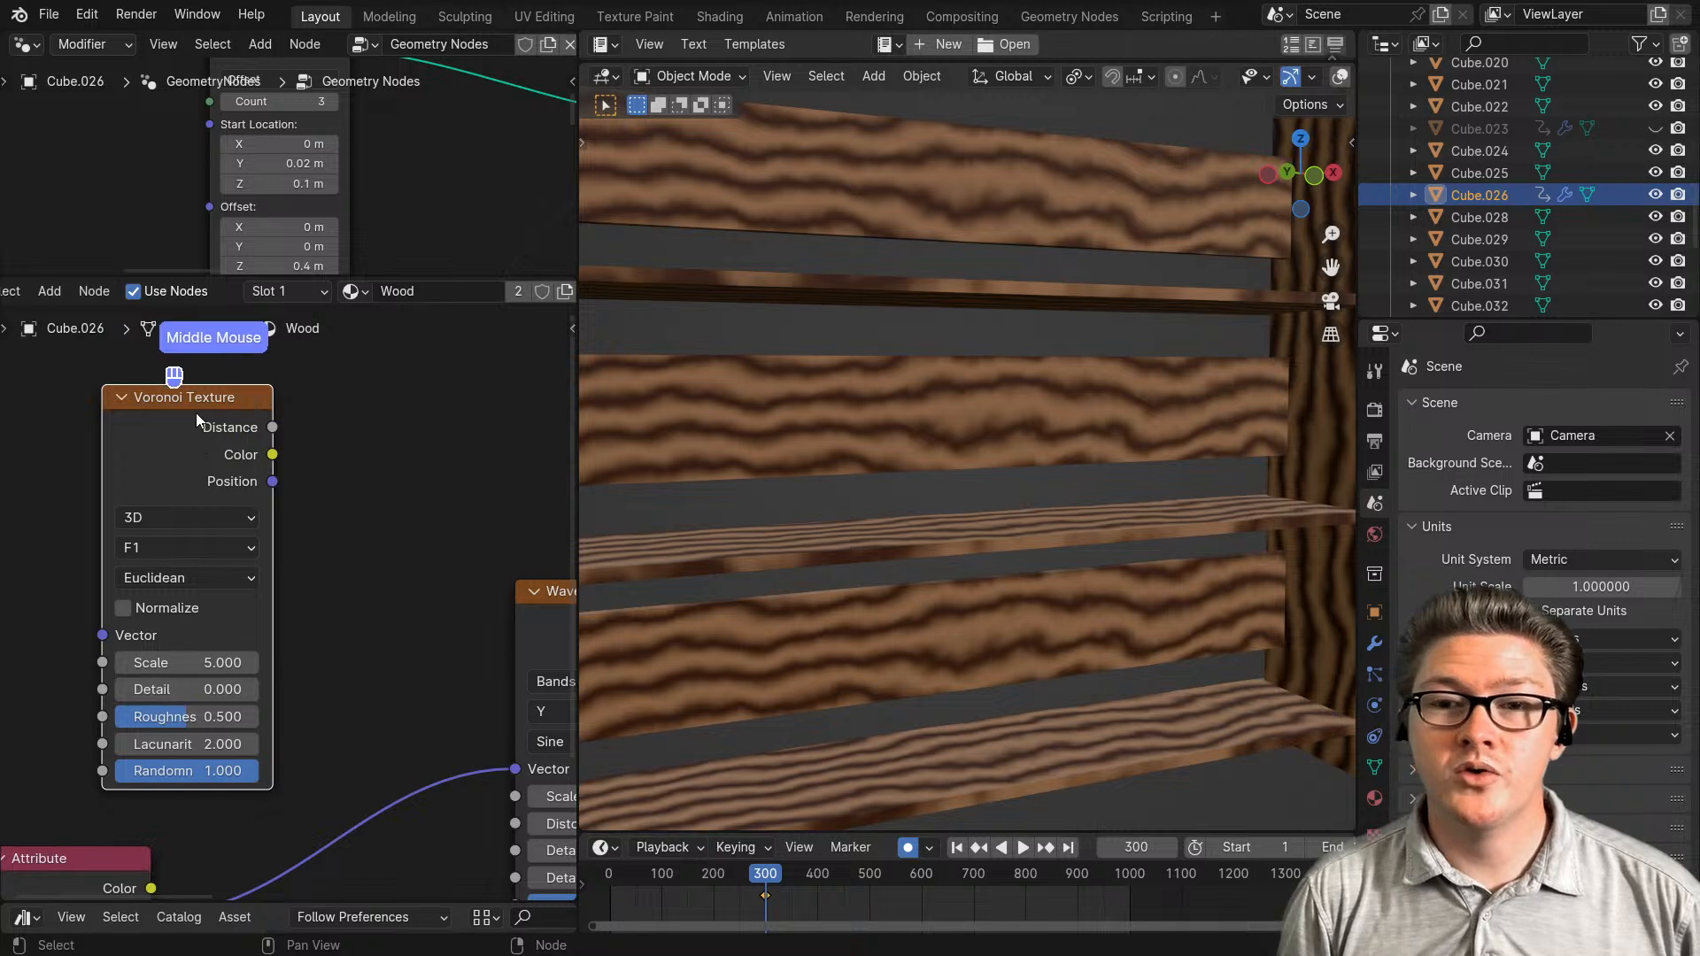
drag(167, 401, 118, 401)
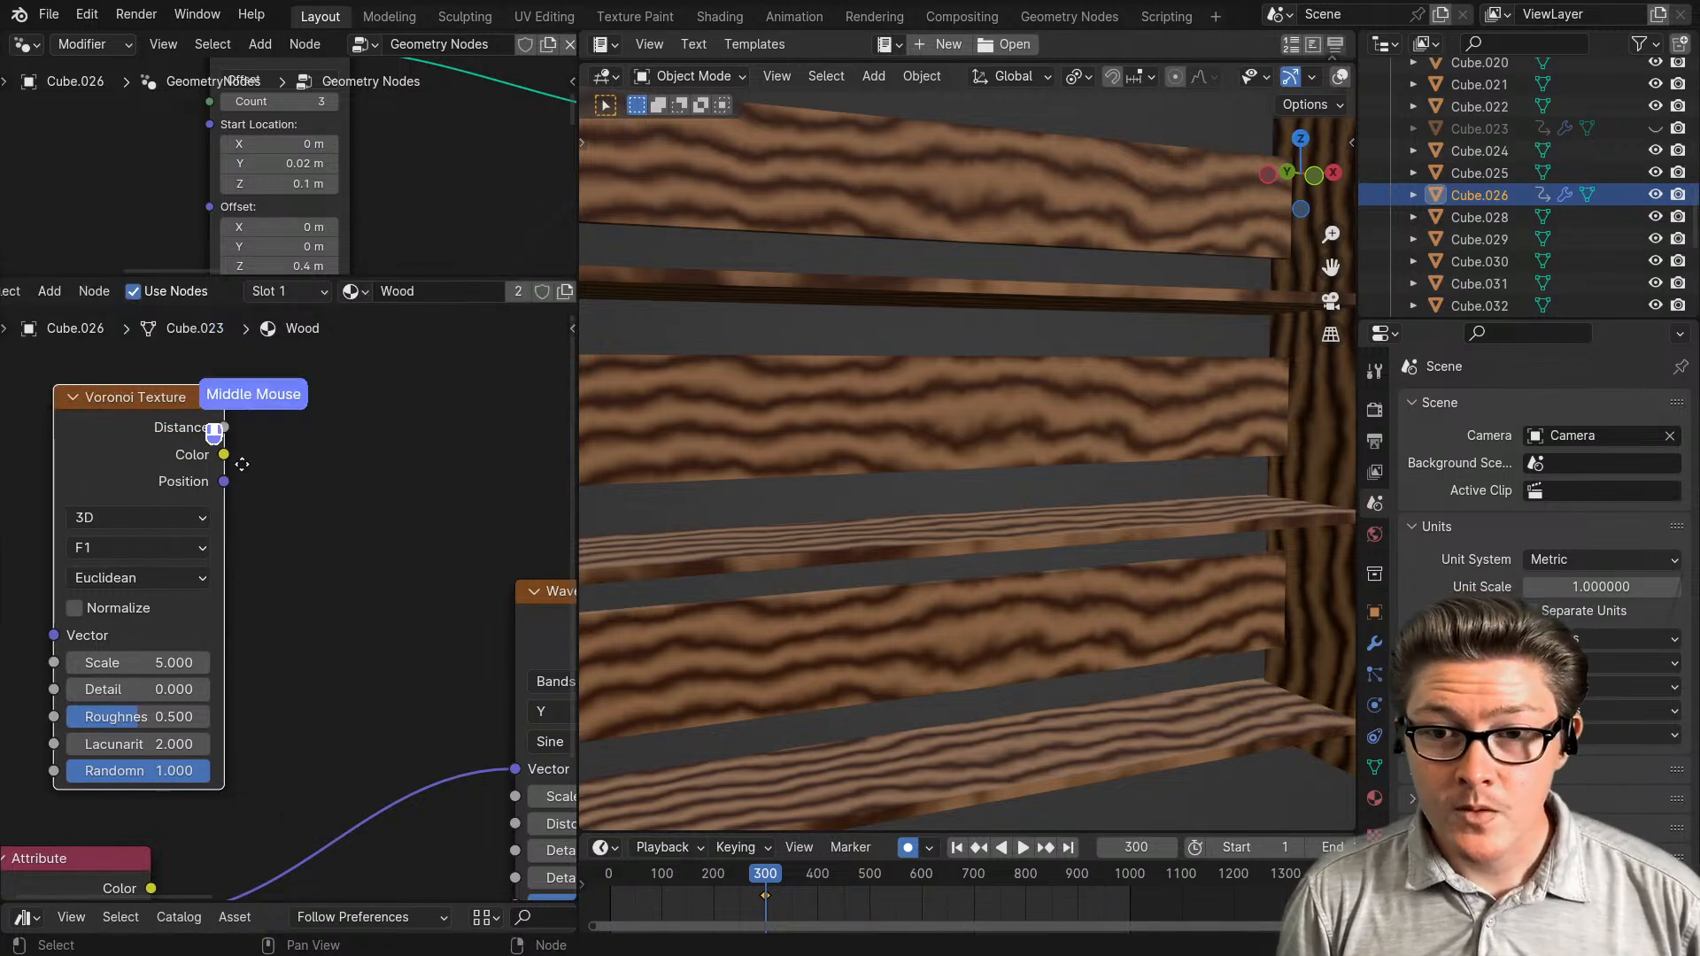
middle_drag(161, 474, 116, 462)
- Preview the Voronoi Texture's Distance output on the whole bookshelf
ctrl+shift+click(105, 423)
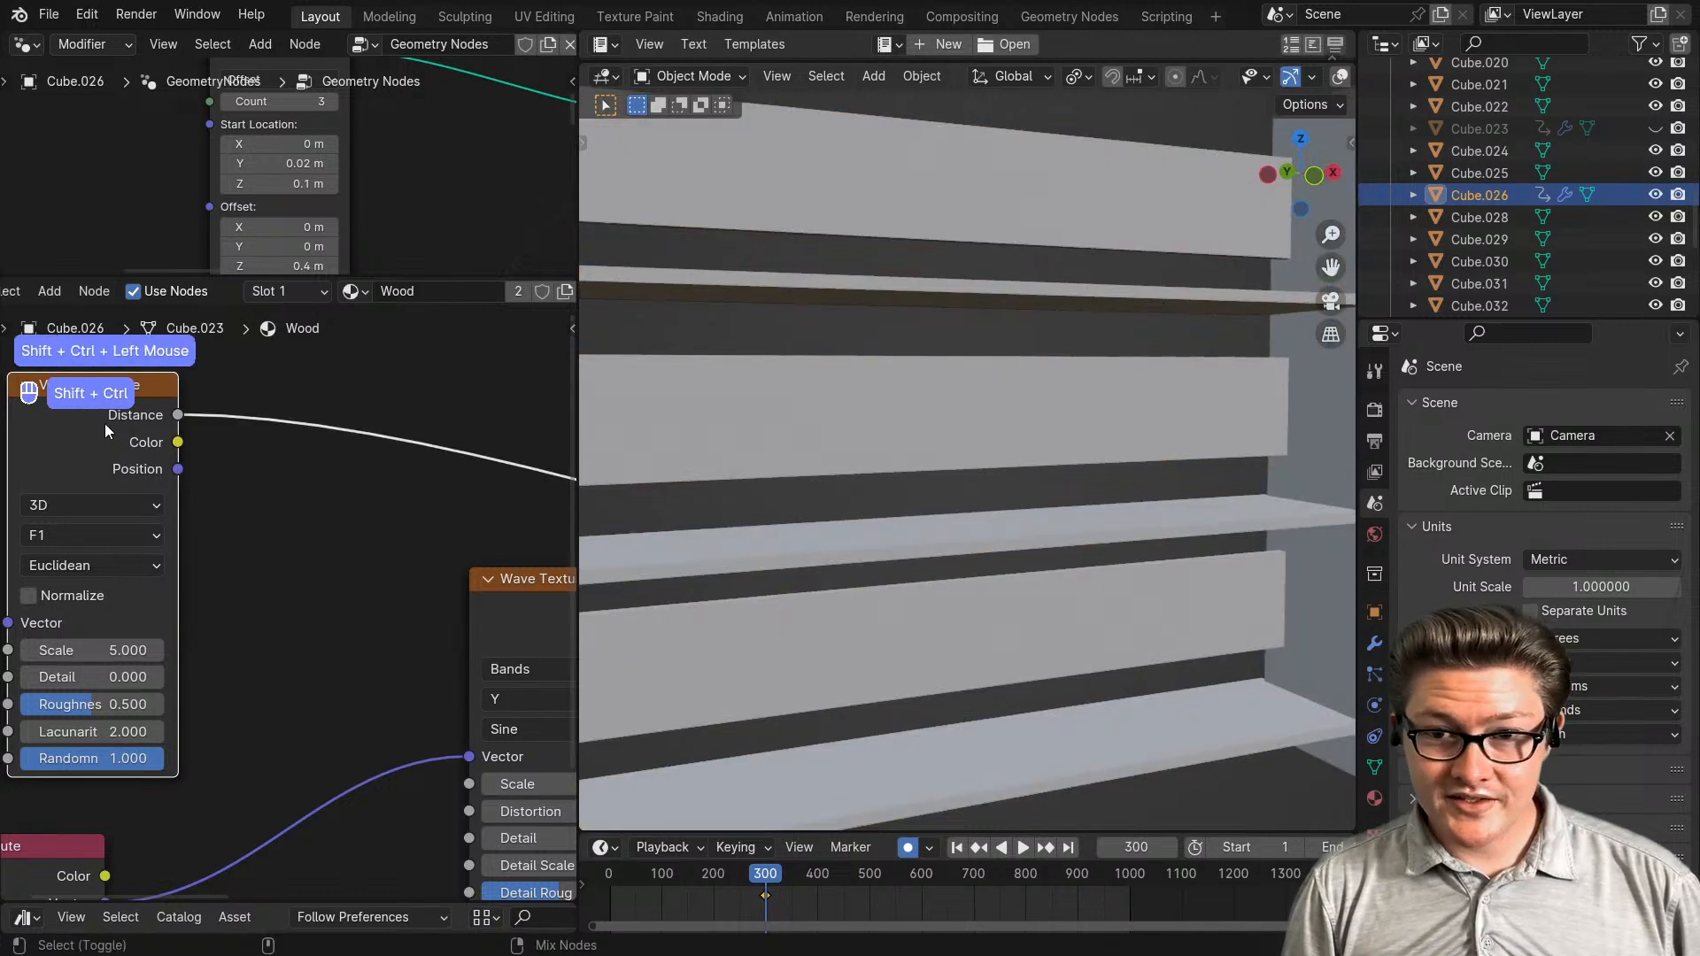
scroll(902, 493, down, 4)
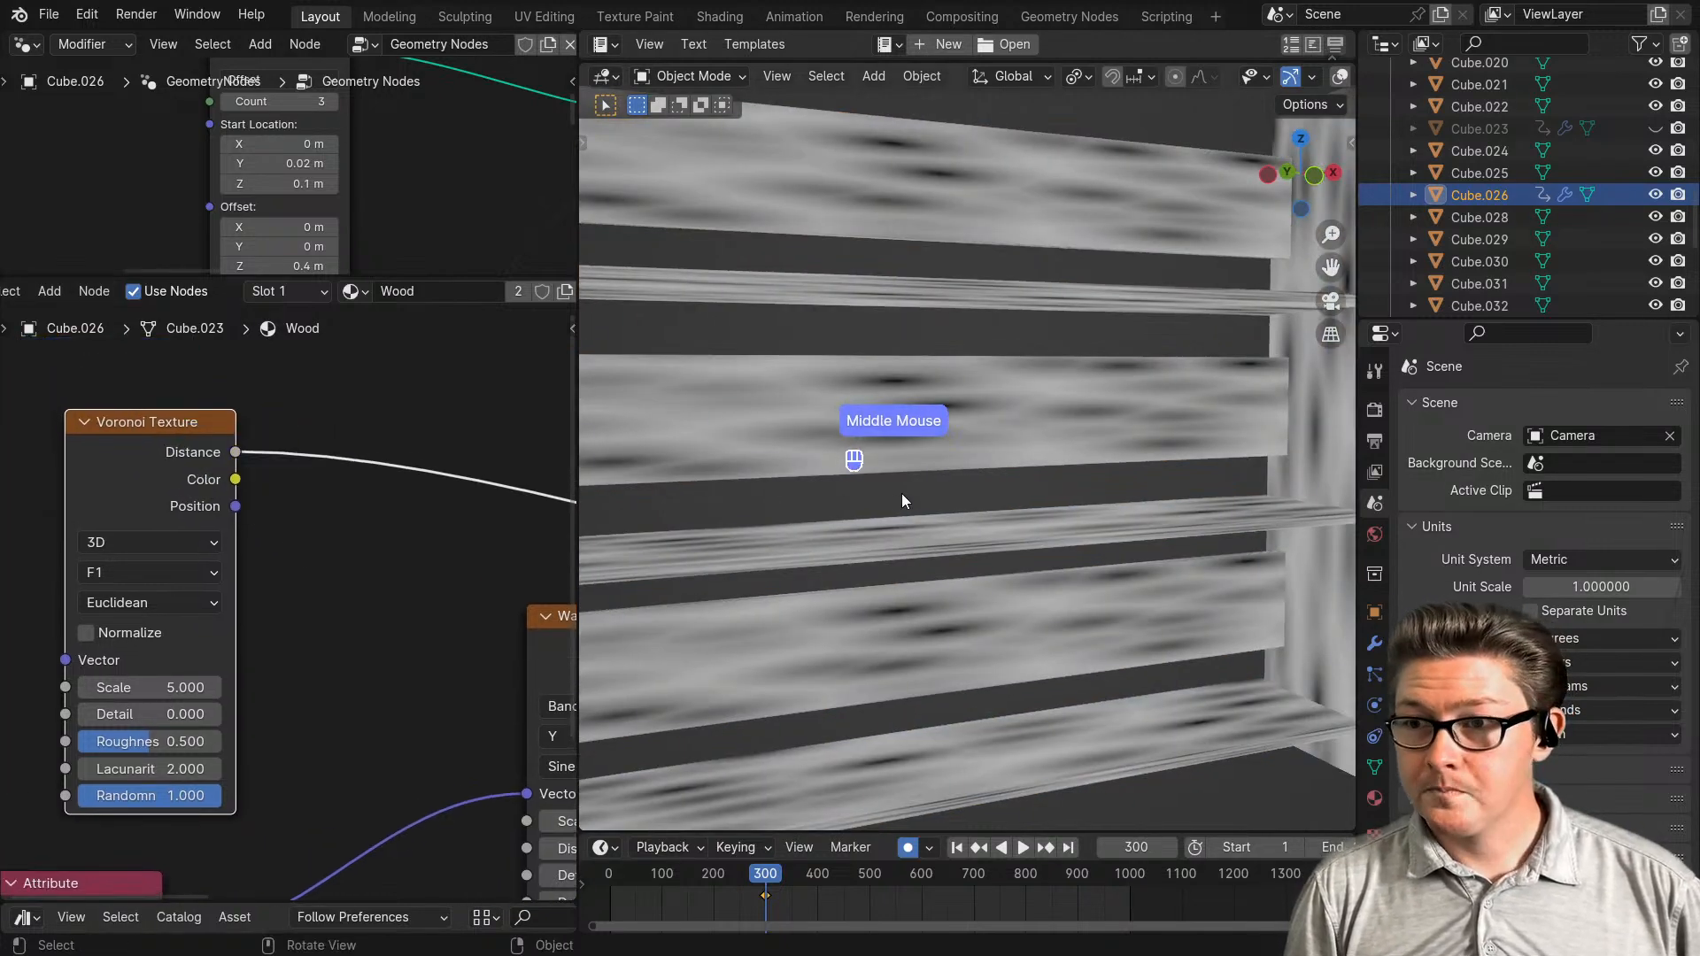
scroll(461, 620, down, 5)
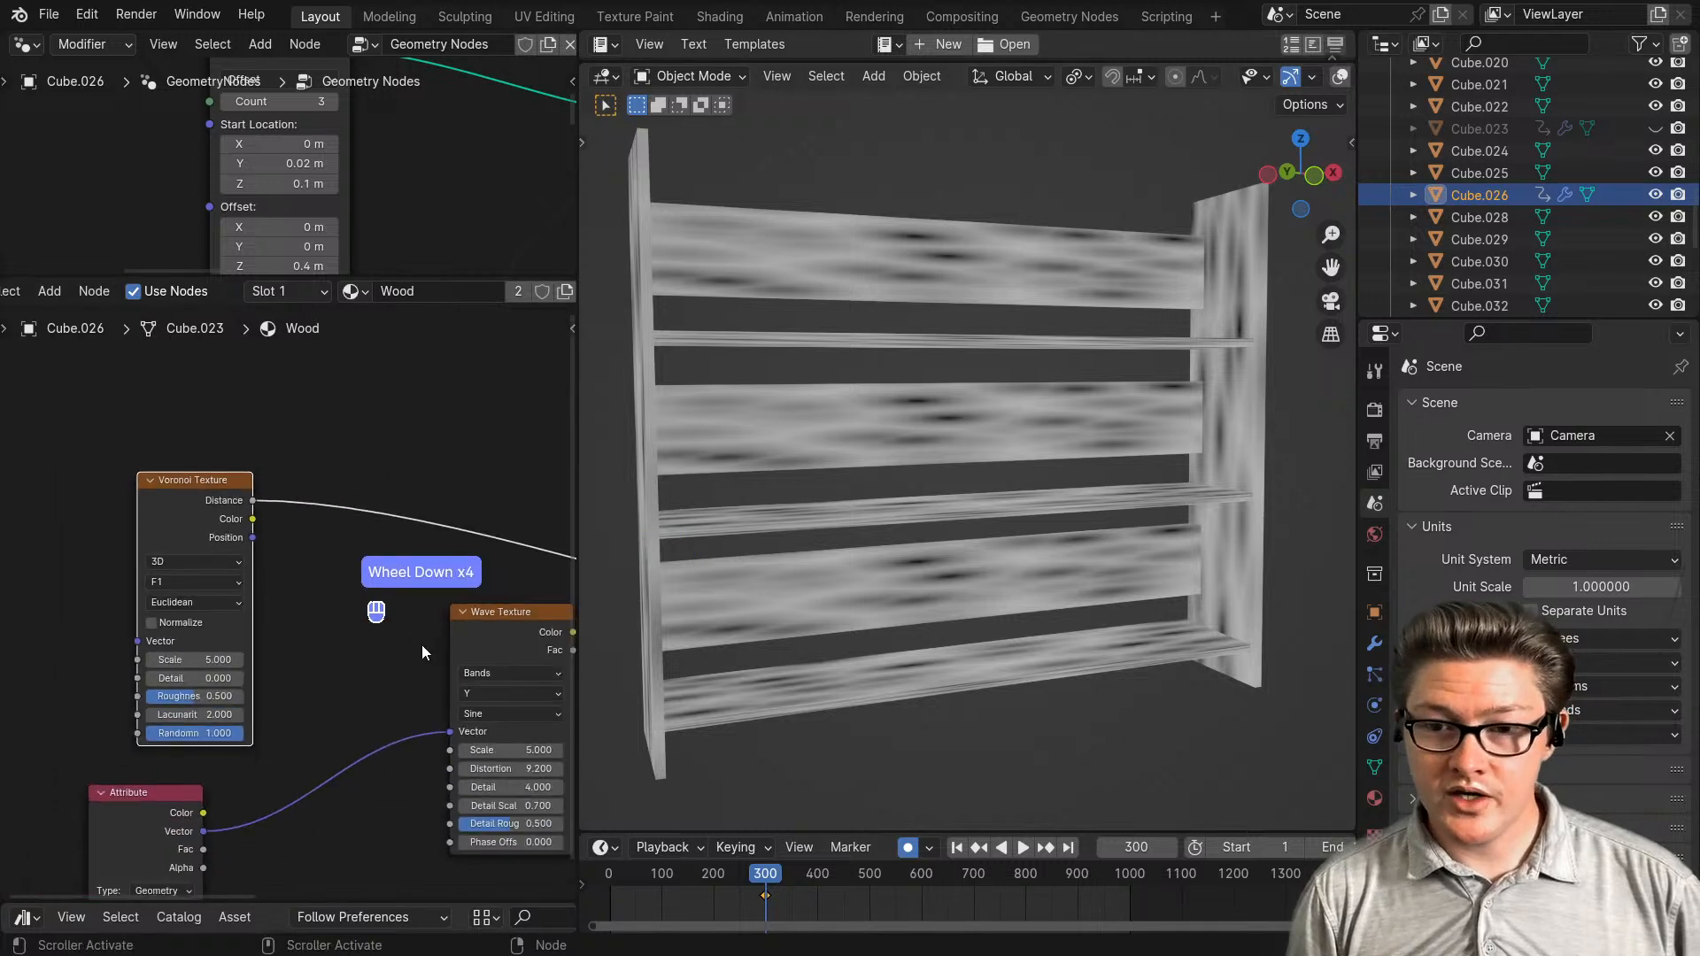
- Connect the shelf Attribute node's Vector output to the Voronoi Texture's Vector input
click(262, 770)
drag(261, 766, 251, 608)
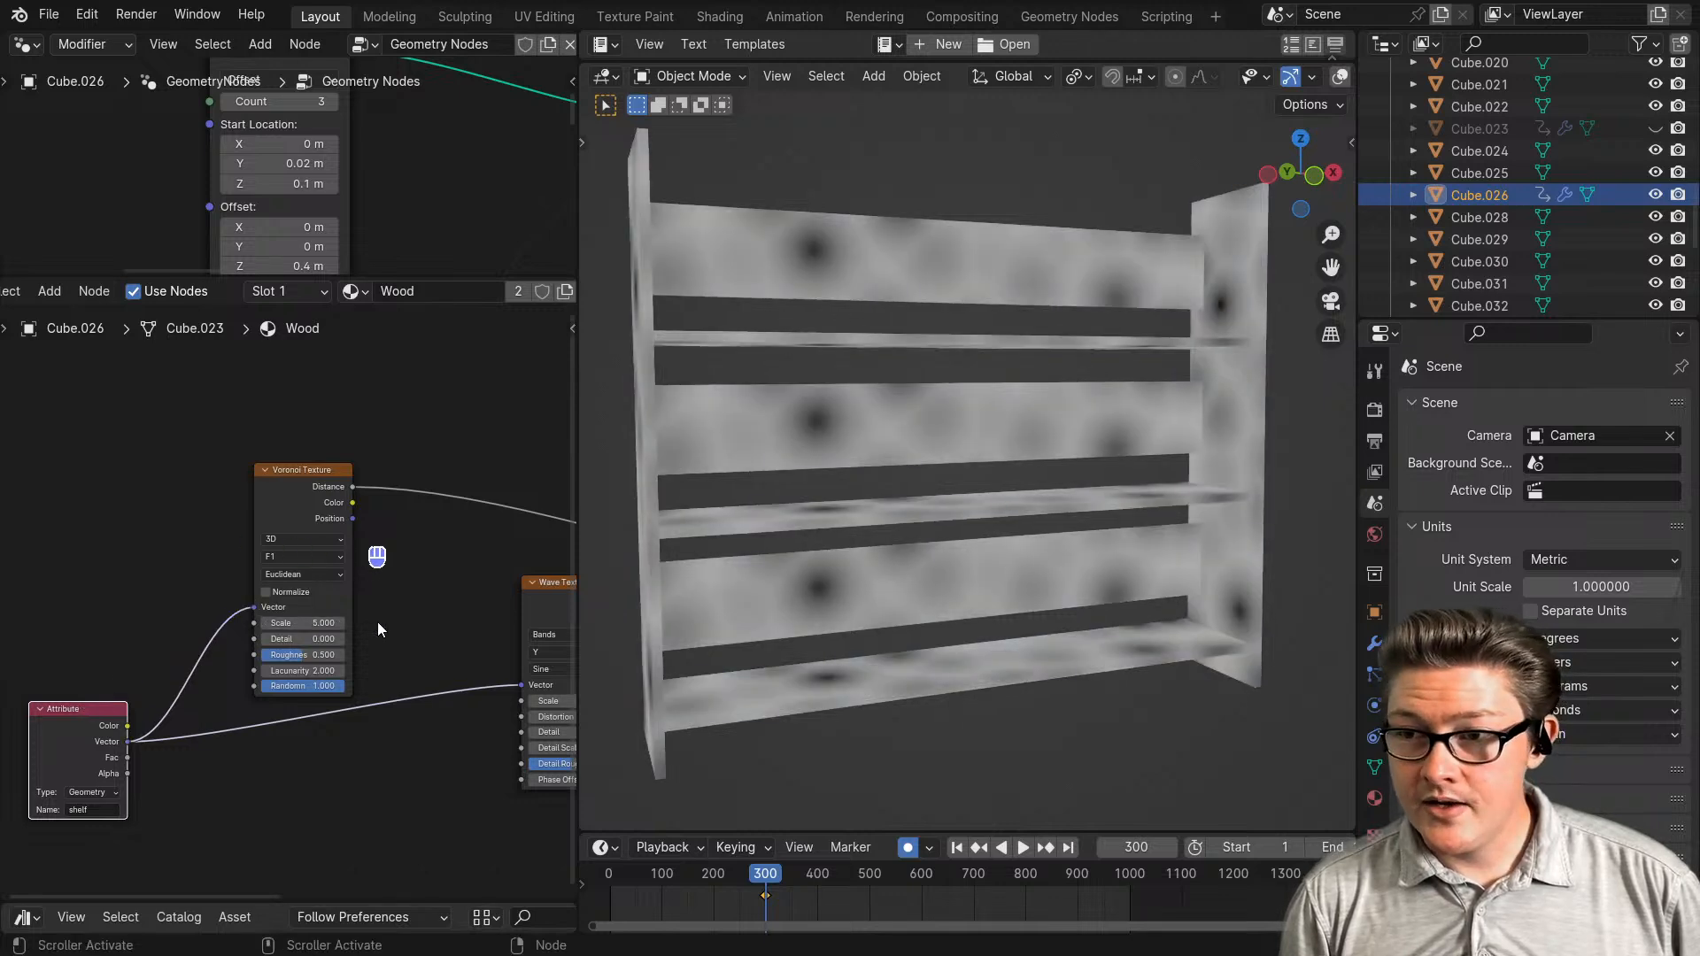
scroll(983, 470, up, 2)
scroll(363, 604, up, 2)
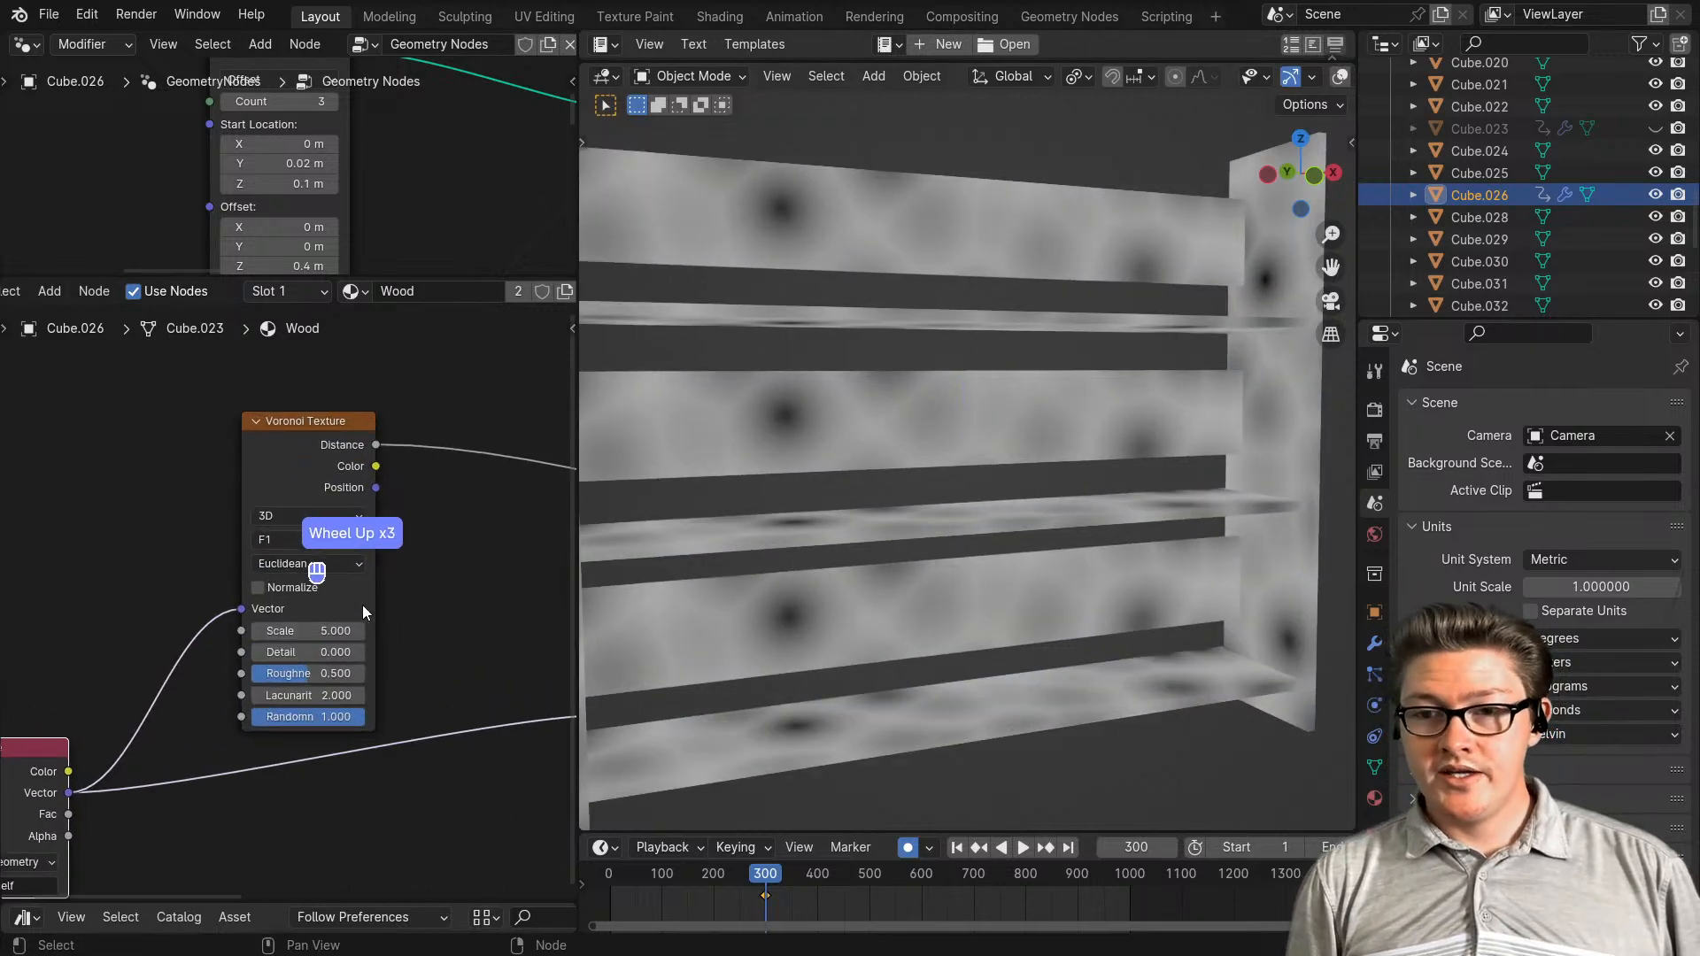
- Preview the Voronoi Texture's Color output on the shelves, and switch the preview back to its Distance output
middle_drag(363, 604, 305, 661)
ctrl+shift+click(265, 513)
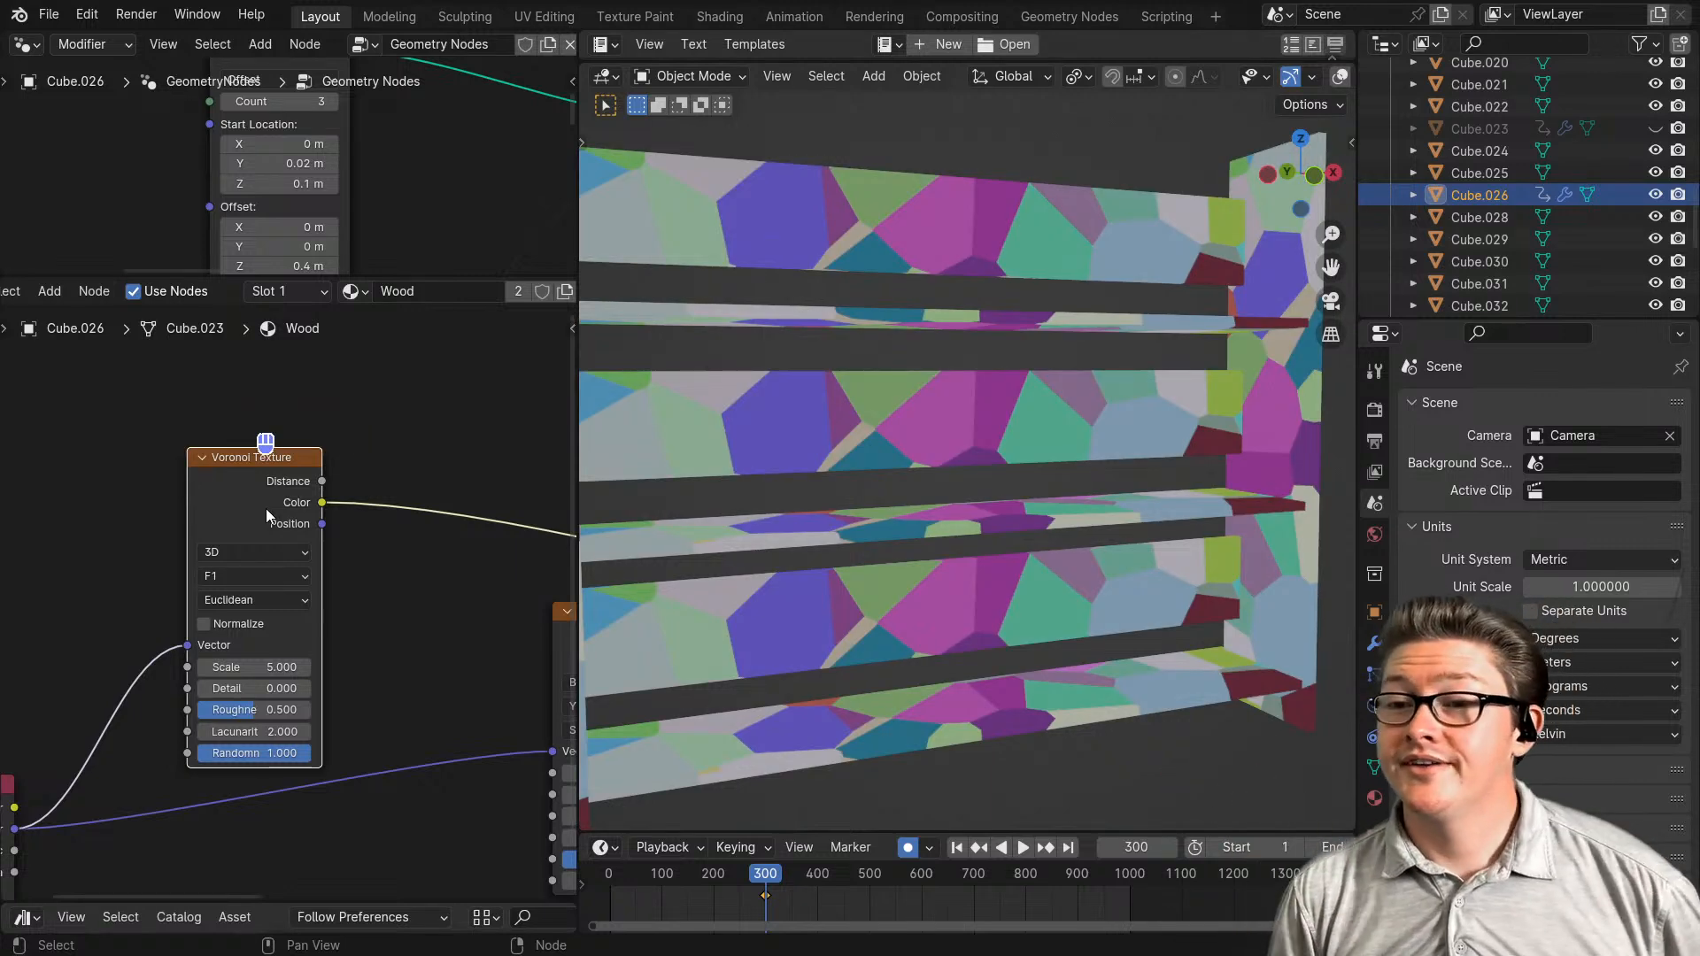
middle_drag(371, 531, 347, 553)
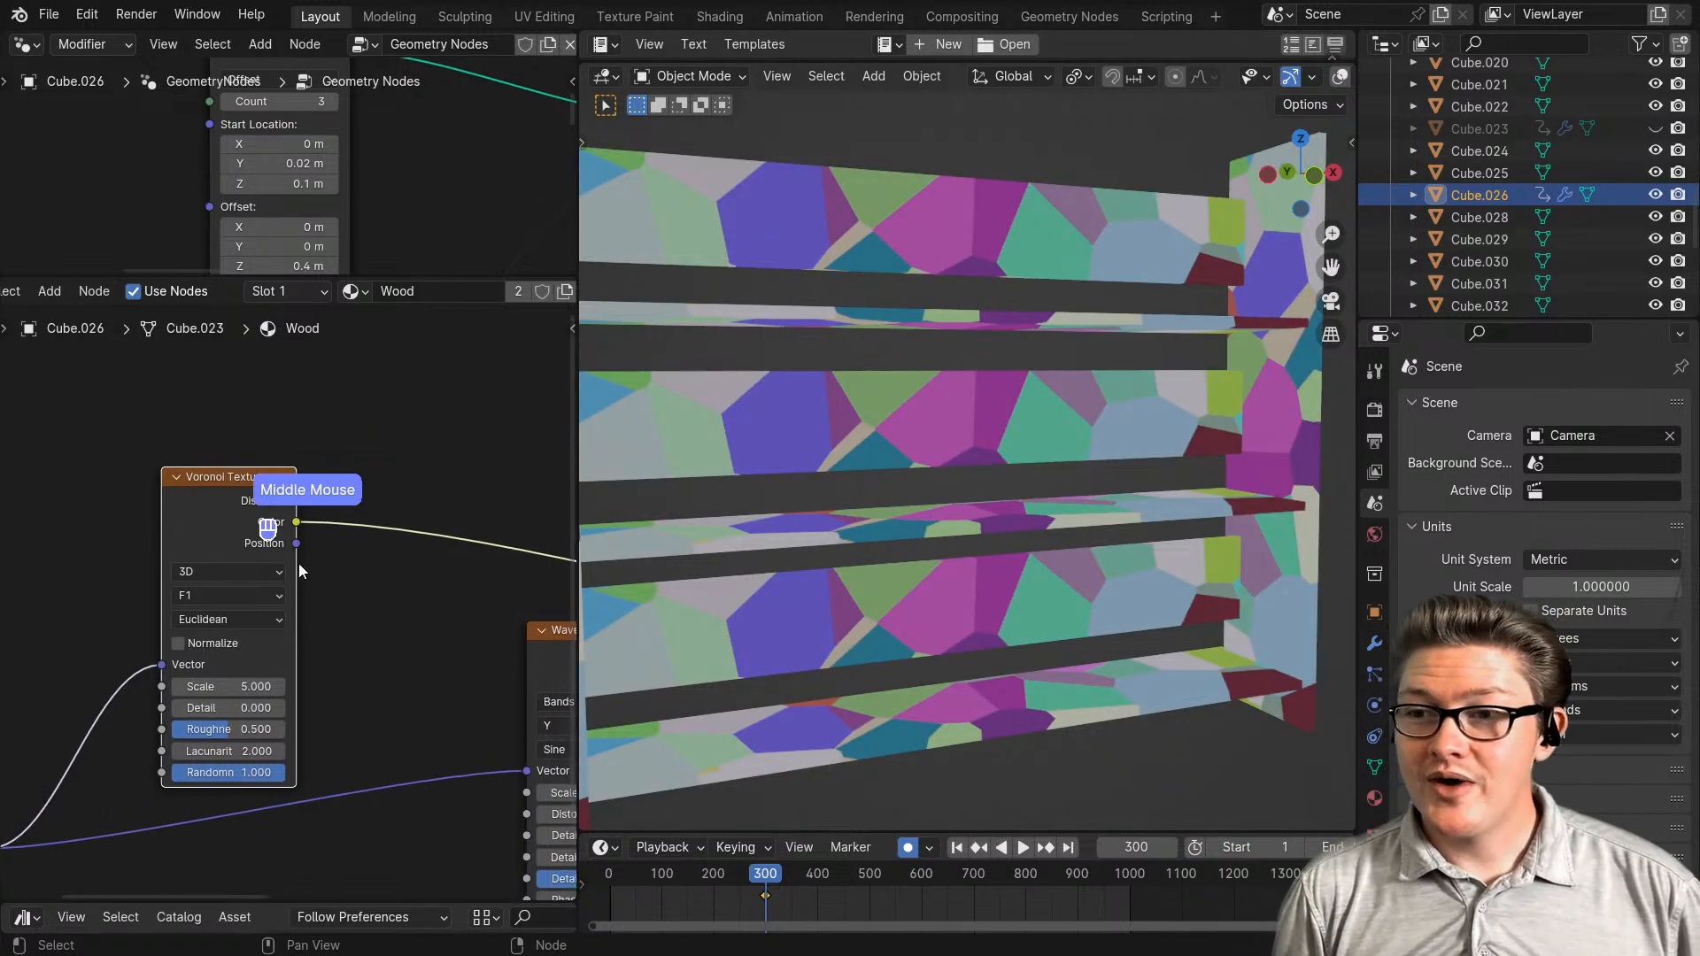
ctrl+shift+click(248, 528)
ctrl+shift+click(250, 522)
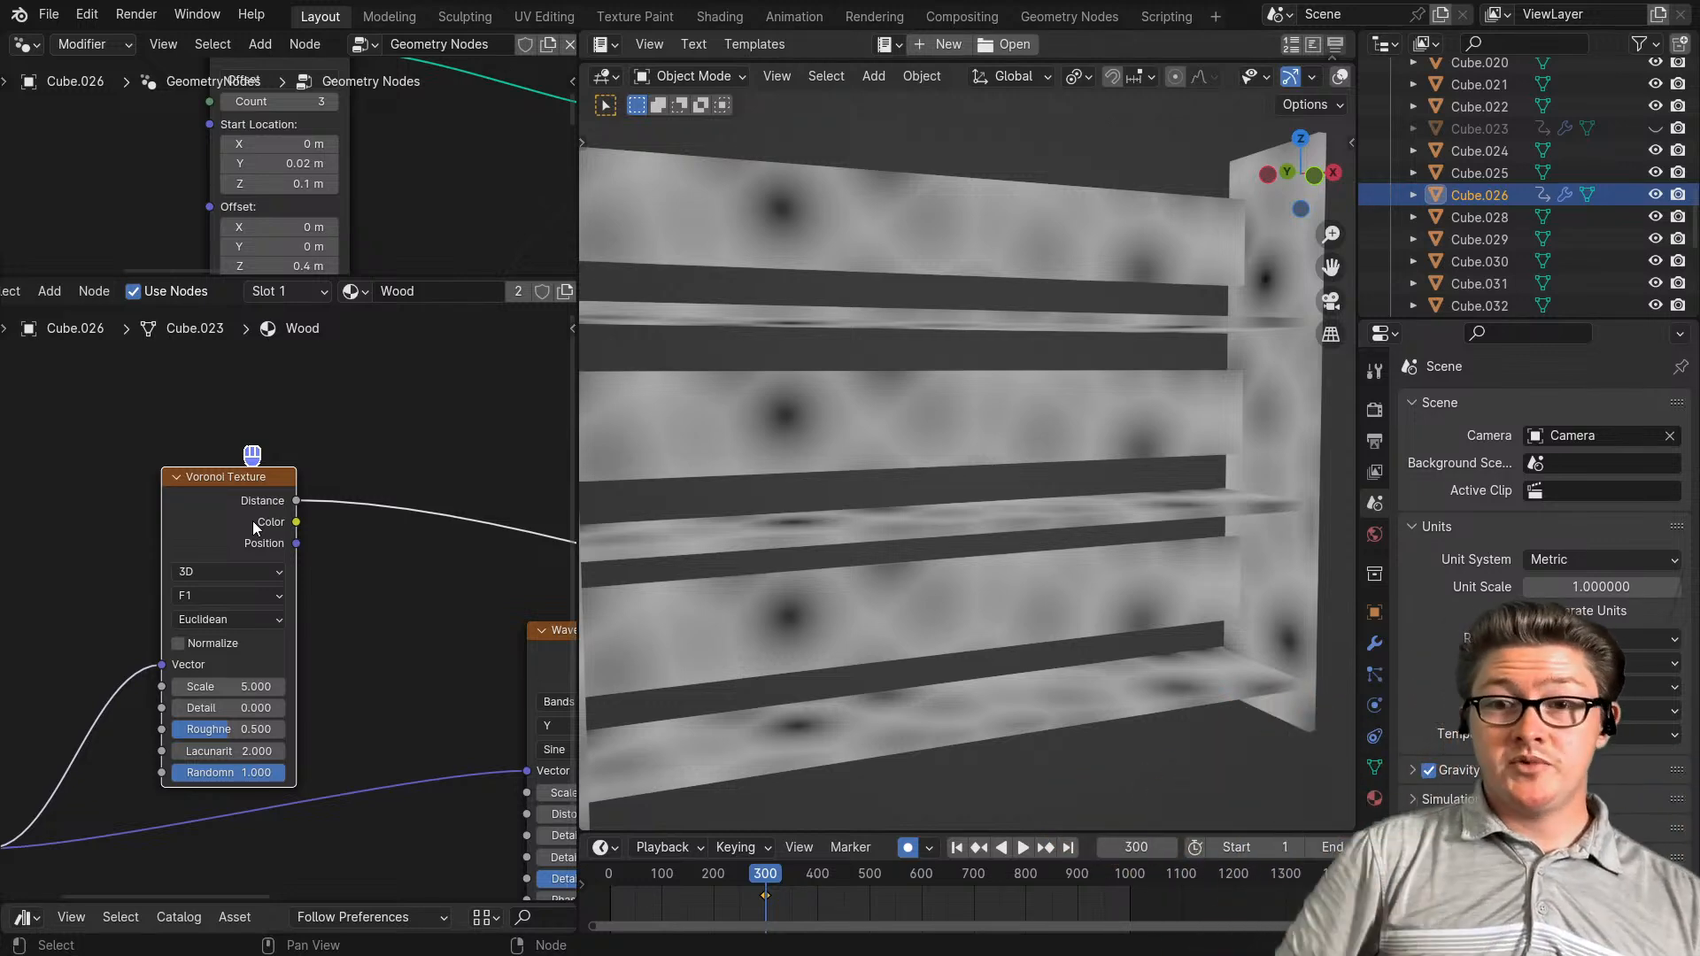
- Move the Attribute and Voronoi Texture nodes closer together, leaving free space before the Wave Texture
scroll(256, 518, down, 3)
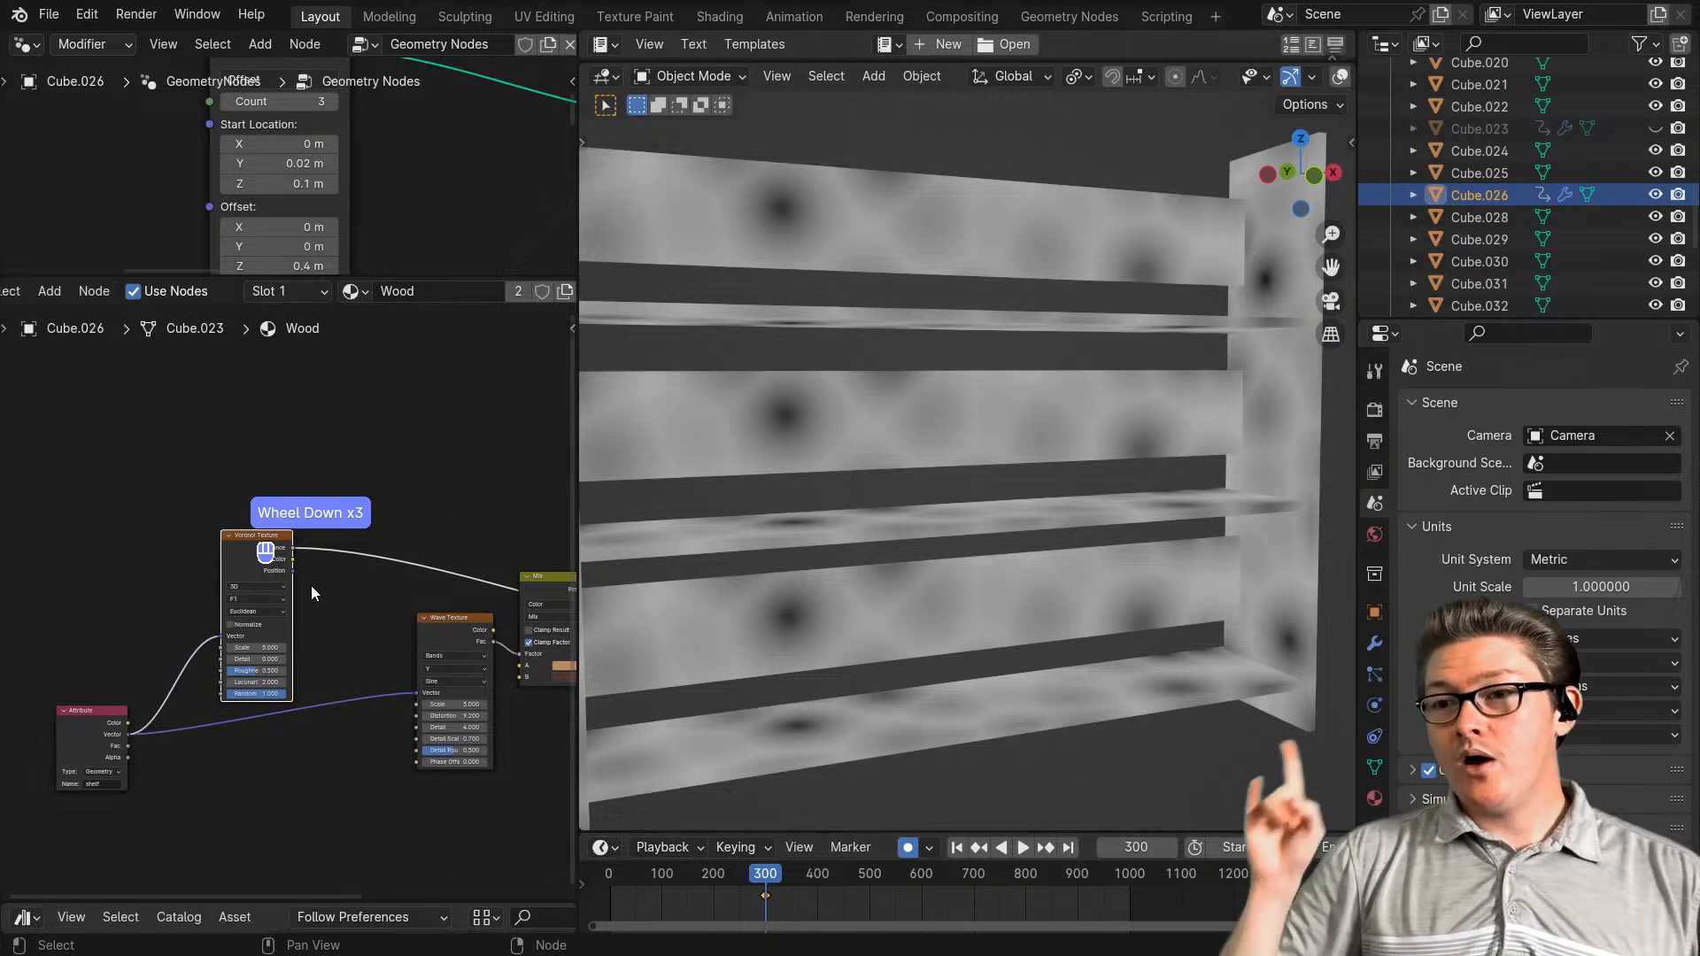
scroll(907, 497, down, 5)
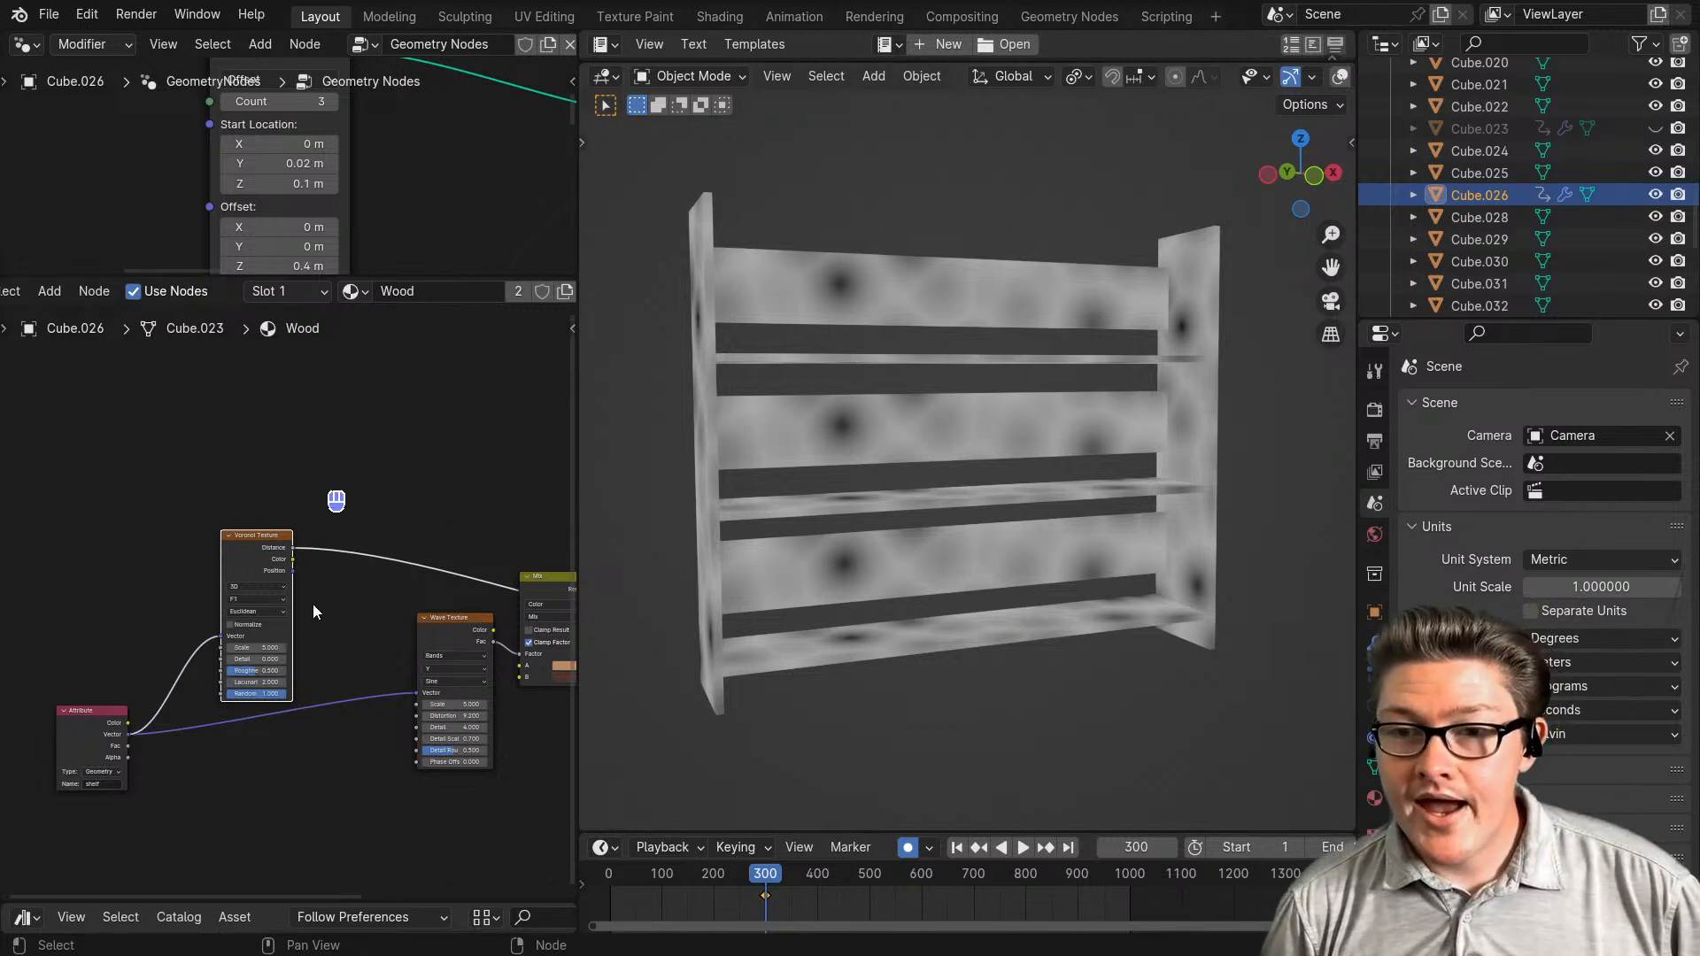
middle_drag(123, 741, 217, 713)
drag(217, 713, 145, 659)
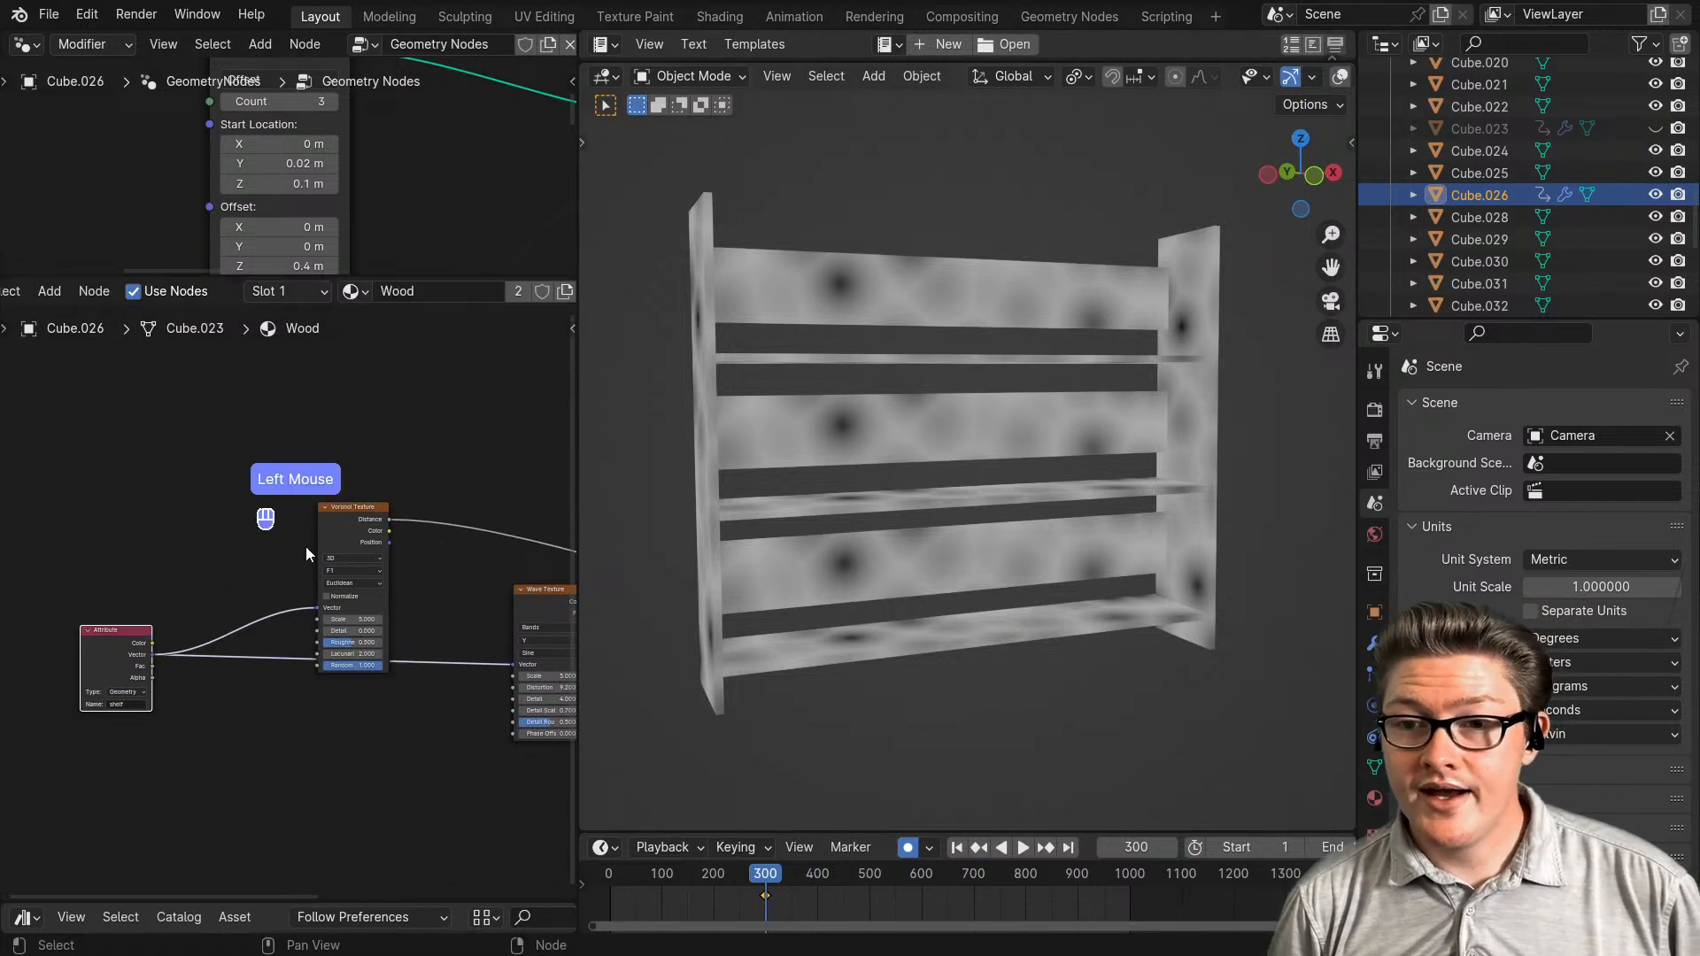
drag(345, 527, 253, 560)
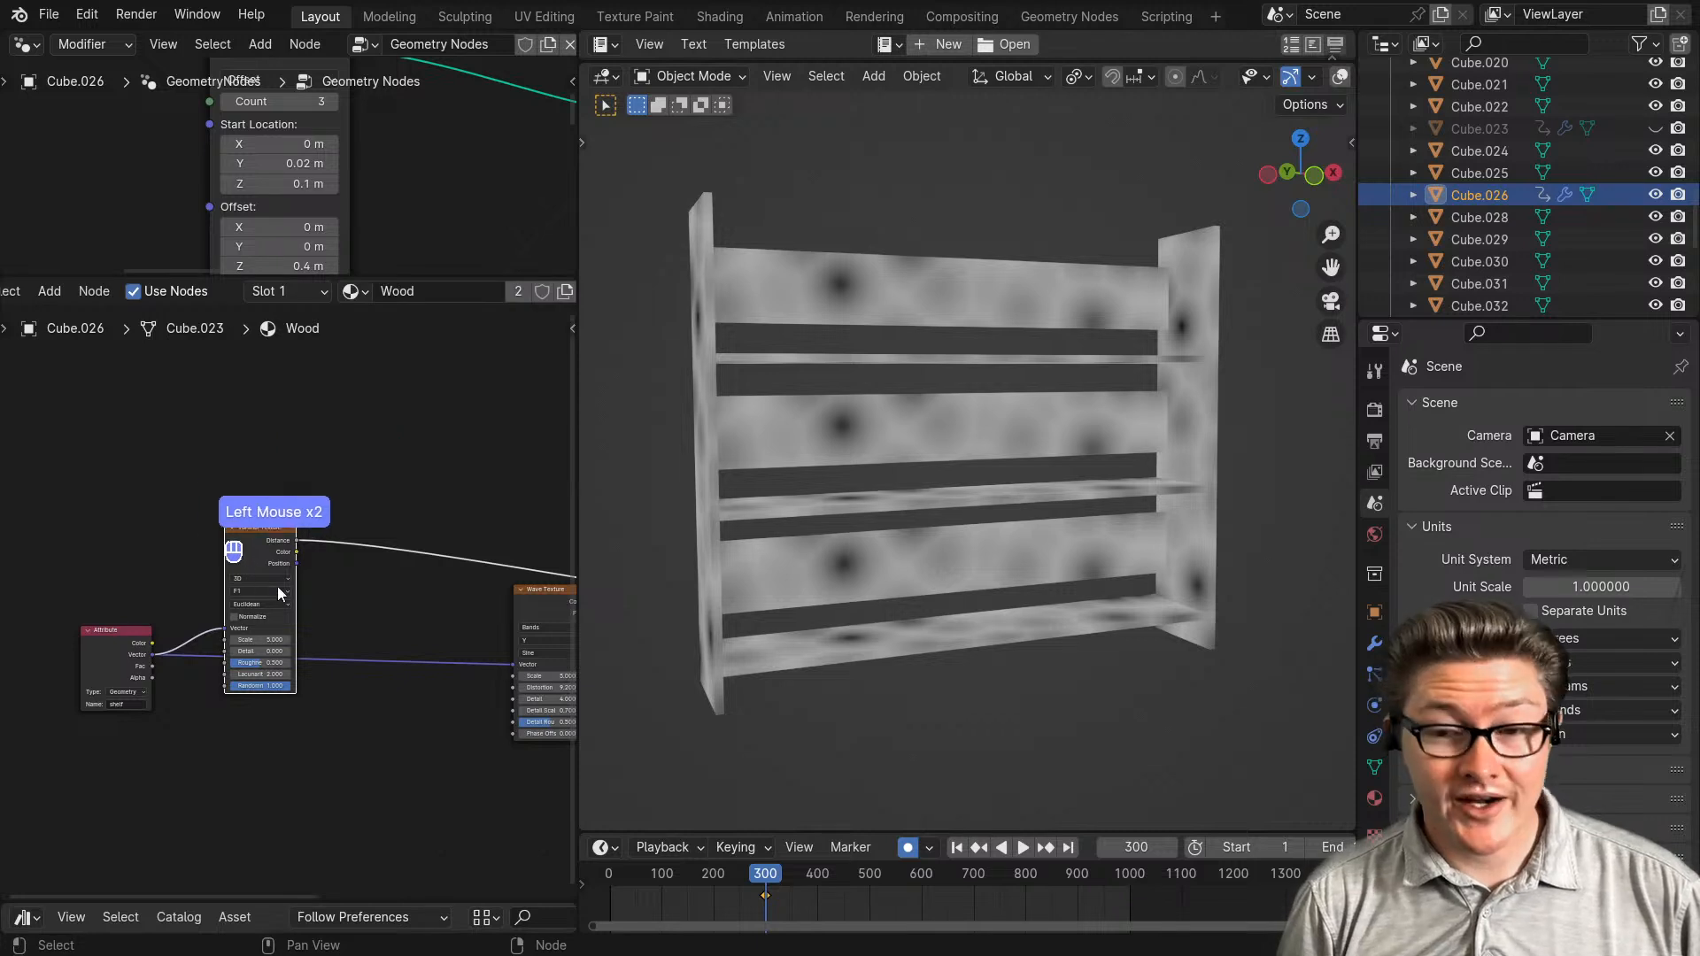
- Reposition the Voronoi Texture node in the space between the Attribute and Wave Texture nodes
scroll(343, 620, up, 4)
middle_drag(366, 629, 305, 617)
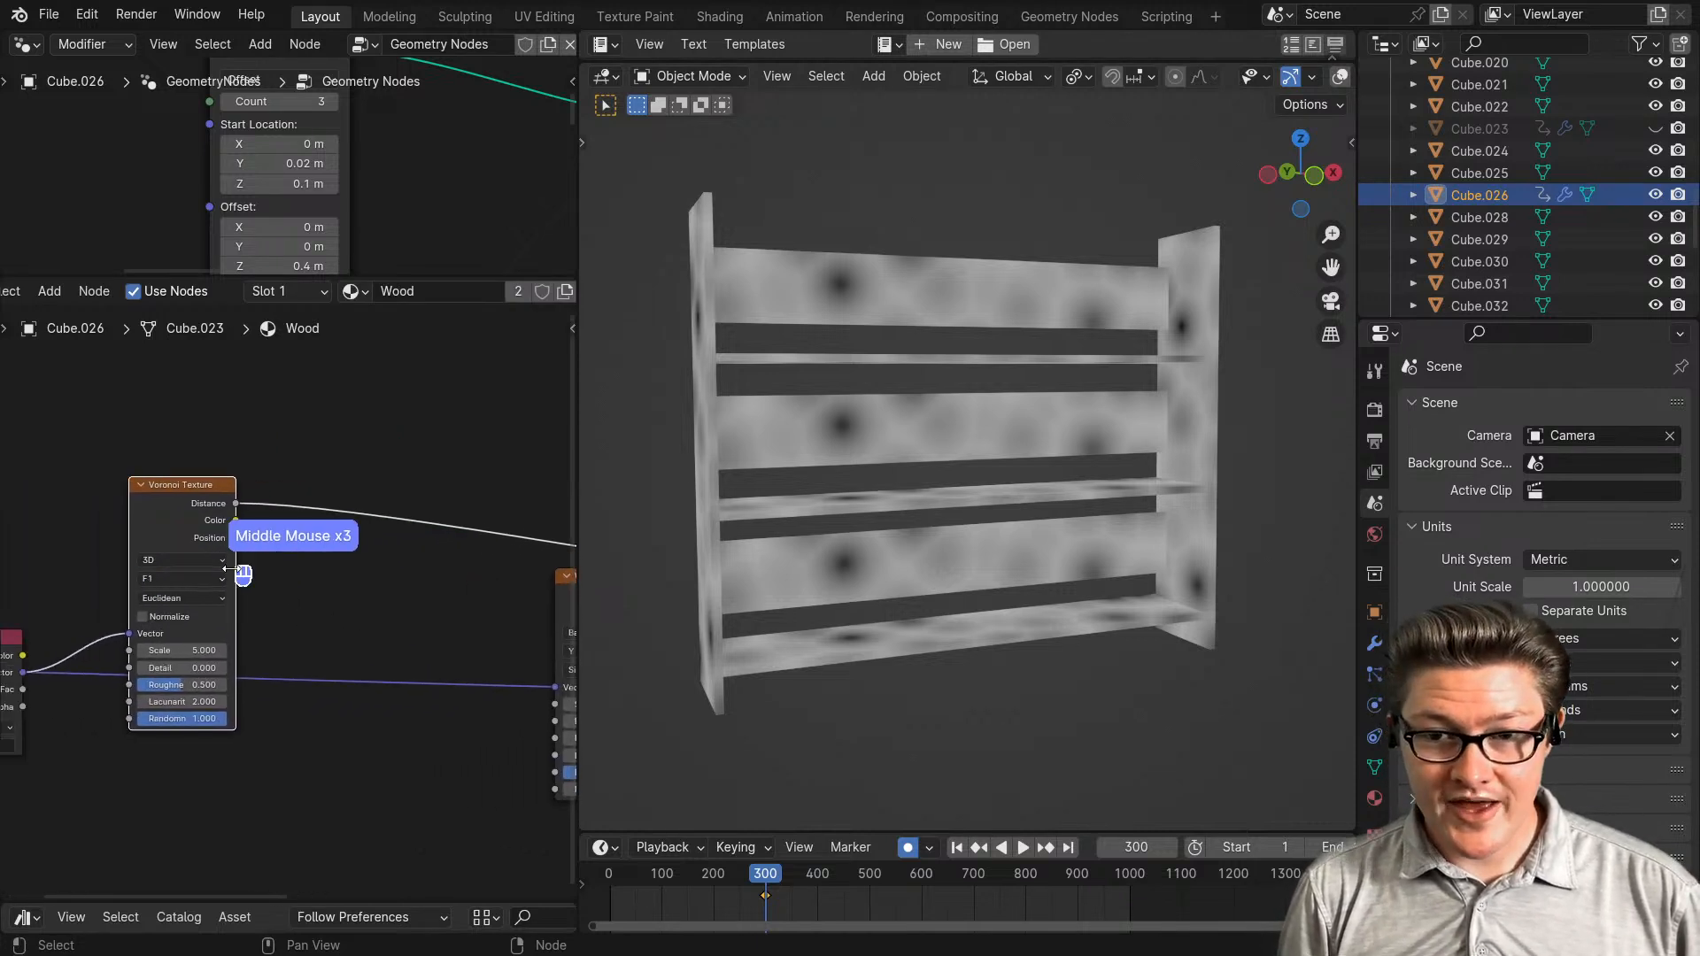
drag(189, 510, 295, 513)
click(295, 513)
middle_drag(250, 518, 202, 592)
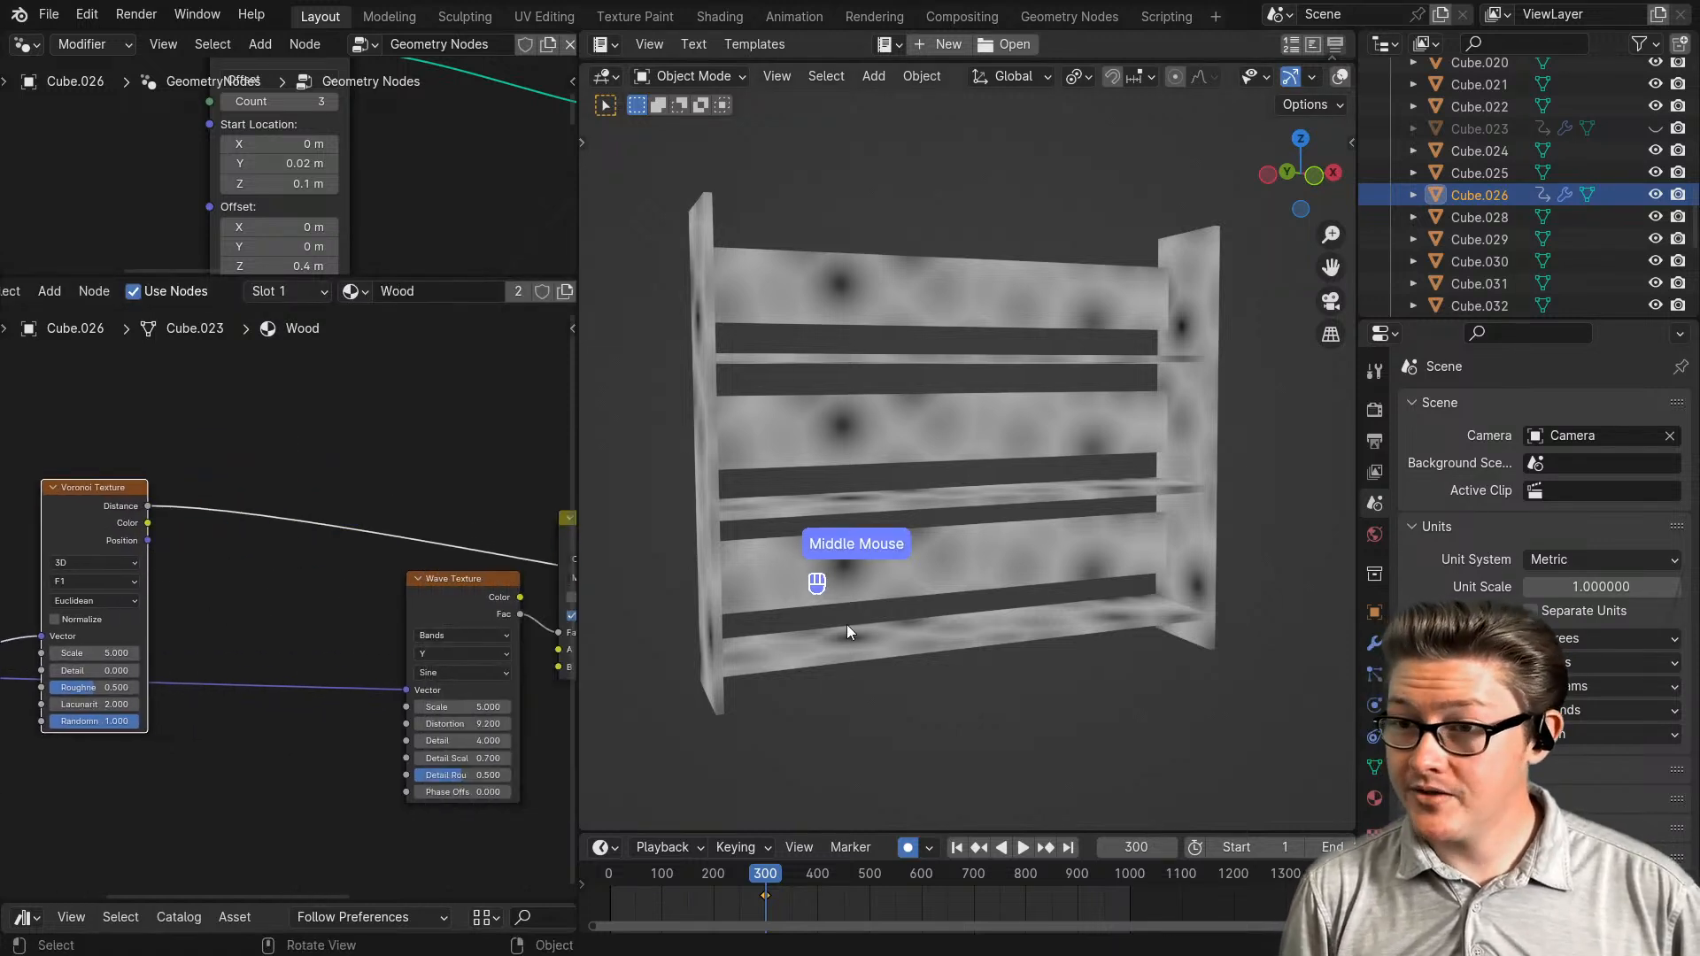
scroll(850, 620, up, 1)
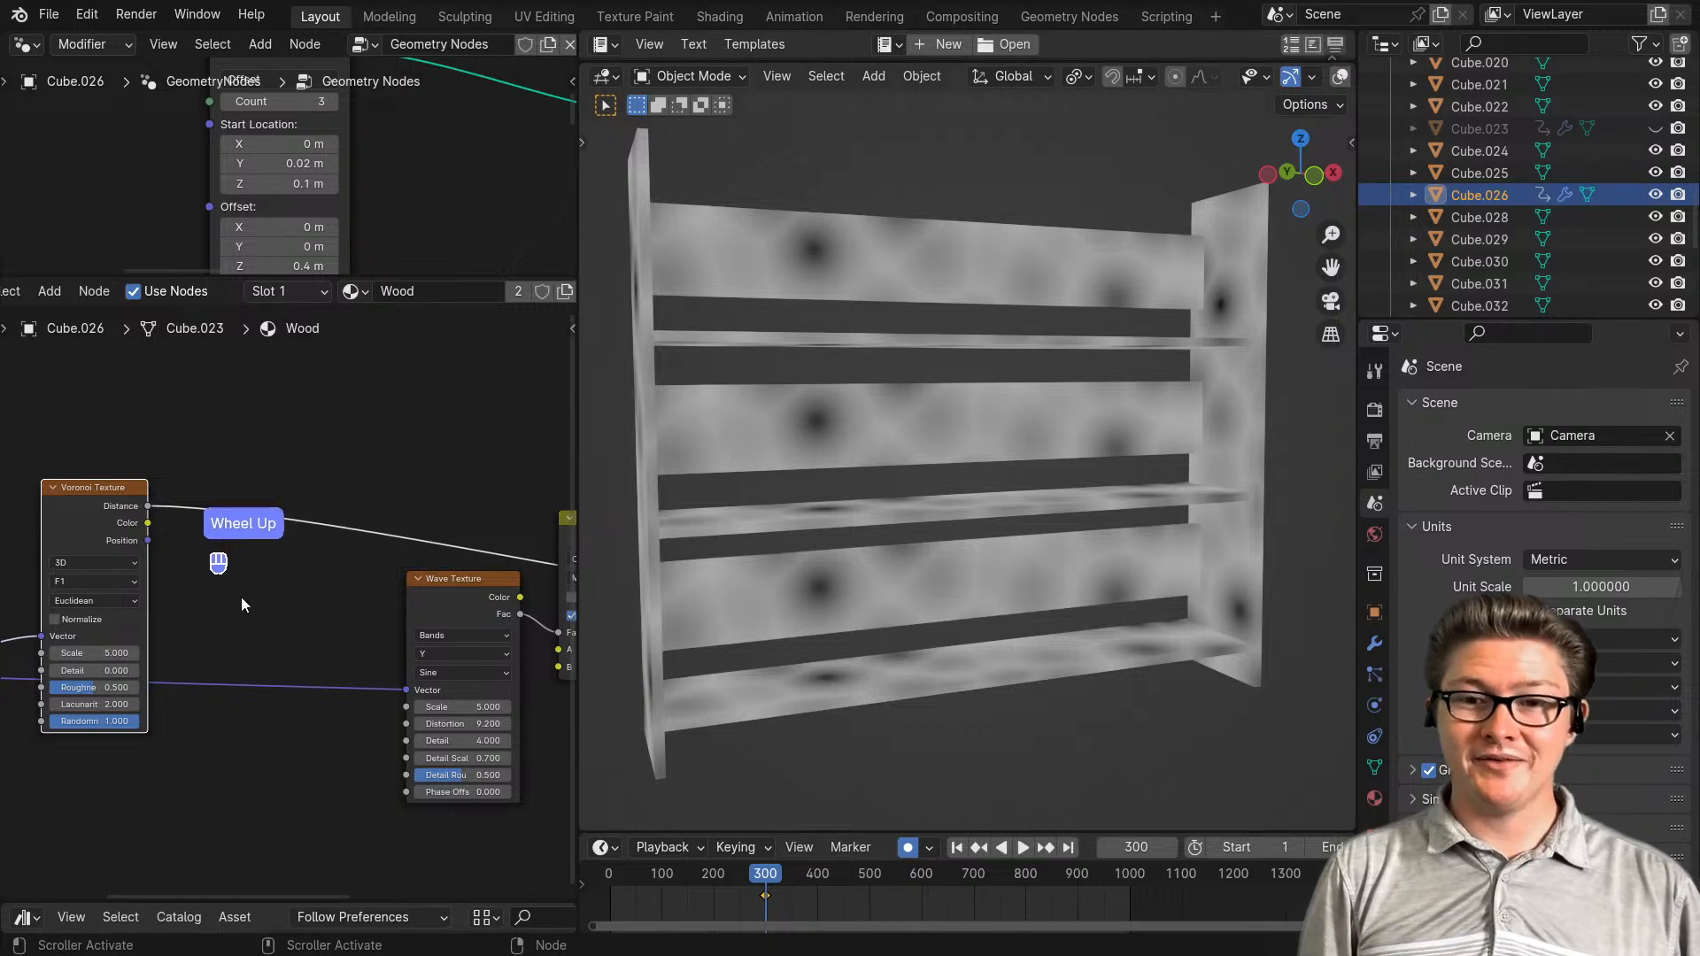
middle_drag(92, 533, 150, 524)
drag(151, 523, 104, 507)
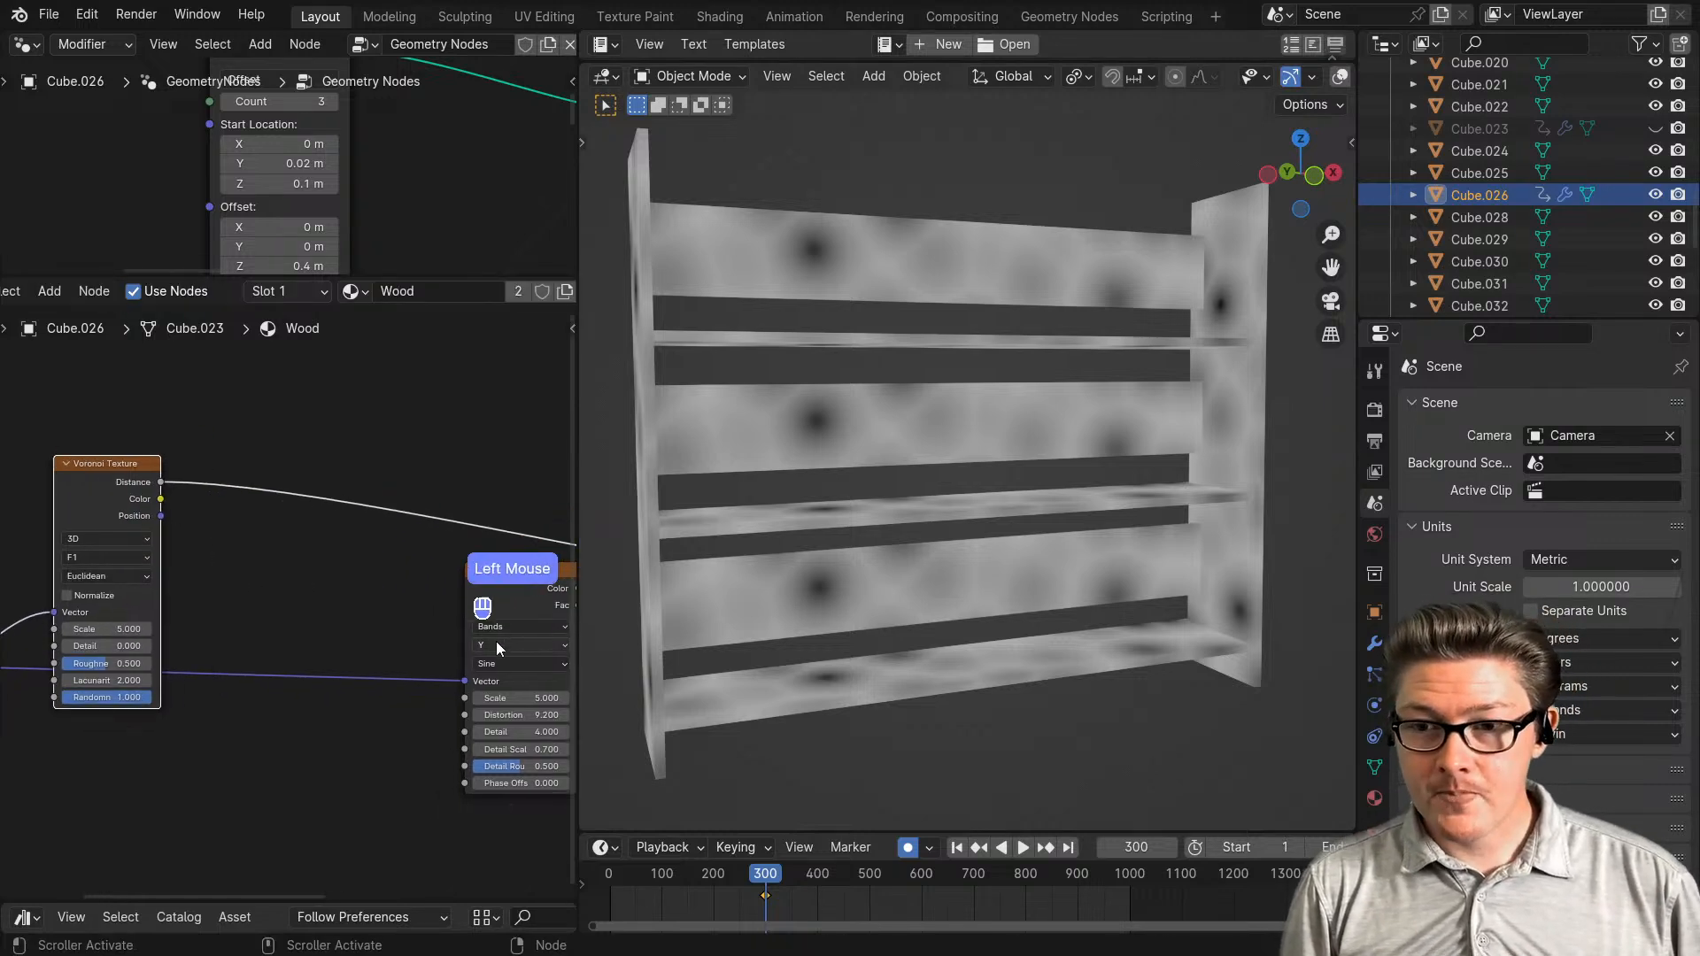
- Switch the material preview from the Voronoi Texture back to the Principled BSDF shader
middle_drag(498, 639, 394, 600)
middle_drag(487, 557, 292, 592)
scroll(295, 590, down, 4)
ctrl+shift+click(502, 591)
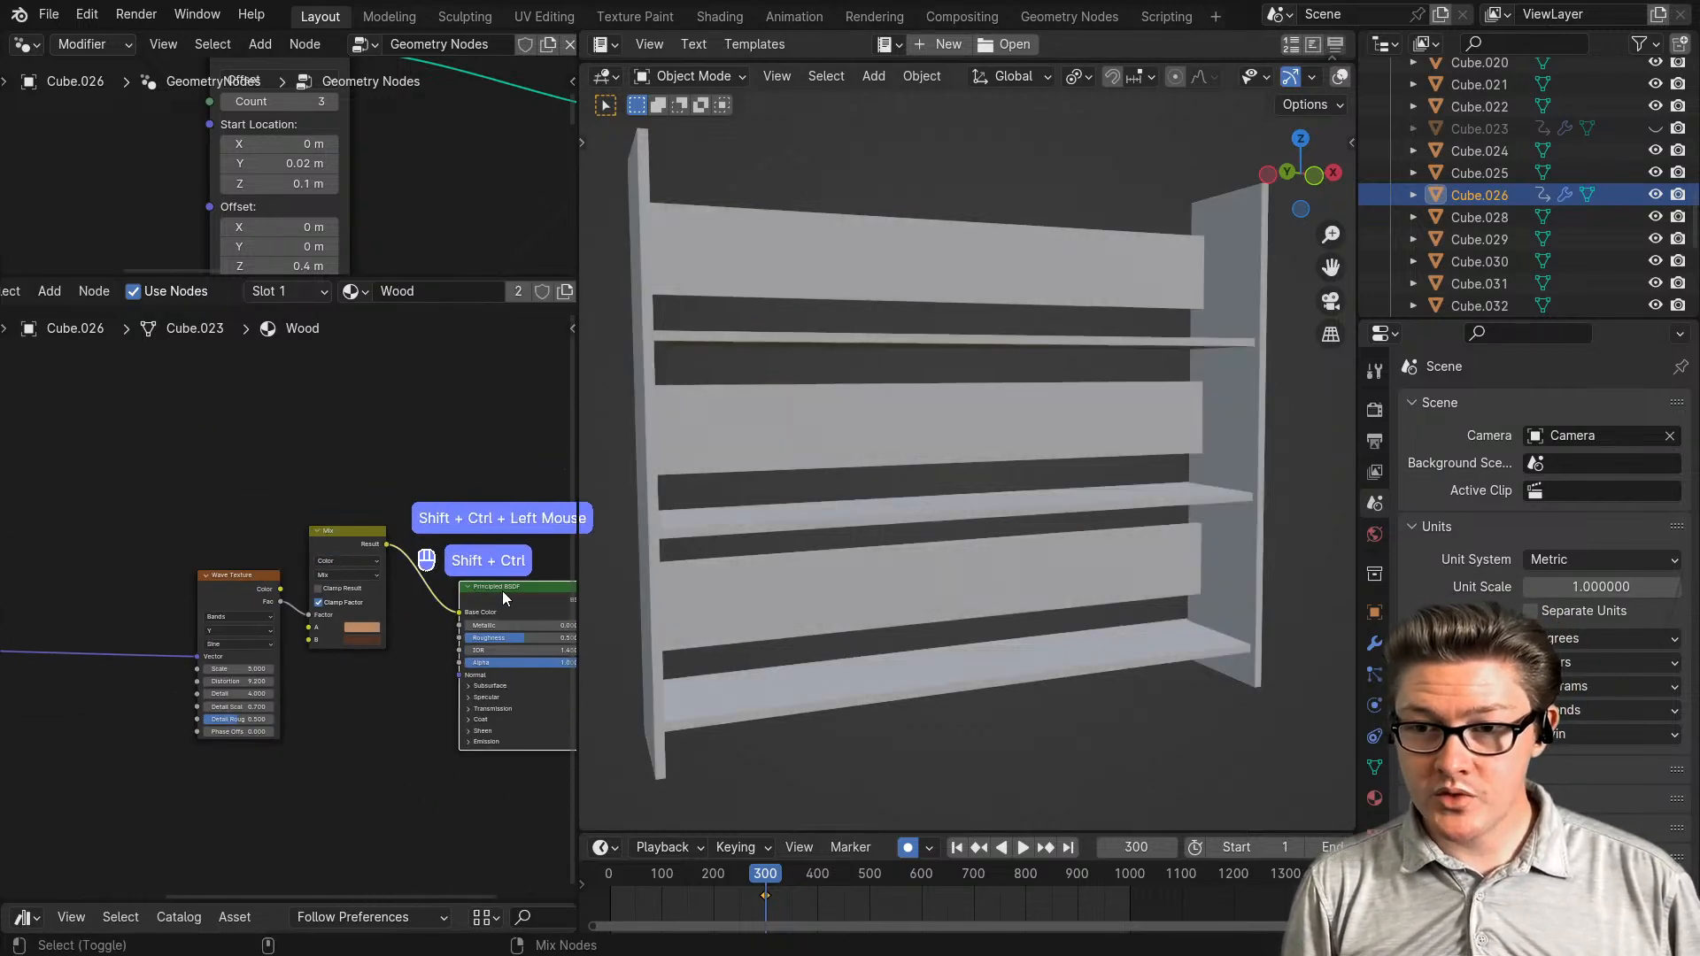
- Move the Voronoi Texture node below the link from Attribute to Wave Texture, and shift the Wave Texture node slightly upward
middle_drag(162, 673, 428, 644)
drag(183, 492, 213, 686)
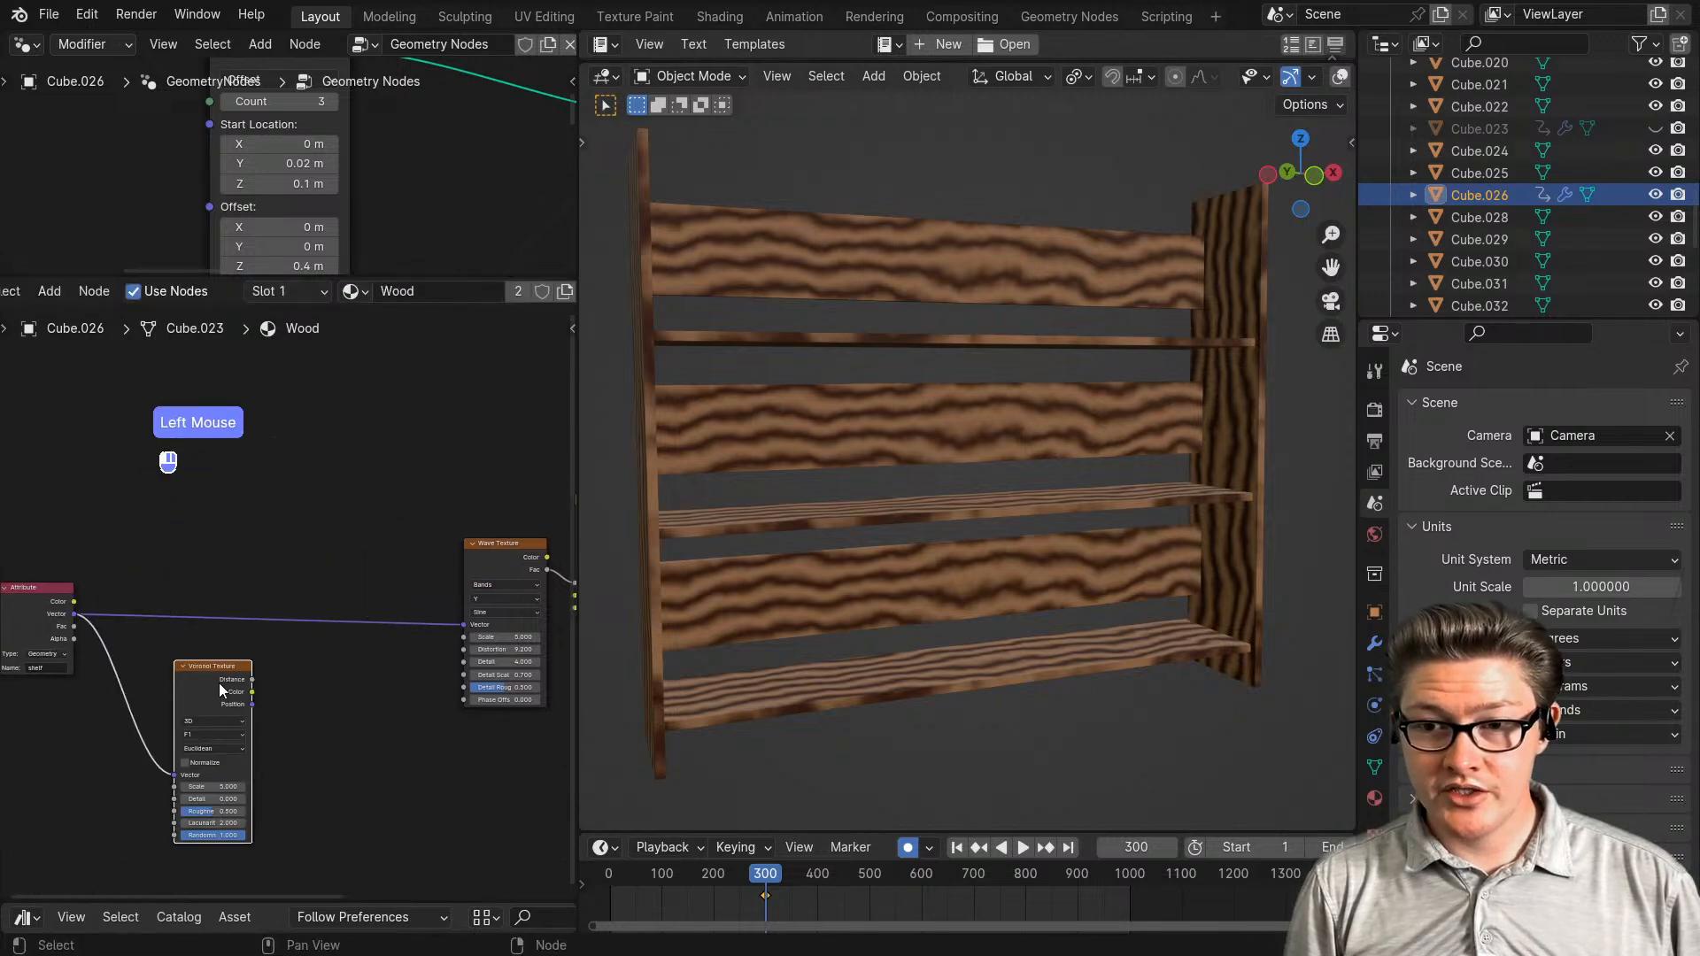
scroll(497, 556, up, 1)
middle_drag(497, 557, 234, 550)
drag(290, 525, 289, 485)
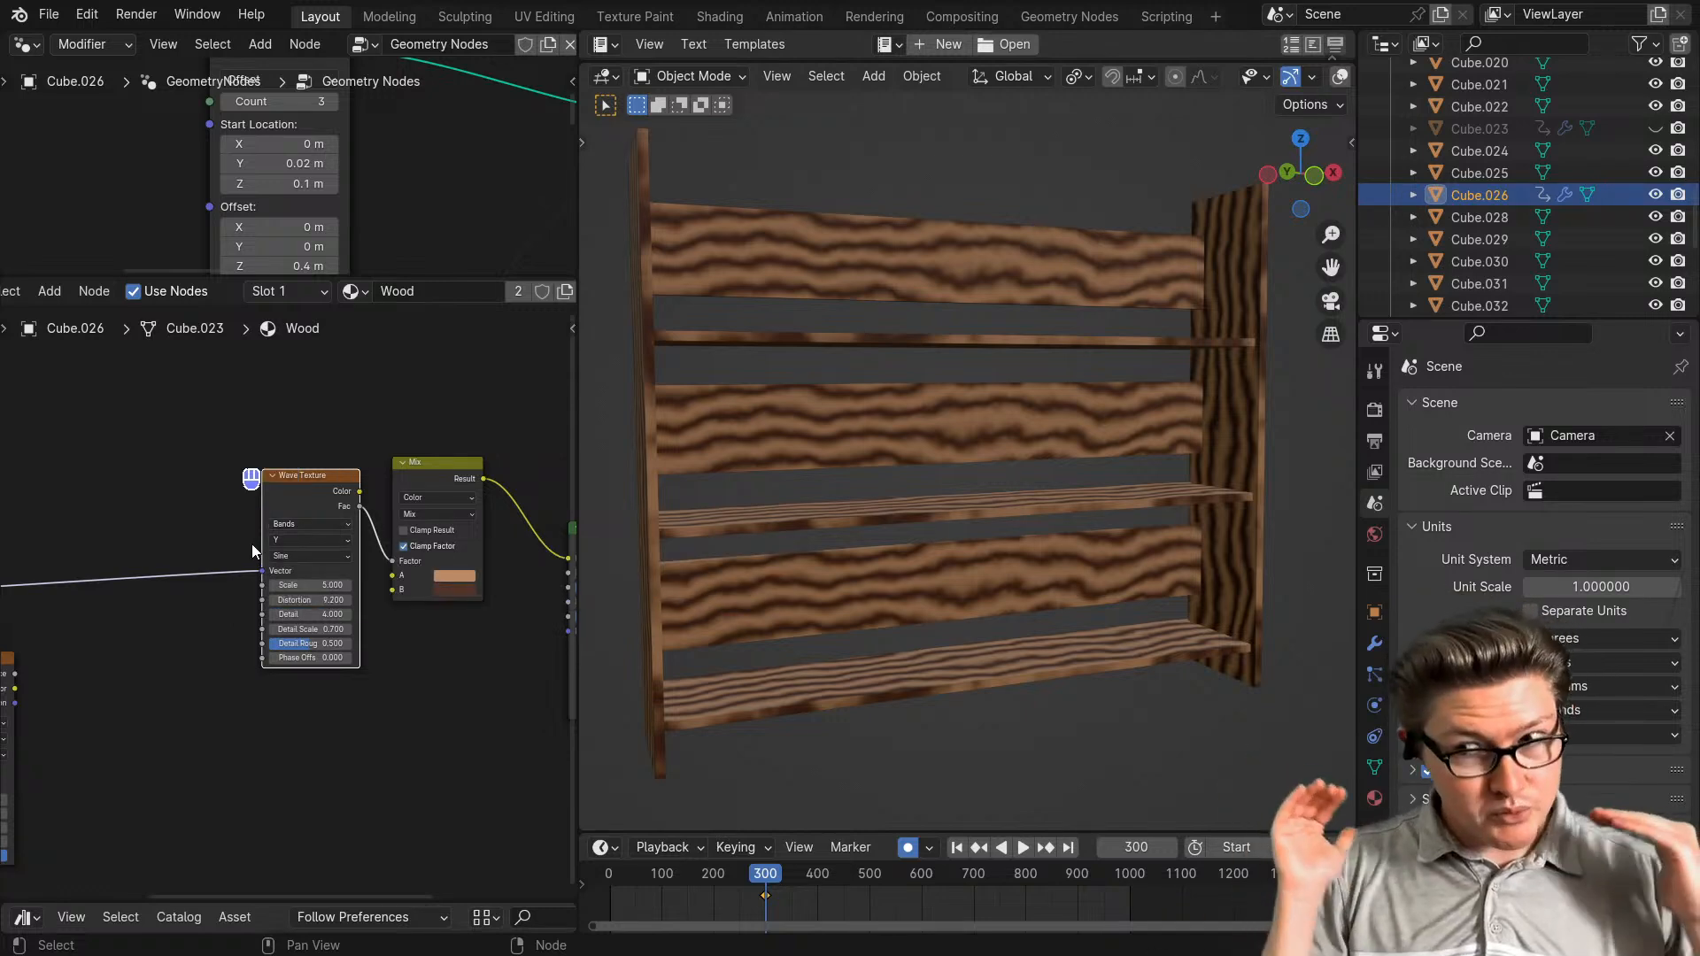
middle_drag(160, 583, 281, 544)
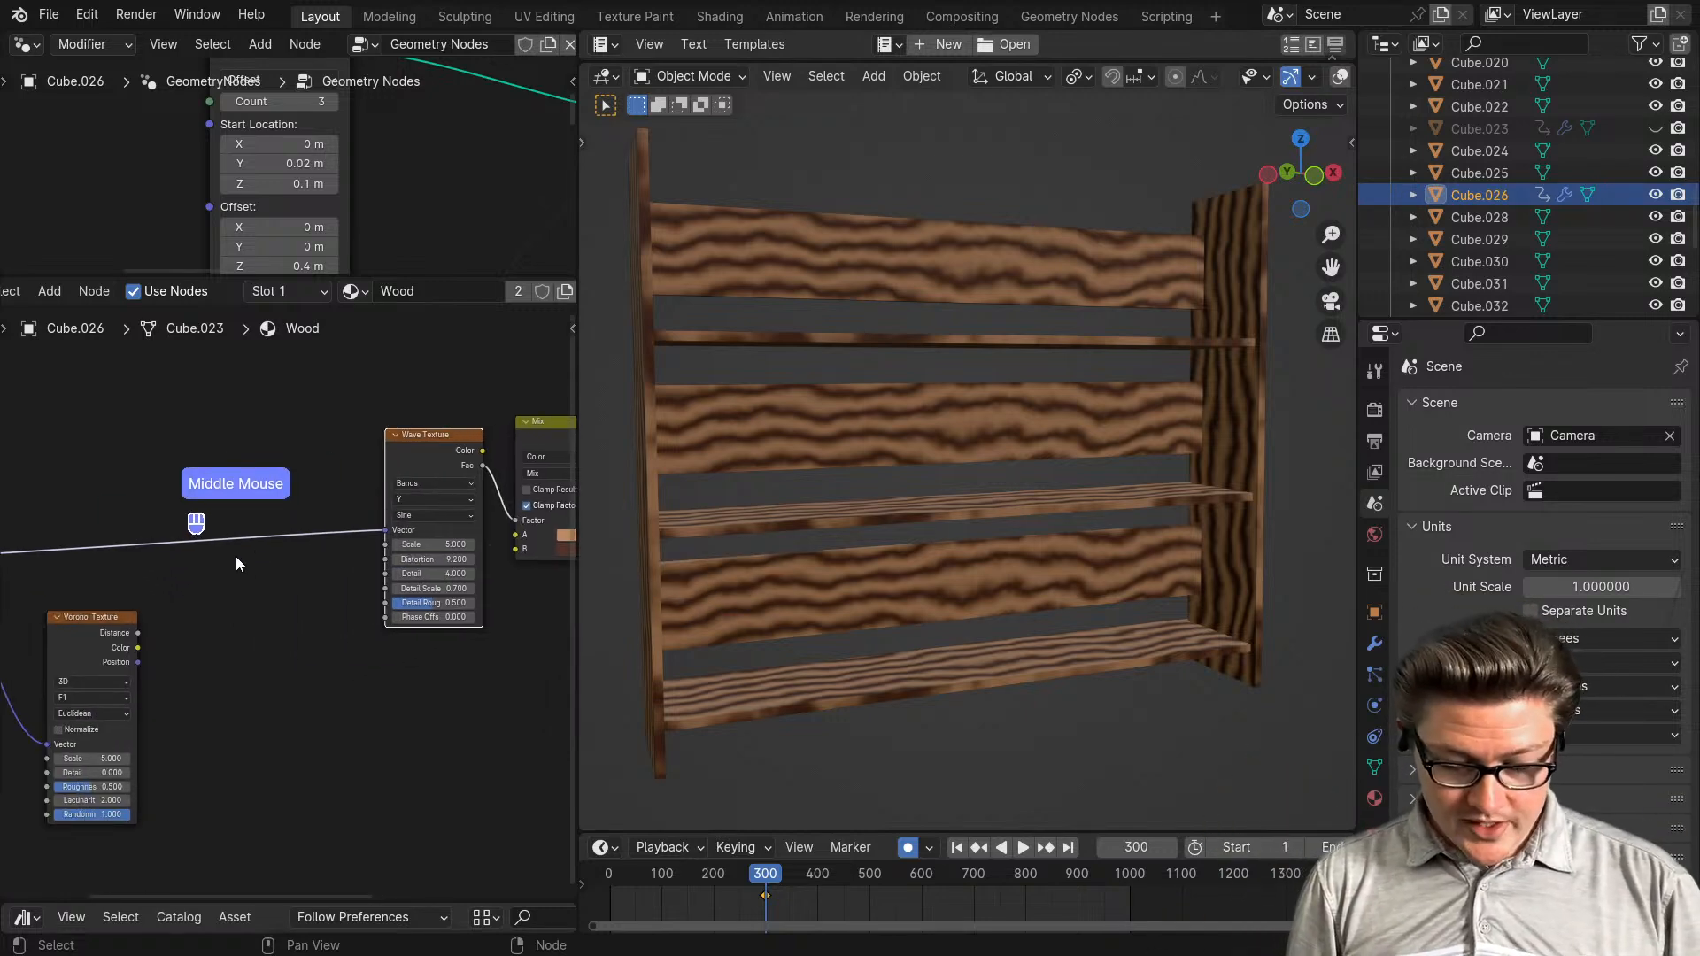
- Insert a Vector Math node set to Add into the link between the Attribute and Wave Texture nodes
key(alt+m)
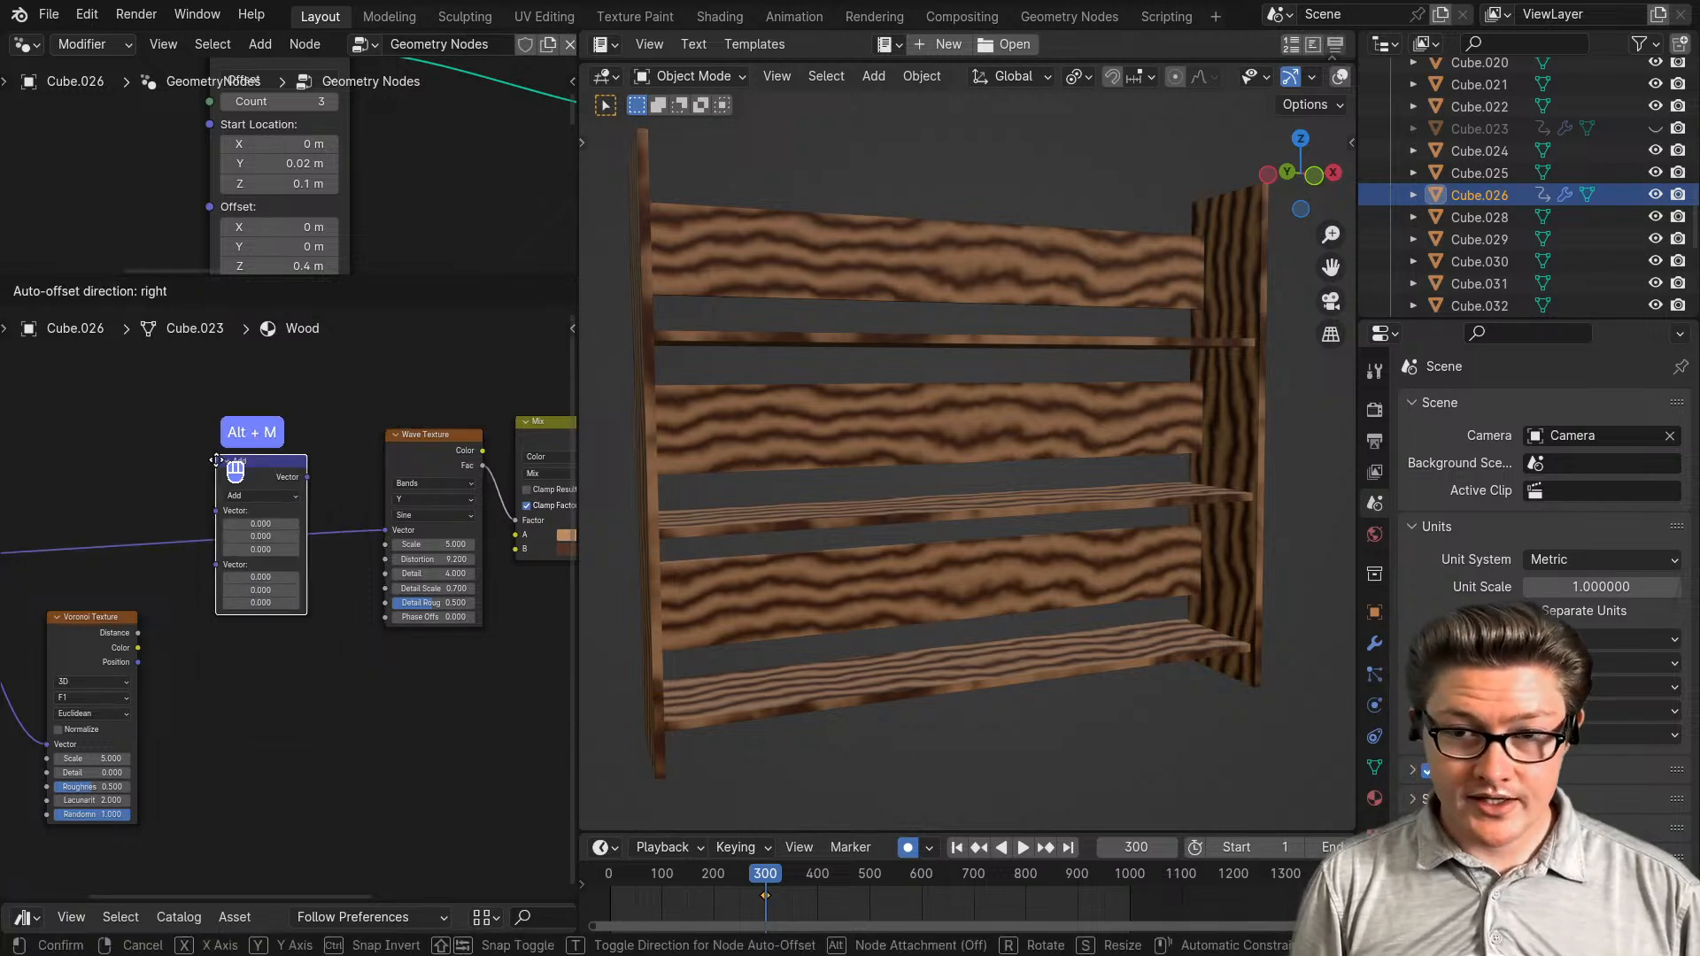
click(213, 456)
middle_drag(252, 461, 316, 472)
drag(317, 472, 317, 496)
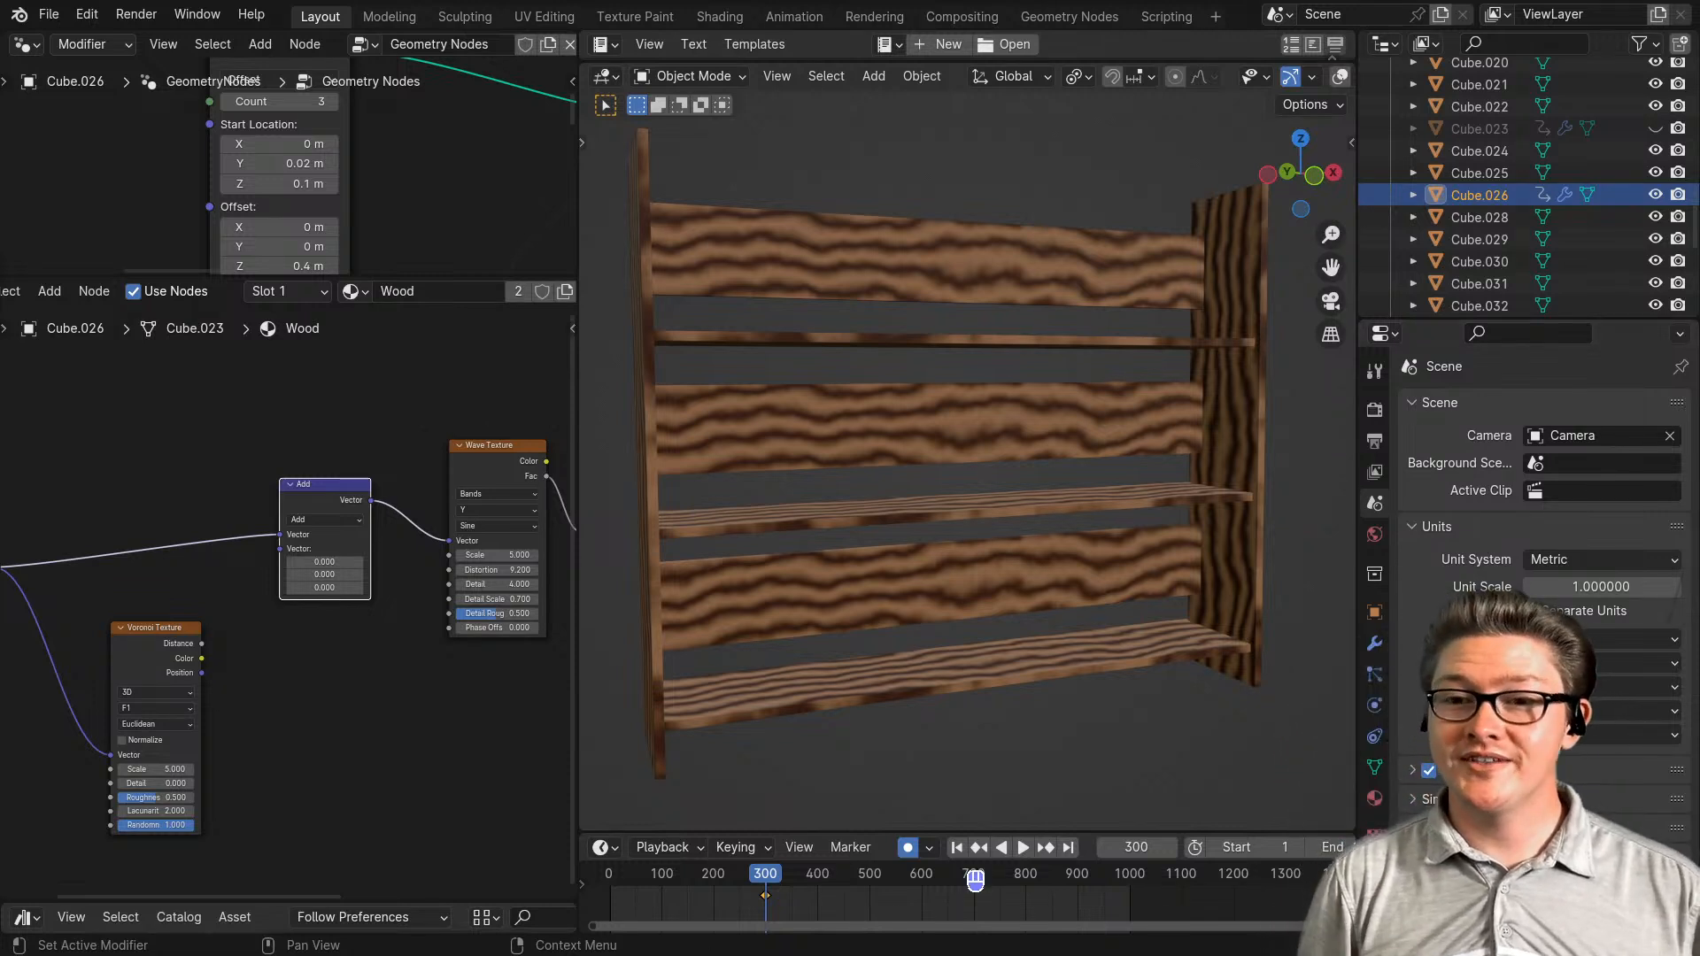
- Arrange the Add node just before the Wave Texture and the Voronoi Texture beneath the Attribute-to-Add link
drag(312, 488, 248, 473)
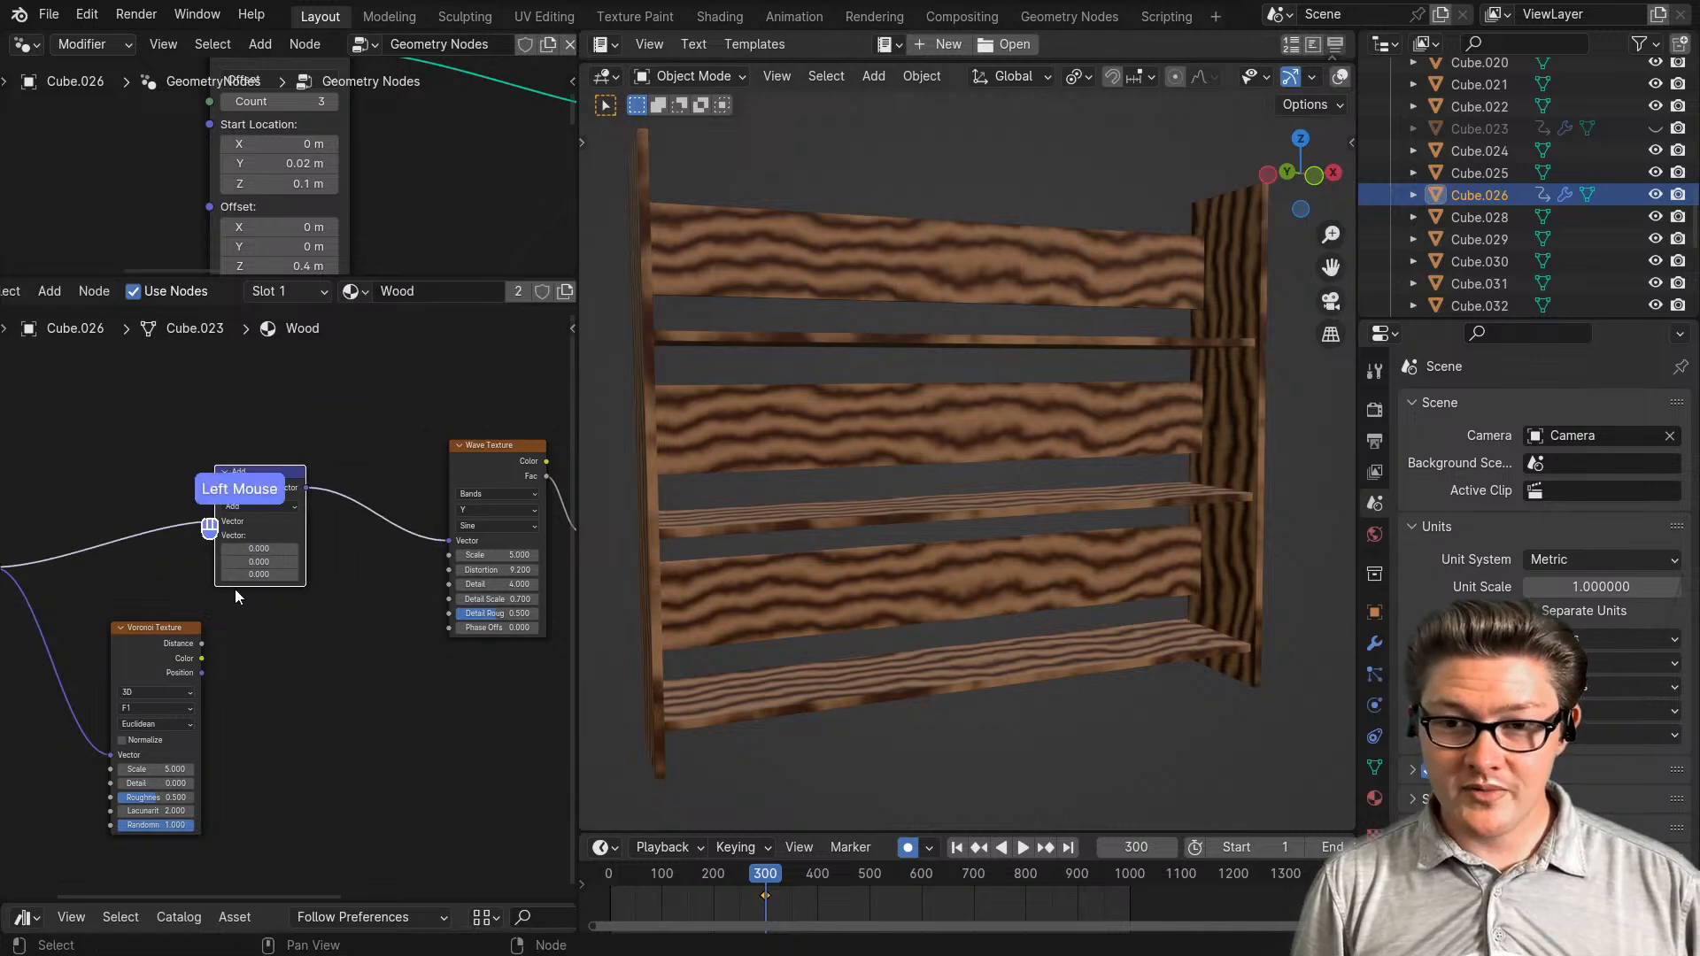
scroll(230, 607, down, 3)
middle_drag(222, 620, 301, 640)
drag(324, 534, 411, 514)
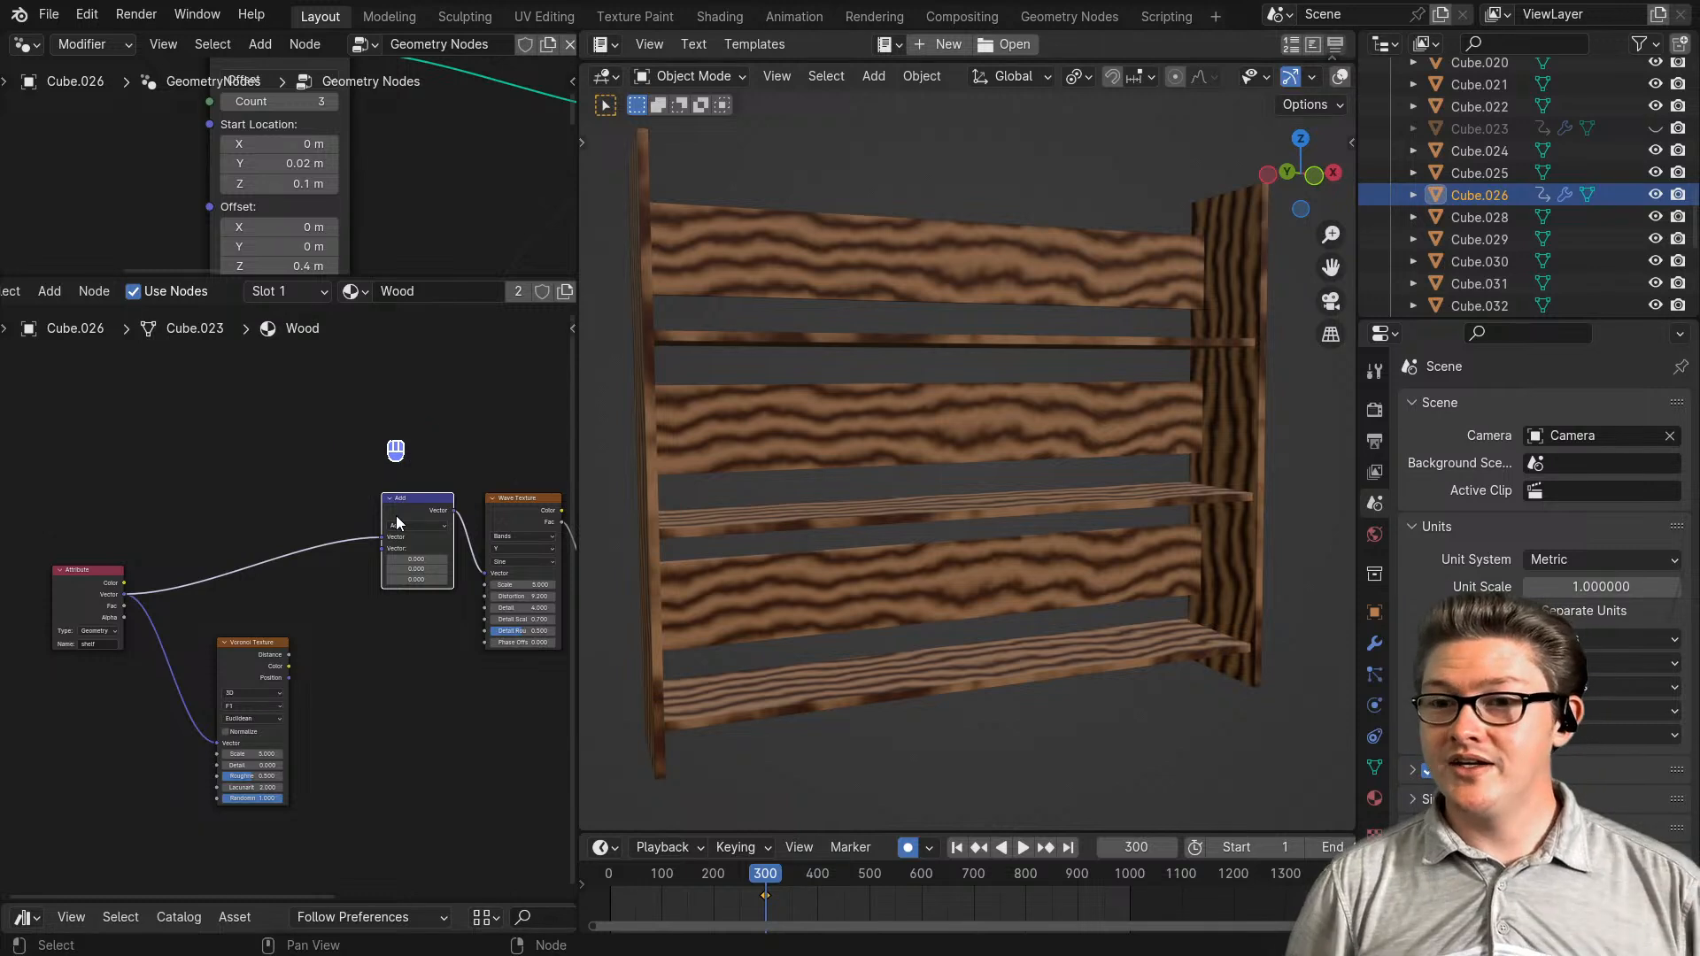
scroll(302, 682, up, 2)
drag(243, 672, 227, 628)
middle_drag(338, 650, 317, 682)
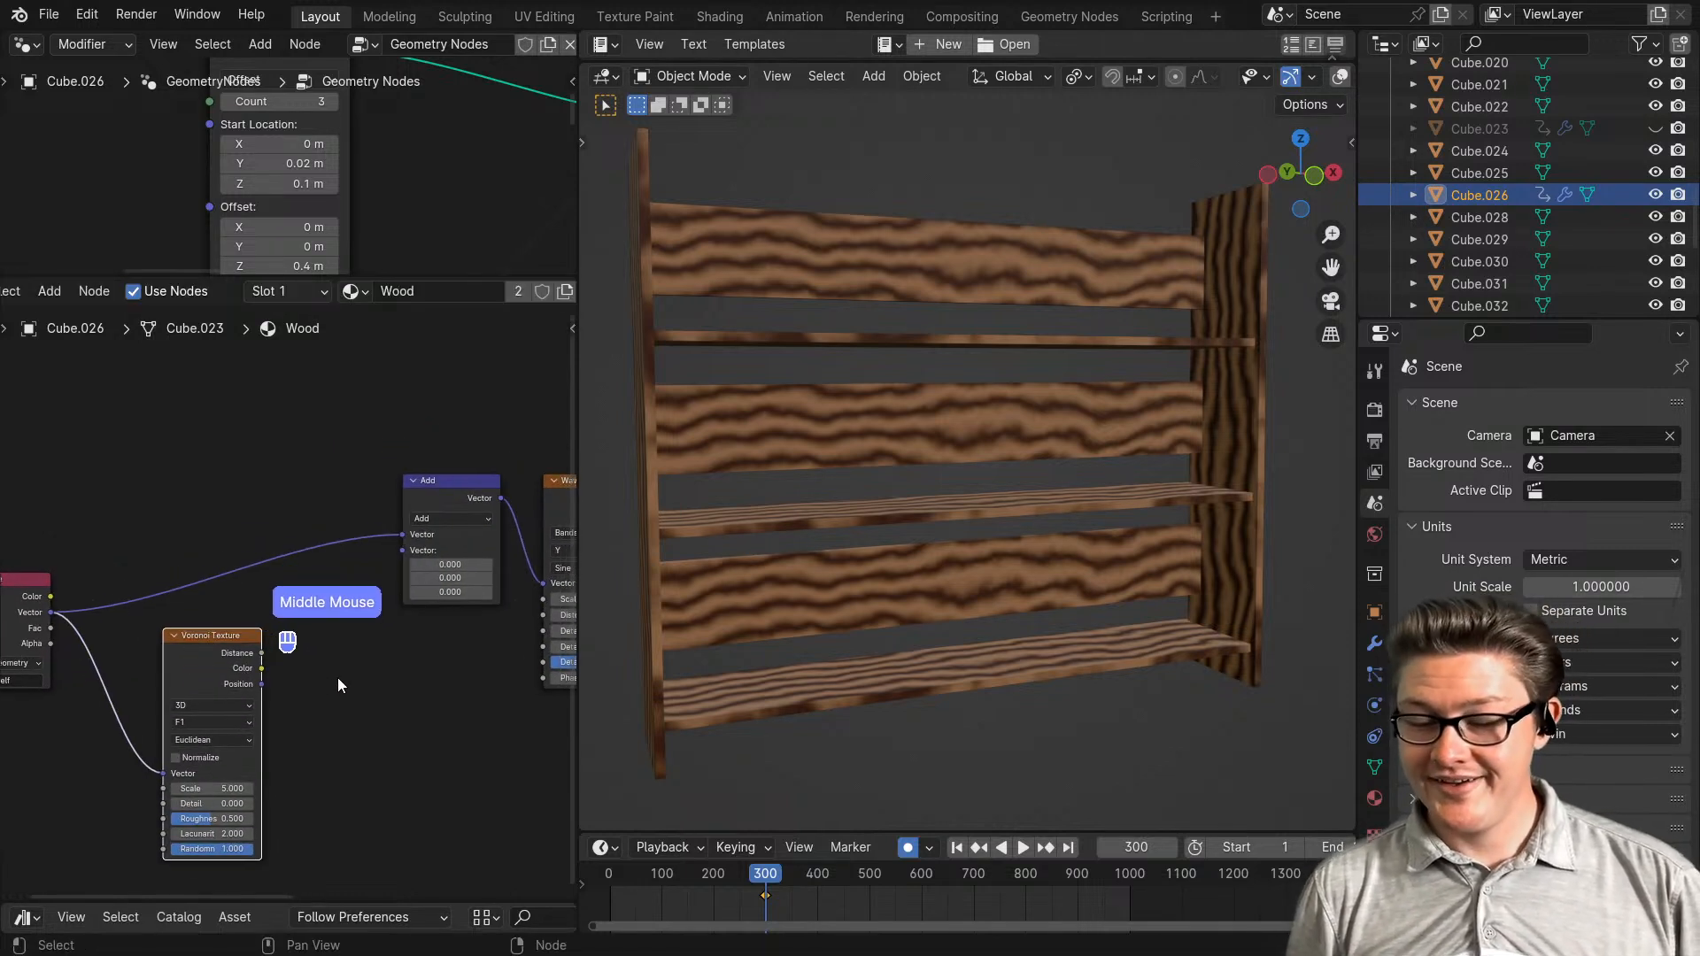
middle_drag(222, 664, 301, 675)
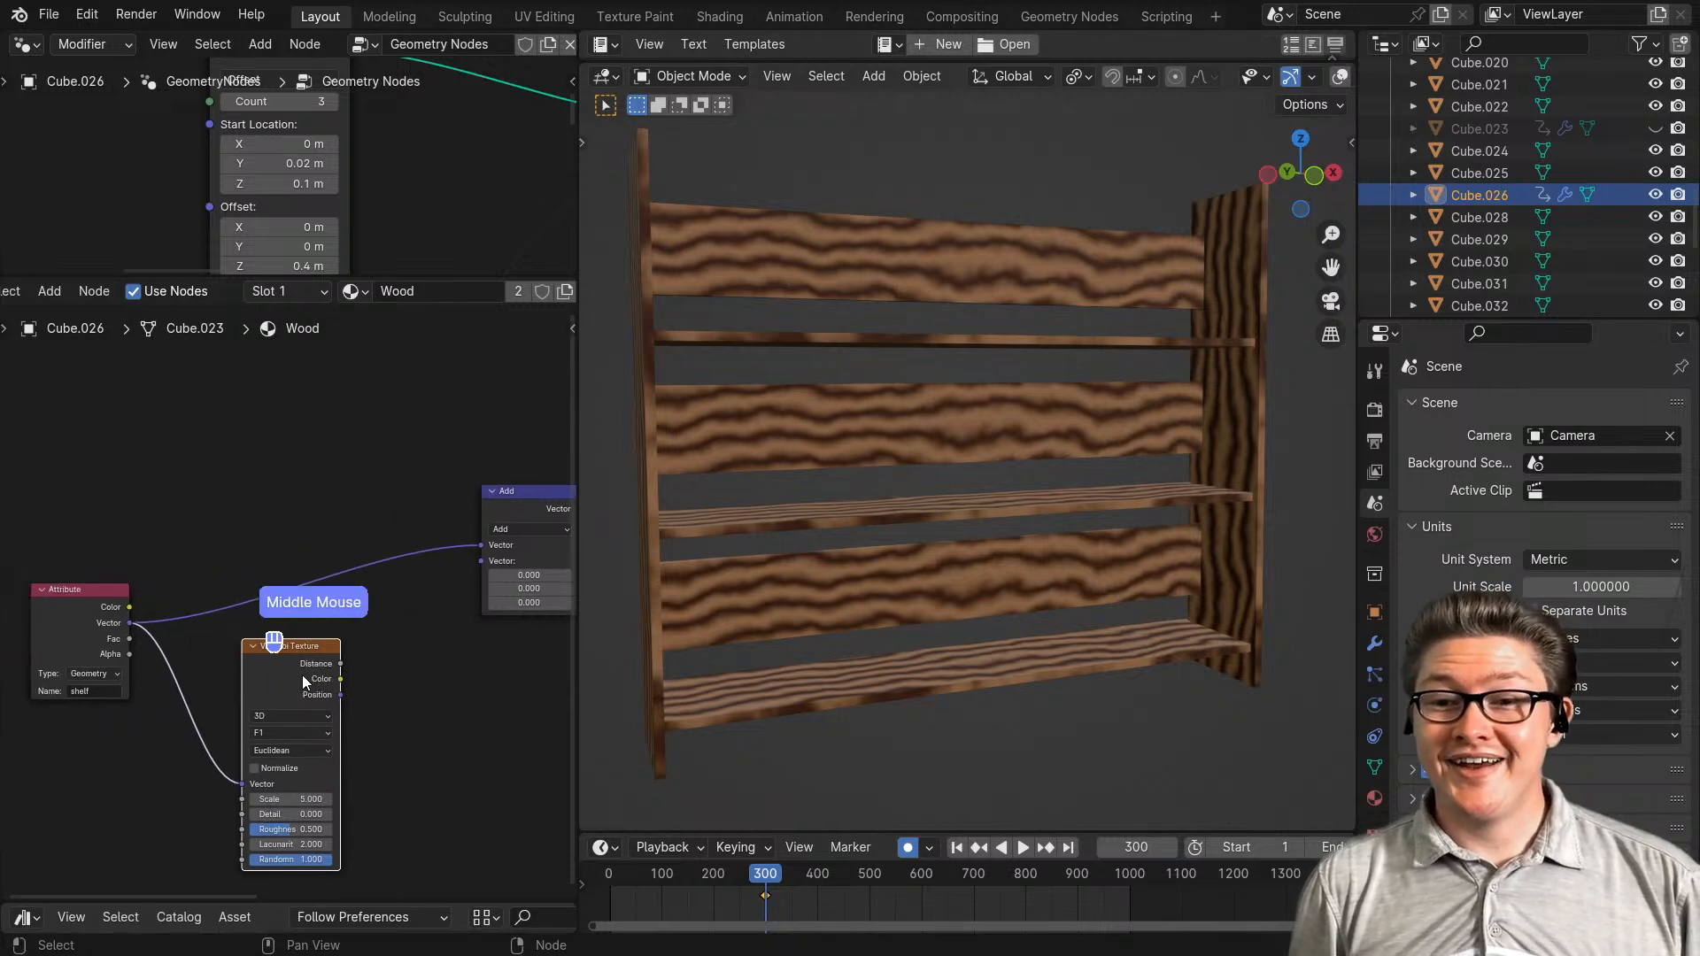
- Try placing the Voronoi Texture node higher, over the Attribute-to-Add link
drag(299, 673, 277, 476)
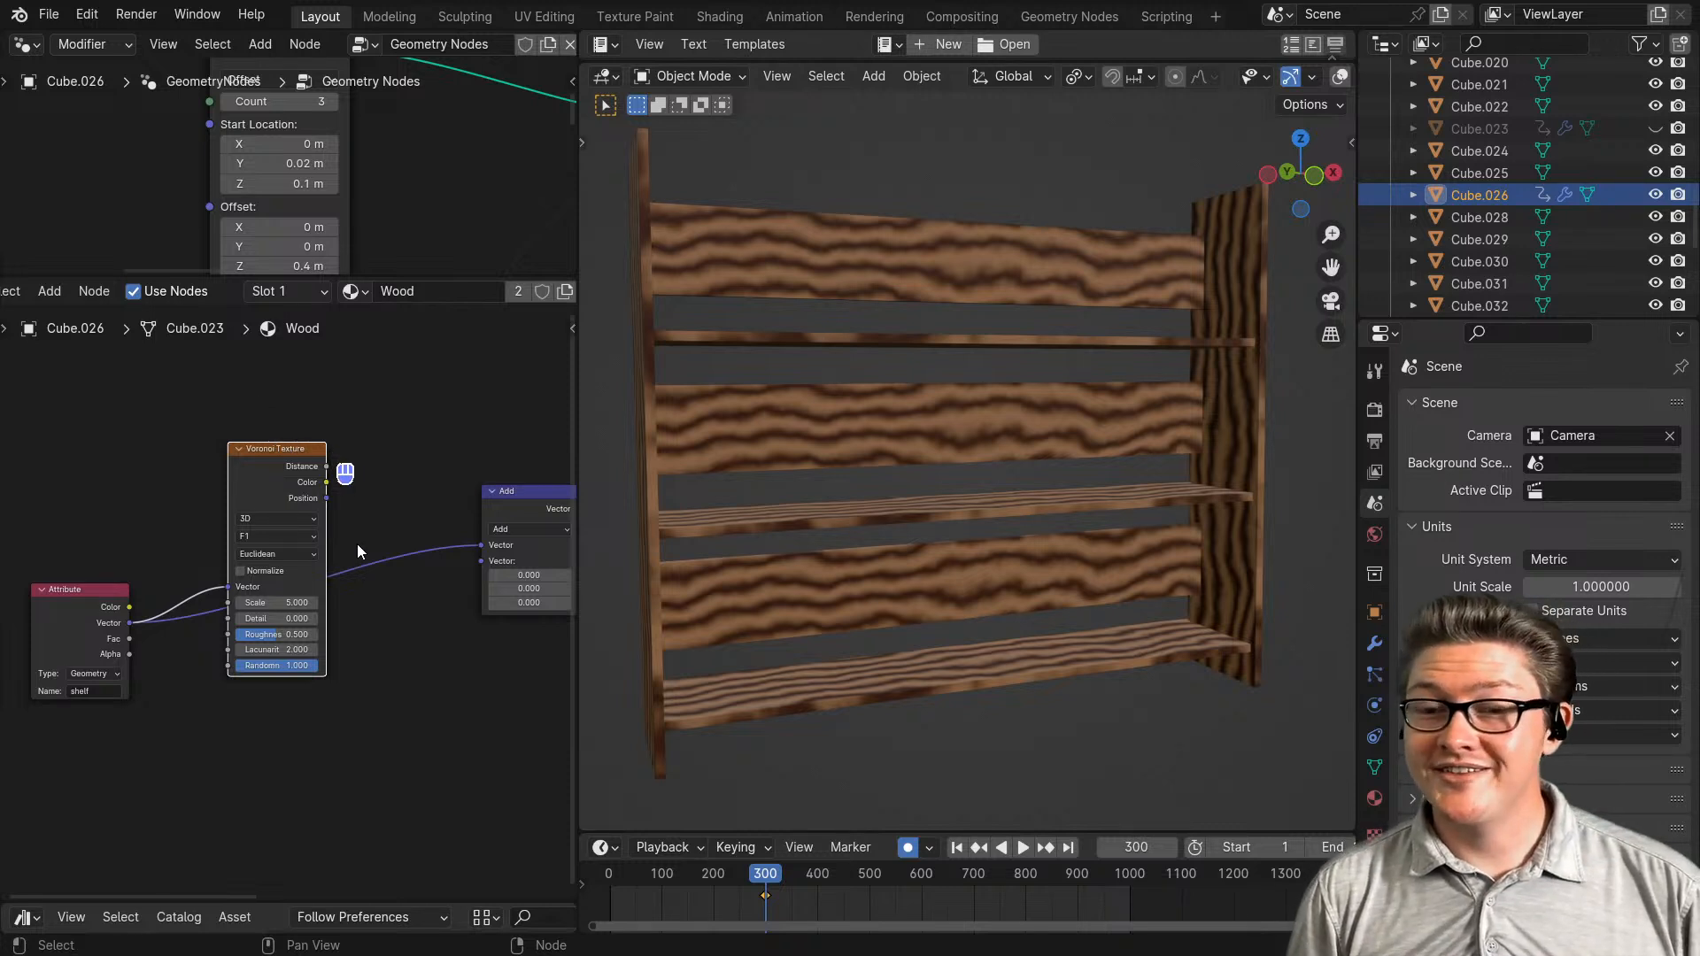
middle_drag(358, 544, 324, 527)
drag(265, 460, 238, 489)
middle_drag(360, 566, 227, 561)
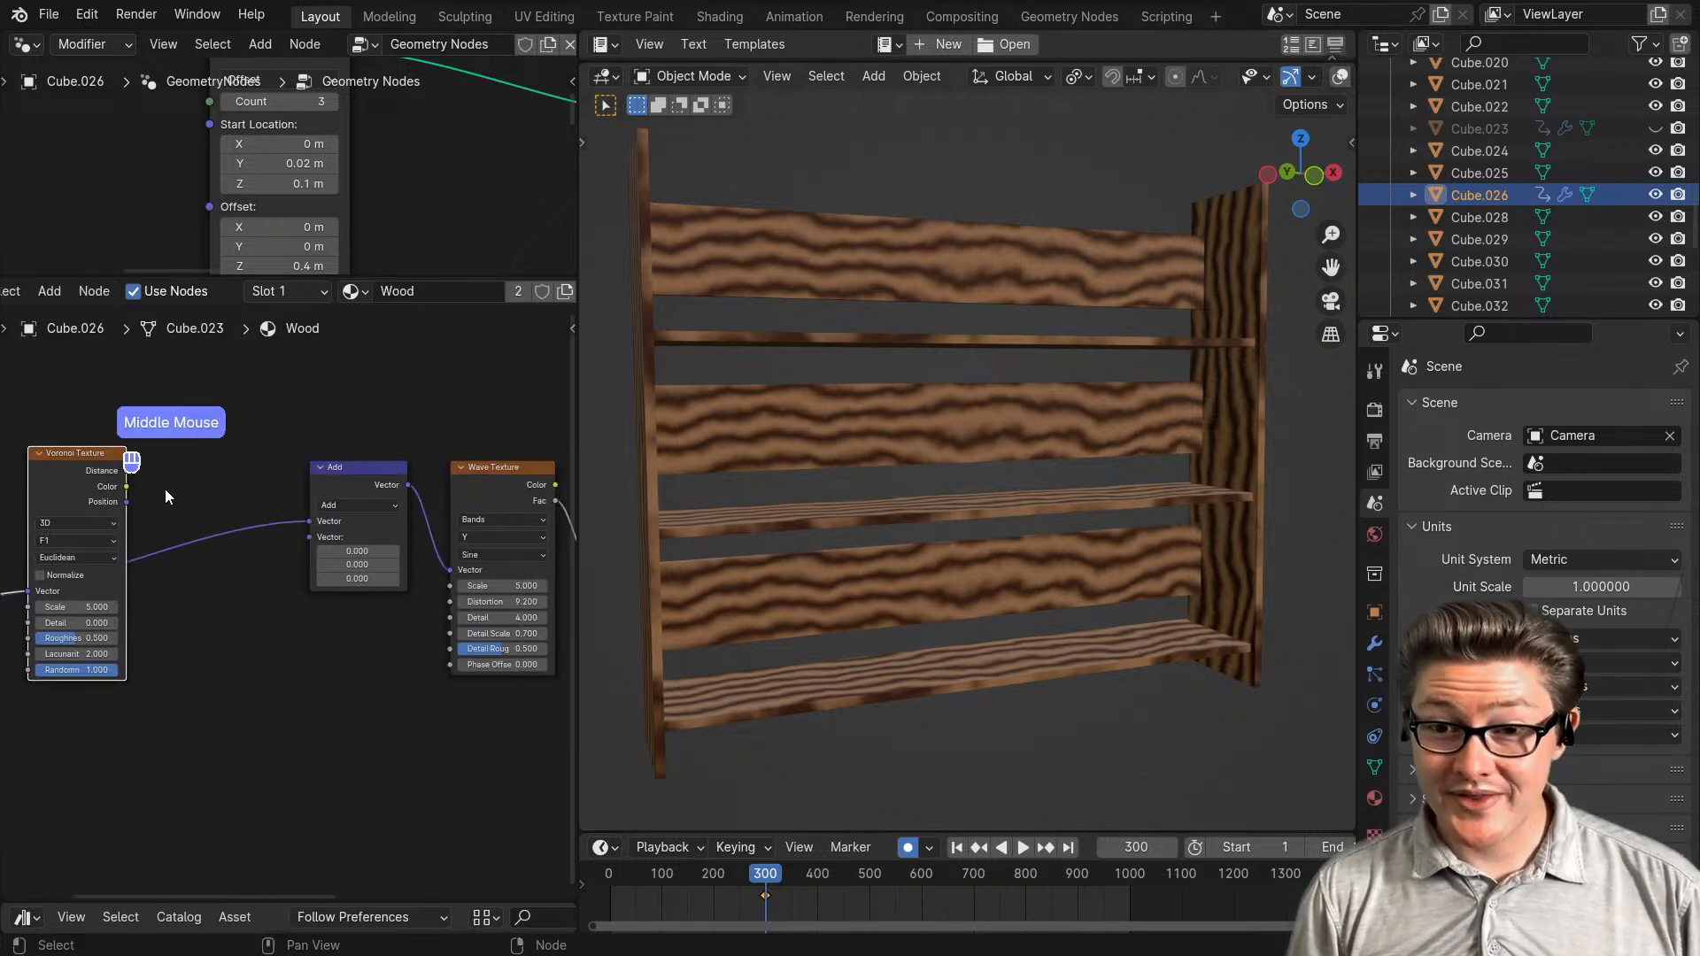
- Place the Voronoi Texture below the Add node and connect its Distance output to the Add node's second Vector input
drag(124, 500, 243, 636)
scroll(227, 630, up, 1)
scroll(229, 599, up, 1)
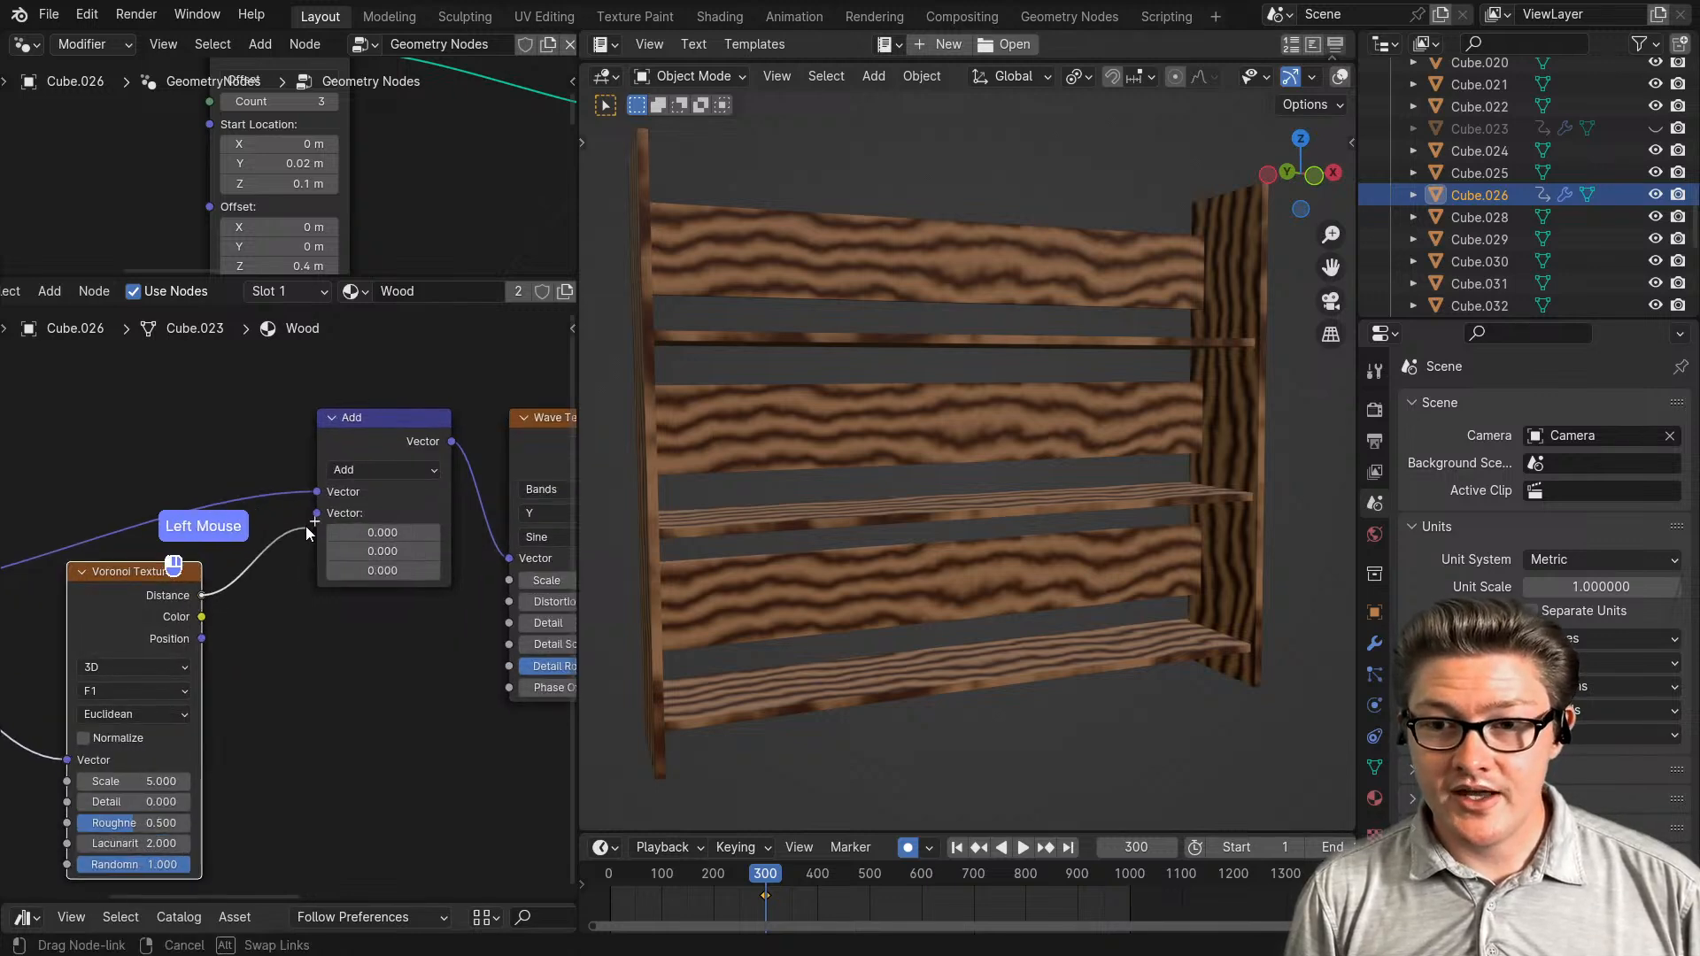
drag(317, 513, 317, 513)
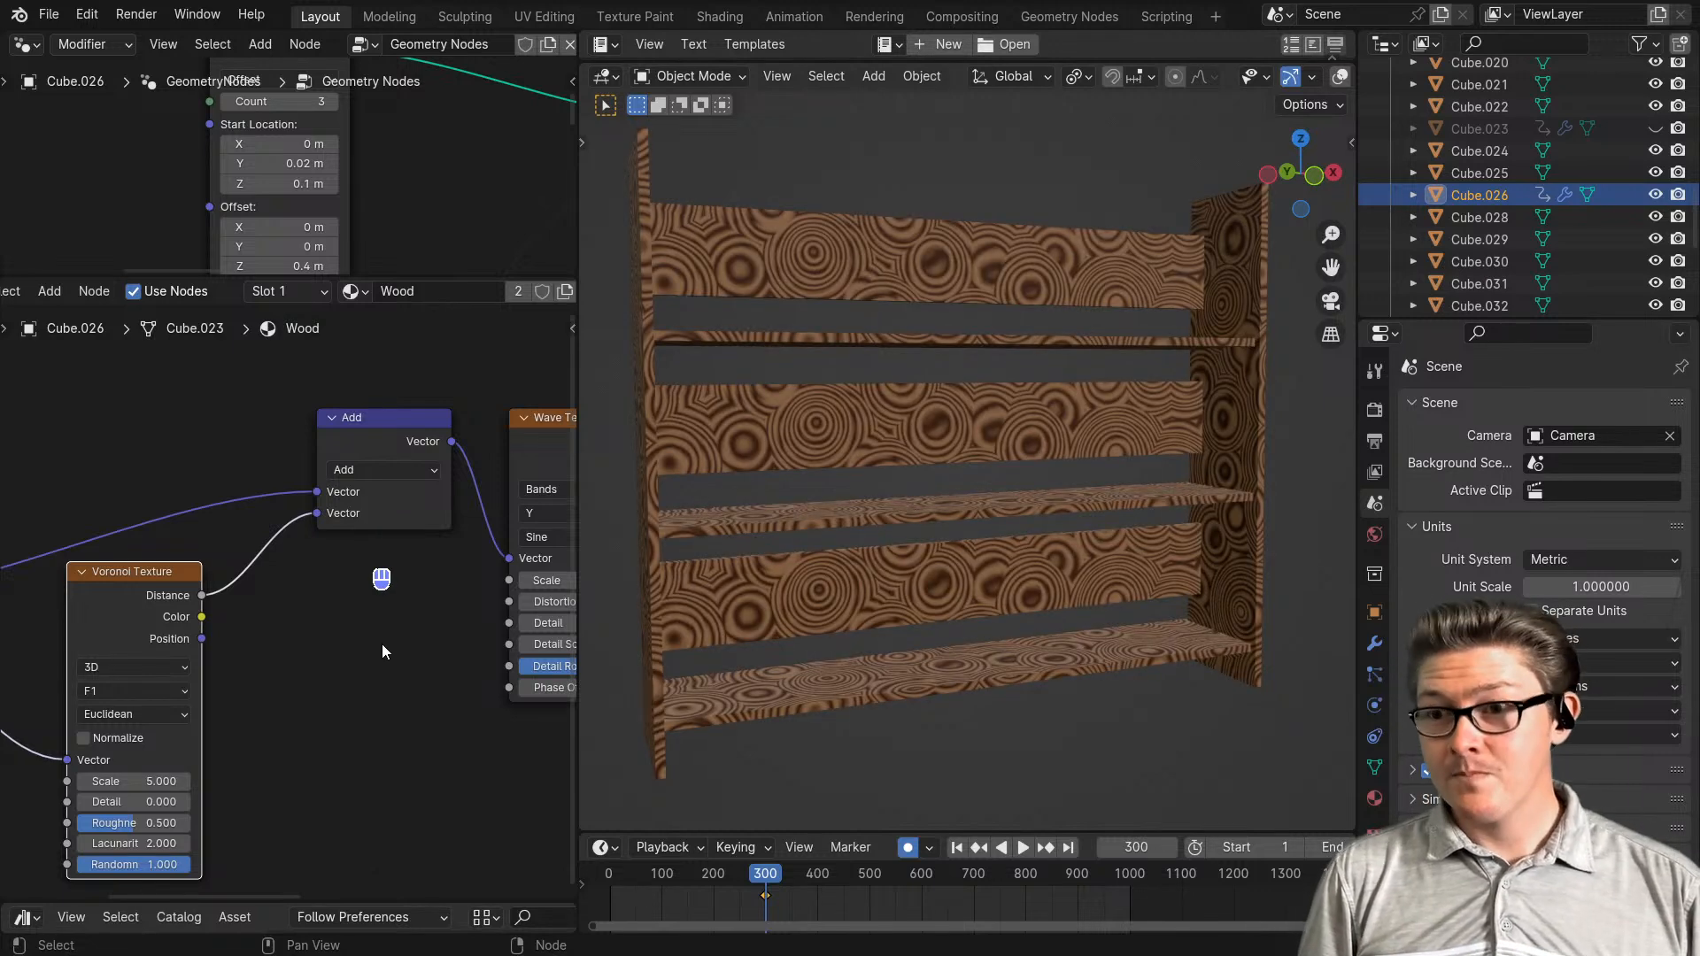
- Examine the combined Voronoi and Wave grain pattern up close on the shelves, along with the node chain that produces it
scroll(395, 657, down, 1)
scroll(372, 669, down, 1)
middle_drag(274, 686, 536, 694)
scroll(960, 491, up, 3)
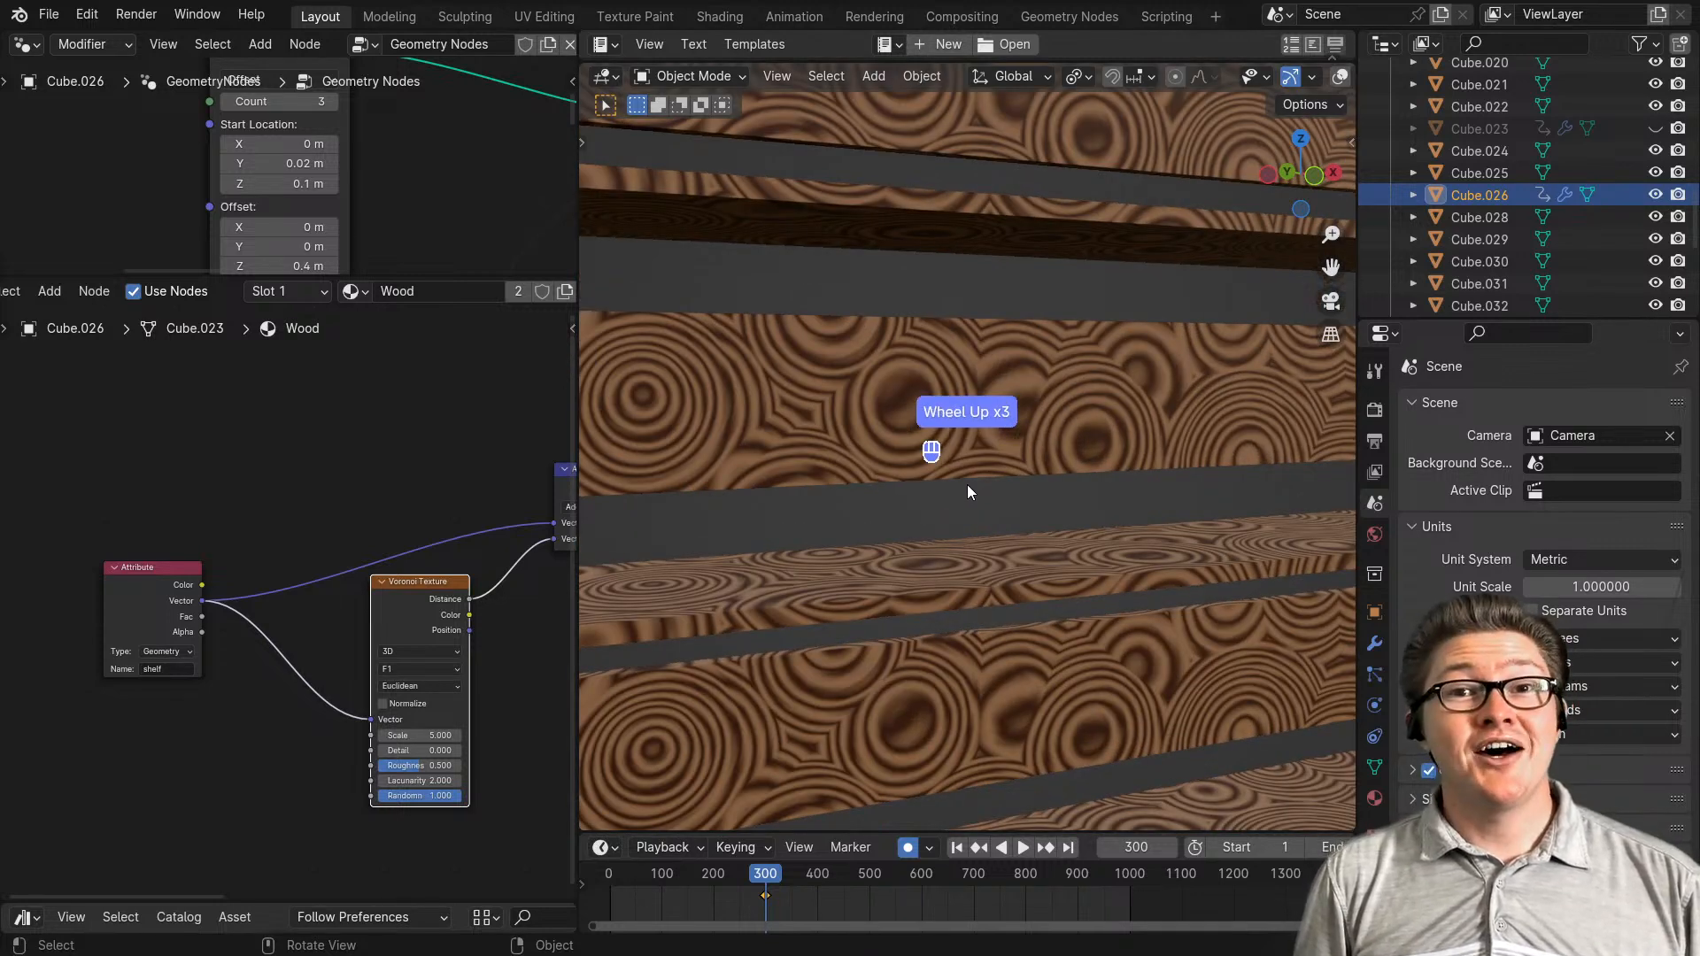
scroll(301, 659, down, 2)
scroll(301, 659, down, 1)
middle_drag(443, 664, 358, 663)
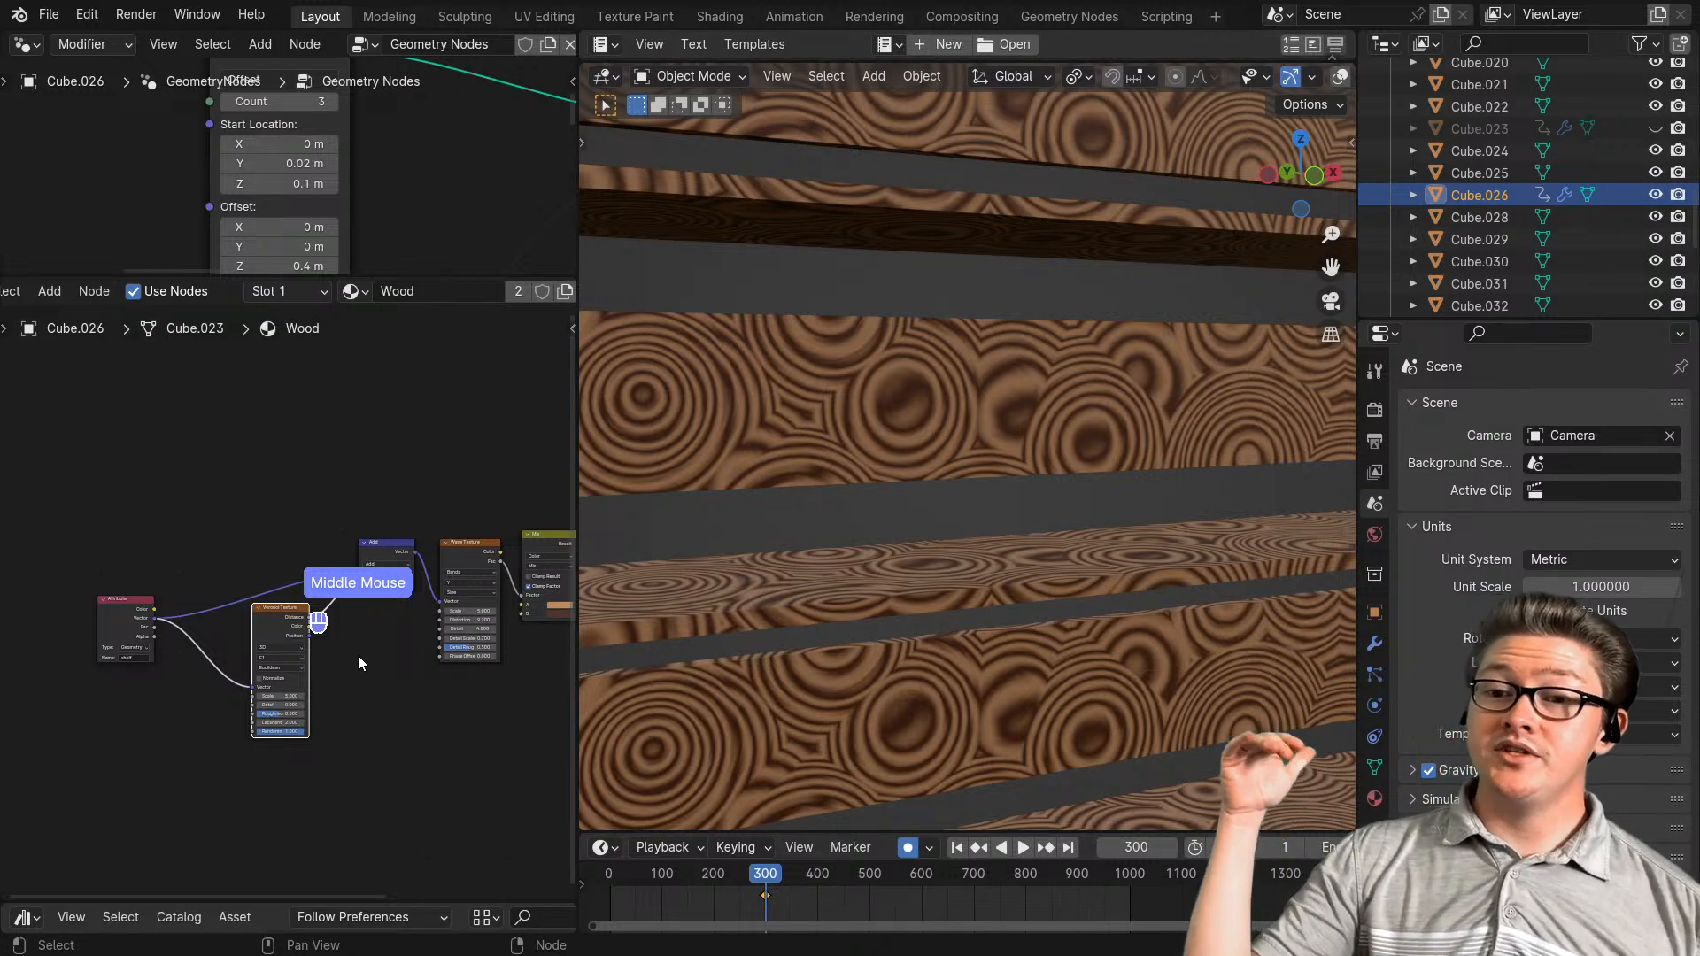
- Preview the Voronoi Texture's Distance output on the shelves and set the texture's feature to Smooth F1
ctrl+shift+click(270, 630)
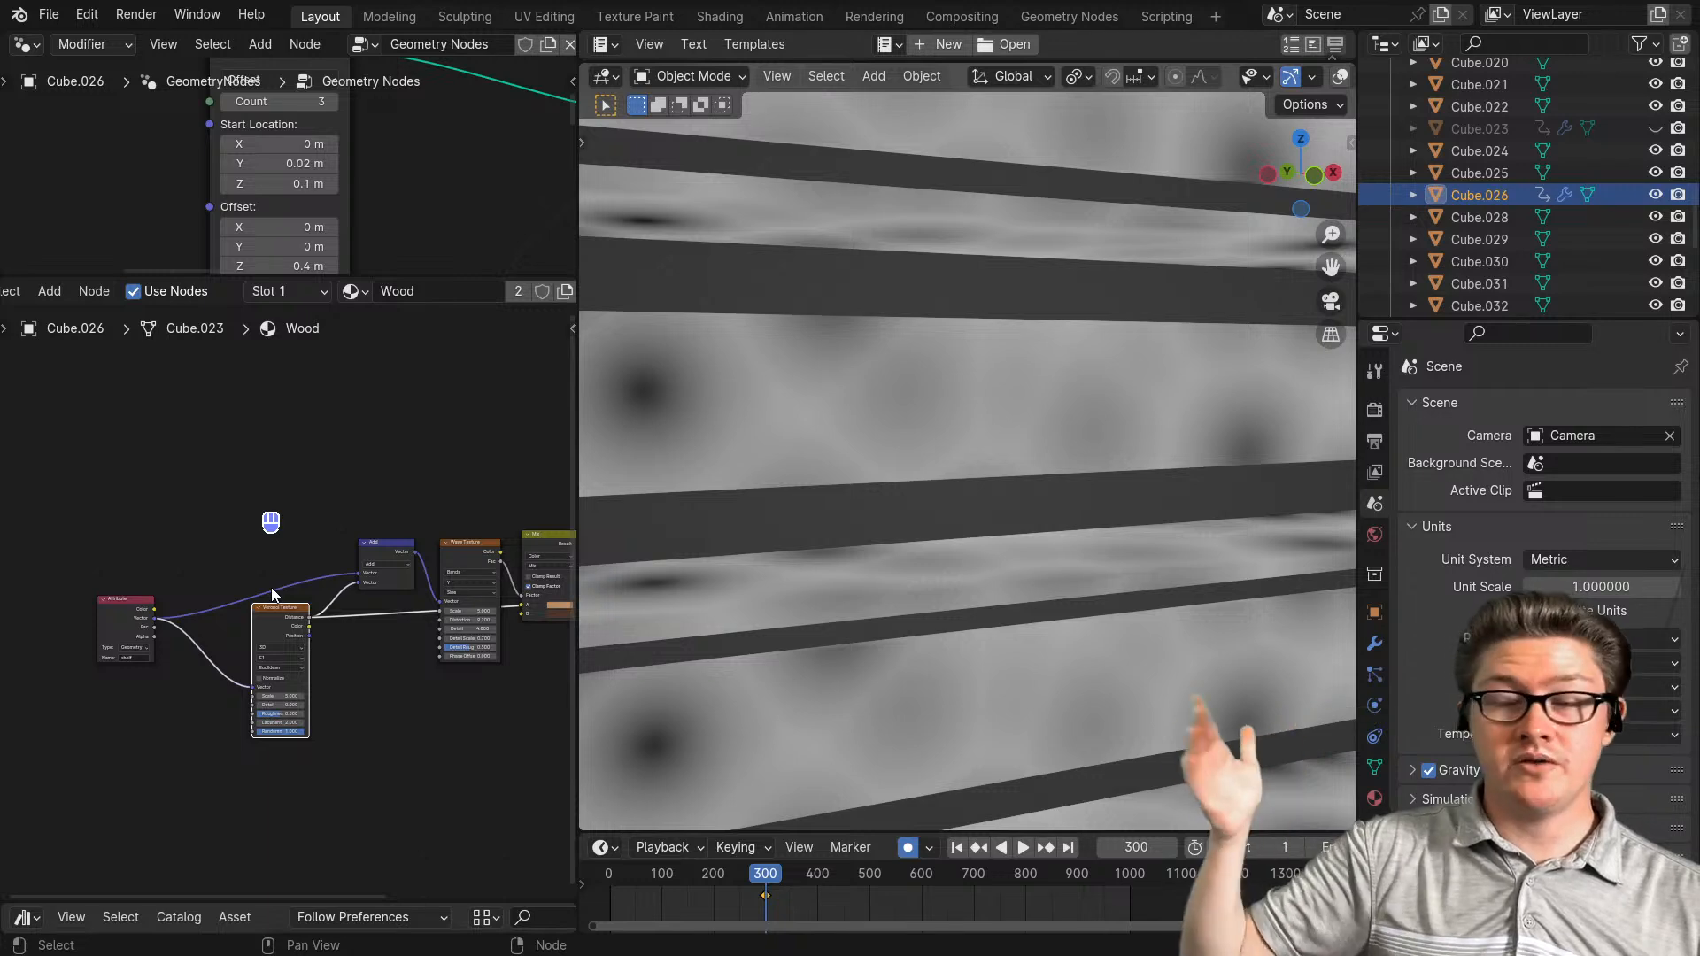
scroll(363, 639, up, 5)
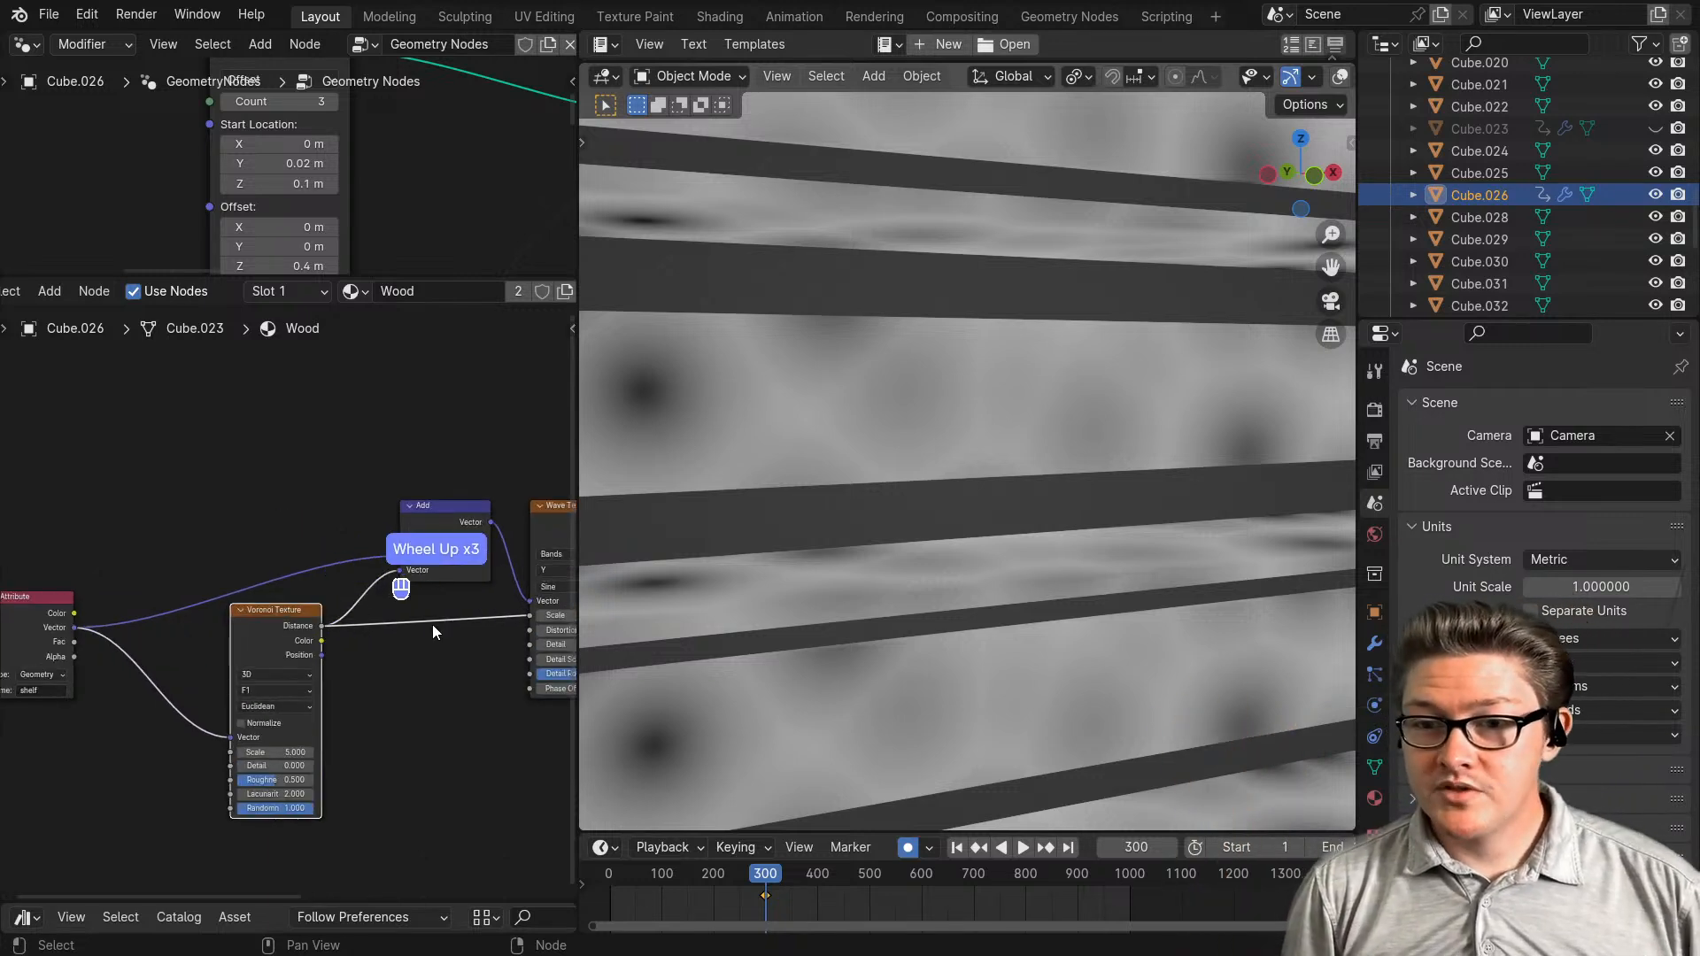
middle_drag(432, 624, 354, 631)
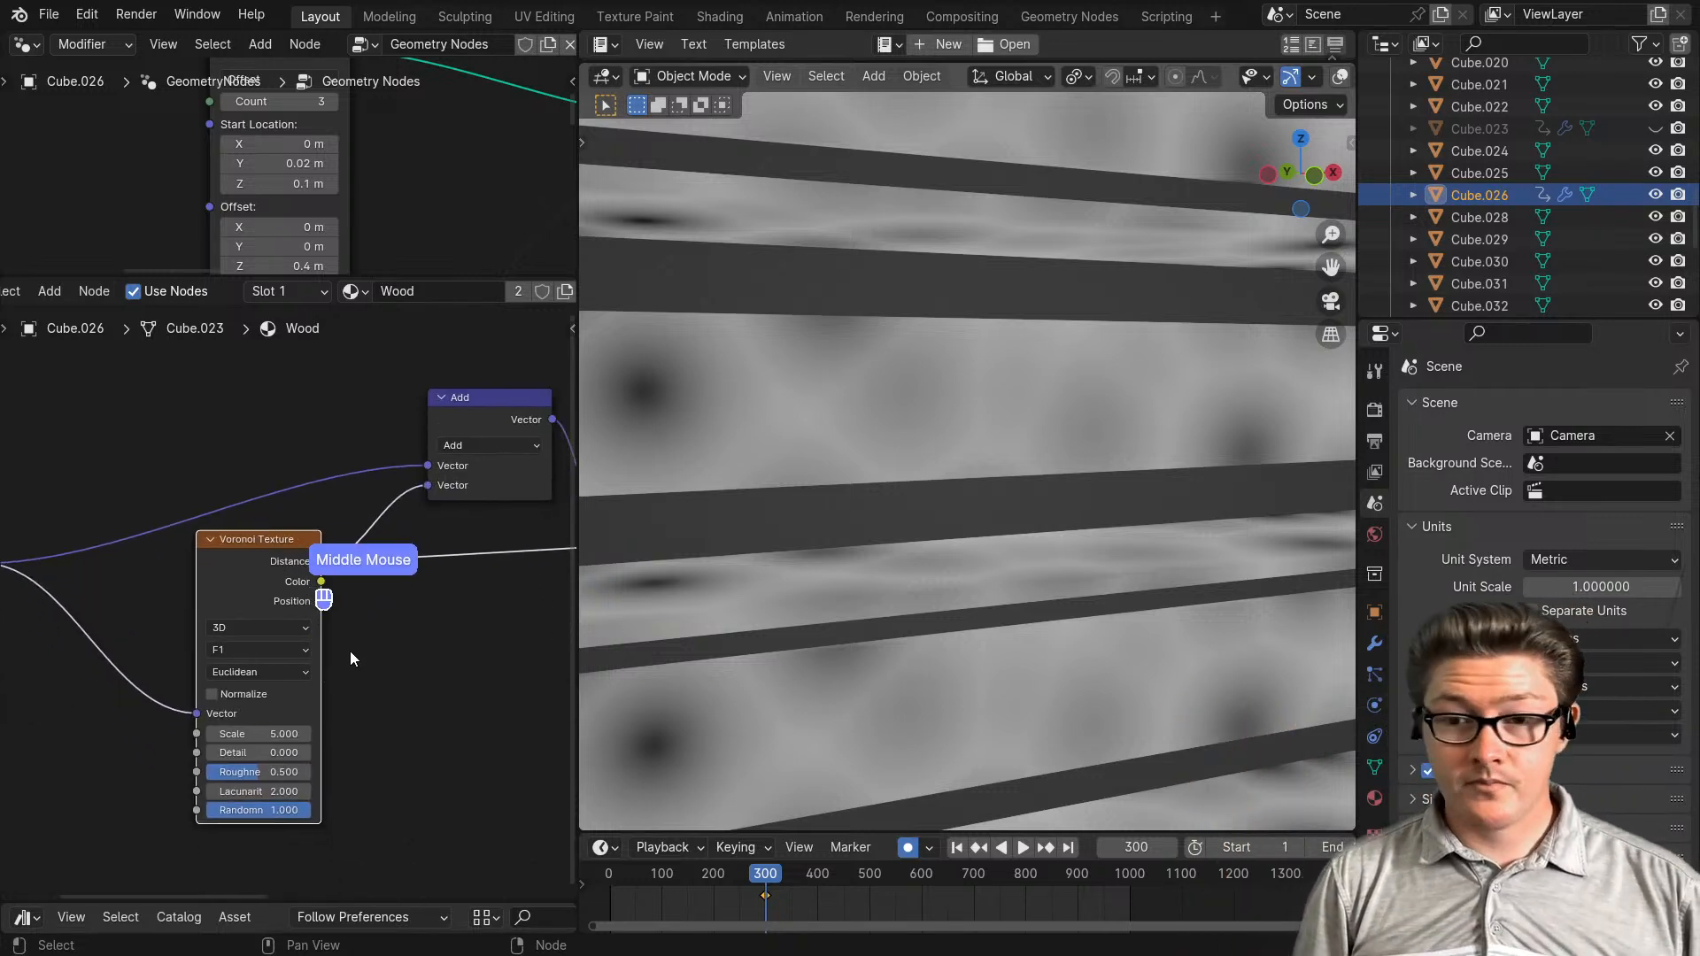
scroll(355, 638, up, 2)
middle_drag(369, 691, 377, 628)
scroll(370, 643, up, 1)
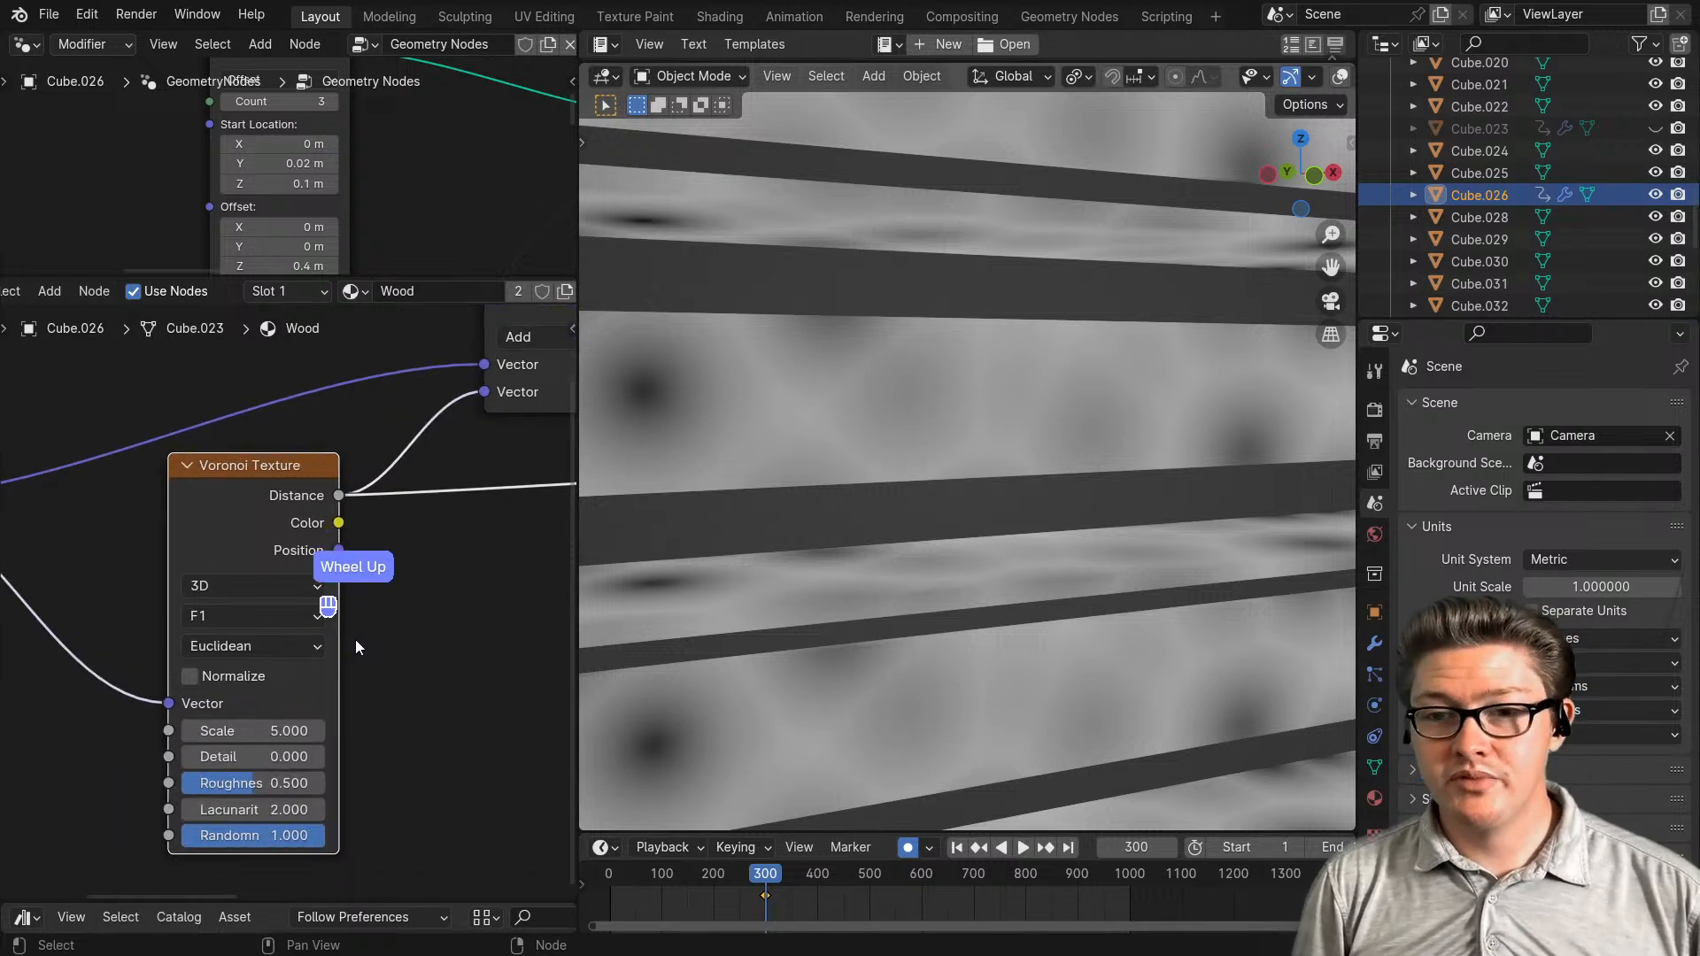
middle_drag(275, 625, 268, 587)
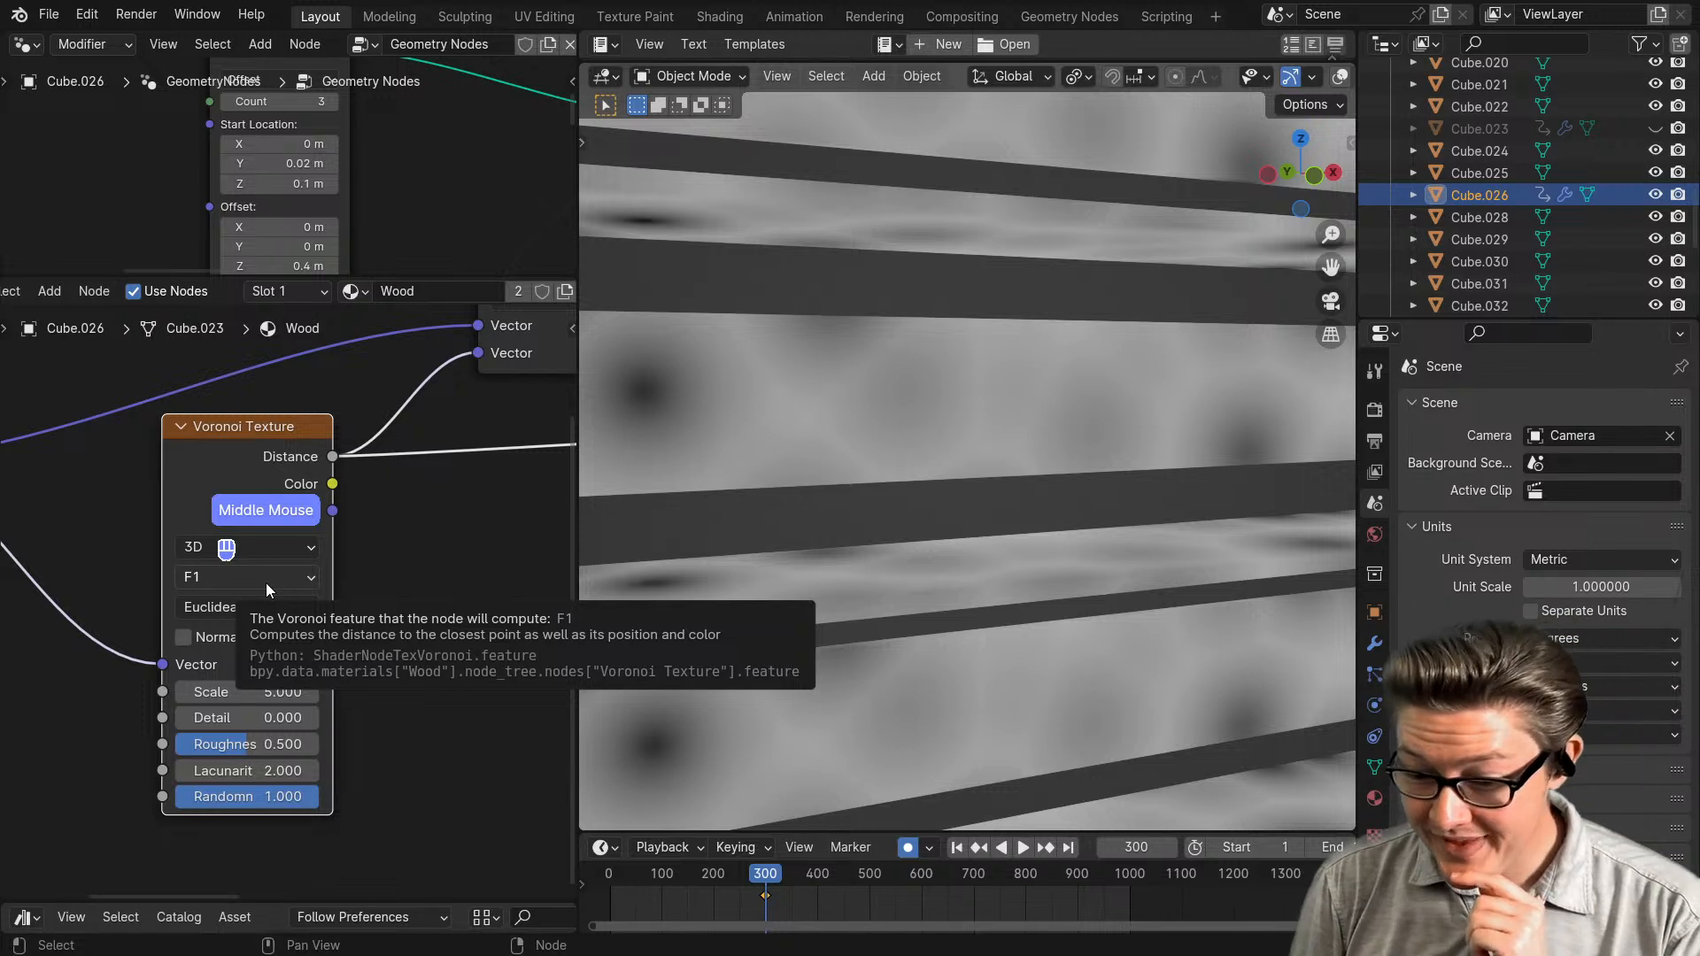
click(266, 583)
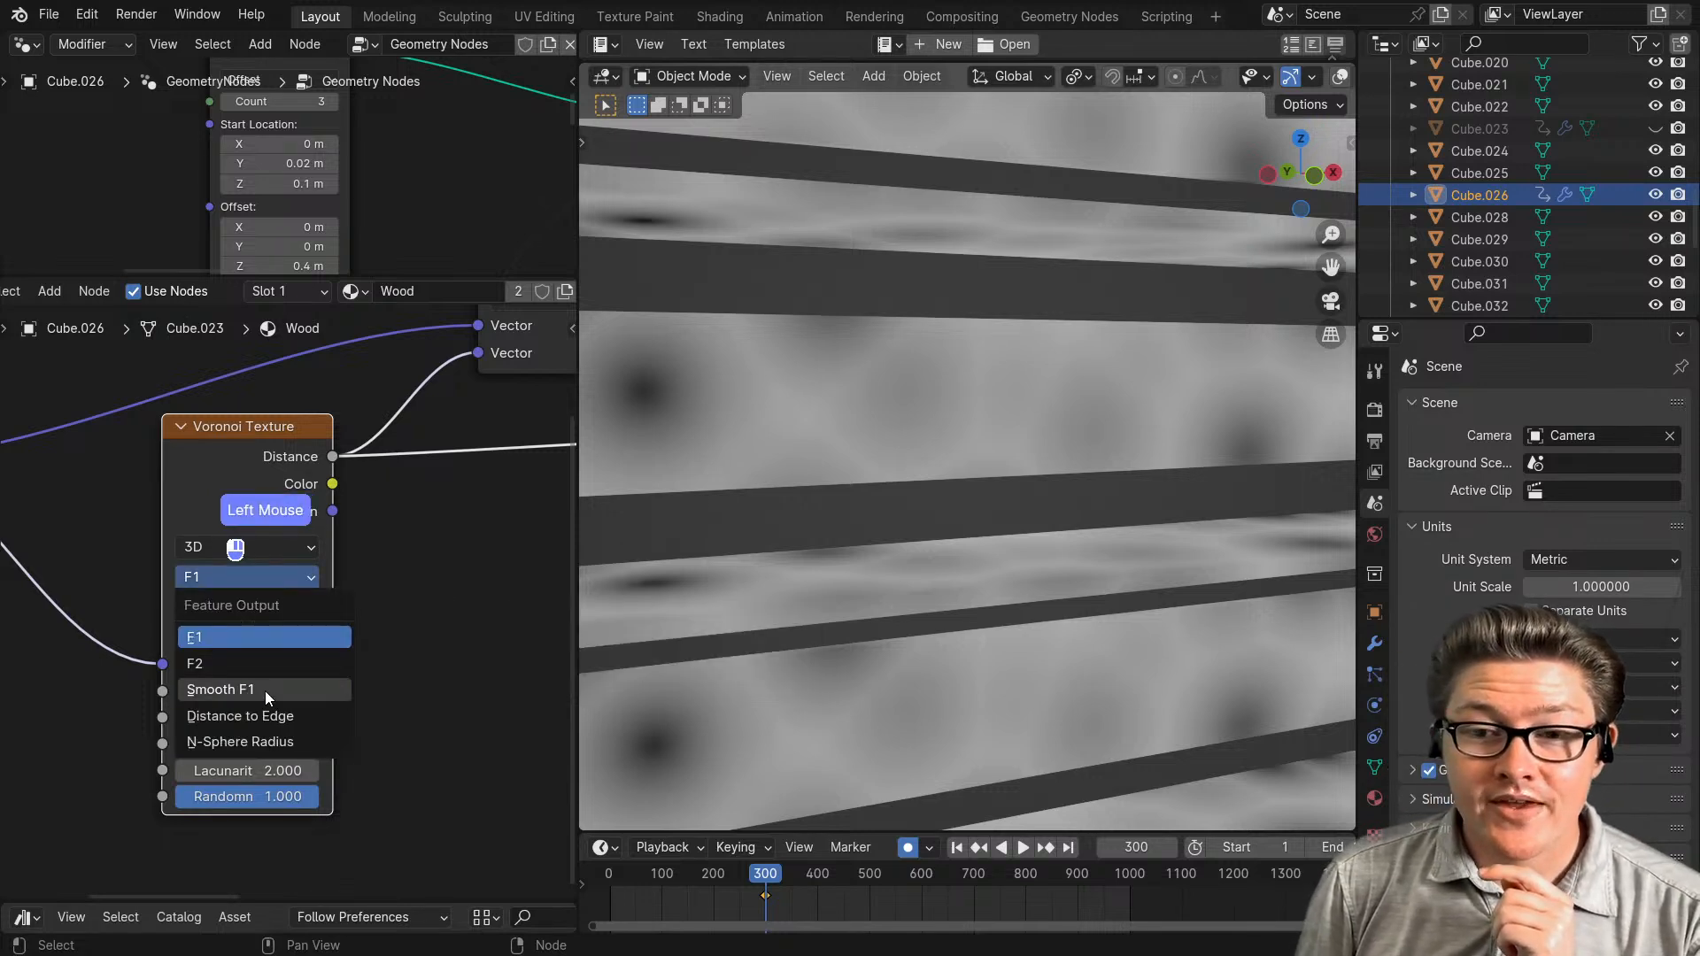
click(260, 688)
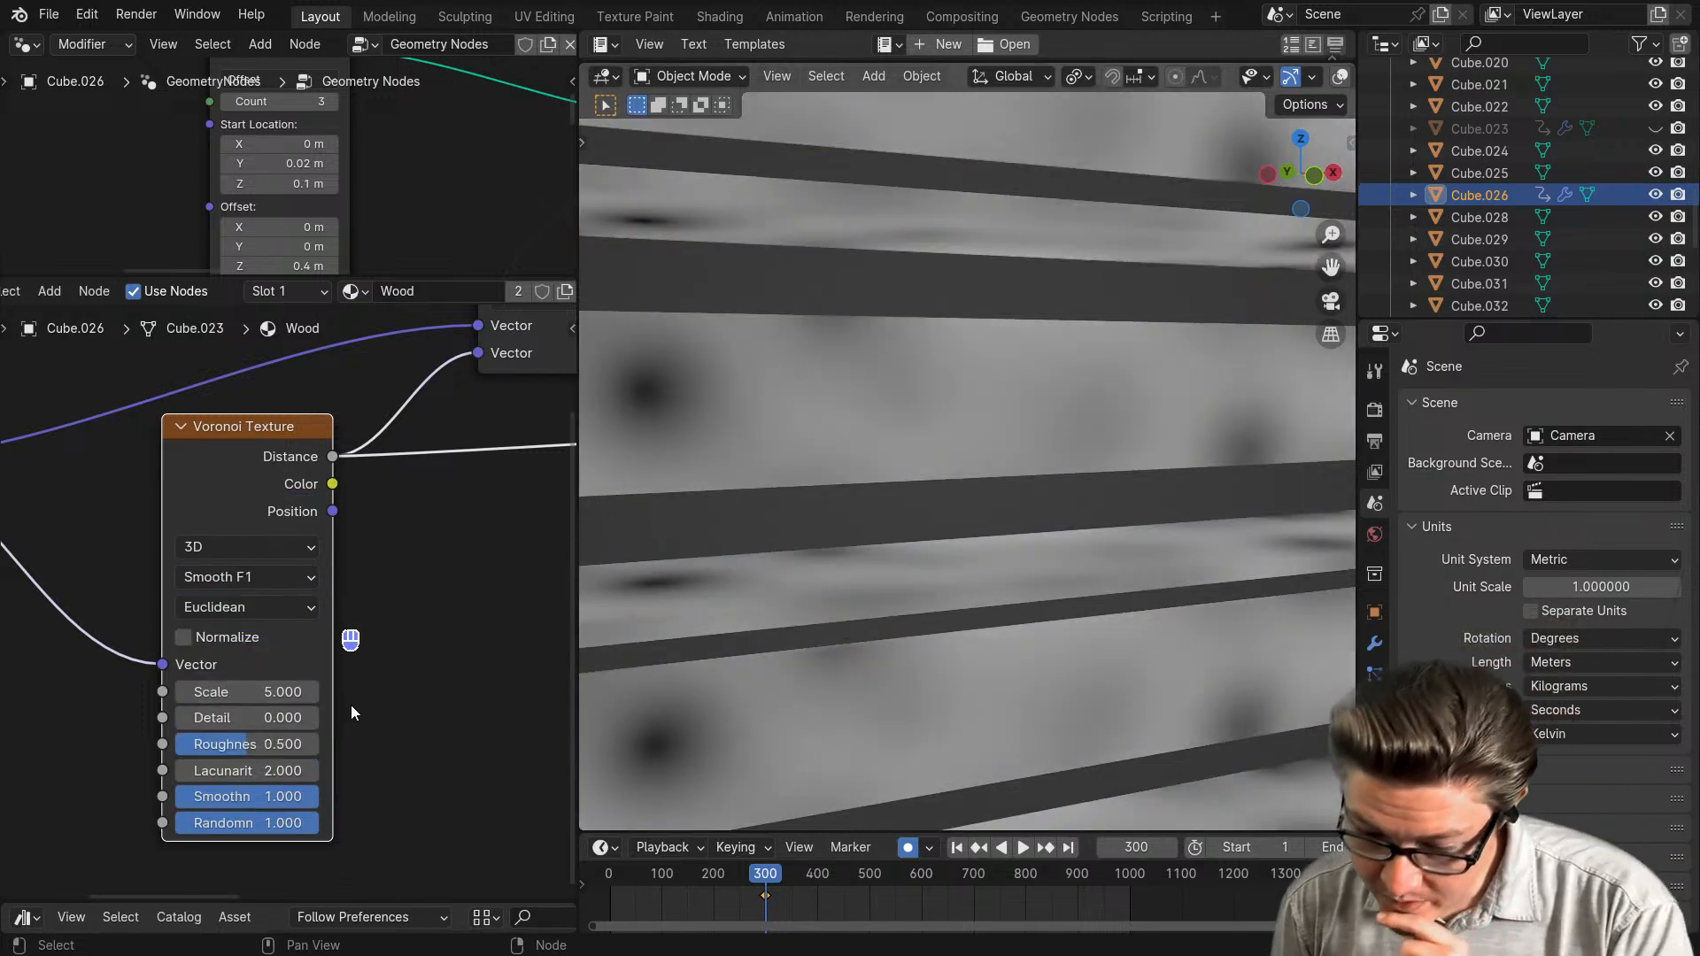
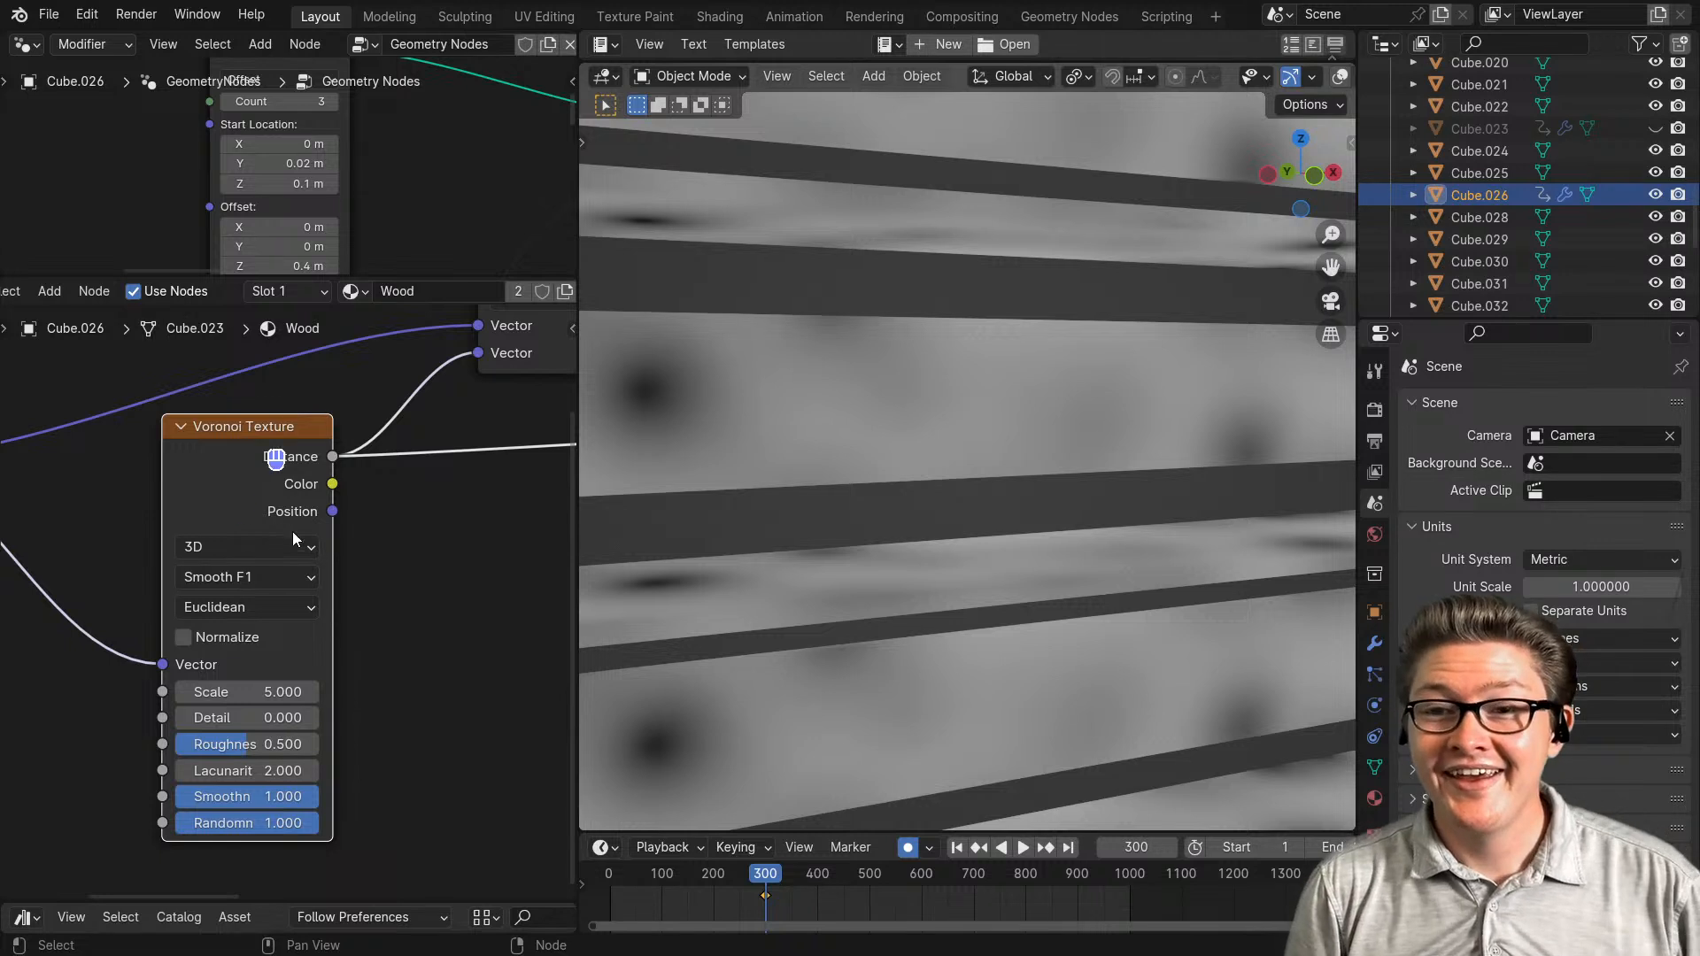
- Try different Smoothness values on the Voronoi Texture, such as 0, 0.547 and 0.007, comparing the Distance pattern on a shelf
middle_drag(292, 538, 248, 709)
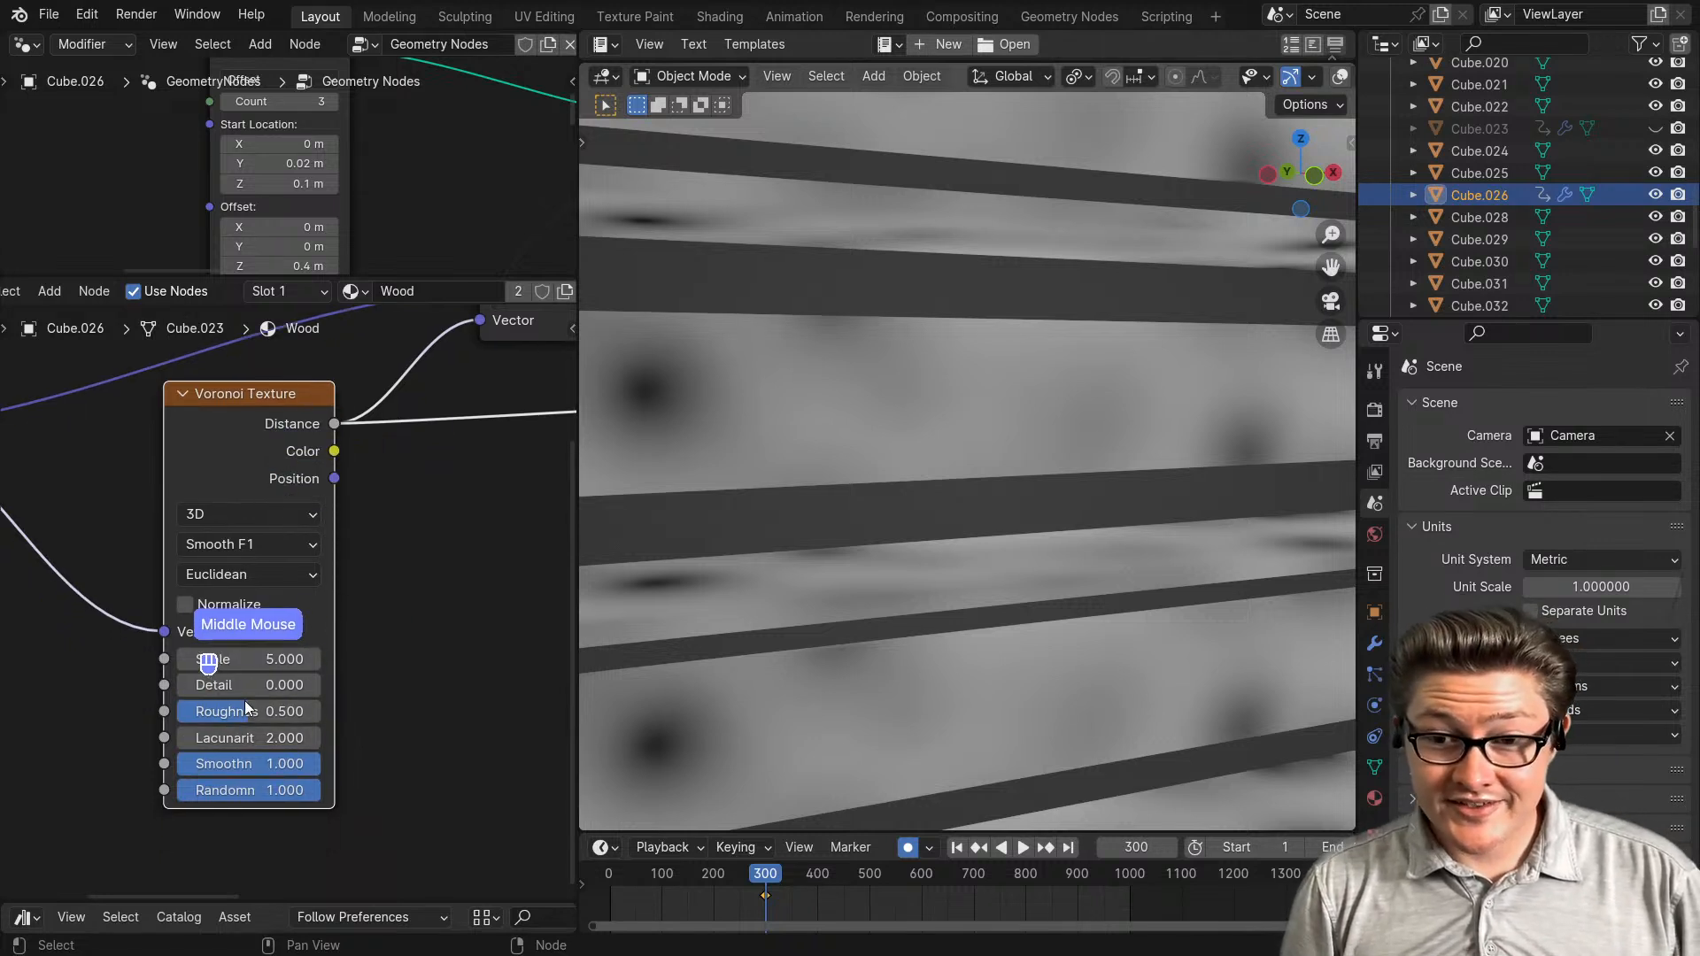
click(302, 759)
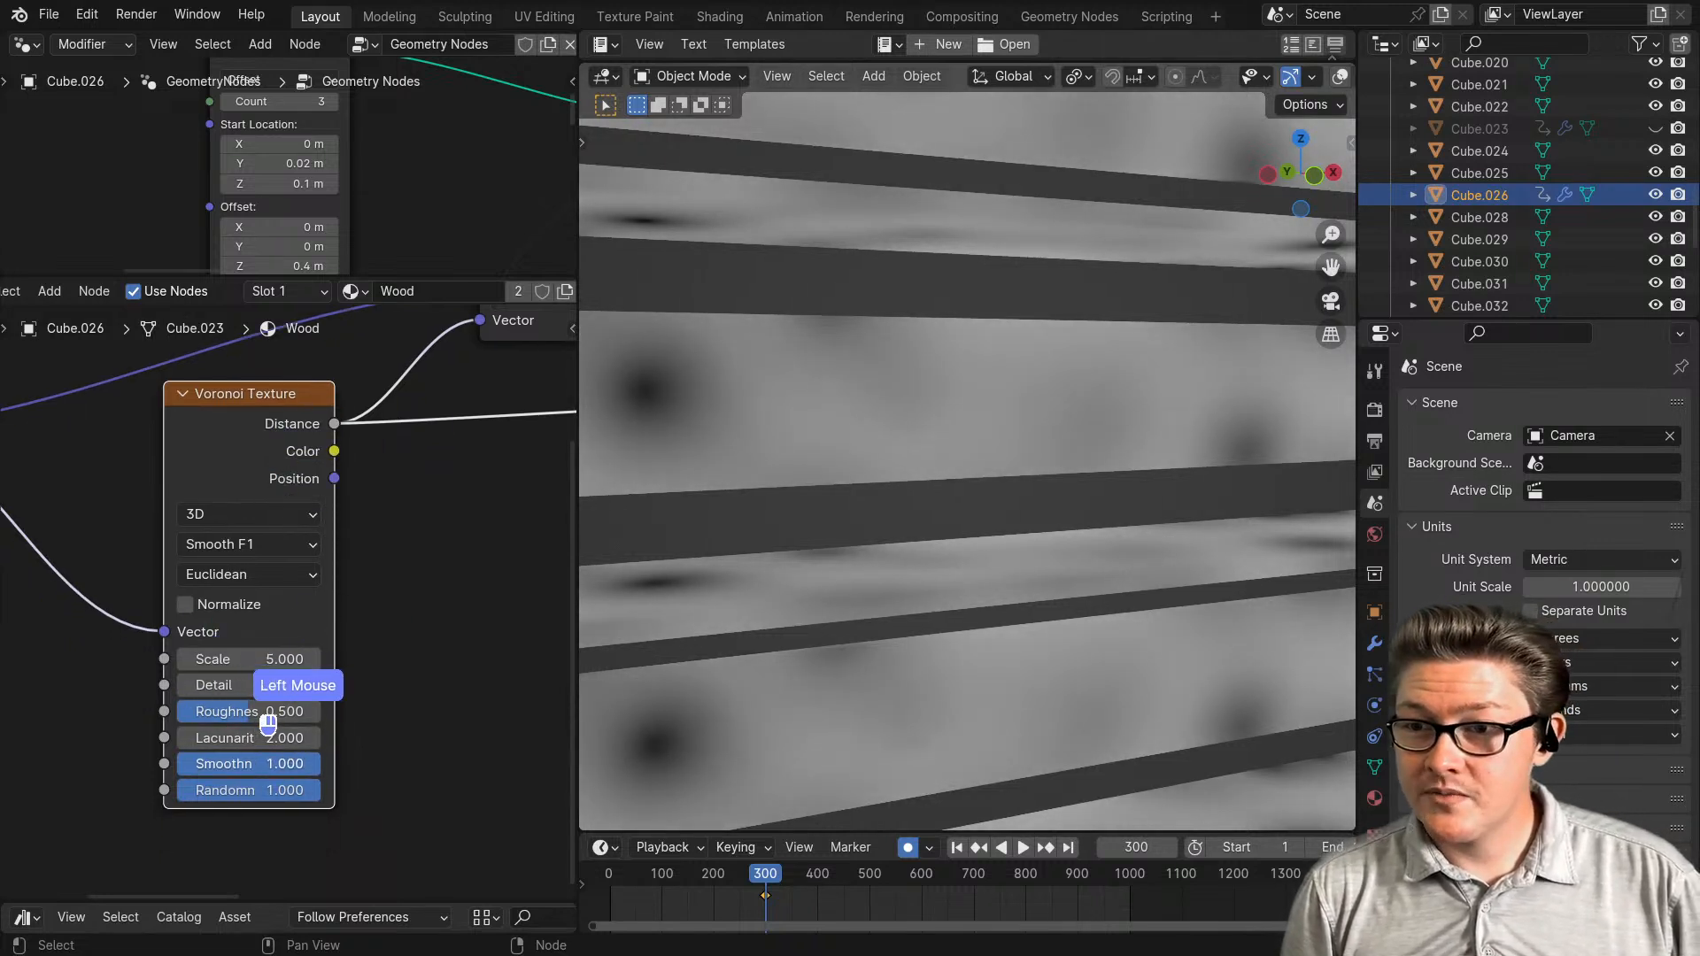
drag(301, 764, 247, 776)
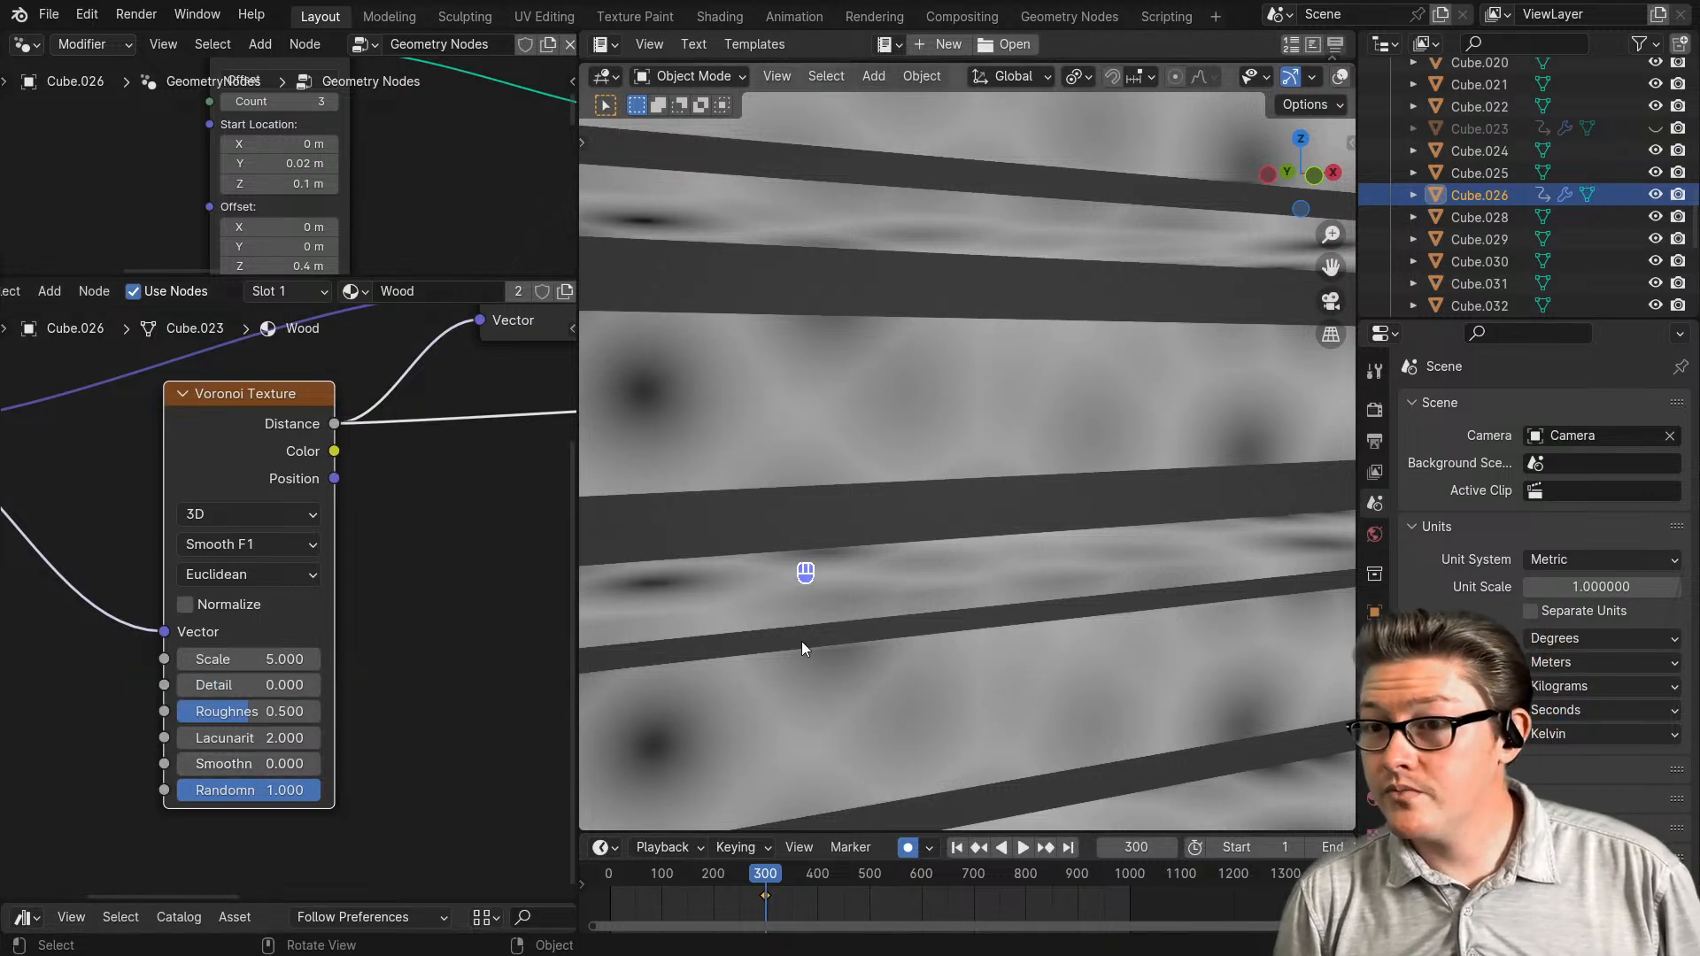
scroll(832, 528, up, 3)
shift+middle_drag(811, 546, 1055, 658)
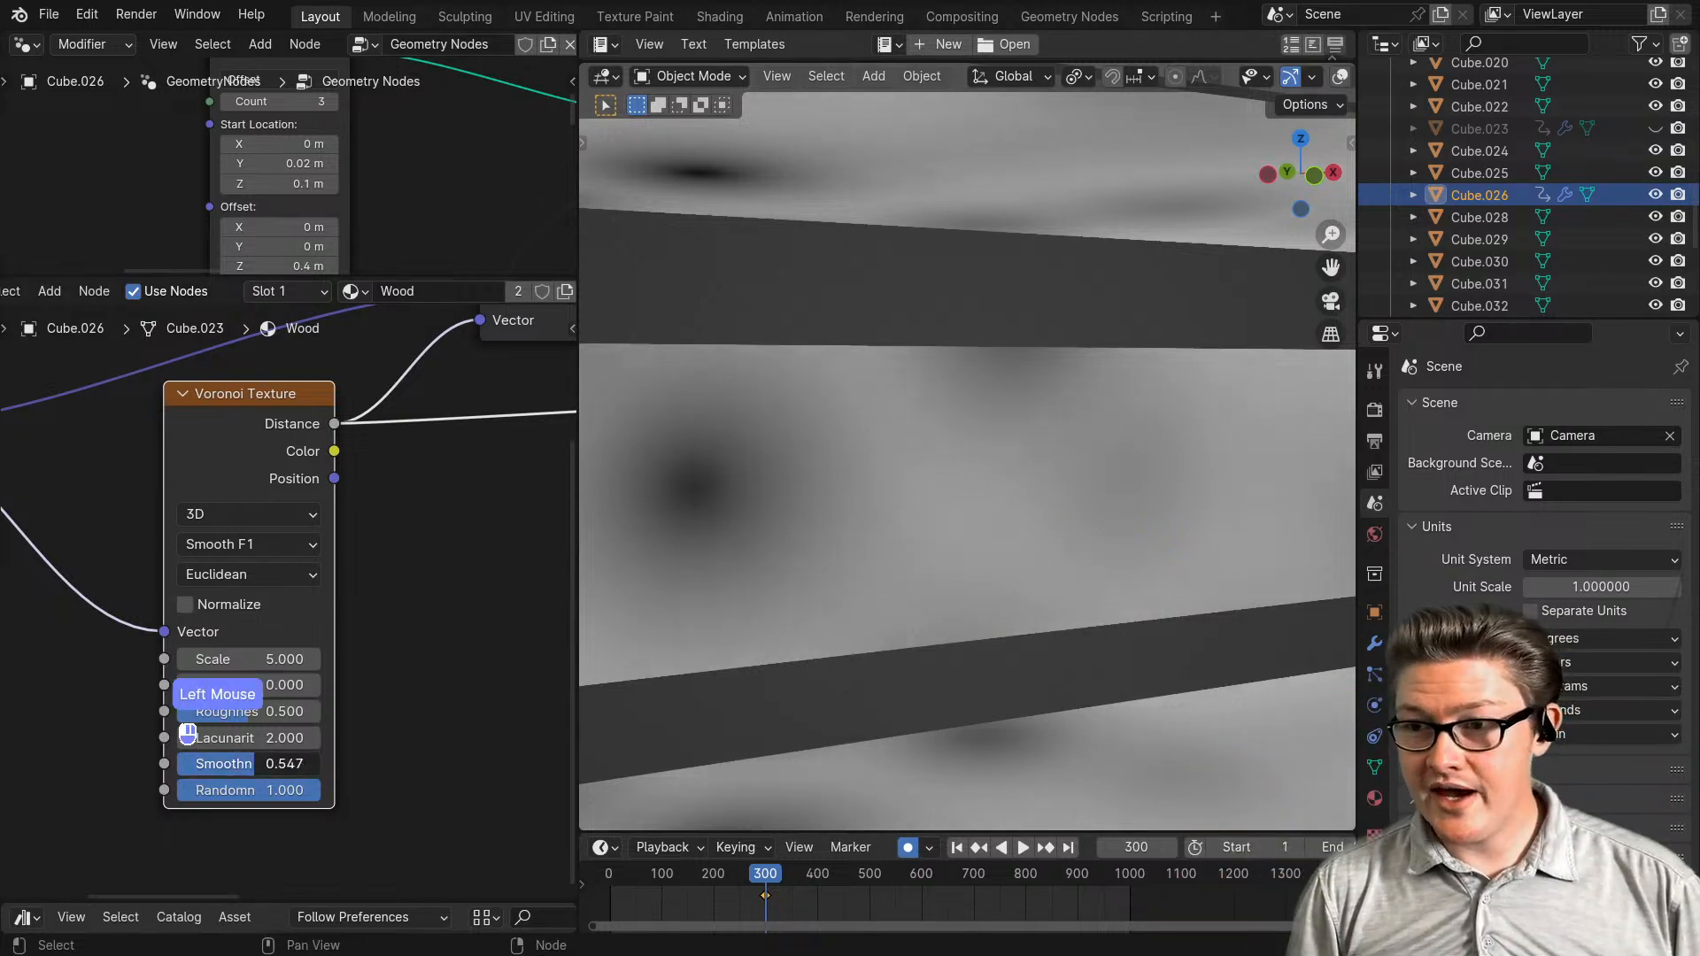
- Preview the Principled BSDF shader again and lower the Voronoi Texture's Smoothness to 0
scroll(380, 694, down, 3)
middle_drag(380, 694, 476, 532)
ctrl+shift+click(453, 540)
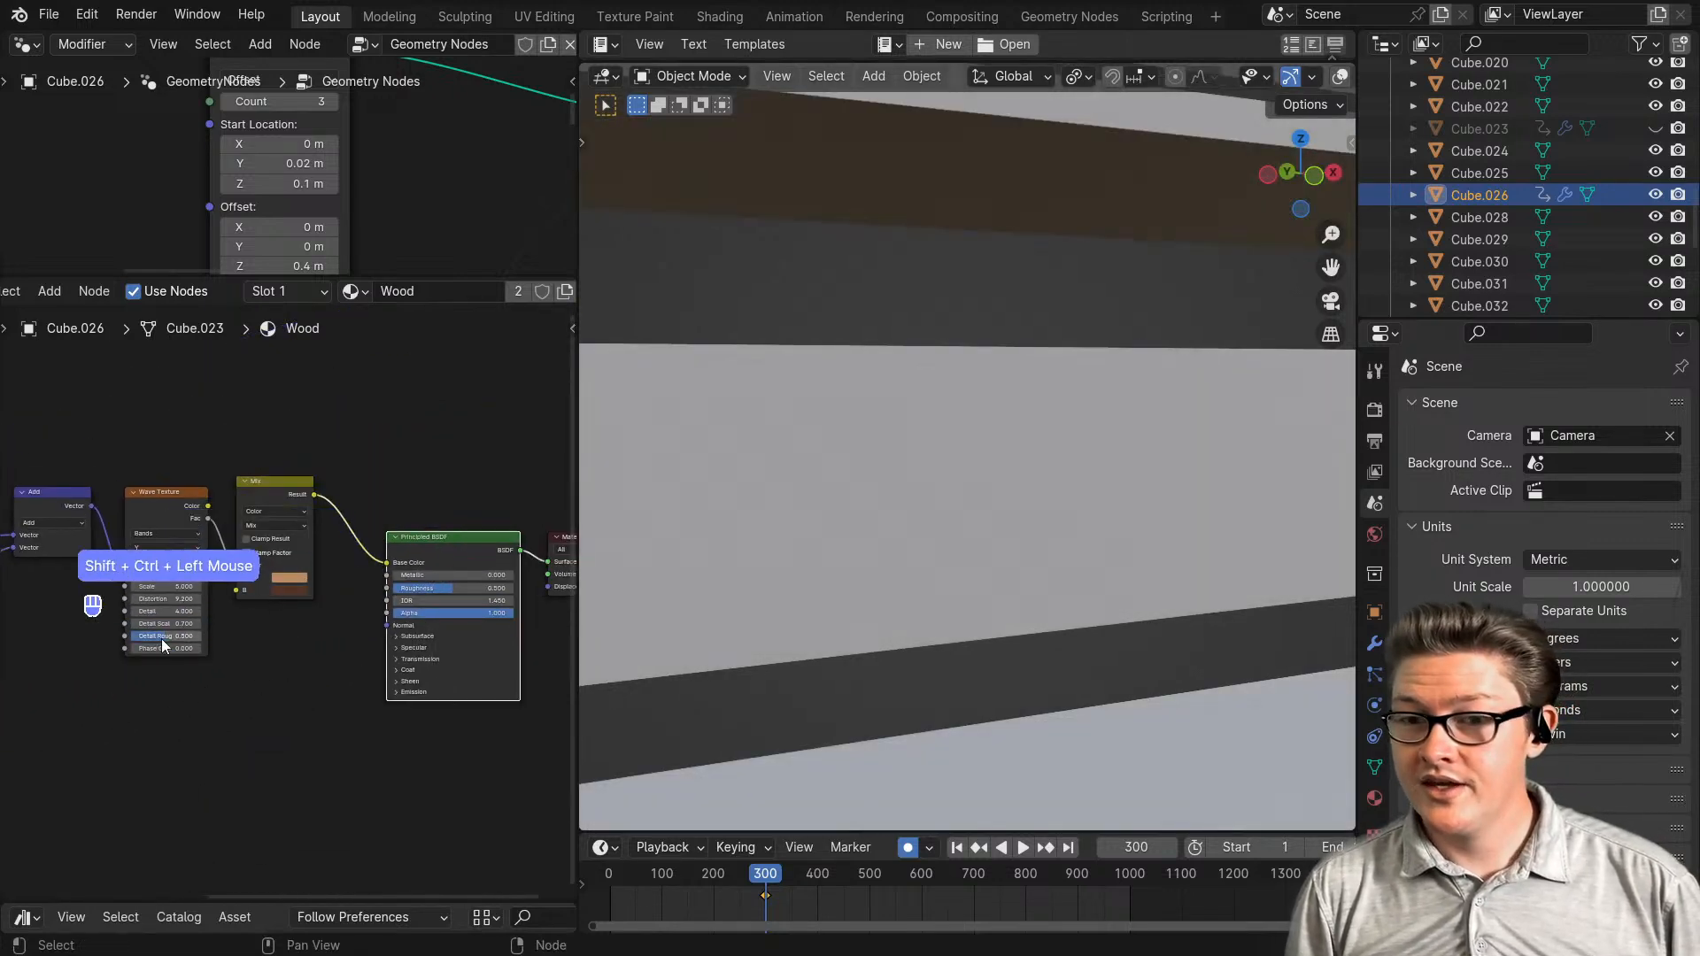
middle_drag(123, 651, 311, 601)
scroll(326, 634, up, 4)
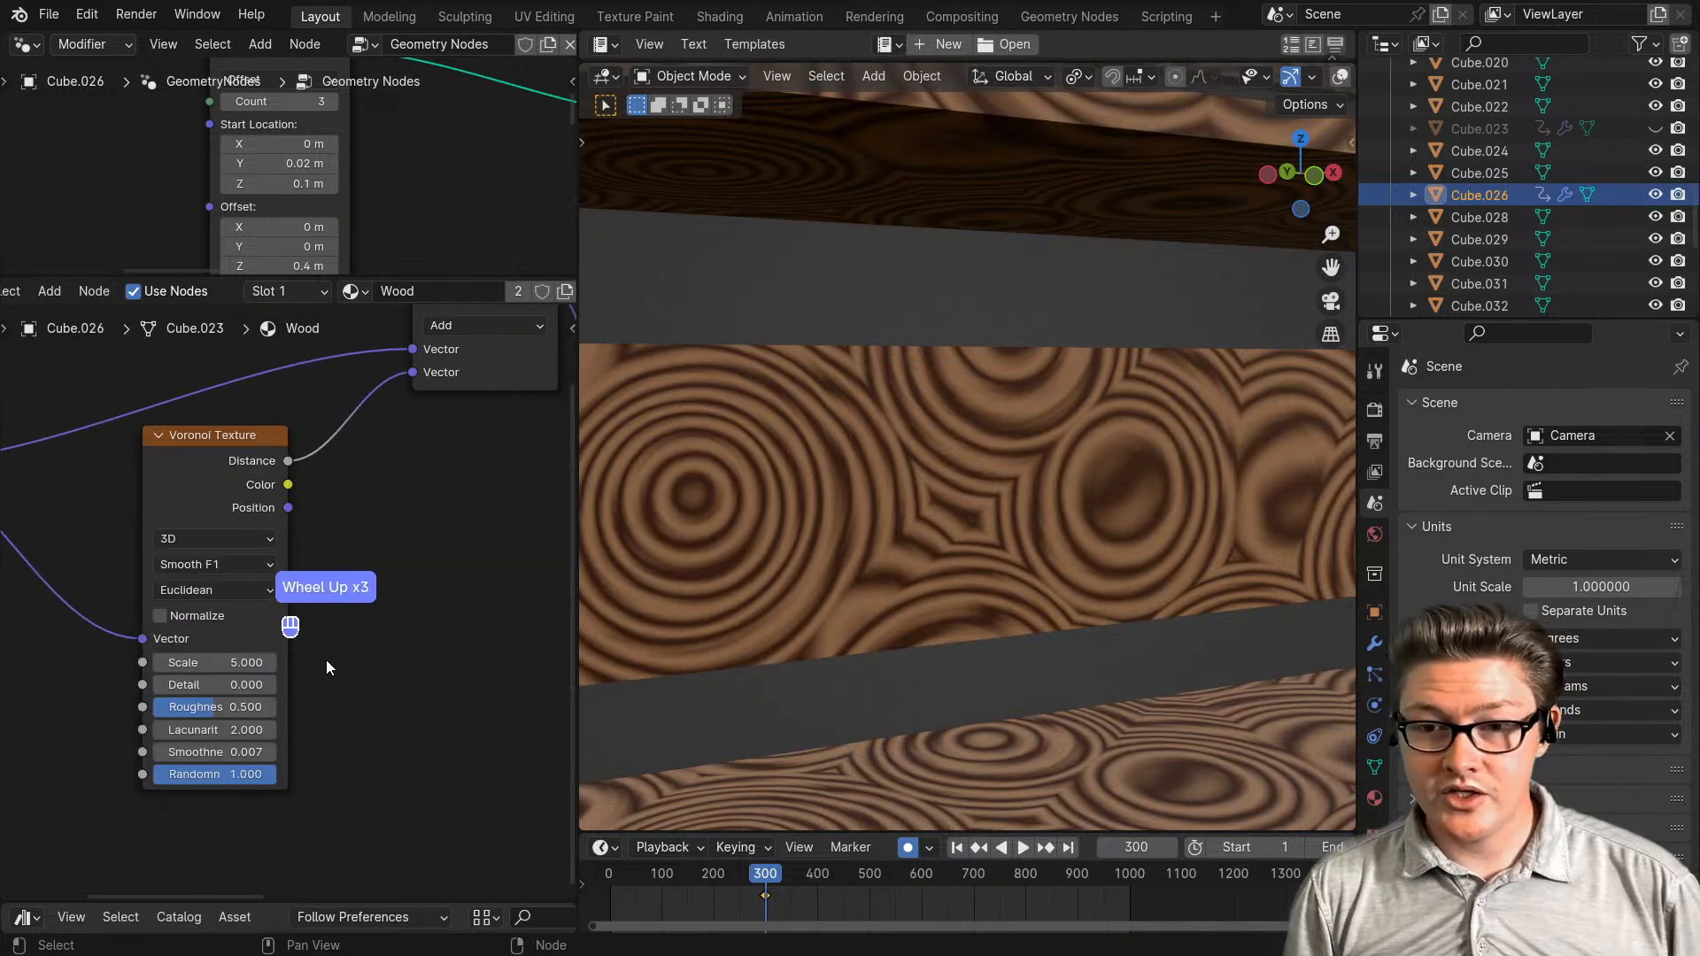
middle_drag(306, 677, 371, 571)
drag(301, 697, 199, 698)
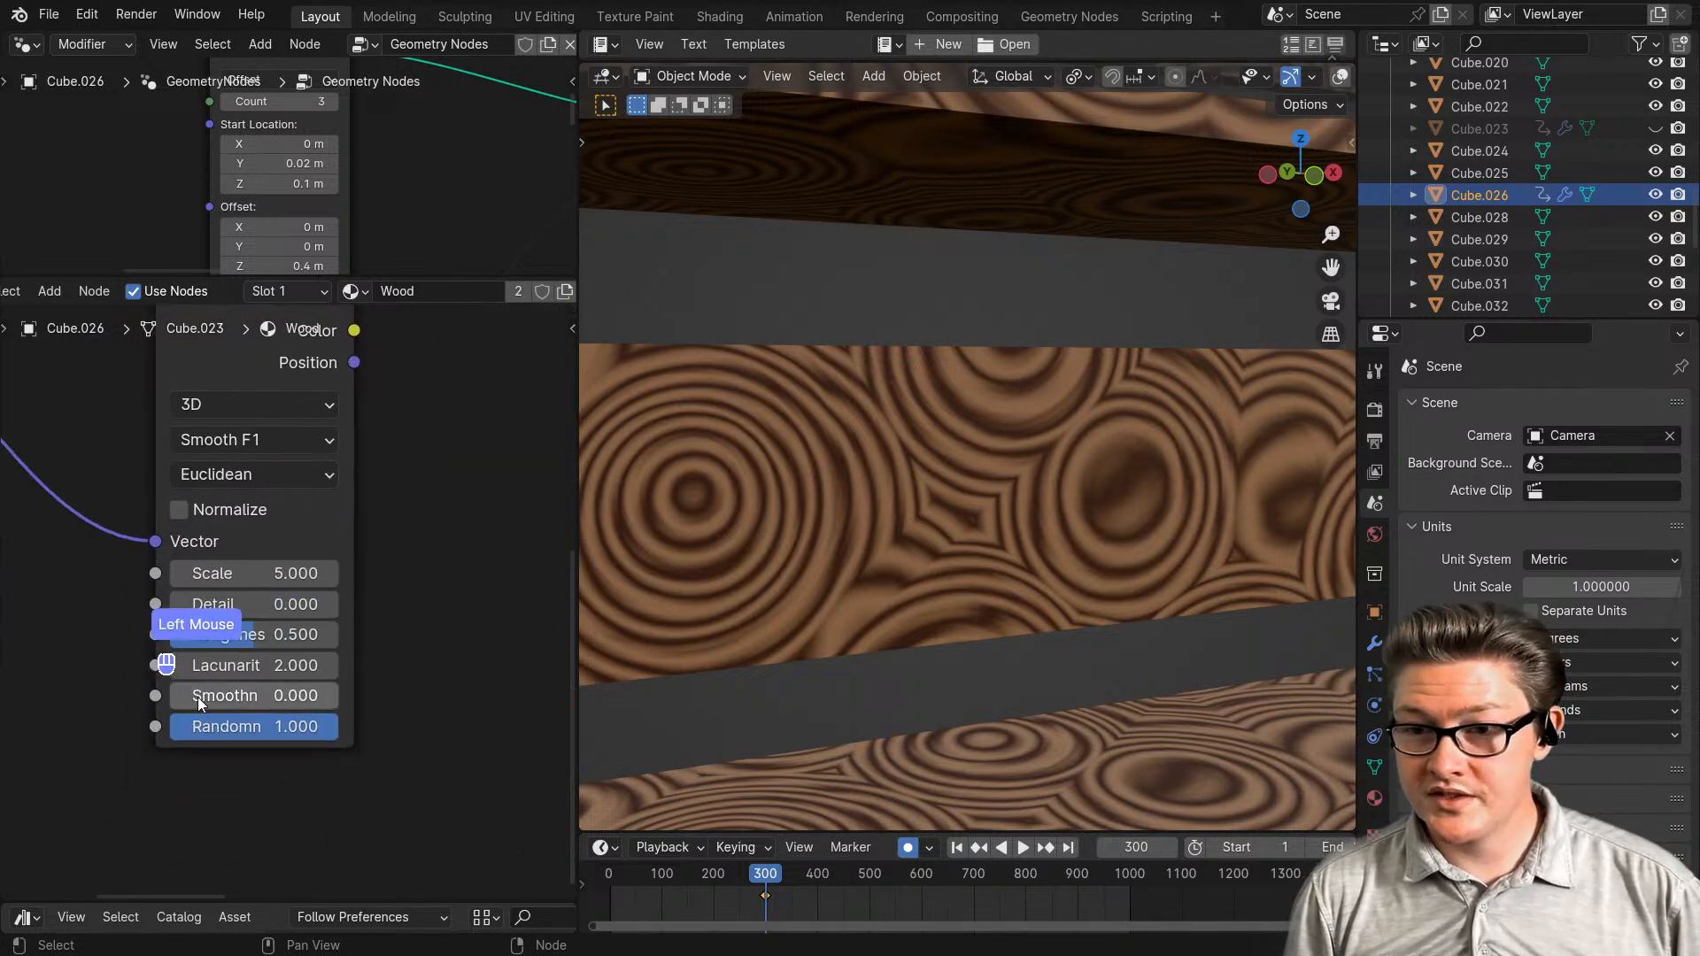
- Raise the Voronoi Texture's Smoothness to 0.627 while checking the wood grain across several shelves
scroll(863, 512, down, 4)
shift+middle_drag(828, 524, 907, 623)
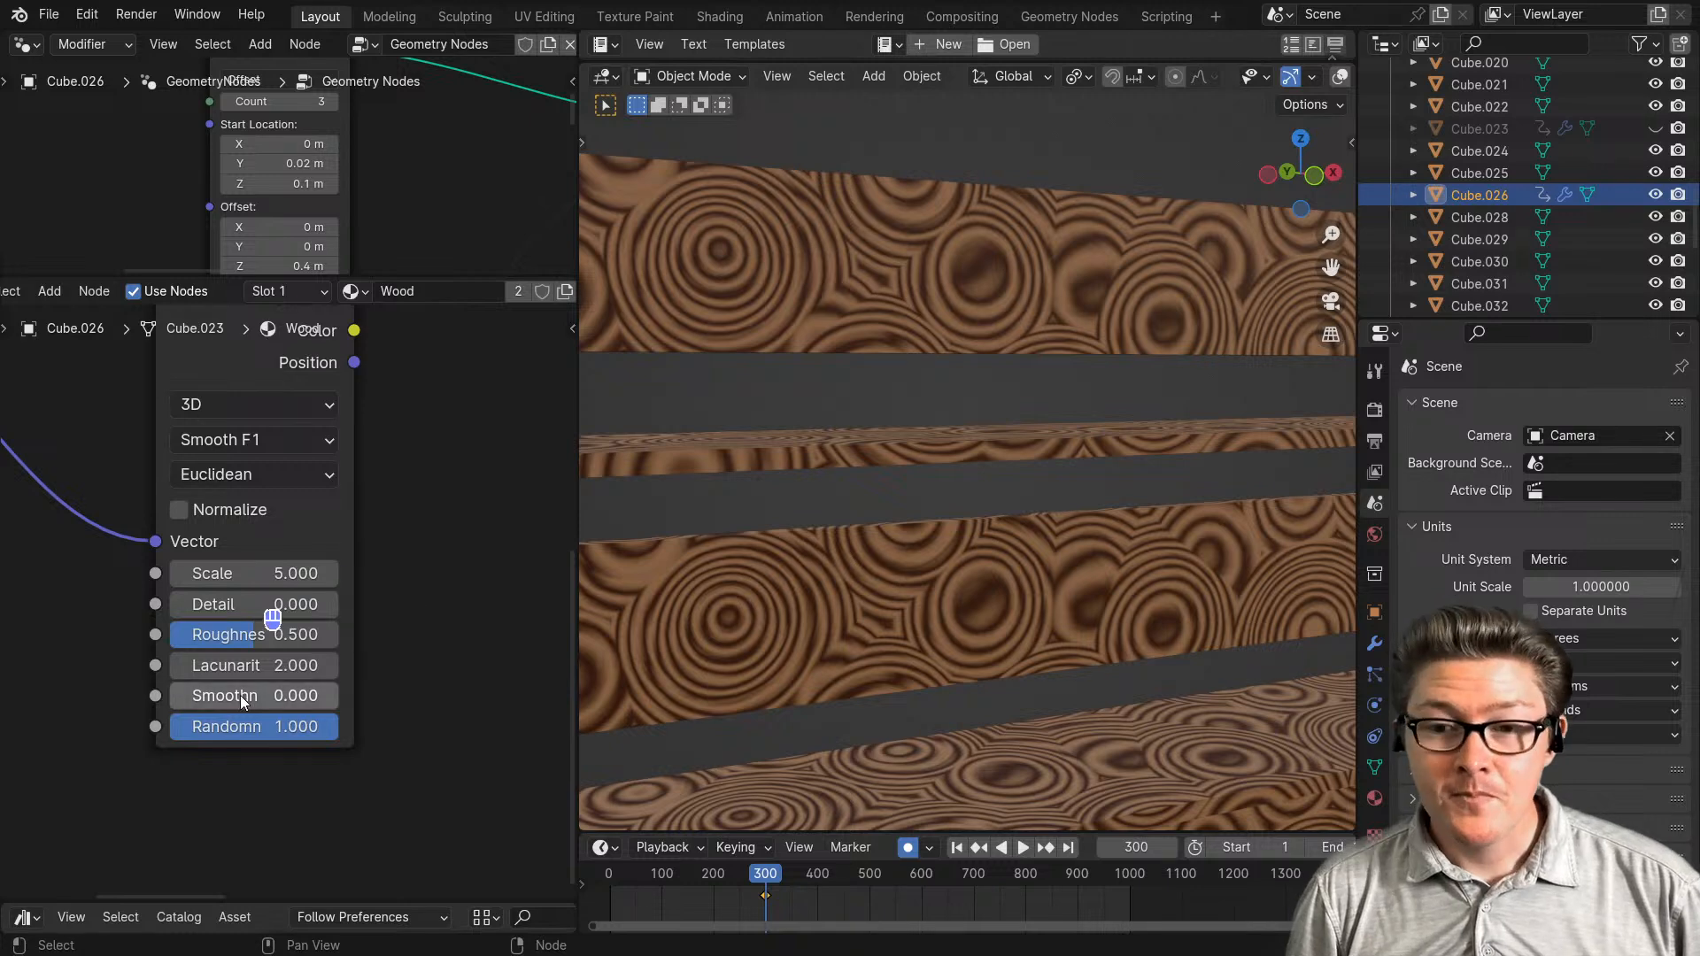
drag(244, 702, 285, 702)
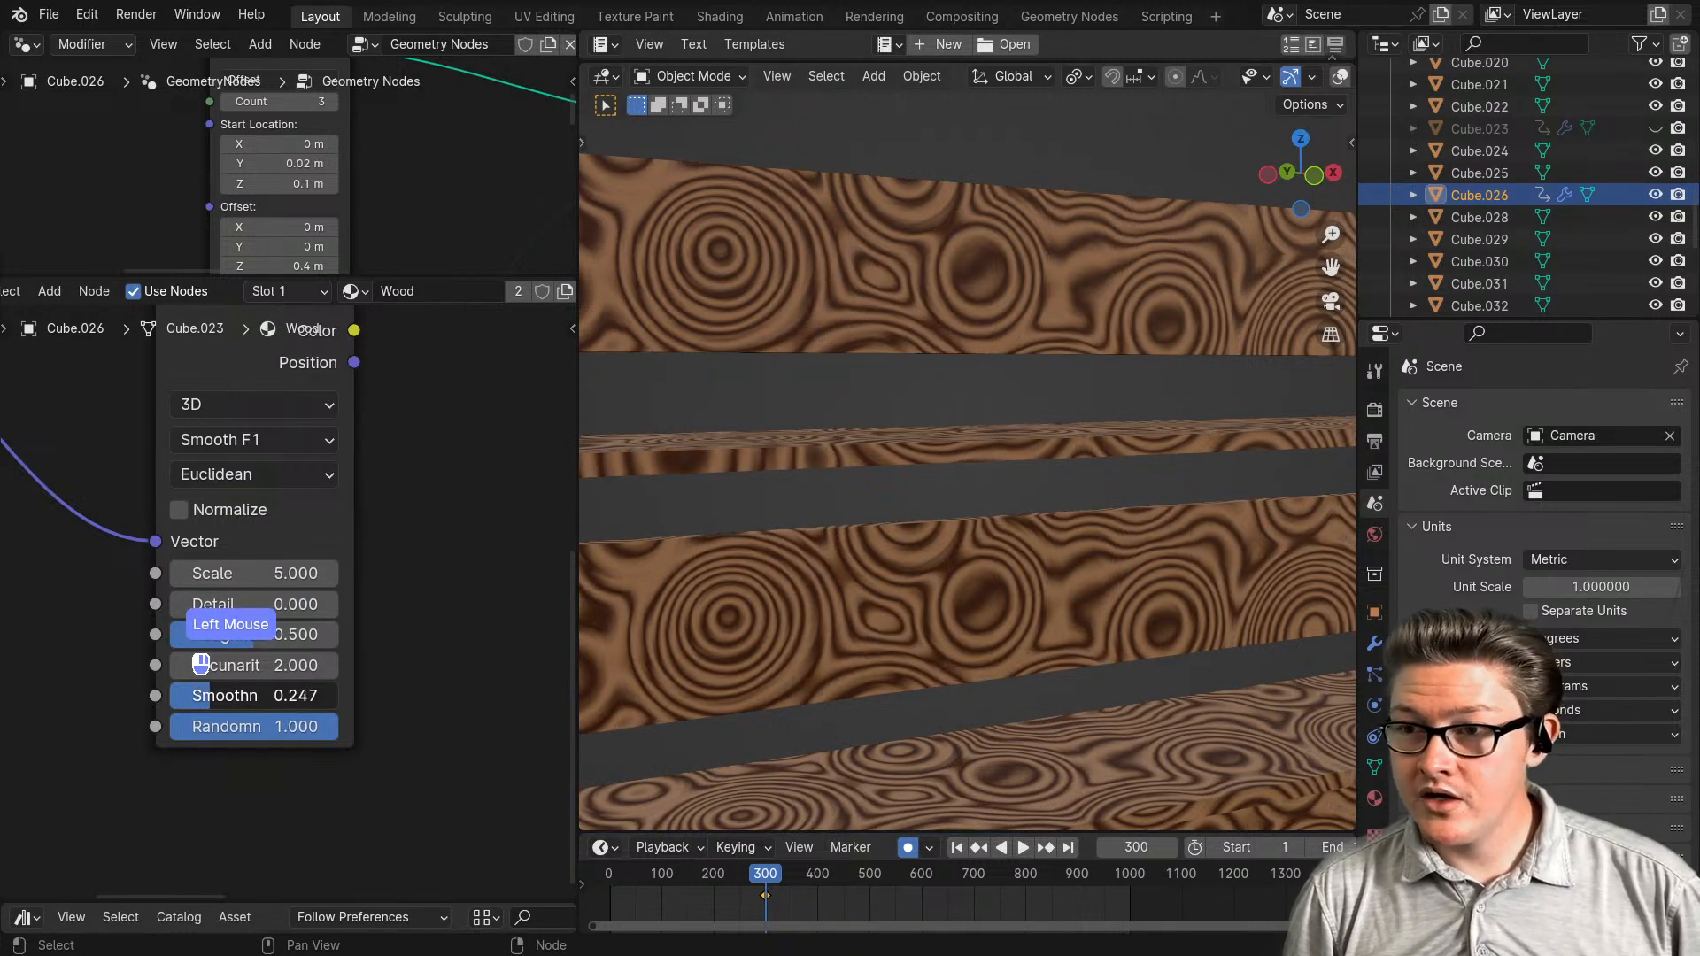
mouse_move(200, 664)
mouse_down()
mouse_move(231, 632)
mouse_move(209, 639)
mouse_up()
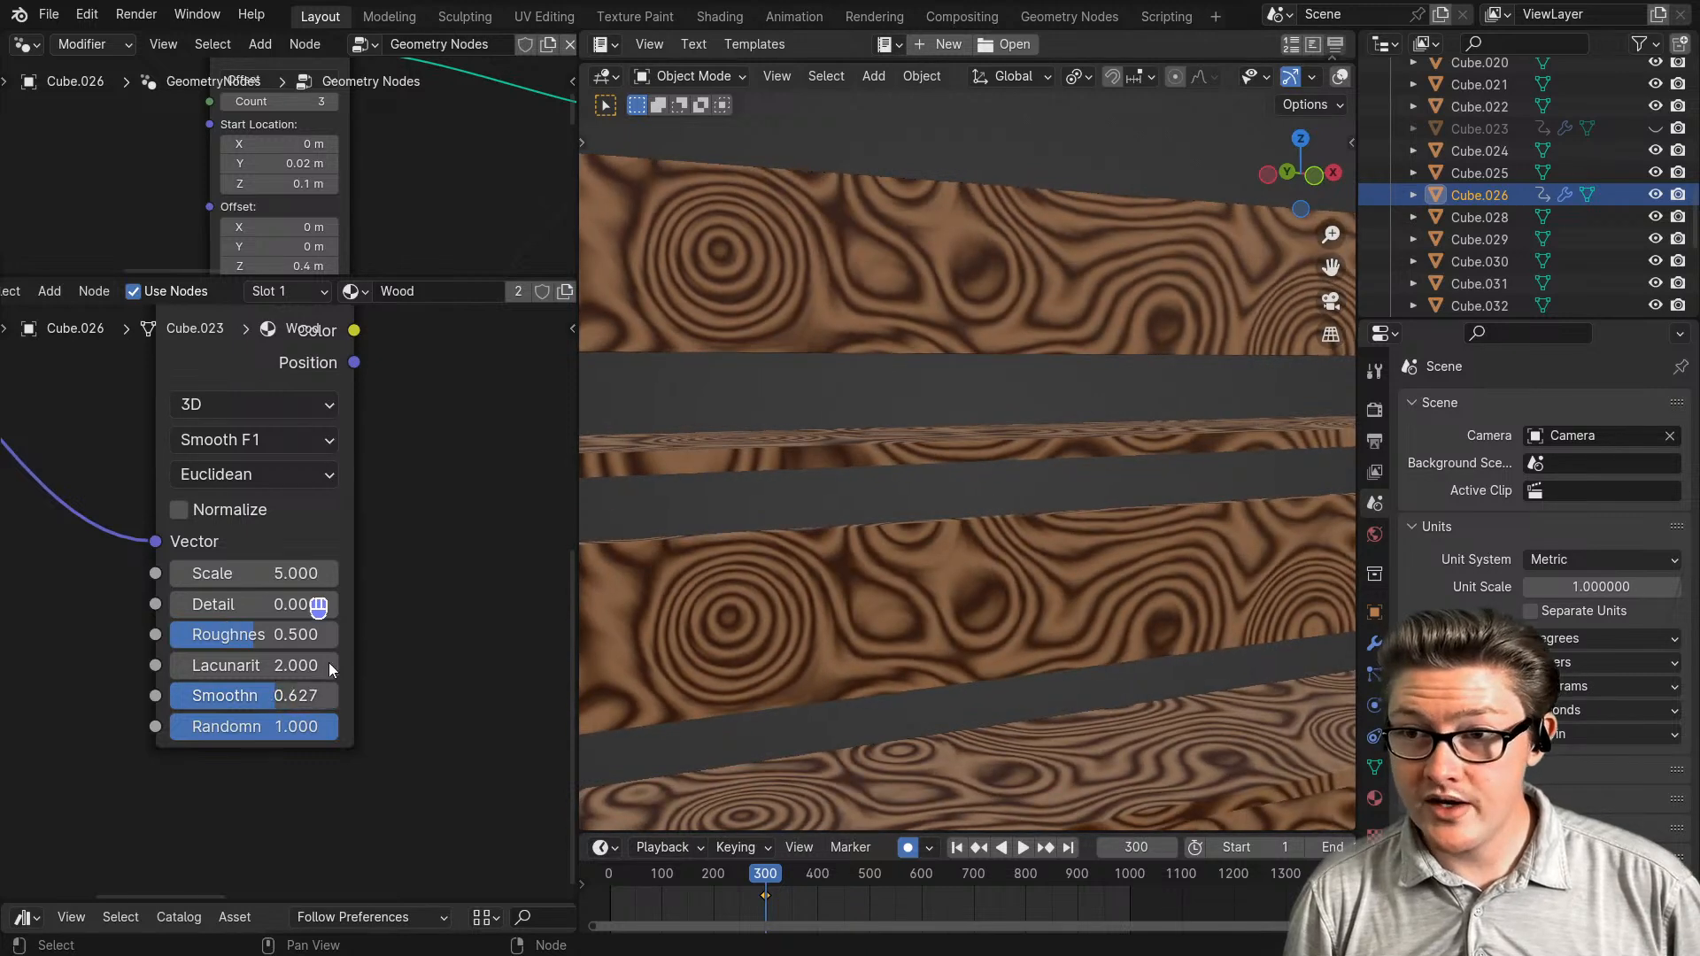
- Reposition the shelf Attribute node and the Voronoi Texture node to leave a wide gap before the vector Add node
scroll(330, 637, down, 4)
middle_drag(332, 620, 429, 627)
drag(124, 533, 79, 477)
click(233, 653)
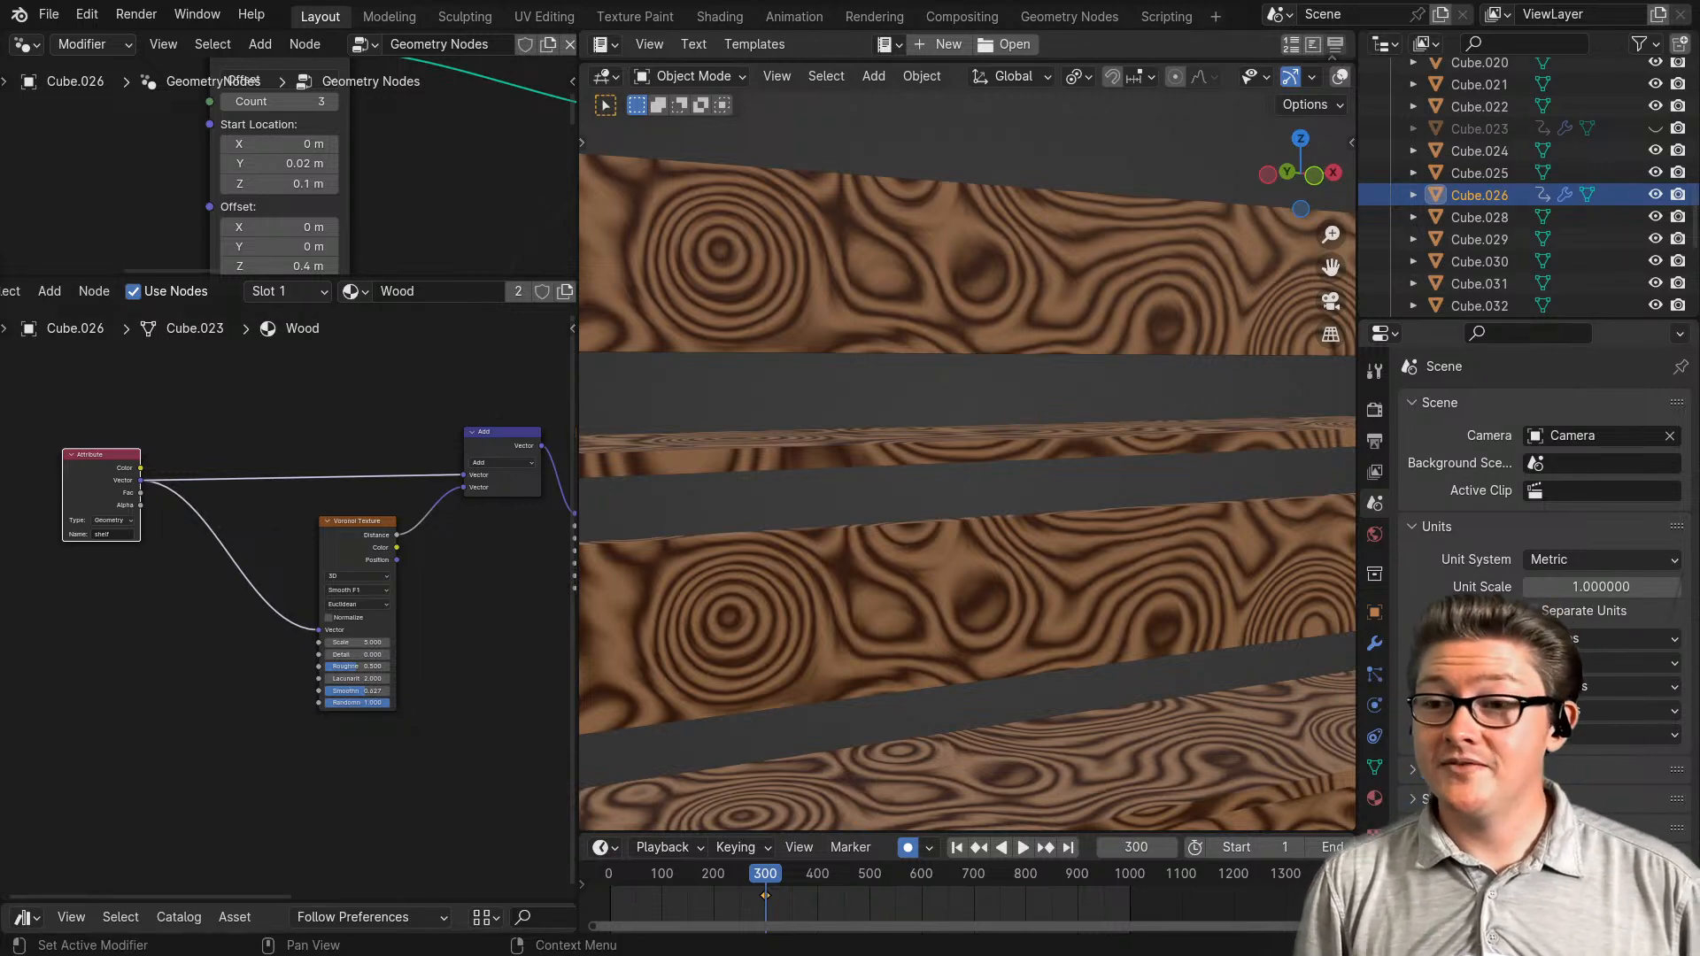
scroll(311, 671, up, 2)
drag(345, 524, 211, 413)
middle_drag(340, 609, 253, 644)
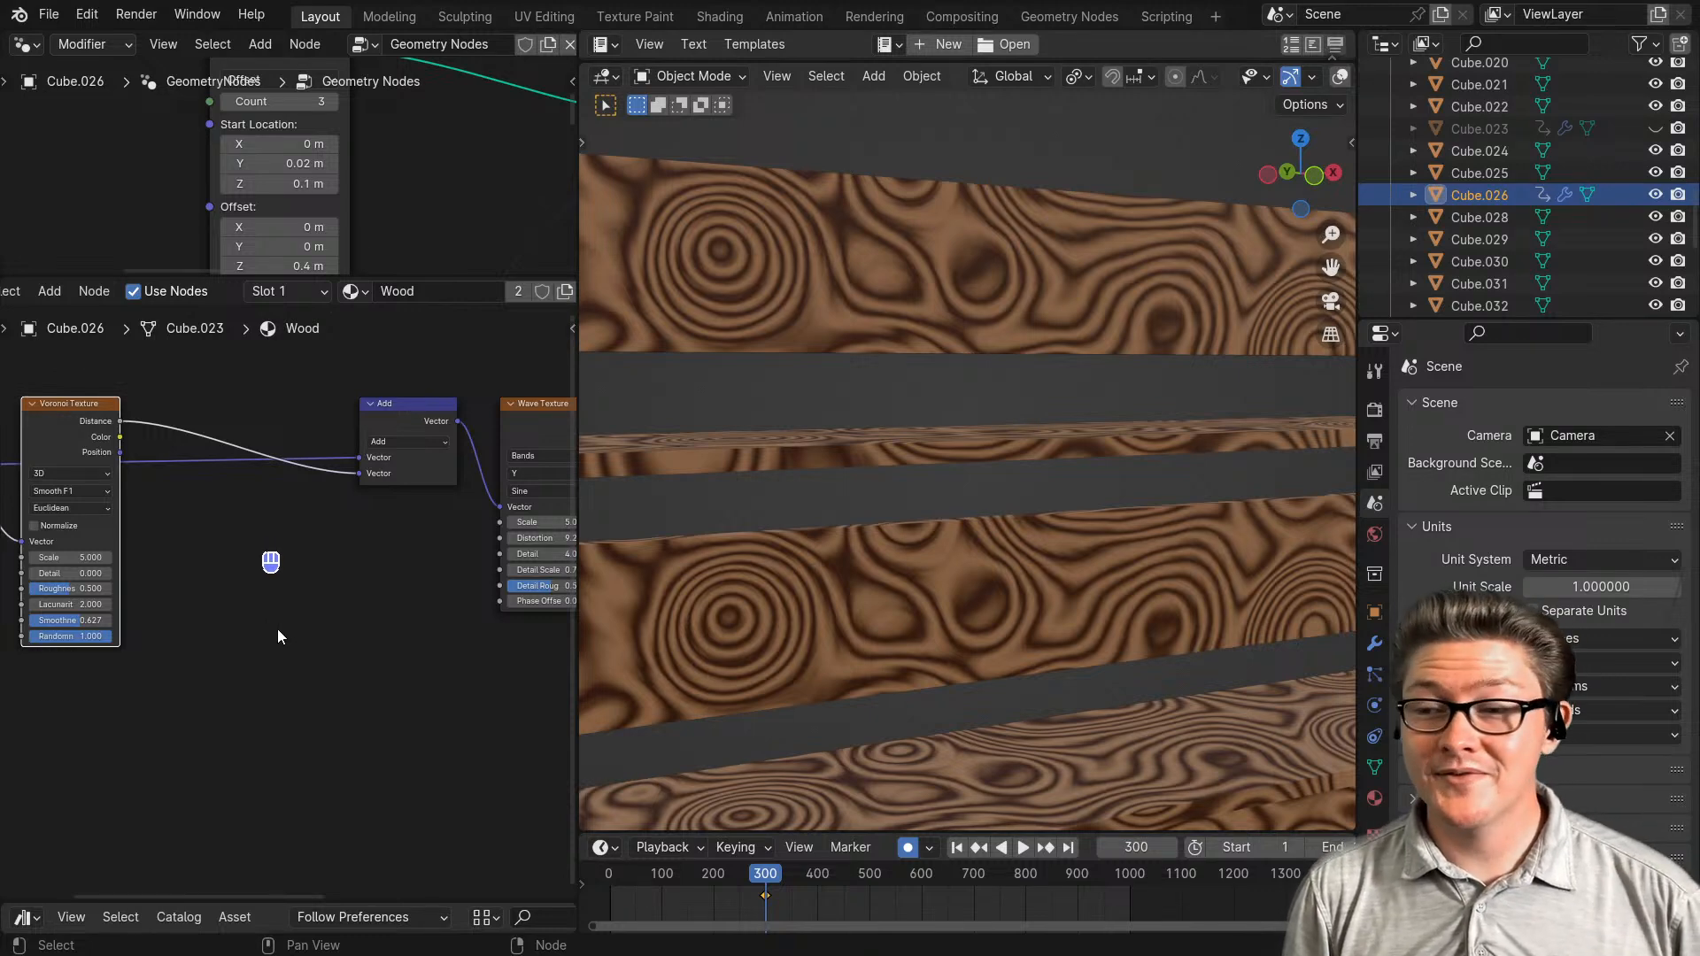
middle_drag(182, 611, 336, 617)
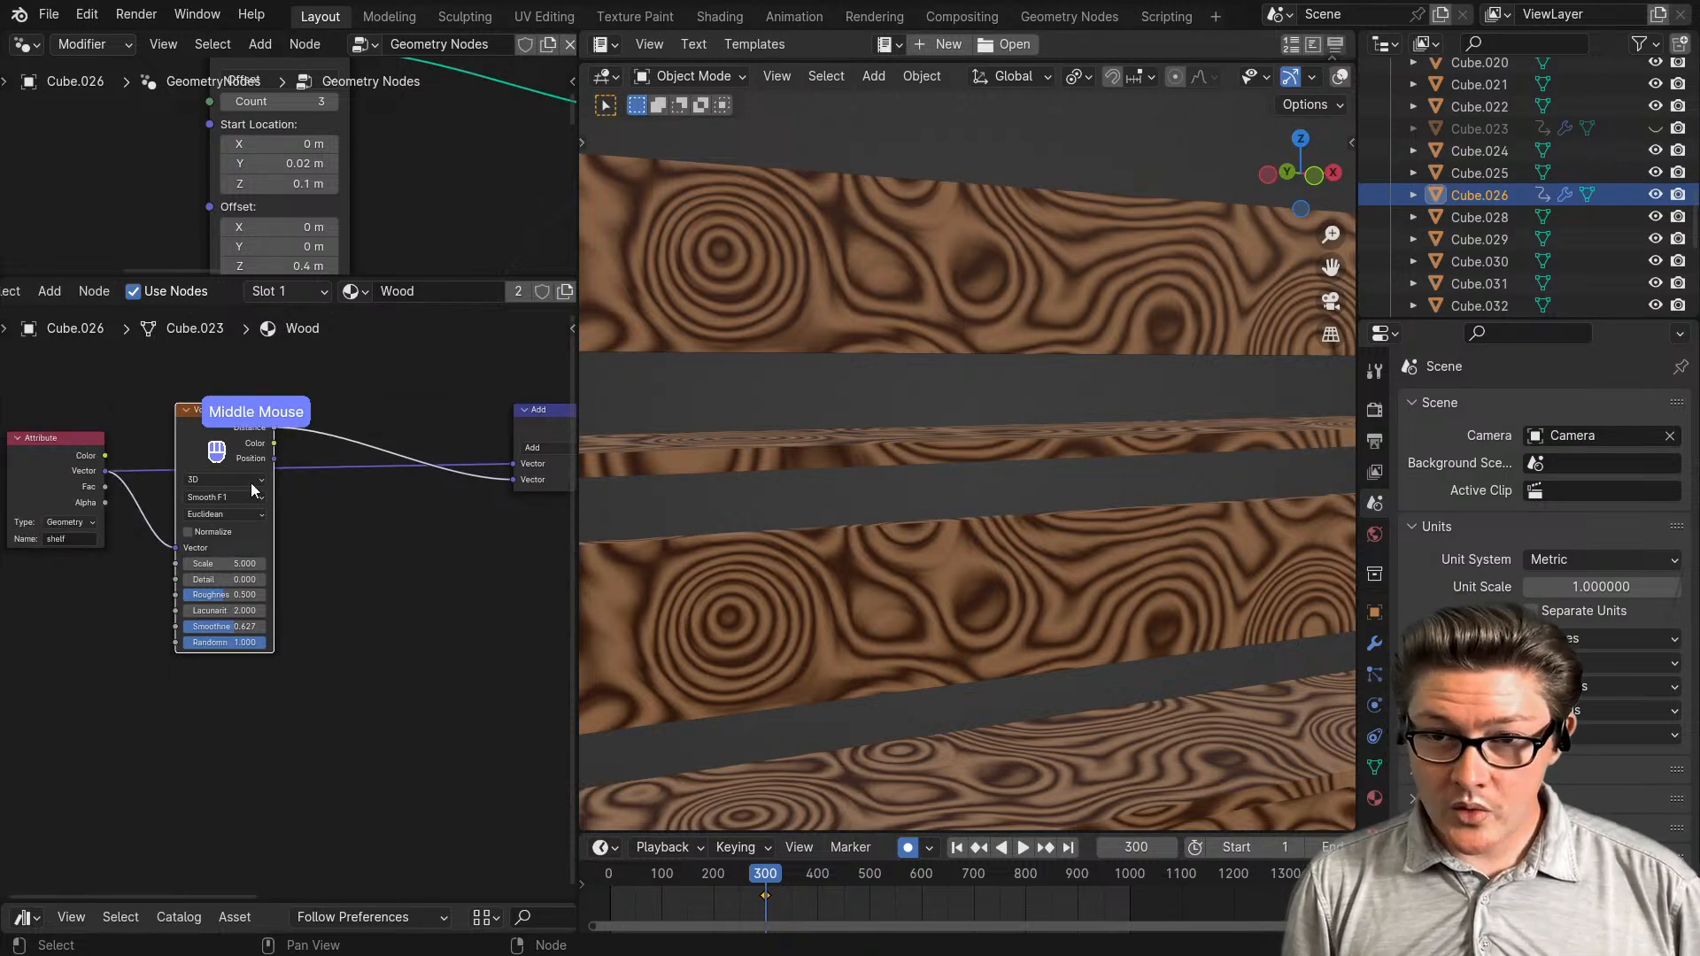
- Preview the Voronoi Texture's Distance output on the shelves and move the Voronoi Texture below the link running from the Attribute to the Add node
ctrl+shift+click(207, 437)
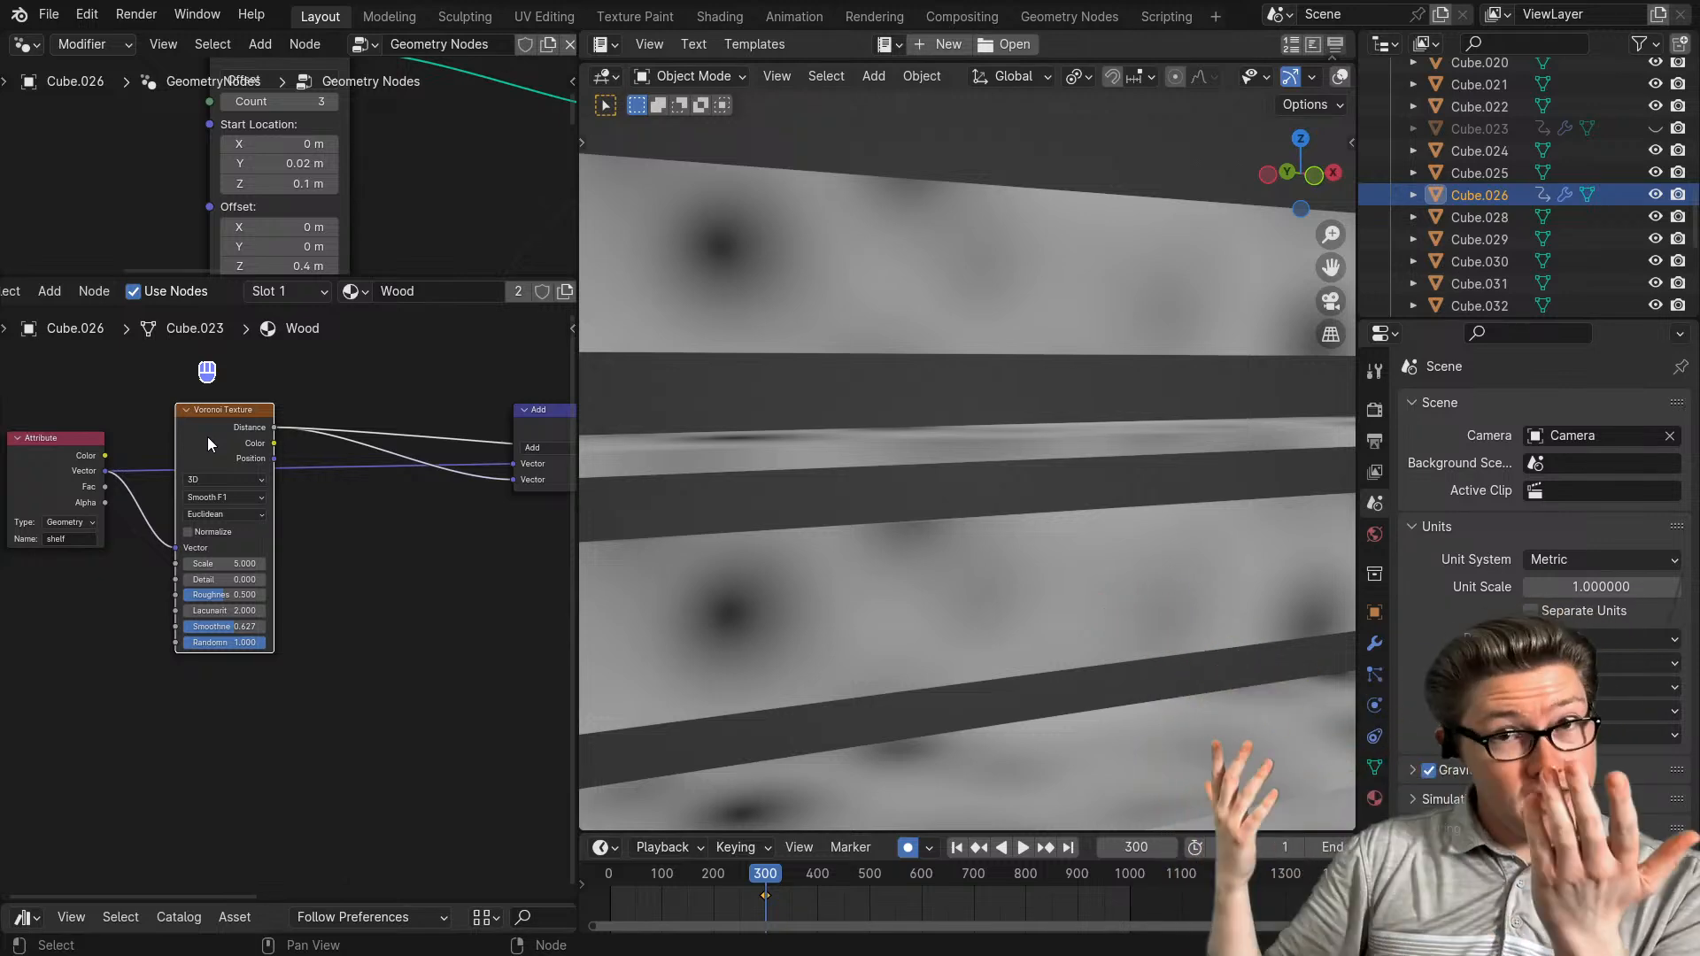
scroll(207, 435, down, 2)
drag(115, 493, 58, 452)
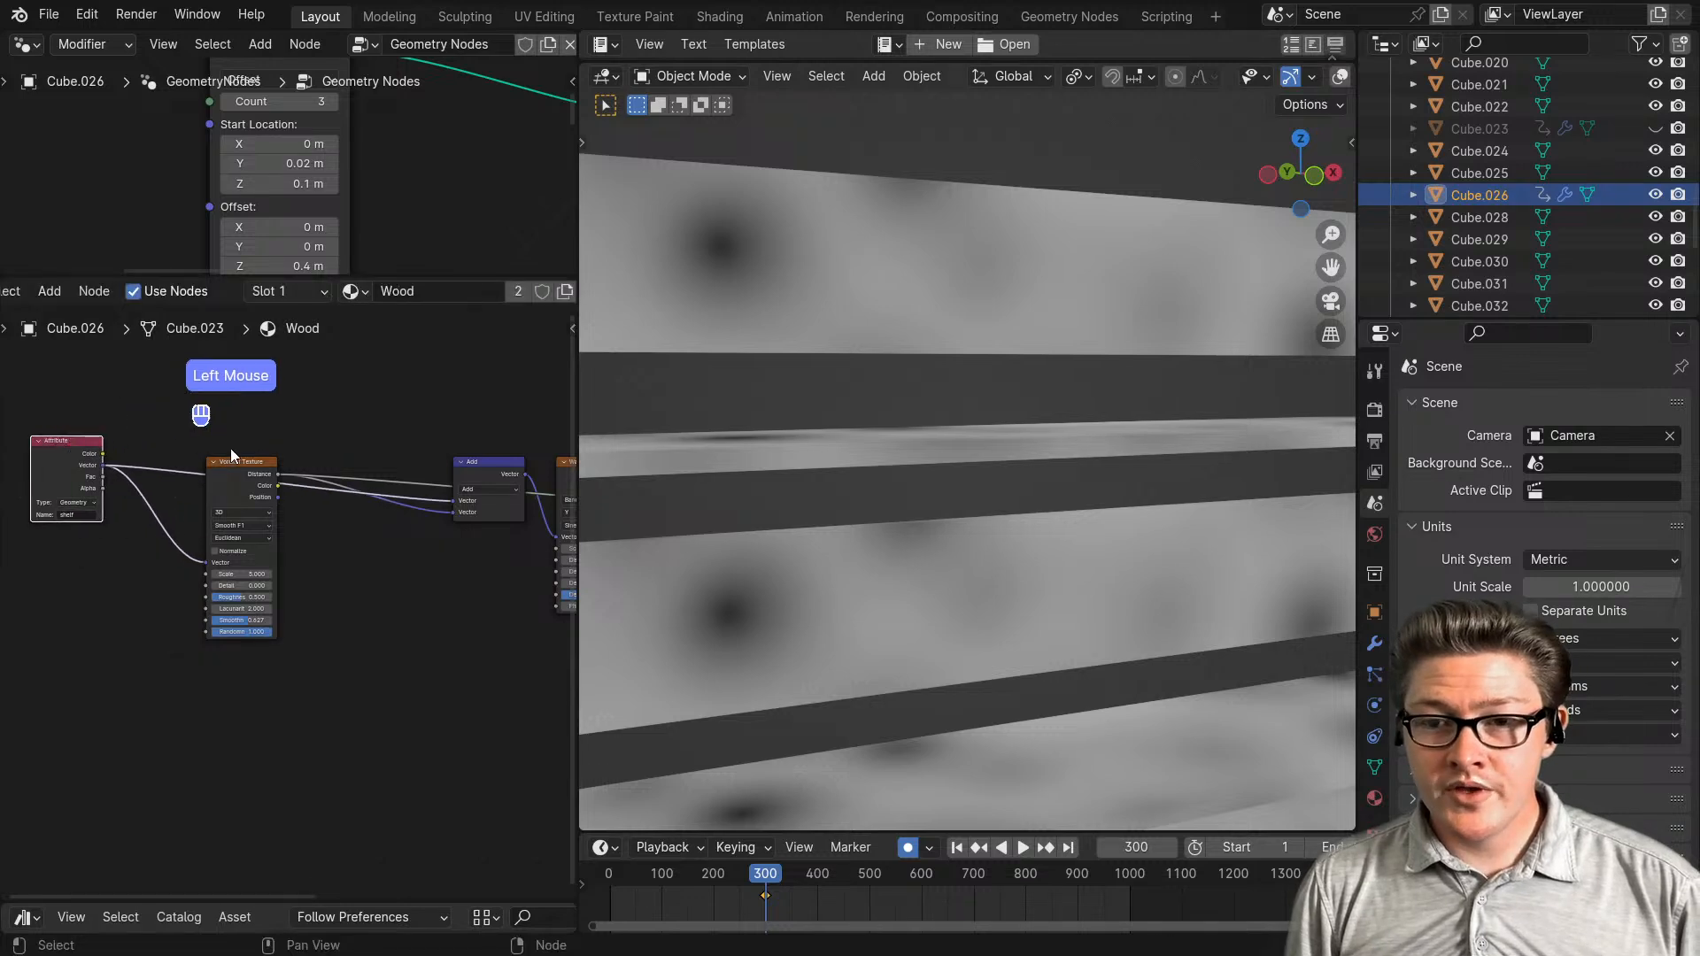
drag(232, 461, 181, 585)
middle_drag(372, 644, 287, 643)
middle_drag(513, 548, 338, 577)
- Preview the Principled BSDF shader again and add a Math node set to Power between the Voronoi Texture and the vector Add node
ctrl+shift+click(533, 544)
middle_drag(142, 662, 253, 630)
key(ctrl+m)
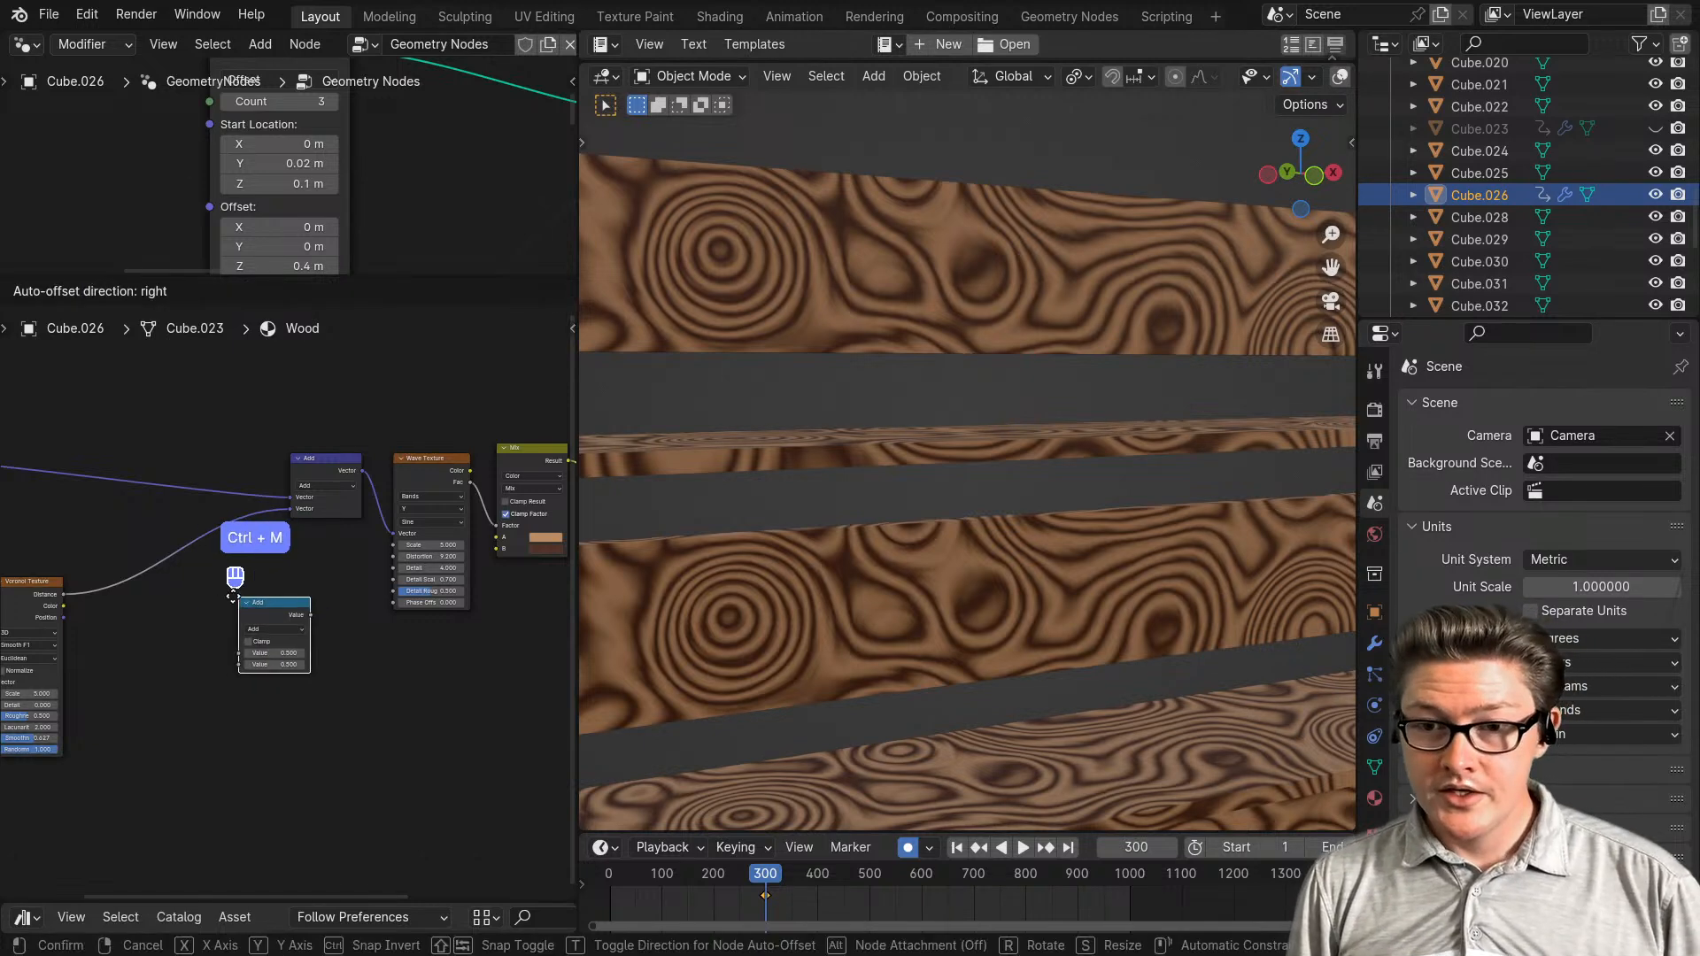
click(233, 595)
scroll(248, 682, up, 2)
middle_drag(248, 682, 417, 543)
scroll(344, 495, up, 2)
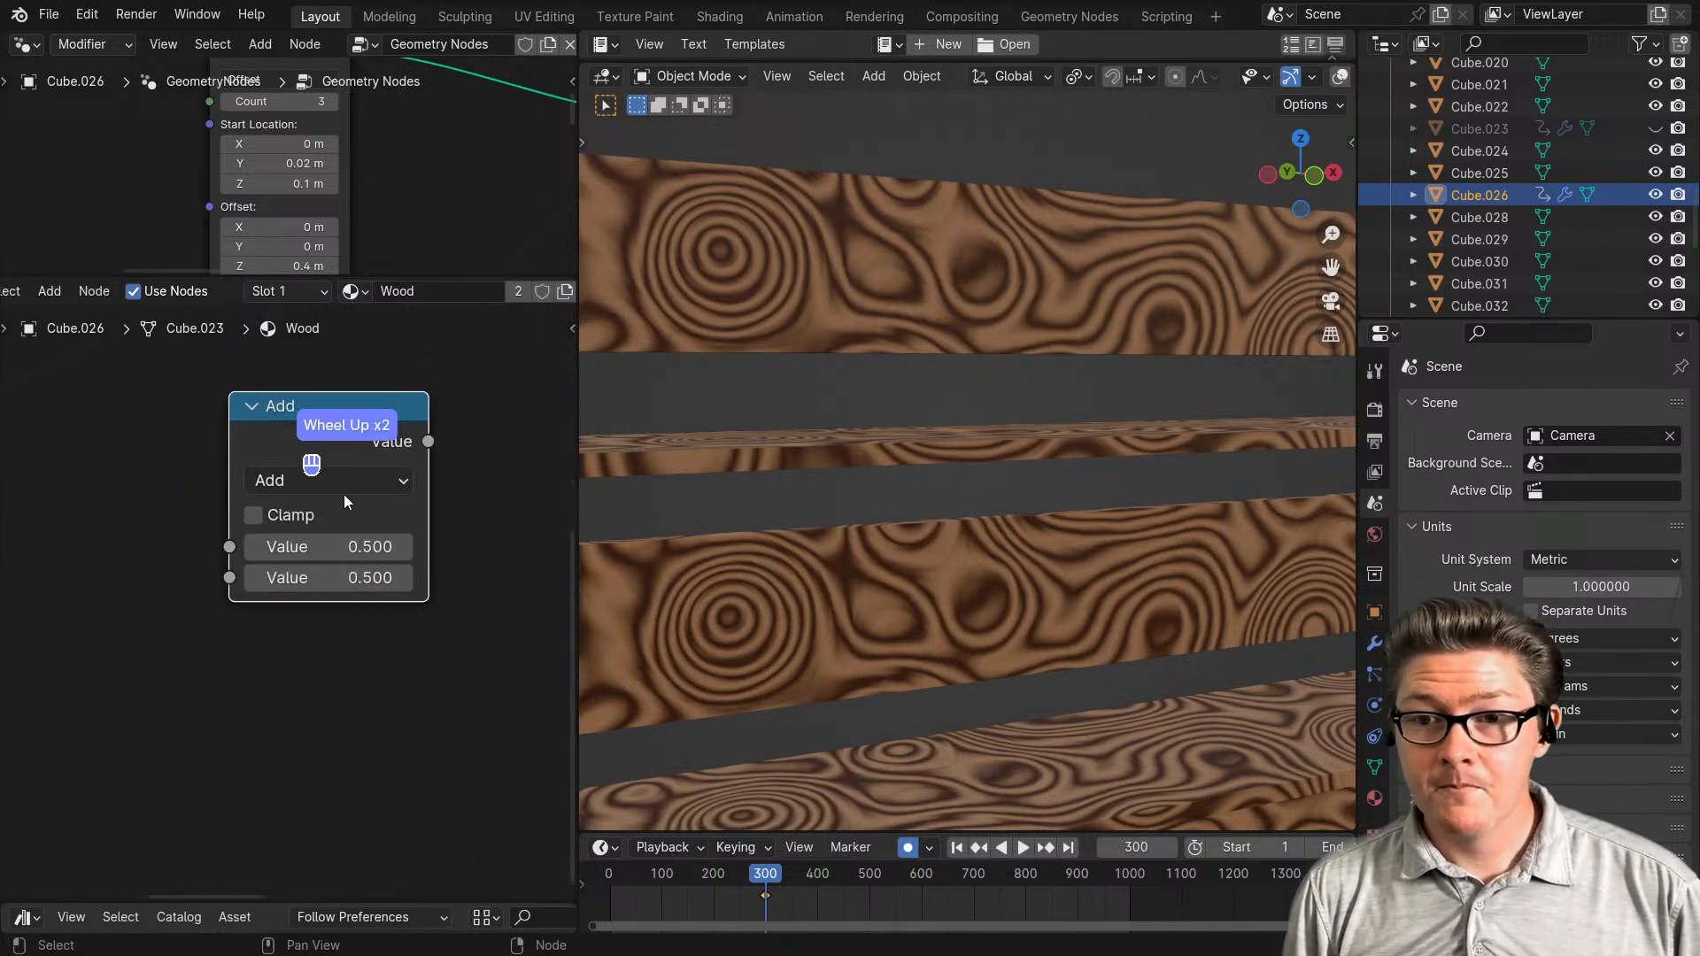
click(339, 483)
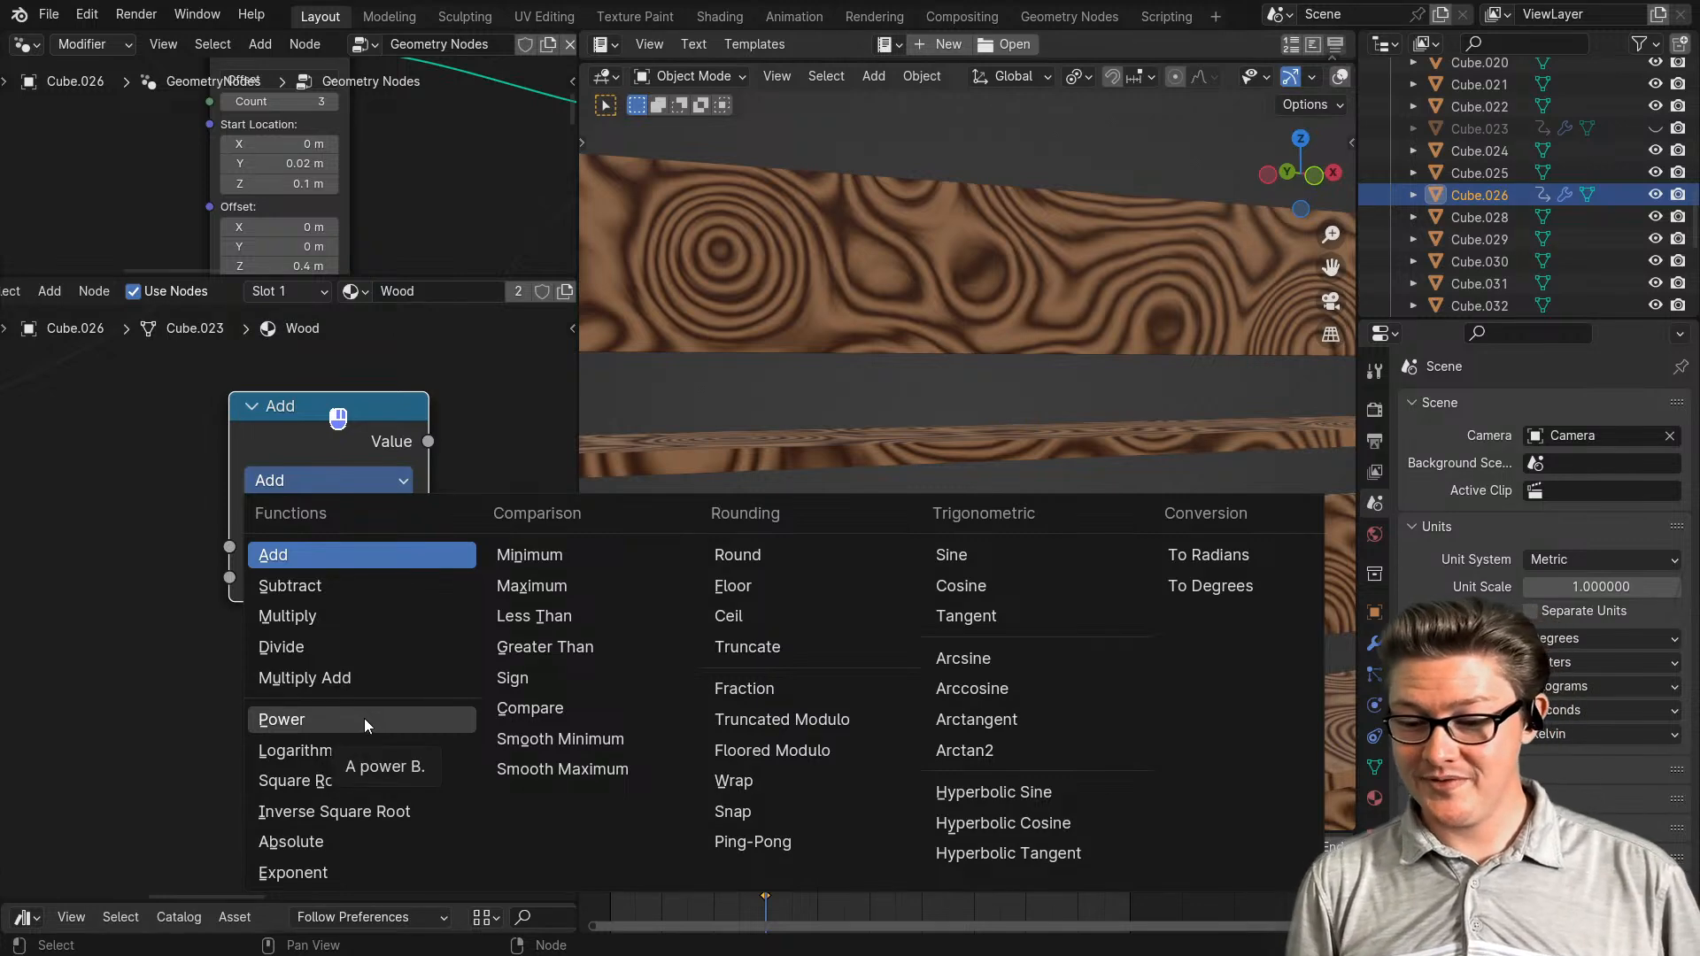
click(301, 721)
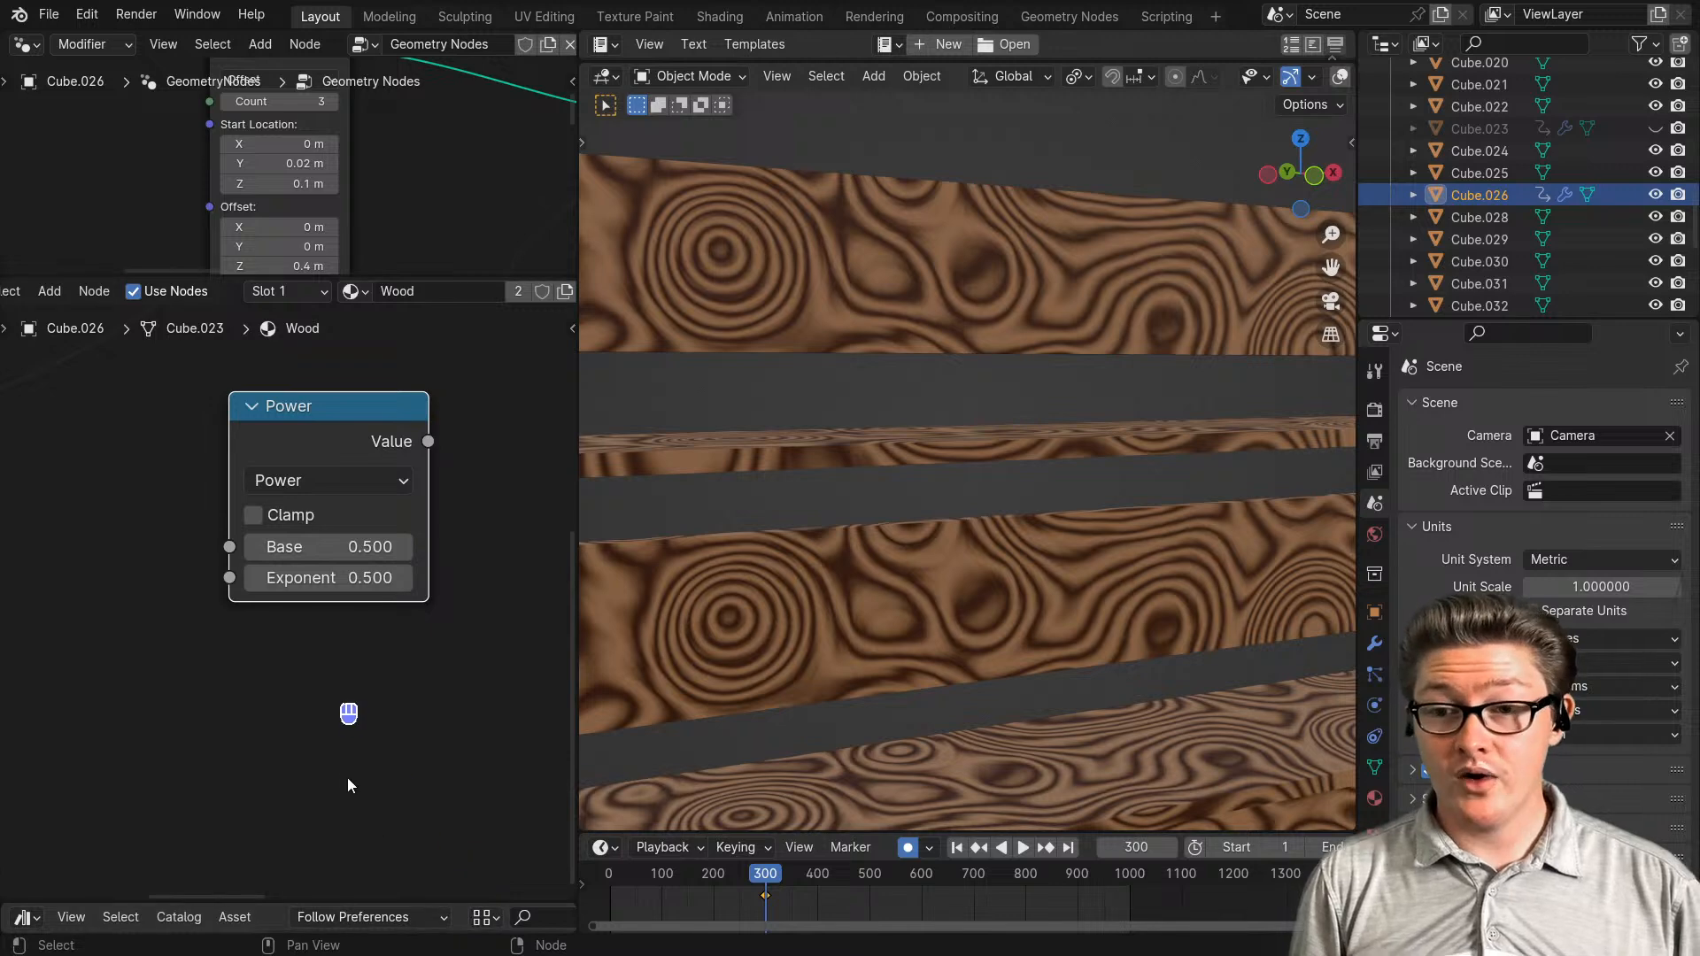
- Connect the Voronoi Texture's Distance output to the Power node's Base and preview the Power result on the shelves
scroll(341, 776, down, 2)
scroll(335, 777, down, 2)
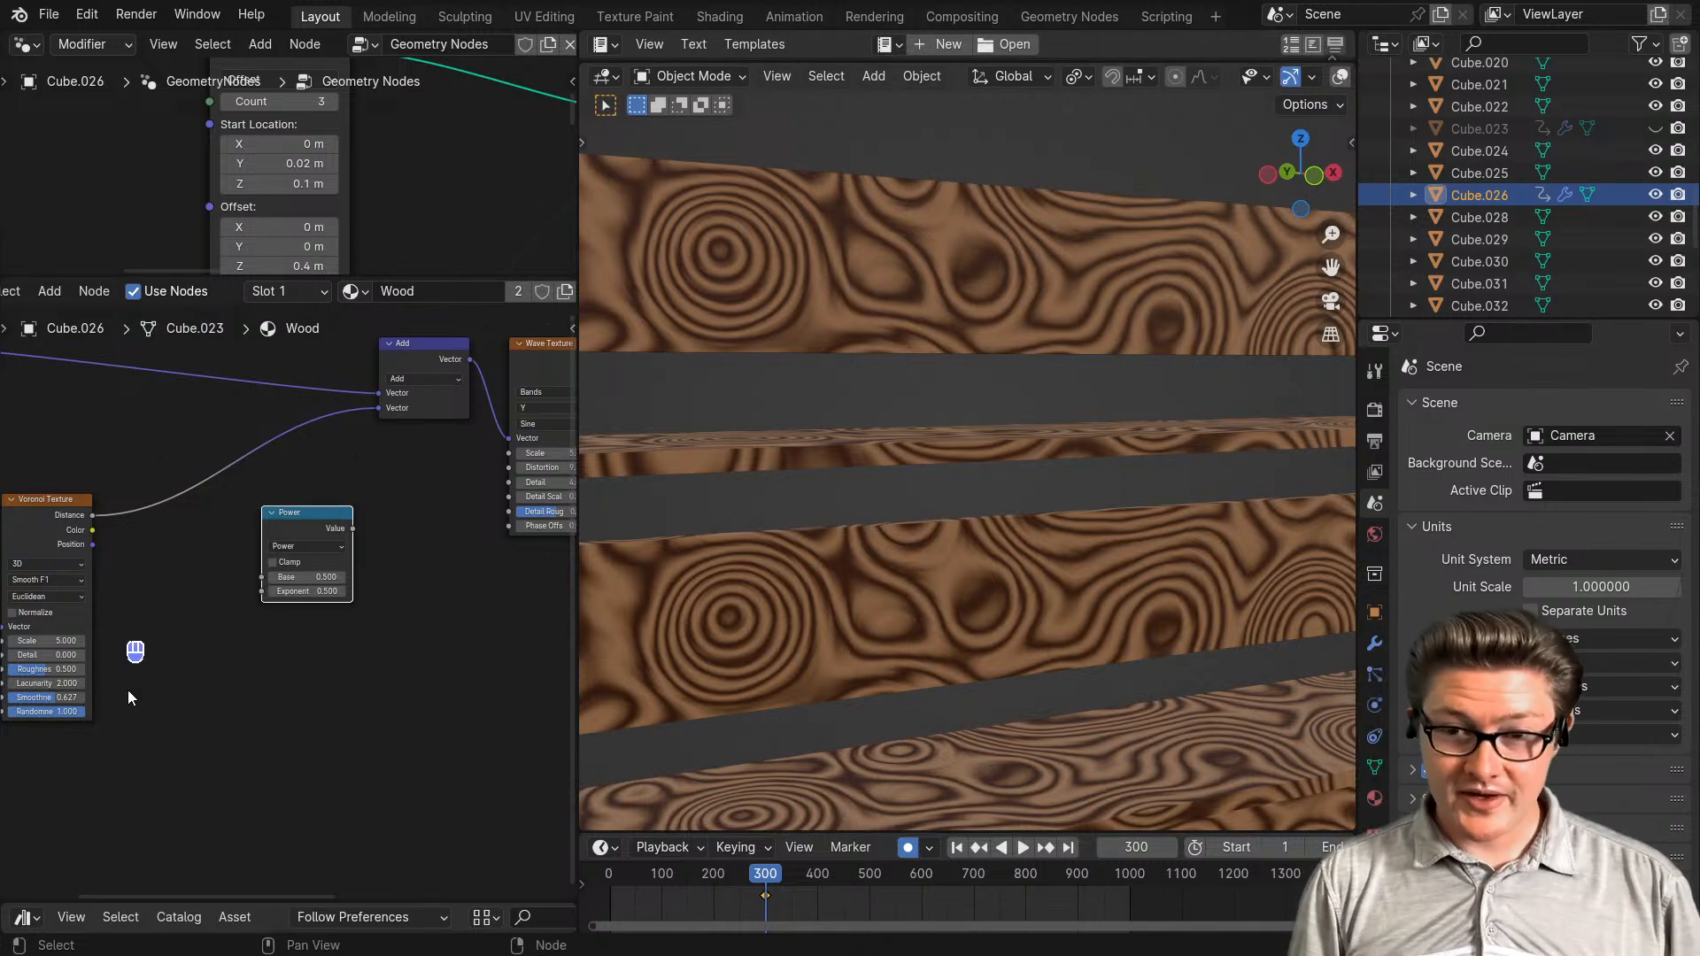
middle_drag(133, 682, 275, 711)
scroll(243, 558, up, 2)
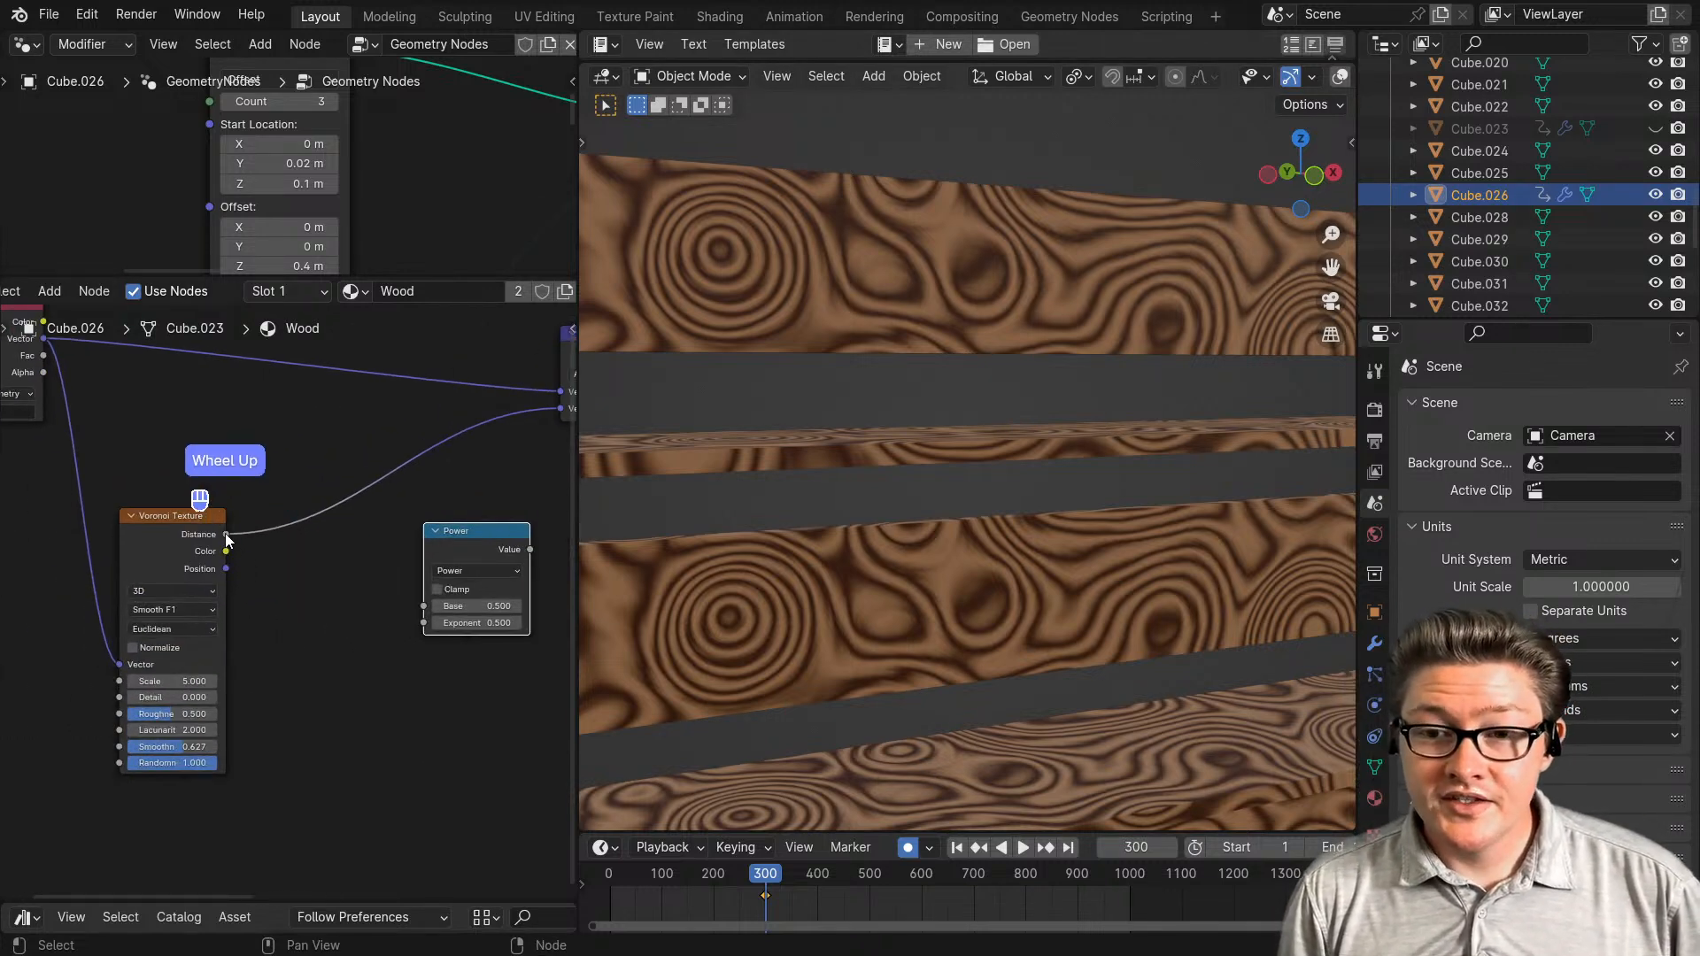
drag(225, 534, 424, 605)
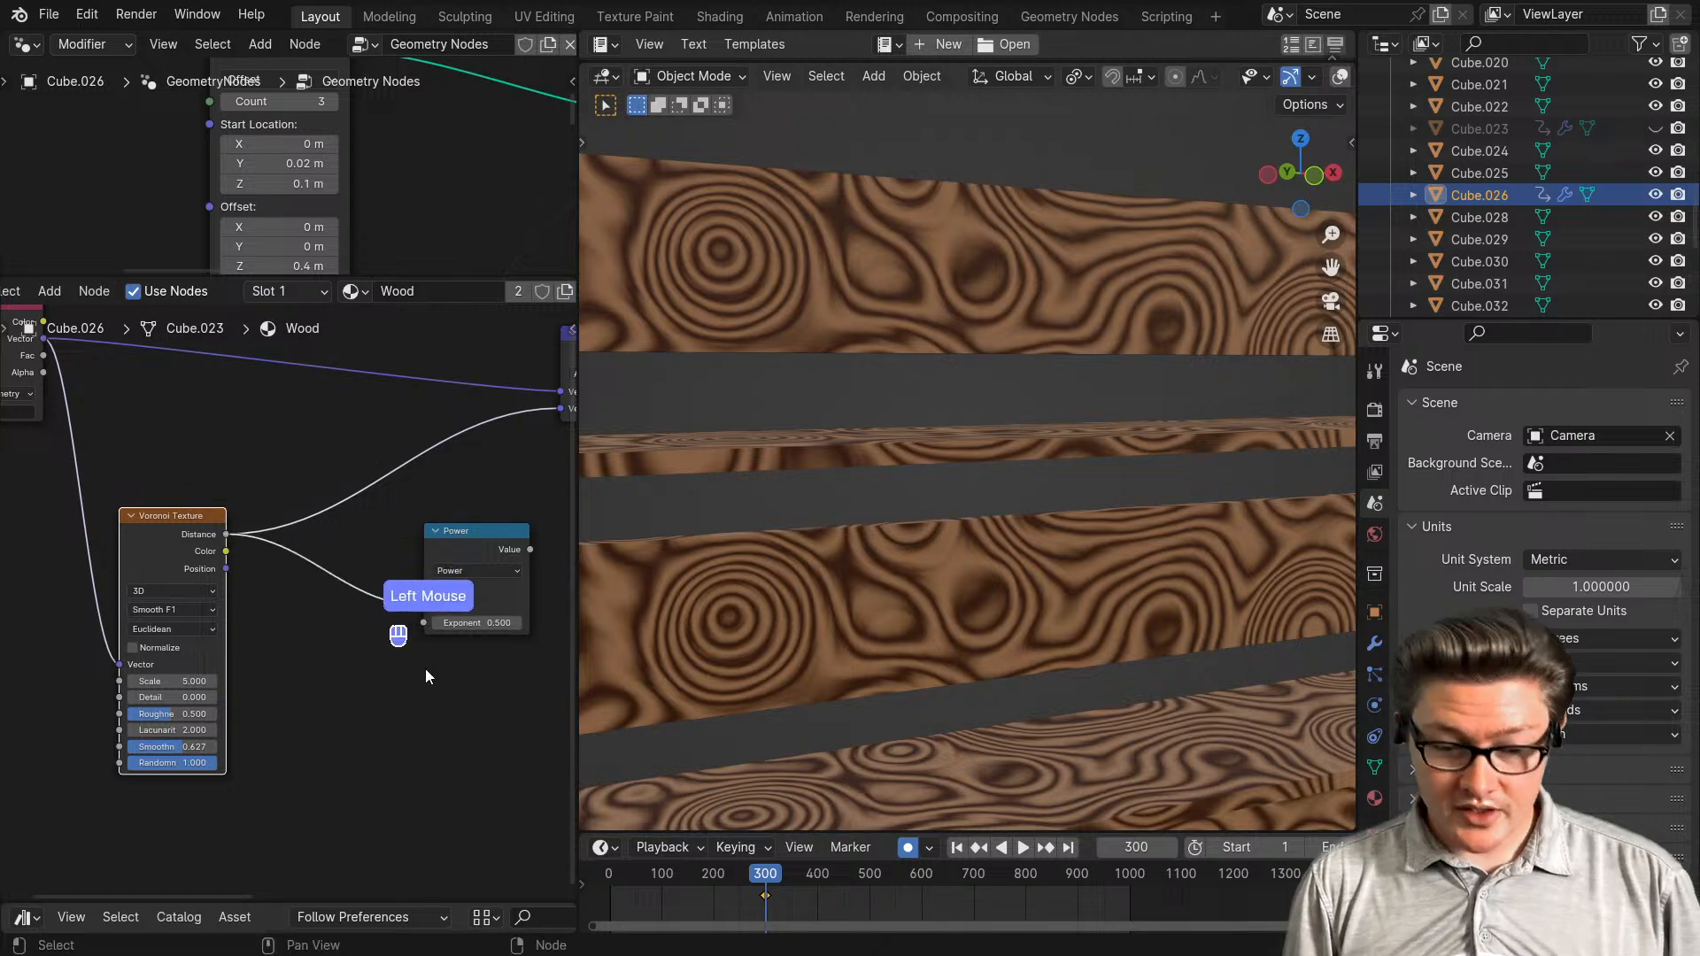
middle_drag(484, 543, 322, 569)
ctrl+shift+click(308, 565)
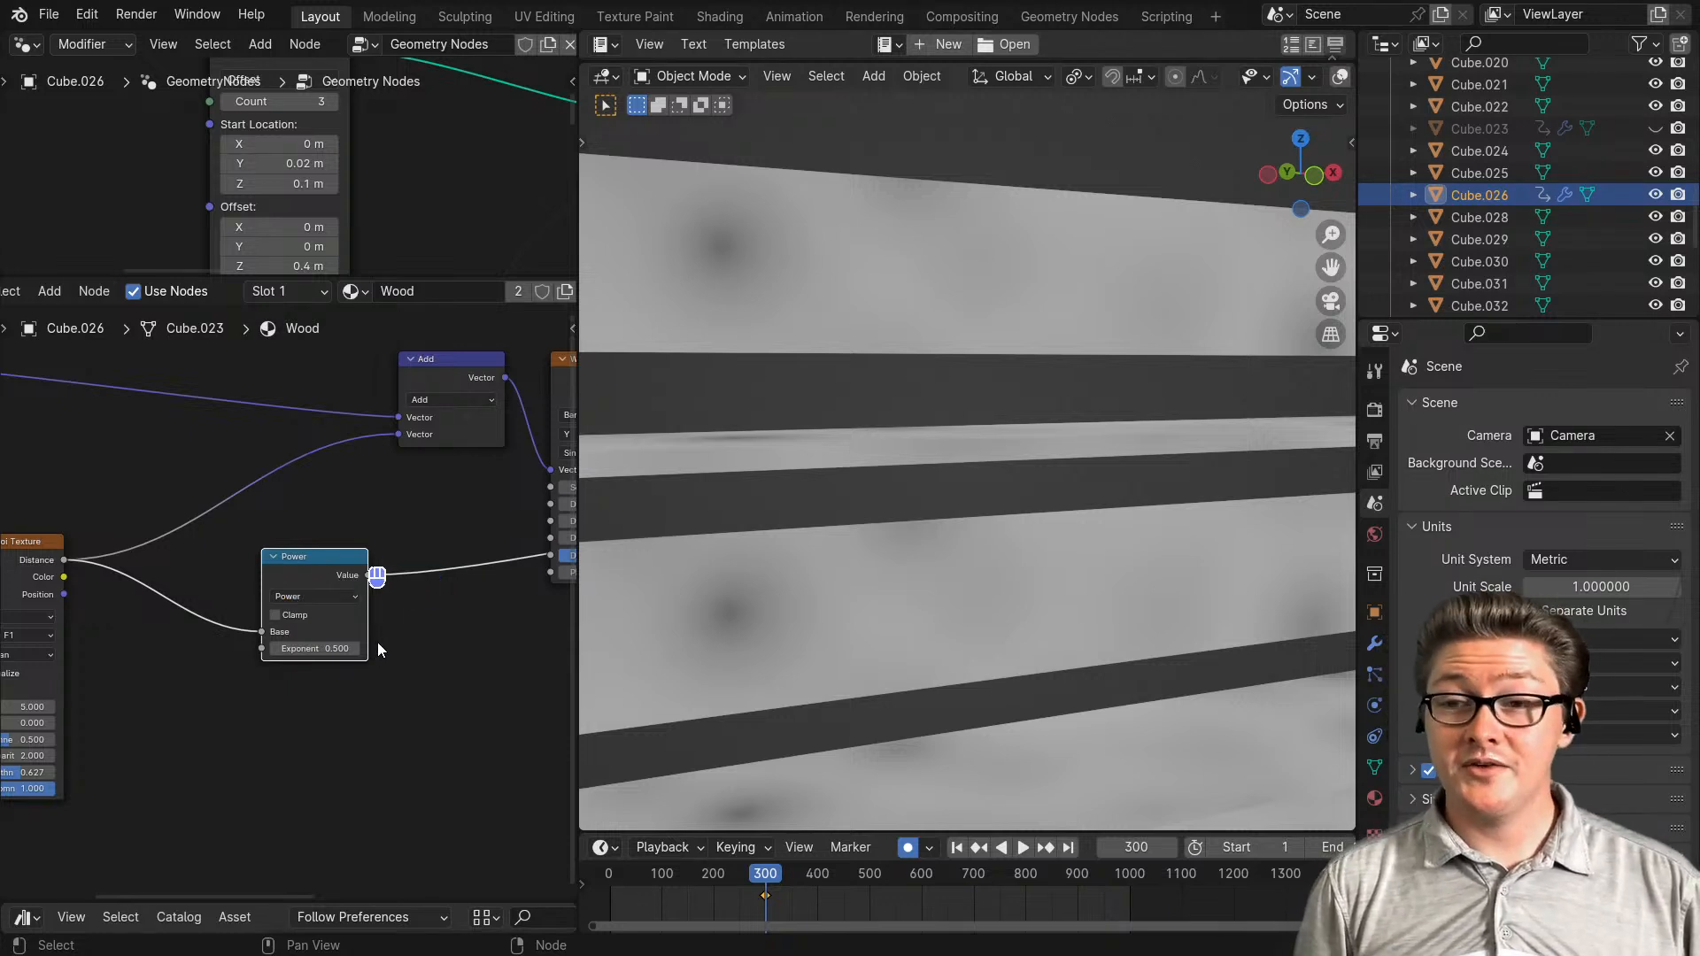
- Rearrange the nodes so the Voronoi Texture sits higher and the Power node stands clear below the vector Add node
middle_drag(356, 623, 401, 578)
scroll(401, 578, down, 1)
drag(401, 577, 478, 646)
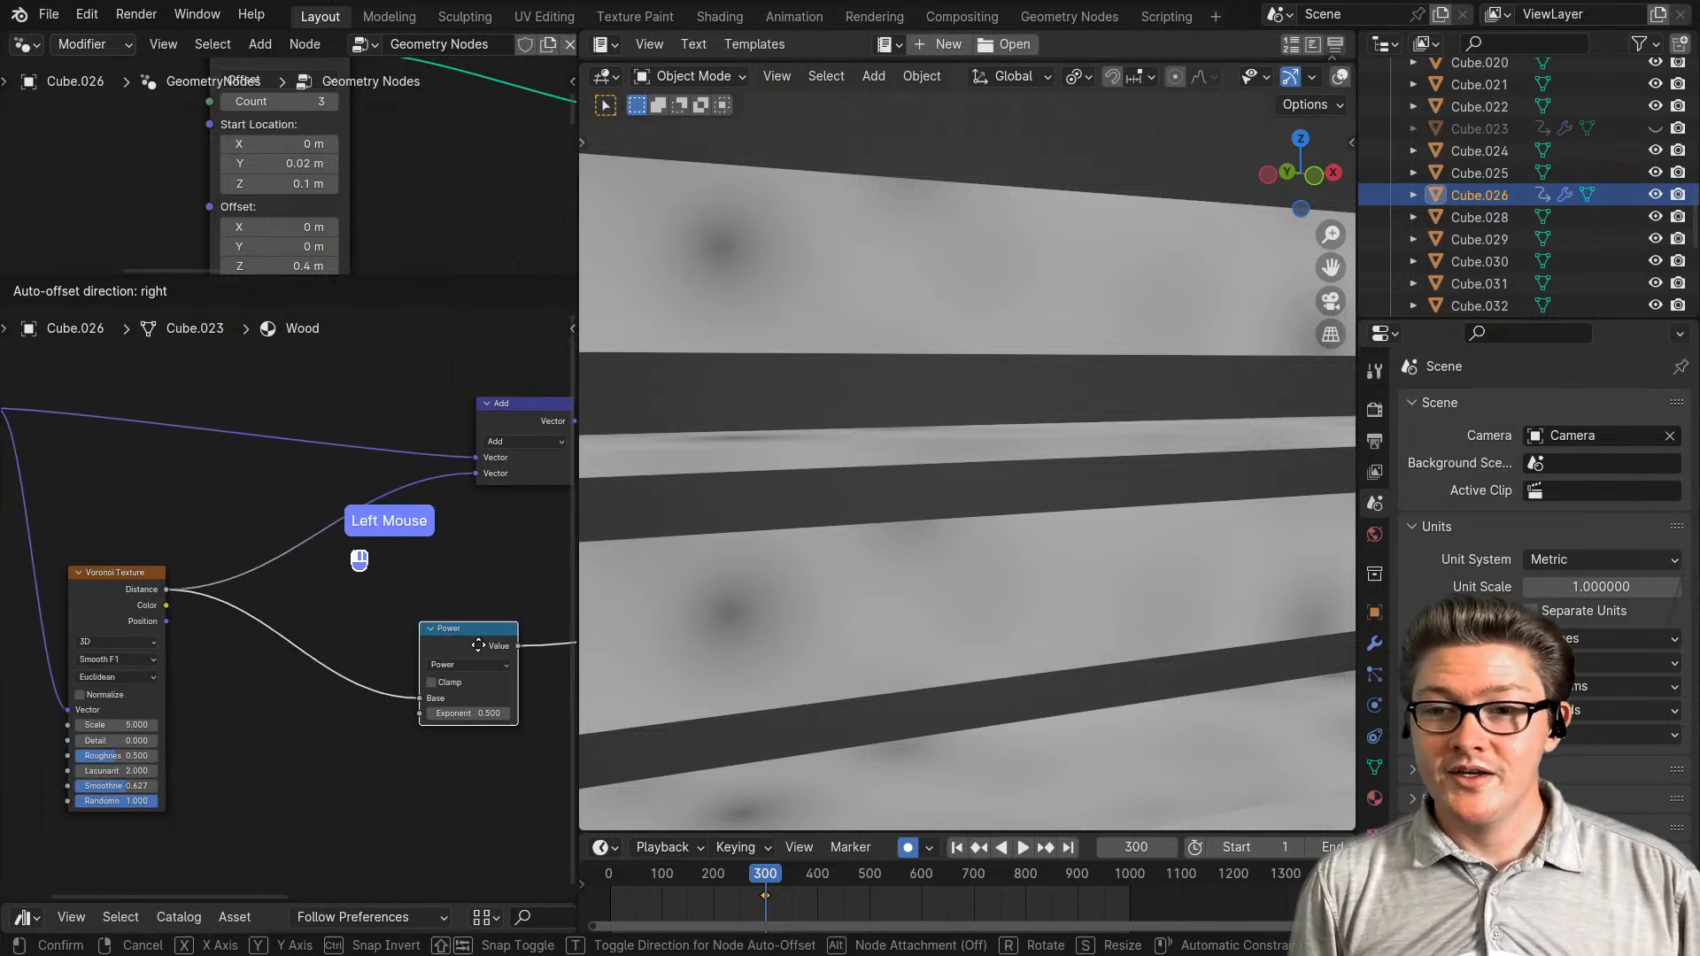
click(478, 646)
drag(115, 584, 115, 485)
middle_drag(453, 642, 358, 631)
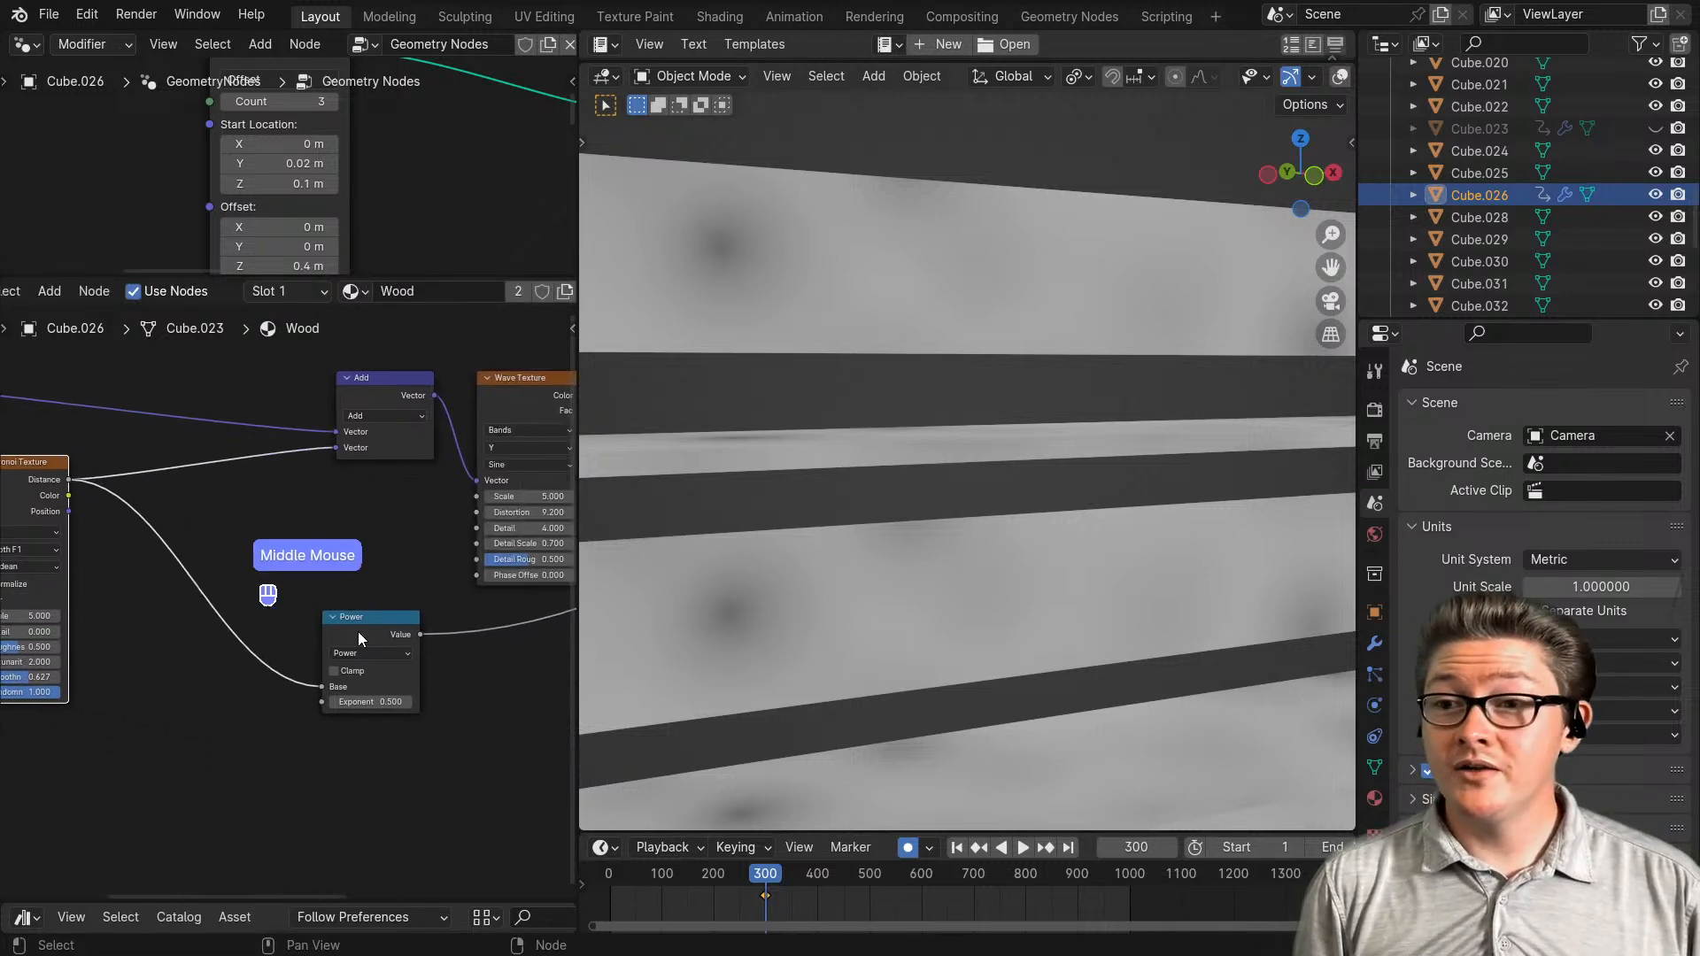
drag(358, 630, 288, 636)
scroll(316, 757, up, 2)
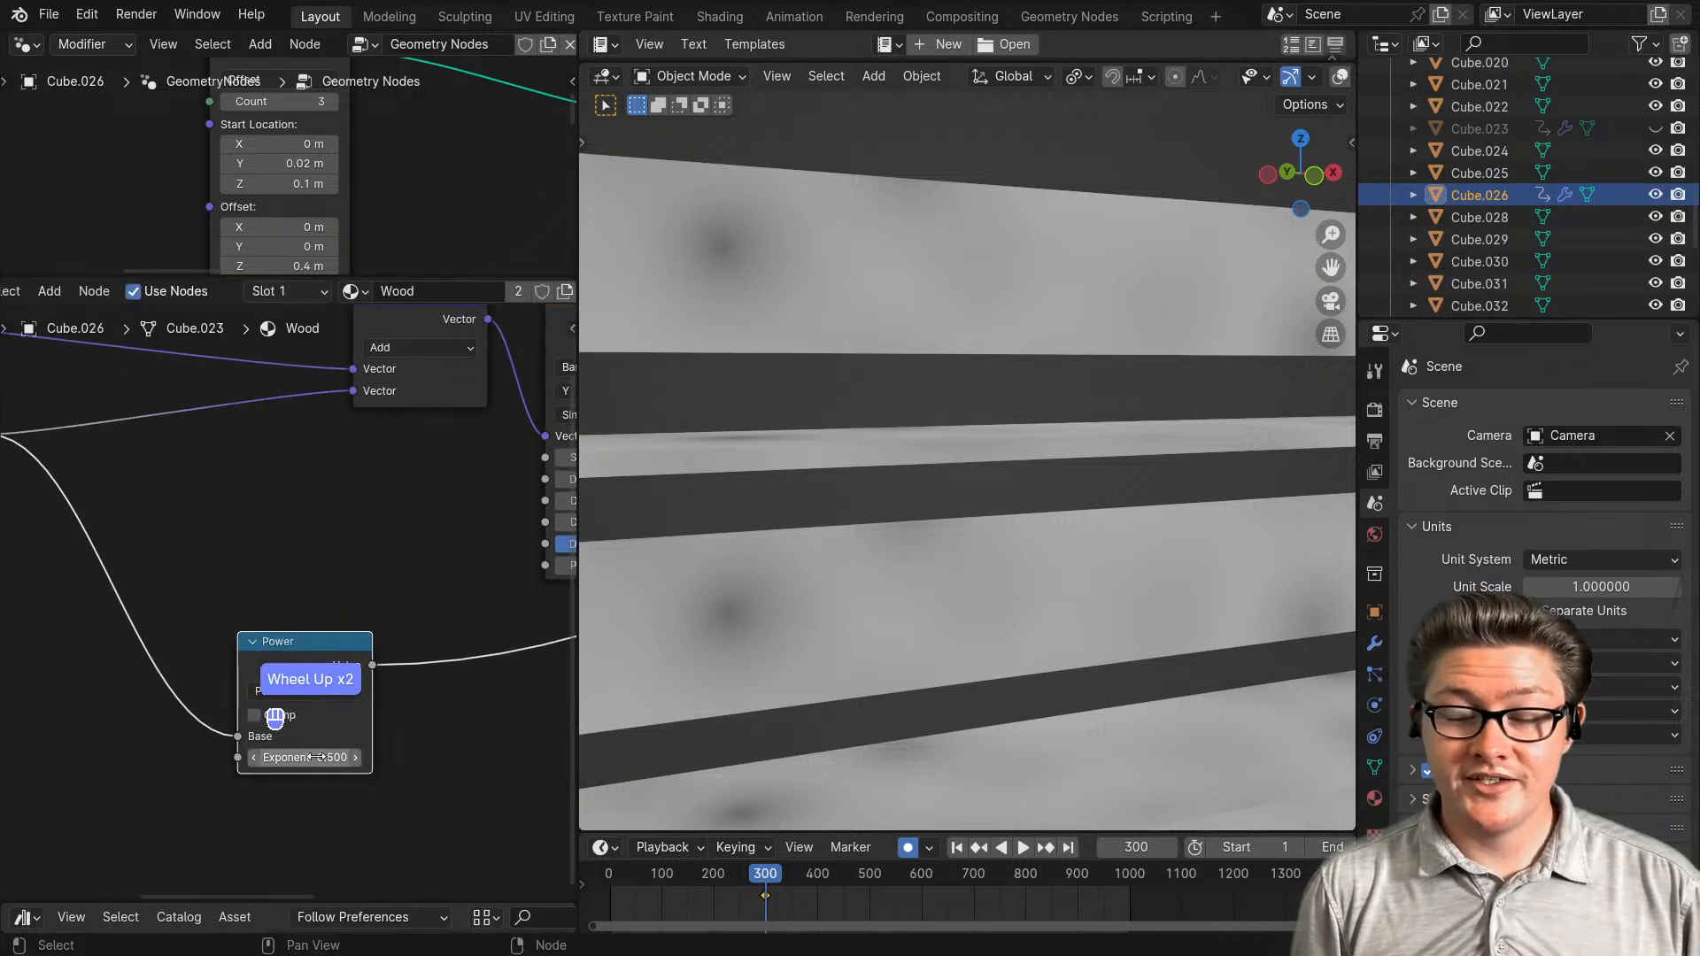
middle_drag(316, 758, 317, 752)
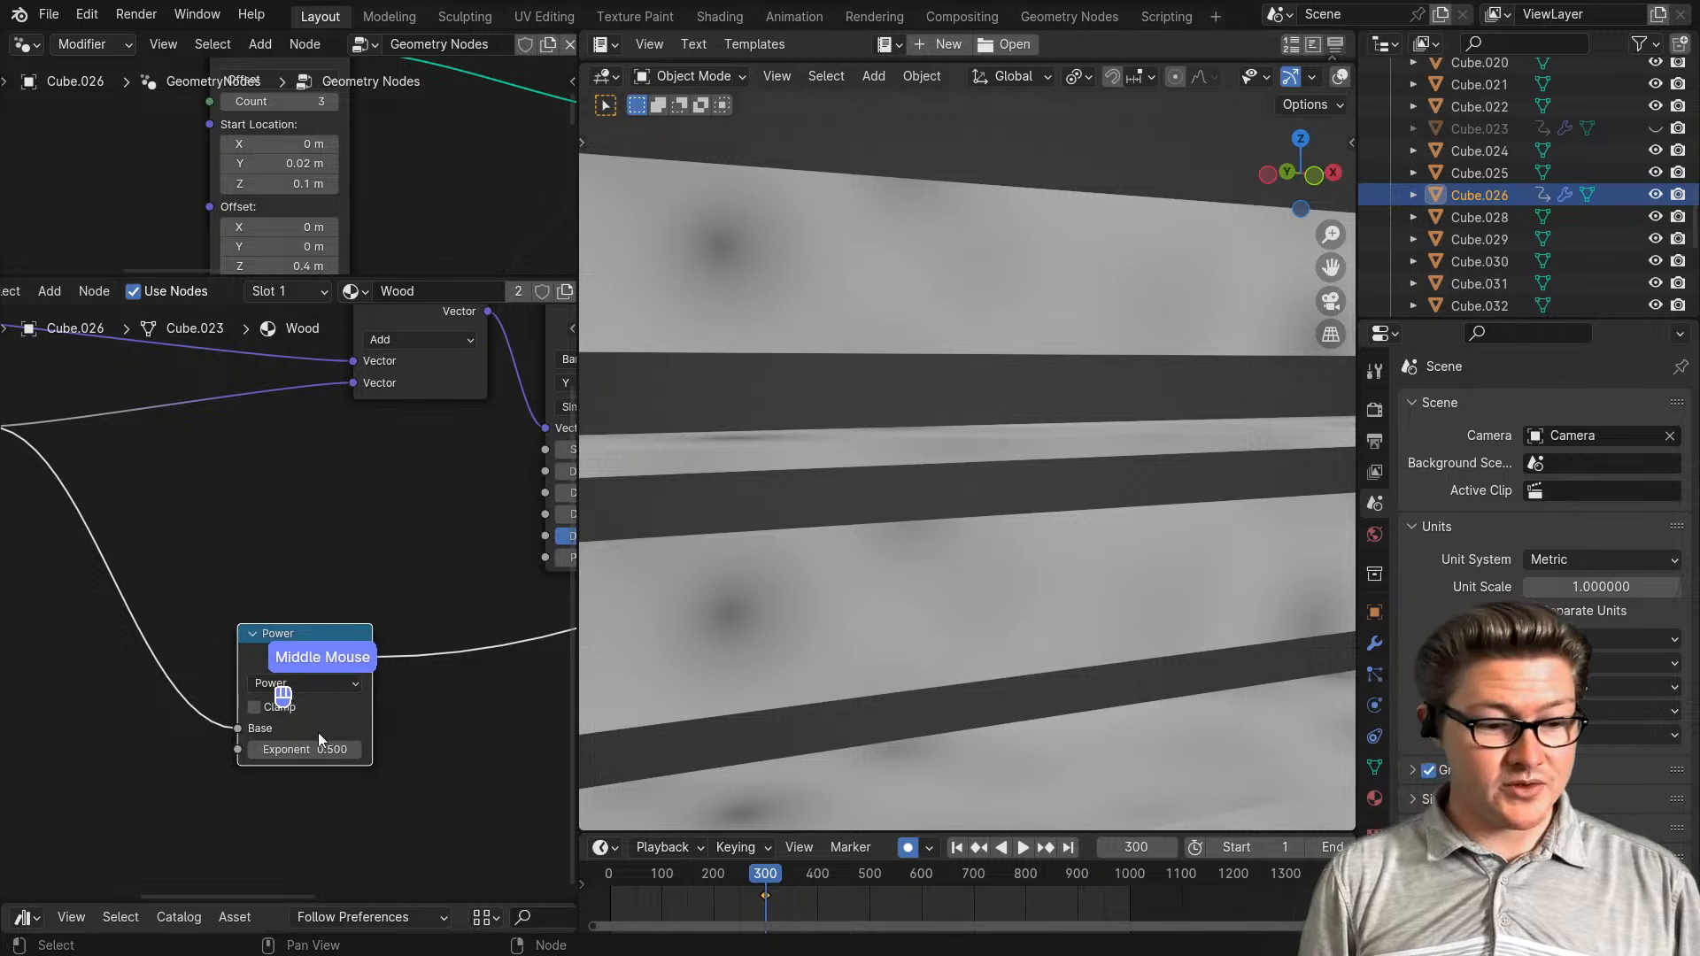
scroll(299, 671, up, 1)
drag(300, 671, 292, 555)
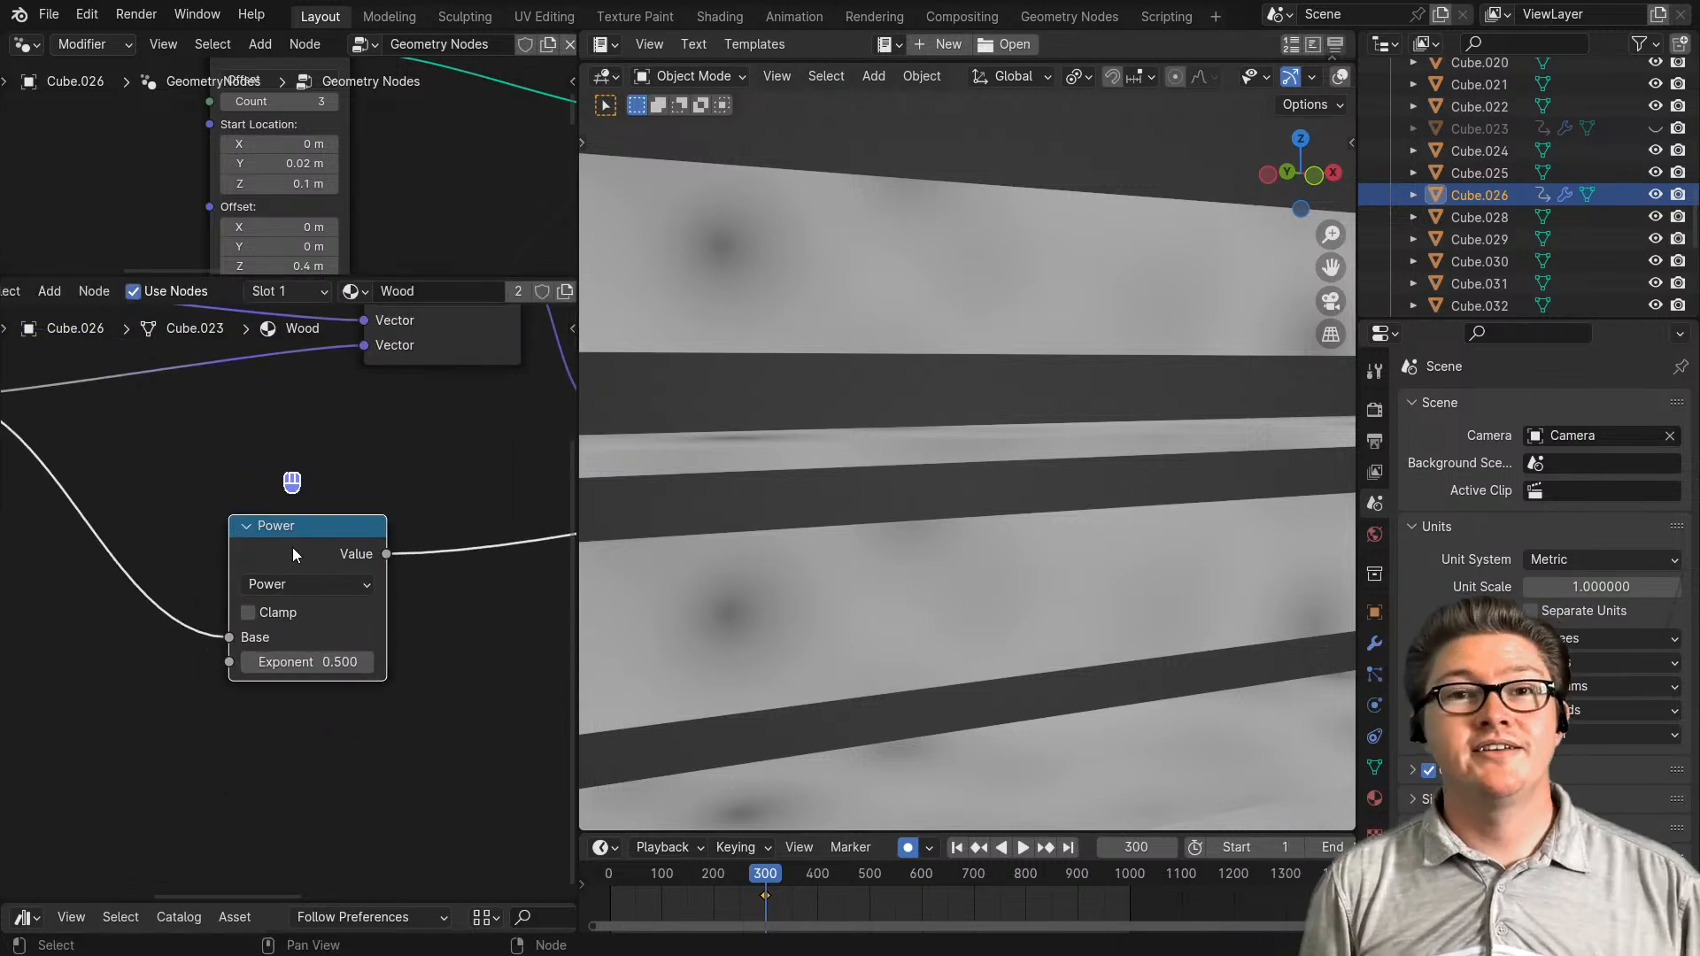
- Add a reroute point to the Power node's preview link and place it below the Wave Texture node
scroll(289, 602, down, 2)
scroll(248, 650, down, 2)
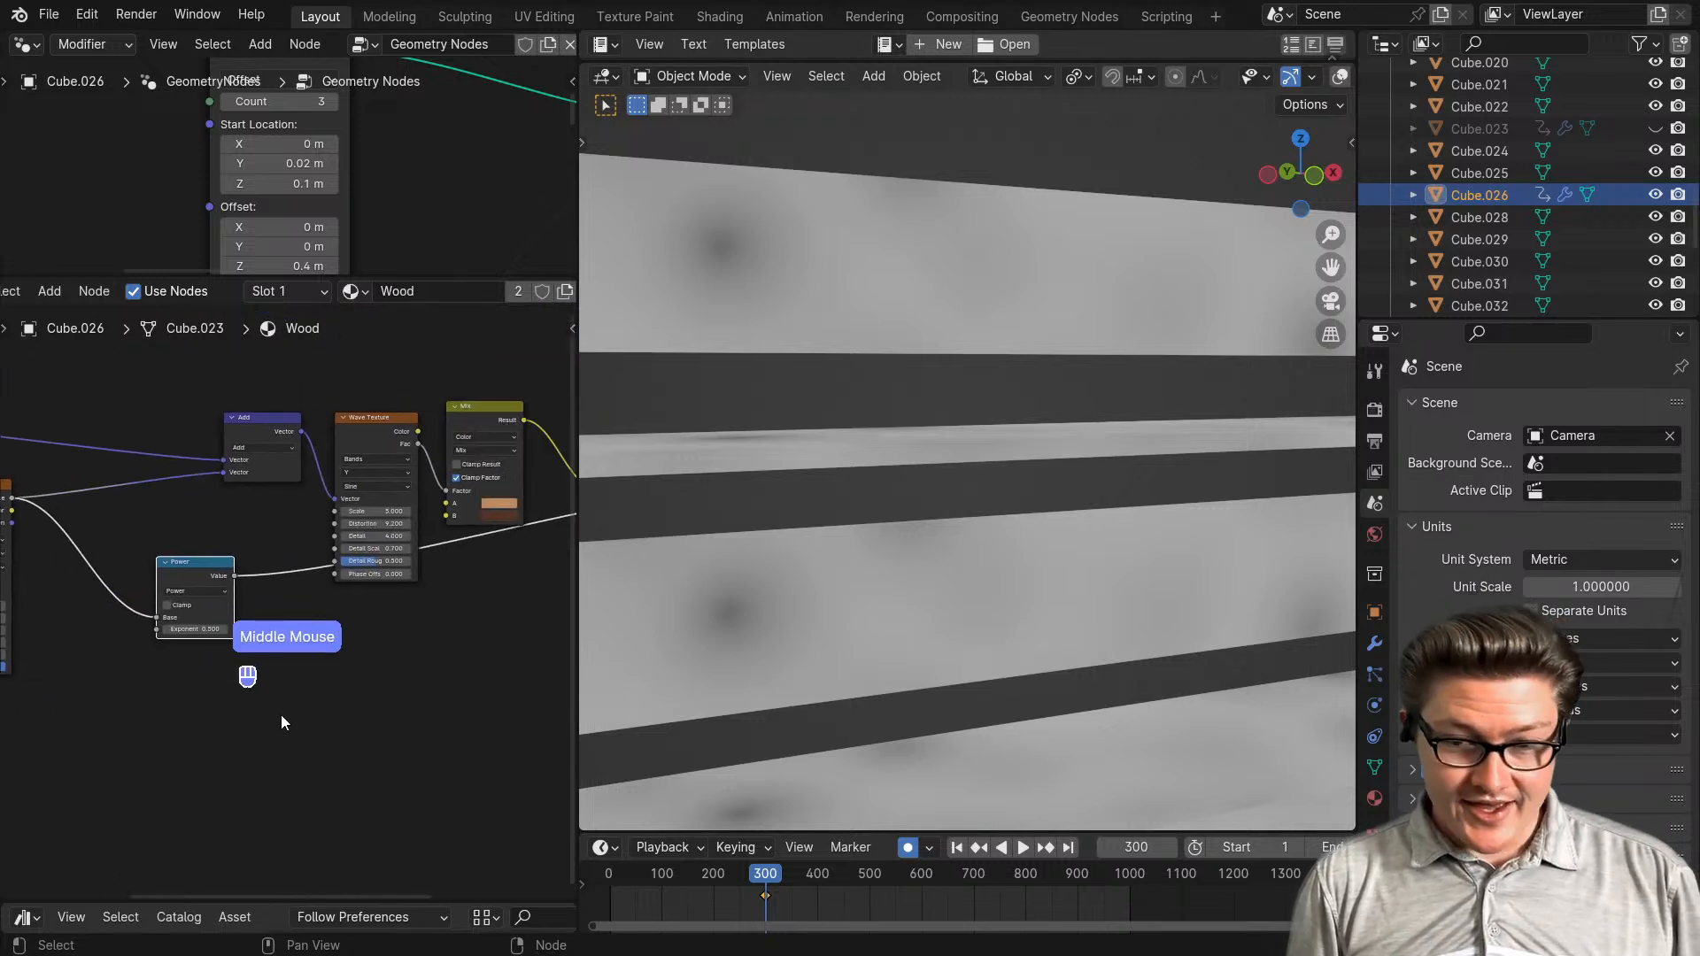
middle_drag(282, 549, 257, 549)
shift+right_drag(258, 549, 268, 638)
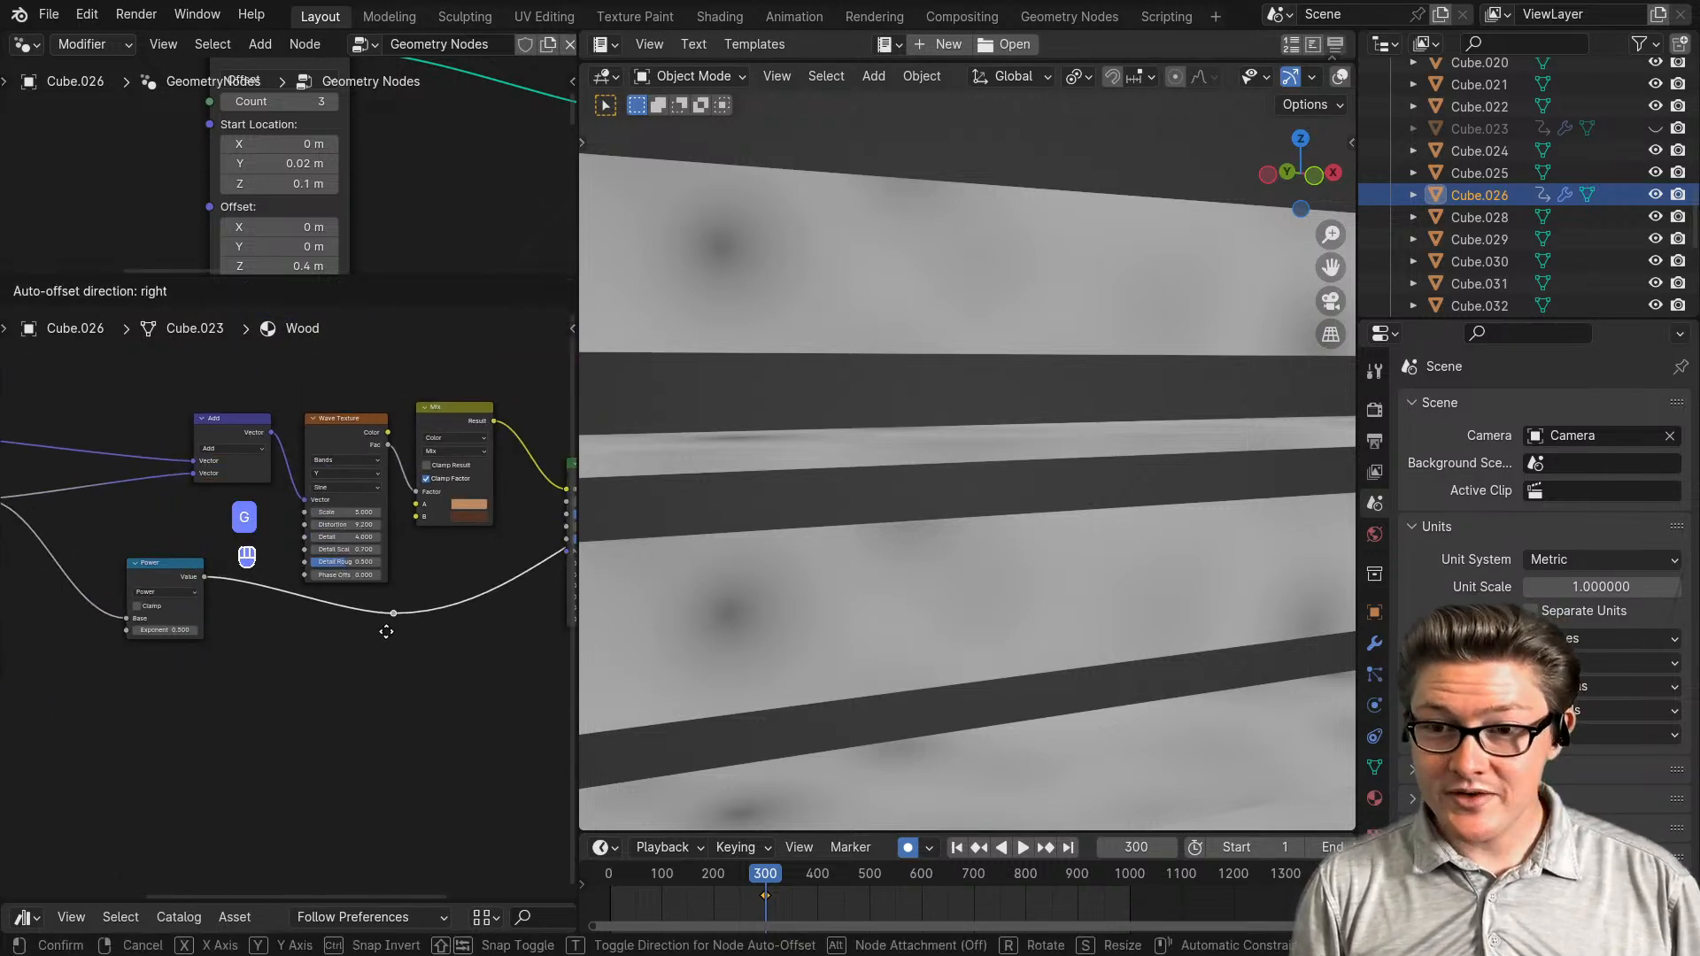
- Move the Power node farther from the Voronoi Texture and set its Exponent to 1
scroll(311, 670, up, 2)
scroll(311, 670, up, 1)
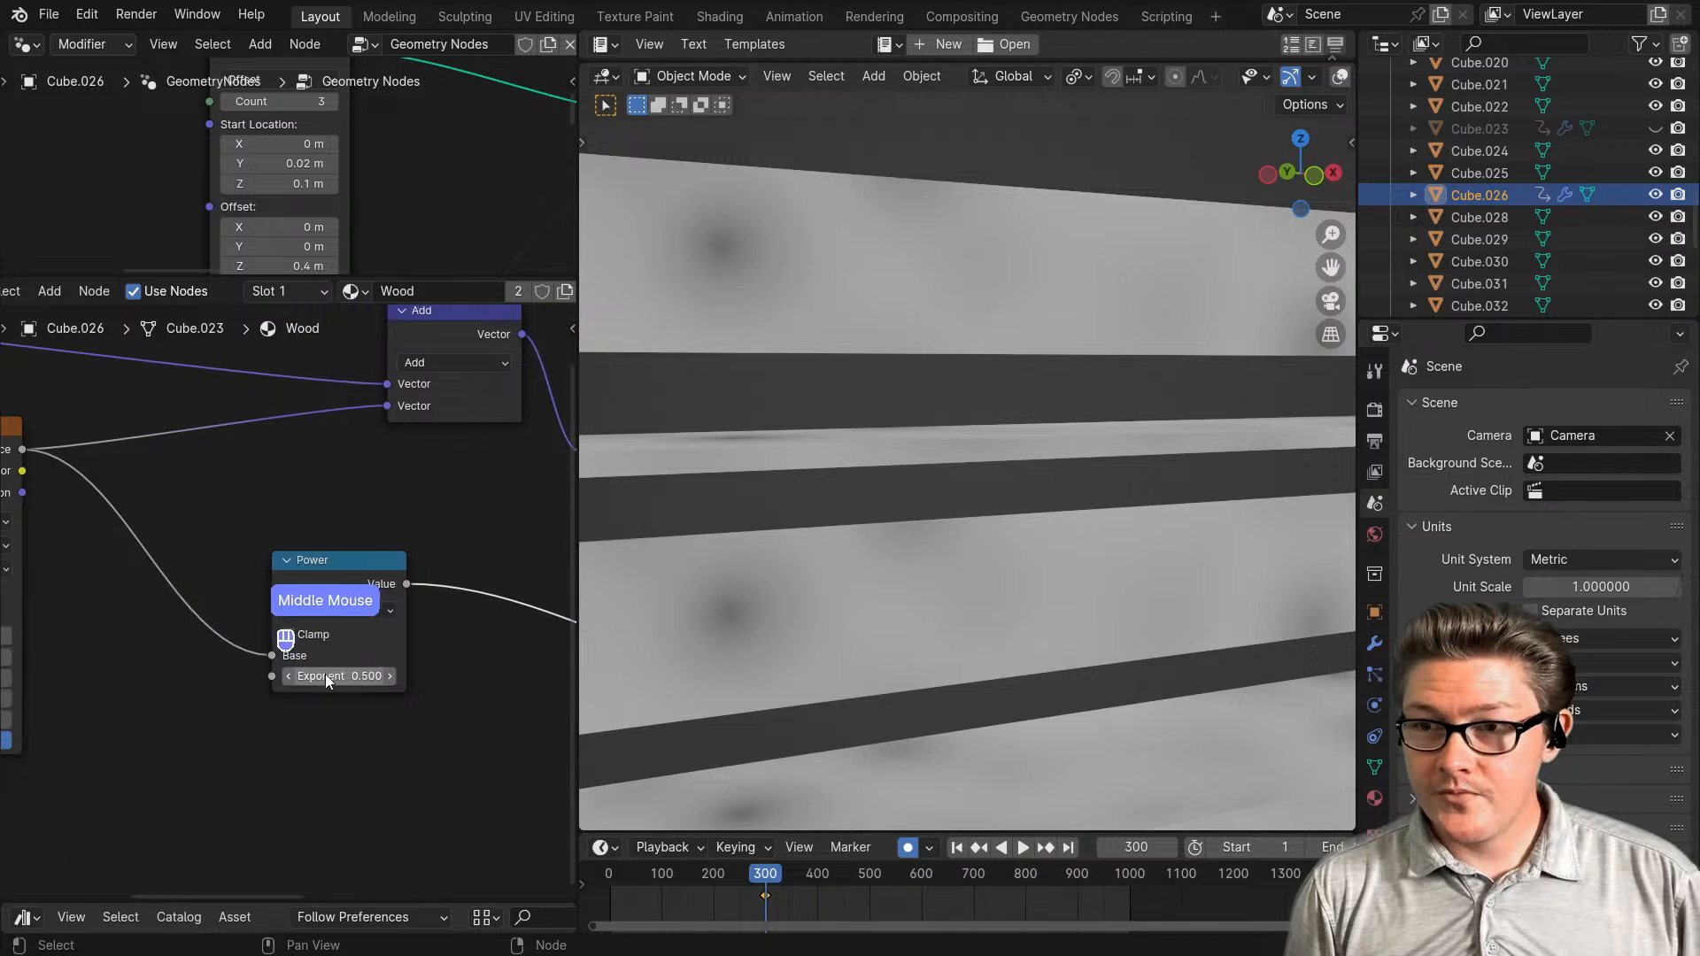
drag(327, 563, 423, 625)
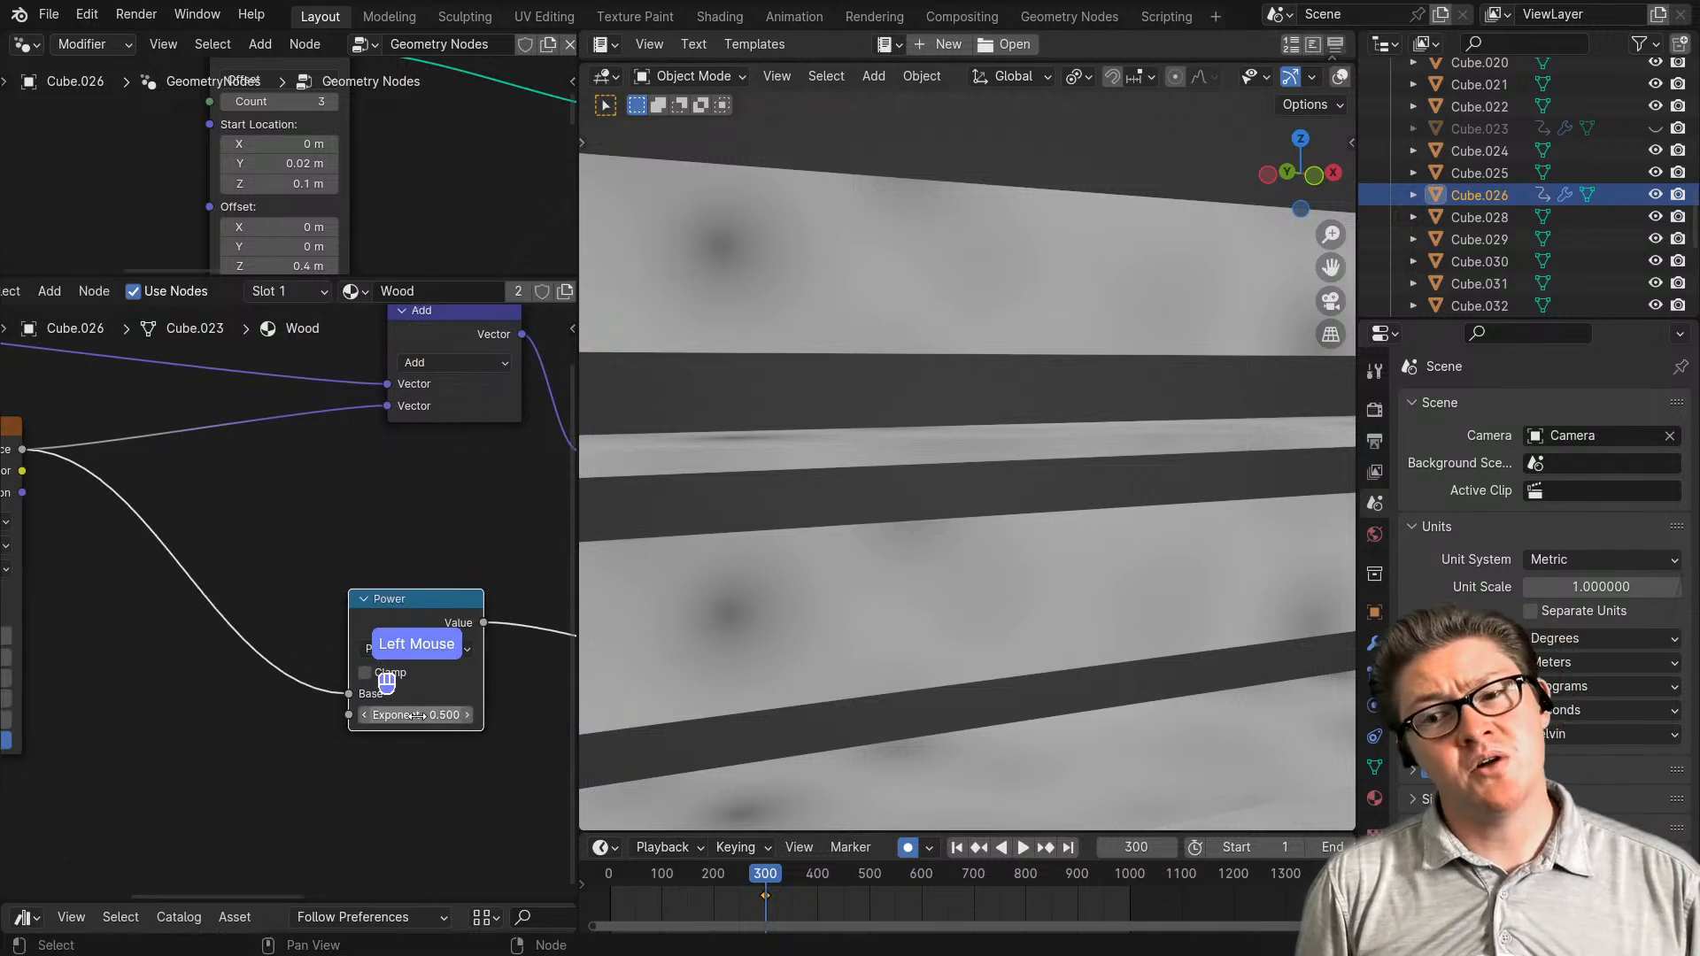
click(418, 715)
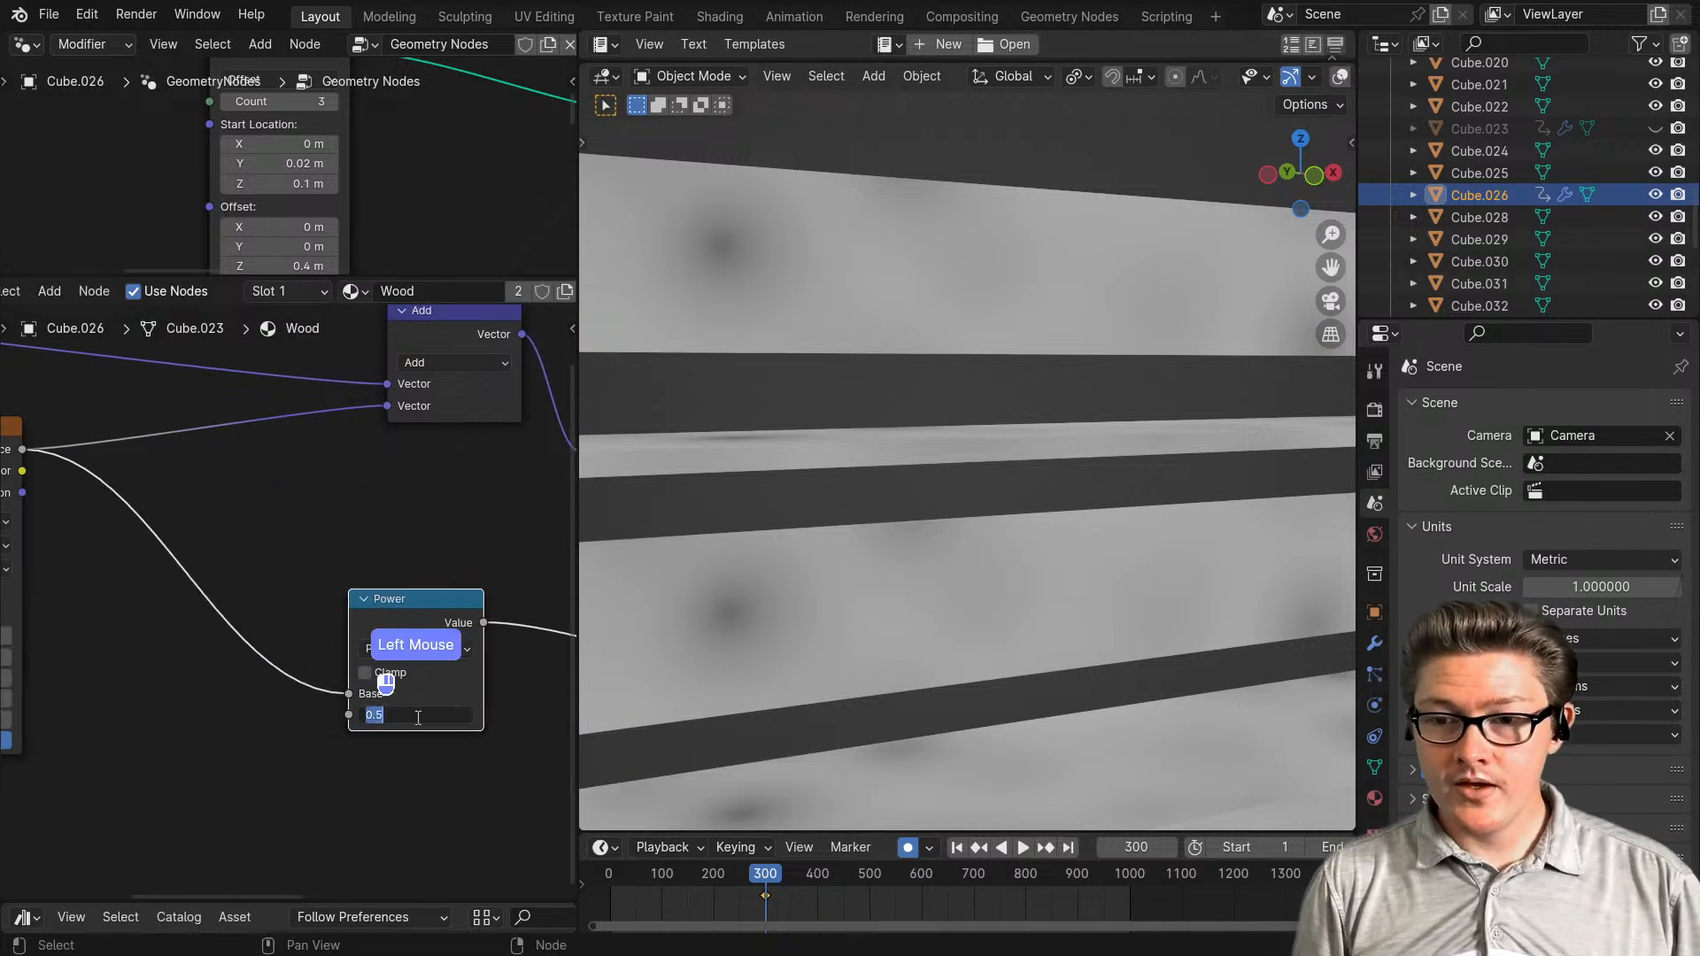
text(1)
click(417, 783)
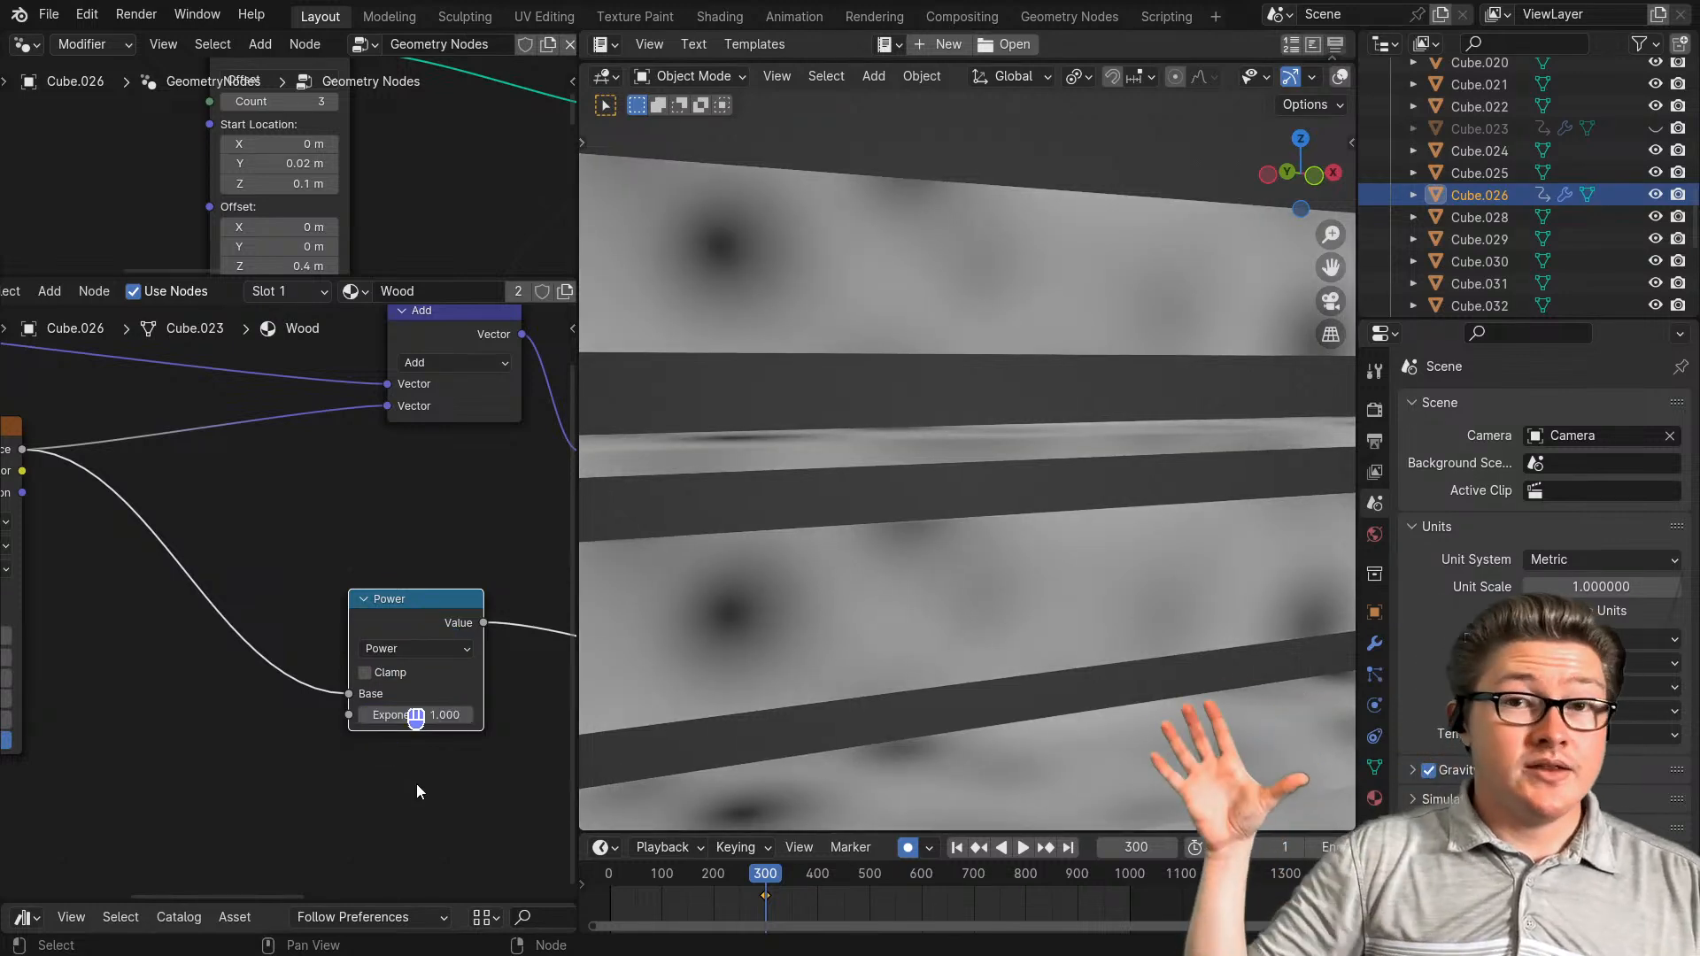
- Mute and unmute the Power node repeatedly to compare the Distance pattern with and without it at Exponent 1
click(390, 599)
key(m)
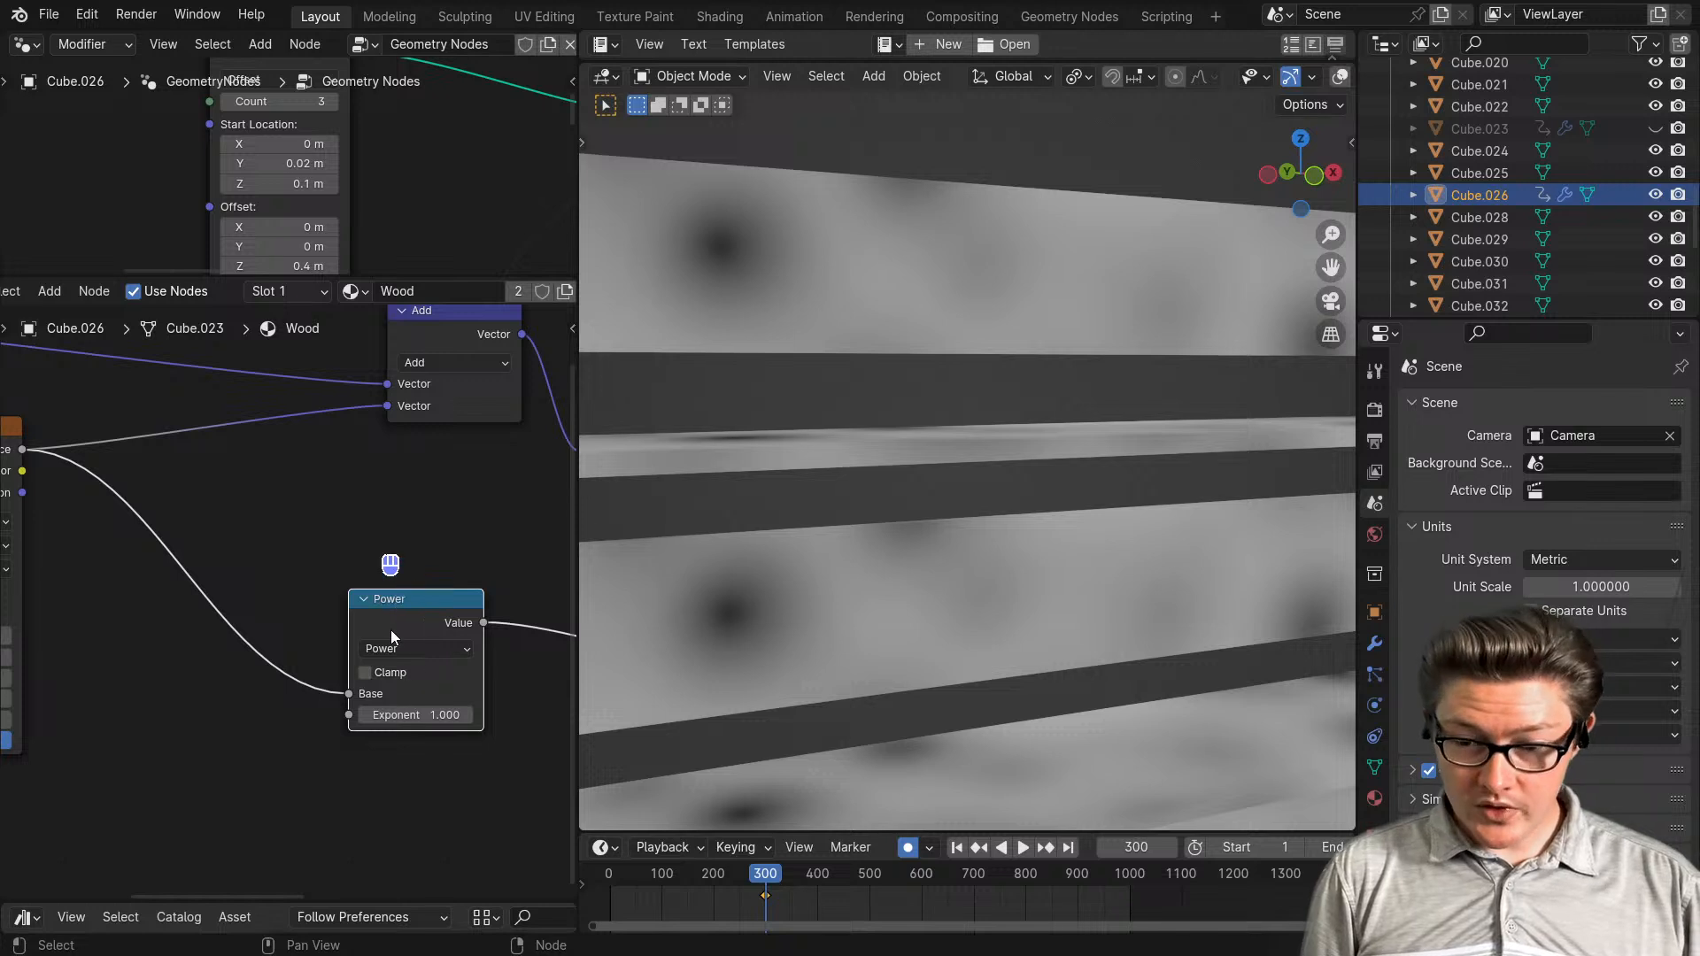
key(m)
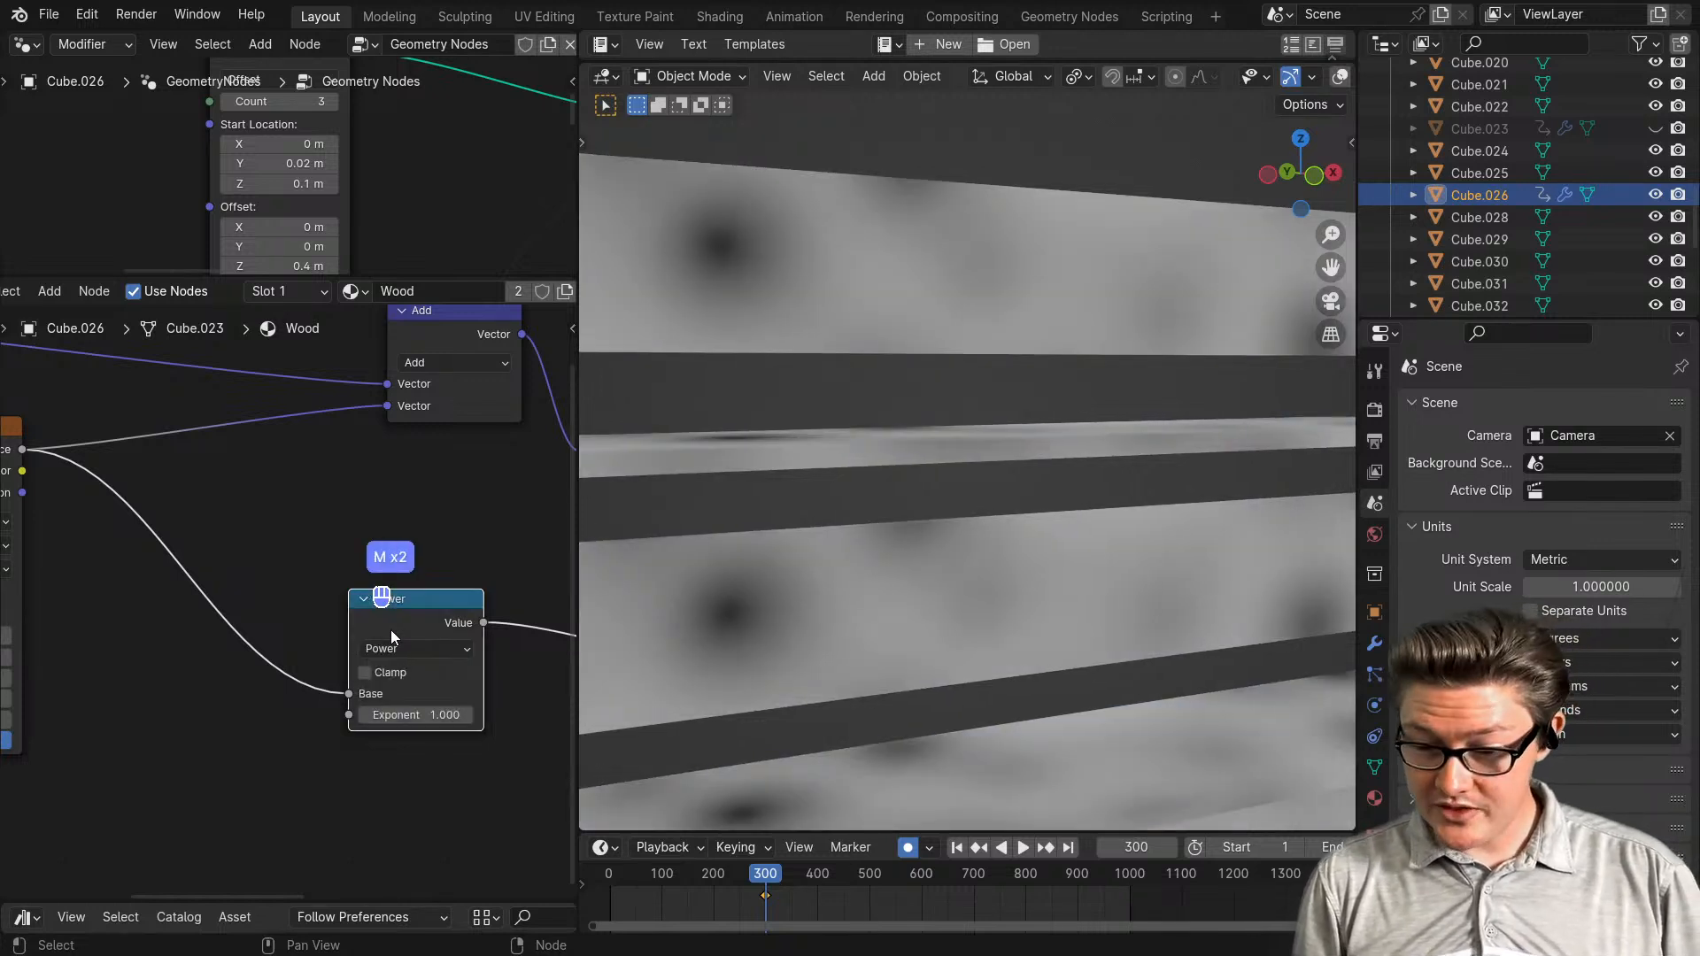
key(m)
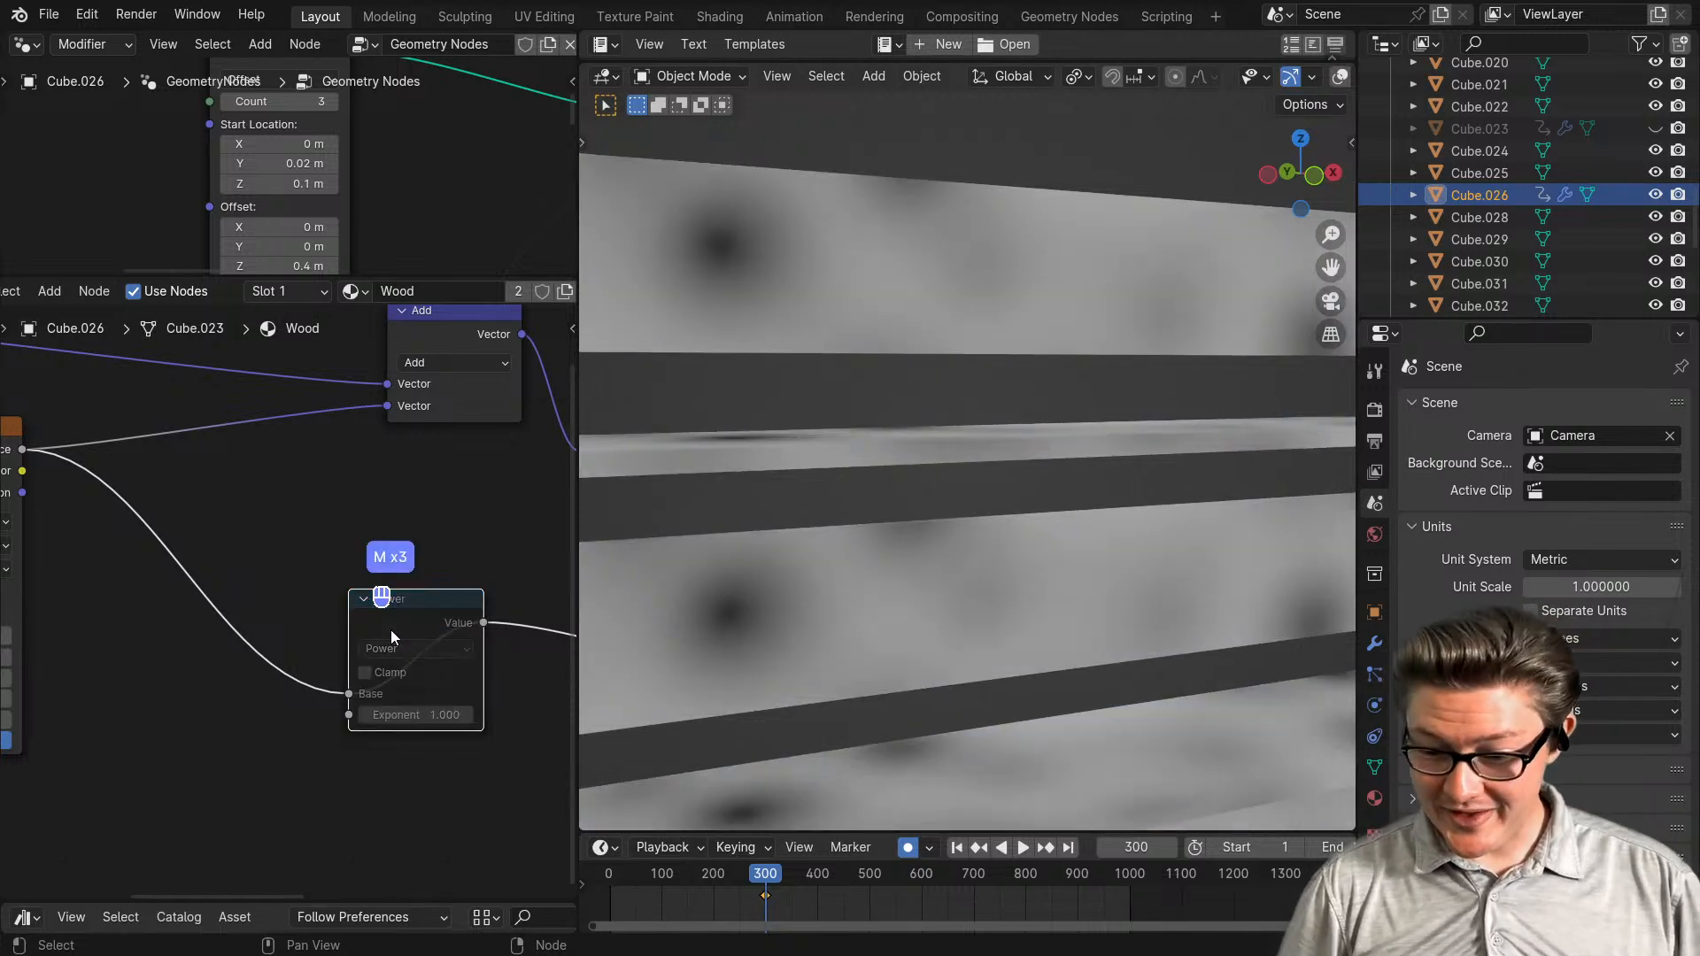
key(m)
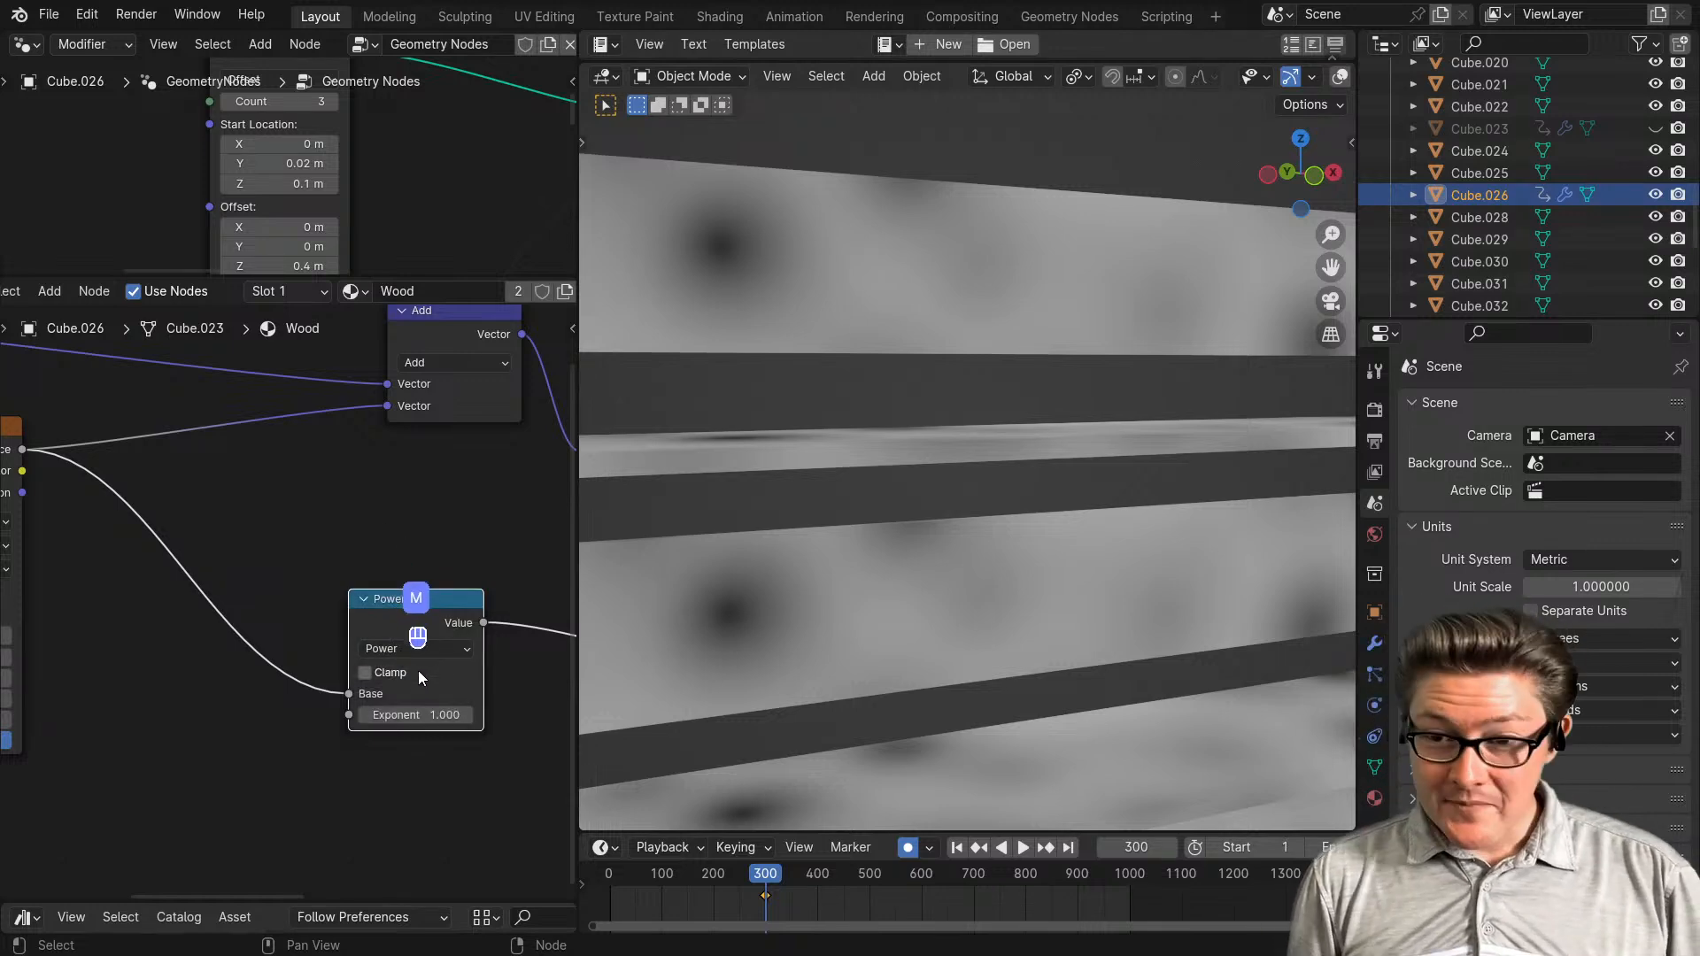
- Try different Exponent values on the Power node, such as 6.6, and return the Exponent to 1
mouse_move(432, 714)
mouse_down()
mouse_move(496, 715)
mouse_move(372, 714)
mouse_move(409, 715)
mouse_up()
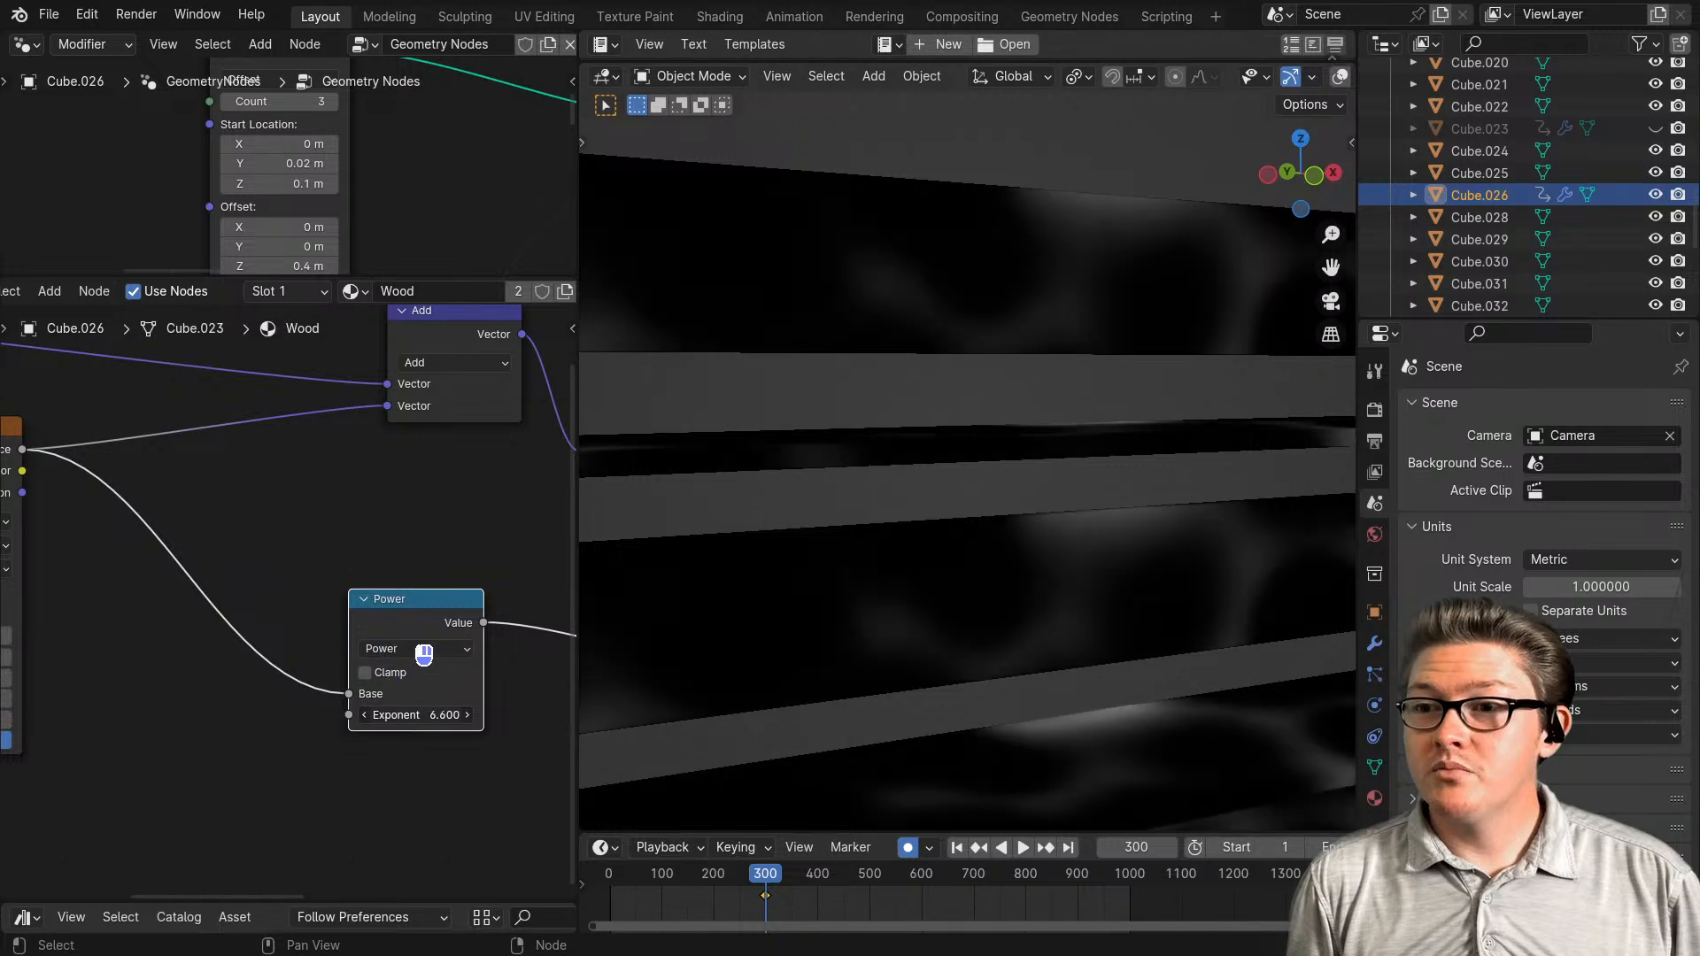
drag(424, 654, 392, 684)
click(421, 714)
text(1)
click(408, 763)
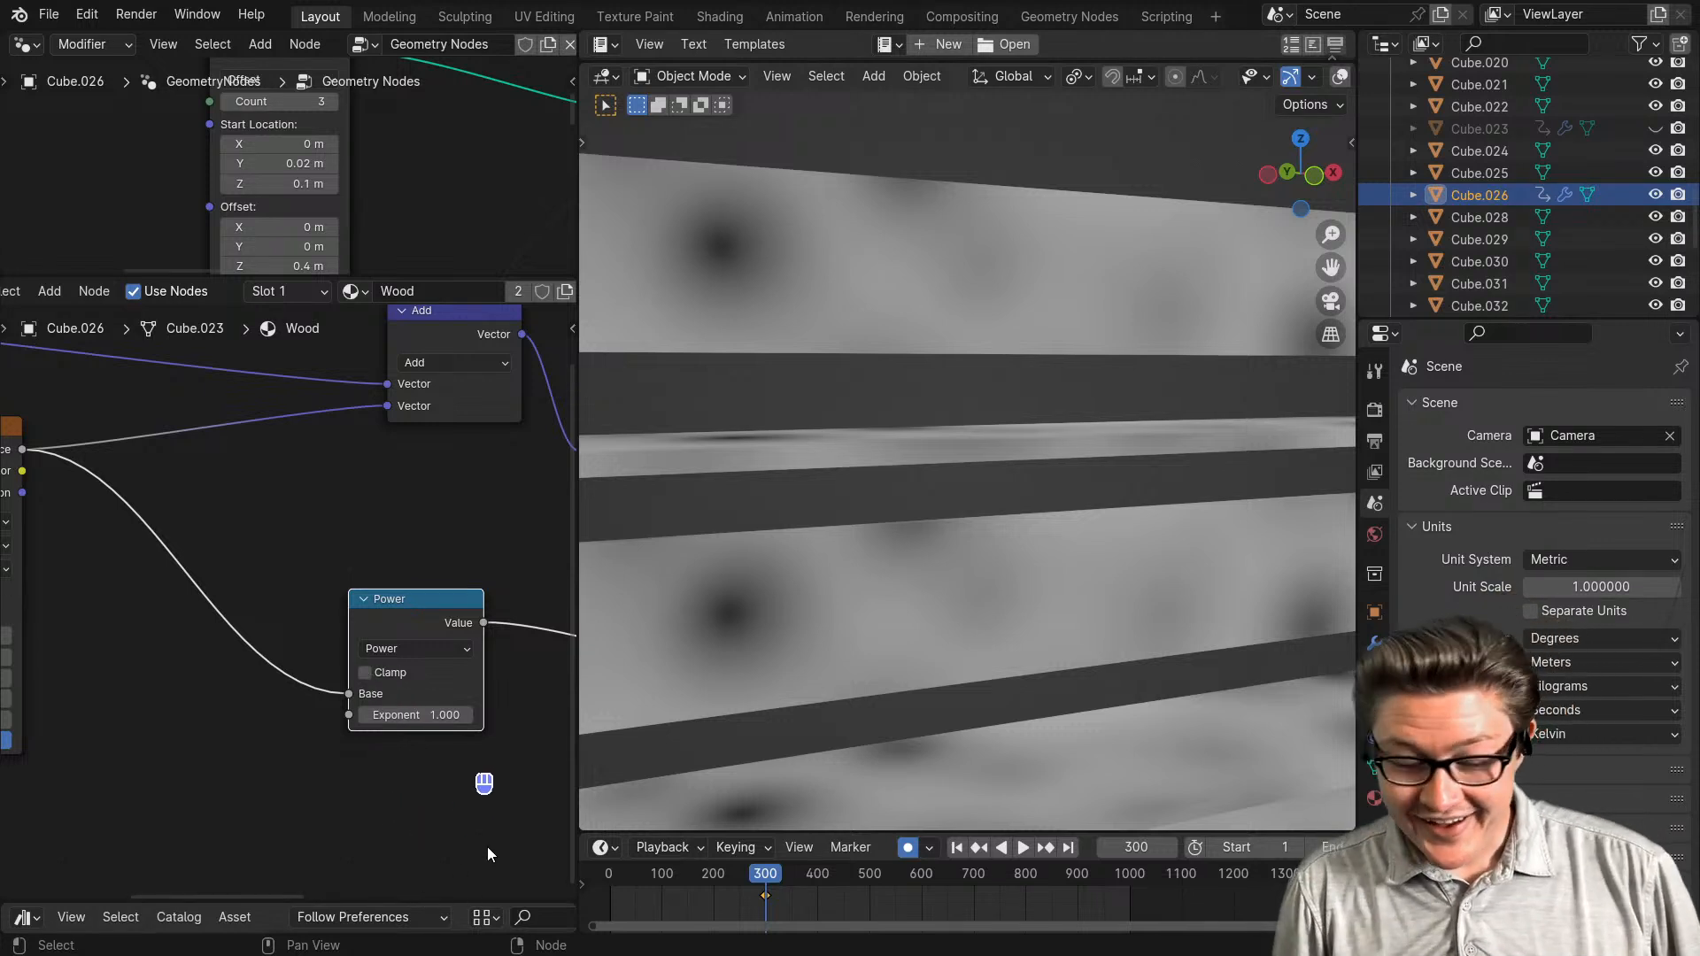
scroll(400, 771, up, 1)
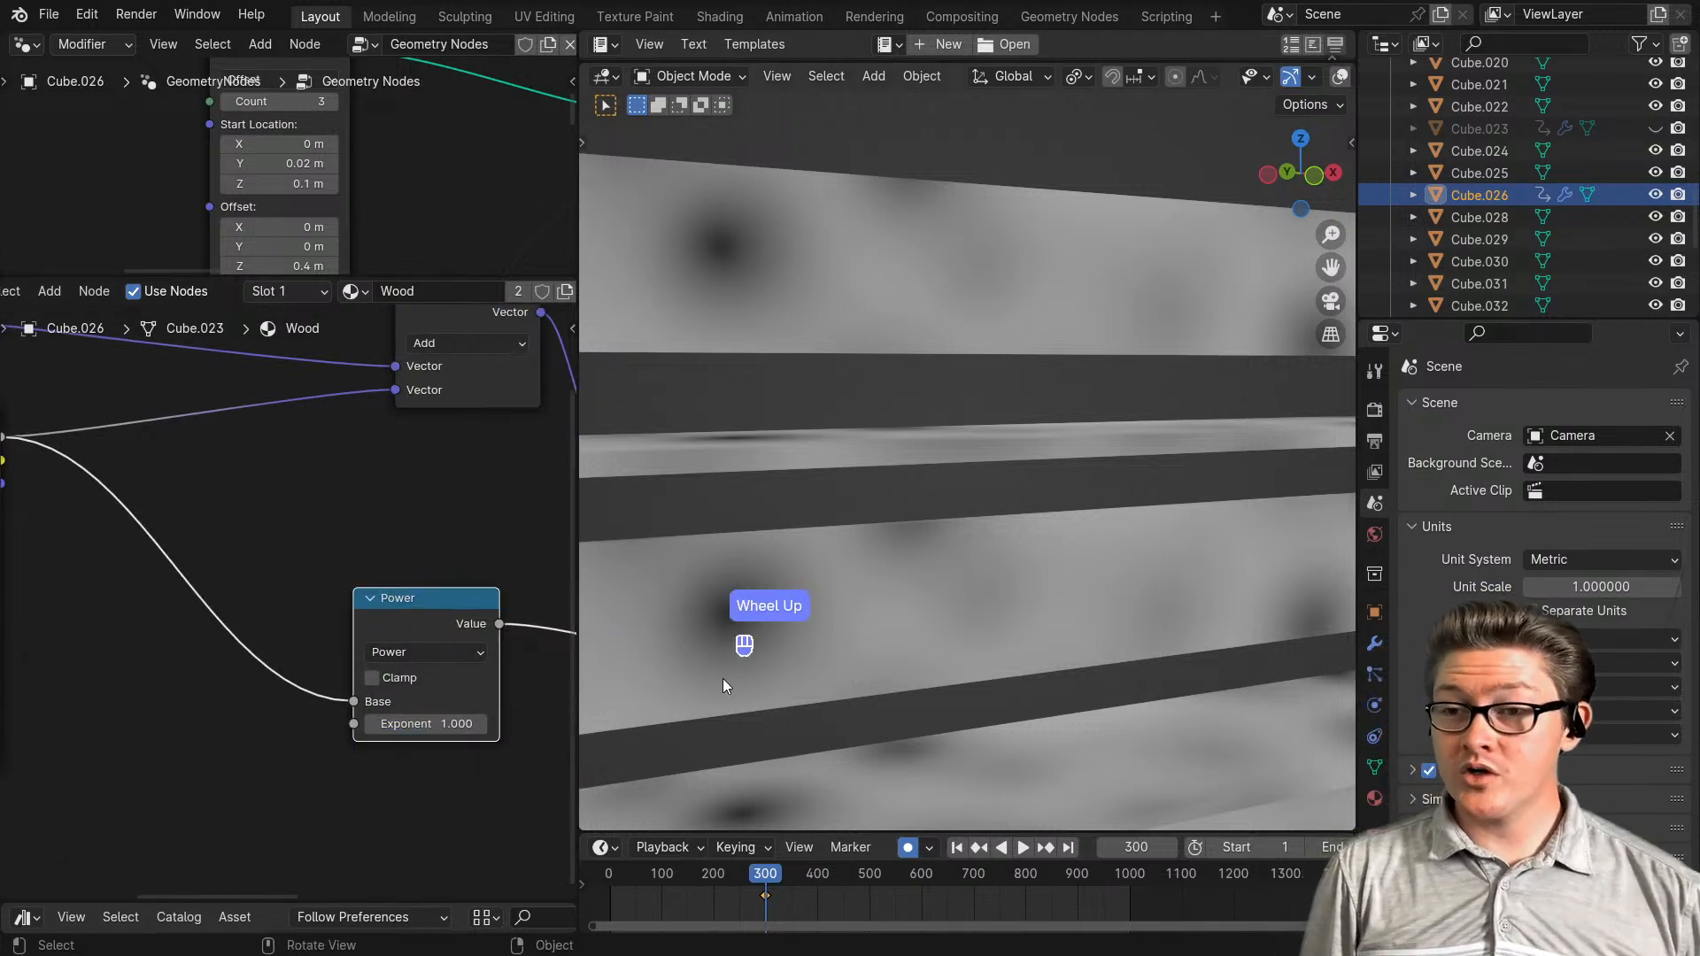
scroll(425, 760, up, 2)
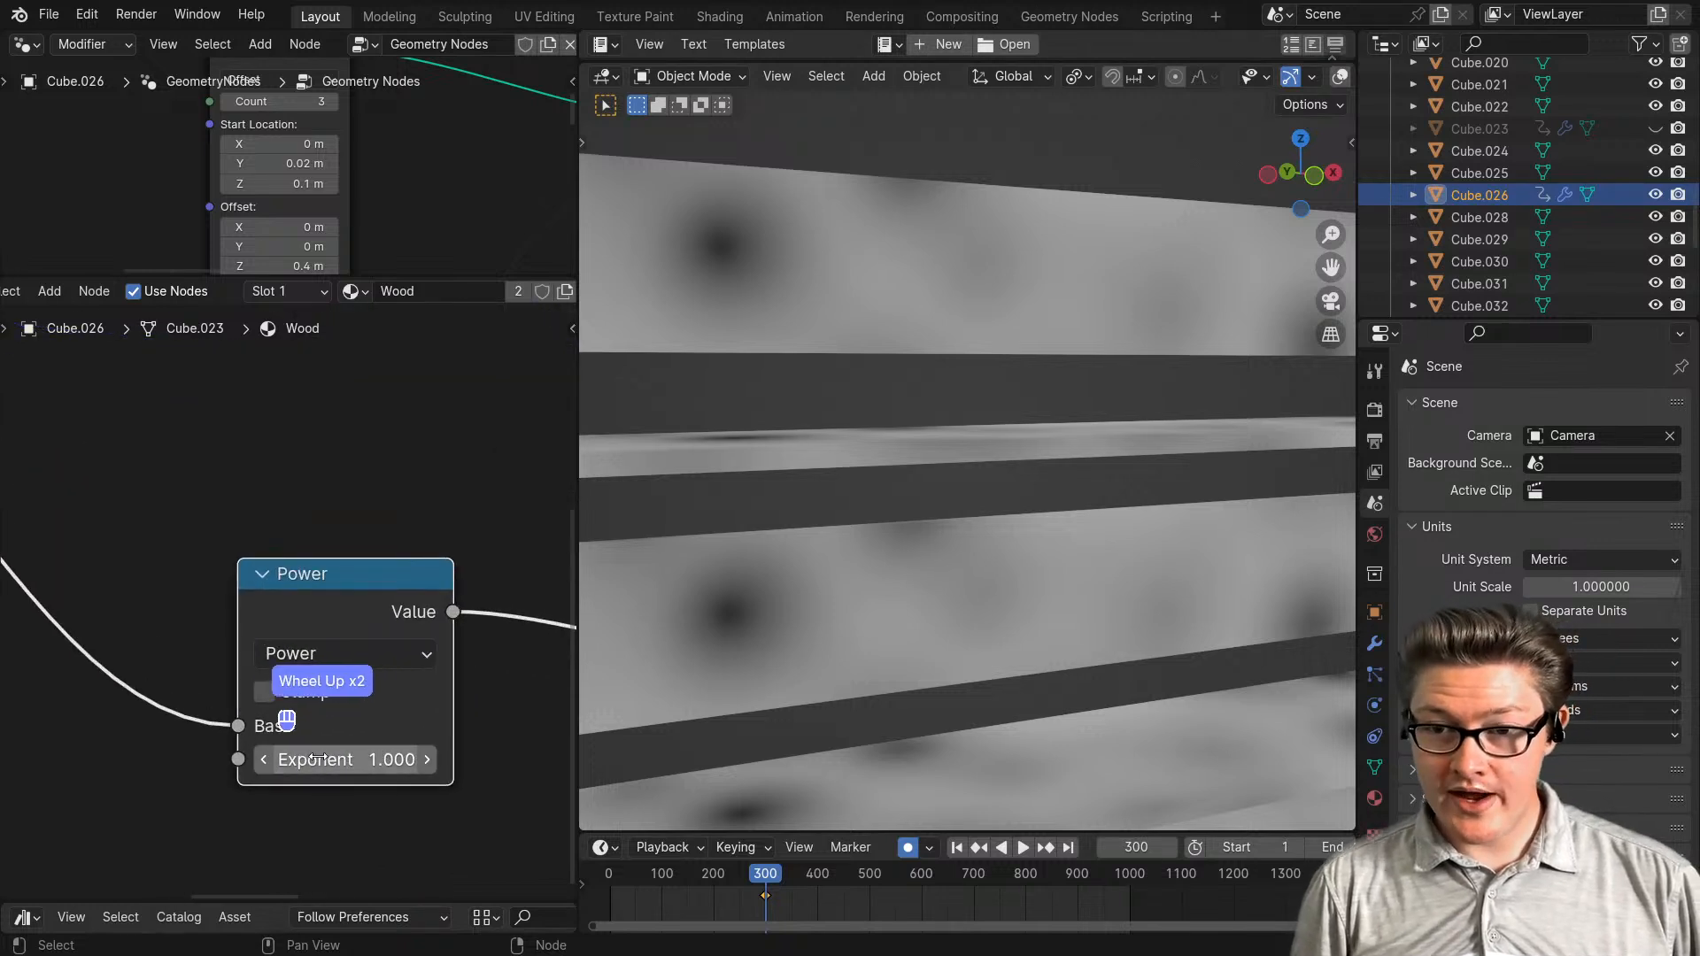
- Lower the Power node's Exponent to 0.6
click(263, 762)
click(263, 762)
click(263, 761)
click(263, 761)
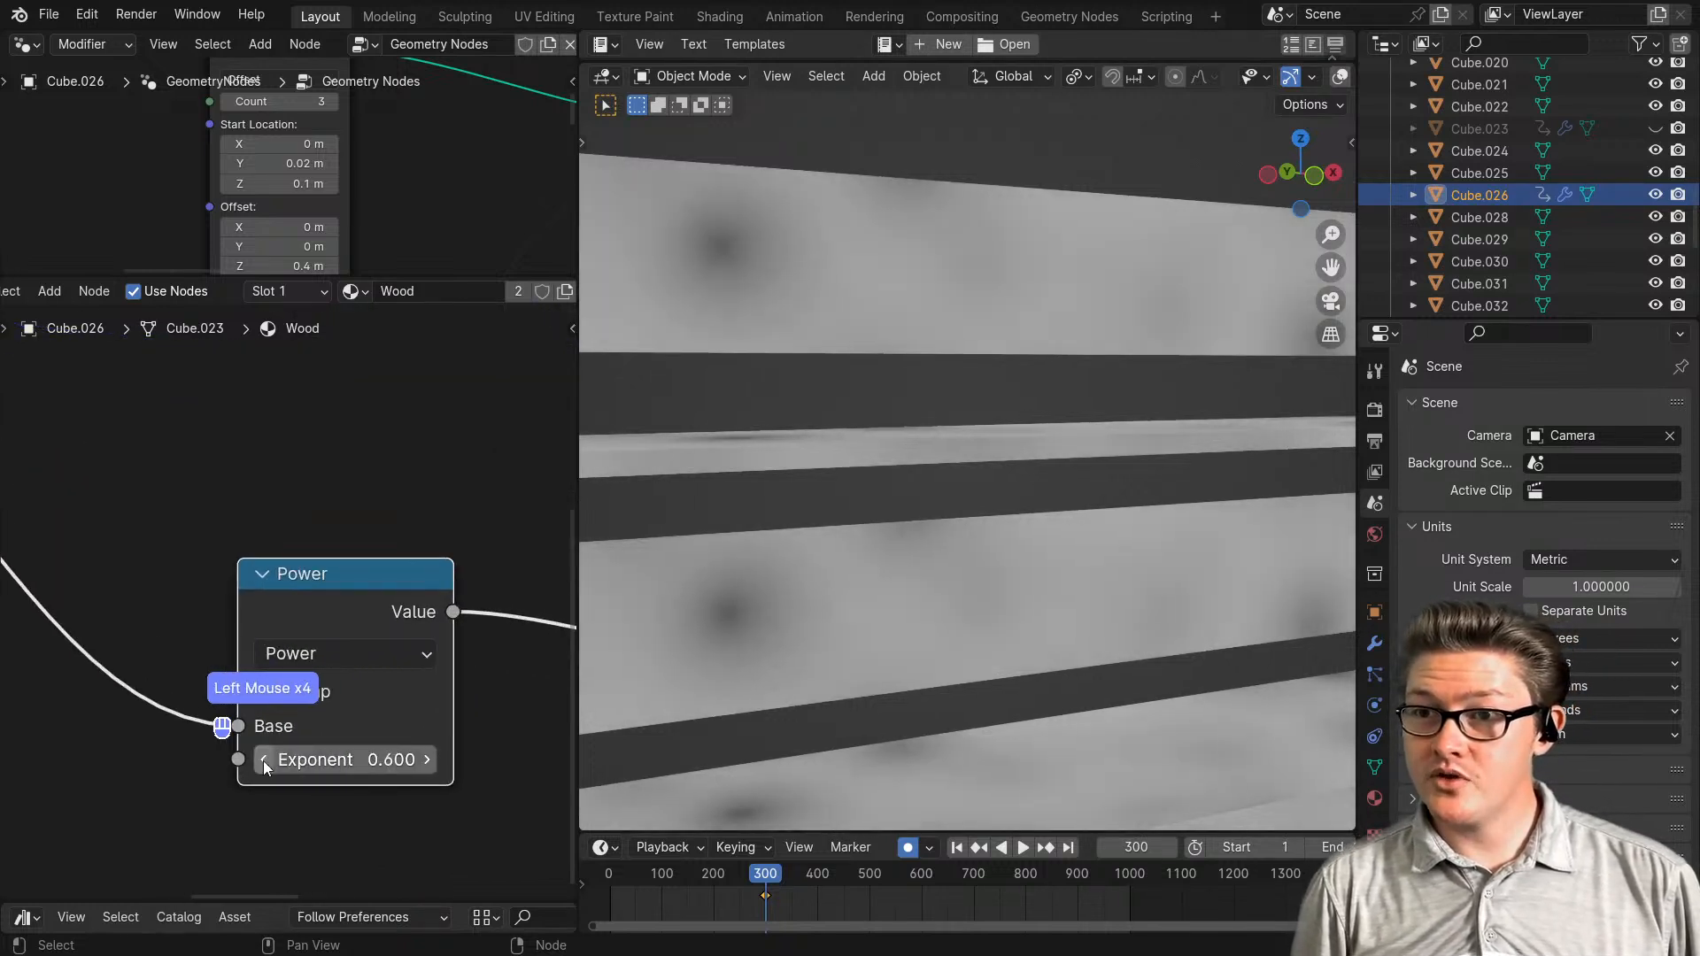
scroll(266, 762, down, 4)
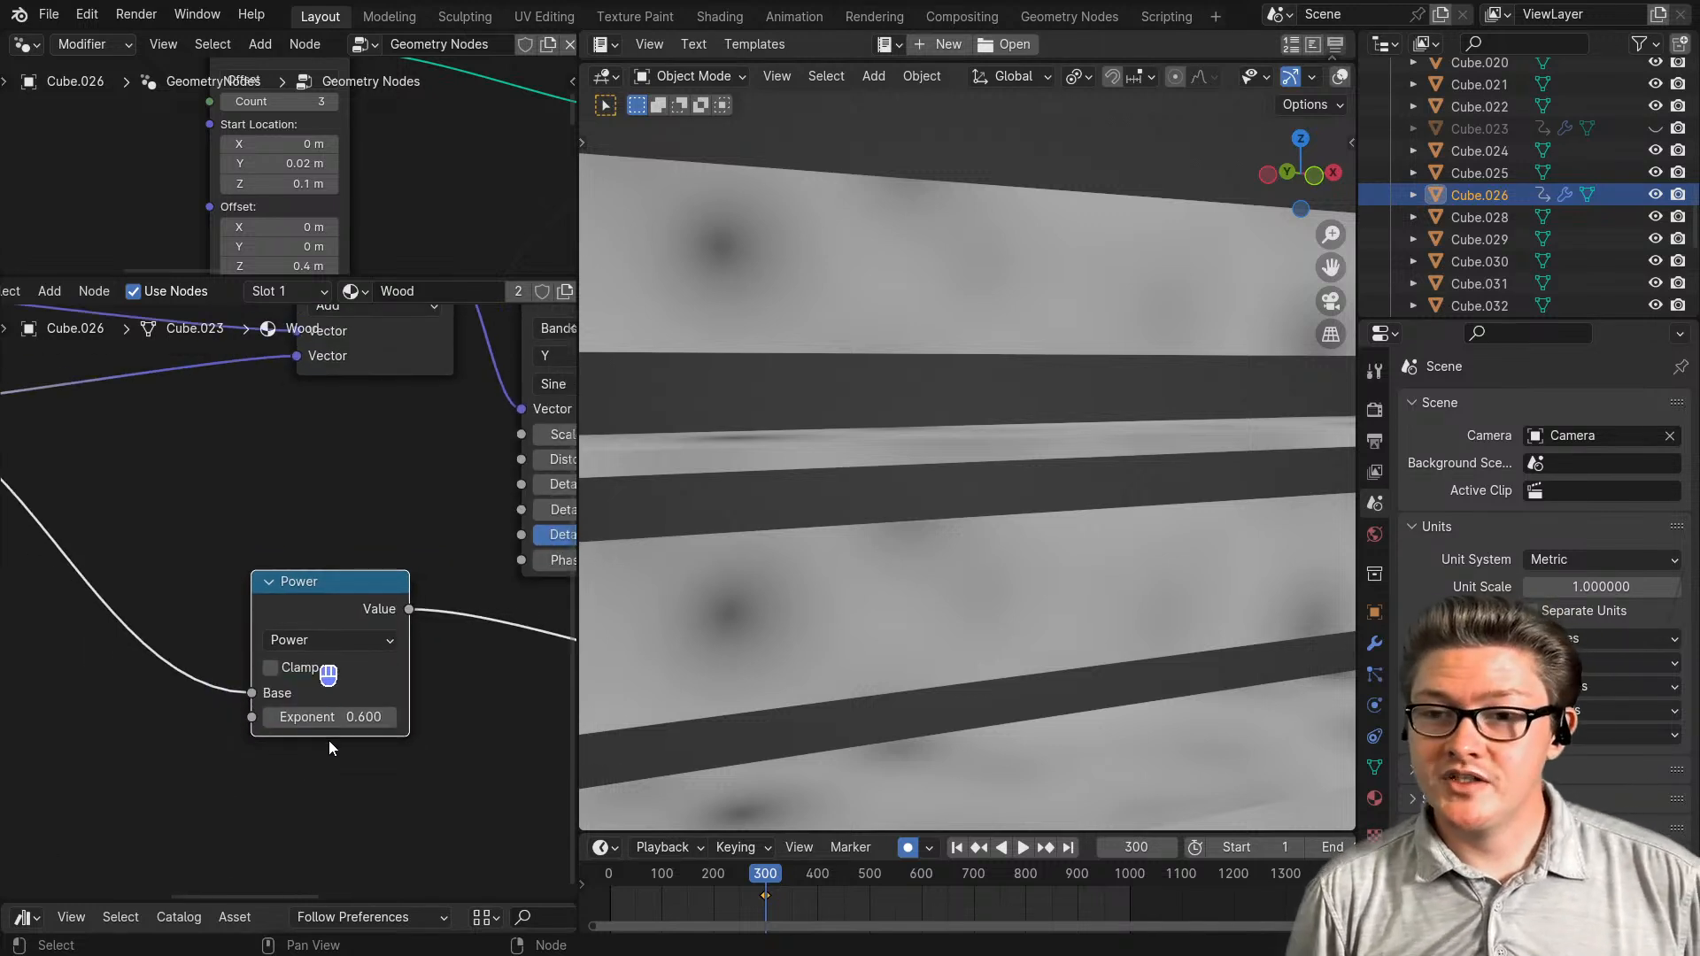
mouse_move(330, 717)
mouse_down()
mouse_move(398, 717)
mouse_move(333, 718)
mouse_move(336, 740)
mouse_up()
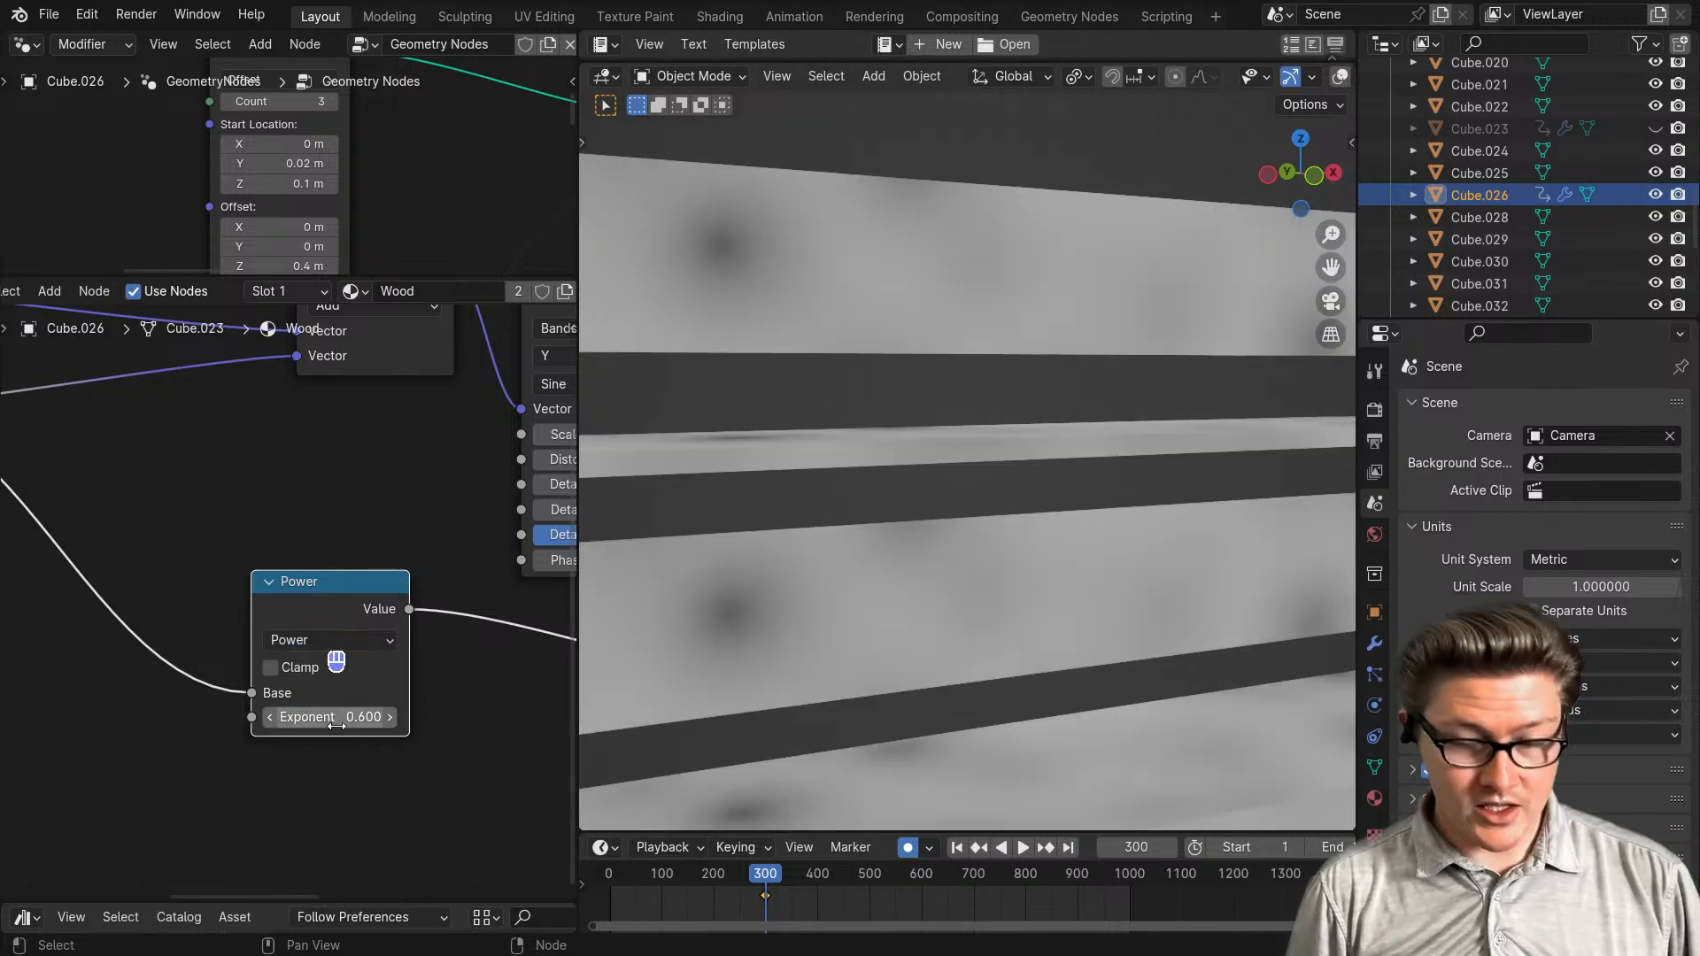
scroll(331, 740, down, 2)
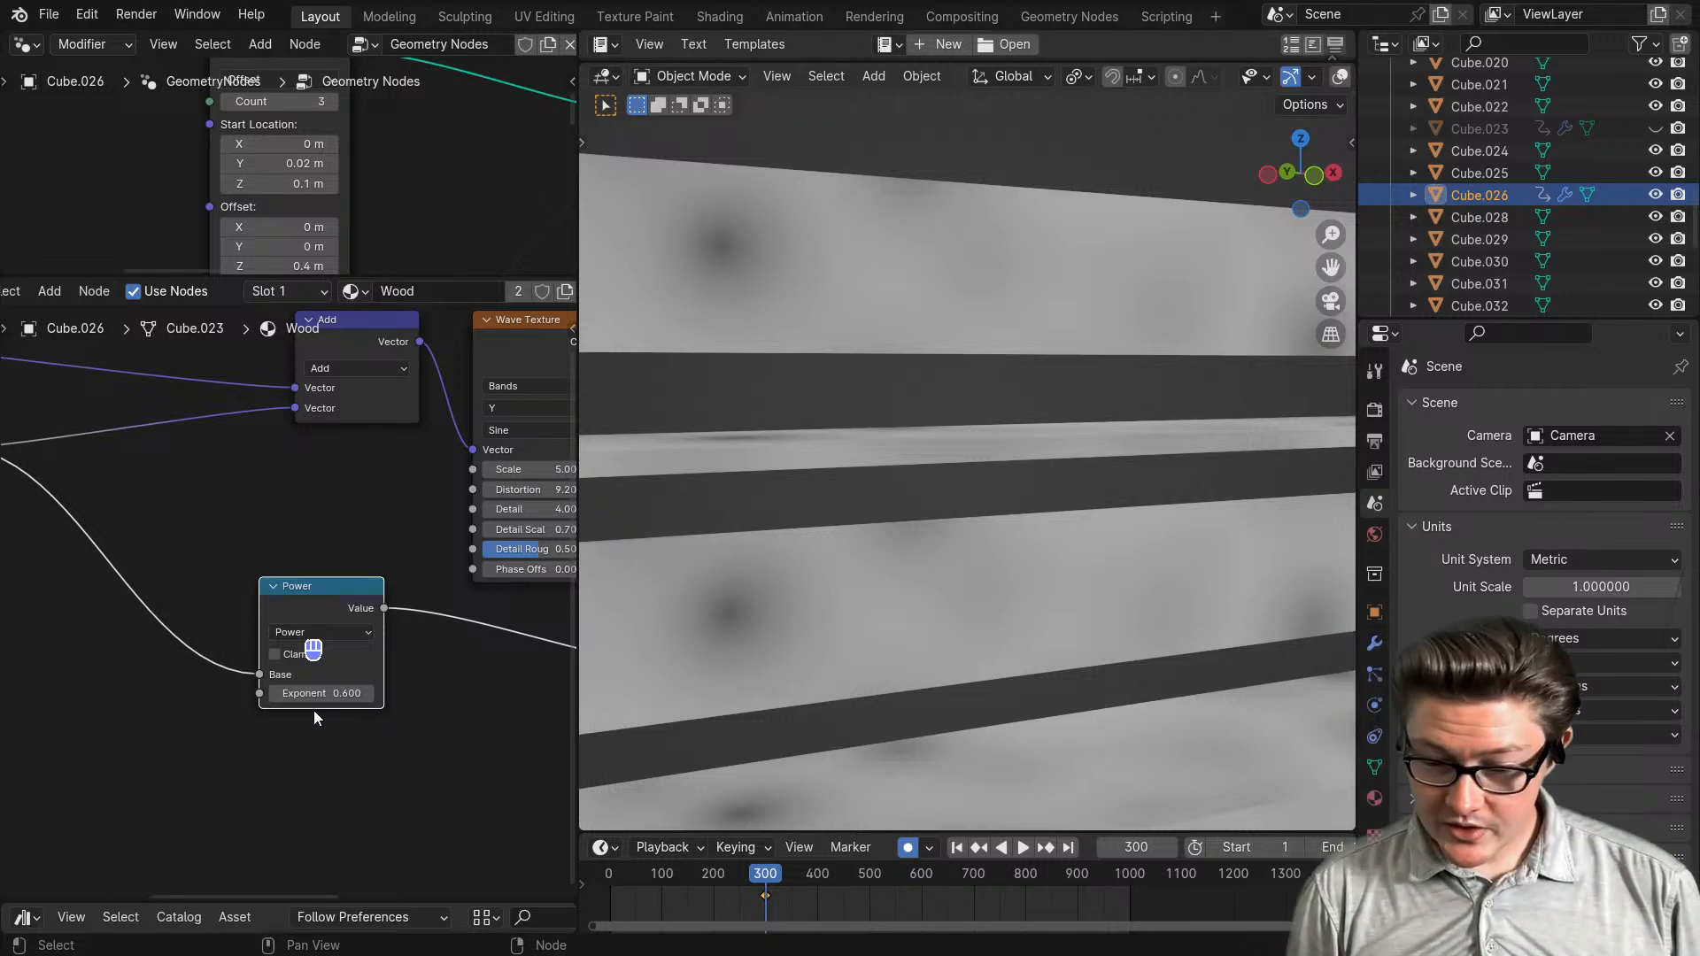
- Add a Map Range node below the Power node in the Wood material
scroll(314, 711, down, 2)
middle_drag(312, 665, 354, 676)
scroll(356, 688, down, 2)
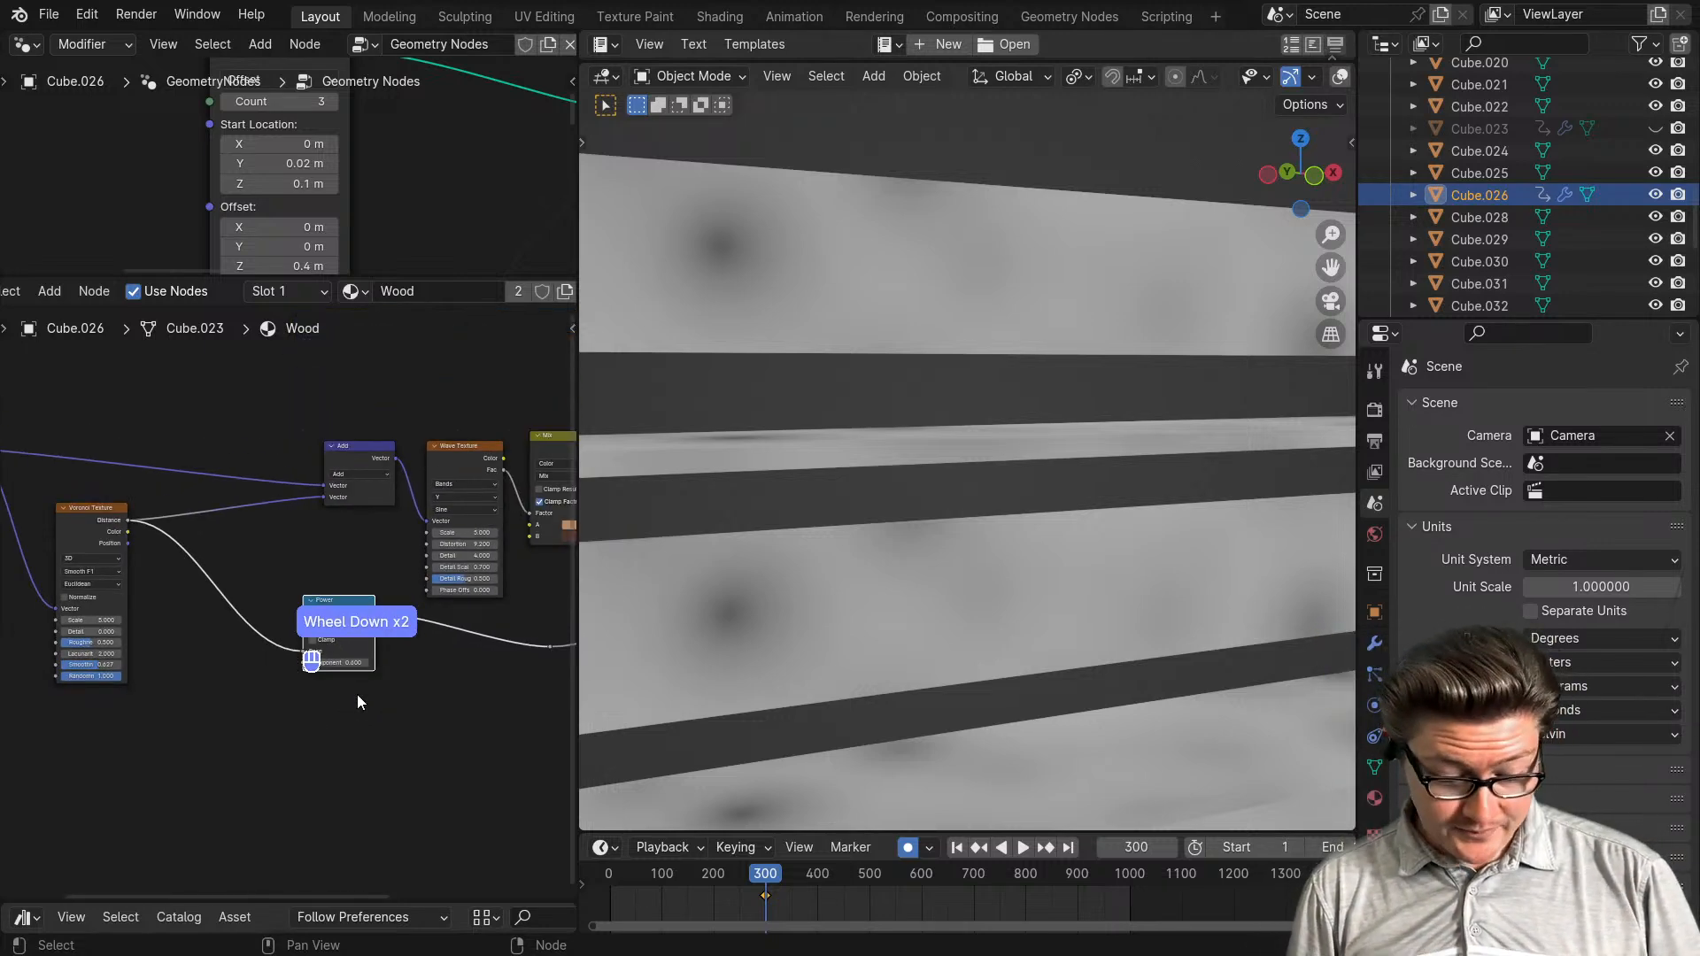
key(shift+m)
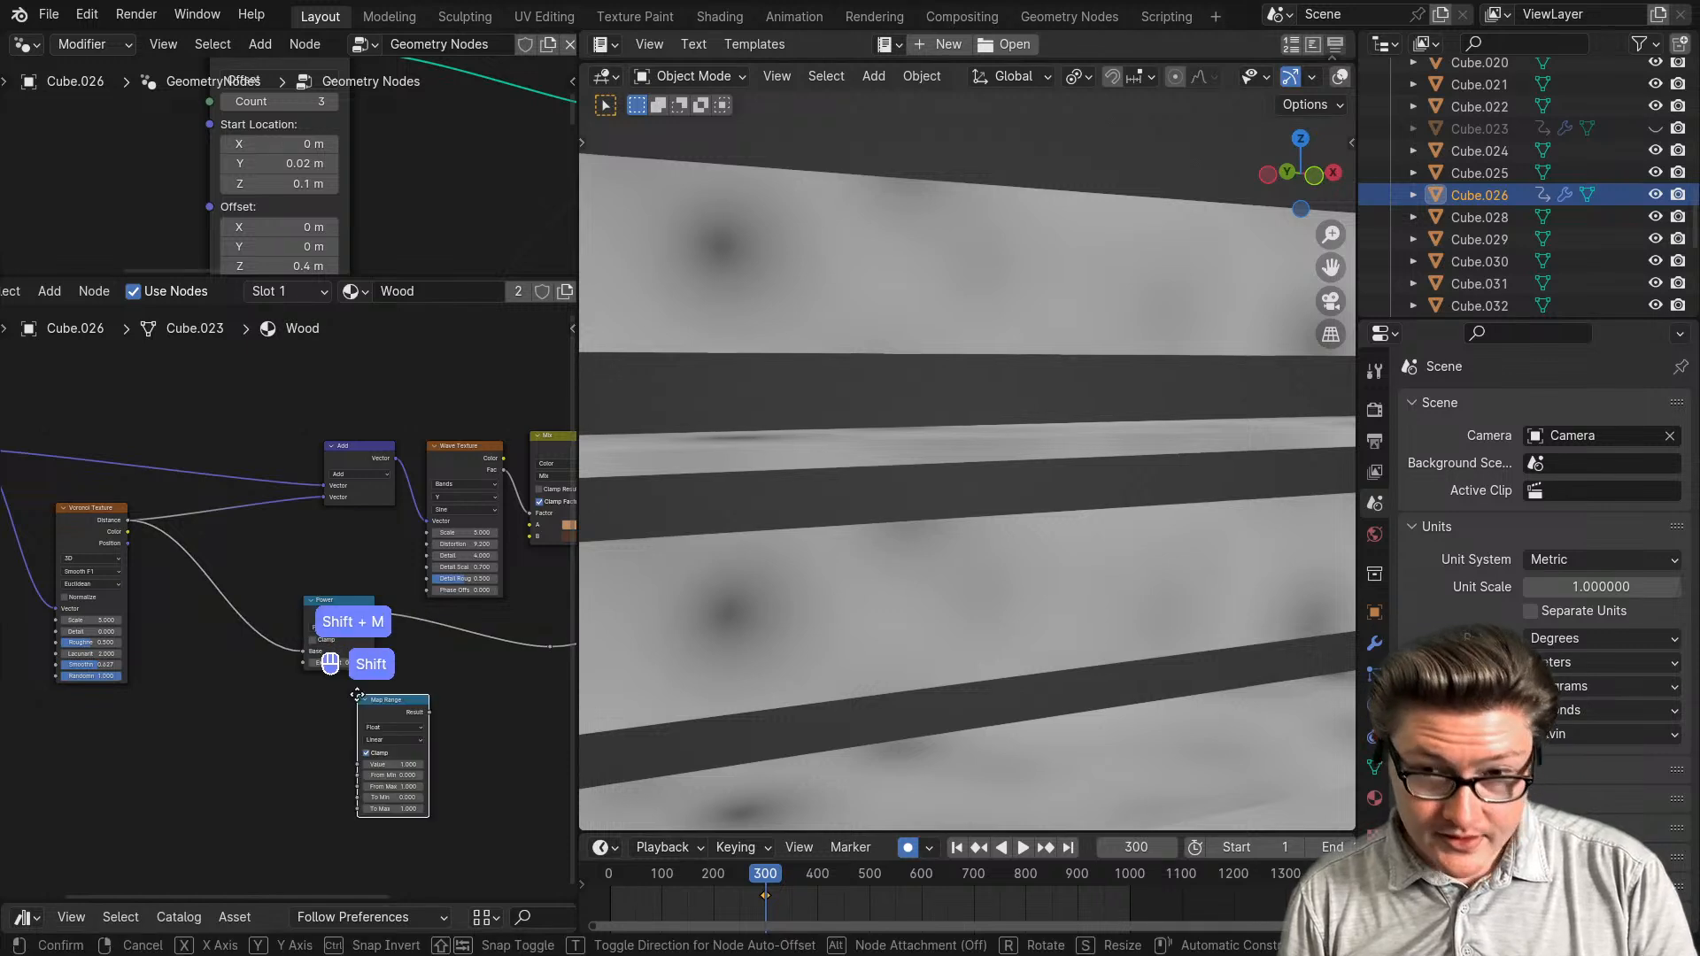
click(220, 707)
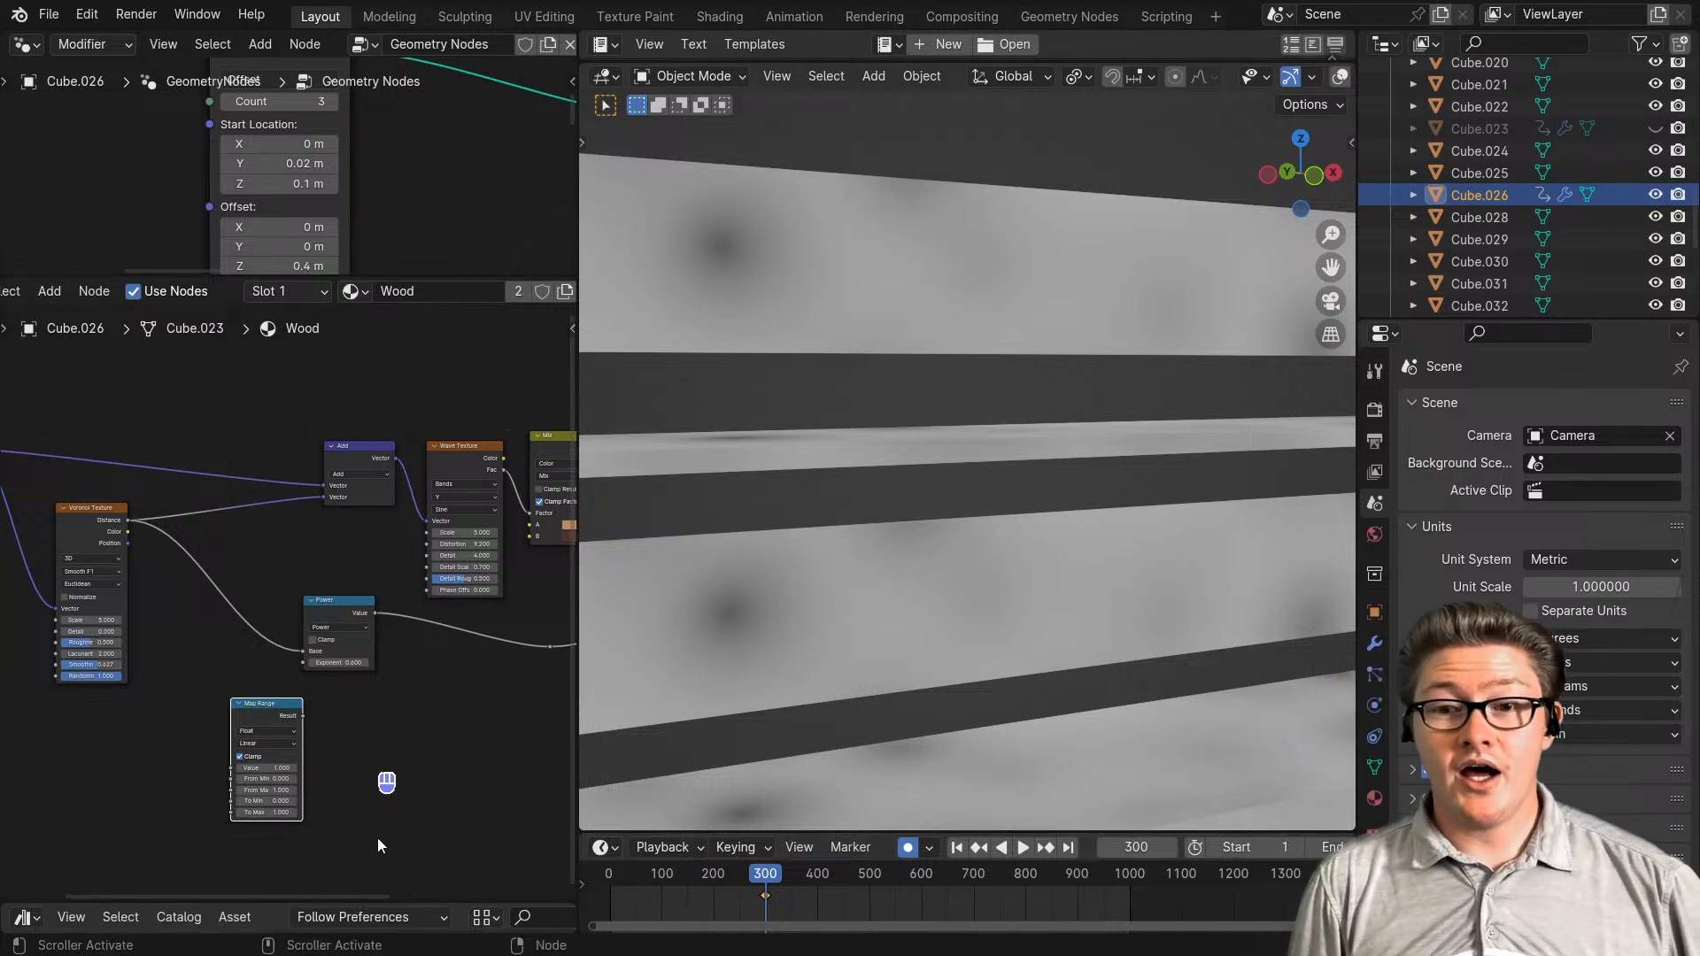
- Spread out the Attribute and Voronoi Texture nodes and insert the Map Range between the Voronoi Distance output and the Power node
middle_drag(90, 585, 341, 629)
click(168, 518)
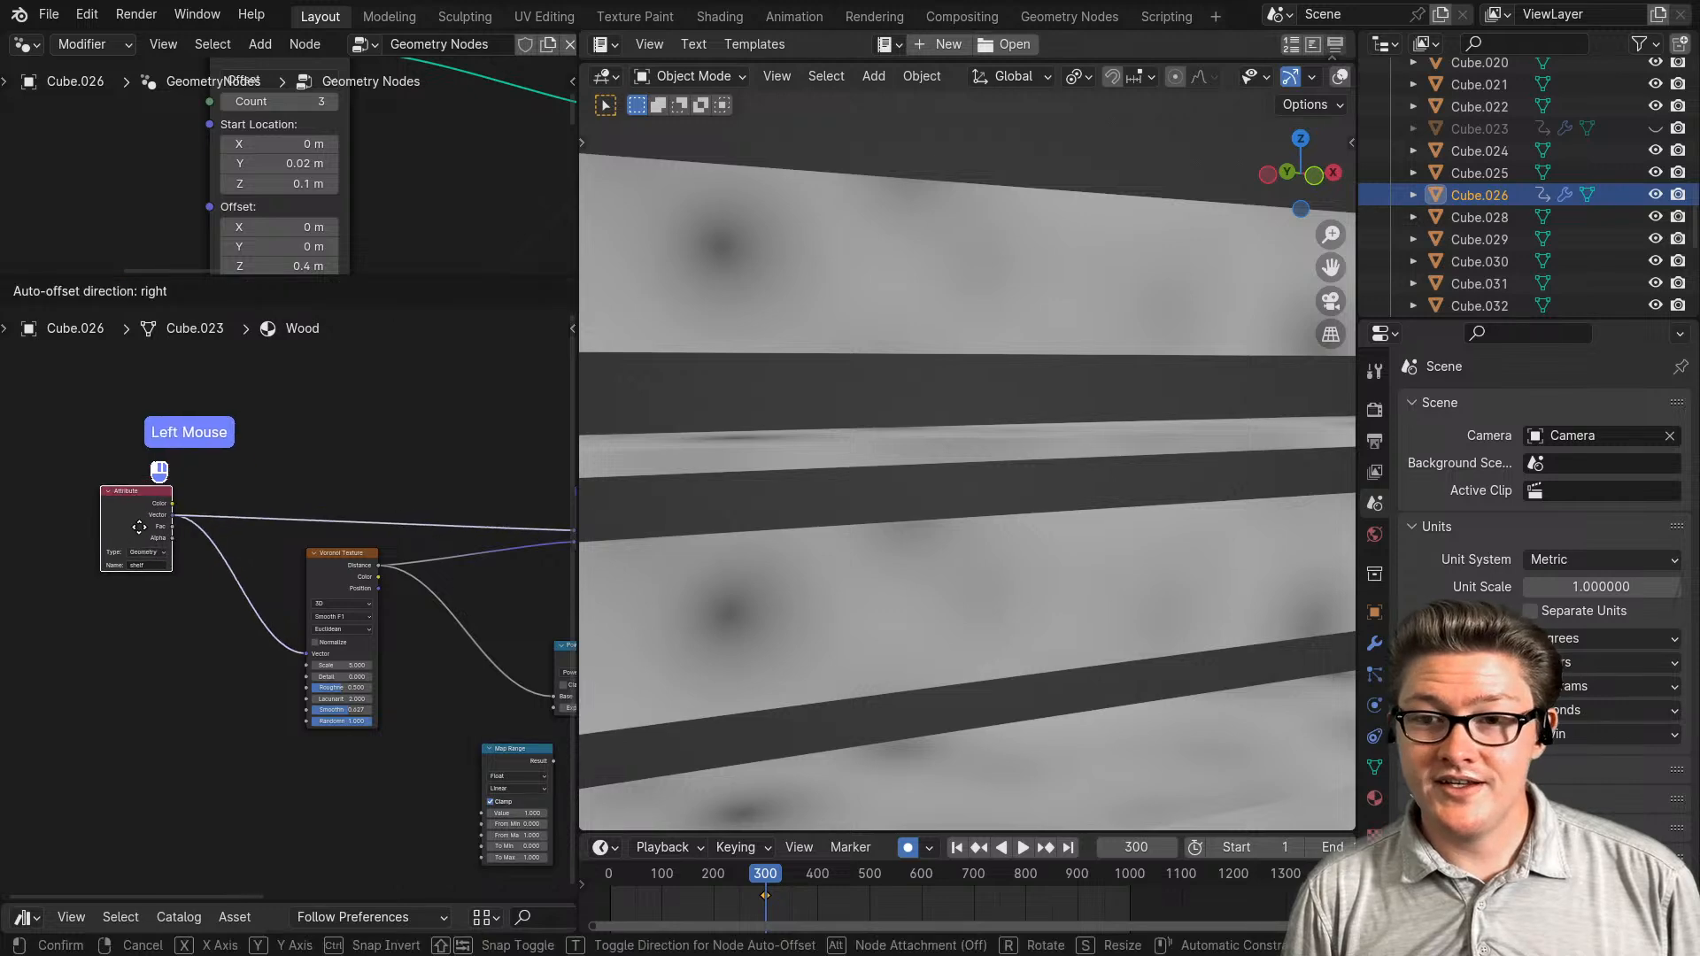
drag(338, 561, 265, 530)
middle_drag(425, 702, 180, 641)
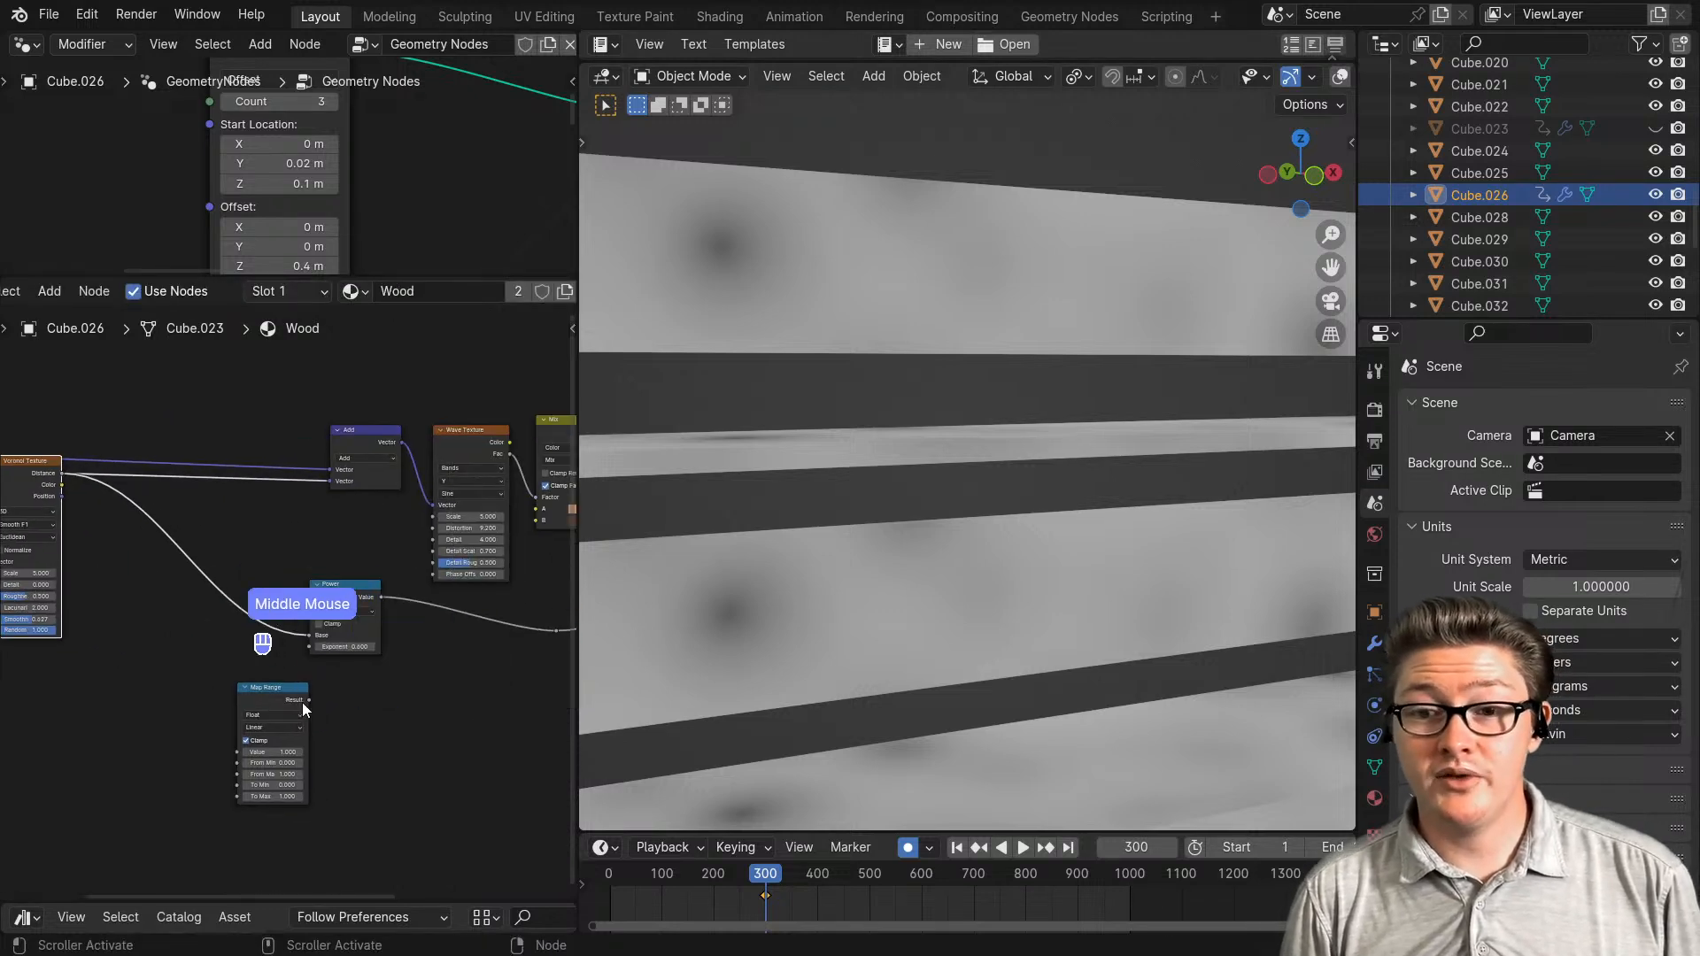
drag(262, 691, 185, 545)
drag(342, 585, 326, 636)
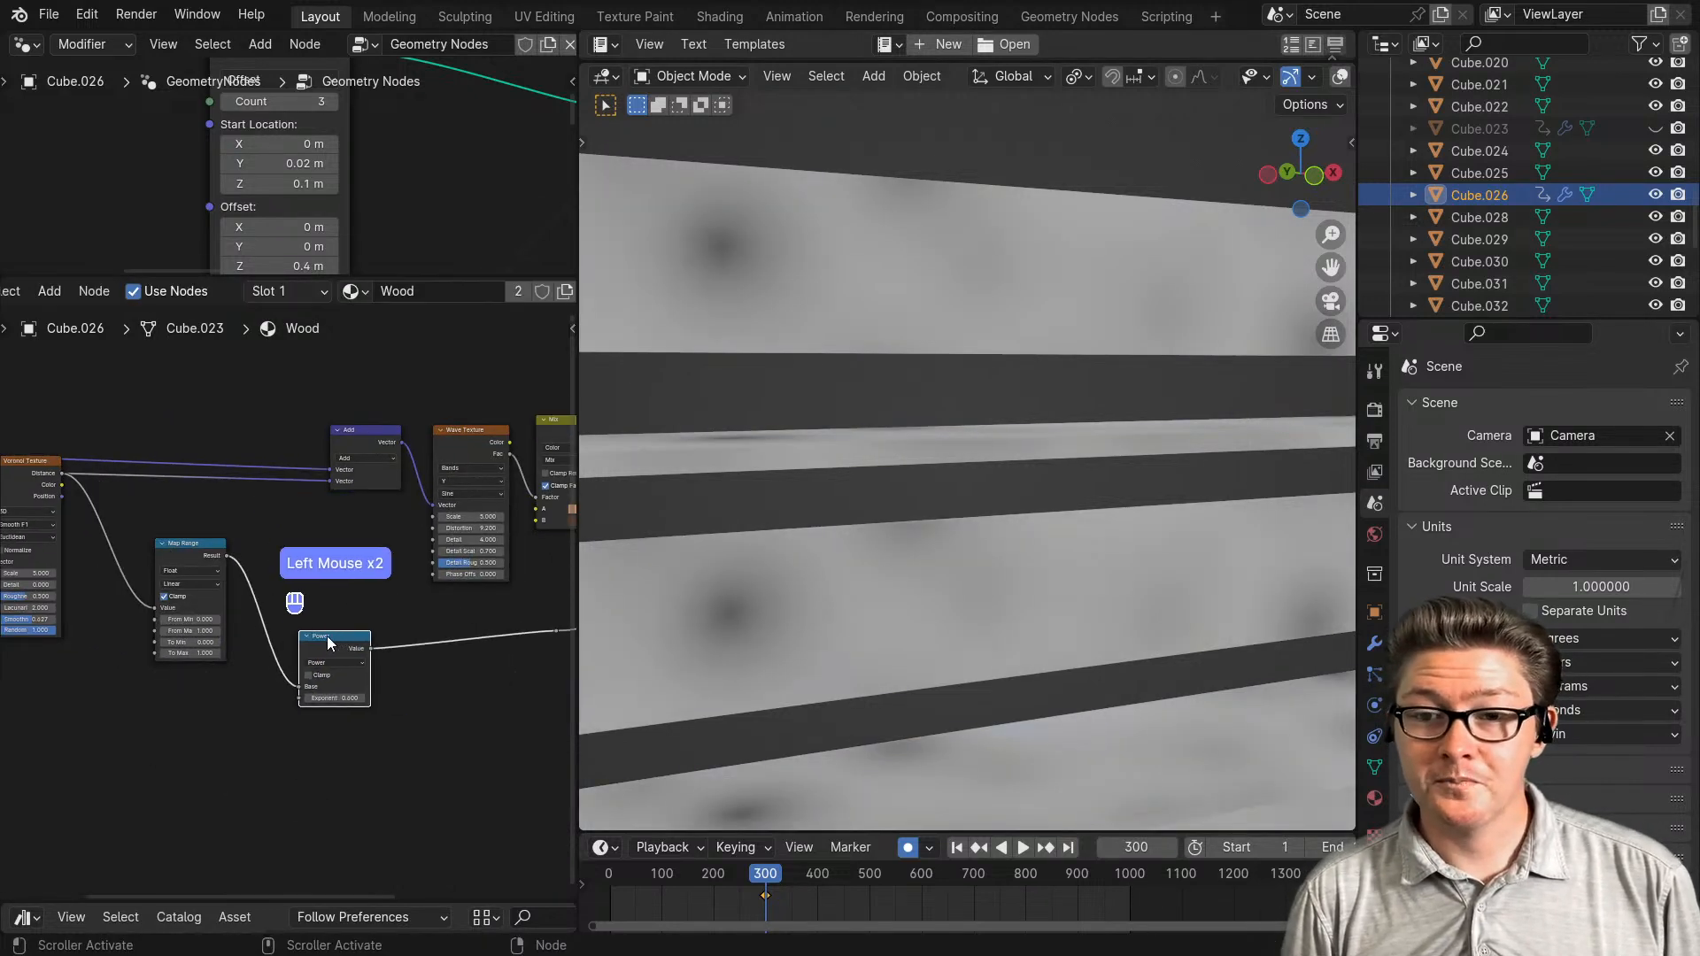
- Invert the Map Range output by setting To Min to 1 and To Max to 0
scroll(190, 709, up, 2)
scroll(230, 687, up, 1)
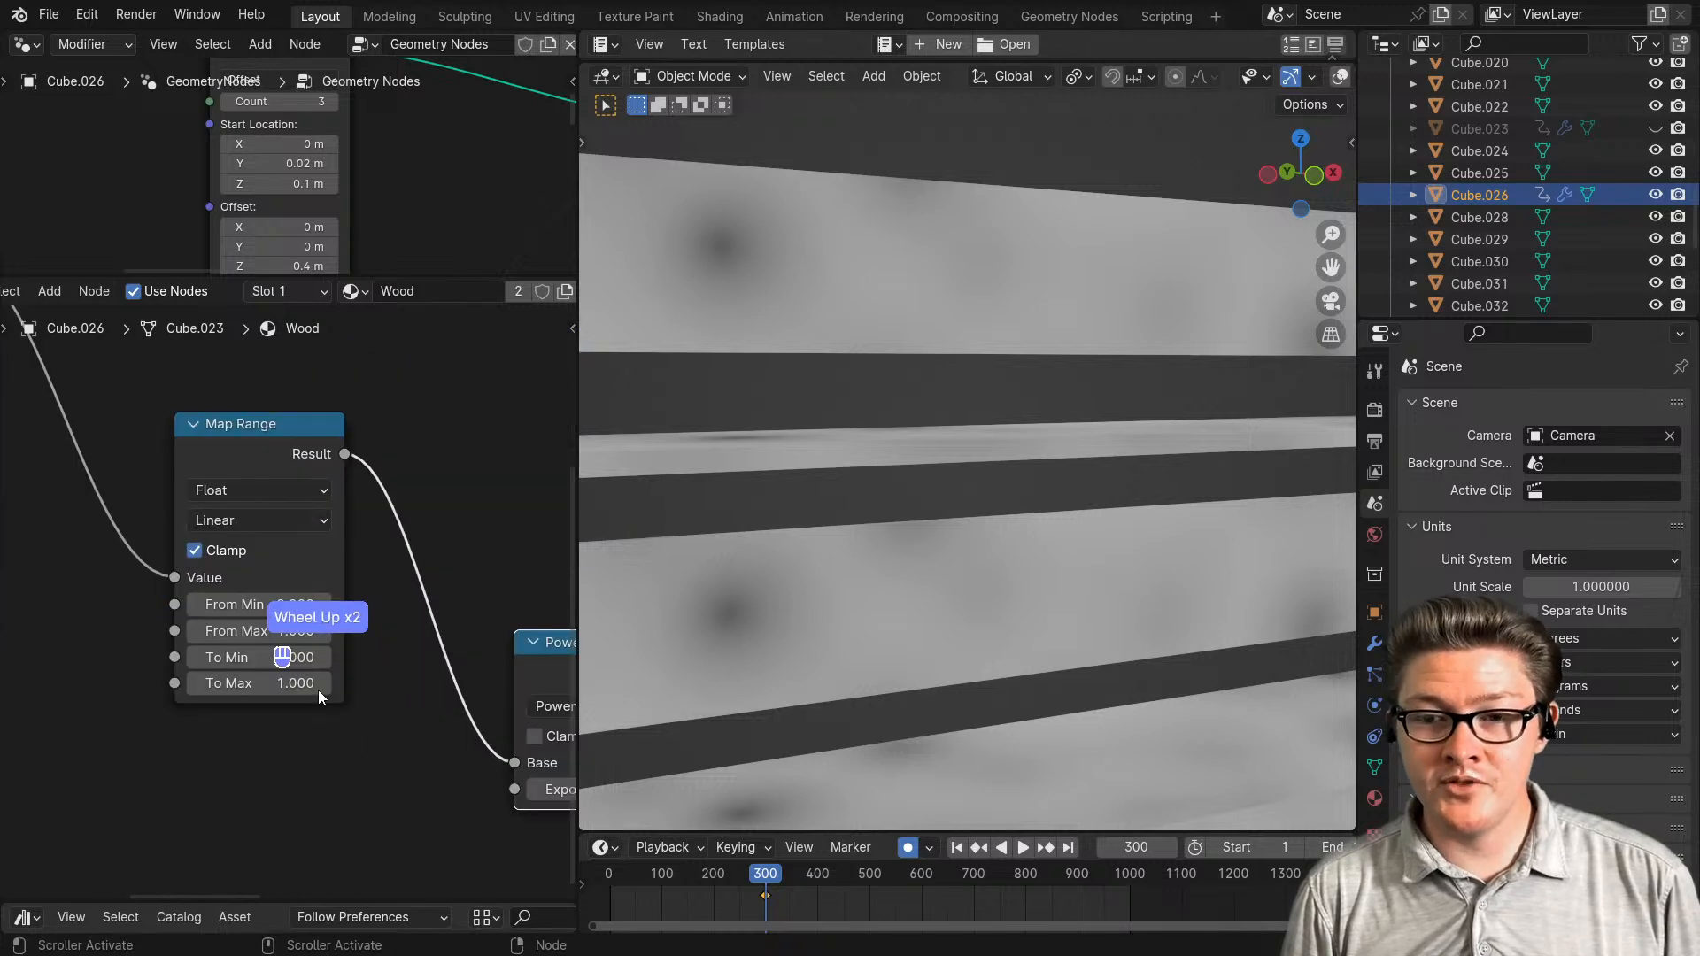
click(272, 667)
text(1)
key(Tab)
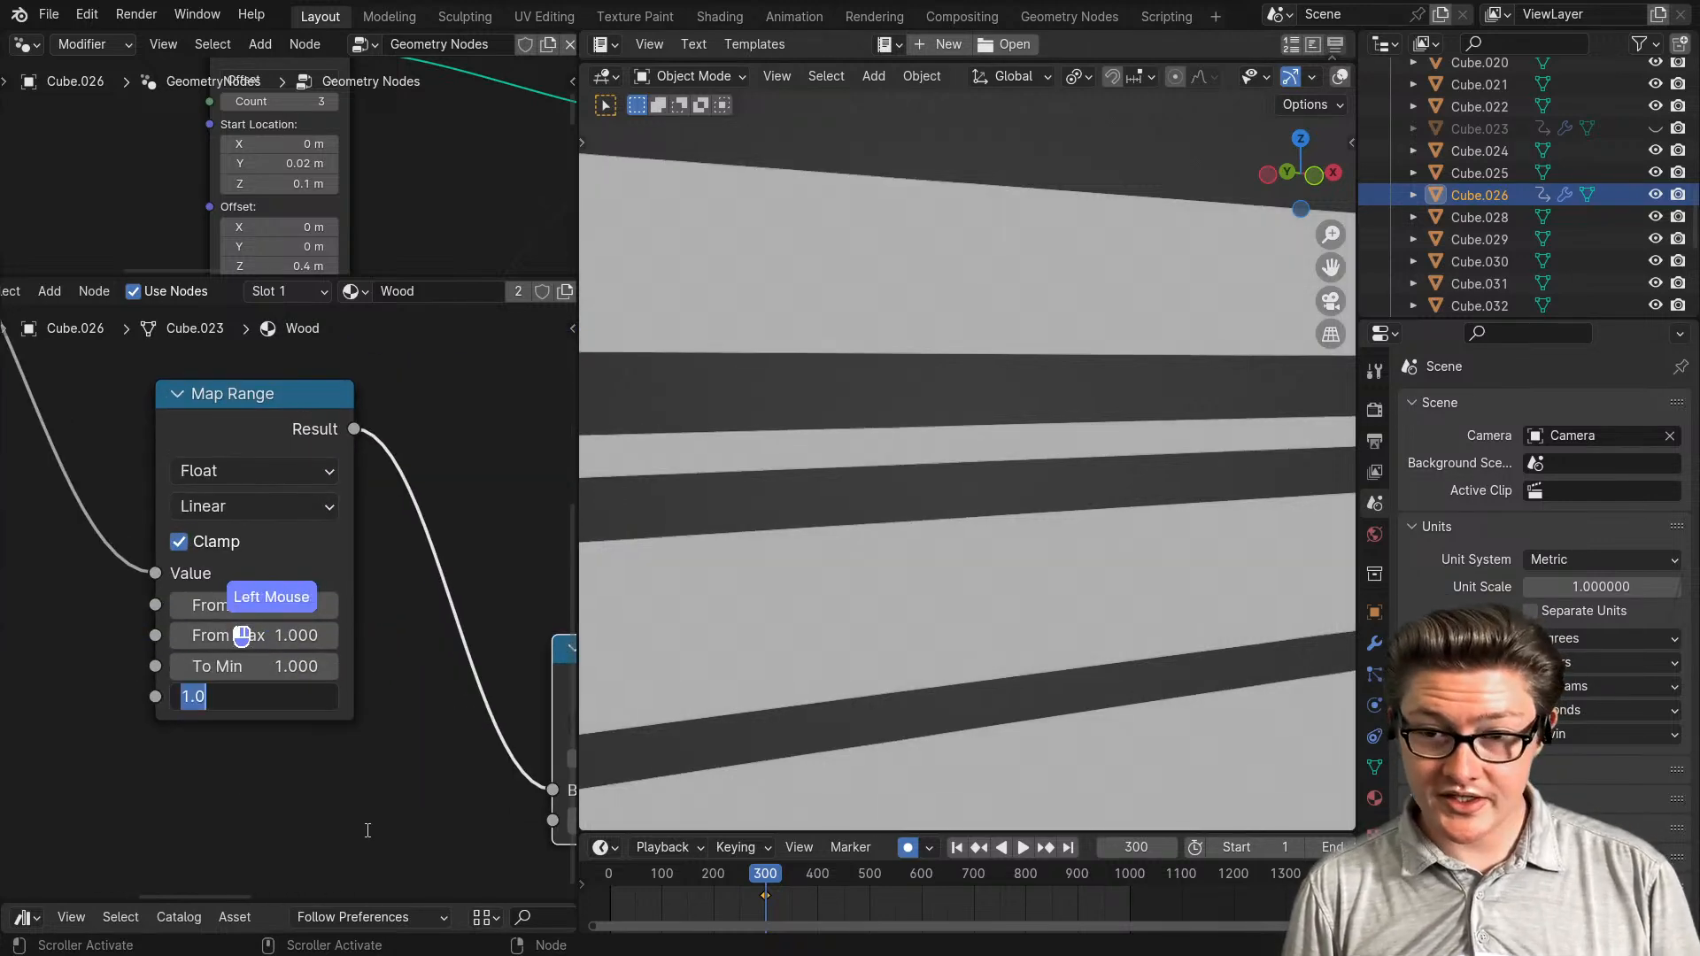
text(0)
key(Return)
scroll(325, 767, down, 4)
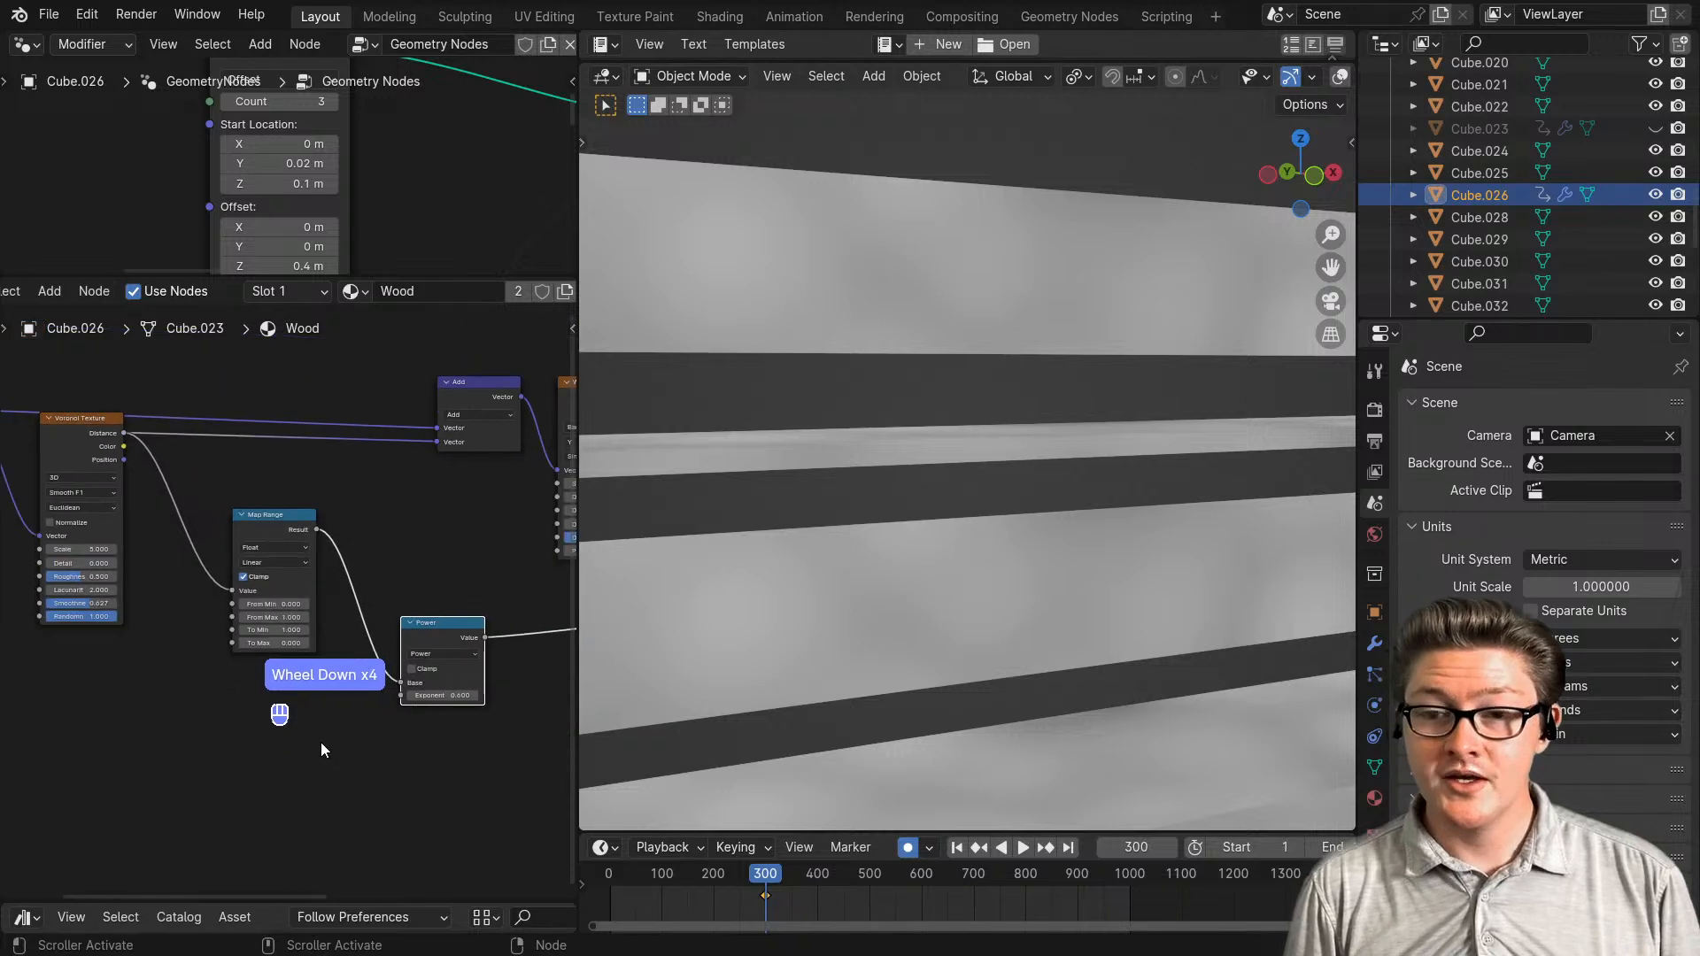
- Move the Power and Map Range nodes closer to the Voronoi Texture
drag(448, 635, 389, 598)
drag(269, 517, 209, 517)
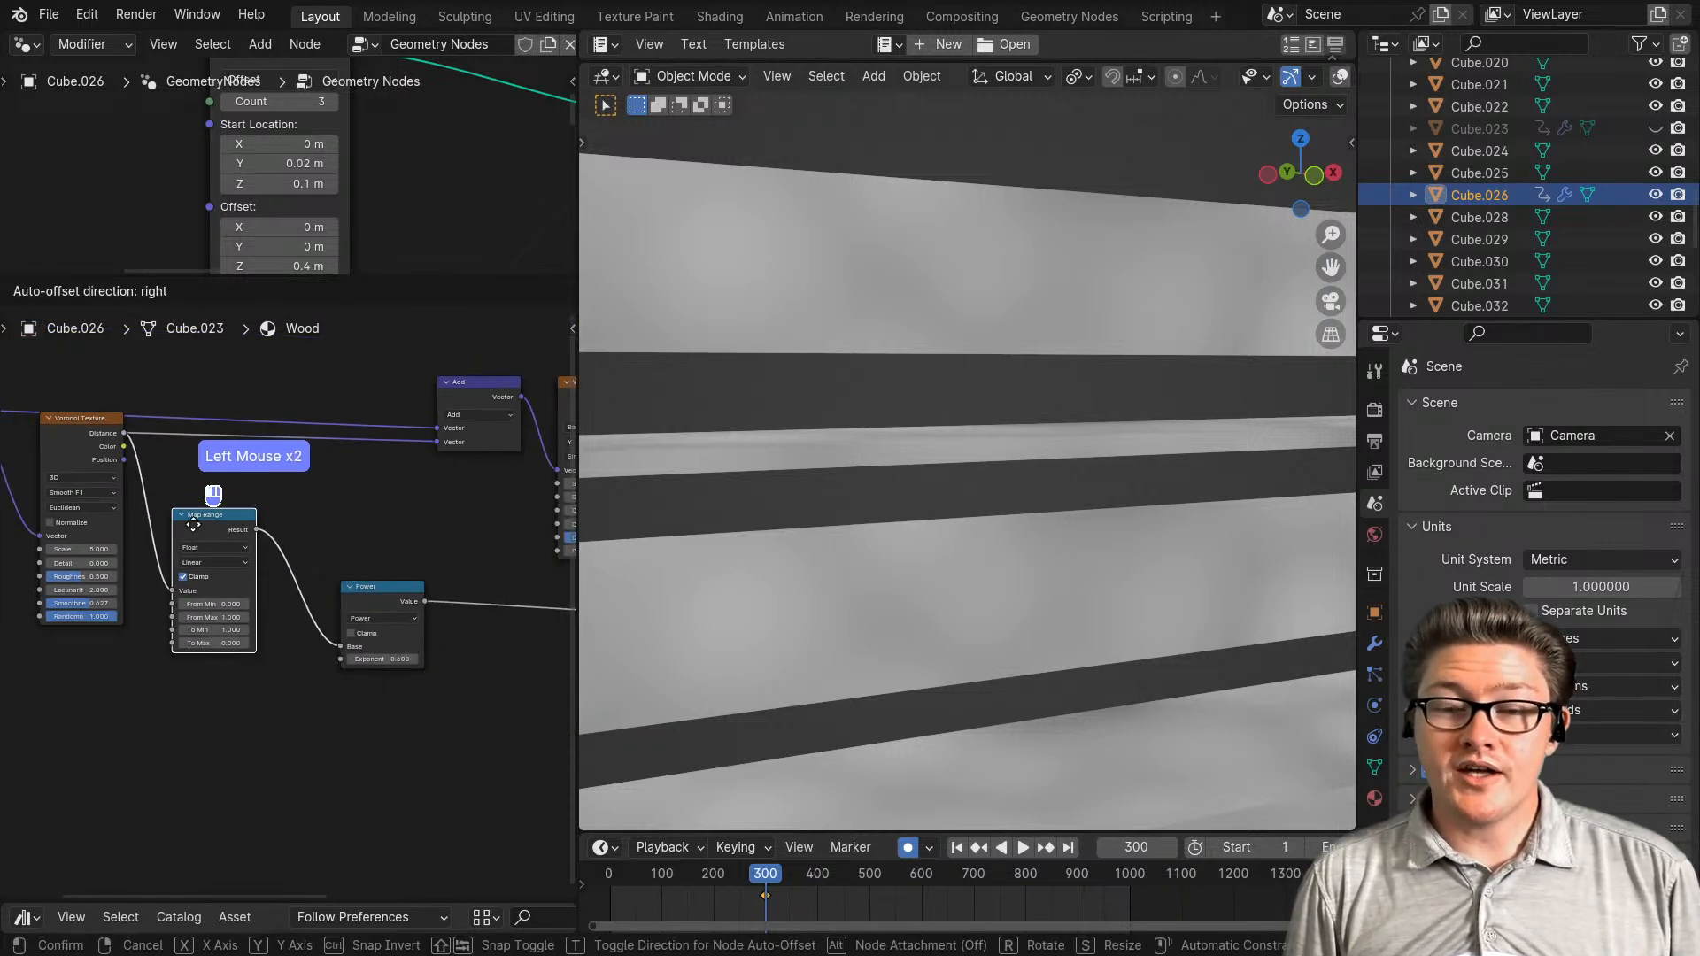
middle_drag(374, 602, 271, 588)
drag(271, 587, 257, 574)
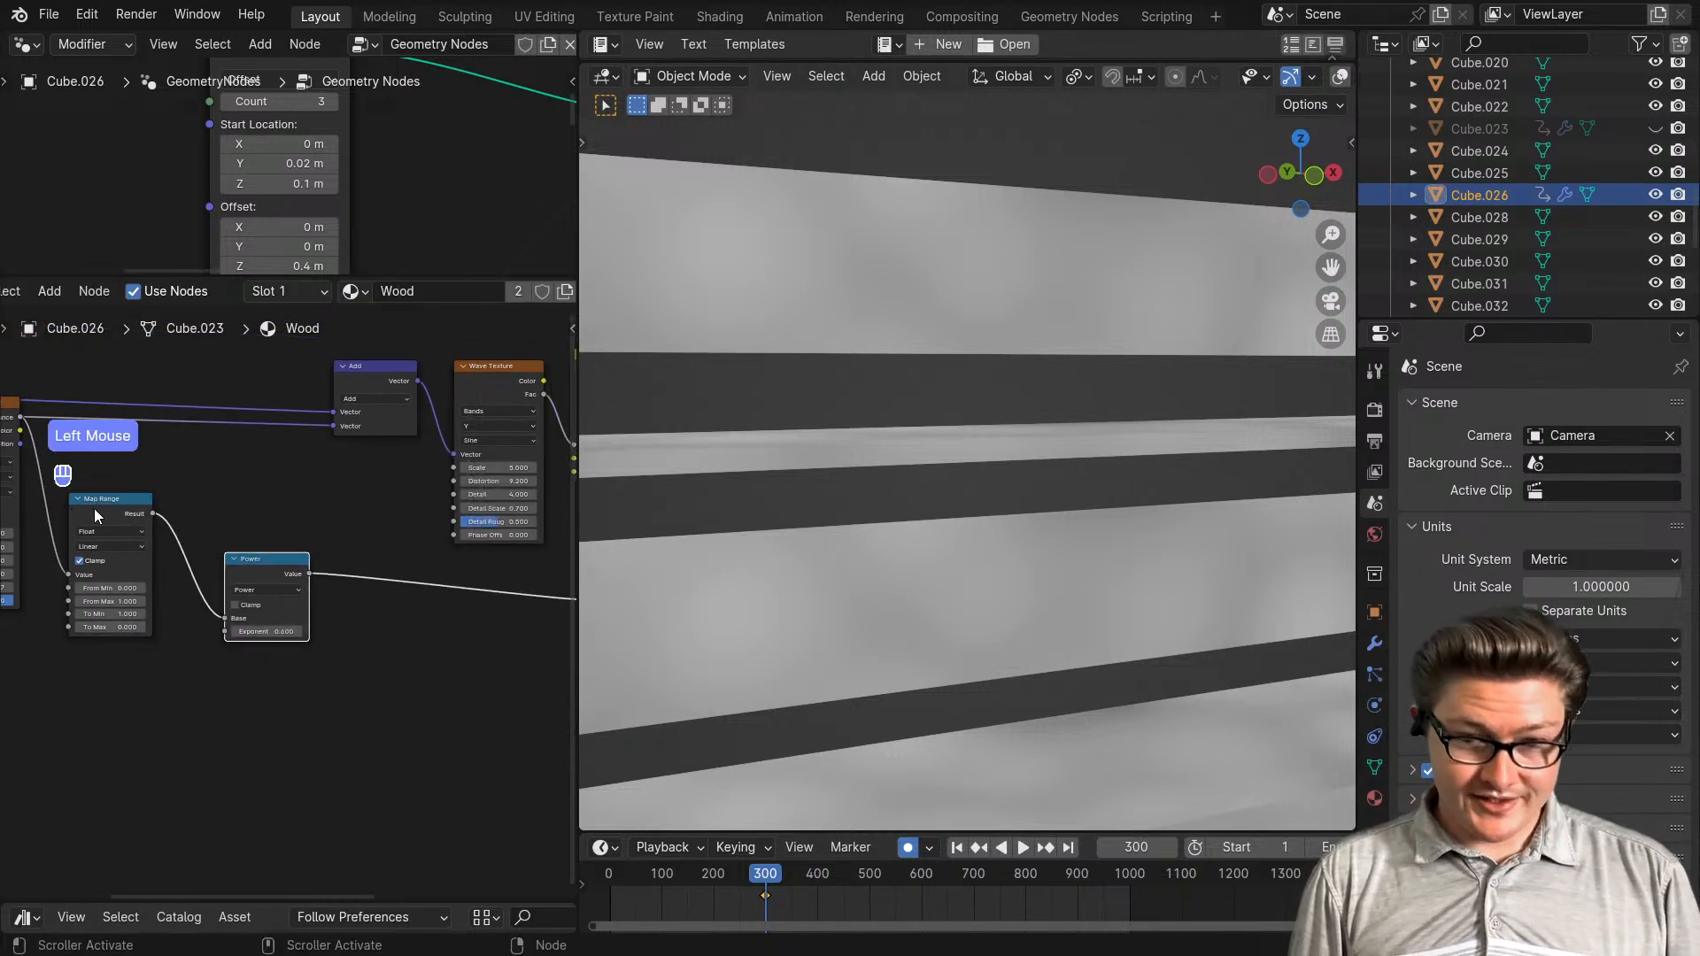
- Duplicate the inverted Map Range node and insert the copy on the link after the Power node
click(94, 508)
key(shift+d)
click(383, 562)
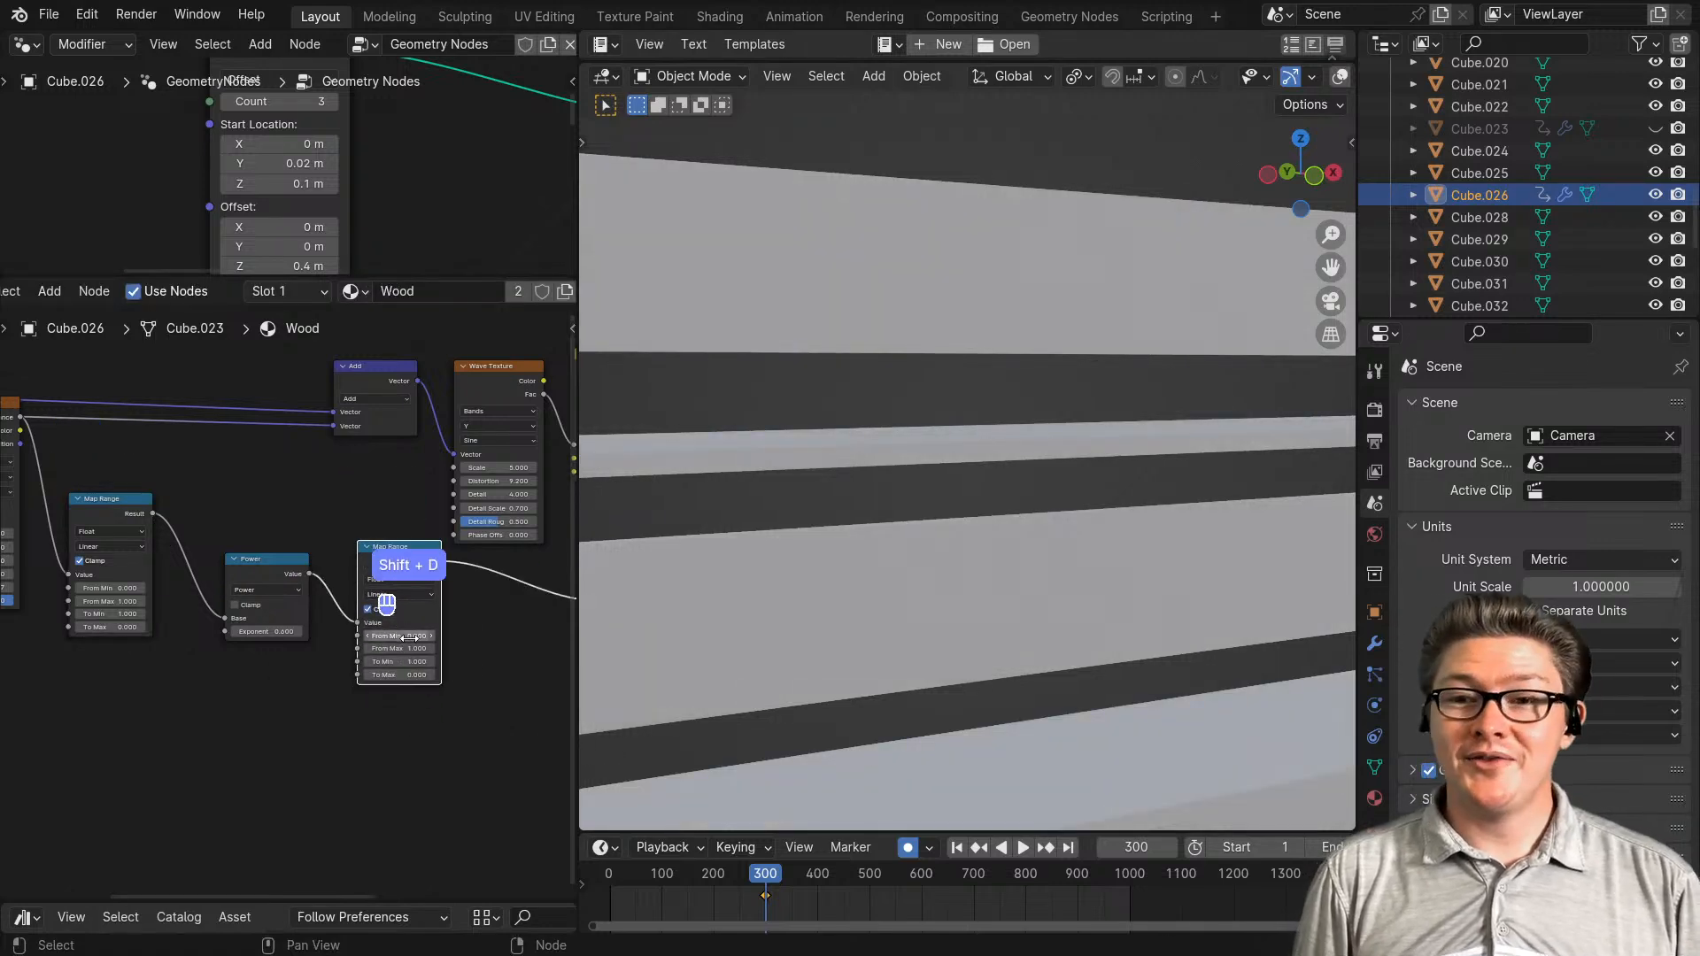
scroll(412, 638, up, 2)
drag(413, 572, 402, 580)
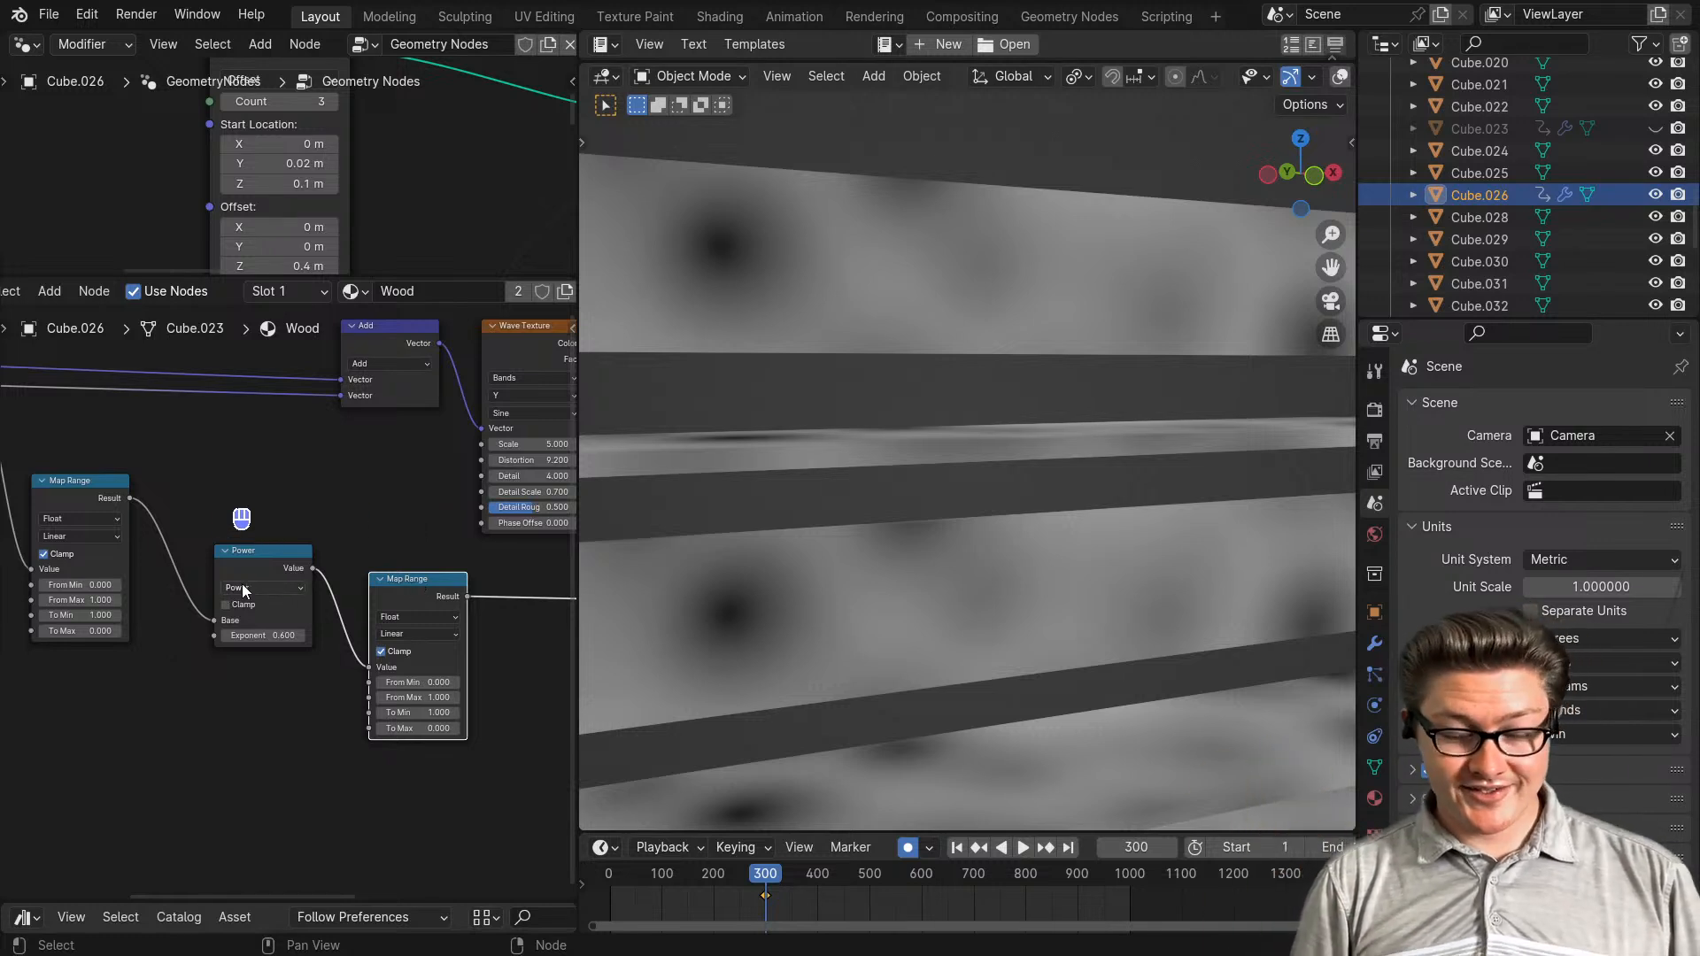
- Align the first Map Range, the Power node and the second Map Range in a compact row
drag(241, 570, 258, 581)
scroll(258, 581, up, 3)
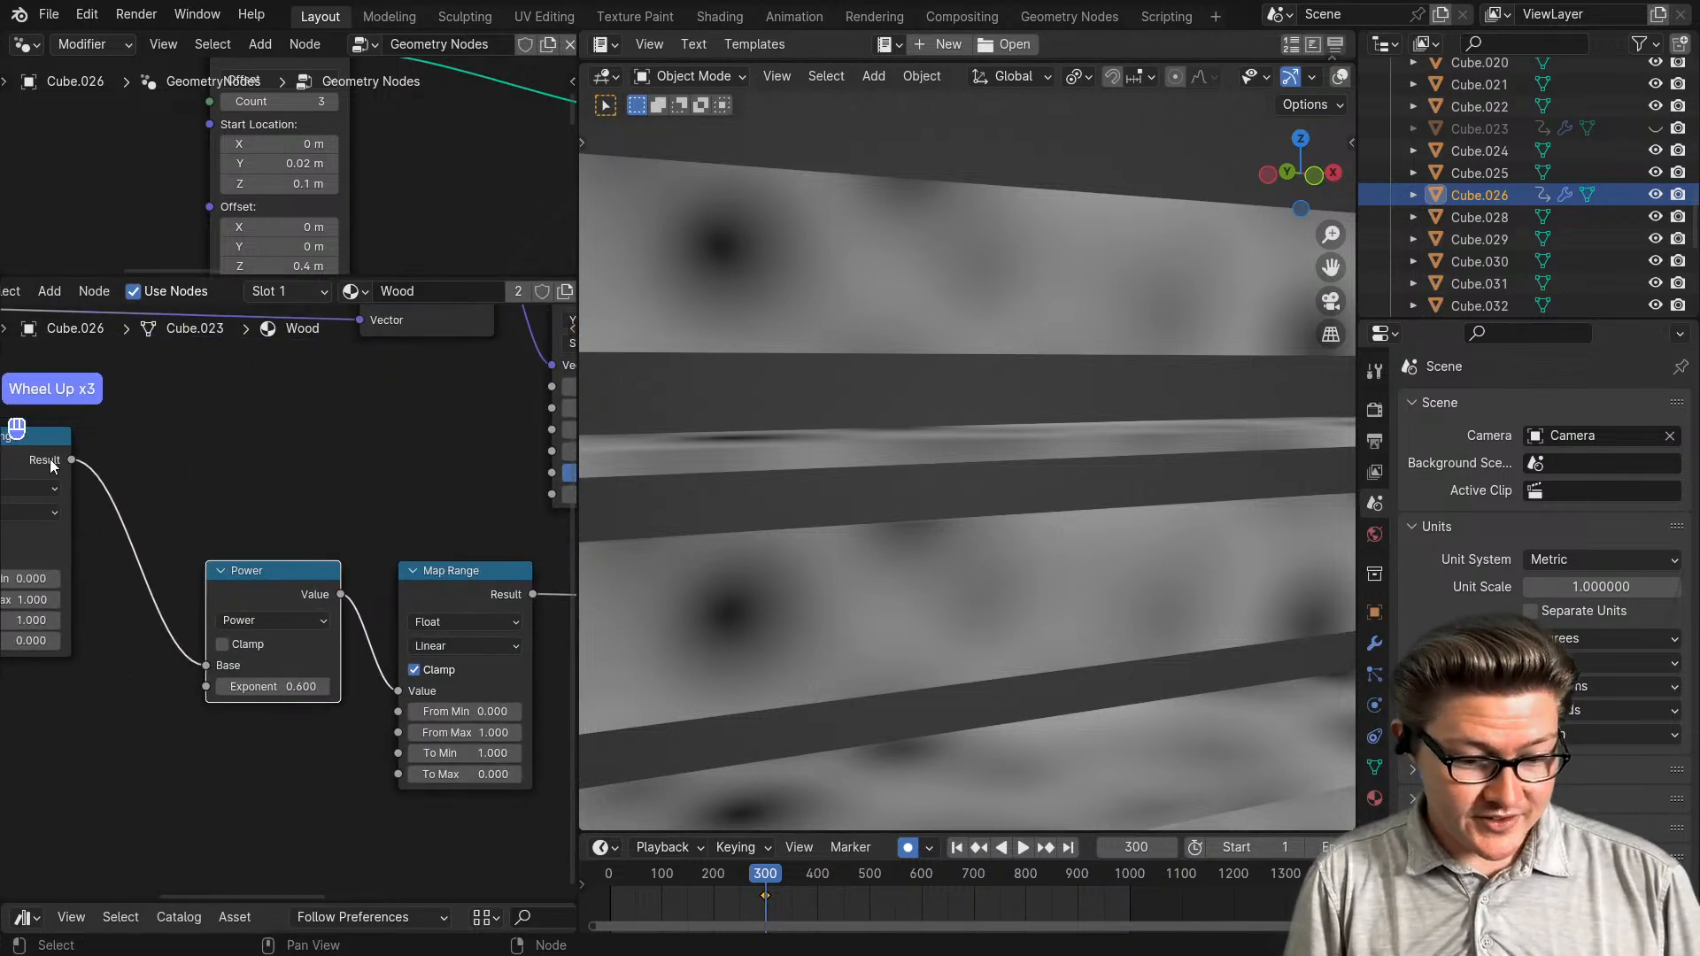
drag(49, 459, 124, 589)
click(338, 595)
drag(411, 597, 406, 593)
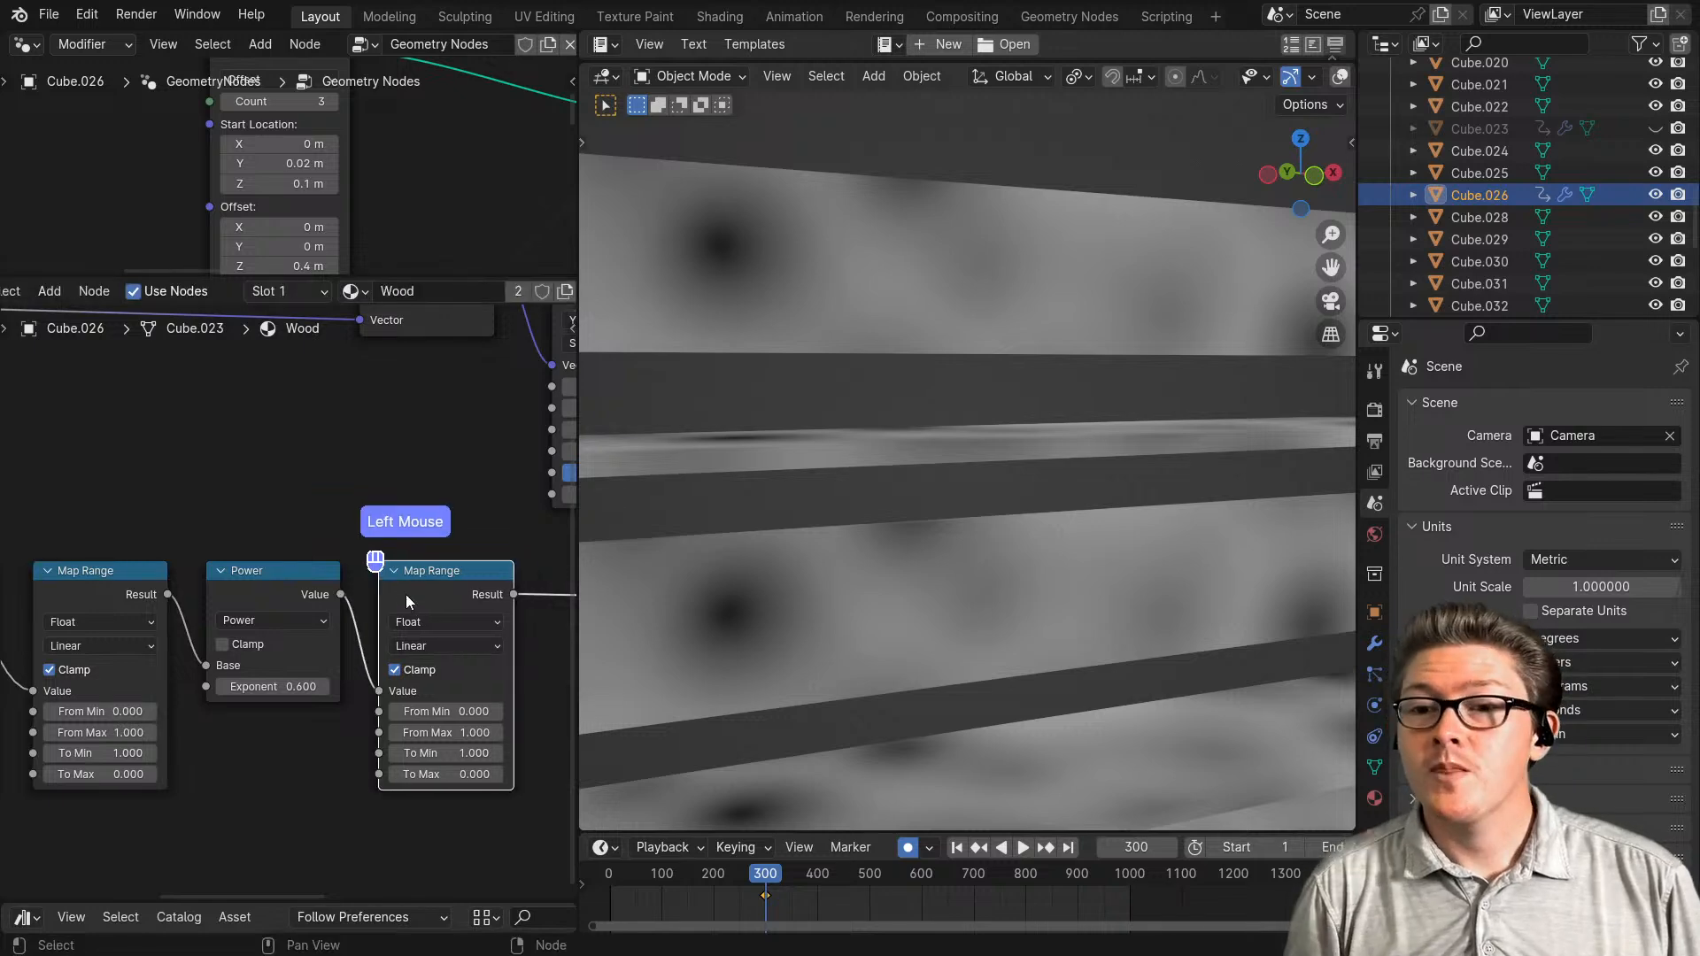
- Examine how the two inverted Map Range nodes surround the Power node in the chain
scroll(400, 587, down, 3)
middle_drag(389, 576, 324, 554)
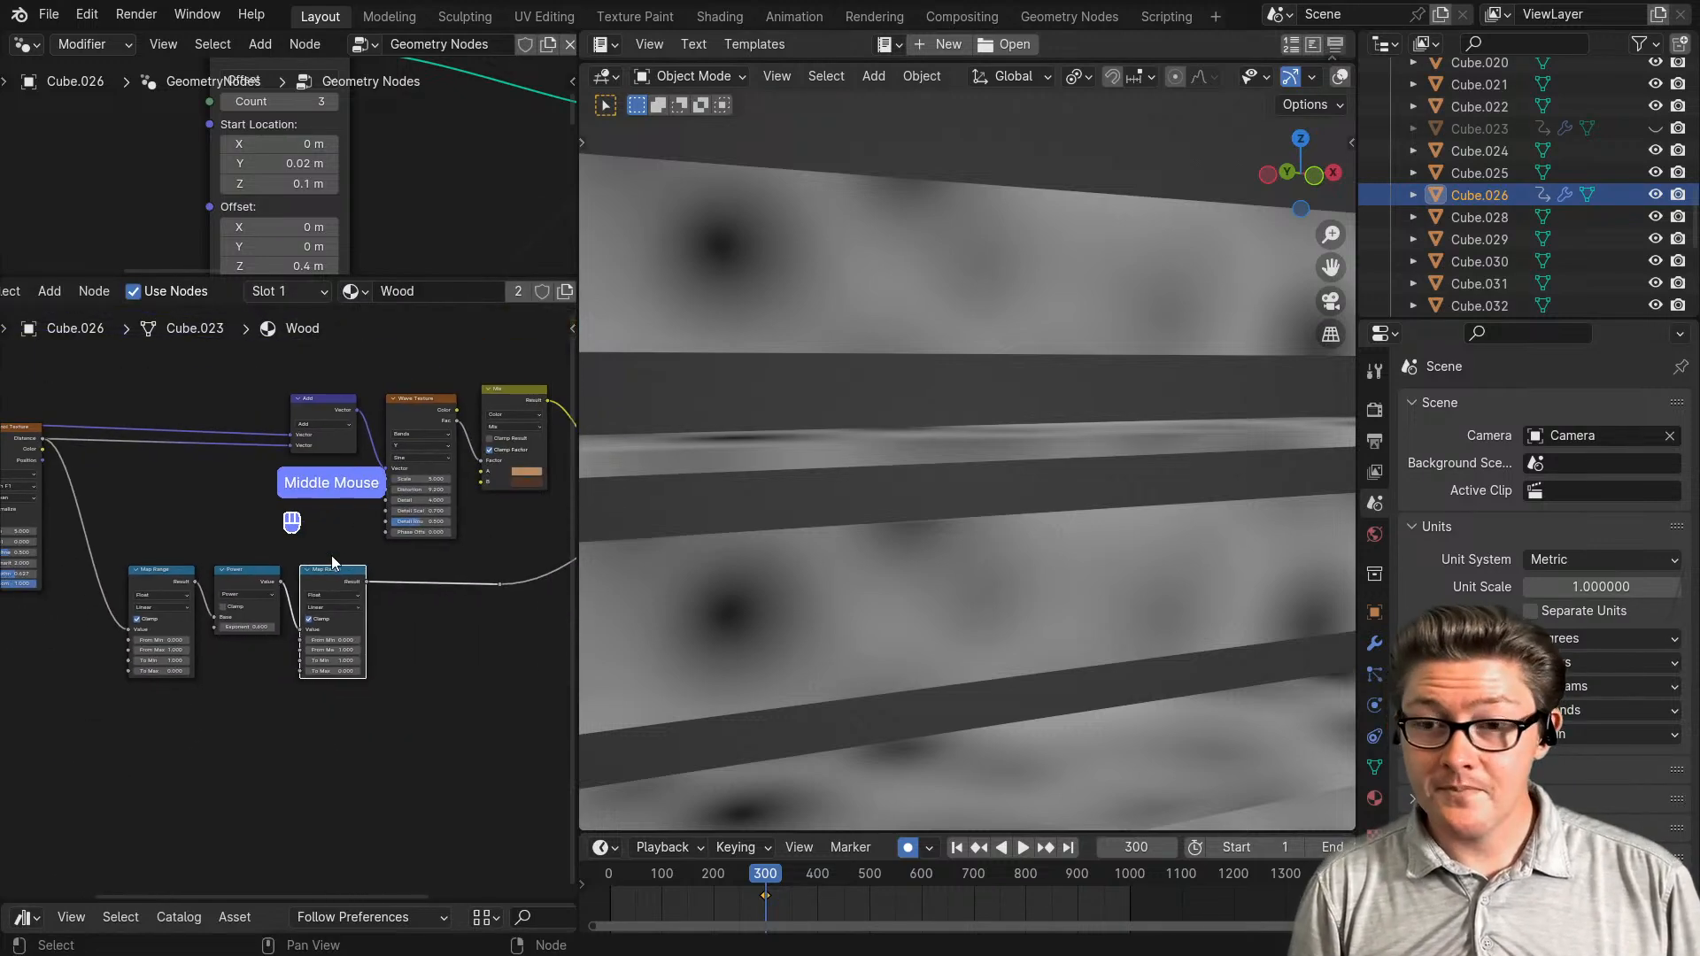
scroll(324, 555, up, 2)
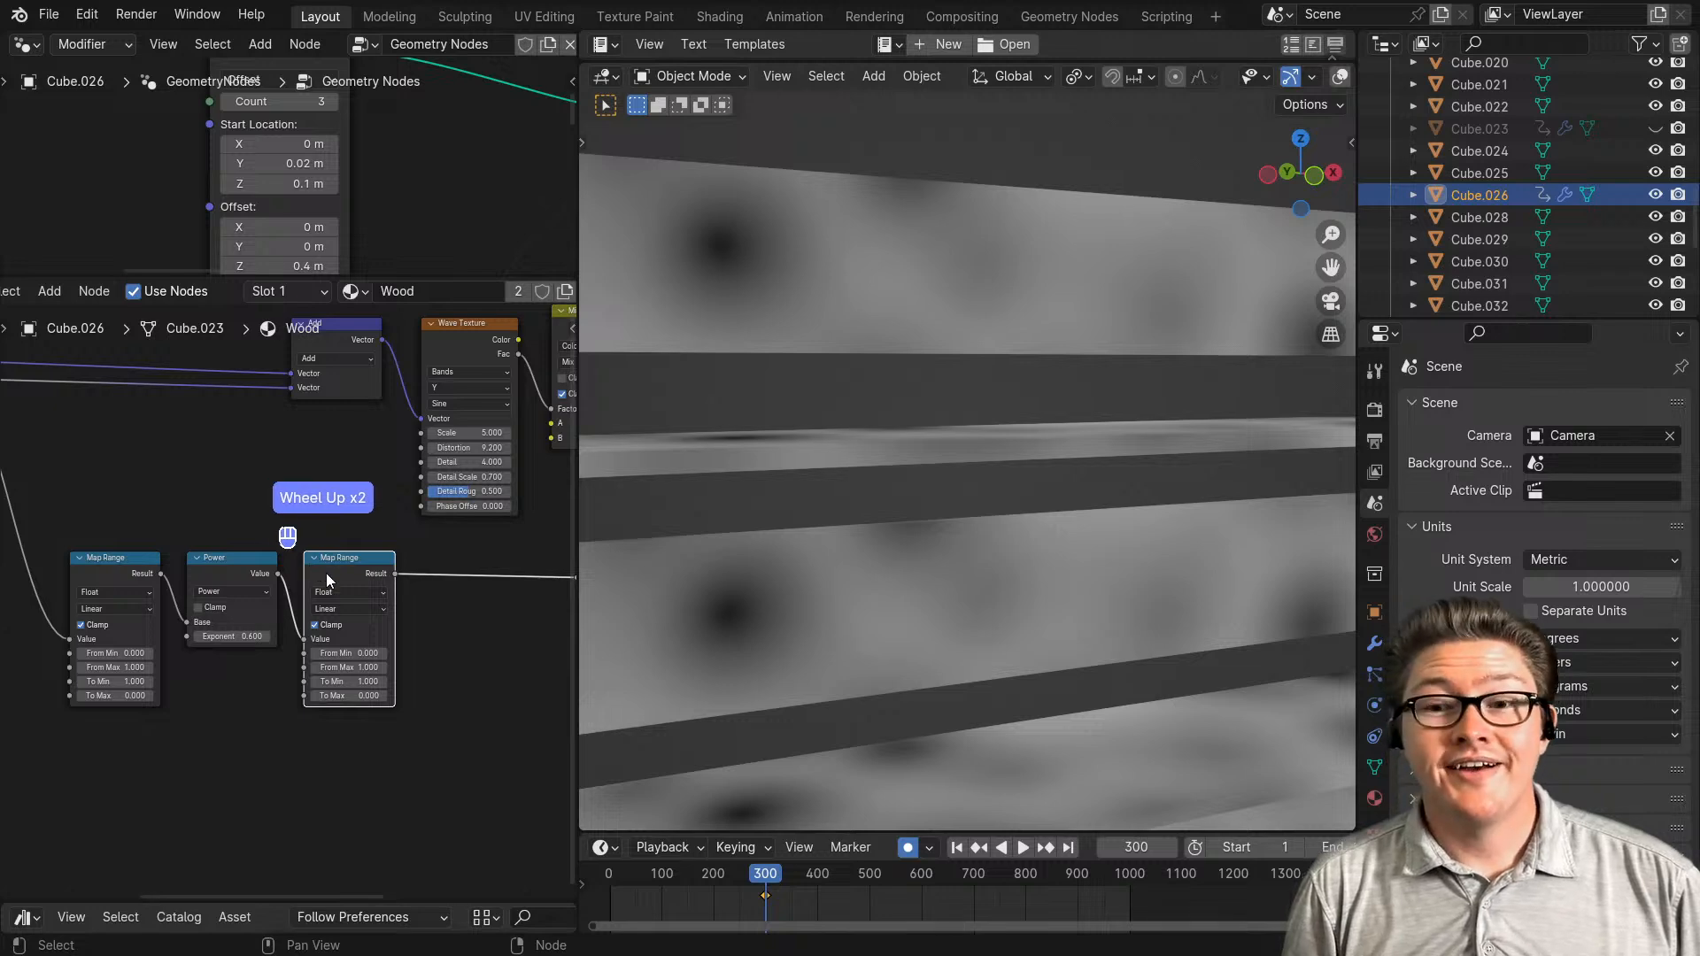
scroll(326, 572, up, 3)
middle_drag(312, 628, 333, 624)
scroll(333, 624, down, 2)
middle_drag(104, 522, 178, 519)
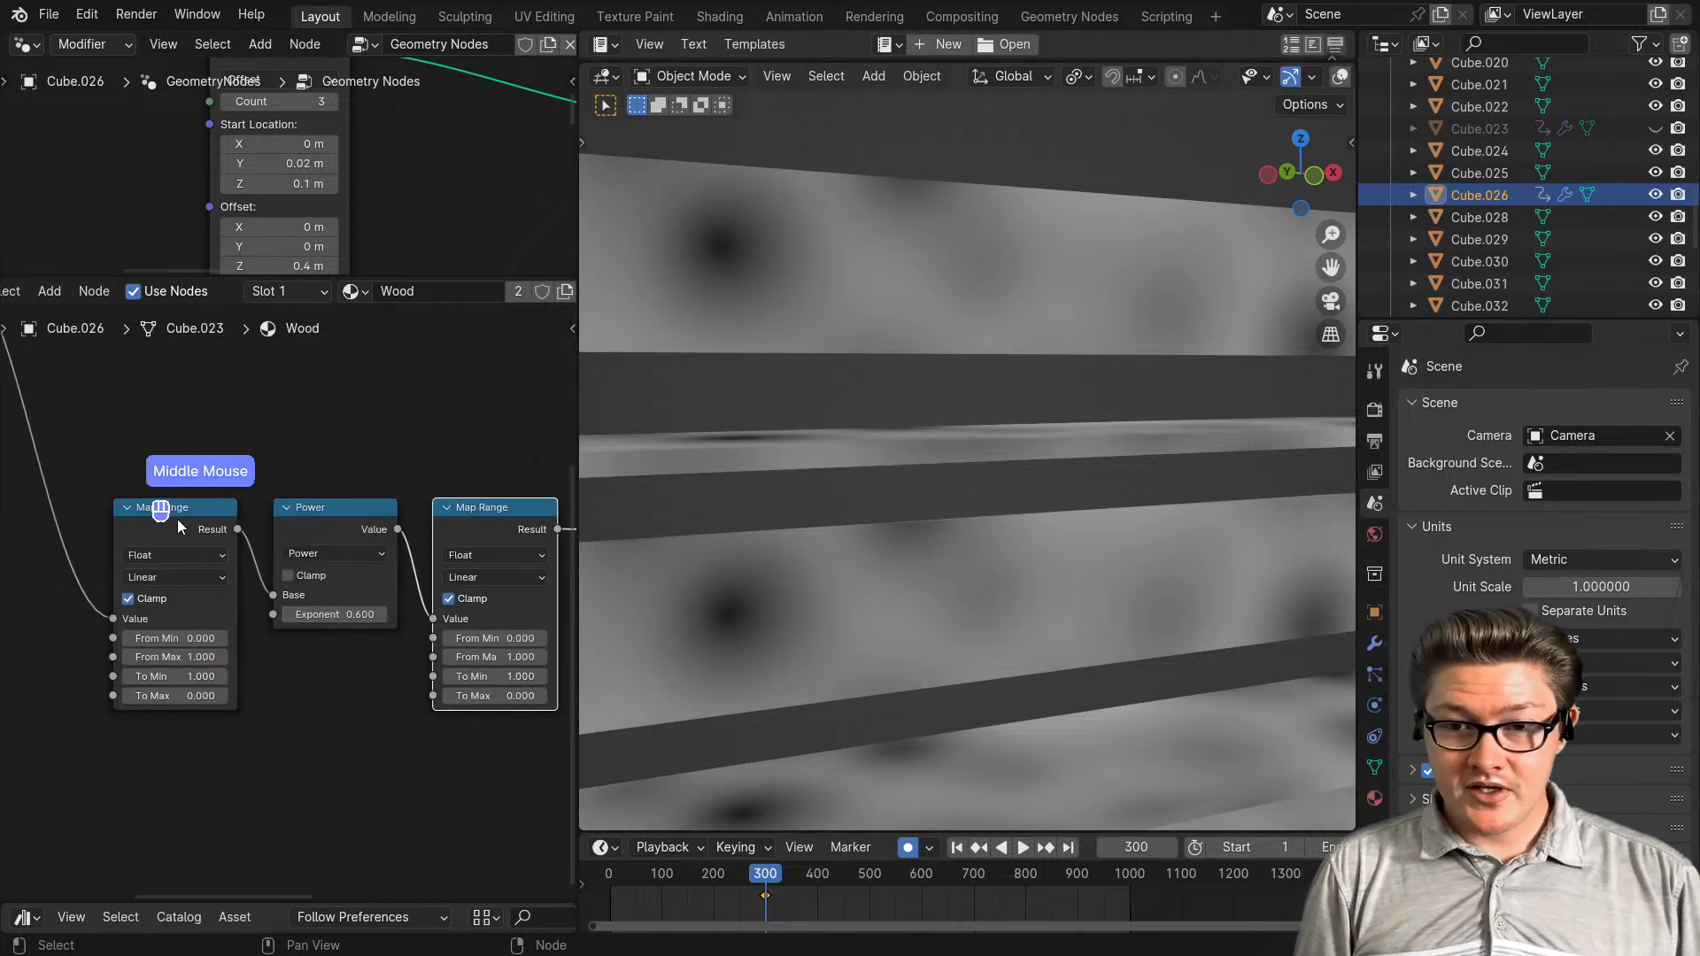
click(150, 508)
click(480, 510)
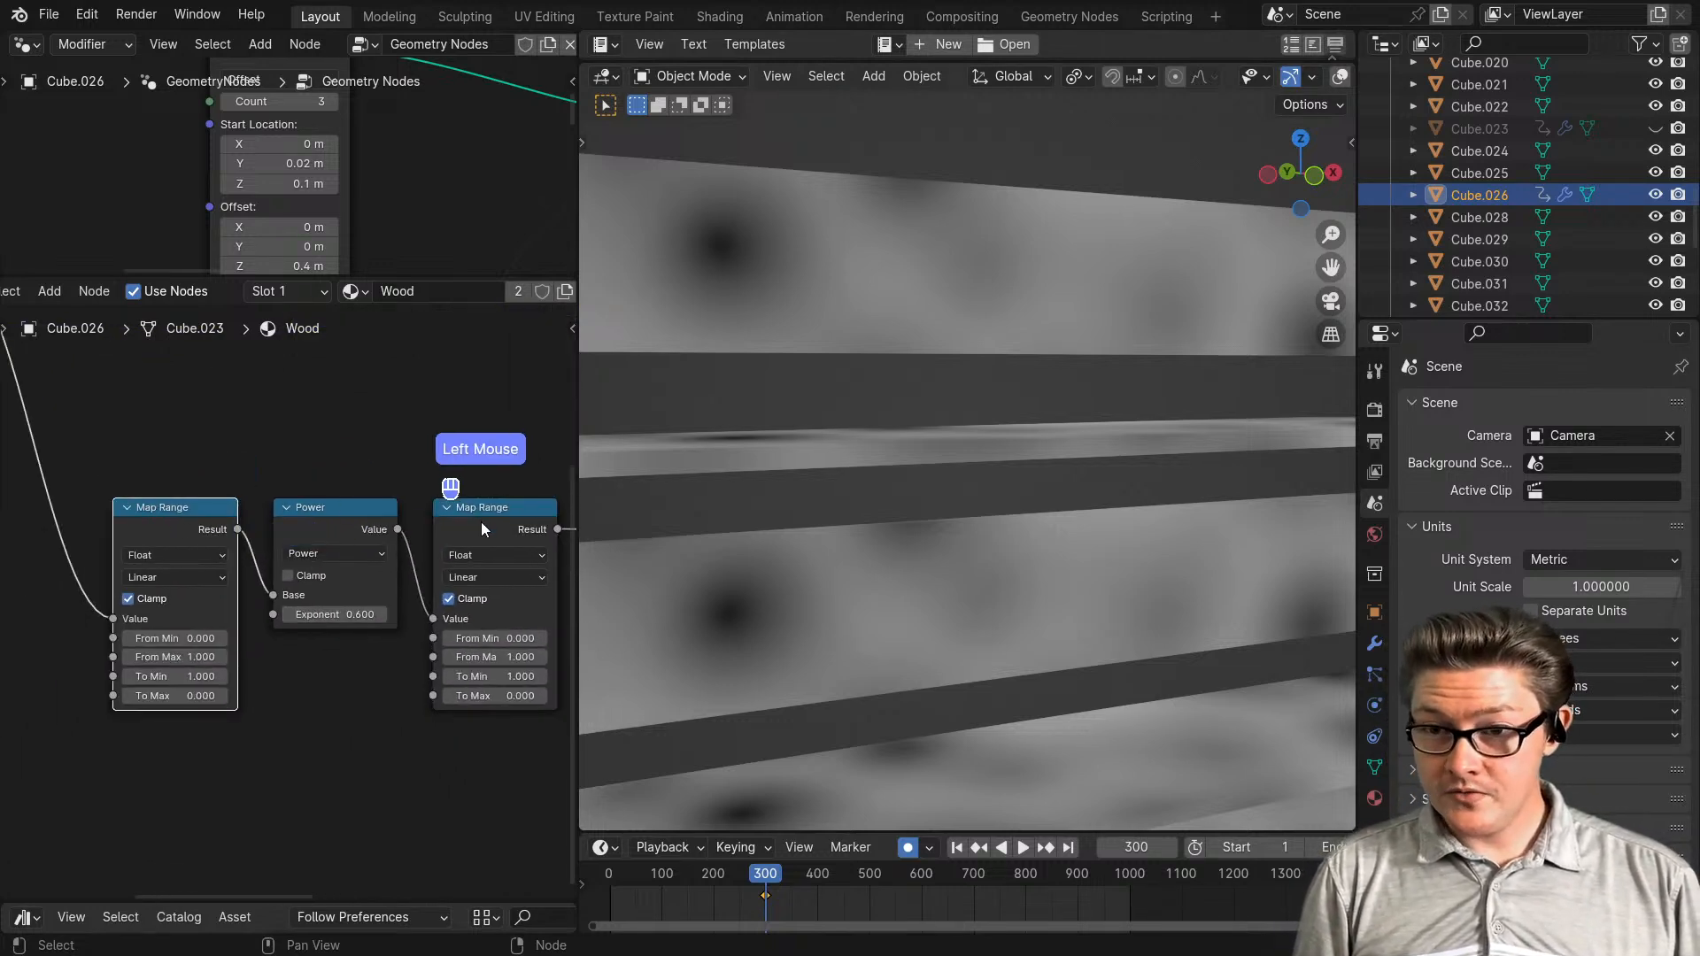
scroll(375, 630, up, 2)
scroll(358, 636, down, 2)
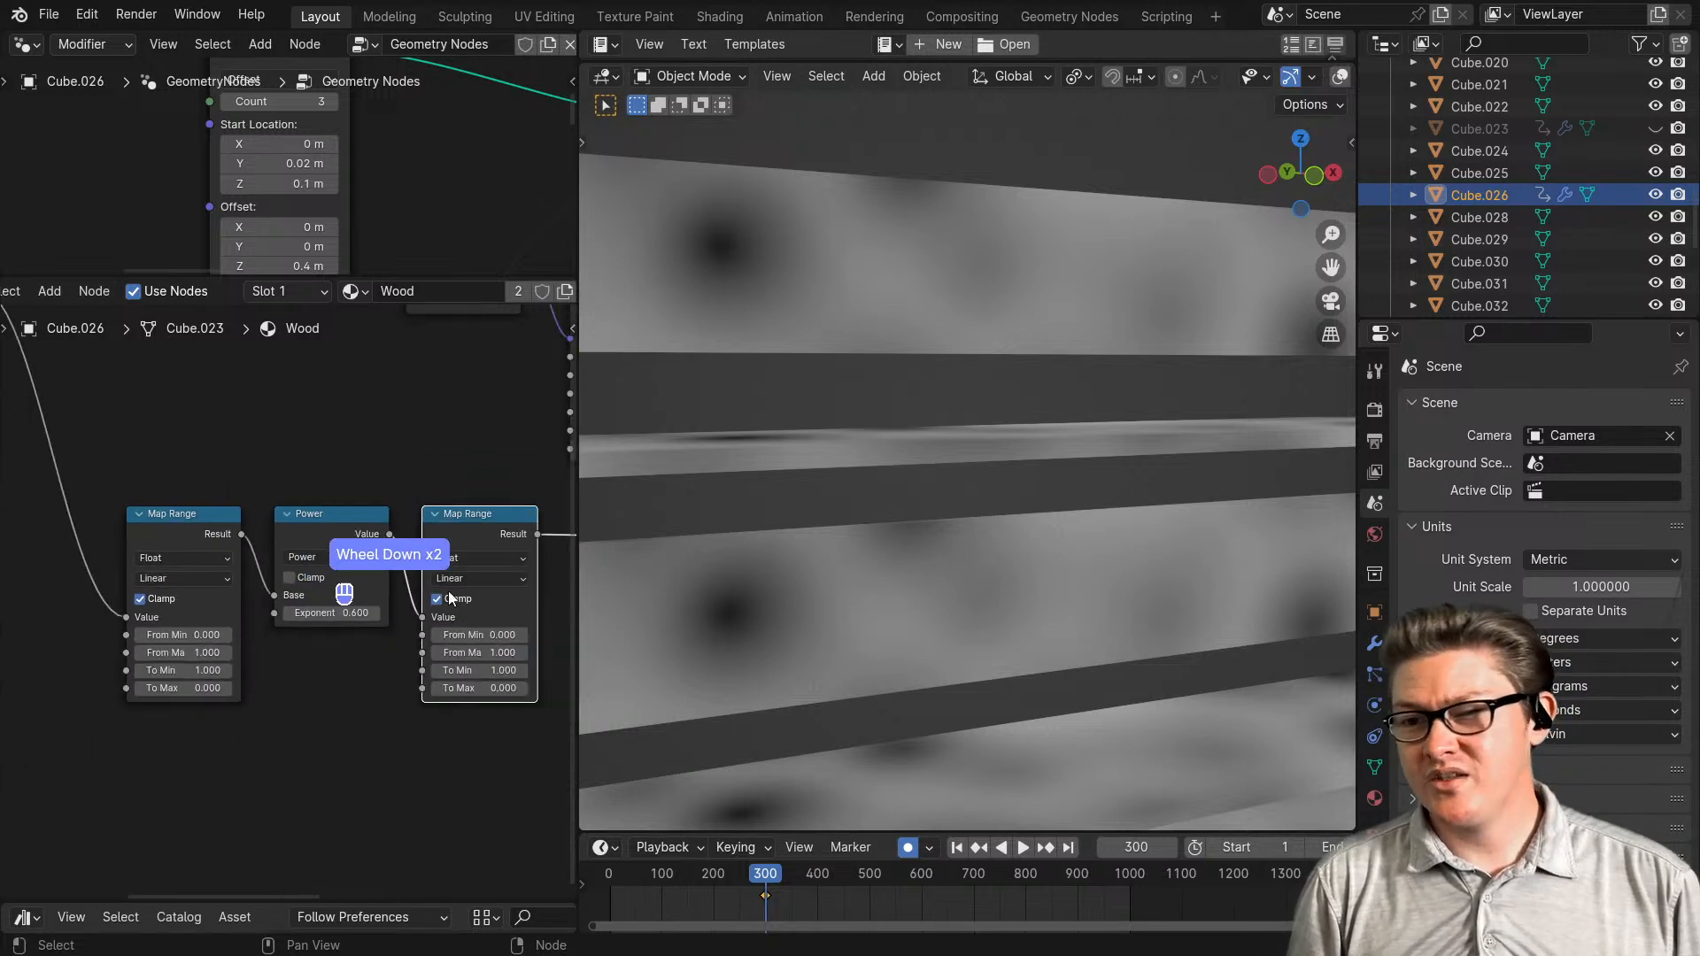
- Move the second Map Range lower and try to pull a direct link from the Power Value output toward the Add node
drag(468, 535, 508, 620)
middle_drag(431, 537, 316, 650)
scroll(319, 648, down, 2)
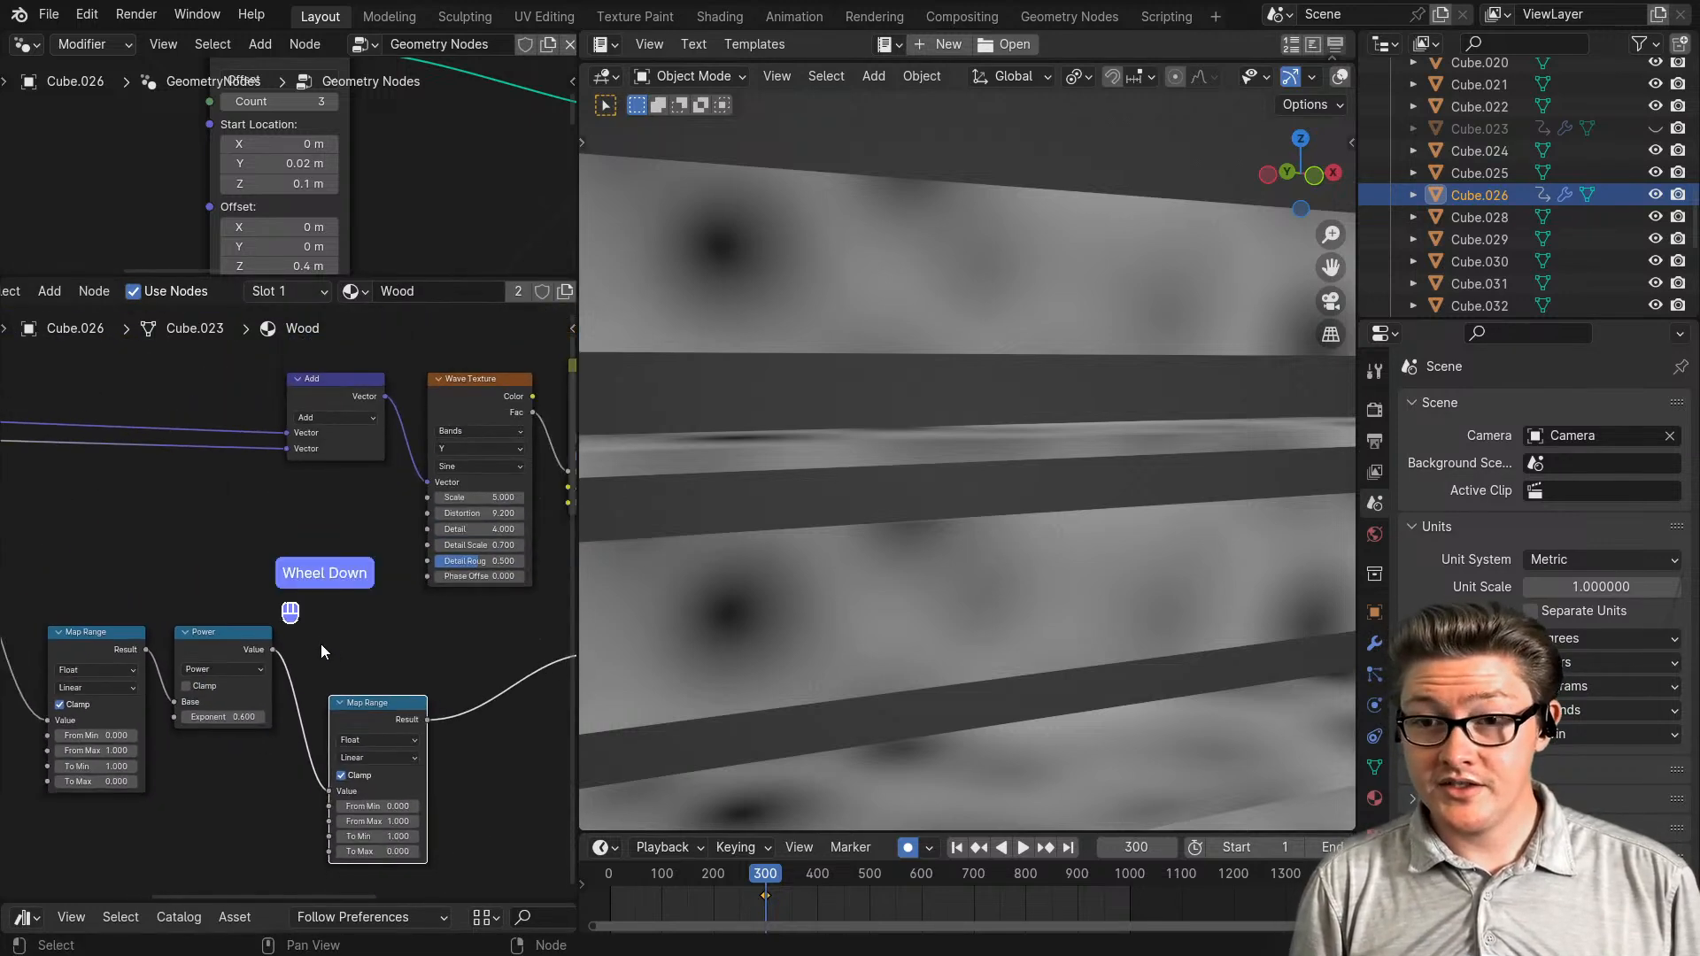
drag(270, 650, 271, 489)
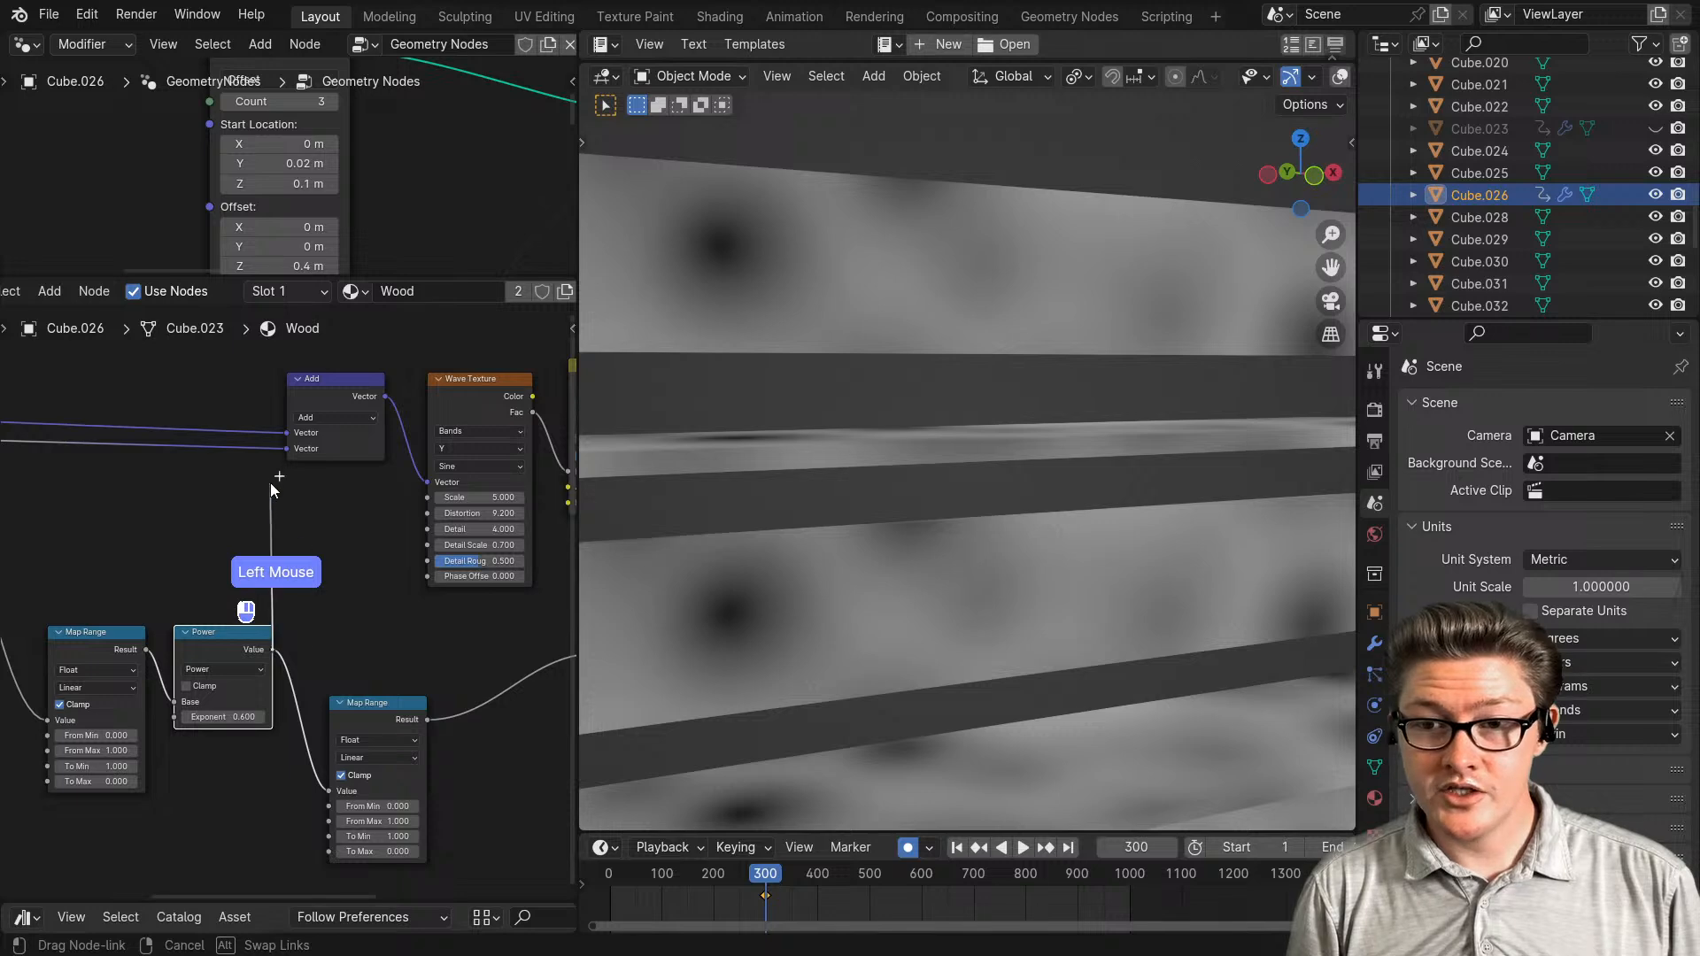
drag(314, 549, 308, 720)
click(199, 548)
- Dissolve the second Map Range node, keeping the Power node's Value linked to the preview
scroll(256, 633, up, 4)
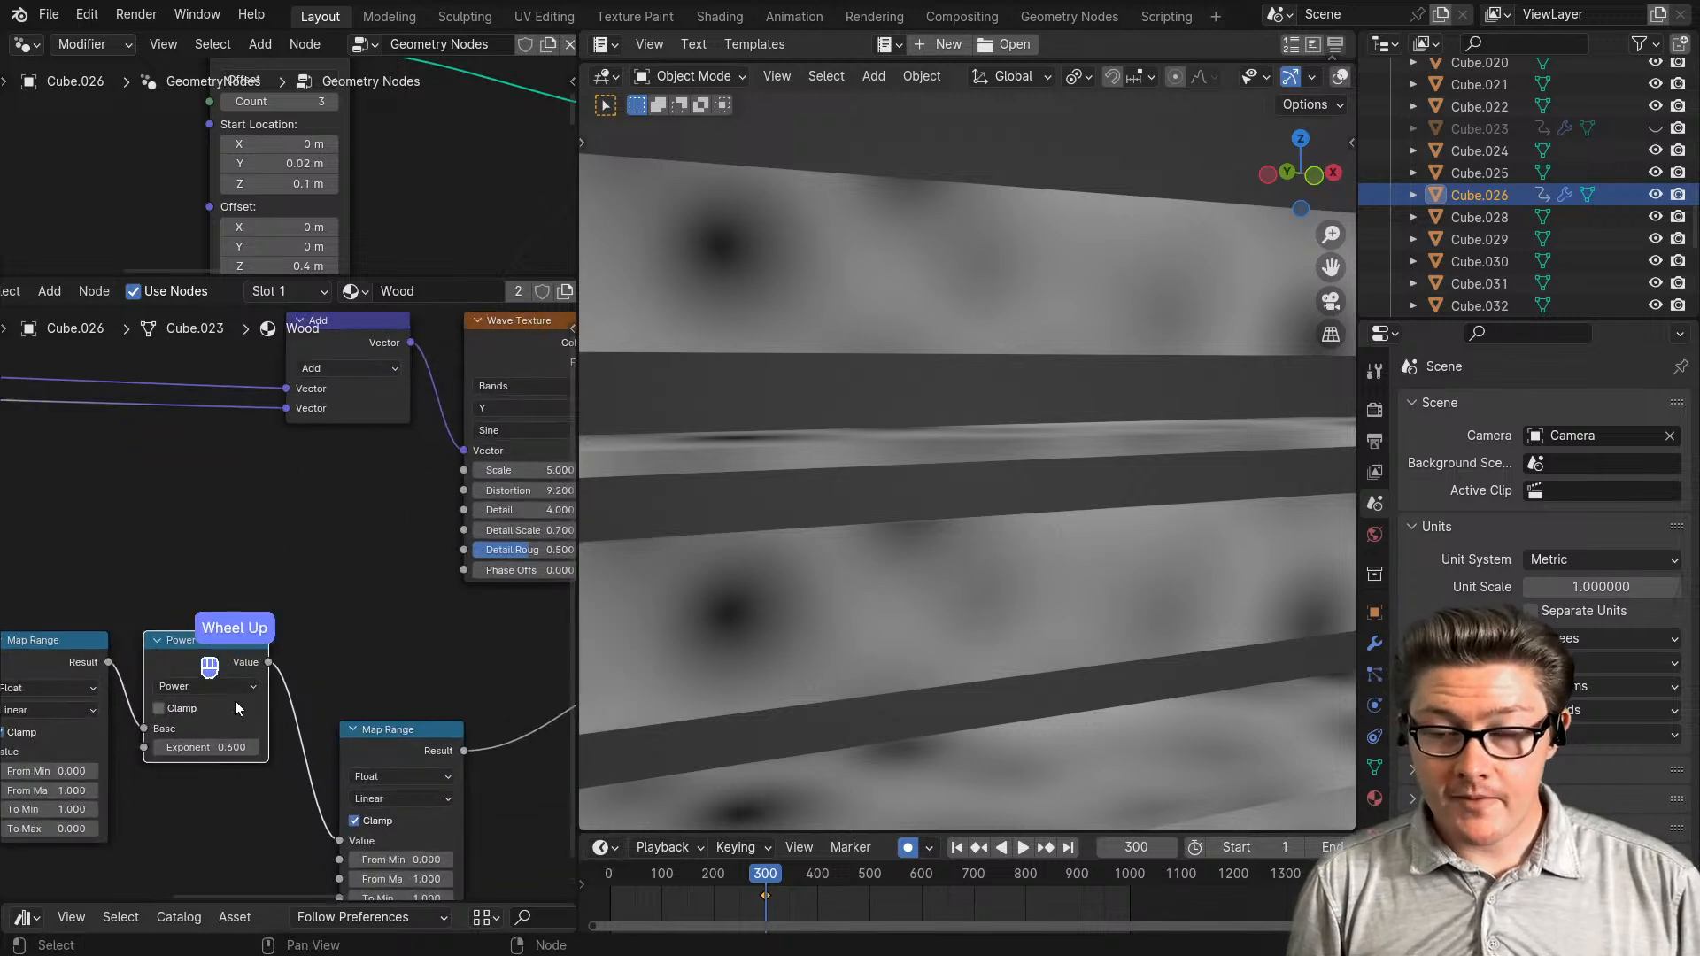
middle_drag(184, 759, 254, 657)
mouse_move(259, 653)
mouse_down()
mouse_move(413, 653)
mouse_move(267, 657)
mouse_up()
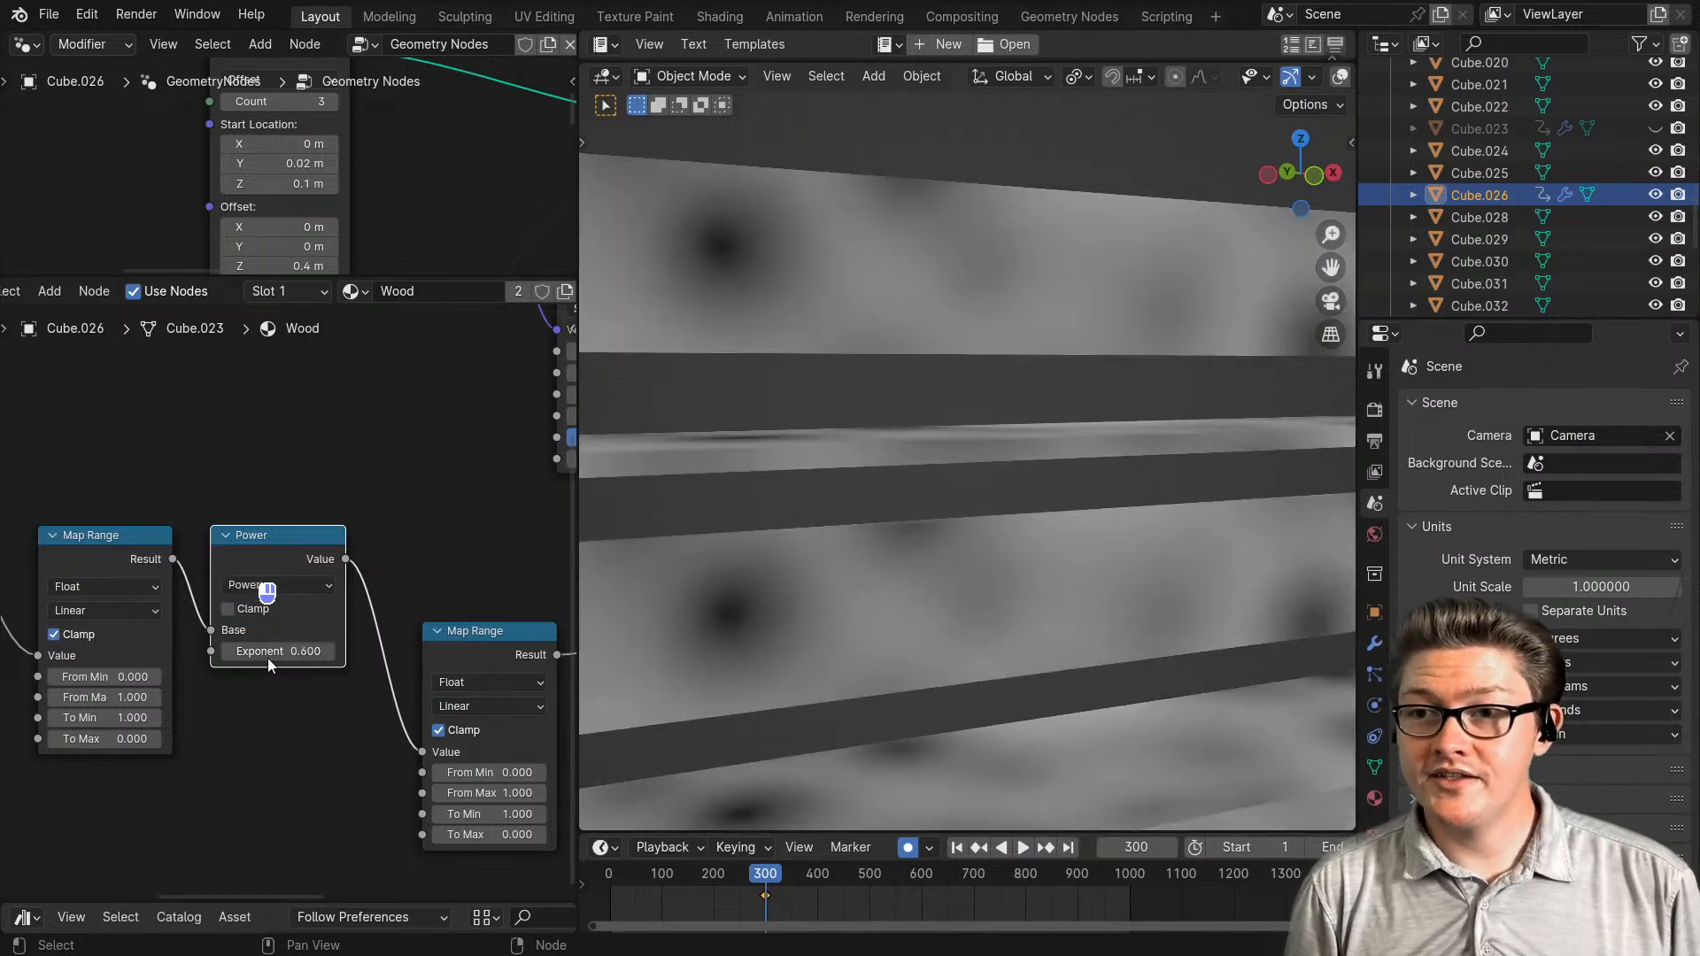
scroll(275, 657, down, 4)
key(ctrl+x)
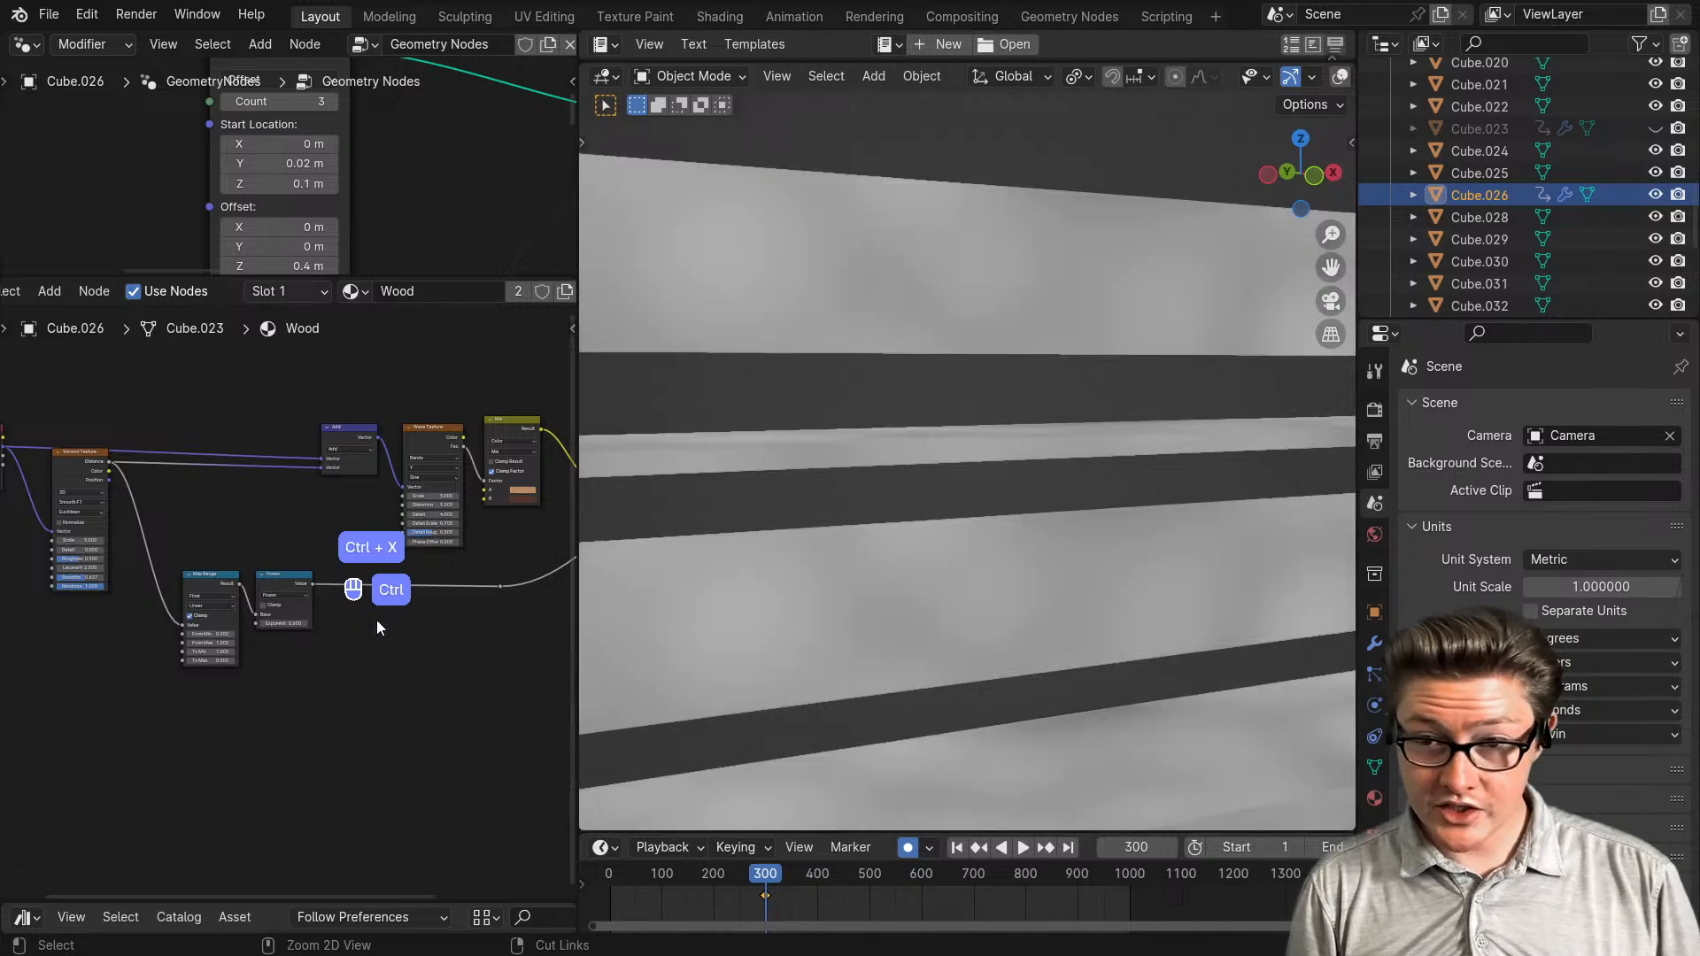
- Preview the Principled BSDF and delete the leftover reroute point of the Power node's preview link
middle_drag(376, 620, 220, 681)
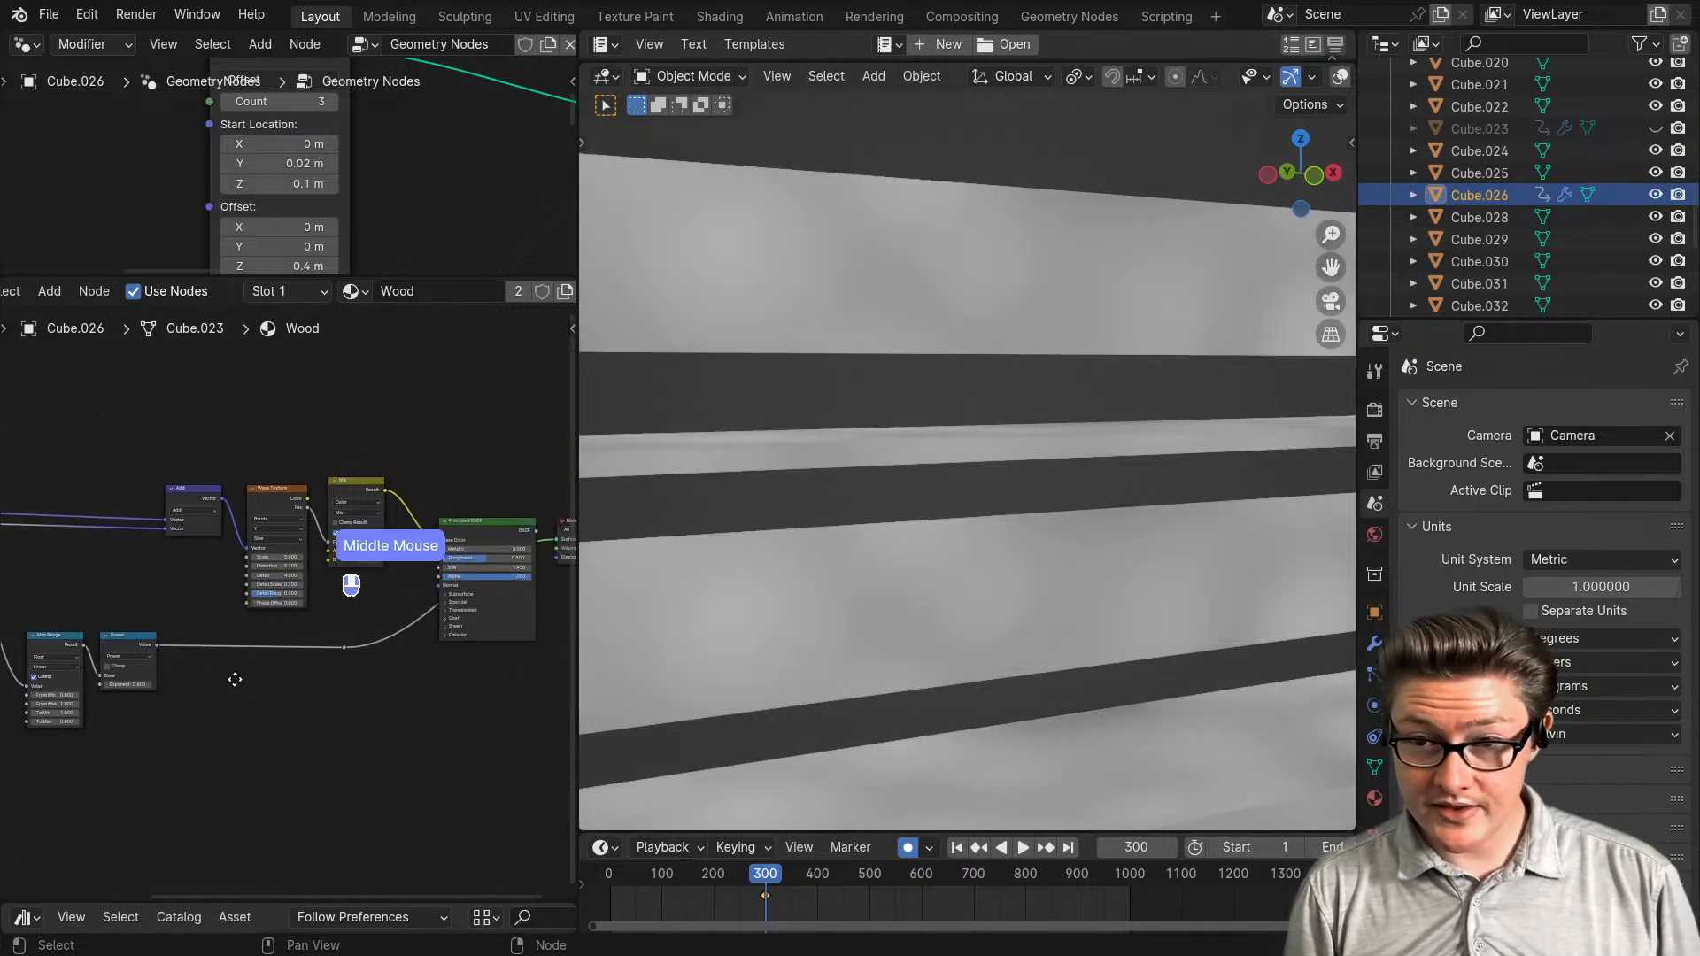
ctrl+shift+click(487, 529)
middle_drag(124, 652, 303, 637)
drag(539, 662, 490, 623)
key(x)
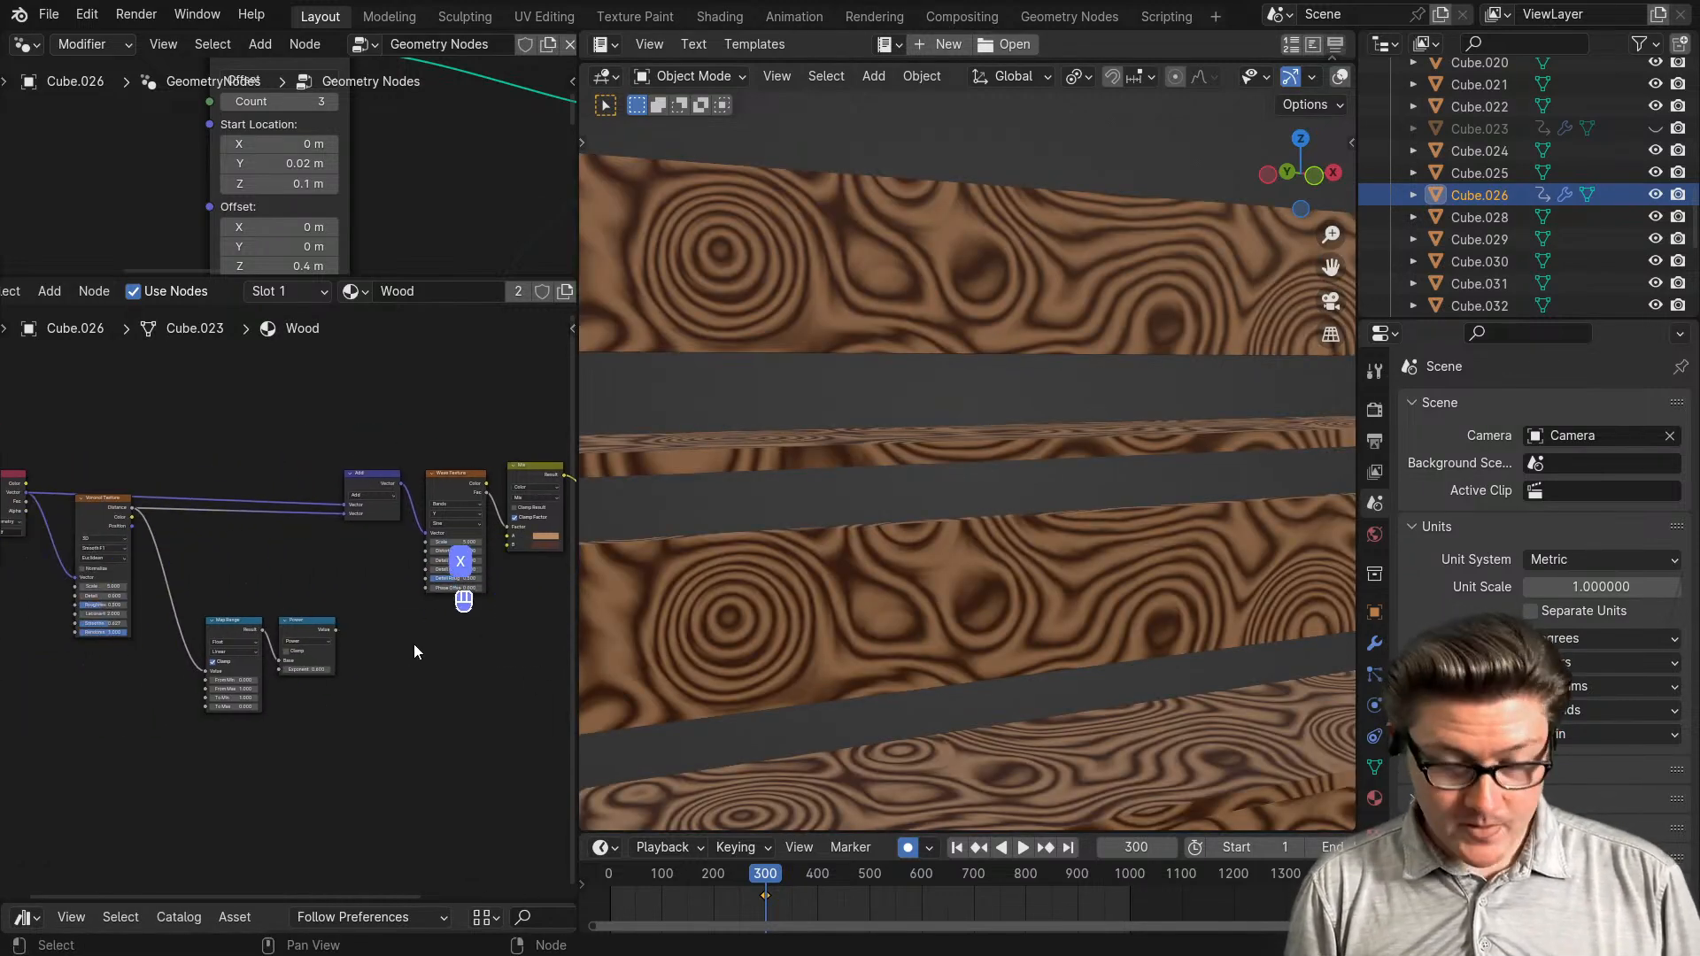
- Move the Map Range and Power nodes up together and connect the Power Value to the Add node's second Vector input
scroll(390, 686, up, 2)
drag(351, 755, 198, 643)
key(g)
click(254, 627)
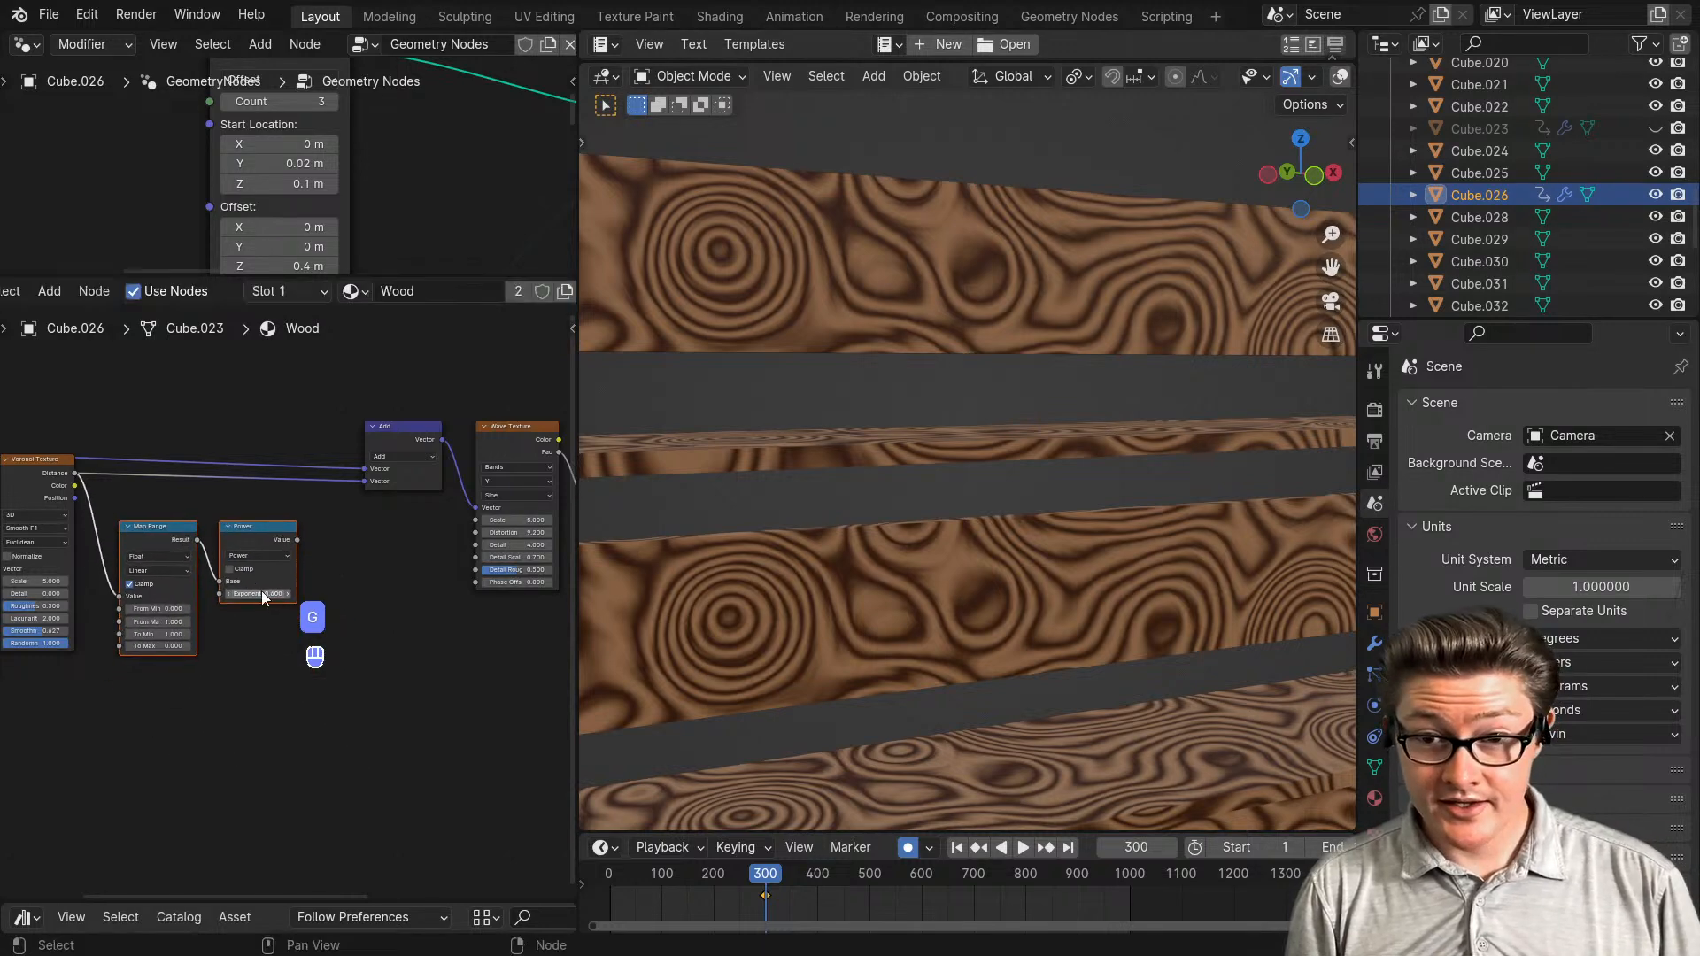
scroll(293, 531, up, 1)
drag(298, 529, 380, 460)
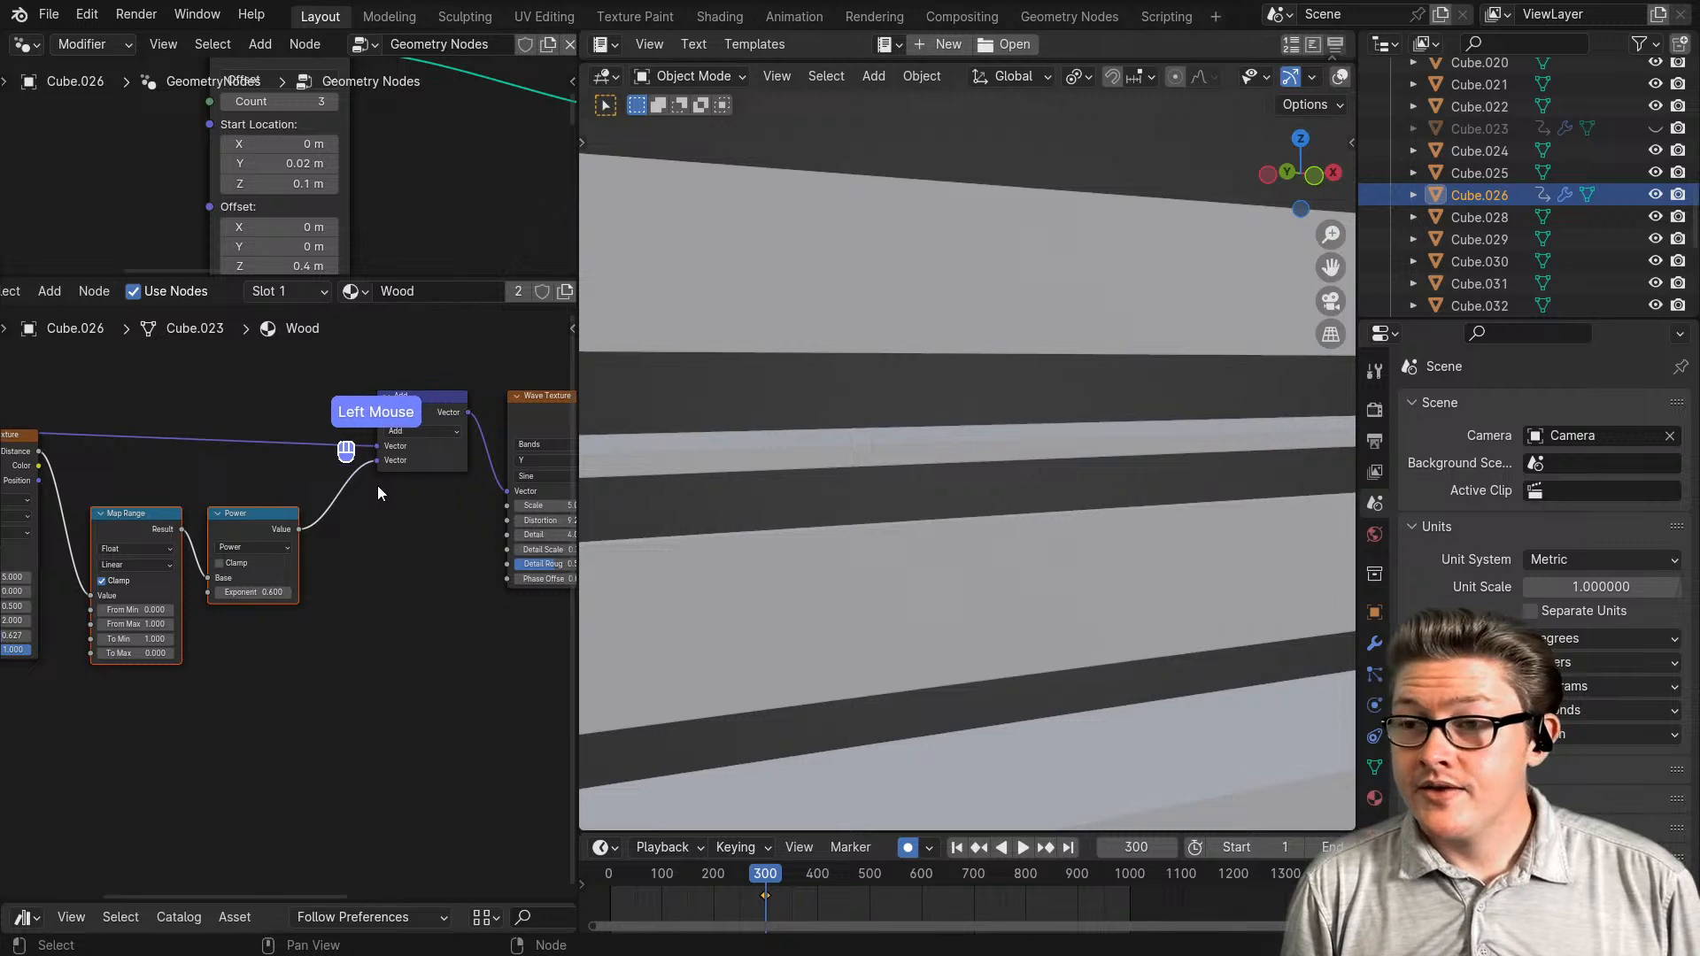
- Reset the Power node's Exponent to 1 and raise it to 24.7 to shrink the knots
scroll(355, 557, up, 7)
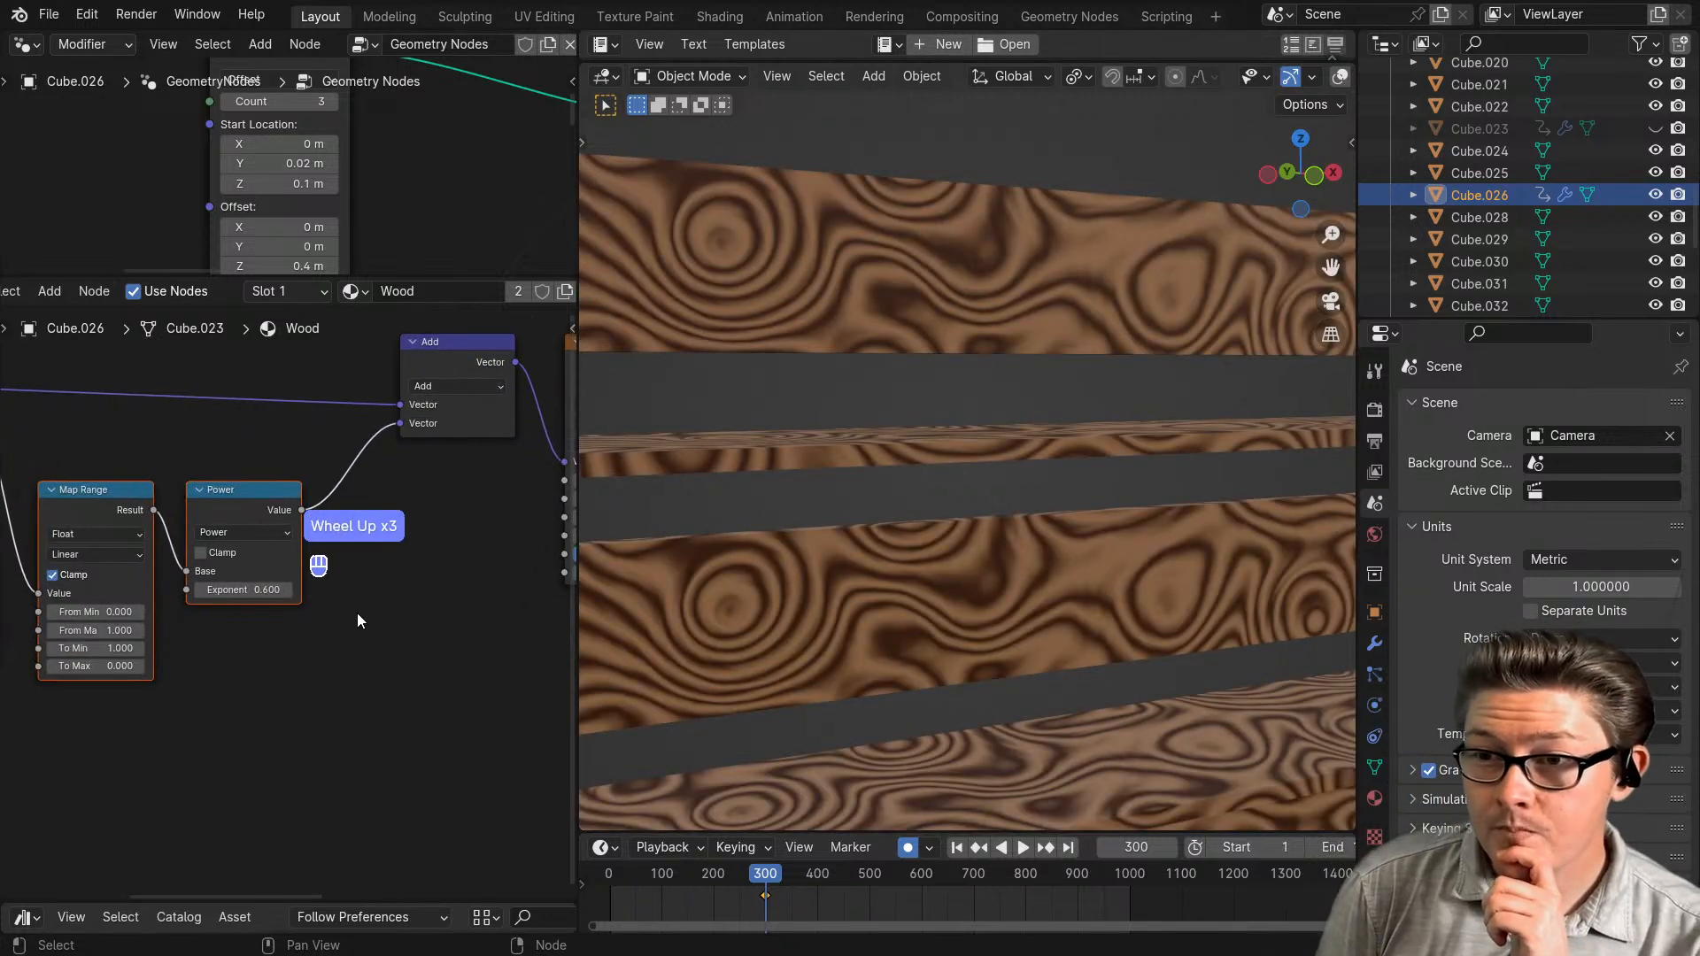
click(232, 578)
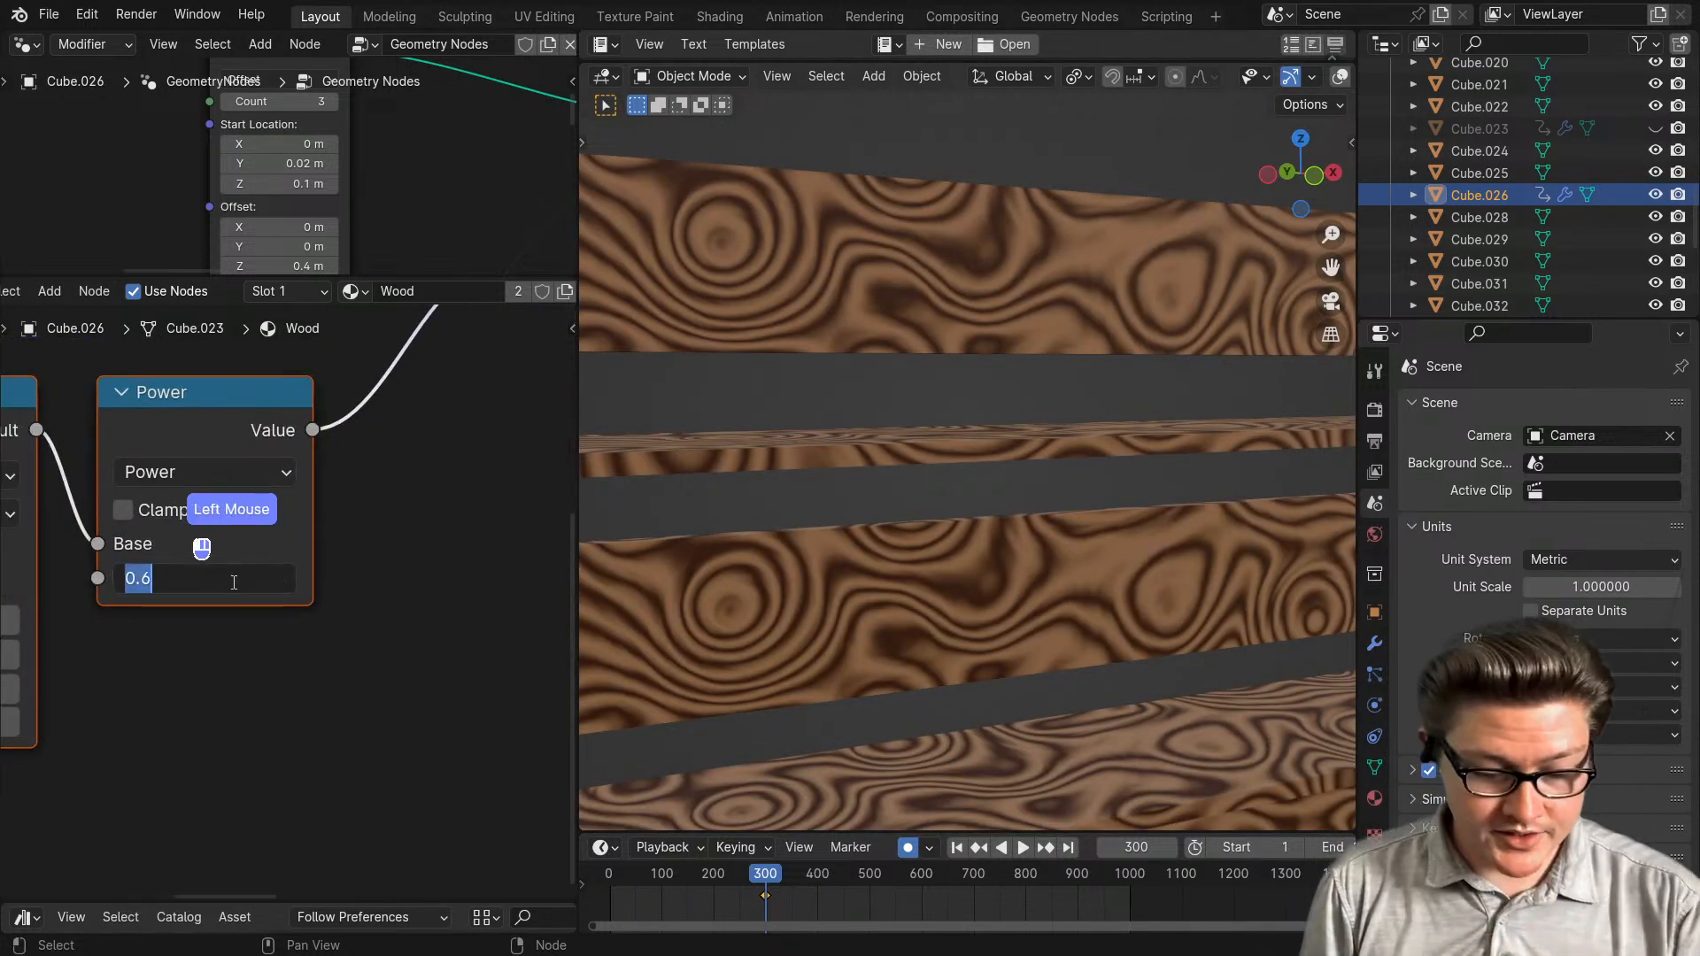
text(1)
click(305, 631)
drag(266, 578, 355, 578)
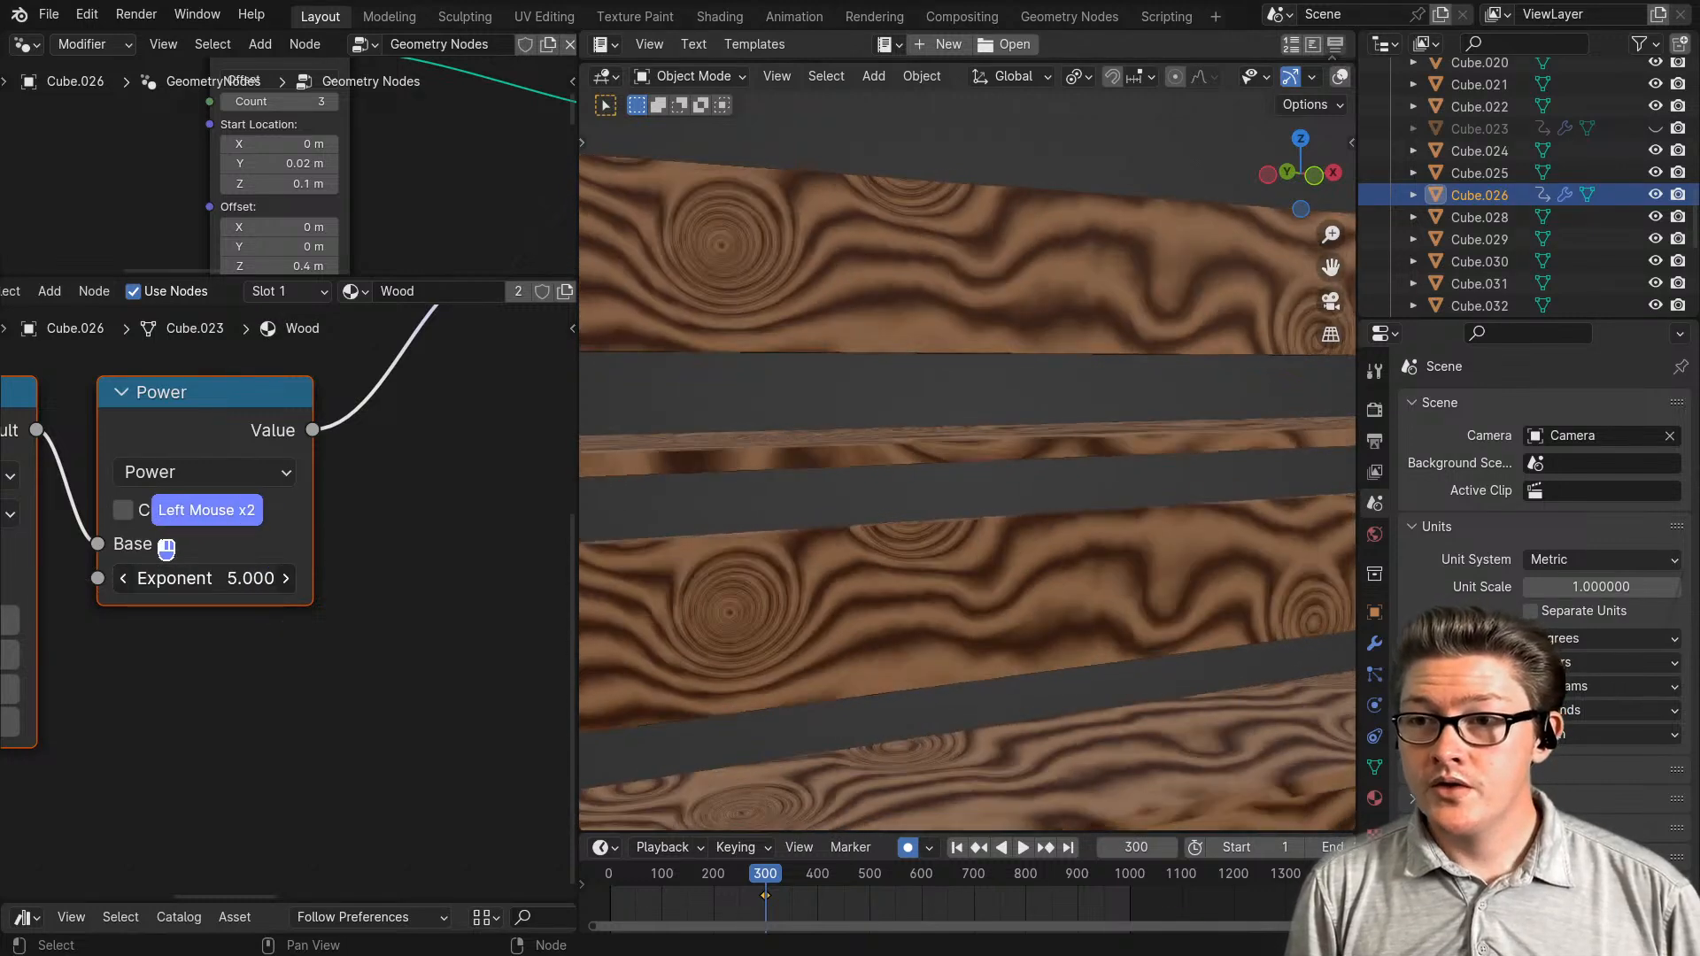
drag(166, 549, 184, 516)
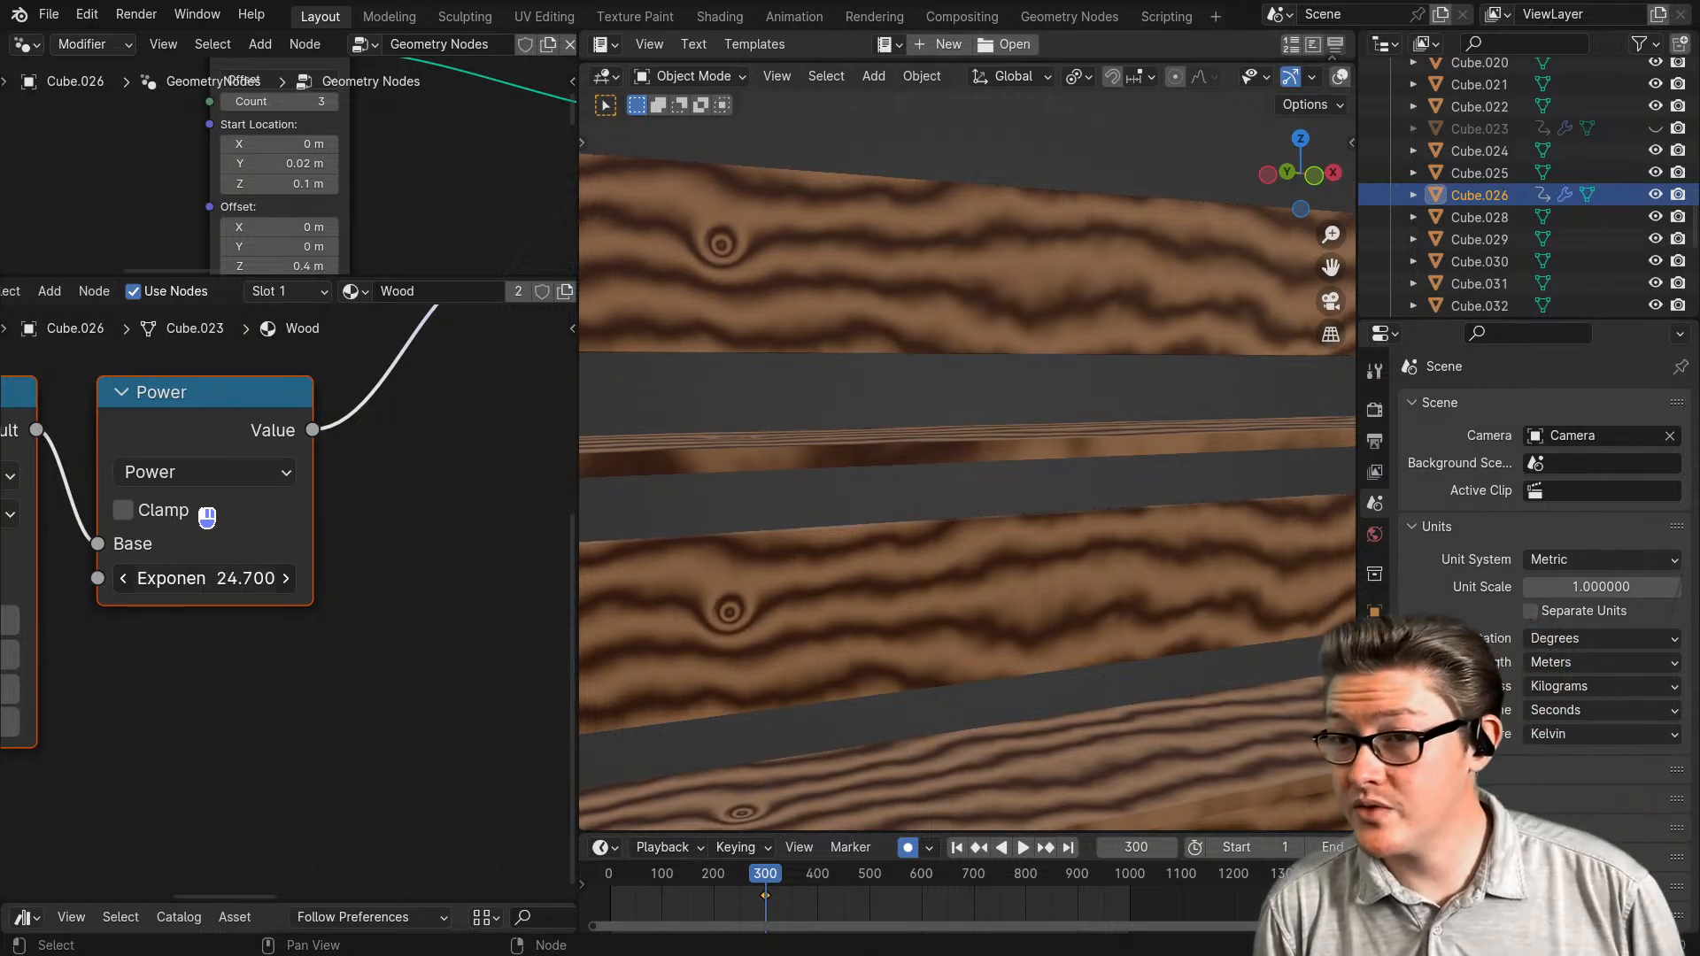
- Preview the Power node's output on the shelves and lower its Exponent to 19.4
scroll(206, 516, down, 2)
ctrl+shift+click(232, 478)
scroll(252, 589, down, 2)
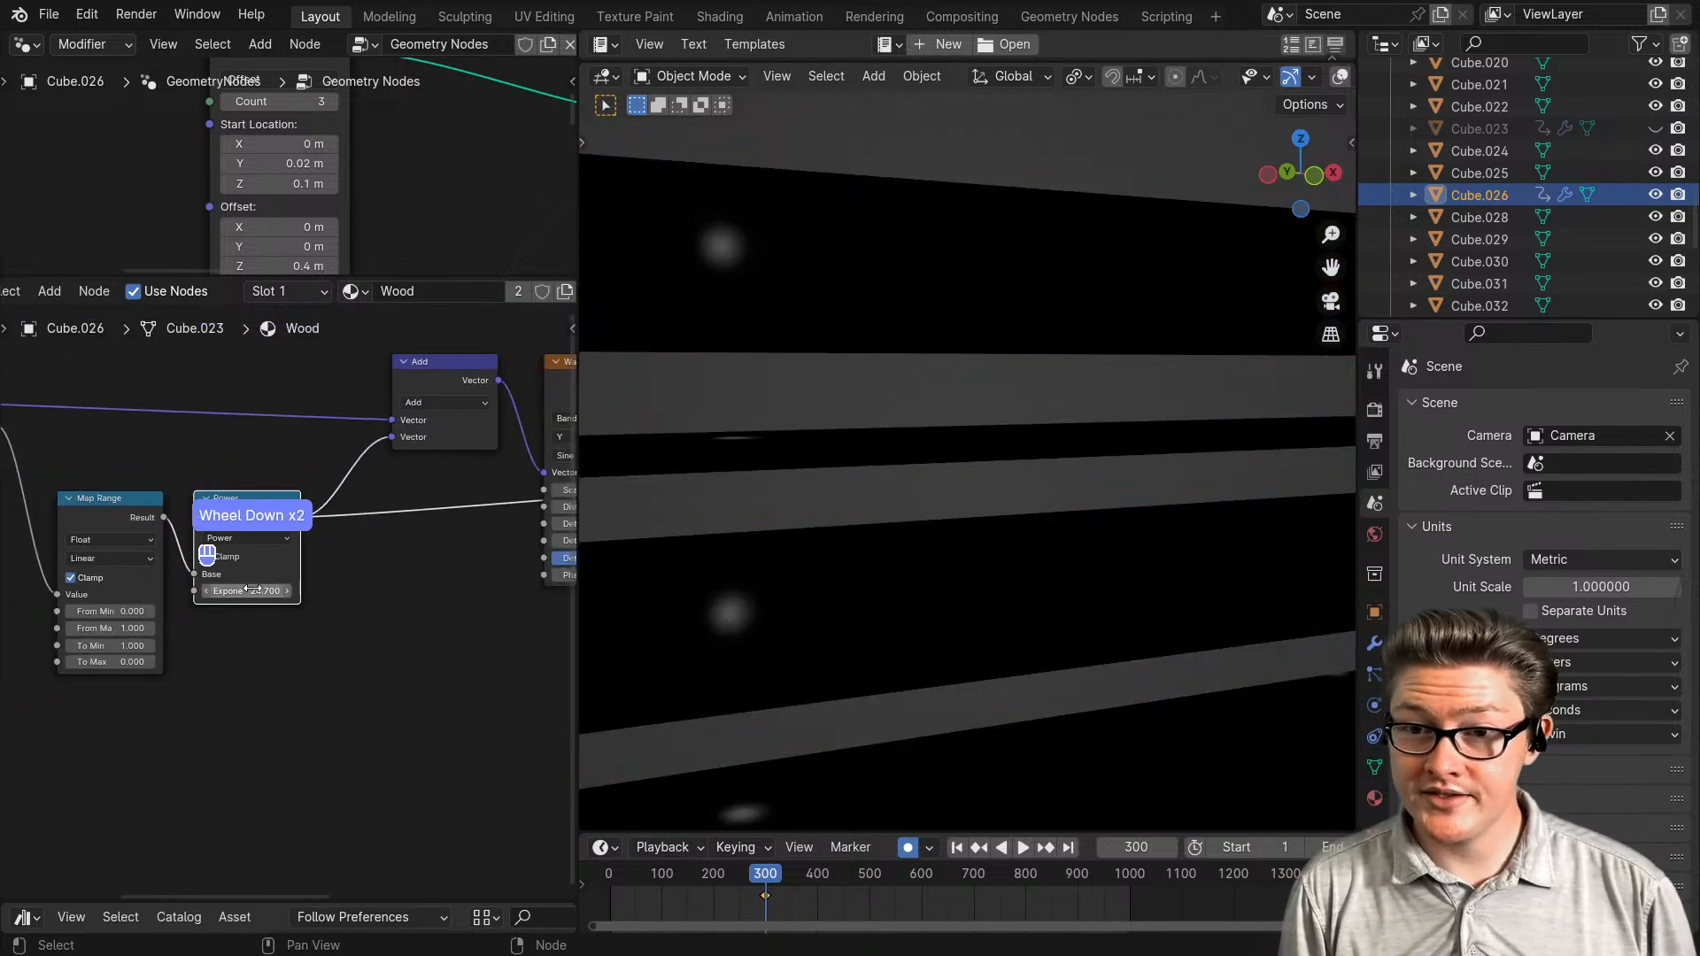
drag(253, 589, 246, 589)
scroll(252, 589, down, 2)
- Preview the Mix node's Result on the shelves and lower the Power node's Exponent to 9.3
middle_drag(333, 586, 193, 591)
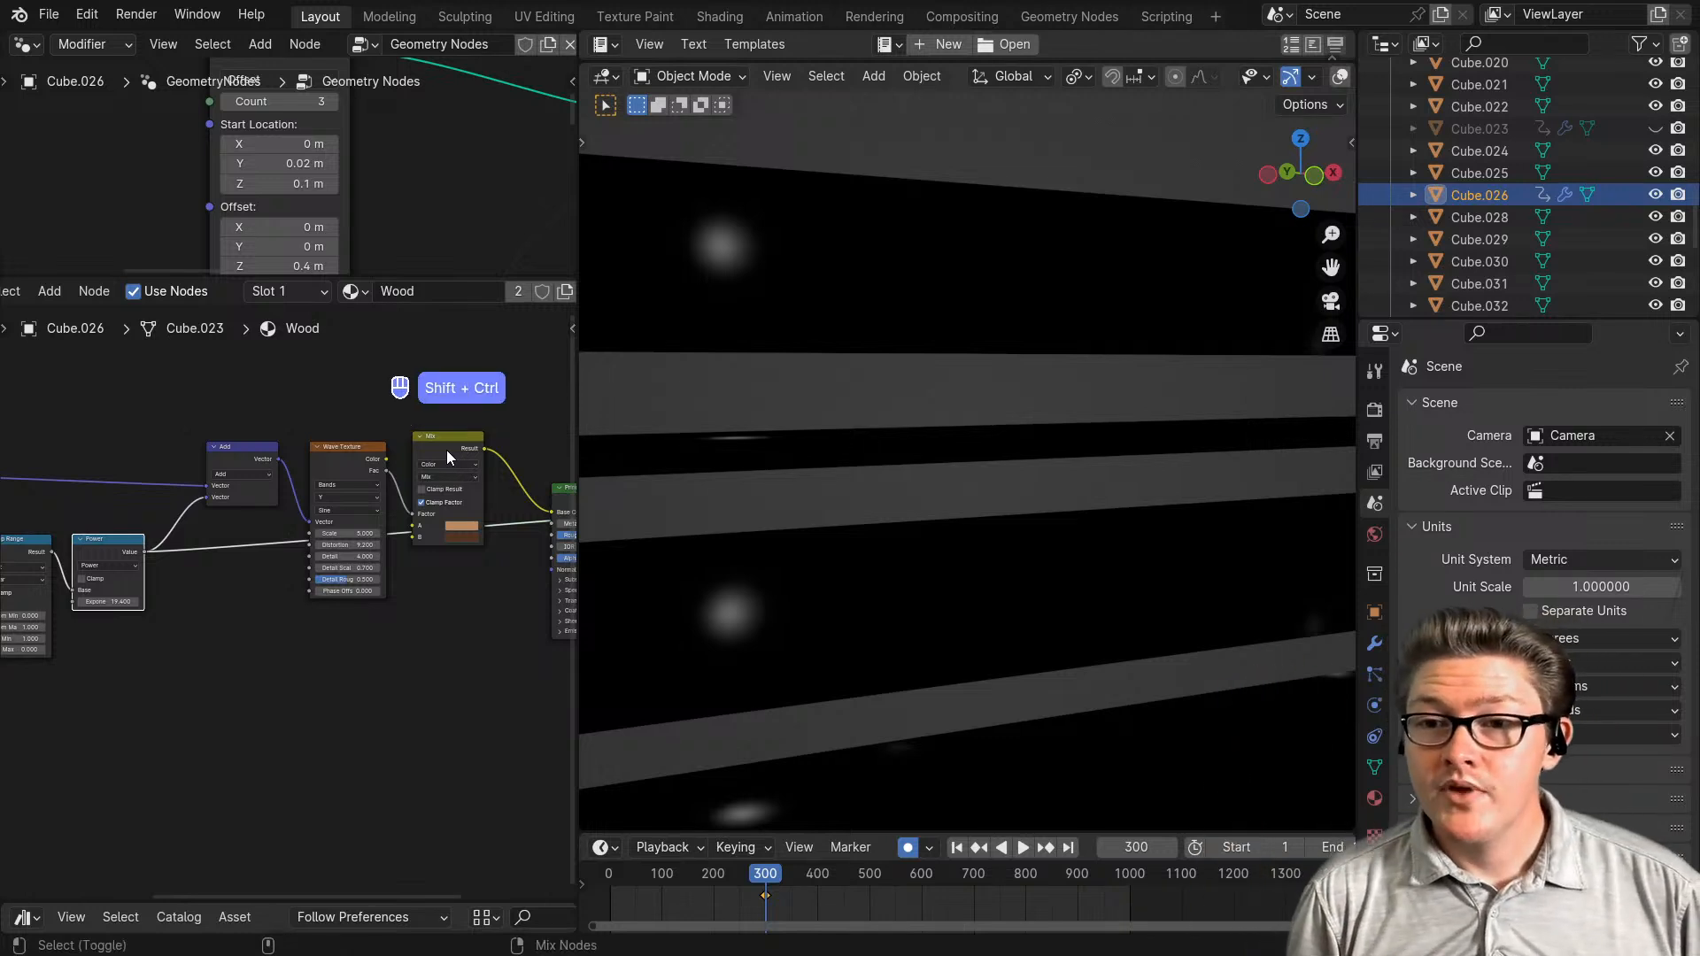
ctrl+shift+click(447, 452)
ctrl+shift+click(264, 497)
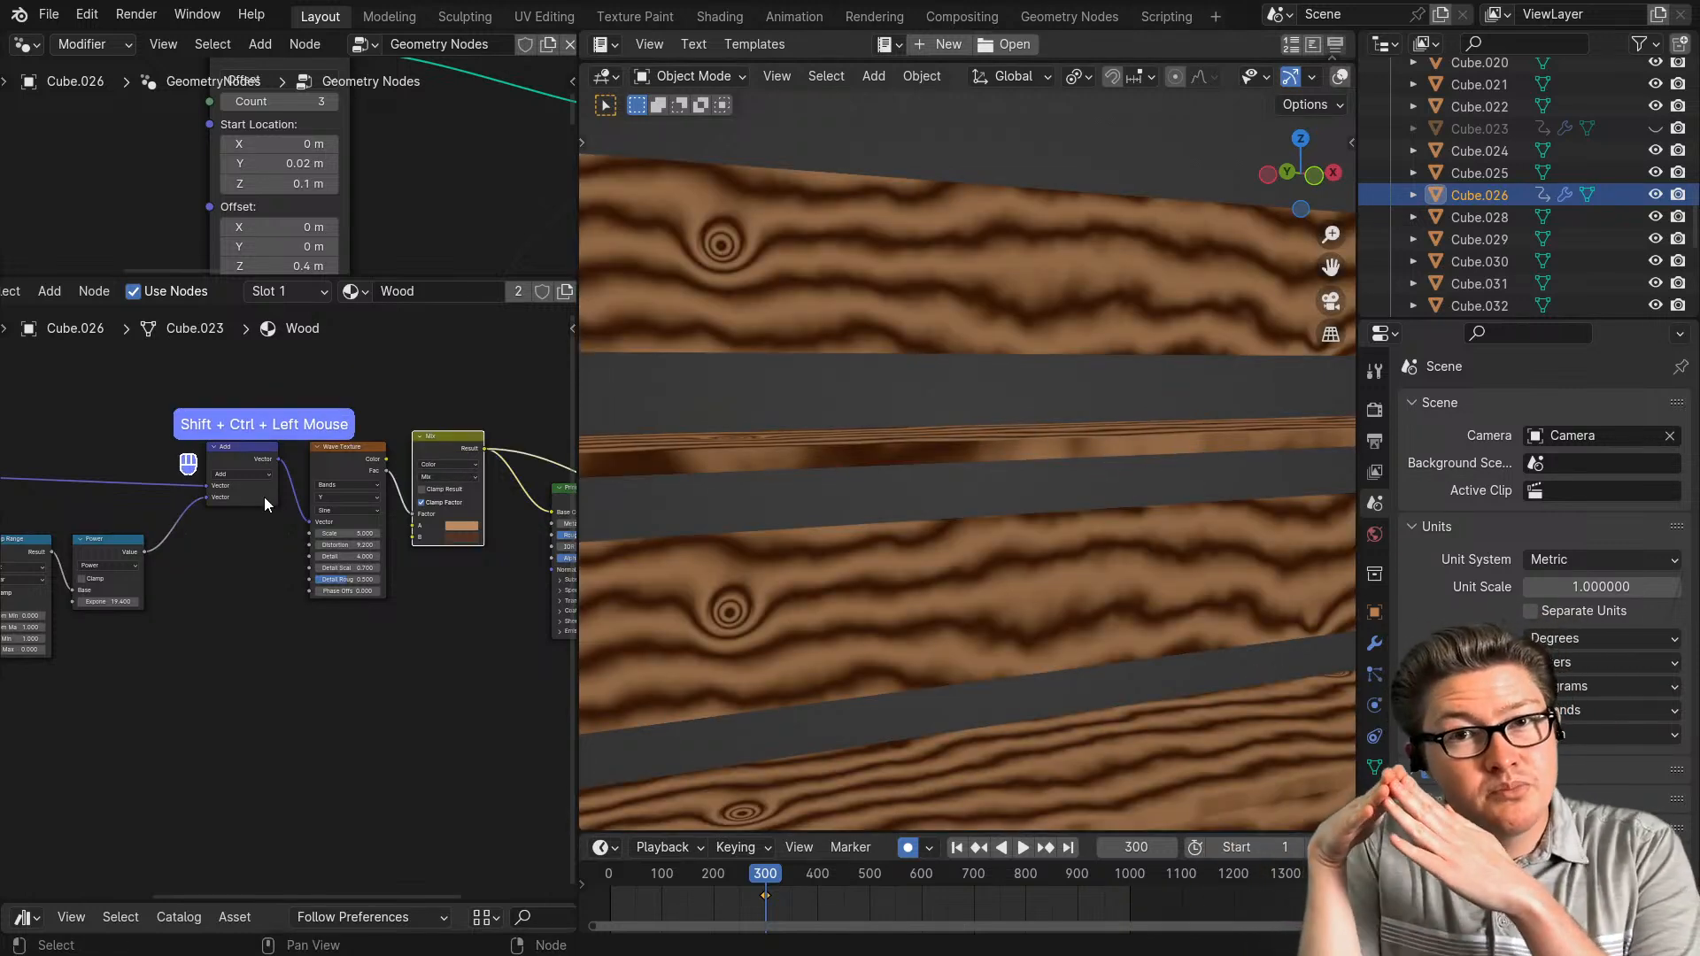
scroll(222, 629, up, 3)
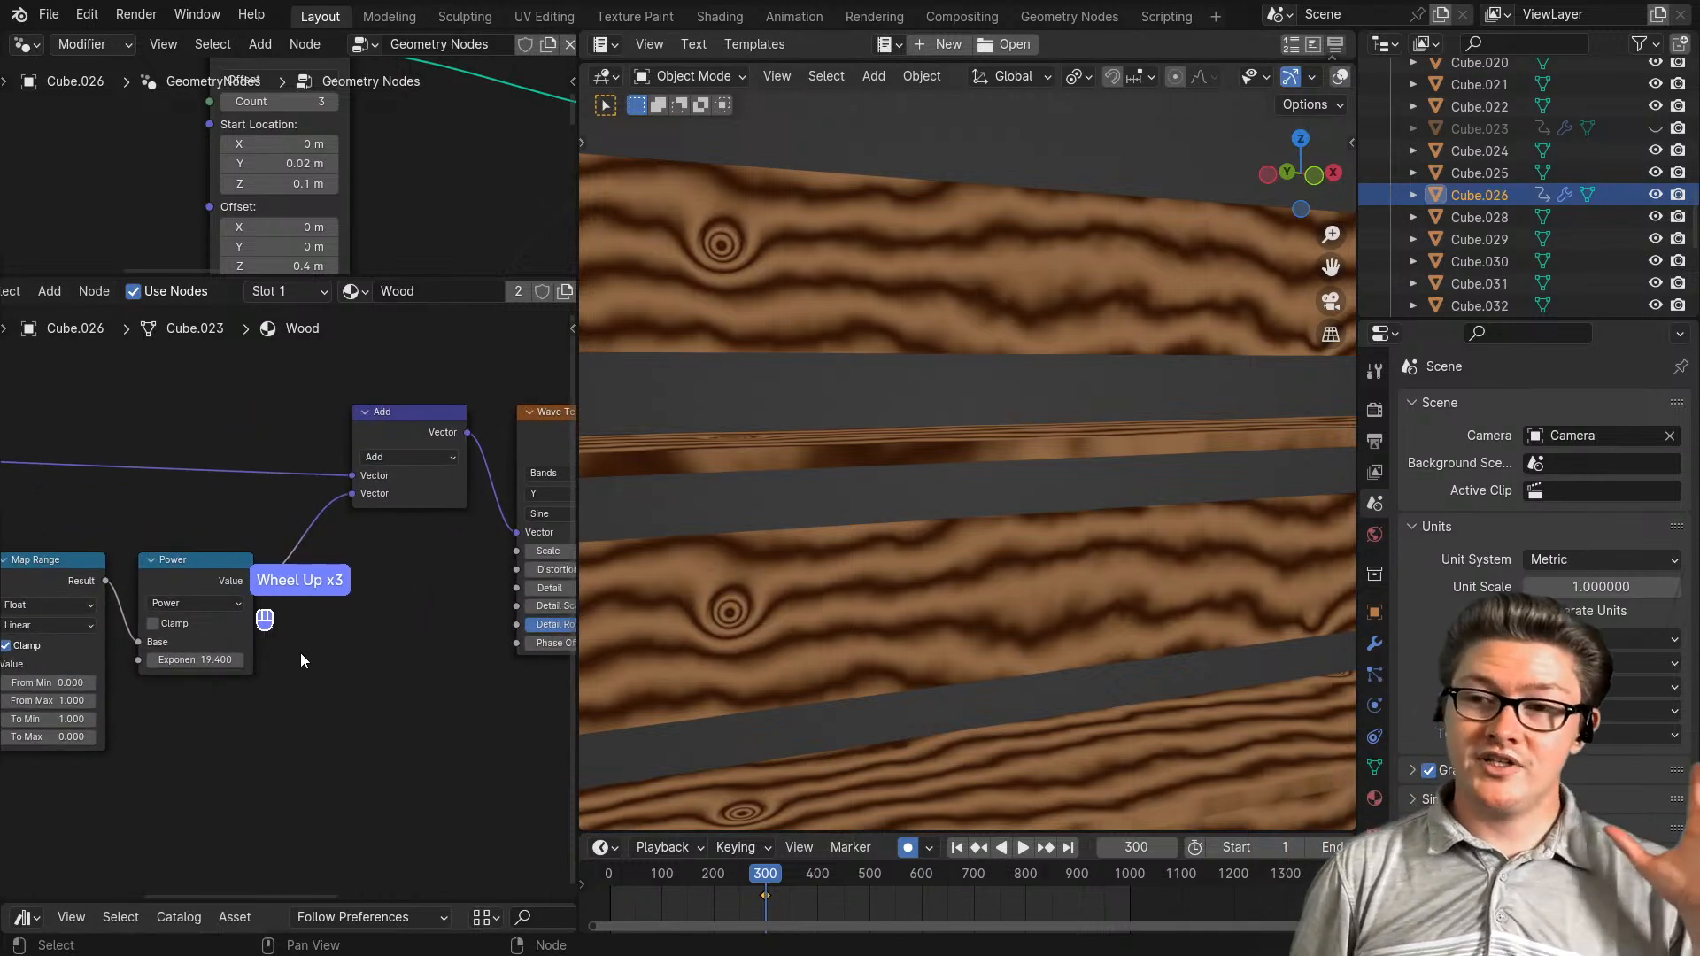
scroll(293, 658, up, 1)
middle_drag(282, 656, 358, 659)
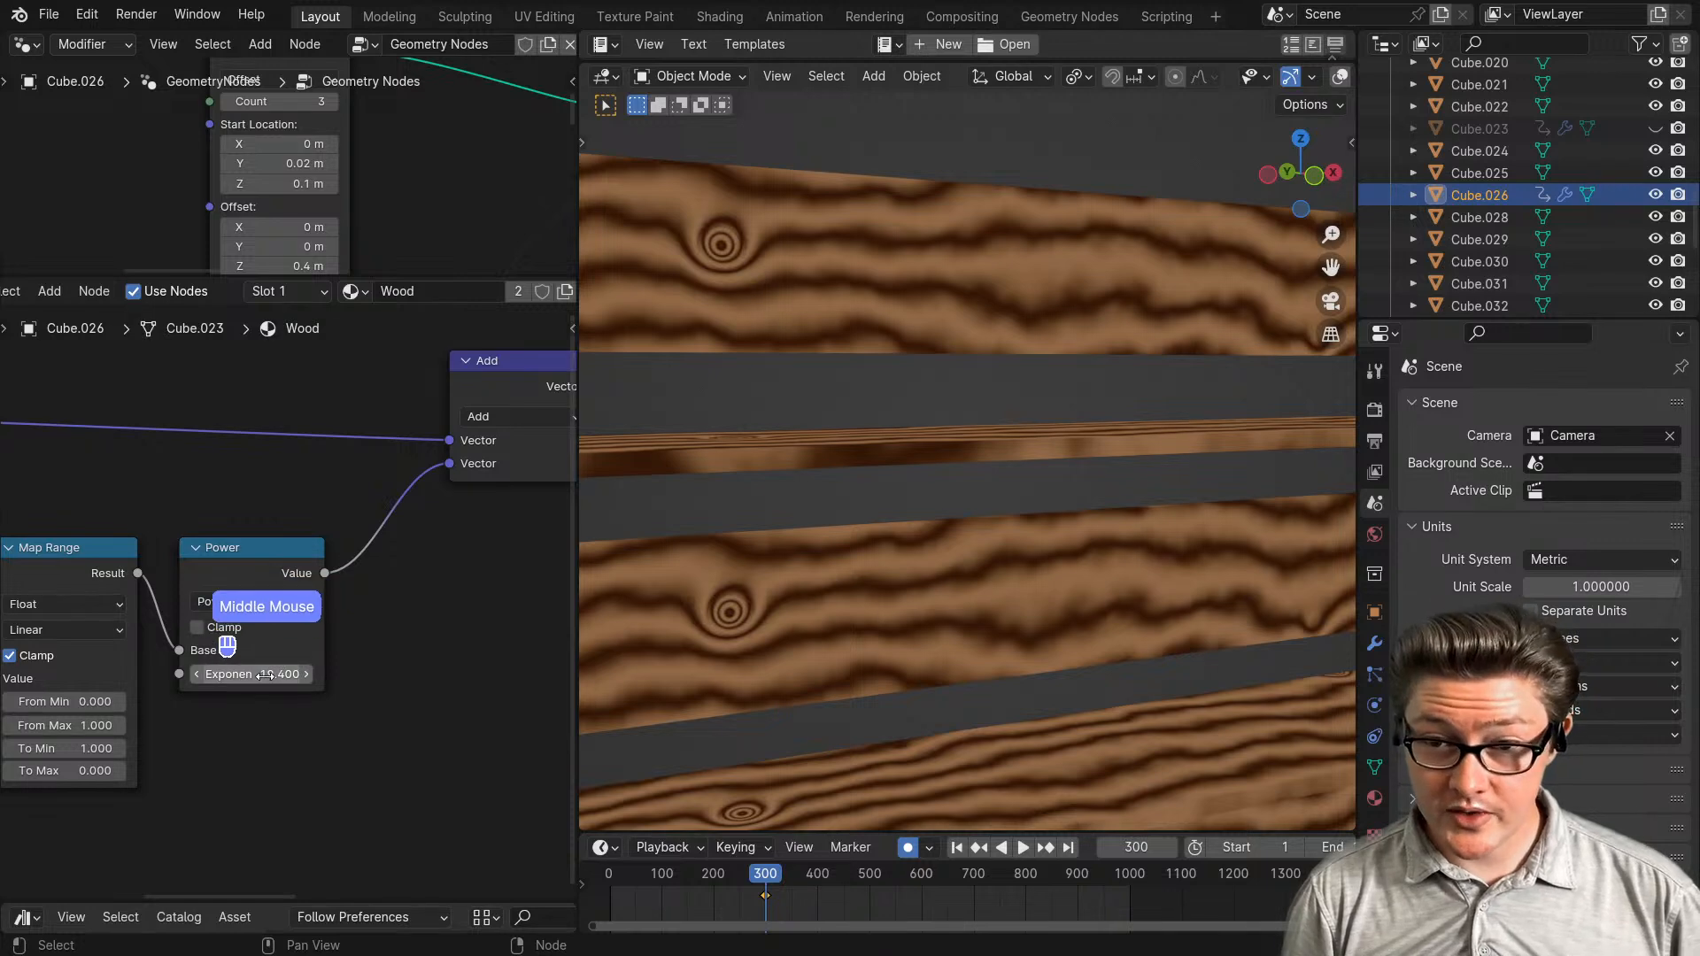
drag(306, 674, 252, 611)
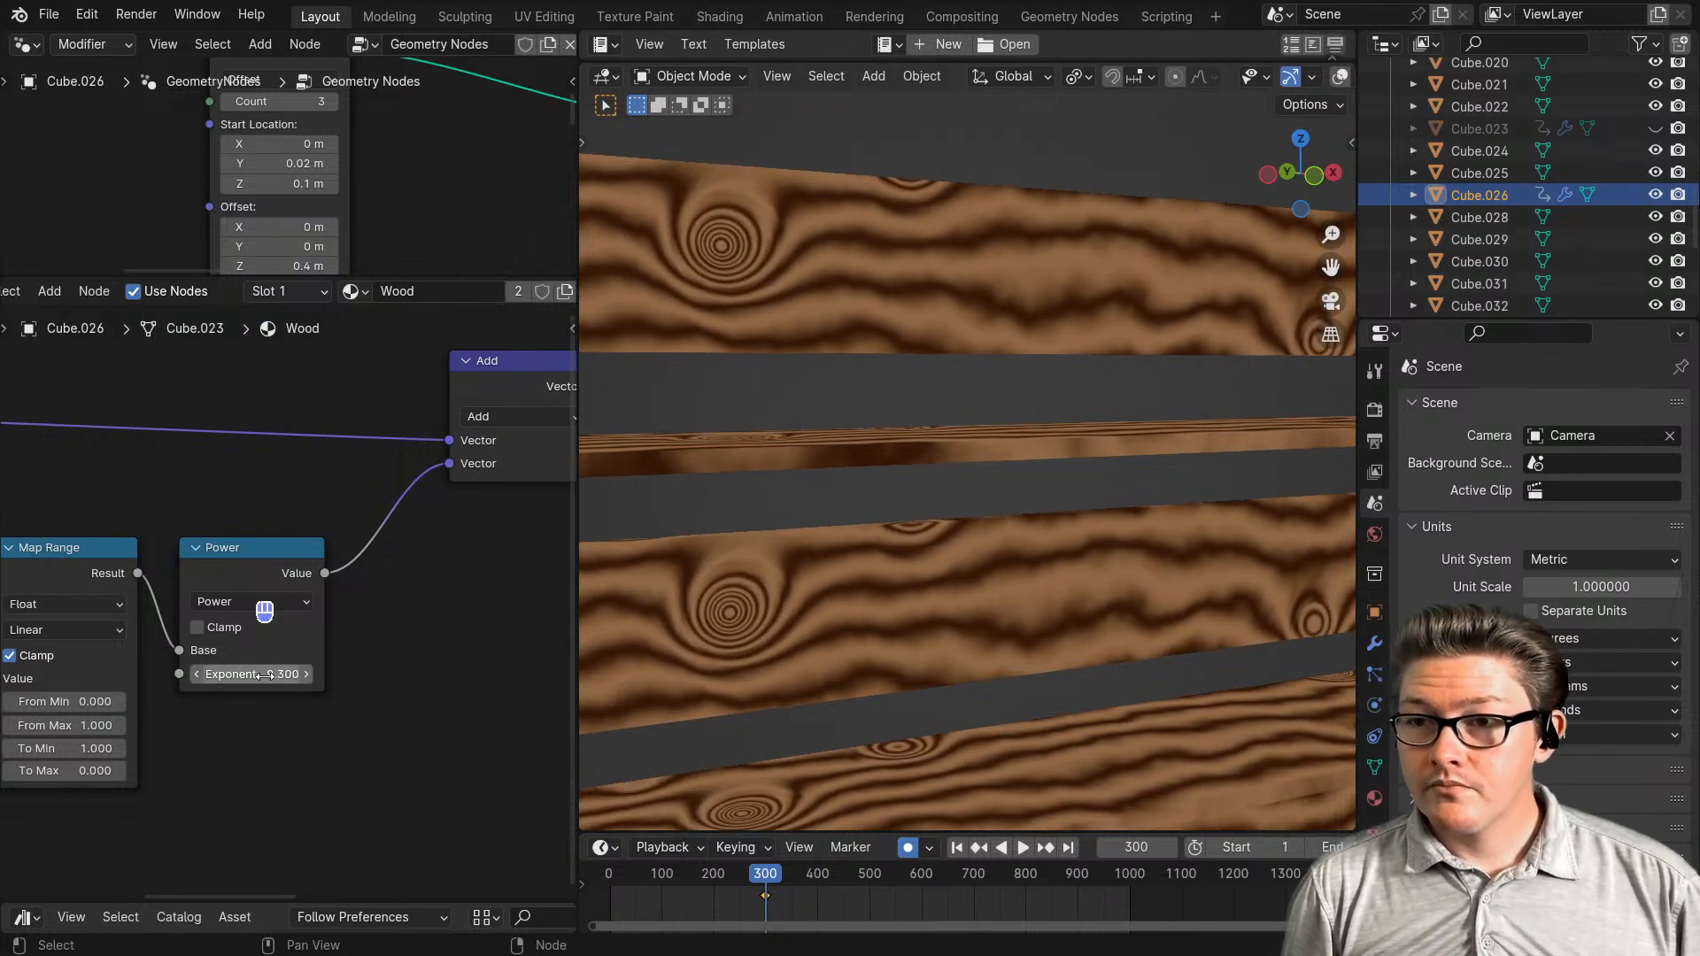
- Check the grain across the bookshelf and move the Attribute, Voronoi Texture, Map Range and Power nodes together farther from the Add node
scroll(868, 523, down, 6)
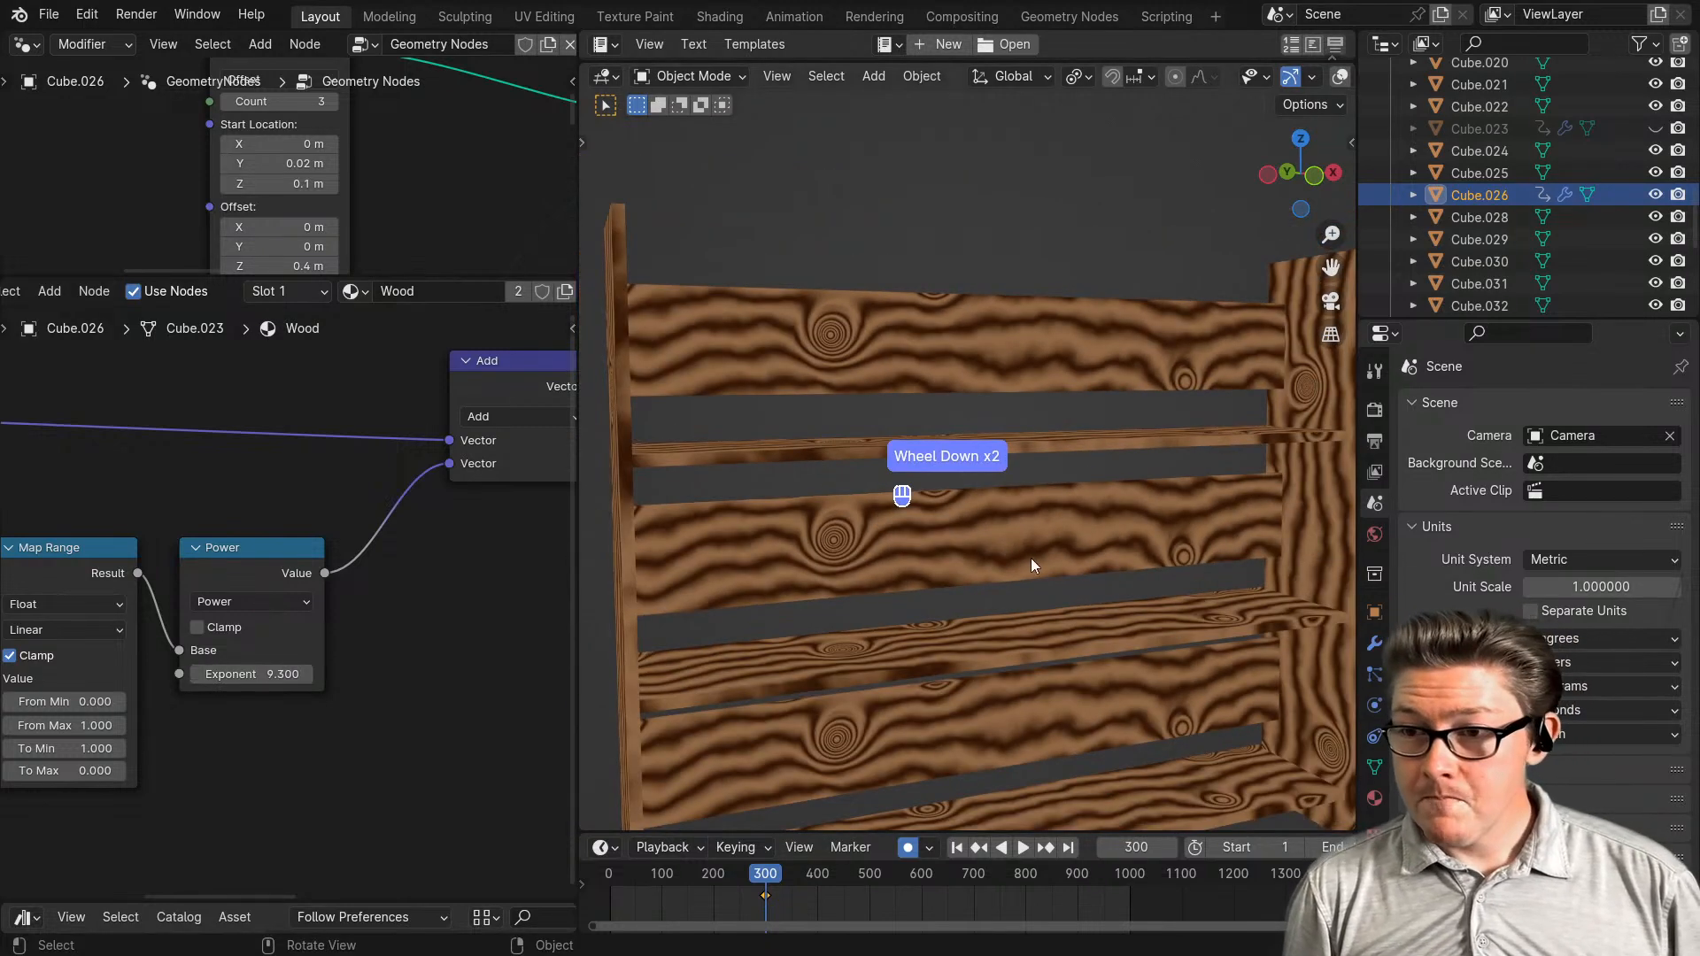
scroll(299, 635, down, 1)
scroll(299, 635, down, 2)
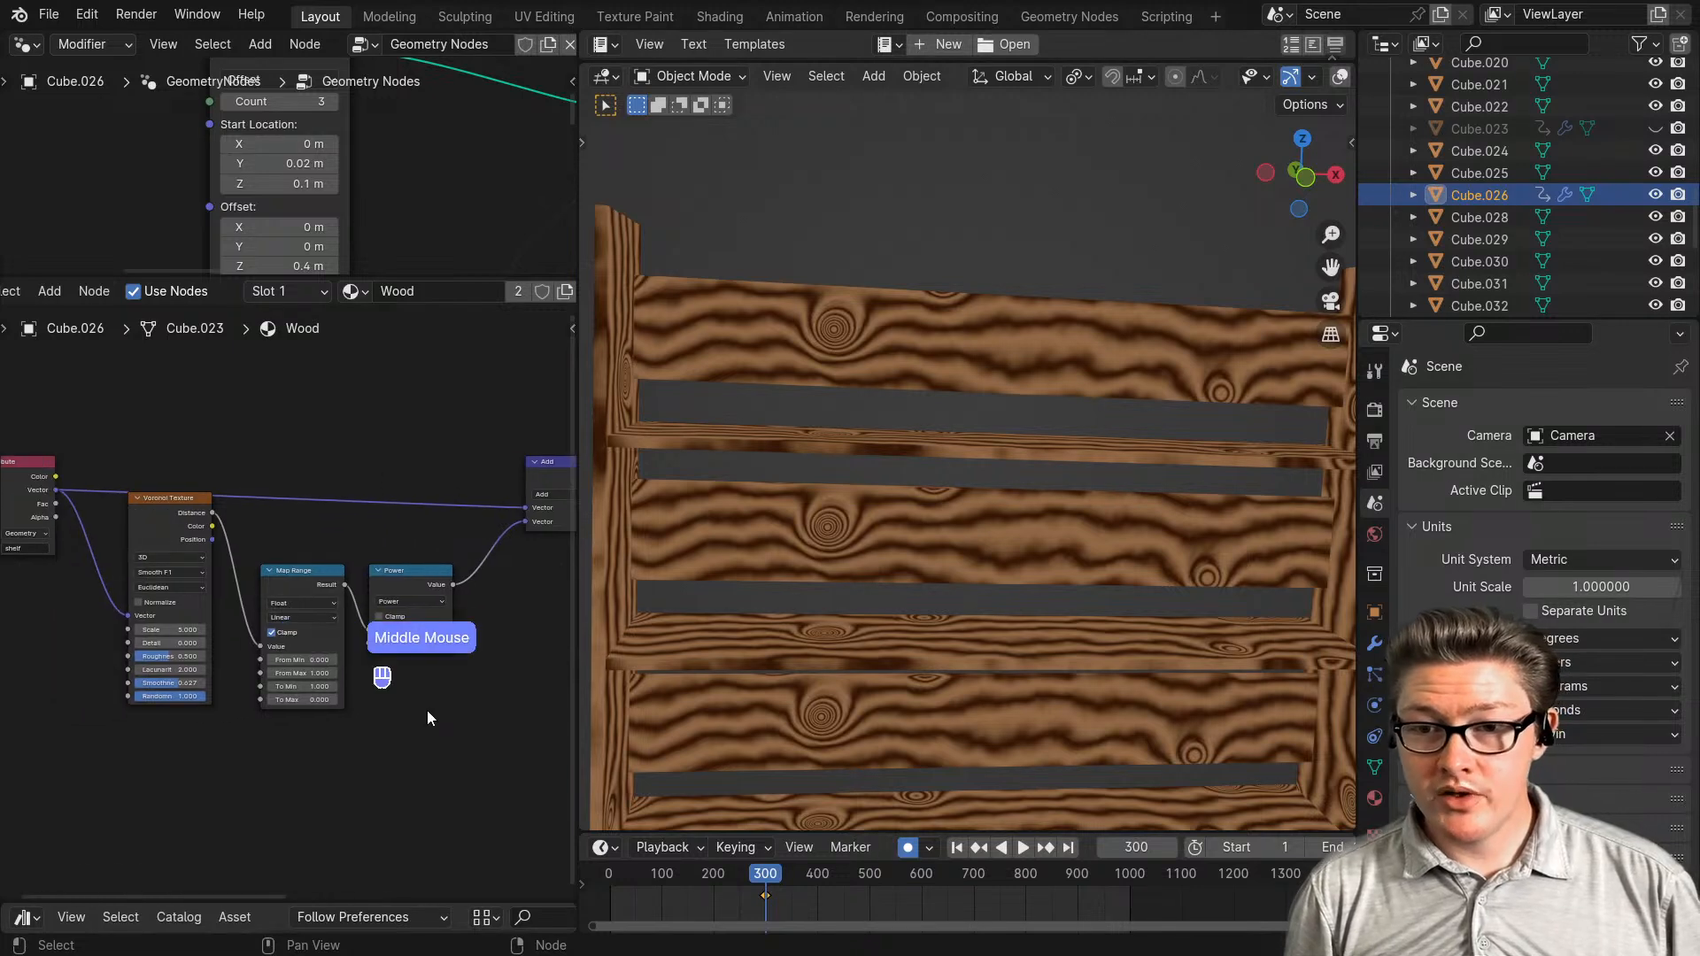
drag(427, 710, 201, 618)
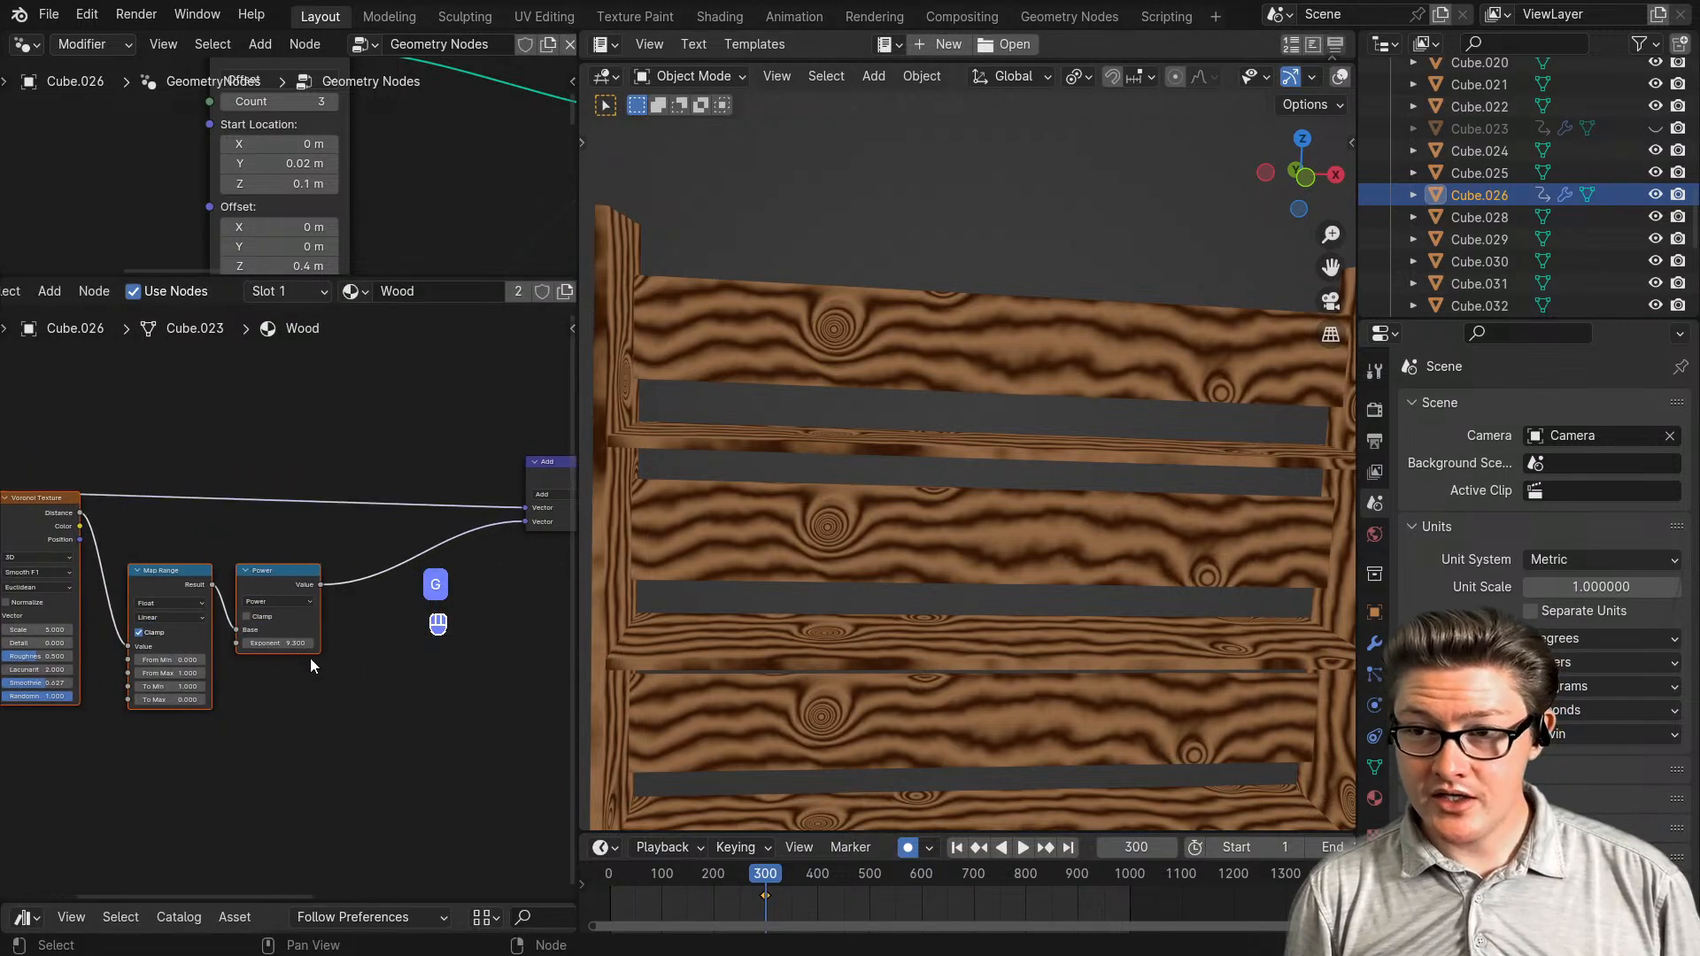
scroll(853, 576, up, 3)
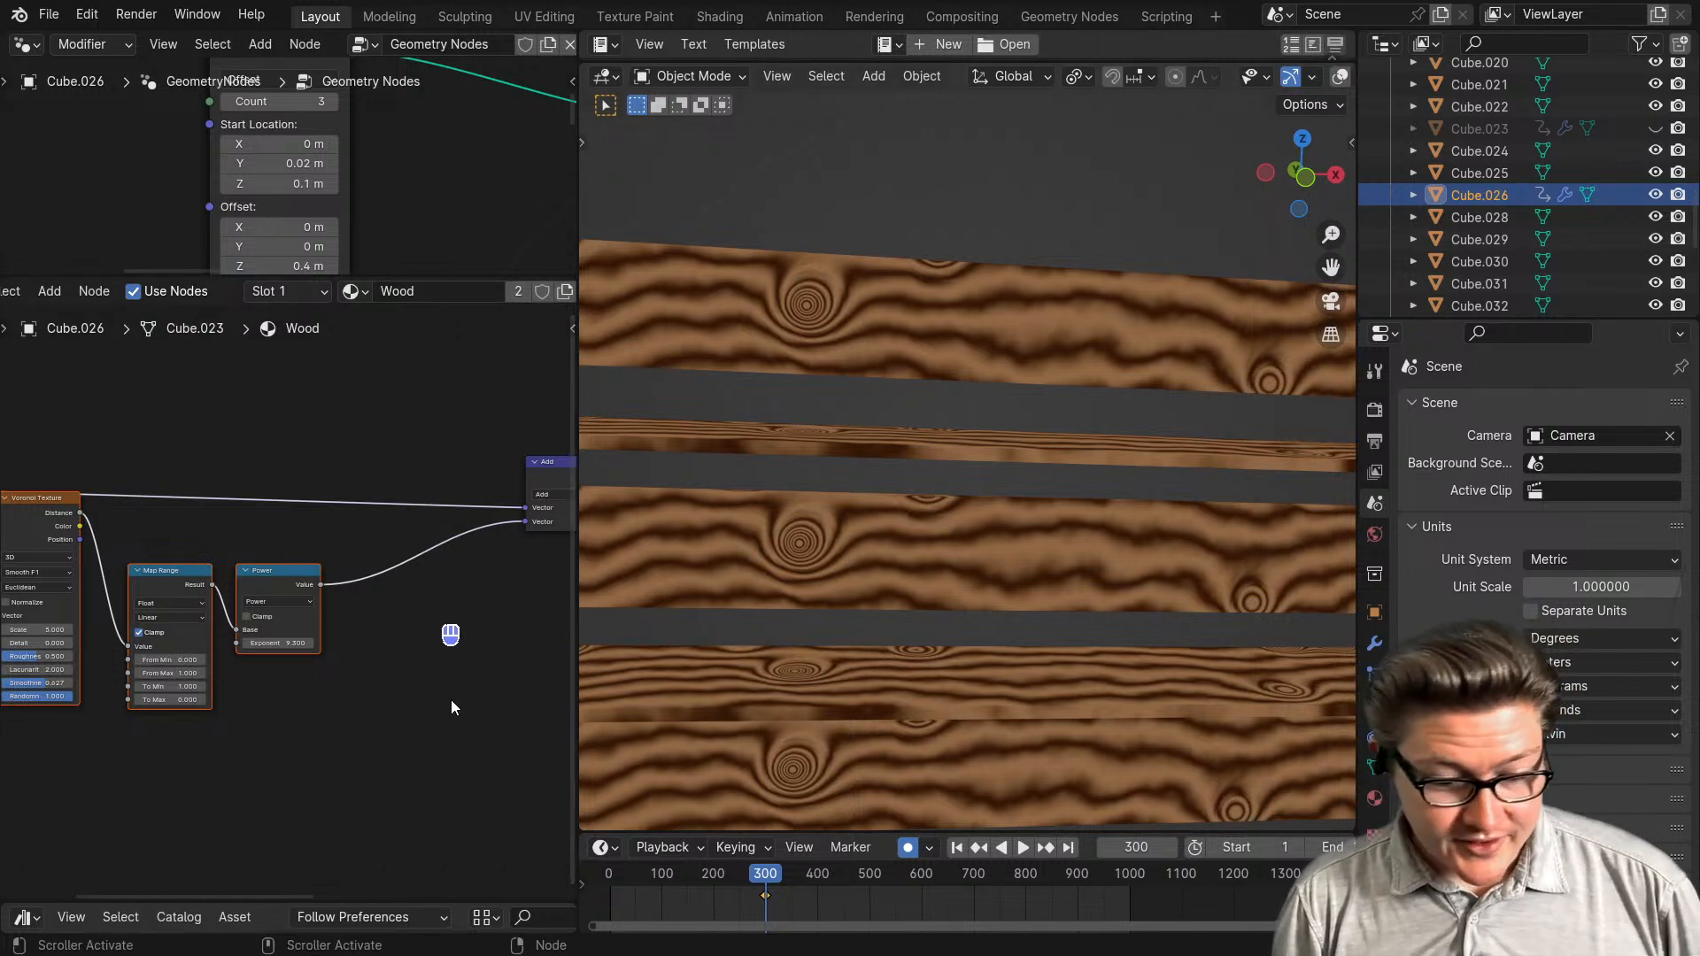
scroll(412, 705, up, 1)
middle_drag(413, 701, 338, 694)
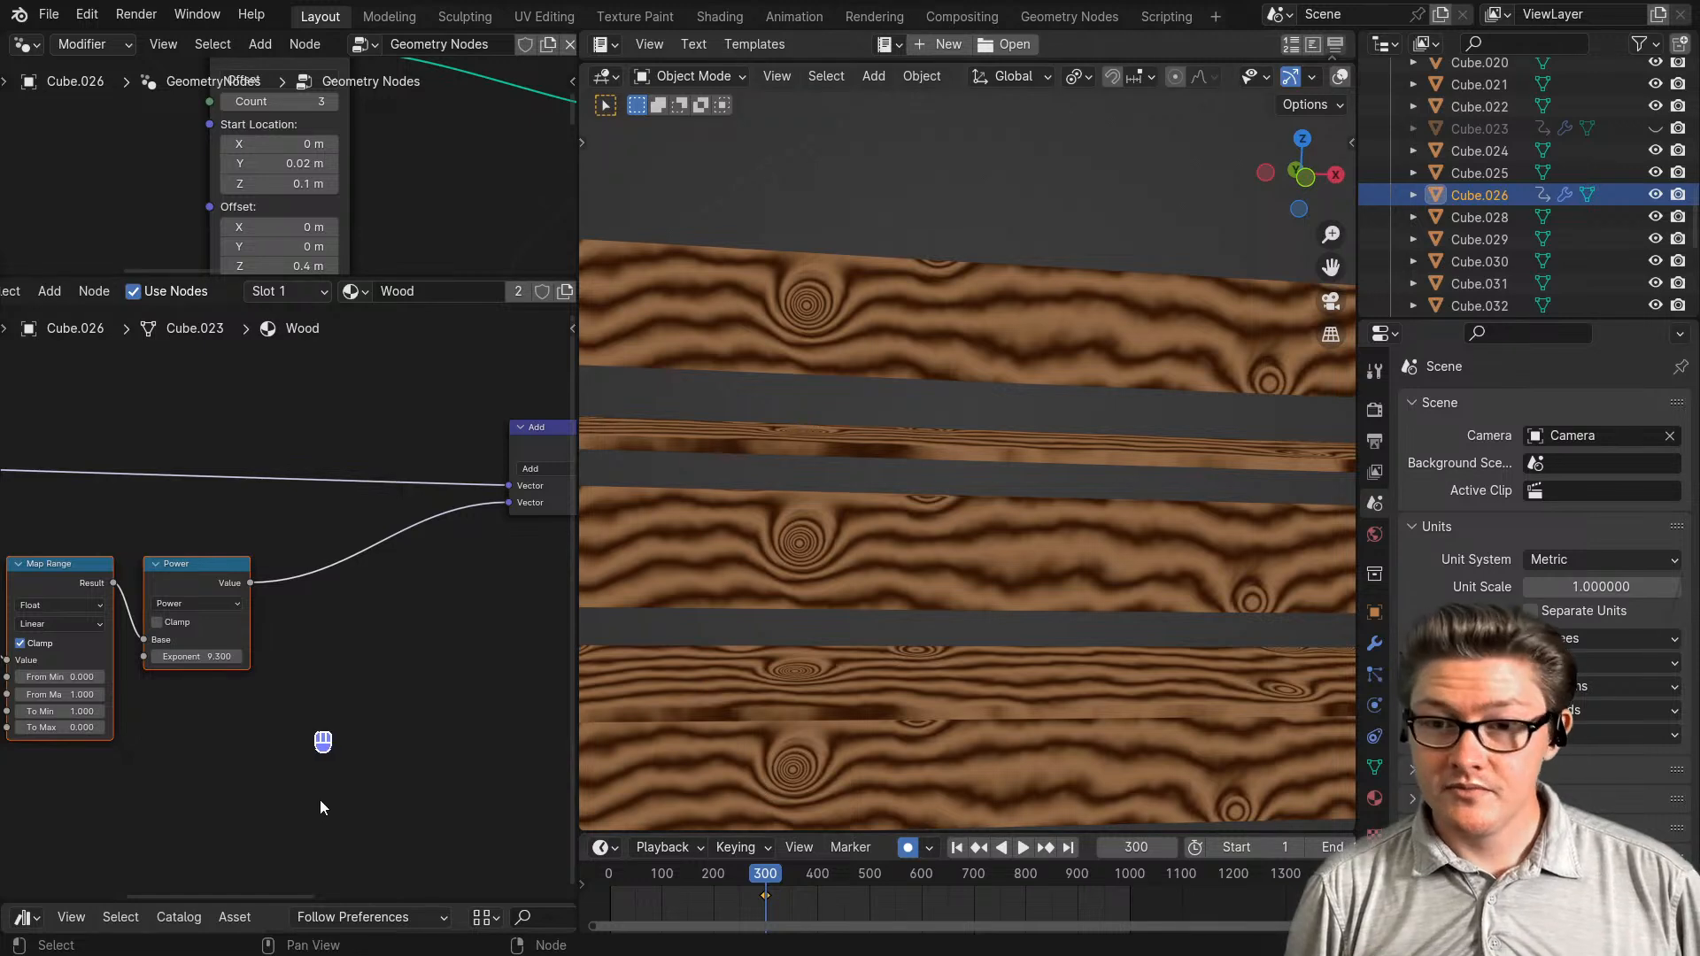
shift+middle_drag(321, 801, 350, 782)
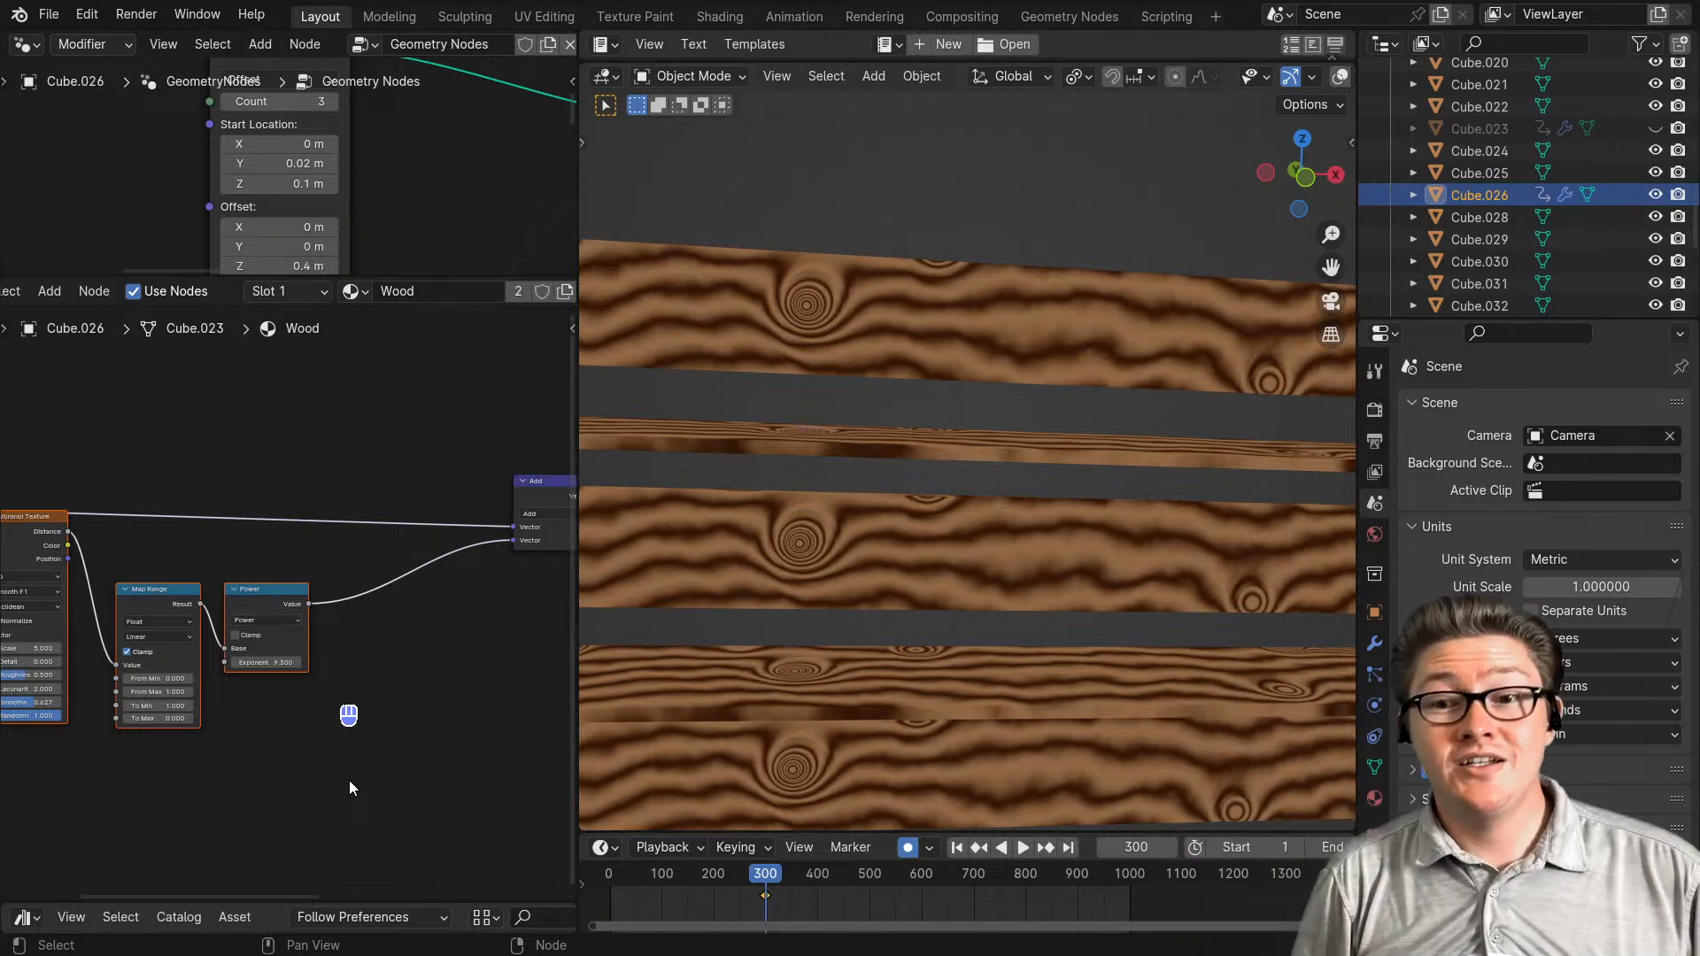
- Move the Map Range and Power nodes slightly up and closer to the Voronoi Texture node
middle_drag(320, 728, 292, 725)
click(429, 720)
click(303, 624)
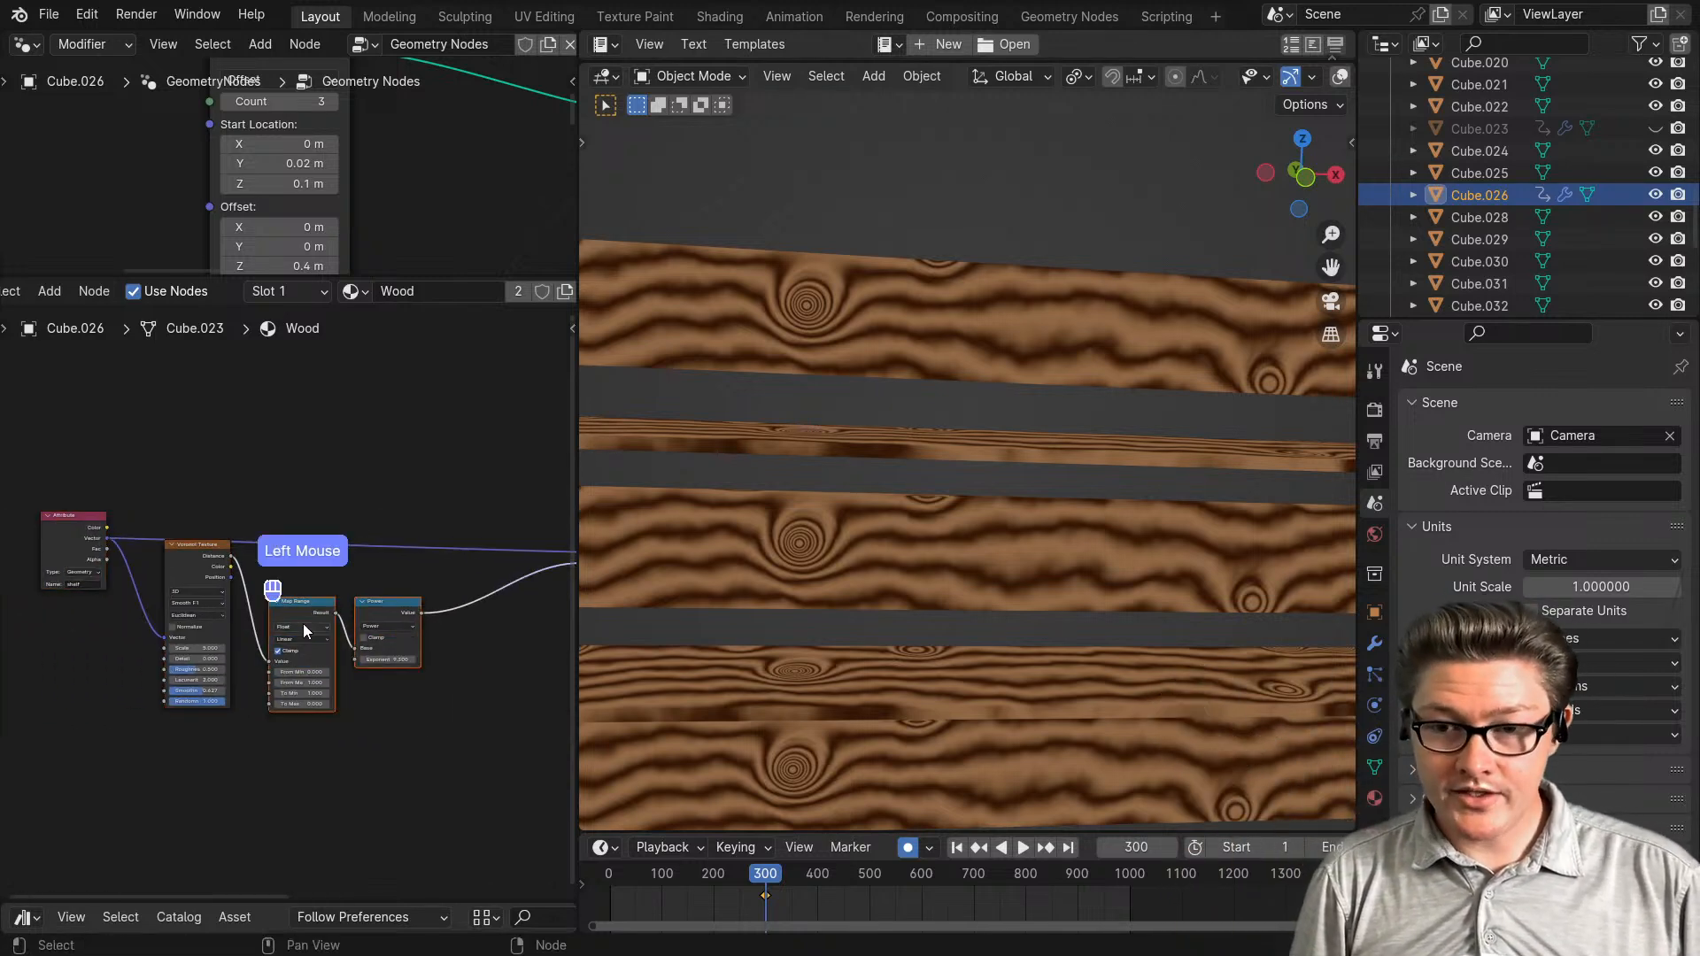
key(g)
click(342, 641)
- Add a Math node and insert it on the link between the Power node and the vector Add node
scroll(321, 691, up, 3)
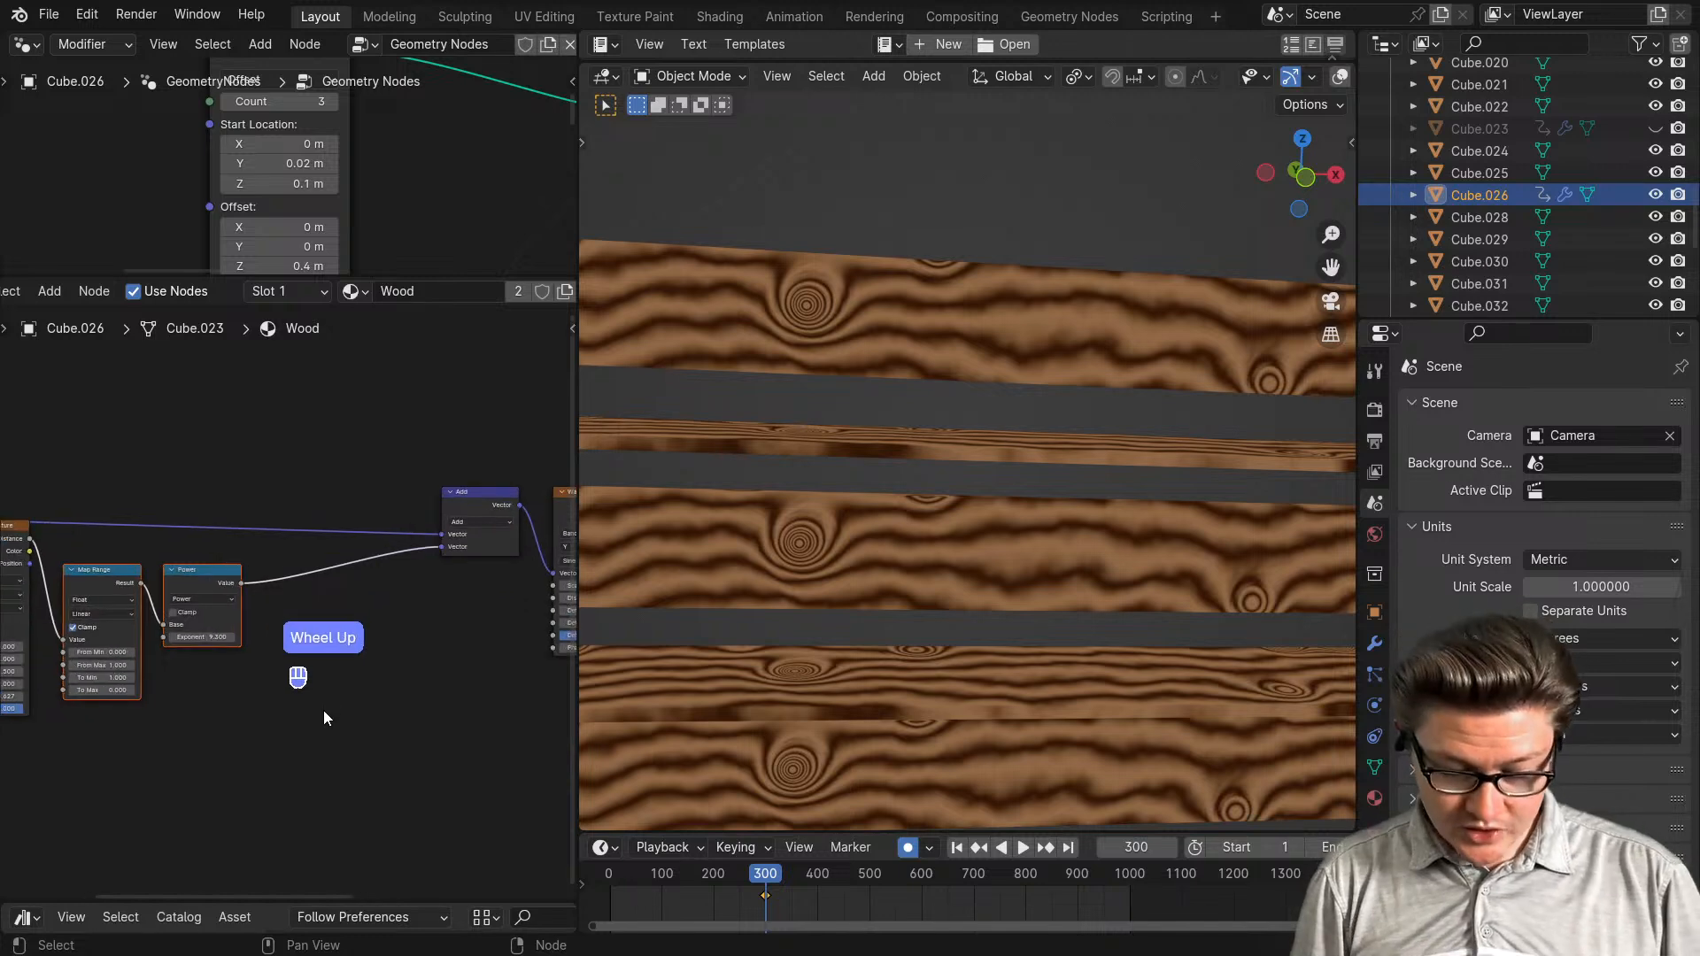
middle_drag(354, 687, 316, 698)
key(ctrl+m)
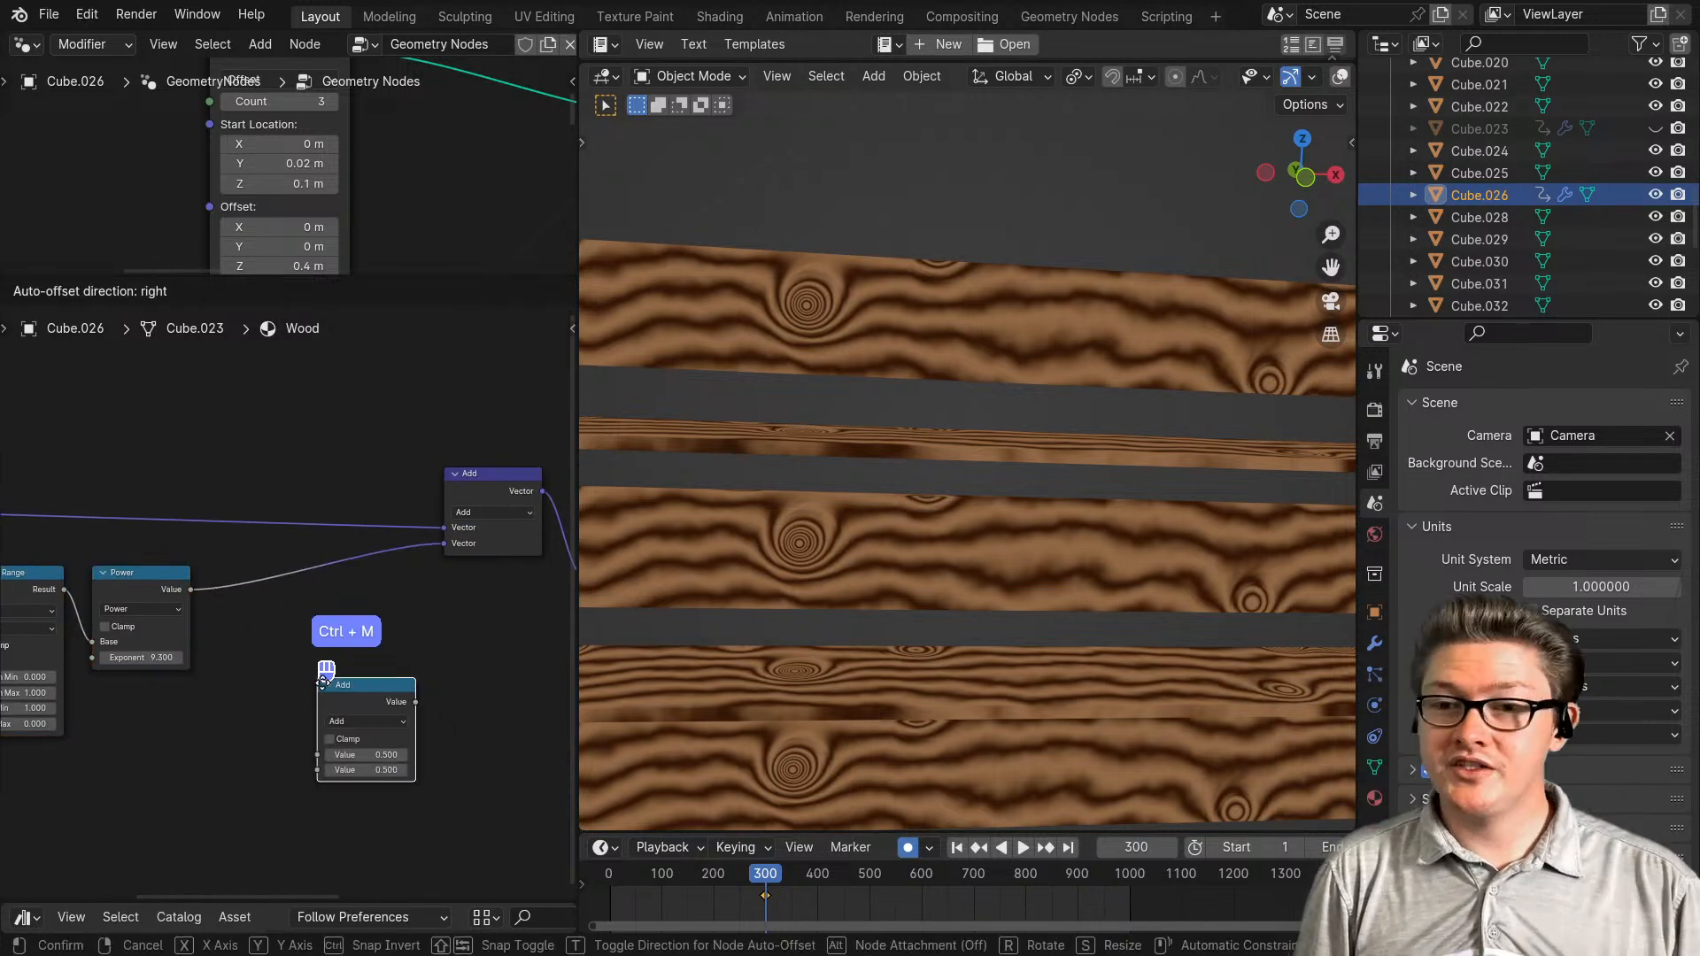
click(329, 684)
drag(364, 695, 317, 586)
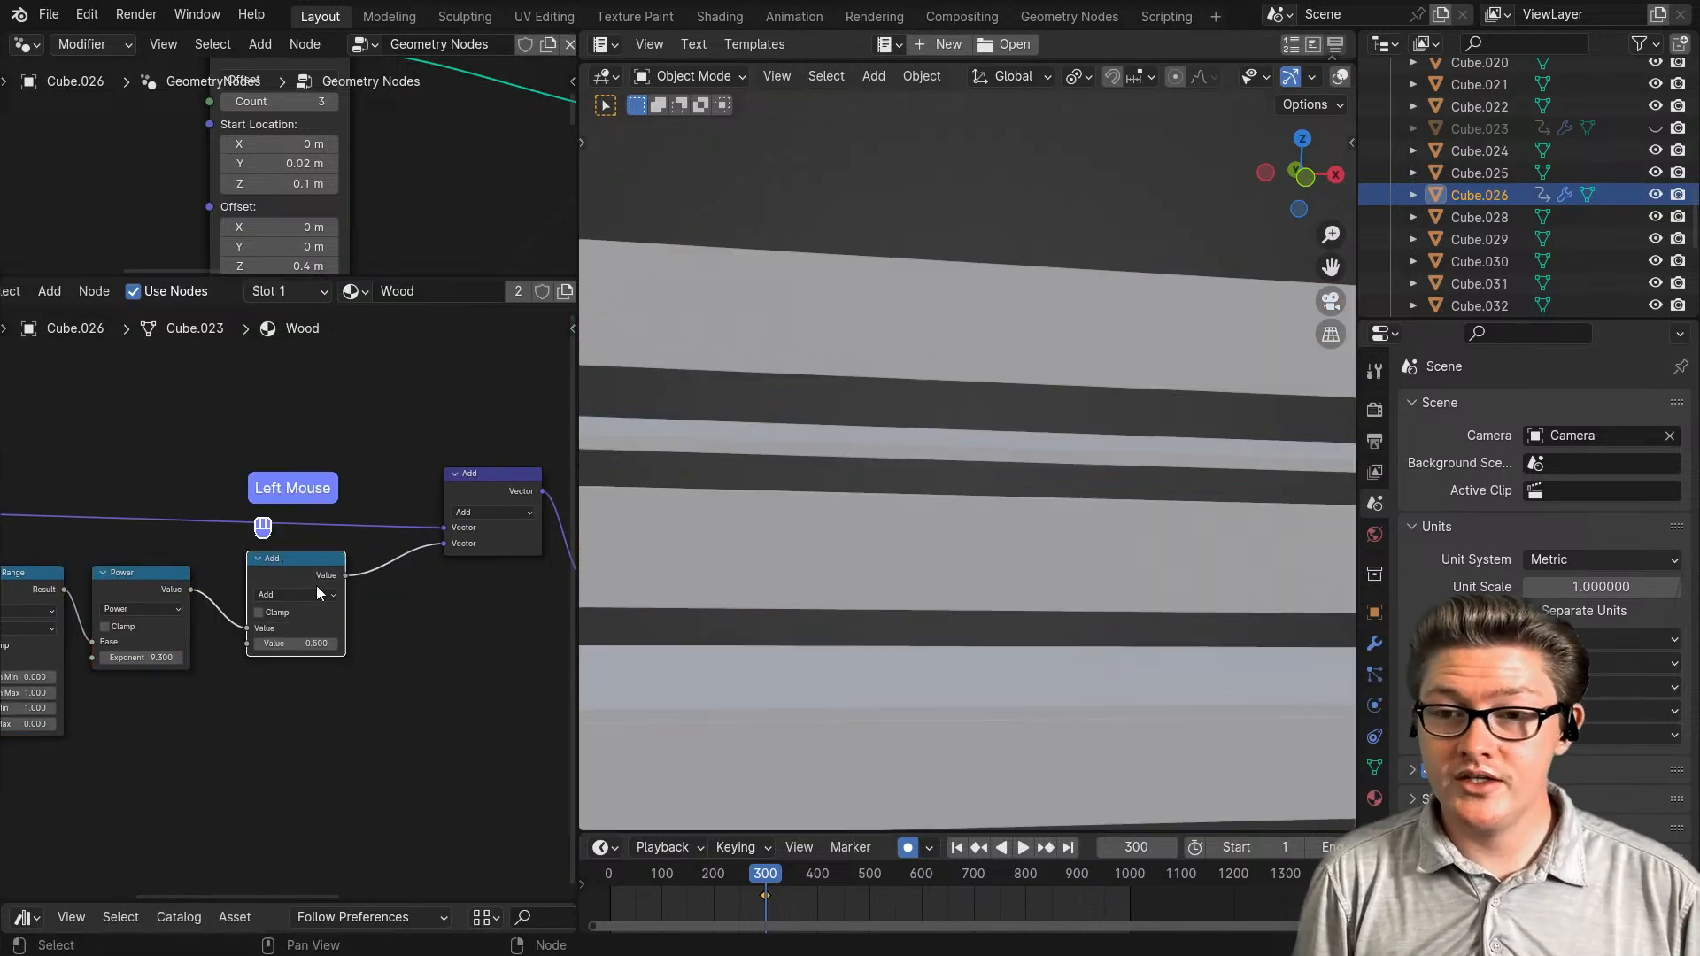
- Set the new Math node's operation to Multiply with a second Value of 1
scroll(327, 674, up, 2)
scroll(294, 615, up, 2)
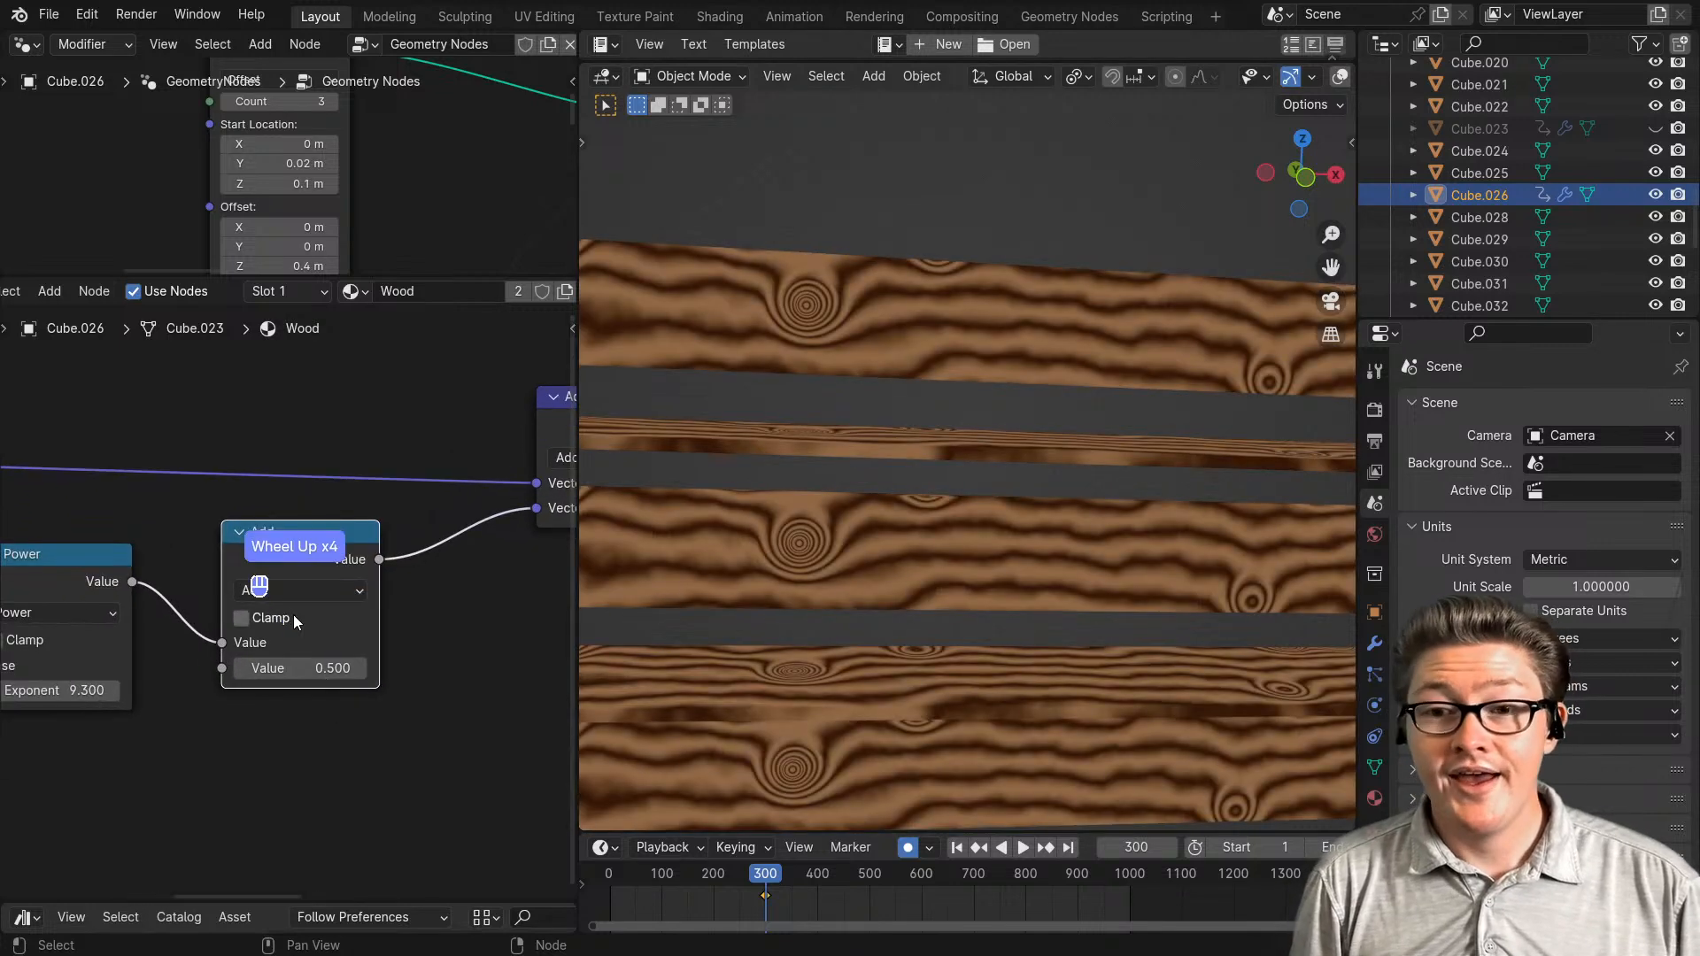
click(291, 593)
click(287, 598)
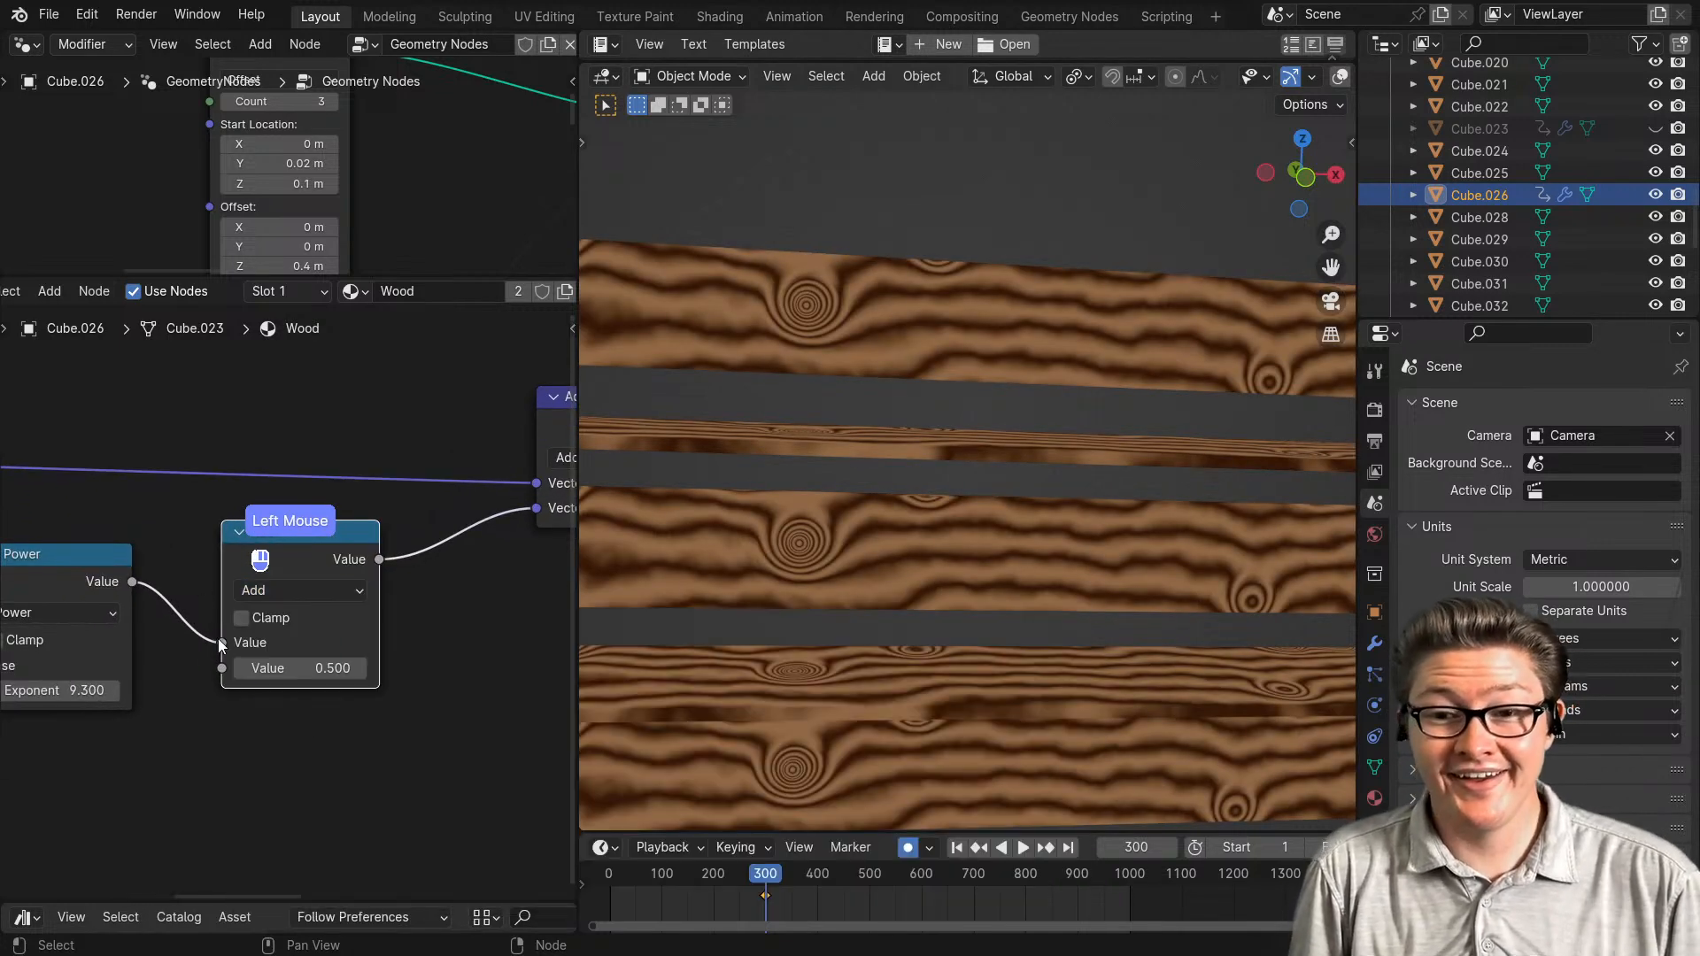
click(295, 589)
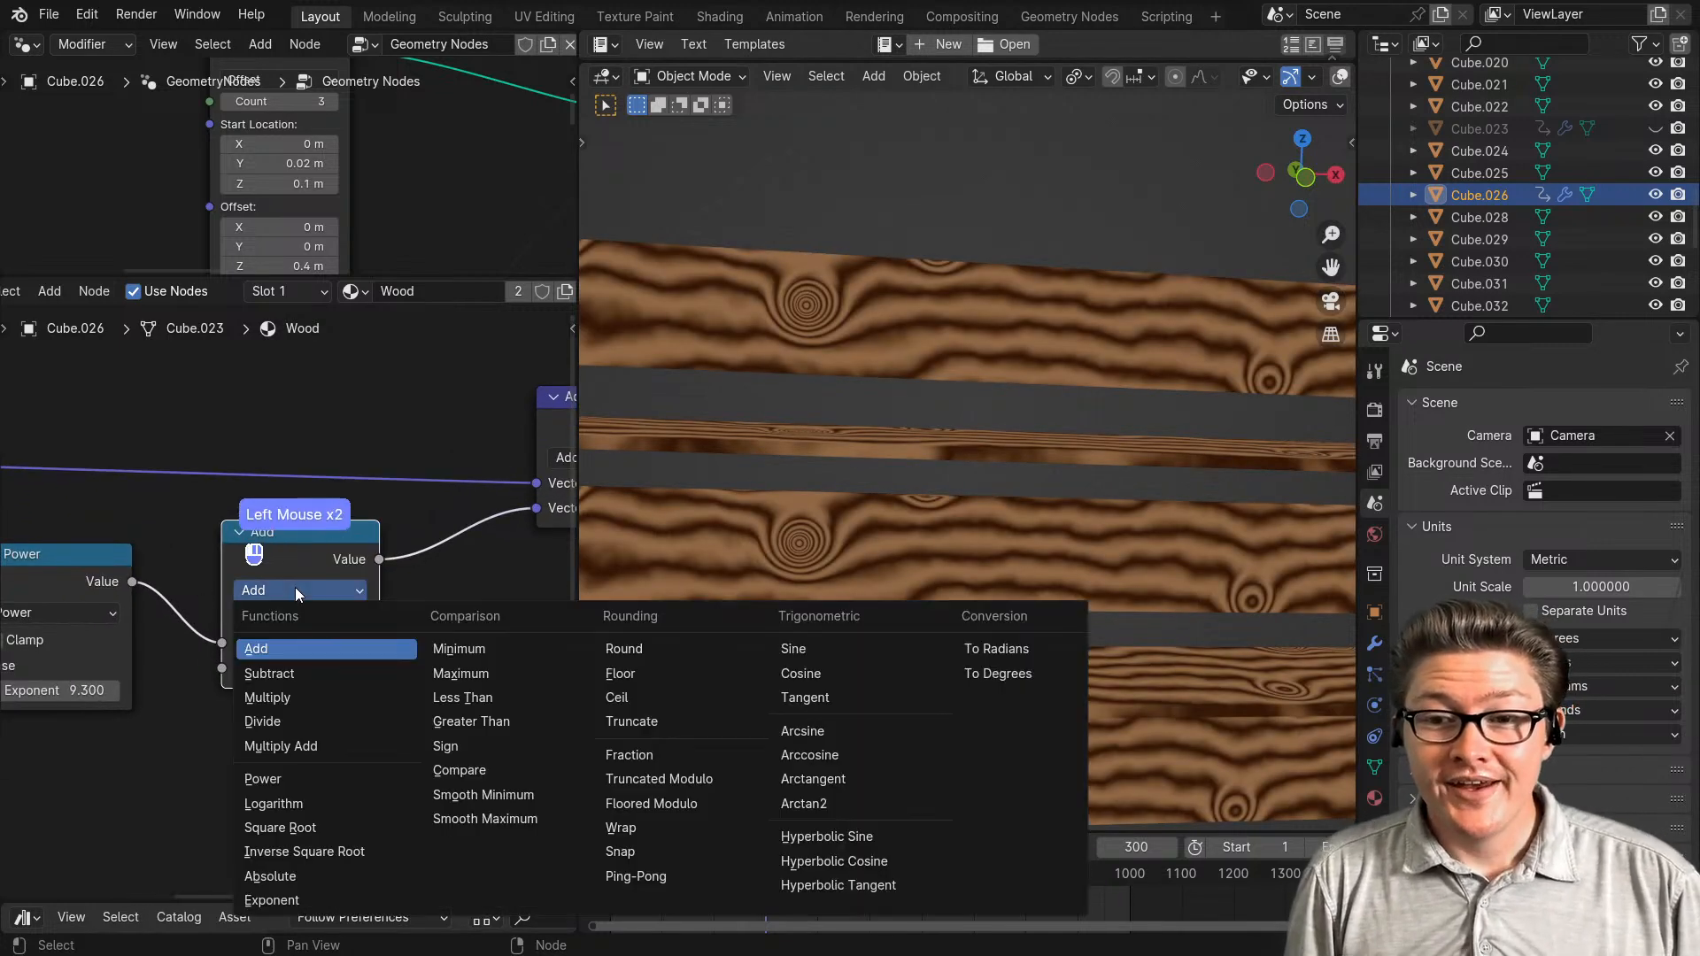
click(278, 699)
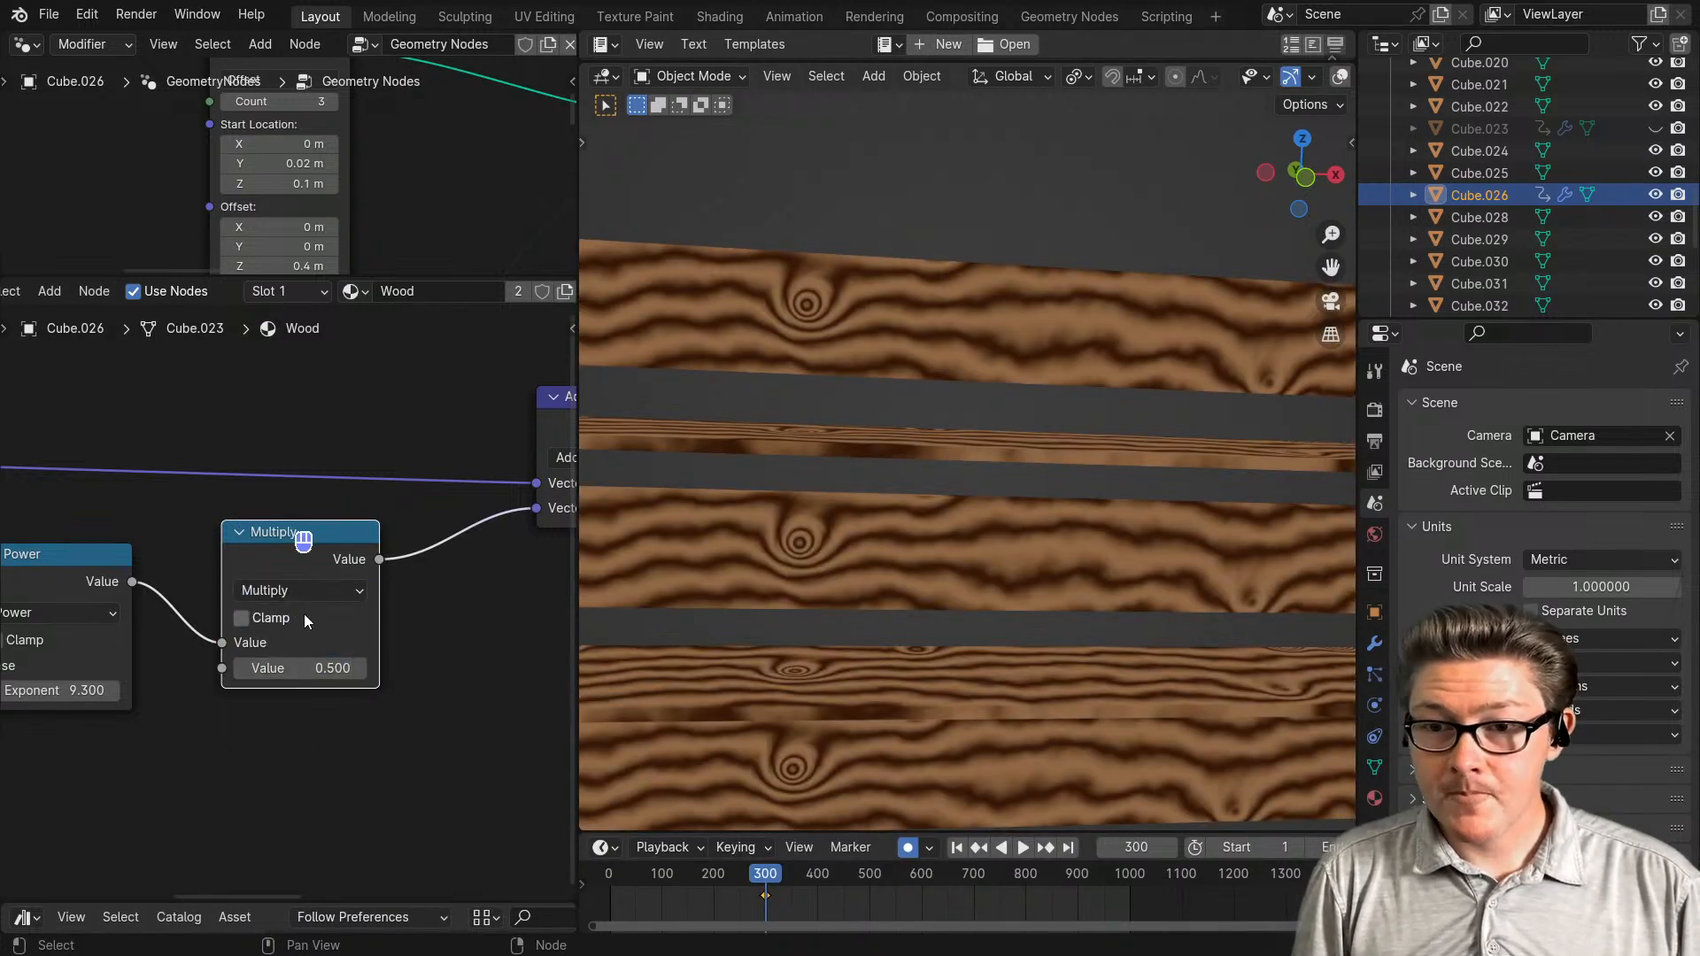
double_click(305, 667)
text(1)
key(Return)
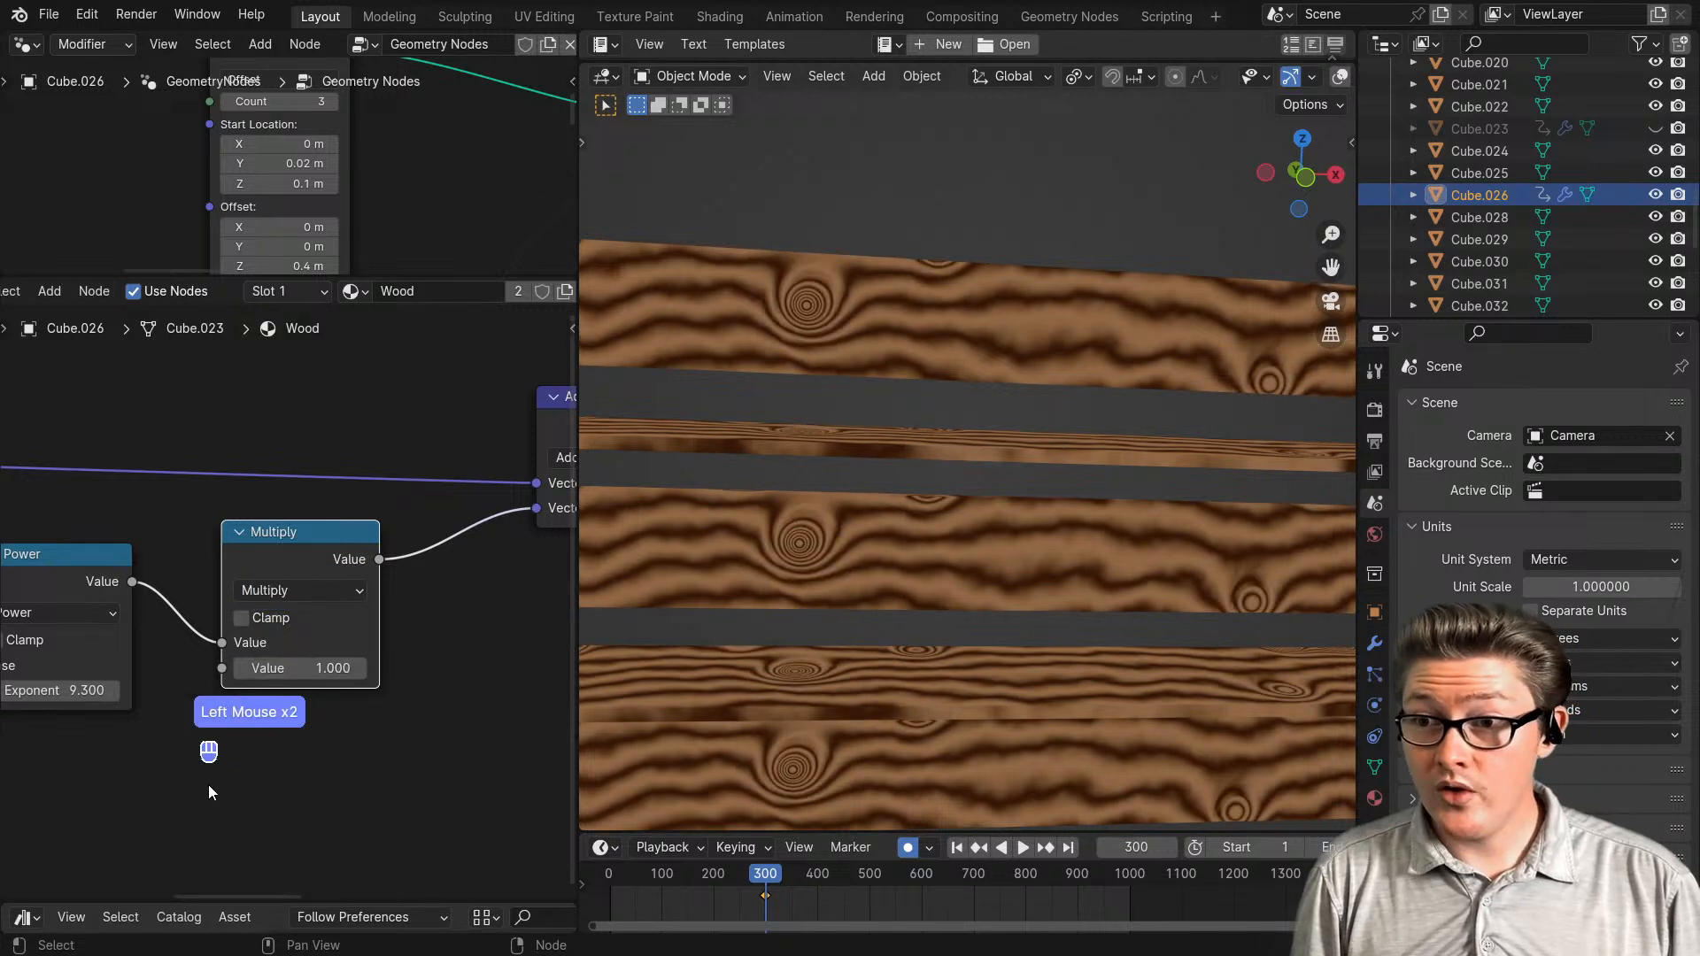
- Lower the Power node's Exponent to 4.4 and move the Multiply node closer to the Power node
middle_drag(217, 771, 304, 753)
drag(232, 678, 232, 615)
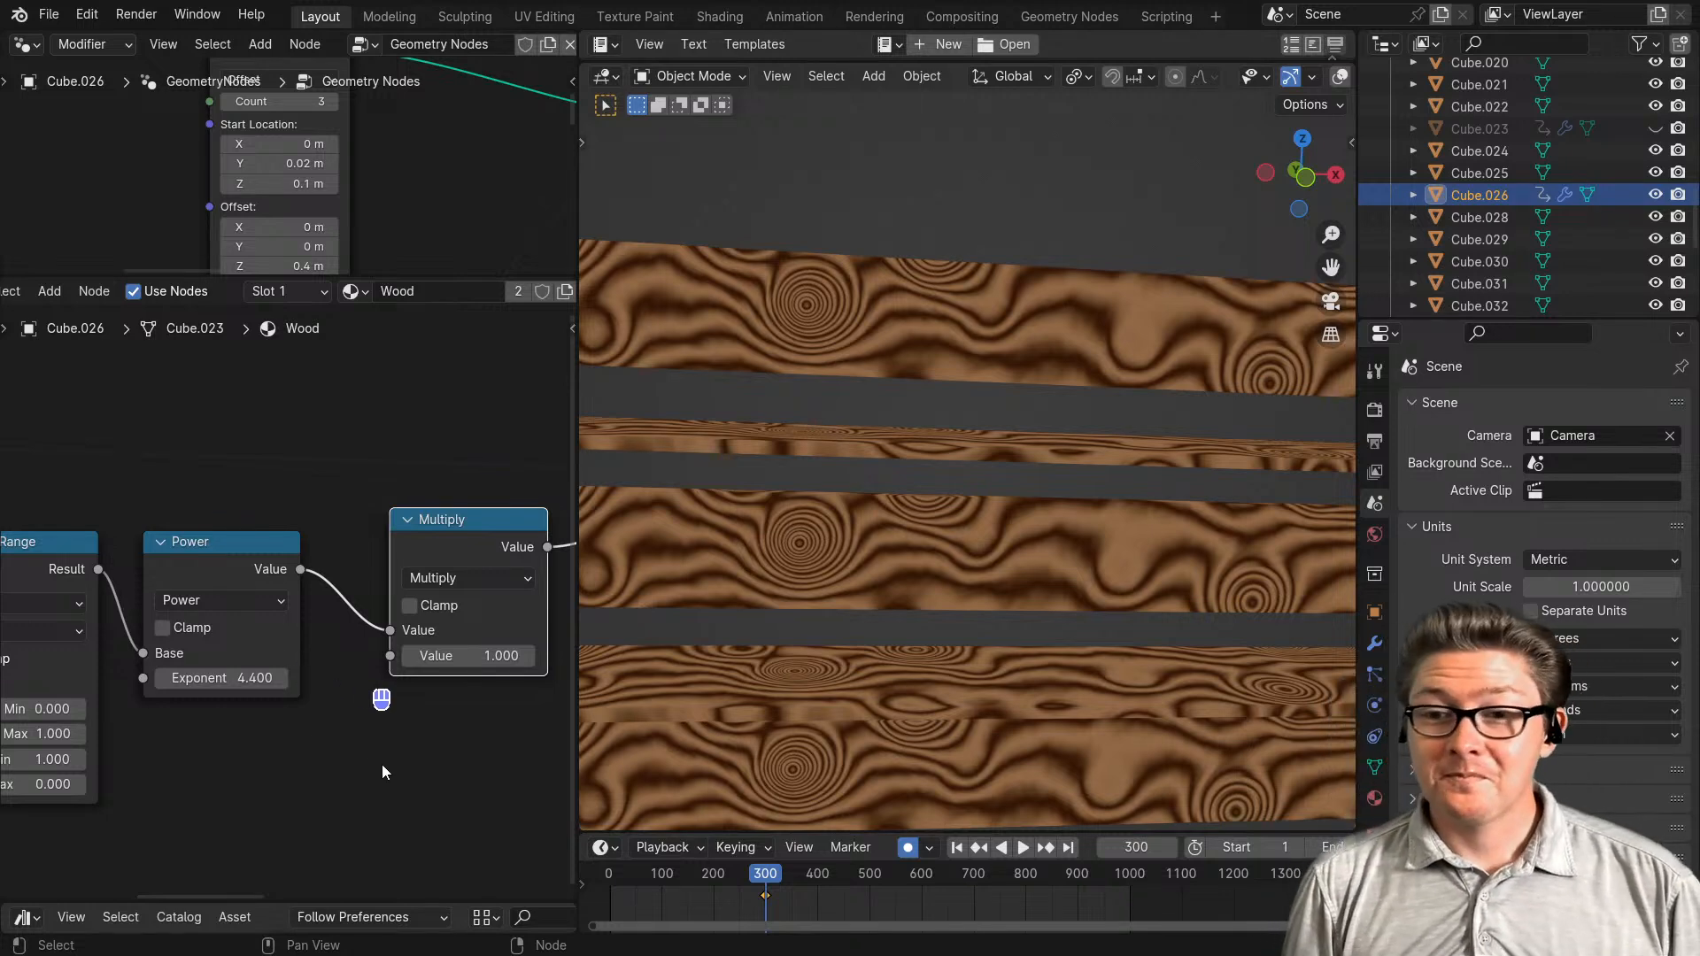
scroll(382, 766, down, 3)
middle_drag(386, 772, 325, 791)
drag(374, 622, 307, 631)
- Reduce the Multiply node's second Value to 0.3, trying 0.2 and 0.4 along the way
scroll(350, 704, up, 2)
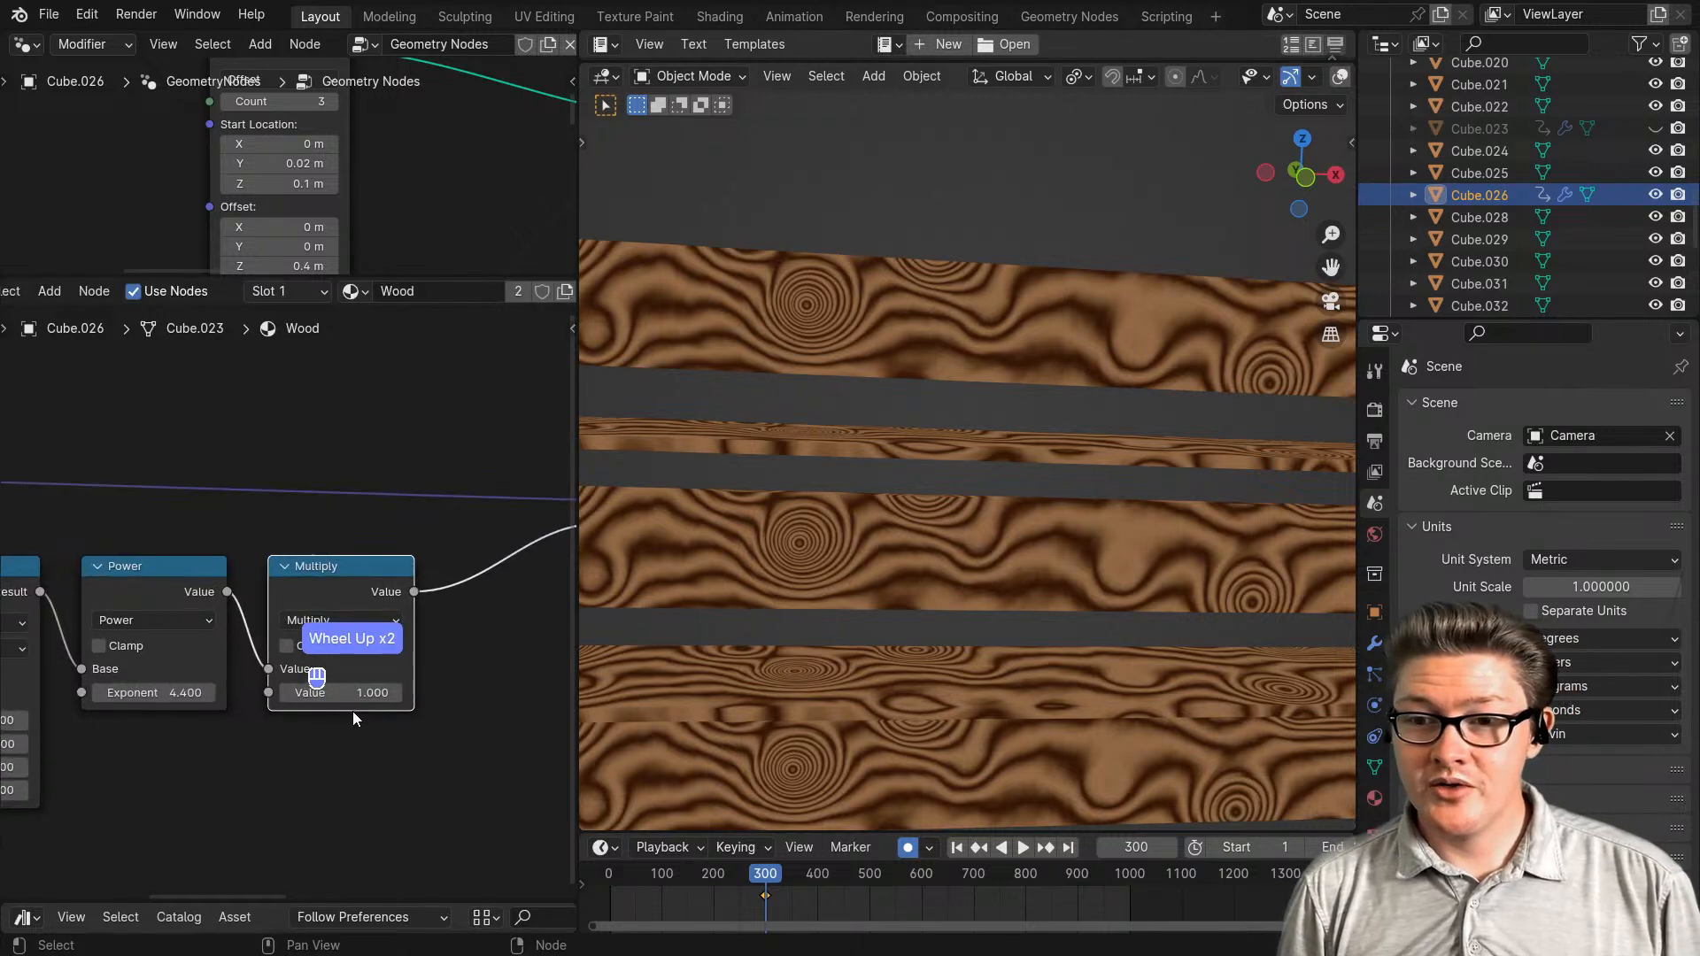
click(289, 693)
click(289, 693)
click(289, 694)
click(289, 694)
click(289, 693)
click(289, 694)
click(289, 694)
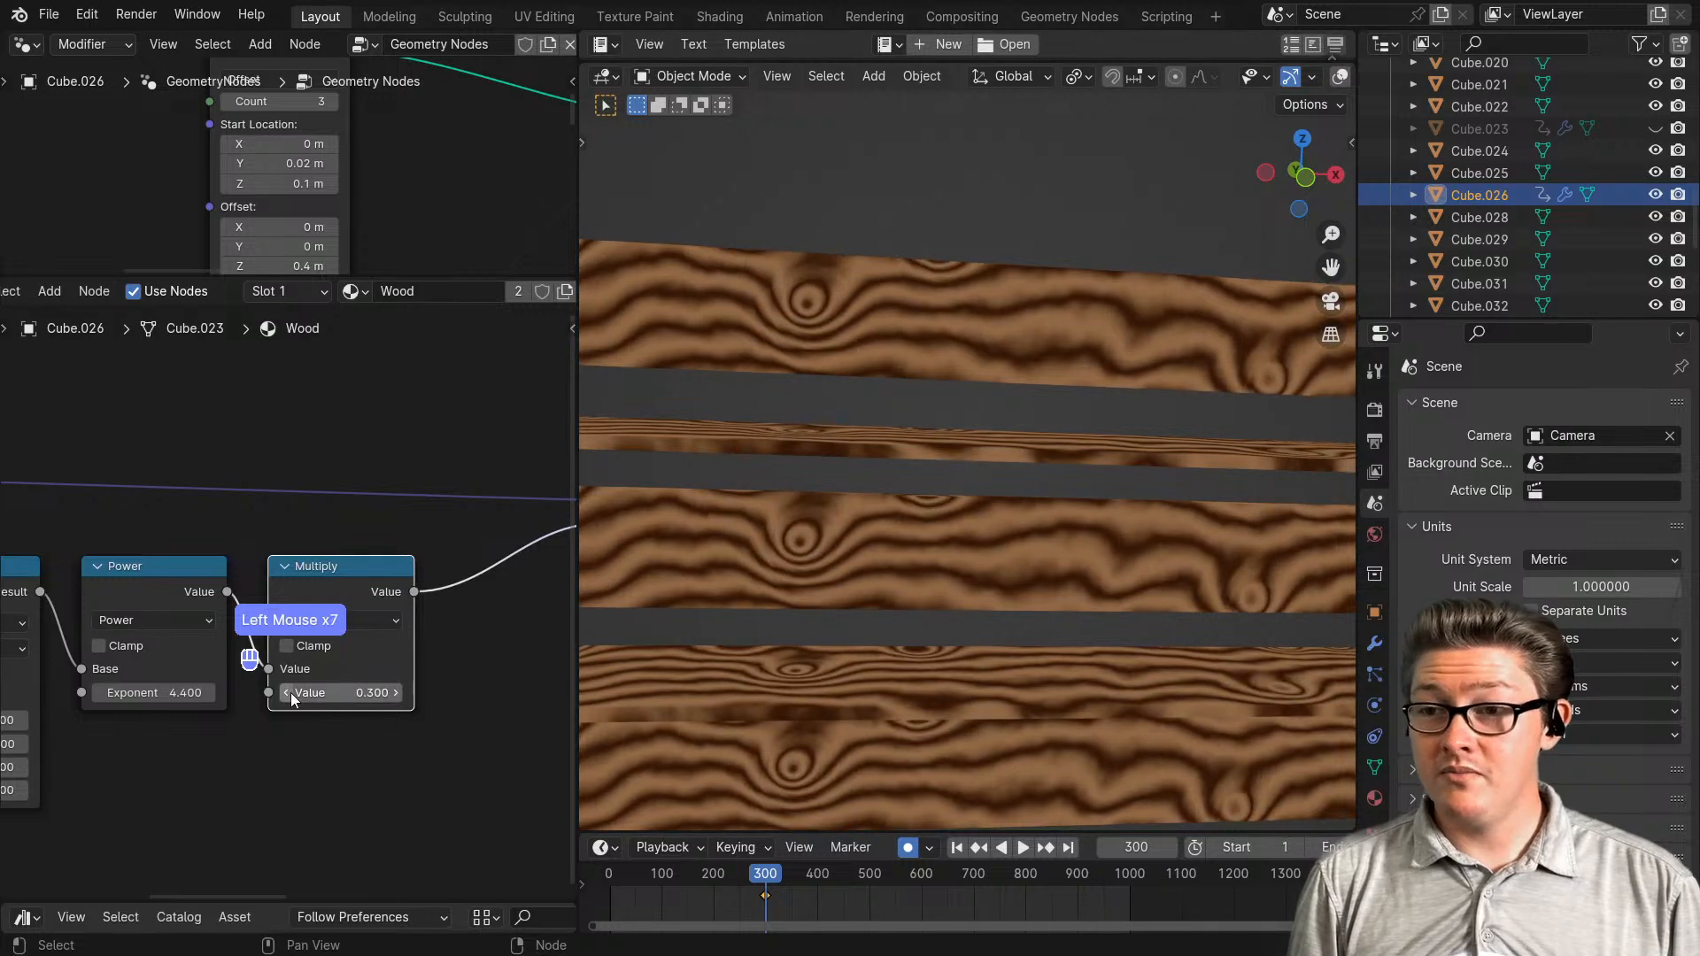
click(289, 694)
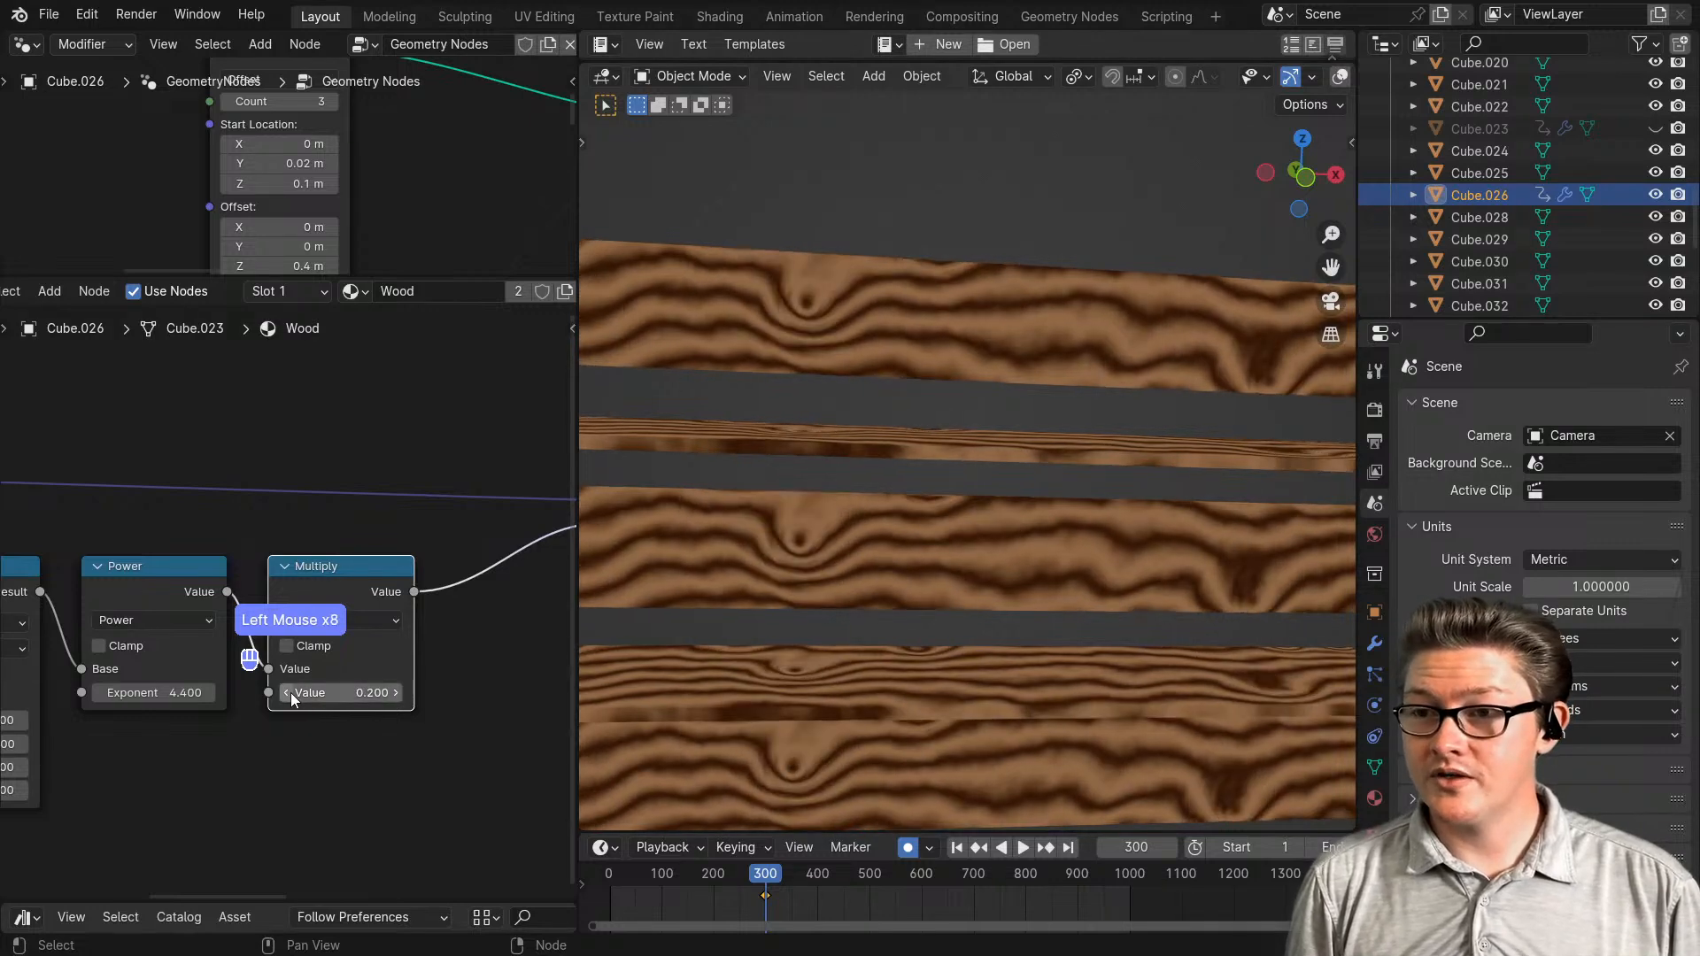
click(396, 694)
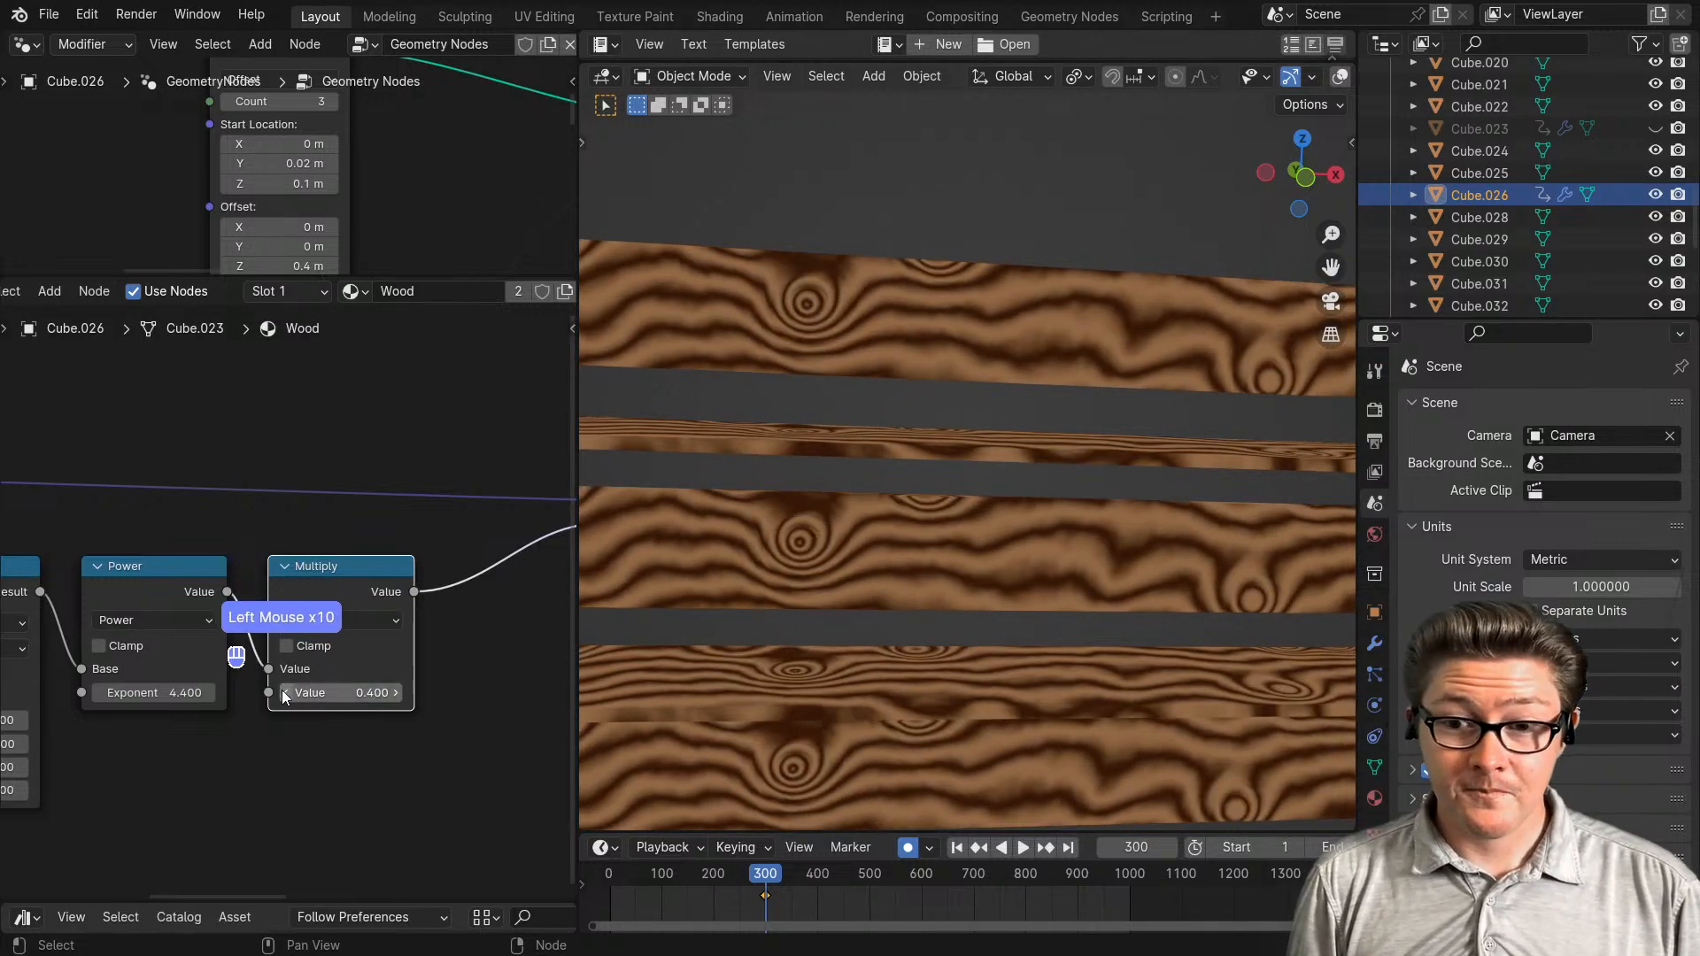
click(286, 693)
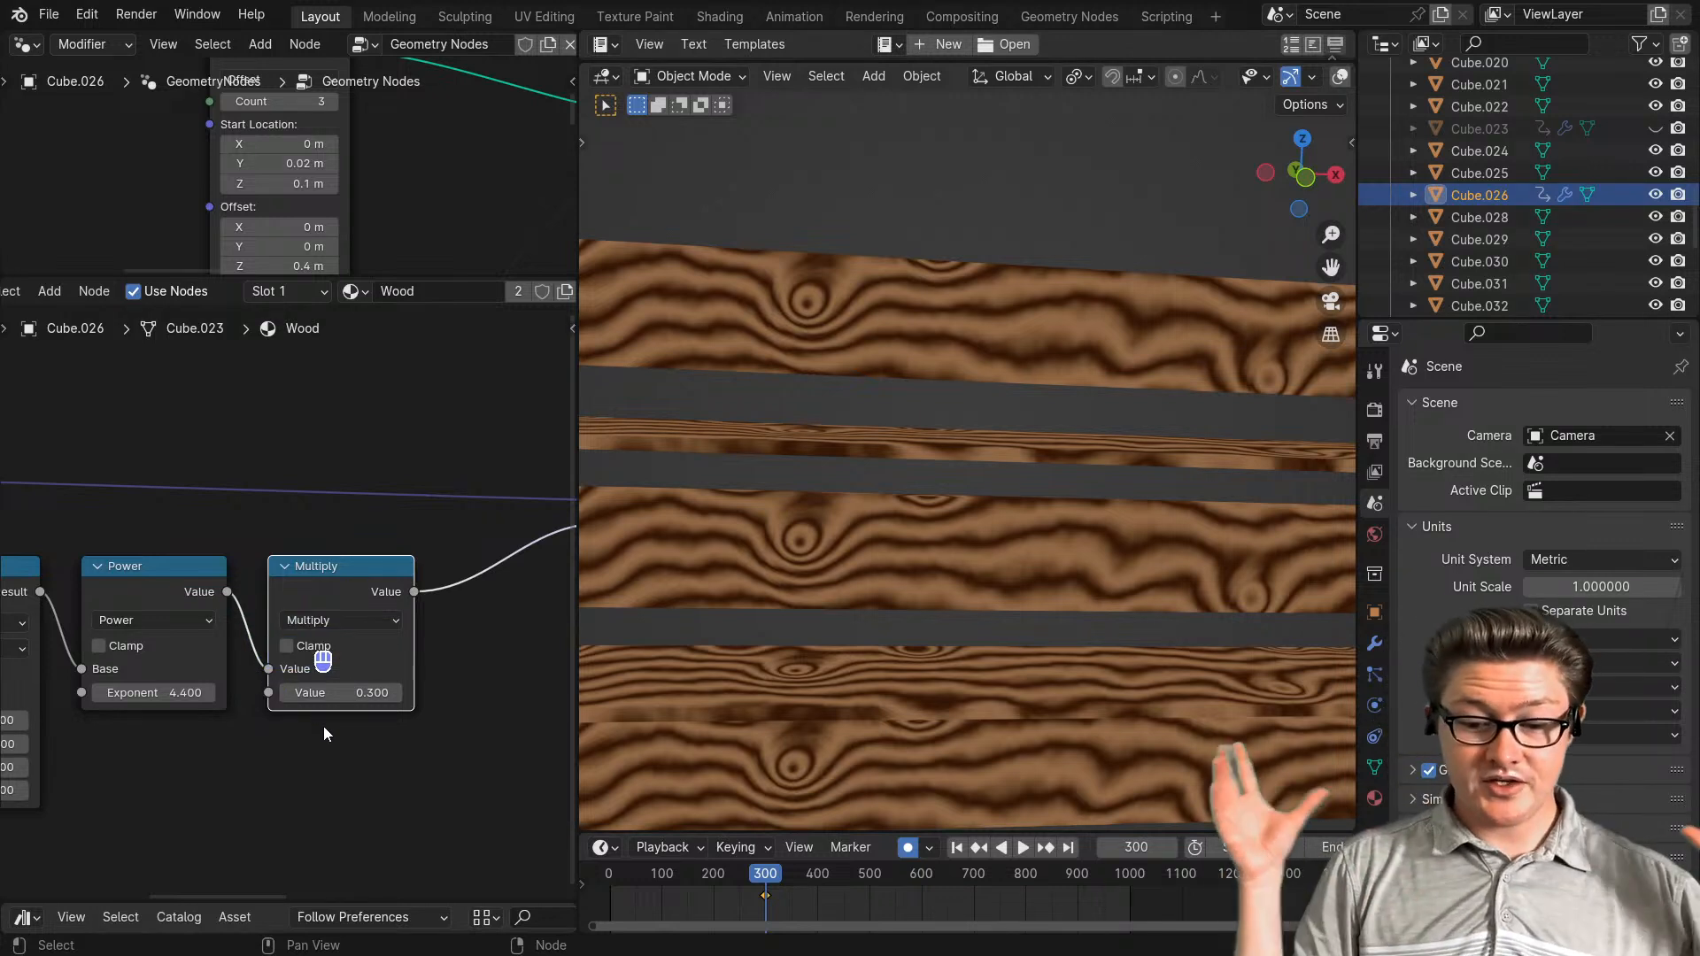
- Move the Multiply node farther from the Power node and fine-tune the Power node's Exponent to 3.9
scroll(341, 730, down, 2)
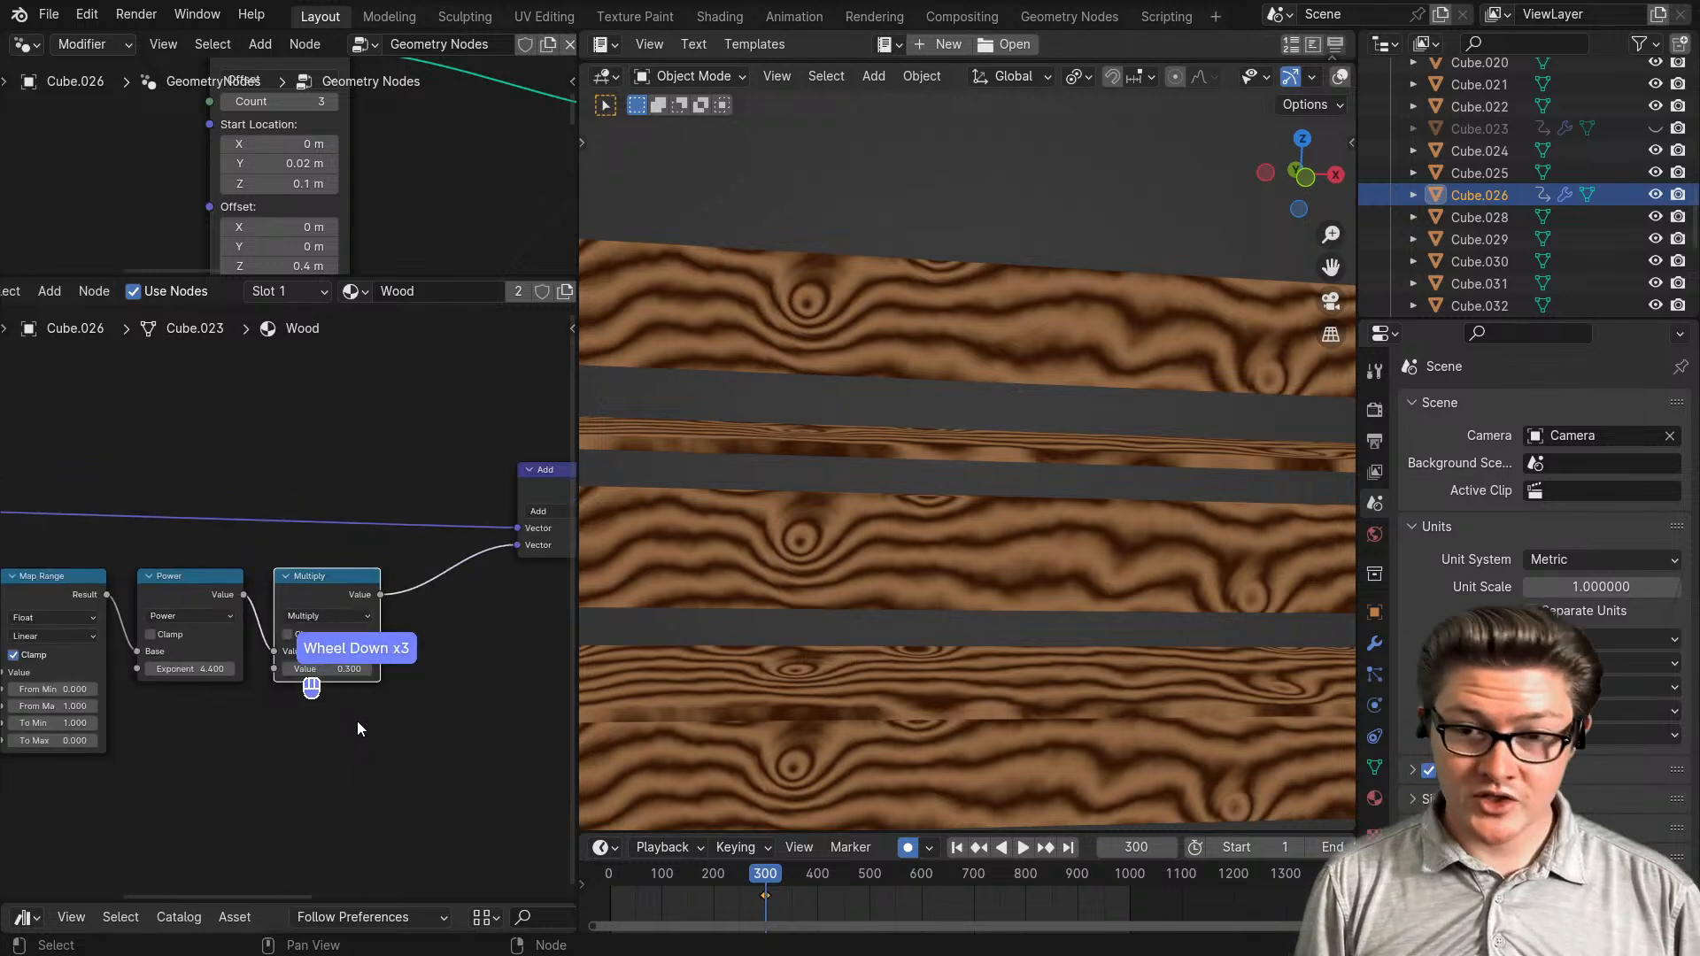
middle_drag(408, 682, 337, 687)
scroll(265, 611, up, 2)
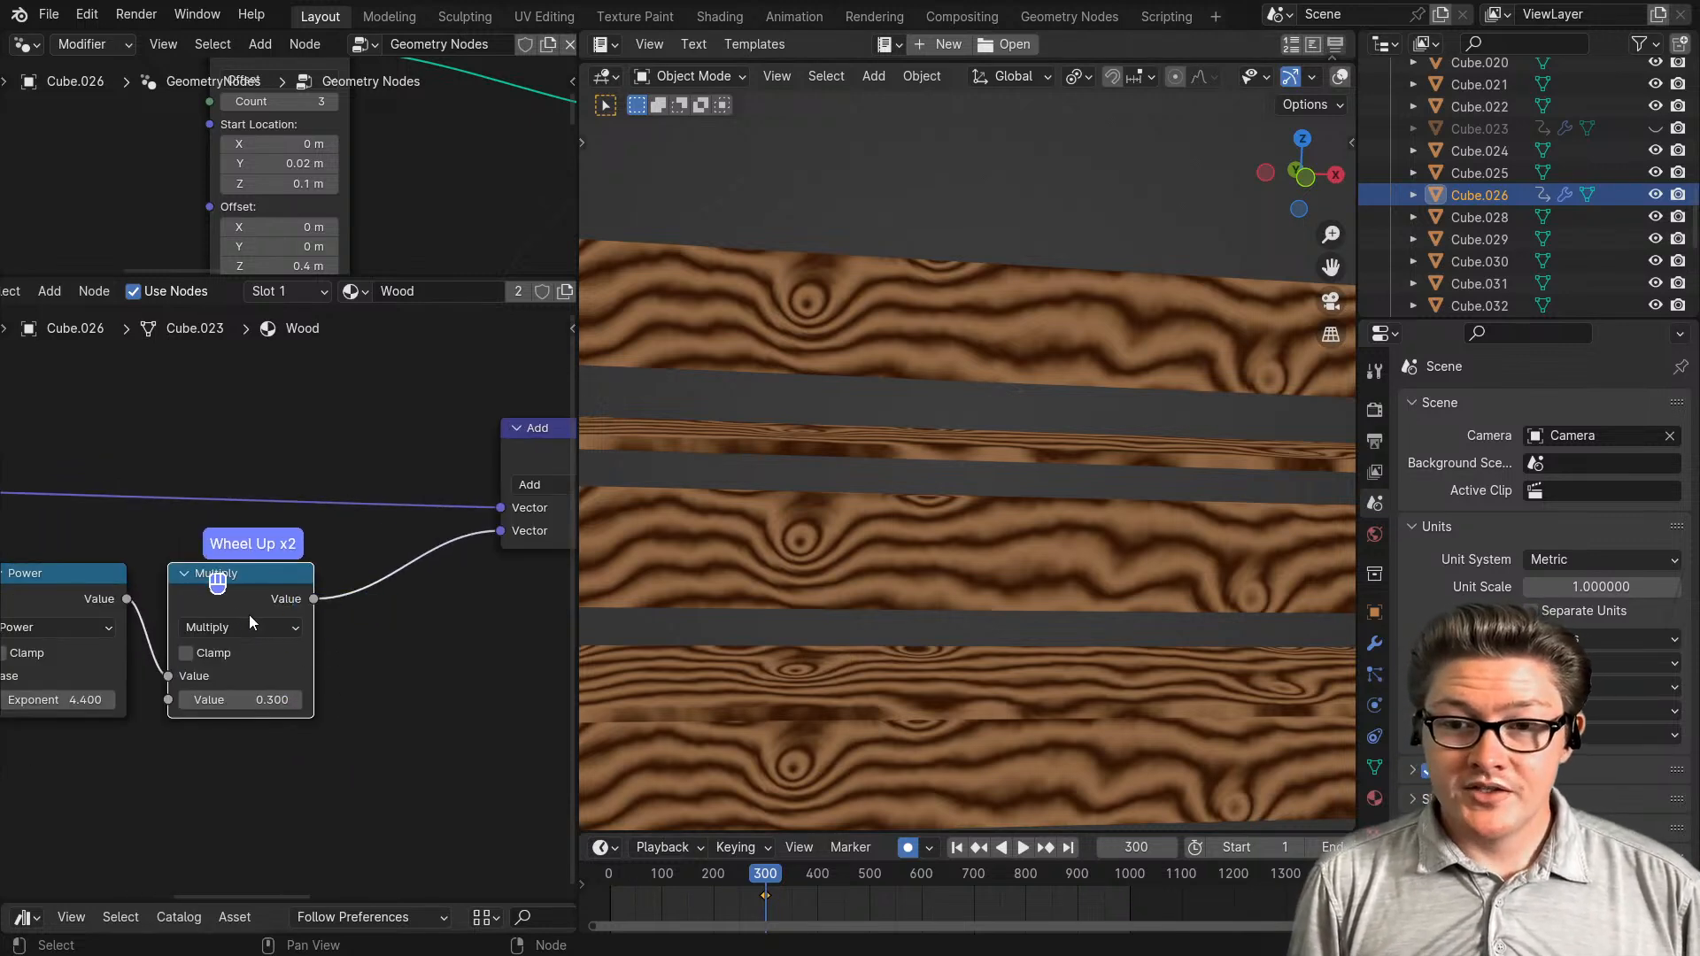
drag(248, 611, 294, 586)
scroll(346, 708, up, 2)
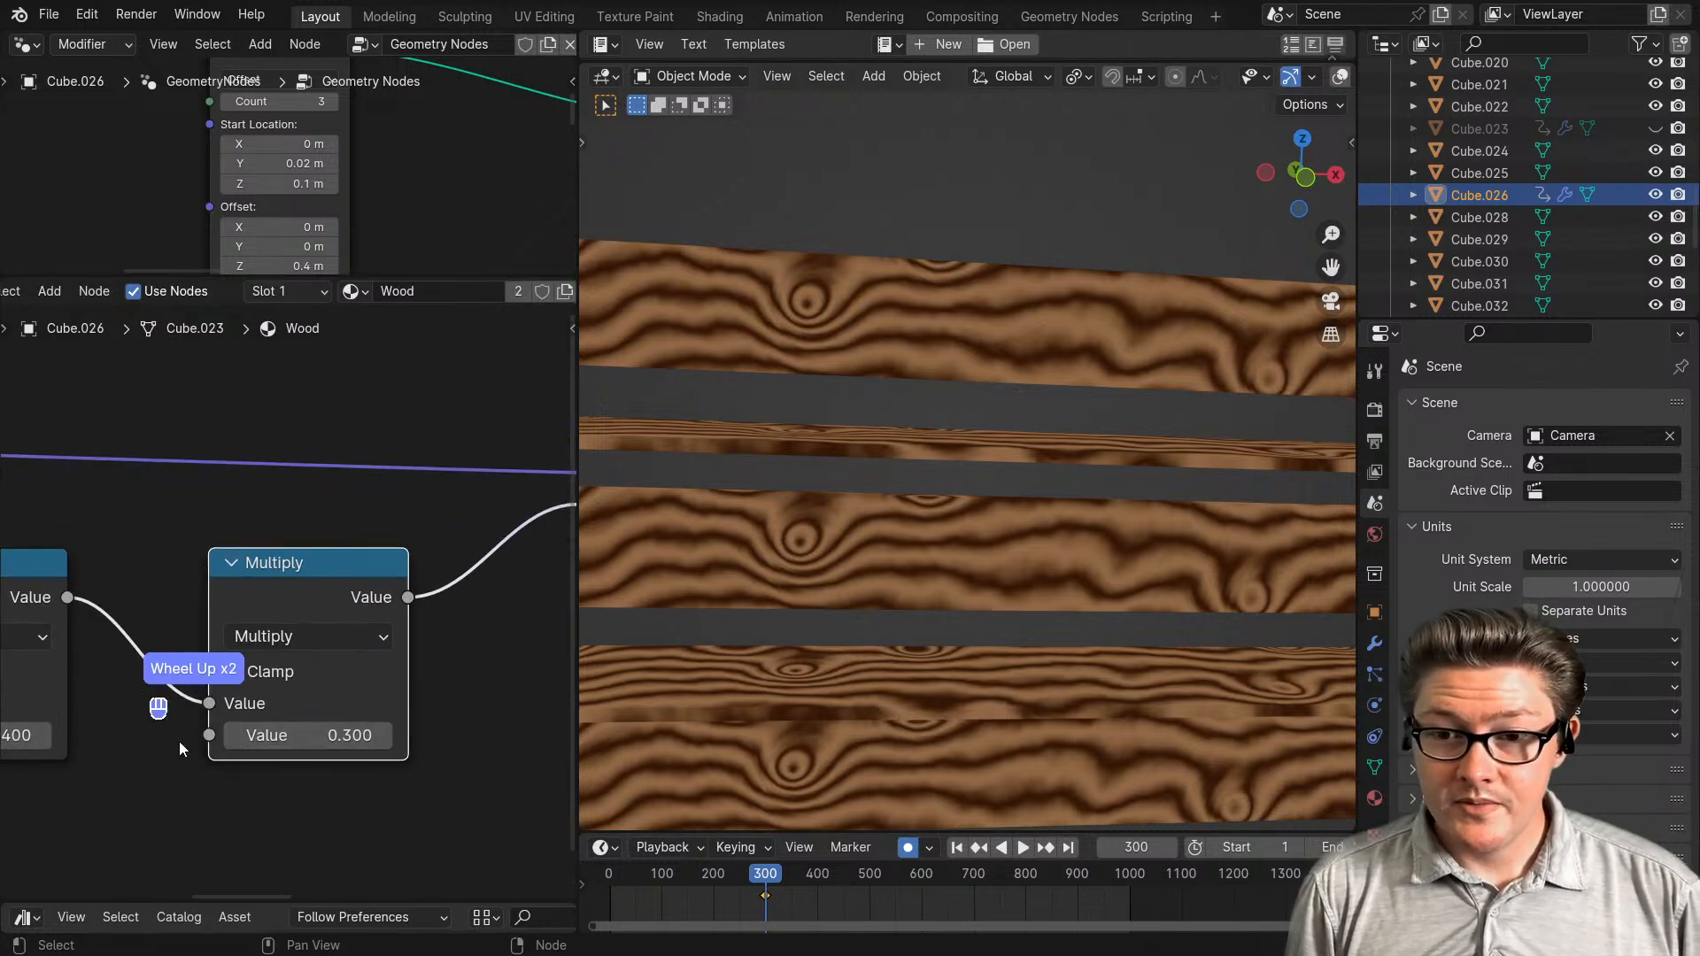
middle_drag(149, 740, 357, 735)
mouse_move(191, 729)
mouse_down()
mouse_move(317, 730)
mouse_move(78, 730)
mouse_move(308, 730)
mouse_move(153, 729)
mouse_move(202, 729)
mouse_move(171, 729)
mouse_up()
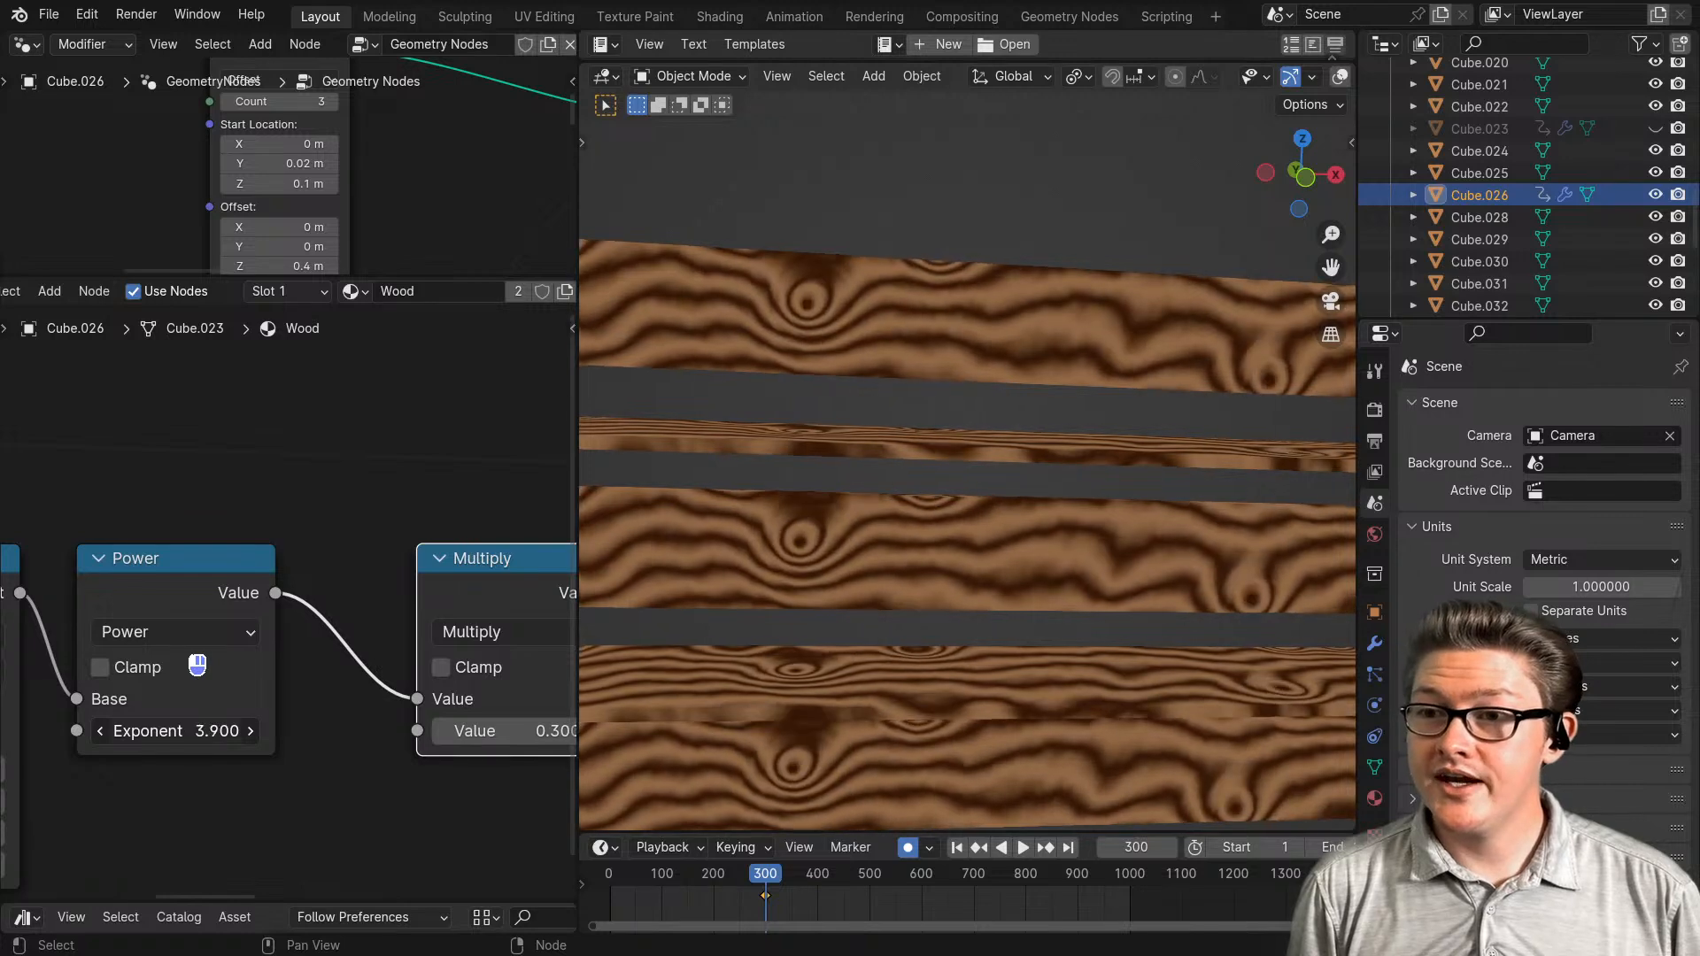
- Try the Multiply node's second Value at 0.1 to compare the knots, and return it to 0.3
middle_drag(441, 737, 289, 739)
click(289, 734)
click(289, 734)
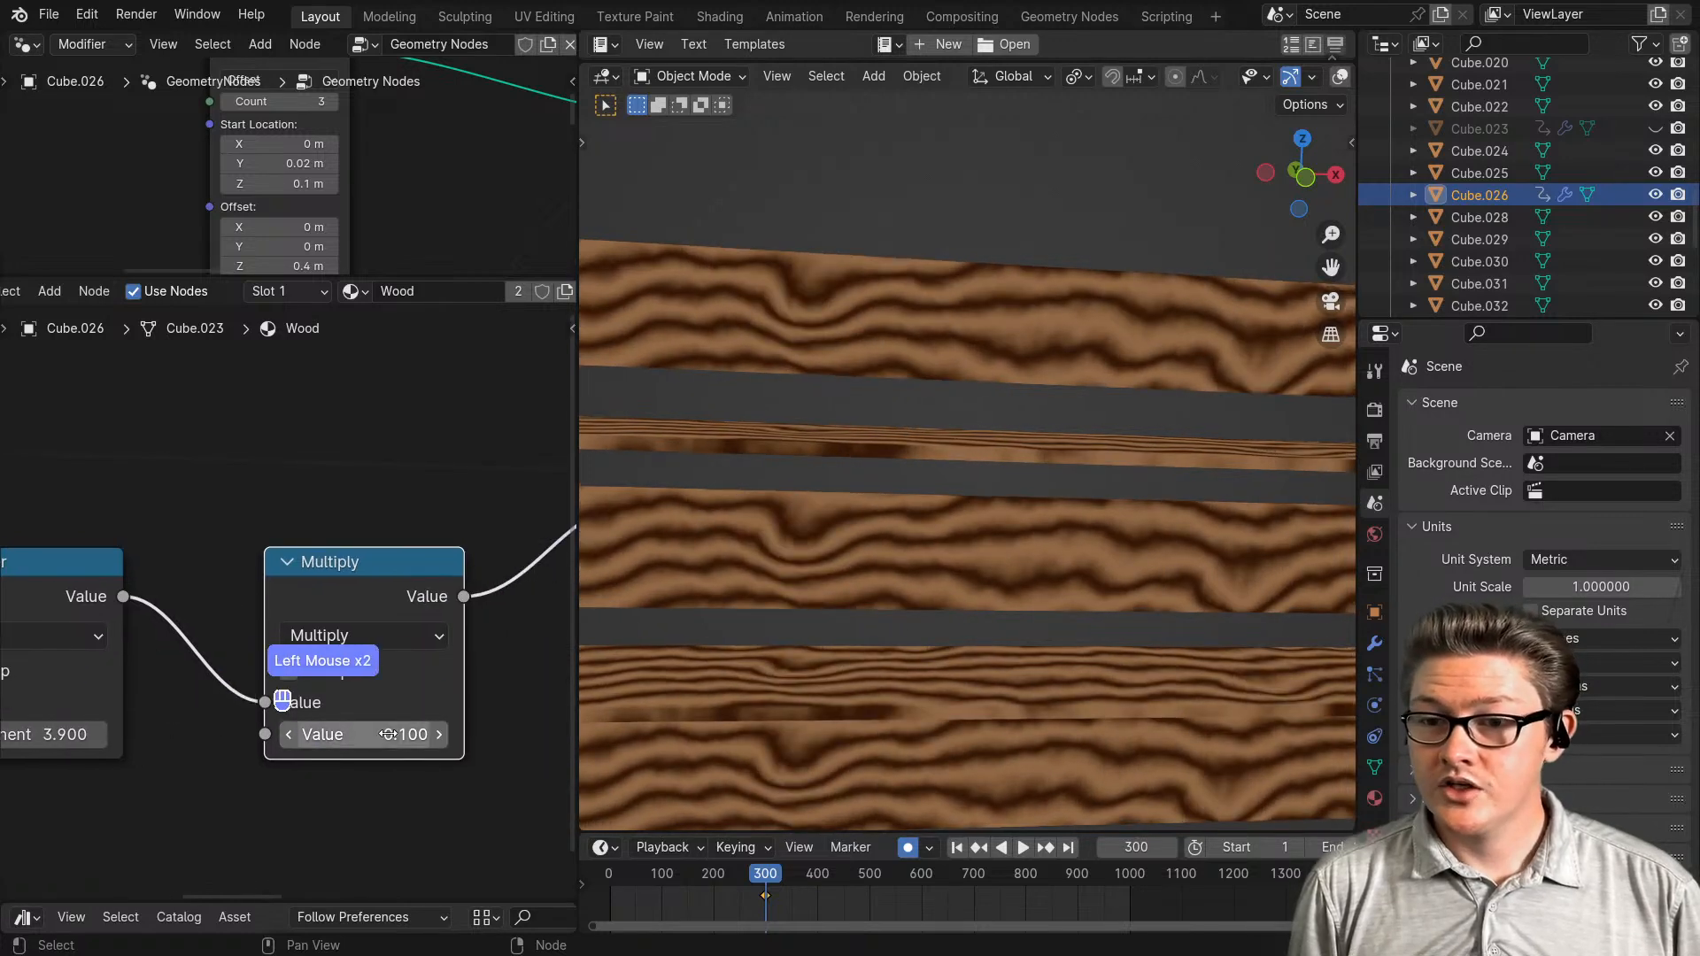
click(436, 734)
click(436, 734)
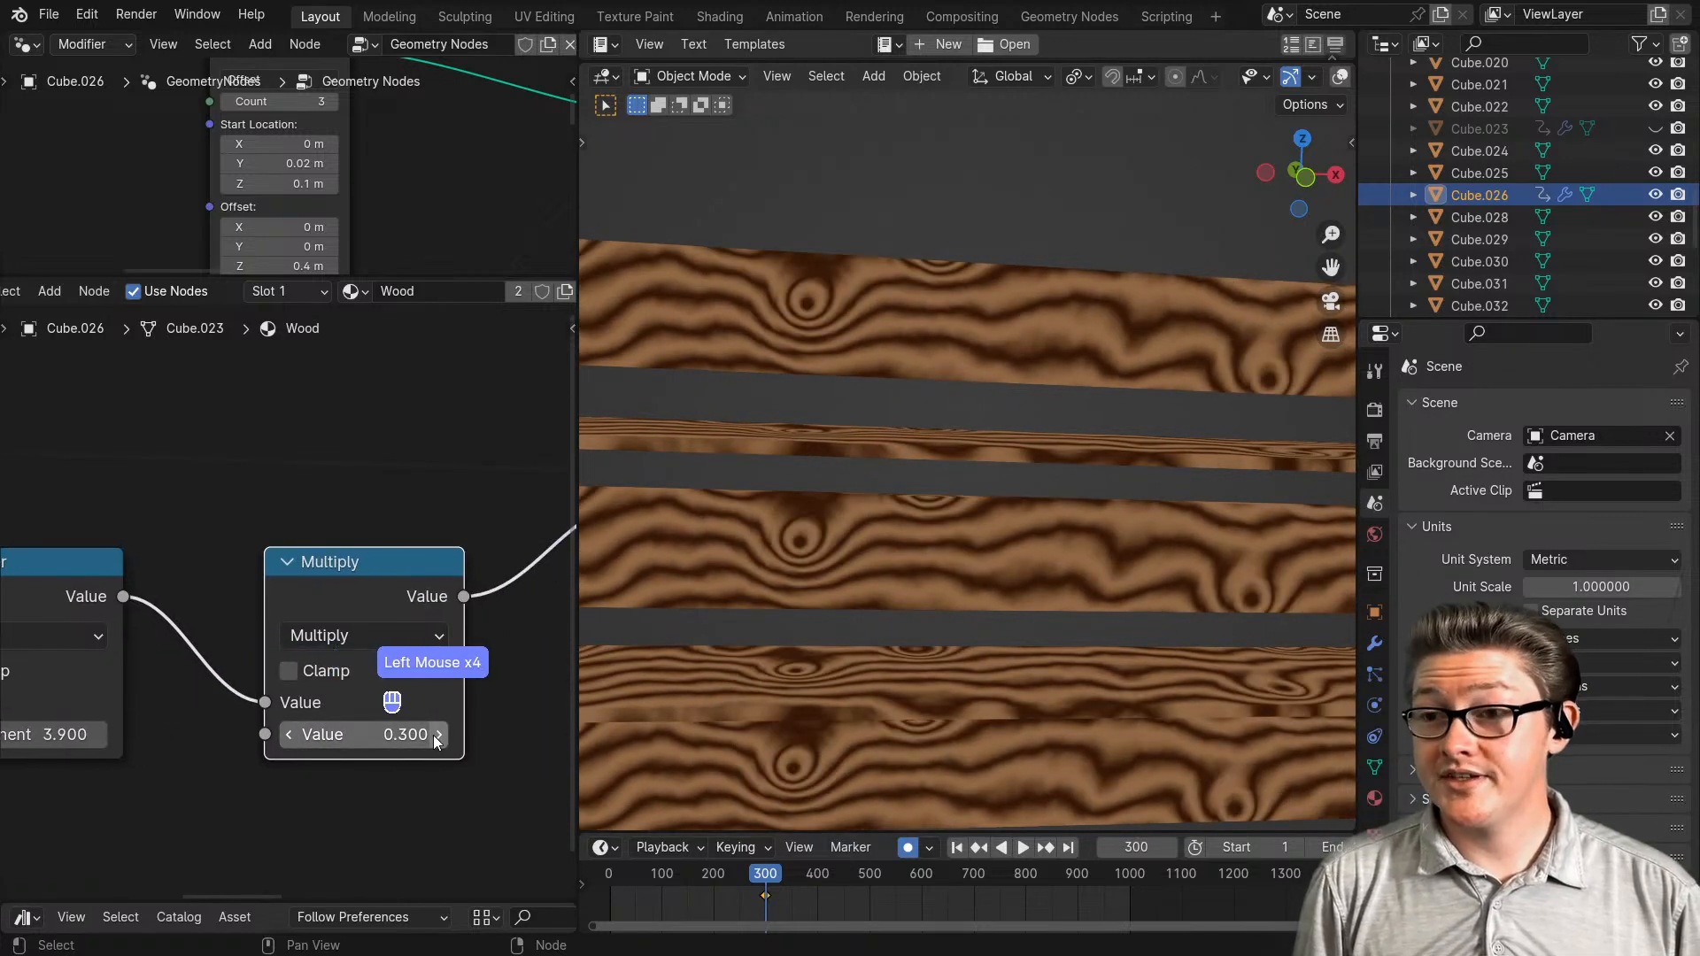
click(436, 735)
click(289, 734)
- Move the Multiply node closer to the Power node in the Wood material
scroll(263, 698, down, 4)
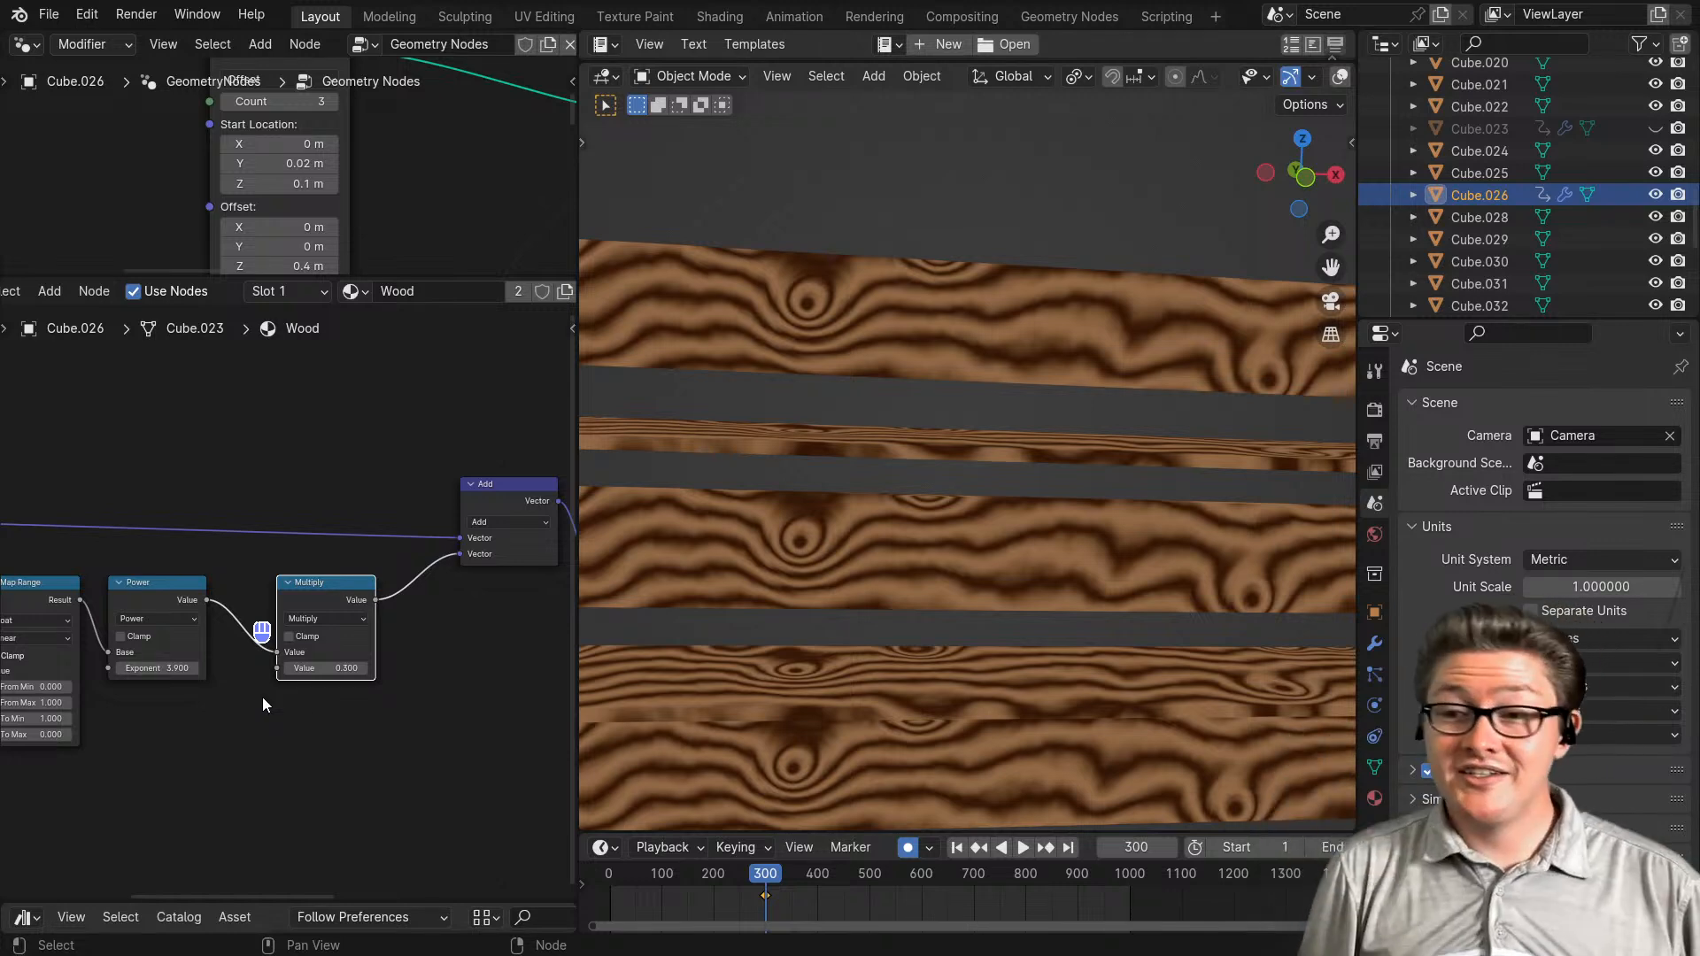
scroll(289, 603, down, 4)
middle_drag(292, 605, 317, 651)
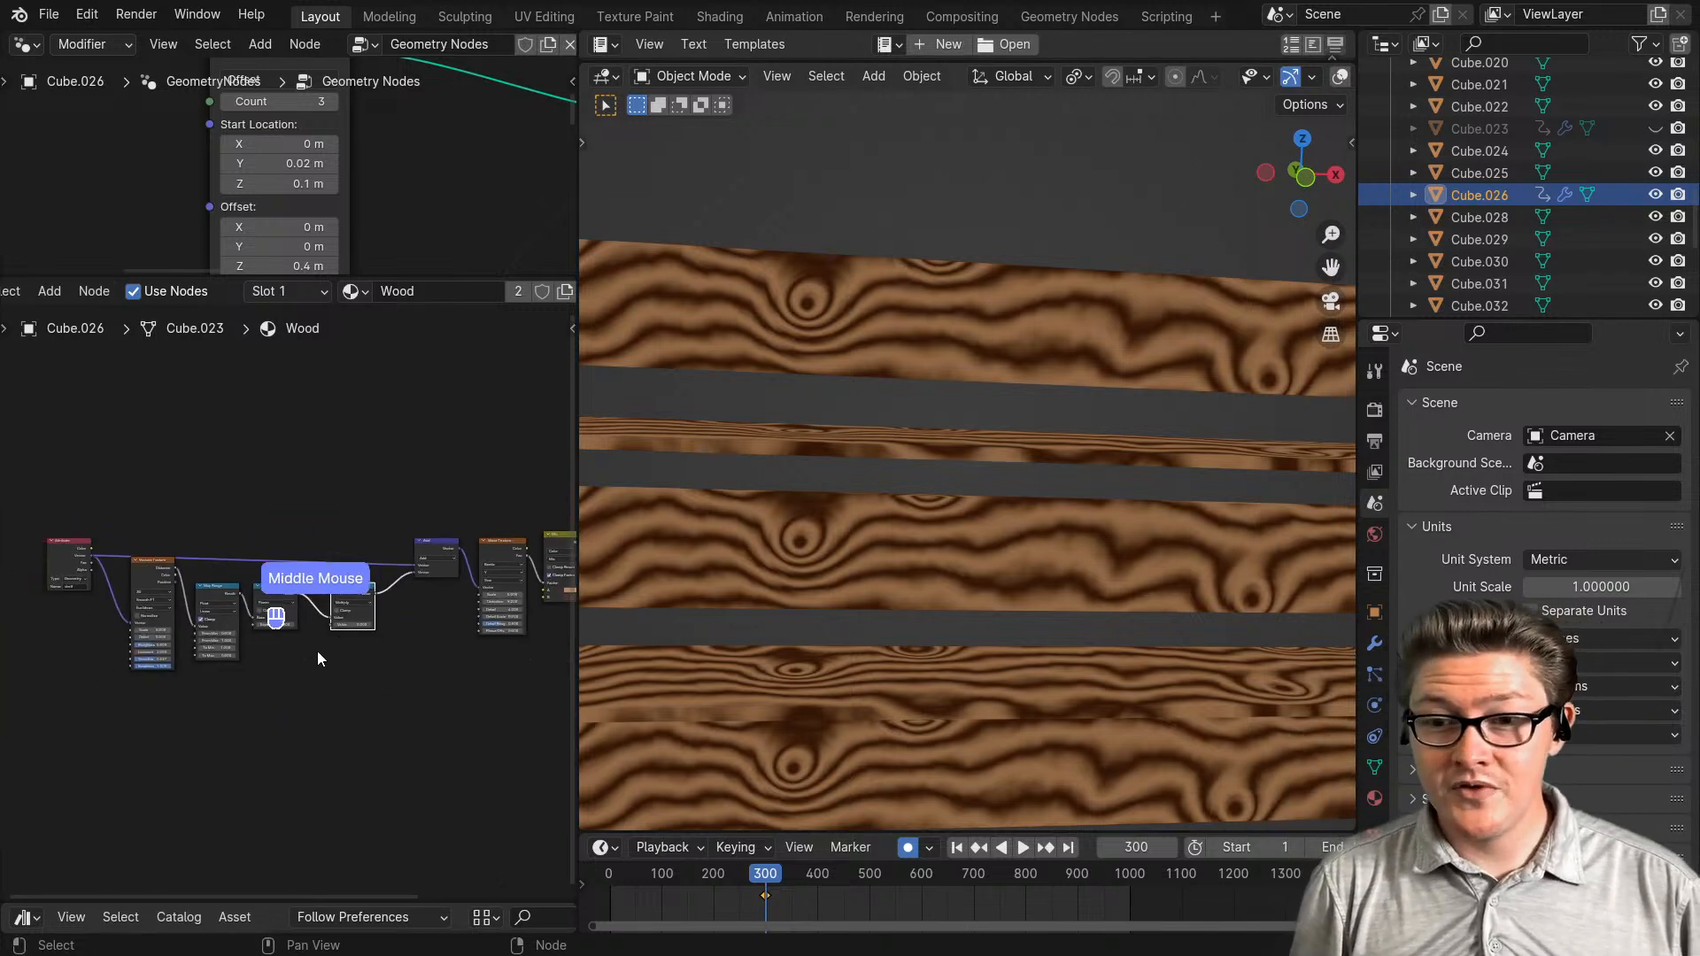
scroll(336, 629, up, 4)
drag(363, 606, 364, 612)
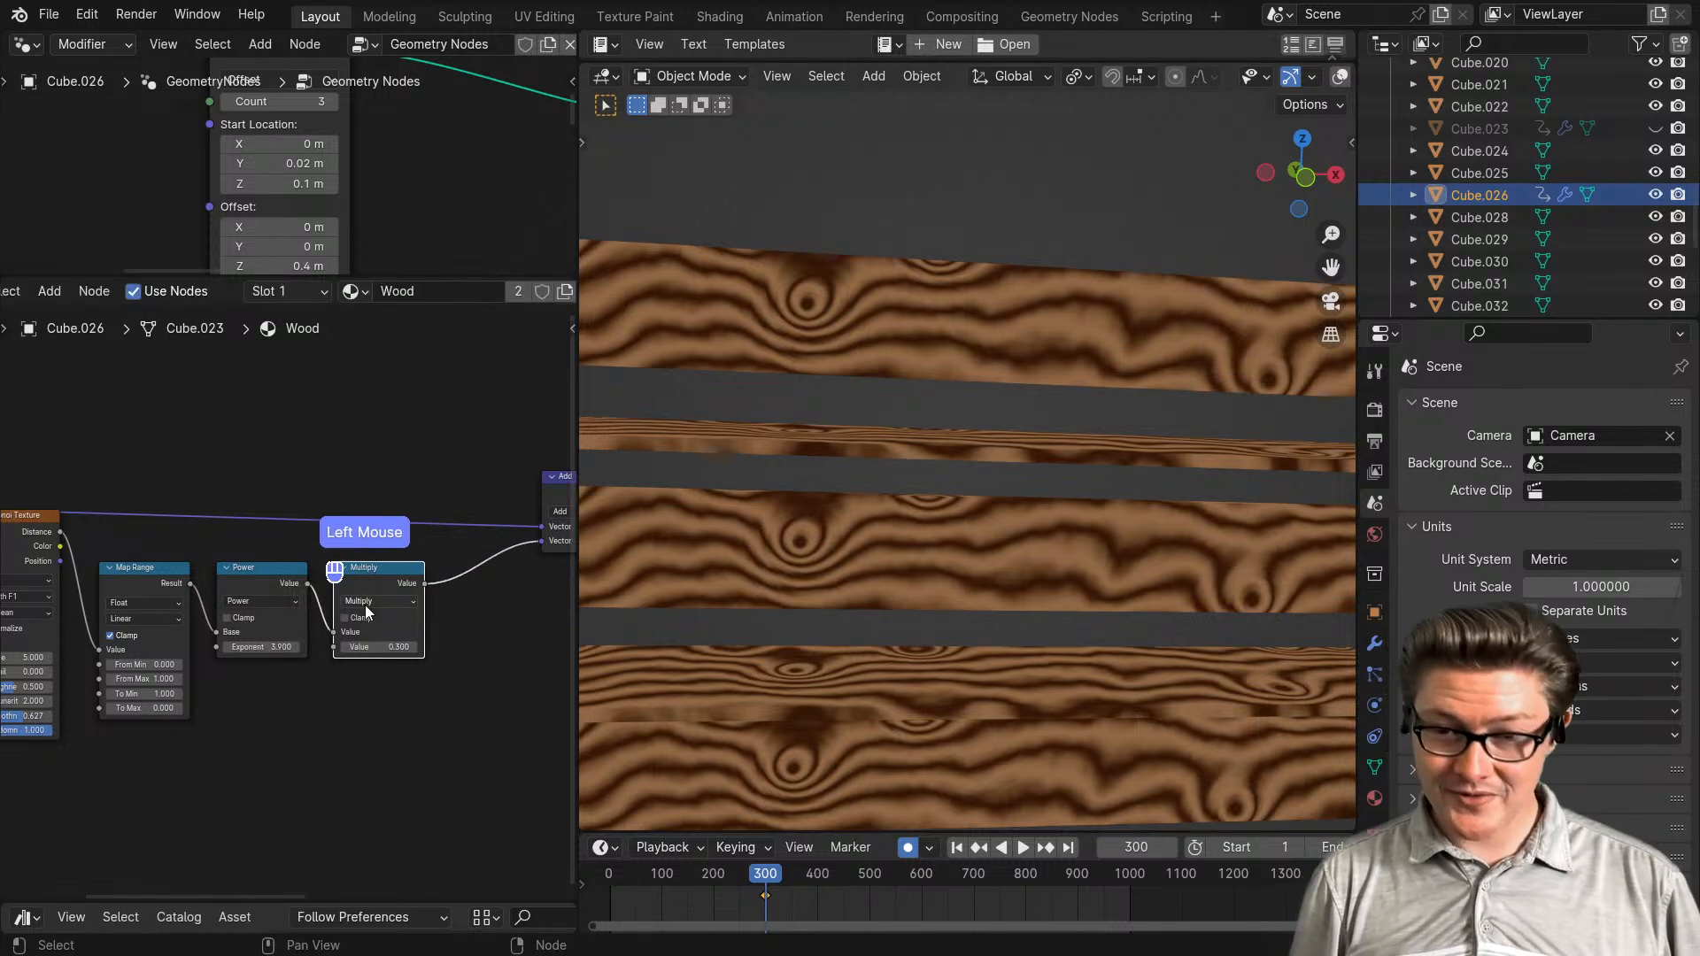
- Inspect the knotted grain across the whole slatted shelf, and select a blue book on the reference bookshelf
click(828, 569)
scroll(826, 562, down, 2)
shift+middle_drag(983, 545, 1025, 554)
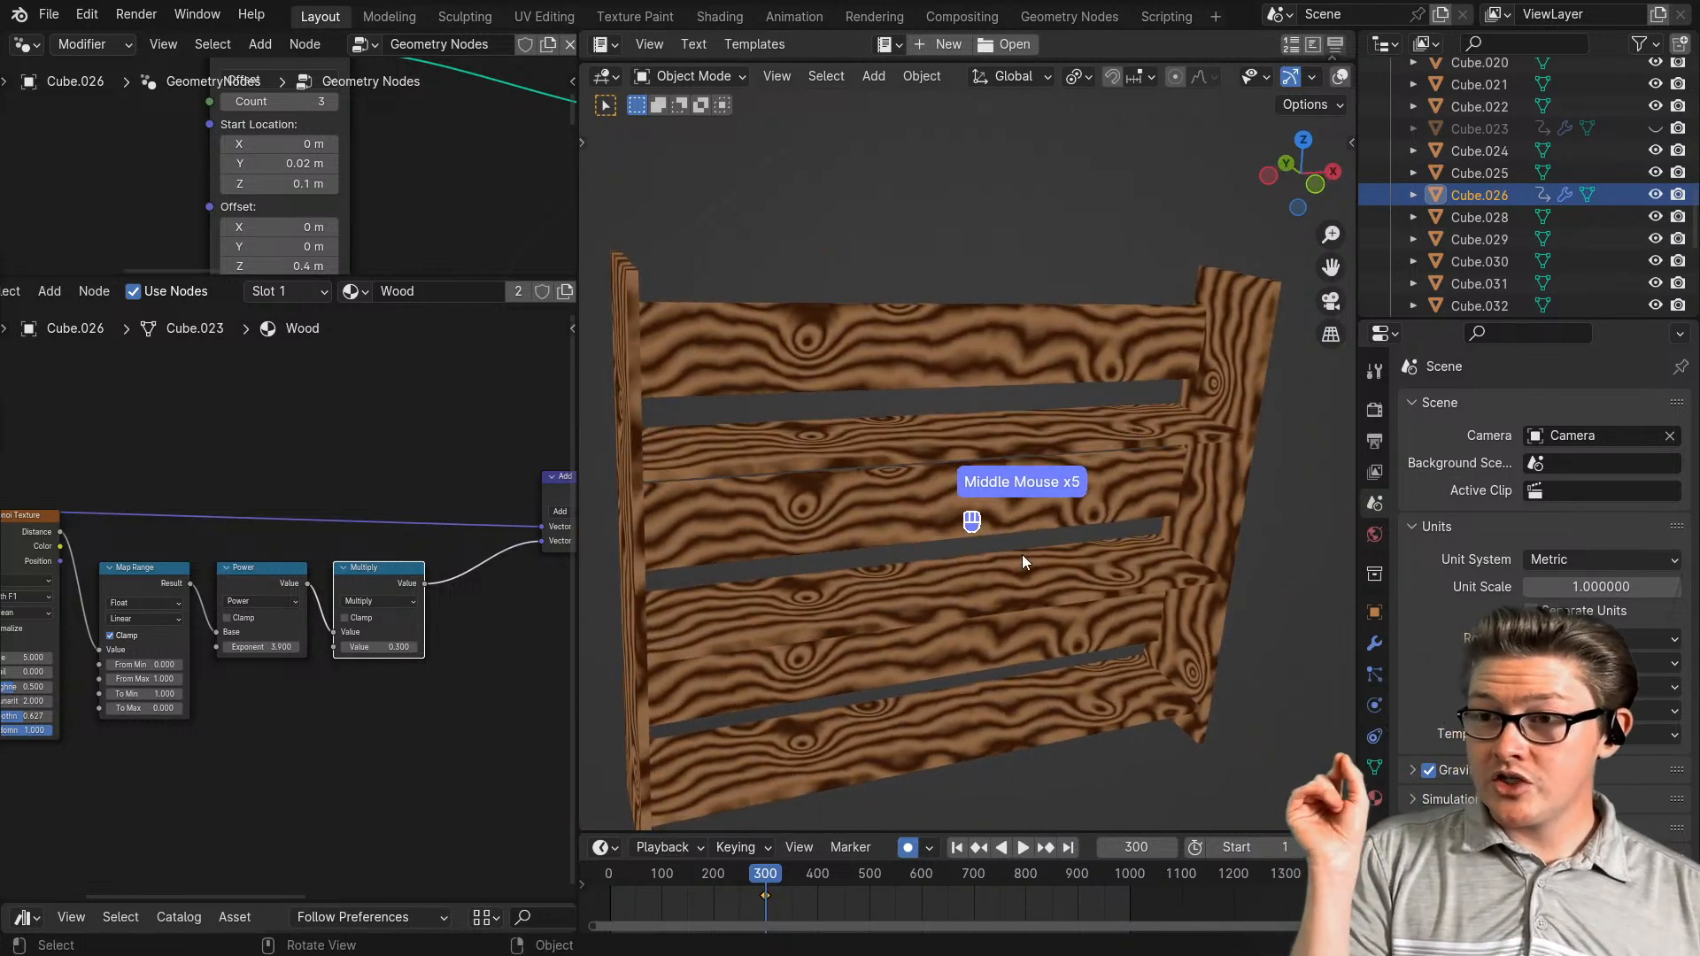
middle_drag(1022, 554, 948, 511)
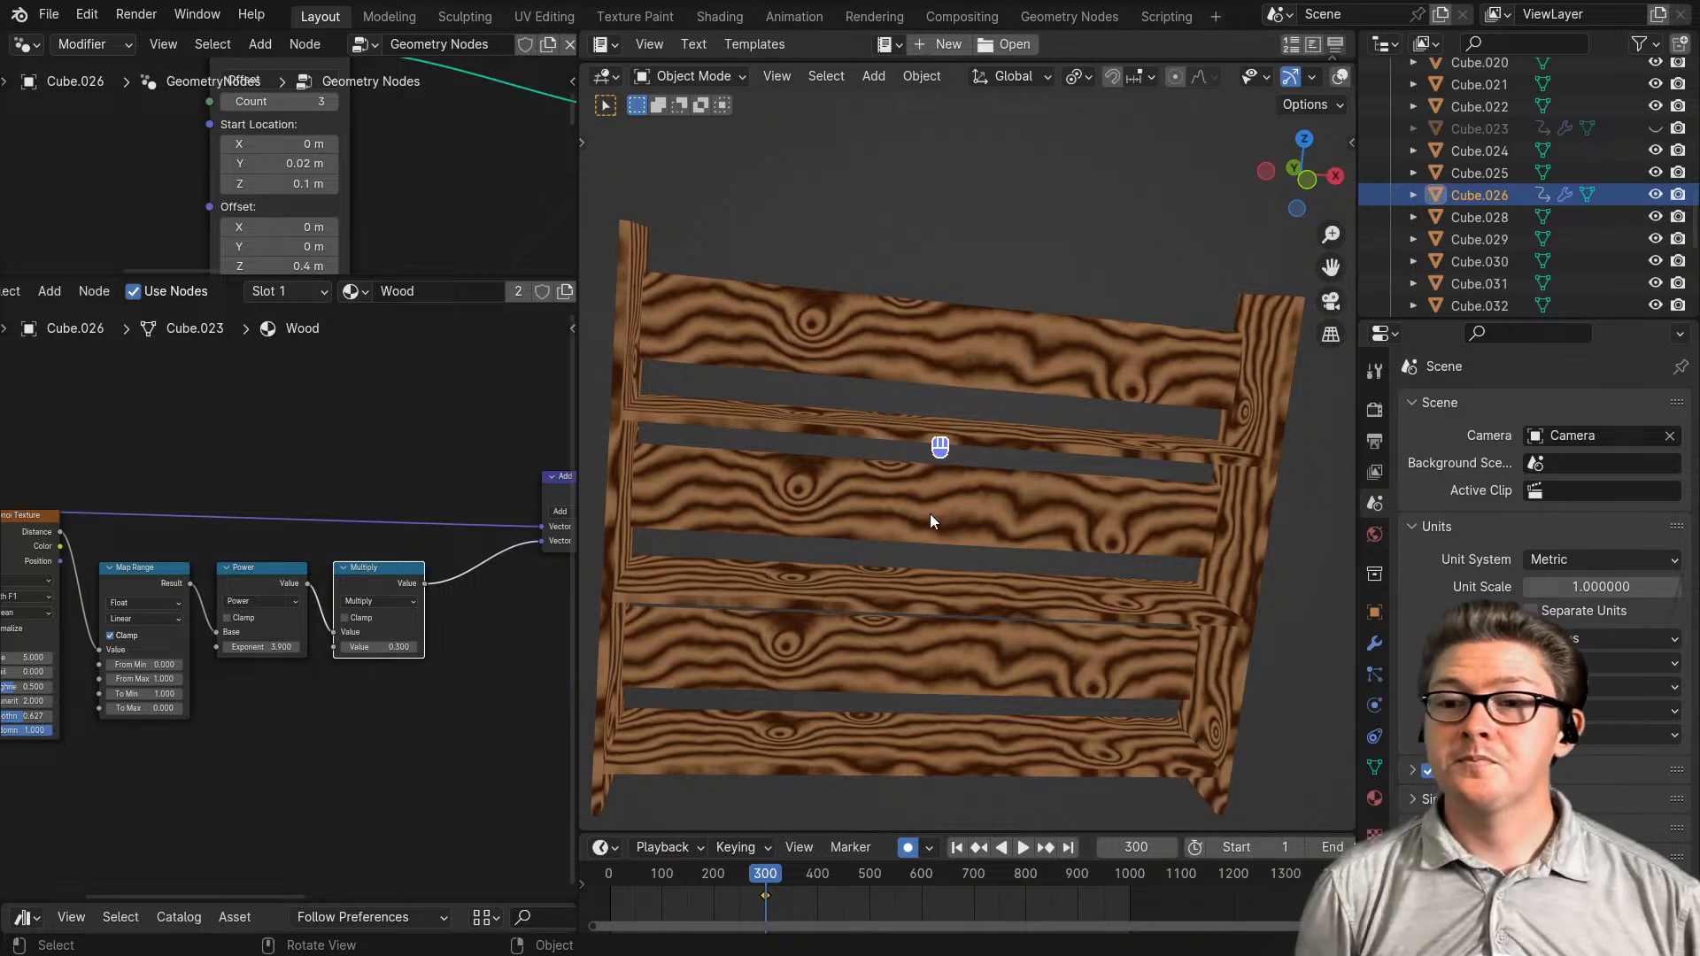
scroll(438, 682, down, 3)
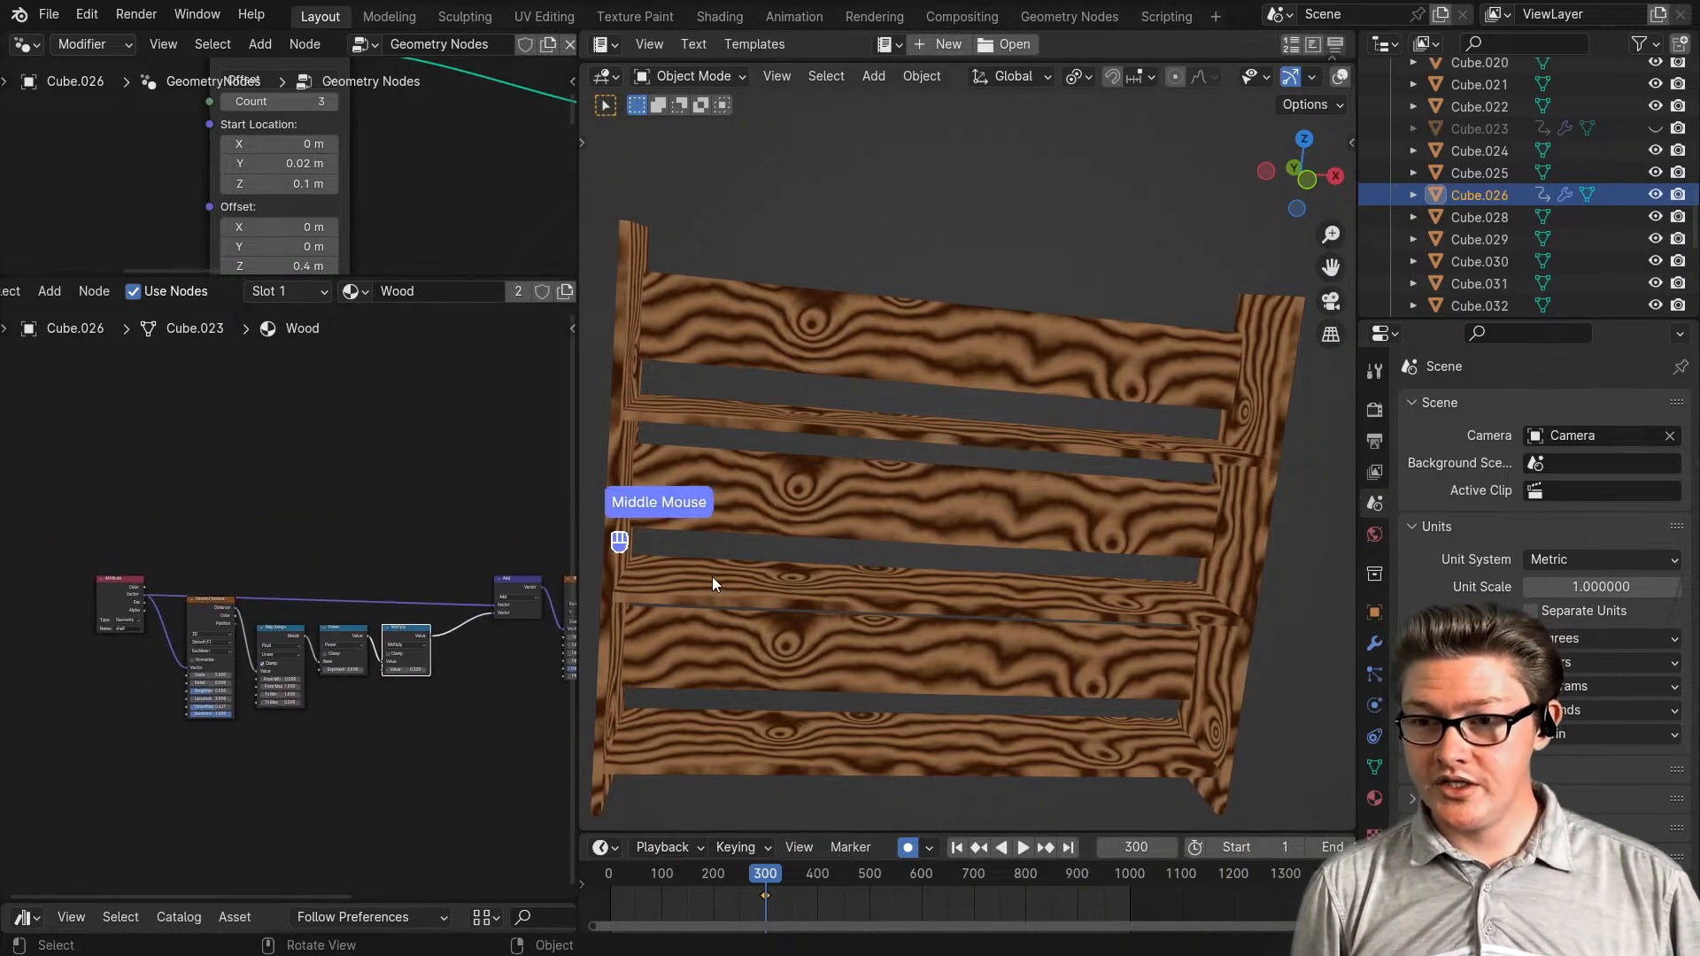
shift+middle_drag(712, 576, 970, 507)
scroll(912, 563, up, 2)
click(971, 507)
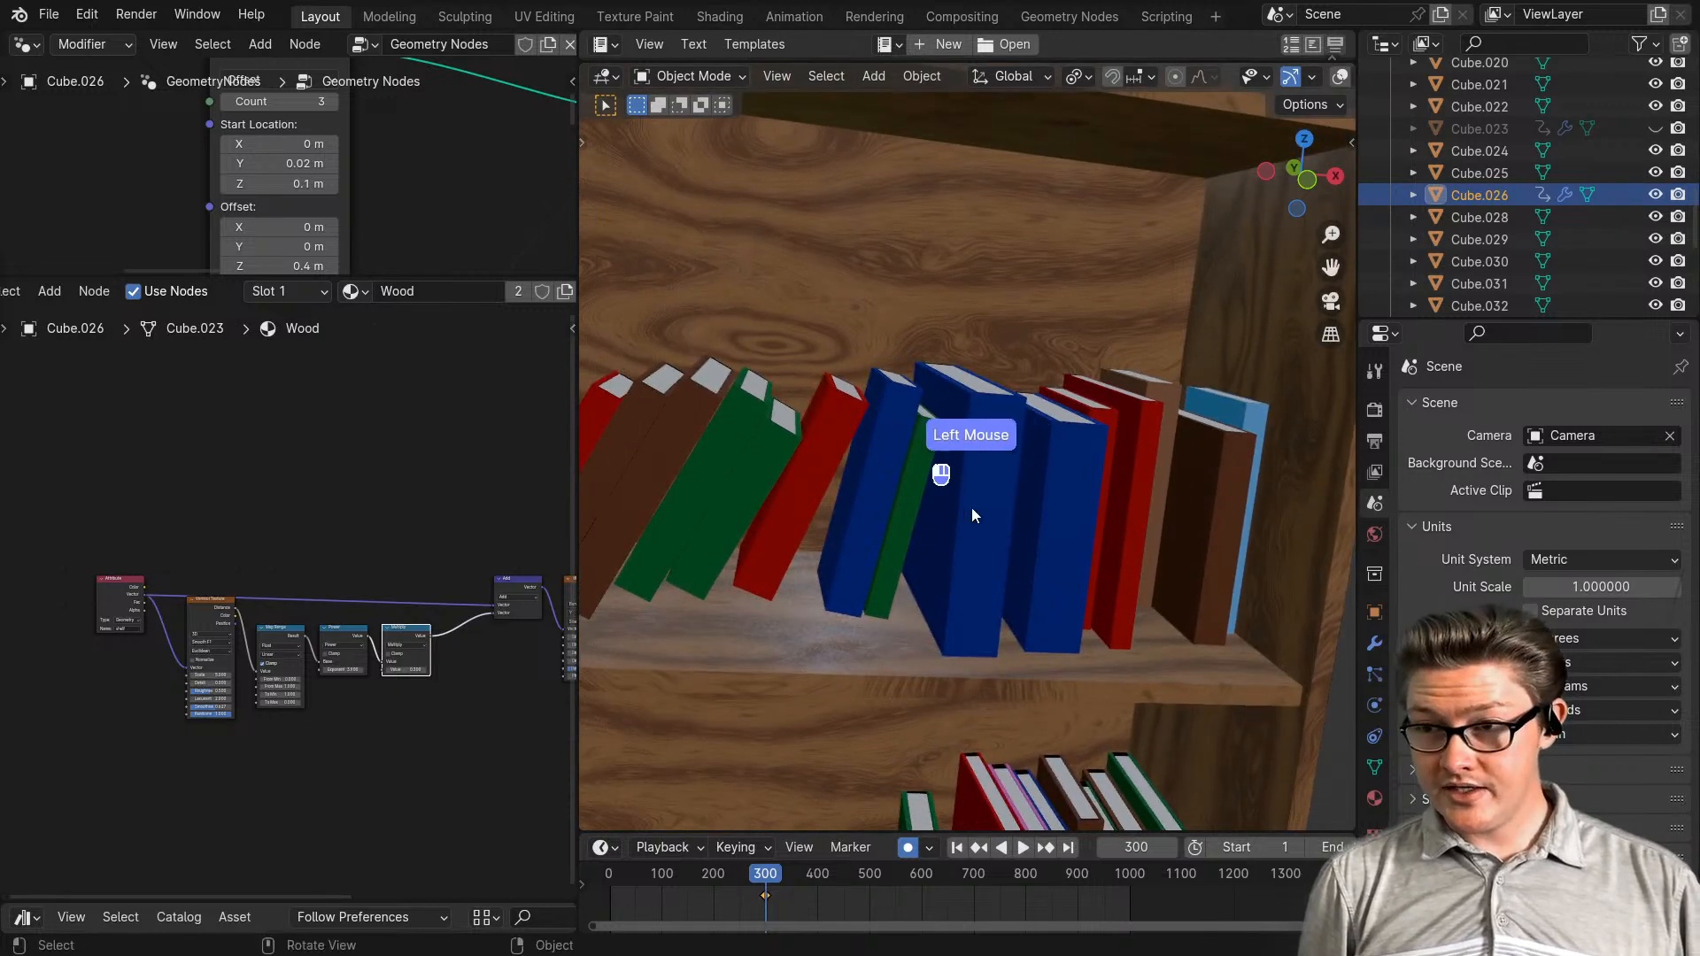
- Find the Randomness group node in the Books material and open the group to see its contents
scroll(971, 510, down, 1)
scroll(972, 456, up, 1)
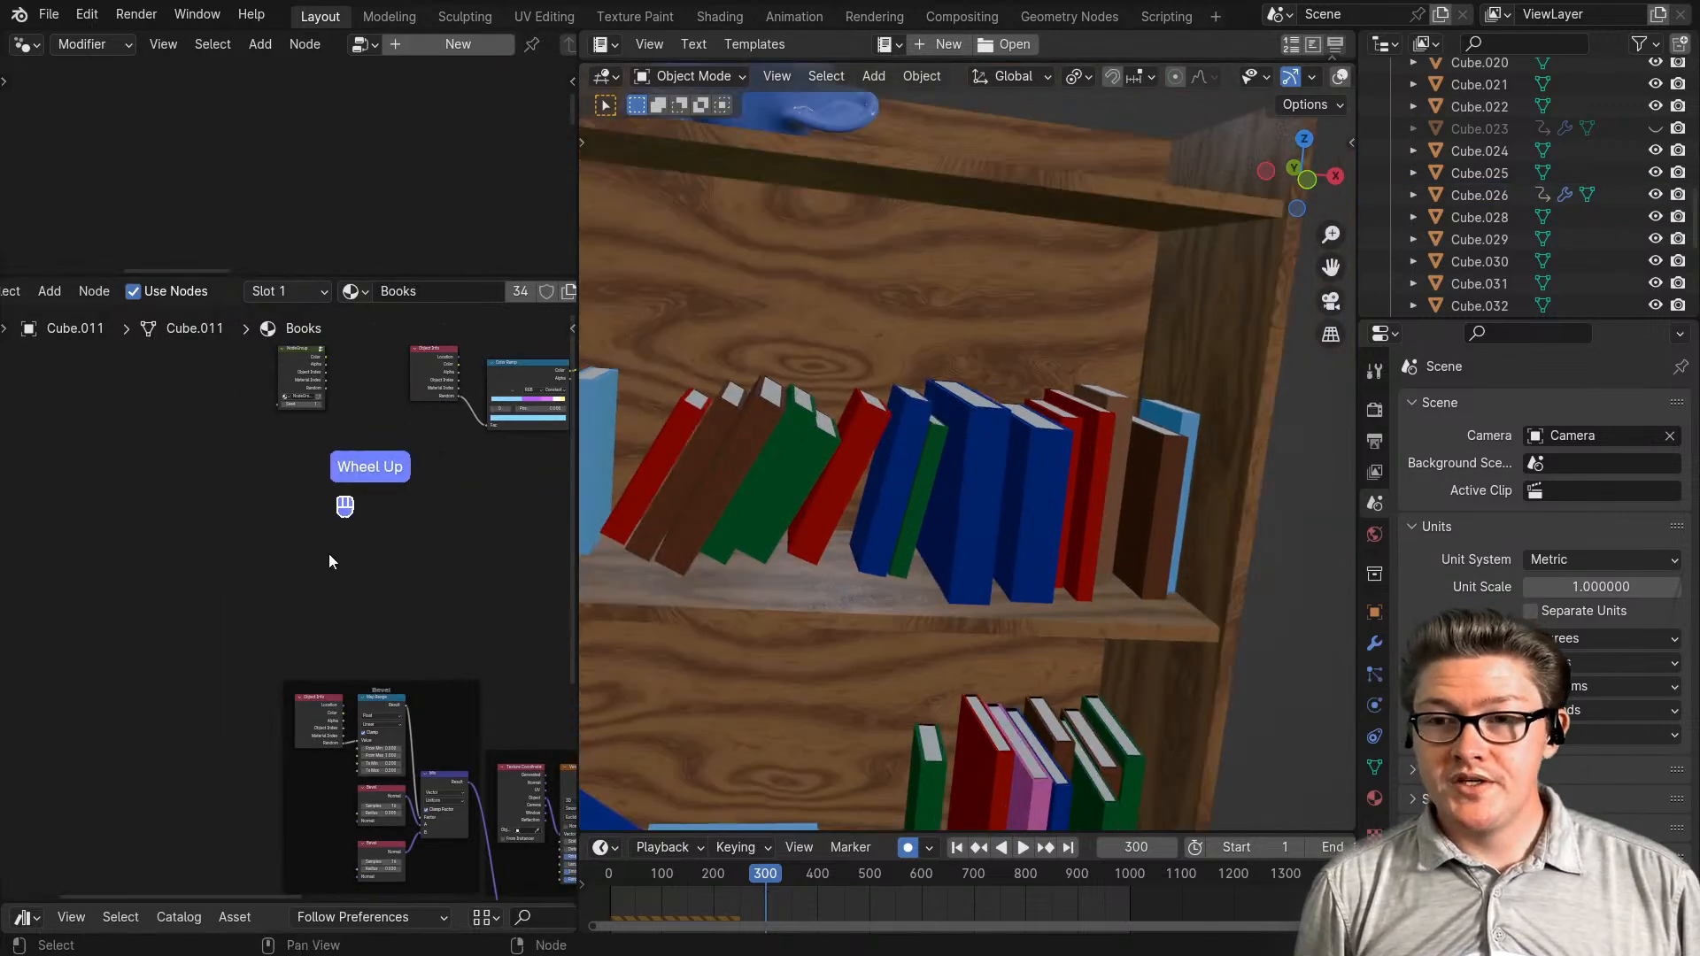
scroll(390, 544, down, 2)
middle_drag(407, 543, 188, 614)
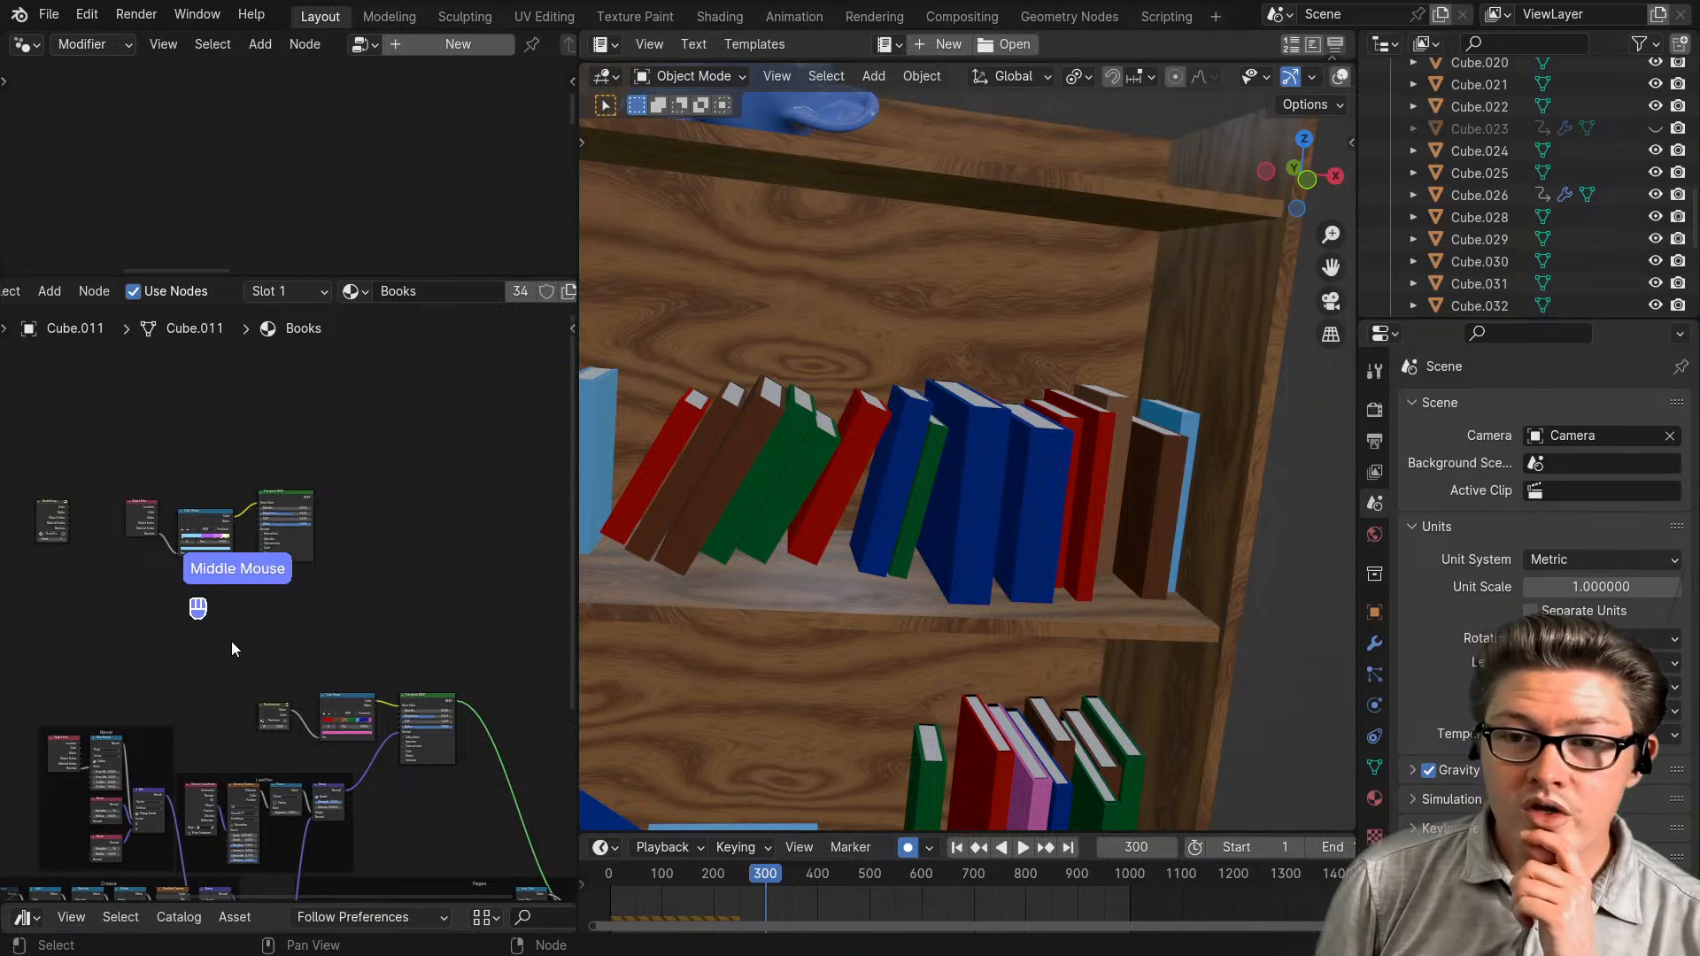
scroll(231, 641, down, 2)
scroll(198, 560, up, 5)
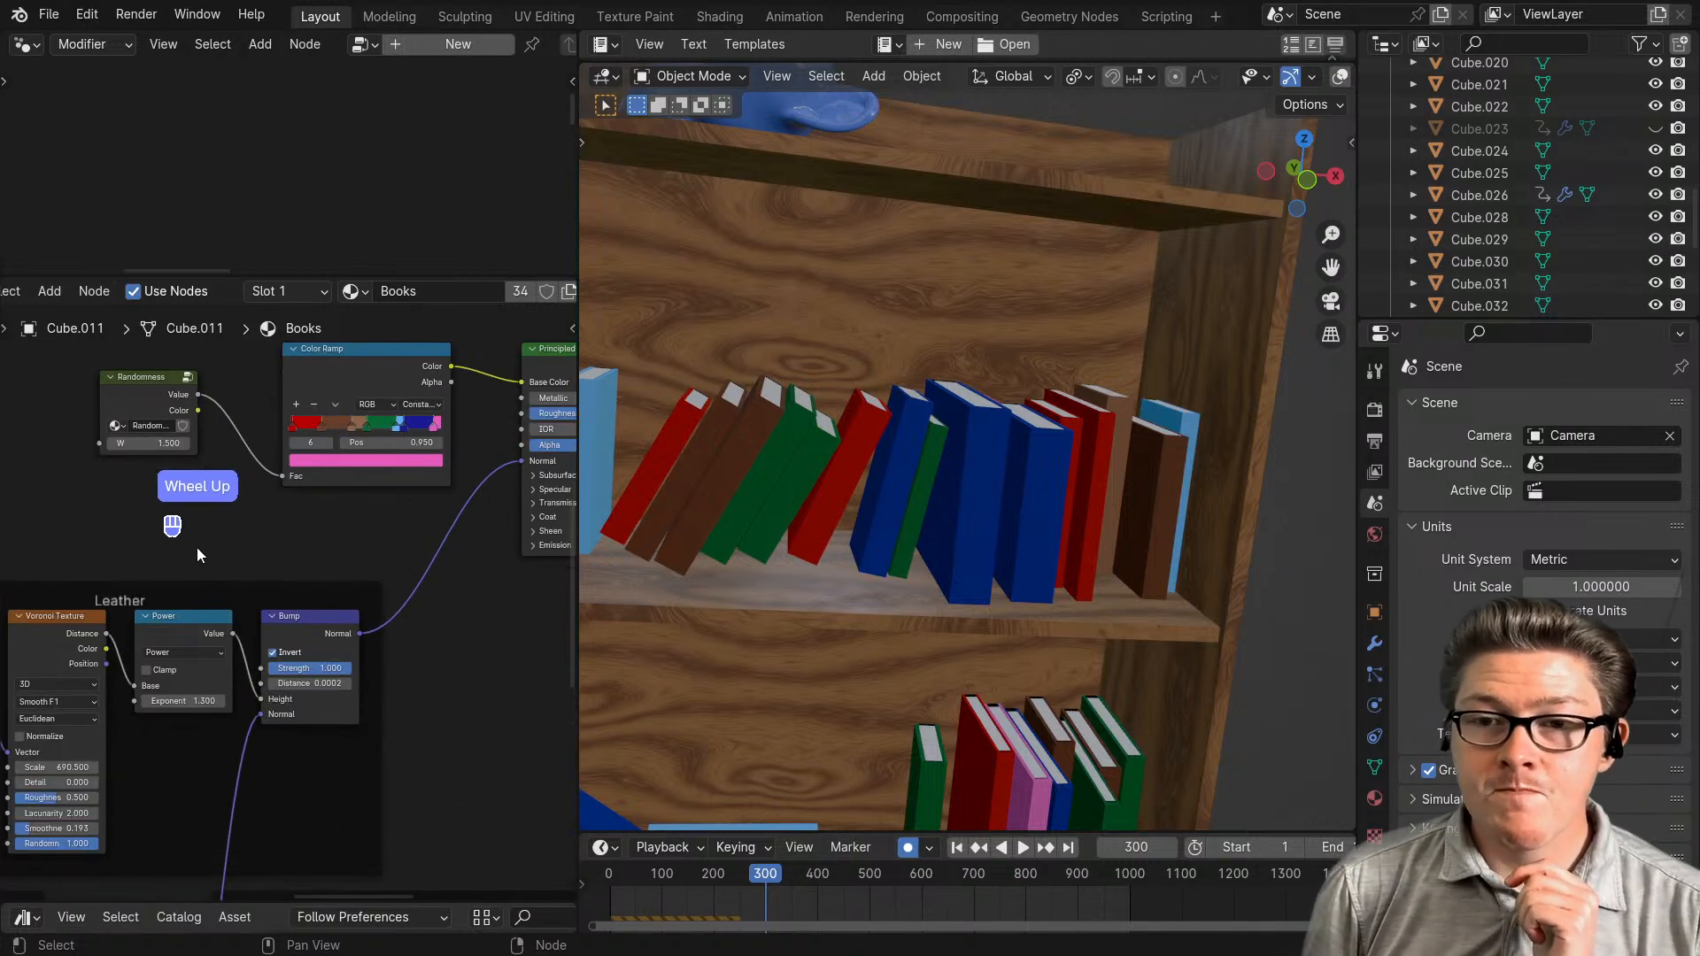
middle_drag(197, 548, 325, 685)
click(294, 529)
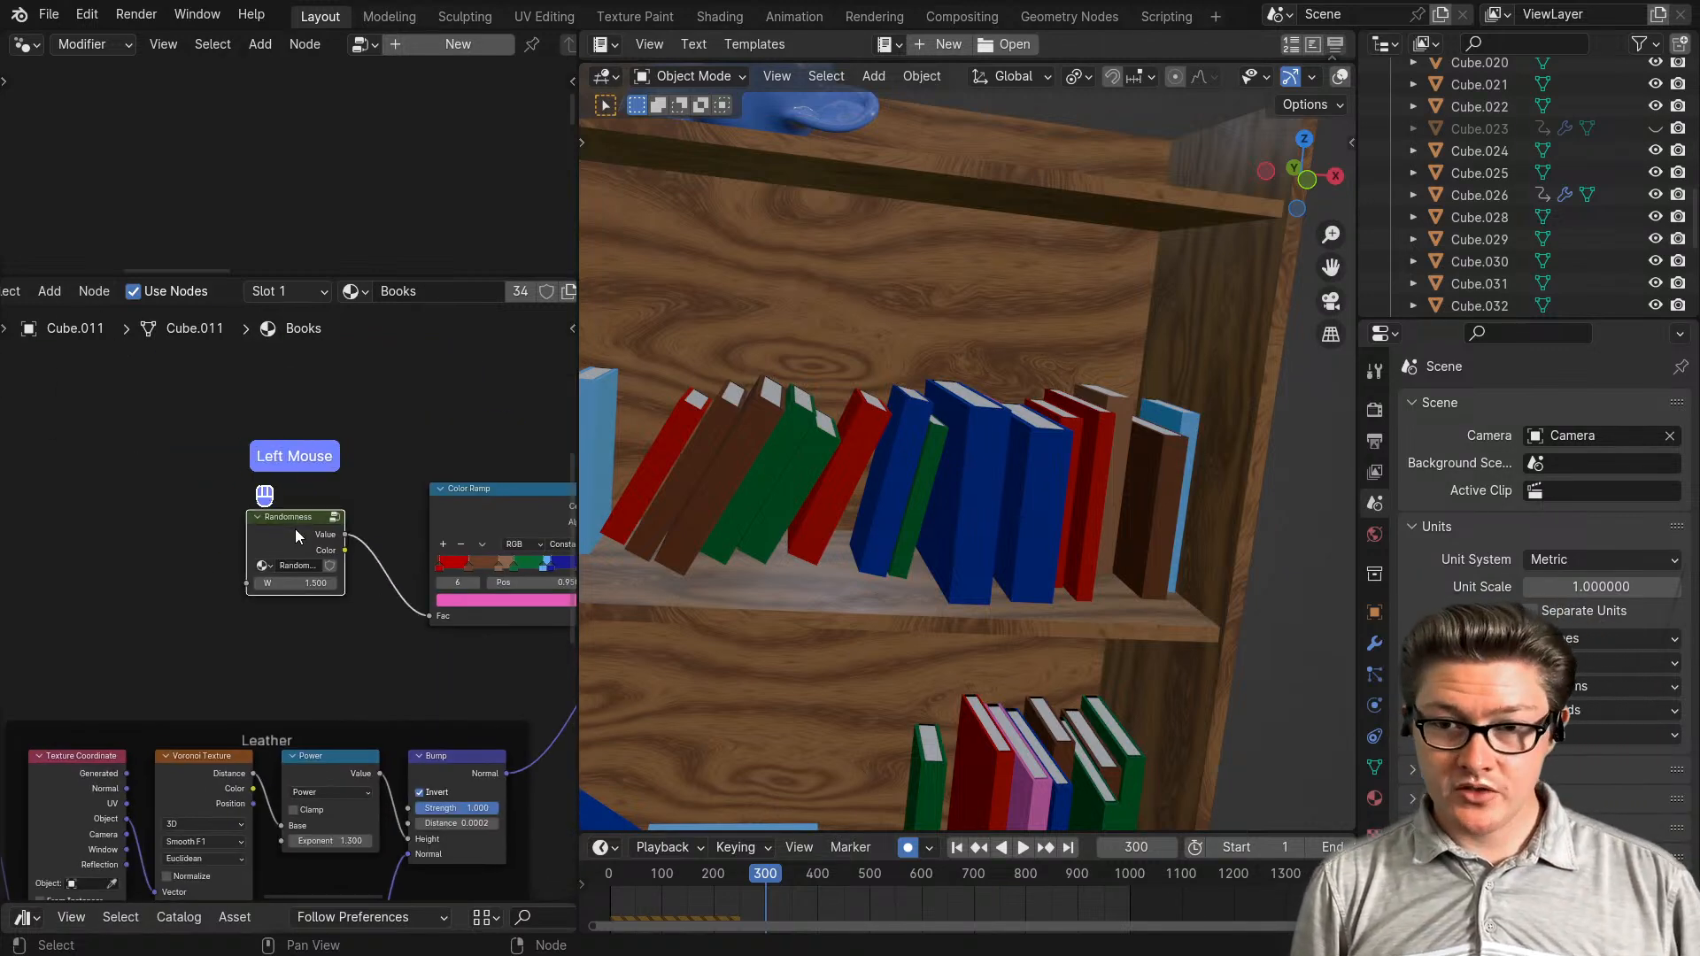
key(Tab)
- Reveal all hidden outputs of the Object Info node and spread it and the Group Input node apart
middle_drag(295, 528, 216, 556)
click(191, 556)
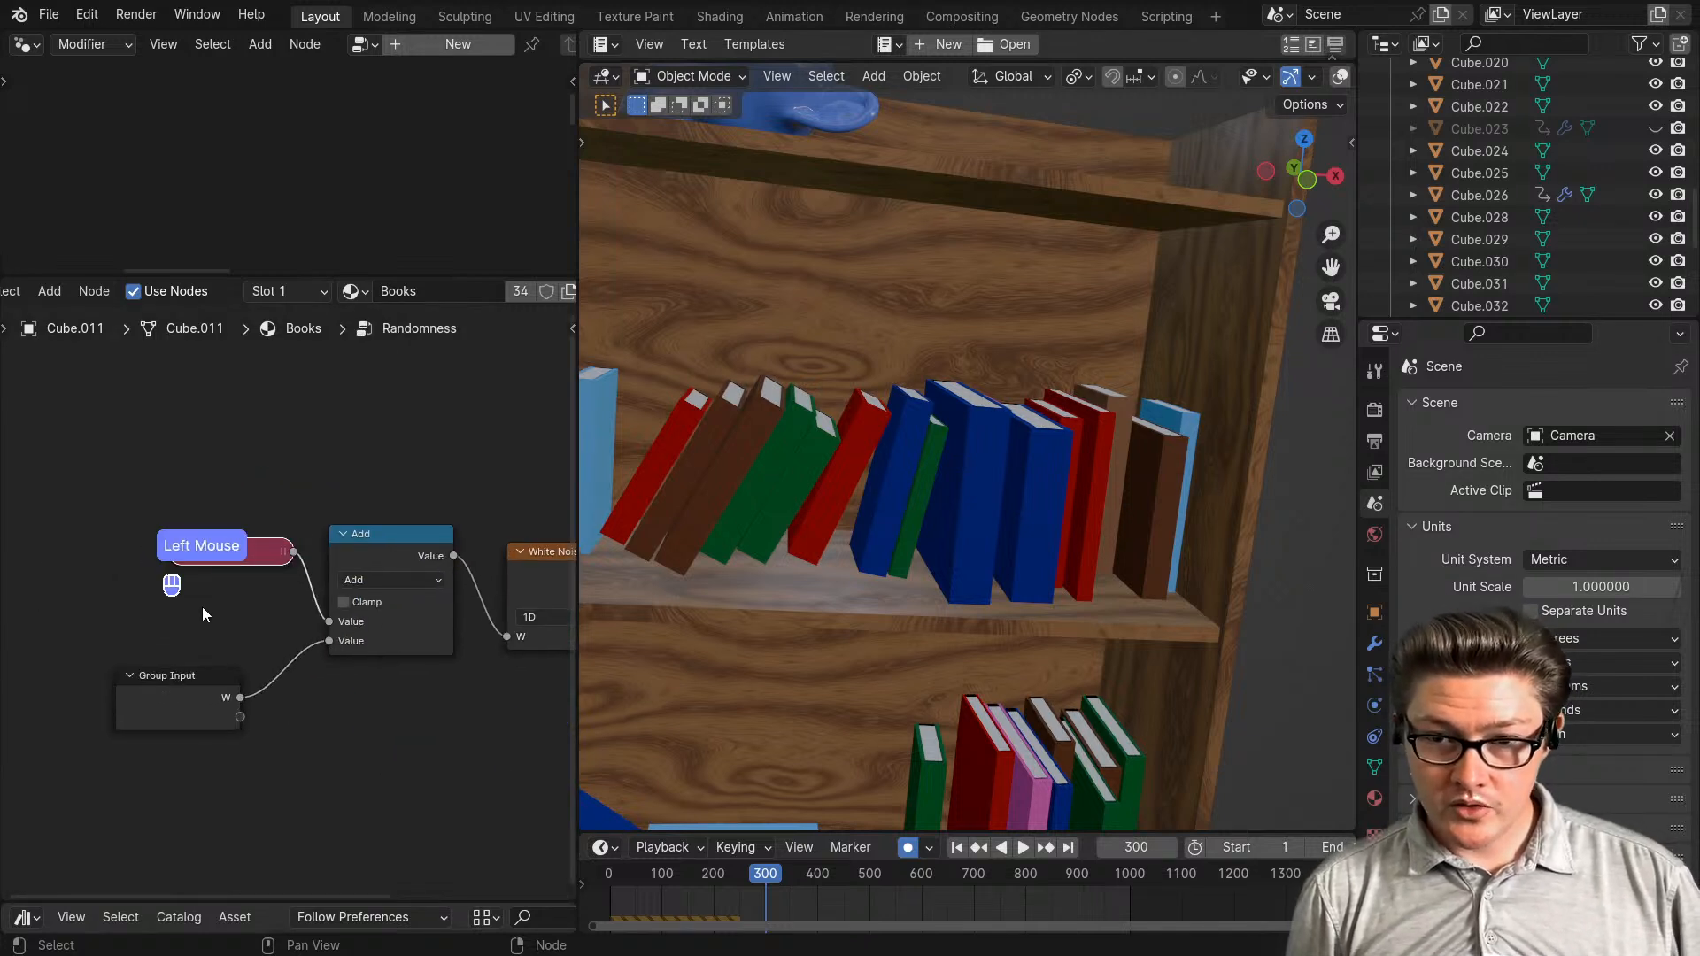
click(185, 557)
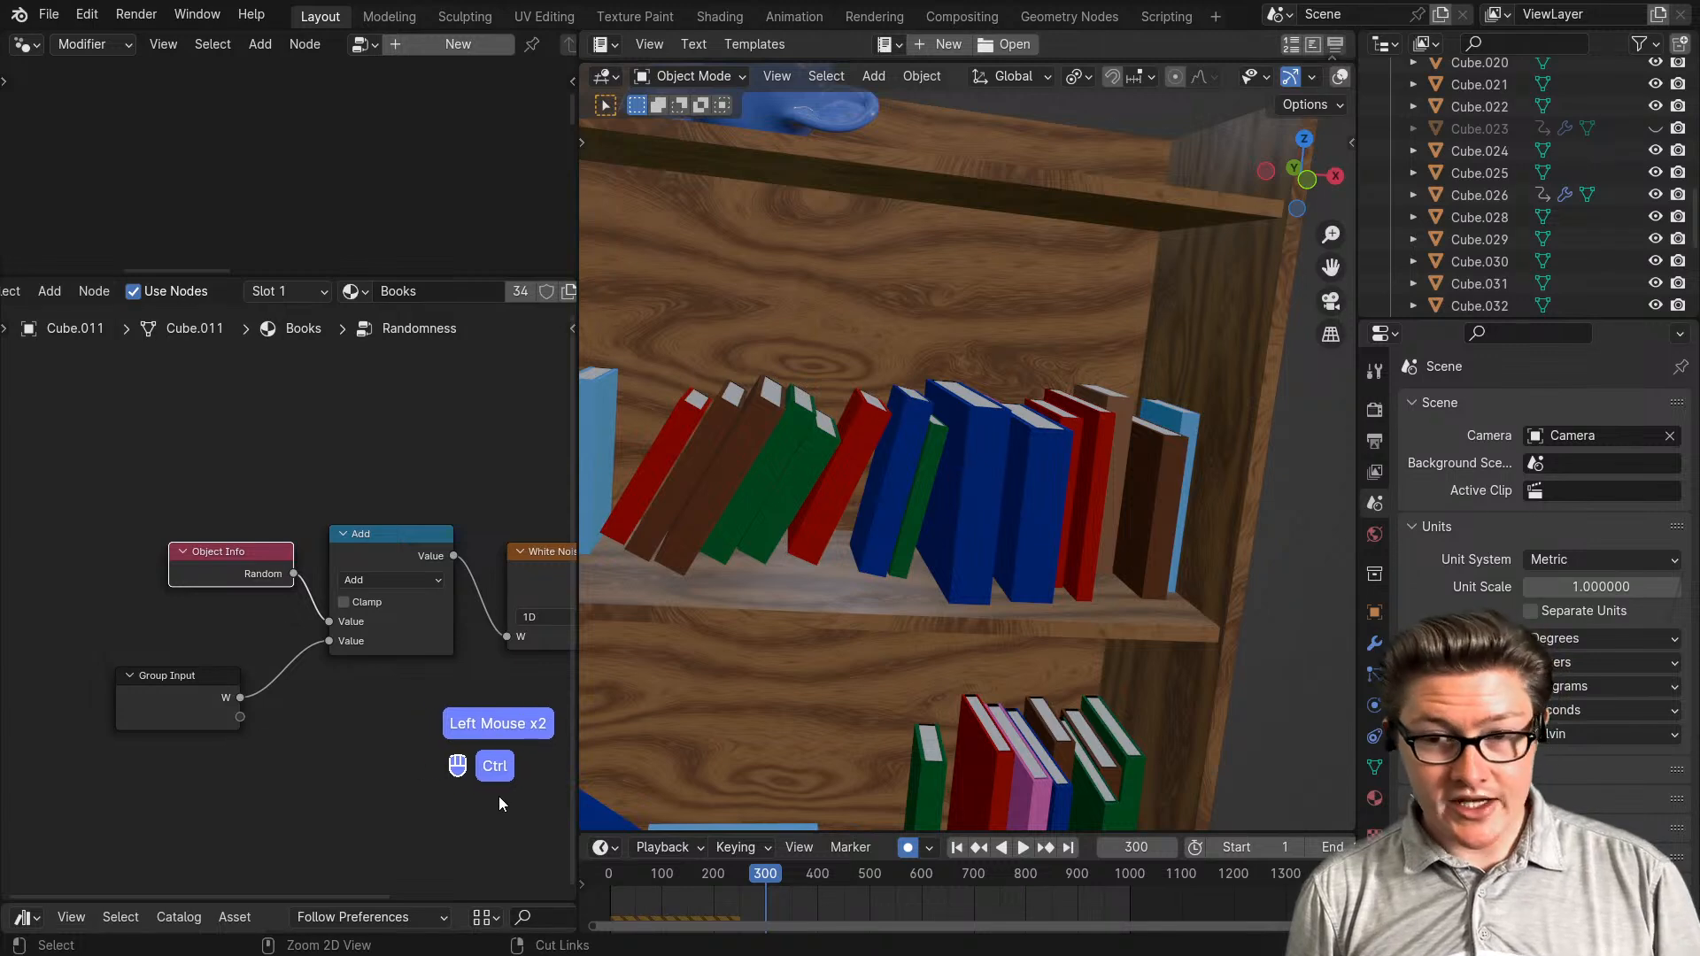
key(ctrl+h)
drag(195, 697, 213, 767)
drag(232, 567, 179, 496)
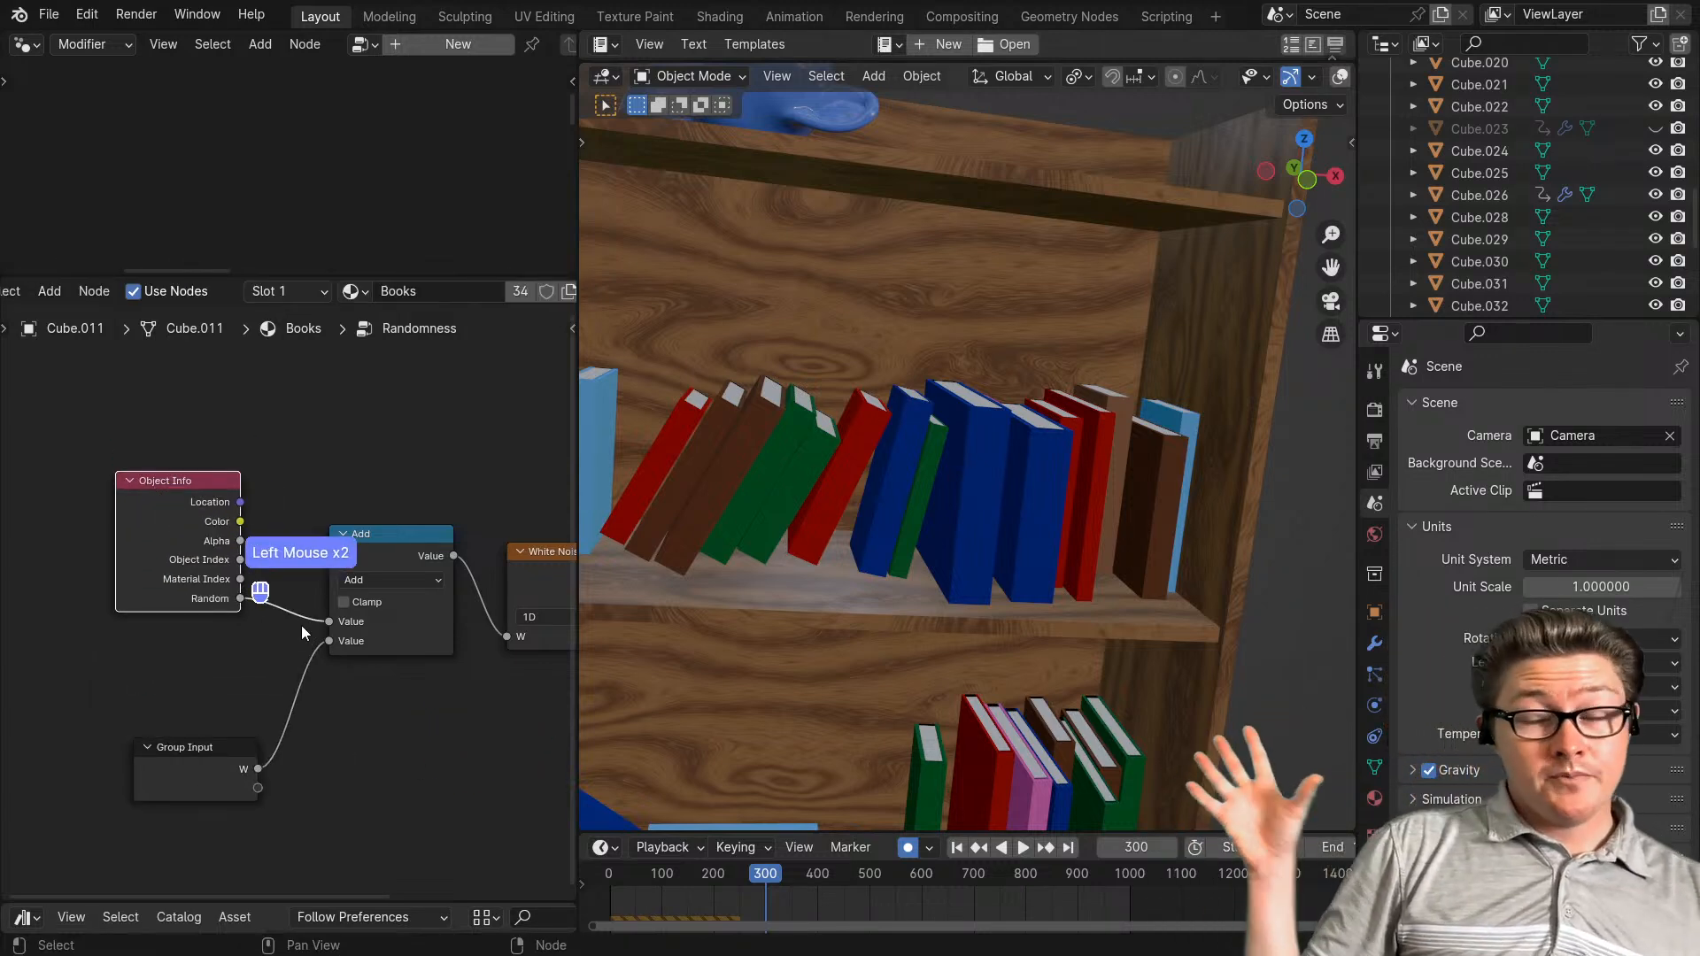
scroll(279, 616, up, 2)
middle_drag(195, 620, 266, 660)
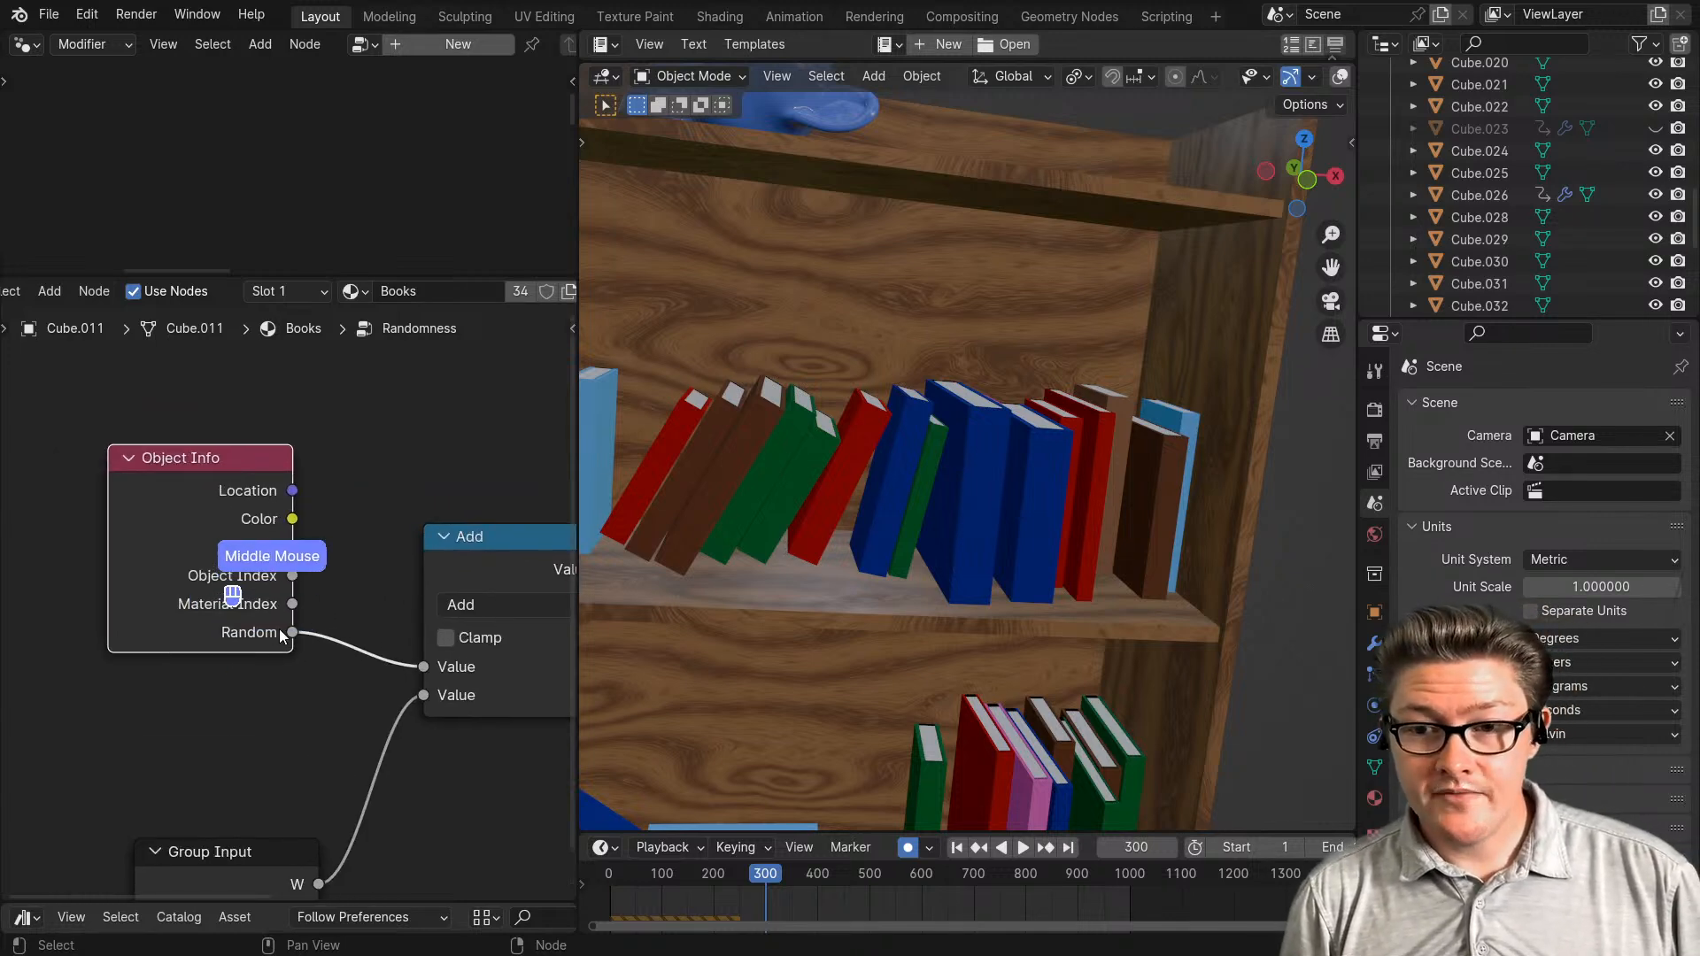
- Examine how the Object Info node's Random output and the Group Input's W feed the Add node
drag(292, 632, 394, 655)
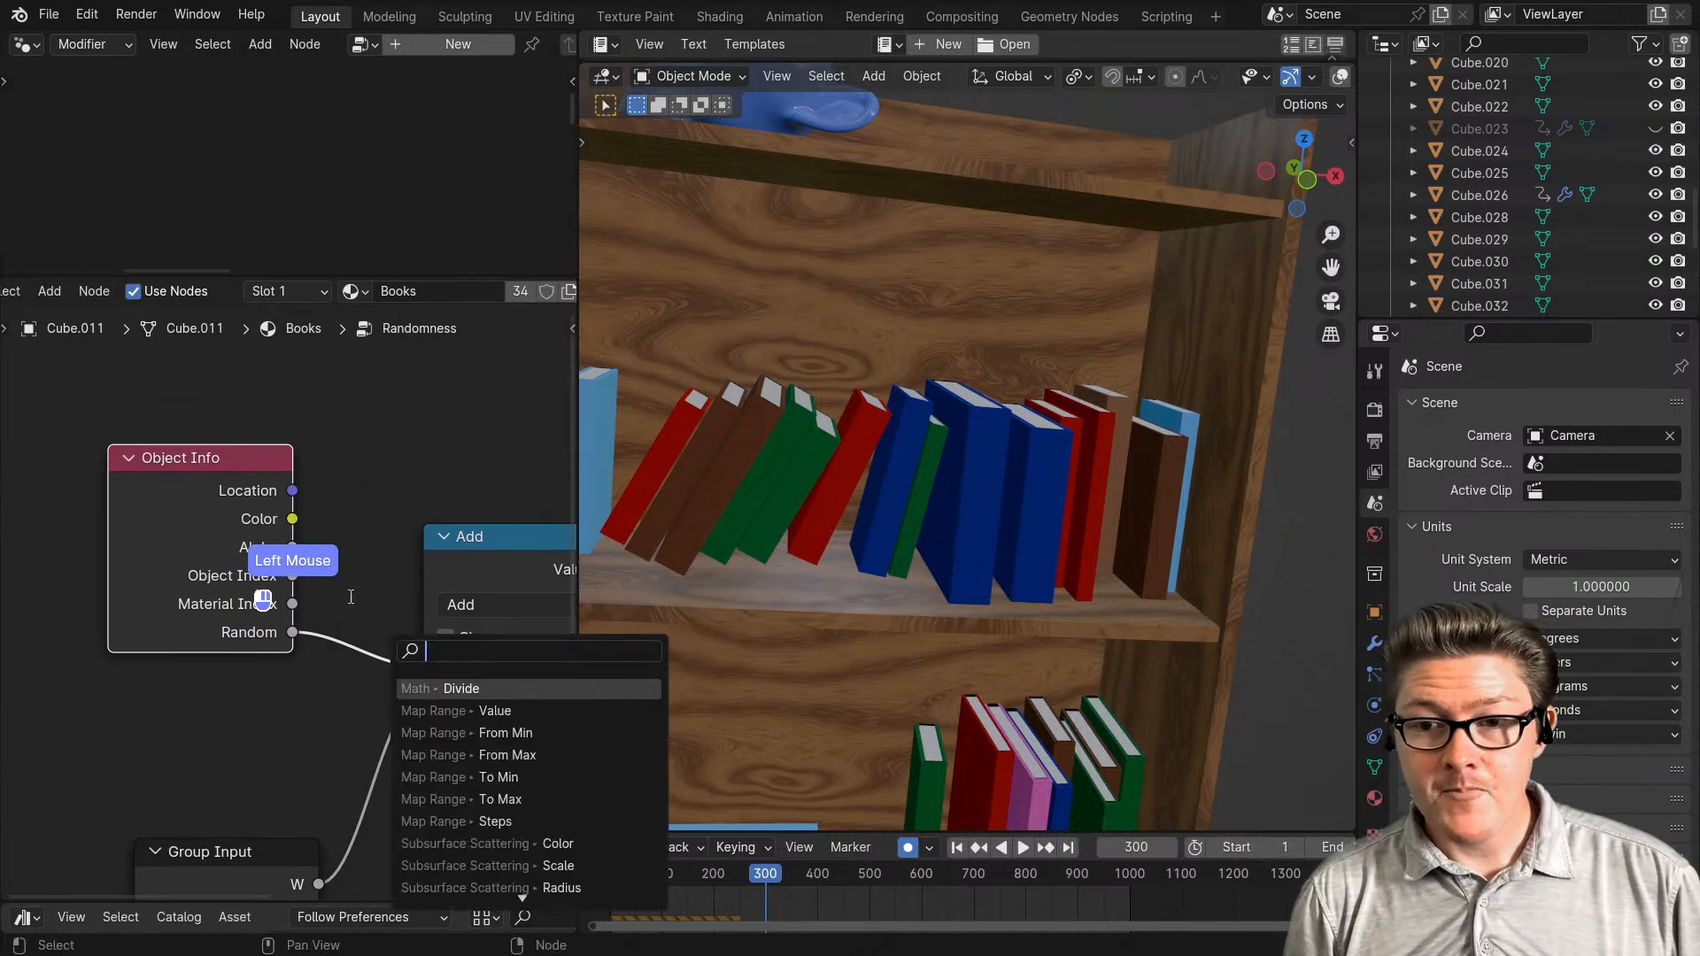
click(360, 549)
middle_drag(360, 549, 213, 577)
scroll(216, 606, down, 1)
scroll(237, 637, down, 1)
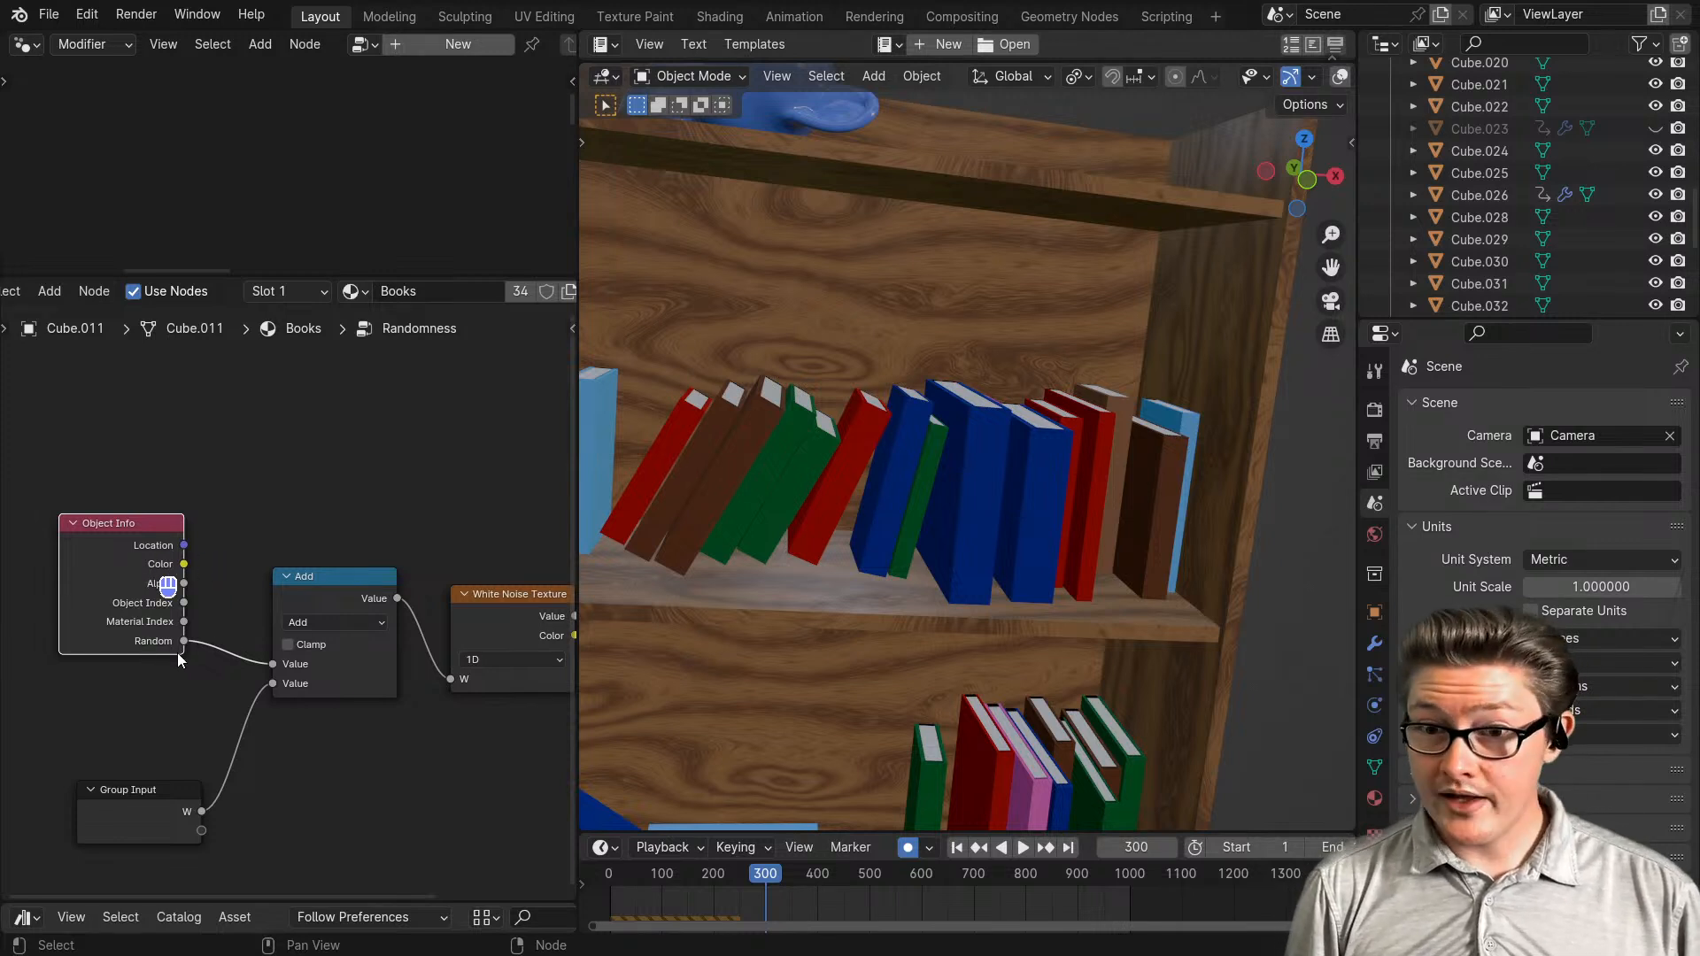
scroll(220, 640, down, 2)
click(193, 755)
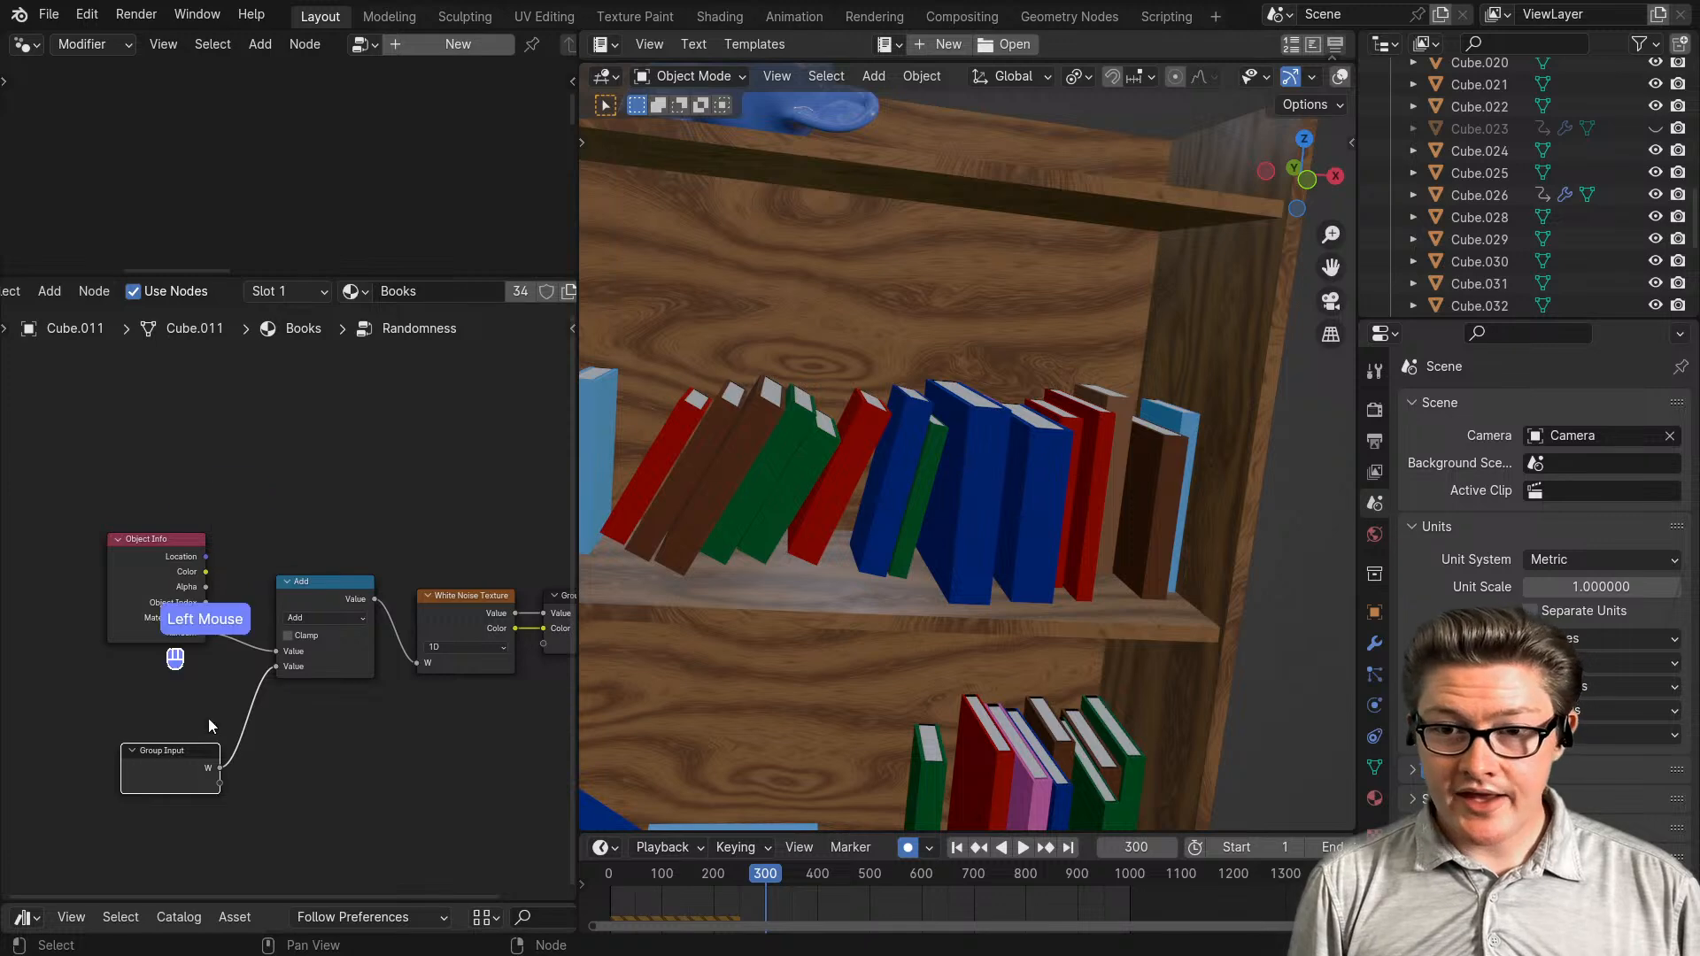
click(182, 760)
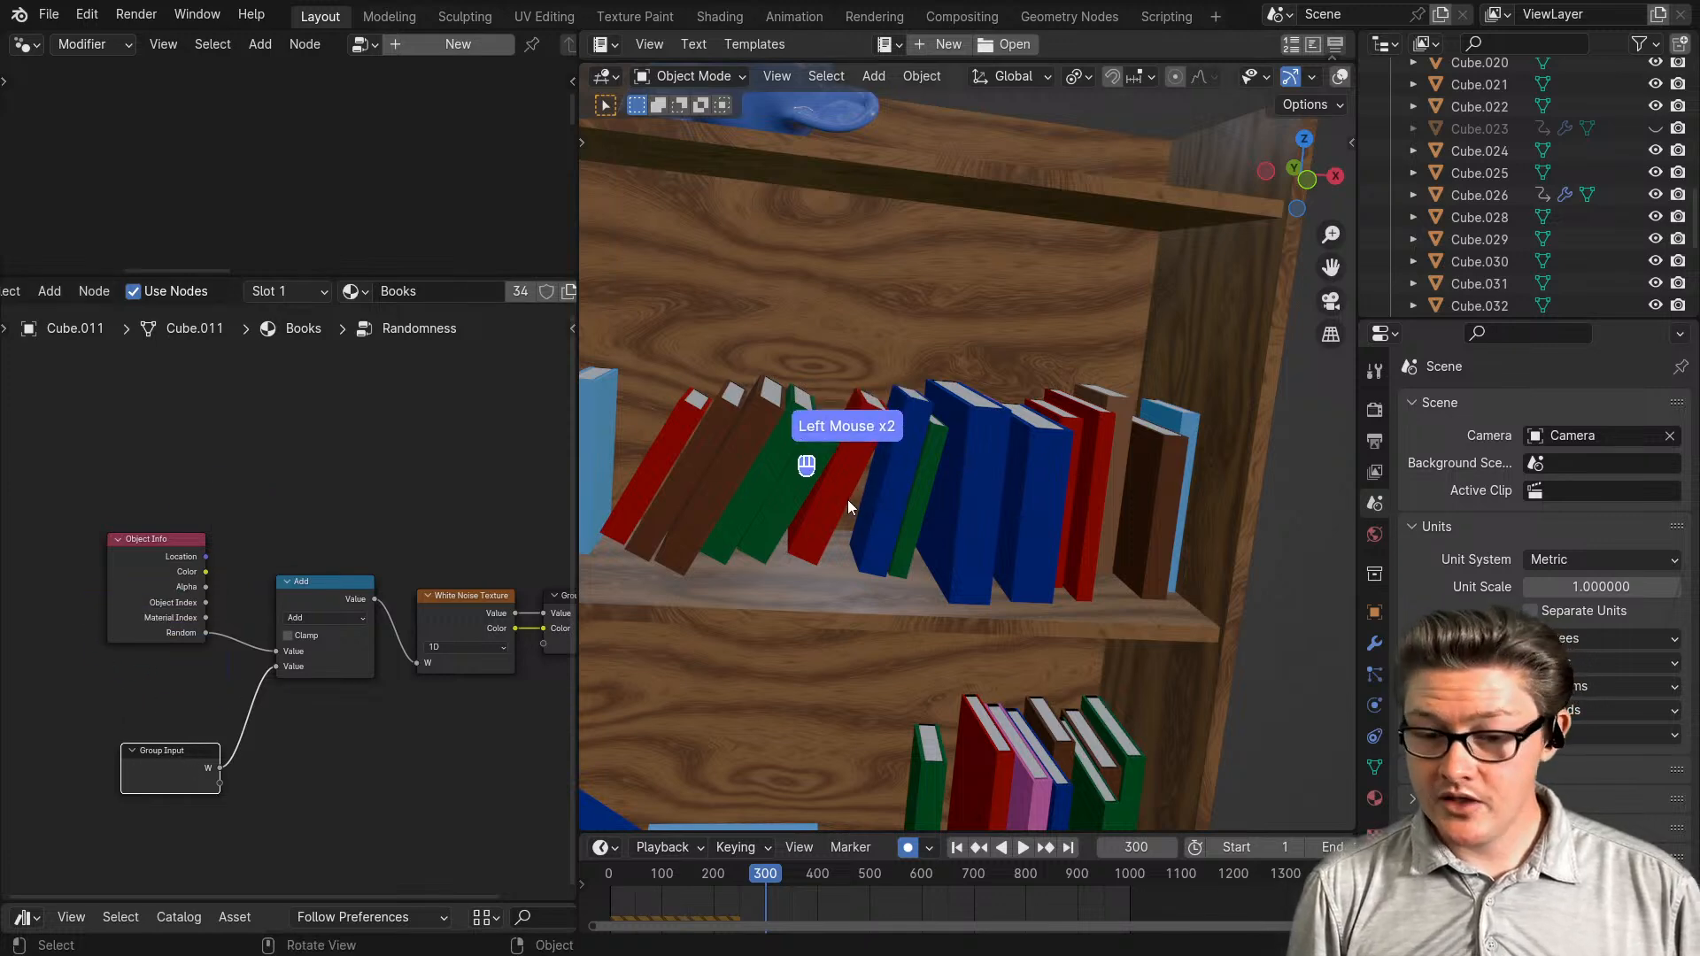
- Select the slatted shelf object with the Wood material and frame it in the 3D viewport
scroll(885, 498, down, 3)
click(1176, 465)
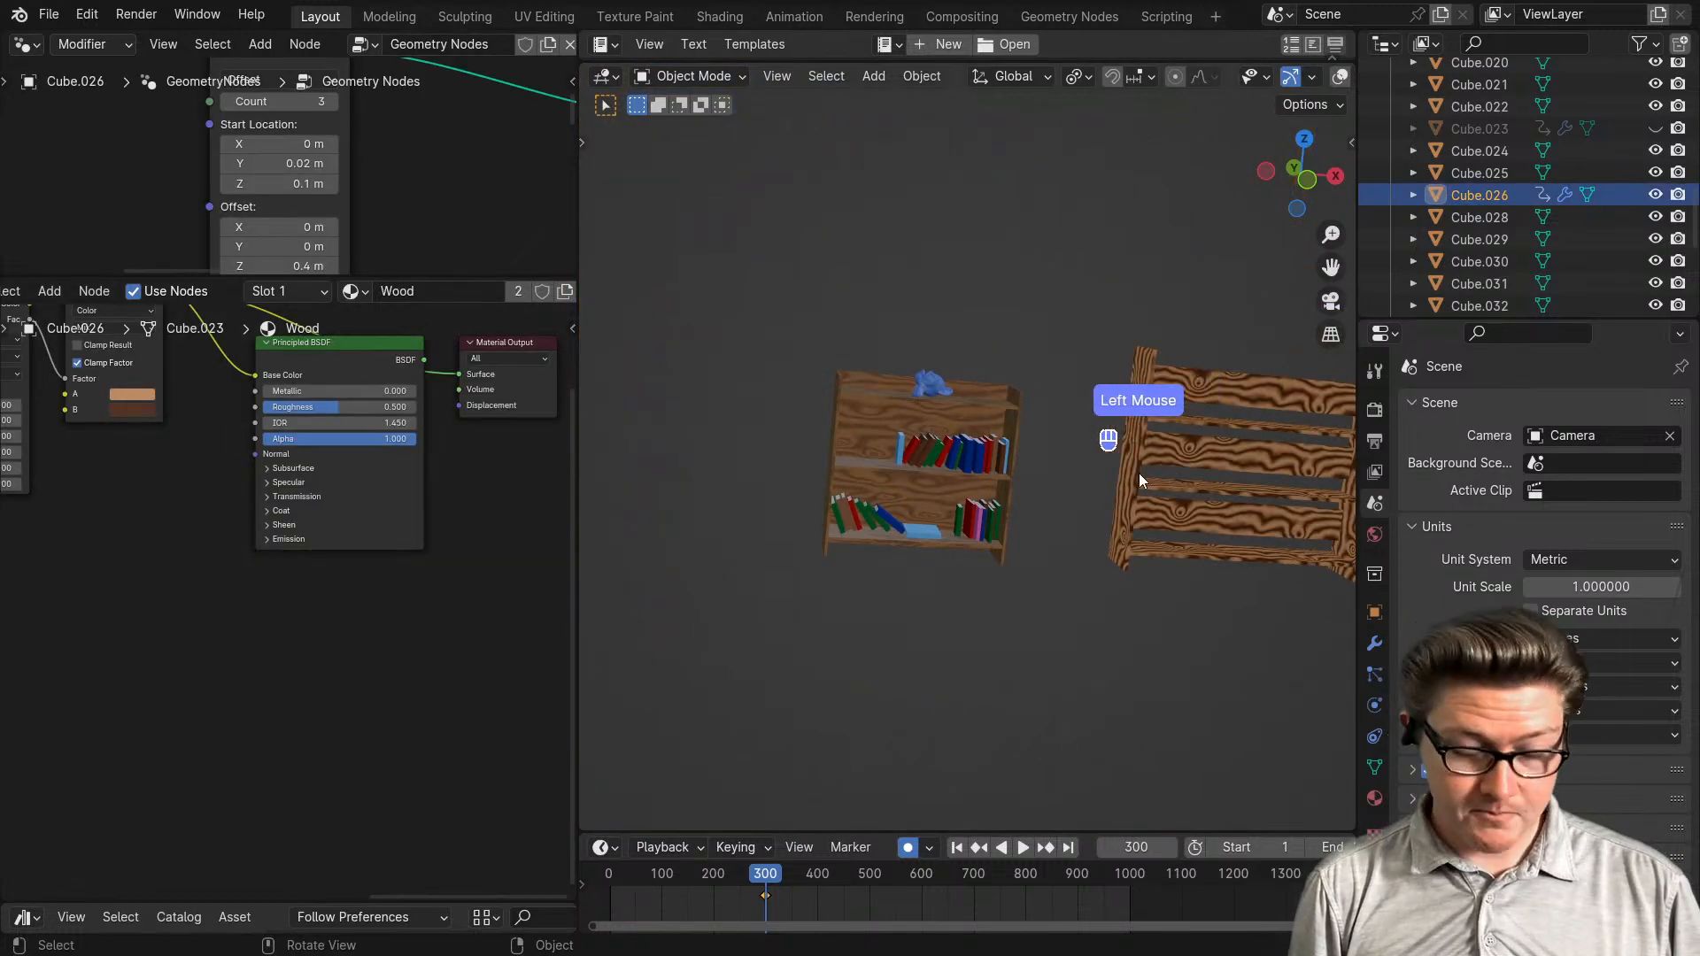
key(KP_Decimal)
scroll(219, 603, down, 5)
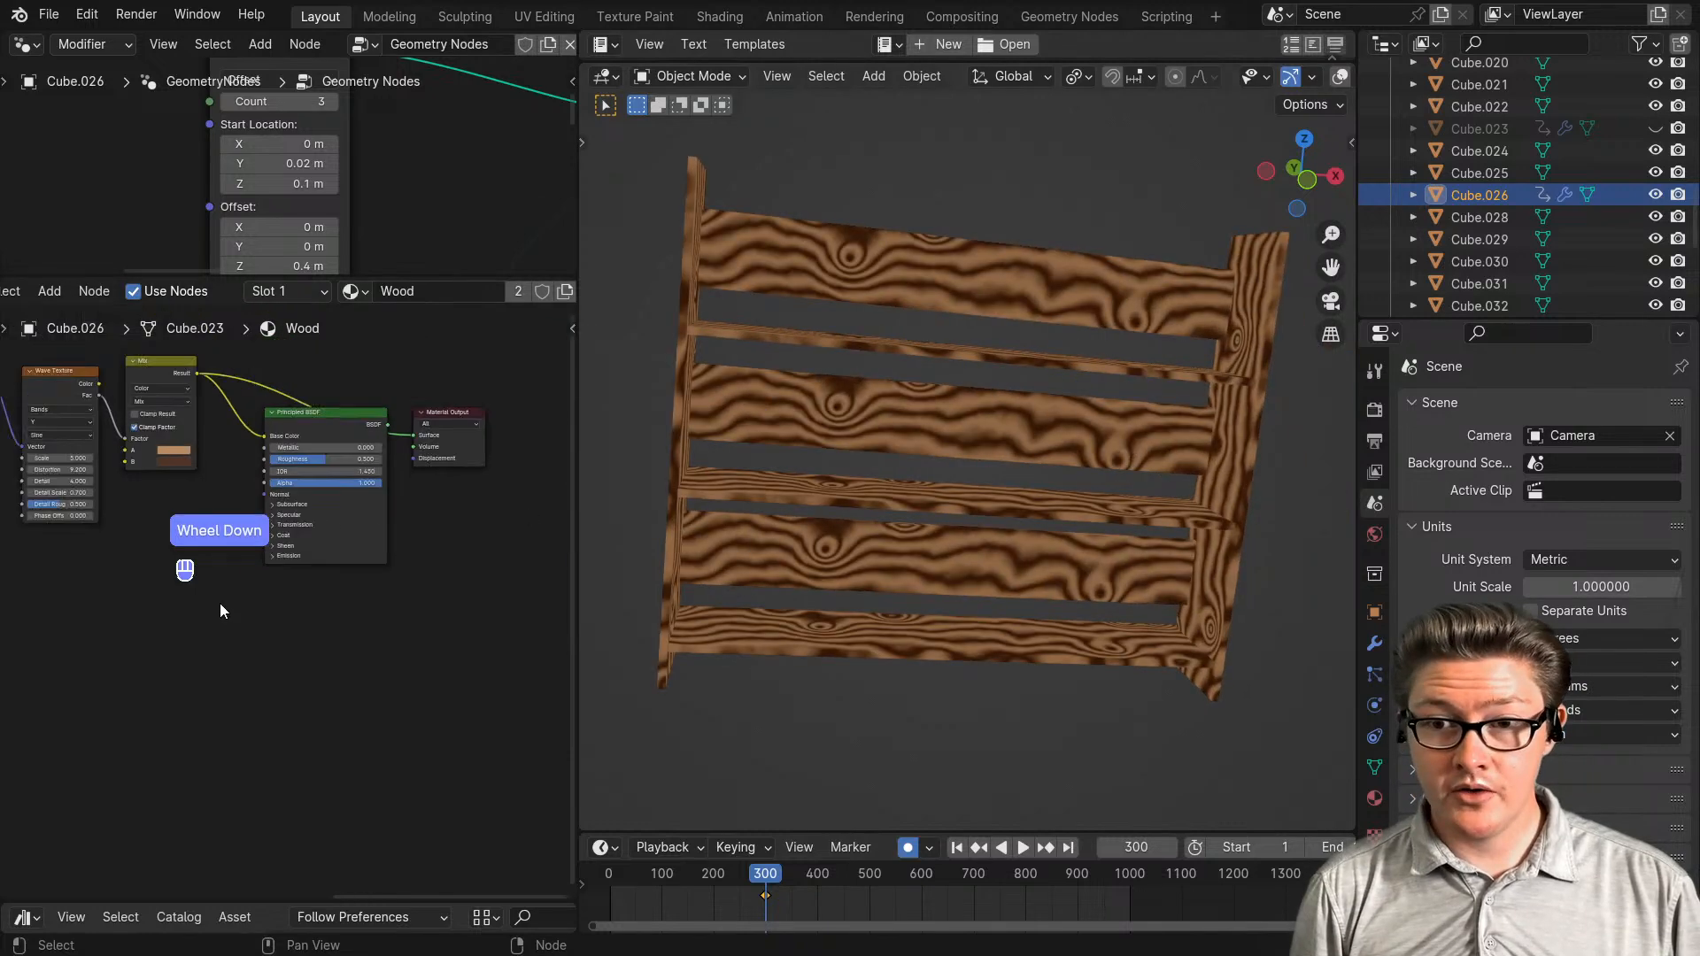
- Add the existing Randomness node group to the Wood material, placing it above the Map Range and Power nodes
middle_drag(172, 608, 390, 598)
scroll(388, 592, up, 2)
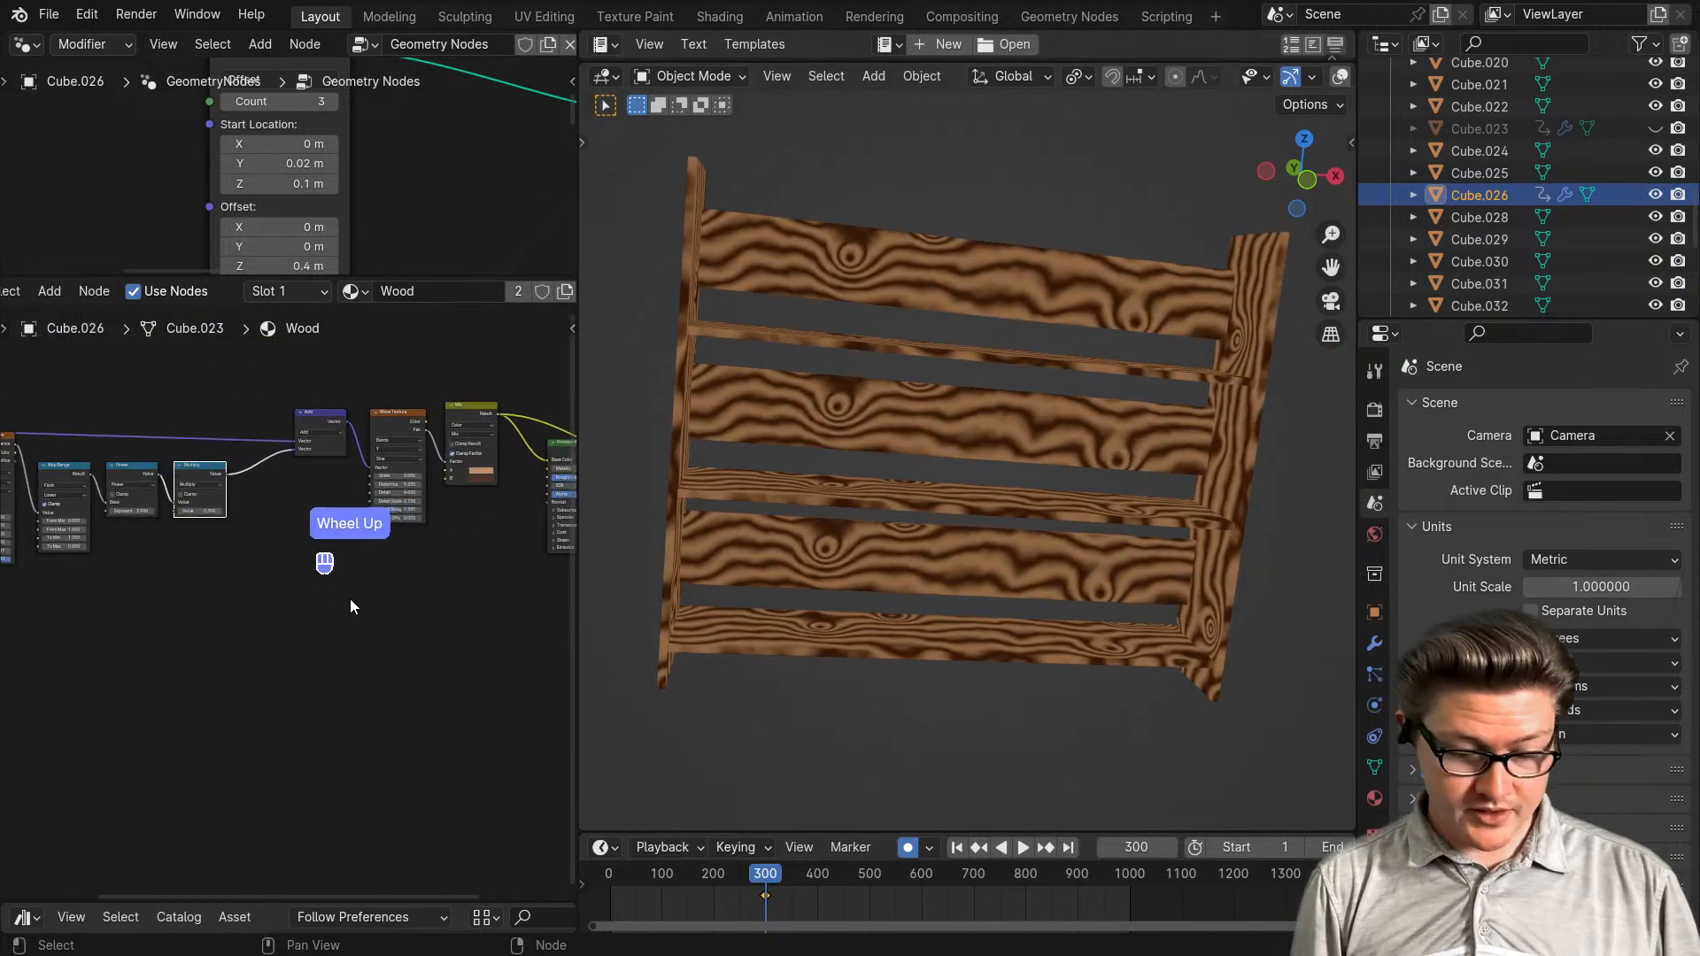
scroll(257, 623, up, 1)
middle_drag(180, 650, 295, 666)
key(shift+a)
text(rand)
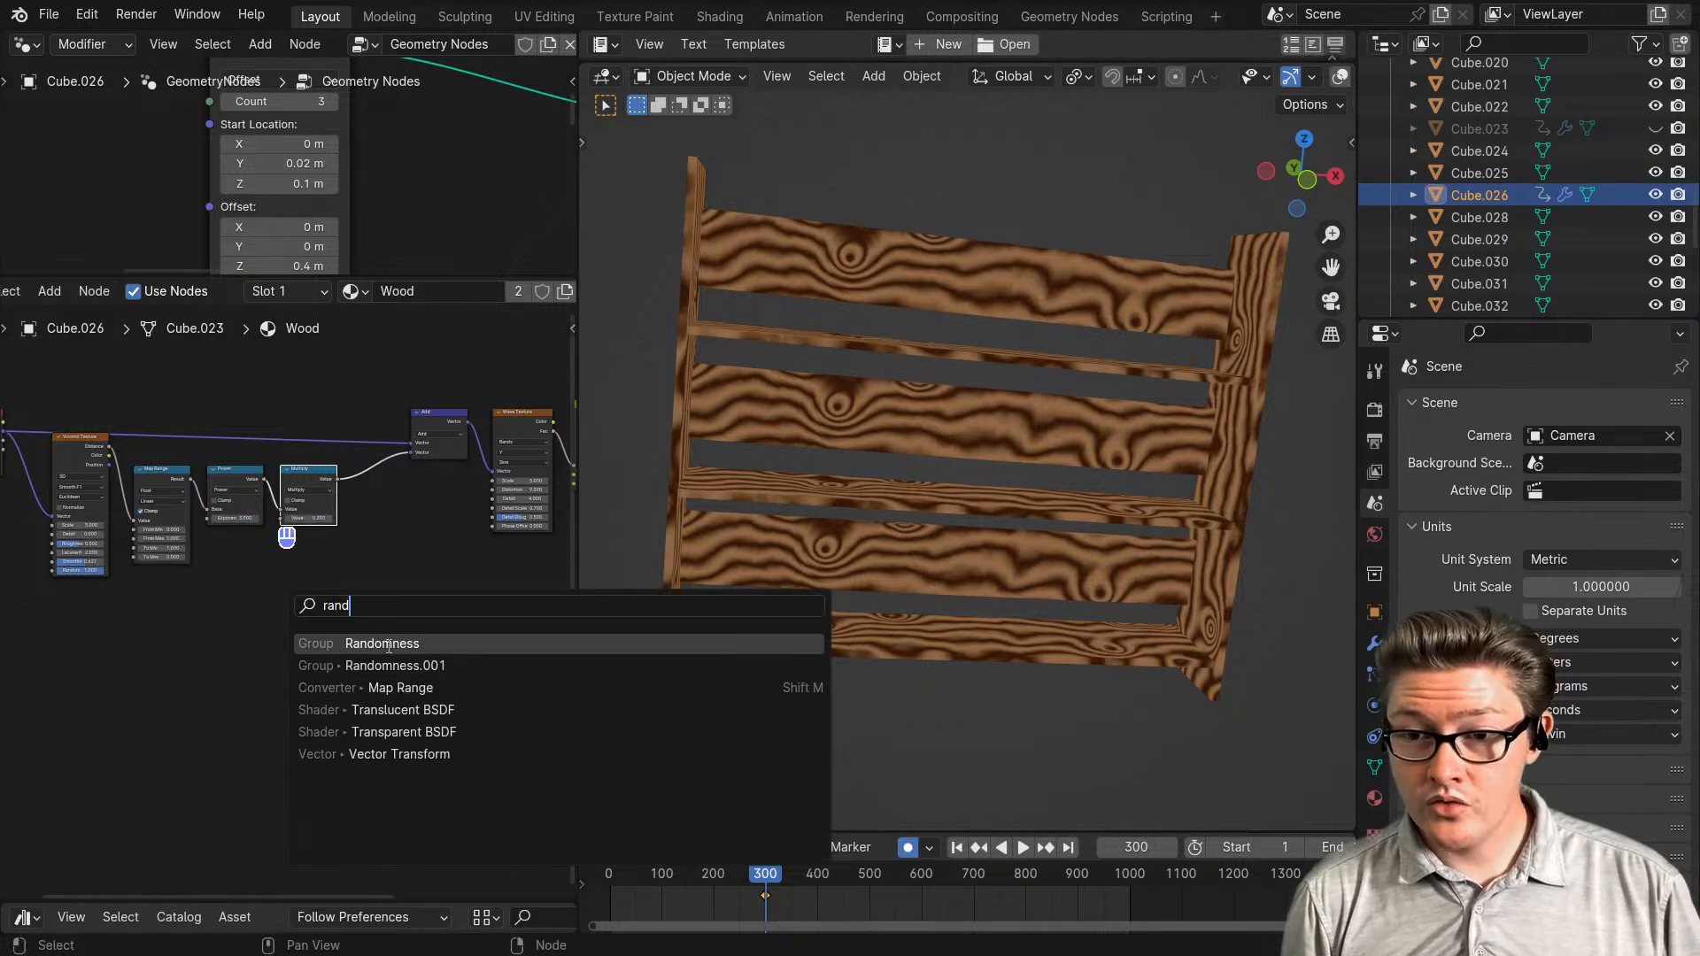
click(399, 644)
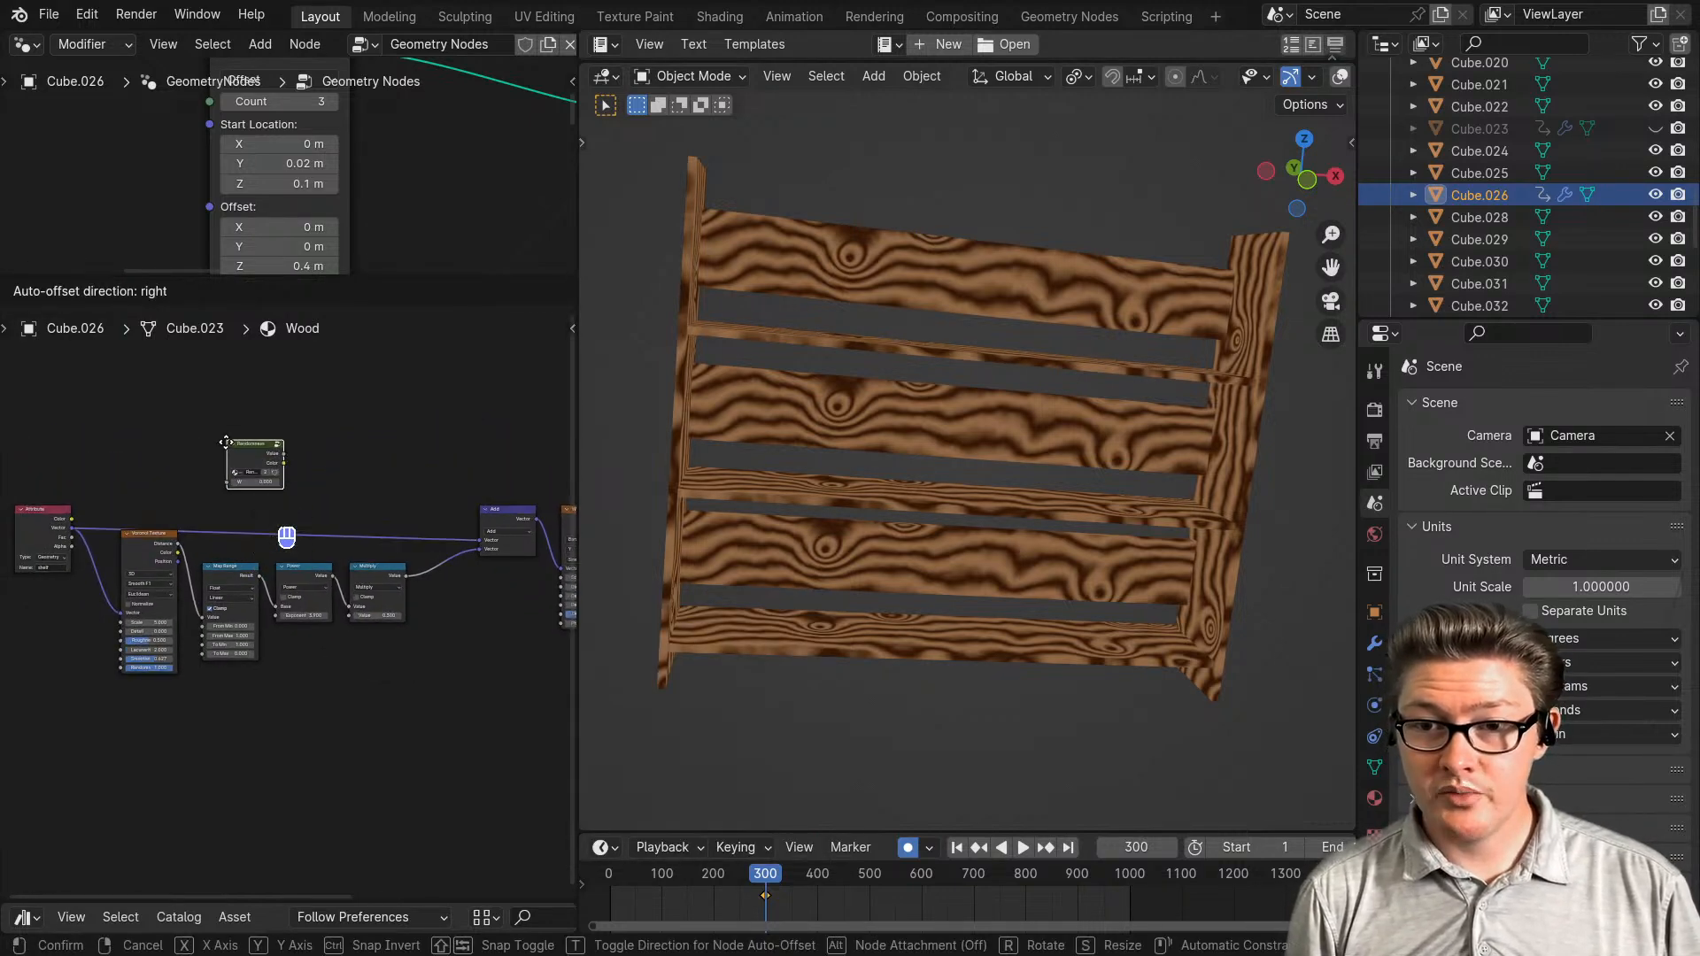
click(235, 440)
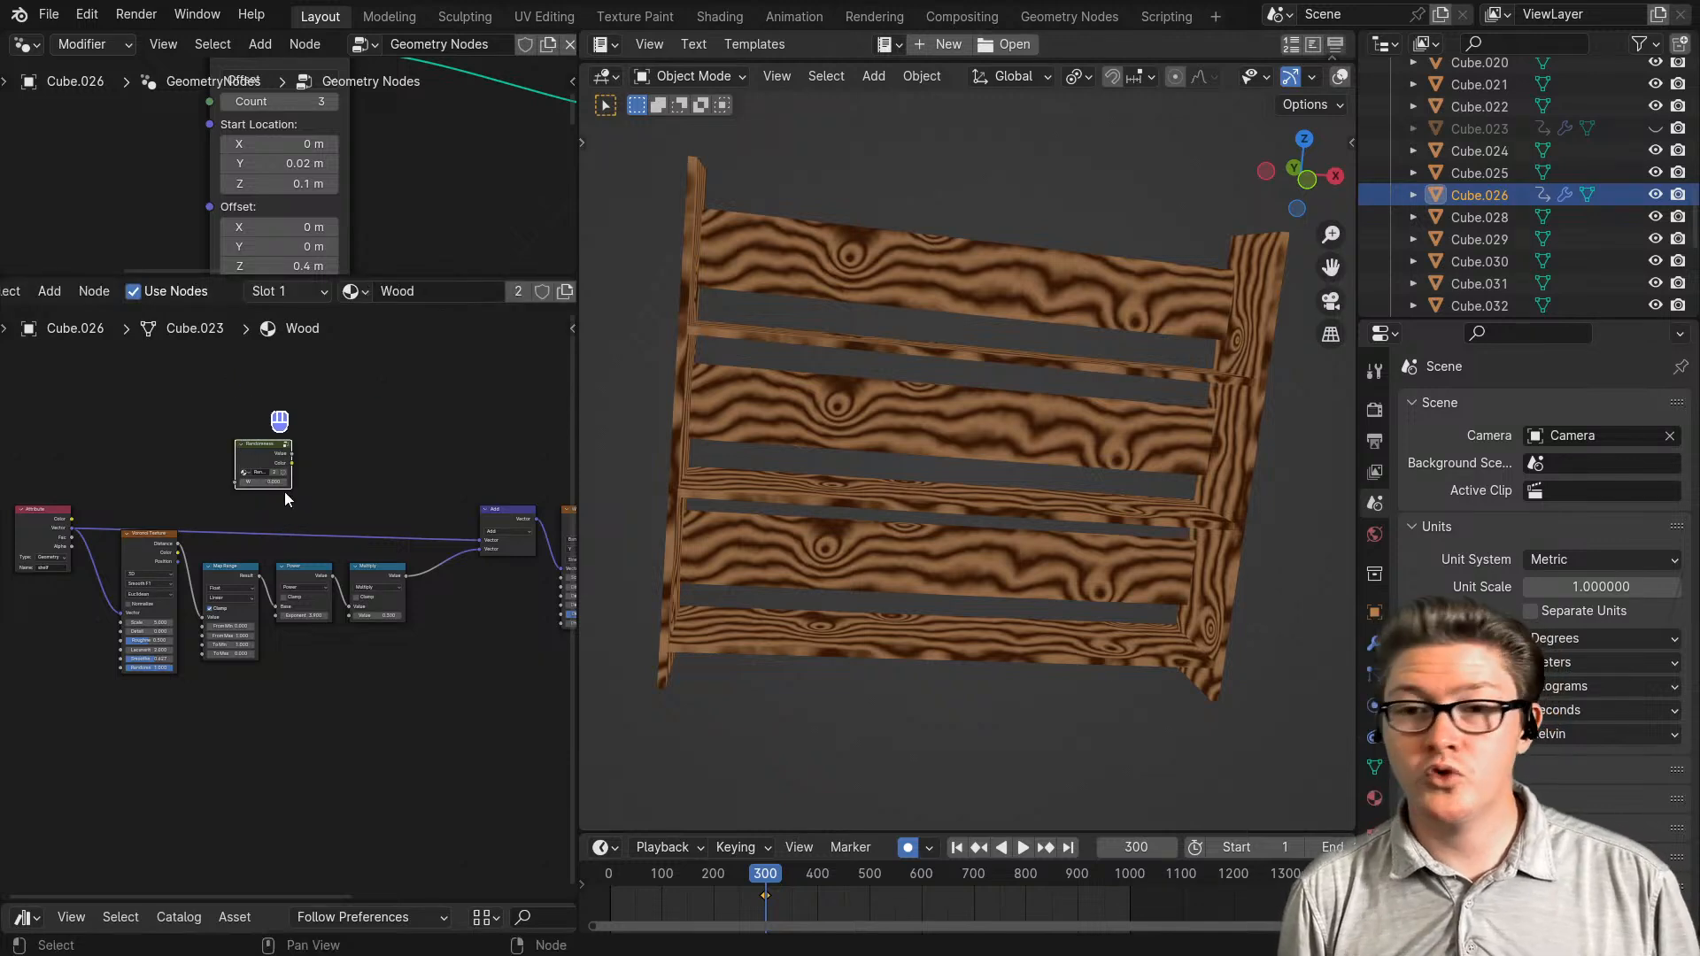
- Move the Randomness node toward the Add node so it sits above the Power and Multiply nodes
scroll(284, 491, up, 2)
middle_drag(292, 501, 338, 535)
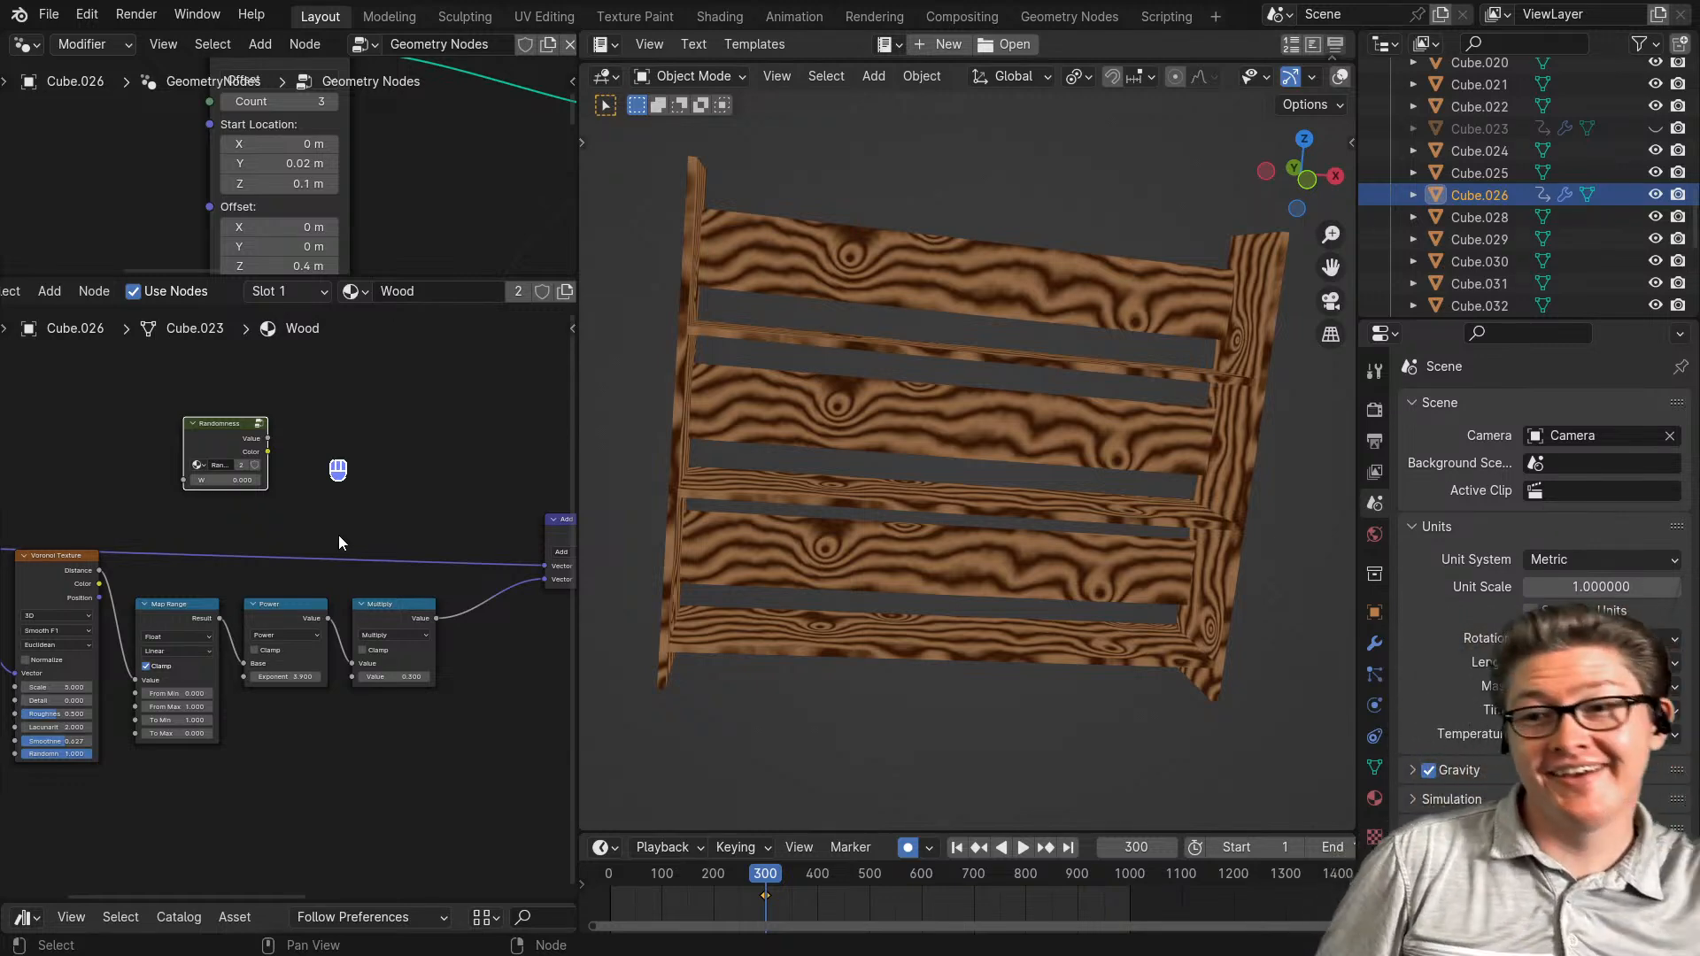
scroll(221, 512, up, 1)
middle_drag(220, 512, 127, 506)
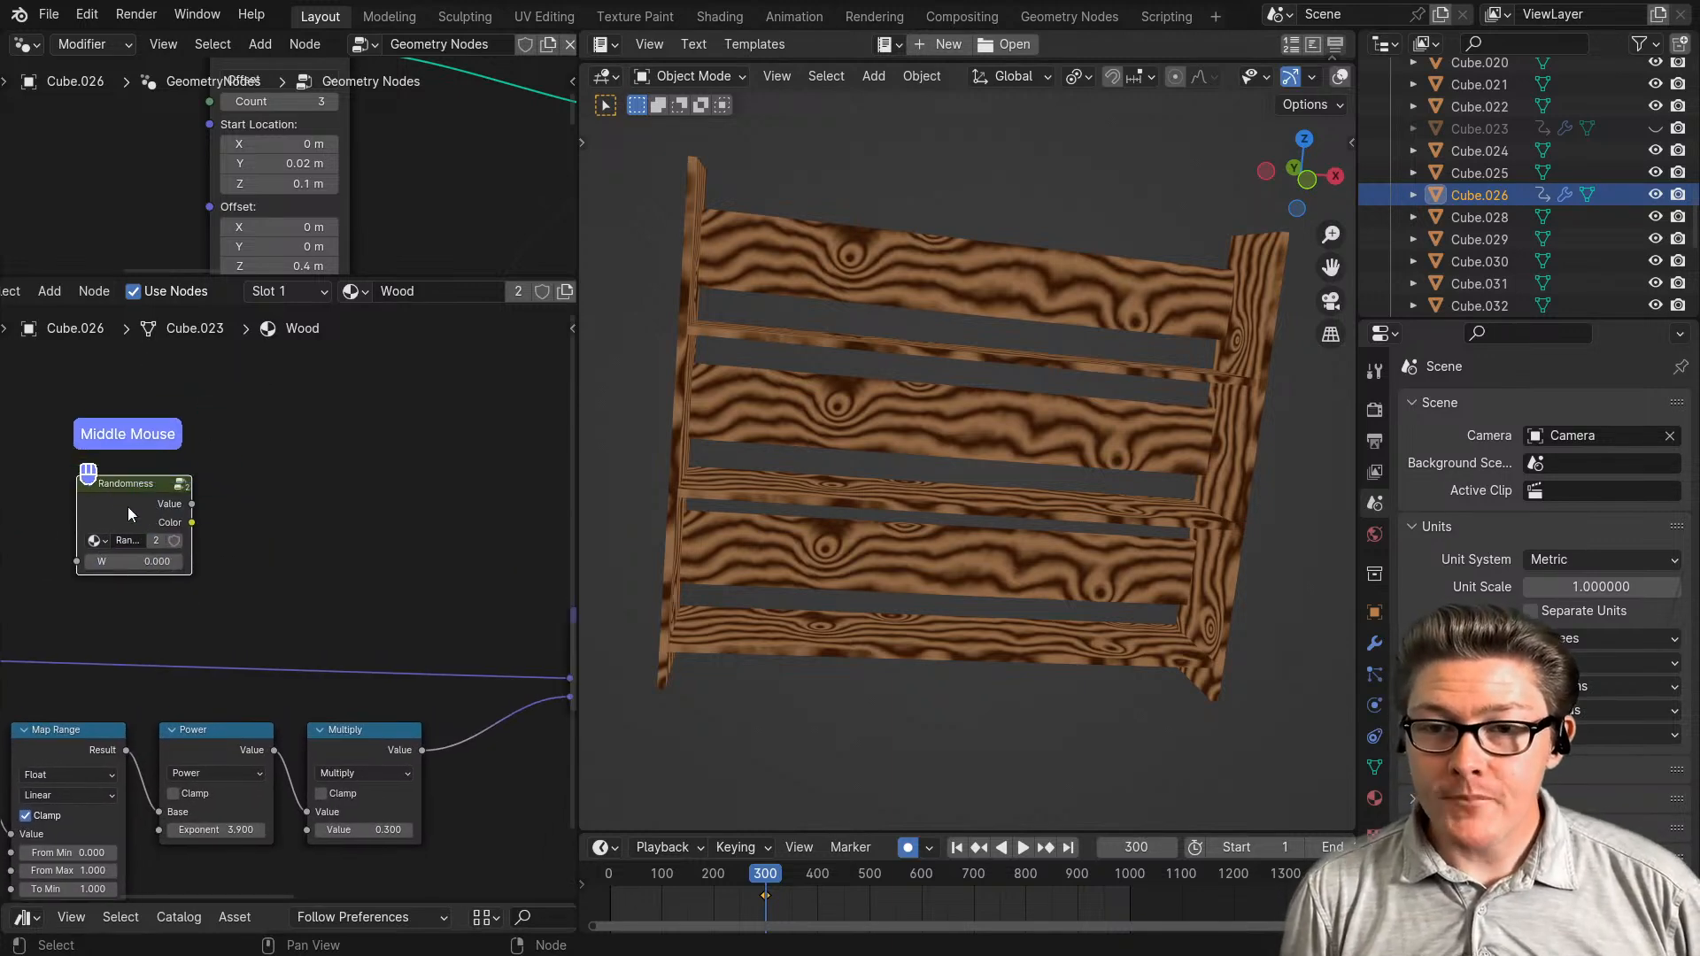
drag(127, 507, 333, 533)
middle_drag(333, 533, 288, 536)
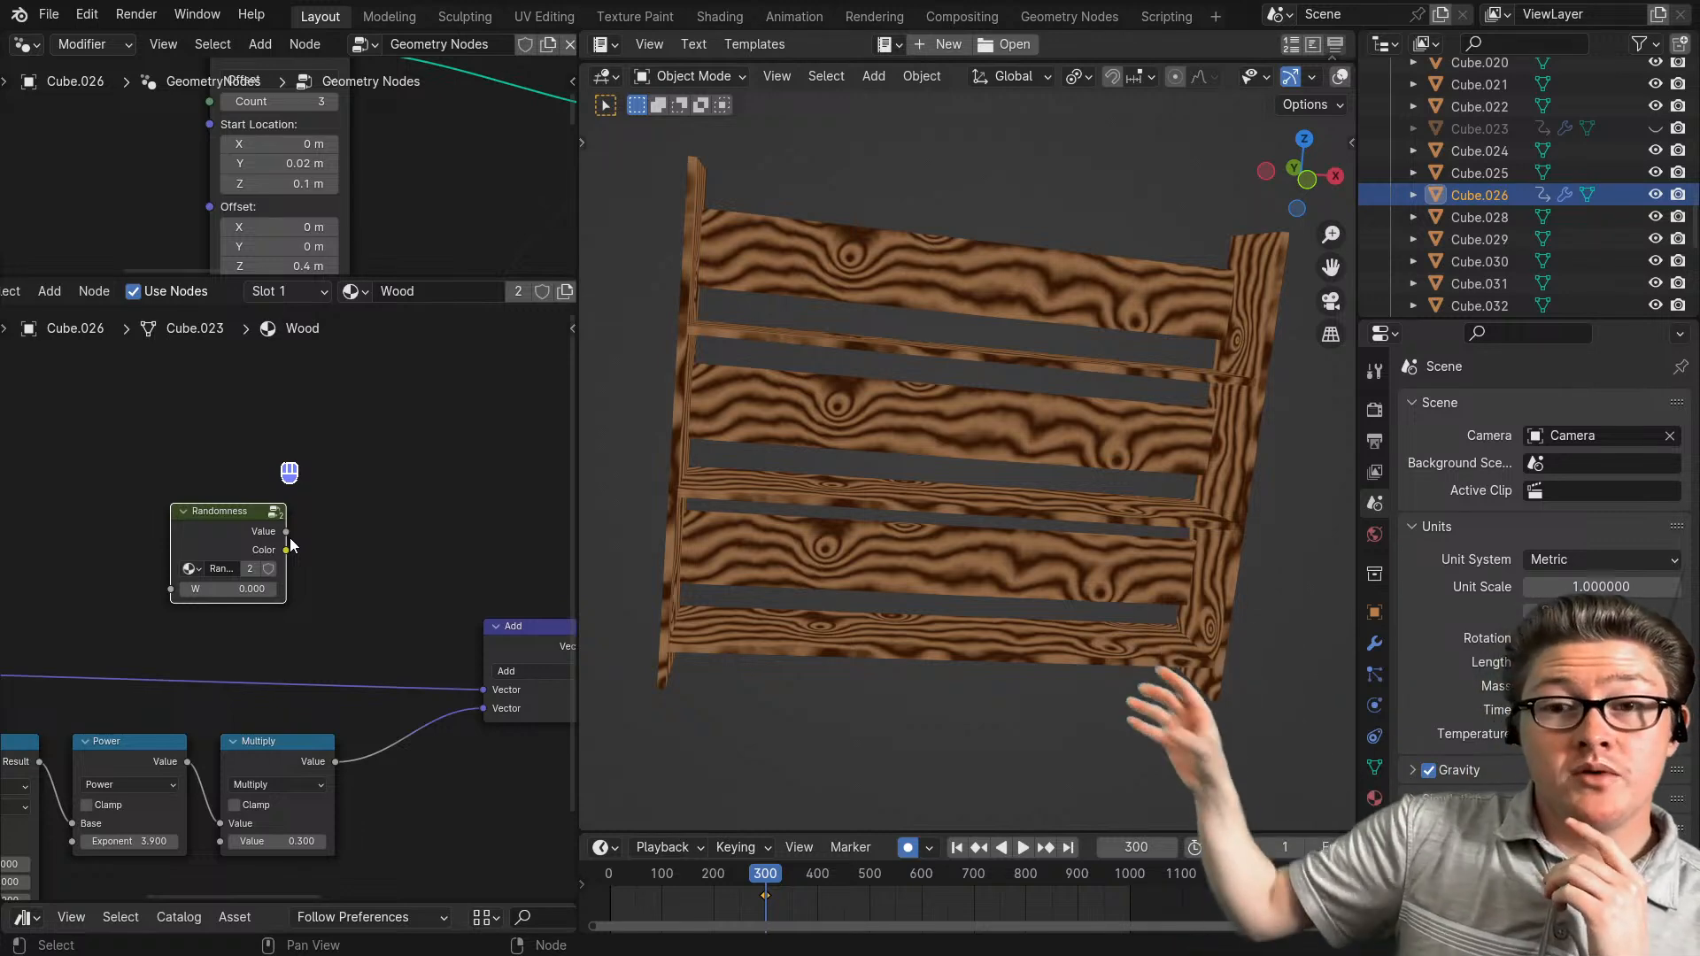
- Enlarge the Geometry Nodes area to examine the shelf's node tree, and shrink it back
drag(237, 278, 292, 529)
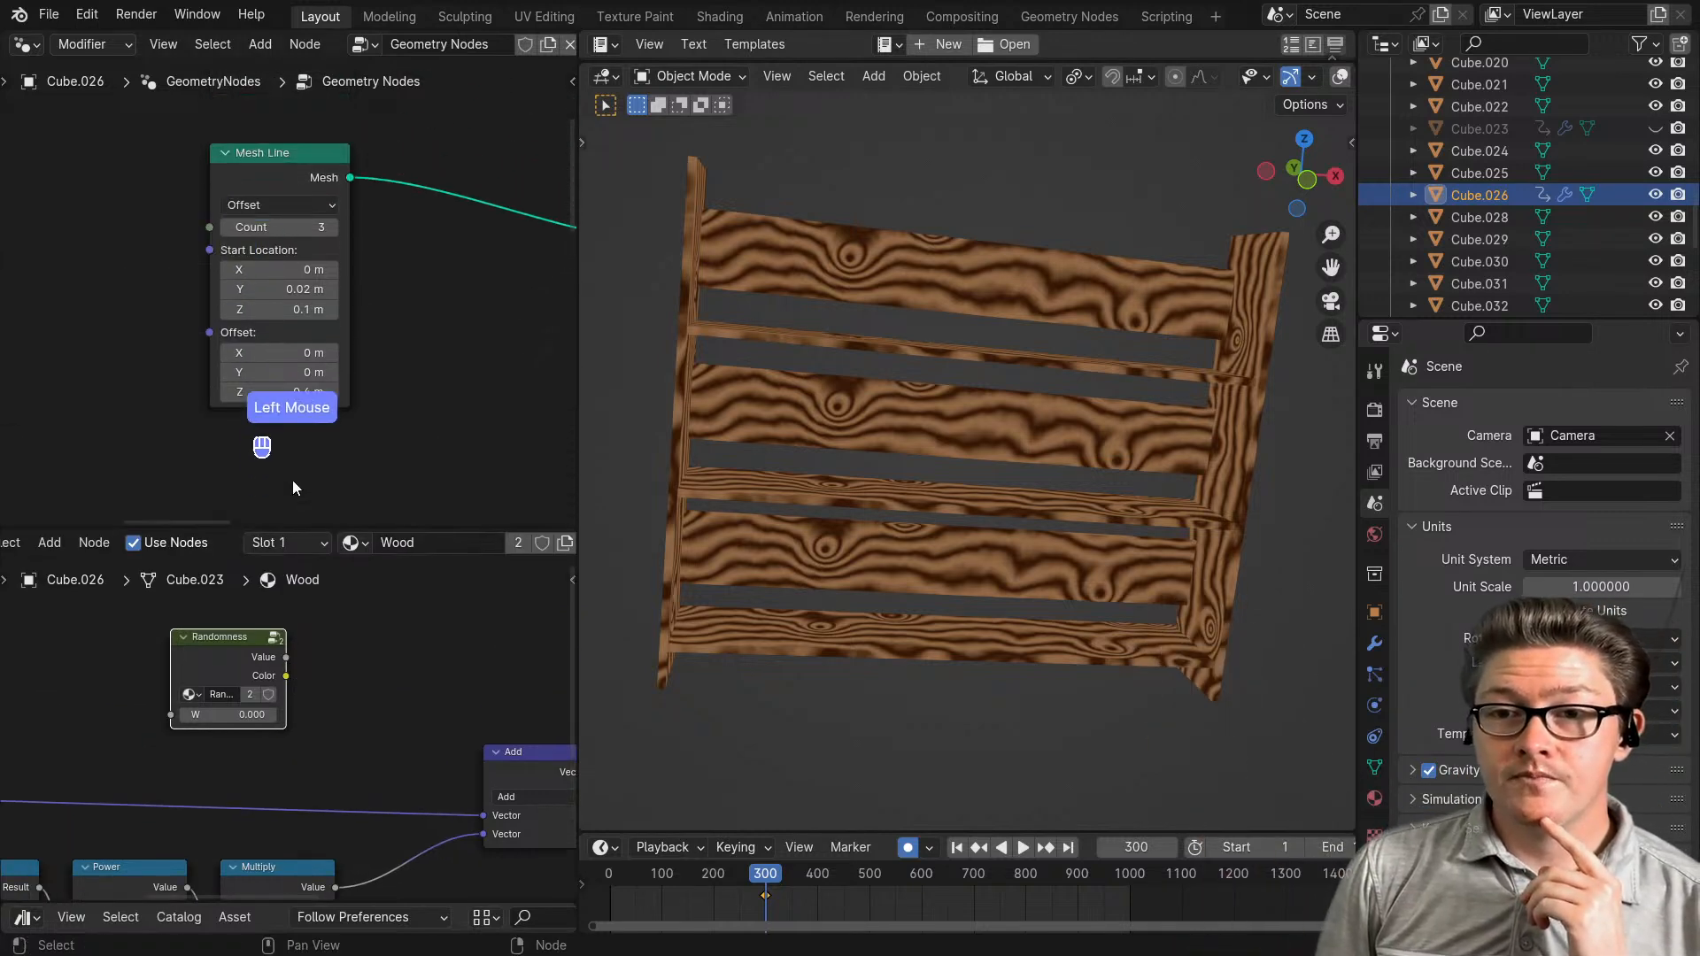
scroll(318, 448, down, 3)
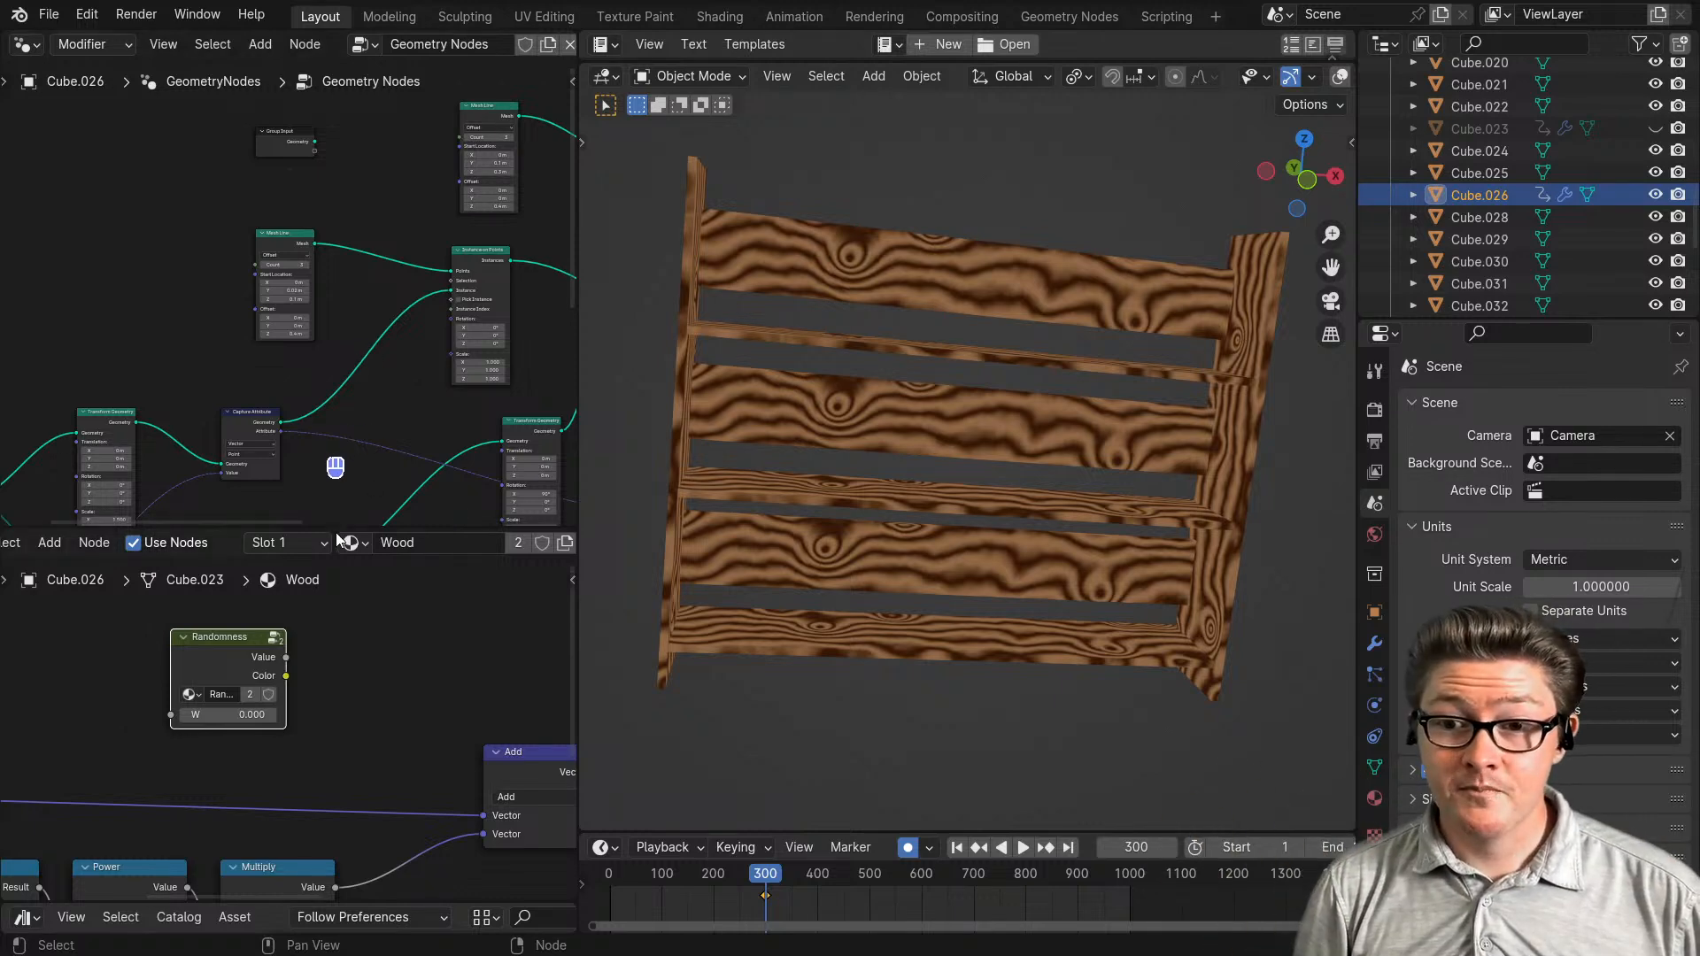
drag(337, 523, 319, 289)
- Shift the Randomness node slightly up and back over the Power node in the Wood material
scroll(316, 601, down, 2)
middle_drag(316, 597, 383, 578)
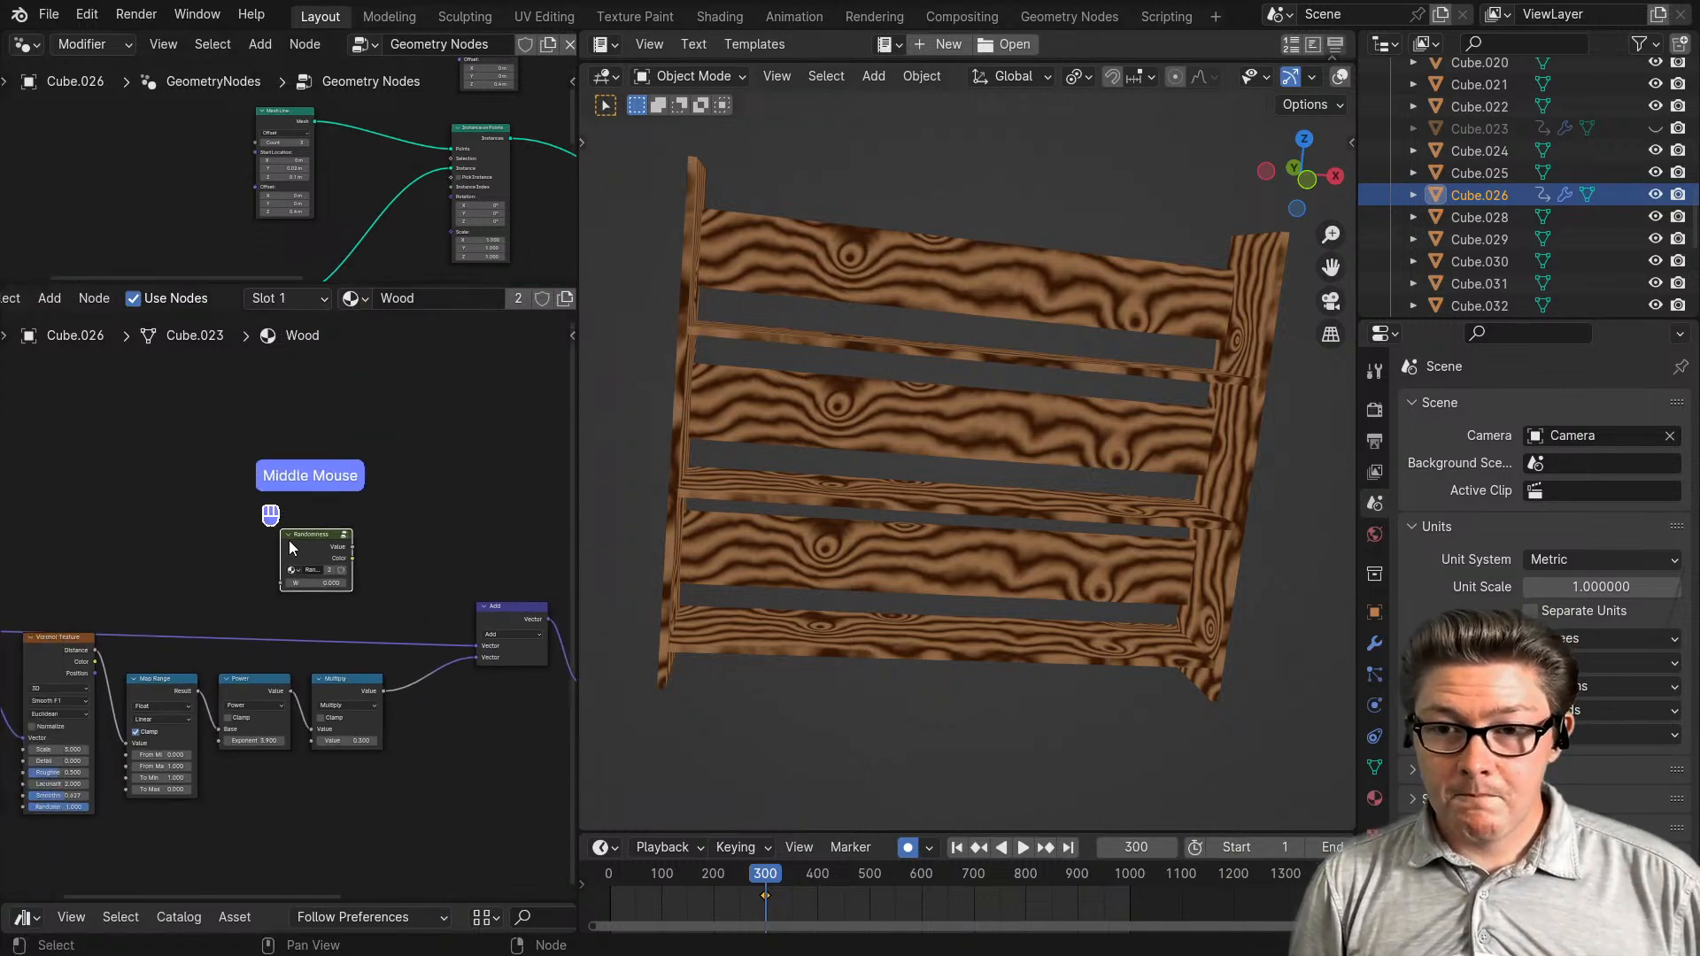
drag(290, 538, 280, 508)
scroll(349, 521, up, 2)
scroll(341, 509, up, 2)
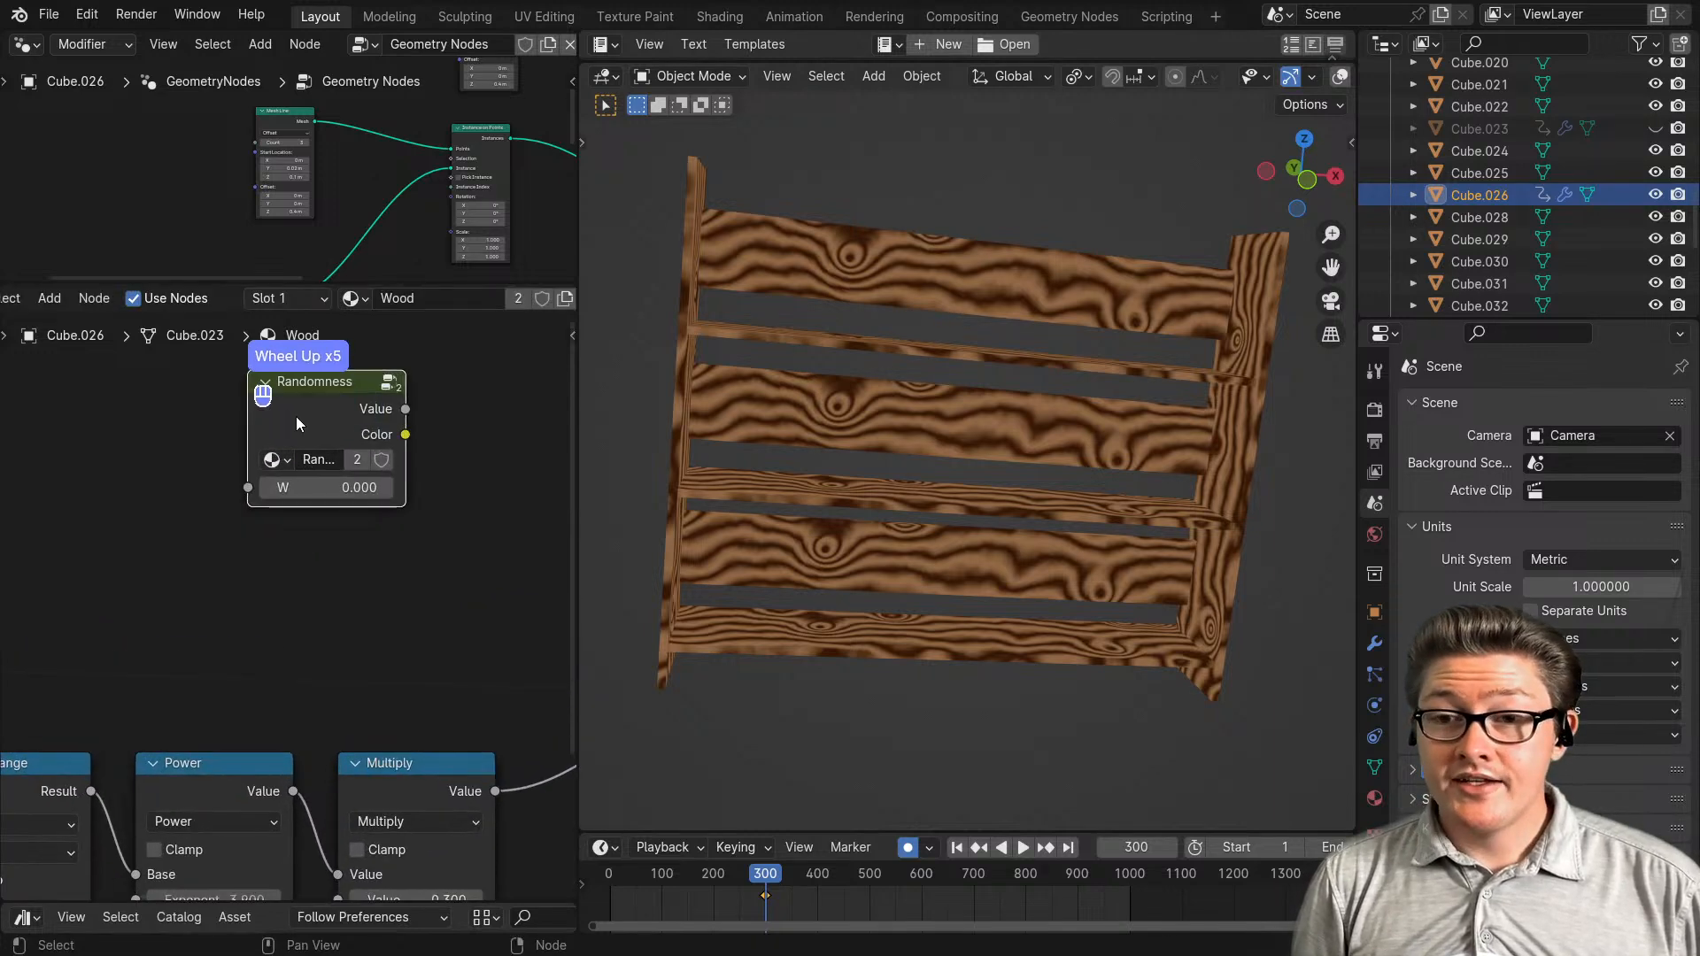
drag(326, 397, 284, 441)
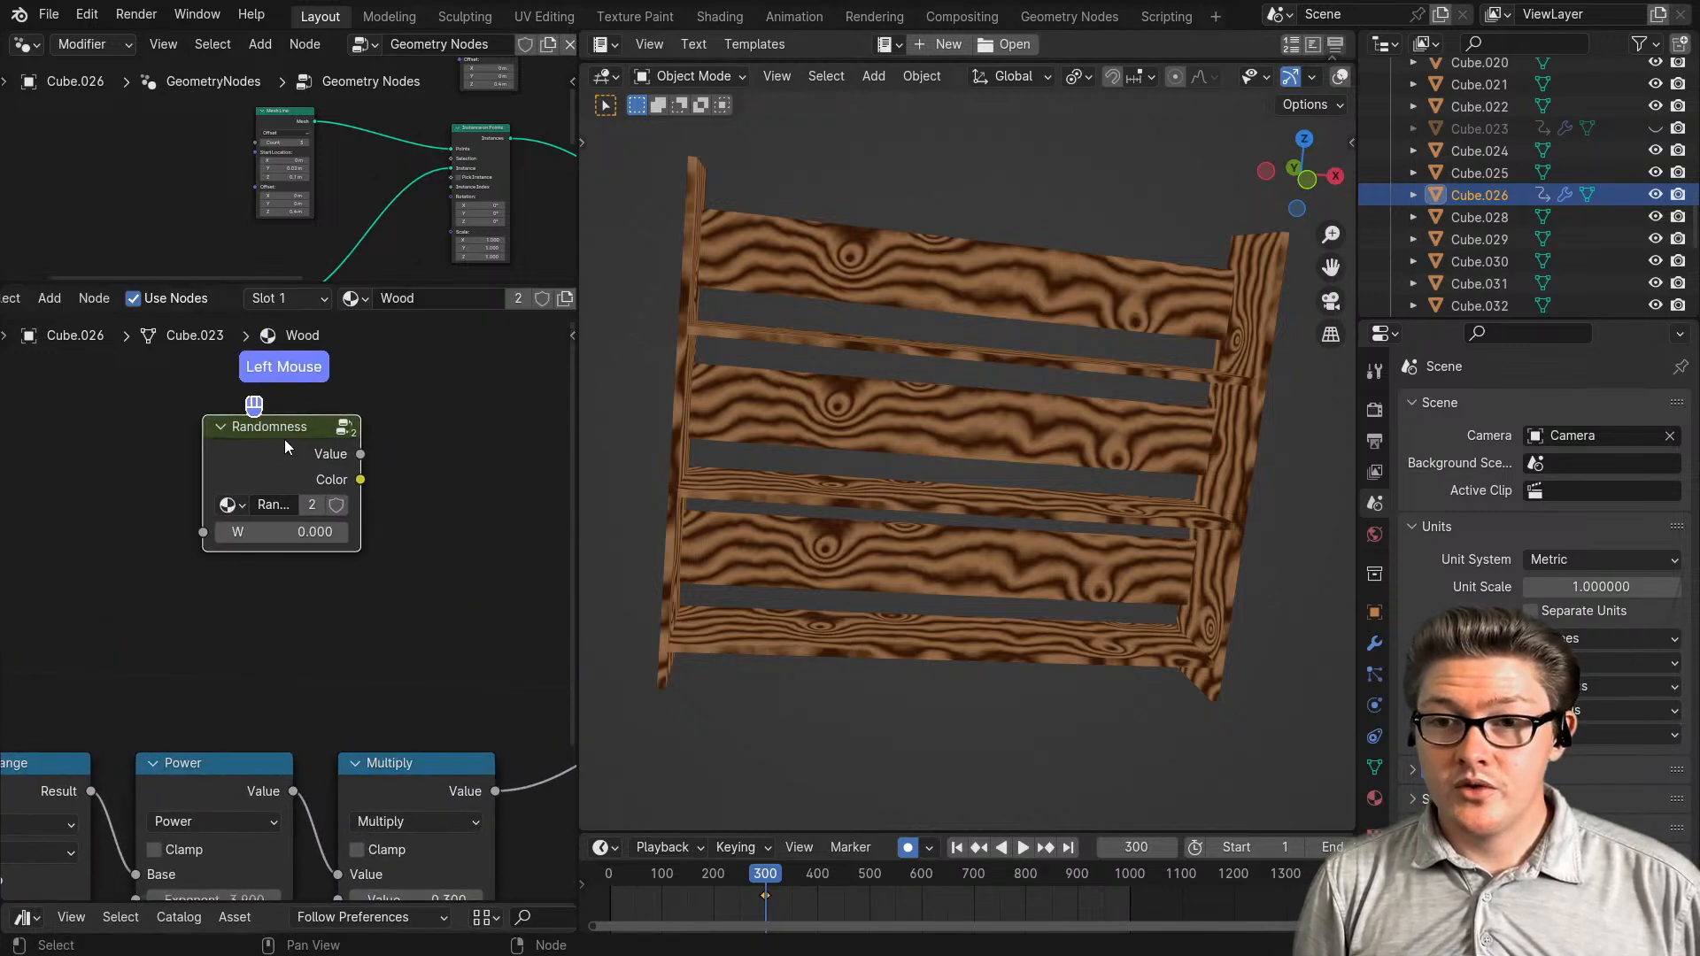
- Open the Randomness node group for editing and enlarge the shader editor to fill the window
key(Tab)
scroll(242, 544, down, 5)
middle_drag(337, 616, 277, 622)
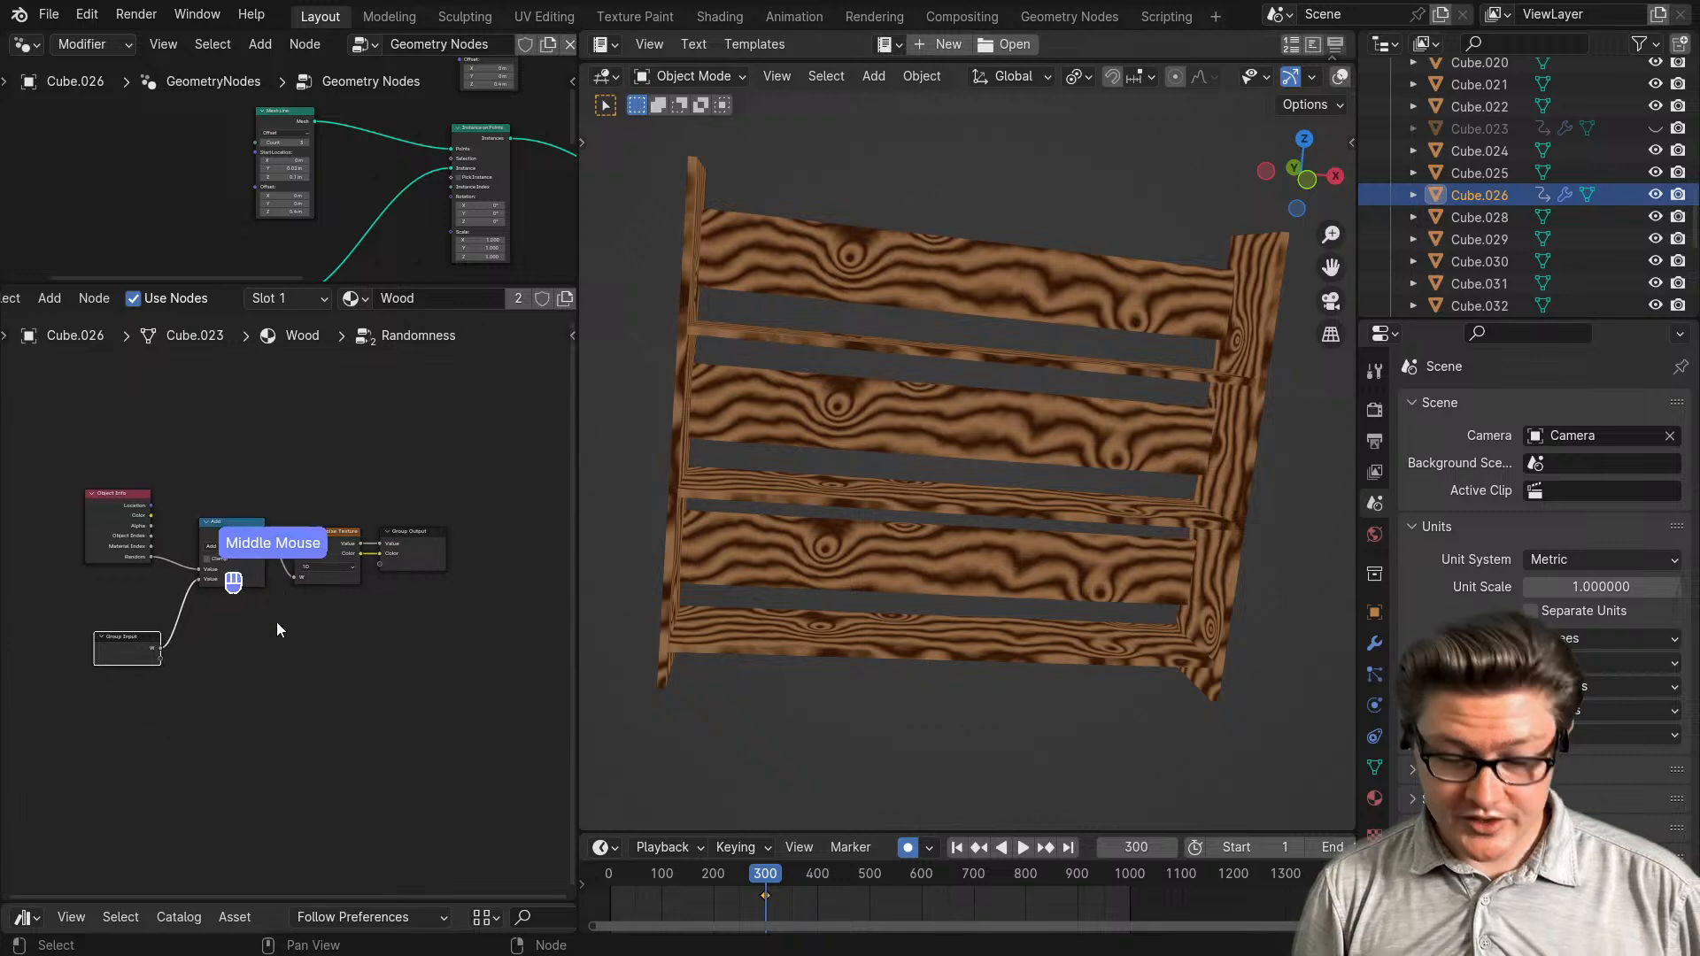
key(ctrl+space)
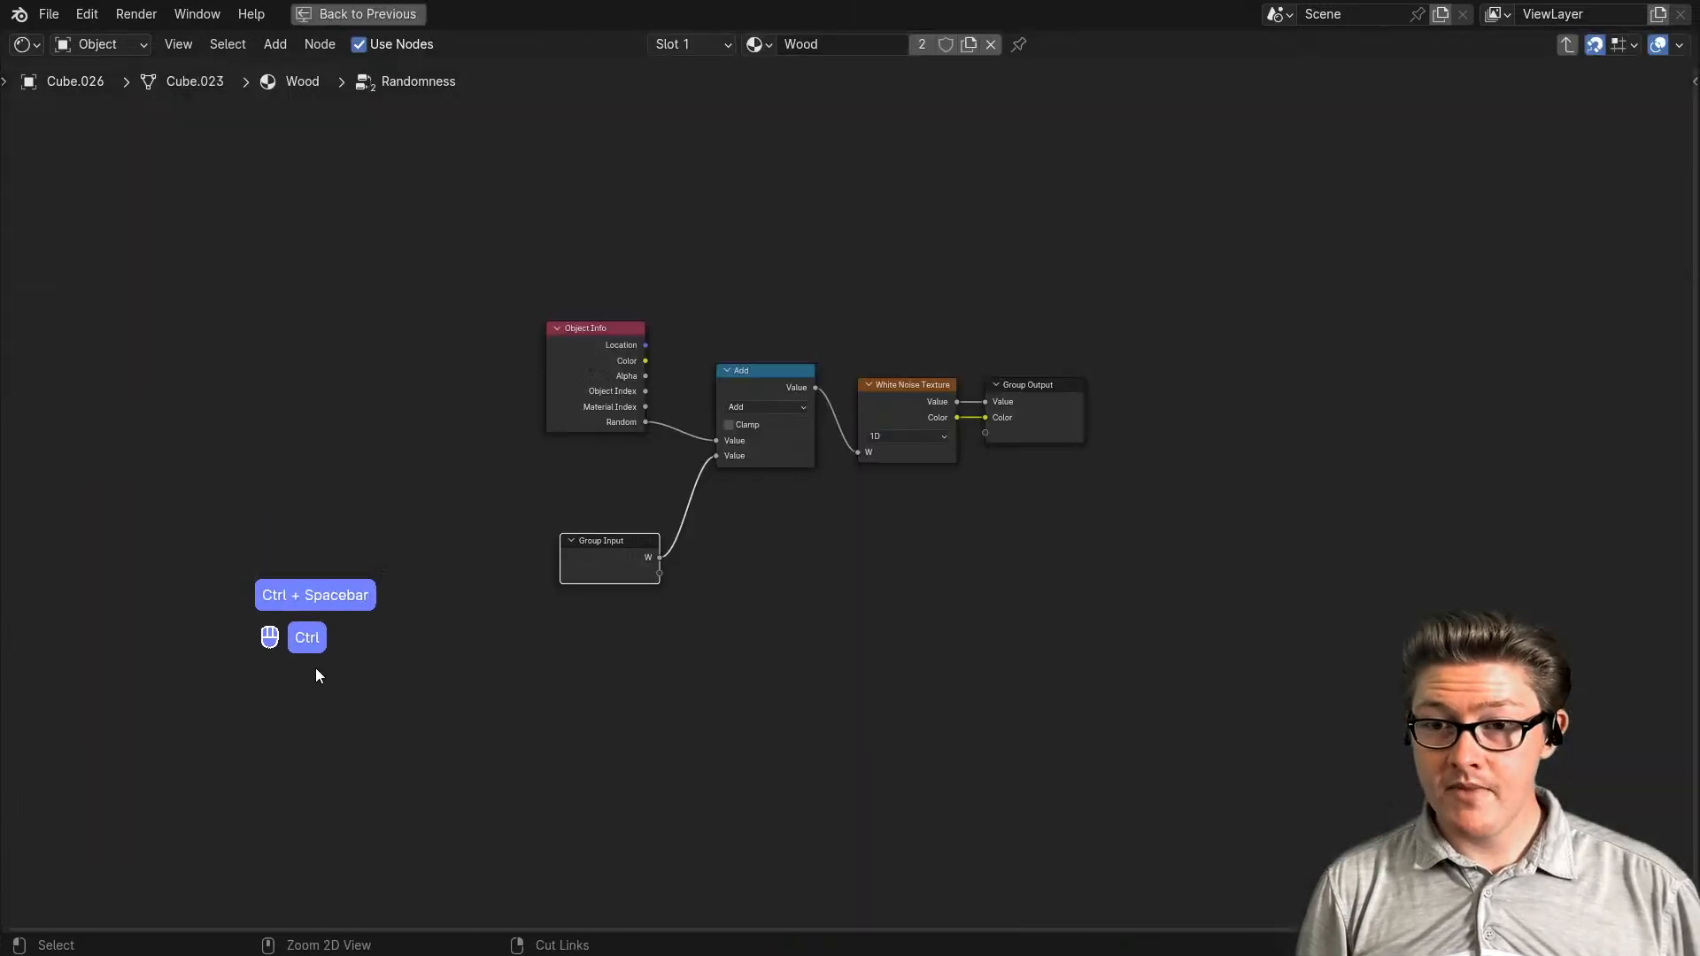
scroll(571, 654, up, 3)
click(492, 622)
scroll(639, 666, down, 2)
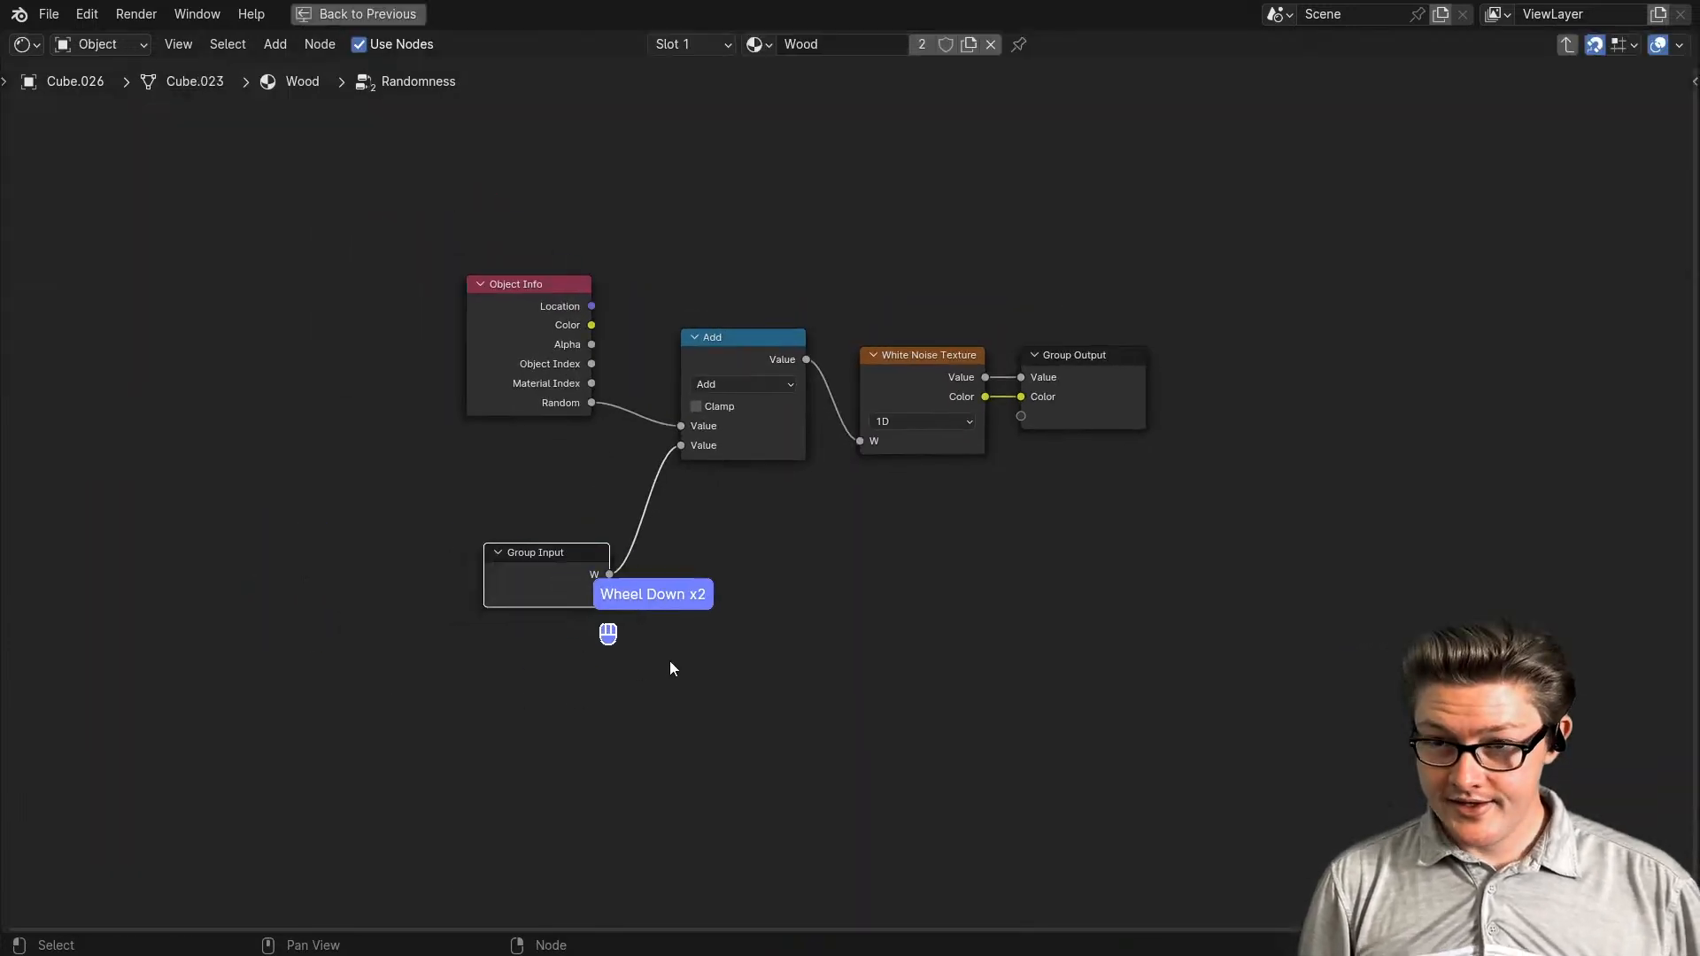
- Move the Group Input node to the far side of Object Info, and shift Object Info up to clear room beneath it
middle_drag(589, 574, 519, 691)
click(489, 685)
click(489, 684)
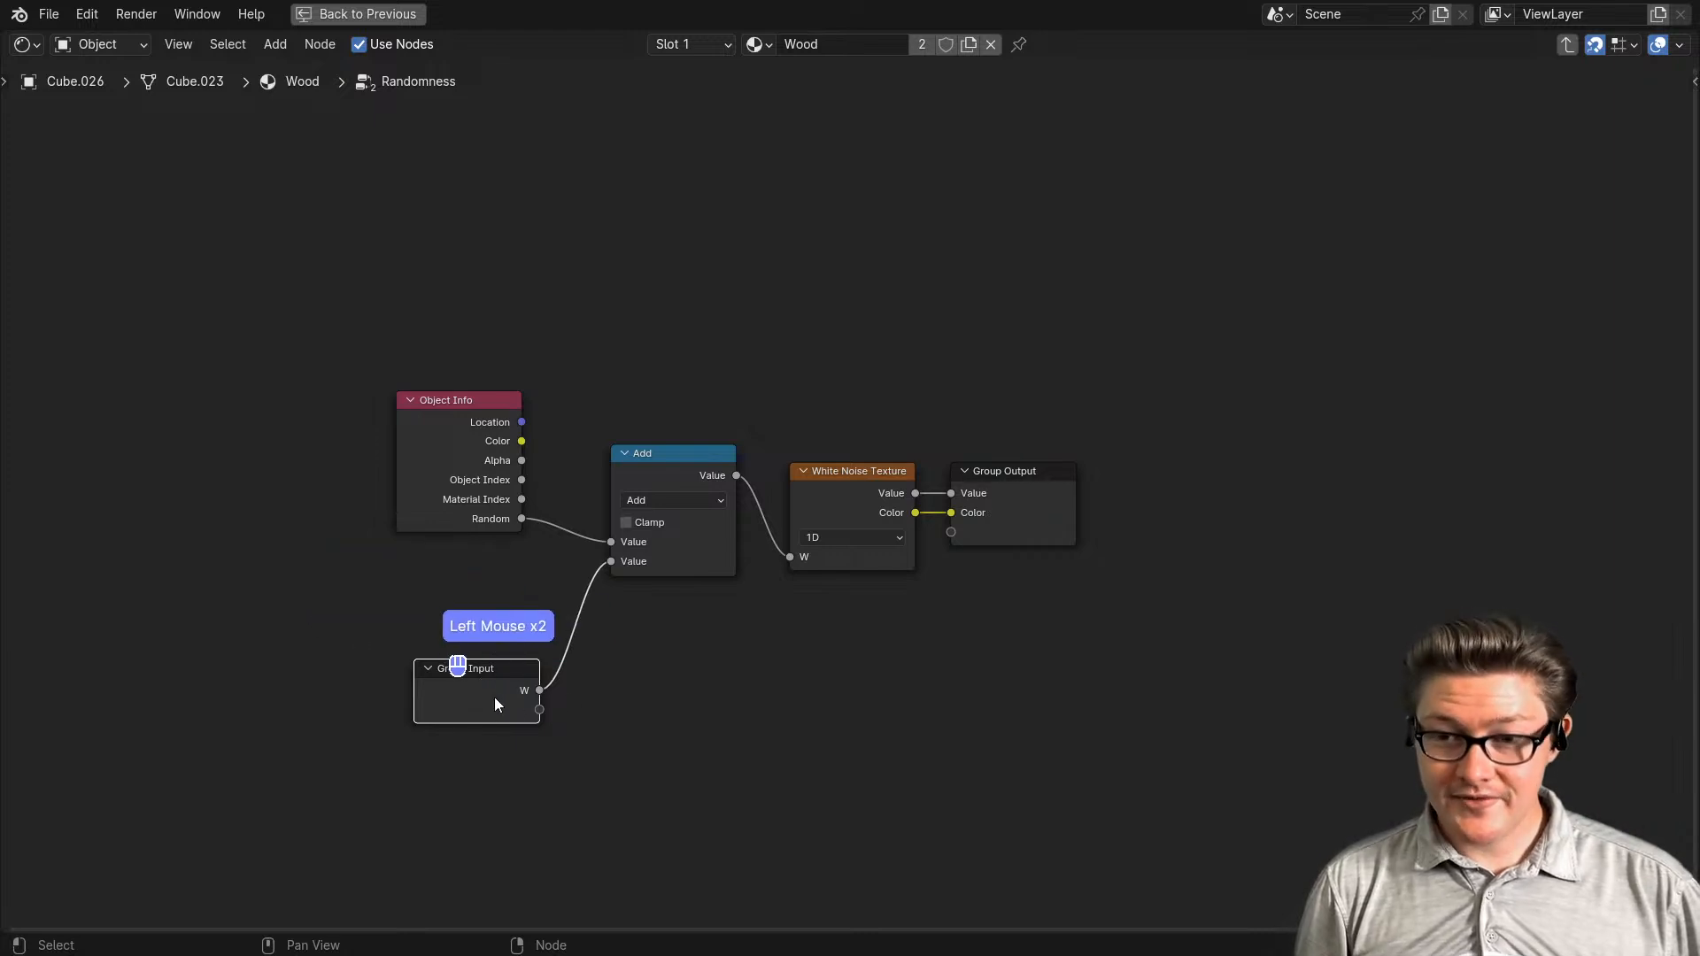
key(g)
click(264, 532)
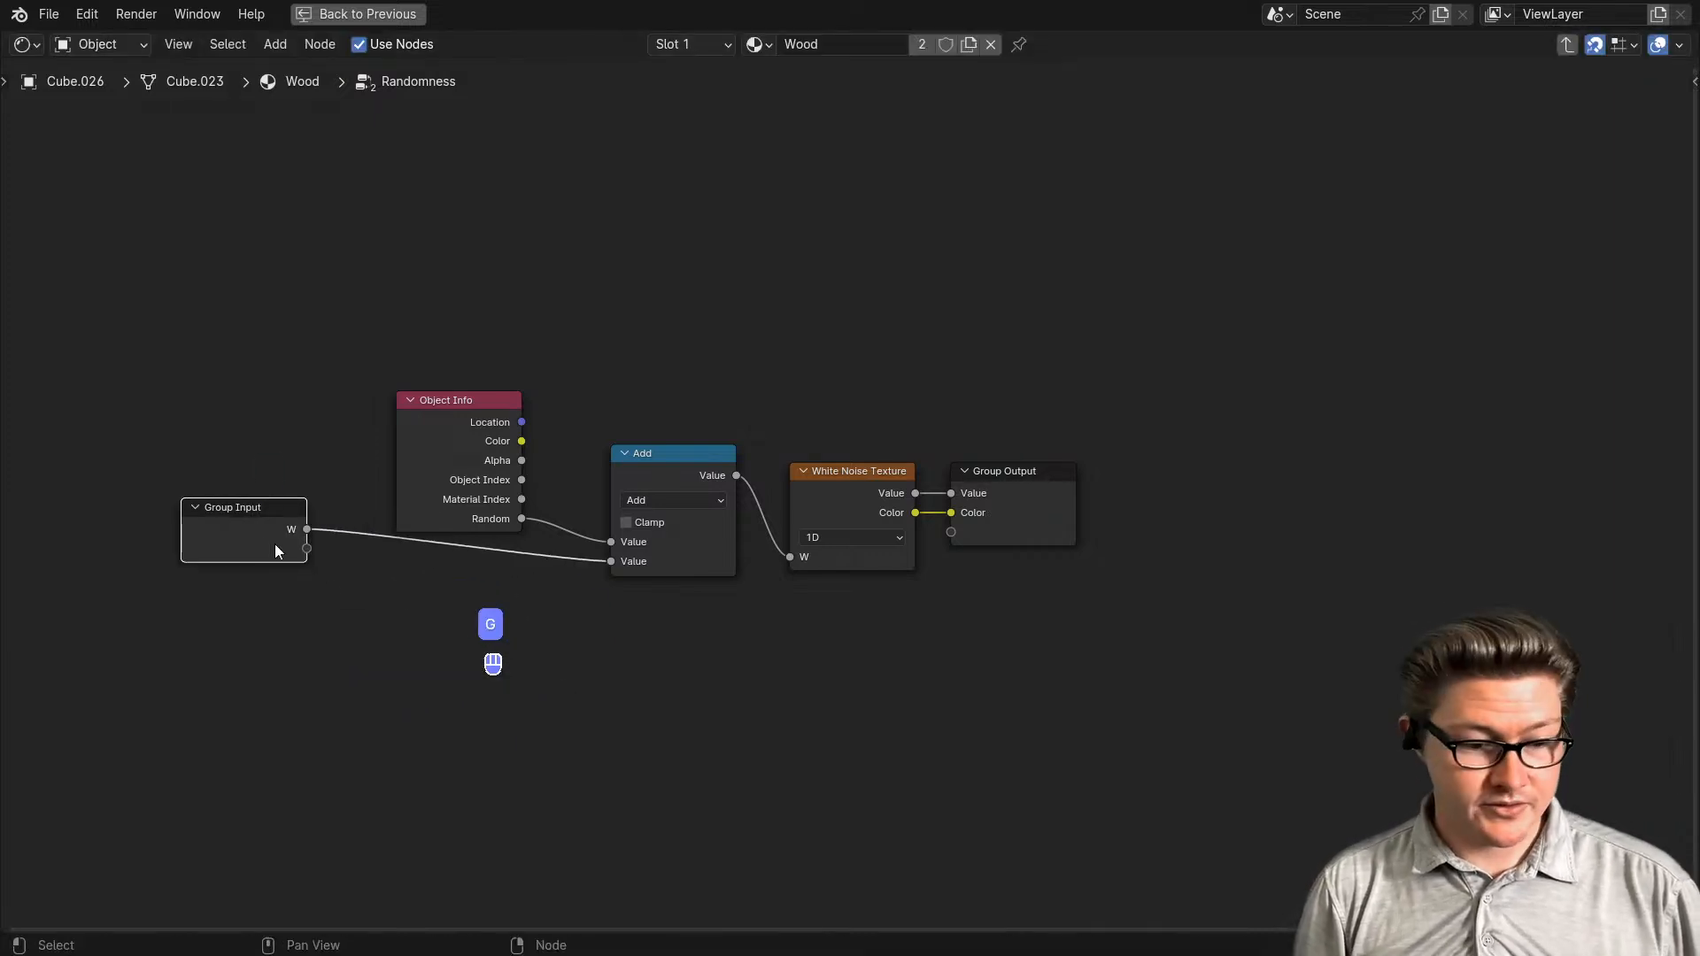
middle_drag(510, 670, 361, 643)
drag(330, 457, 293, 421)
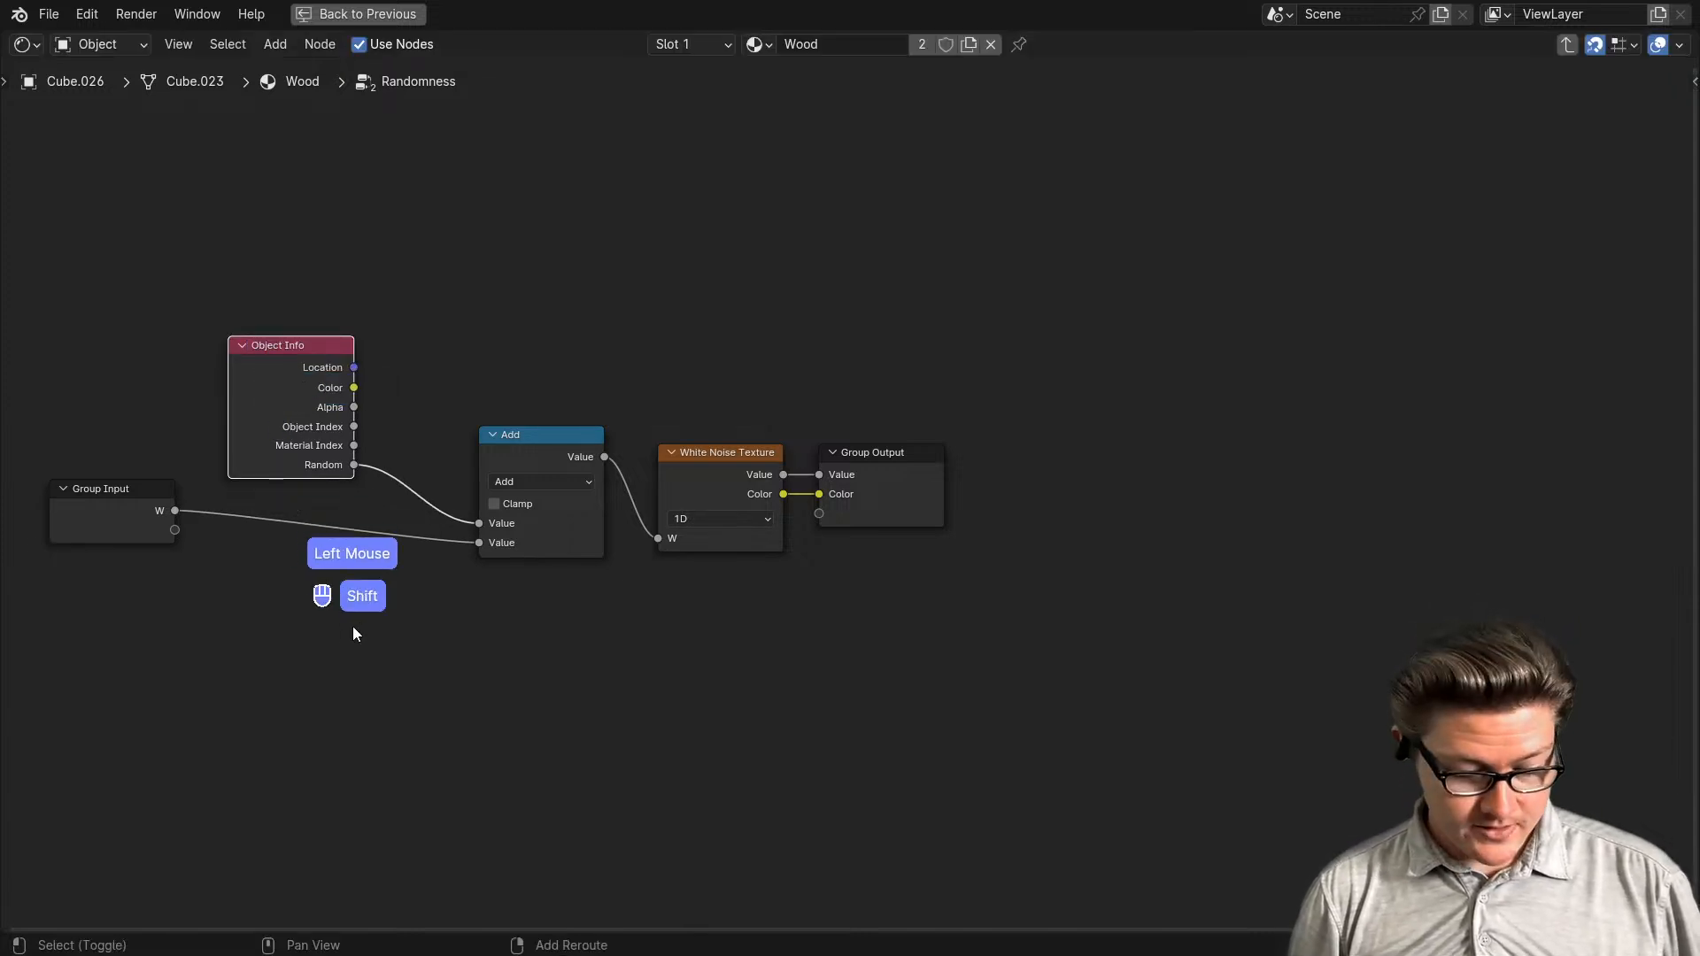
- Add a Geometry node to the Randomness group, placing it below the Group Input and Object Info nodes
key(shift+a)
text(geo)
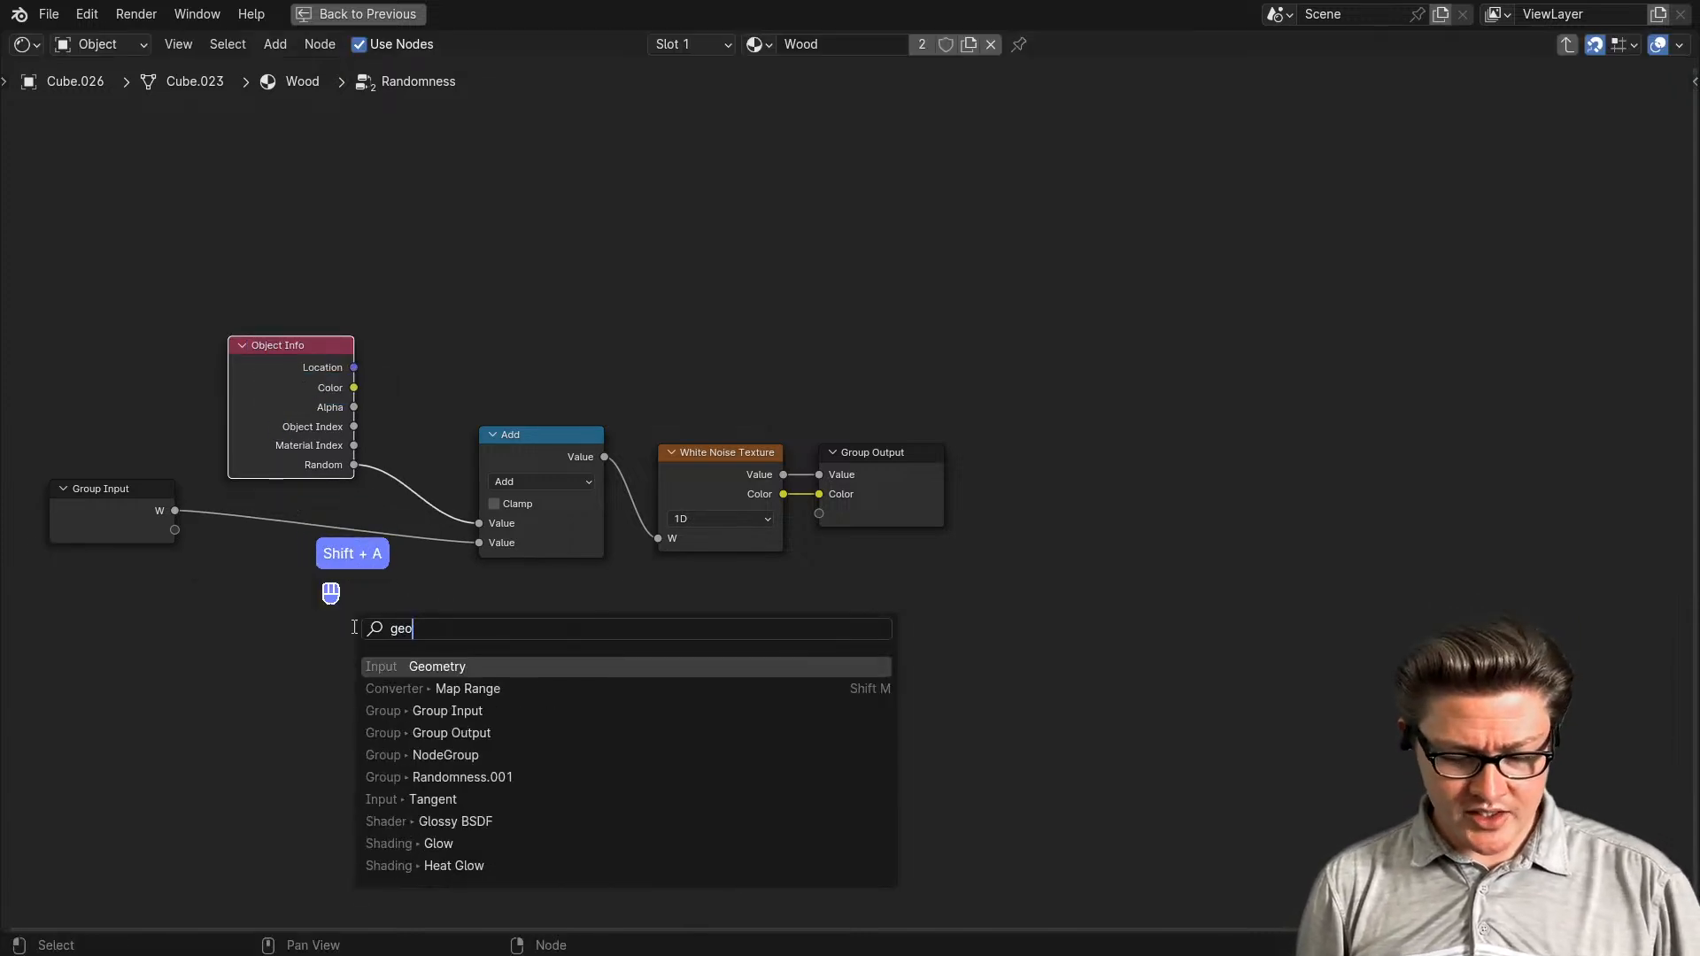
text(m)
click(465, 669)
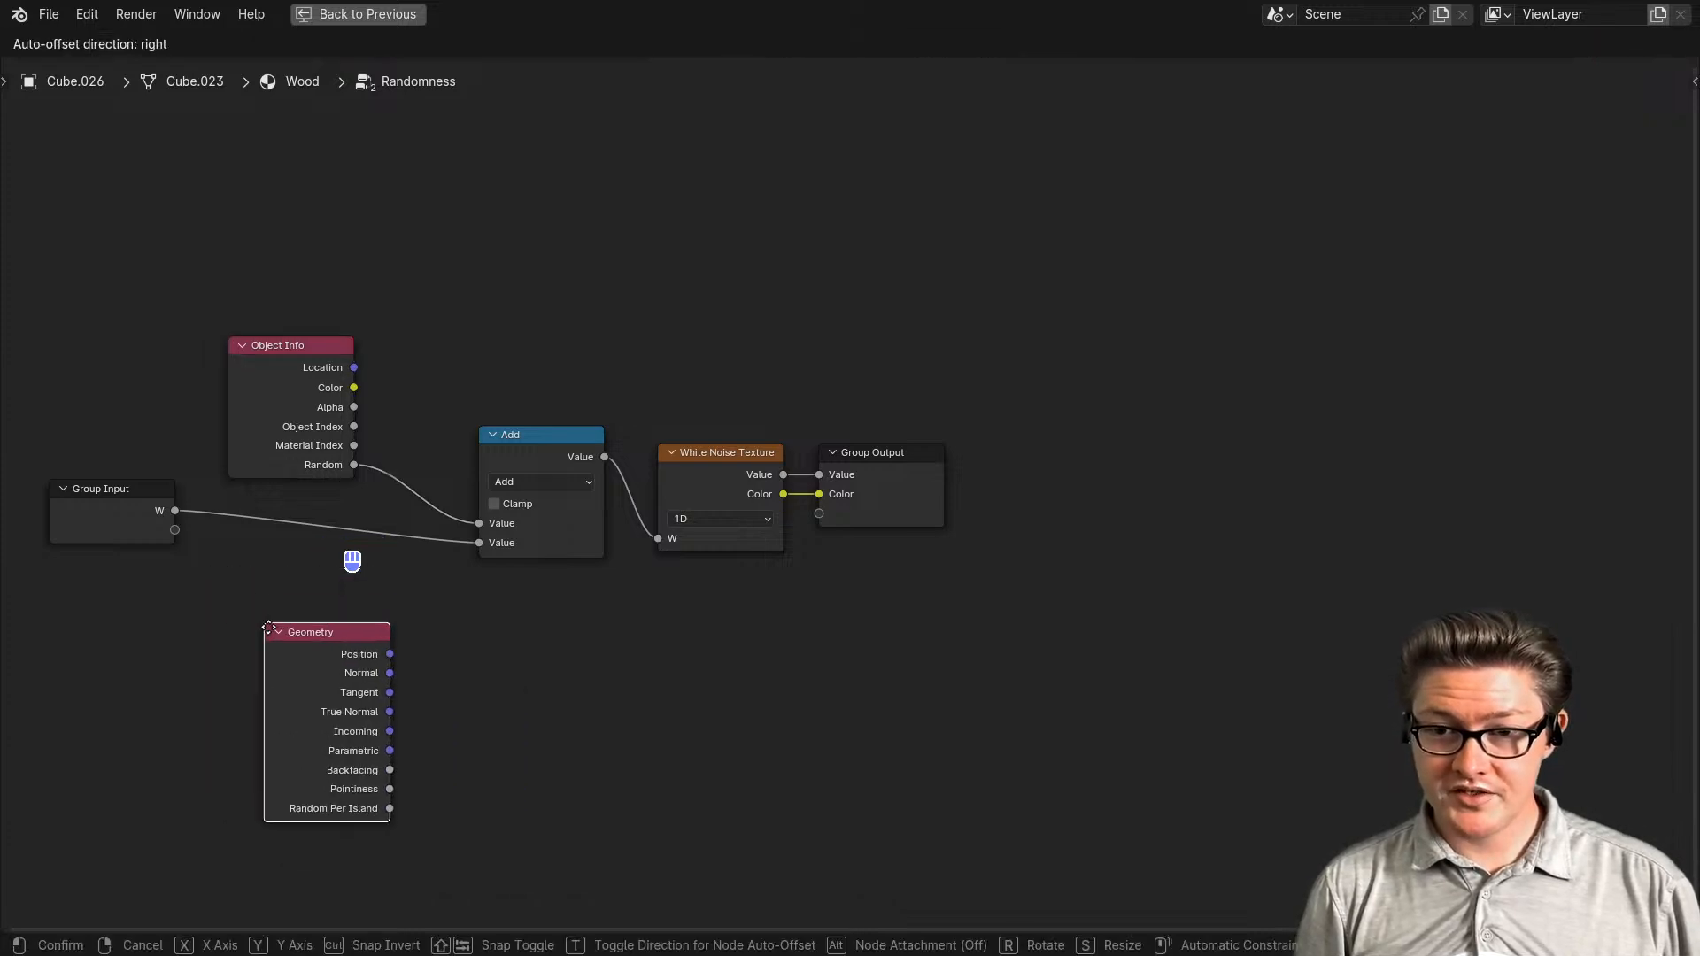
click(229, 576)
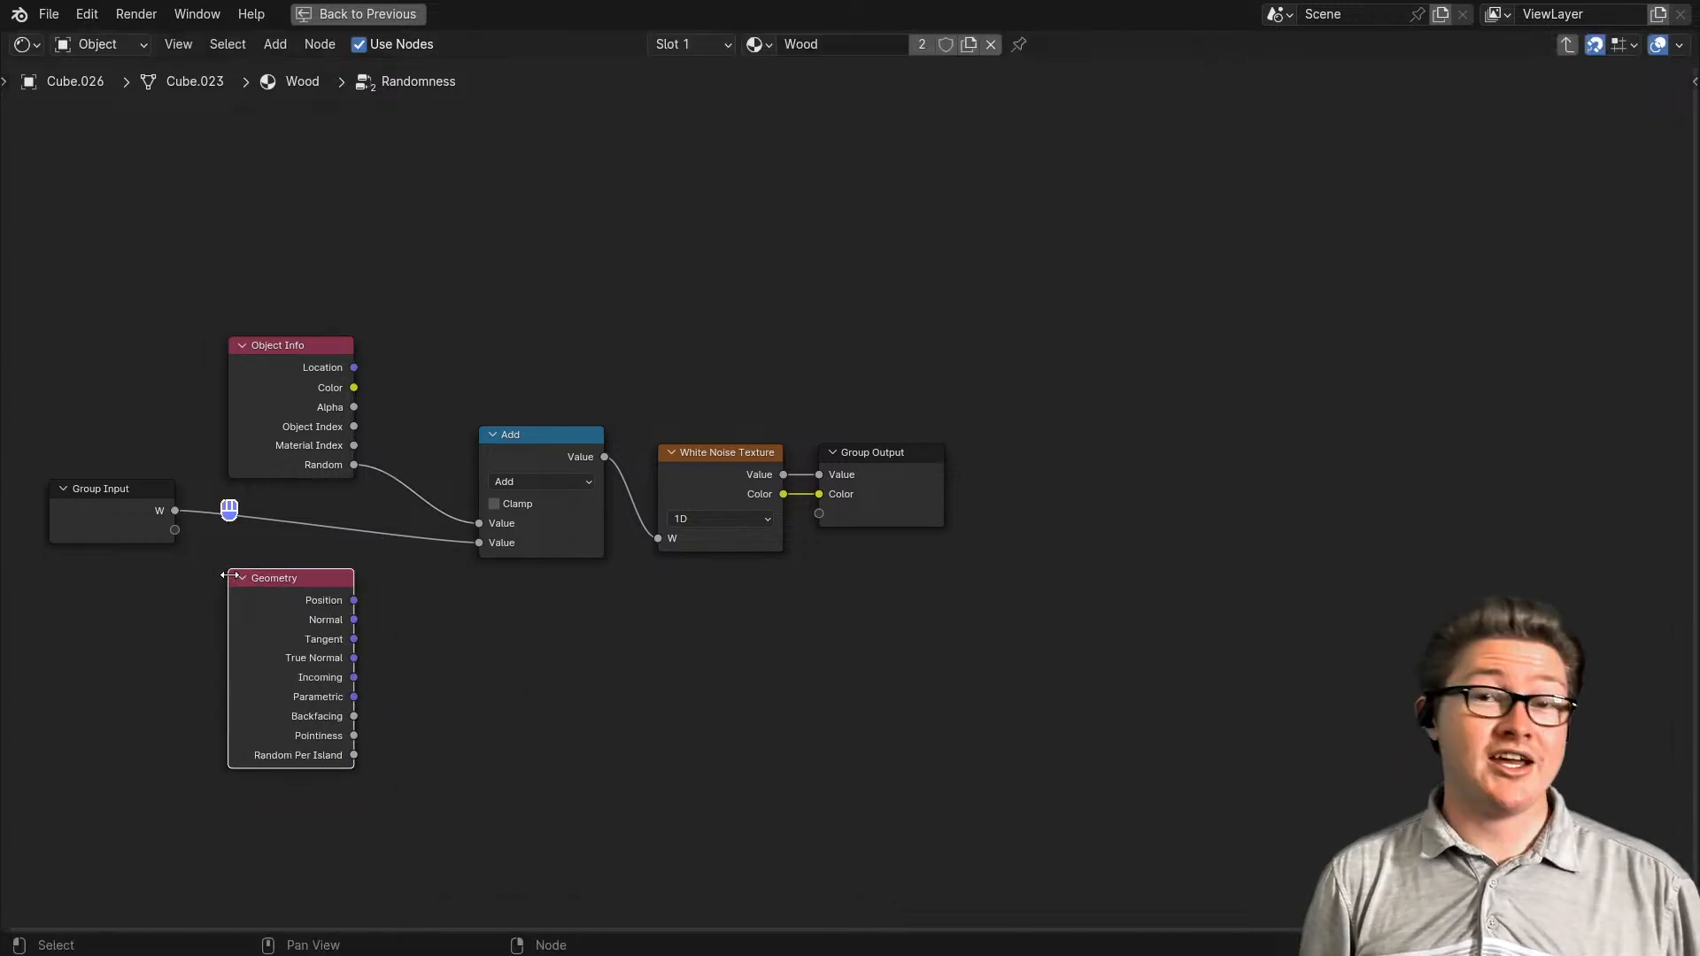
scroll(279, 582, up, 2)
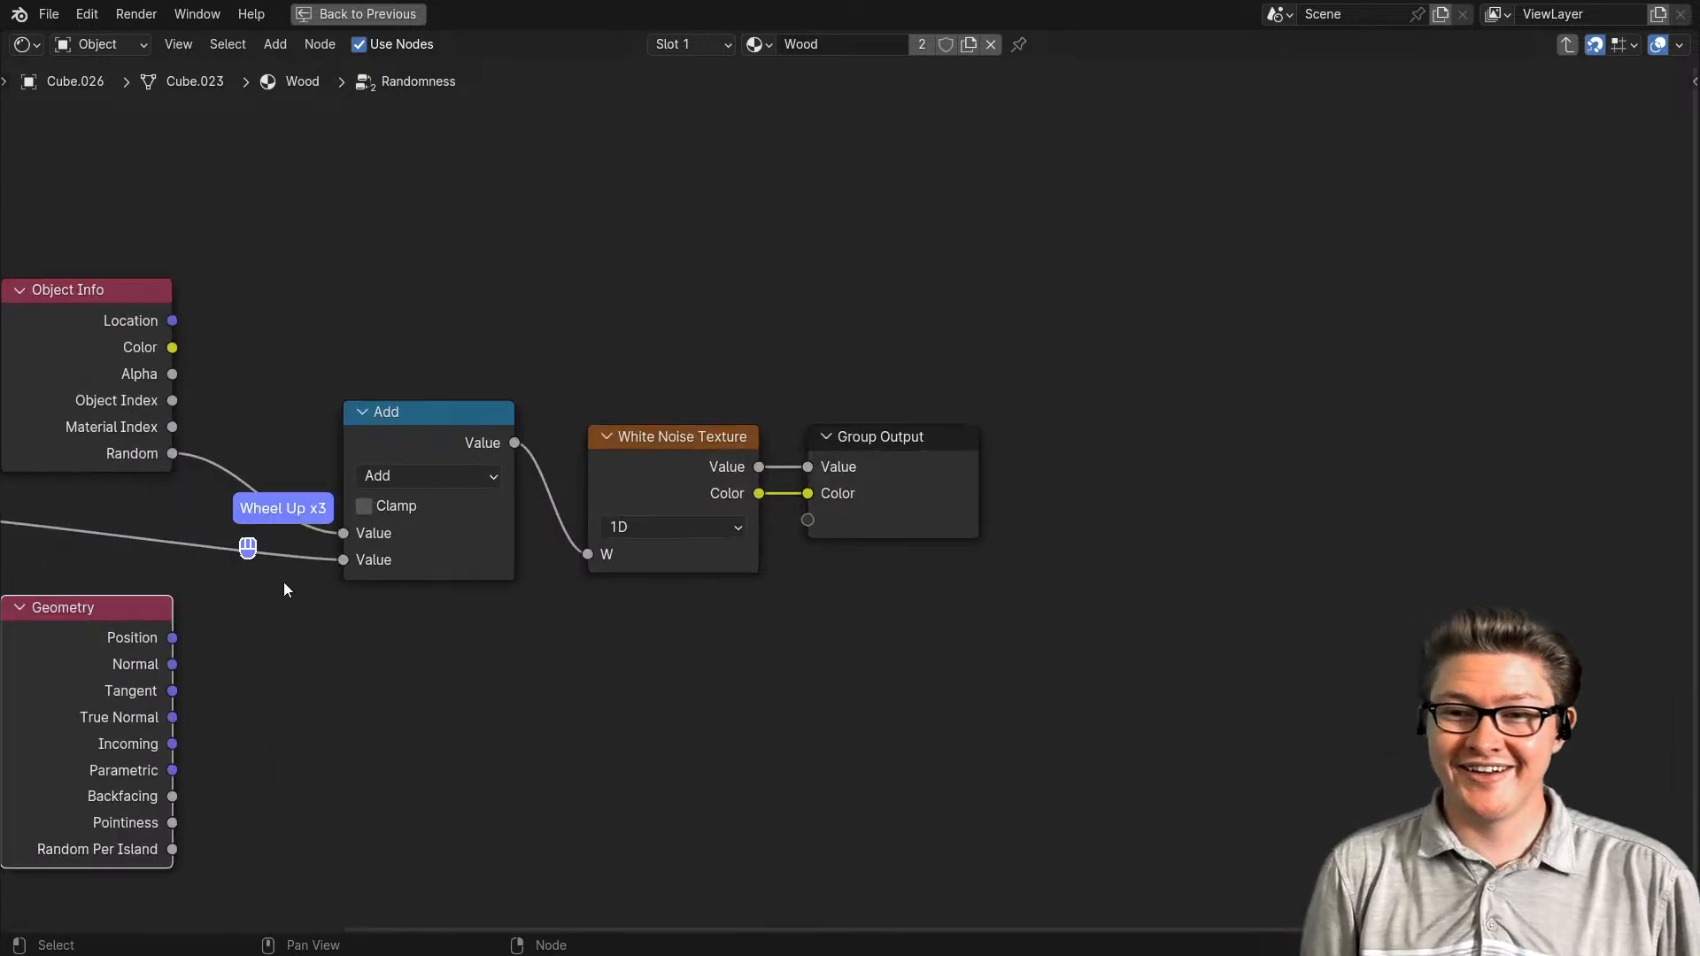
middle_drag(284, 582, 453, 636)
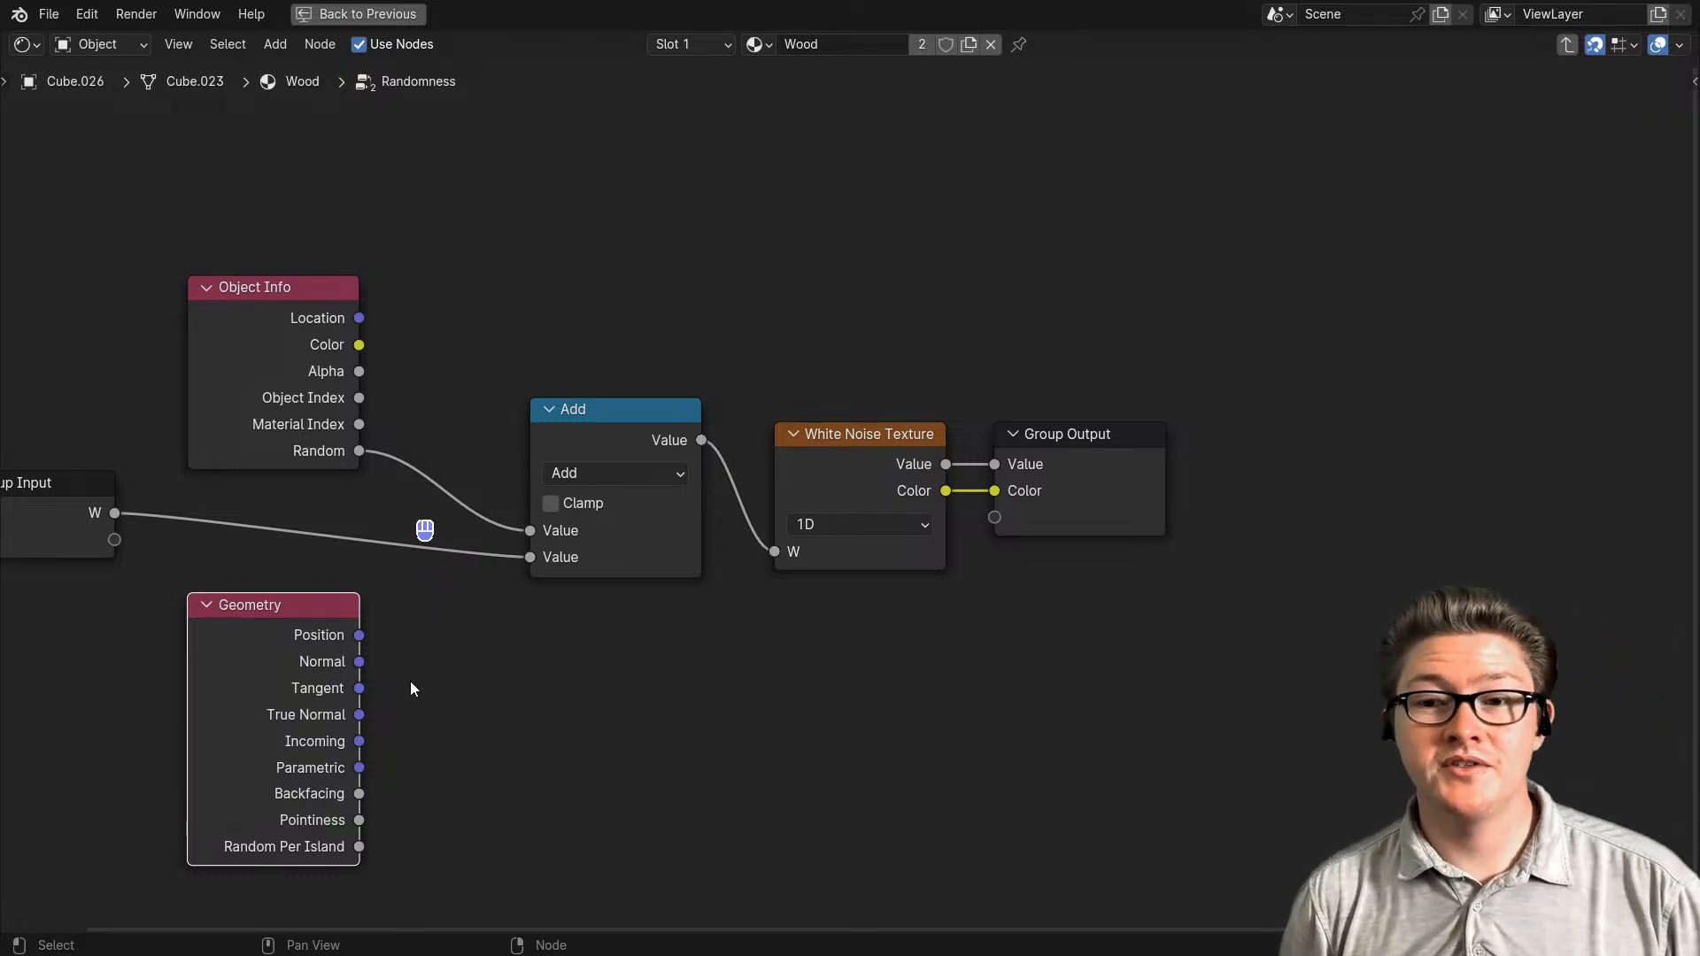
scroll(402, 657, down, 2)
drag(409, 635, 304, 652)
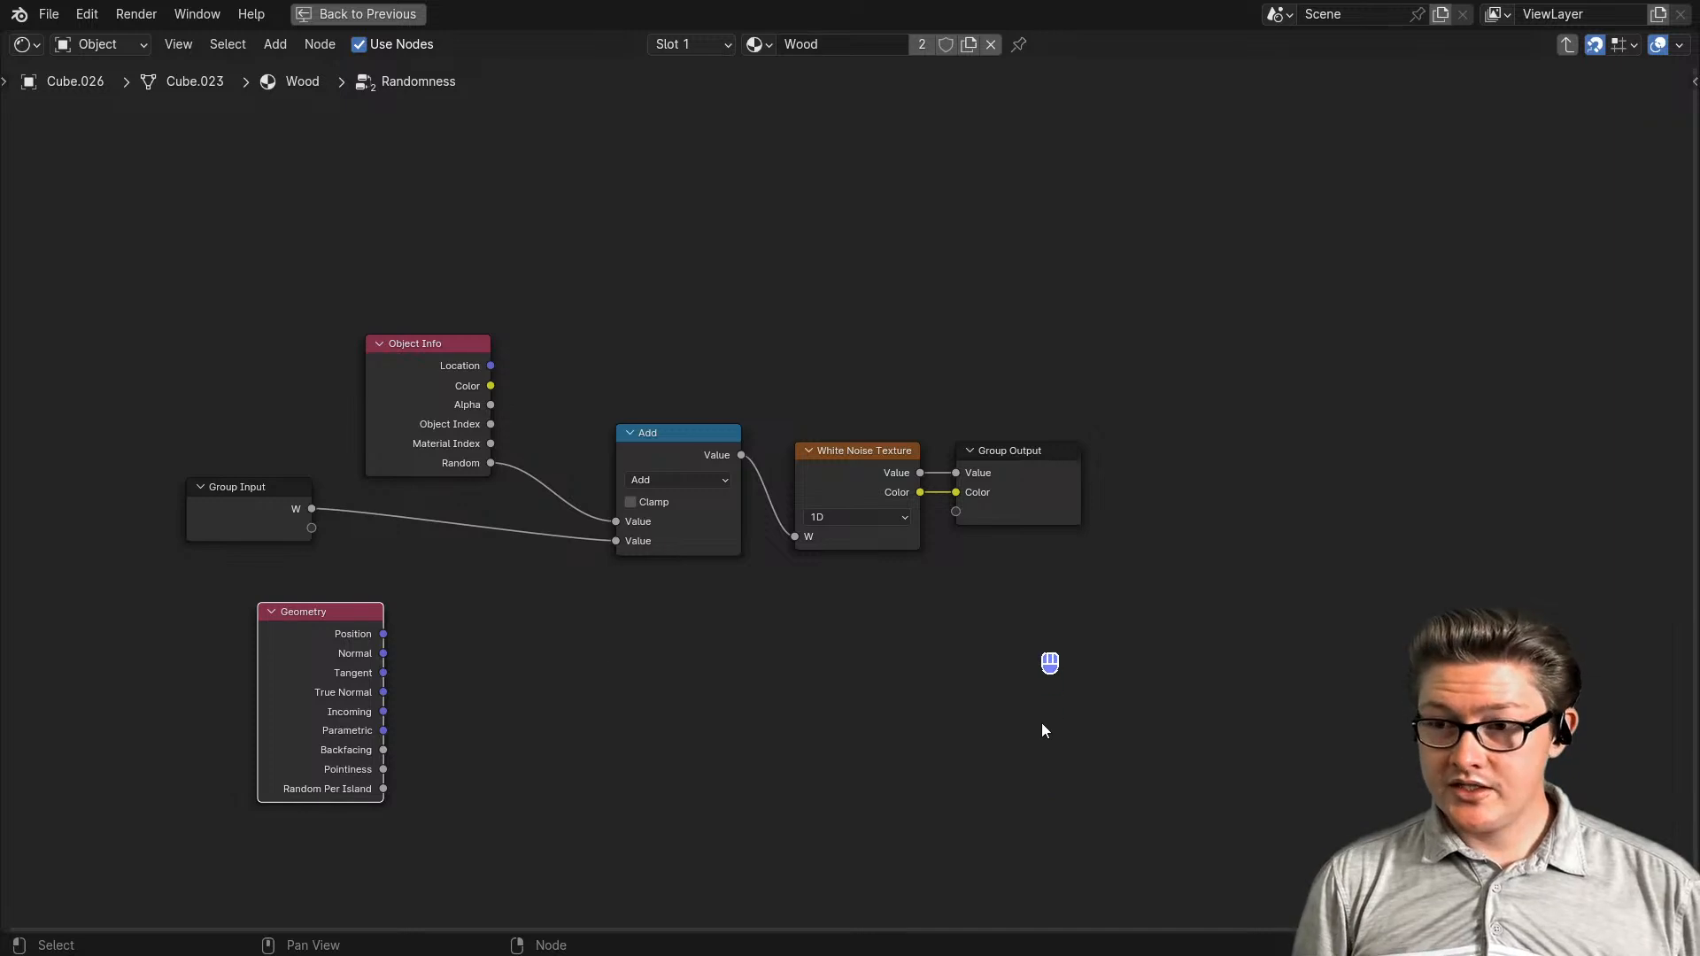
- Restore the full layout, examine the render Feature Set options, and return to the shelf's modifier properties
key(ctrl+space)
click(1374, 410)
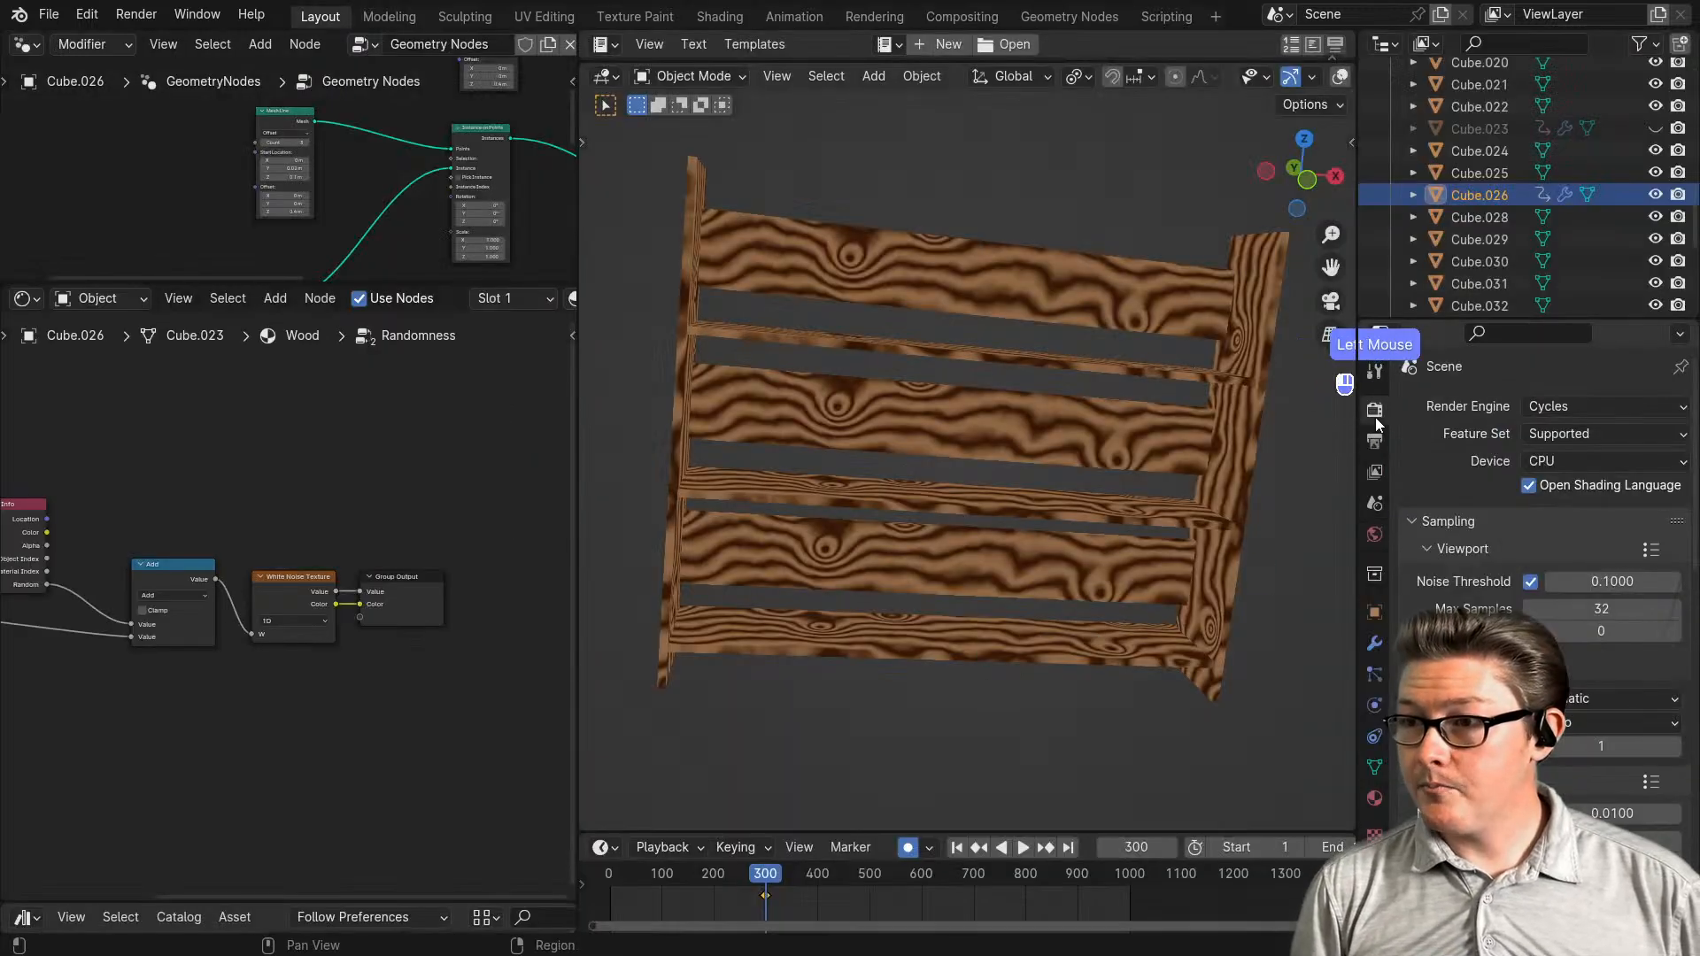
click(1563, 432)
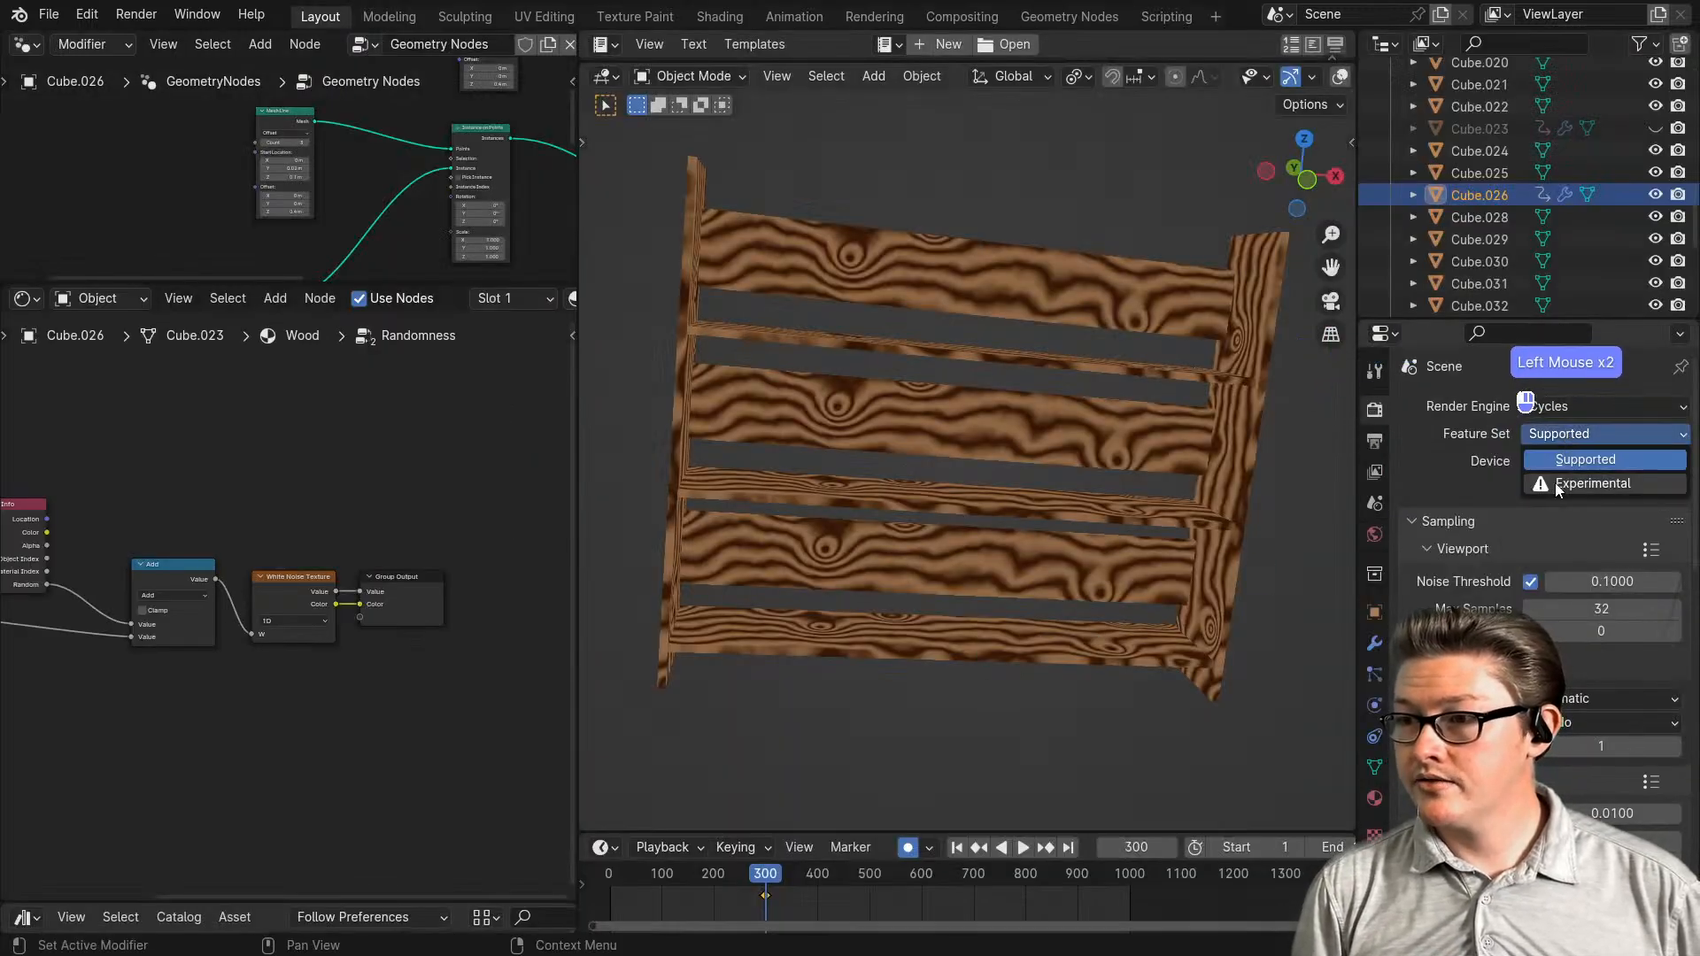
click(1375, 644)
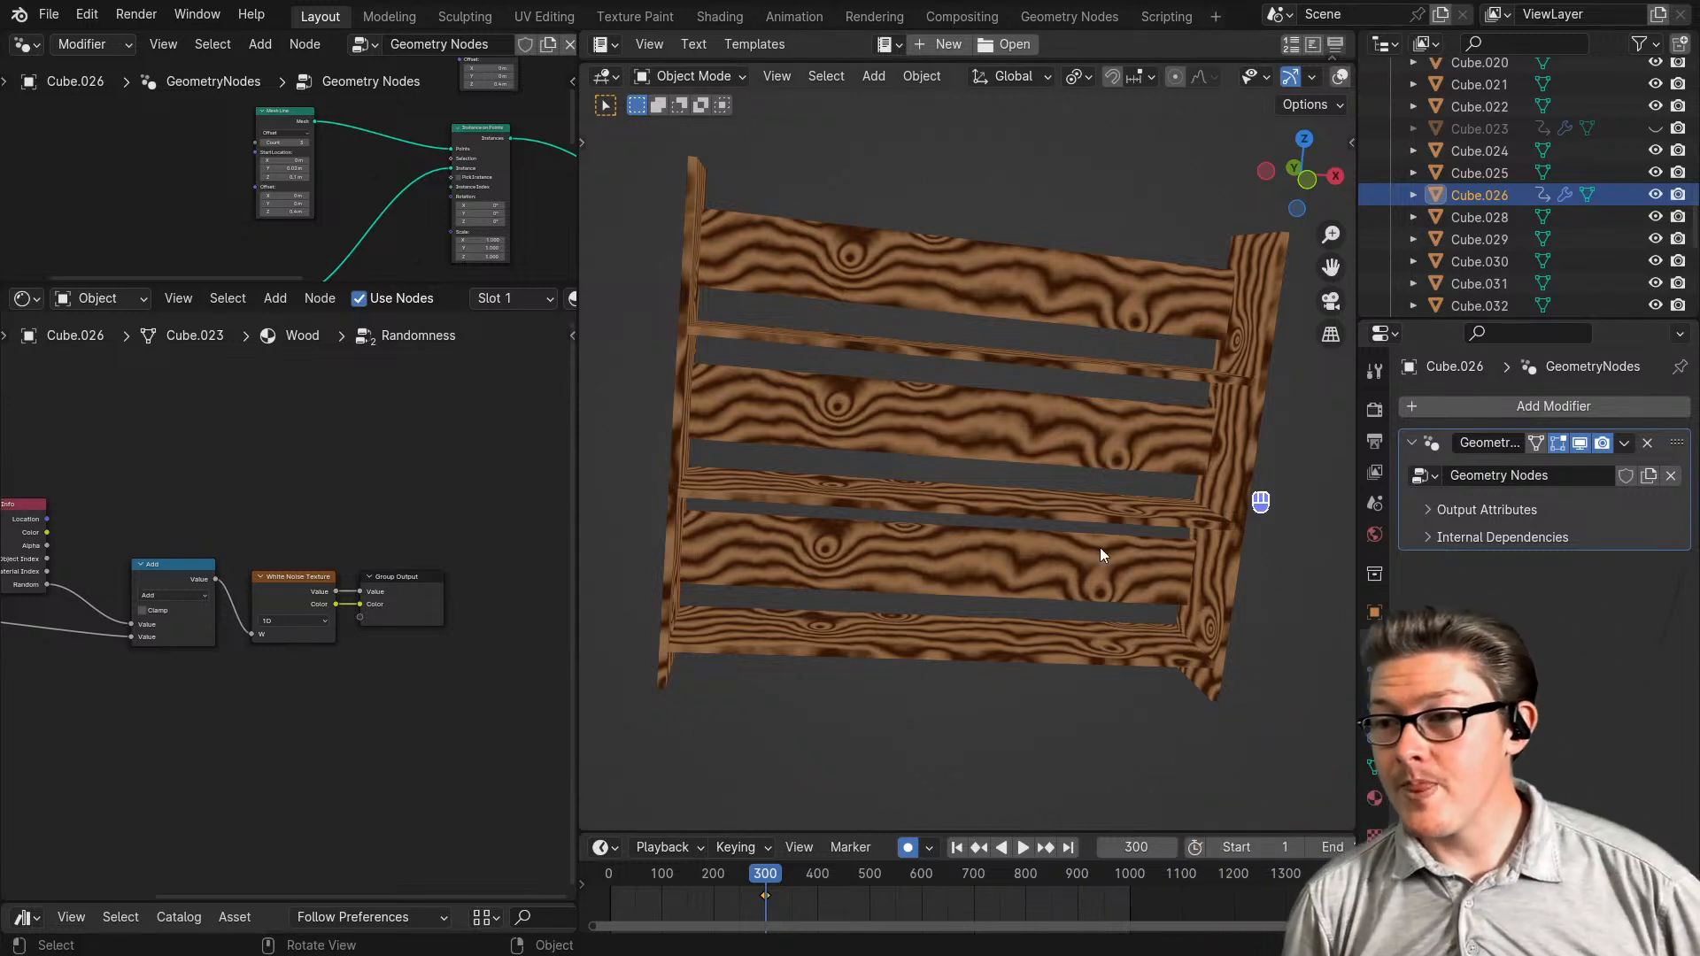
- Reposition the Geometry node inside the Randomness group so it sits directly below the Group Input node
middle_drag(179, 719, 329, 716)
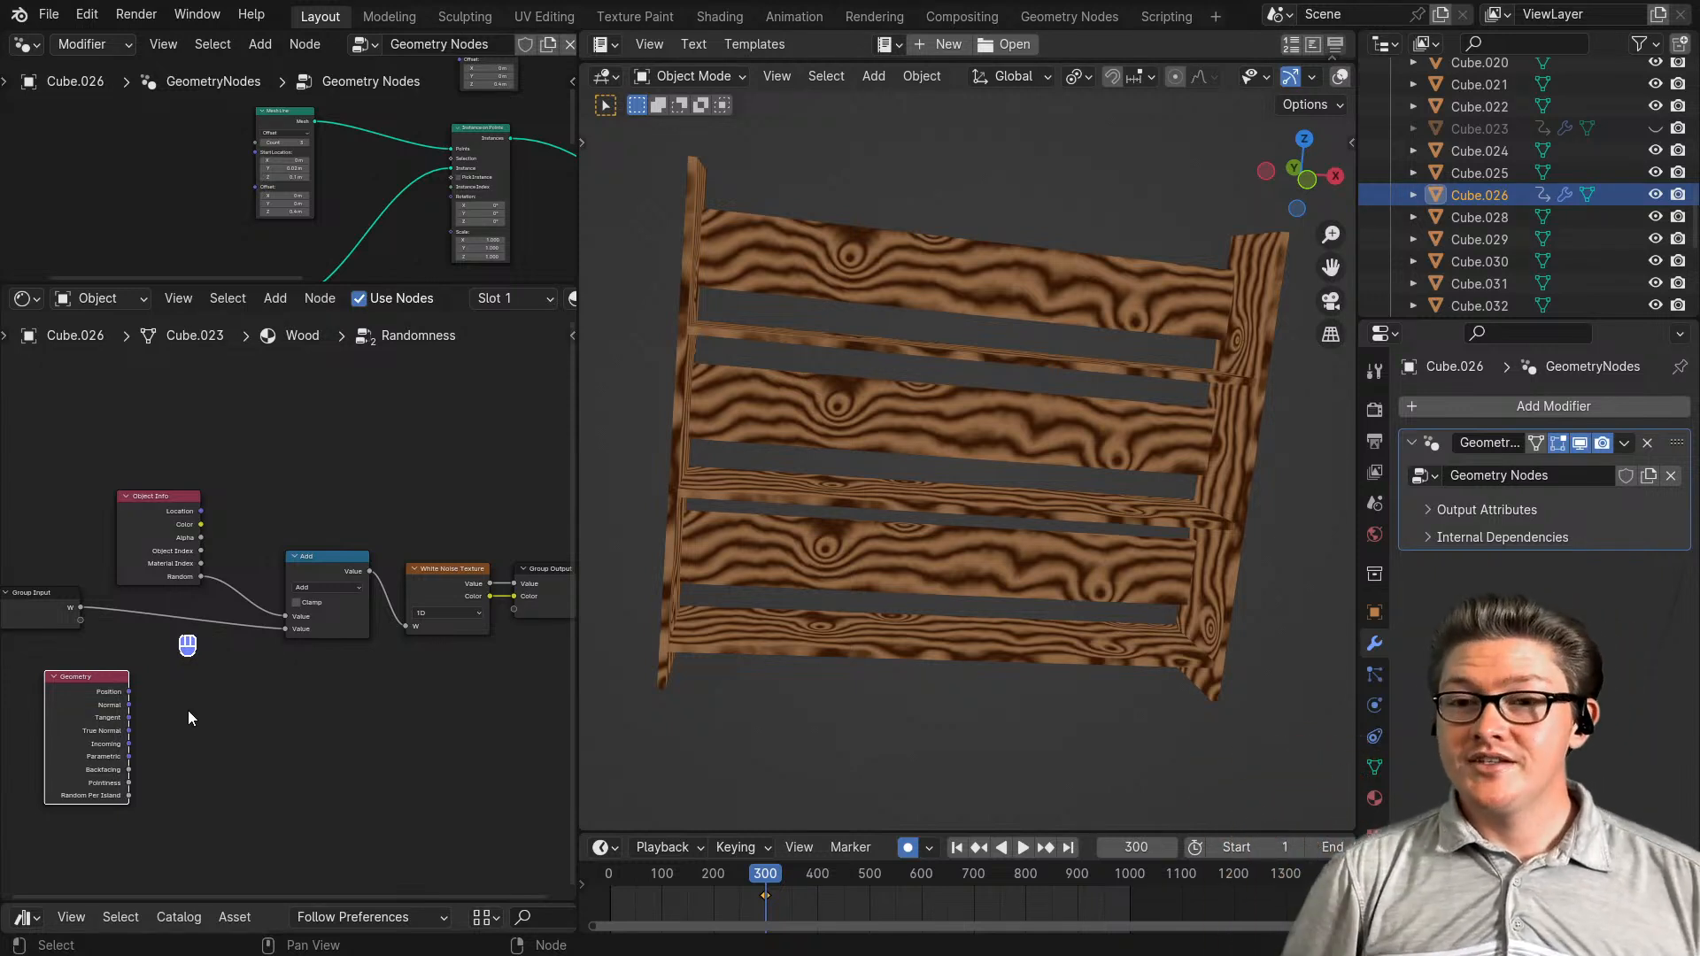
middle_drag(199, 730, 222, 704)
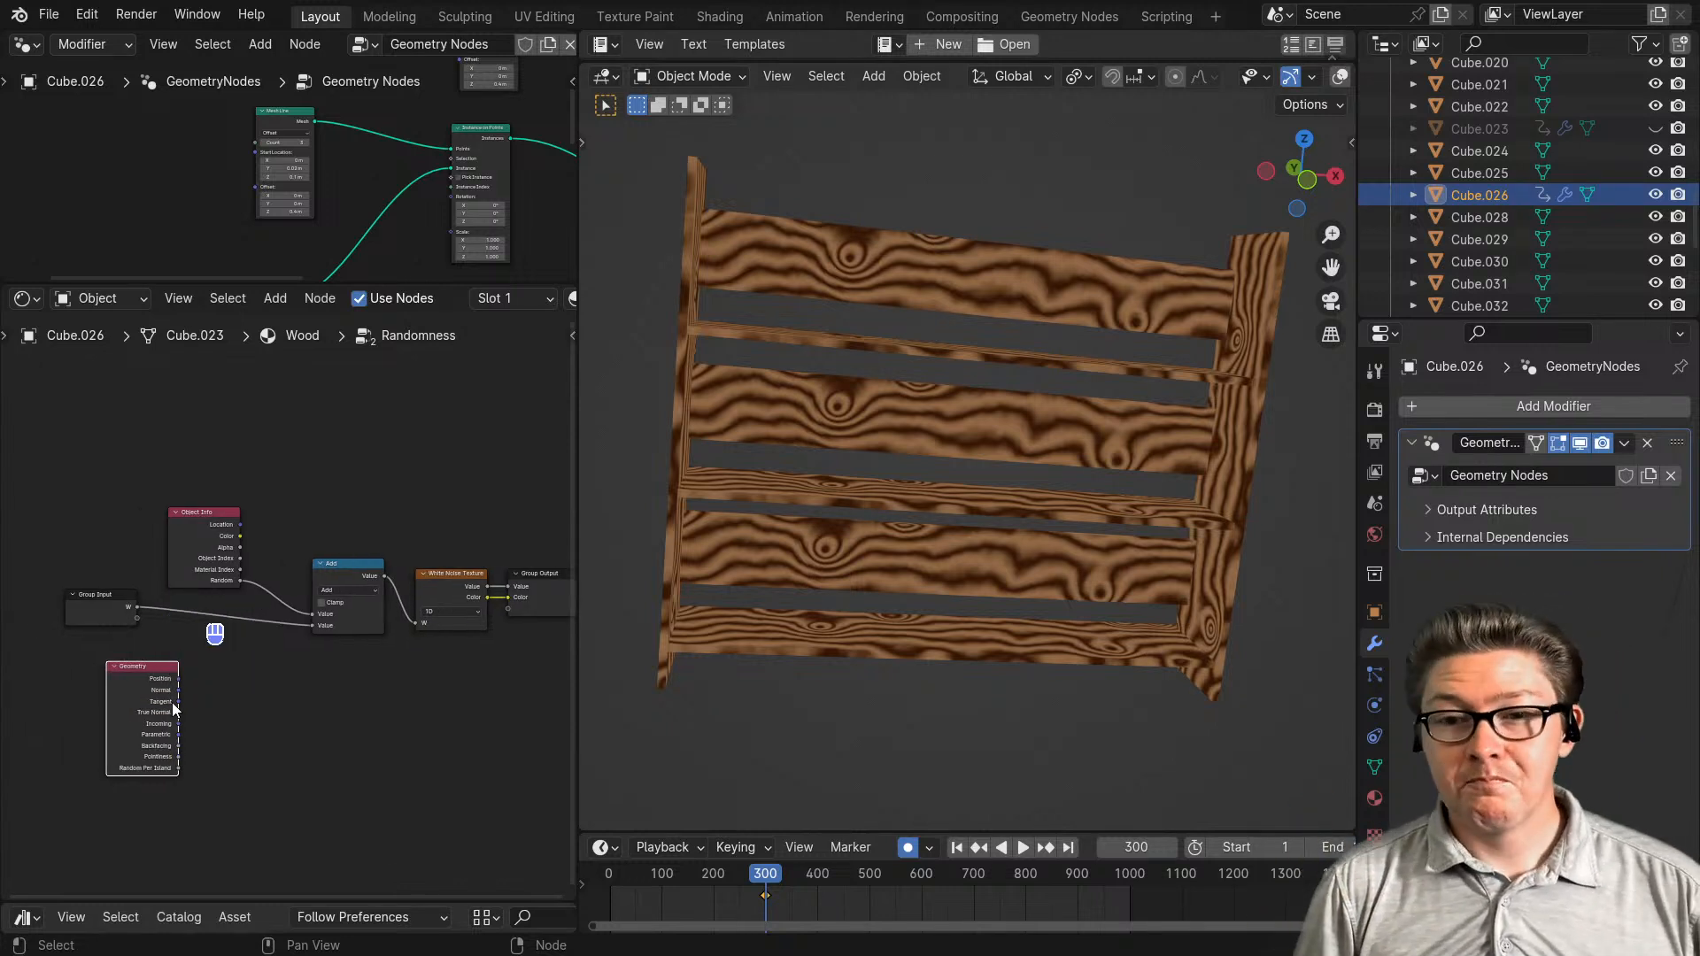
drag(140, 689, 181, 699)
click(308, 724)
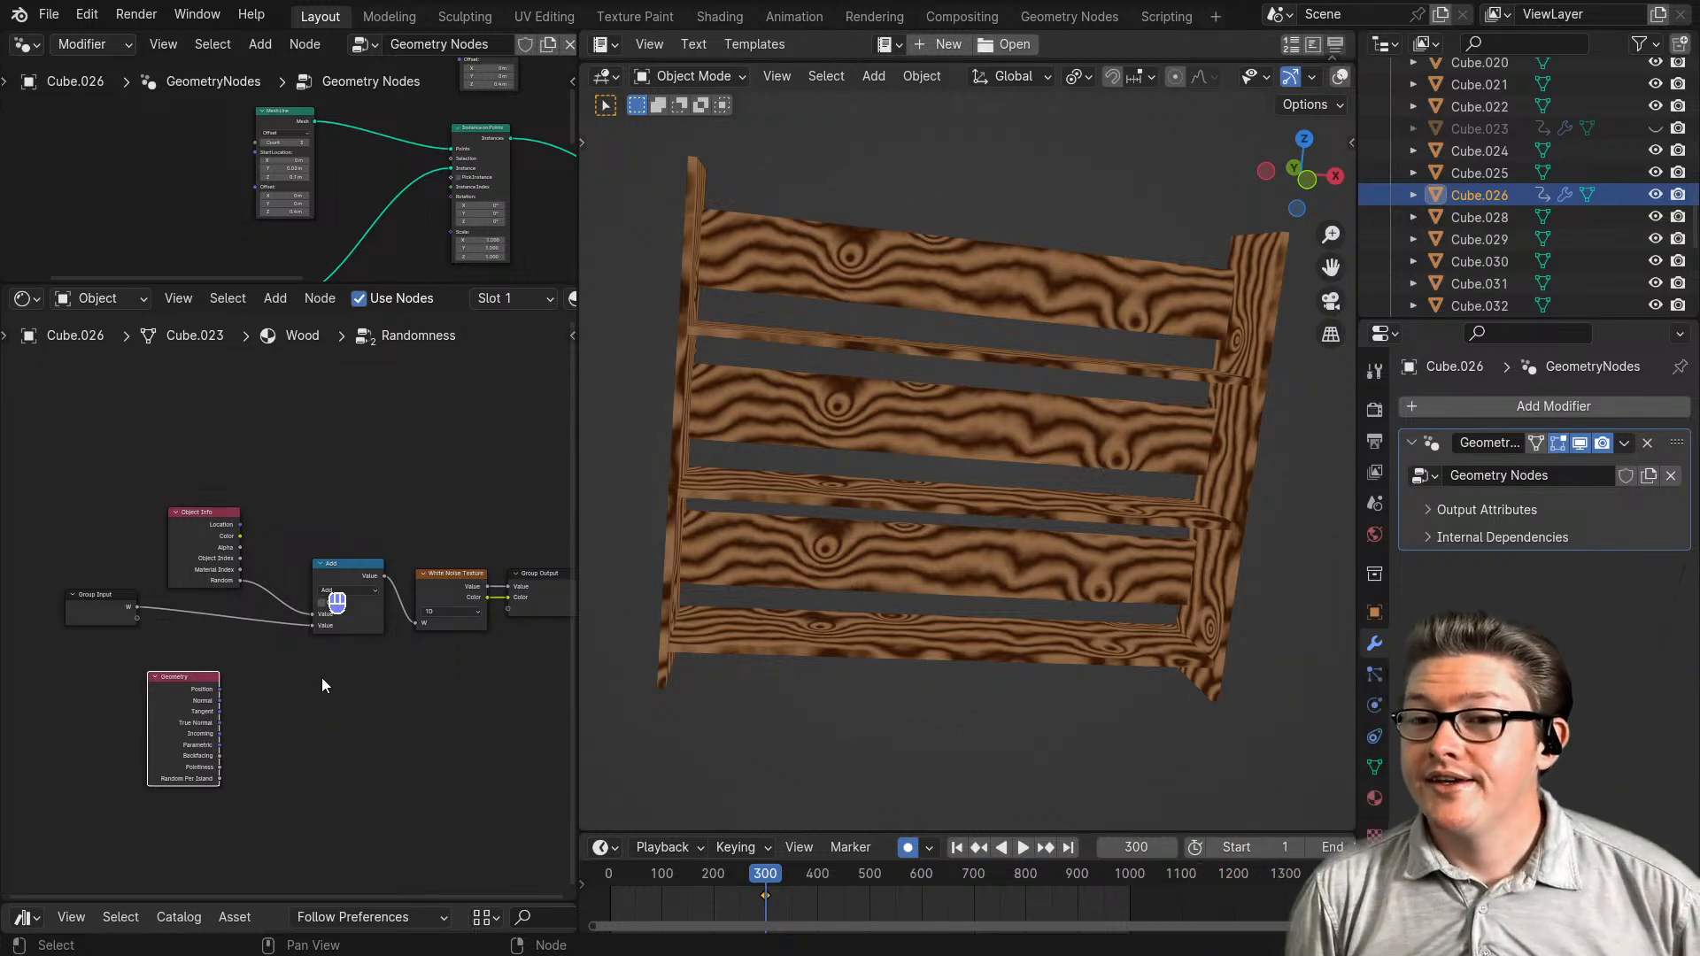
scroll(257, 700, up, 2)
middle_drag(273, 720, 342, 701)
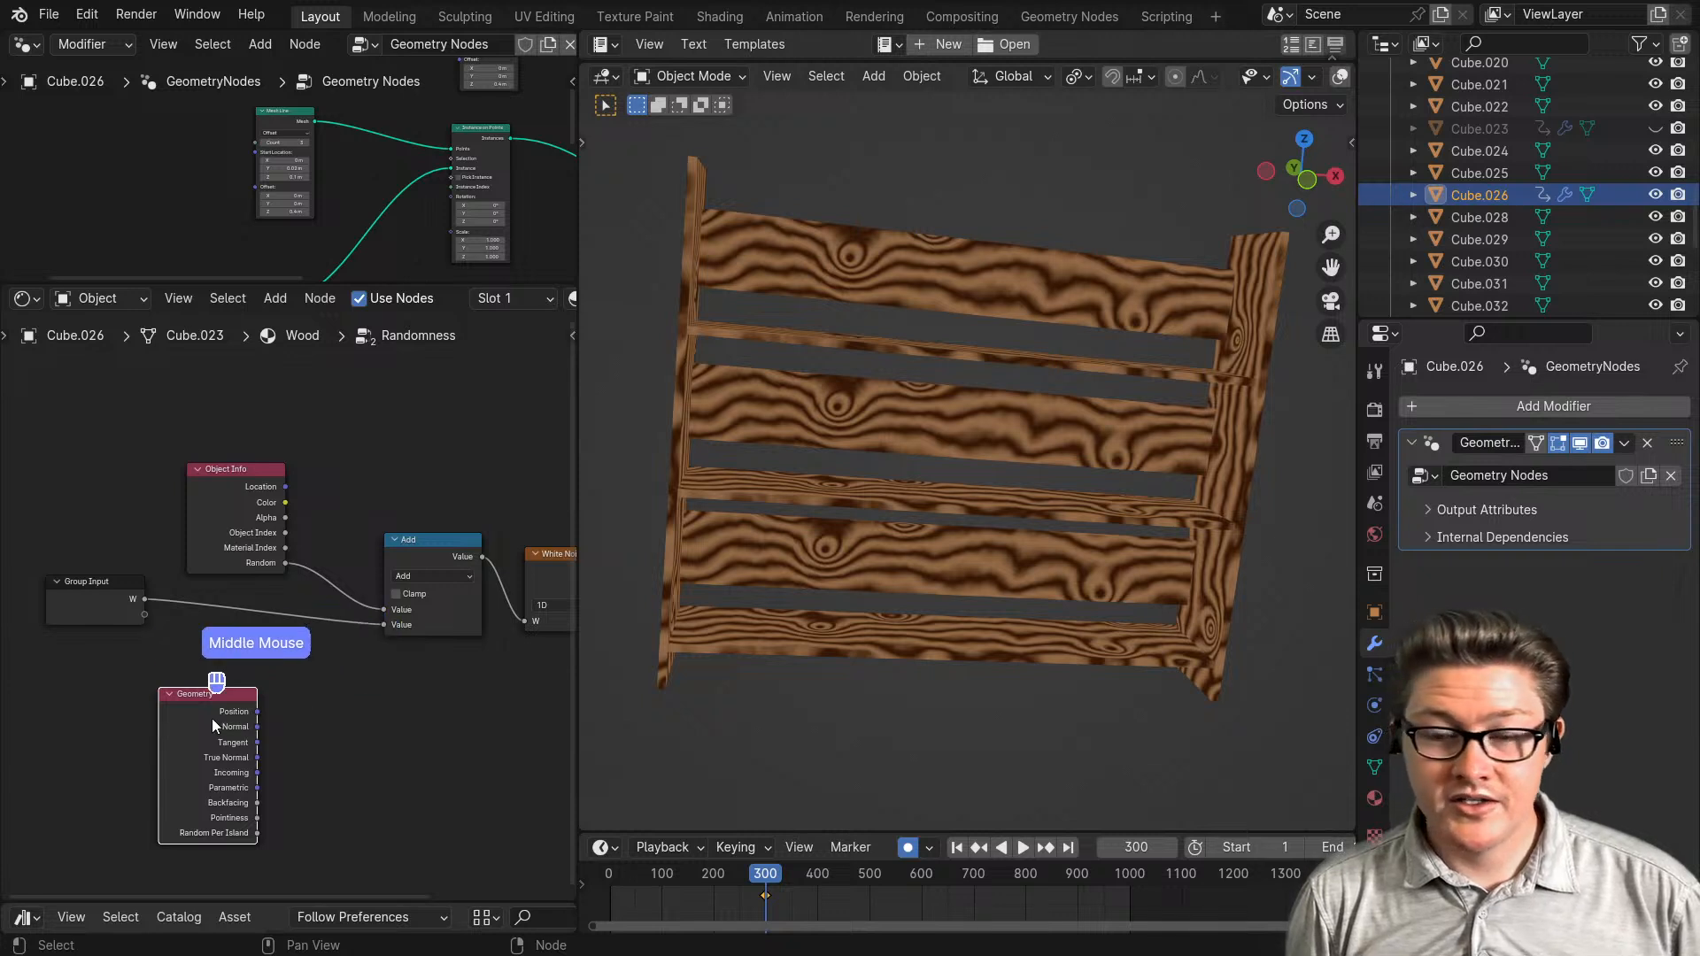
drag(212, 726, 128, 726)
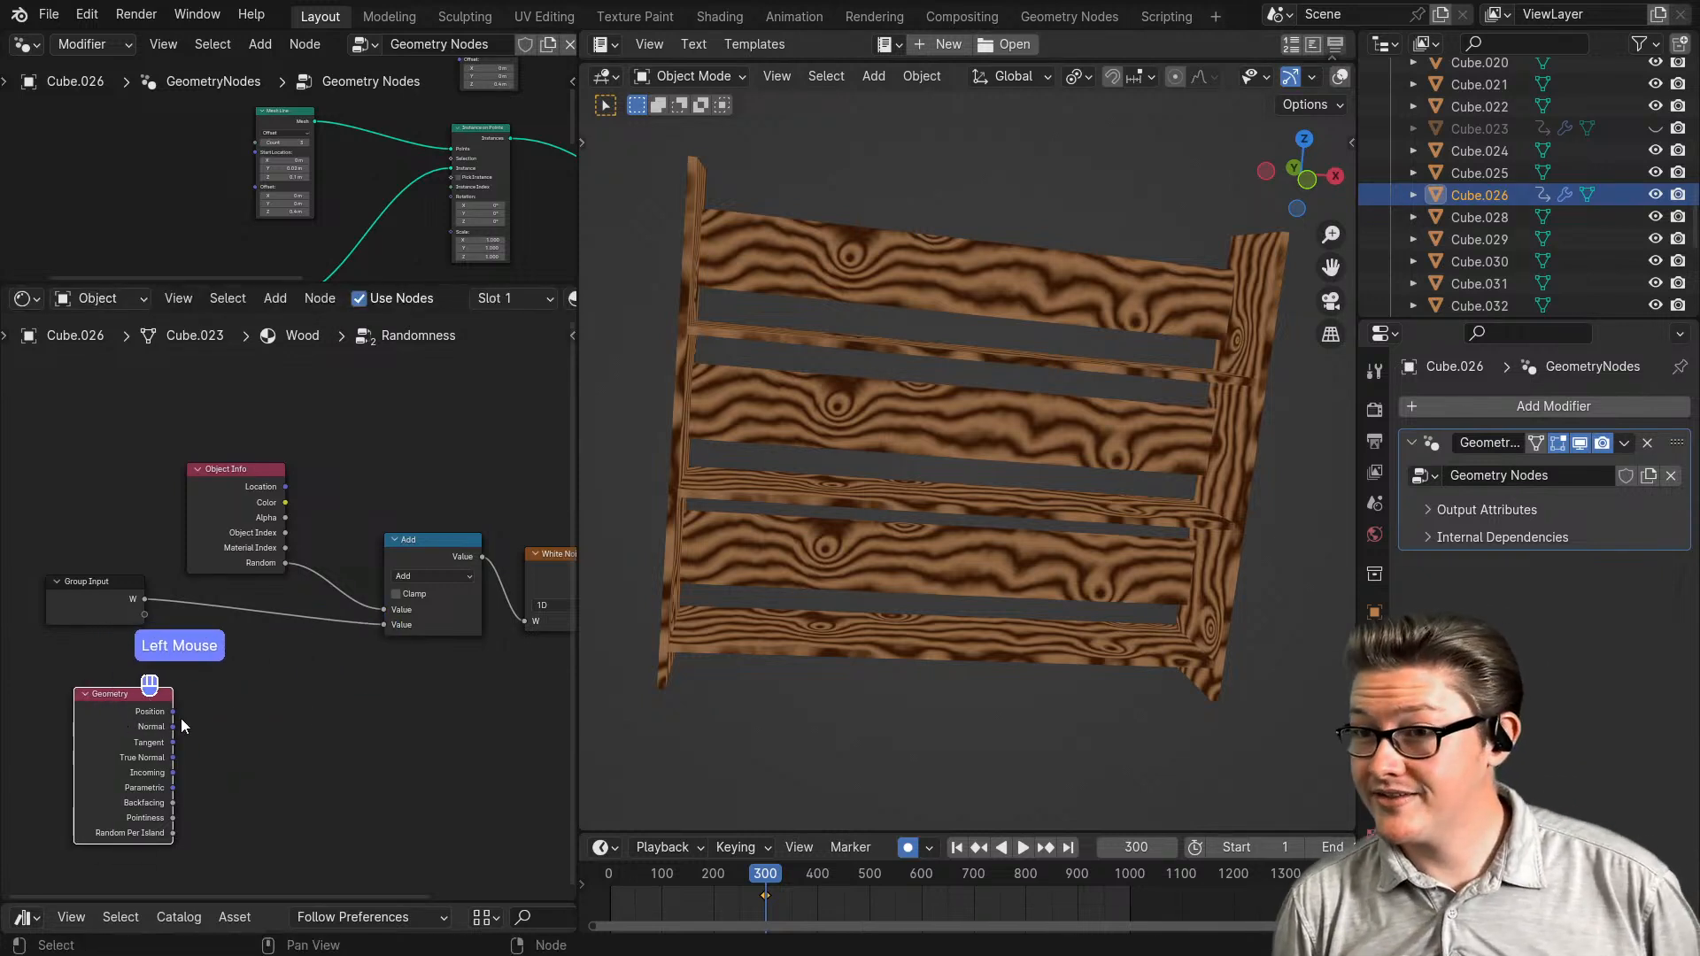
click(137, 740)
- Exit the node group and move the Randomness node below the Multiply node in the Wood material
scroll(257, 752, down, 1)
middle_drag(306, 762, 195, 656)
key(Tab)
drag(172, 535, 366, 847)
- Add a Geometry node to the Wood material, placing it above the Map Range and Power nodes
key(shift+a)
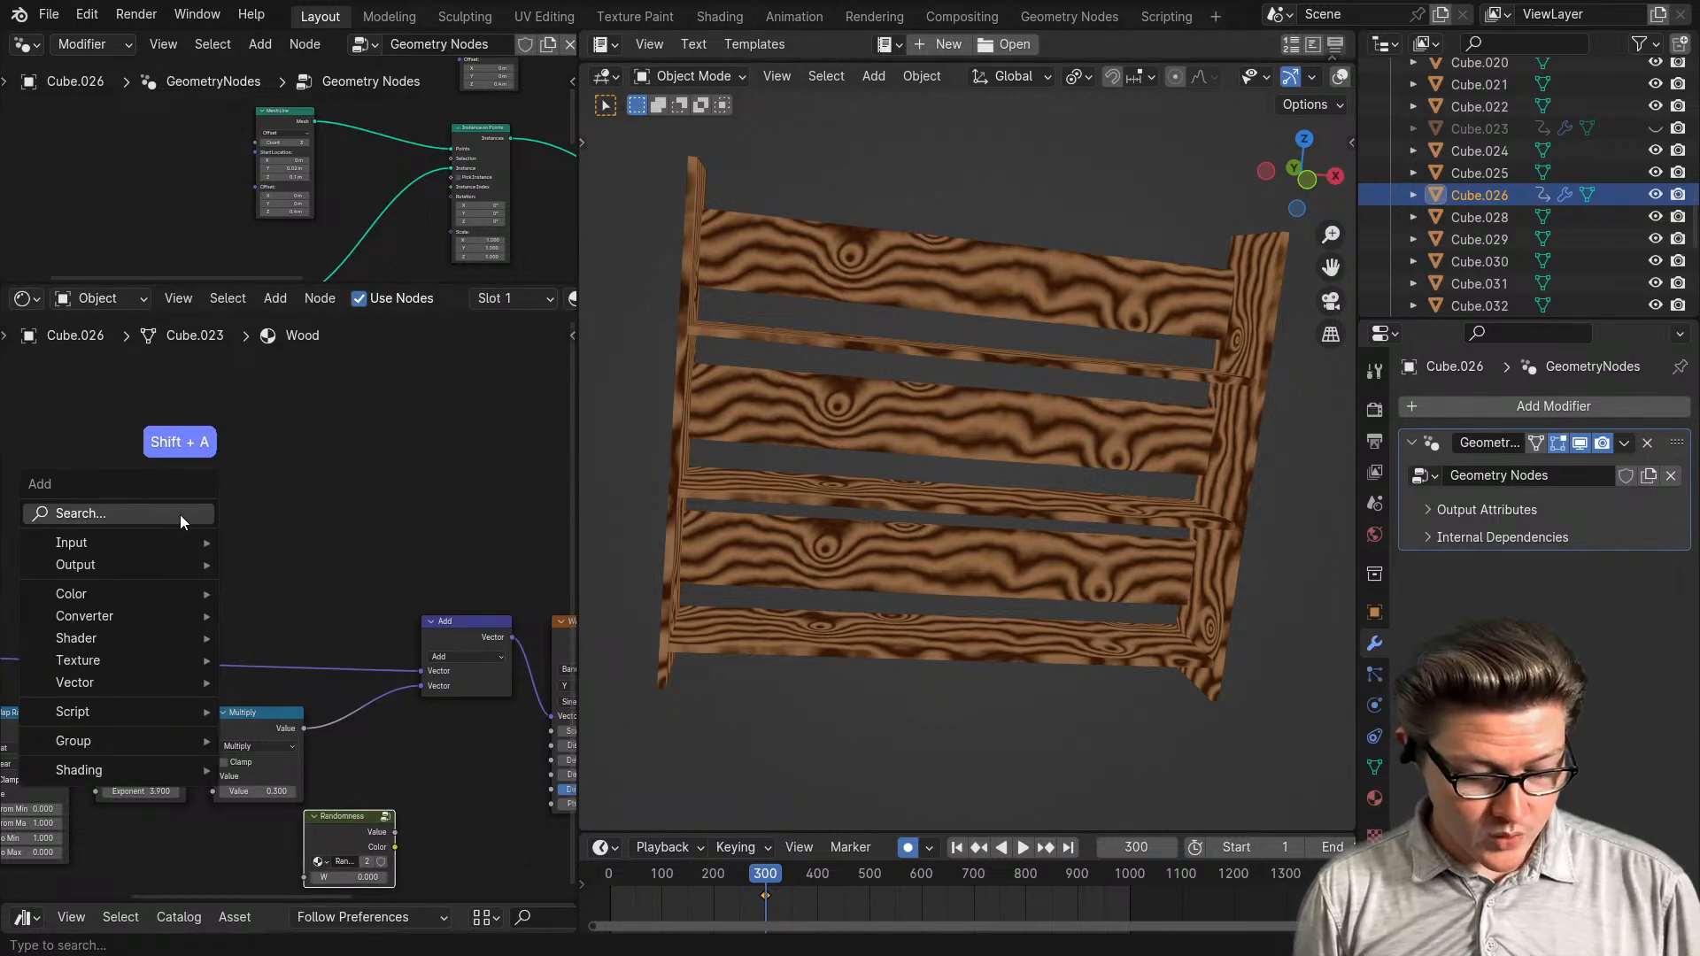
text(geom)
key(Return)
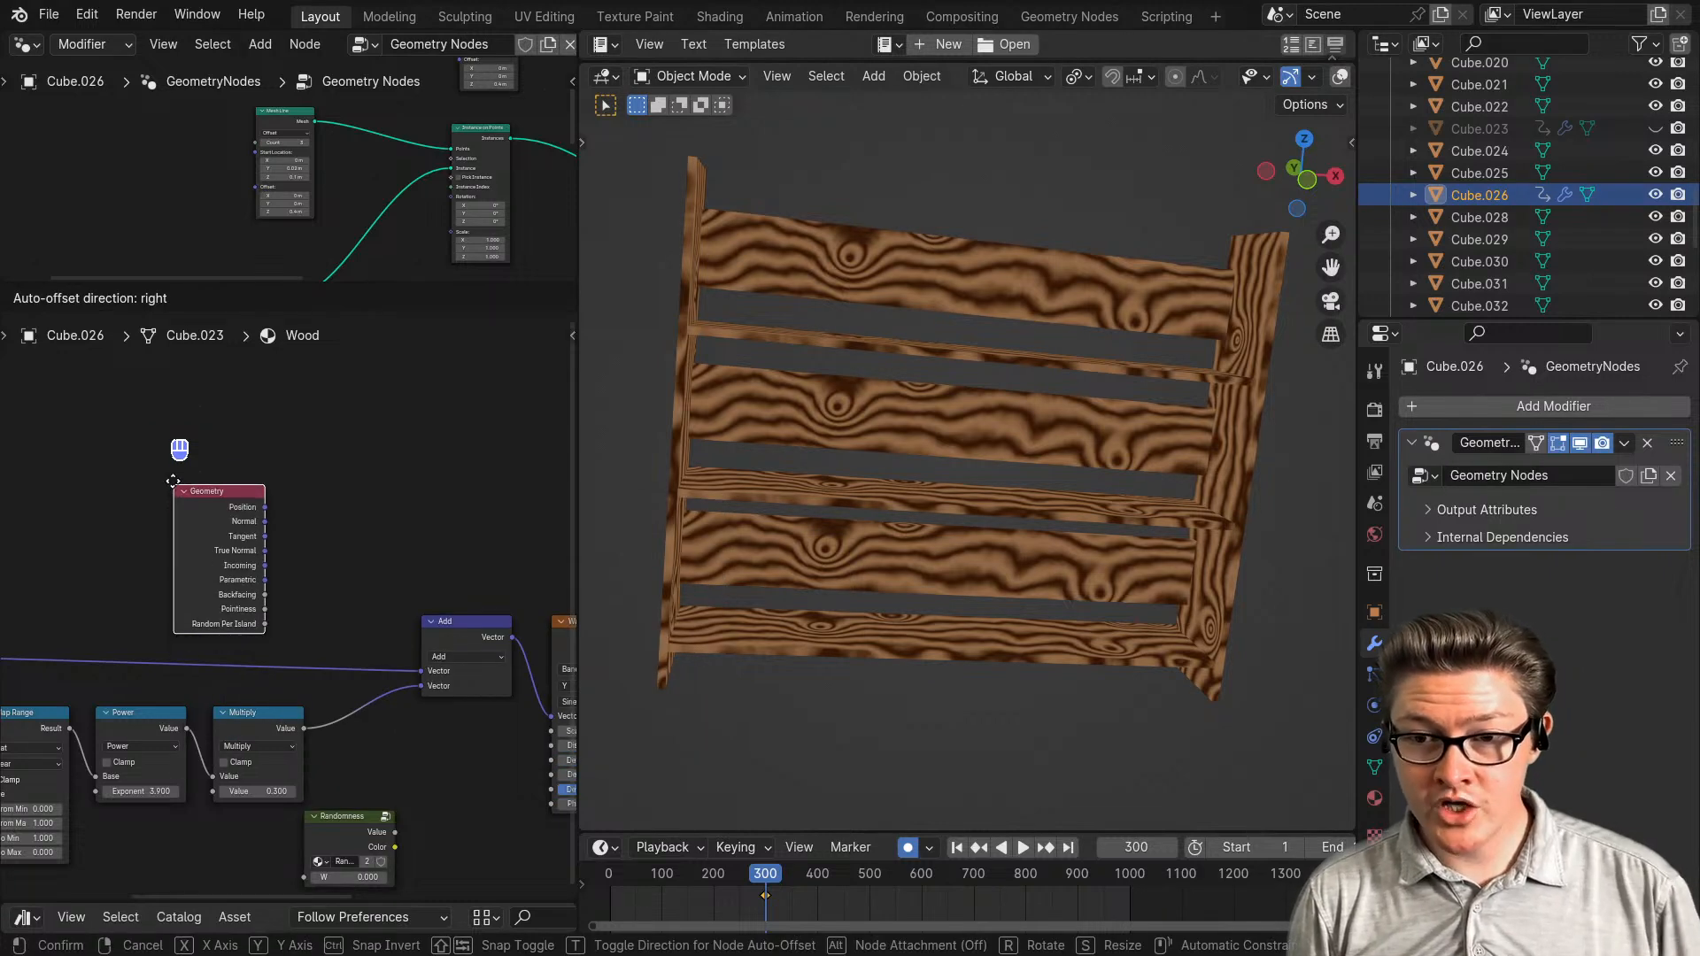
click(177, 491)
scroll(186, 514, down, 2)
middle_drag(194, 536, 322, 499)
drag(324, 507, 229, 479)
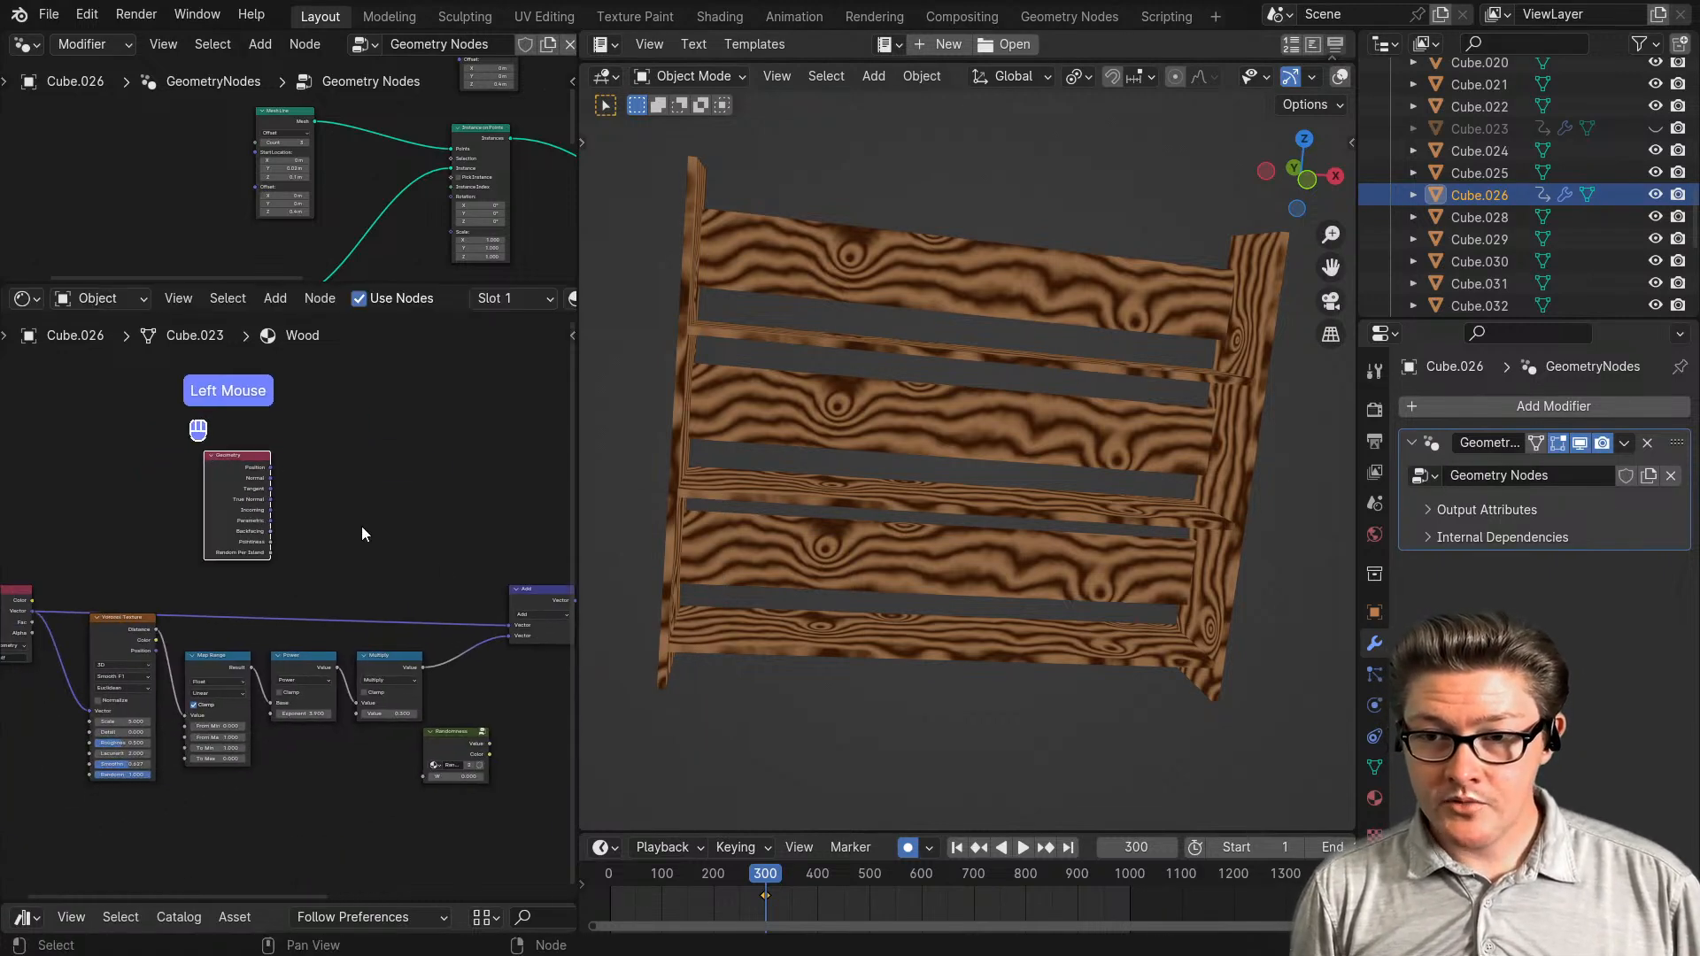
- Duplicate the vector Add node and insert the copy on the vector link leading into the original Add node
middle_drag(546, 587, 466, 607)
click(452, 622)
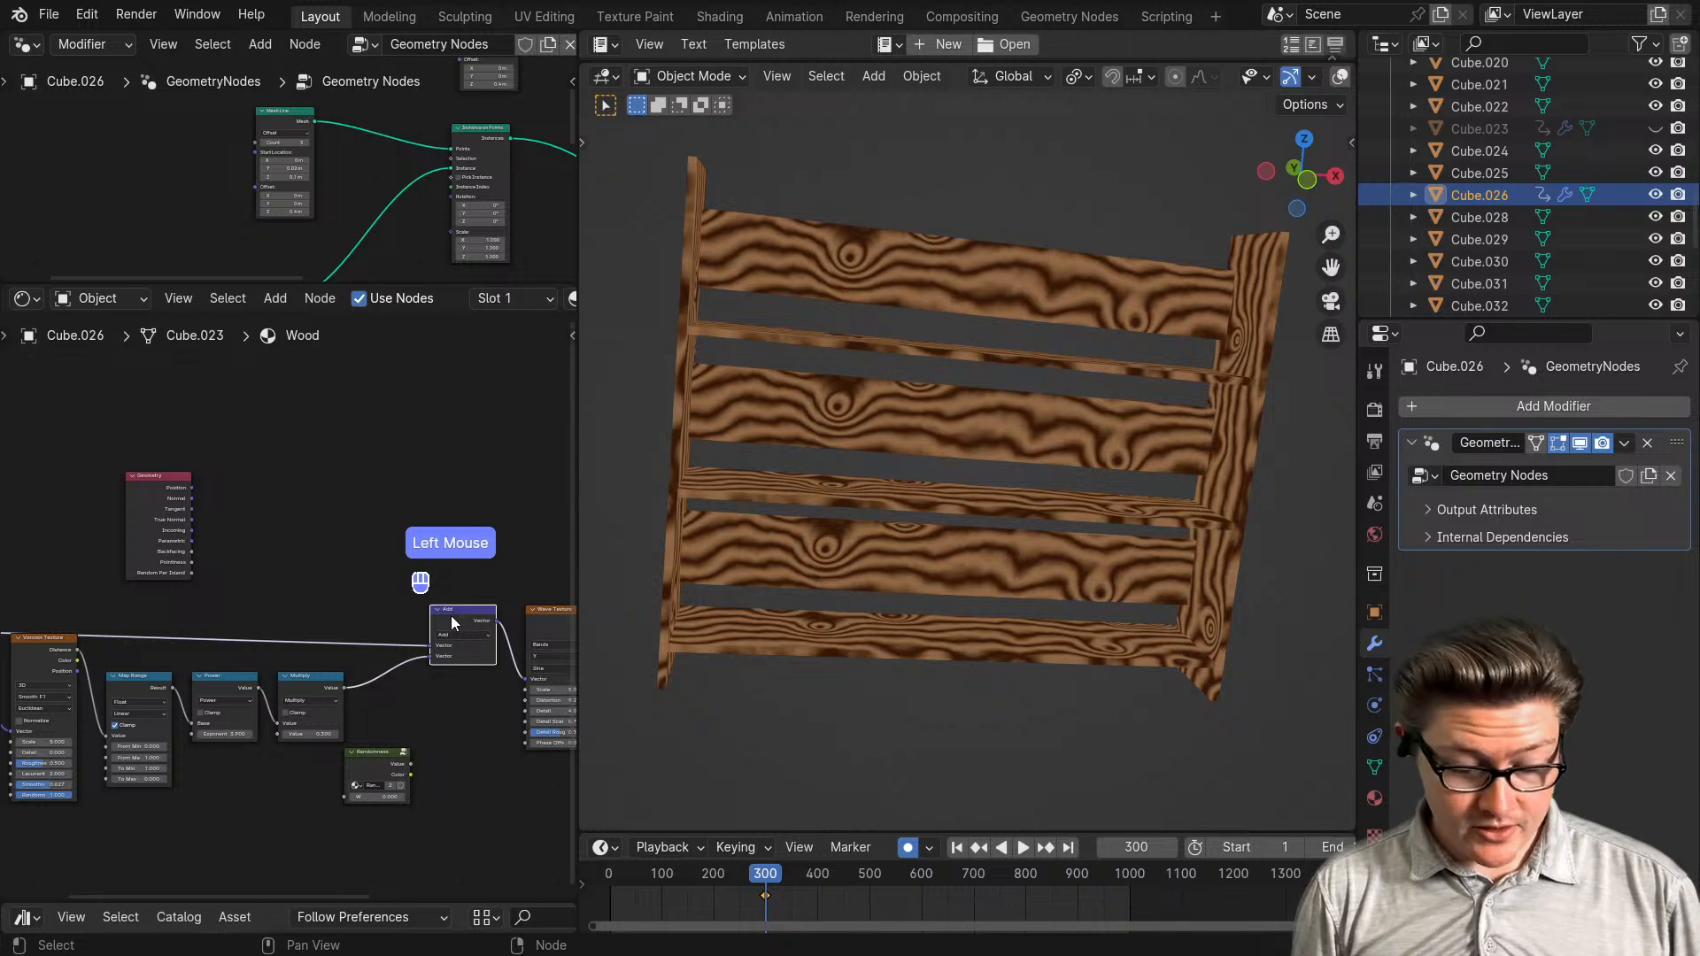
key(shift+d)
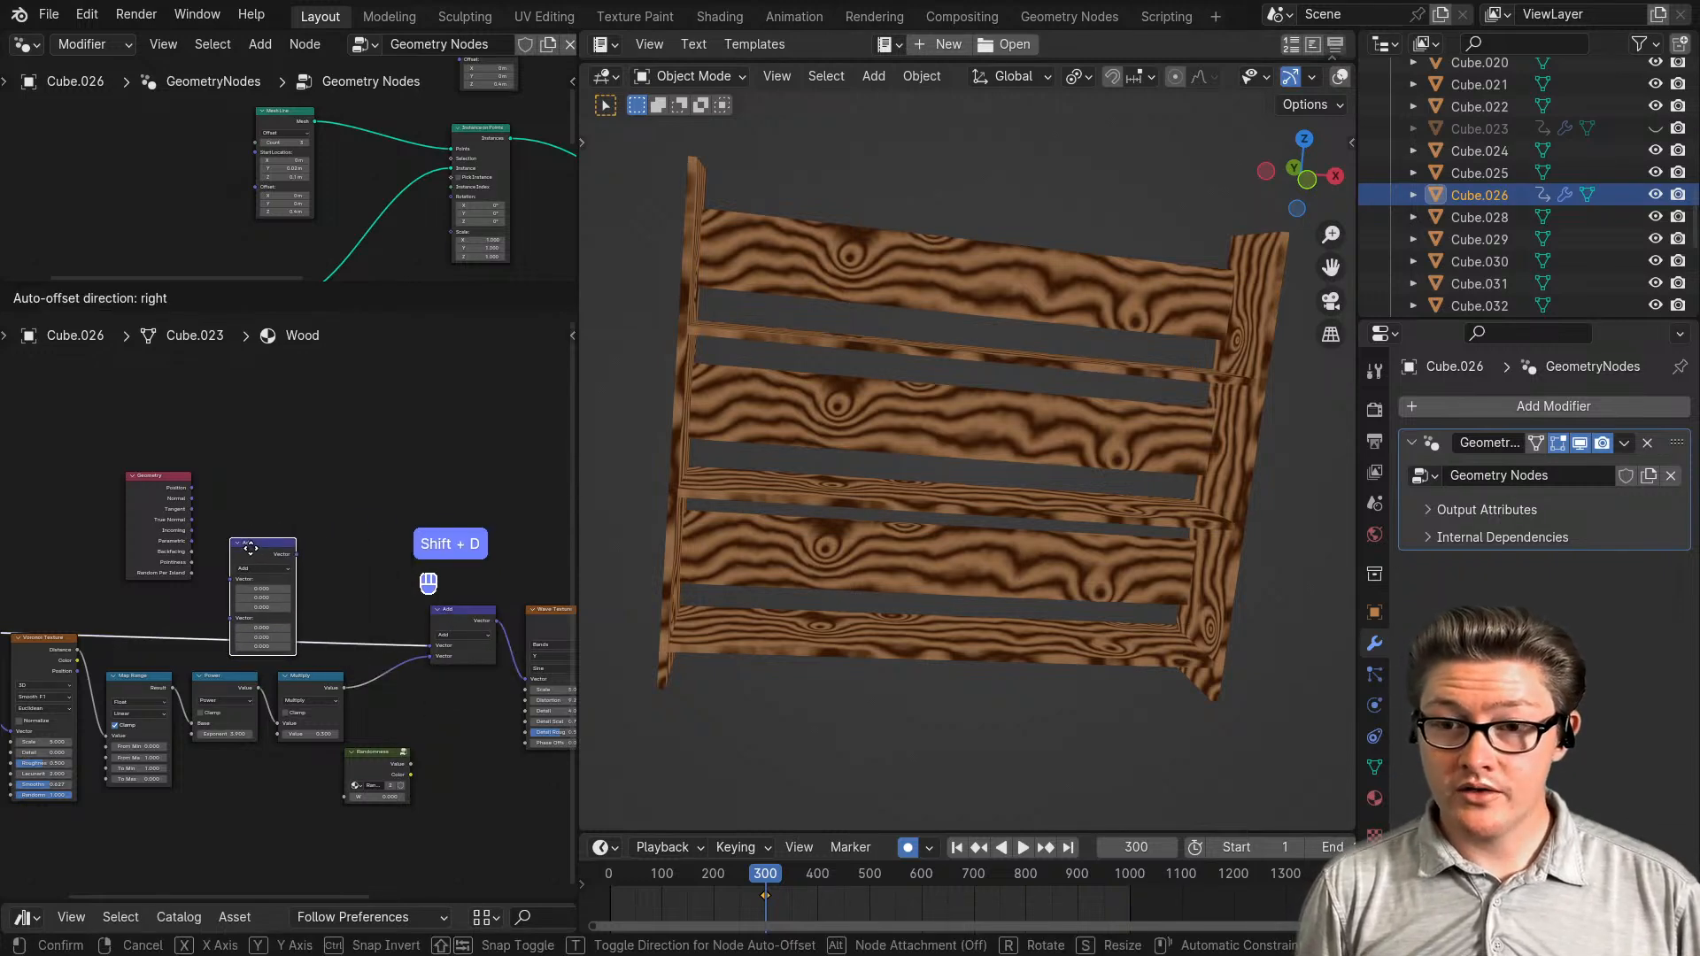
click(251, 547)
- Connect the Geometry node's Random Per Island output to the second Vector input of the duplicated Add node
middle_drag(252, 550, 310, 620)
scroll(253, 555, up, 4)
click(169, 545)
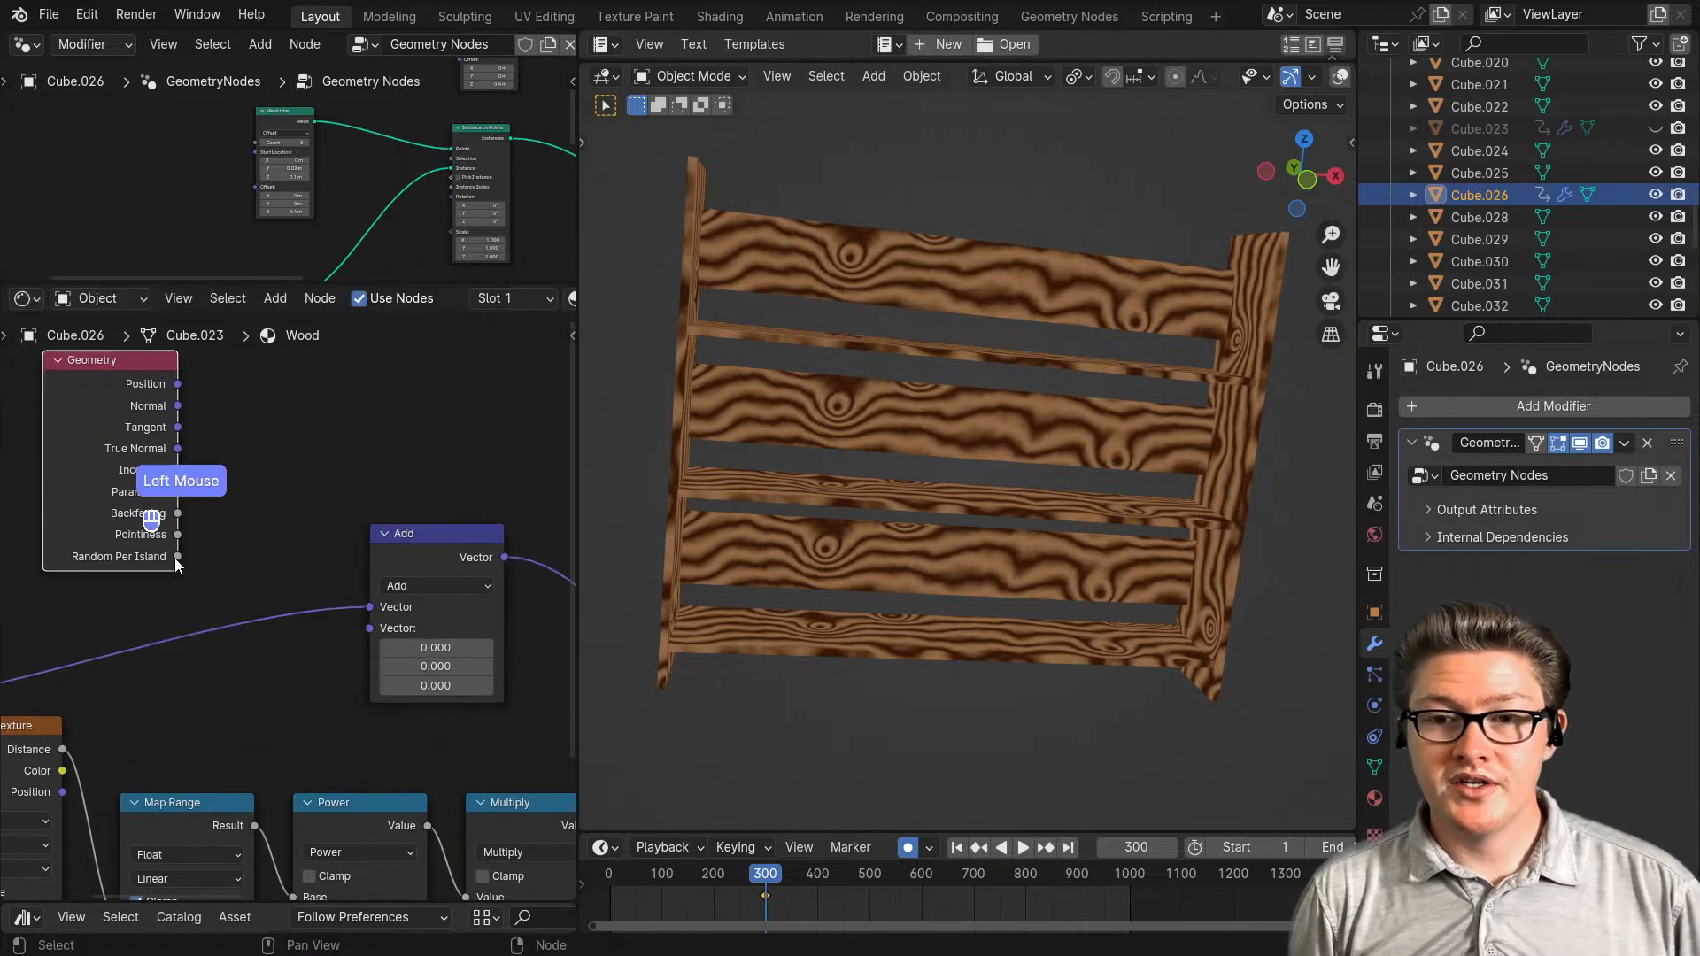
drag(176, 557, 370, 631)
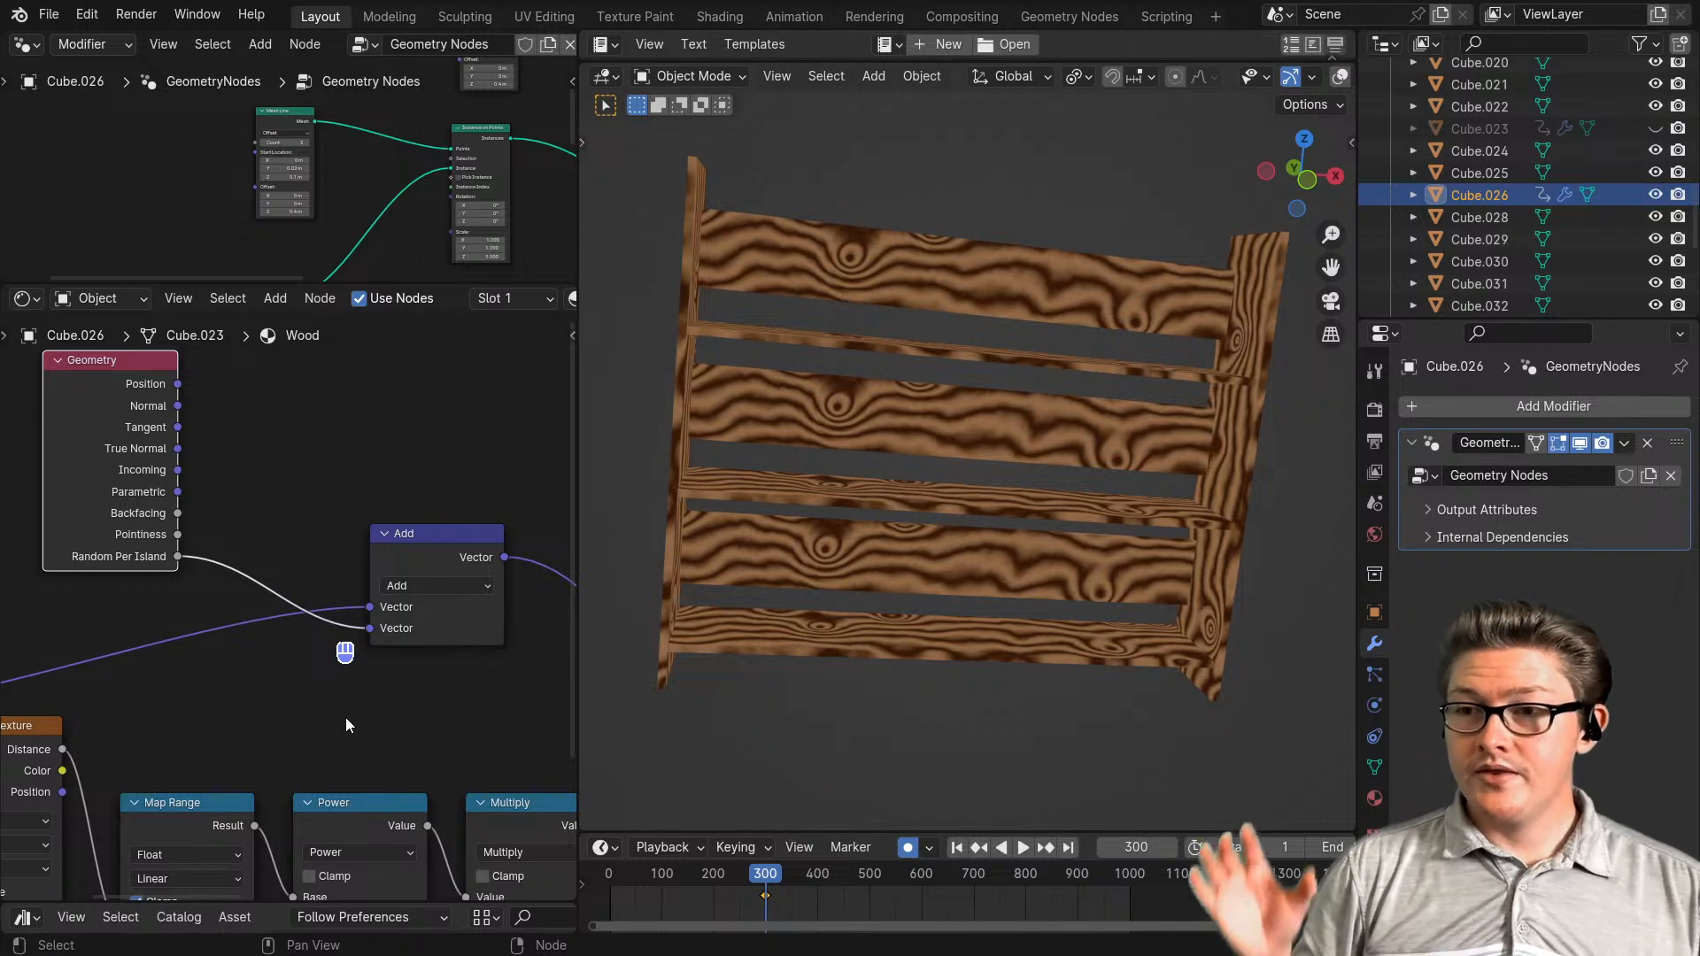
- Spread the Geometry node and the duplicated Add node apart, setting Add just above Multiply and Geometry above the Voronoi Texture
scroll(284, 689, down, 2)
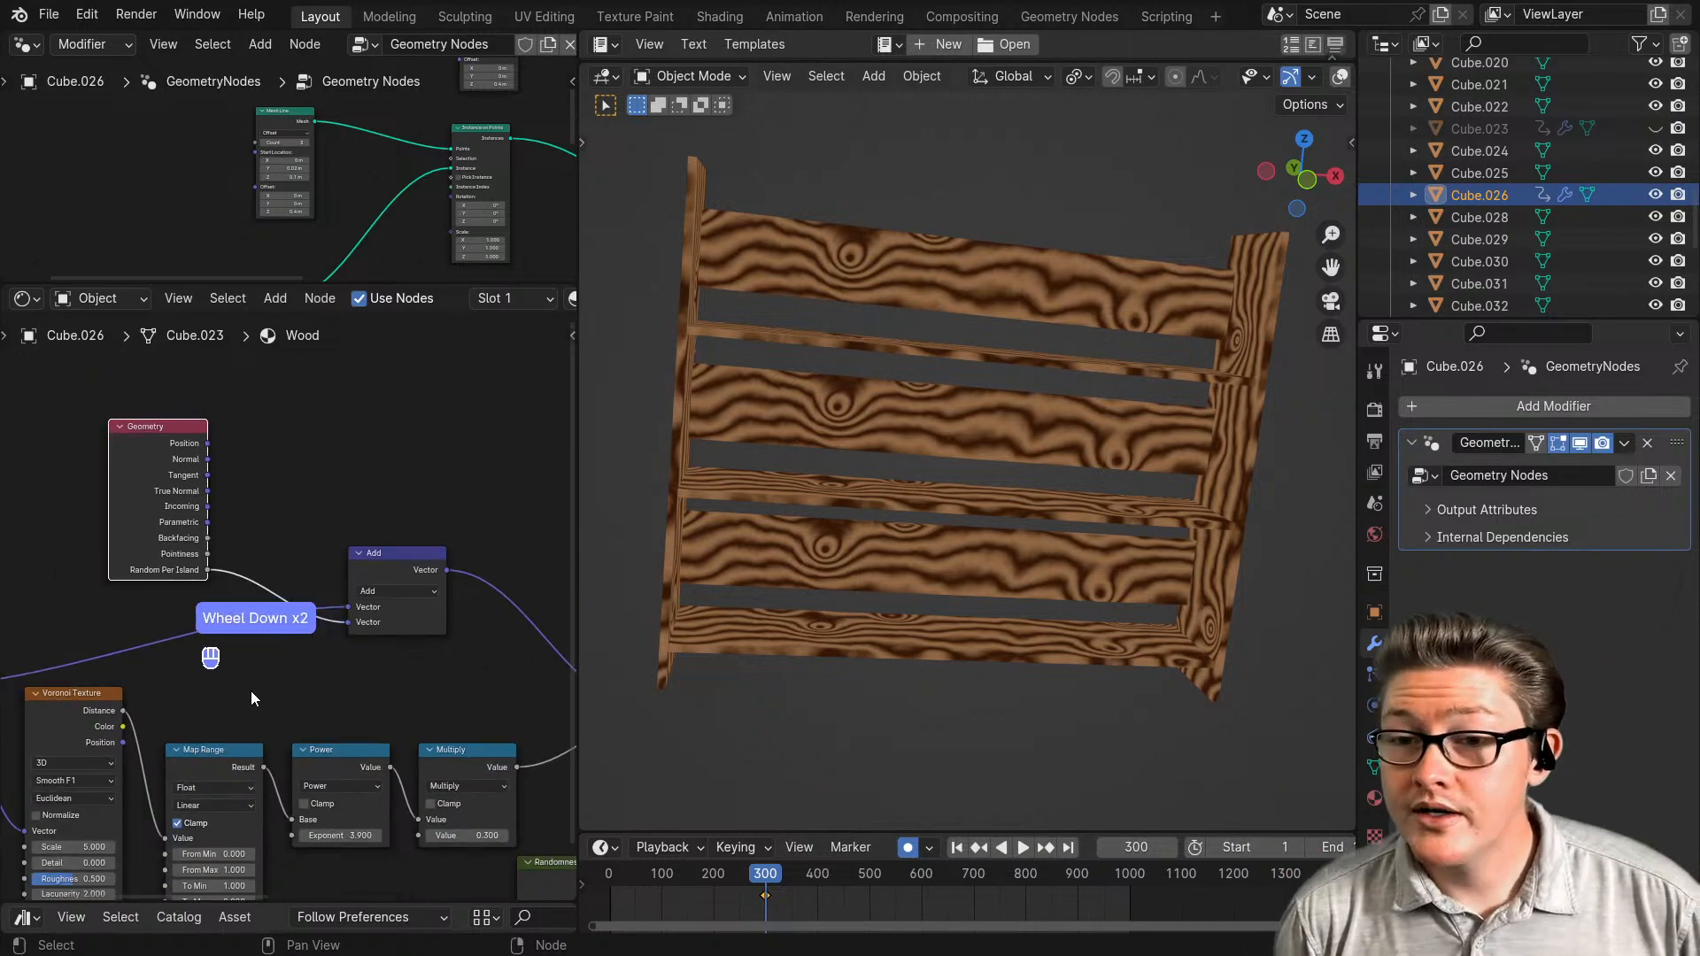
middle_drag(251, 699, 385, 696)
scroll(381, 696, up, 2)
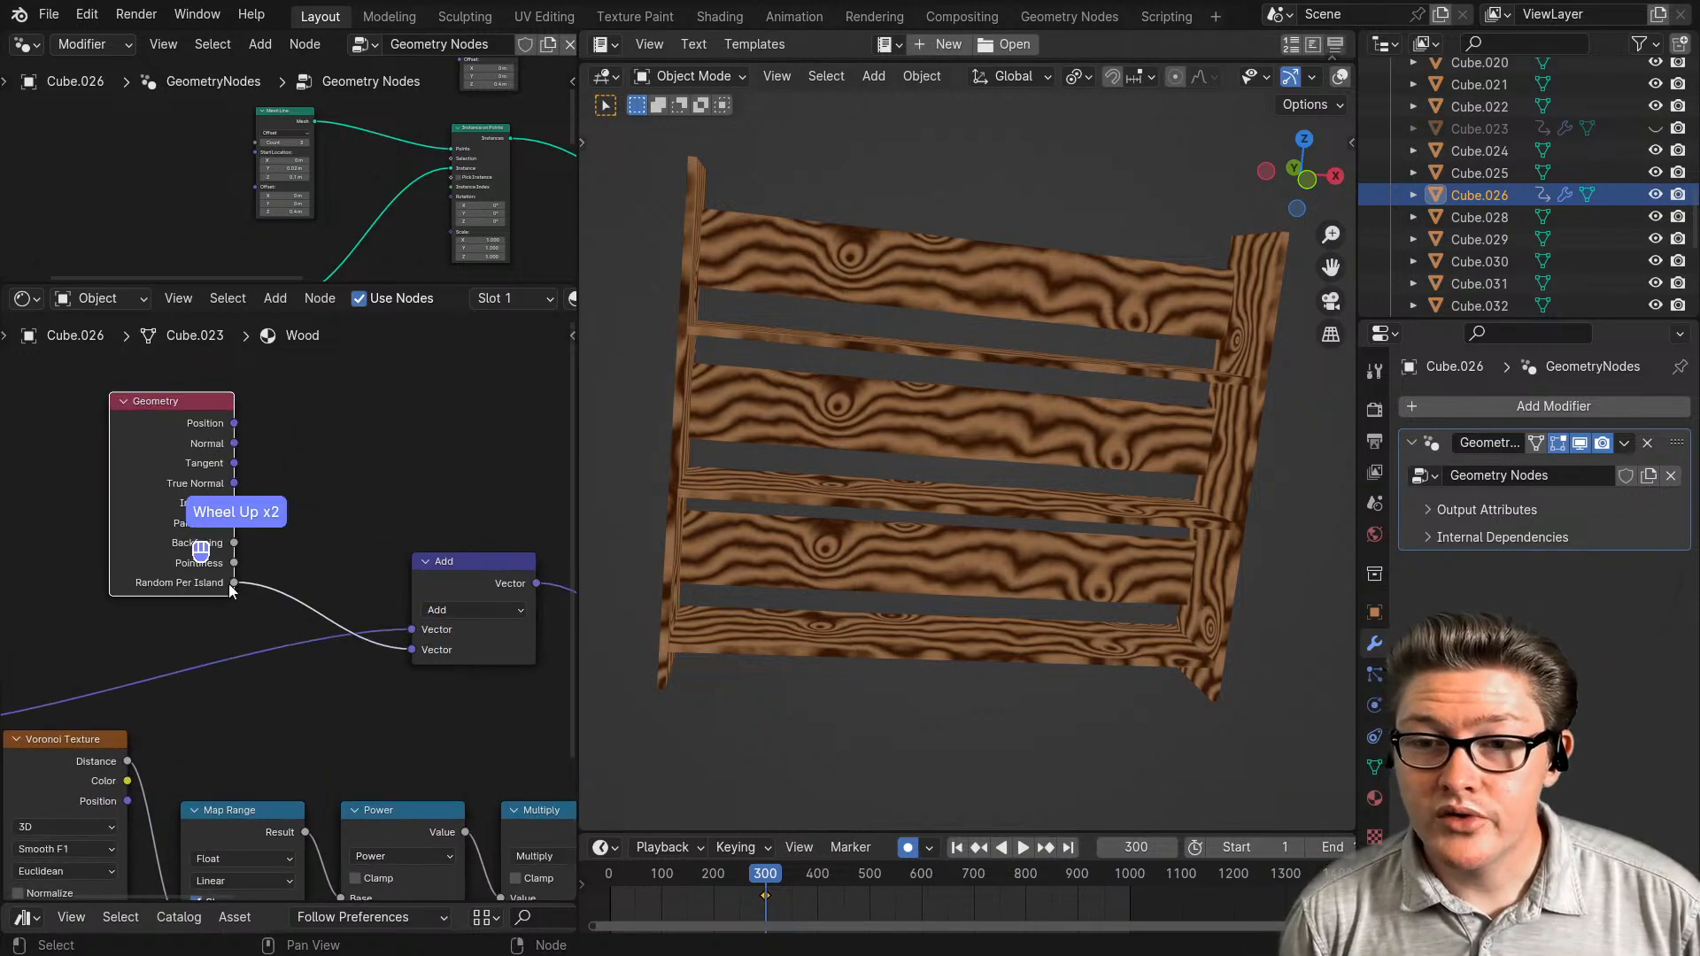
drag(230, 591, 177, 607)
scroll(276, 630, down, 1)
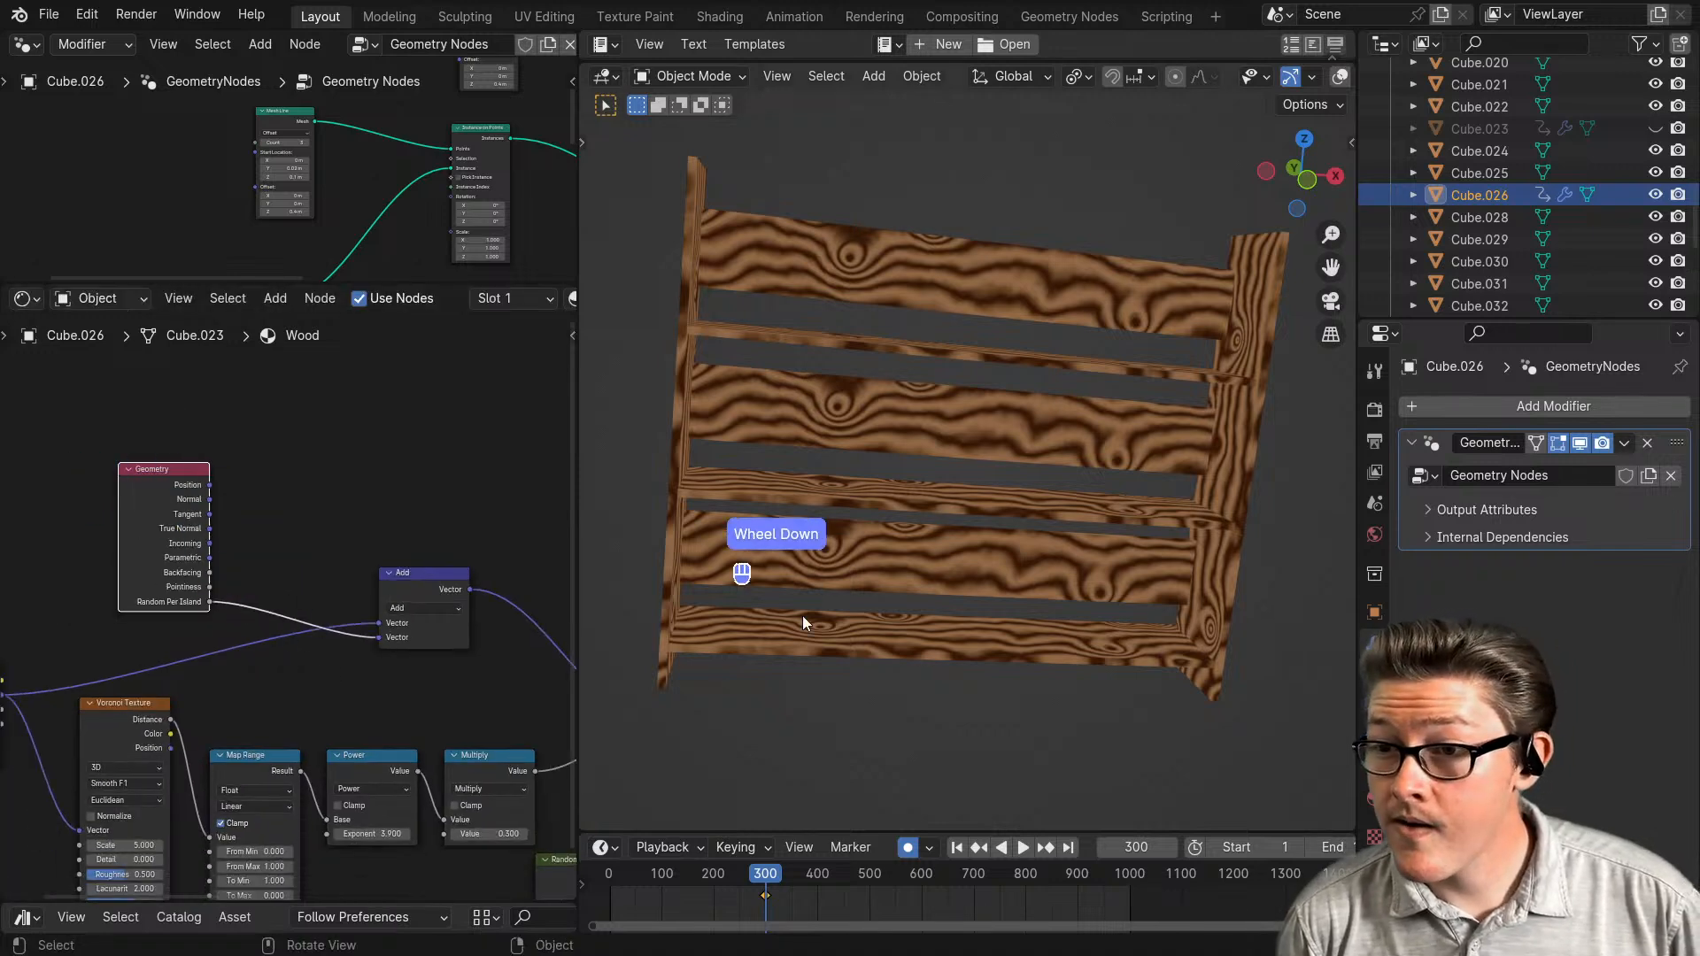
scroll(802, 622, down, 1)
middle_drag(523, 633, 425, 642)
scroll(304, 630, down, 1)
middle_drag(303, 631, 352, 581)
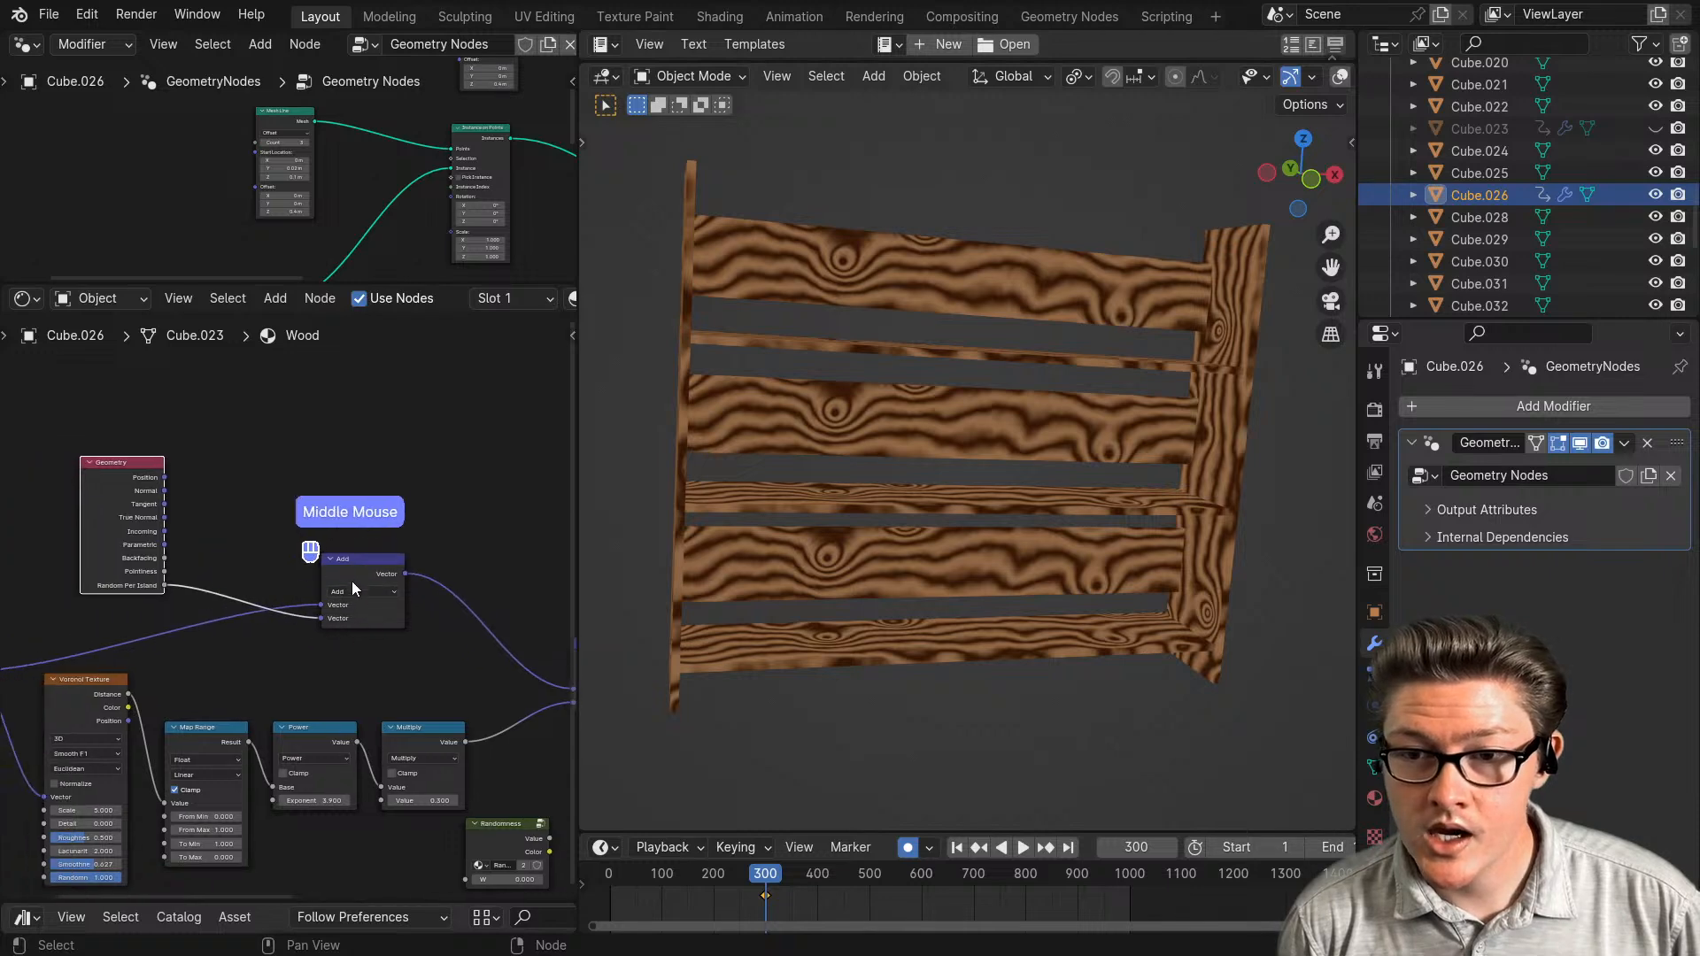
drag(353, 583, 460, 632)
drag(142, 500, 71, 463)
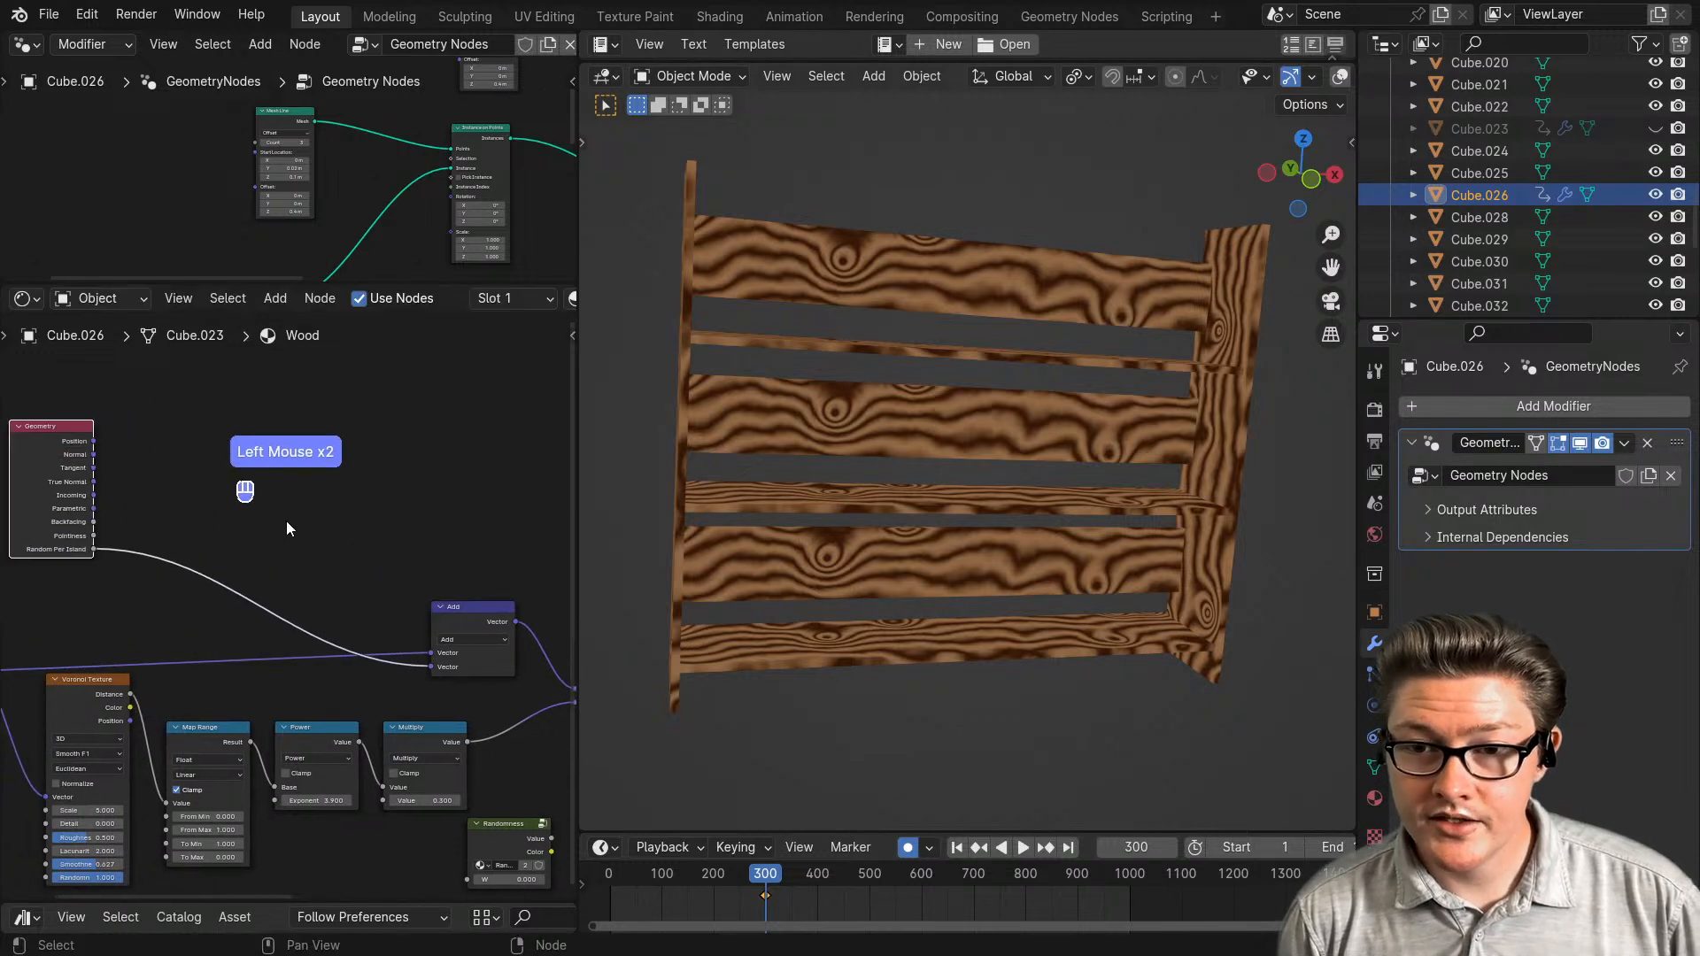
- Insert a Math node between Random Per Island and the duplicated Add node, set to Multiply with a value of 24.500
key(ctrl+m)
click(195, 521)
scroll(232, 572, up, 5)
click(215, 528)
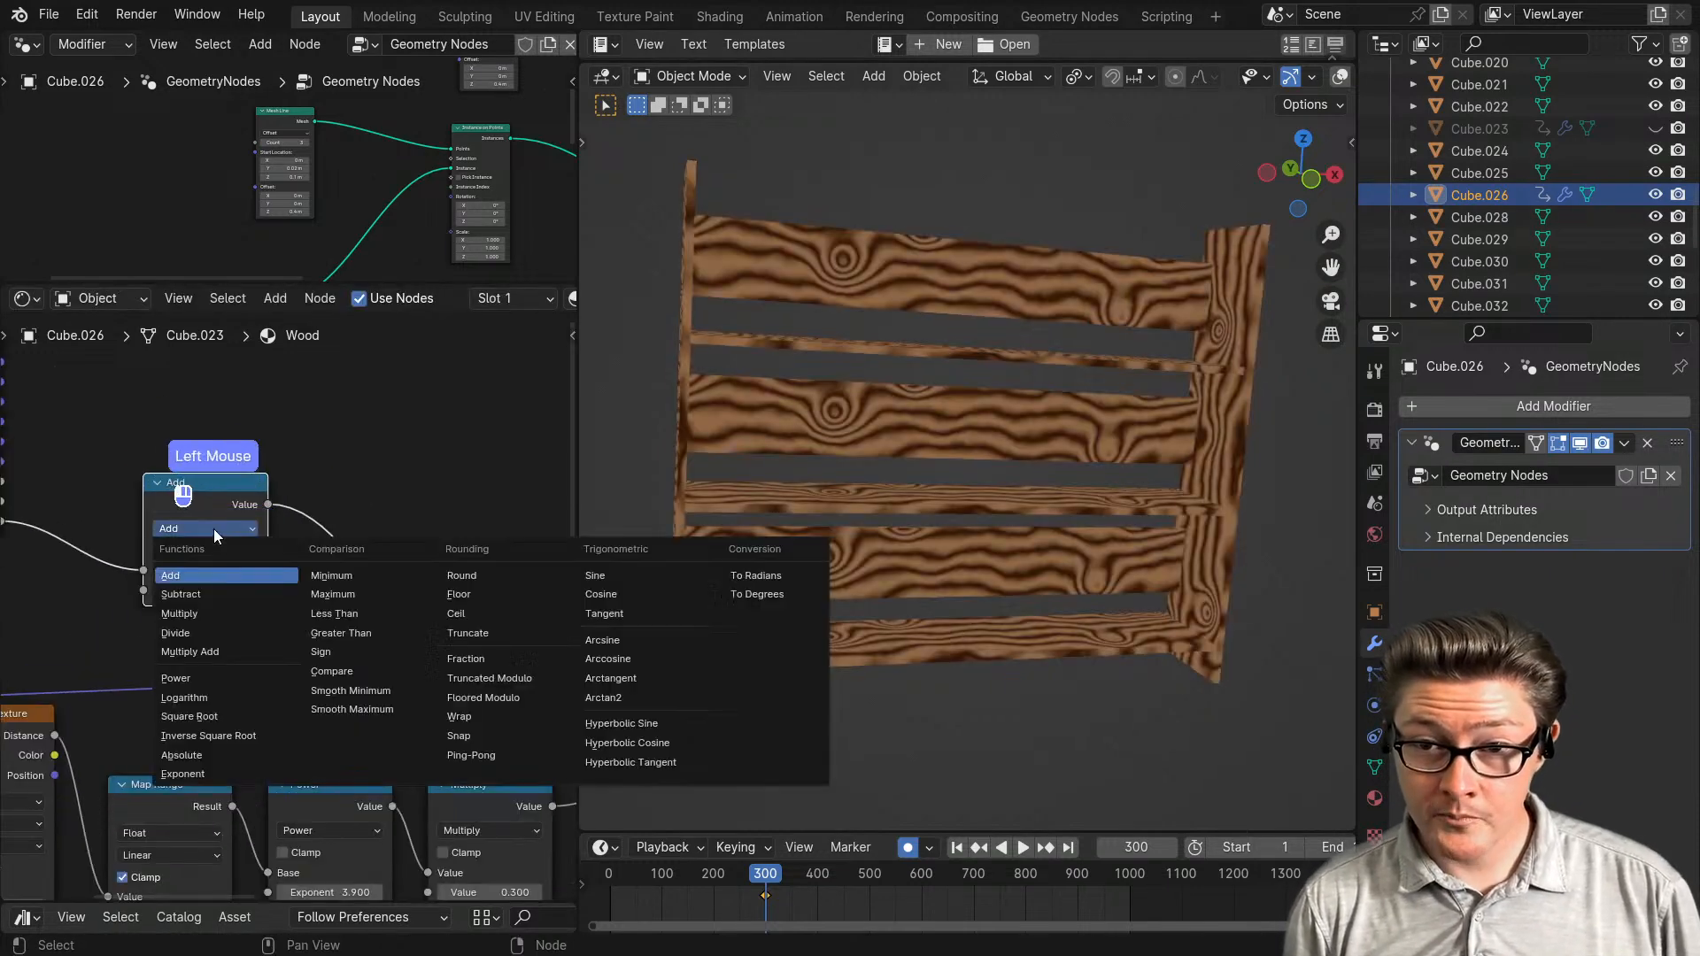
click(209, 613)
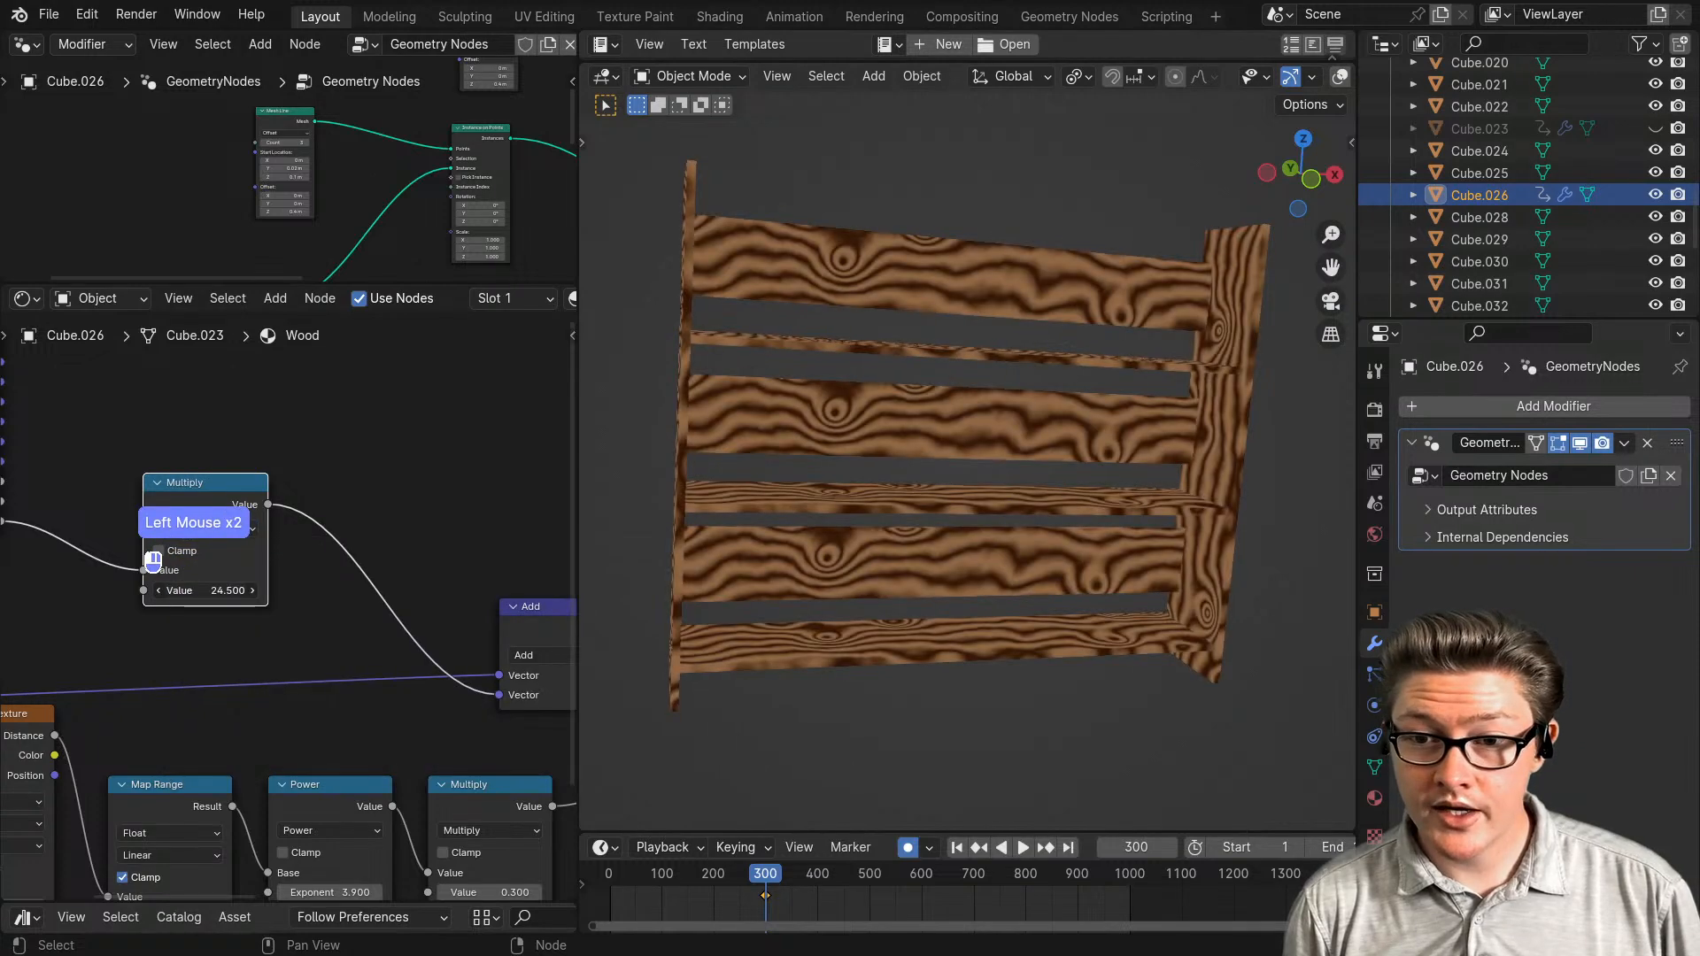
scroll(289, 657, down, 2)
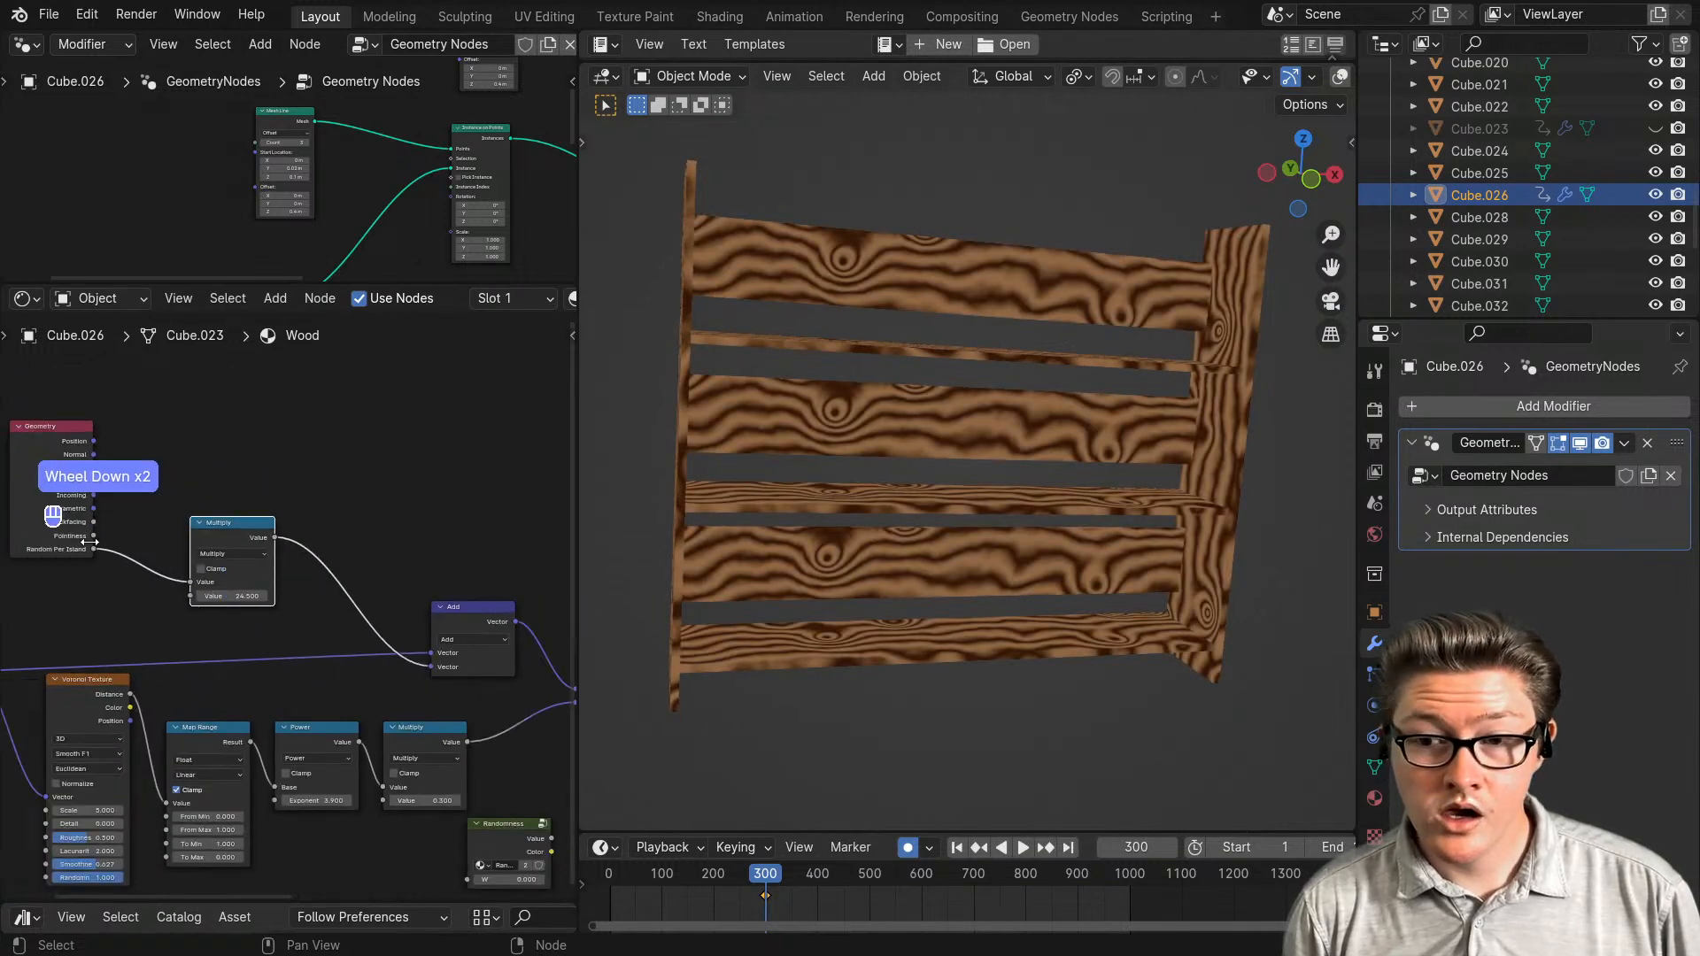
- Connect Random Per Island directly to the Add node's second Vector input, bypassing Multiply, and reposition the Multiply node
drag(93, 549, 434, 671)
drag(219, 534, 269, 476)
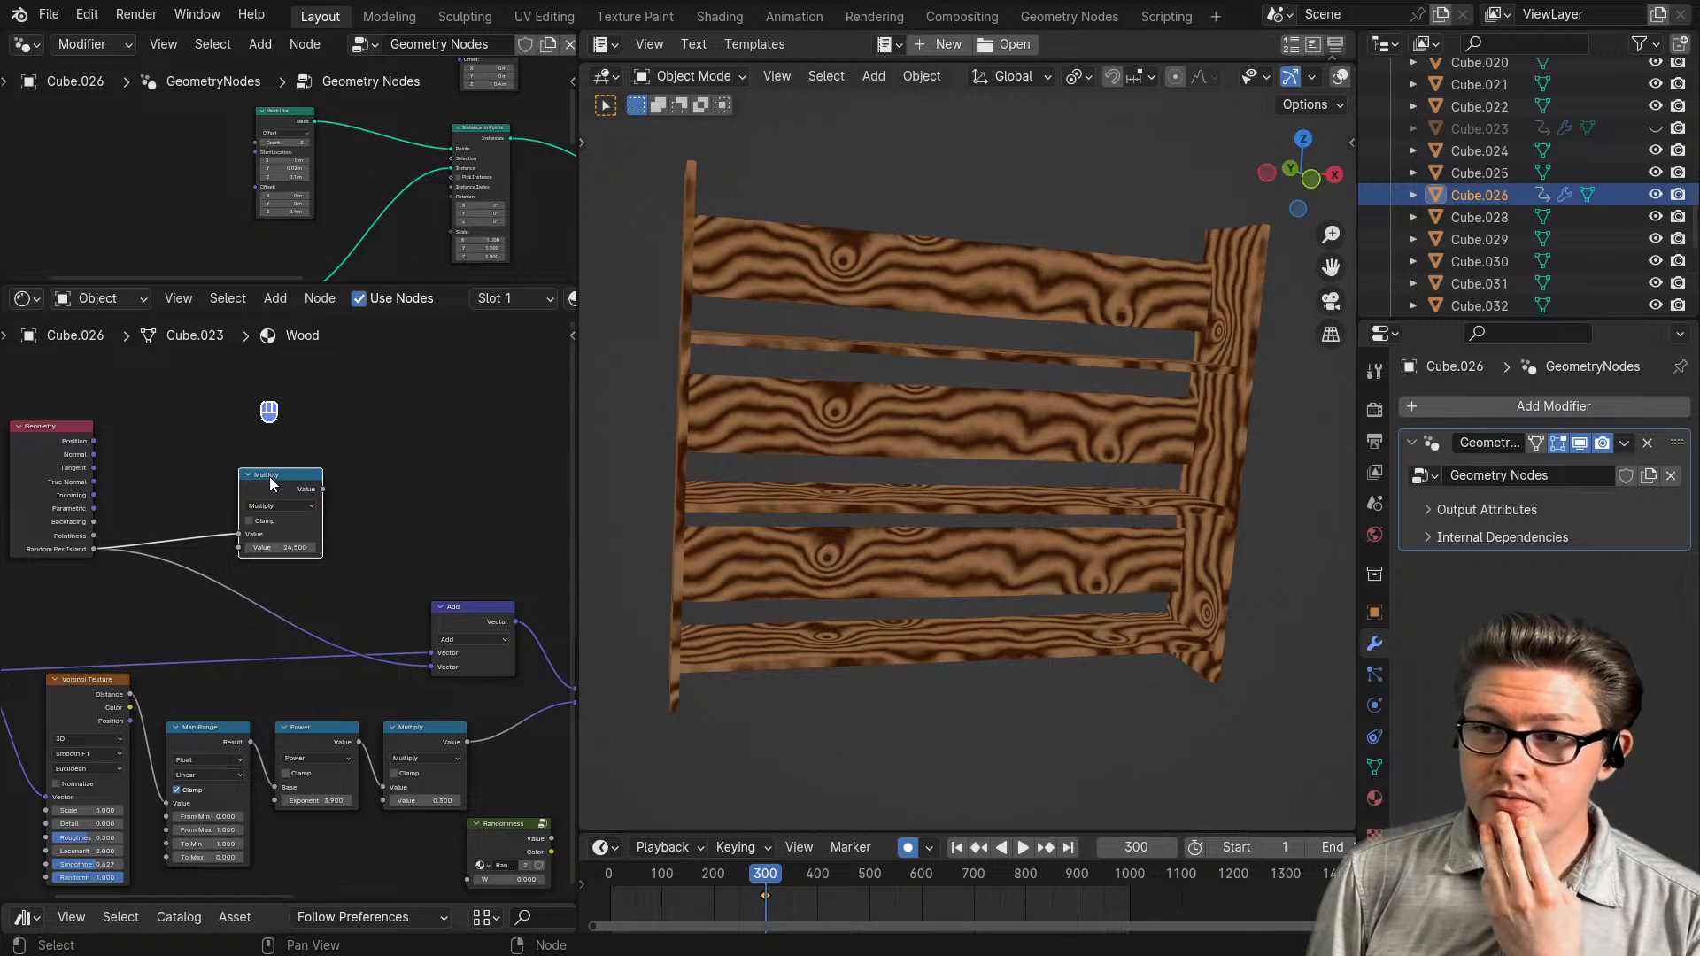
drag(270, 479, 231, 558)
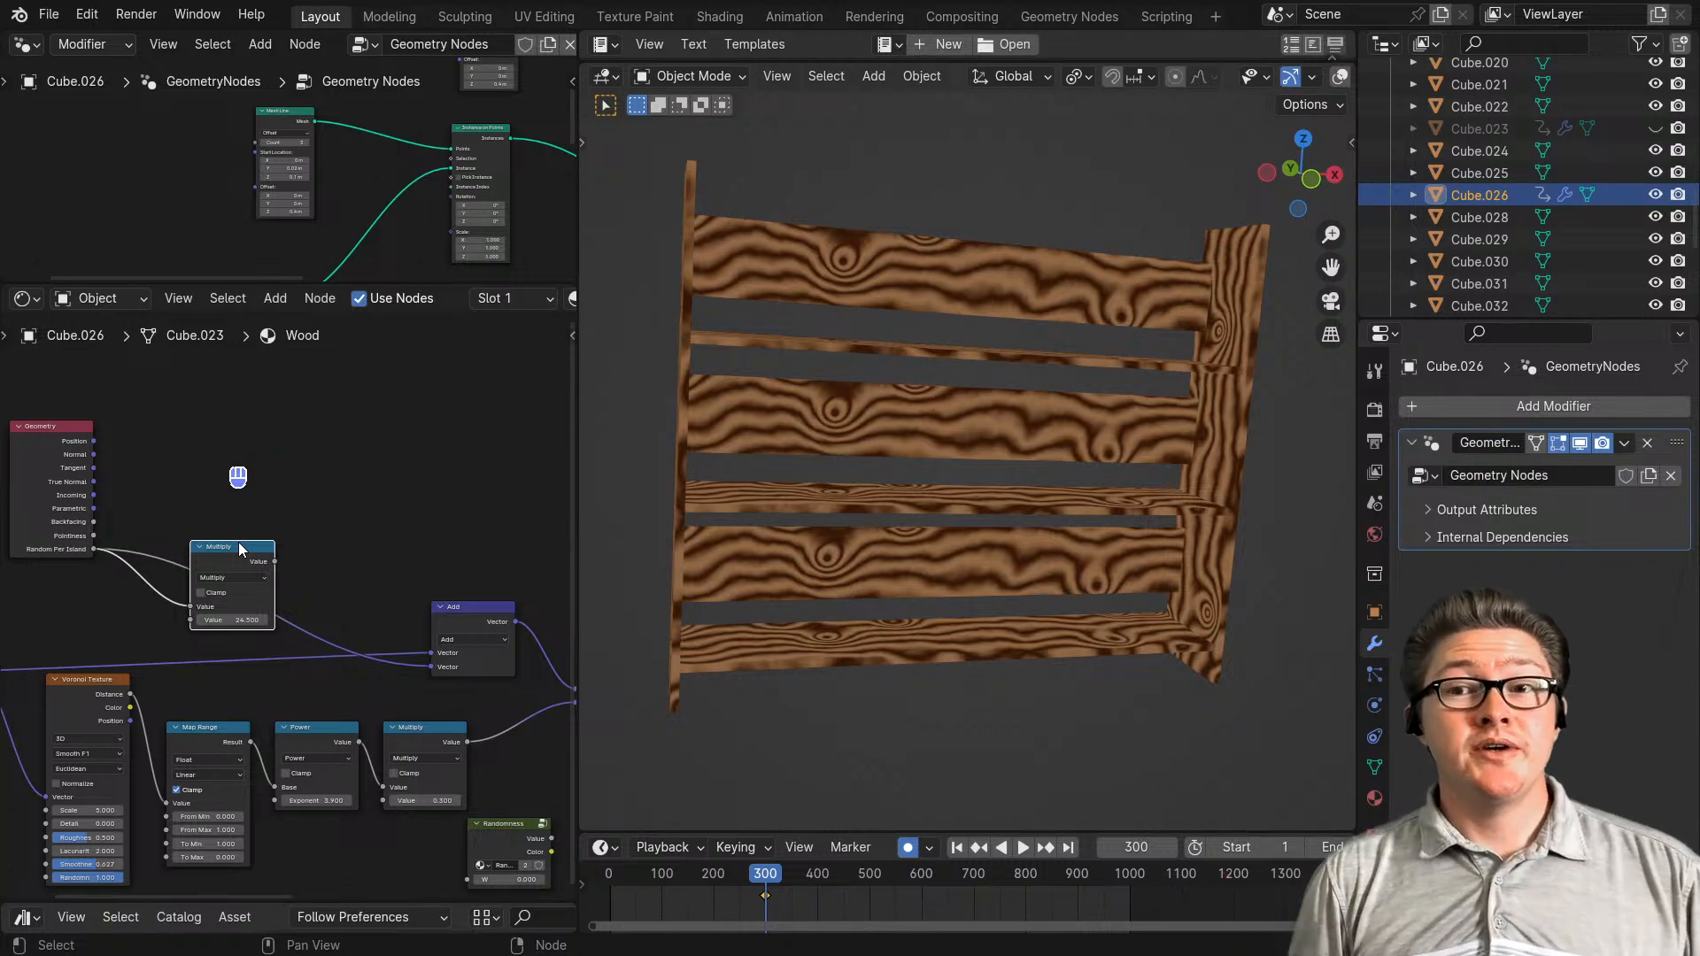
- Enlarge the Geometry Nodes editor and examine the final part of the node tree leading to the group output
click(307, 292)
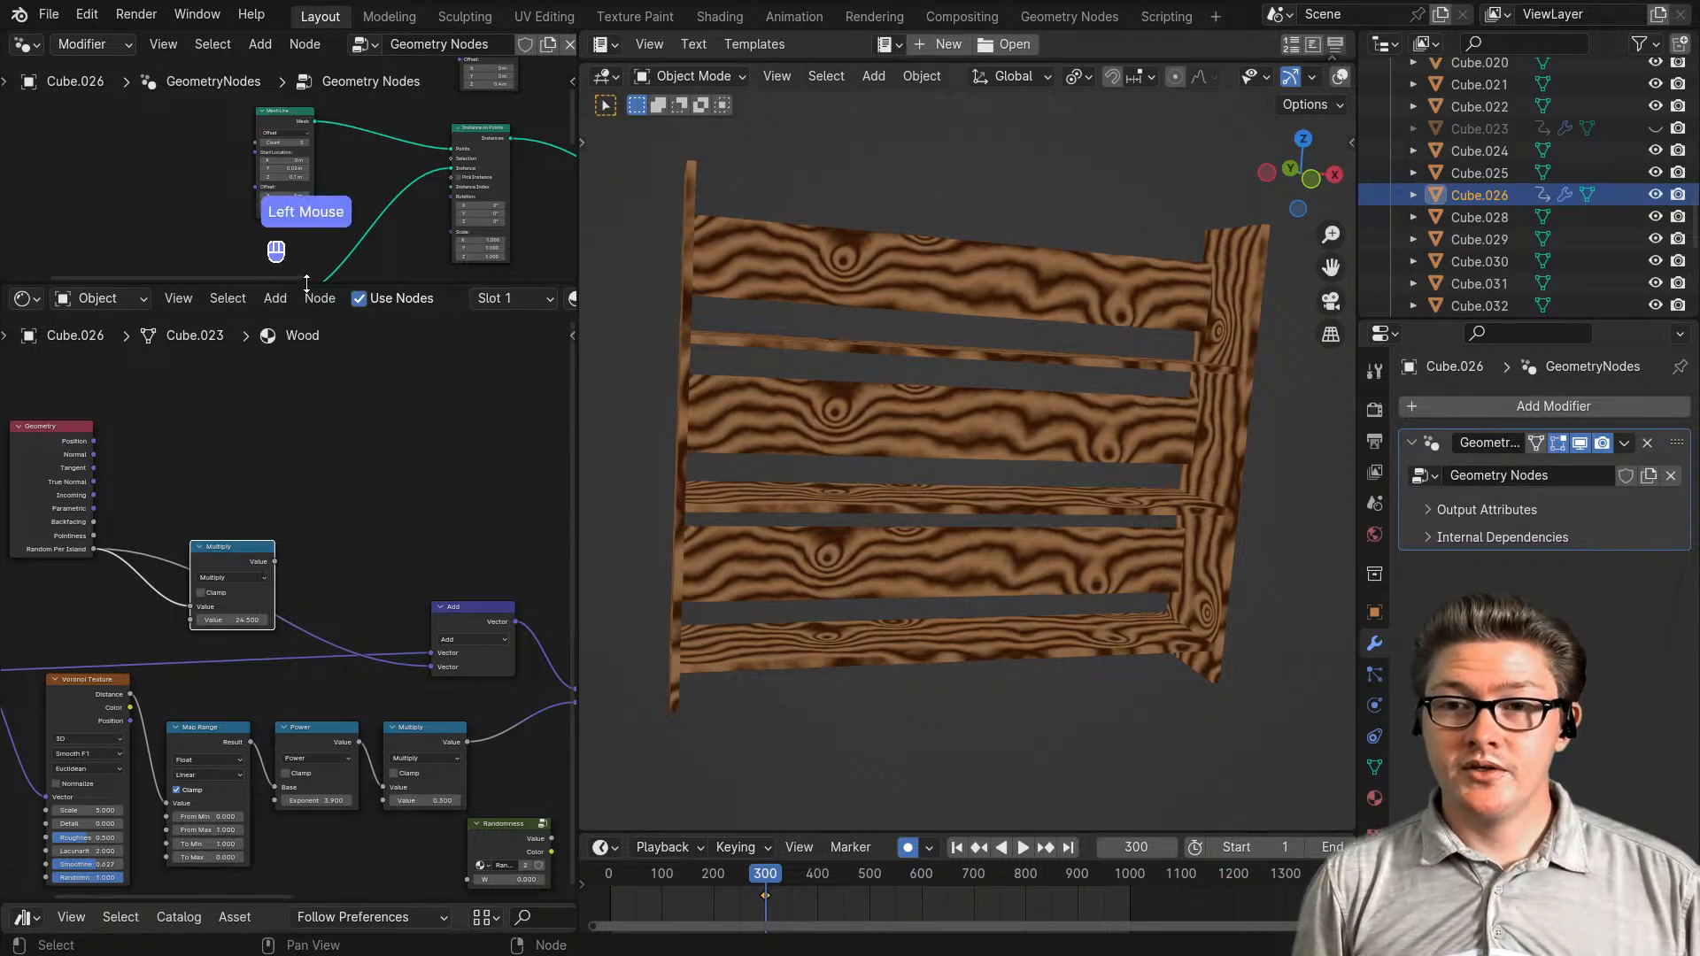
drag(307, 292, 406, 683)
scroll(447, 544, down, 4)
scroll(263, 549, up, 2)
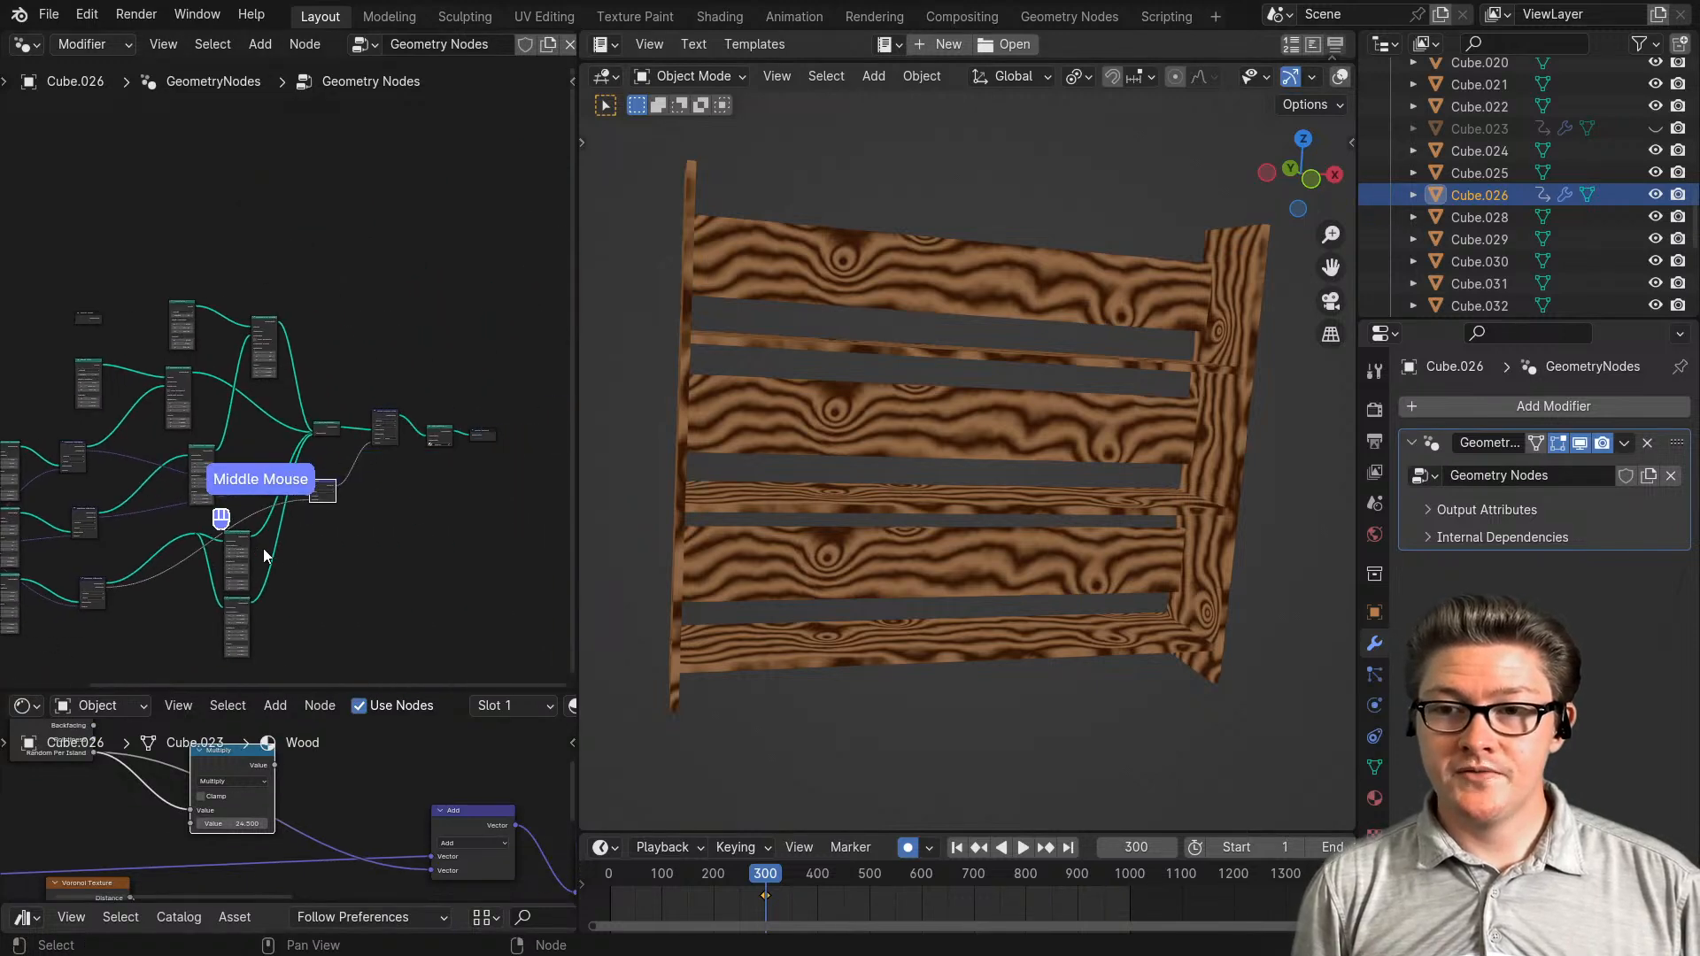
scroll(432, 557, up, 3)
middle_drag(432, 556, 360, 542)
middle_drag(343, 413, 338, 381)
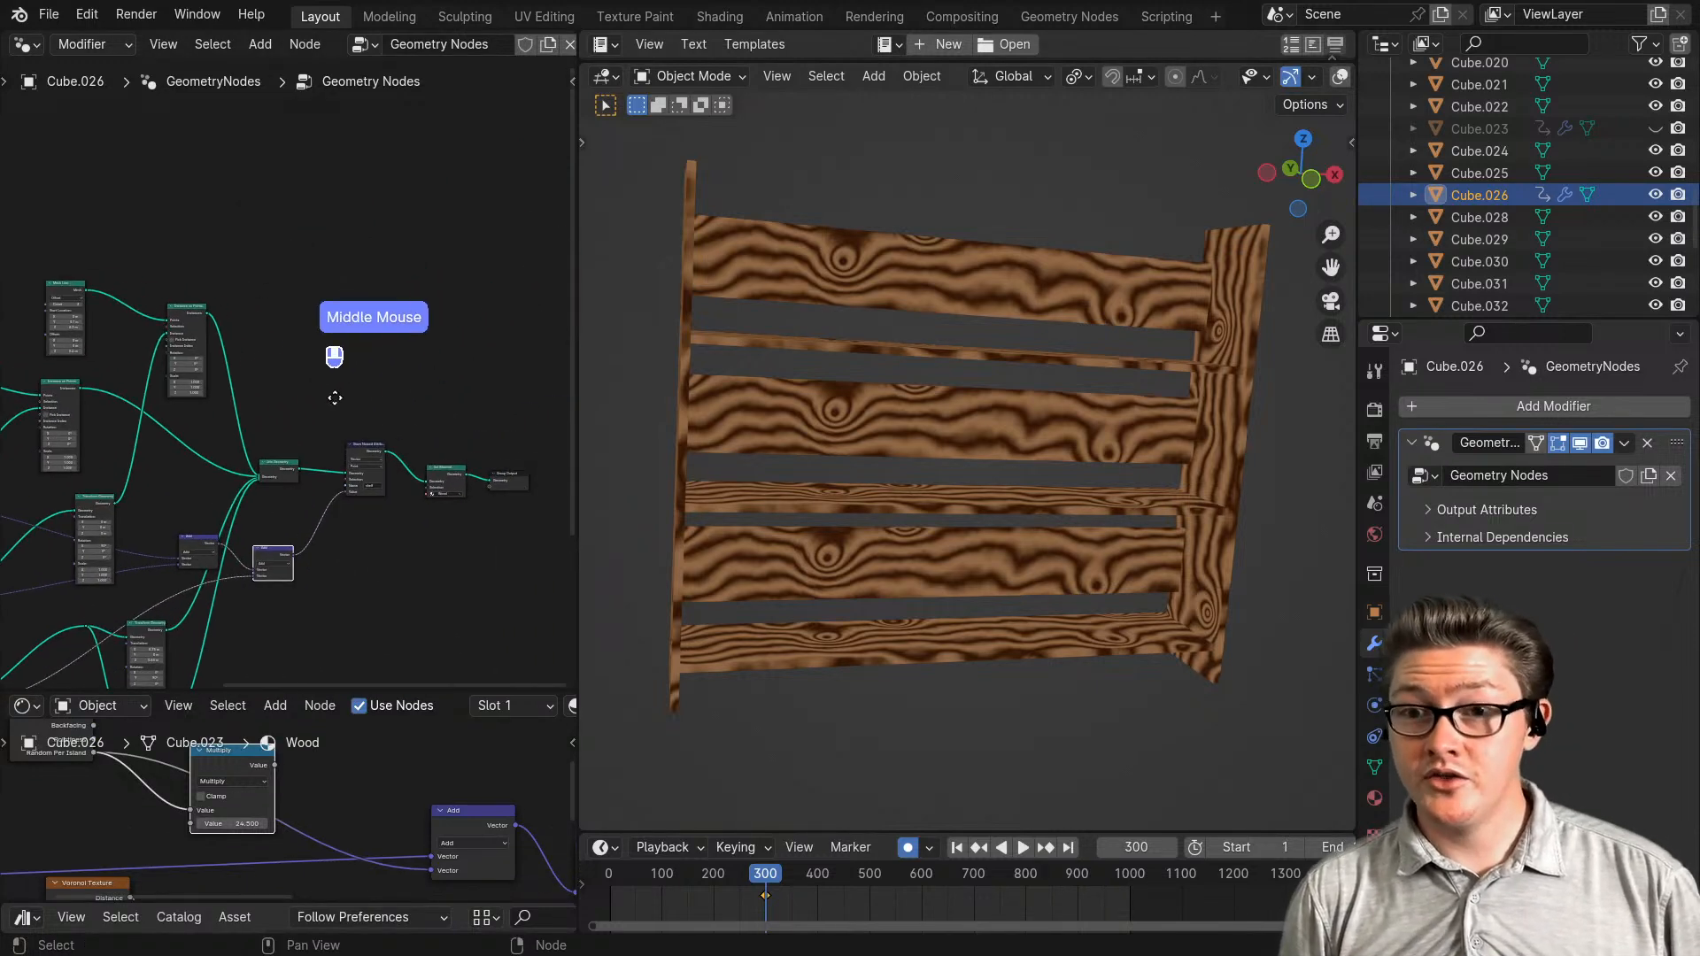
key(shift+a)
mouse_move(316, 353)
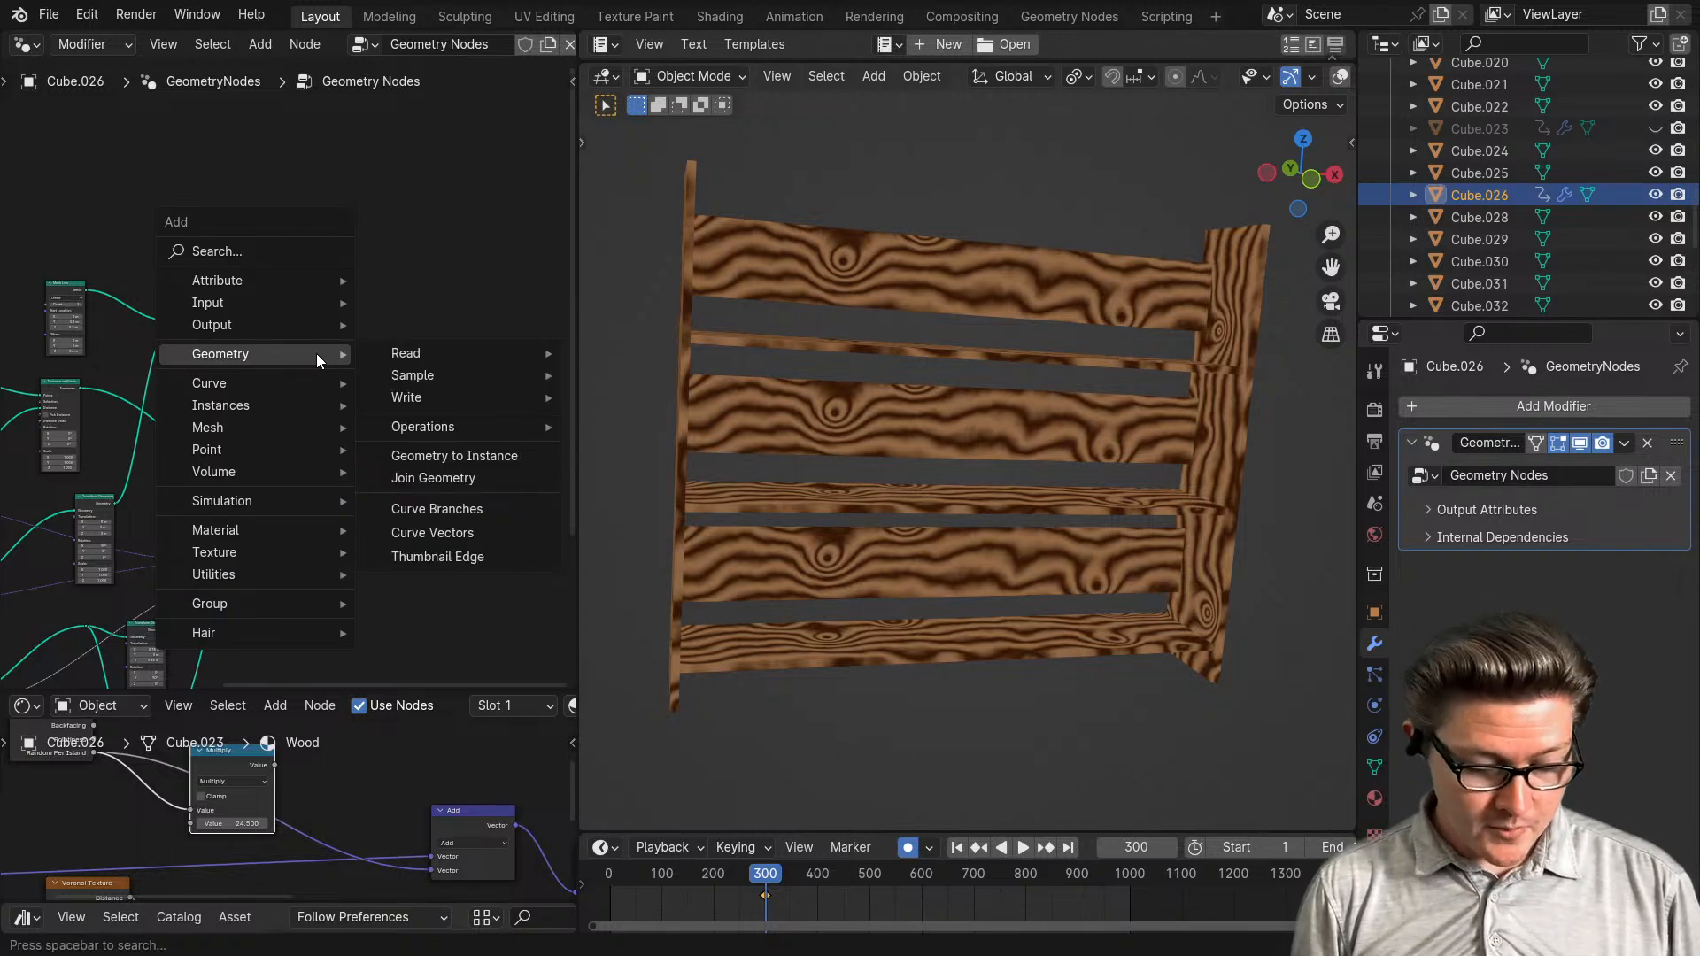
text(sub)
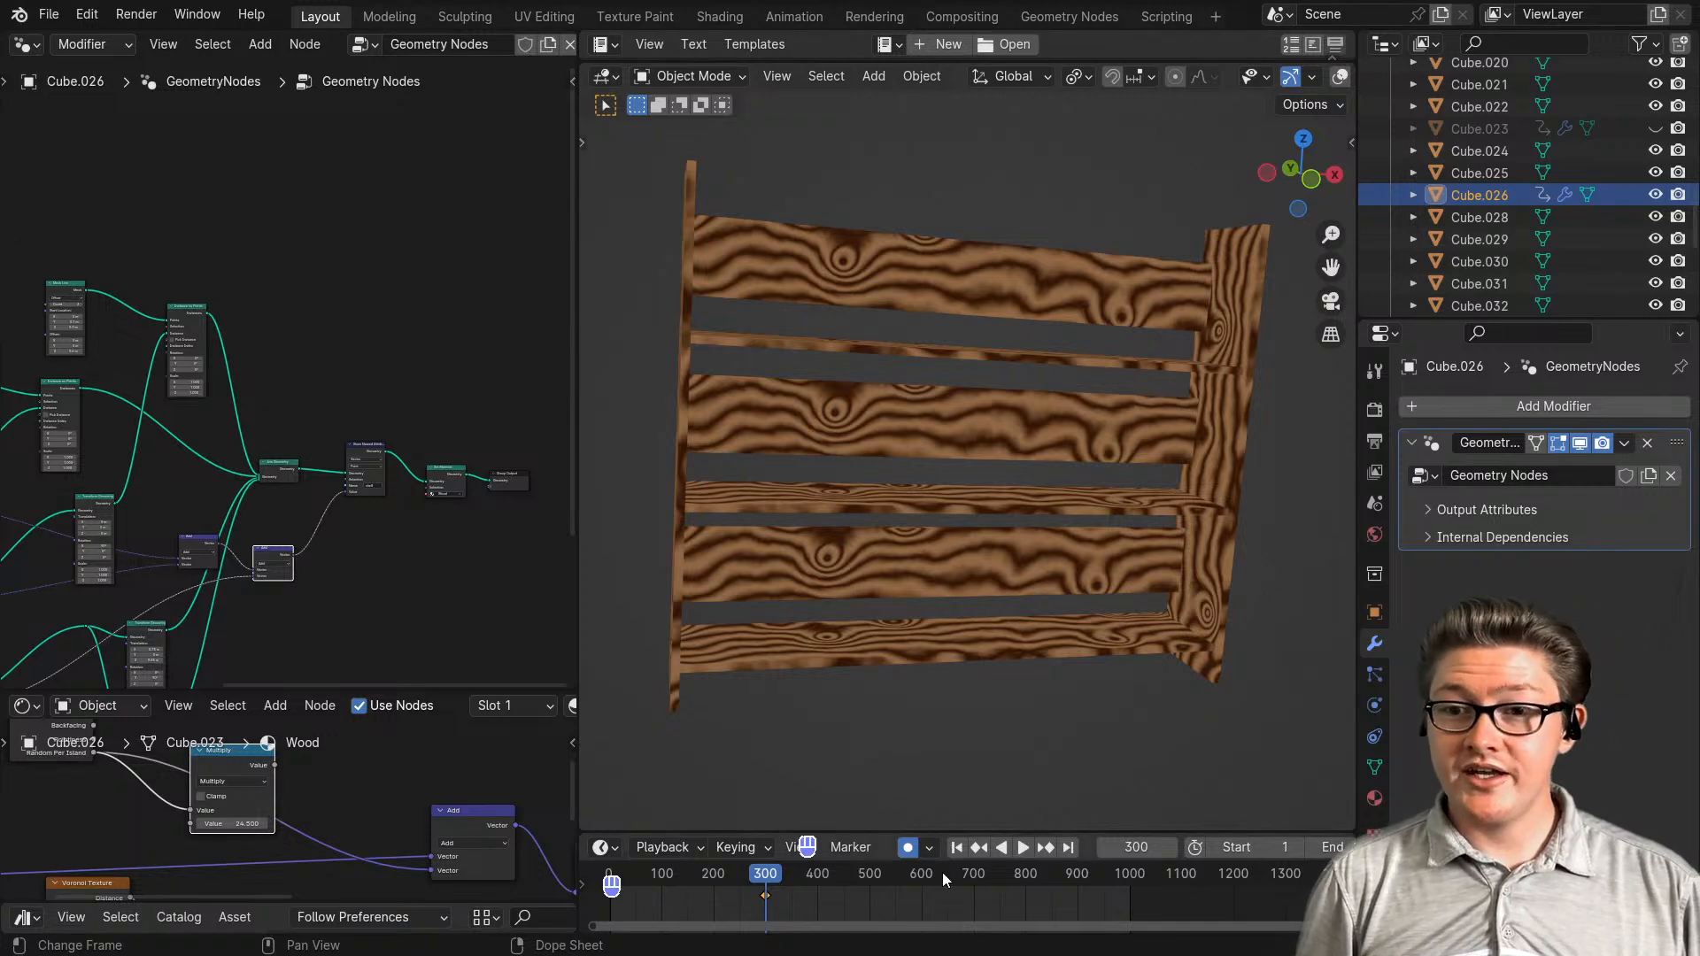
- Shrink the Geometry Nodes editor to give the Wood shader nodes the larger area
scroll(385, 536, down, 4)
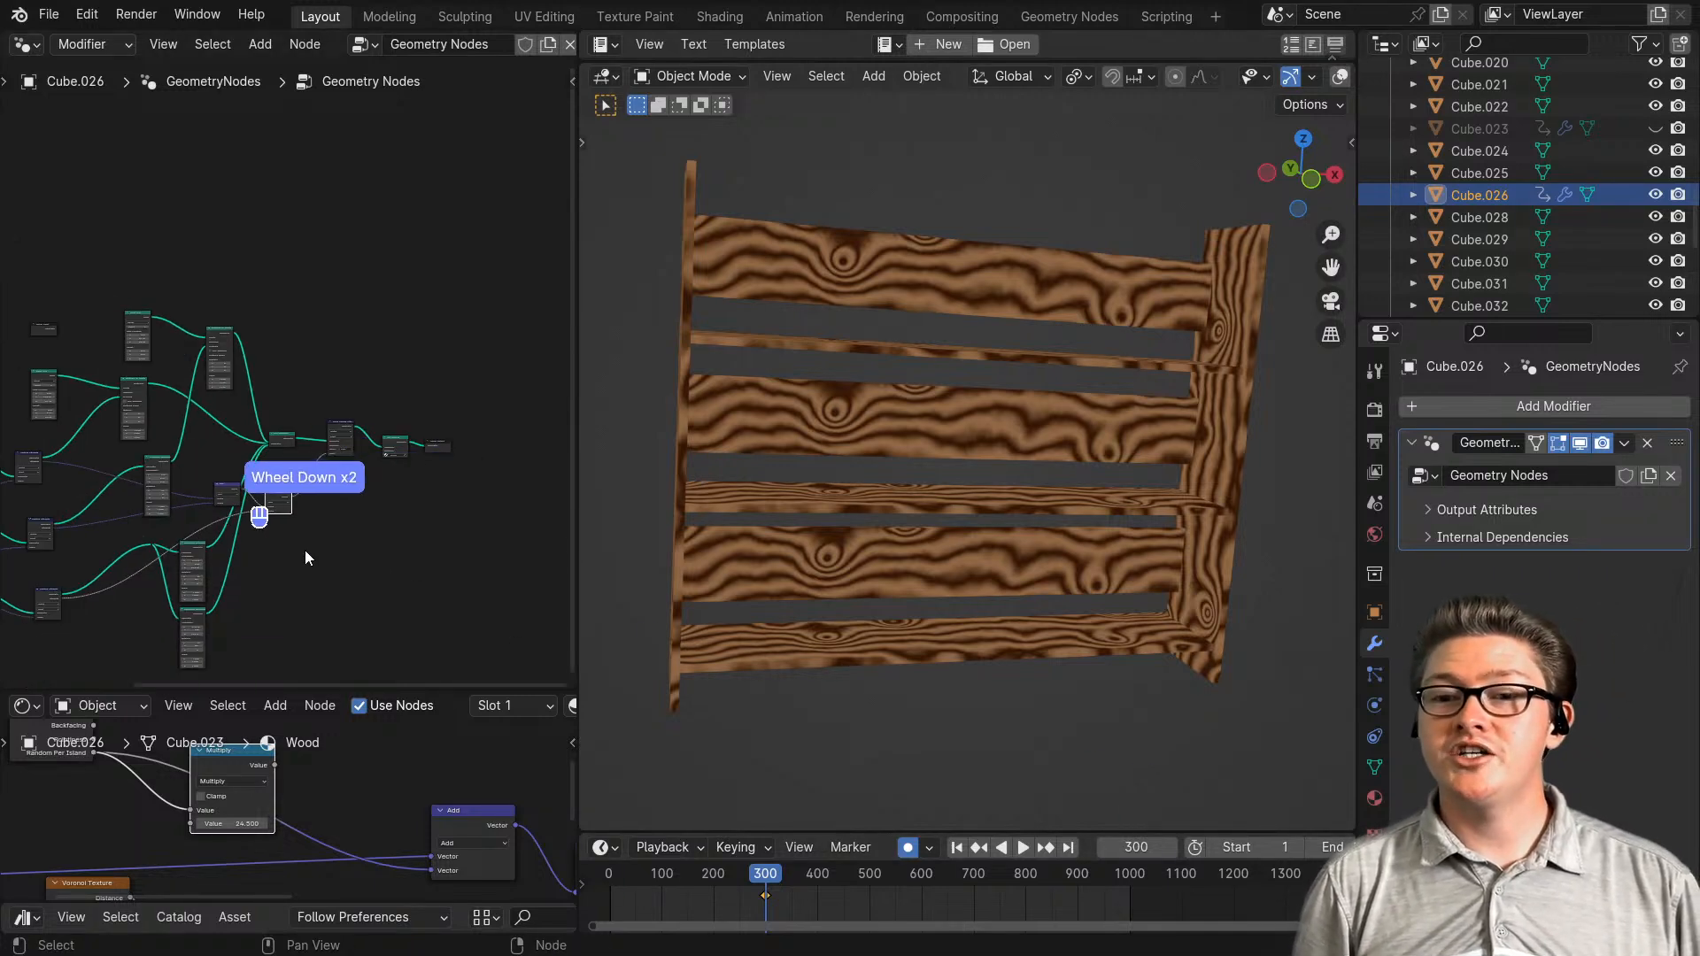
middle_drag(305, 550, 374, 535)
scroll(278, 525, up, 2)
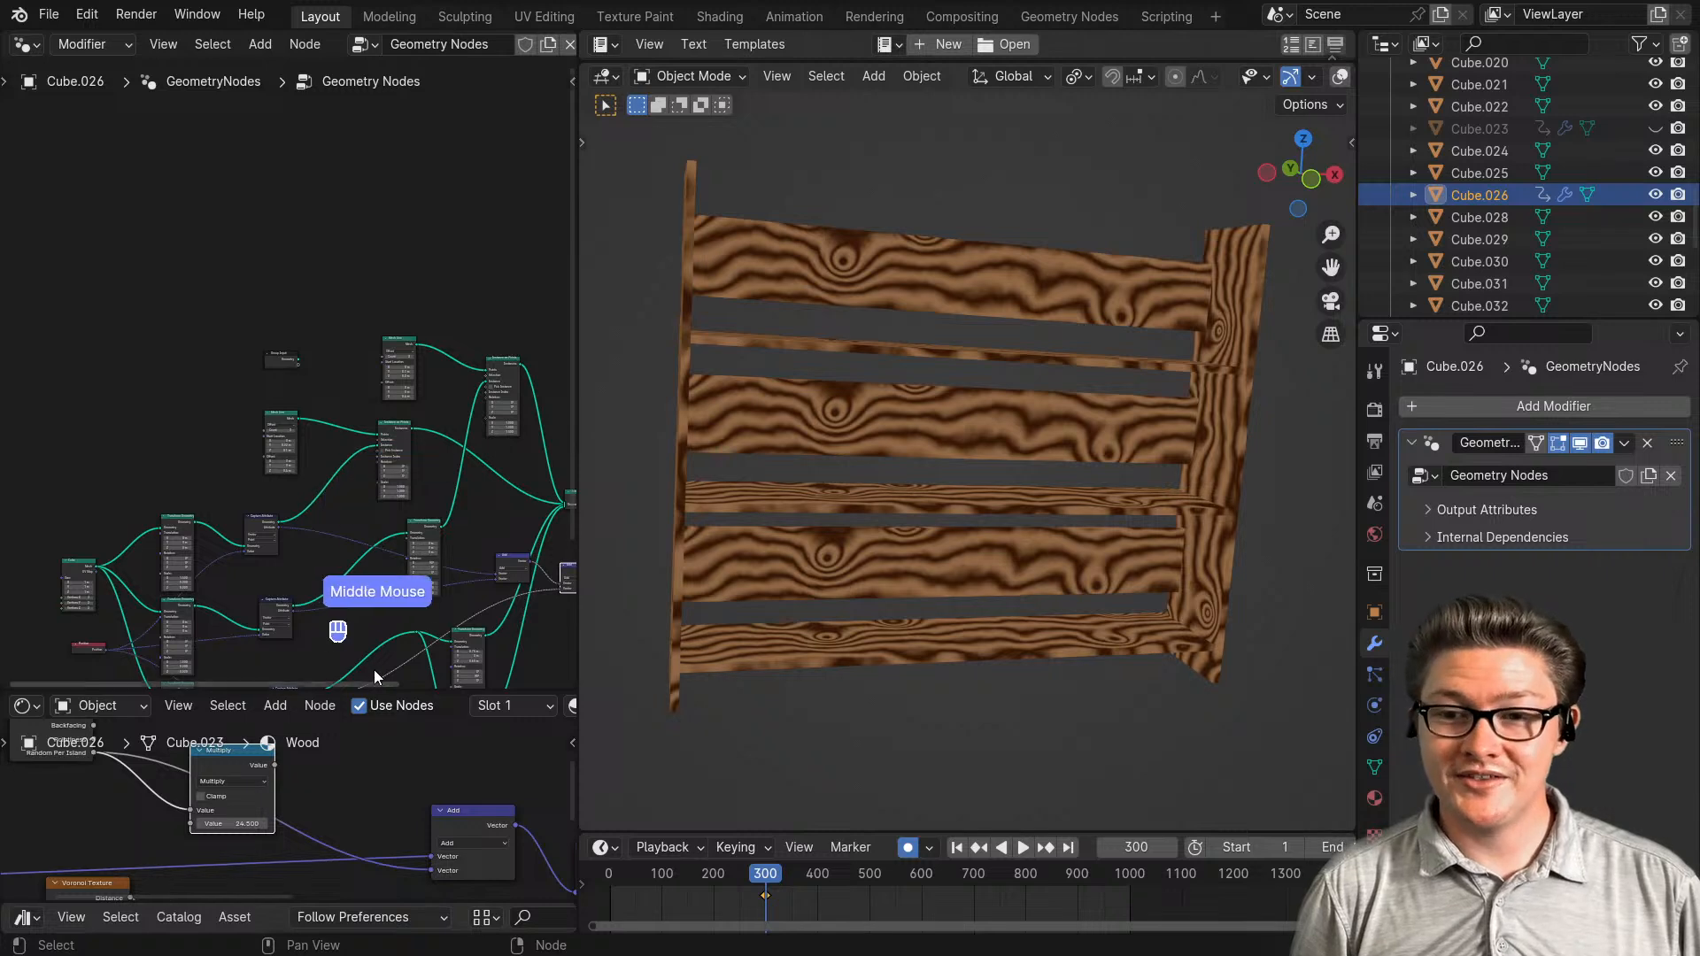
drag(329, 690, 353, 248)
scroll(306, 576, up, 2)
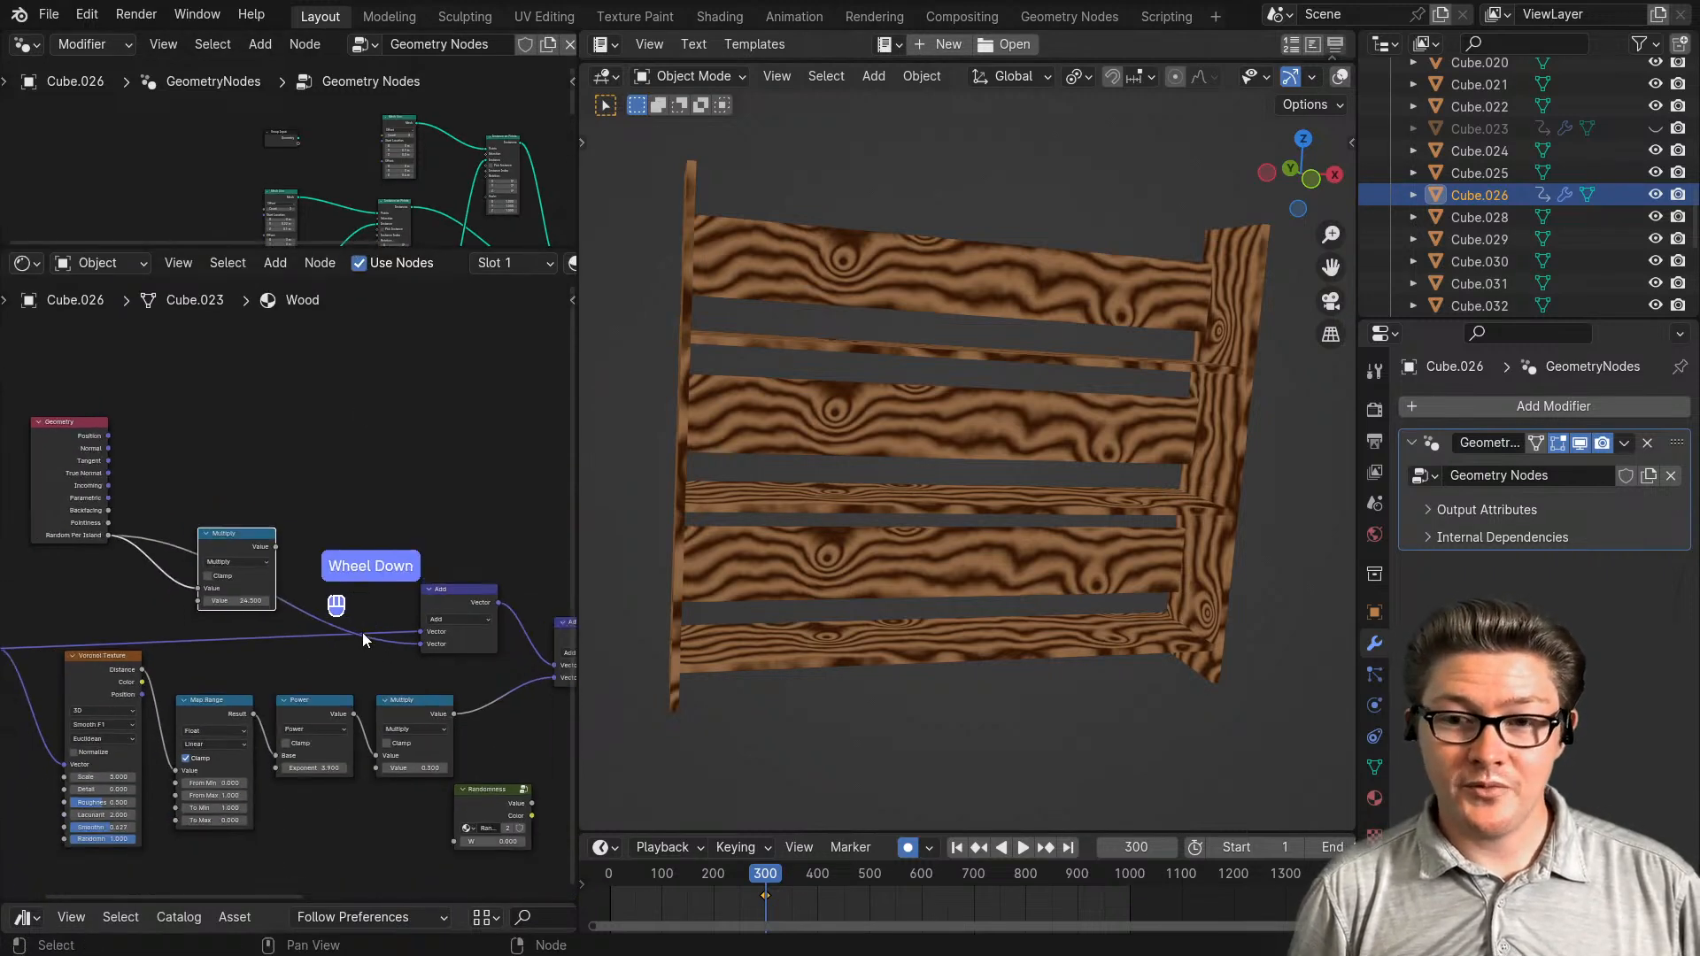
- Reconnect Multiply's output to the Add node's second Vector input and move the Geometry node closer to Multiply
drag(272, 537, 456, 659)
drag(221, 537, 251, 532)
scroll(256, 545, up, 2)
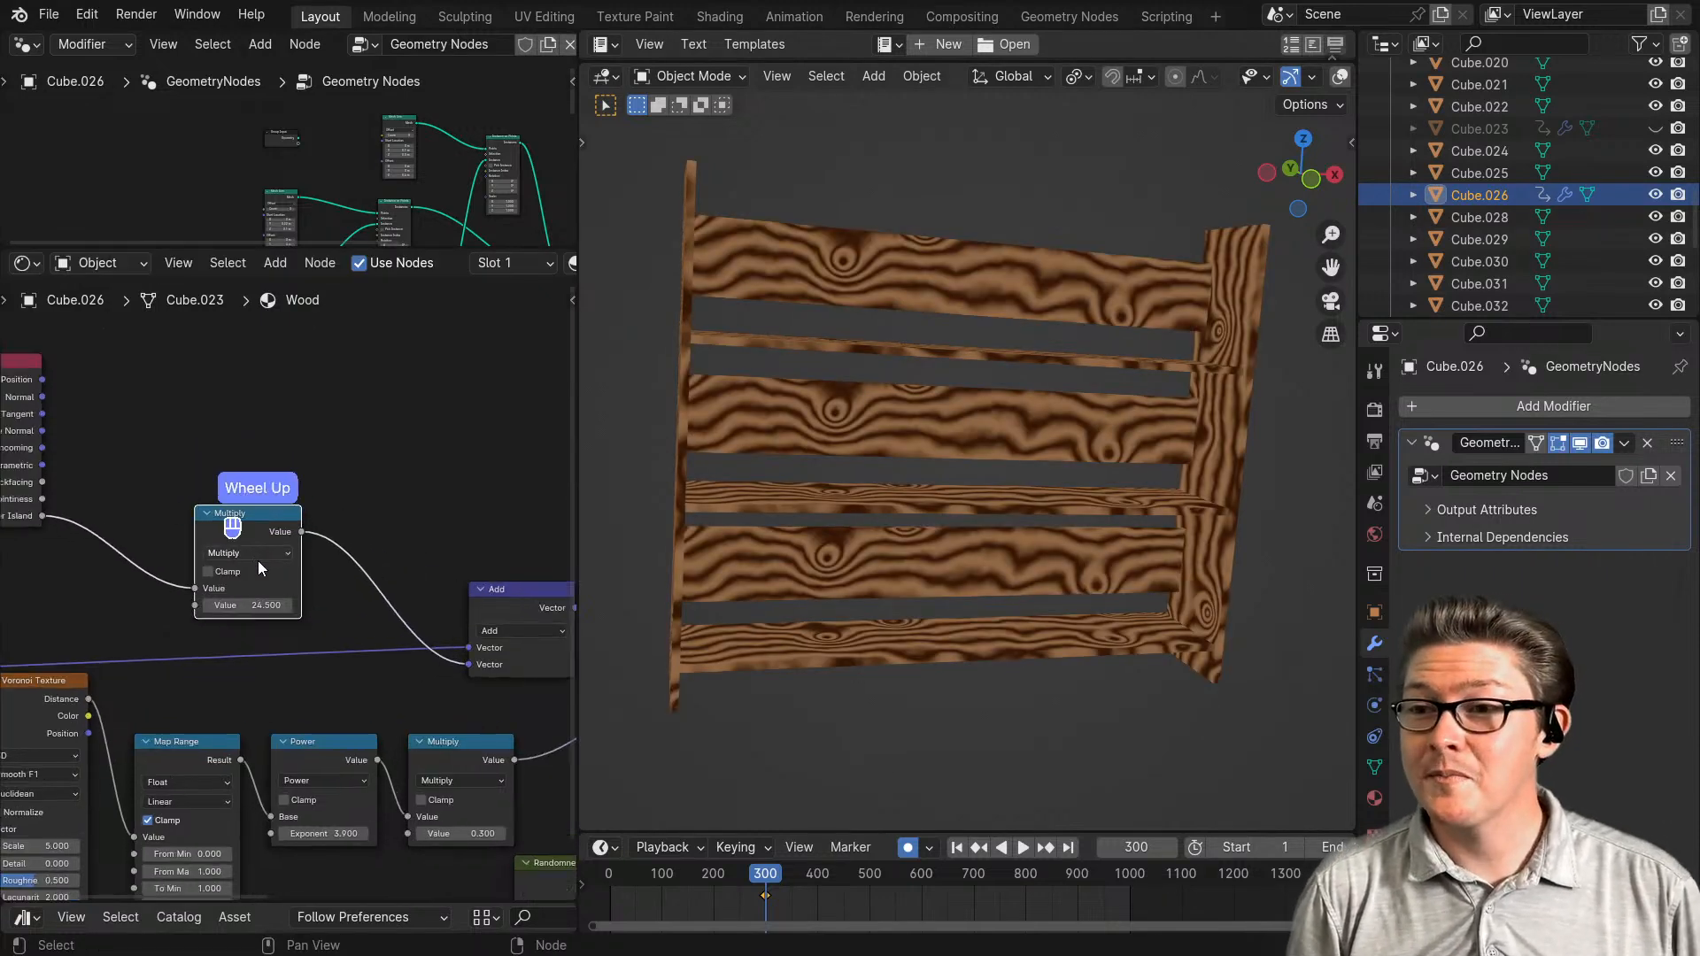
middle_drag(221, 581, 326, 619)
middle_drag(124, 574, 198, 615)
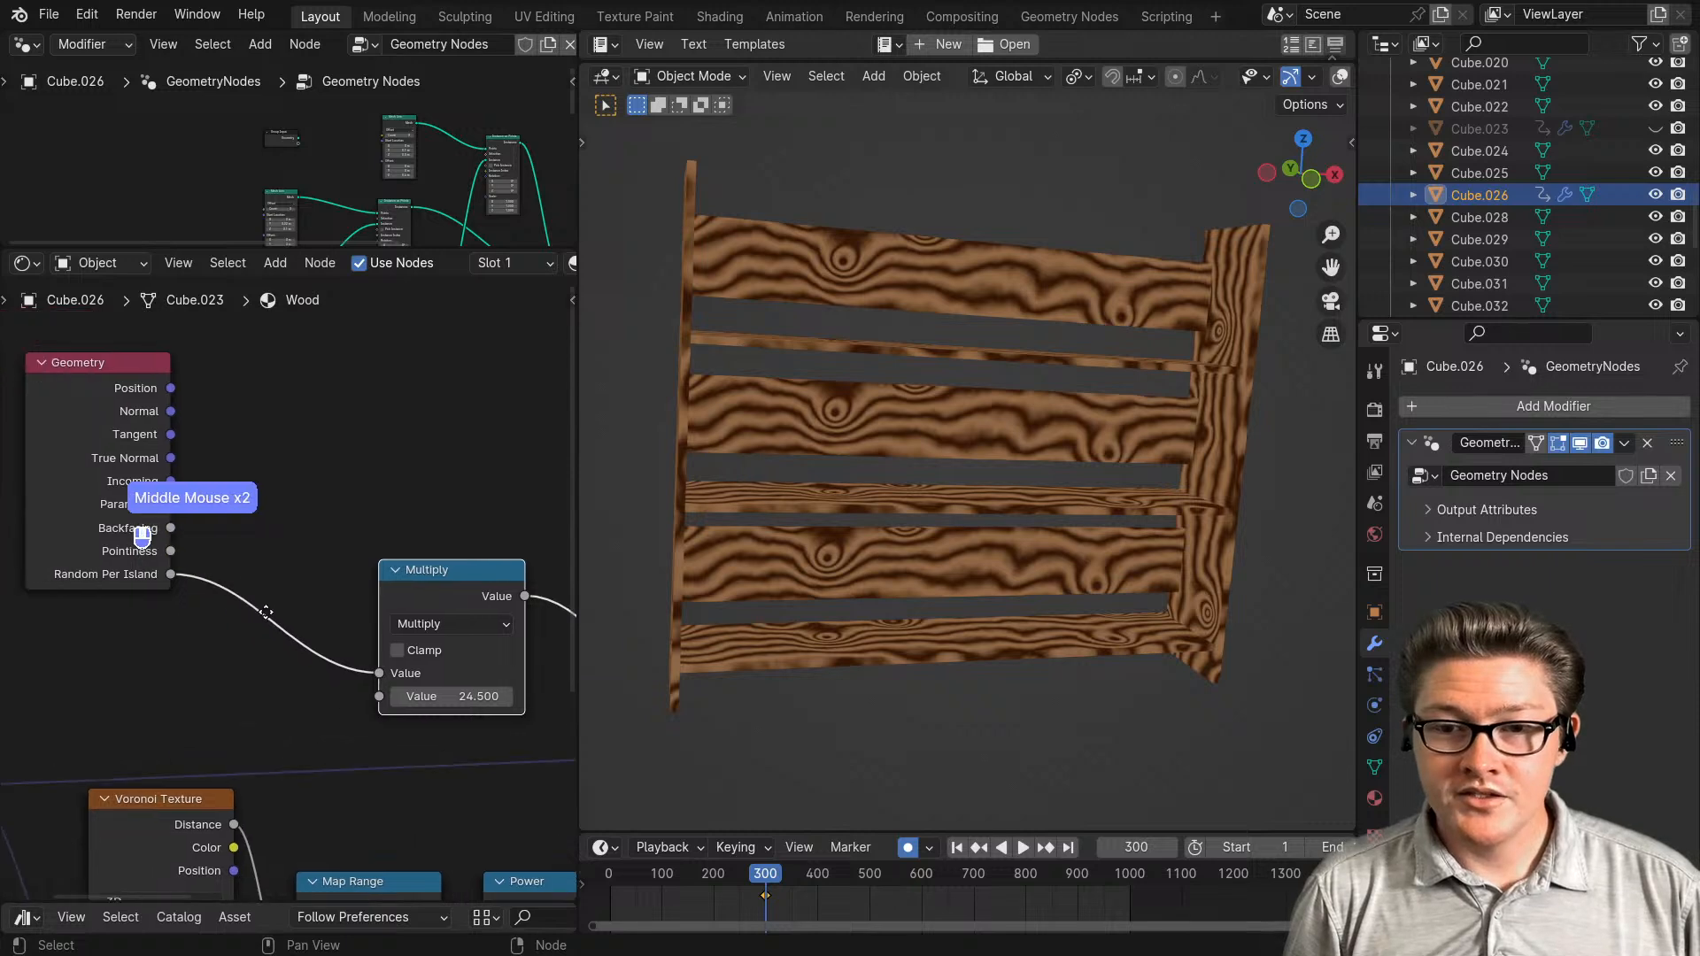
click(119, 462)
drag(119, 461, 287, 496)
- Select the textured bookshelf holding the books and the monkey head, and frame it in the 3D viewport
scroll(285, 507, down, 2)
scroll(781, 498, down, 2)
scroll(781, 498, down, 1)
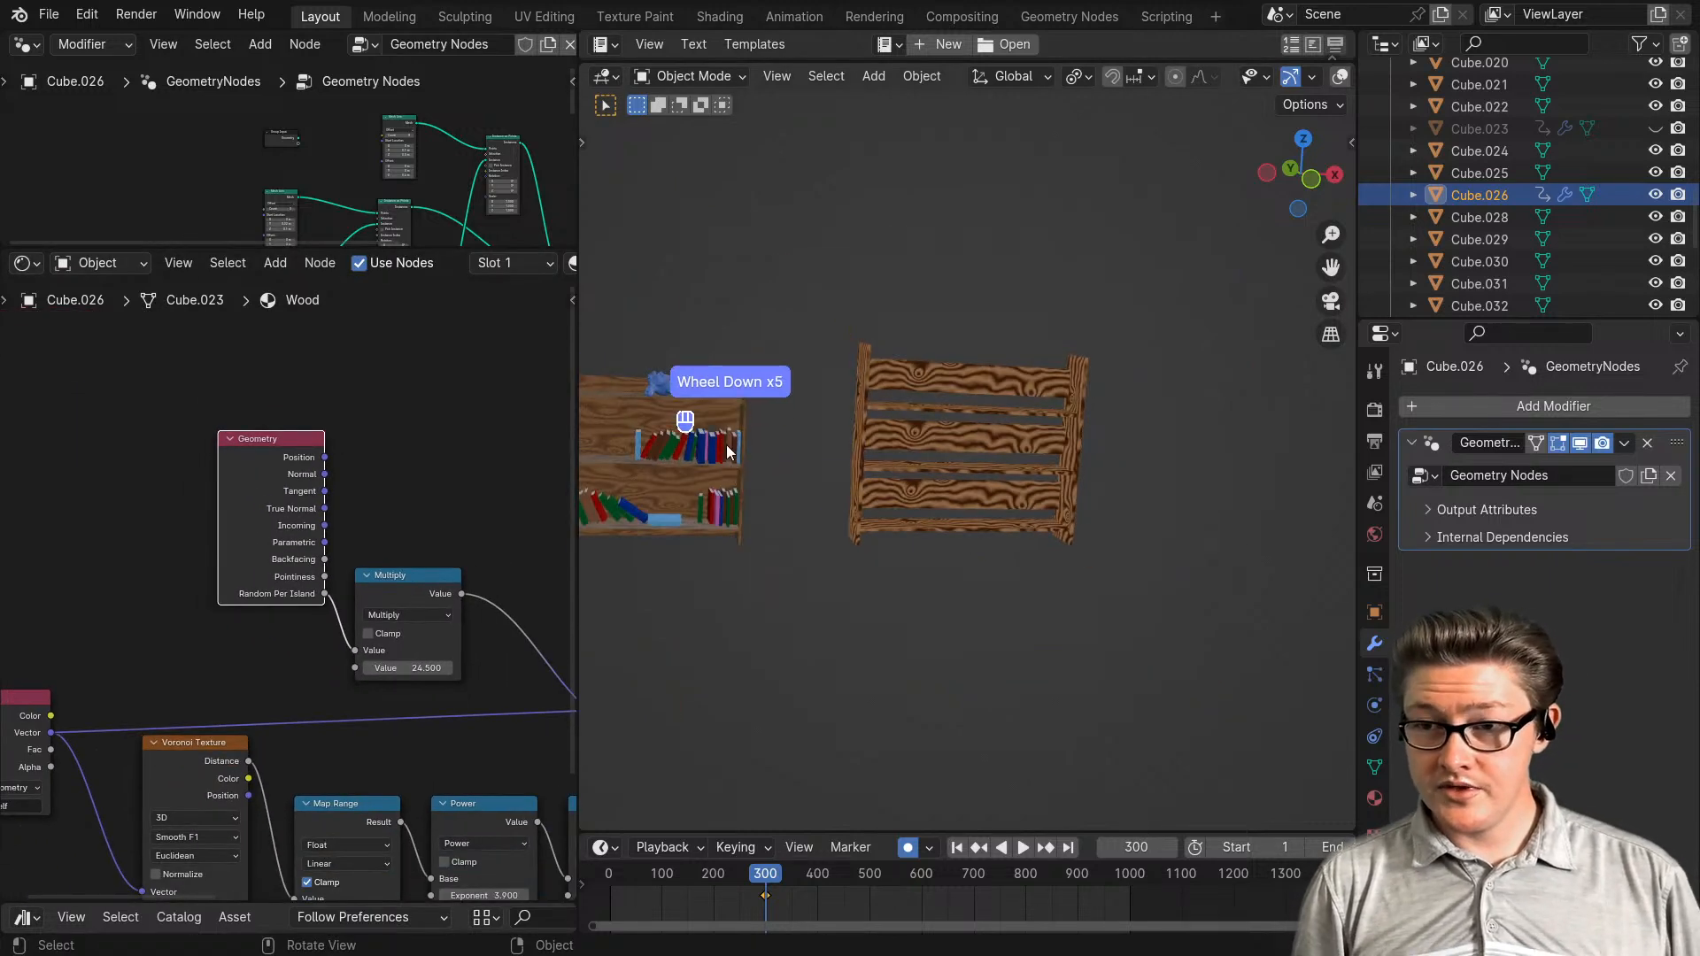
click(709, 411)
key(KP_Decimal)
scroll(944, 472, down, 3)
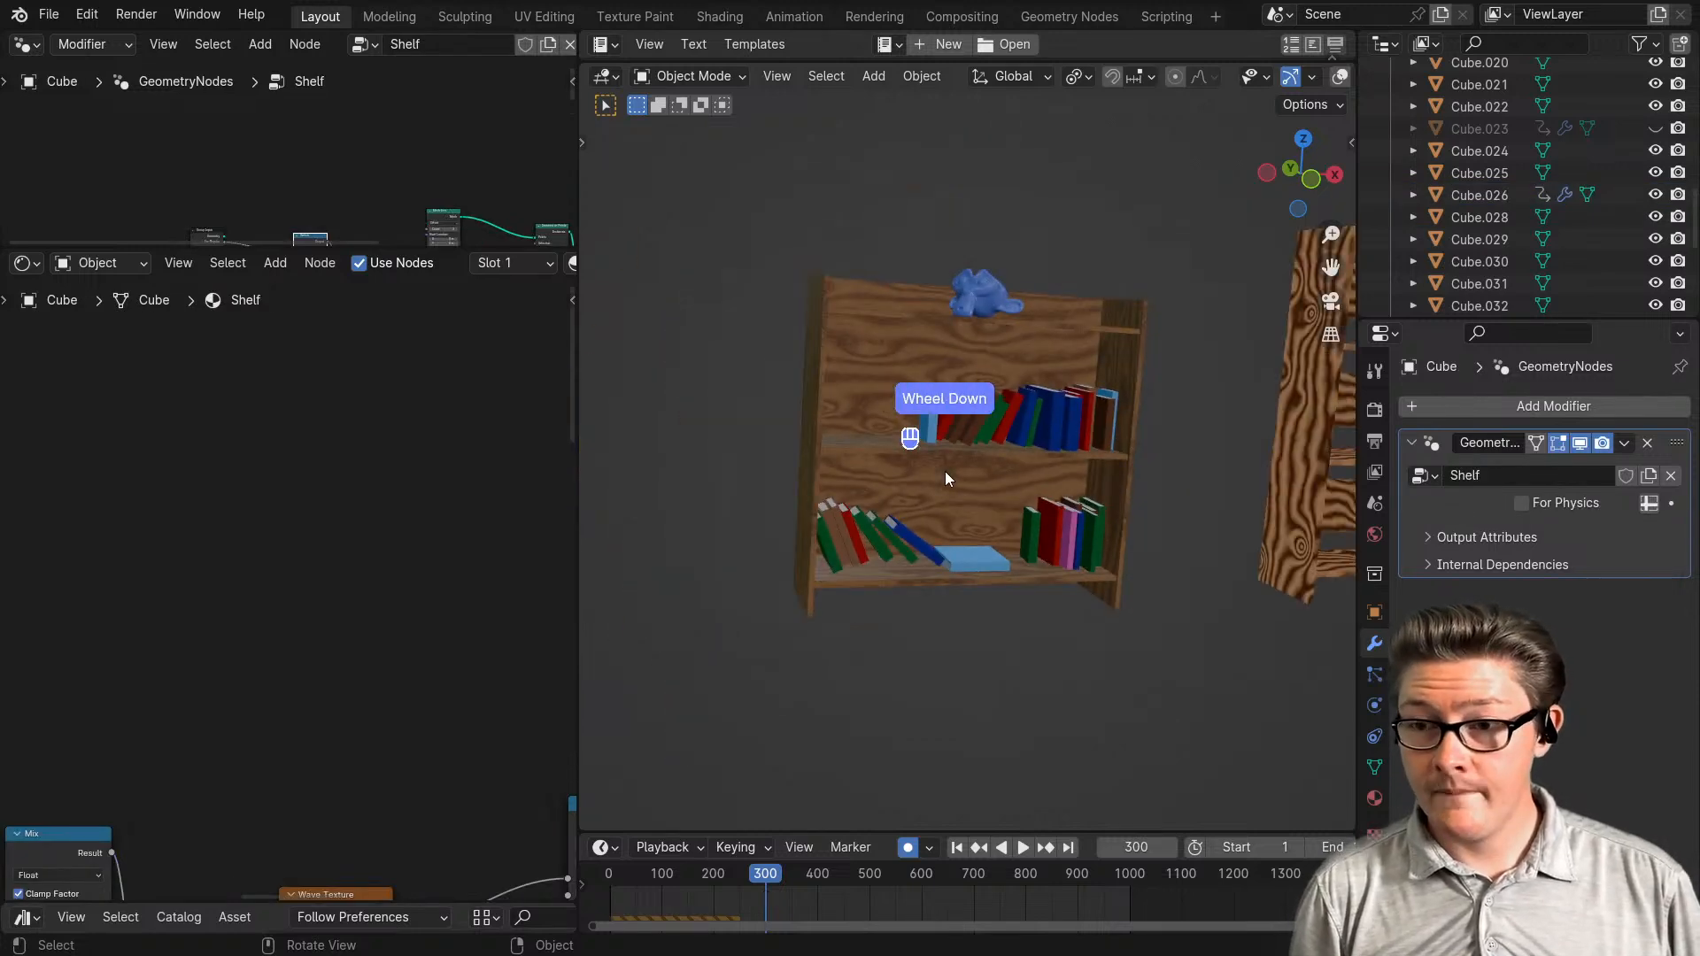
- Add a Geometry node below the wood Attribute node at the start of the Shelf material
scroll(333, 532, down, 5)
middle_drag(377, 722, 170, 461)
scroll(209, 529, down, 3)
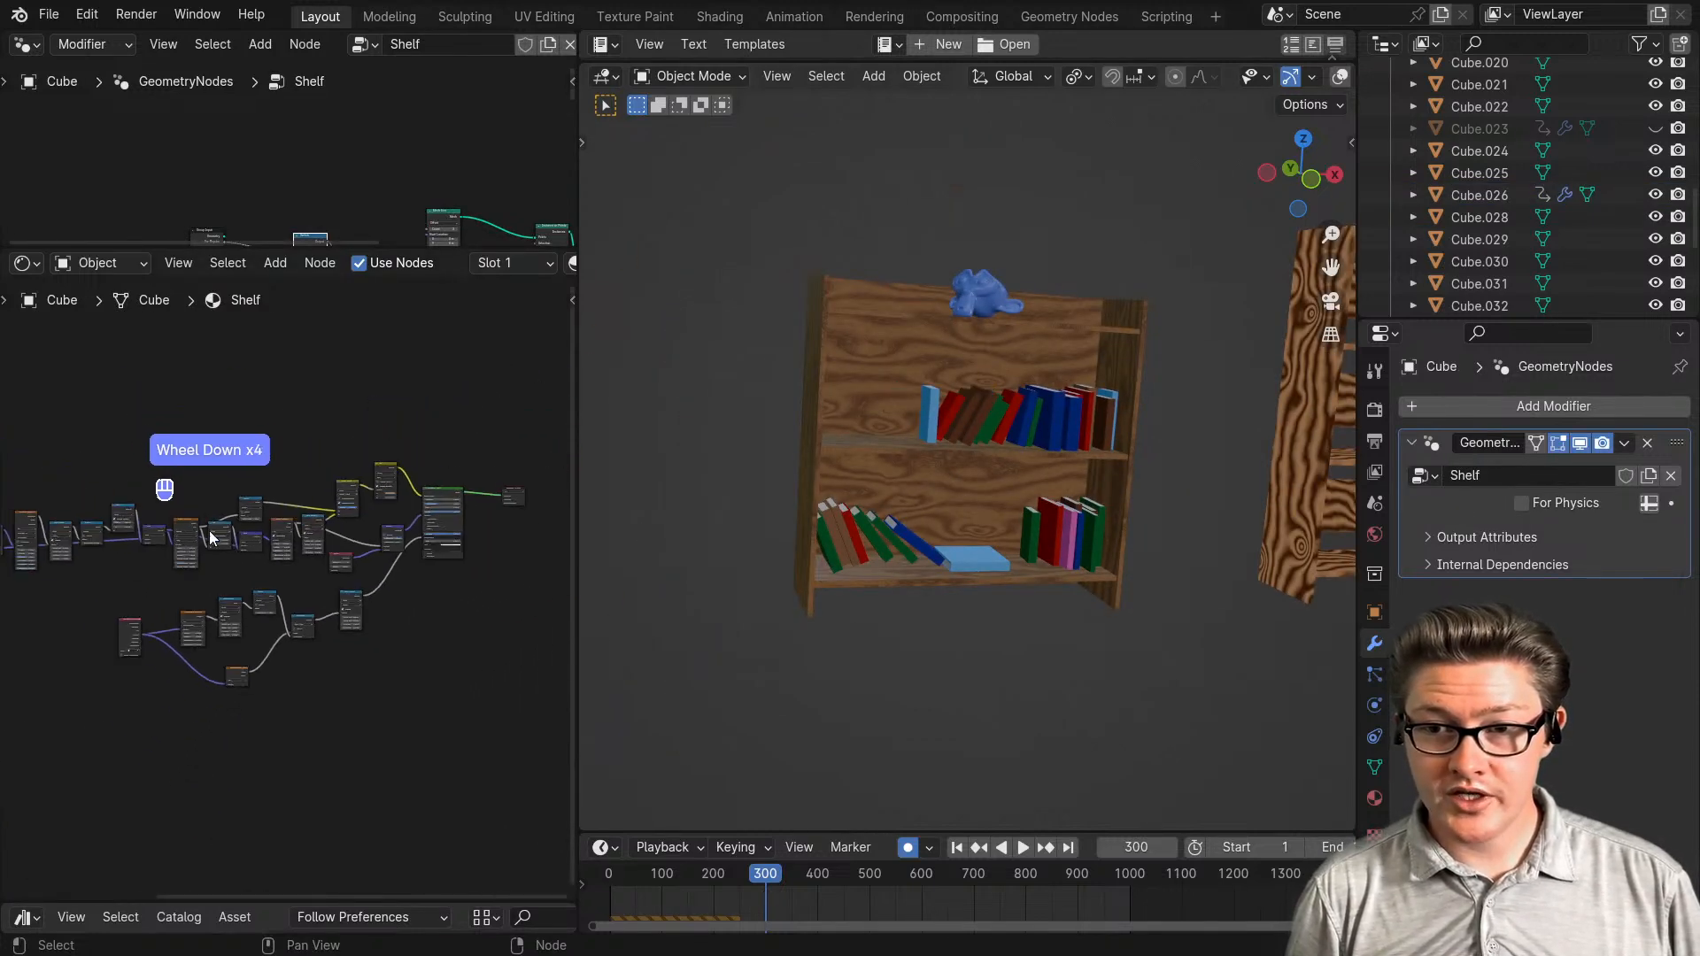
middle_drag(209, 530, 439, 513)
scroll(192, 545, up, 4)
middle_drag(191, 545, 343, 657)
scroll(370, 594, up, 4)
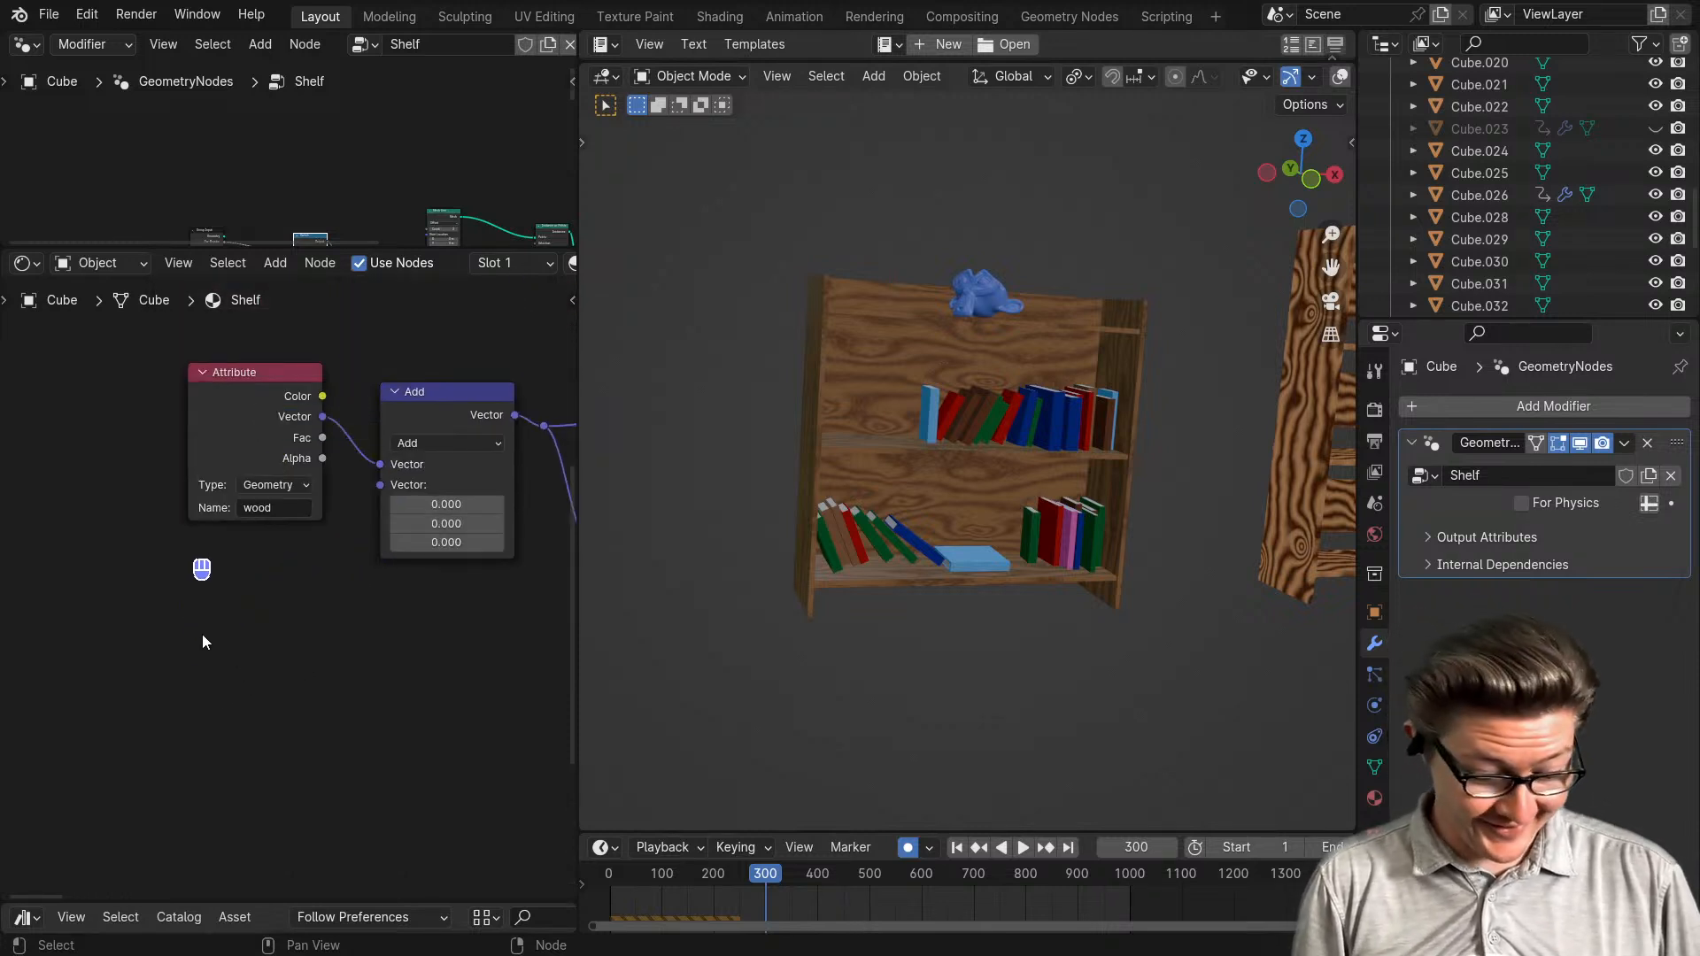
key(shift+a)
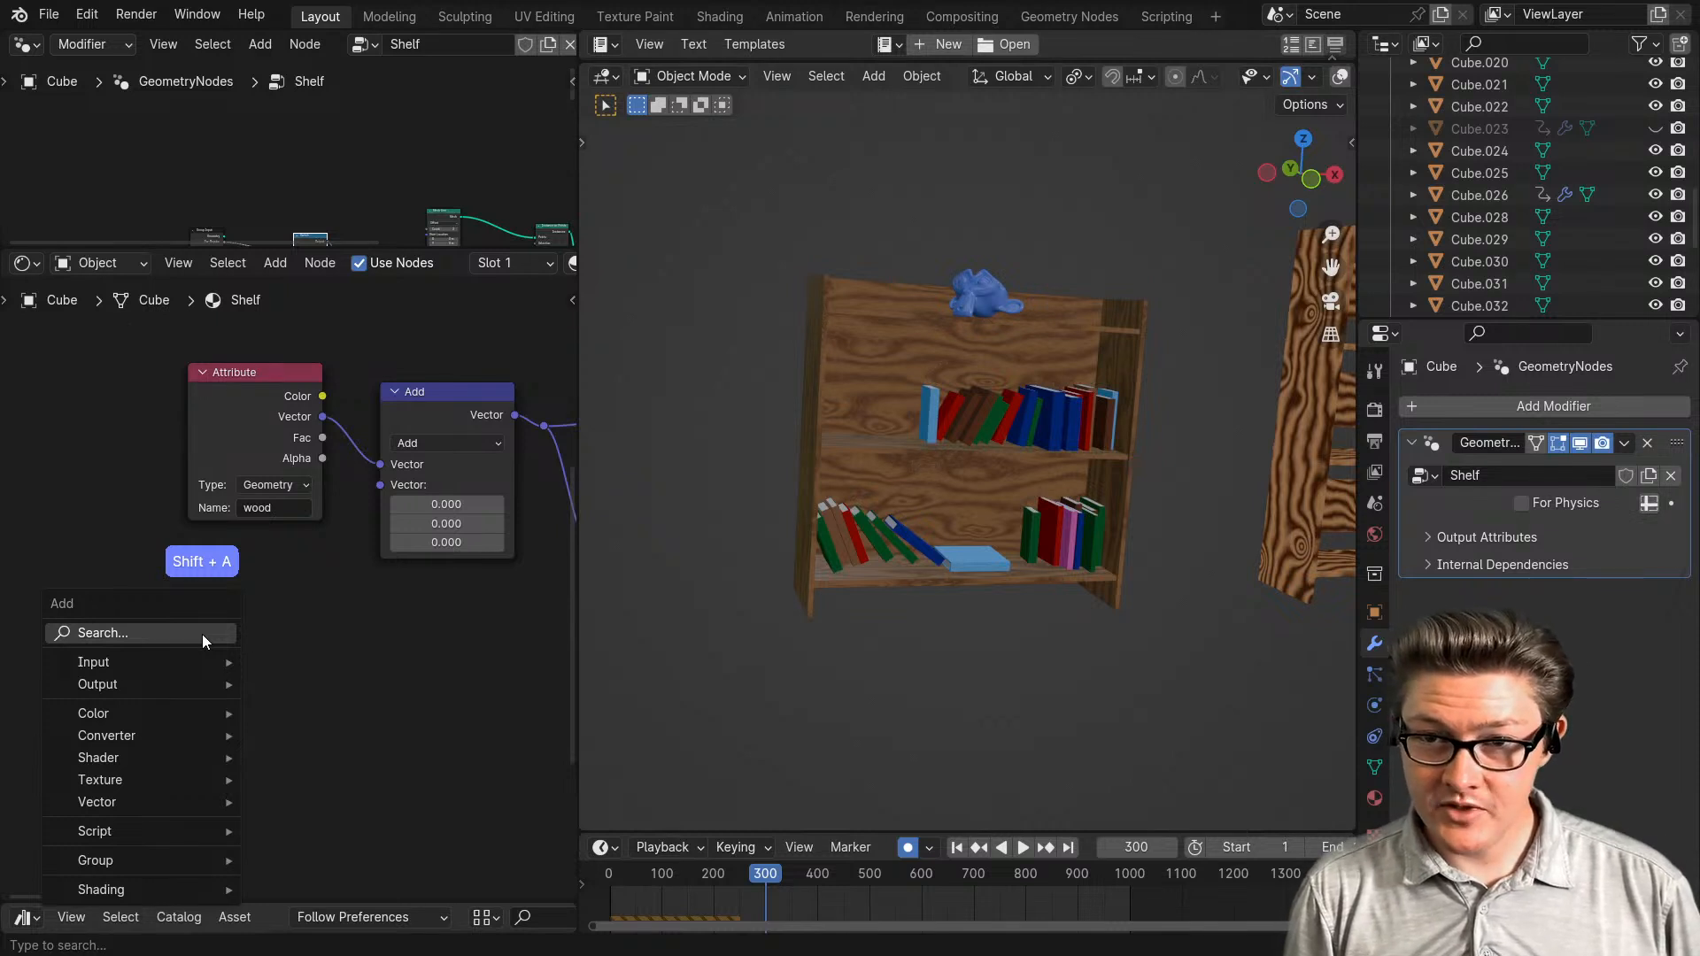
click(202, 634)
text(geom)
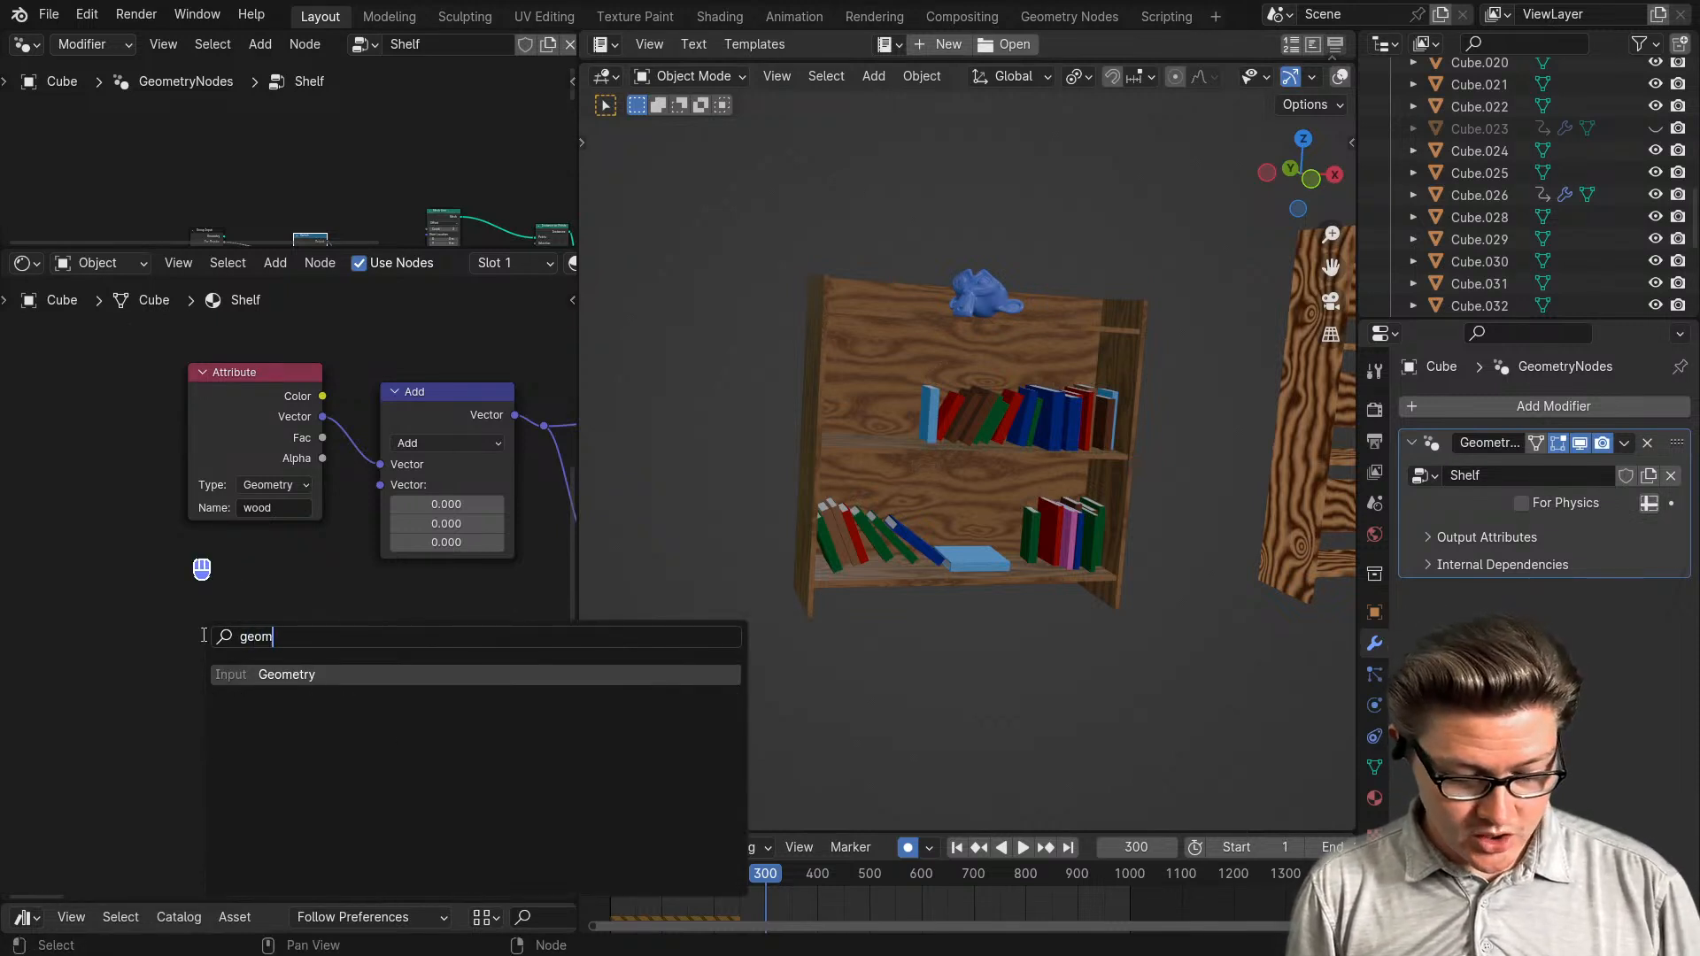
key(Return)
click(277, 763)
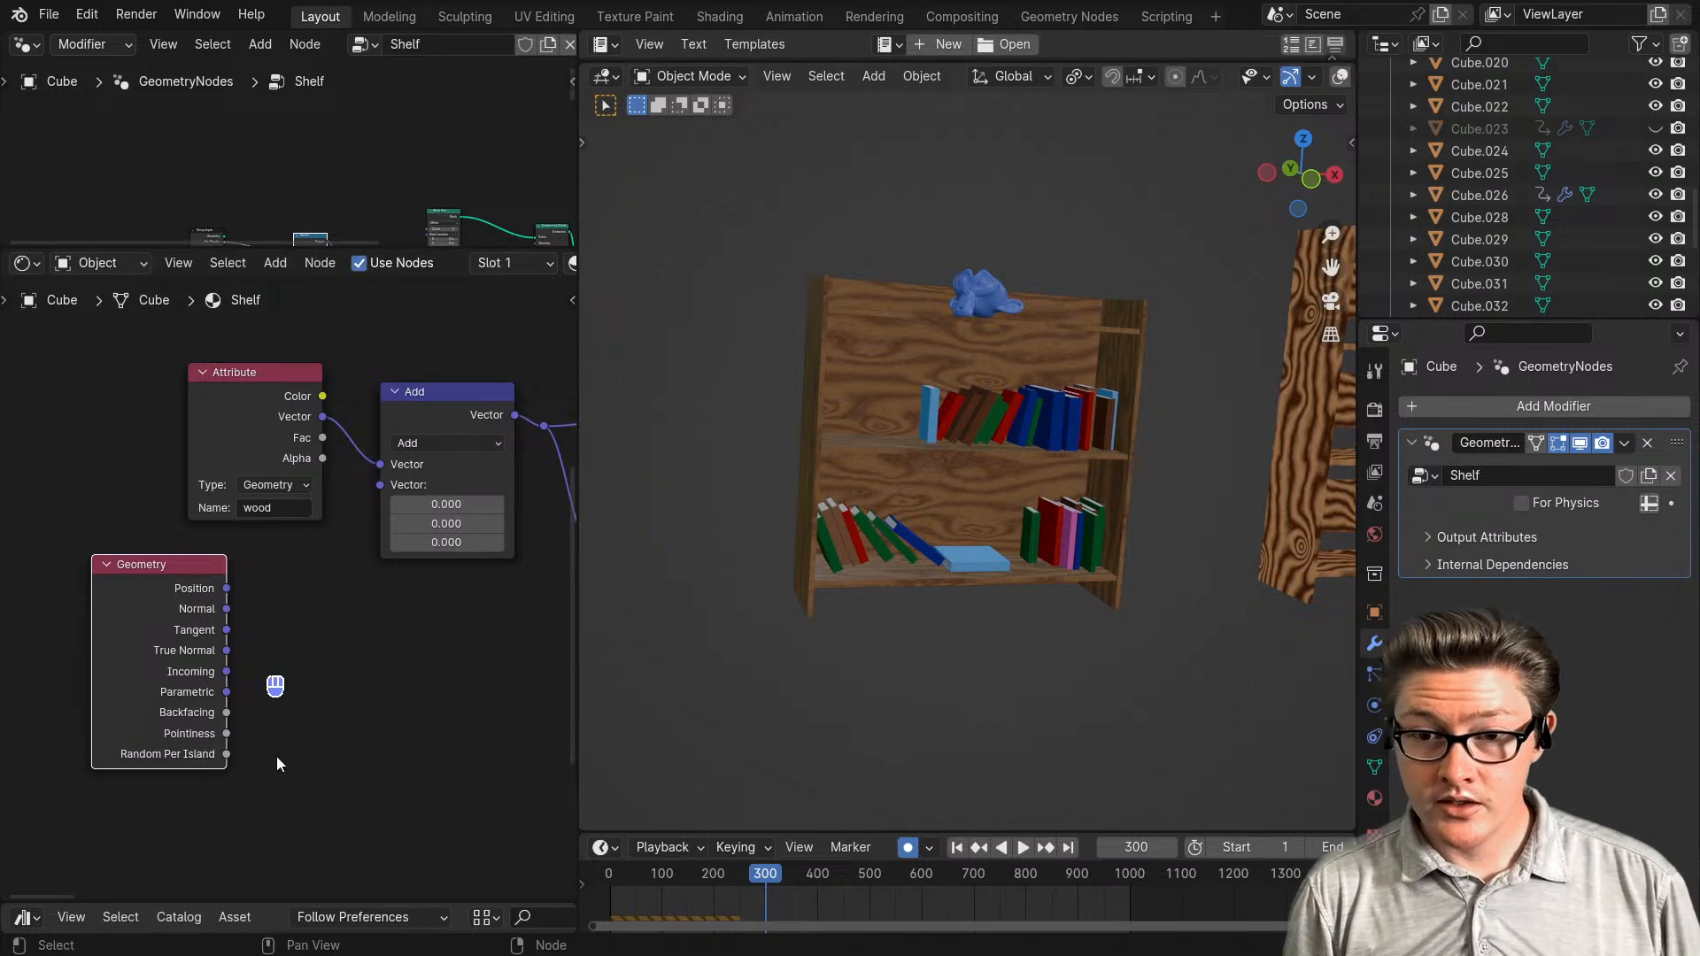
- Connect Random Per Island to the second Vector input of the Shelf material's Add node and inspect the bookshelf from above
drag(227, 754, 328, 731)
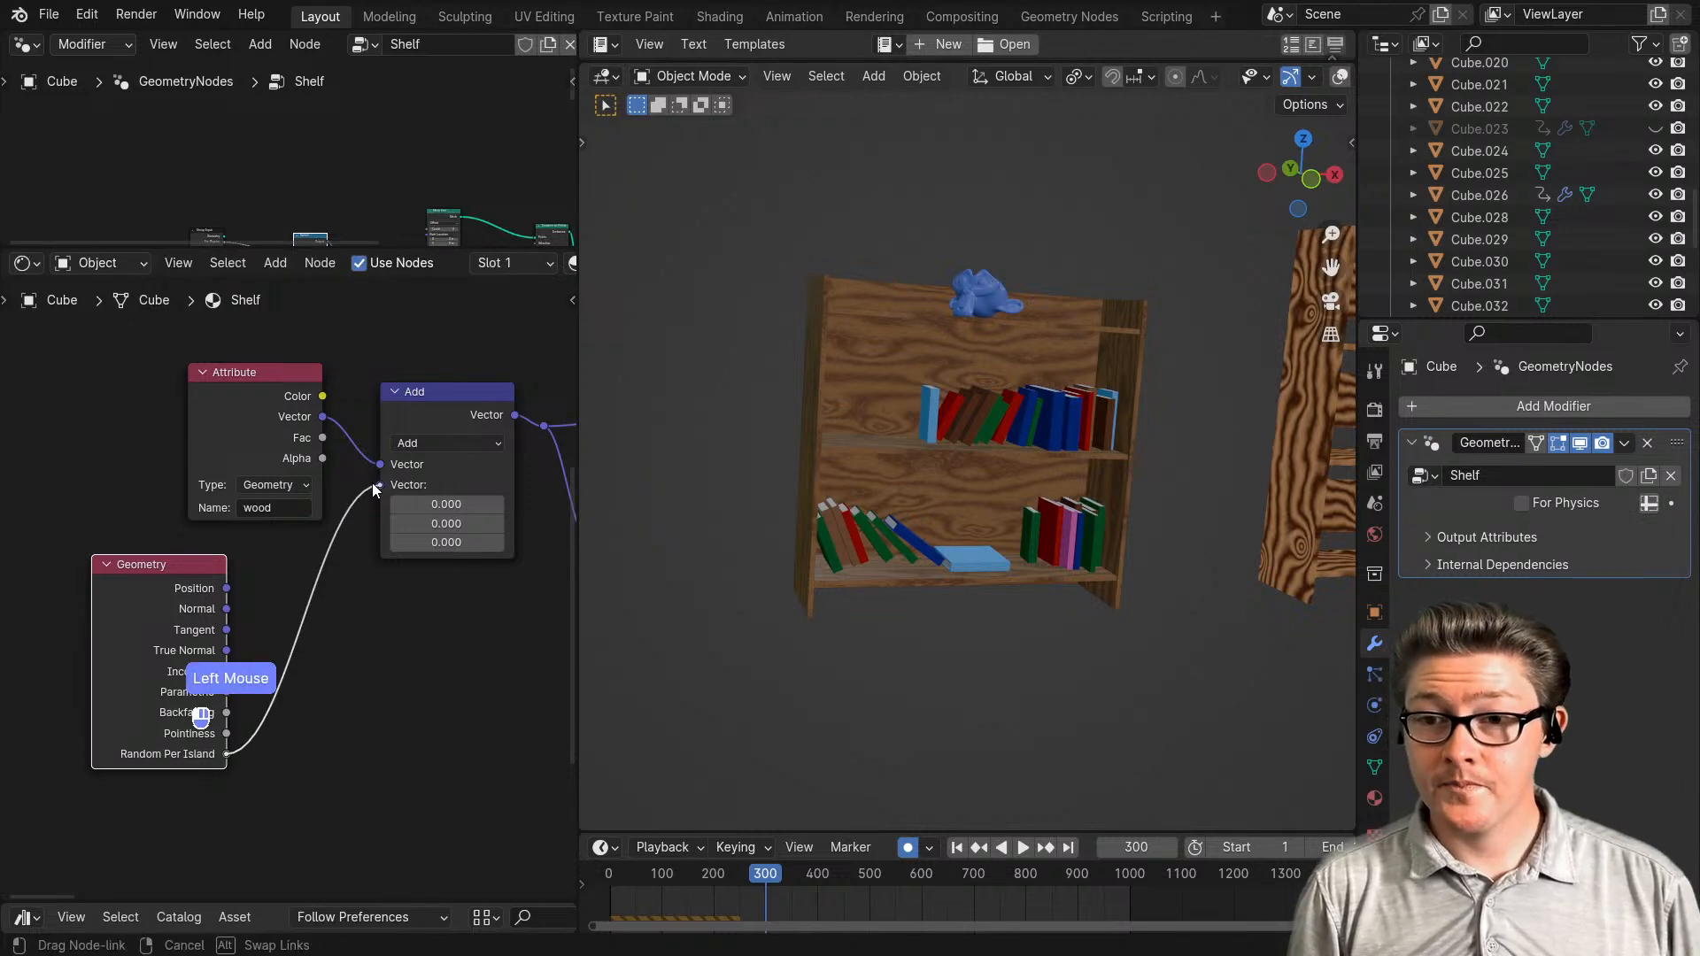
drag(379, 485, 379, 485)
scroll(987, 516, up, 3)
middle_drag(986, 515, 1002, 675)
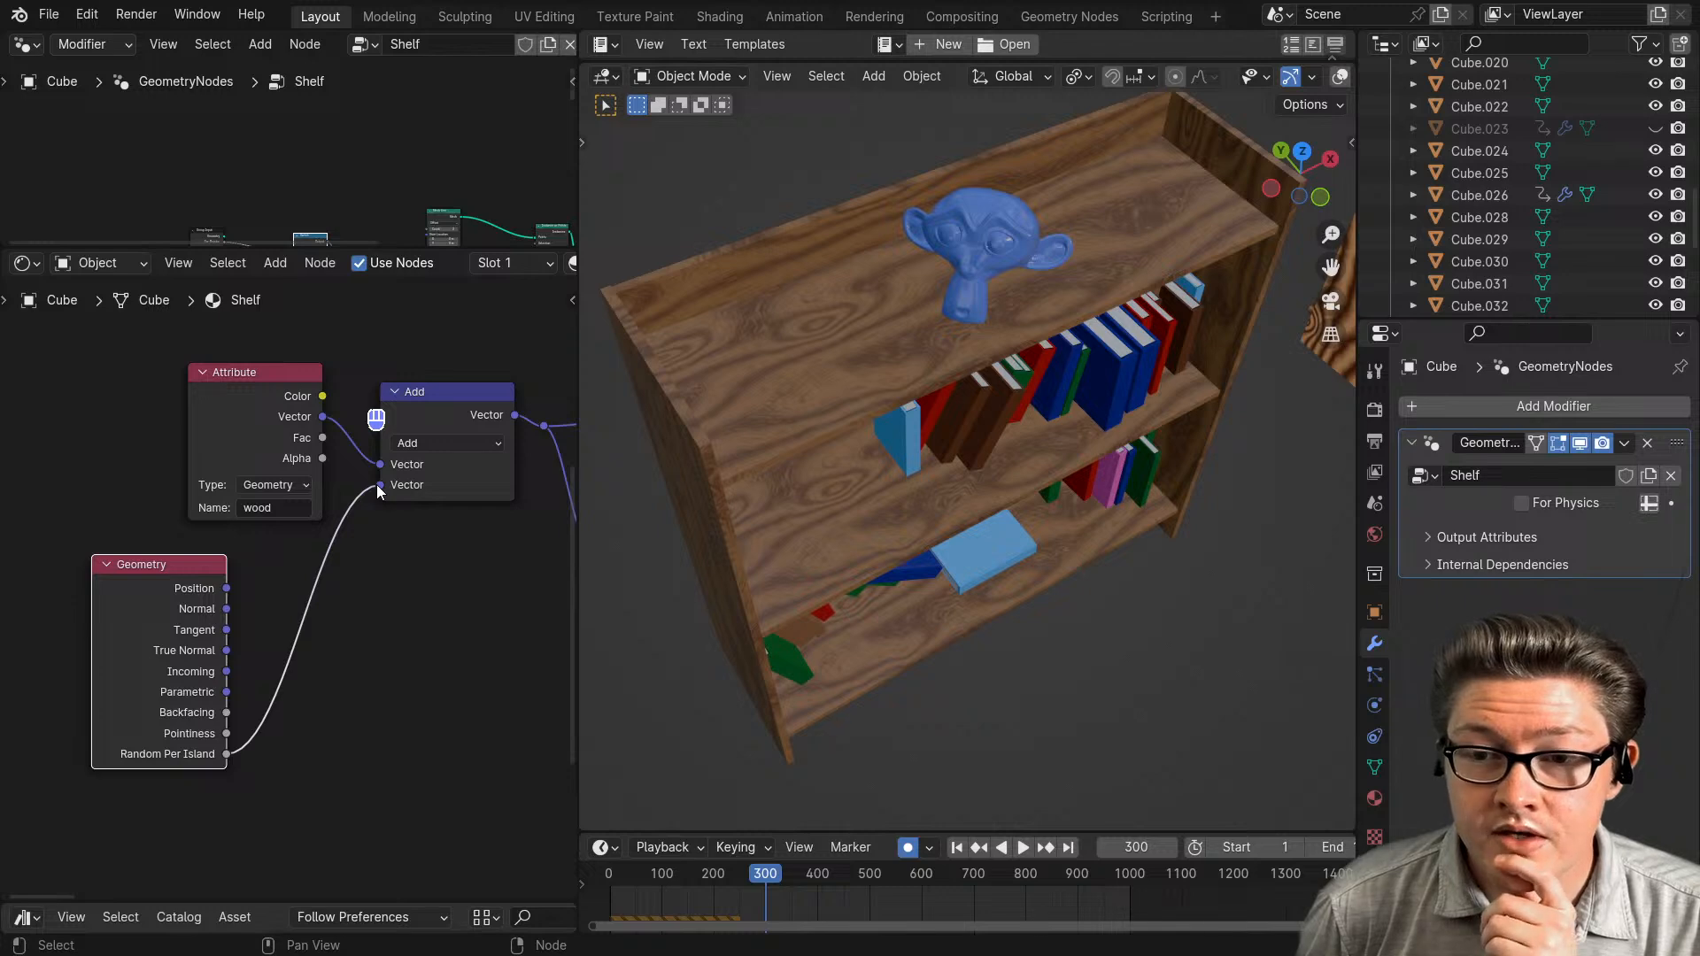
scroll(353, 689, up, 2)
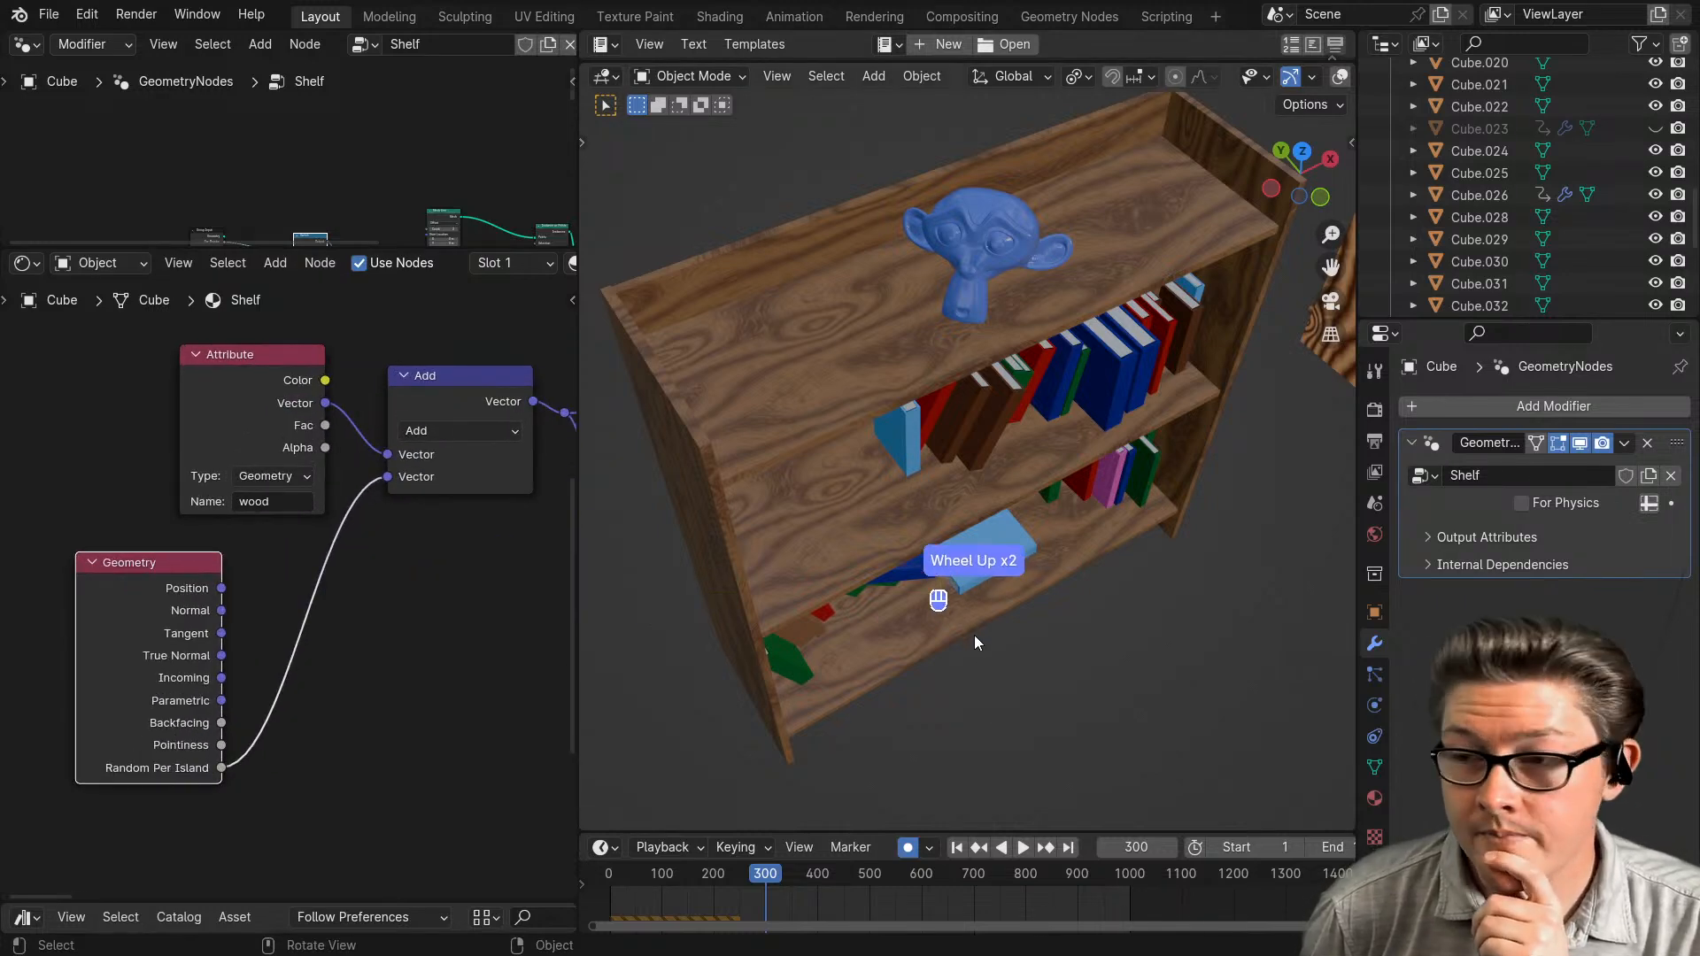
- Select the bookshelf with the striped Wood material and frame both it and its Geometry shader node
scroll(1192, 415, down, 3)
click(1217, 368)
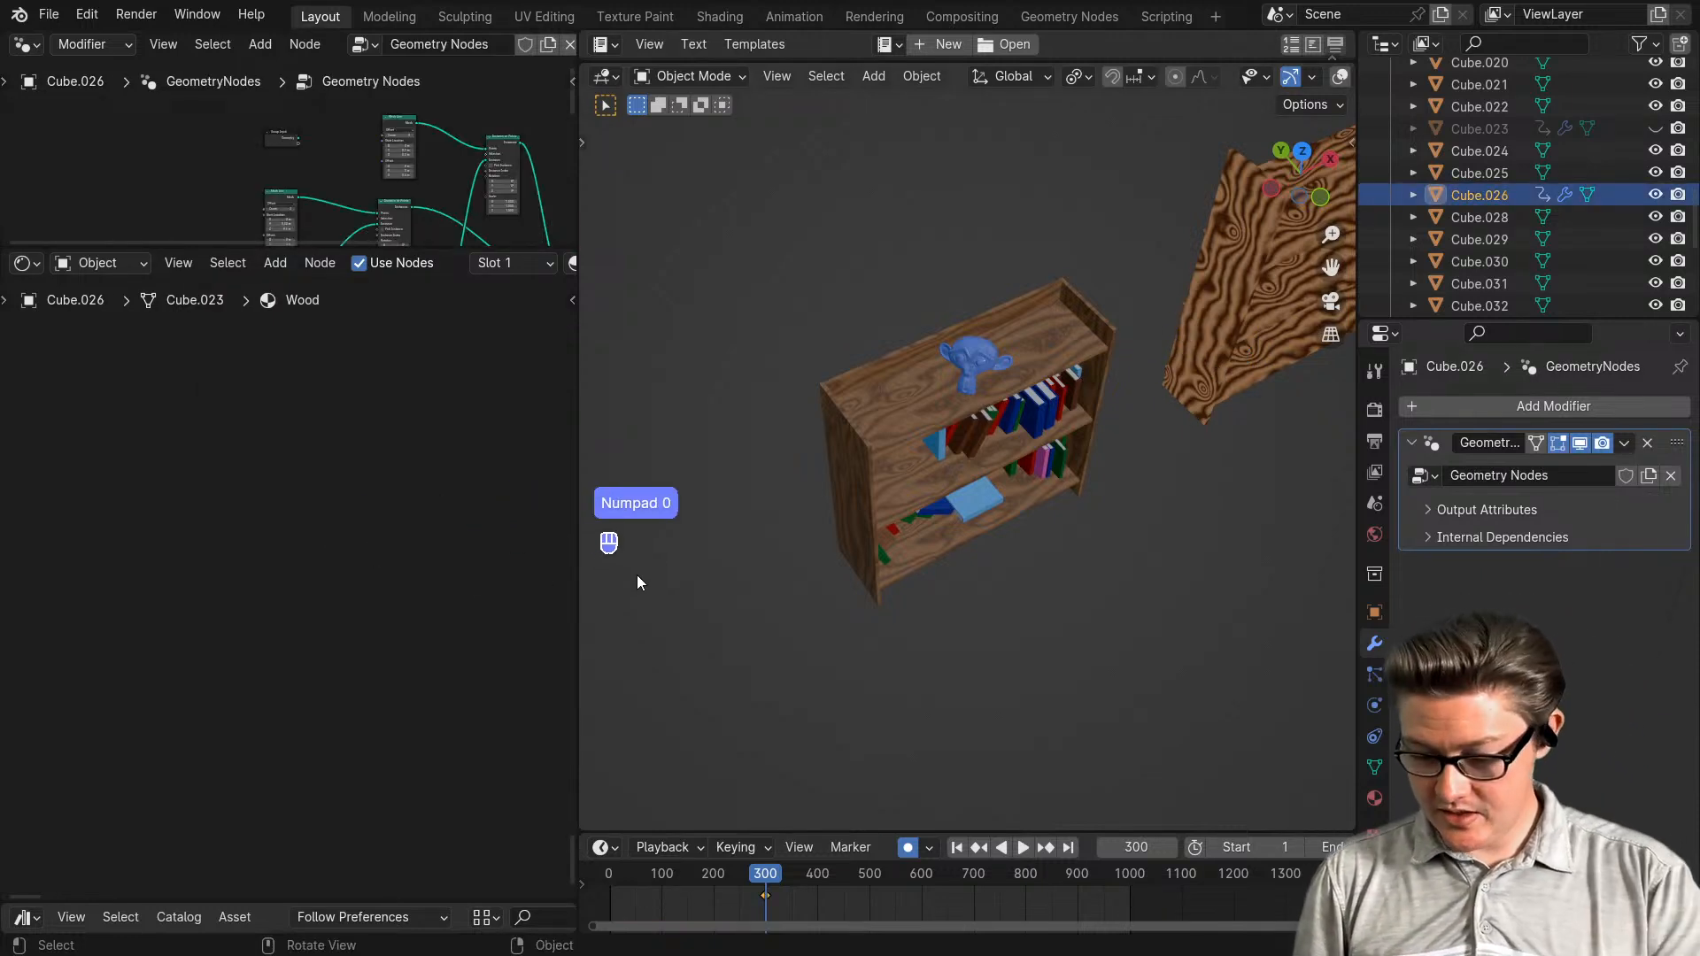
key(KP_Decimal)
key(KP_Decimal)
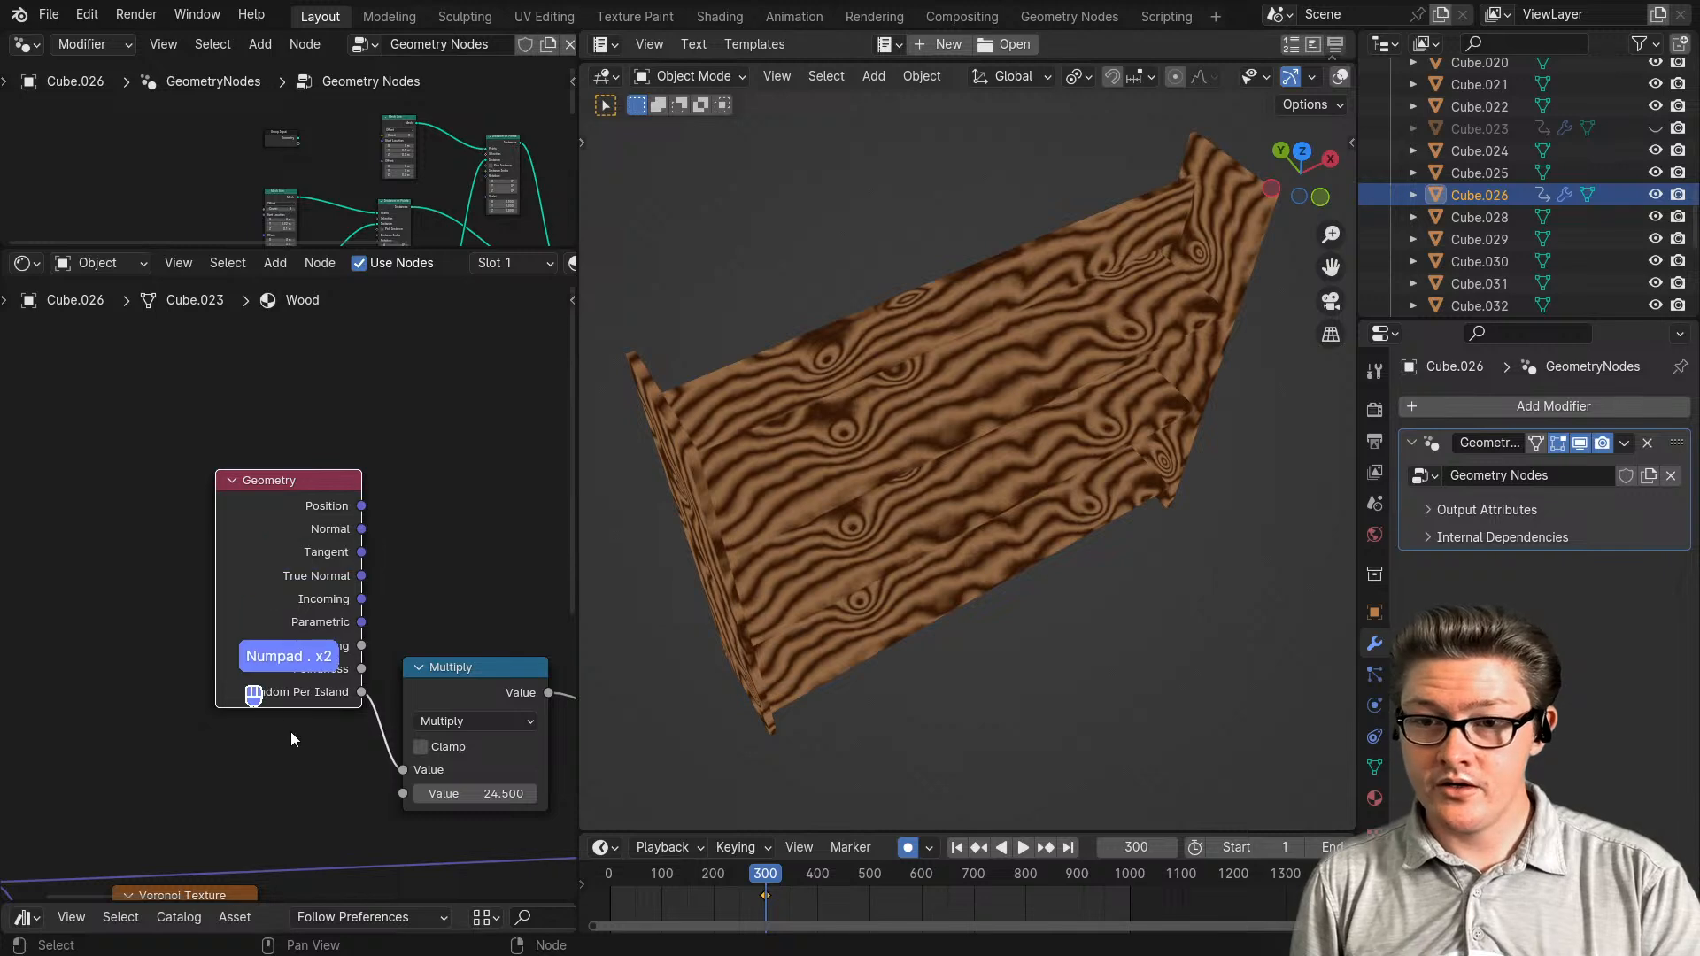
- Detach the Add node fed by Multiply from its links and place it above the node chain
scroll(284, 720, up, 2)
scroll(356, 739, down, 3)
middle_drag(356, 708, 161, 613)
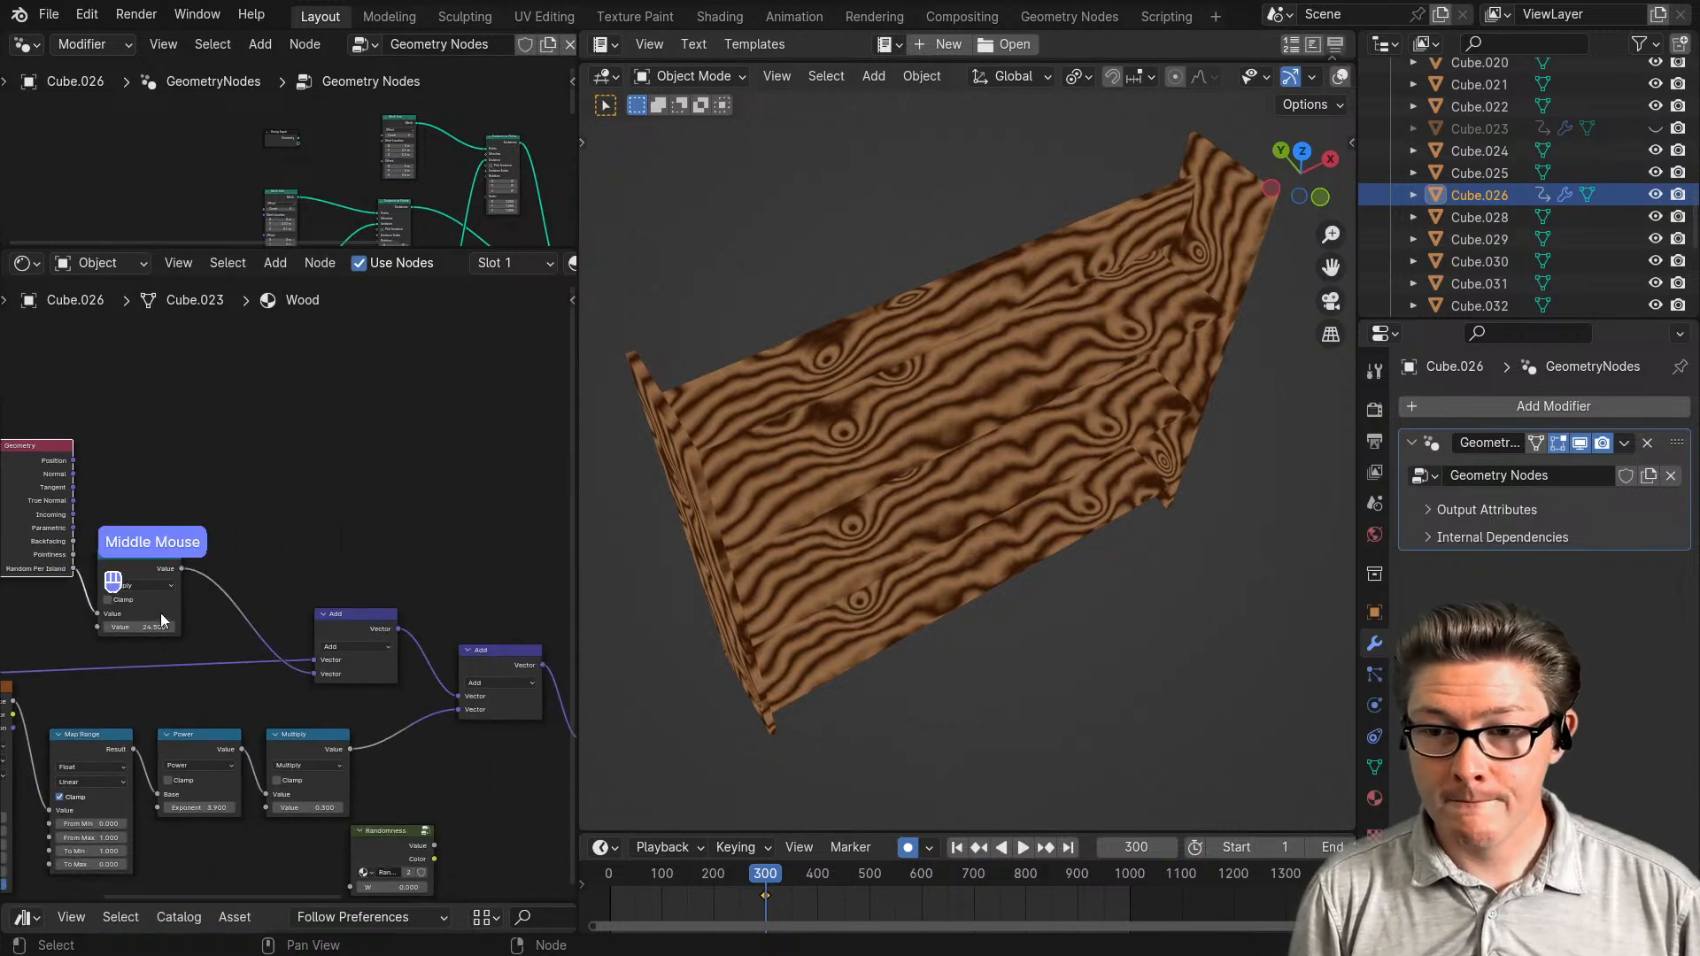
scroll(306, 662, down, 1)
middle_drag(306, 662, 225, 597)
alt+drag(235, 584, 266, 463)
click(267, 464)
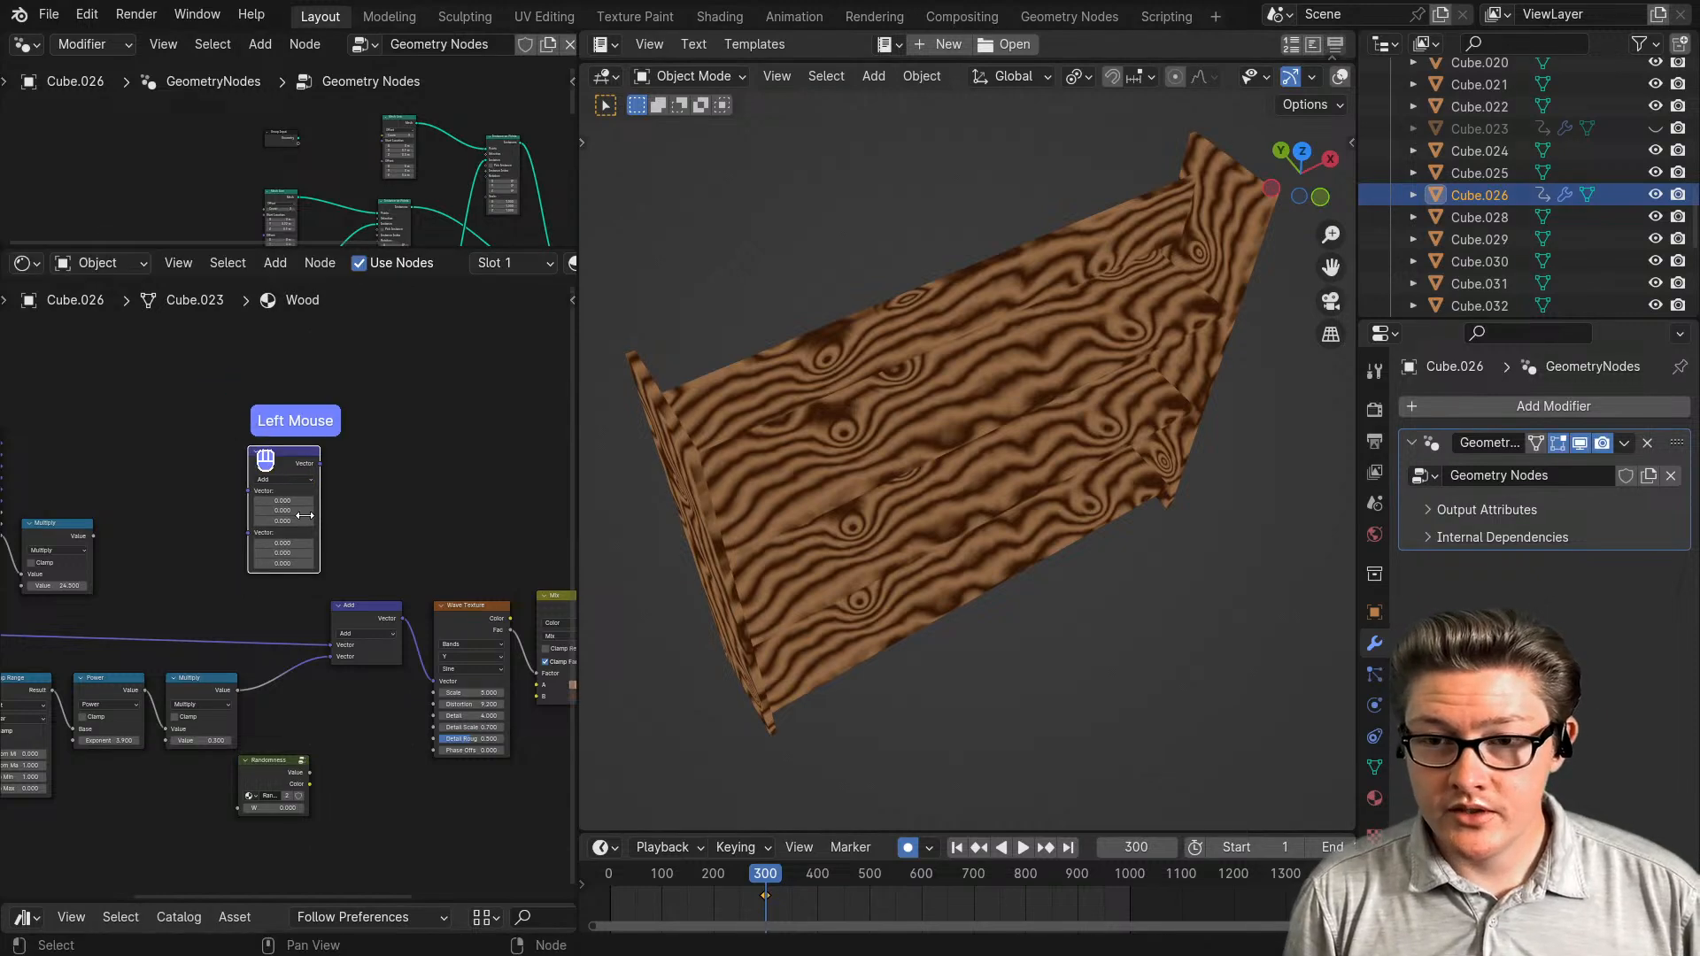
- Add a second Voronoi Texture node above the Wave Texture in the Wood material
scroll(314, 568, down, 2)
middle_drag(375, 592, 391, 626)
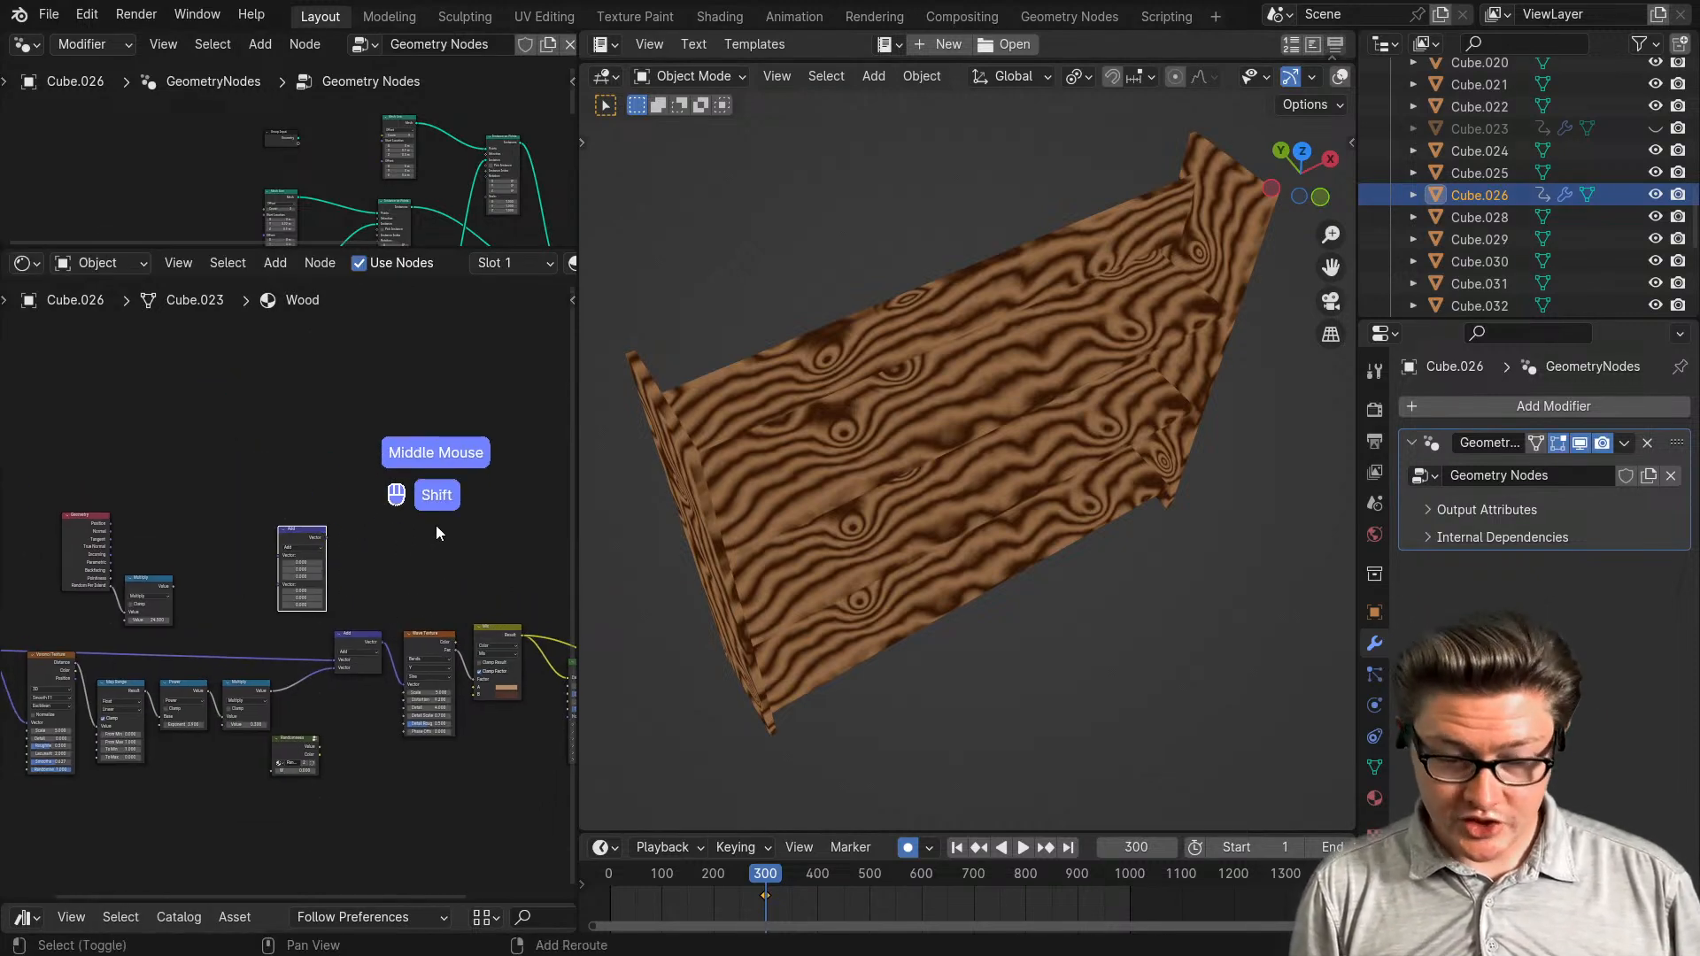
key(shift+a)
text(voro)
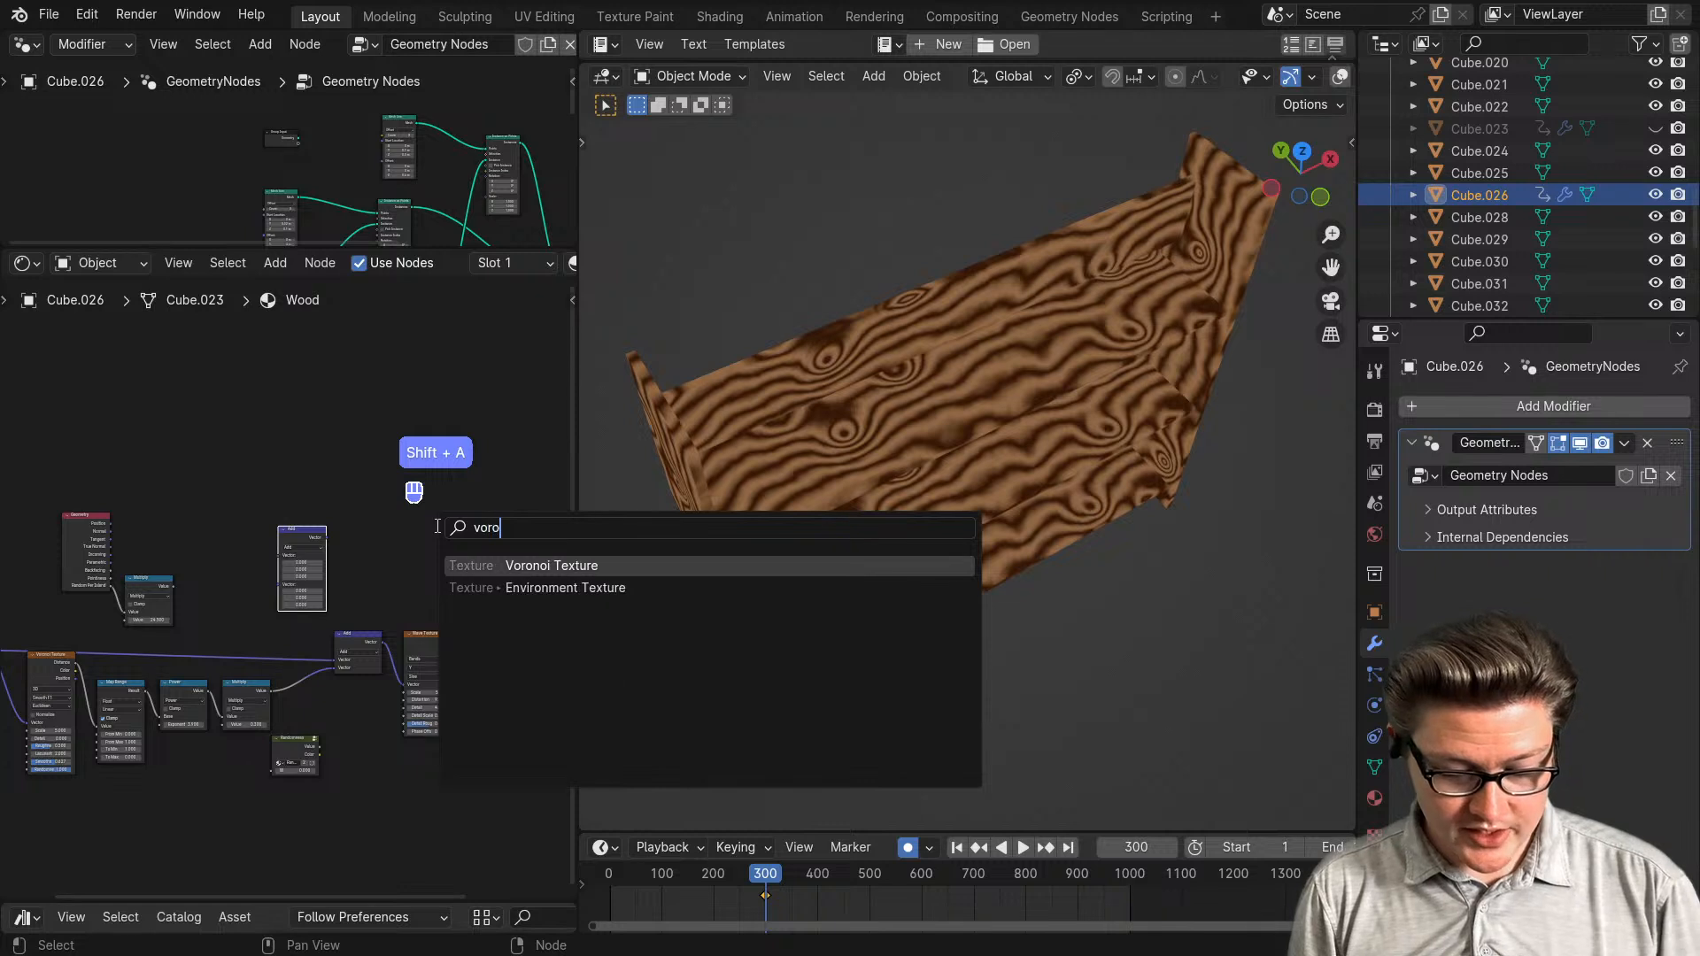
click(548, 574)
click(440, 483)
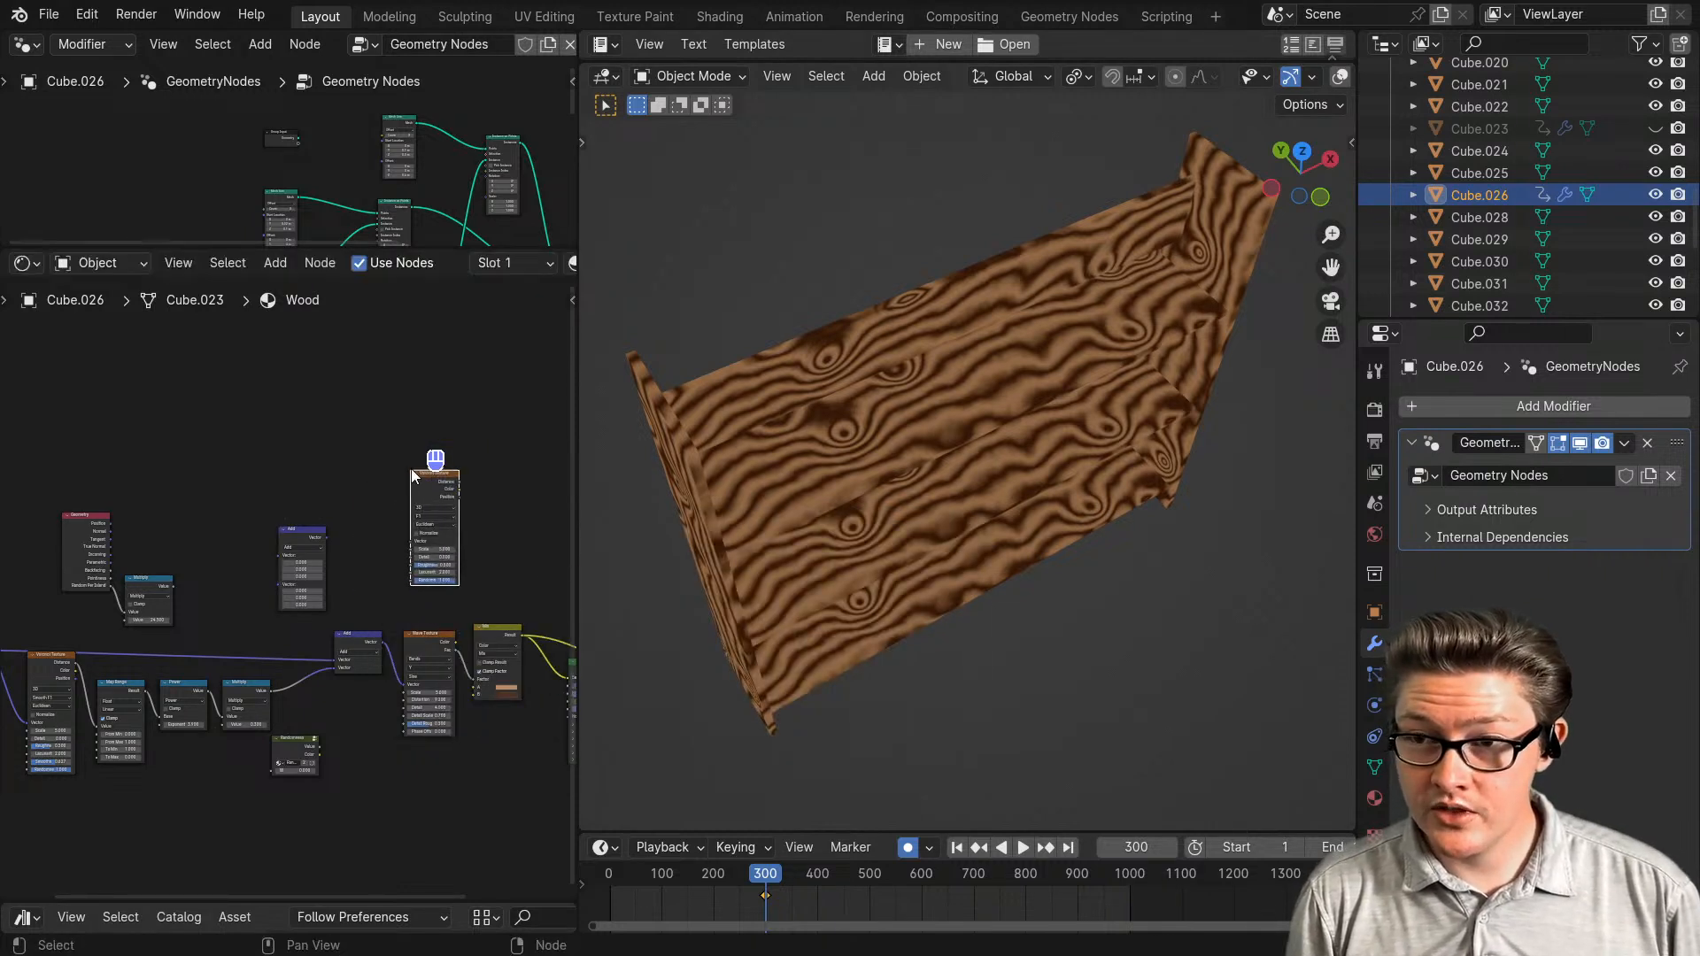
- Connect the new Voronoi Texture's Distance output to the Principled BSDF's Base Color input
middle_drag(439, 508, 337, 539)
drag(357, 487, 352, 664)
scroll(268, 634, up, 2)
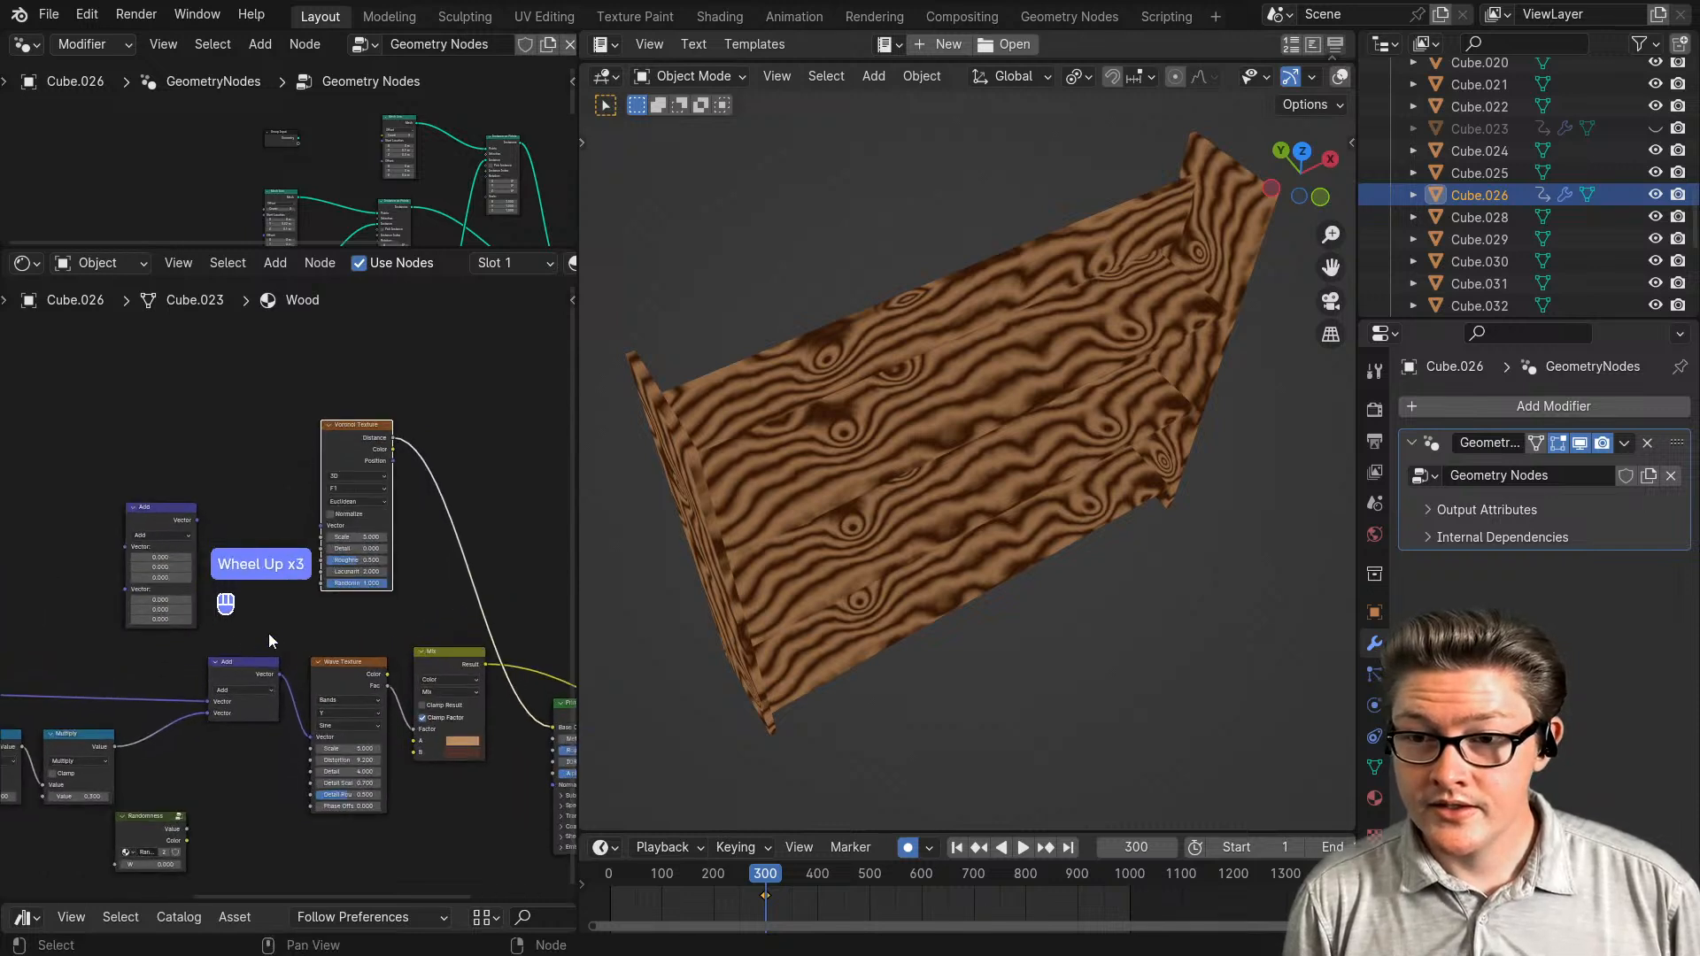
middle_drag(375, 641, 230, 597)
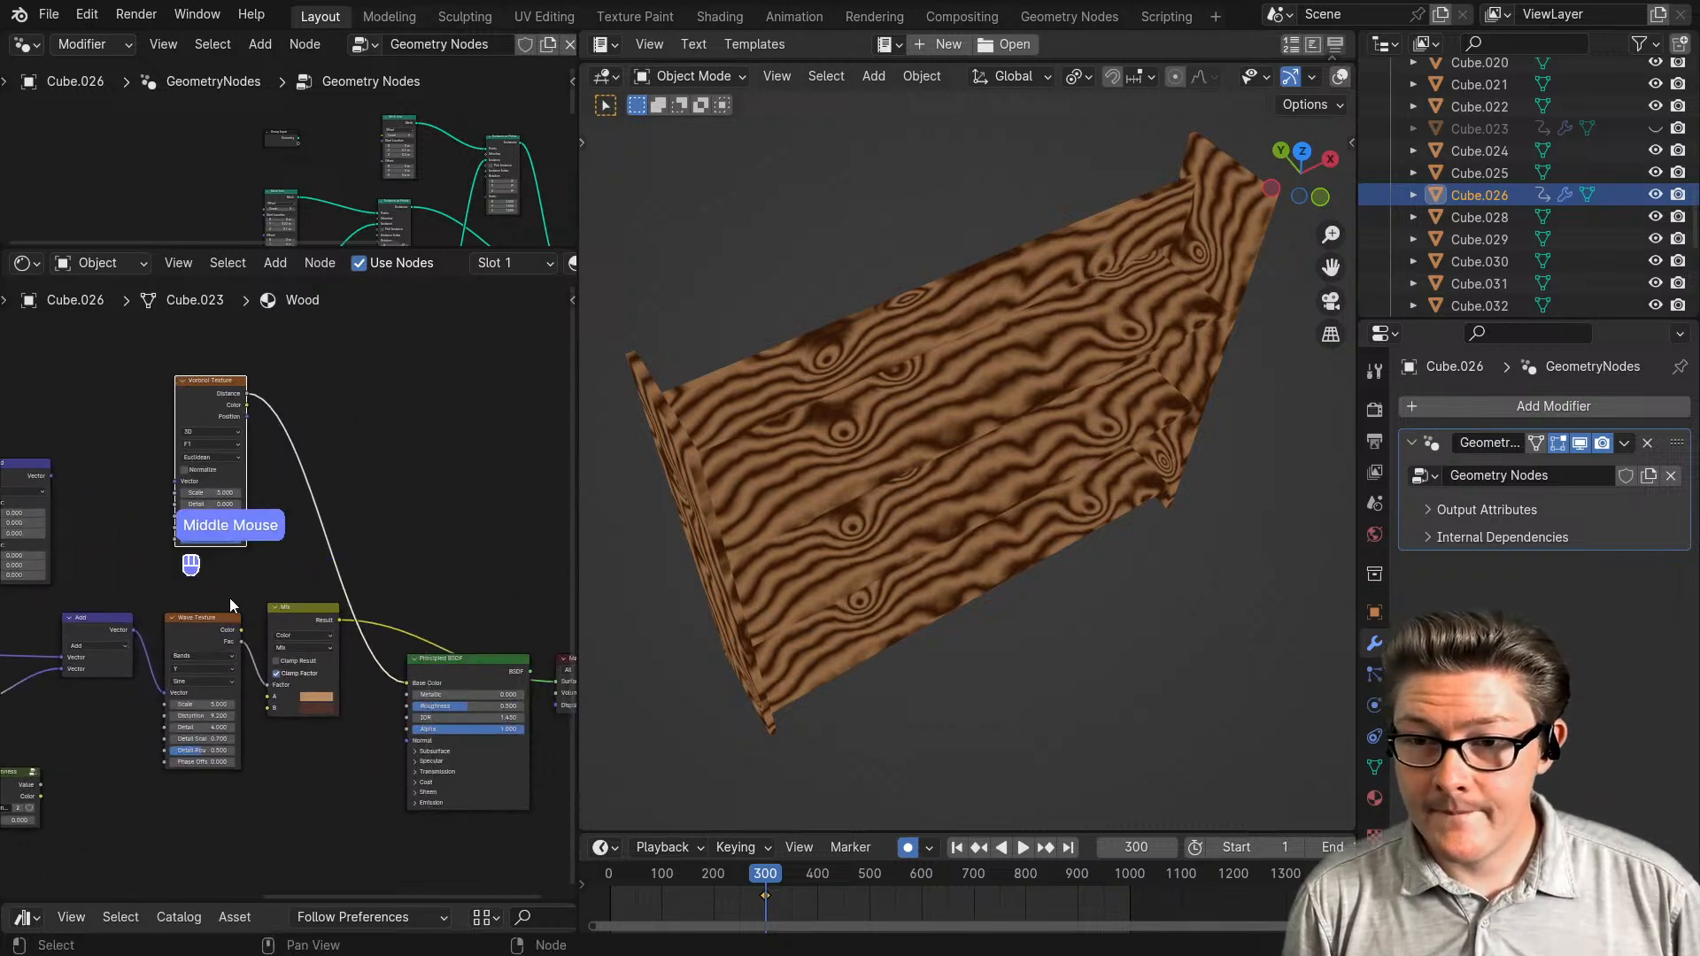
- Preview the Principled BSDF, then the Voronoi Texture's Color output on the bookshelf
ctrl+shift+click(471, 675)
middle_drag(215, 675, 416, 735)
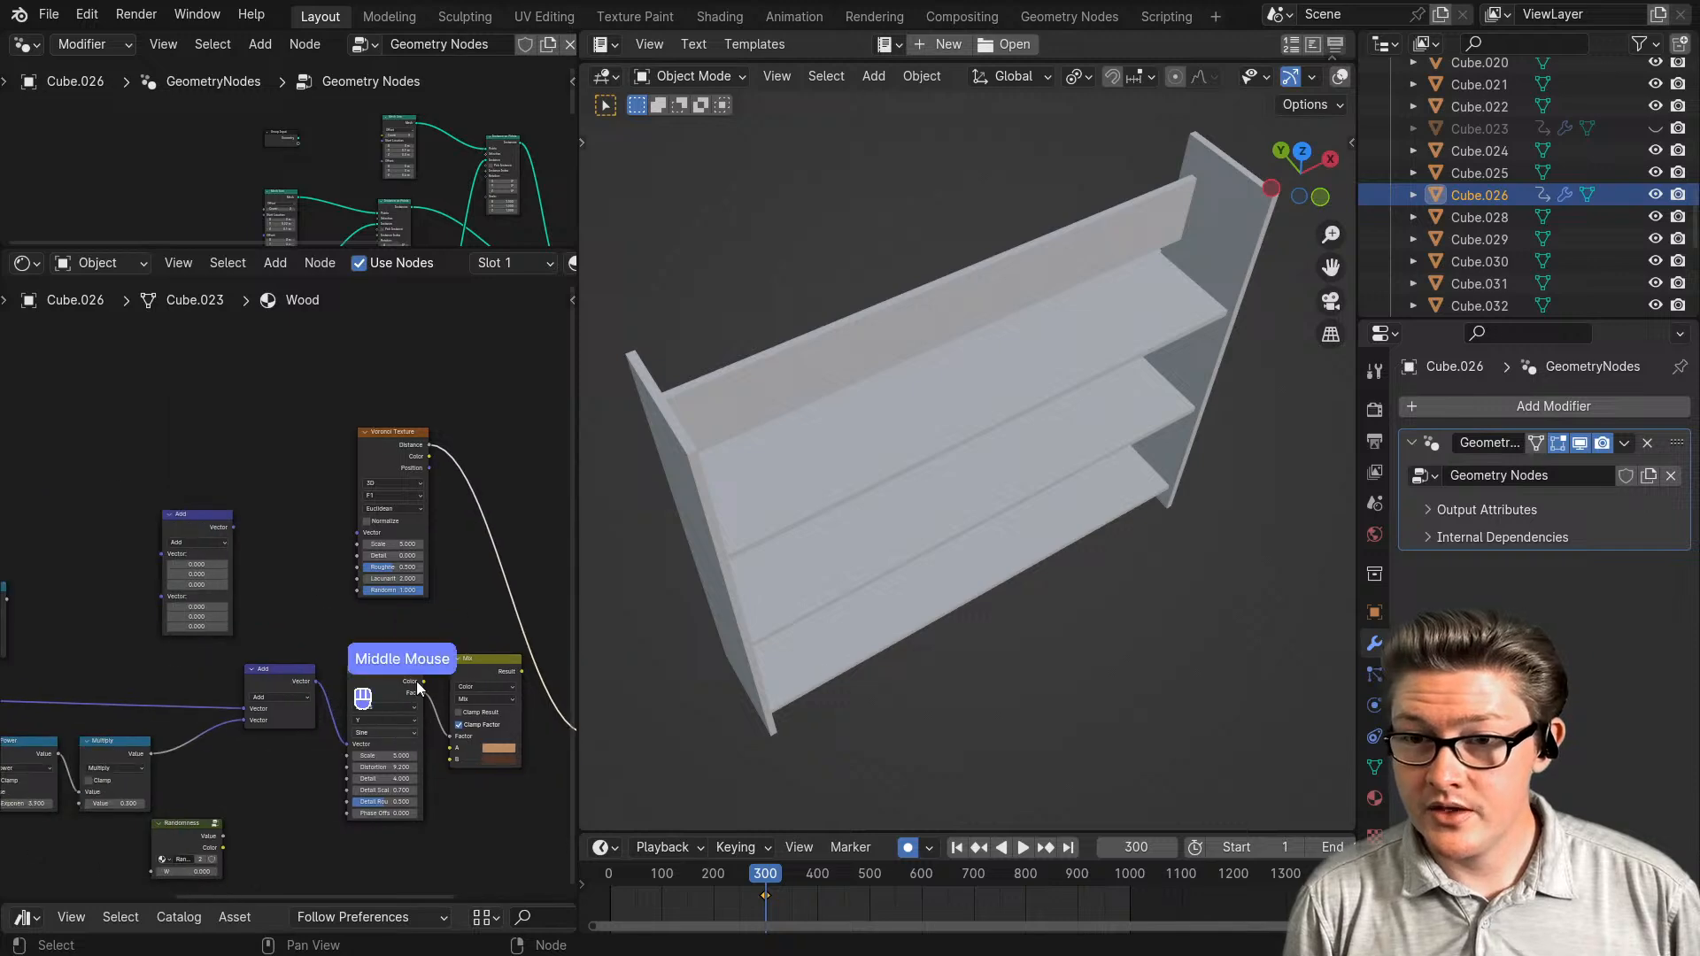
scroll(326, 597, up, 1)
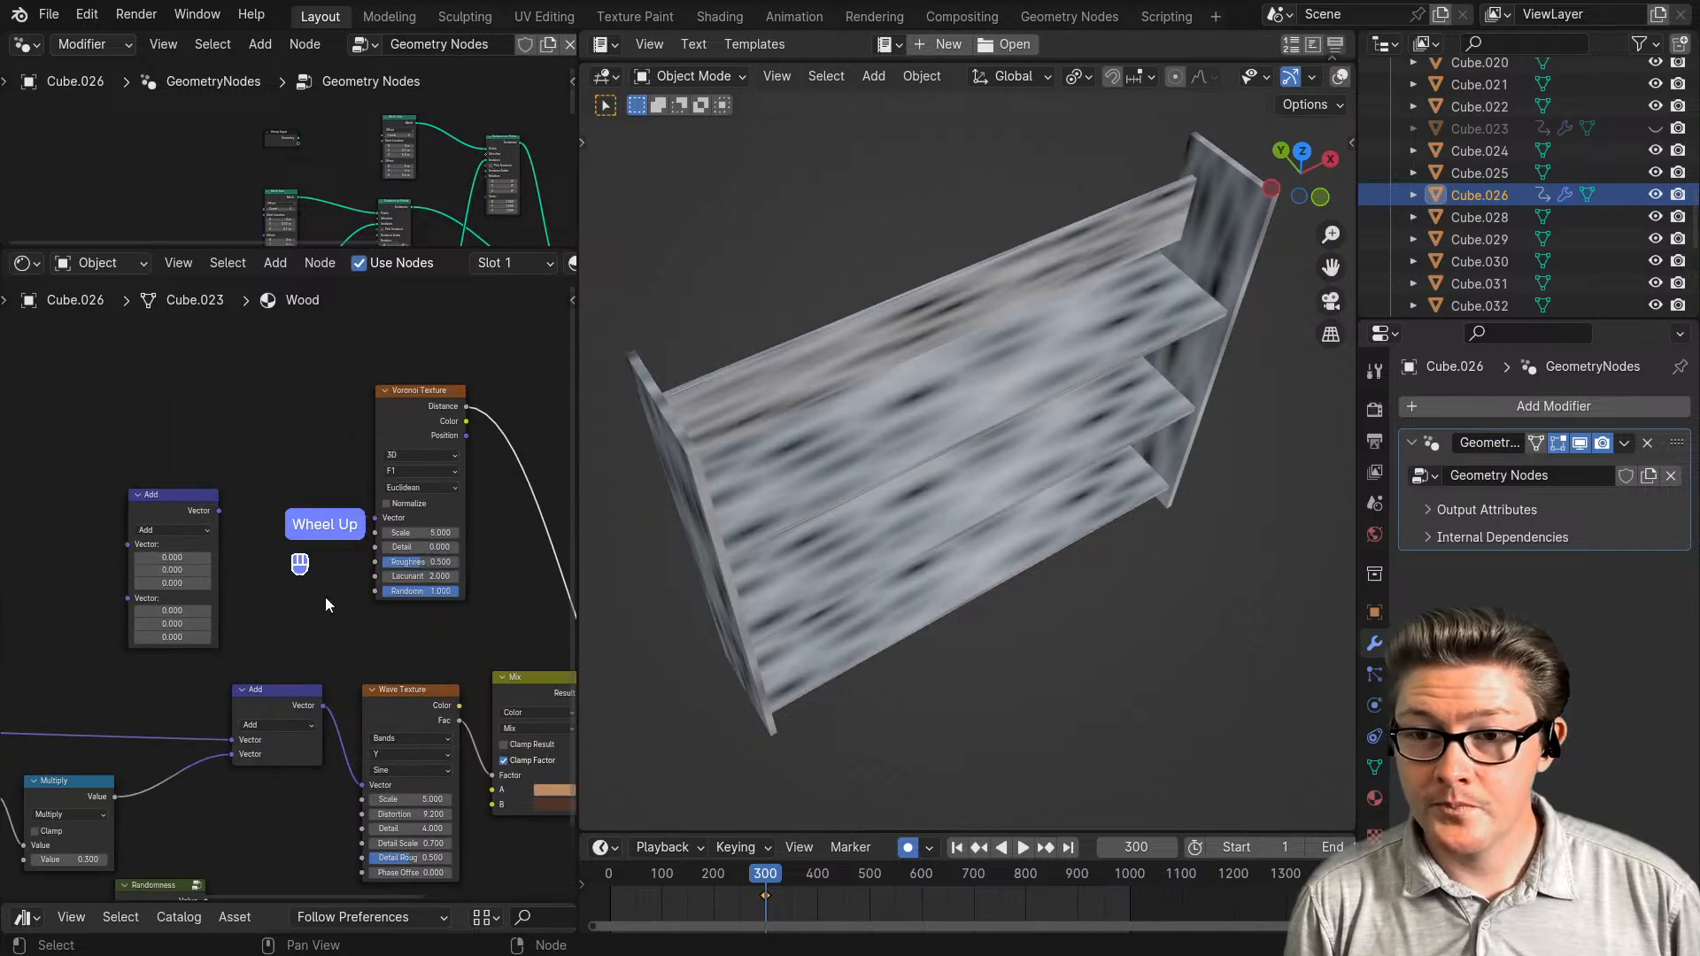
ctrl+shift+click(435, 422)
ctrl+shift+click(434, 418)
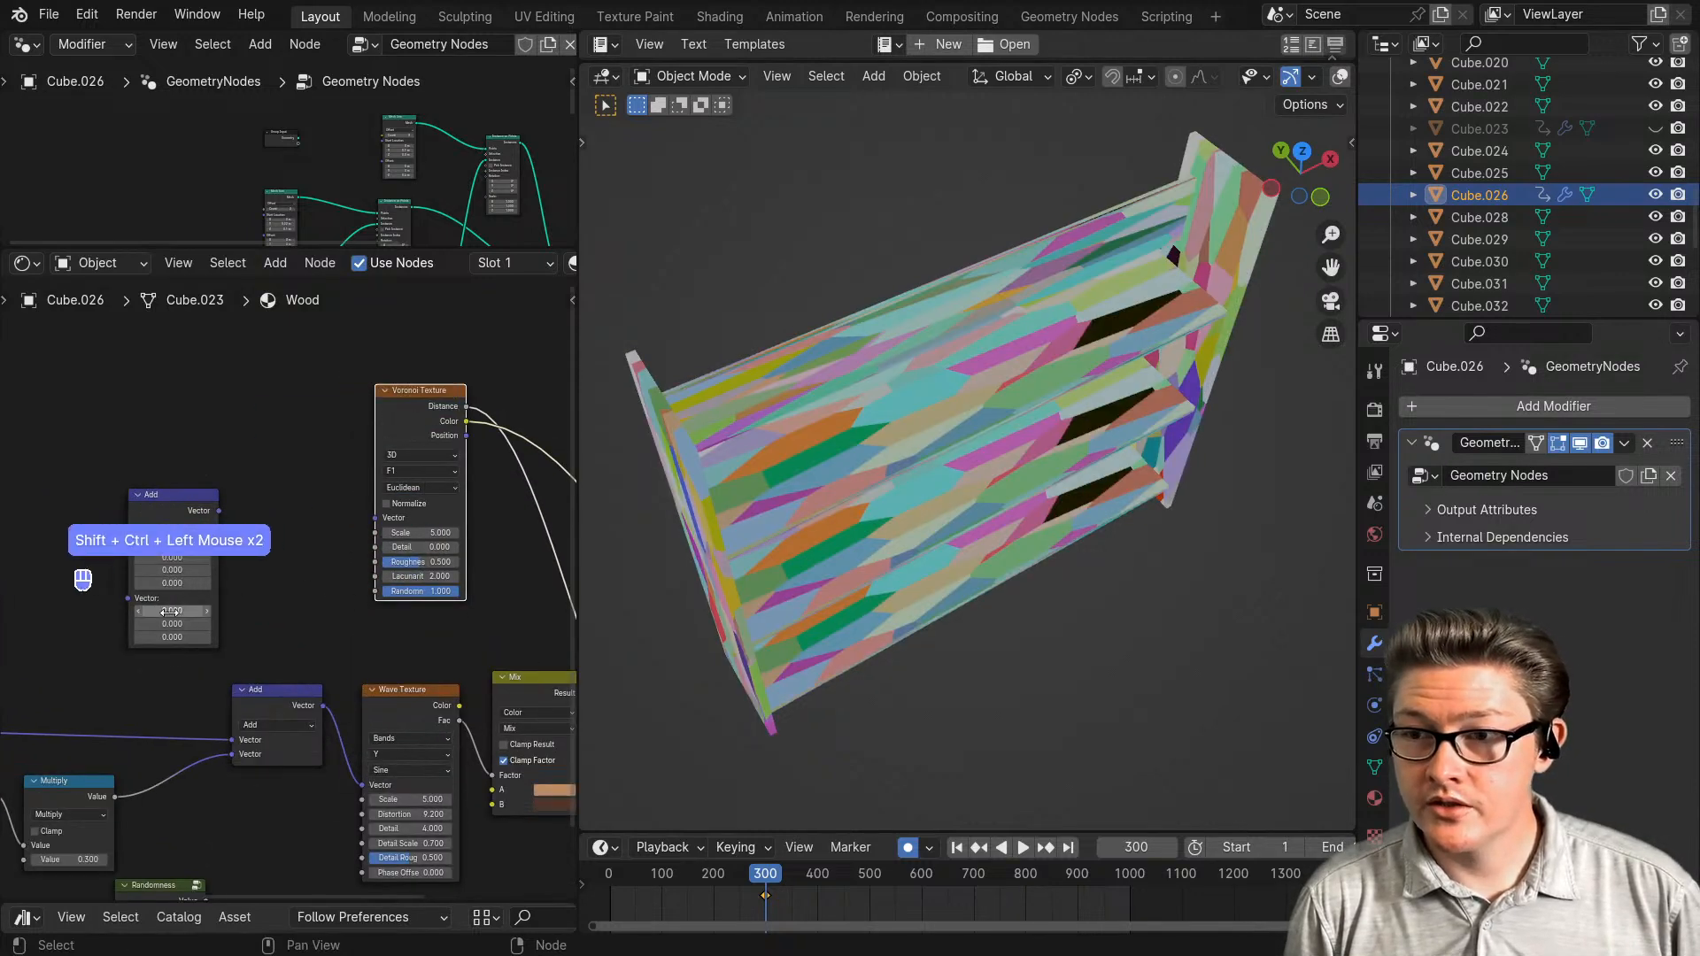
- Route the Attribute node's Vector output through the loose vector Add node into the Voronoi Texture's Vector input
middle_drag(178, 580, 292, 649)
mouse_move(967, 537)
middle_down()
mouse_move(990, 634)
mouse_move(949, 540)
middle_up()
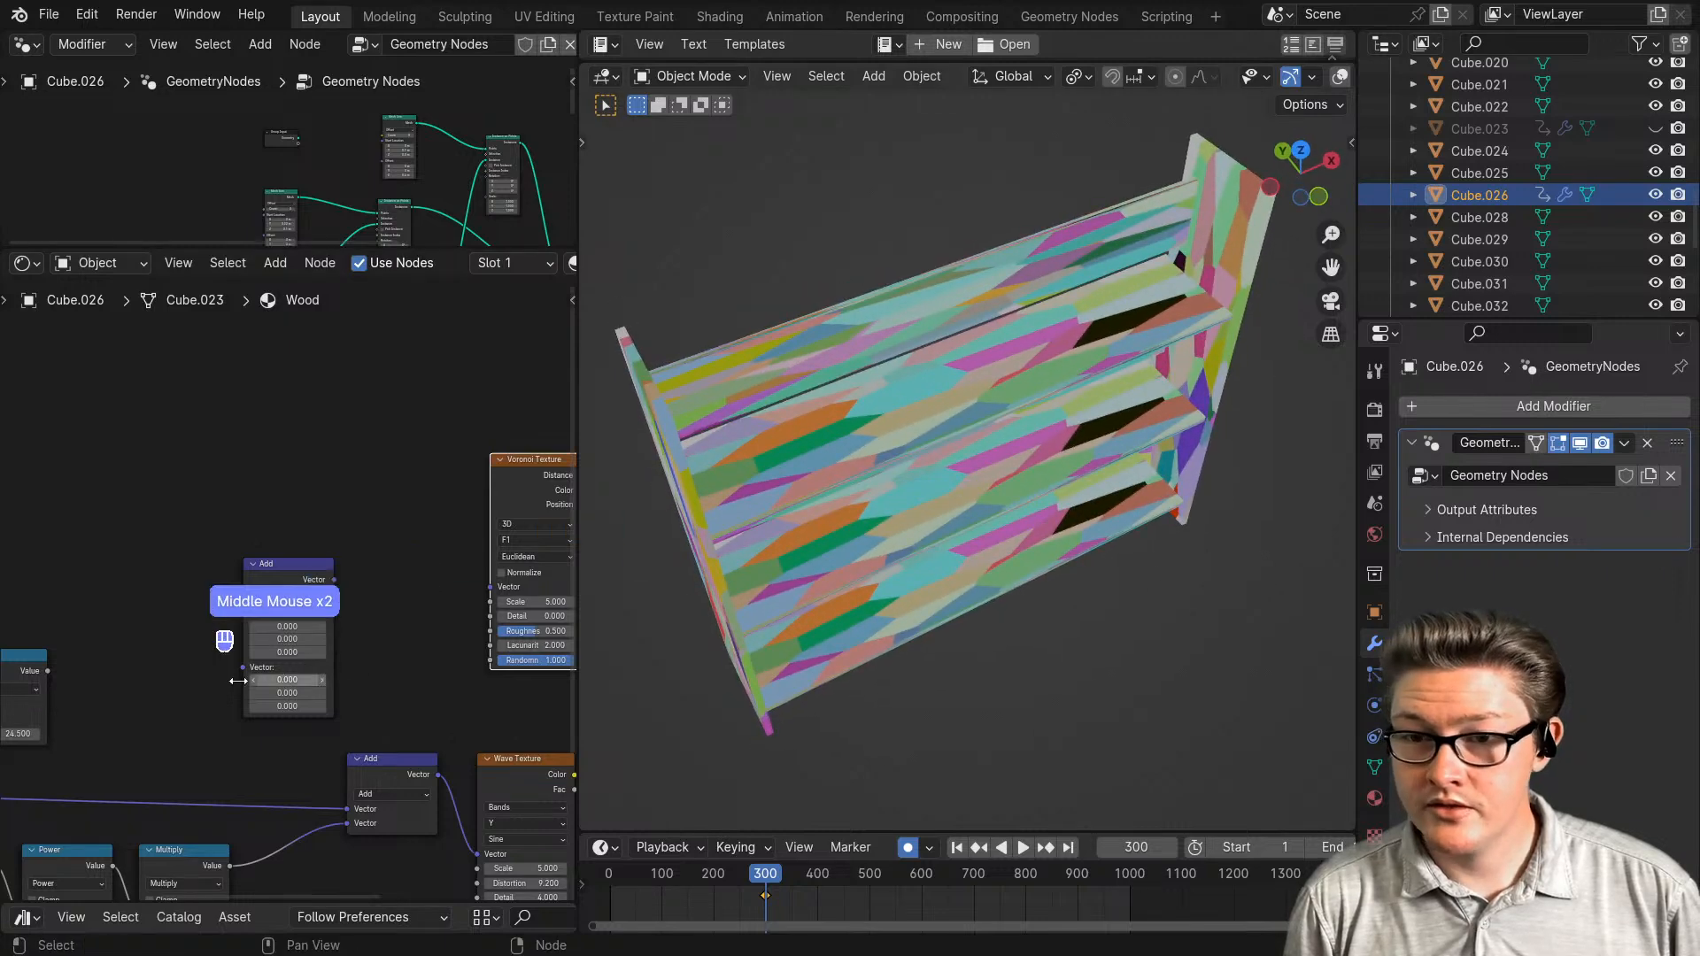
scroll(232, 567, down, 2)
middle_drag(145, 613, 140, 589)
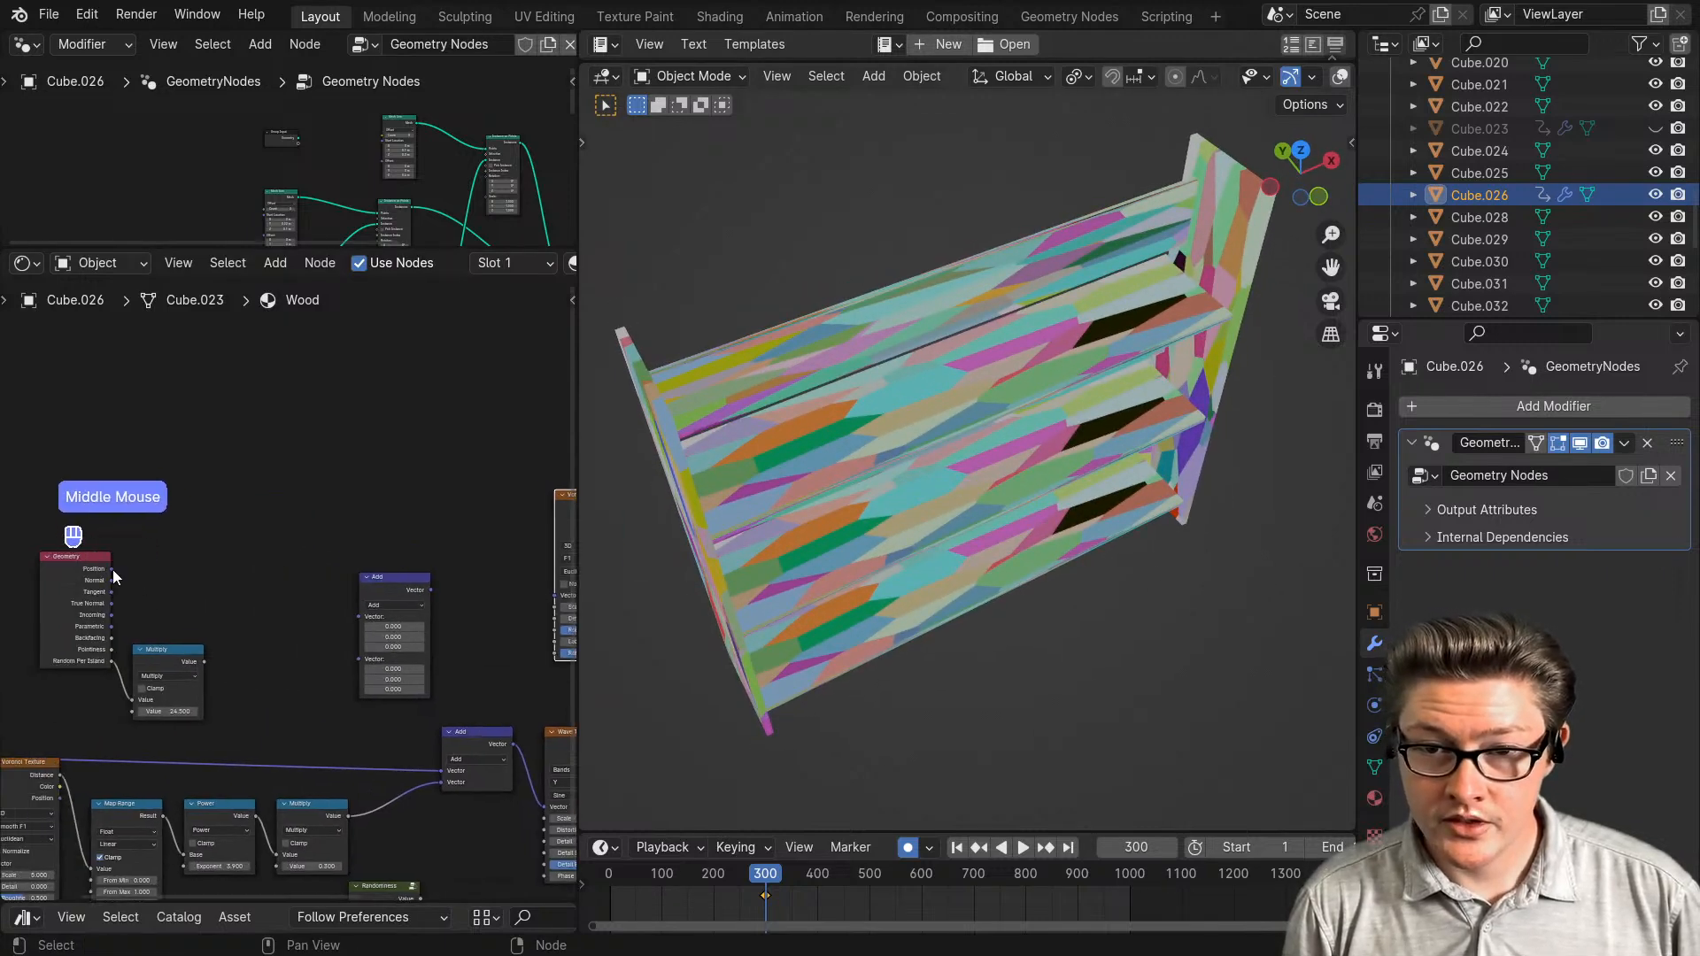
scroll(177, 762, down, 2)
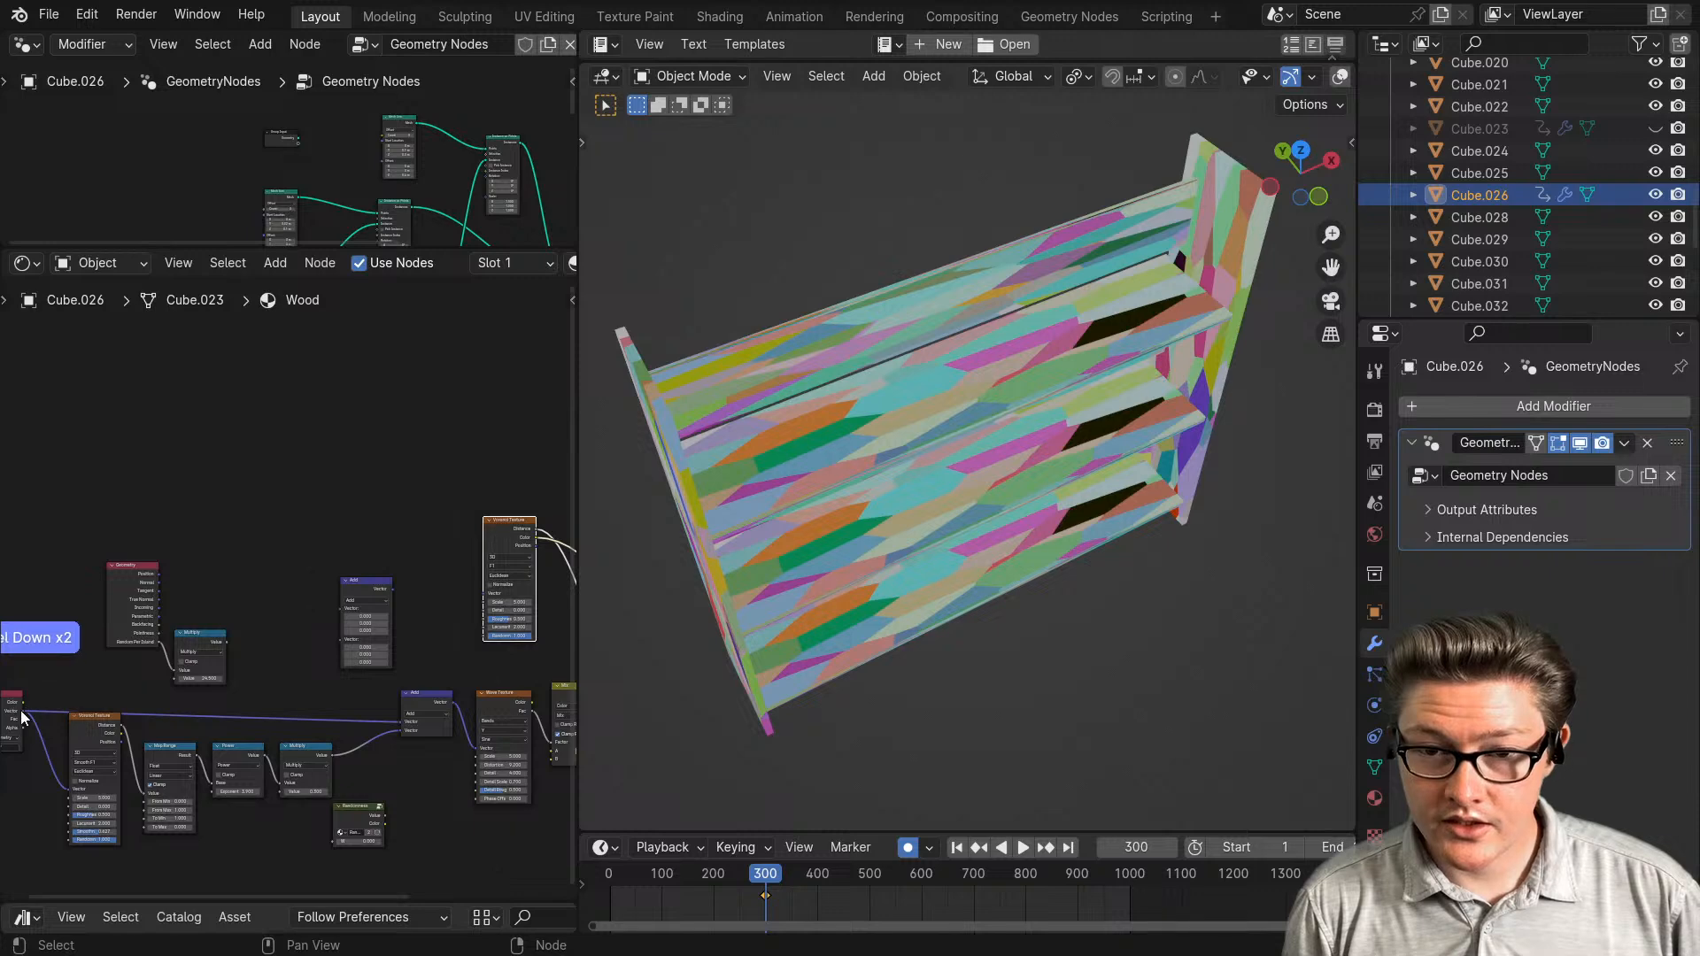
drag(22, 716, 224, 667)
drag(490, 599, 447, 552)
scroll(330, 655, up, 2)
click(396, 591)
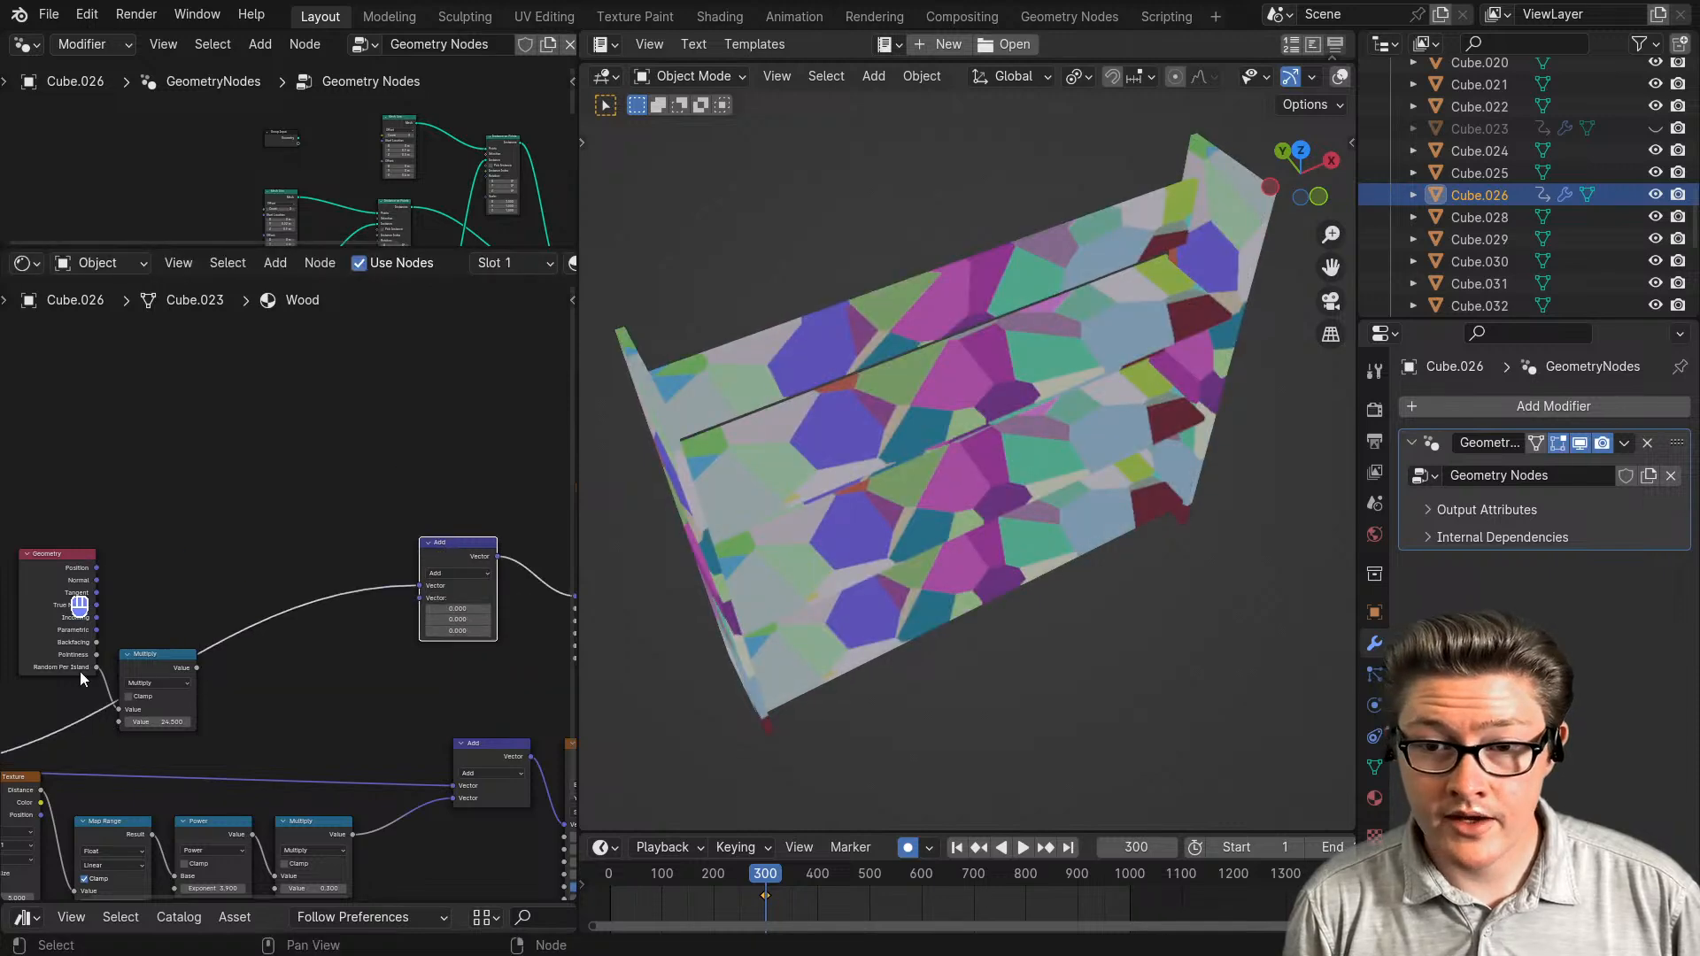
- Link the Geometry node's Random Per Island output to the vector Add's second input and spread the Multiply and Geometry nodes apart
drag(95, 666, 426, 598)
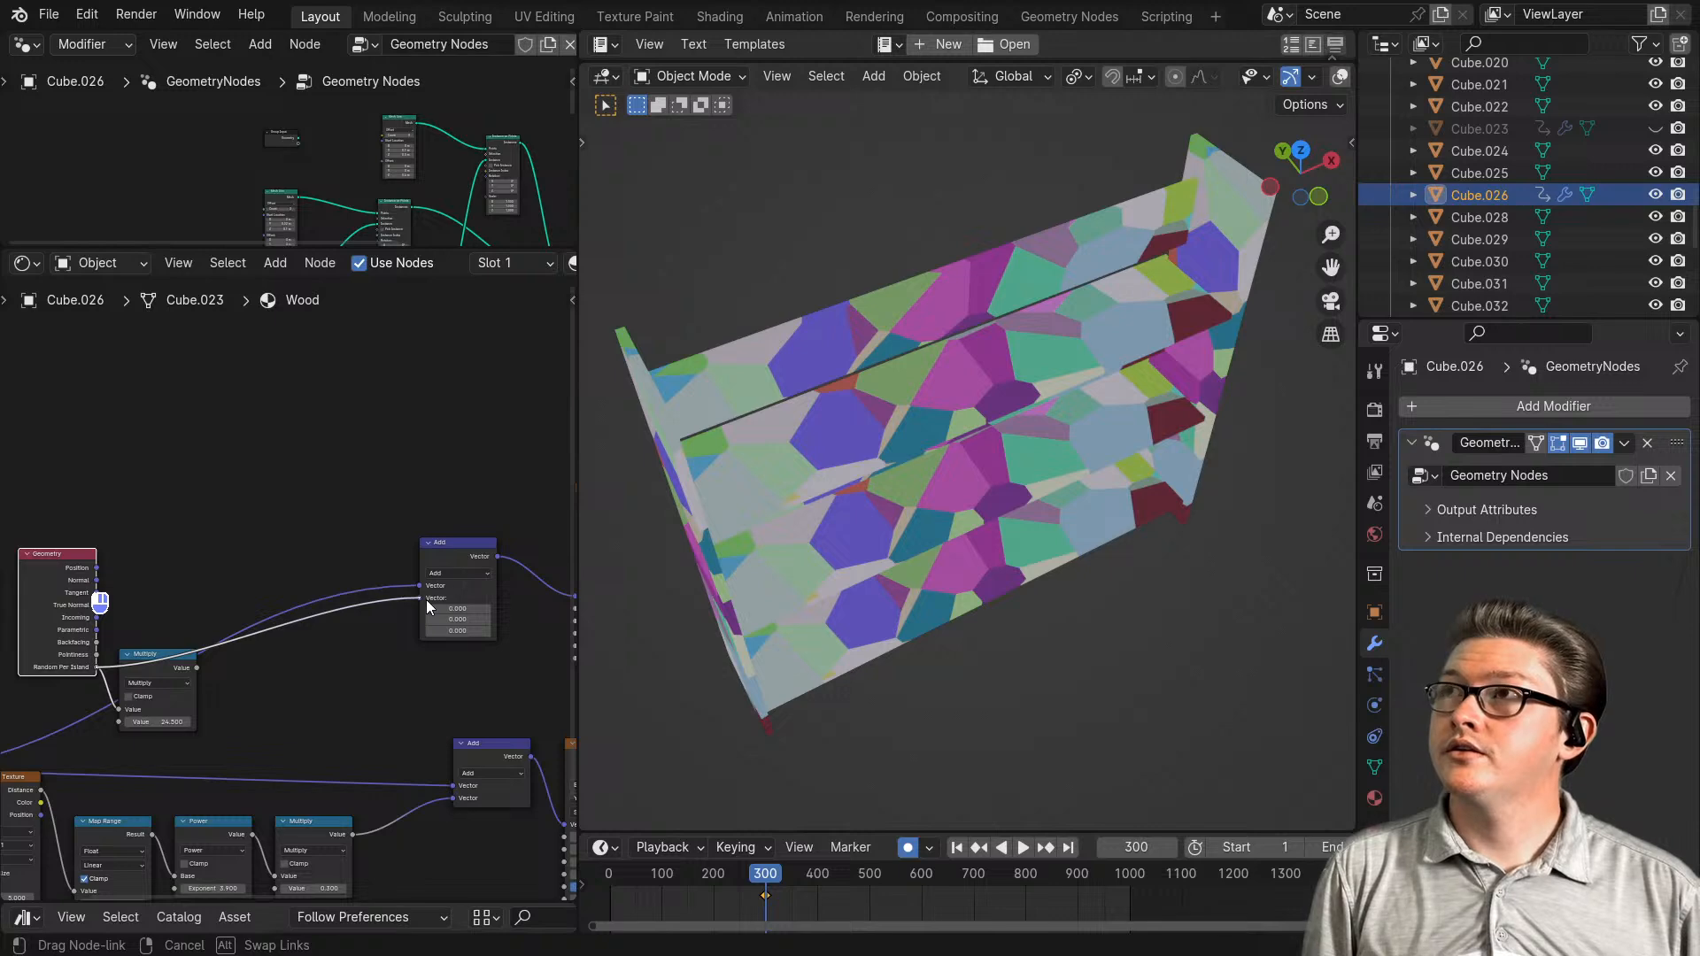
drag(427, 599, 427, 599)
scroll(407, 665, up, 3)
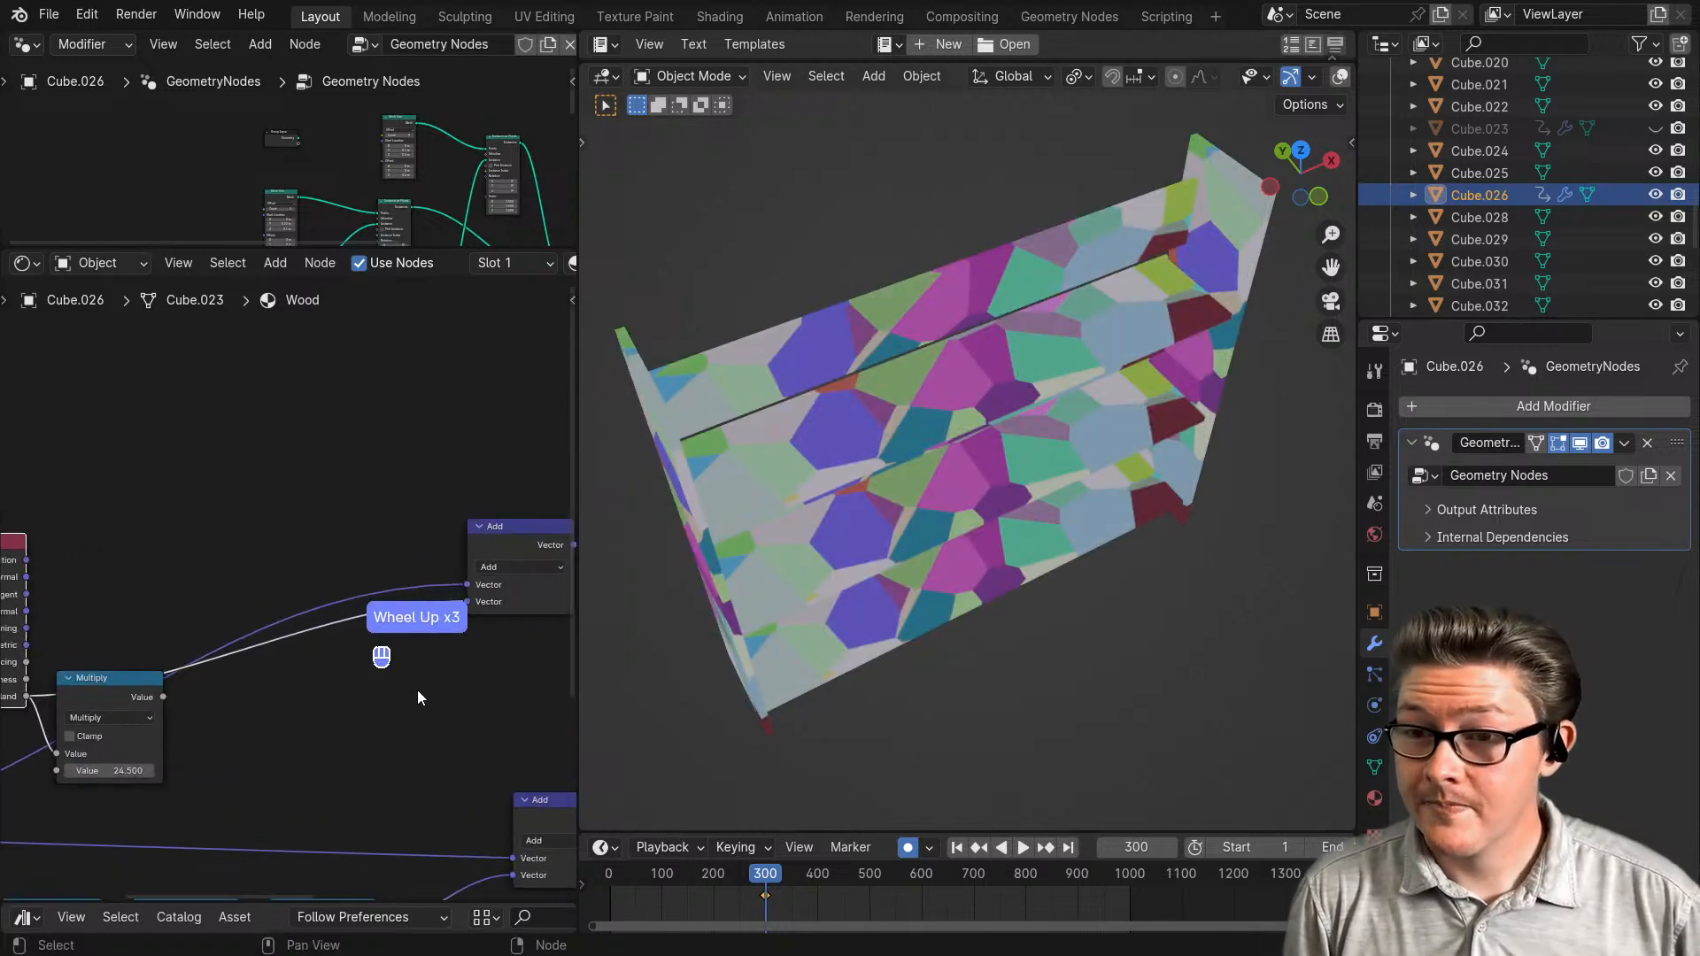
drag(115, 709, 339, 726)
middle_drag(337, 719, 192, 728)
scroll(338, 717, up, 3)
drag(119, 672, 359, 515)
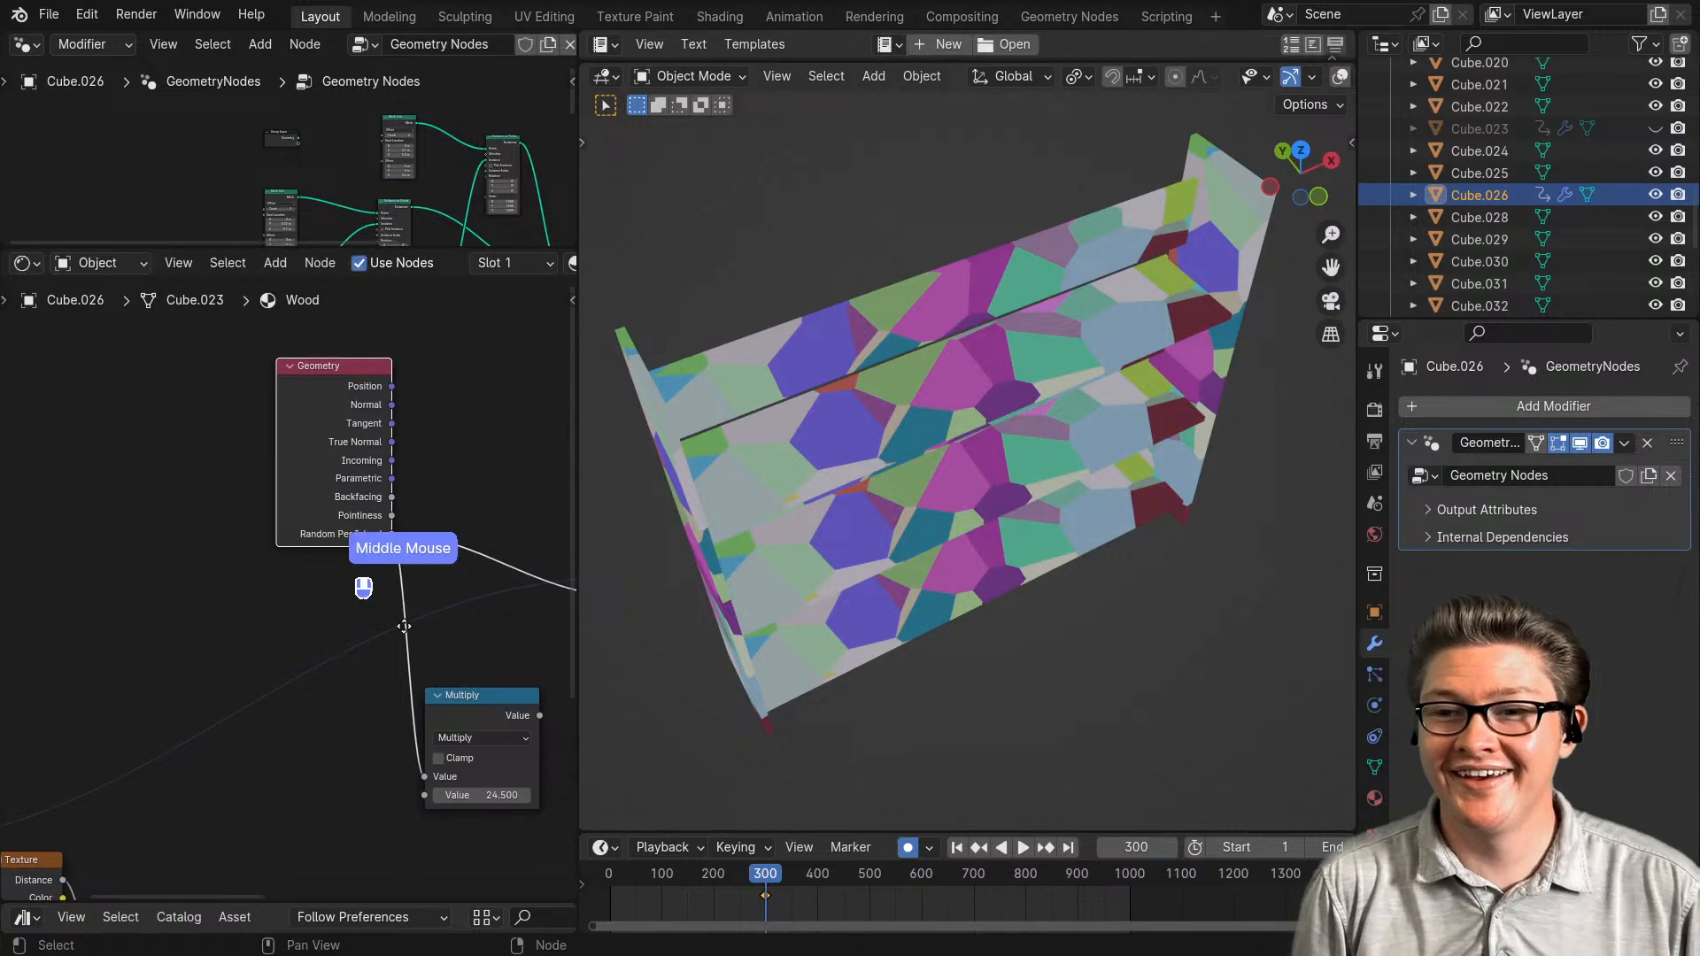
middle_drag(436, 612, 284, 680)
scroll(266, 708, up, 1)
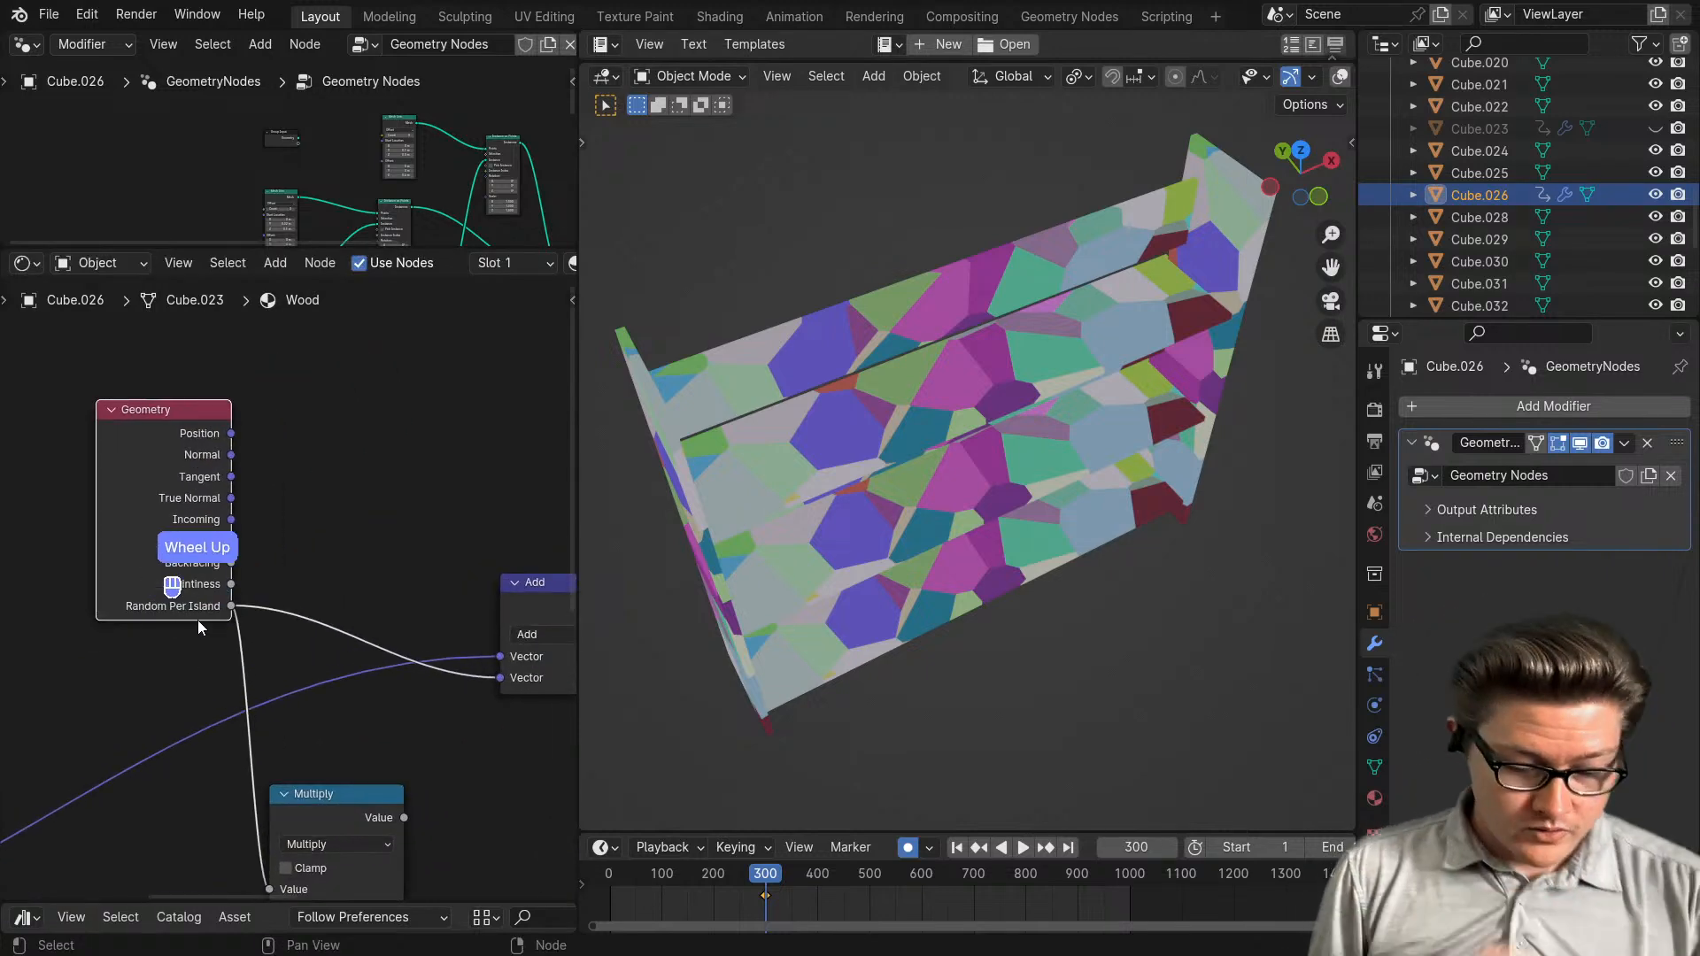
- Preview the Geometry node's outputs one after another through Random Per Island and examine the result on the shelf boards
ctrl+shift+click(165, 558)
ctrl+shift+click(164, 549)
ctrl+shift+click(165, 543)
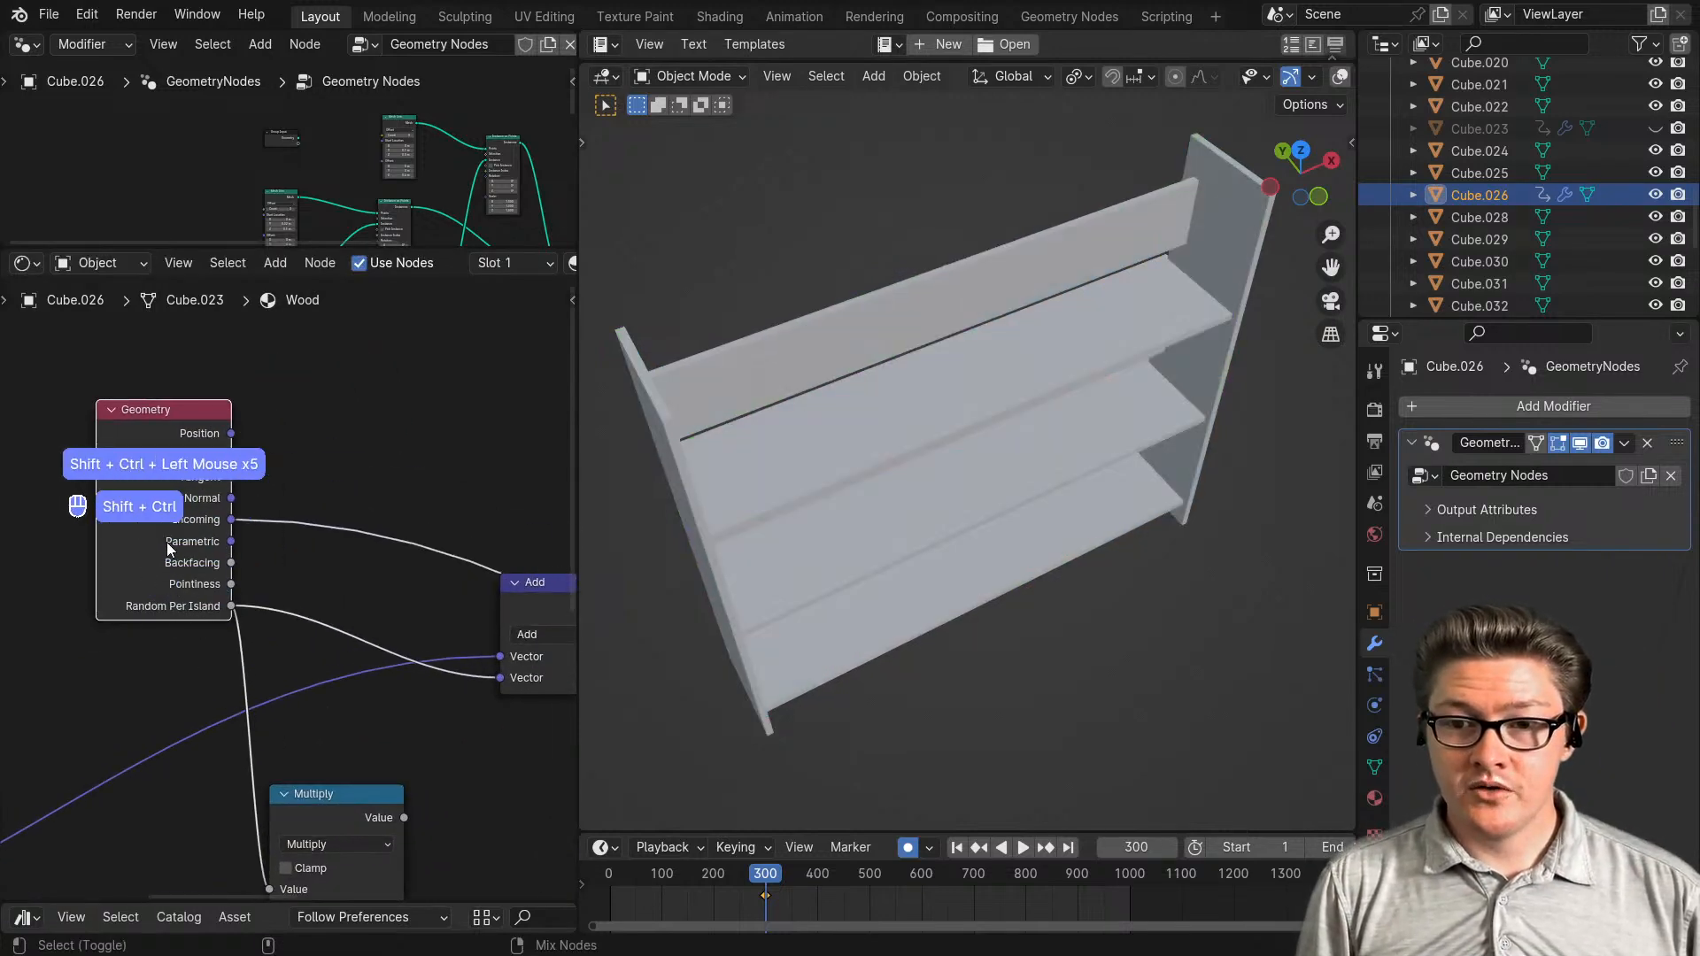
ctrl+shift+click(167, 542)
ctrl+shift+click(165, 551)
ctrl+shift+click(162, 560)
ctrl+shift+click(162, 566)
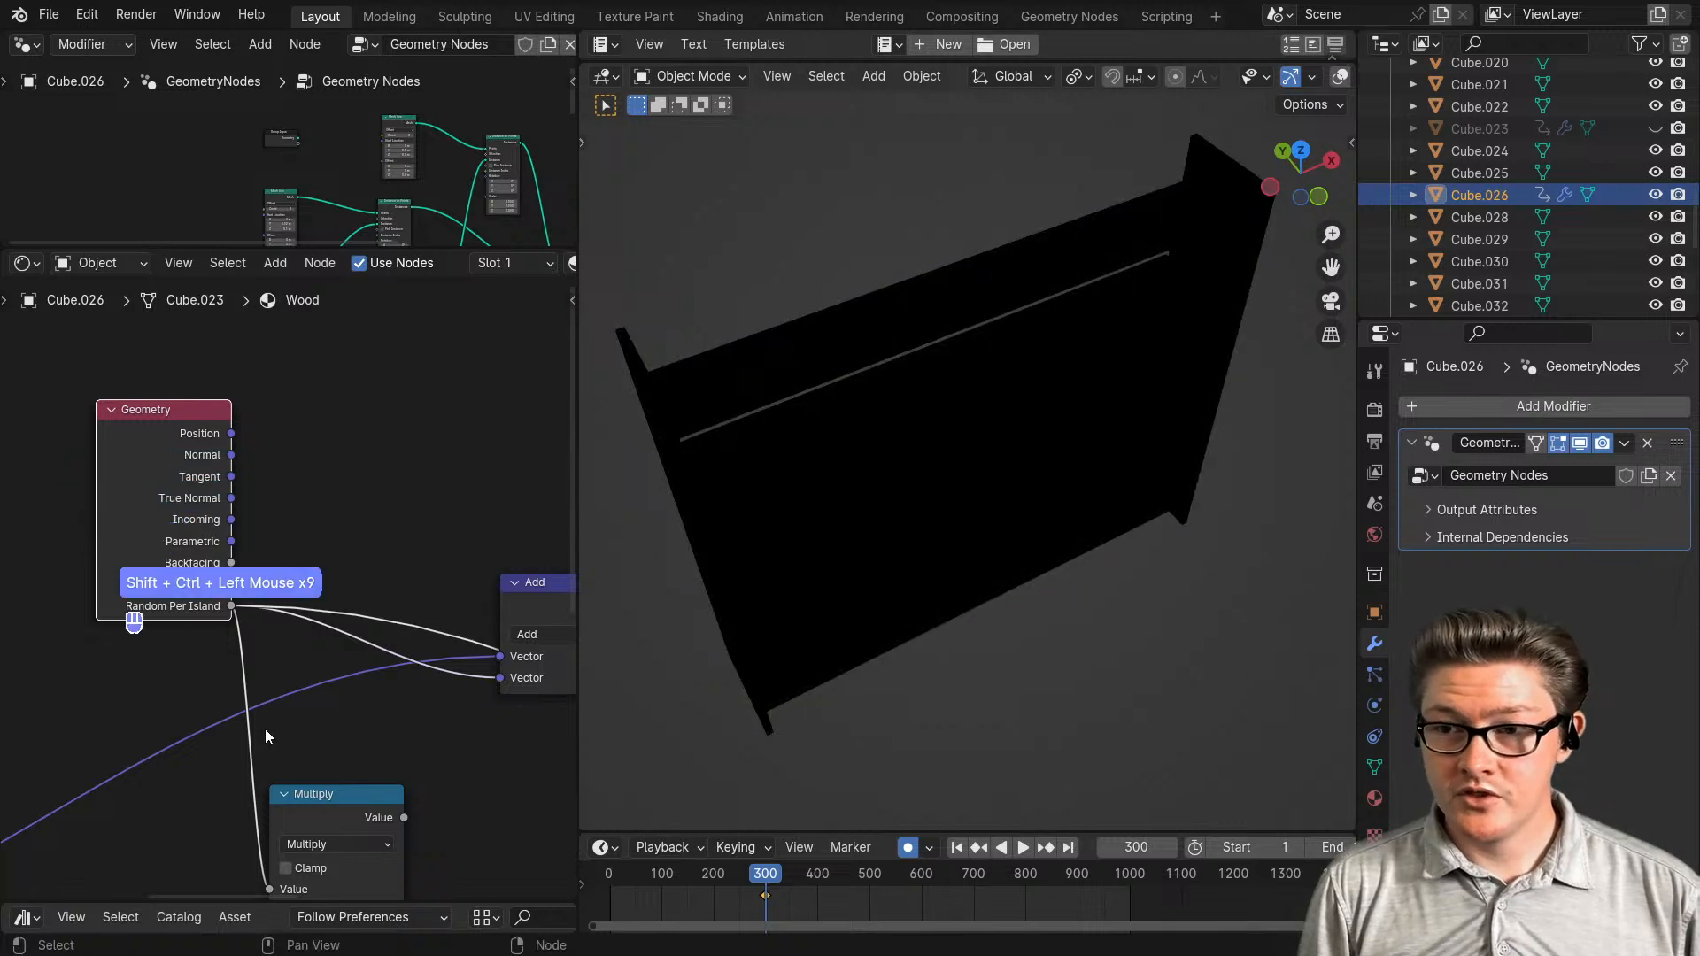
middle_drag(841, 715, 849, 628)
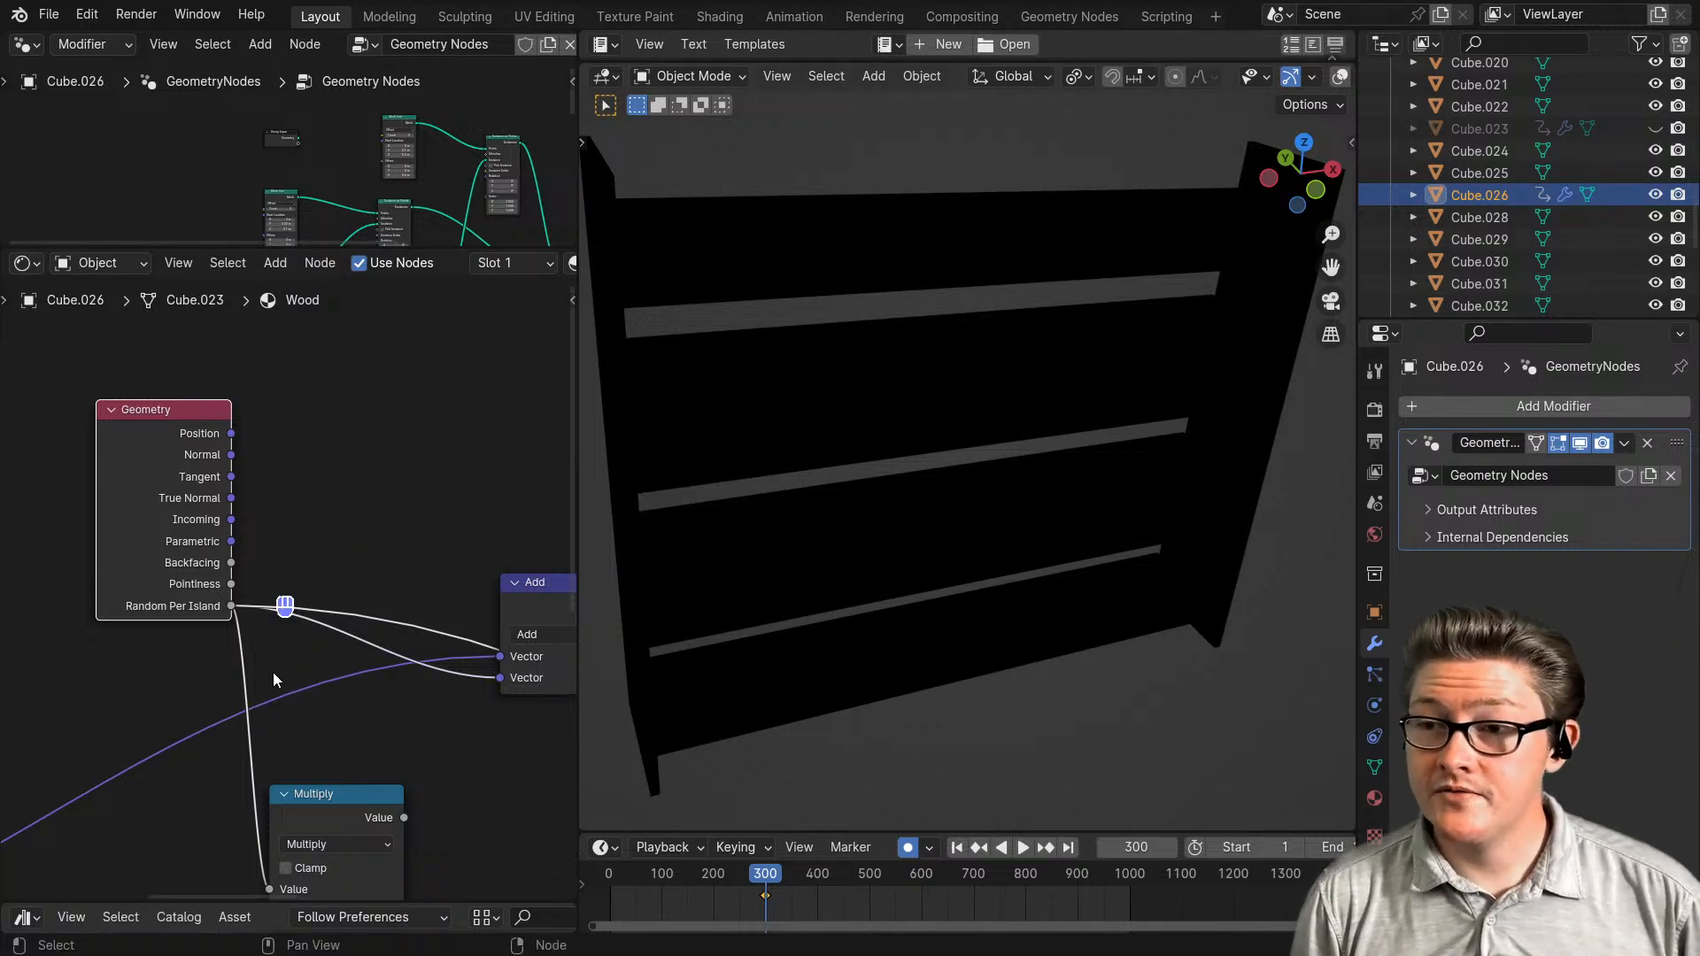
- Delete the Voronoi Texture and the Add and Multiply nodes above the wood grain chain, keeping the Geometry node
middle_drag(191, 694, 279, 667)
scroll(348, 620, up, 2)
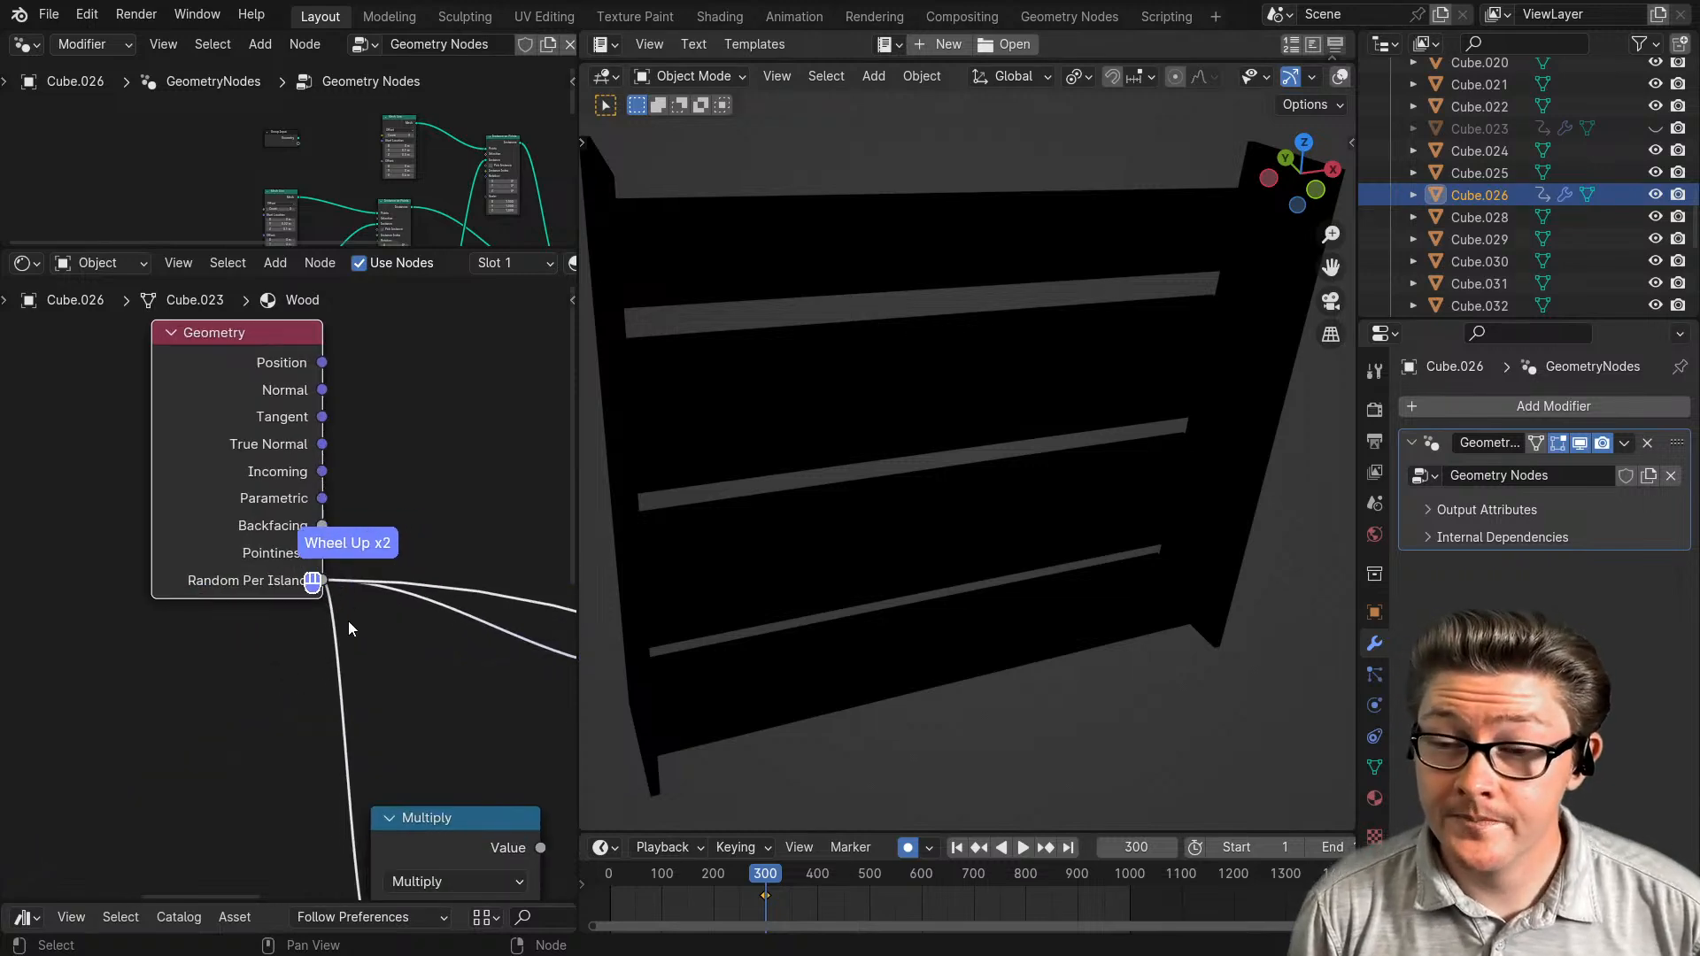
scroll(328, 653, down, 5)
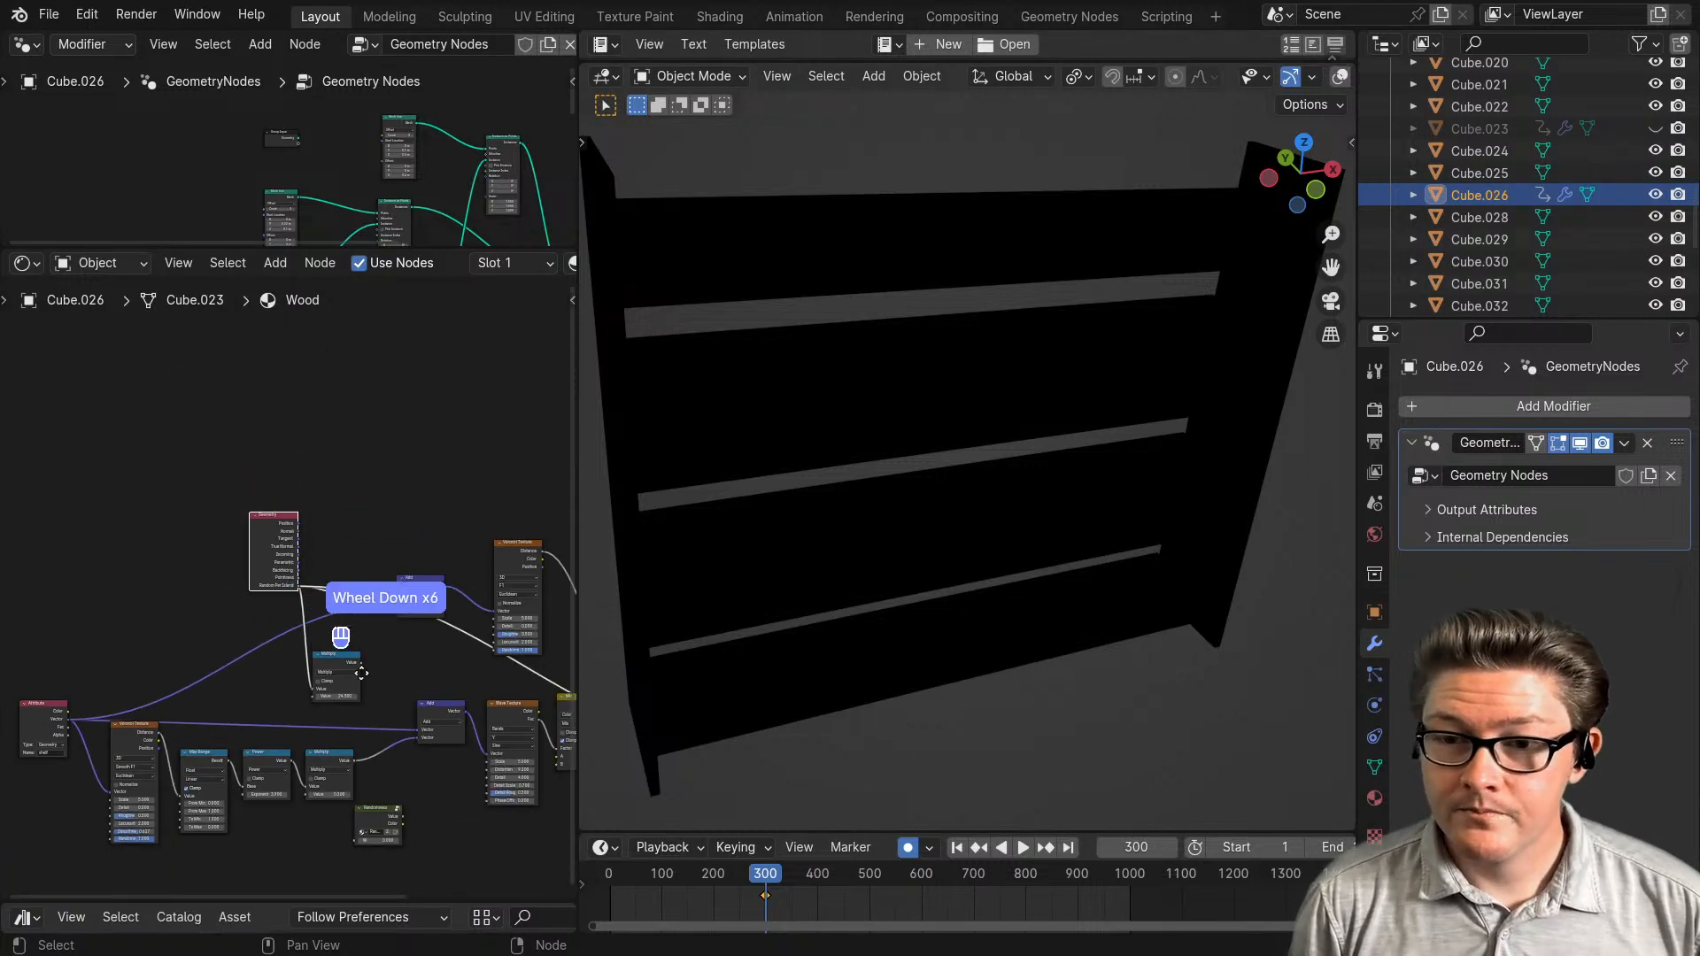
middle_drag(504, 667, 438, 673)
drag(456, 671, 273, 550)
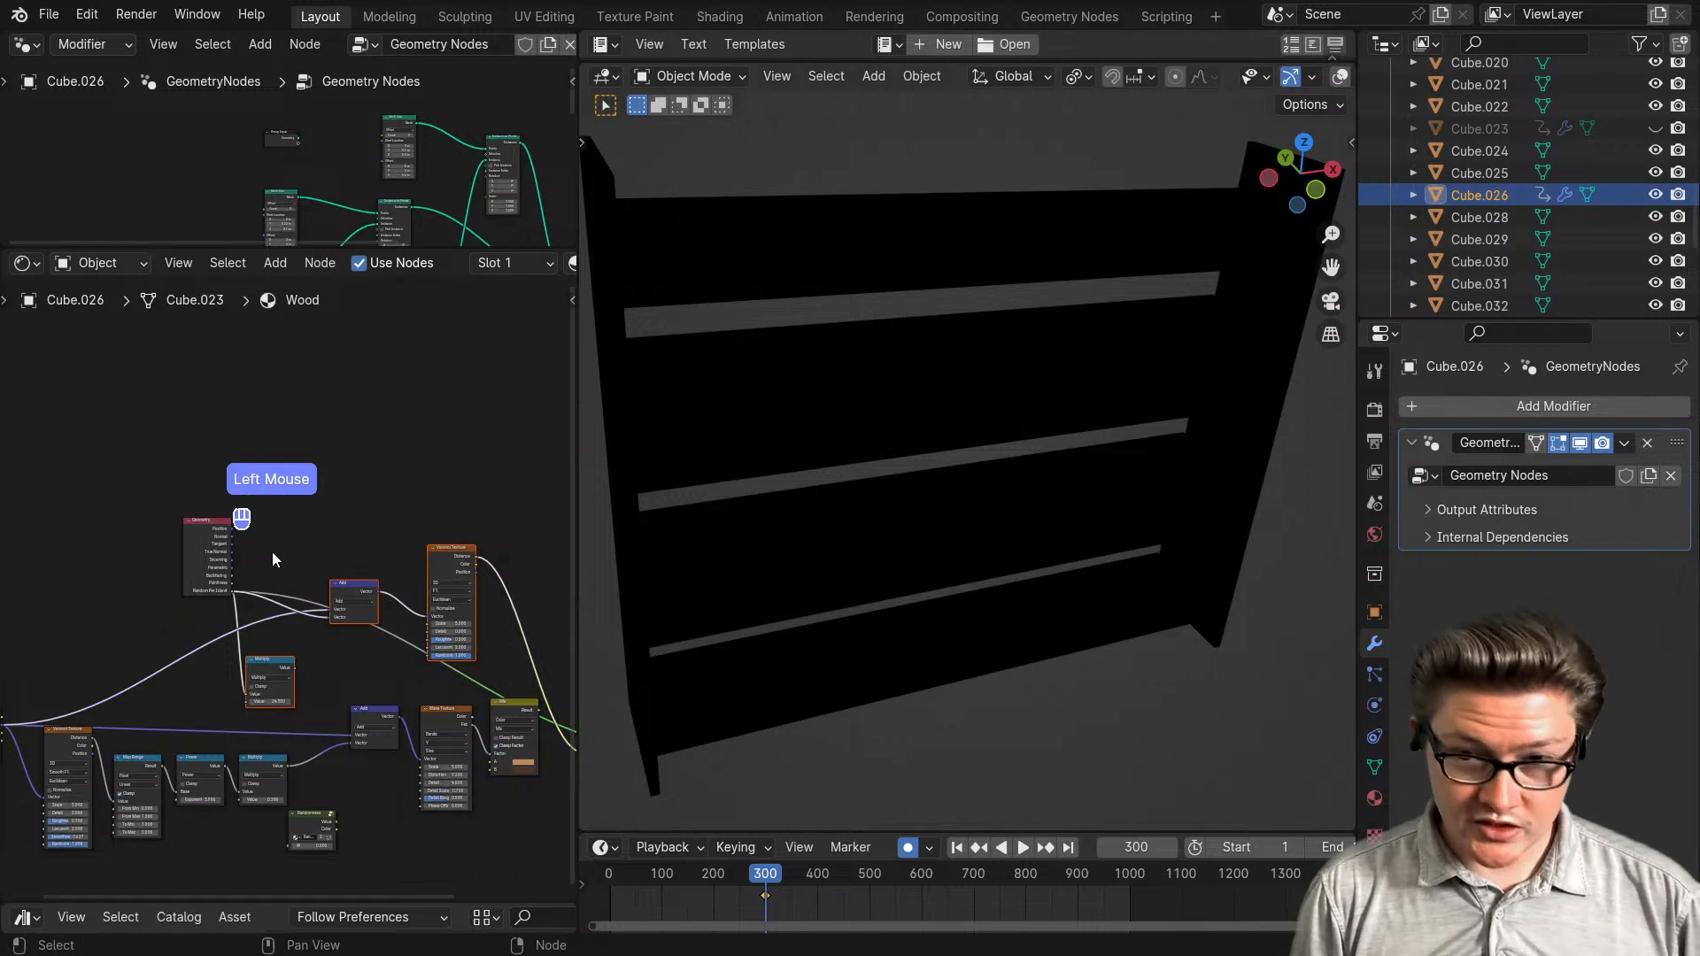
key(x)
- Restore the Principled BSDF to the material output and link the Mix node's Result to its Base Color
middle_drag(246, 629, 376, 691)
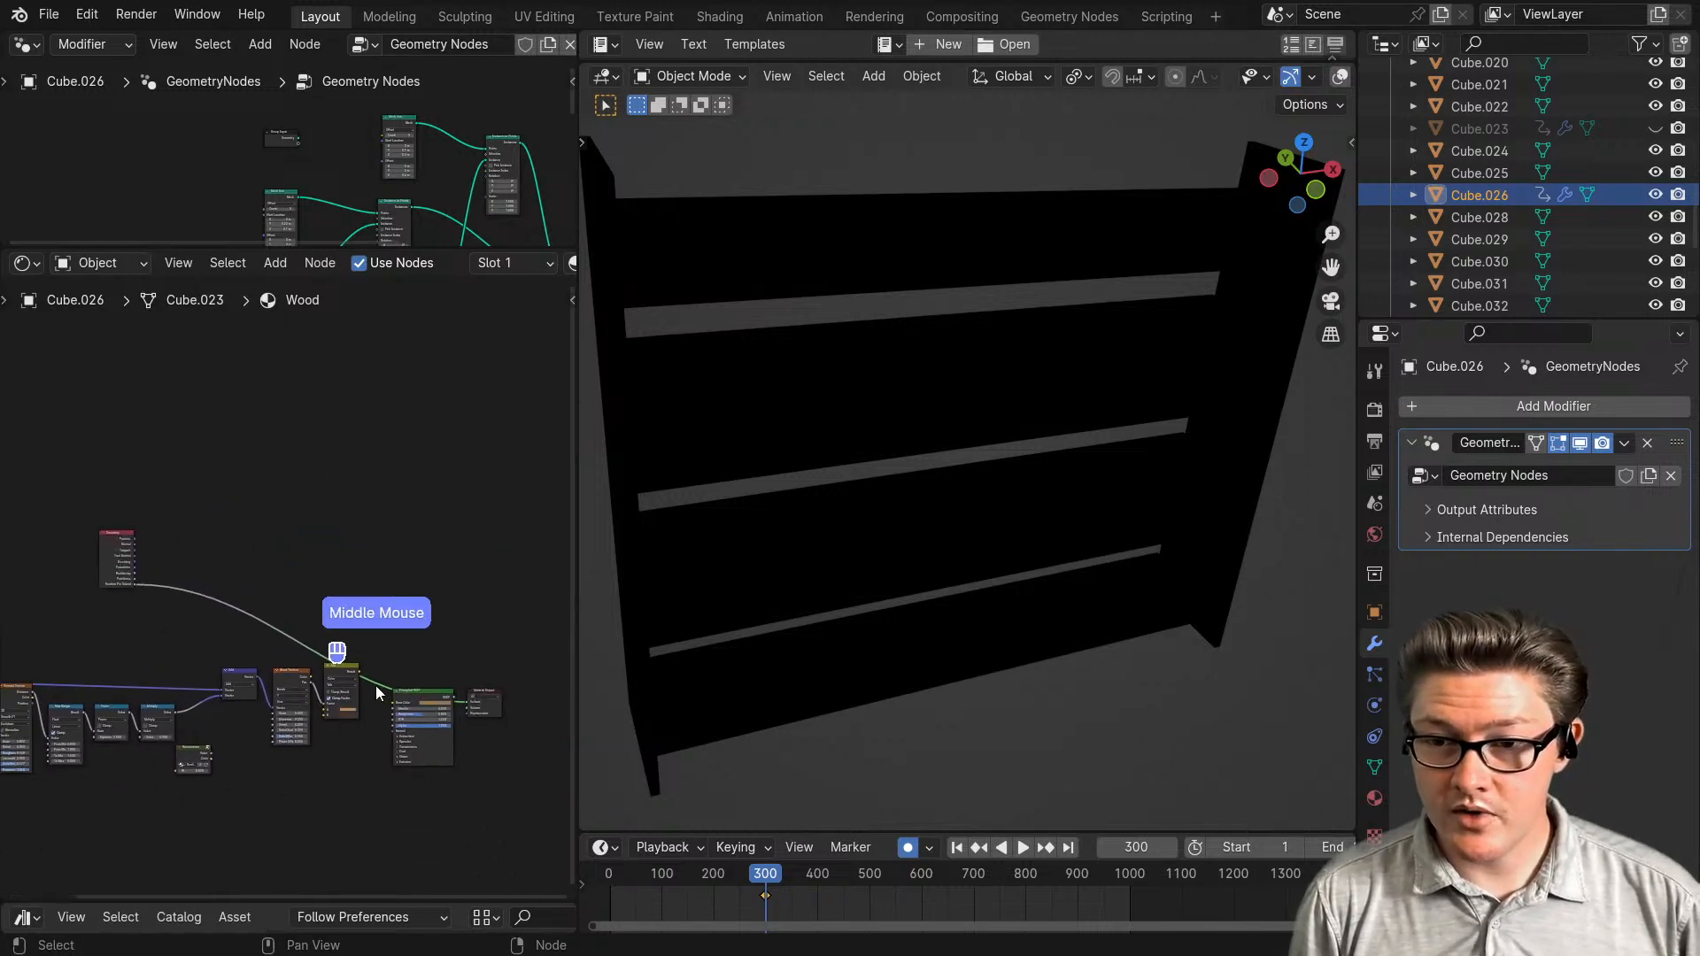
ctrl+shift+click(418, 690)
scroll(392, 703, up, 1)
scroll(184, 634, up, 2)
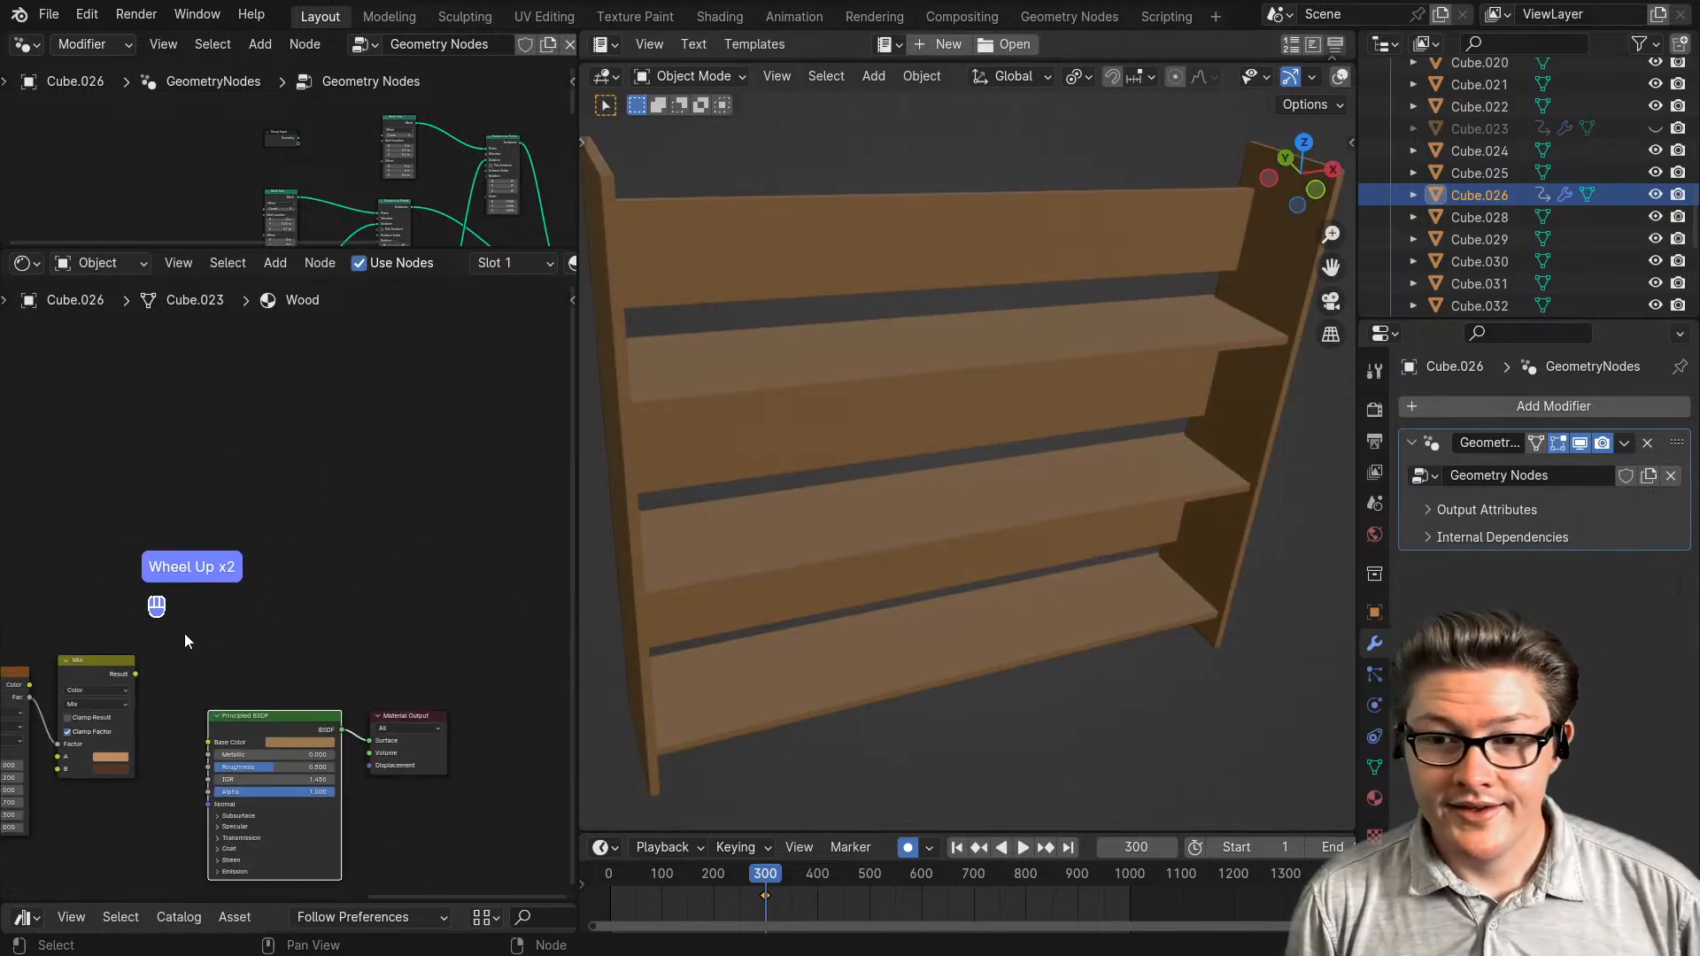
drag(123, 681, 213, 754)
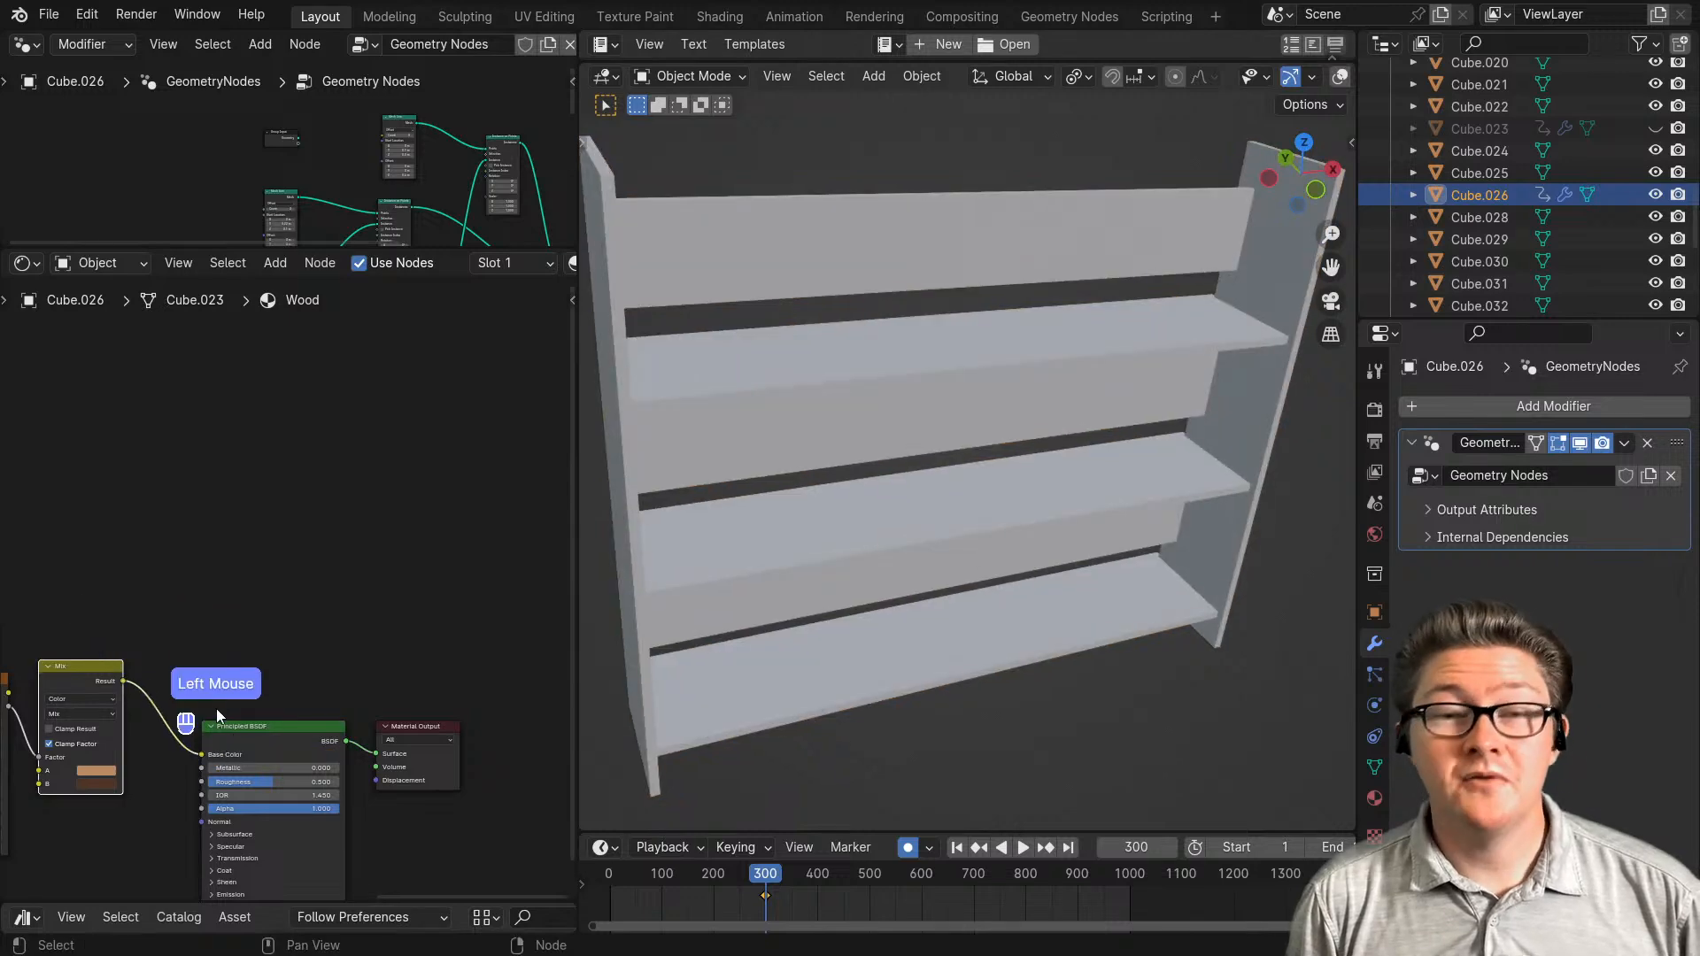
- Move the Geometry node closer to the wood grain node chain
scroll(234, 670, down, 4)
middle_drag(55, 691, 328, 687)
scroll(161, 680, up, 2)
scroll(231, 443, up, 2)
drag(234, 446, 161, 574)
click(509, 657)
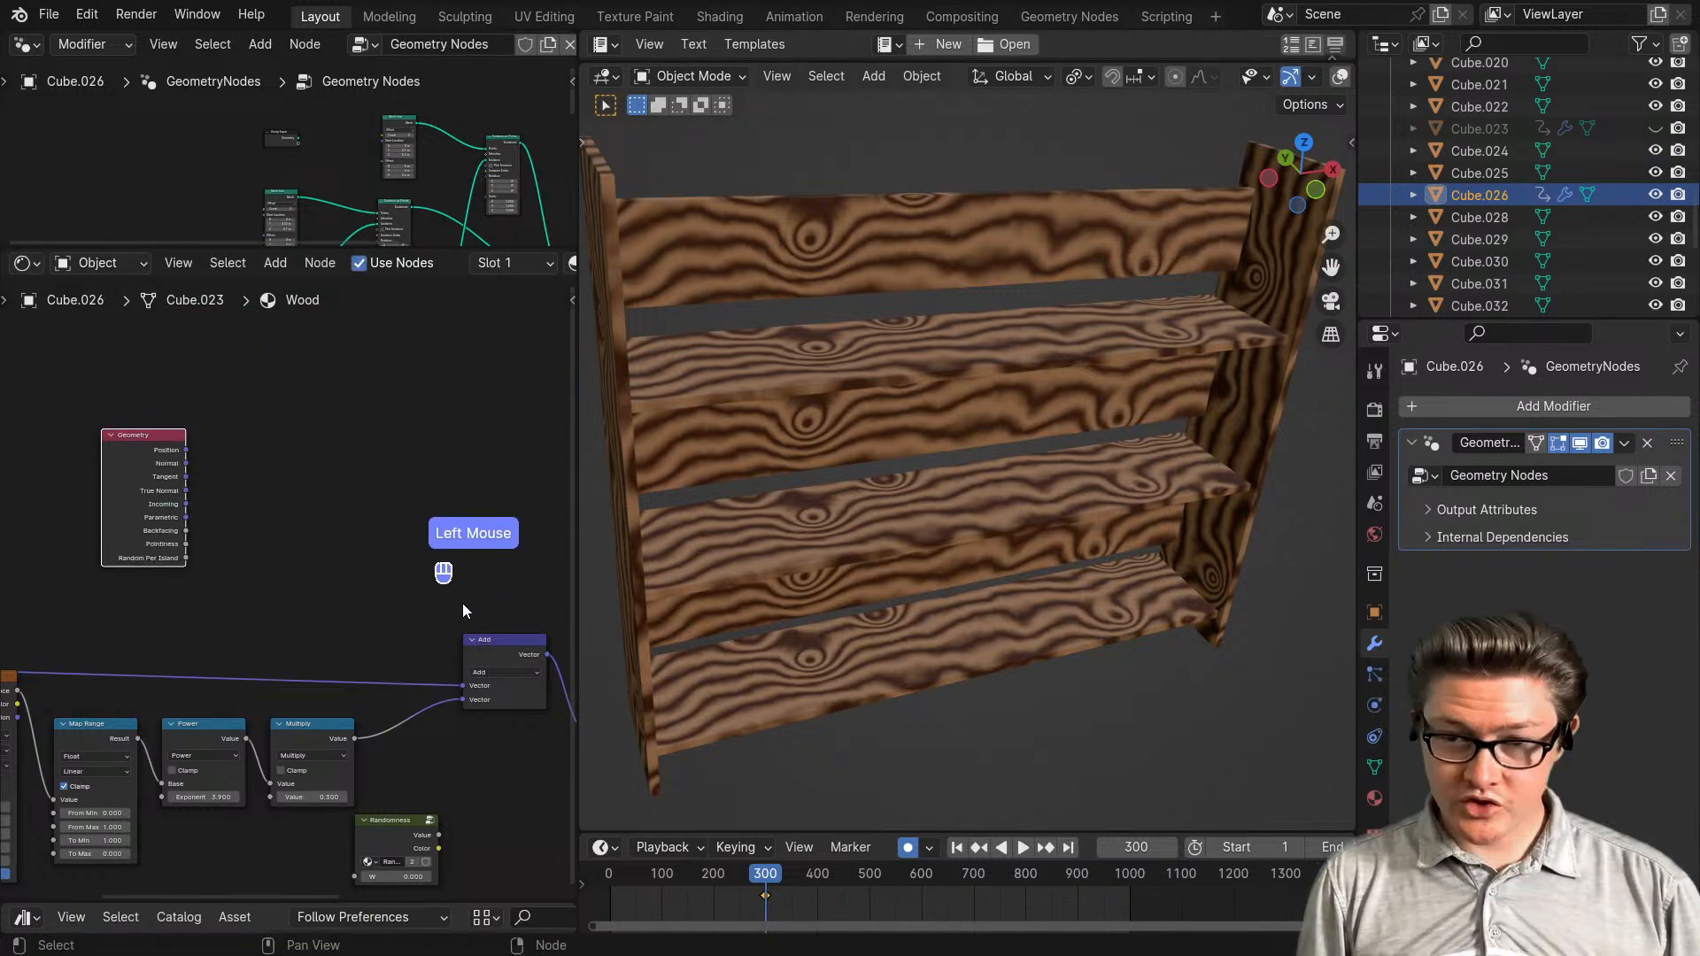
- Insert a Vector Math node set to Subtract on the link from the Attribute's Vector to the Add node
key(alt+m)
click(282, 465)
scroll(286, 468, up, 2)
click(344, 478)
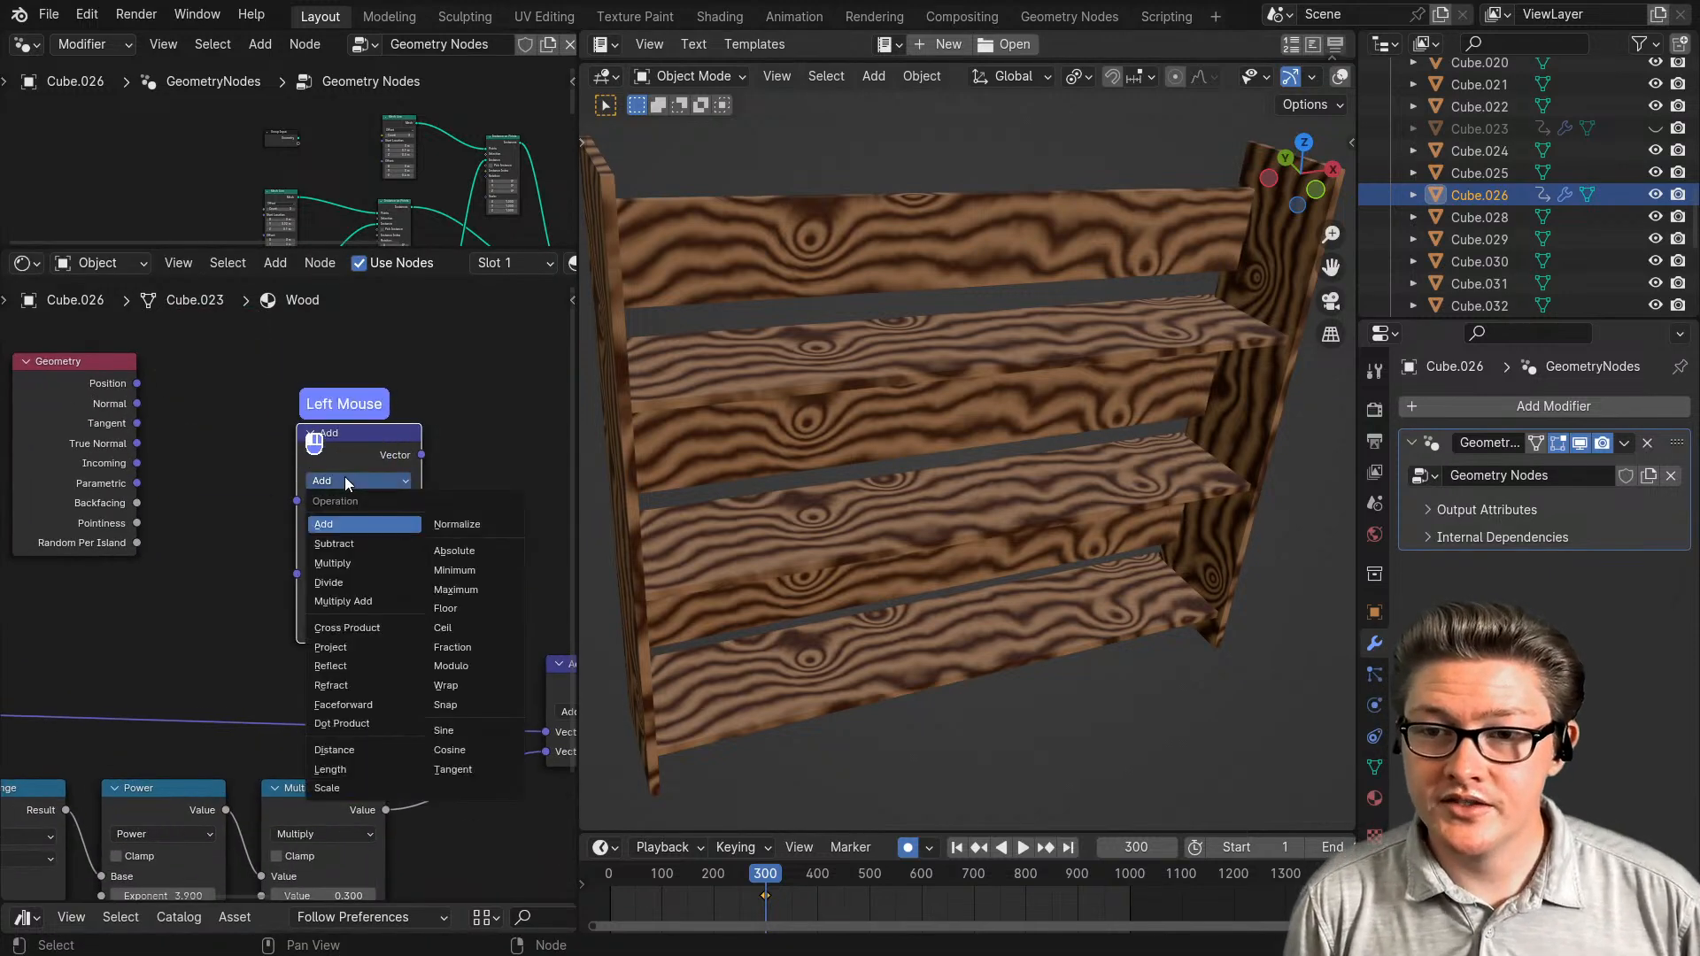
click(354, 544)
drag(333, 439, 315, 547)
middle_drag(199, 561, 296, 501)
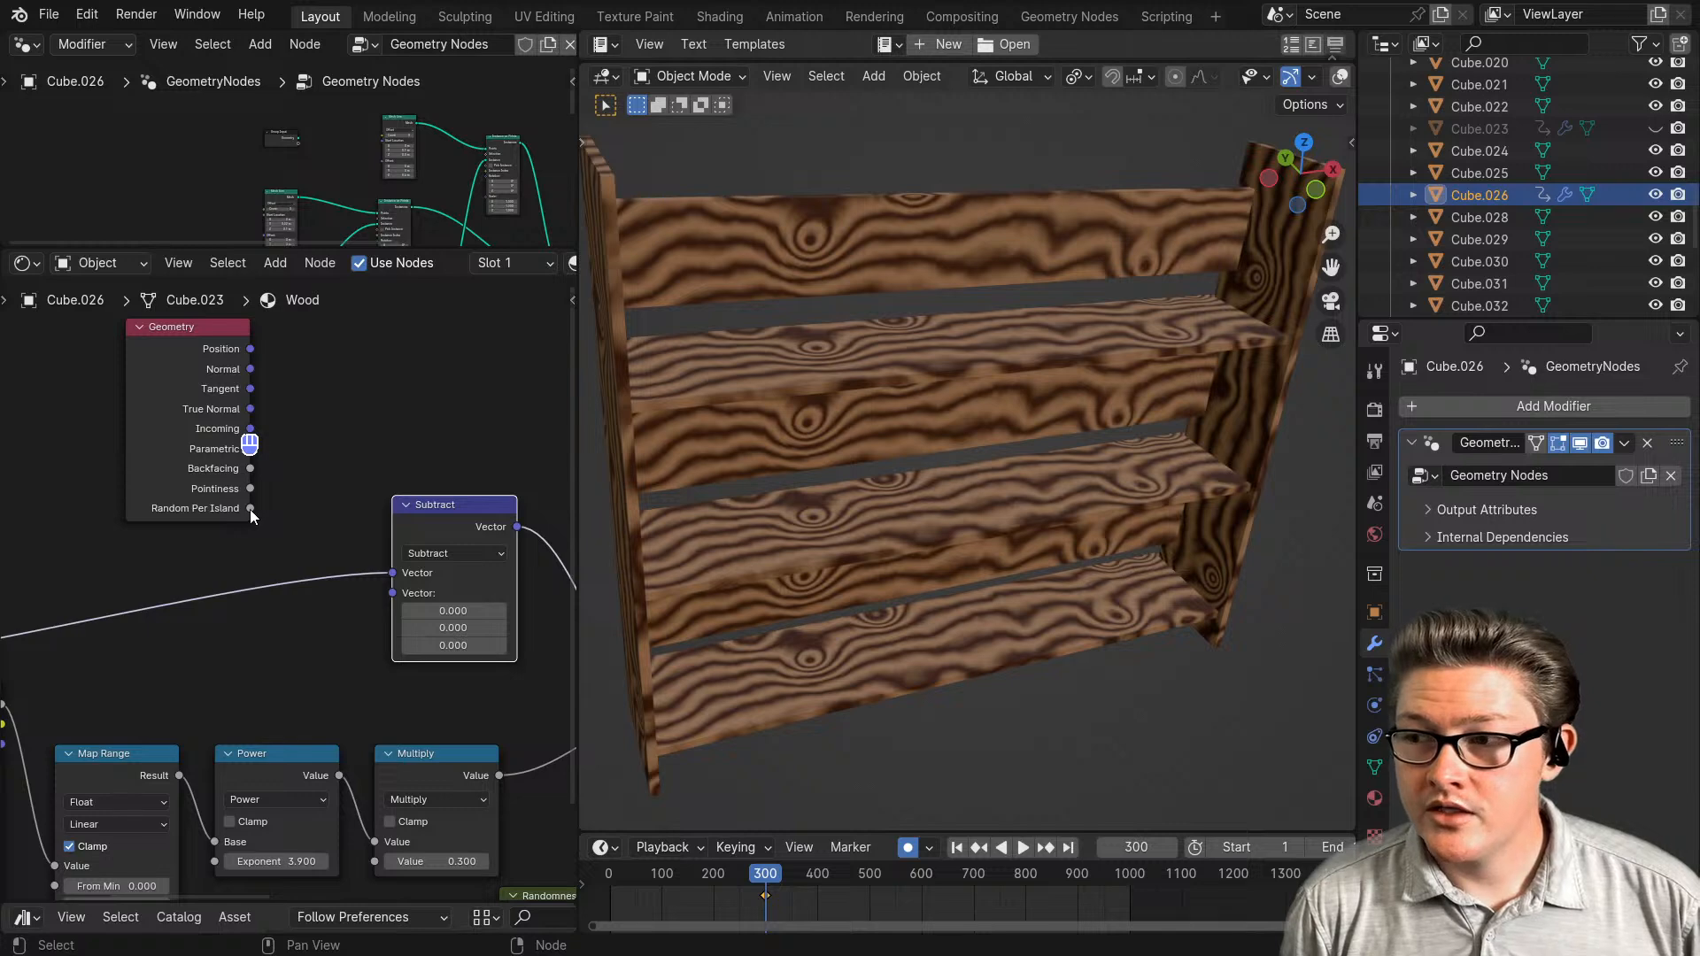
- Enlarge the geometry node editor and examine how the Mesh Line and Instance on Points nodes feed Join Geometry
drag(265, 248, 270, 728)
scroll(363, 559, down, 3)
middle_drag(406, 560, 327, 537)
scroll(333, 555, up, 2)
scroll(327, 536, up, 2)
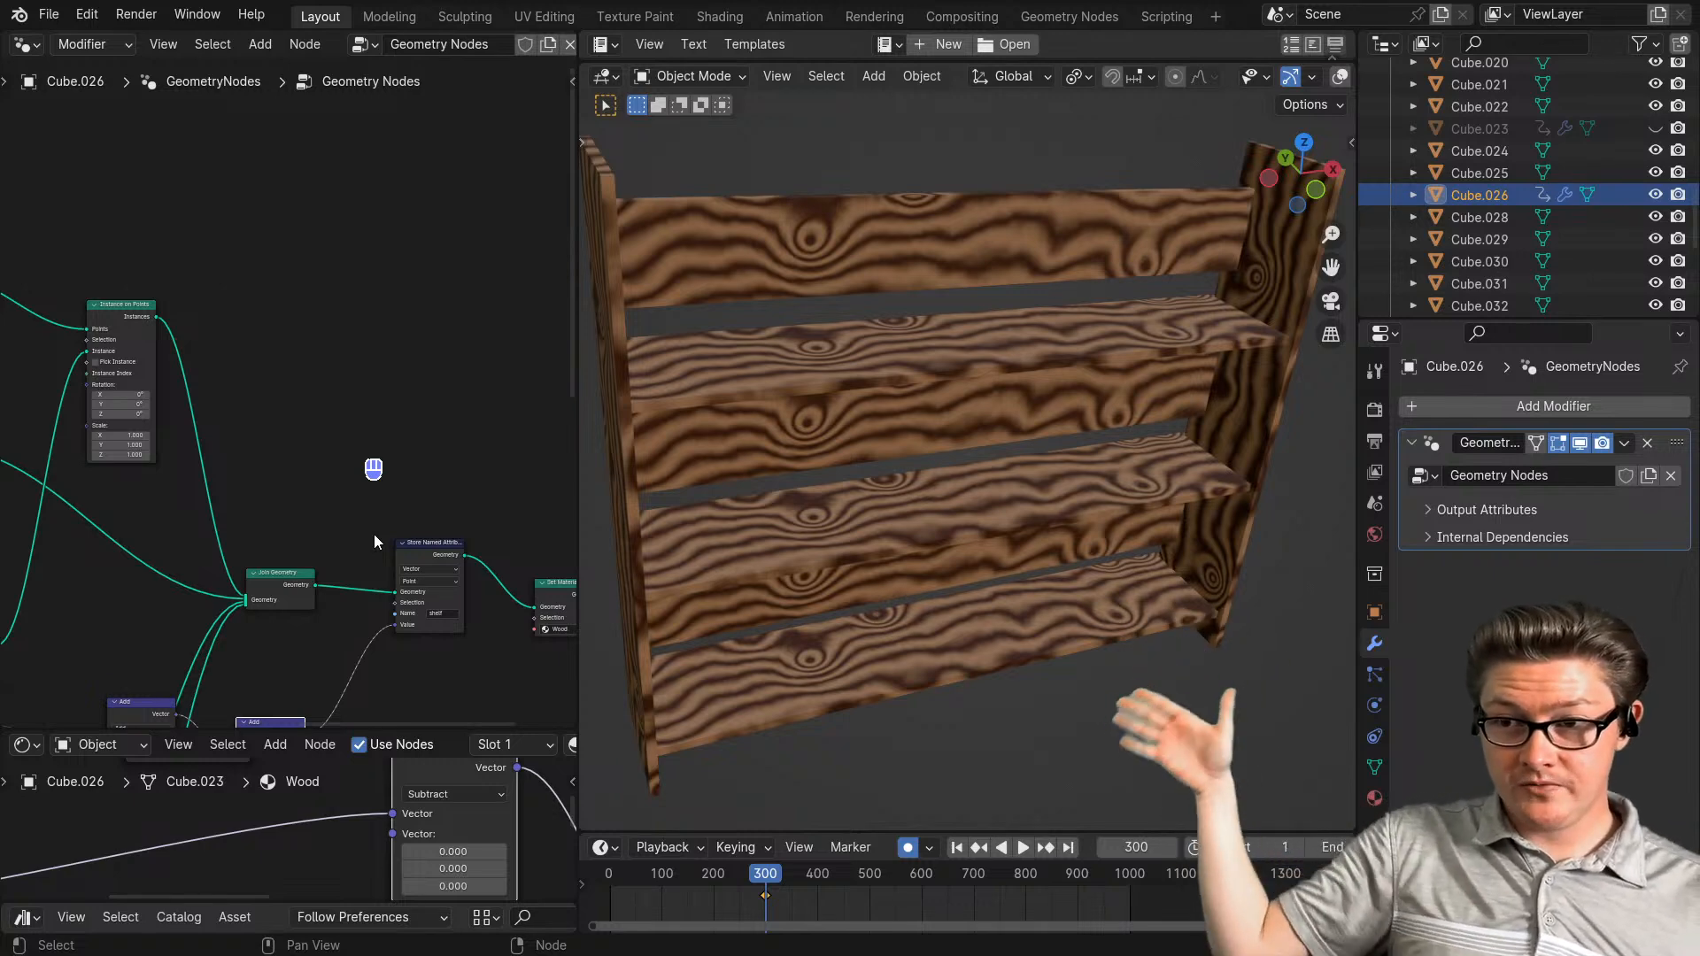
scroll(275, 490, up, 4)
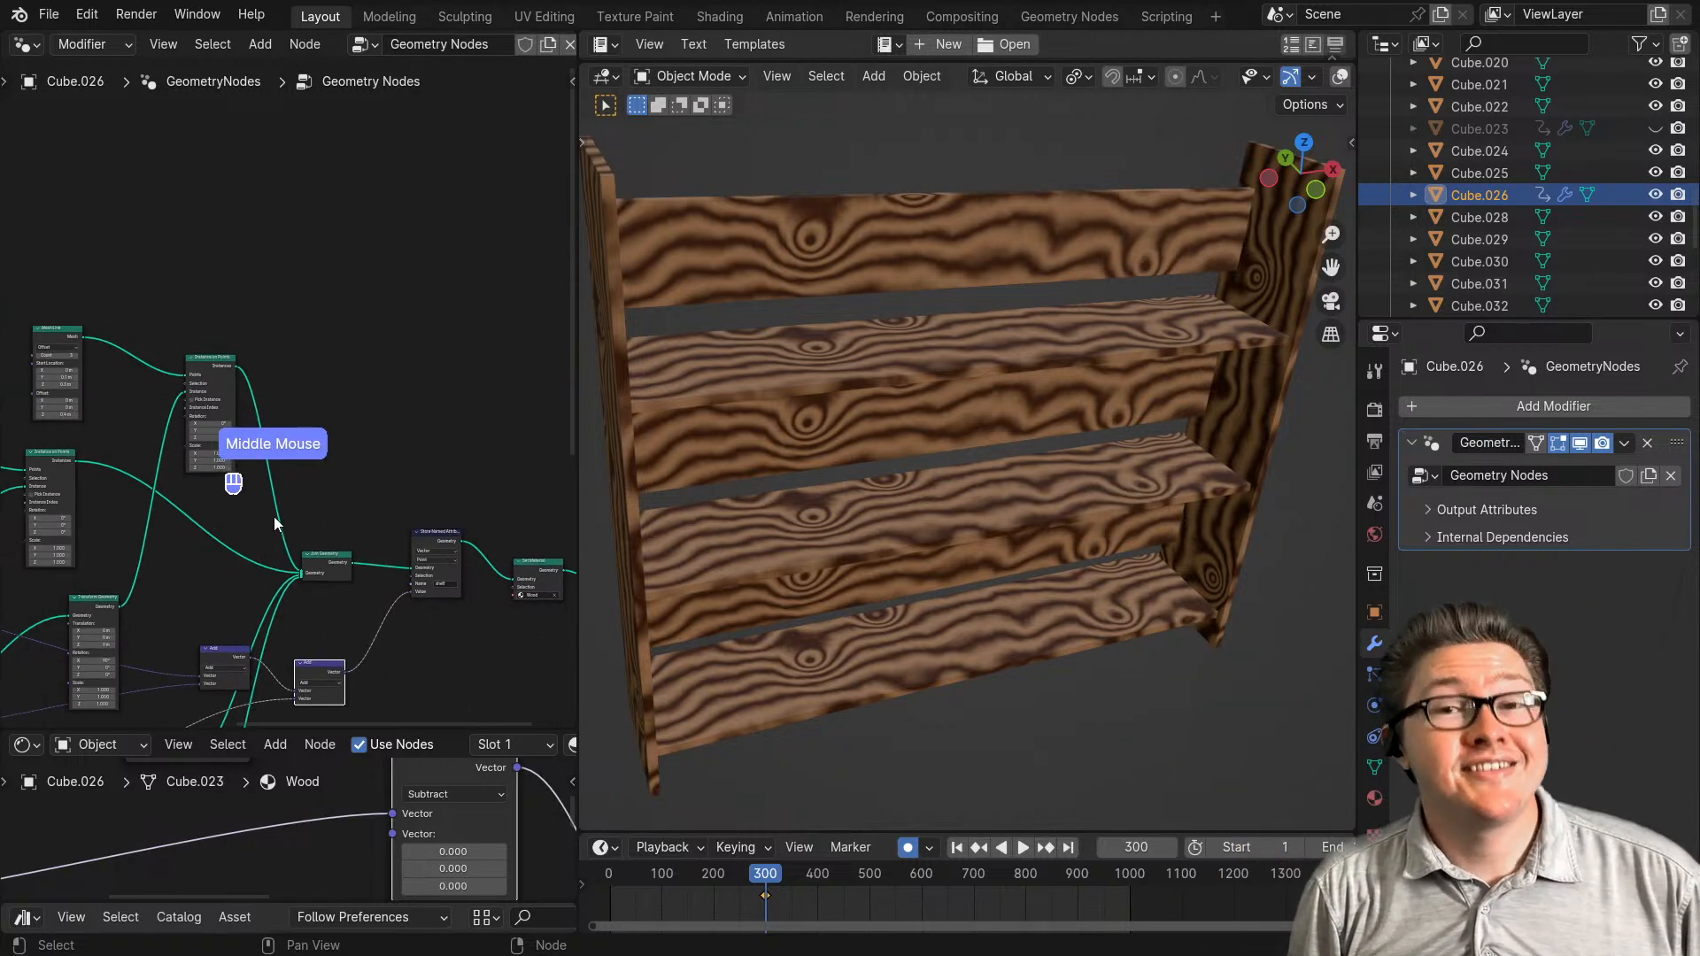
scroll(257, 483, up, 2)
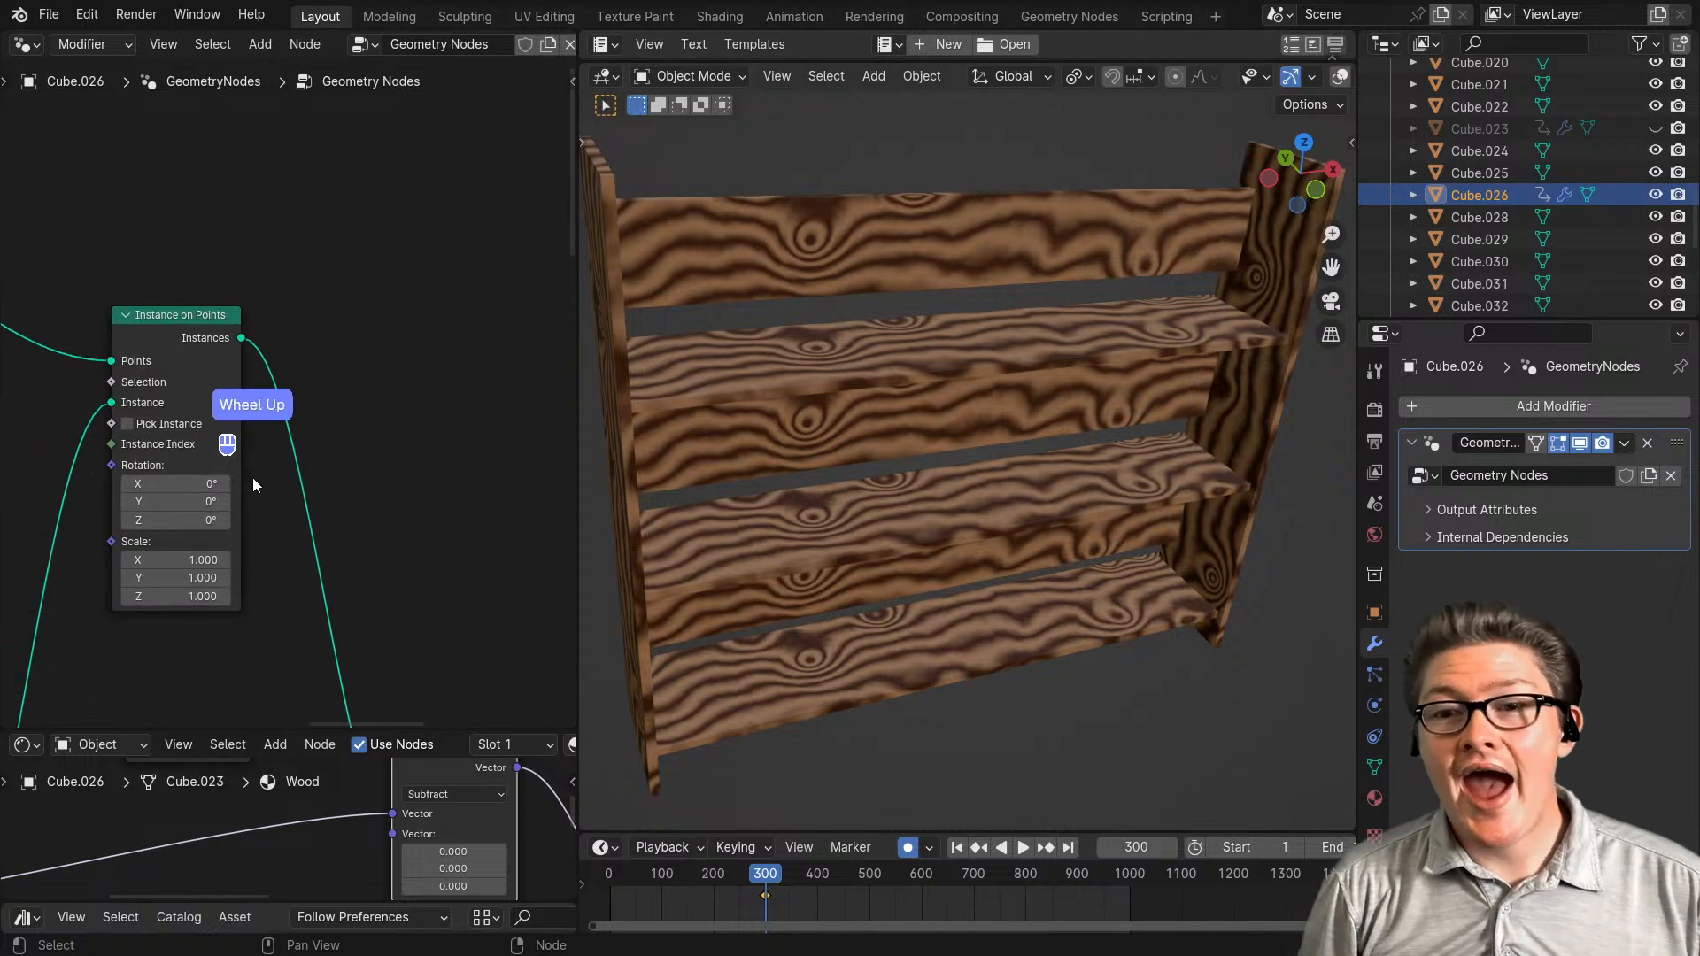
middle_drag(254, 485, 314, 485)
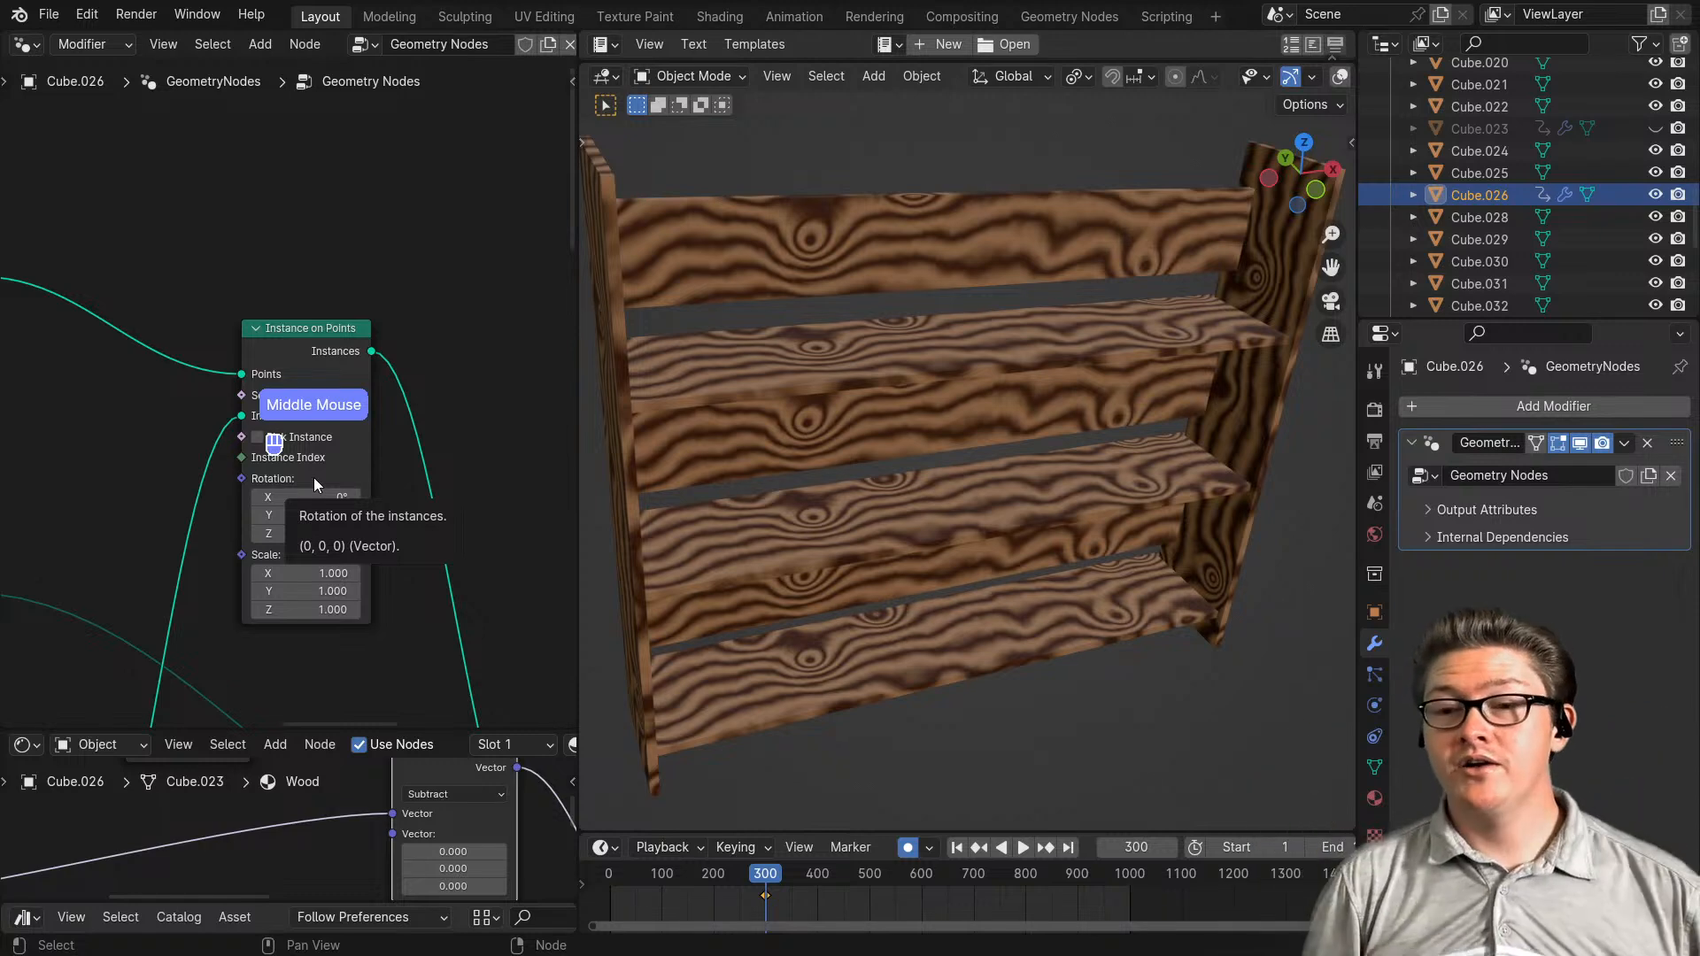
scroll(278, 450, up, 1)
middle_drag(278, 447, 350, 455)
scroll(221, 448, down, 1)
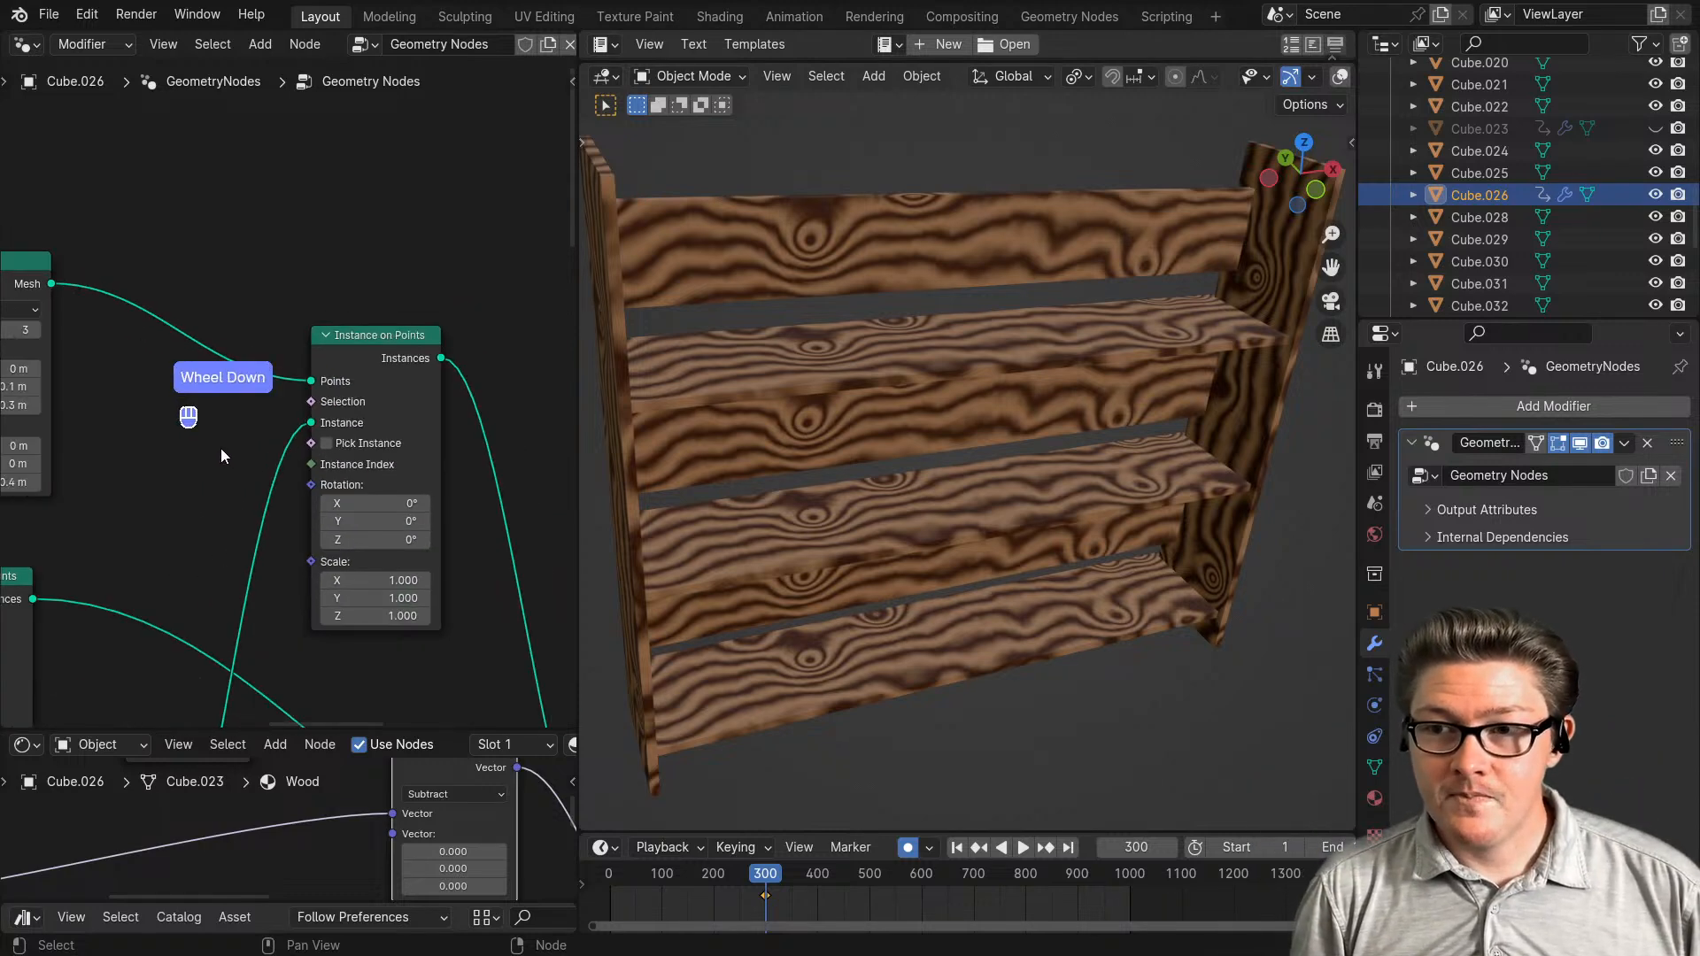
middle_drag(221, 448, 353, 463)
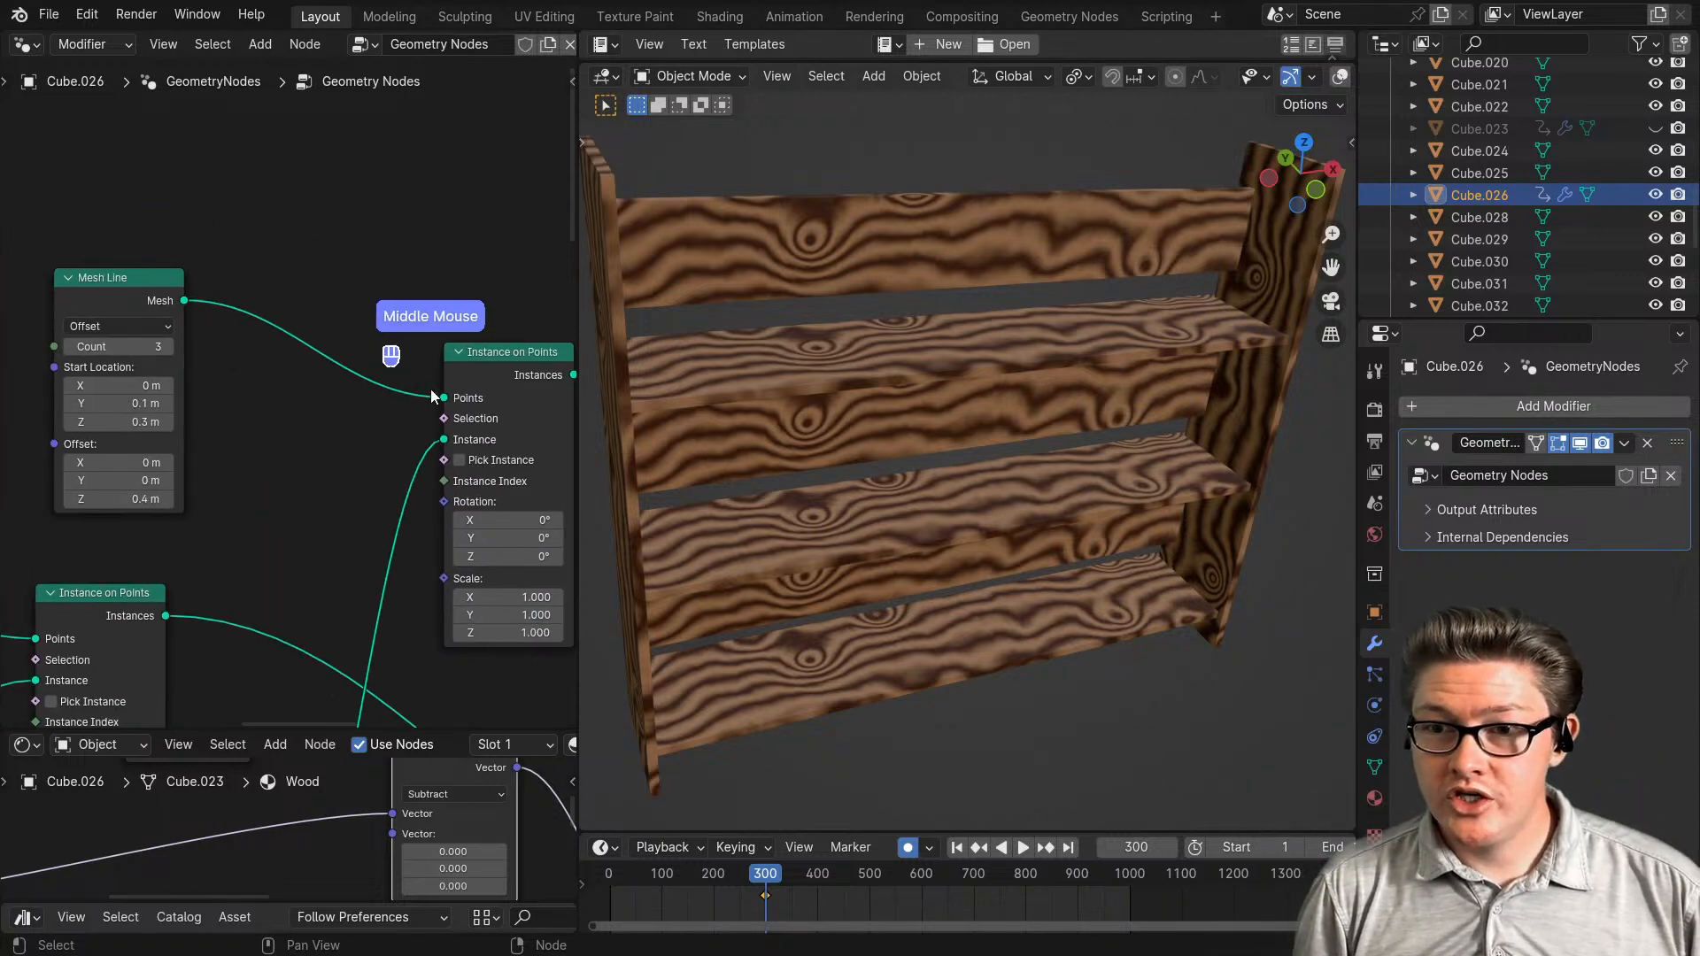
scroll(430, 396, down, 2)
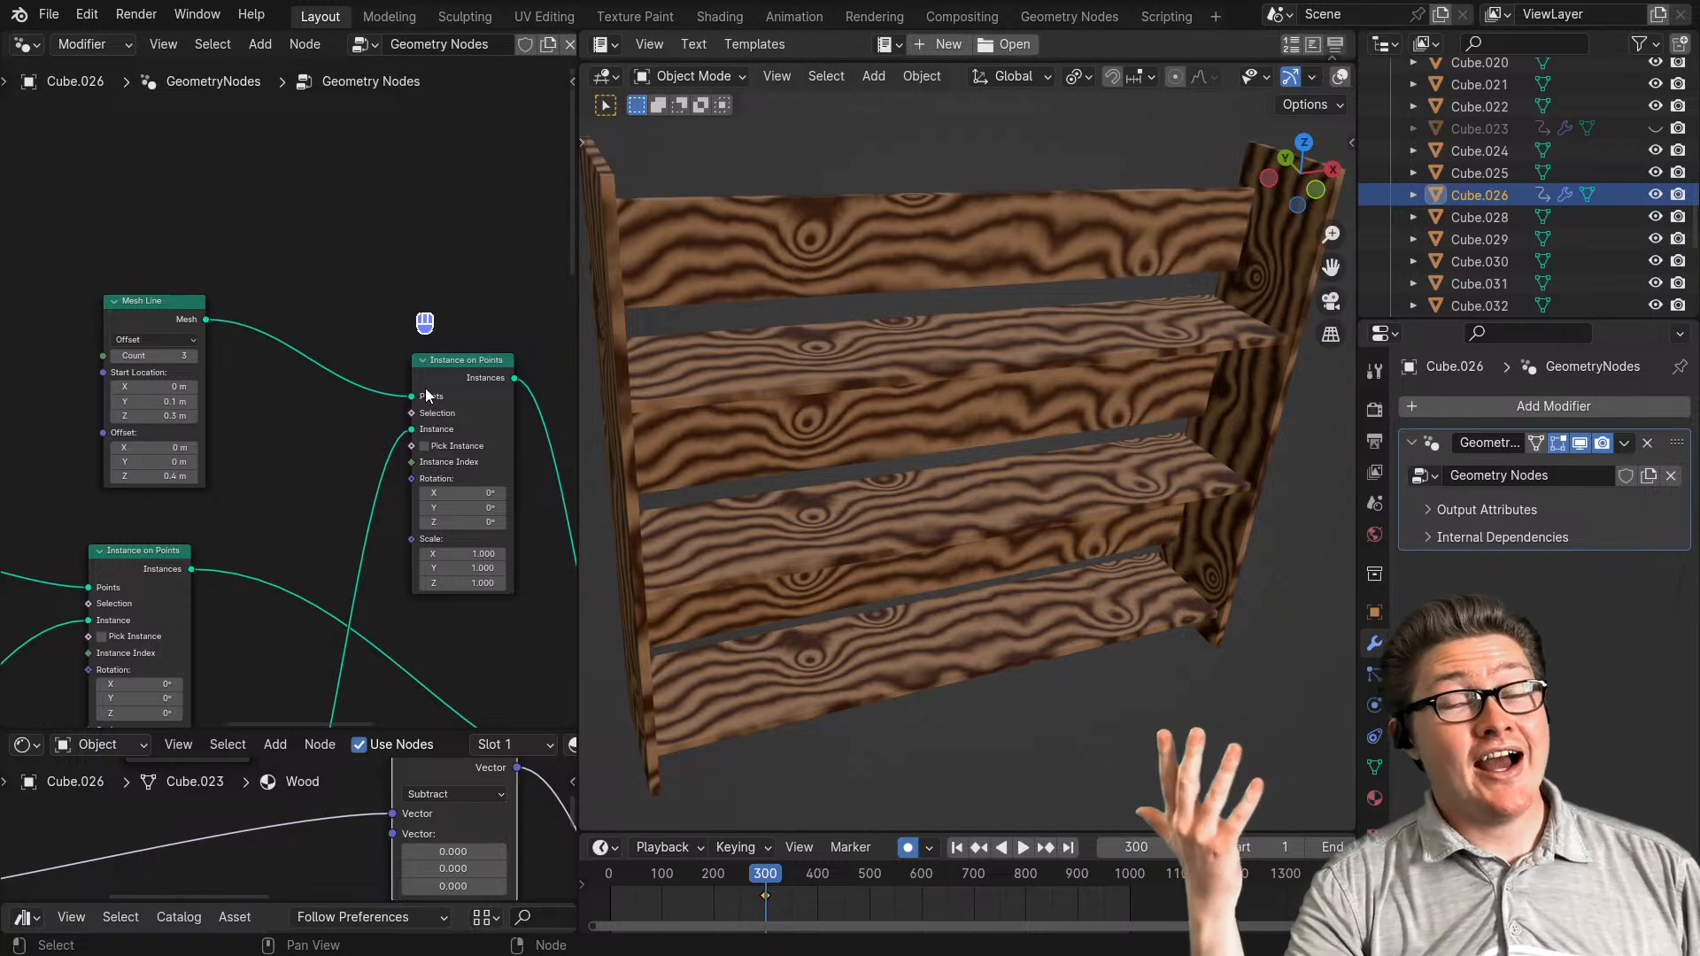
scroll(450, 417, down, 2)
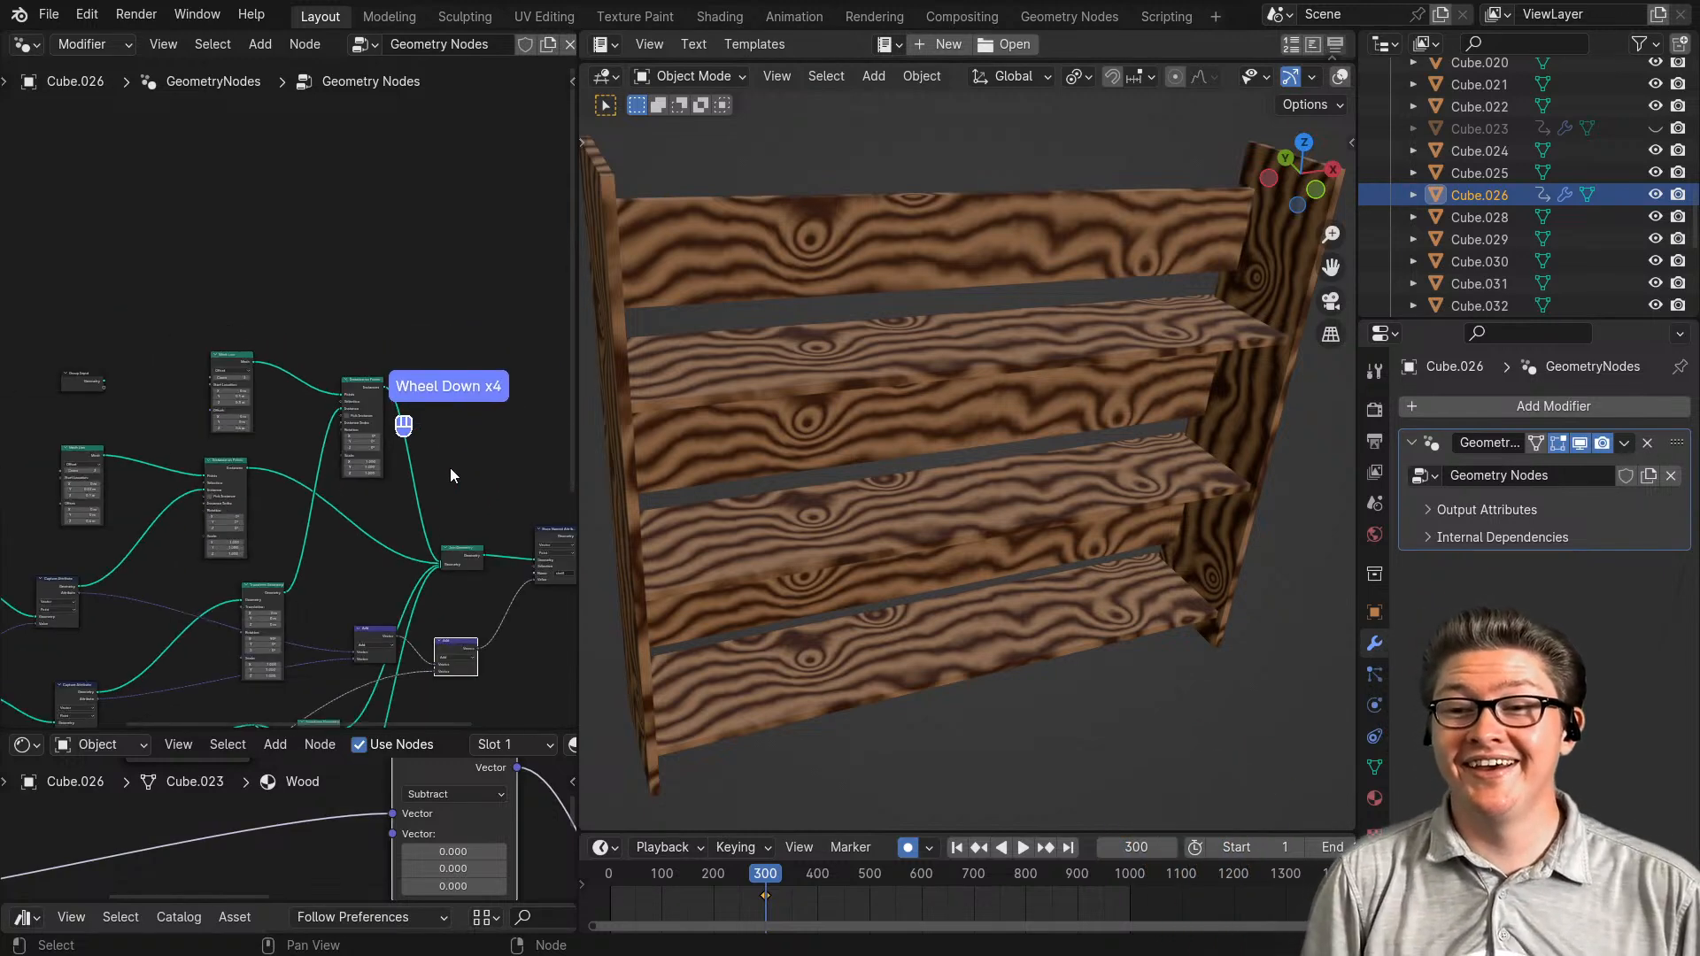
- Add a Realize Instances node between Join Geometry and Store Named Attribute
middle_drag(449, 467, 280, 441)
key(shift+a)
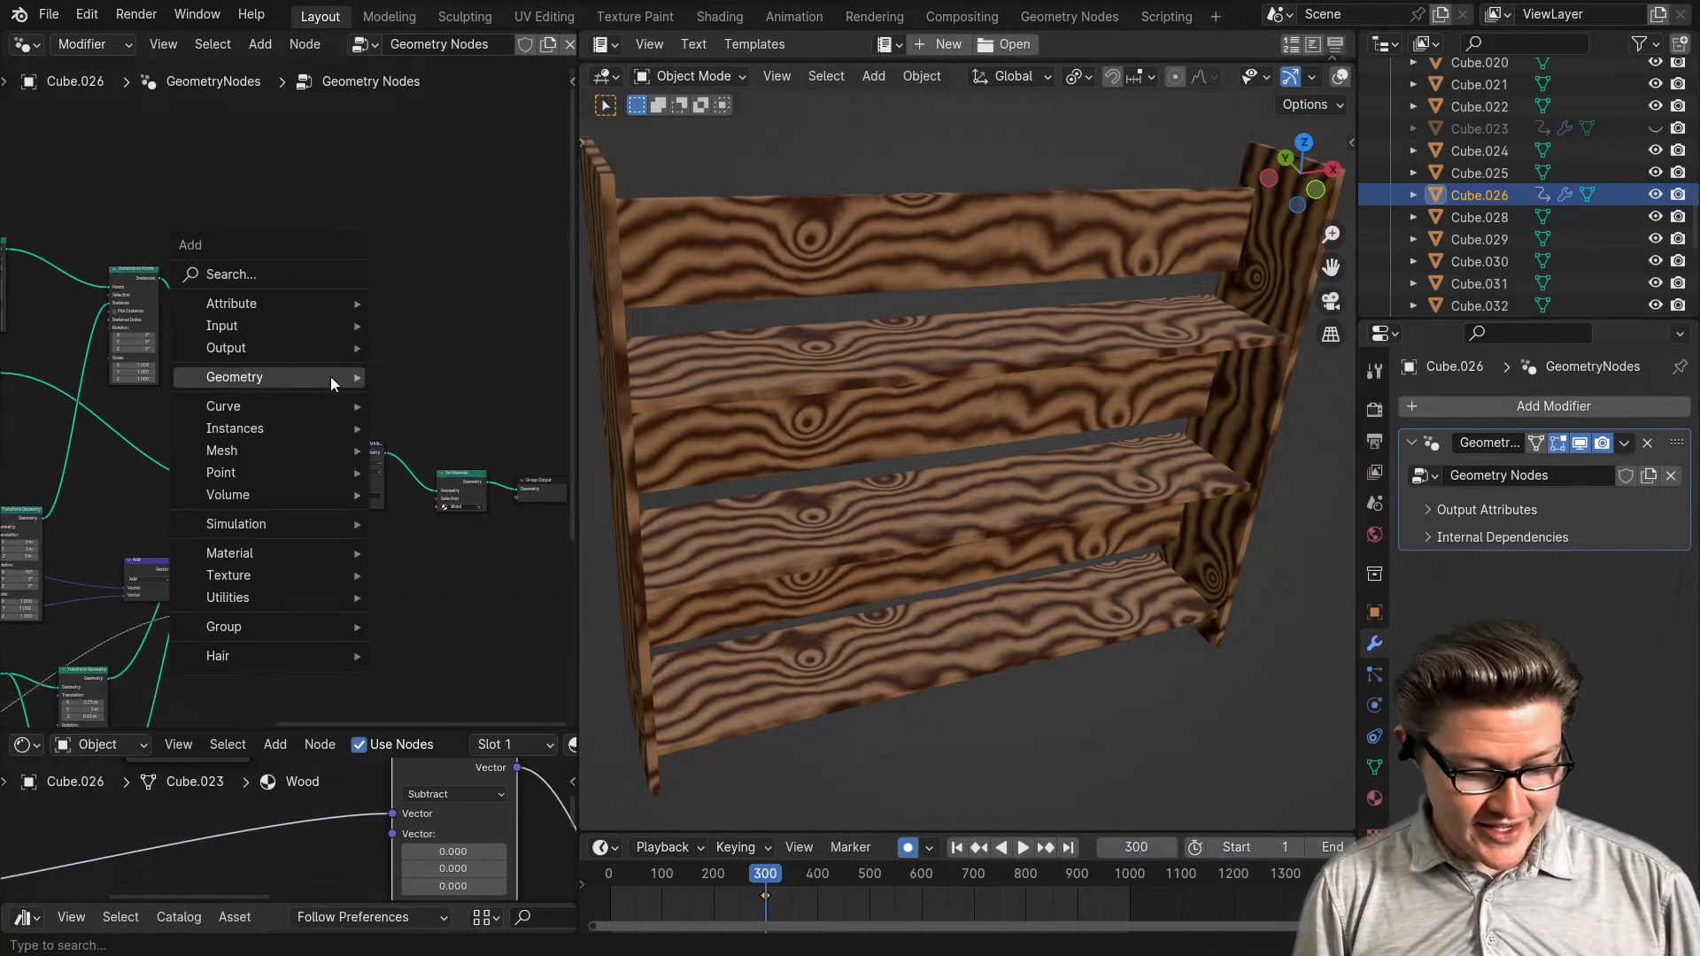
text(reali)
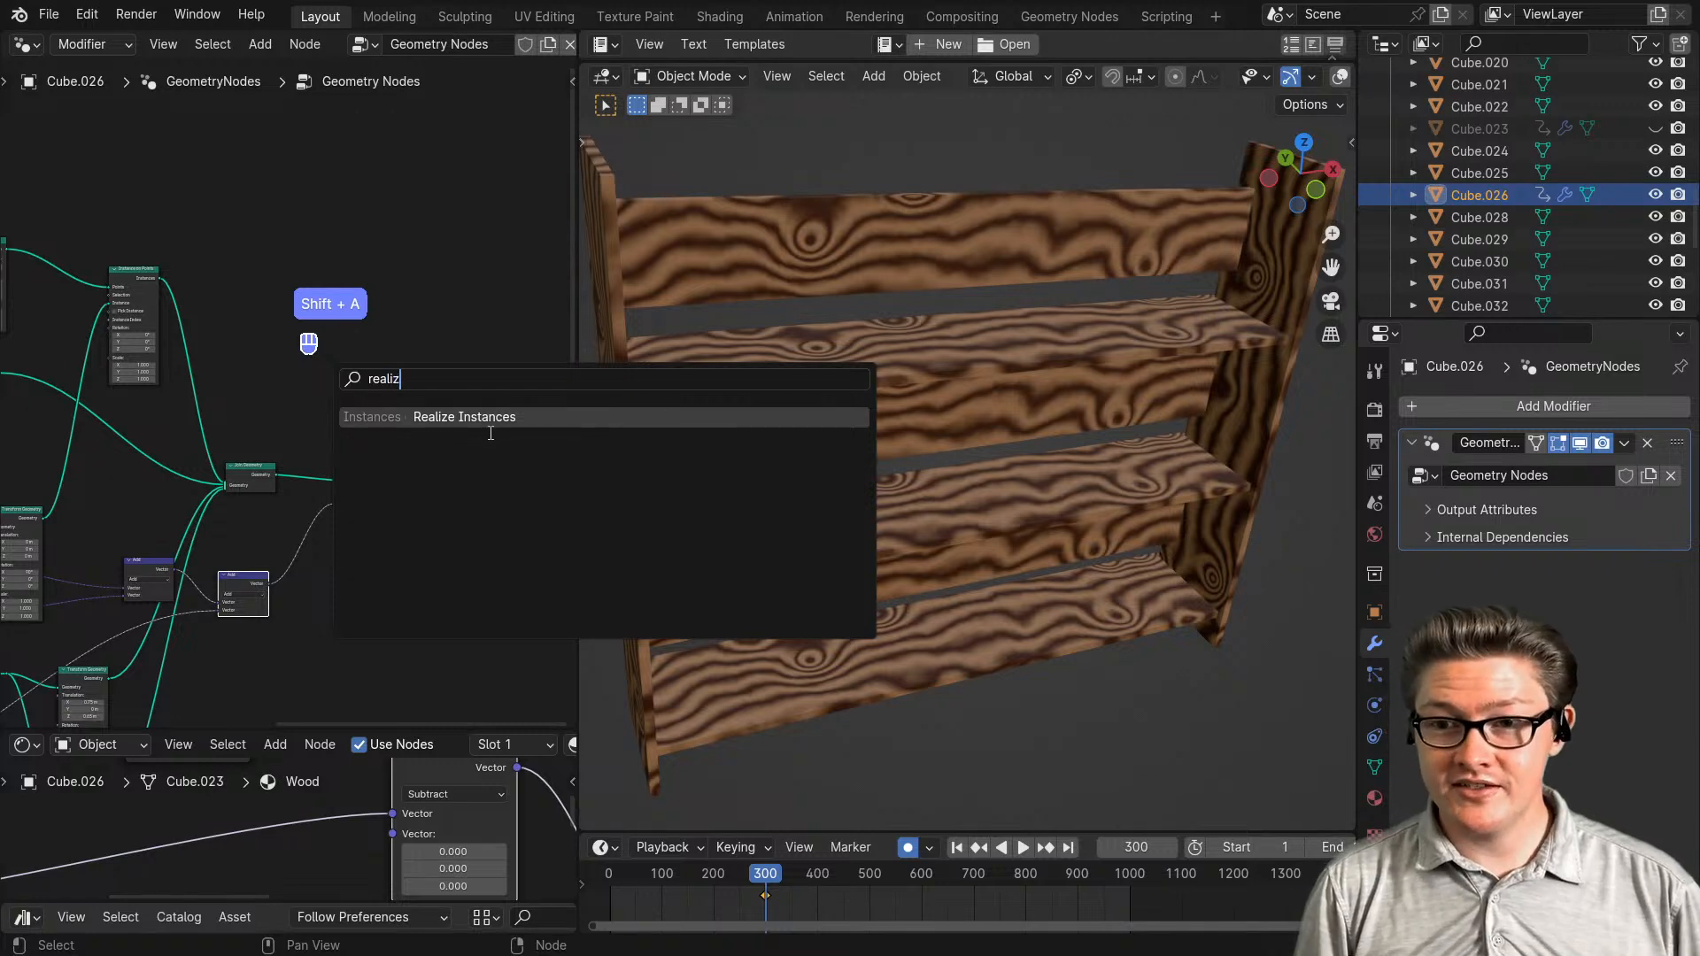
text(z)
key(Return)
click(390, 403)
scroll(390, 409, up, 2)
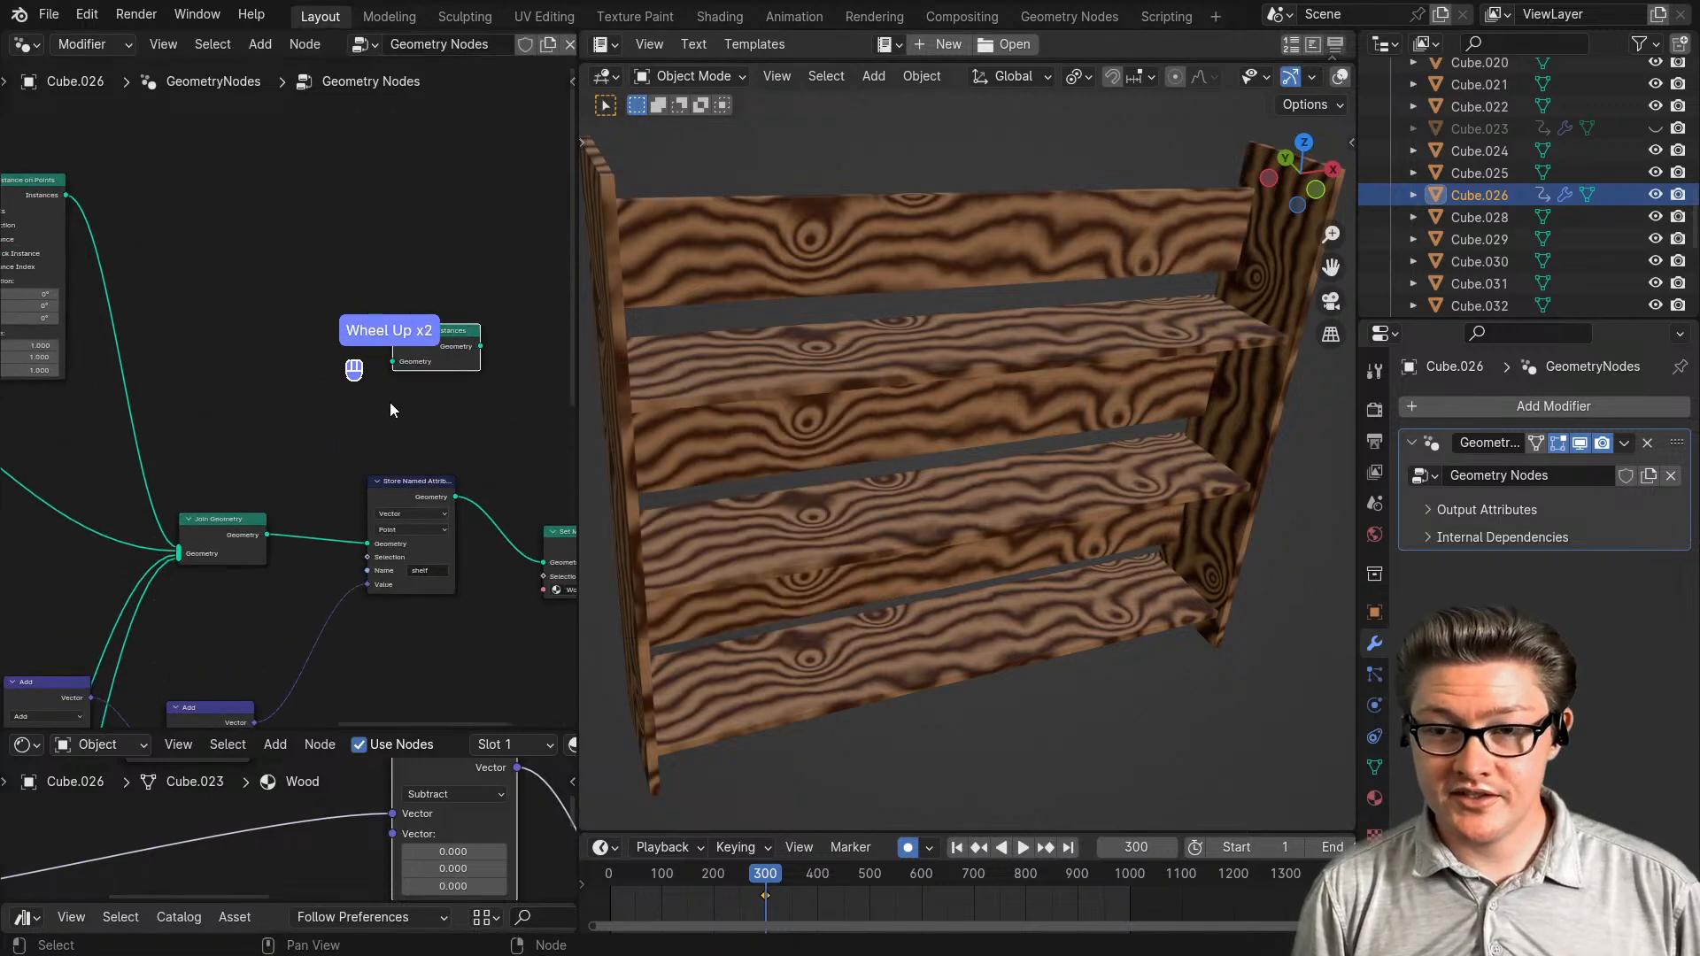
middle_drag(389, 410, 283, 418)
drag(332, 354, 221, 553)
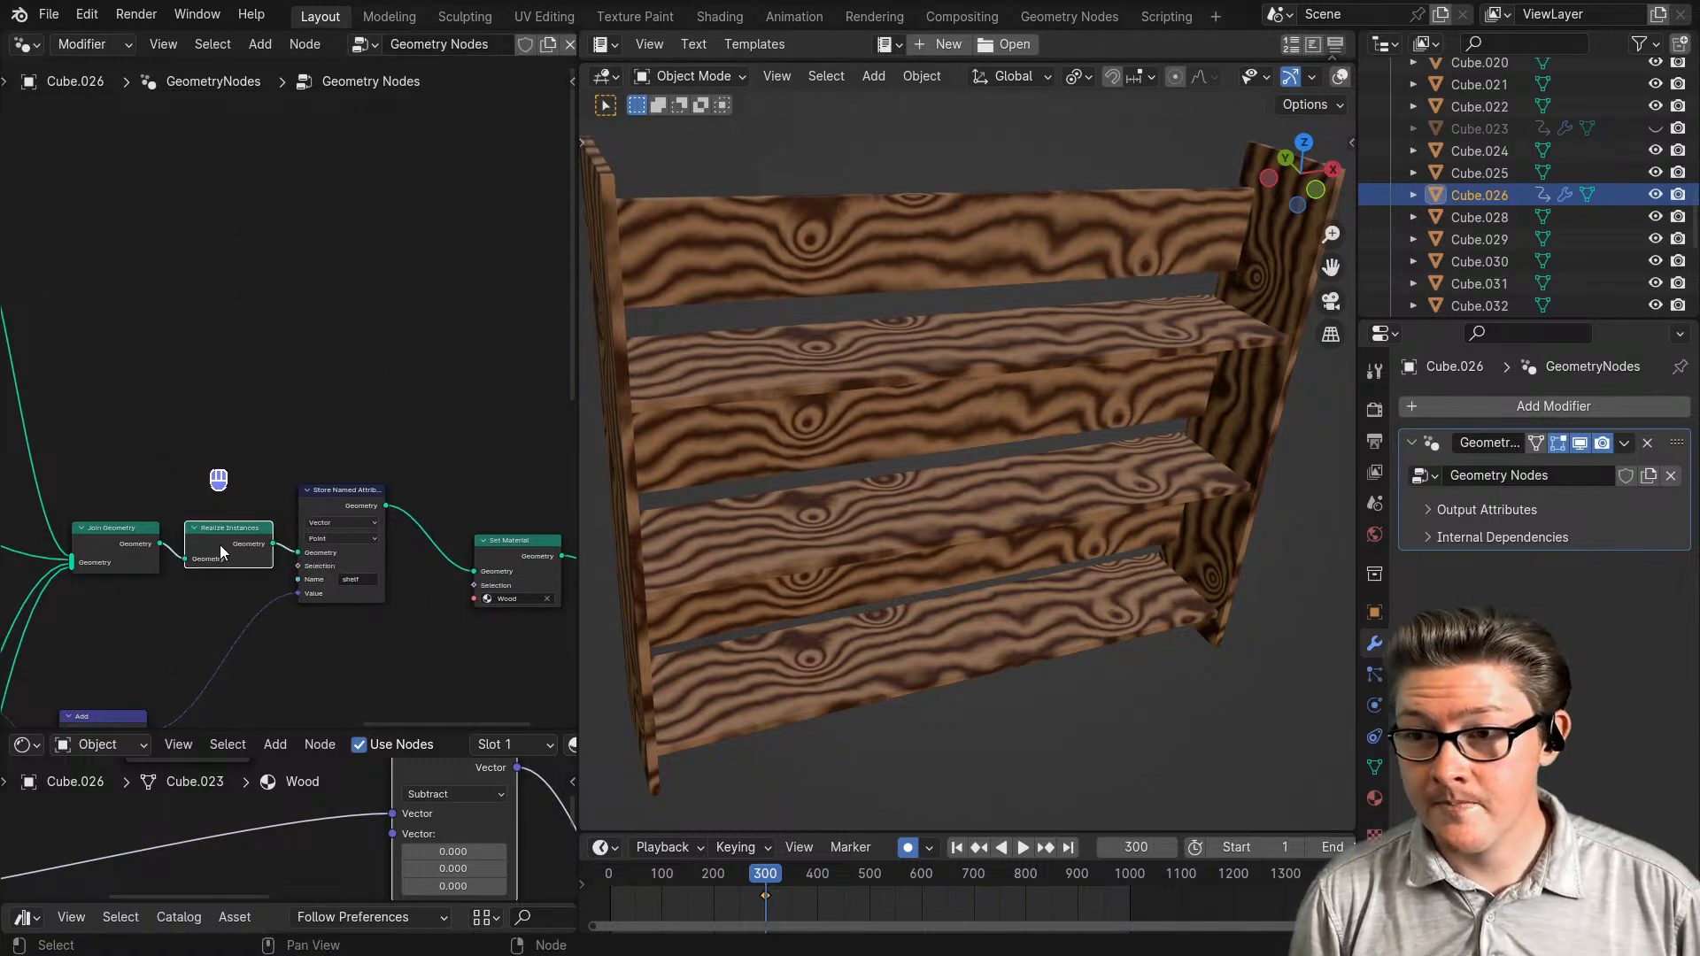
- Change the Wood material's Subtract vector node to Add and connect the Geometry node's Random Per Island output to its second Vector input
middle_drag(221, 542, 234, 494)
drag(322, 727, 310, 183)
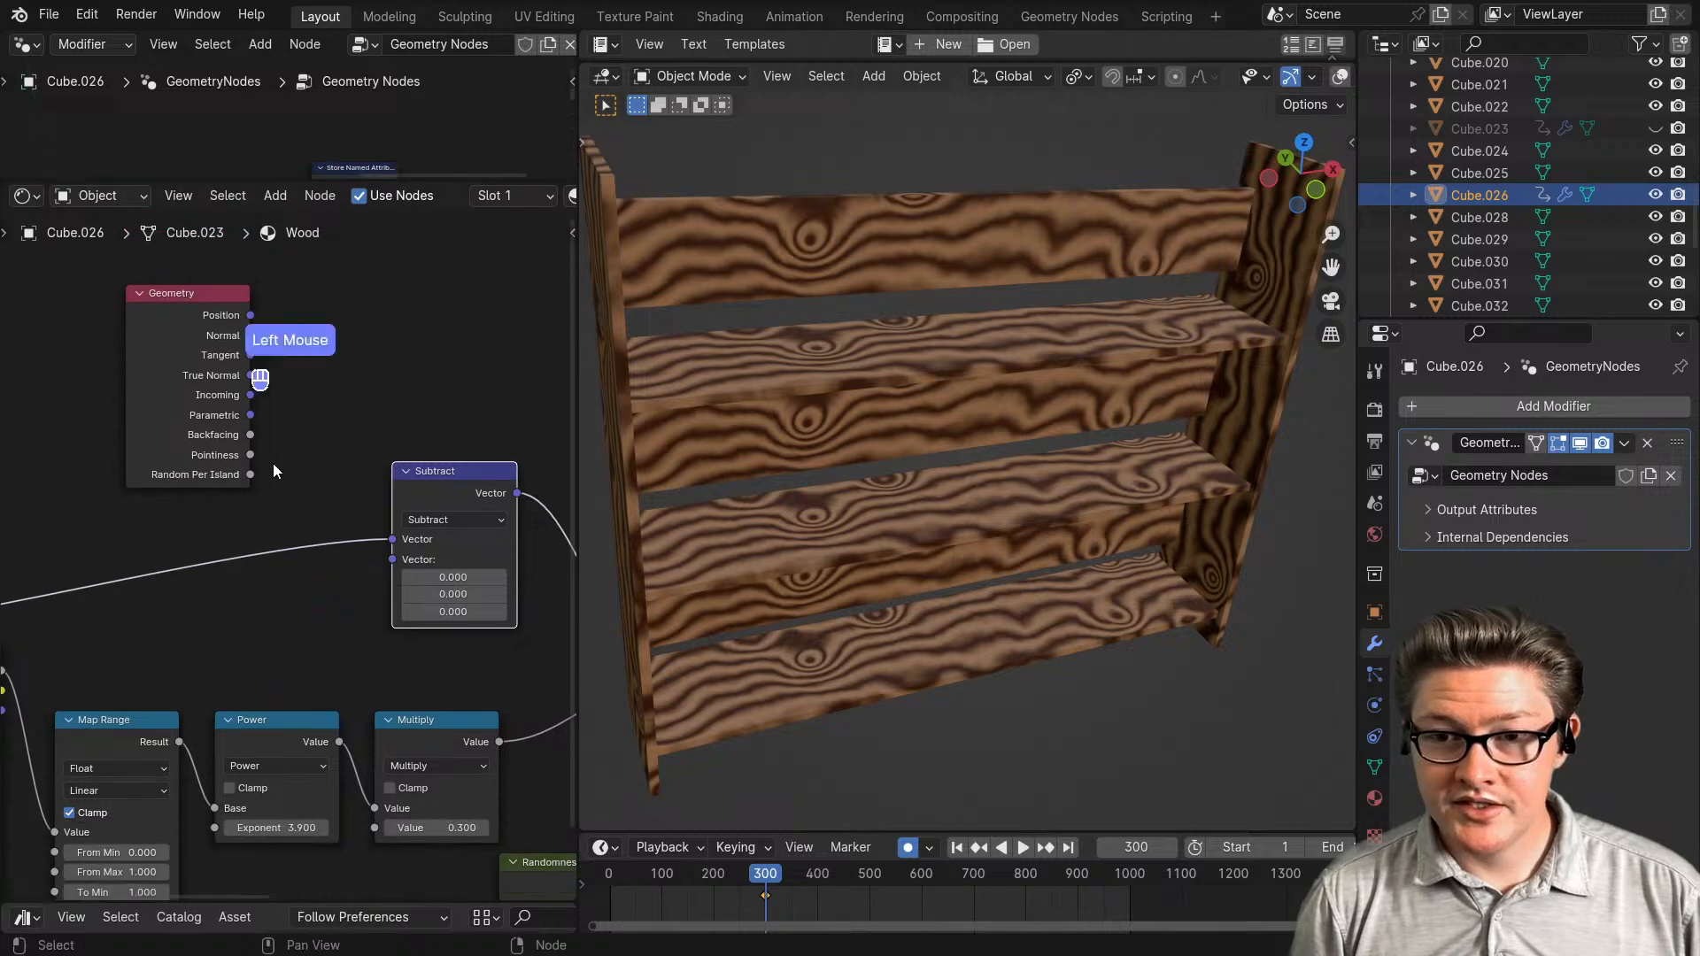
click(431, 521)
click(432, 567)
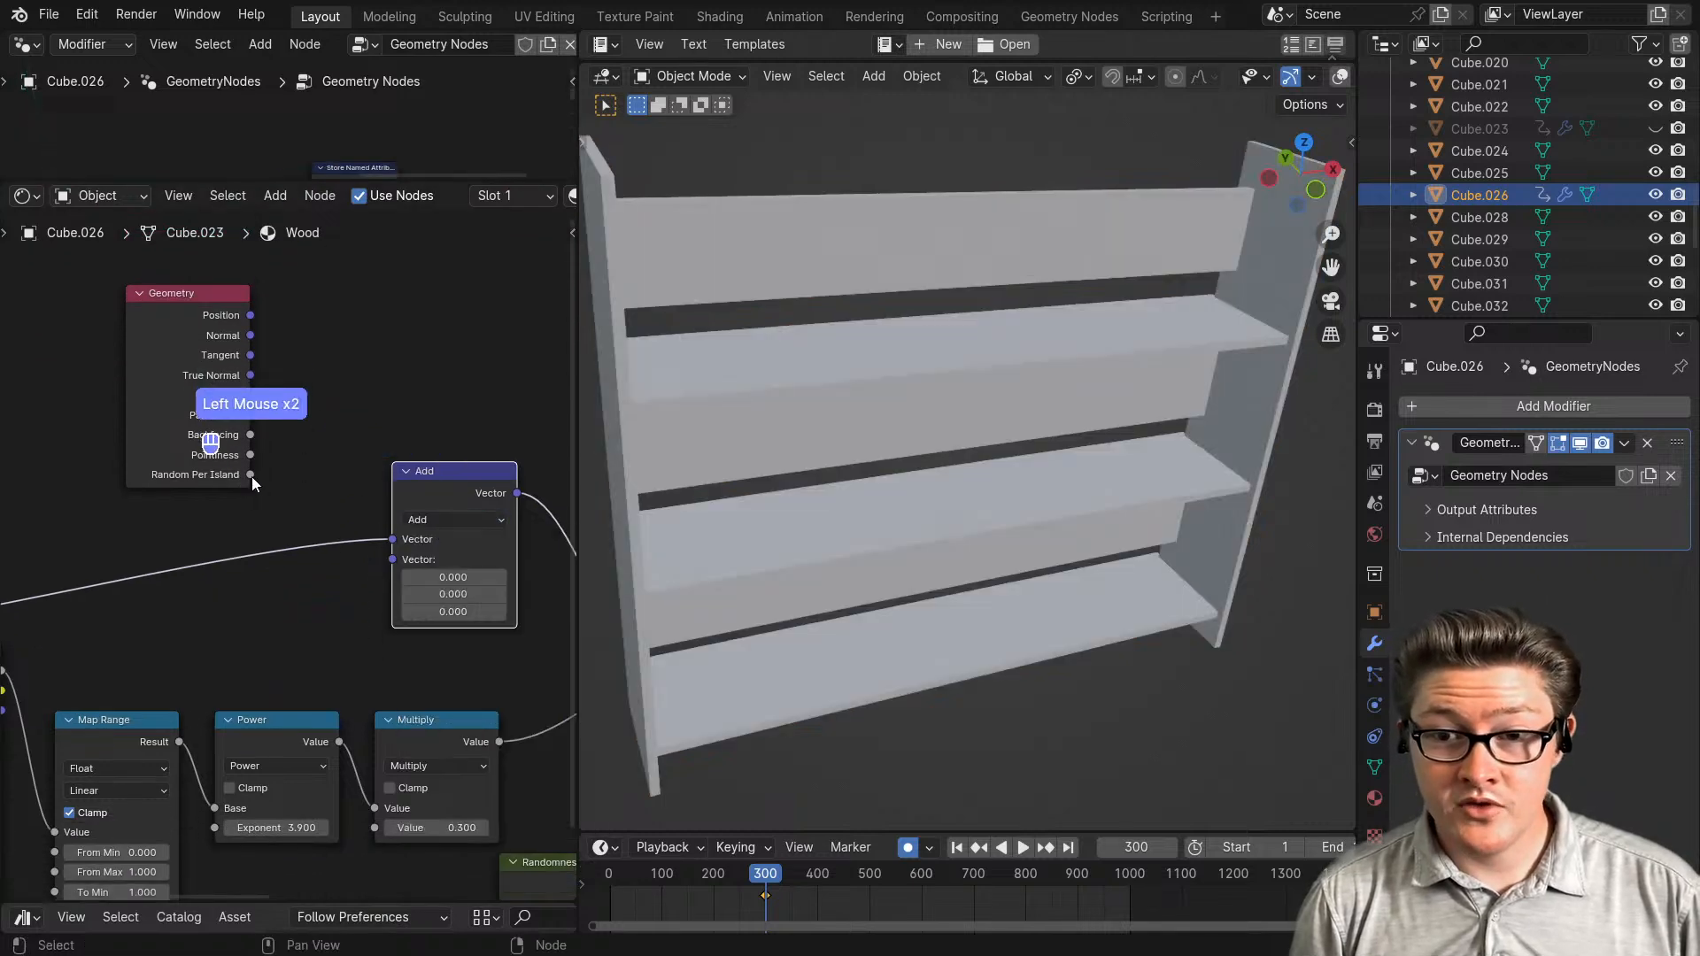
drag(252, 476, 355, 592)
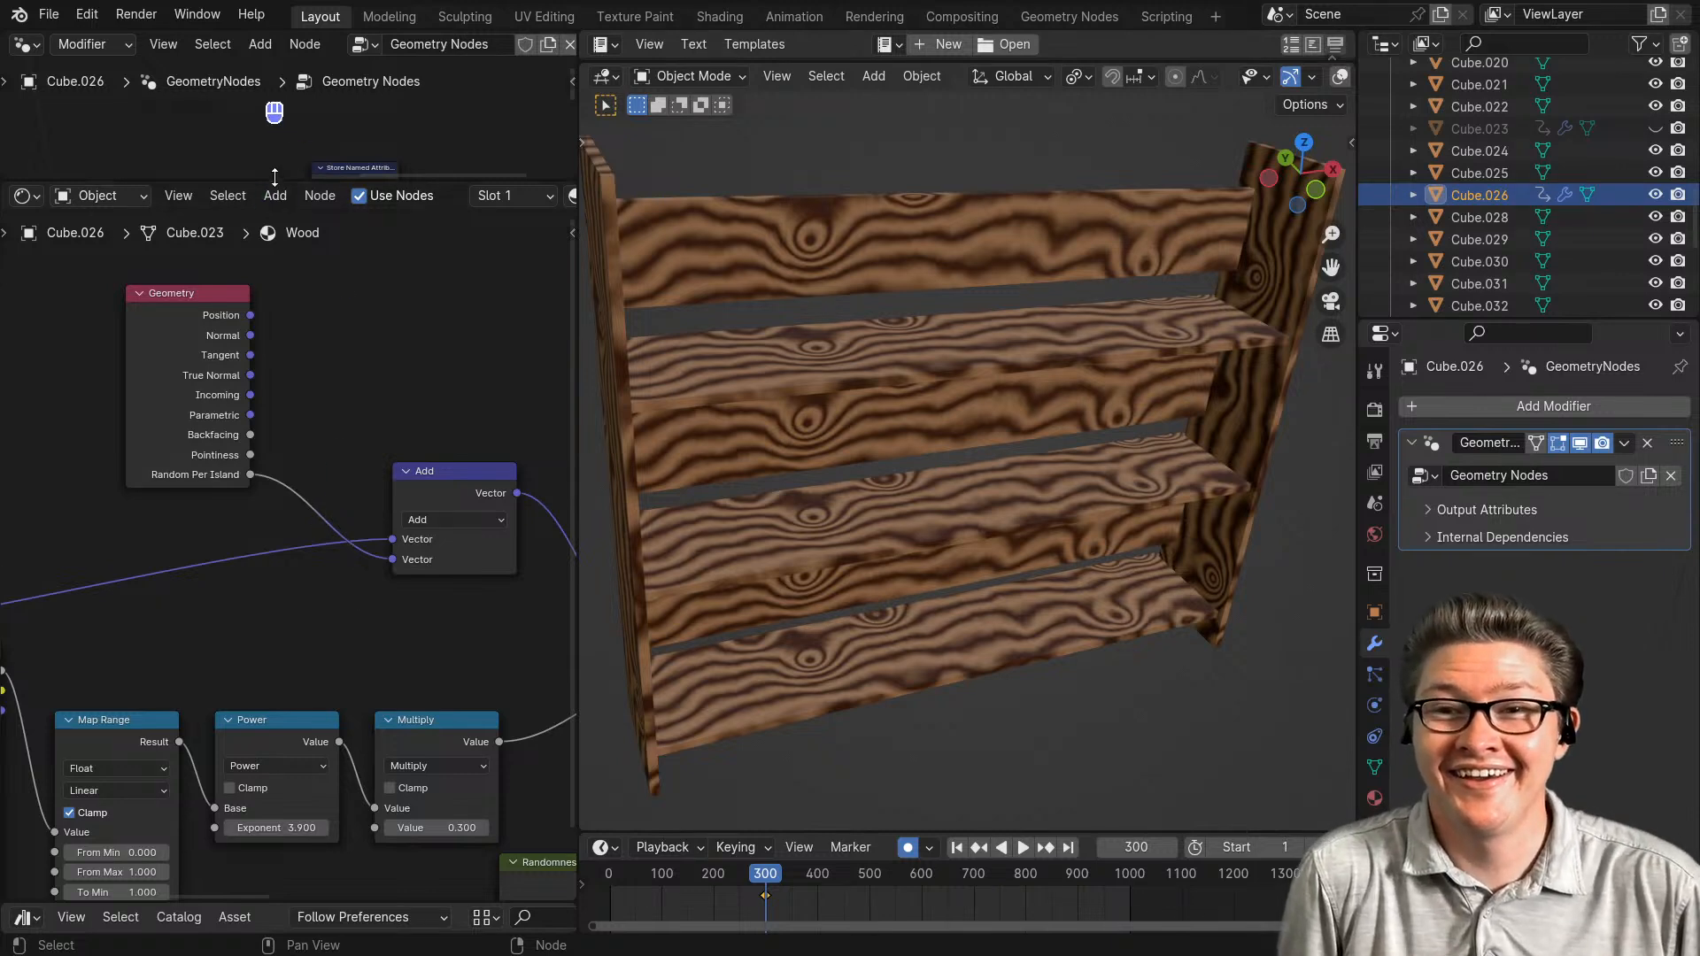
- Detach the Realize Instances node from after Join Geometry and insert it between the upper Instance on Points node and Join Geometry
drag(274, 177, 271, 653)
scroll(304, 482, down, 4)
middle_drag(214, 491, 292, 551)
scroll(317, 514, up, 2)
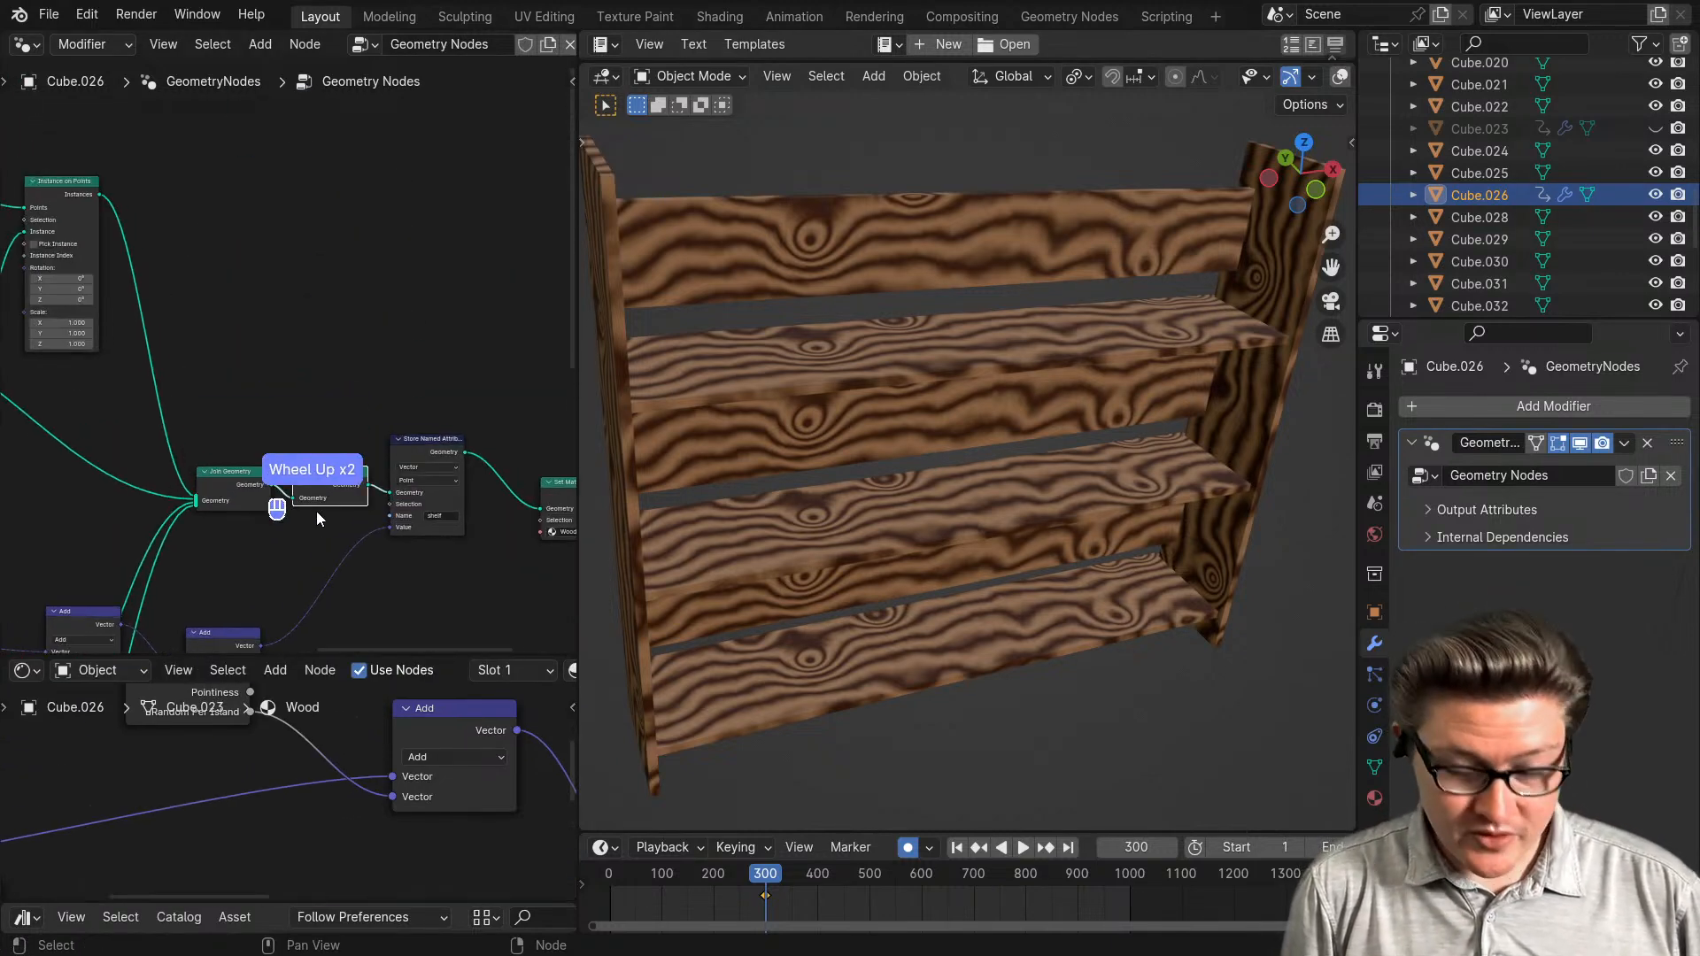
drag(325, 472, 268, 311)
middle_drag(267, 311, 532, 373)
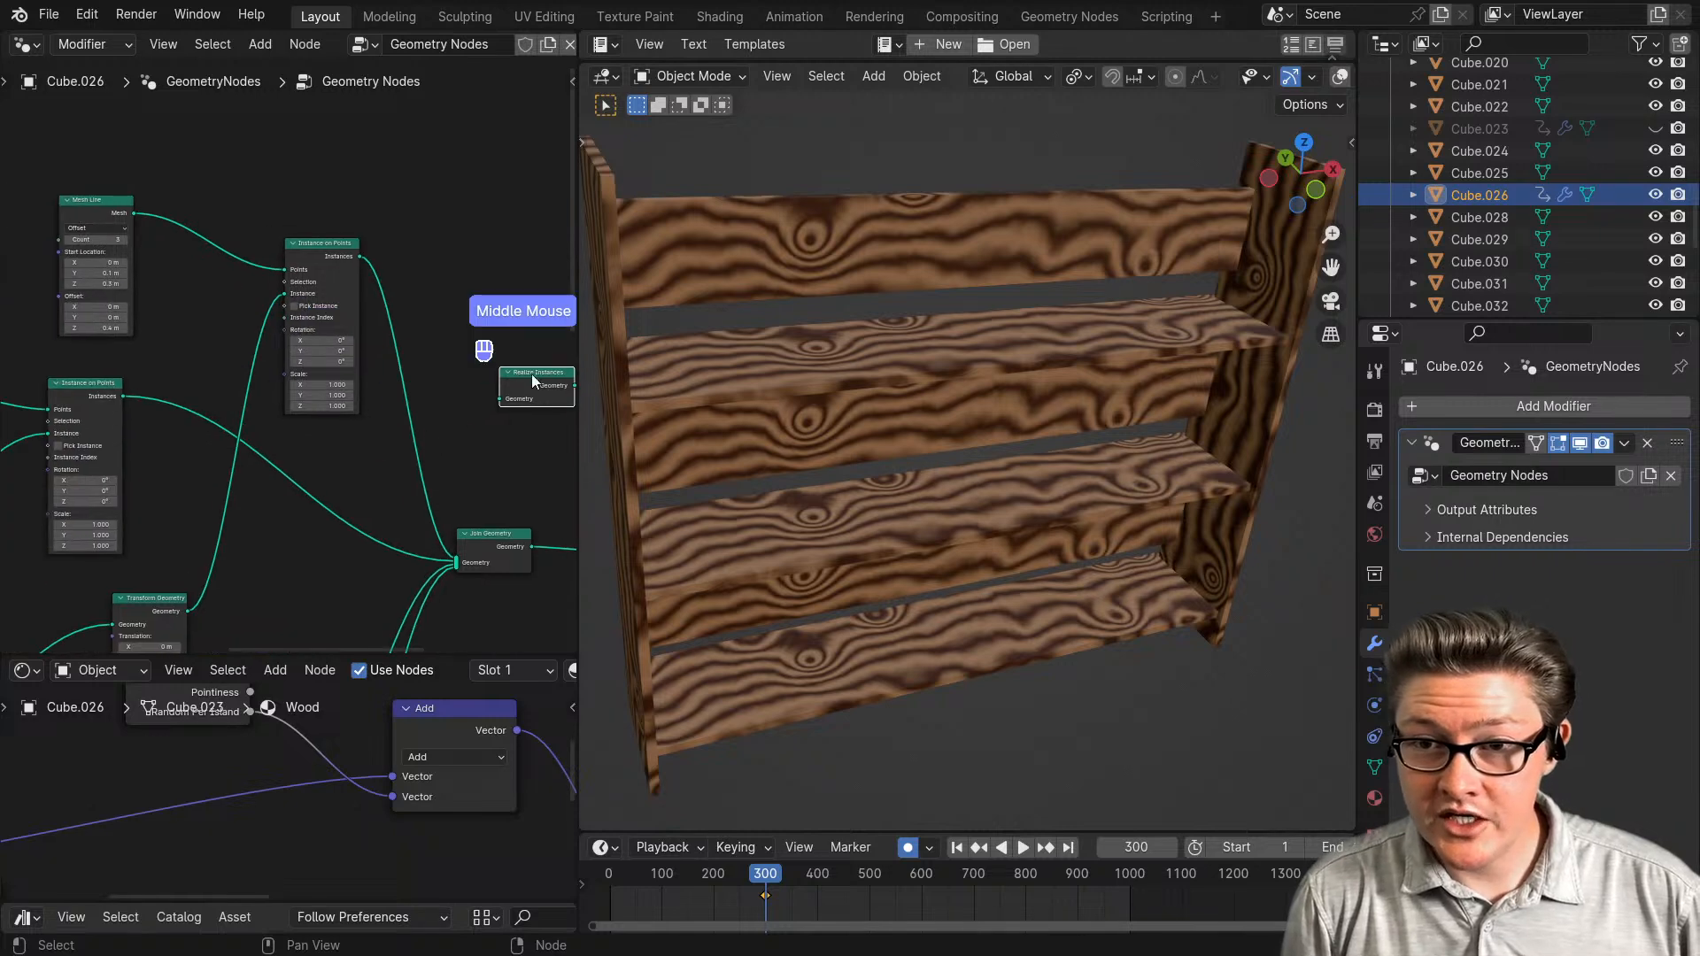
drag(532, 374, 412, 395)
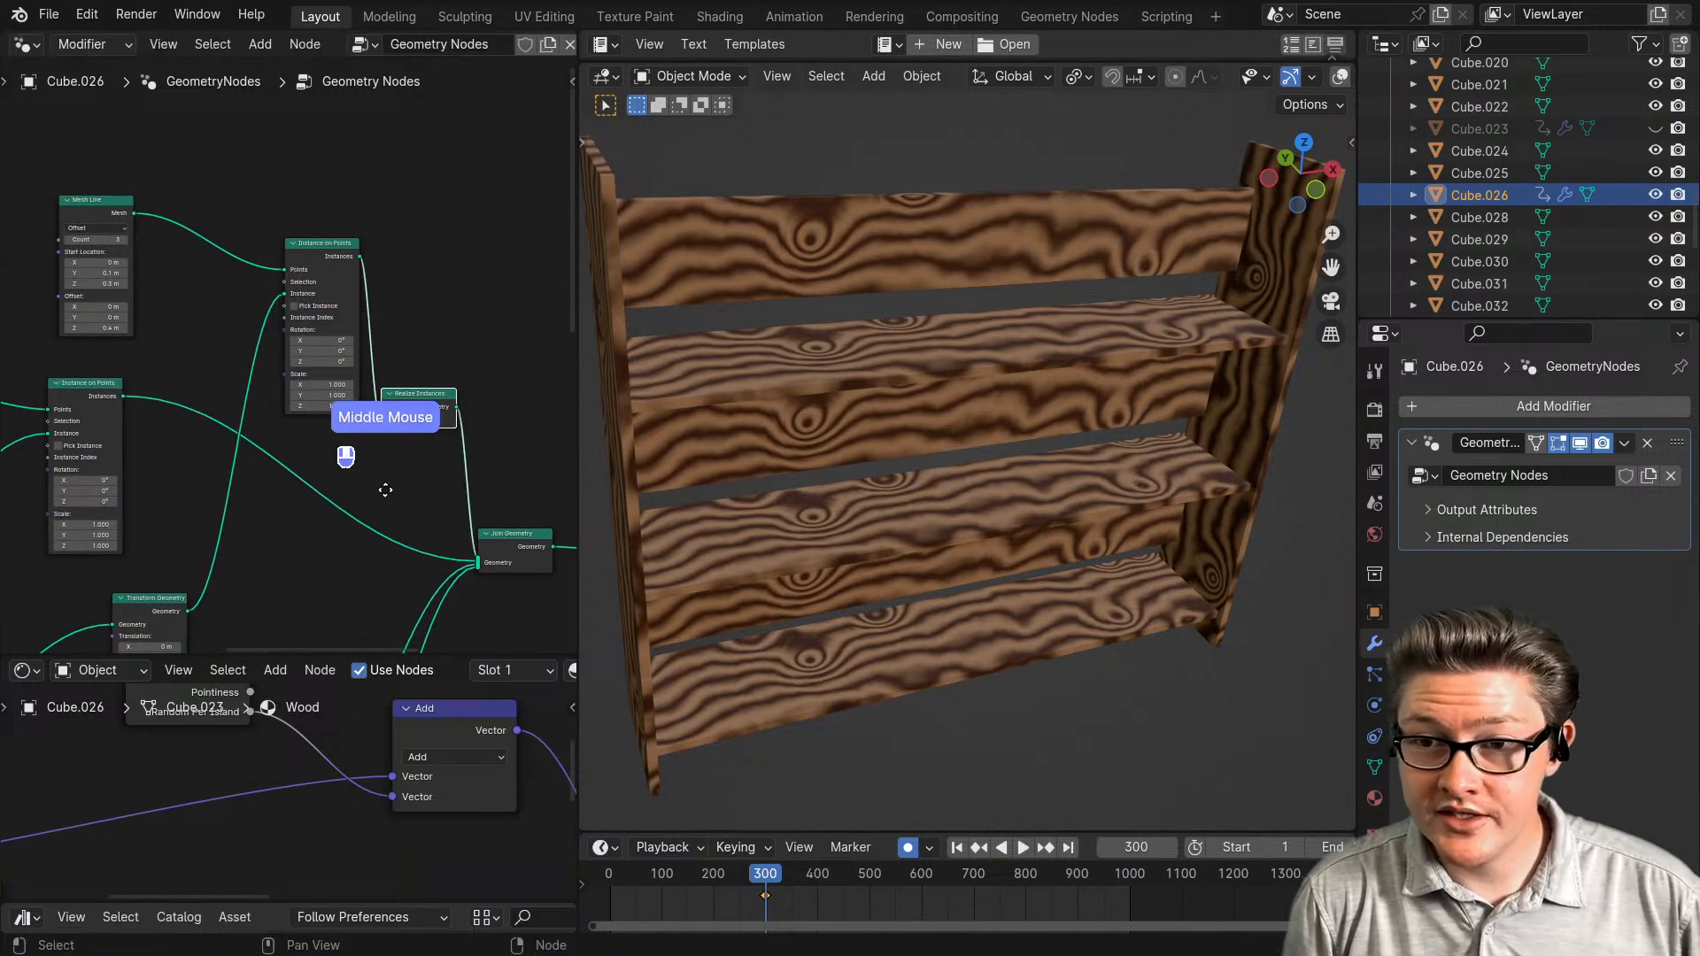
- Insert a copy of the Realize Instances node on the link from the second Instance on Points node to Join Geometry
scroll(306, 412, down, 3)
middle_drag(385, 490, 377, 374)
scroll(360, 396, down, 3)
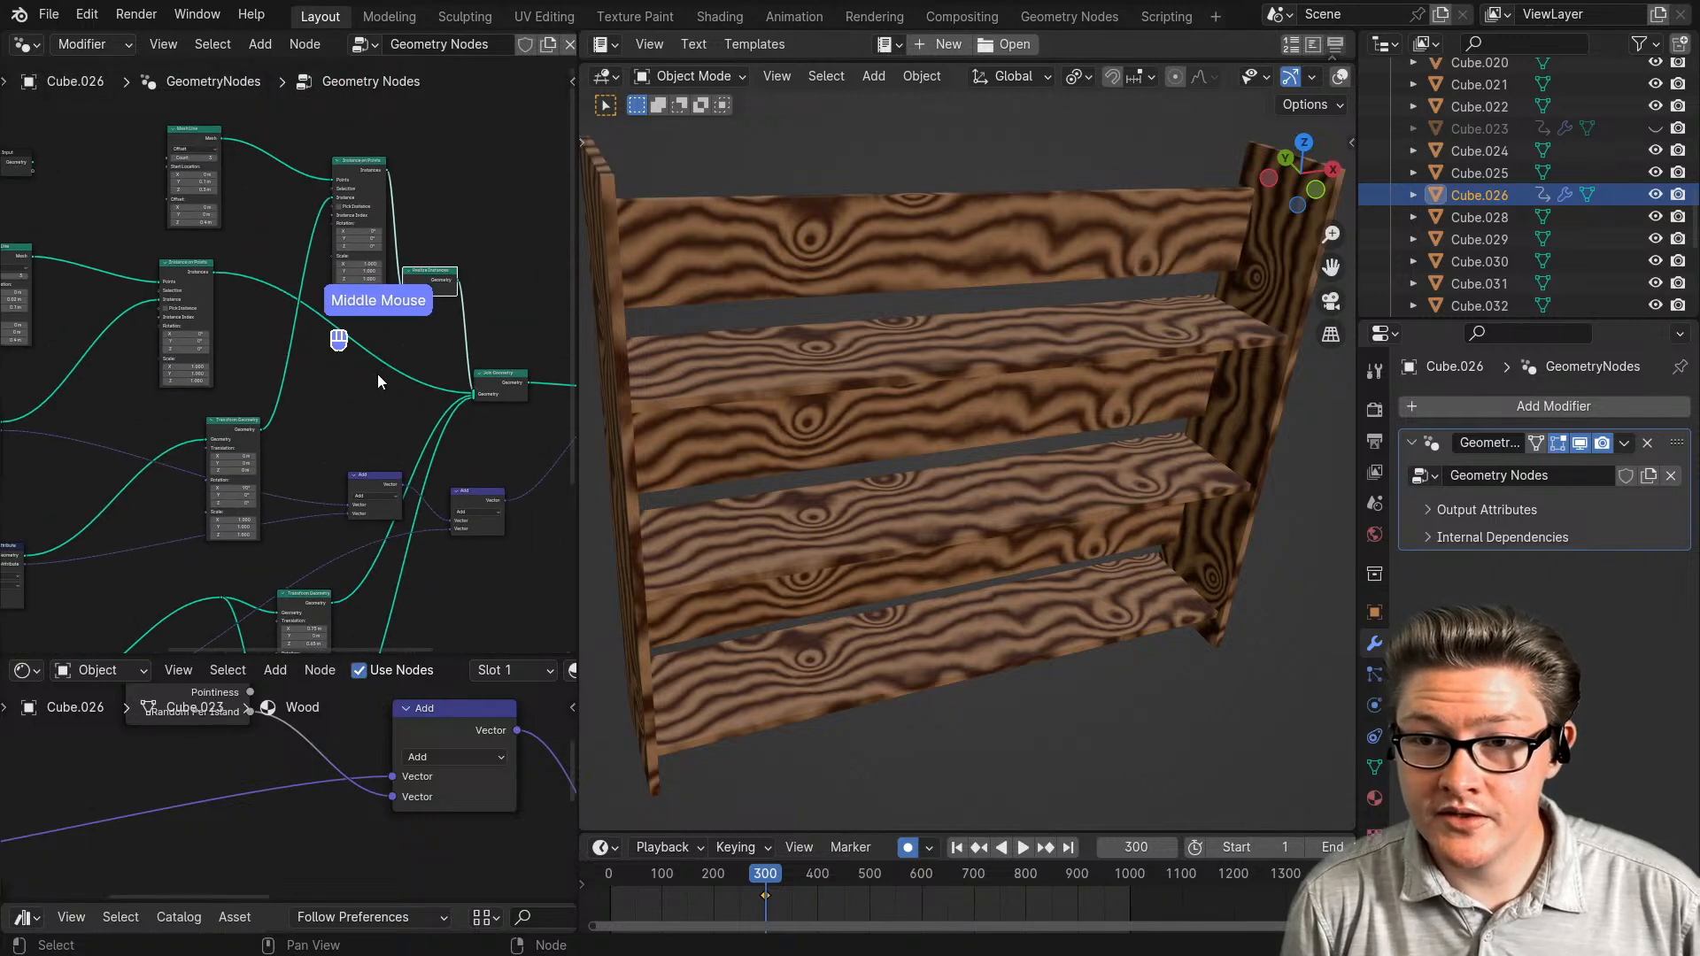
middle_drag(434, 286, 434, 166)
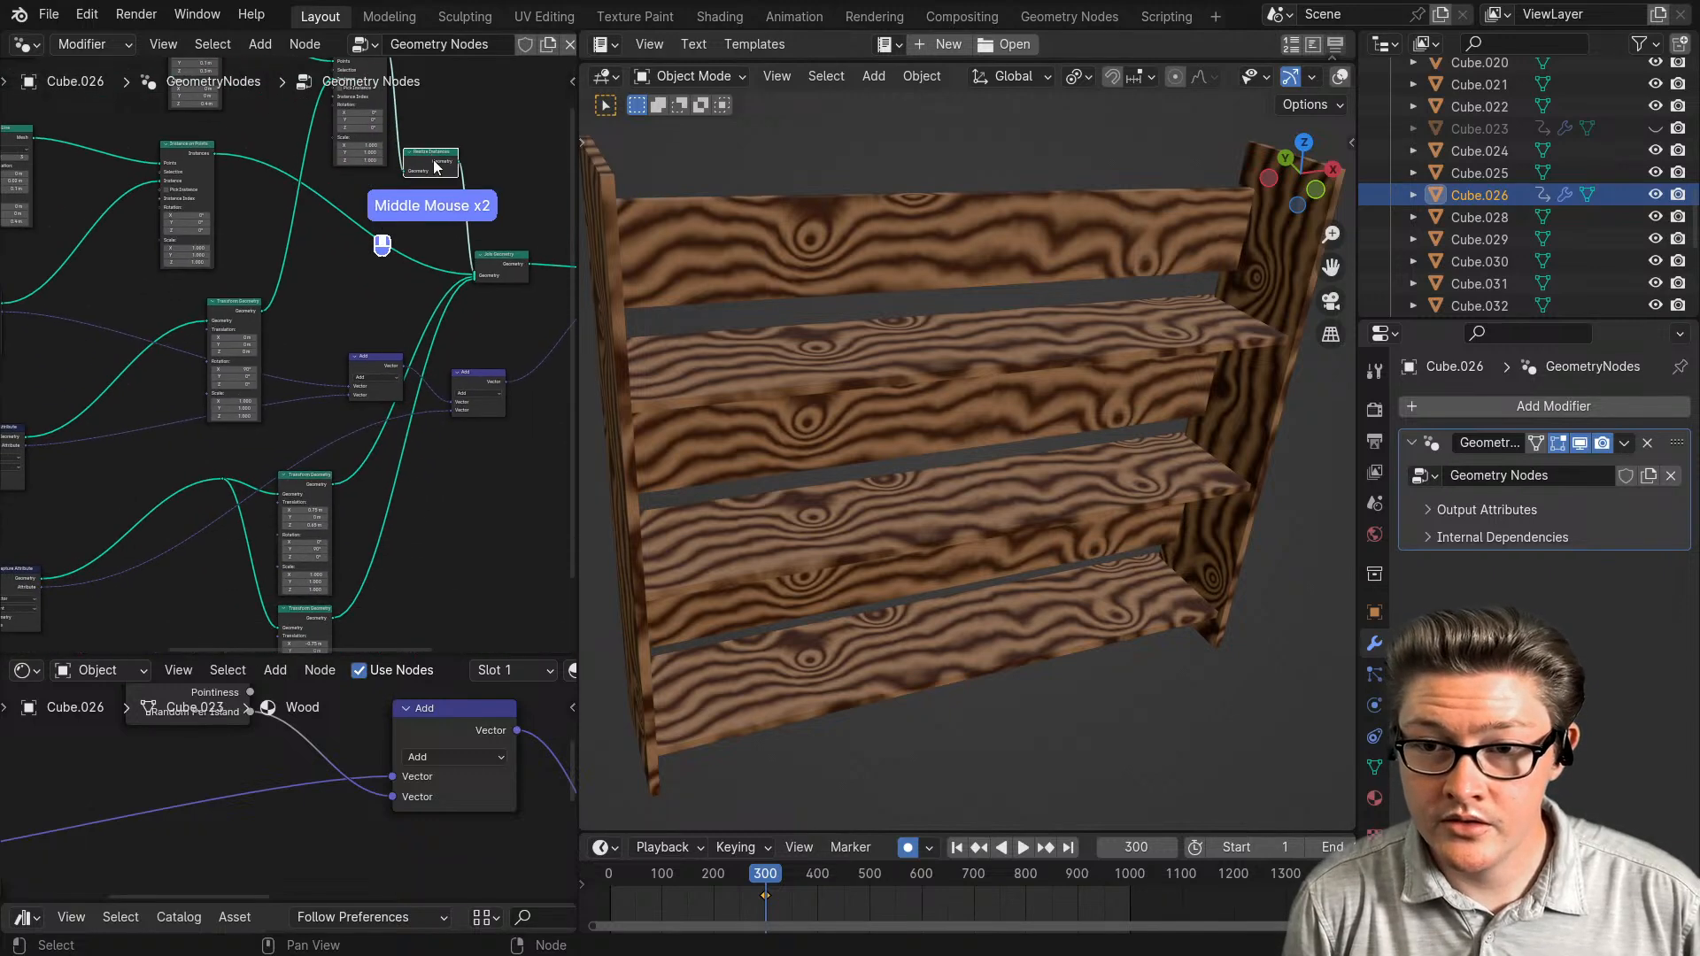
scroll(309, 399, down, 2)
middle_drag(310, 398, 386, 475)
scroll(374, 450, up, 1)
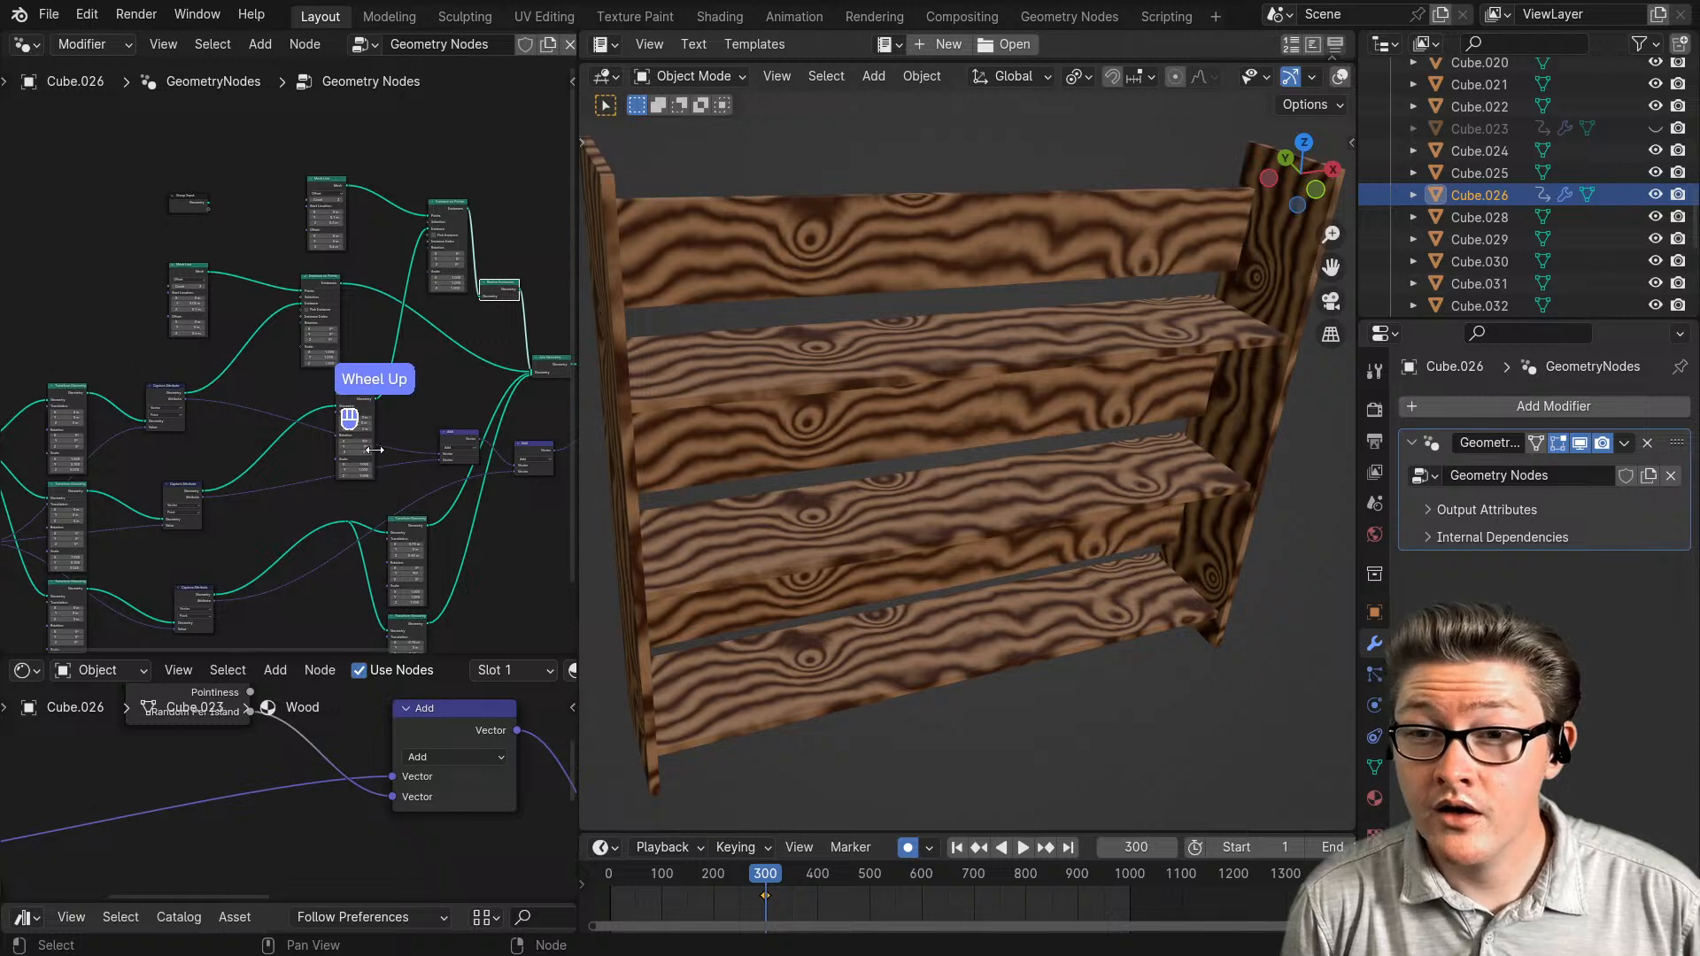
middle_drag(494, 313, 241, 461)
click(377, 388)
scroll(352, 359, up, 2)
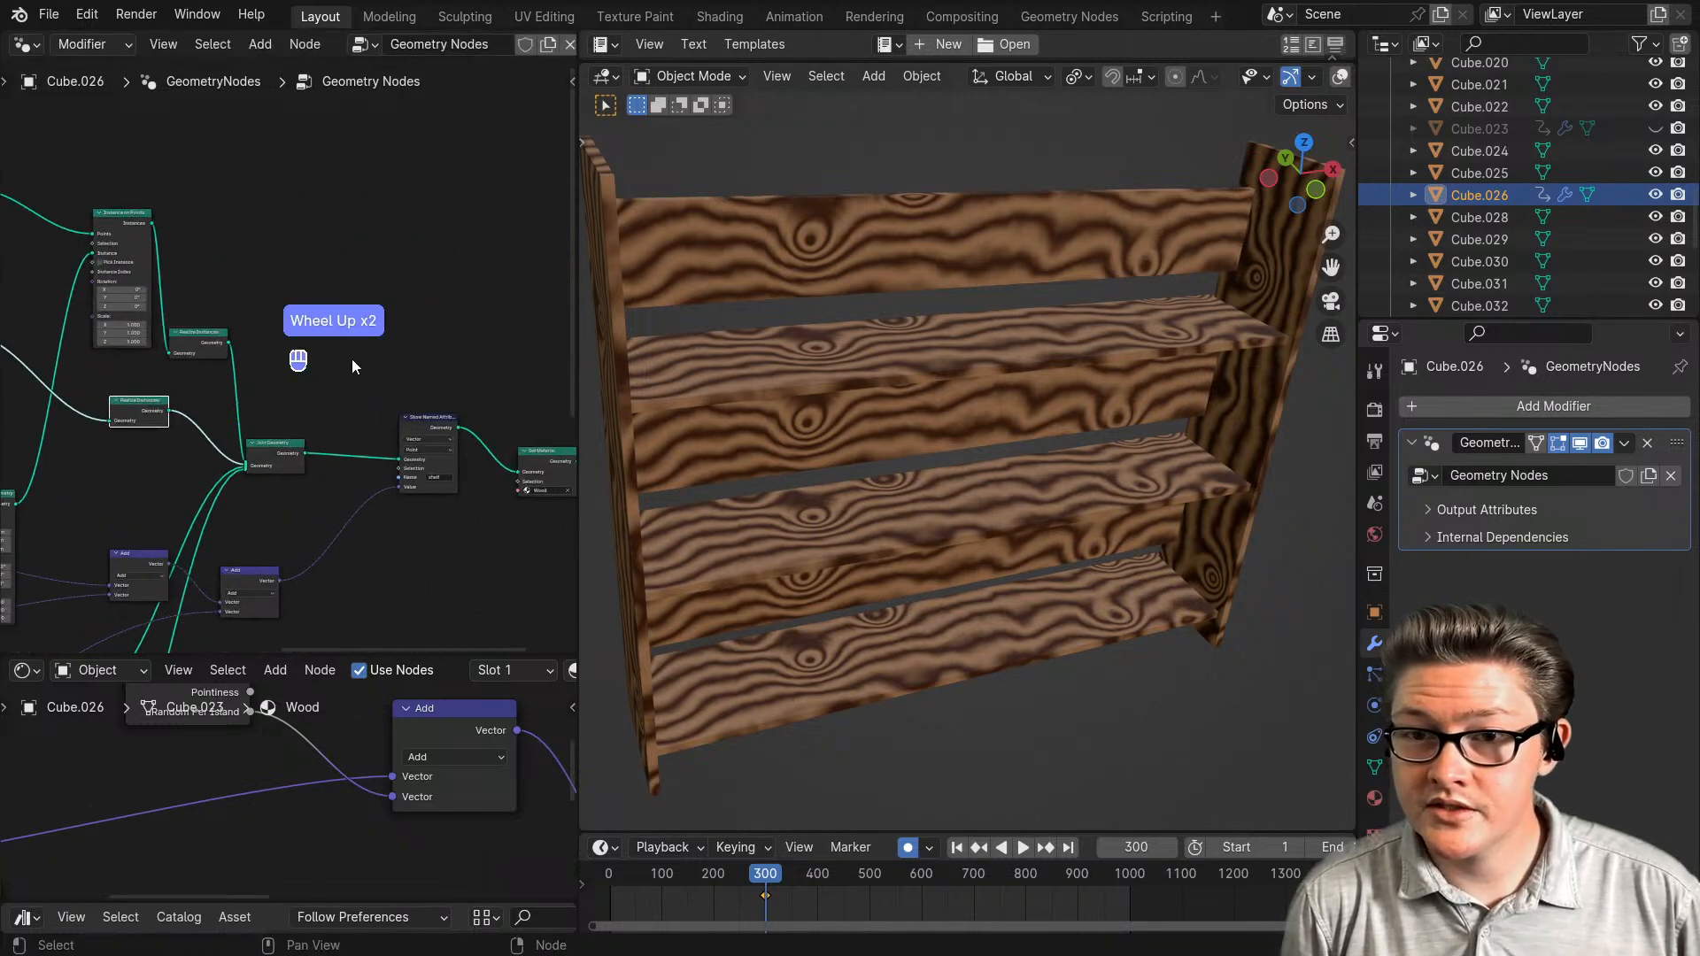
- Try adding a Geometry to Instance node above Join Geometry, and delete it again
scroll(349, 337, up, 2)
key(shift+a)
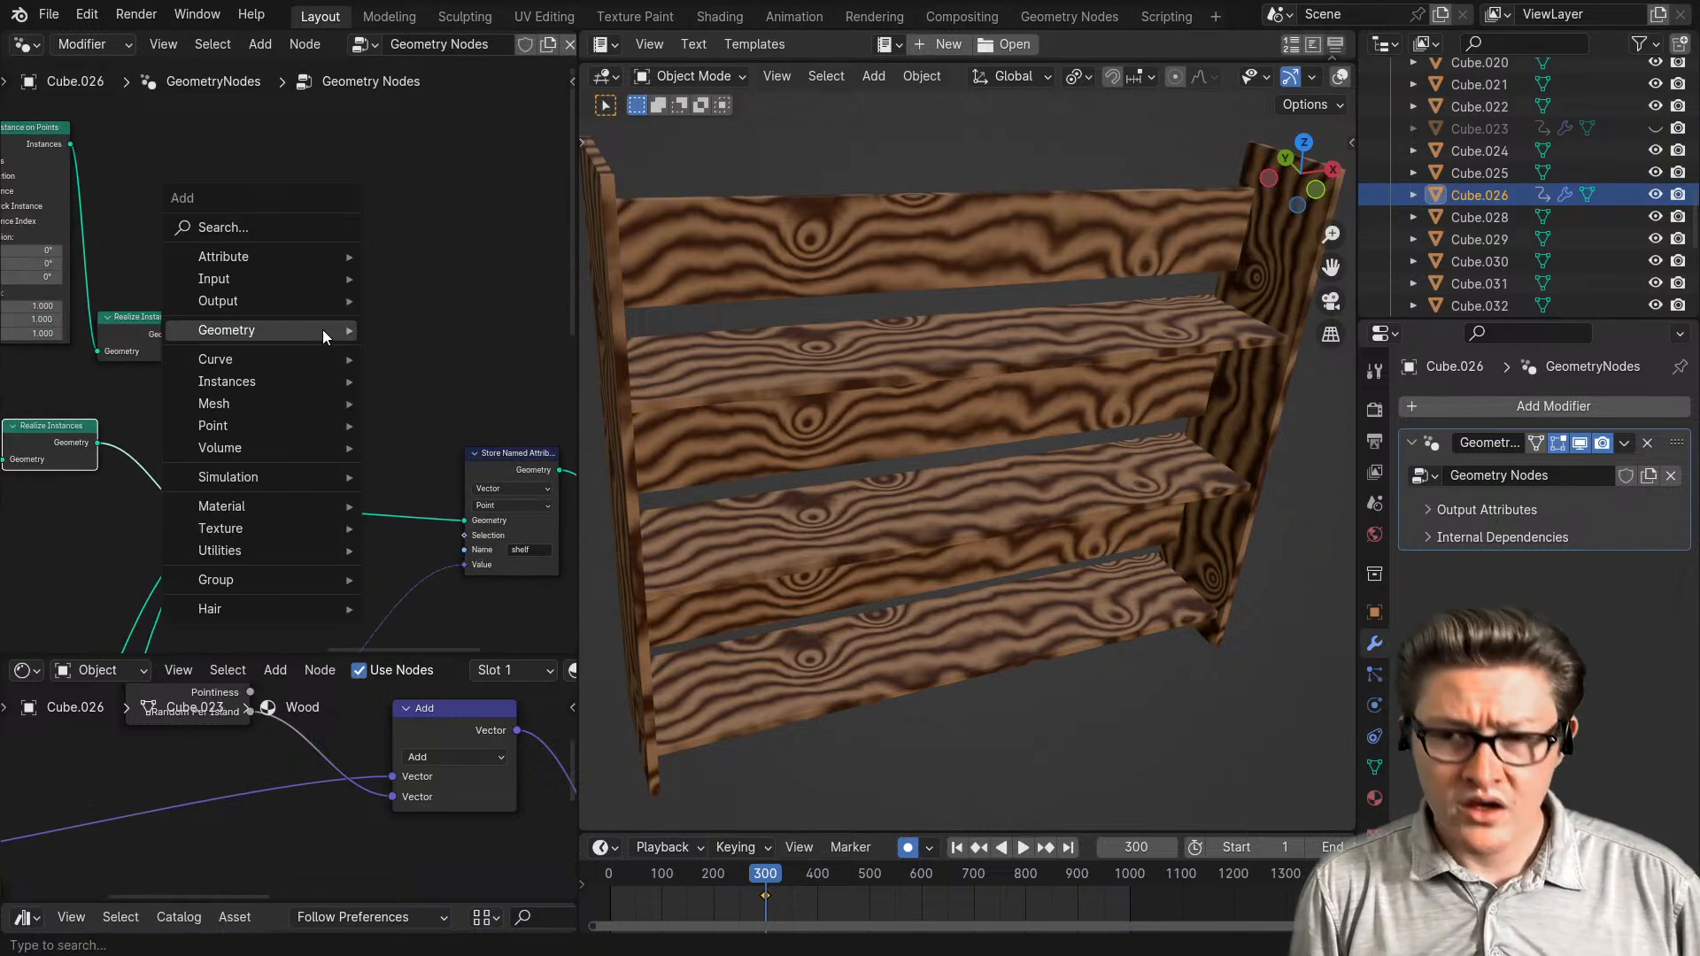
key(shift+a)
text(re)
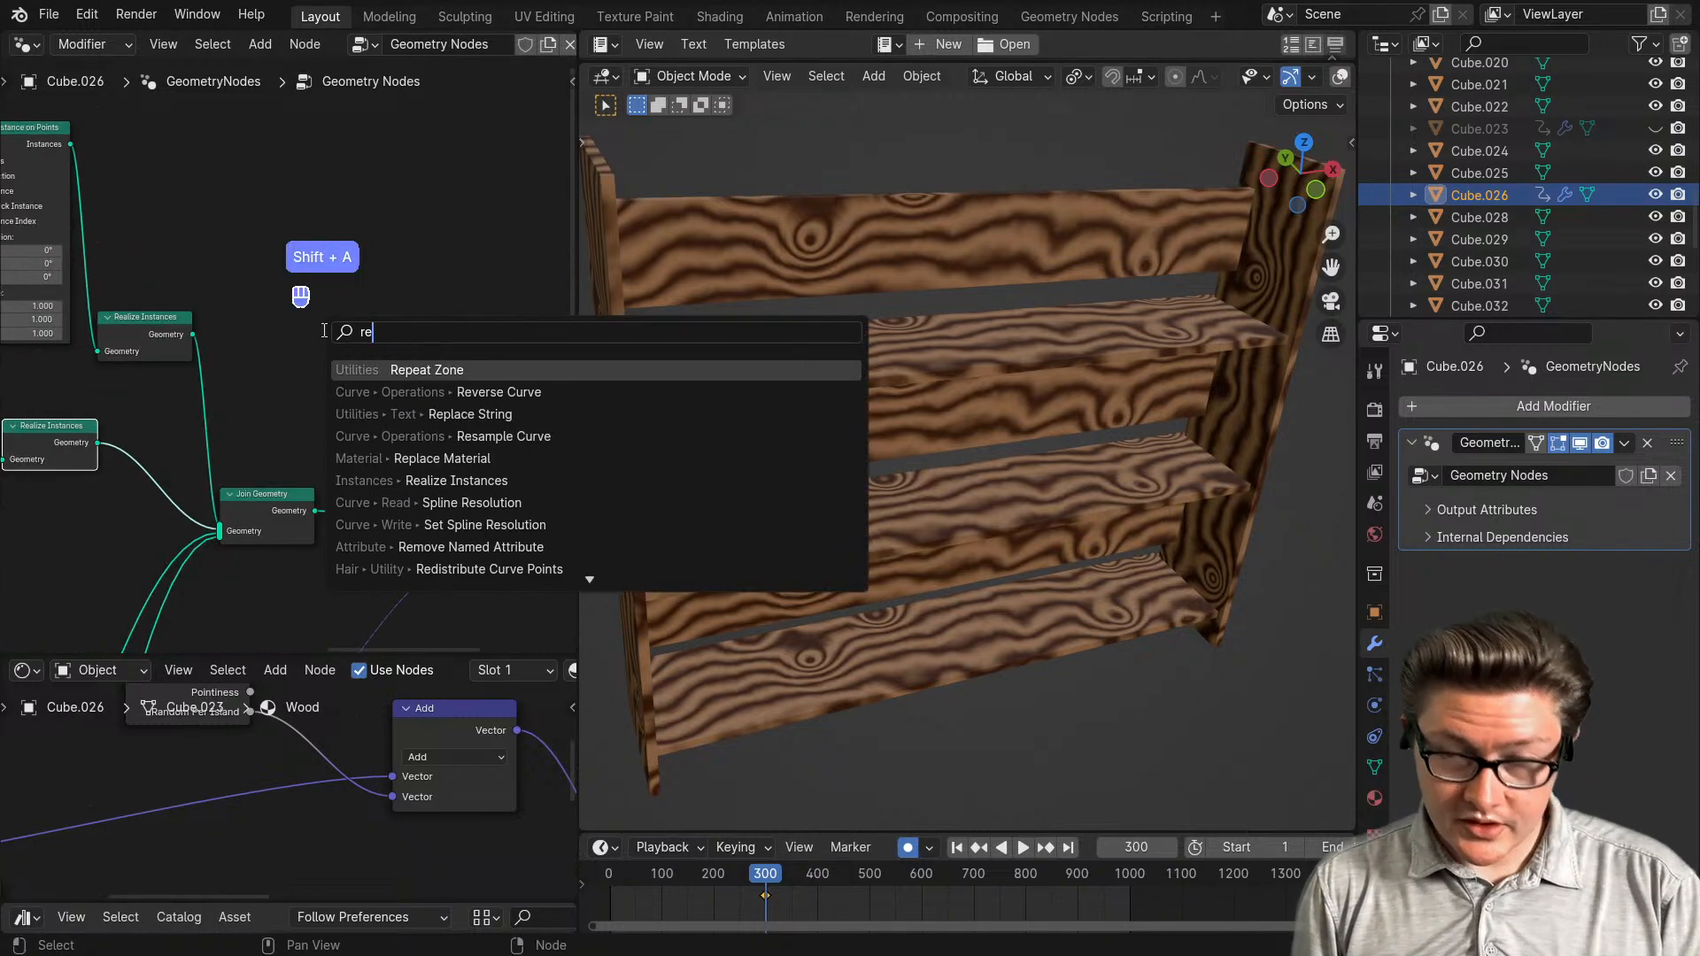
key(BackSpace)
key(BackSpace)
text(ins)
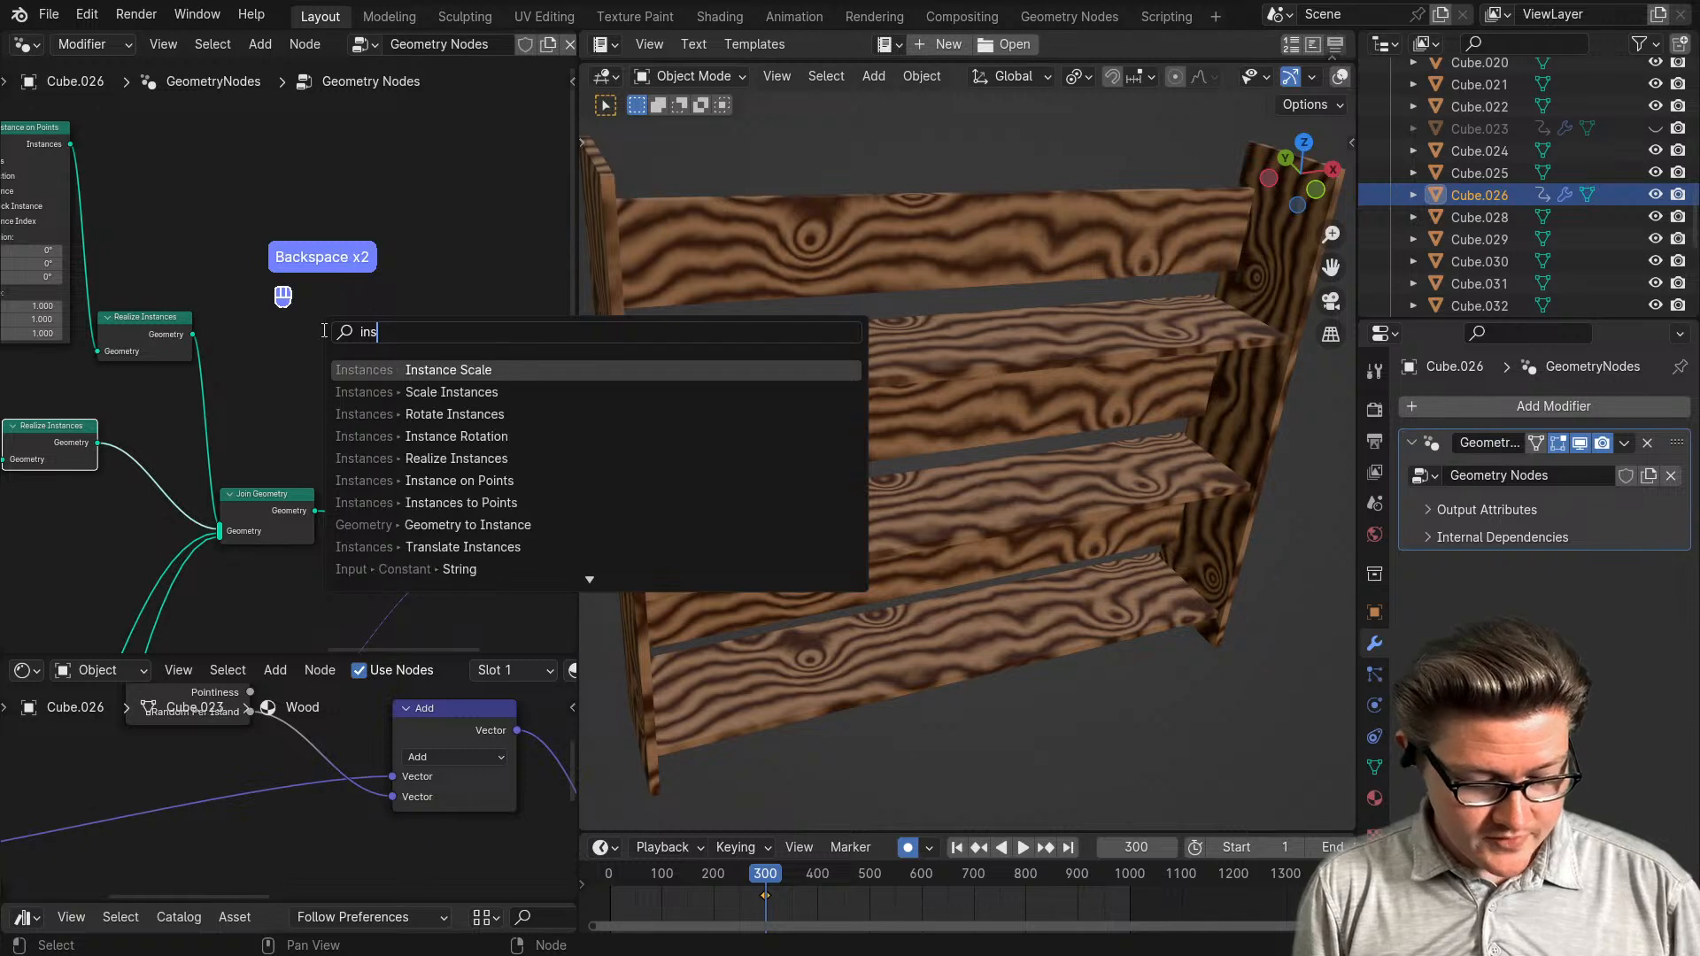
text(tance)
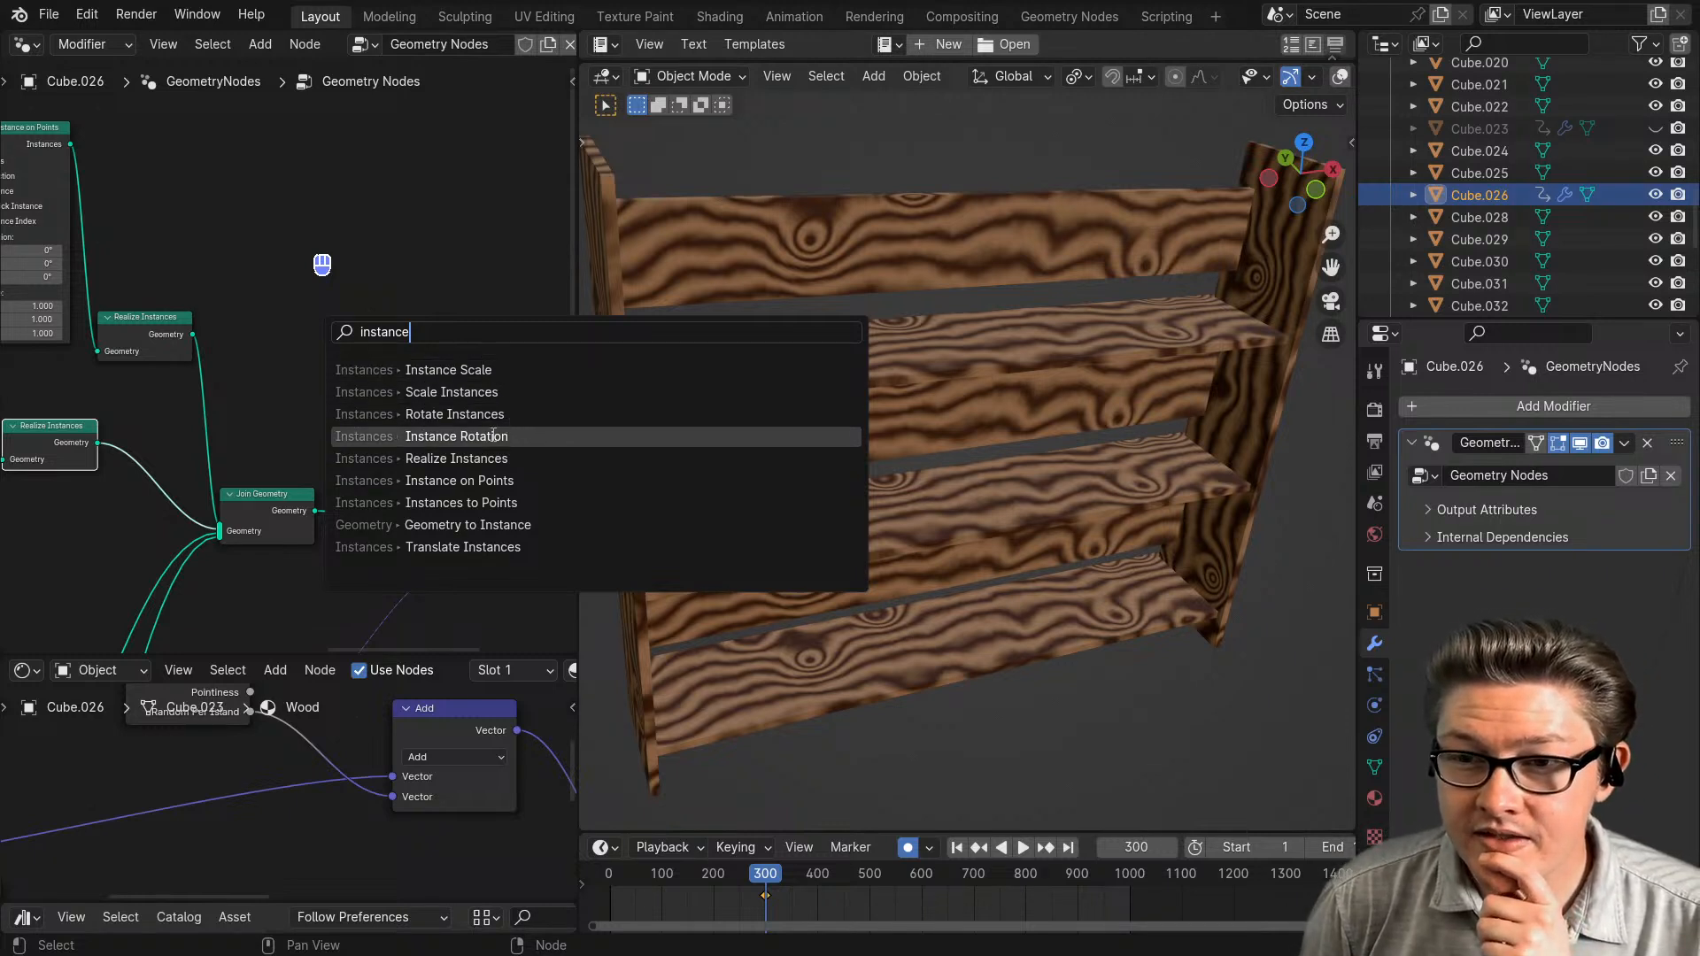
text(to)
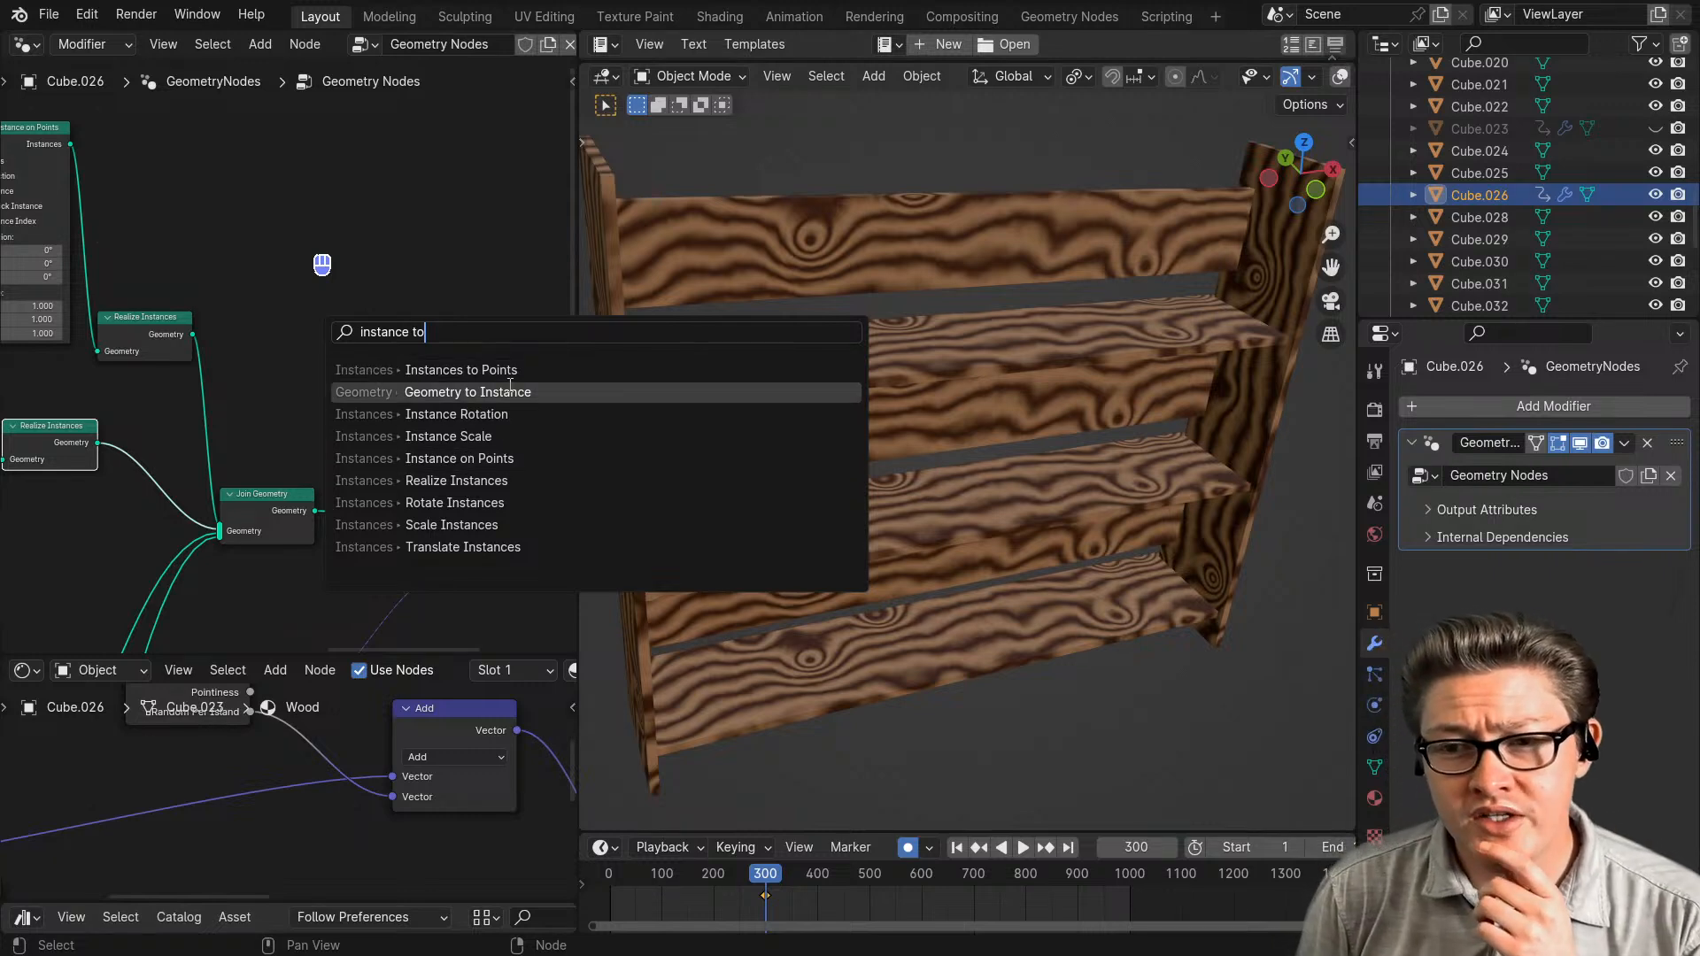
text( geom)
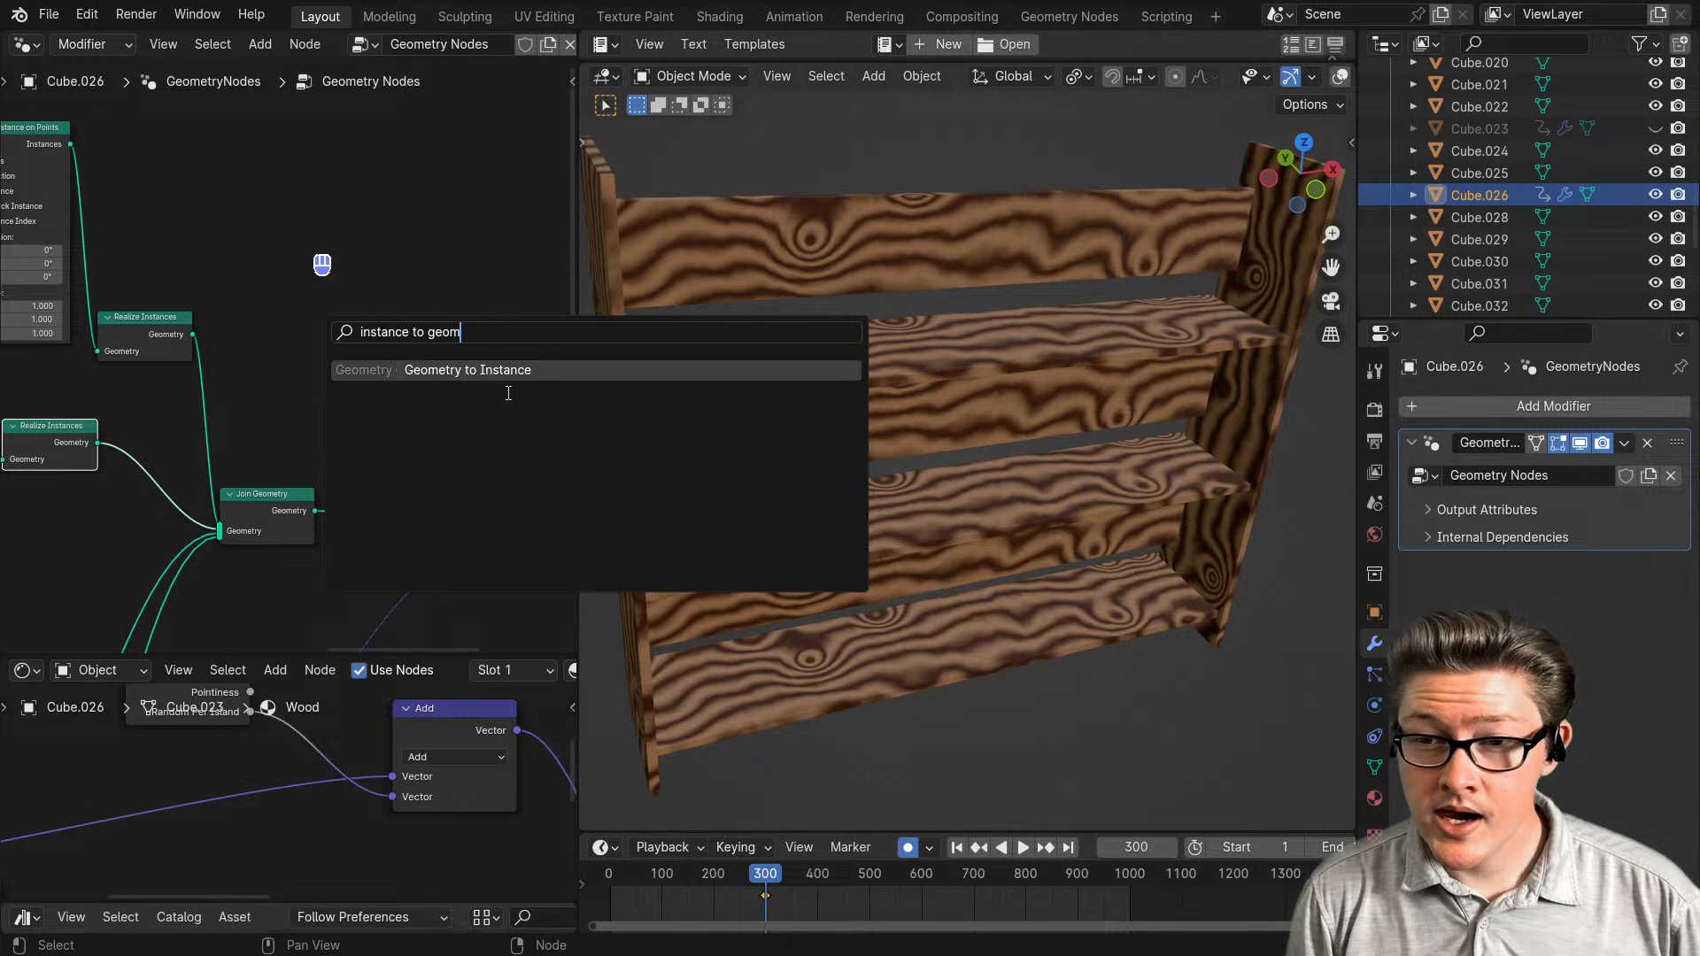
click(470, 370)
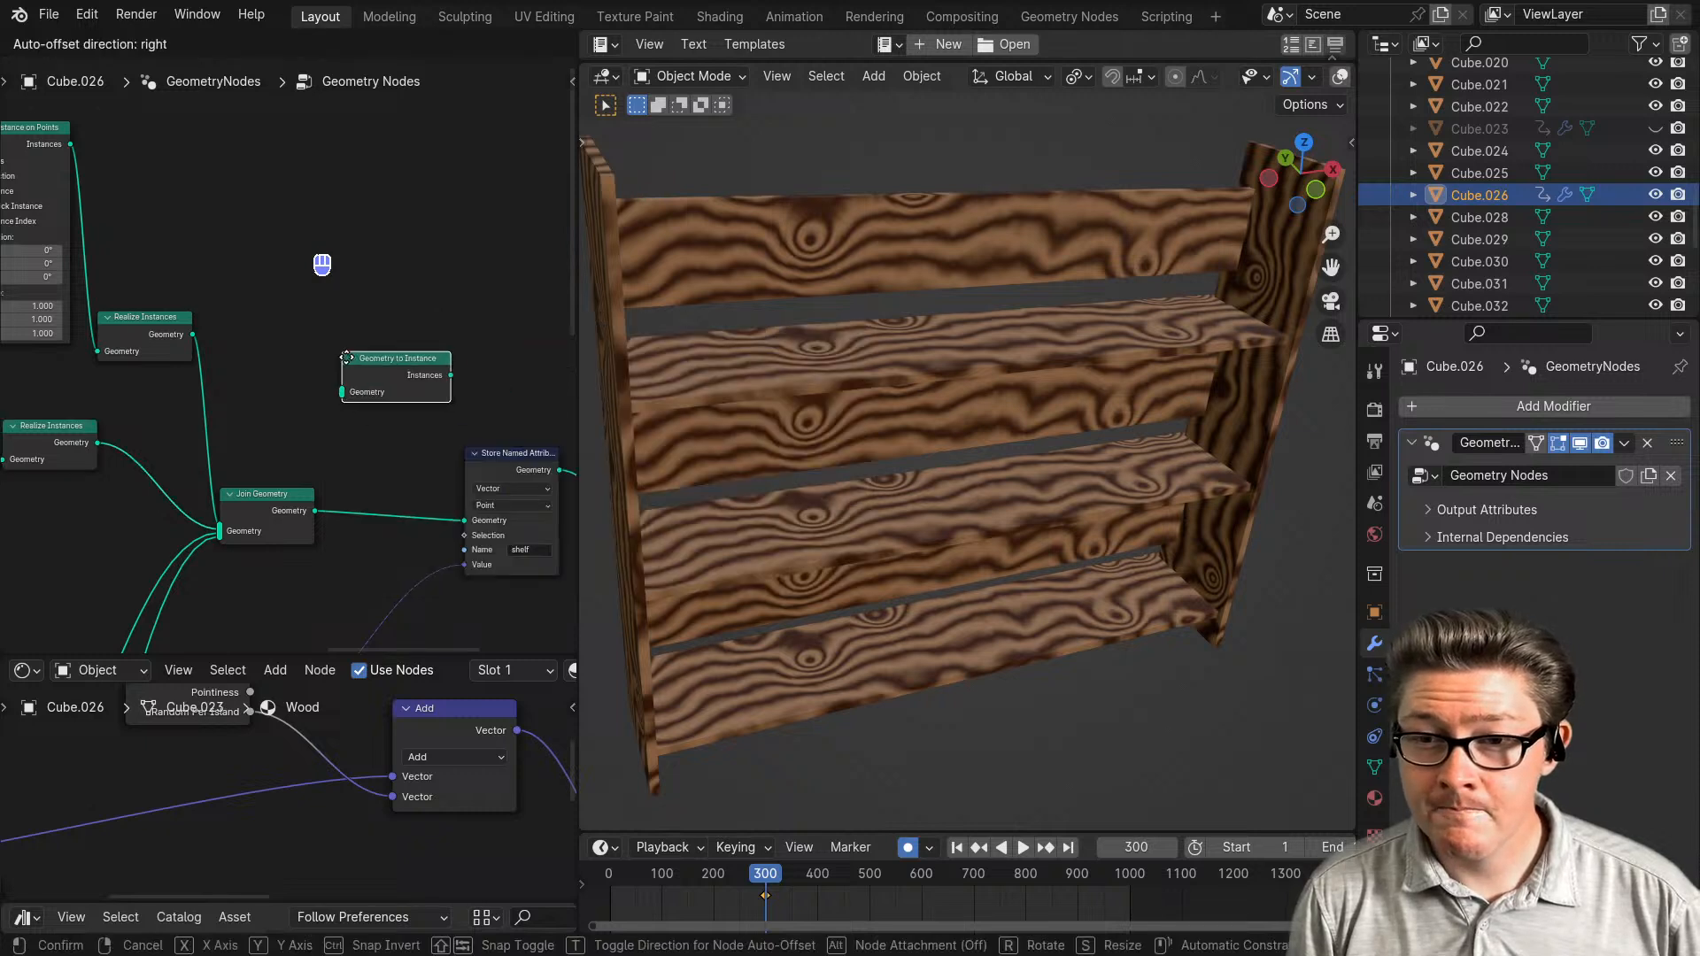
click(304, 365)
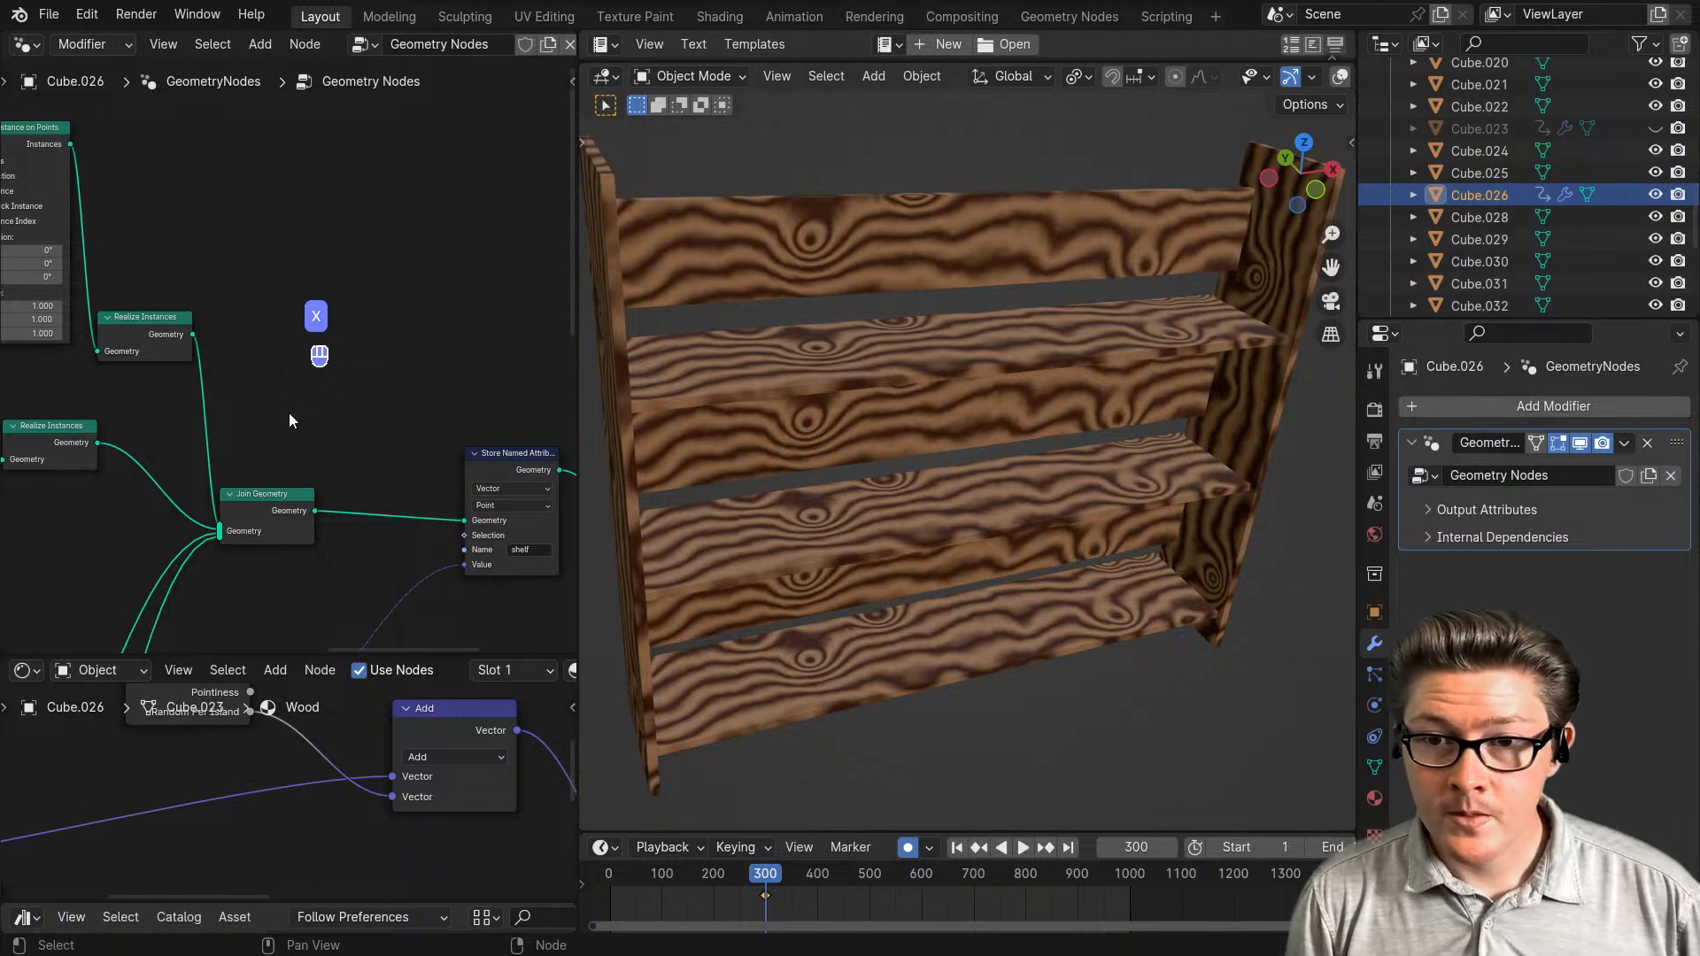
- Select the finished bookshelf holding the books and inspect its wood grain up close
scroll(788, 455, down, 2)
click(815, 449)
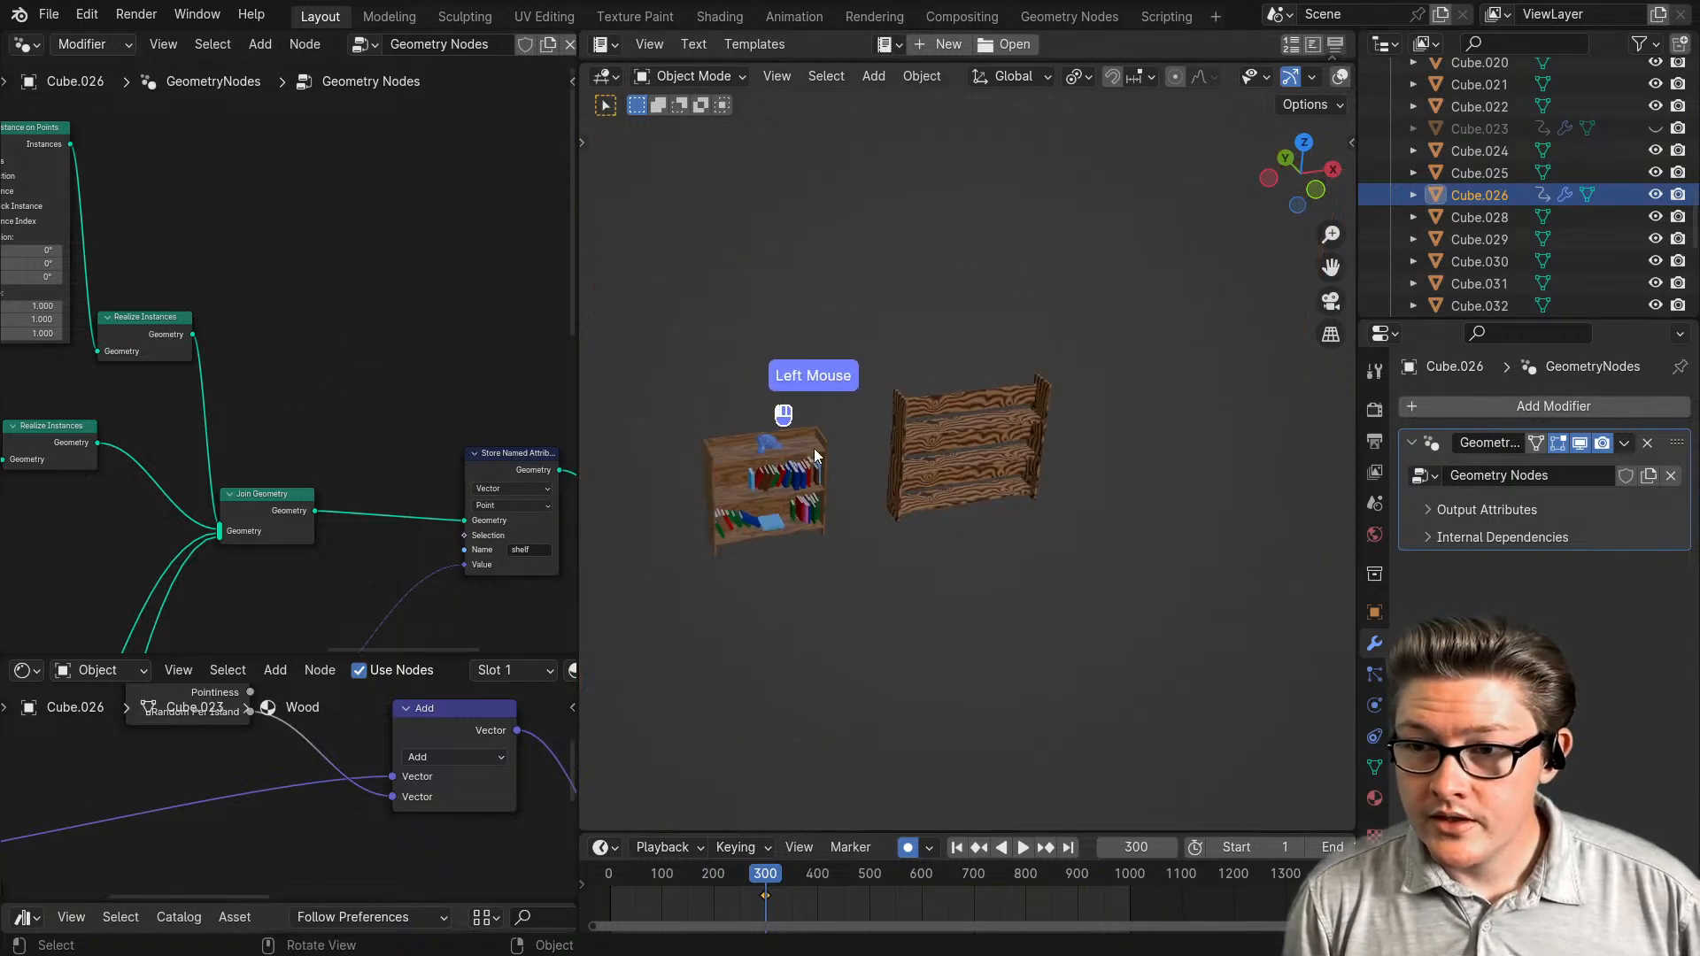
key(KP_Decimal)
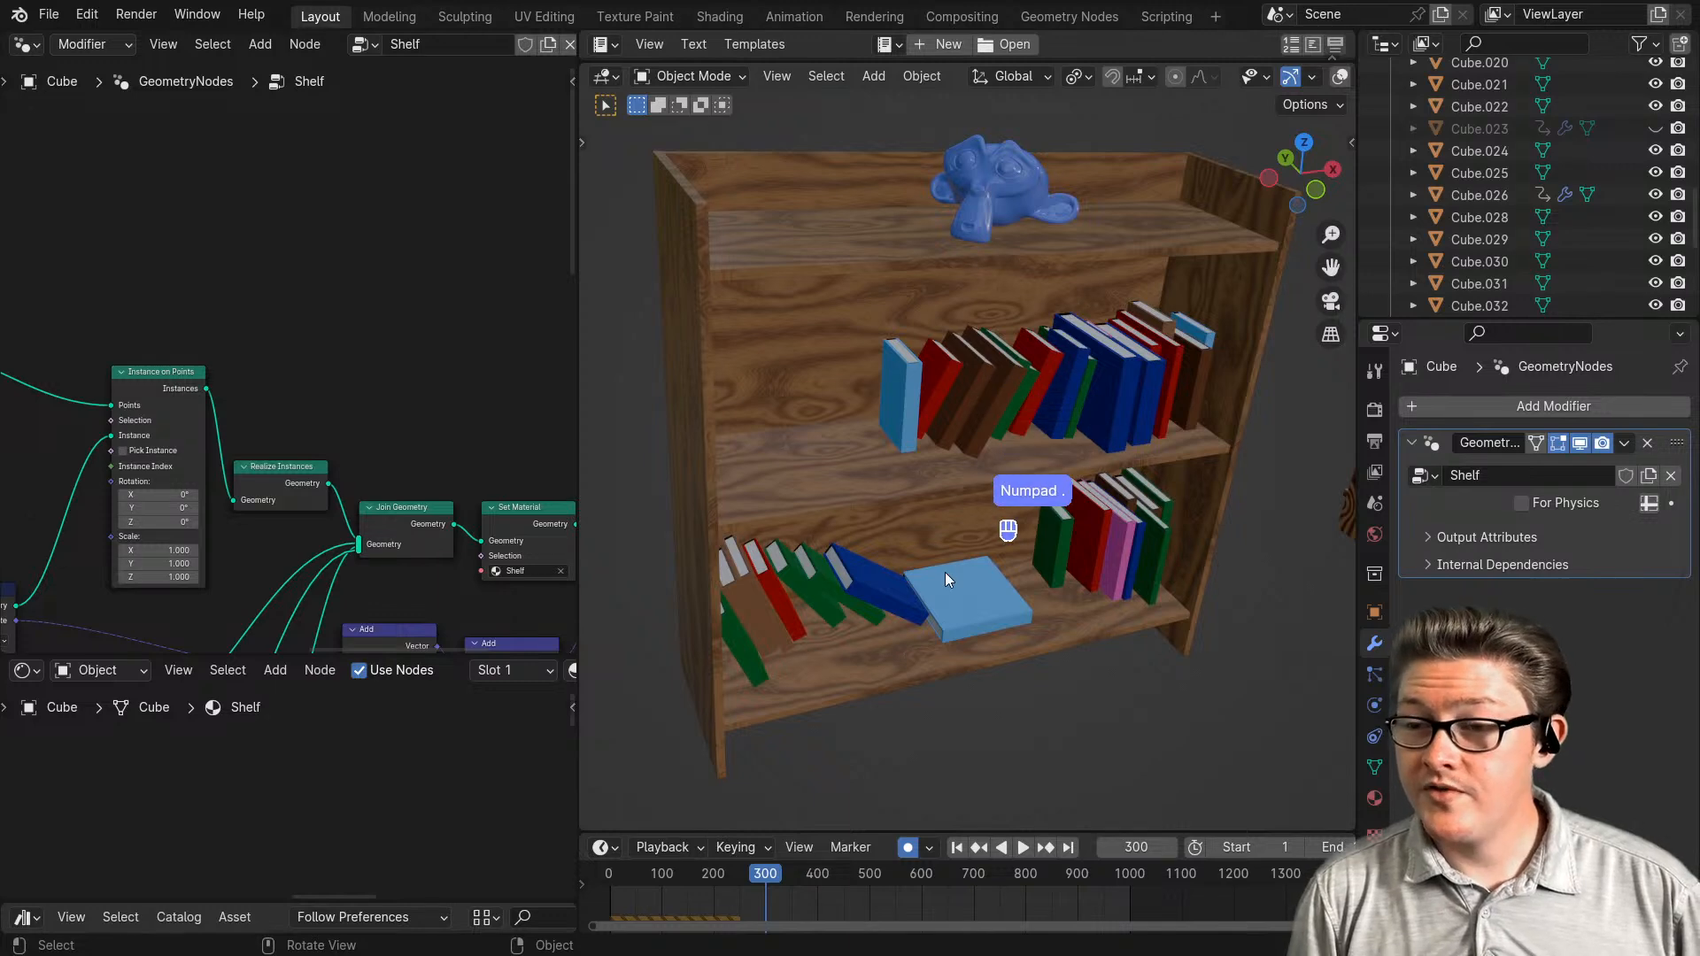
middle_drag(996, 604, 926, 480)
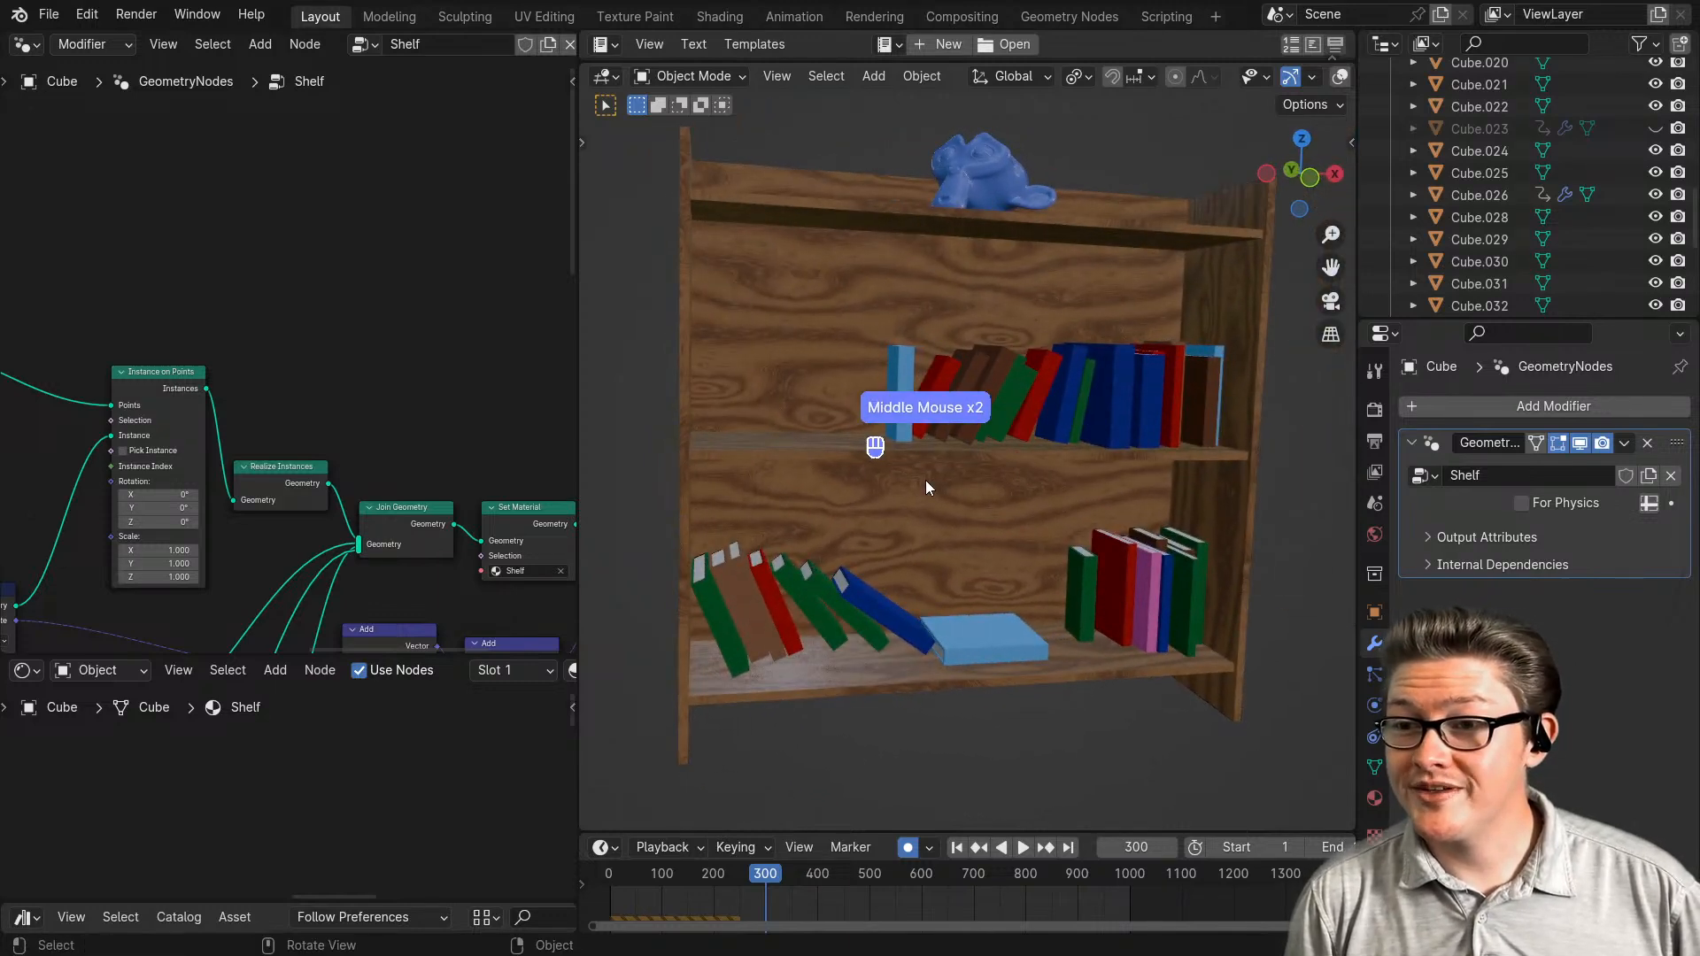
scroll(927, 482, up, 2)
- Maximize the Shelf geometry node tree and examine how Realize Instances sits between Instance on Points and Join Geometry
scroll(260, 436, down, 4)
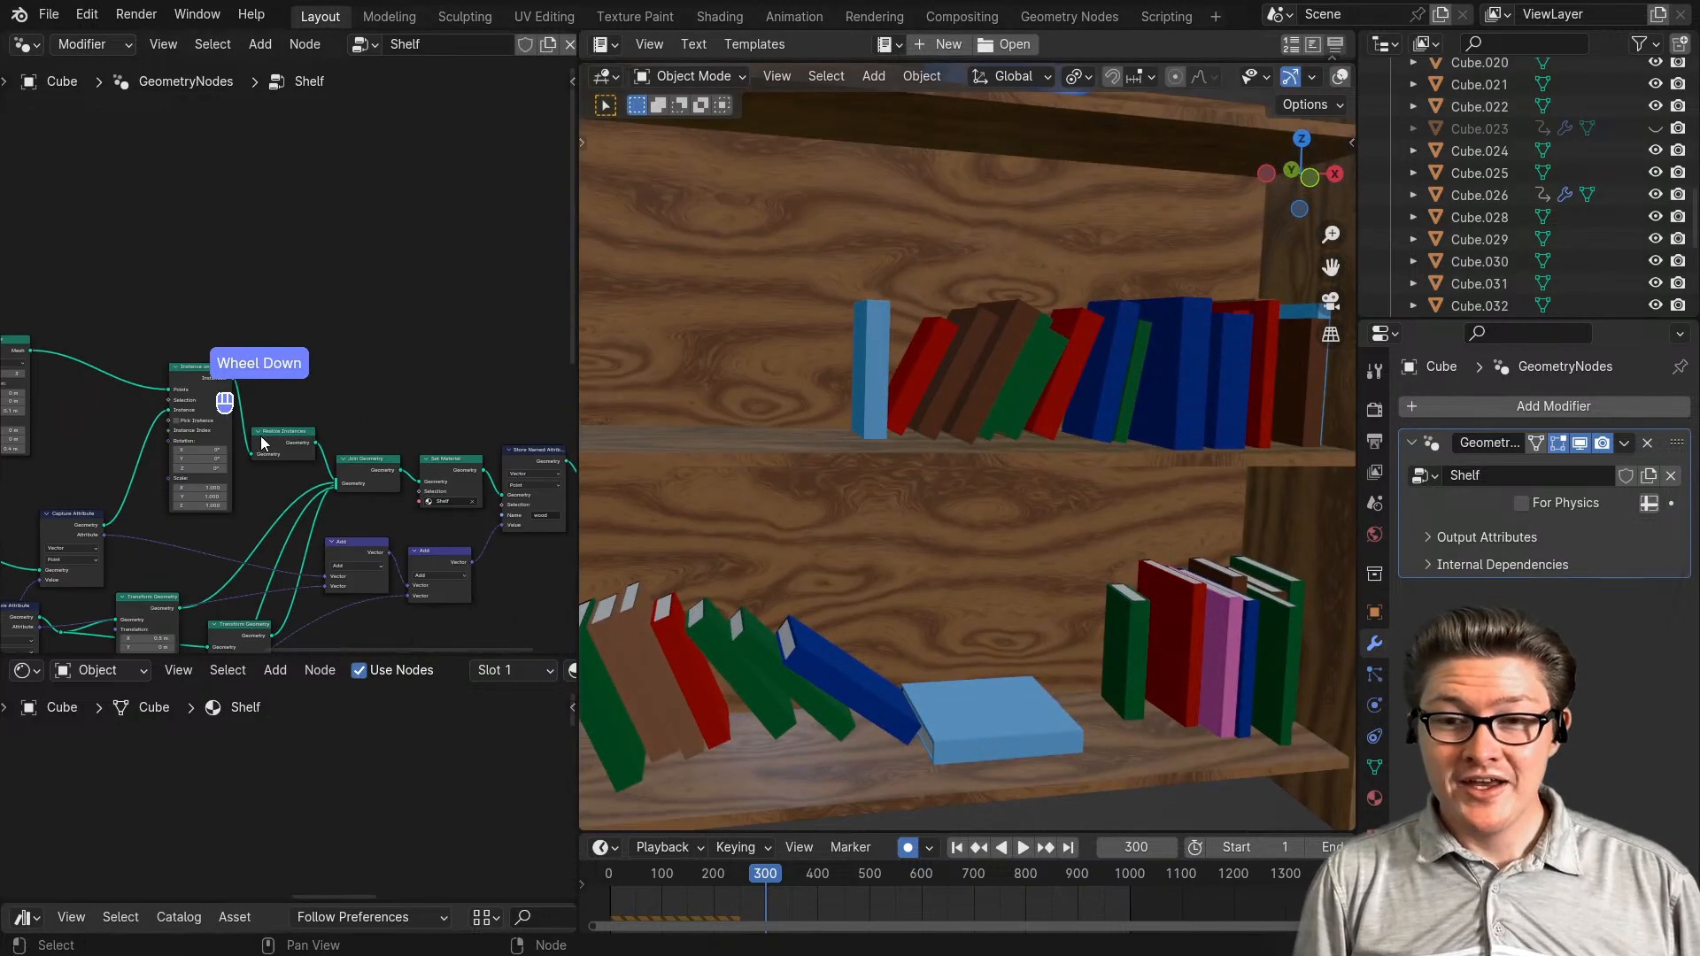
middle_drag(289, 418, 363, 455)
key(ctrl+space)
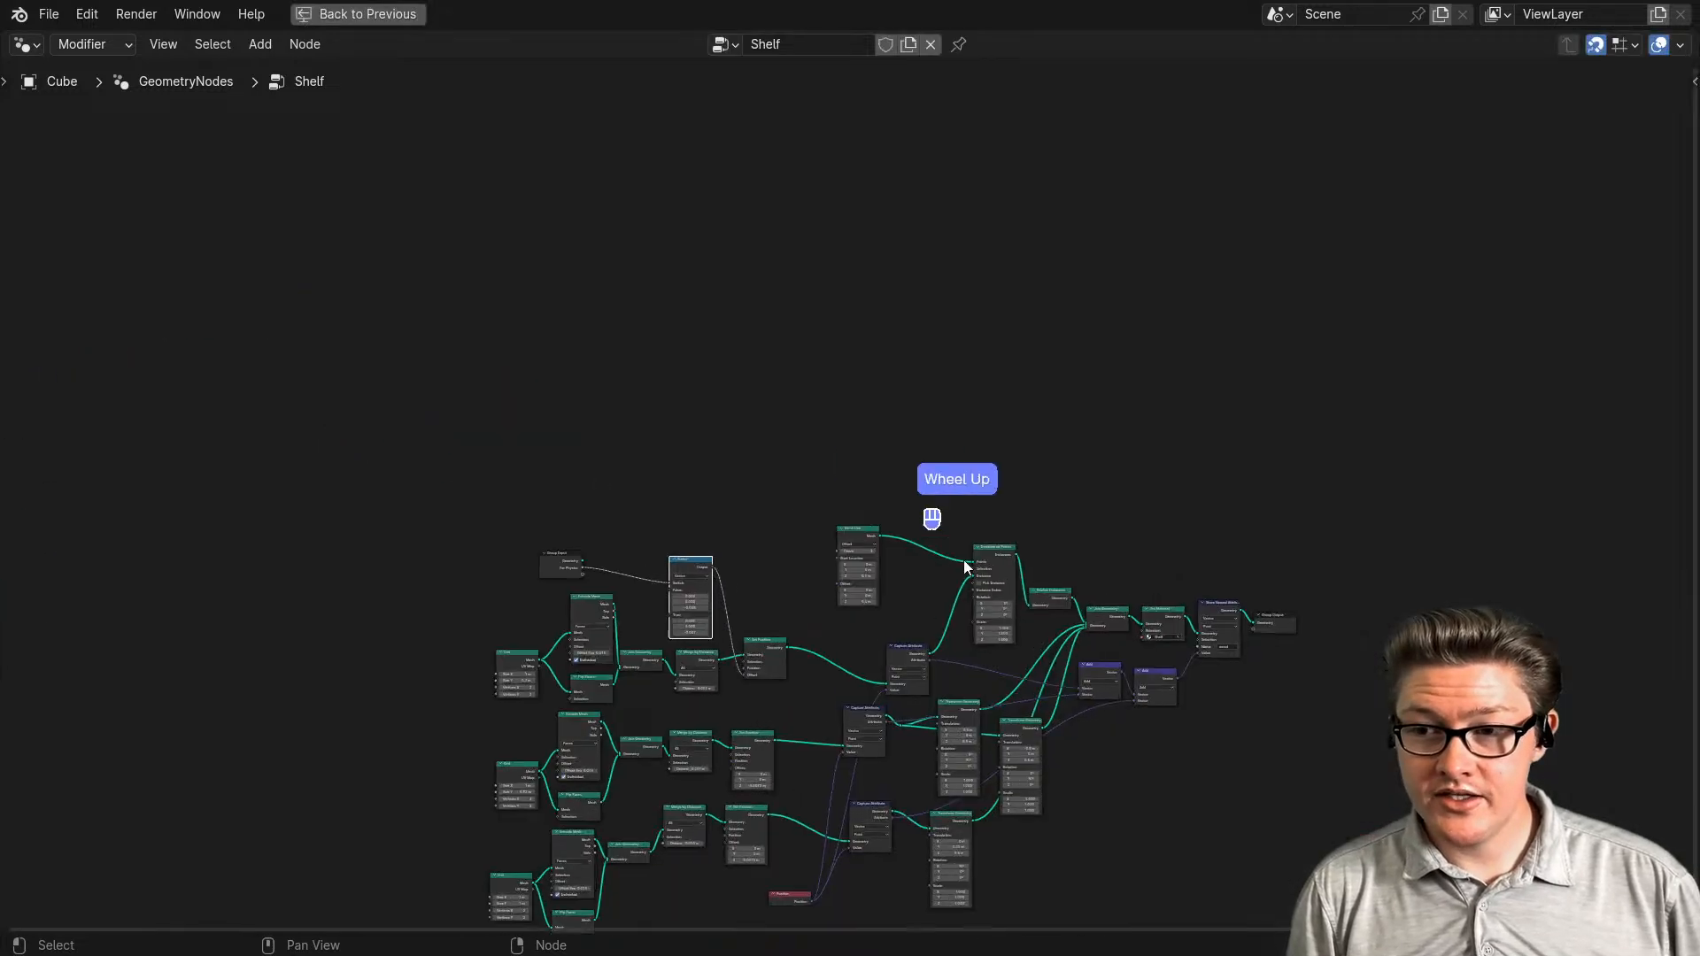
scroll(1051, 653, up, 4)
middle_drag(1051, 652, 886, 531)
scroll(765, 482, up, 4)
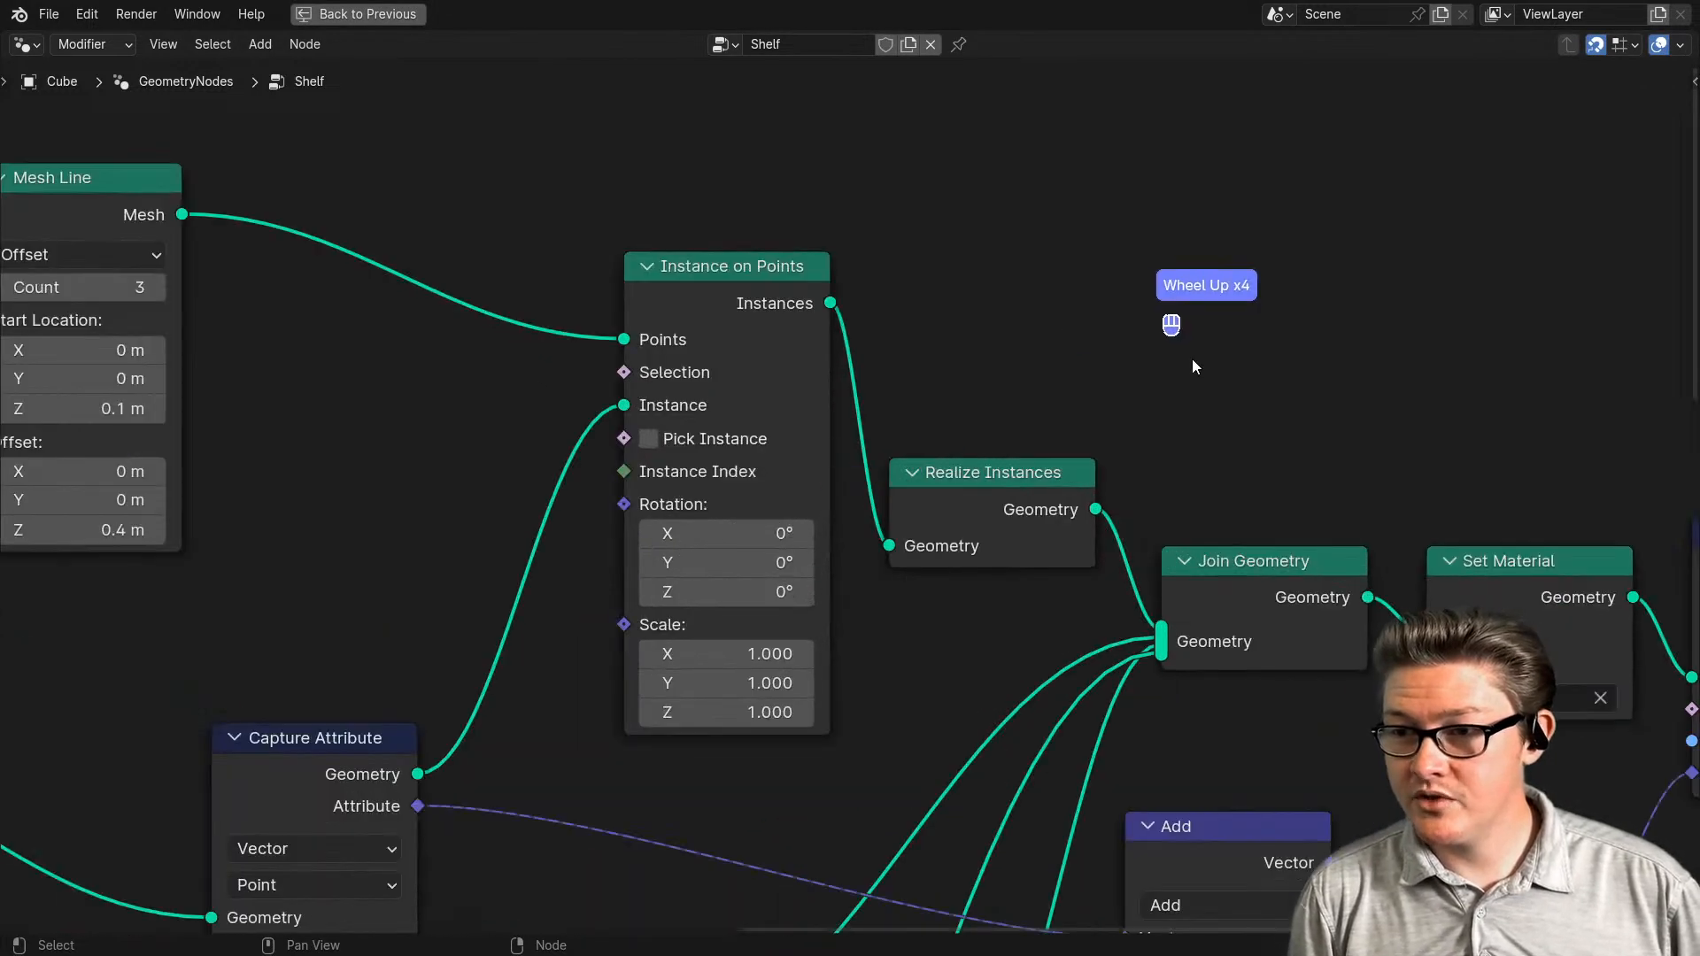
mouse_move(1030, 472)
mouse_down()
mouse_move(999, 412)
mouse_move(1028, 439)
mouse_up()
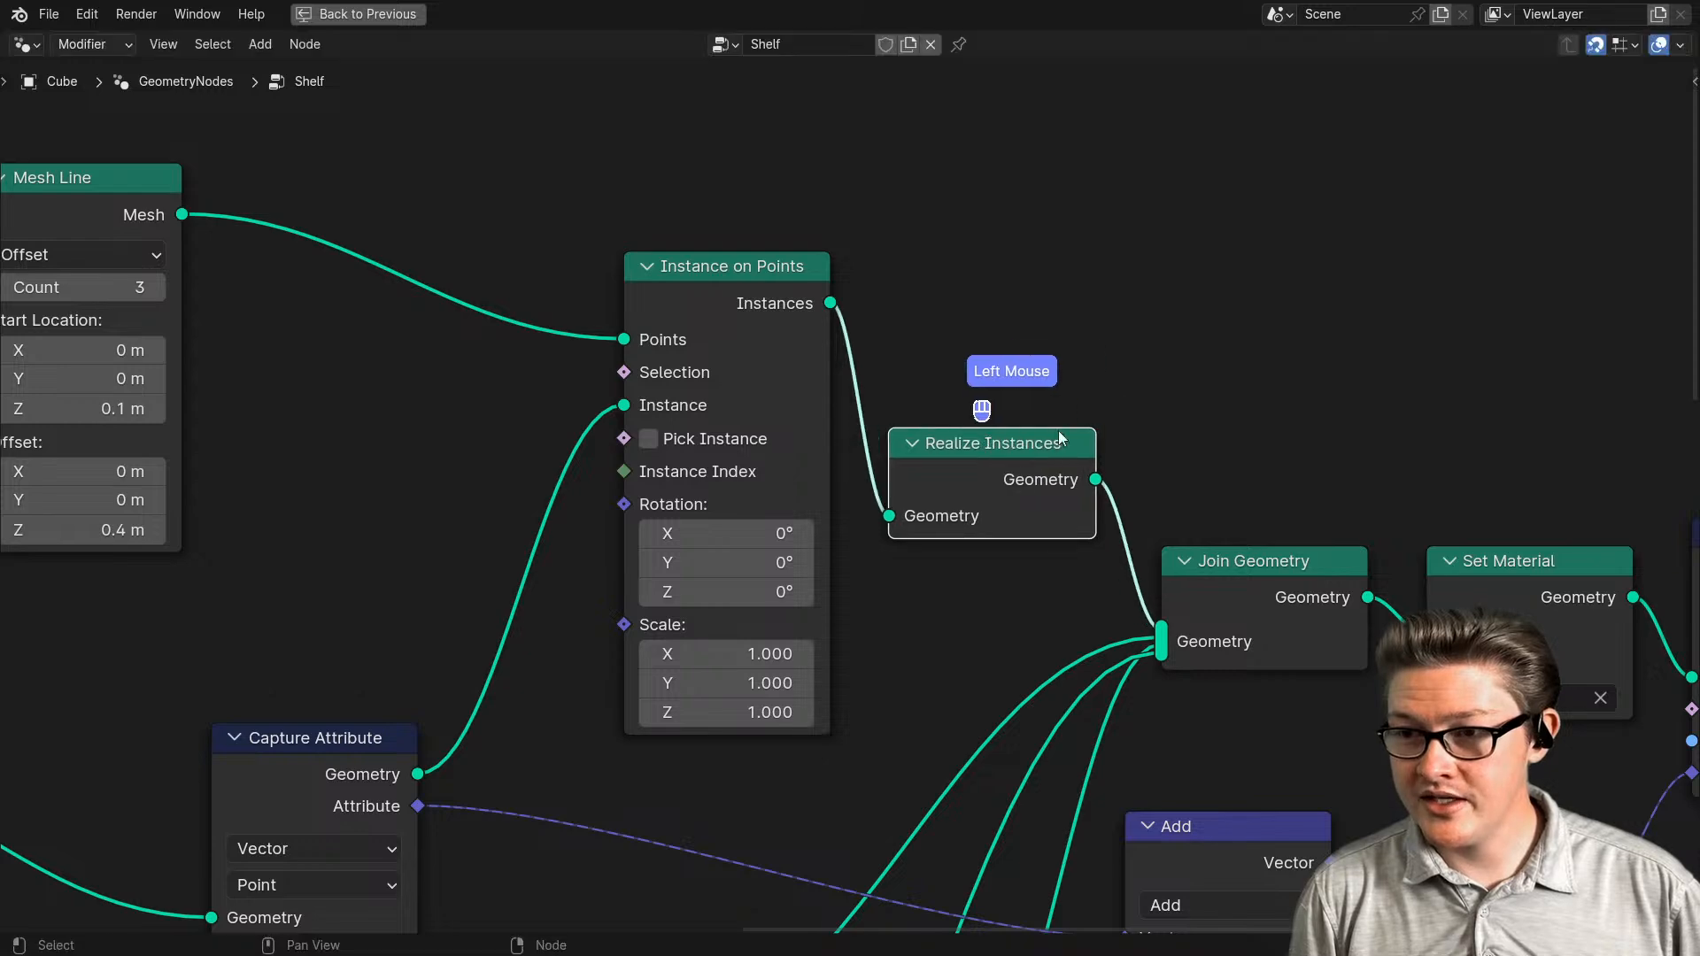
scroll(1098, 310, down, 3)
key(ctrl+space)
- Enlarge the shader editor and move the Shelf material's Geometry node farther away from the Add node
middle_drag(881, 406, 952, 580)
scroll(278, 512, down, 2)
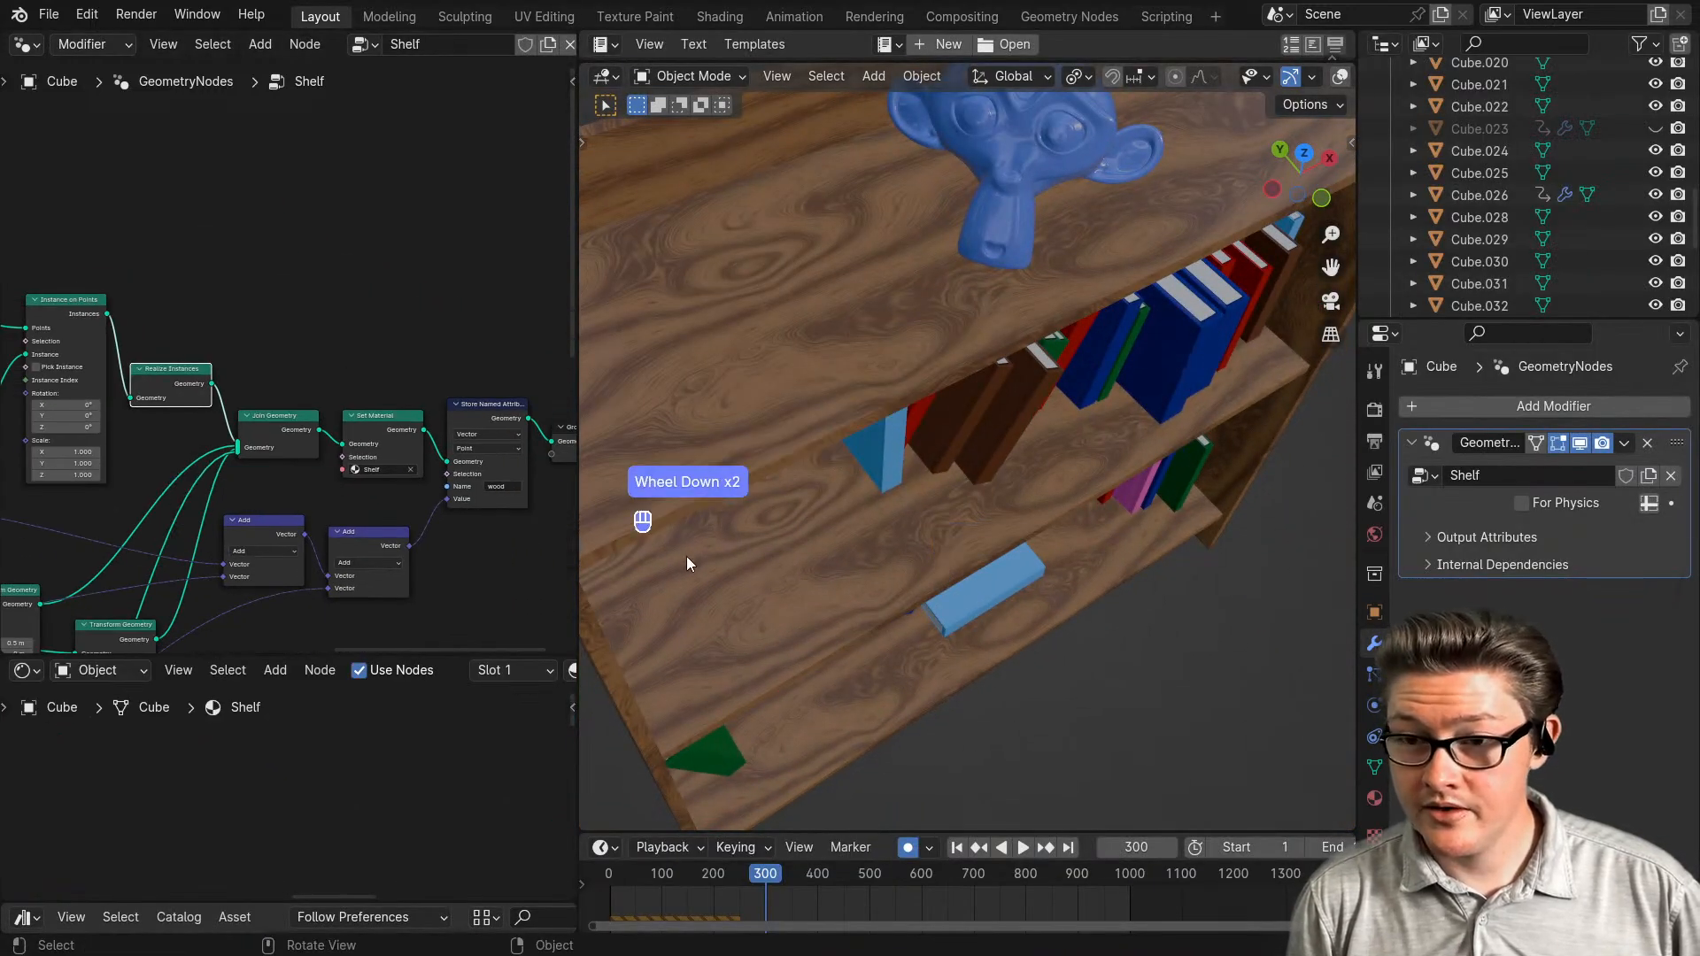
drag(266, 659, 257, 289)
scroll(218, 620, down, 2)
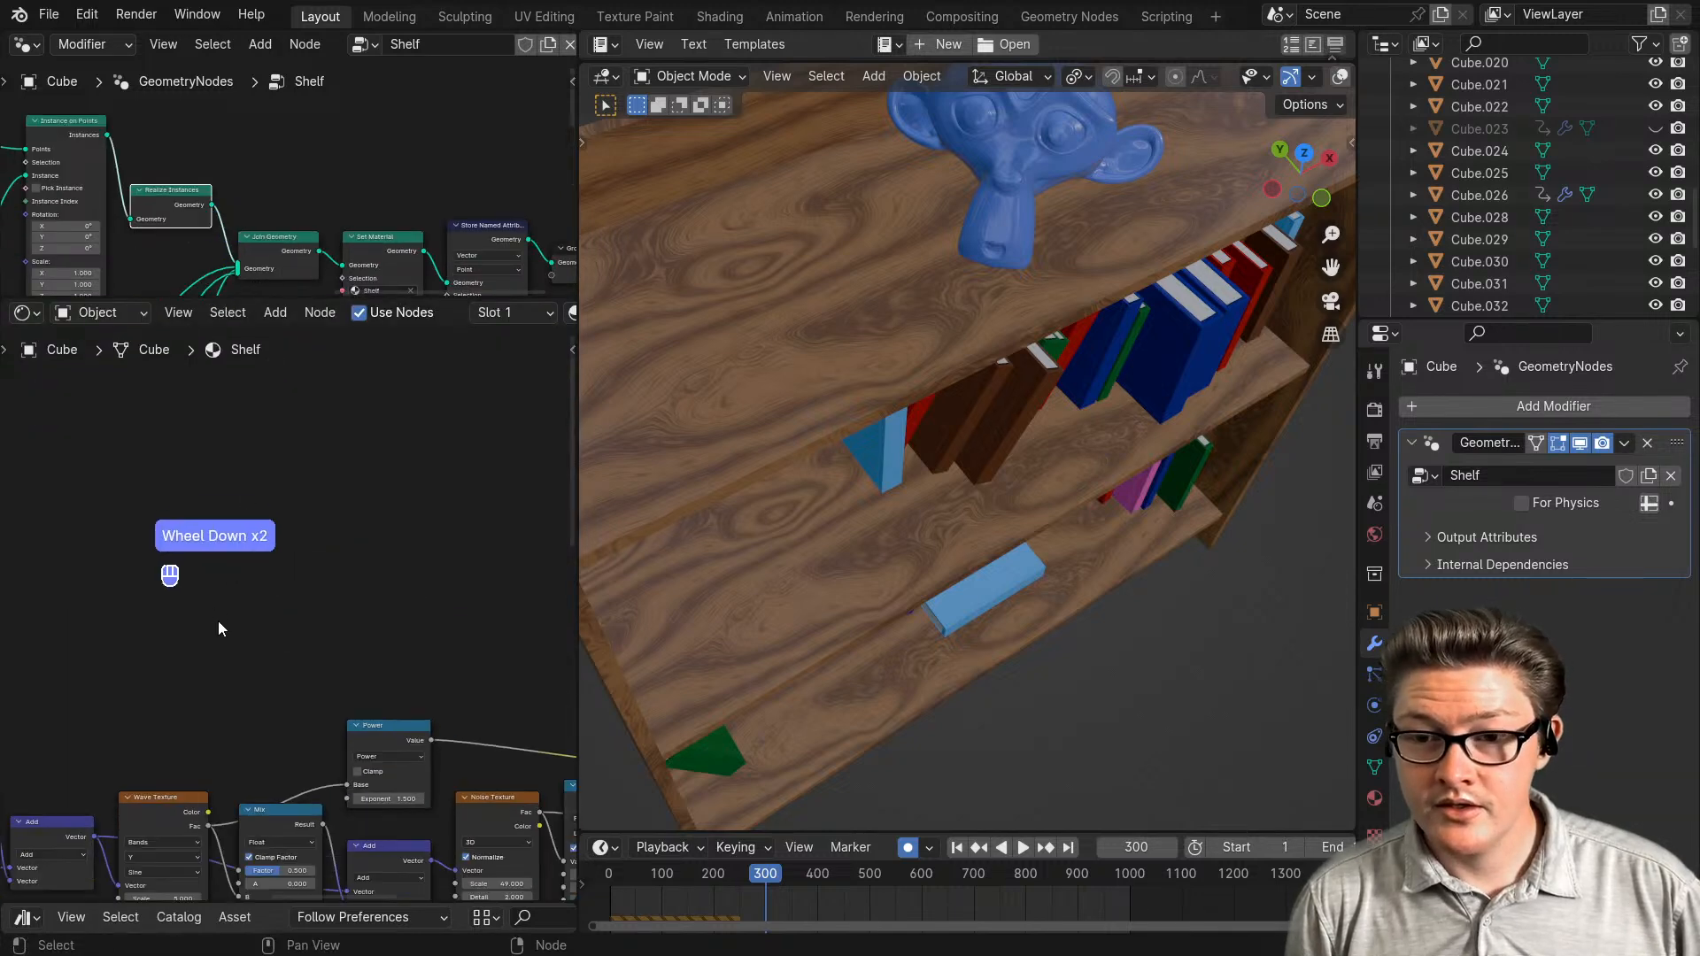
middle_drag(229, 659, 291, 700)
scroll(364, 692, up, 2)
click(122, 654)
drag(121, 653, 56, 653)
middle_drag(155, 774, 194, 762)
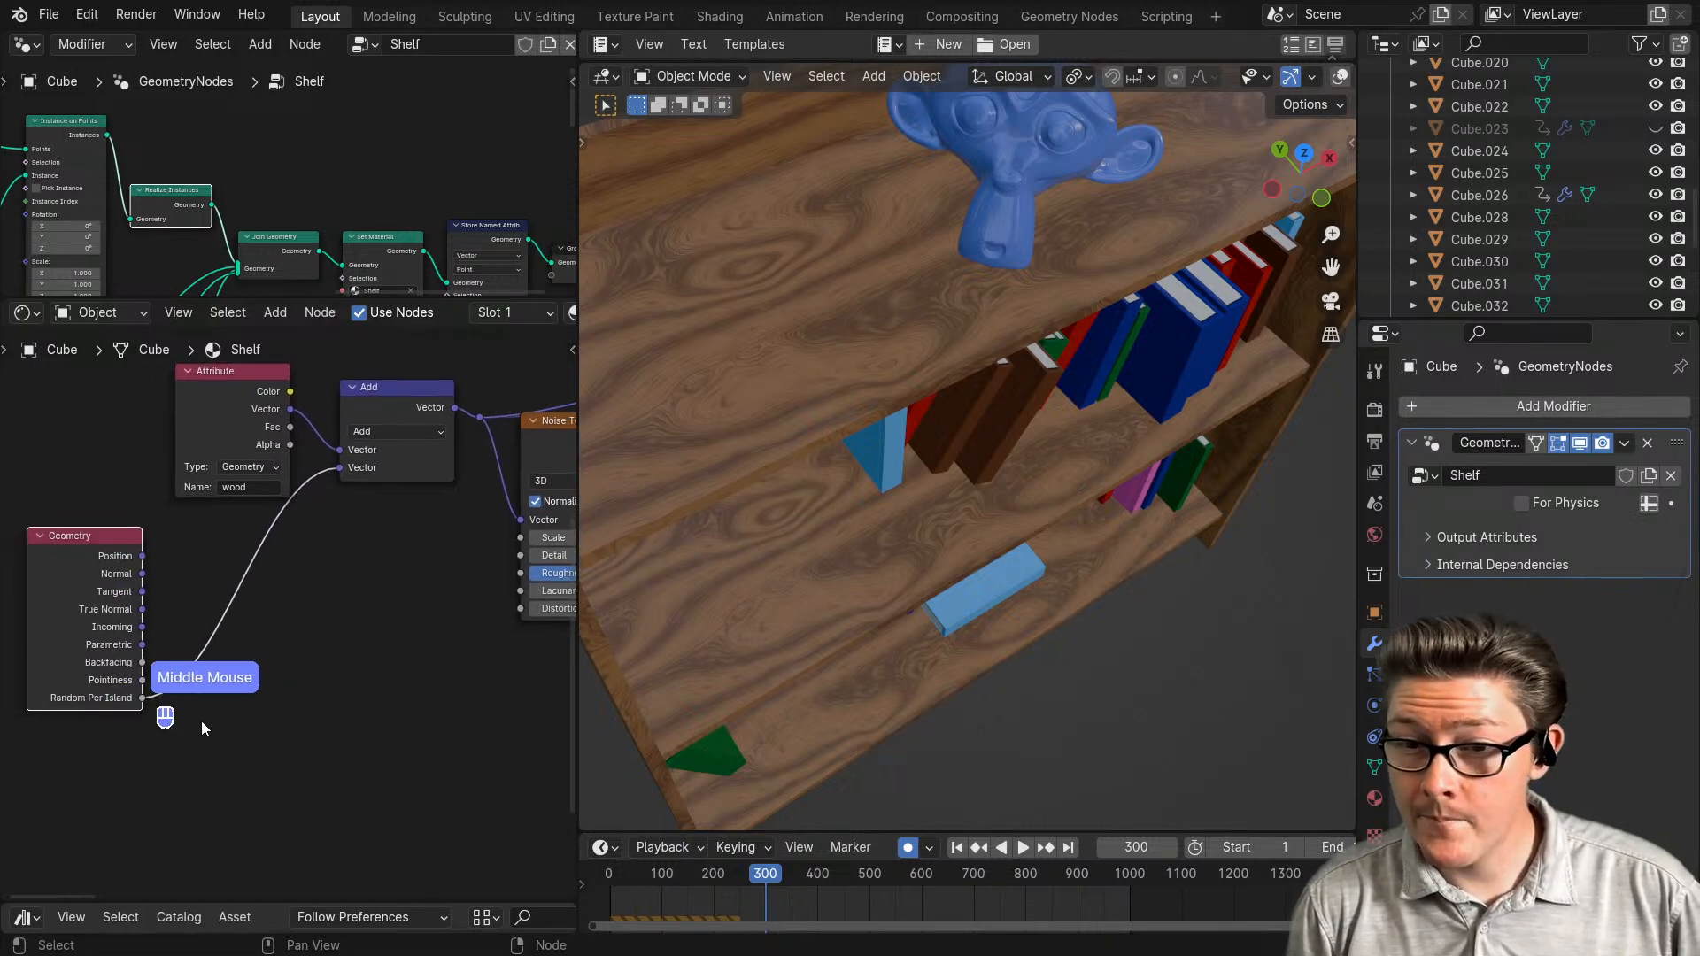
- Insert a Math node set to Multiply on the link from Random Per Island to the Add node
key(ctrl+m)
click(191, 682)
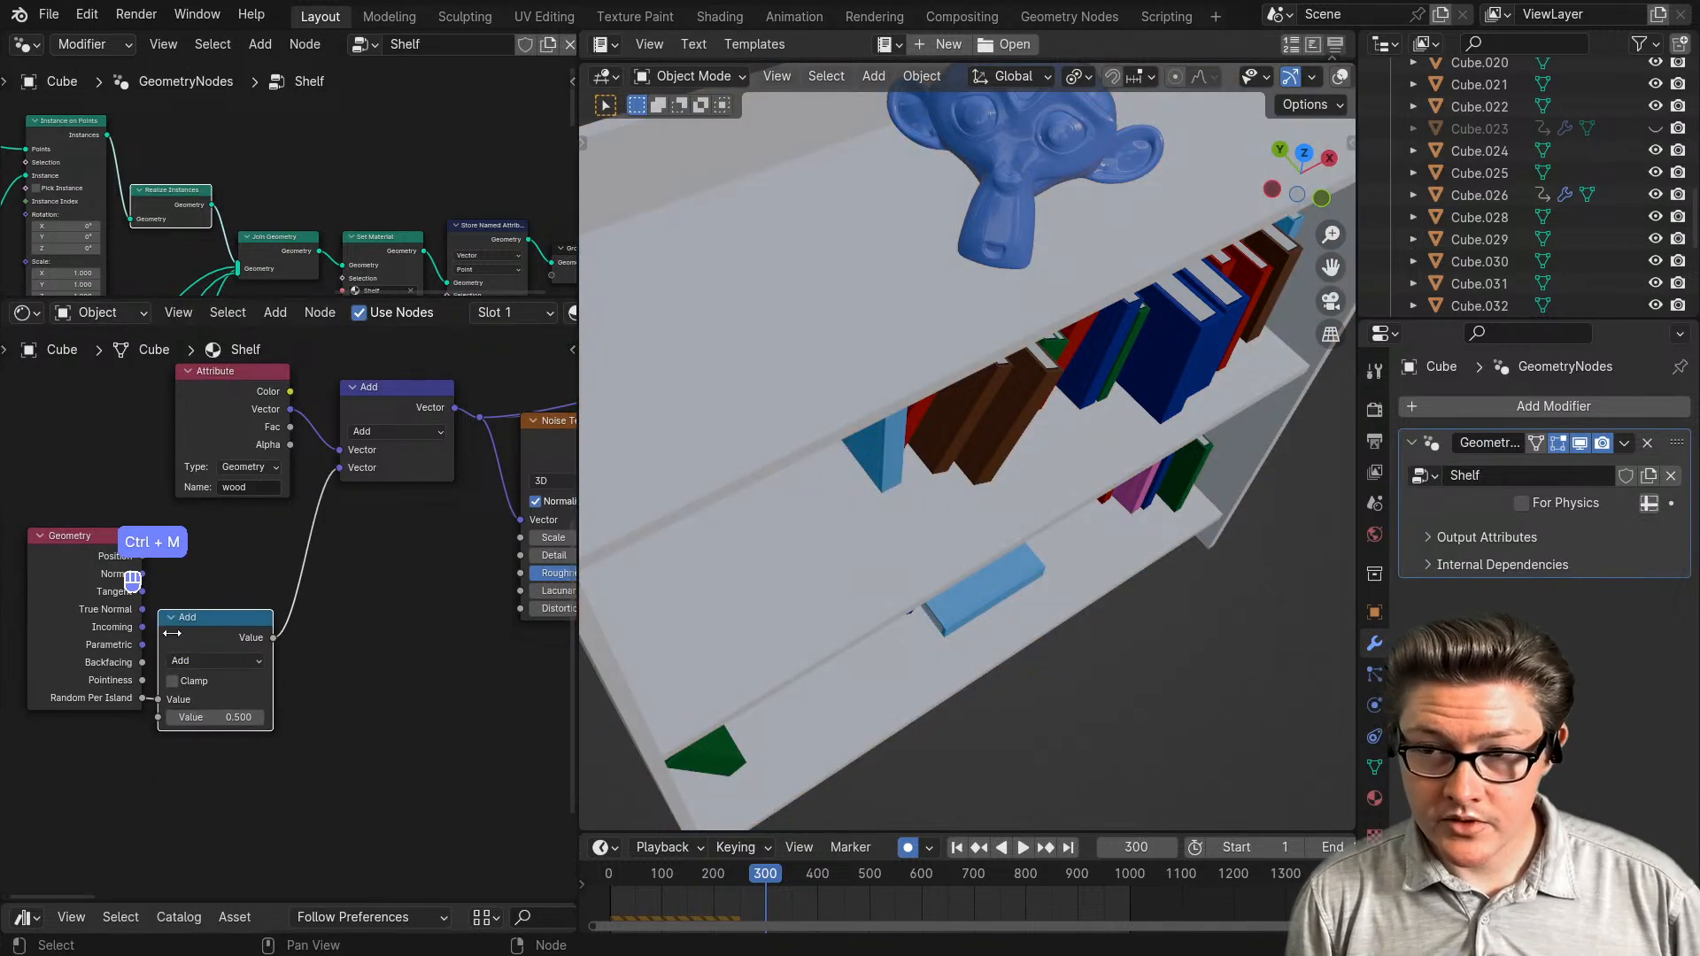
scroll(238, 692, up, 2)
click(227, 688)
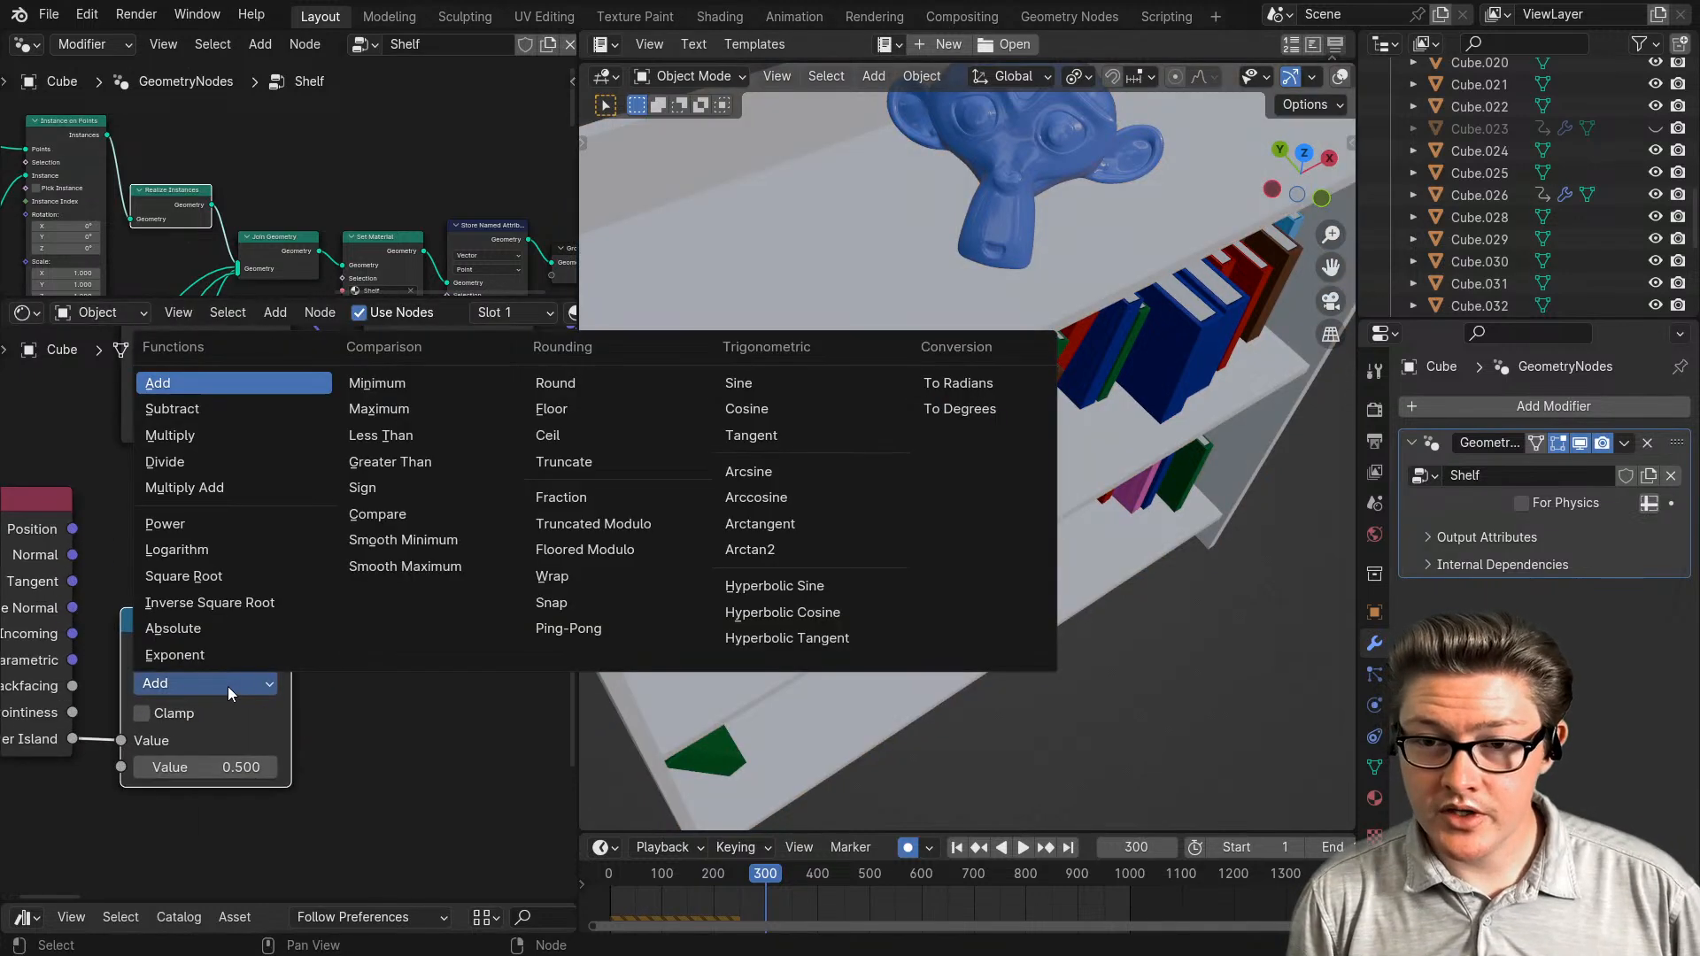
click(186, 436)
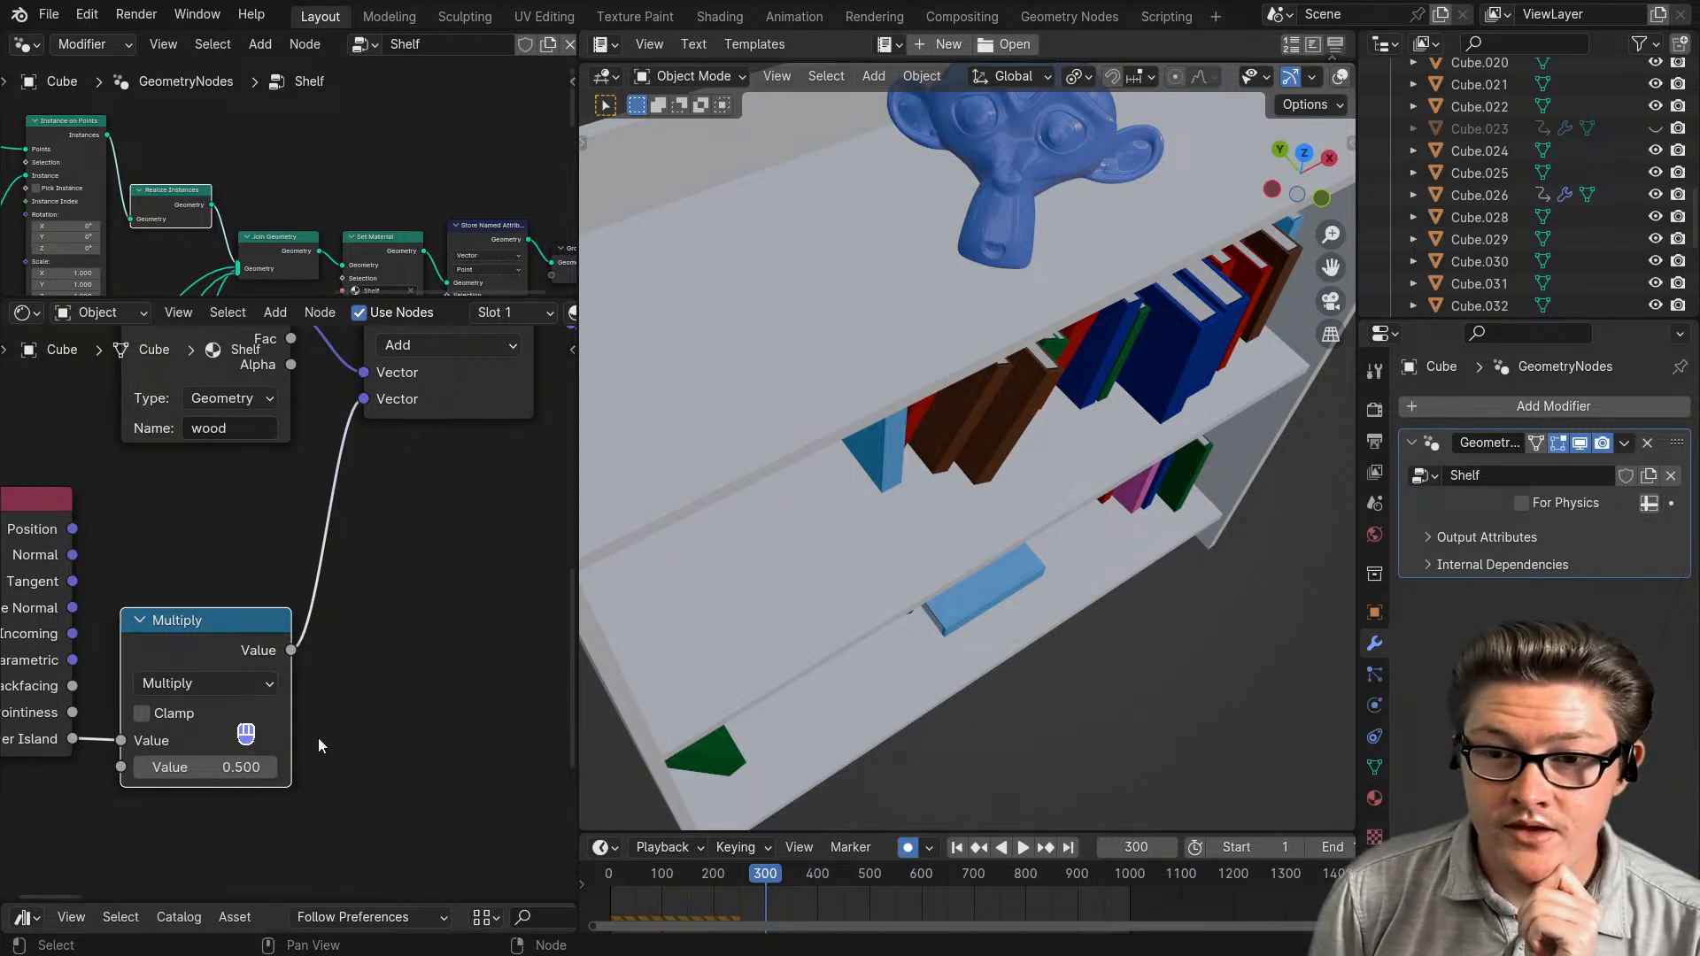
- Set the Multiply node's value to 120.300
scroll(298, 602, down, 5)
scroll(337, 682, up, 5)
middle_drag(311, 680, 392, 665)
scroll(223, 588, down, 1)
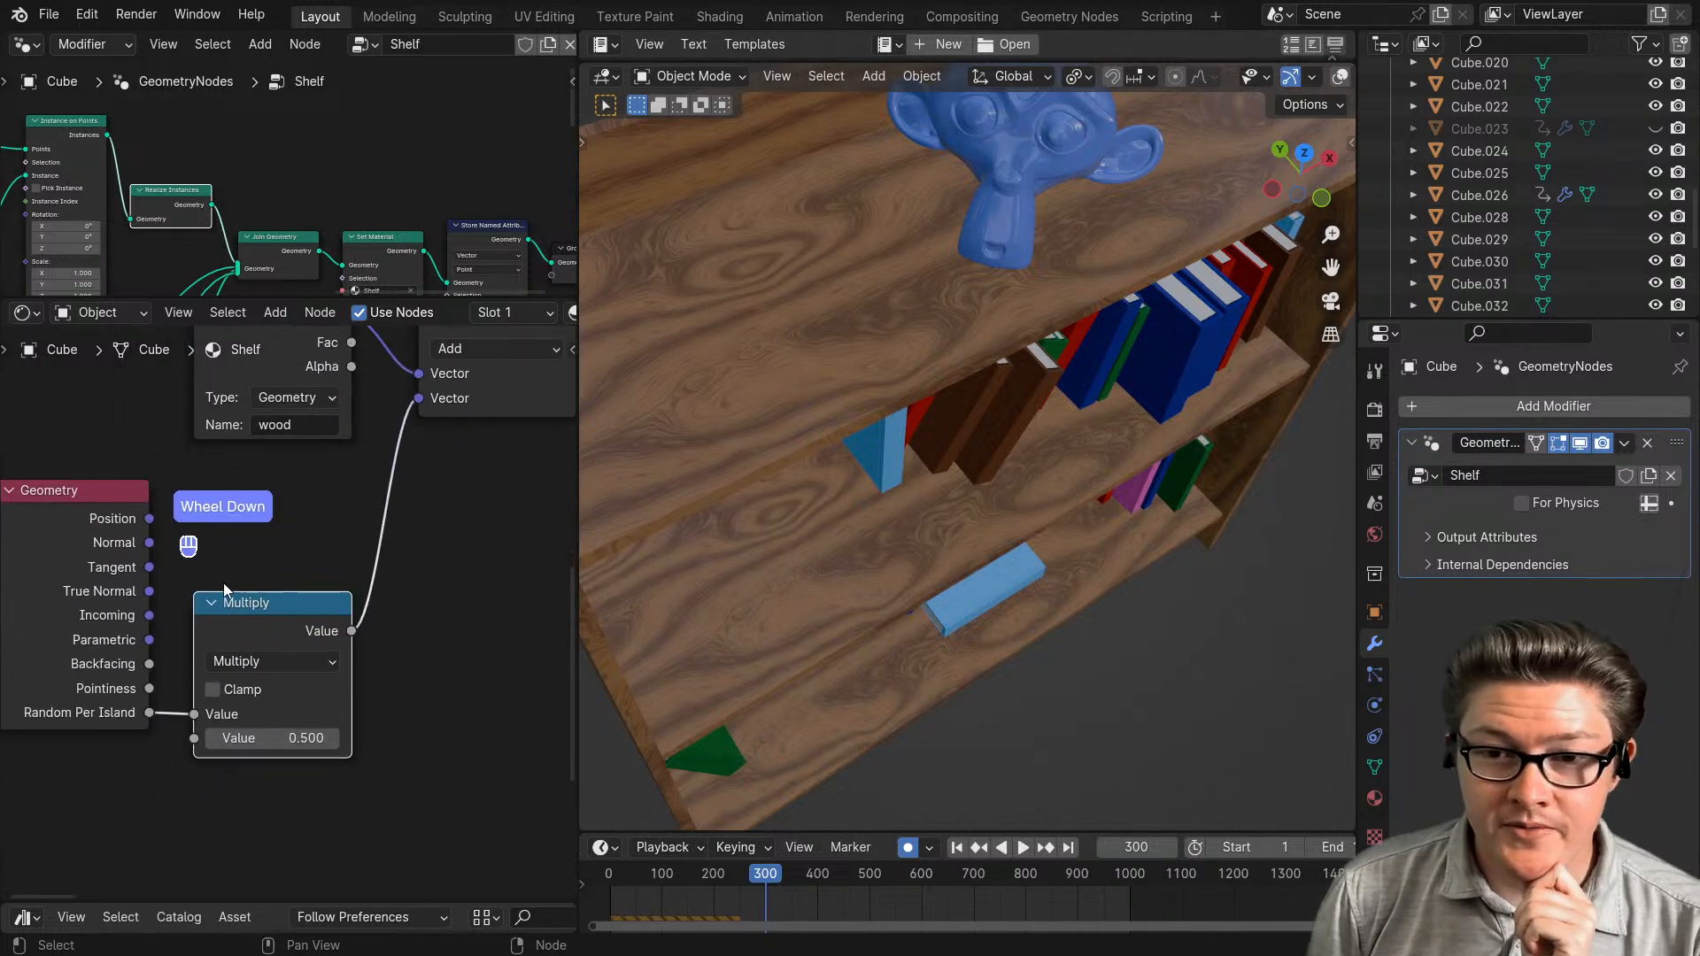
drag(253, 737, 270, 744)
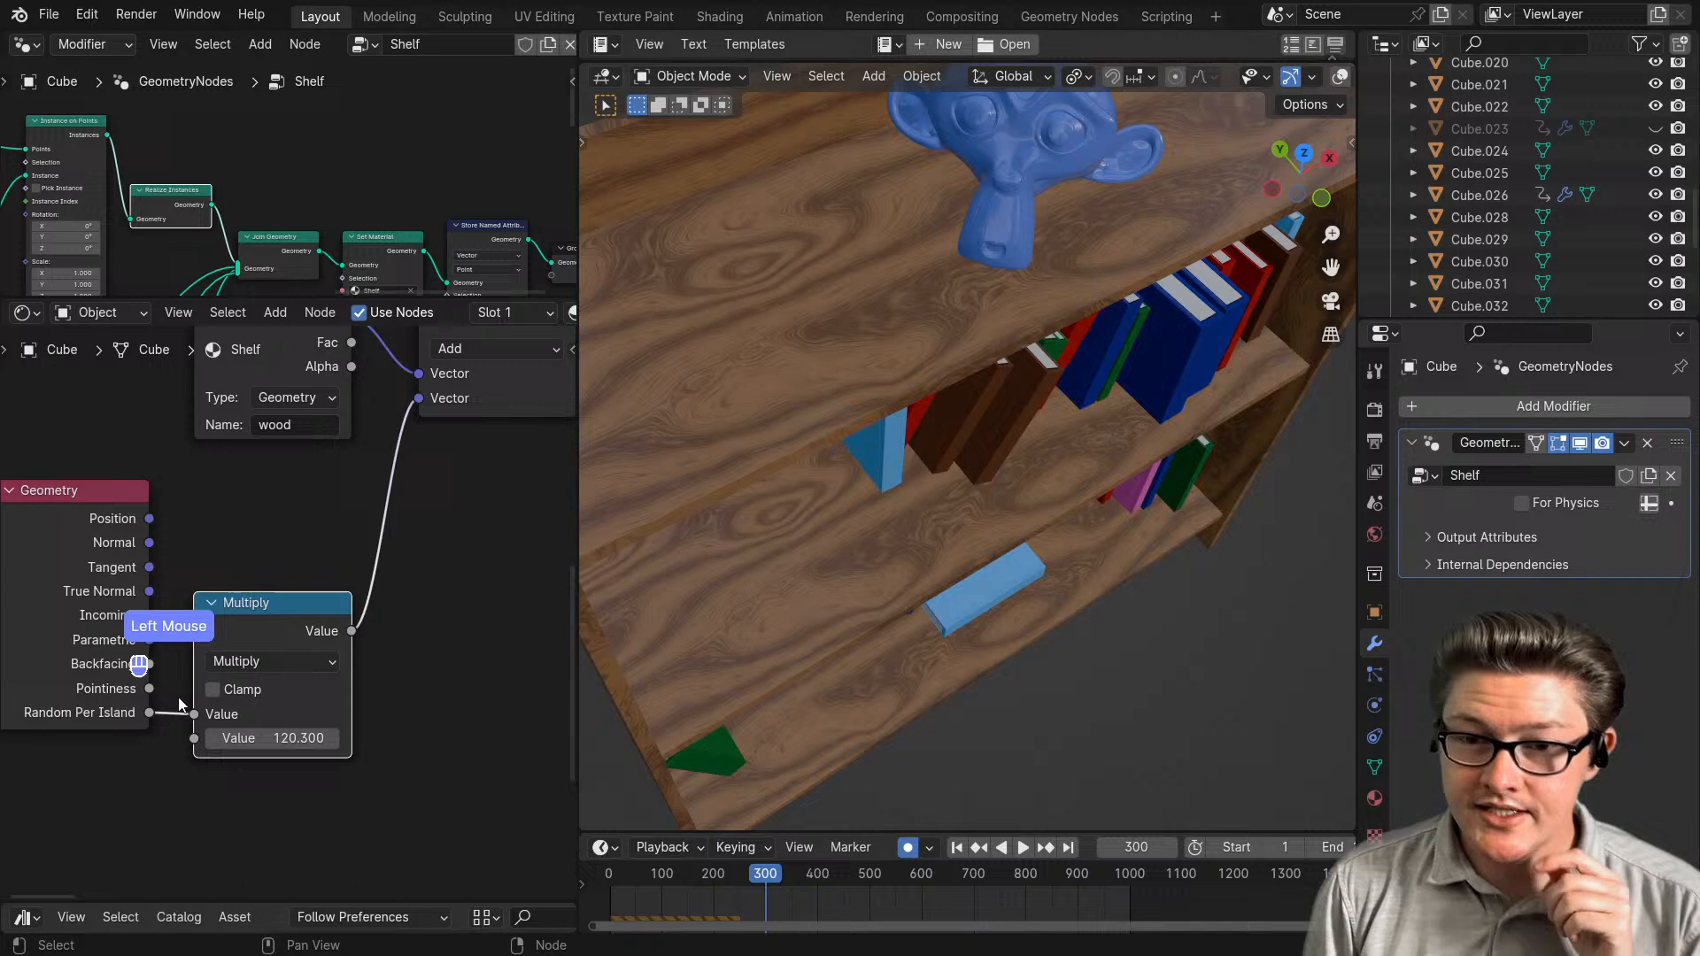
- Preview the Geometry node's outputs one after another on the shelf, ending with Random Per Island, and select the Multiply node
ctrl+shift+click(73, 664)
ctrl+shift+click(73, 665)
ctrl+shift+click(72, 664)
ctrl+shift+click(73, 664)
ctrl+shift+click(72, 664)
ctrl+shift+click(72, 664)
ctrl+shift+click(73, 664)
ctrl+shift+click(73, 664)
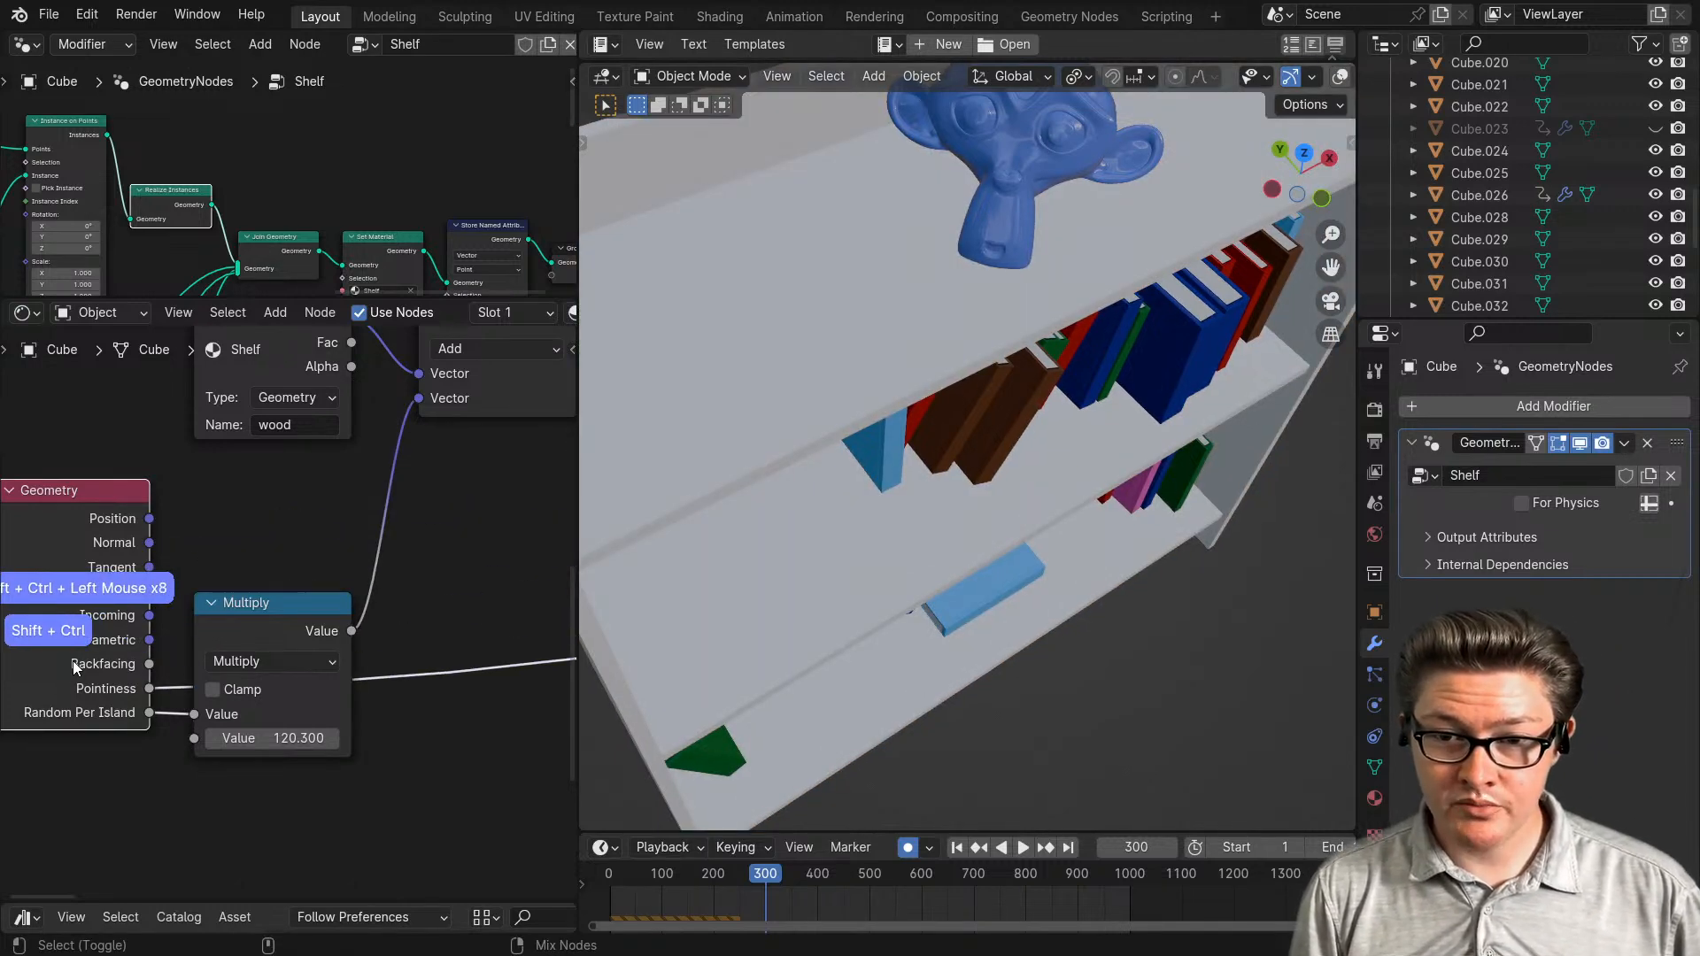
ctrl+shift+click(73, 664)
click(257, 617)
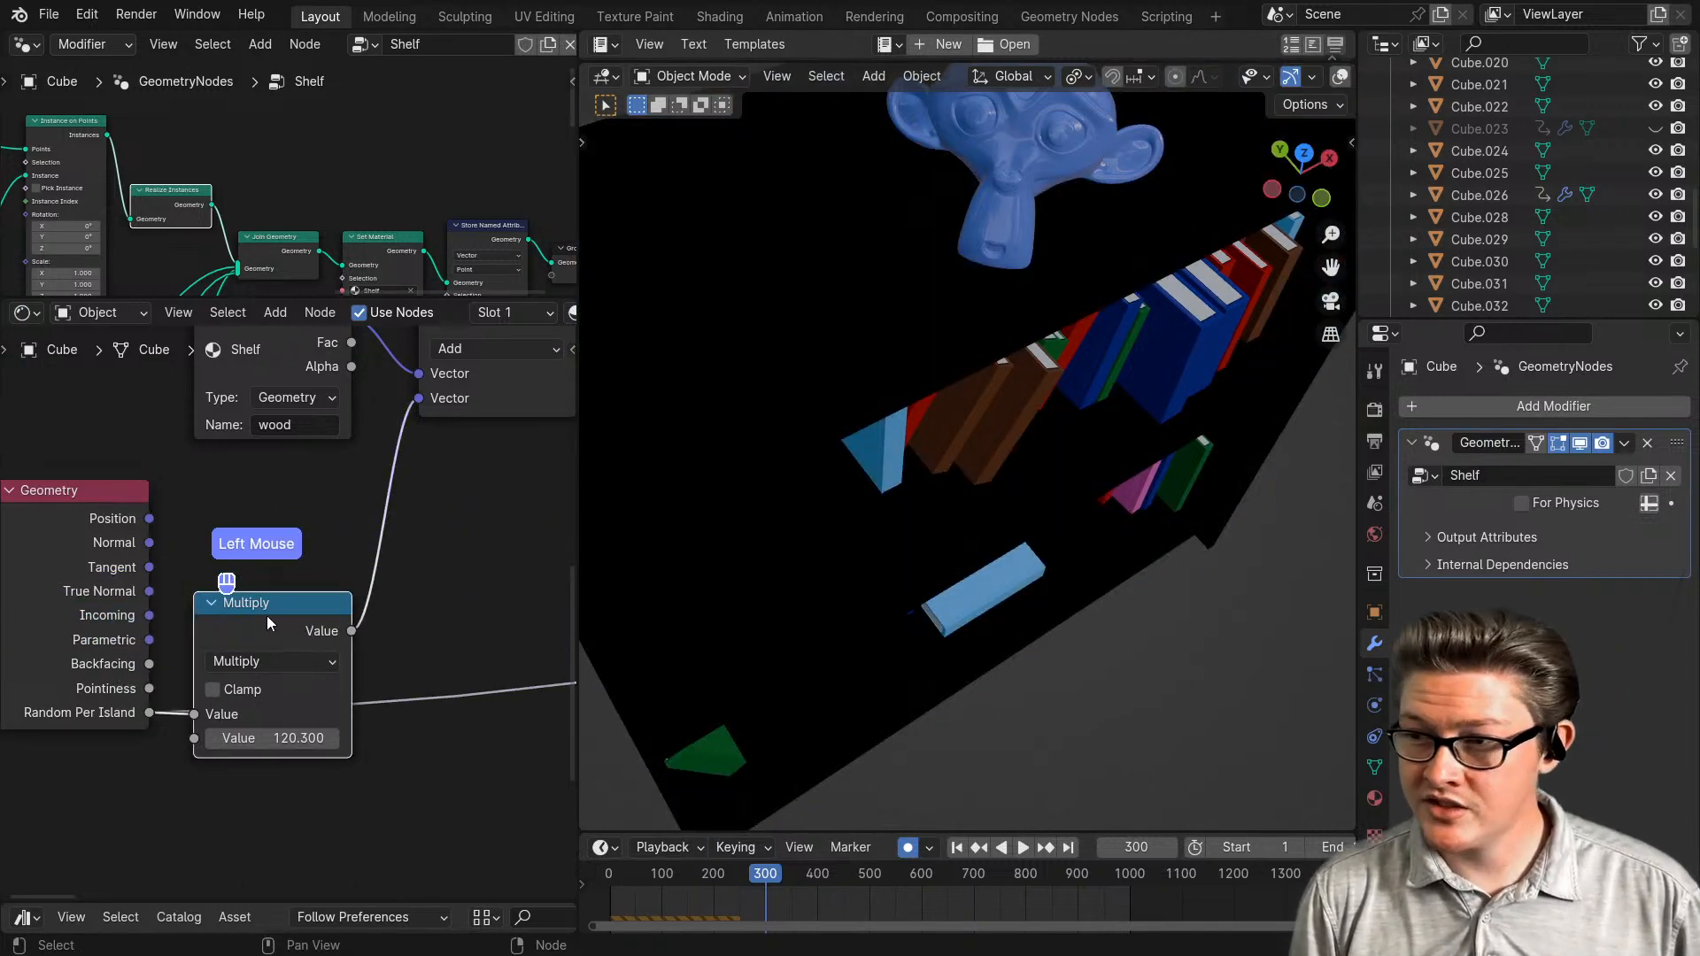
- Move the Multiply node slightly closer to the Add node in the Shelf material and save the file
click(1374, 412)
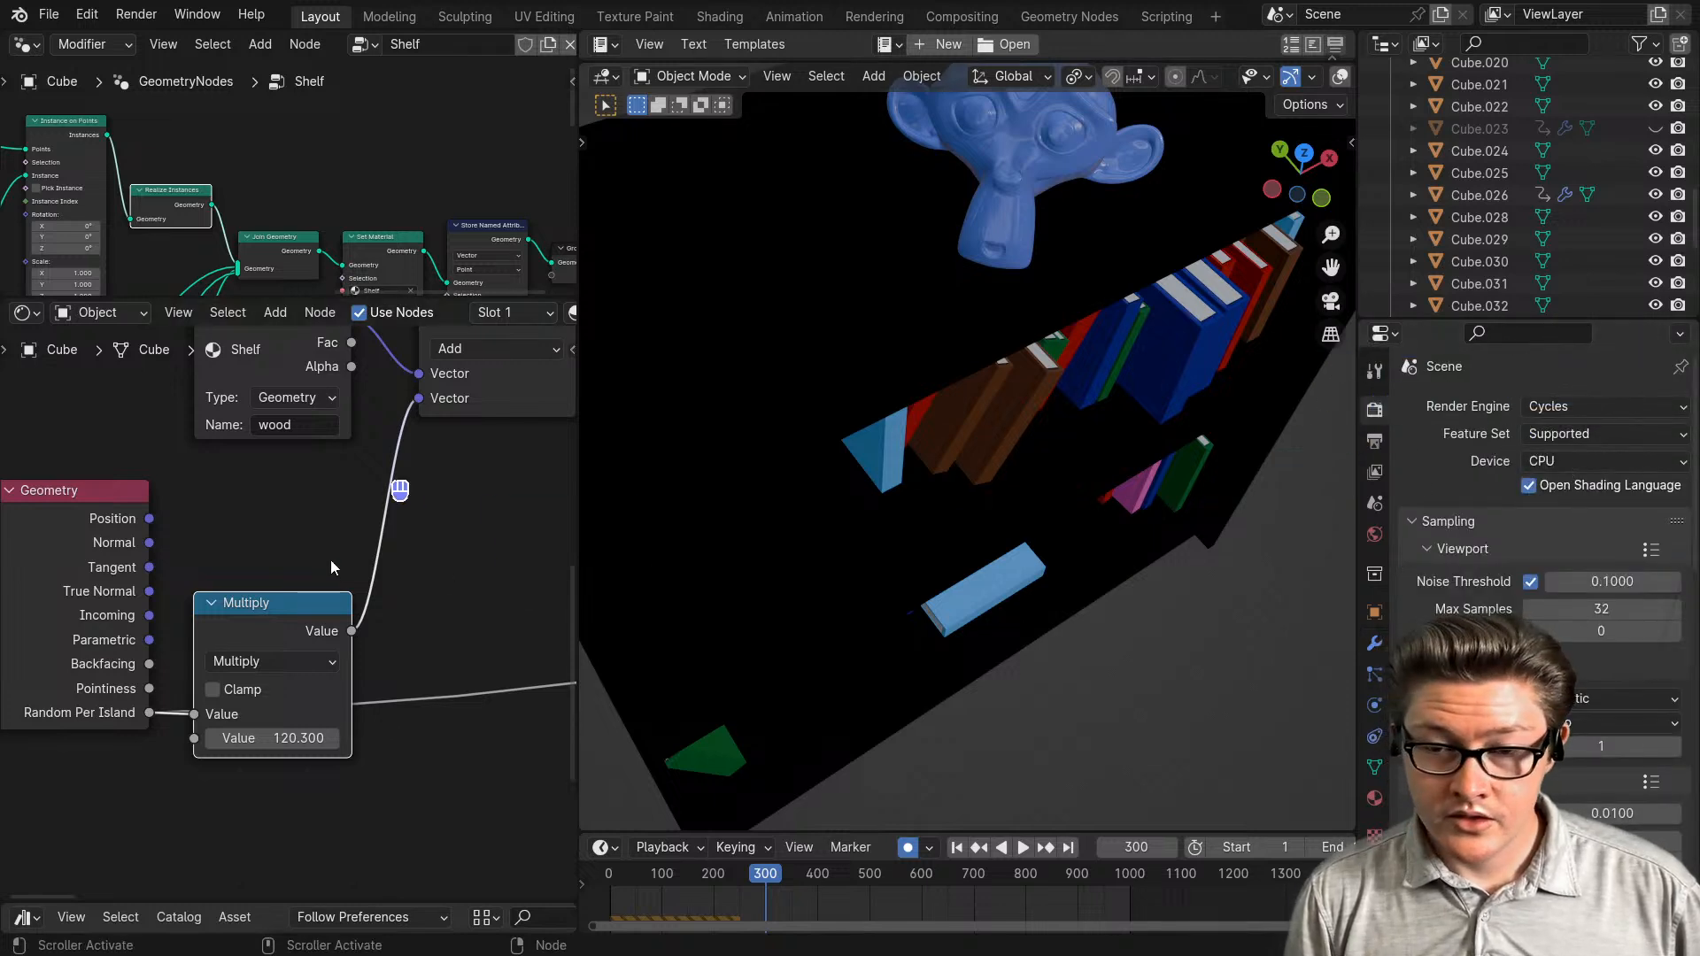
drag(263, 628, 286, 562)
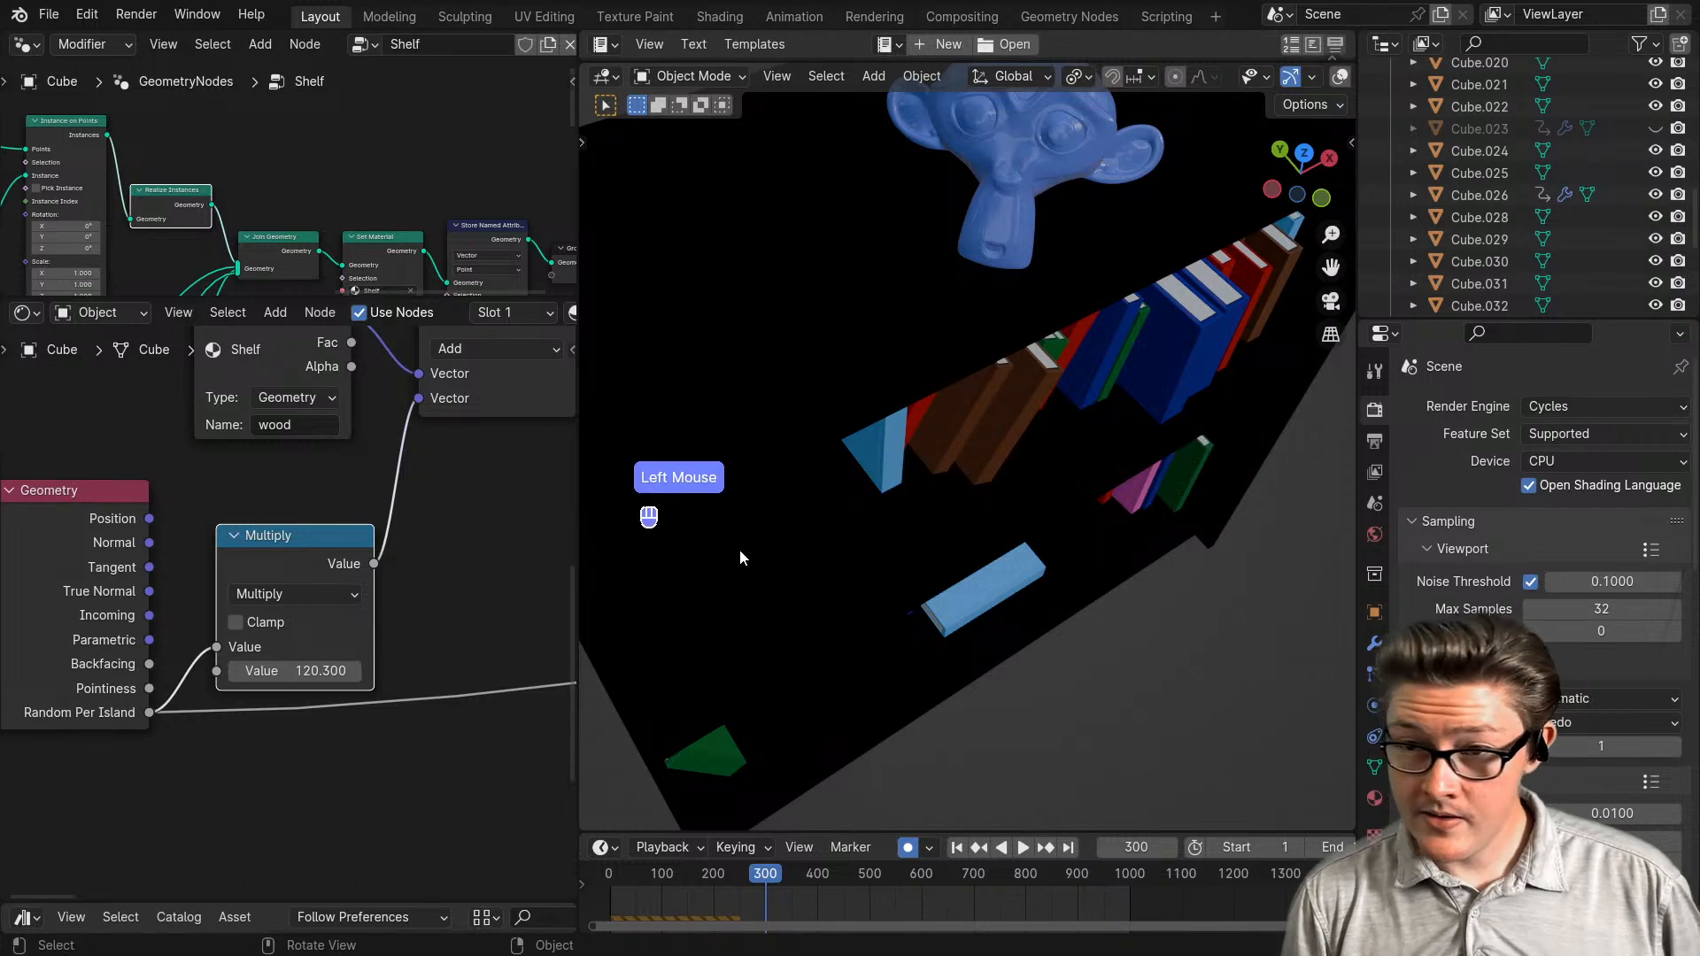
key(ctrl+s)
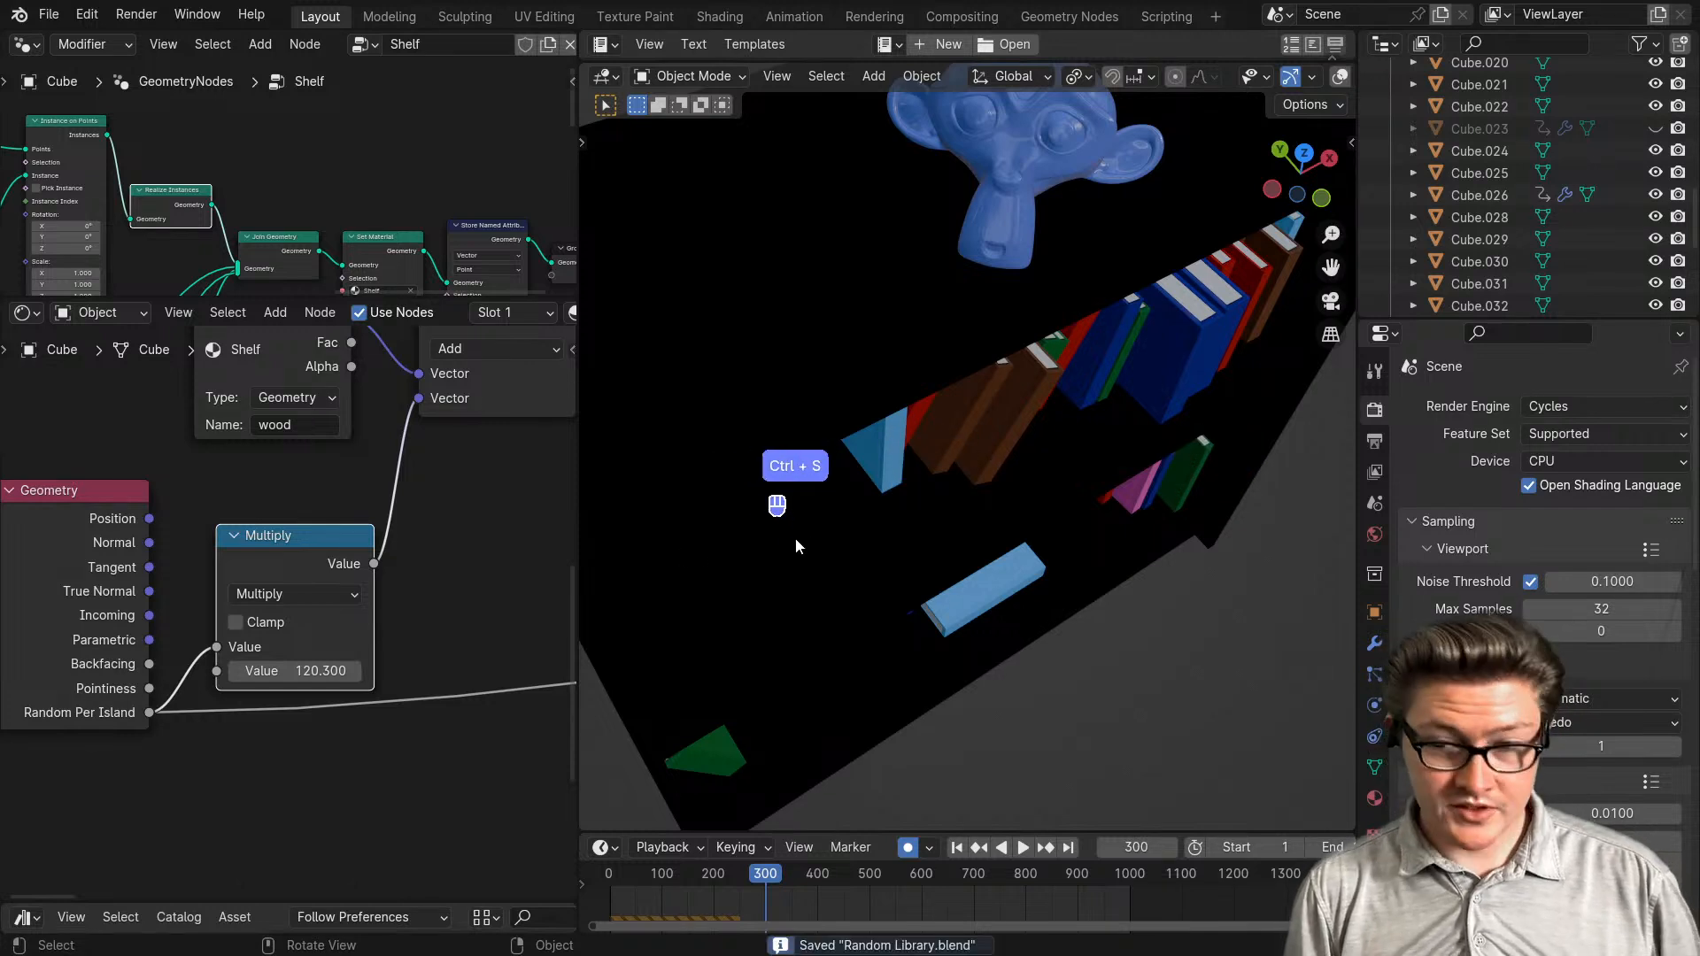
- Set the Cycles render device to GPU Compute
click(1575, 461)
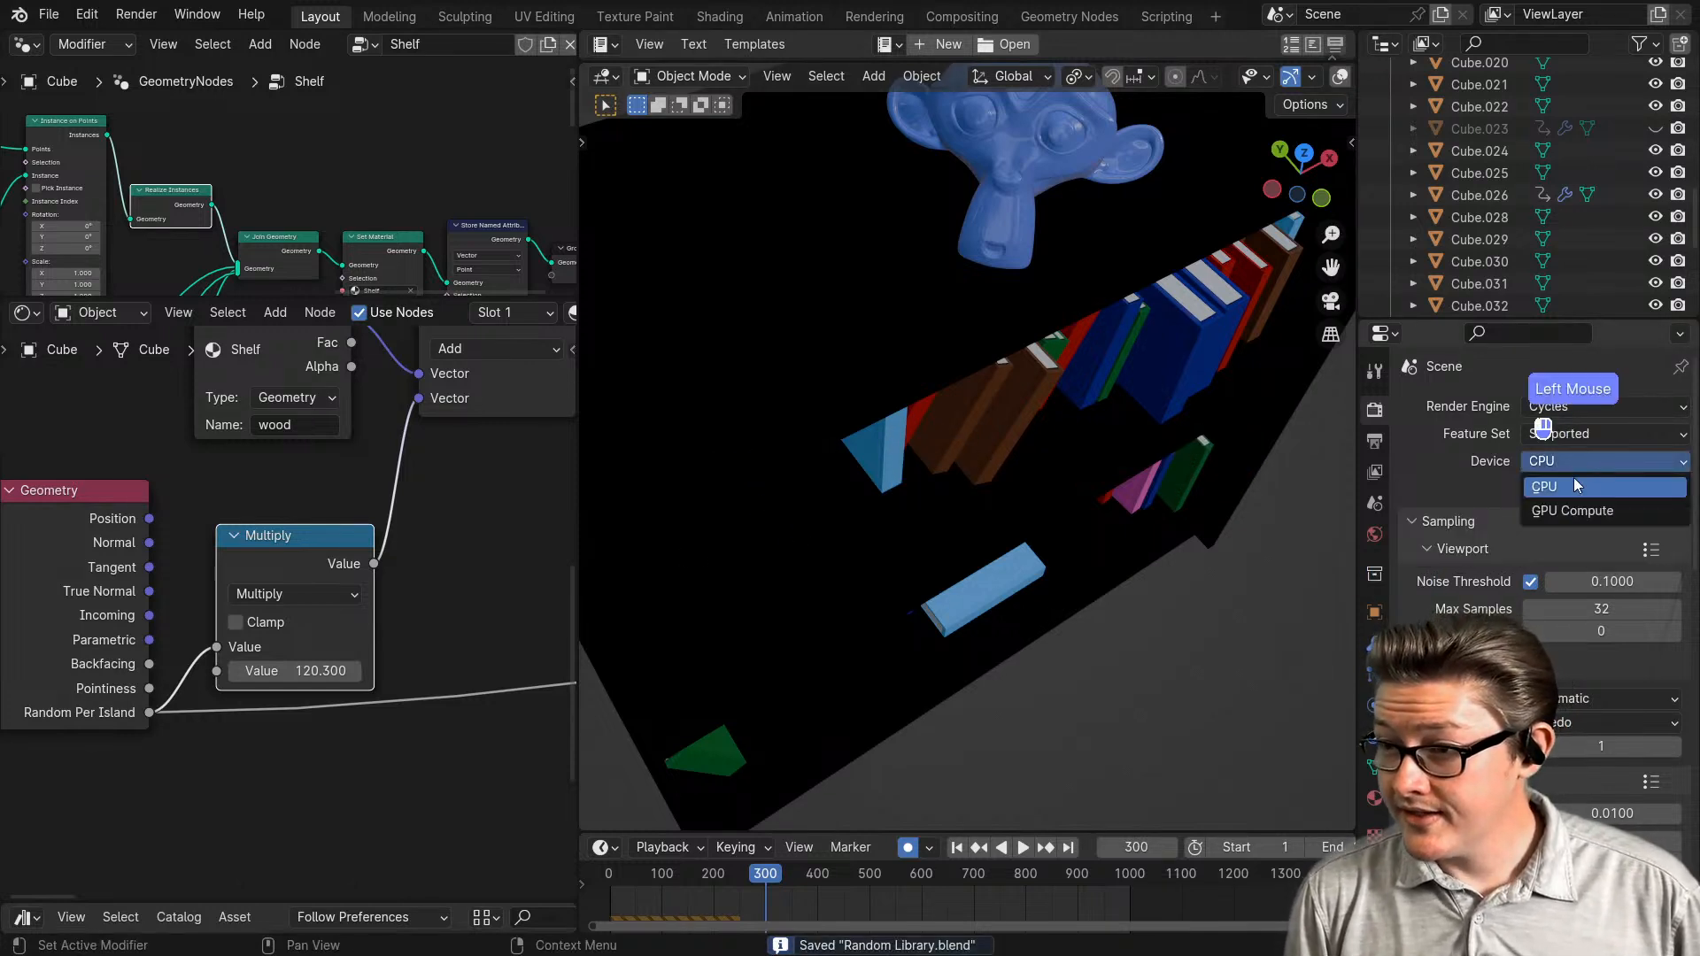
click(1570, 512)
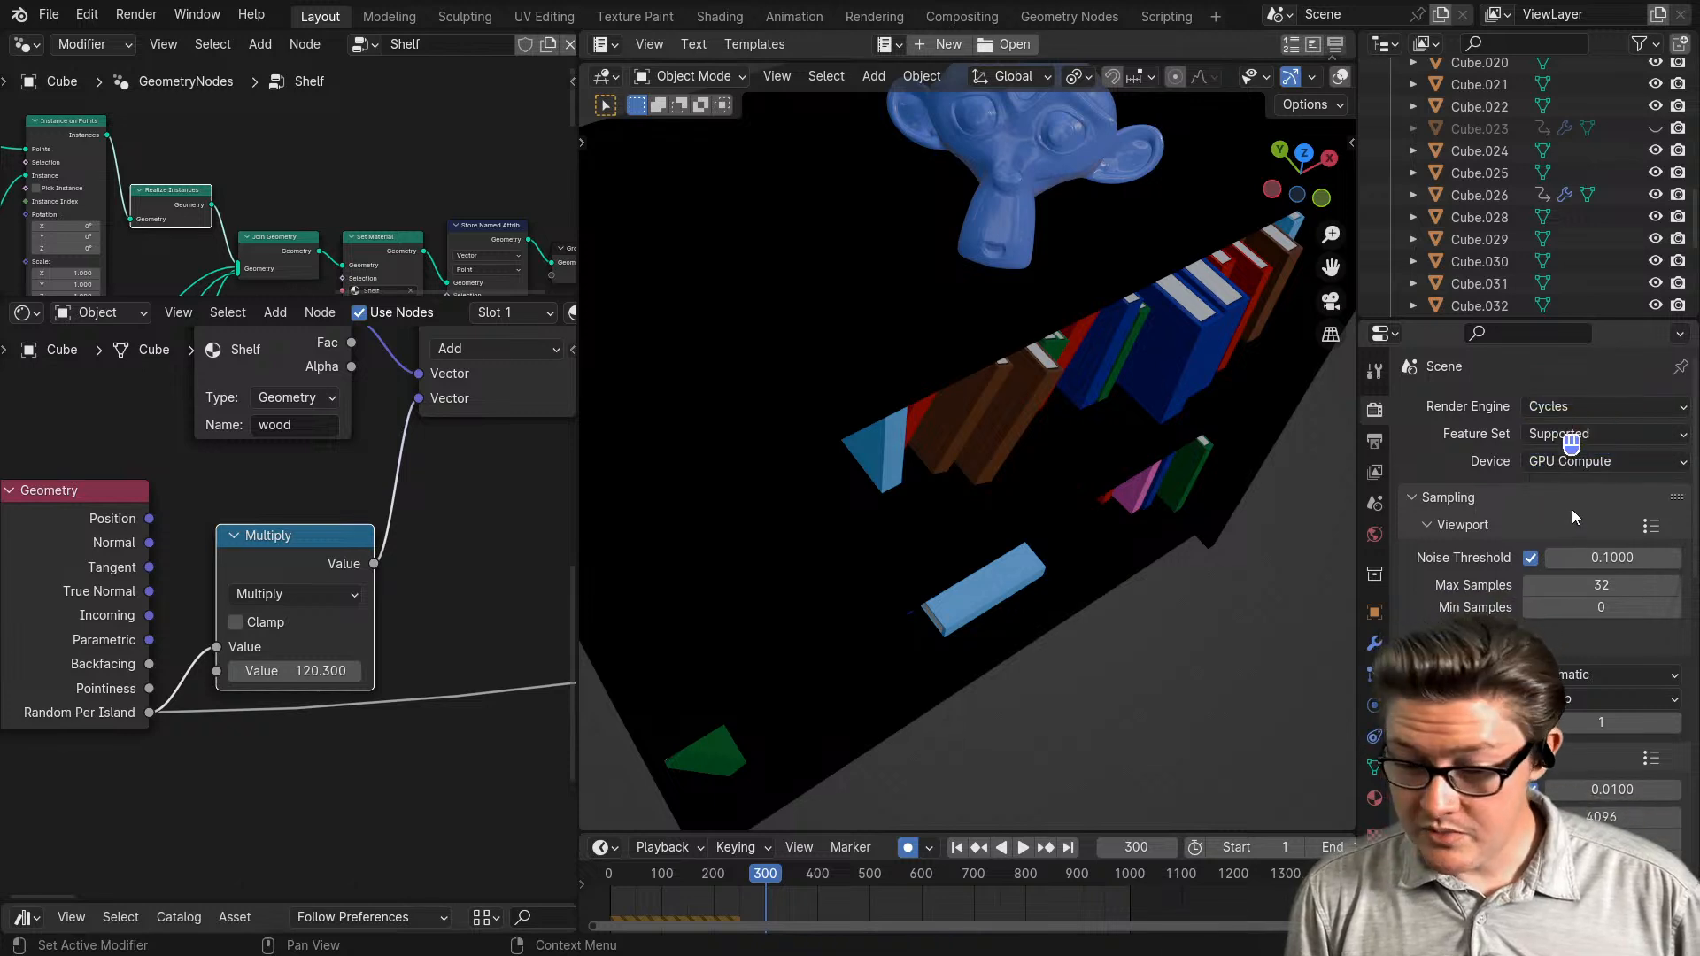
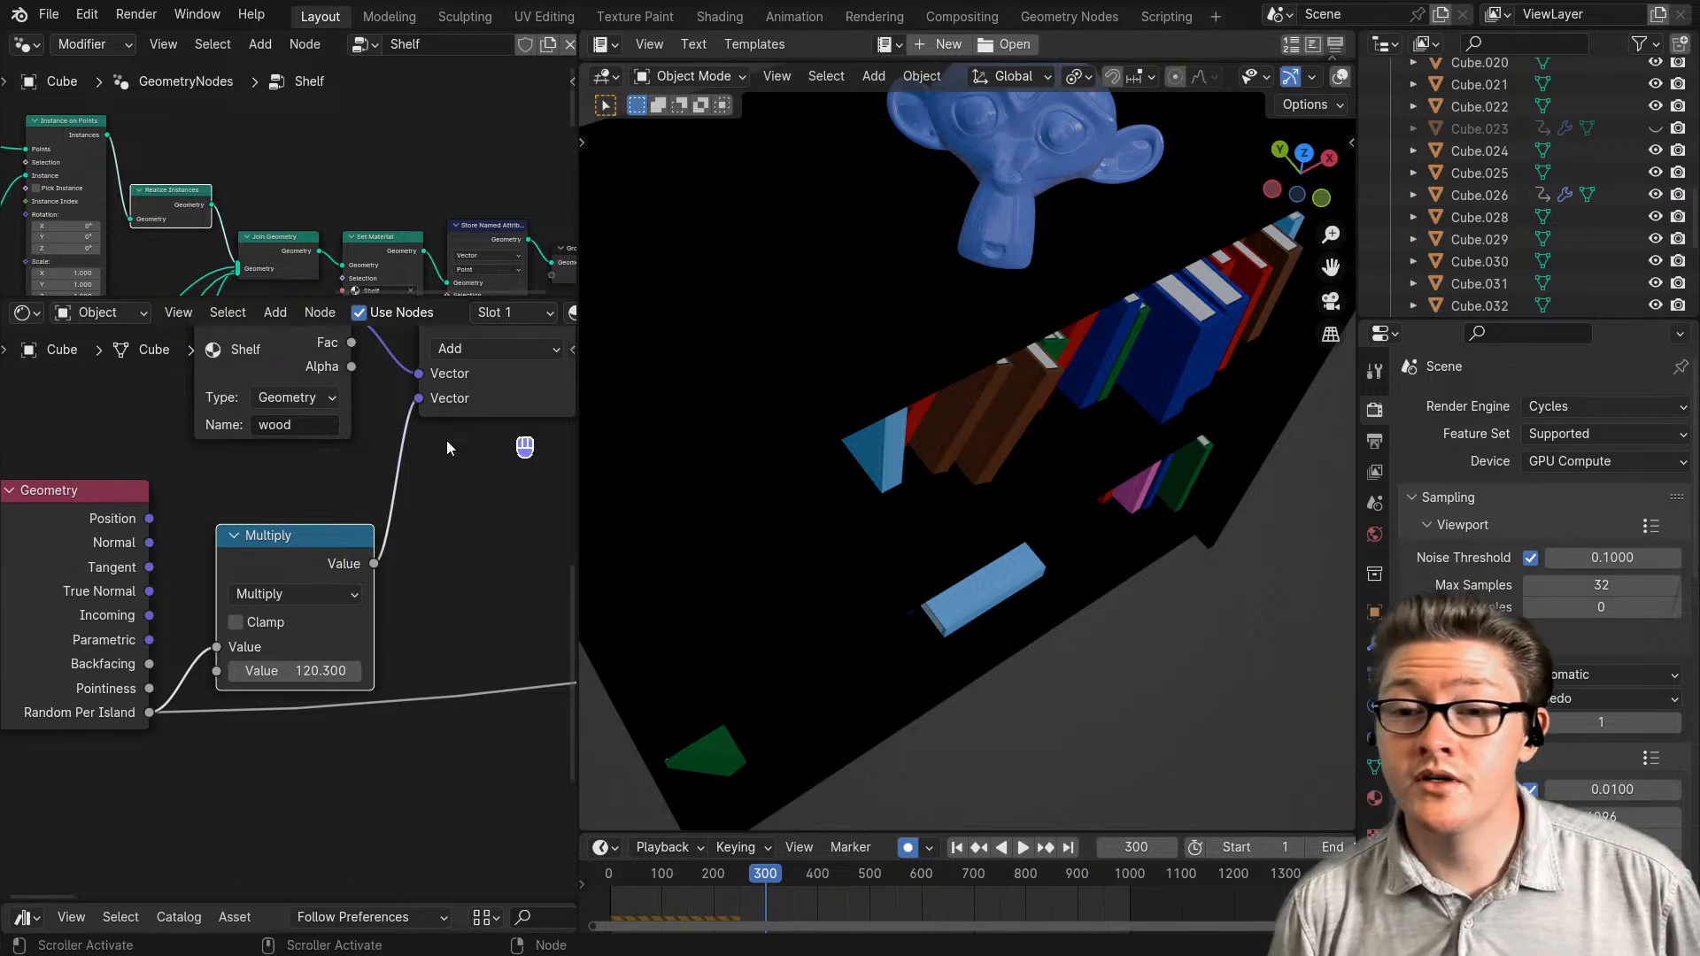
- Select the separate wooden bookshelf and enlarge the geometry node editor to examine its node tree up to the group output
scroll(1015, 494, down, 3)
scroll(1107, 381, down, 3)
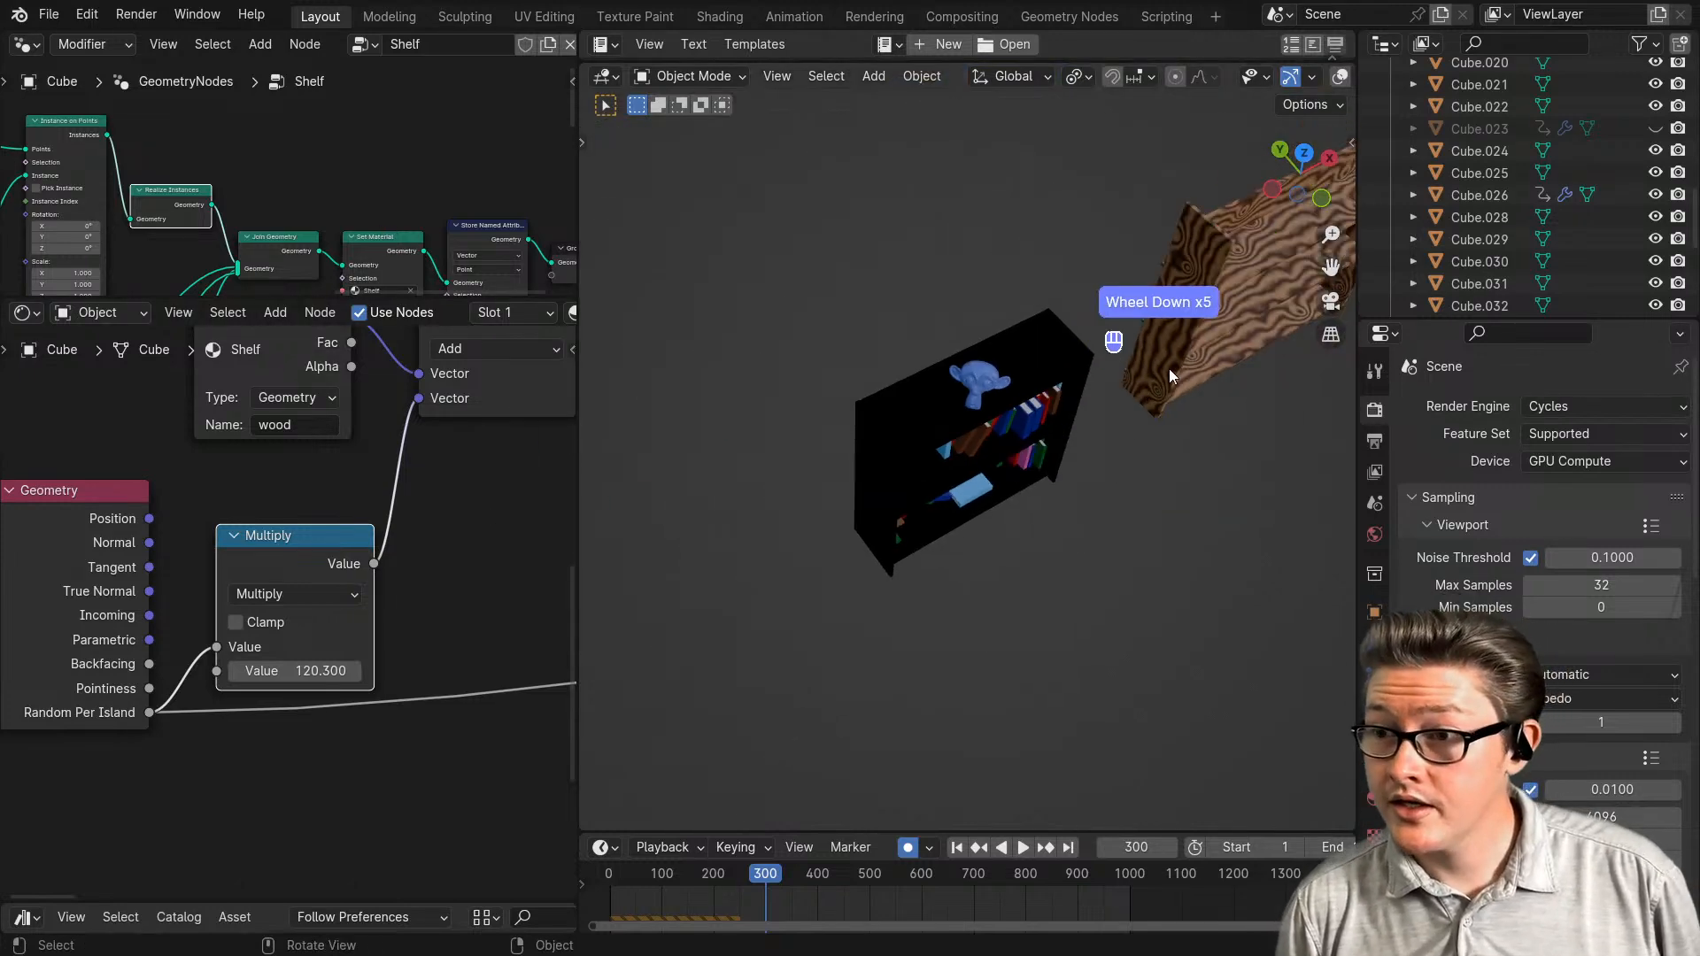
click(1178, 358)
key(KP_Decimal)
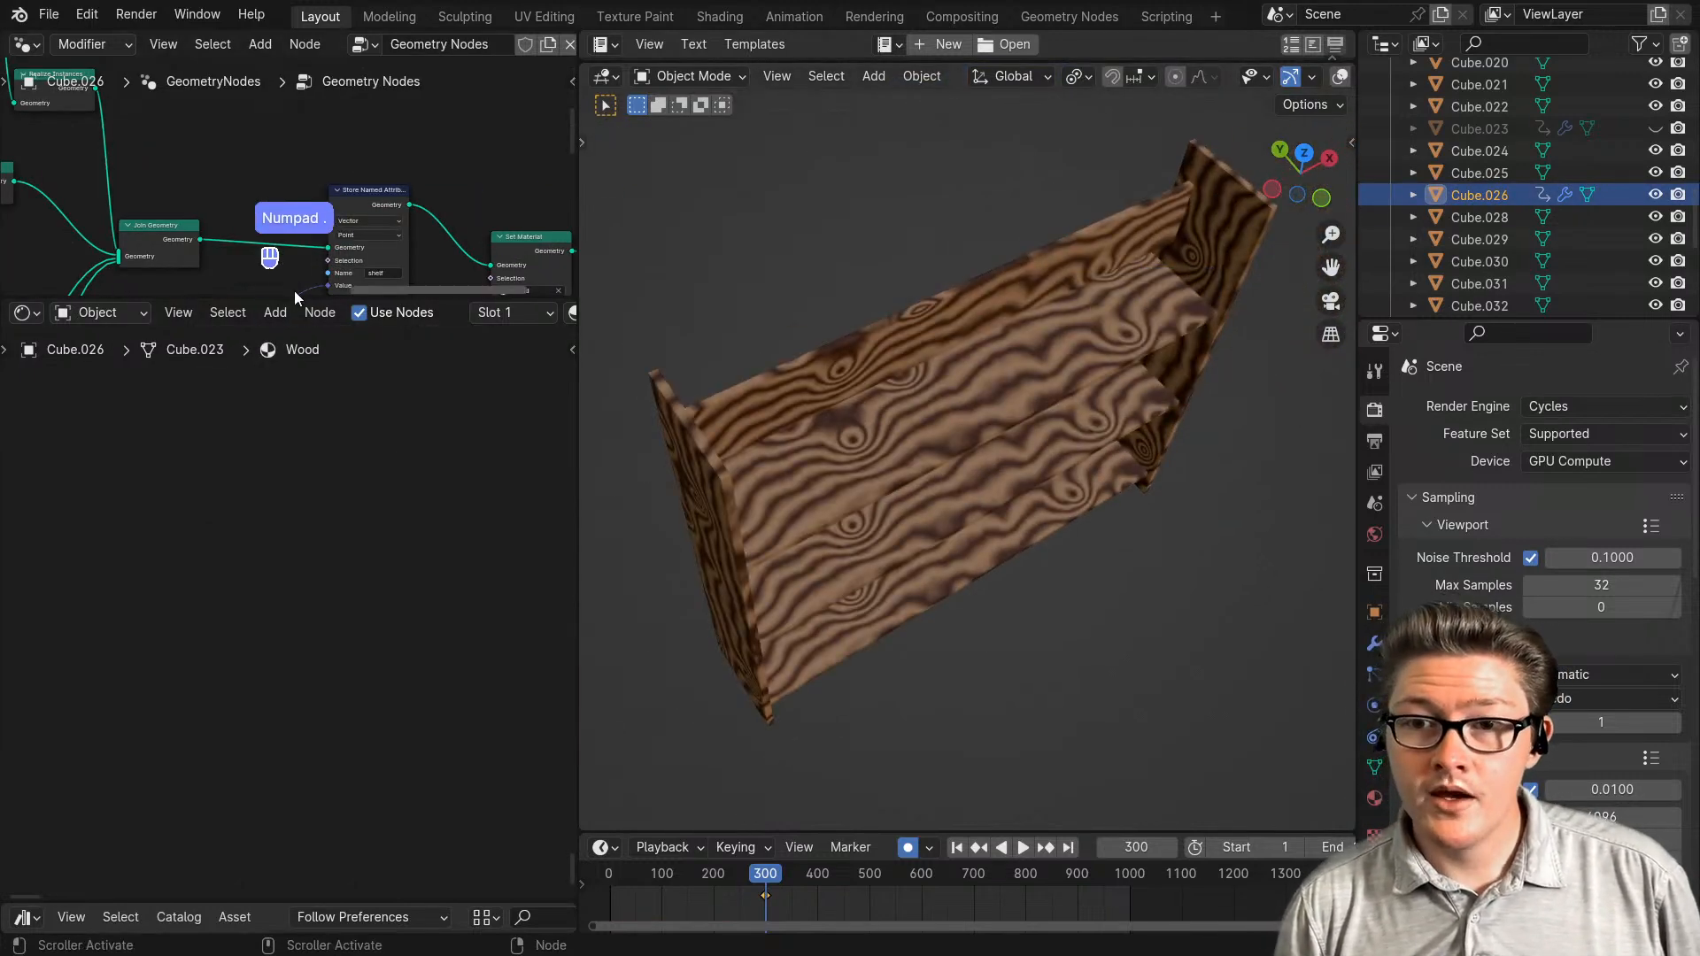
drag(285, 299, 345, 660)
scroll(348, 611, down, 5)
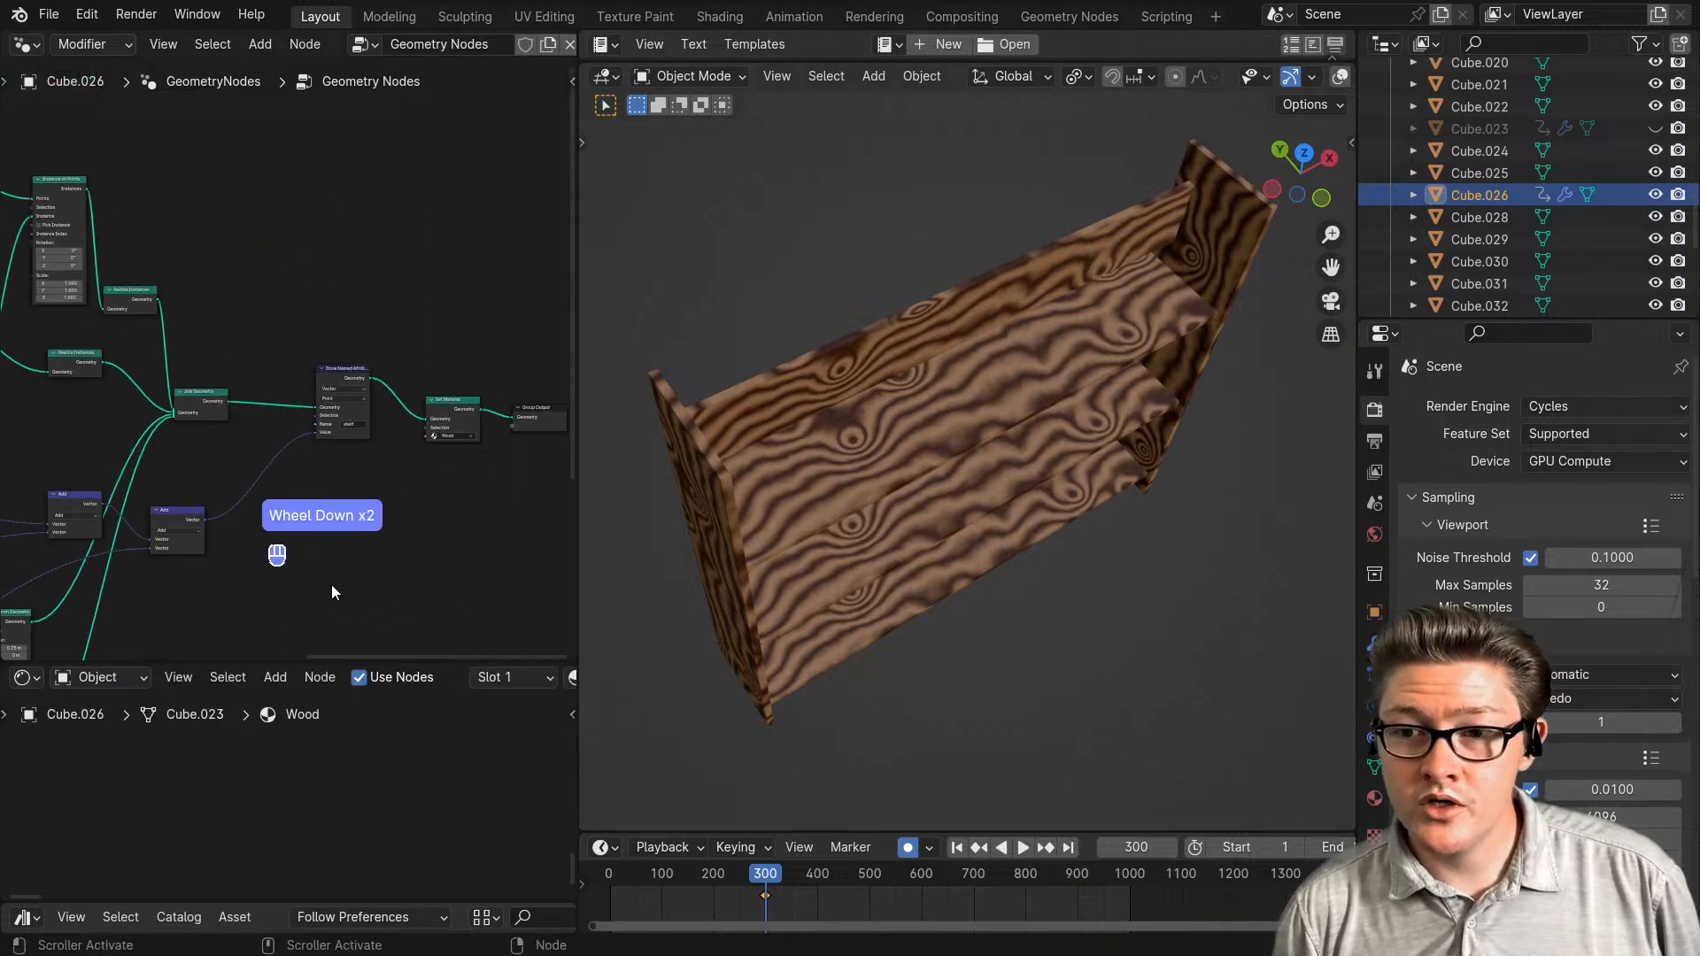
middle_drag(395, 564, 324, 494)
scroll(263, 584, up, 4)
middle_drag(212, 585, 364, 548)
scroll(319, 535, down, 4)
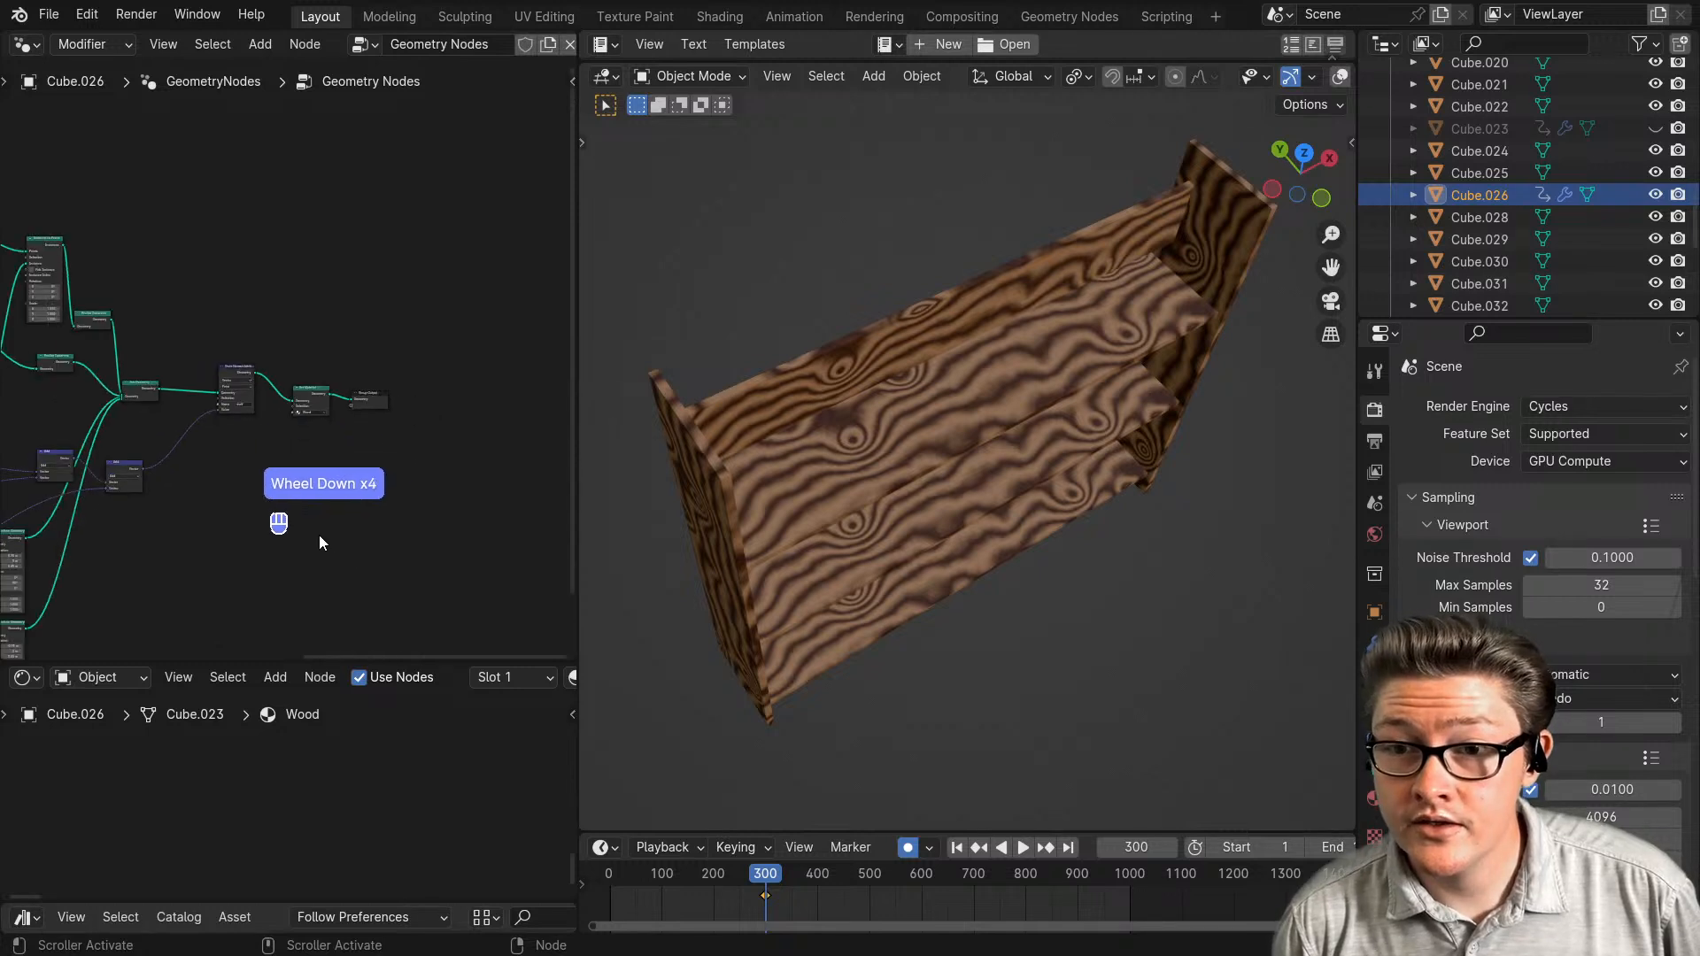
scroll(328, 514, up, 3)
ctrl+shift+click(333, 428)
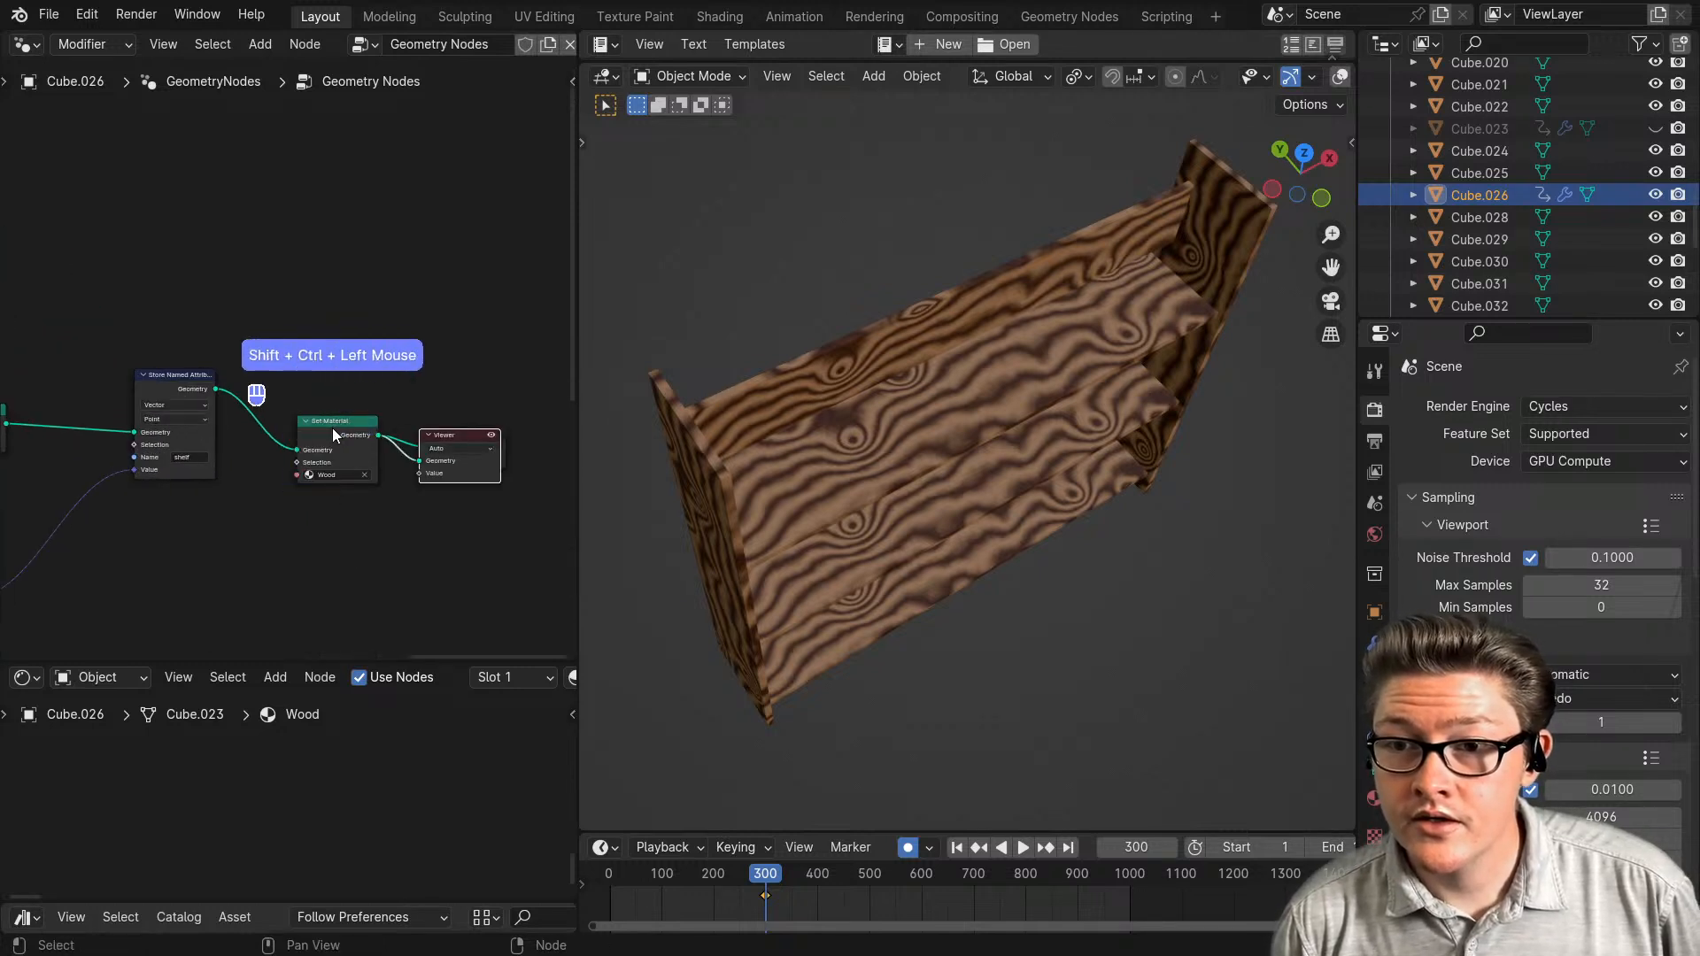
middle_drag(333, 428, 210, 434)
scroll(210, 434, up, 2)
drag(210, 434, 250, 576)
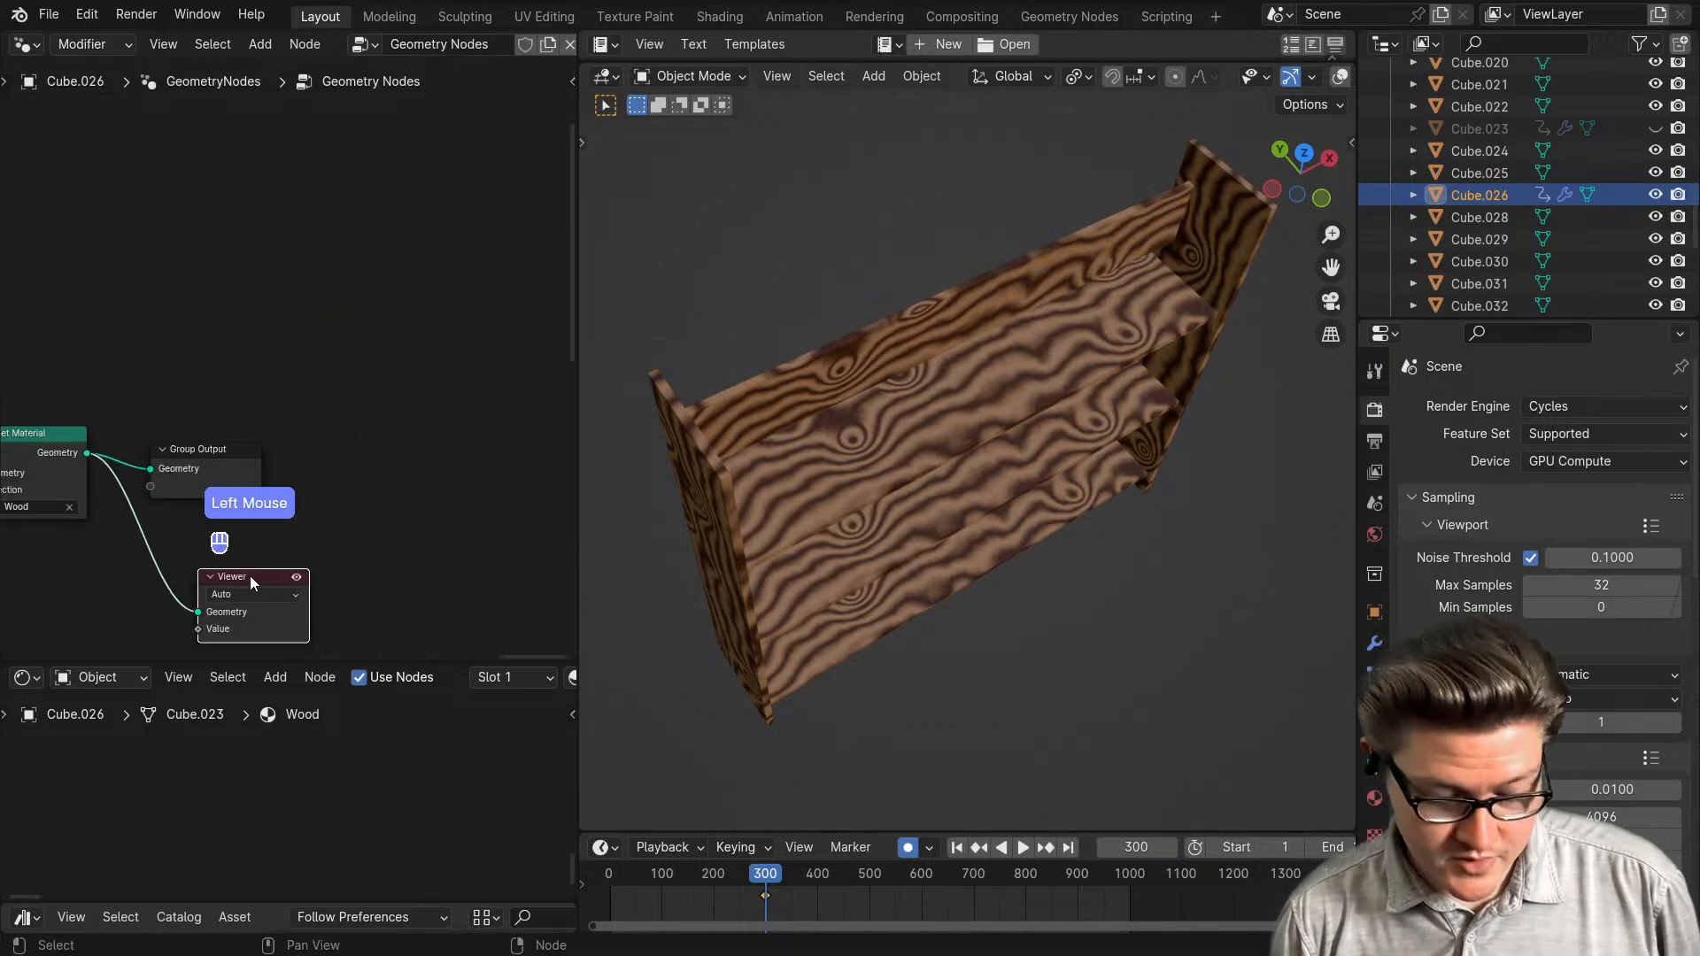
key(x)
- Enlarge the shader editor and bring the wooden bookshelf's Wood material node tree into view
middle_drag(110, 566, 270, 583)
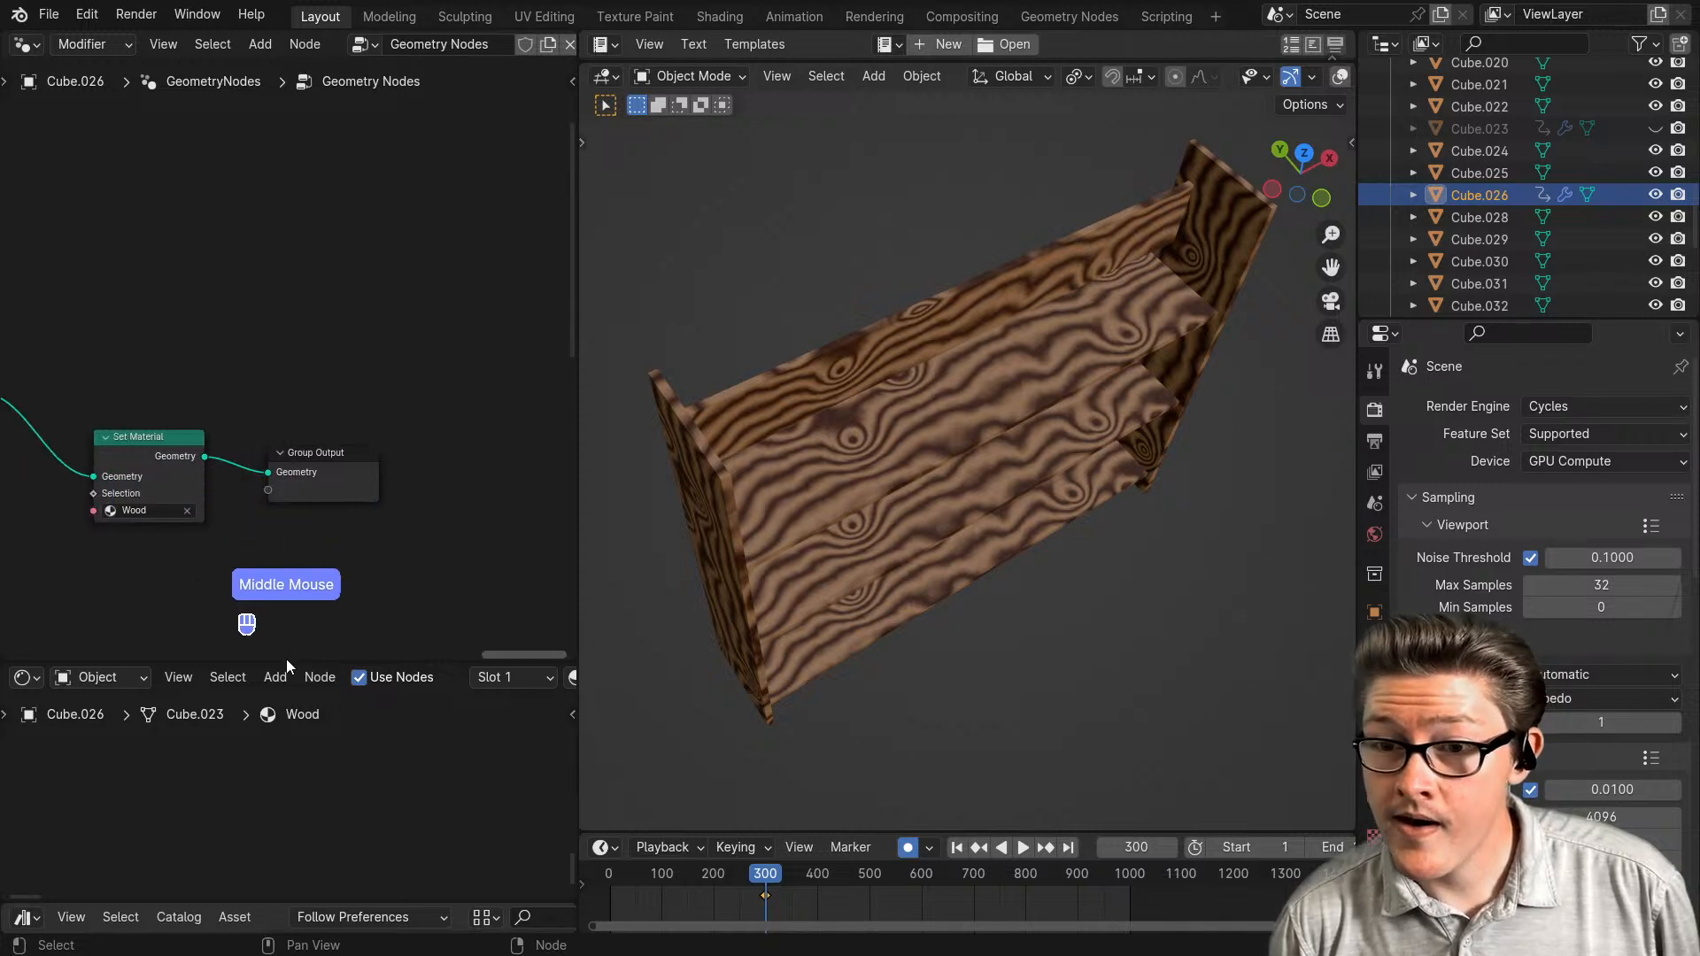
drag(285, 660, 292, 412)
click(996, 518)
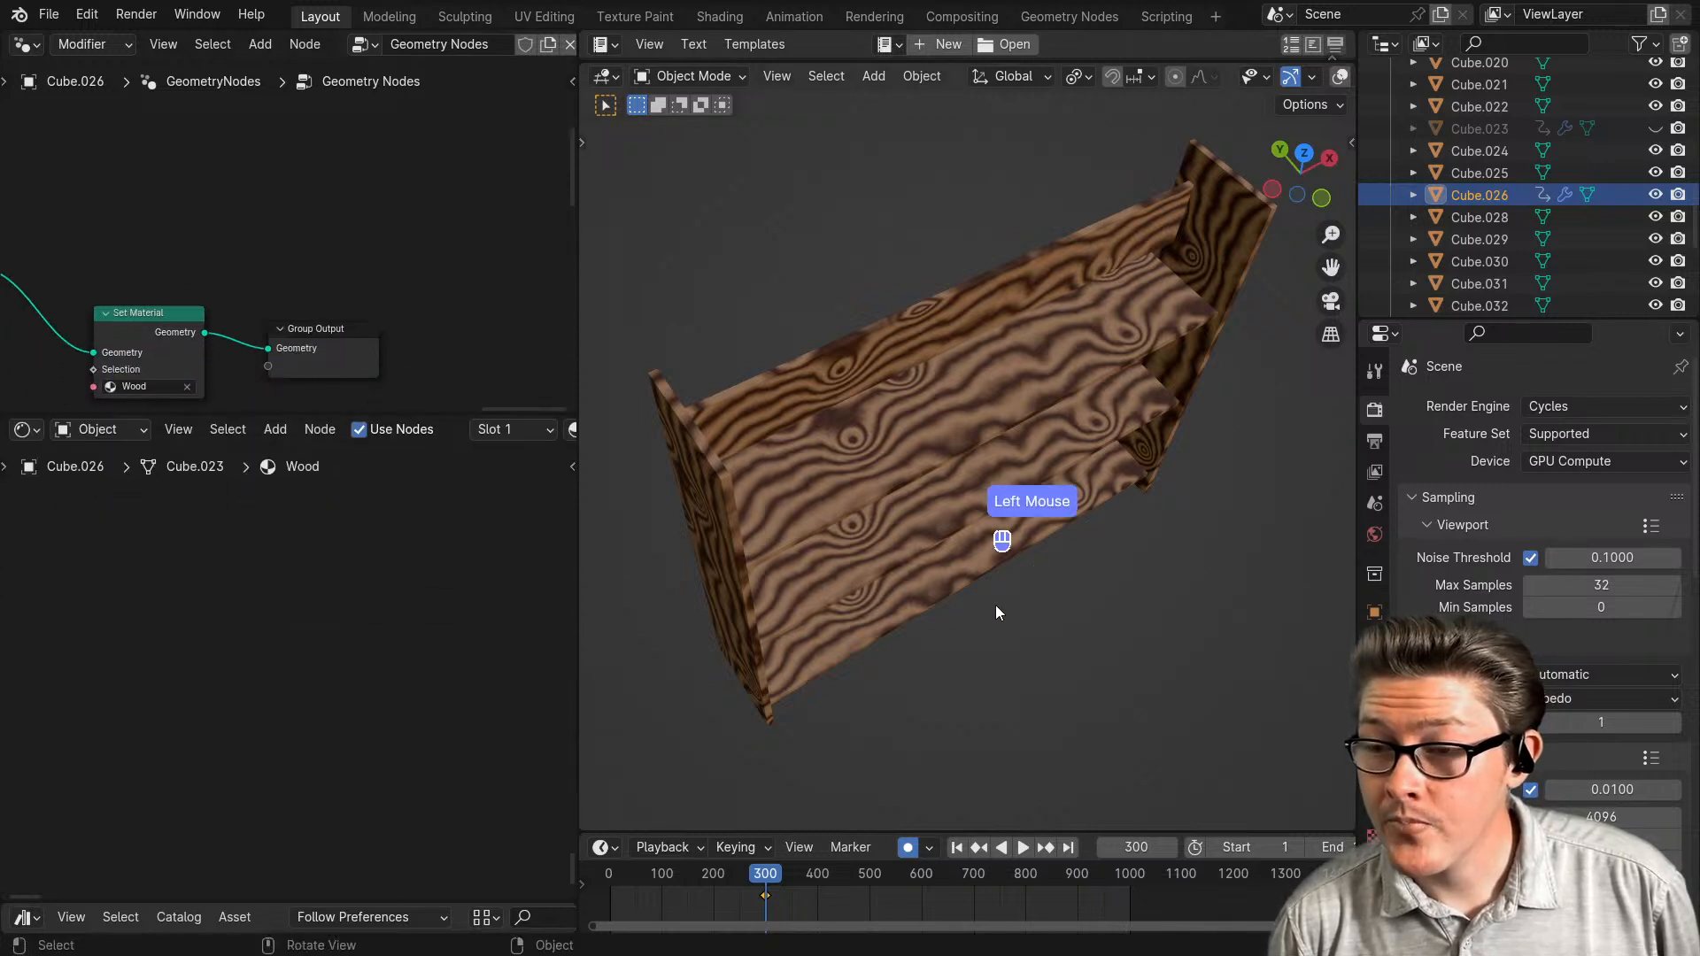
middle_drag(996, 604, 976, 524)
click(909, 446)
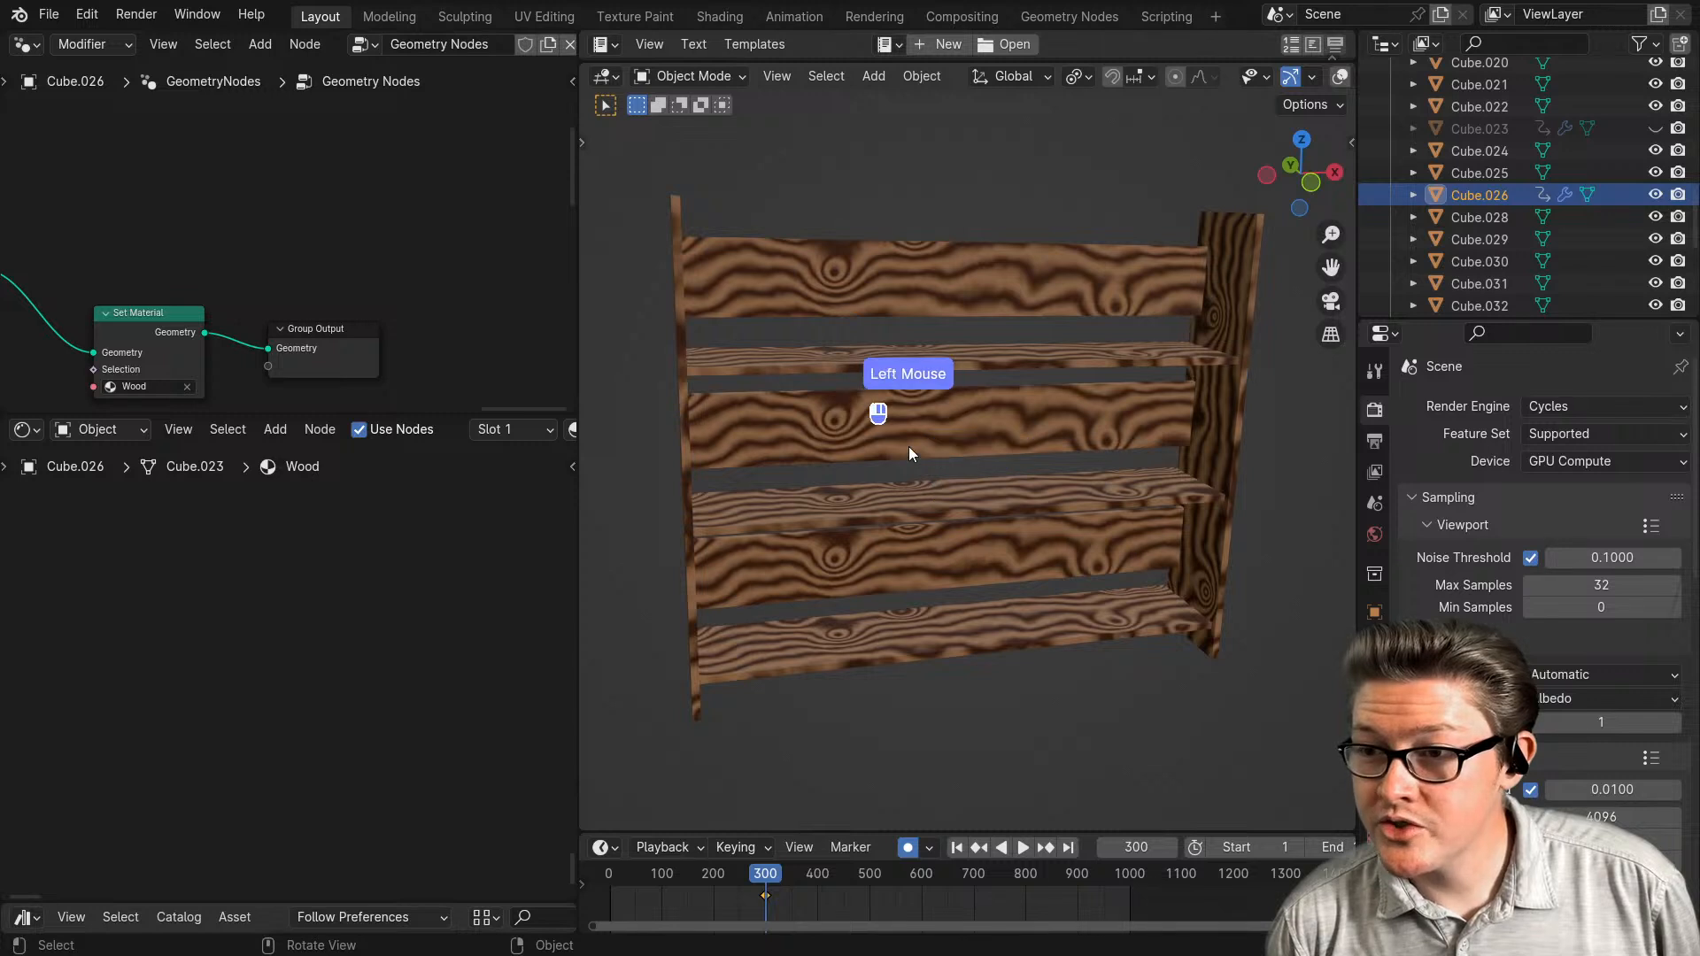
key(KP_Decimal)
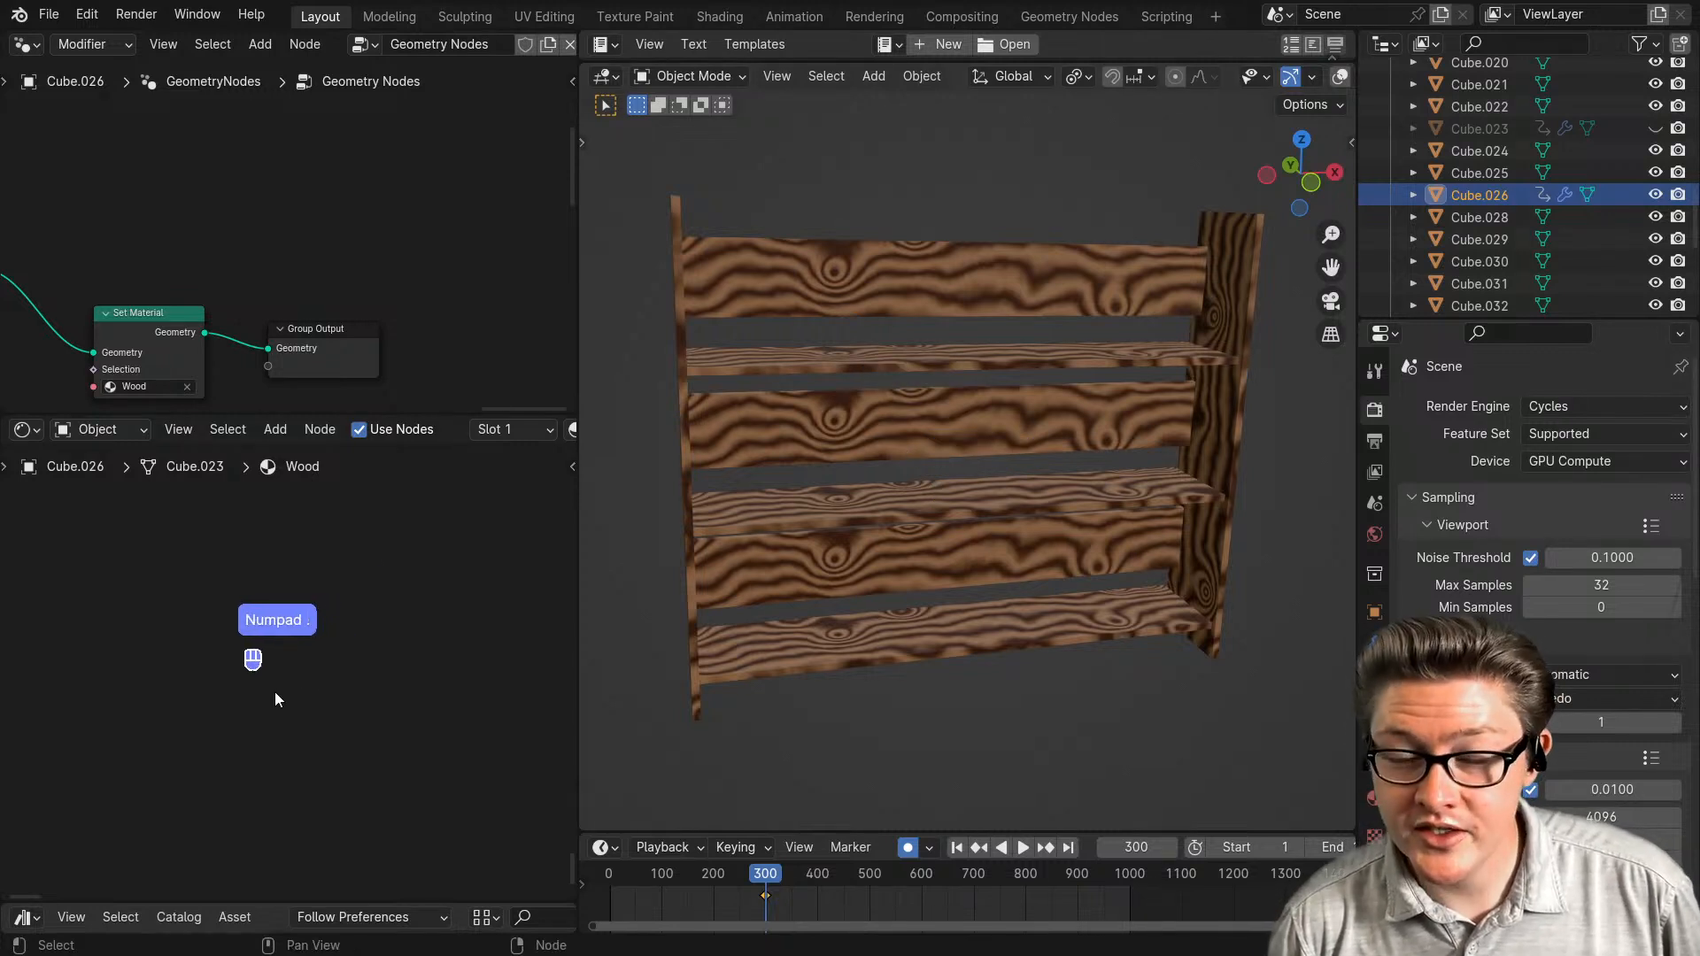
scroll(314, 708, down, 6)
click(798, 450)
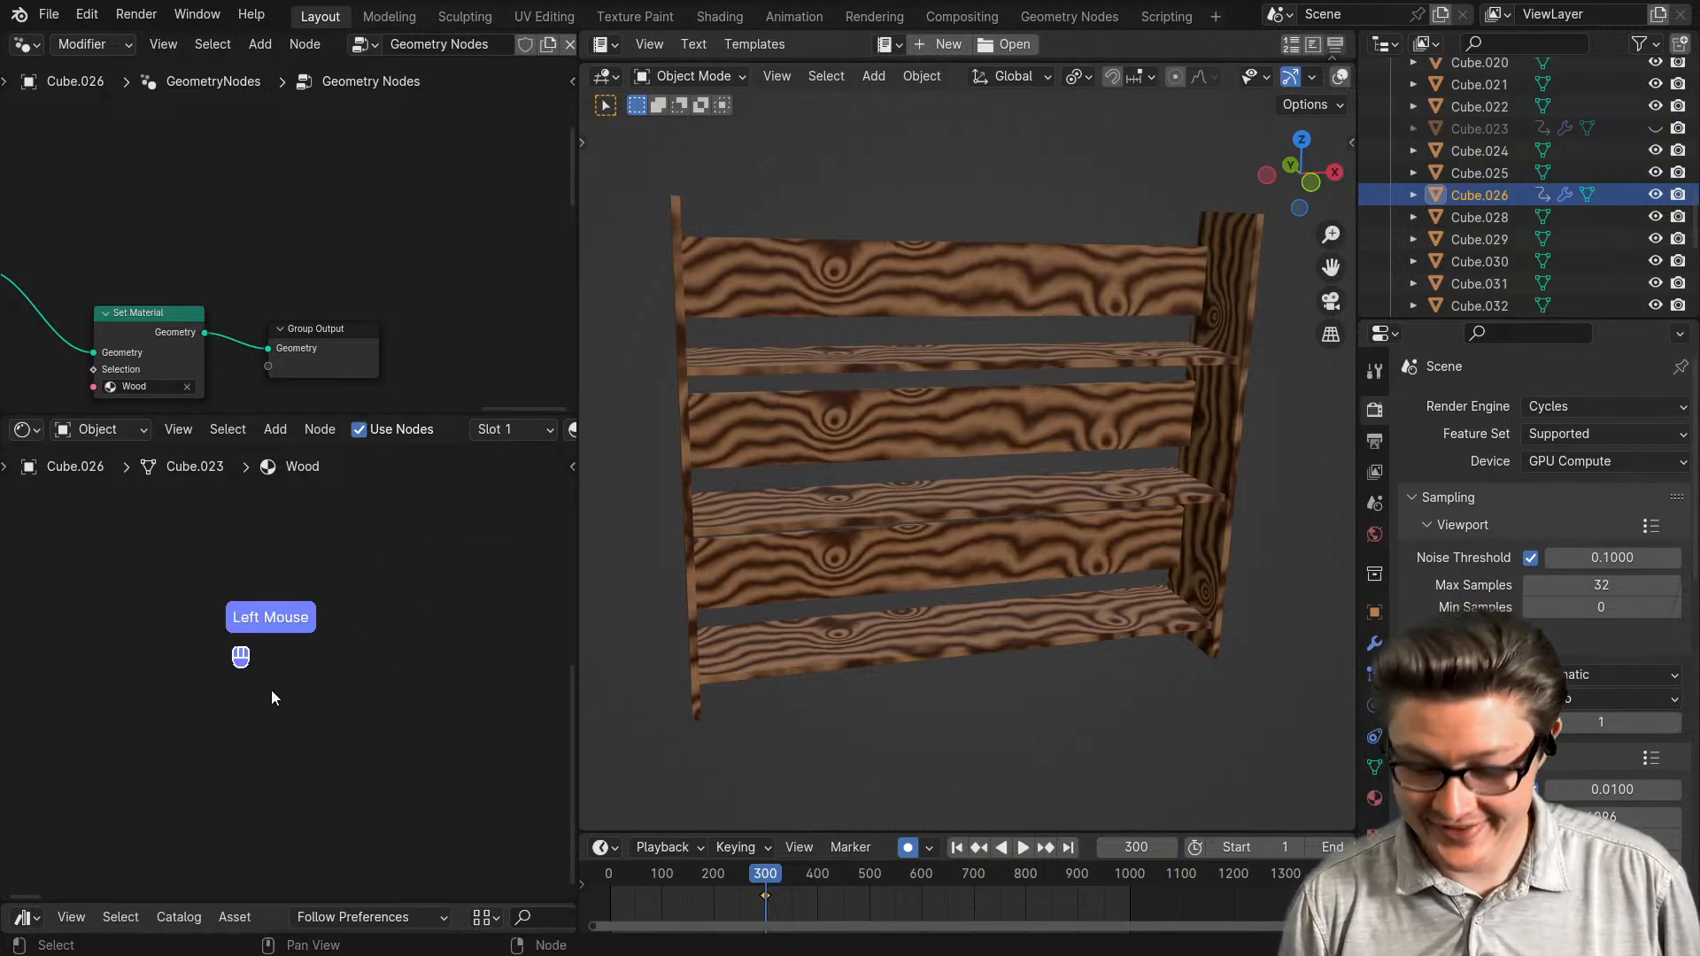
key(KP_Decimal)
scroll(301, 700, down, 6)
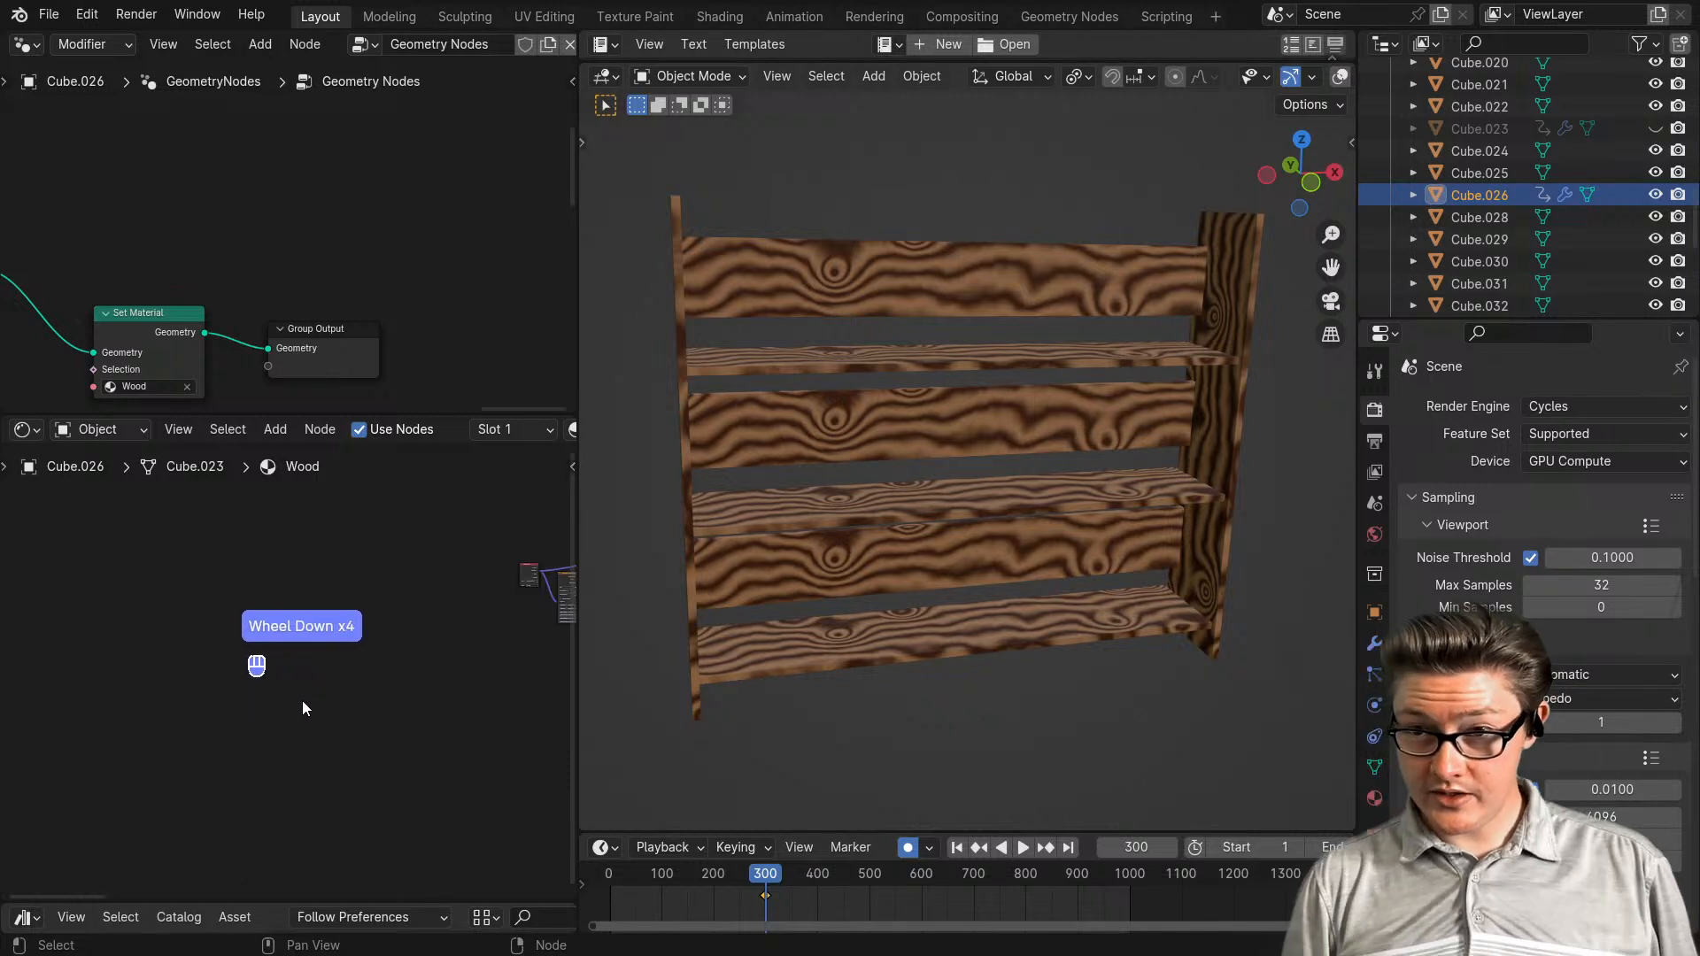
scroll(287, 721, up, 4)
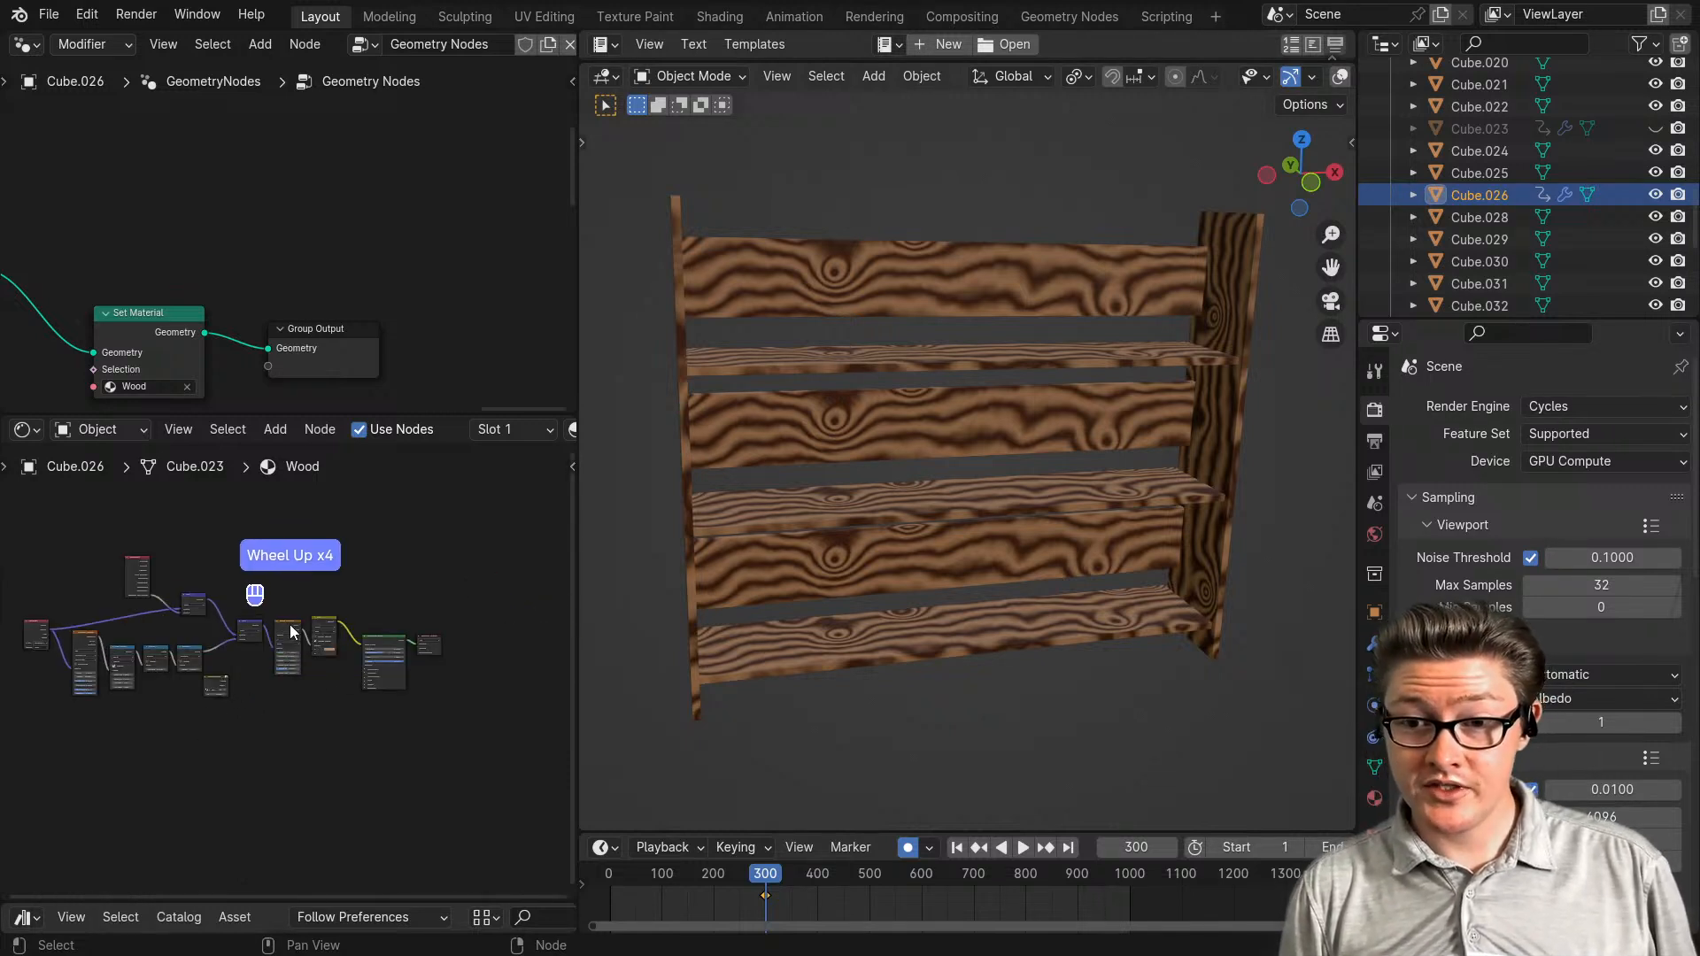
scroll(290, 625, up, 2)
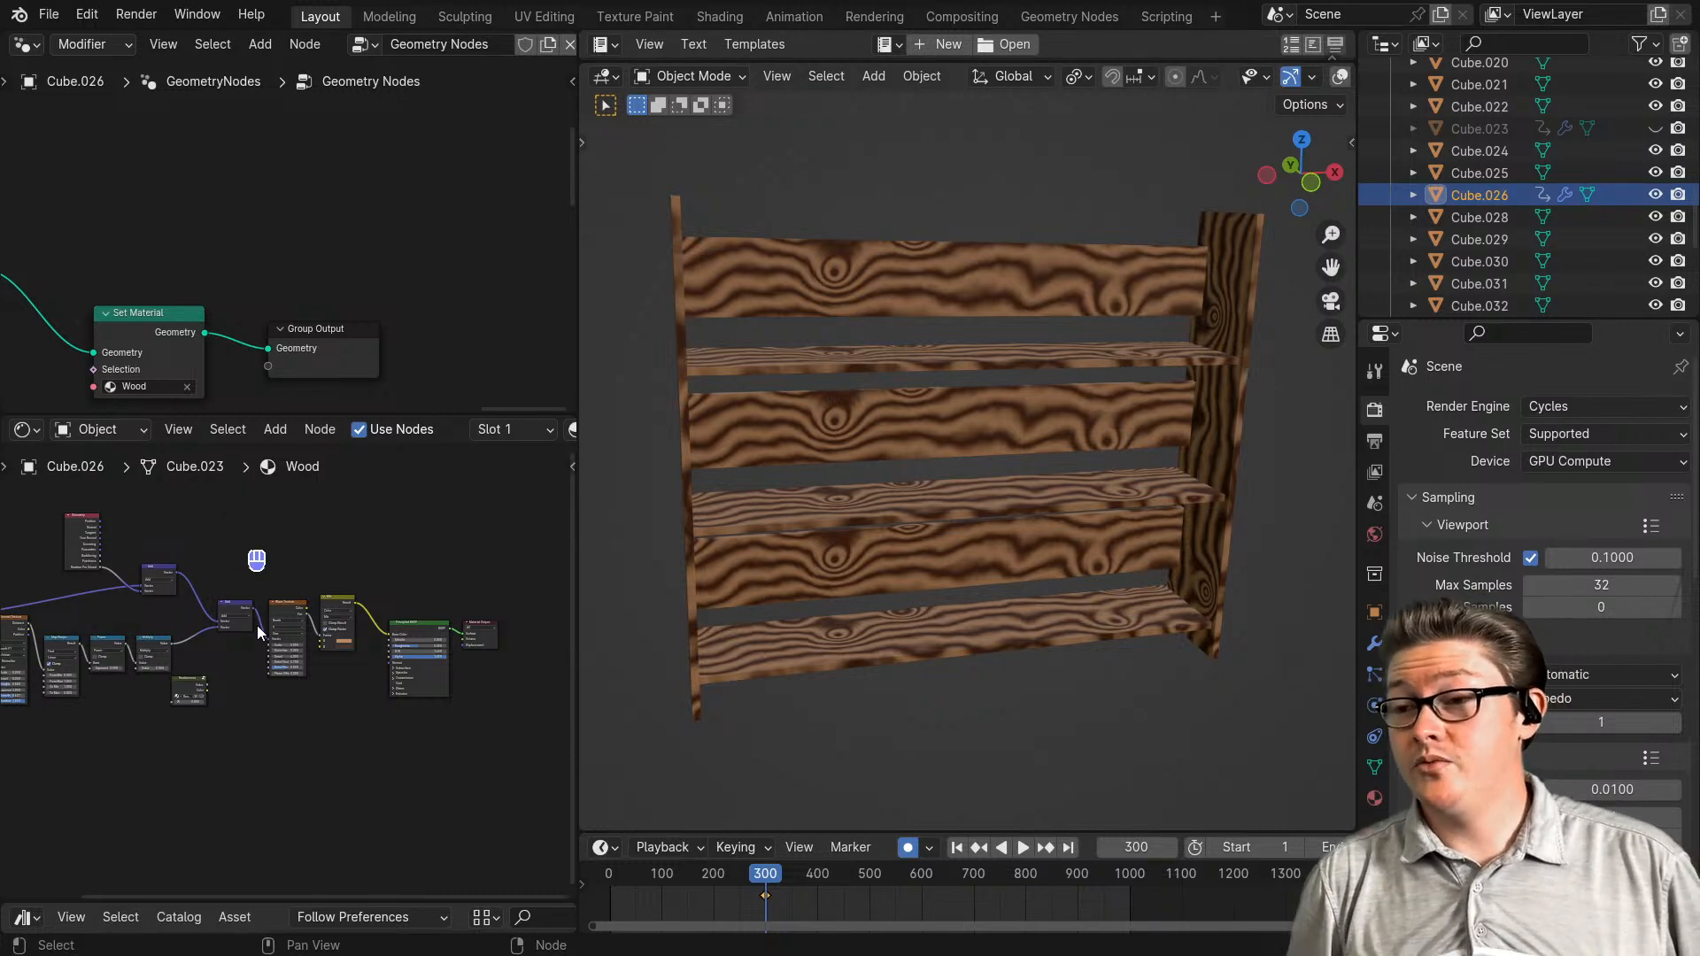
- Line up the Principled BSDF and Material Output nodes with the Mix node in the Wood material
scroll(369, 651, up, 2)
middle_drag(369, 652, 317, 689)
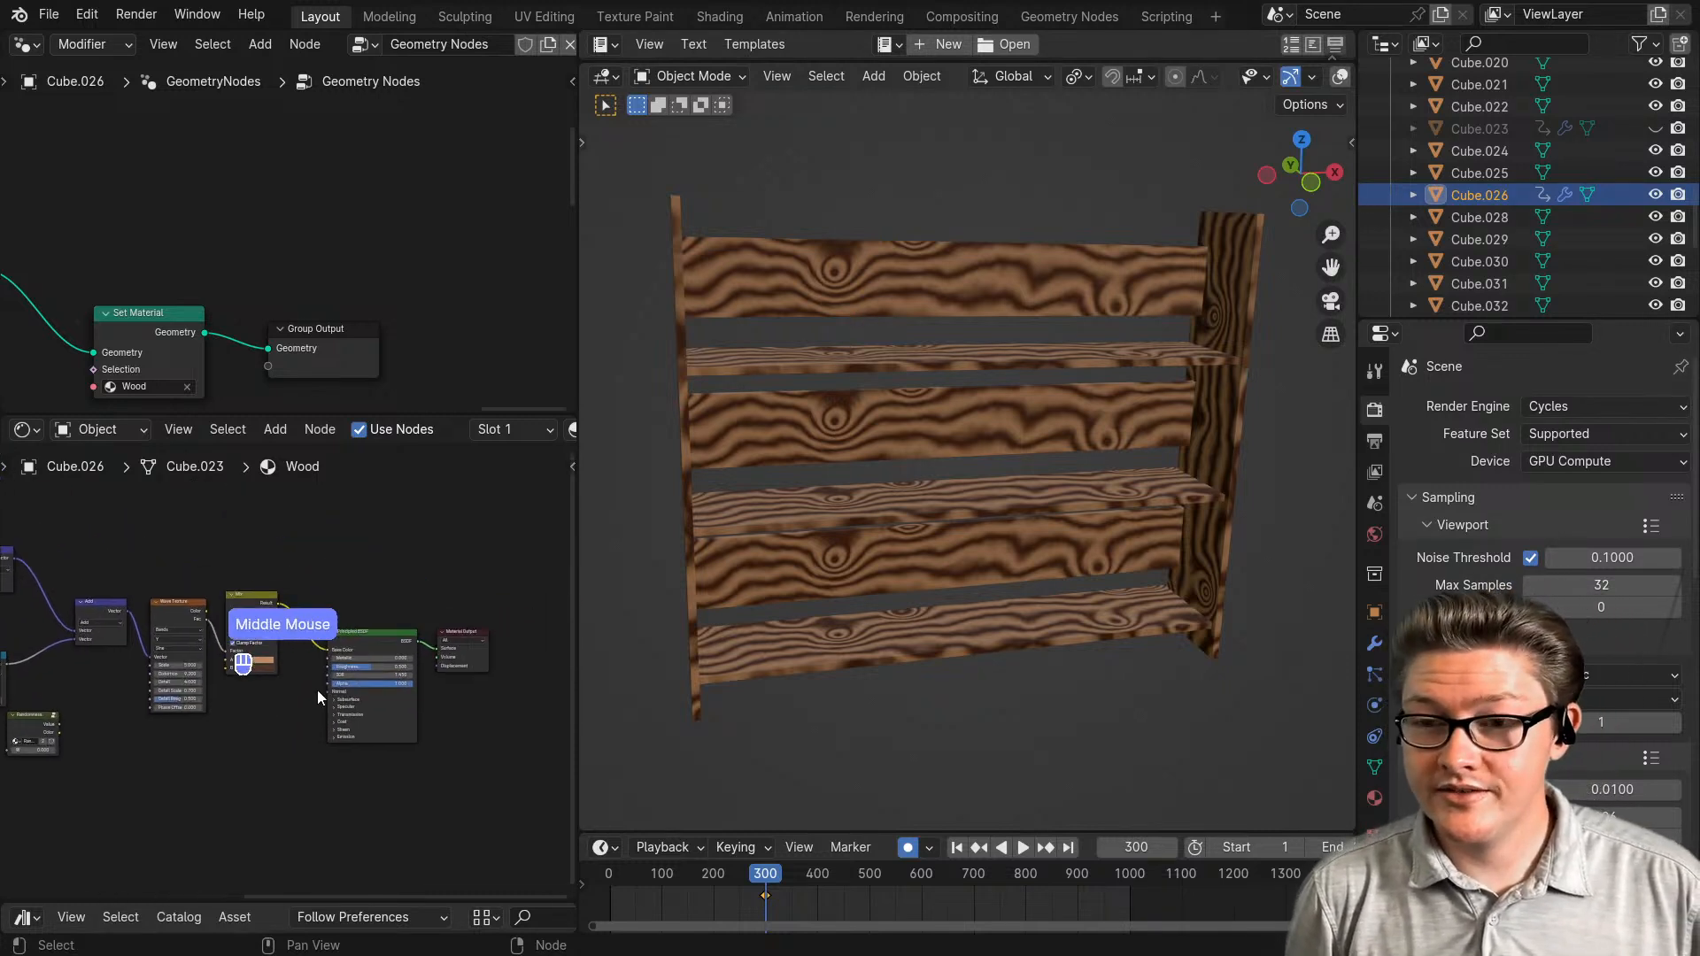
click(377, 636)
drag(378, 636, 351, 598)
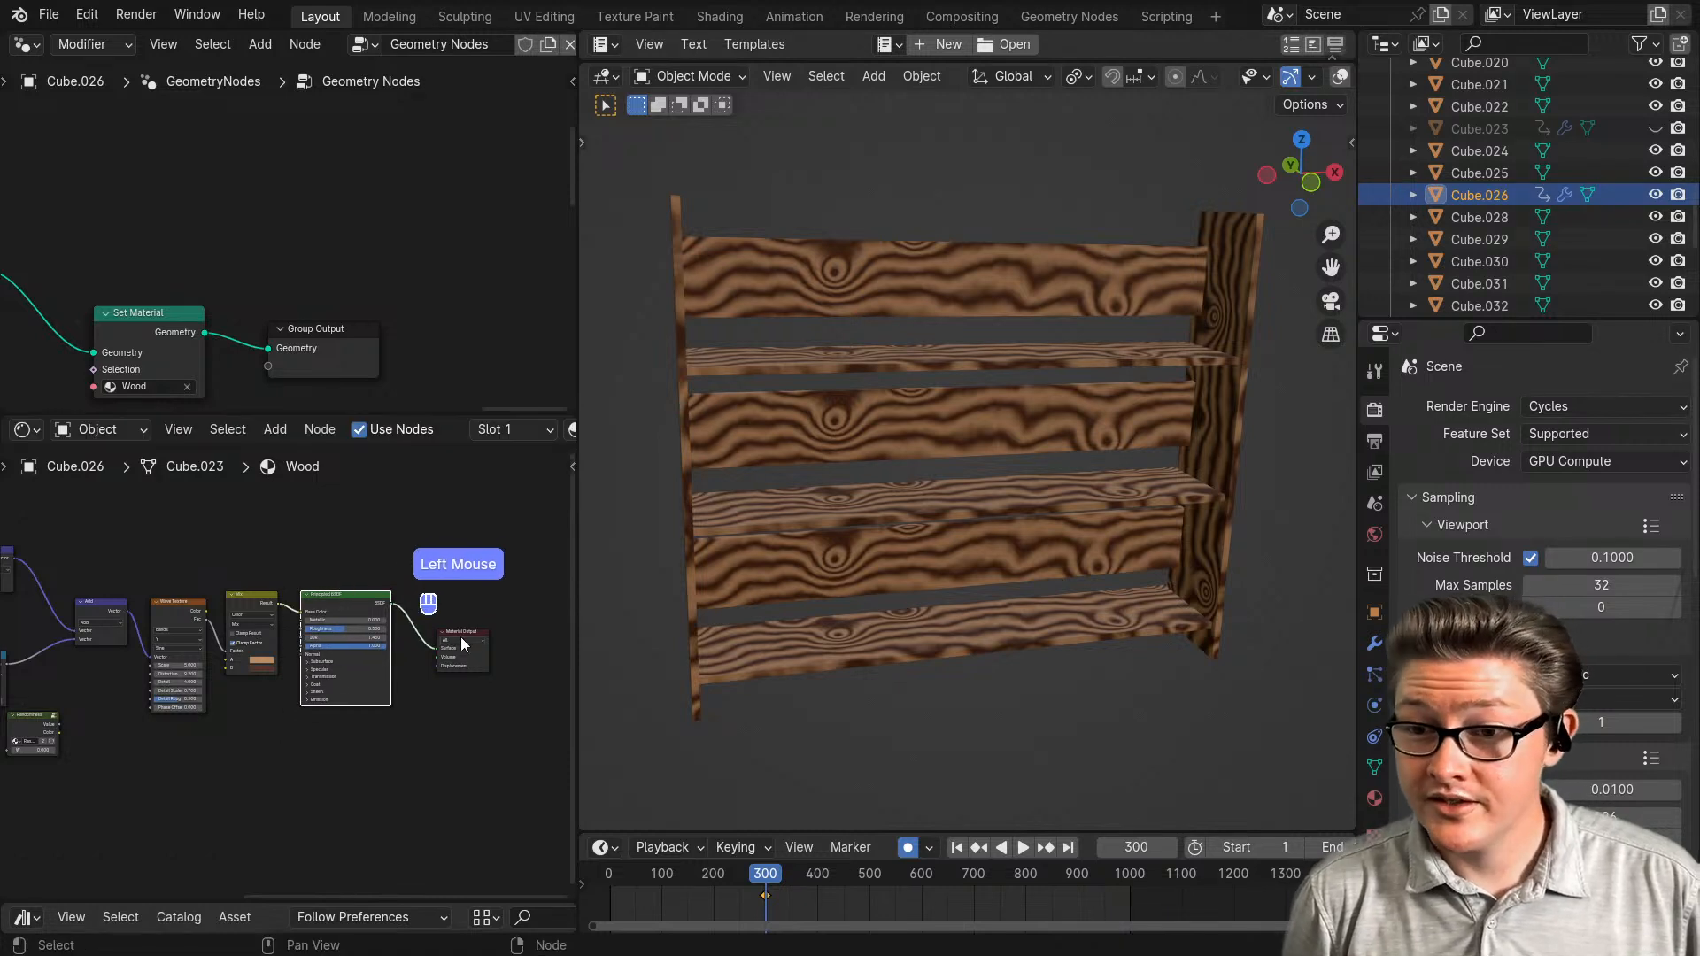
drag(455, 630, 453, 592)
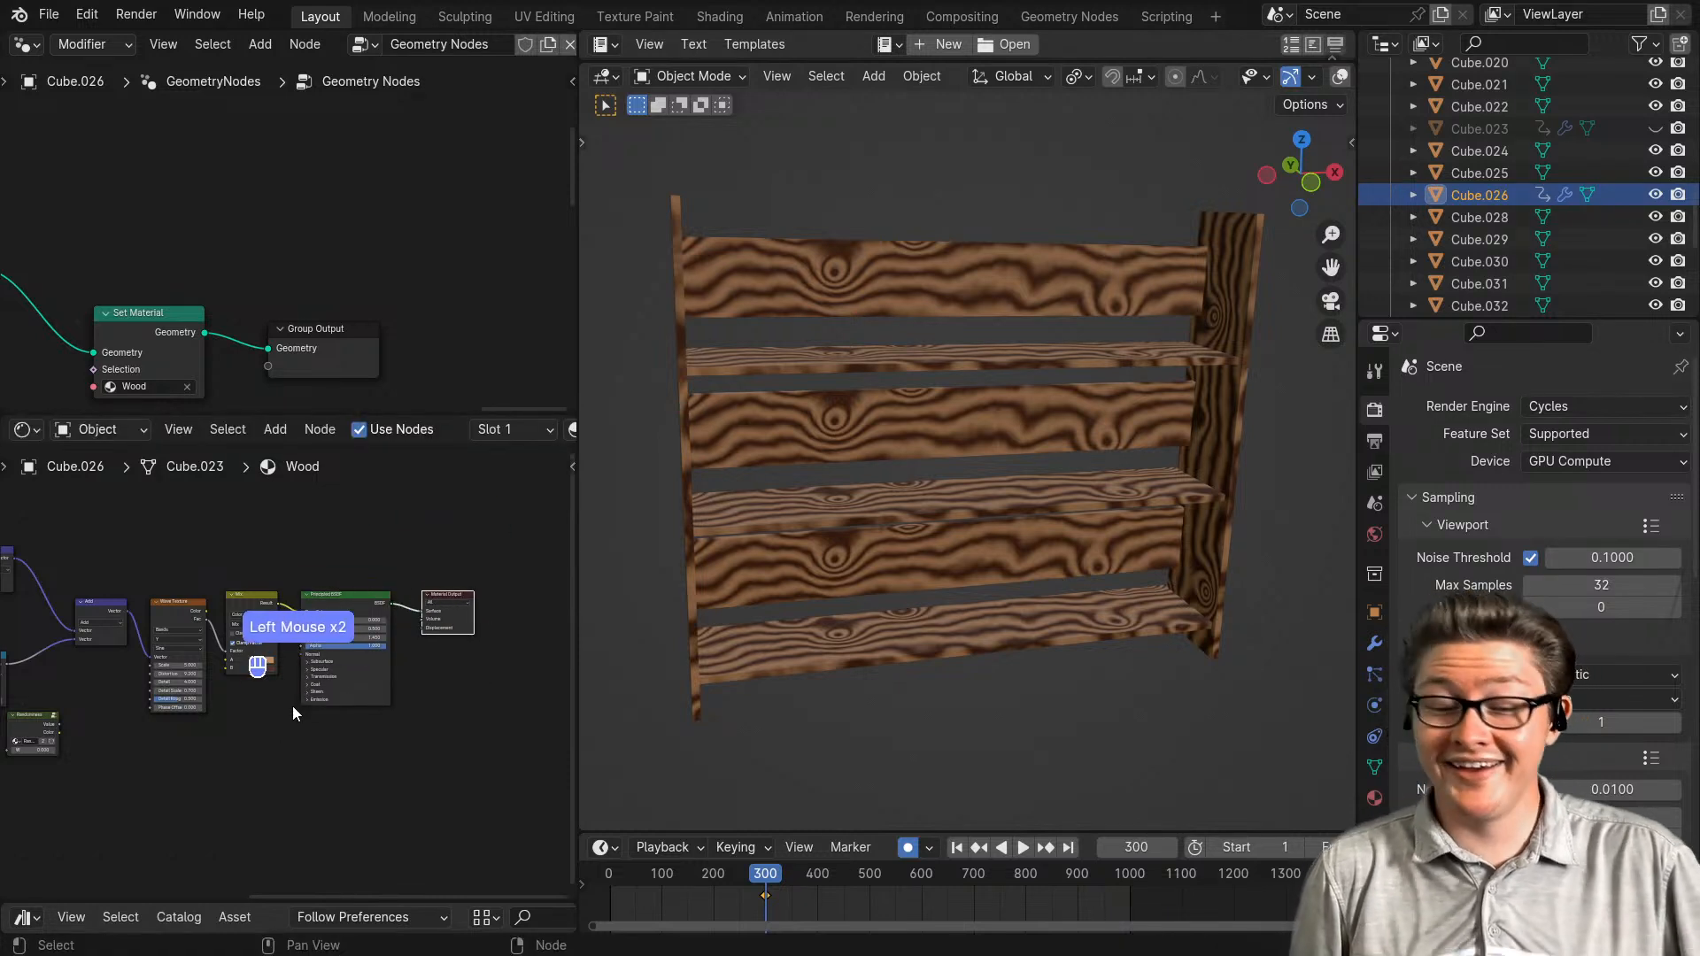
- Move the unconnected Randomness group node to a free spot below the Power and Multiply nodes
scroll(292, 706, up, 2)
scroll(252, 739, down, 3)
middle_drag(106, 745, 276, 742)
scroll(275, 742, up, 3)
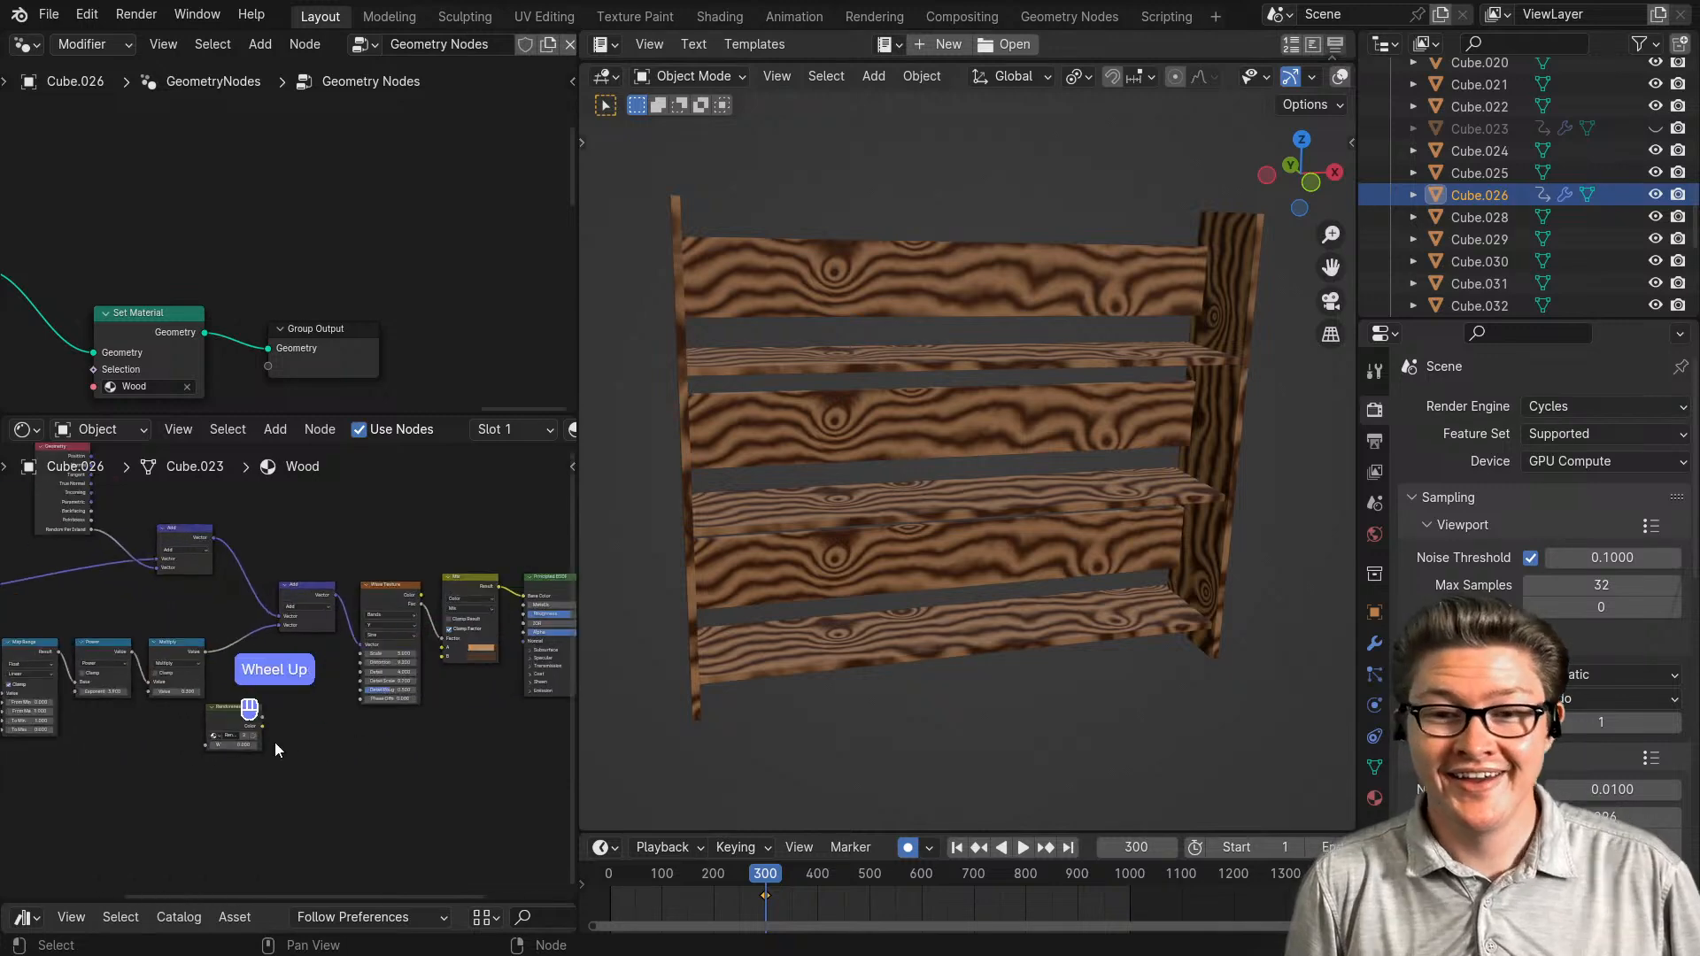
drag(248, 751, 157, 790)
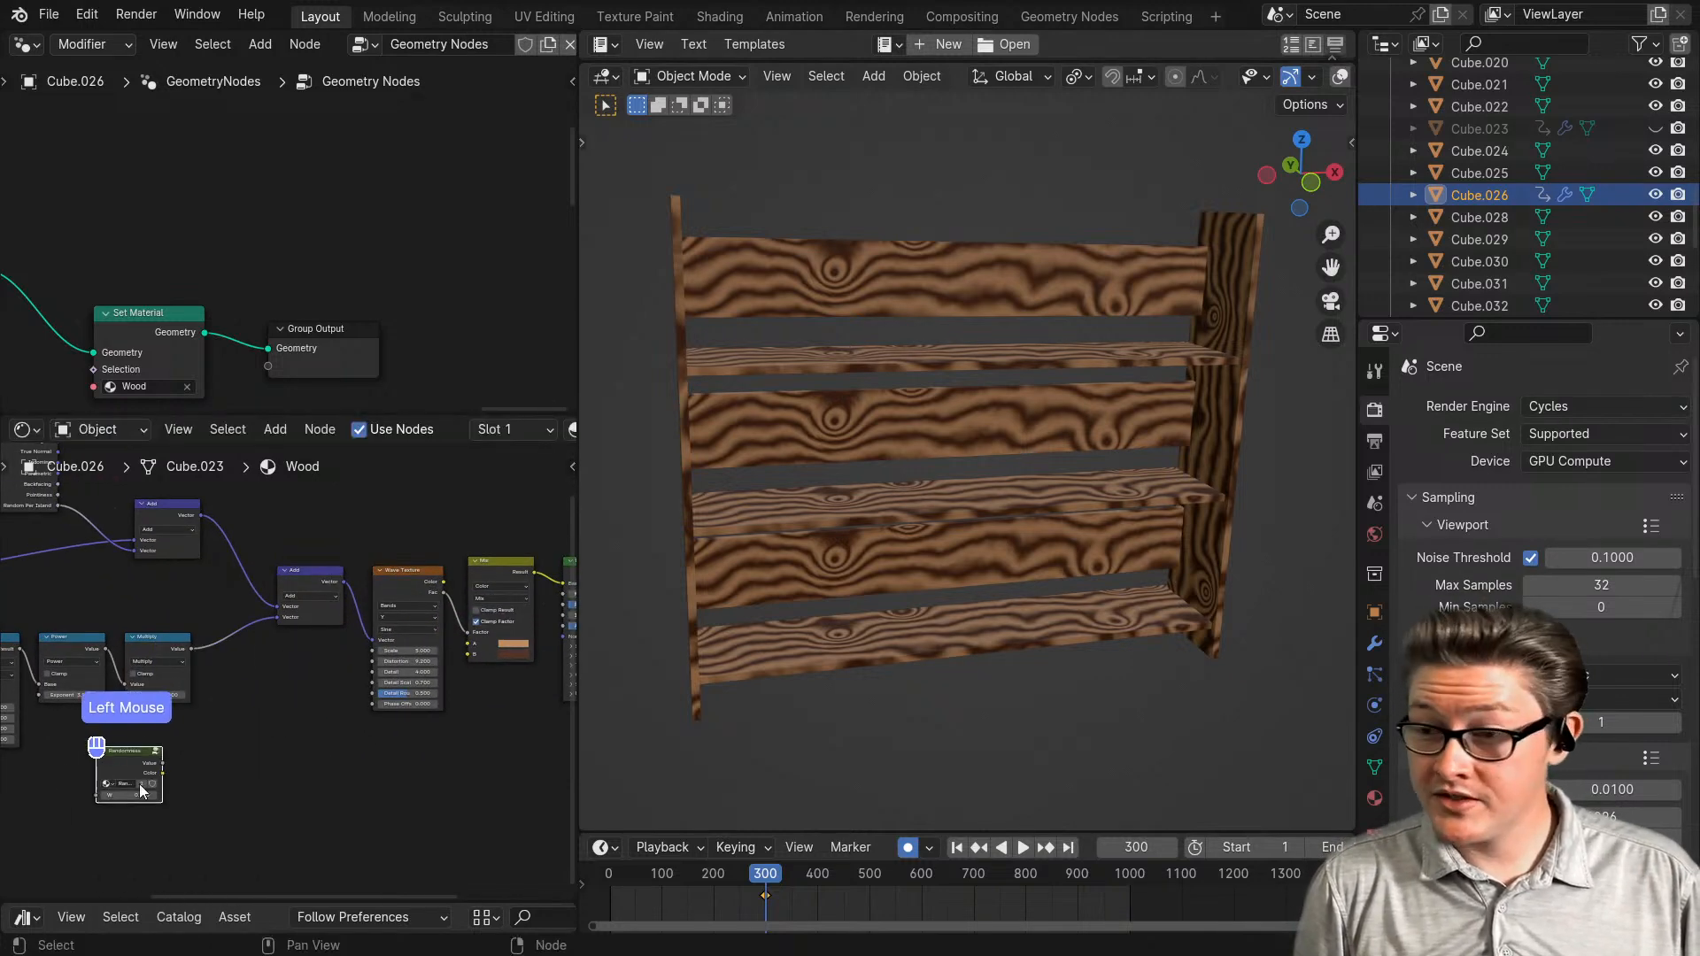
middle_drag(158, 790, 235, 803)
drag(241, 760, 211, 749)
scroll(320, 779, up, 3)
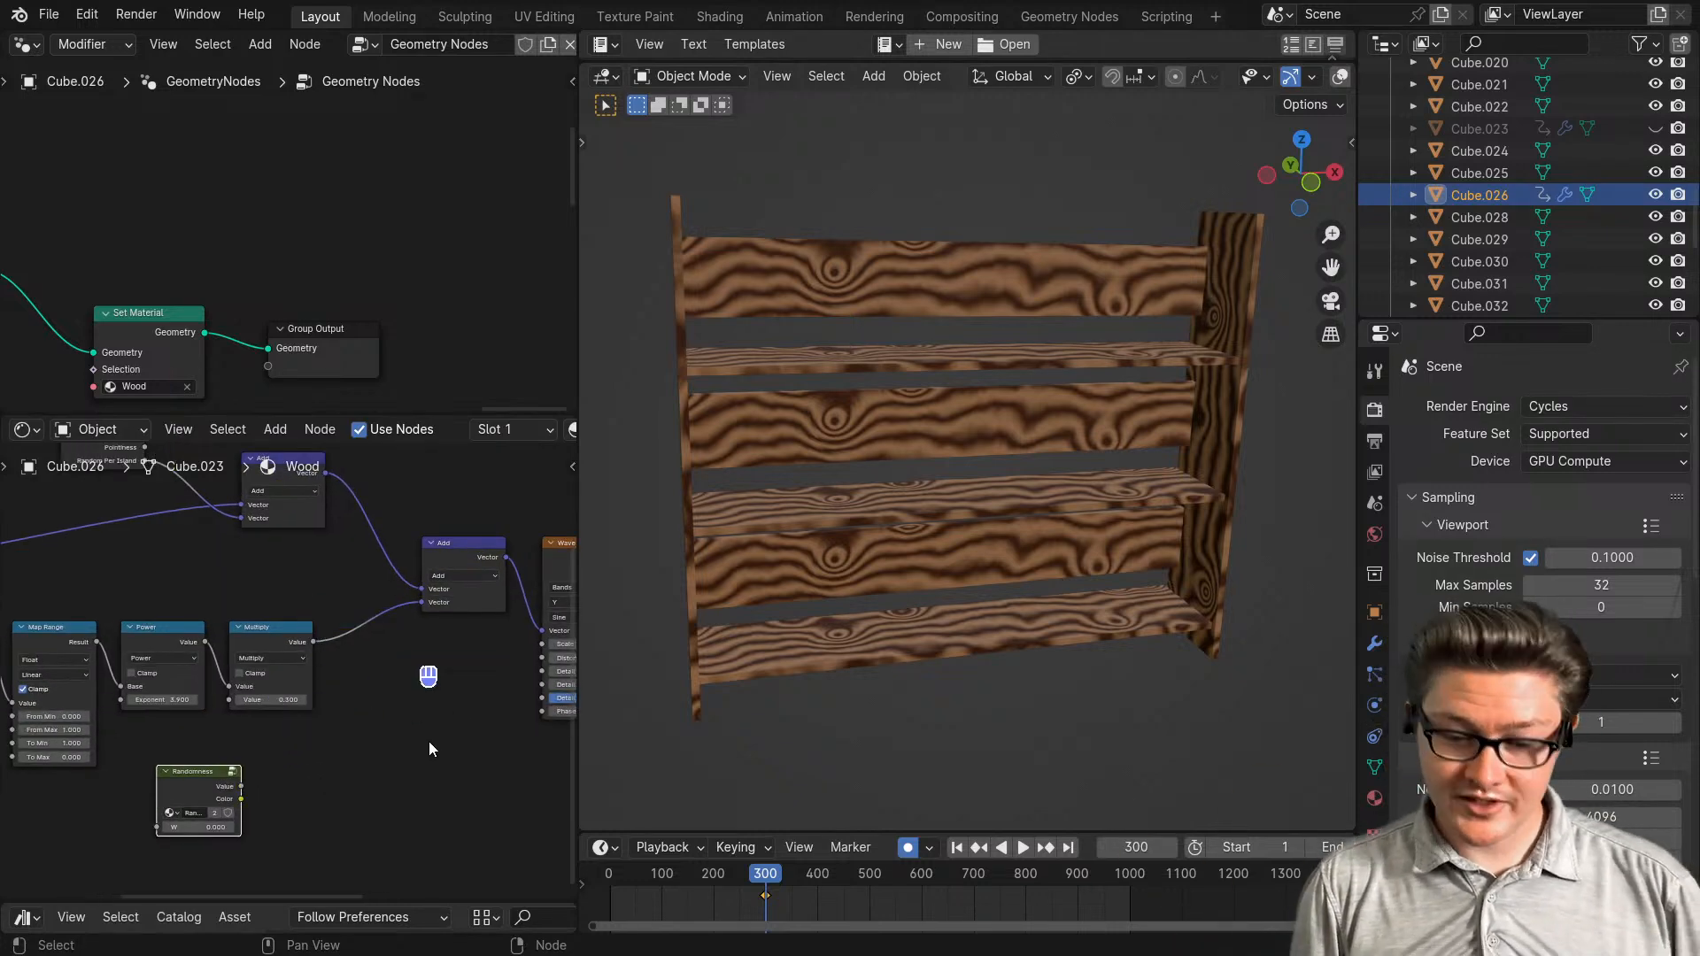
scroll(410, 760, down, 4)
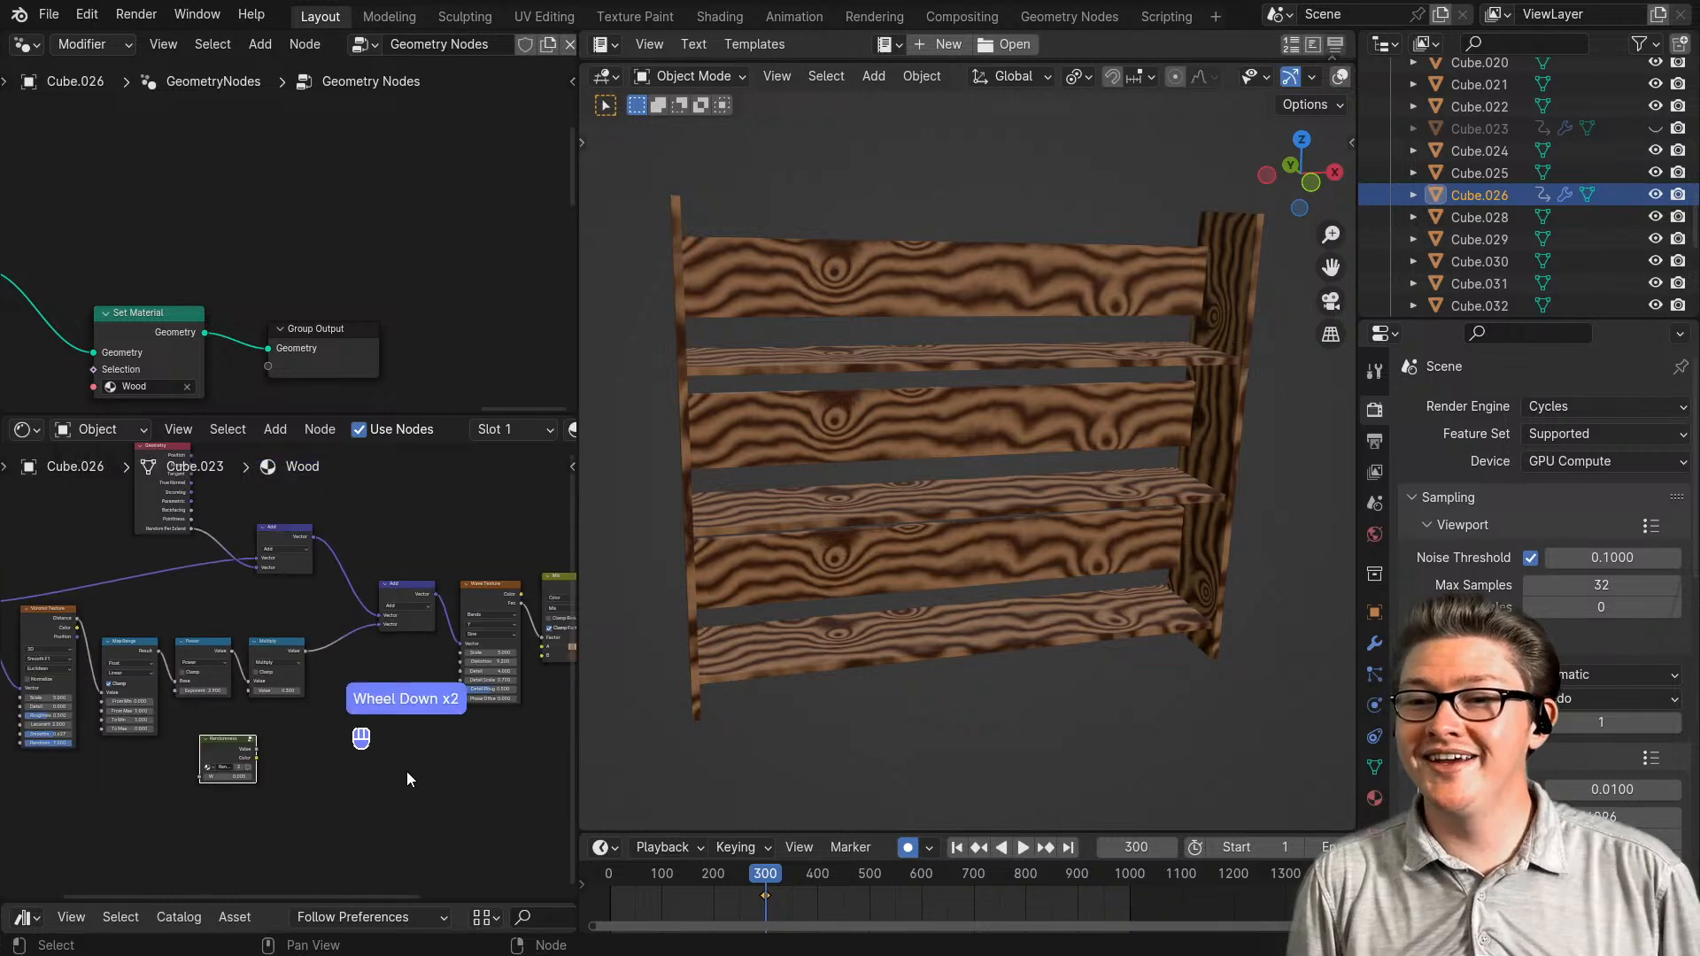
scroll(272, 756, up, 5)
click(220, 751)
middle_drag(286, 762, 189, 799)
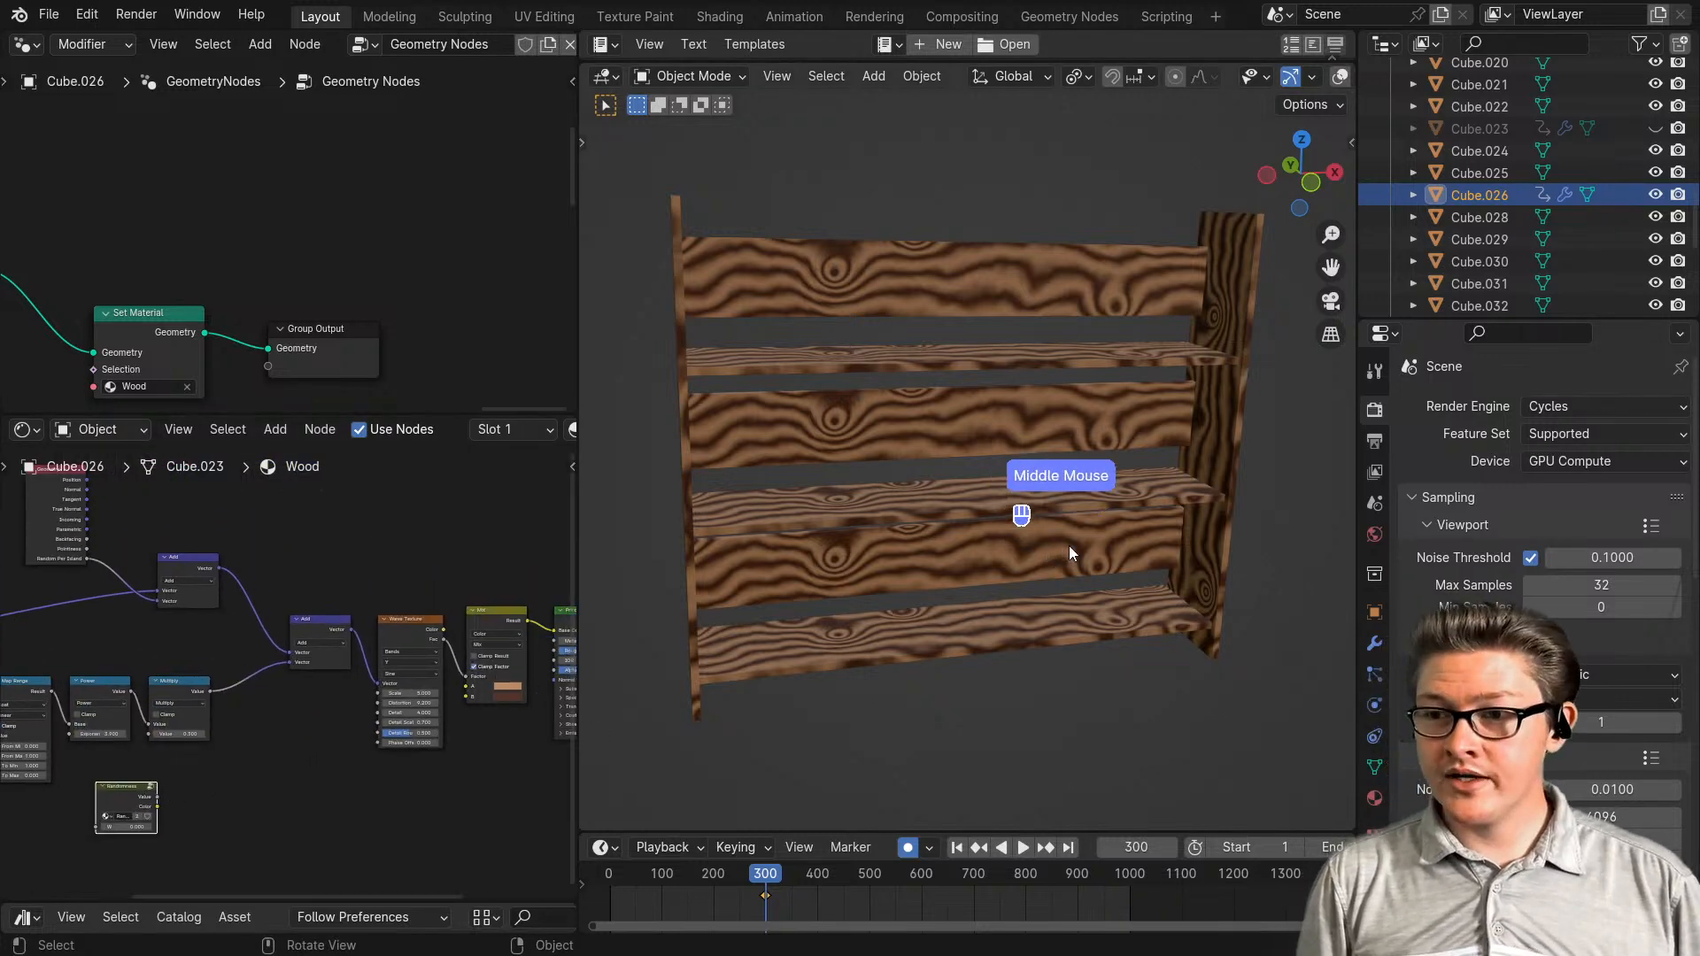
- Examine the black bookshelf with books and the wooden bookshelf from several angles
shift+middle_drag(1070, 546, 1005, 602)
middle_drag(1003, 602, 1183, 609)
scroll(892, 569, down, 1)
mouse_move(929, 581)
shift+middle_down()
mouse_move(1034, 629)
mouse_move(944, 555)
shift+middle_up()
scroll(951, 595, down, 2)
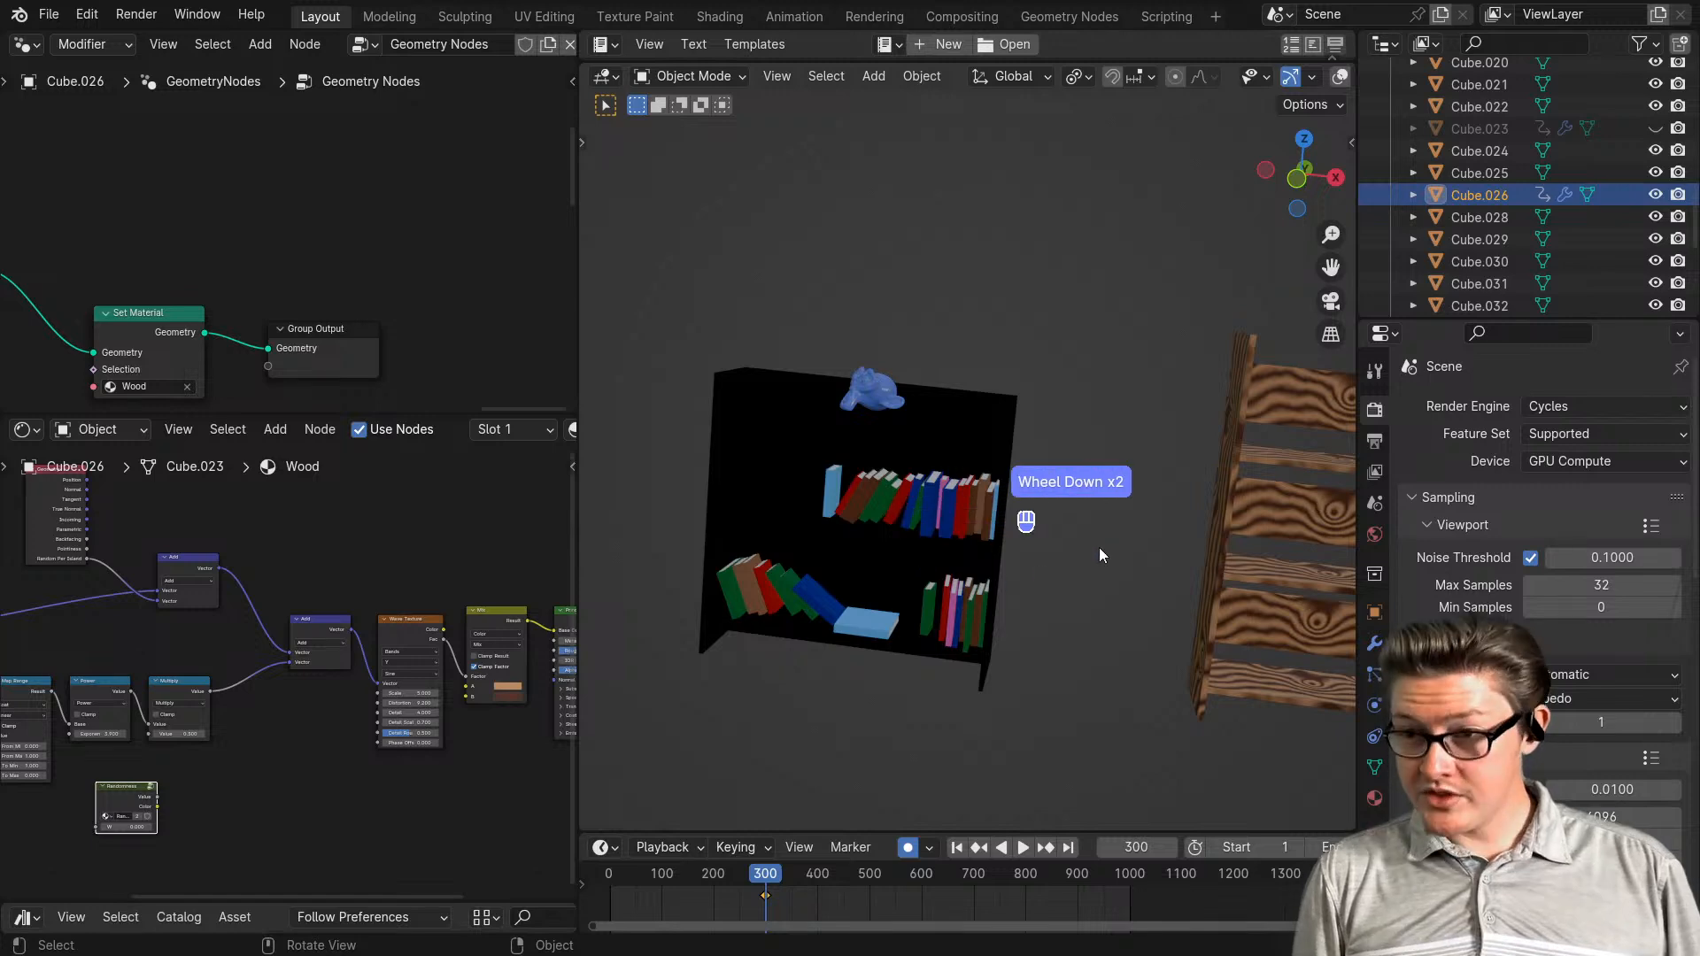
shift+middle_drag(1102, 551, 763, 557)
shift+middle_drag(953, 579, 837, 575)
middle_drag(891, 609, 1035, 571)
scroll(1096, 624, up, 2)
middle_drag(1204, 579, 1037, 635)
- Turn on the viewport overlays and add a cube mesh to the scene
key(shift+alt+z)
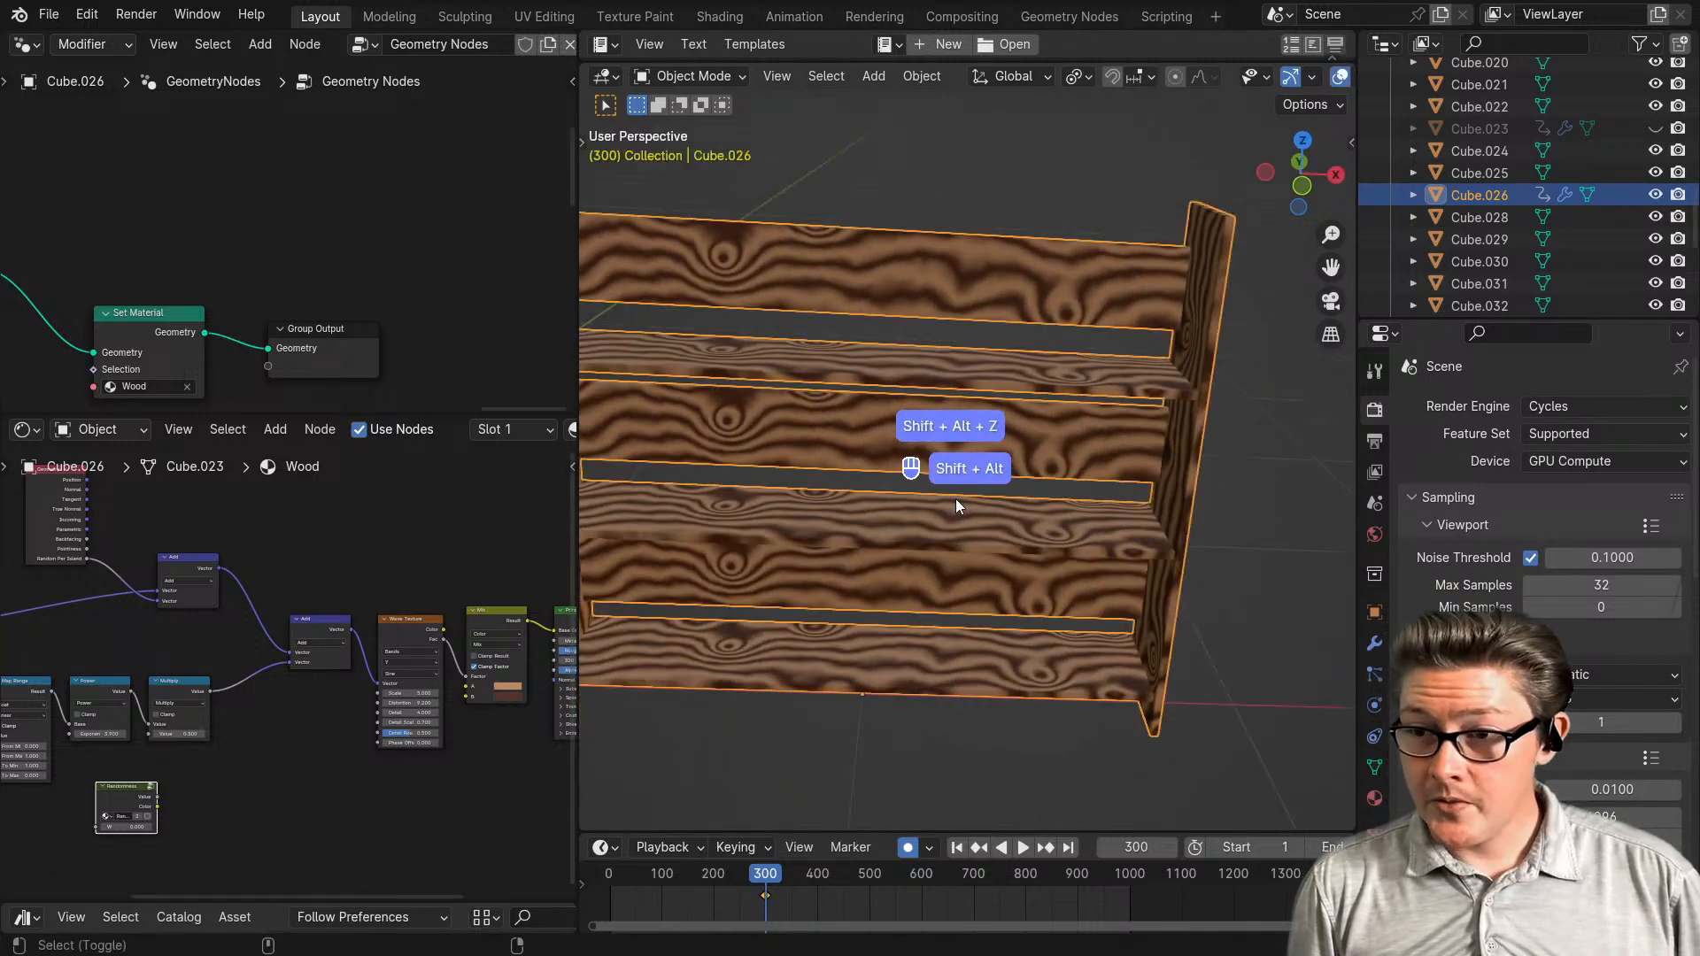
middle_drag(925, 597, 1002, 541)
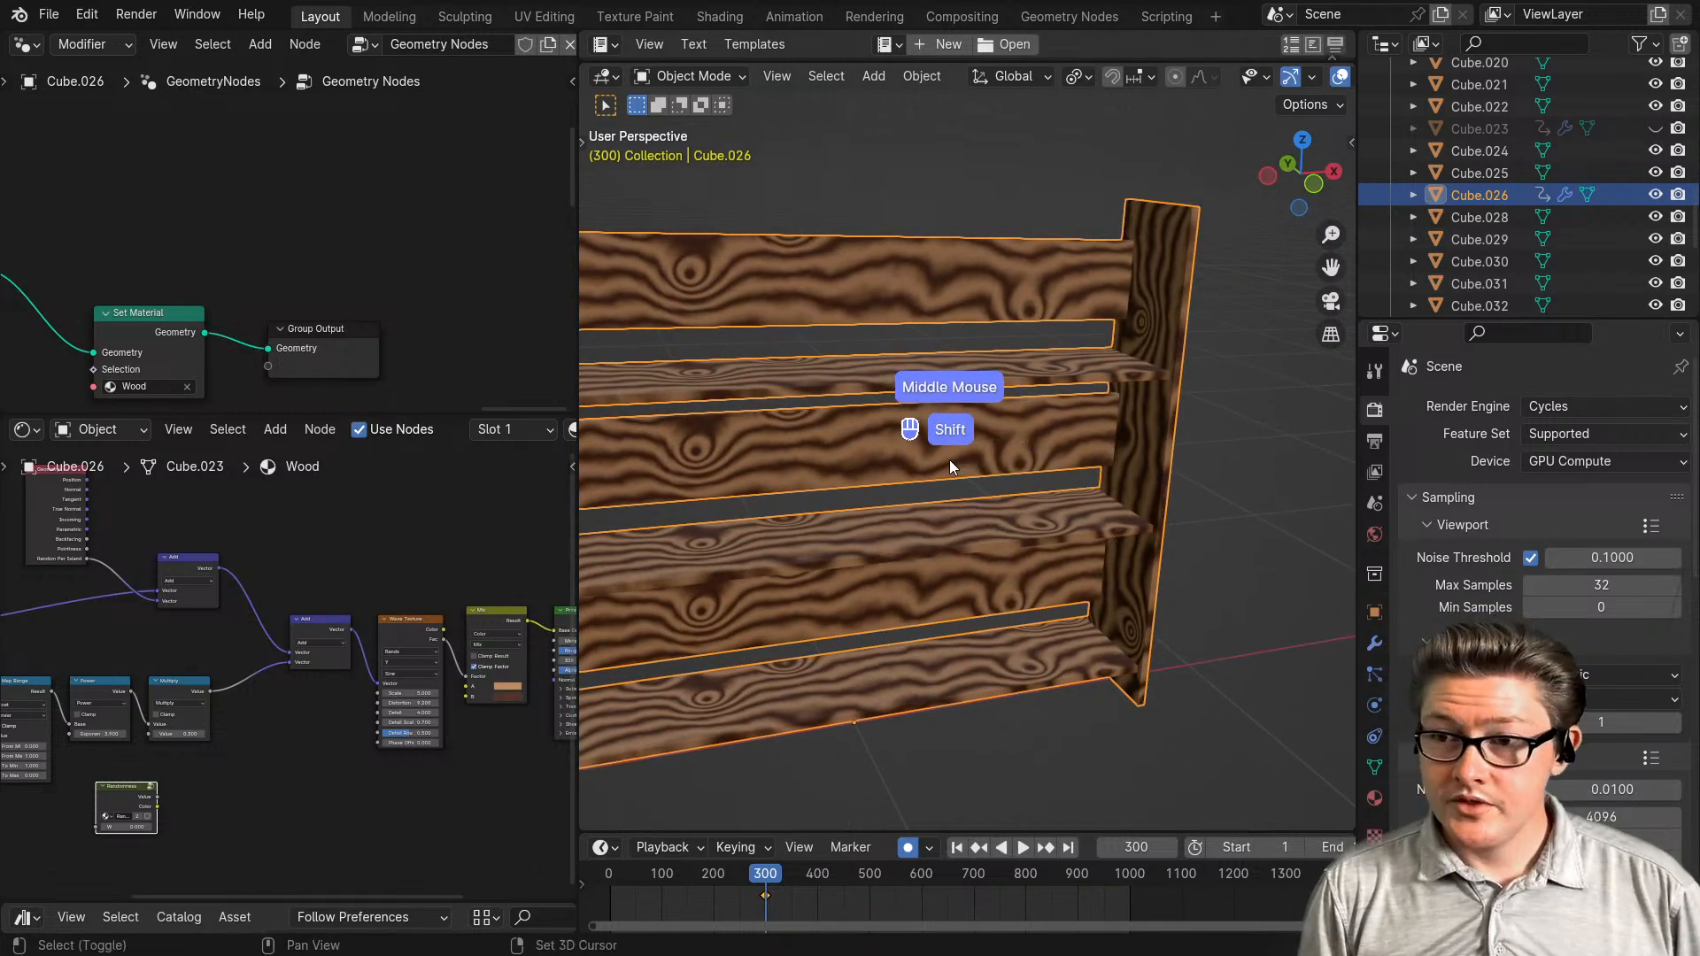
key(shift+a)
mouse_move(922, 482)
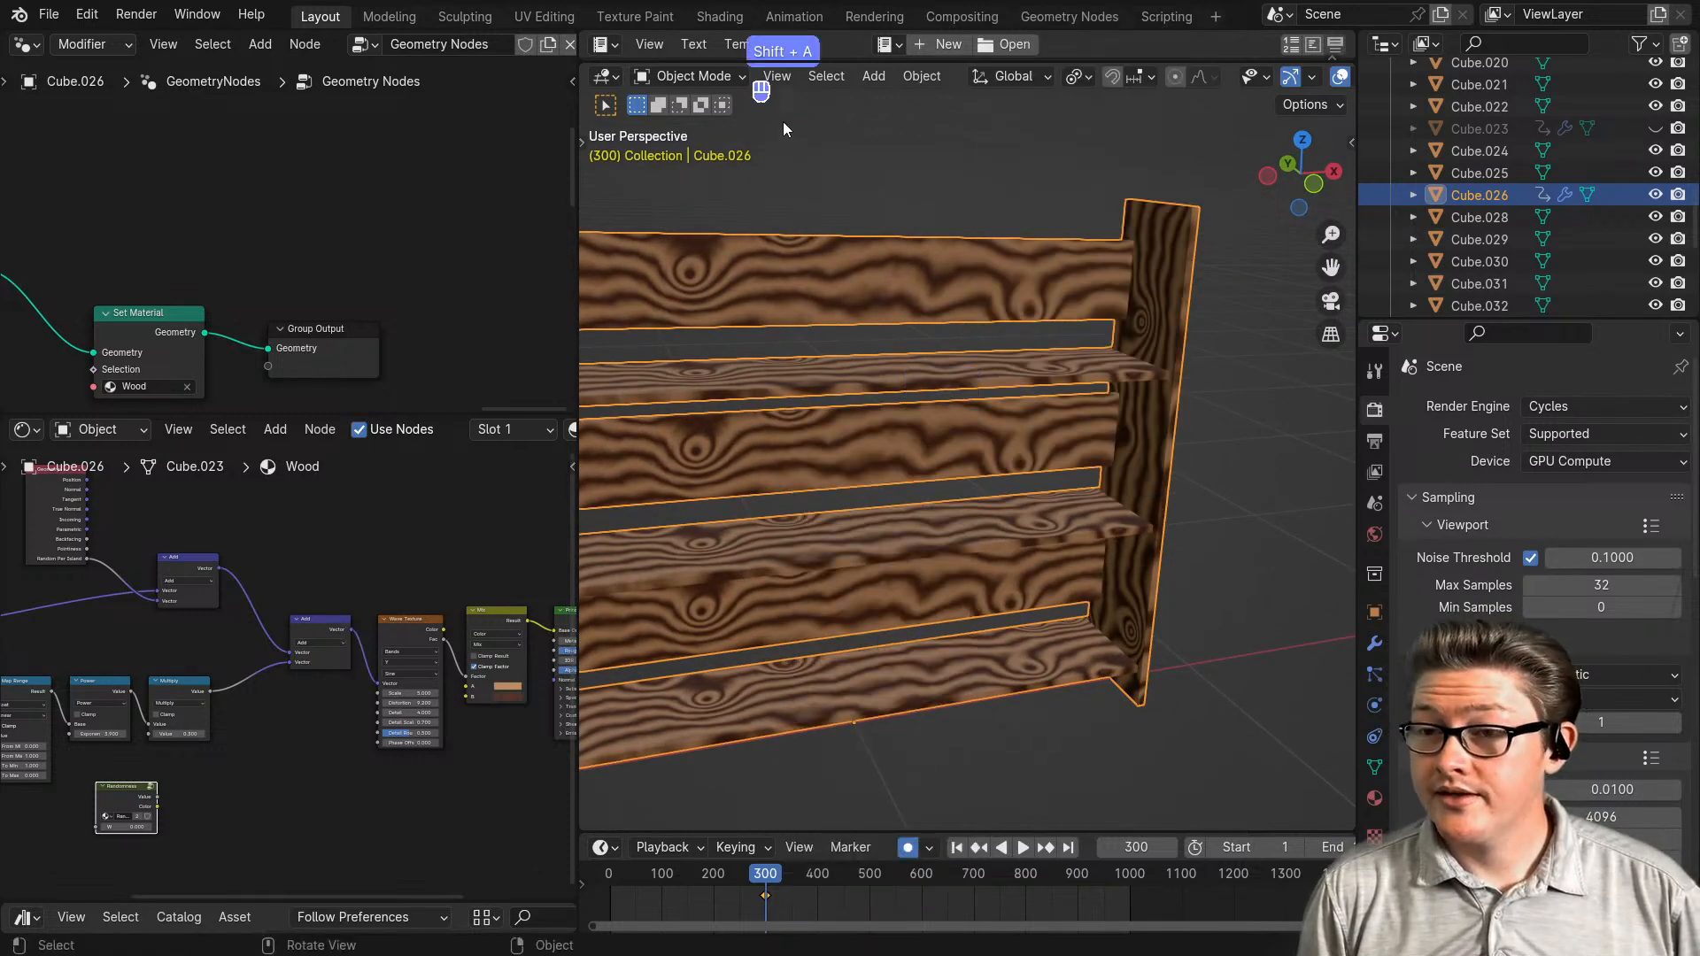
key(shift+a)
mouse_move(823, 192)
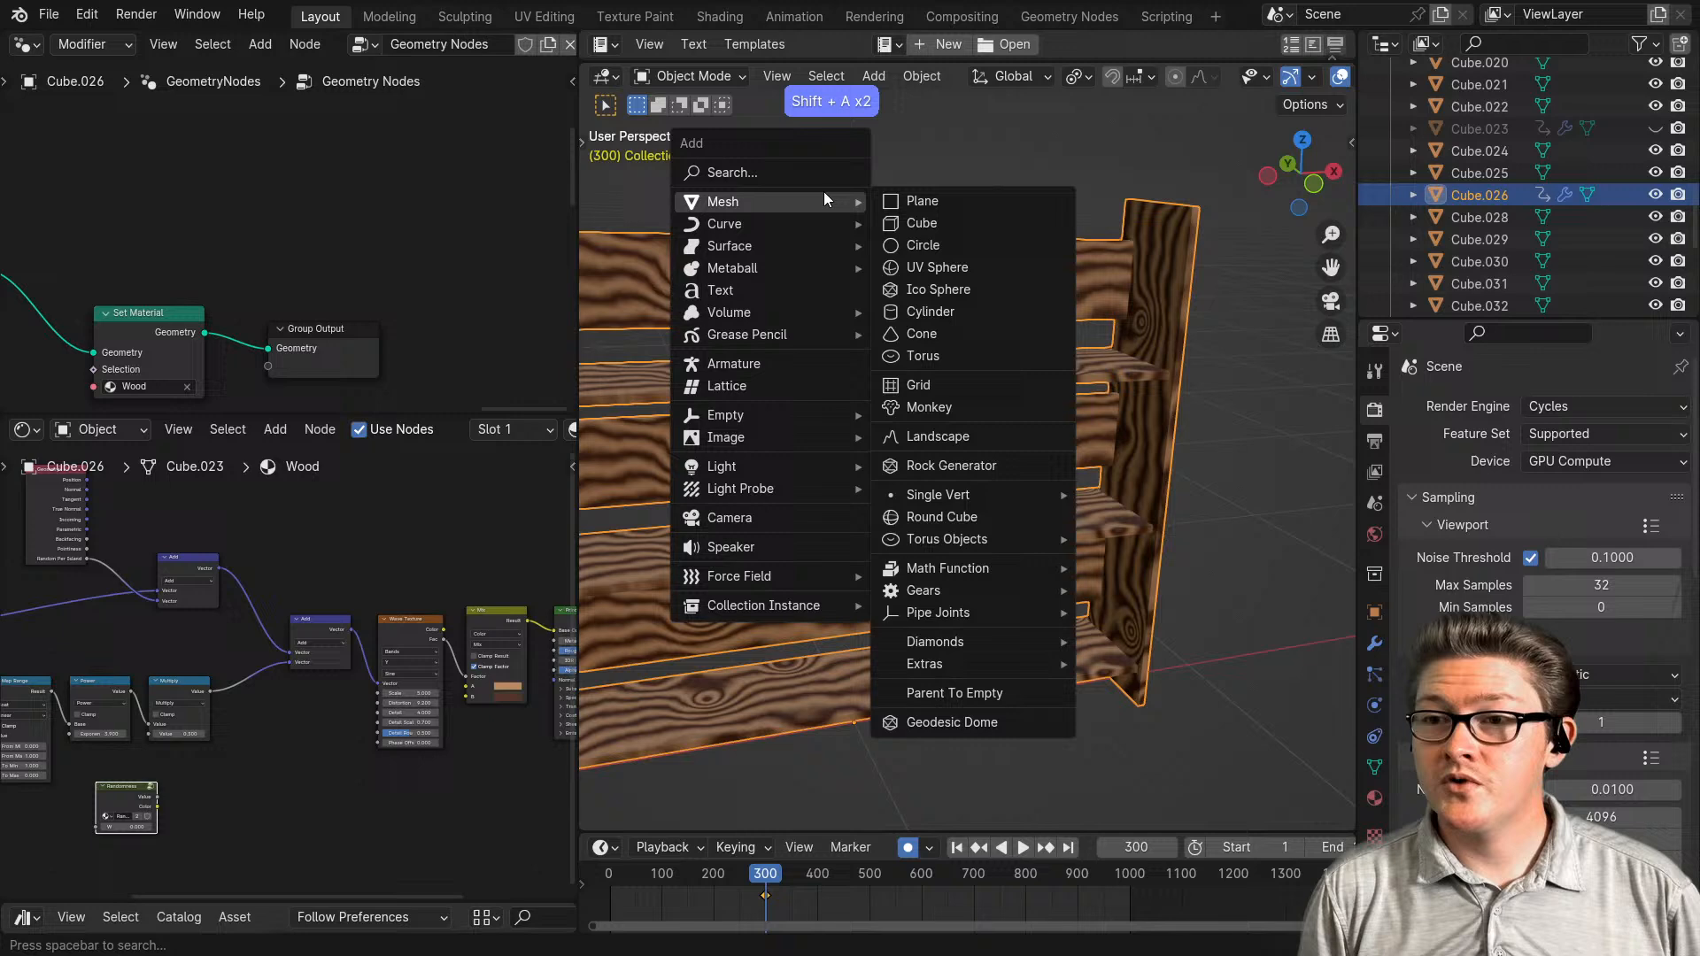
click(925, 223)
scroll(972, 582, down, 4)
scroll(972, 582, down, 2)
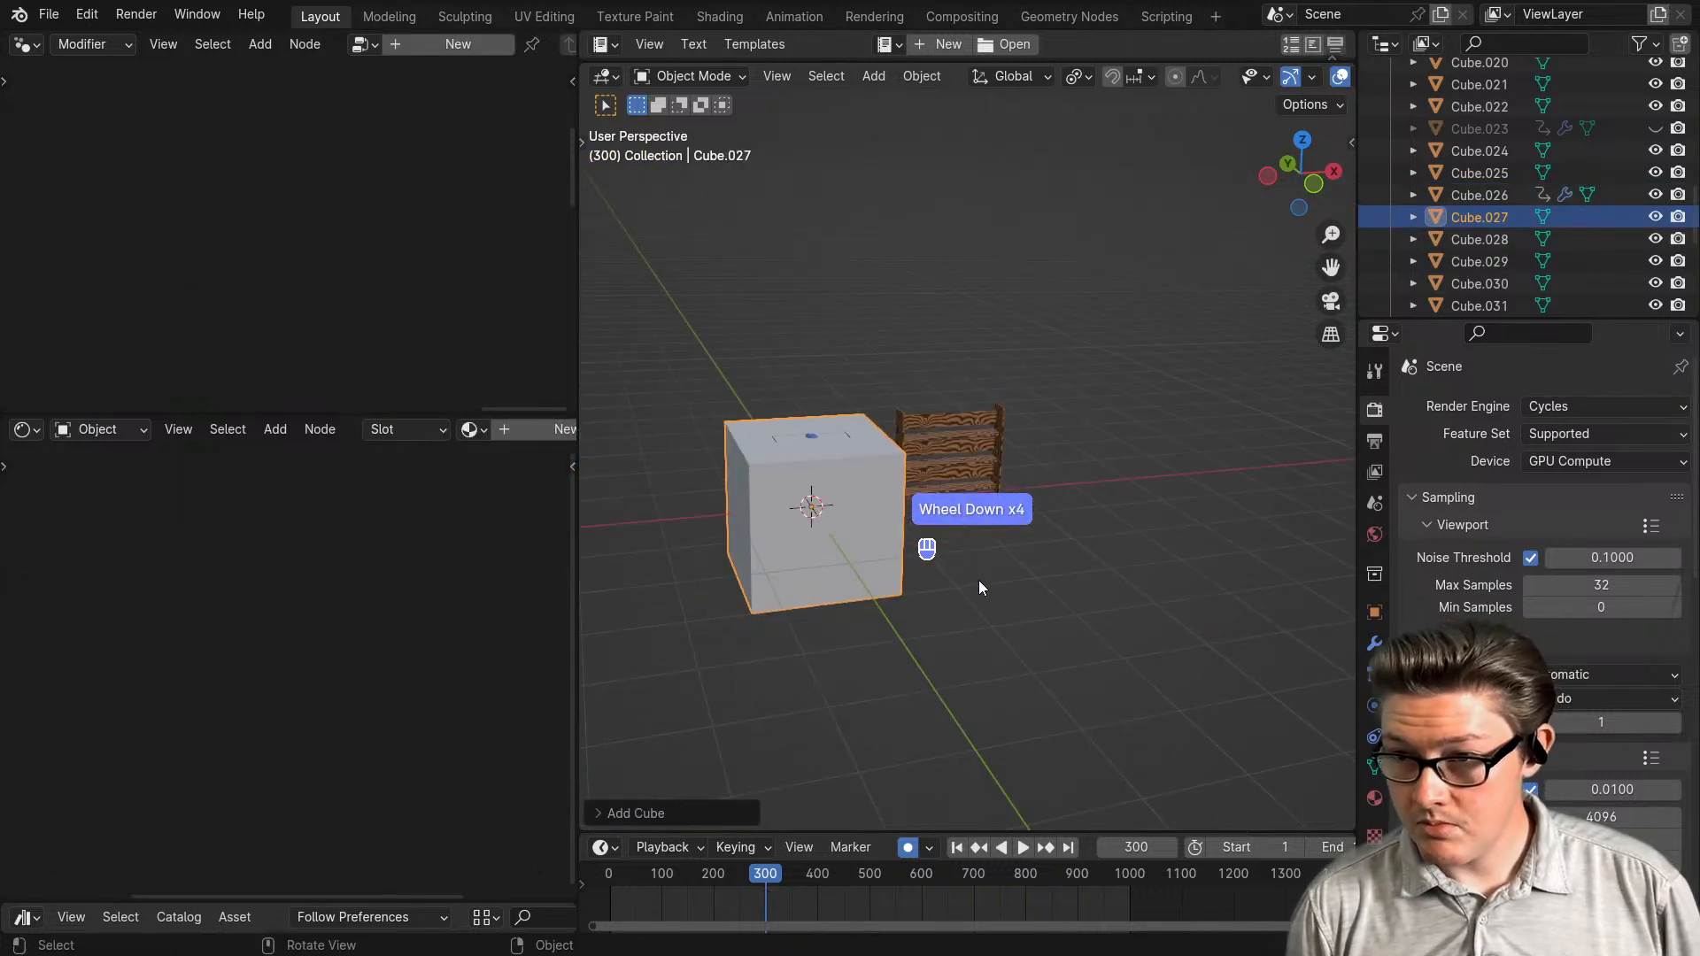
- Move the new cube 2 m along the global X axis, in front of the wooden bookshelf
middle_drag(980, 581, 889, 614)
scroll(889, 613, up, 2)
key(g)
middle_click(901, 563)
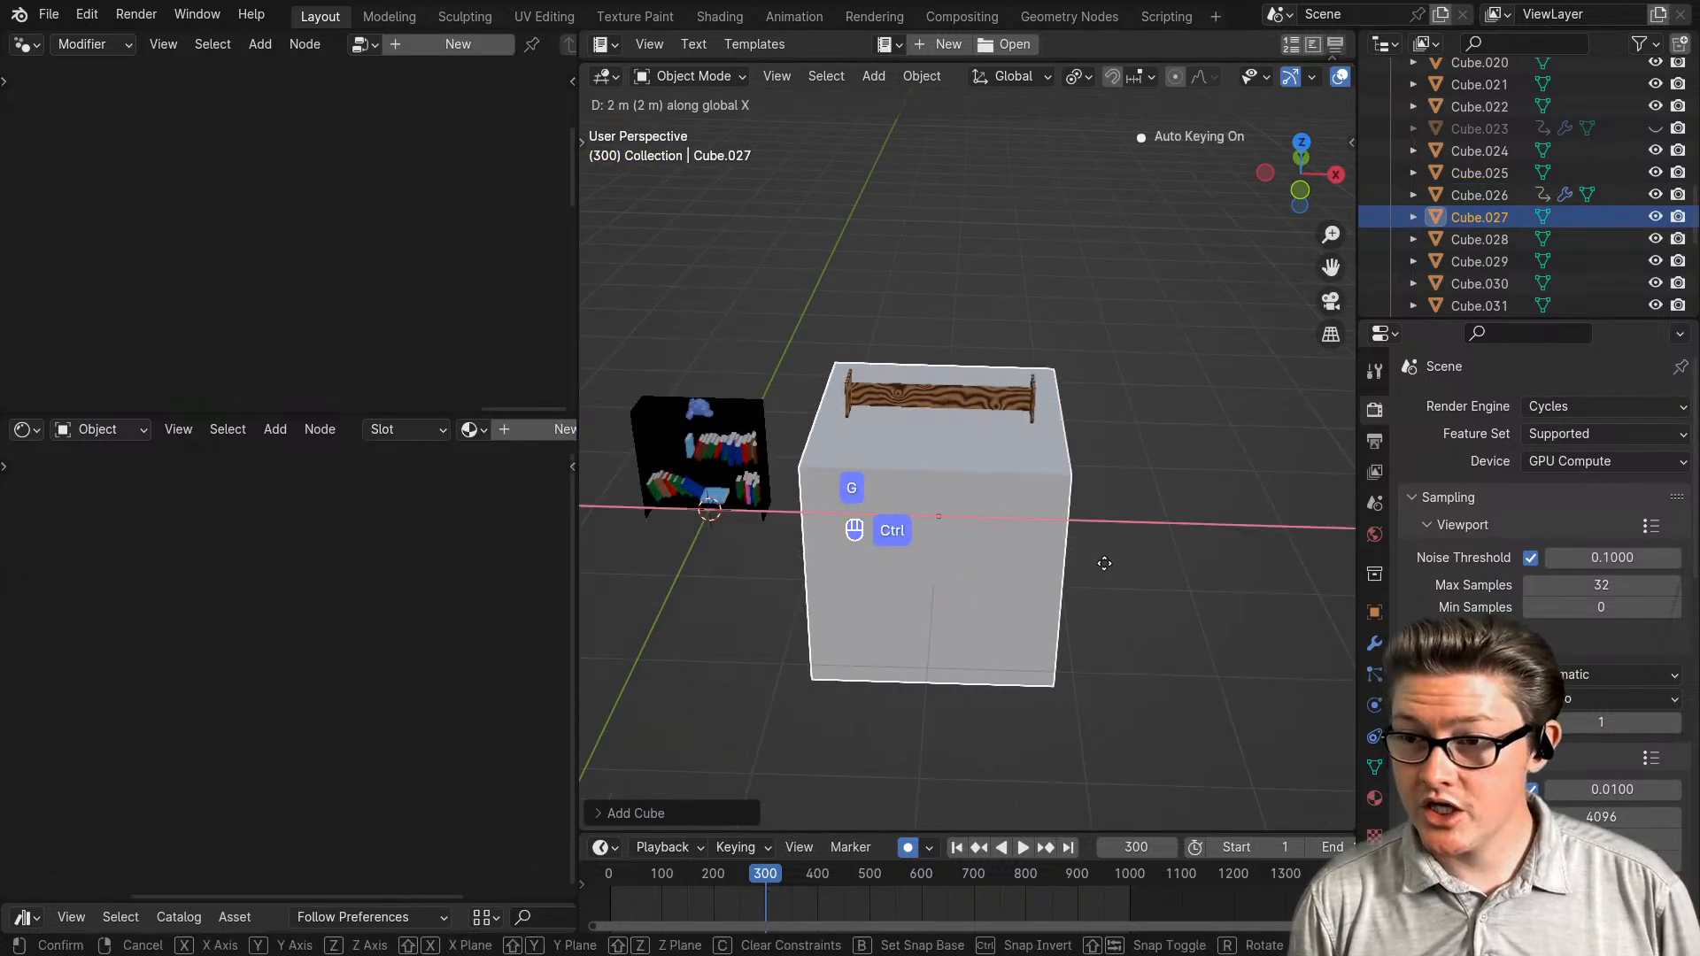
click(1094, 567)
scroll(1032, 615, up, 2)
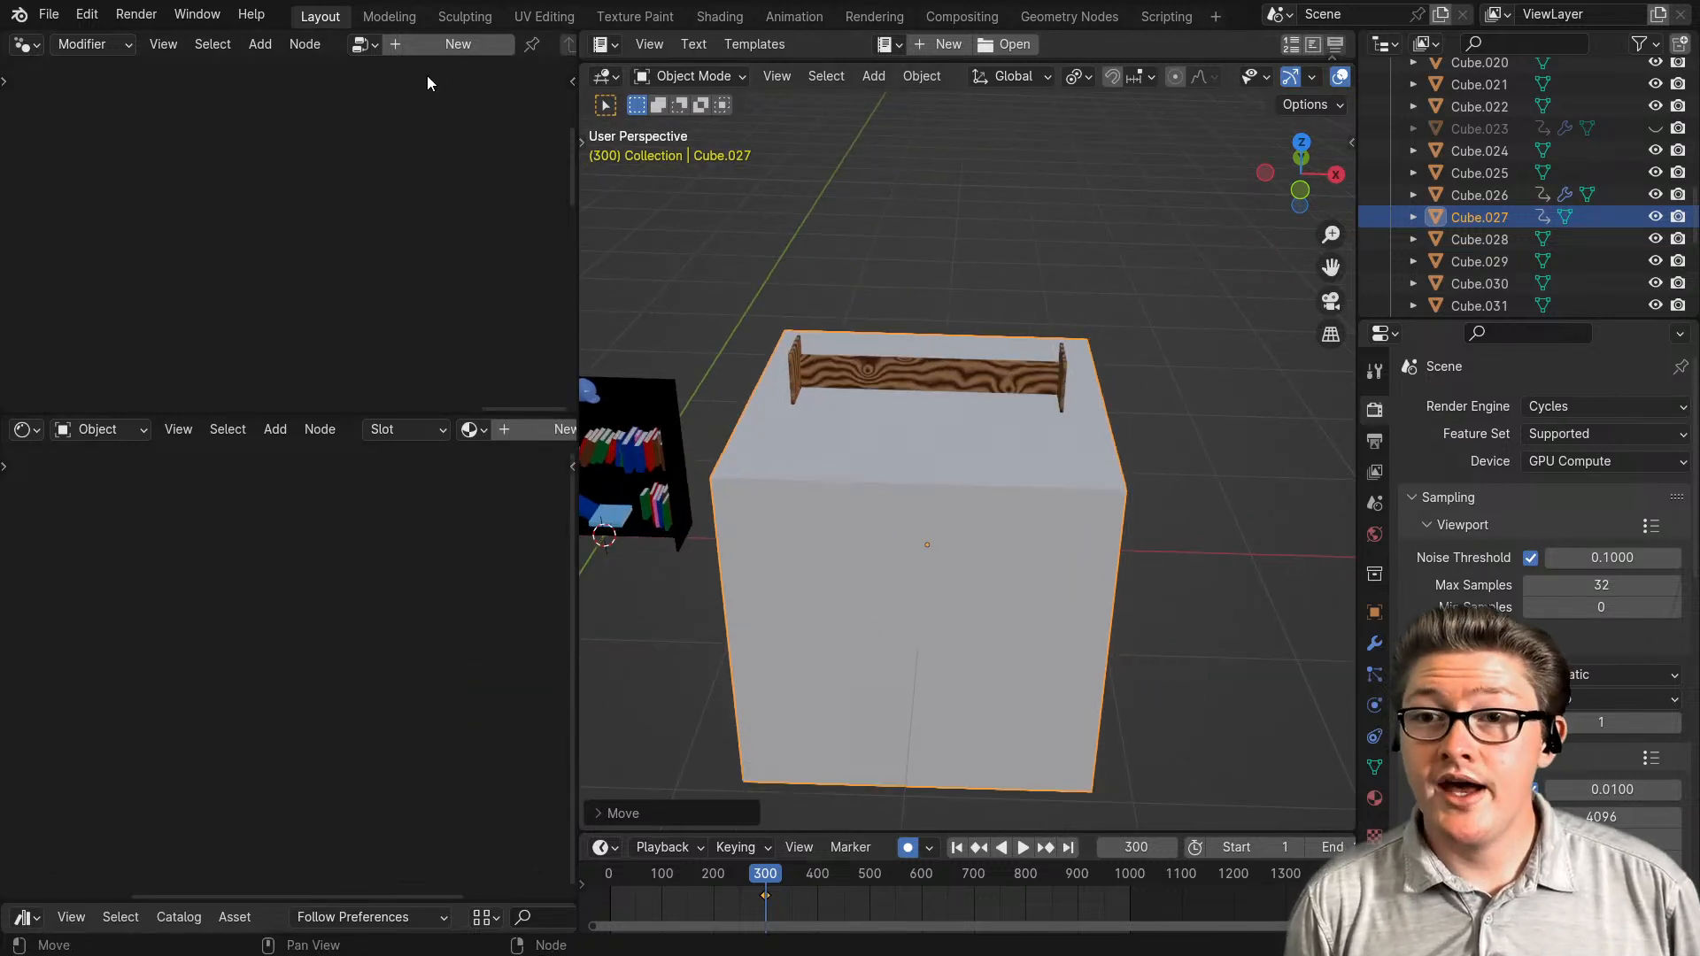
- Create a new geometry nodes tree for the cube and enlarge the geometry node editor
click(428, 45)
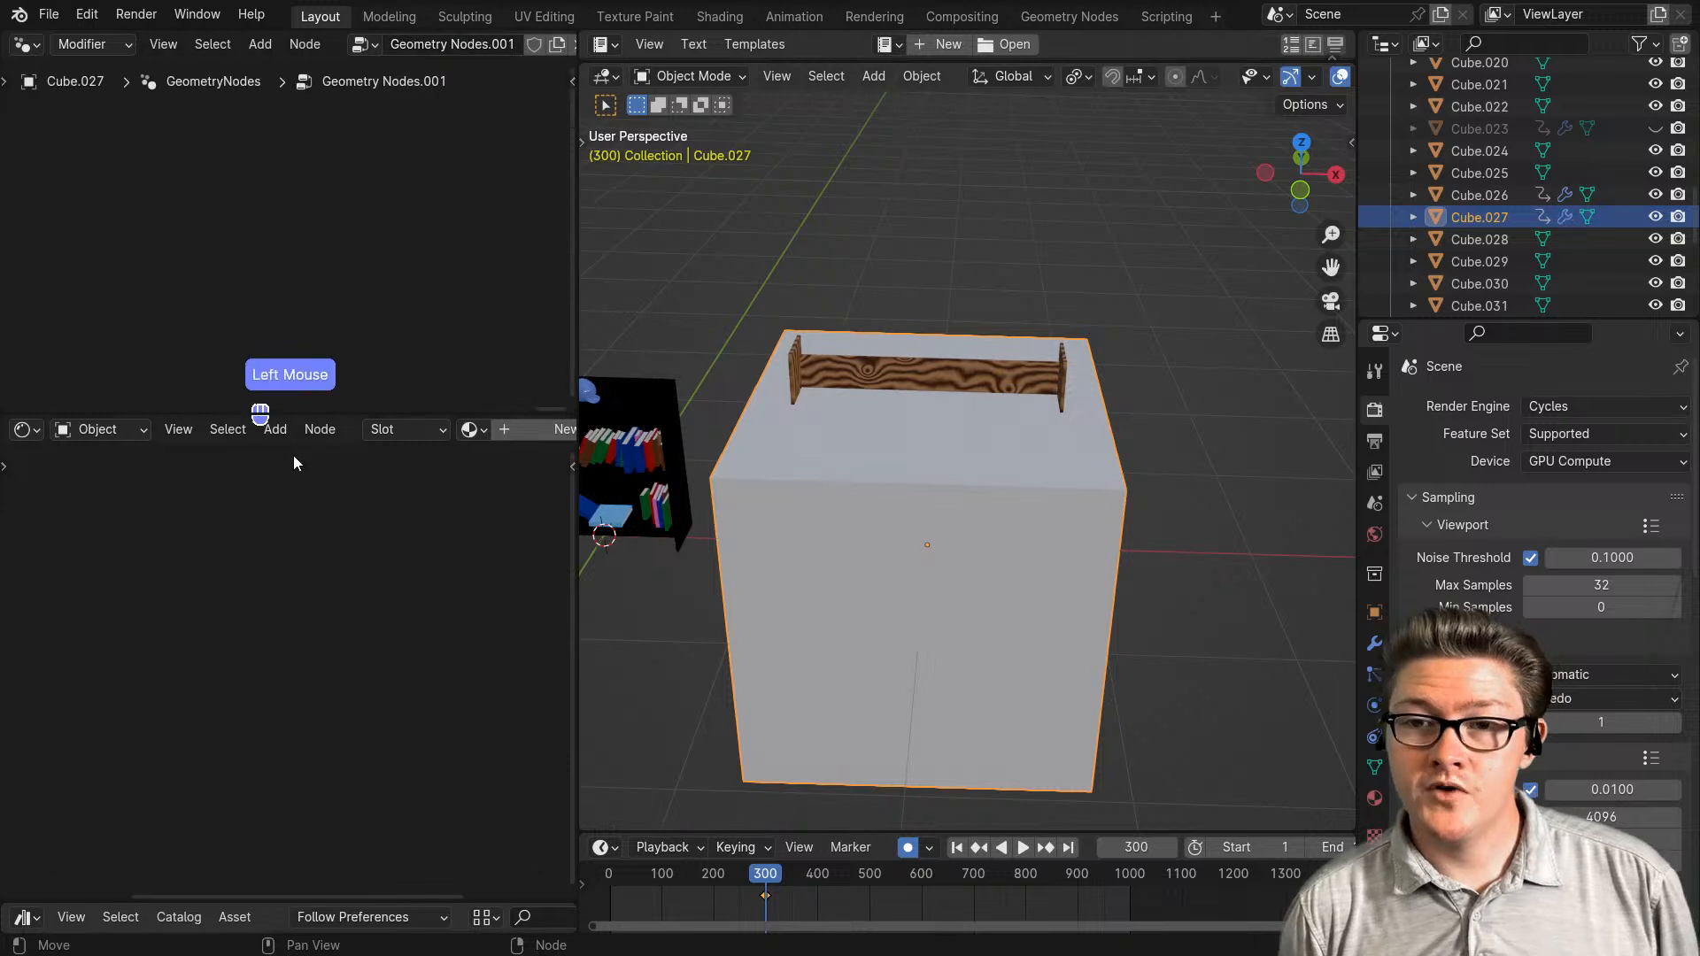
drag(308, 413, 300, 666)
scroll(322, 464, down, 3)
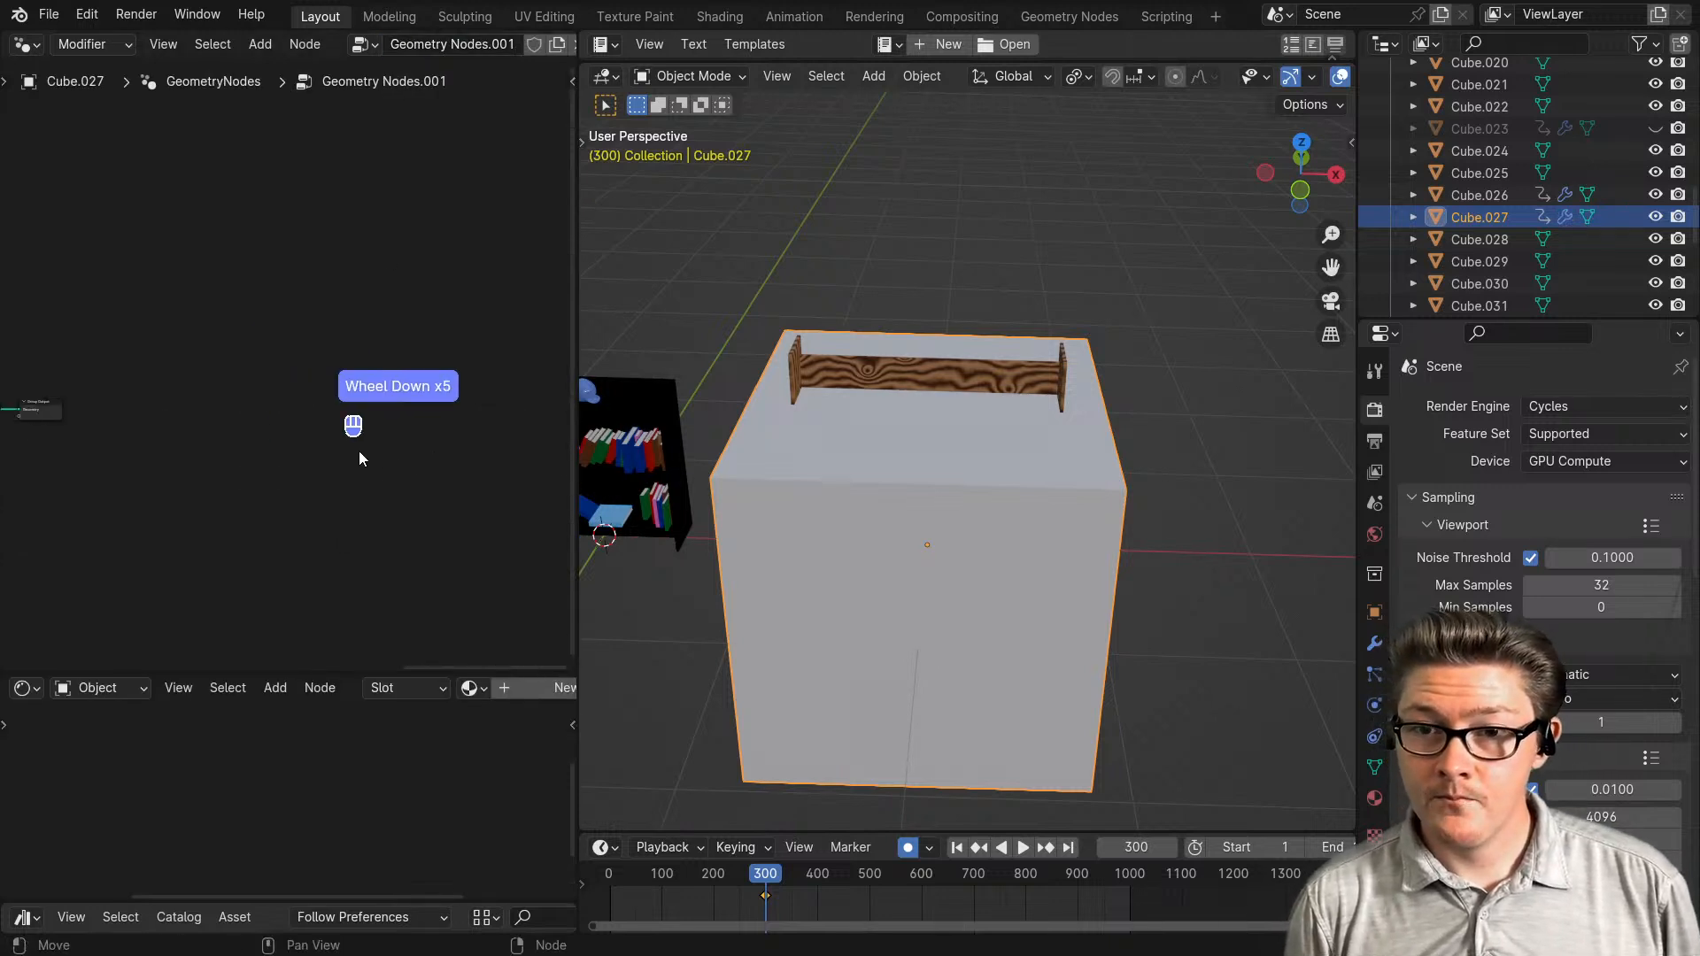
middle_drag(359, 450, 144, 496)
- Add a Cube mesh primitive node, link its Mesh to the Group Output's Geometry, and space it apart from the Group Input
key(shift+a)
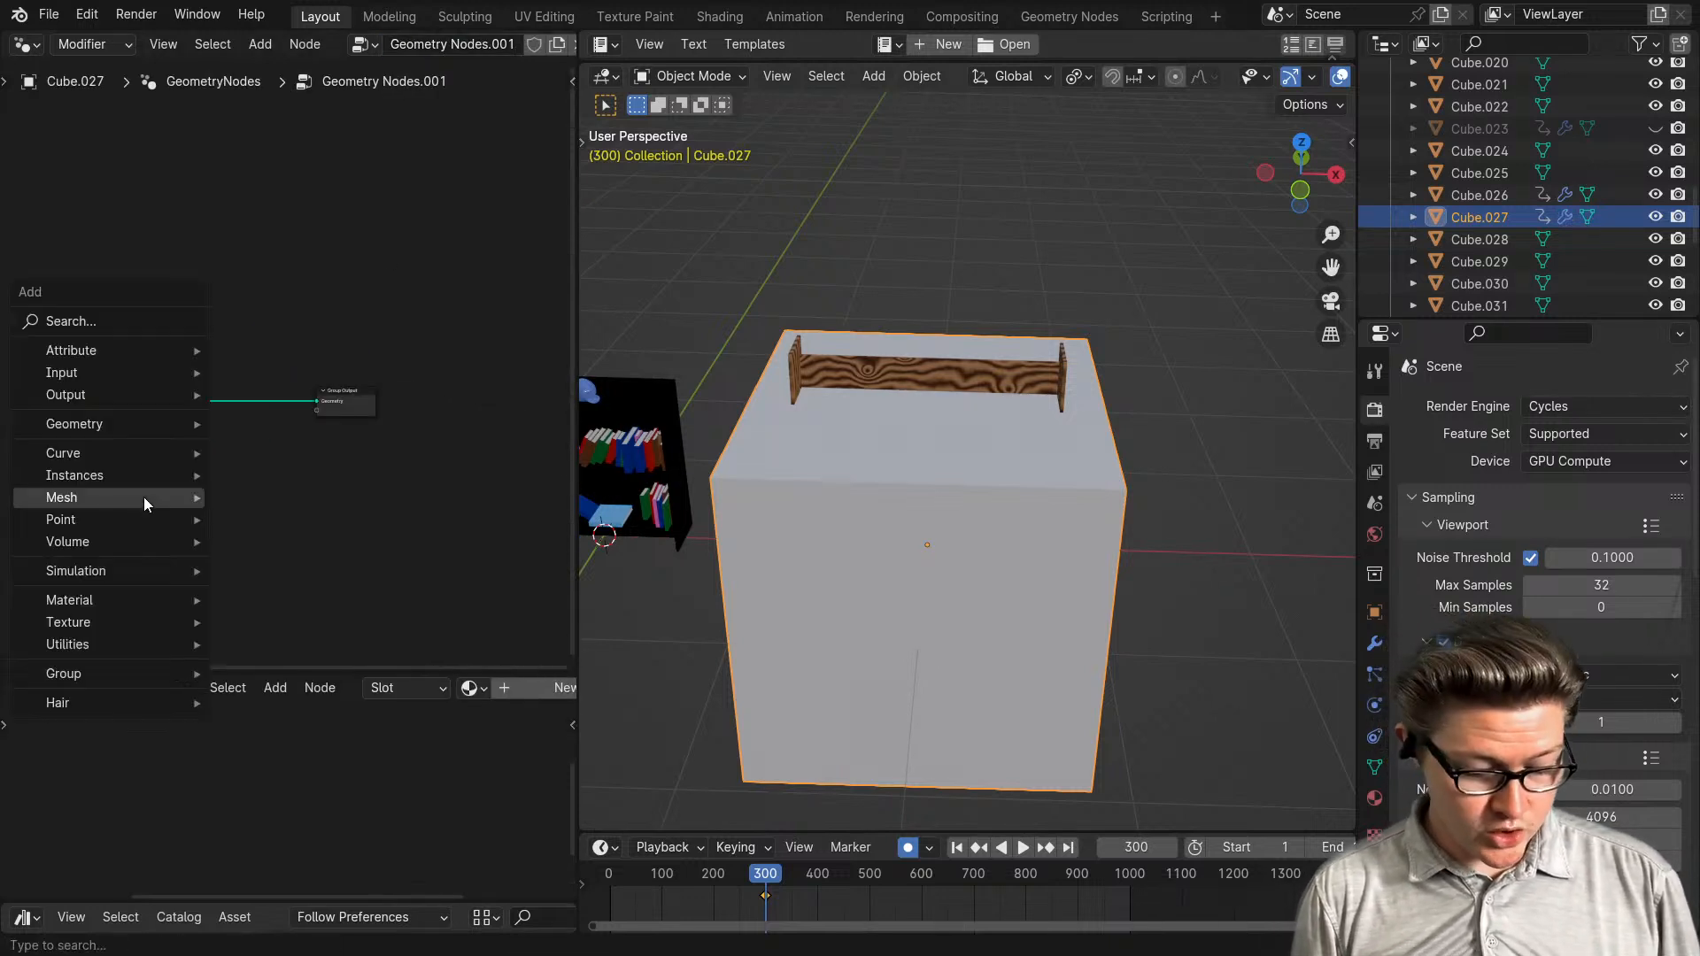
text(cube)
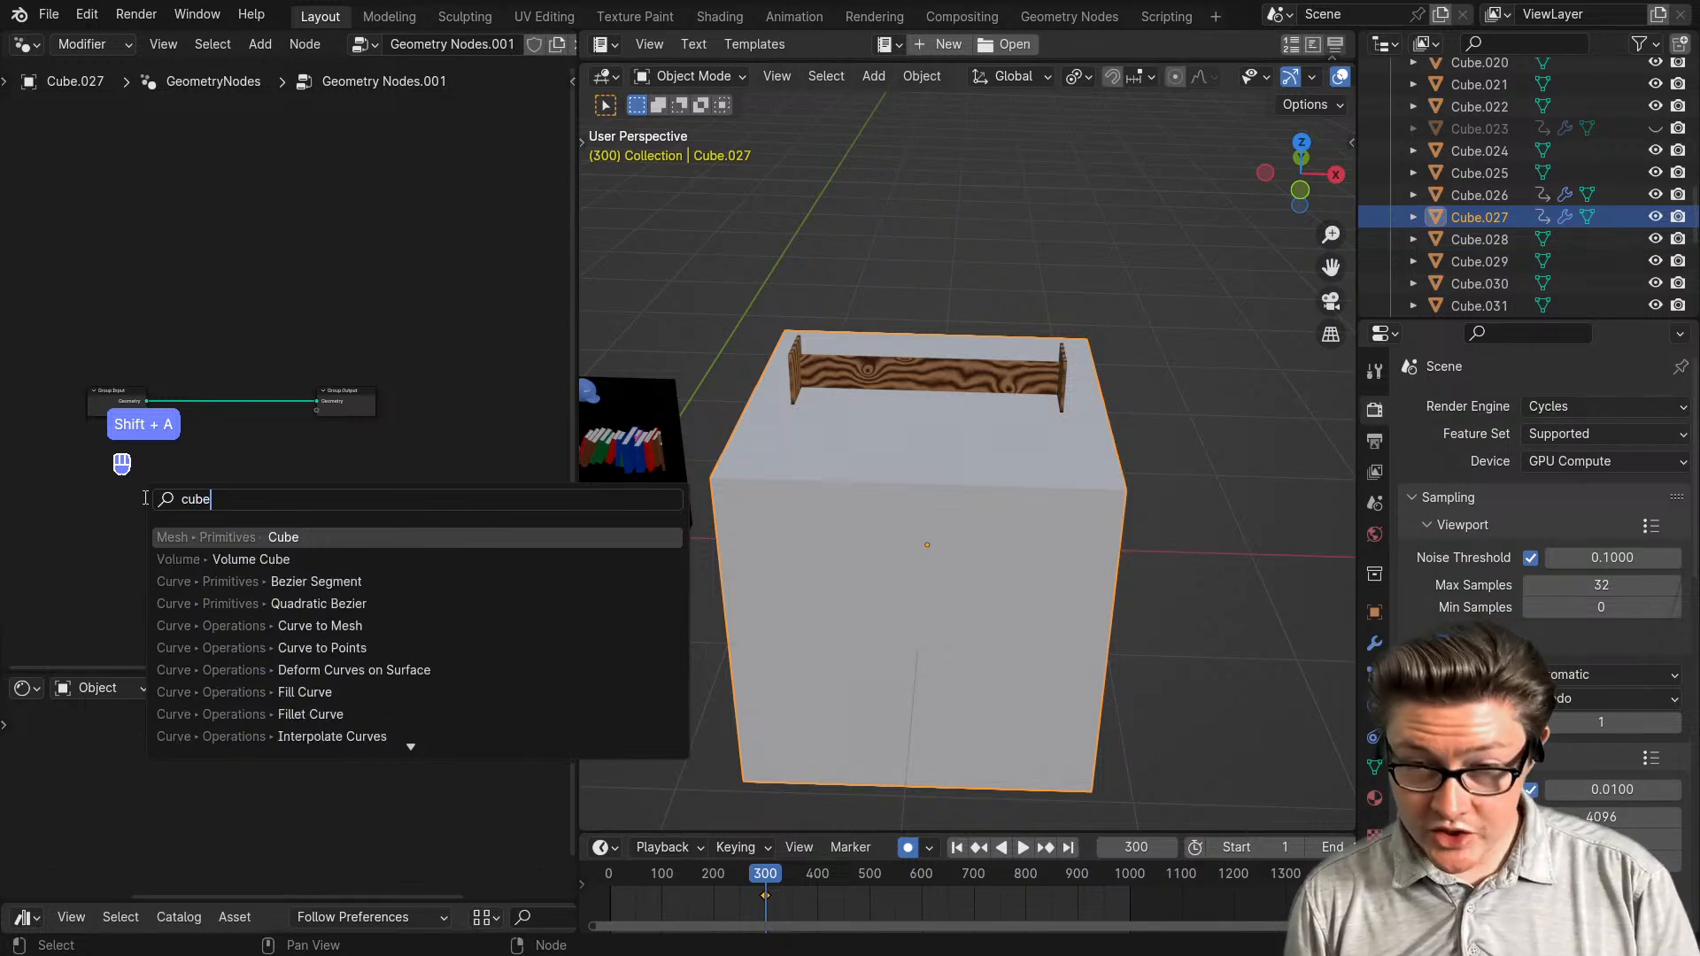
key(Return)
click(136, 457)
scroll(180, 536, up, 2)
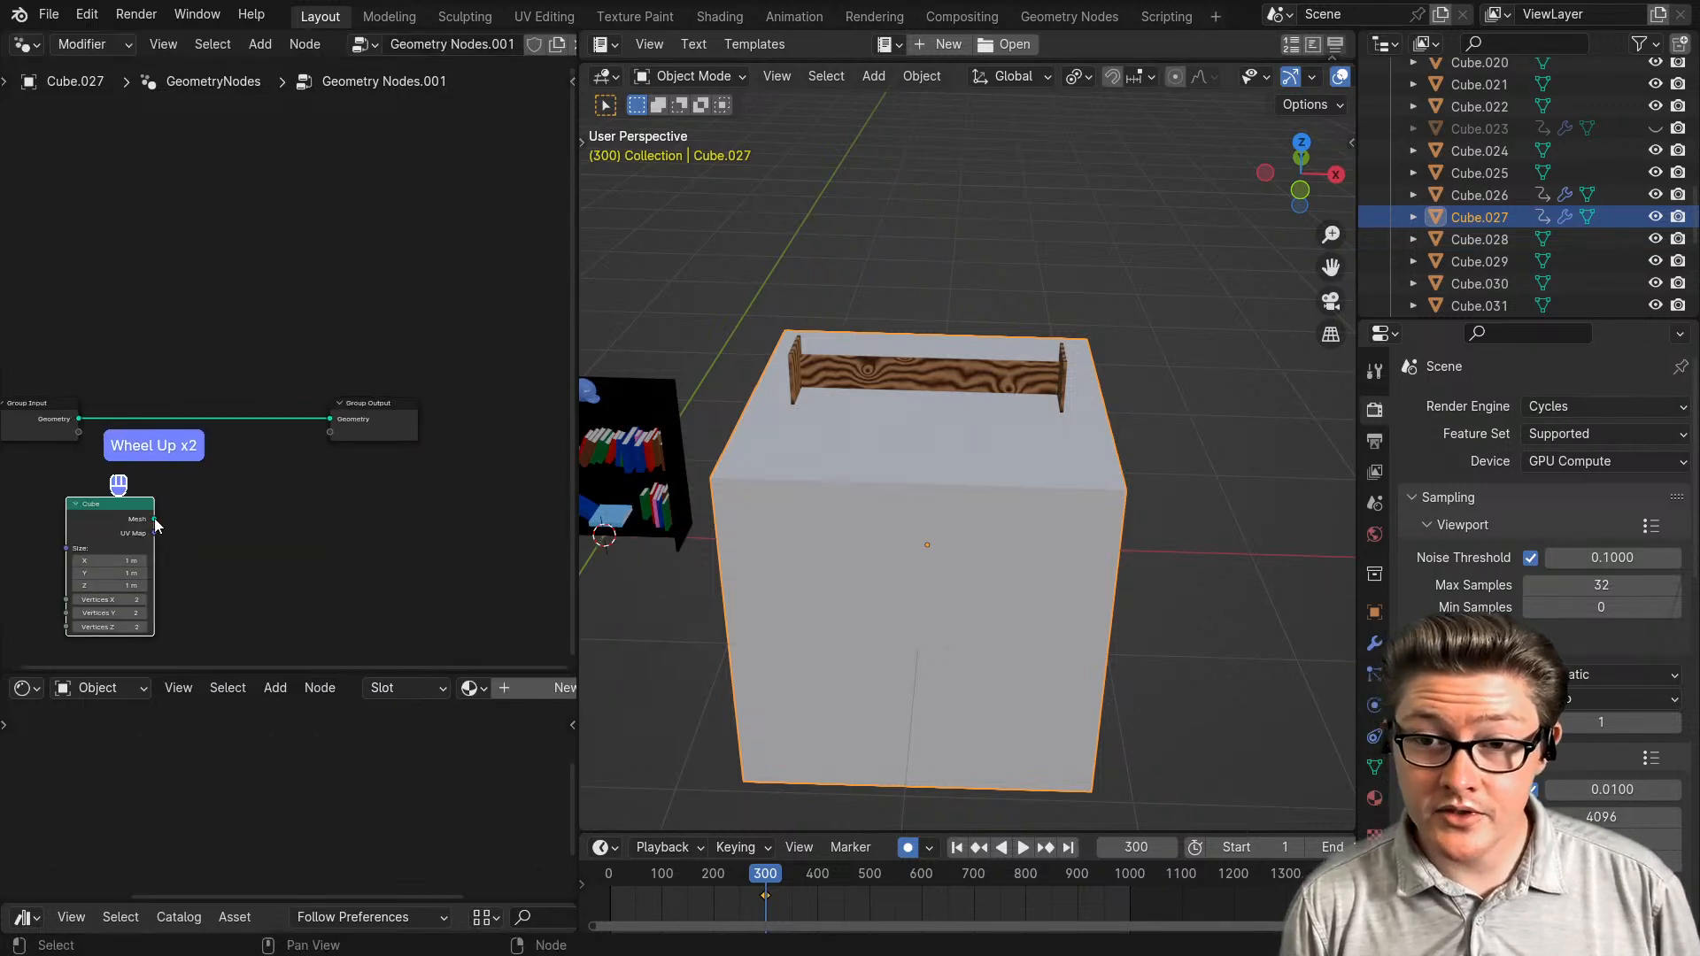
drag(155, 520, 333, 417)
middle_drag(266, 425, 310, 420)
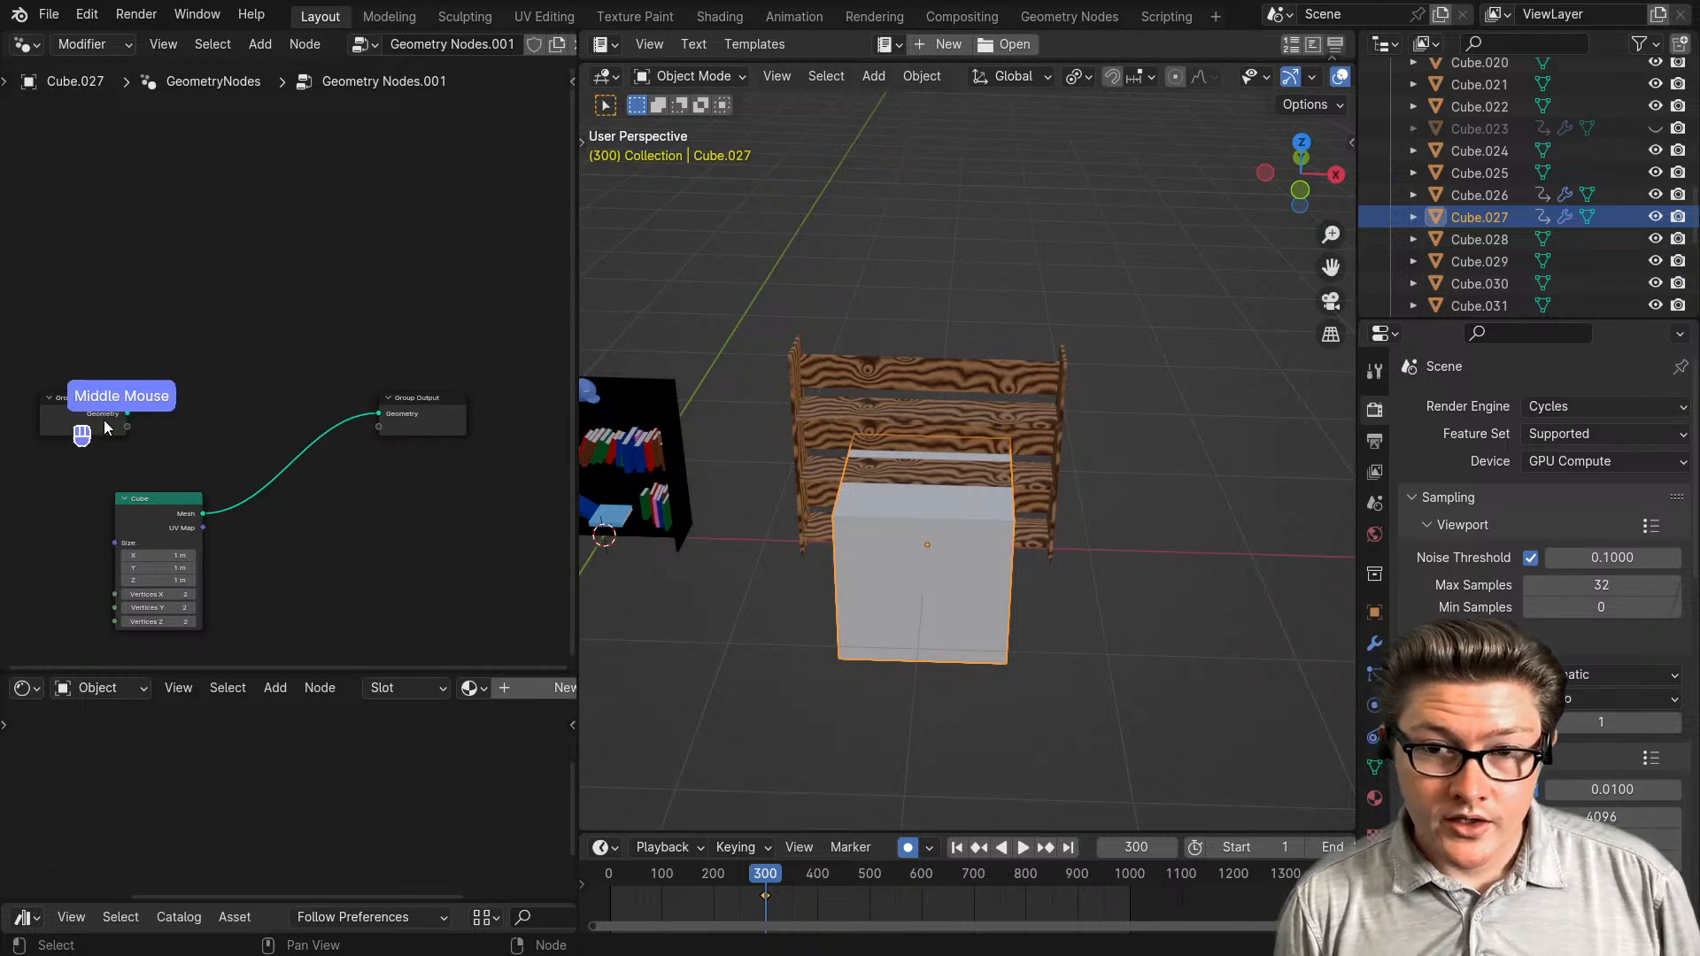
drag(95, 418, 107, 365)
drag(162, 513, 162, 454)
- Set the Cube node's X, Y and Z sizes to 0.4 m
scroll(203, 528, up, 2)
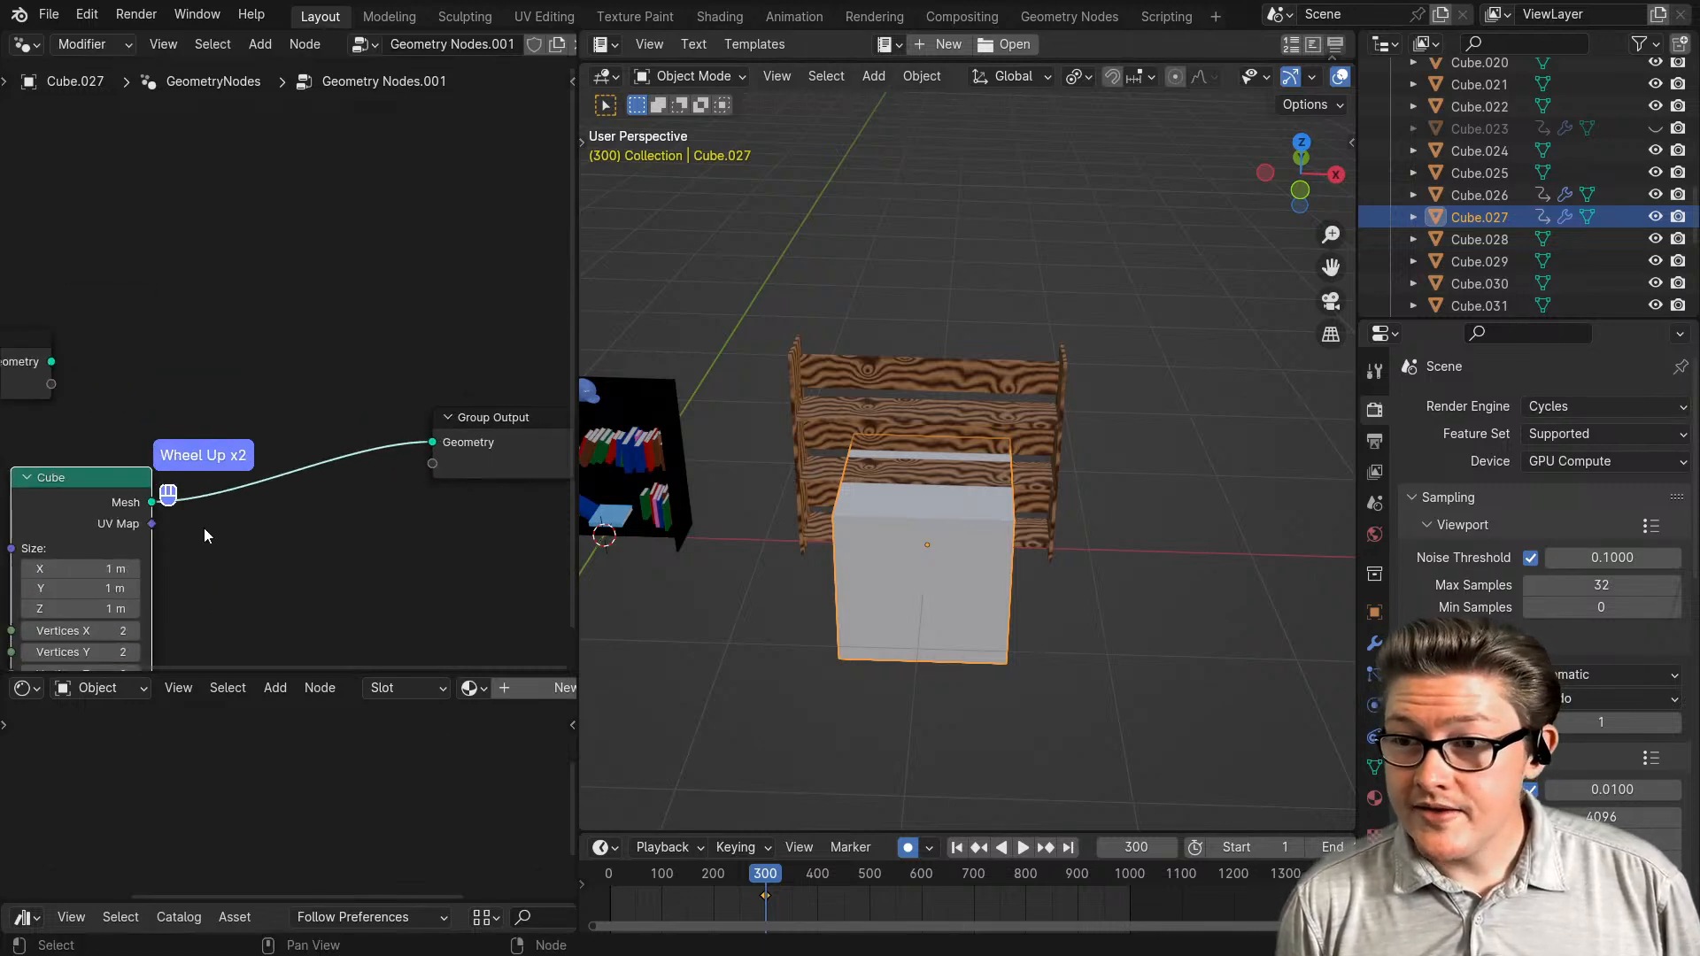
middle_drag(204, 528, 301, 531)
scroll(347, 540, up, 1)
drag(257, 509, 195, 559)
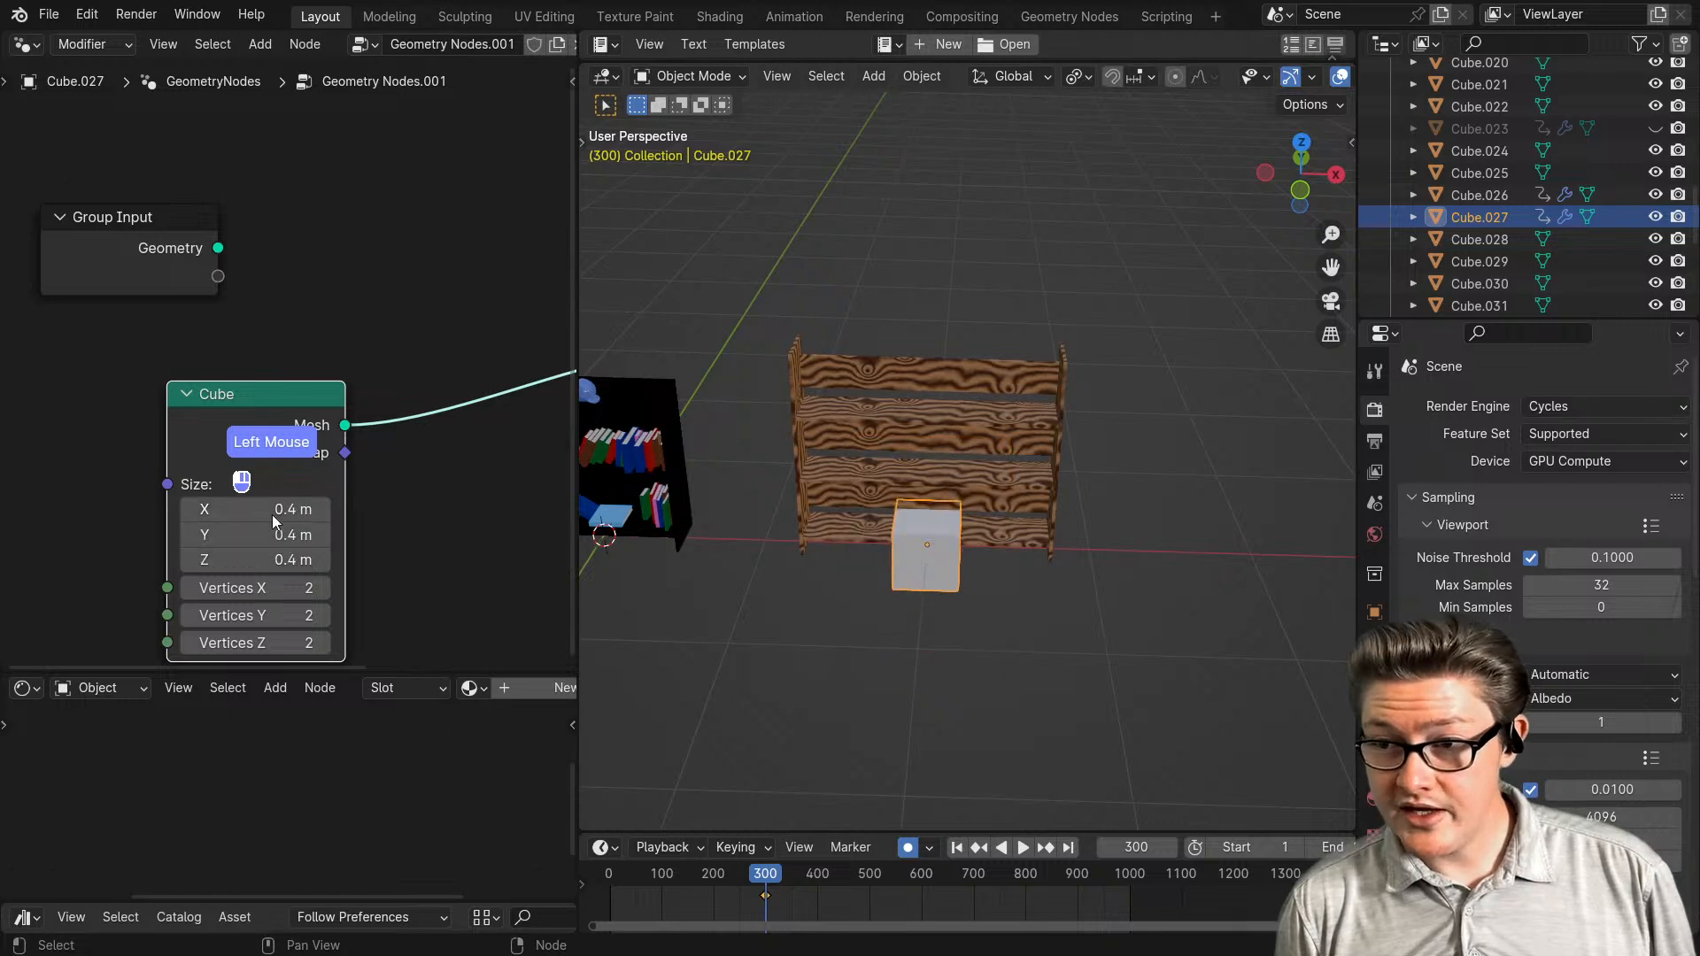
- In front view, move the cube up to the middle shelf near the bookshelf's right side board
scroll(988, 536, up, 2)
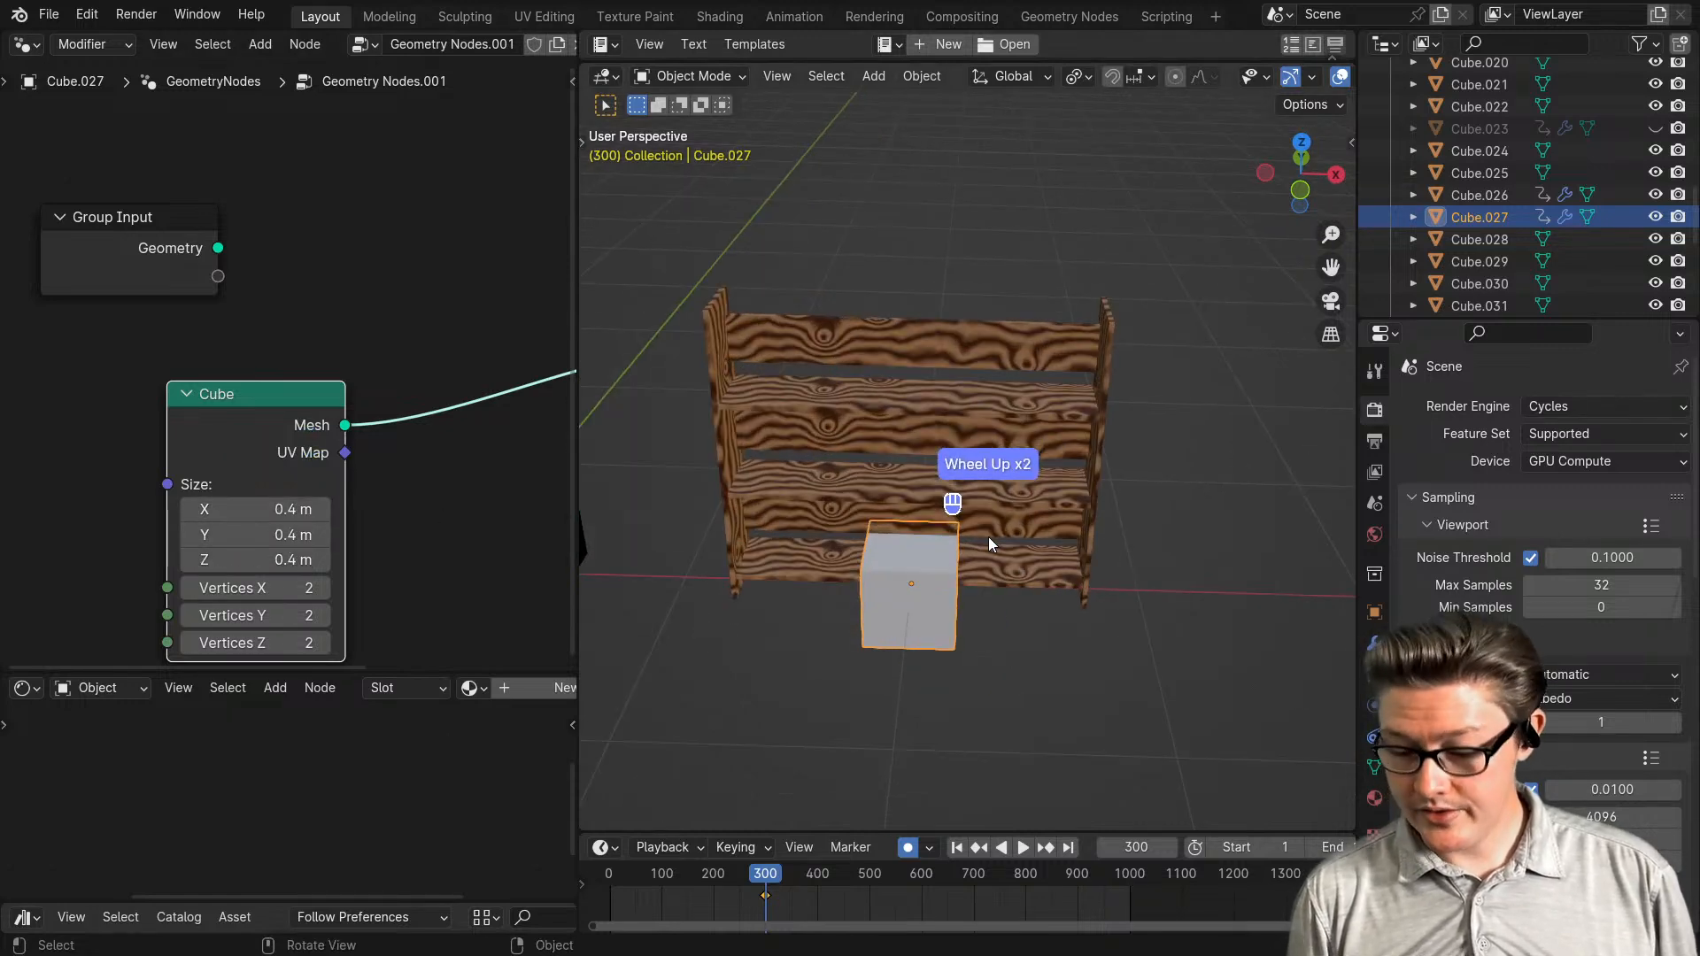
key(KP_1)
ctrl+middle_drag(983, 545, 921, 651)
key(g)
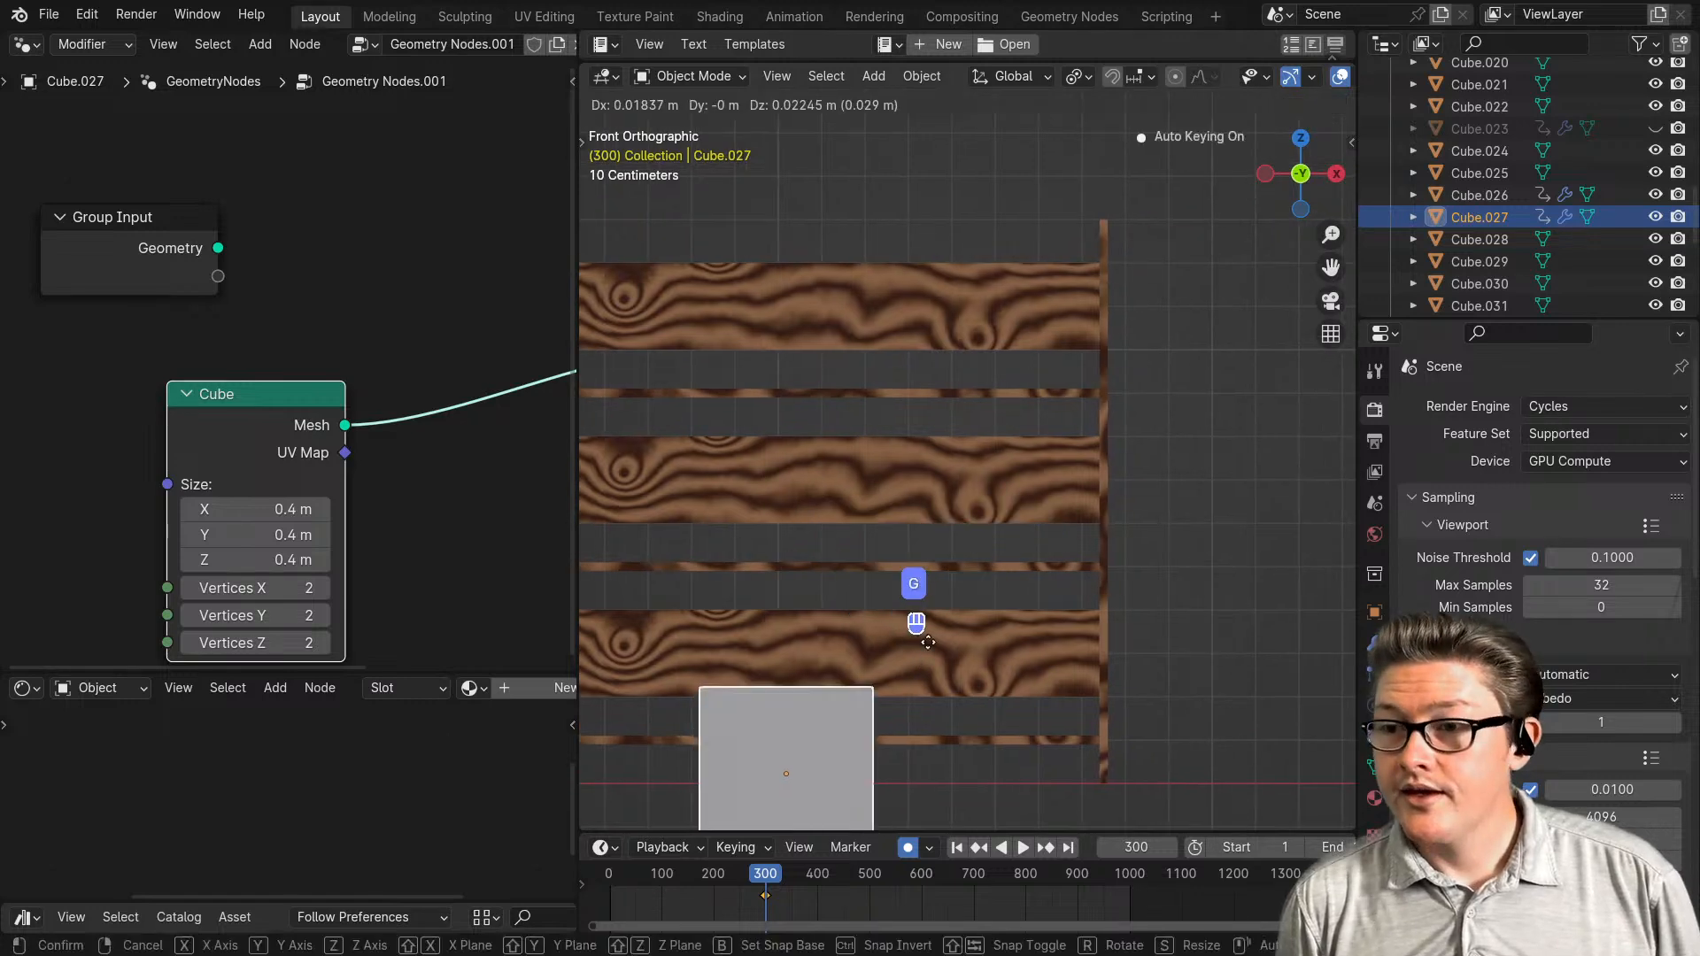
click(1152, 348)
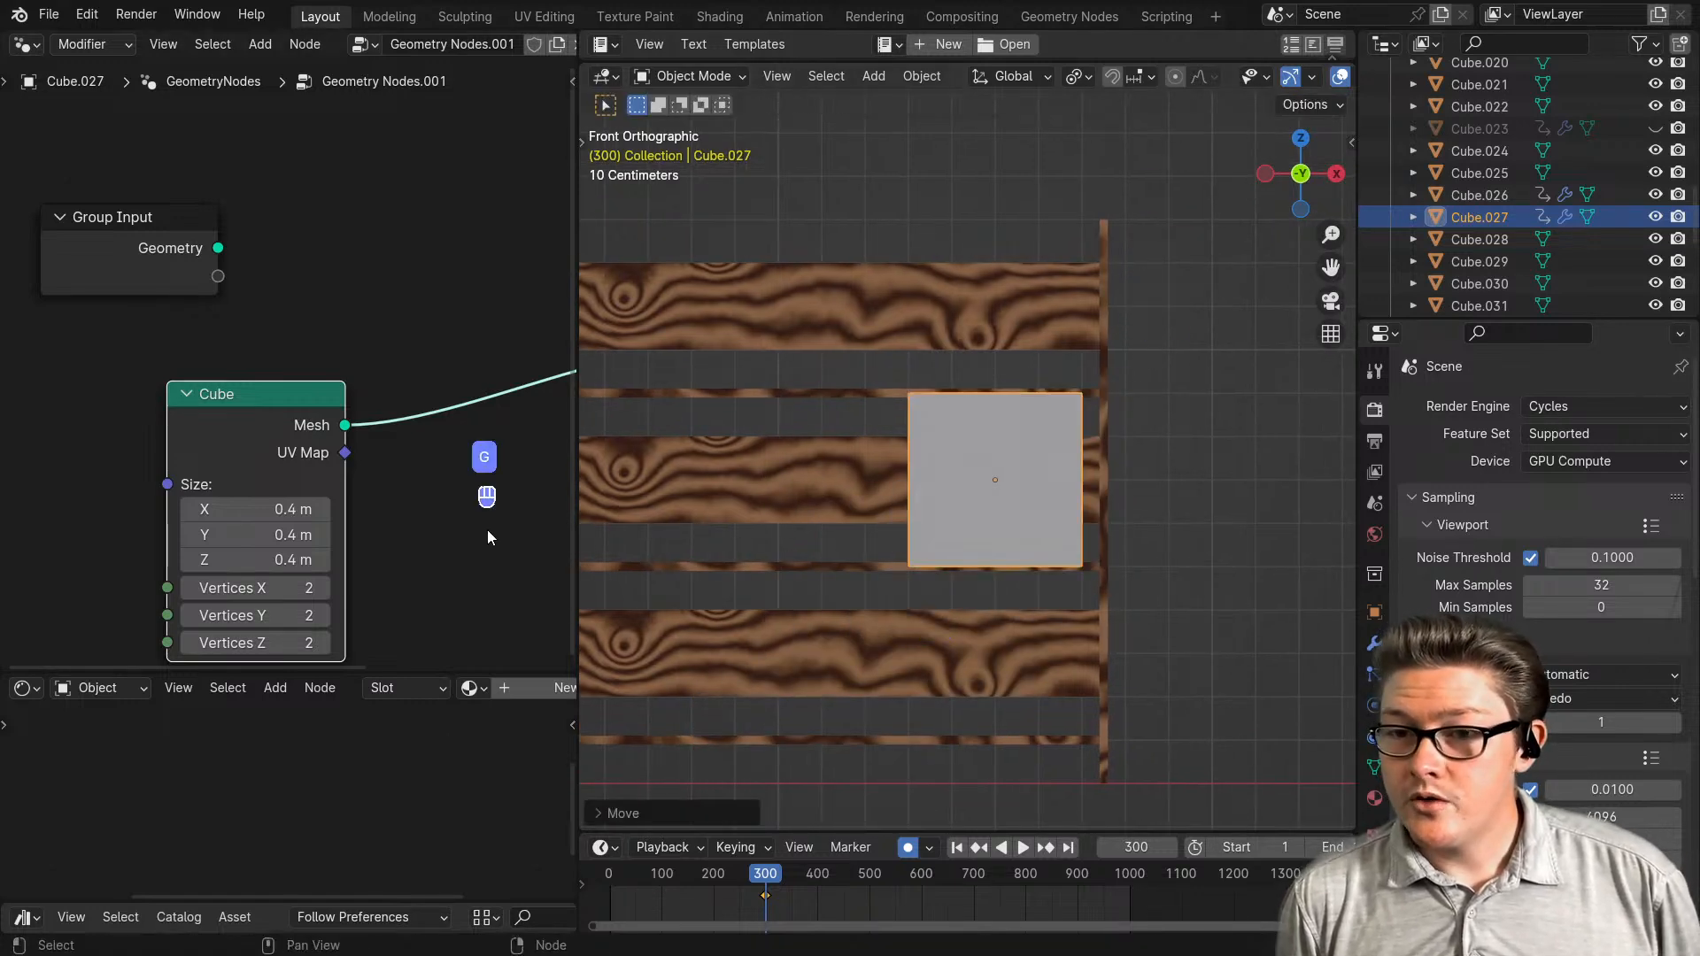
- Set the Cube node's size to 0.1 m in X, 0.2 m in Y and 0.3 m in Z
middle_drag(784, 483, 735, 572)
scroll(735, 572, up, 2)
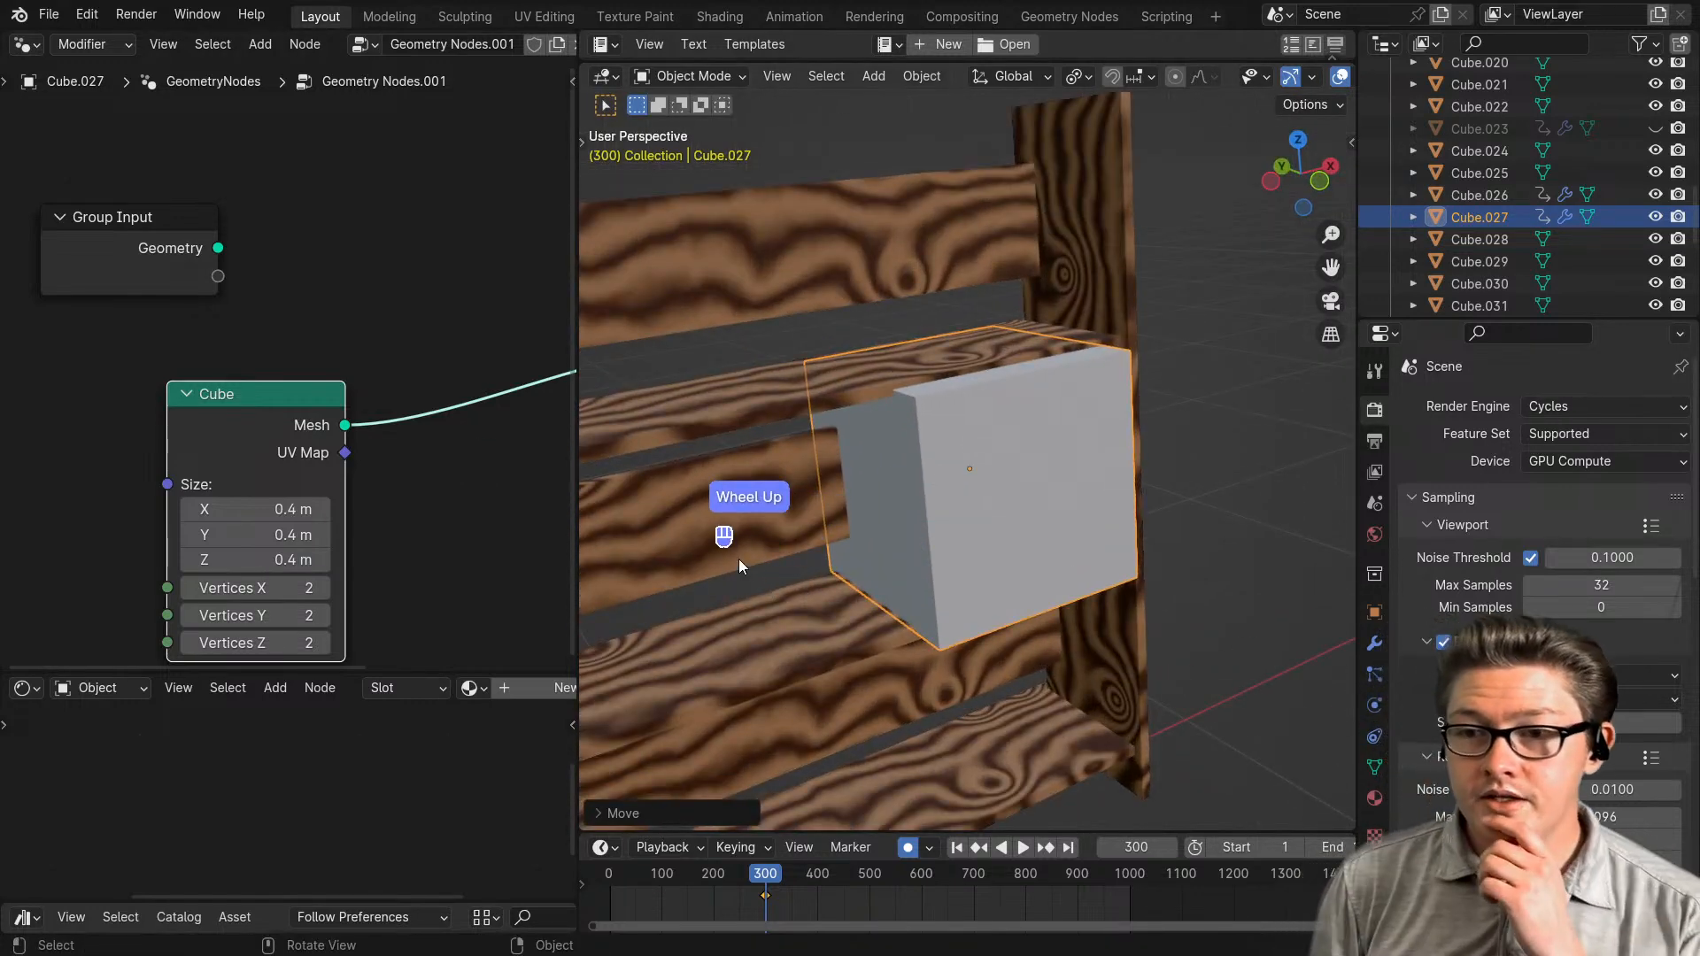
click(190, 510)
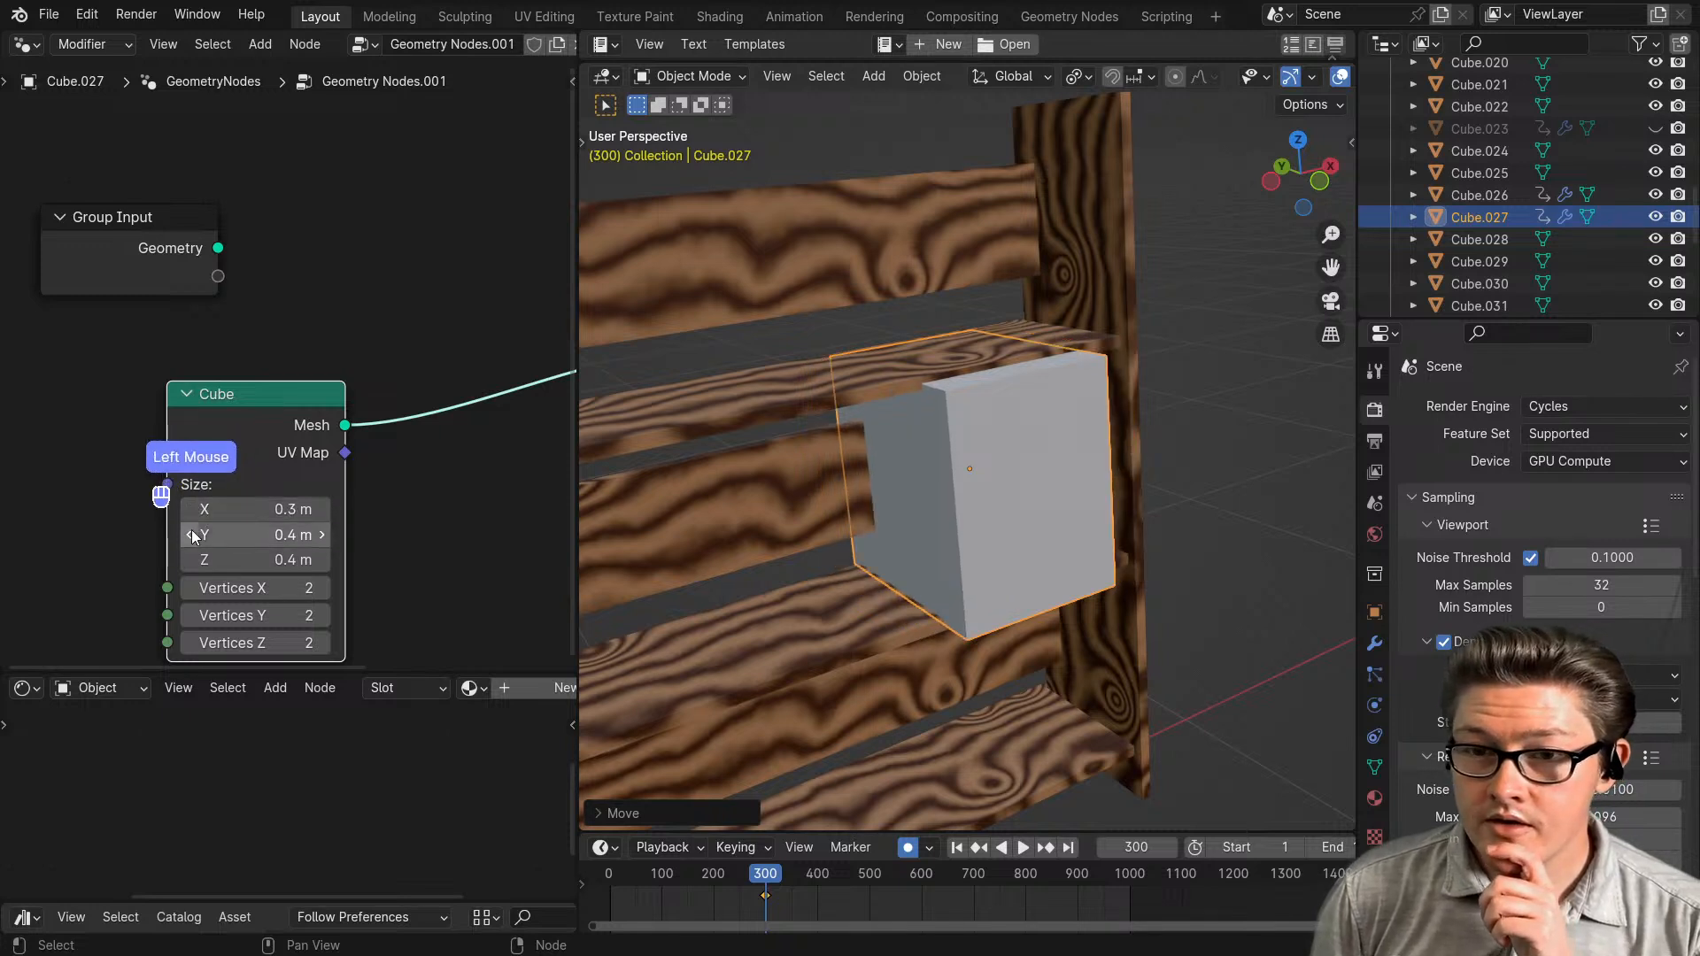
click(190, 510)
click(190, 509)
click(189, 509)
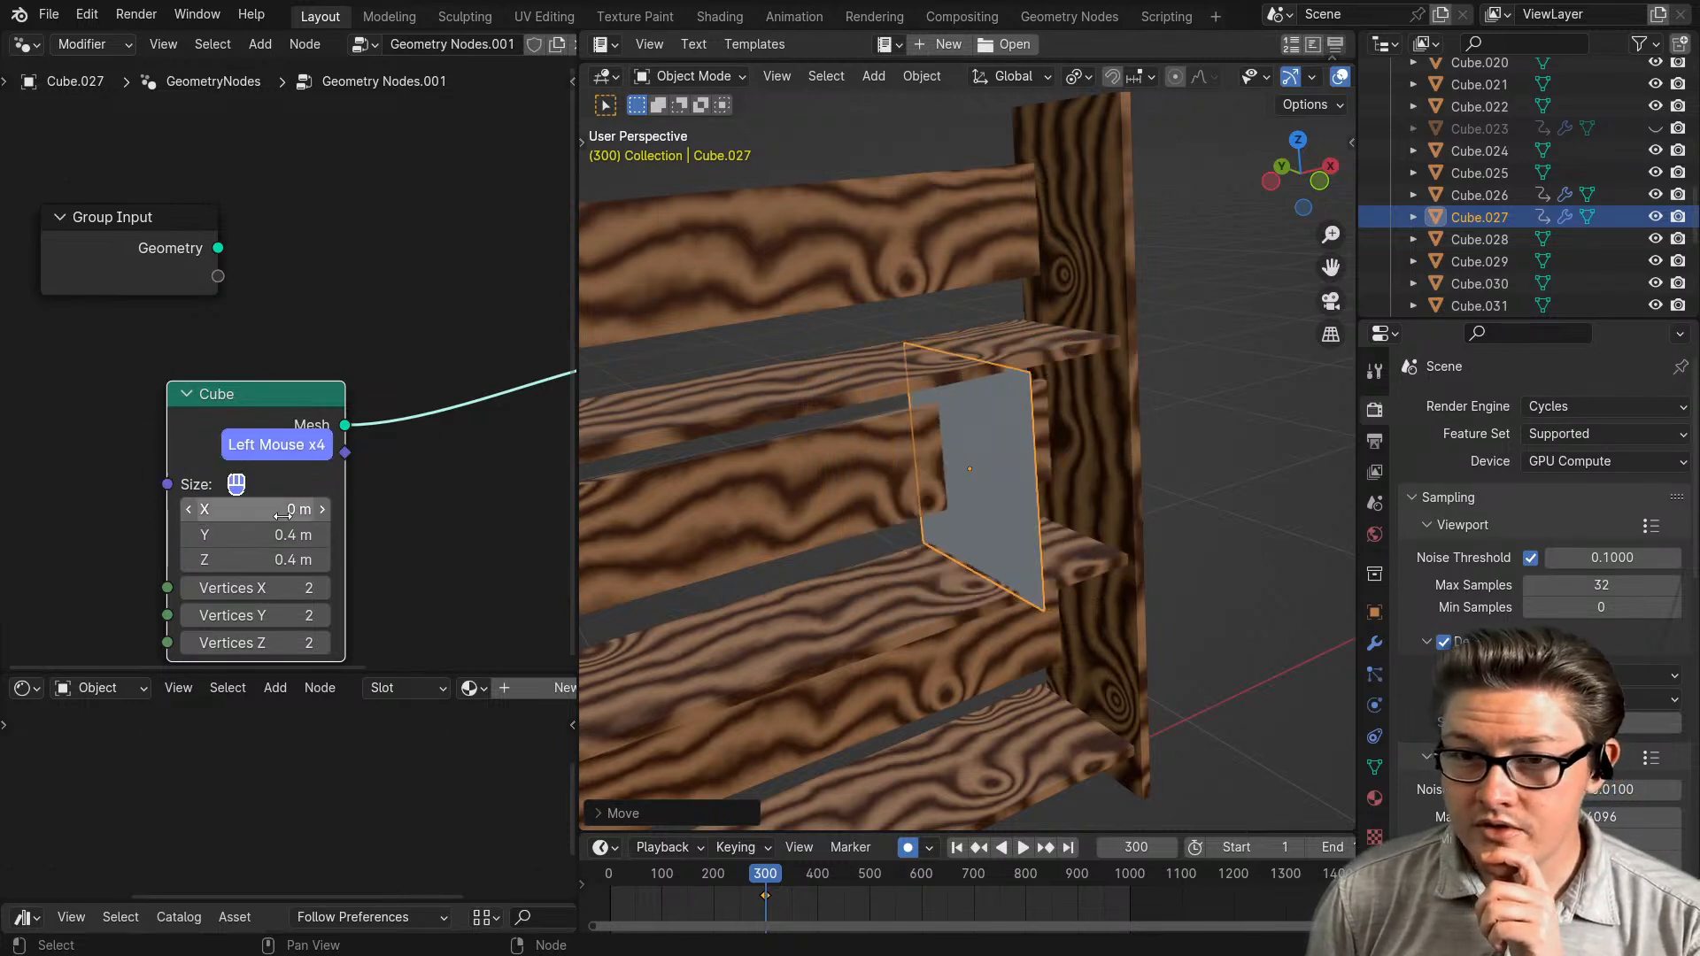
click(323, 509)
click(189, 535)
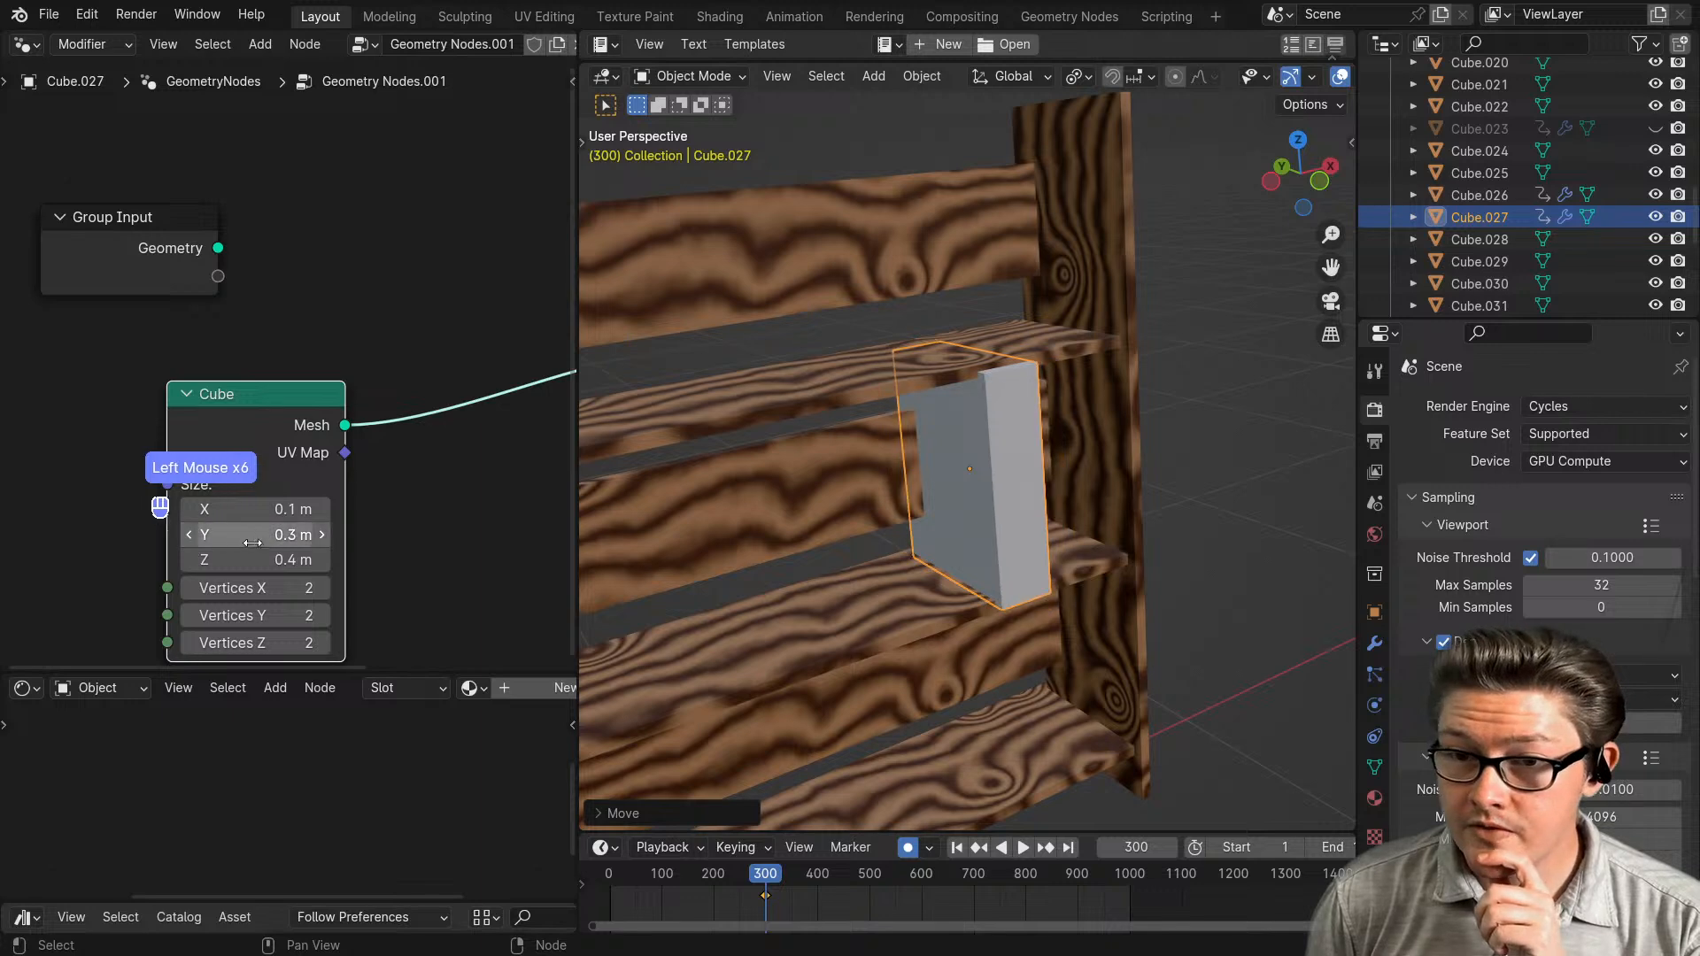
click(189, 535)
click(188, 560)
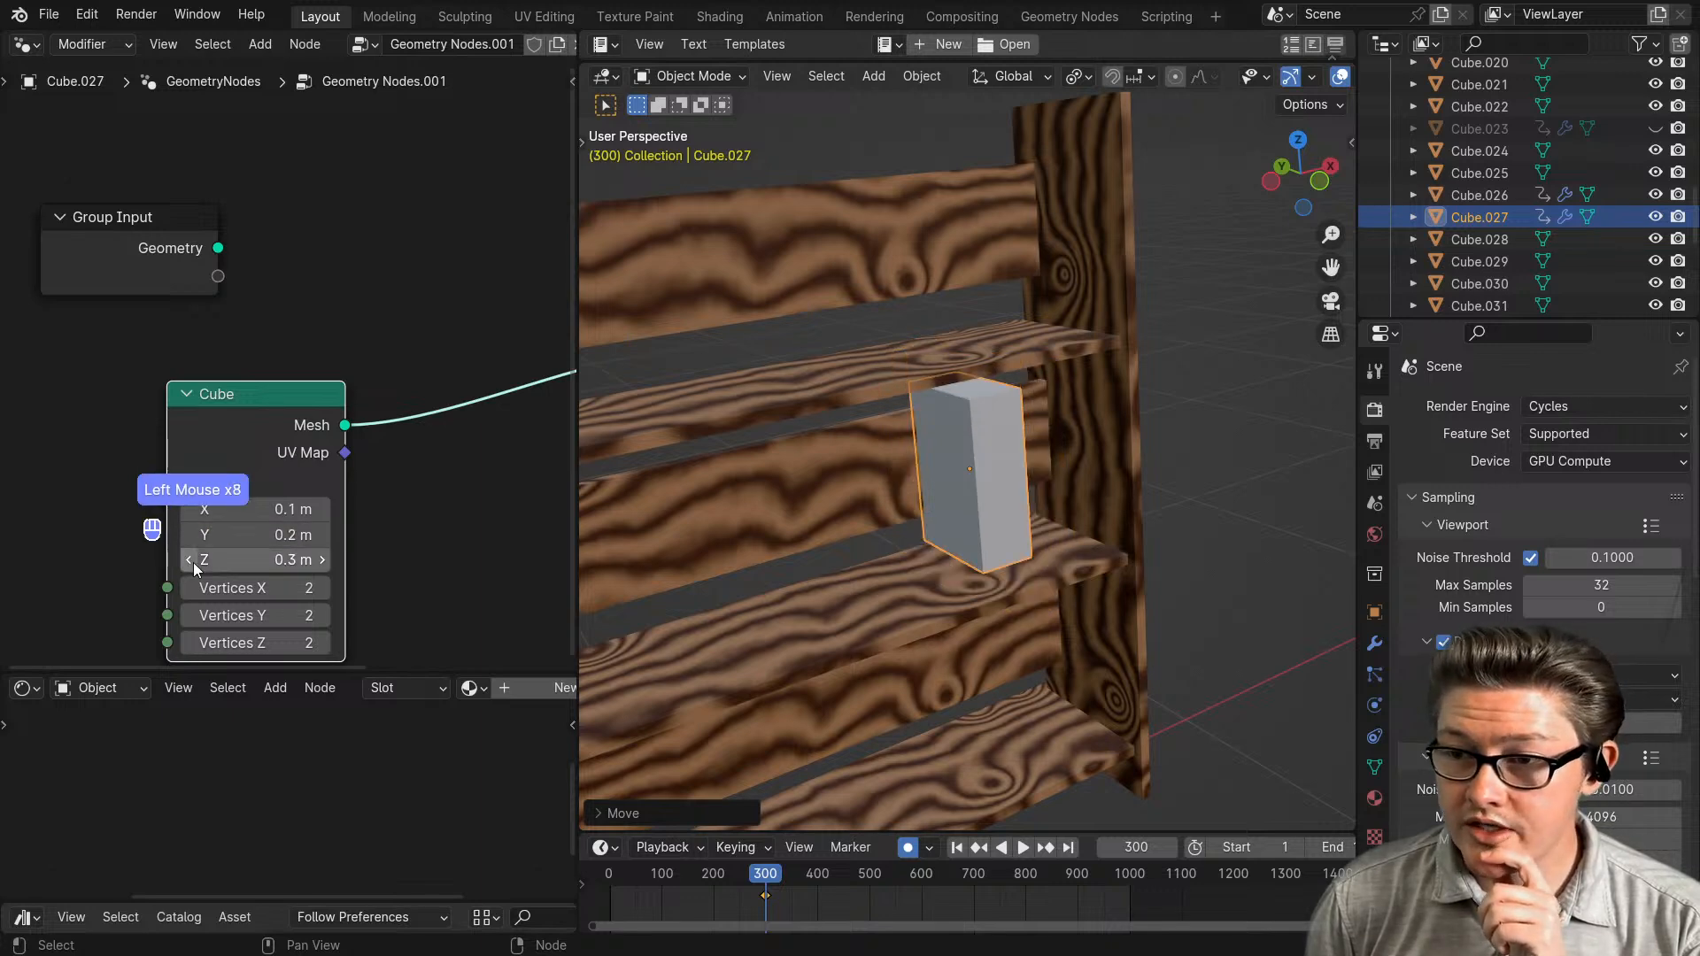
- Move the block closer to the right side board so that it stands on the shelf
middle_drag(802, 589, 1087, 591)
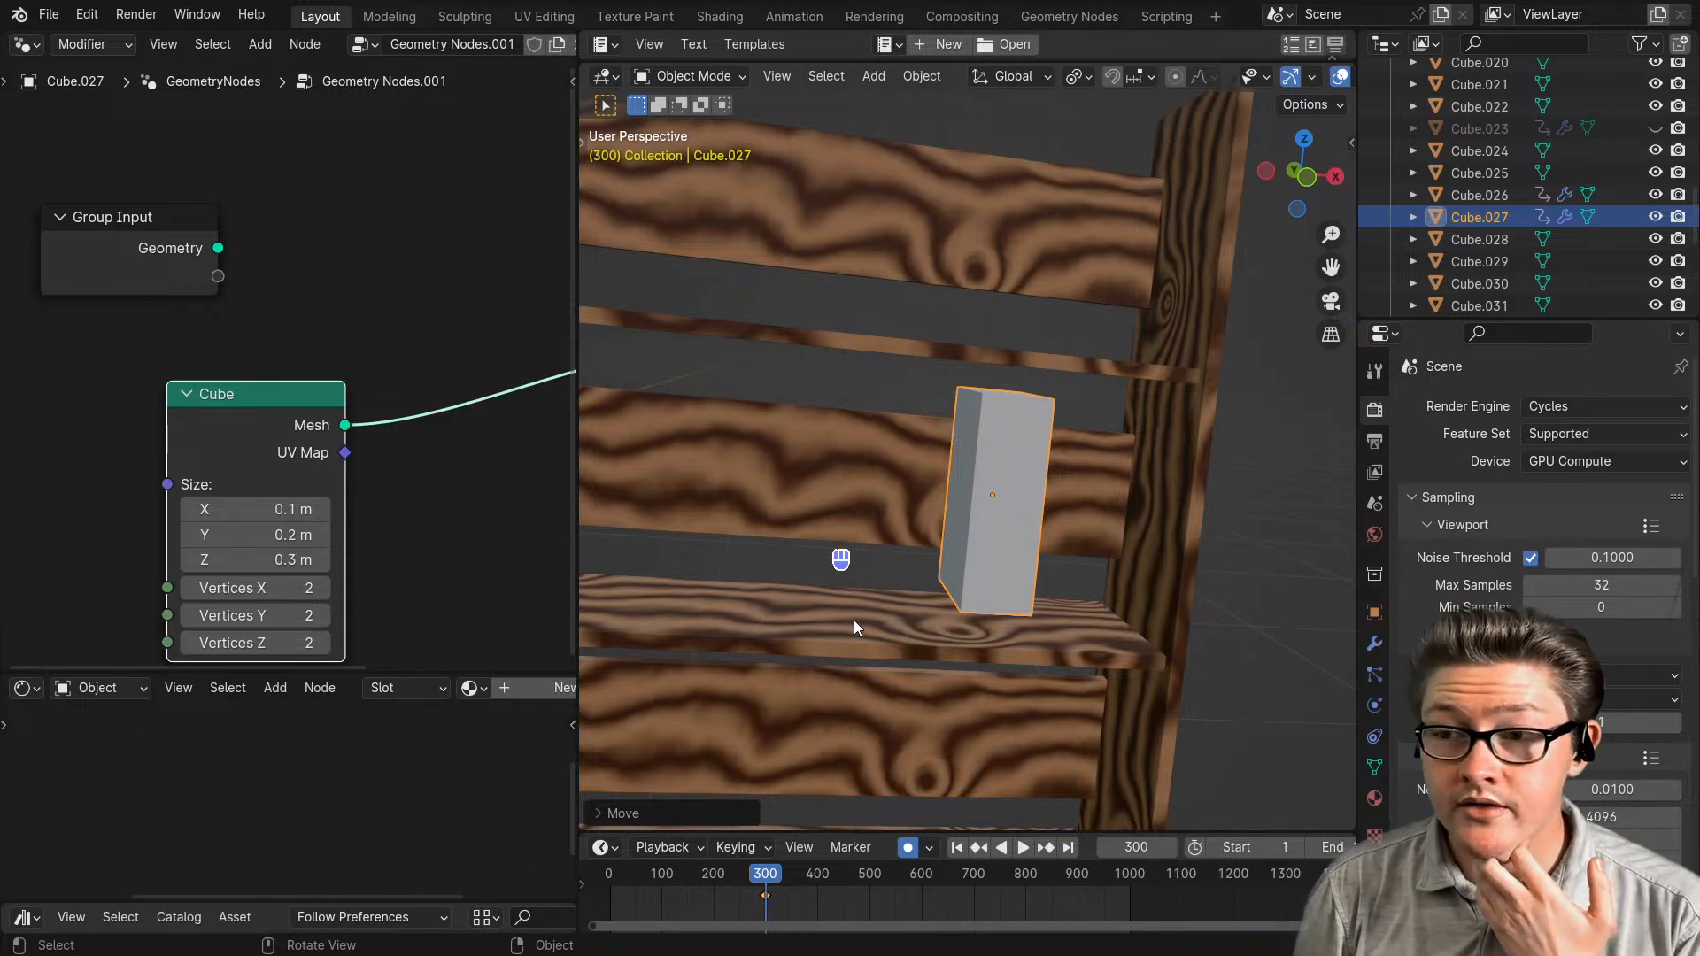
middle_drag(854, 620, 942, 639)
scroll(1037, 627, up, 2)
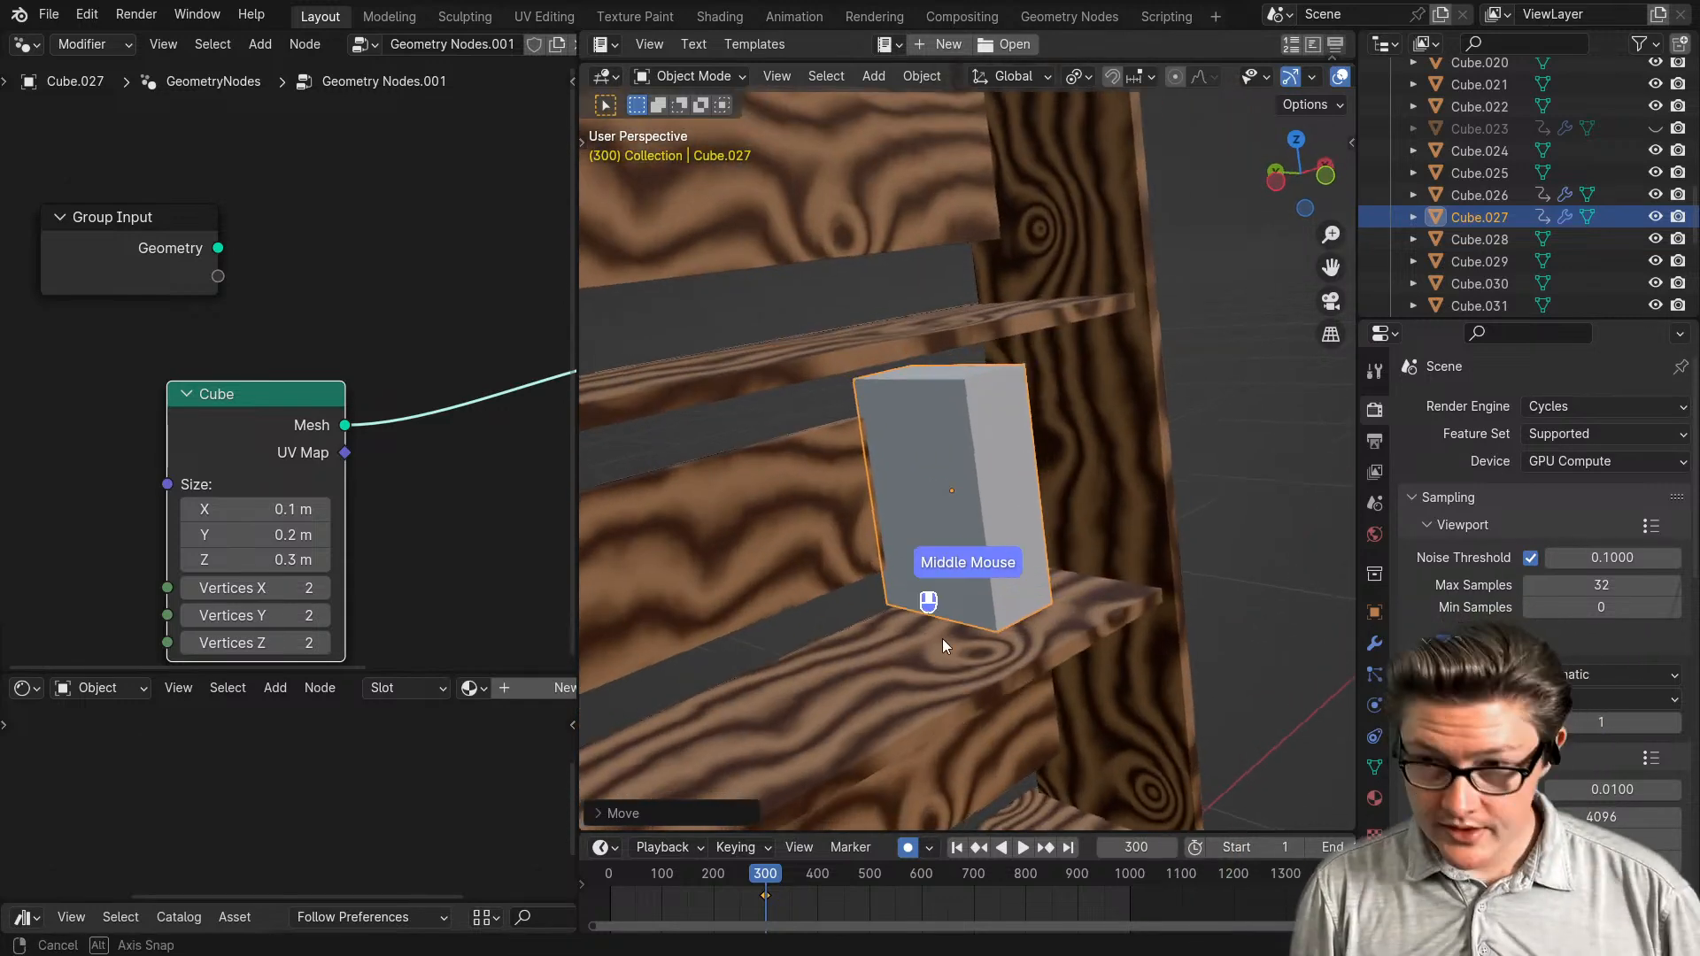
key(g)
click(1090, 585)
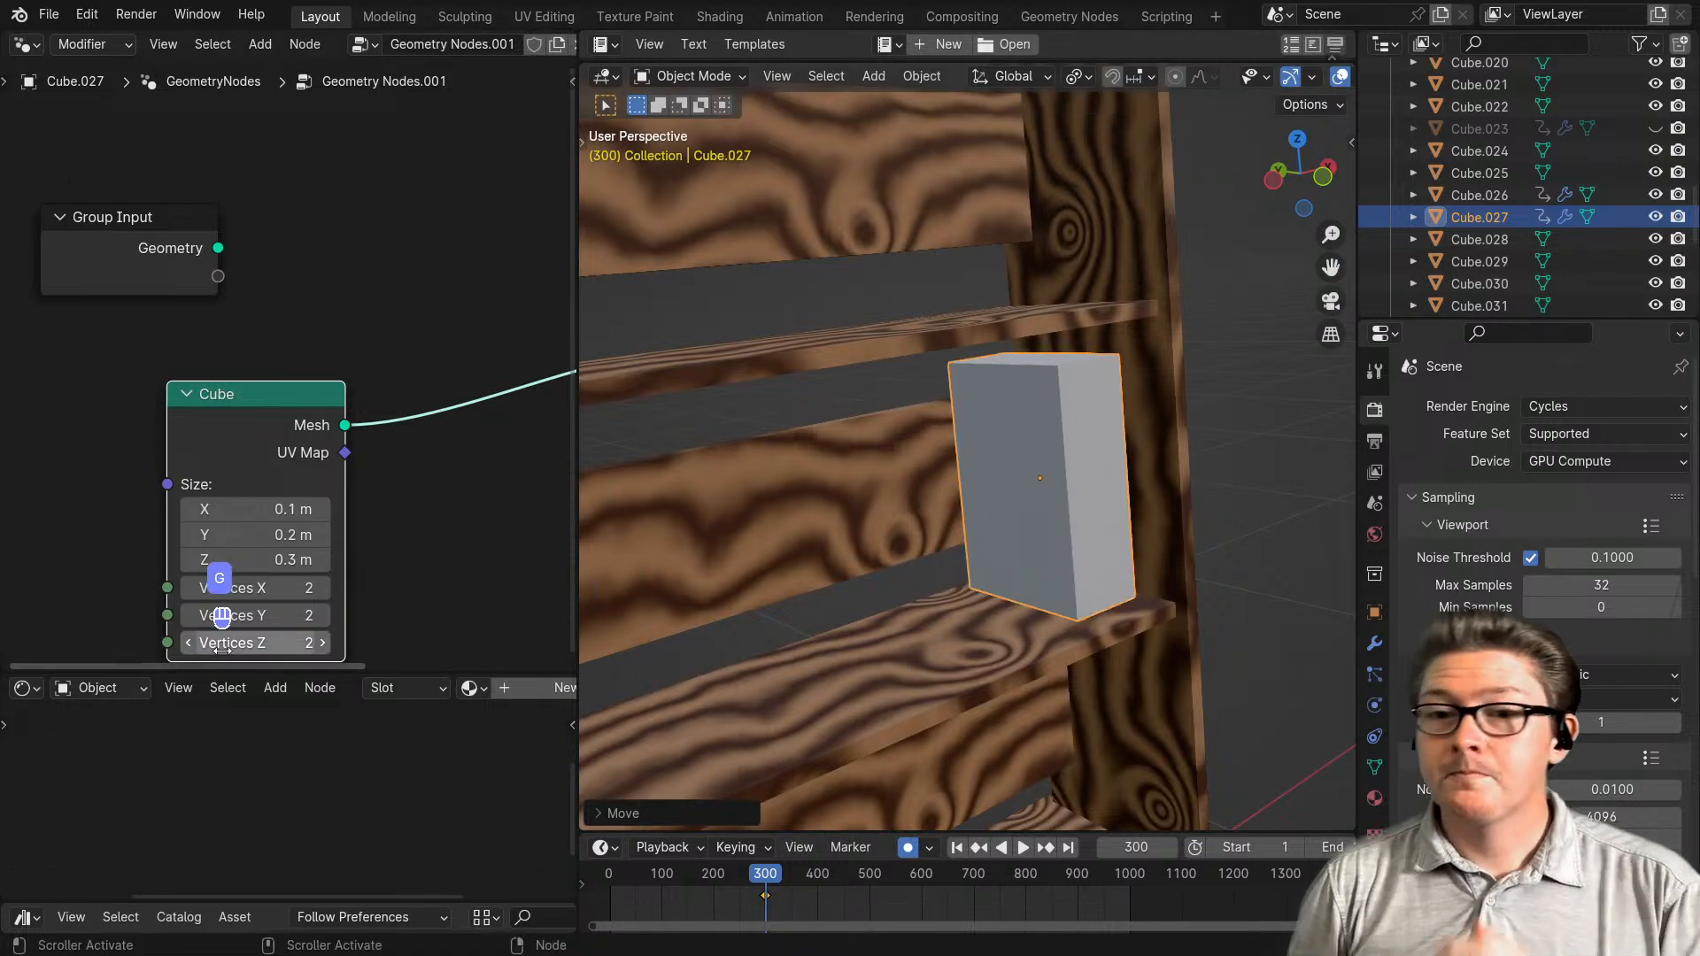
- Set the Cube node's X size to 0.05 m to make the block book-thin
scroll(347, 589, up, 2)
click(256, 511)
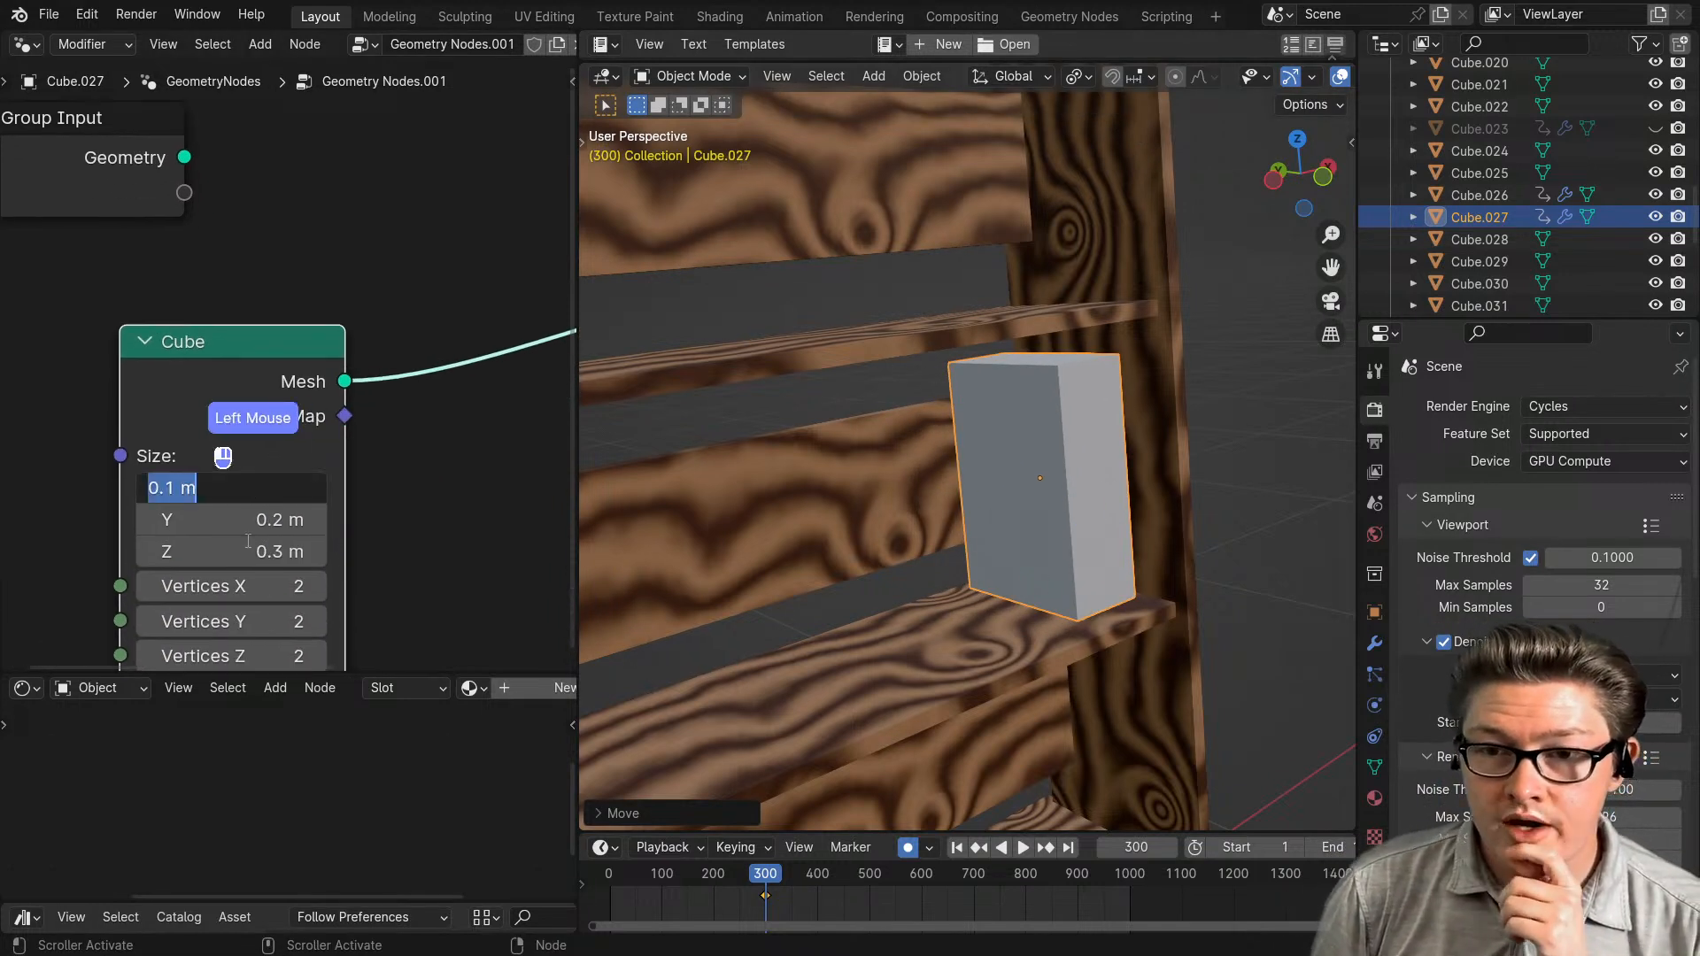
key(Left)
key(Left)
key(BackSpace)
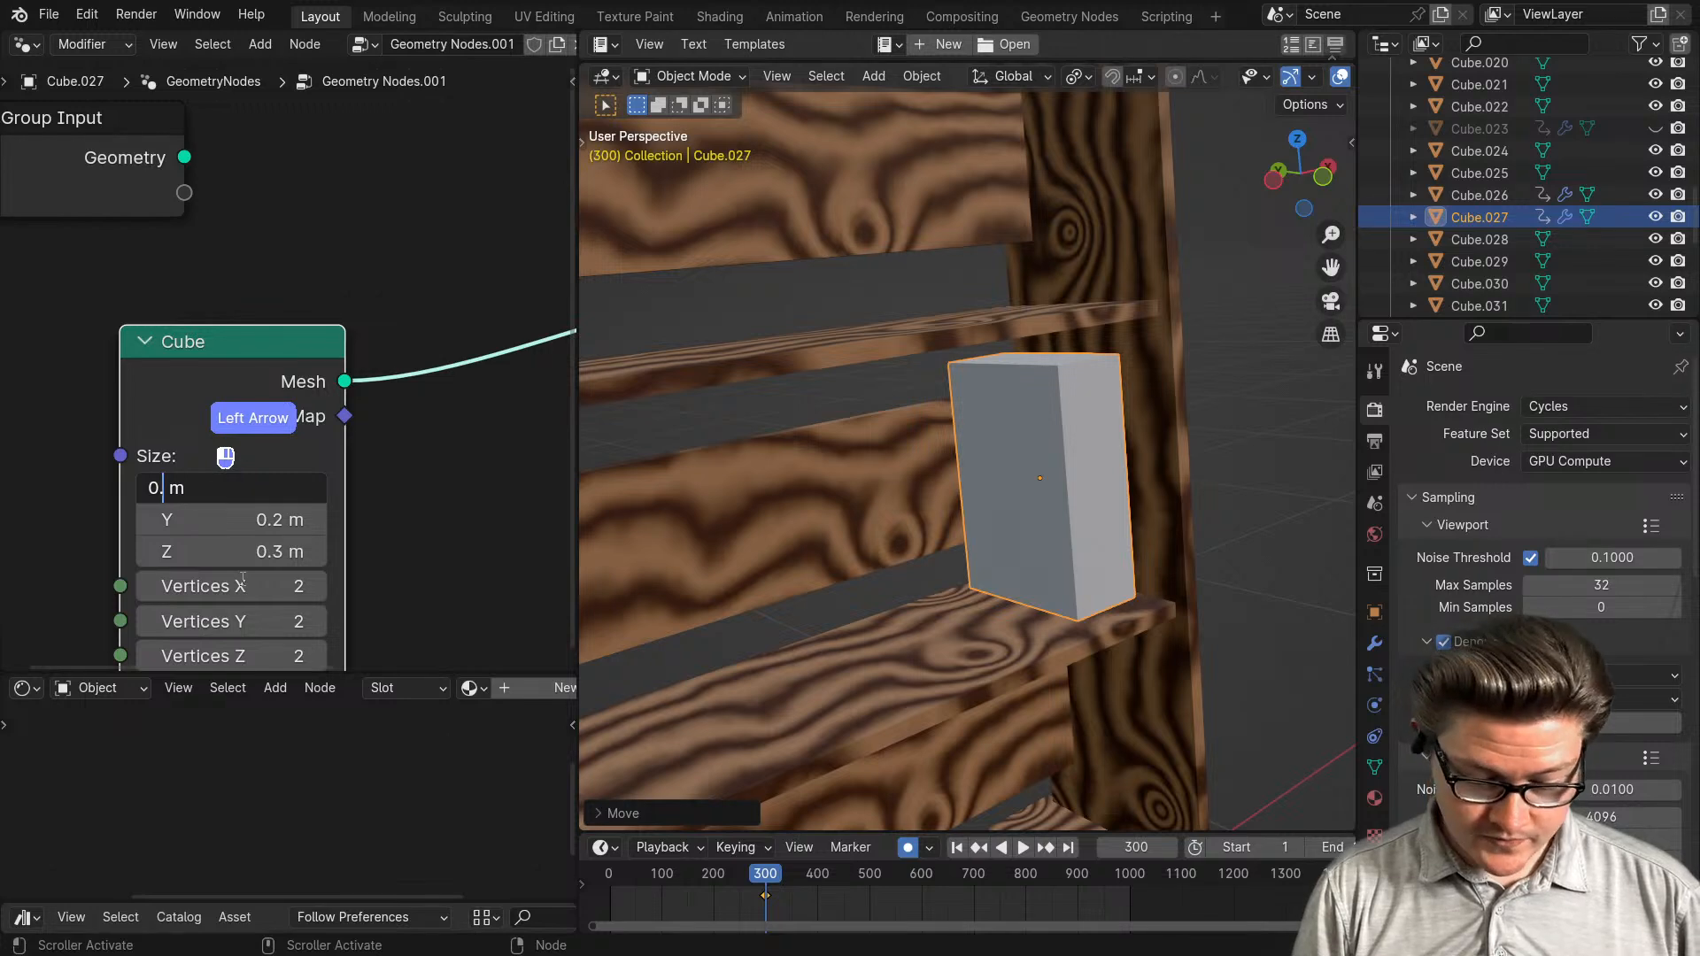
text(05)
click(177, 575)
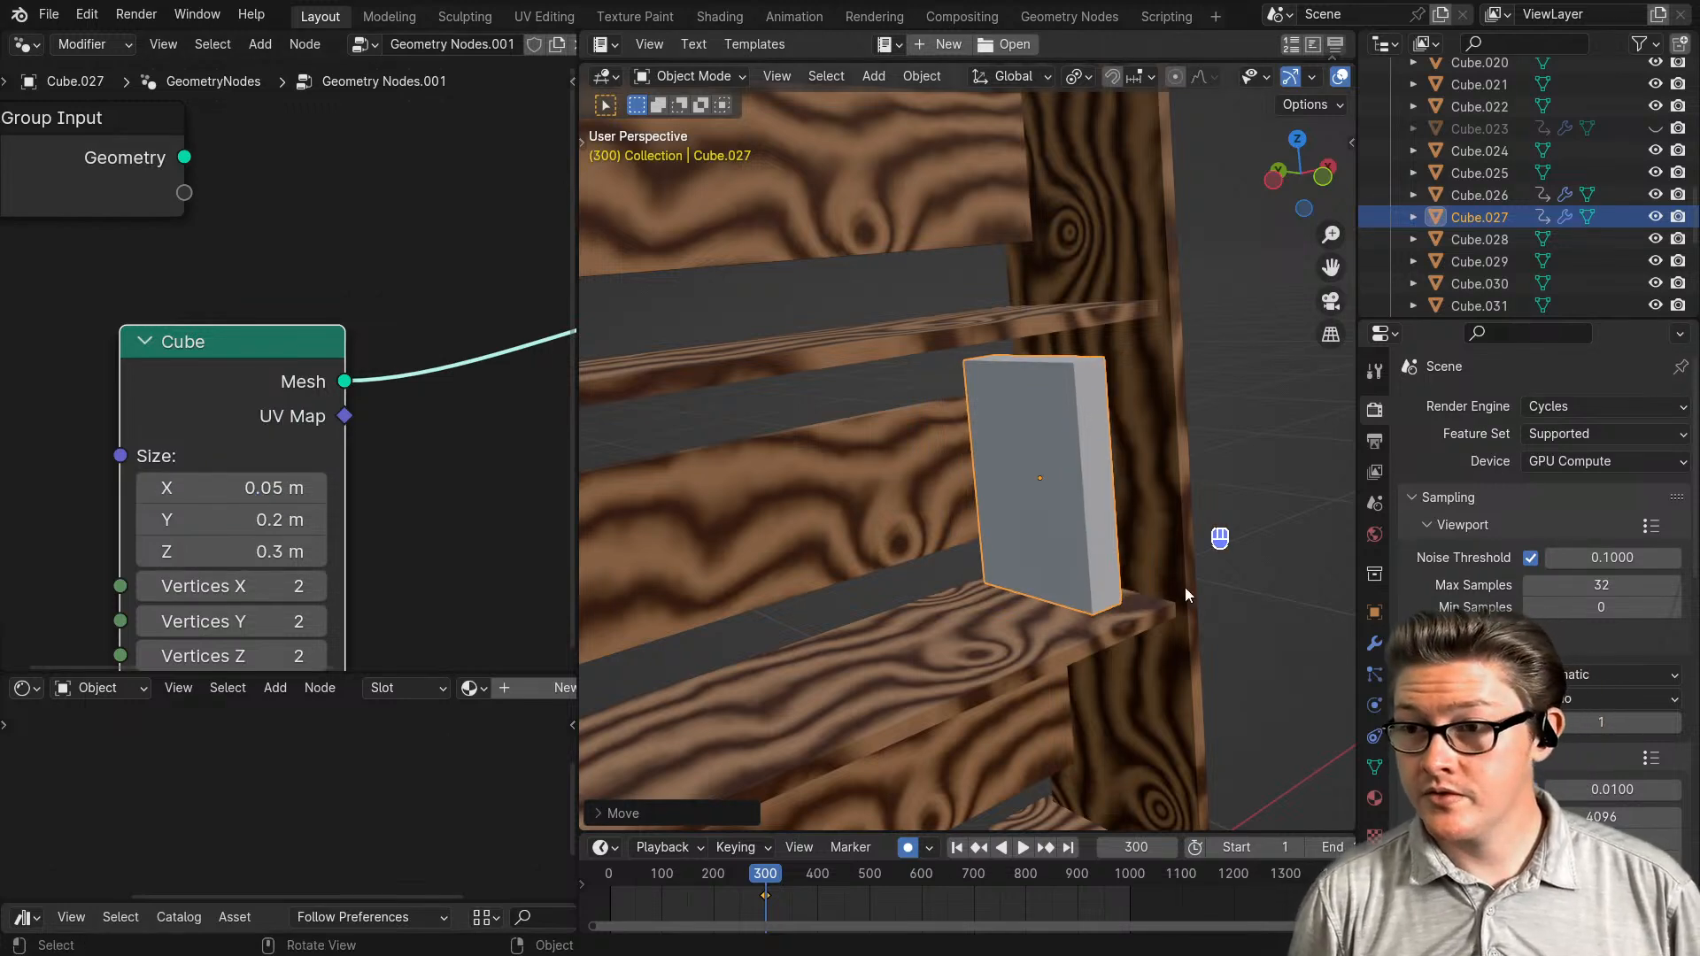
- Move the thin block against the right side board at the end of the shelf
middle_drag(1185, 588, 1038, 565)
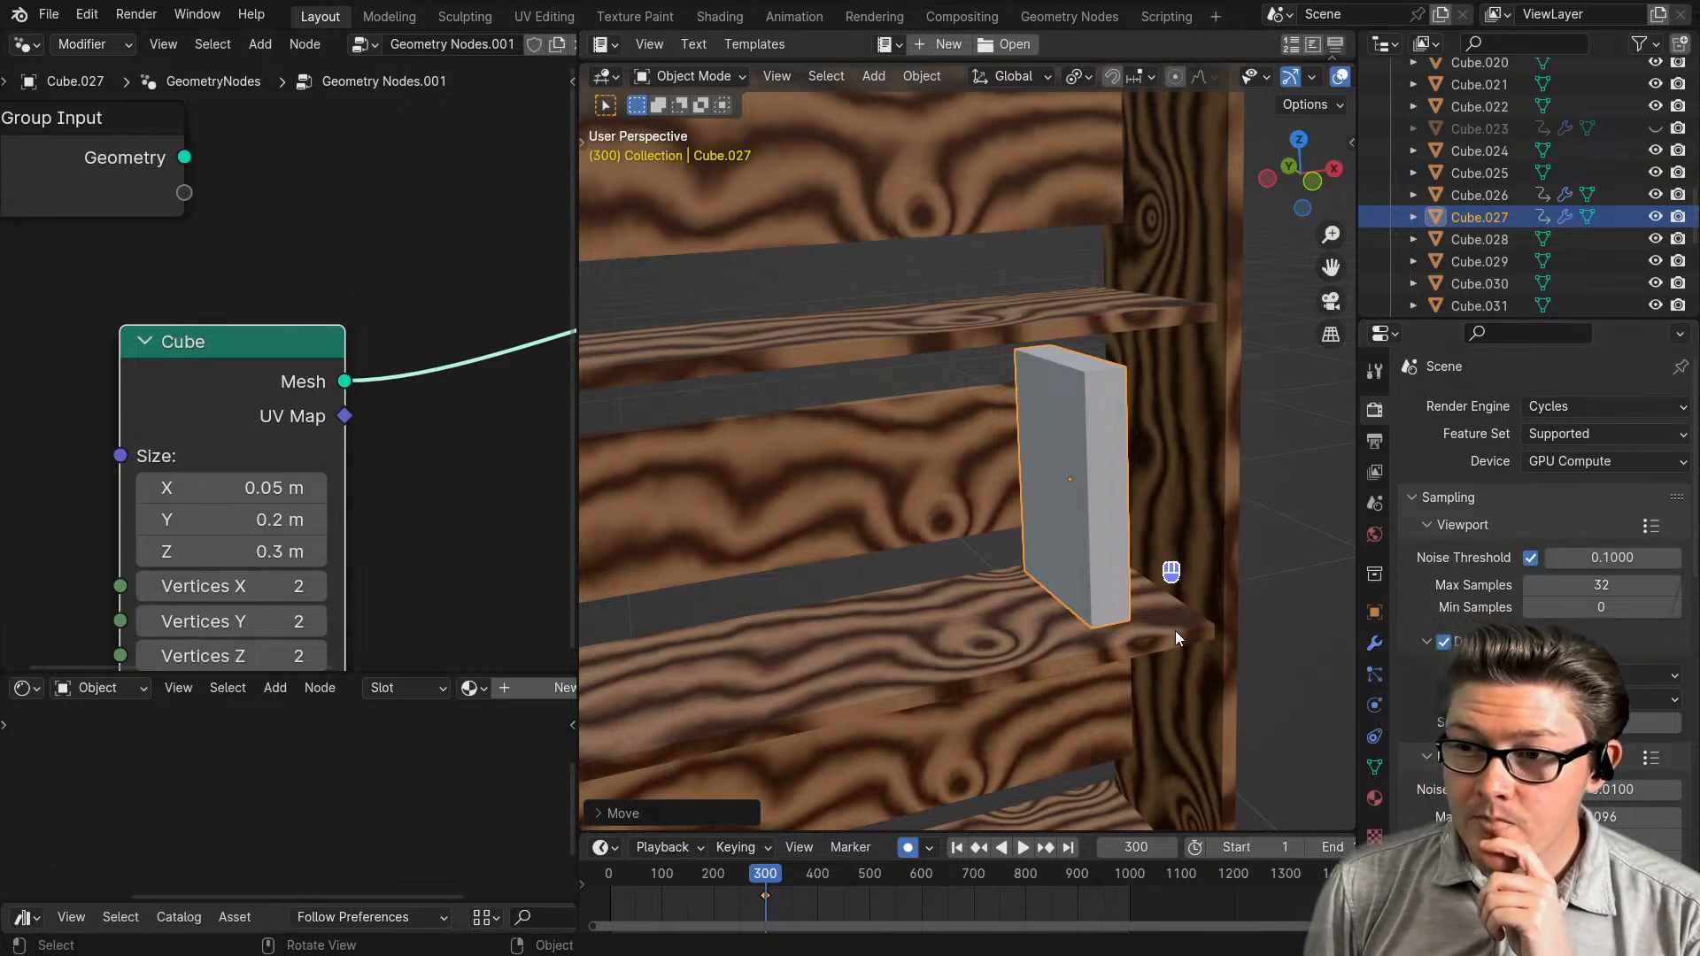
middle_drag(1176, 630, 1116, 615)
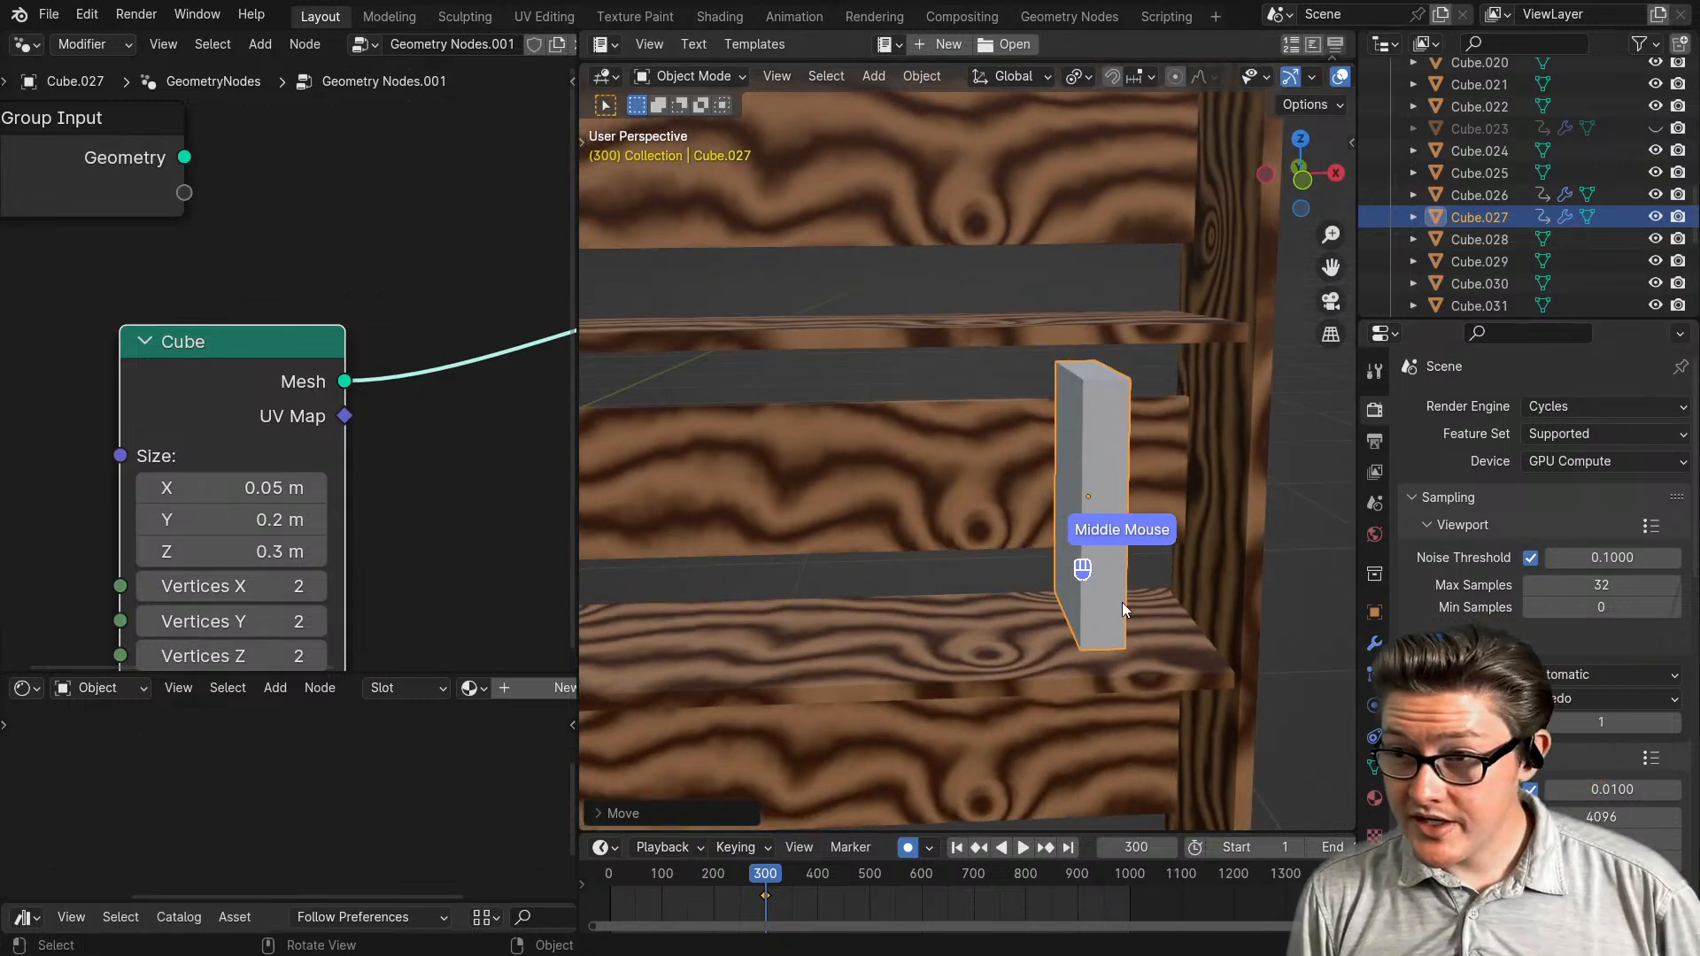
key(g)
click(1213, 596)
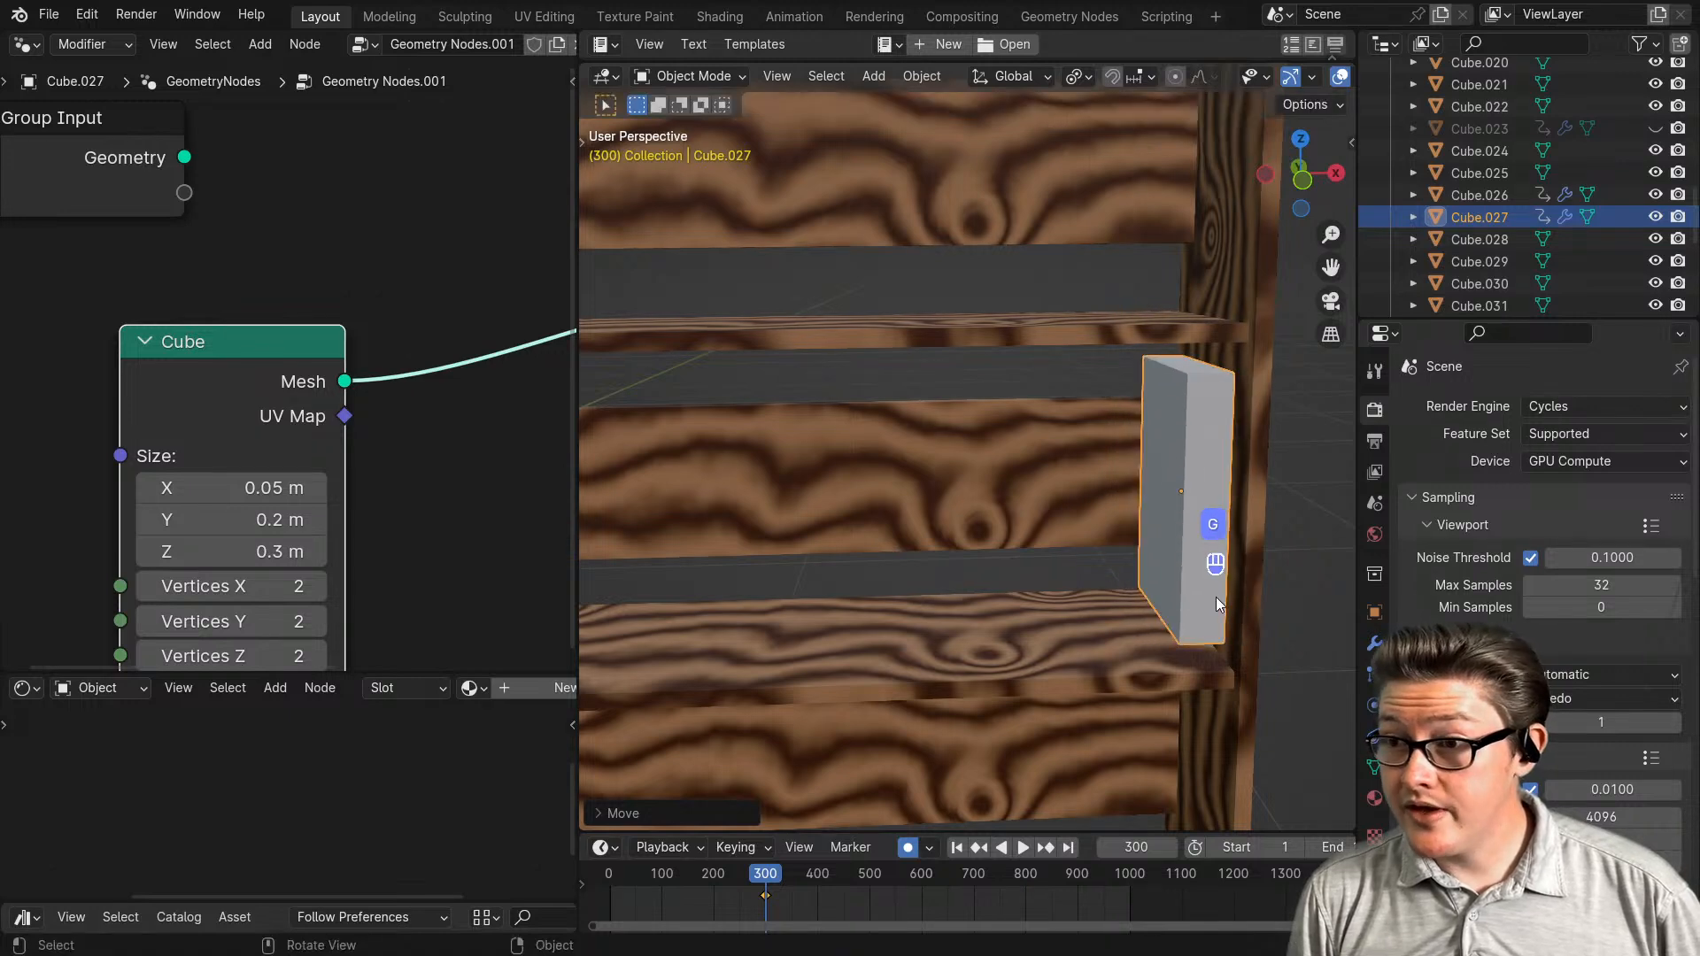
mouse_move(1215, 597)
middle_down()
mouse_move(1072, 588)
mouse_move(1128, 560)
mouse_move(1273, 576)
mouse_move(1185, 581)
middle_up()
key(g)
click(1208, 554)
- Show the block's modifier properties and reposition the Group Input and Cube nodes, leaving space before the Group Output
click(1375, 643)
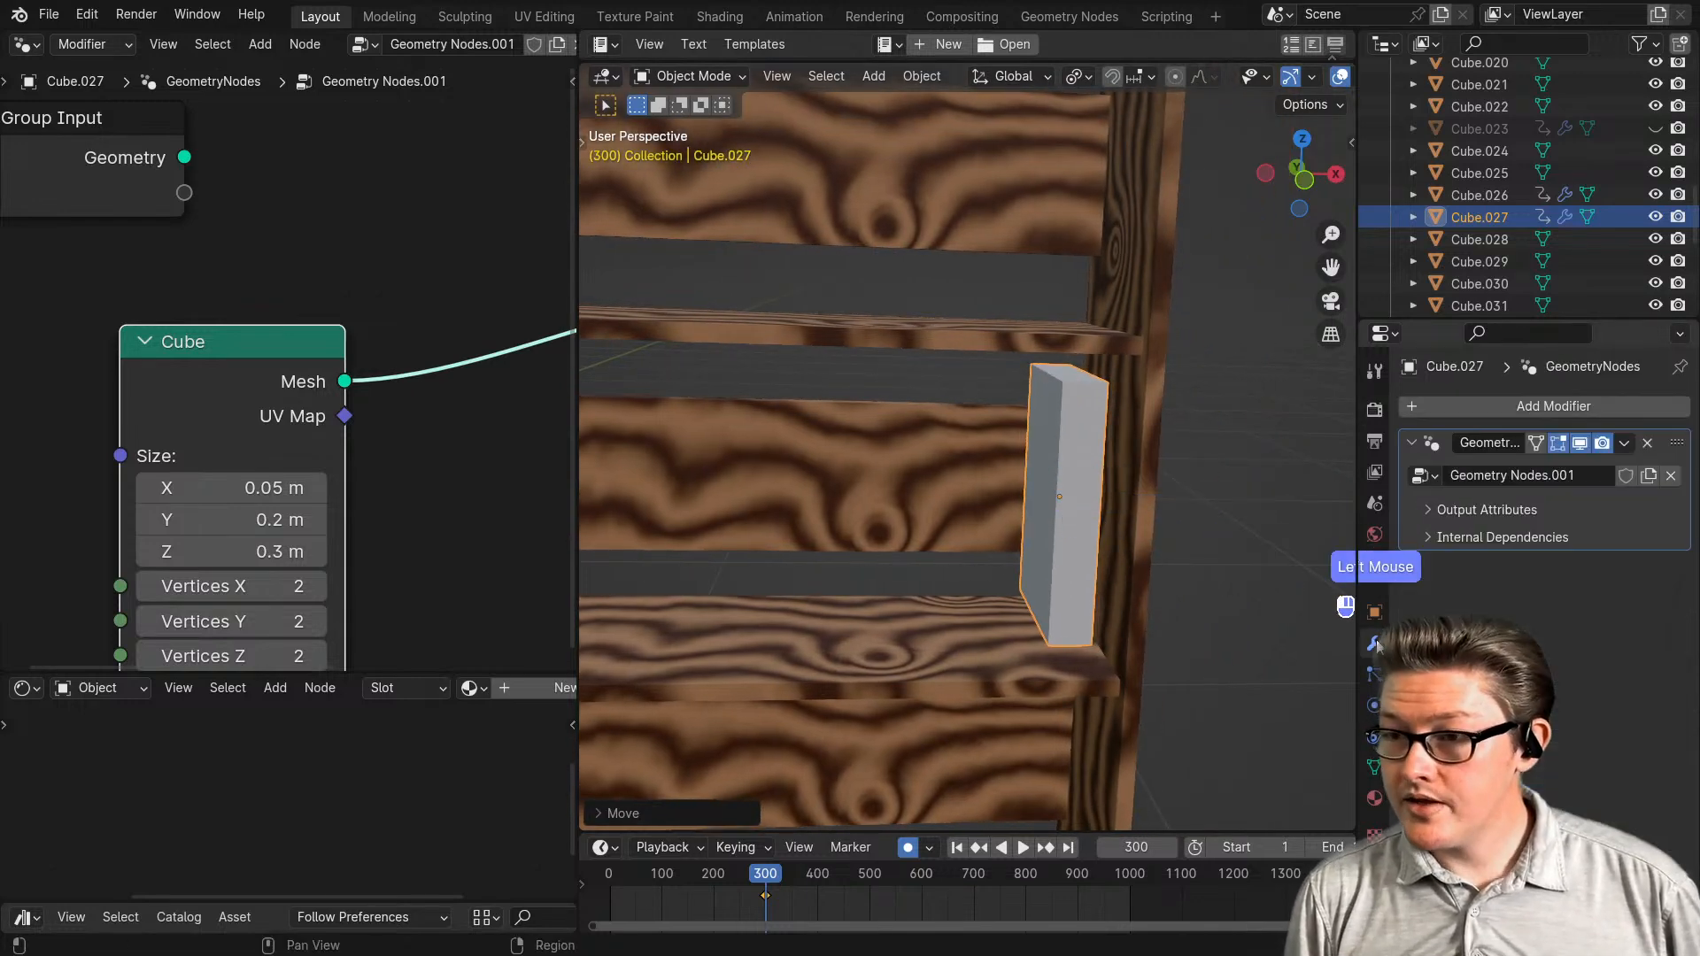
scroll(292, 380, down, 2)
drag(265, 345, 235, 267)
scroll(254, 368, down, 1)
scroll(254, 369, down, 2)
middle_click(191, 361)
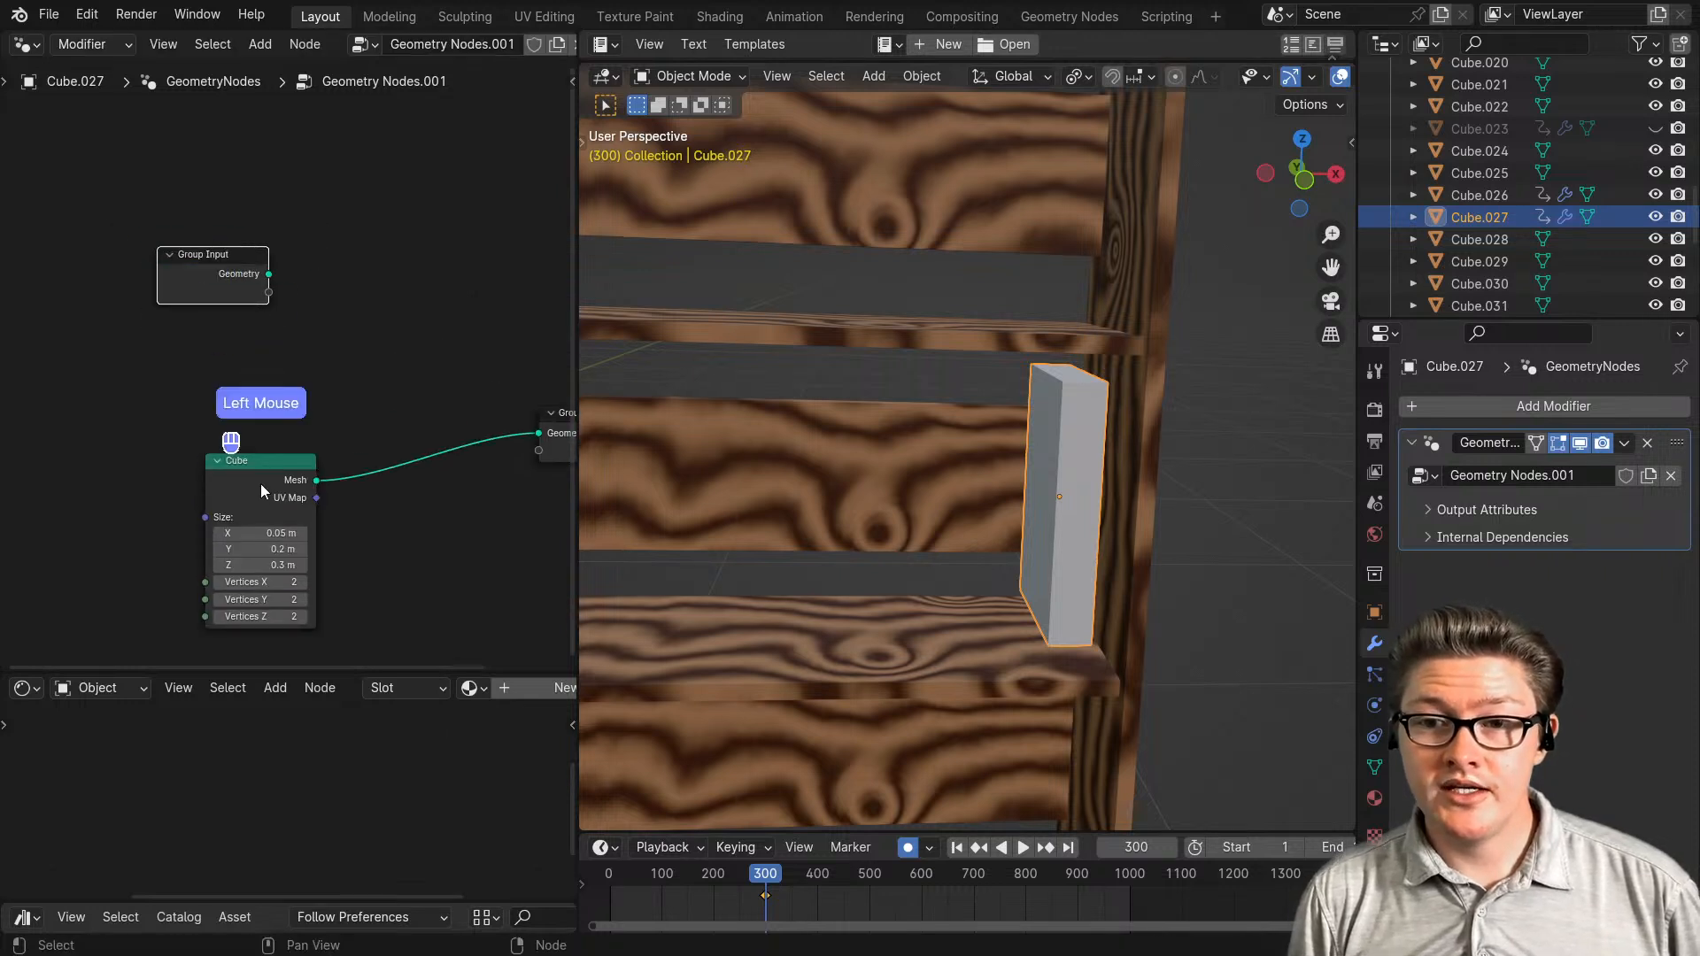
drag(260, 484, 160, 466)
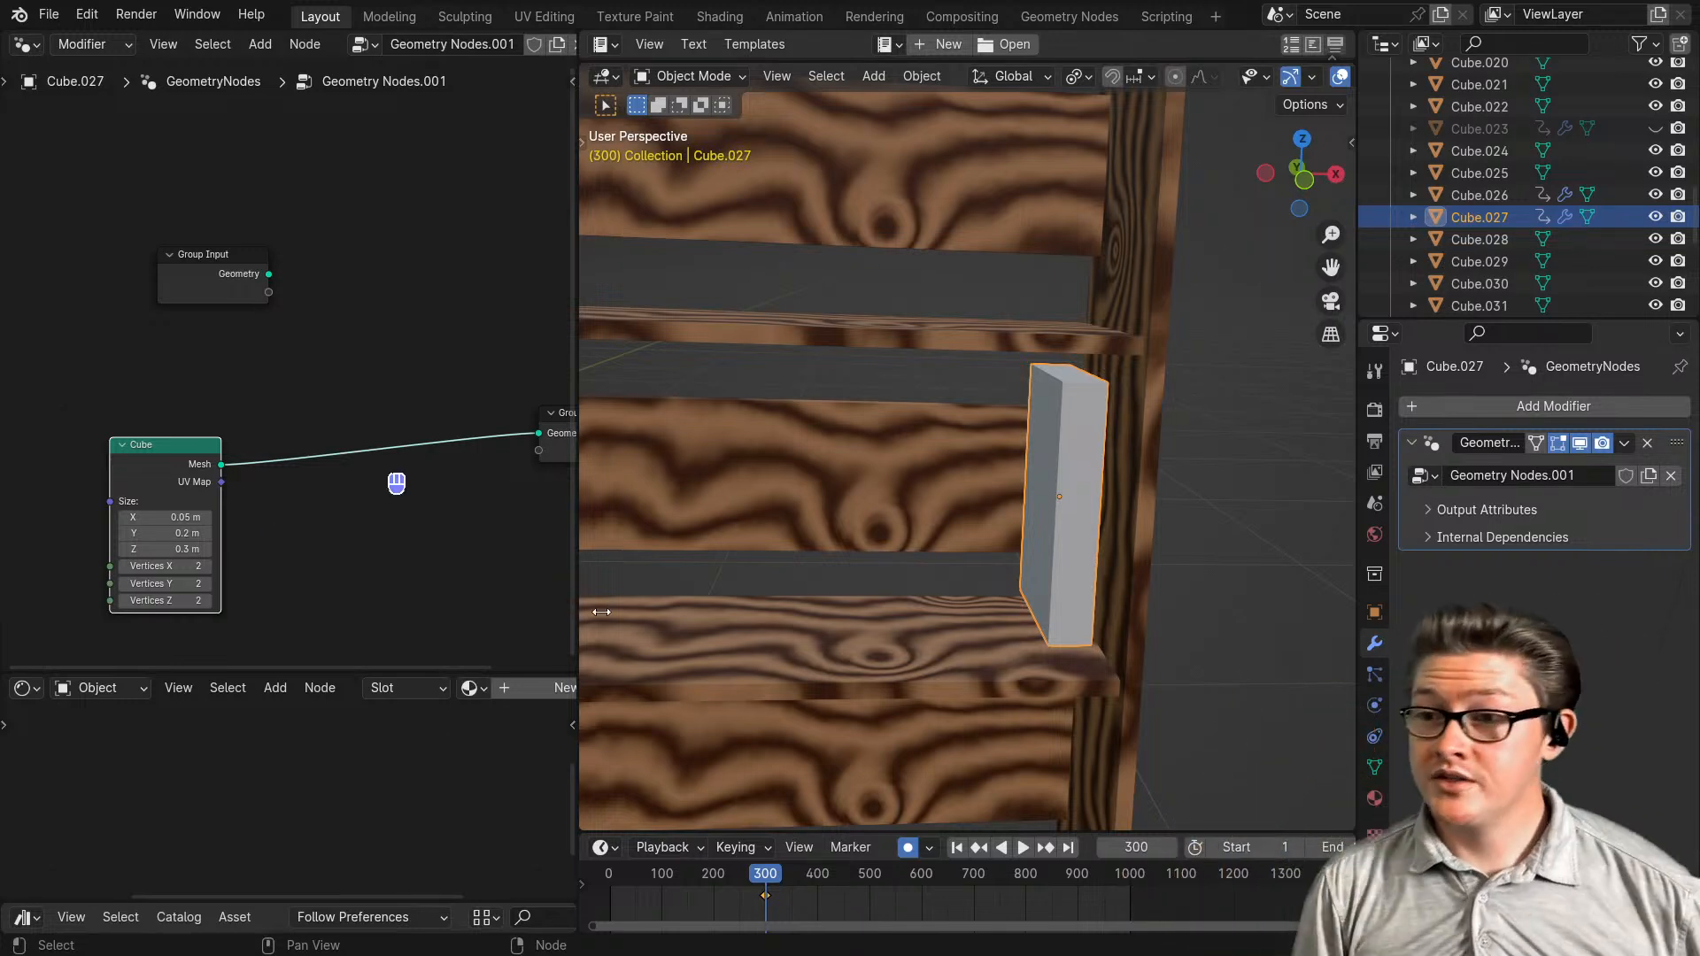
- Rename the block's geometry nodes tree to Book
scroll(719, 599, down, 2)
scroll(735, 604, down, 3)
scroll(1047, 603, up, 4)
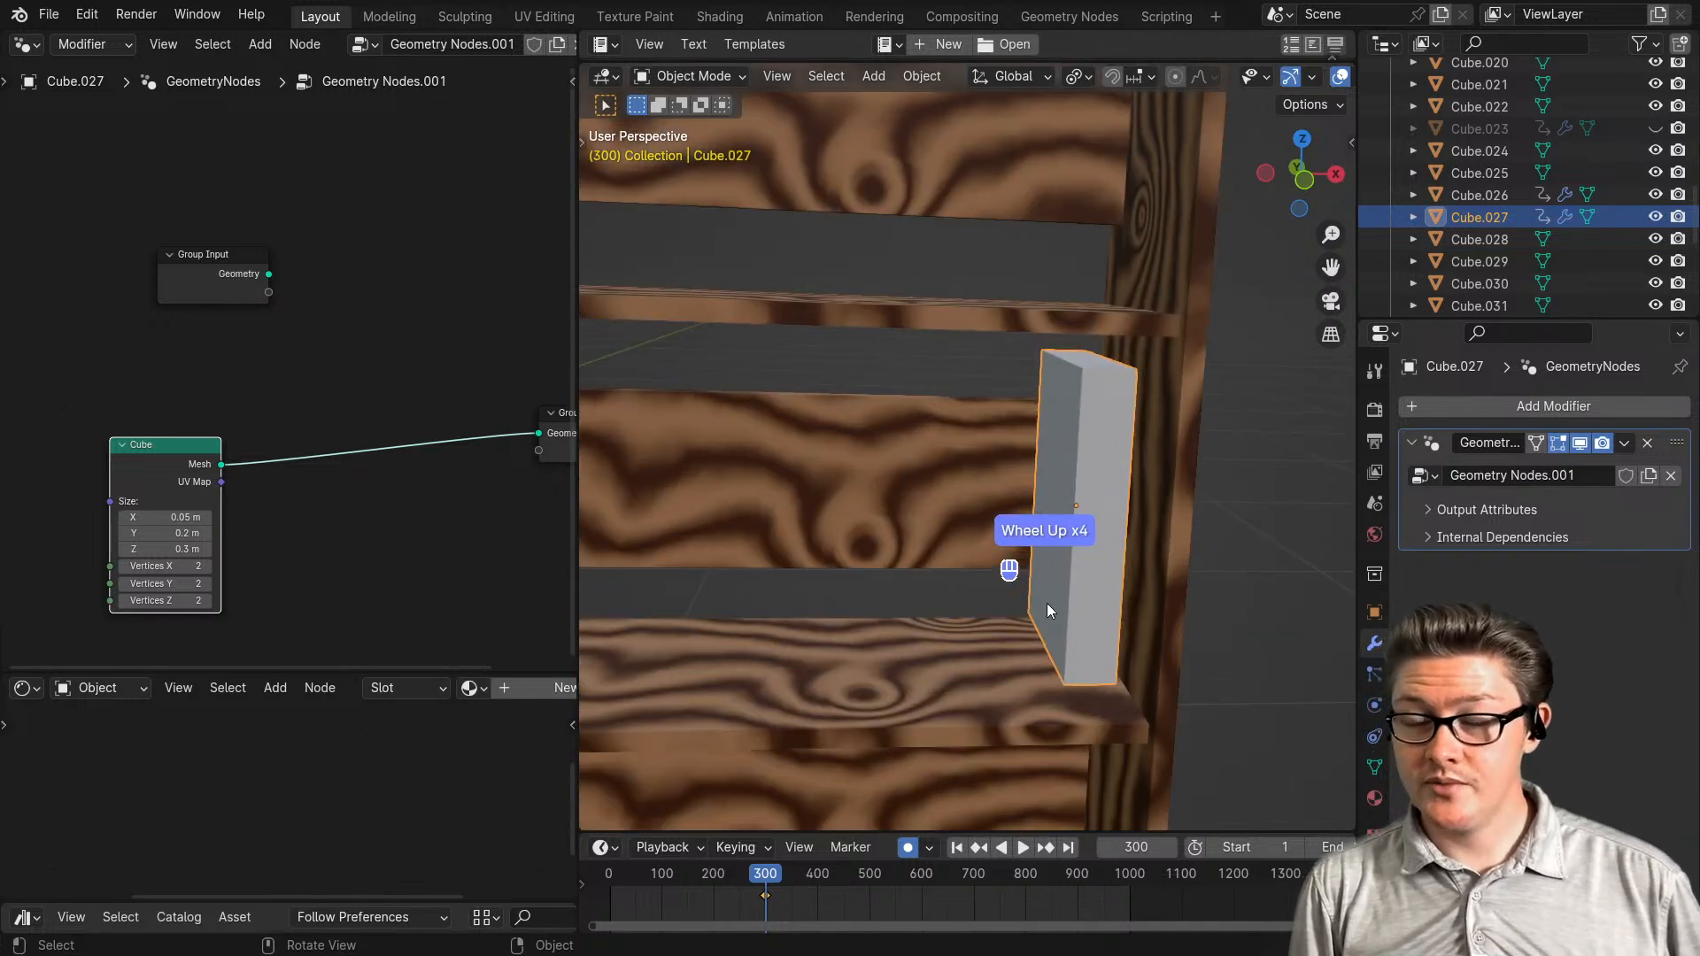
shift+middle_drag(1098, 608, 963, 581)
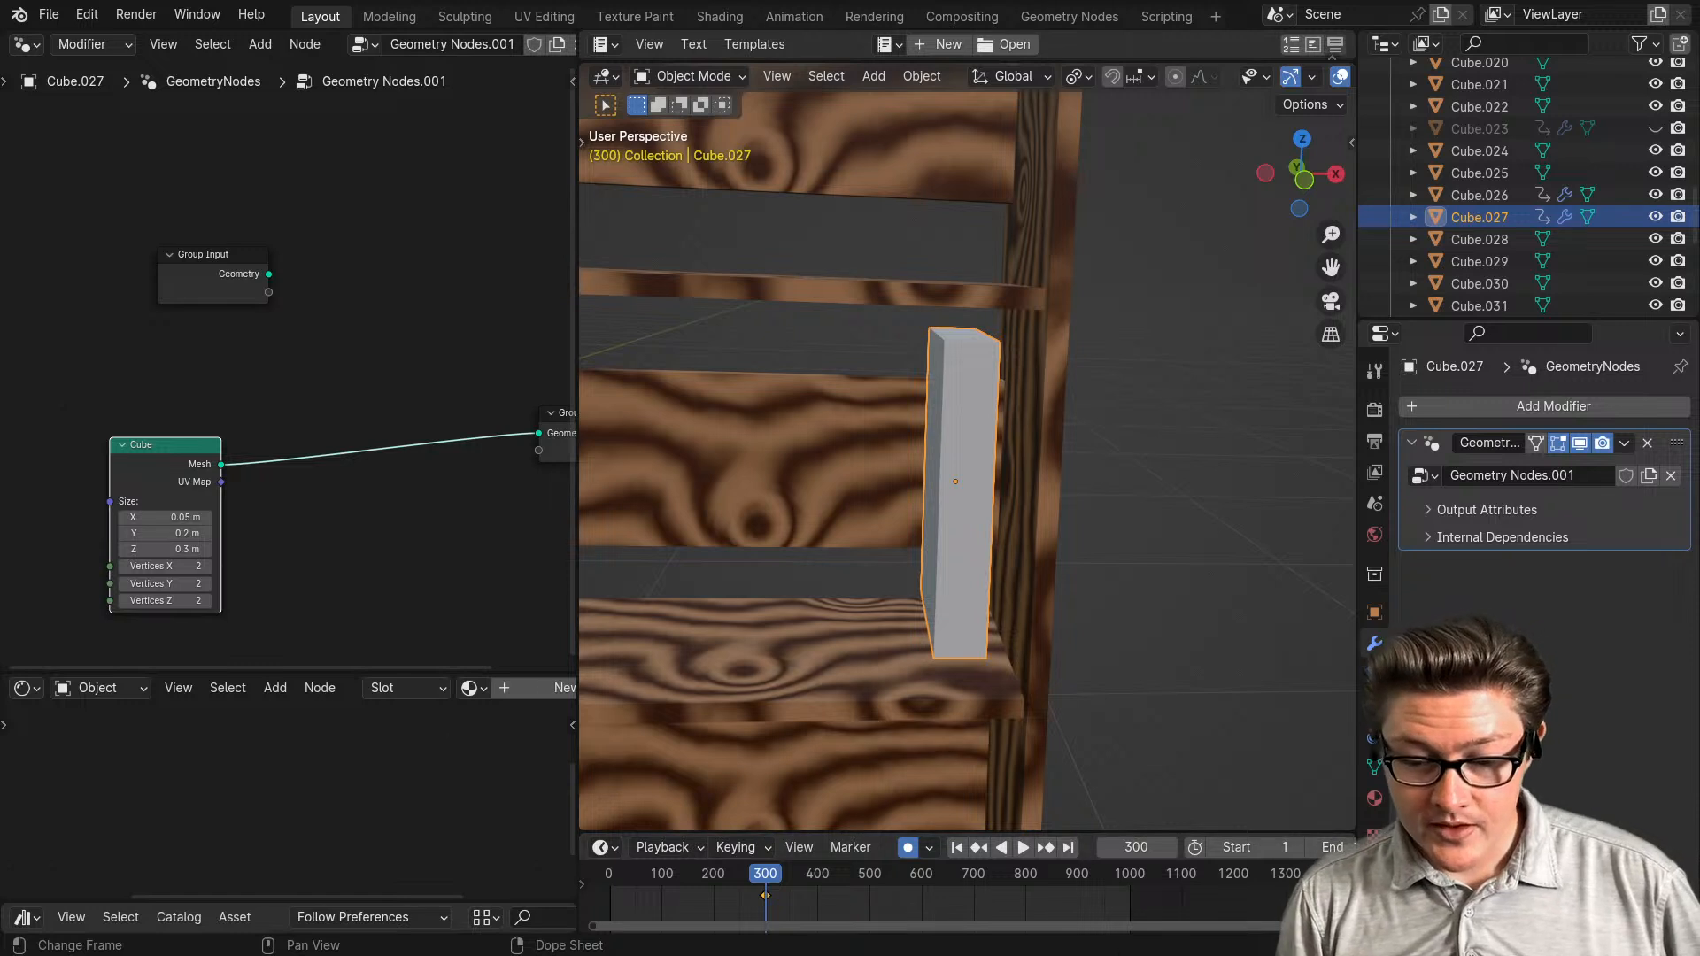
click(1567, 479)
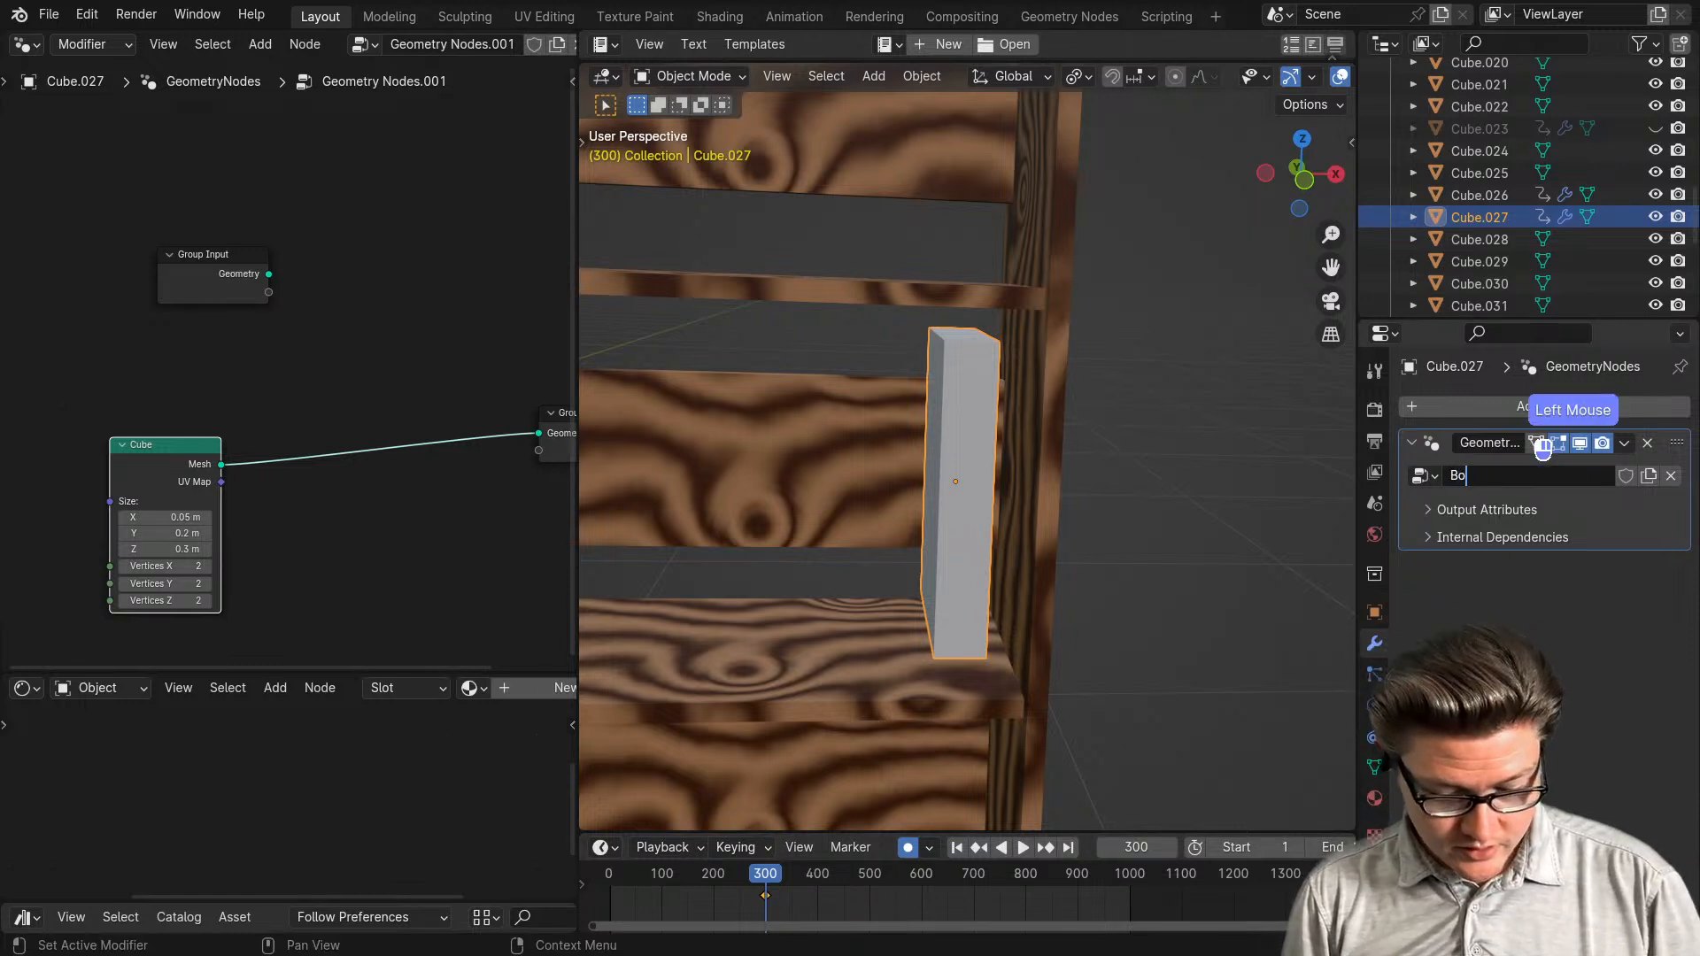
text(Book)
key(Return)
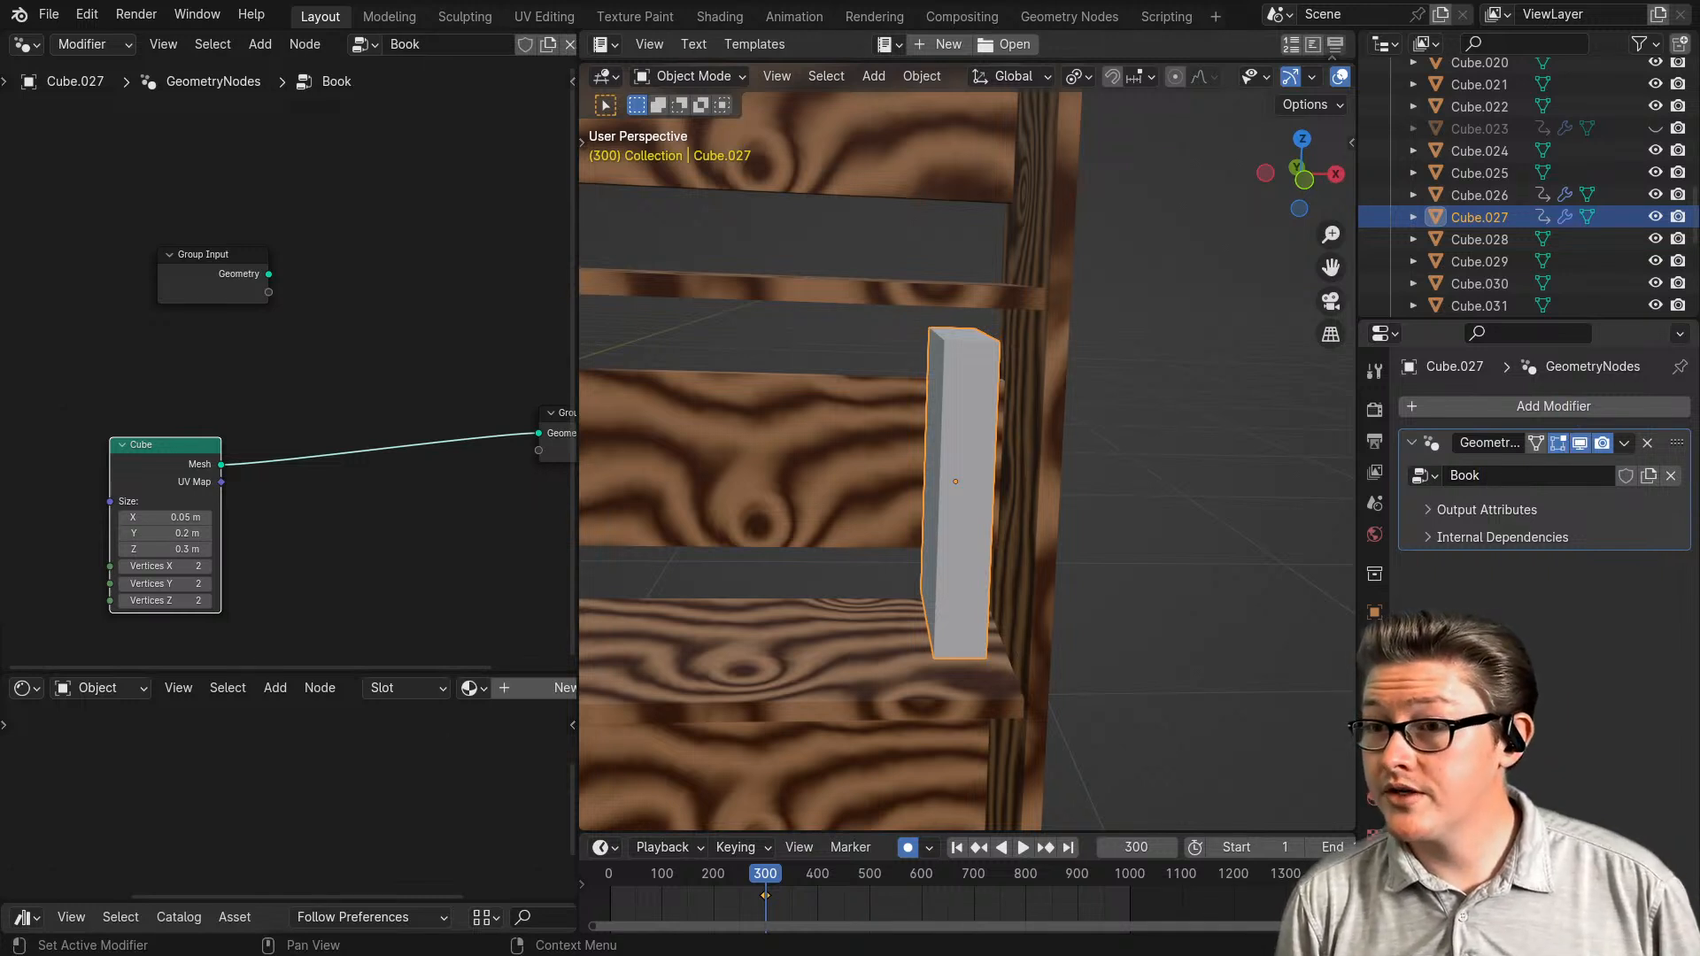
- Add an Array modifier to the block and set its relative X offset to -1
click(1454, 412)
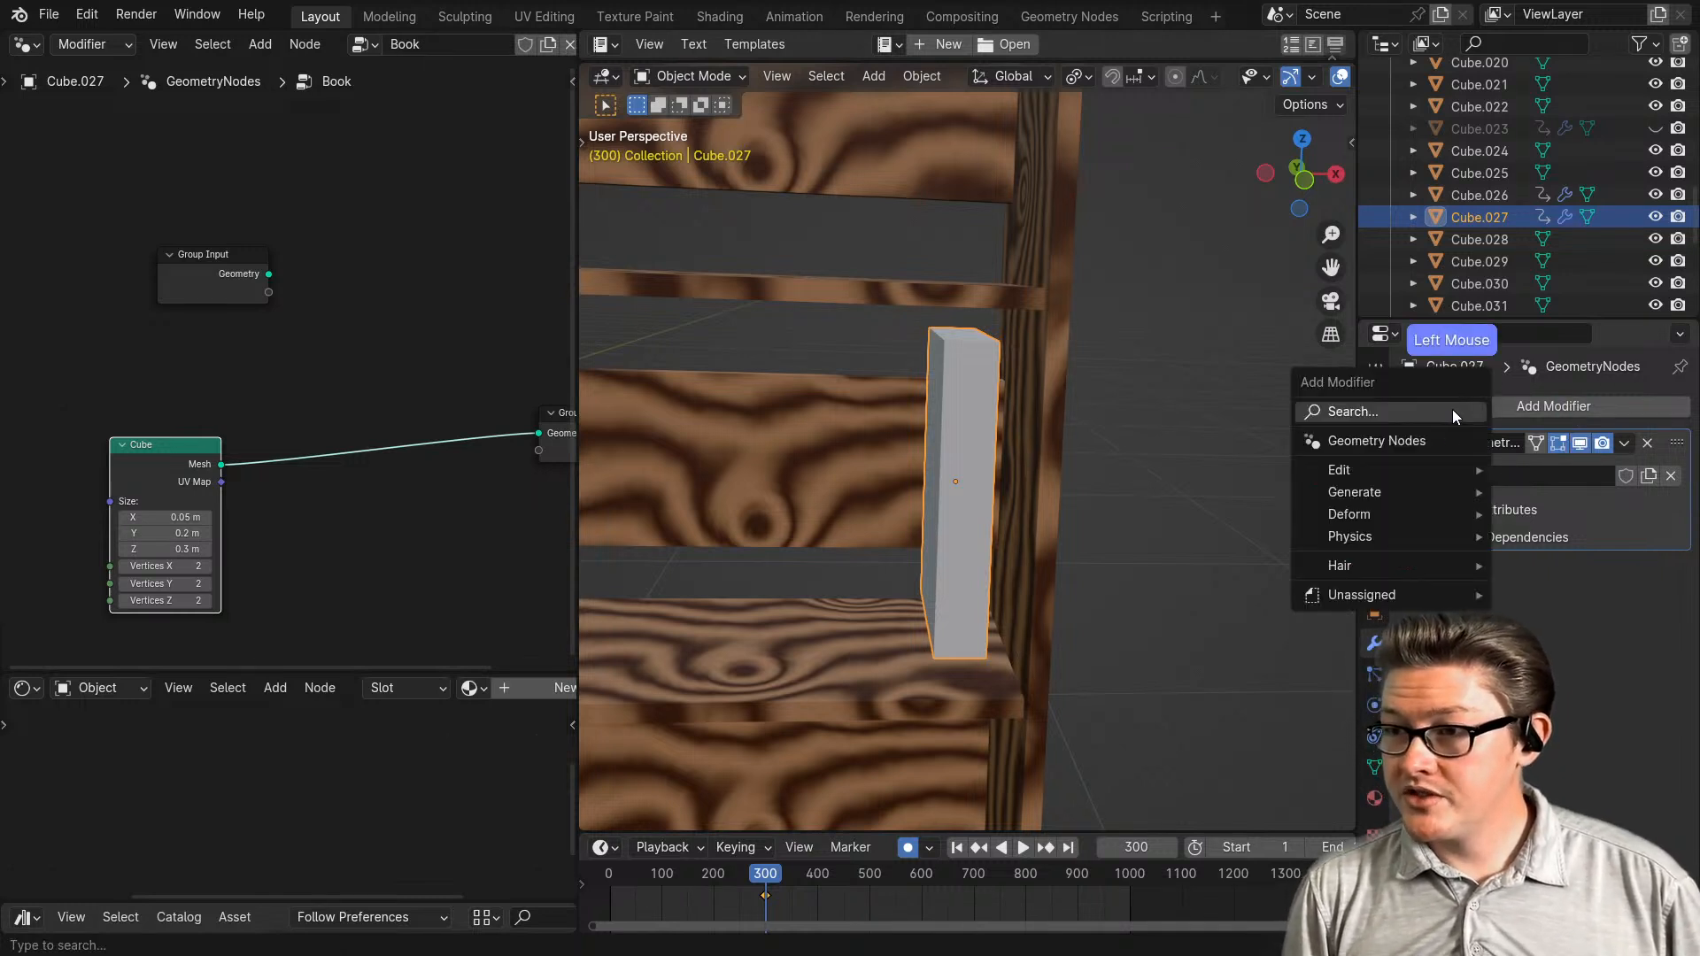
mouse_move(1364, 475)
text(arr)
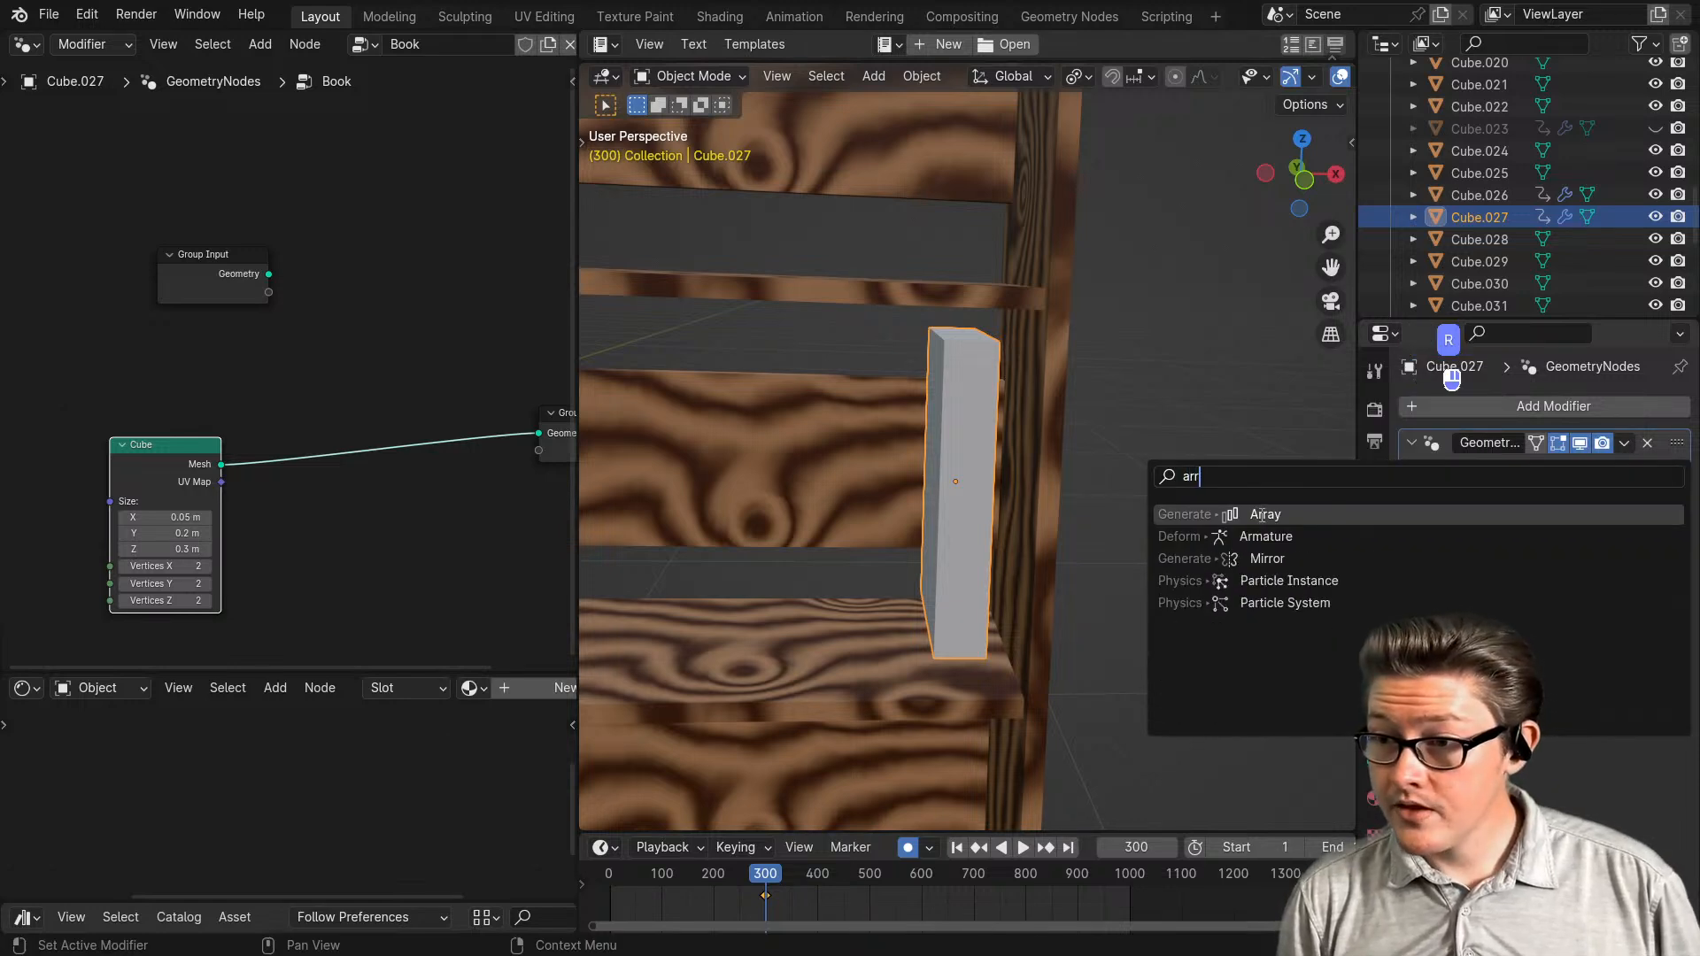
key(Return)
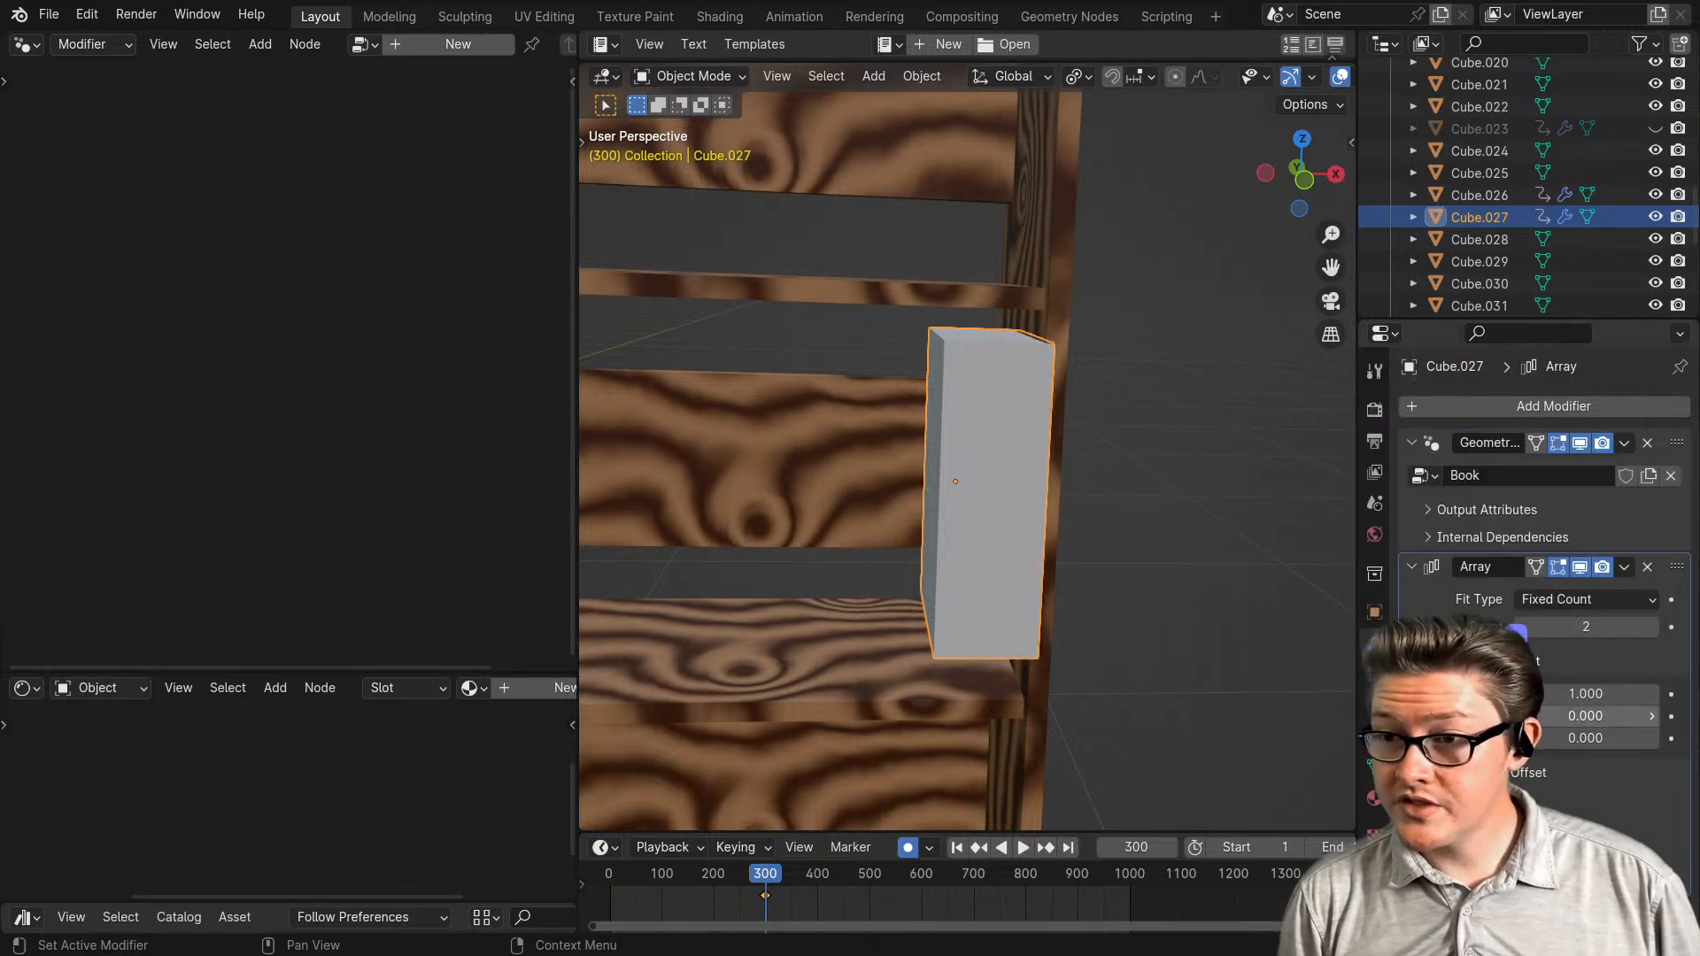
click(1558, 695)
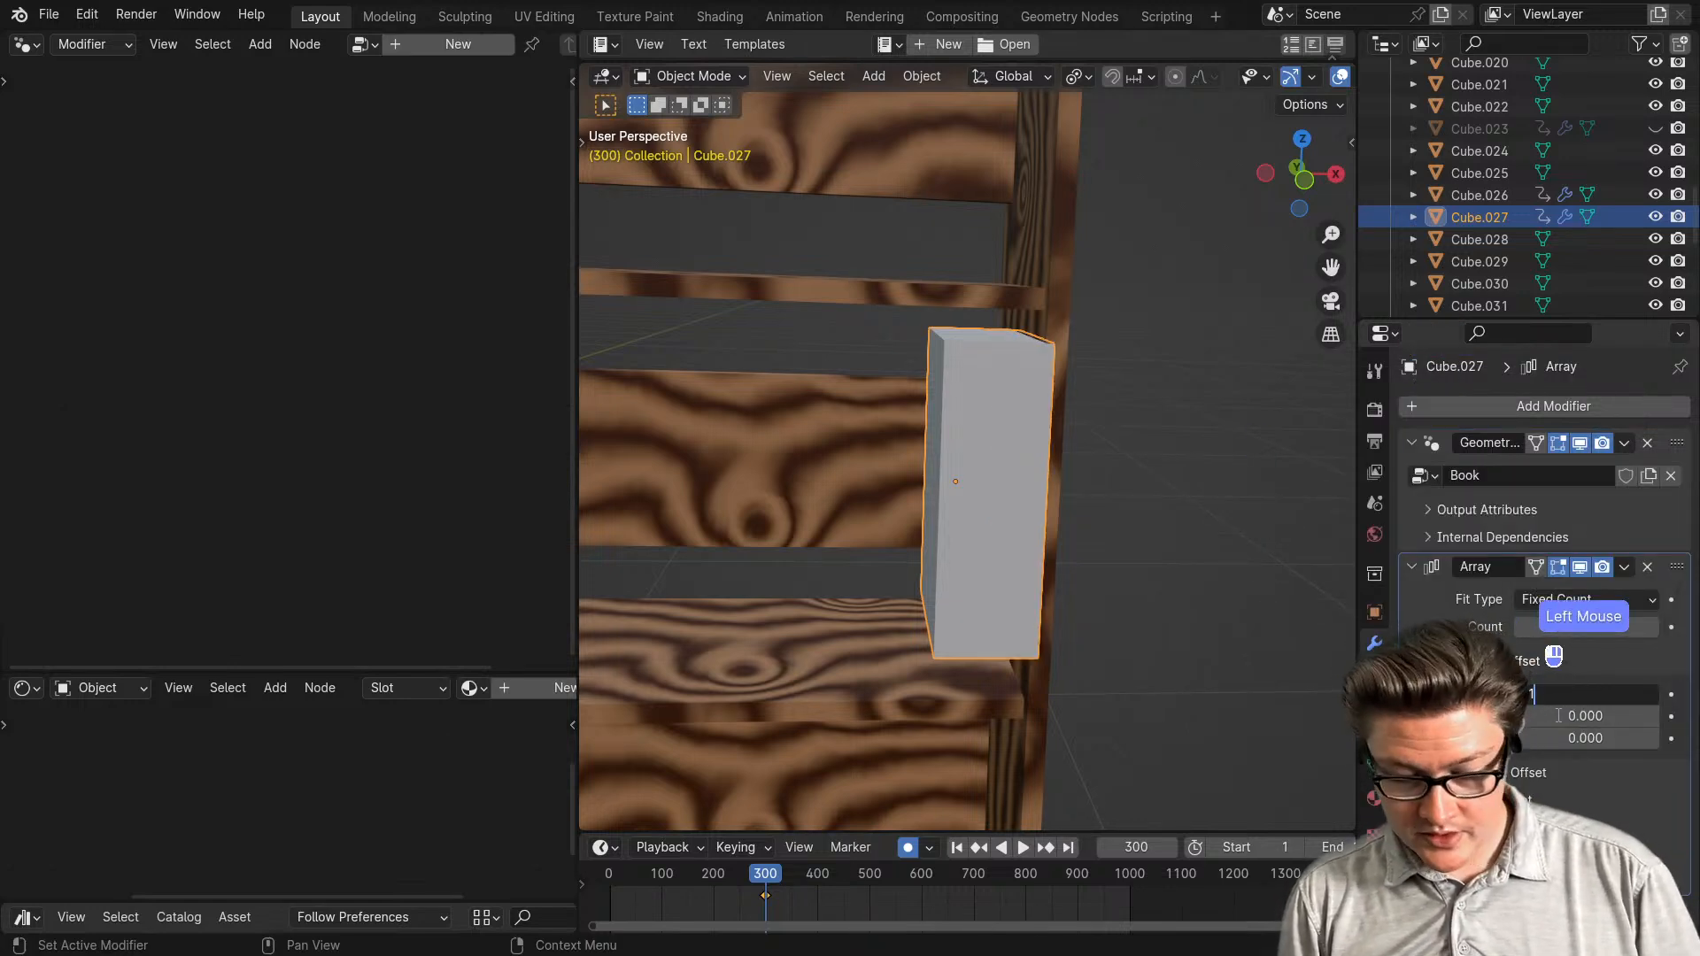
text(-1)
key(Return)
- Set the array's count to 8 and its relative X offset to -1.1 to leave gaps between the books
drag(1567, 628, 1589, 628)
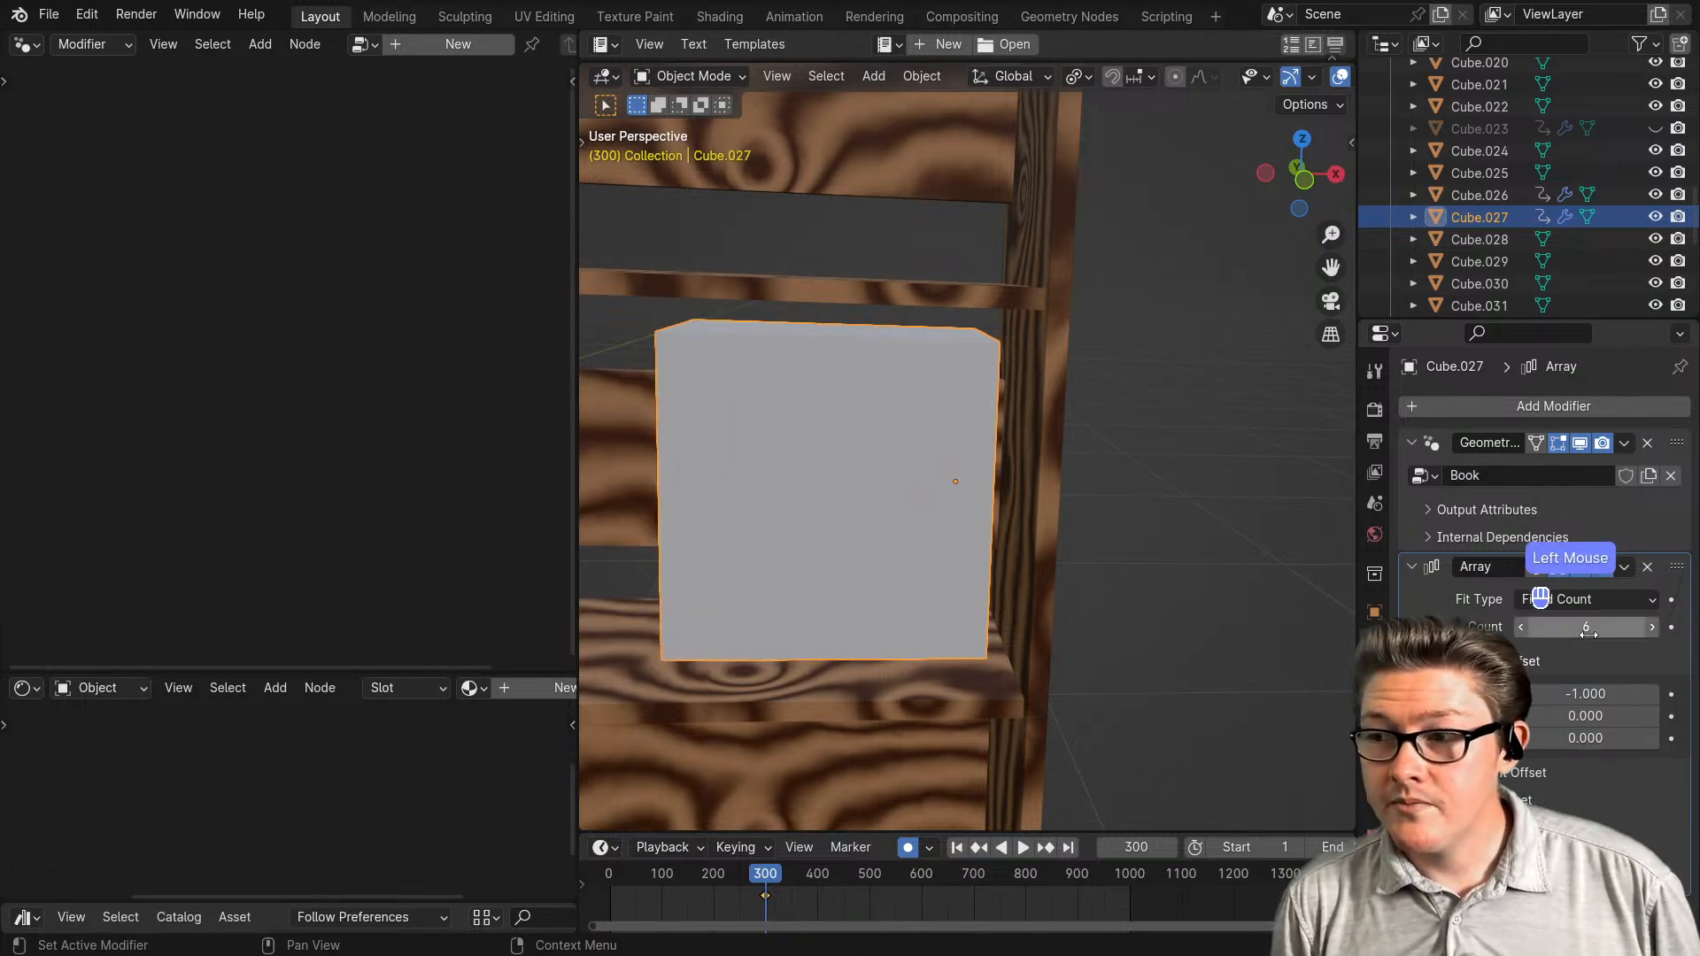
click(1646, 631)
click(1646, 631)
scroll(1121, 603, down, 2)
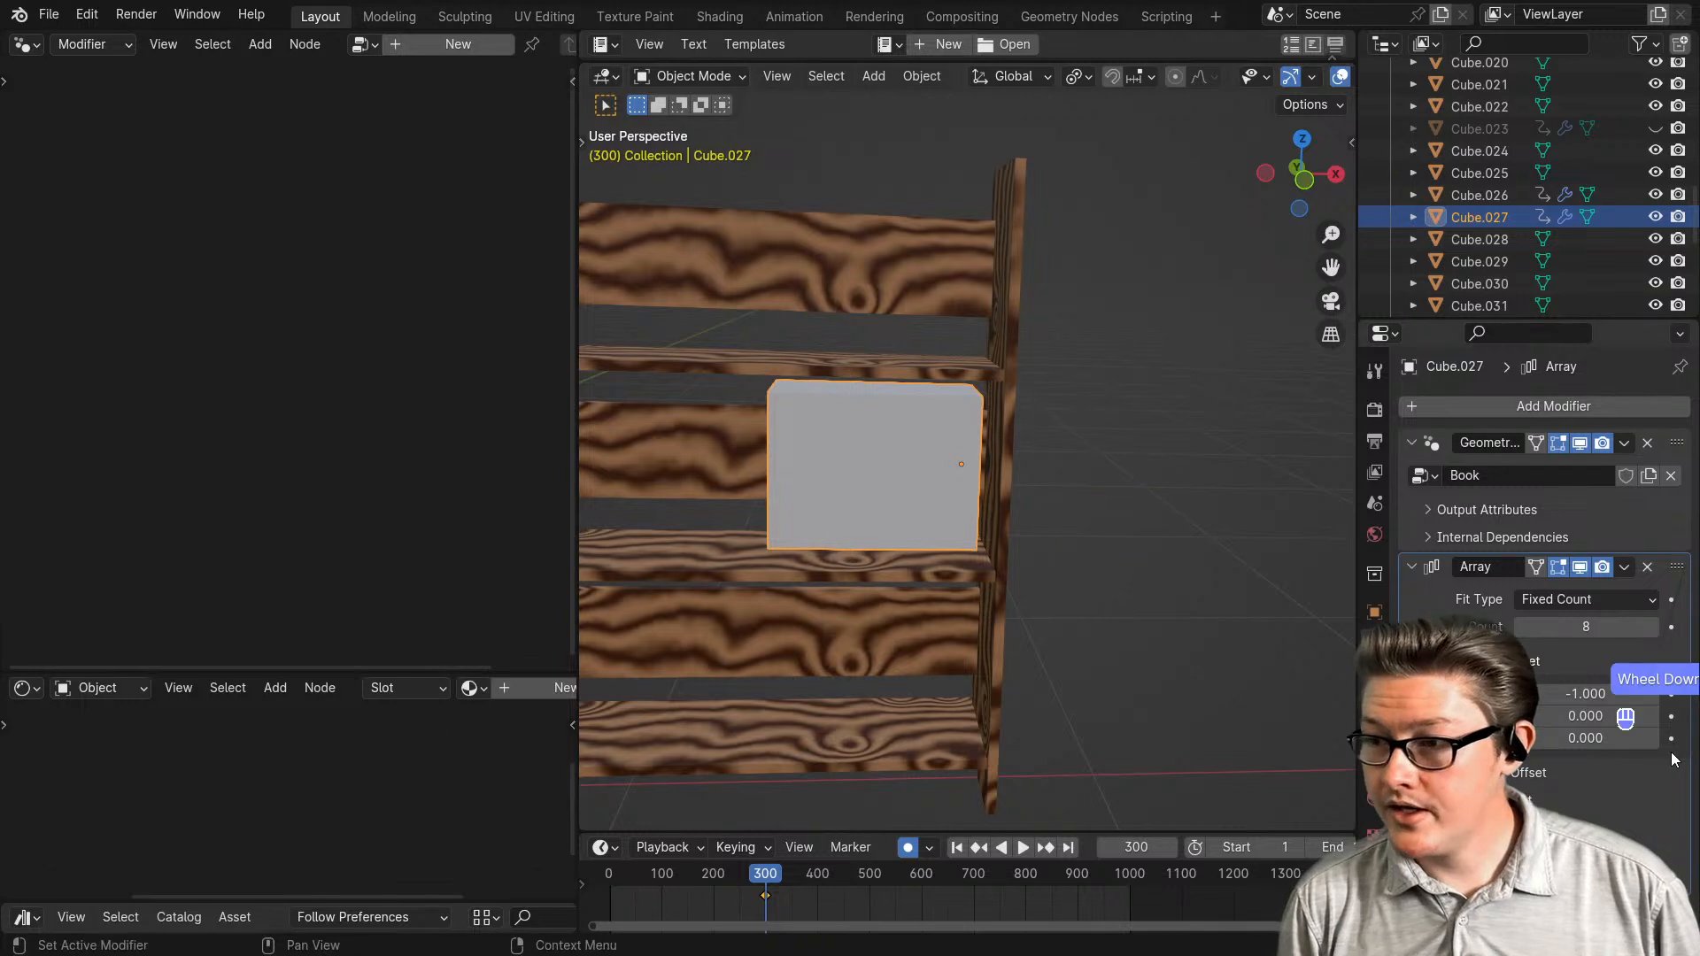
click(1521, 694)
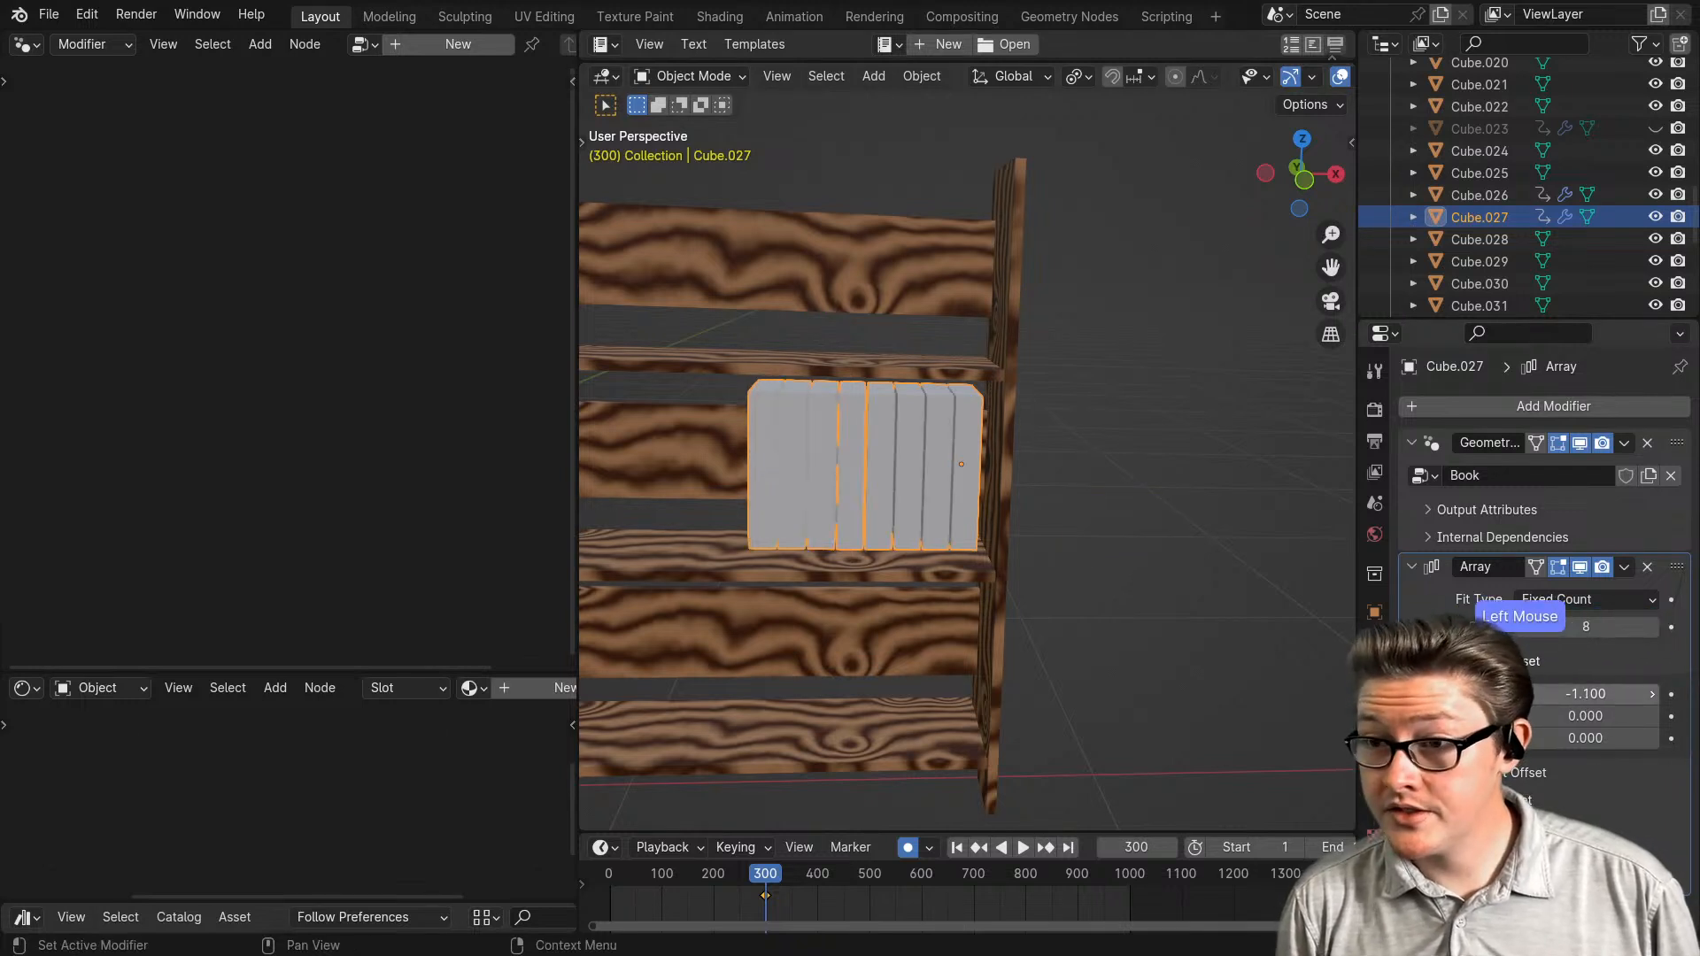
- Increase the array's count to 20 and compare the row of blocks with the shelf's width
click(1611, 630)
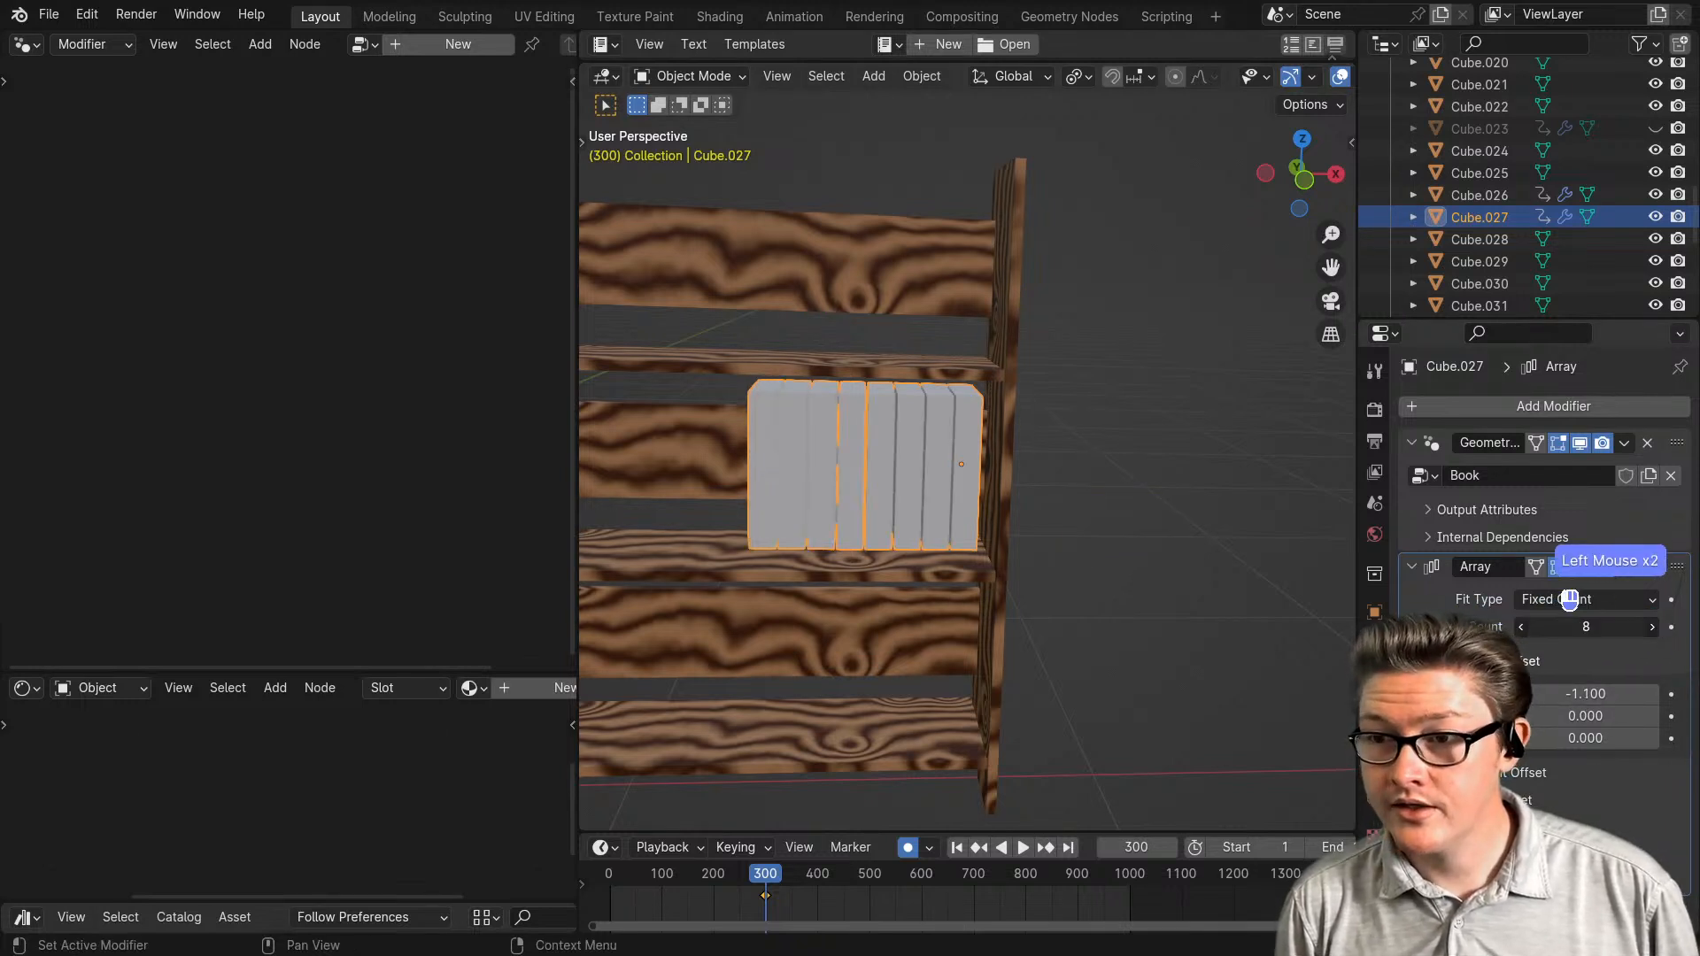
drag(1611, 629, 1647, 630)
scroll(1142, 609, down, 3)
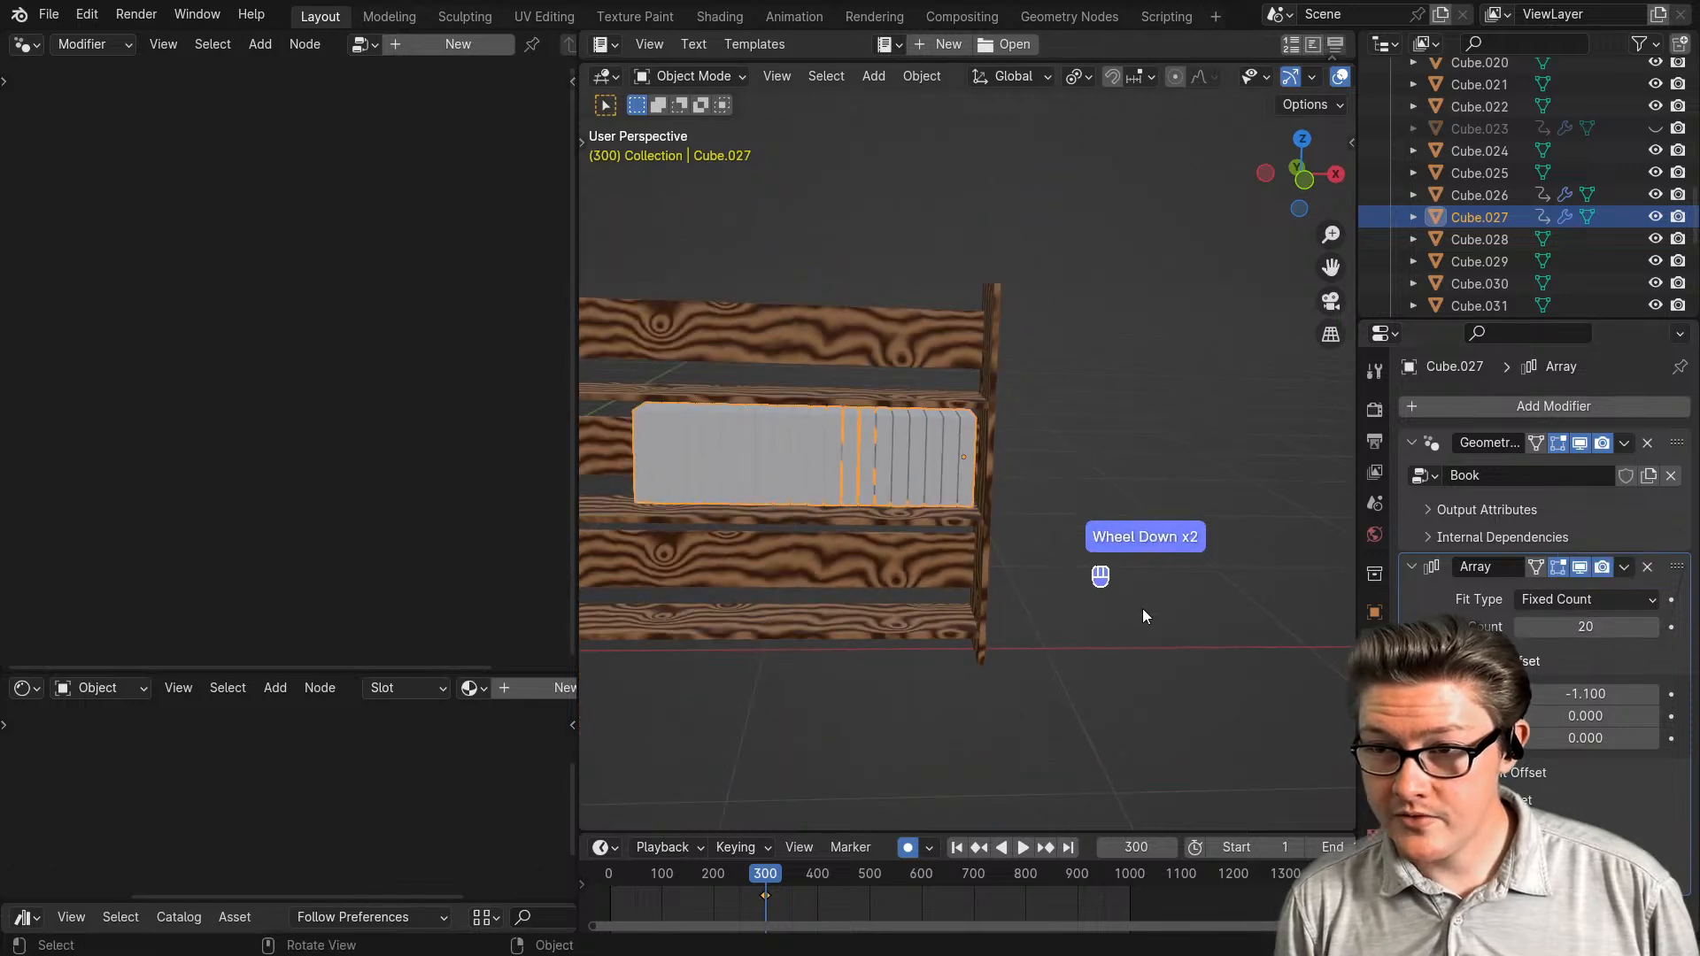
scroll(932, 581, up, 1)
shift+middle_drag(868, 614, 1010, 630)
scroll(911, 614, down, 3)
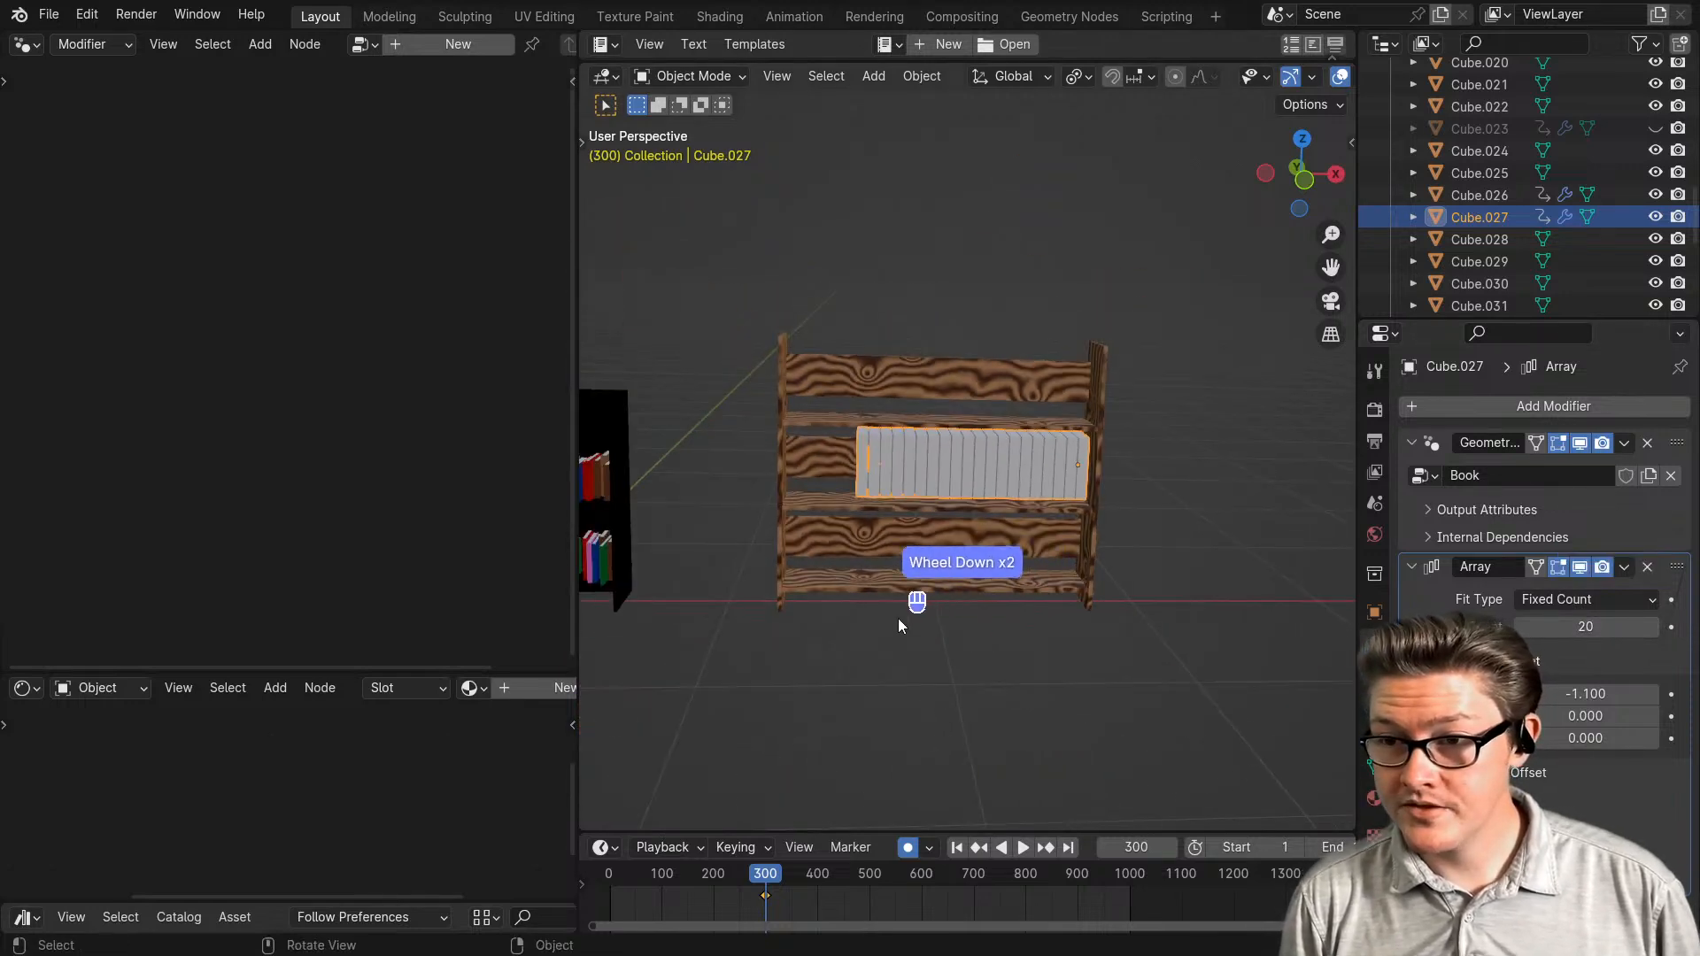
shift+middle_drag(912, 615, 987, 619)
scroll(1012, 627, up, 2)
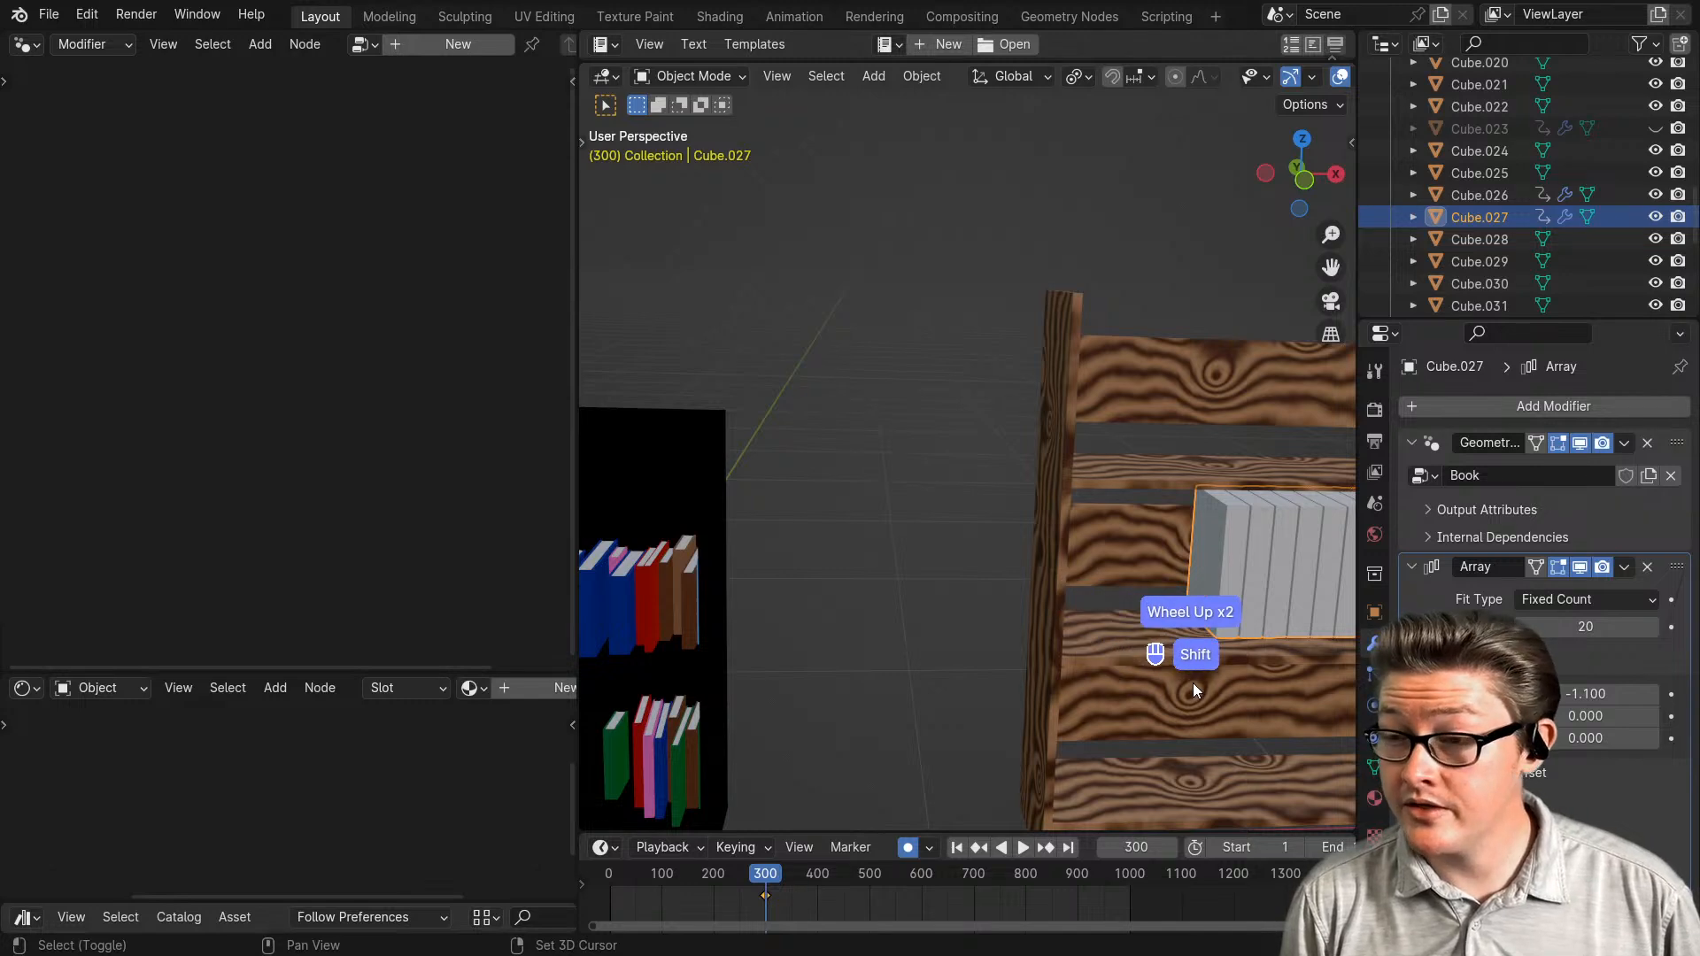
shift+middle_drag(1192, 683, 1033, 652)
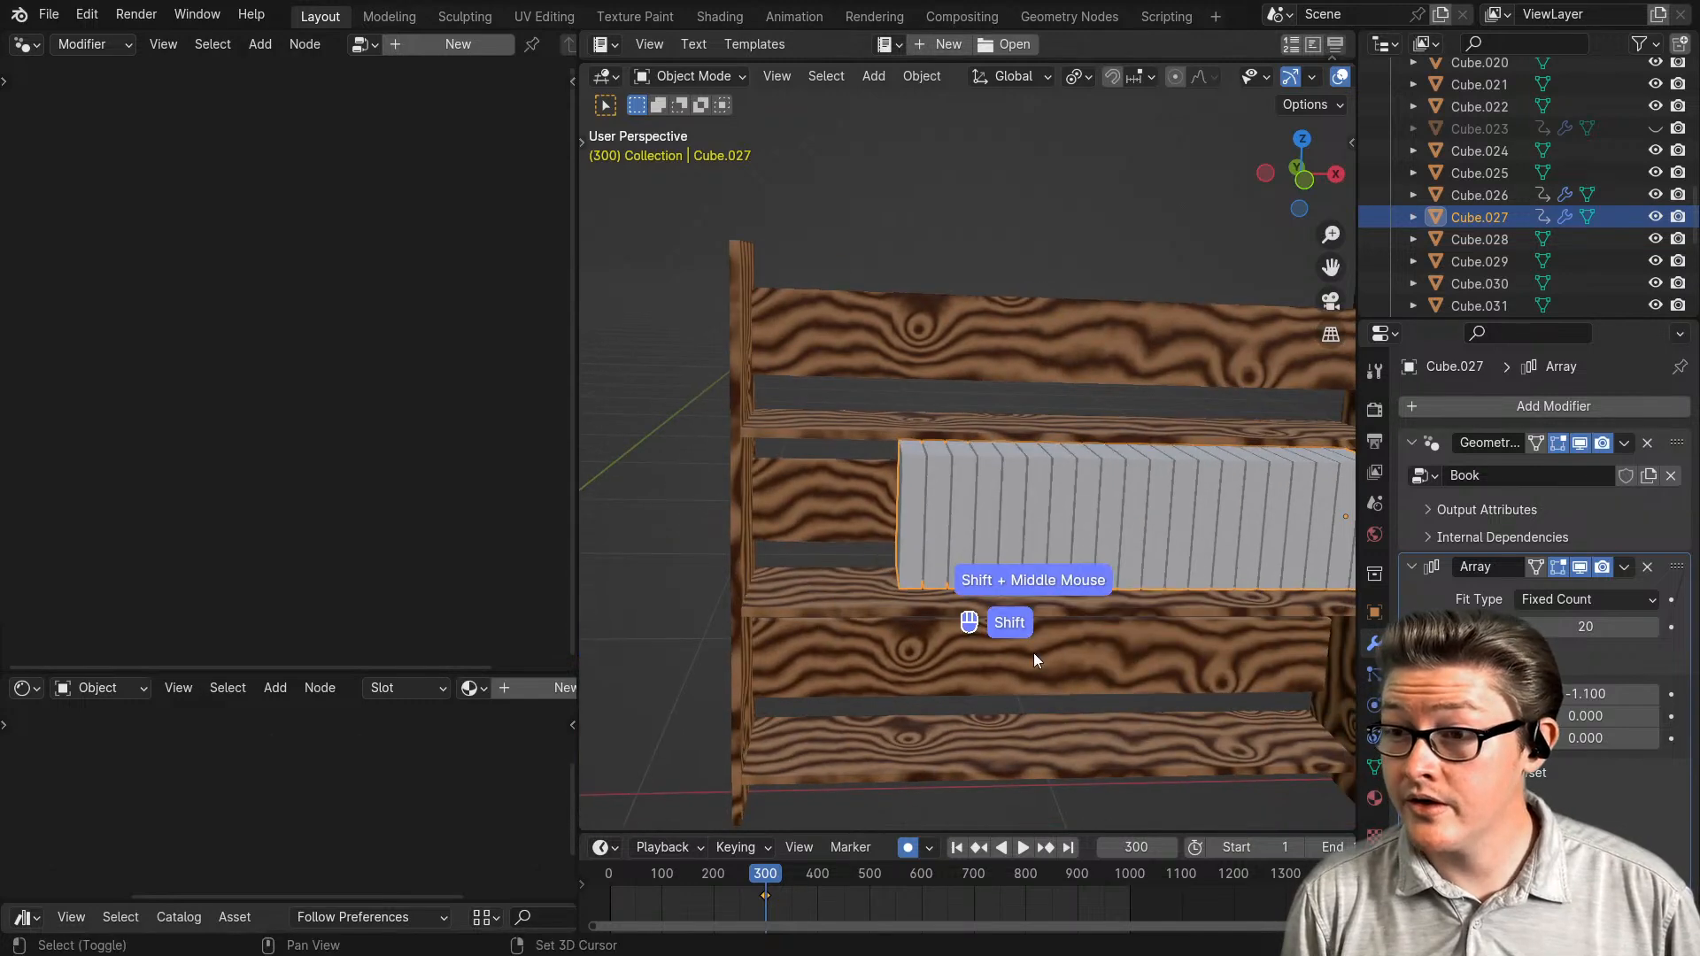
- Bring back the Book node tree and resize its Cube node to X 0.03 m, Y 0.15 m and Z 0.2 m
click(1505, 445)
click(231, 529)
scroll(259, 549, up, 4)
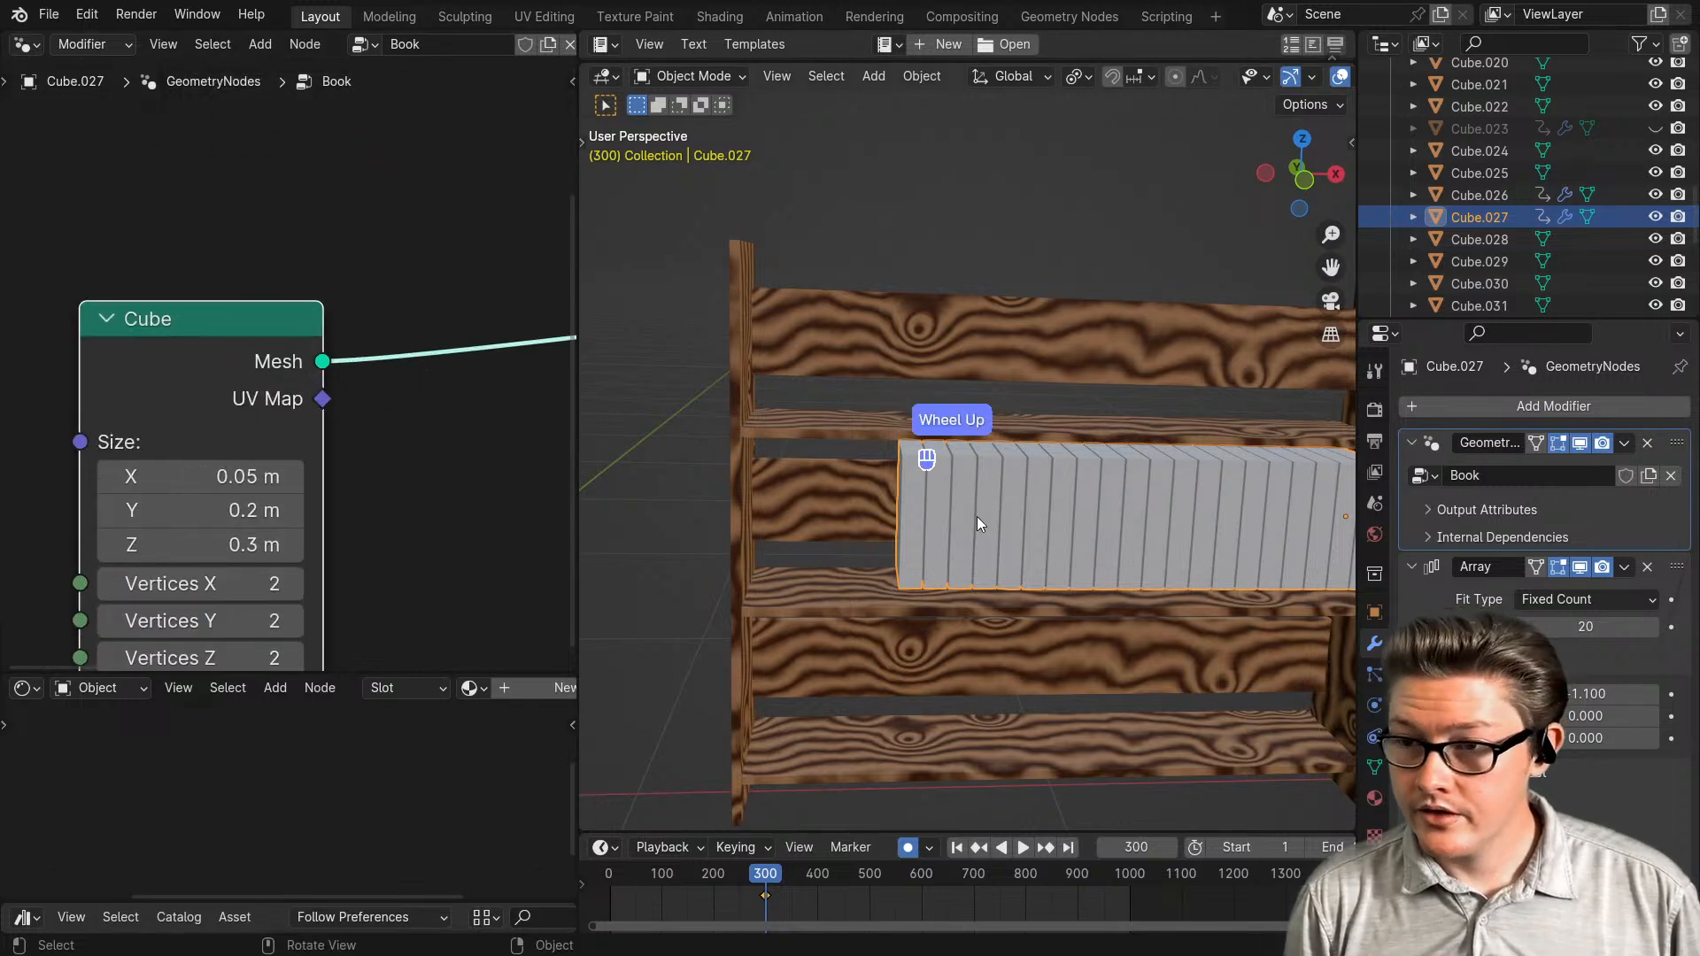
middle_drag(976, 517, 1139, 502)
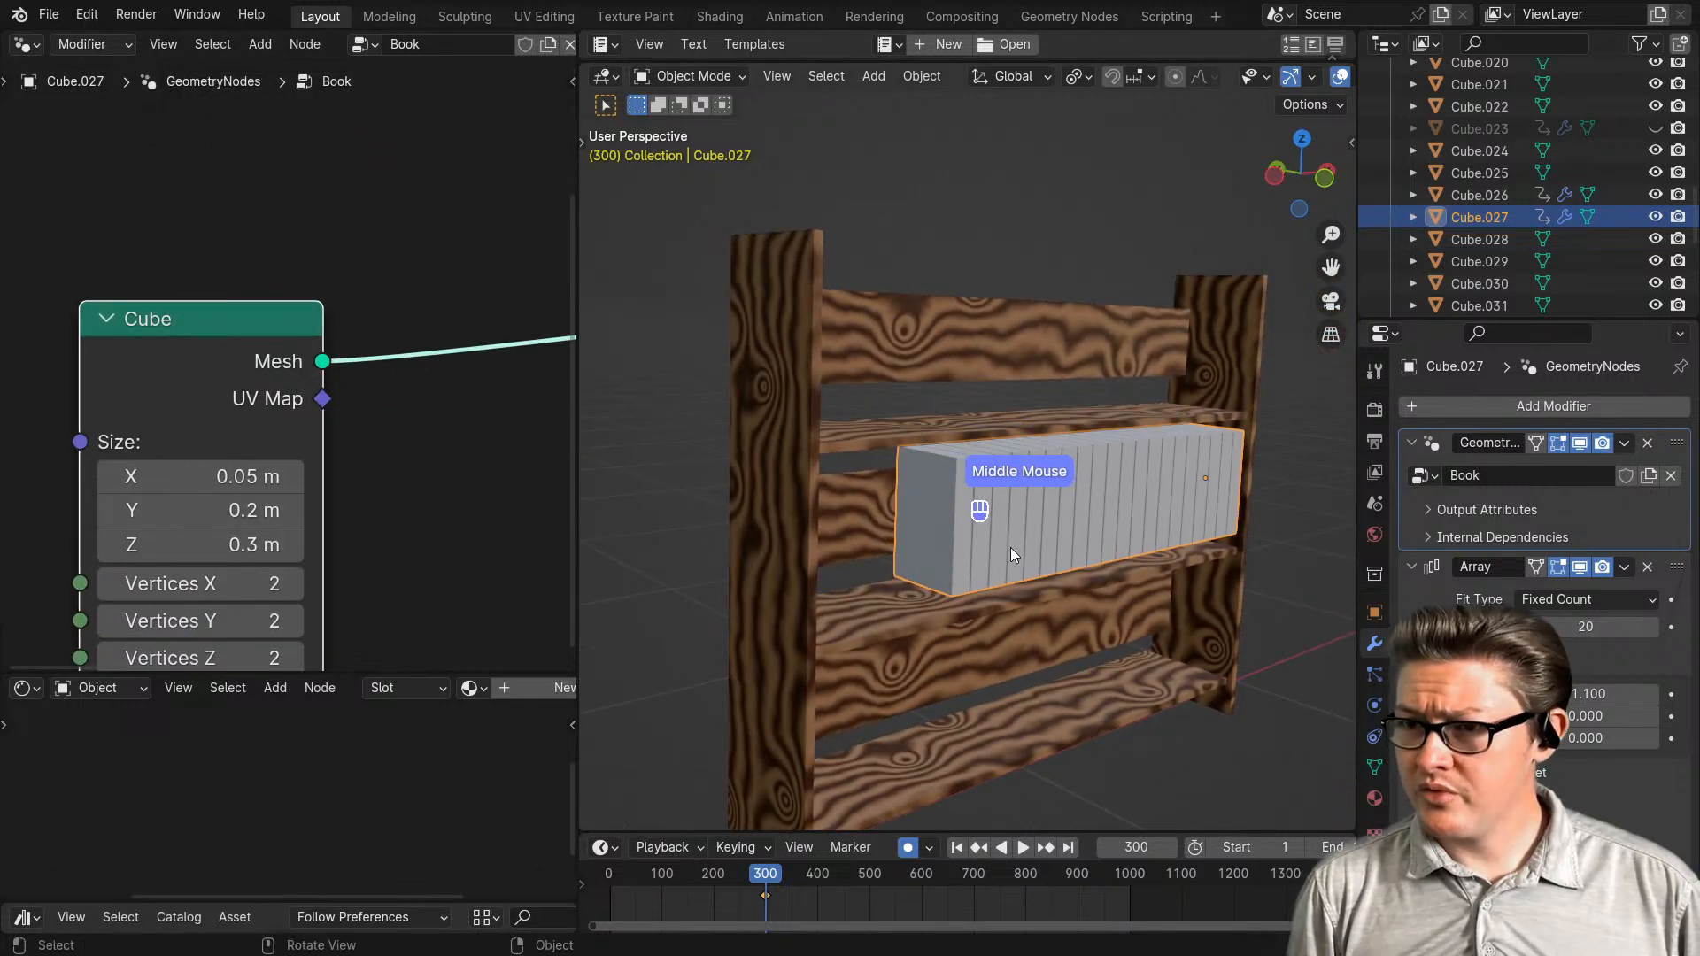
scroll(1001, 555, up, 3)
middle_drag(1012, 561, 1035, 497)
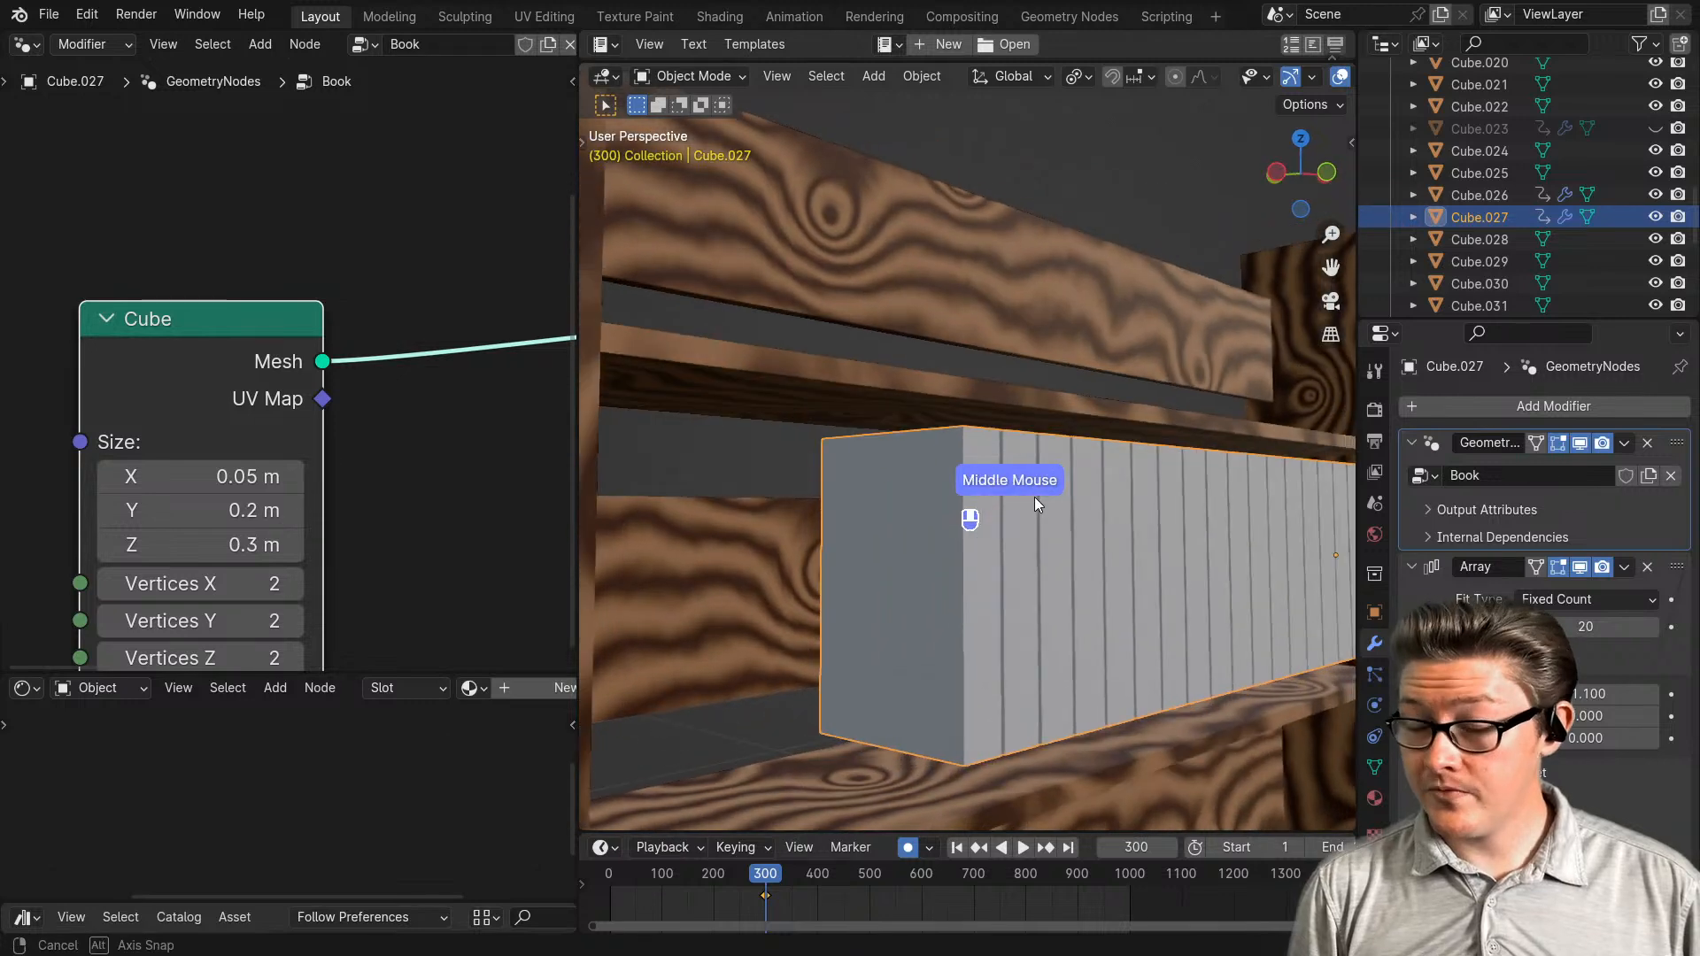
click(115, 542)
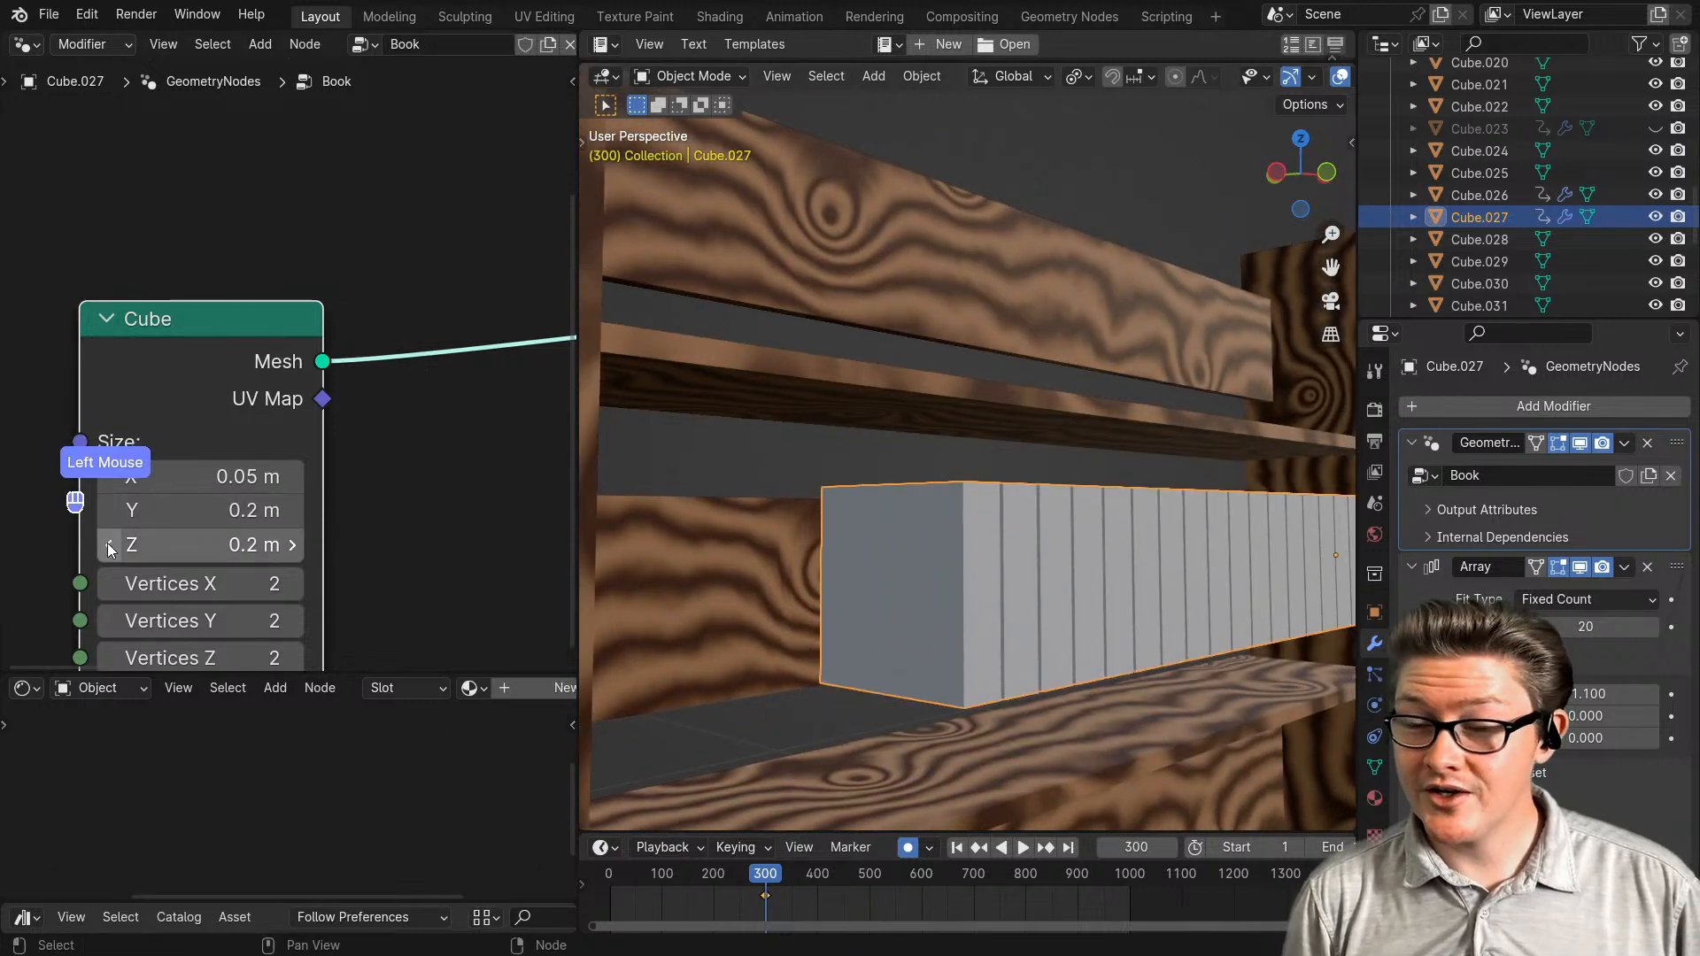
click(168, 517)
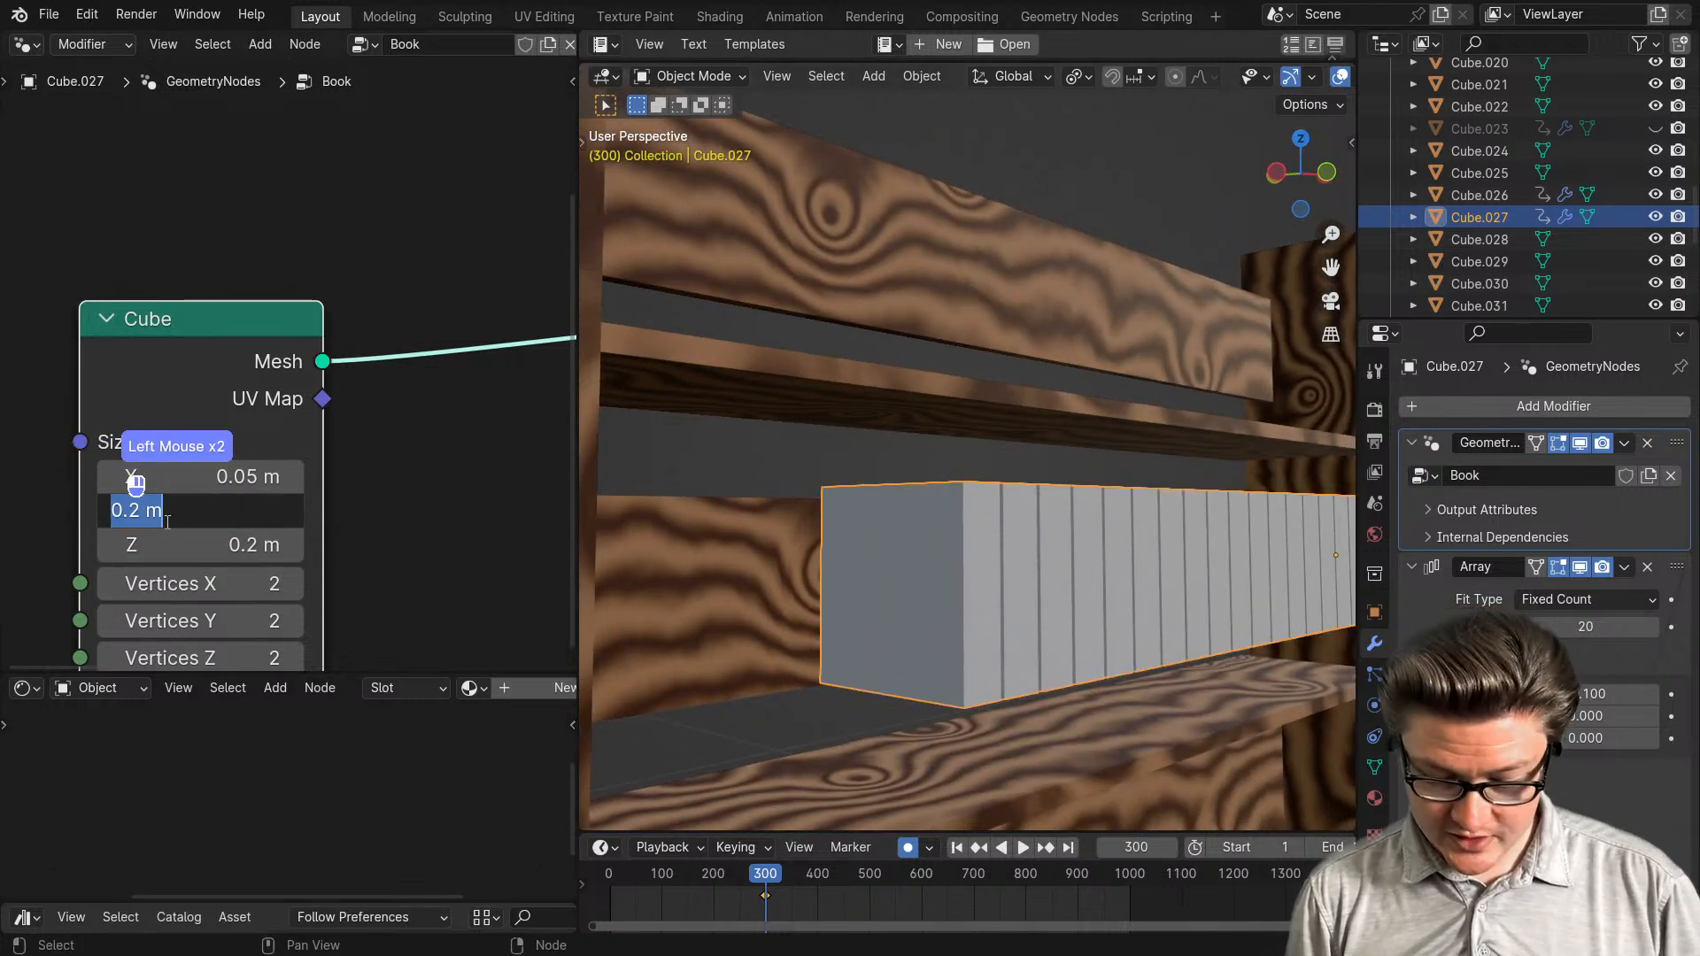
text(.15)
key(Return)
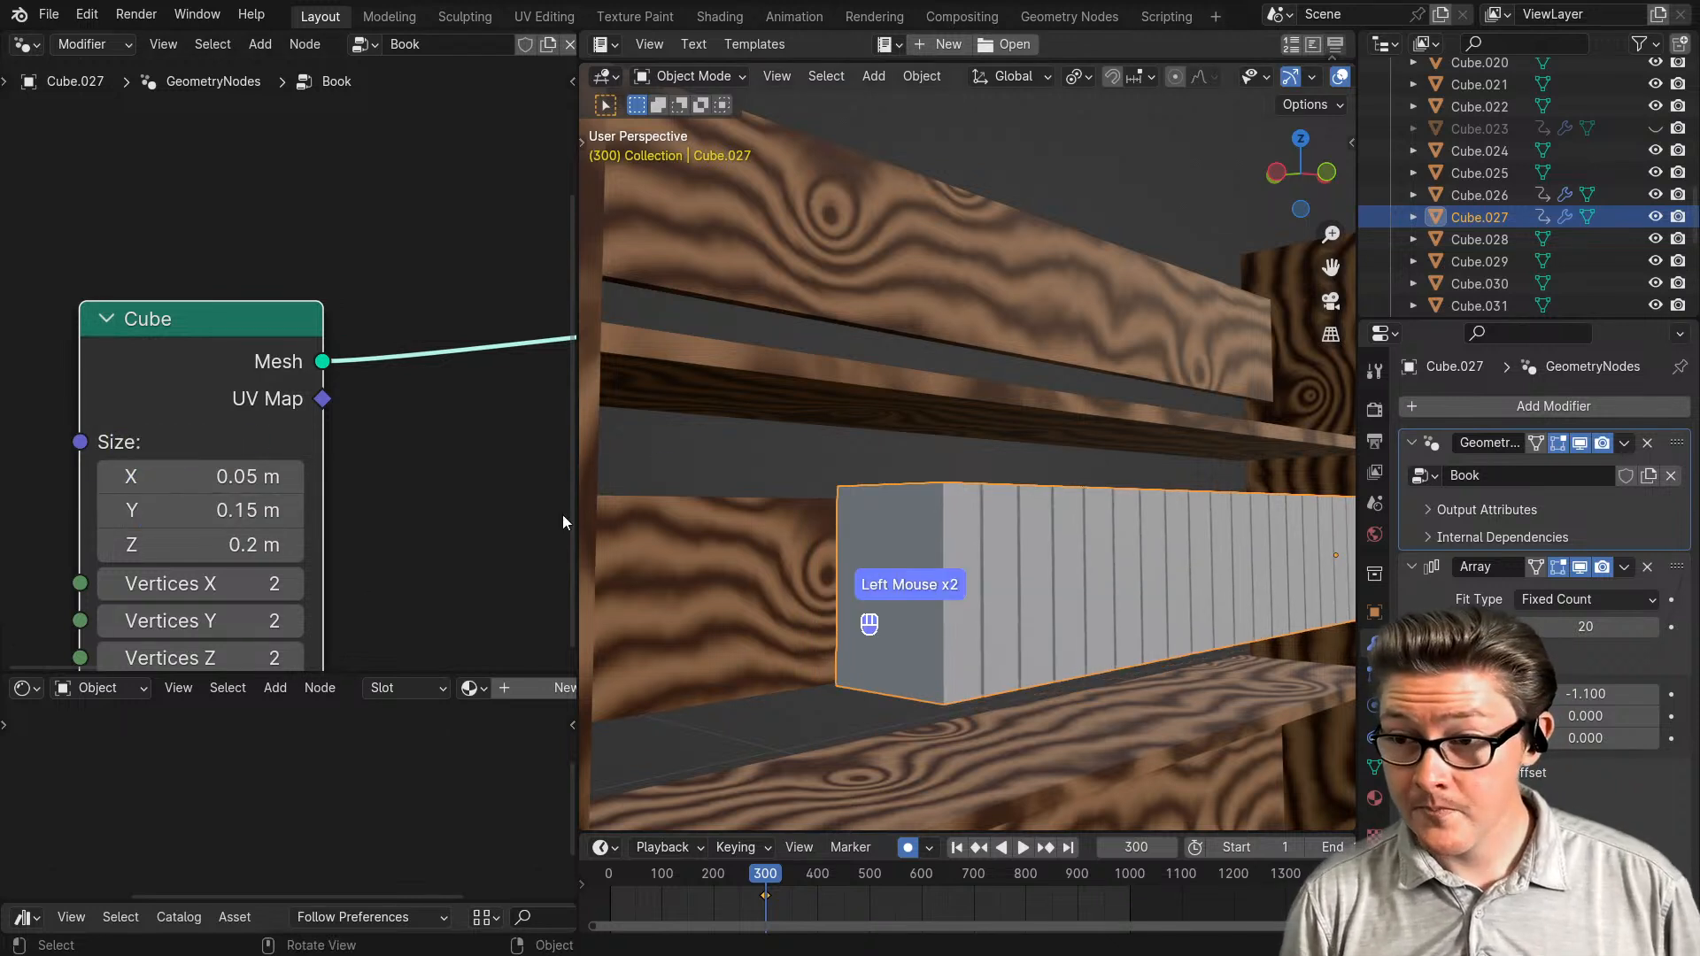
click(173, 478)
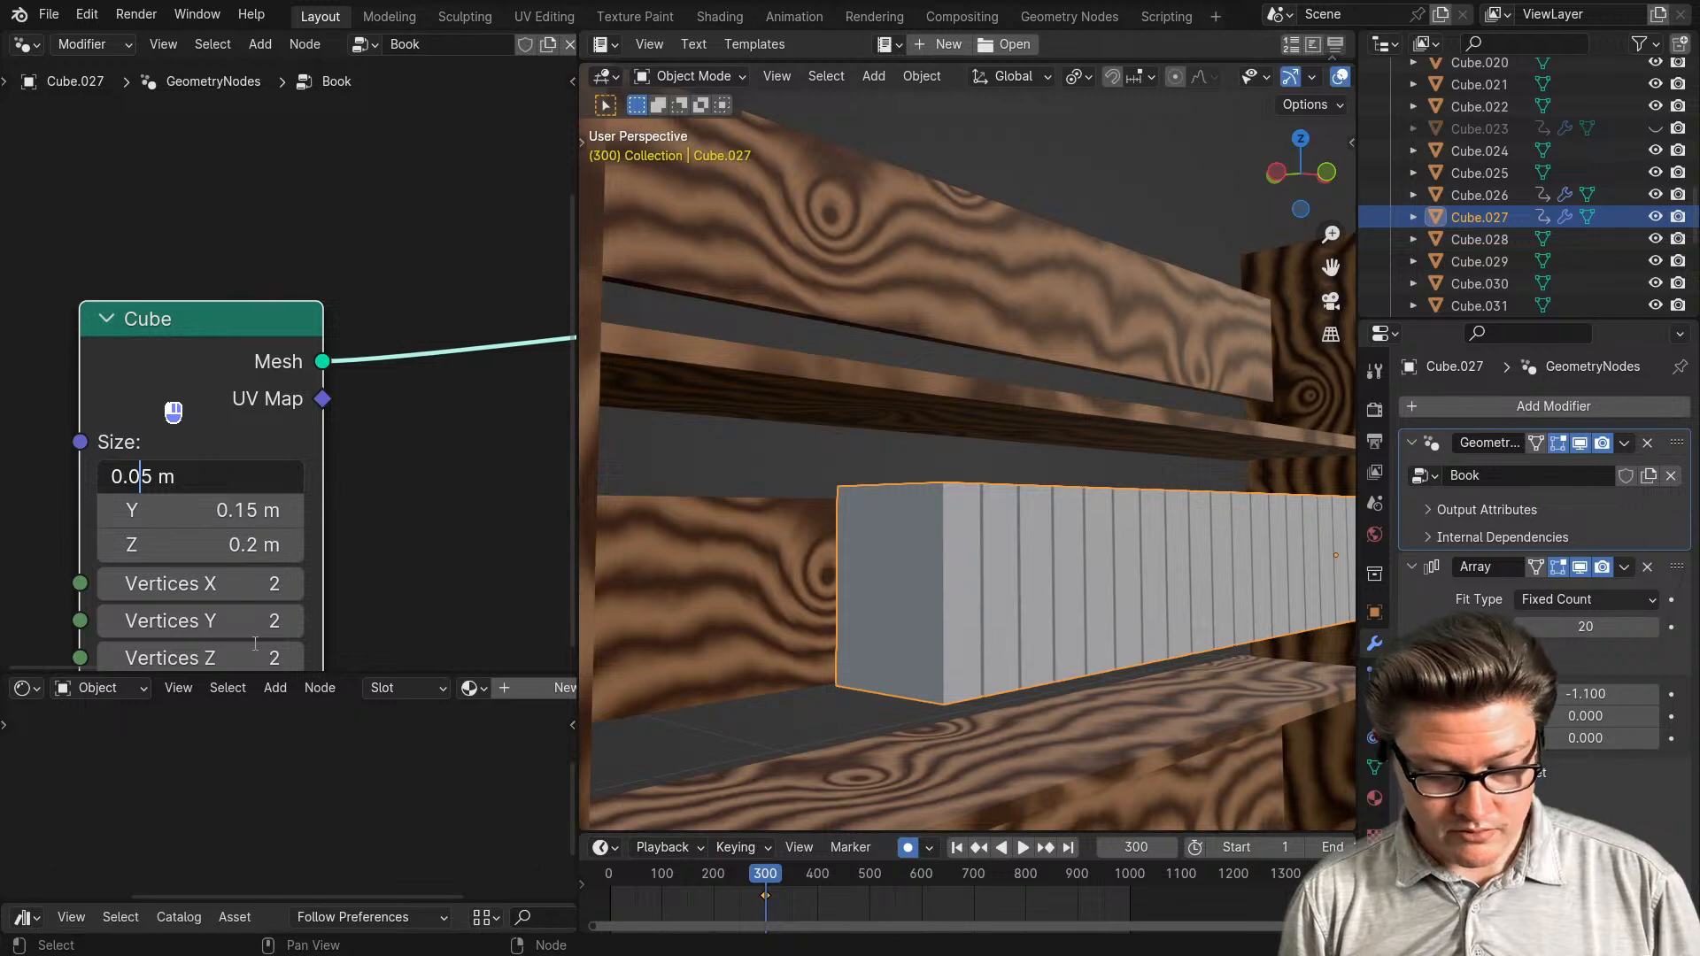
key(Return)
key(KP_Decimal)
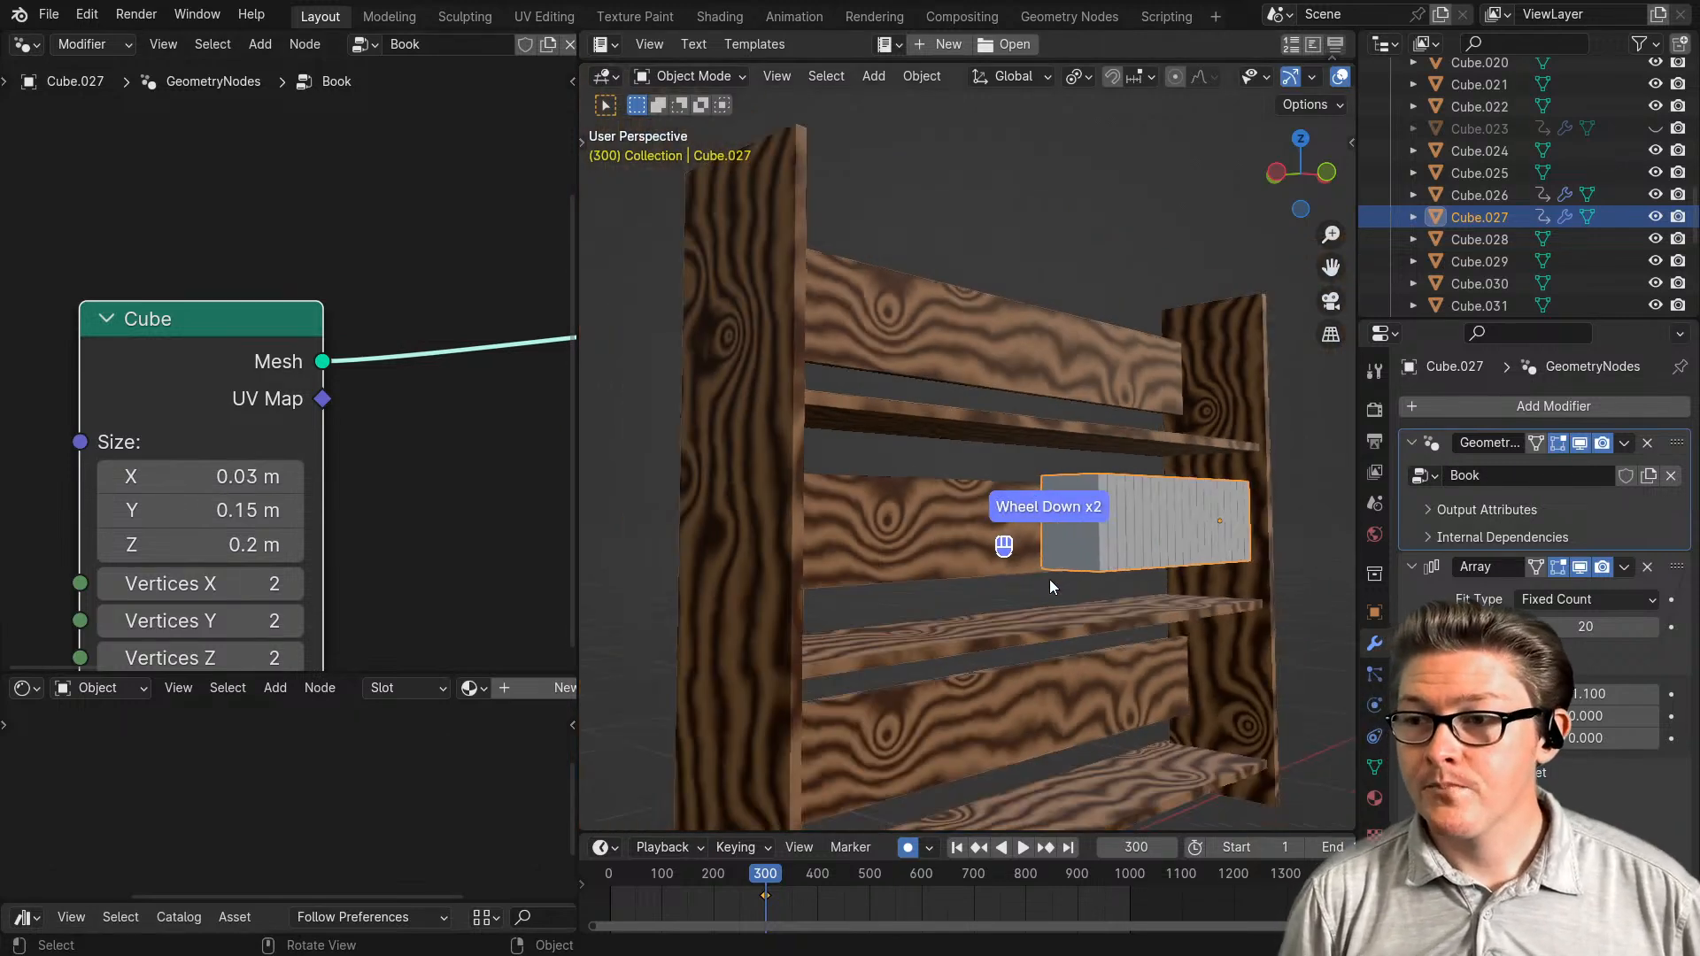
- Lower the row of blocks so that it rests on the shelf board
middle_drag(1109, 566, 1124, 512)
key(g)
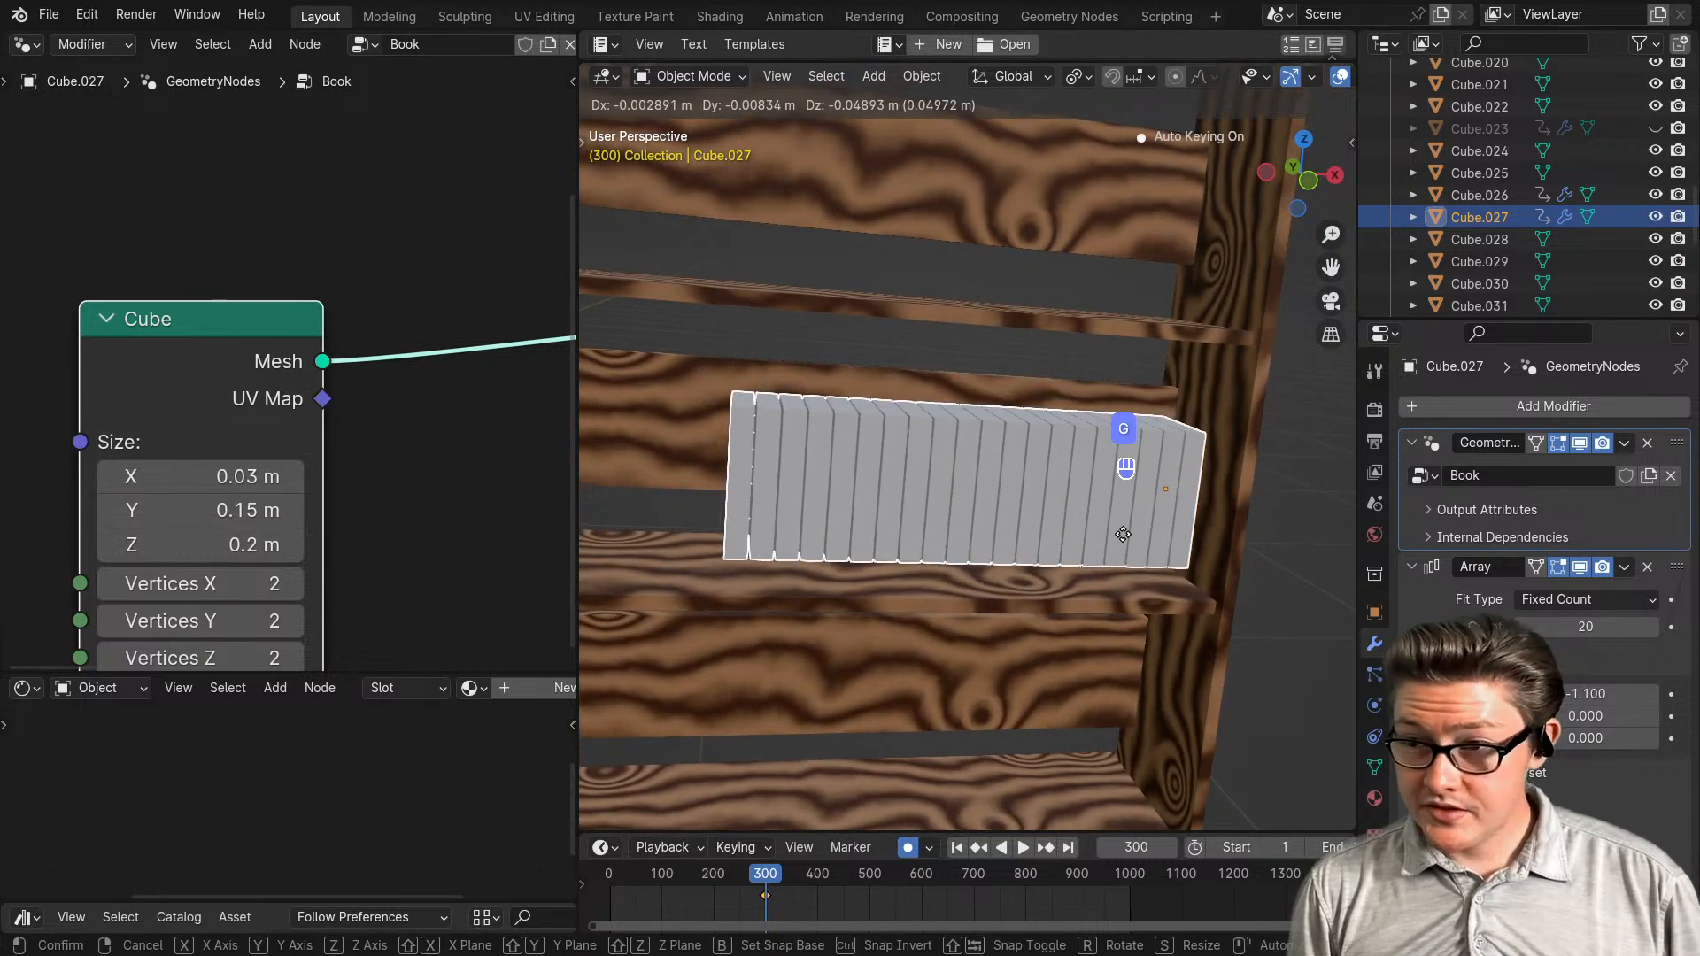
click(1120, 545)
- Enlarge the shader editor, create a new material for the book blocks and show its material properties
scroll(348, 430, down, 6)
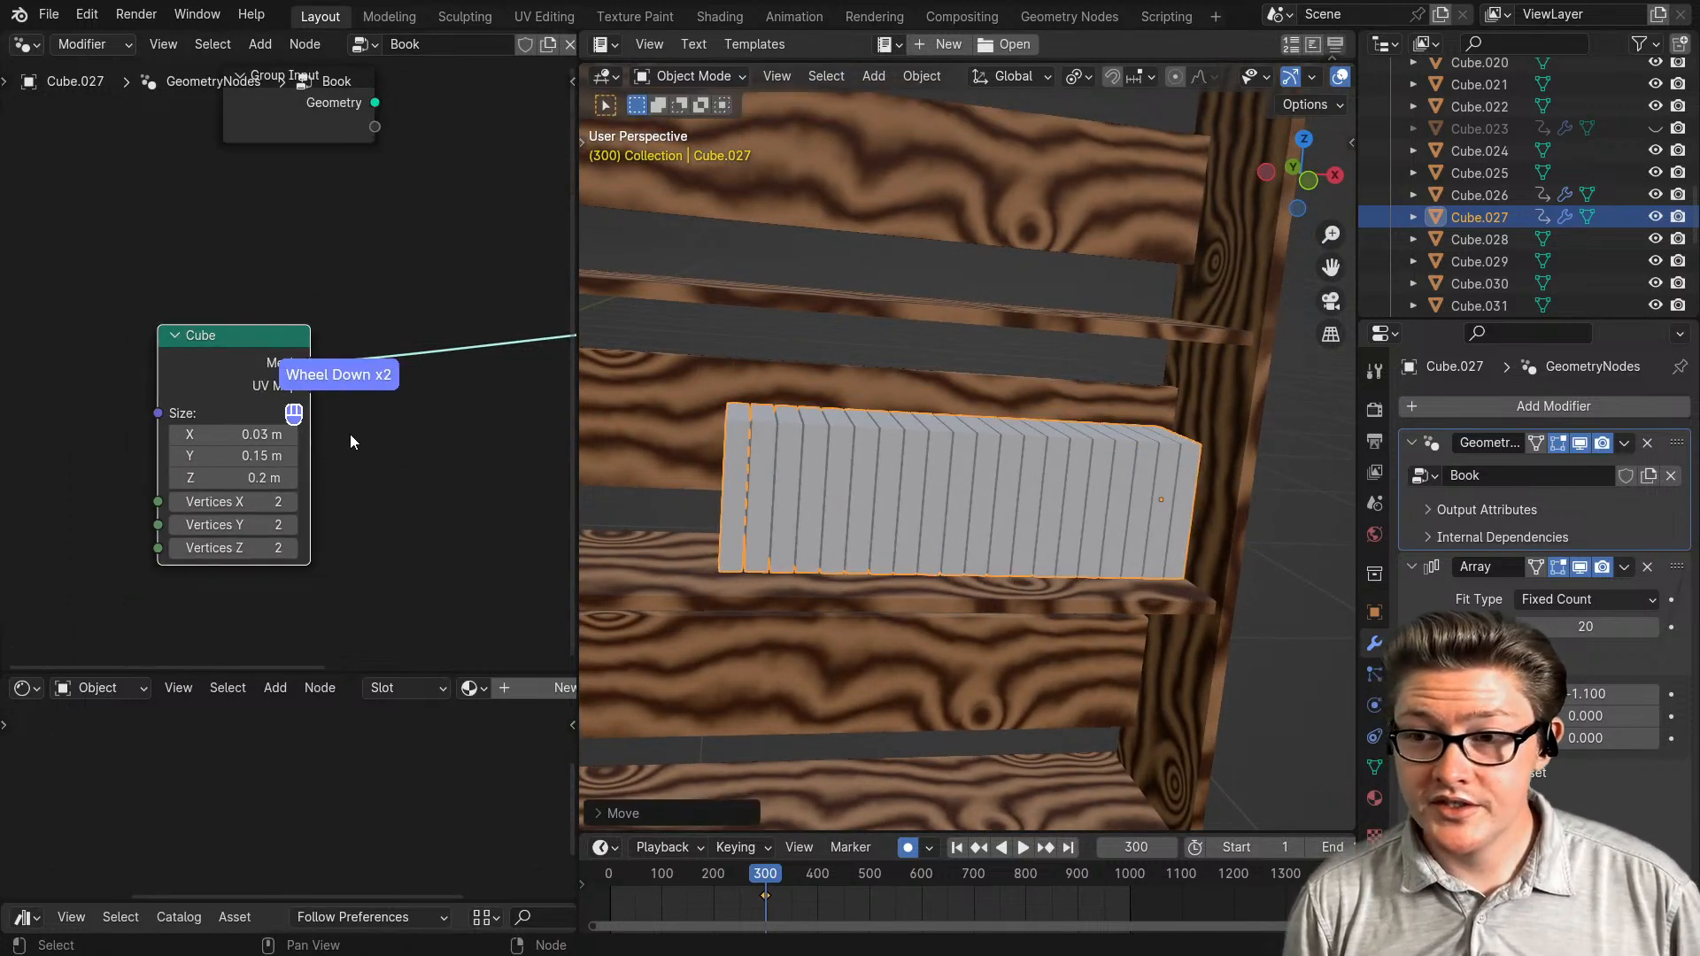
drag(381, 672, 382, 305)
scroll(428, 480, down, 2)
click(521, 321)
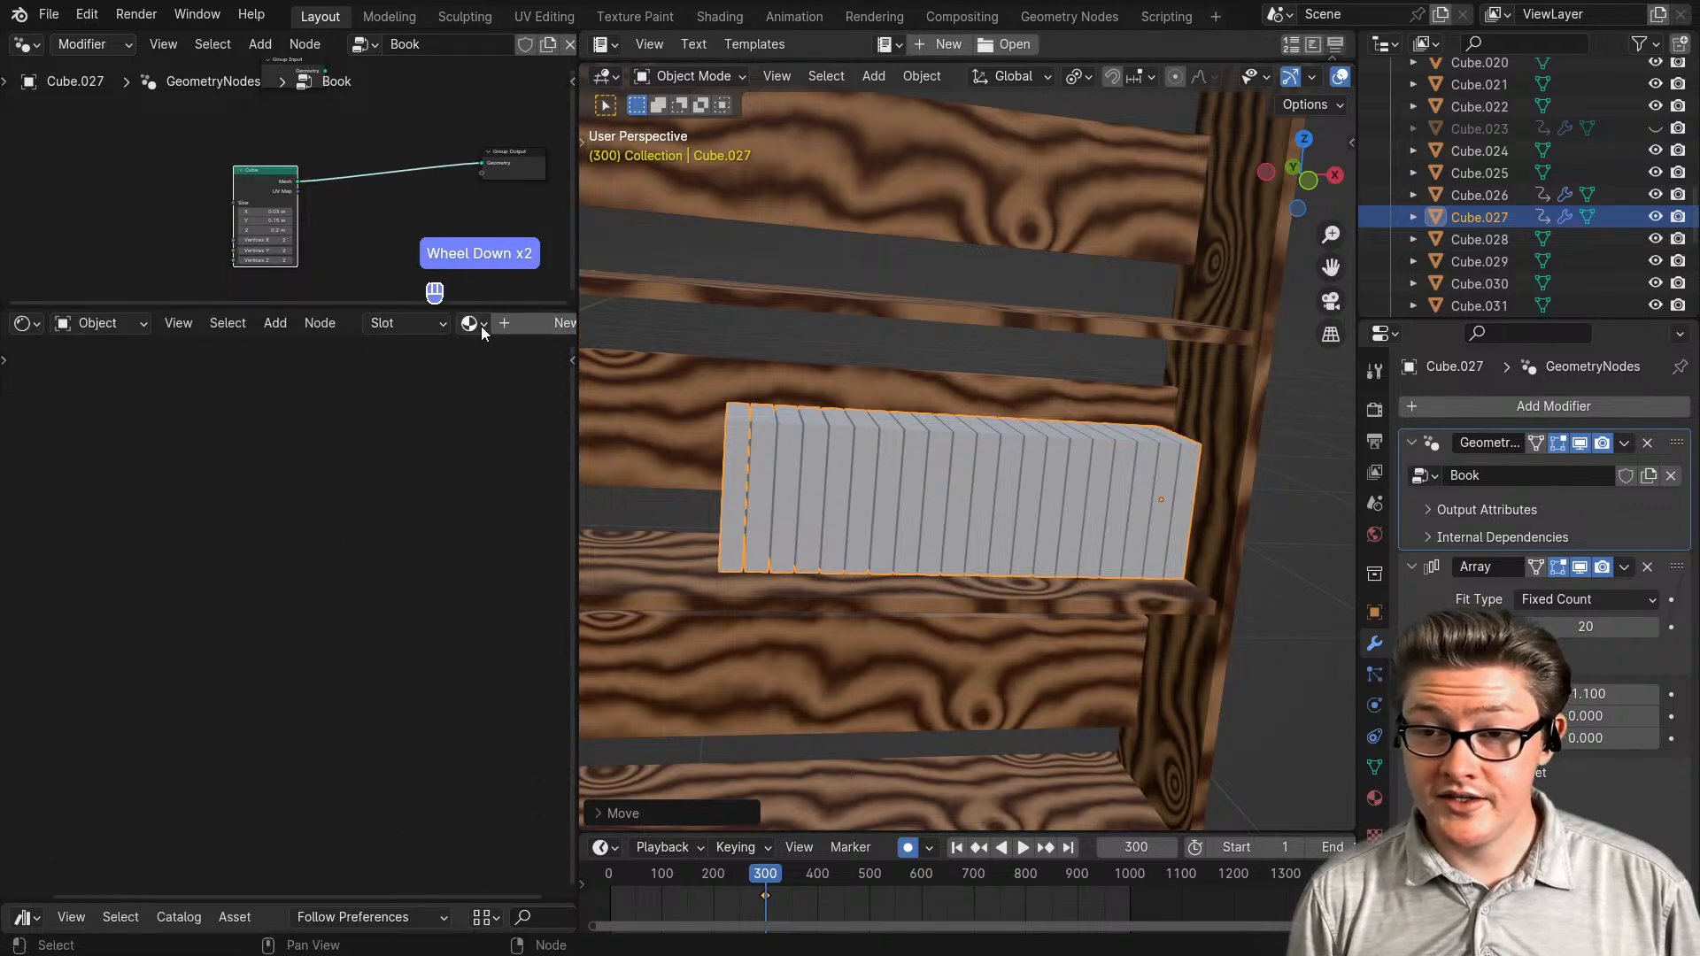
middle_drag(474, 565, 266, 466)
scroll(338, 539, up, 4)
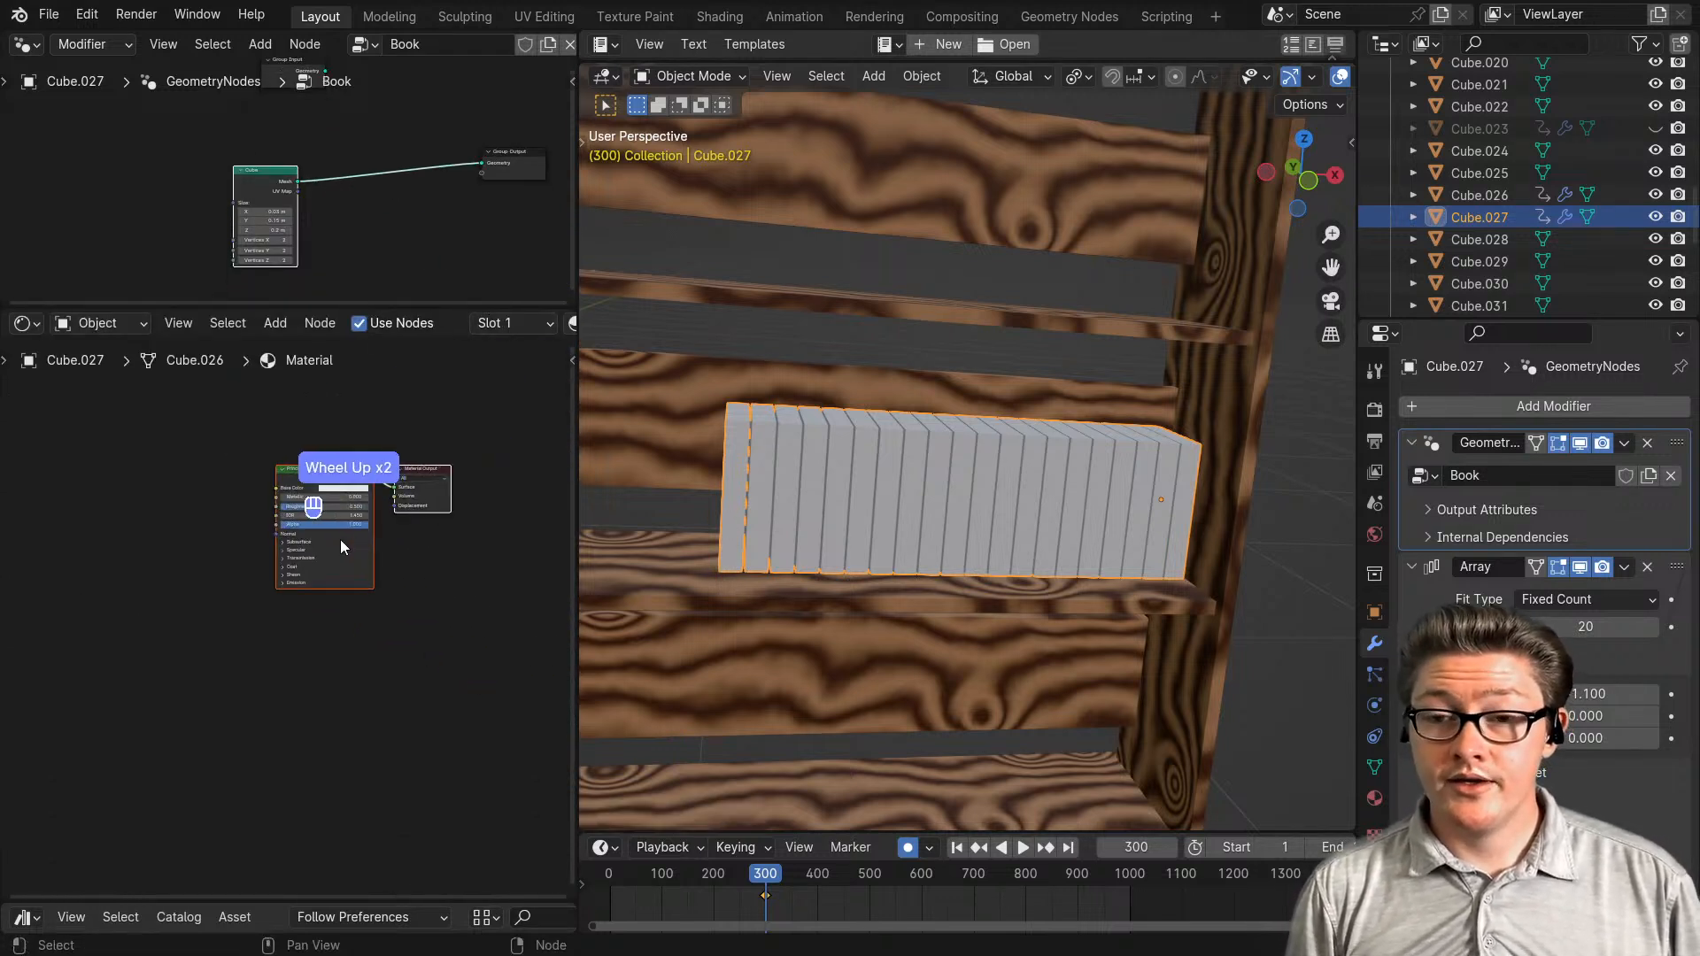
middle_drag(342, 542, 358, 589)
click(1375, 799)
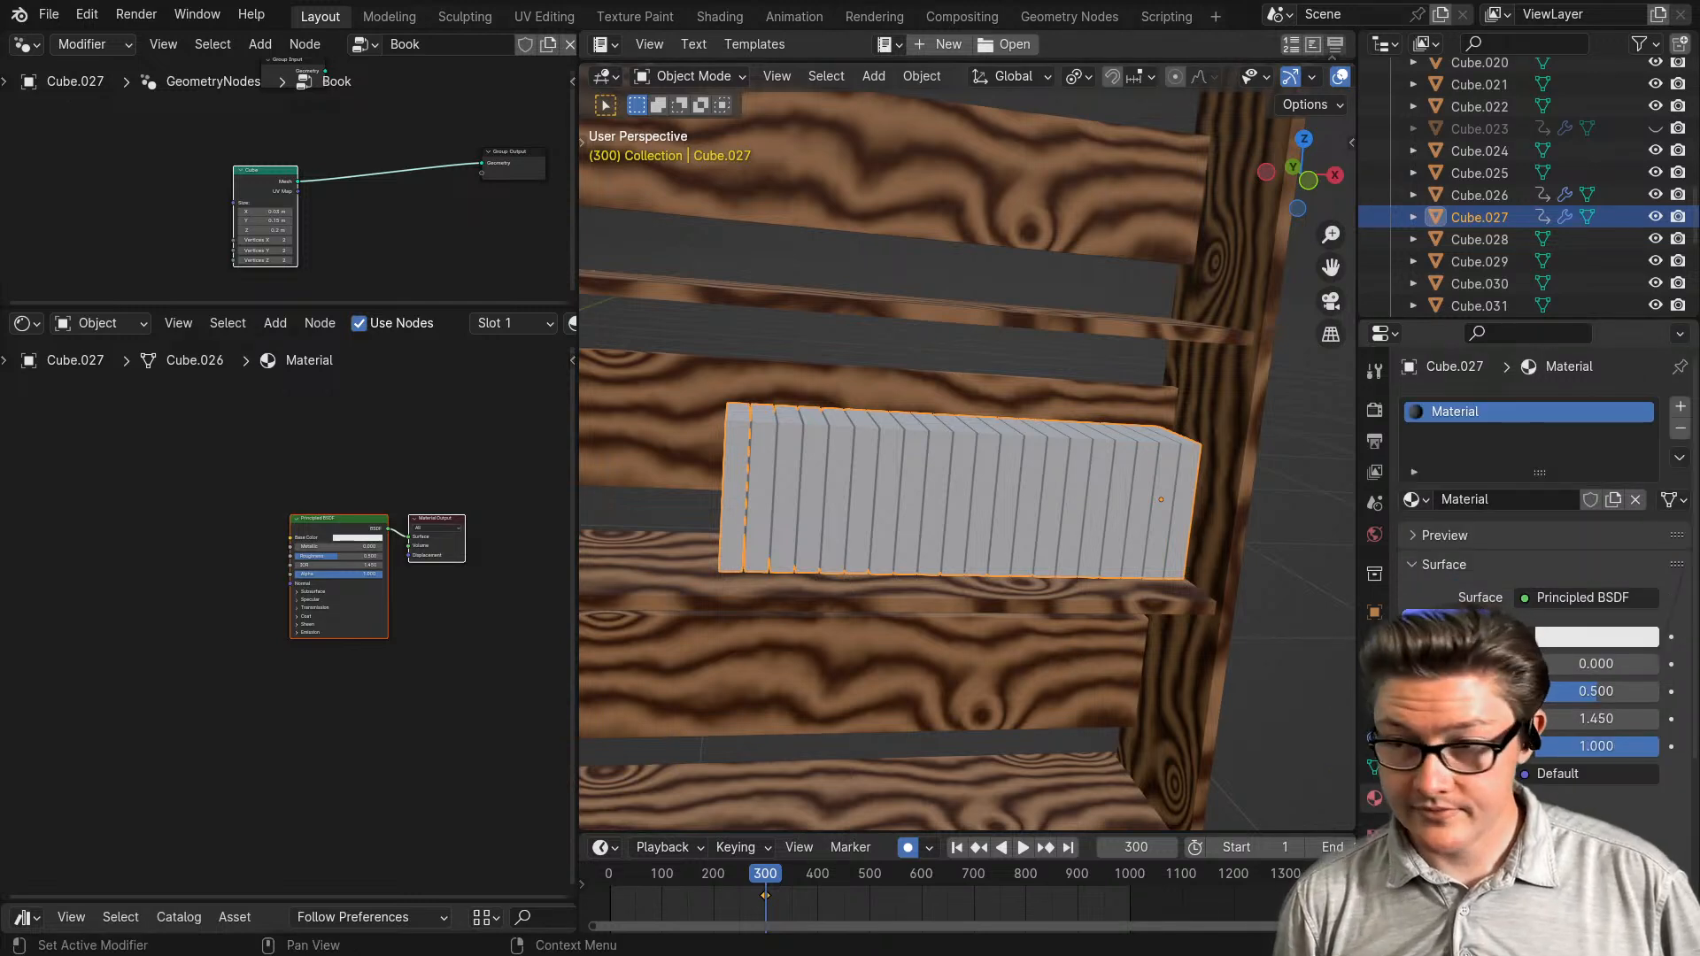
- Select the reference bookshelf and connect its Shelf material's Principled BSDF to the Material Output
scroll(1045, 646, down, 7)
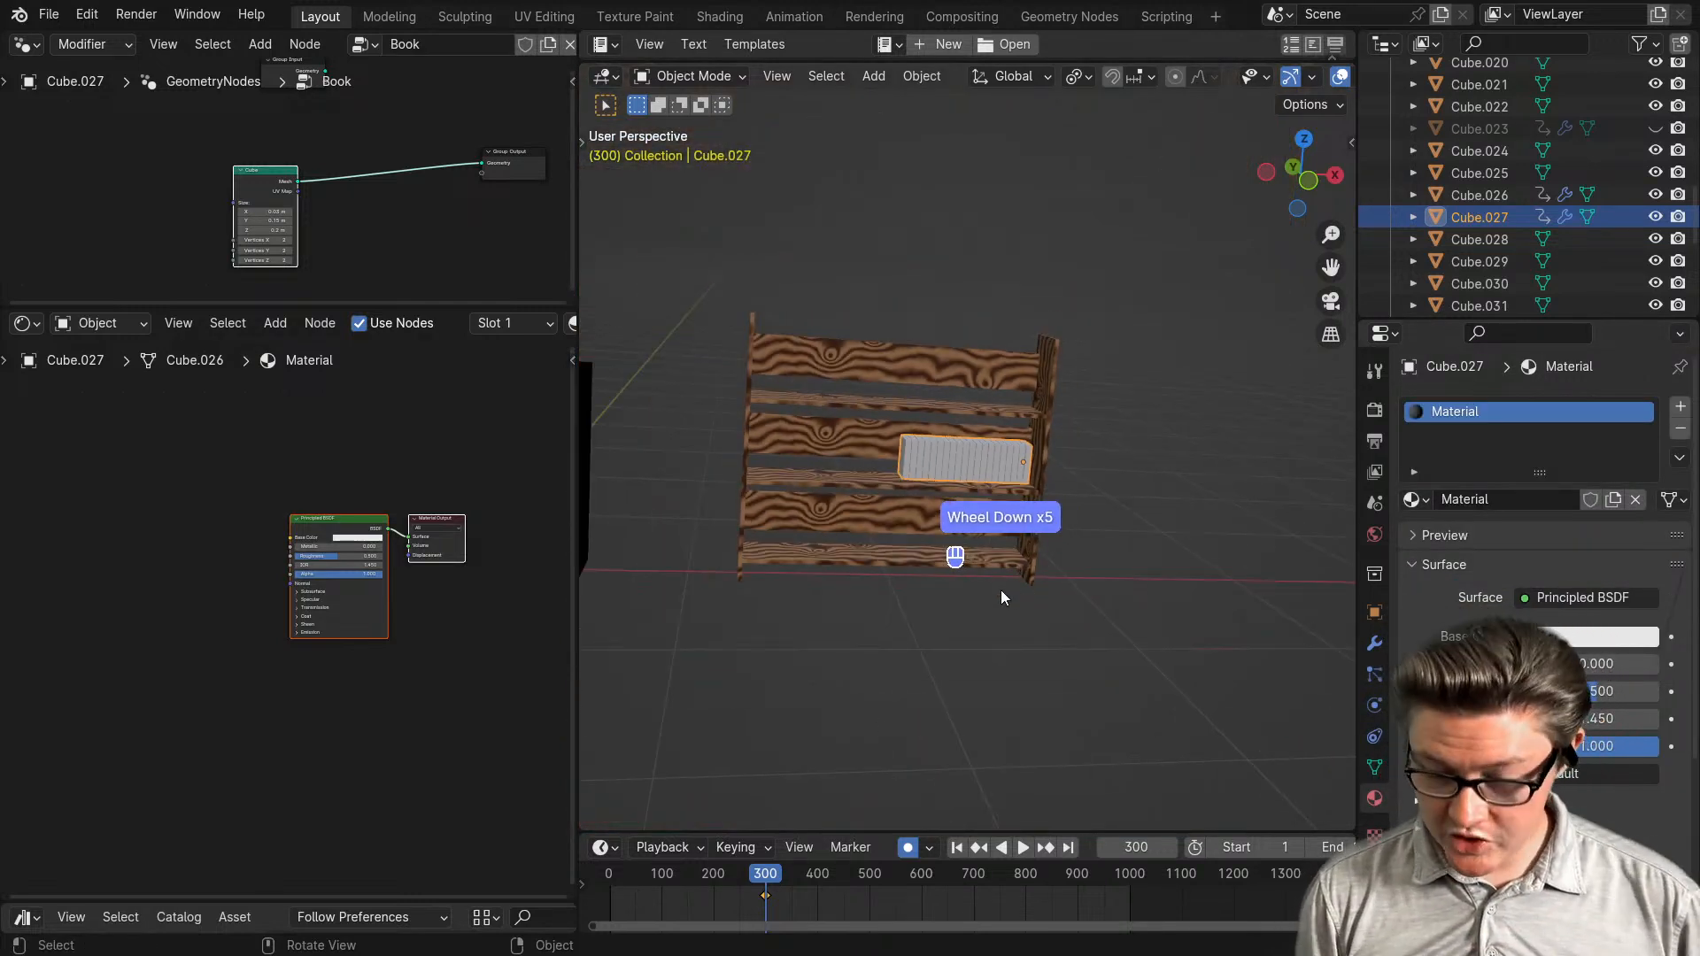
click(733, 421)
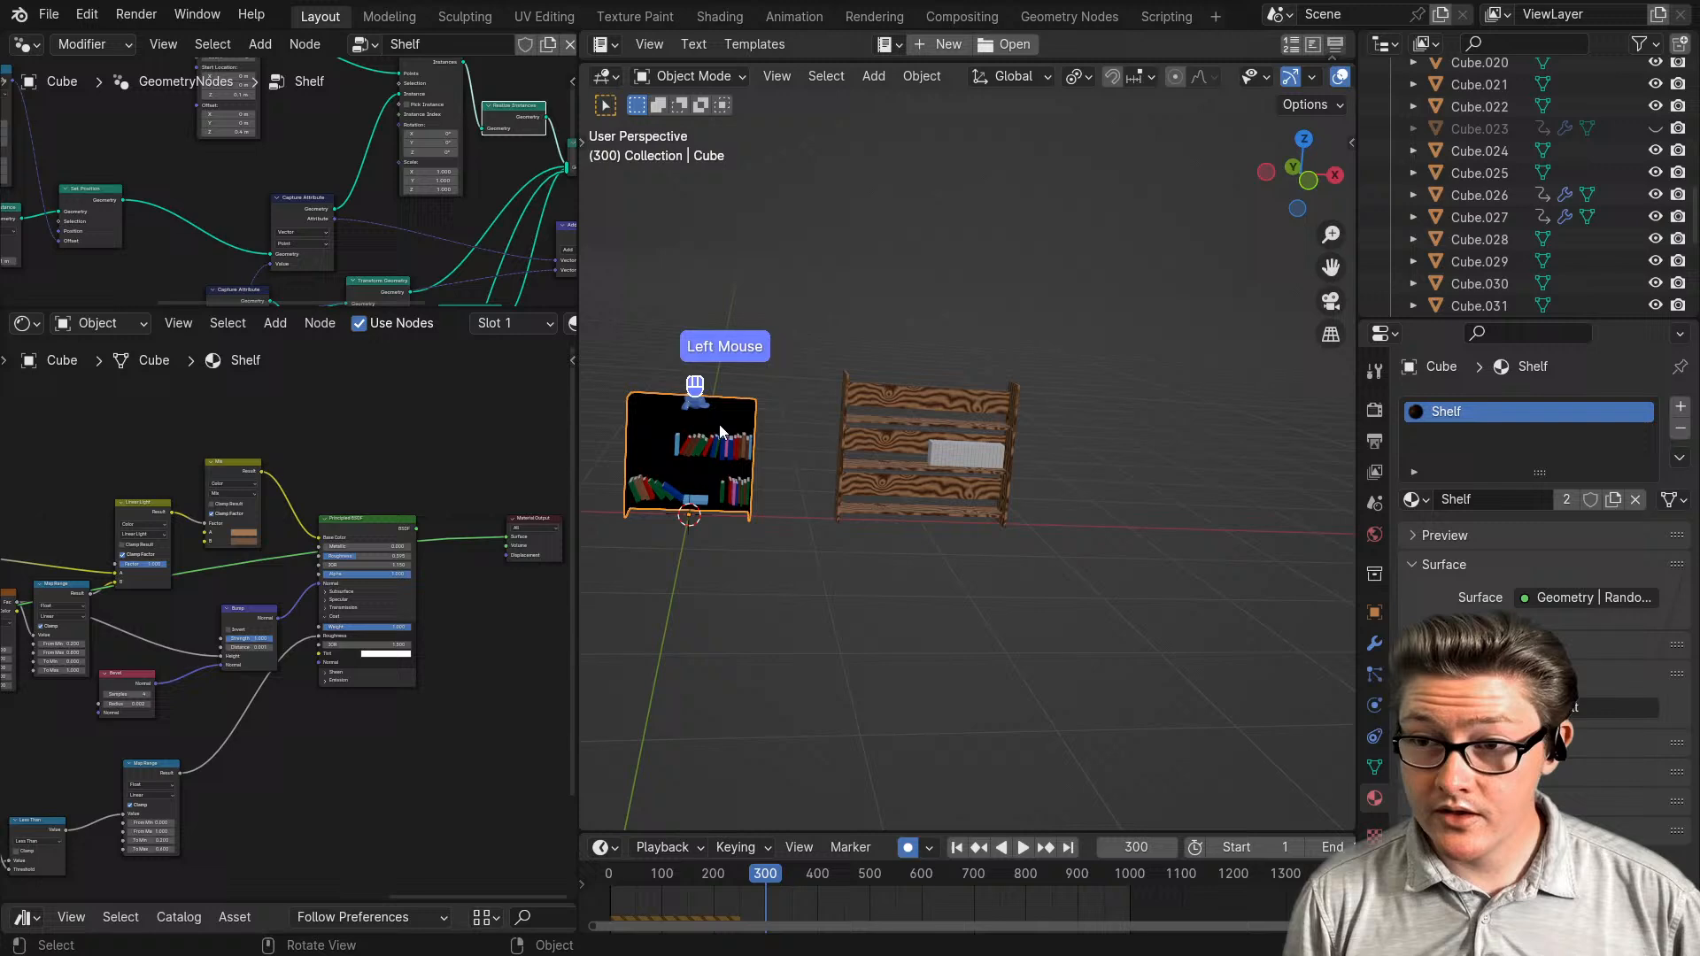
ctrl+shift+click(375, 530)
- Select a blue book on the reference bookshelf and examine its cover, page area and Books material up close
scroll(817, 526, up, 3)
shift+middle_drag(817, 526, 1032, 549)
scroll(927, 556, up, 3)
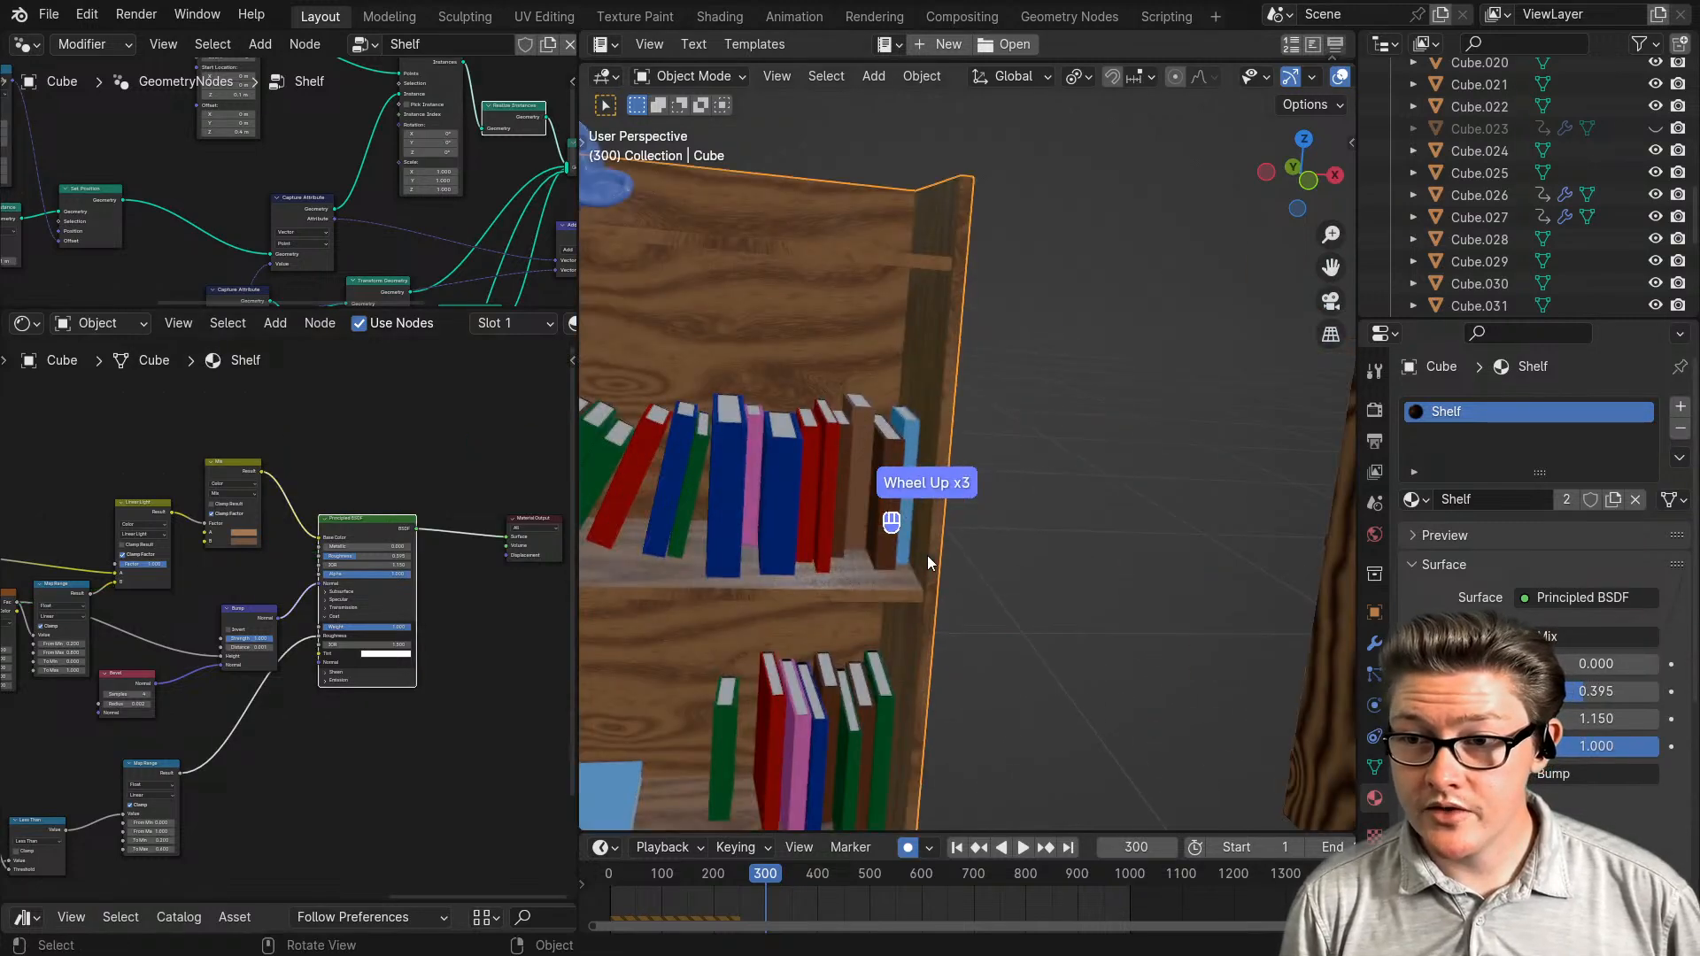
shift+middle_drag(927, 556, 1055, 562)
click(1010, 513)
scroll(1057, 557, up, 3)
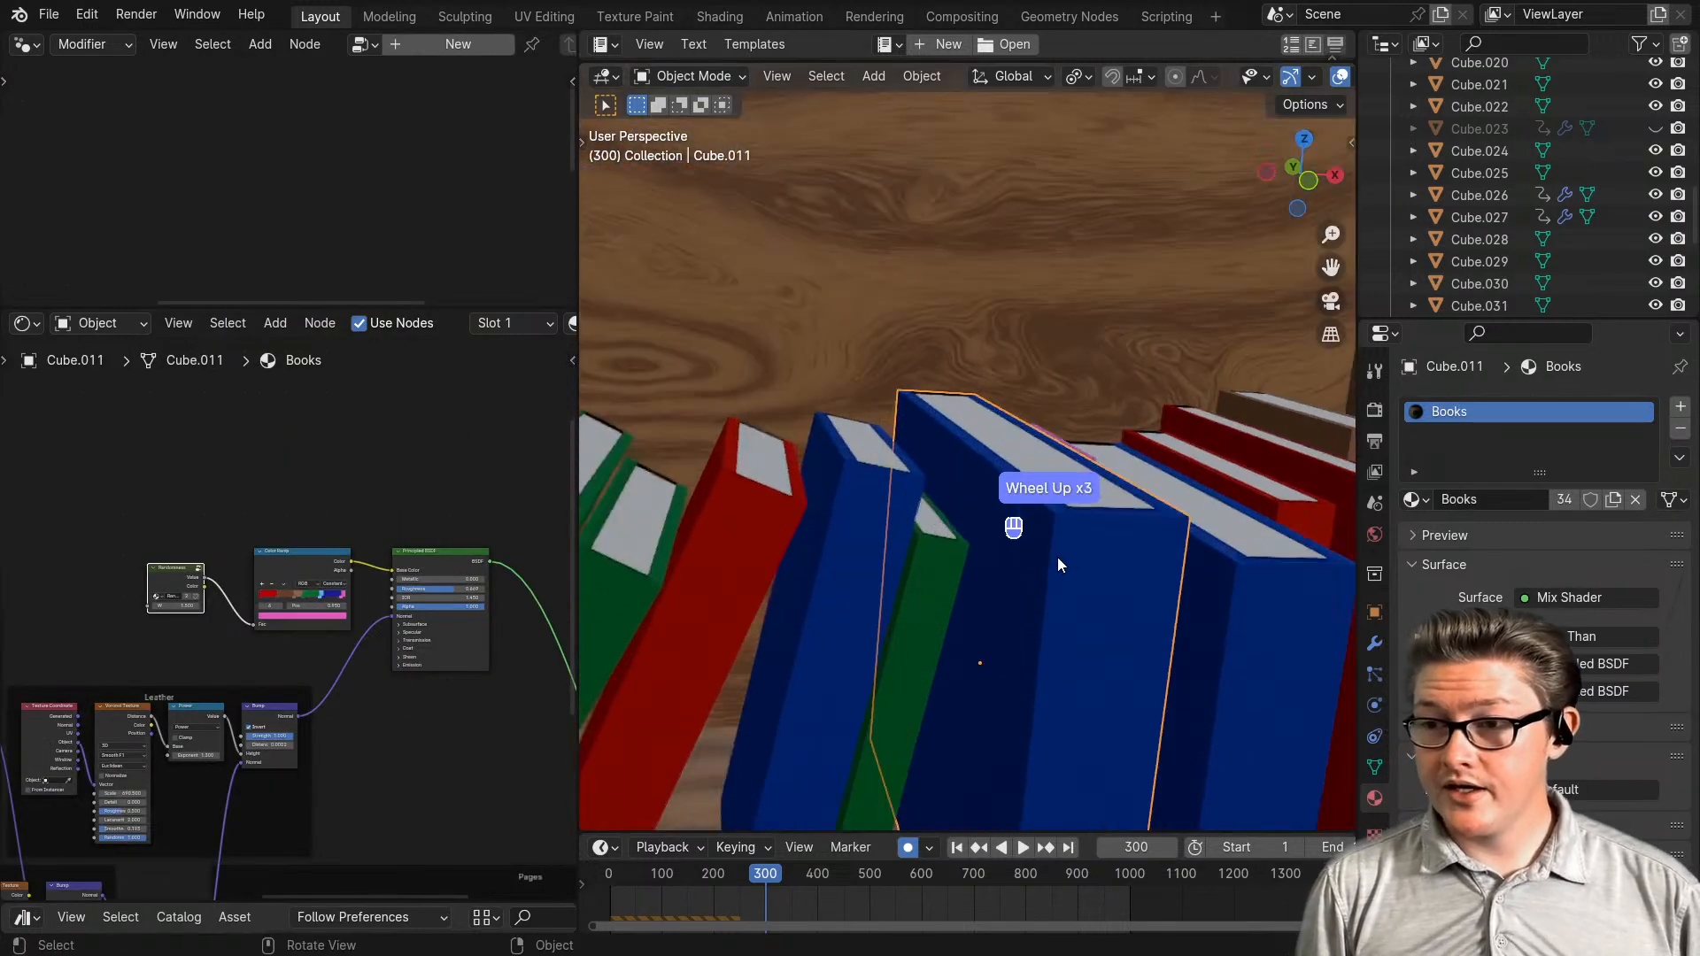
scroll(1075, 555, down, 3)
shift+middle_drag(1075, 555, 995, 522)
scroll(1011, 567, up, 3)
shift+middle_drag(1008, 592, 1002, 503)
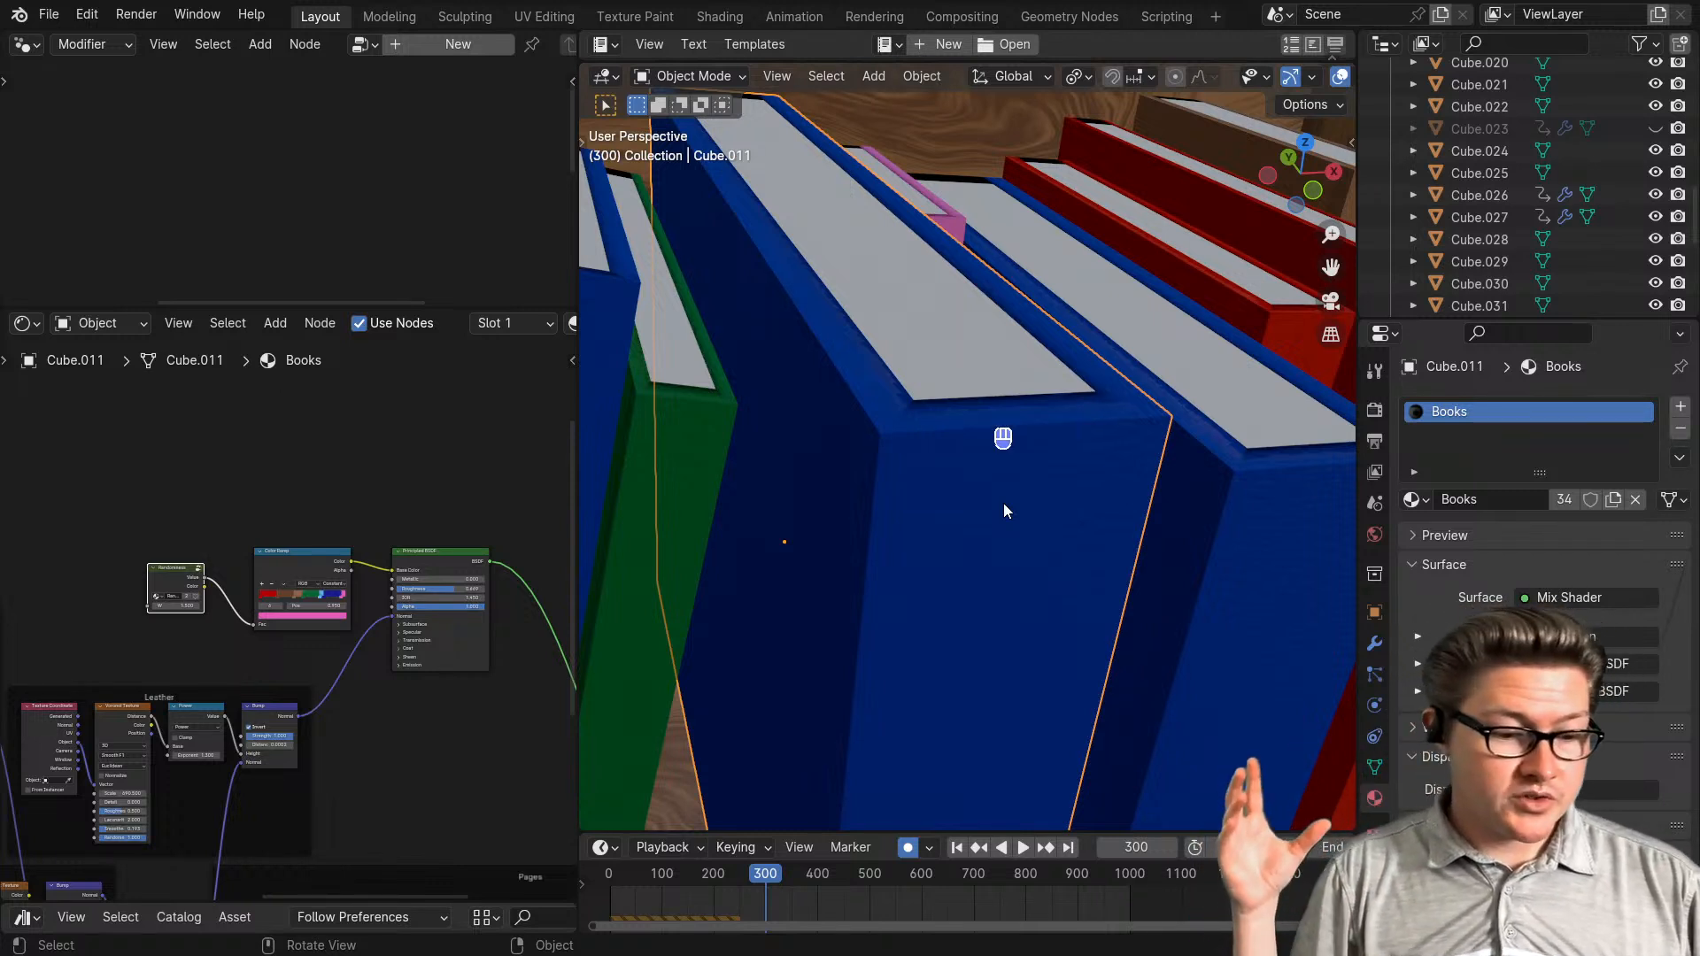
middle_drag(1003, 501, 917, 671)
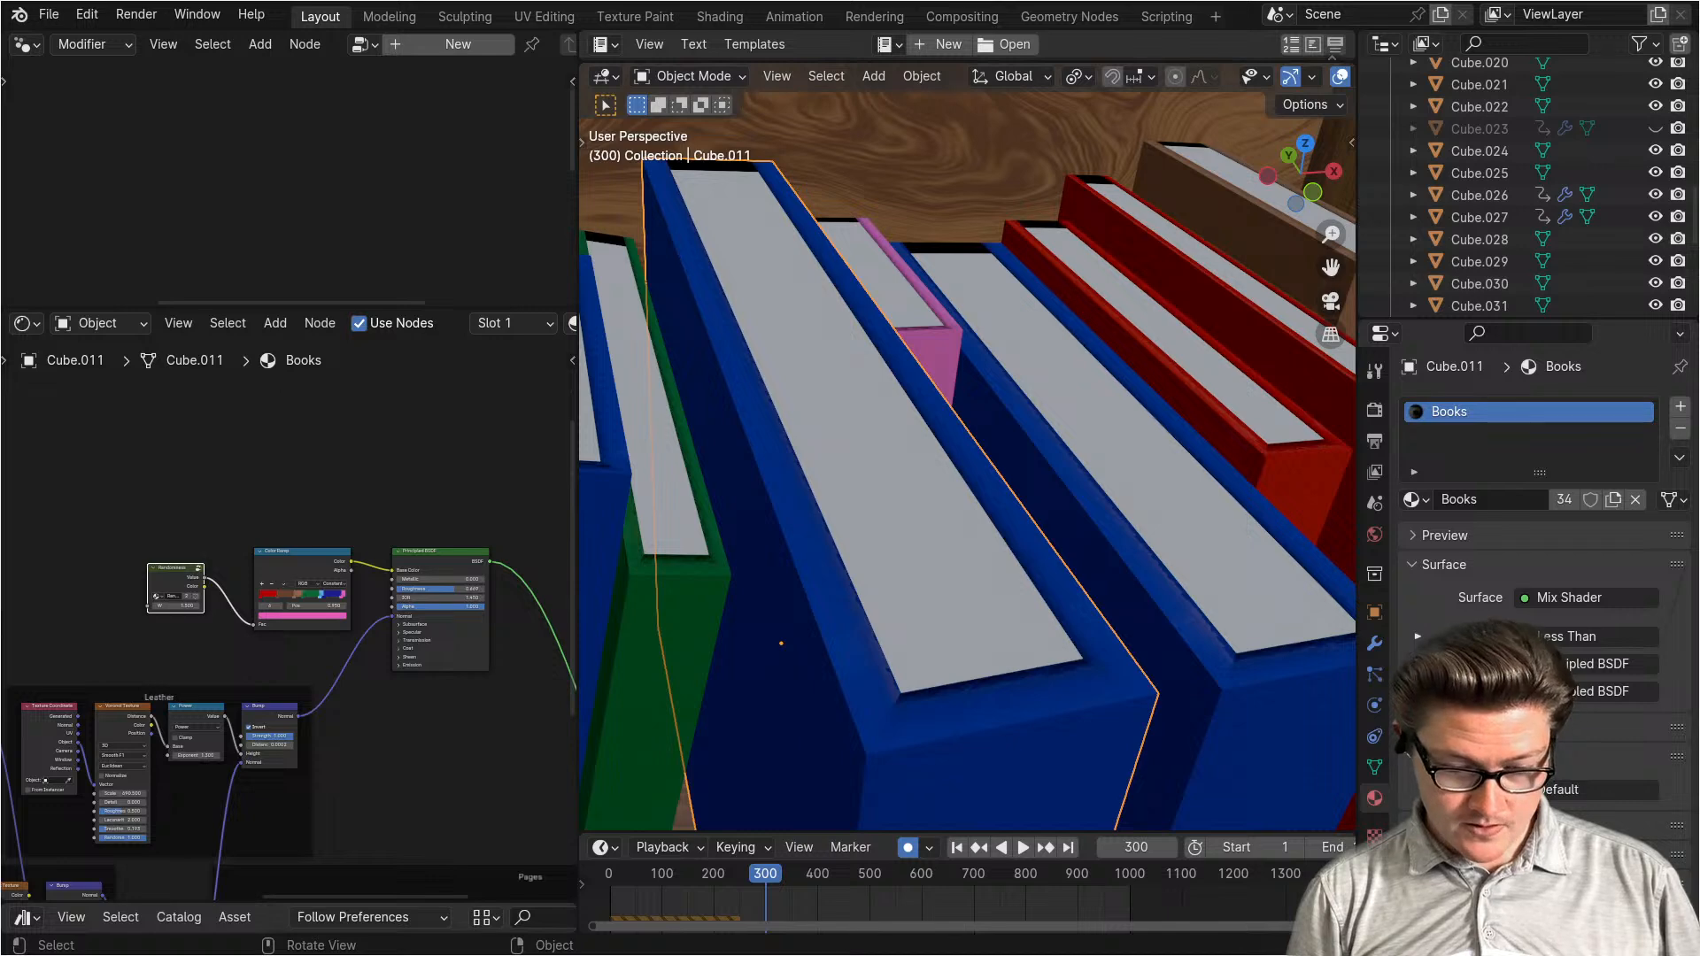
- Switch to the image viewer, examine the book covers and page lines in Screenshot (553).png, and return to Blender
key(alt+Tab)
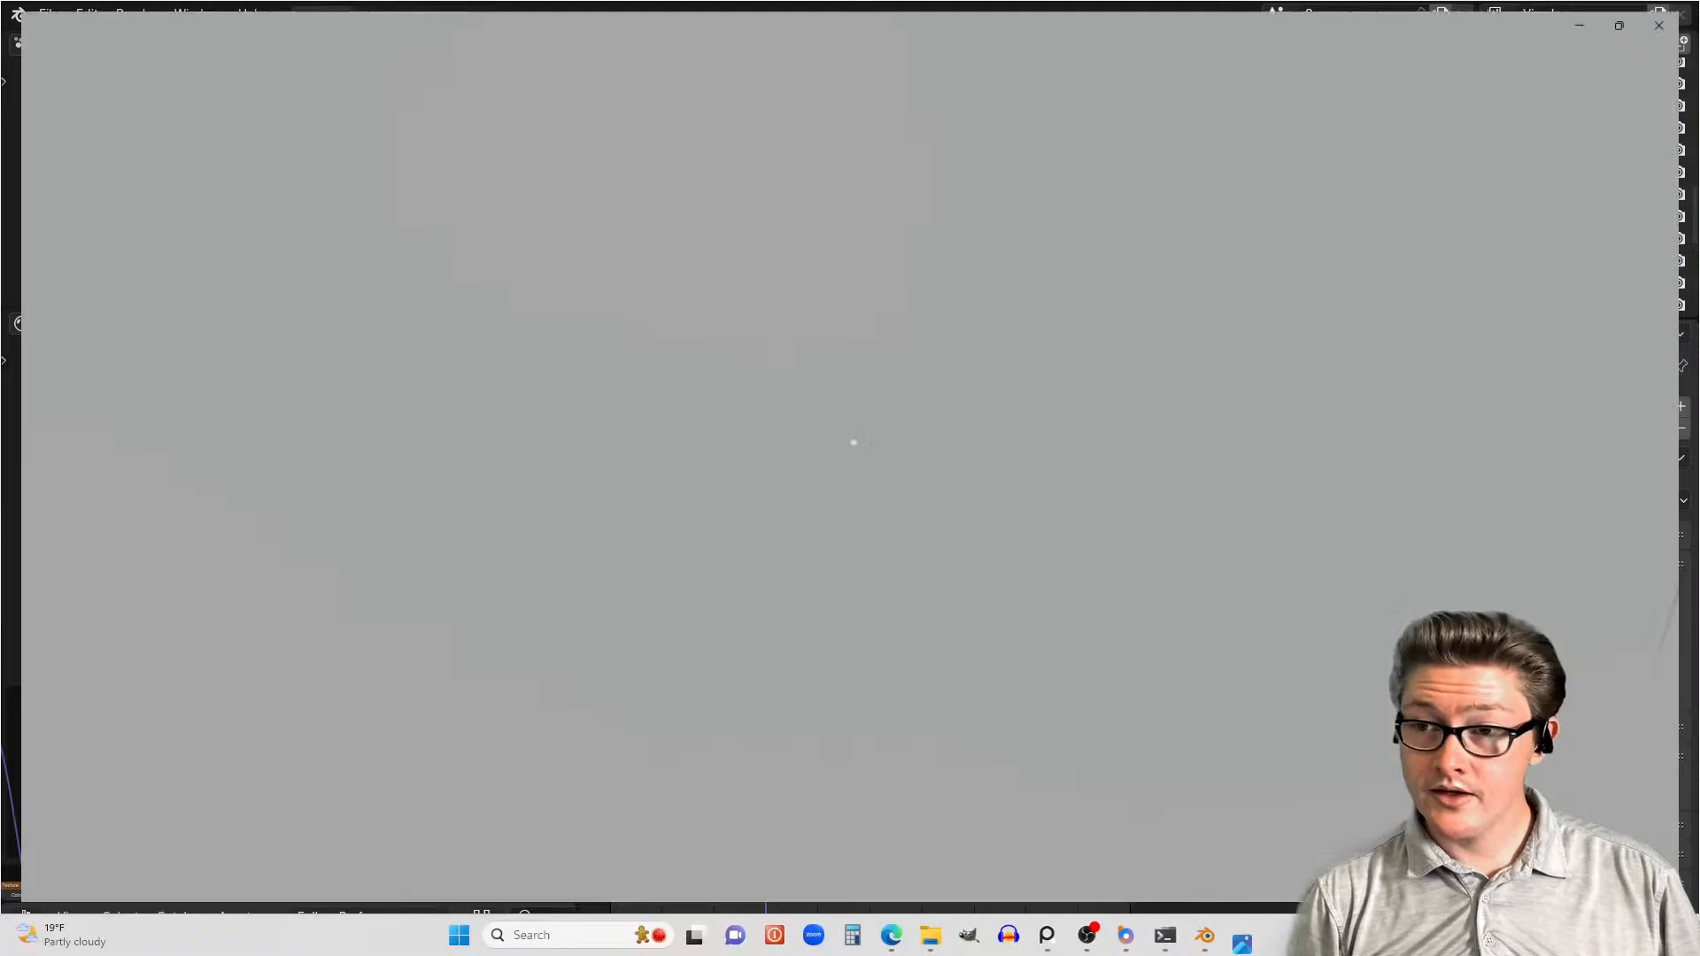
scroll(1264, 527, up, 6)
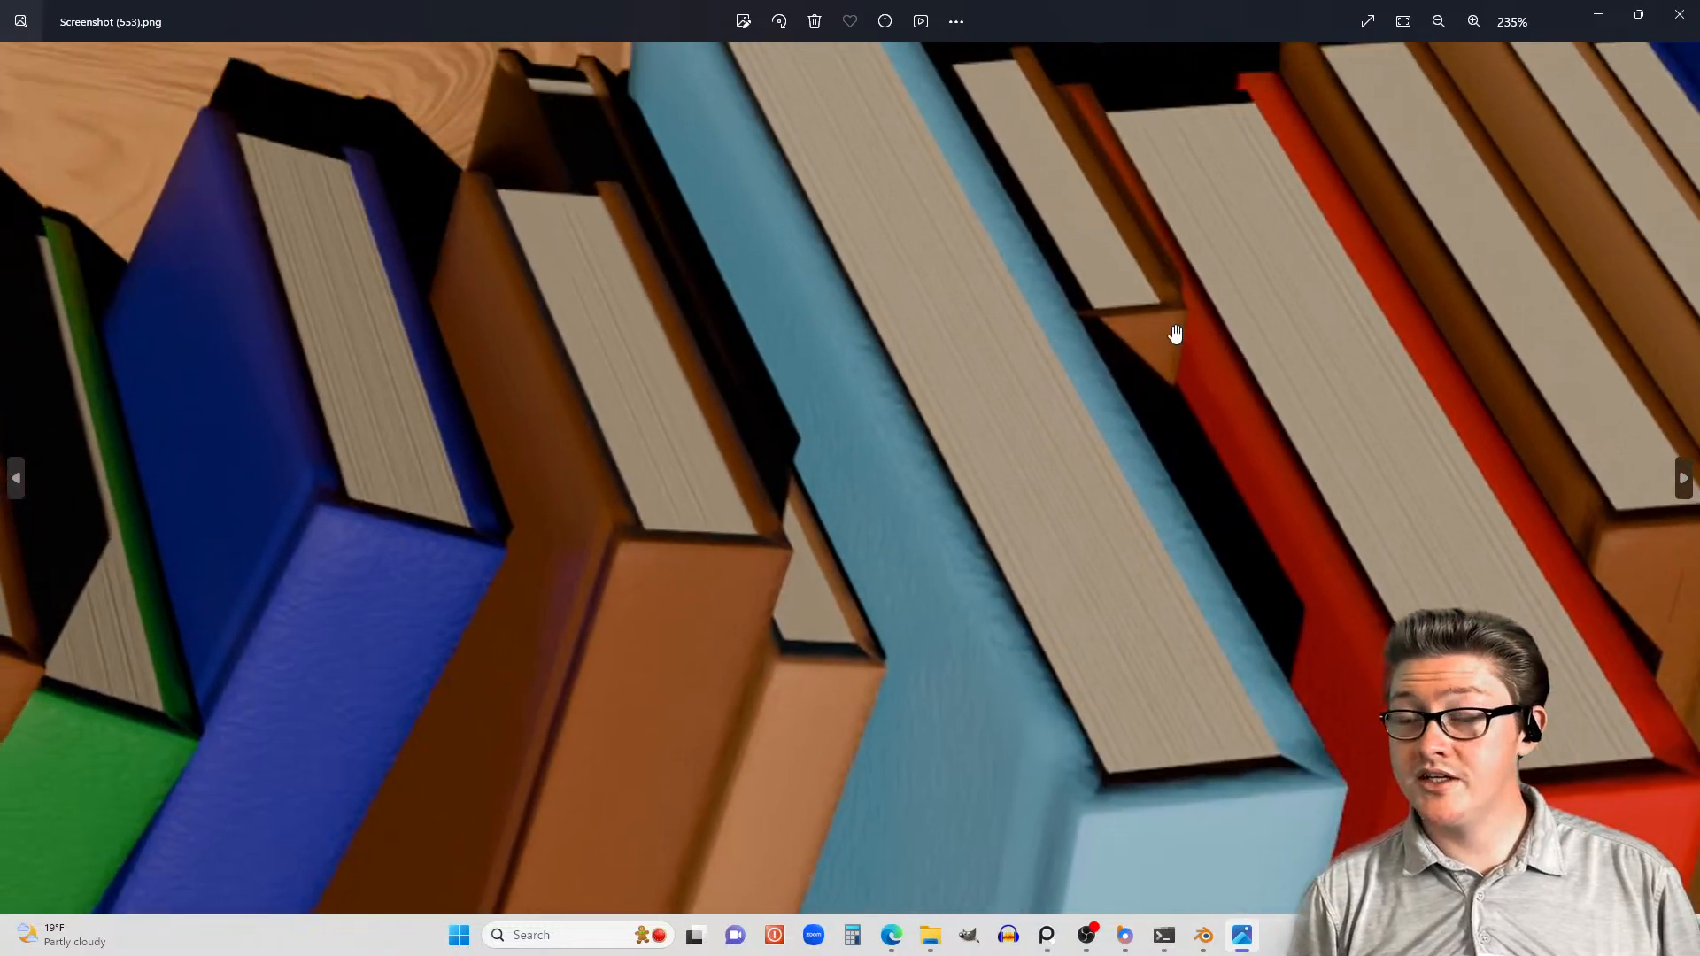
drag(1175, 333, 1090, 429)
scroll(983, 166, up, 2)
scroll(1019, 354, down, 7)
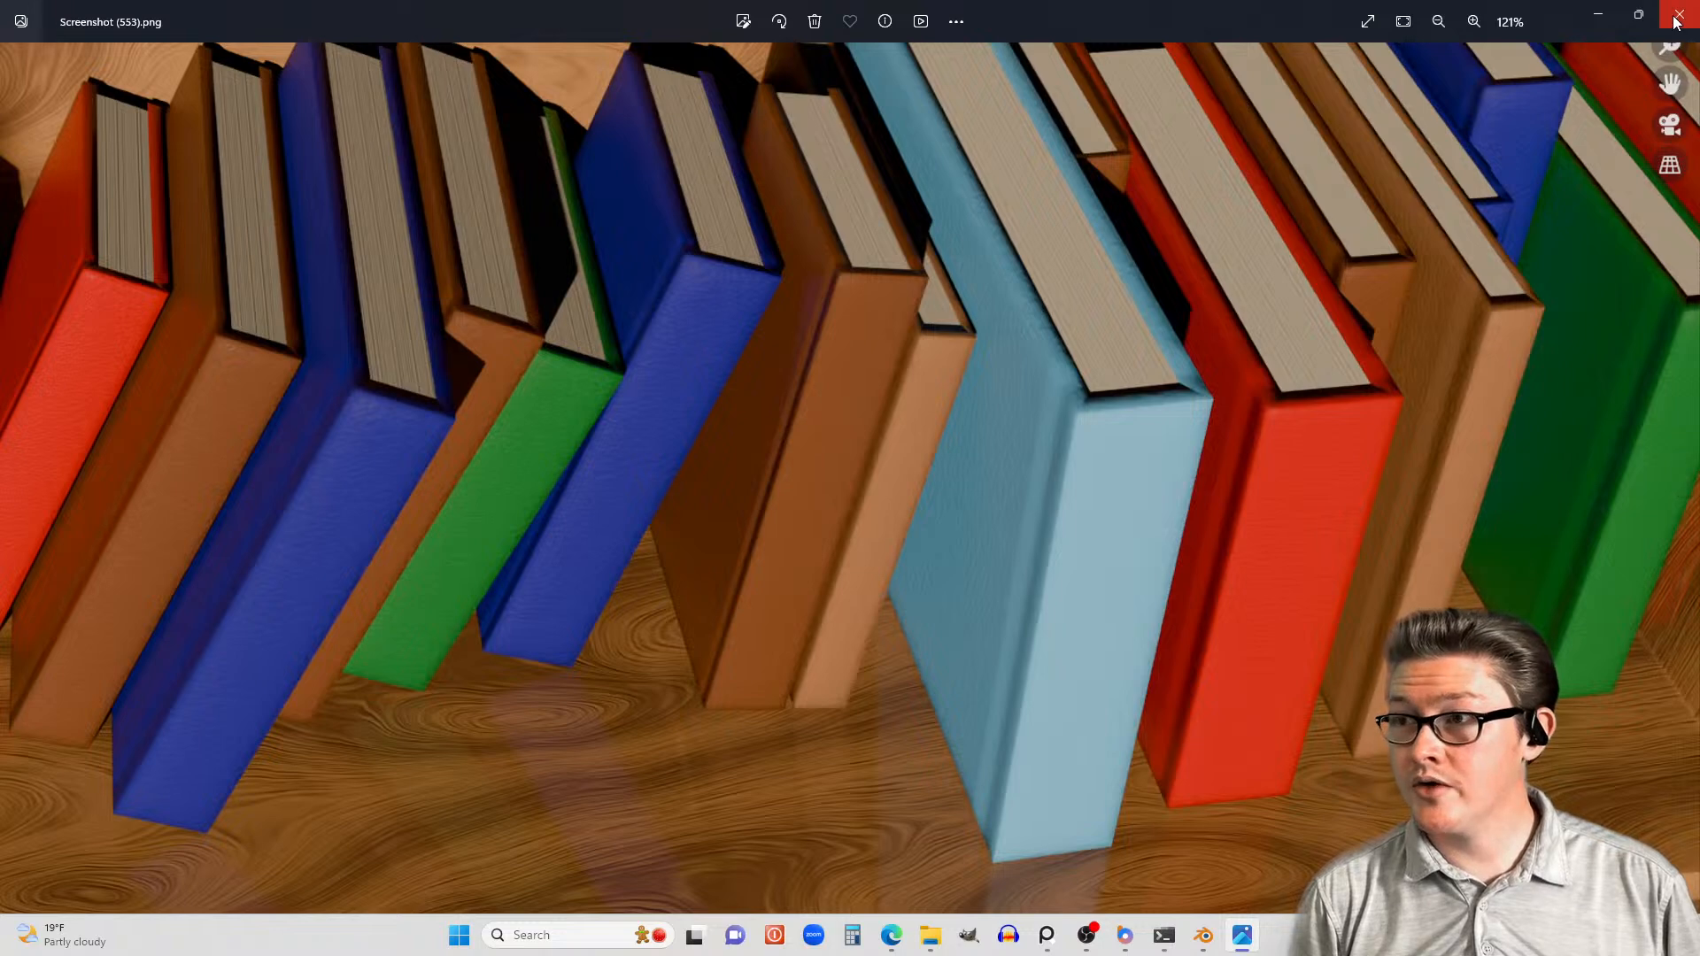
click(1677, 17)
scroll(942, 503, down, 5)
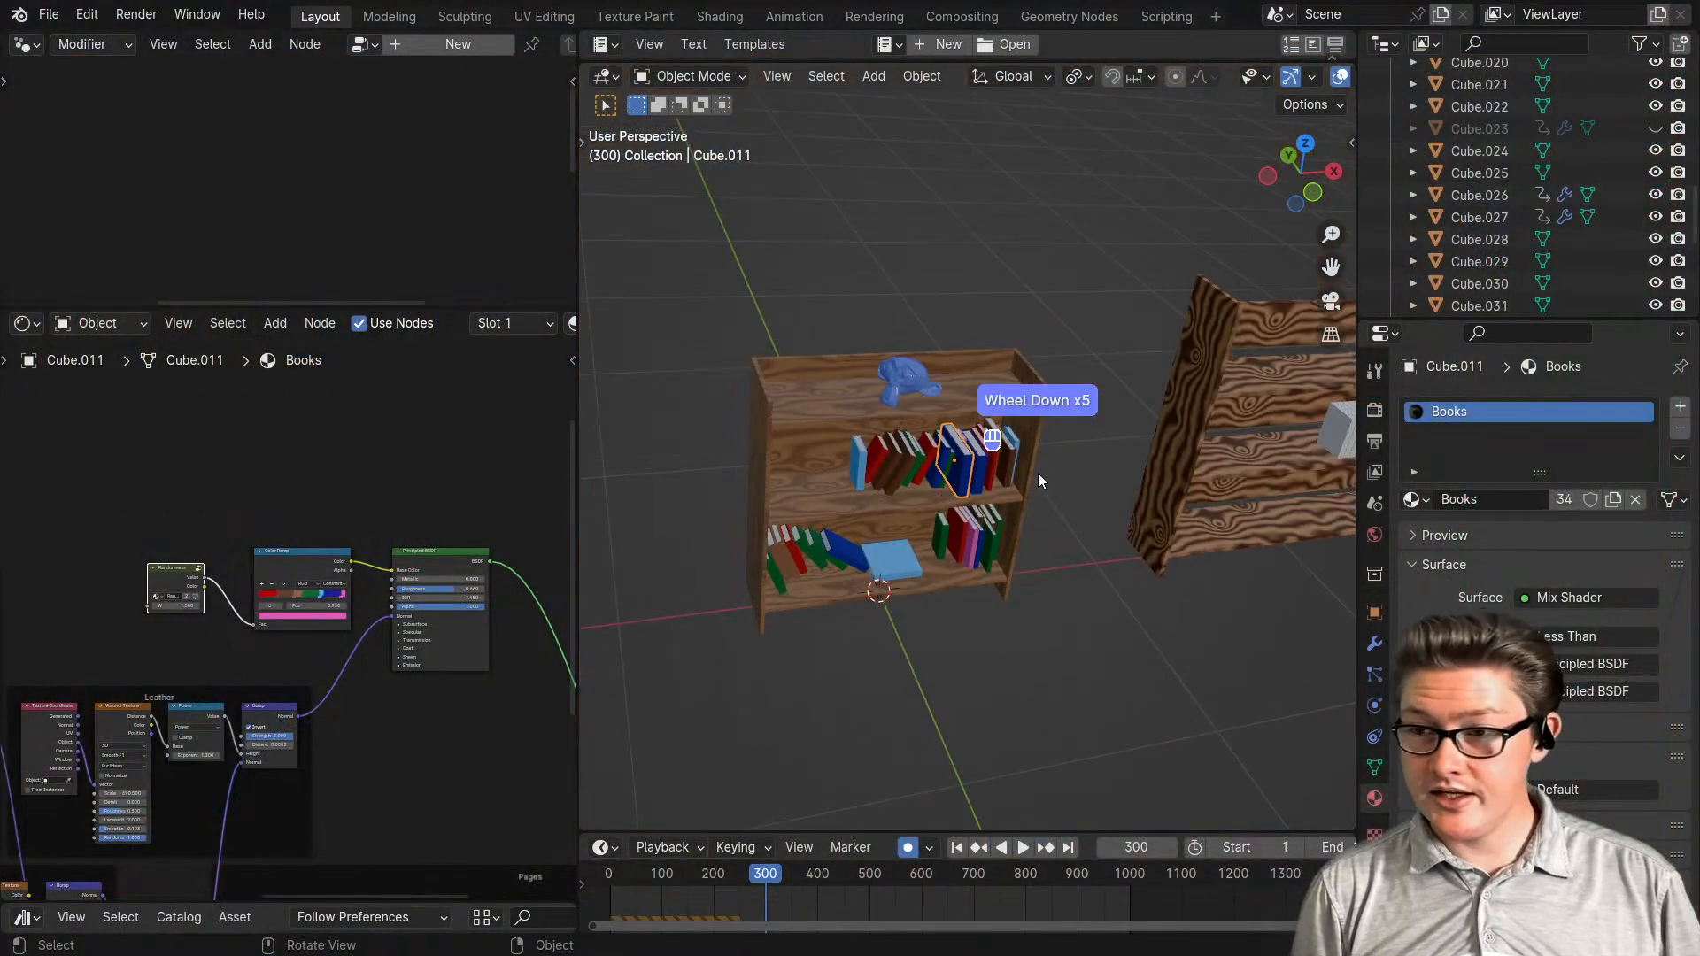
- Select the row of book blocks on the wooden bookshelf and set its Array modifier count to 16
ctrl+scroll(1086, 460, up, 3)
click(1183, 443)
key(KP_Decimal)
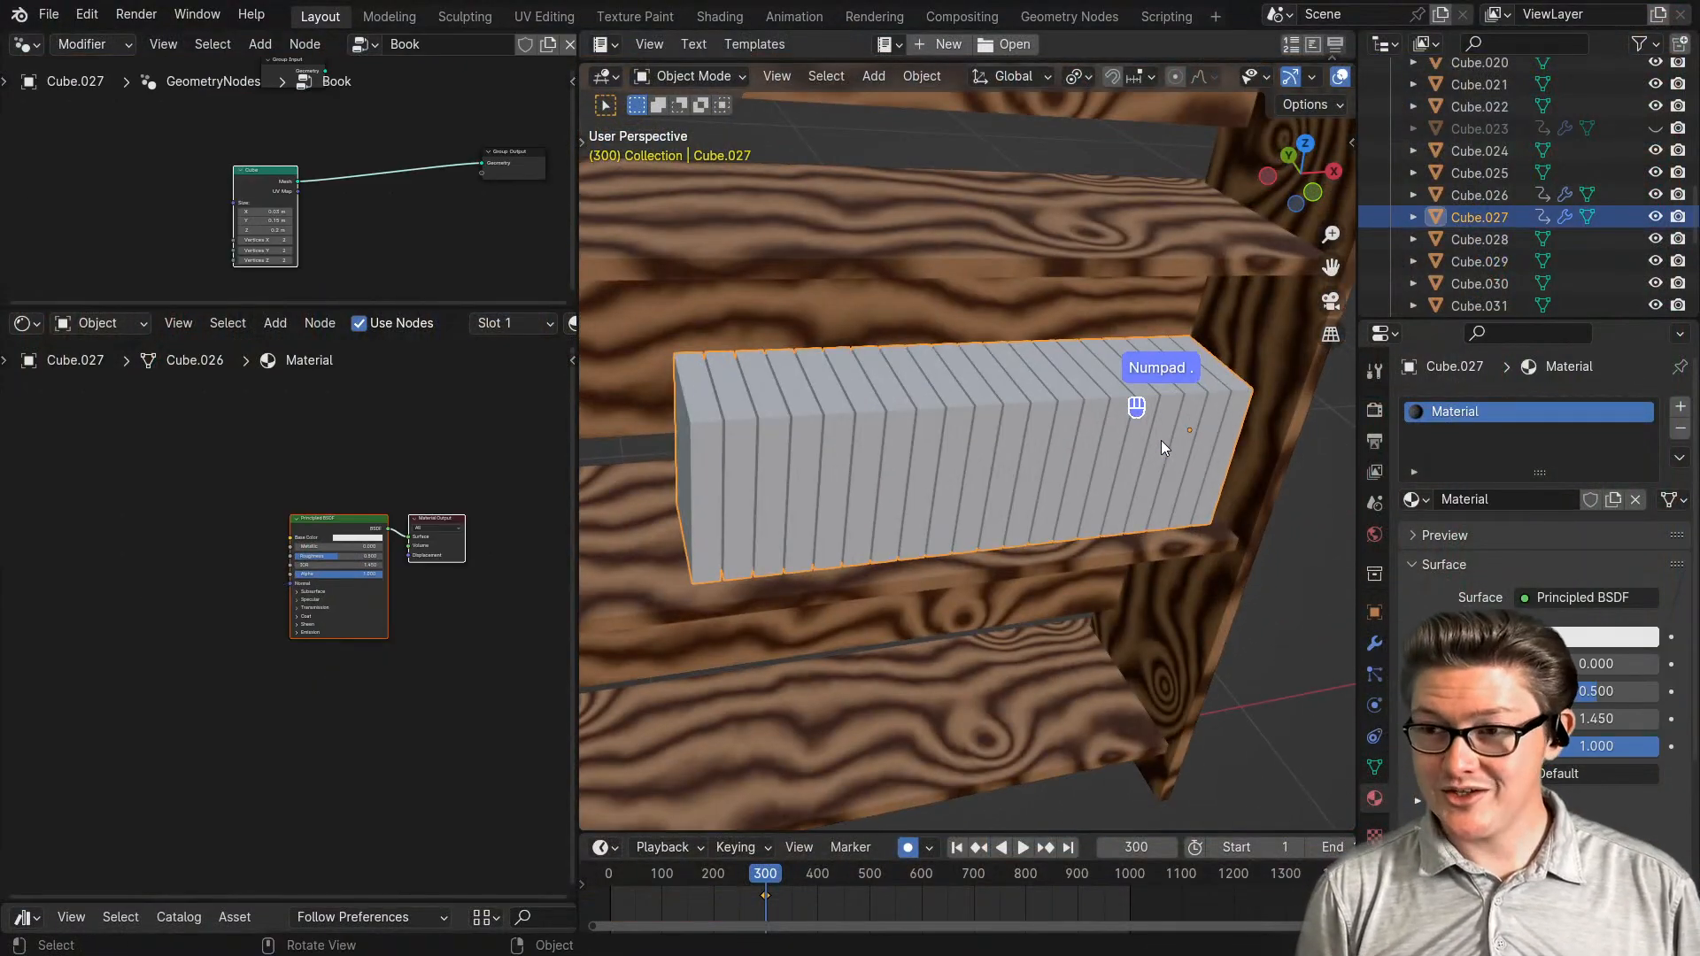
middle_drag(1141, 479, 1142, 468)
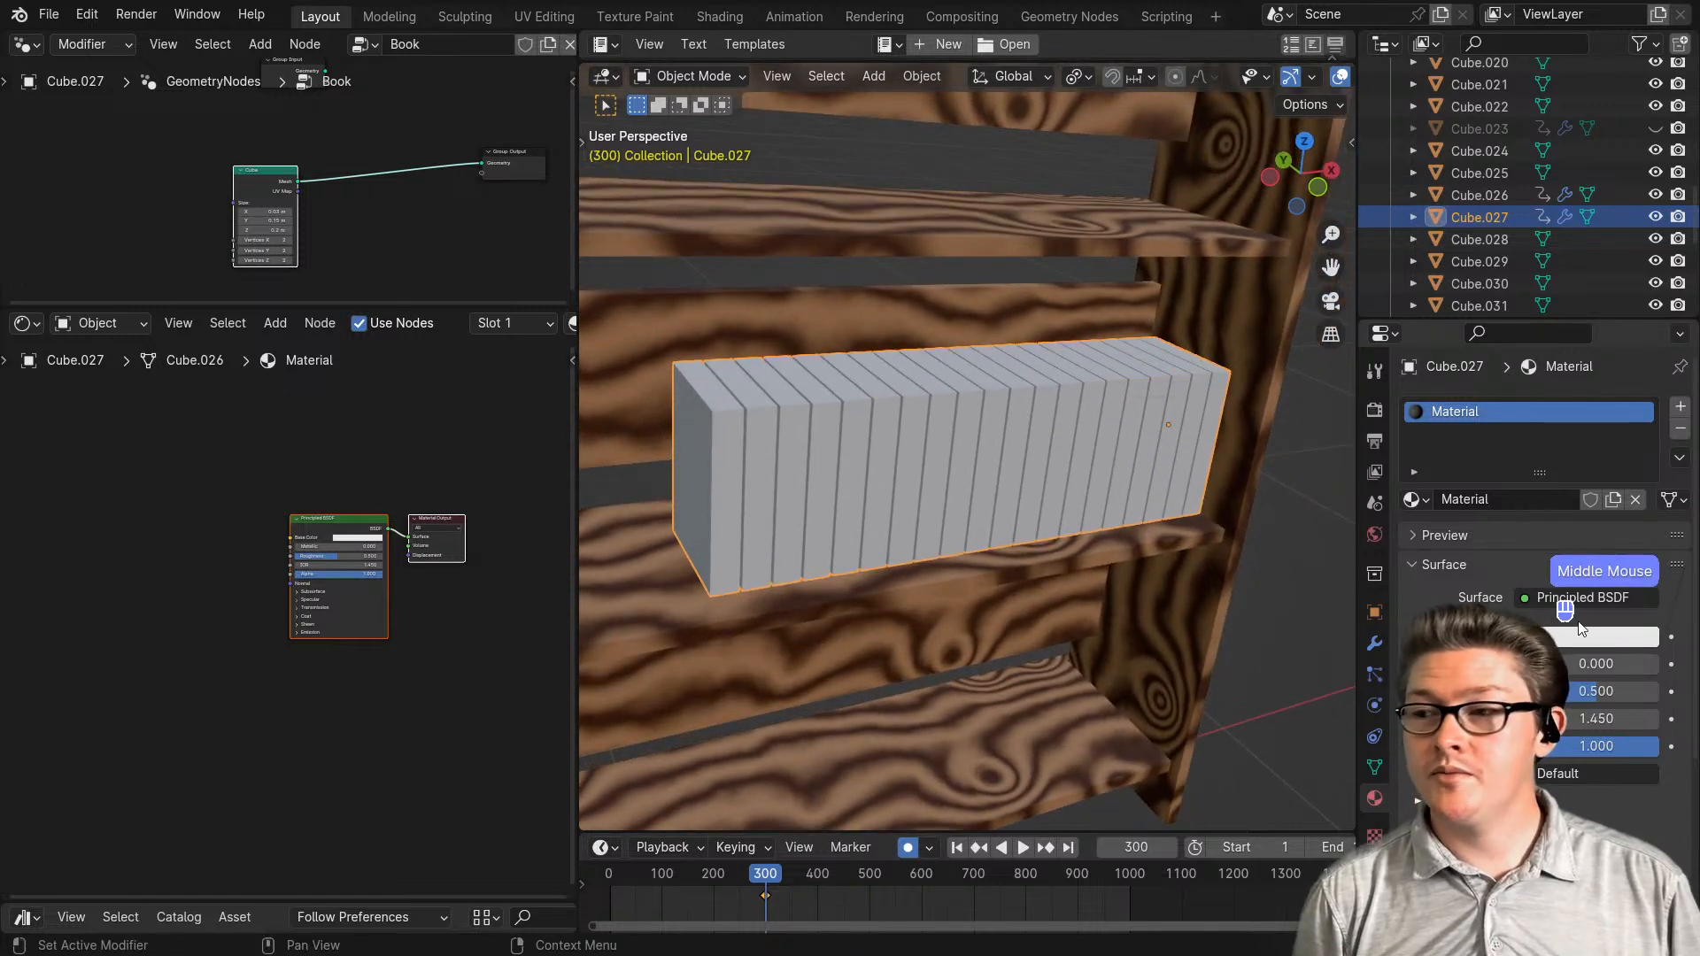
click(1376, 645)
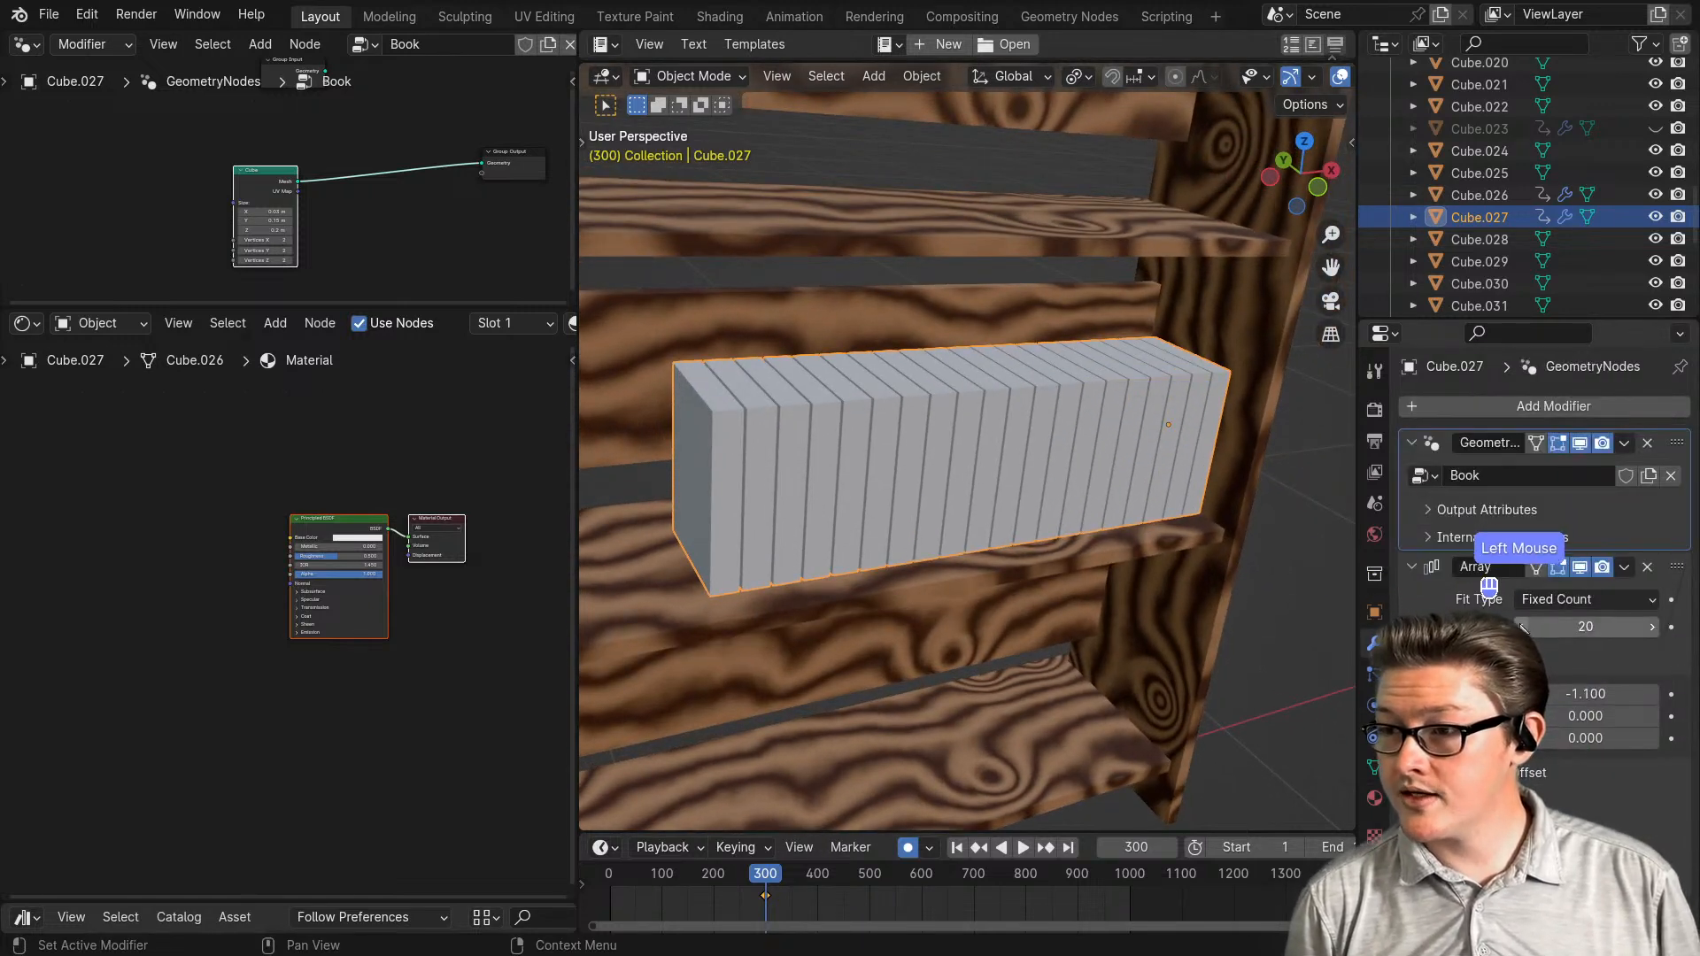
click(1521, 626)
click(1521, 626)
click(1521, 626)
click(1522, 626)
click(1521, 626)
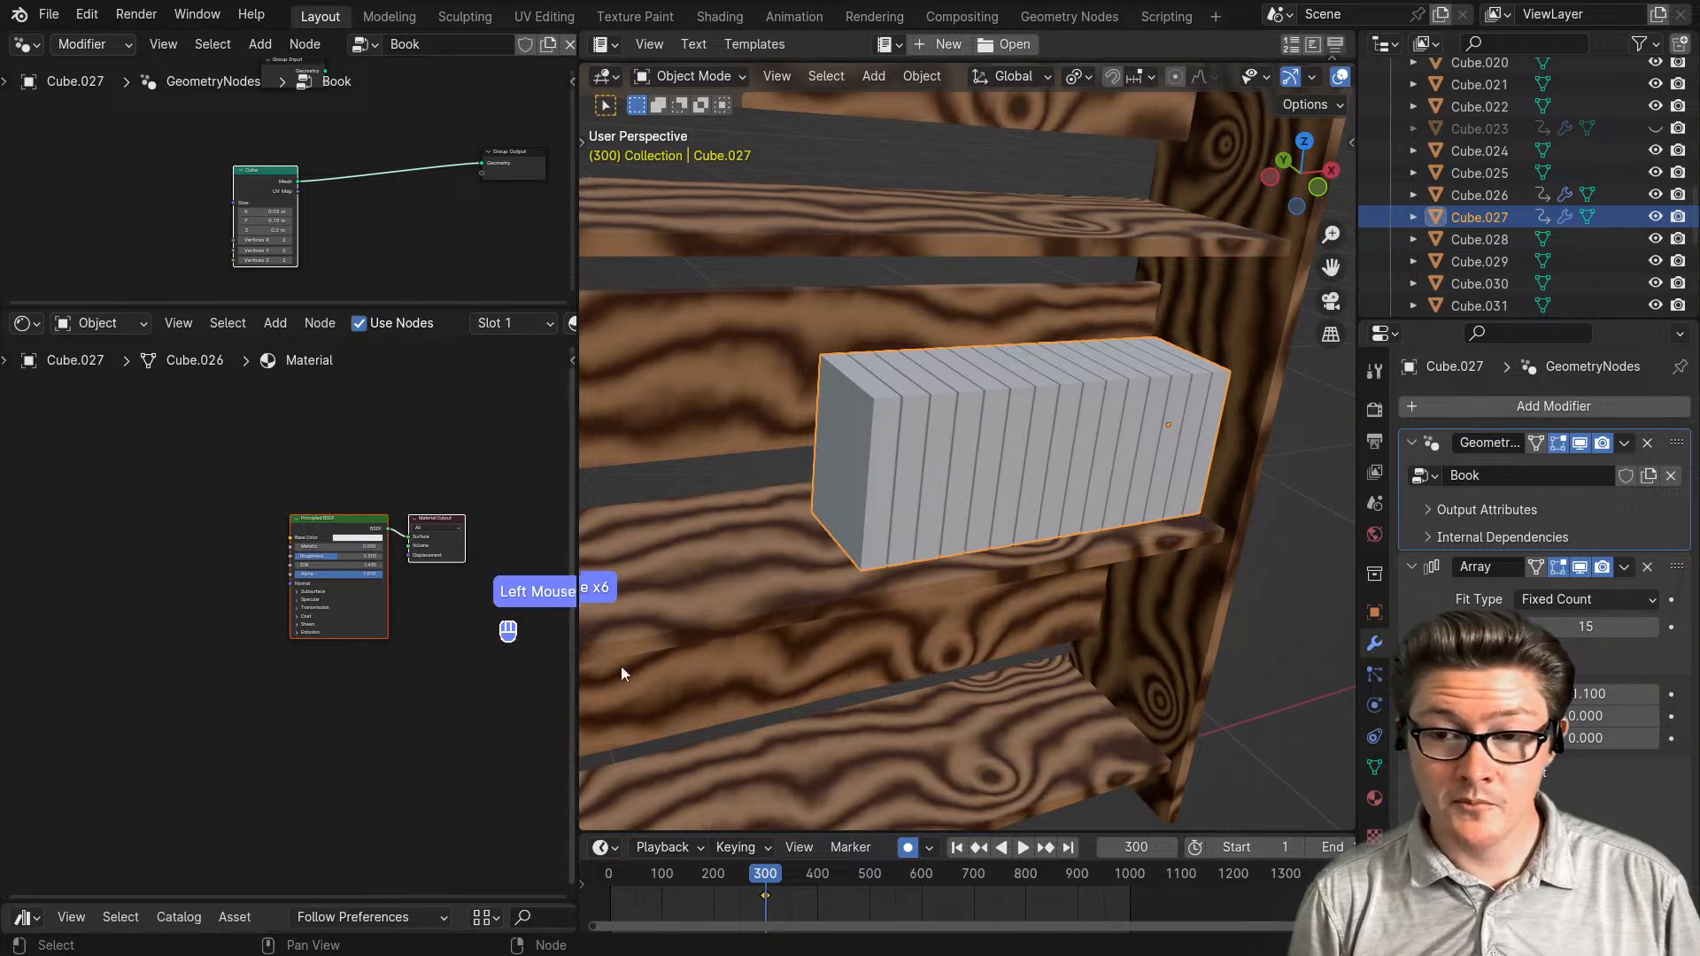
click(1653, 626)
- Add the Randomness group to the book material, connect its Value output to the Principled BSDF's Base Color and preview the group
scroll(266, 691, up, 2)
middle_drag(271, 698, 280, 639)
middle_drag(236, 582, 258, 575)
key(shift+a)
text(rando)
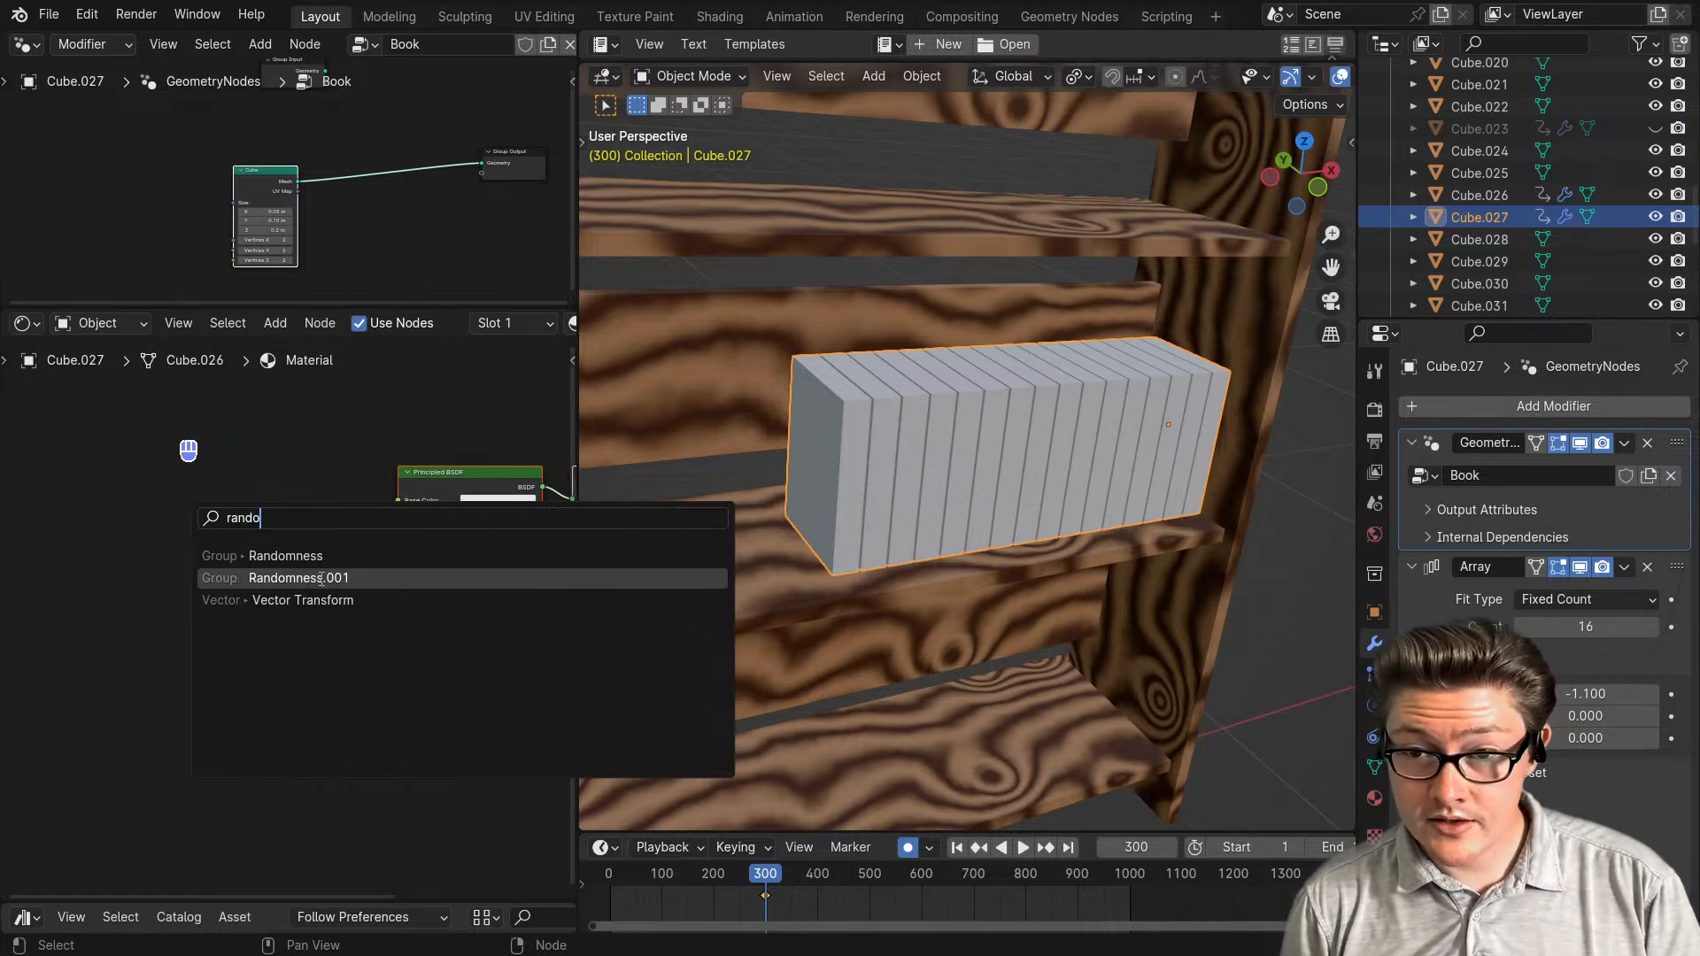
click(279, 556)
scroll(226, 586, up, 2)
scroll(239, 567, up, 1)
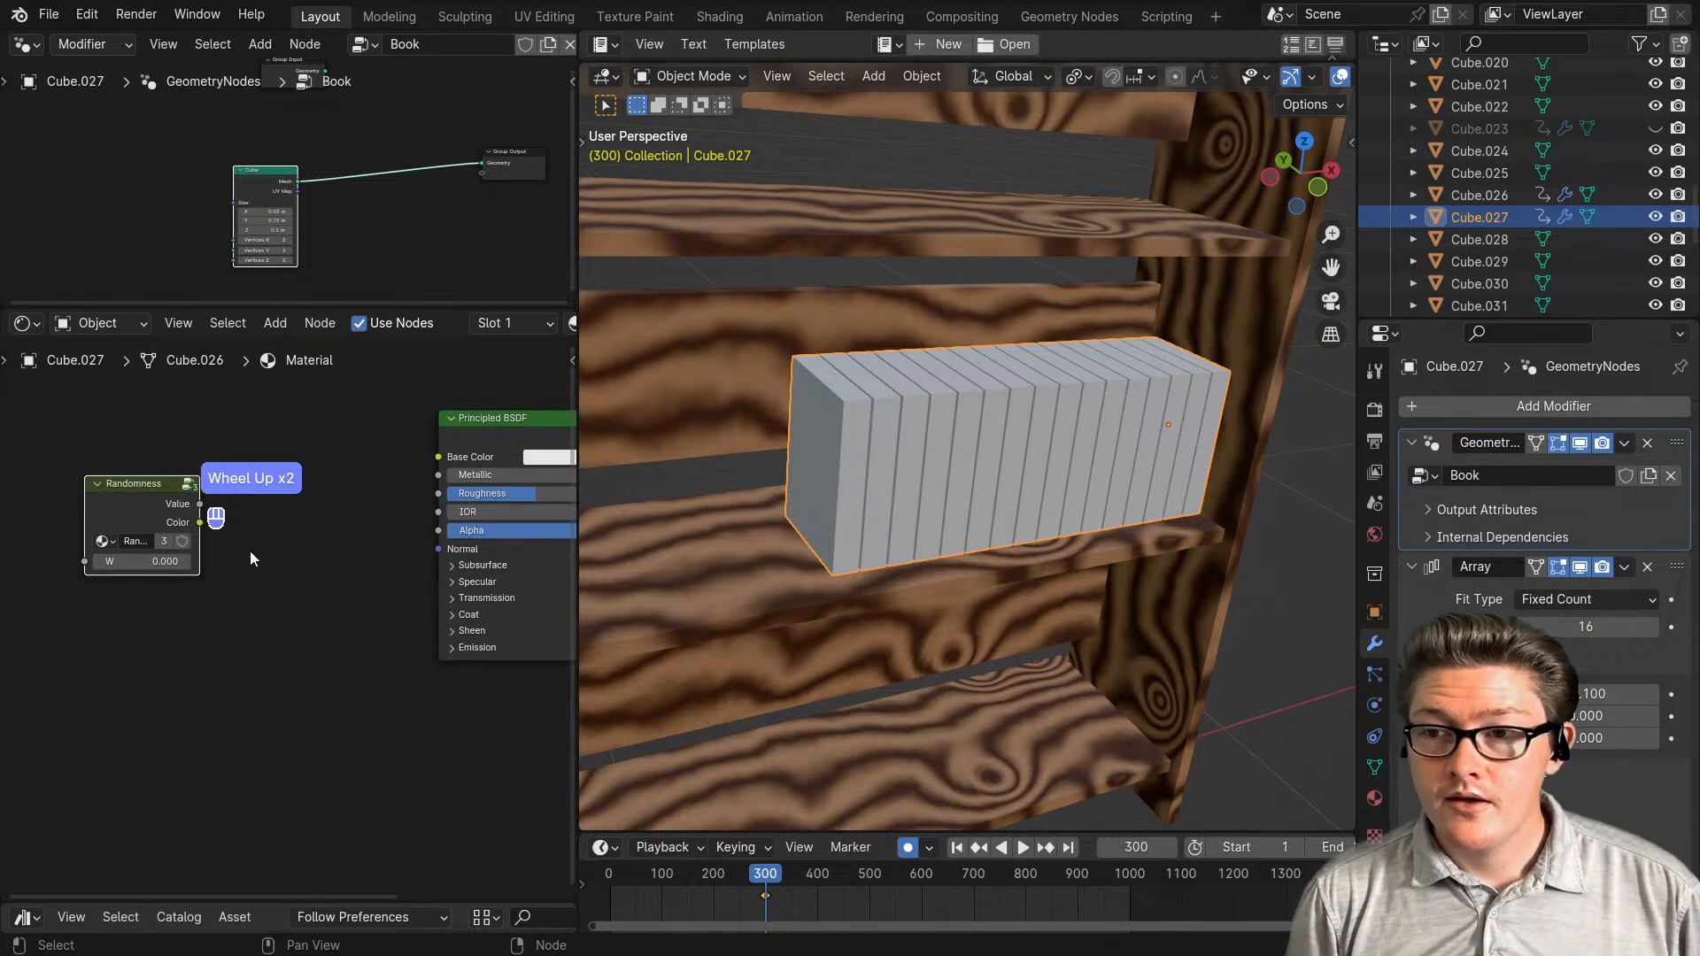
middle_drag(250, 551, 203, 544)
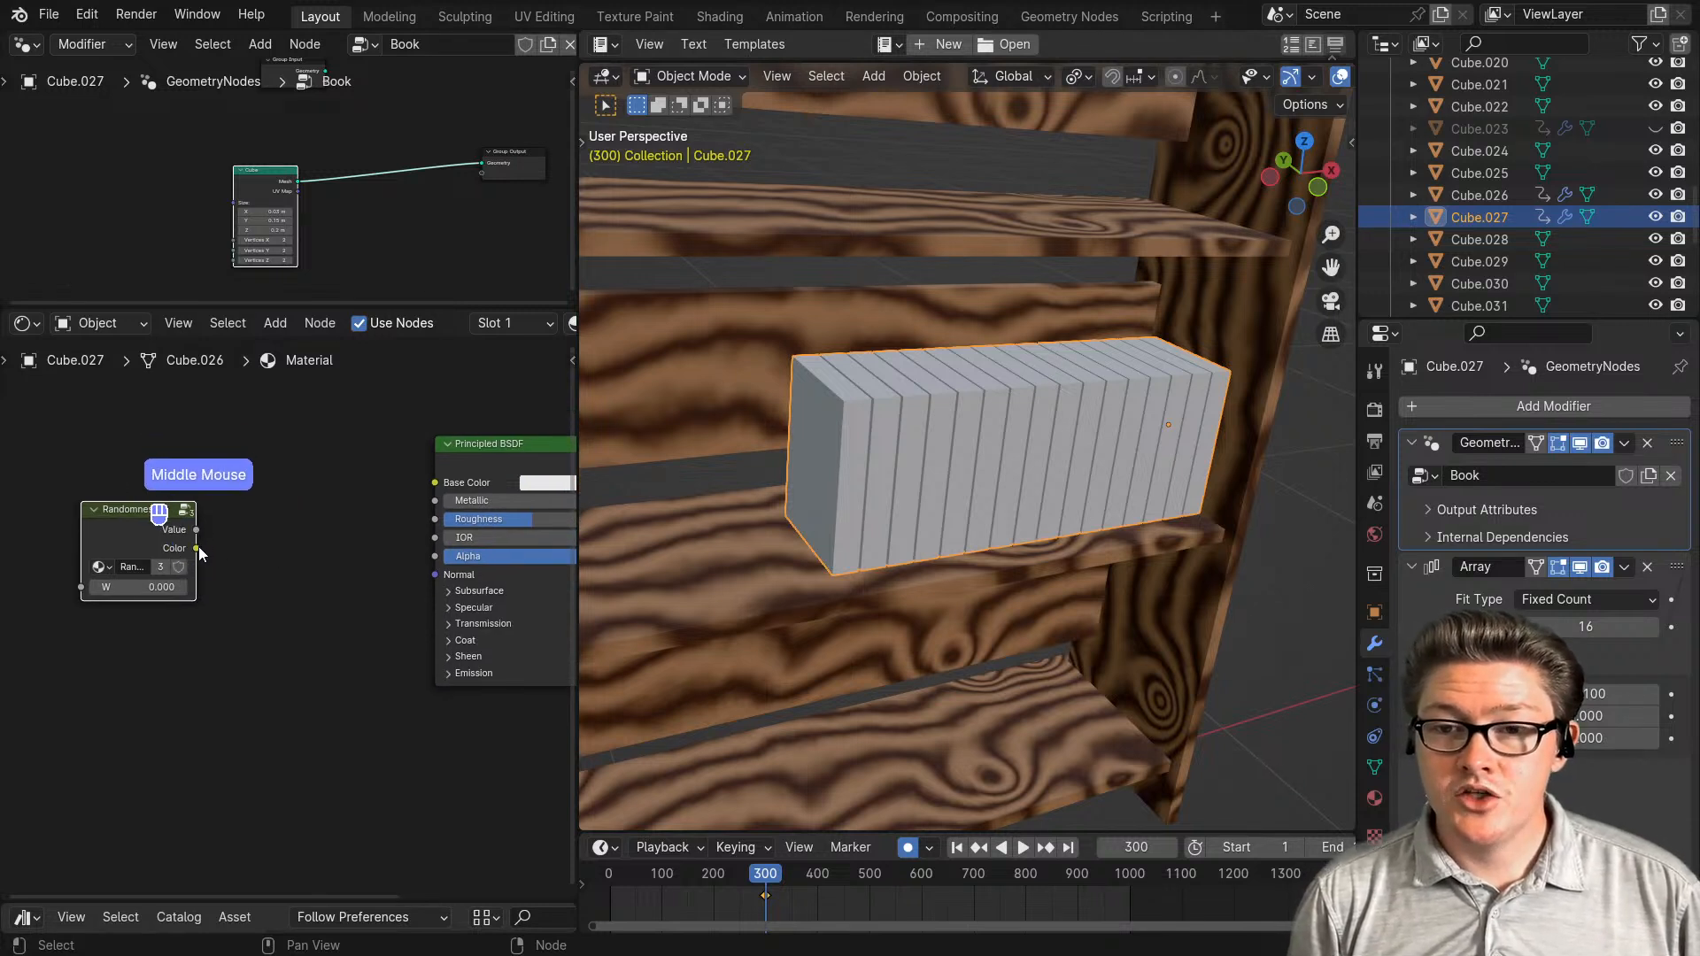
mouse_move(438, 499)
mouse_down()
mouse_move(408, 501)
mouse_move(420, 481)
mouse_up()
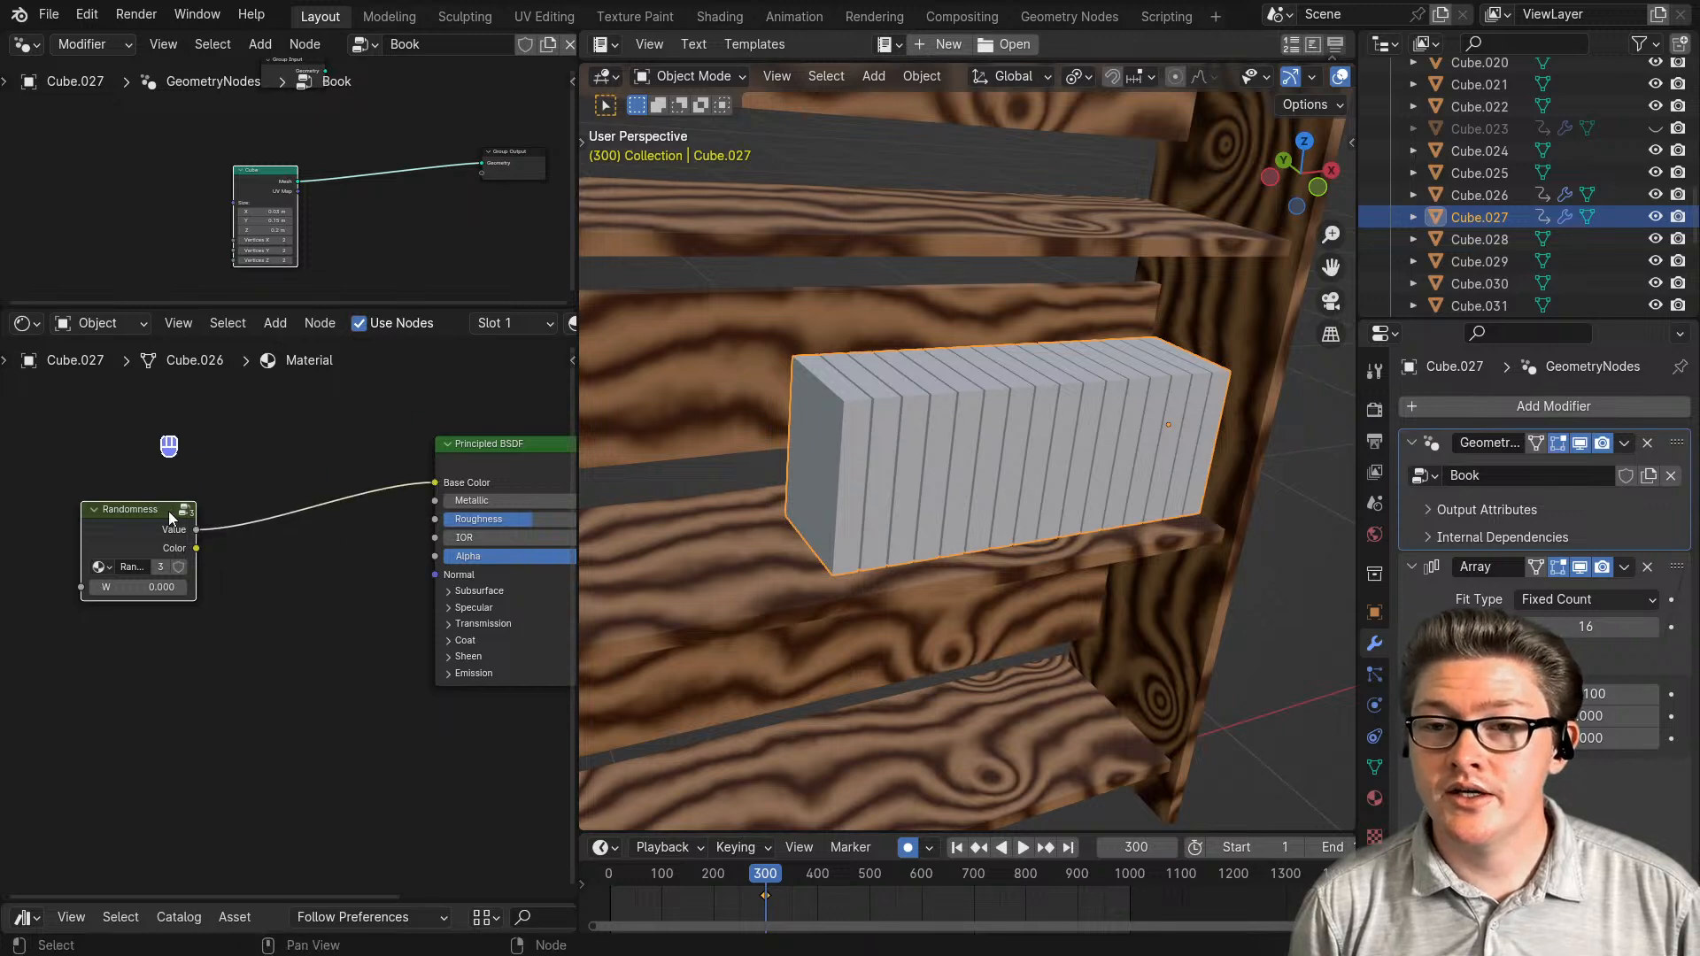
ctrl+shift+click(136, 529)
scroll(186, 549, down, 2)
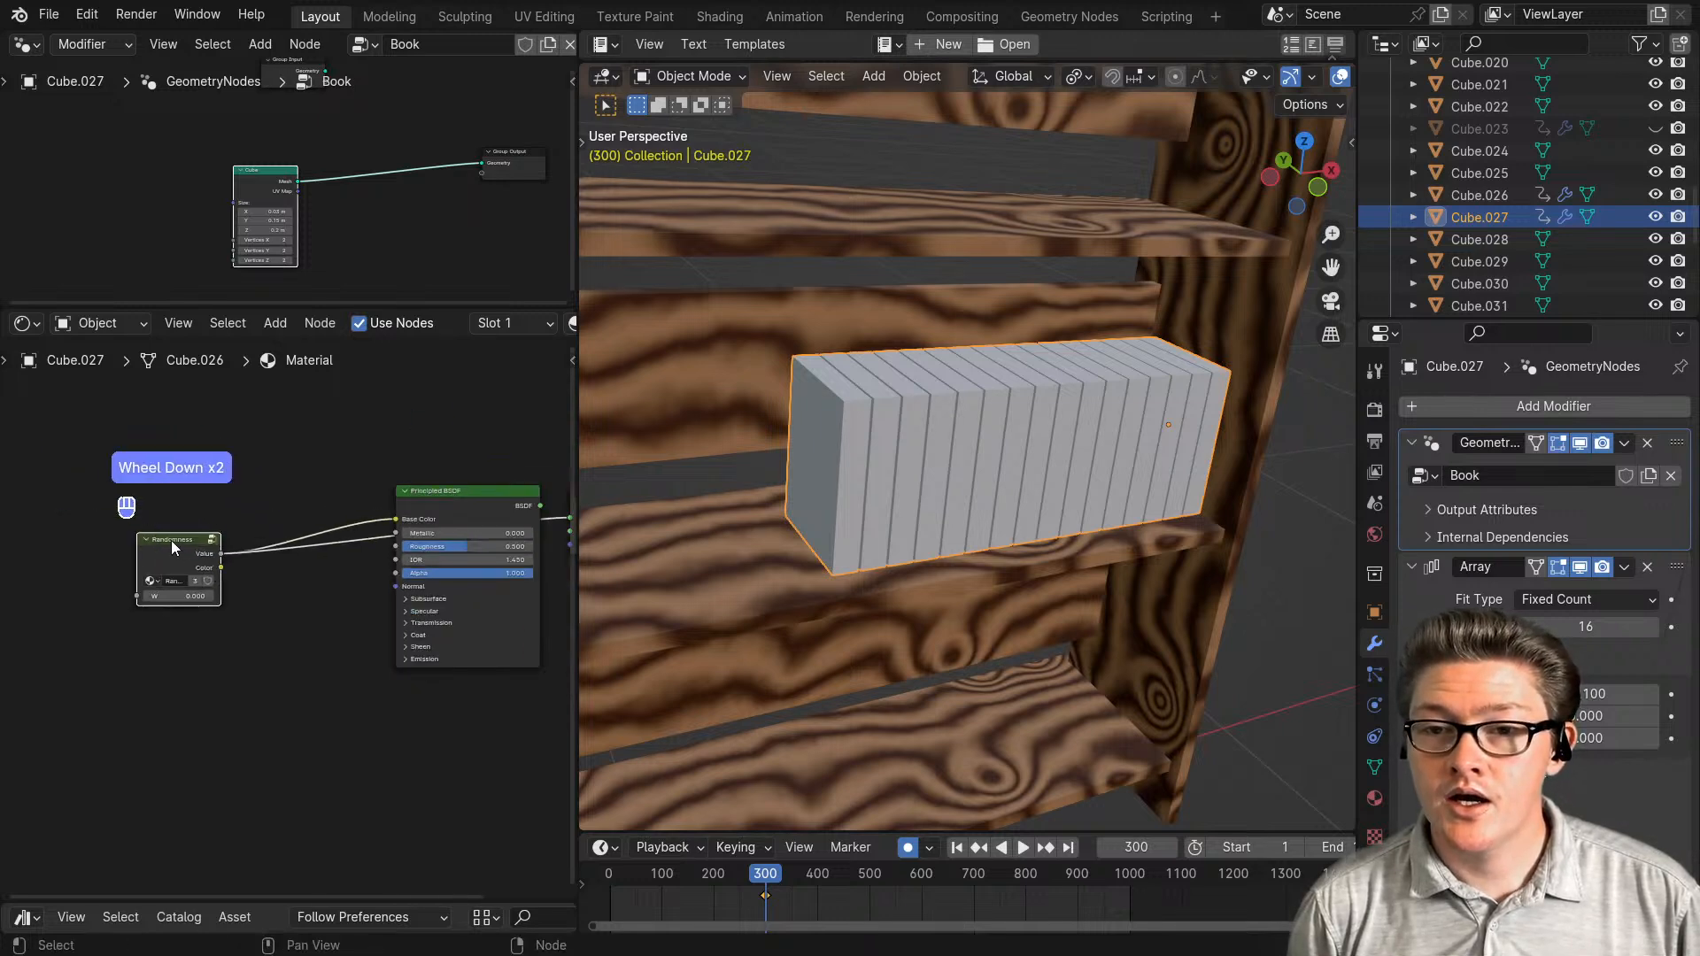
key(shift+a)
text(ra)
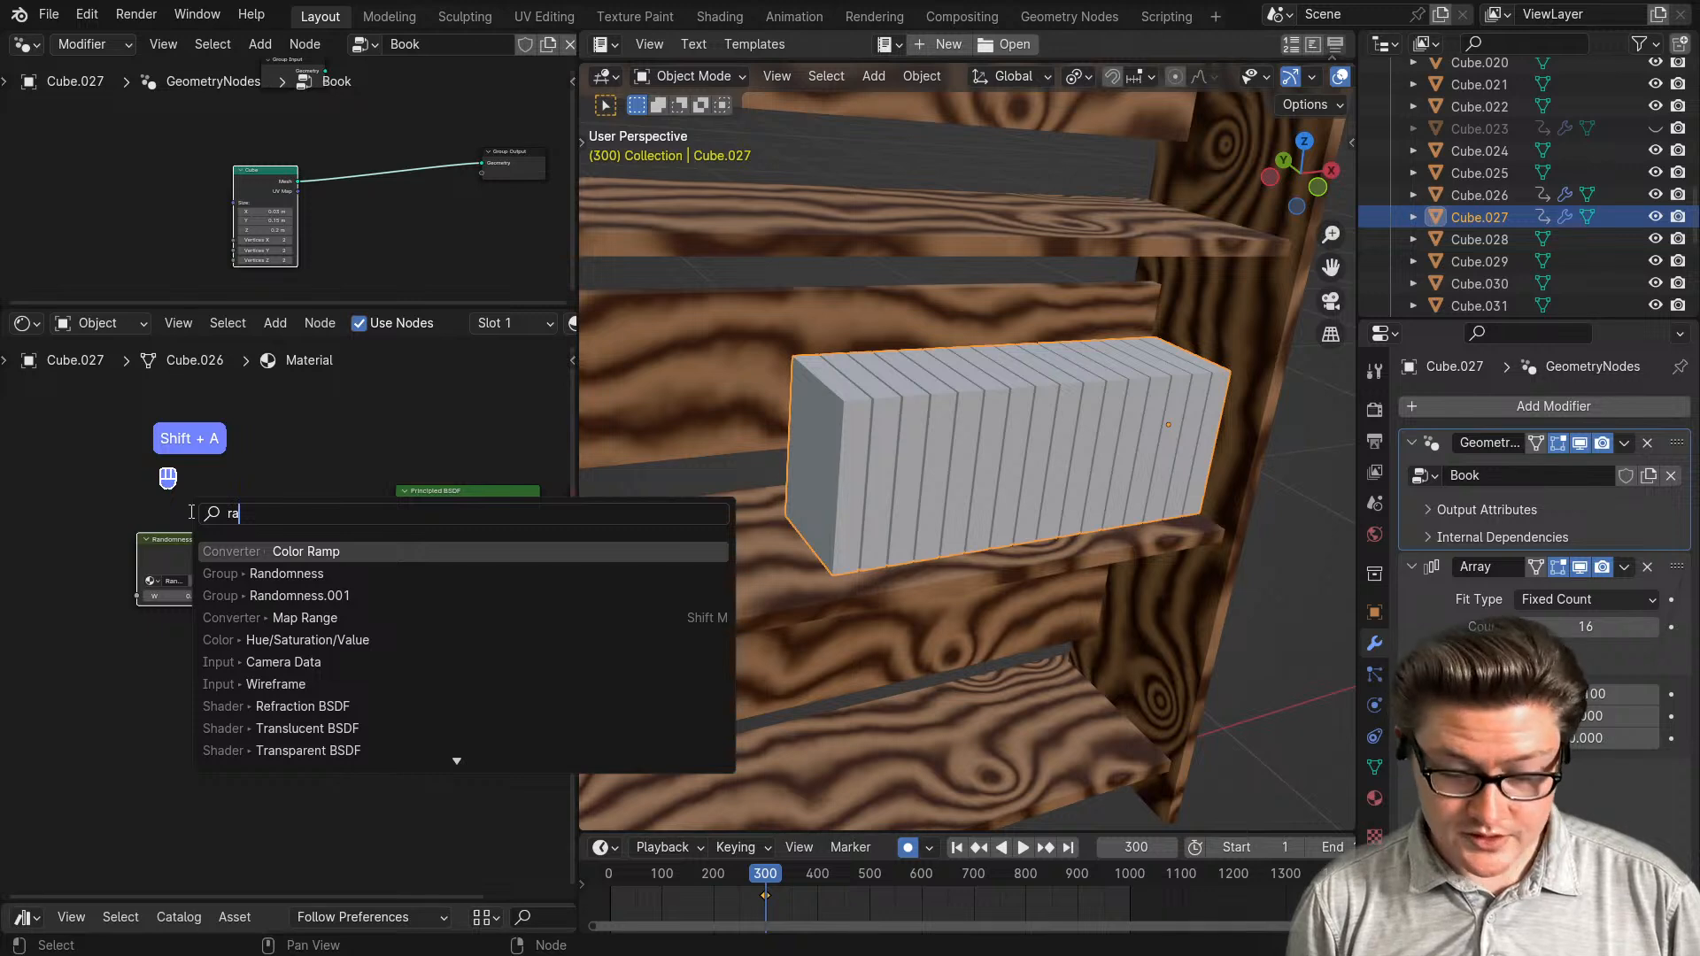
key(Escape)
- Add a Geometry input node below the Randomness group in the book material
key(shift+a)
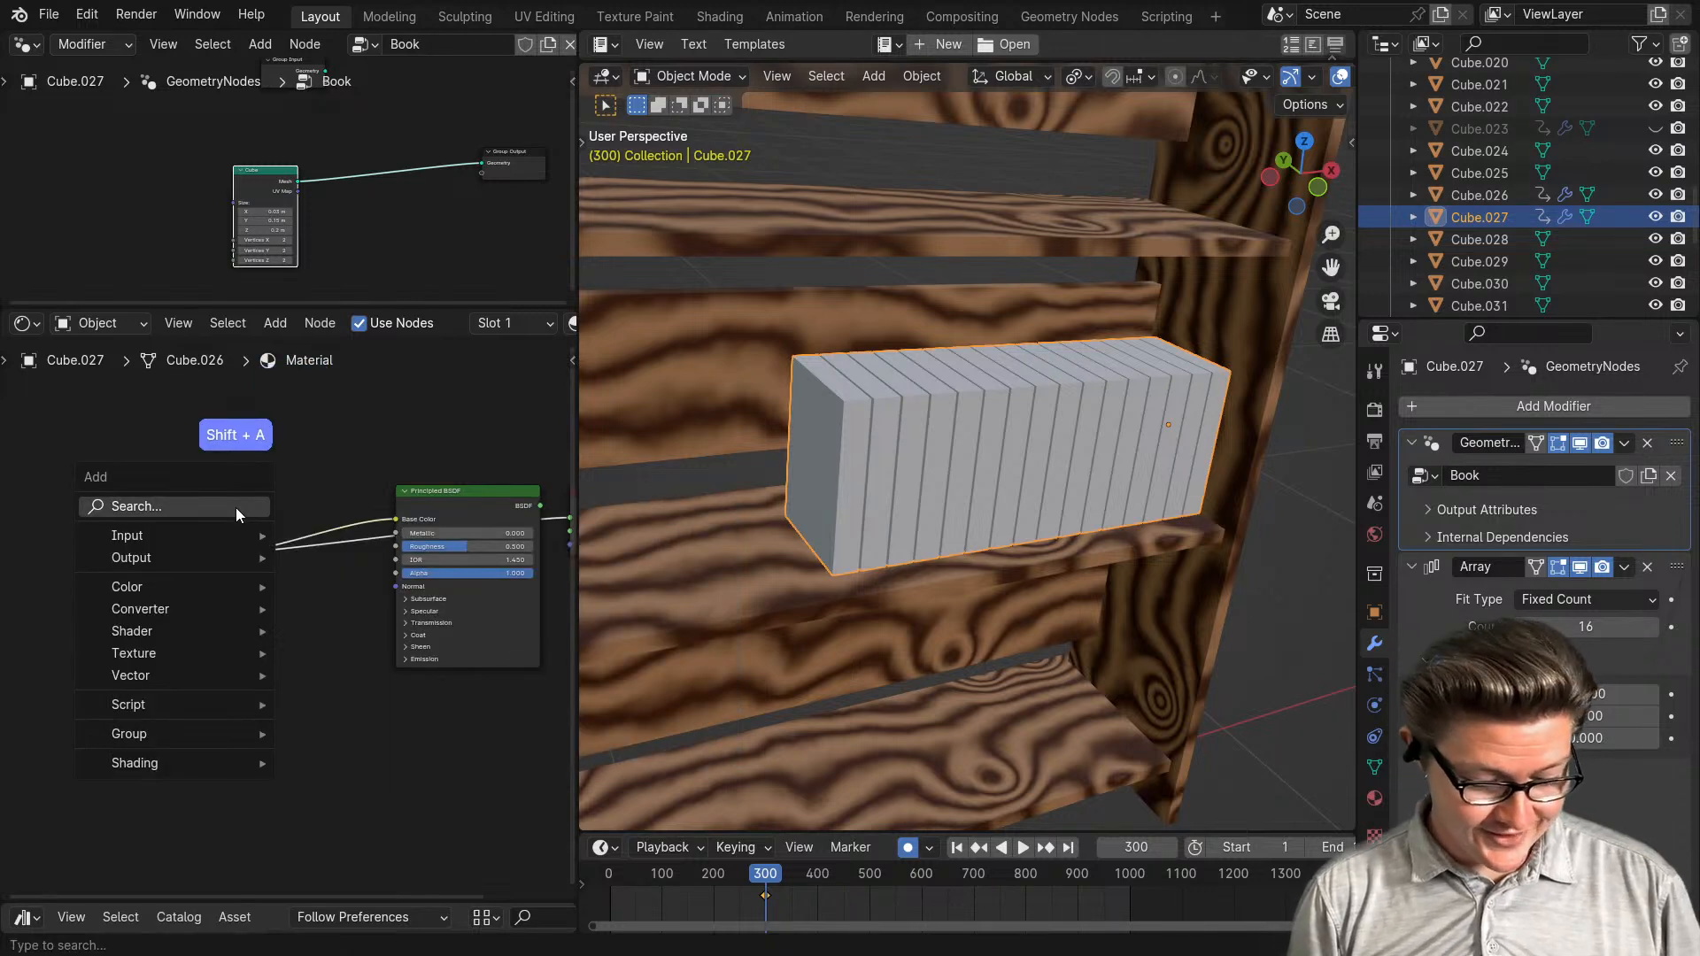
text(geom)
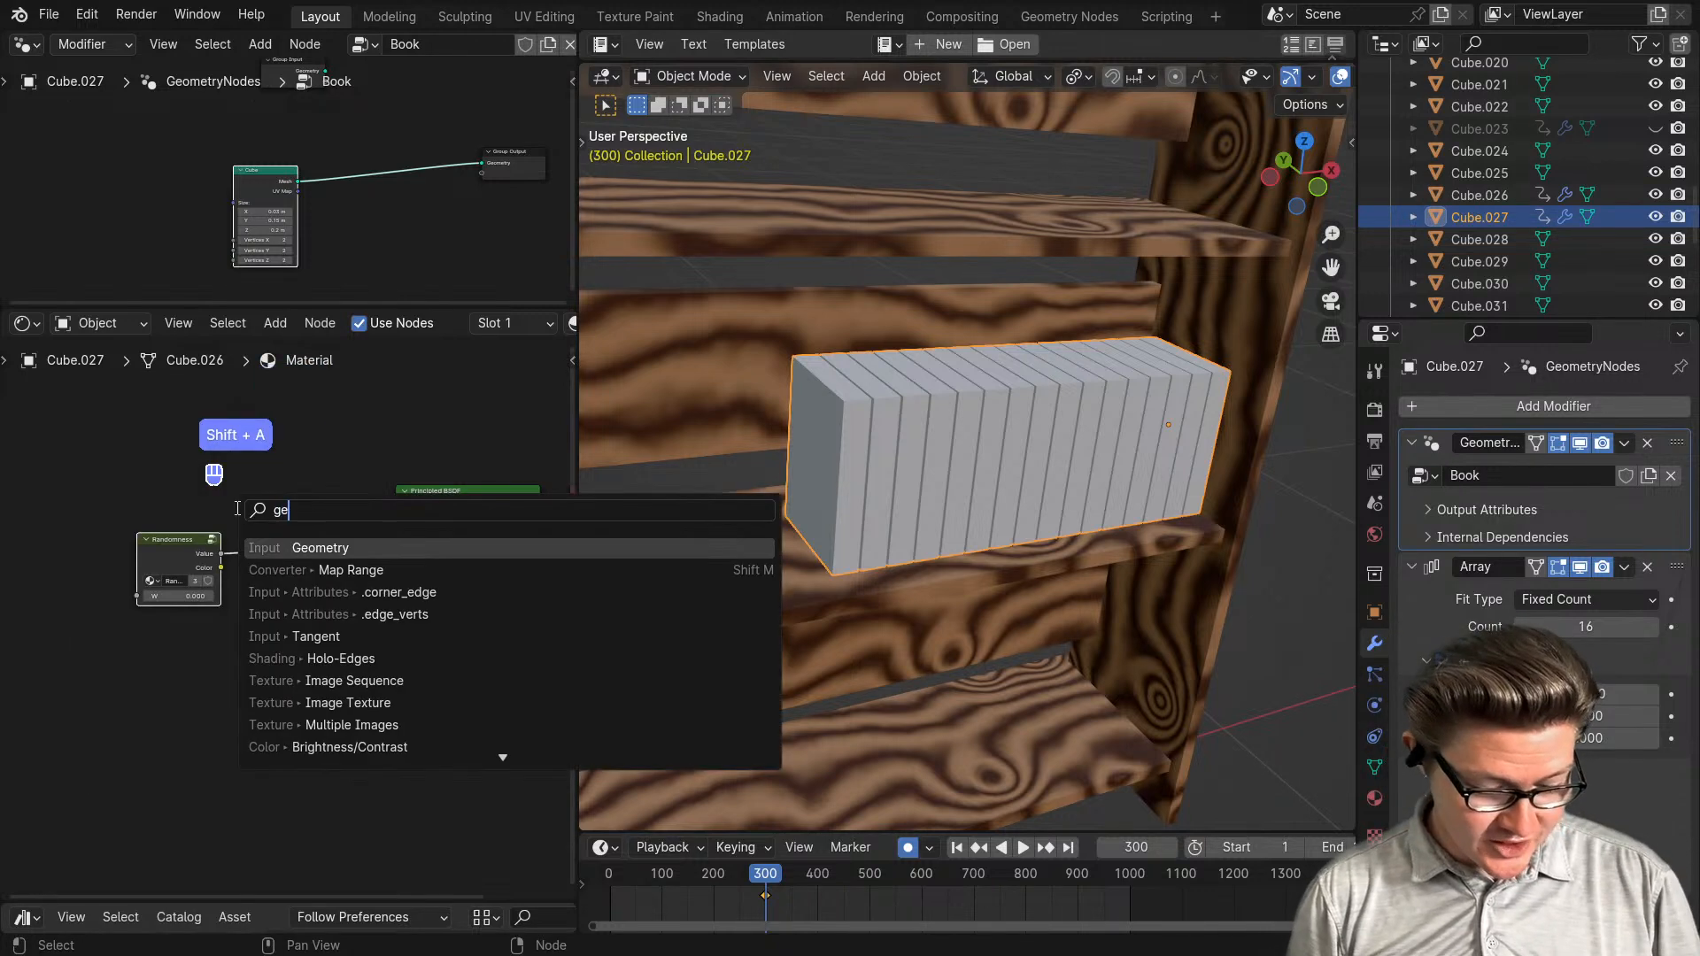
click(332, 548)
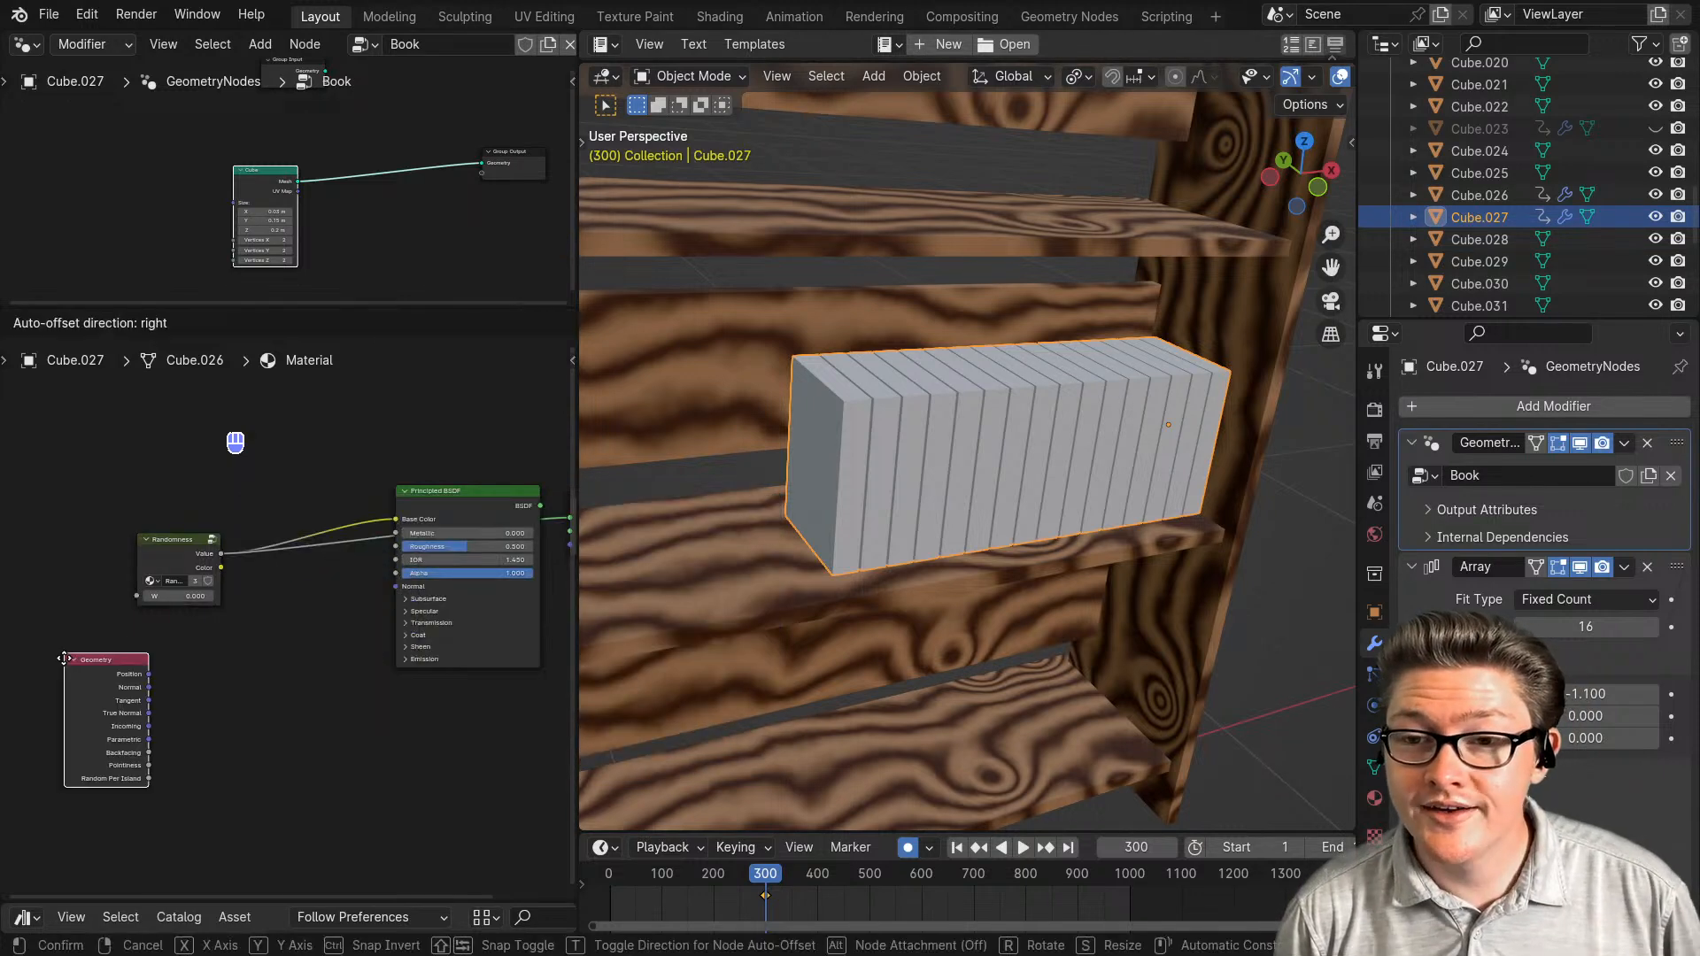
click(94, 701)
- Cycle the preview through the Geometry node's outputs until Random Per Island feeds the Material Output
ctrl+shift+click(99, 703)
ctrl+shift+click(99, 703)
ctrl+shift+click(104, 708)
ctrl+shift+click(105, 709)
ctrl+shift+click(108, 712)
ctrl+shift+click(113, 718)
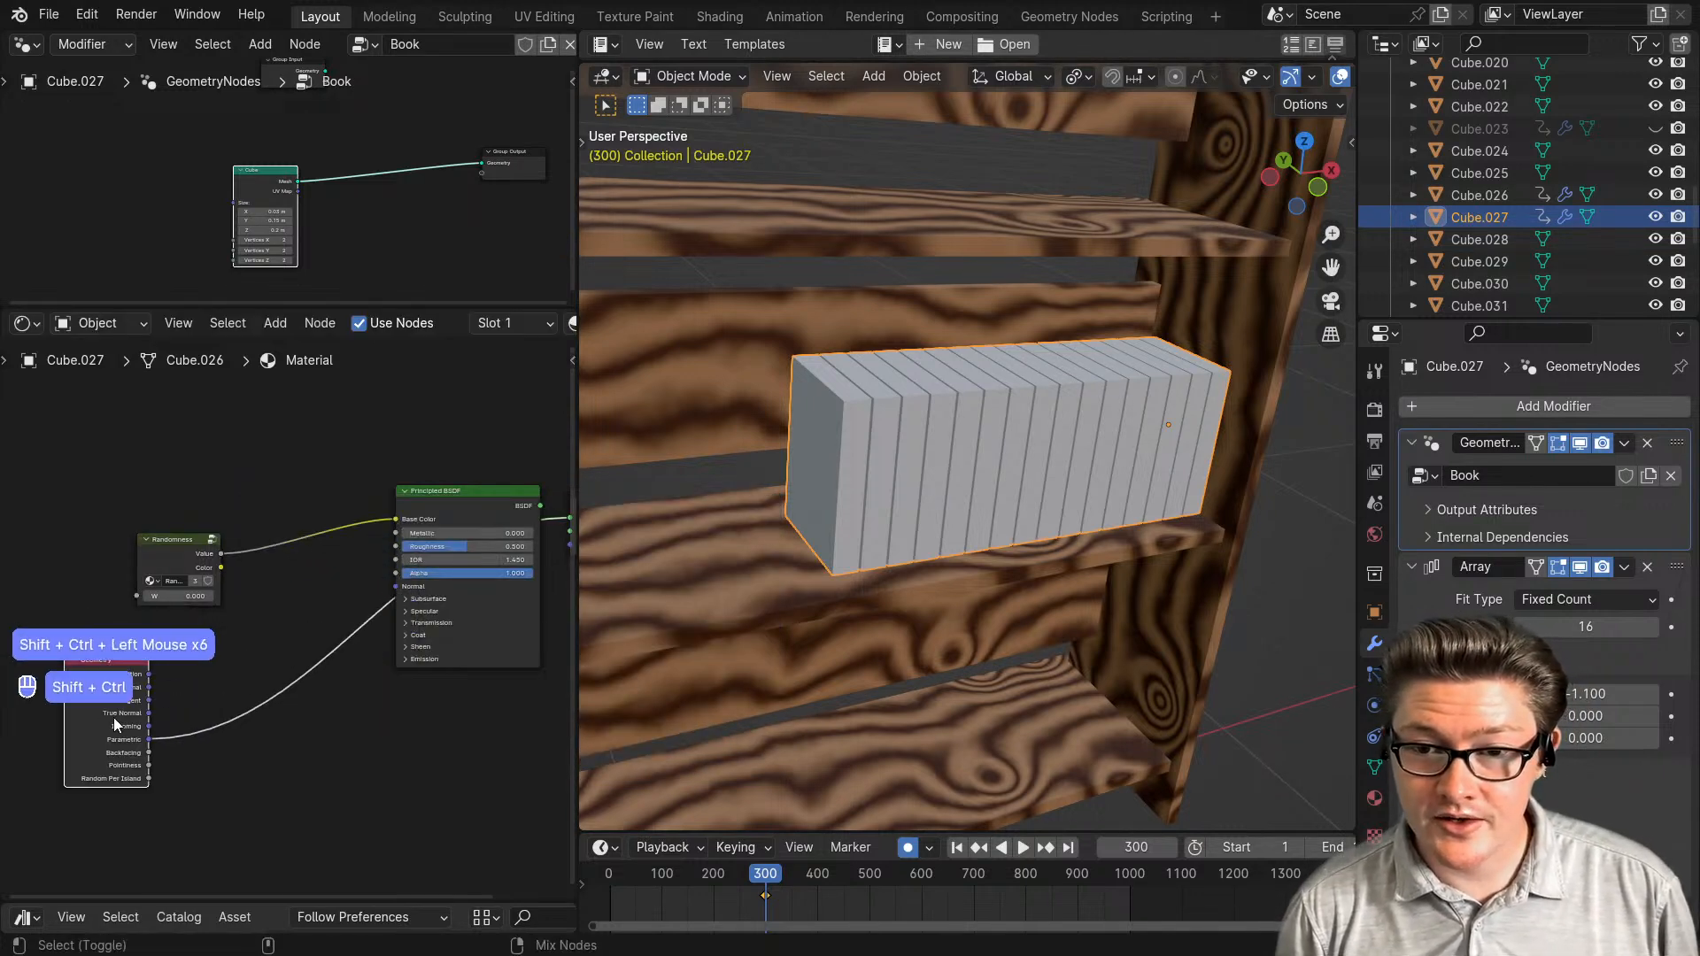
ctrl+shift+click(114, 717)
ctrl+shift+click(110, 715)
ctrl+shift+click(110, 715)
middle_drag(280, 772, 146, 771)
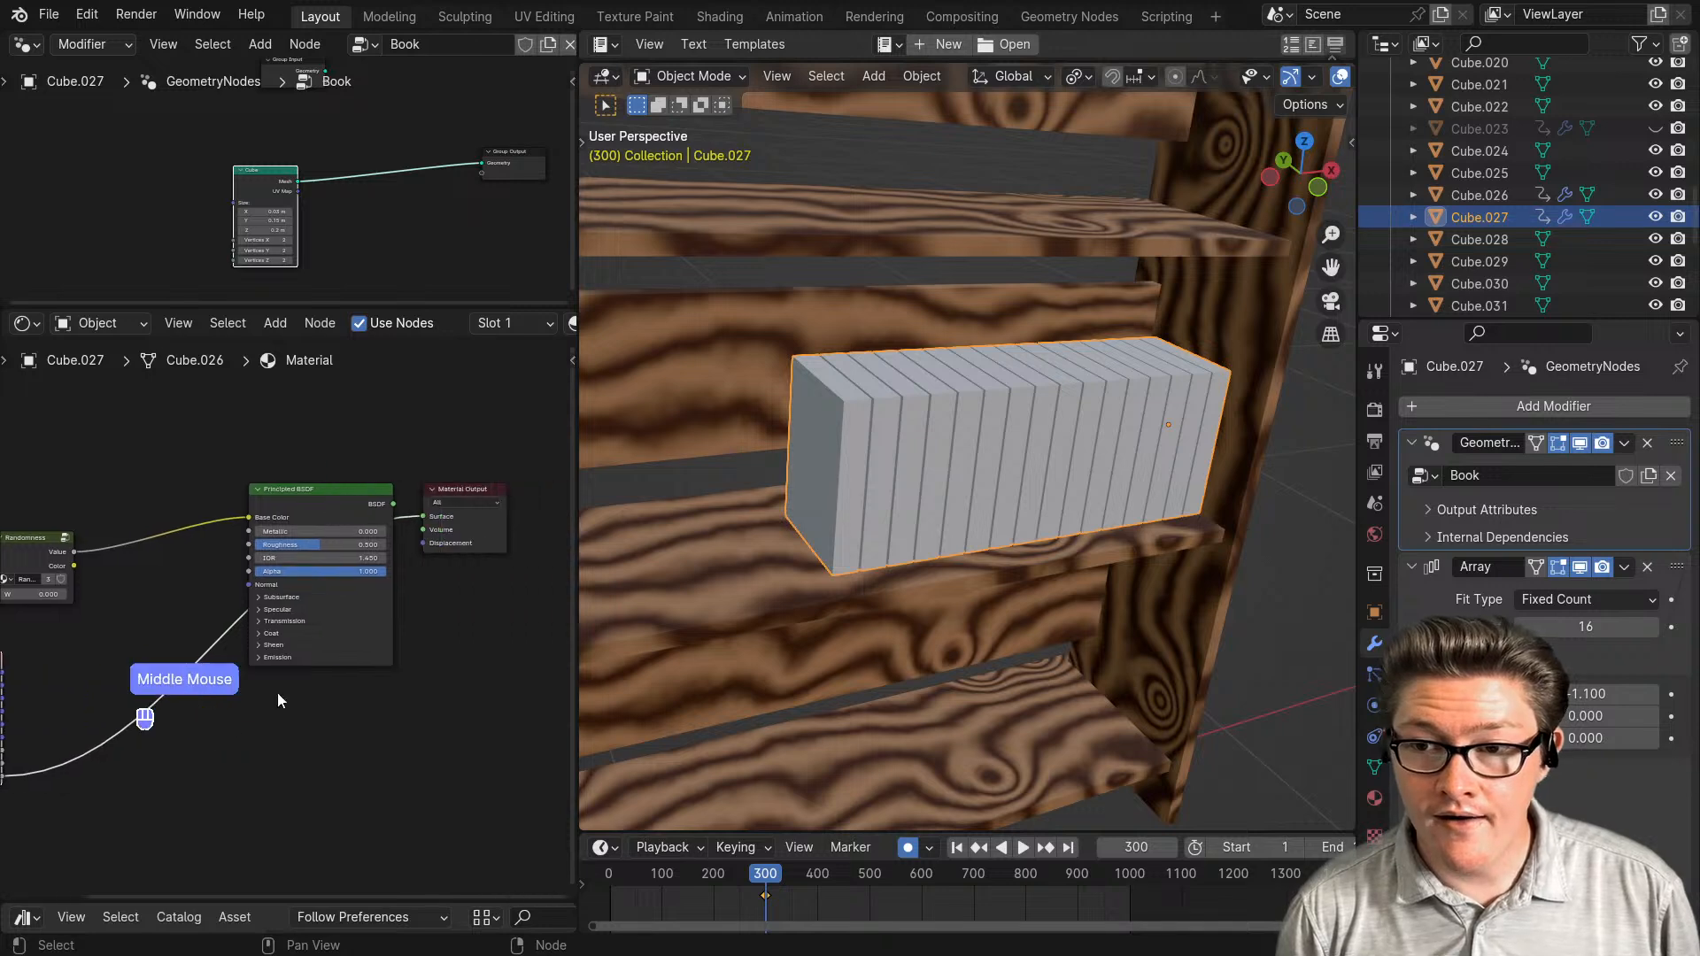
middle_drag(263, 581, 305, 677)
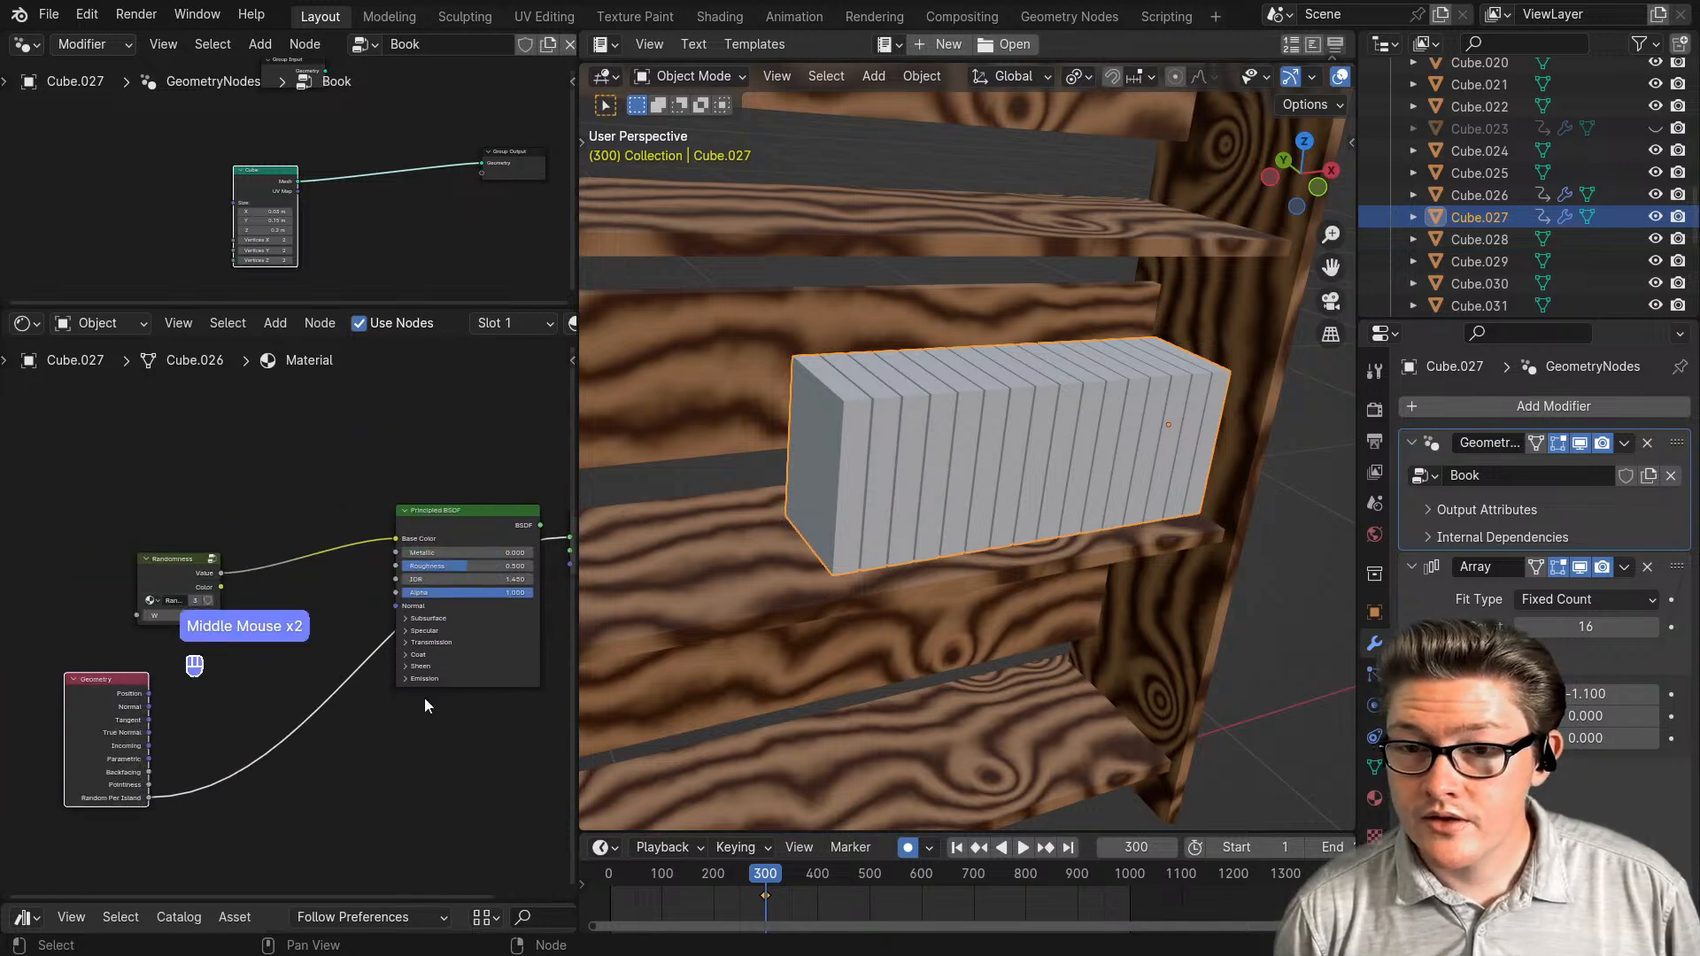
- Spread out the book material's nodes by moving the Principled BSDF and placing the Randomness group higher above the Geometry node
middle_drag(1022, 625, 1065, 602)
scroll(1112, 620, up, 2)
scroll(1087, 581, up, 2)
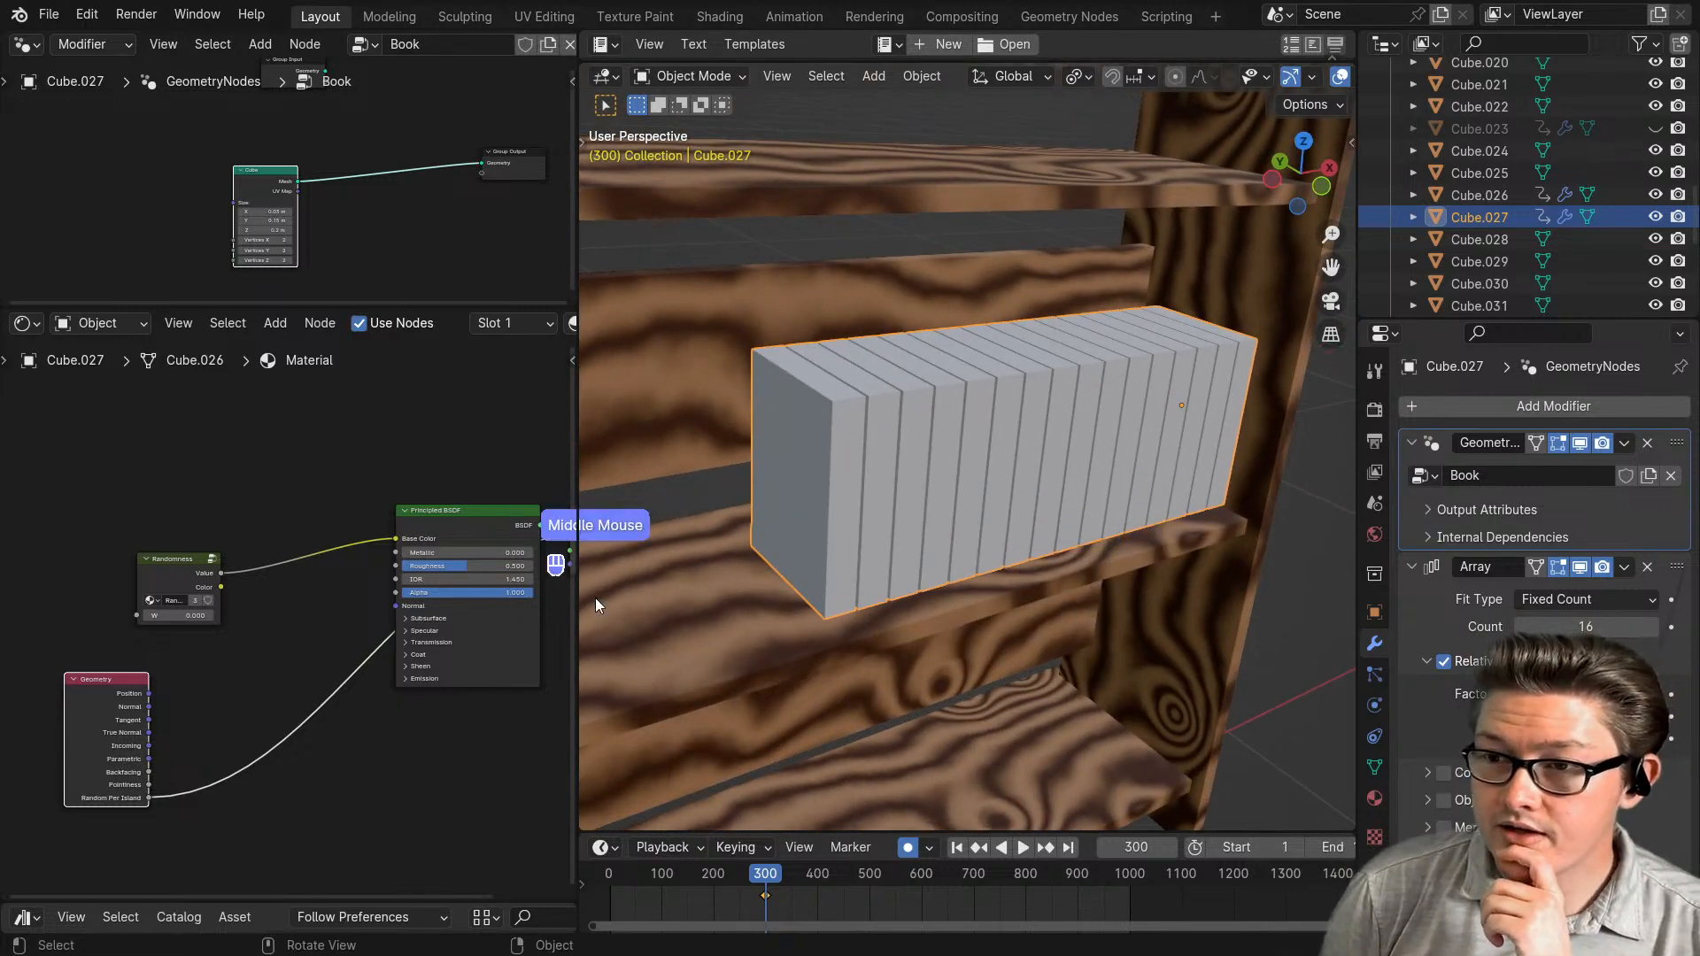
drag(403, 602, 361, 583)
drag(168, 566, 87, 483)
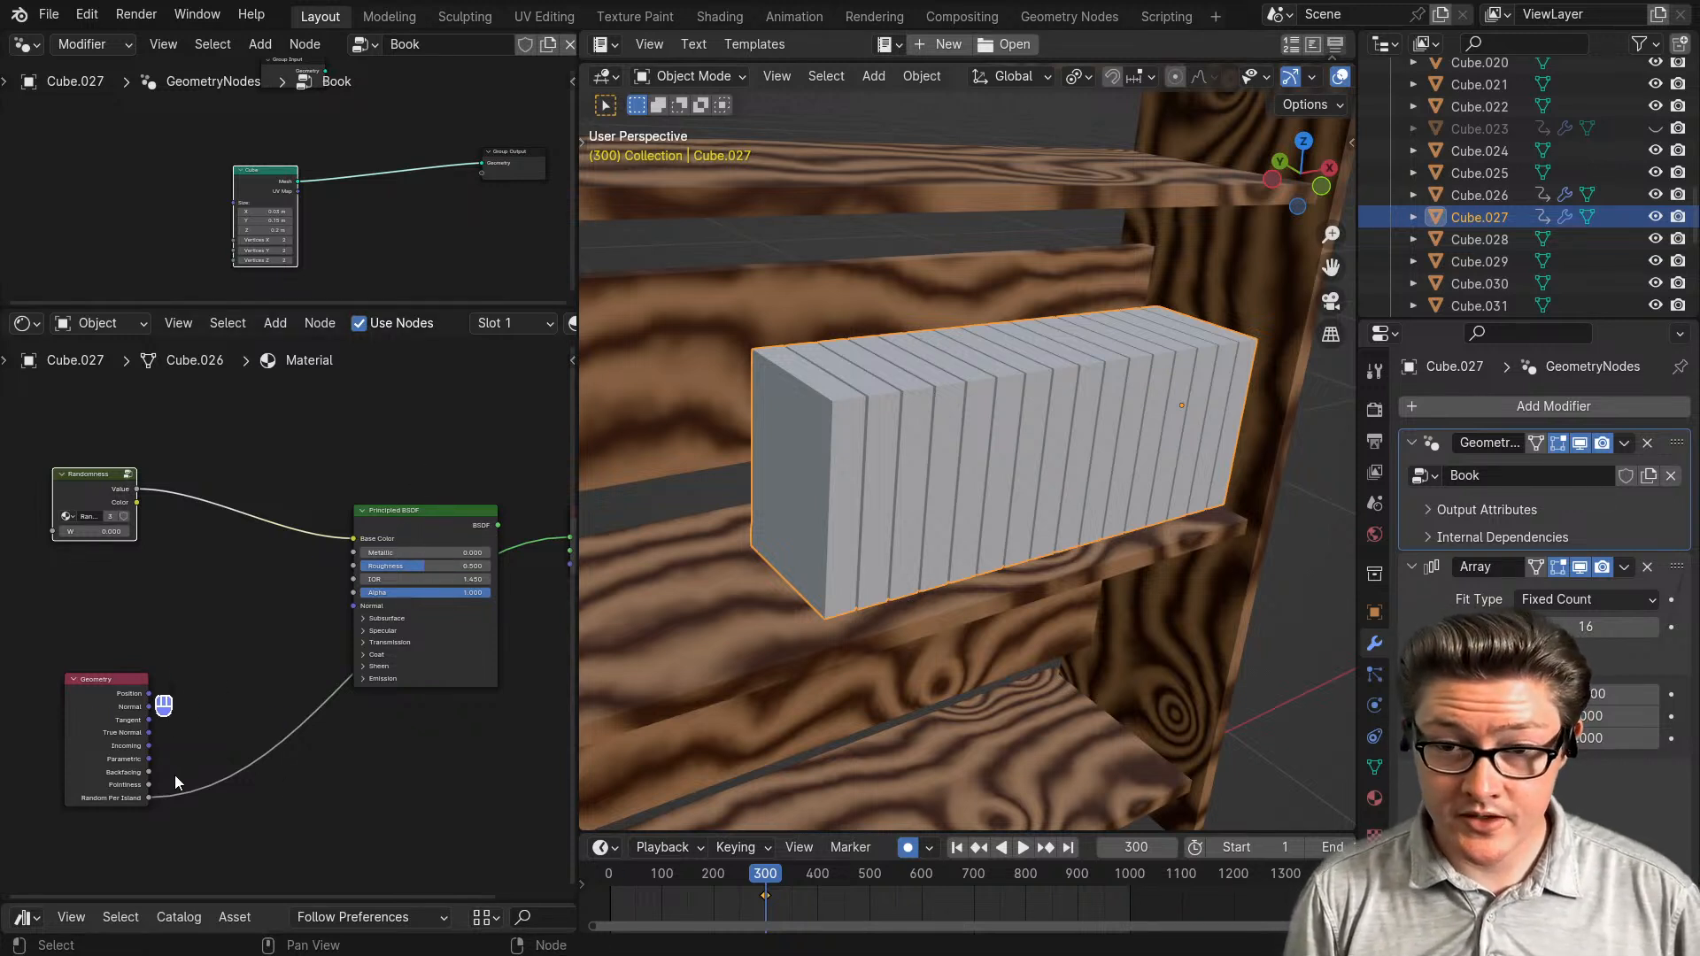
- Switch the 3D viewport to Rendered shading and frame the shelf boards beside the book row
middle_drag(252, 744, 221, 745)
mouse_move(1105, 593)
middle_down()
mouse_move(991, 597)
mouse_move(1029, 609)
mouse_move(1044, 573)
middle_up()
key(z)
click(1206, 572)
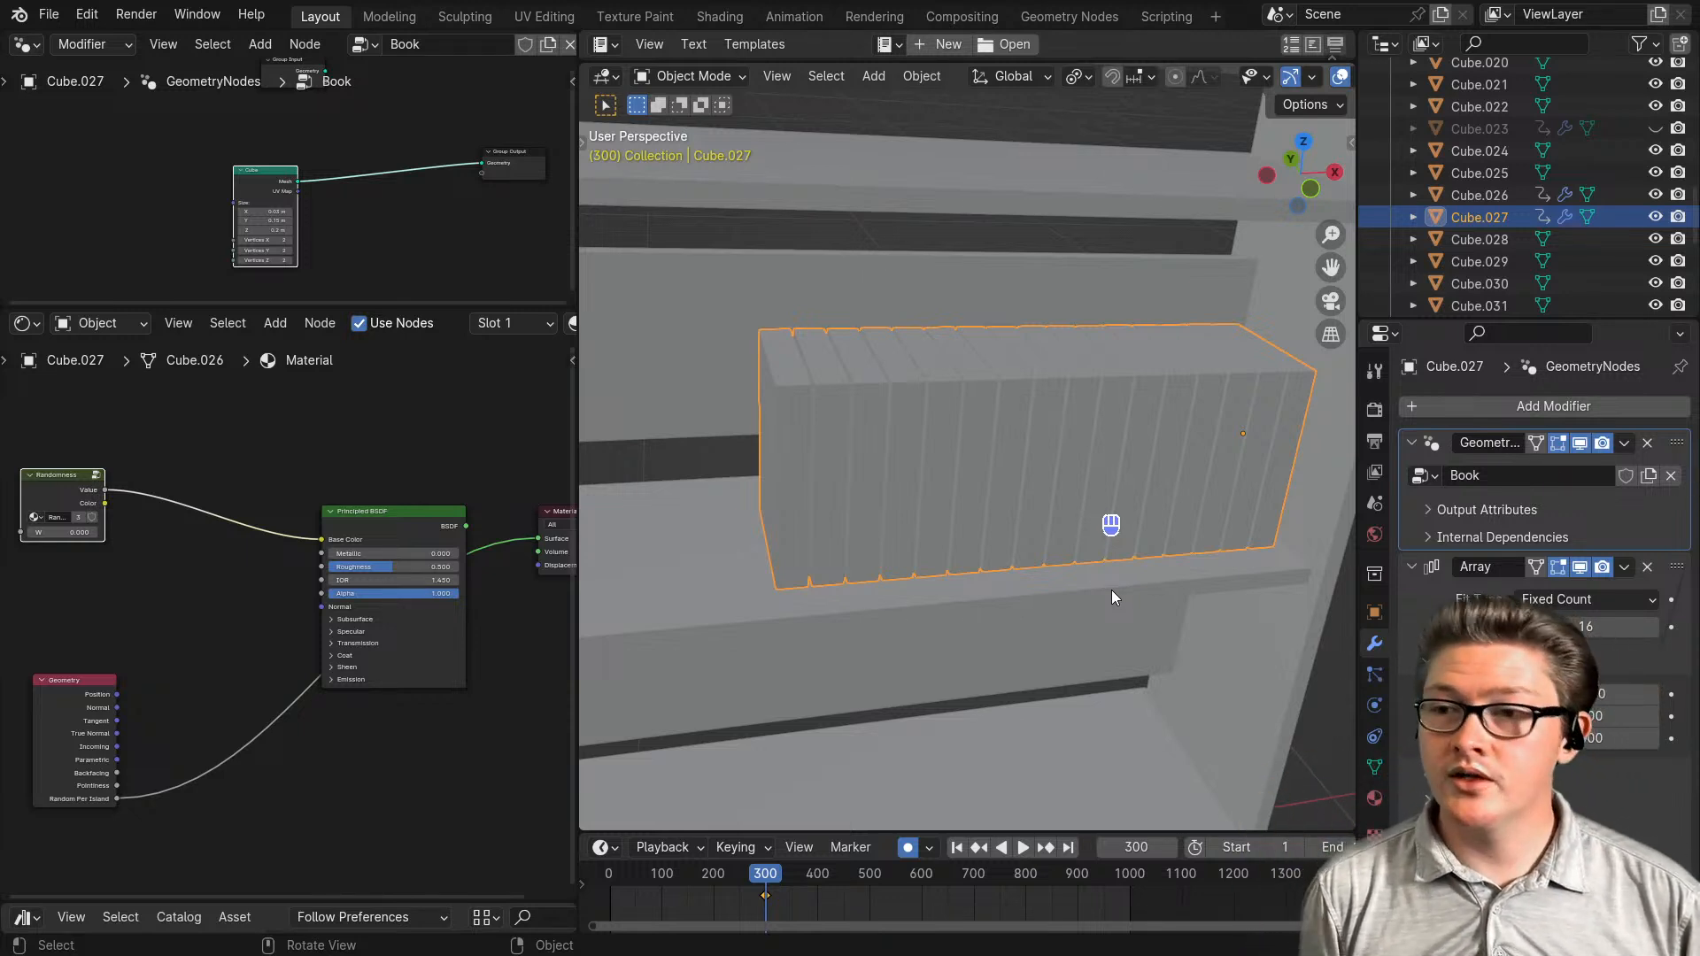
key(z)
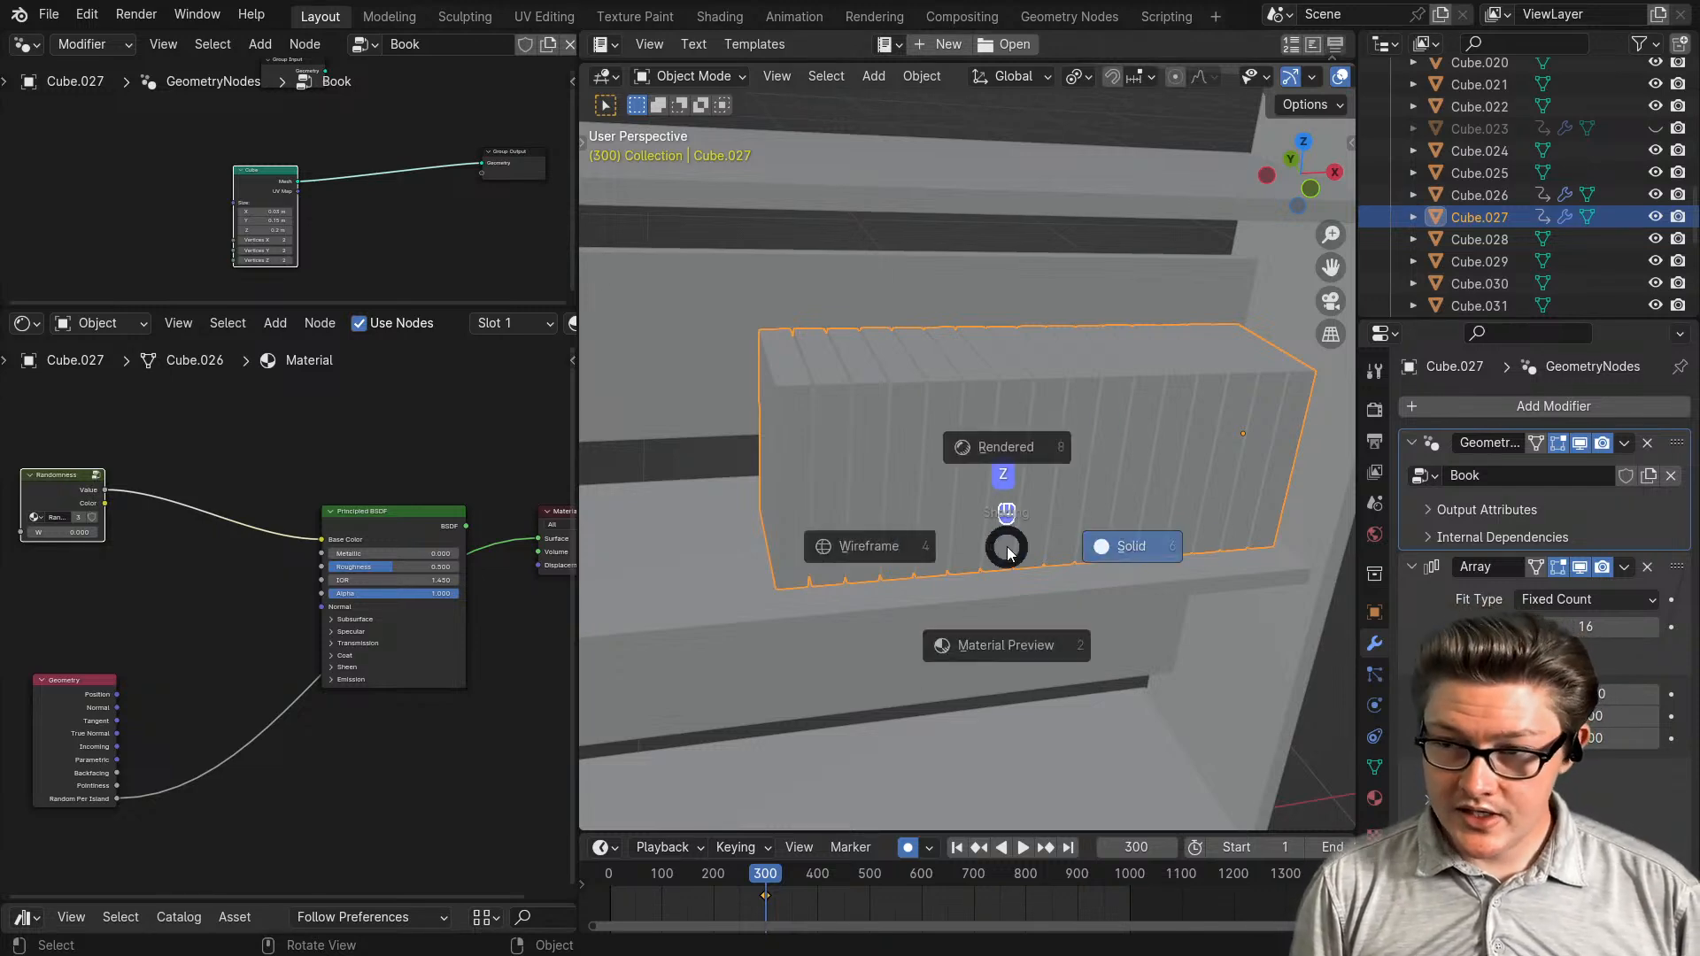
click(999, 427)
scroll(974, 496, down, 3)
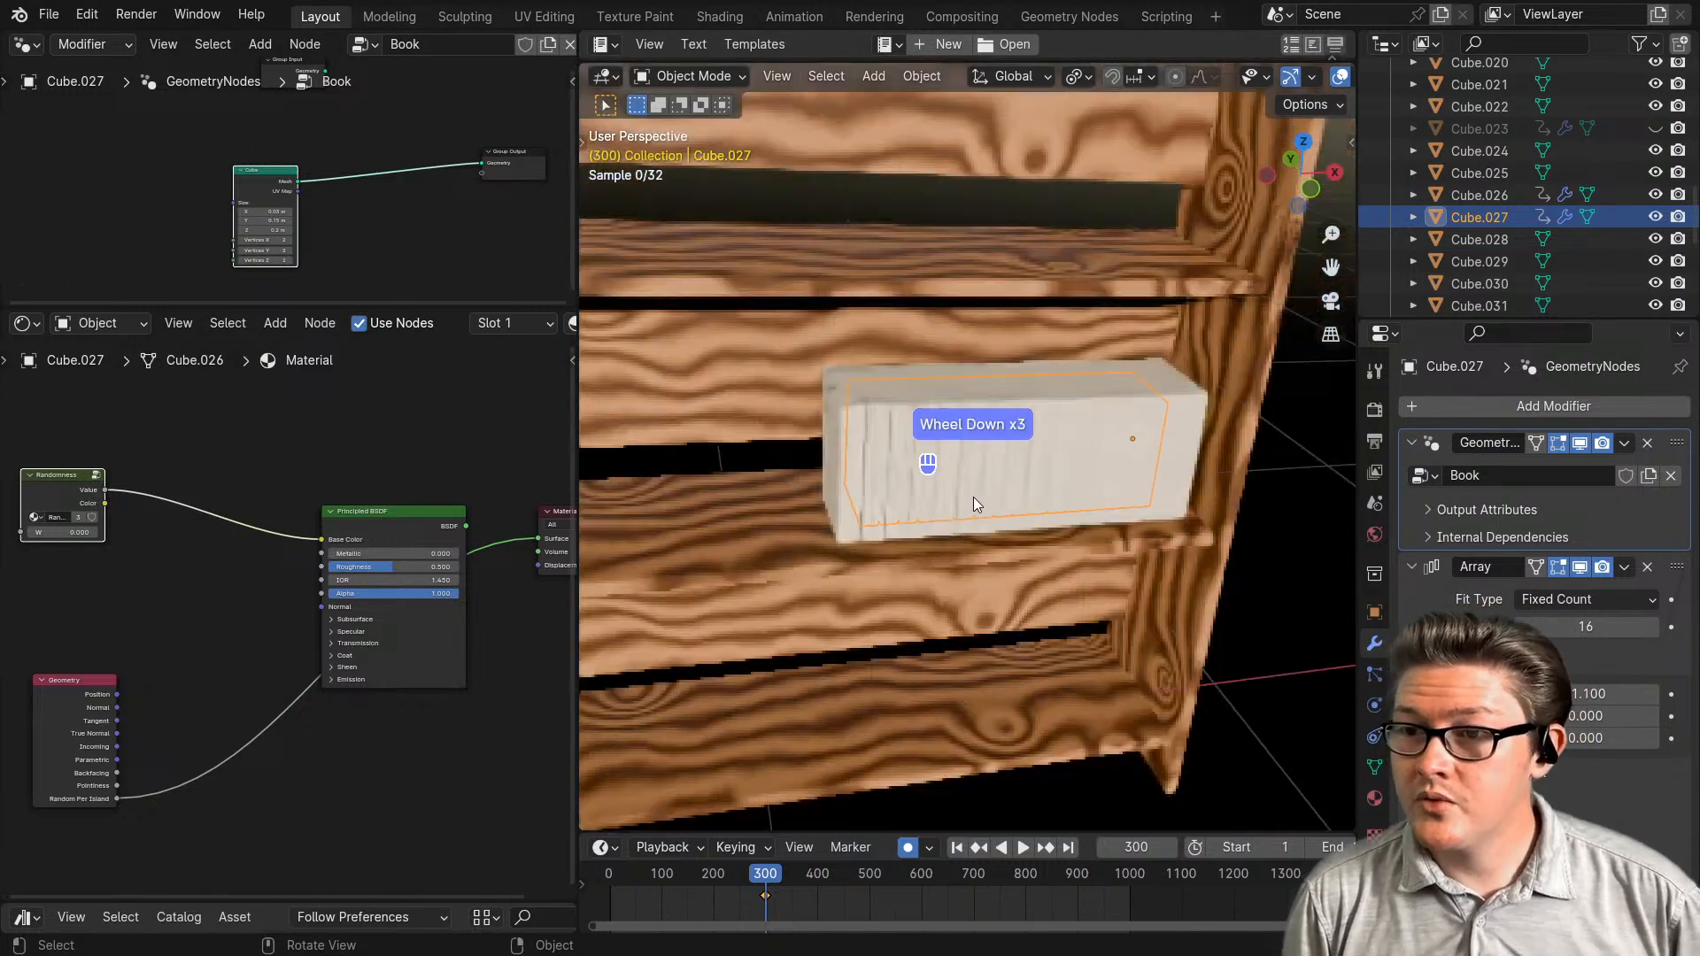
shift+middle_drag(873, 521, 1022, 514)
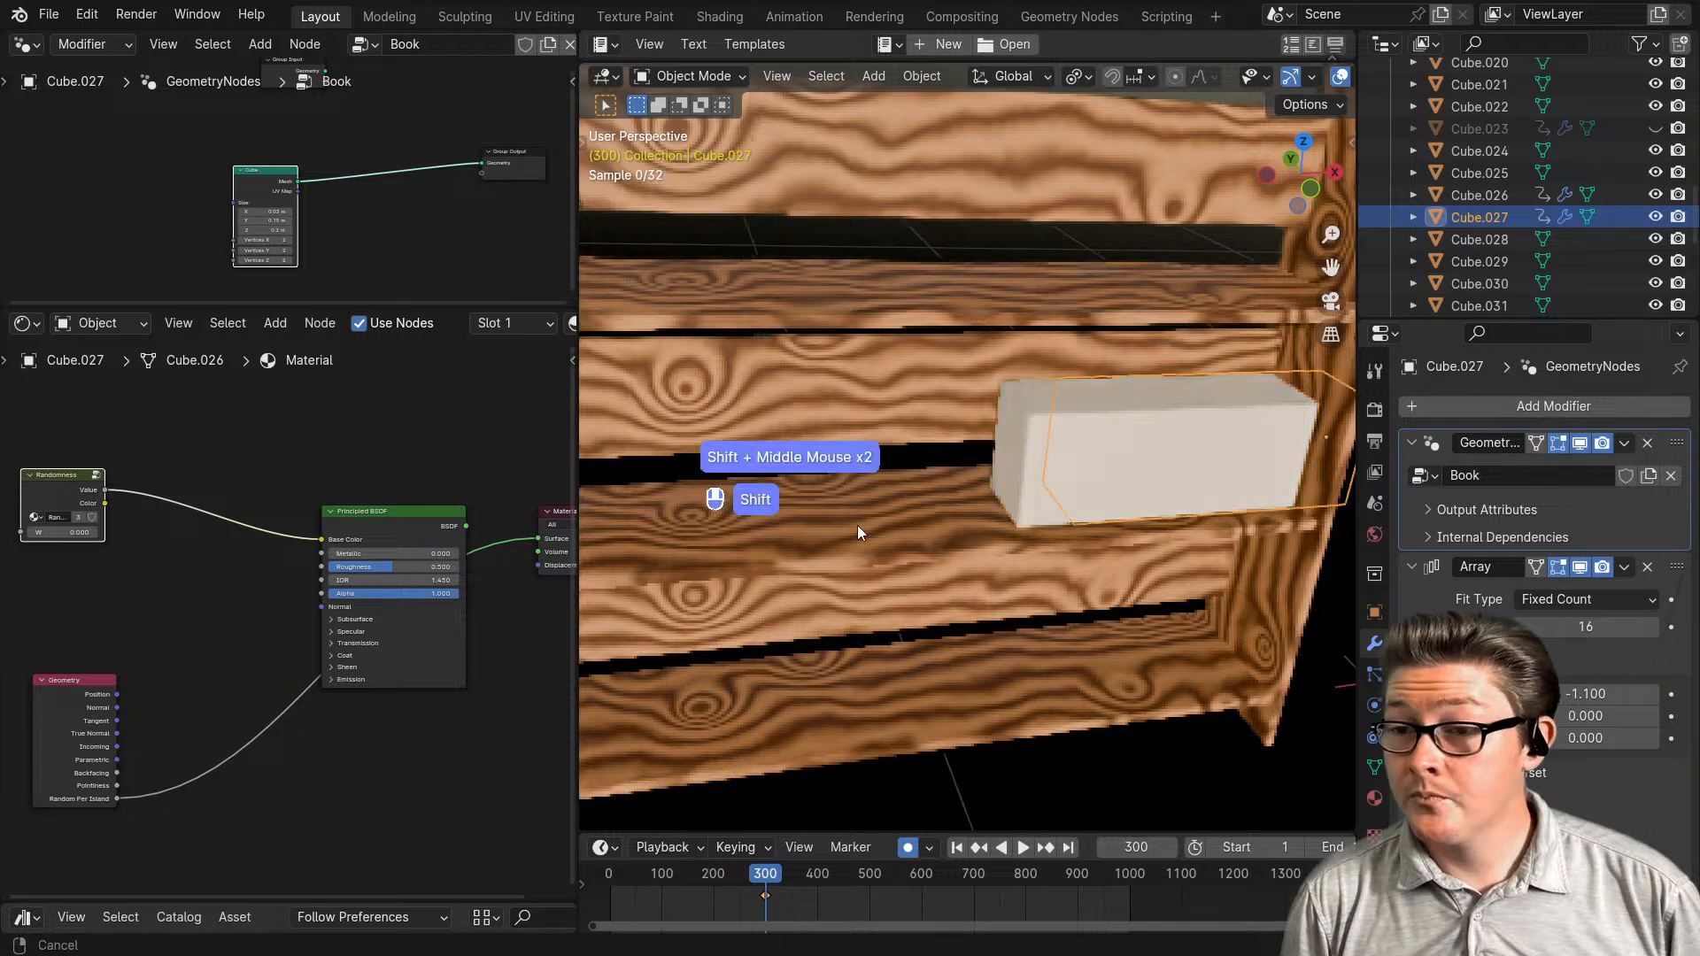
shift+middle_drag(857, 524, 901, 522)
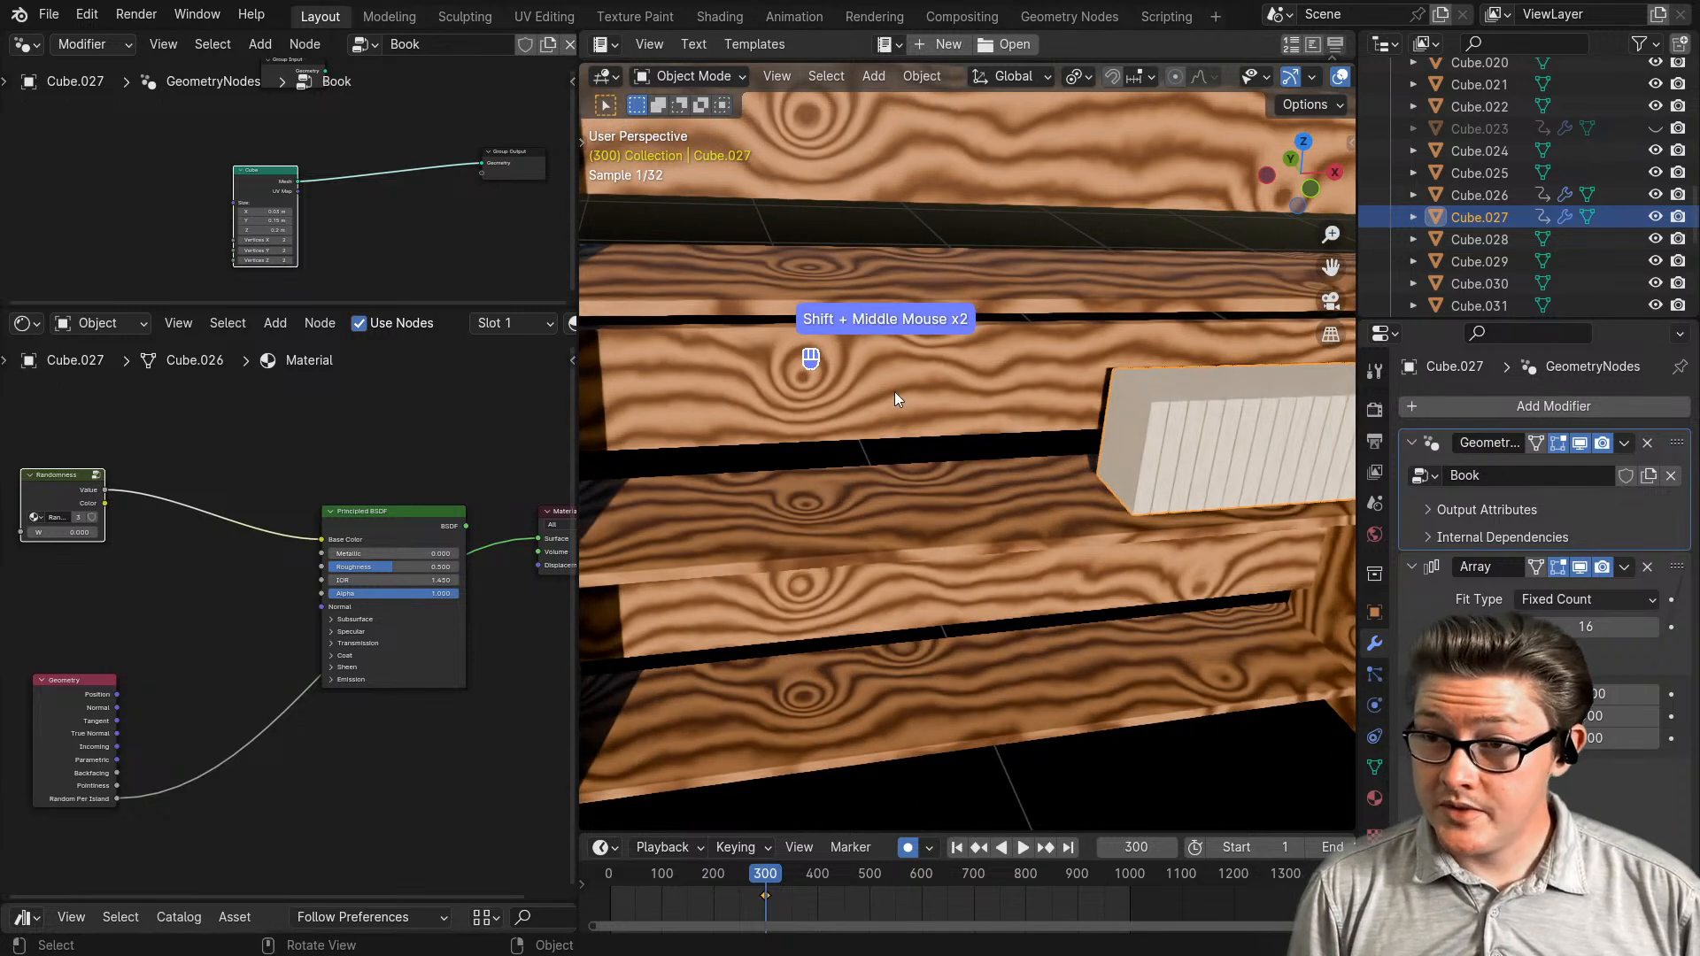
key(z)
click(928, 514)
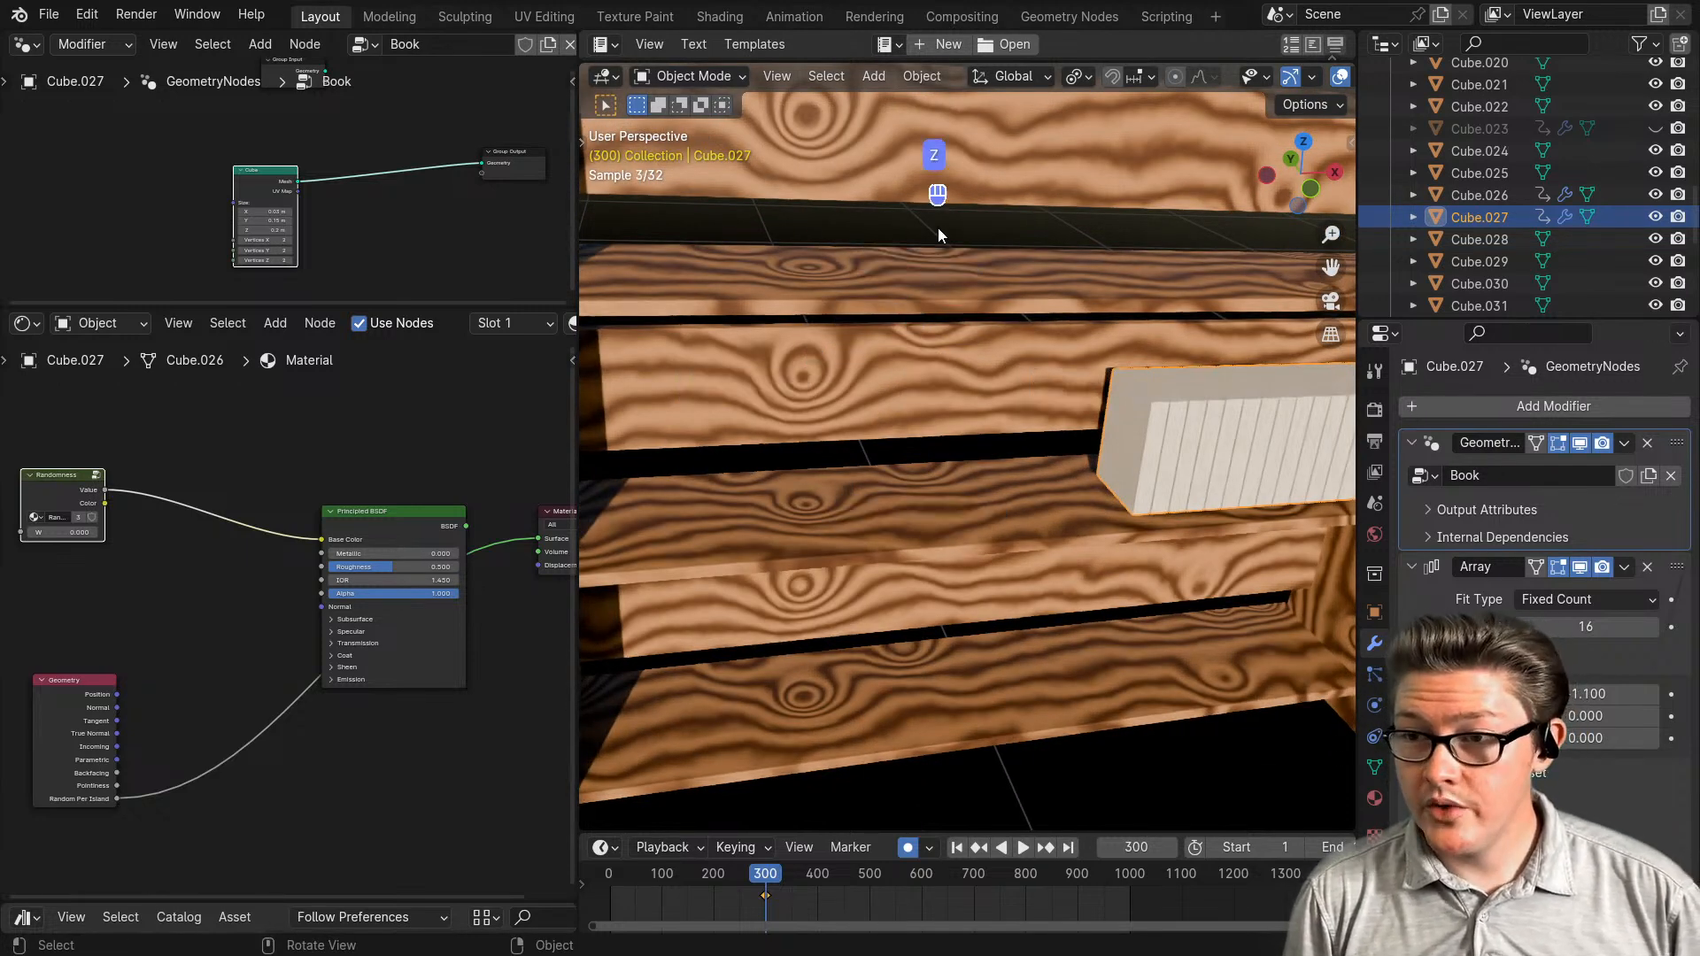
- Select the wooden bookshelf and examine where Random Per Island enters its Wood material's node tree
shift+middle_drag(849, 399, 847, 418)
click(839, 385)
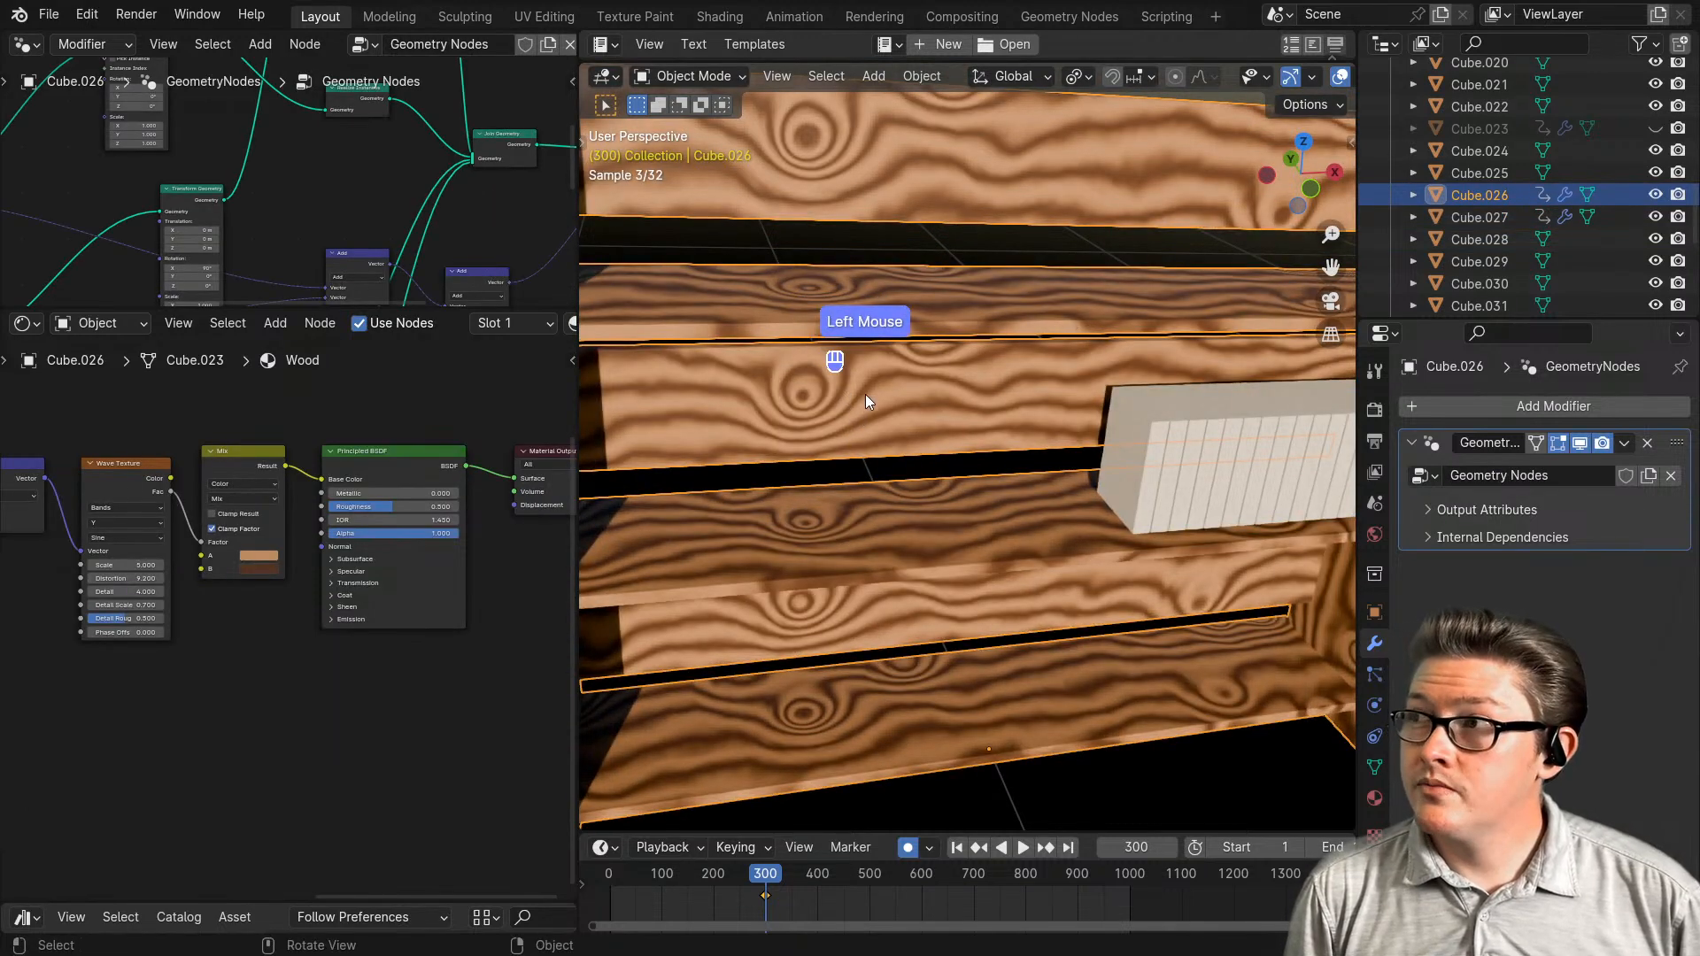
middle_drag(870, 435, 930, 478)
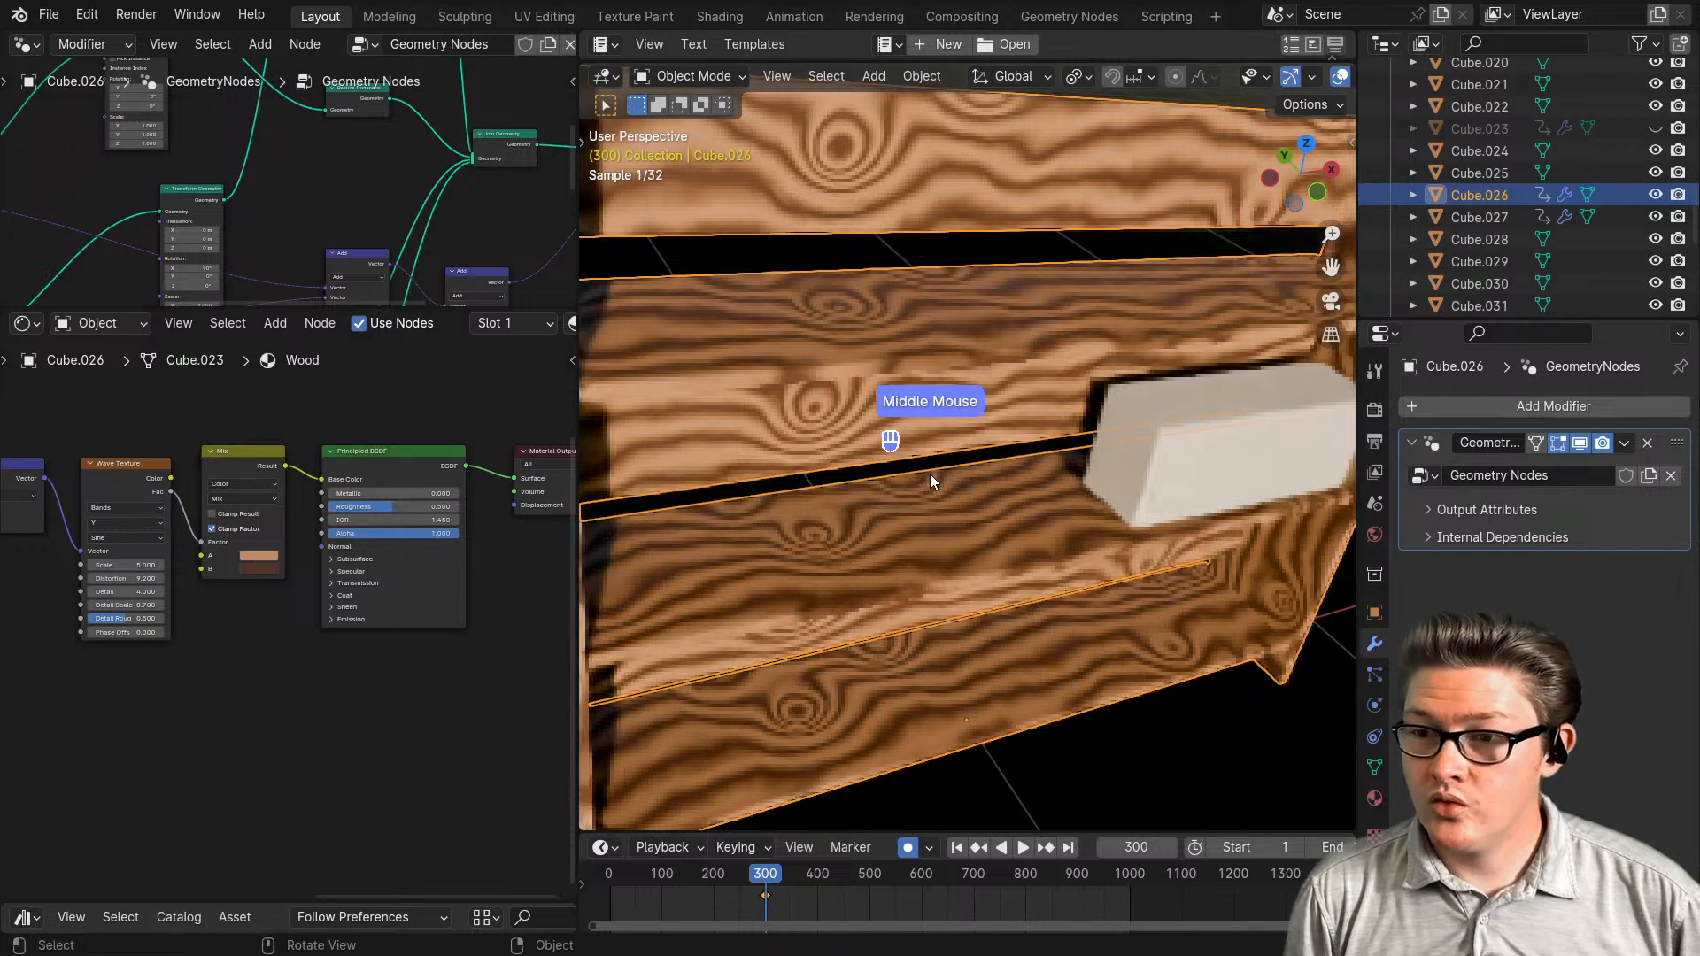
scroll(160, 744, down, 2)
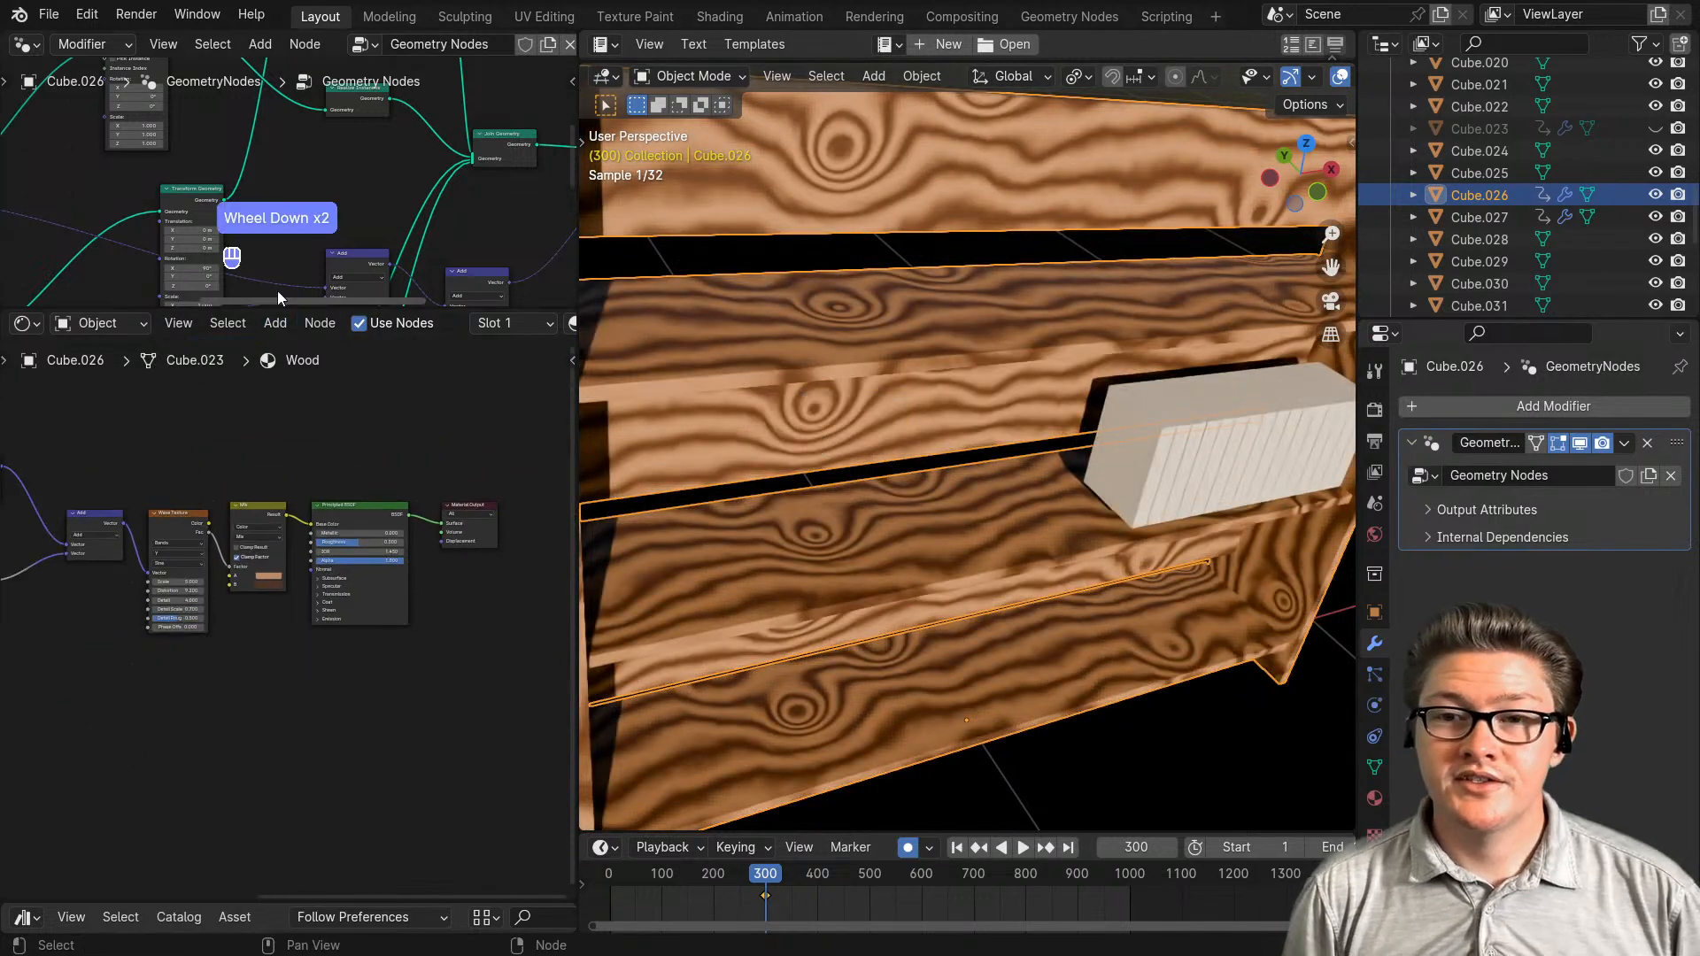
scroll(284, 566, down, 4)
scroll(239, 585, up, 5)
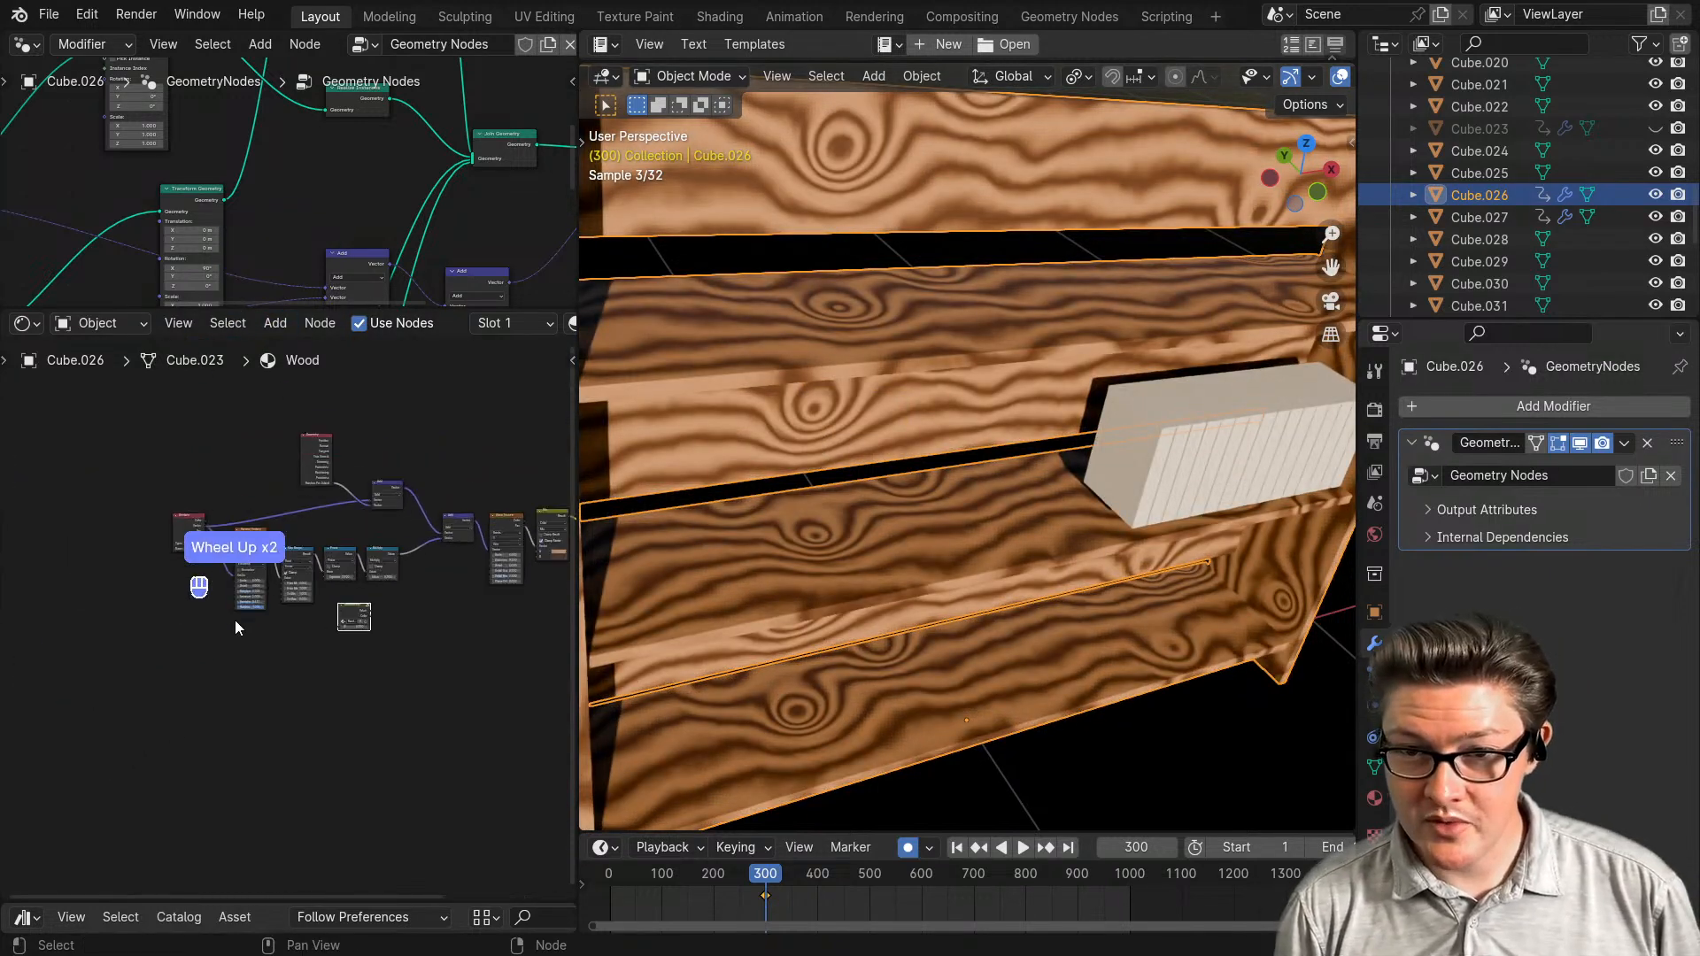
scroll(352, 516, up, 2)
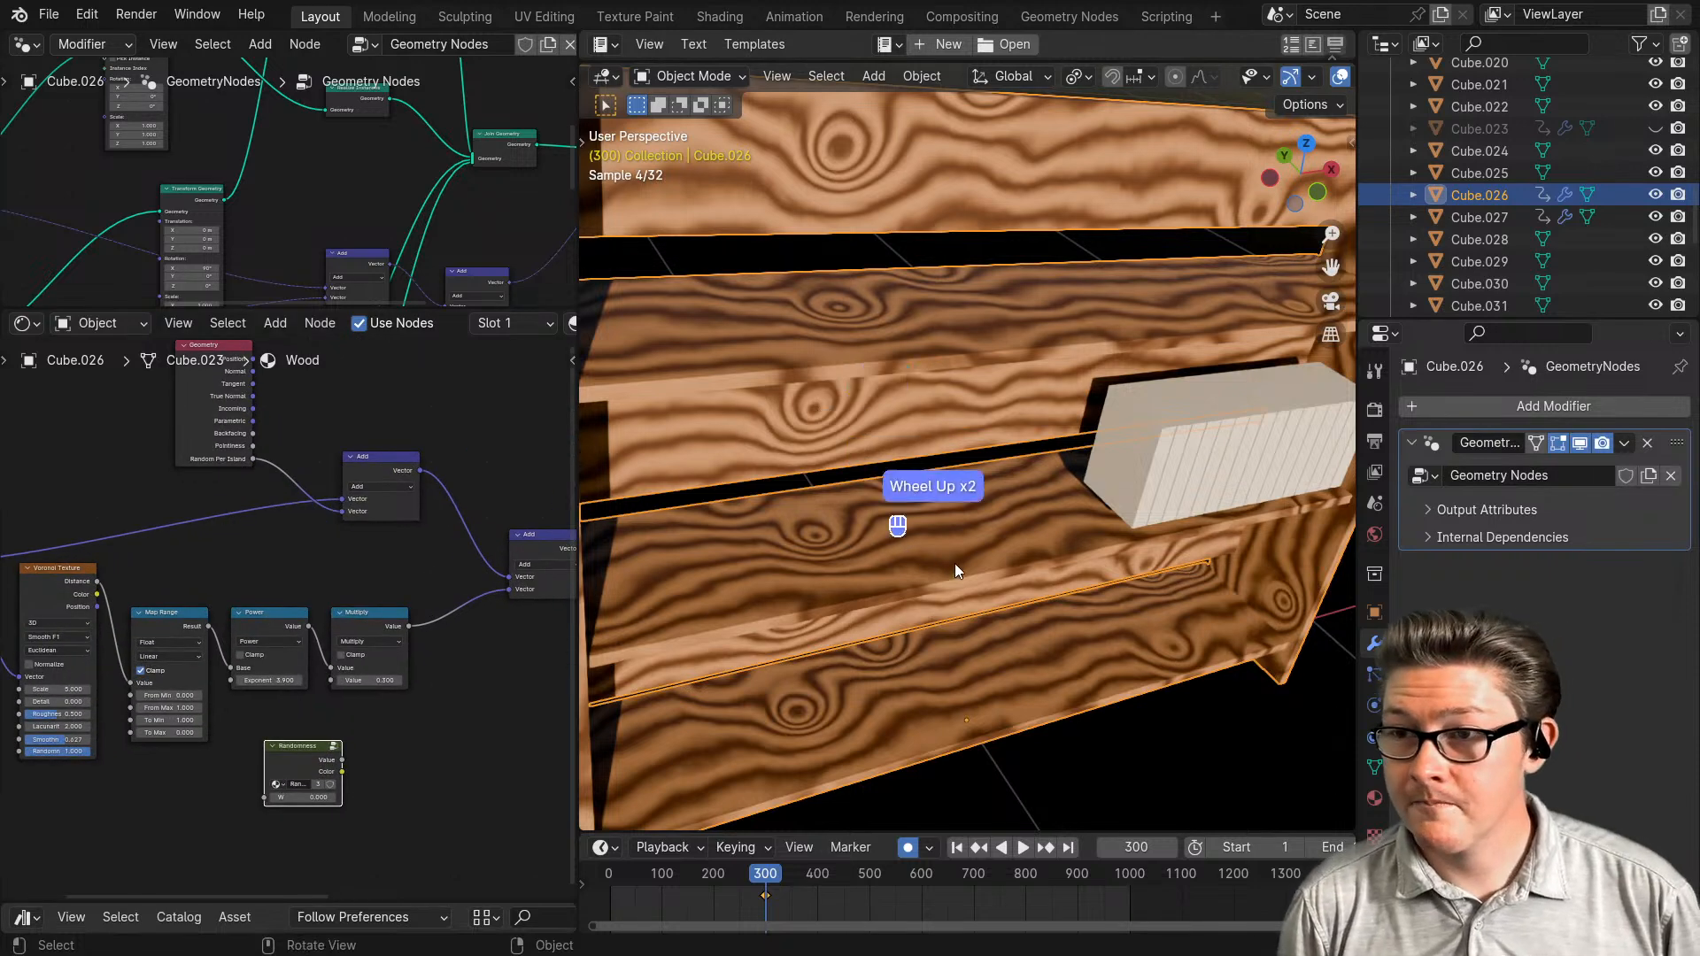
scroll(957, 558, down, 5)
middle_drag(964, 539, 926, 467)
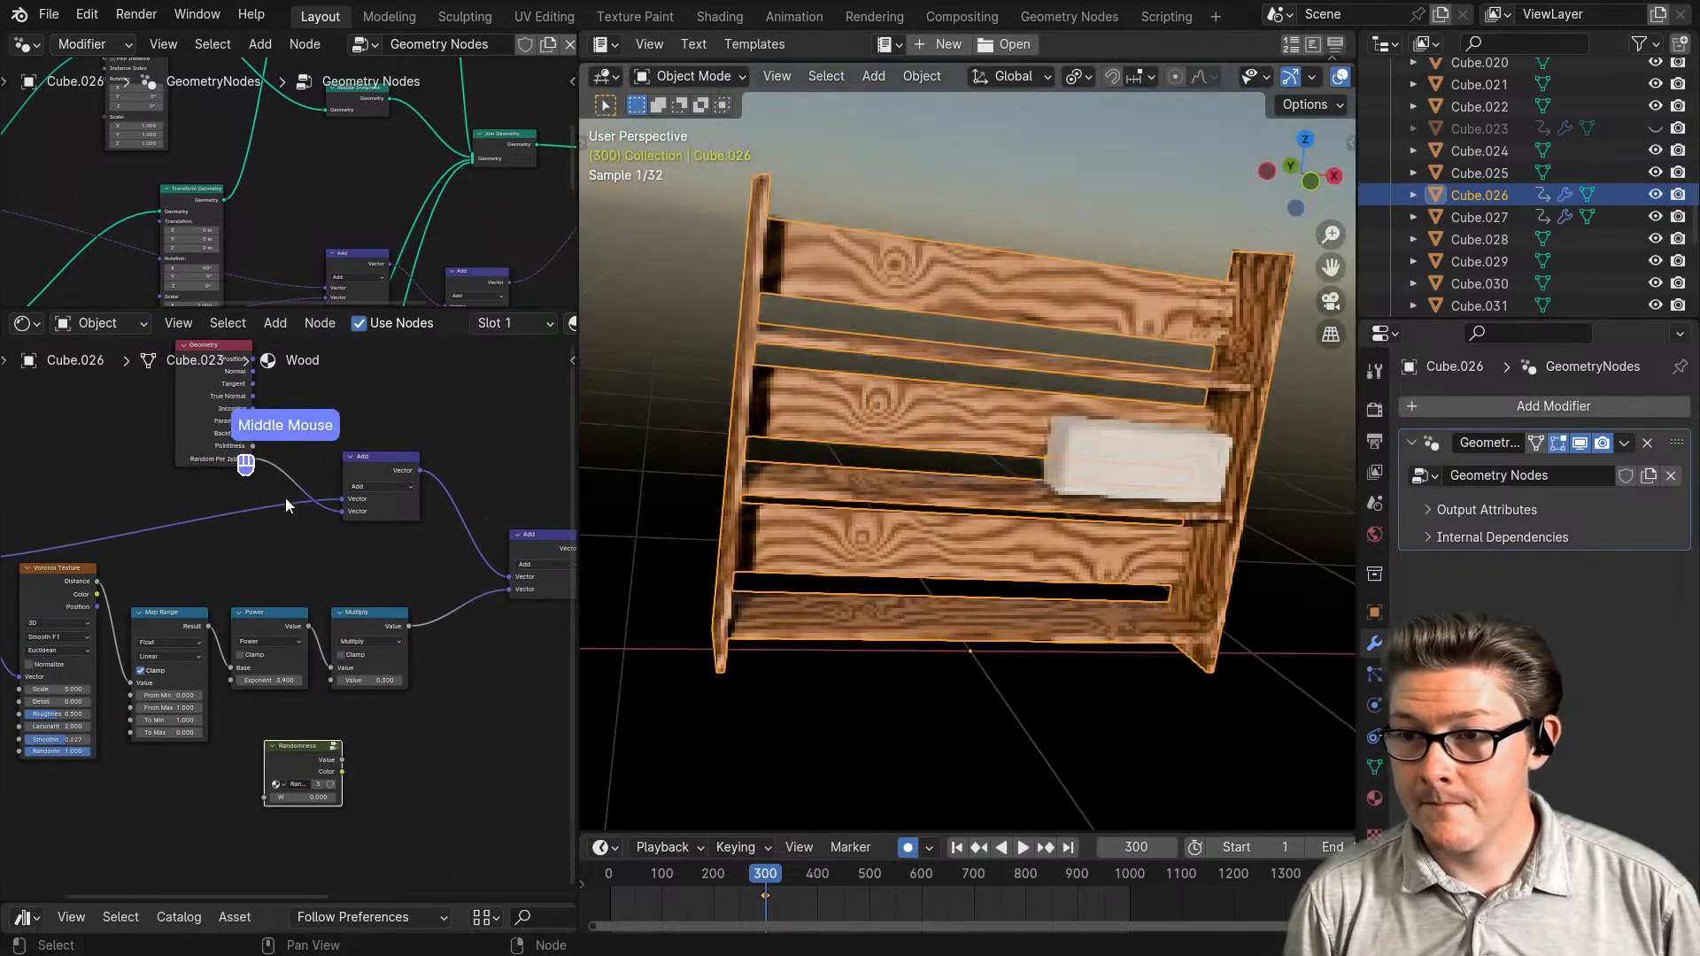
scroll(295, 443, up, 1)
middle_drag(295, 443, 292, 567)
scroll(273, 567, up, 1)
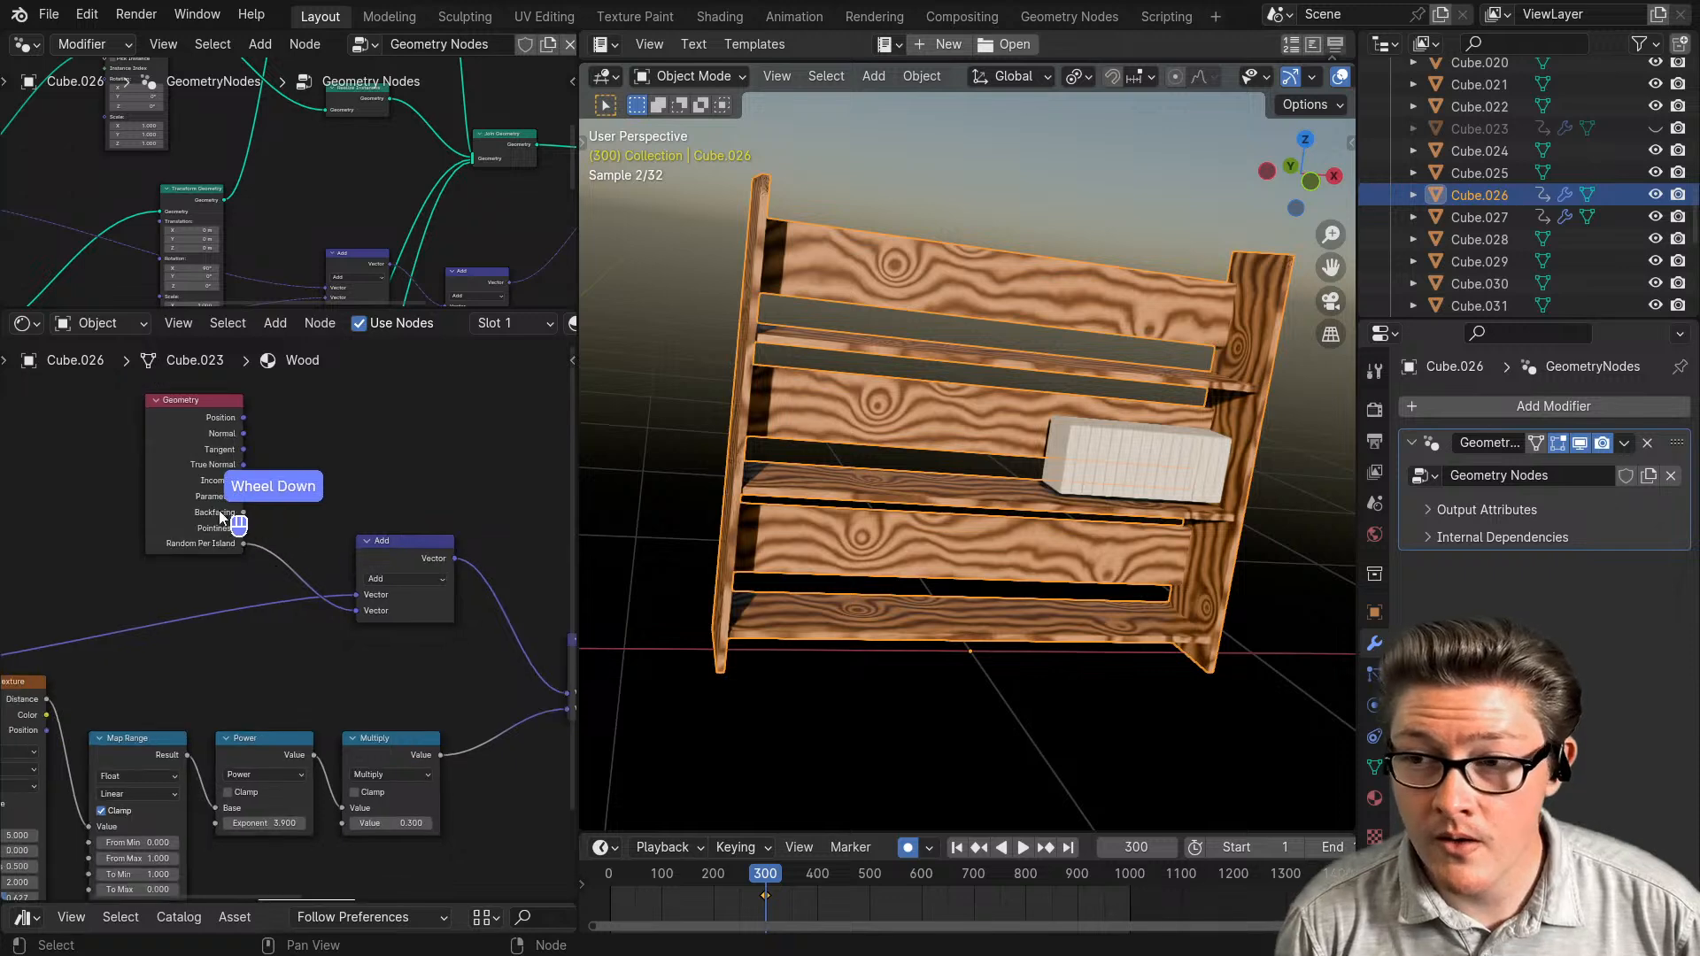
- Insert a Math node set to Multiply between Random Per Island and the vector Add node, with a value of 9.6
drag(193, 482, 82, 498)
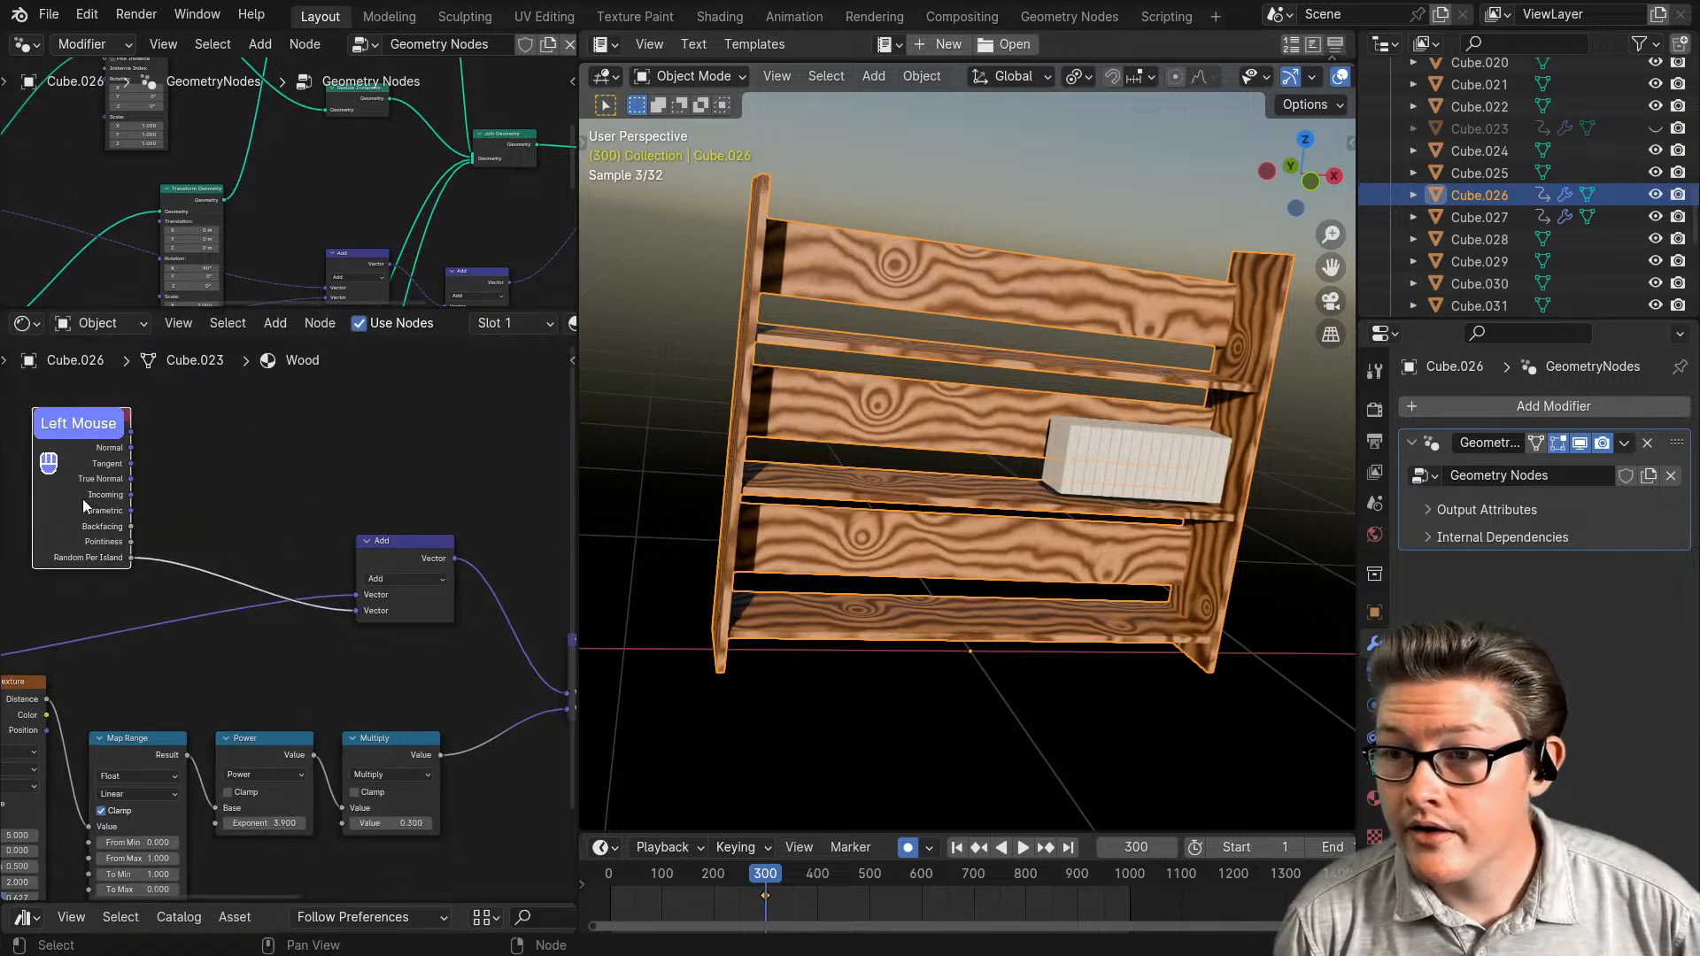
middle_drag(104, 512, 265, 522)
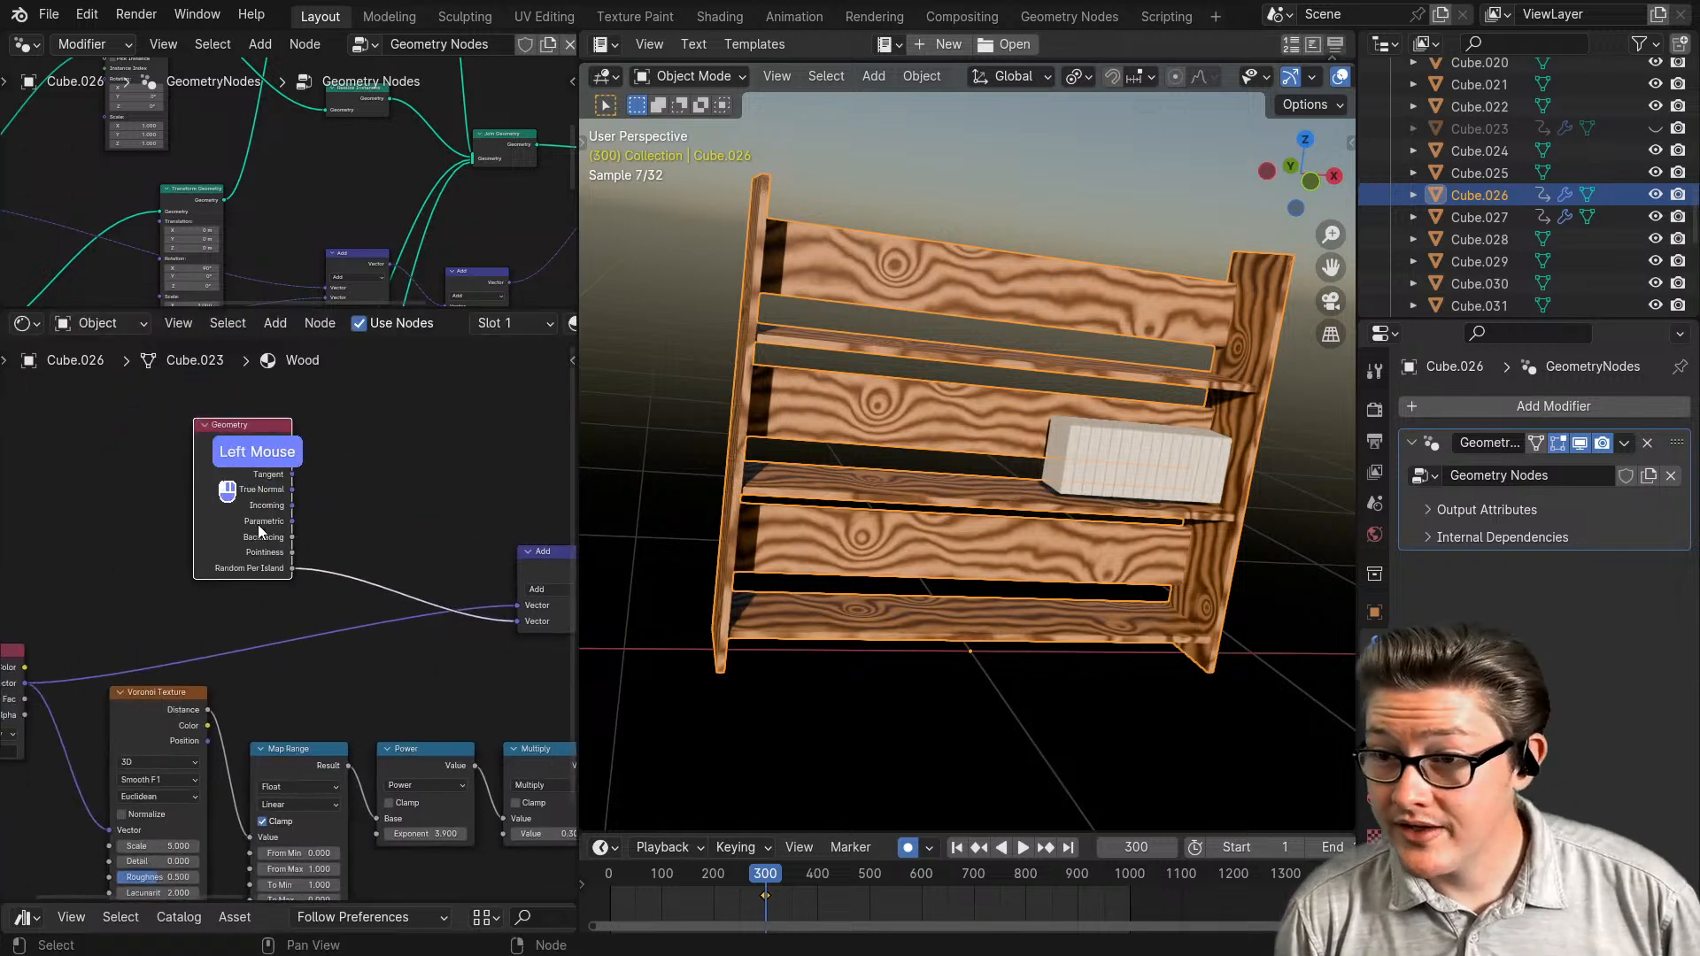
drag(258, 530, 174, 516)
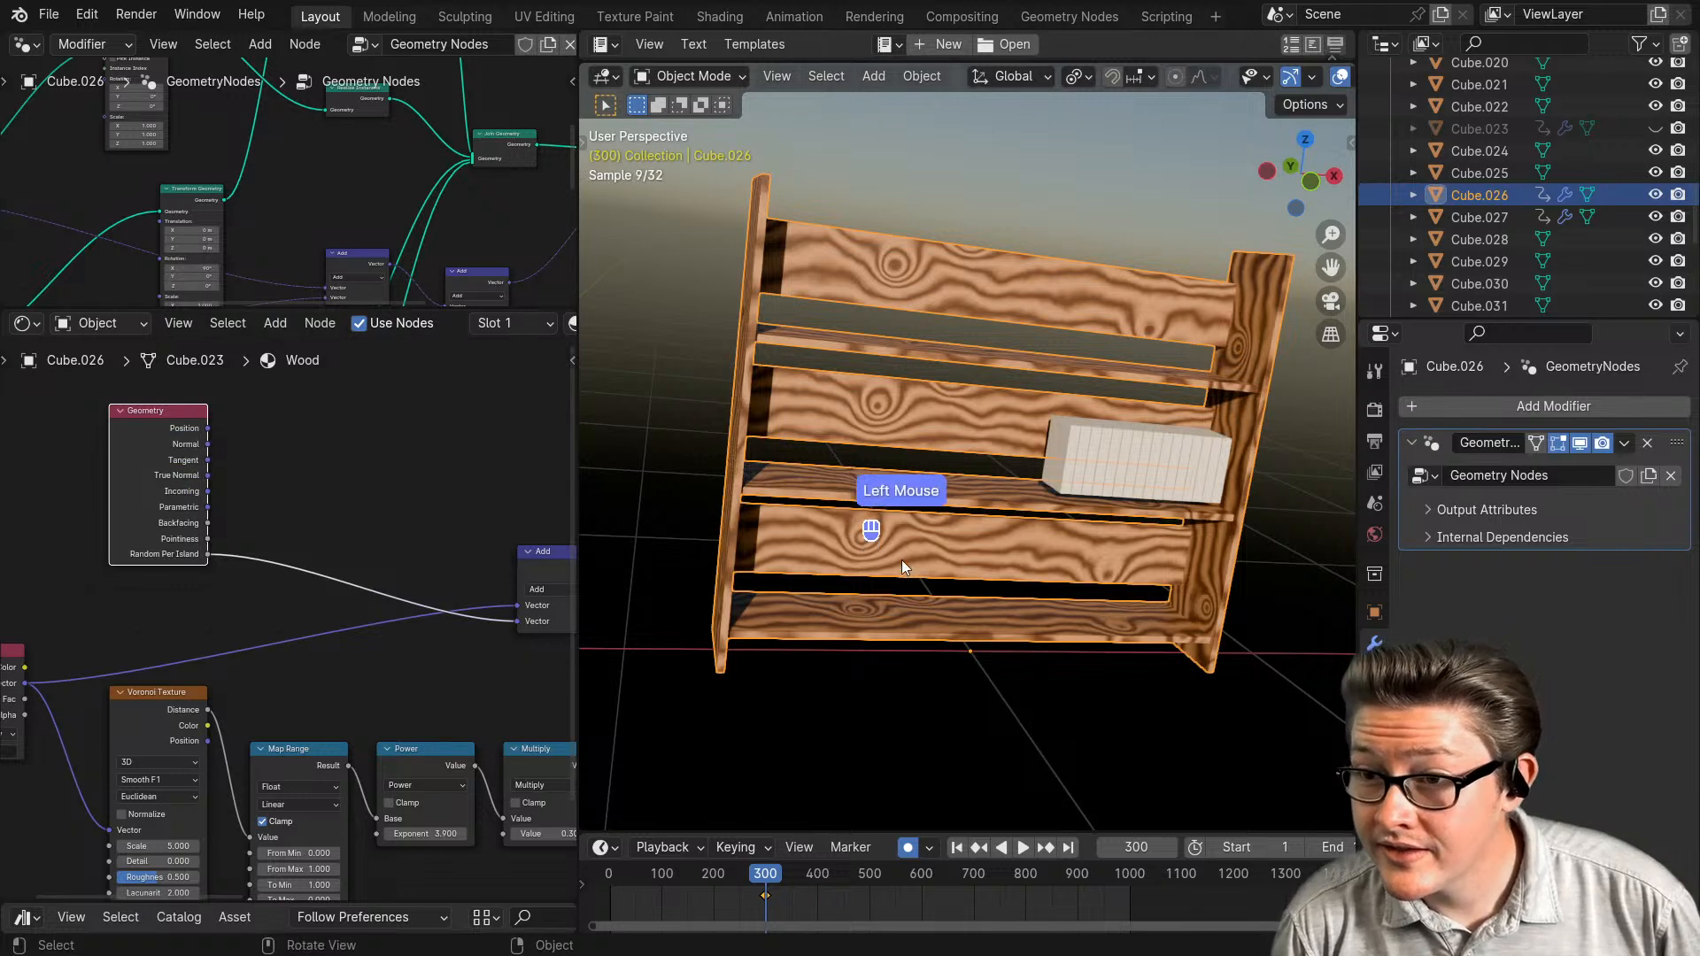
click(181, 549)
key(ctrl+m)
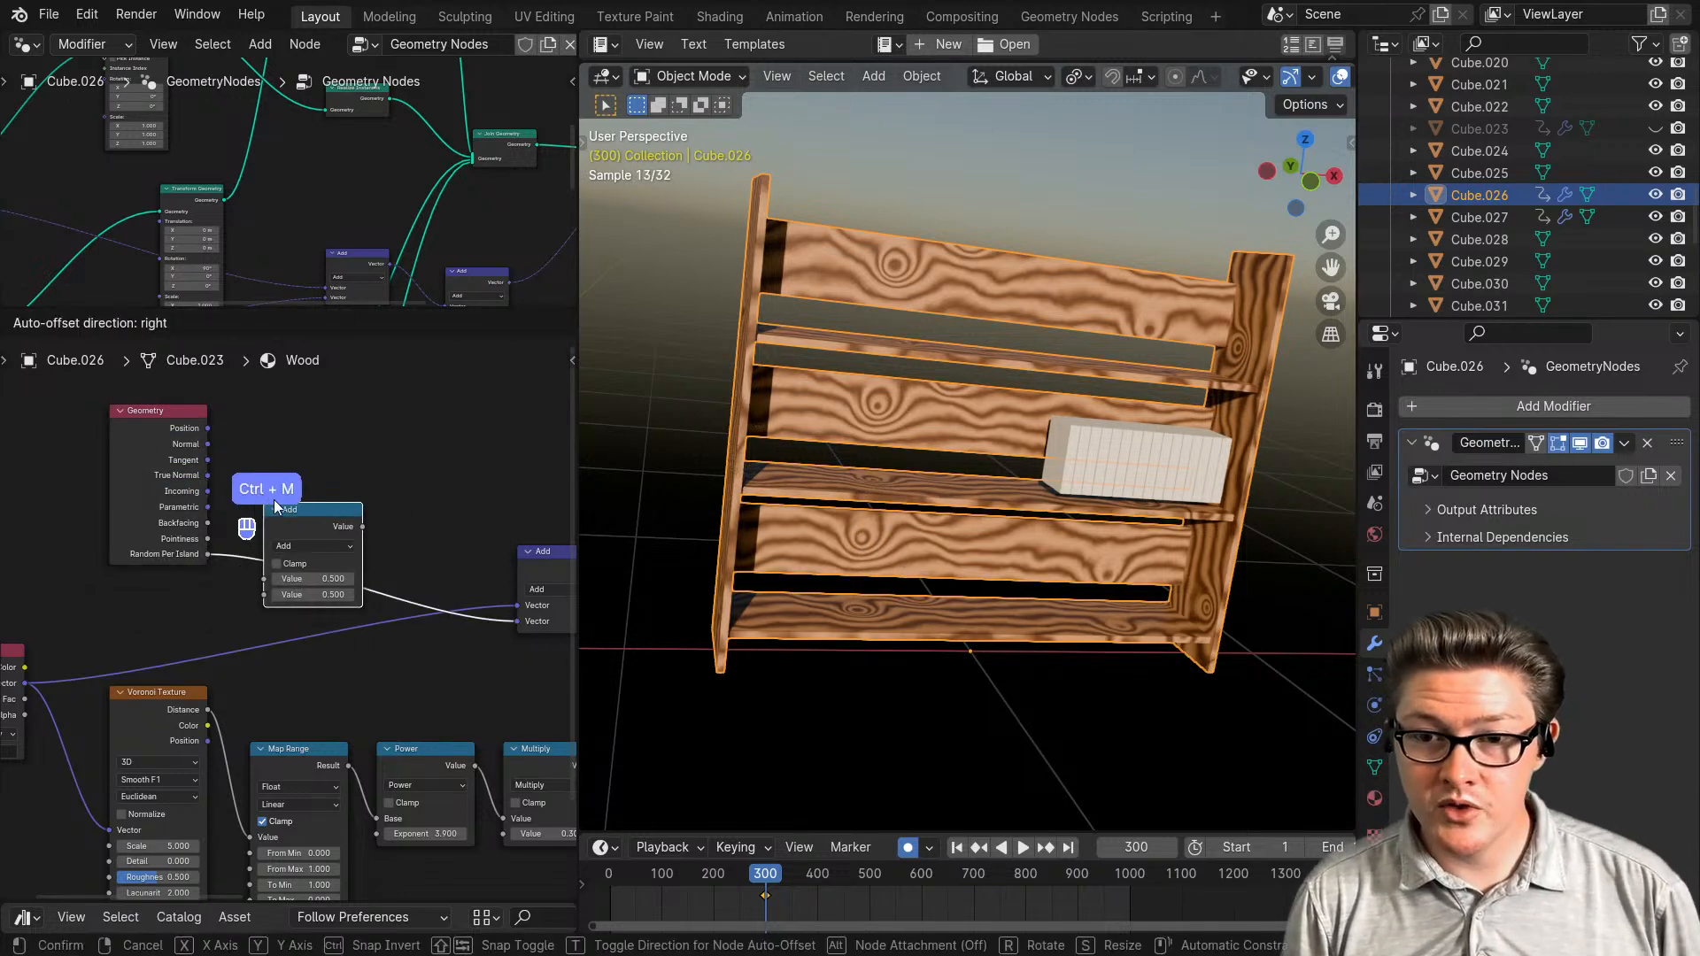
click(276, 496)
click(318, 544)
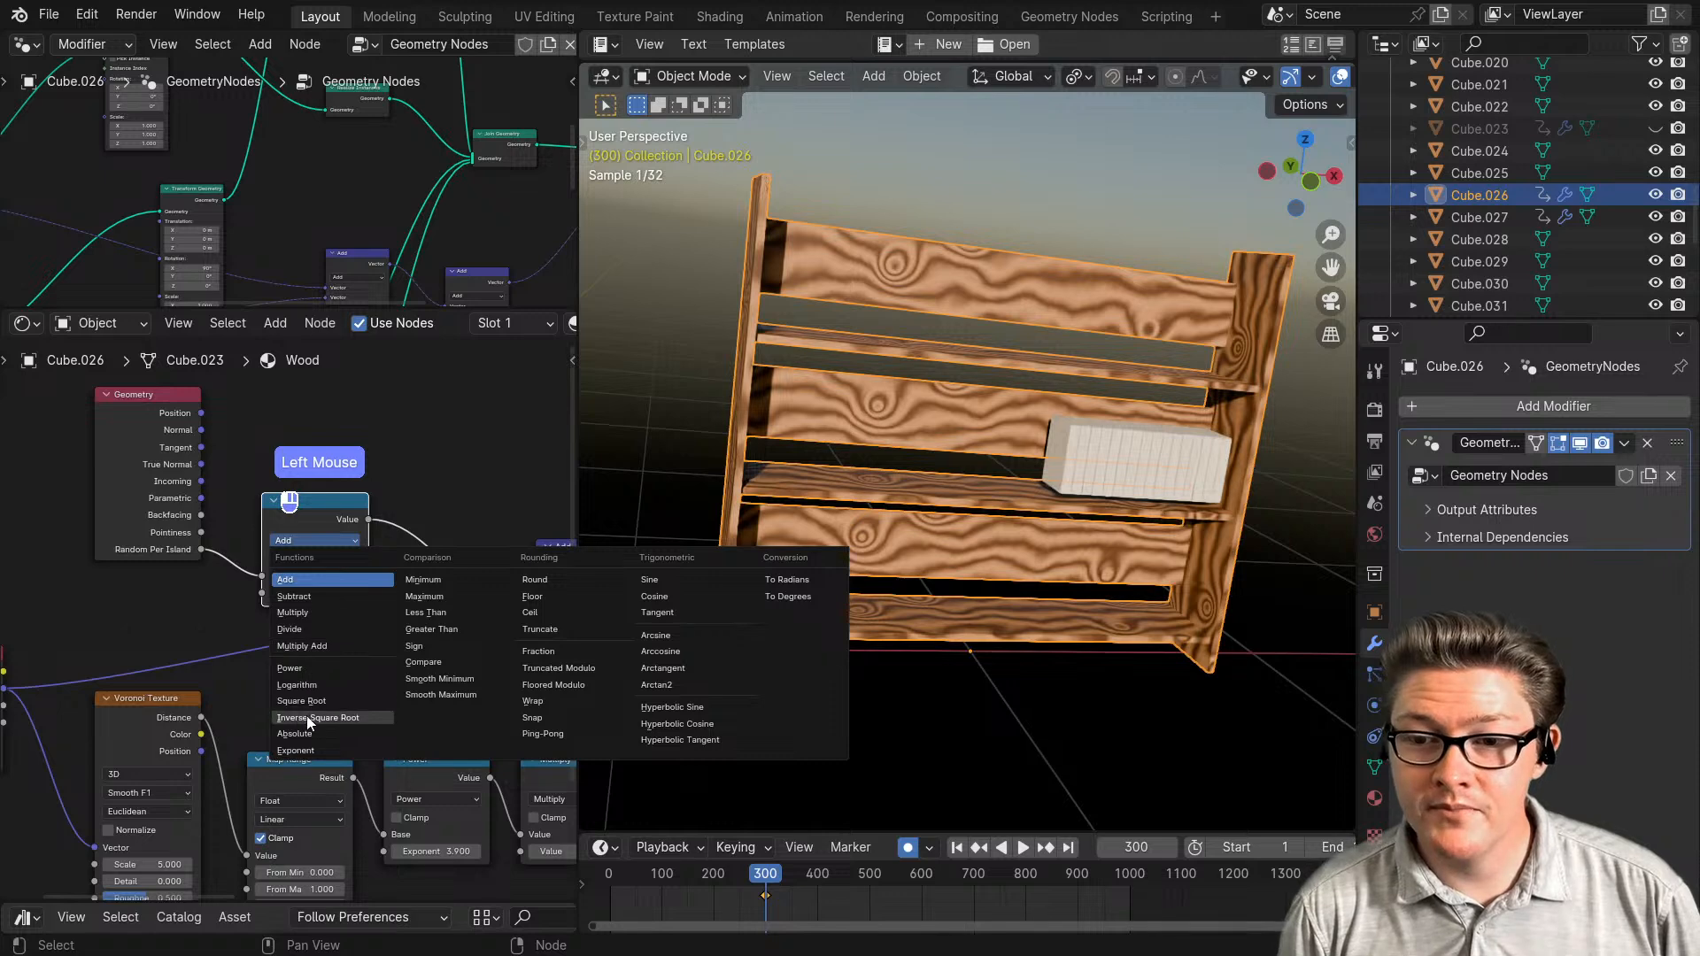
click(302, 613)
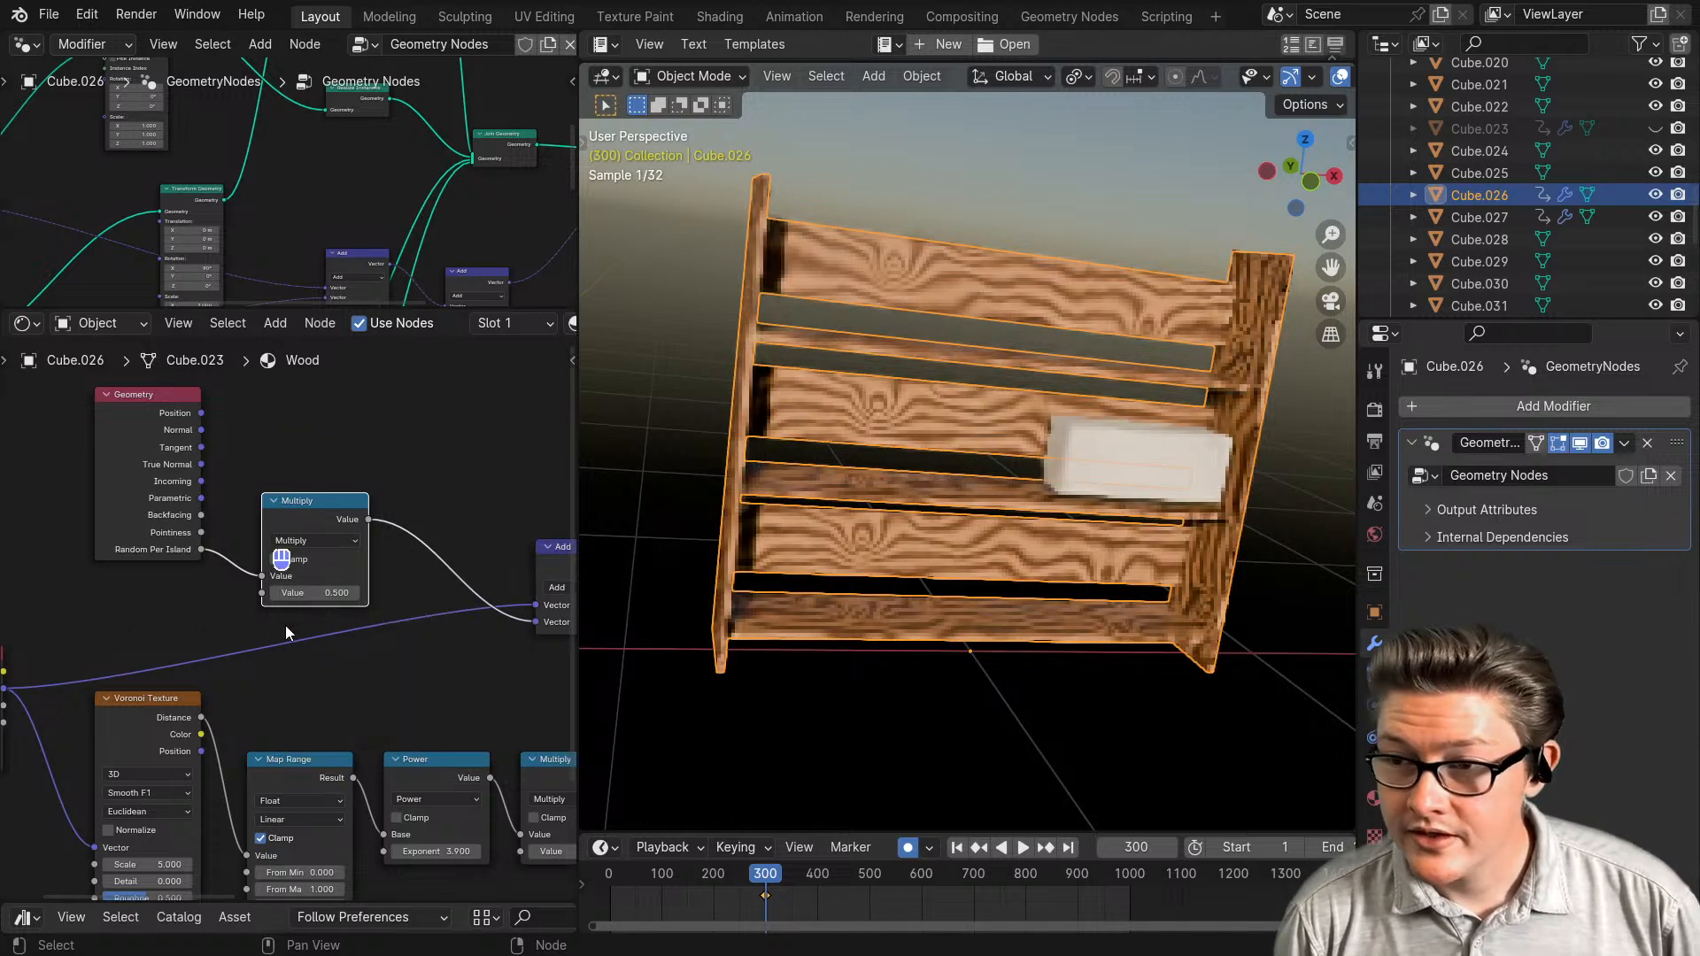
drag(312, 595, 381, 595)
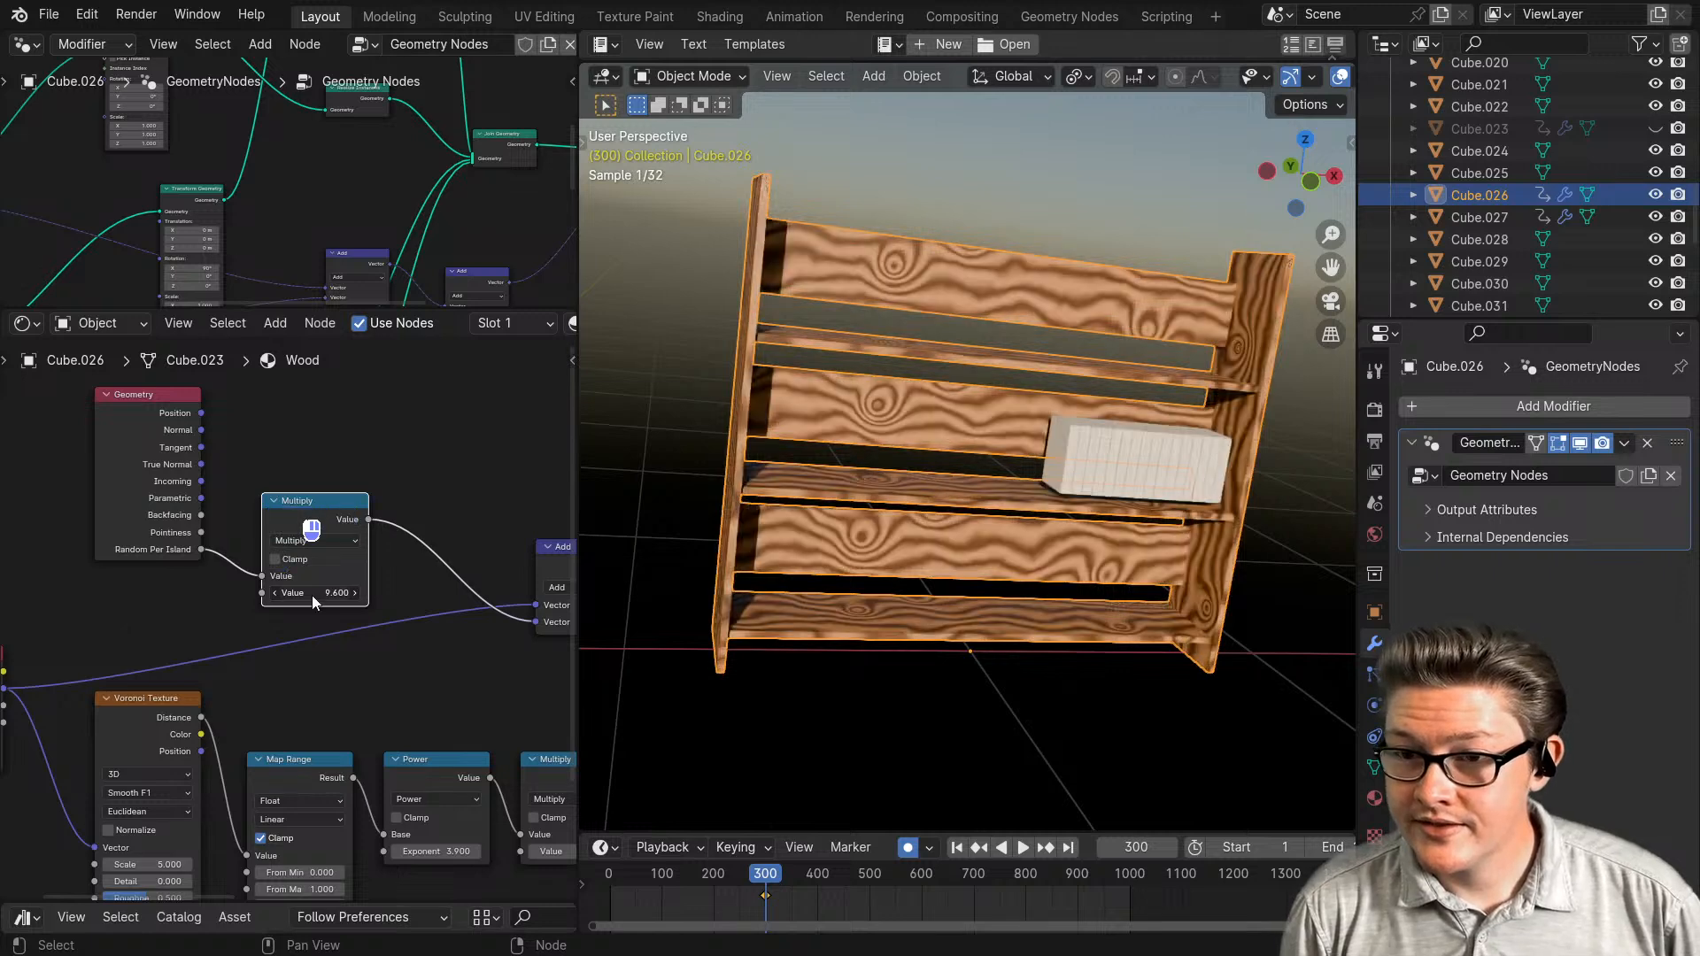
- Stack the Attribute node above the Geometry node and add a reroute across the Attribute's Vector links
scroll(413, 660, down, 5)
middle_drag(413, 660, 392, 629)
drag(307, 506, 69, 651)
drag(200, 620, 67, 553)
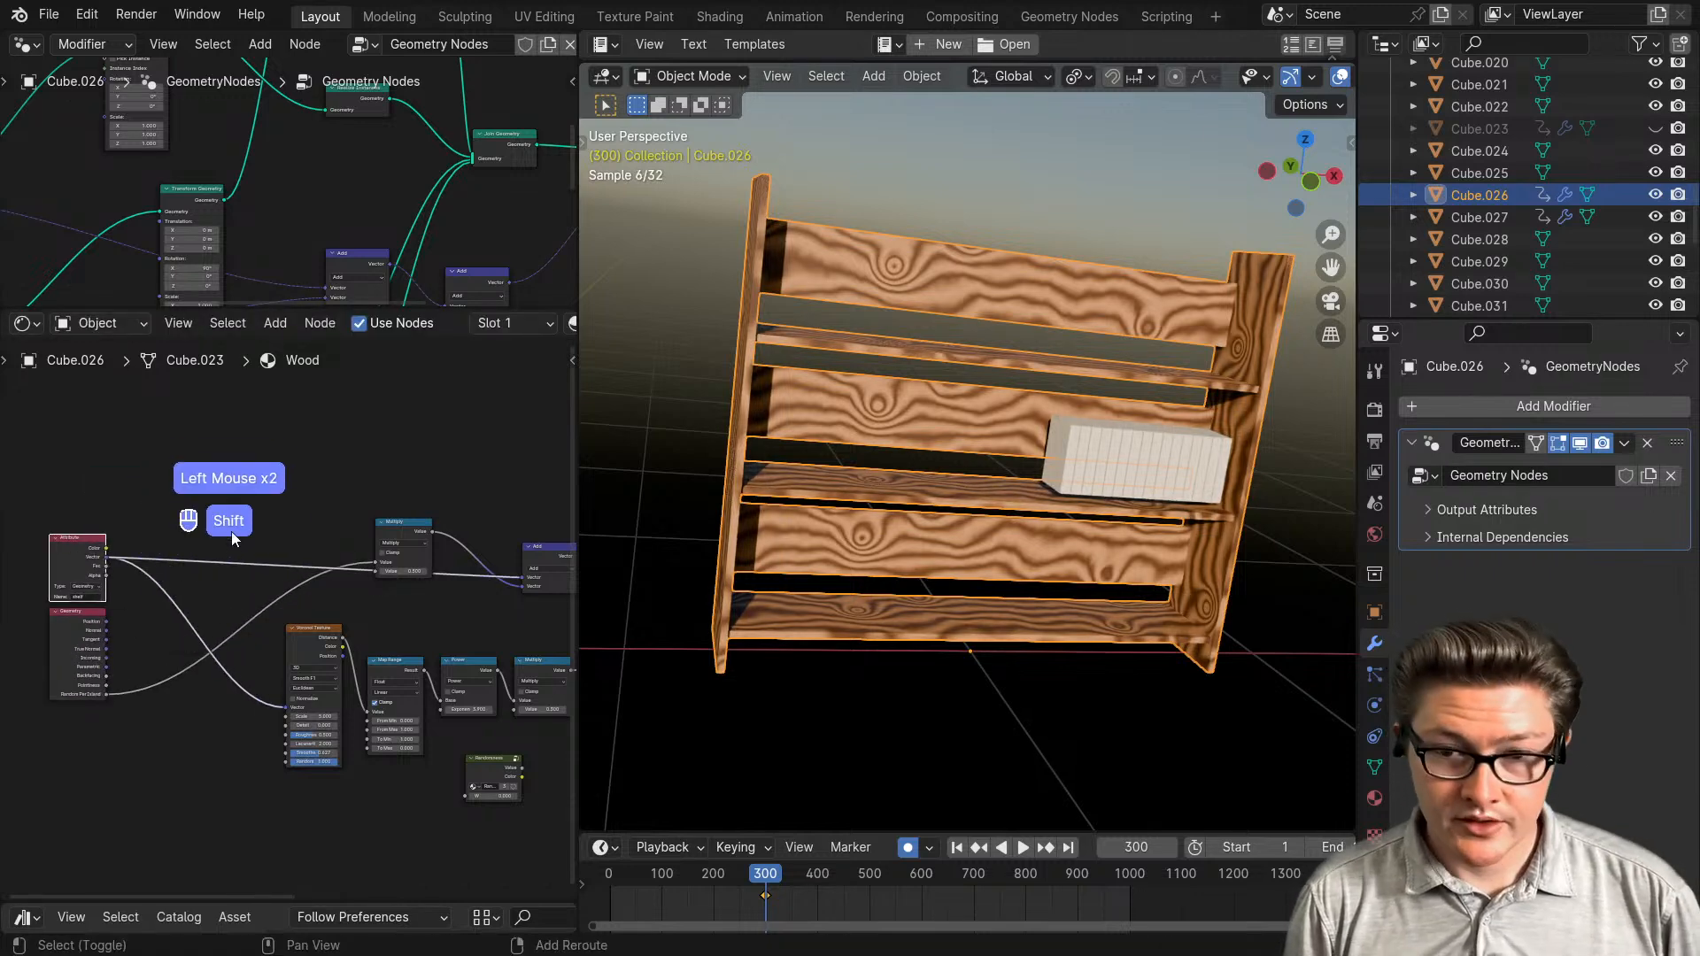
shift+right_drag(227, 535, 179, 615)
- Dissolve the random-value Multiply node and the vector Add node it feeds, and delete the Geometry node
middle_drag(281, 597, 154, 613)
drag(453, 508, 260, 601)
key(ctrl+x)
scroll(141, 651, down, 2)
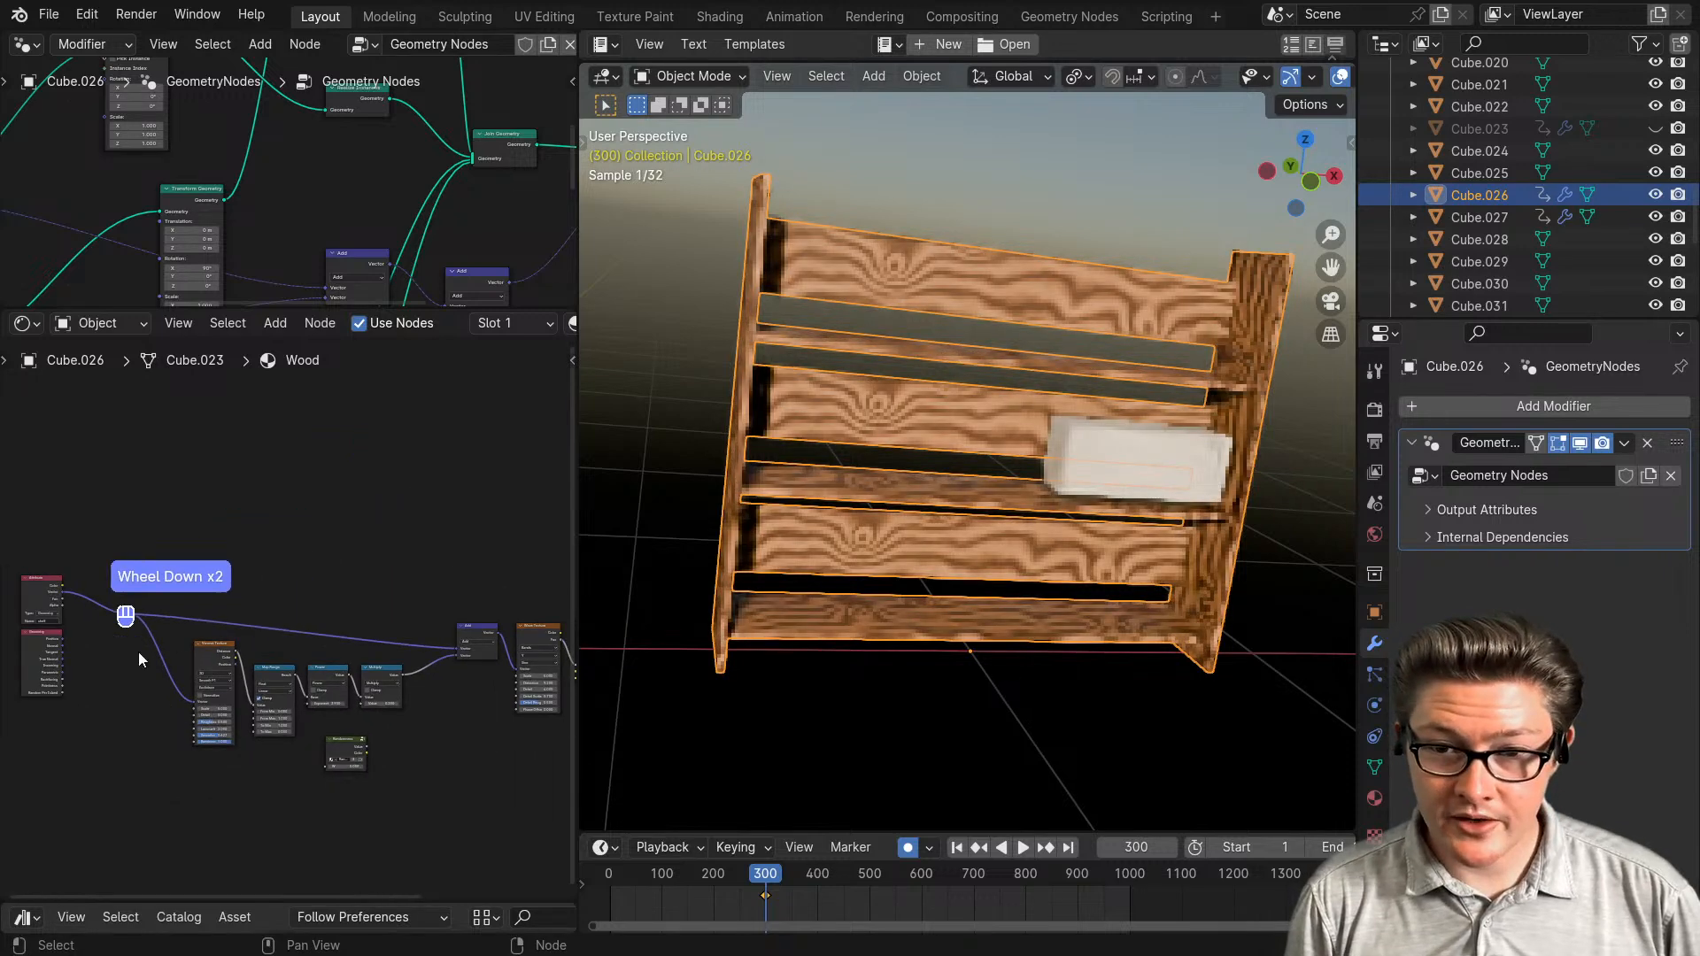
mouse_move(138, 652)
middle_down()
mouse_move(186, 652)
mouse_move(166, 668)
middle_up()
click(89, 646)
key(x)
- Move the reroute on the Attribute's Vector link next to the Voronoi Texture node
scroll(238, 693, up, 2)
click(76, 599)
key(g)
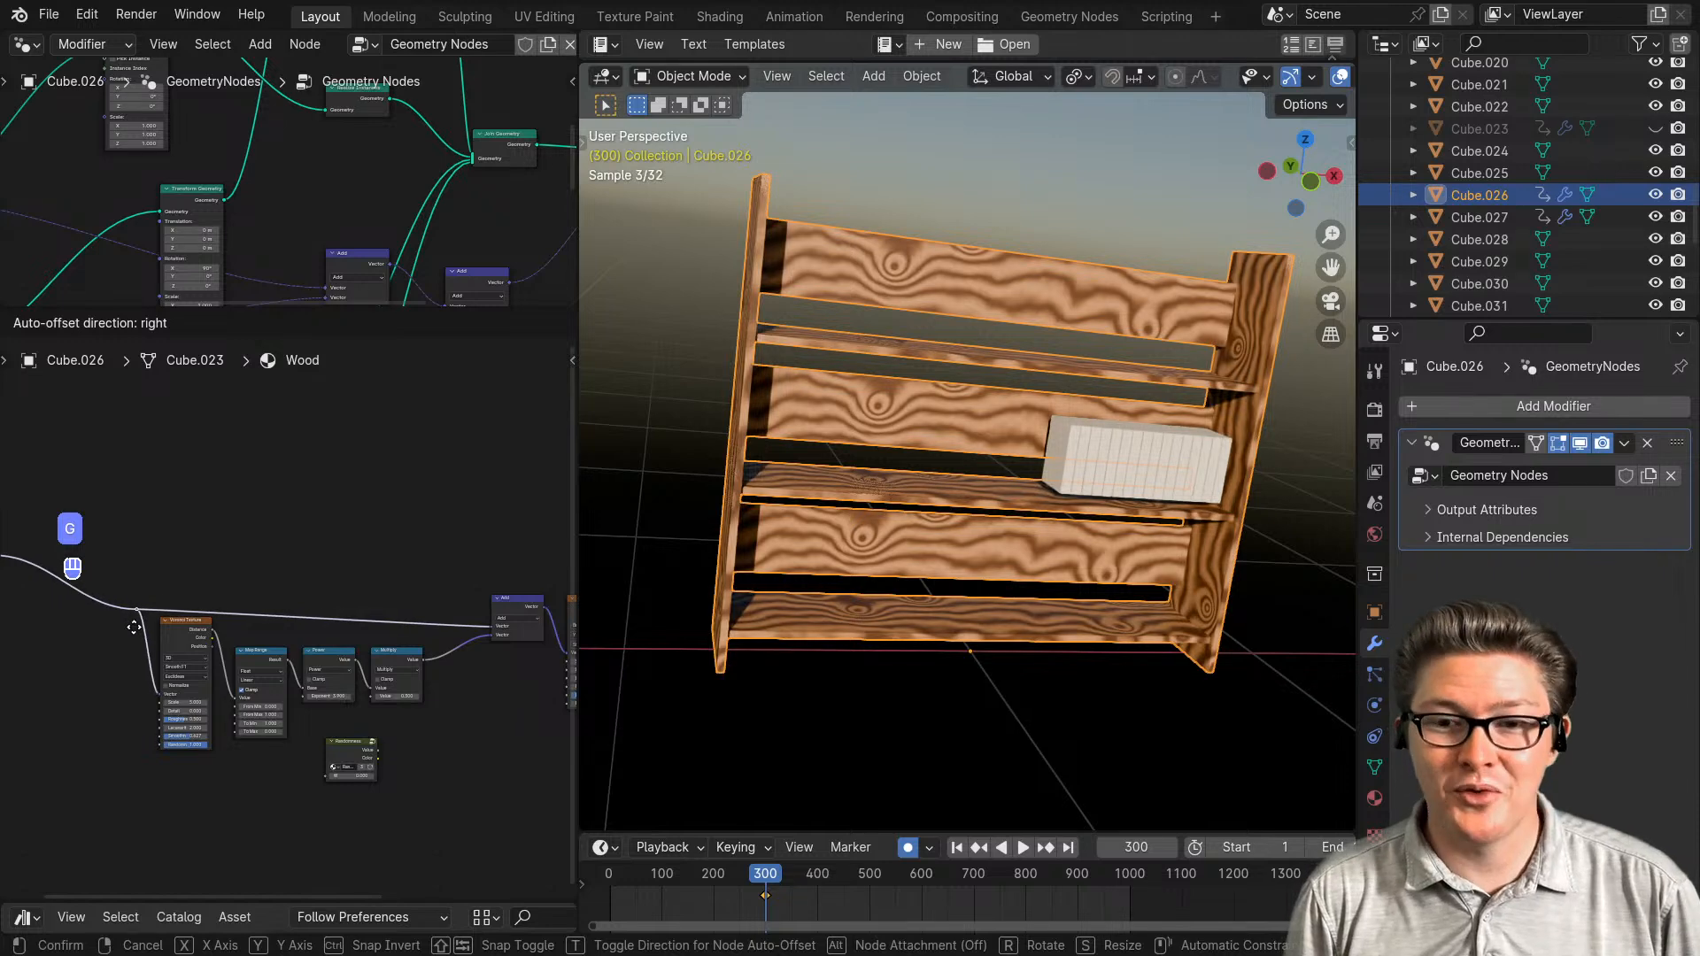
click(133, 627)
- Examine the Wood material's node chain from the Attribute node through the Voronoi and Wave Textures to the Mix node
scroll(206, 682, up, 2)
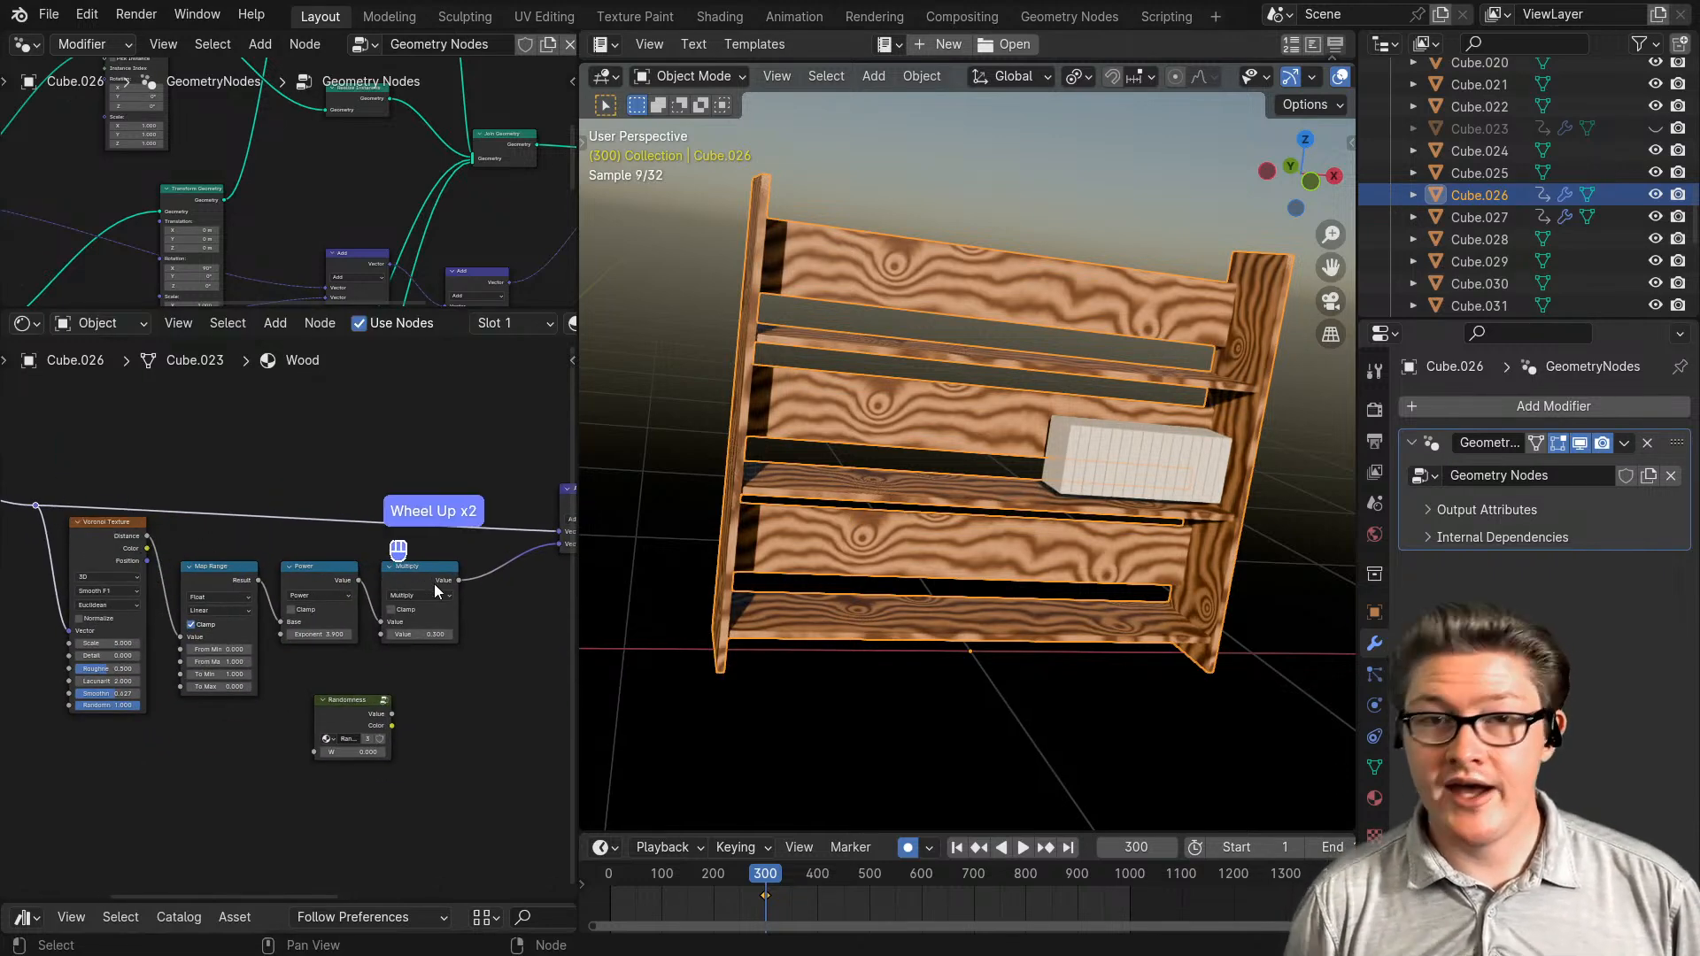
middle_drag(155, 576, 353, 558)
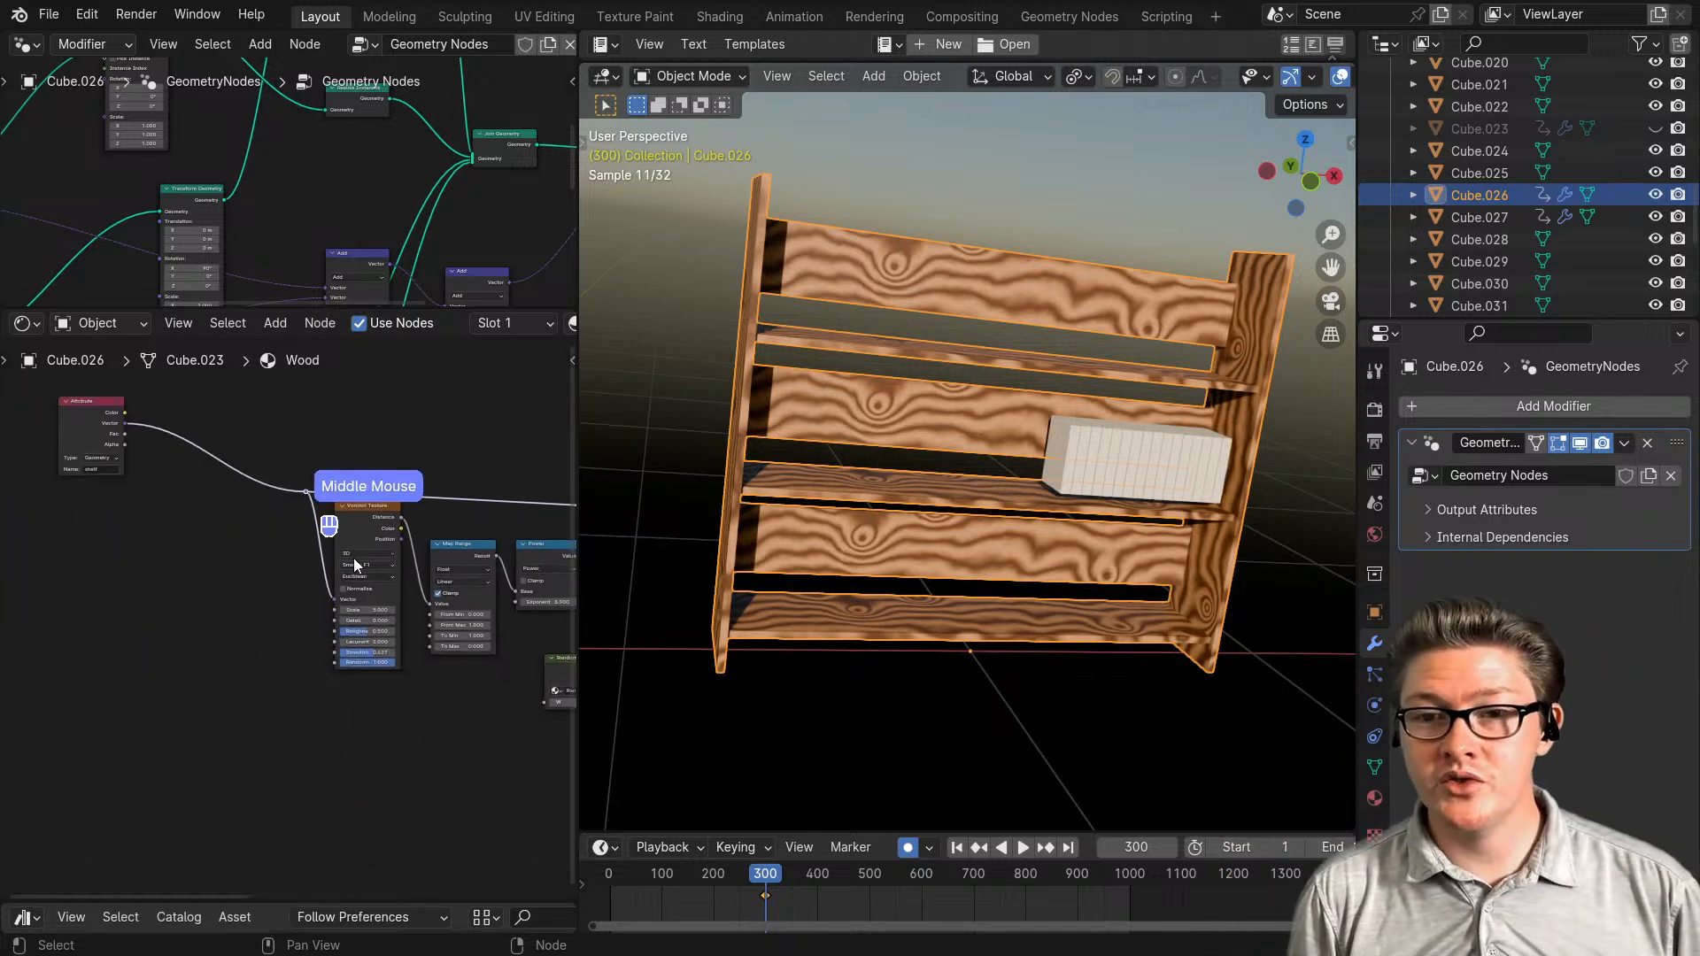
middle_drag(319, 482, 197, 554)
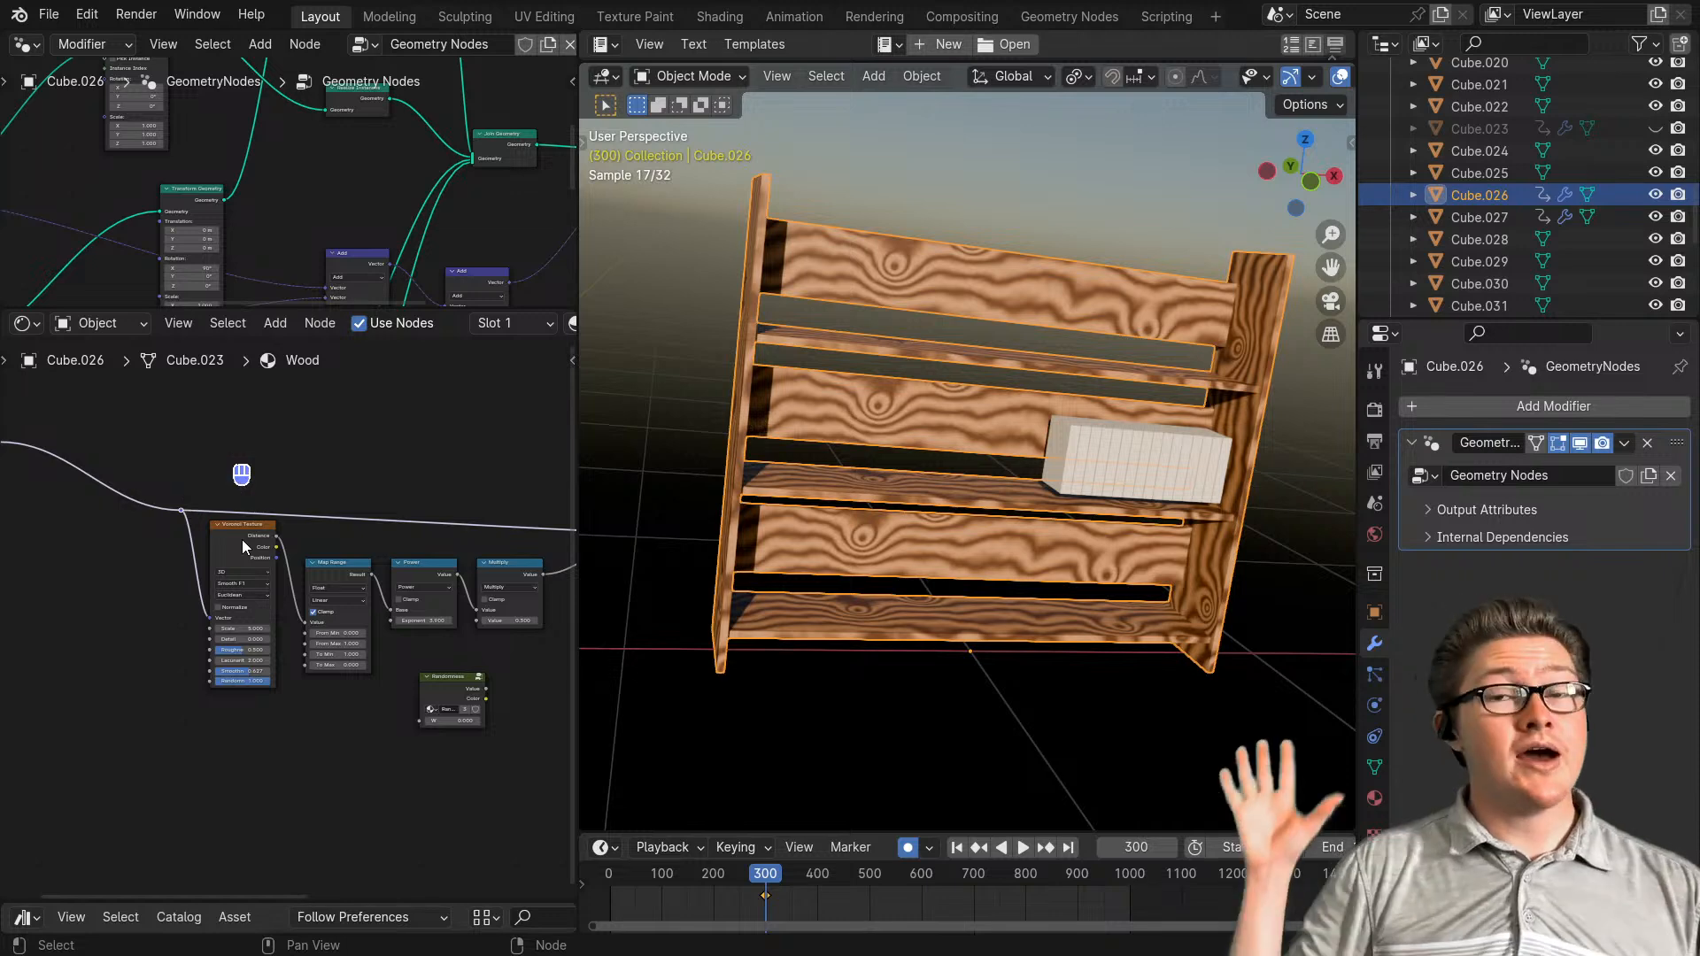
middle_drag(413, 527, 83, 573)
middle_drag(463, 541, 307, 587)
scroll(397, 591, up, 4)
scroll(358, 575, down, 3)
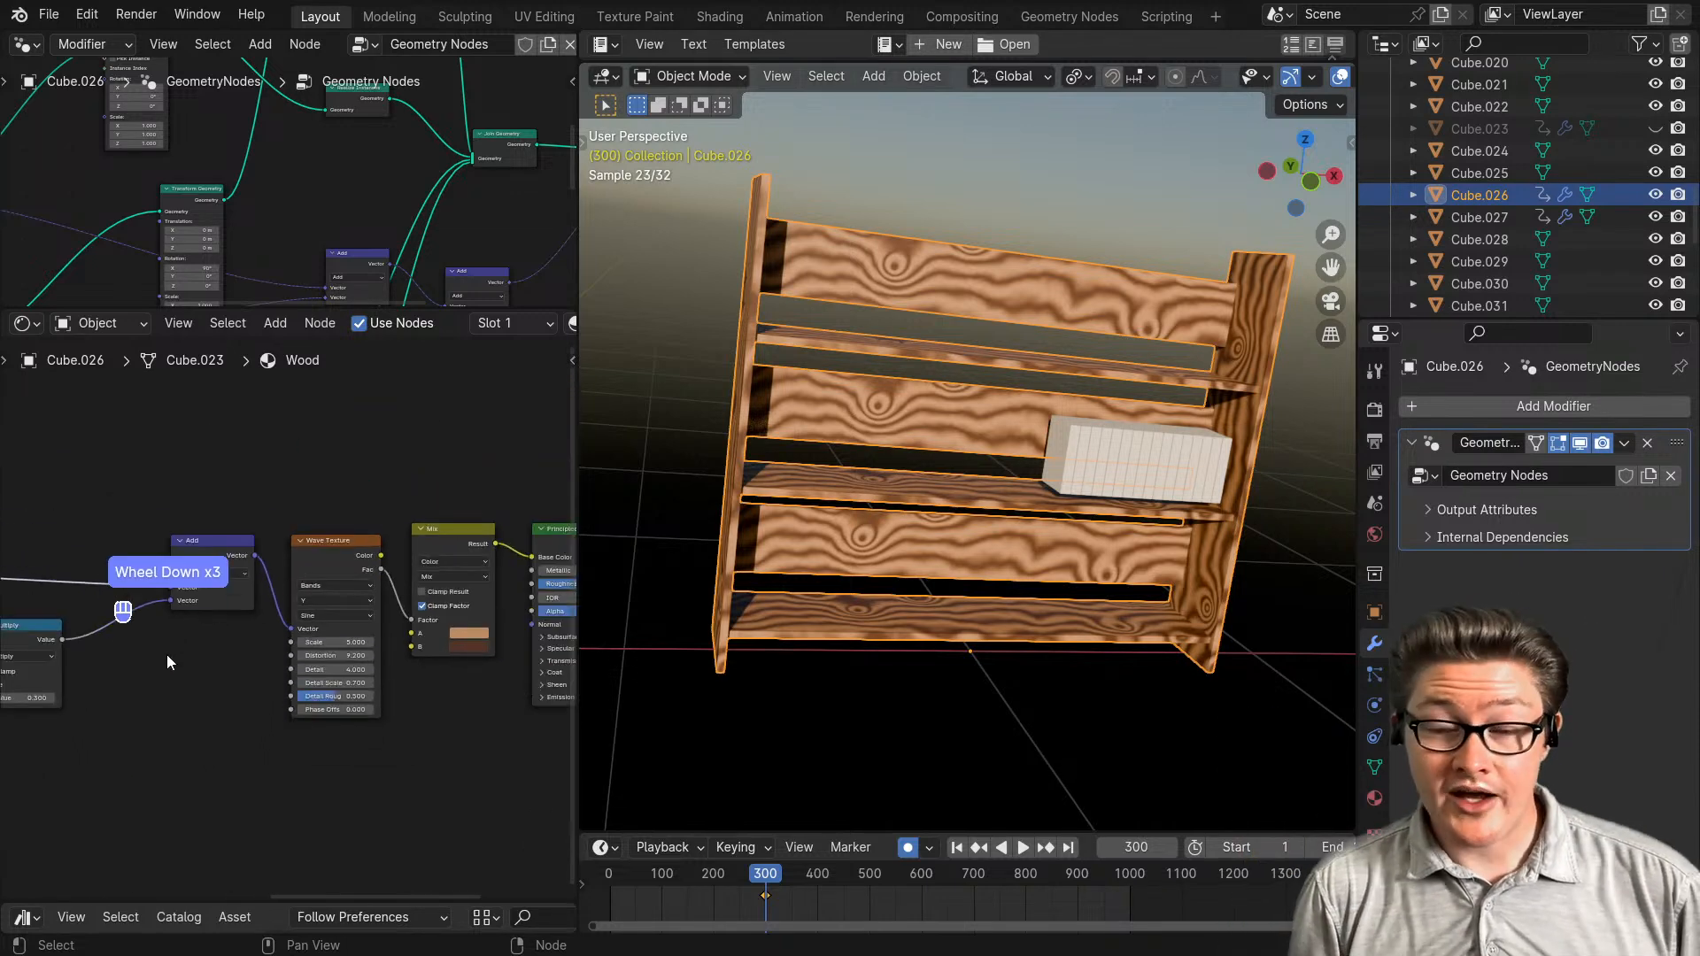
middle_drag(168, 662, 363, 630)
scroll(277, 660, up, 4)
scroll(149, 664, down, 2)
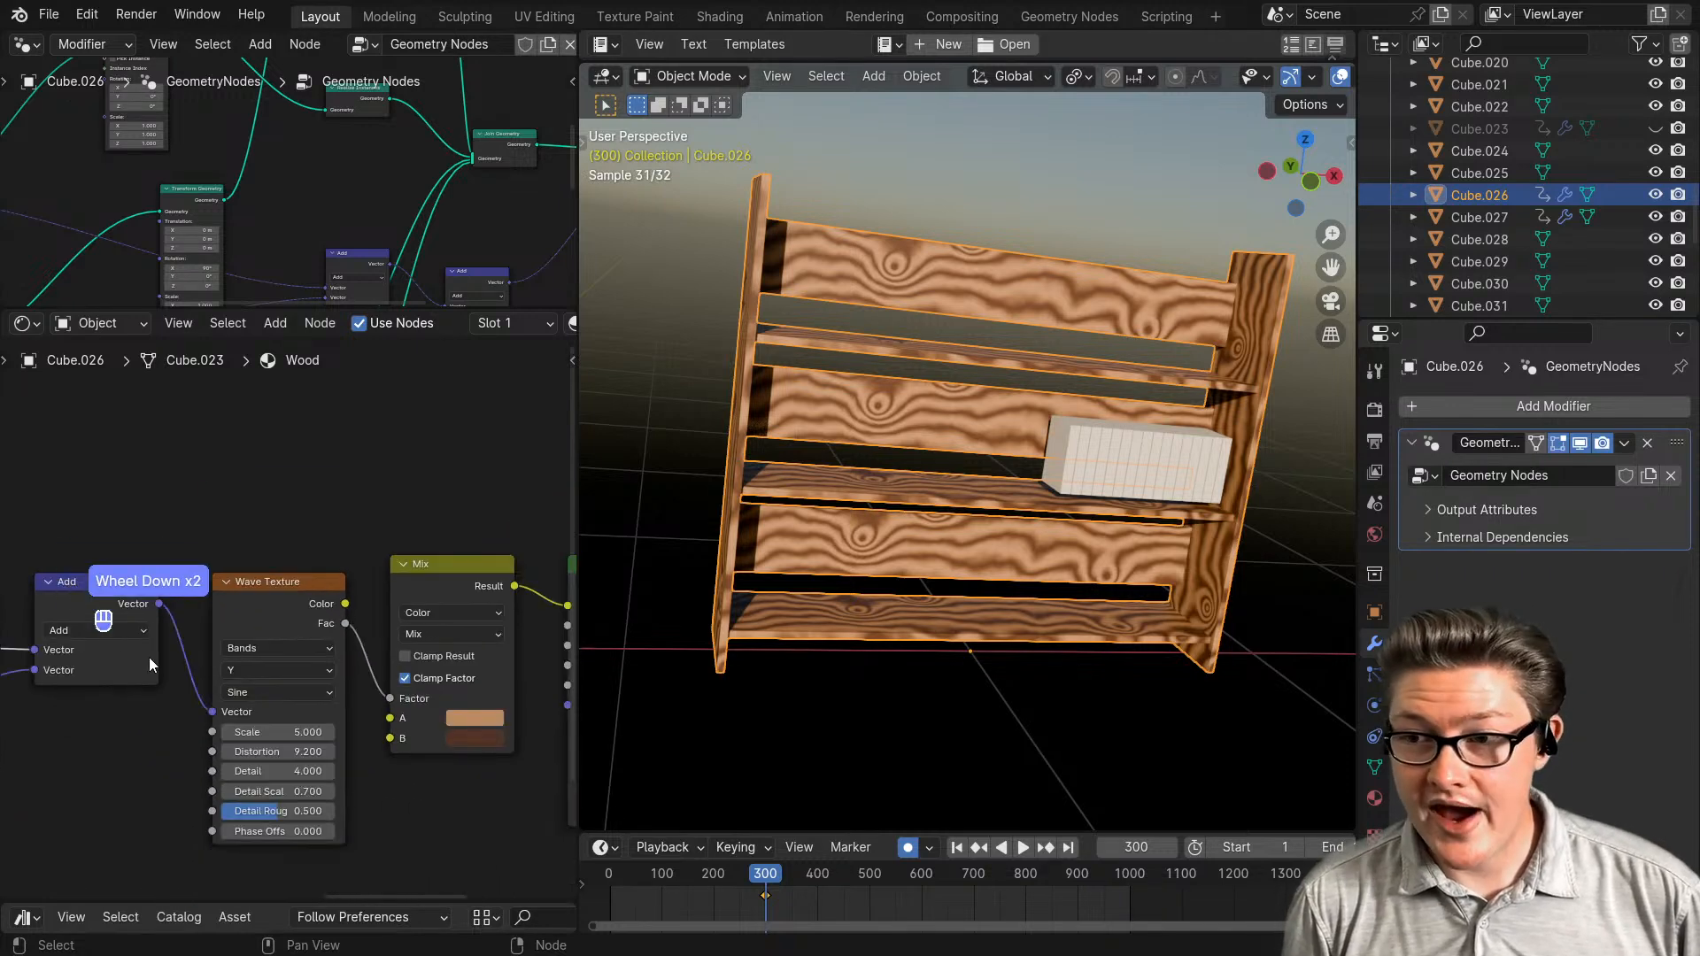
scroll(149, 663, down, 4)
middle_drag(19, 751, 322, 685)
middle_drag(131, 723, 353, 678)
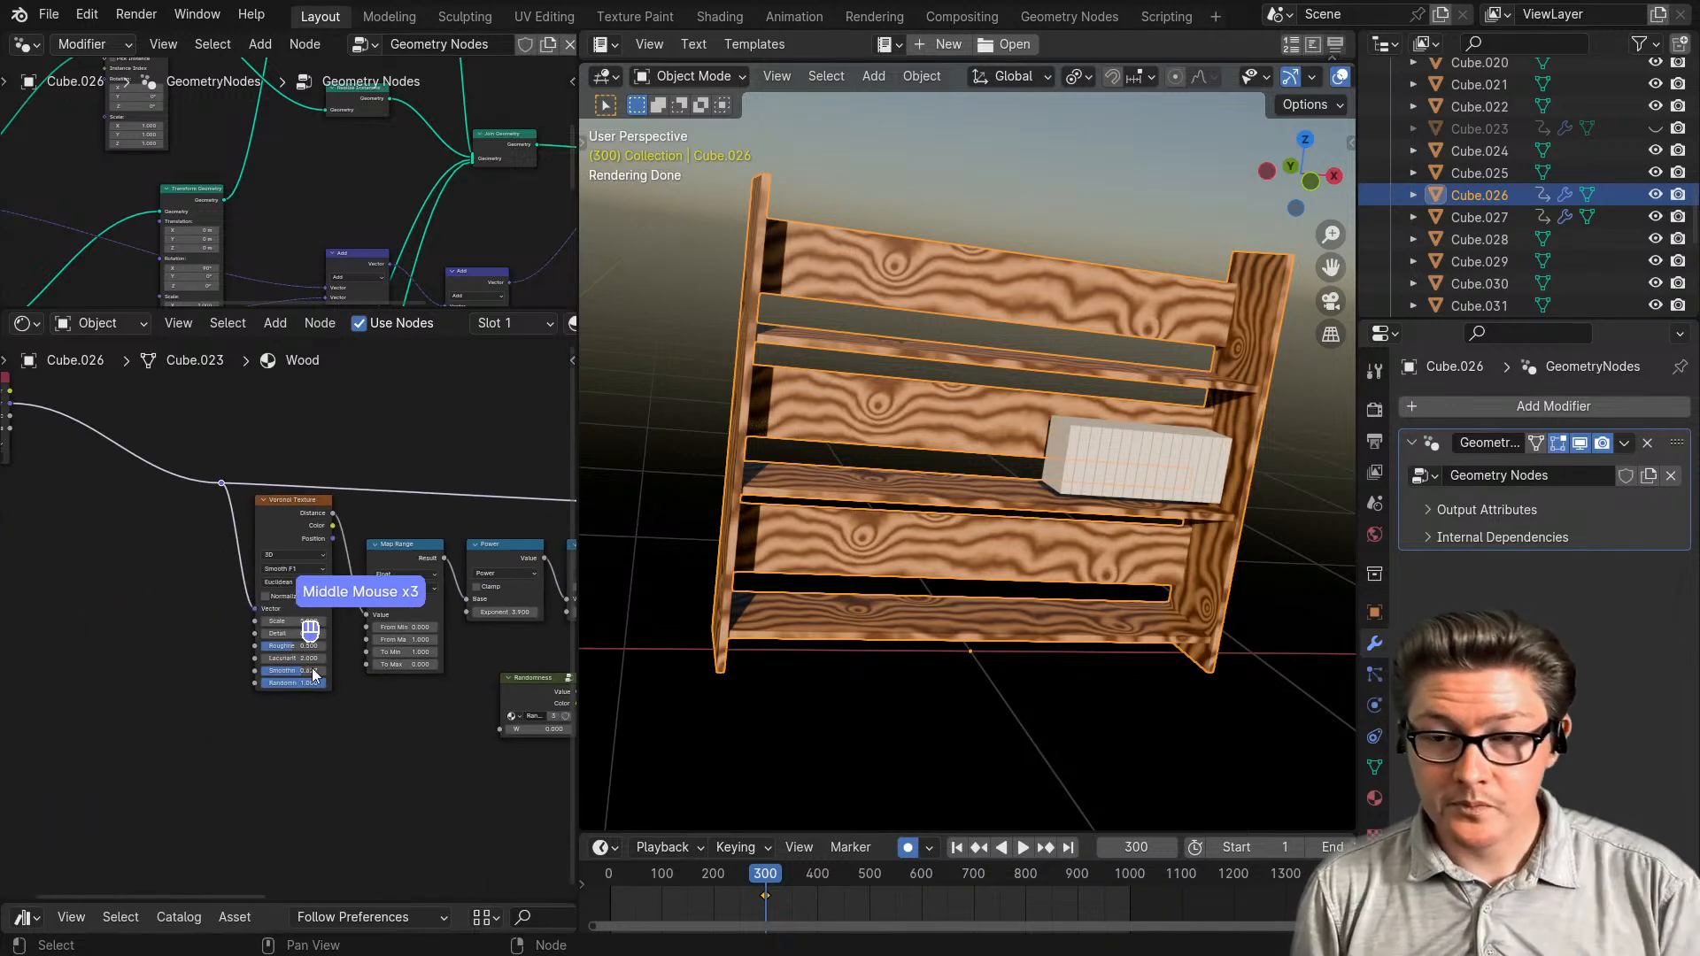
middle_drag(169, 702, 306, 710)
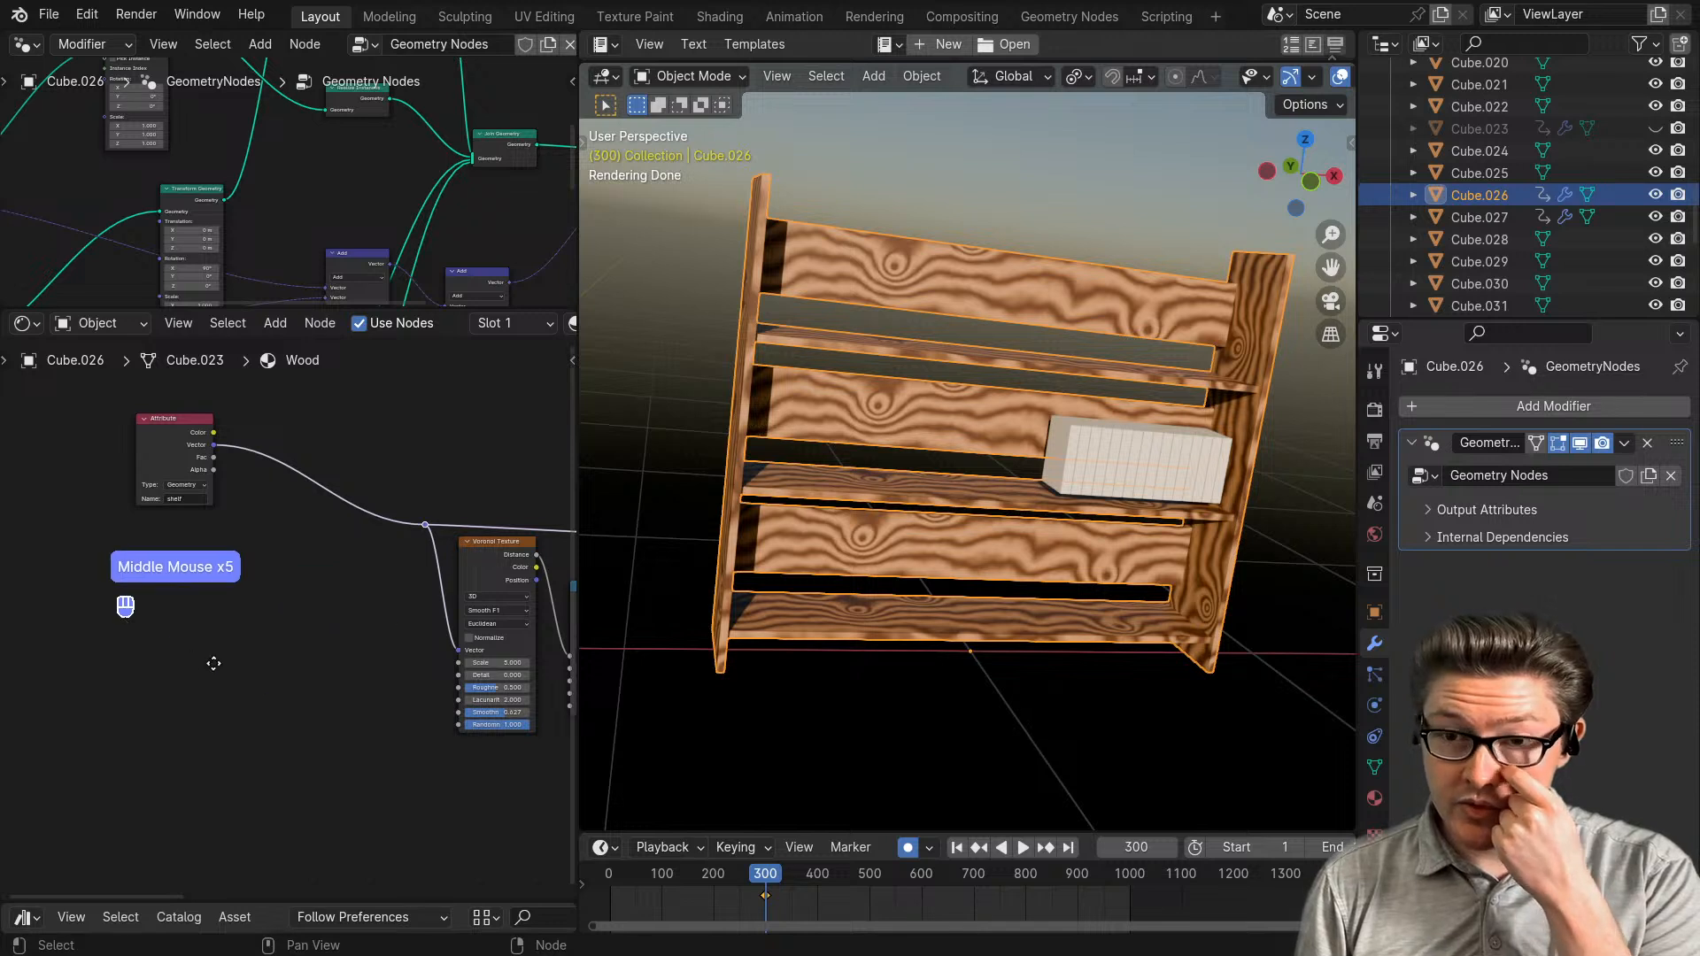
middle_drag(202, 650, 290, 683)
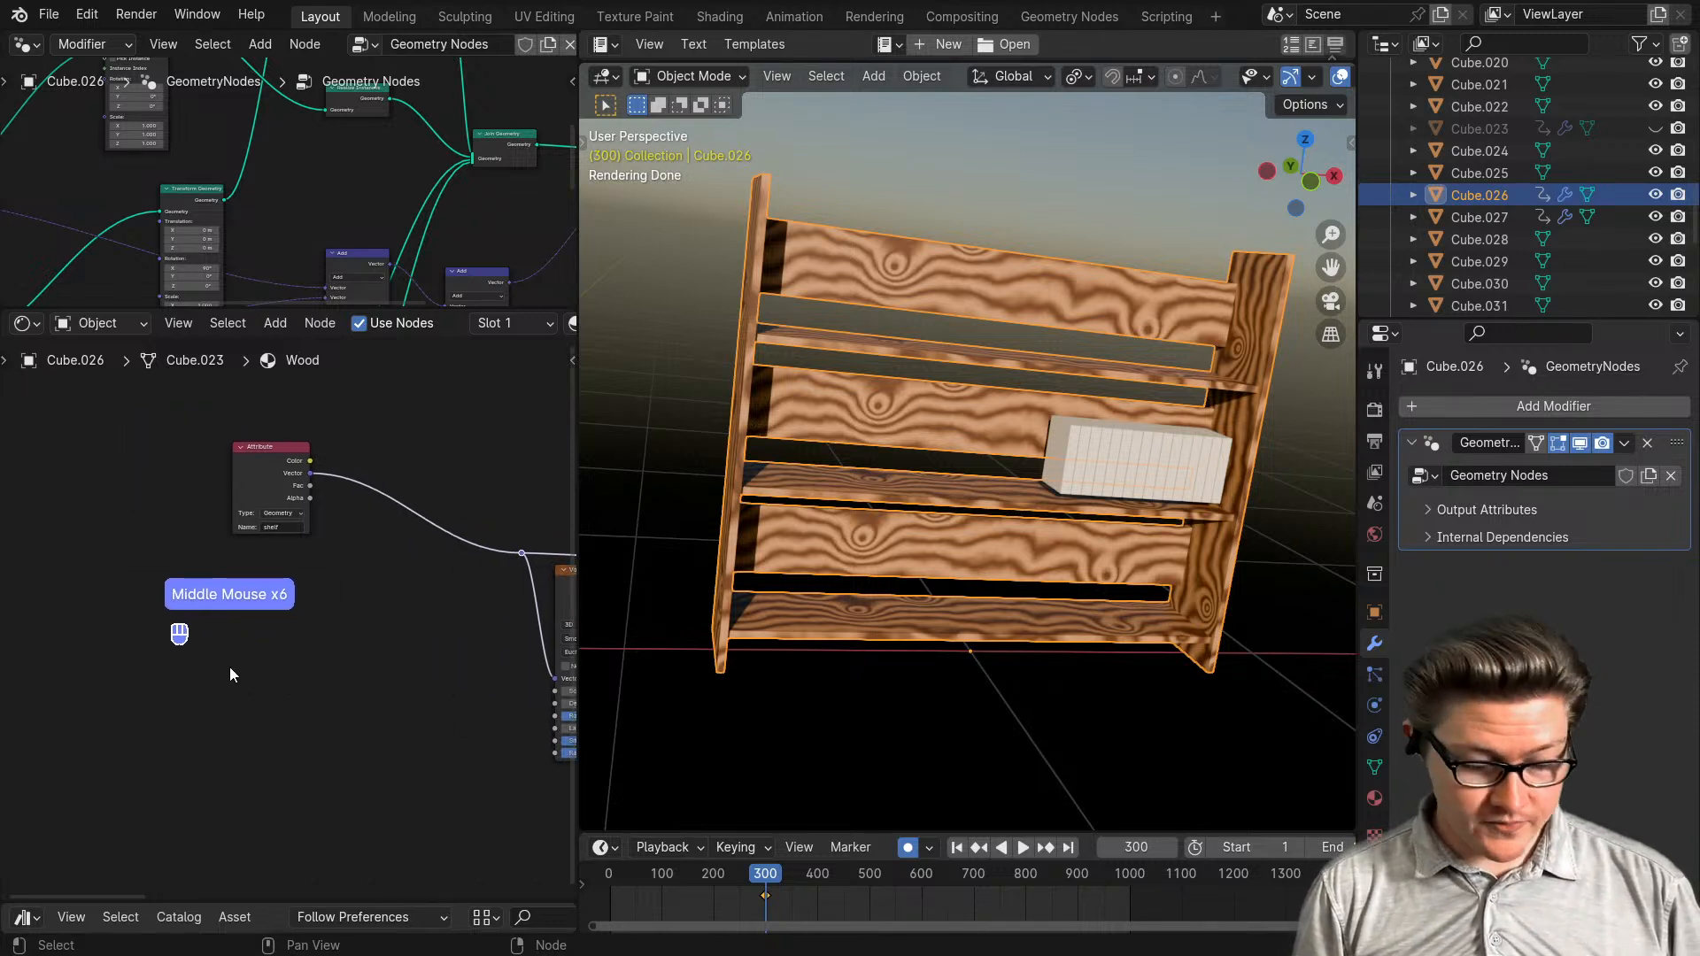
scroll(293, 671, down, 2)
middle_drag(354, 676, 215, 651)
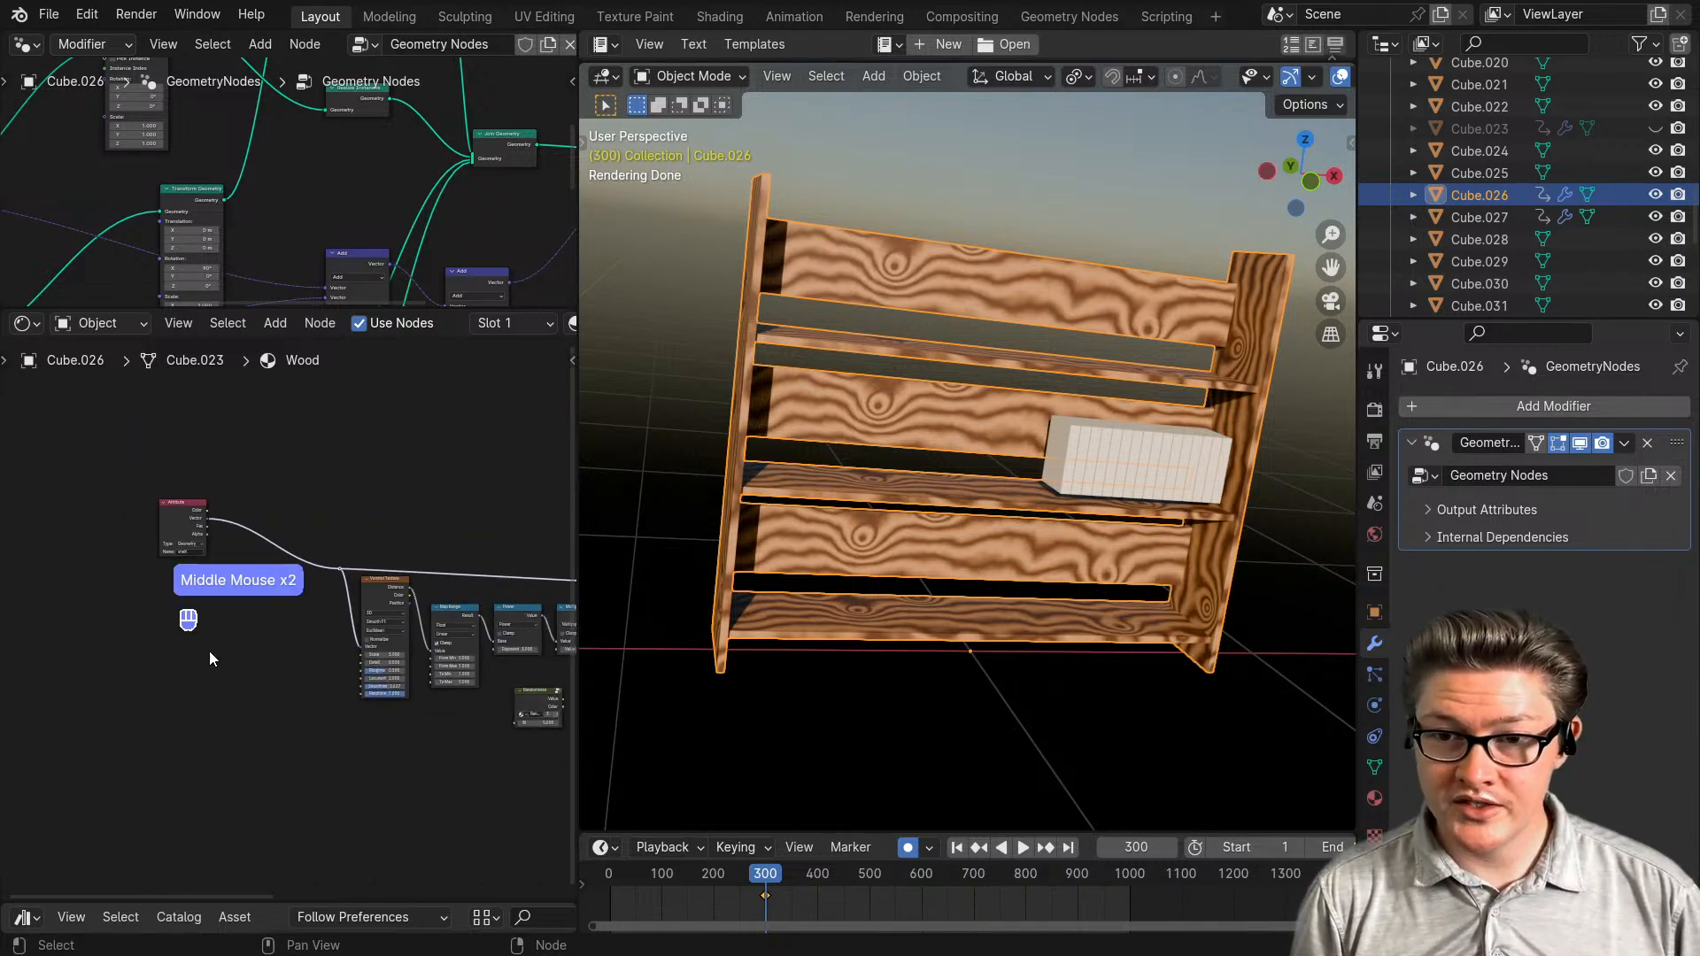
key(z)
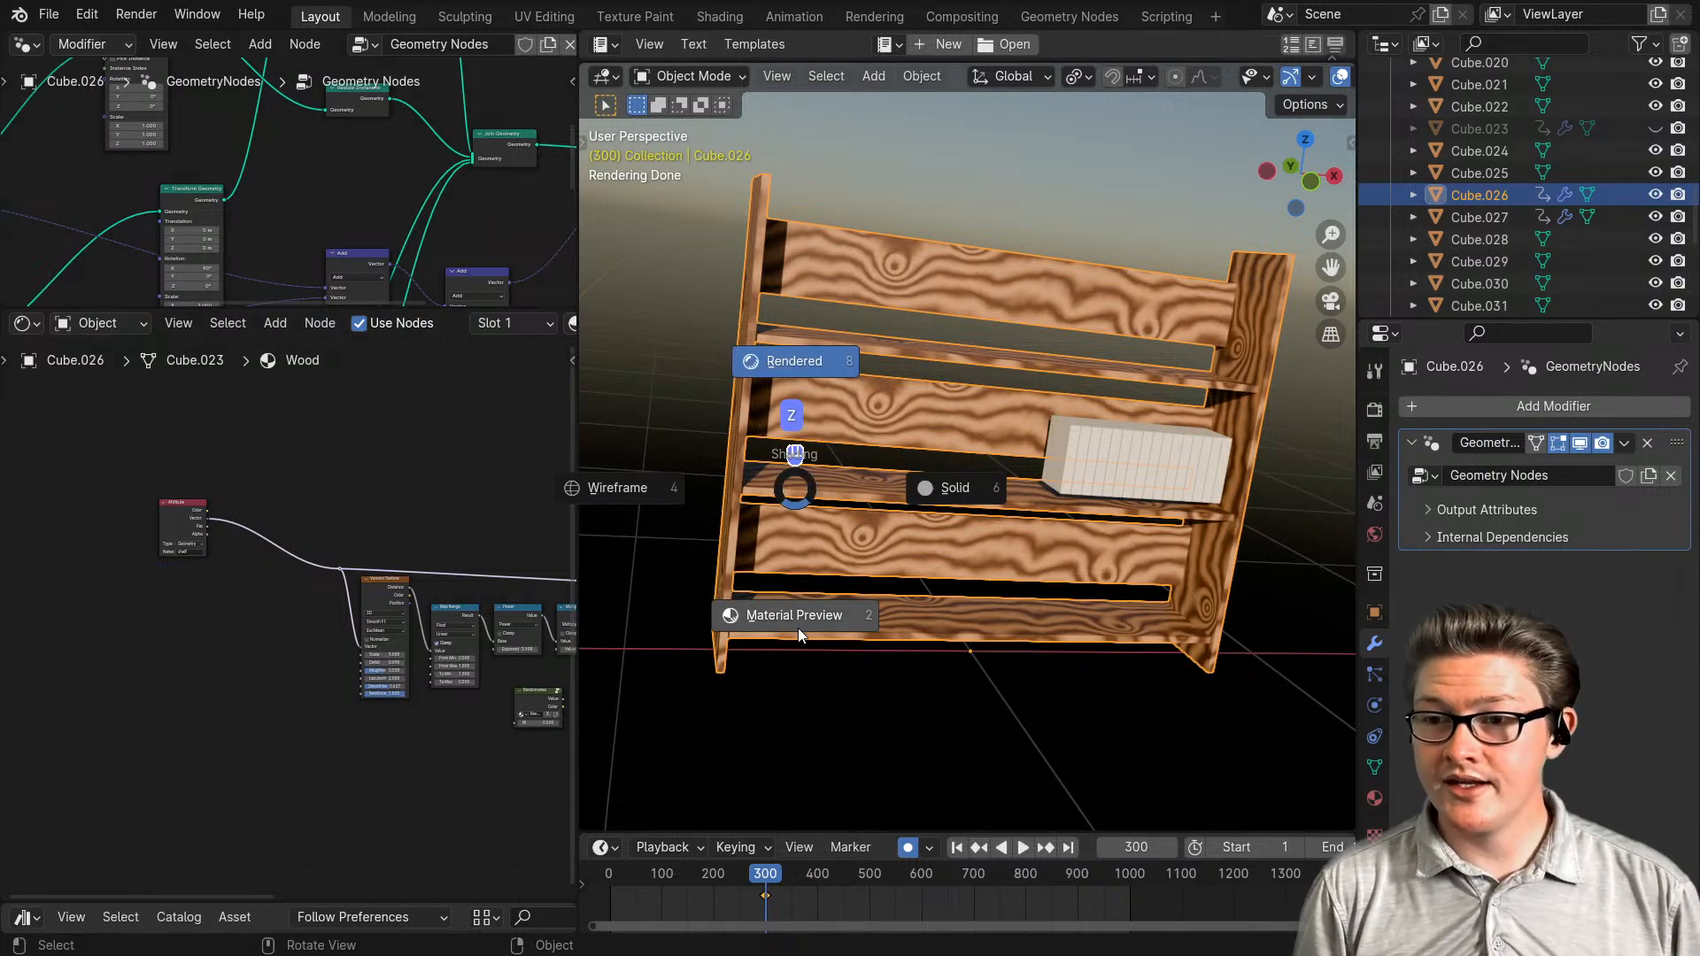
click(789, 336)
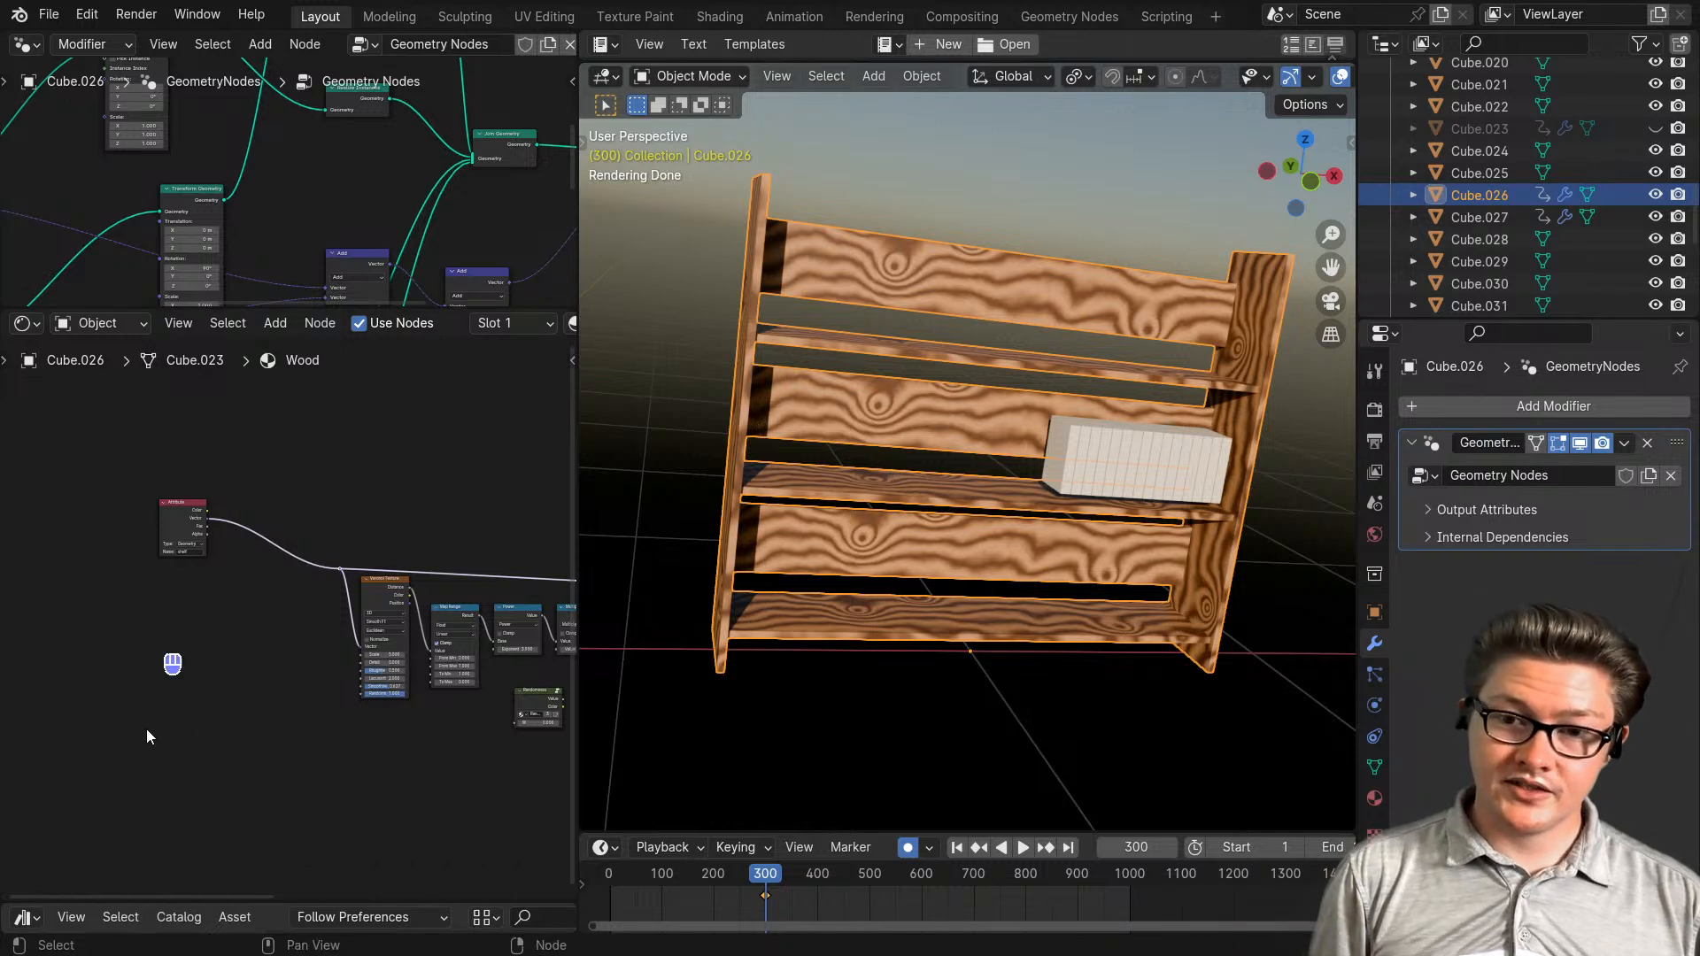
key(shift+a)
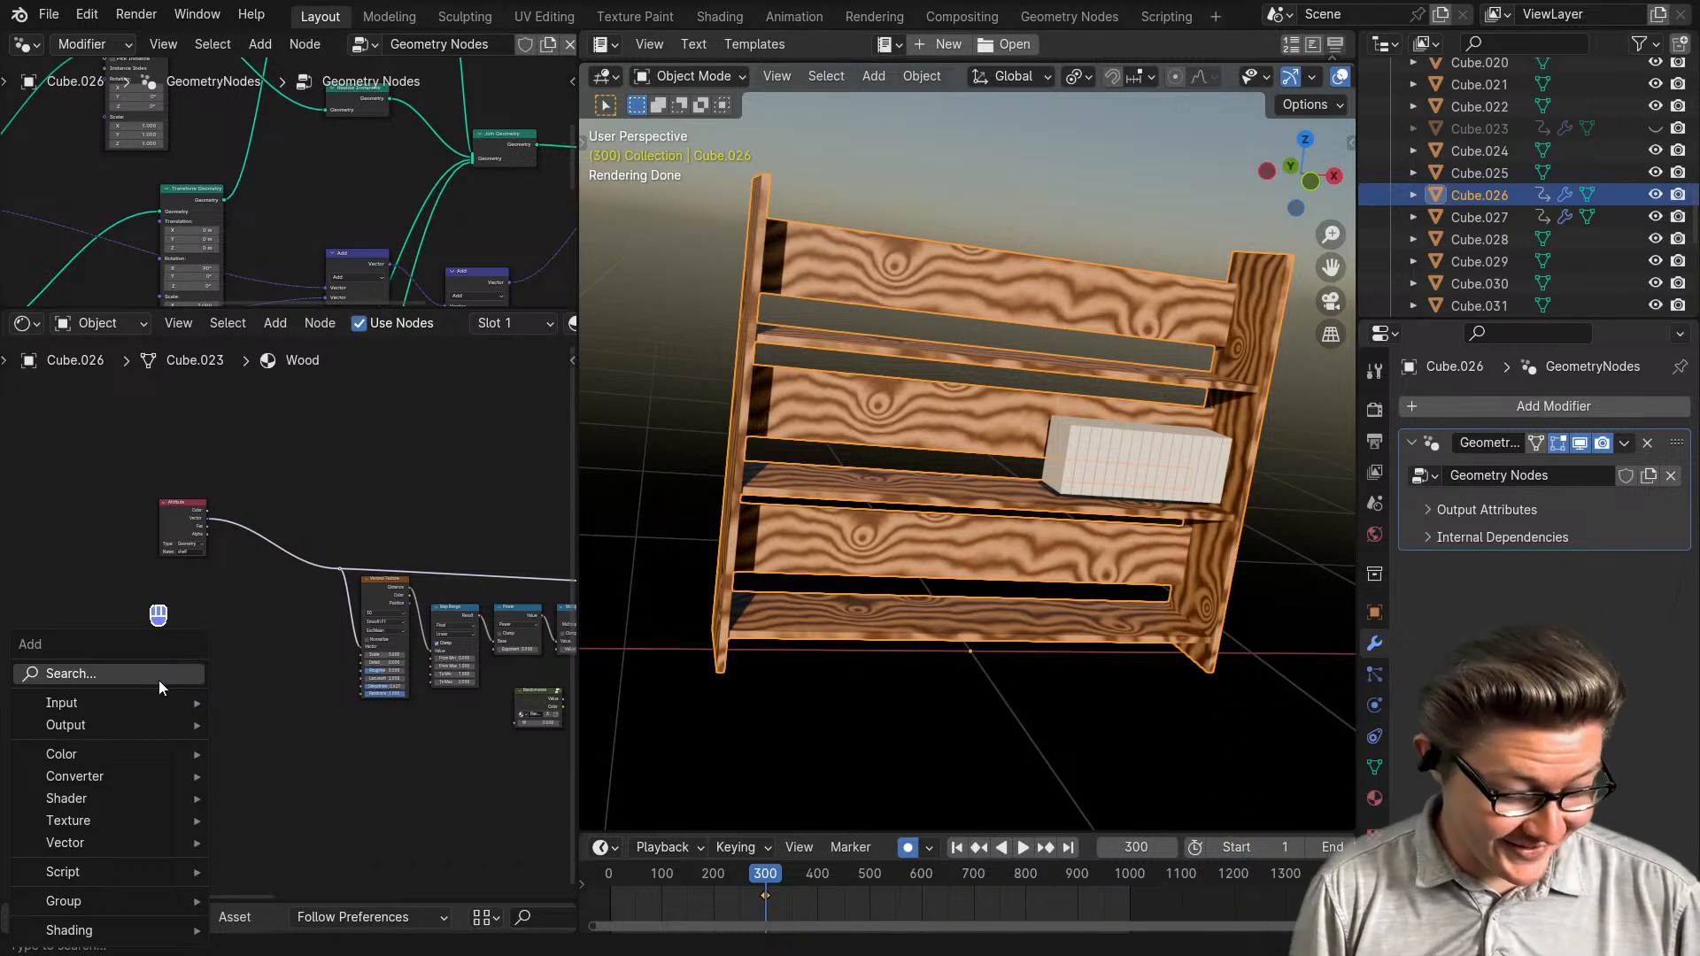
text(gaomey)
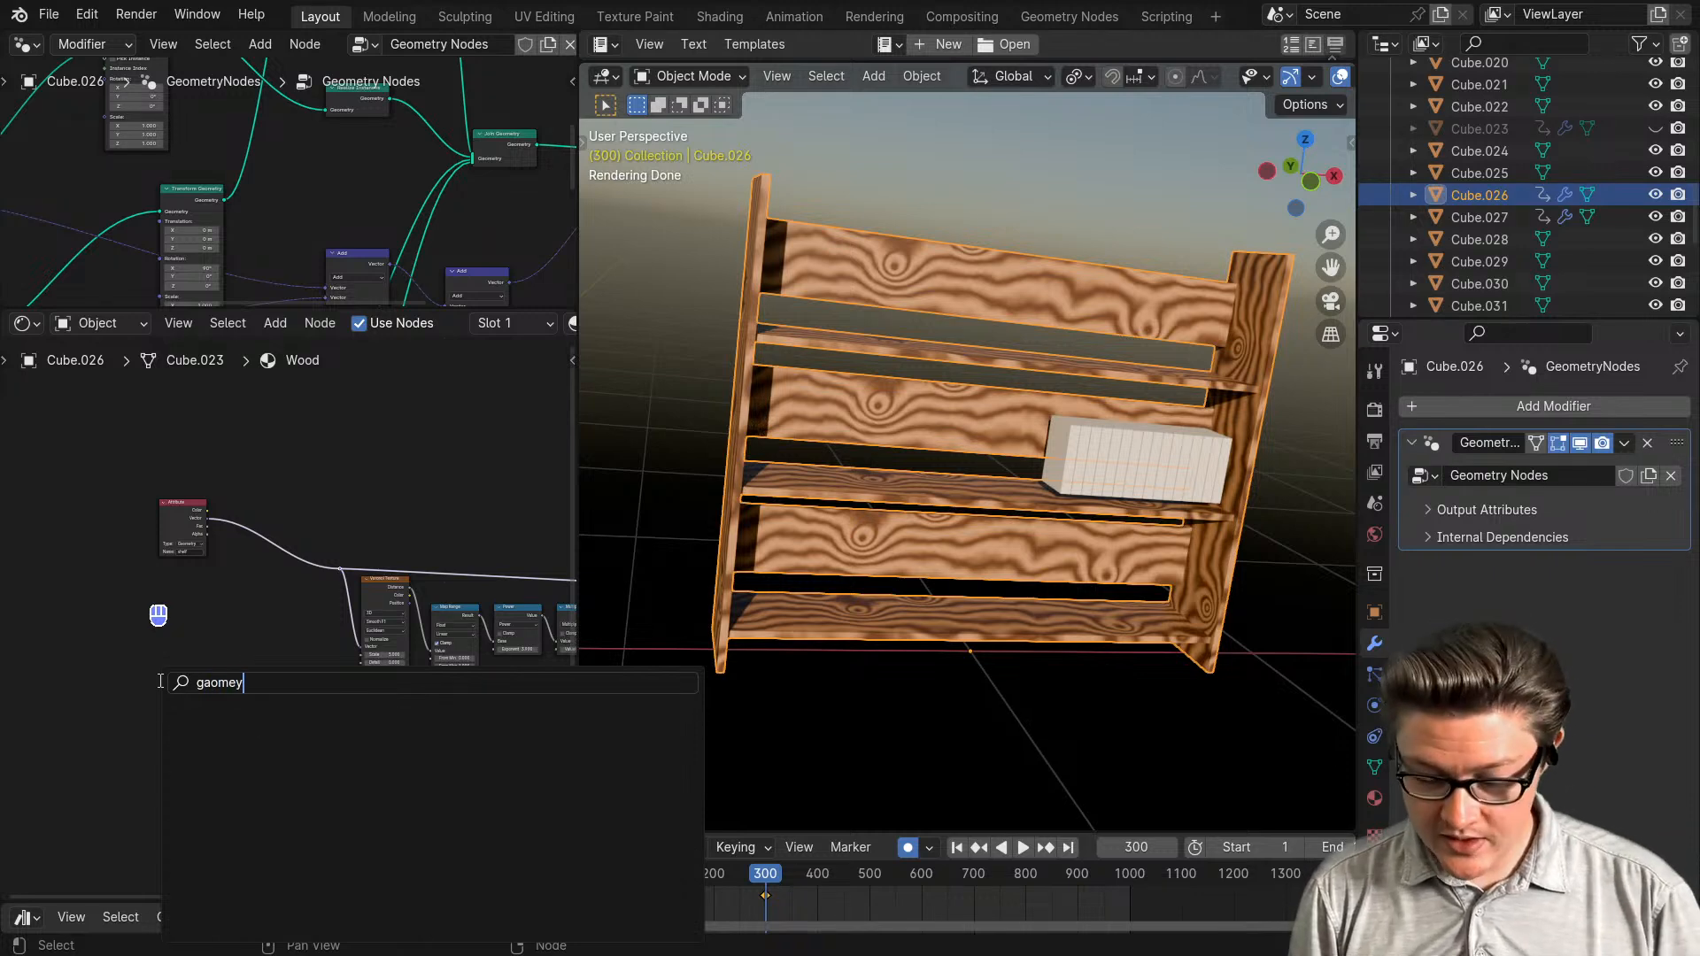
key(Return)
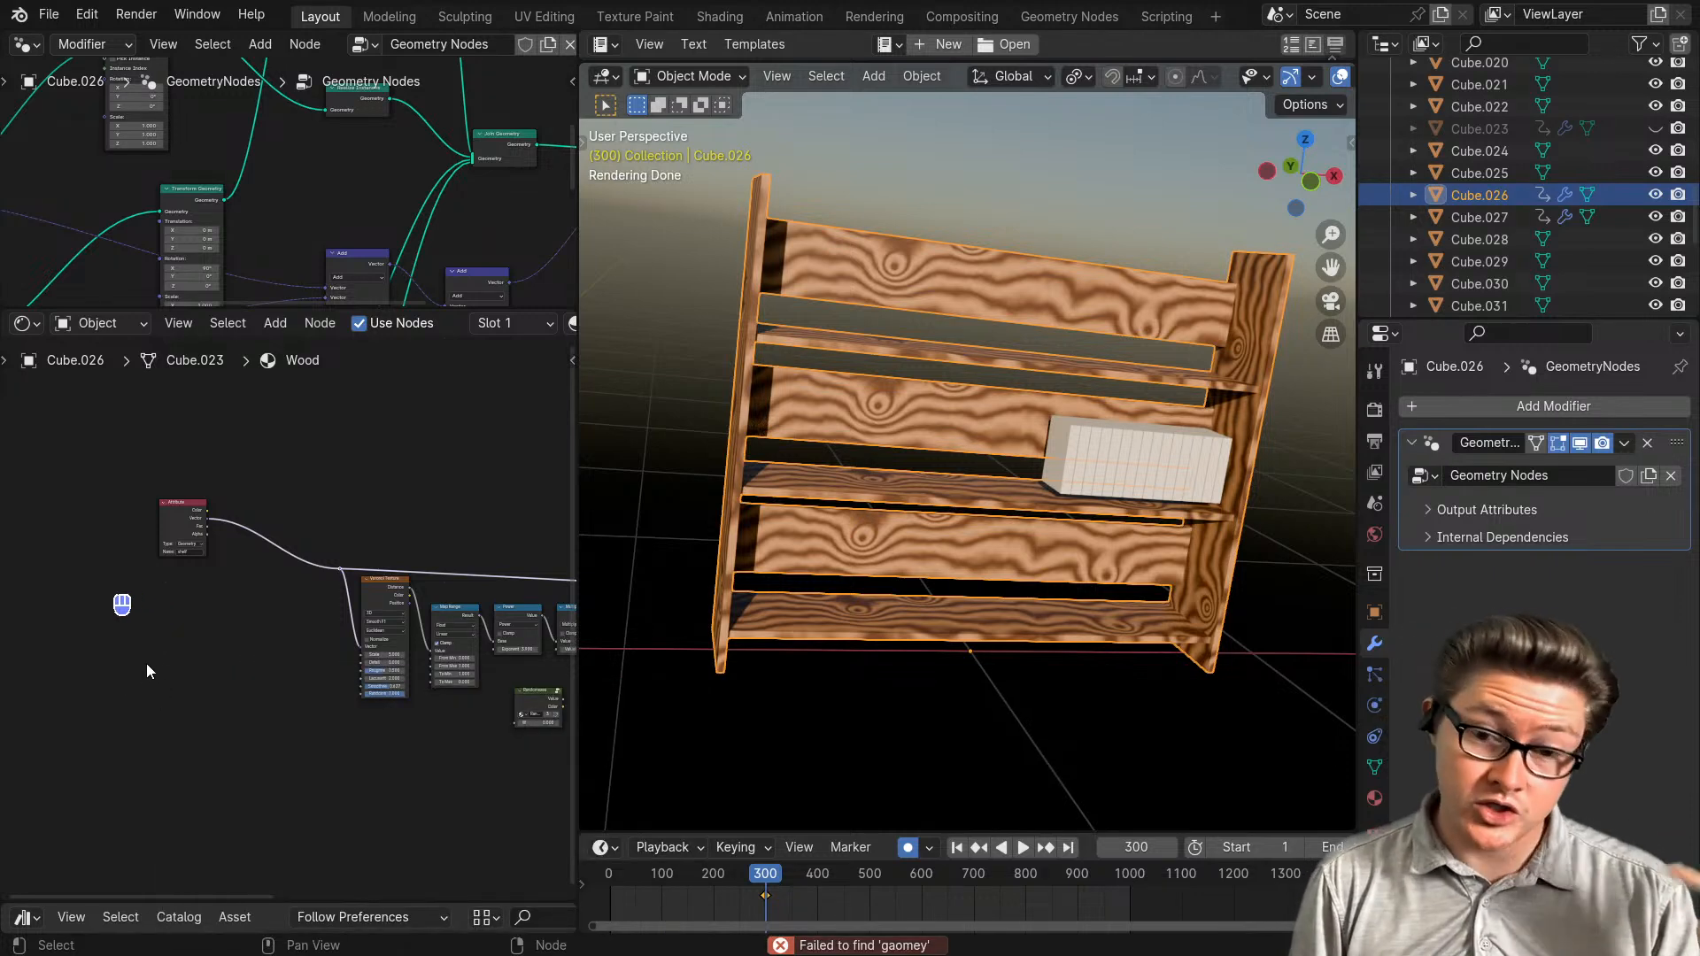
right_click(147, 666)
key(e)
key(m)
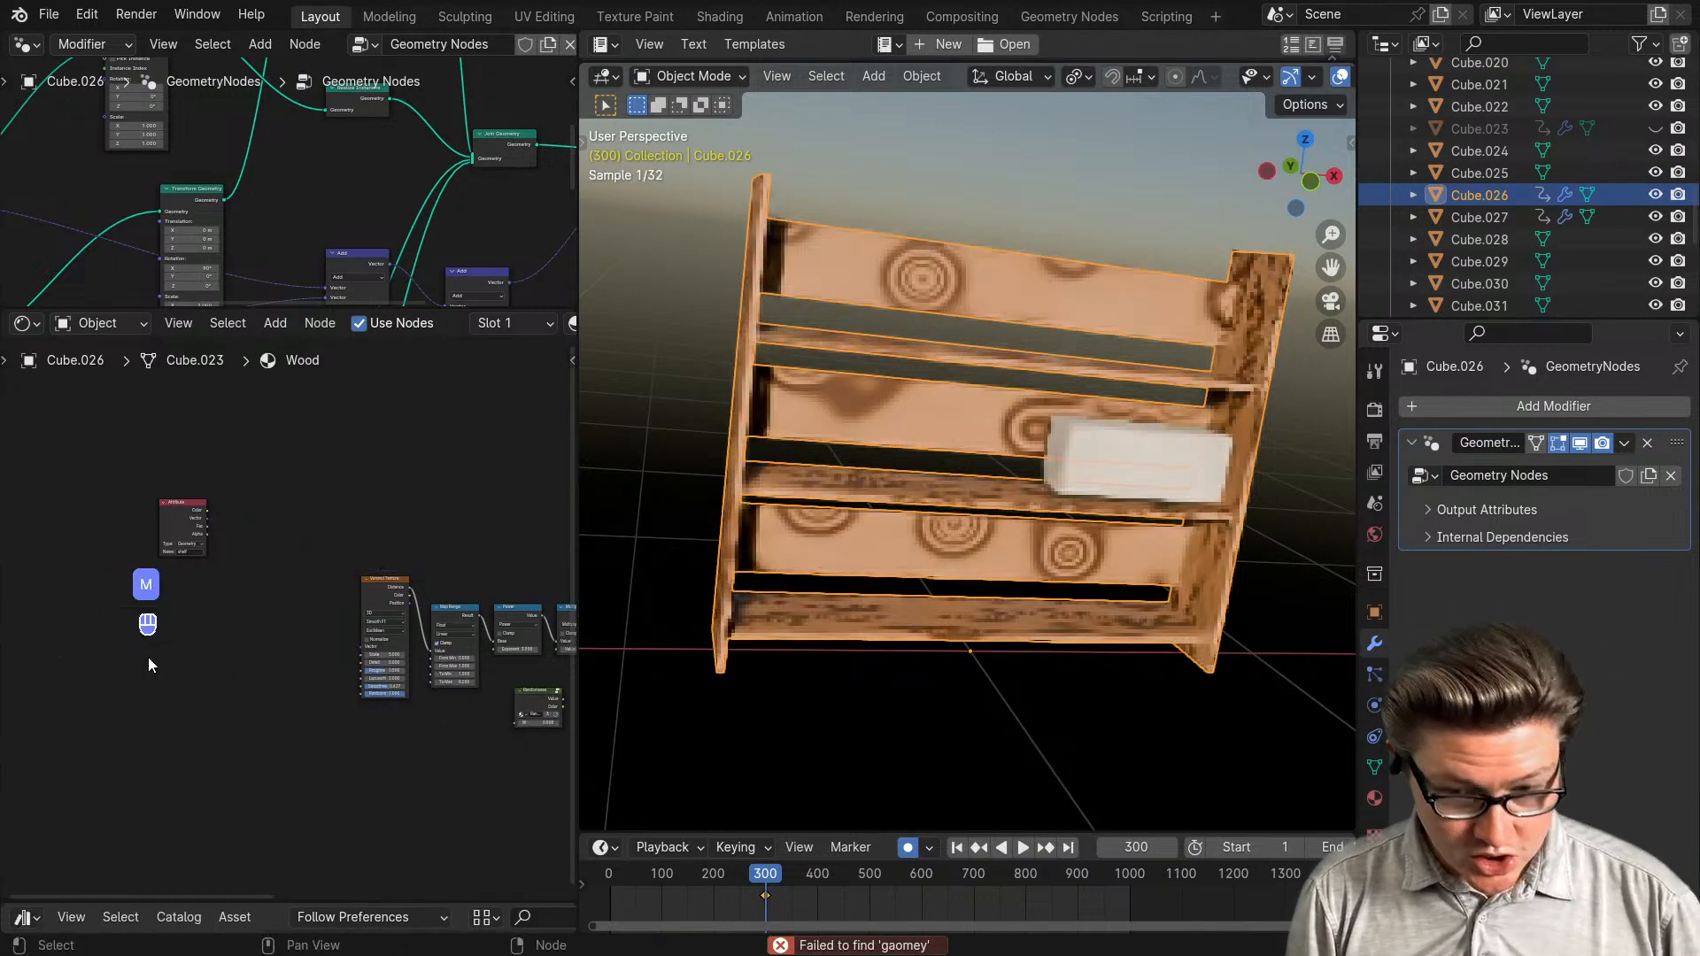
- Add a Geometry node to the Wood material and place it below the Attribute node
key(shift+a)
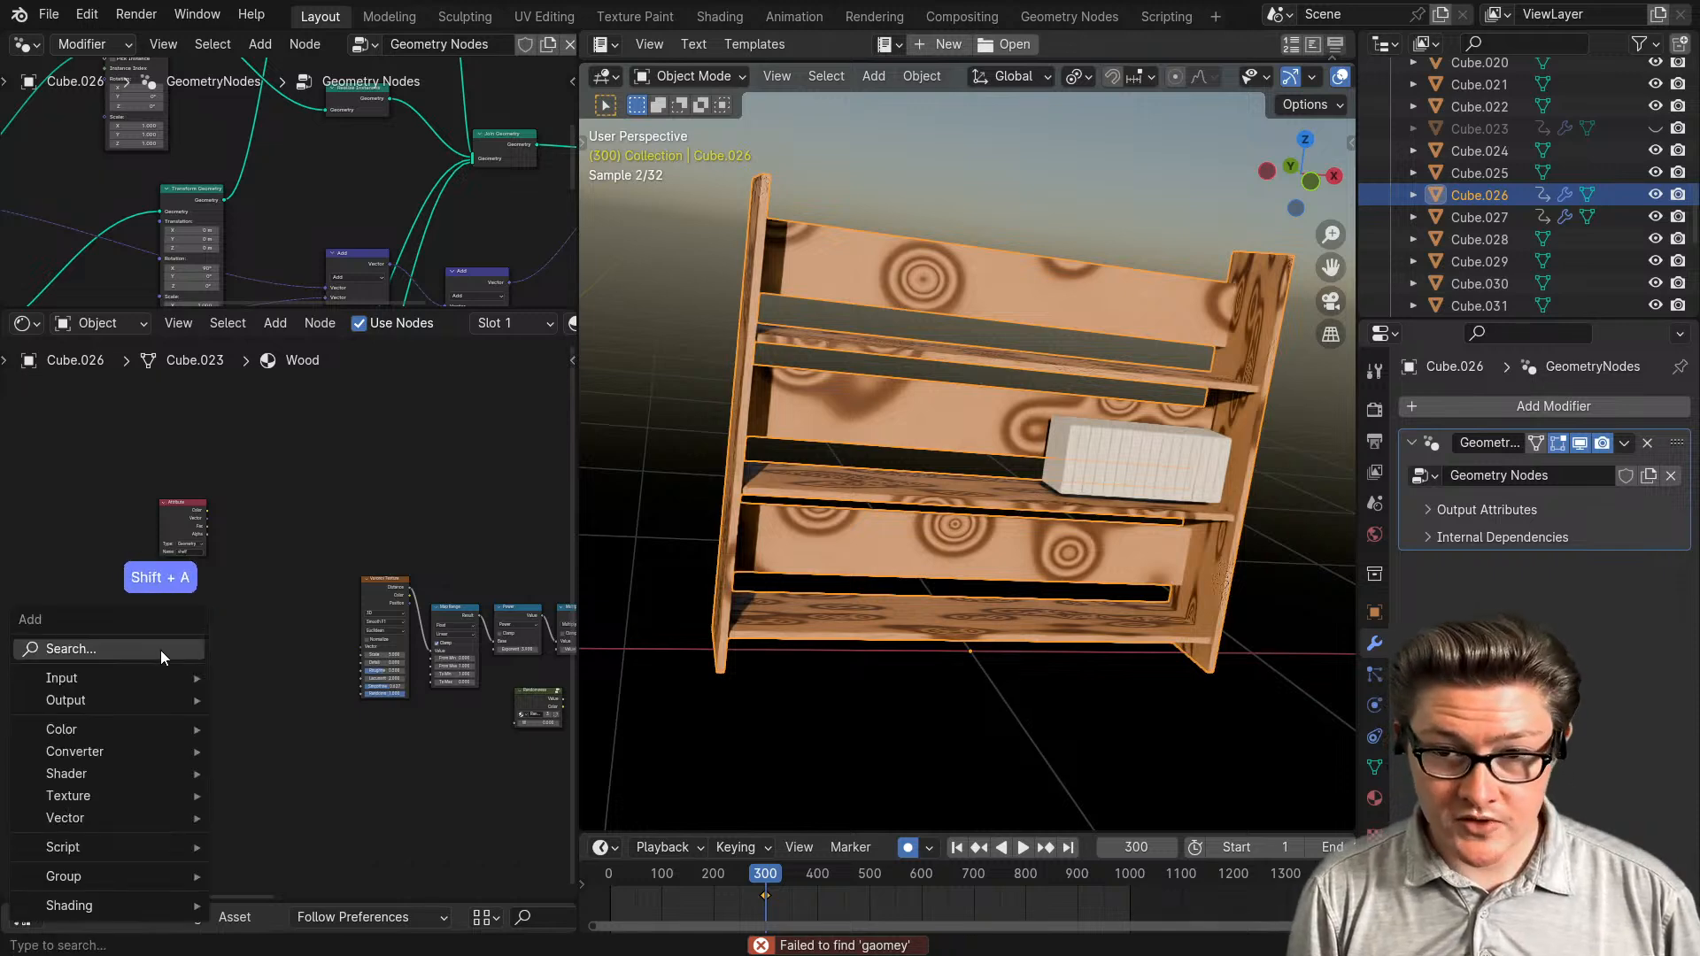
click(161, 650)
text(geo)
key(Return)
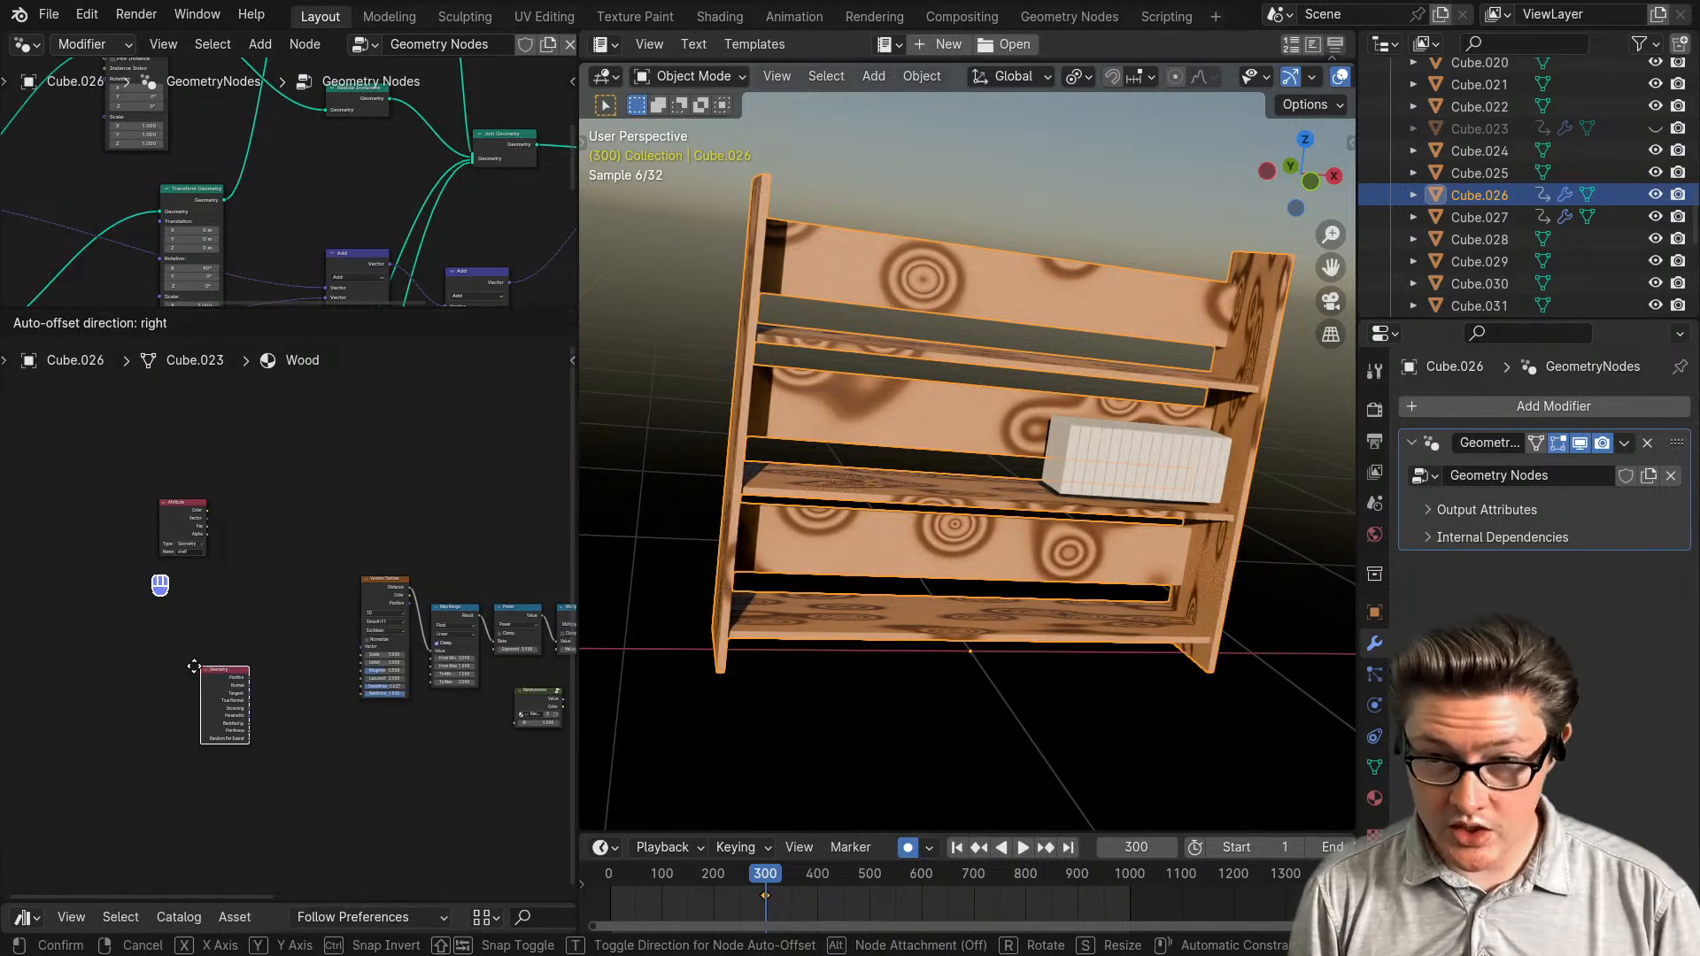
click(129, 648)
- Reconnect the Attribute's Vector to the Add node and the Voronoi Texture, join both links with a reroute, and move the Attribute node farther away
middle_drag(284, 641, 87, 657)
middle_drag(57, 549, 82, 554)
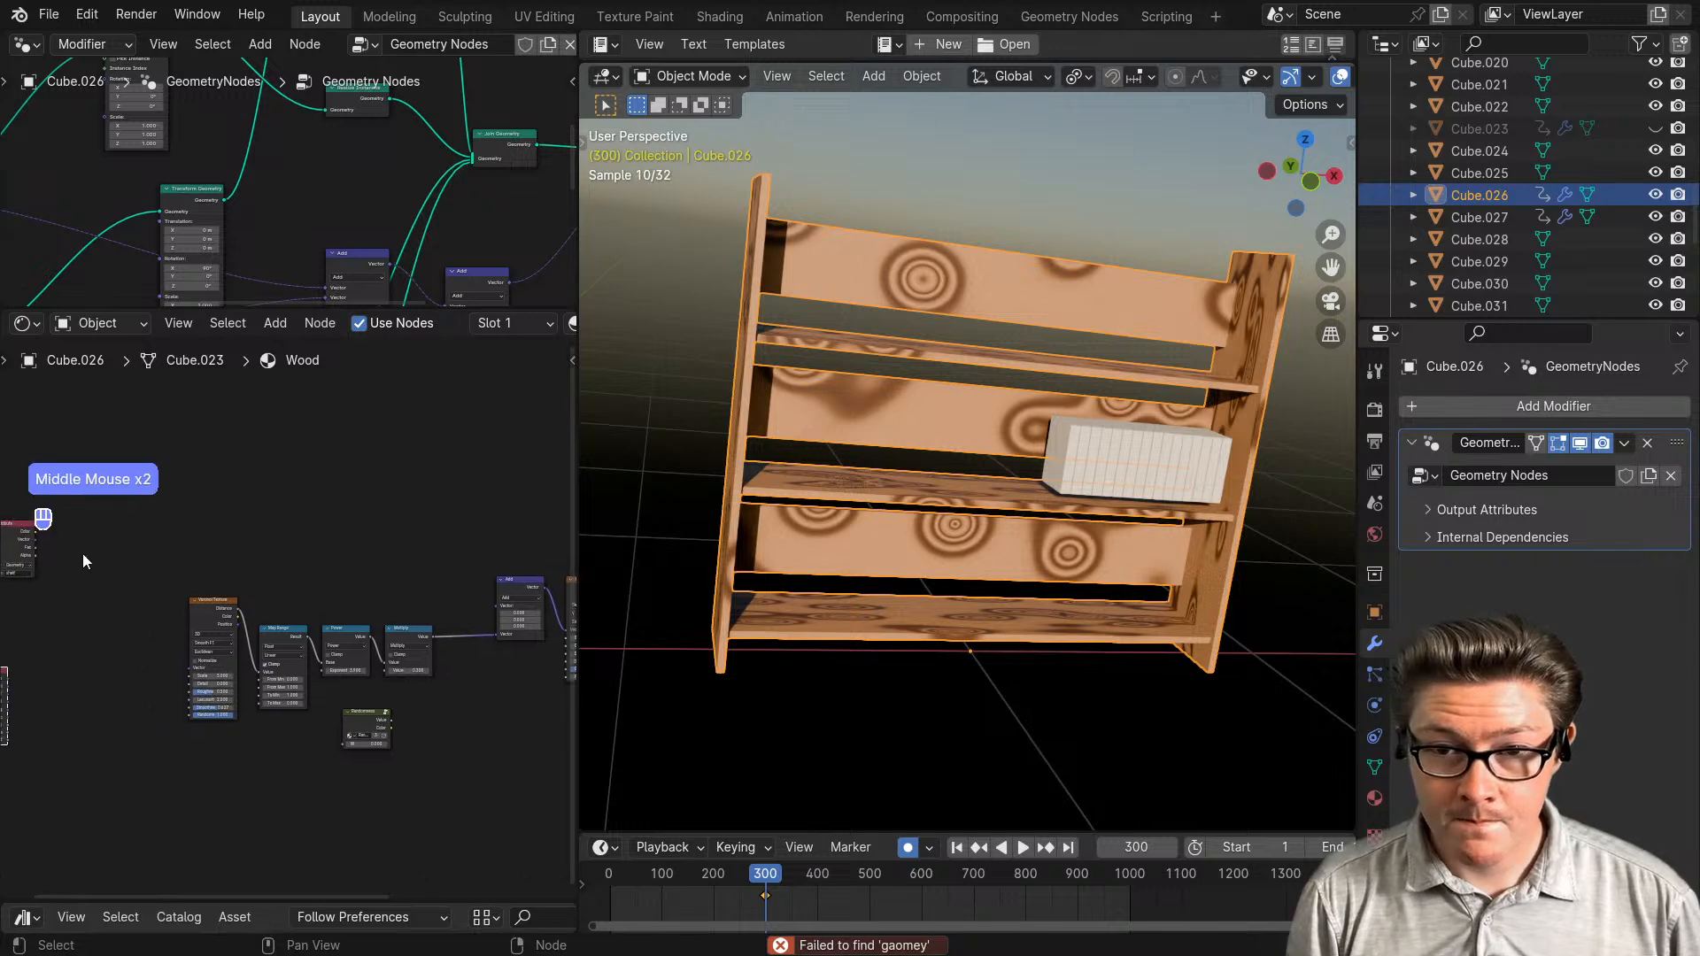
drag(34, 538, 496, 607)
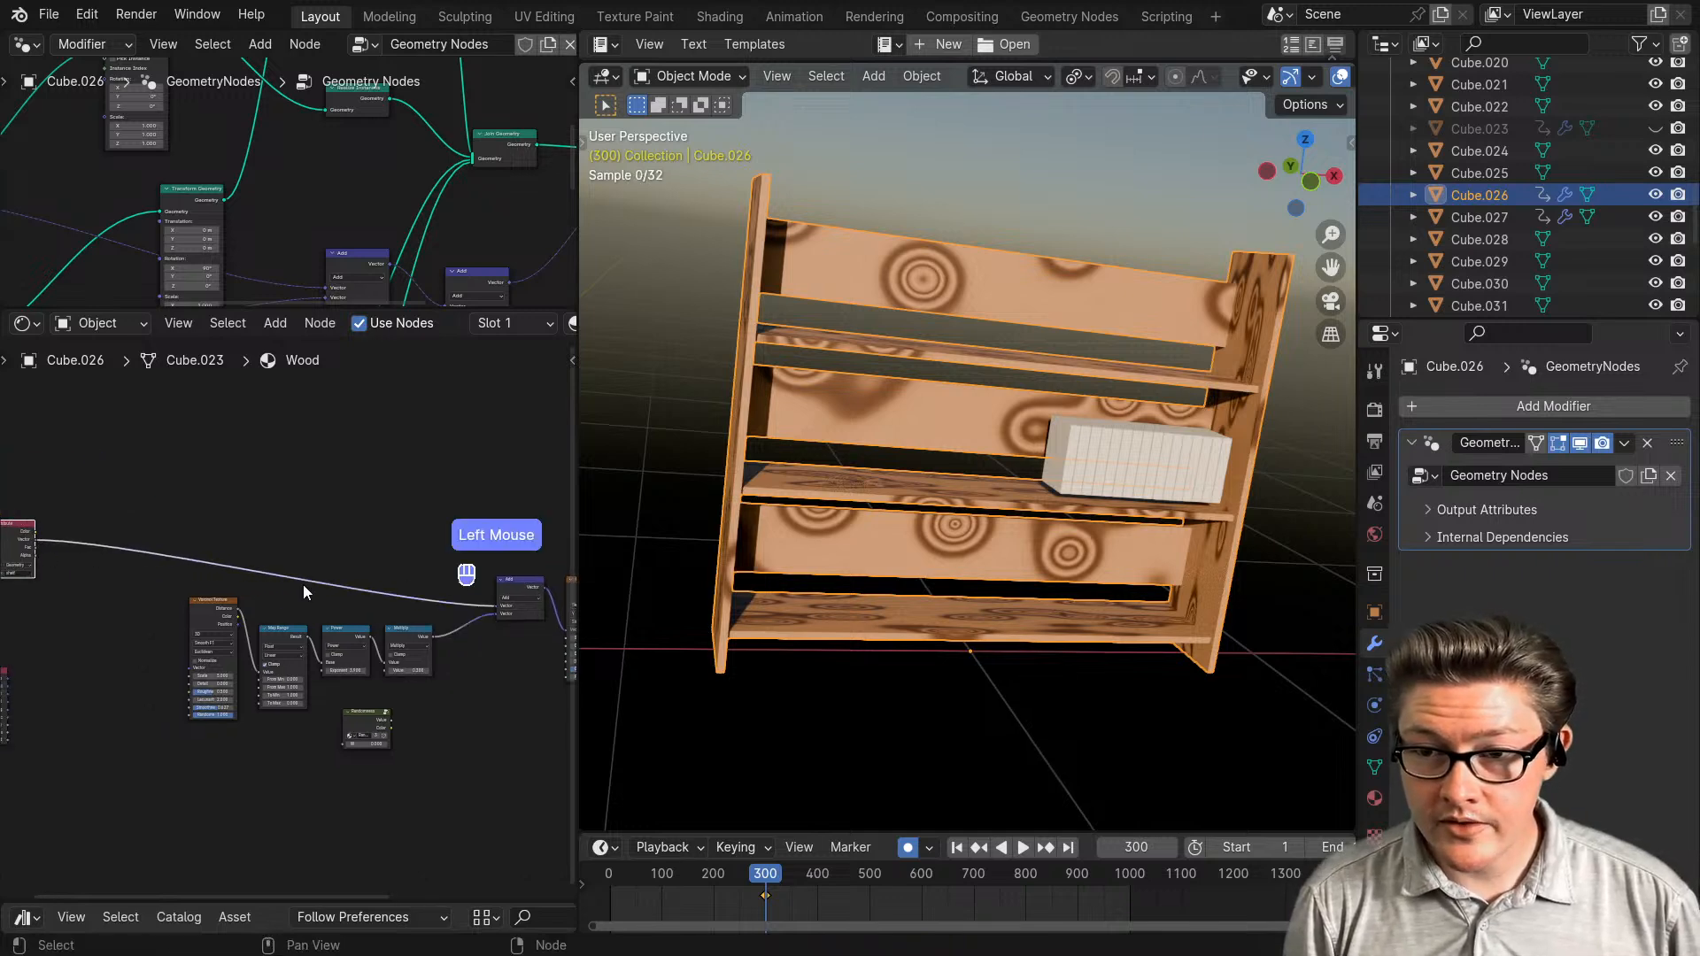
drag(35, 540, 188, 668)
shift+right_drag(140, 518, 126, 657)
middle_drag(98, 657, 314, 651)
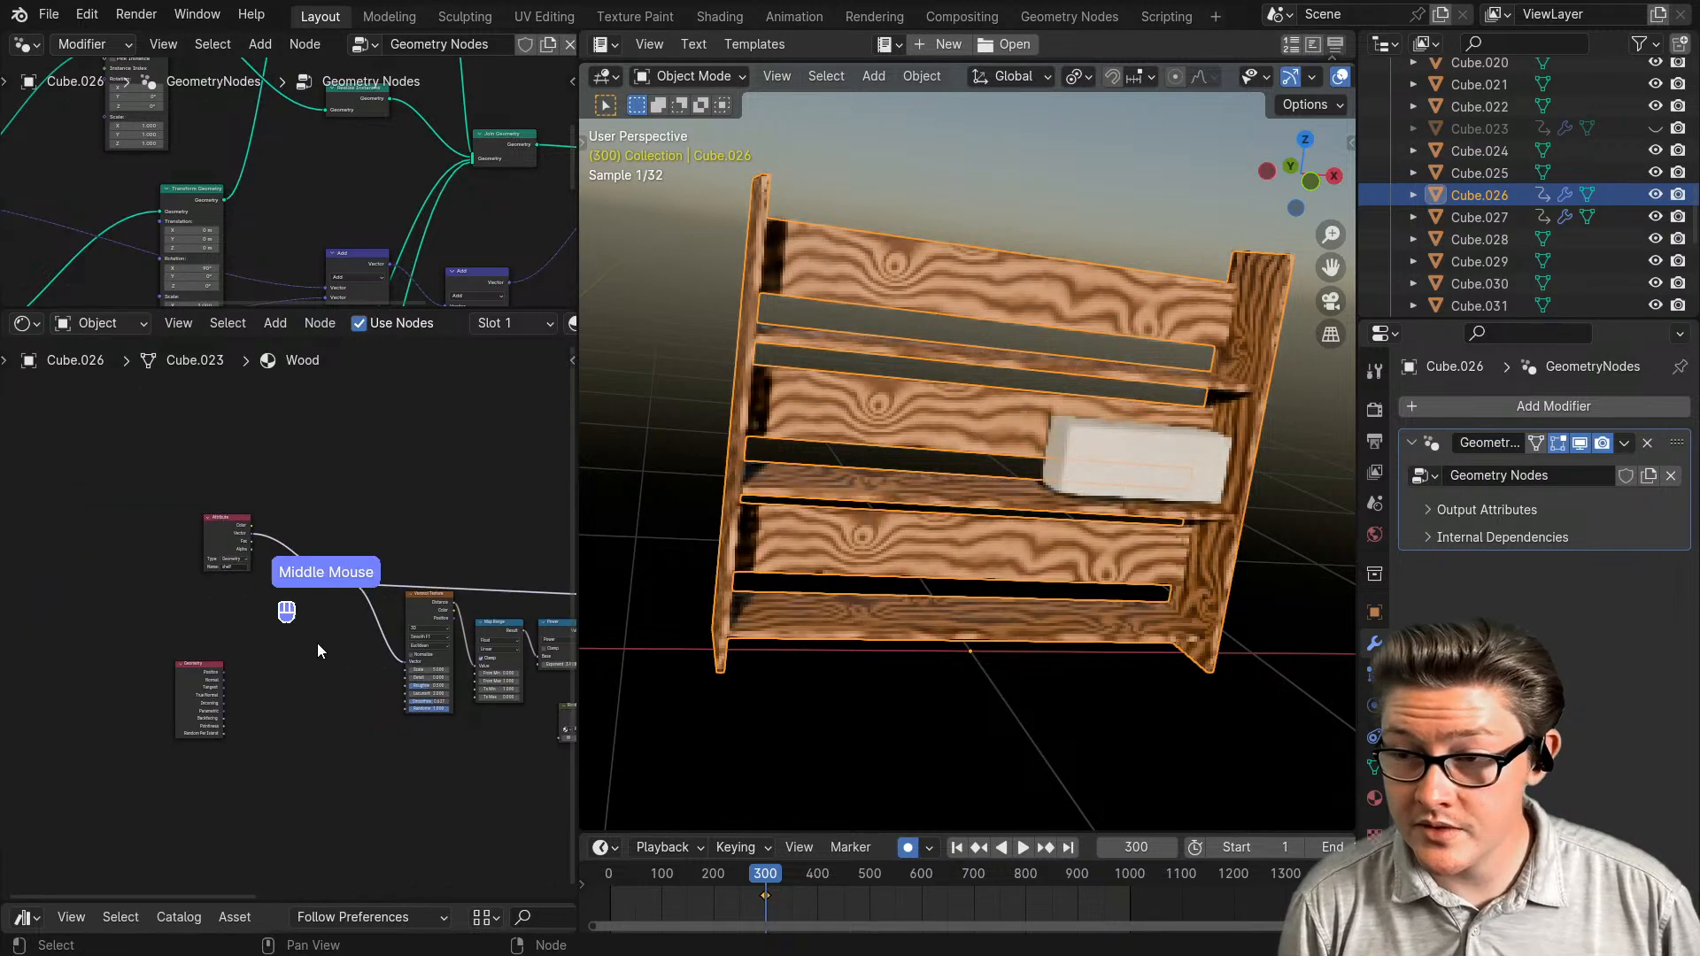
drag(221, 536, 173, 551)
scroll(280, 680, up, 2)
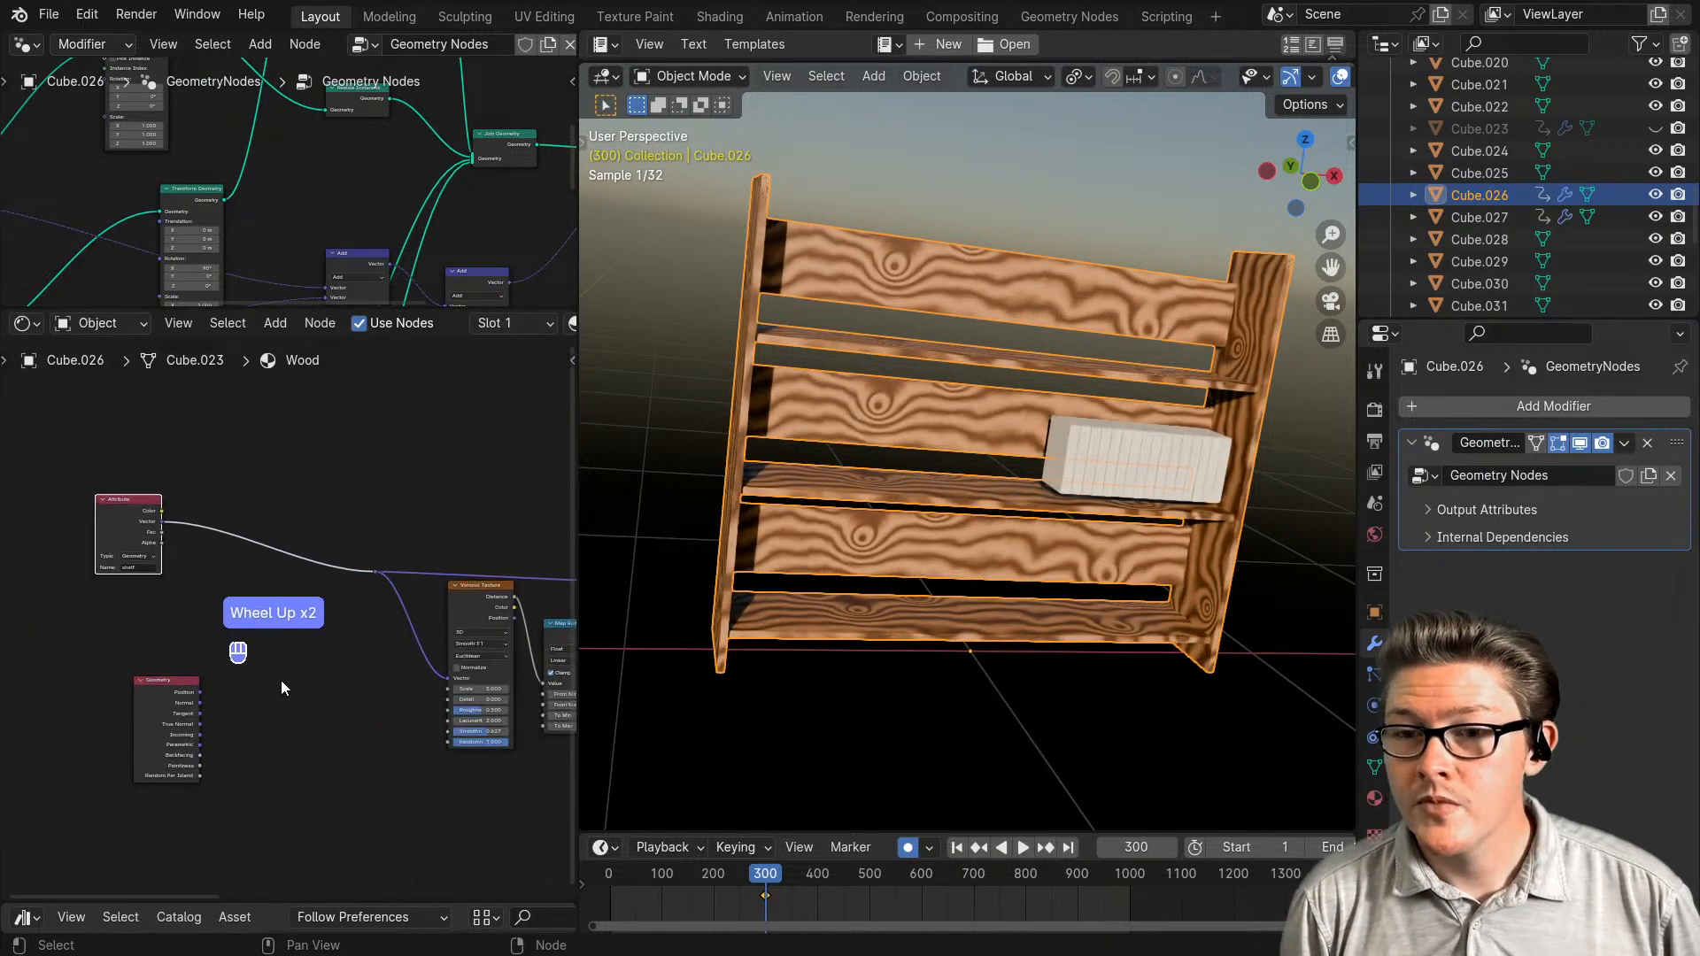
- Add a Vector Math Add node and insert it on the link between the Attribute node and the reroute
middle_drag(323, 682, 262, 678)
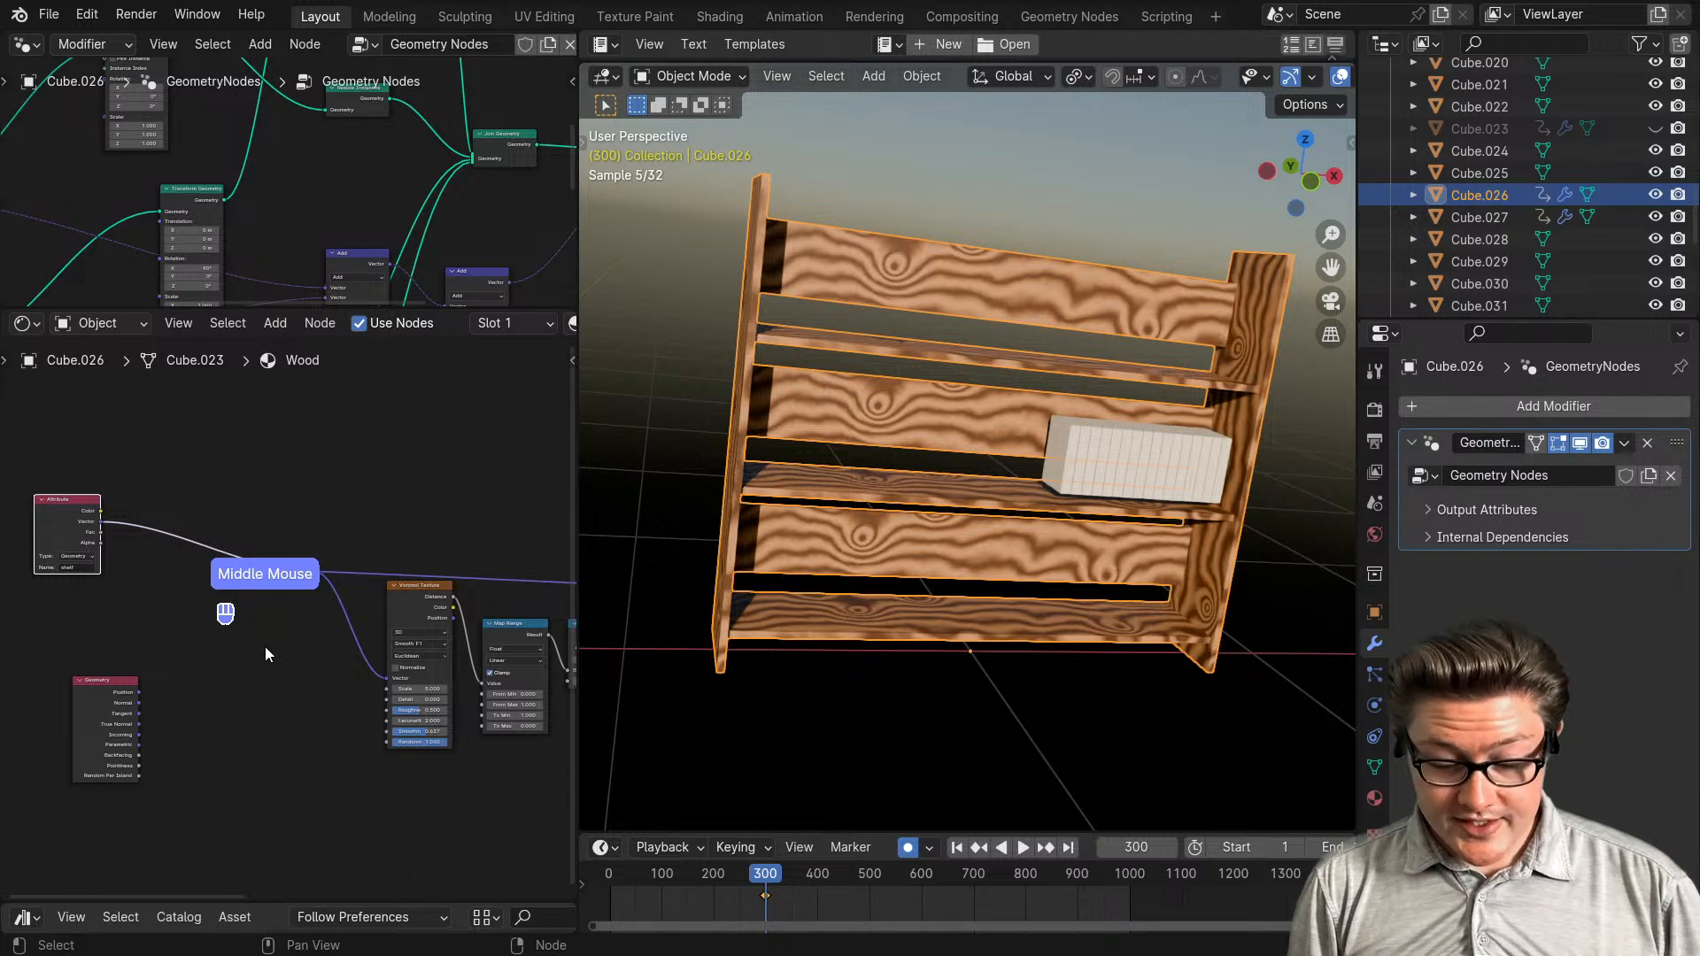
key(alt+m)
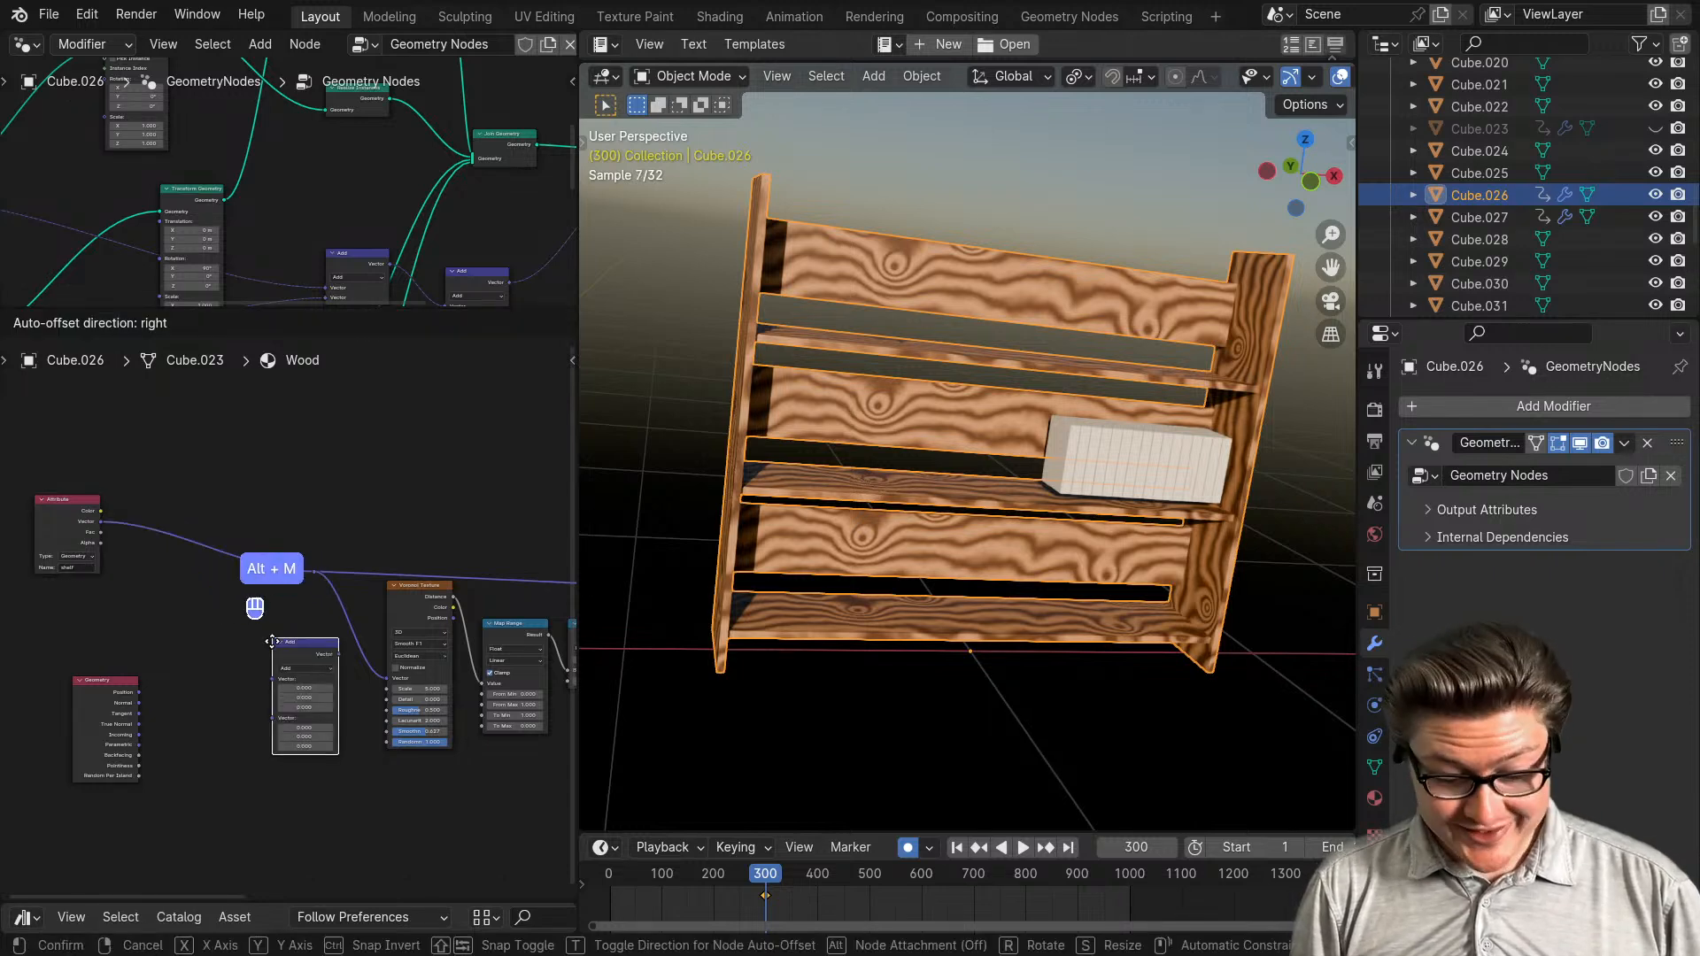
click(201, 602)
scroll(266, 620, up, 2)
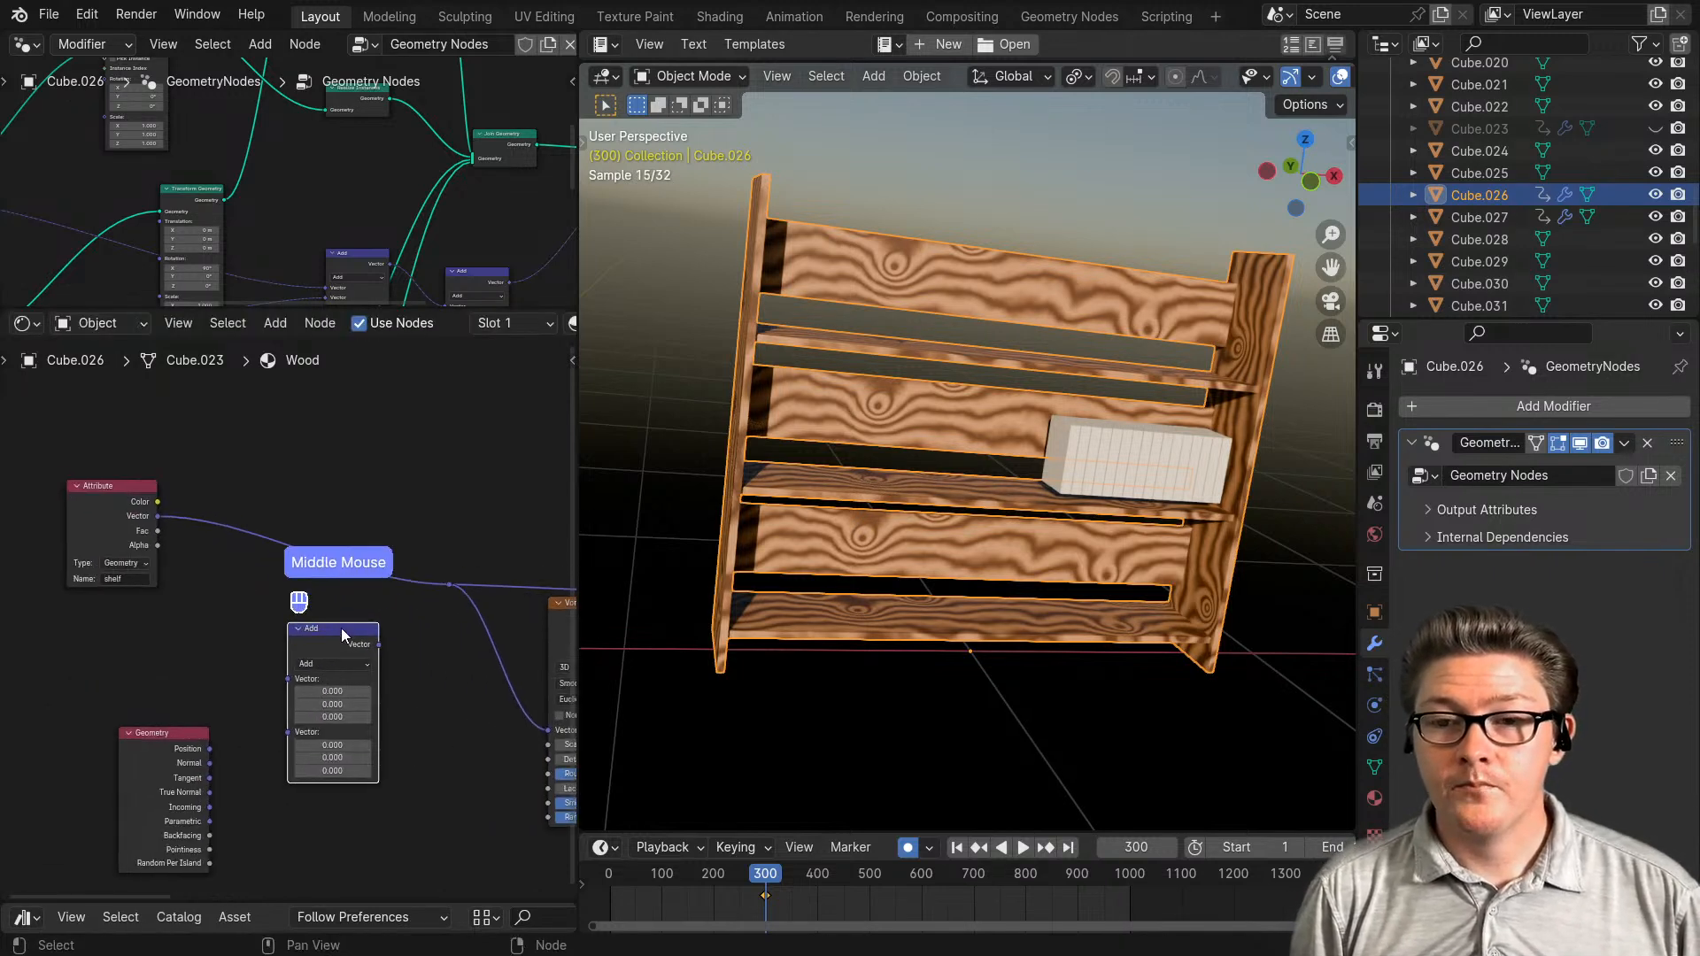
drag(349, 651, 352, 576)
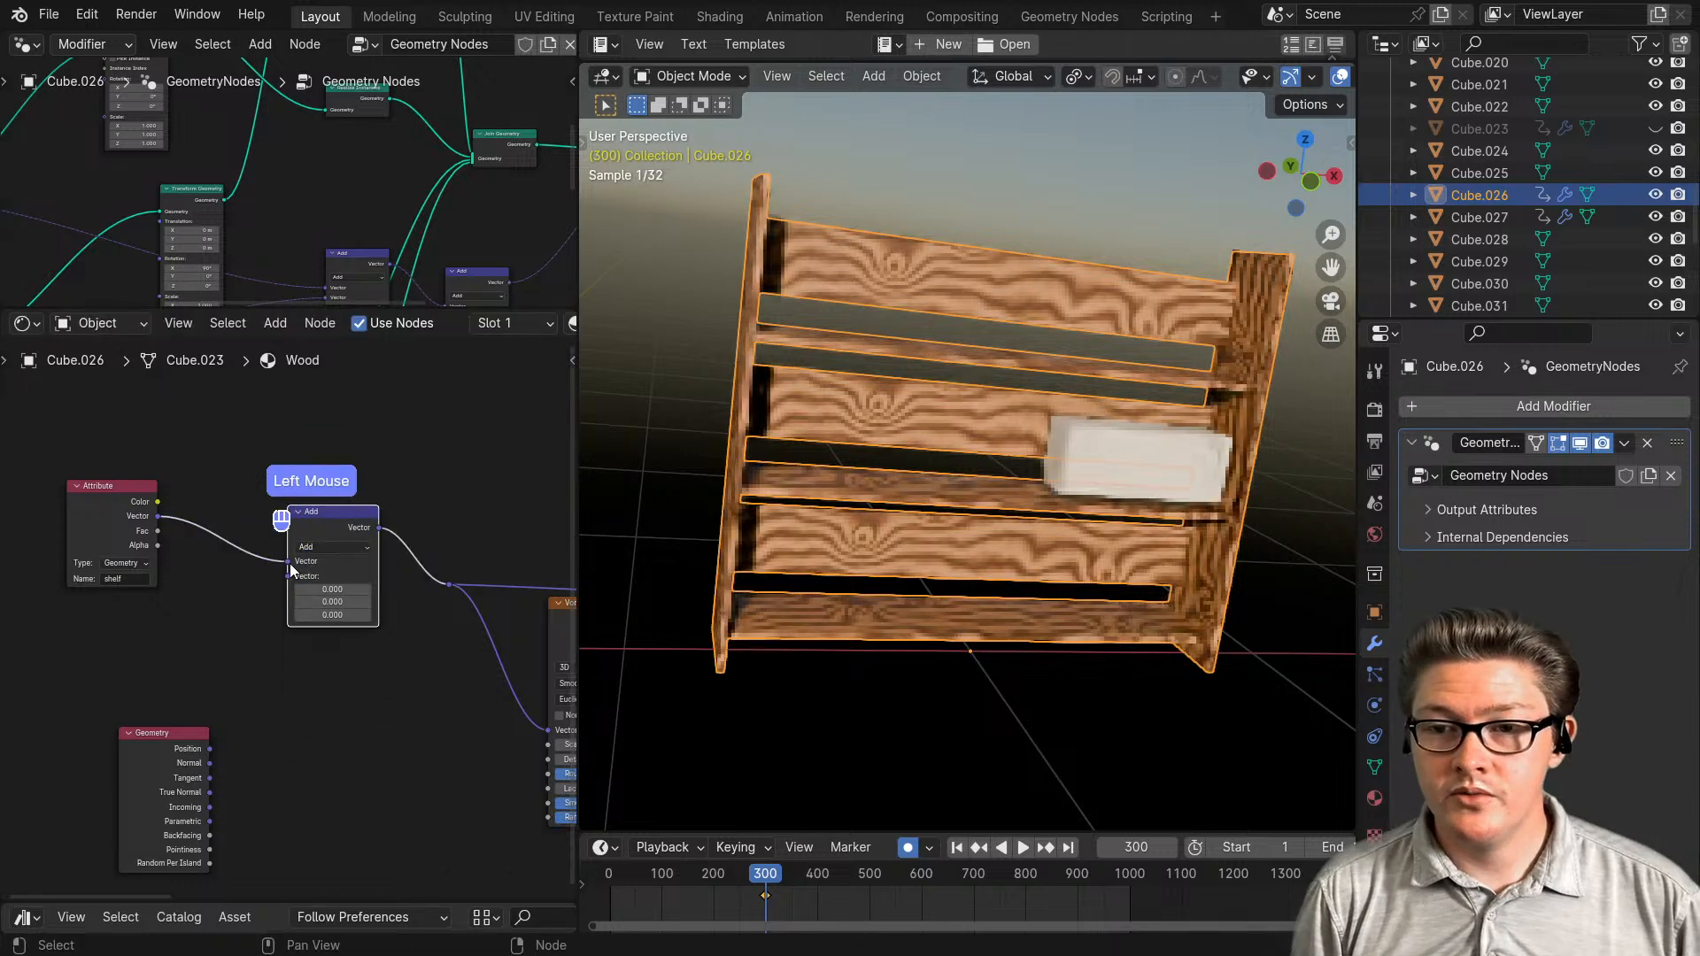
- Move the Attribute node farther from the Vector Math Add node and raise the Add node slightly
middle_drag(135, 522, 210, 549)
drag(210, 549, 130, 549)
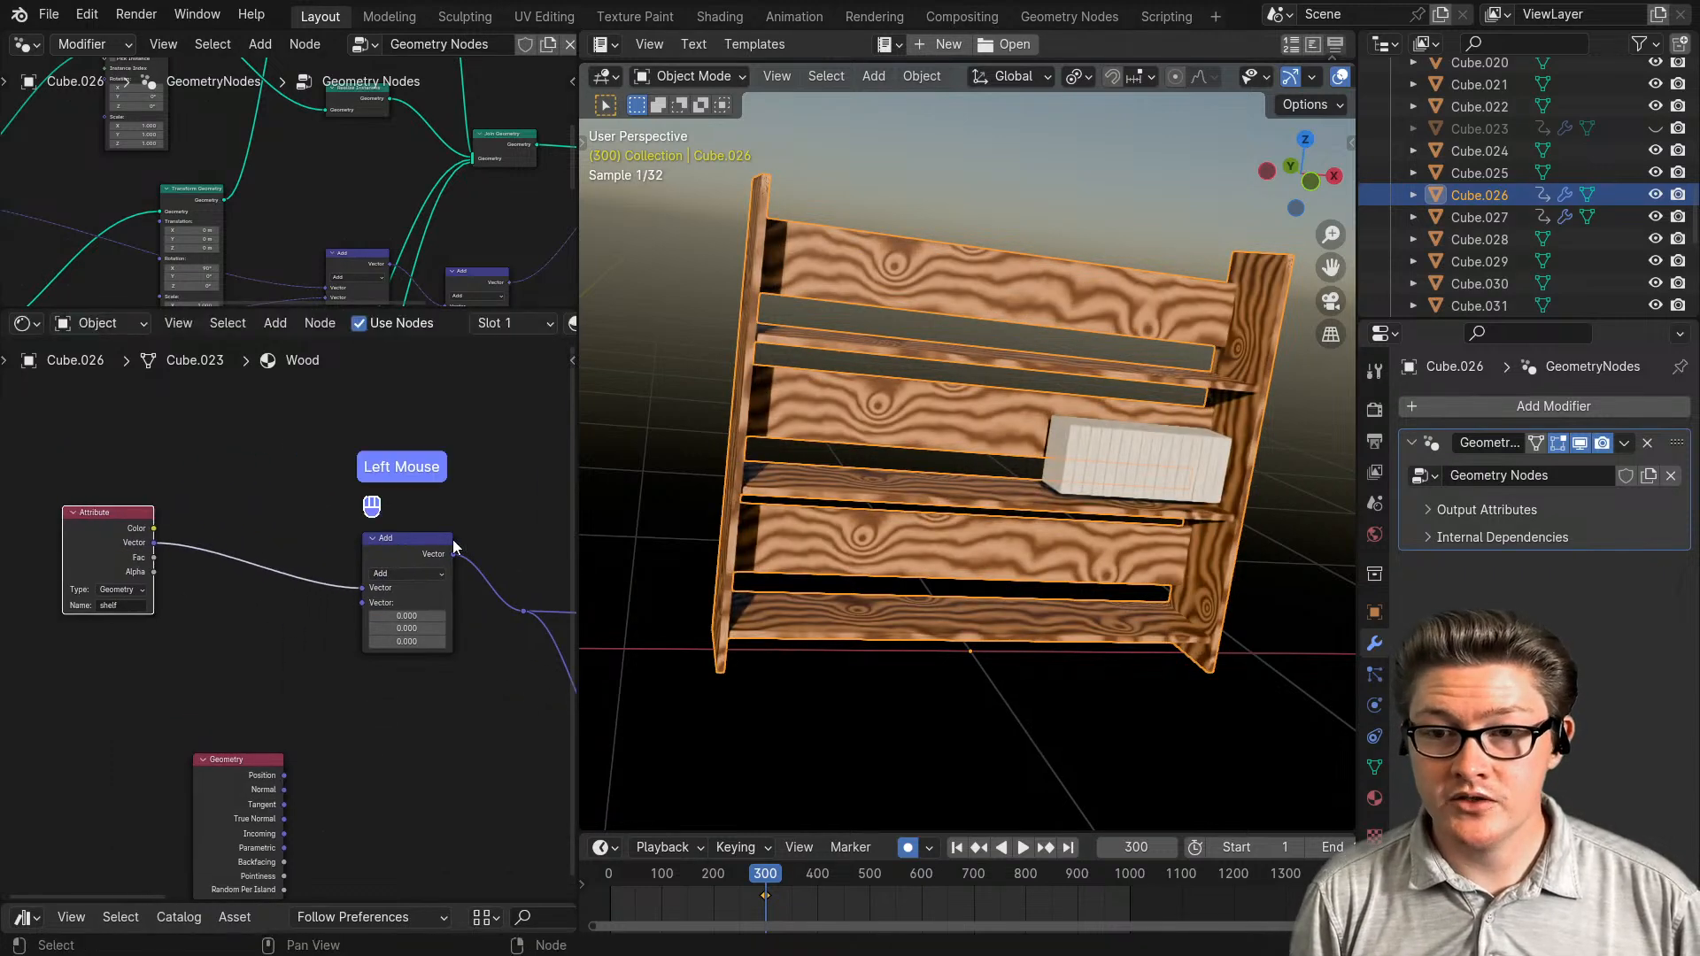
drag(393, 552, 393, 539)
click(392, 540)
scroll(396, 541, up, 2)
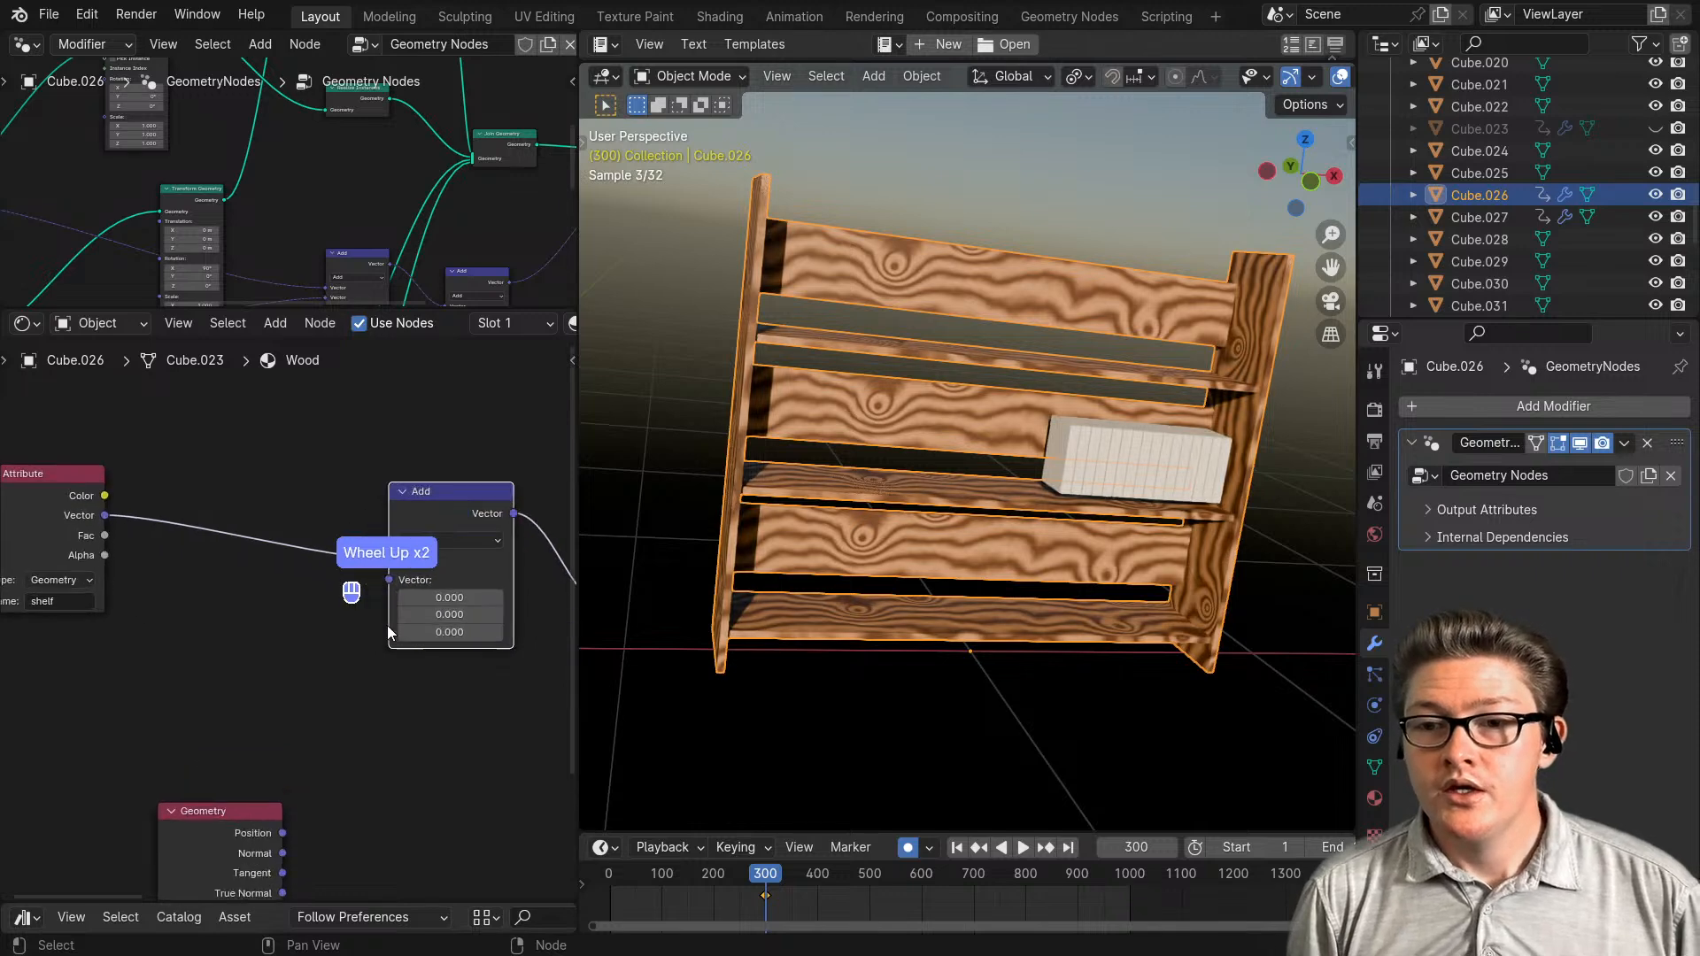
middle_drag(398, 602, 302, 544)
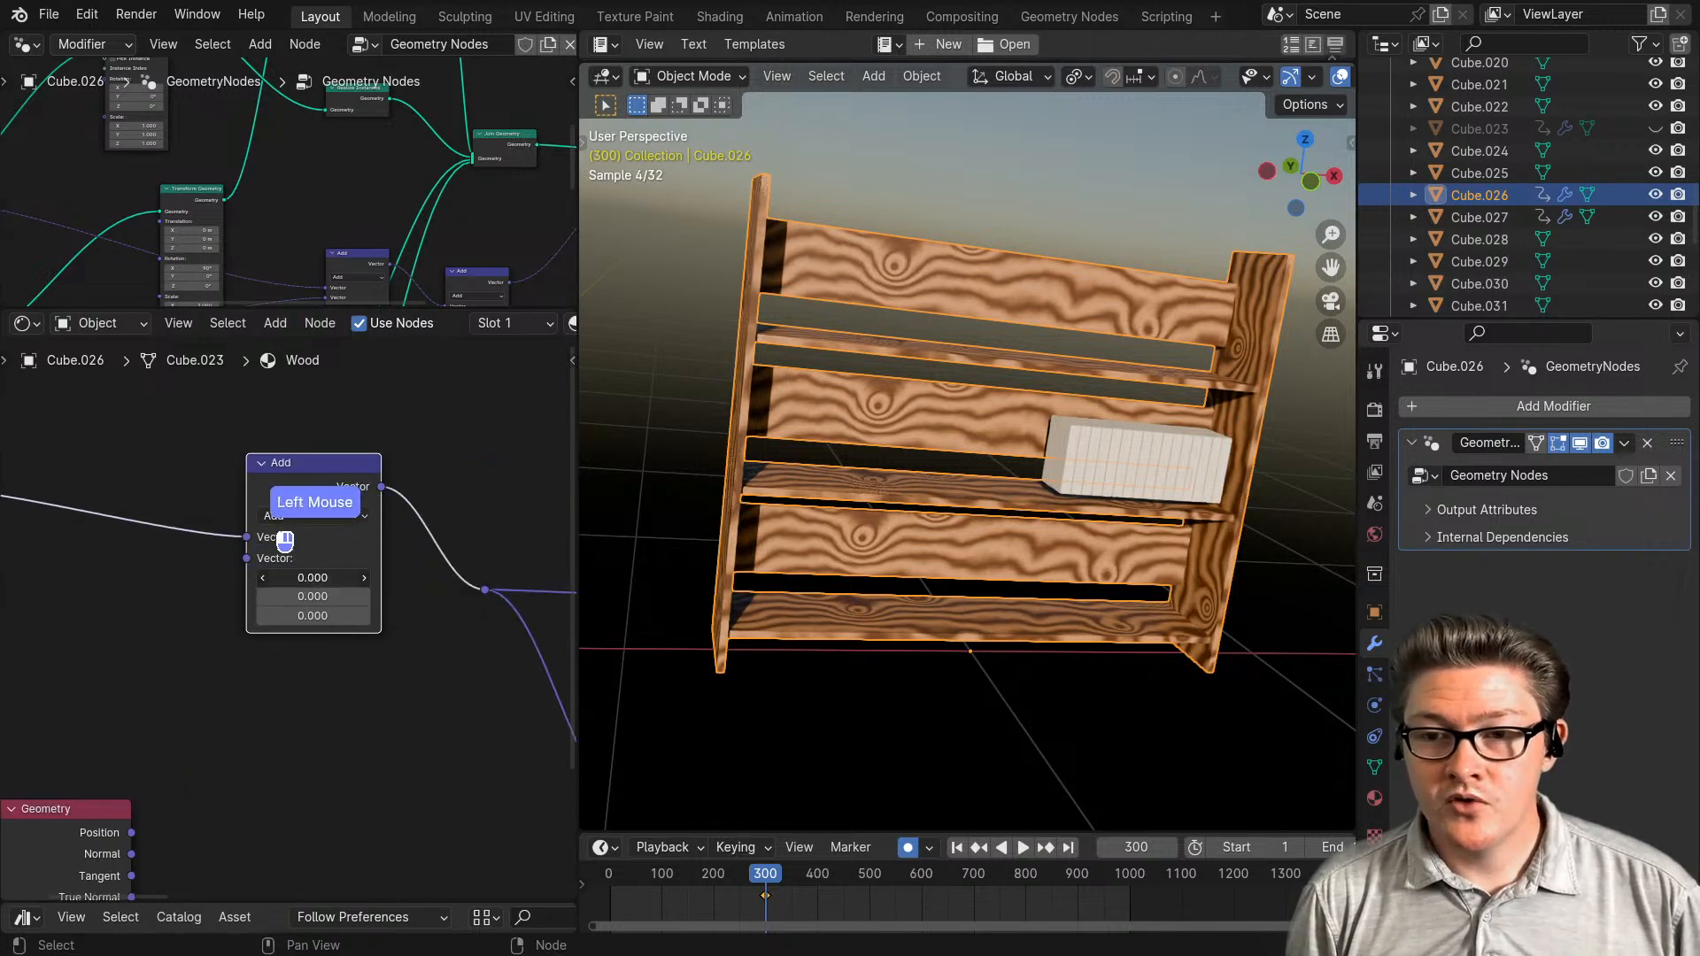
click(272, 542)
drag(313, 578, 285, 676)
scroll(286, 676, down, 1)
middle_drag(285, 677, 290, 712)
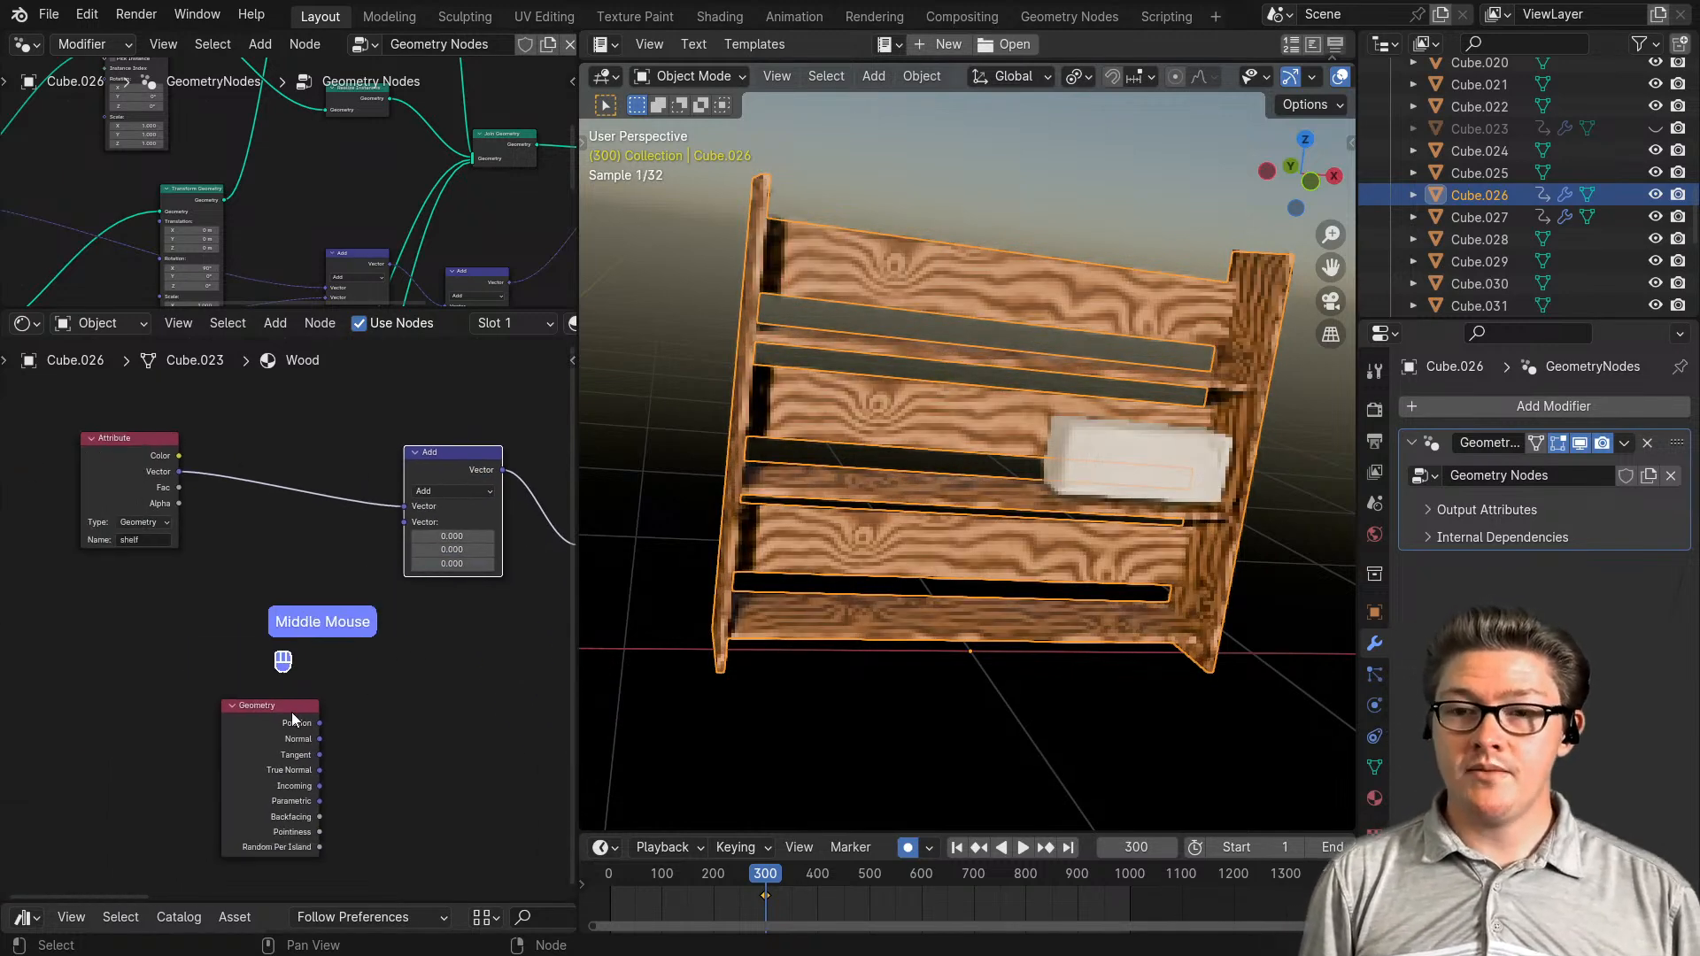
- Move the Geometry node beneath the Attribute node and connect its Random Per Island output to the Add node's second Vector input
drag(291, 712, 179, 614)
scroll(287, 731, up, 2)
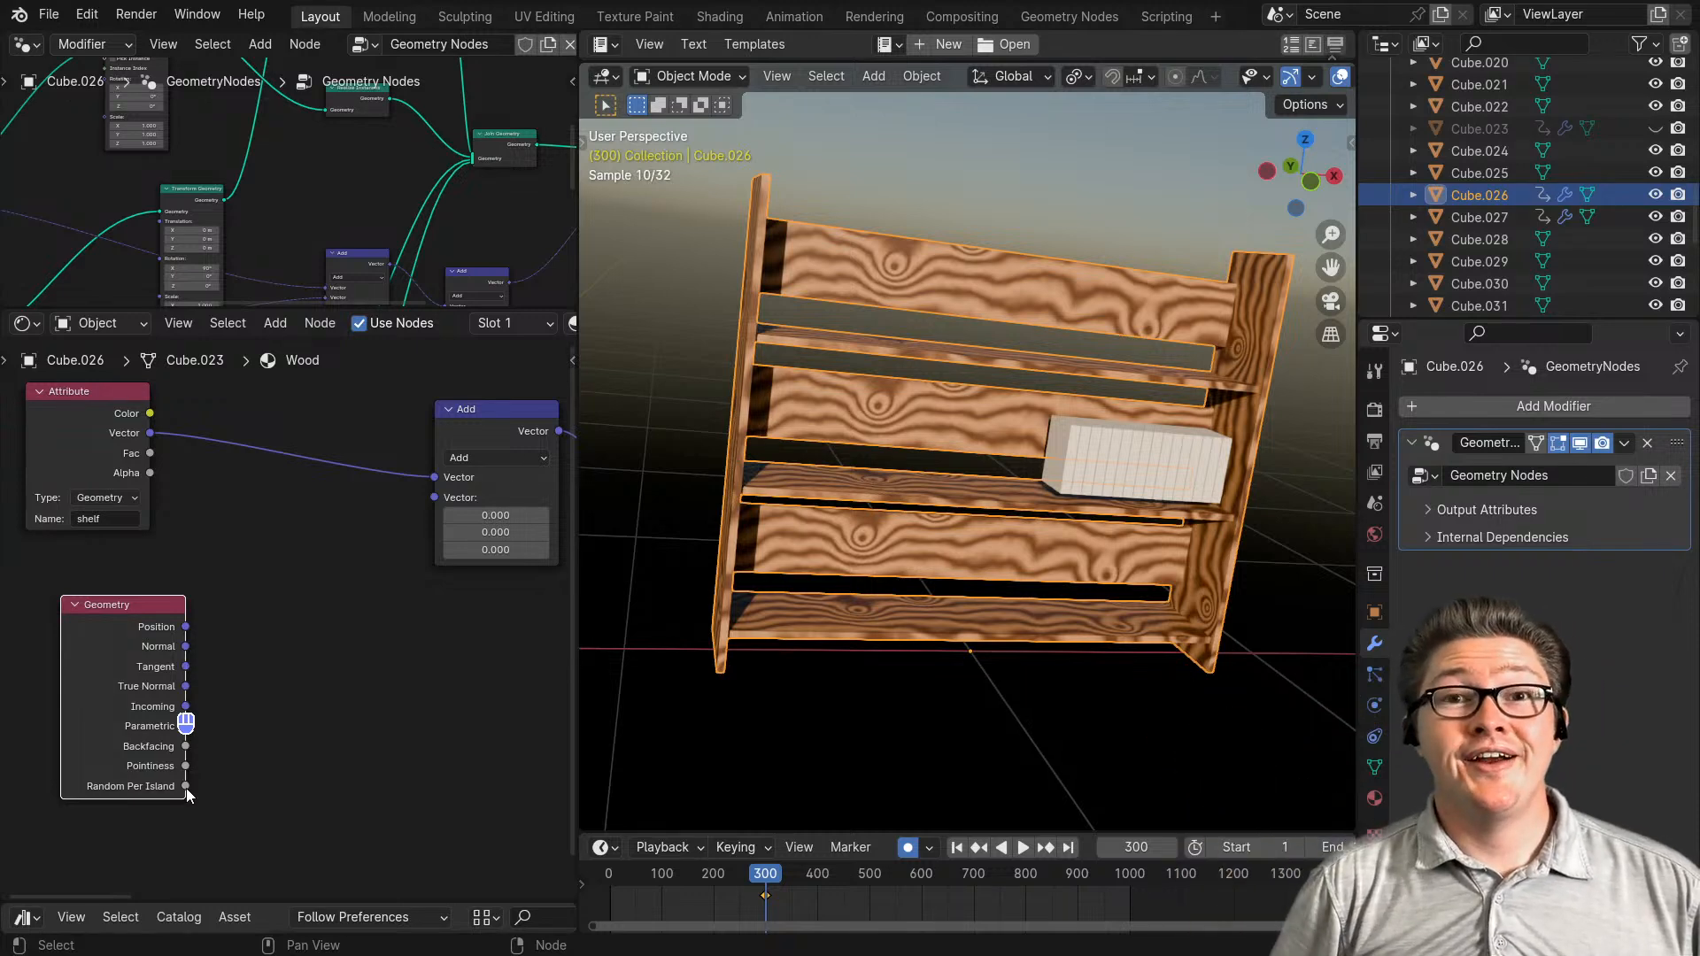
drag(186, 787, 444, 497)
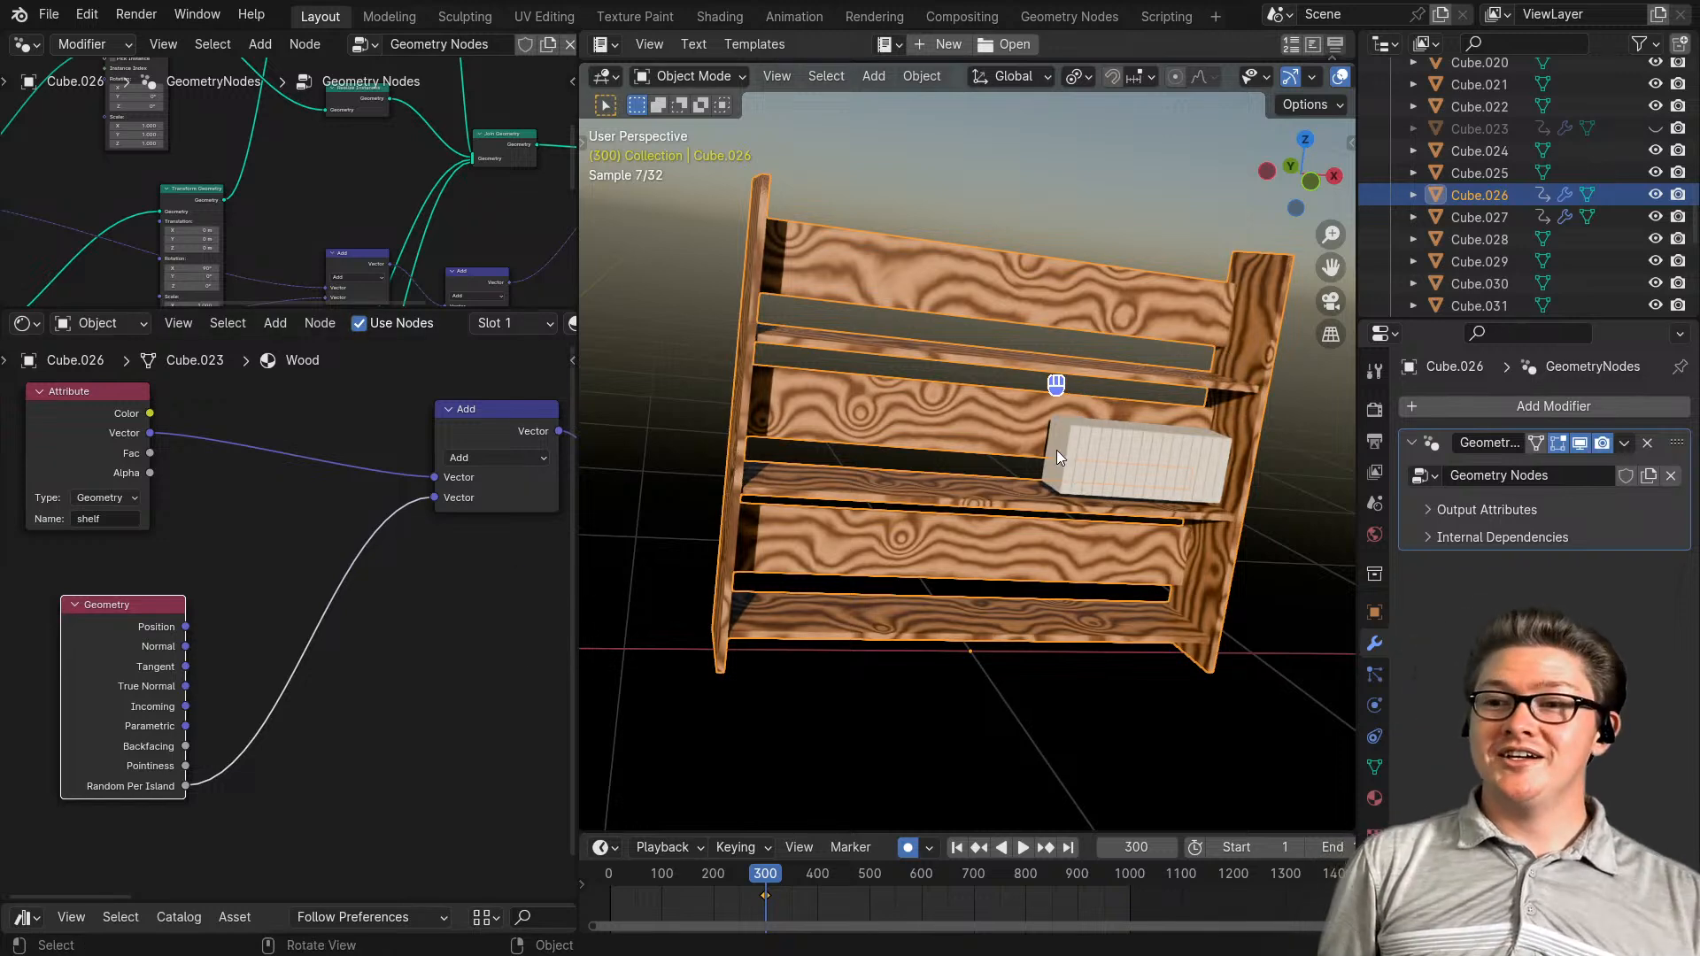
scroll(1039, 481, up, 2)
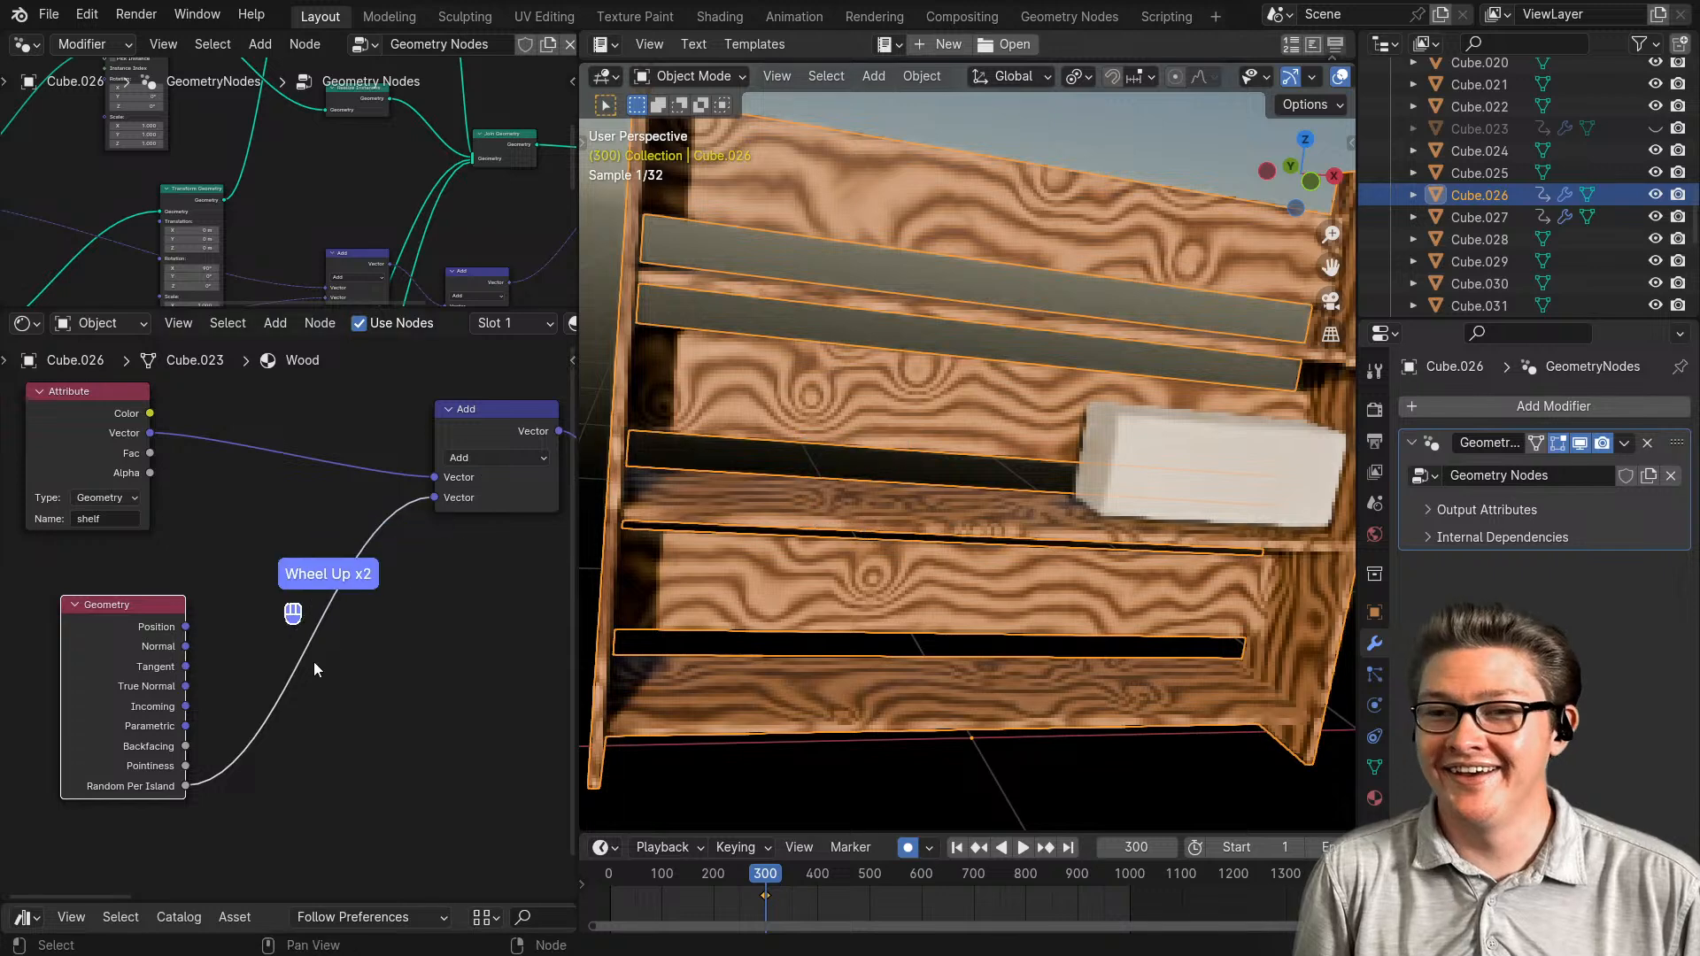
- Select the row of books on the shelf and move its material's Randomness node away from the Principled BSDF
scroll(332, 637, down, 2)
middle_drag(338, 630, 304, 714)
scroll(280, 721, up, 2)
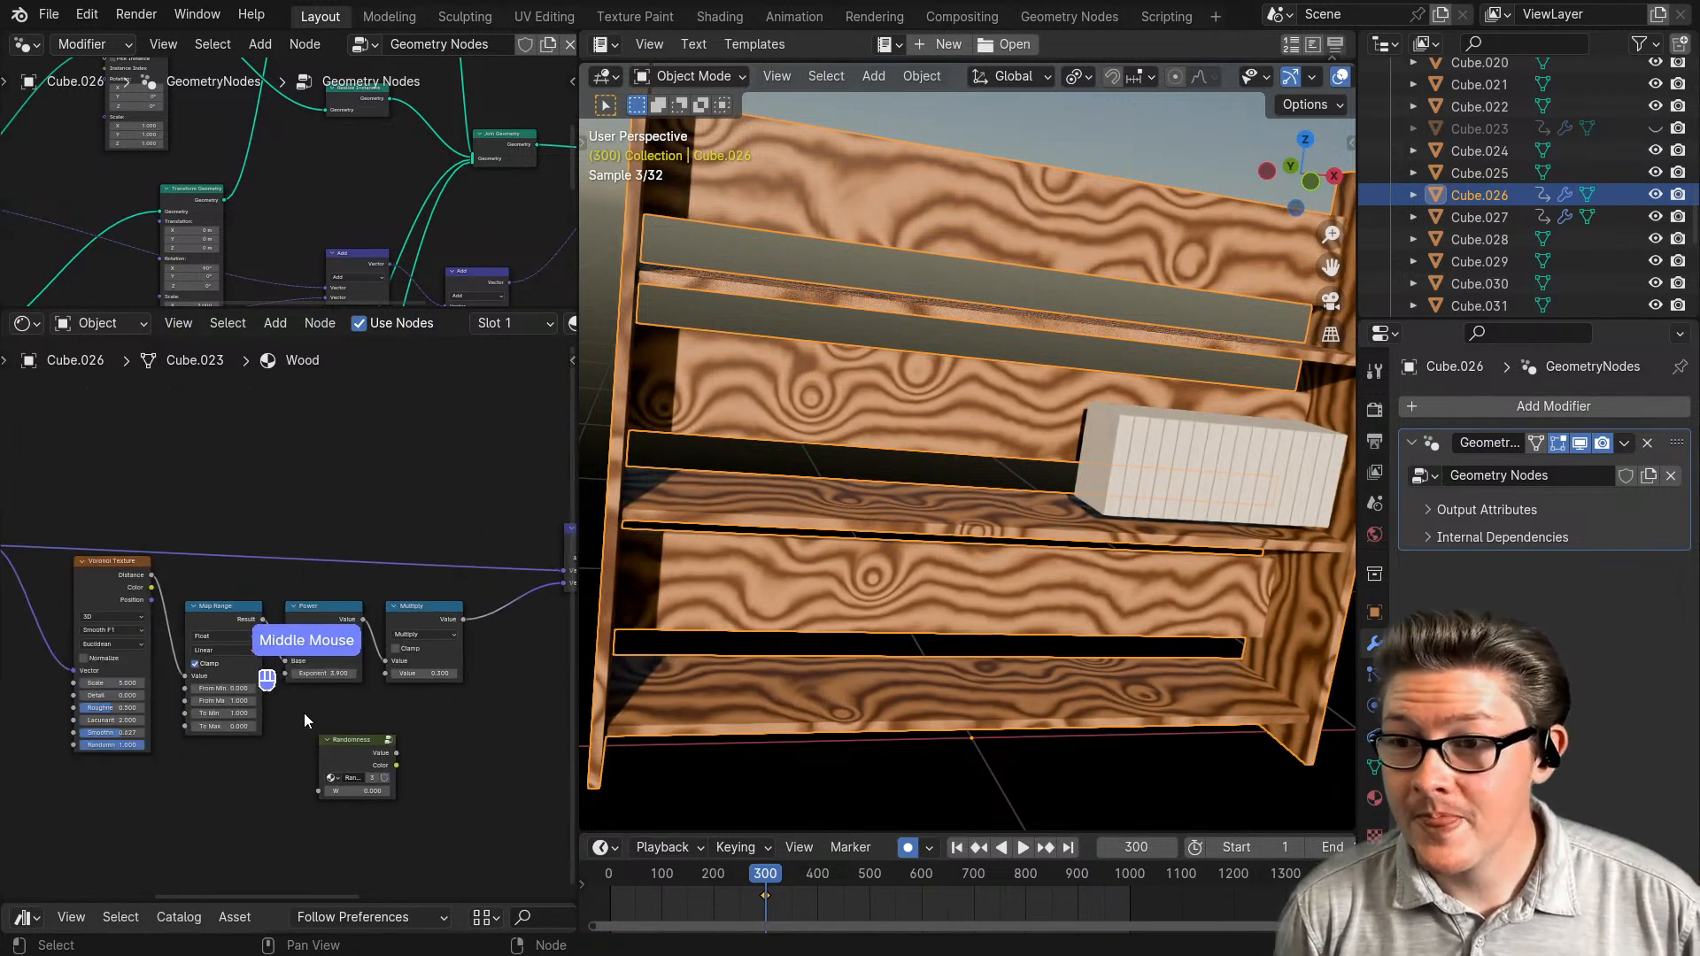
click(1220, 486)
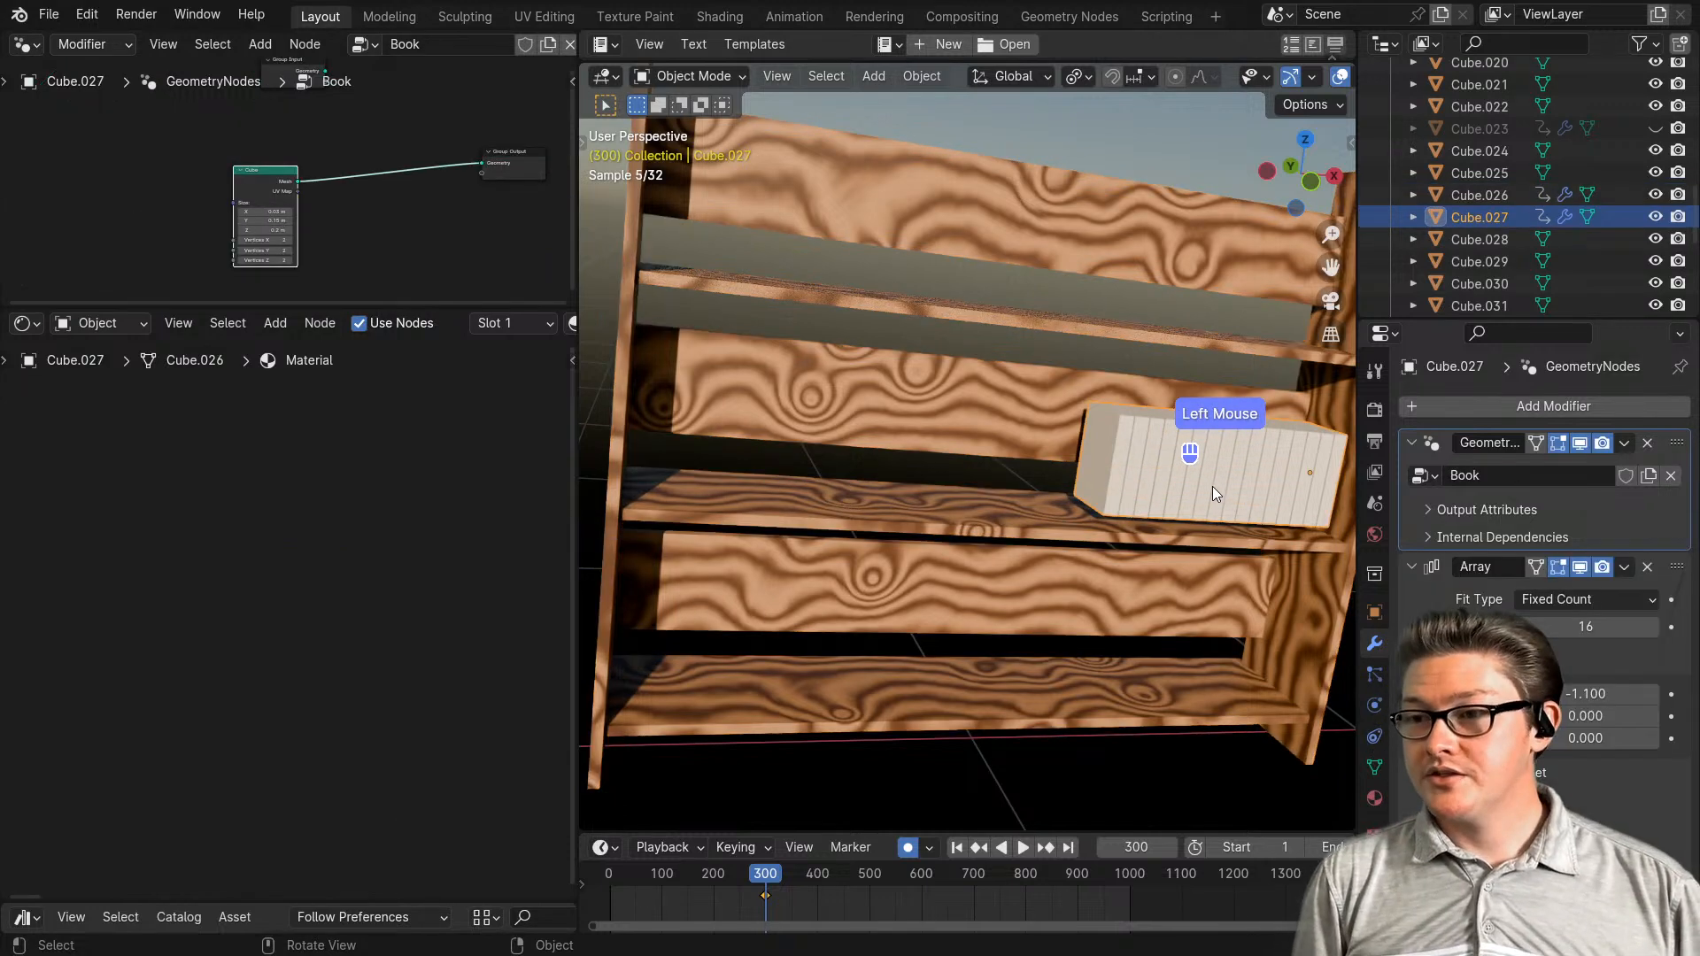
scroll(344, 586, down, 3)
middle_drag(407, 587, 425, 575)
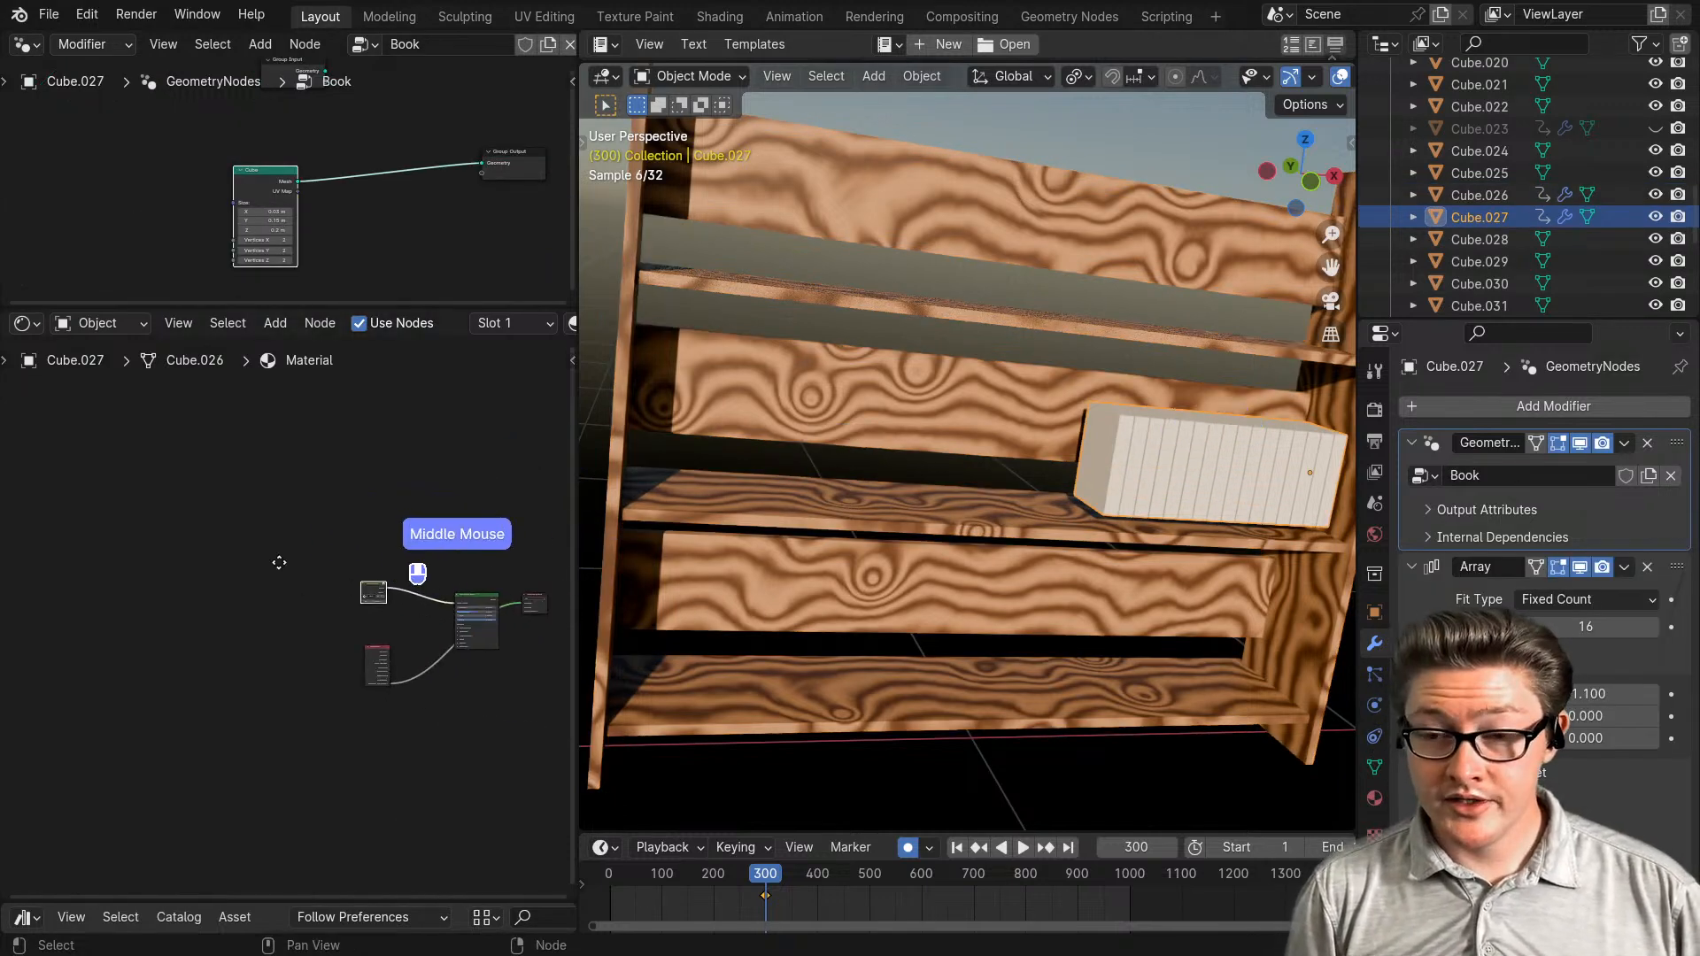
scroll(227, 569, up, 2)
scroll(93, 544, up, 3)
middle_drag(93, 545, 271, 615)
scroll(178, 588, up, 4)
drag(146, 500, 35, 500)
scroll(290, 613, down, 2)
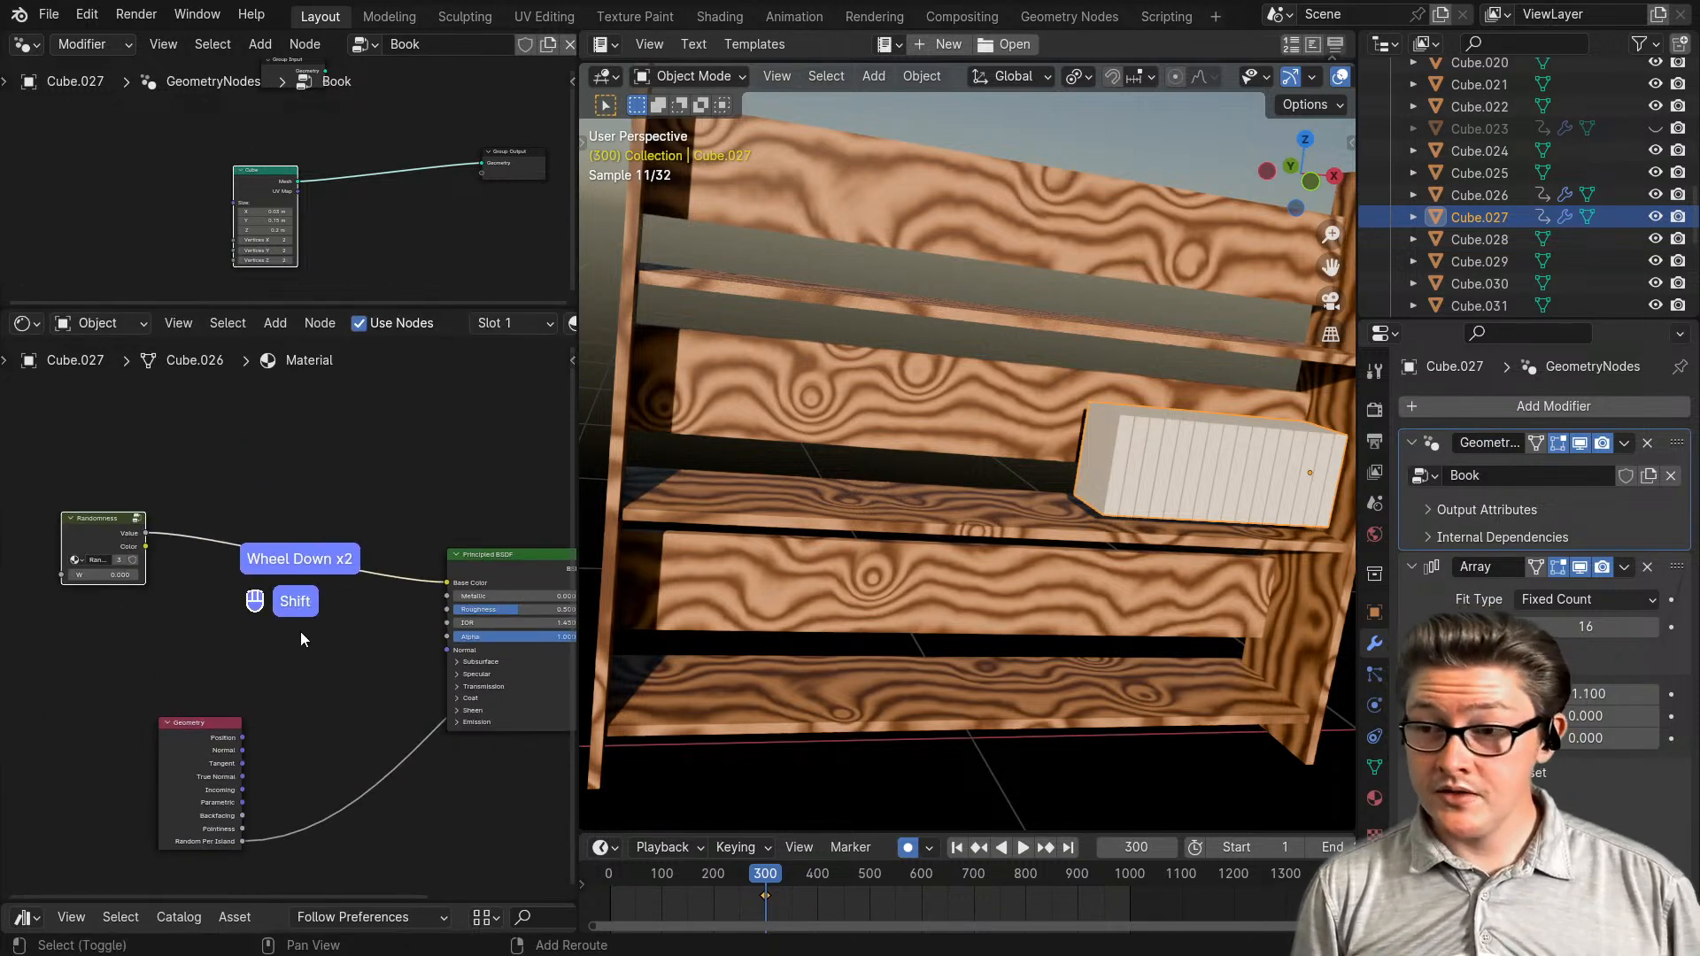
- Add a Color Ramp node and insert it on the link between the Randomness node and the Principled BSDF's Base Color
key(shift+a)
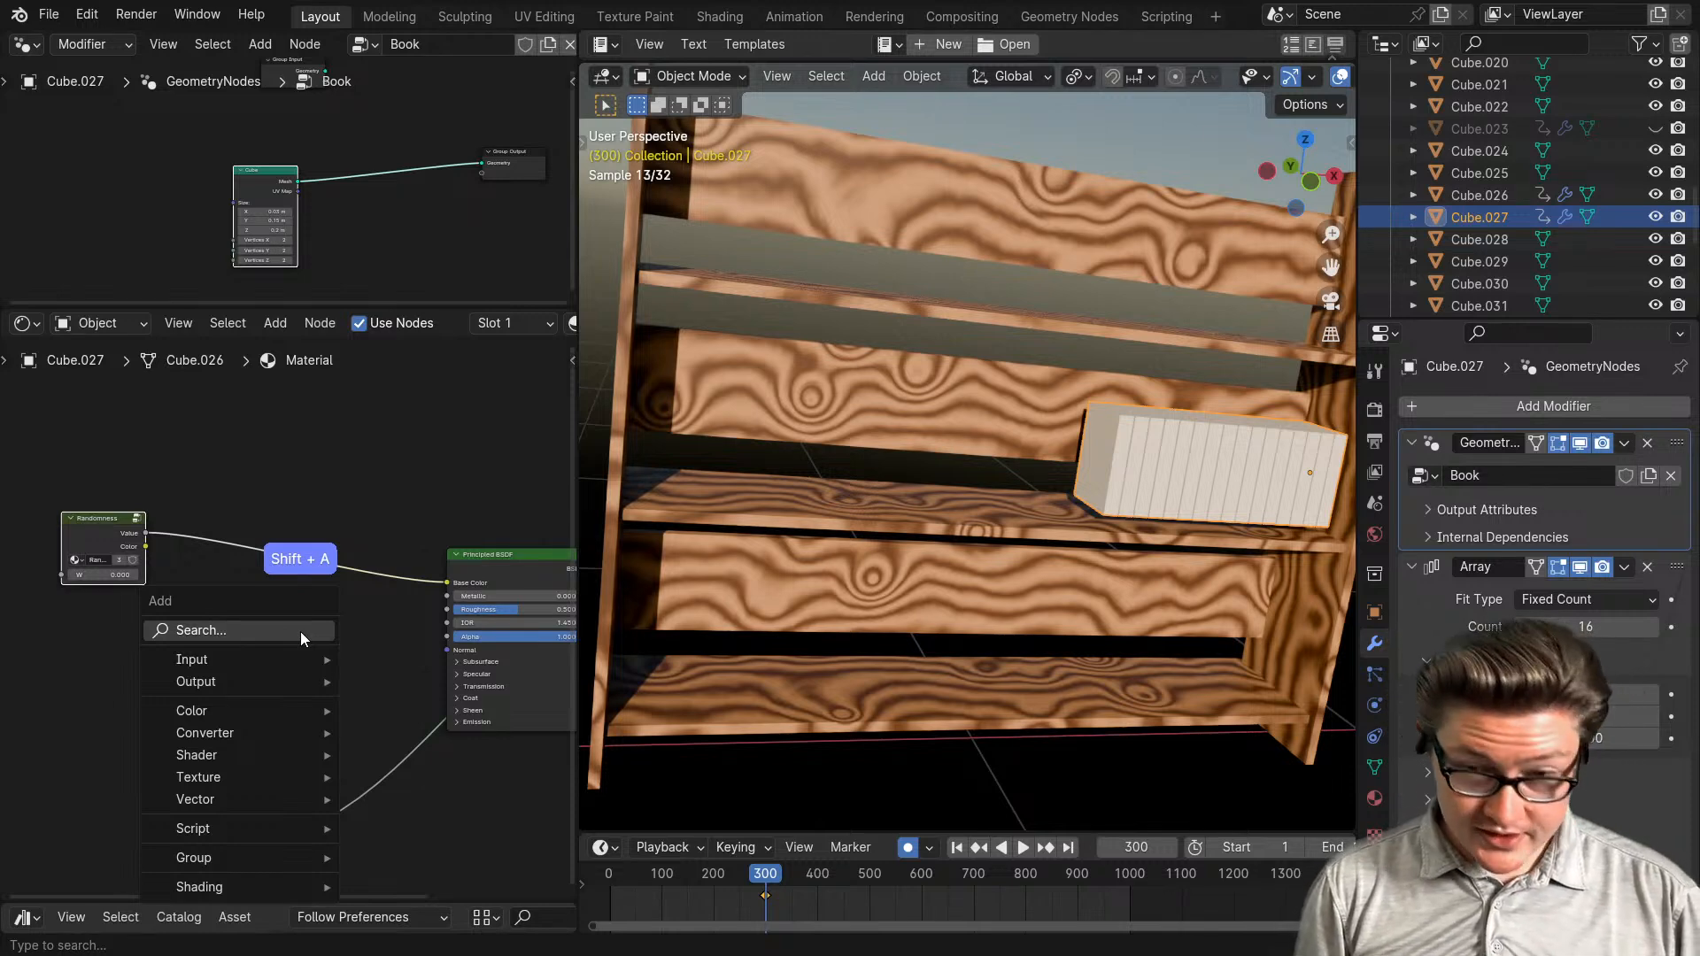
click(300, 631)
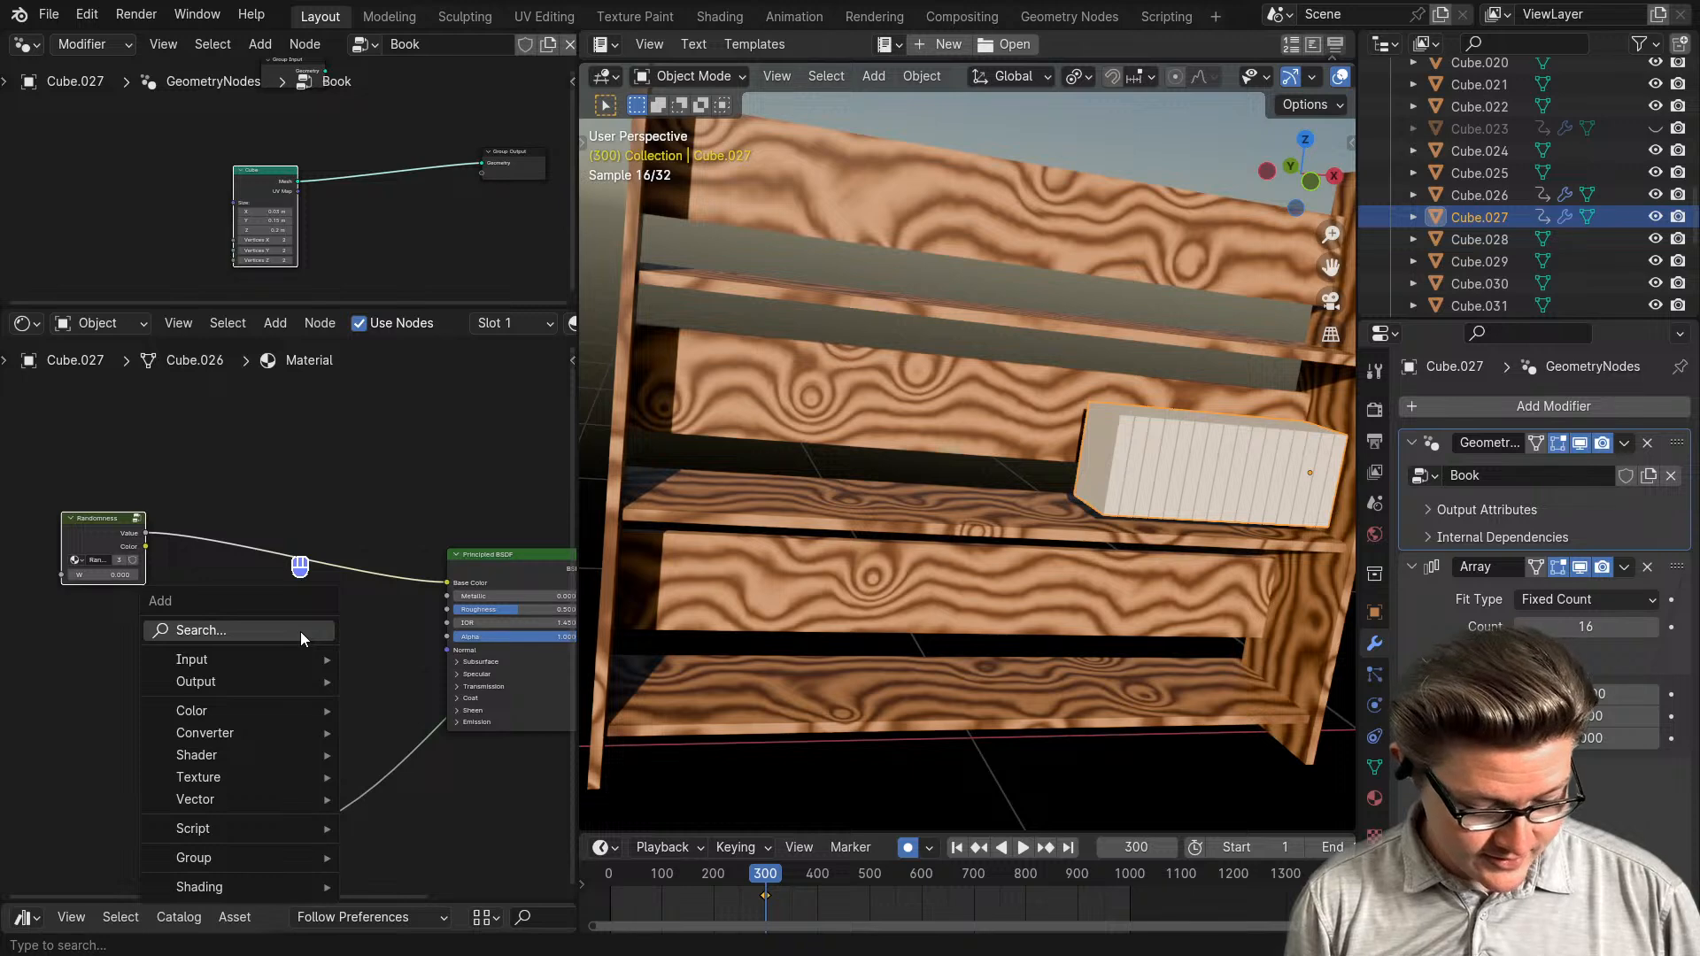
text(colr)
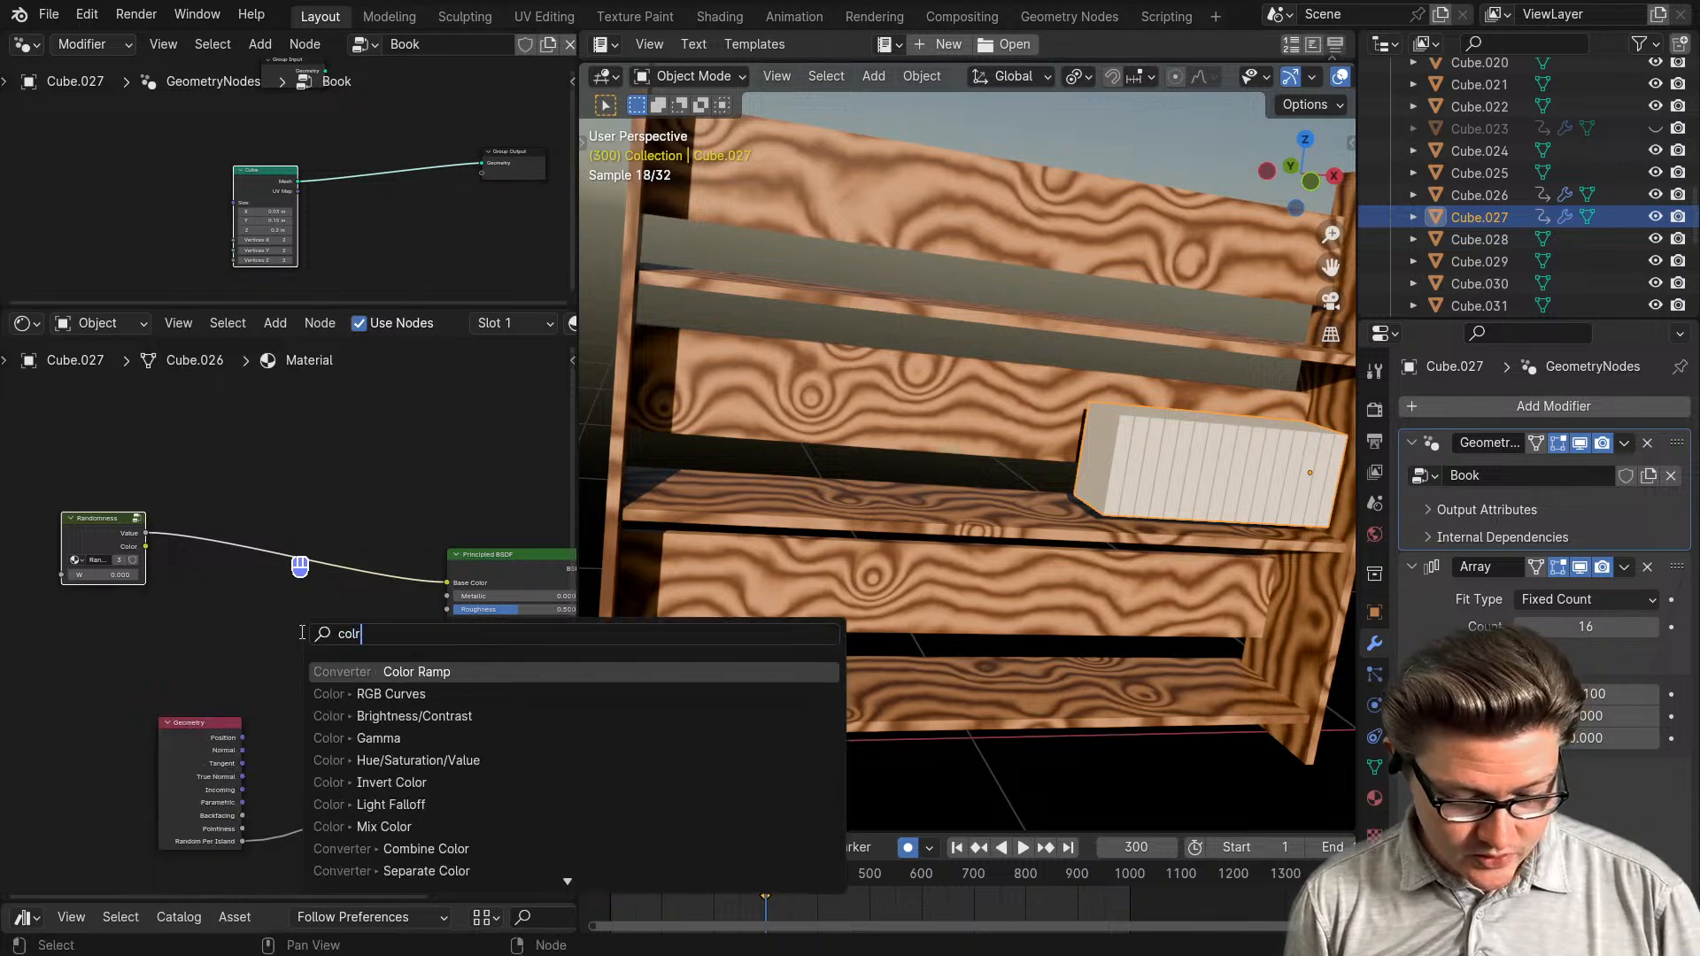
key(Return)
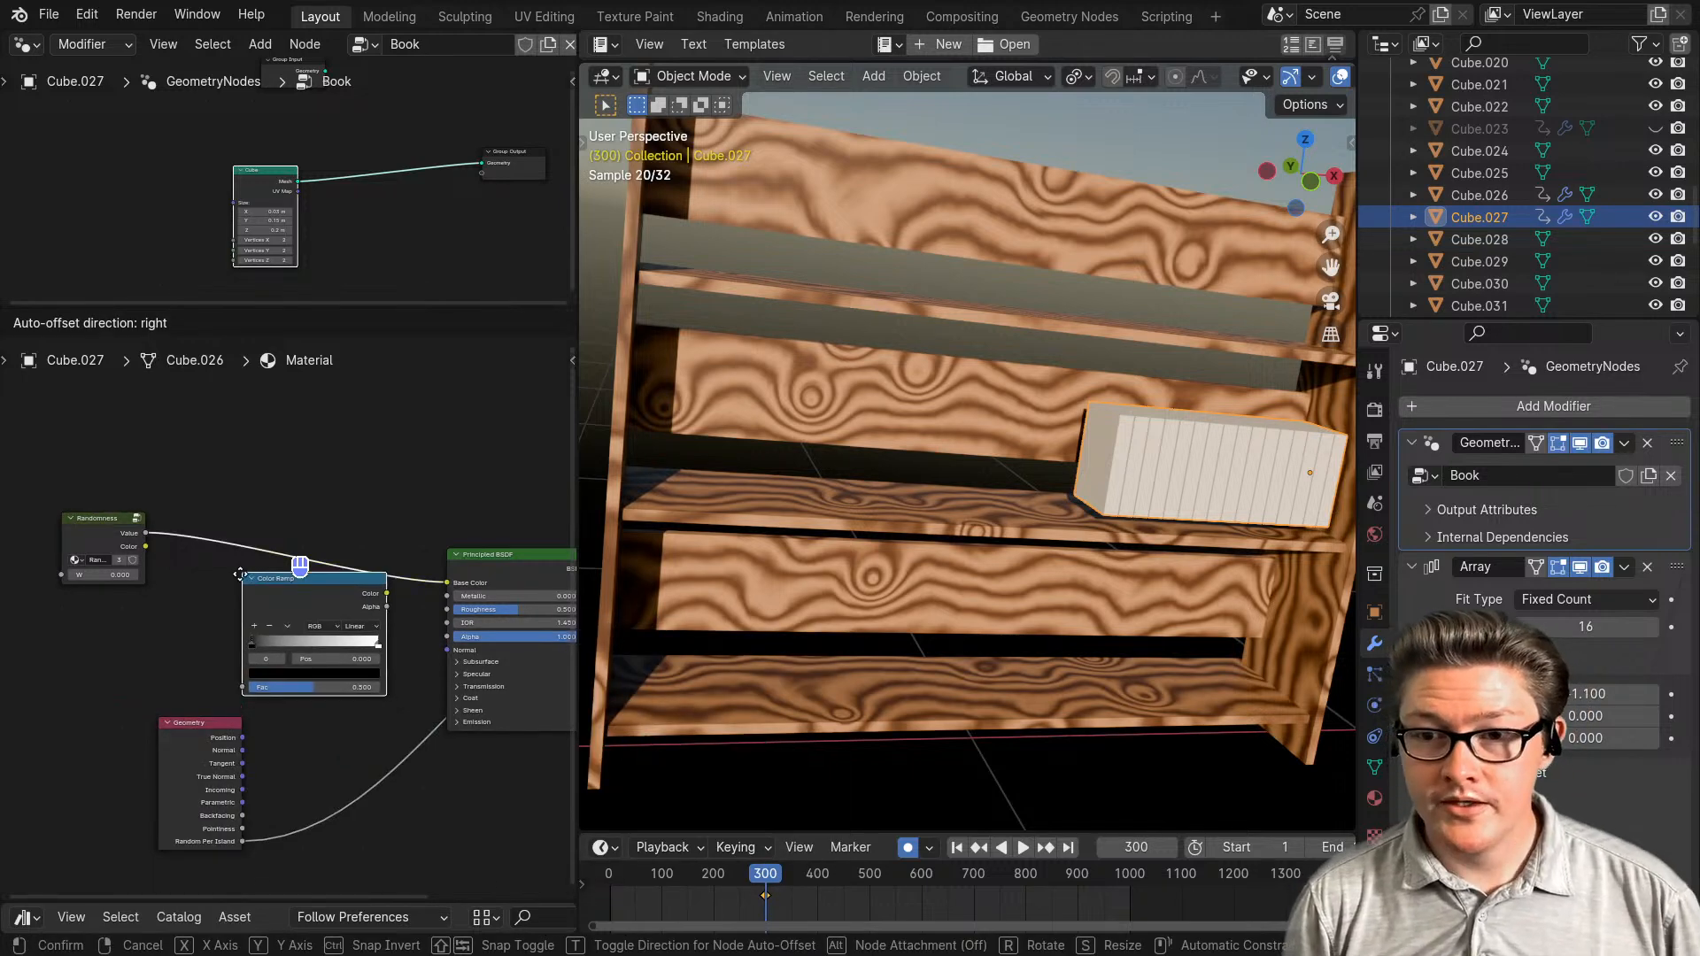
click(242, 514)
scroll(380, 634, up, 3)
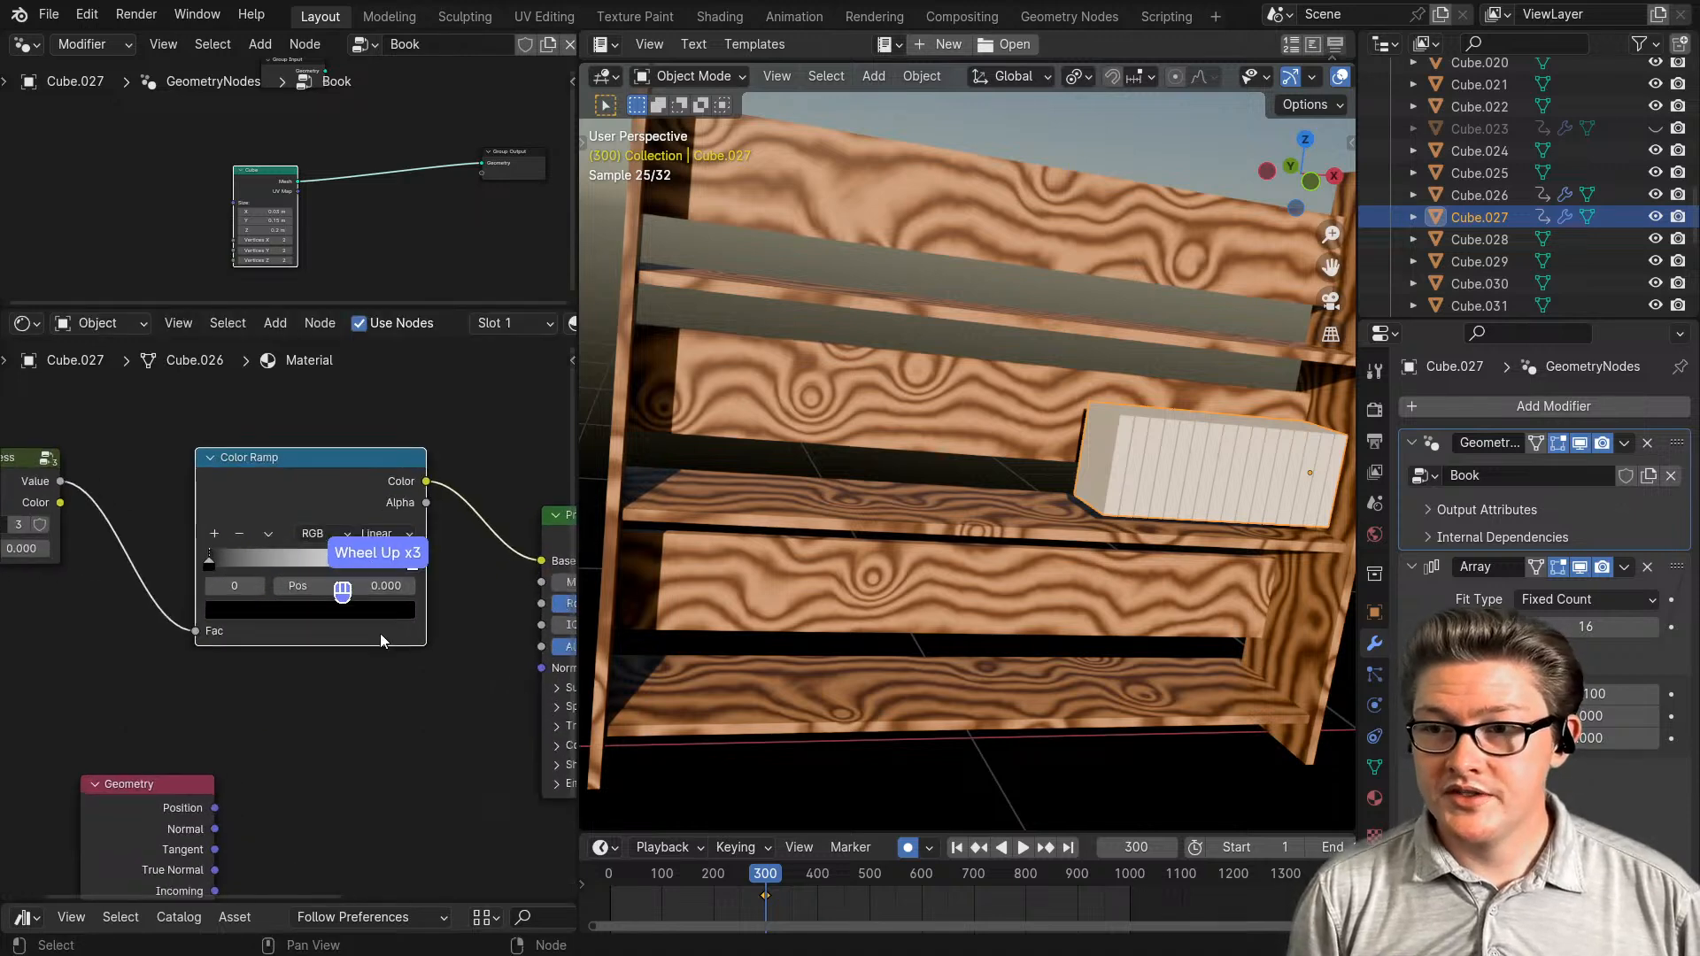
- Preview the Principled BSDF node and move the Geometry node farther away from it
middle_drag(475, 627, 332, 659)
click(487, 558)
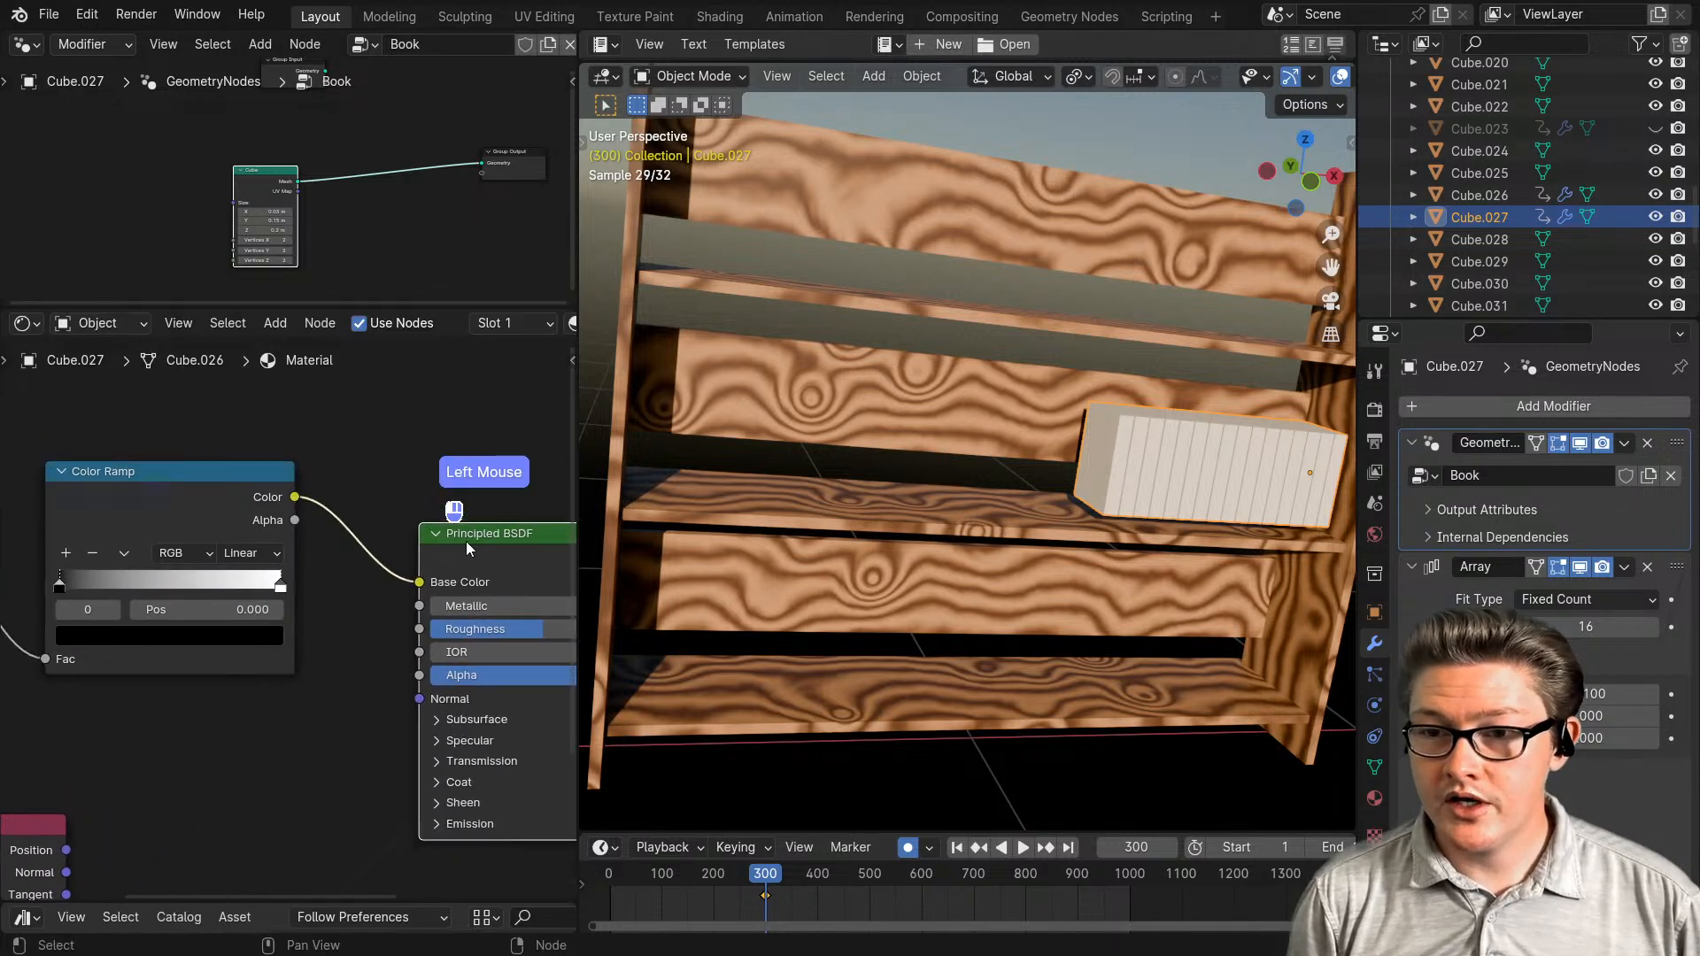
scroll(345, 656, down, 2)
scroll(346, 648, down, 1)
middle_drag(469, 620, 500, 599)
ctrl+shift+click(335, 598)
middle_drag(223, 743, 326, 734)
drag(319, 735, 200, 727)
scroll(360, 725, up, 3)
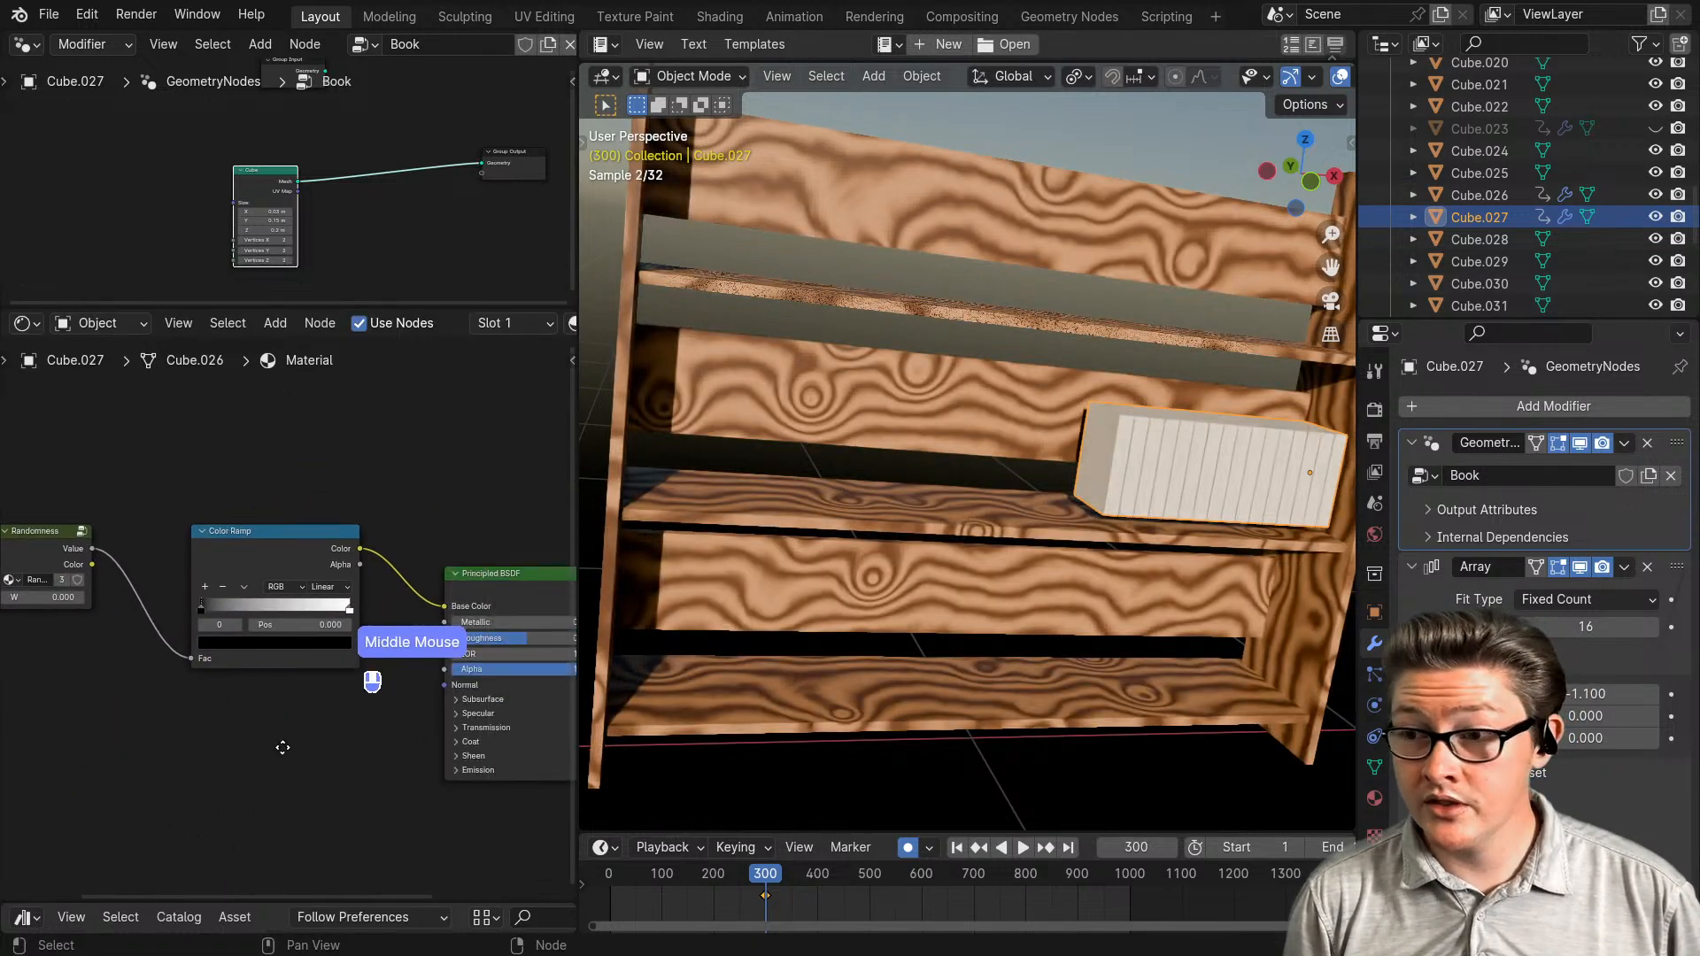
- Move the Color Ramp's black stop to position 0.498
scroll(173, 626, up, 2)
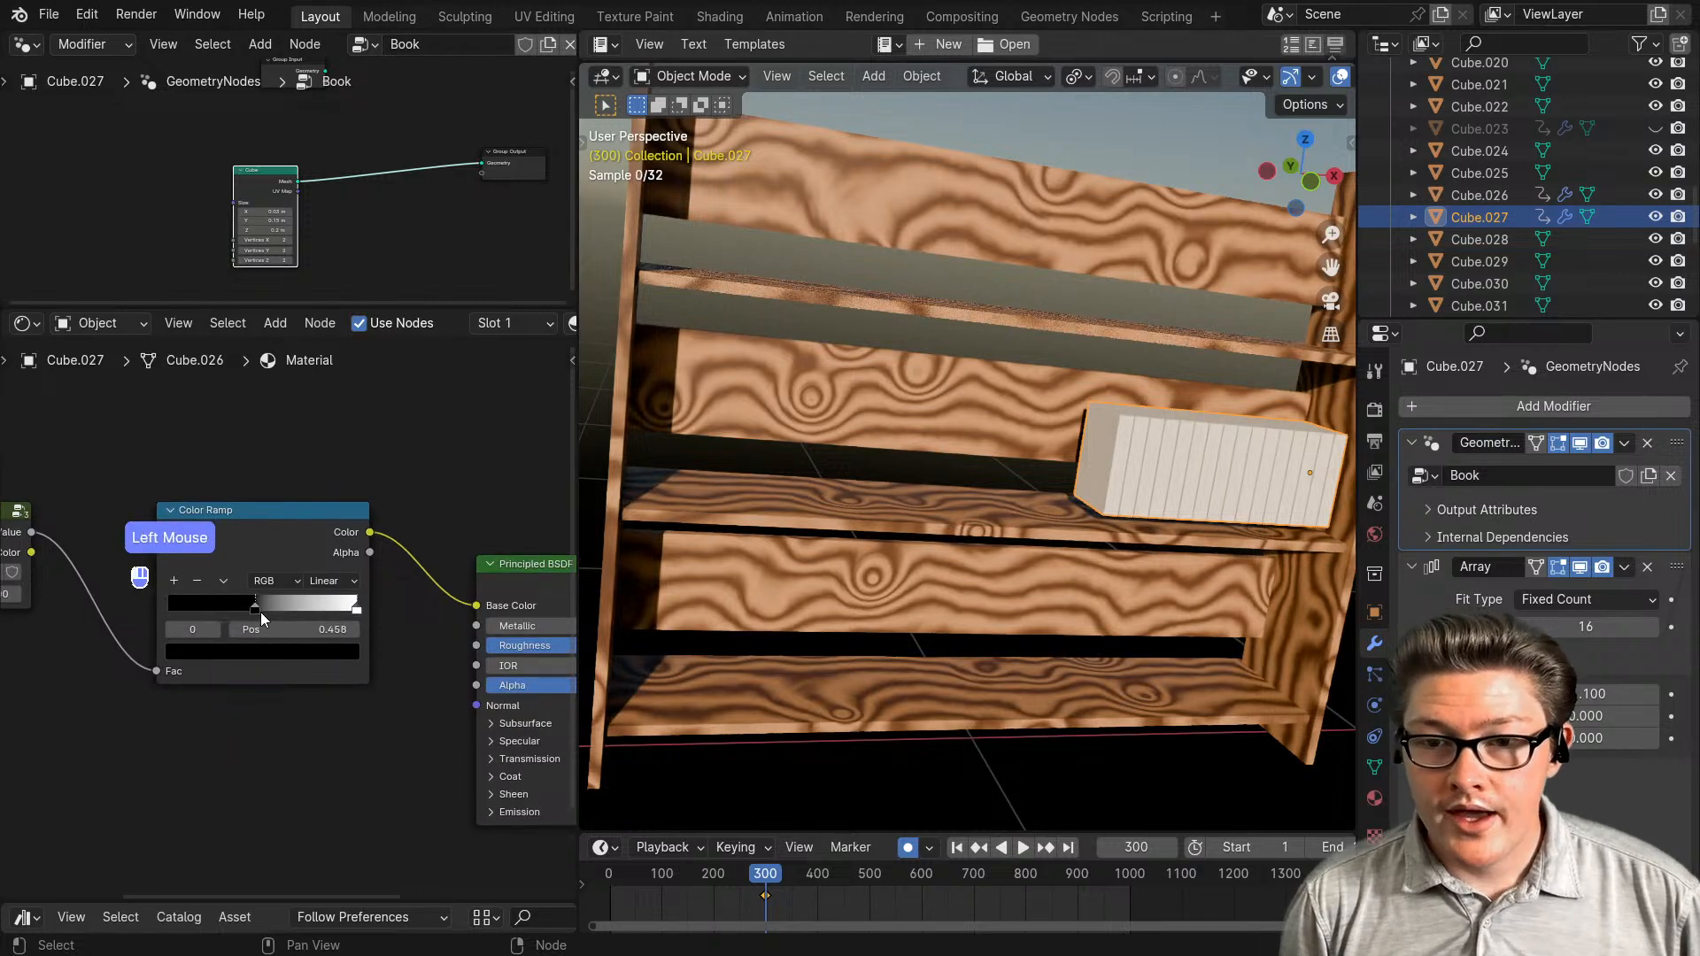
drag(260, 613, 268, 614)
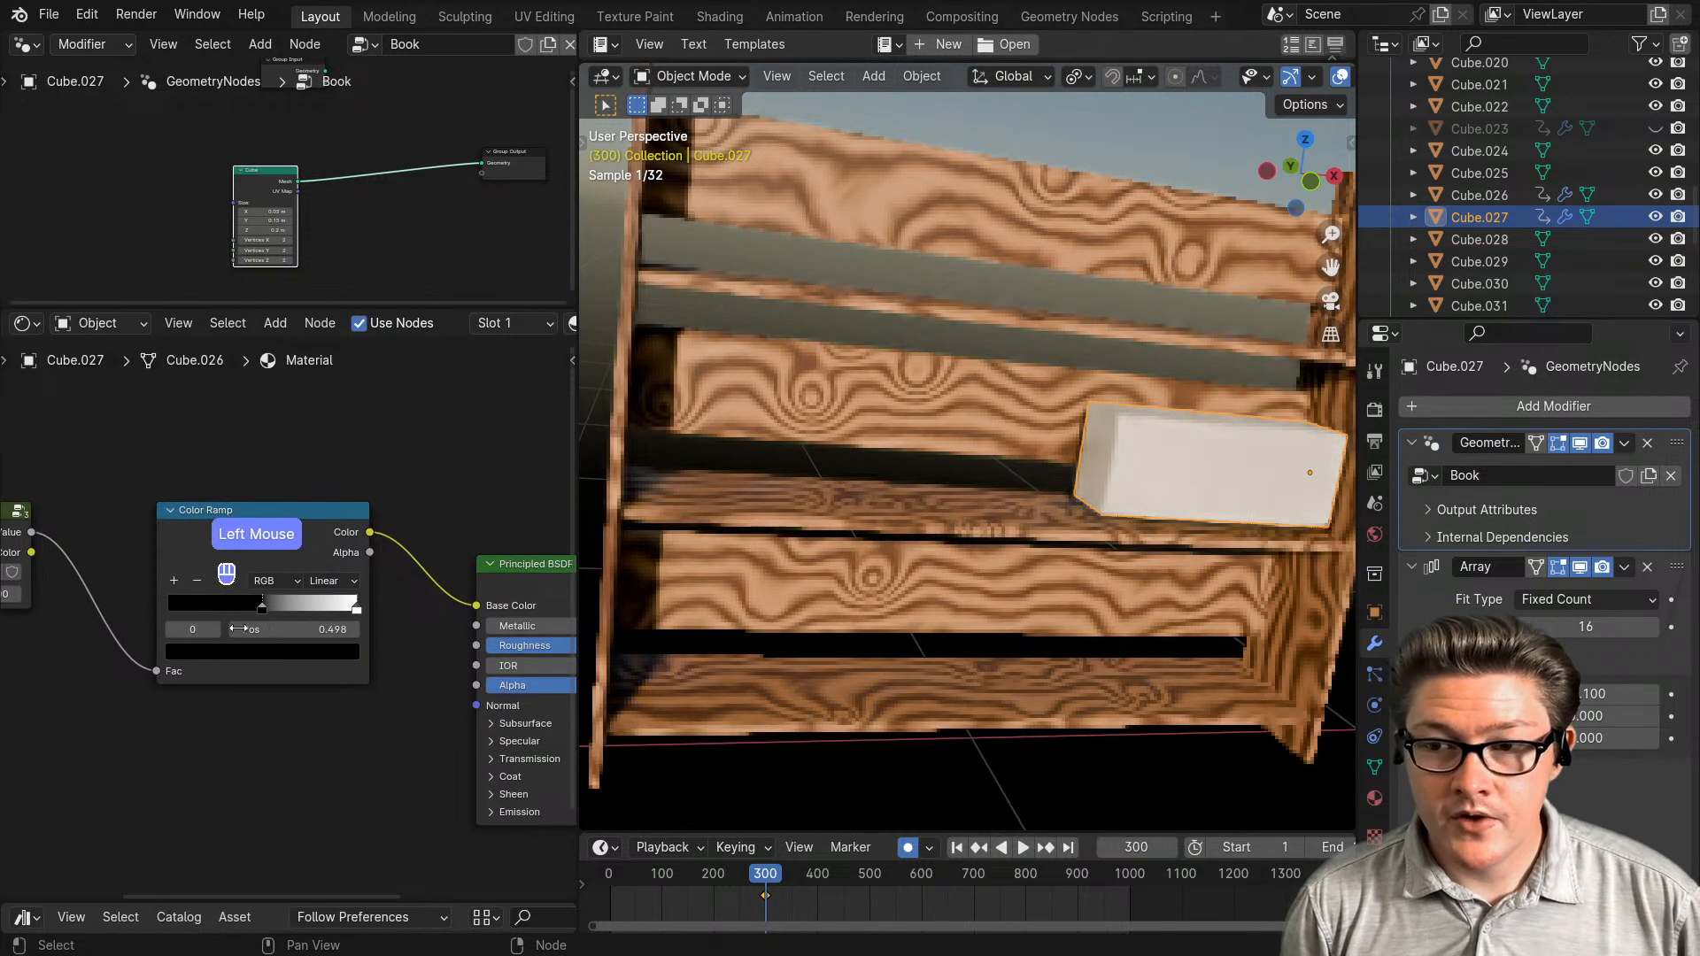
middle_drag(238, 629, 313, 633)
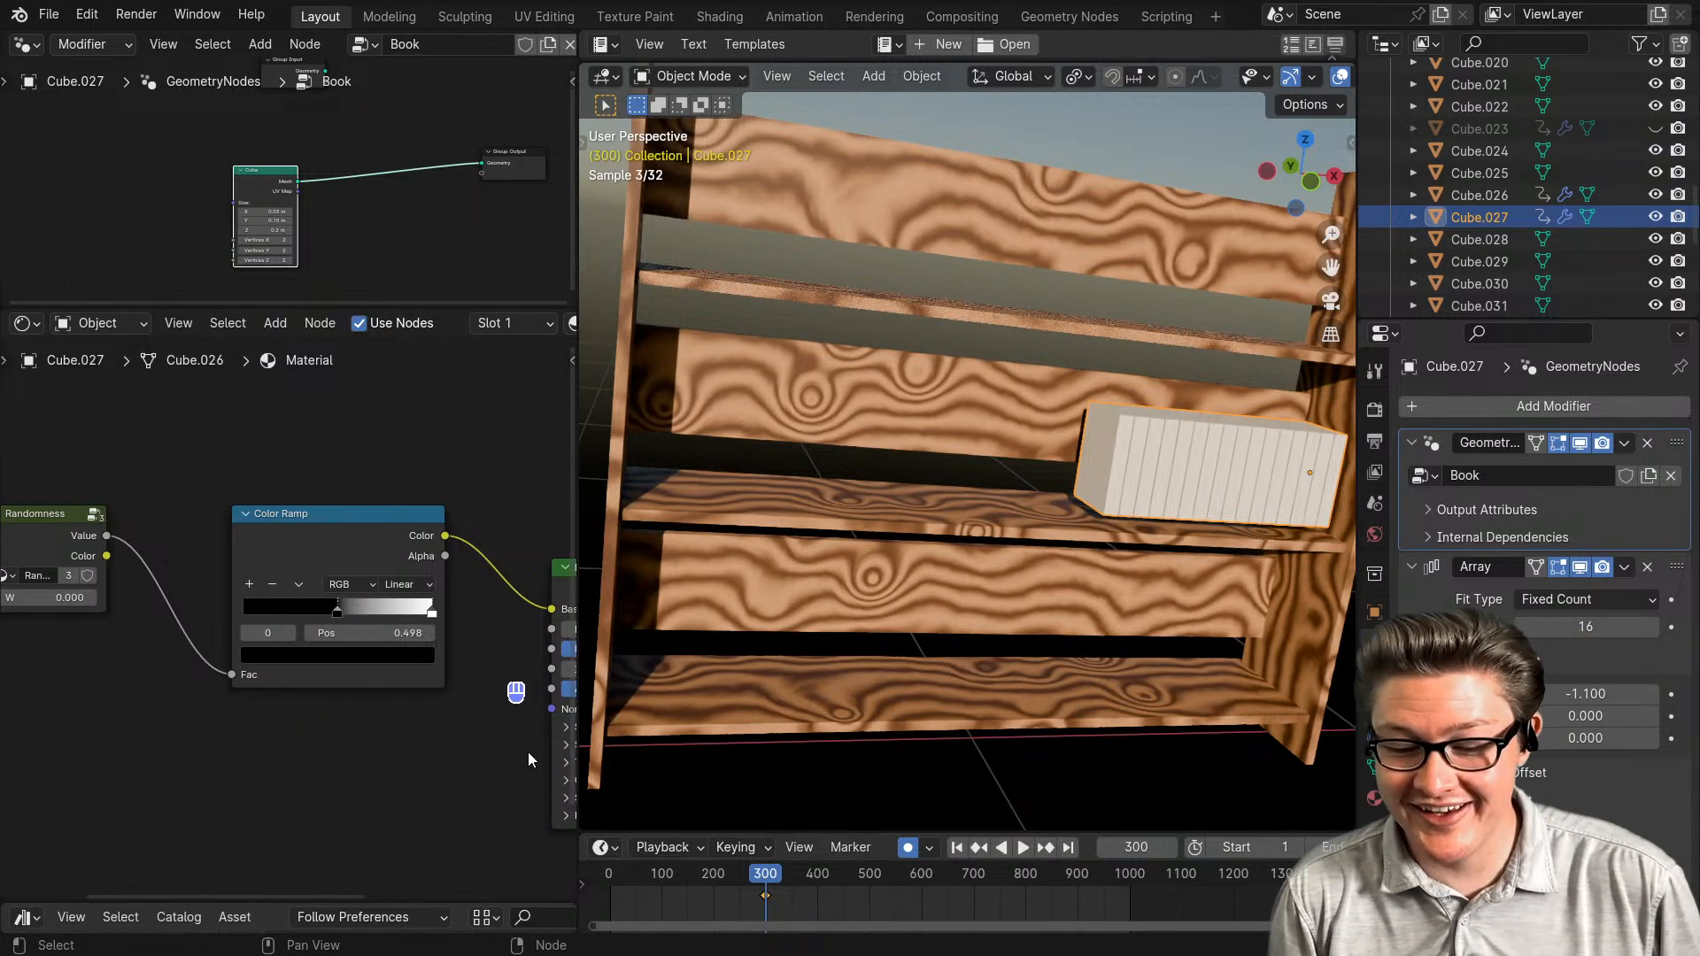
- Set the Color Ramp's interpolation to Constant and move its black stop to 0.018 and its white stop to 0.265
scroll(354, 708, up, 2)
click(451, 571)
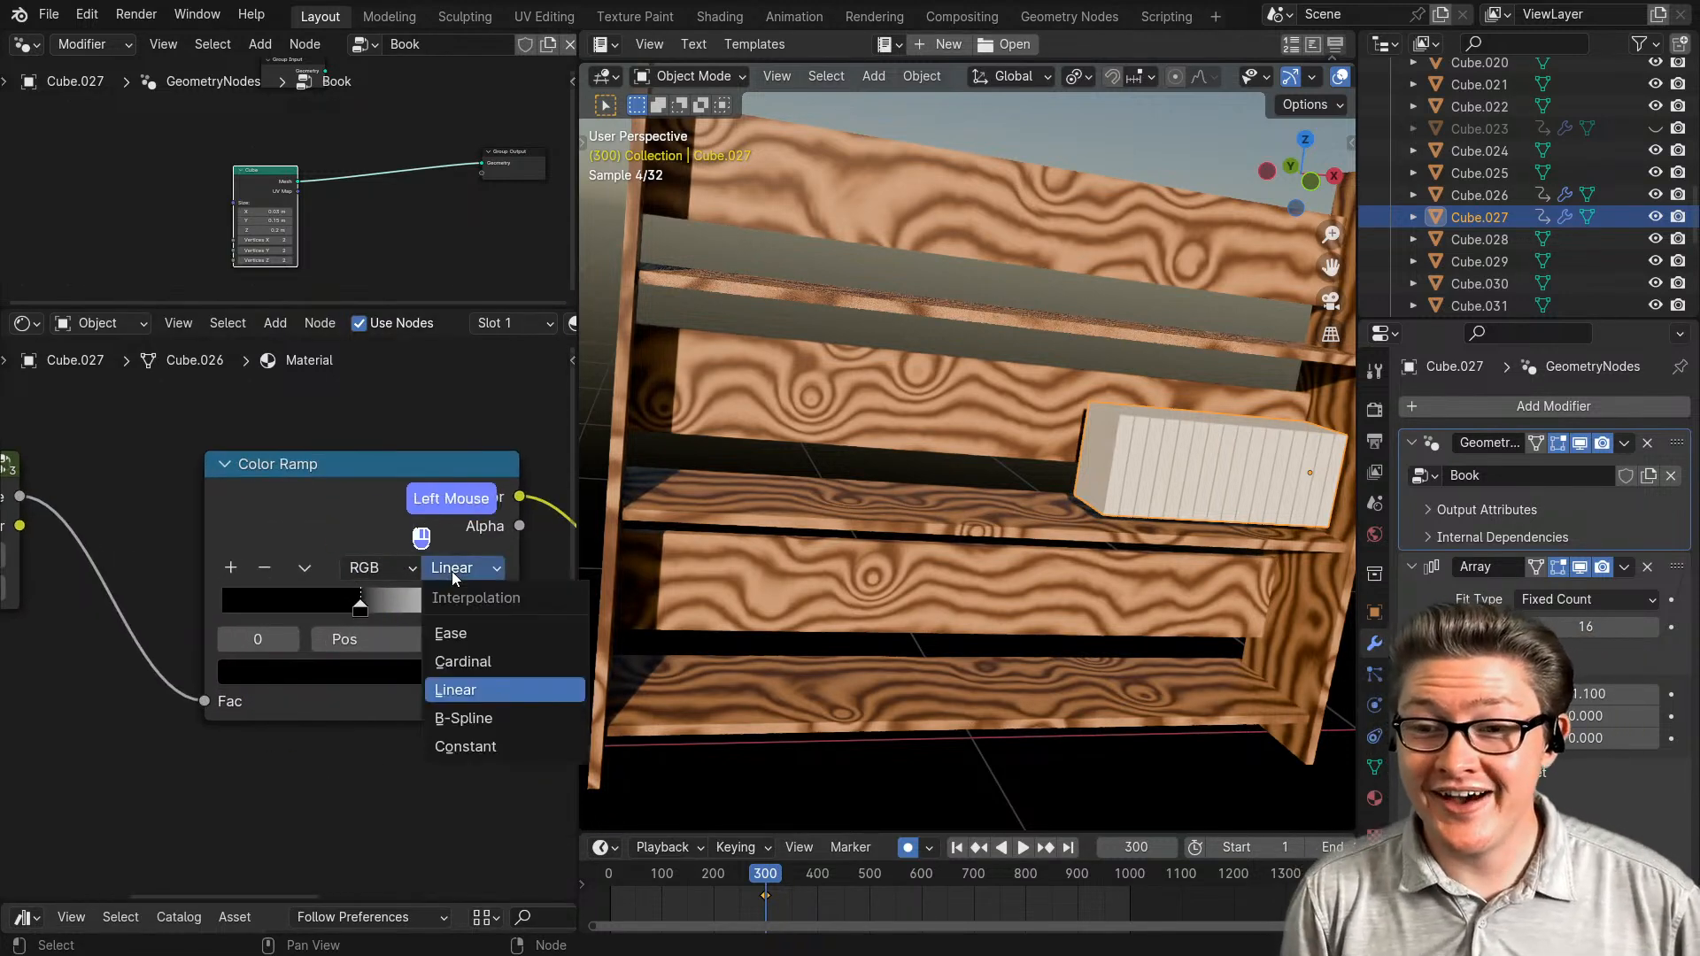
click(489, 745)
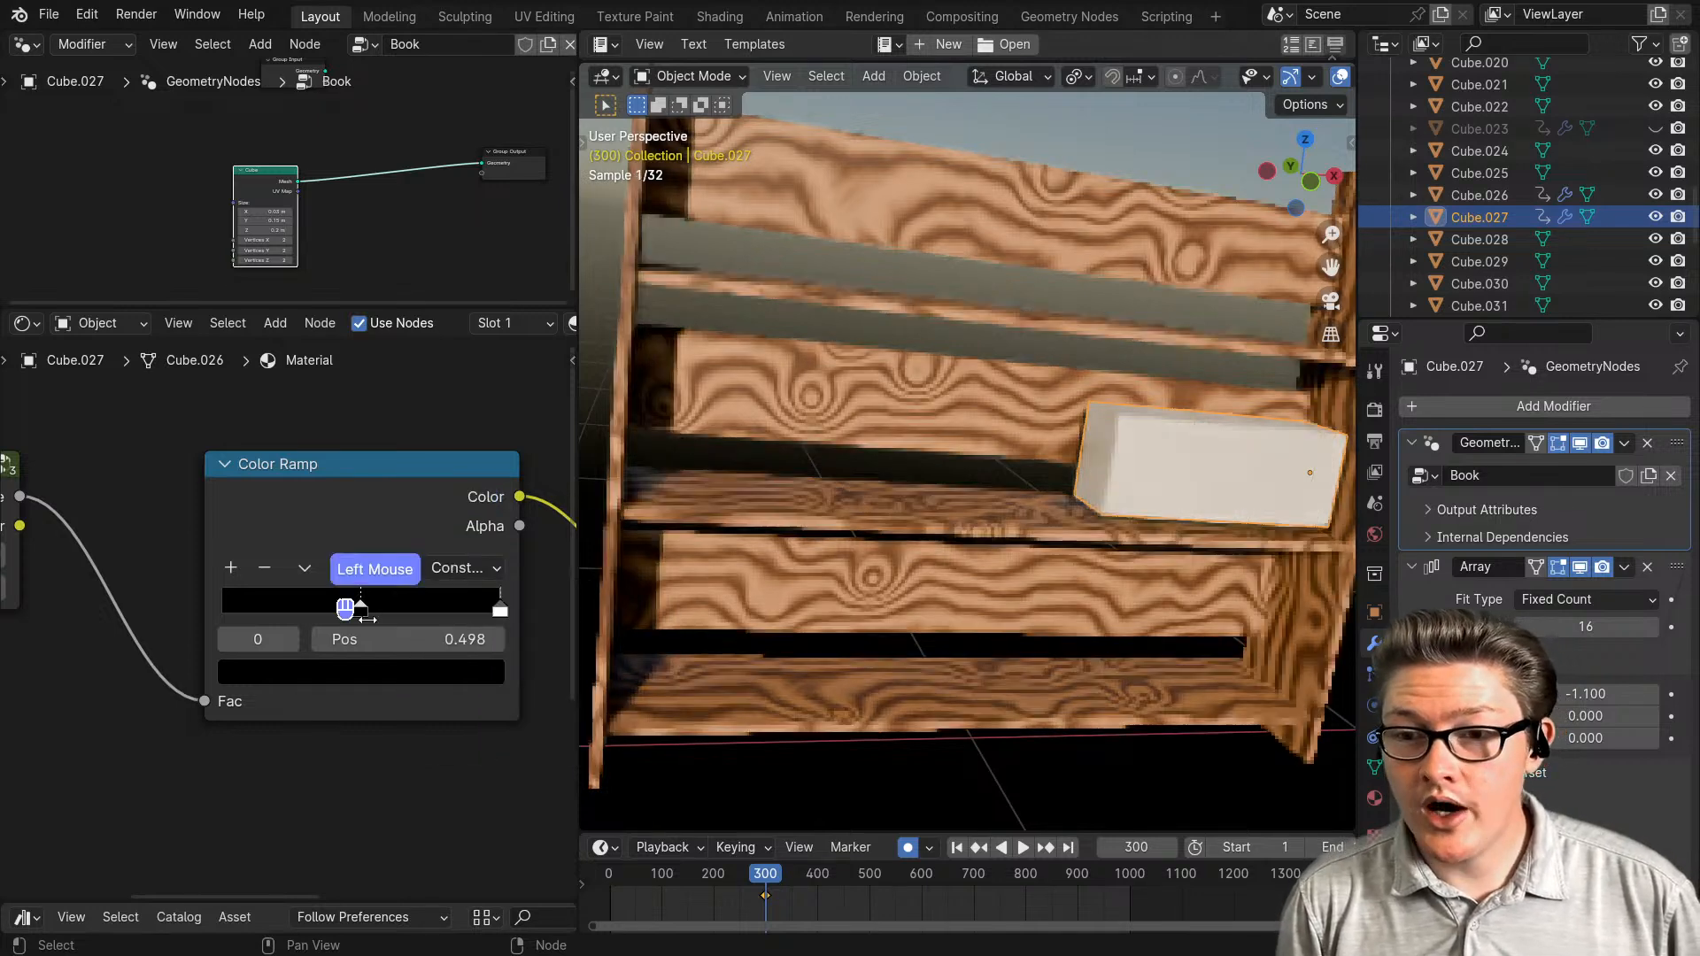
drag(360, 609, 241, 604)
click(500, 613)
drag(500, 613, 416, 613)
- Color the Color Ramp's first stop blue and its second stop red
click(246, 672)
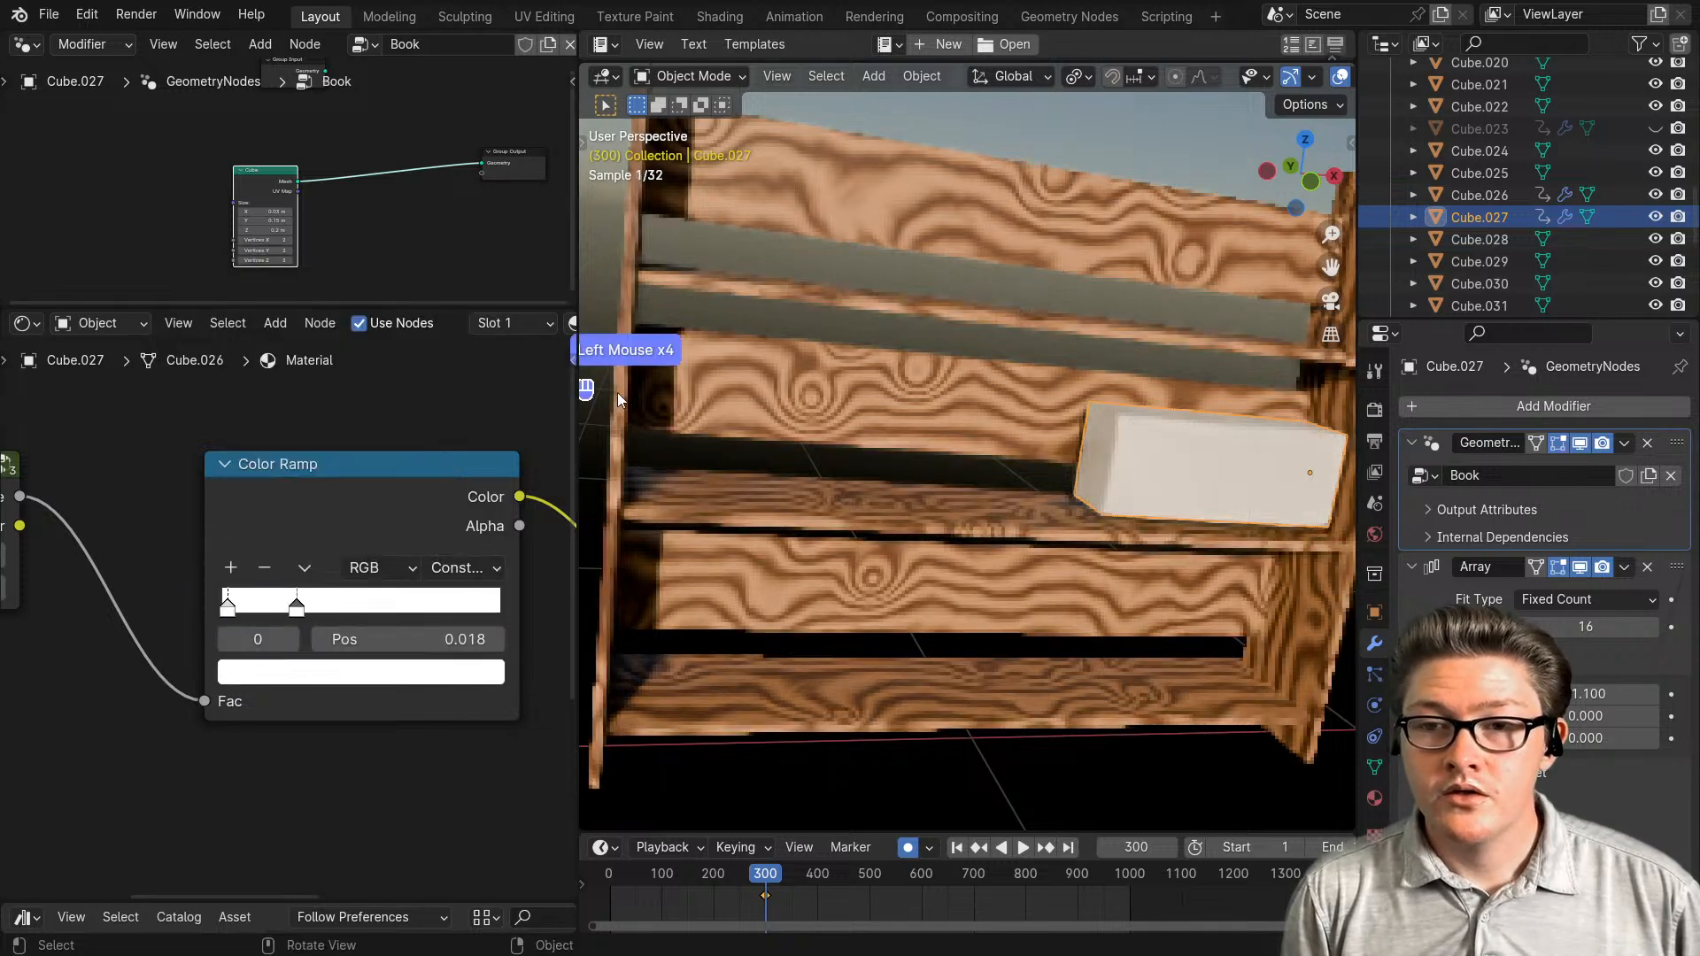
click(252, 682)
drag(372, 348, 412, 311)
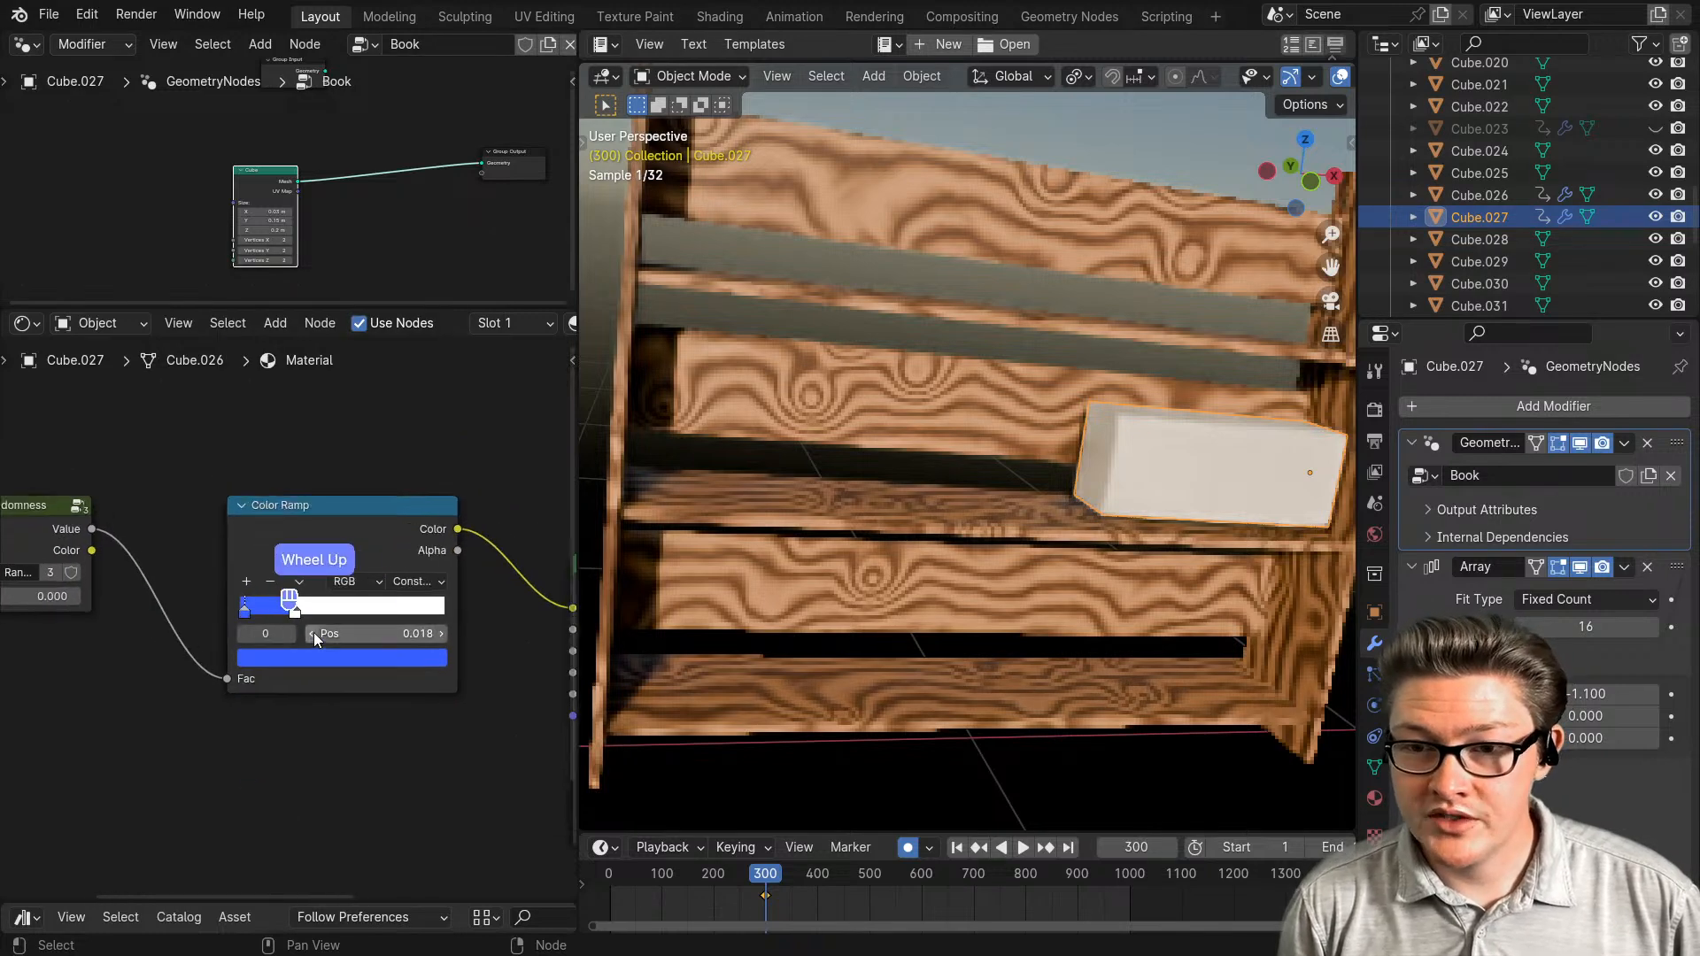
click(295, 603)
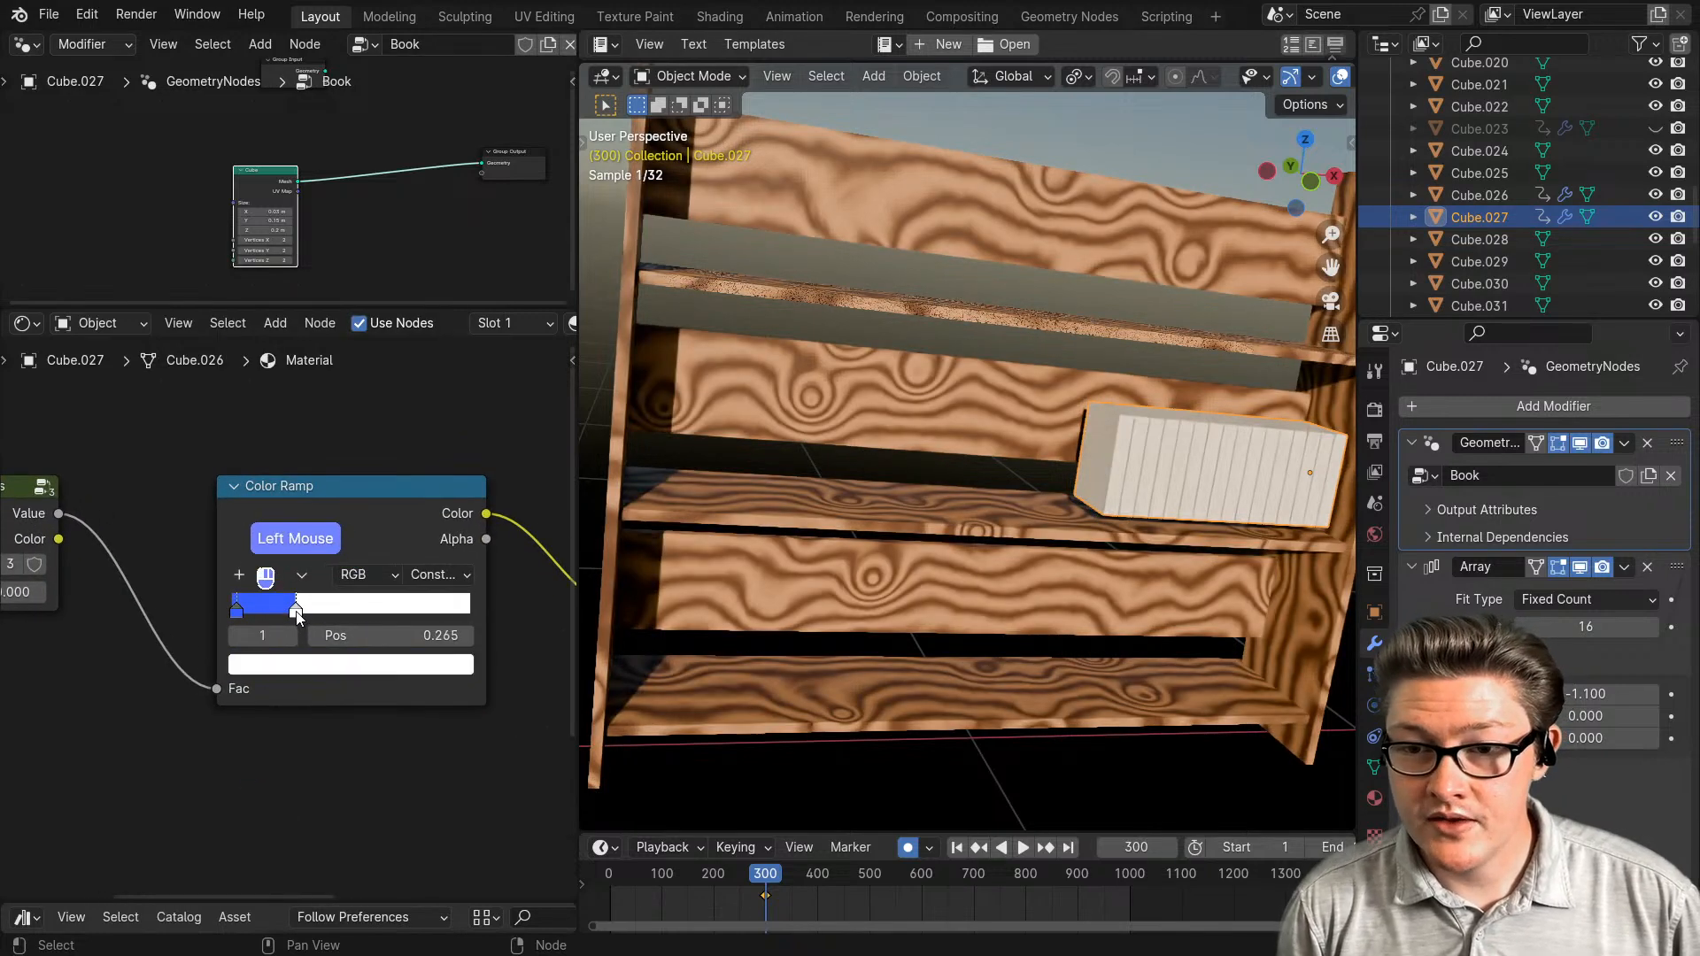
click(279, 660)
drag(332, 585, 407, 585)
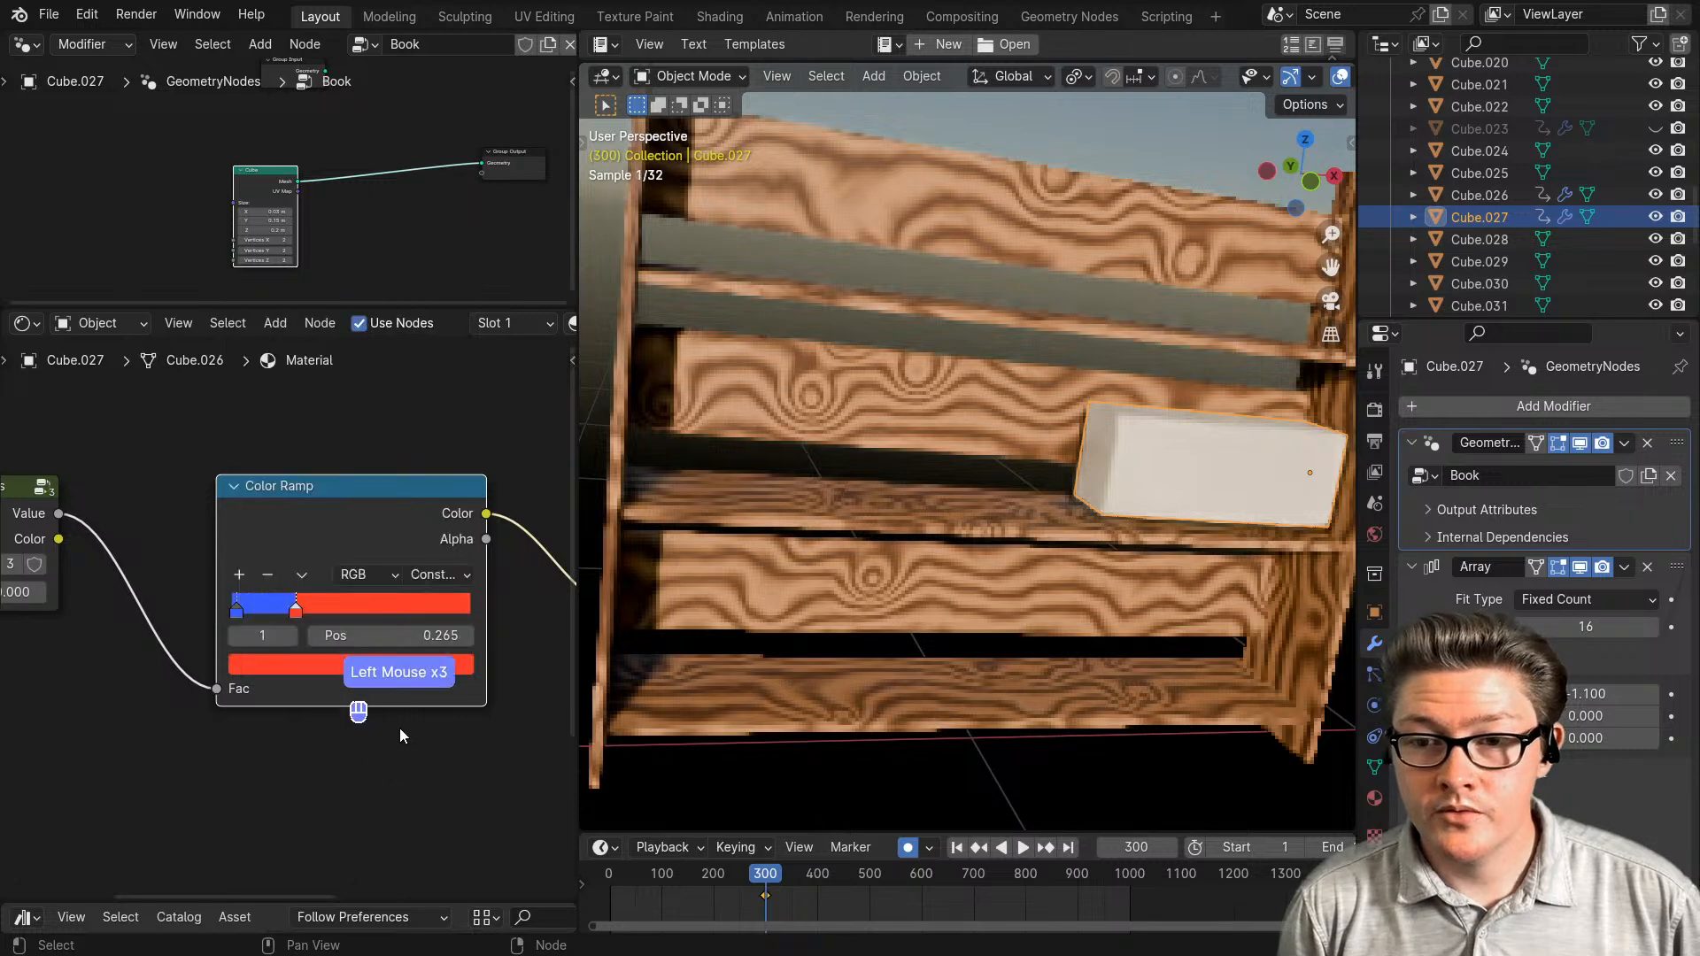
- Add a third stop to the Color Ramp at position 0.538 and color it yellow
ctrl+click(360, 612)
click(261, 664)
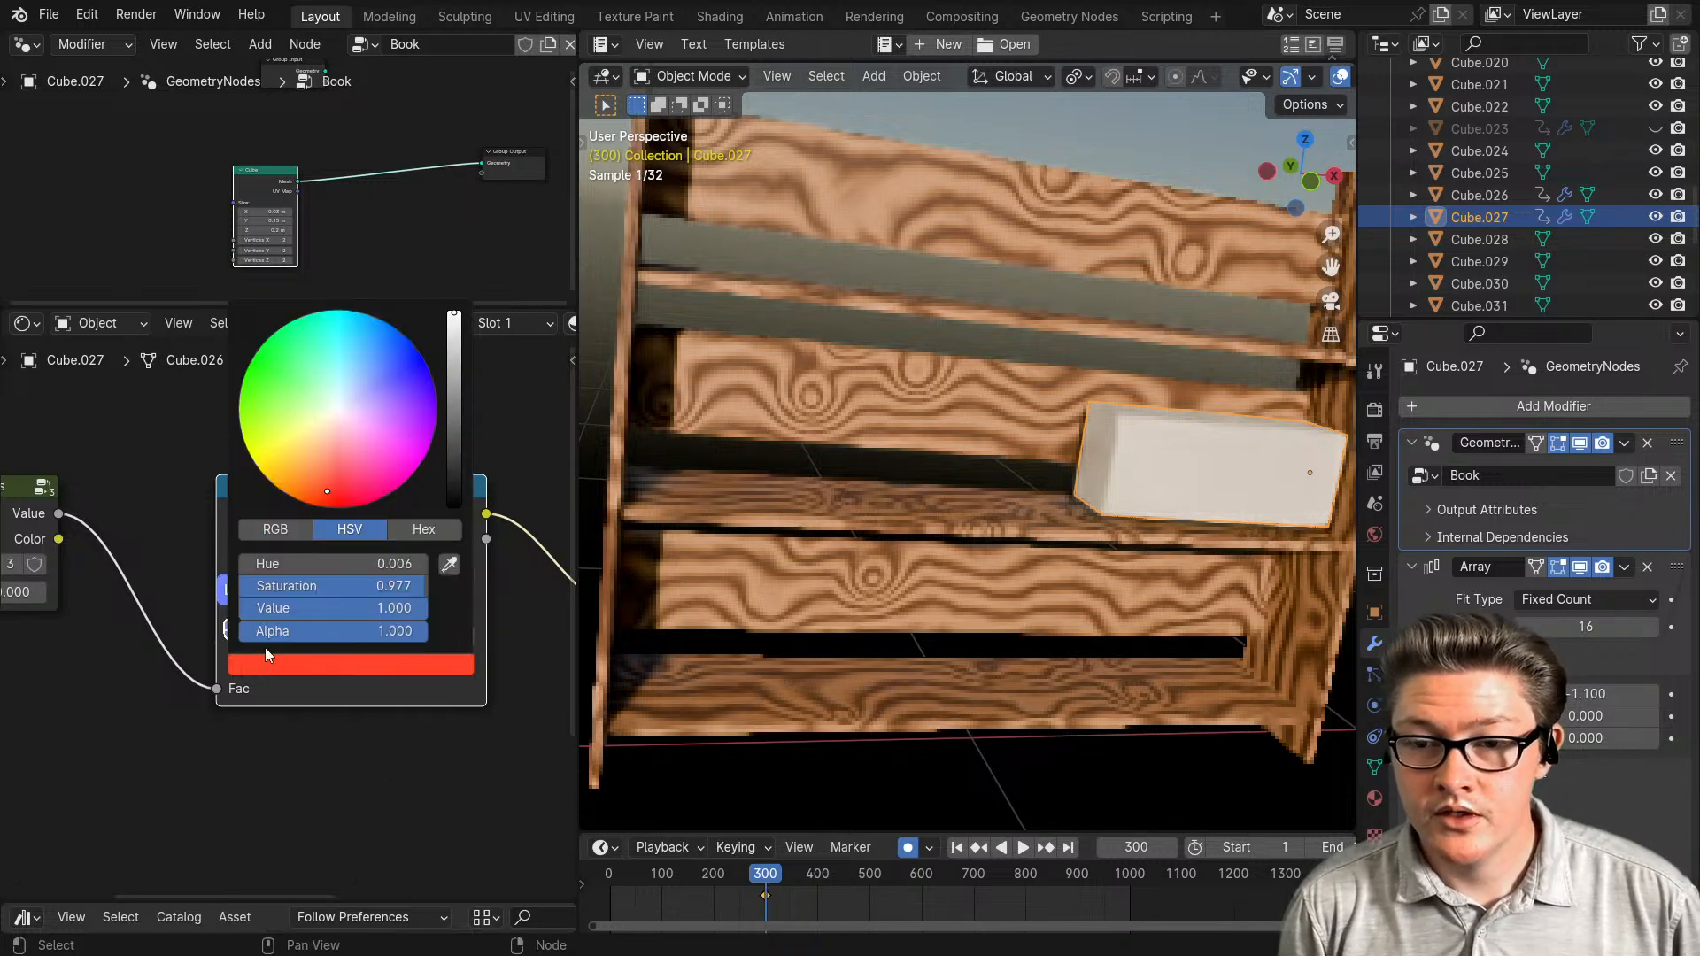
mouse_move(270, 478)
mouse_down()
mouse_move(282, 449)
mouse_move(318, 442)
mouse_move(292, 443)
mouse_up()
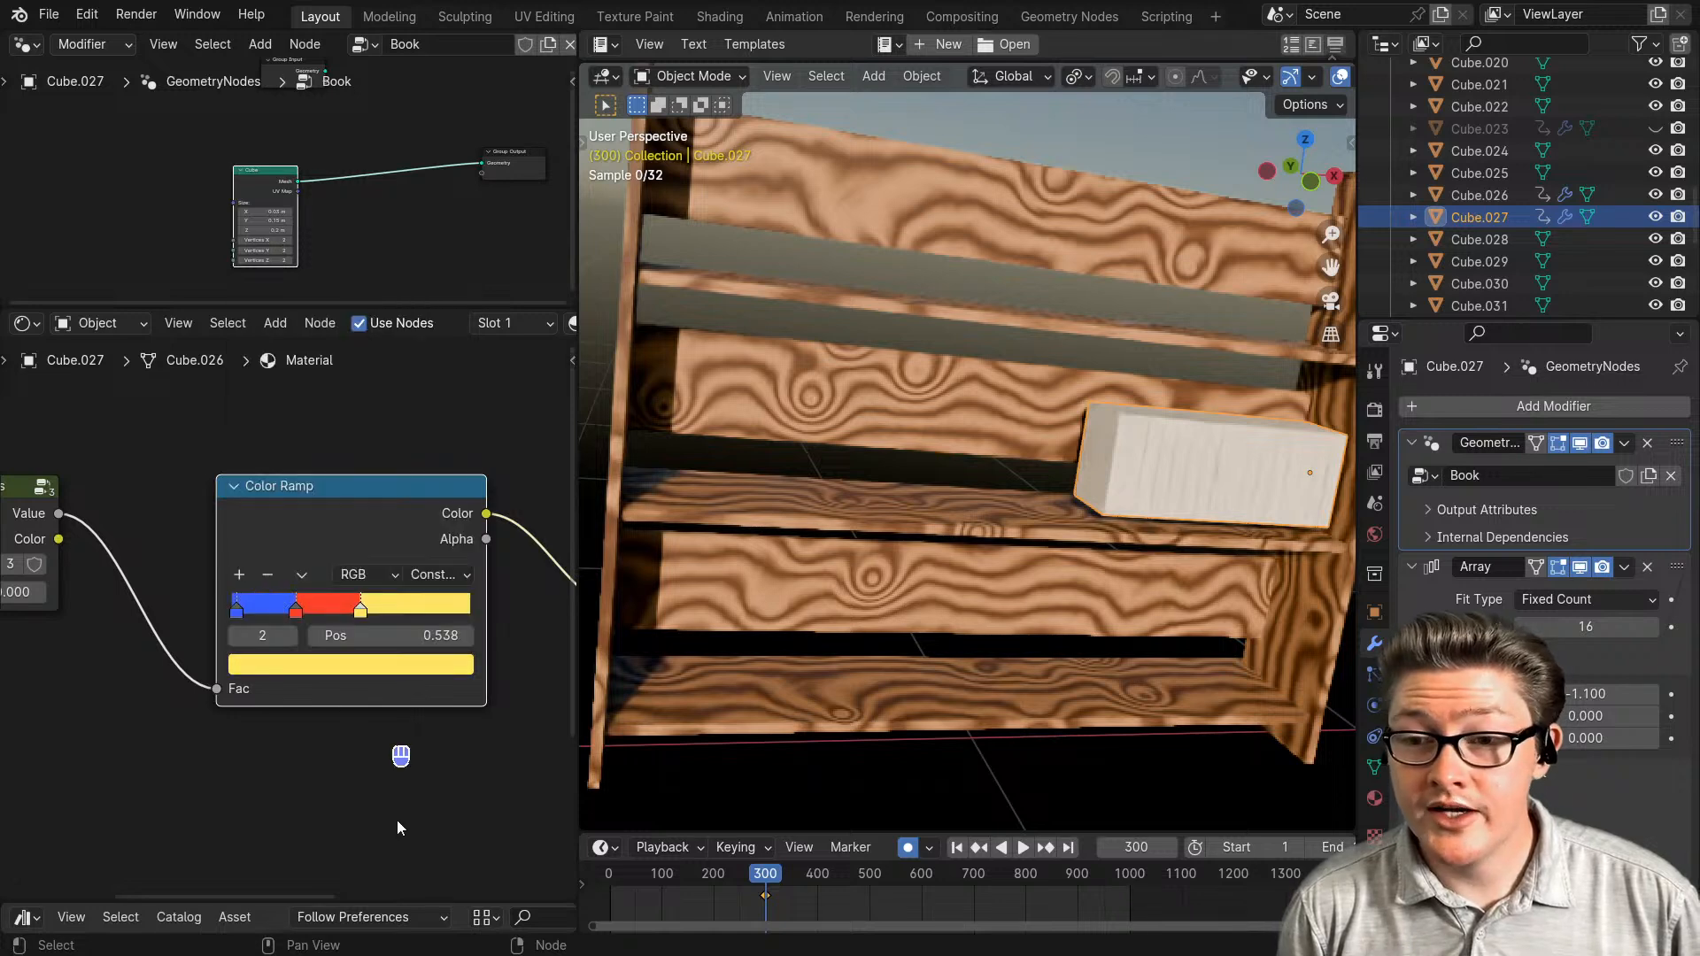
- Move the Color Ramp closer to the Principled BSDF and connect the Randomness node's Color output to the ramp's Fac input
scroll(344, 704, down, 1)
scroll(358, 725, up, 2)
drag(369, 522, 416, 531)
scroll(342, 629, down, 4)
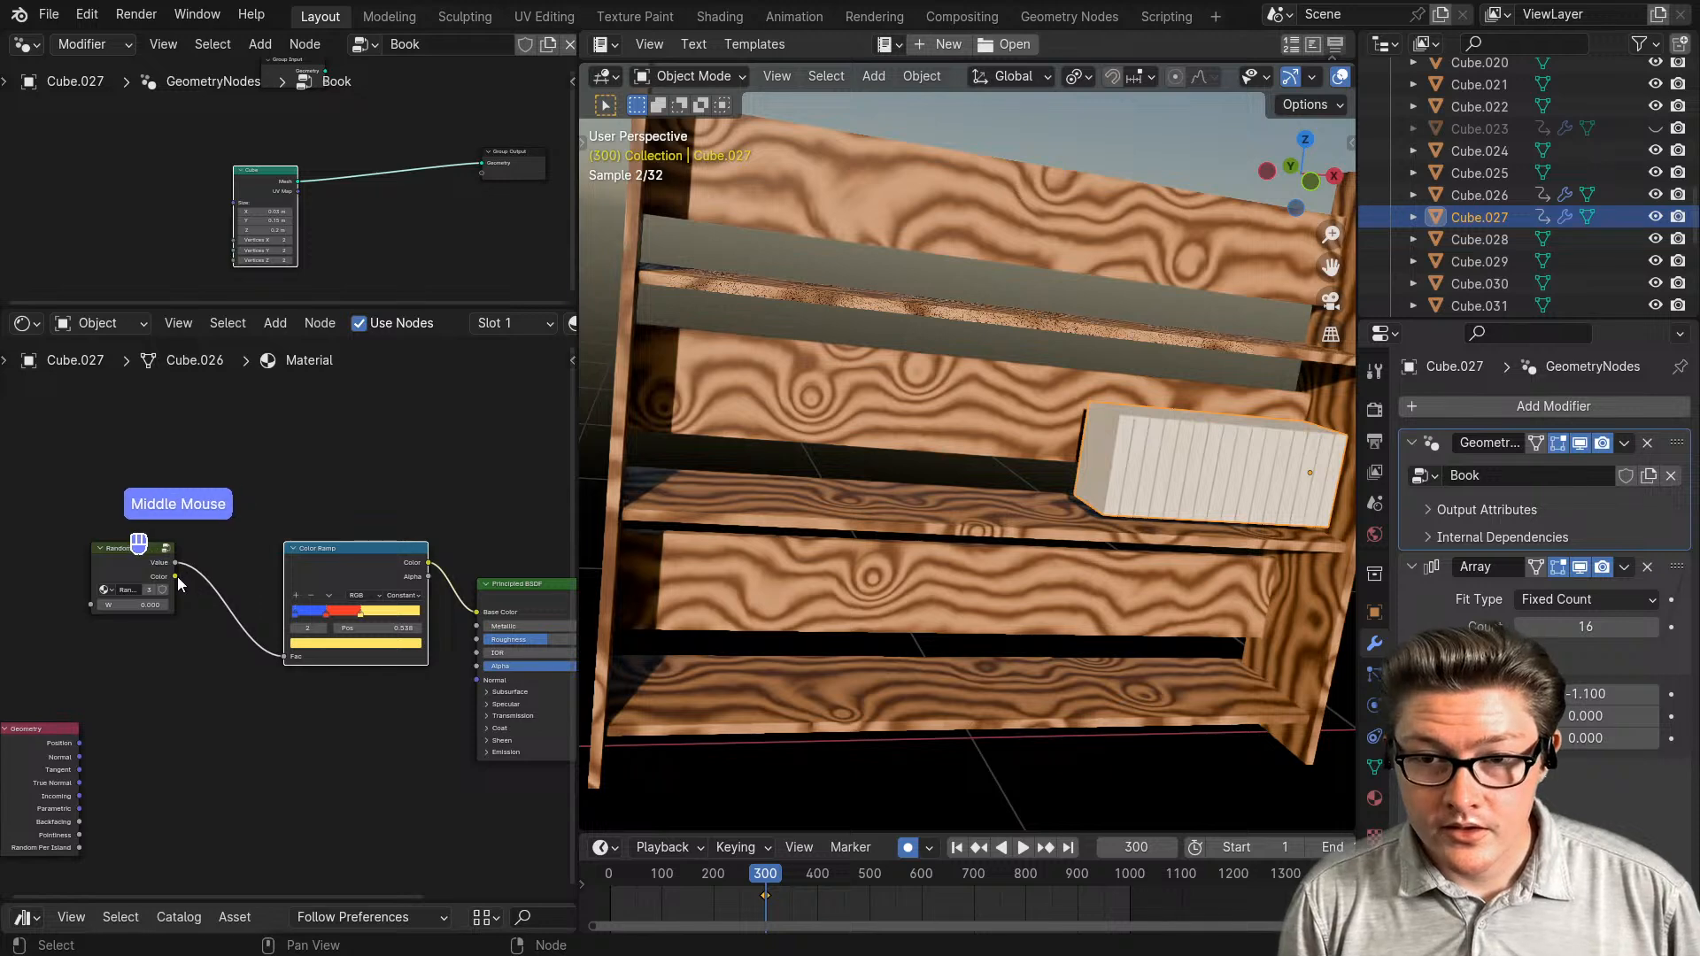
drag(175, 576, 284, 657)
middle_drag(236, 687, 329, 687)
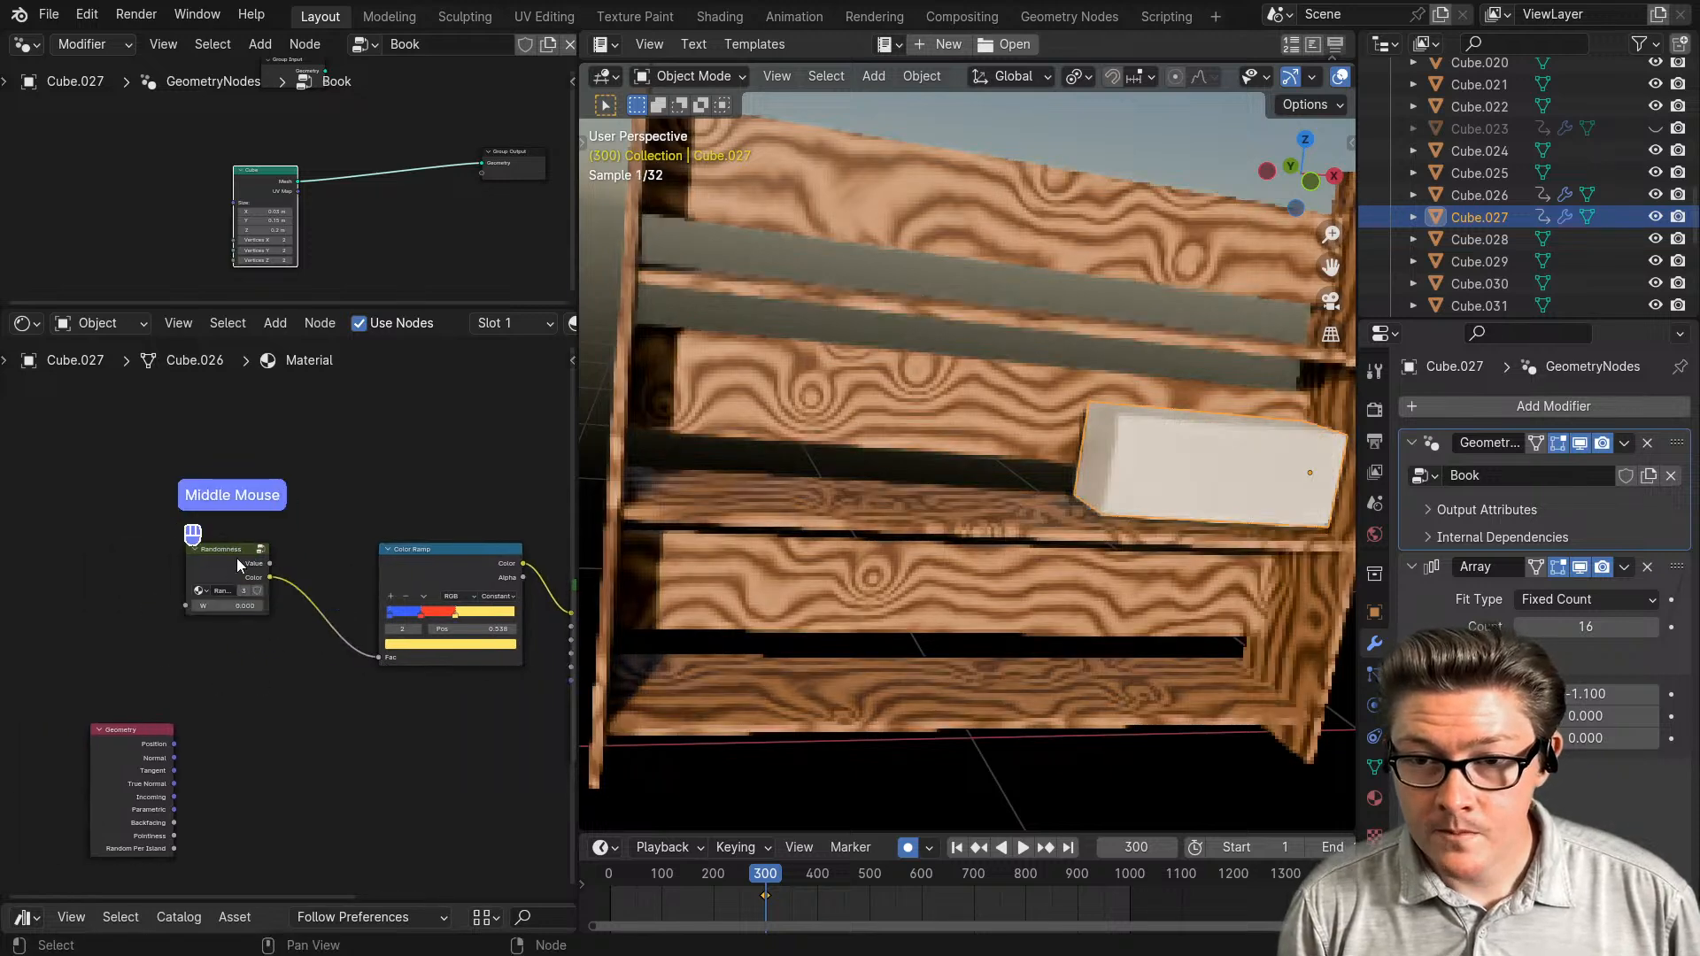
- Move the Randomness node slightly up and away from the Color Ramp, and place the Geometry node below it
drag(236, 558, 214, 534)
drag(146, 742, 255, 790)
scroll(186, 620, up, 2)
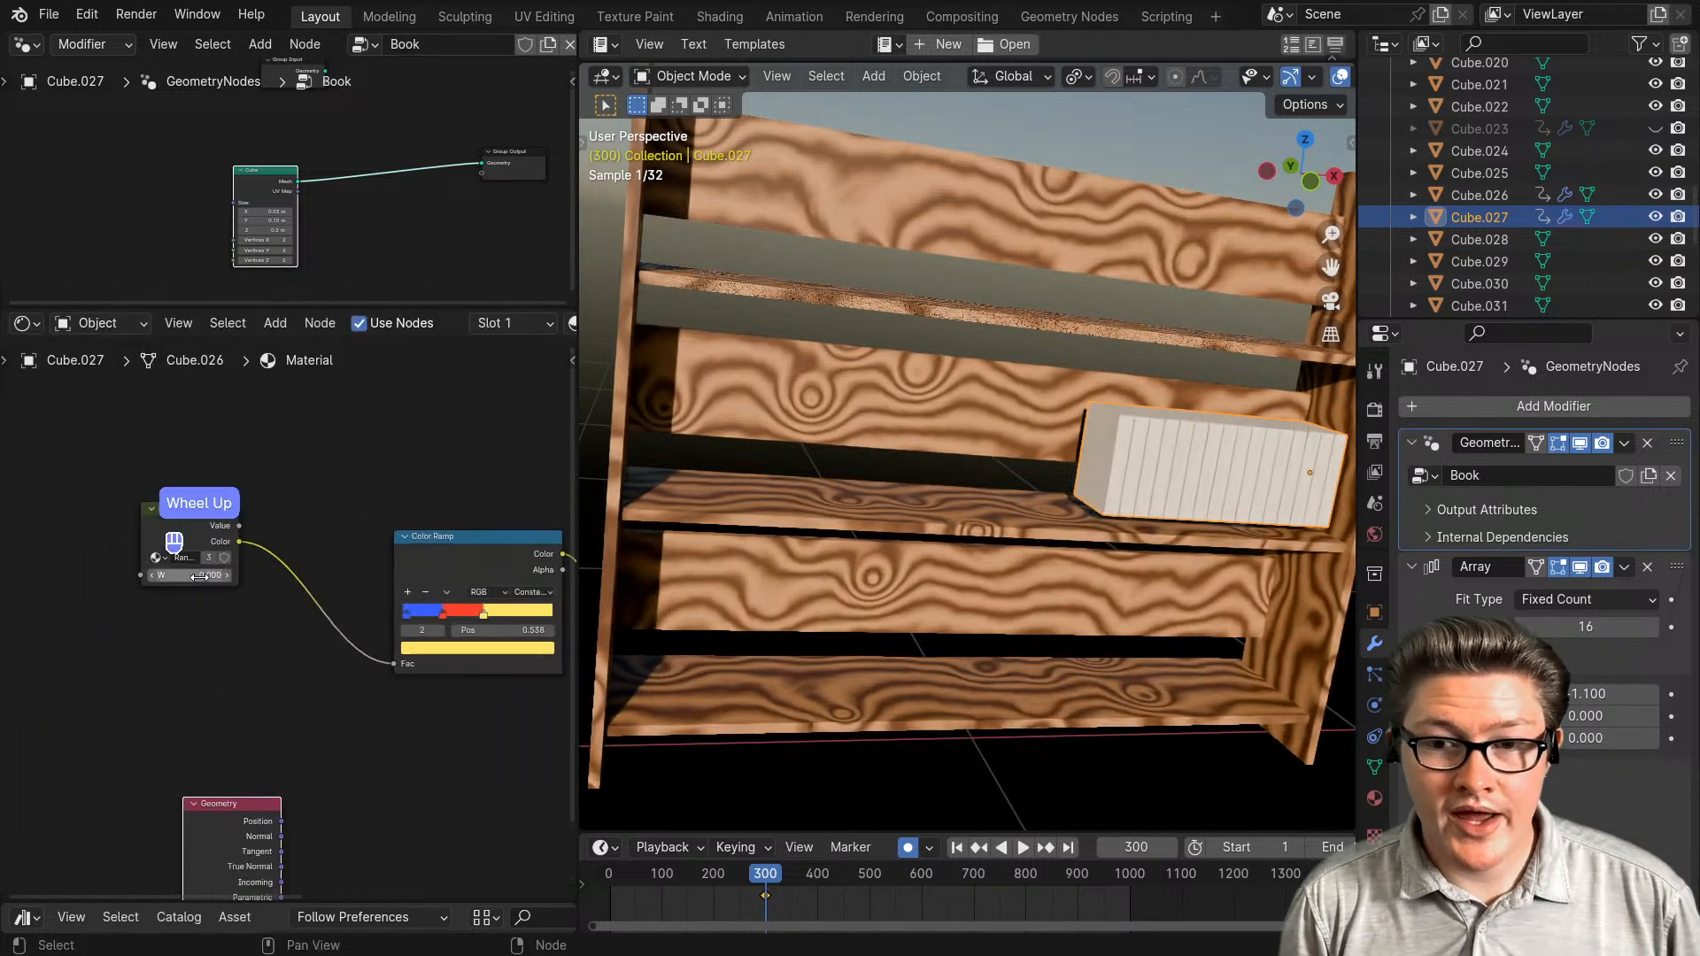
- Look inside the Randomness node group and return to the book material
middle_drag(174, 513, 234, 555)
click(230, 554)
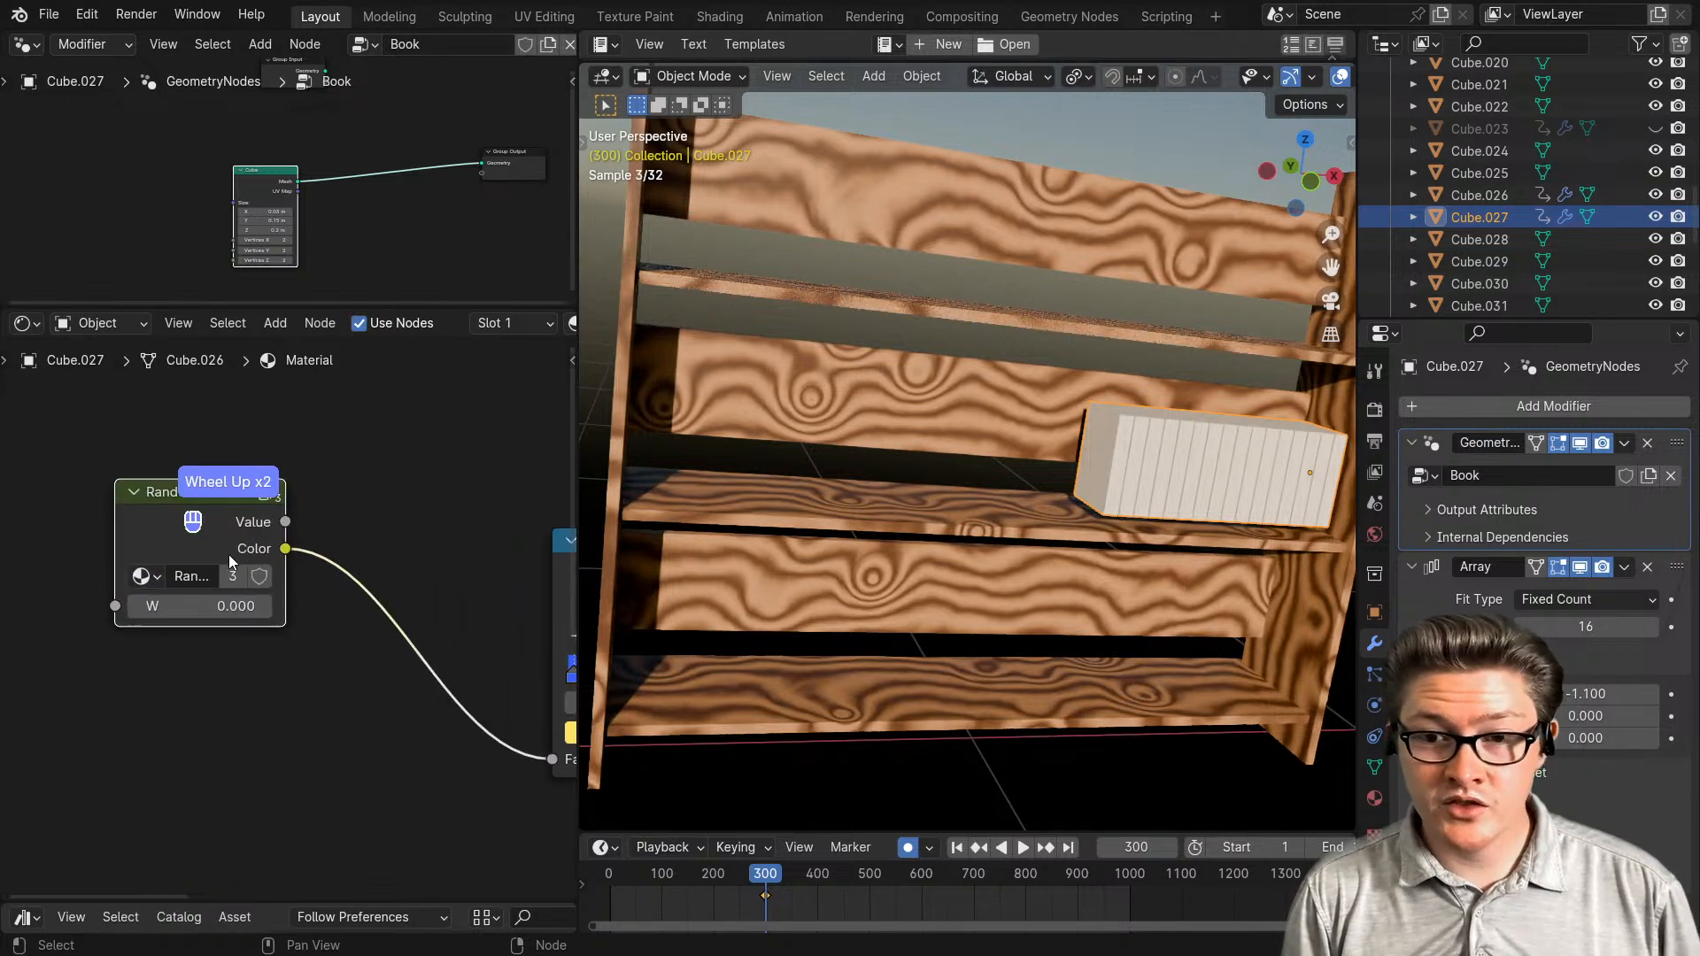
key(Tab)
key(Tab)
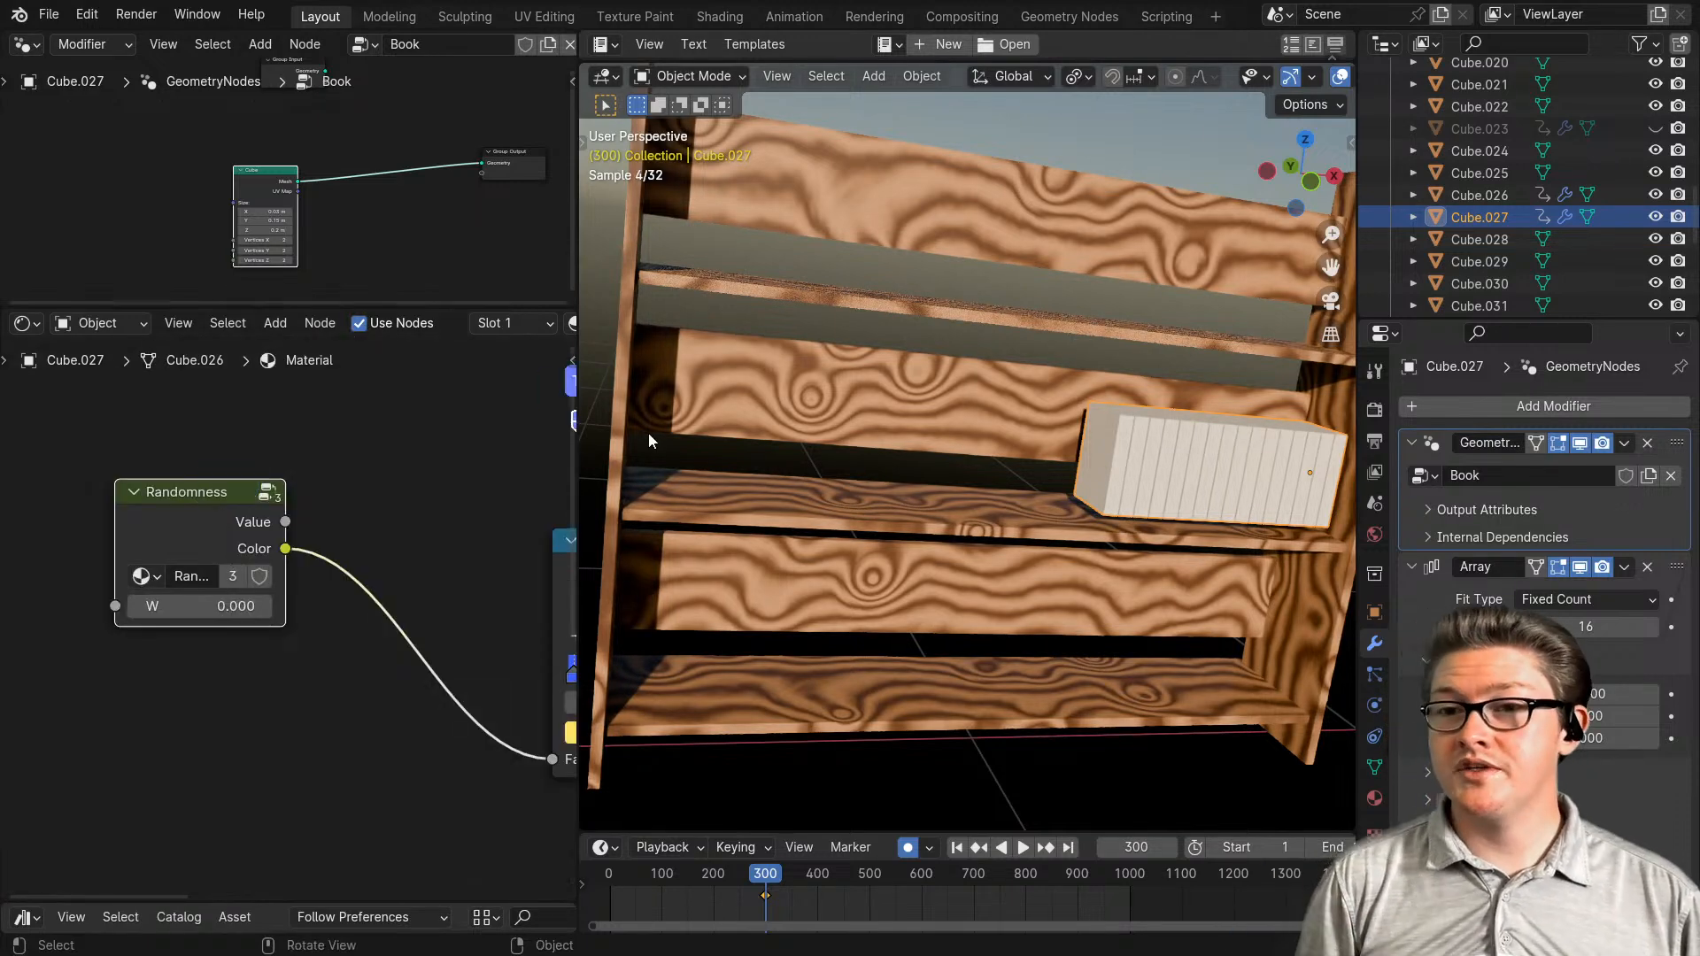
scroll(372, 682, down, 3)
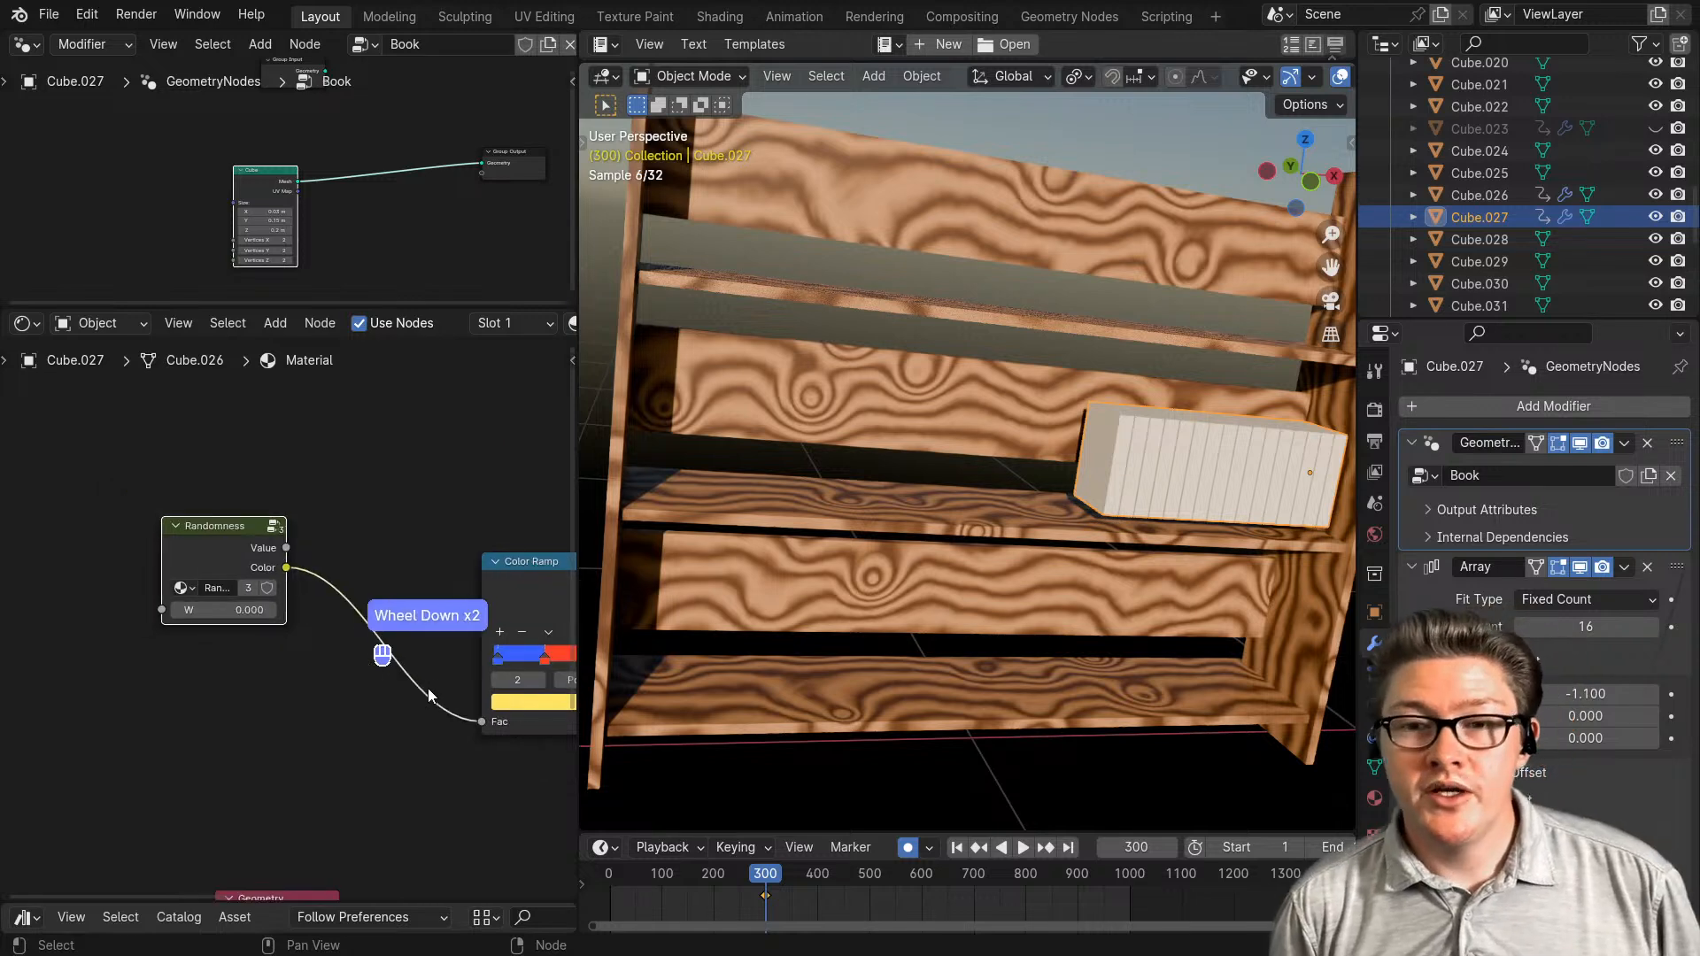
- Move the Randomness node farther away from the Color Ramp in an enlarged node editor
middle_drag(356, 693, 449, 666)
key(ctrl+space)
scroll(697, 624, up, 2)
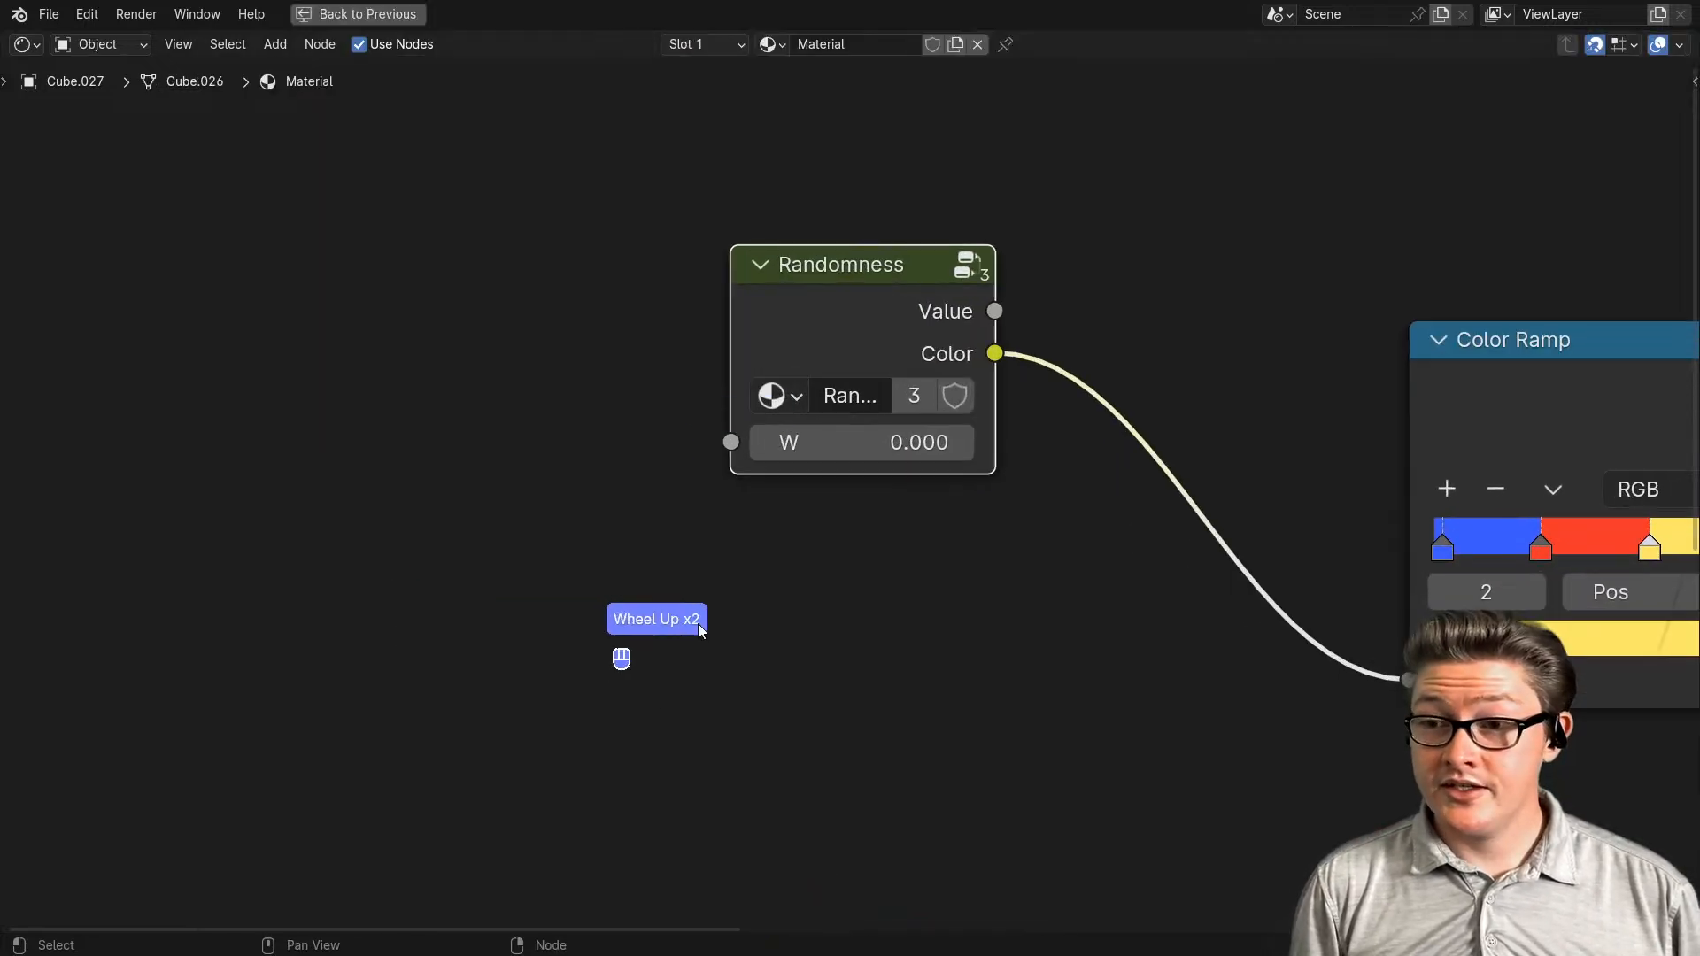
drag(849, 336, 658, 333)
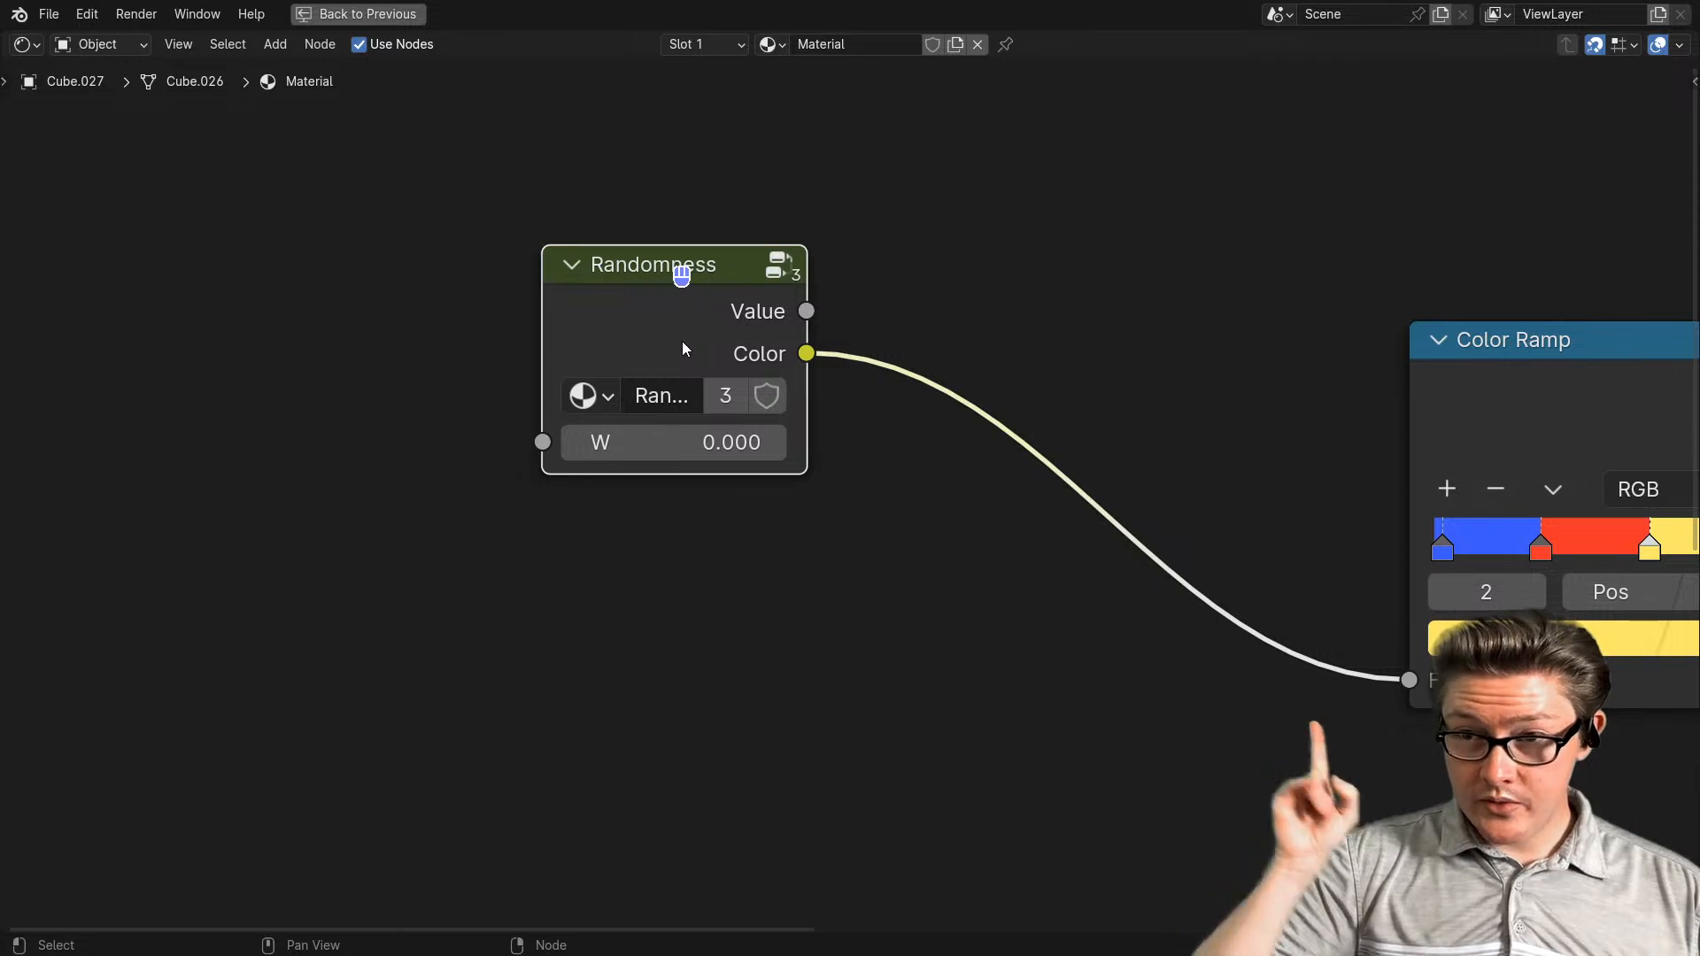
- Try a different W value on the Randomness node, cancel the change, and restore the editor layout
scroll(678, 339, up, 3)
middle_drag(657, 314, 720, 433)
scroll(751, 540, up, 1)
drag(760, 591, 735, 592)
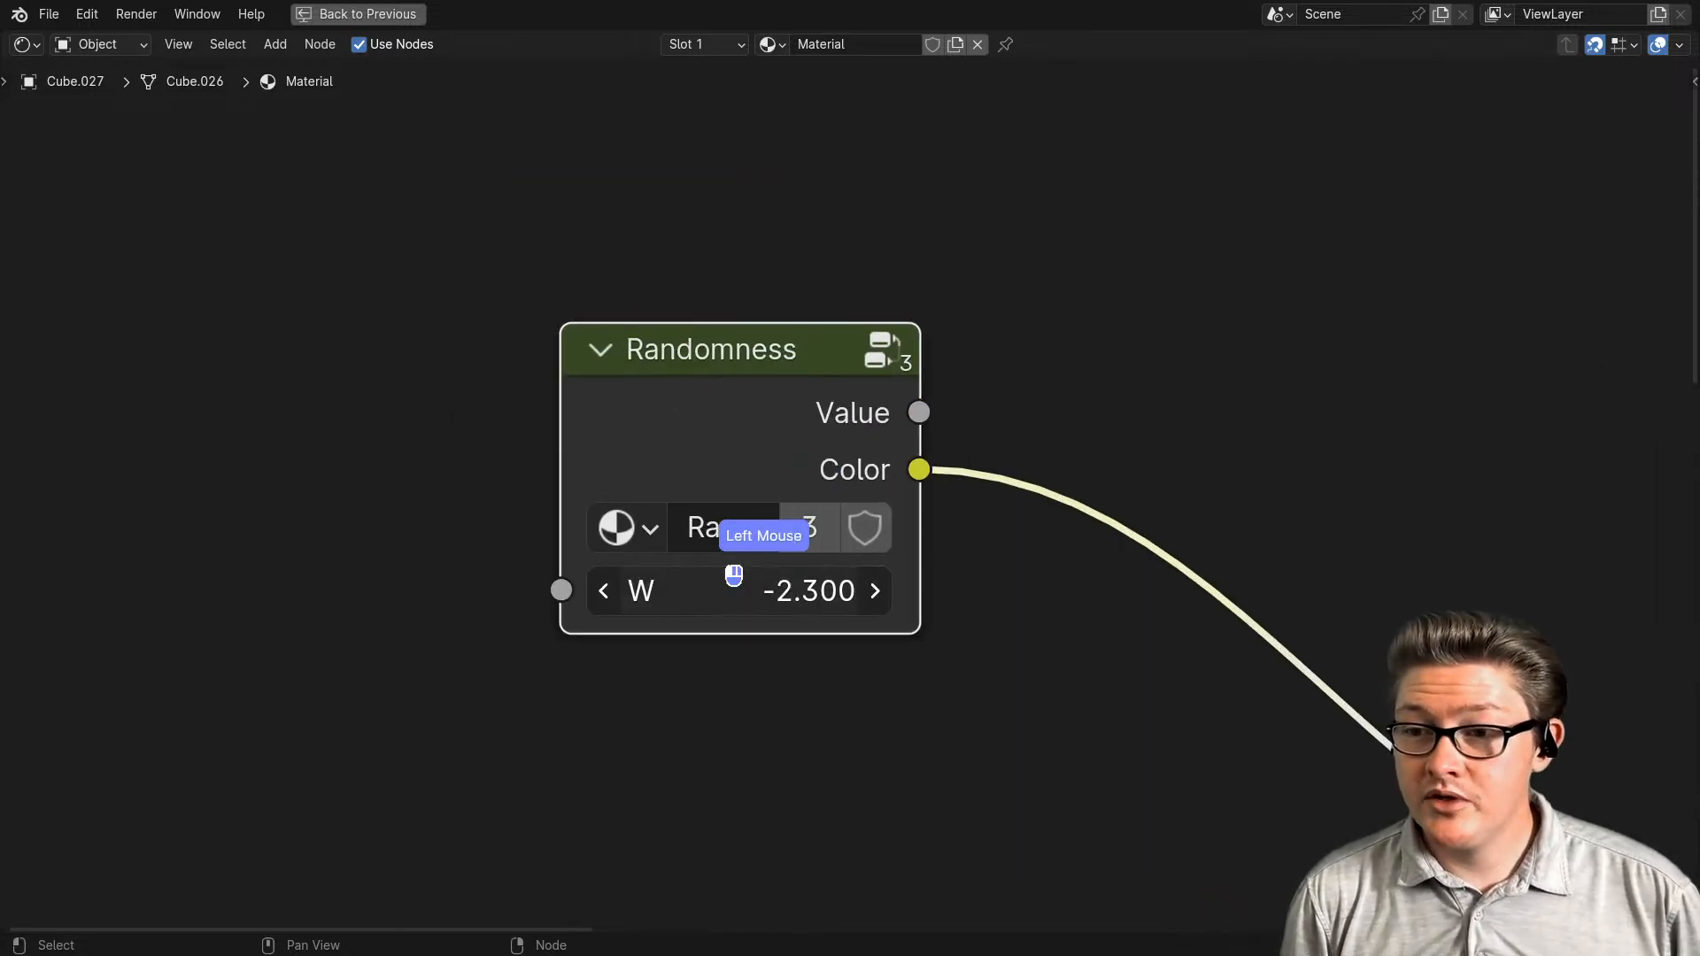
right_click(765, 609)
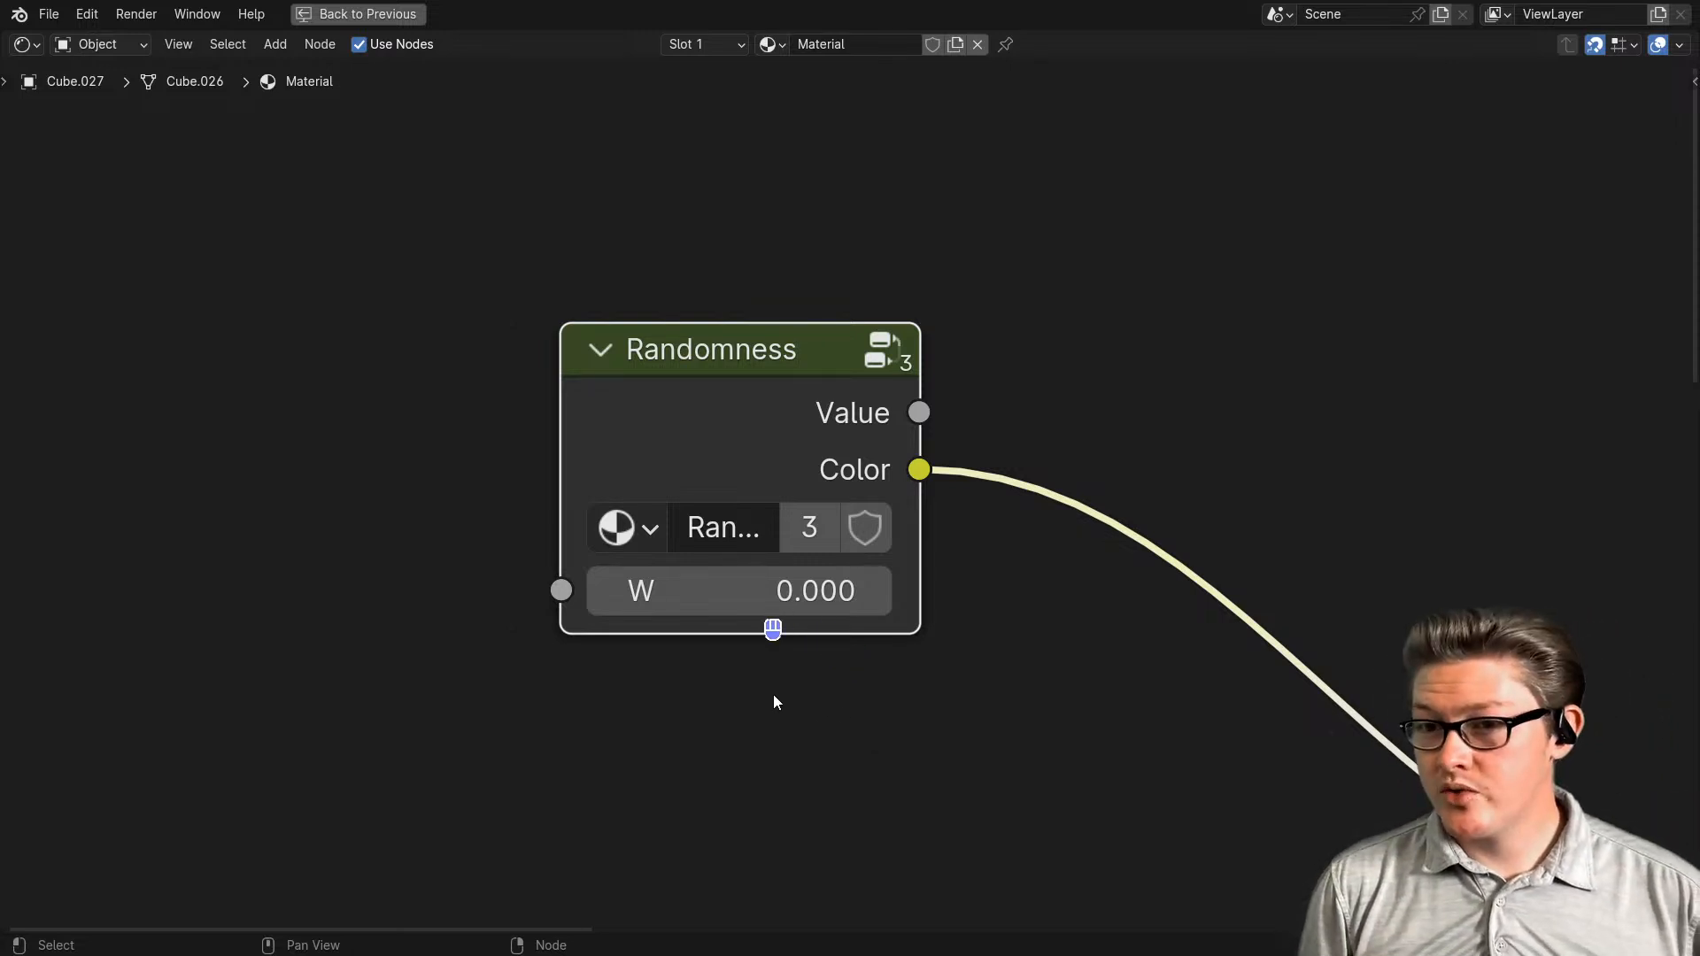
scroll(780, 698, down, 2)
scroll(753, 680, up, 1)
key(ctrl+space)
scroll(427, 749, up, 2)
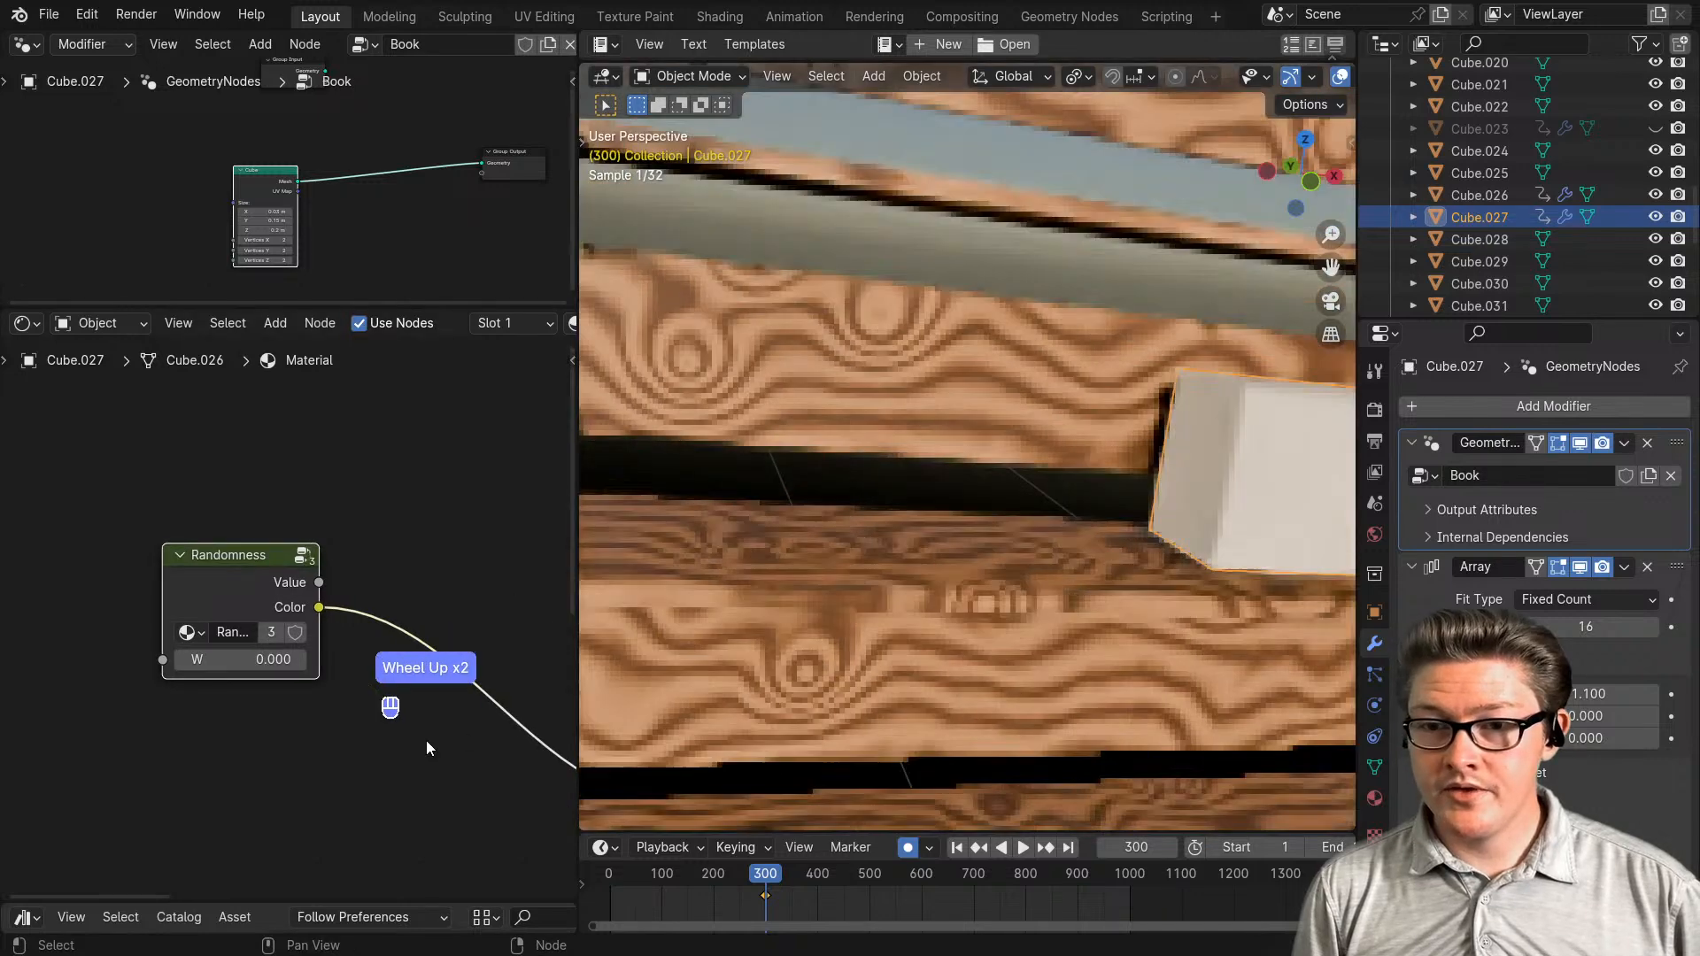
scroll(423, 735, down, 2)
scroll(916, 597, down, 3)
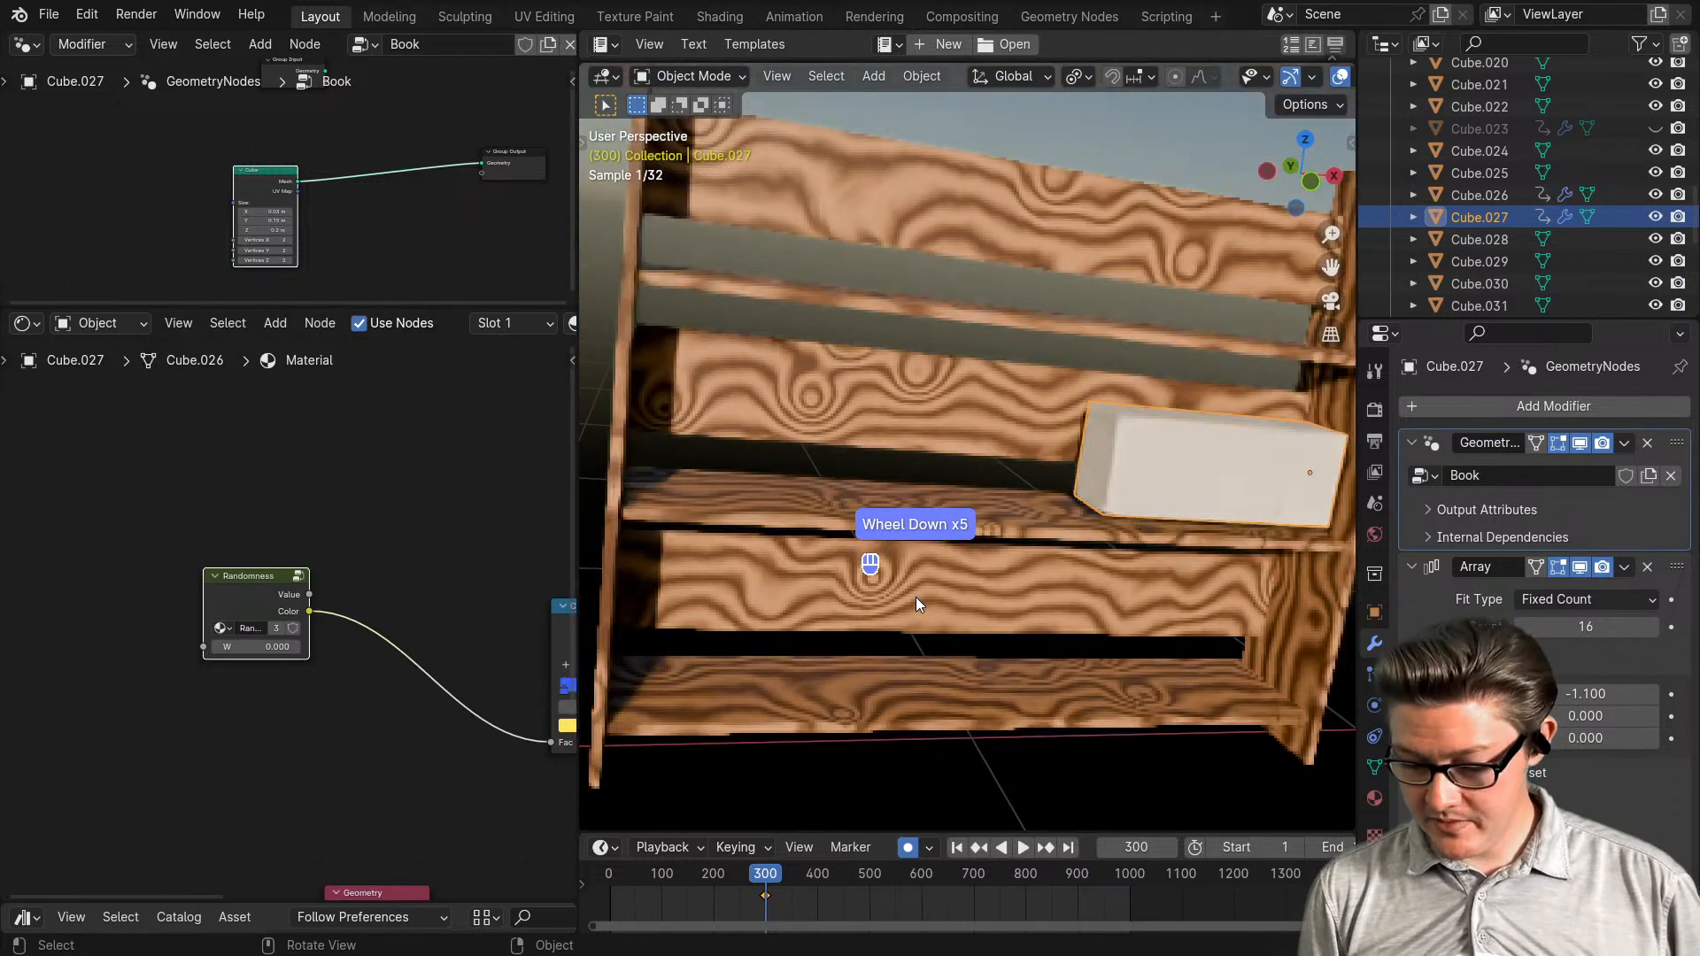
- Select the red book on the finished bookshelf, switch the viewport to Material Preview, and frame its shelves and the Books material nodes
scroll(876, 580, down, 3)
click(646, 441)
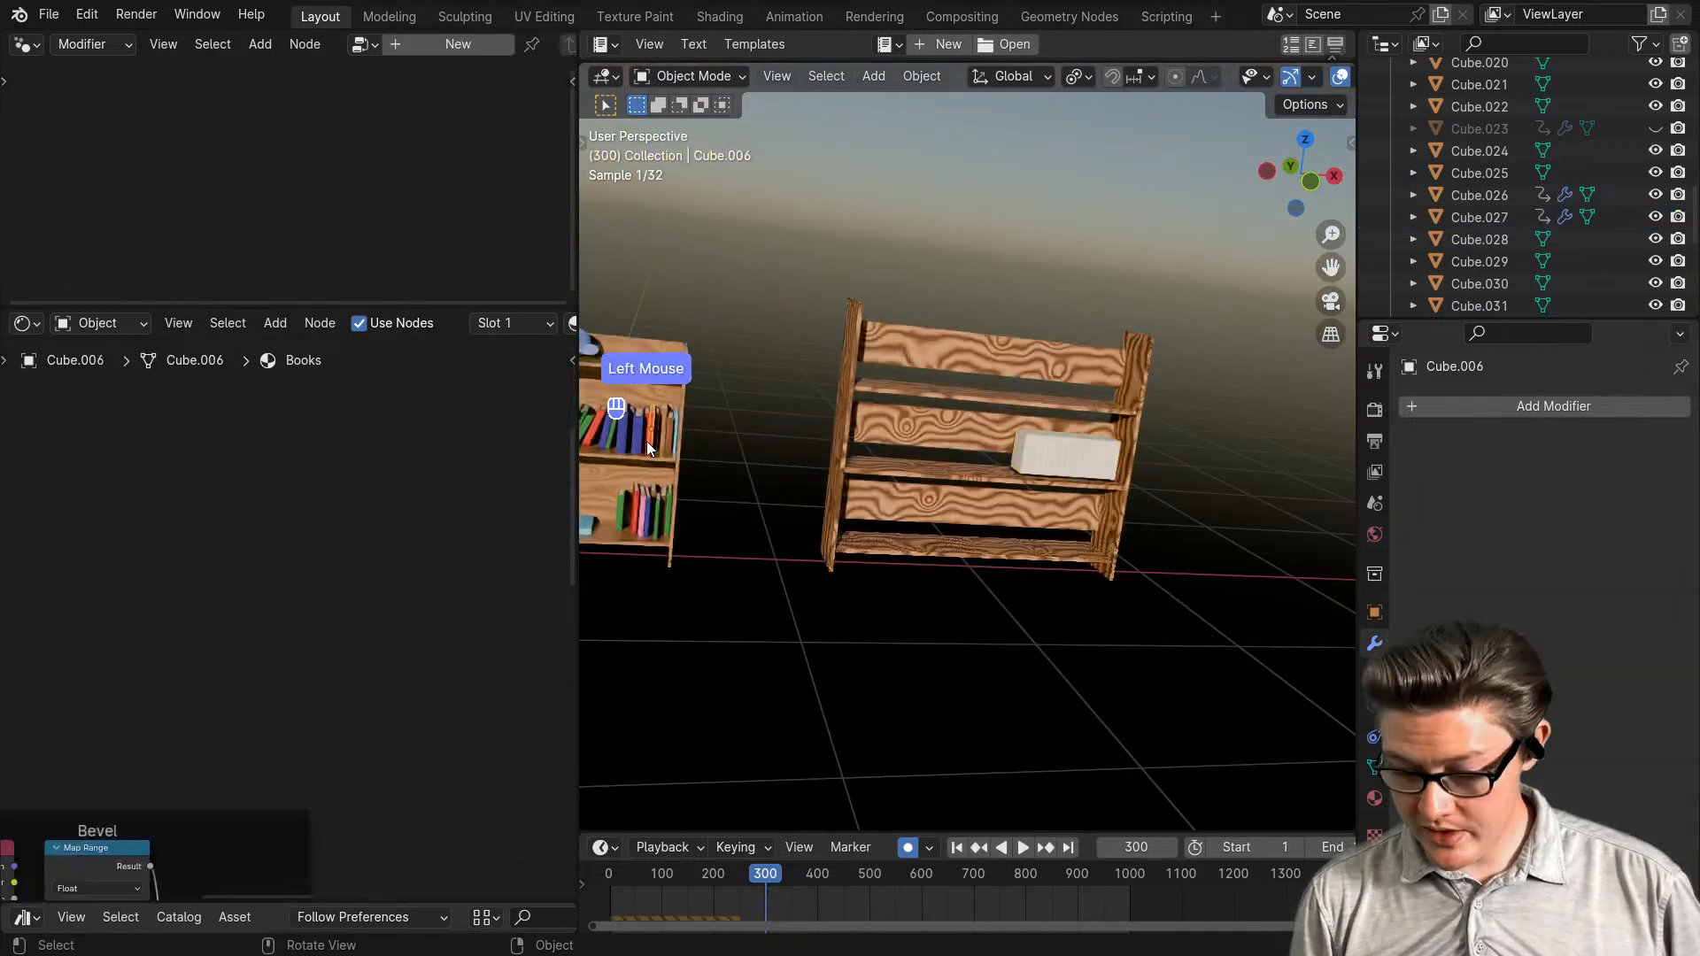
key(KP_Decimal)
key(z)
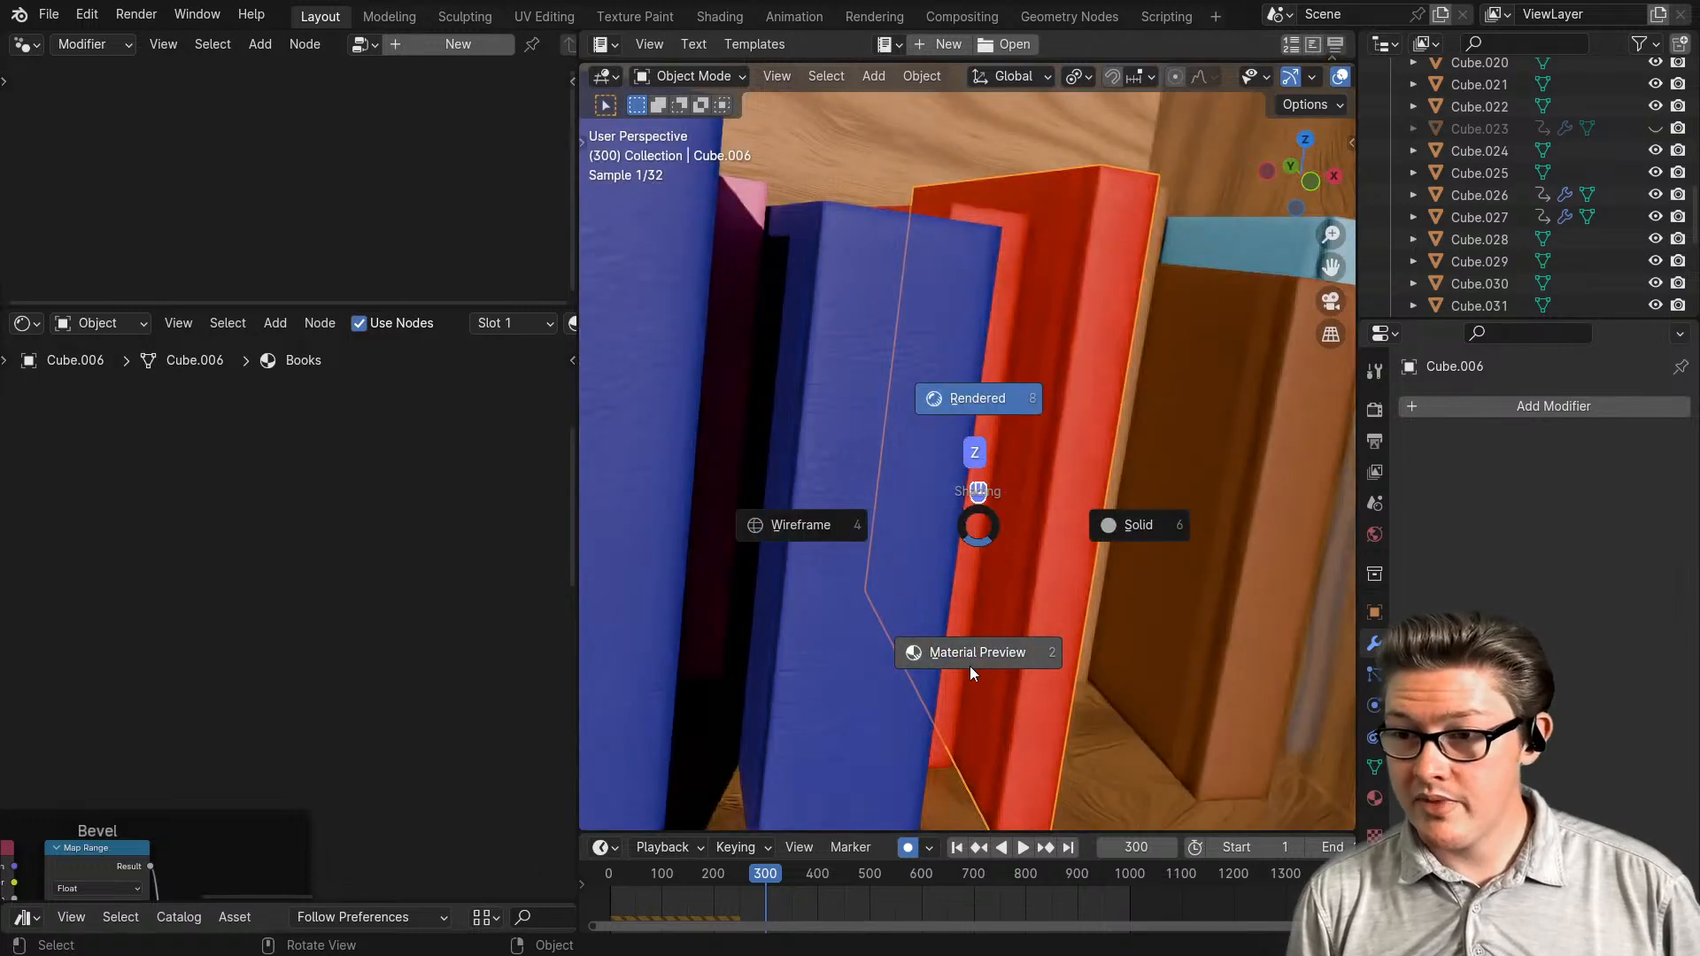
click(970, 666)
scroll(916, 585, down, 2)
shift+middle_drag(897, 579, 1086, 581)
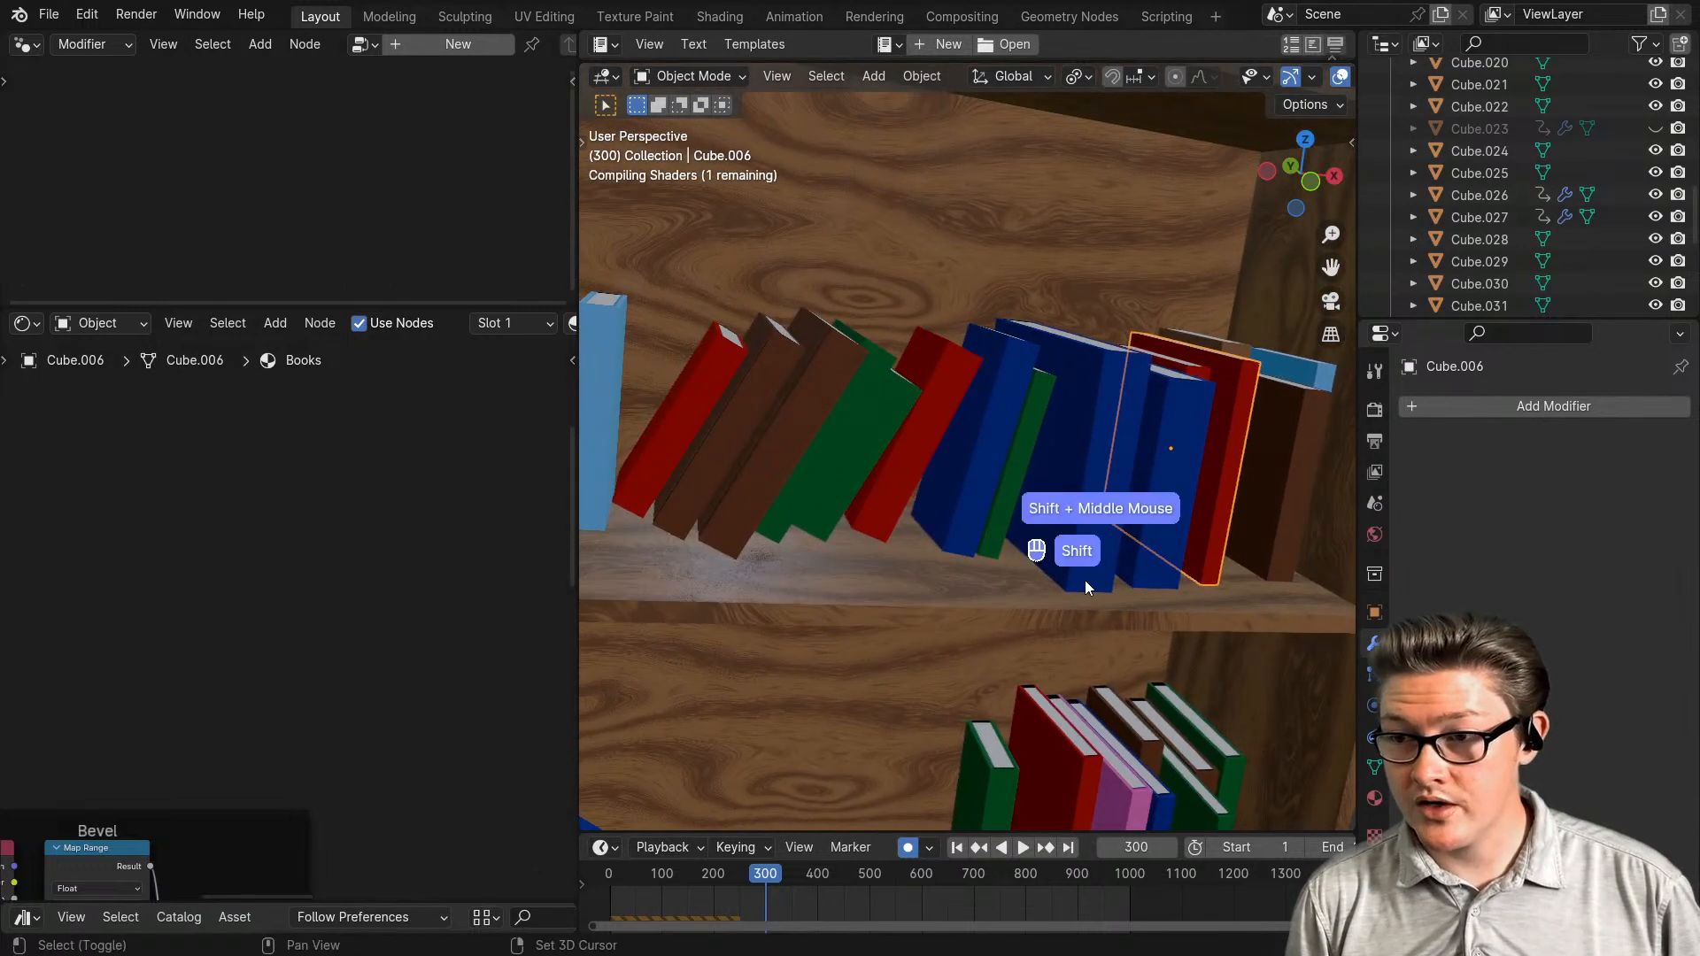
scroll(1018, 567, down, 3)
scroll(169, 720, down, 4)
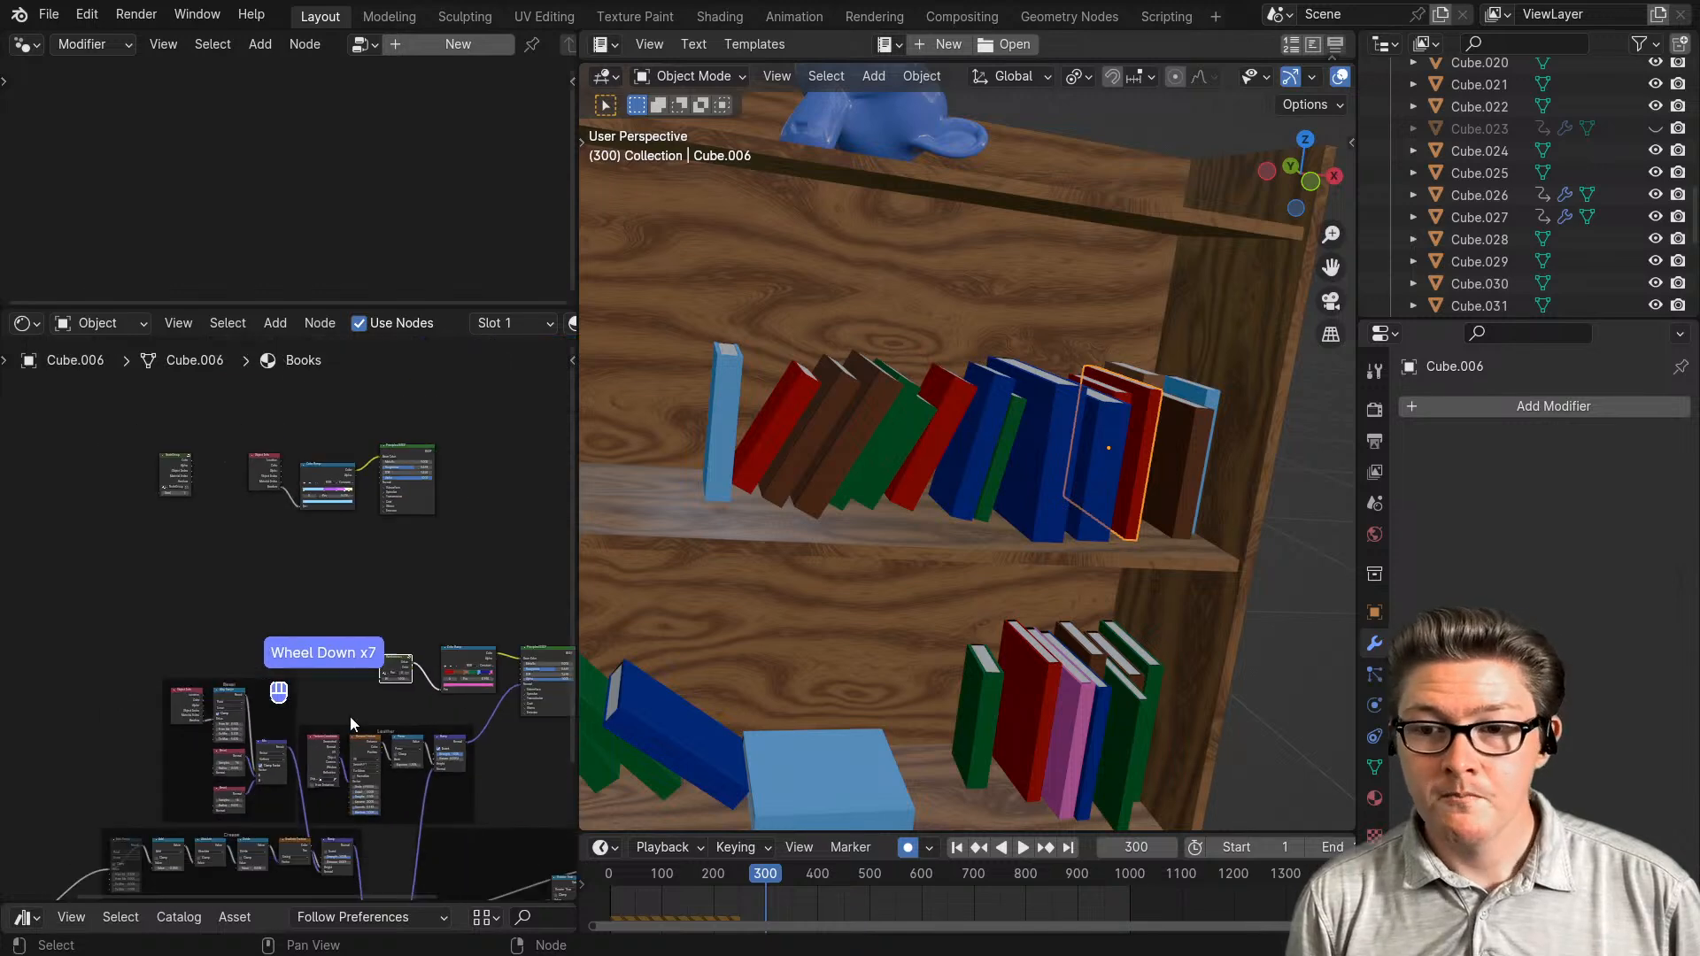
- Try other W values, including 1.600, on the Books material's Randomness node and restore W to 1.500
scroll(171, 736, up, 6)
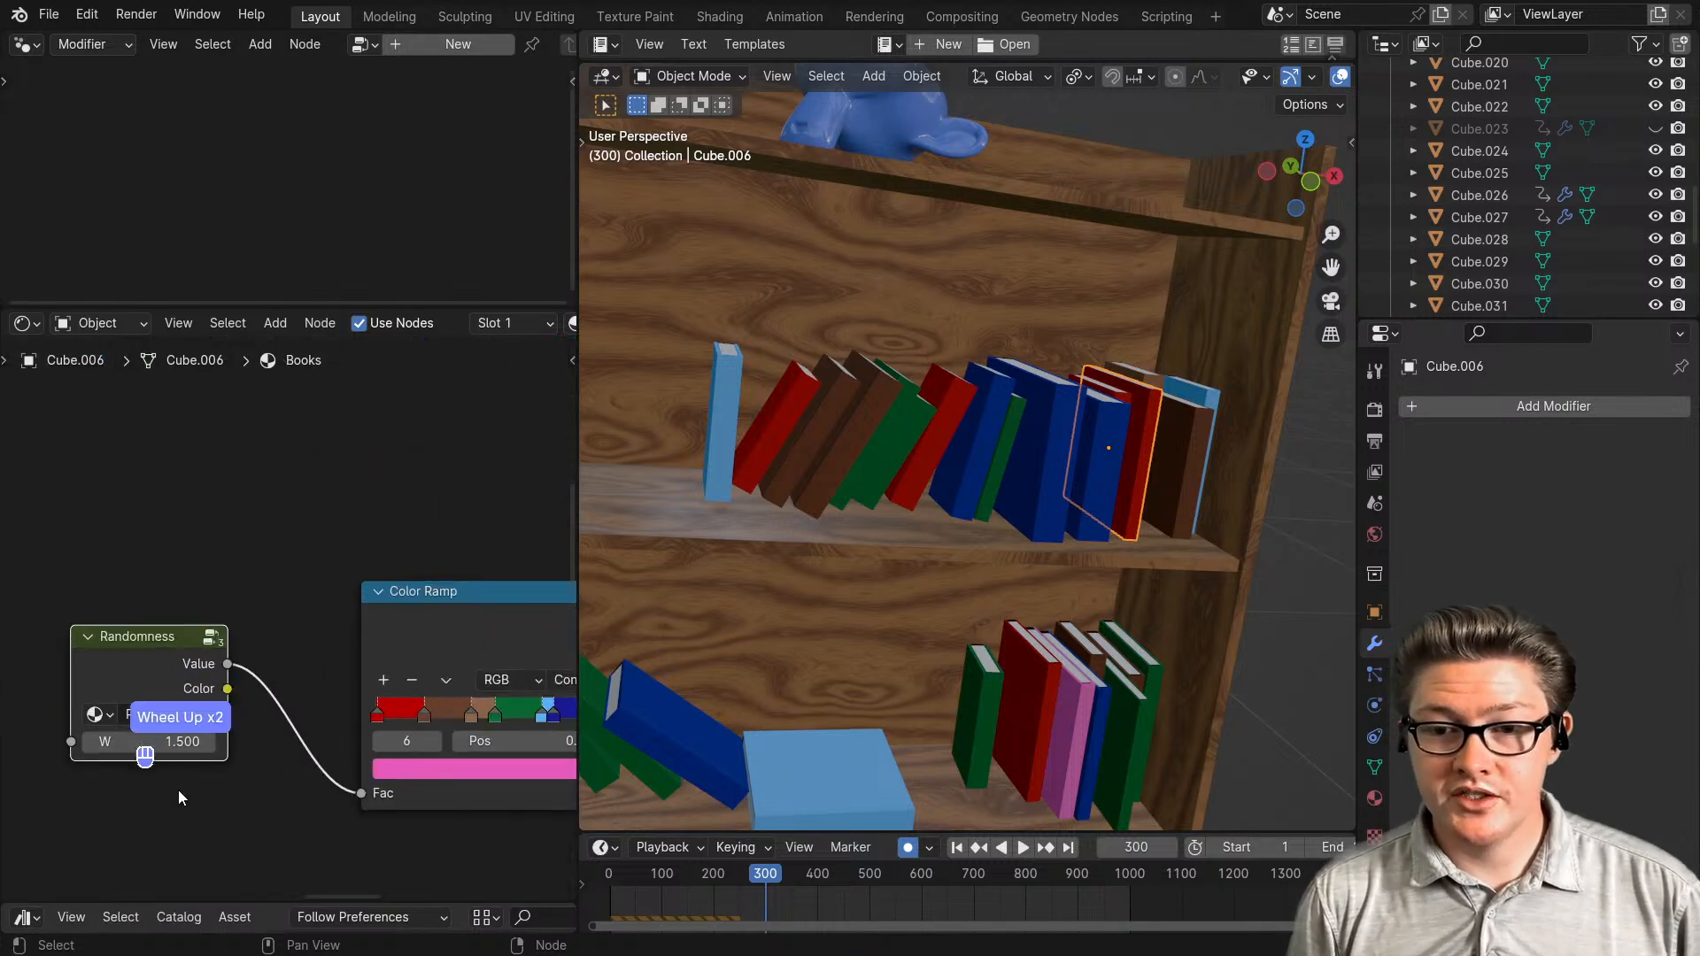
scroll(203, 734, up, 4)
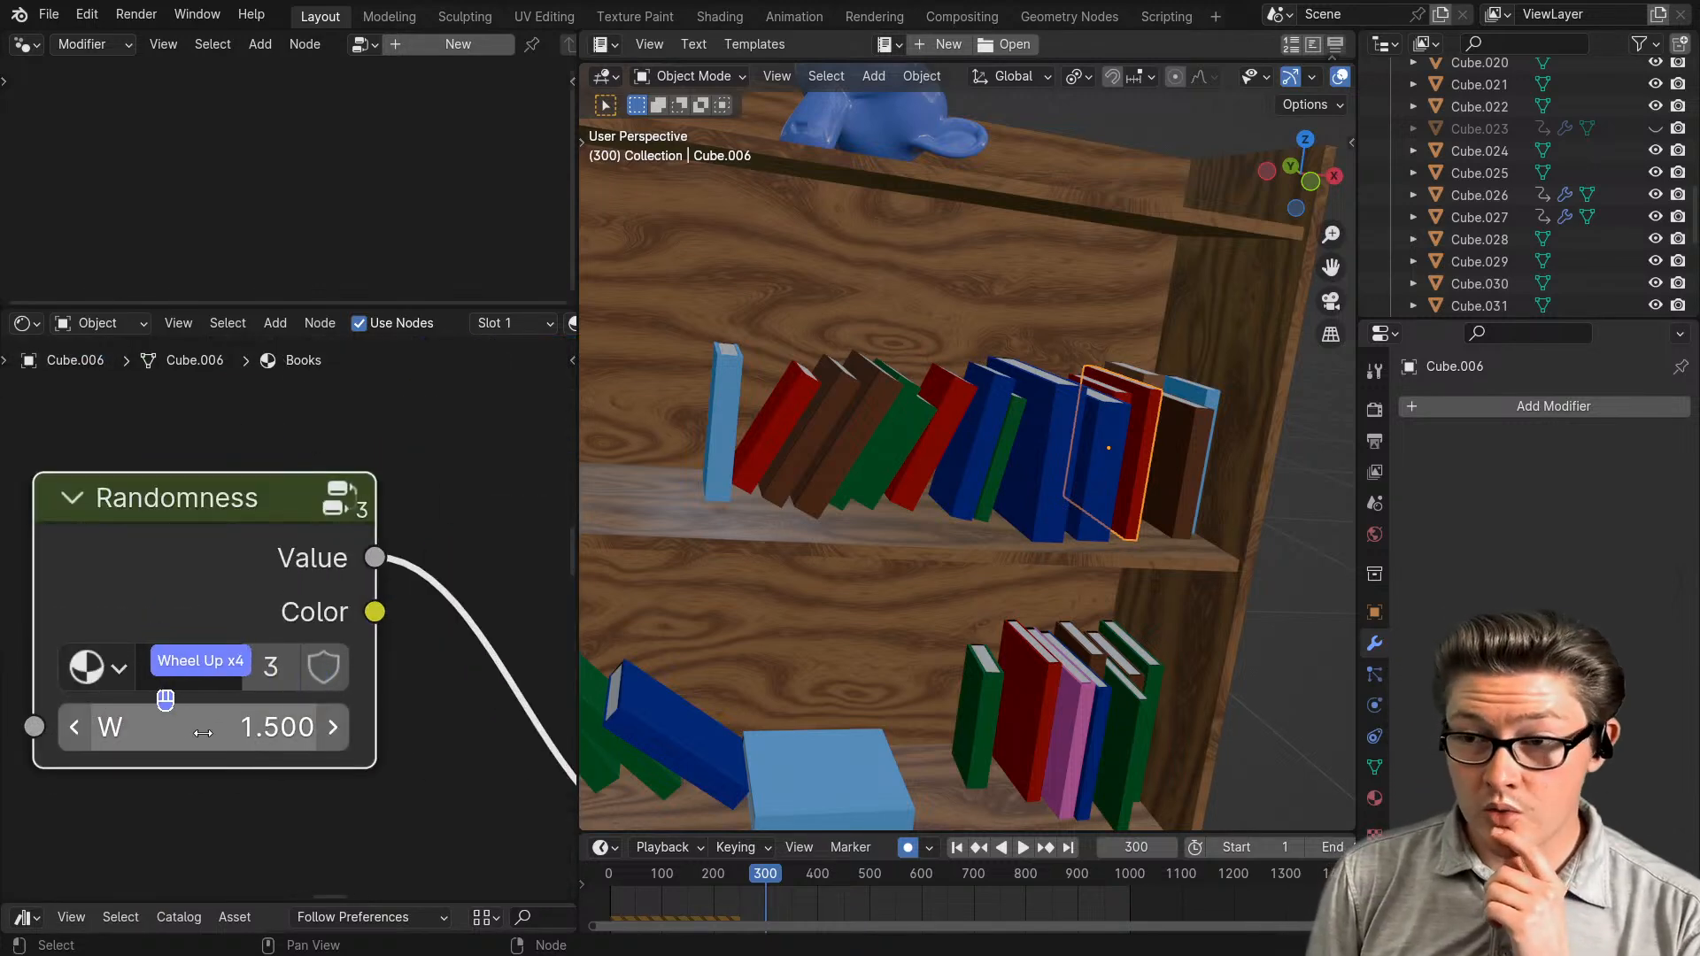
drag(203, 733, 598, 733)
key(ctrl+z)
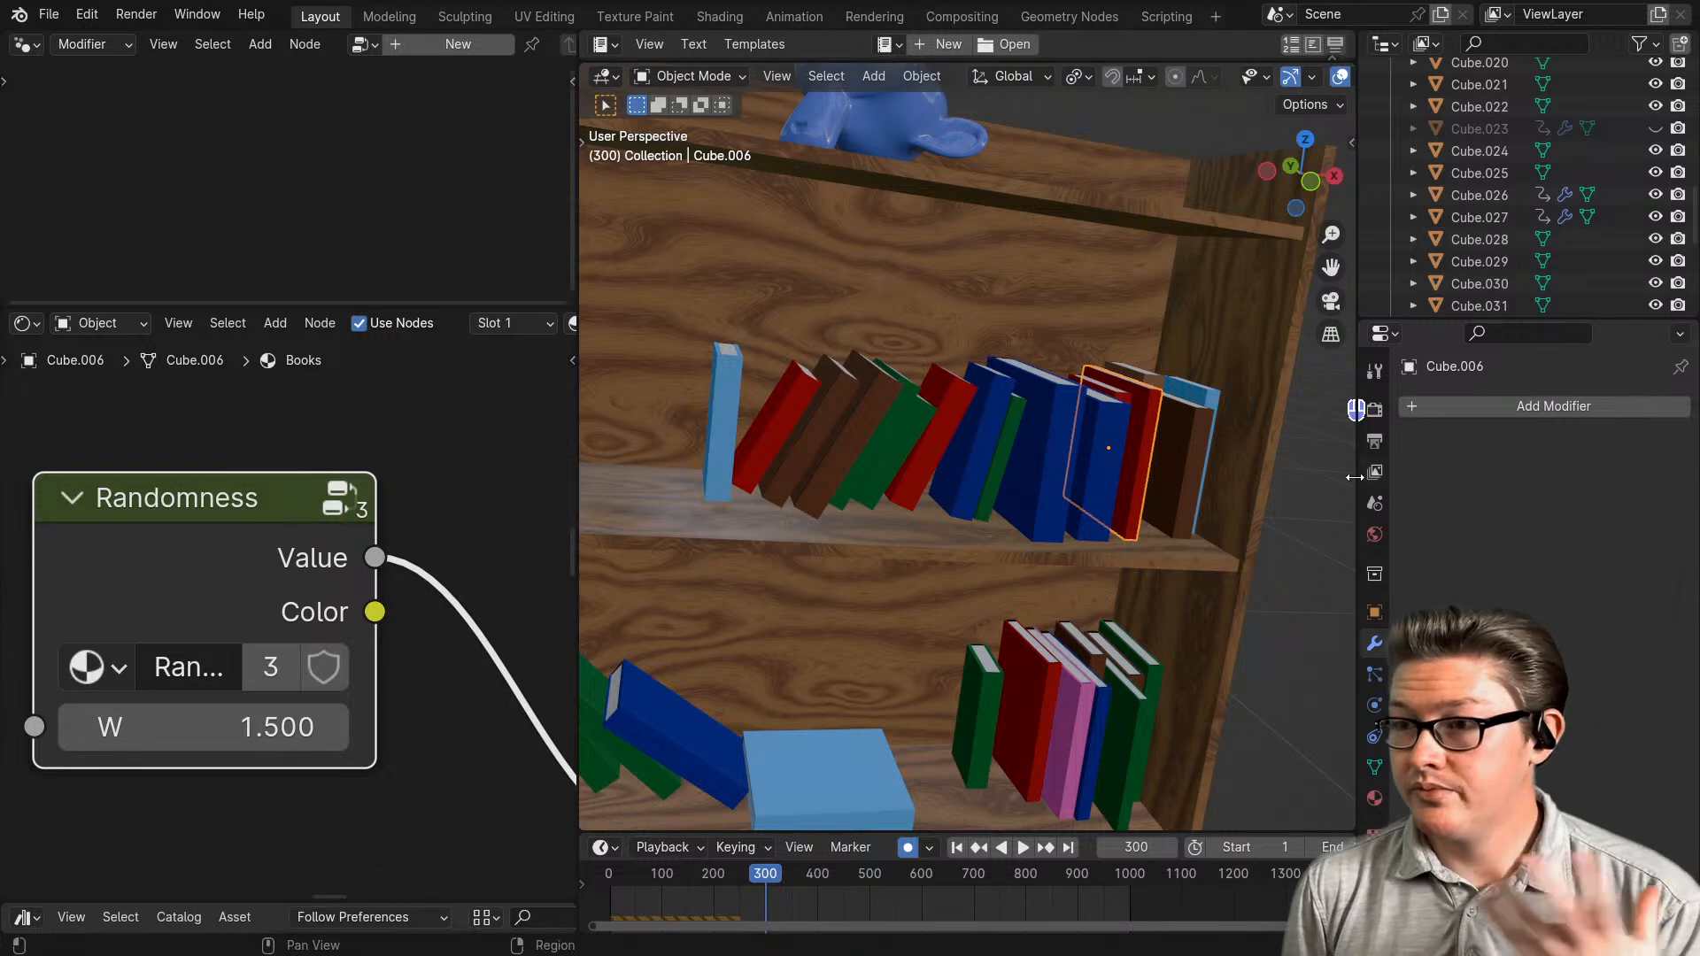
click(1376, 418)
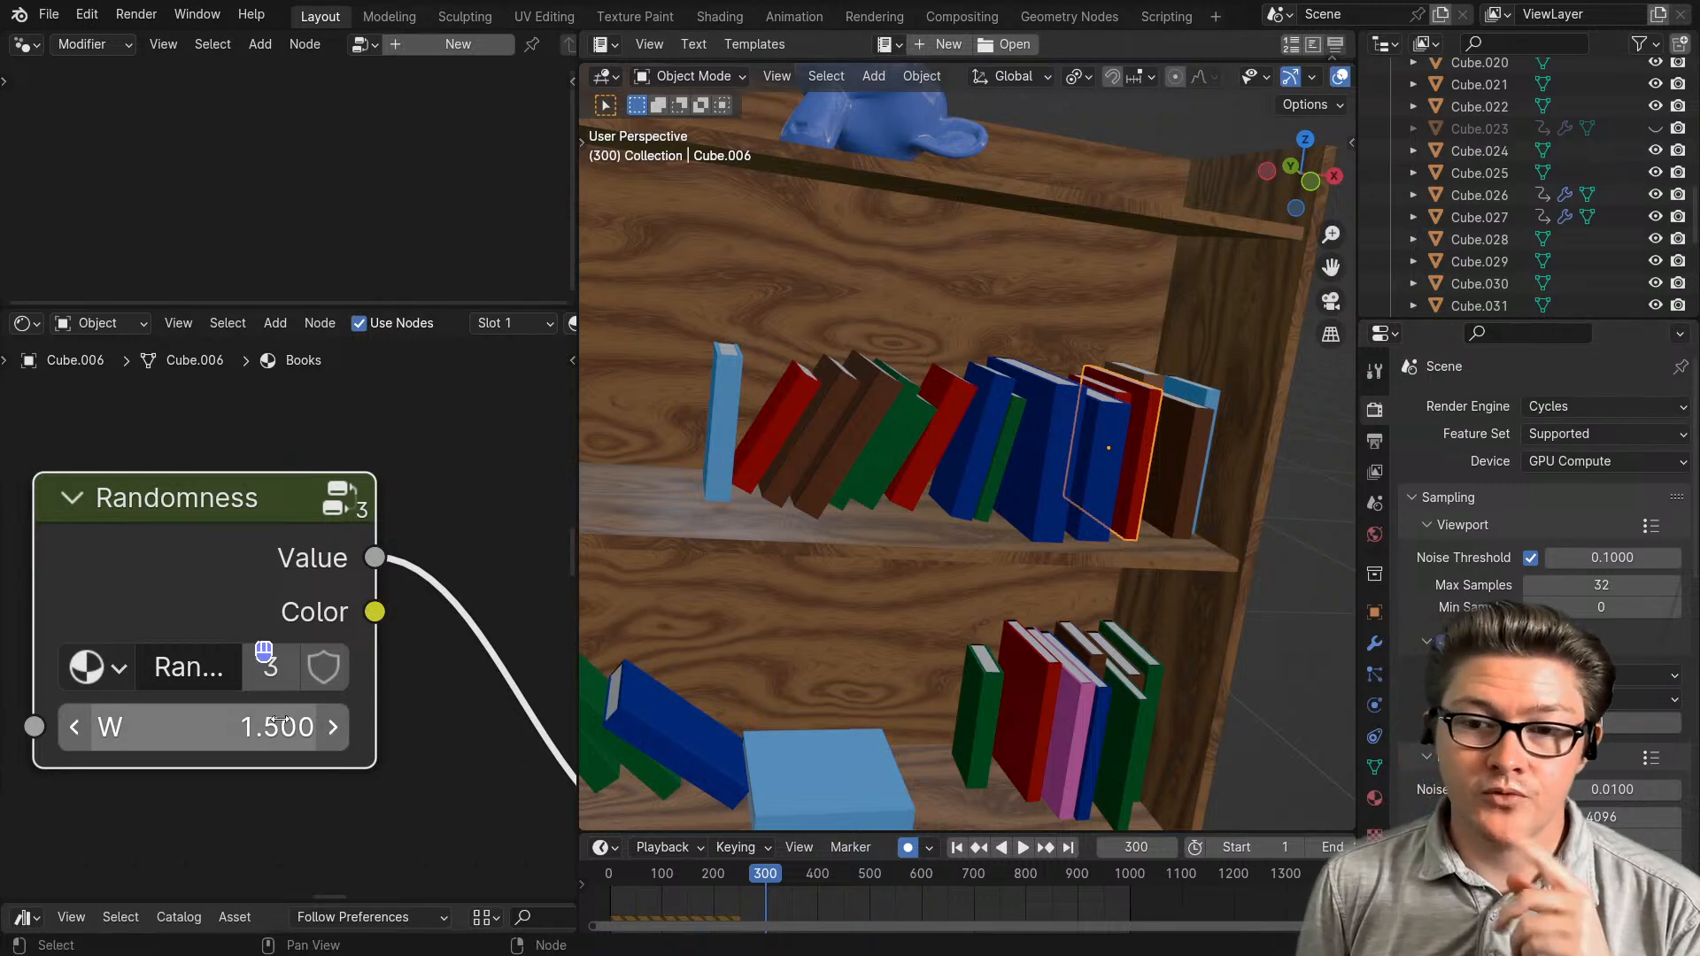
click(339, 730)
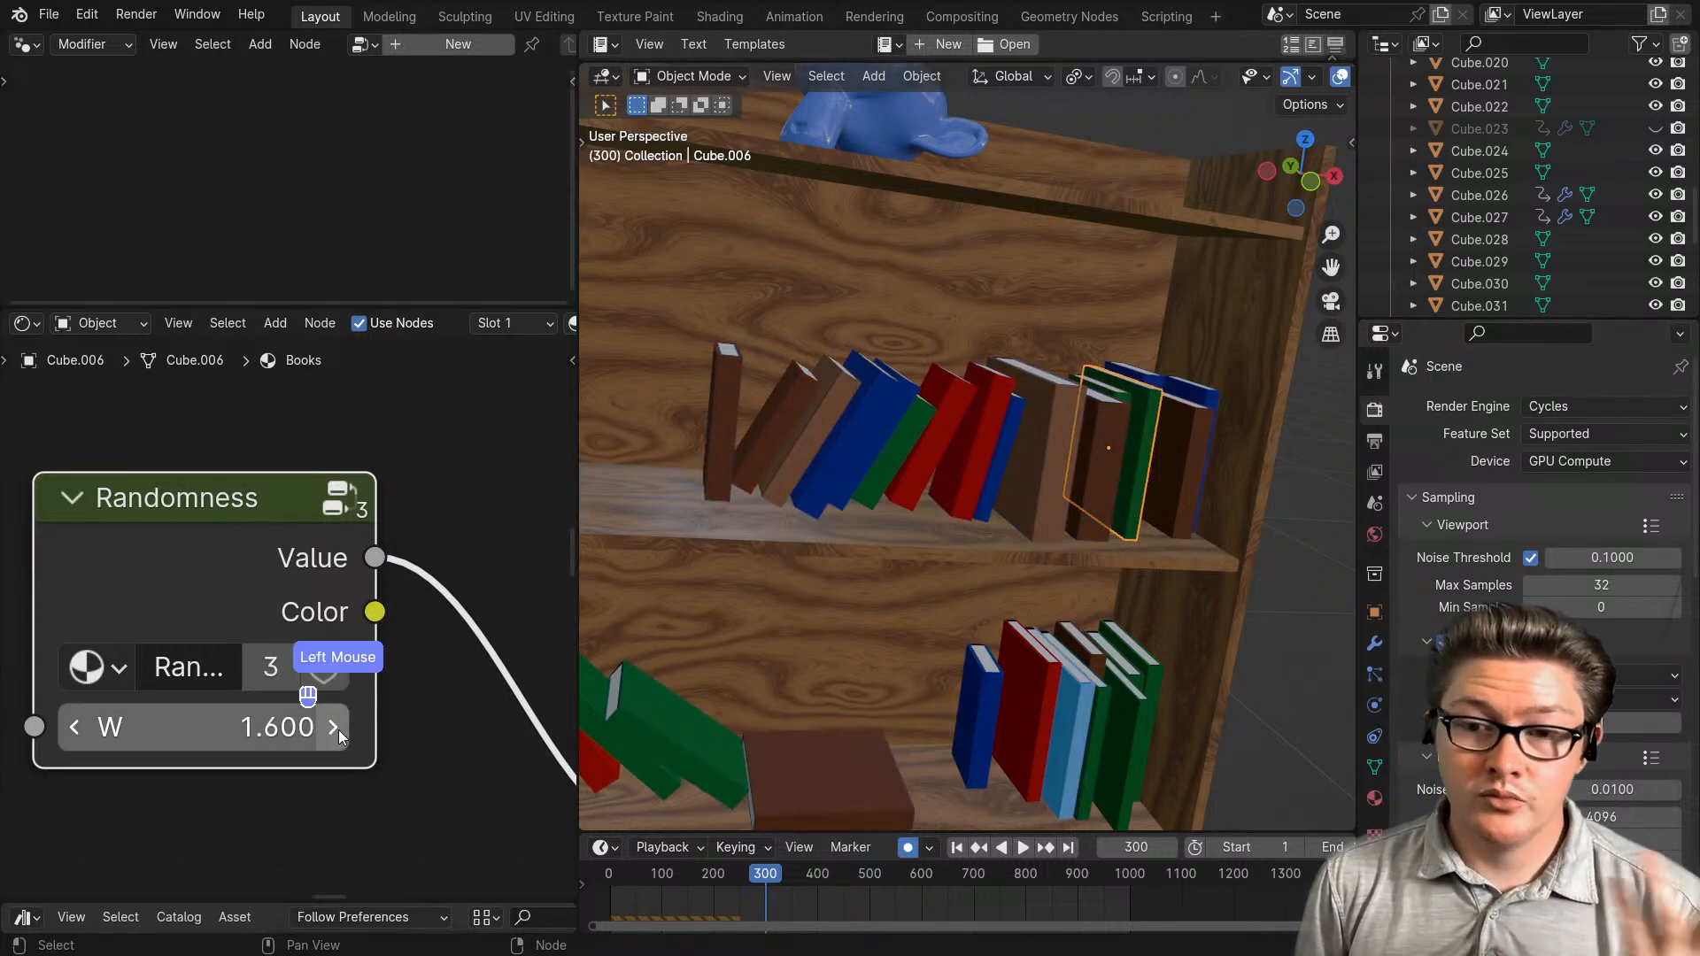
click(68, 738)
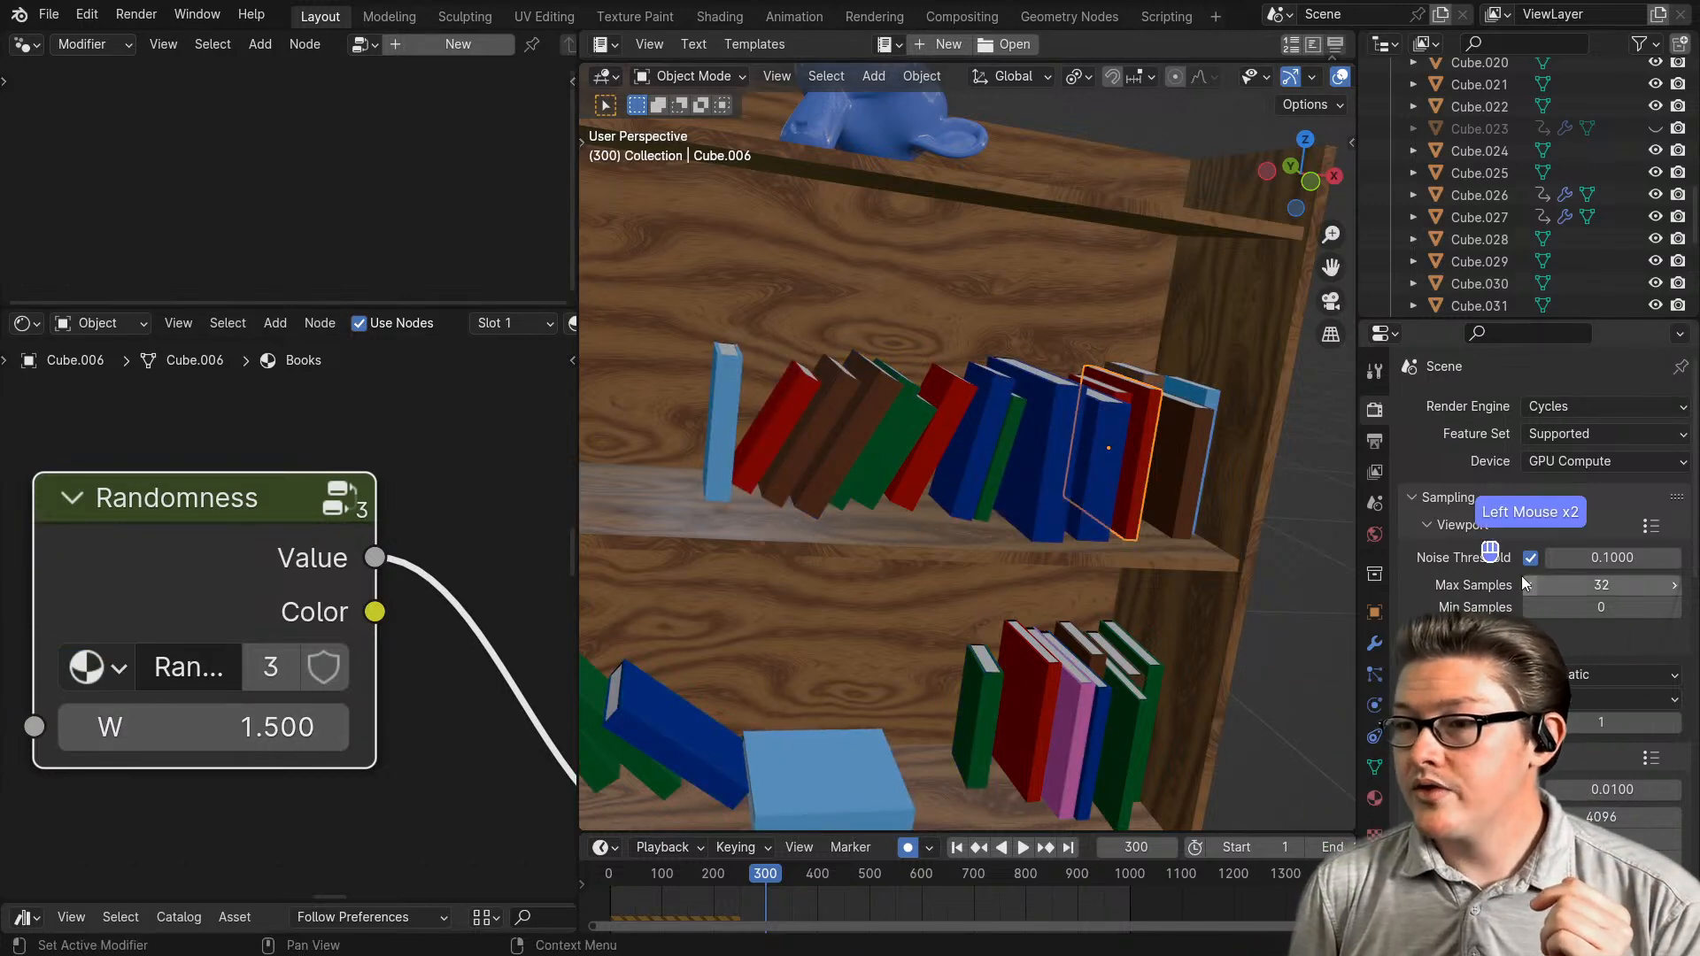
- Look through the Cycles render settings for the Seed option
scroll(1518, 588, down, 4)
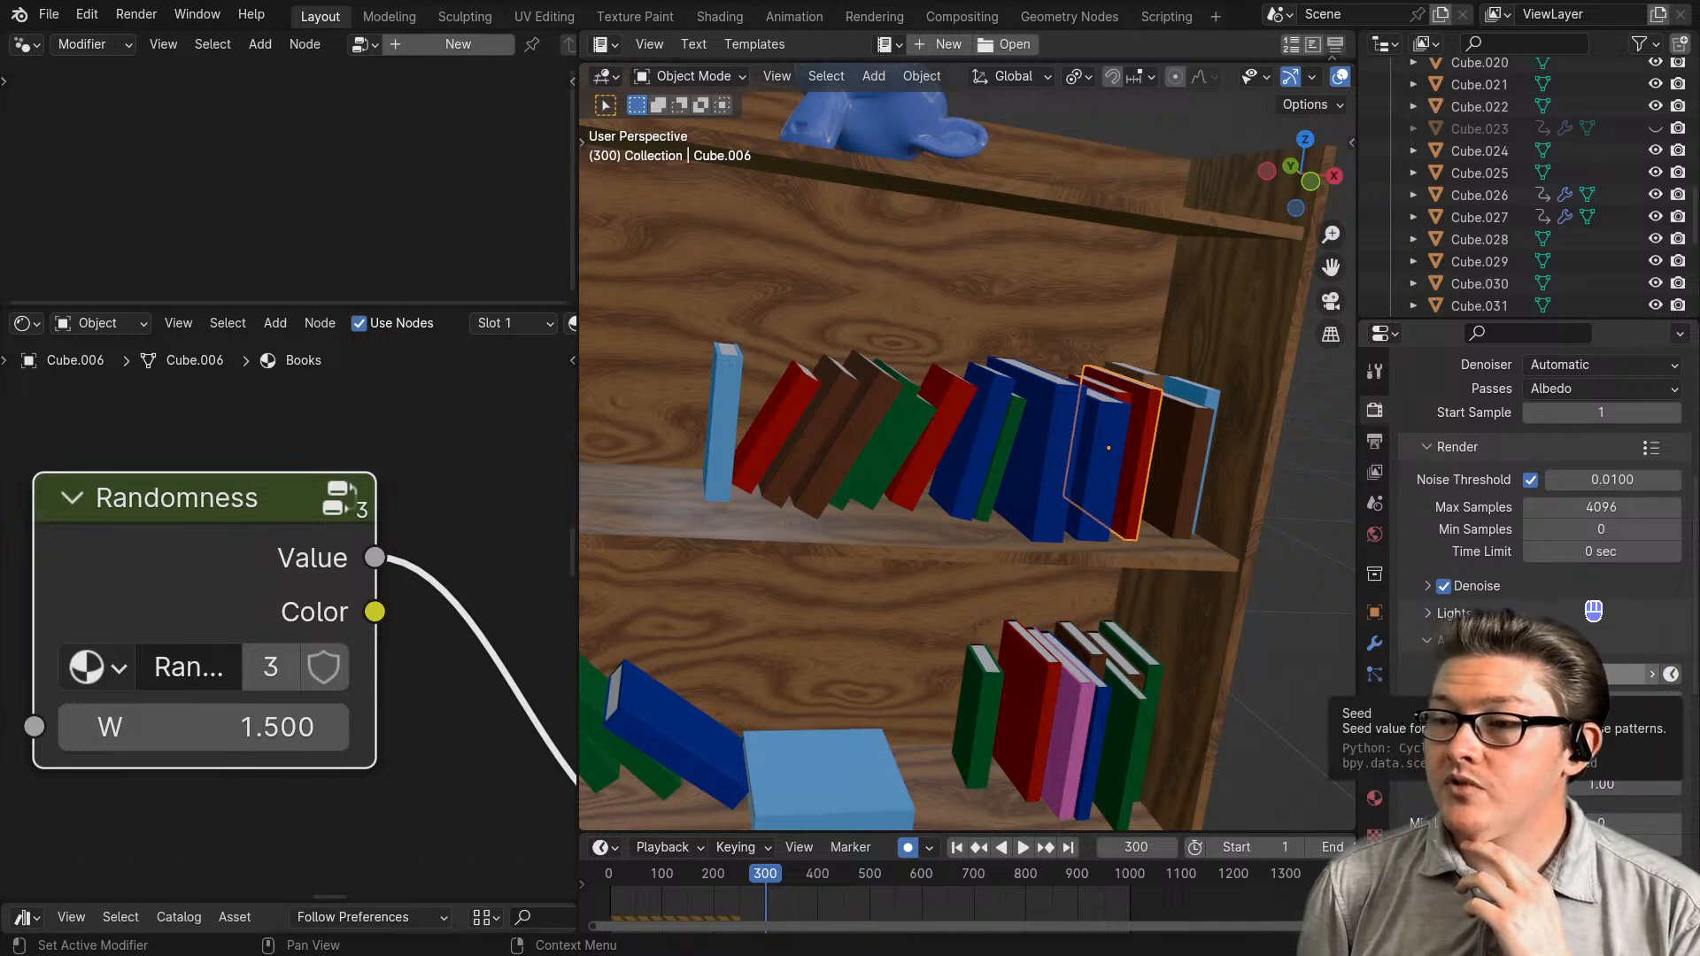
scroll(1586, 611, up, 4)
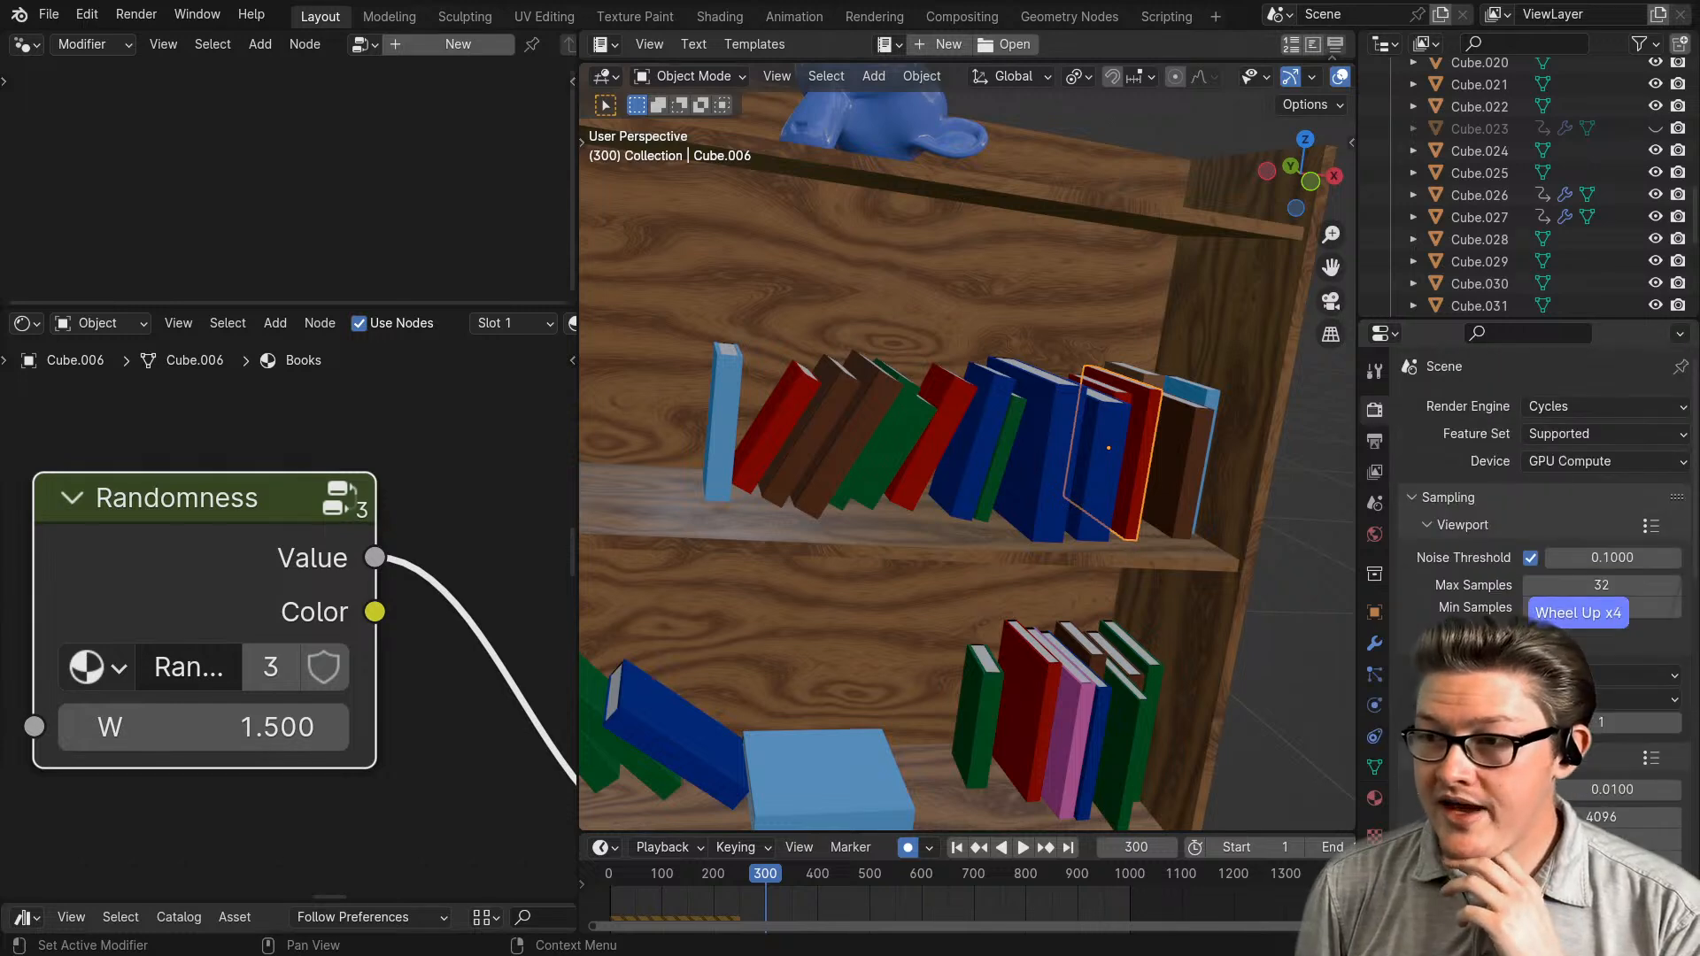
scroll(629, 611, down, 3)
- Enter the Randomness node group of the Books material and bring all its nodes into view
scroll(368, 689, down, 4)
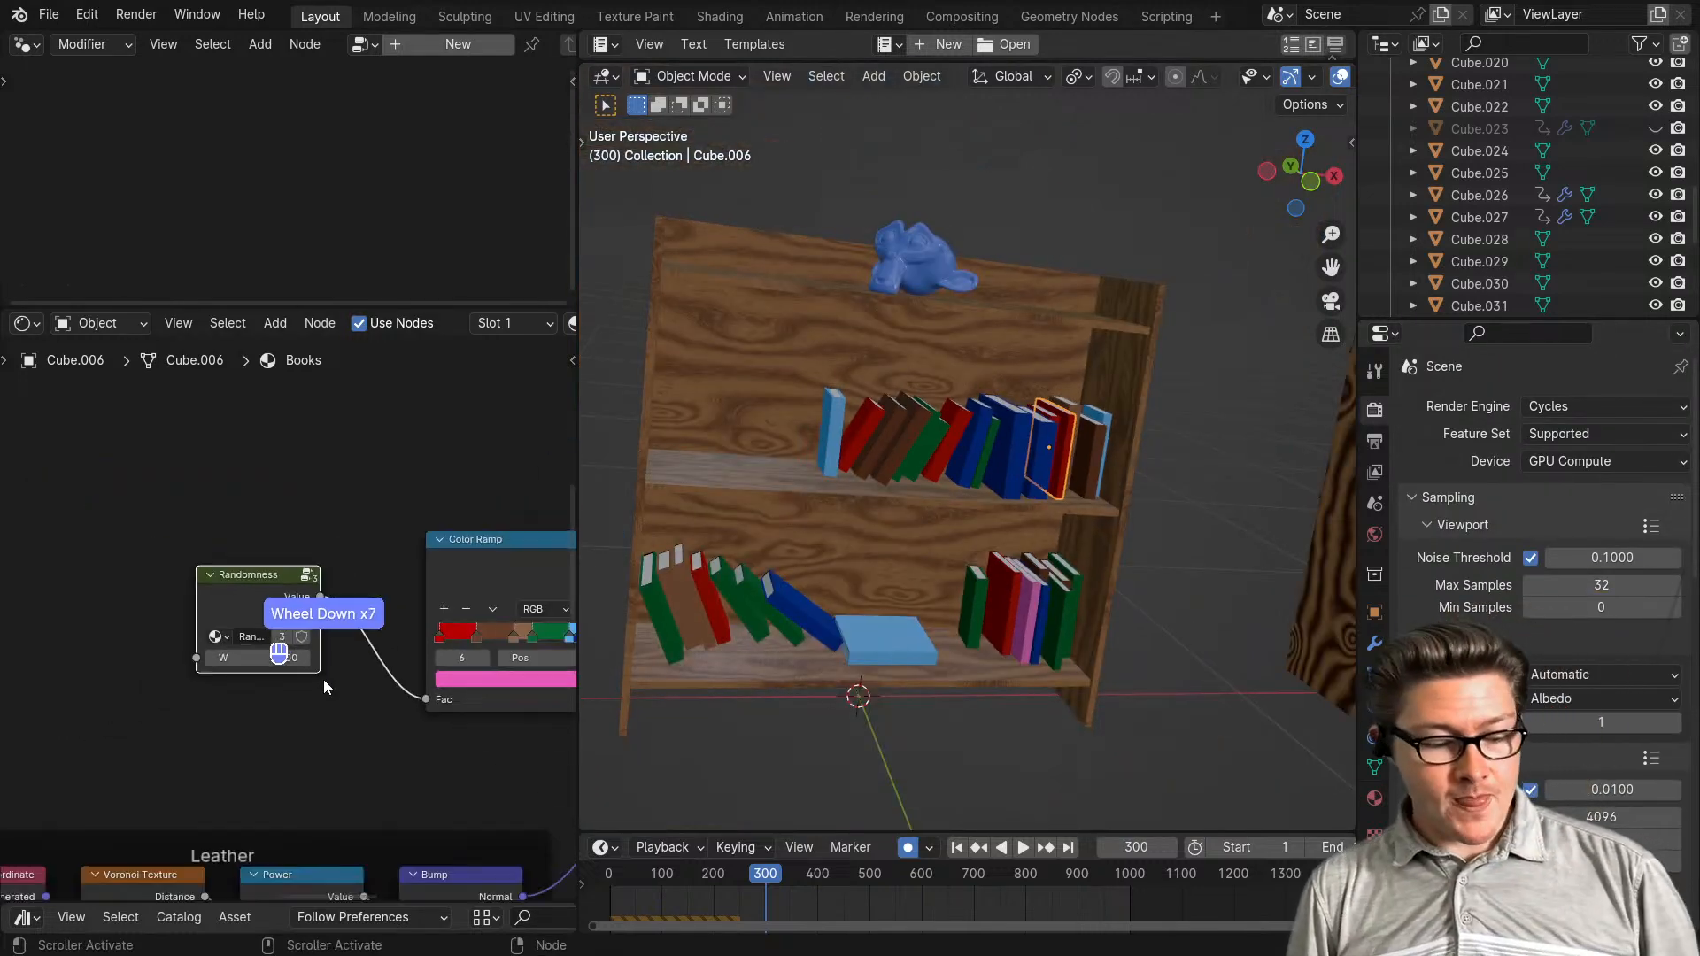
click(242, 586)
key(Tab)
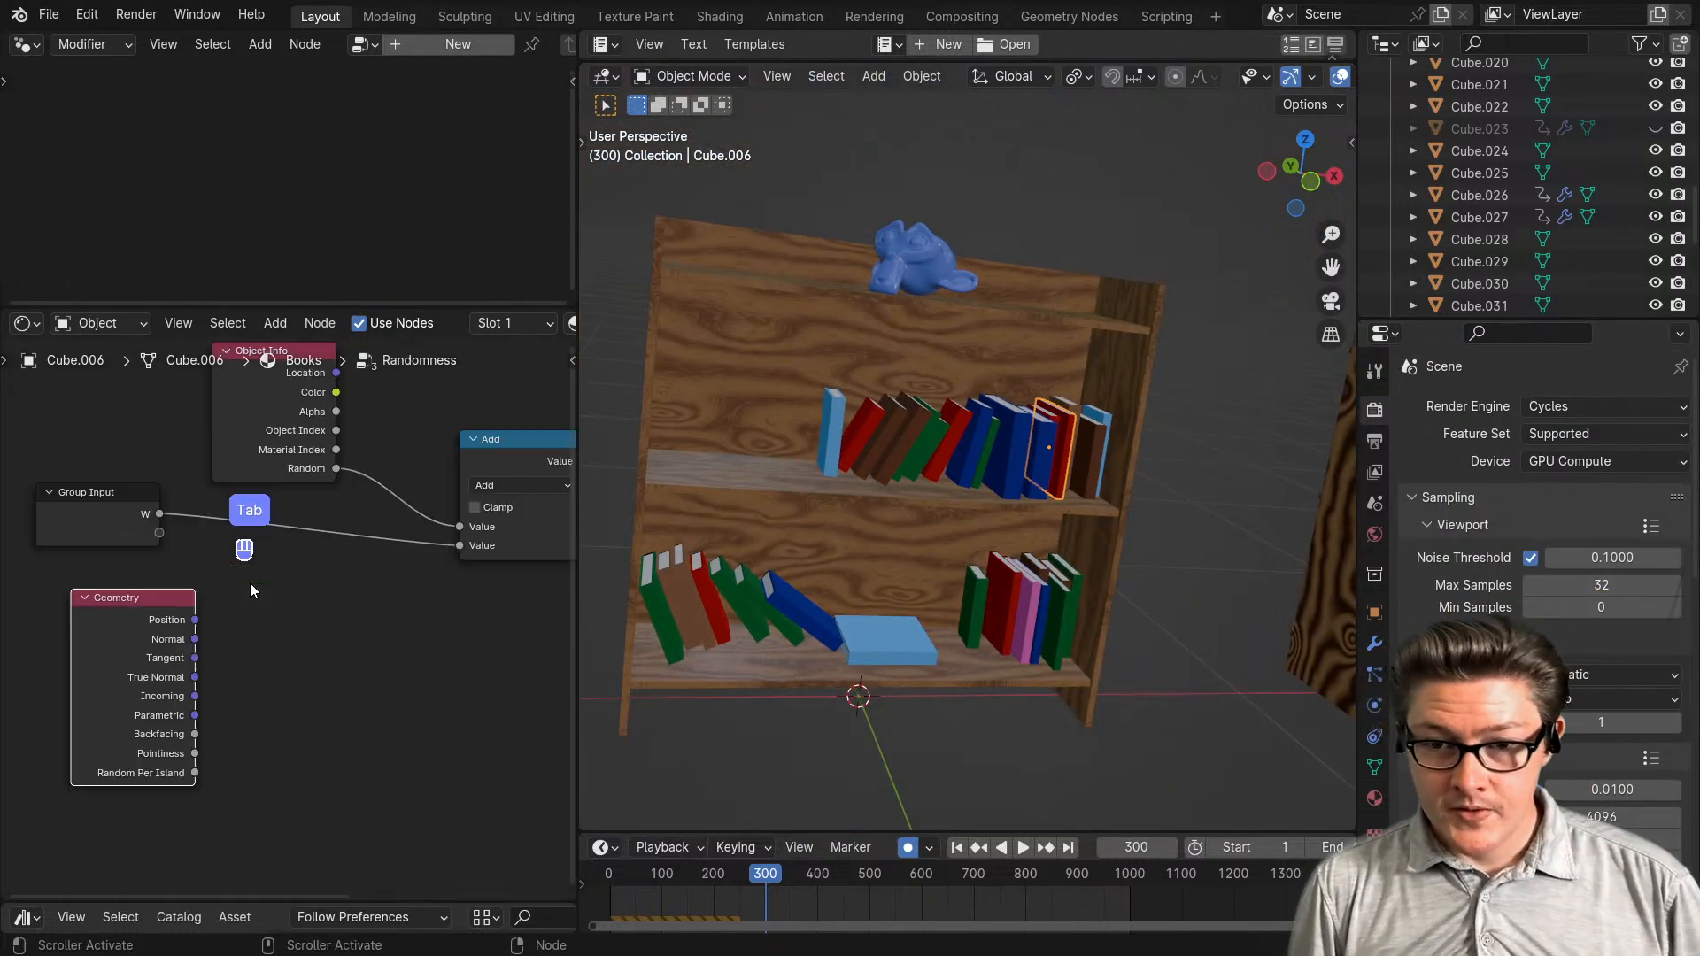
scroll(274, 602, down, 1)
scroll(279, 599, down, 2)
middle_drag(407, 674, 266, 648)
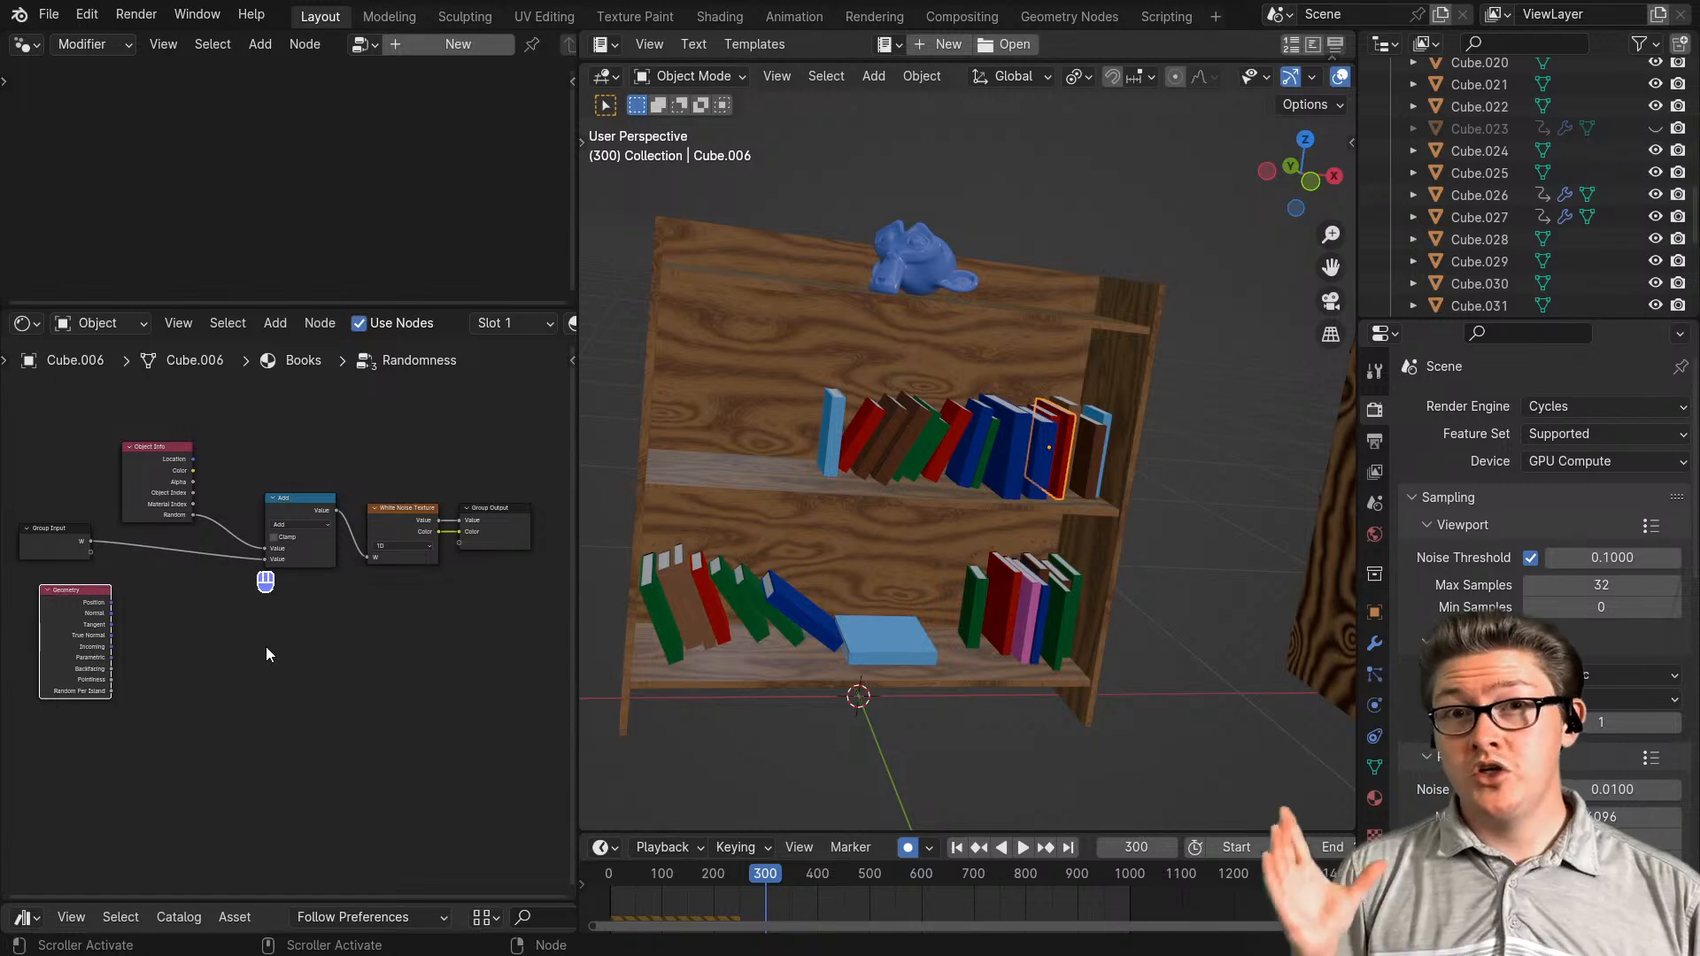
- Add a Brick Texture node below the Add node and enlarge the node editor to show its settings
key(shift+a)
text(bri)
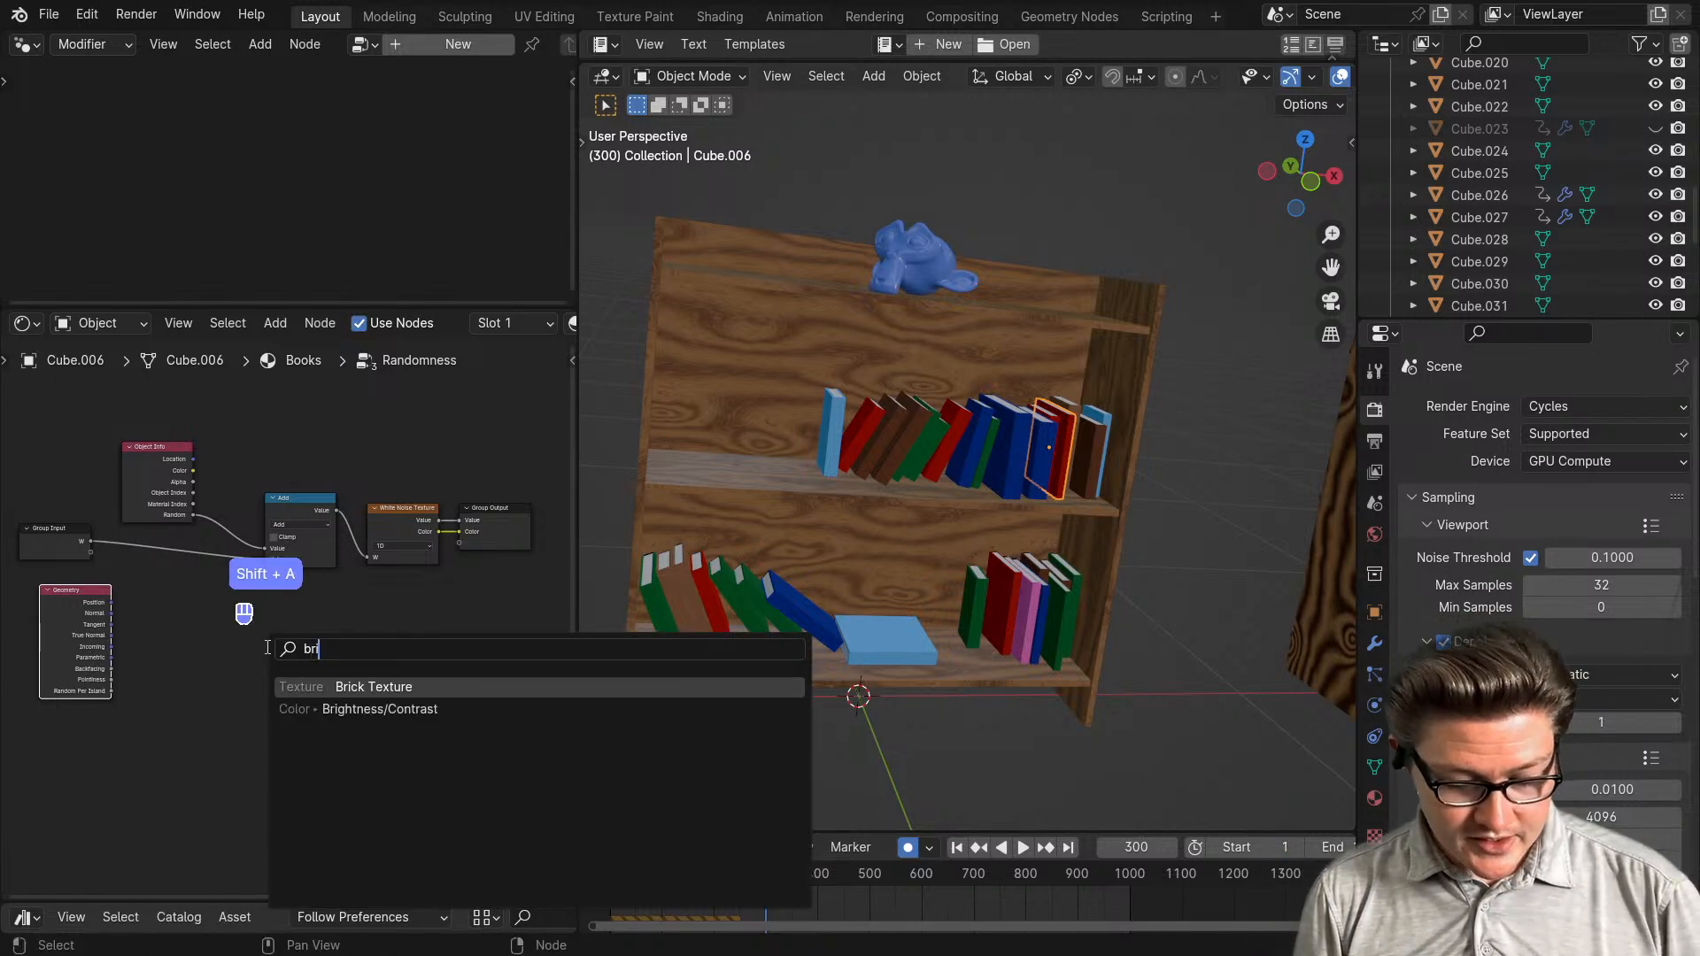
key(Return)
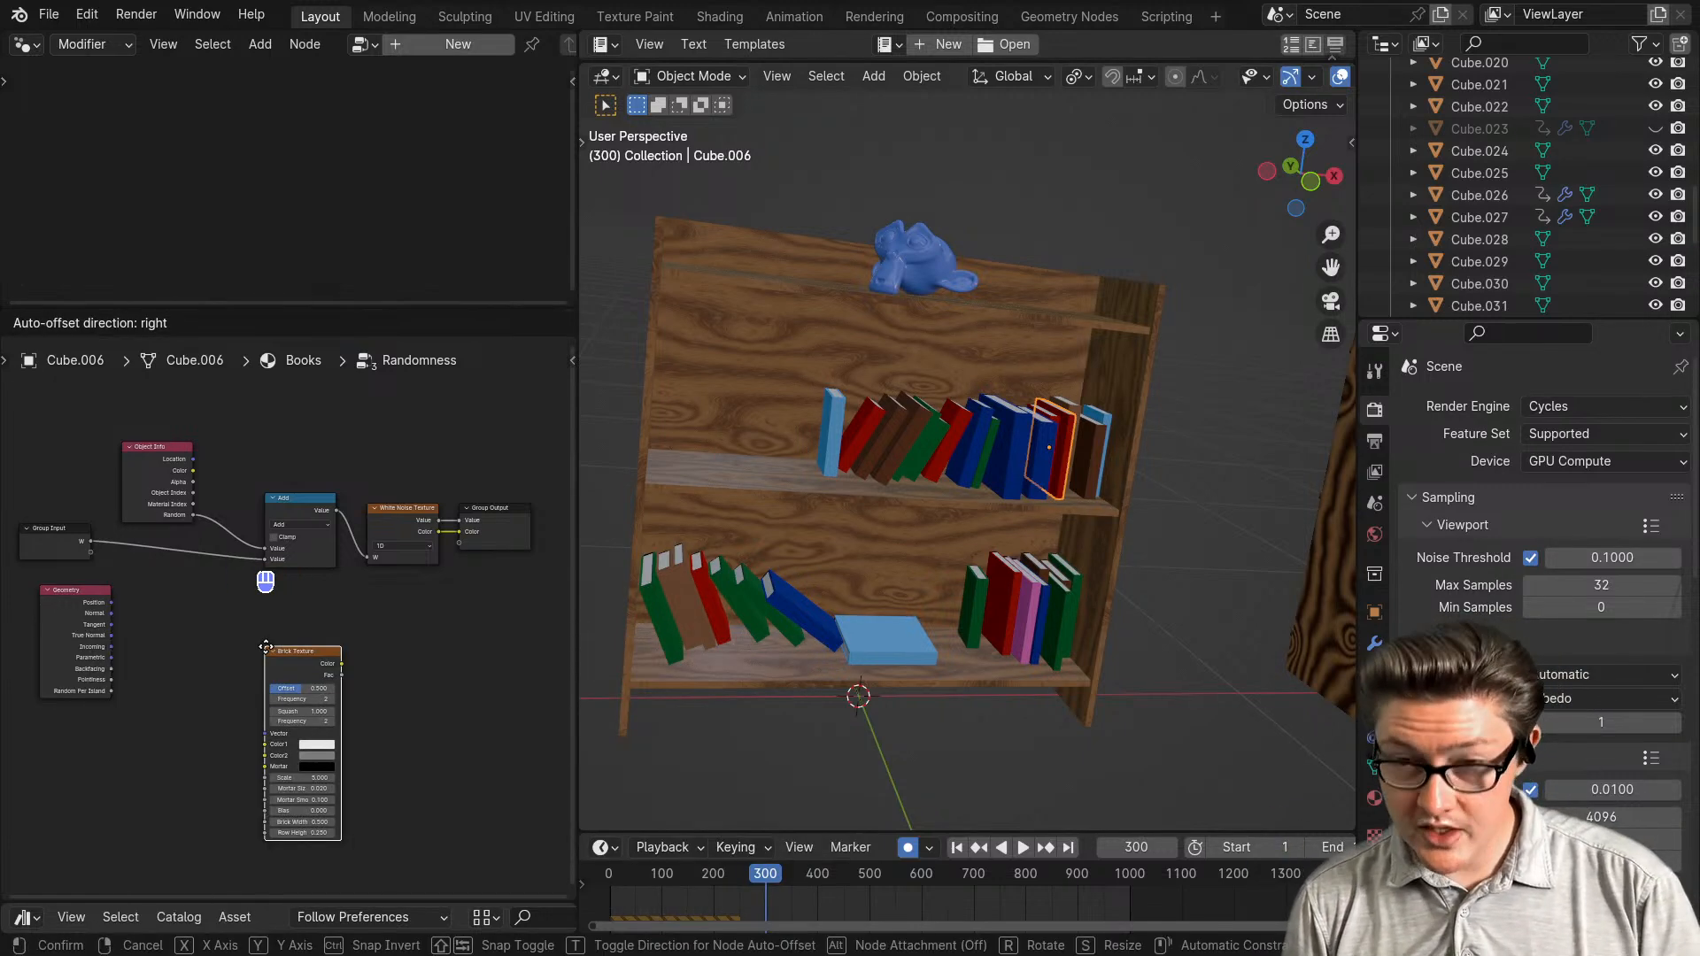
click(301, 664)
key(ctrl+space)
scroll(523, 697, up, 7)
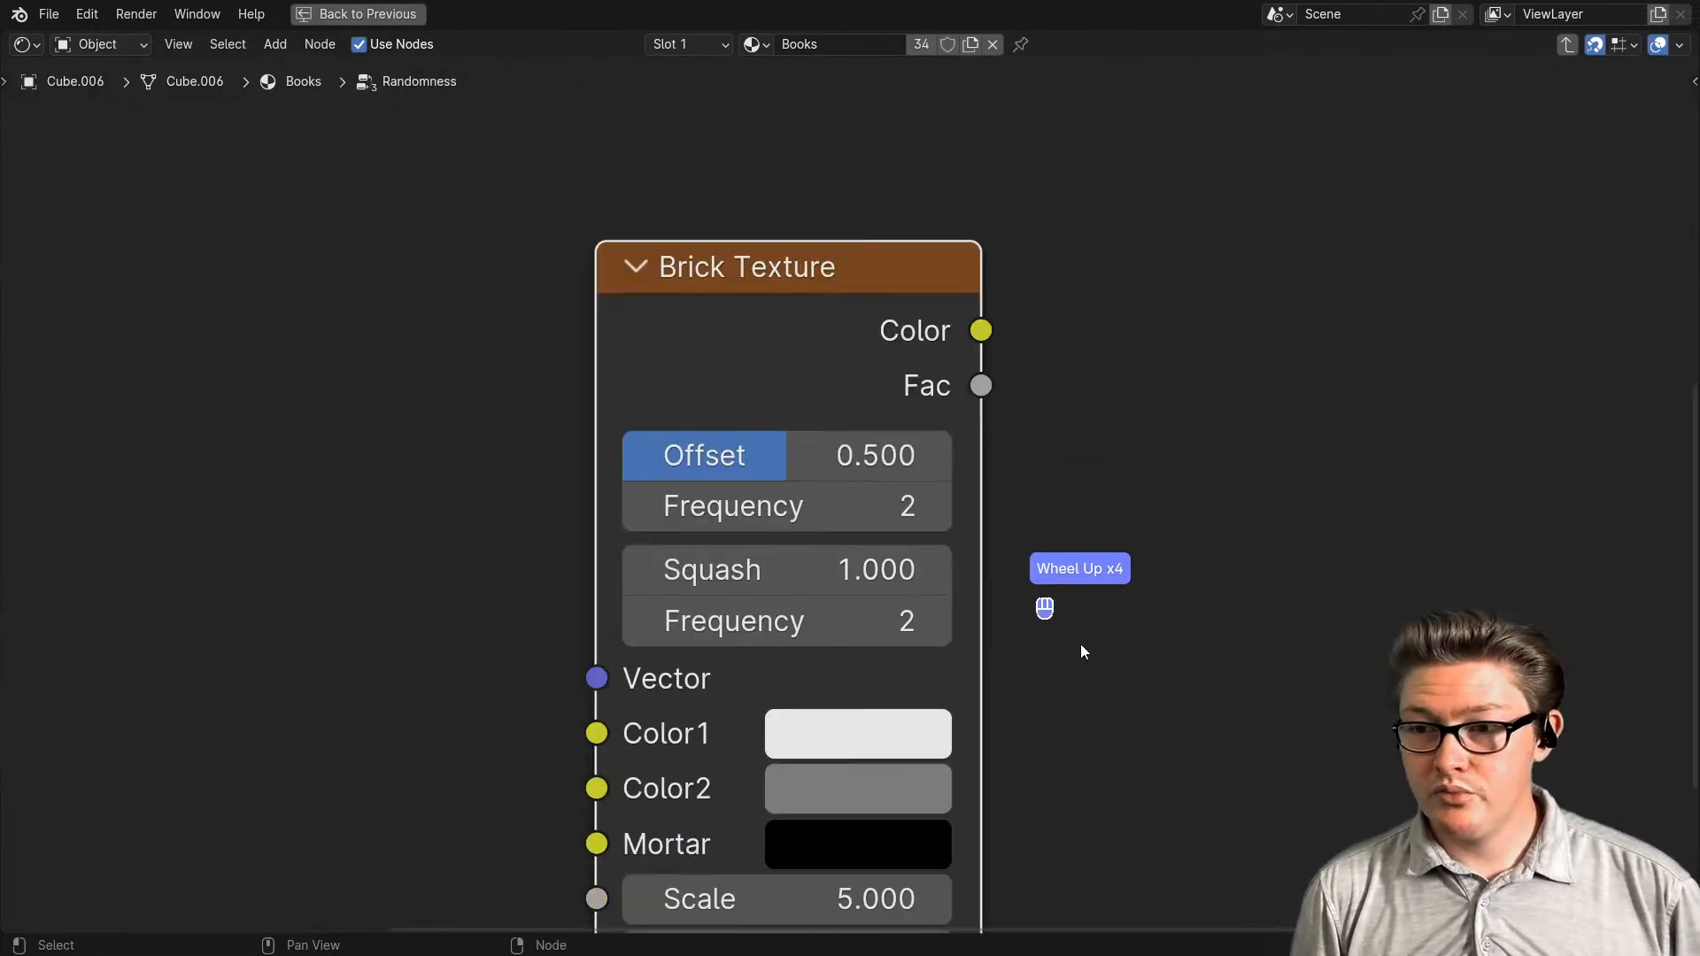
middle_drag(1081, 644, 996, 494)
- Set the Brick Texture's Squash Frequency to 6 and point out its Vector and Color1 inputs
click(866, 478)
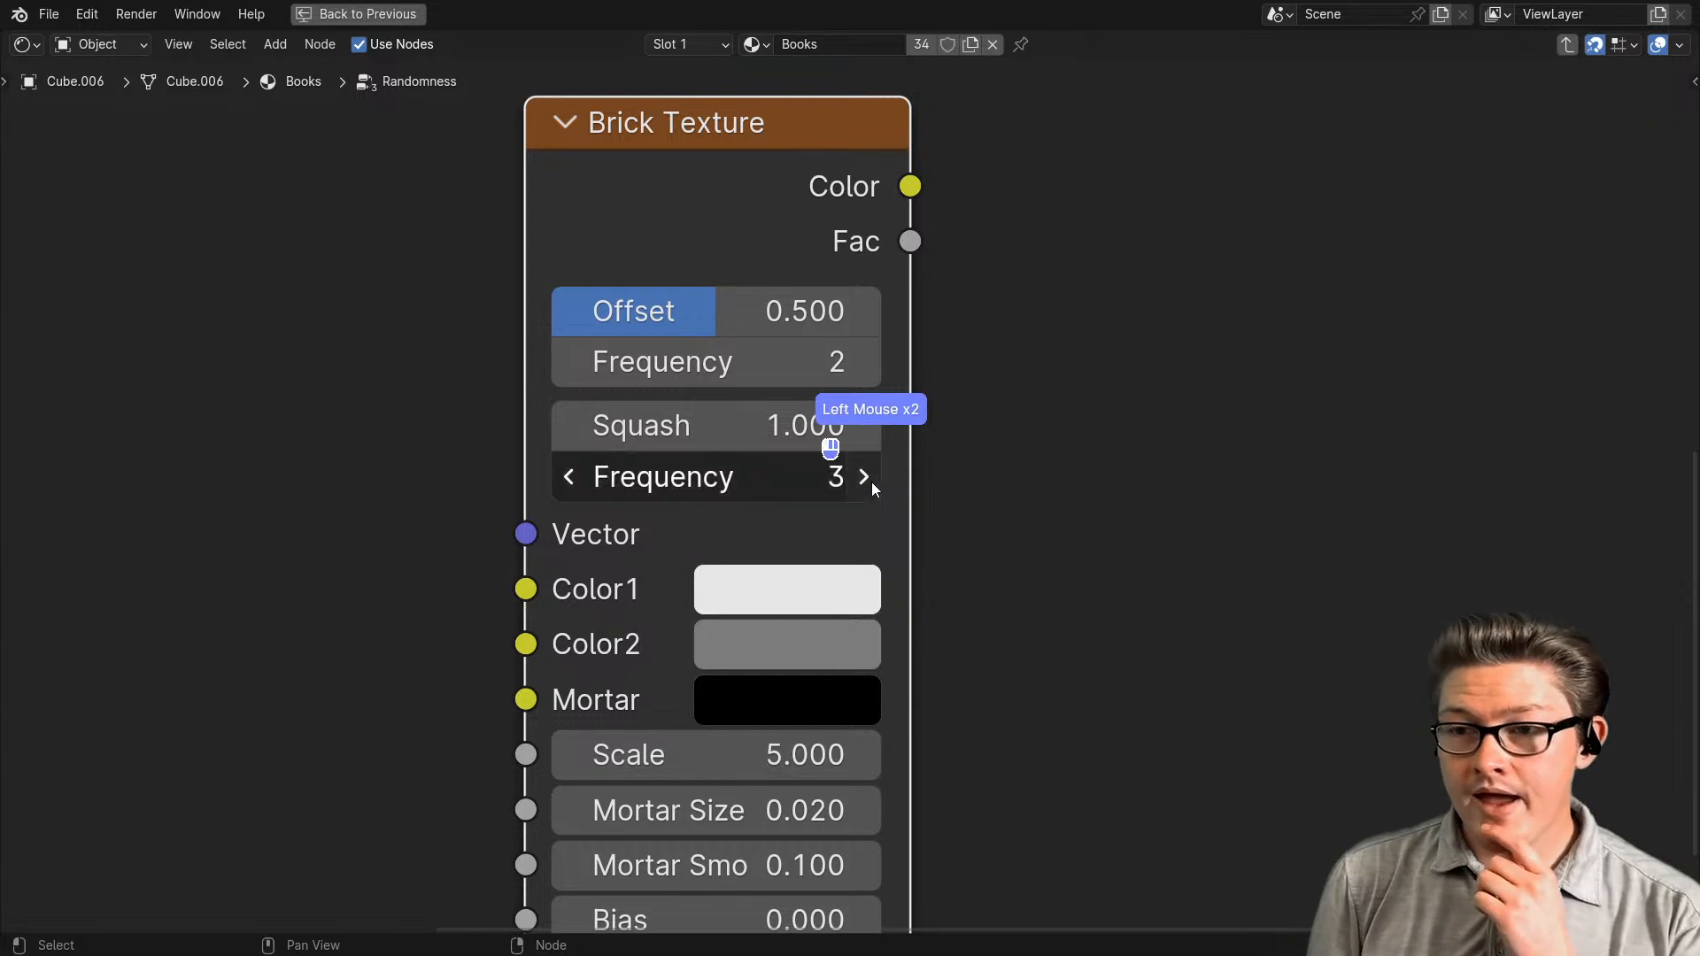
click(866, 479)
click(865, 478)
click(866, 478)
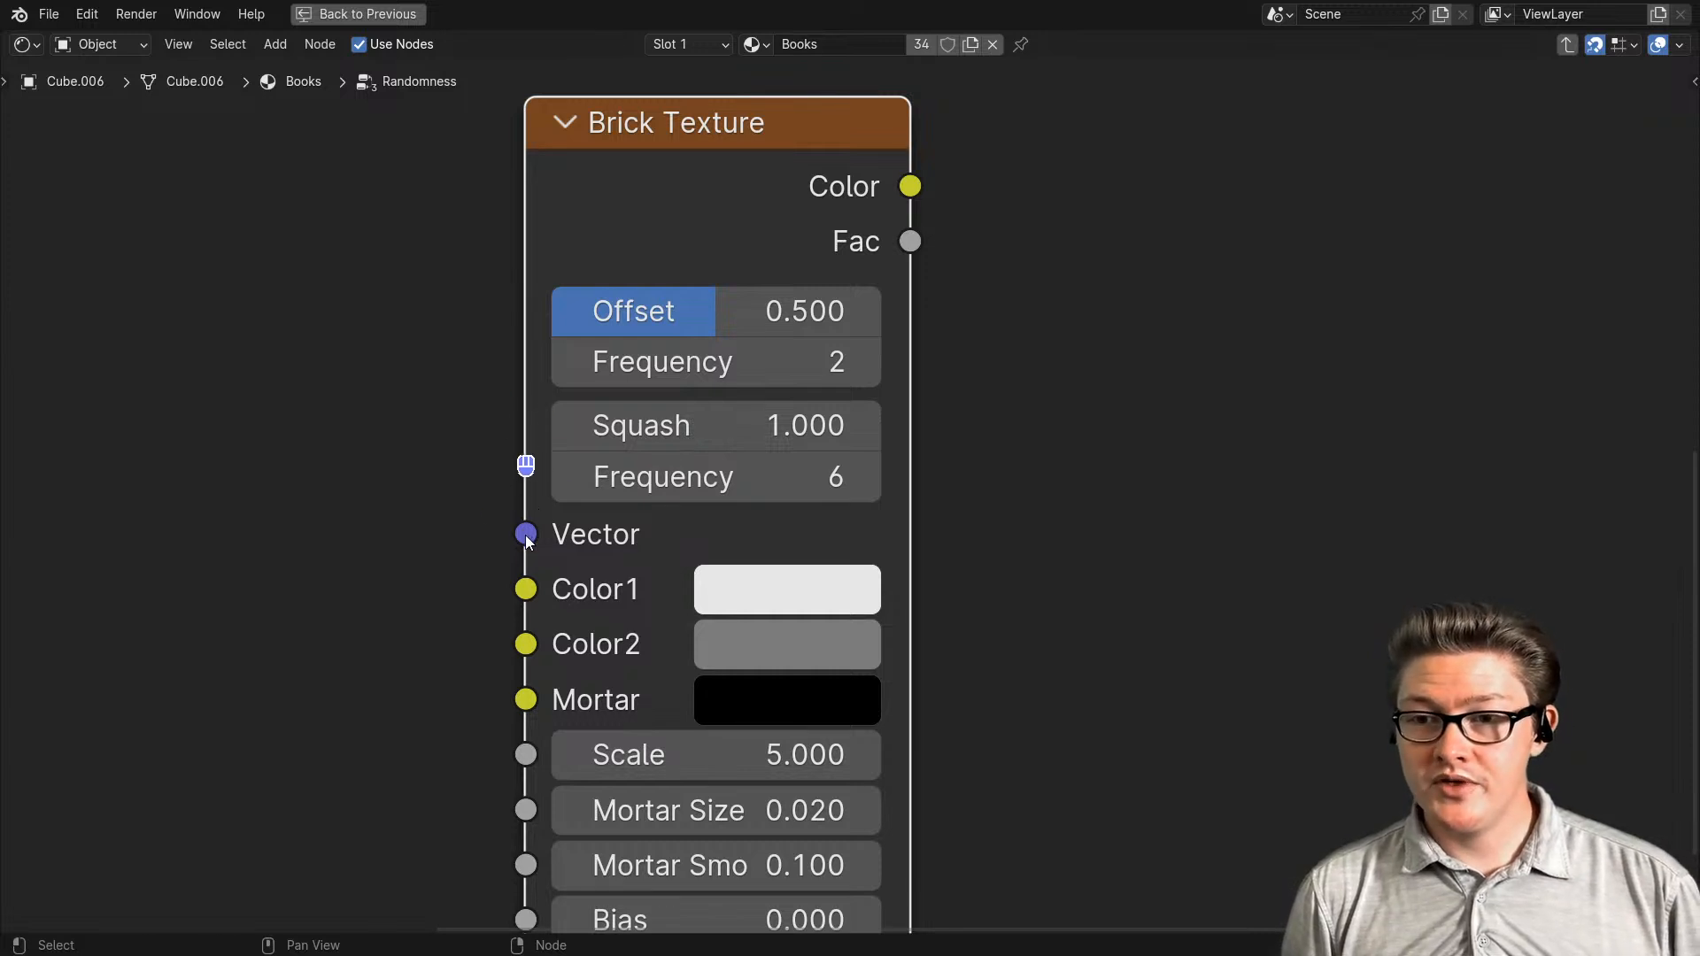
drag(526, 534, 381, 518)
click(531, 593)
click(527, 620)
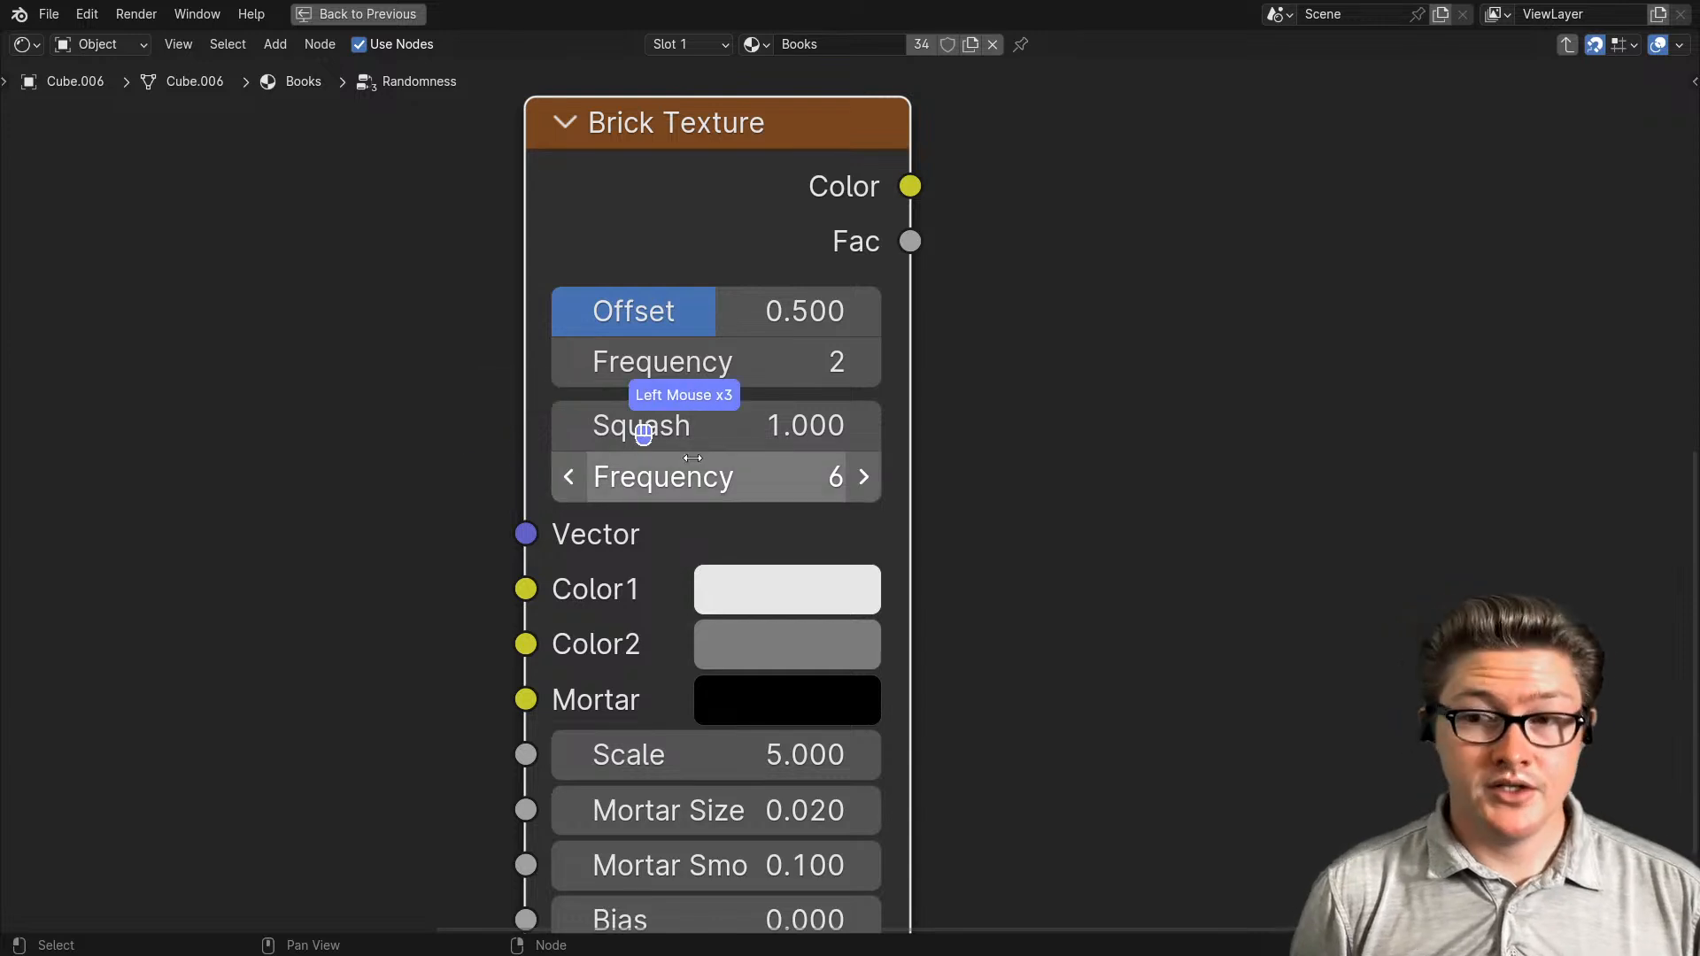
- Delete the Brick Texture node from the Randomness group
scroll(673, 439, down, 4)
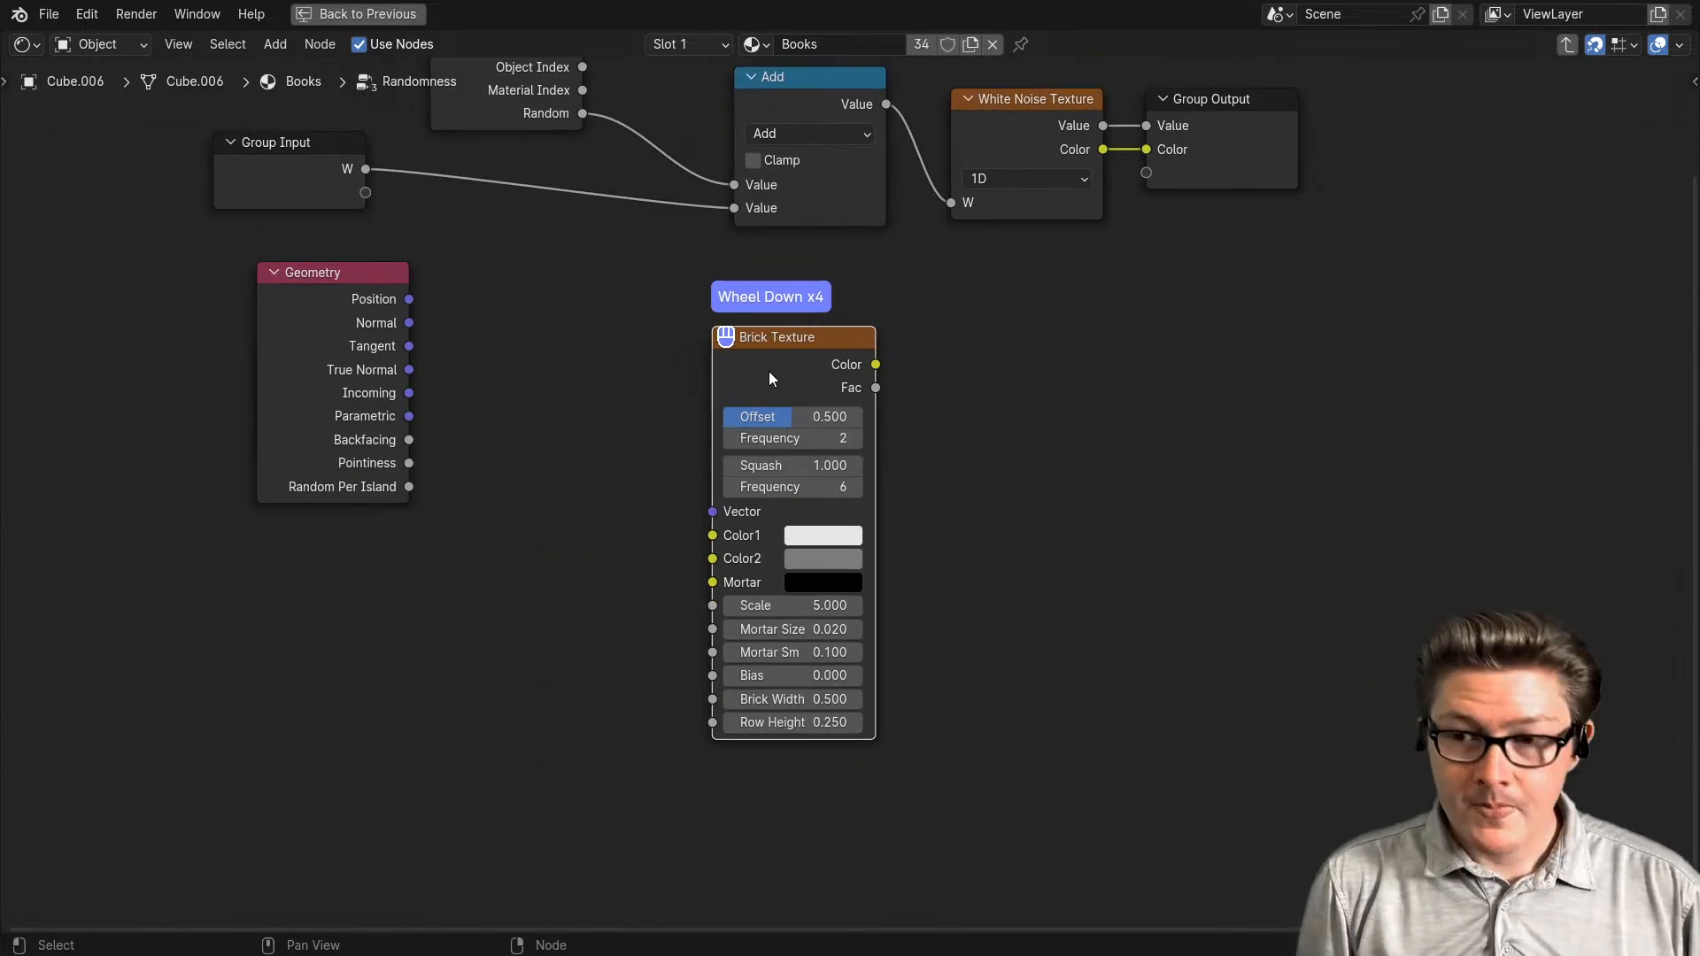
key(x)
middle_drag(779, 376, 673, 528)
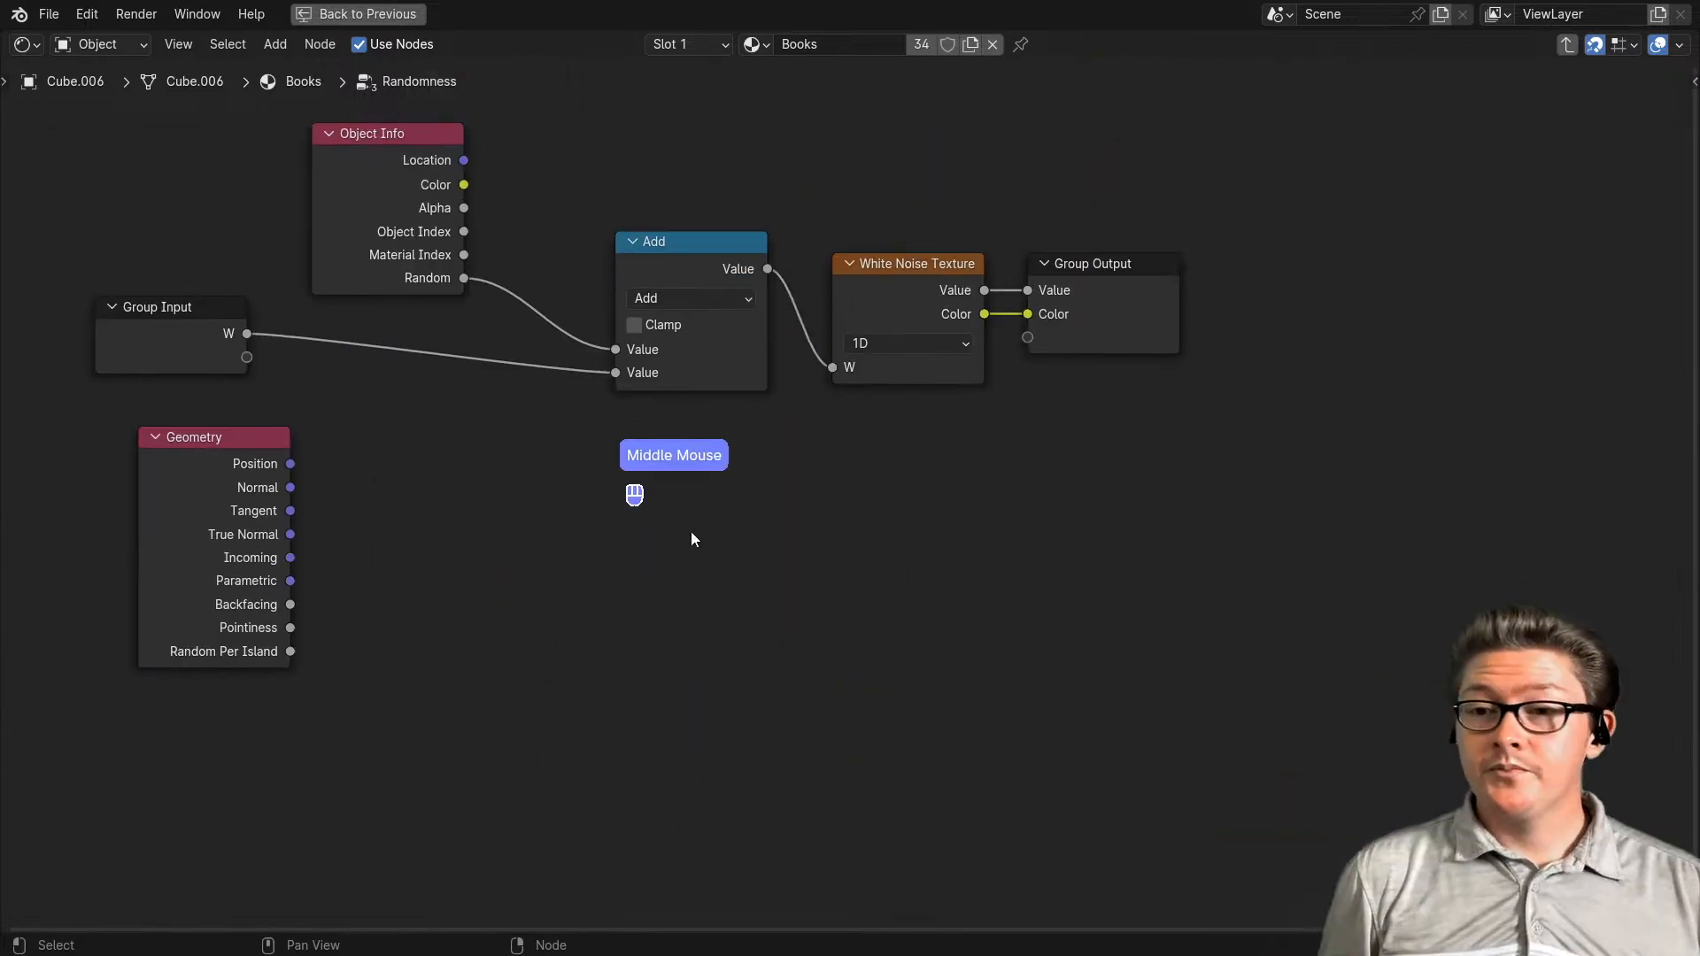
middle_click(561, 499)
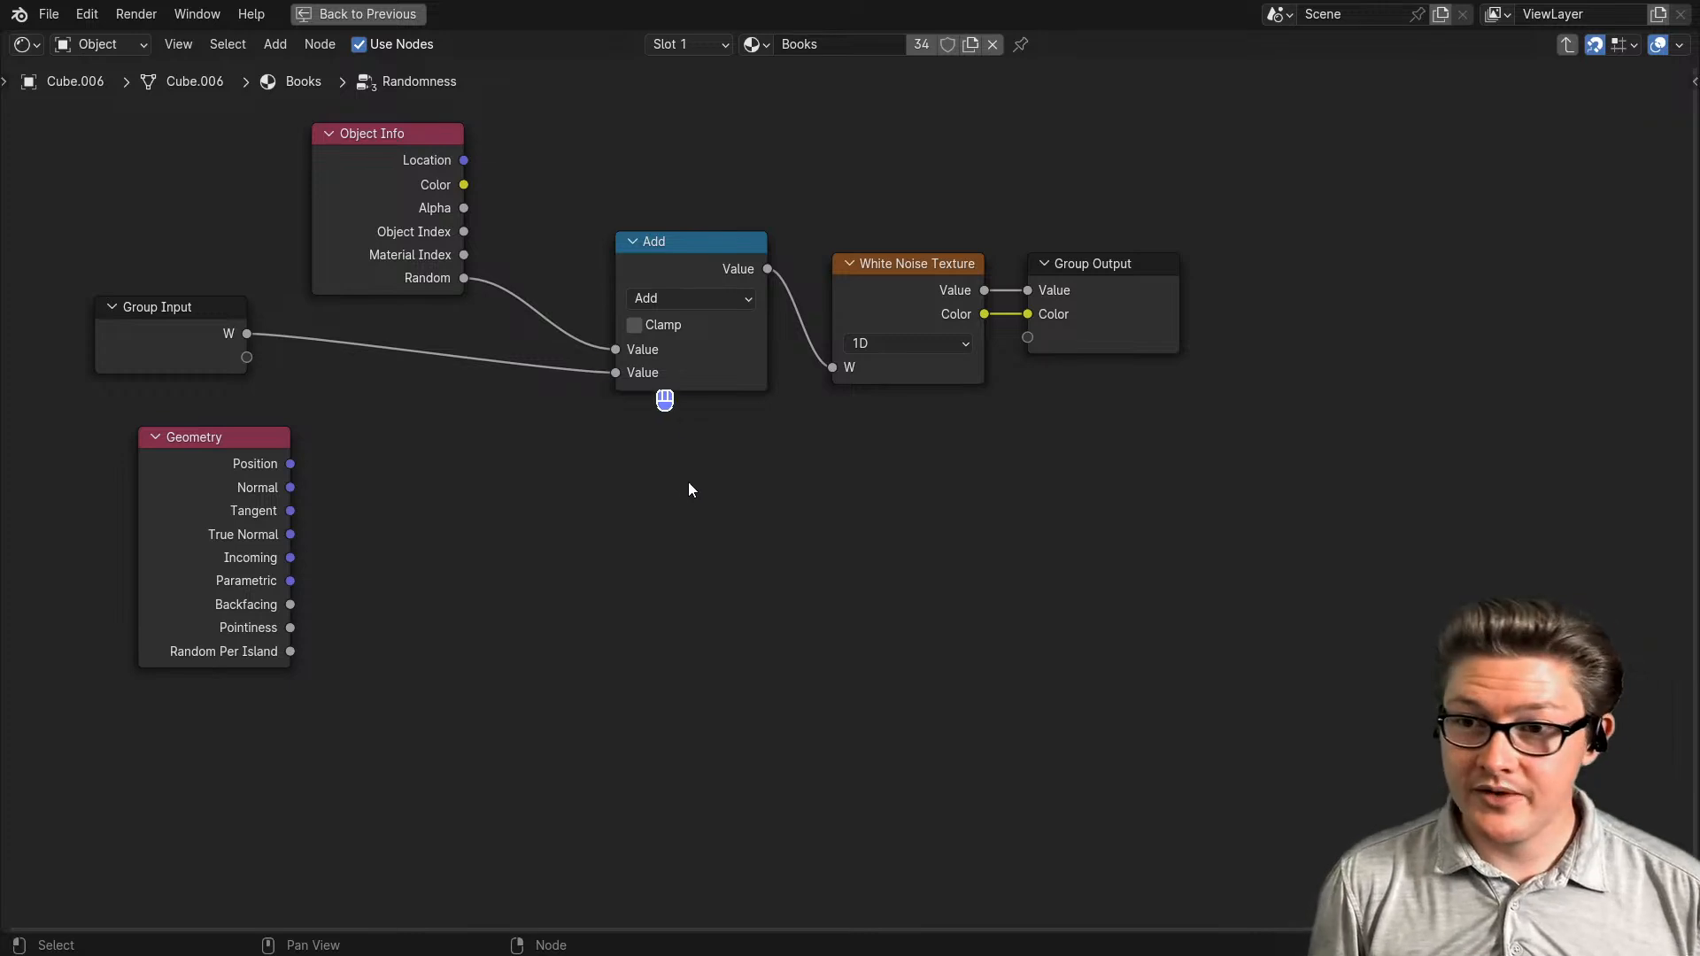
- Add a Script node below the Add node and move the Geometry node clear of it, below the White Noise Texture
key(shift)
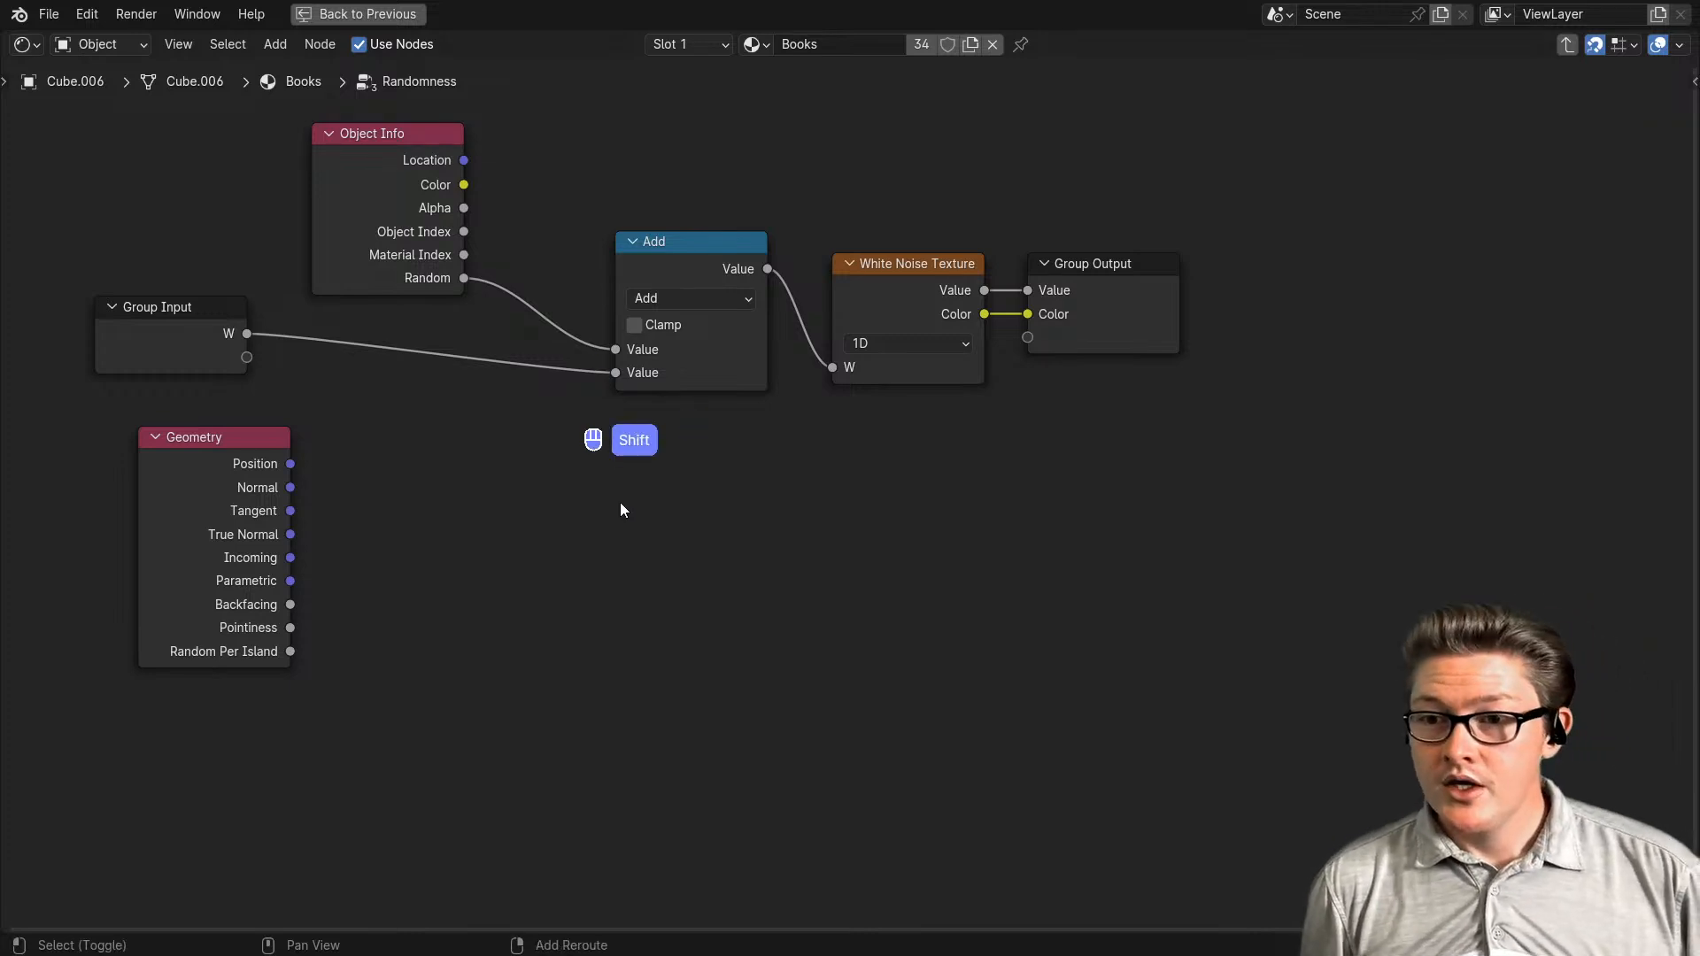
key(shift+a)
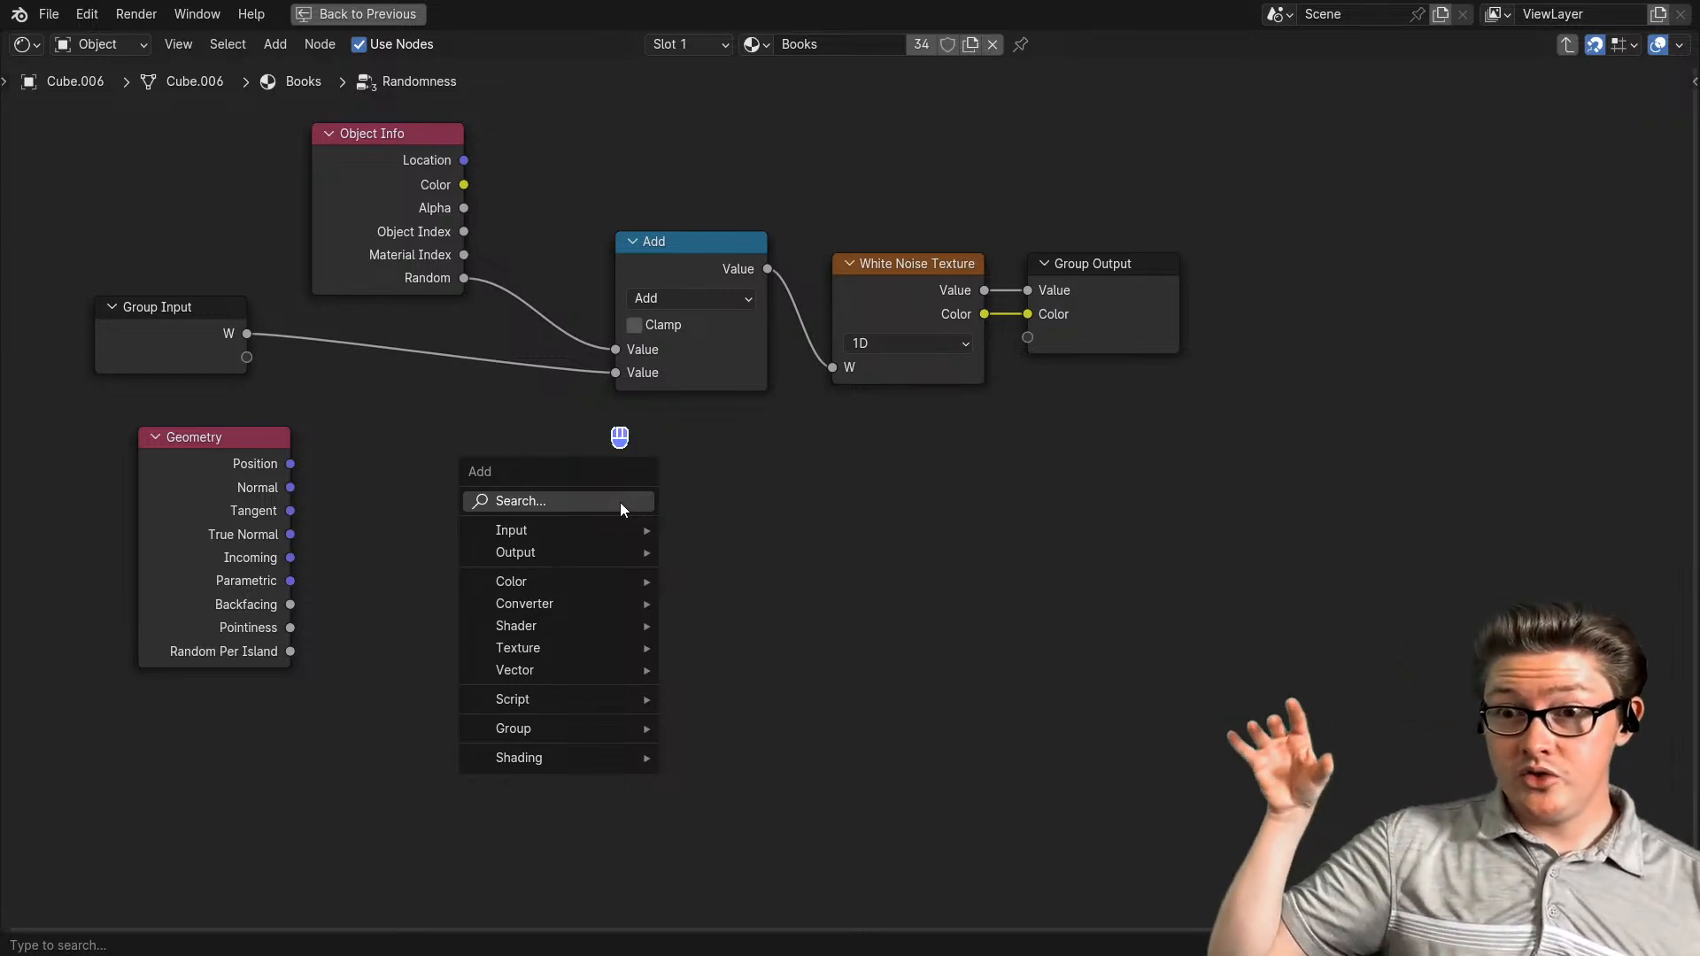
click(620, 502)
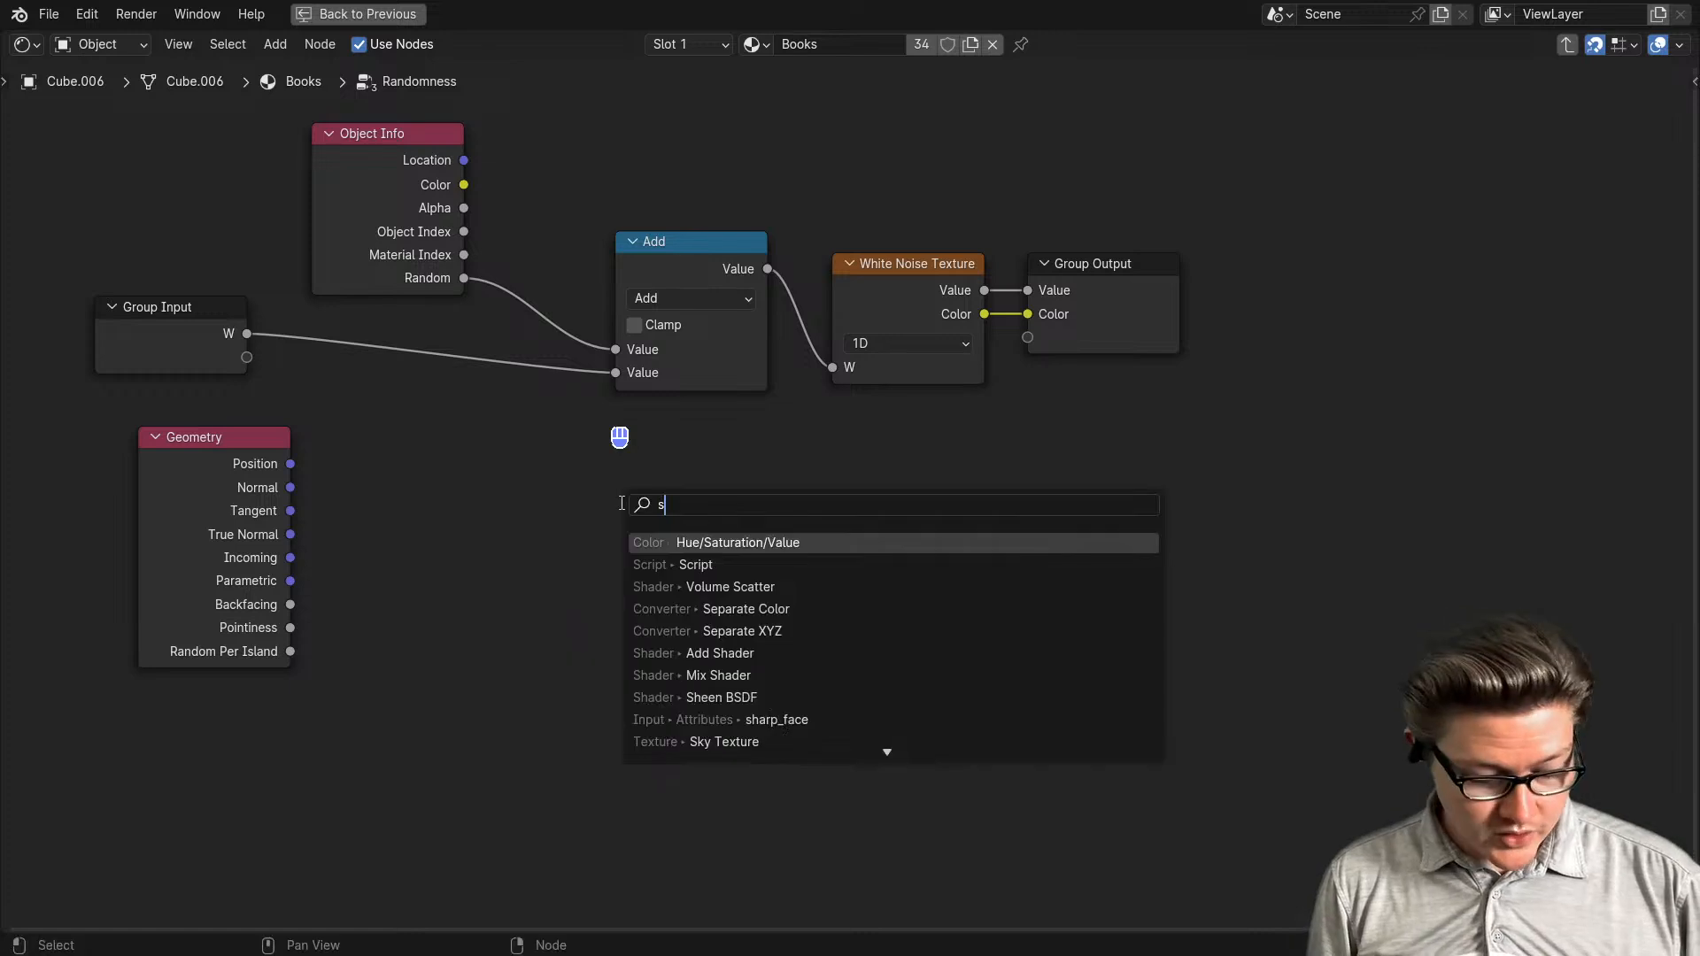
text(scrip)
key(Return)
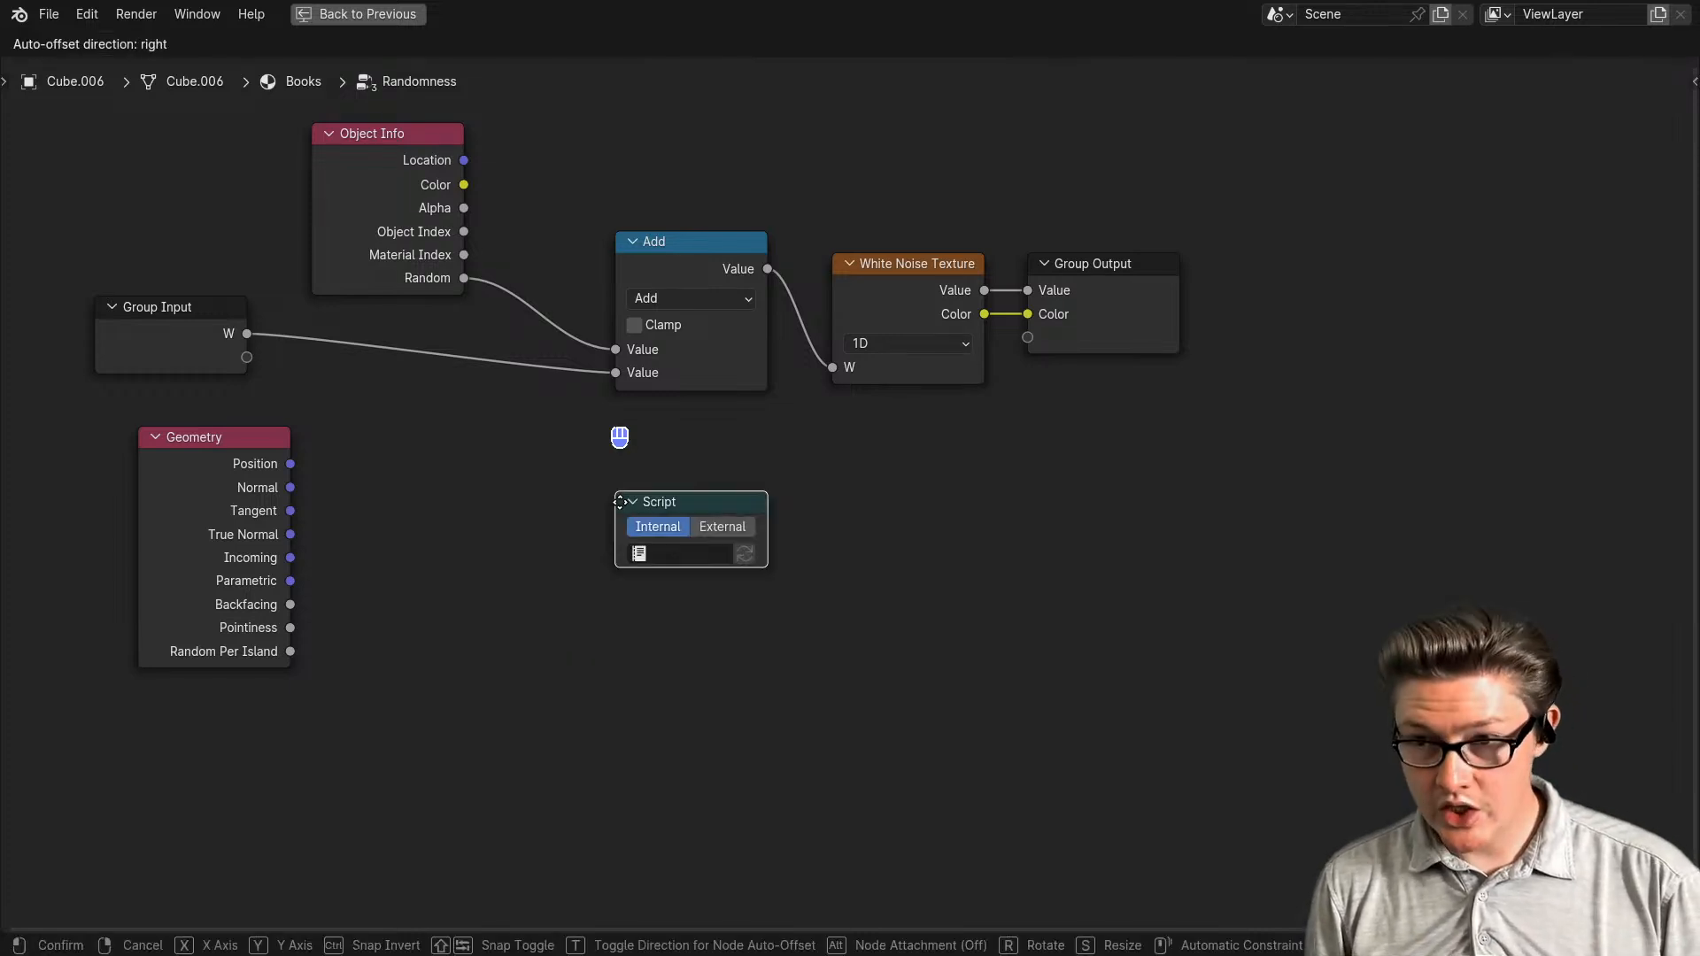
click(513, 483)
click(235, 466)
drag(236, 466, 974, 747)
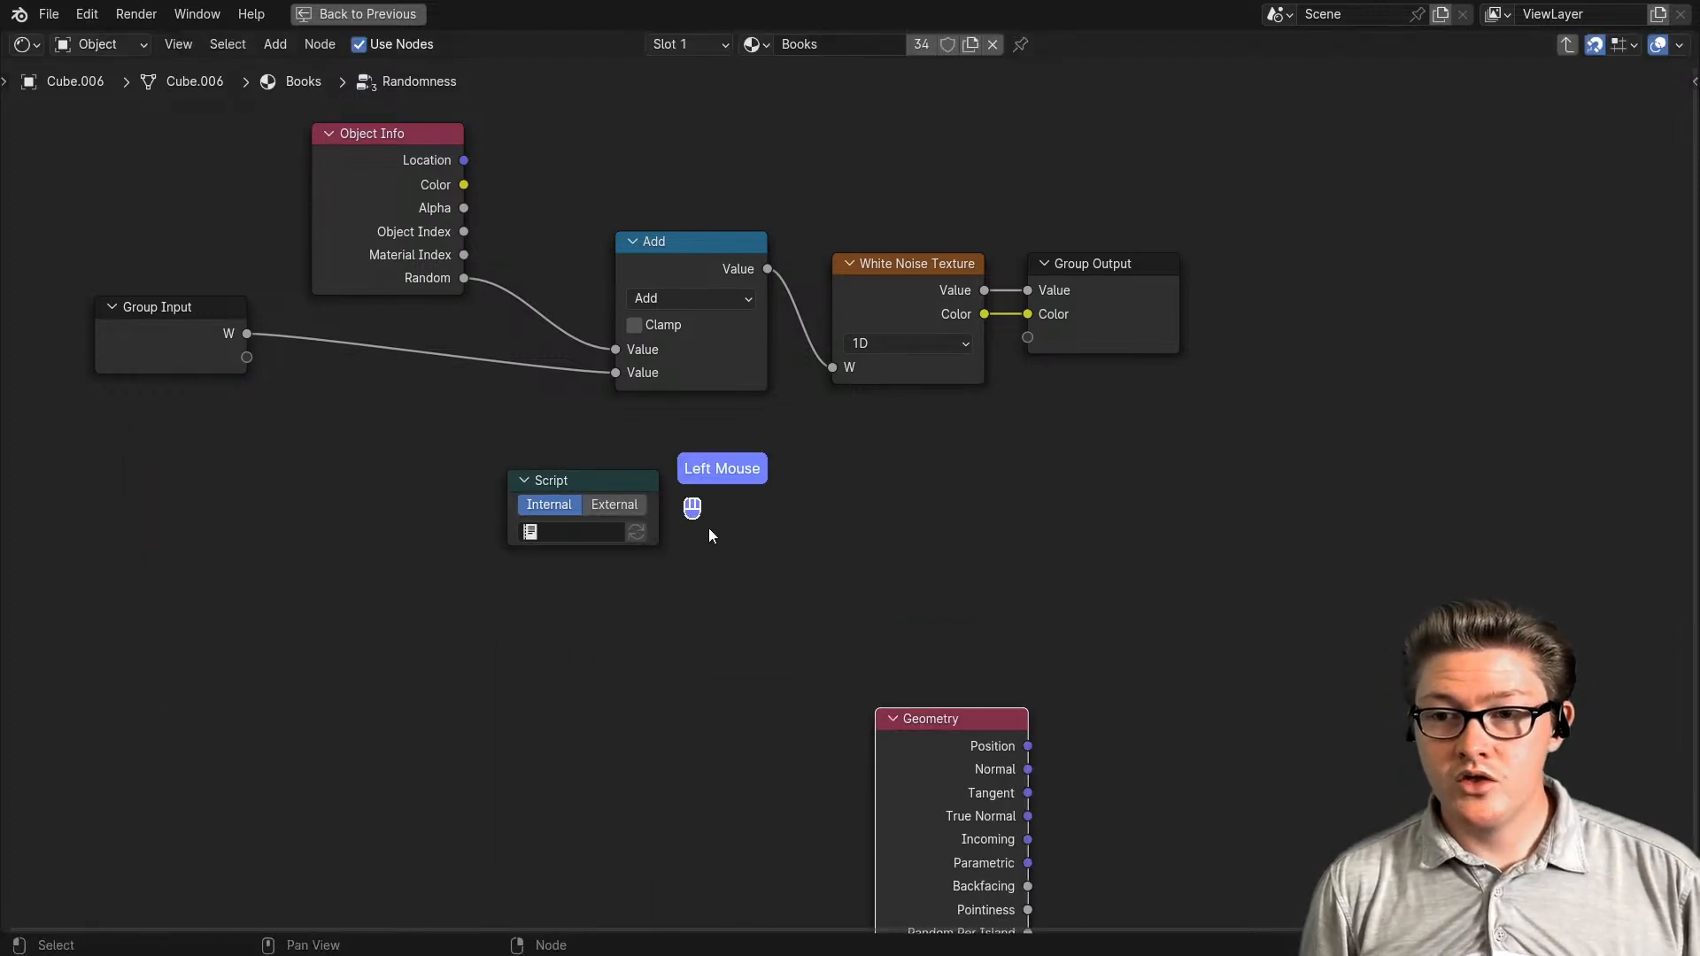
- Reposition the Script node below the Add node and restore the node editor to the full multi-editor layout
drag(594, 486, 527, 478)
scroll(527, 478, up, 2)
middle_drag(525, 486, 655, 549)
drag(584, 534, 604, 541)
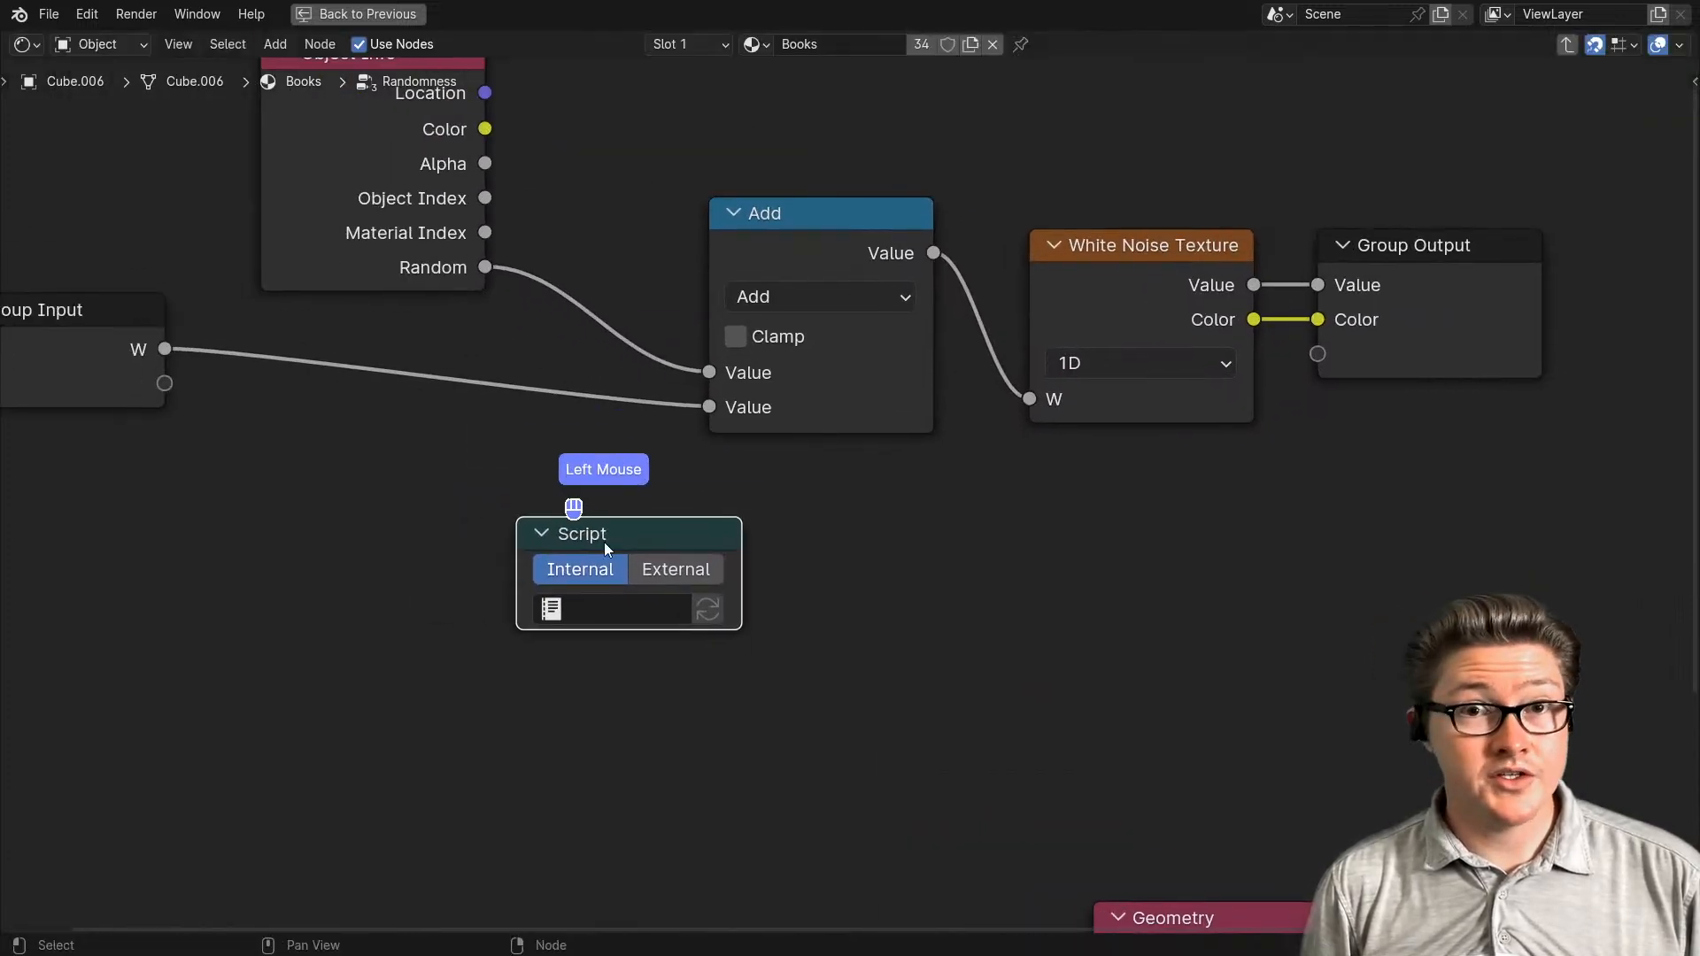
key(ctrl+space)
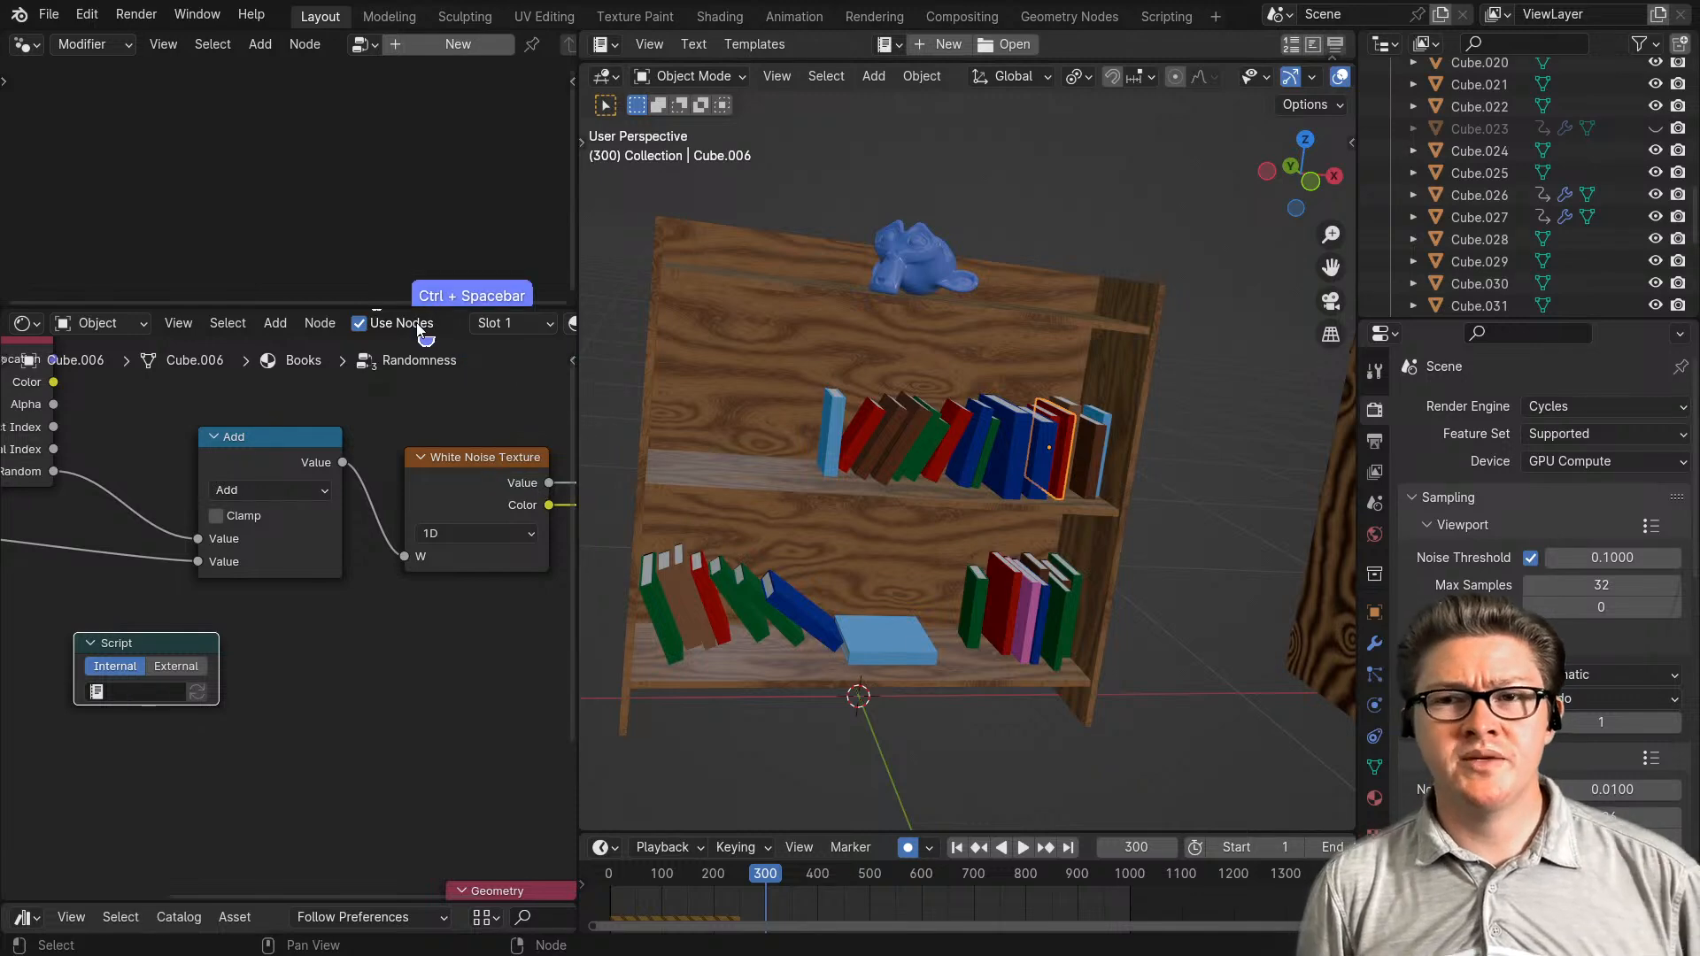
- Enlarge the text editor above the 3D viewport and load the Empty Shader template for Open Shading Language
click(29, 48)
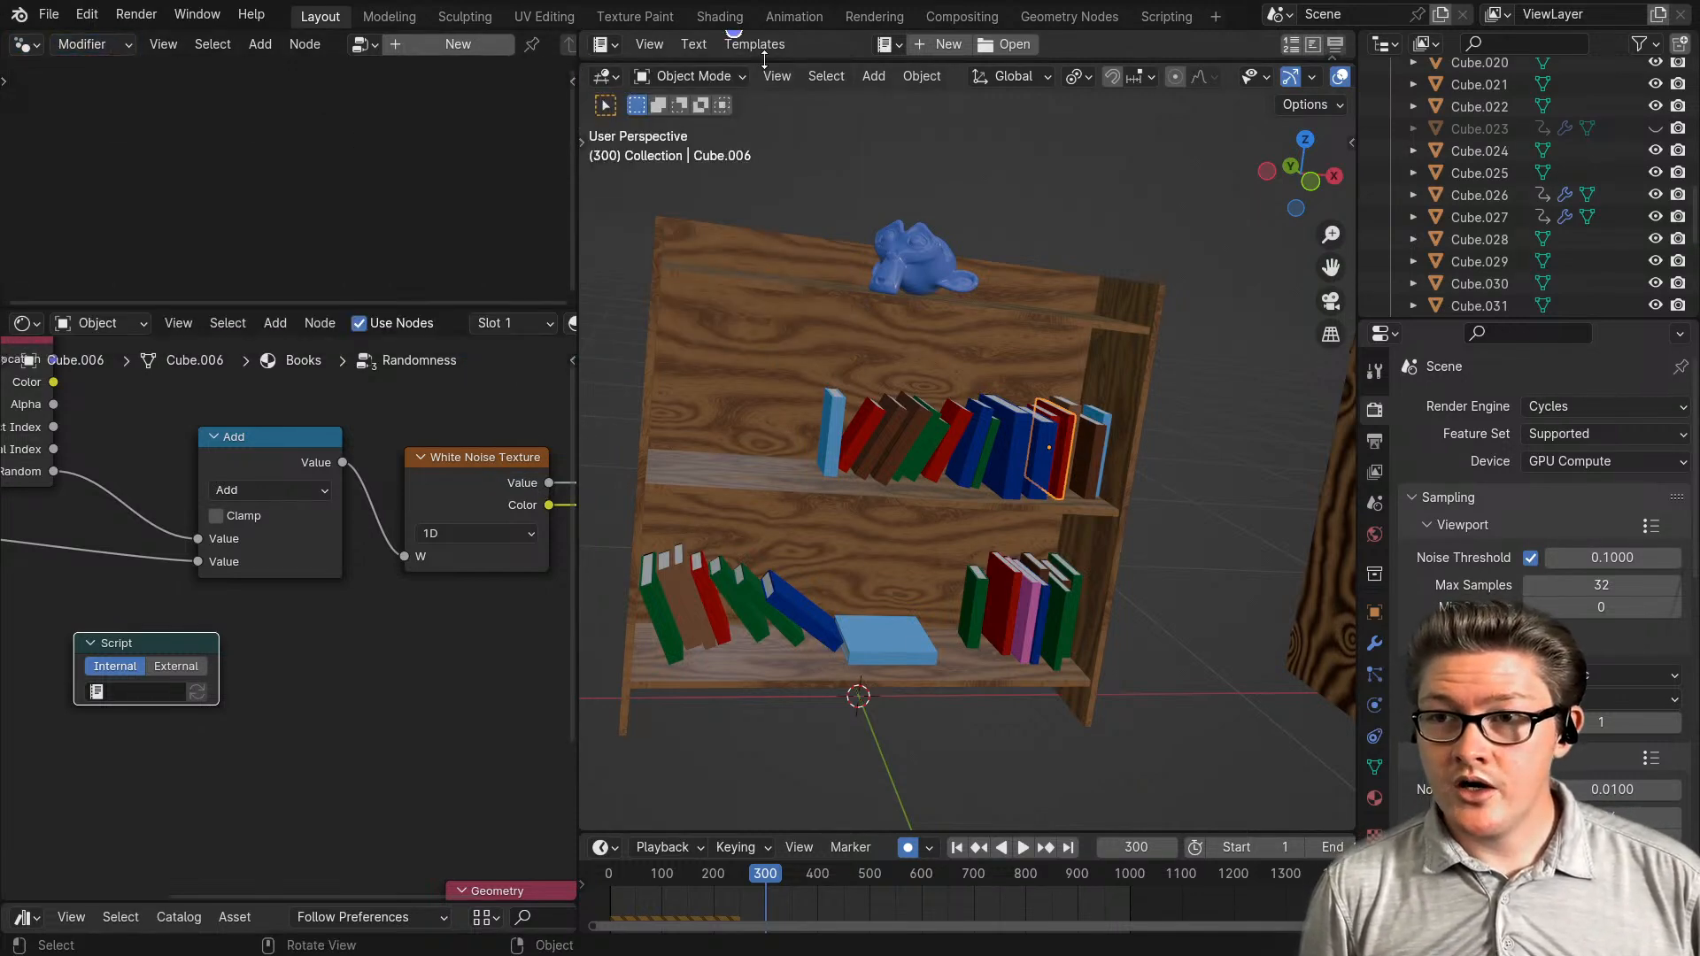
drag(764, 59, 764, 410)
click(886, 44)
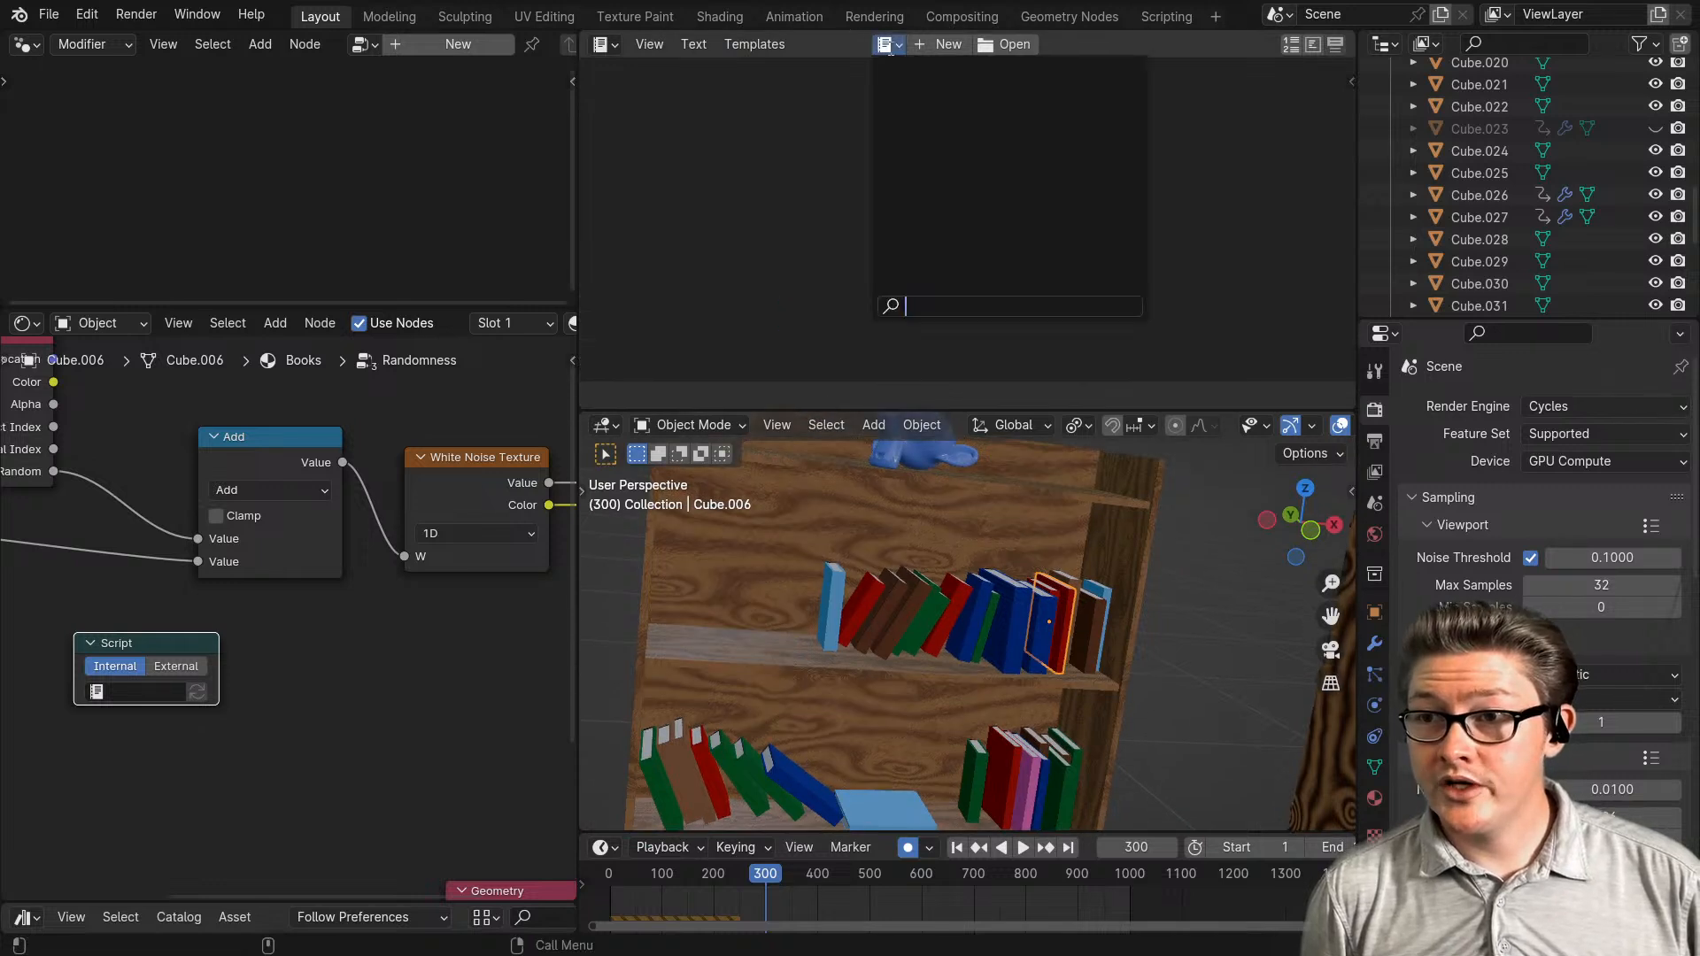
click(774, 186)
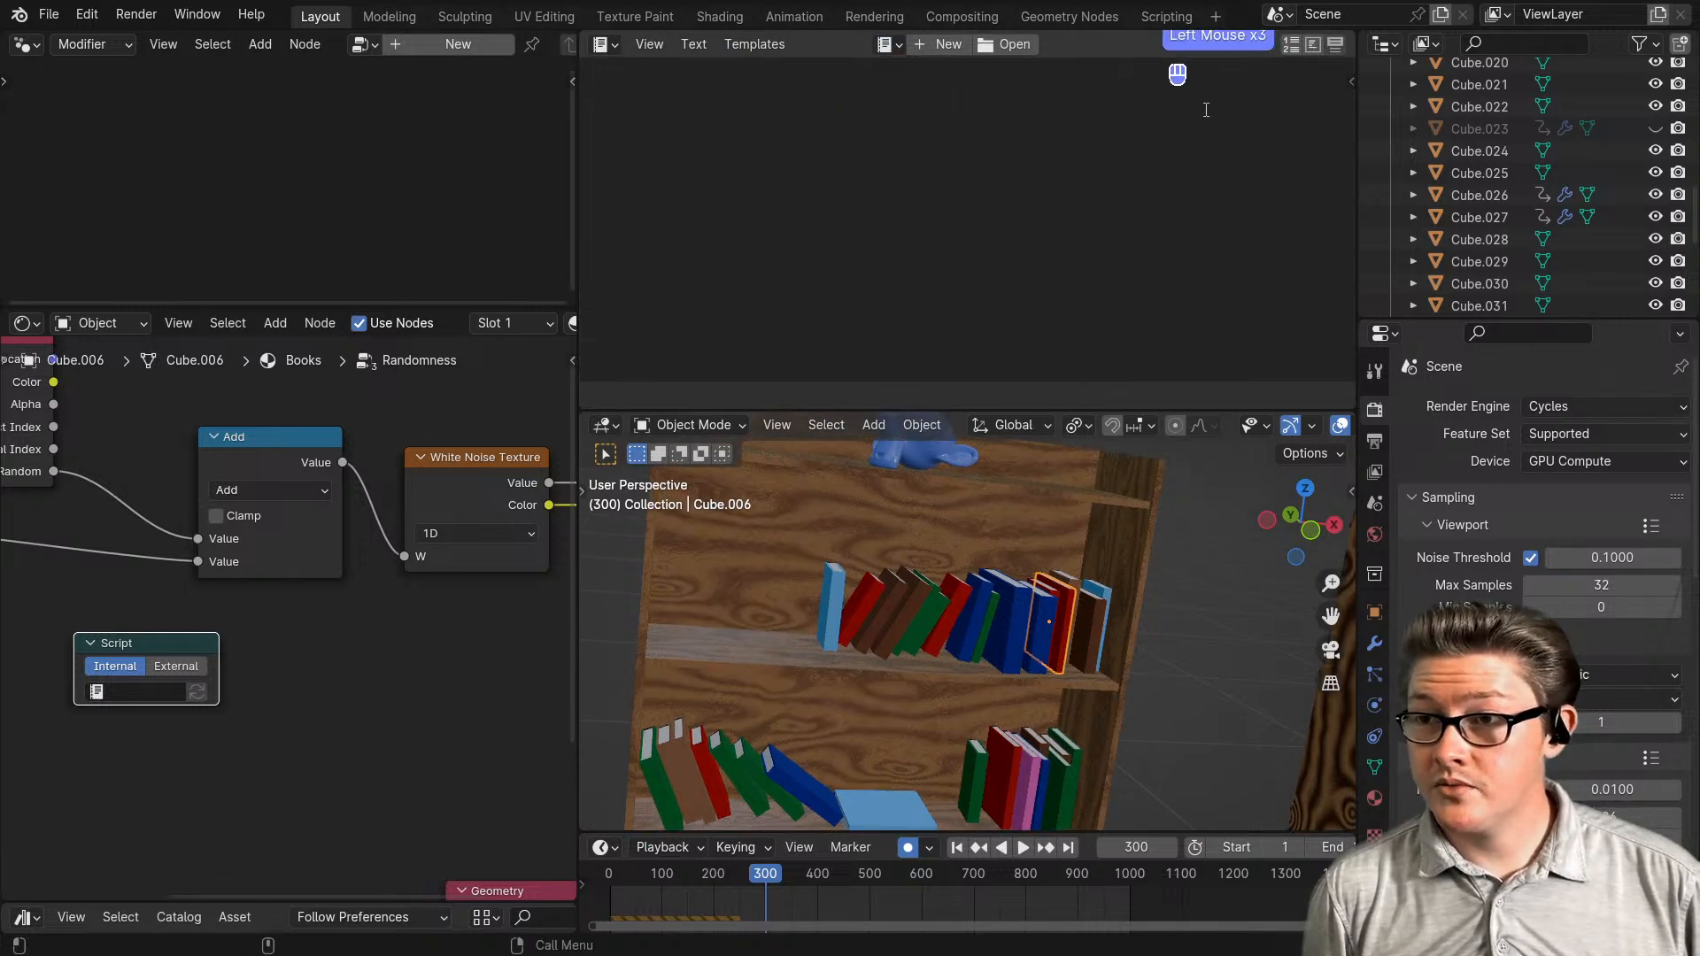
click(763, 46)
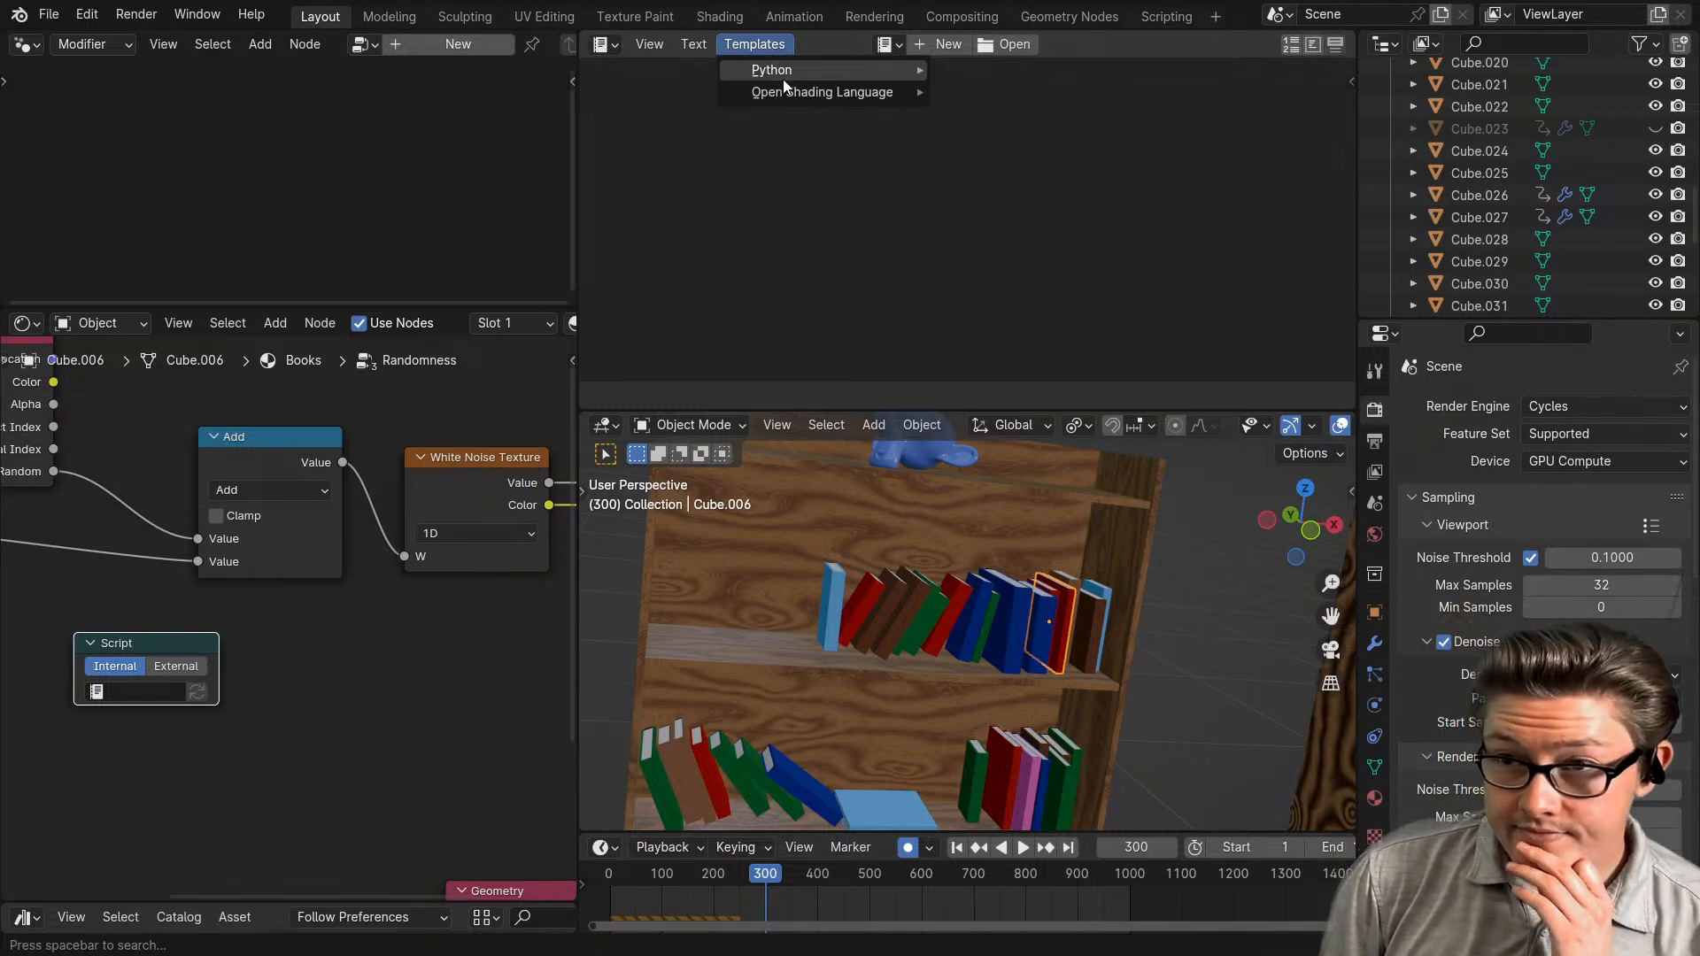
mouse_move(793, 93)
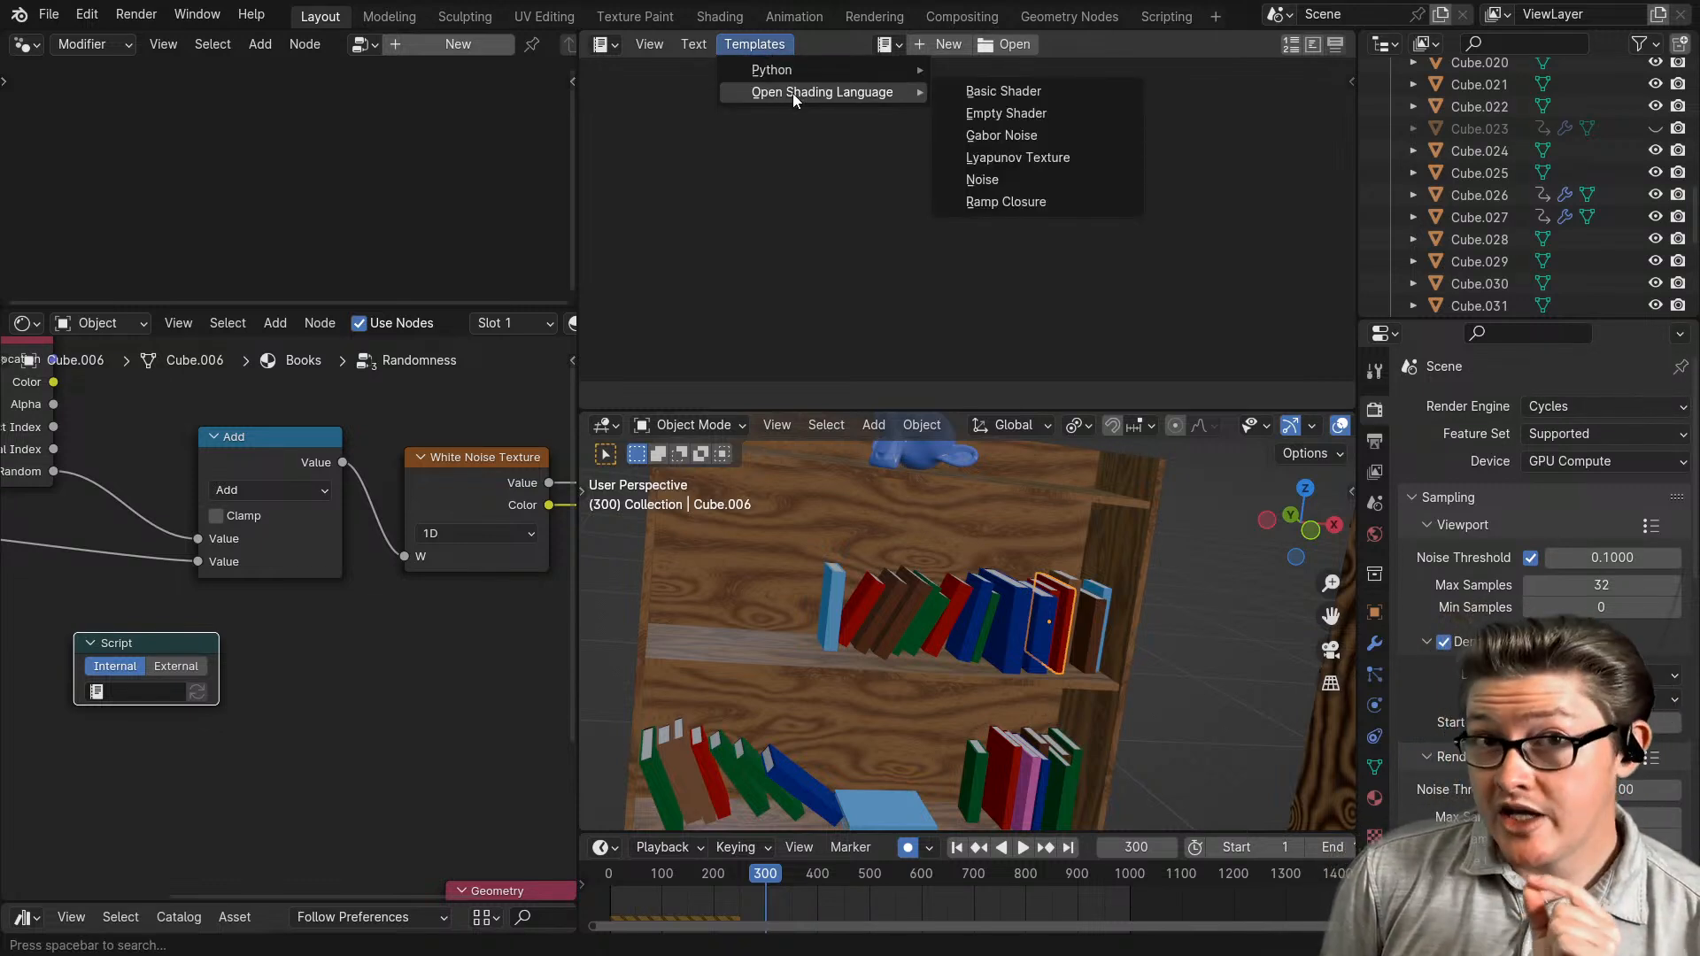
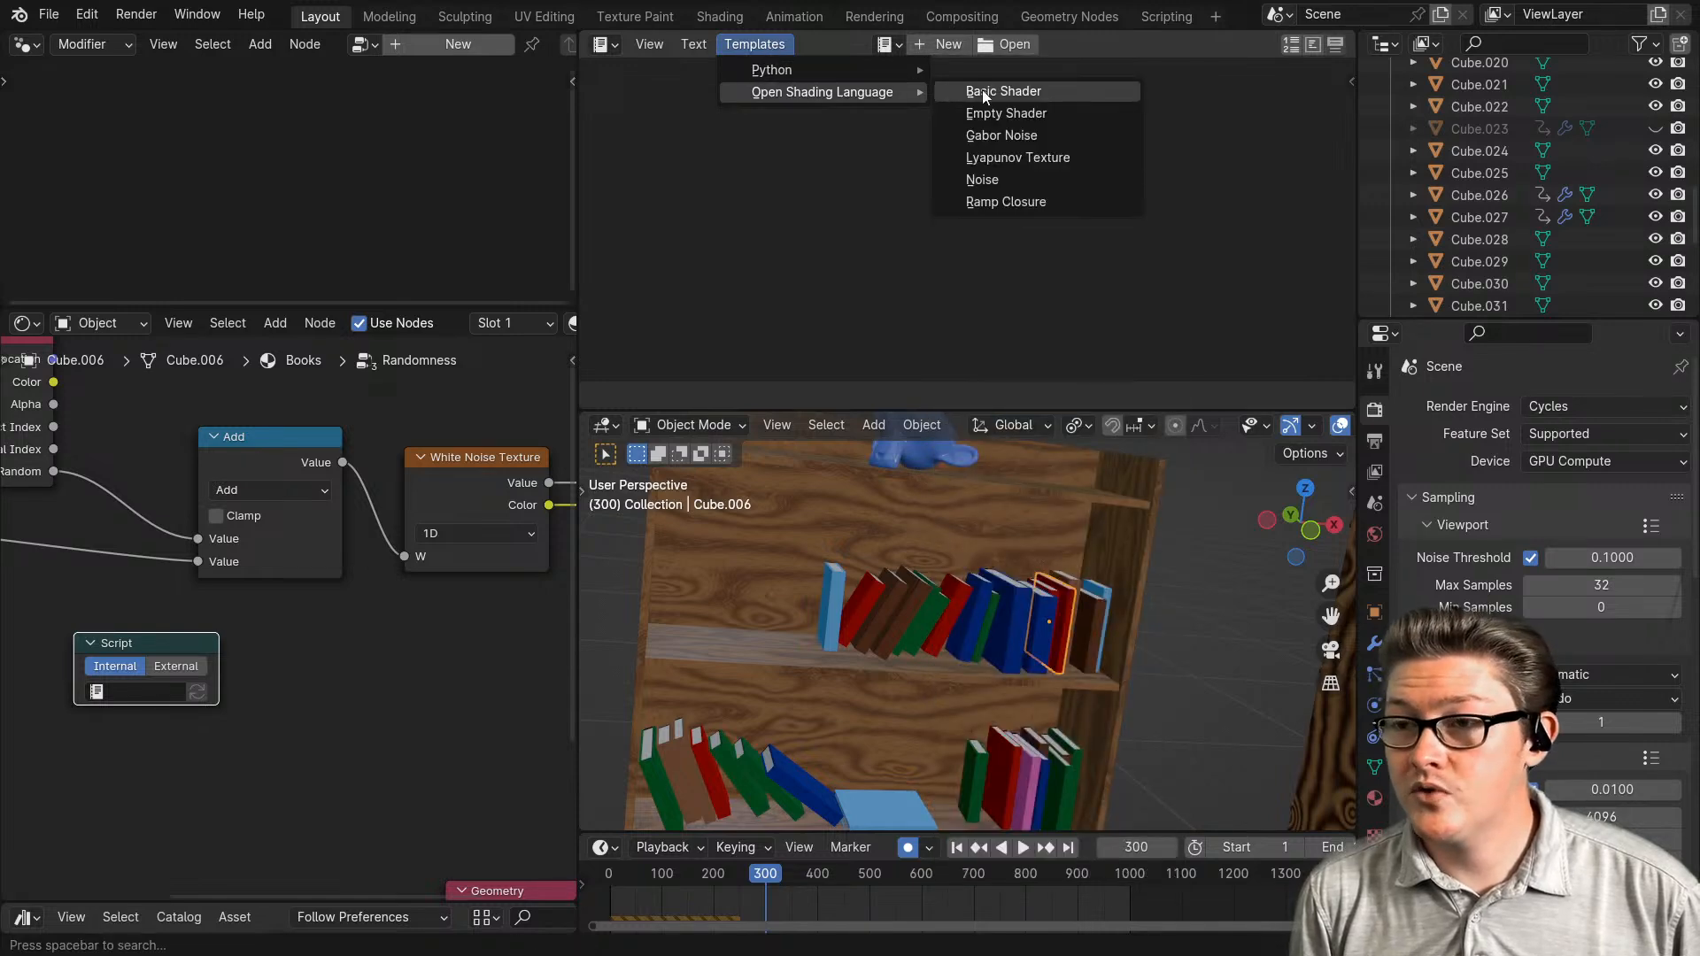
click(1028, 115)
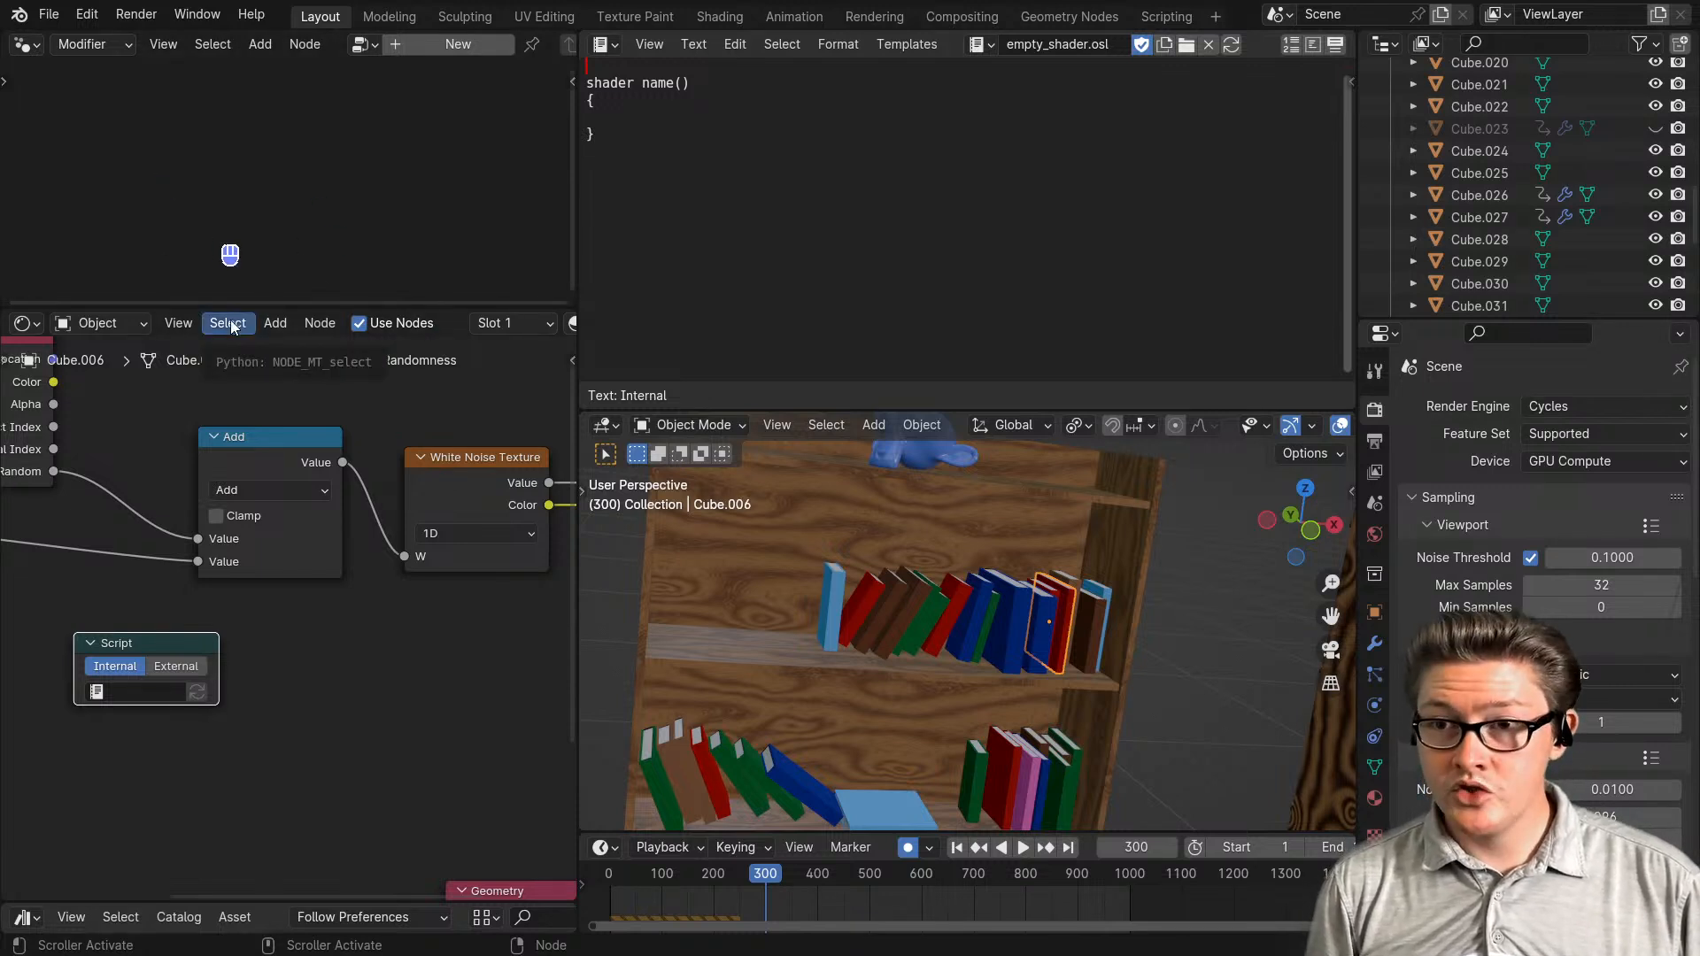
- Delete the blank line above the shader declaration in empty_shader.osl
key(Down)
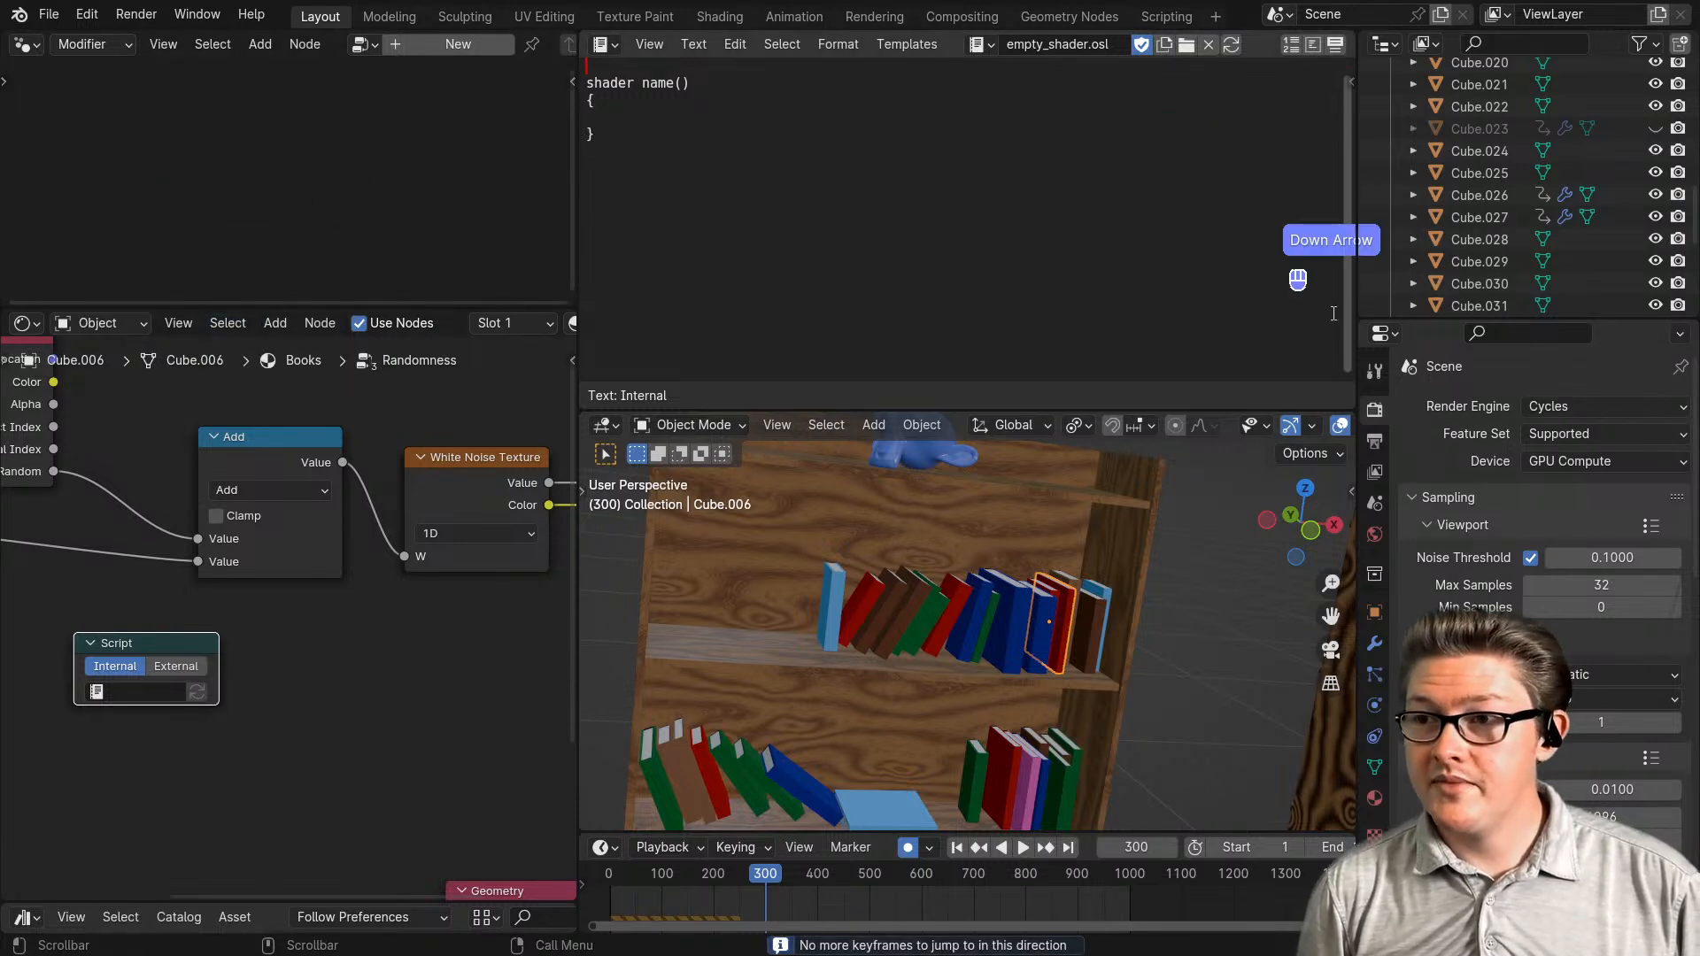
click(1339, 266)
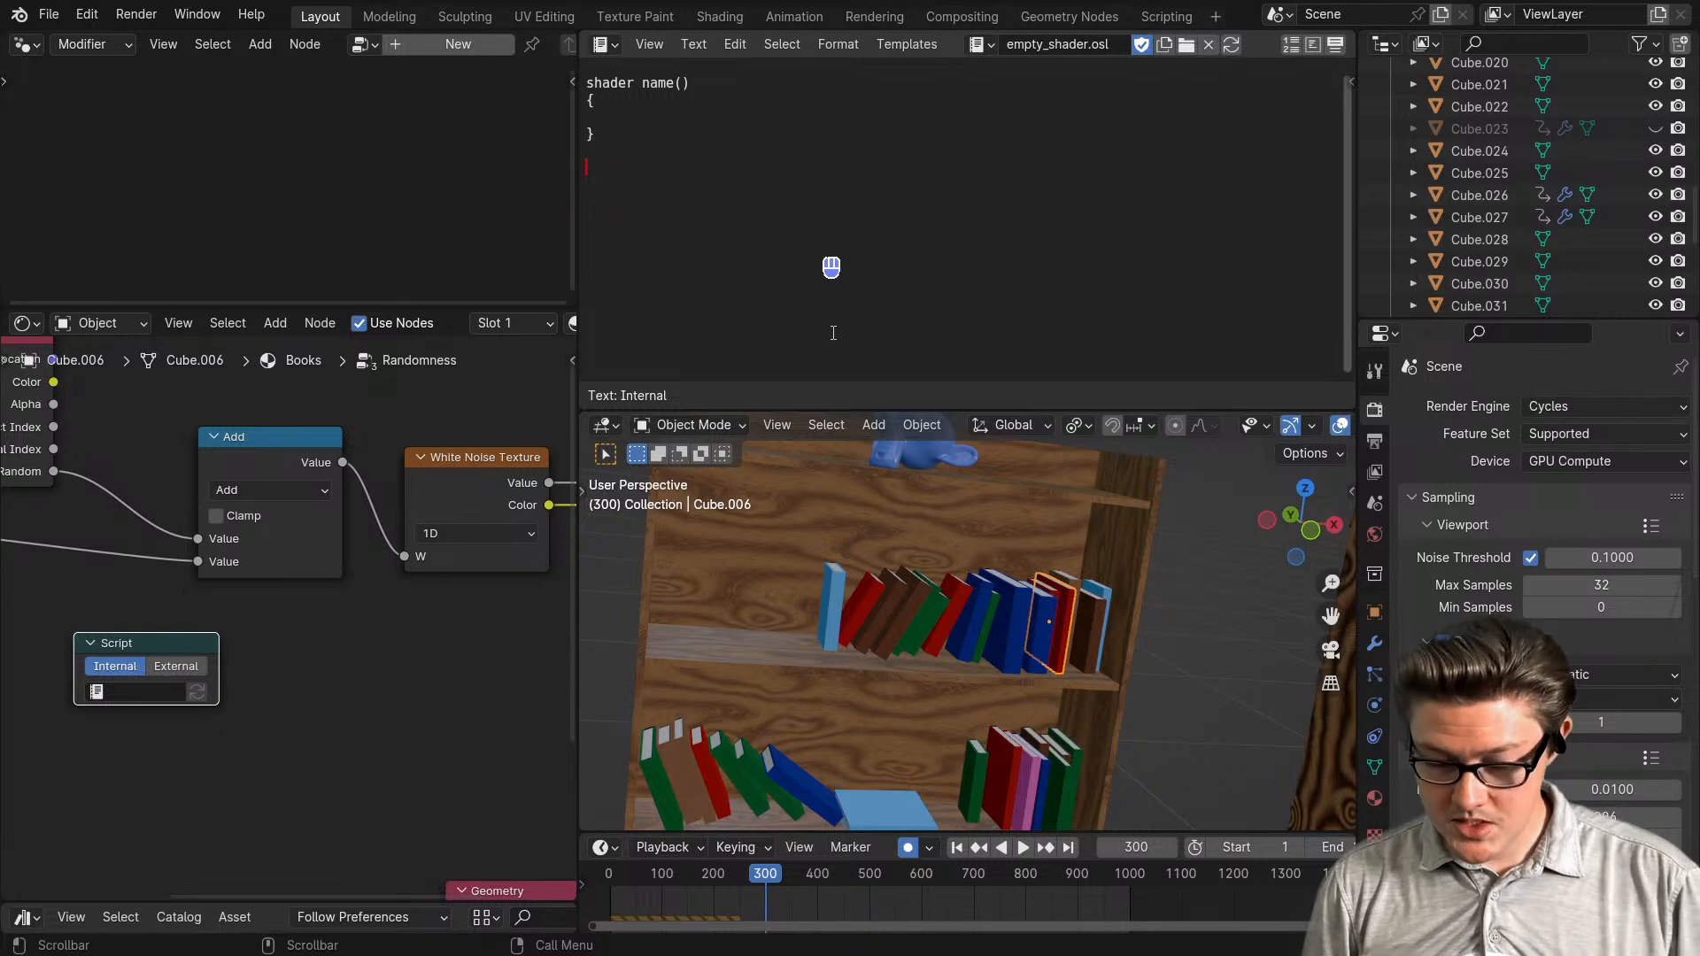
key(Up)
key(Up)
key(Up)
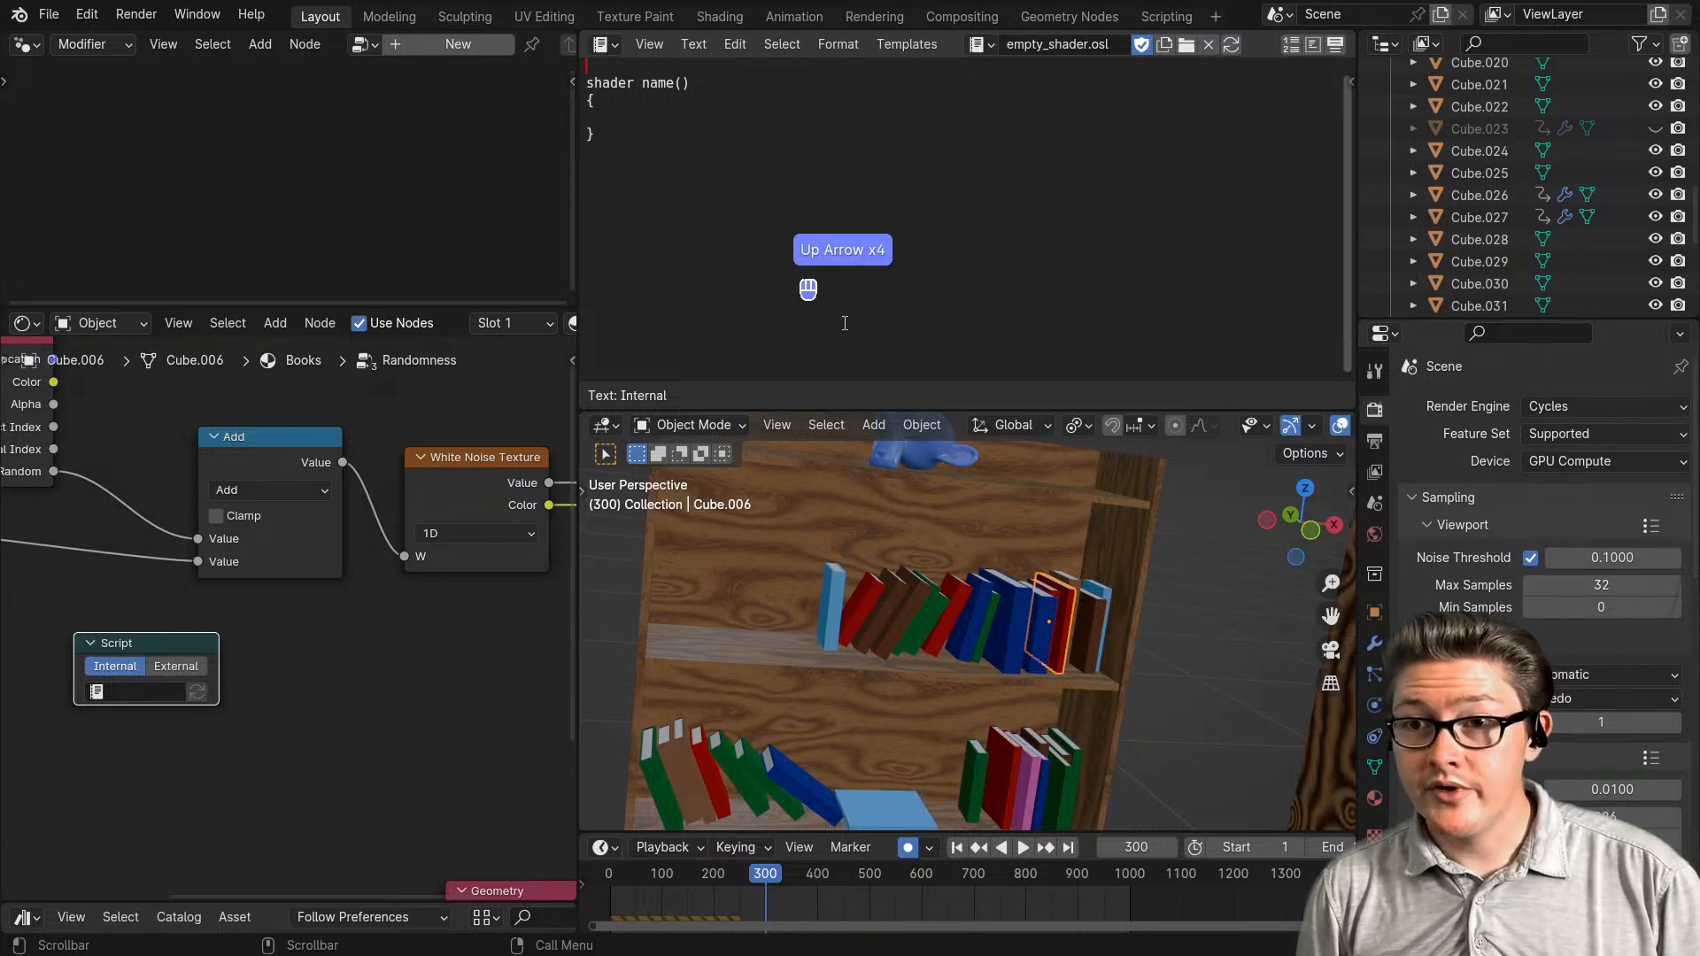
key(Down)
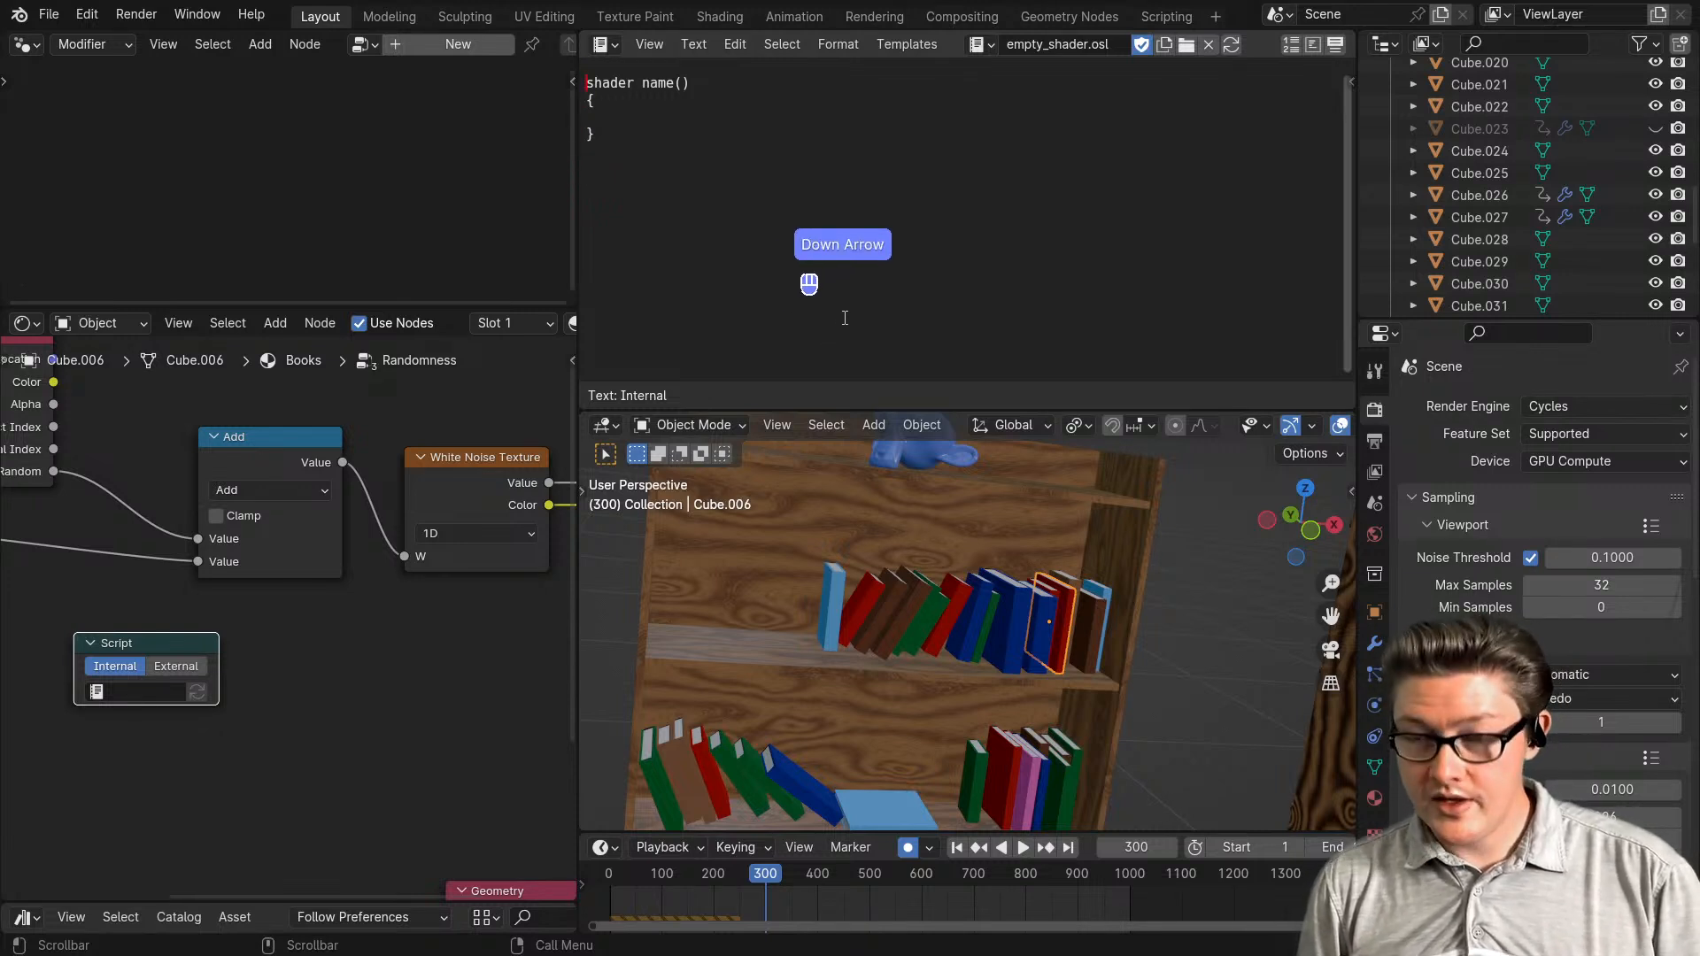
scroll(845, 318, down, 1)
key(BackSpace)
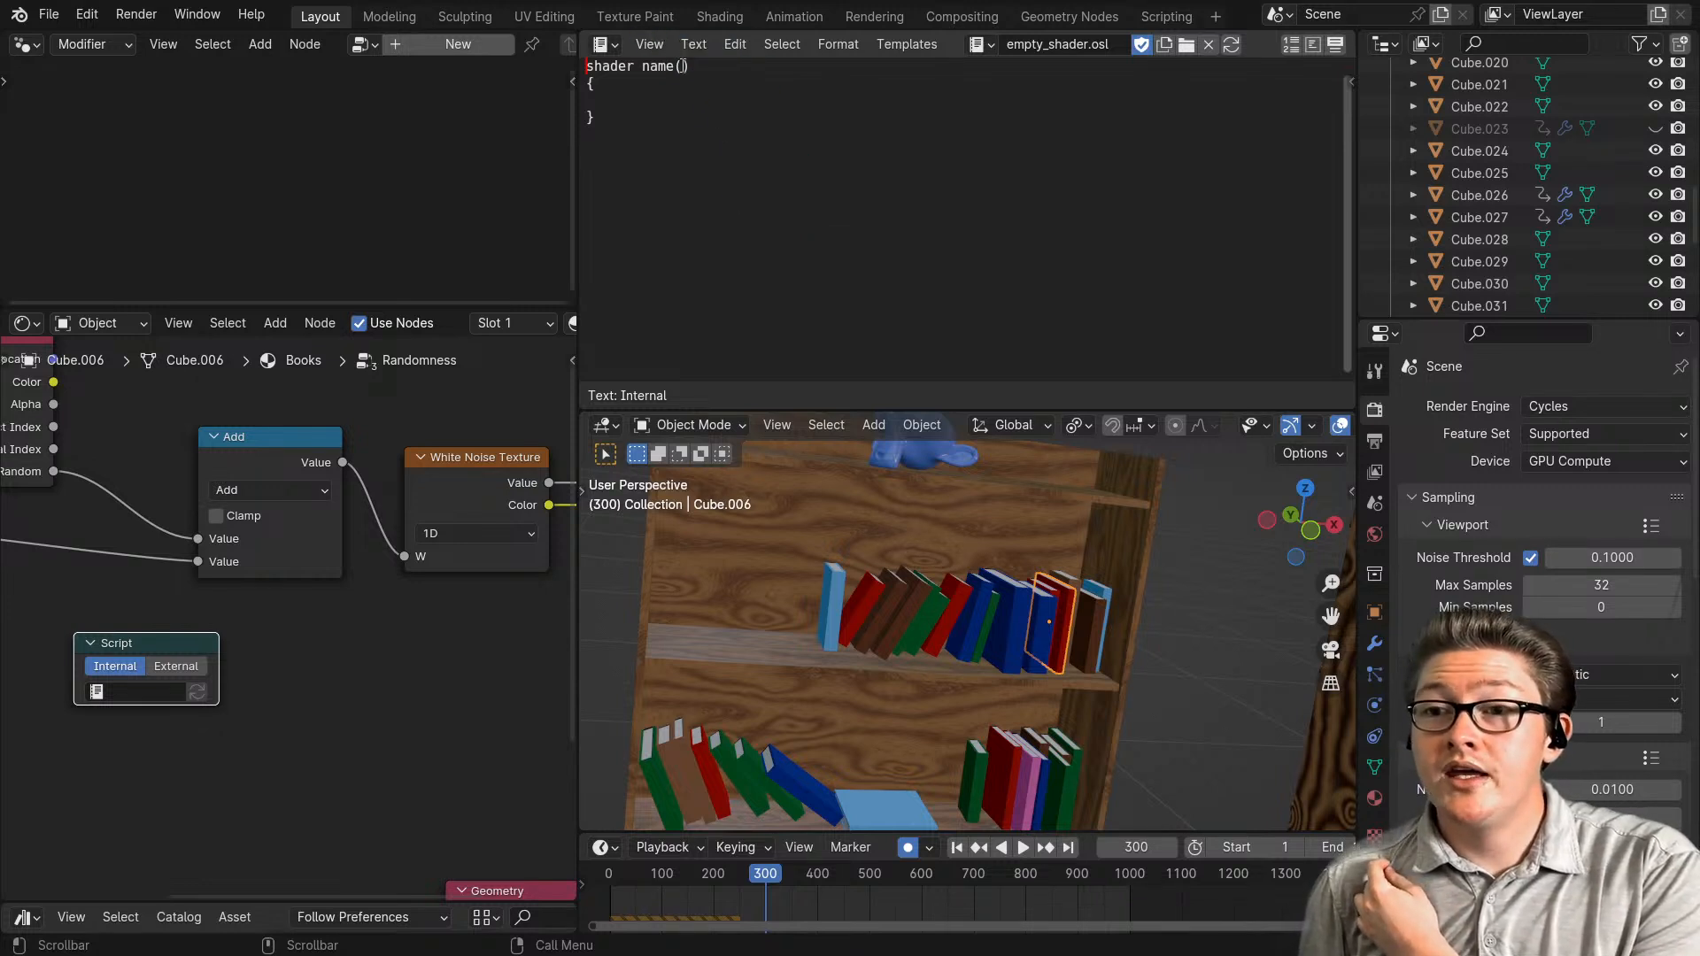
- Declare the parameter "int Seed = 1" on its own line inside the parentheses of shader name()
click(953, 228)
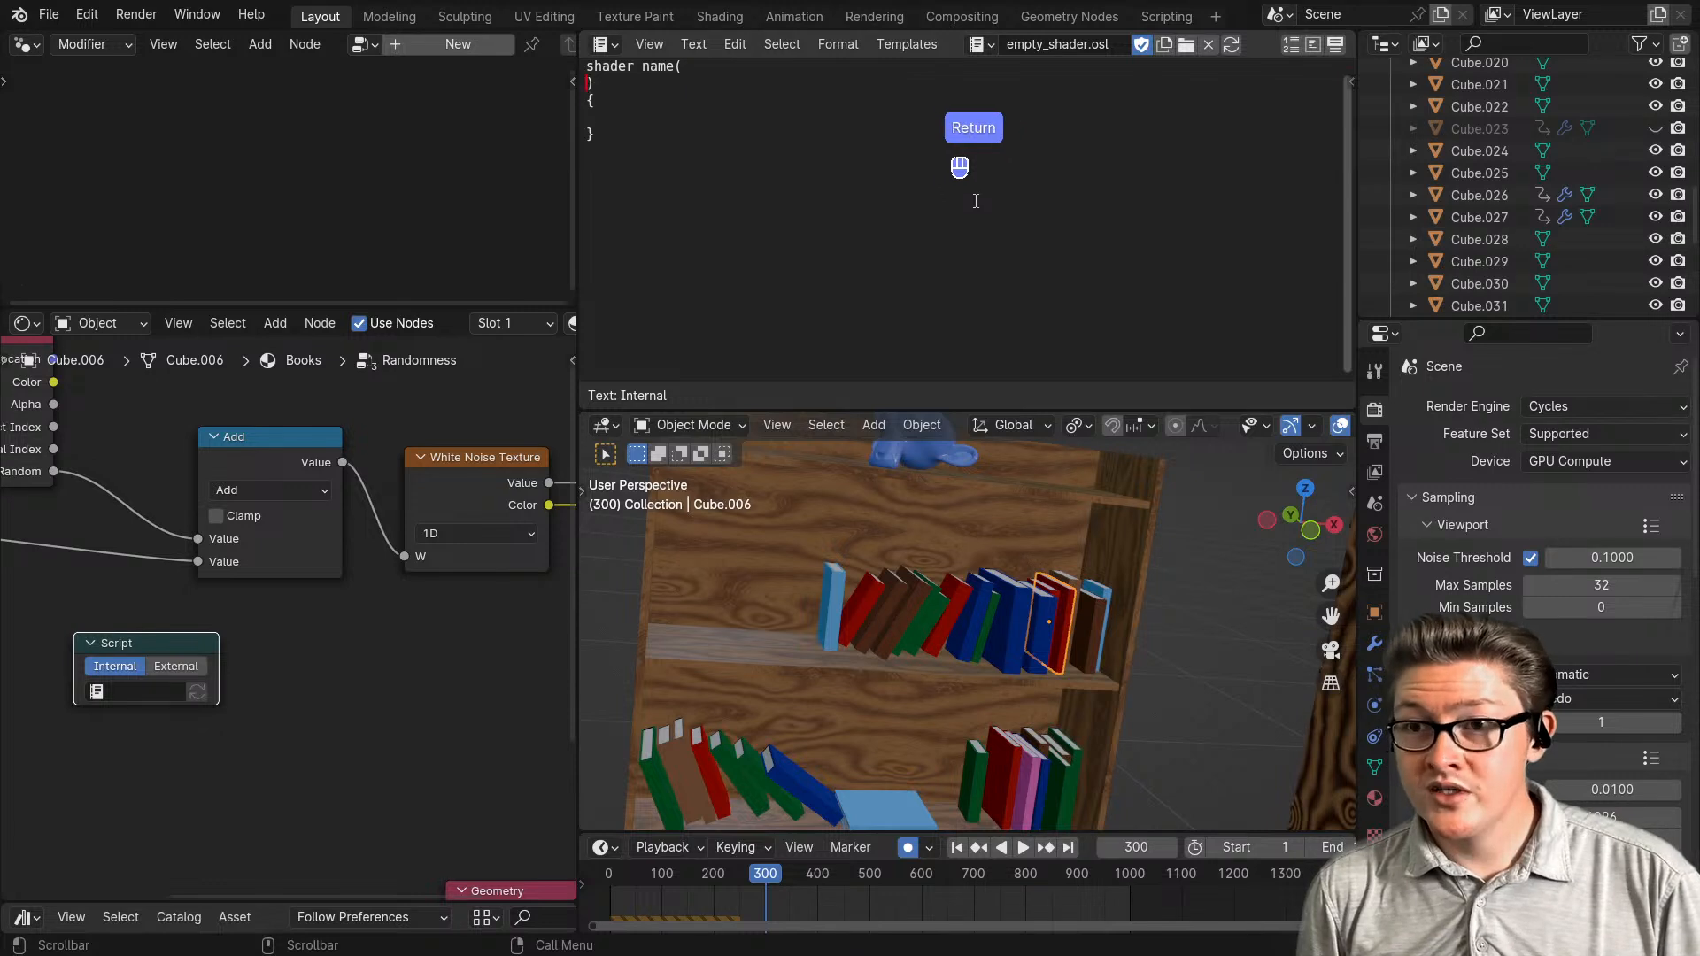
key(Return)
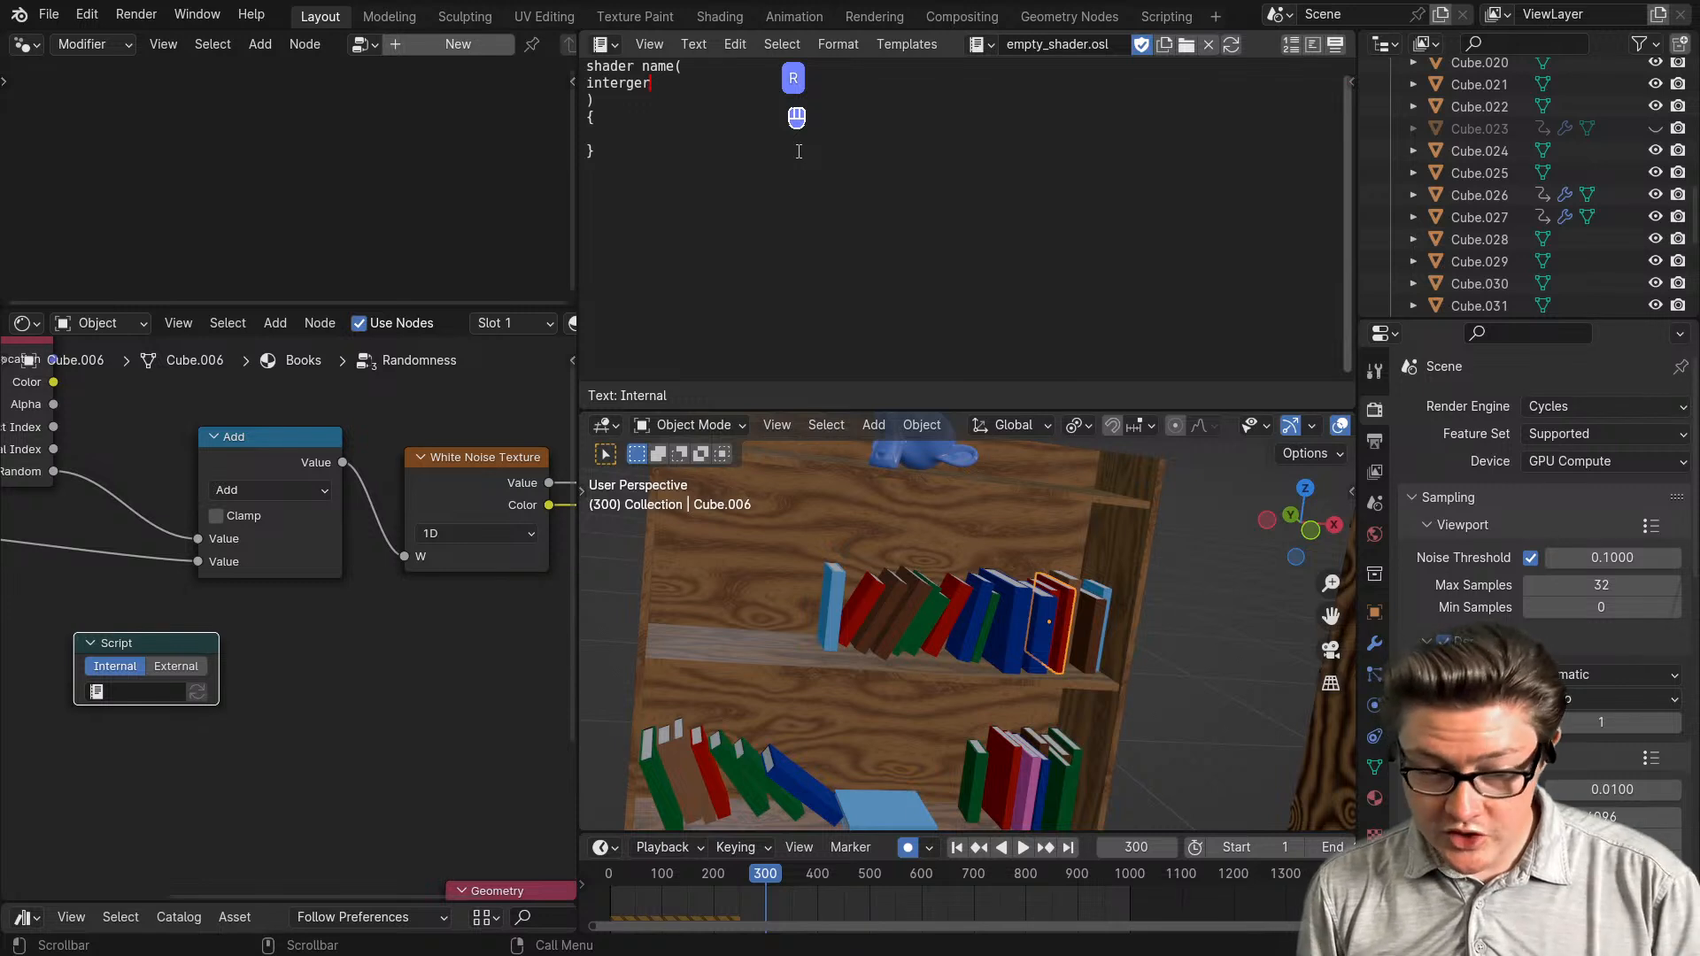
key(BackSpace)
key(BackSpace)
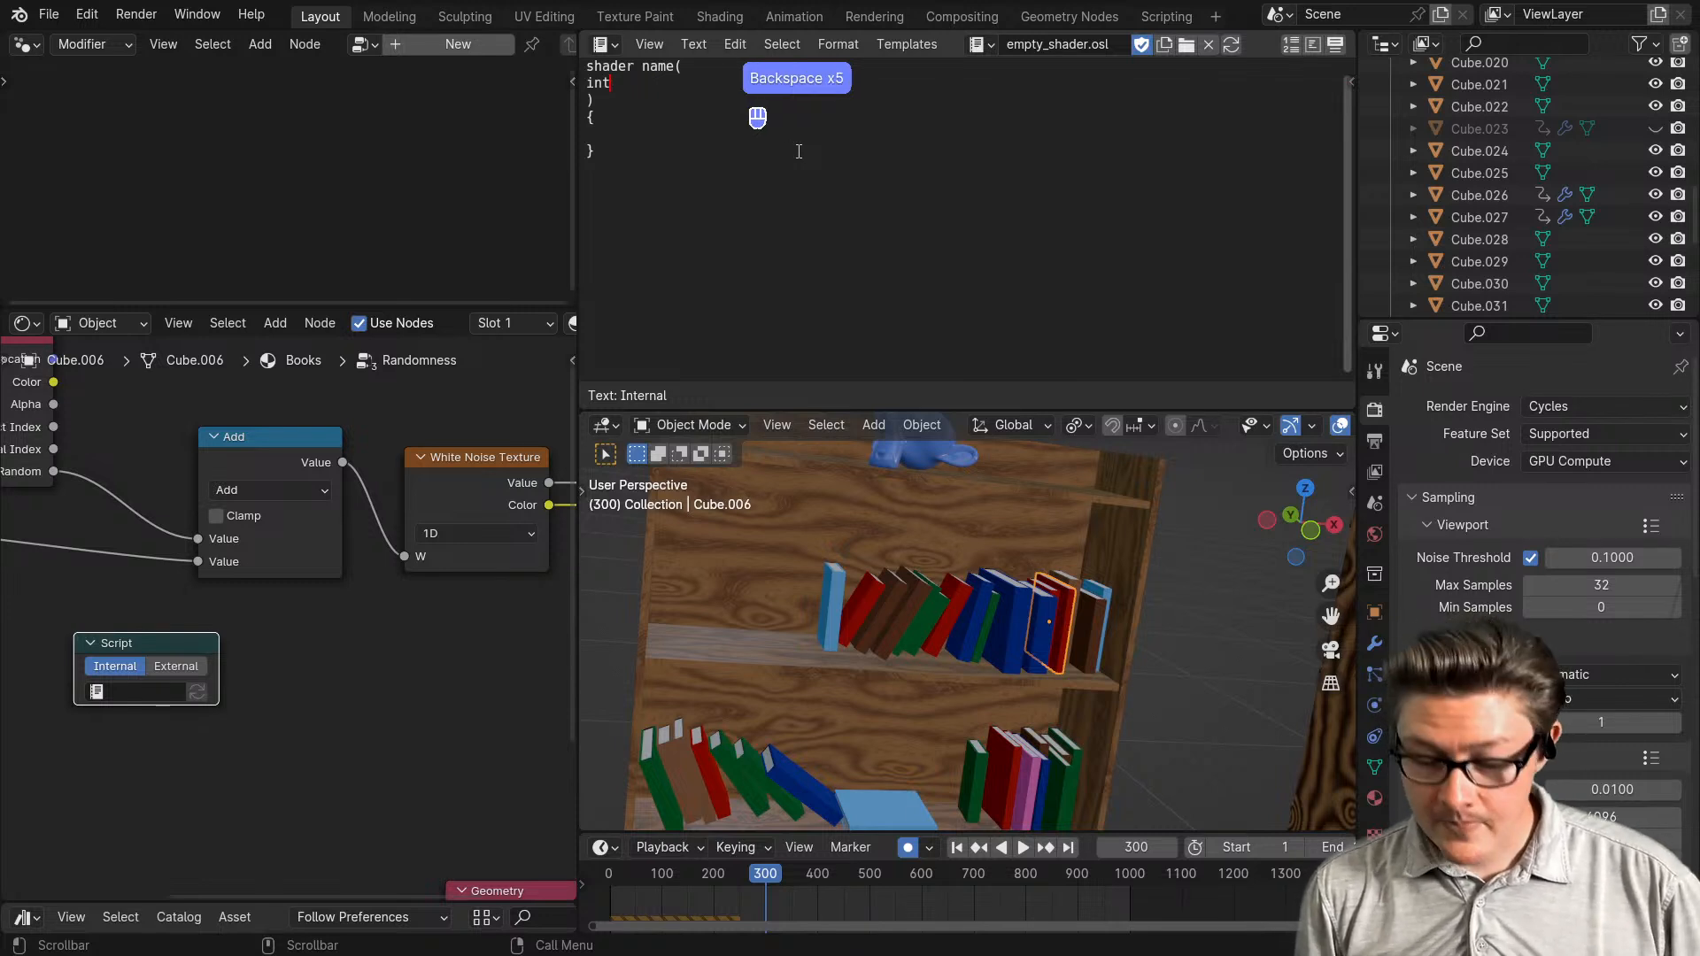
text(= S)
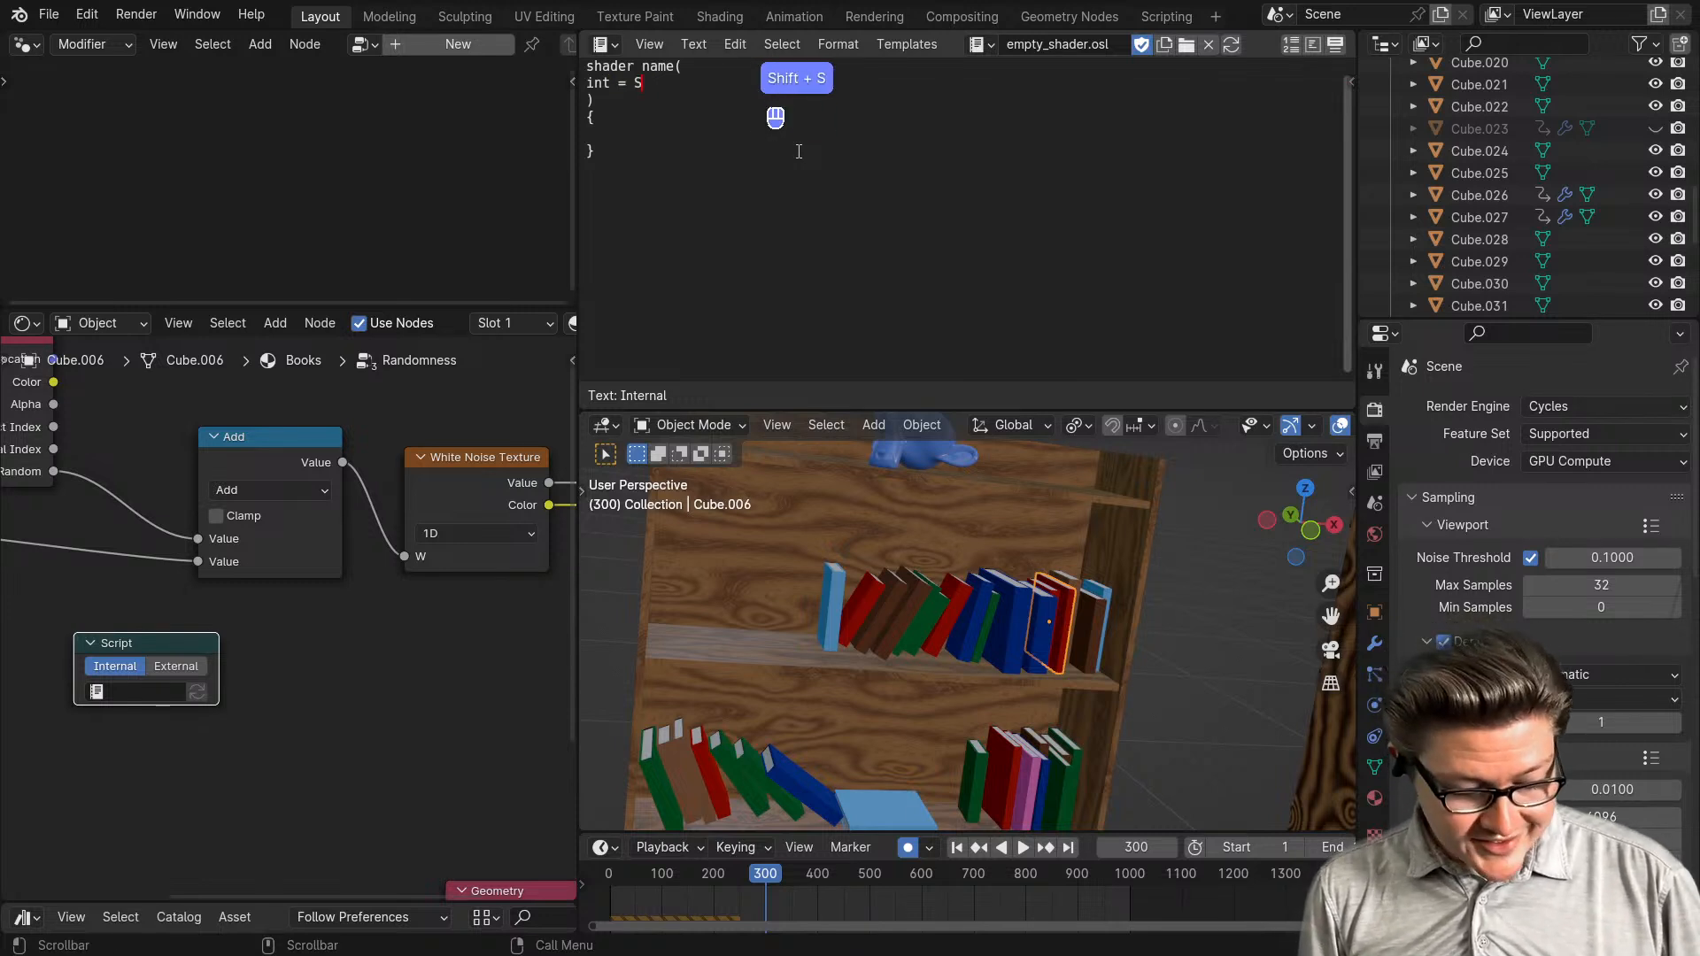
text(ee)
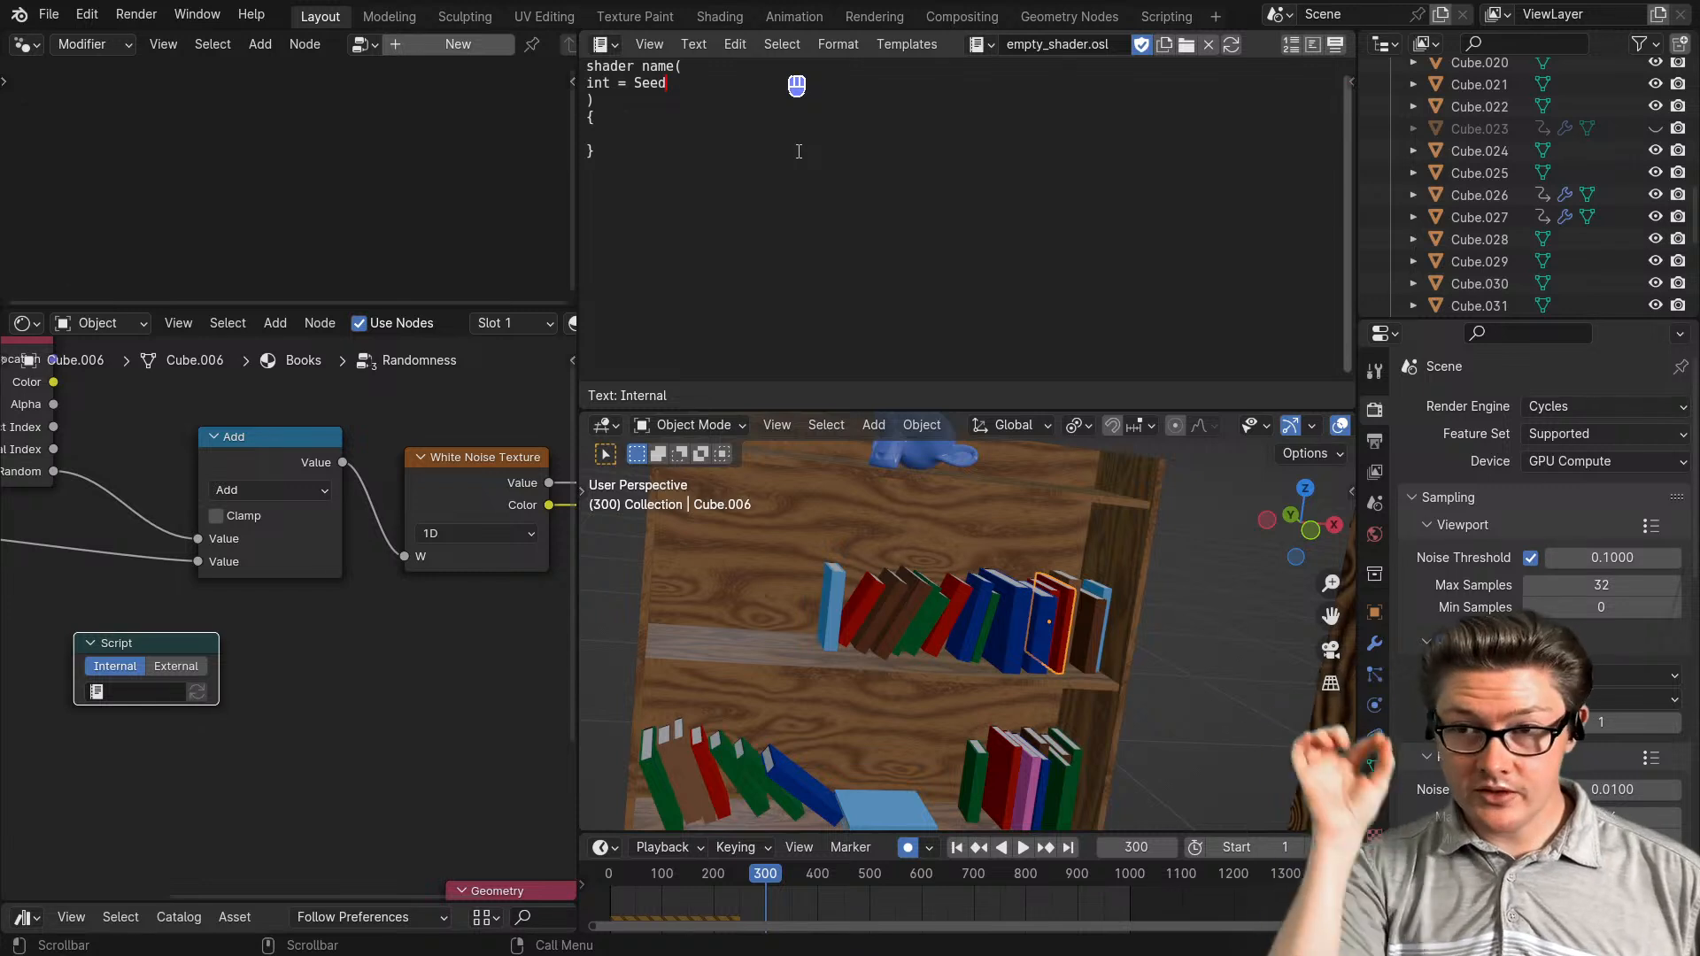
text(d)
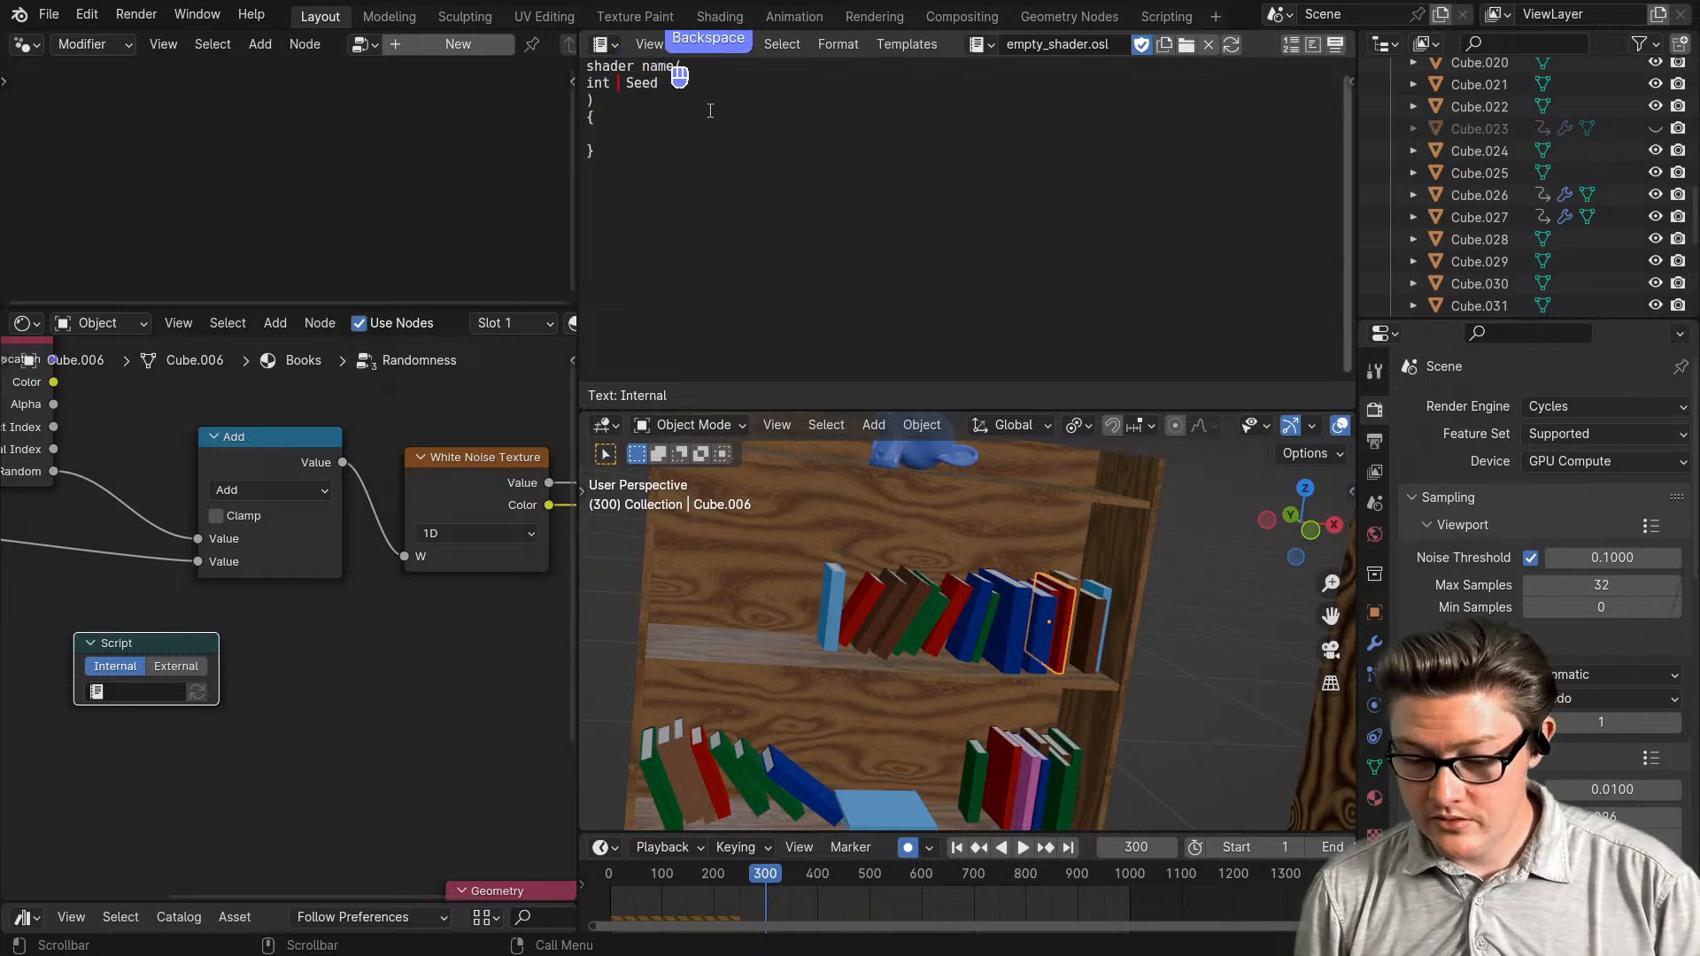
key(BackSpace)
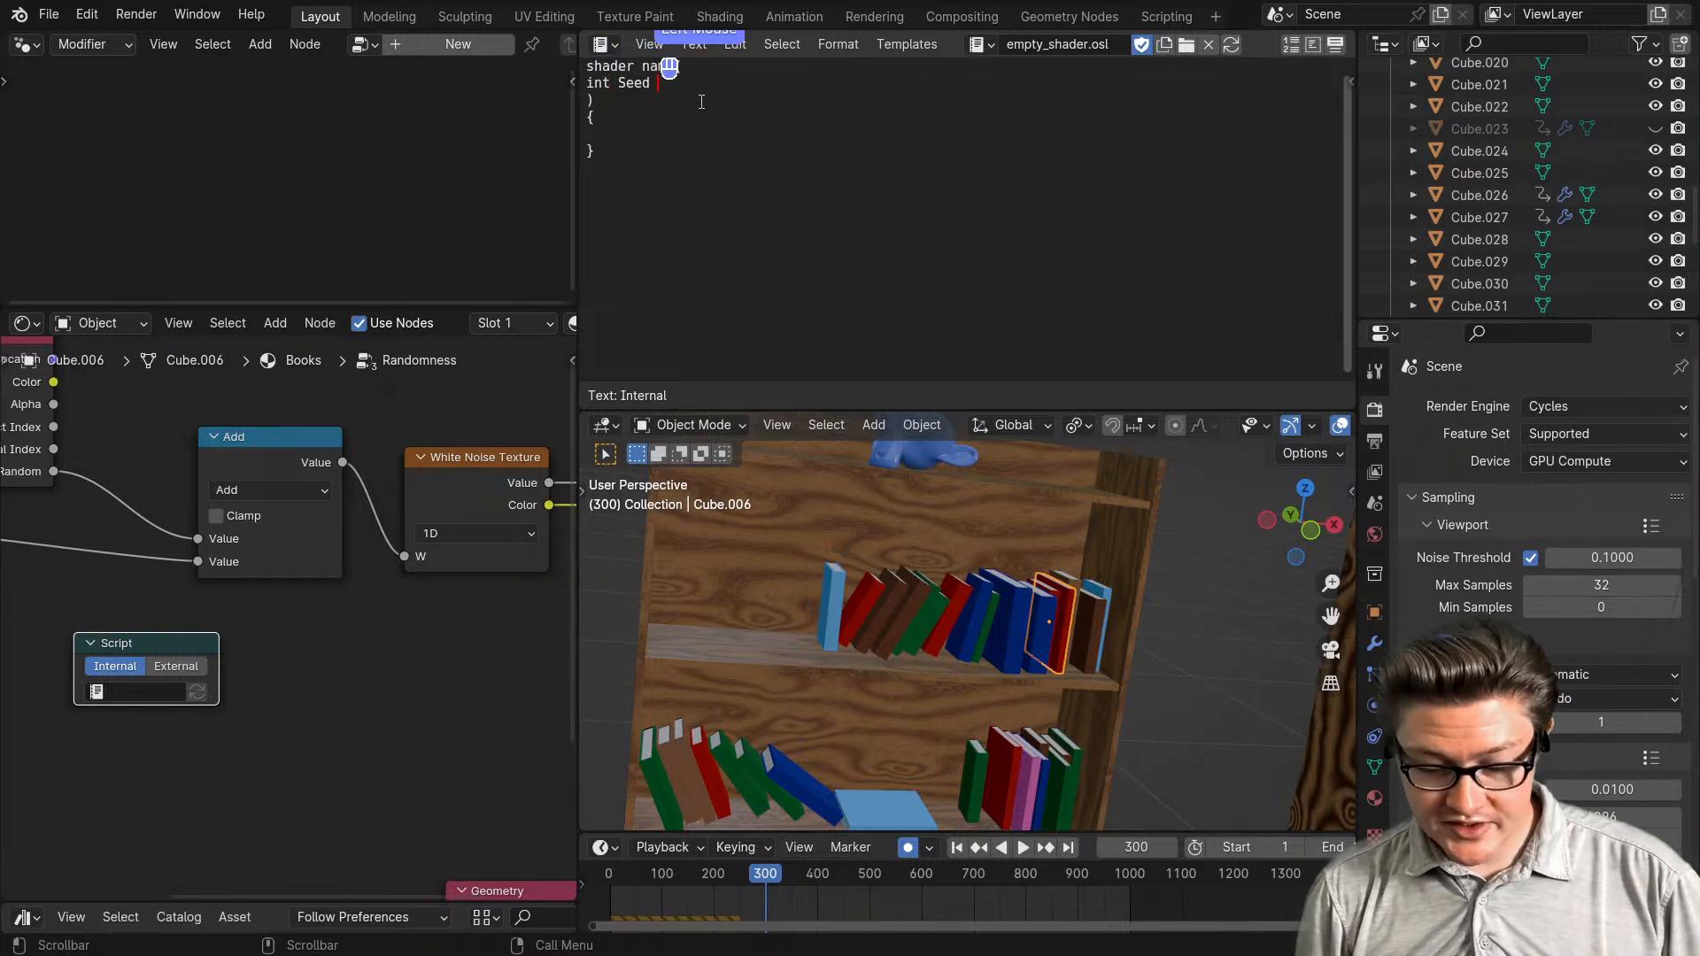
text(1)
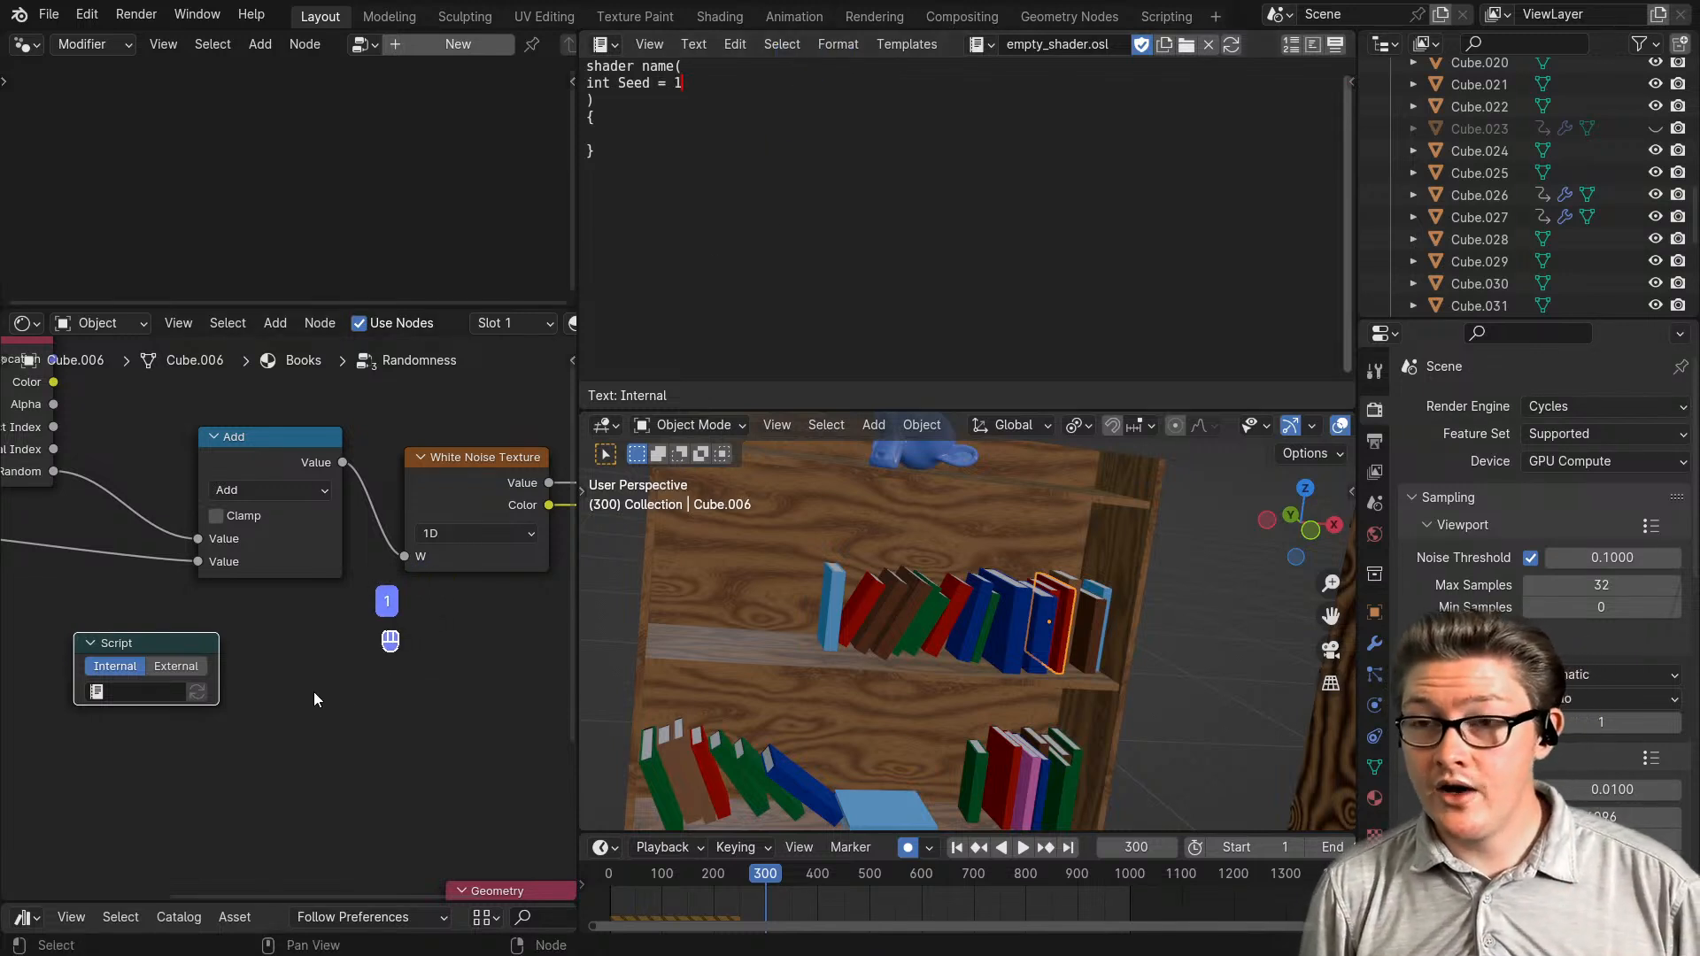
- Assign the internal script empty_shader.osl to the Script node and move the node slightly lower
middle_drag(245, 735, 392, 672)
scroll(389, 728, up, 2)
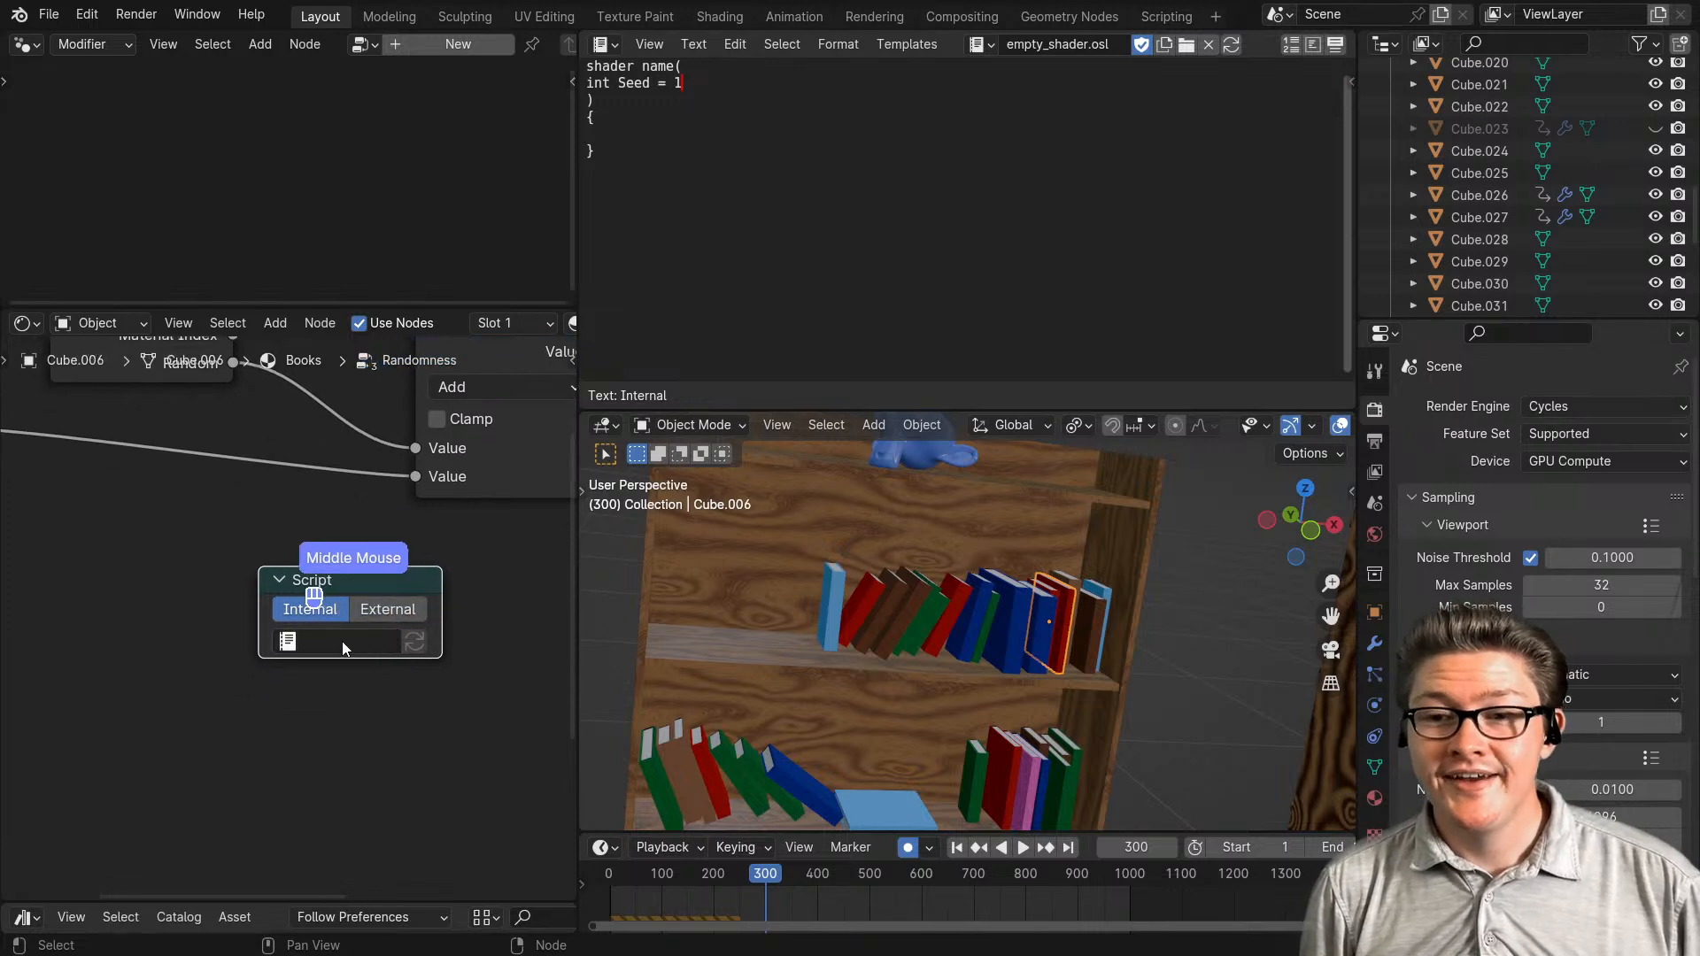
click(344, 642)
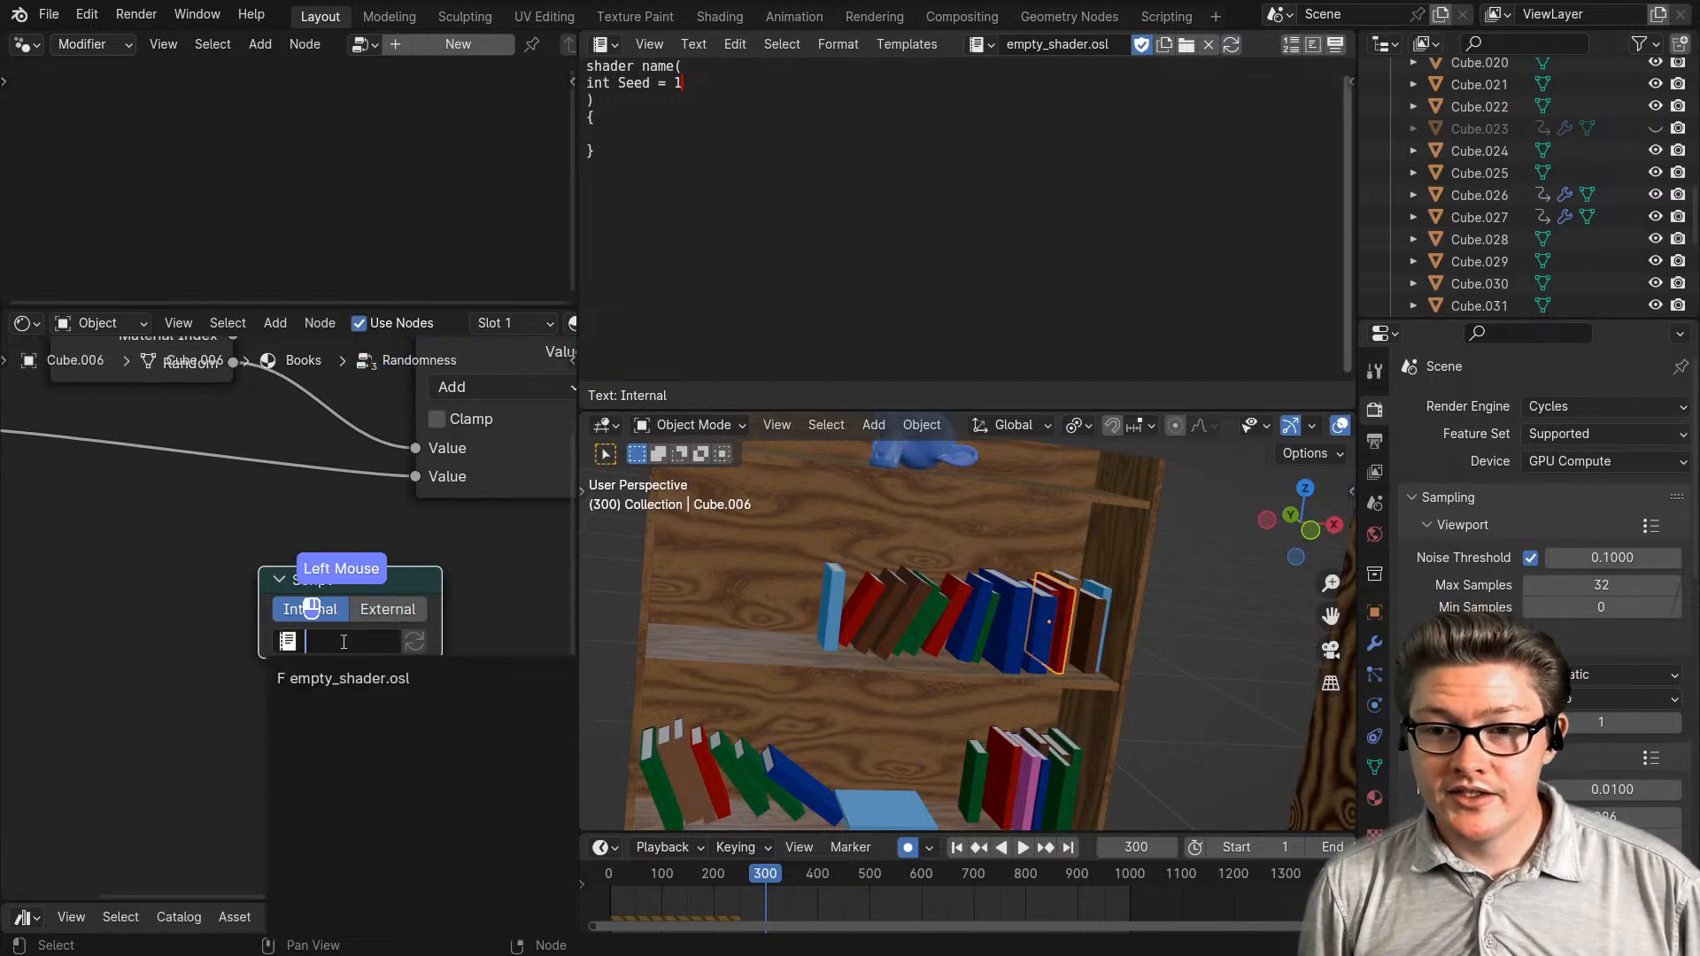
click(382, 679)
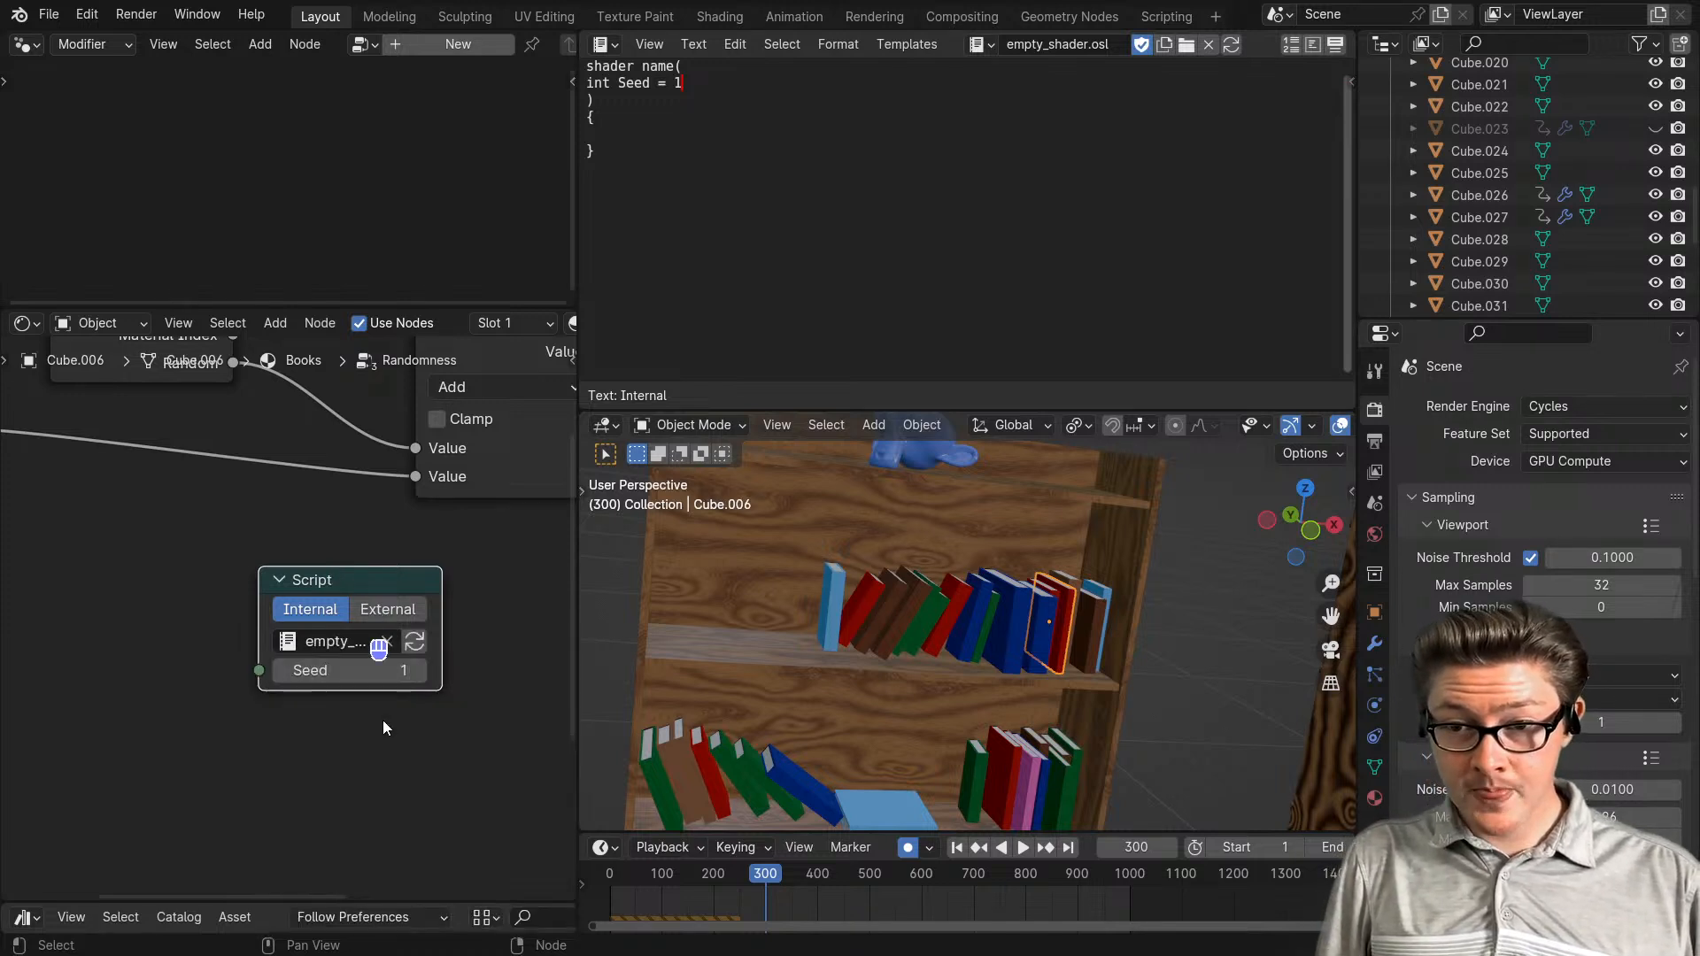
drag(352, 586, 354, 648)
scroll(361, 636, down, 2)
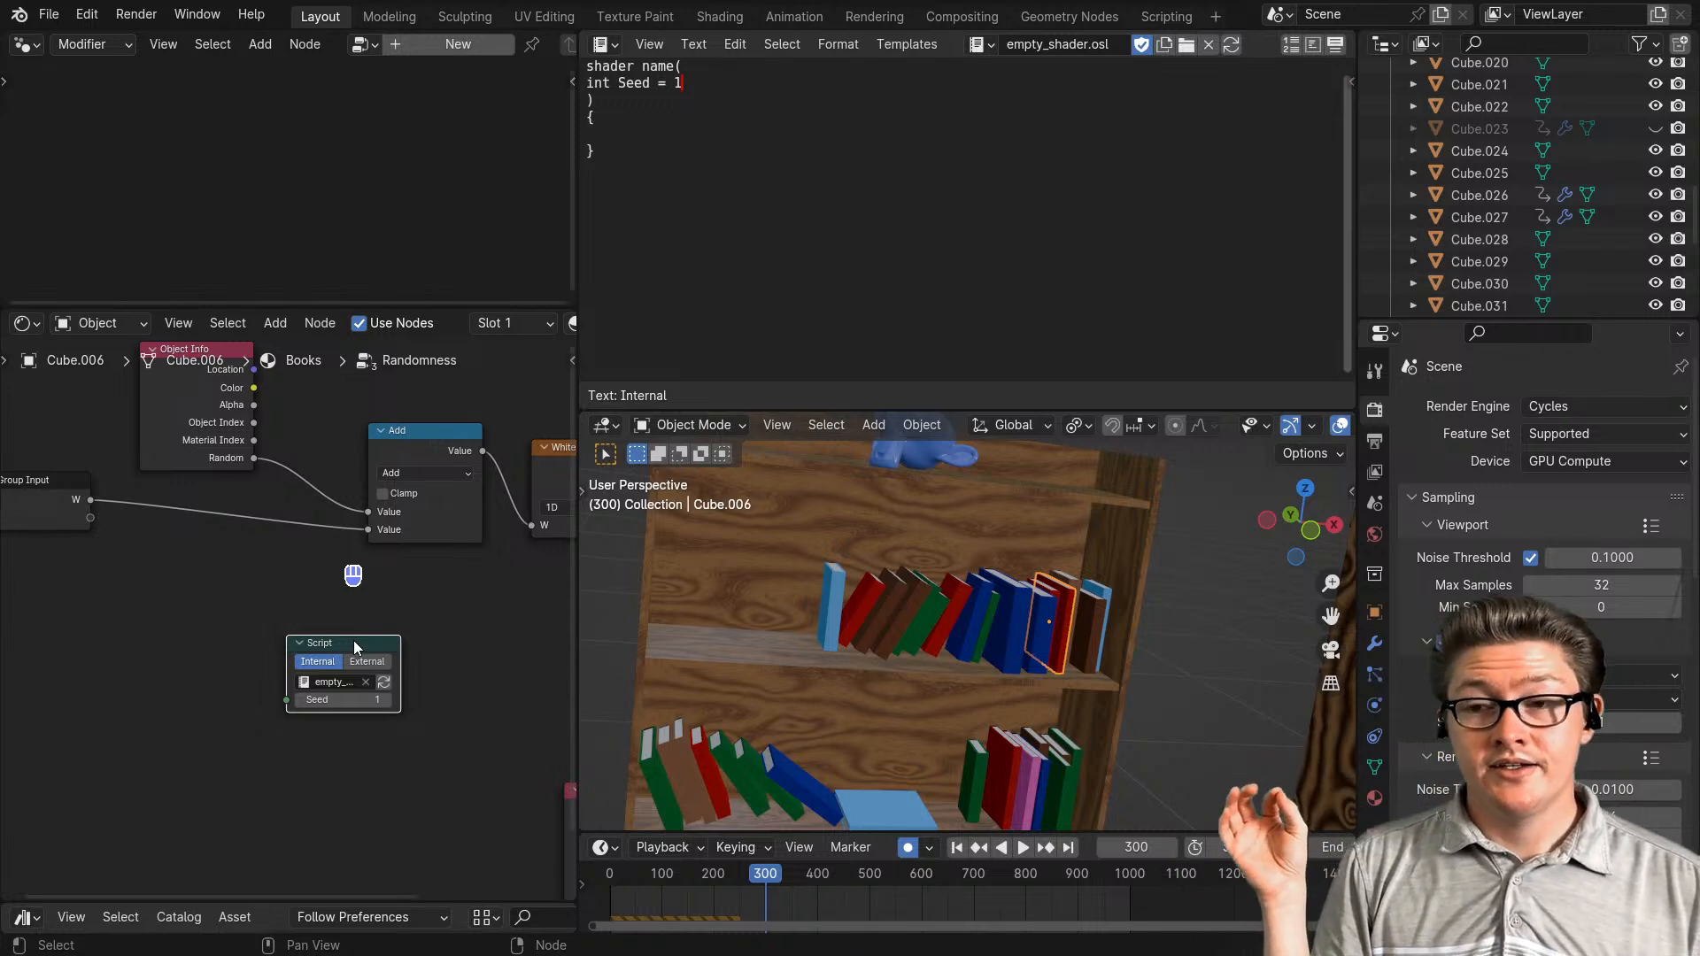
- Rename the Seed parameter to "Interger" in the shader code and recompile the script in the Script node
key(Left)
key(Left)
key(Left)
key(Left)
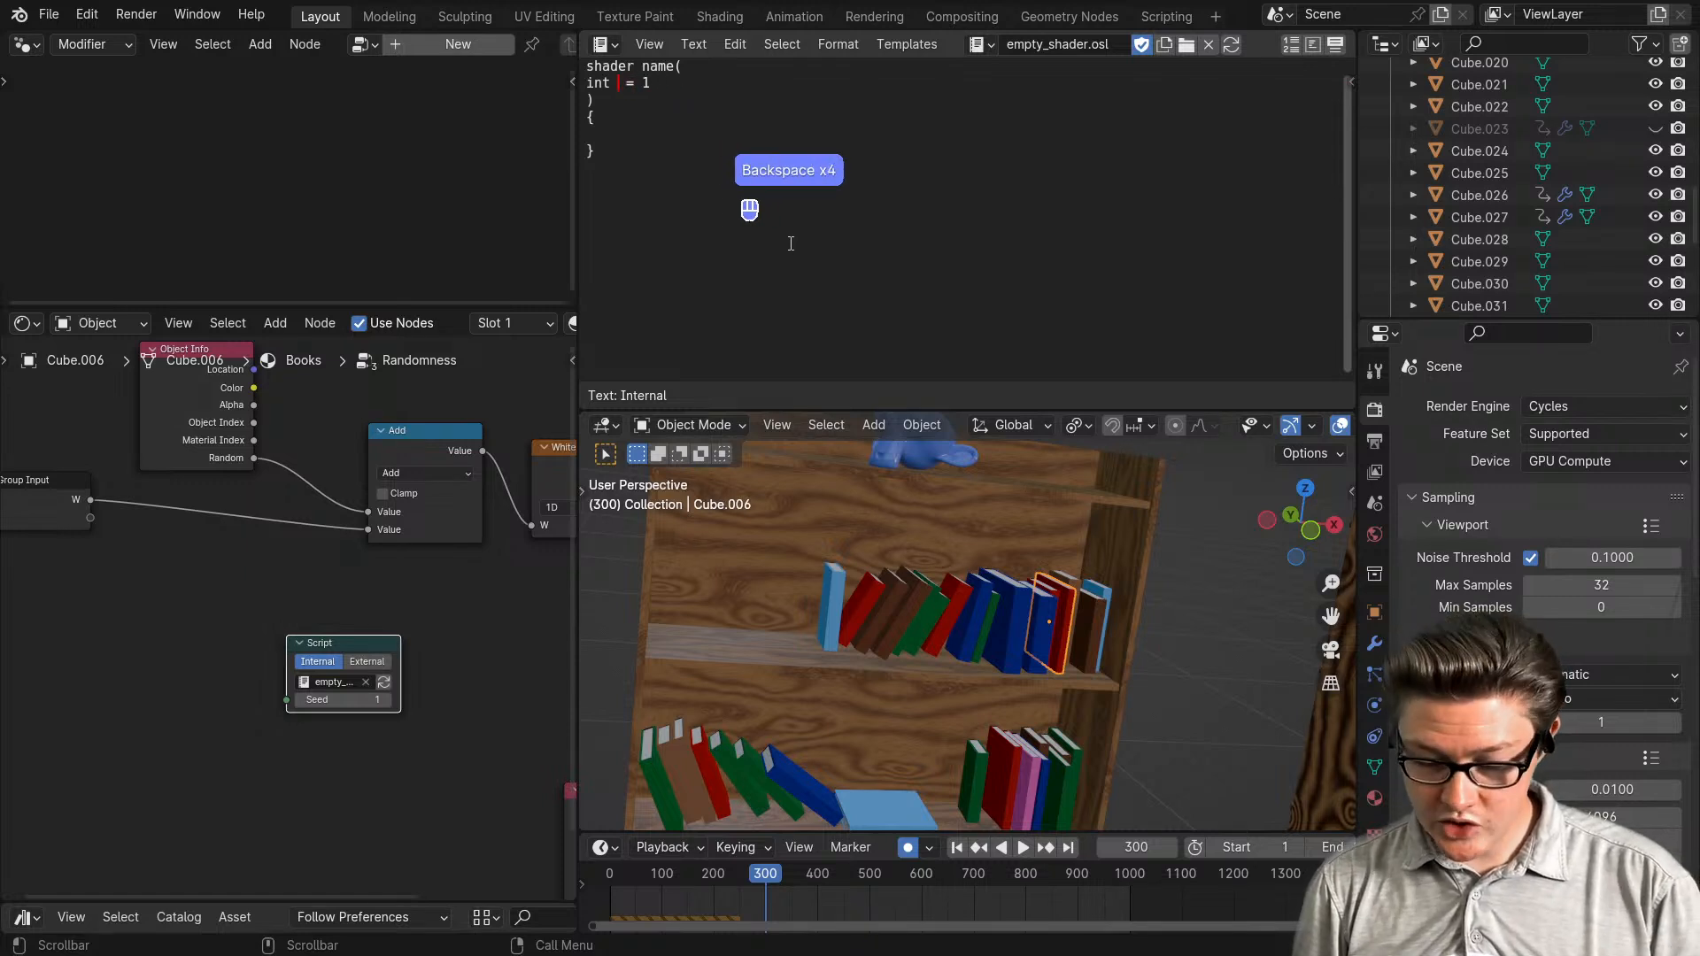
text(Interger)
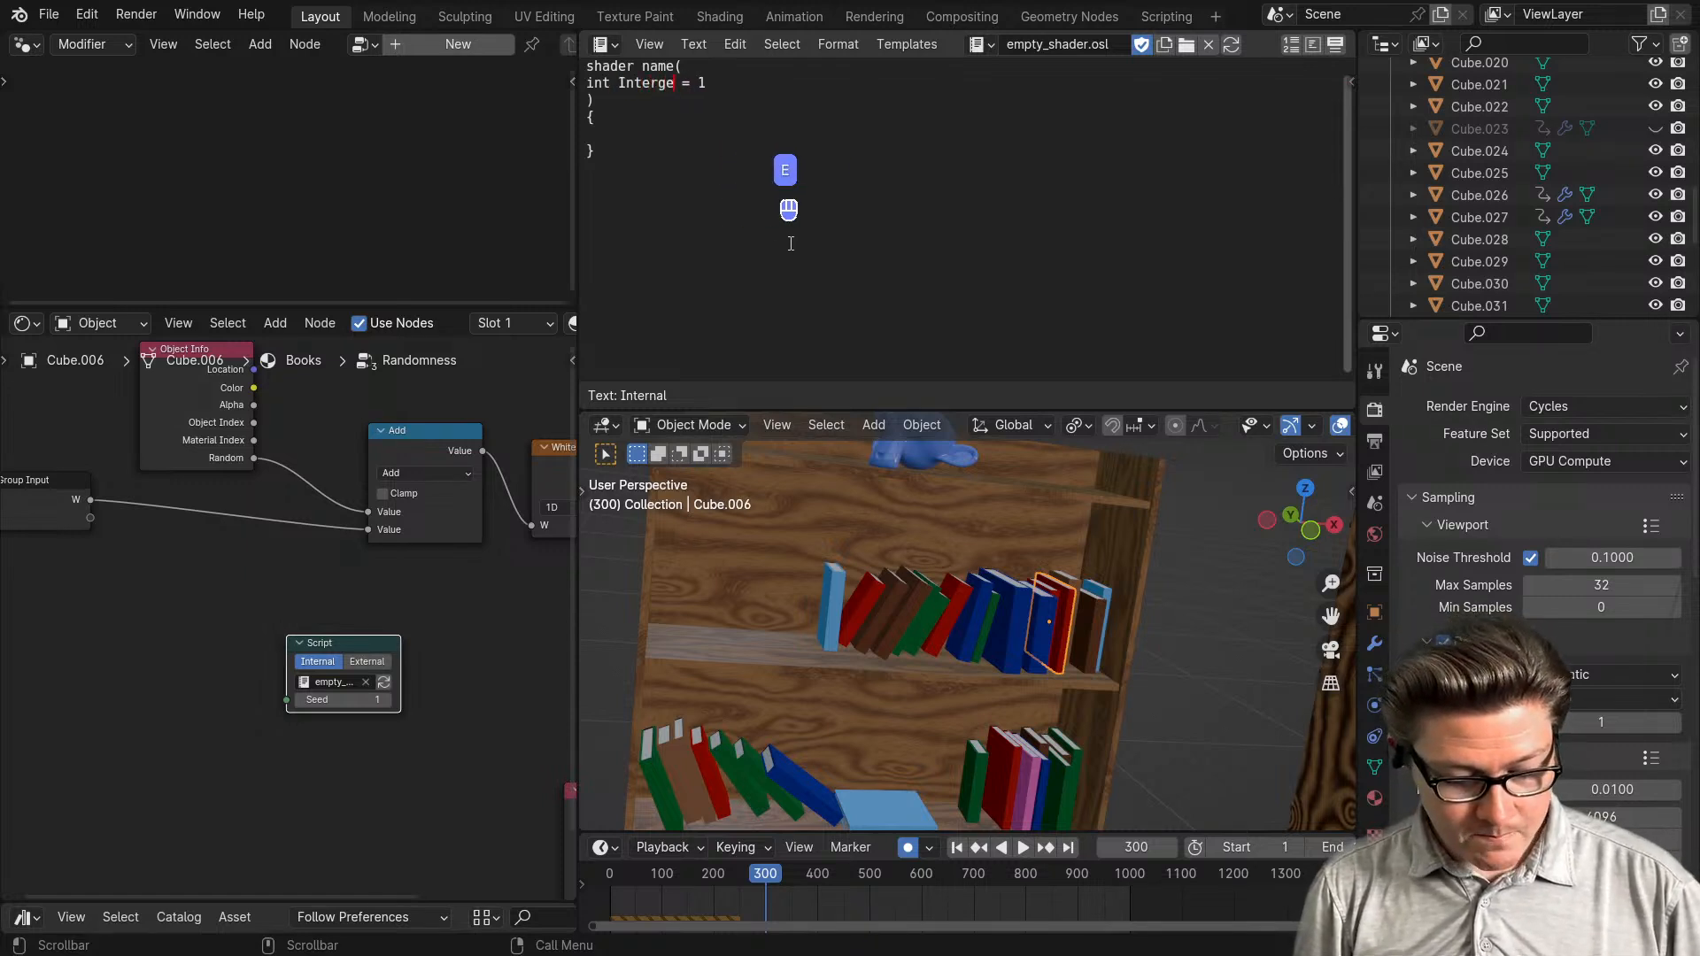
click(383, 682)
scroll(343, 689, up, 3)
click(382, 675)
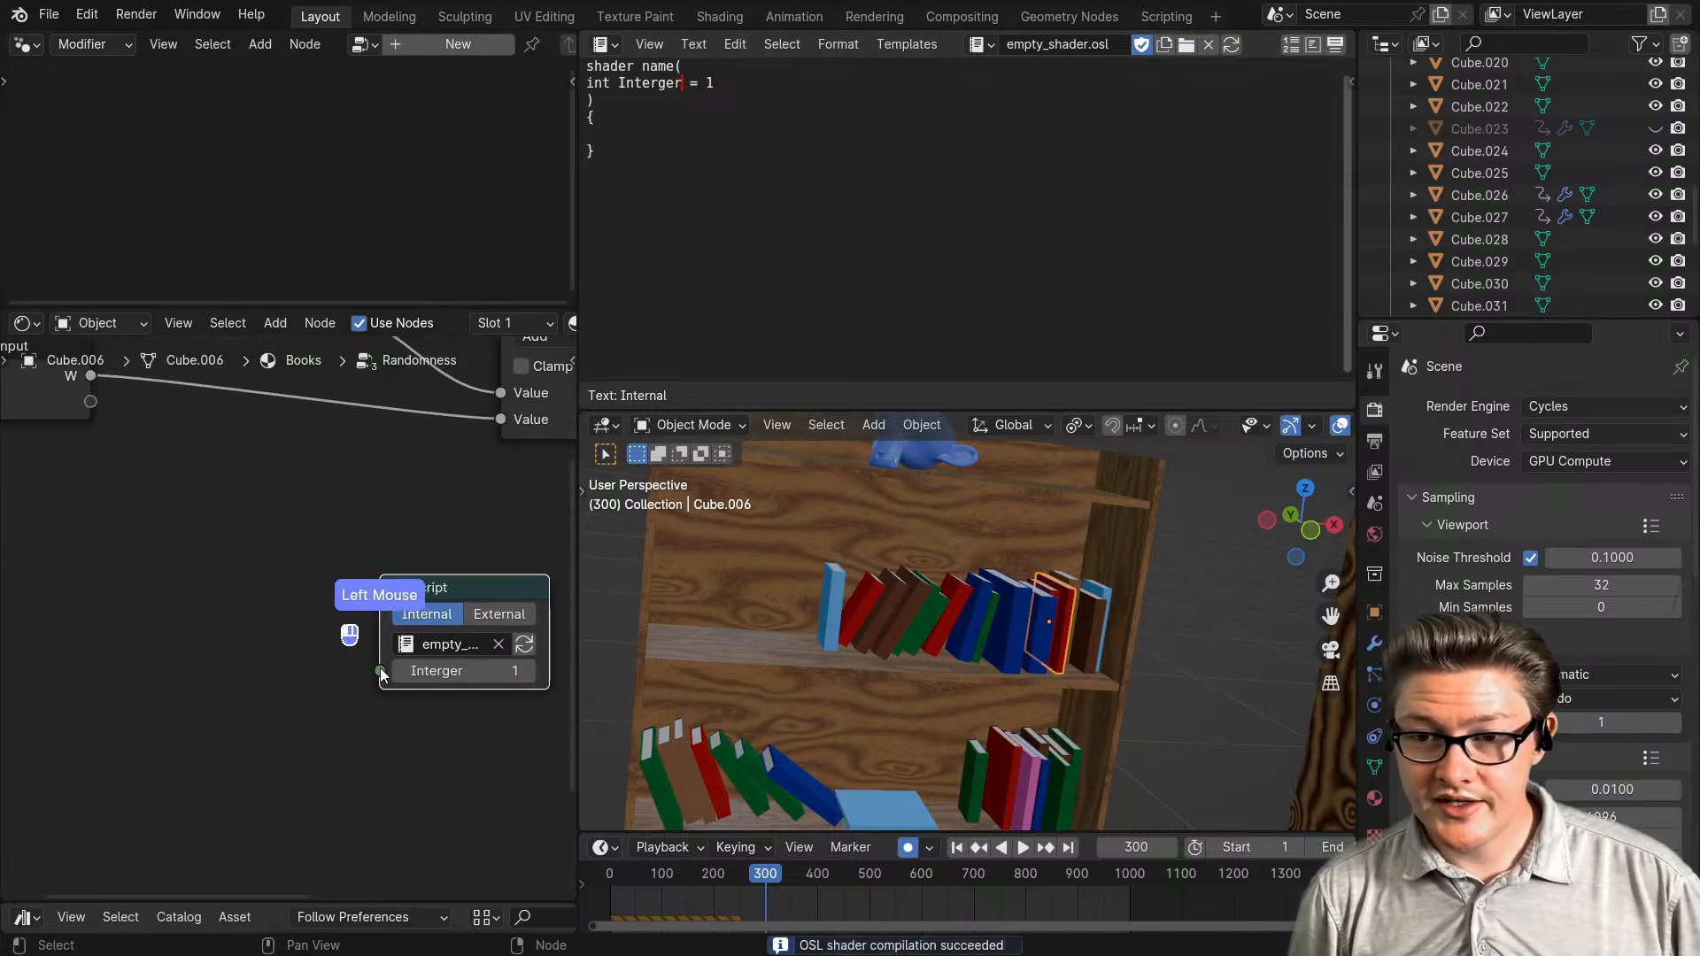
- Link the Script node's Interger input to the empty socket of the Group Input node
drag(380, 674, 145, 546)
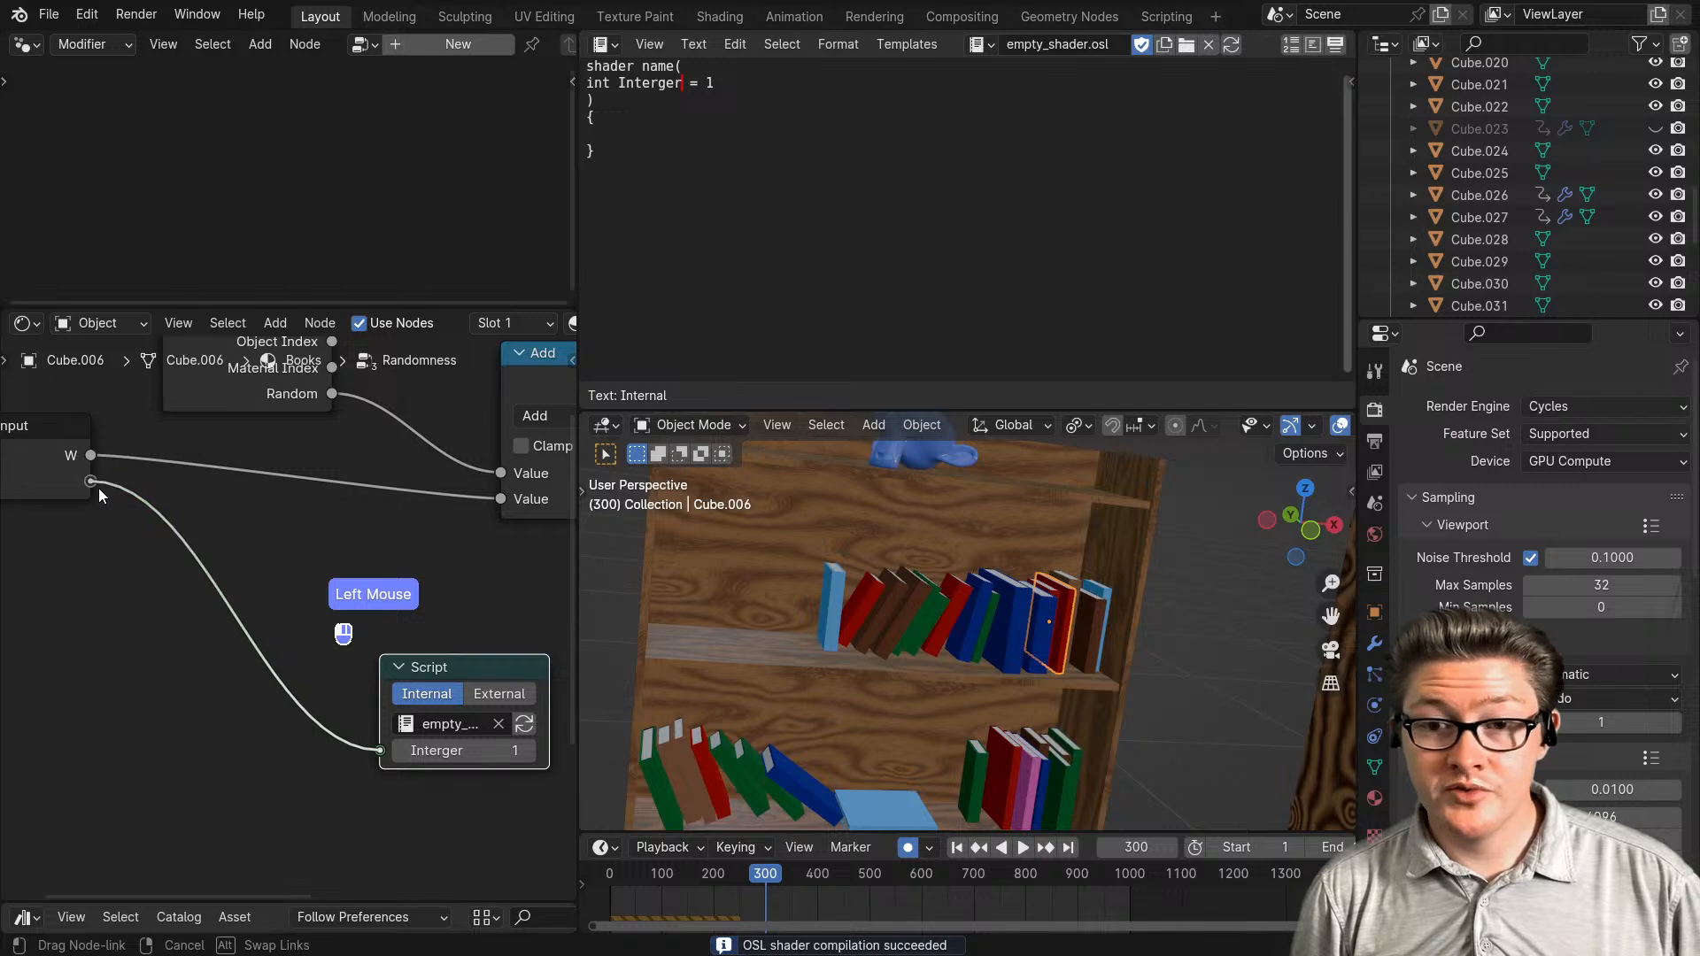
drag(98, 487, 98, 487)
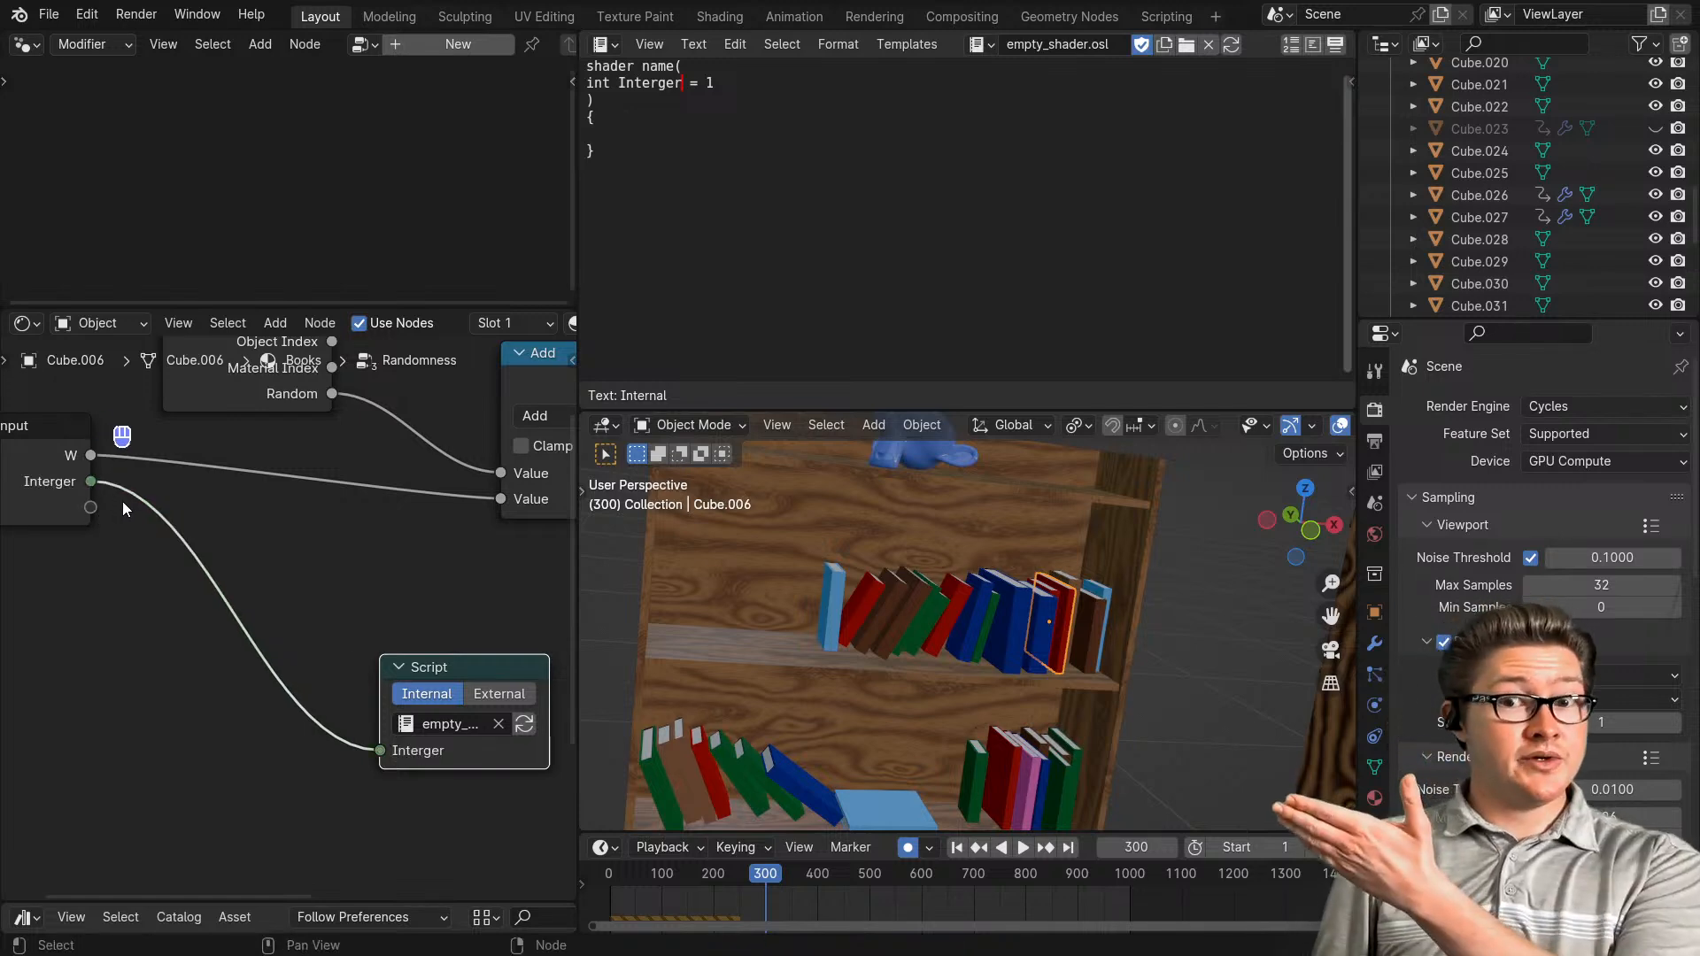
scroll(136, 540, down, 1)
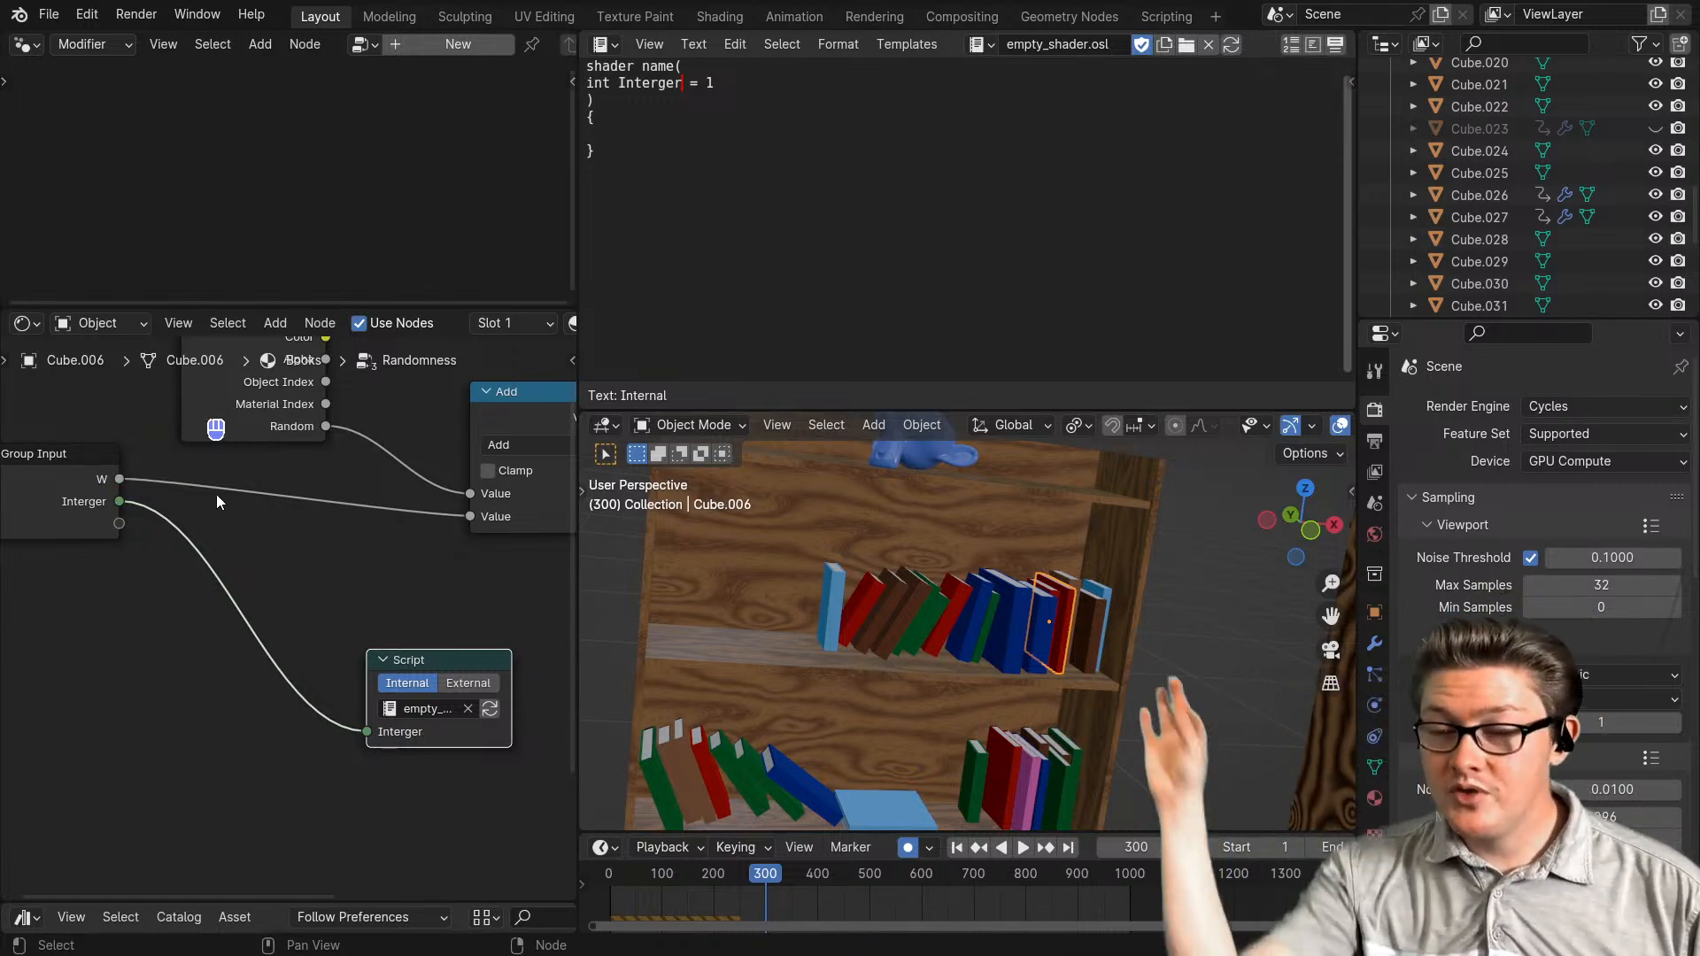
- Delete the Script node, inspect the Interger field on the Randomness node outside the group, and reenter the group
click(441, 662)
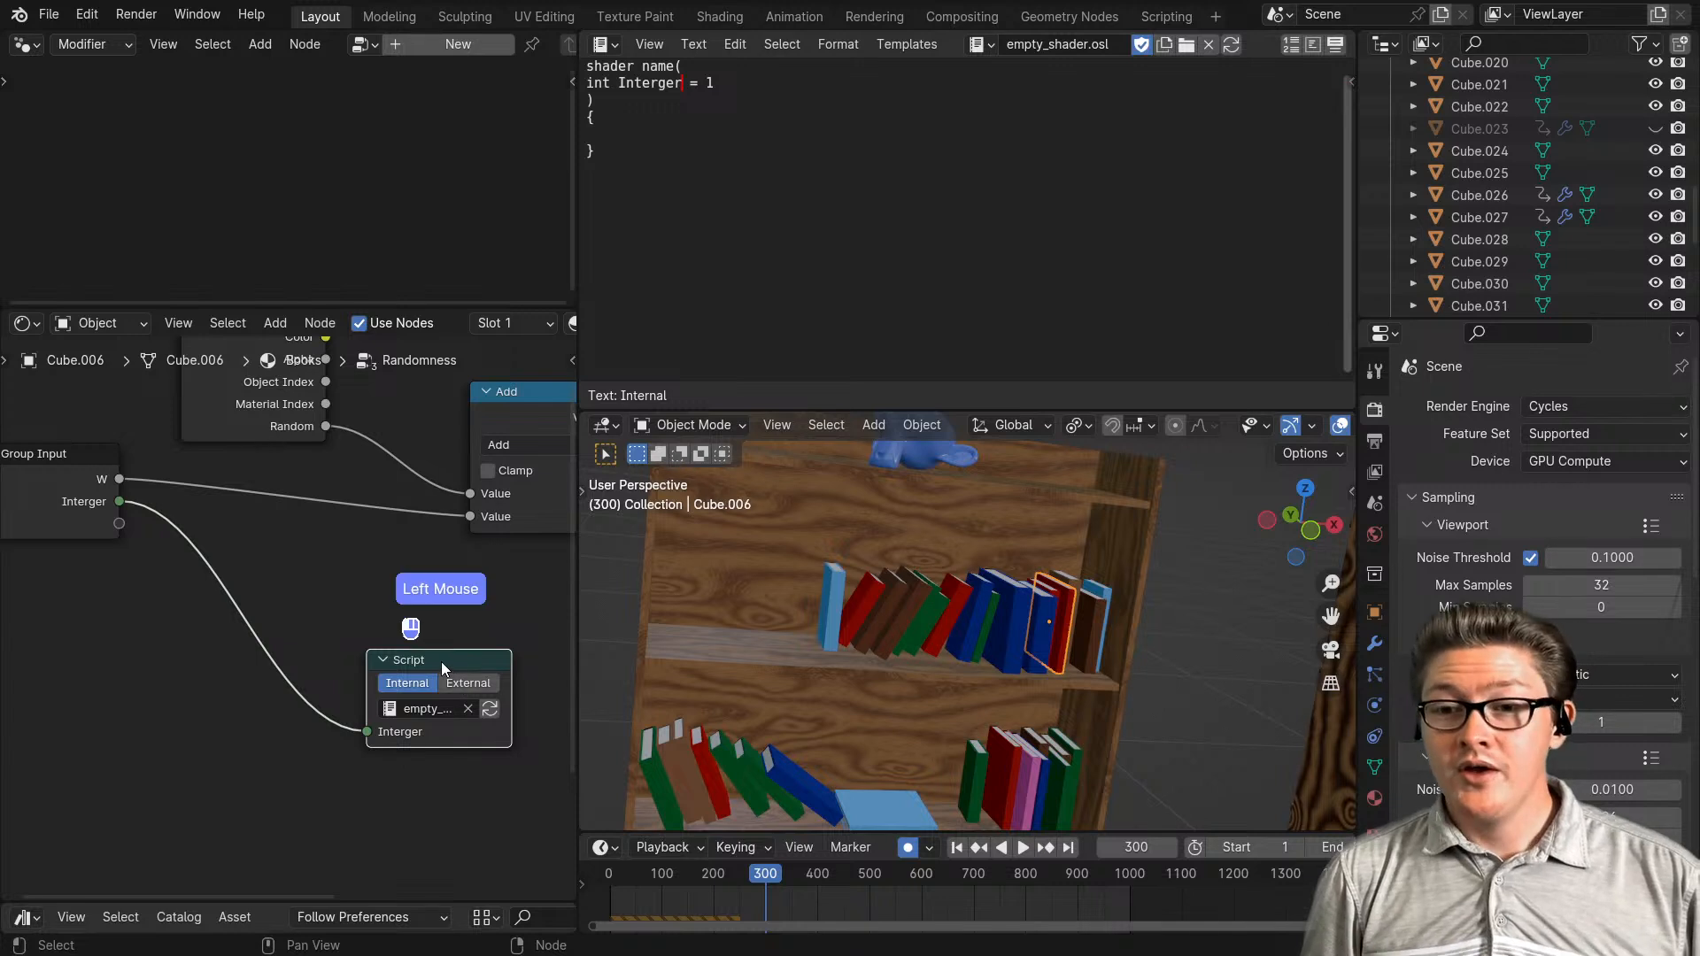
key(x)
key(Tab)
scroll(356, 672, up, 5)
middle_drag(274, 663, 416, 598)
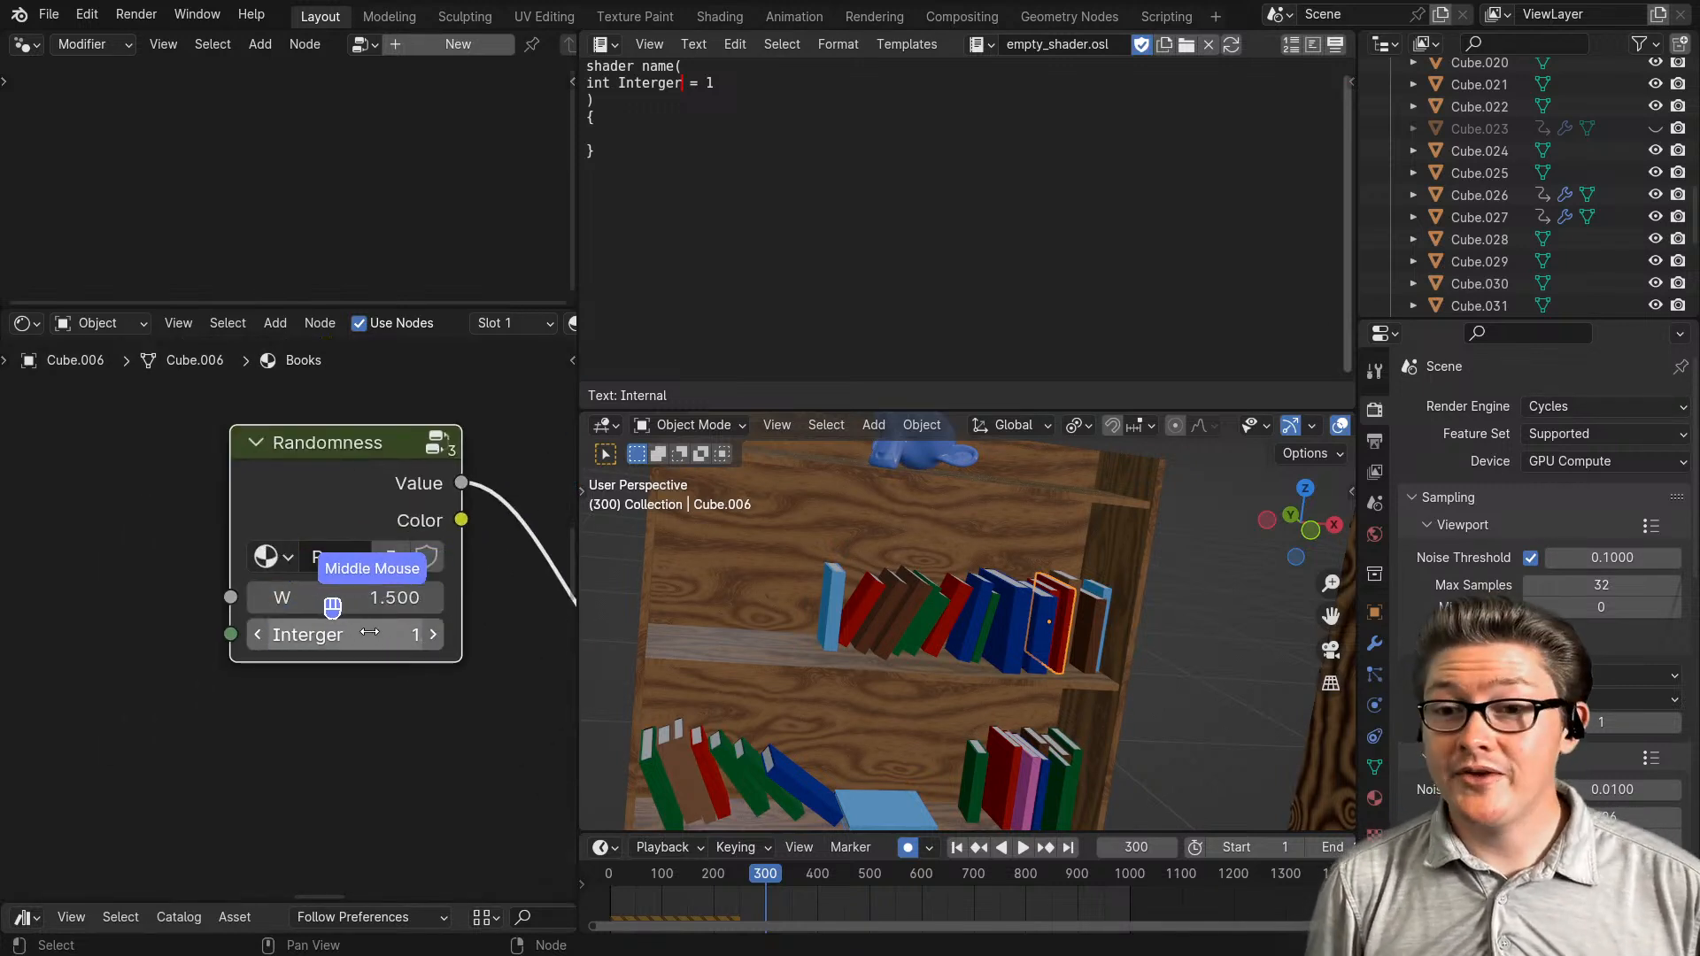
scroll(333, 611, down, 1)
key(Tab)
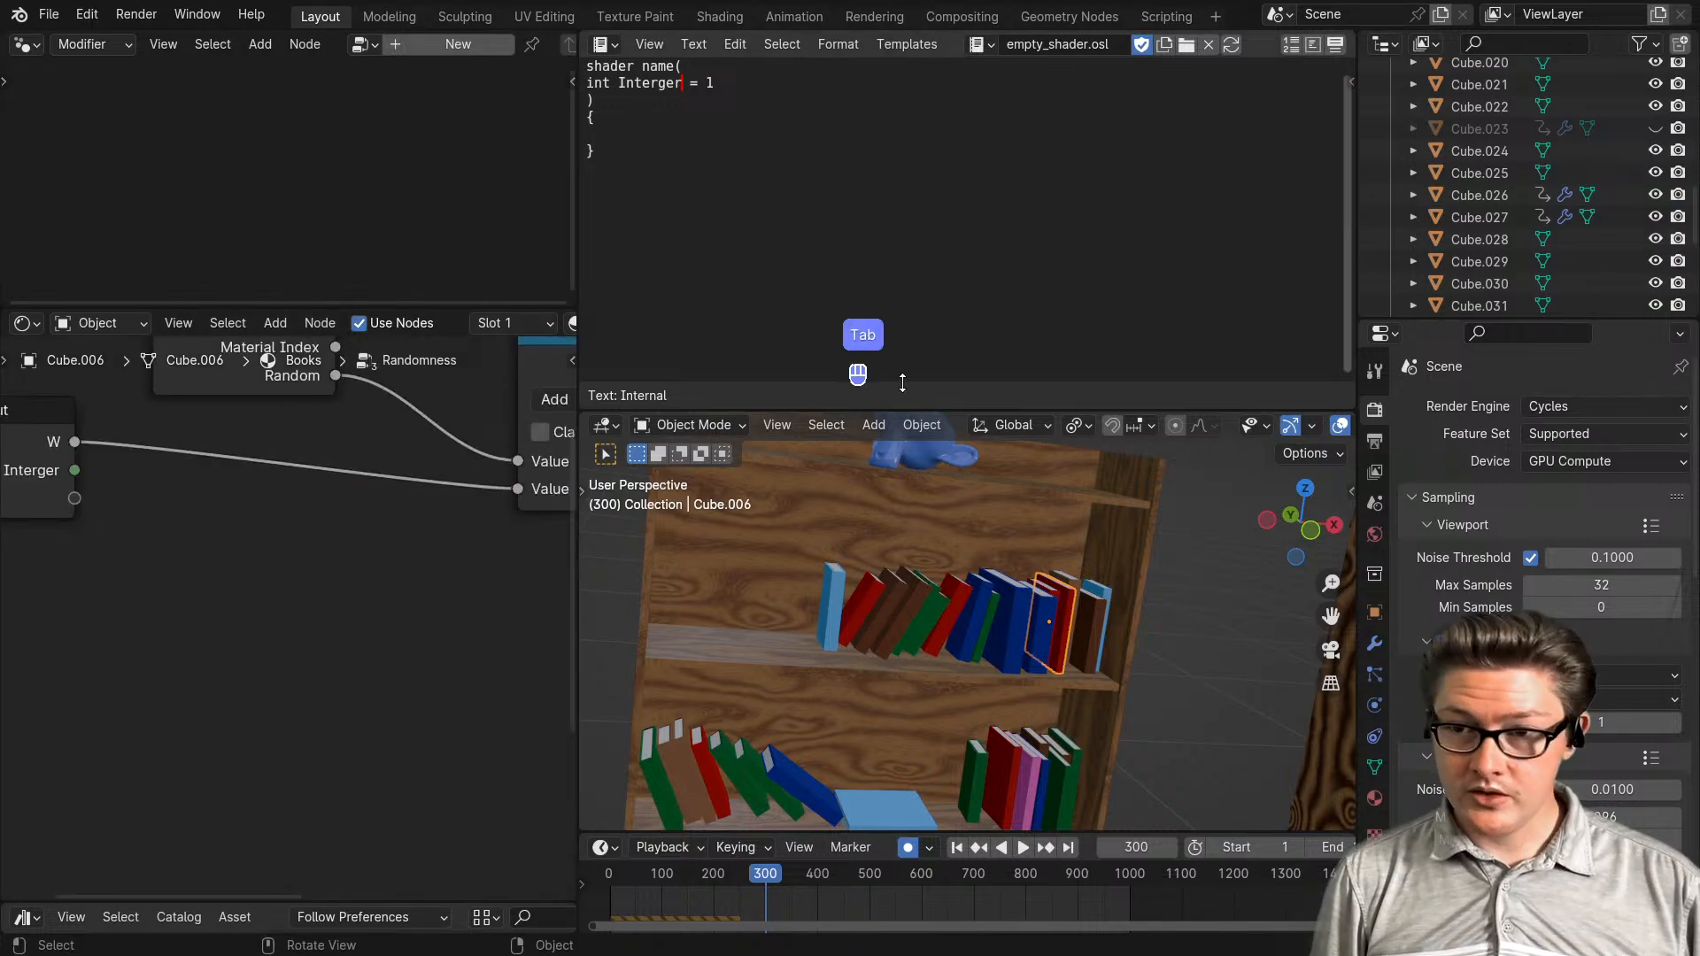
- Collapse the text editor to give the 3D viewport its space and reposition the Group Input node beside the Object Info node
drag(903, 383, 815, 395)
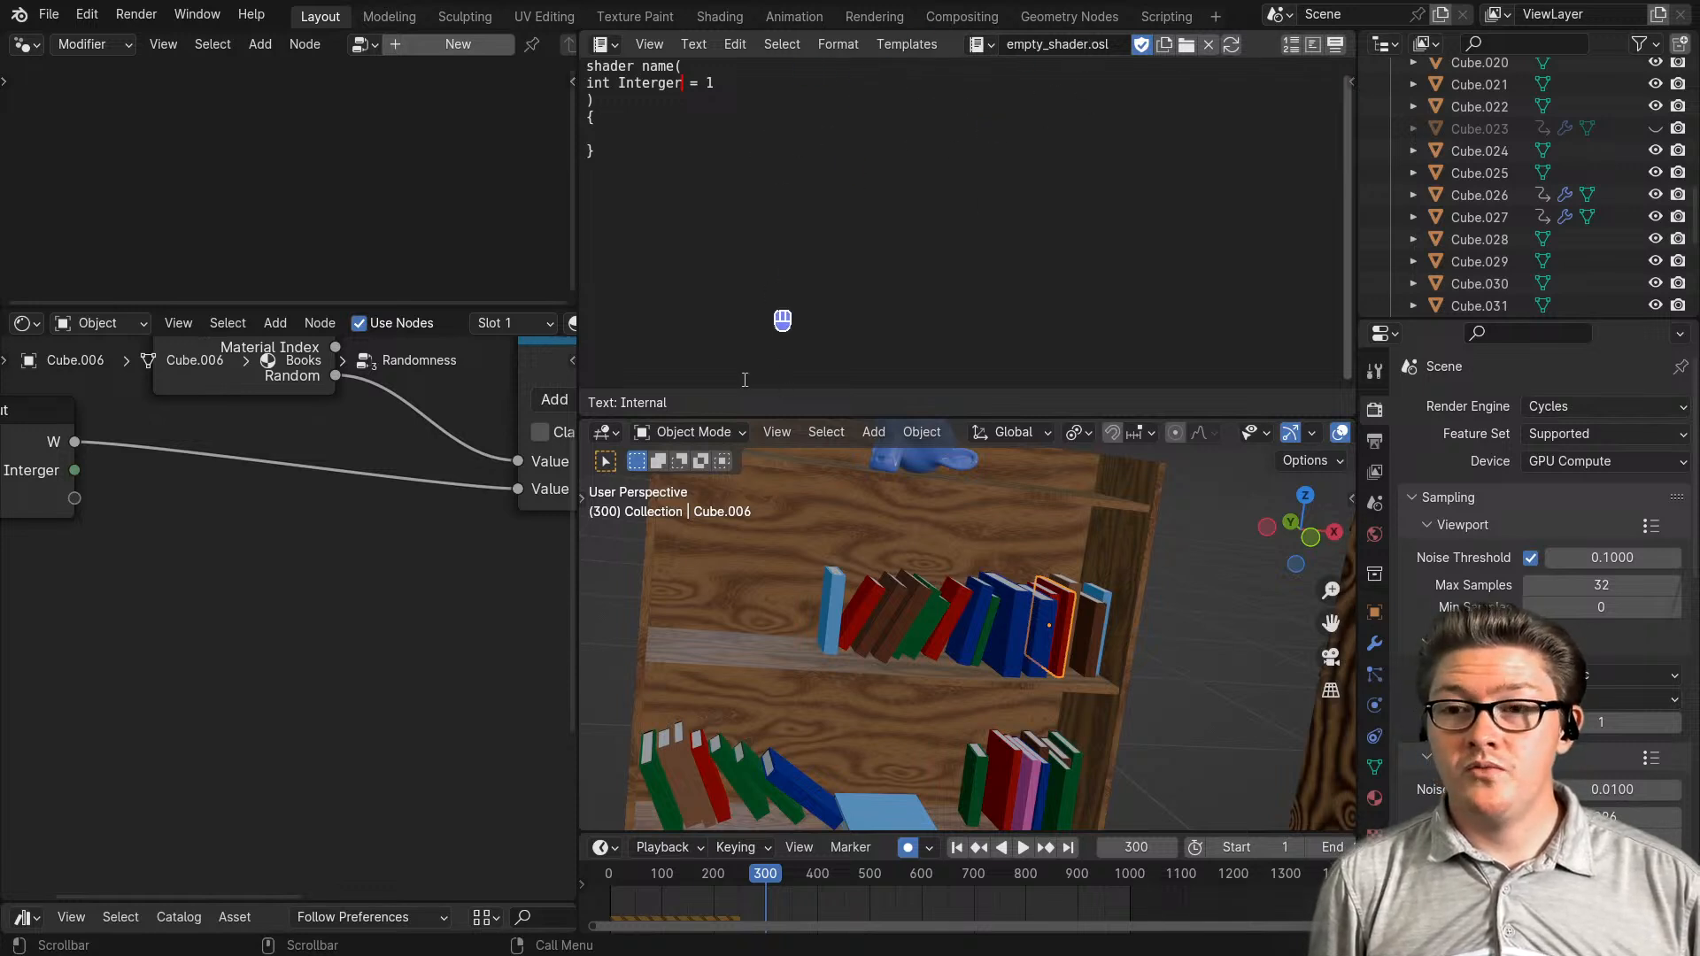
middle_drag(138, 567, 254, 598)
drag(116, 440, 177, 469)
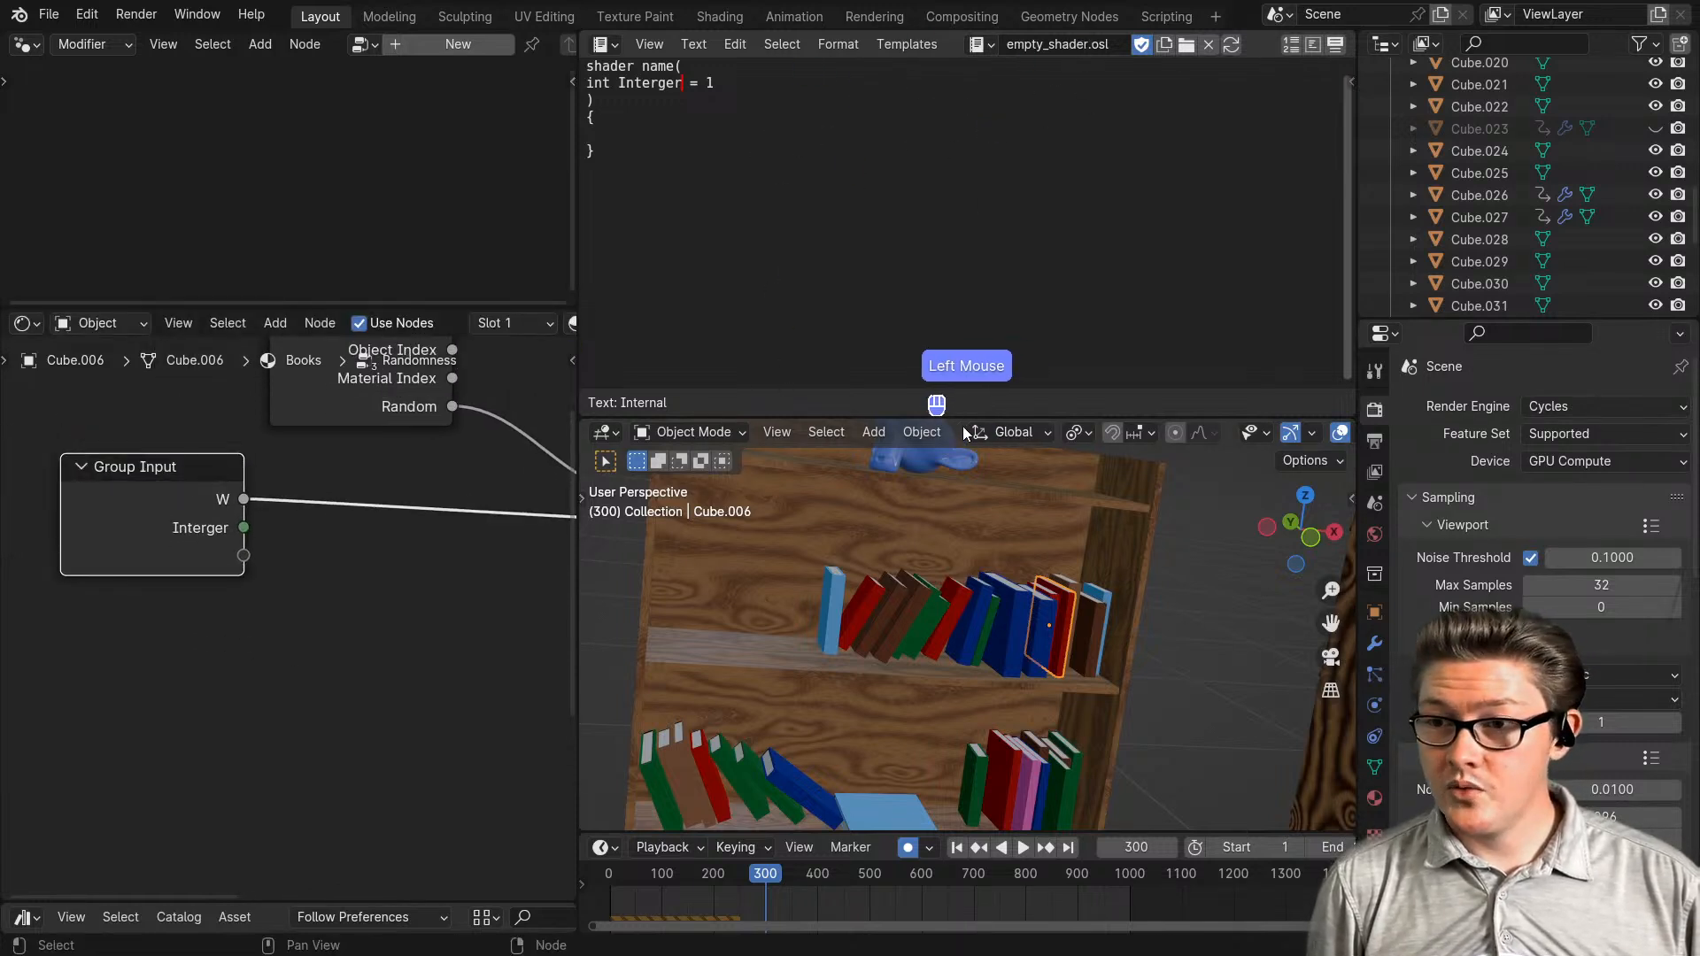
drag(925, 412, 897, 15)
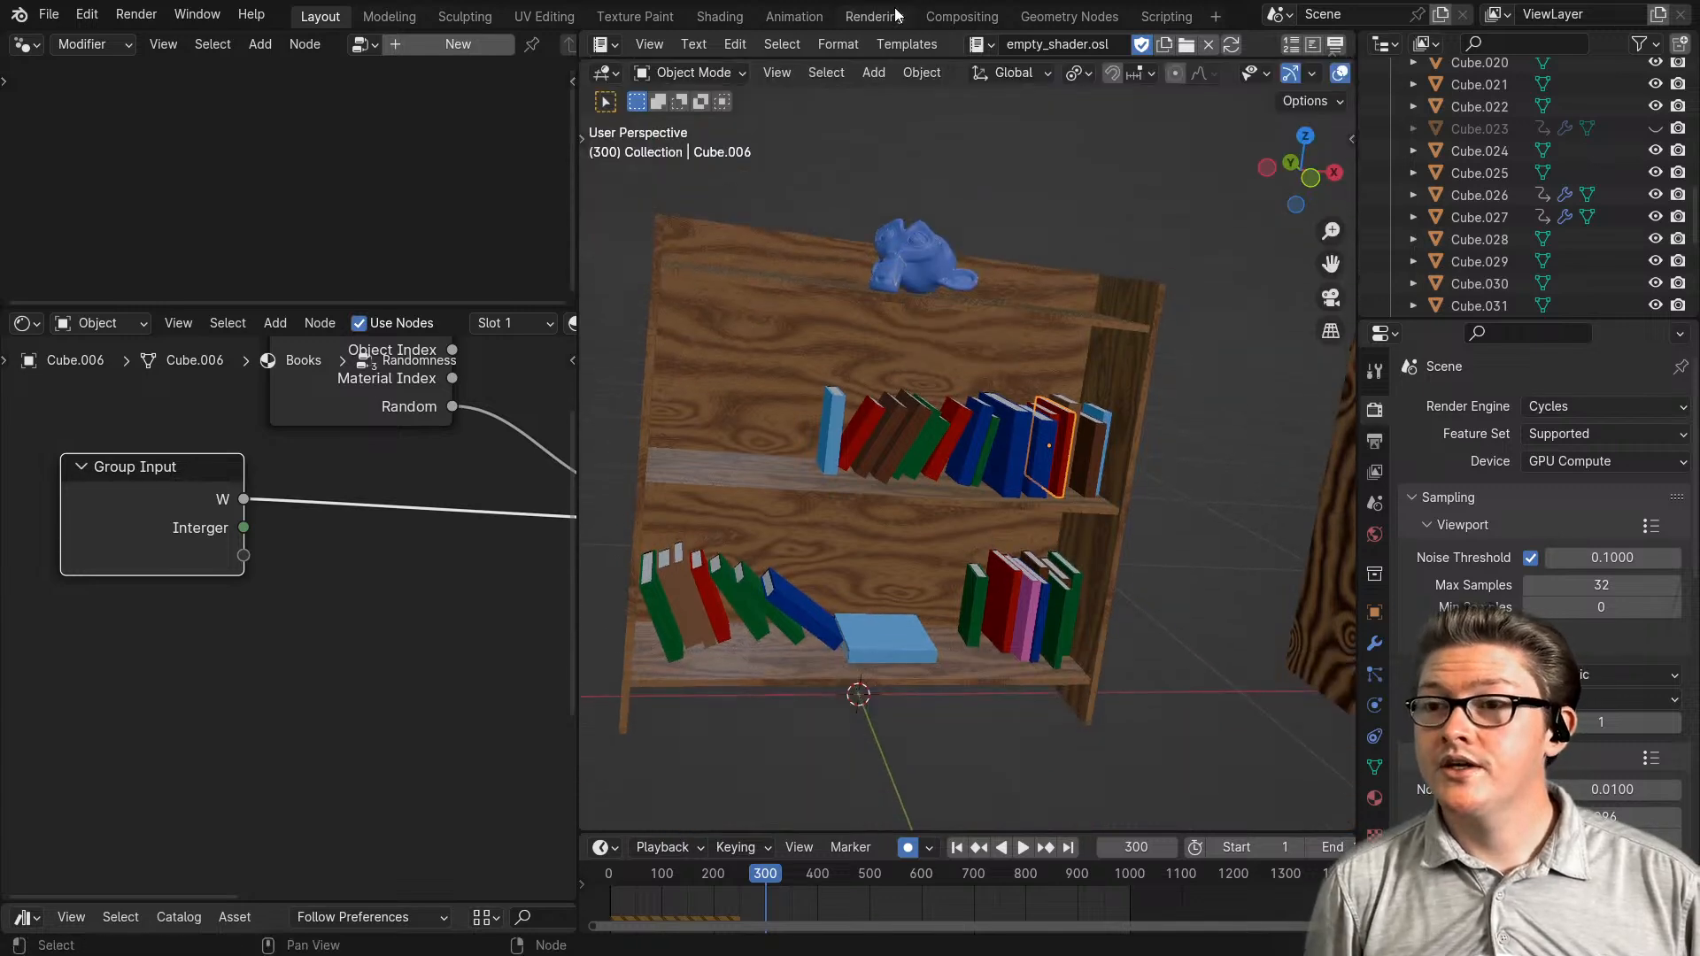
- Maximize the shader editor and link the Group Input's Interger output to the second Value input of the Add node, replacing W
key(ctrl+space)
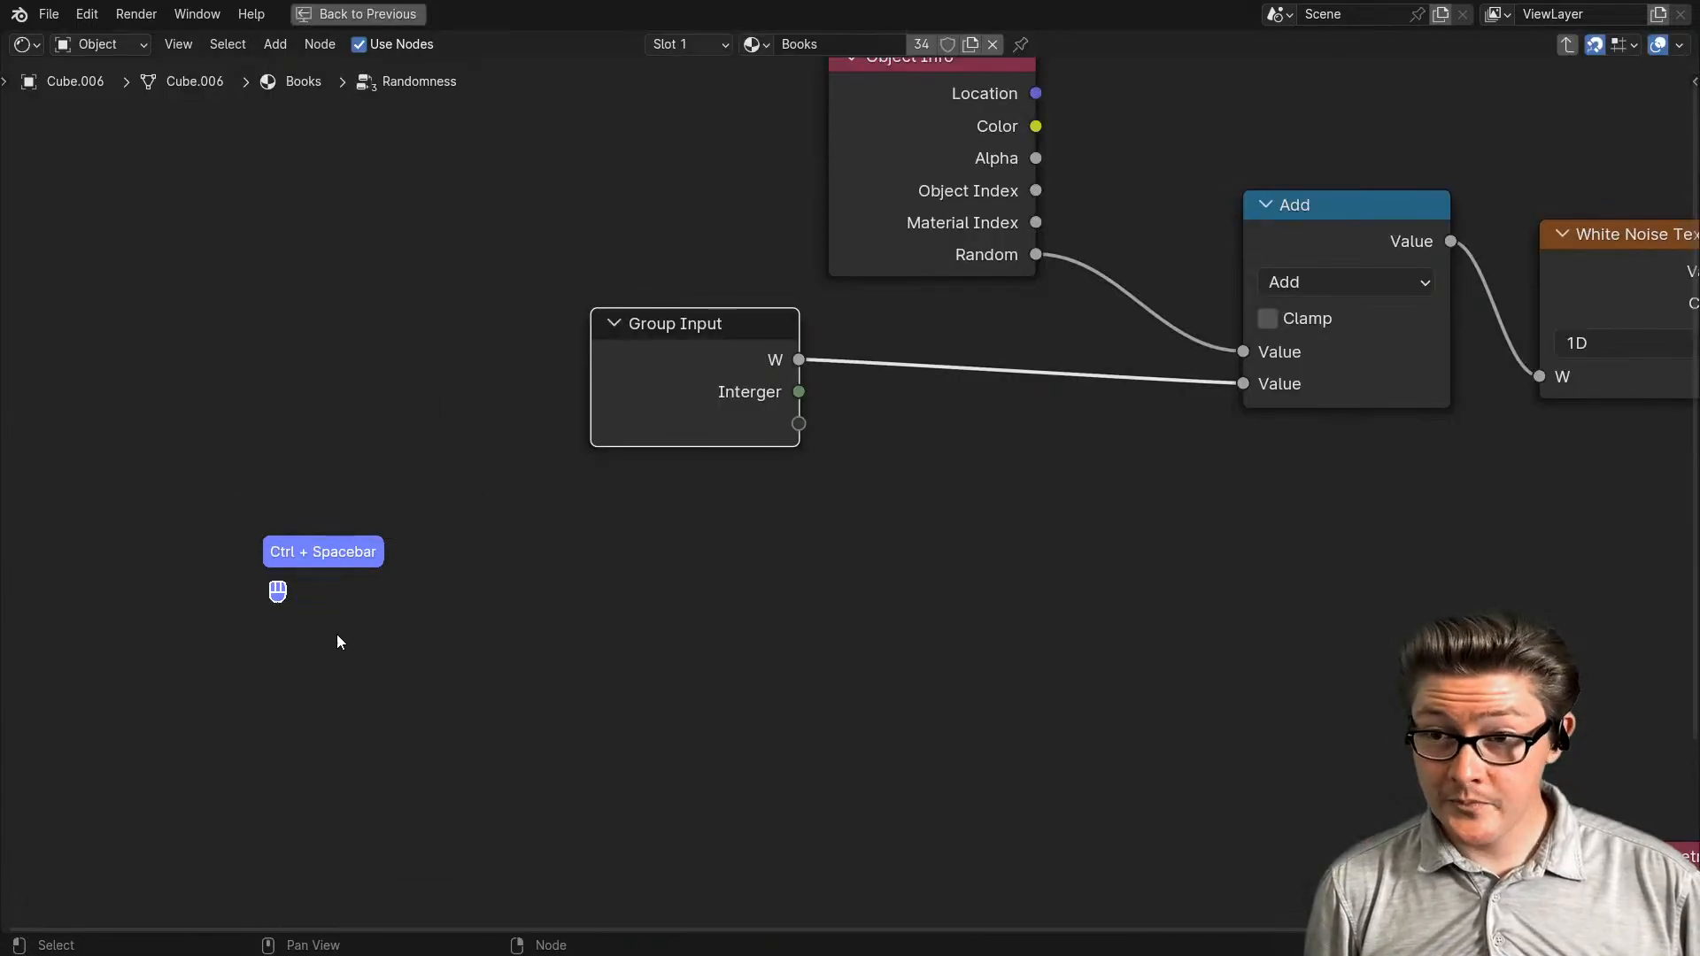
scroll(832, 558, down, 2)
scroll(558, 656, up, 4)
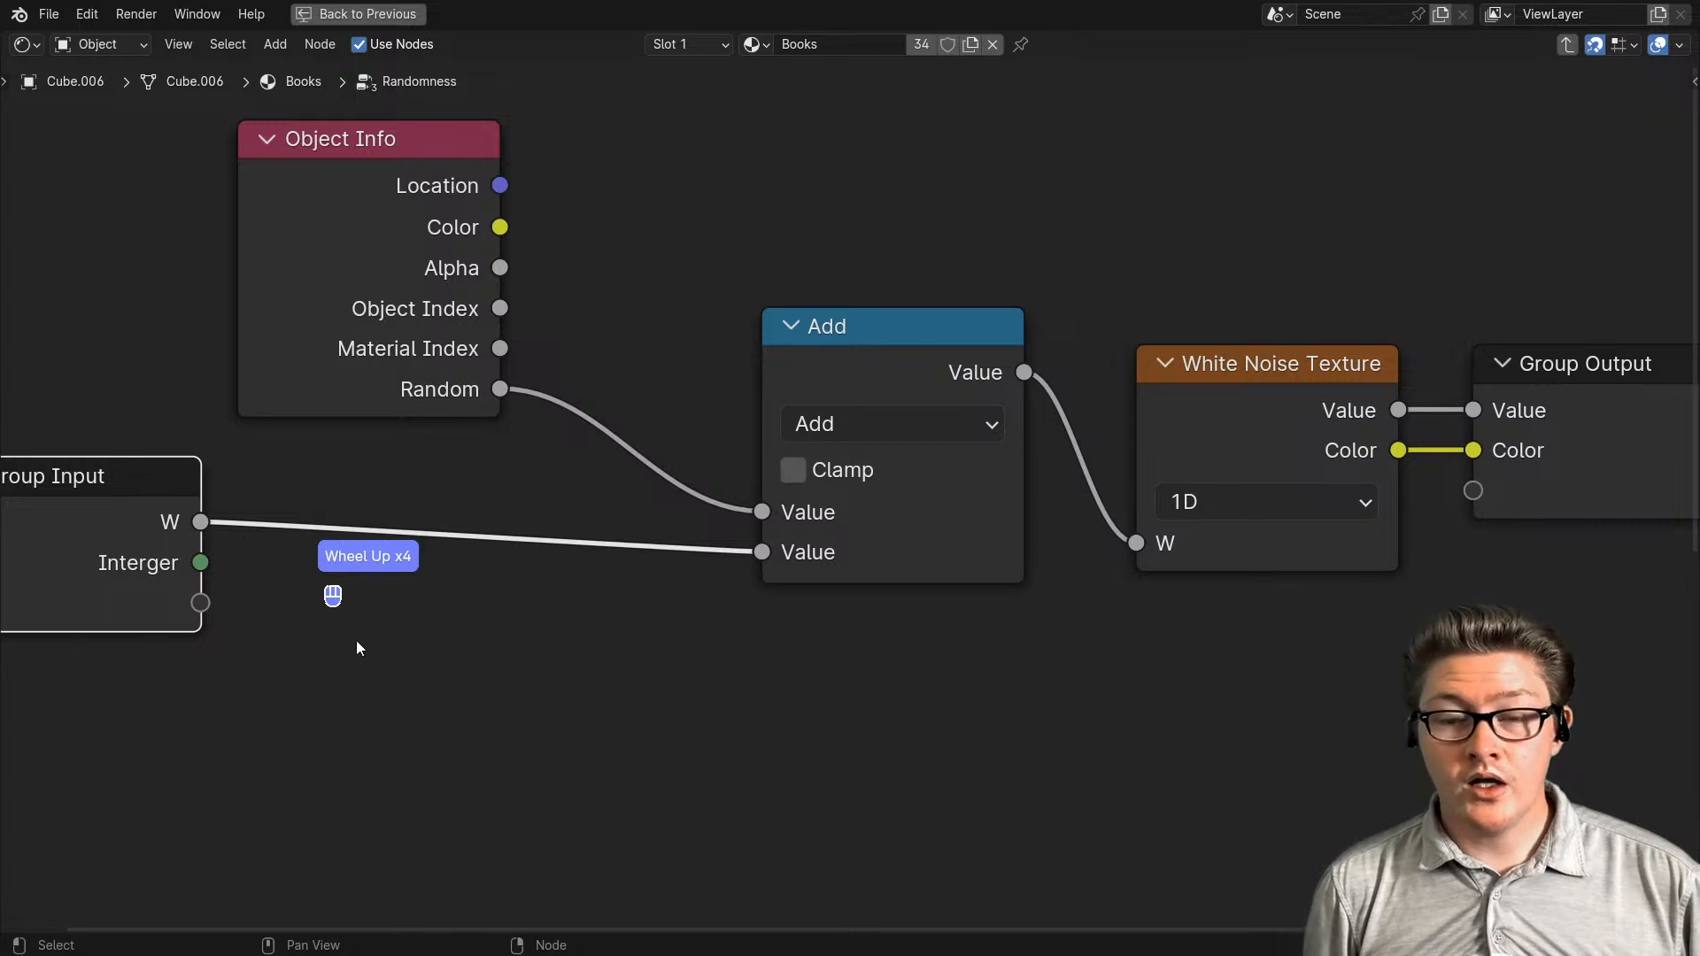
drag(201, 564, 762, 552)
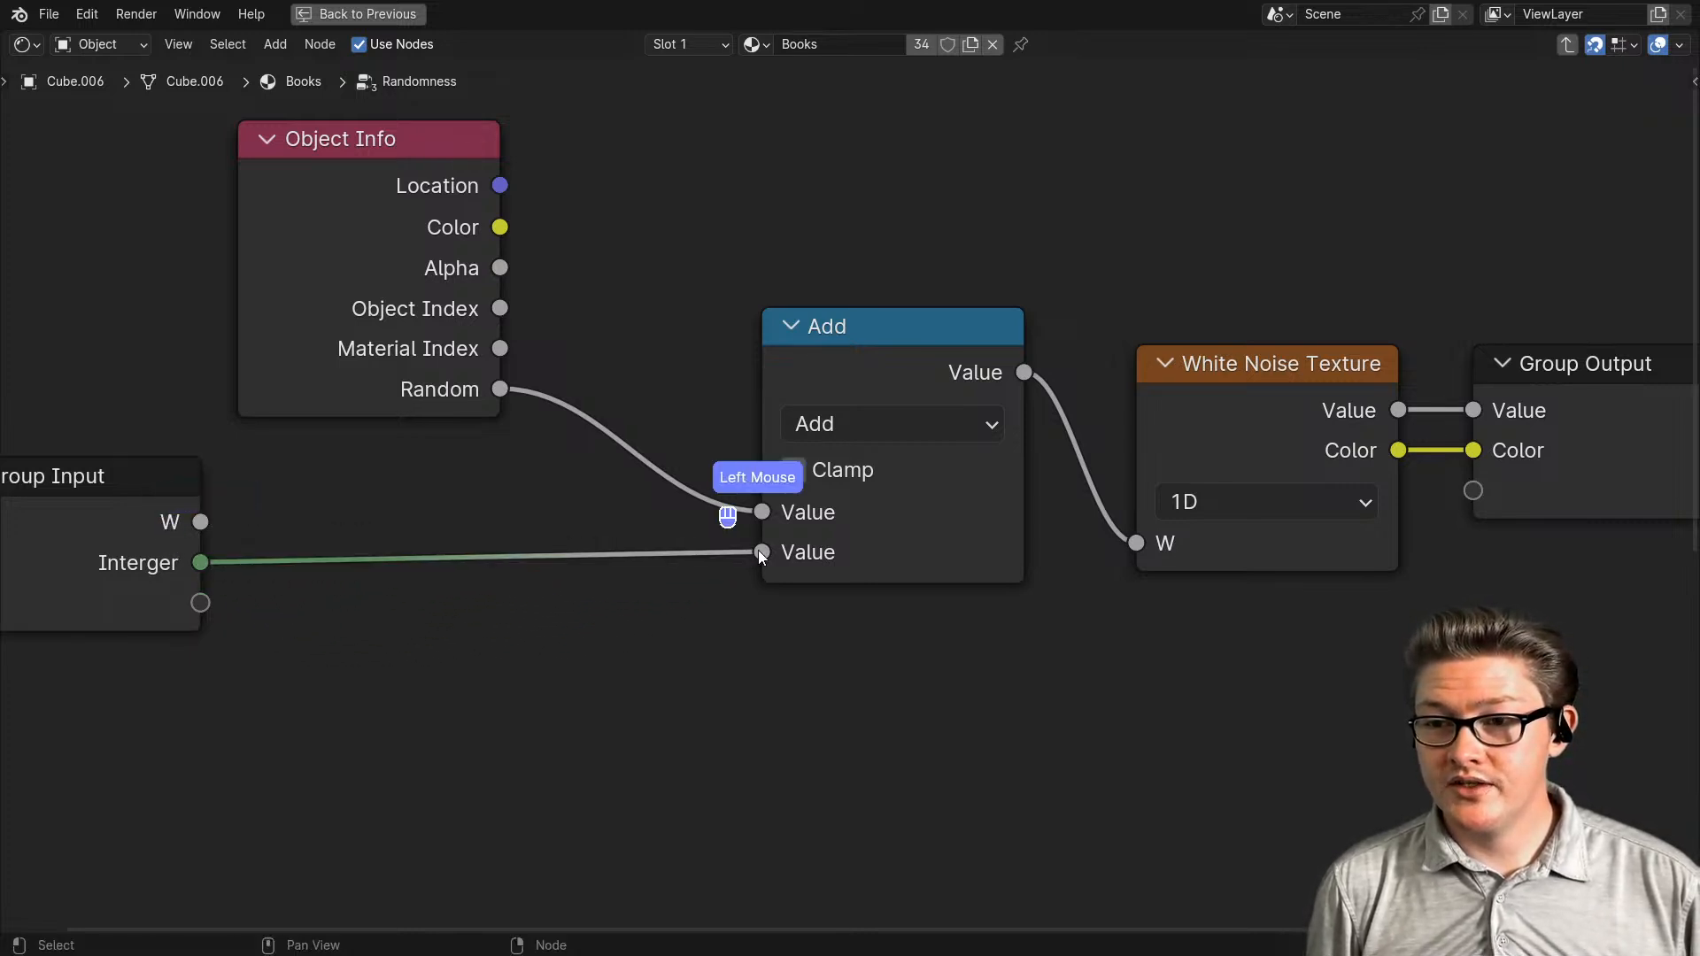
- Remove the W input from the group interface, rename the Interger input to Seed, and check its value limits
key(n)
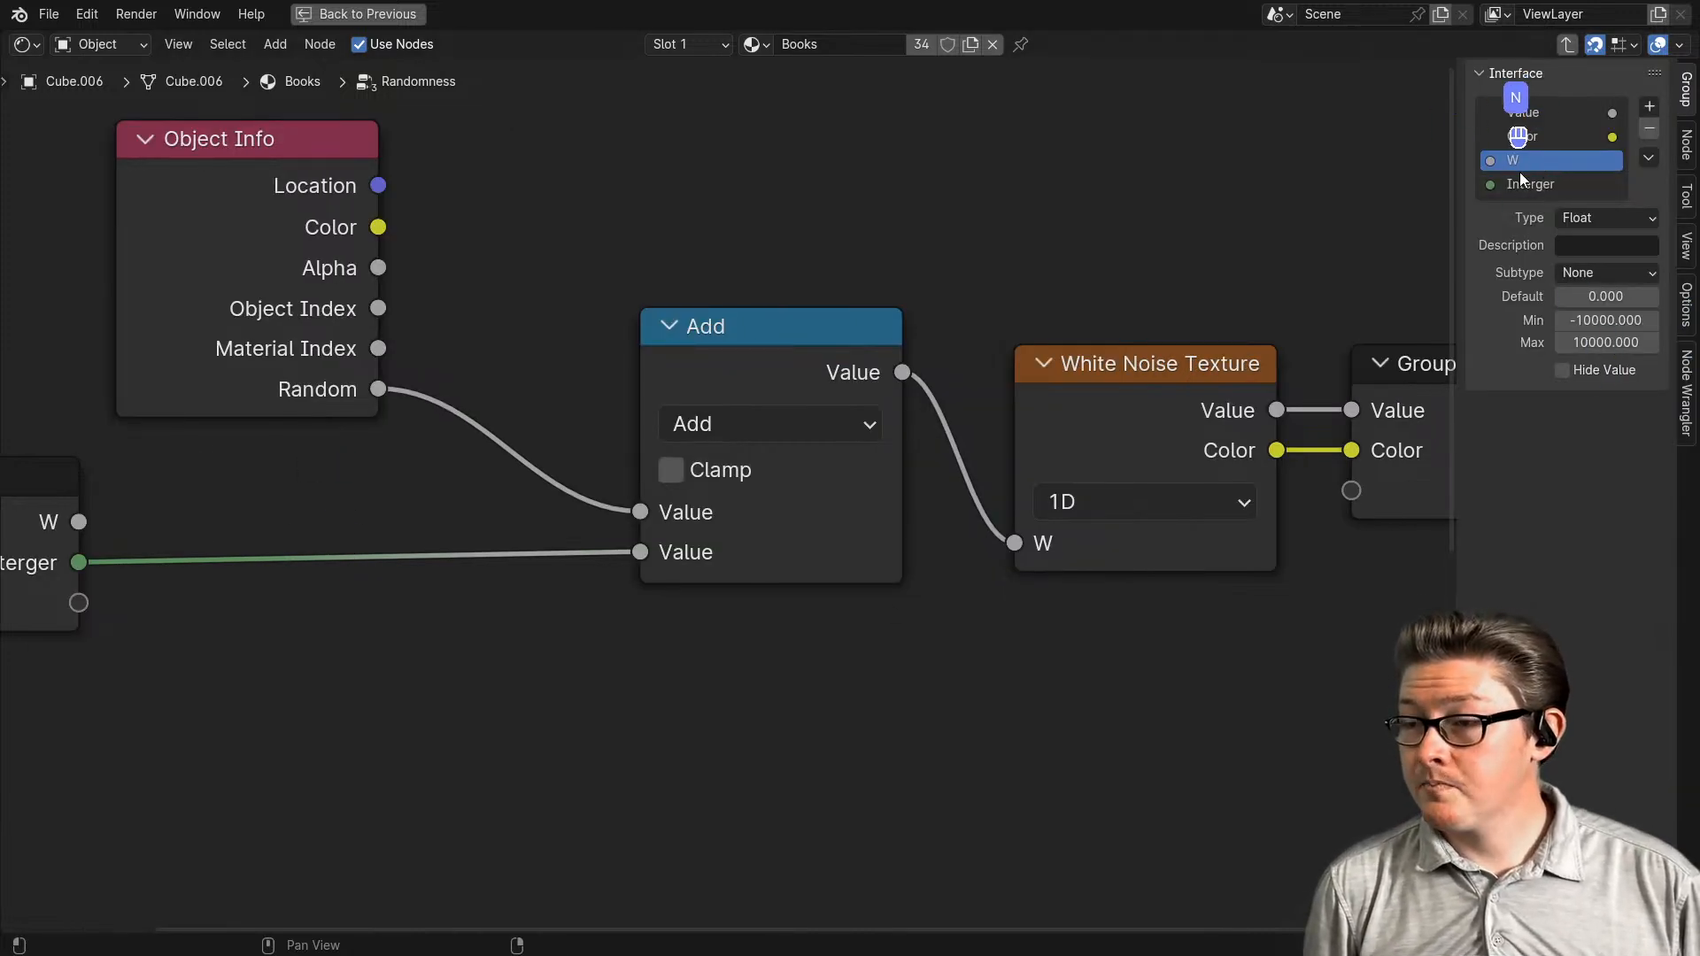
click(1650, 130)
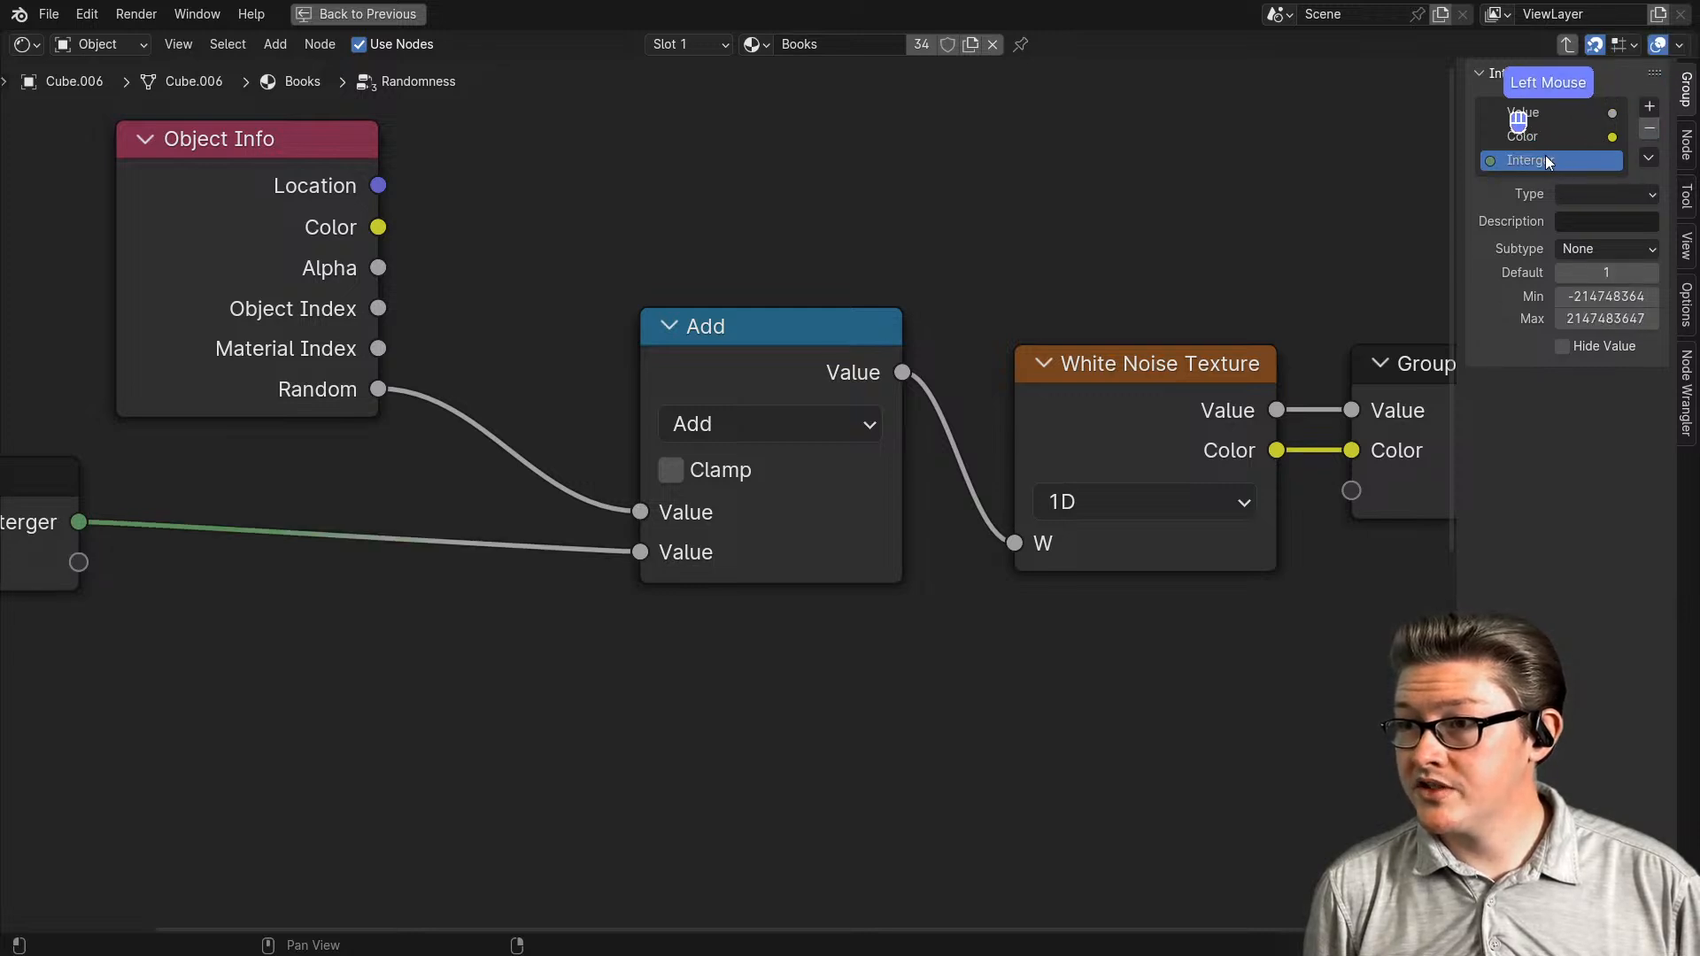
double_click(1516, 161)
text(Seed)
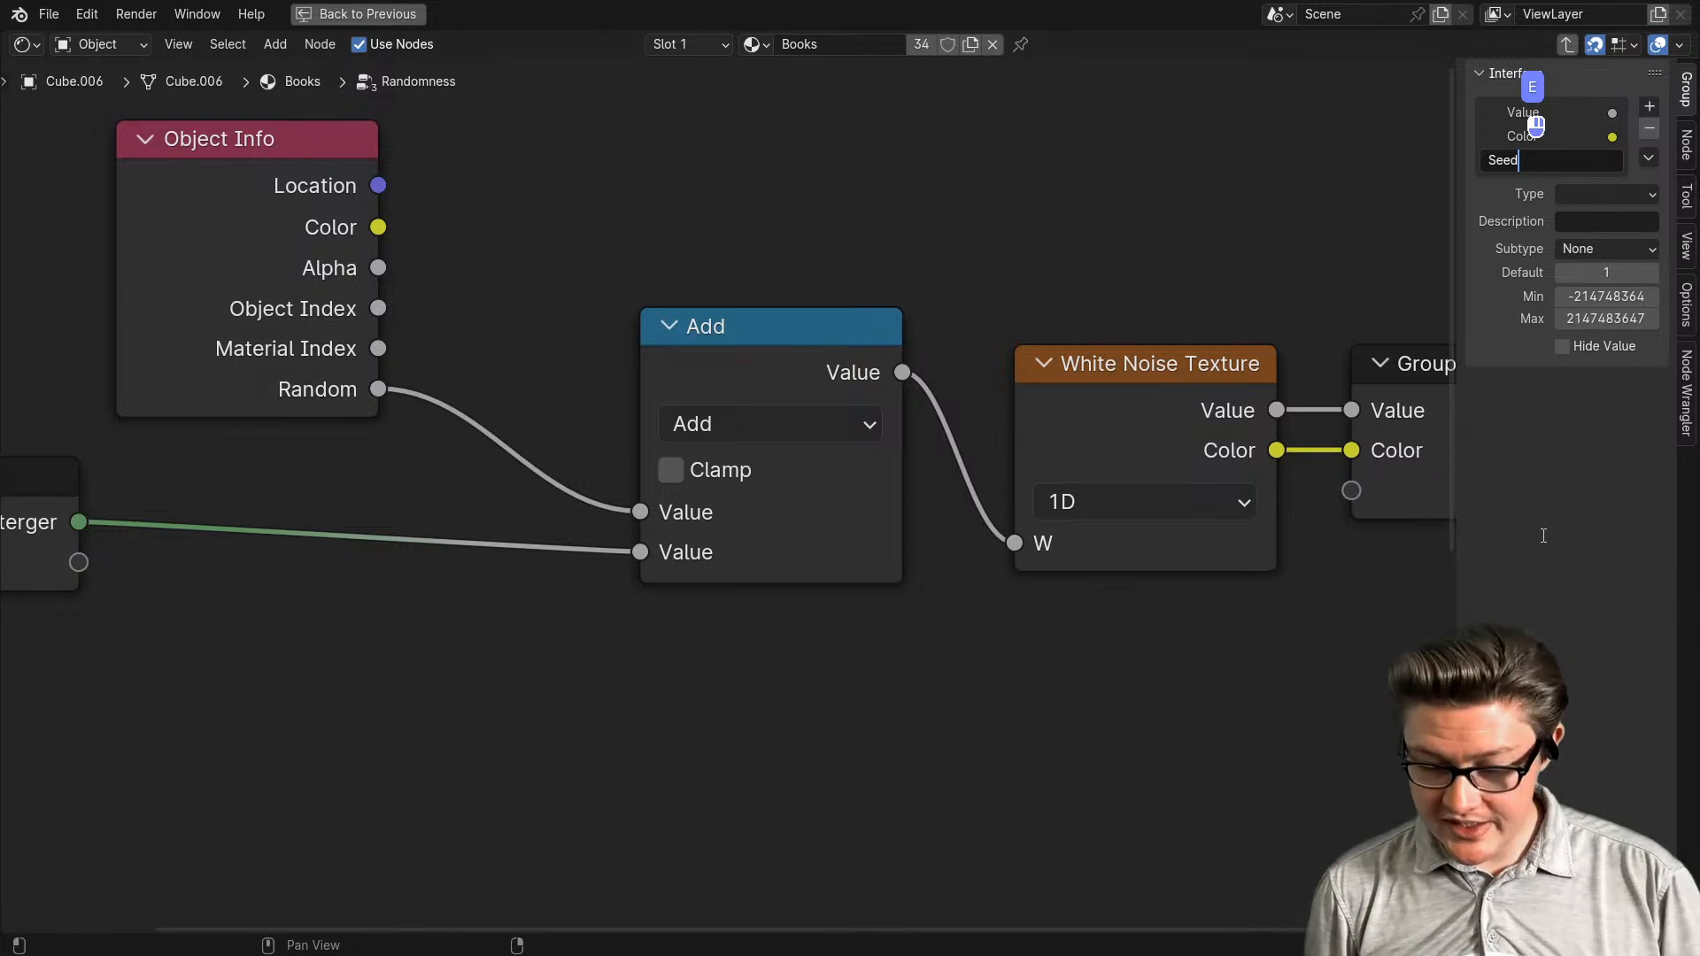
key(Return)
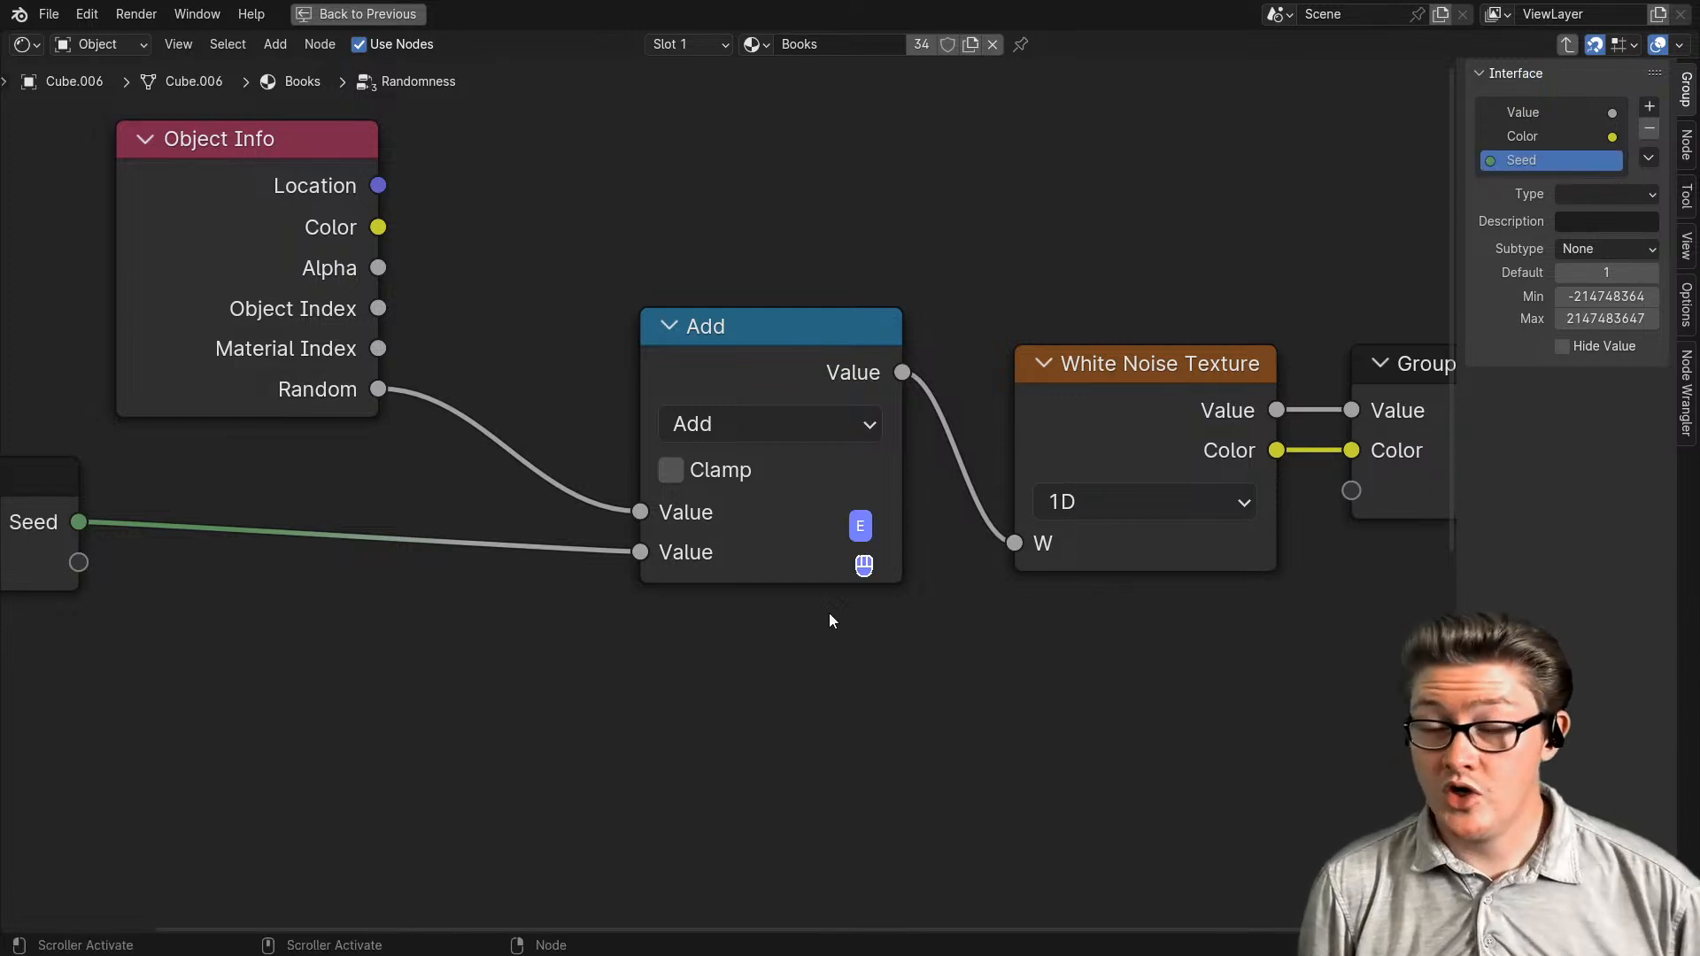
key(n)
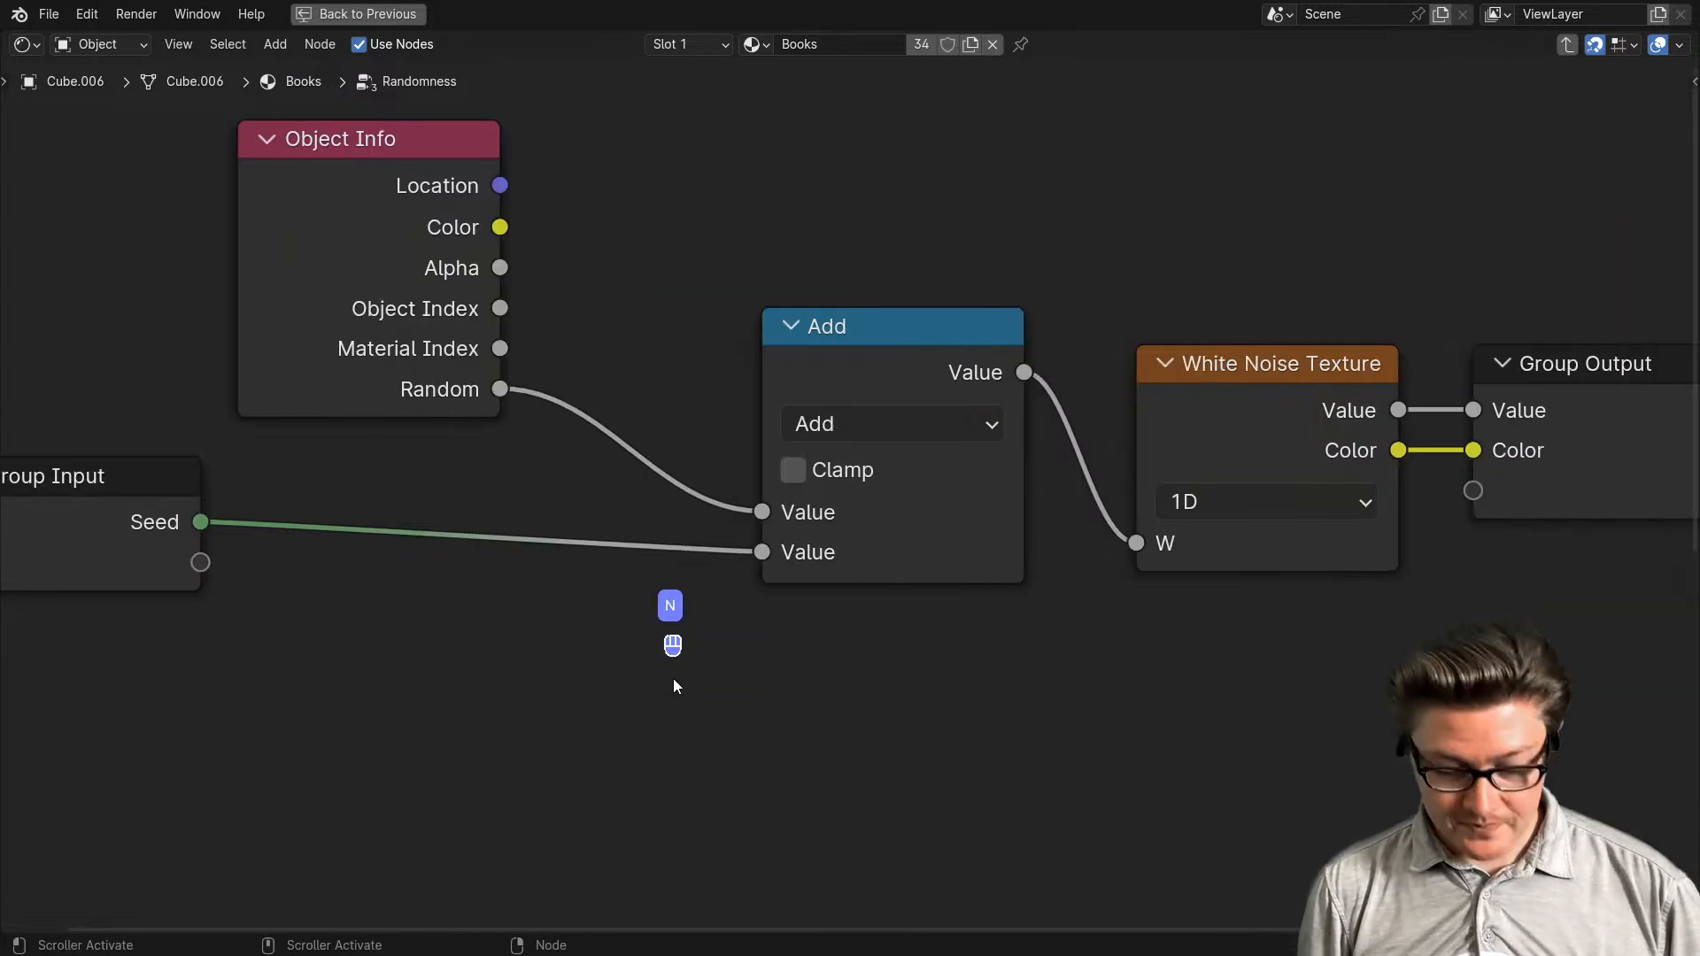
key(n)
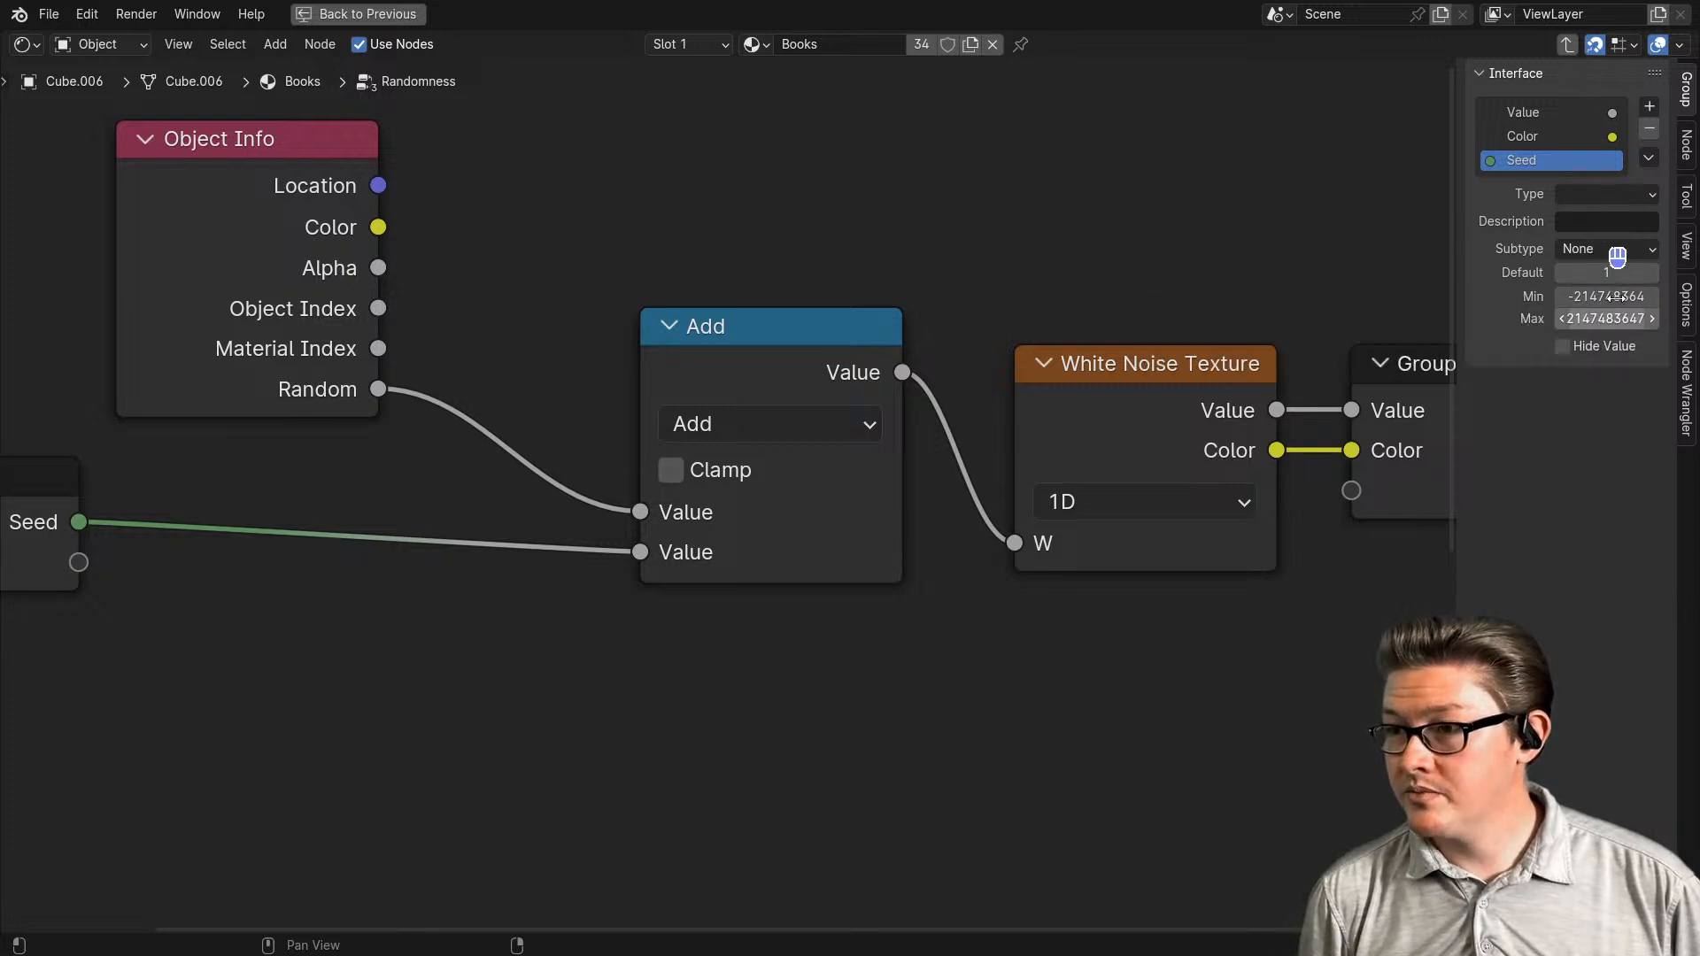
key(n)
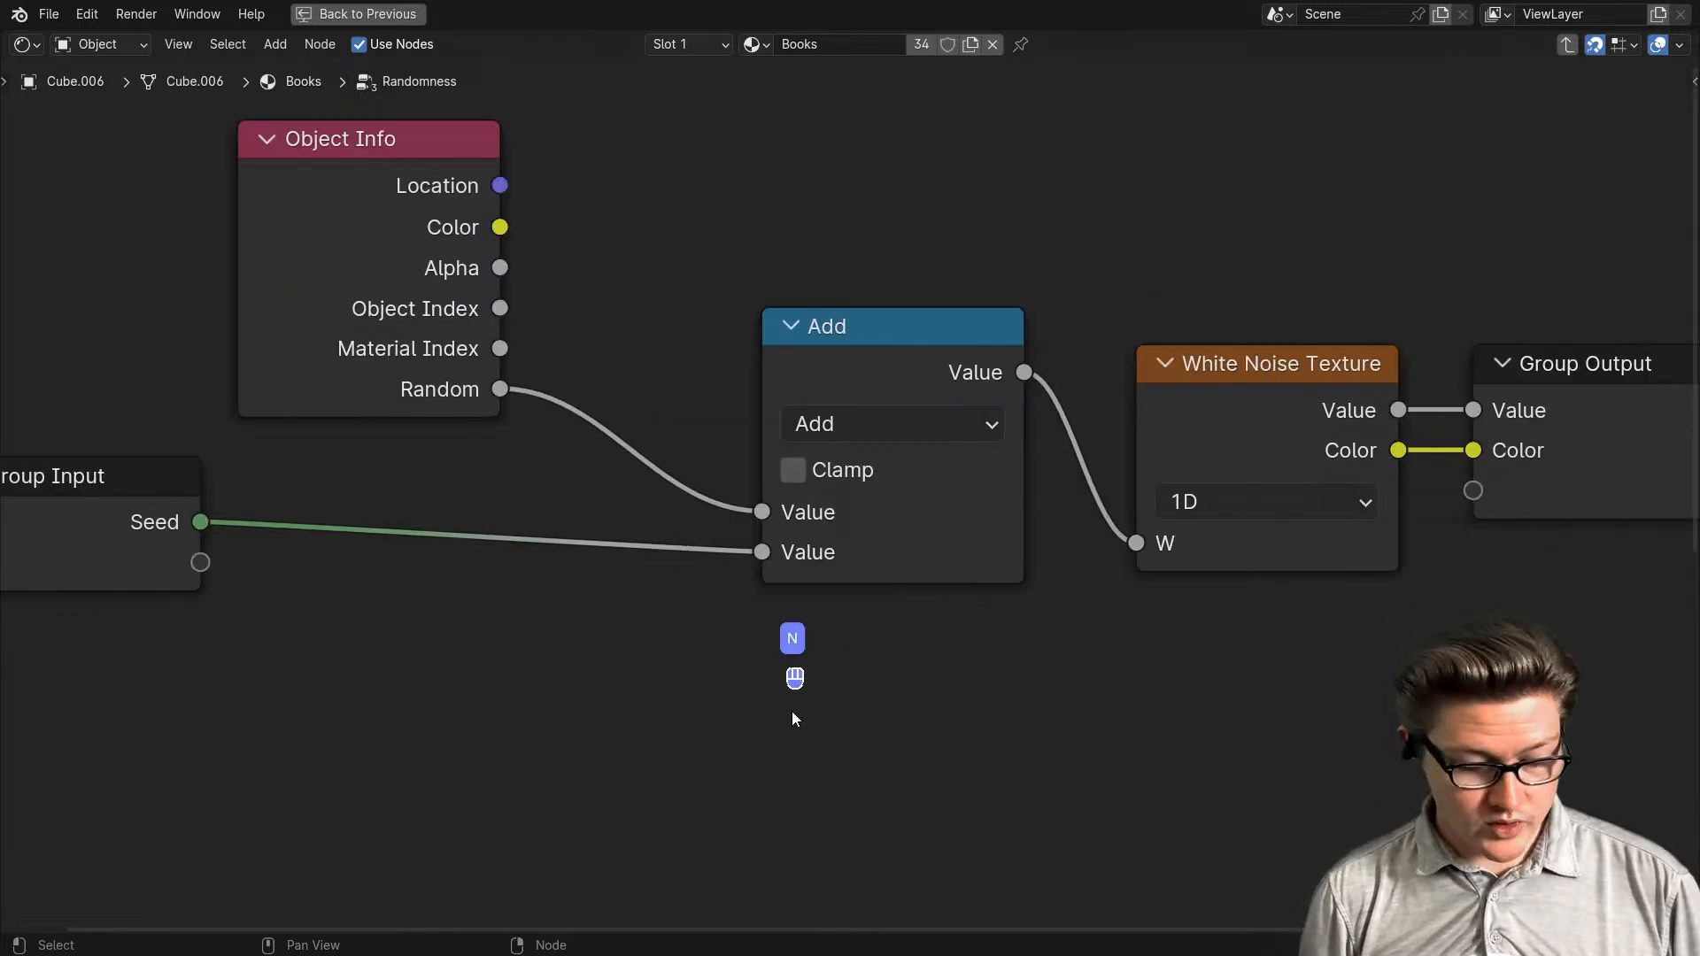
- Exit the Randomness group, restore the full layout, set the node's Seed to 68, and hide the viewport overlays
key(Tab)
key(ctrl+space)
scroll(345, 701, up, 2)
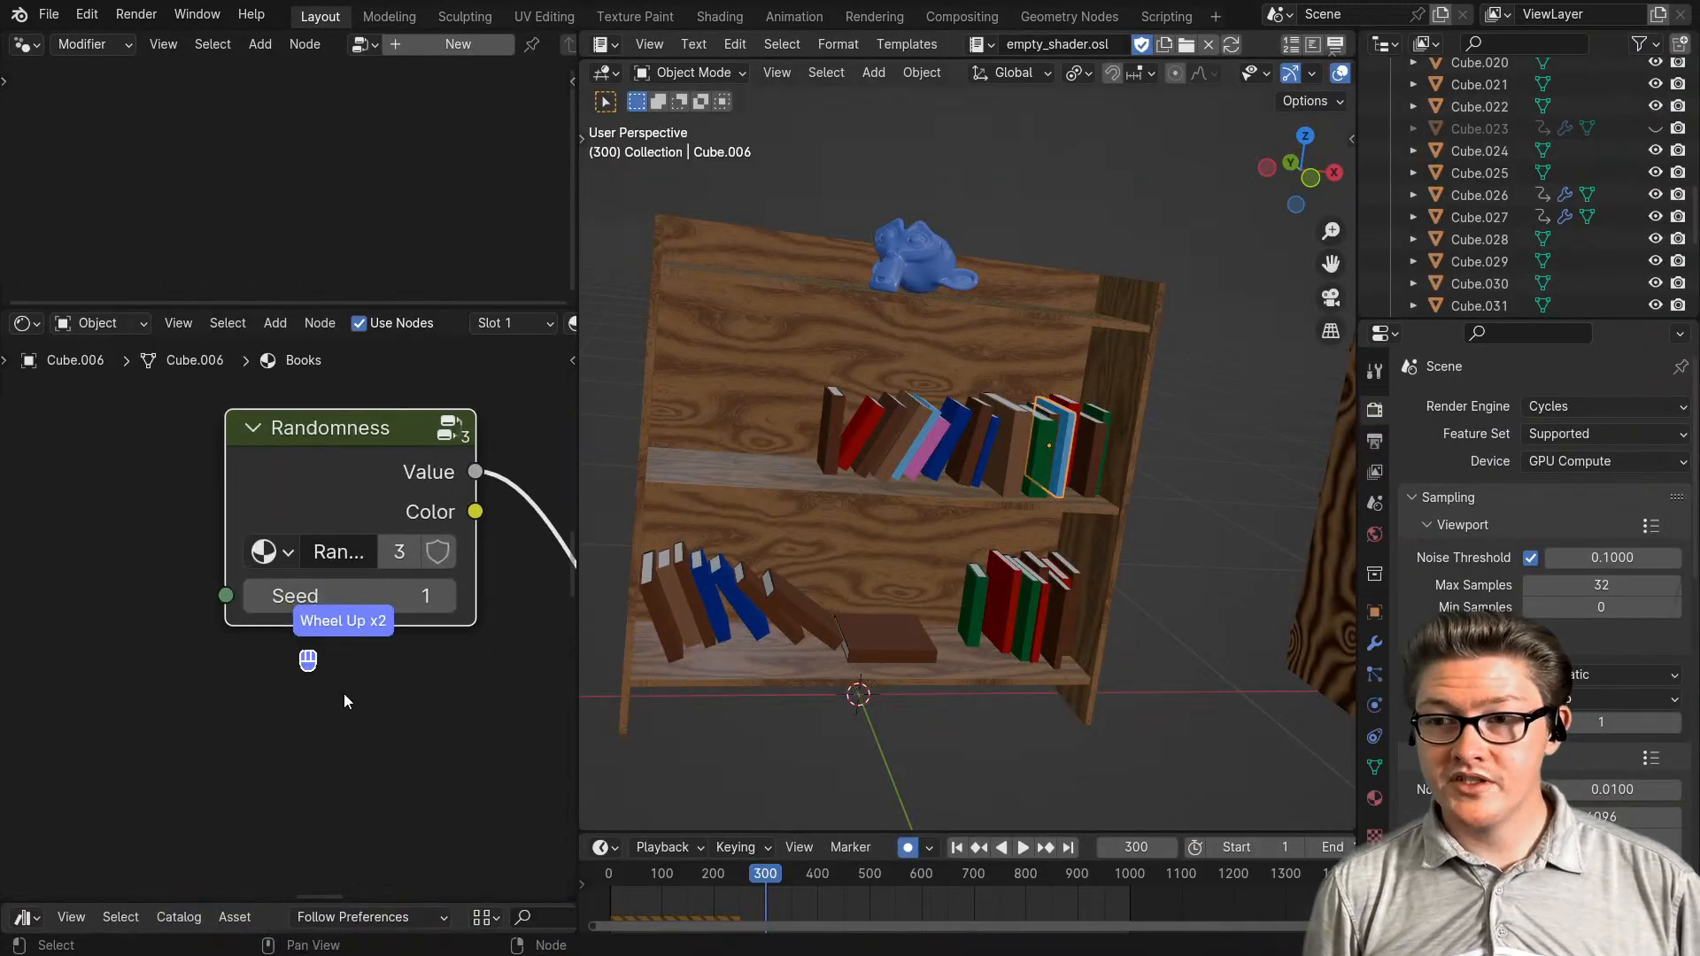
scroll(851, 646, up, 2)
middle_drag(852, 646, 1019, 700)
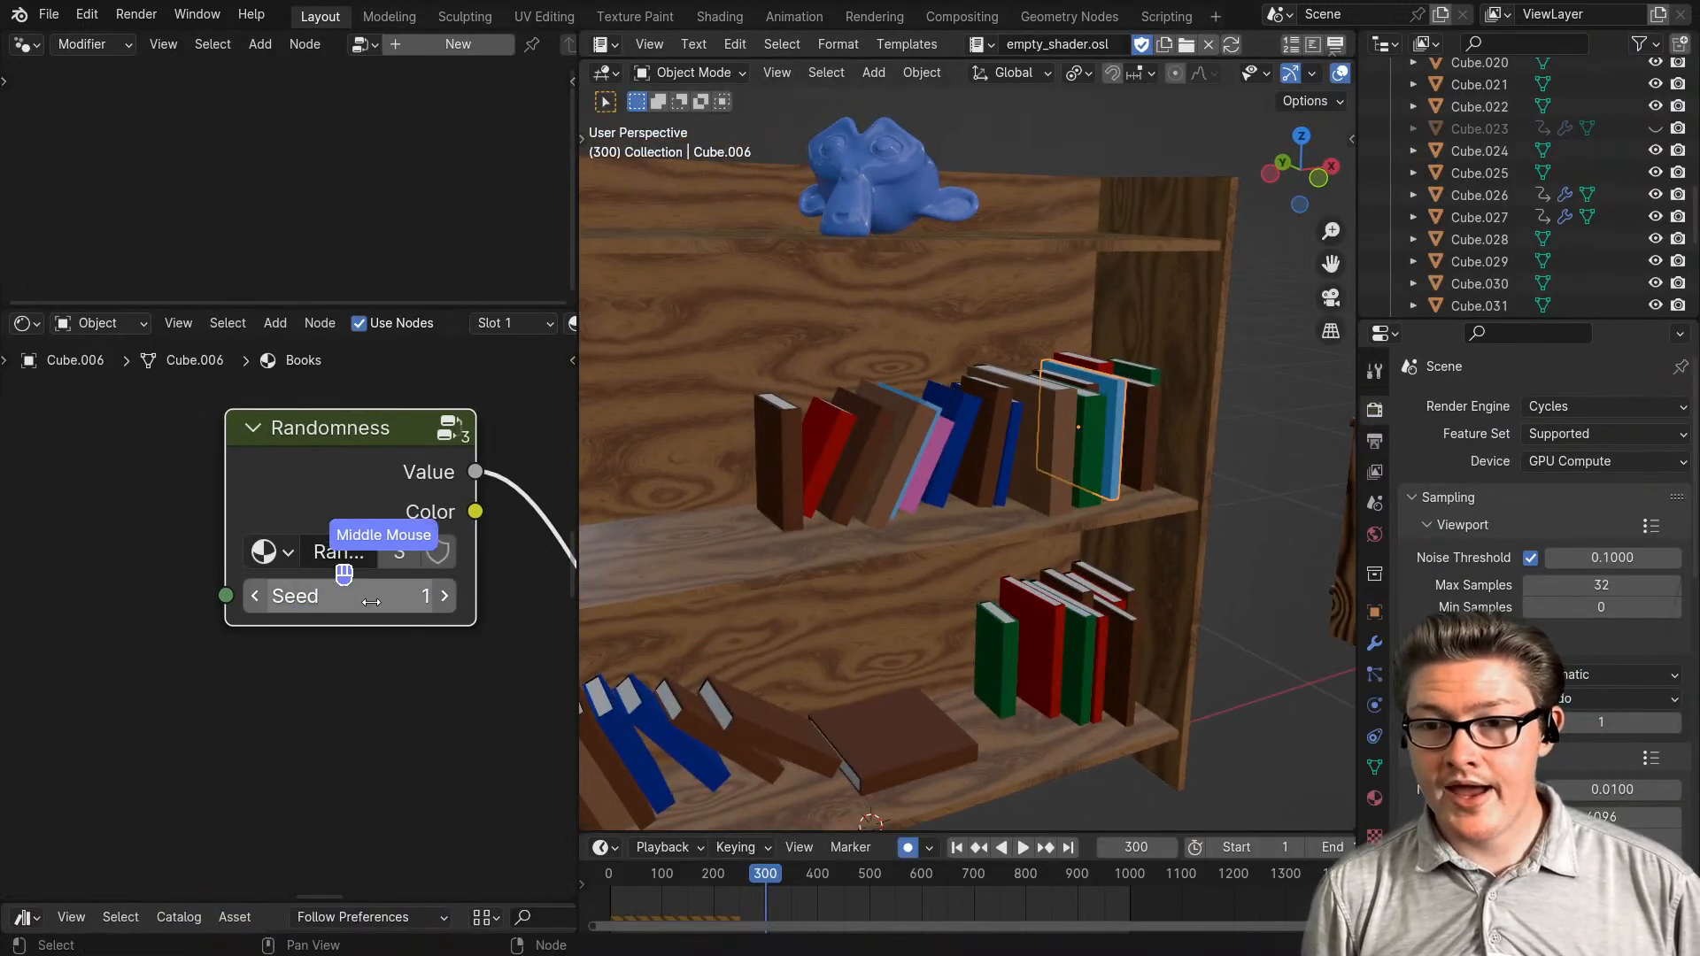
drag(371, 602, 976, 571)
key(shift+alt+z)
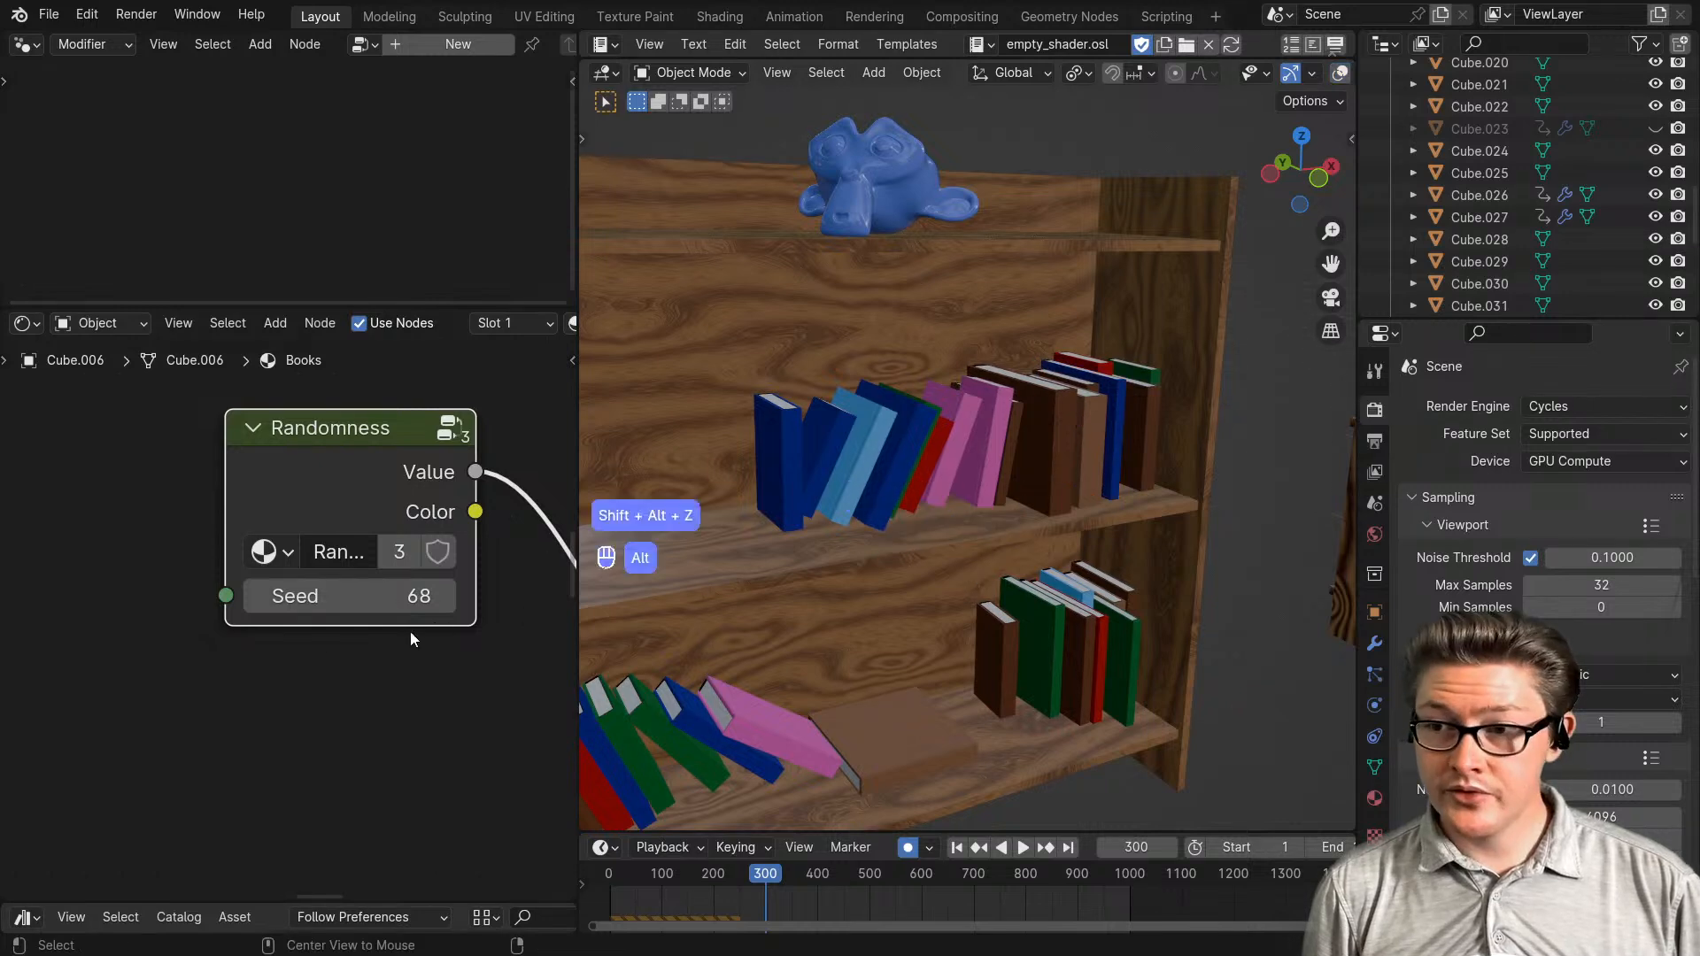
- Reset the Randomness node's Seed to 0 and raise it in single steps to 5
drag(355, 596, 453, 597)
double_click(274, 596)
text(0)
key(Return)
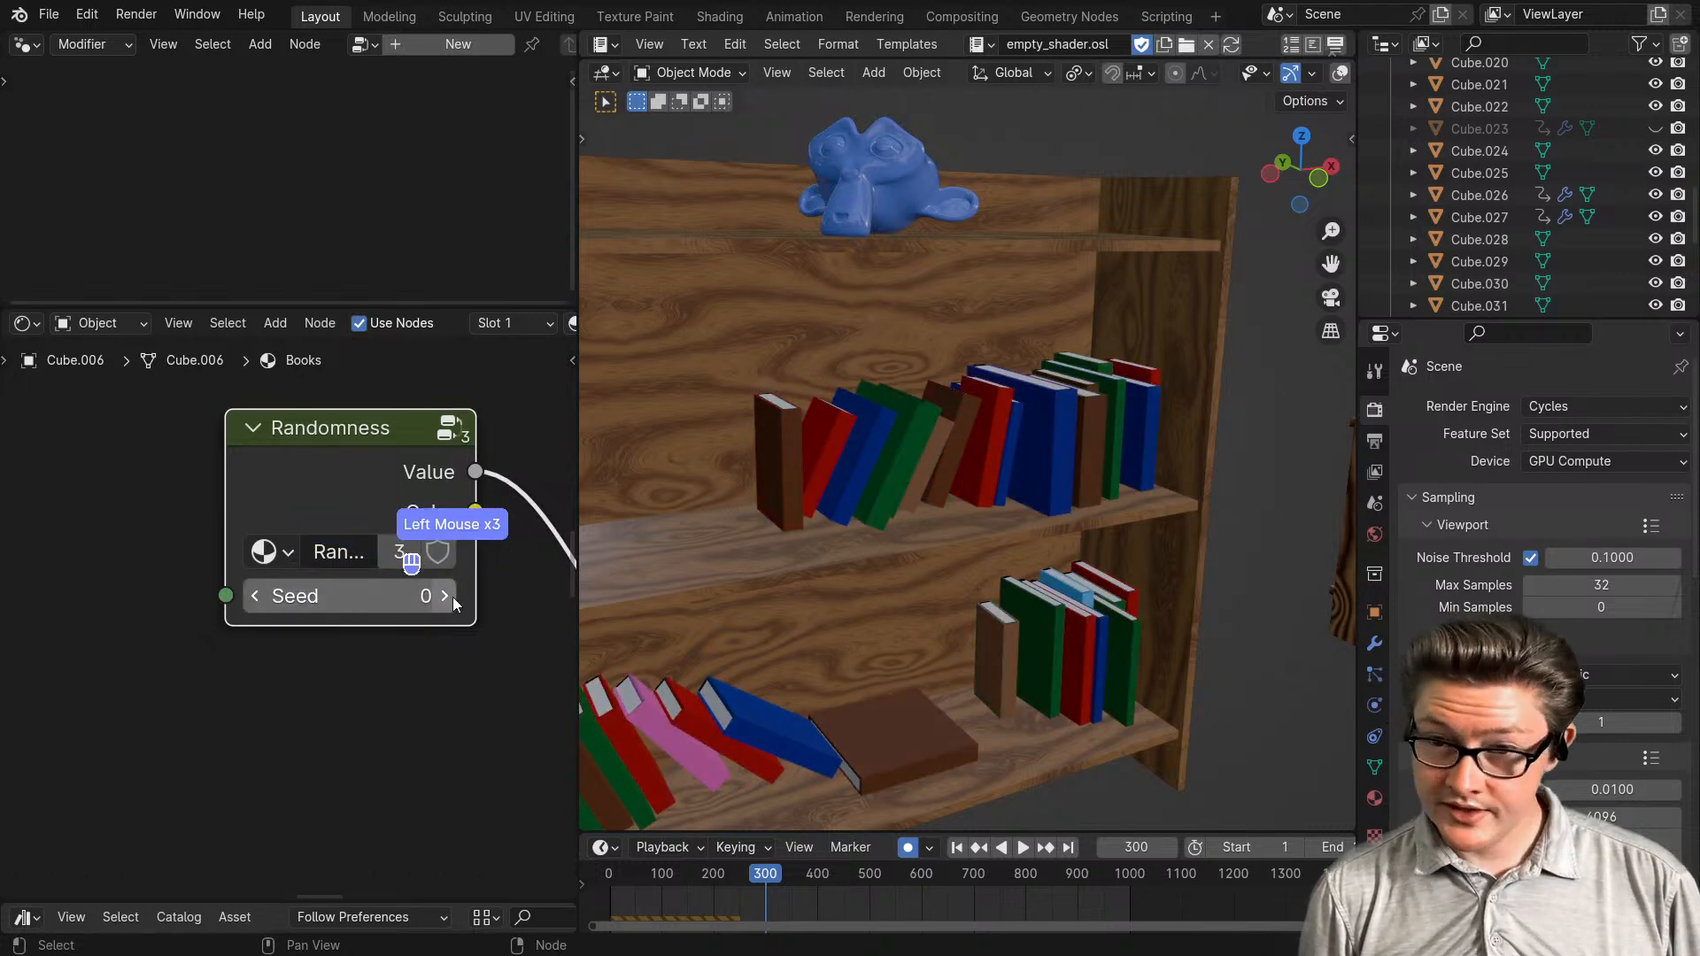
click(446, 597)
click(446, 597)
click(445, 597)
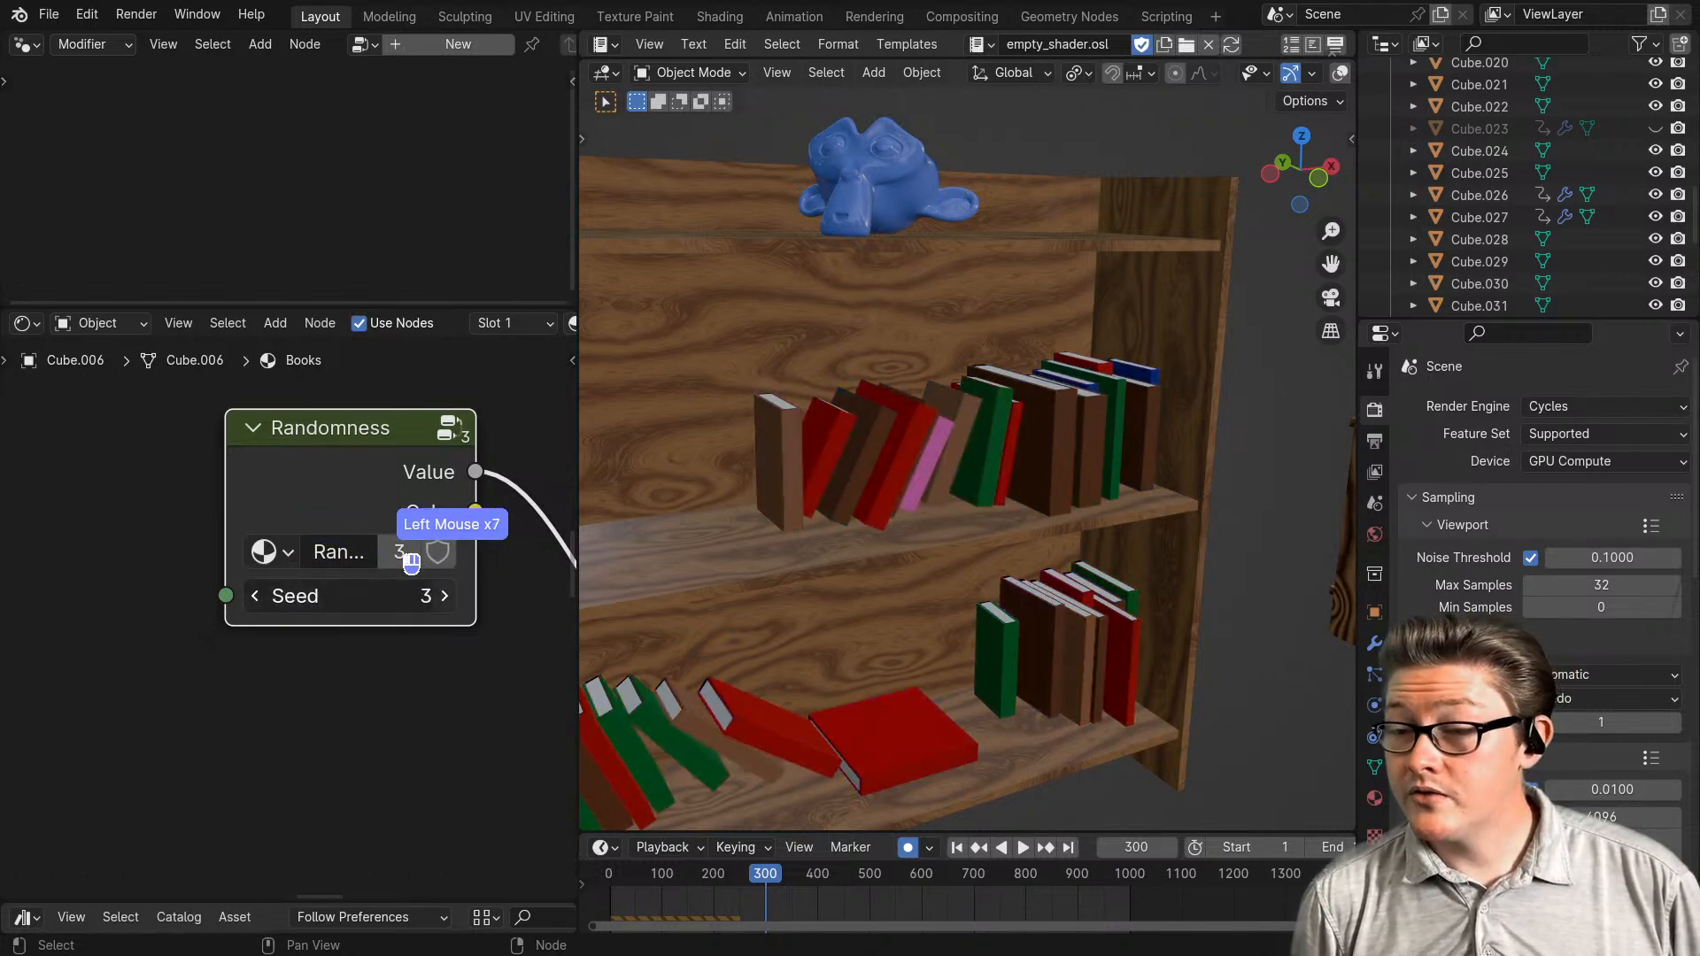
click(447, 597)
click(446, 597)
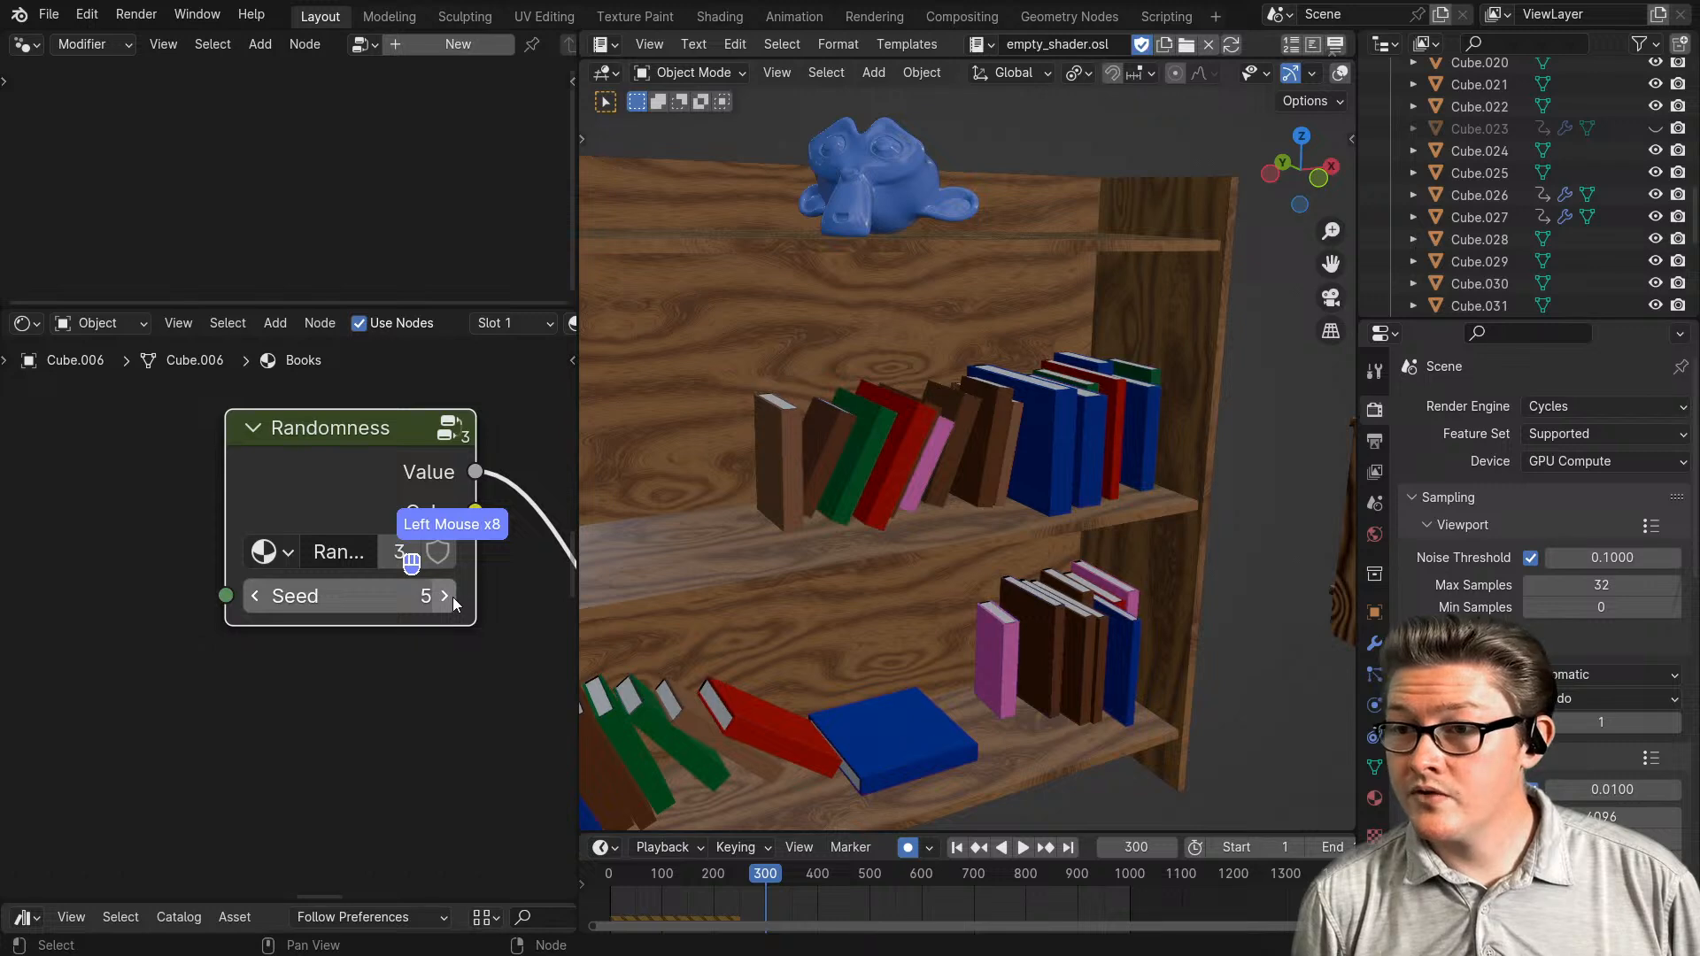
- Select the gray row of books on the second bookshelf, bring its material's Randomness node into view, and show the viewport overlays again
scroll(1013, 628, down, 4)
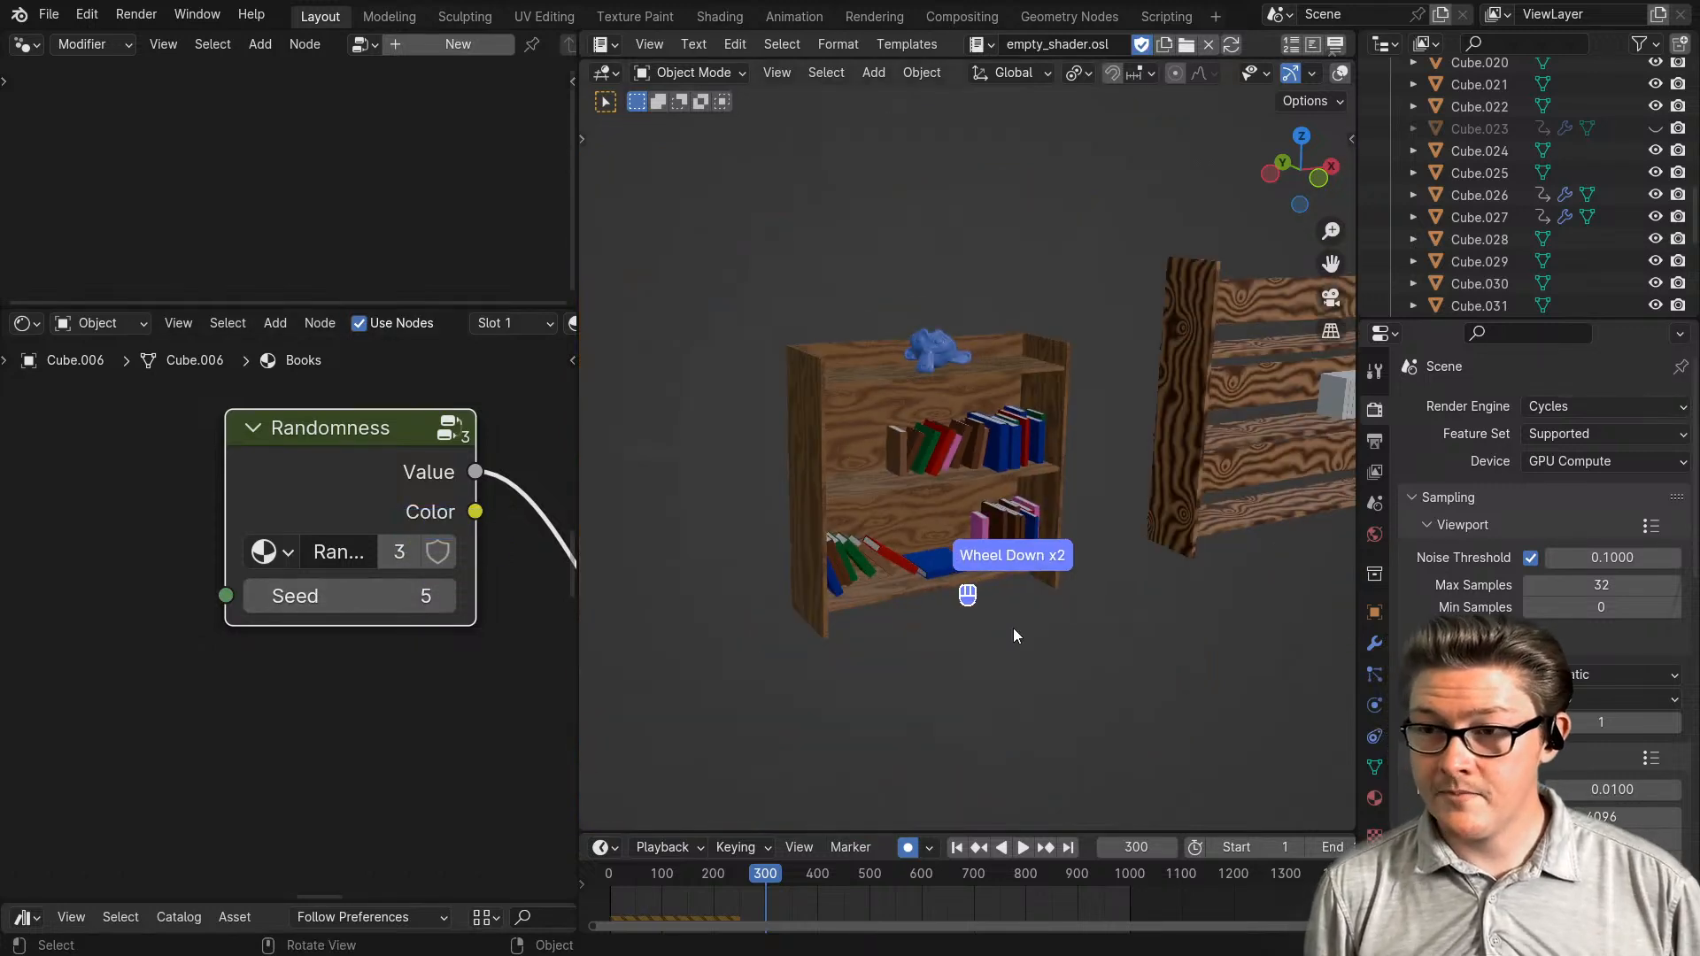
click(1142, 429)
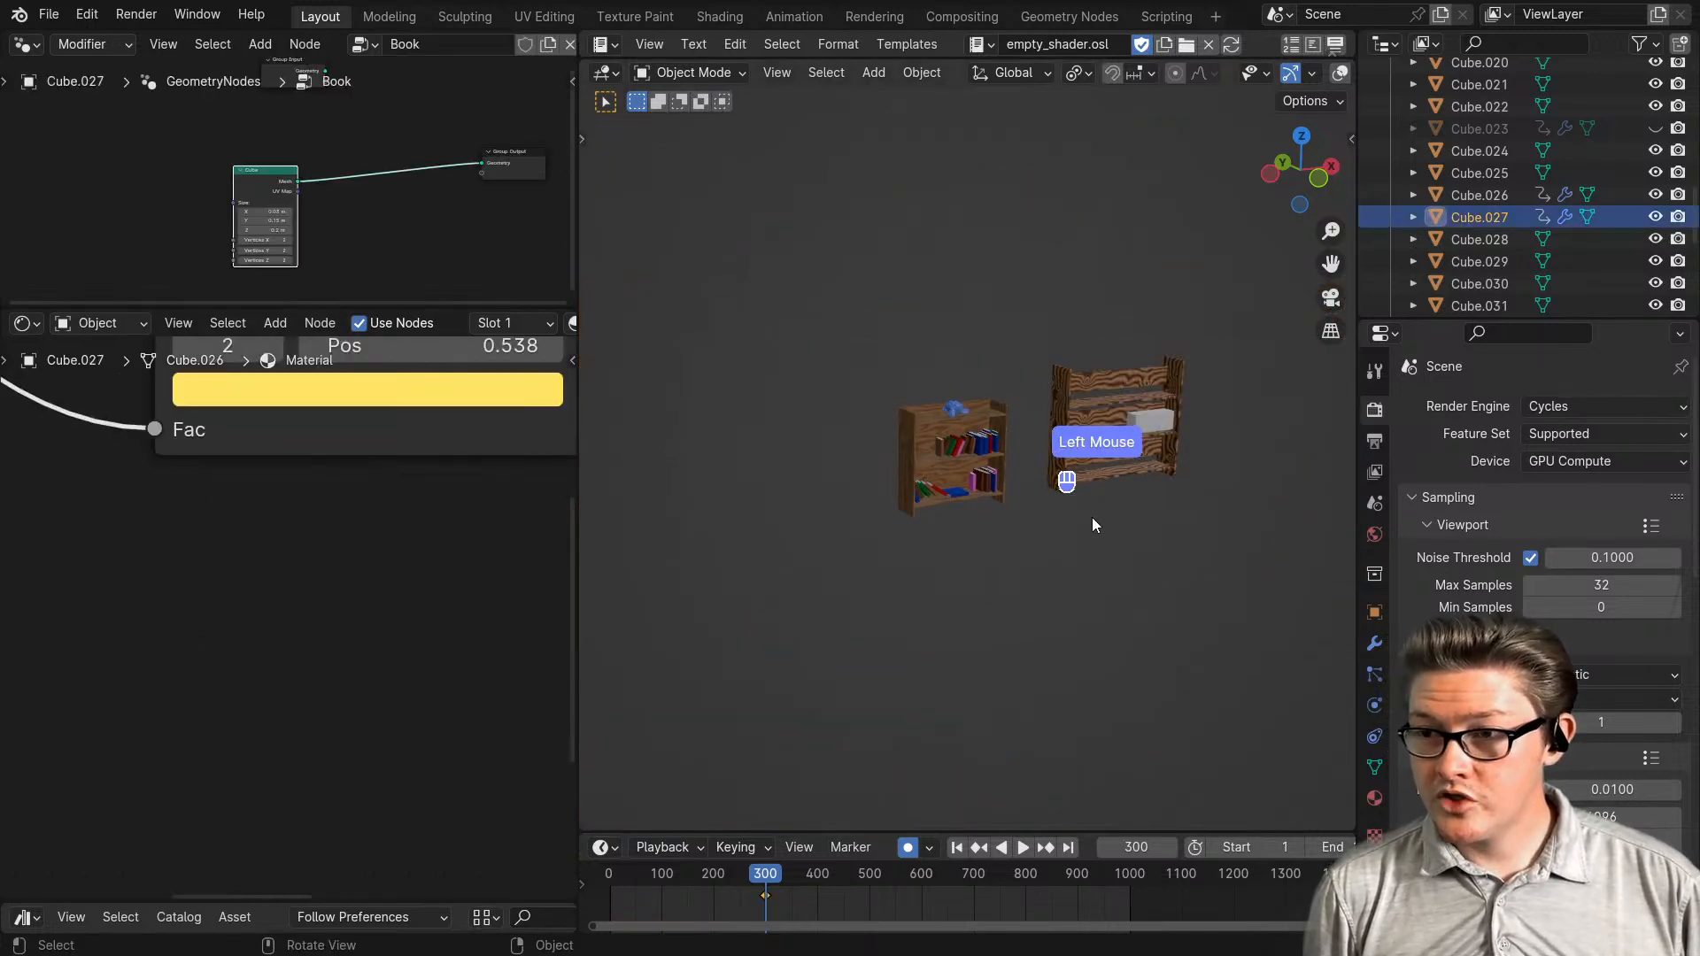
key(KP_Decimal)
scroll(1114, 526, down, 3)
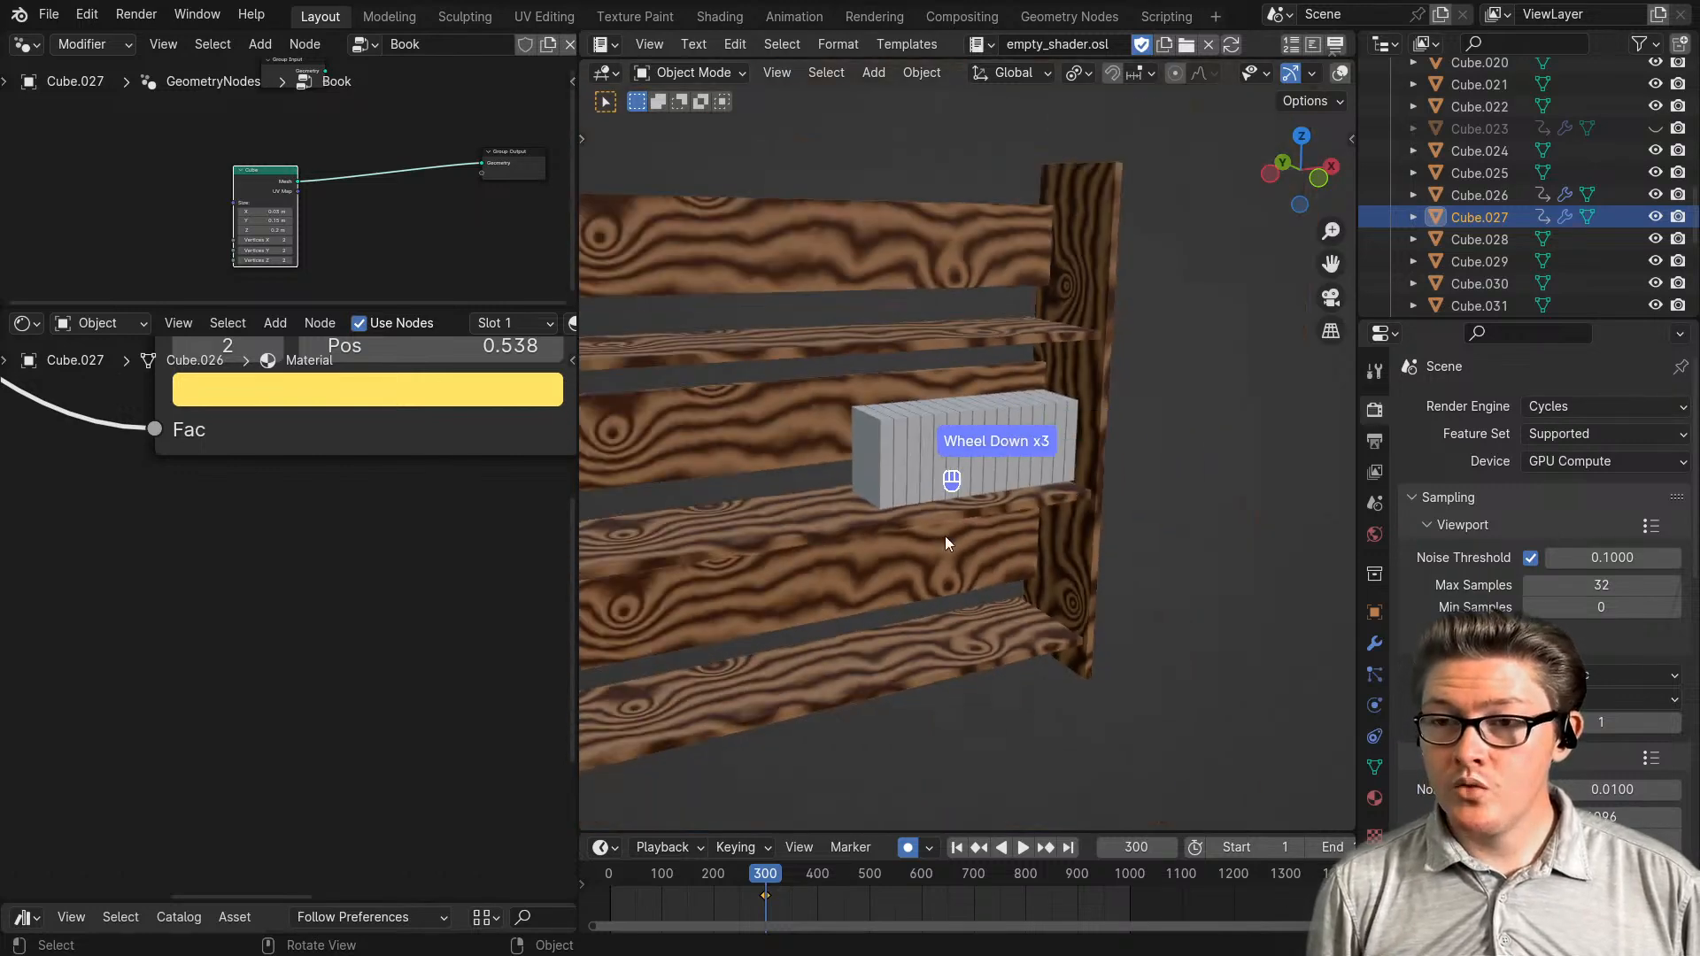
scroll(412, 647, down, 2)
middle_drag(360, 656, 204, 682)
scroll(337, 715, up, 4)
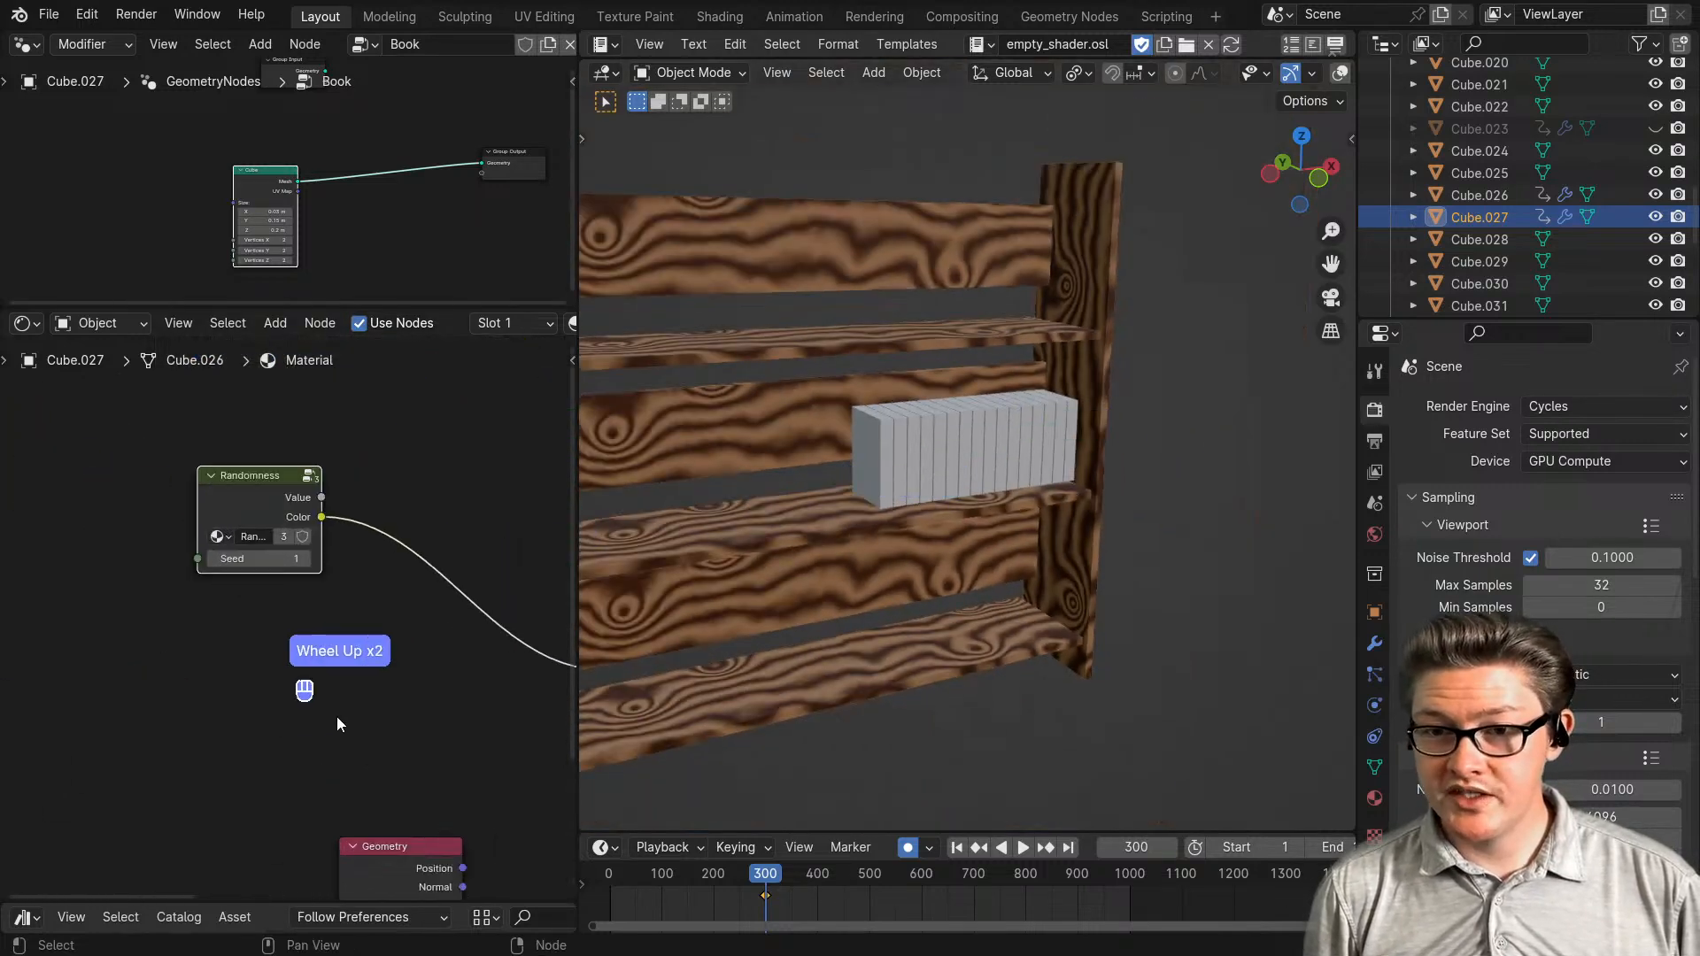
click(1002, 470)
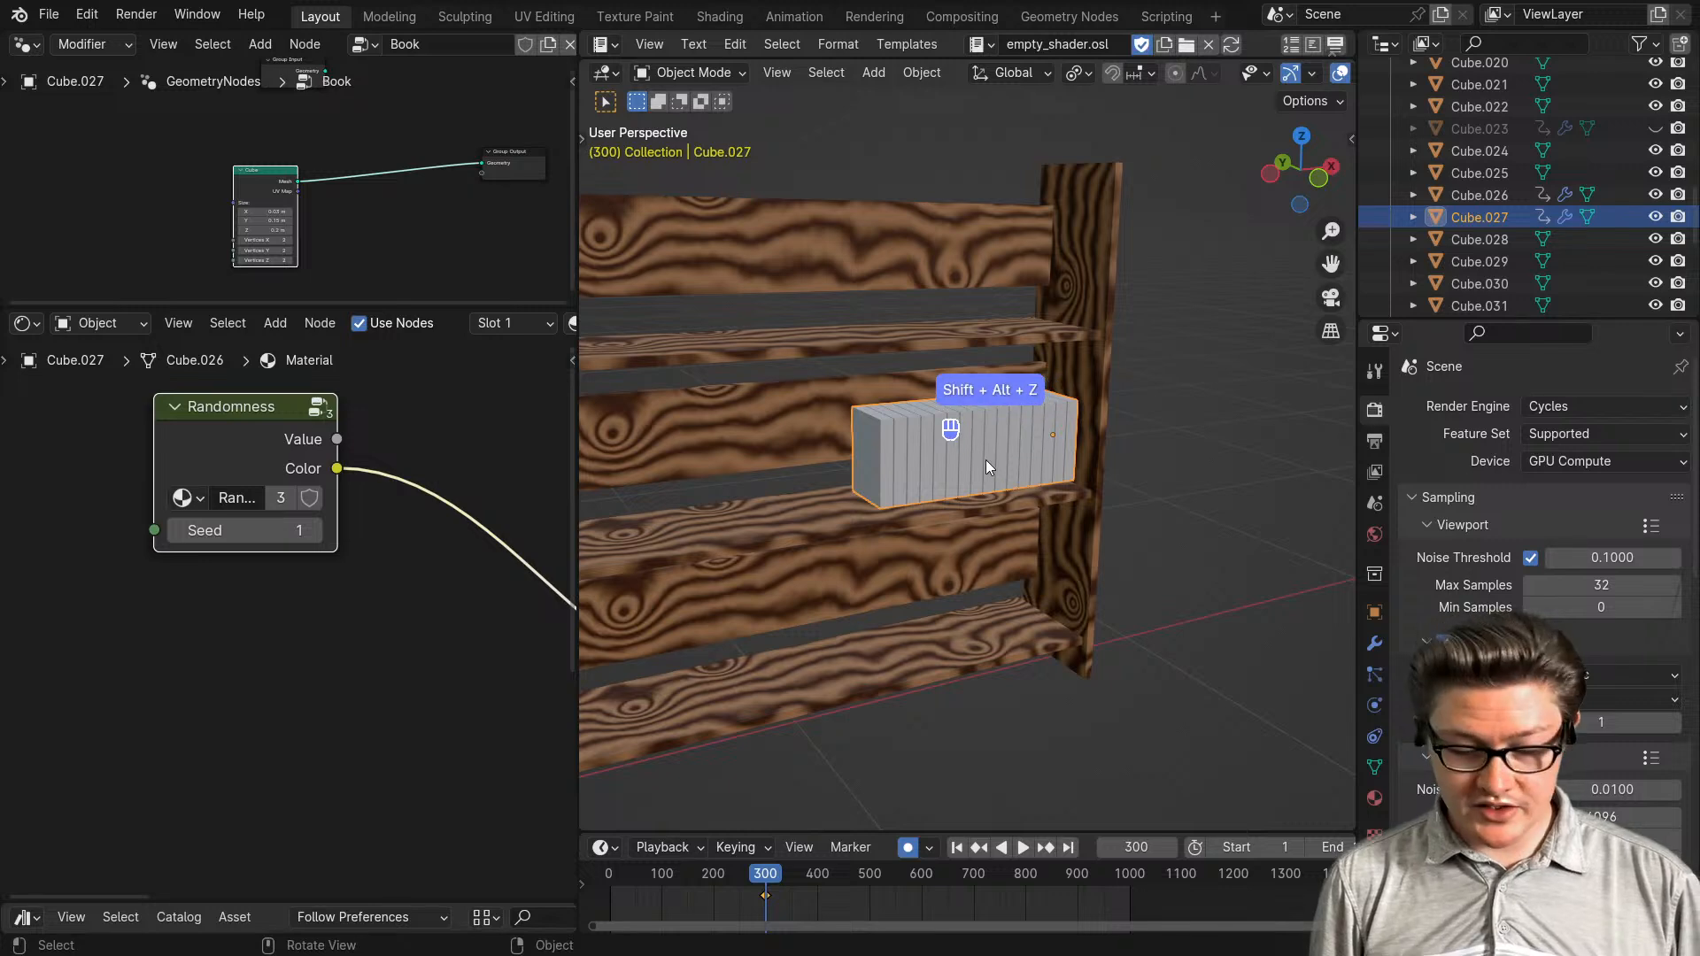
key(g)
click(943, 457)
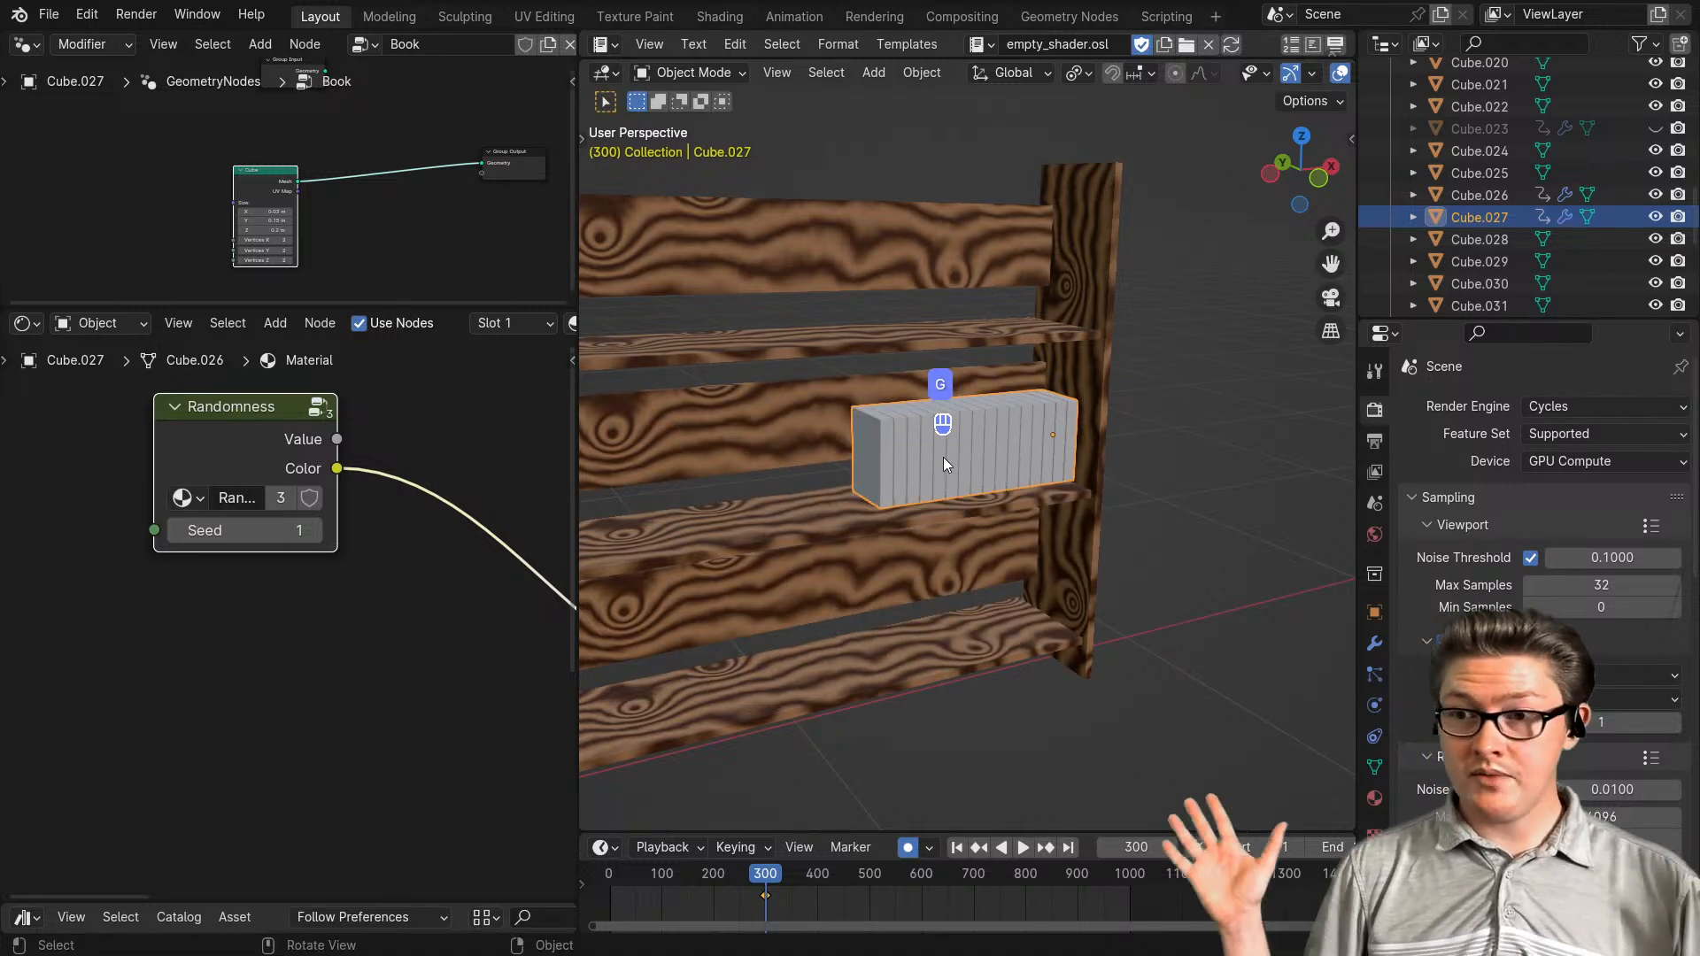
- Switch the viewport shading to Rendered and examine the gray row of books on the second bookshelf up close
scroll(205, 584, down, 2)
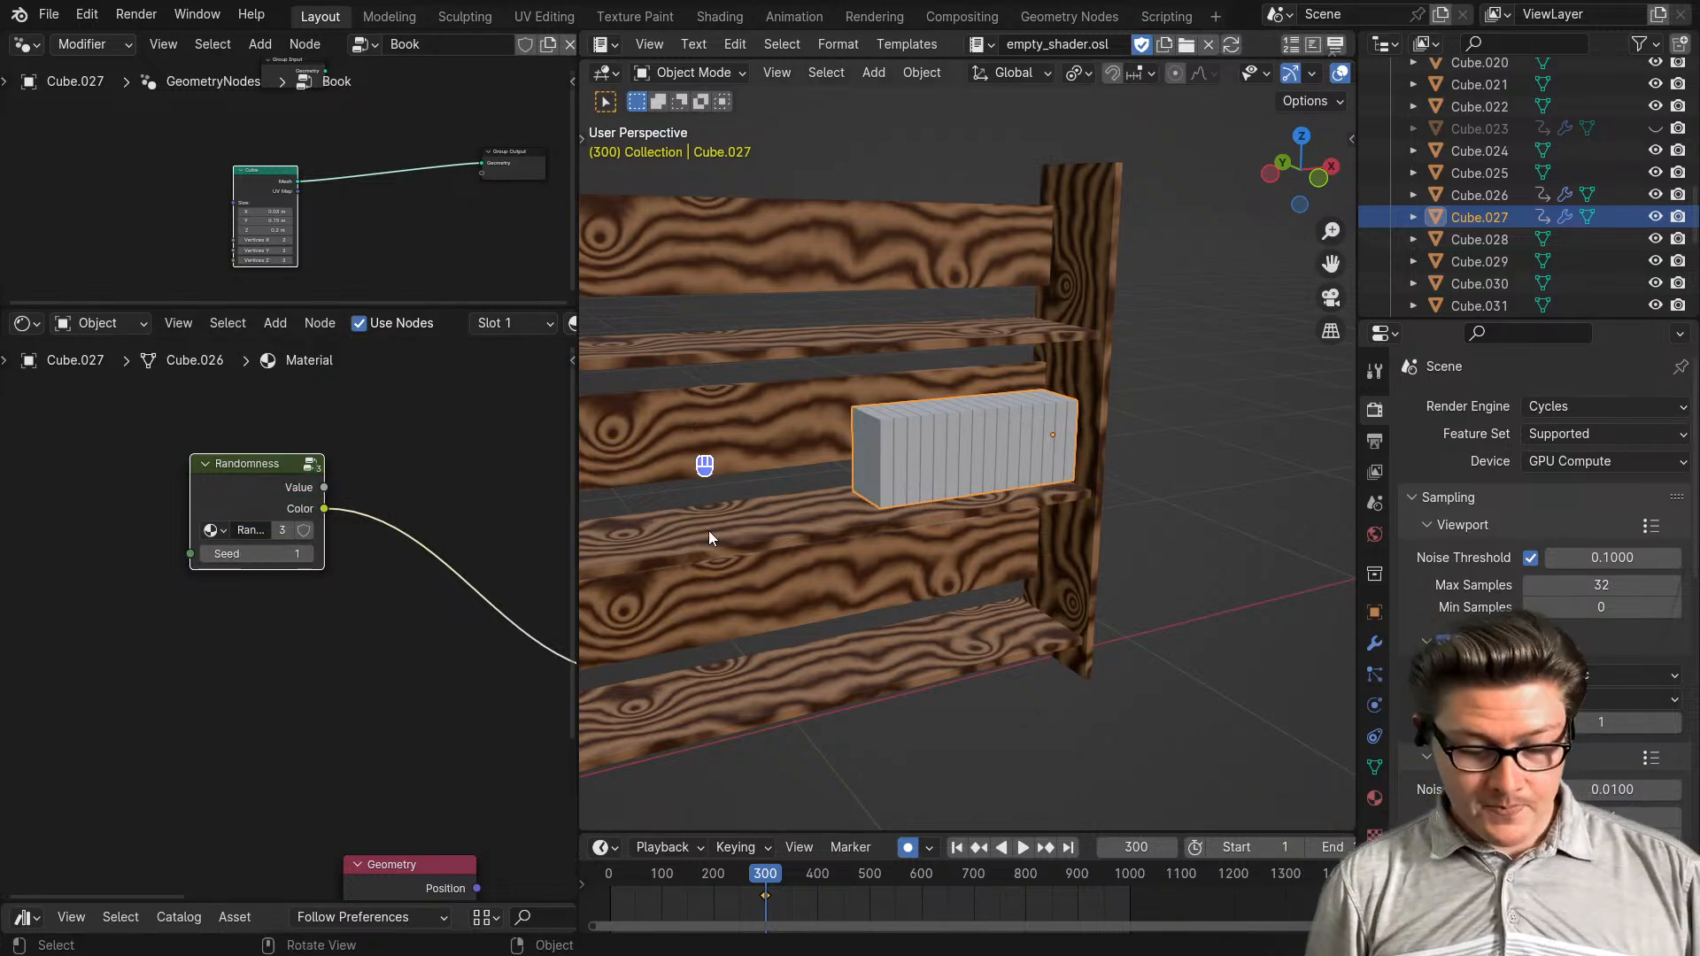
shift+middle_drag(708, 538, 878, 545)
middle_drag(1066, 655, 1018, 540)
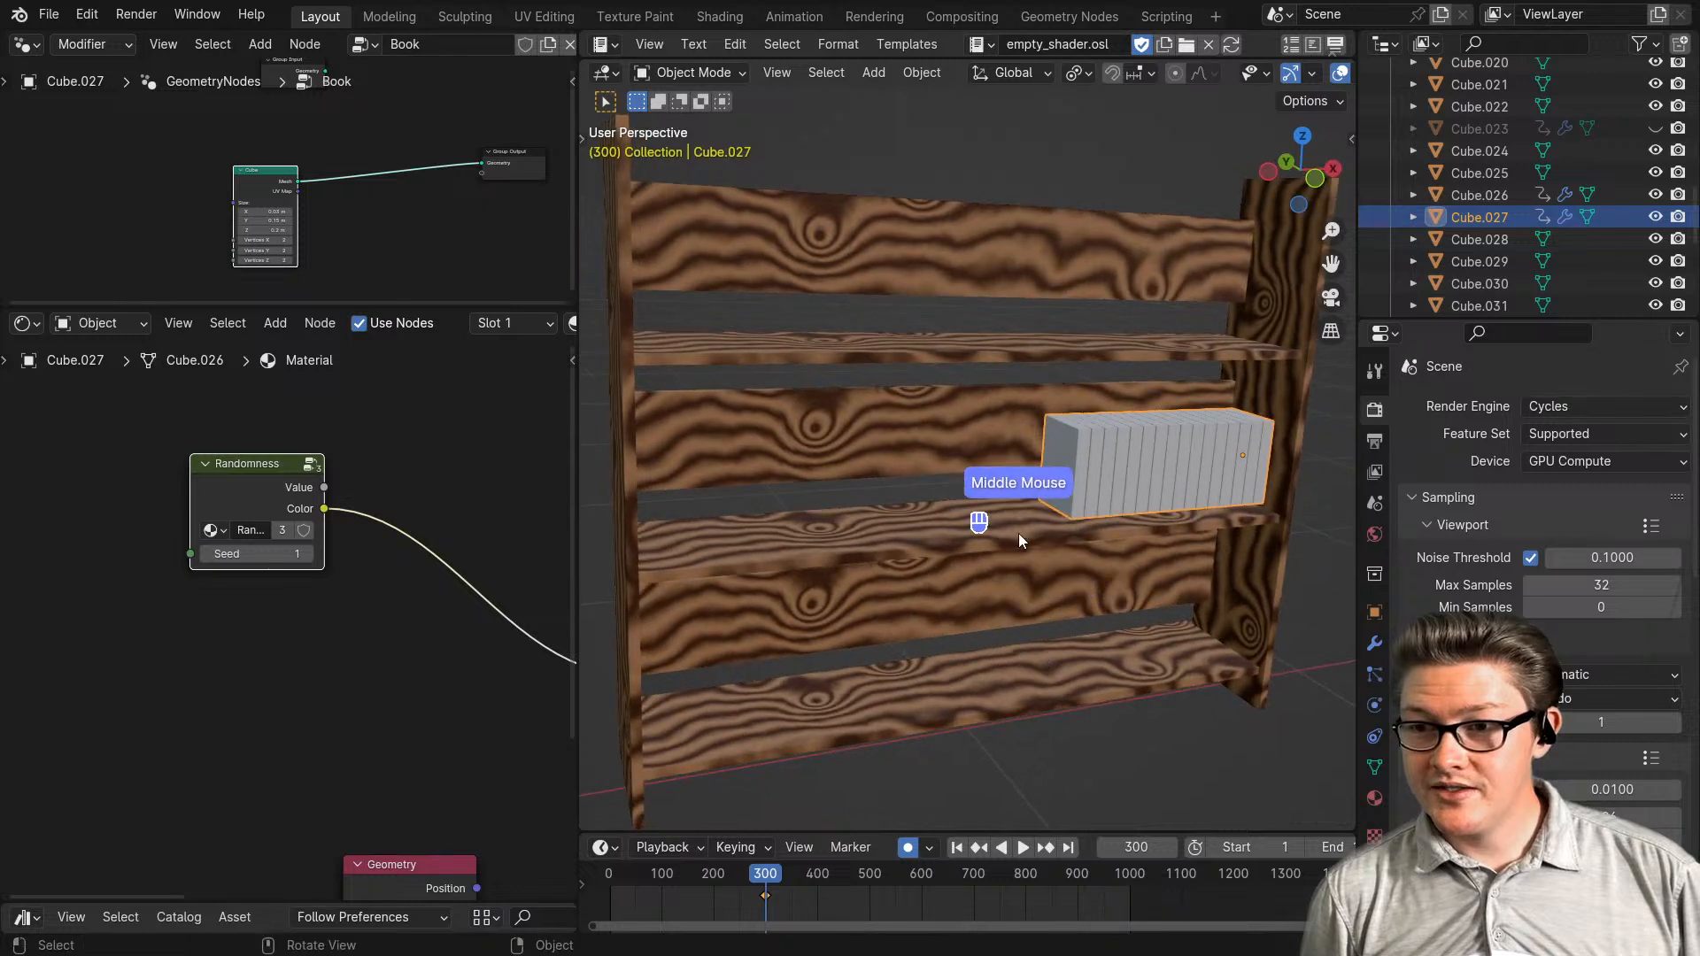
key(z)
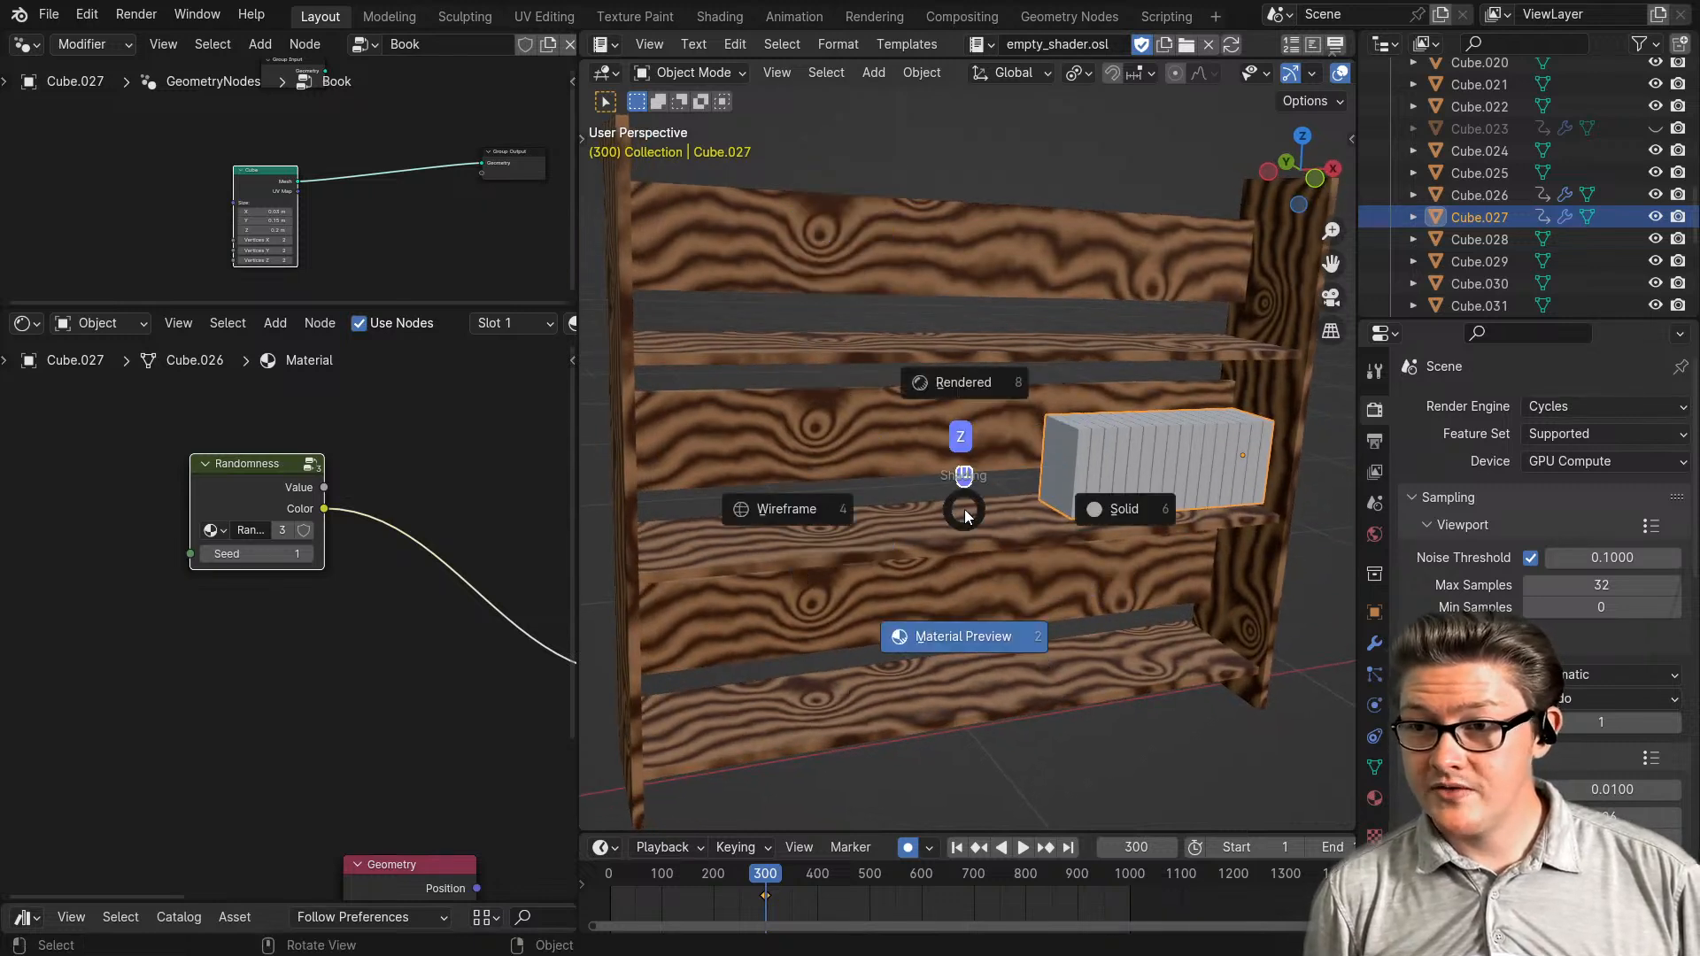
click(967, 394)
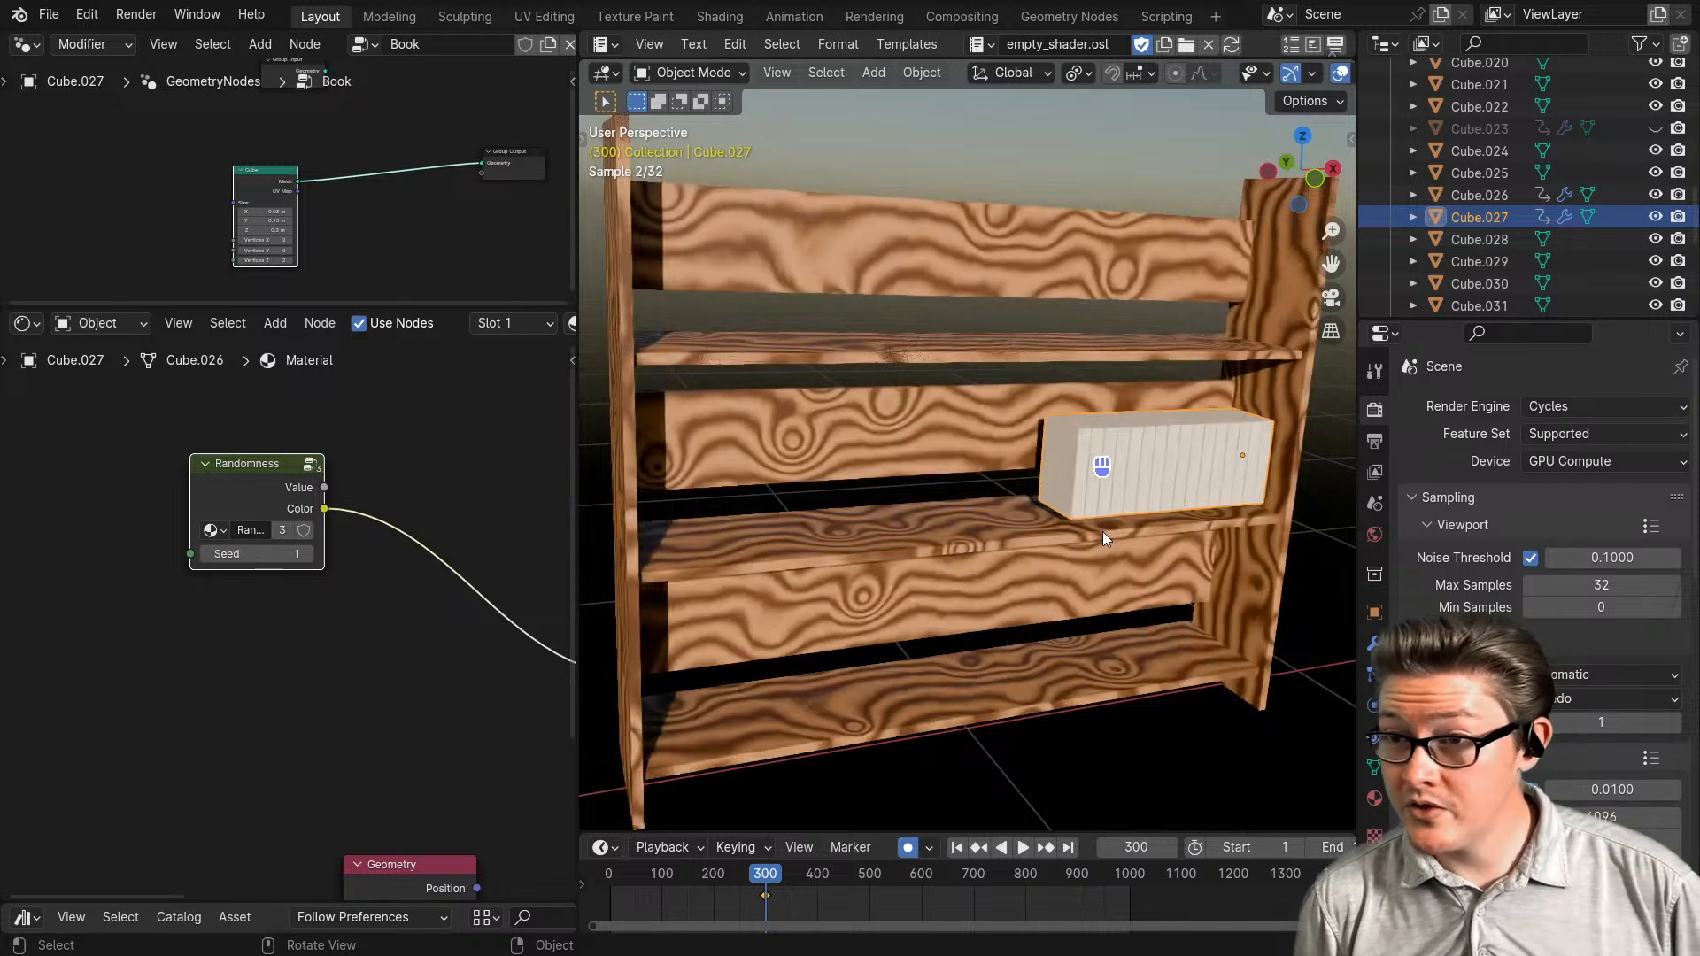
scroll(1167, 502, up, 1)
shift+middle_drag(1168, 512, 990, 537)
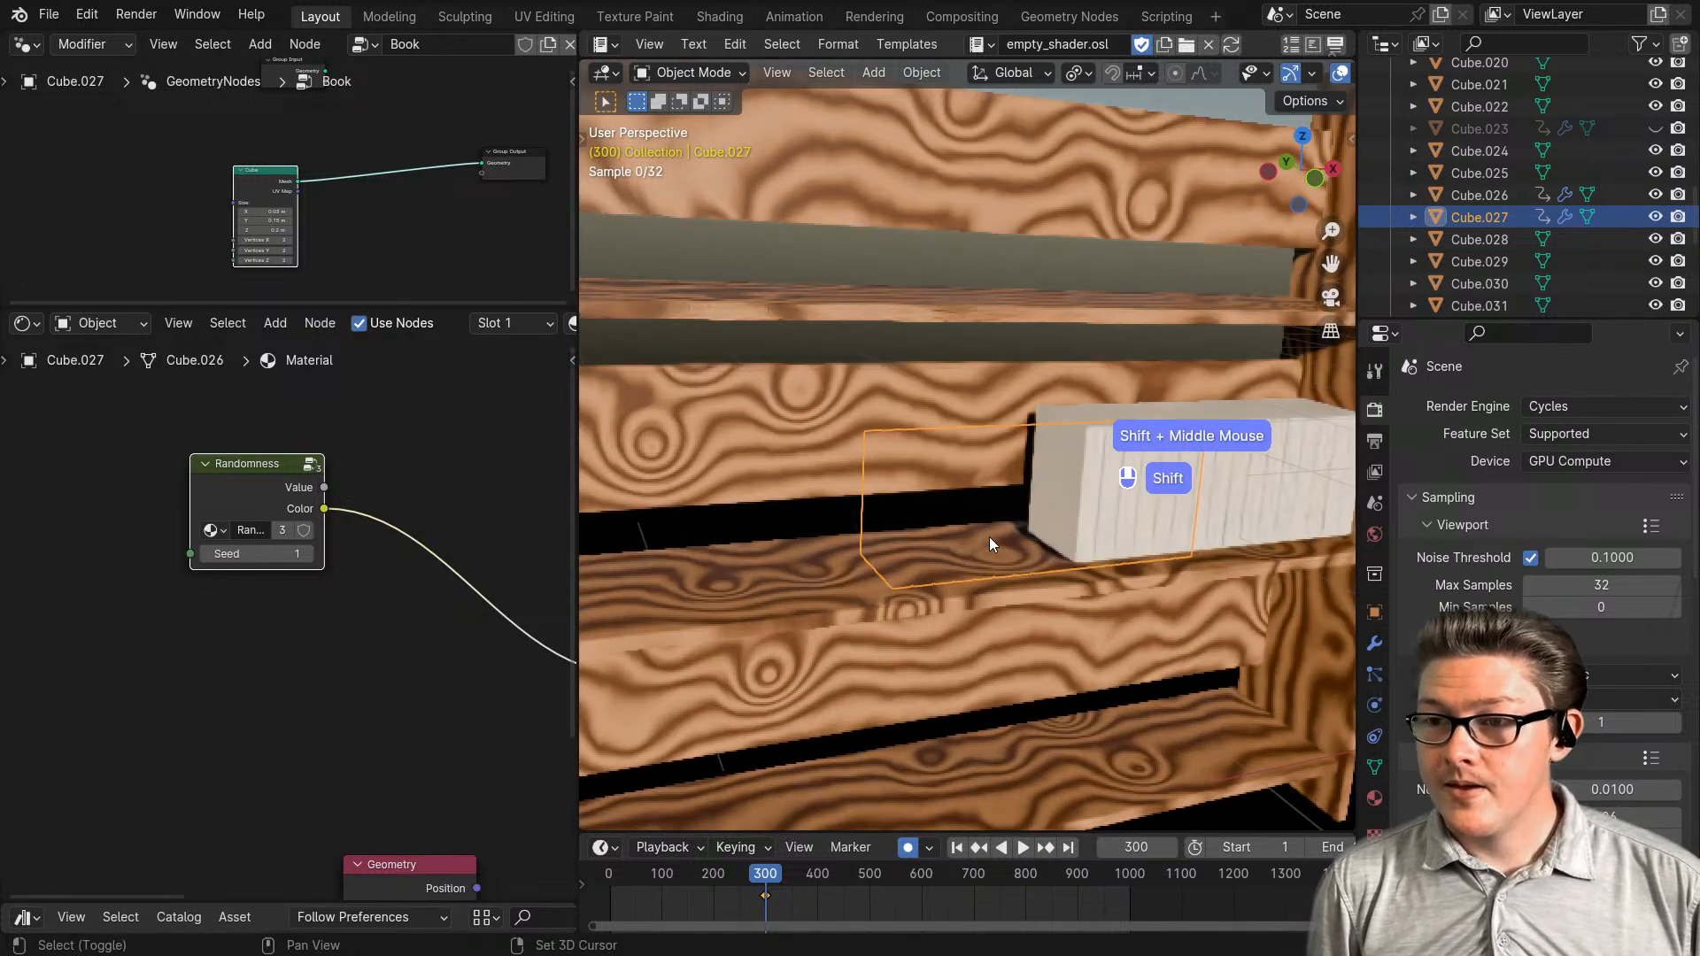
scroll(995, 538, up, 2)
key(z)
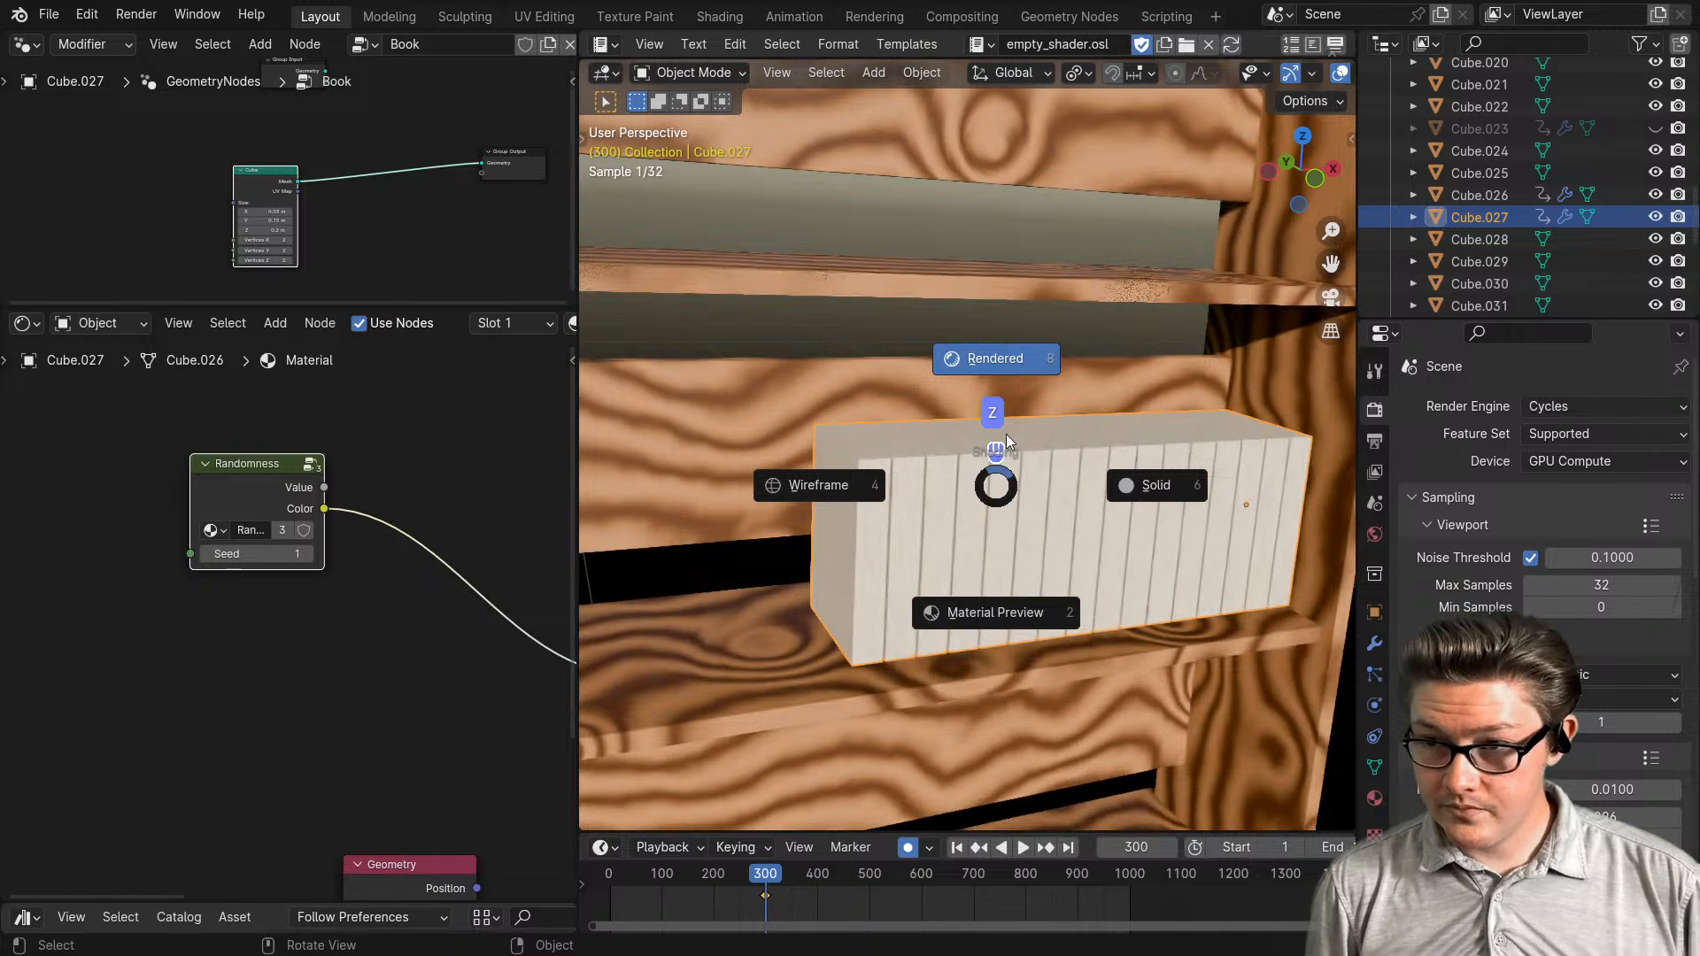
- Maximize the shader editor and examine the Randomness node and its Seed input in the shelf material
click(251, 503)
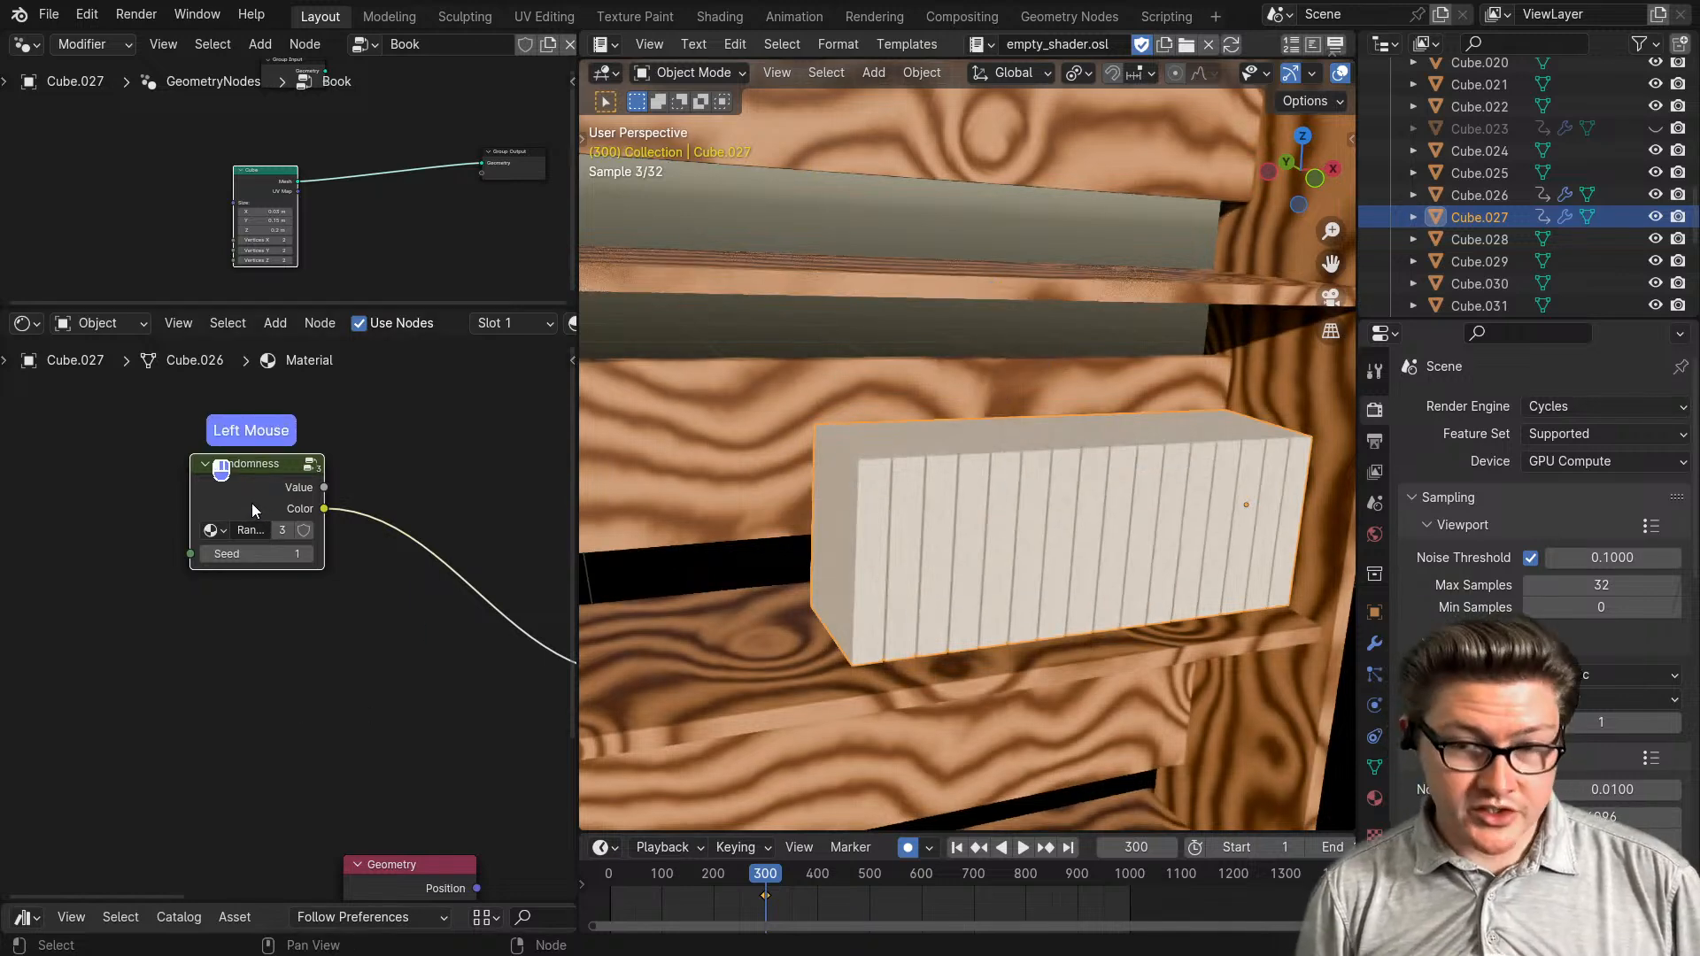
key(ctrl+space)
scroll(538, 588, down, 2)
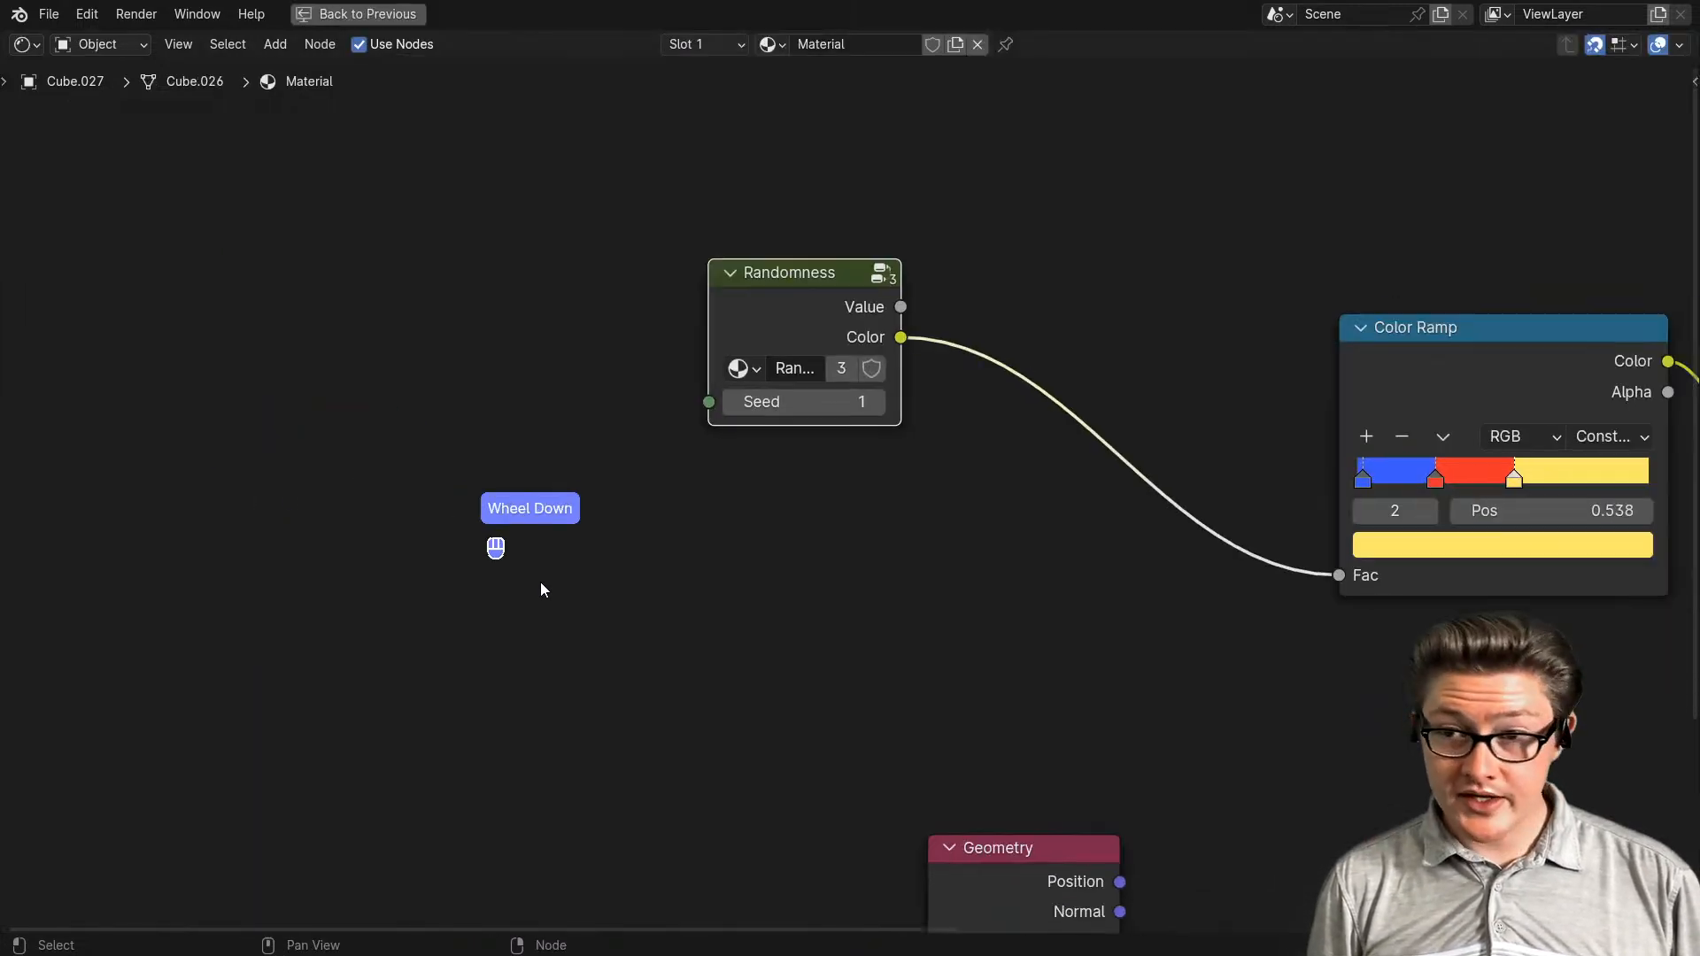
middle_drag(538, 588, 580, 634)
scroll(660, 532, up, 2)
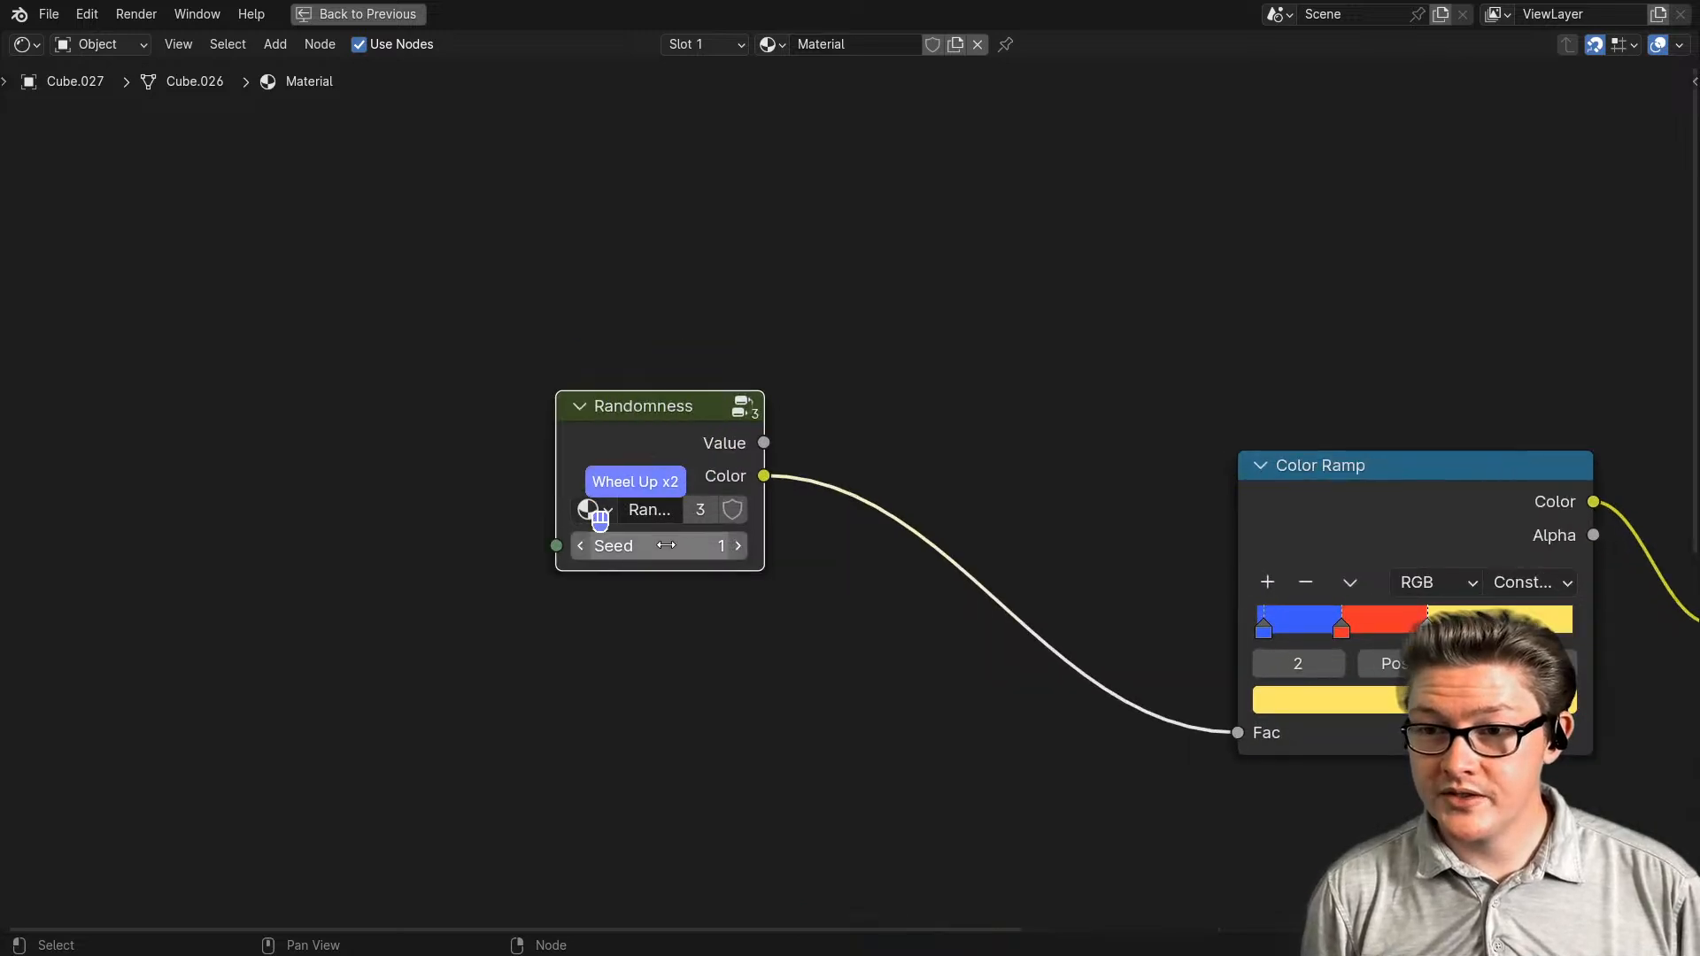
- Open the Randomness node group for editing and move the Geometry node directly beneath the Group Input node
drag(630, 434, 550, 403)
key(Tab)
scroll(538, 441, down, 6)
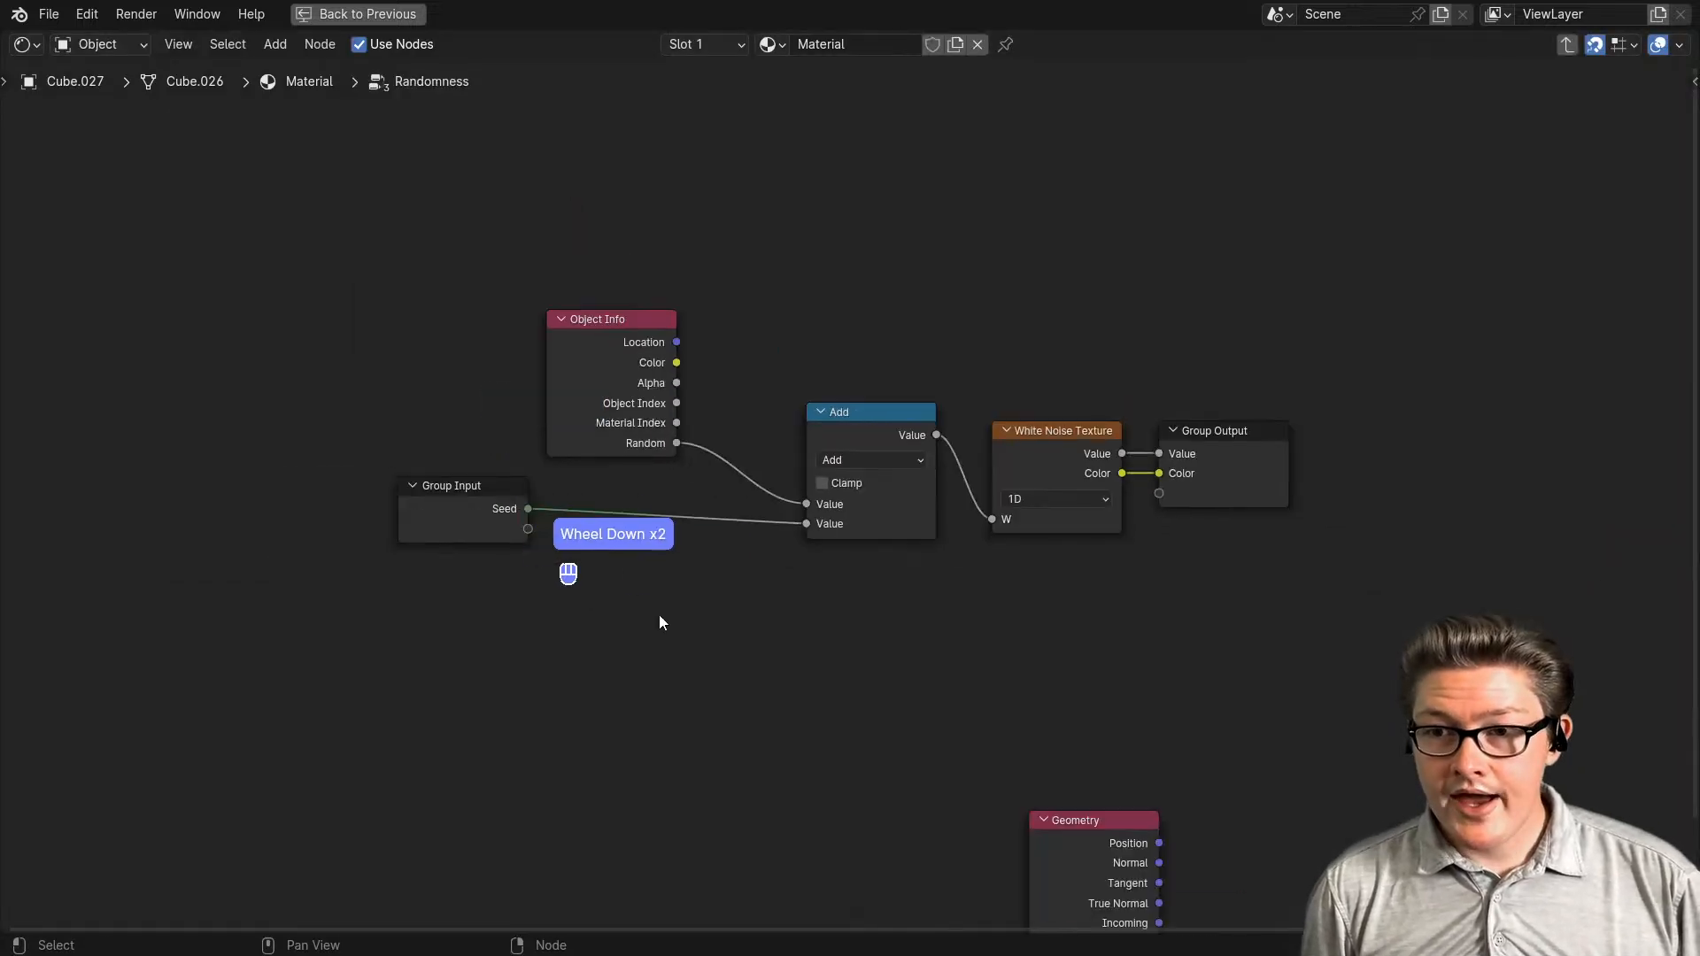
middle_drag(693, 612, 562, 502)
drag(930, 723, 299, 461)
scroll(574, 575, up, 2)
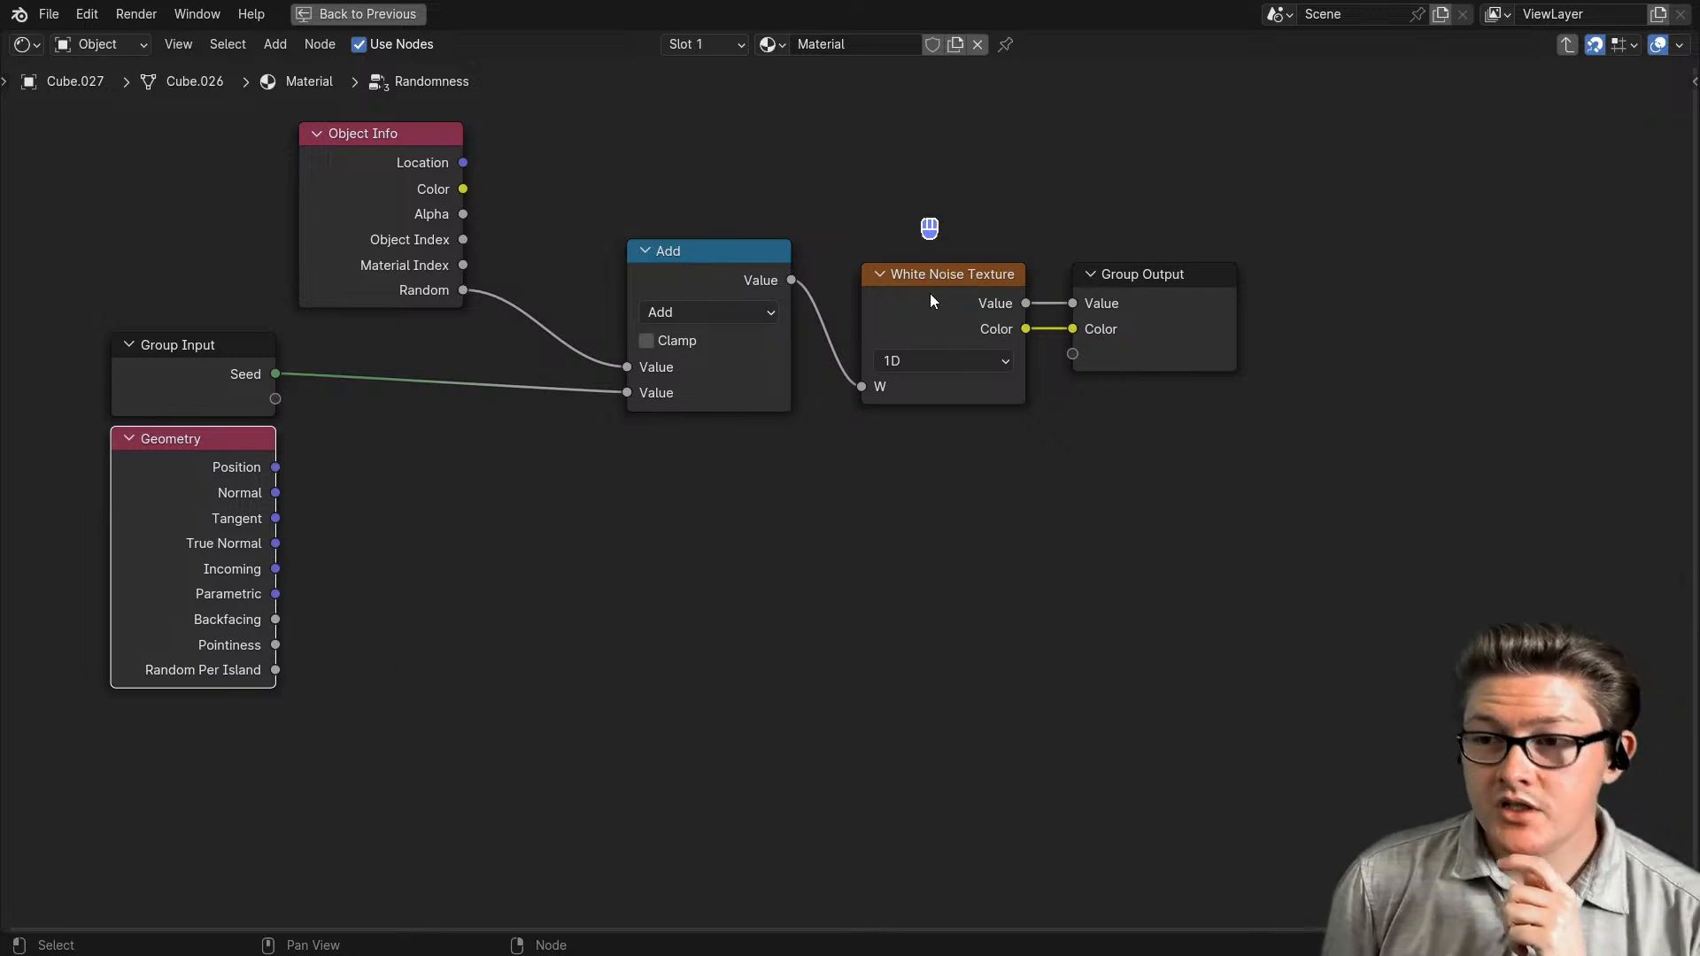
- Align the White Noise Texture node with the Add node, then duplicate both nodes and place the copies below the originals
drag(930, 301, 903, 273)
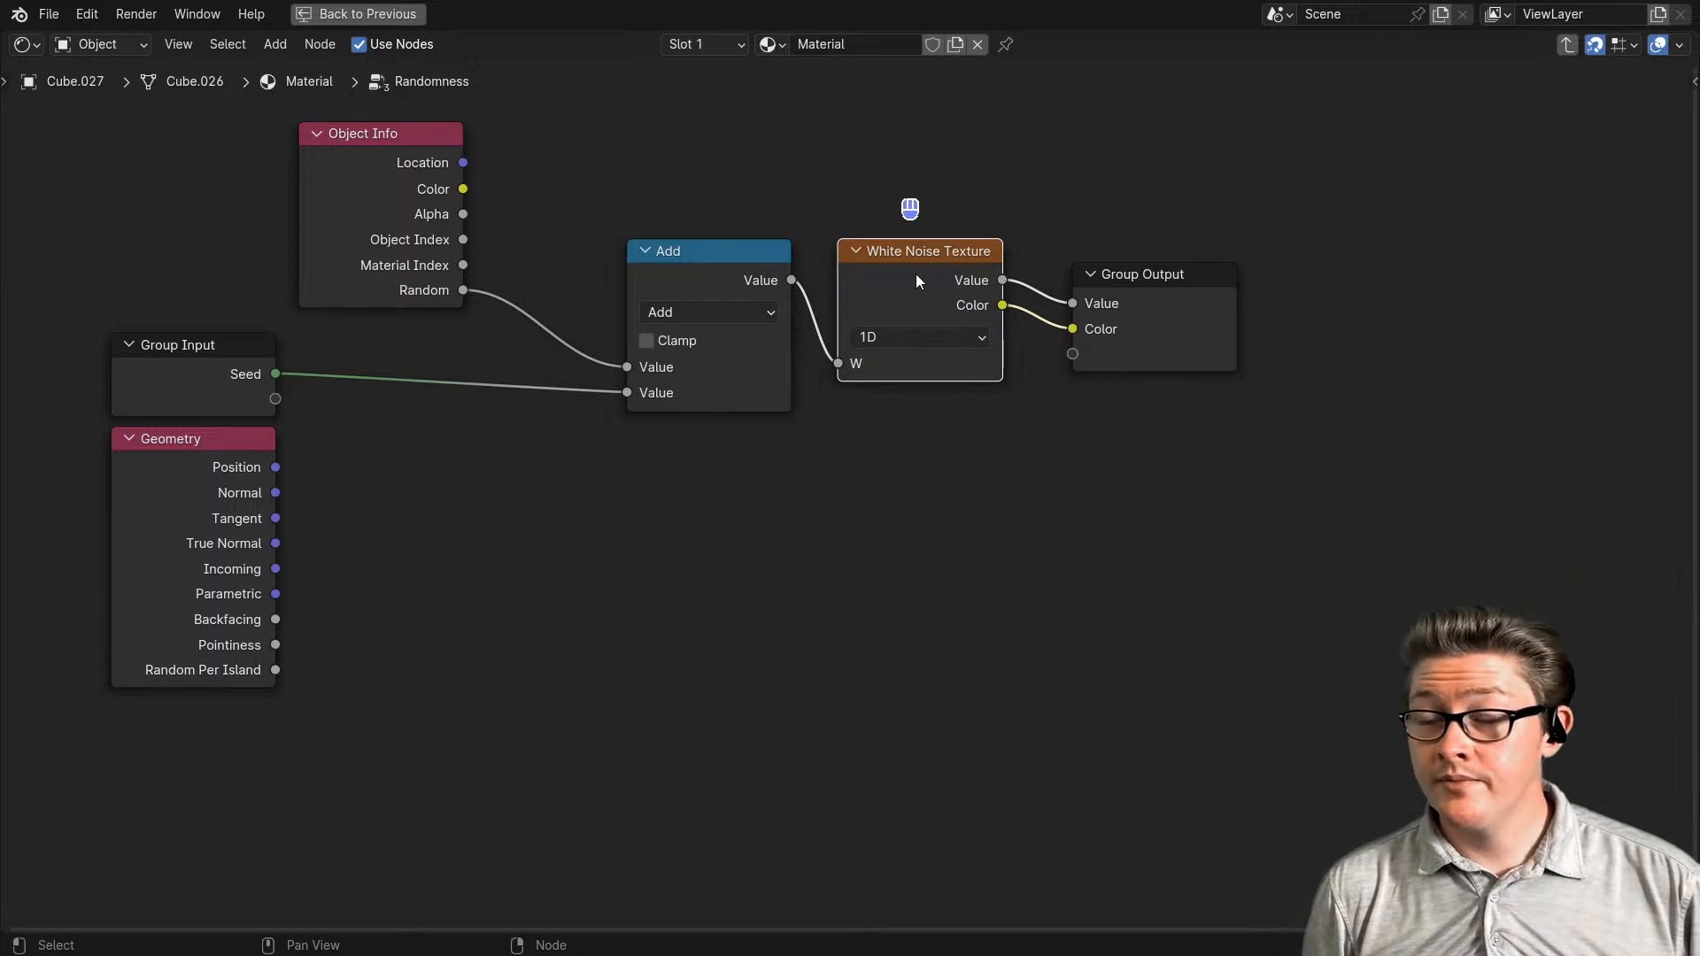
click(919, 275)
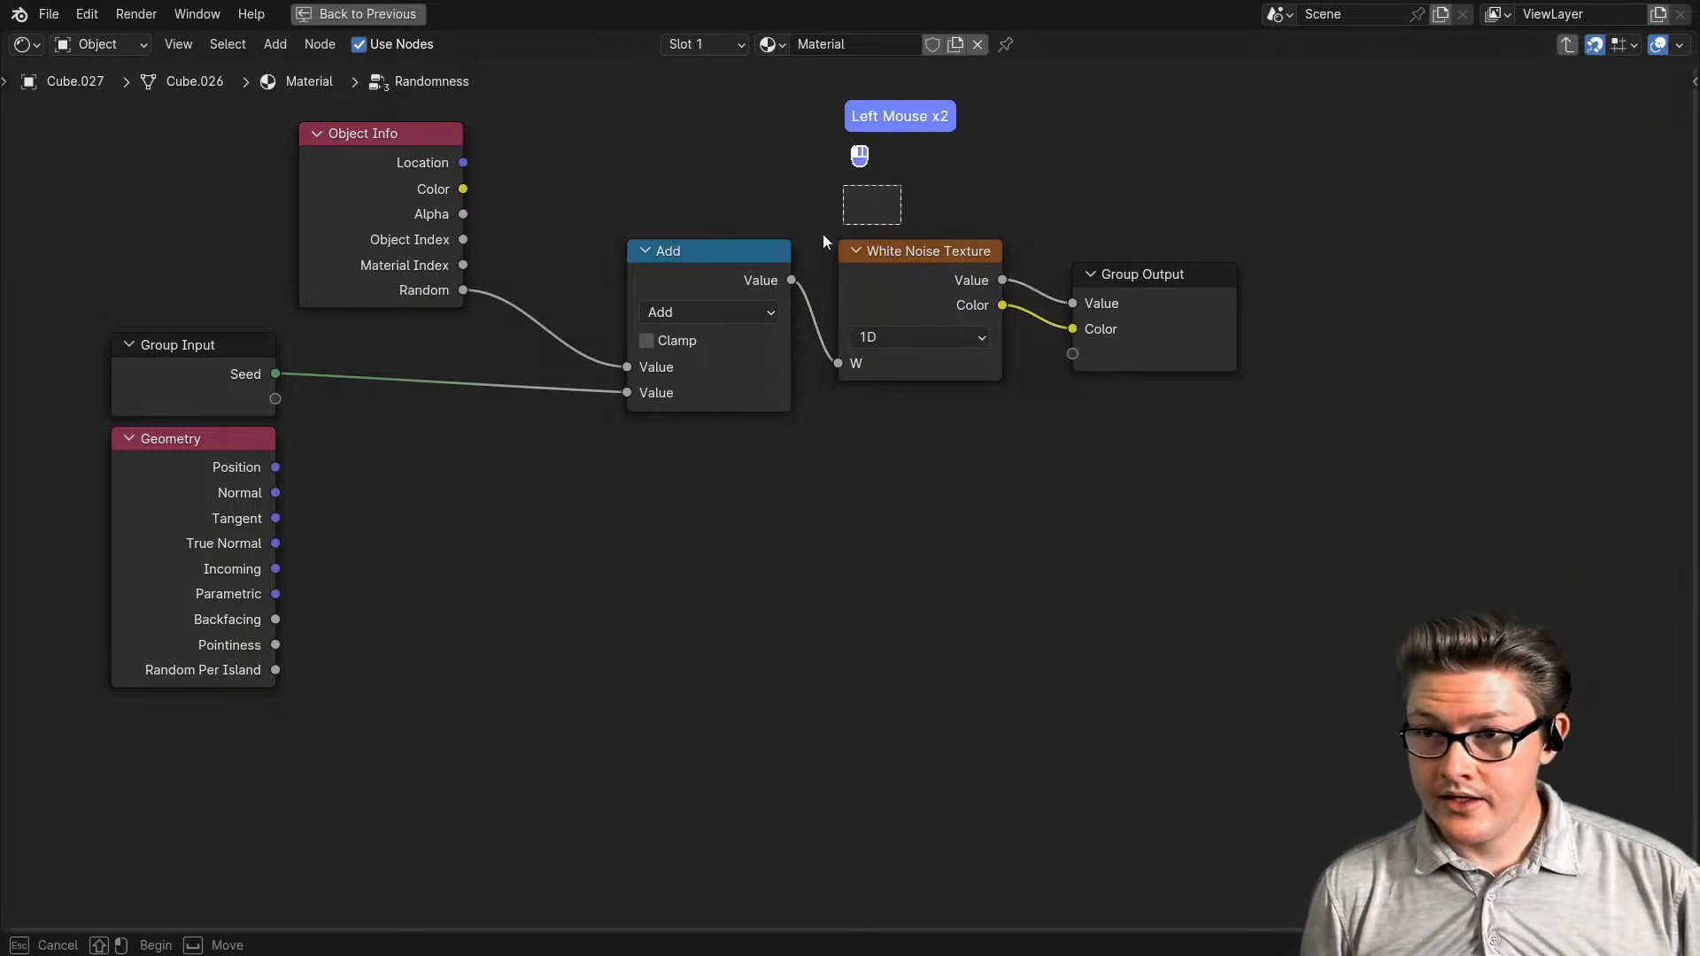
shift+click(771, 266)
key(shift+d)
click(790, 495)
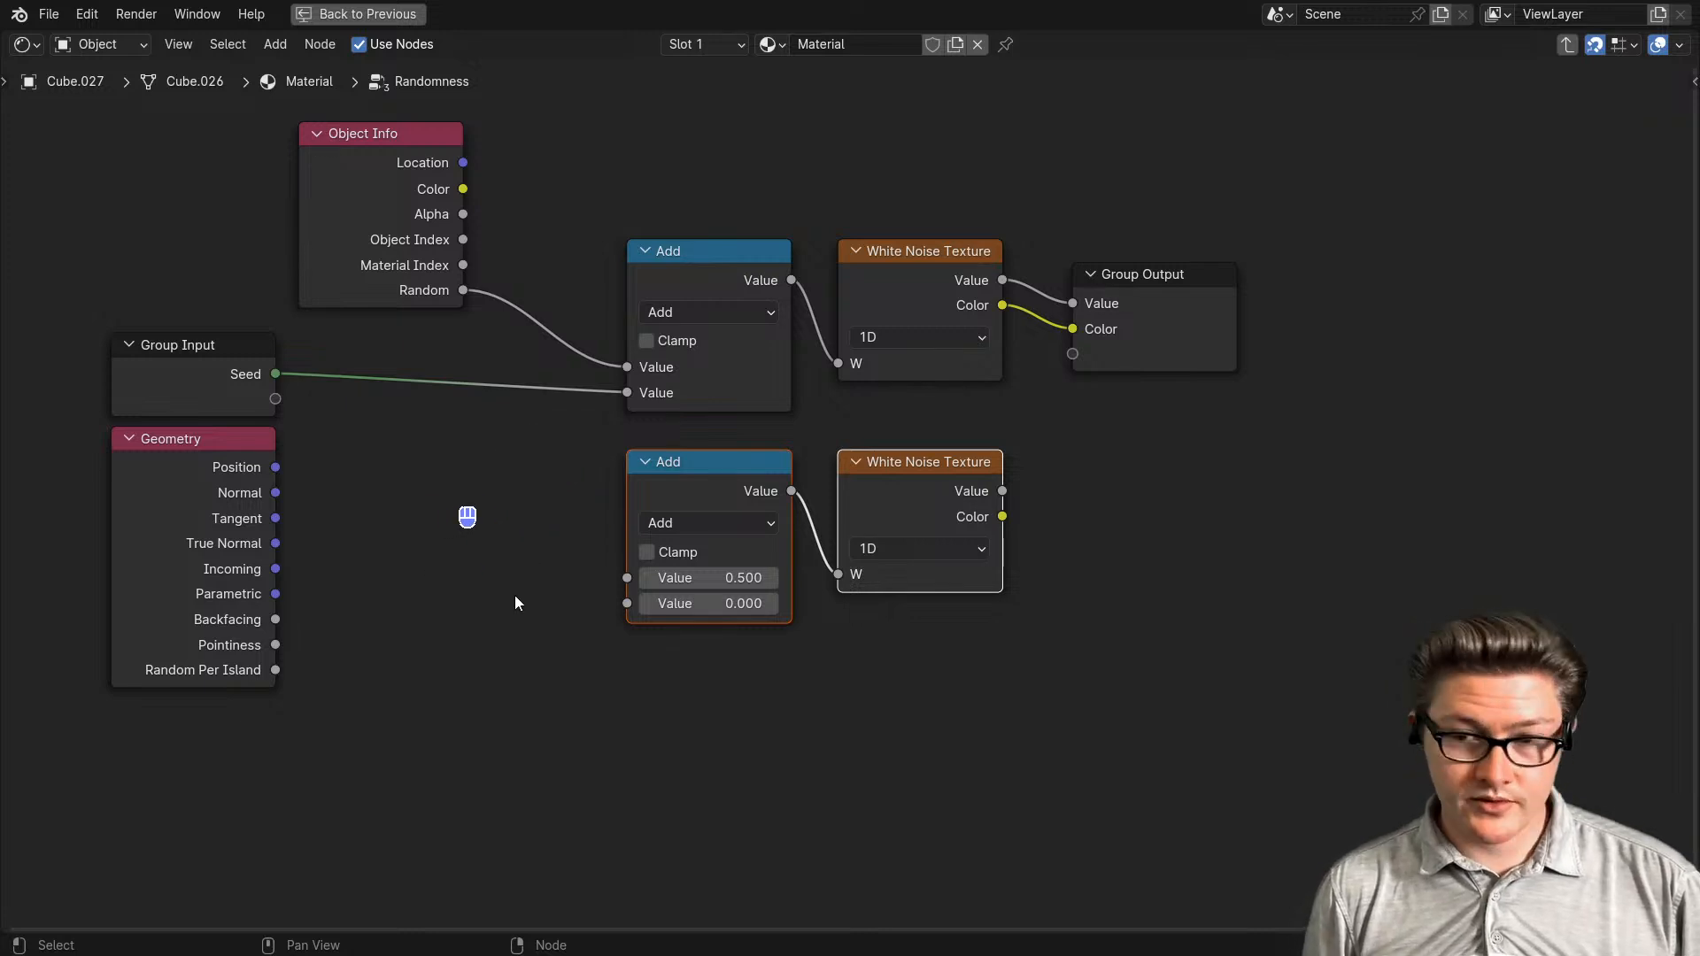
- Add a panel named Per Object to the group interface and nest the Value and Color outputs in it, below Seed
scroll(521, 620, up, 2)
middle_drag(587, 611, 478, 689)
scroll(477, 699, down, 1)
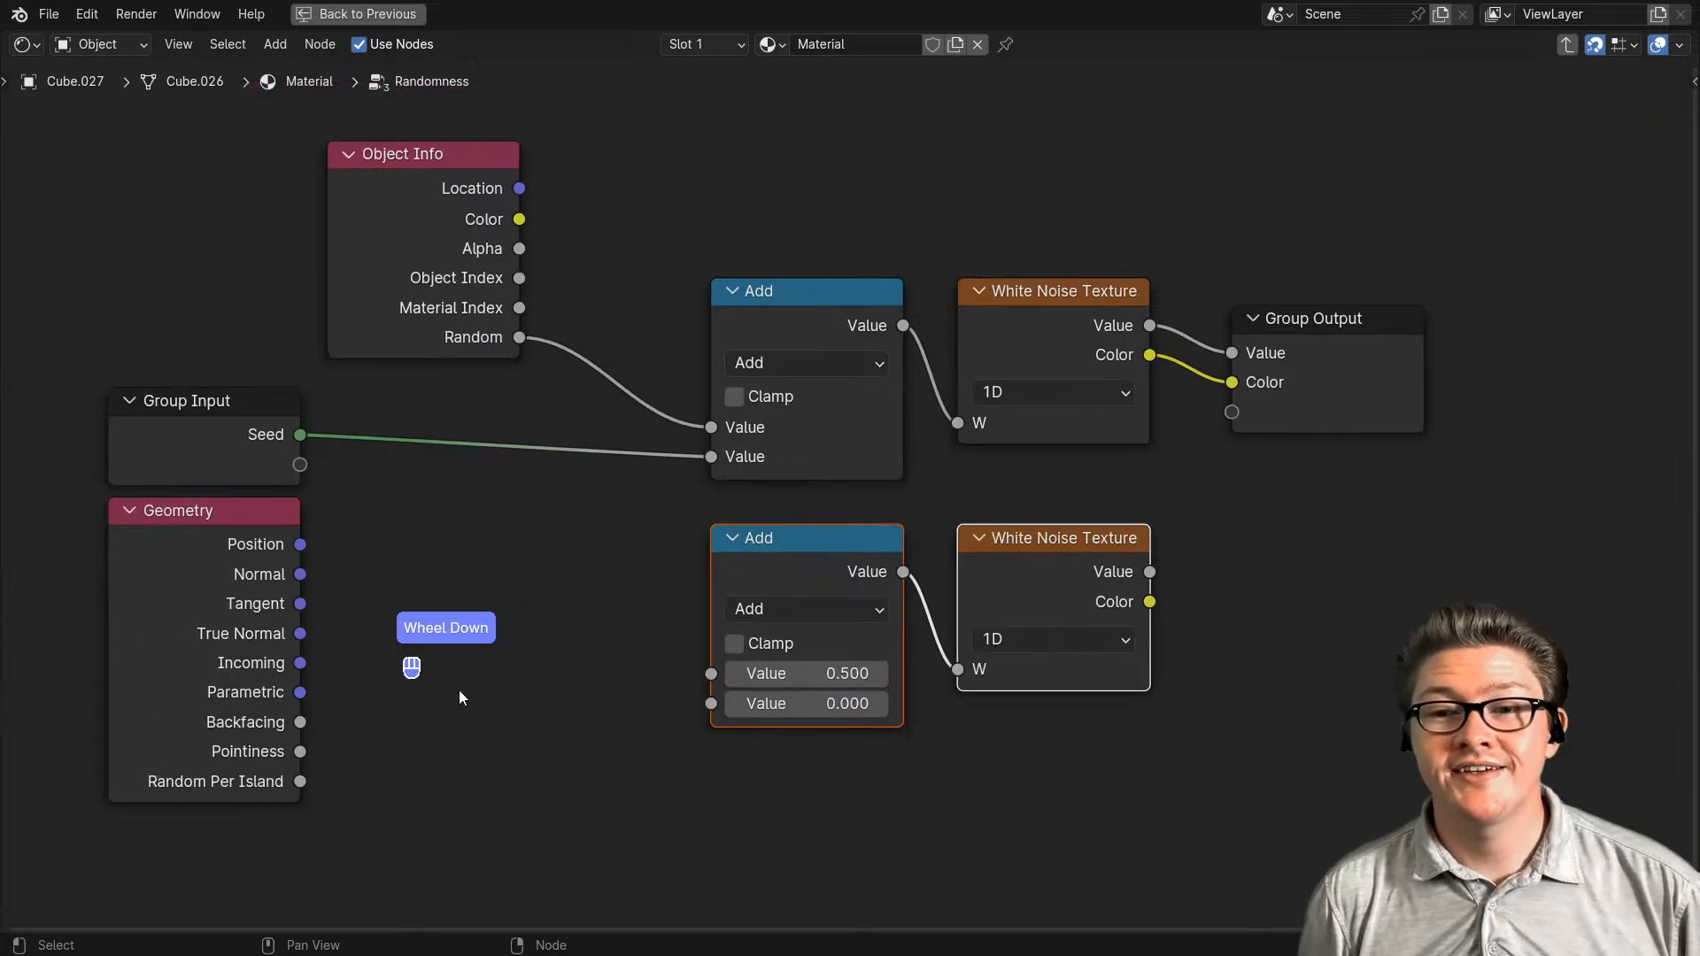
key(n)
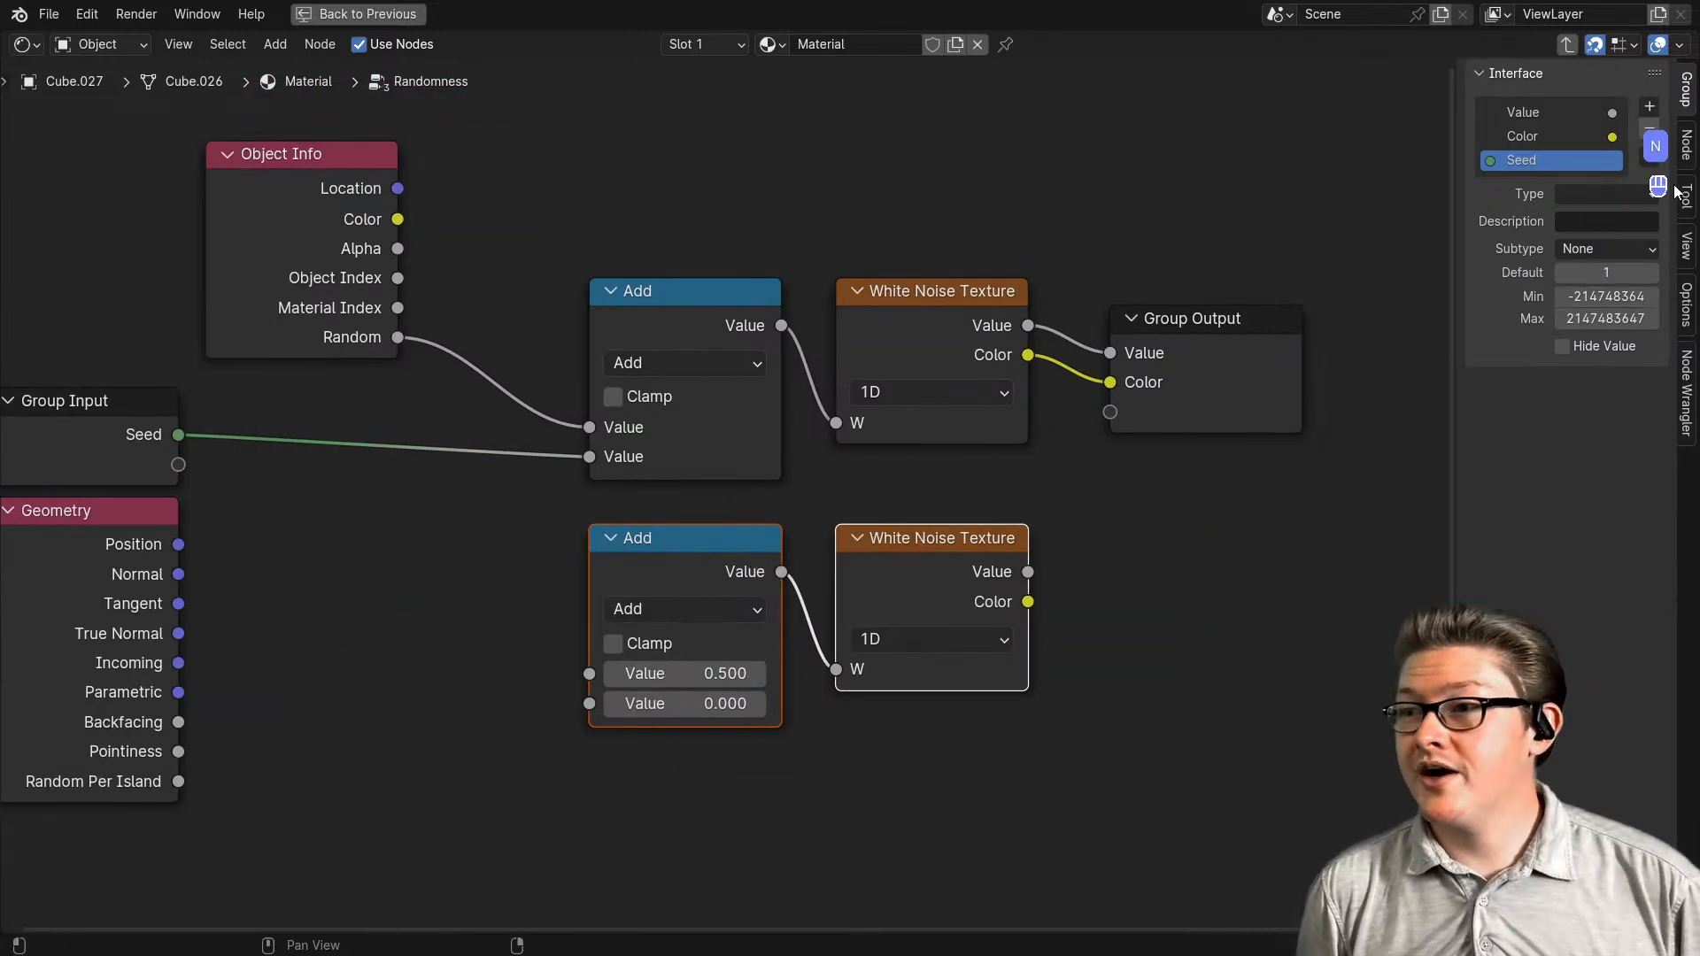
click(1649, 108)
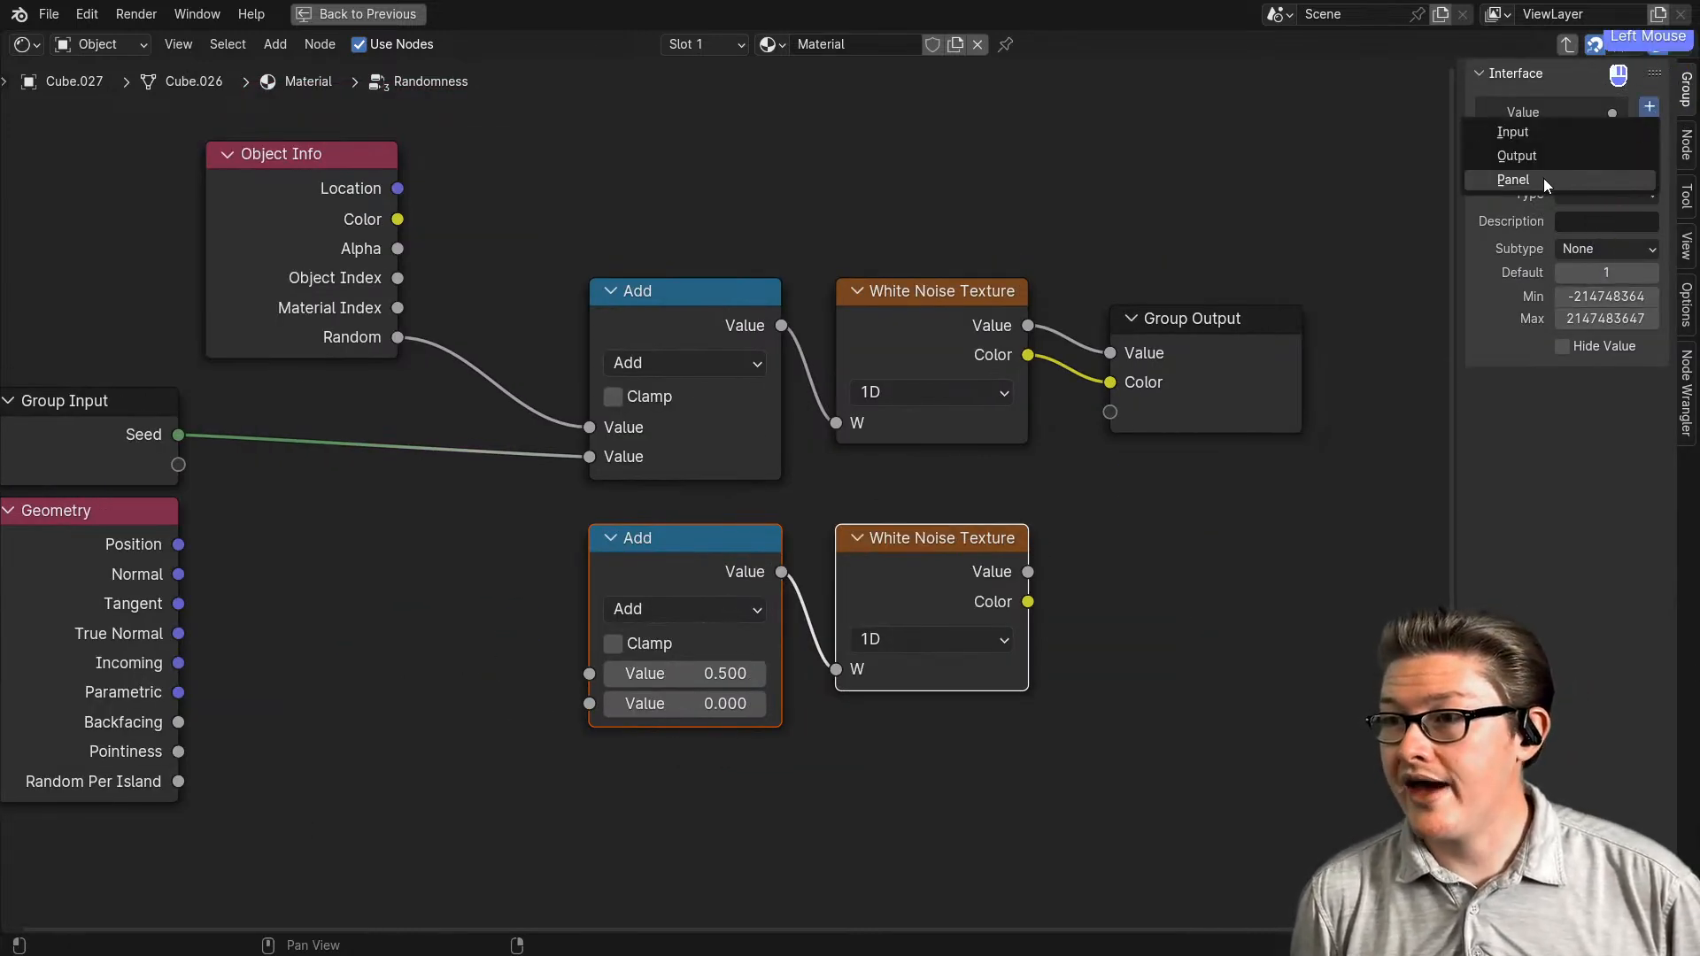
click(1544, 178)
click(1511, 185)
double_click(1511, 184)
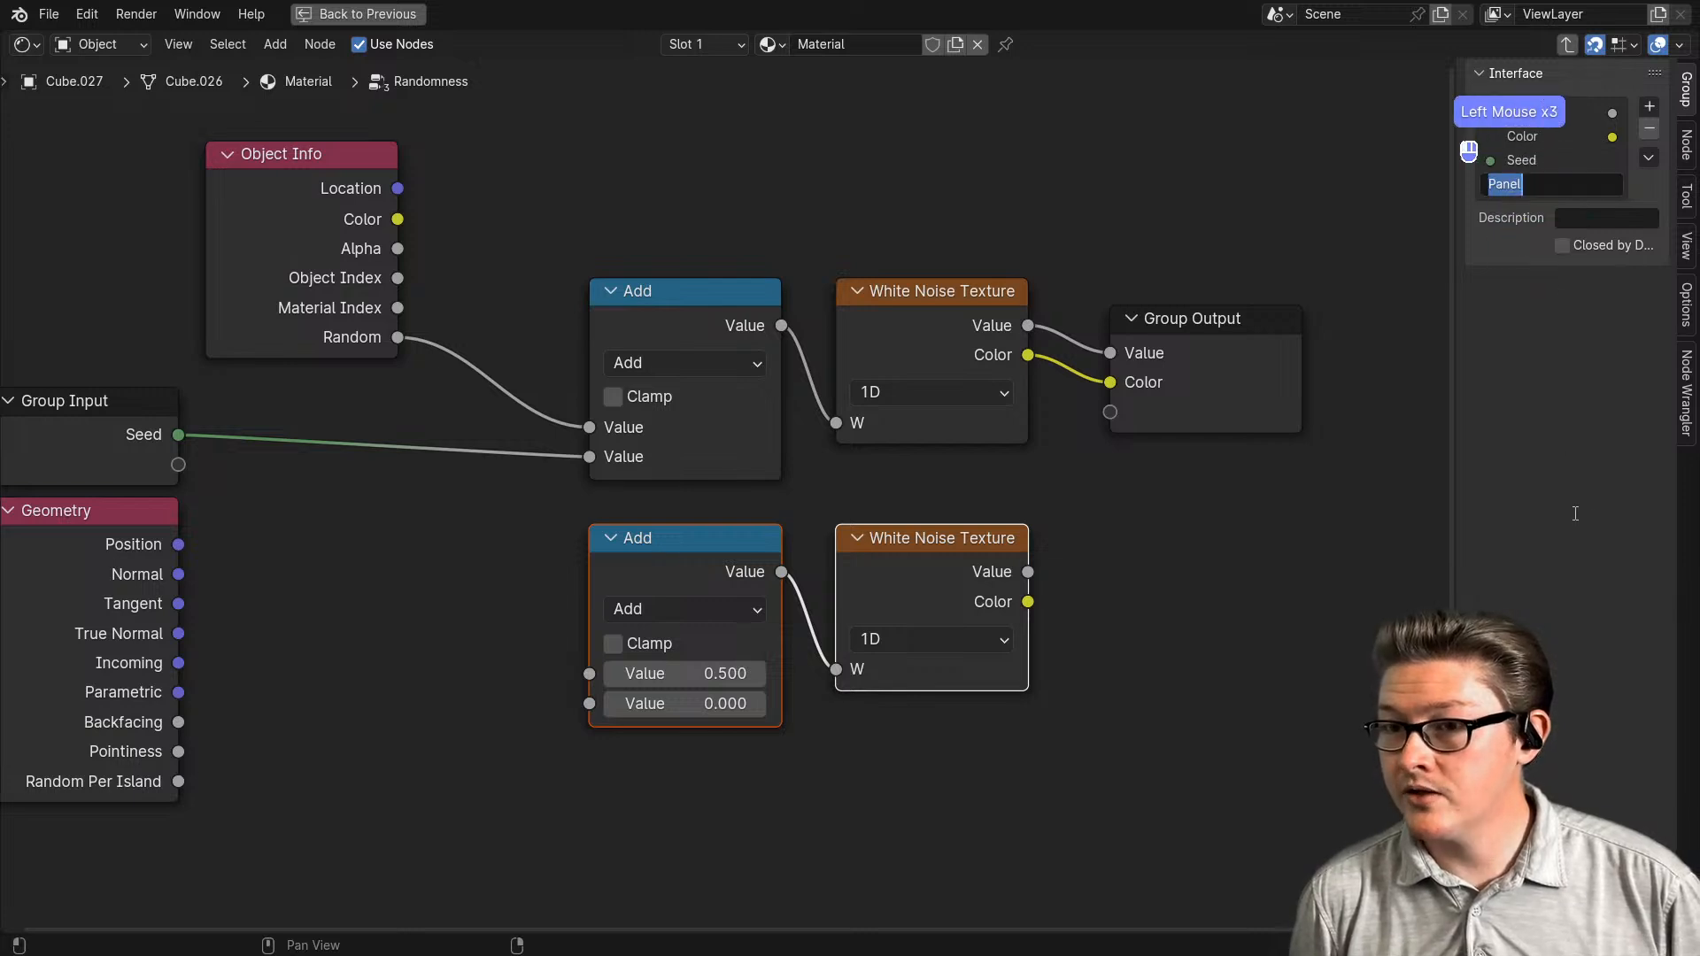
text(P)
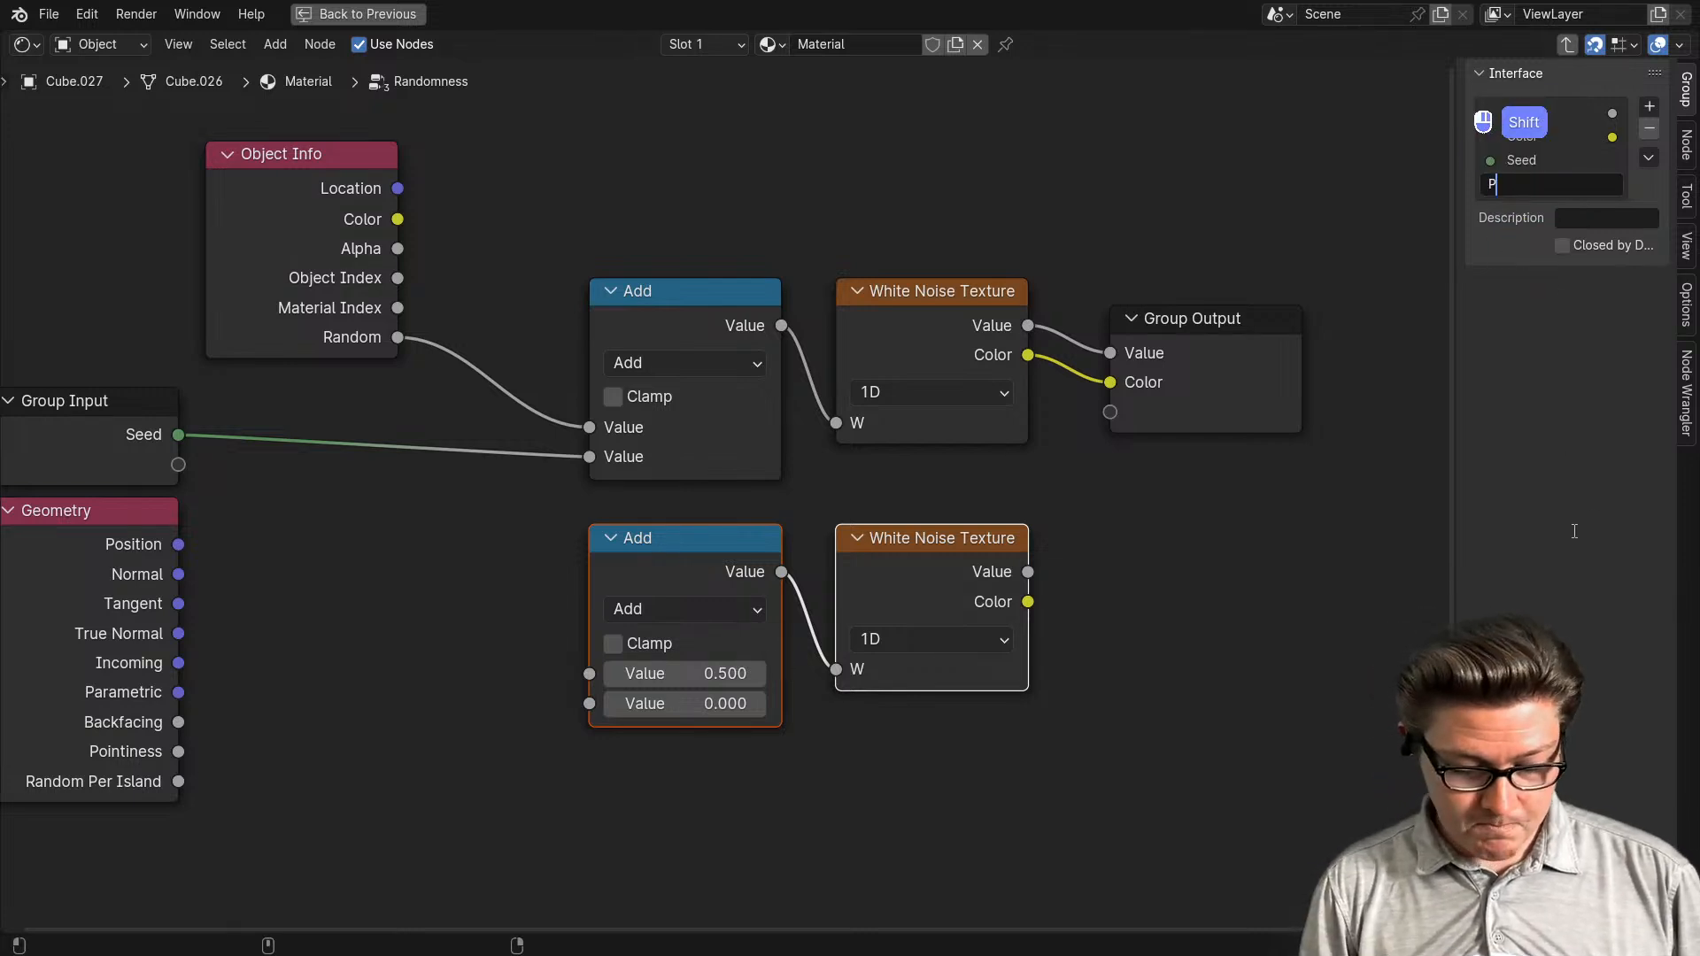
text(er Object)
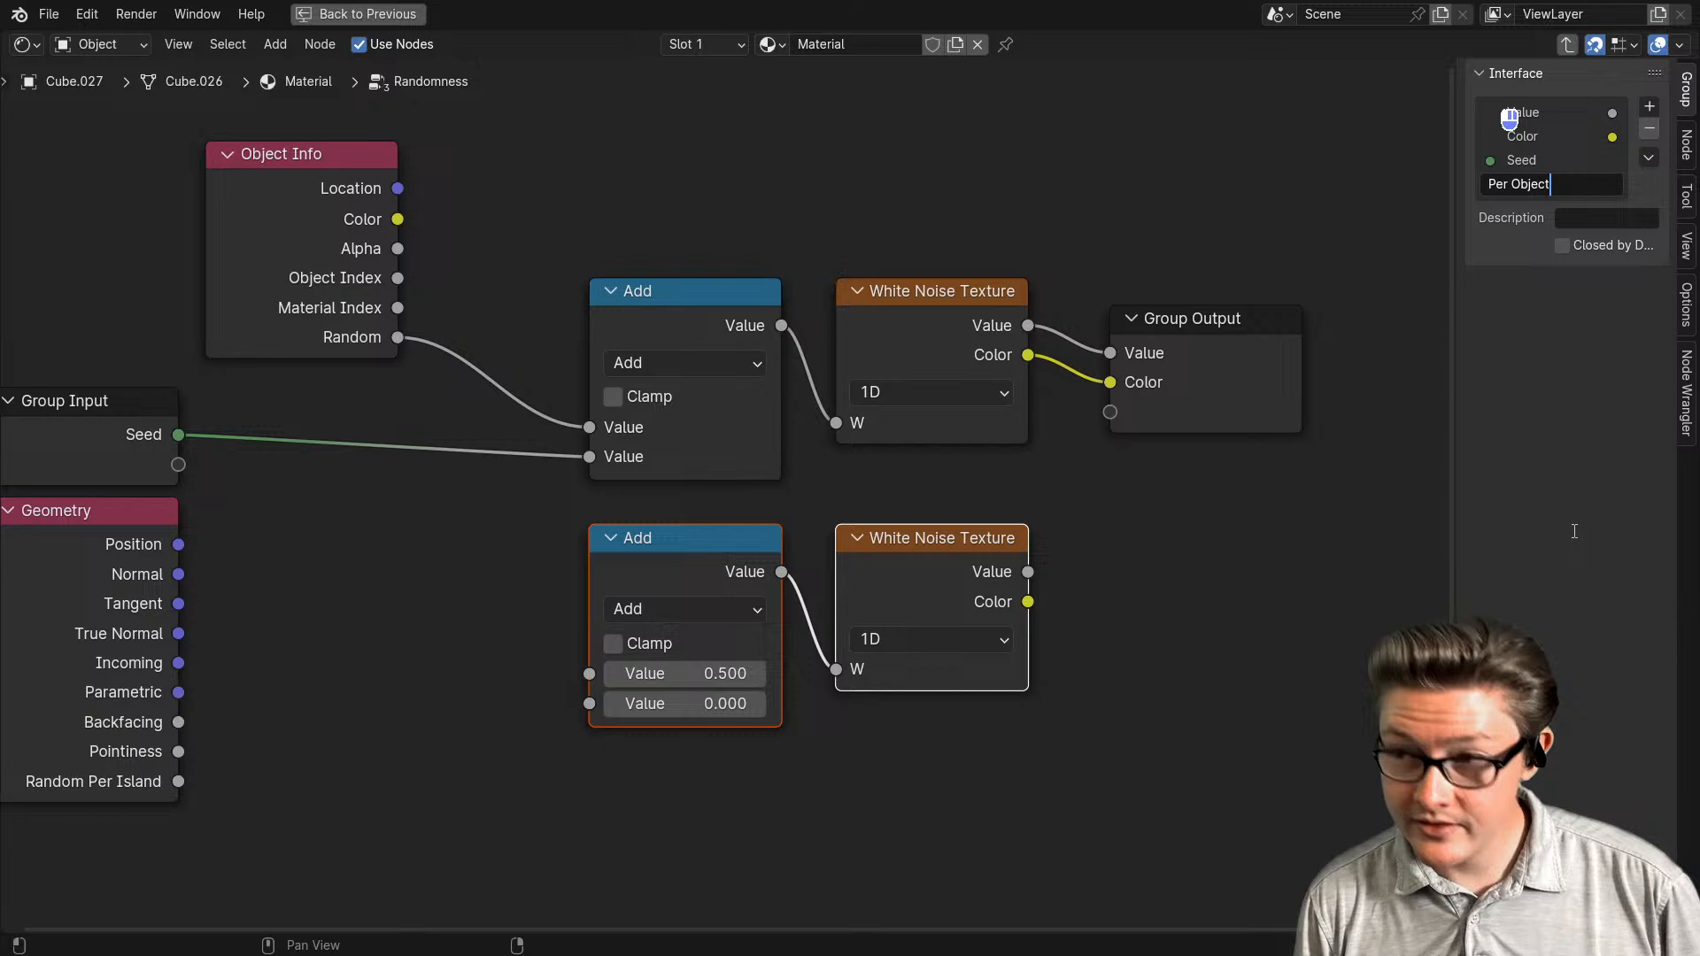
key(Return)
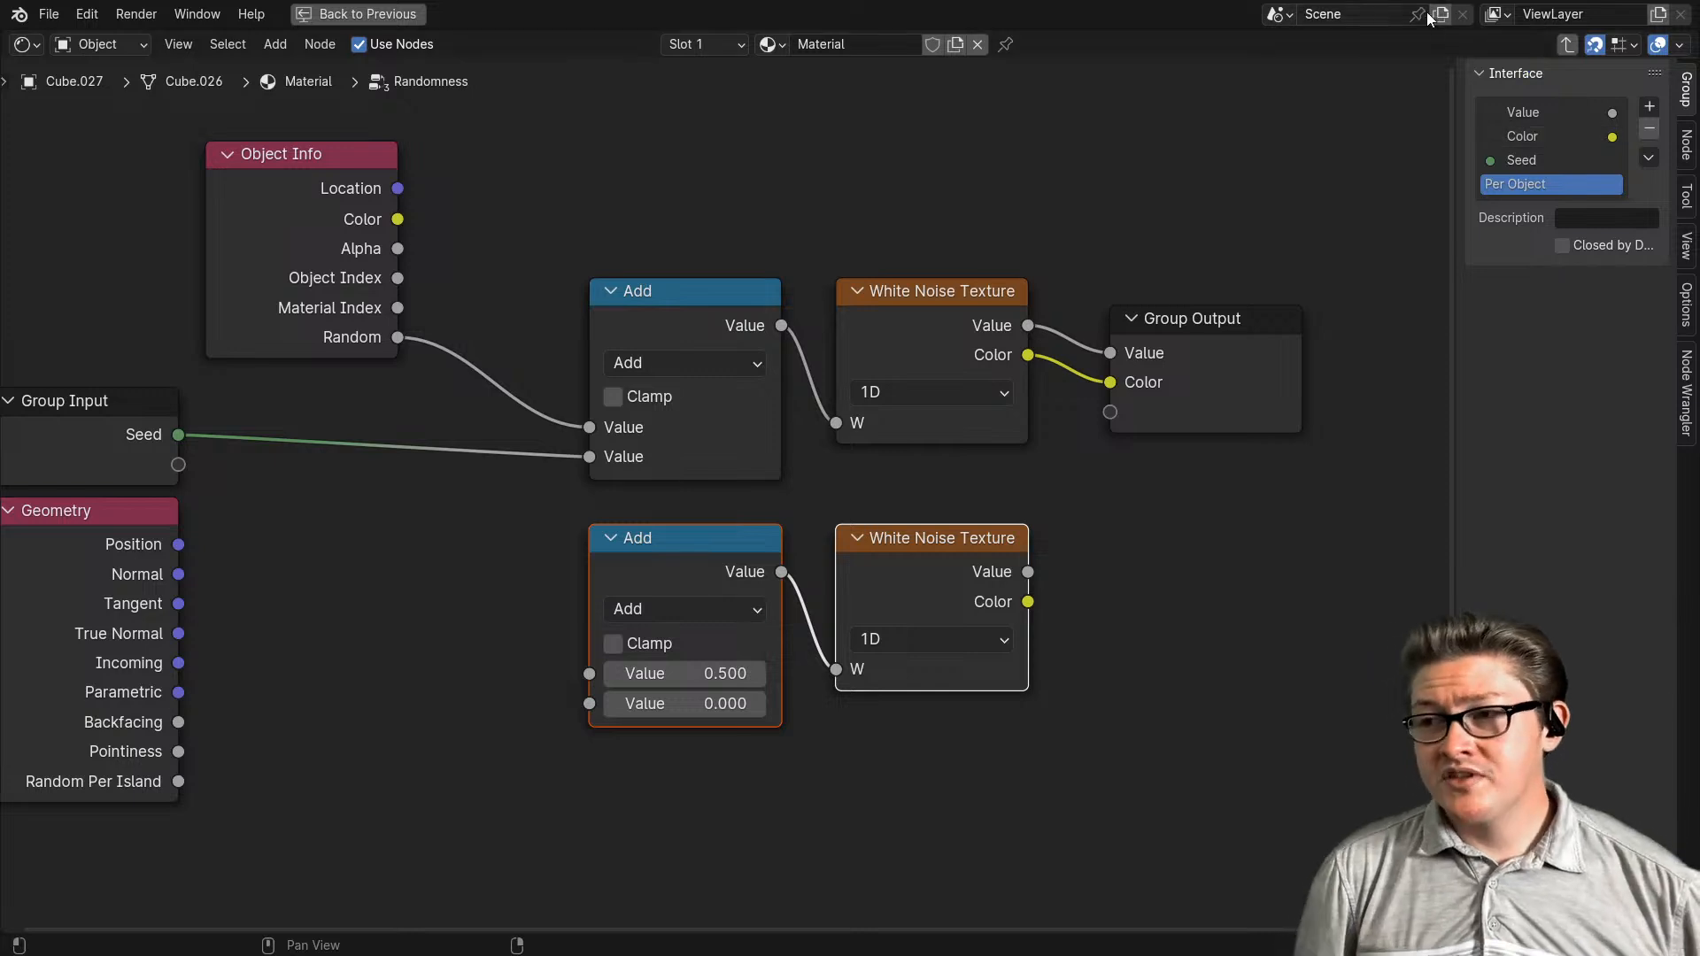
mouse_move(1521, 136)
mouse_down()
mouse_move(1537, 193)
mouse_move(1526, 124)
mouse_move(1533, 161)
mouse_up()
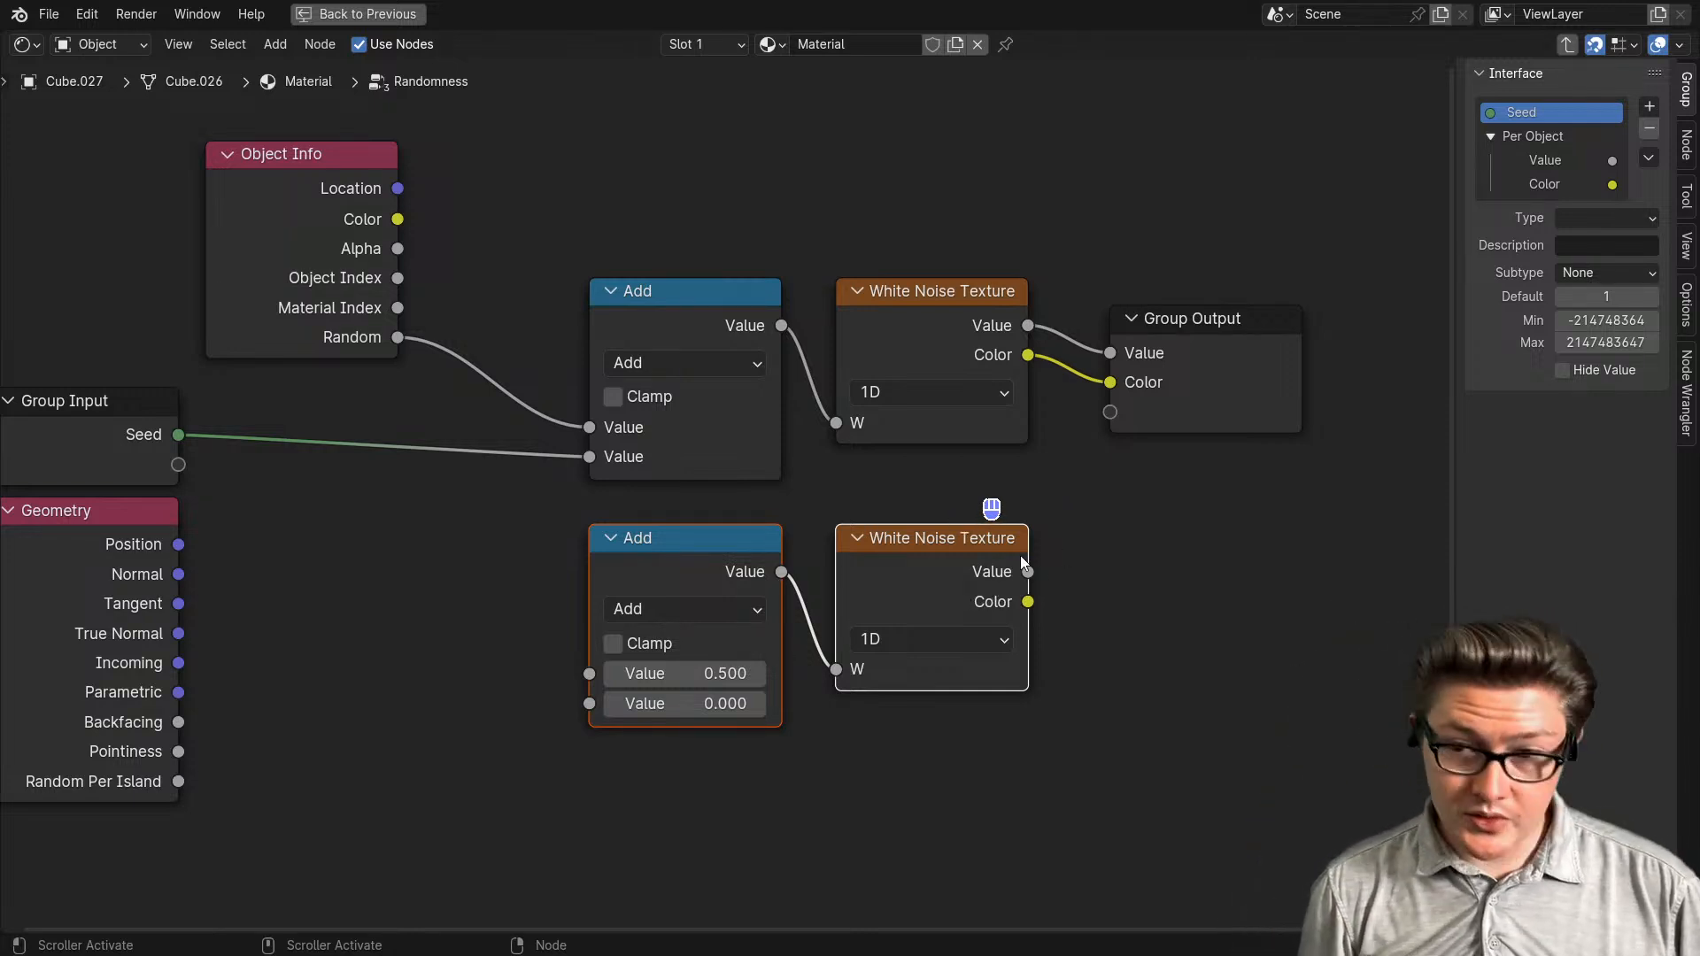
- Move the duplicated Add and White Noise Texture nodes closer to the Geometry node and slightly up toward the original pair
scroll(939, 580, down, 3)
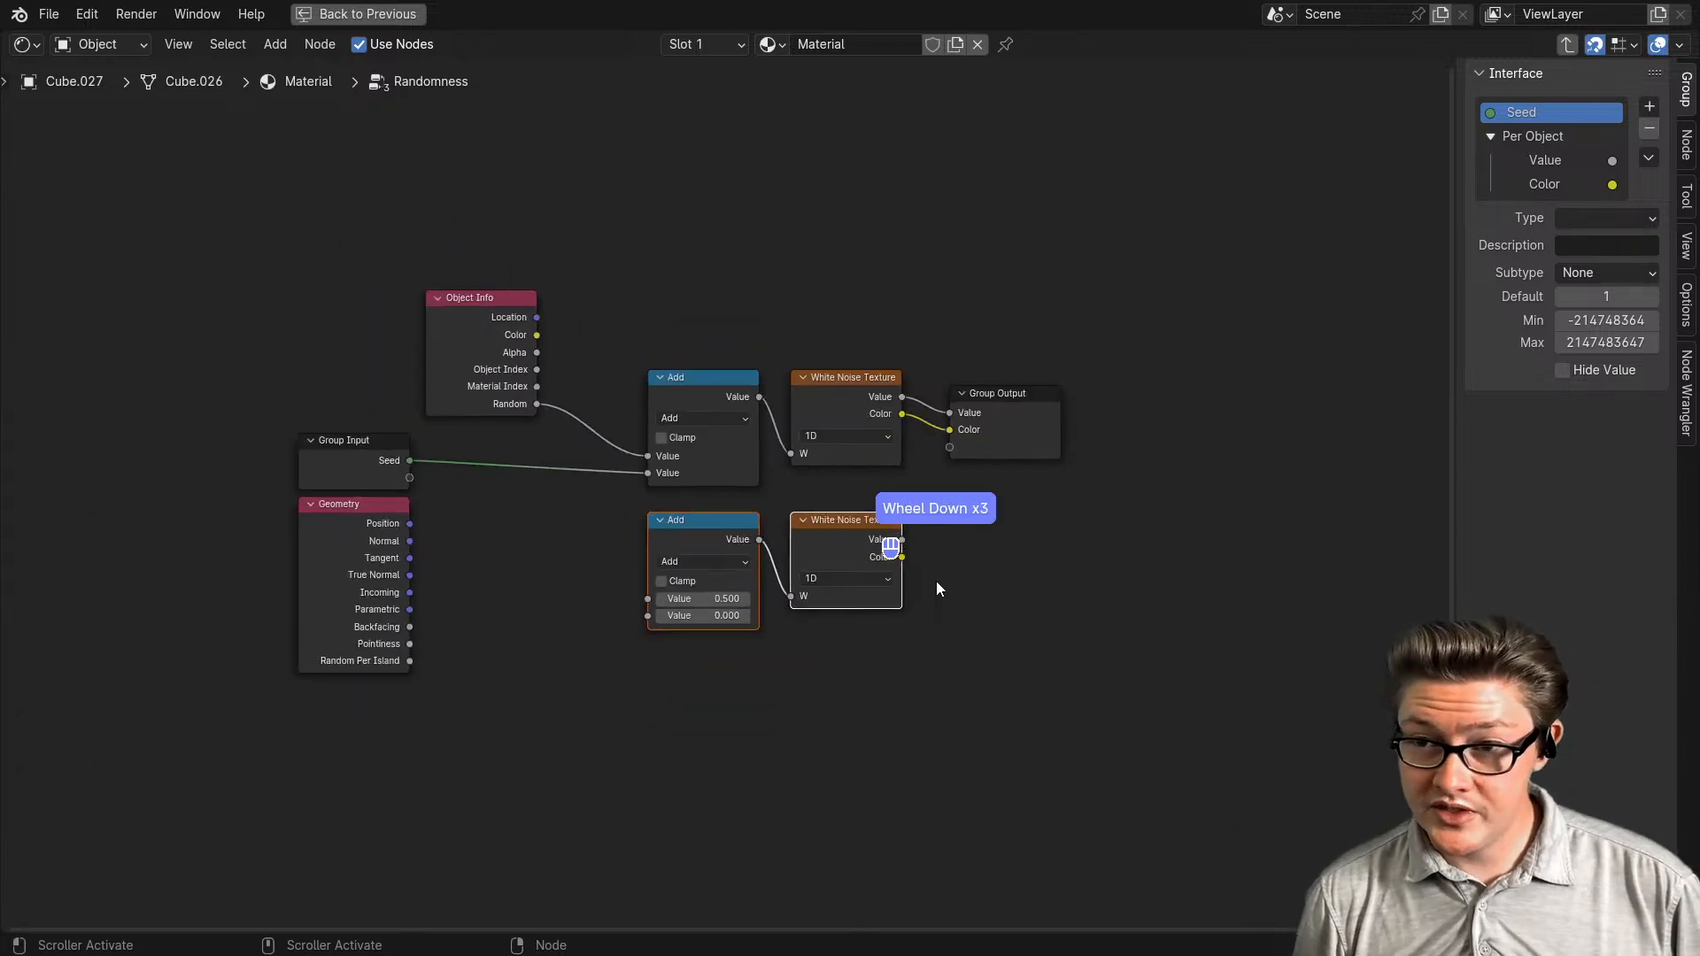
scroll(935, 580, up, 4)
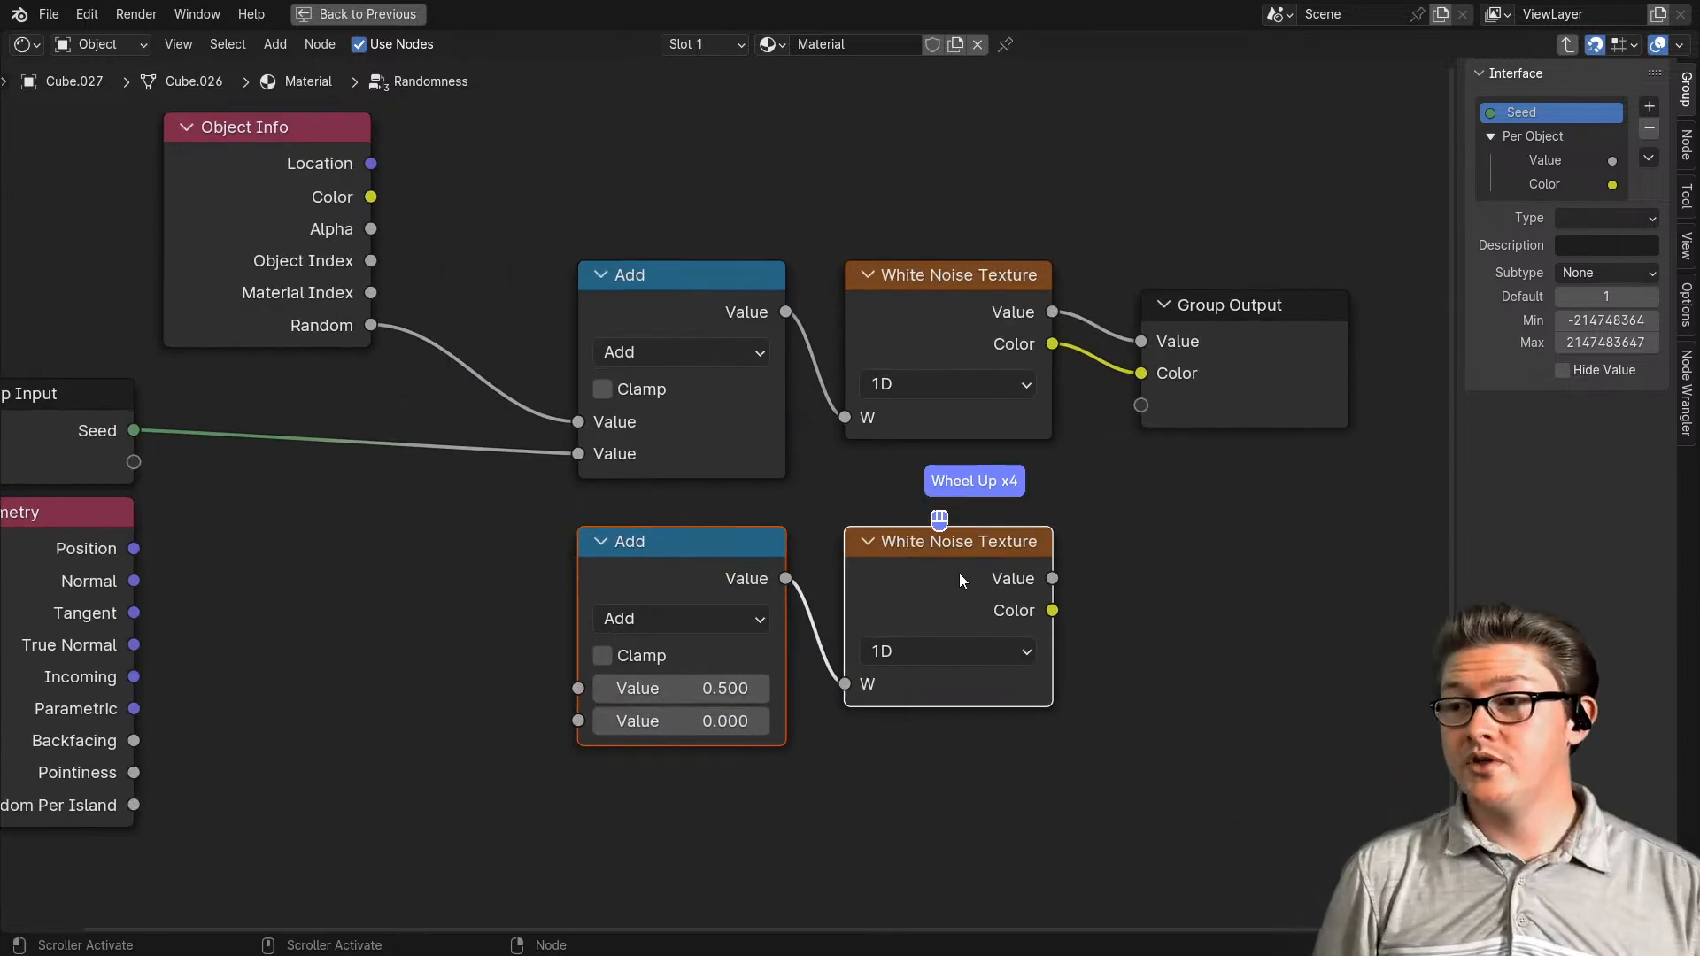
middle_drag(1035, 594, 1048, 642)
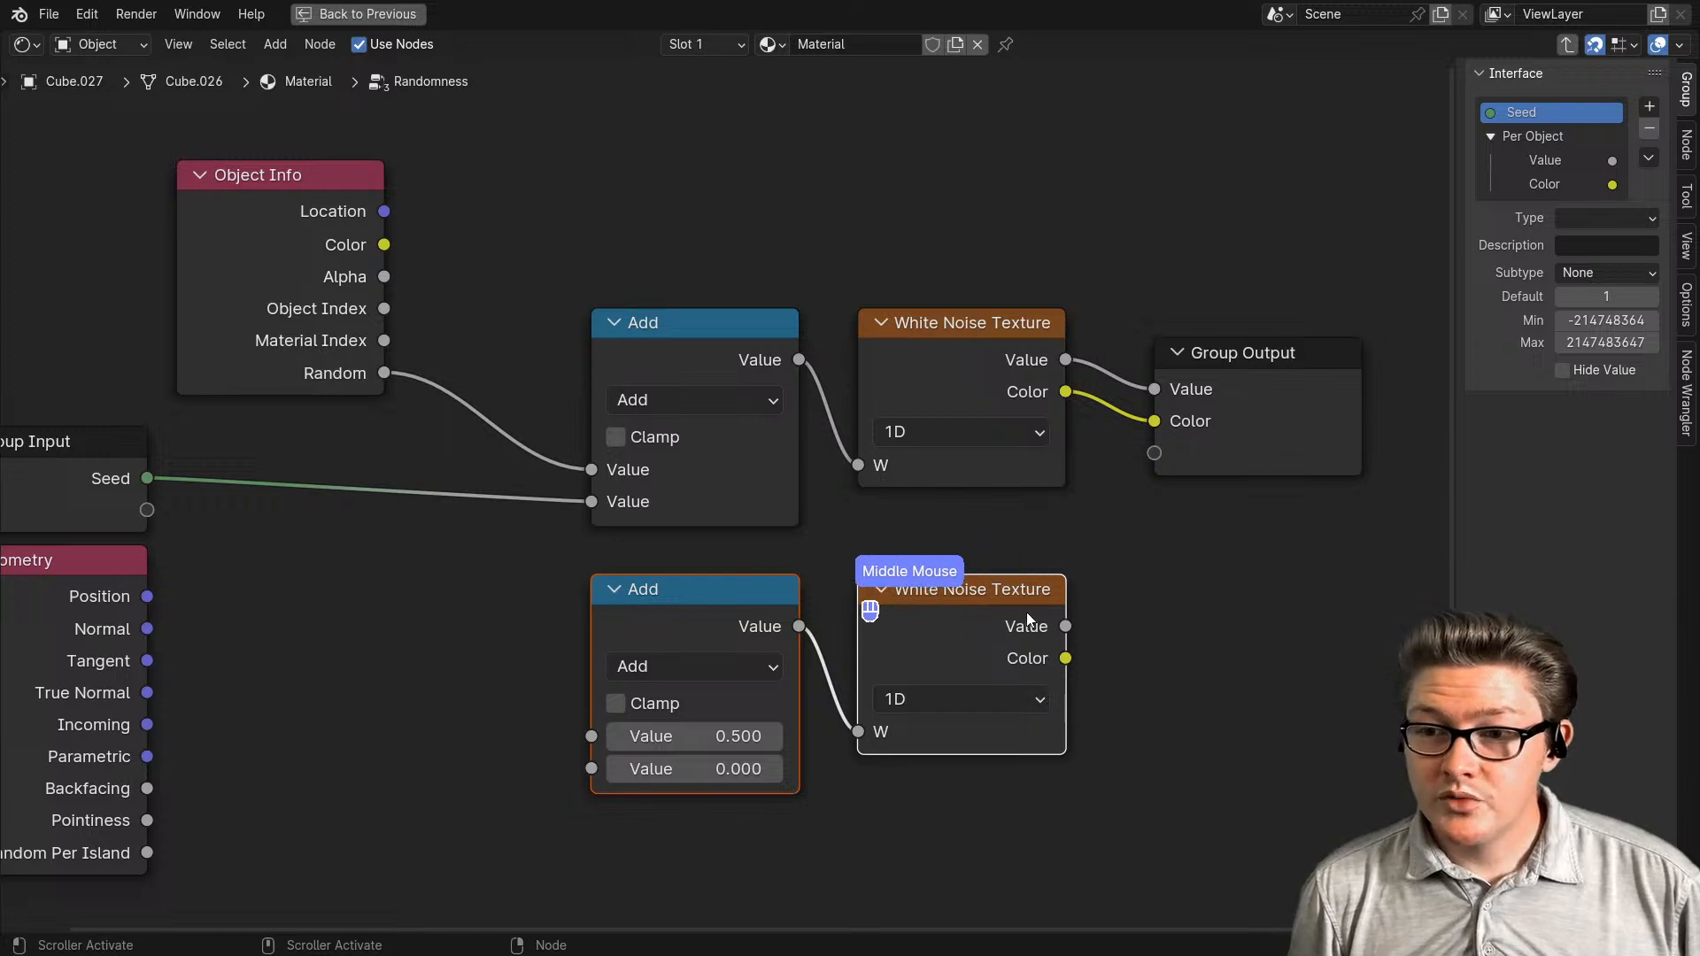
drag(1143, 618, 719, 716)
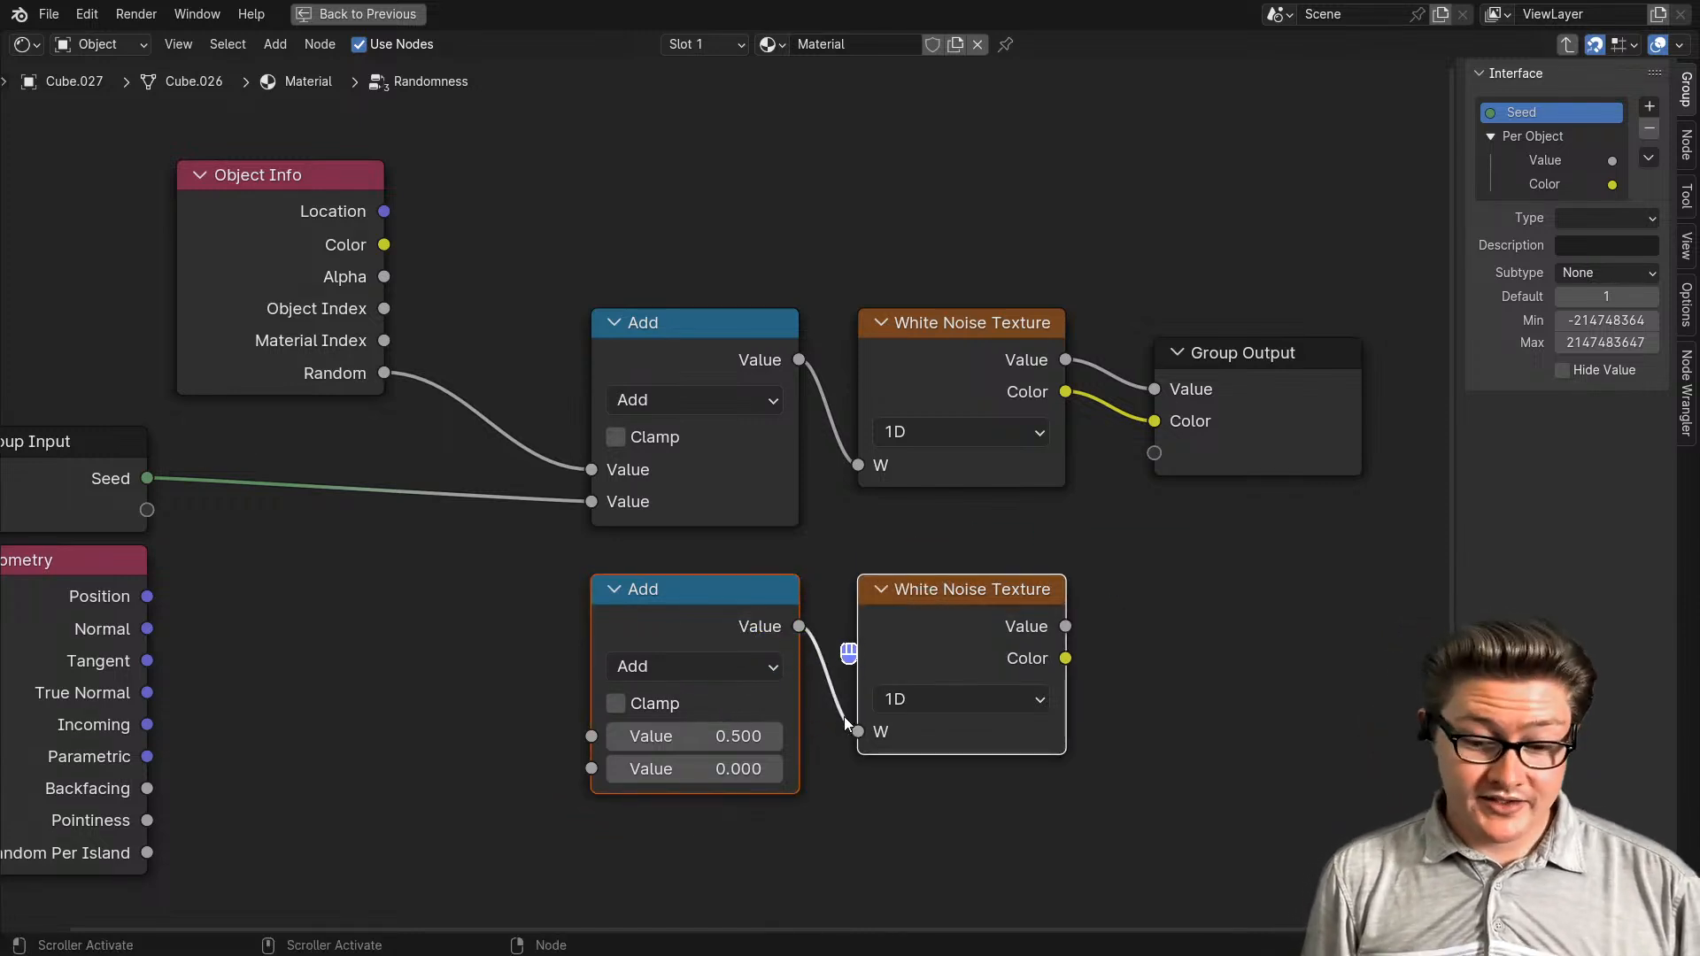
key(b)
drag(1110, 820, 701, 661)
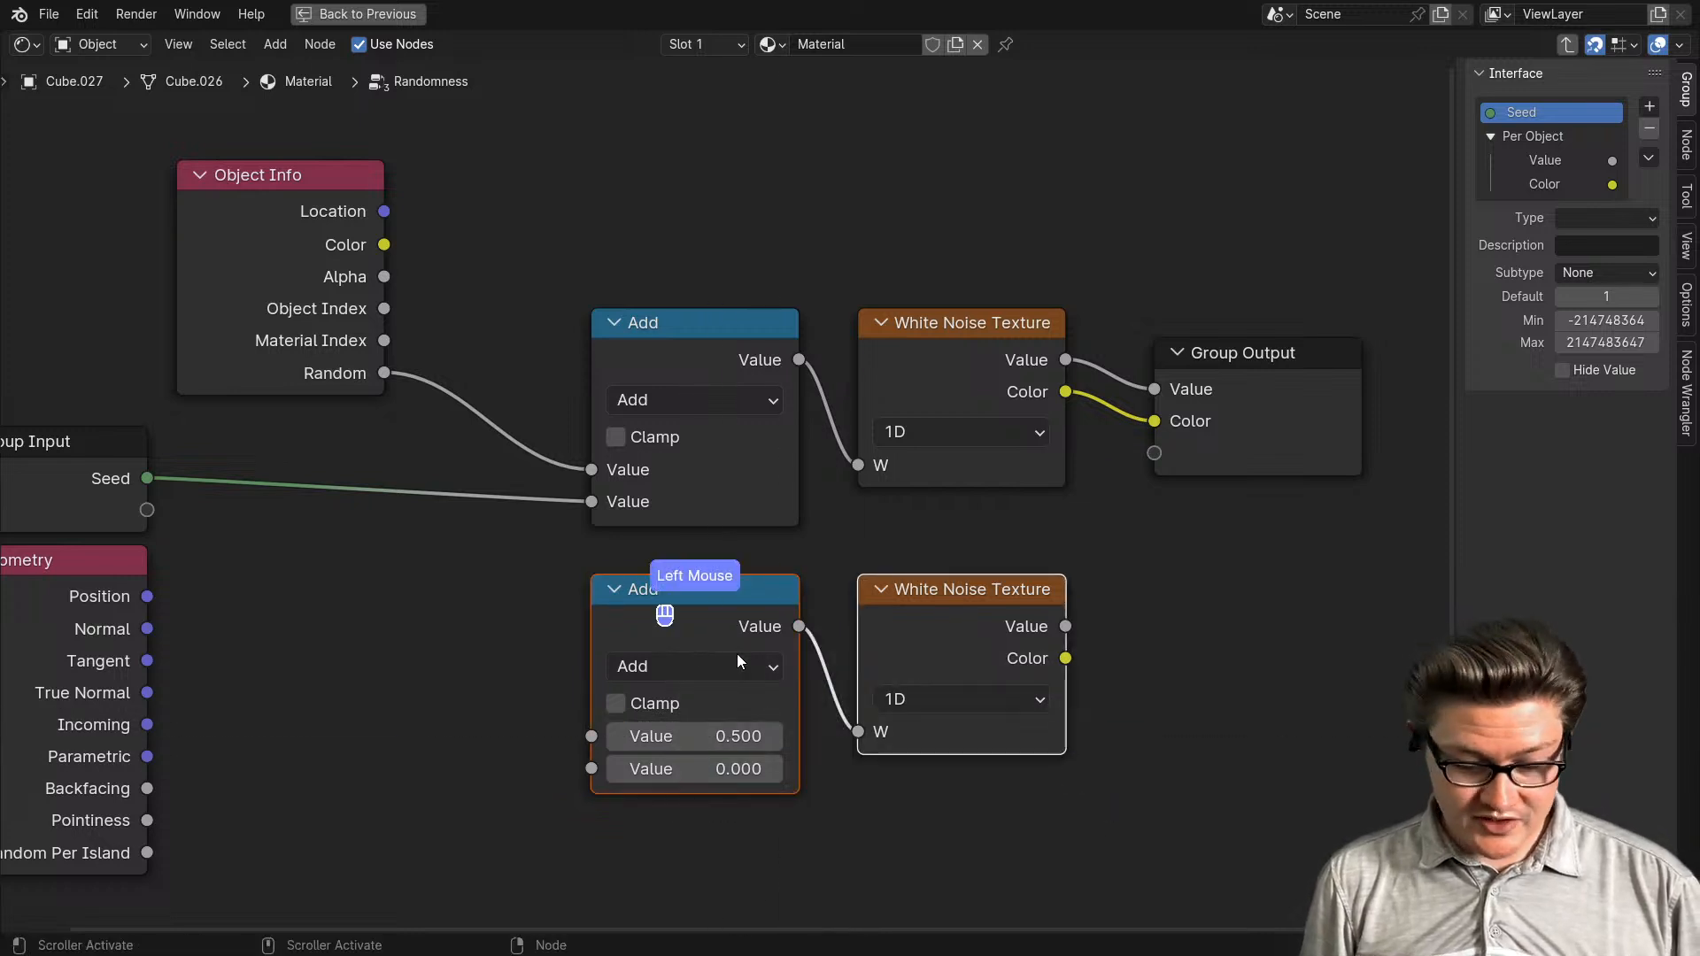
key(g)
click(697, 669)
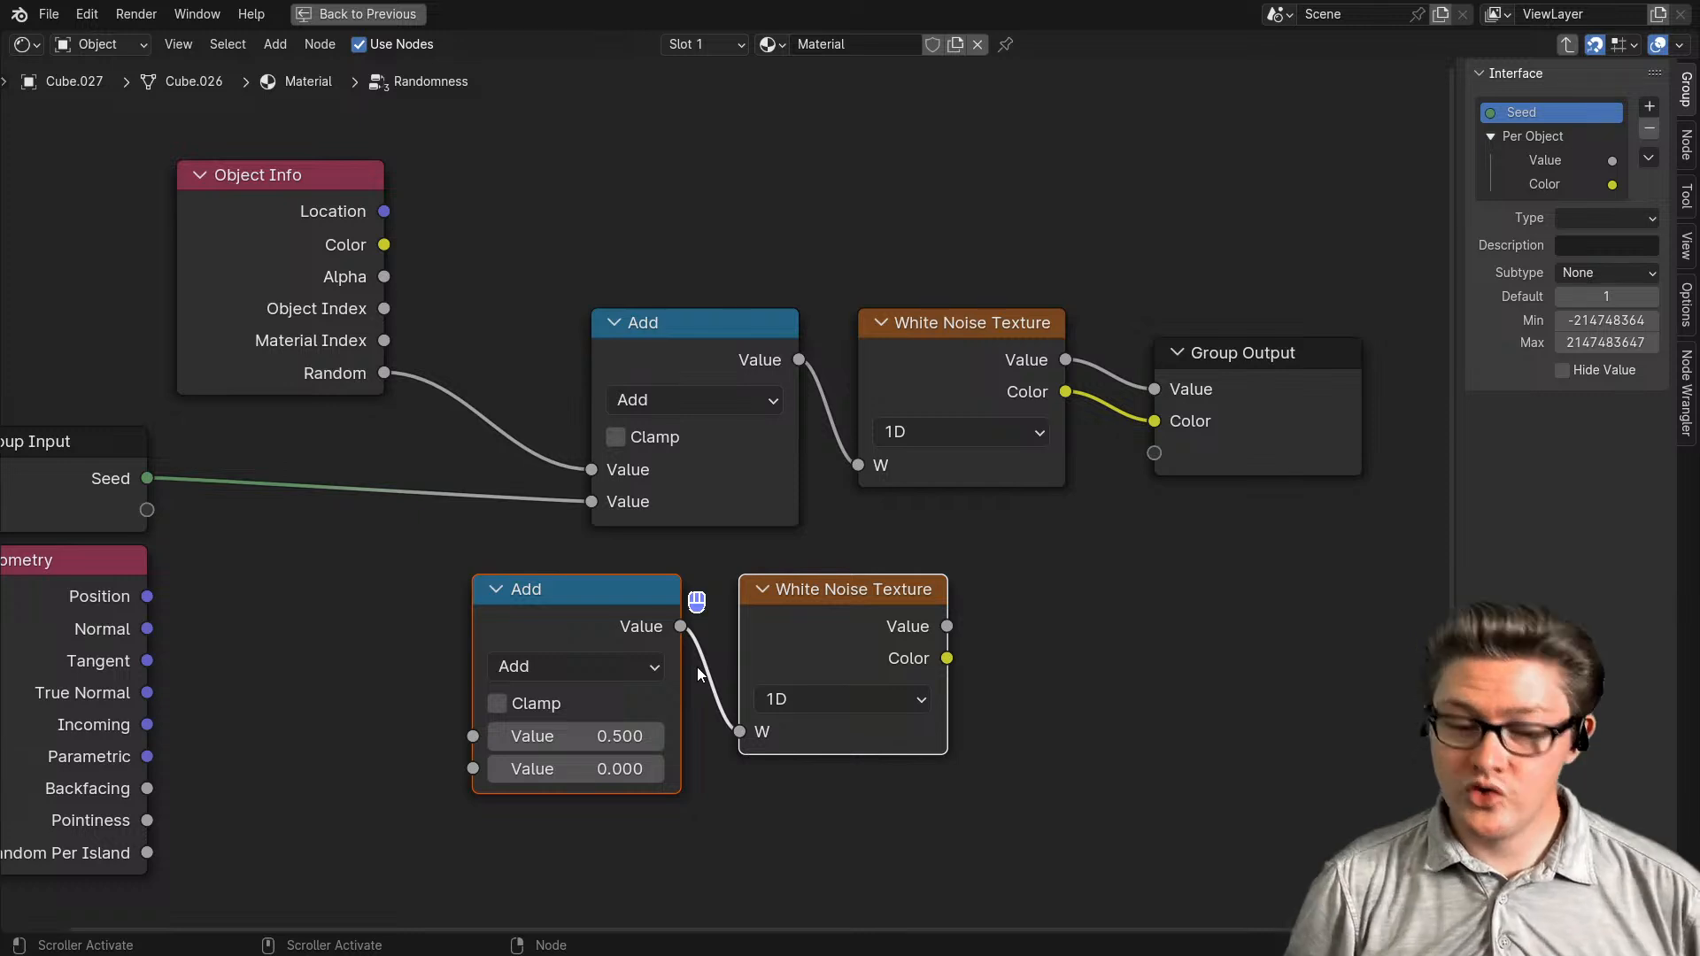
key(g)
click(741, 641)
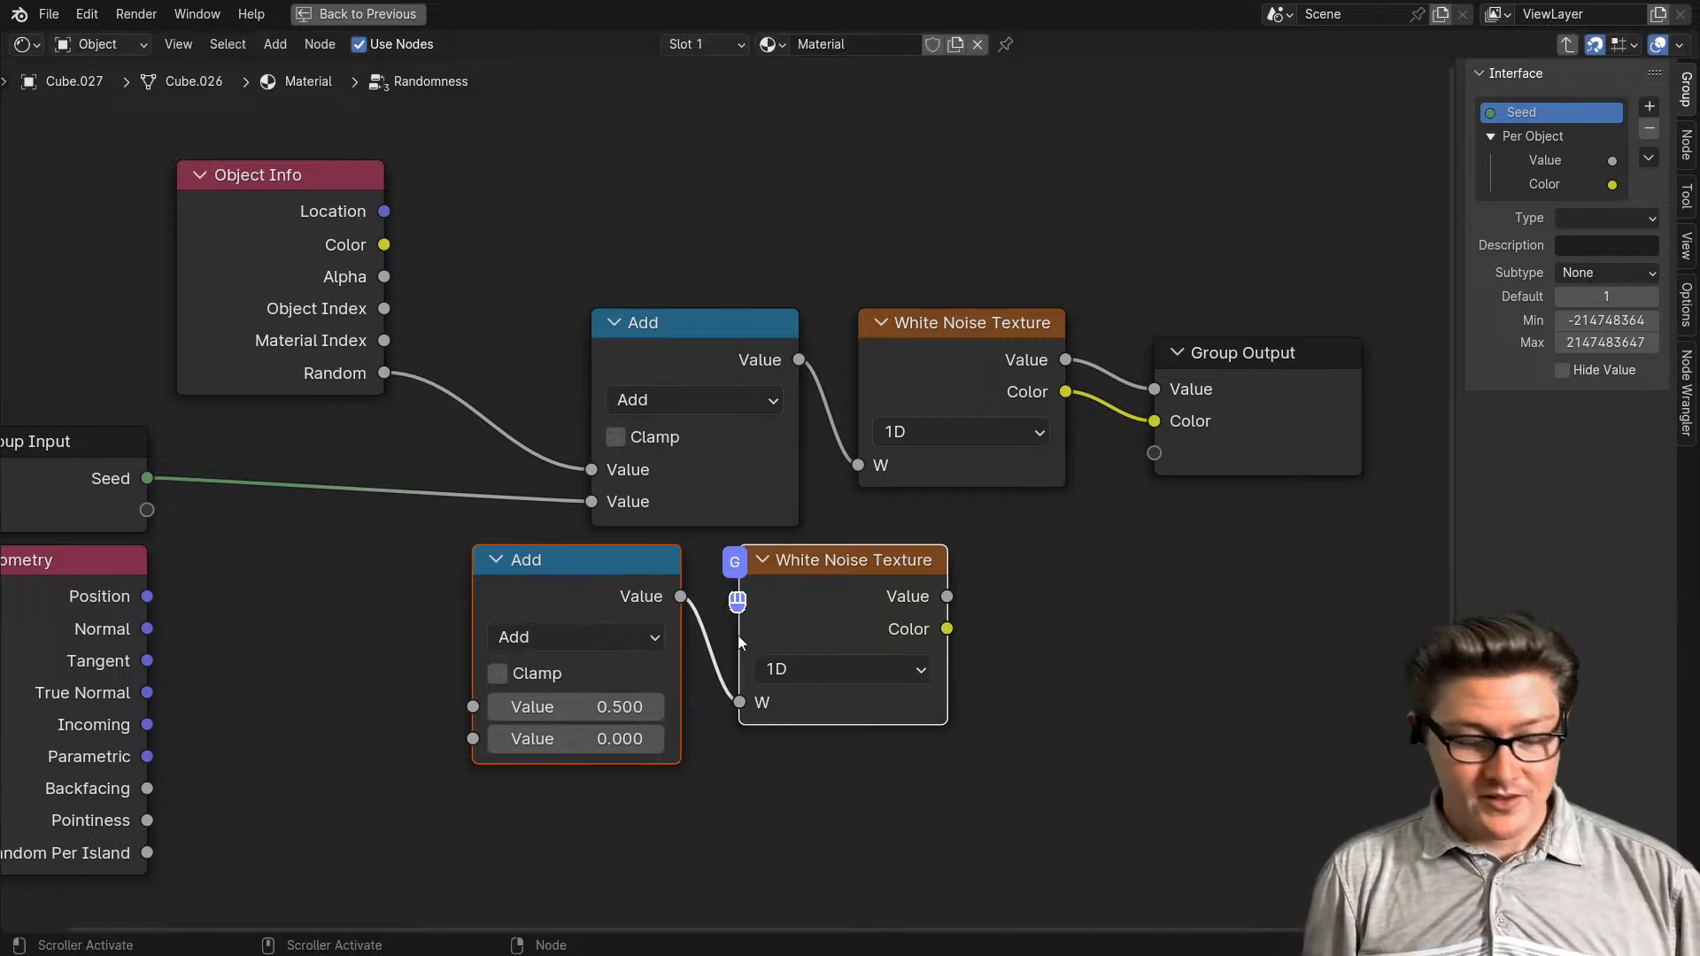
- Leave the node group and examine how the Principled BSDF's Subsurface section expands and collapses
key(Tab)
scroll(753, 597, down, 3)
scroll(762, 630, up, 4)
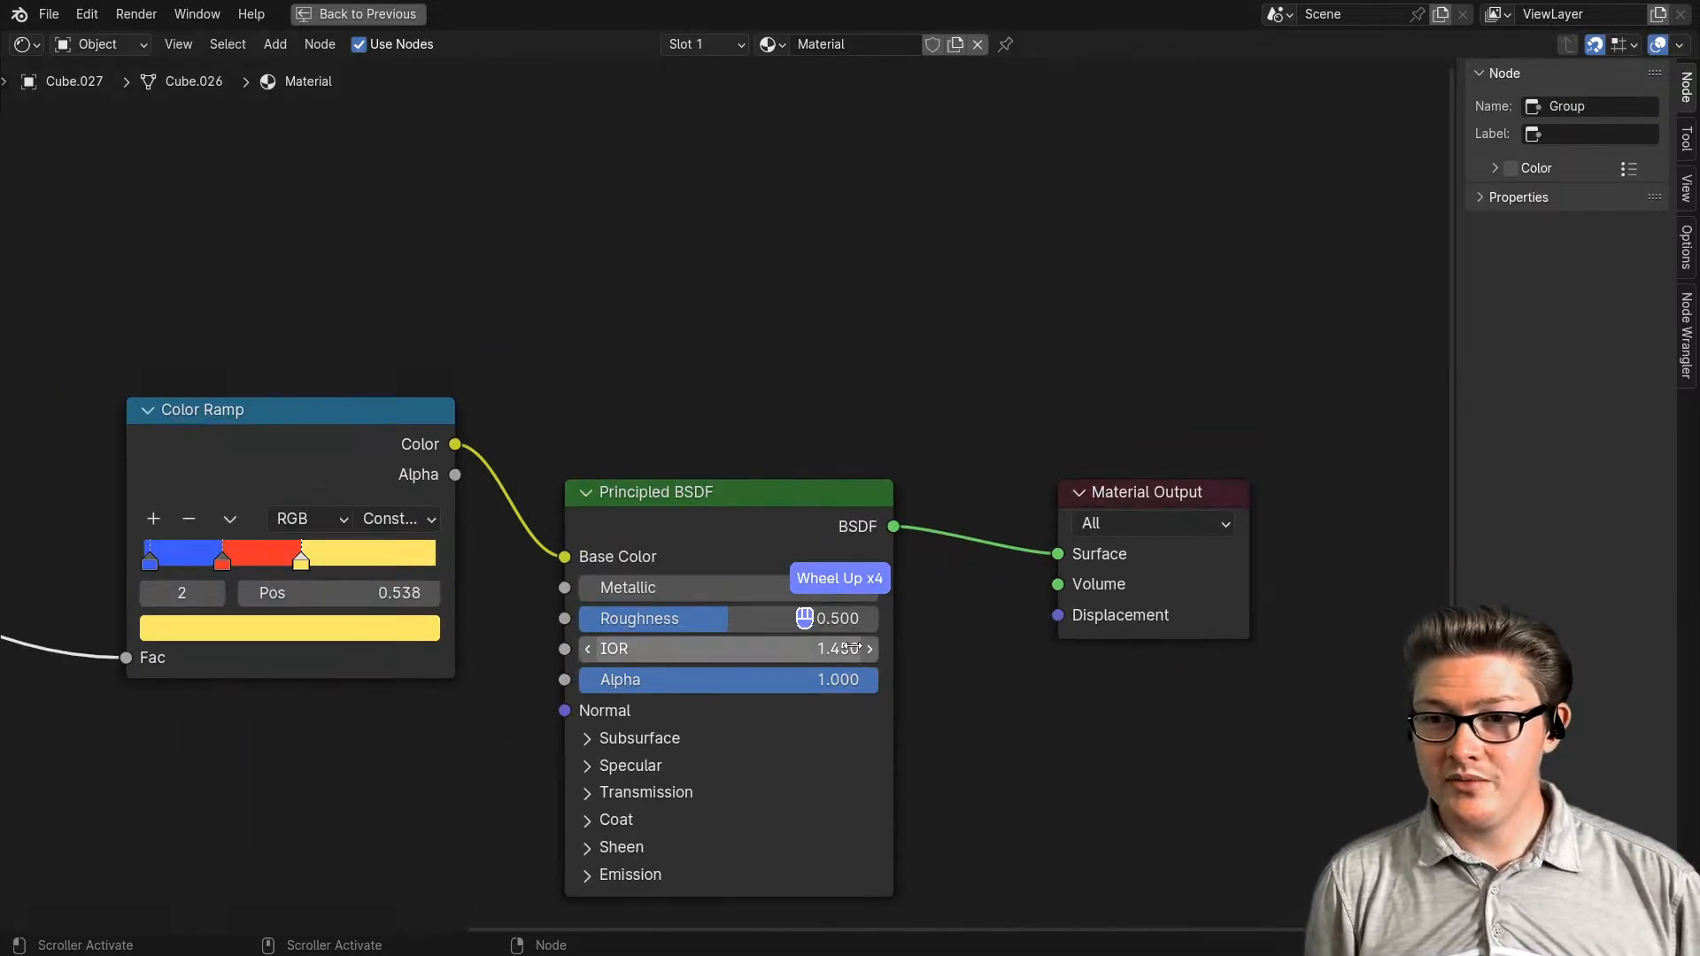
middle_drag(852, 647, 960, 562)
scroll(759, 637, up, 4)
middle_drag(759, 637, 842, 502)
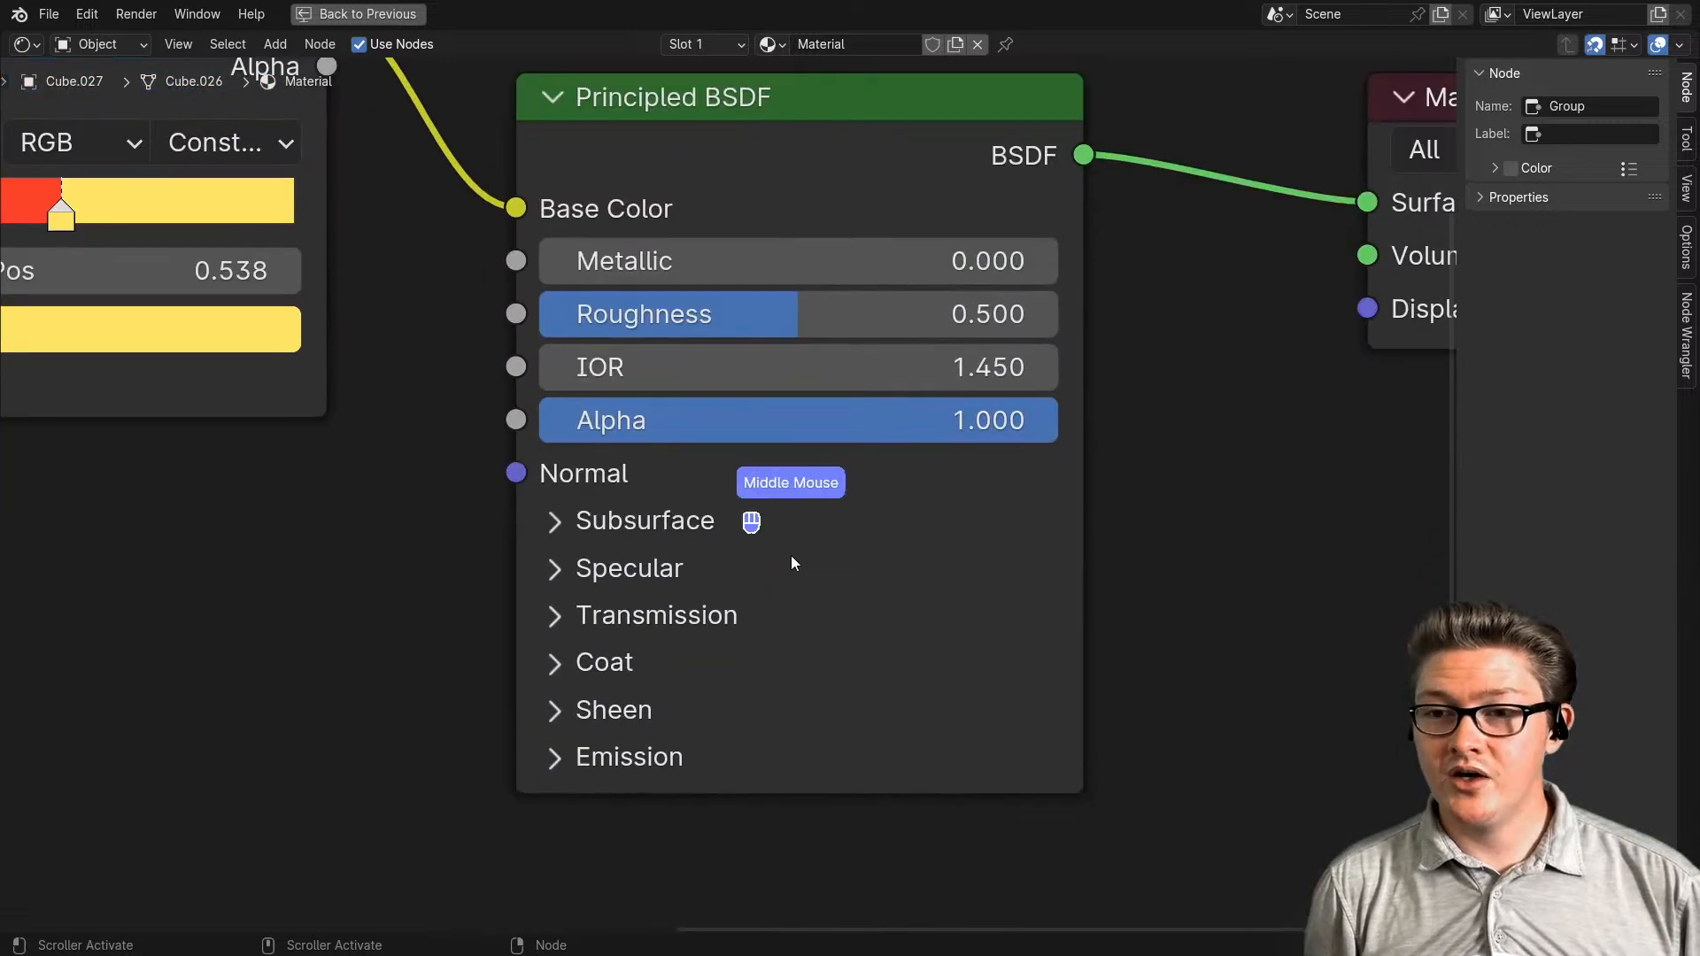
click(555, 524)
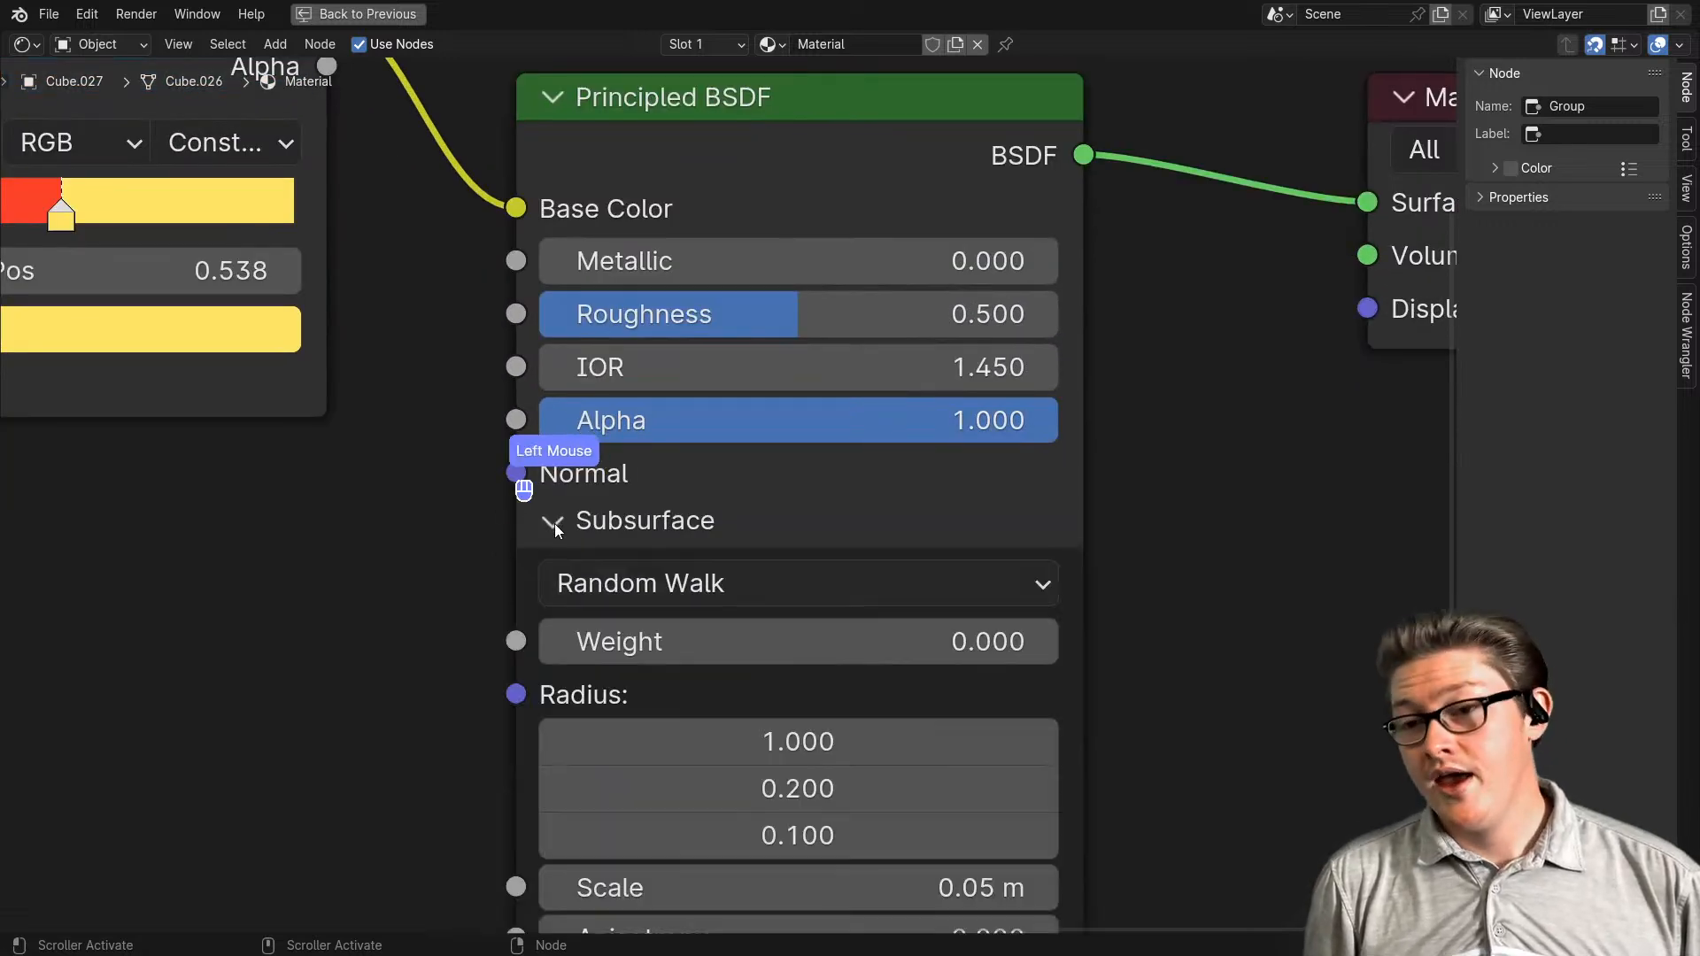
click(555, 523)
scroll(373, 572, down, 4)
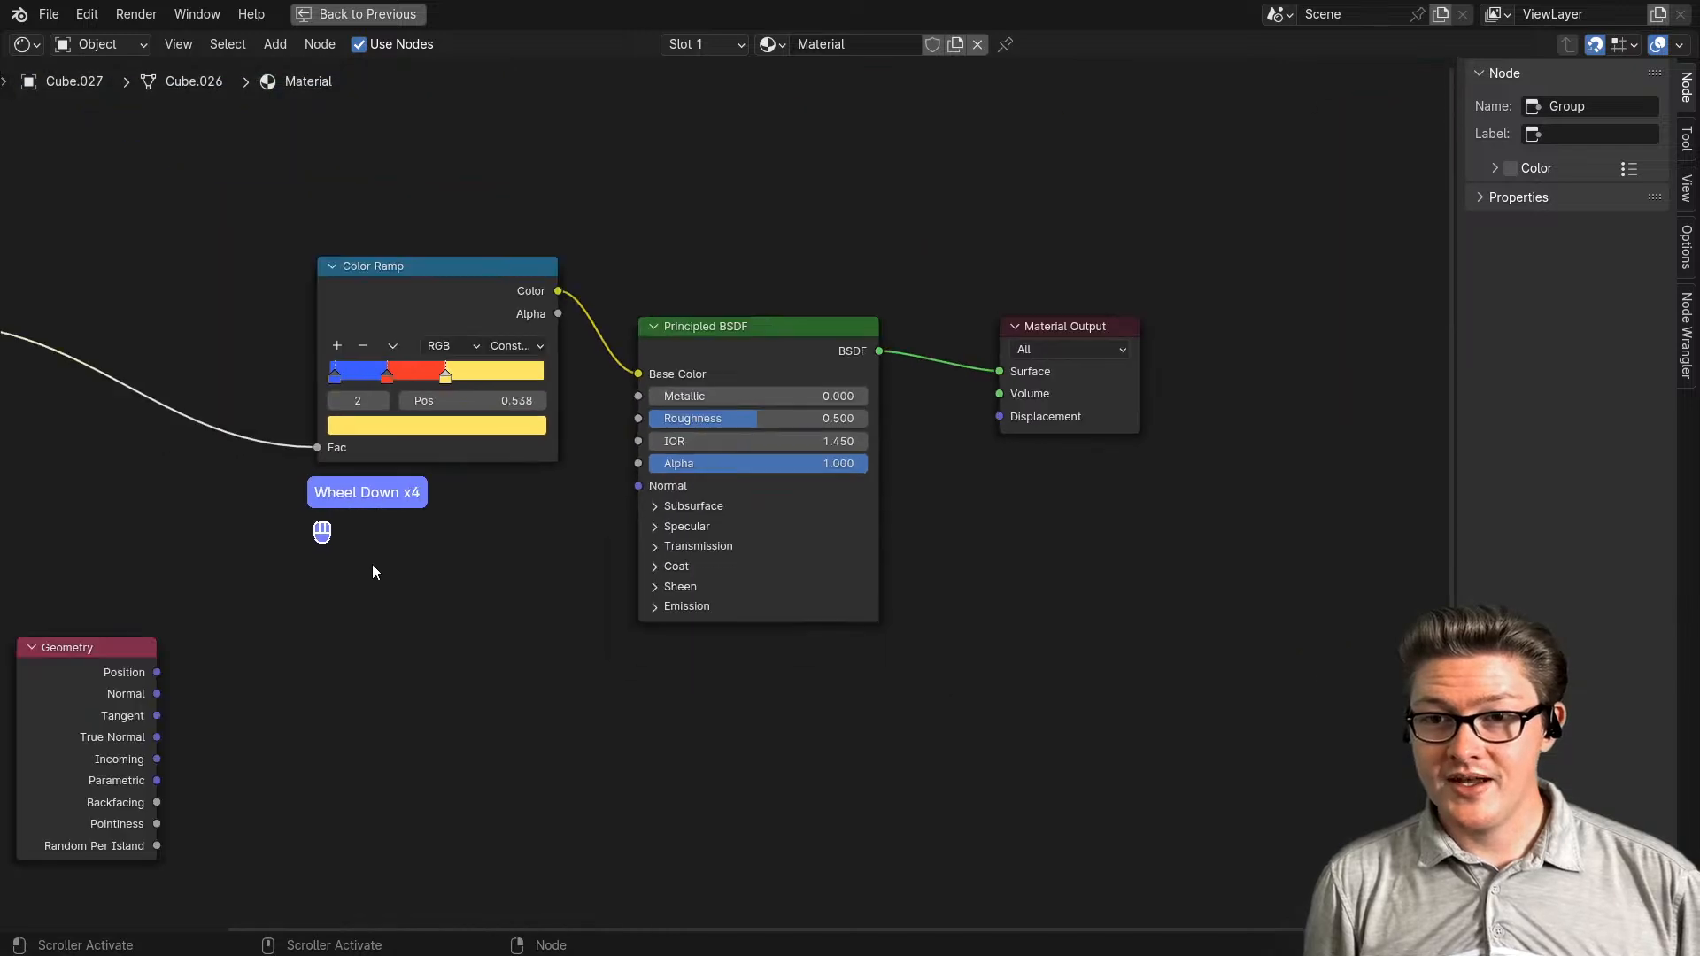
- Reopen the Randomness group, move Group Input clear of Geometry, and connect Random Per Island and Seed to the duplicated Add node's inputs
middle_drag(372, 573, 759, 676)
click(284, 359)
key(Tab)
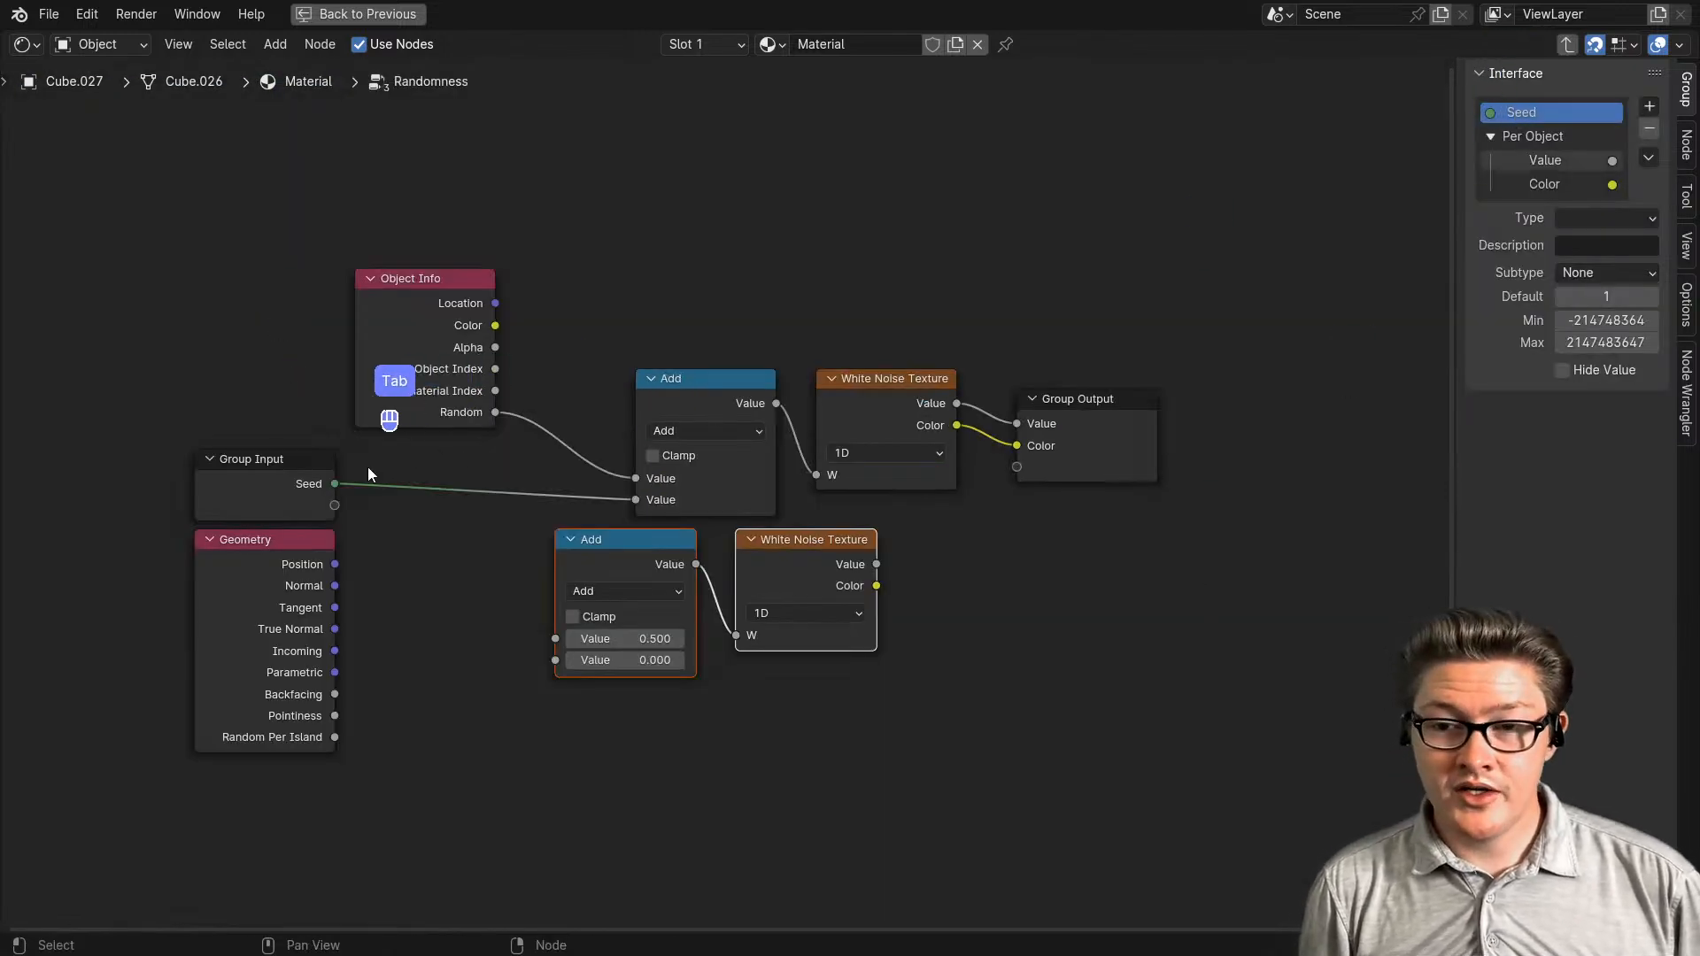
drag(301, 486, 221, 447)
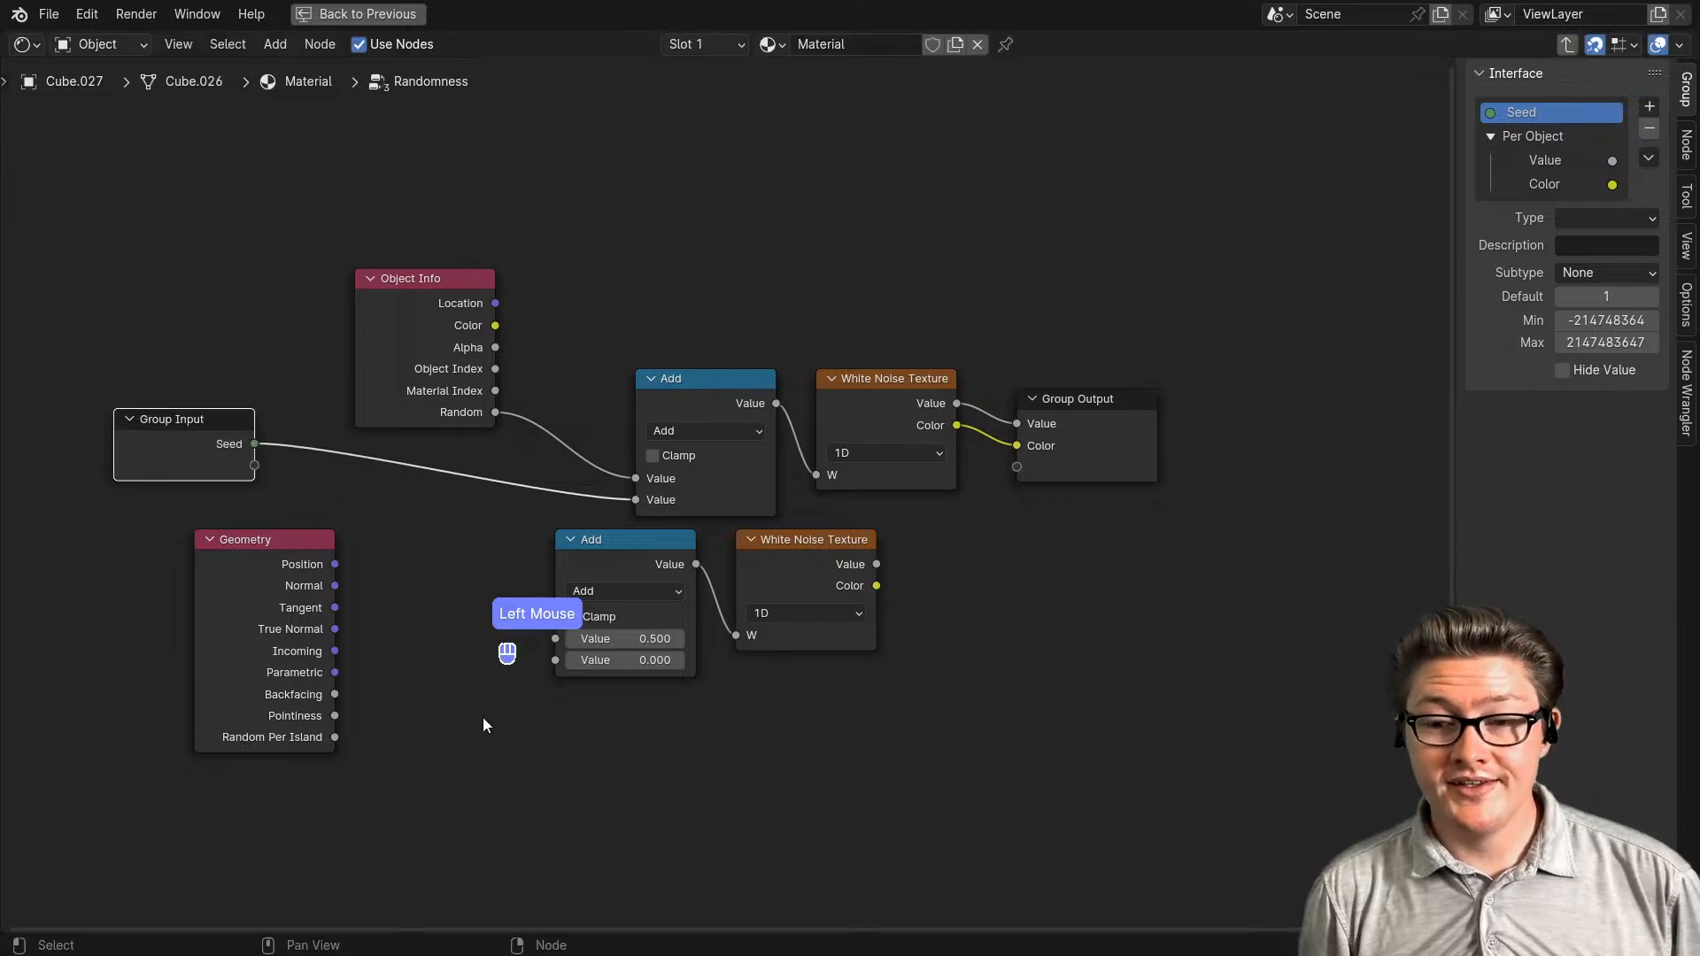
drag(342, 741, 552, 637)
drag(254, 444, 558, 661)
- Add a second panel to the group interface and name it Per Island
middle_drag(926, 594, 651, 641)
scroll(651, 641, up, 1)
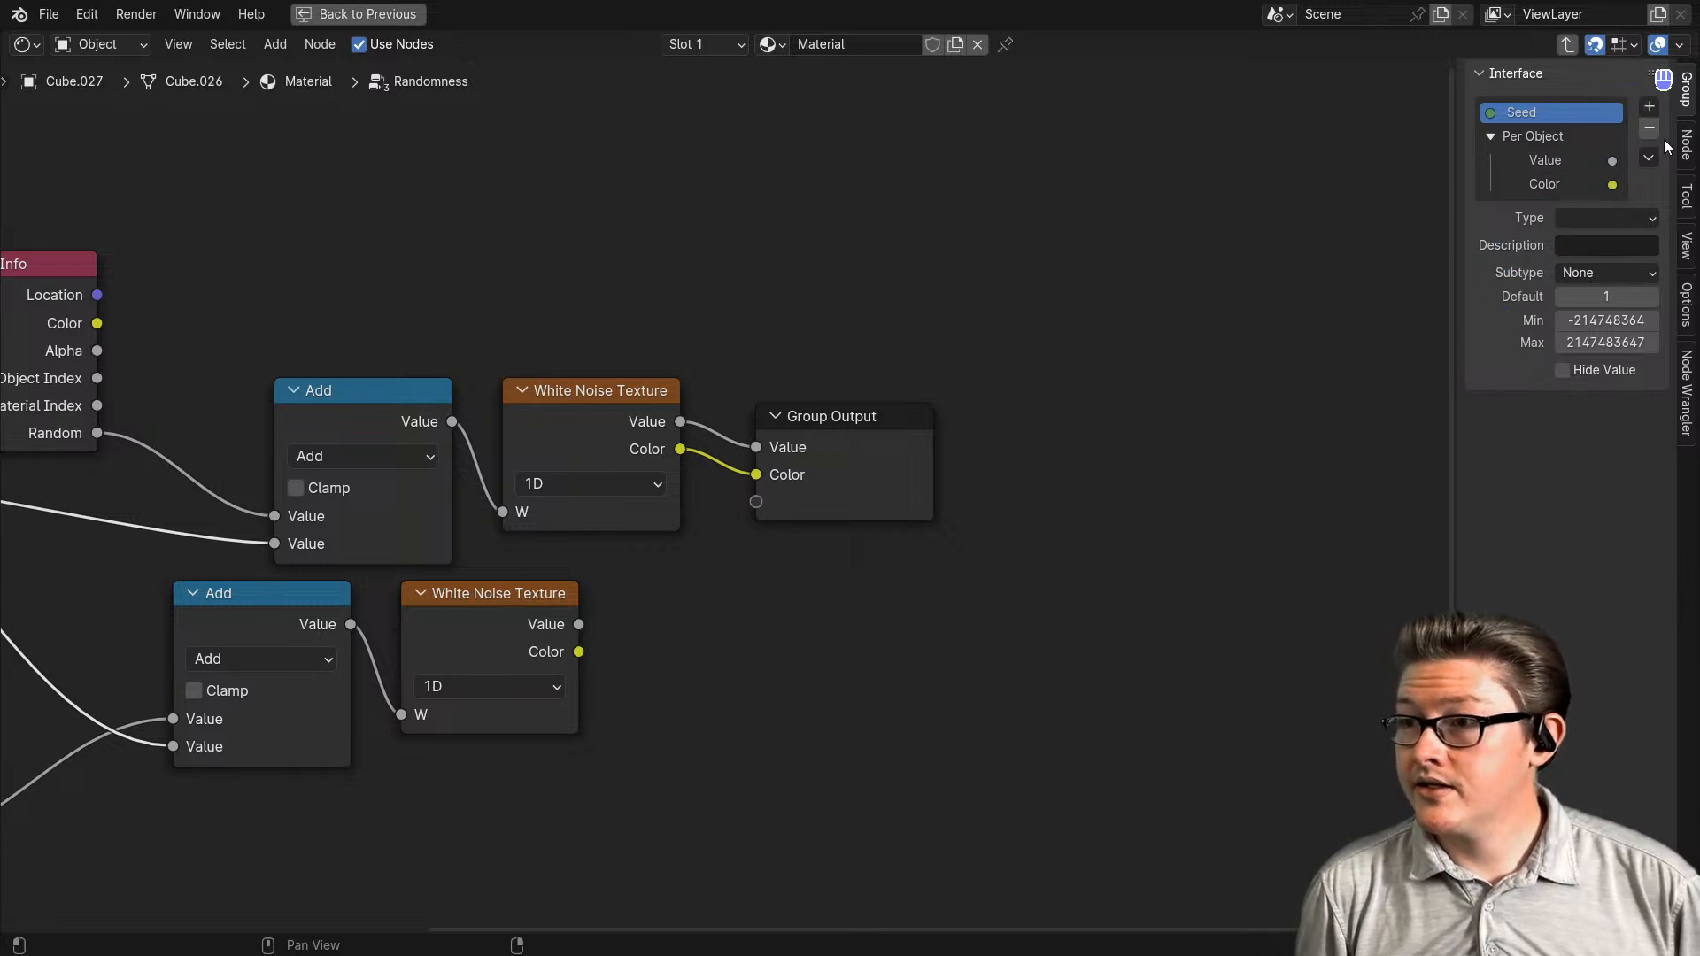
click(1652, 109)
click(1506, 176)
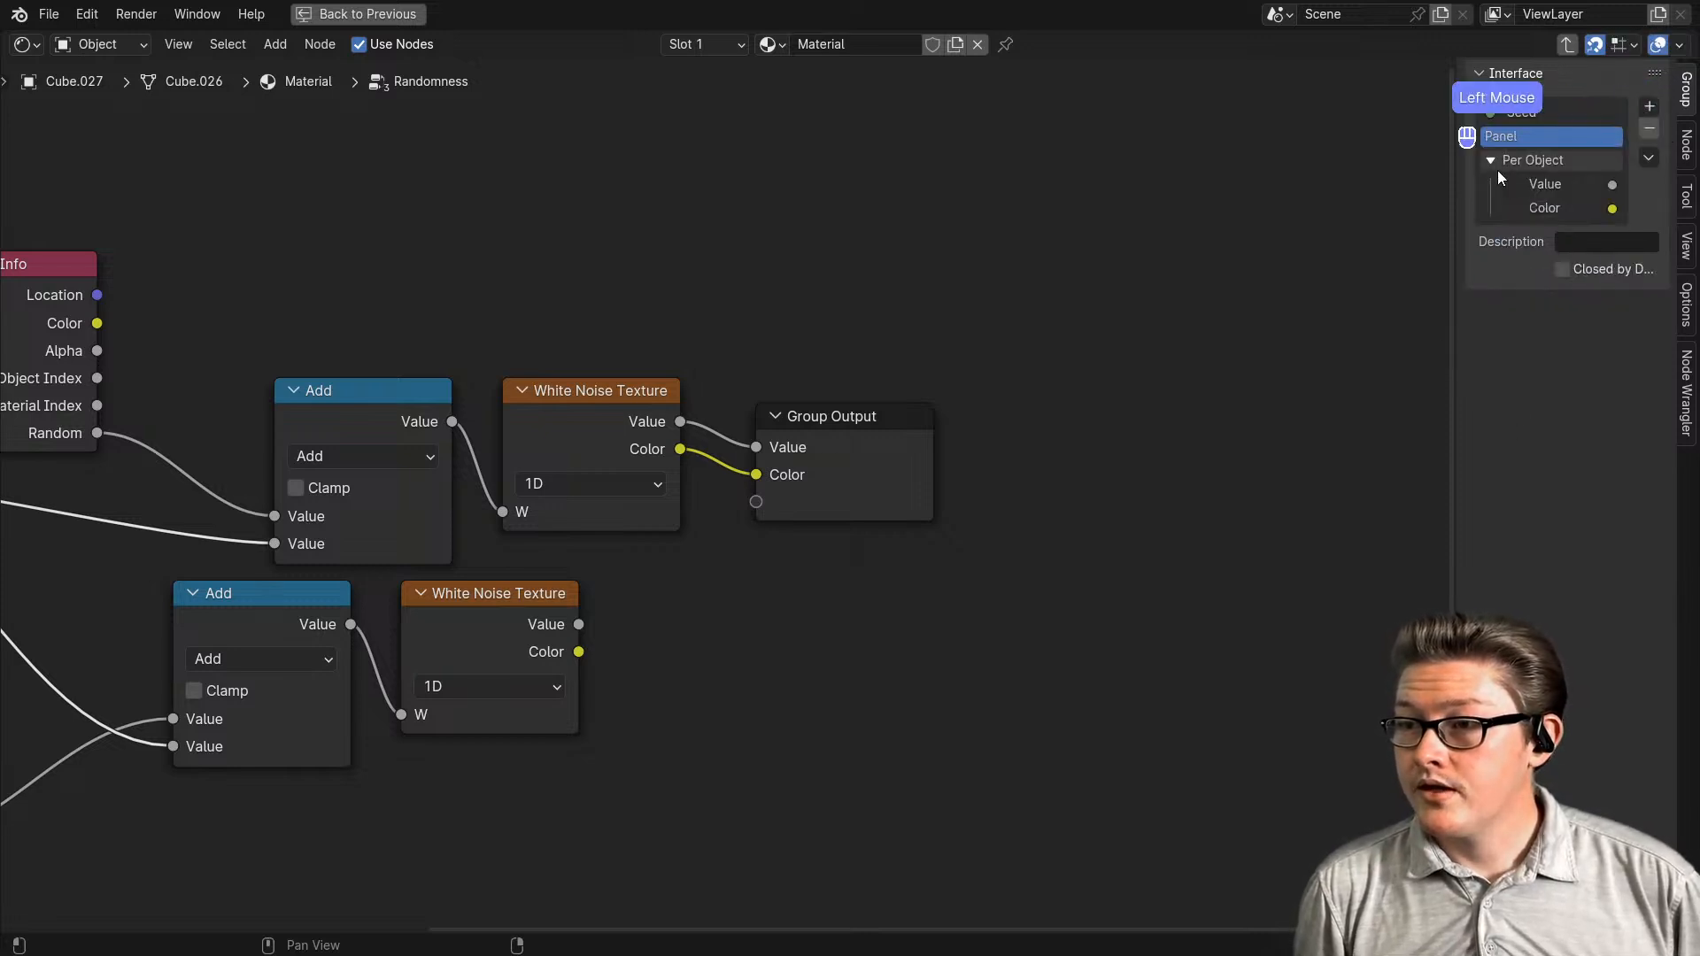
double_click(1524, 138)
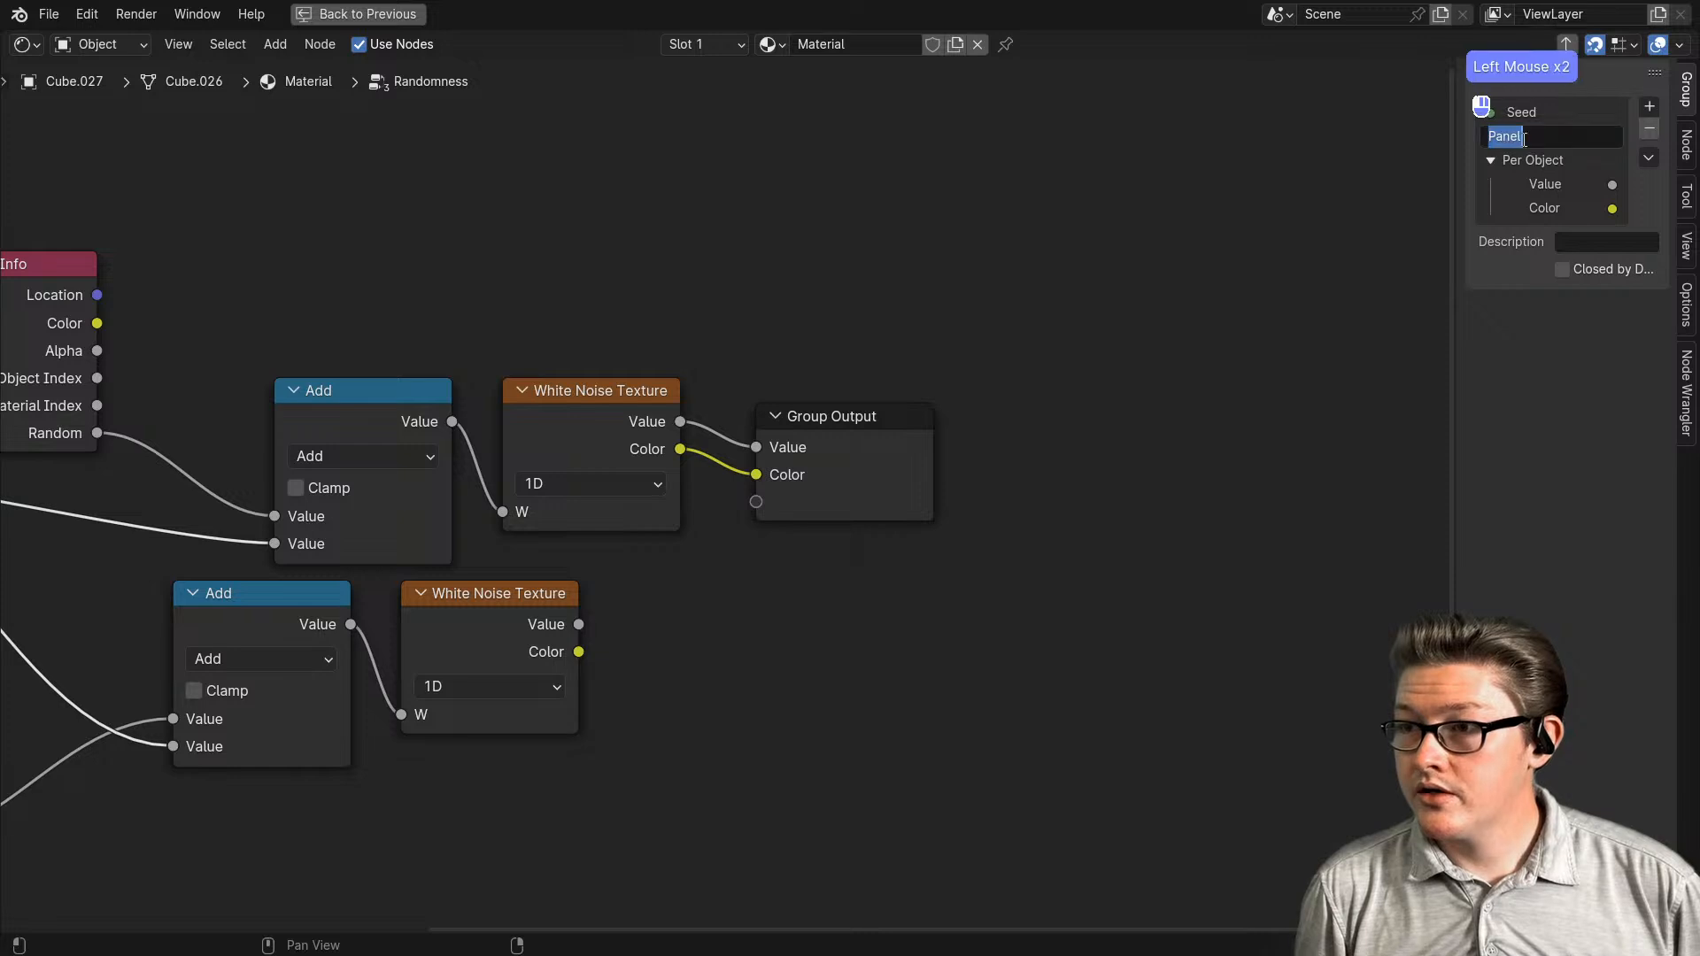
text(Per)
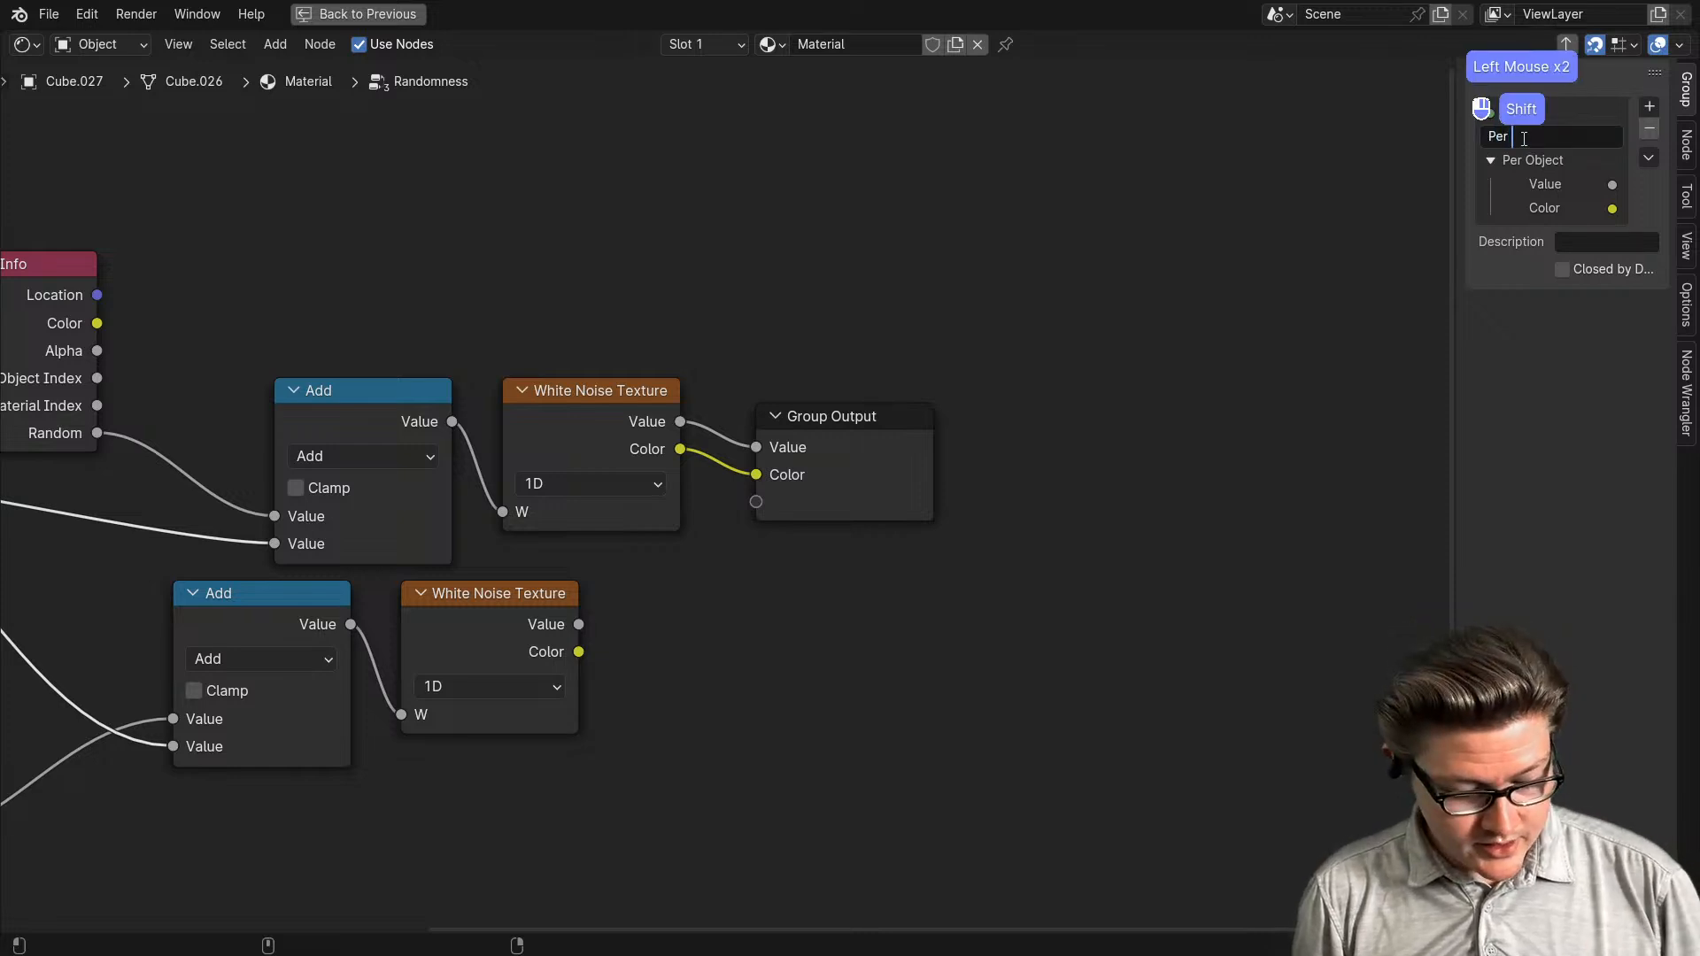
text( Is)
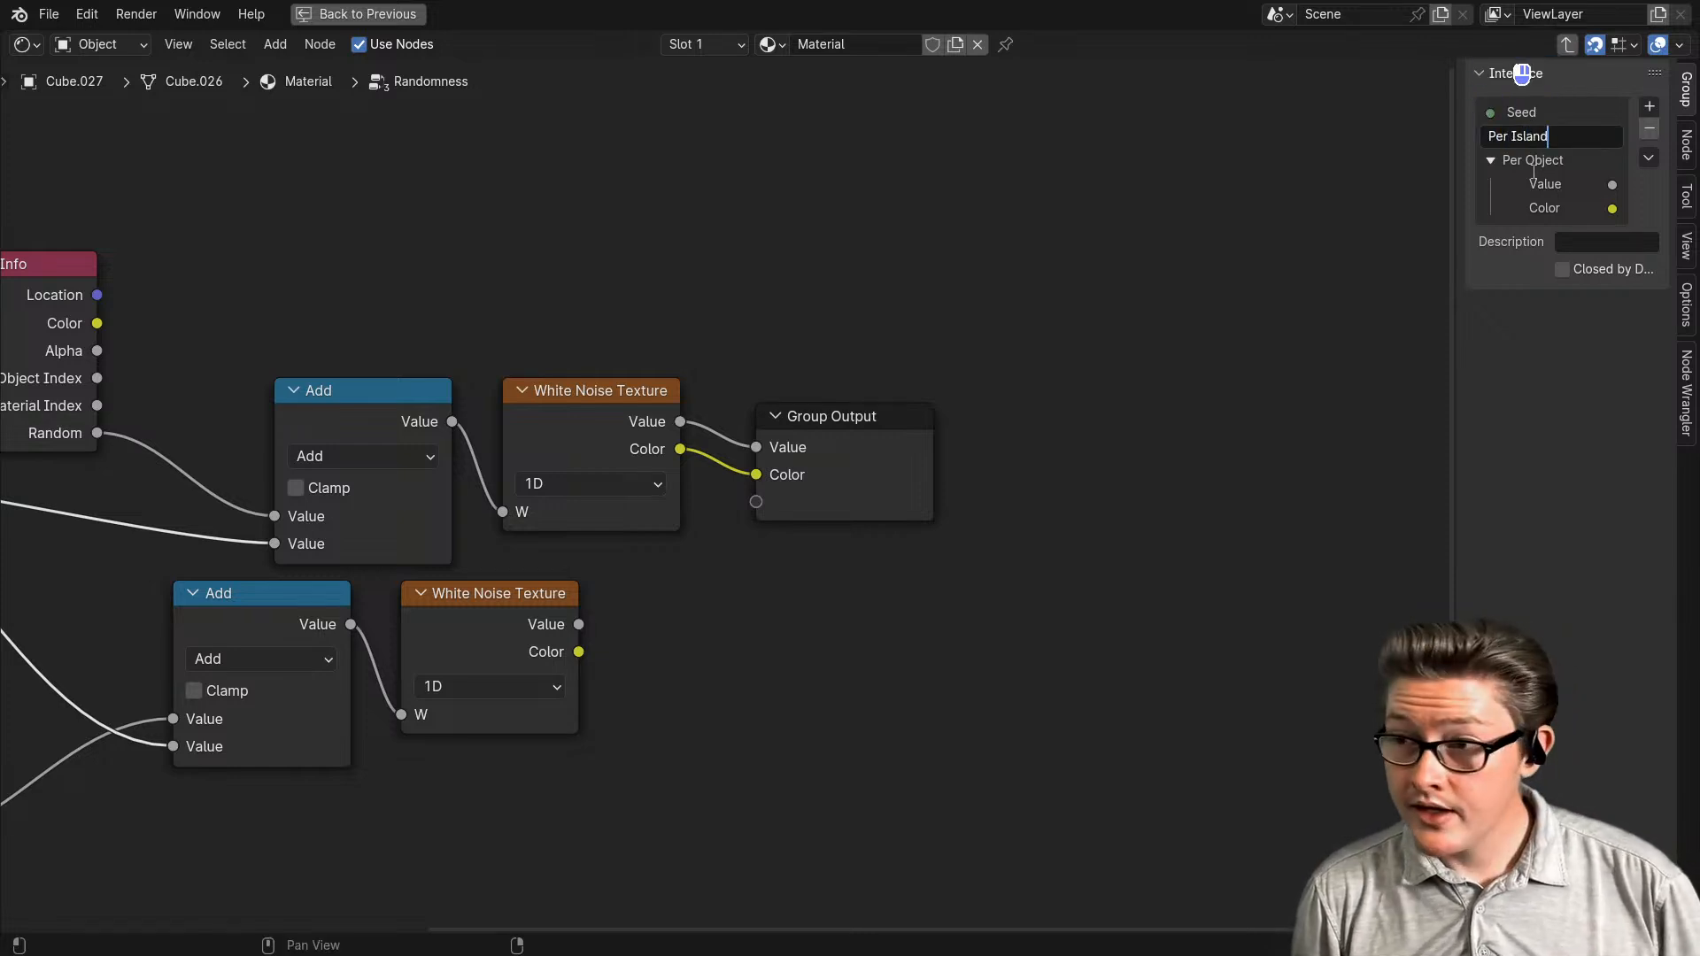
text(land)
key(Return)
- Reorder the group interface so the Per Object panel with its outputs sits above the Per Island panel
drag(1528, 136, 1545, 216)
drag(1523, 137, 1526, 216)
click(1519, 140)
mouse_move(1520, 140)
mouse_down()
mouse_move(1541, 222)
mouse_move(1508, 137)
mouse_up()
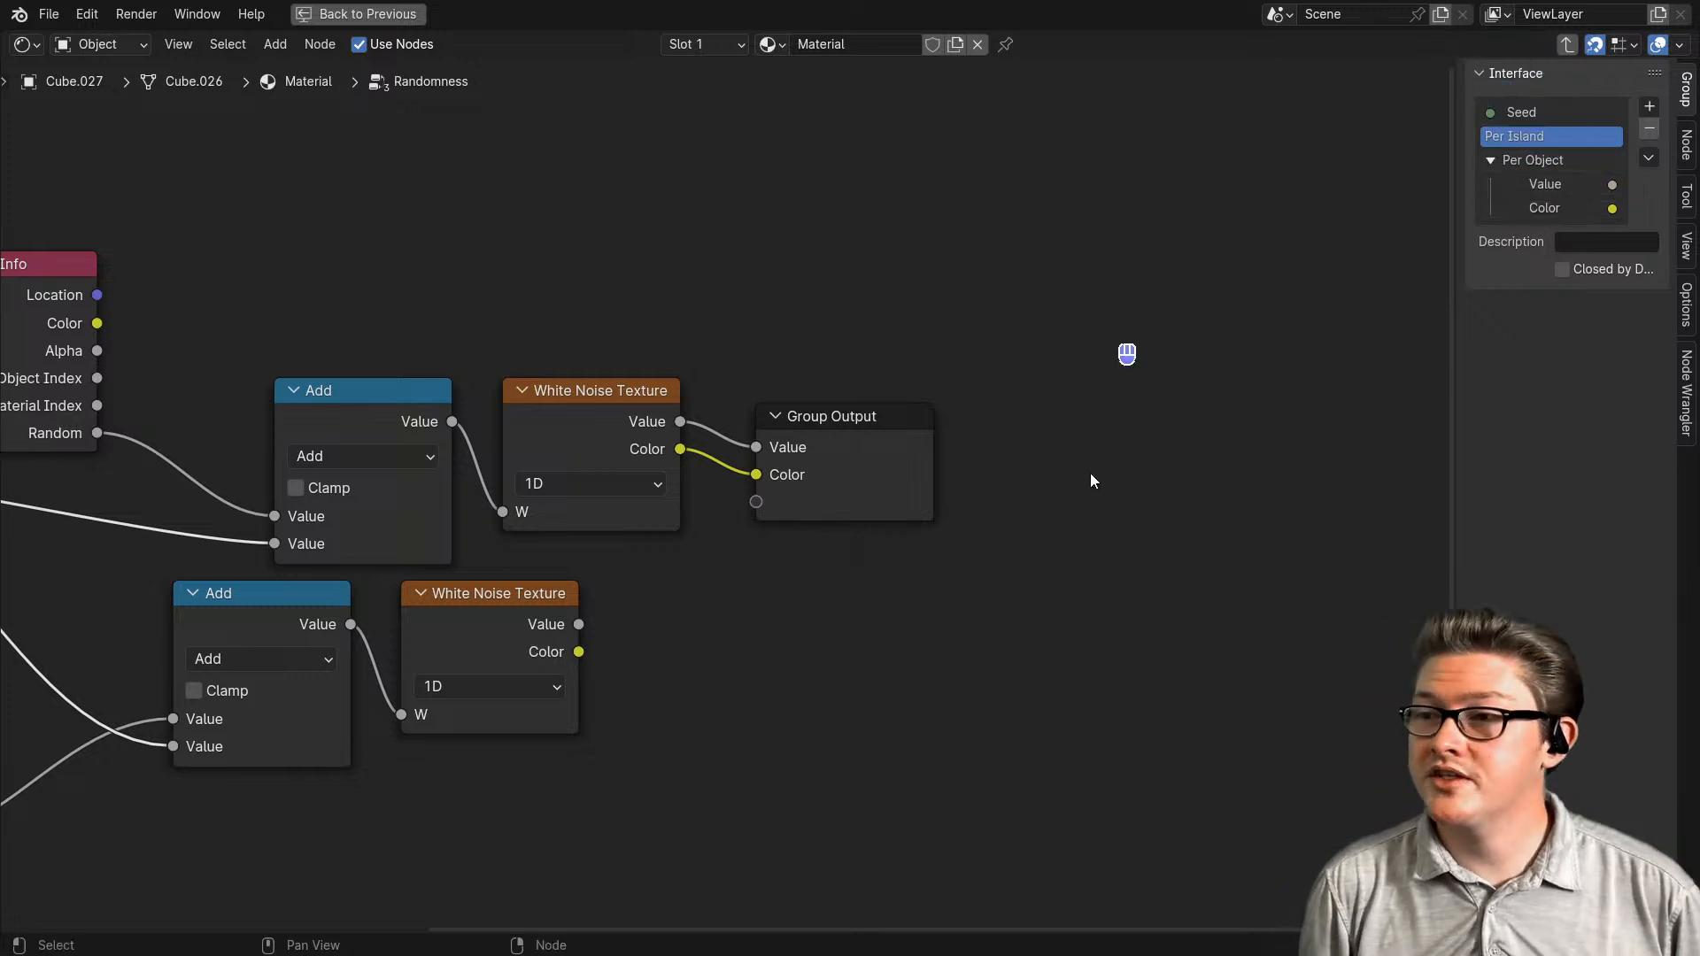
scroll(930, 588, down, 2)
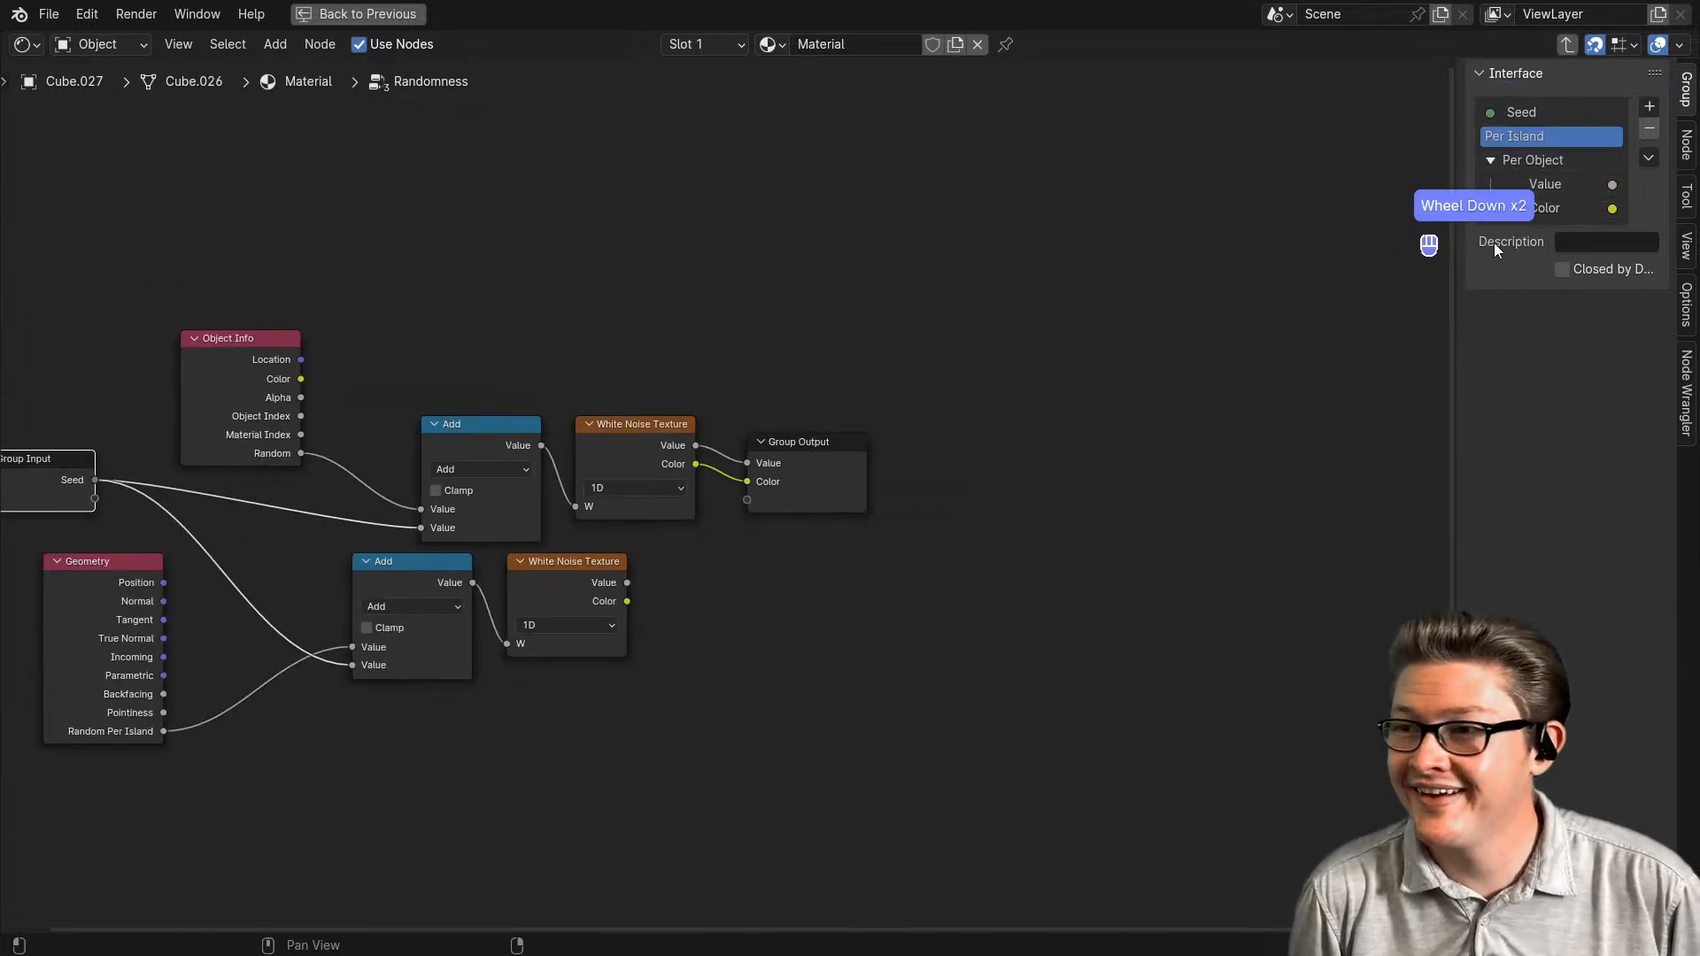
drag(1518, 161, 1533, 124)
click(1502, 209)
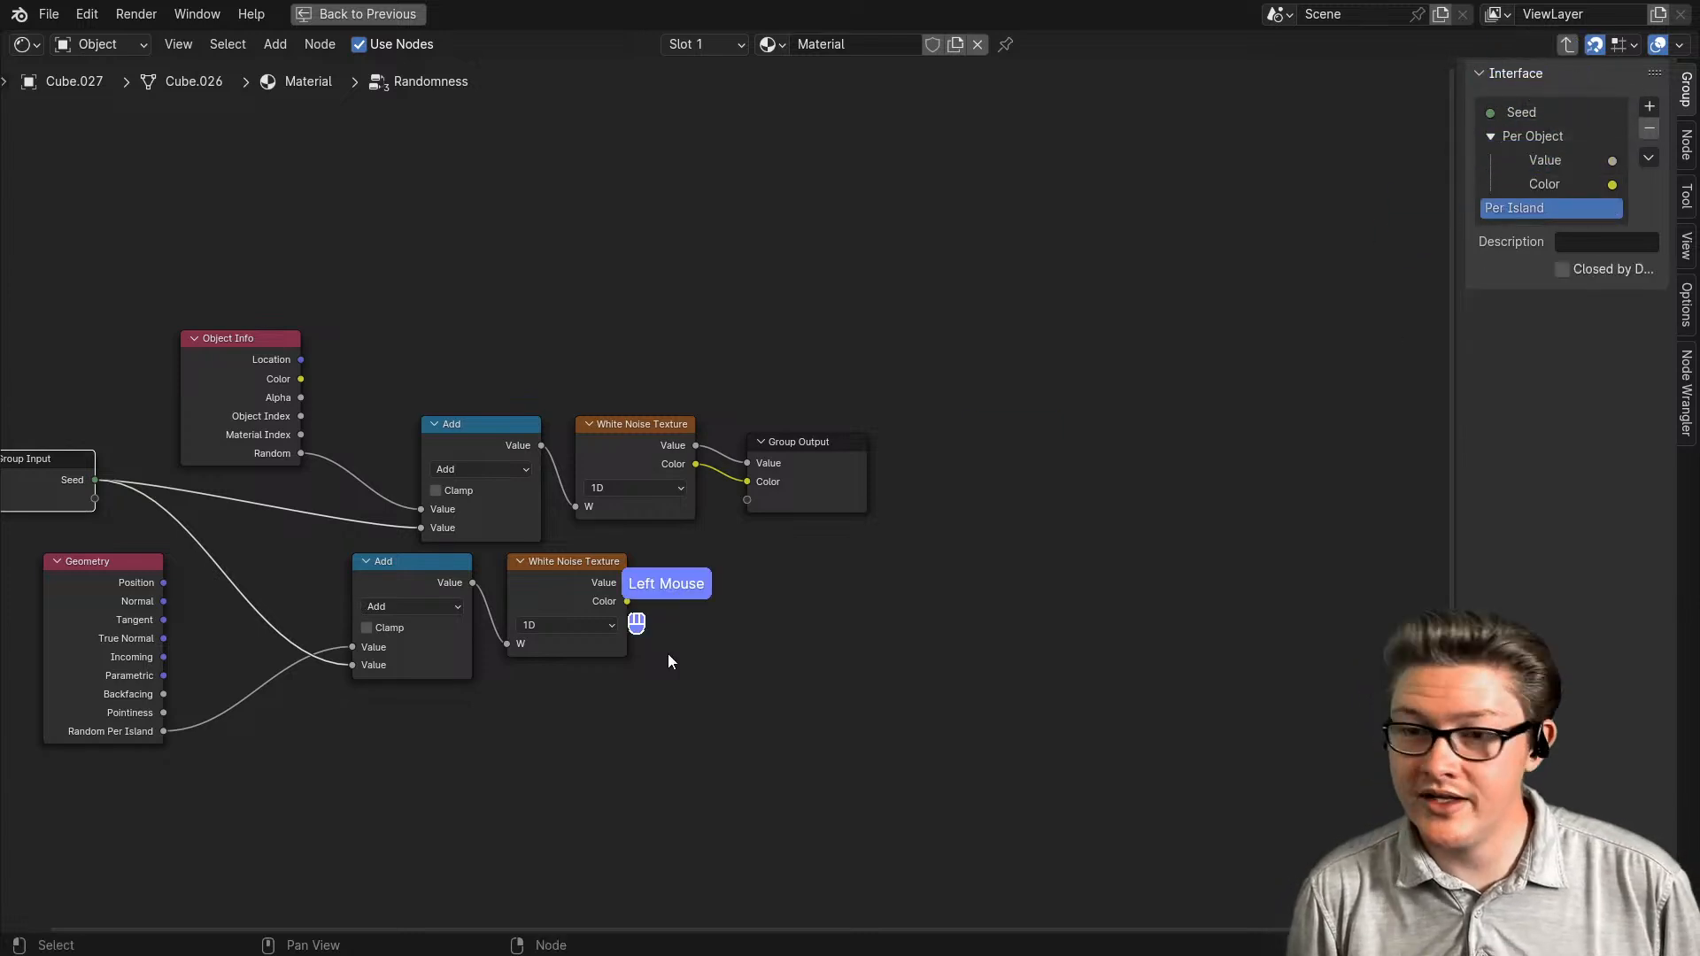
scroll(705, 679, up, 3)
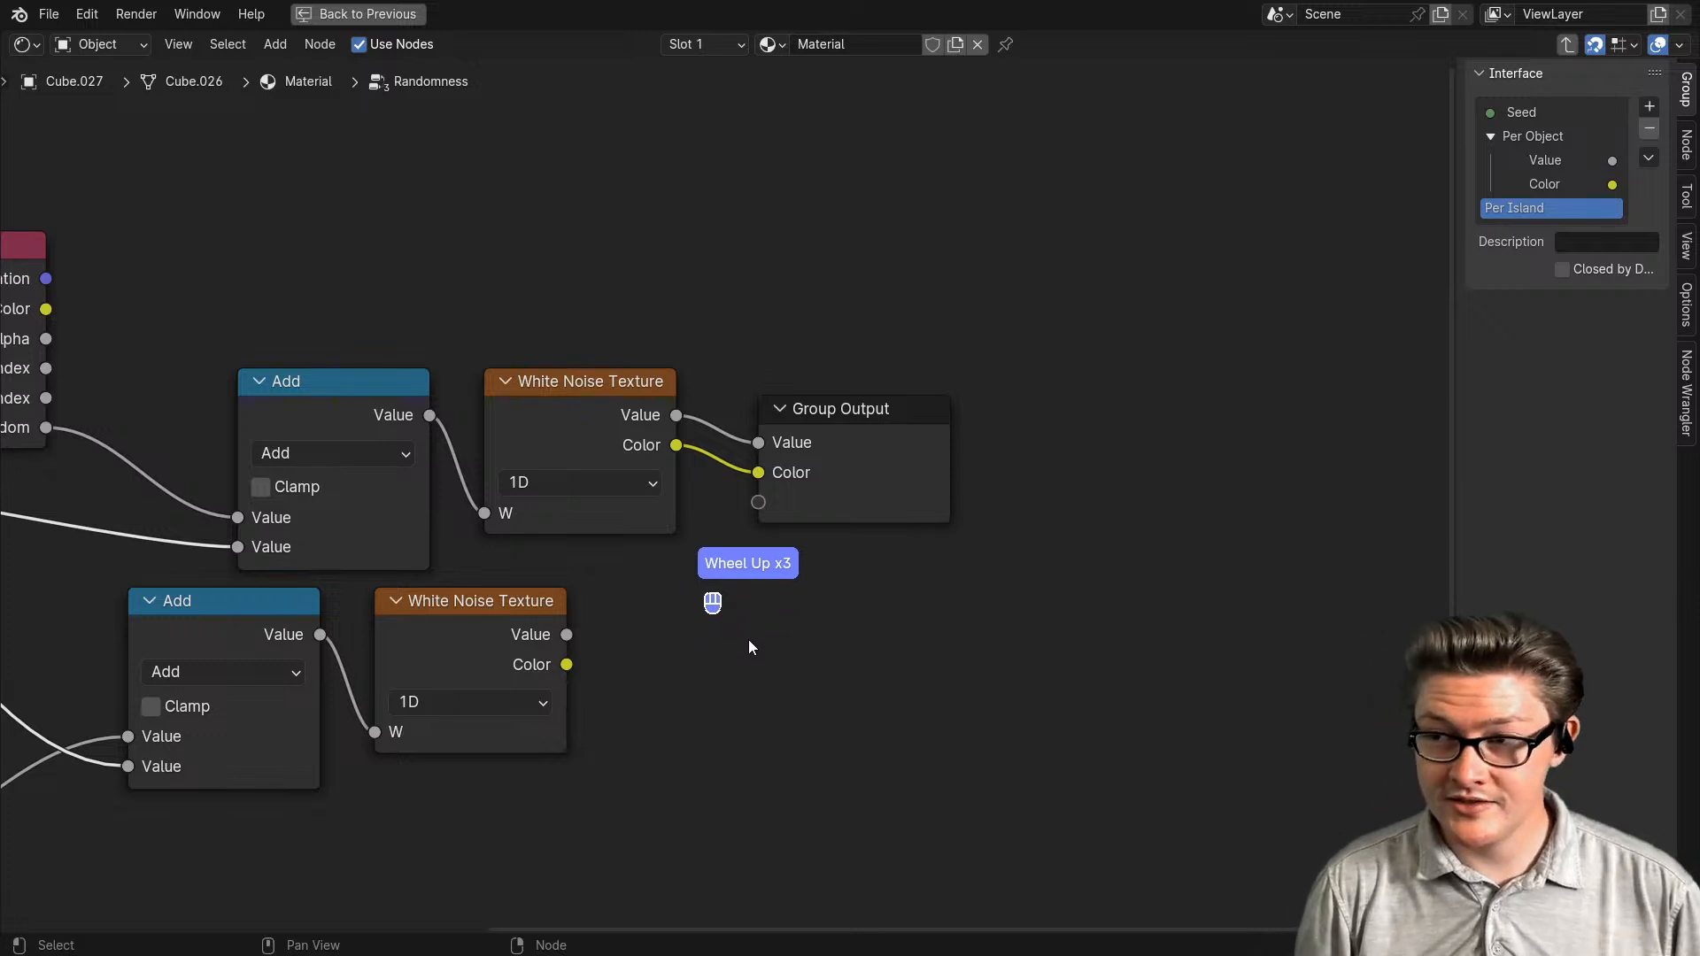
- Connect the lower White Noise Texture's Value and Color outputs to new sockets on the Group Output node
middle_drag(597, 637, 687, 640)
drag(687, 640, 879, 508)
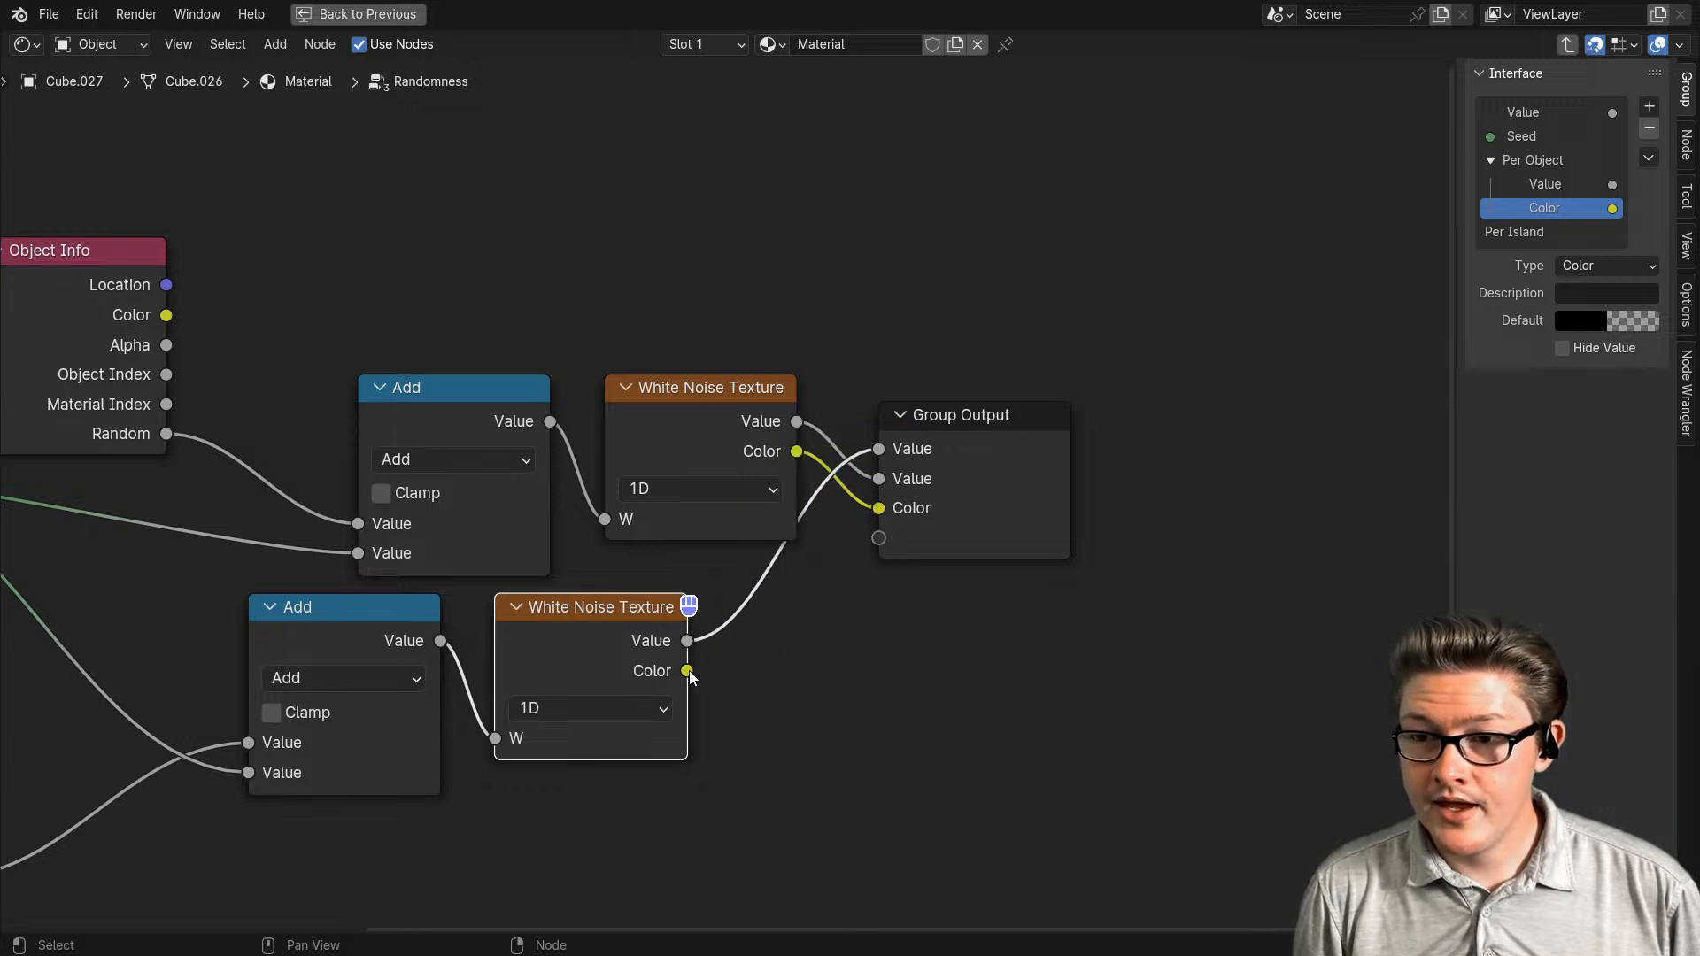
drag(688, 671, 899, 540)
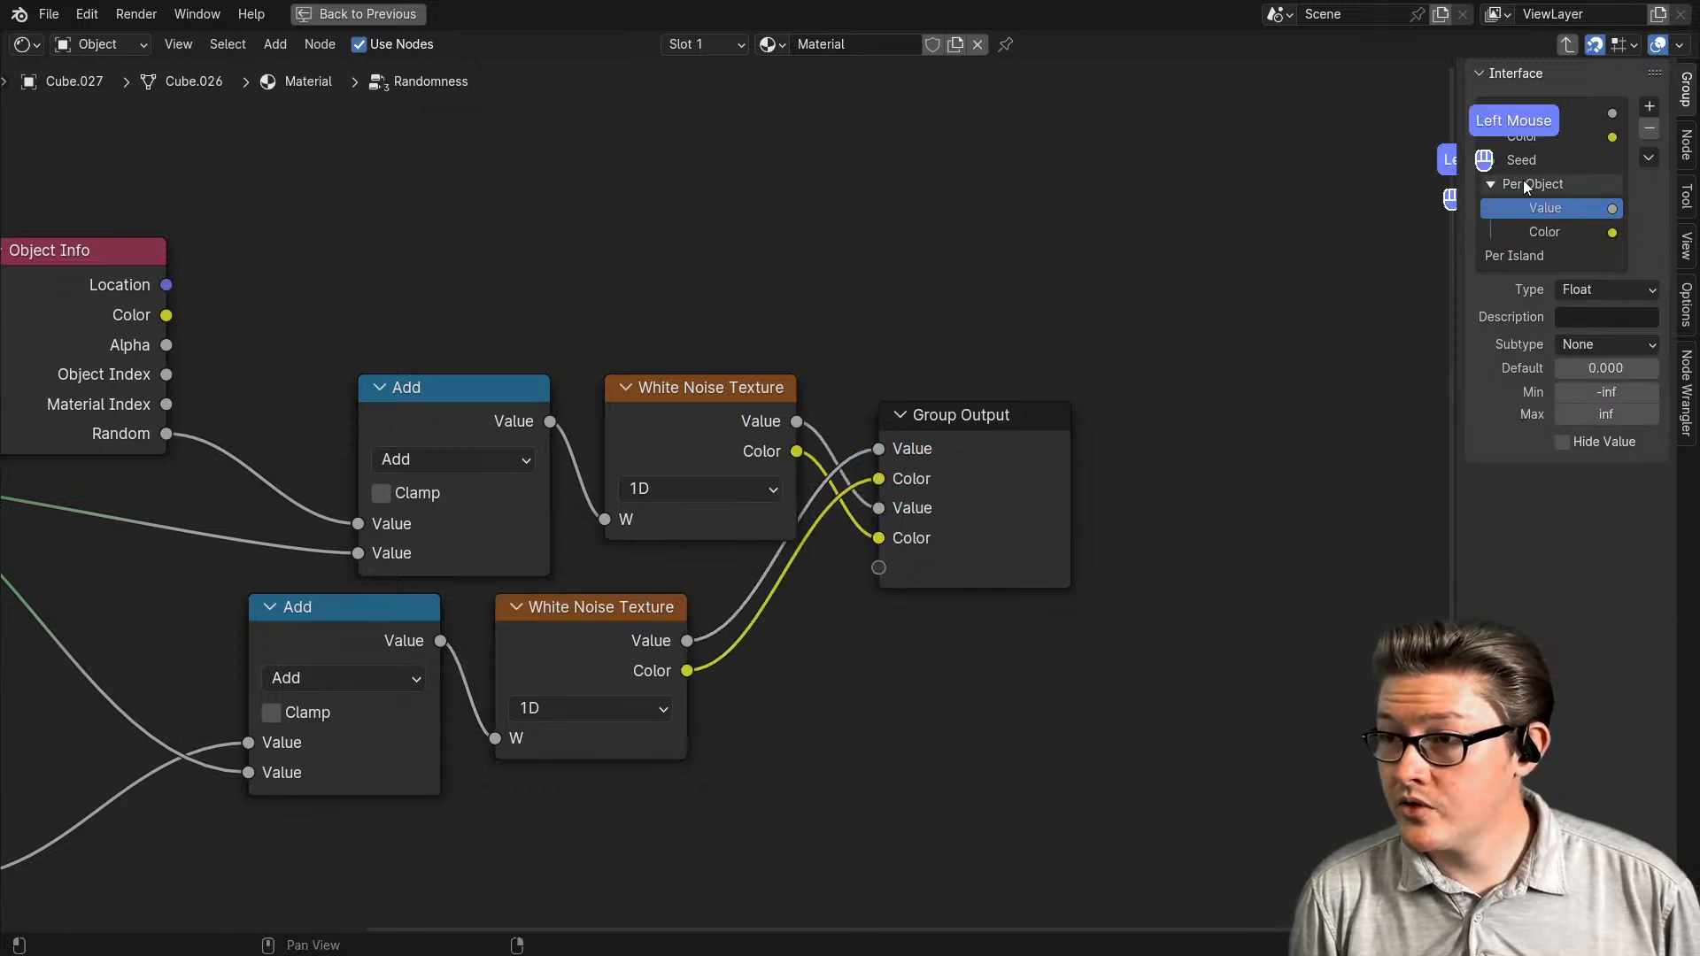
- Move the newly added Value and Color outputs into the Per Island panel of the group interface, with Value above Color
drag(1530, 135, 1529, 257)
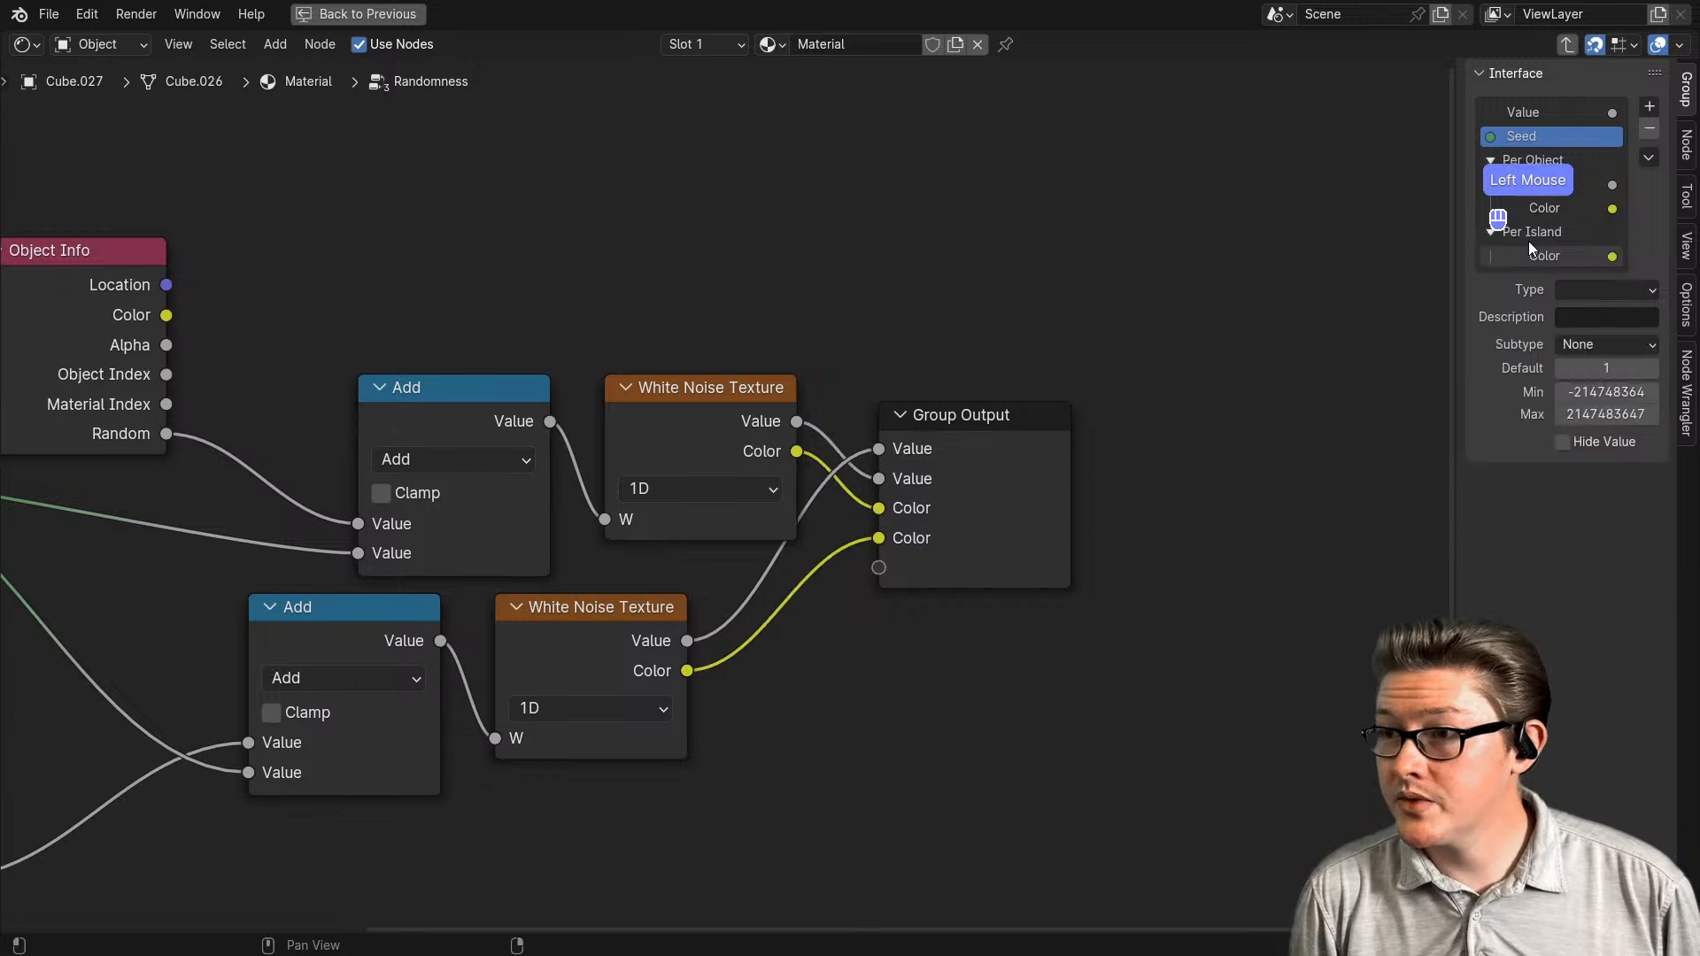
click(1524, 115)
drag(1523, 115, 1541, 237)
- Hide the unused sockets on the Geometry and Object Info nodes, leaving only Random Per Island and Random
scroll(710, 553, down, 4)
scroll(608, 710, up, 2)
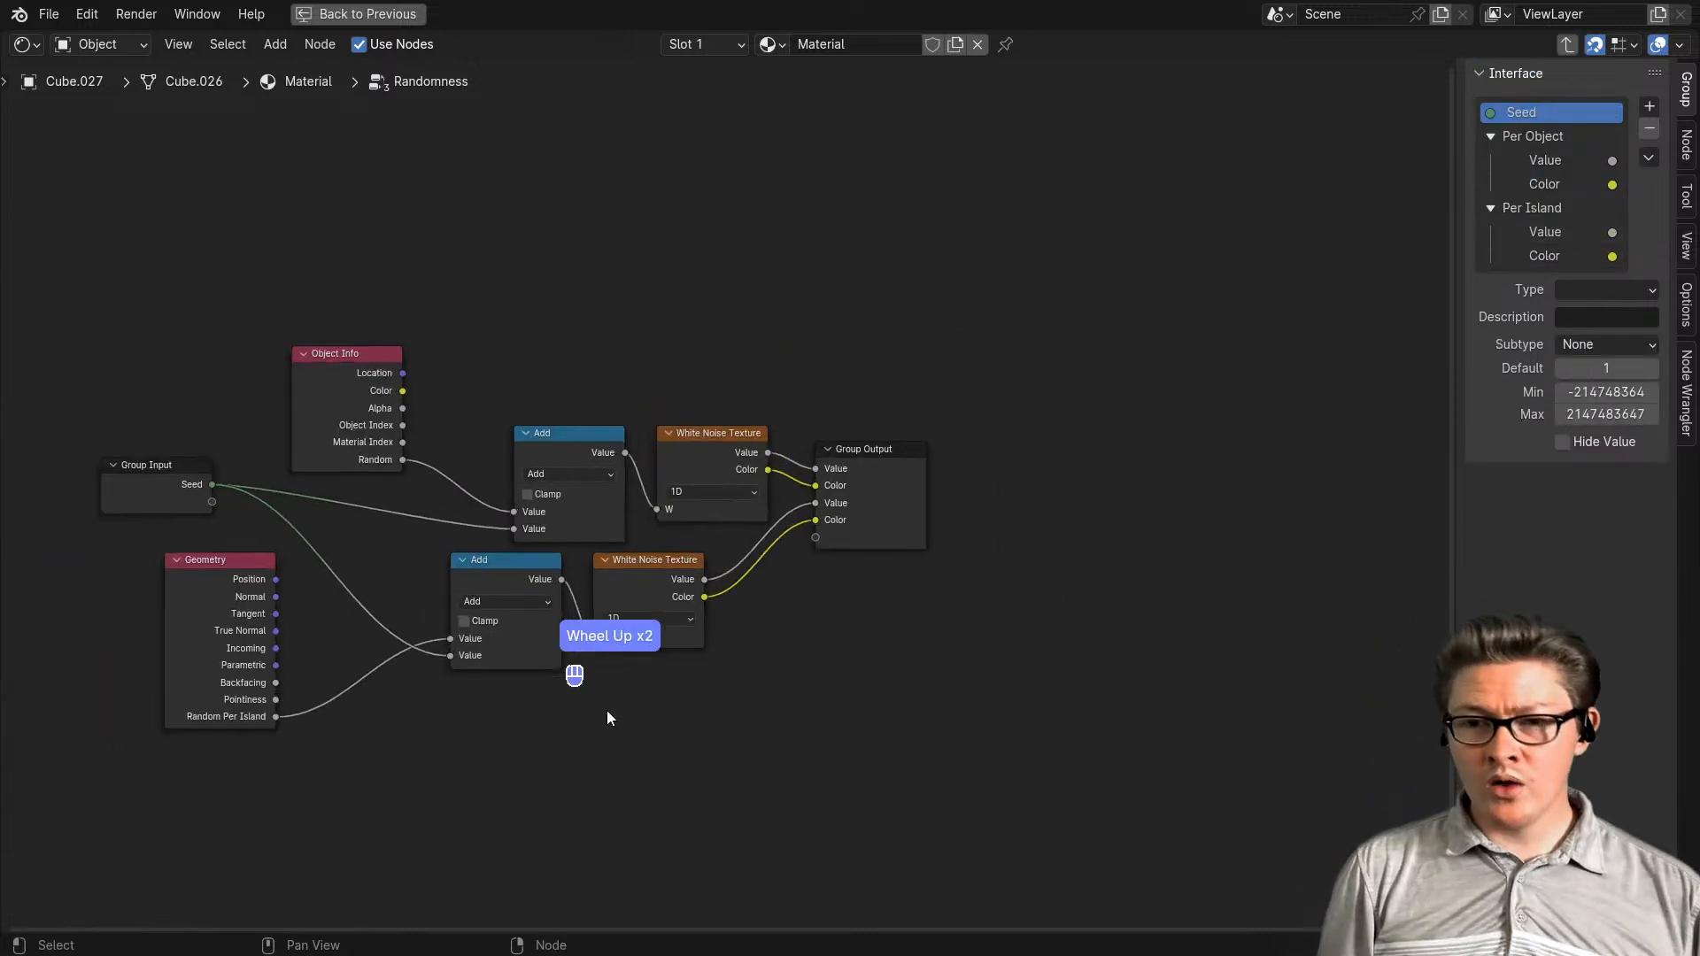
click(200, 645)
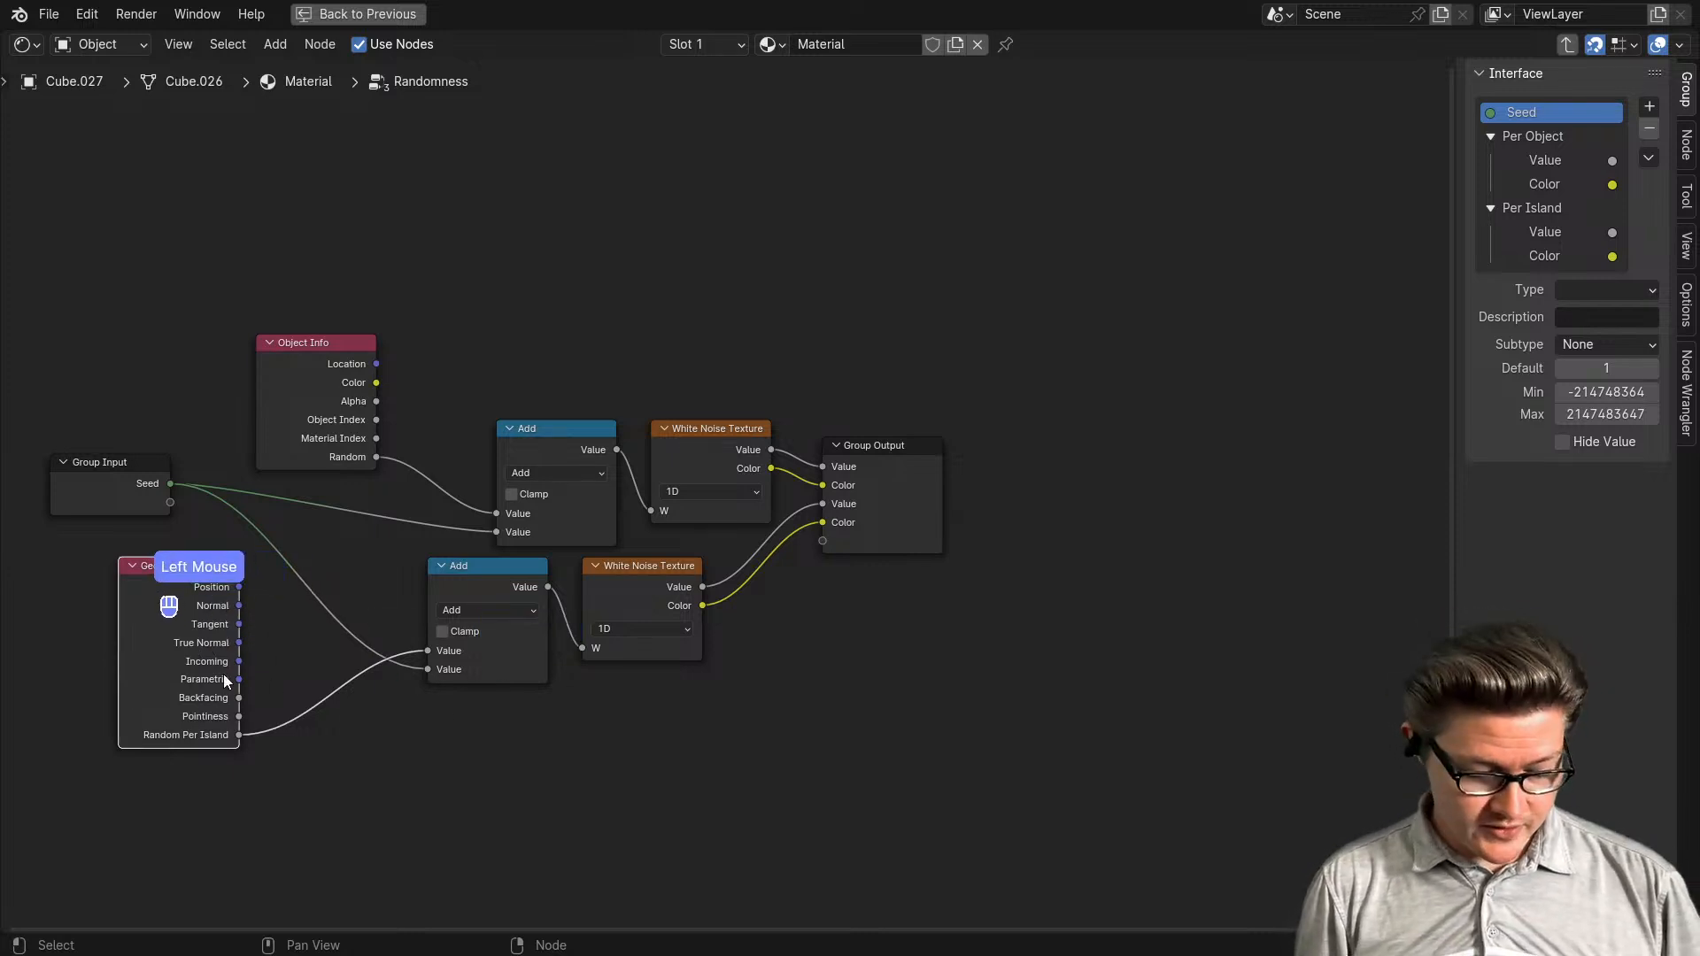
scroll(426, 735, up, 1)
middle_drag(399, 759, 774, 640)
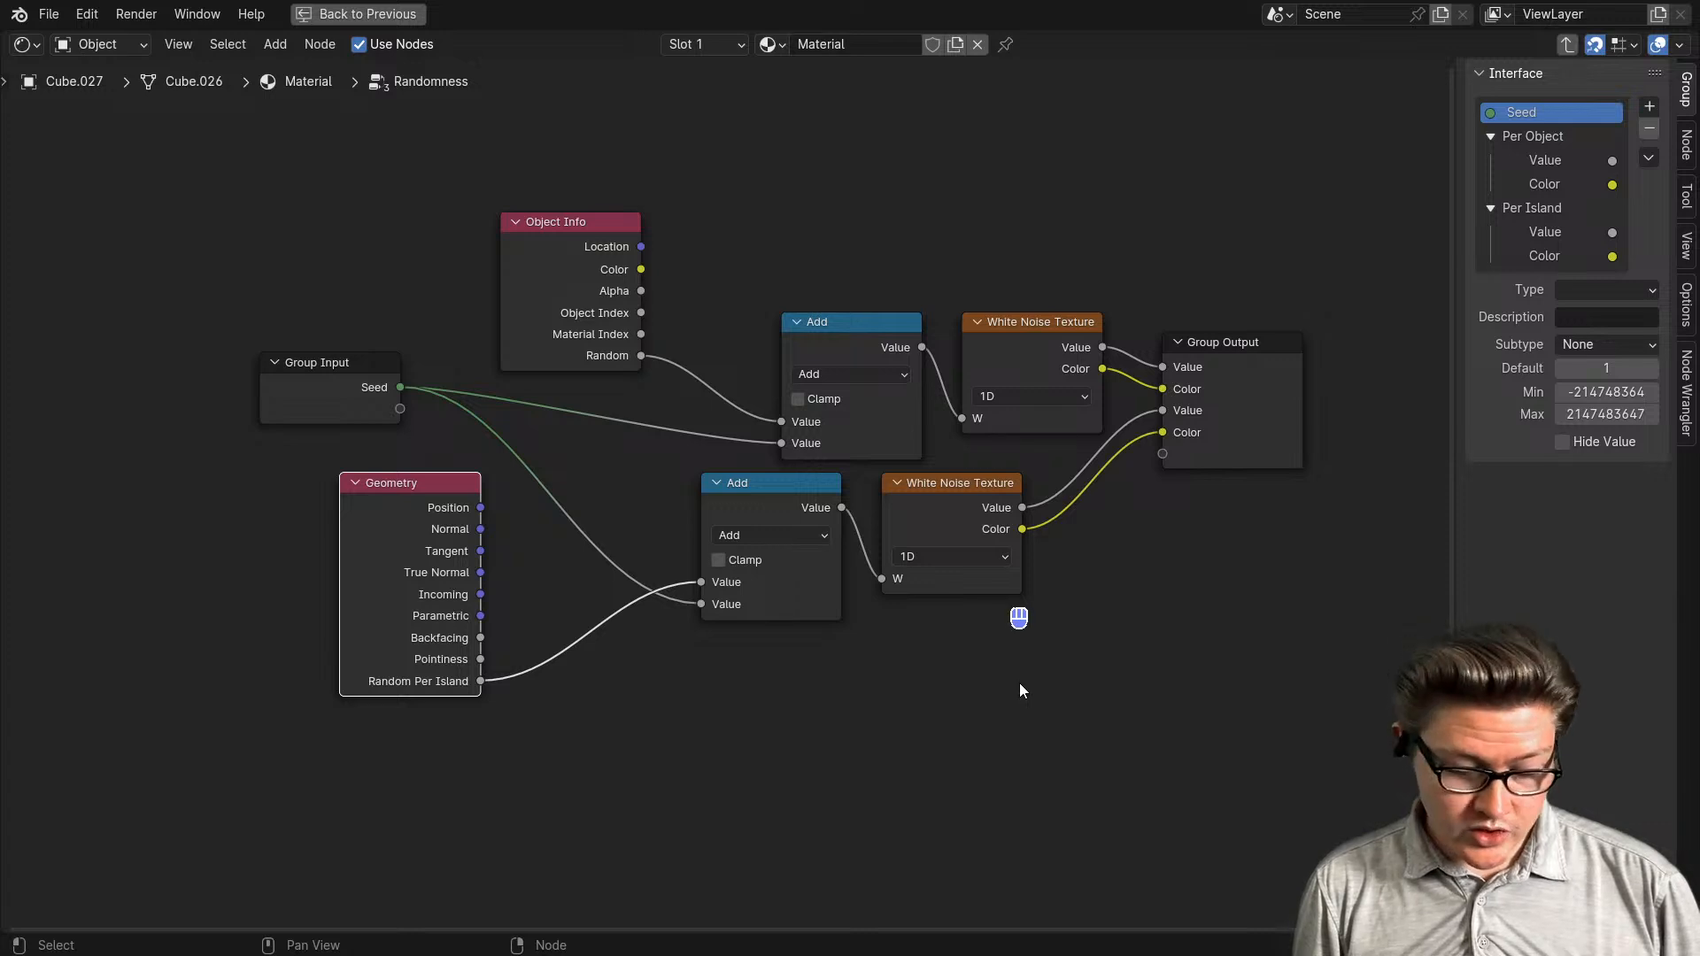
key(ctrl)
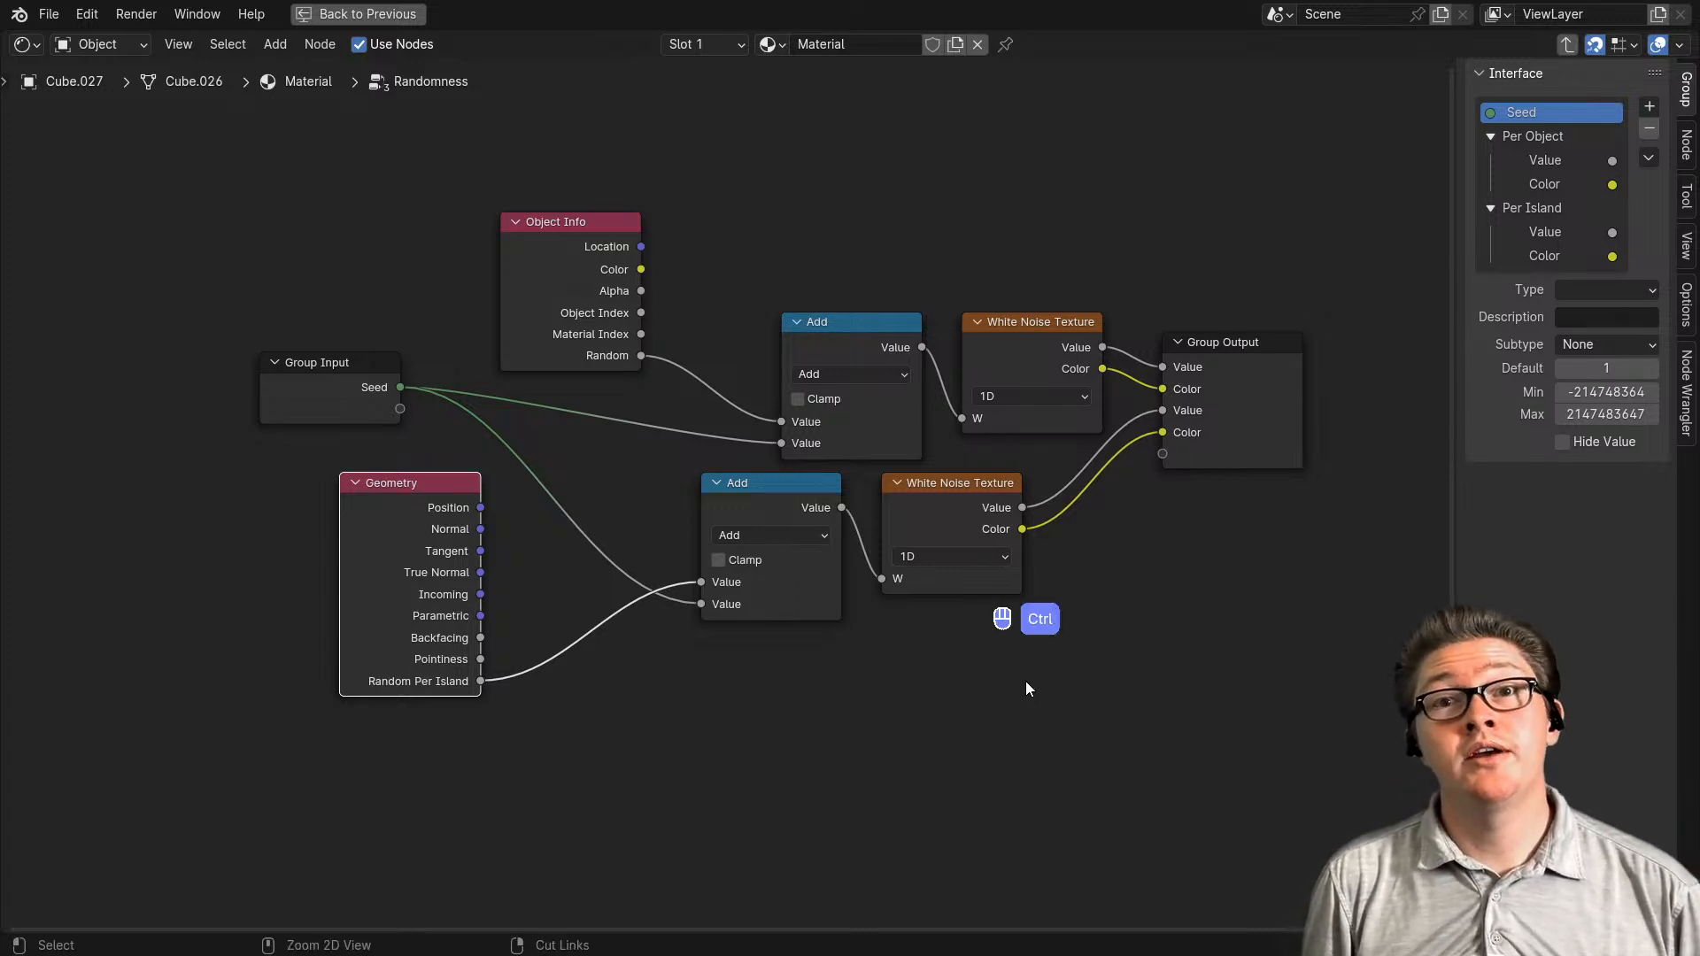
key(ctrl+h)
drag(414, 514, 434, 592)
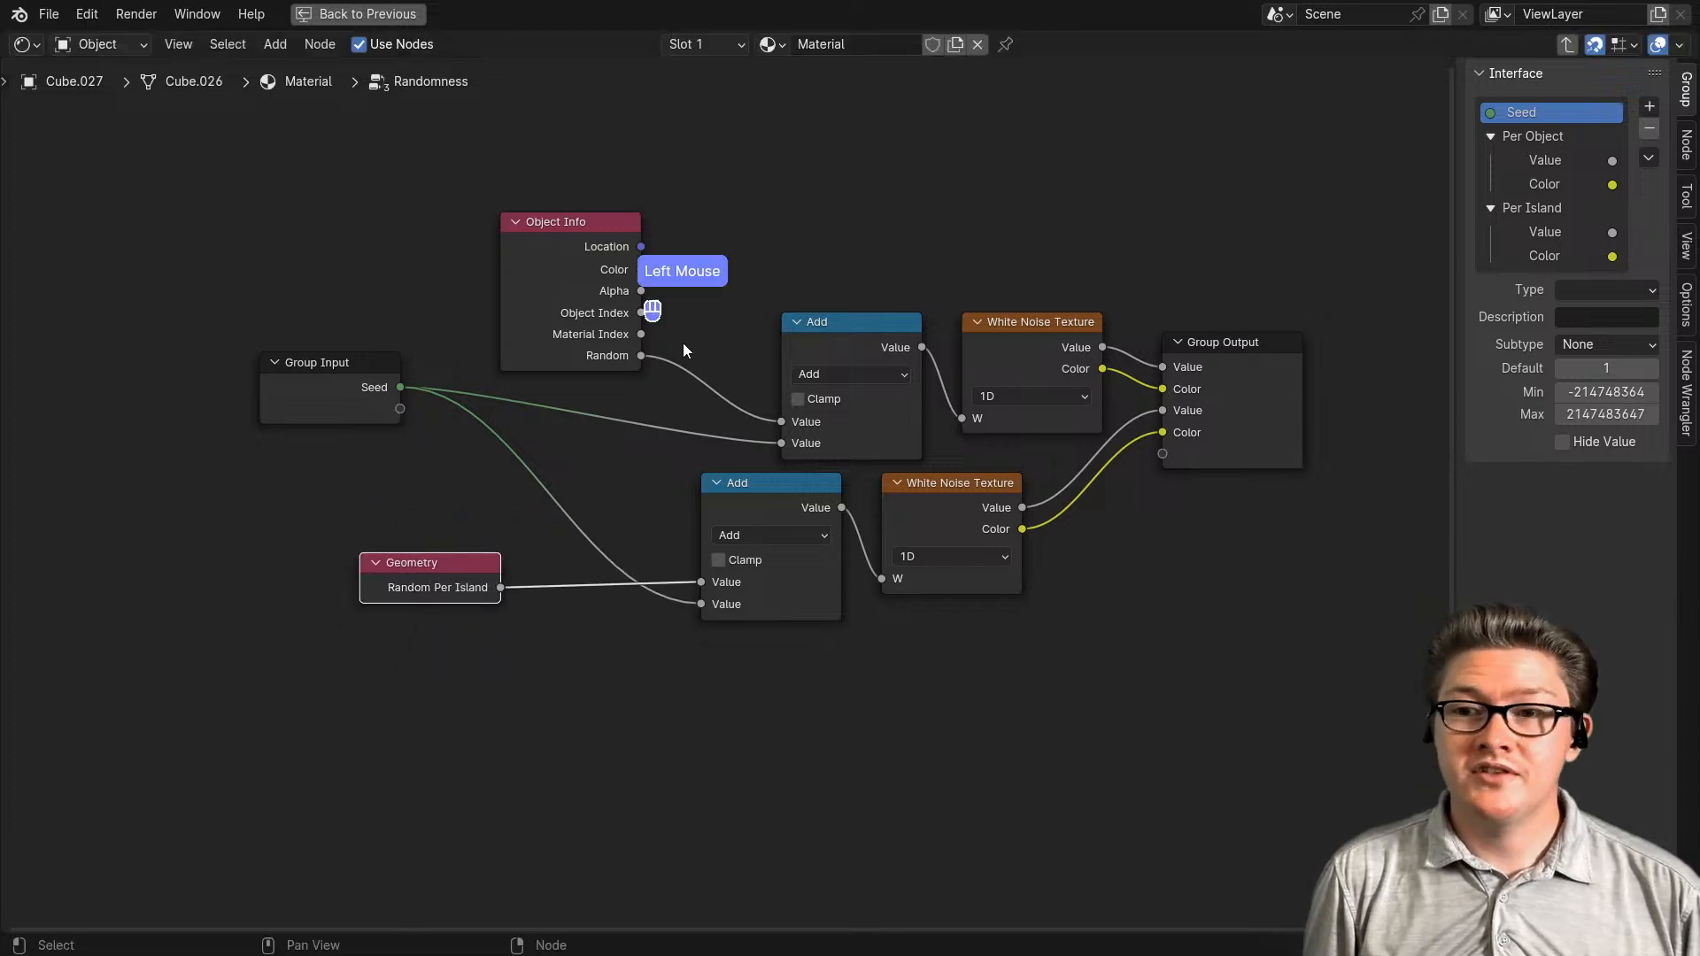
click(563, 269)
key(ctrl+h)
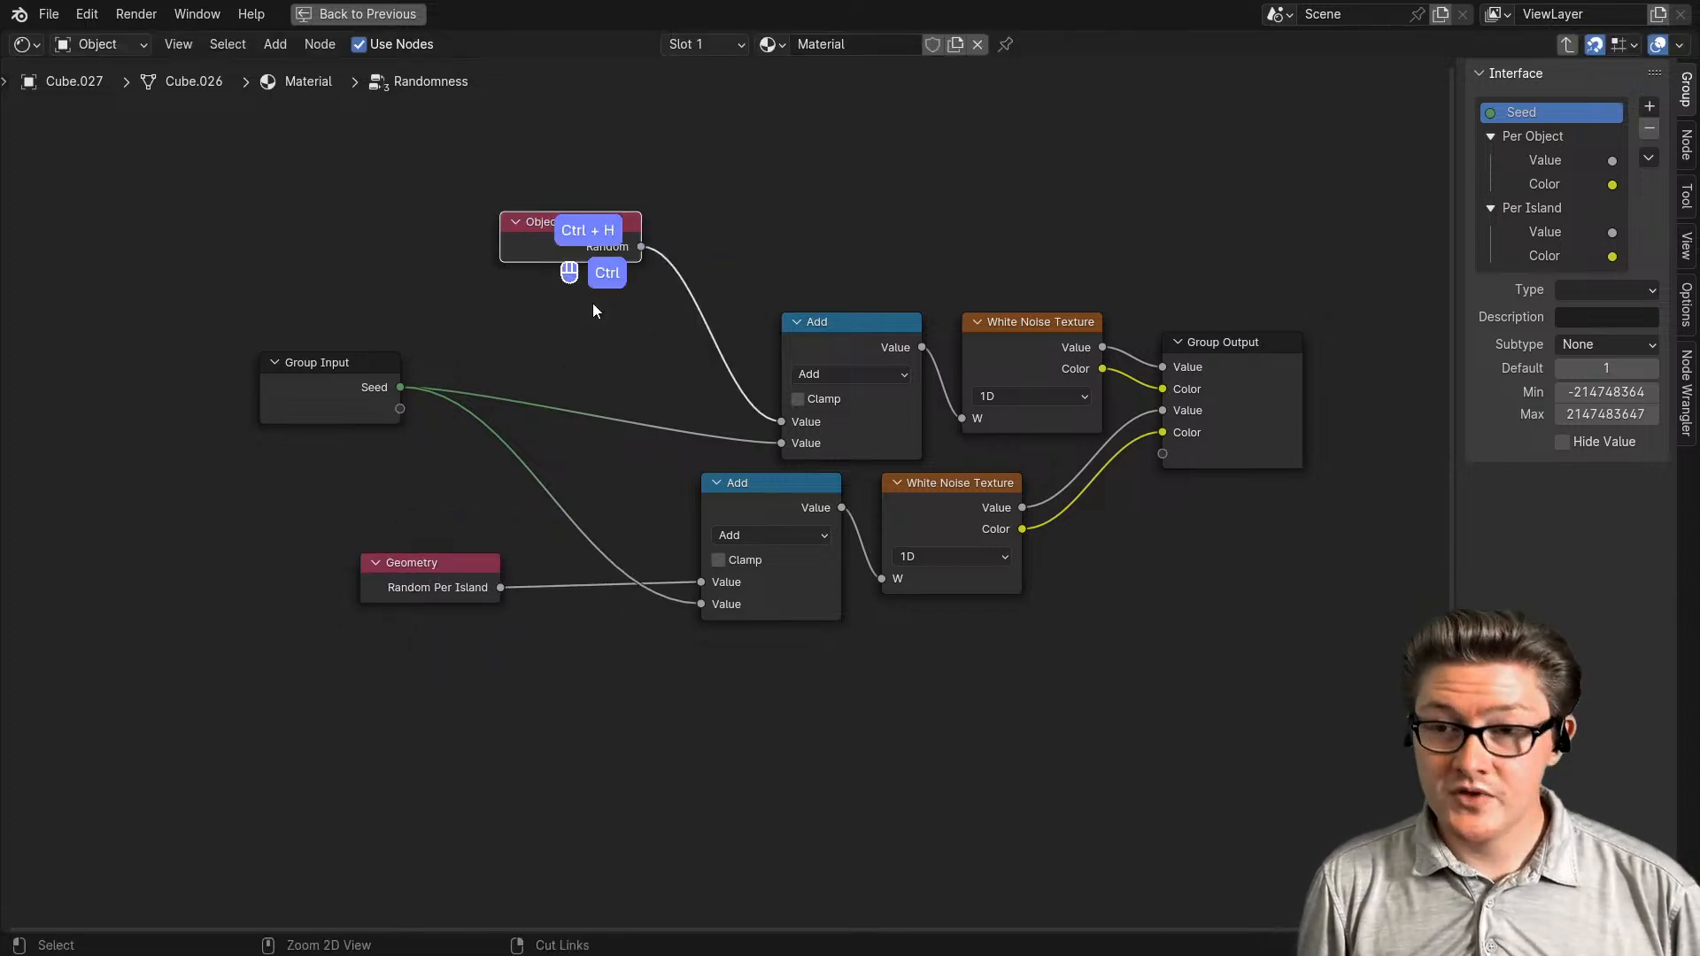
- Align the Object Info and Geometry chains in two compact rows and move Group Input vertically between them
drag(558, 239, 657, 337)
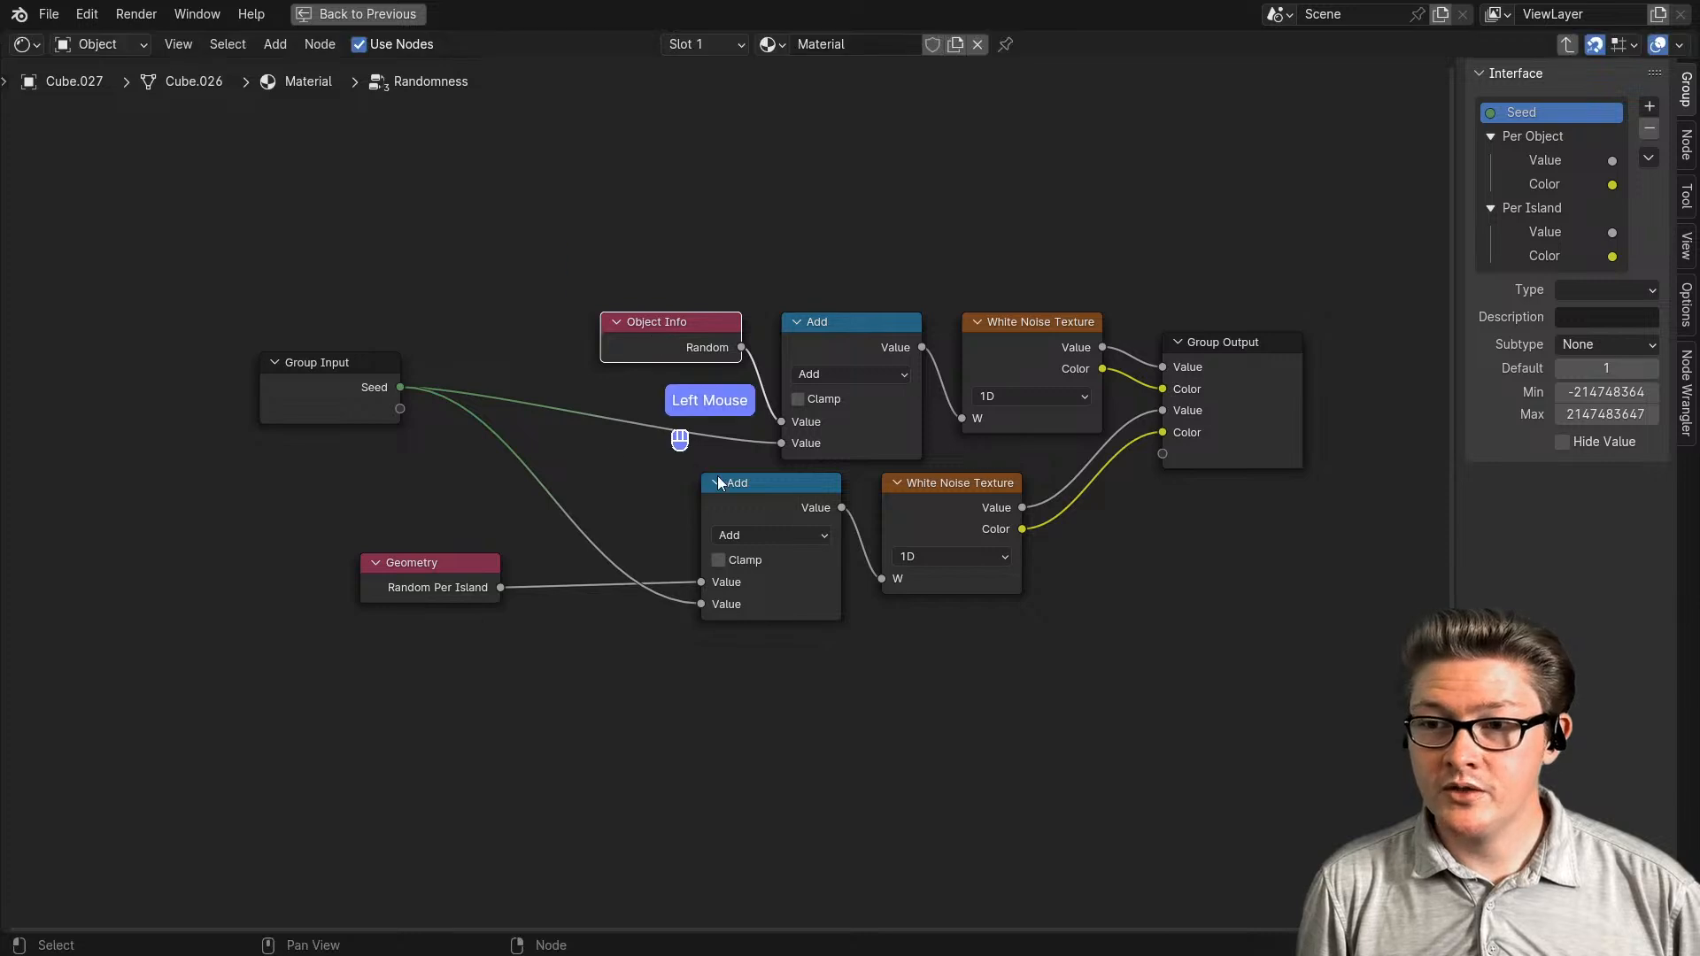
drag(770, 484, 811, 484)
drag(945, 484, 1024, 464)
drag(833, 501, 872, 501)
drag(434, 567, 701, 482)
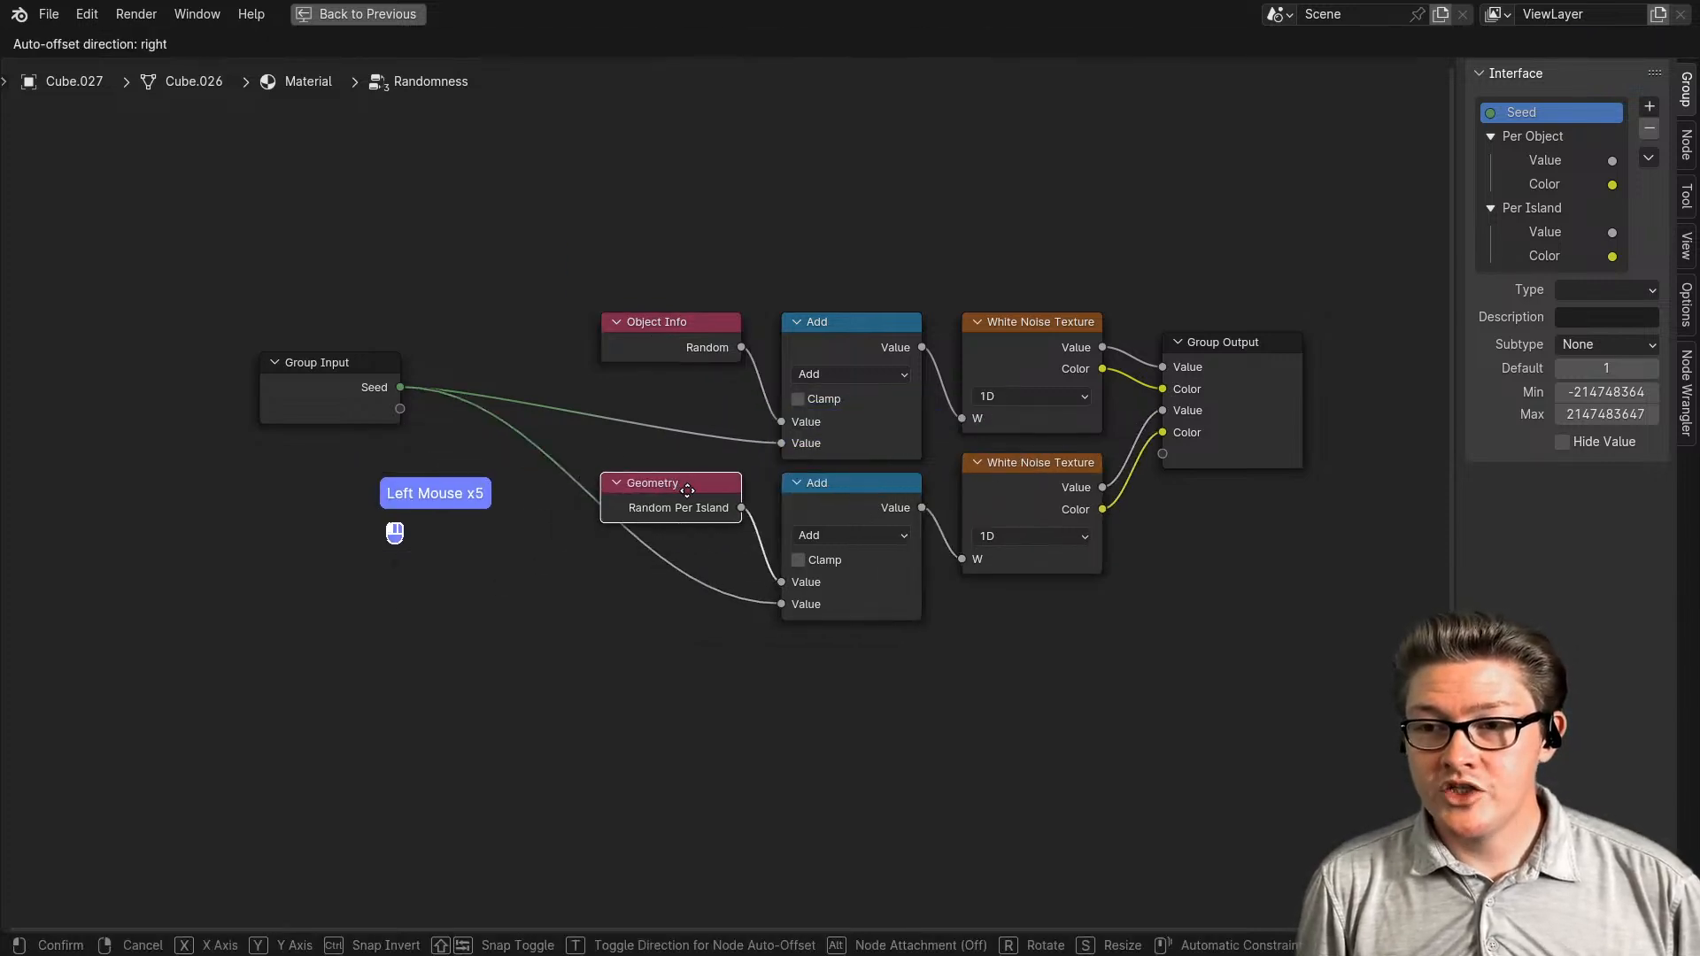
drag(677, 347, 695, 347)
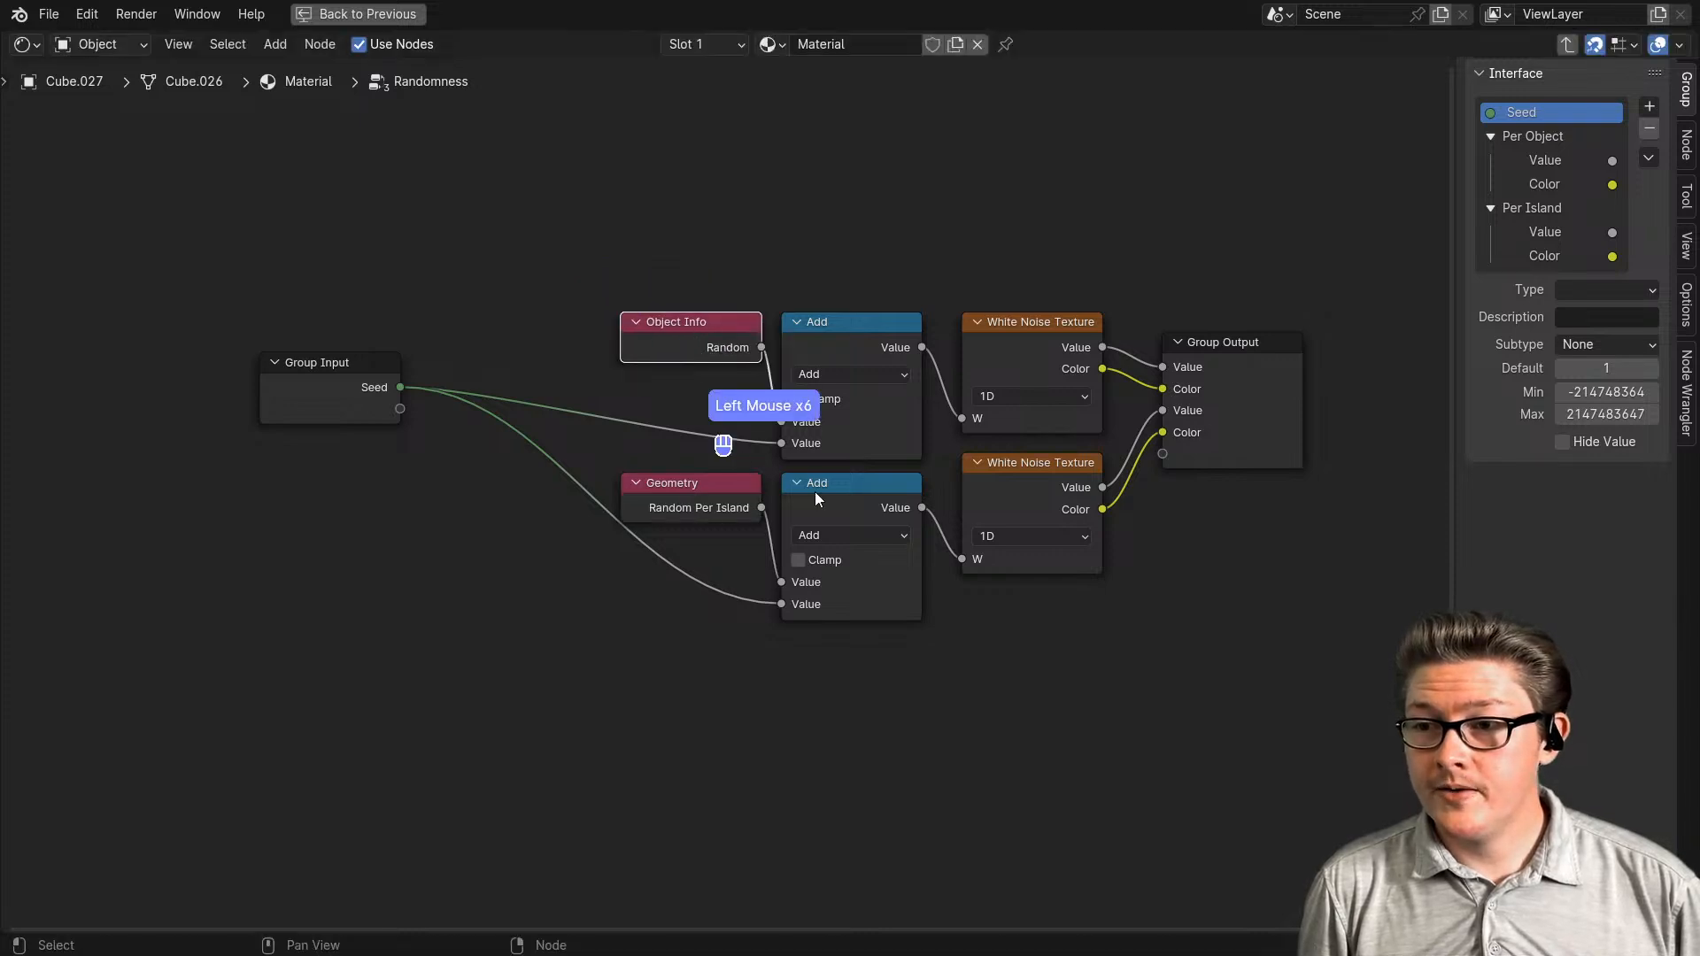
middle_drag(815, 492, 597, 540)
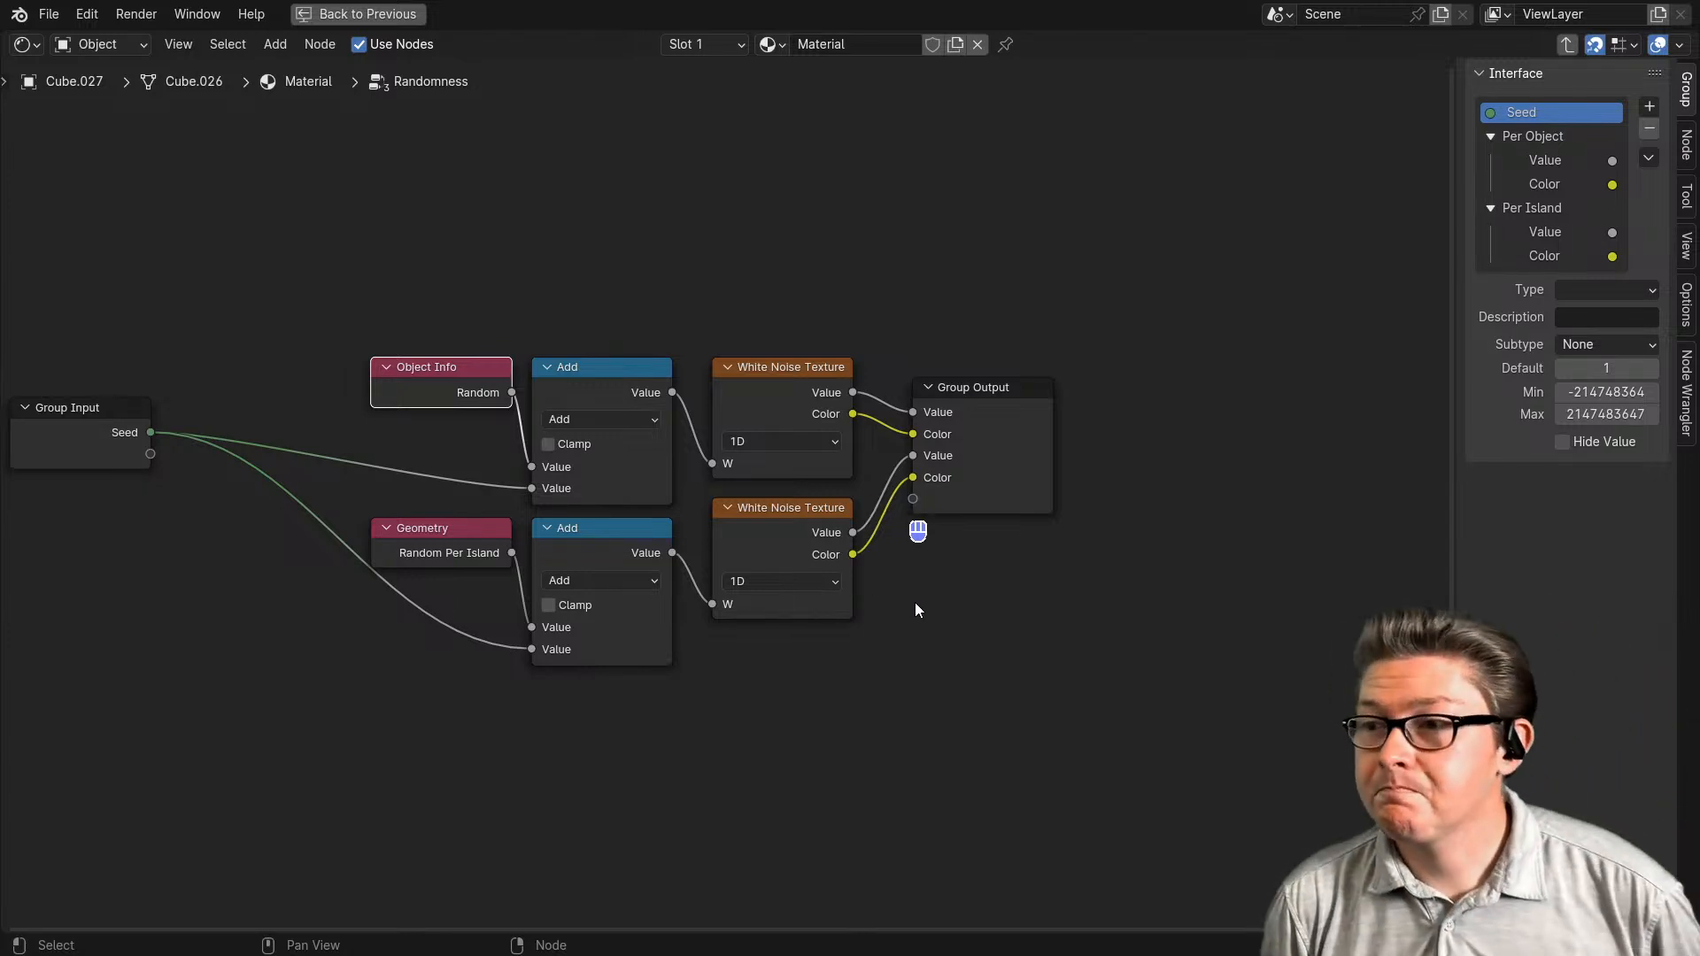
middle_drag(416, 596, 486, 650)
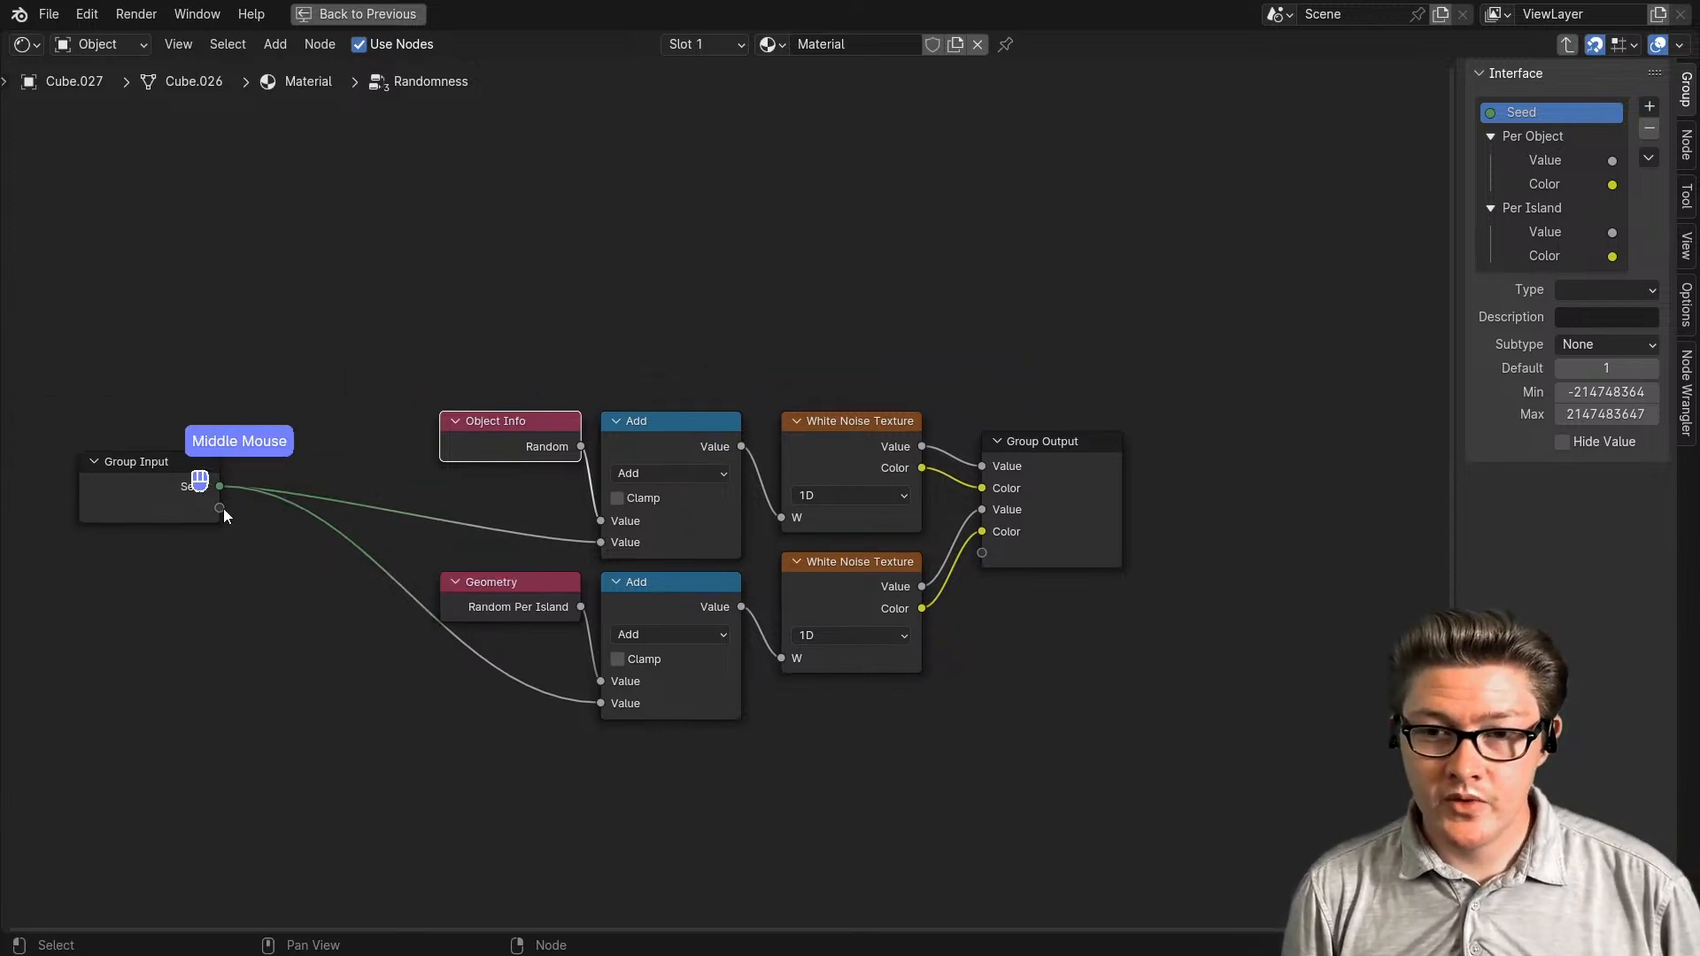
drag(181, 498, 277, 601)
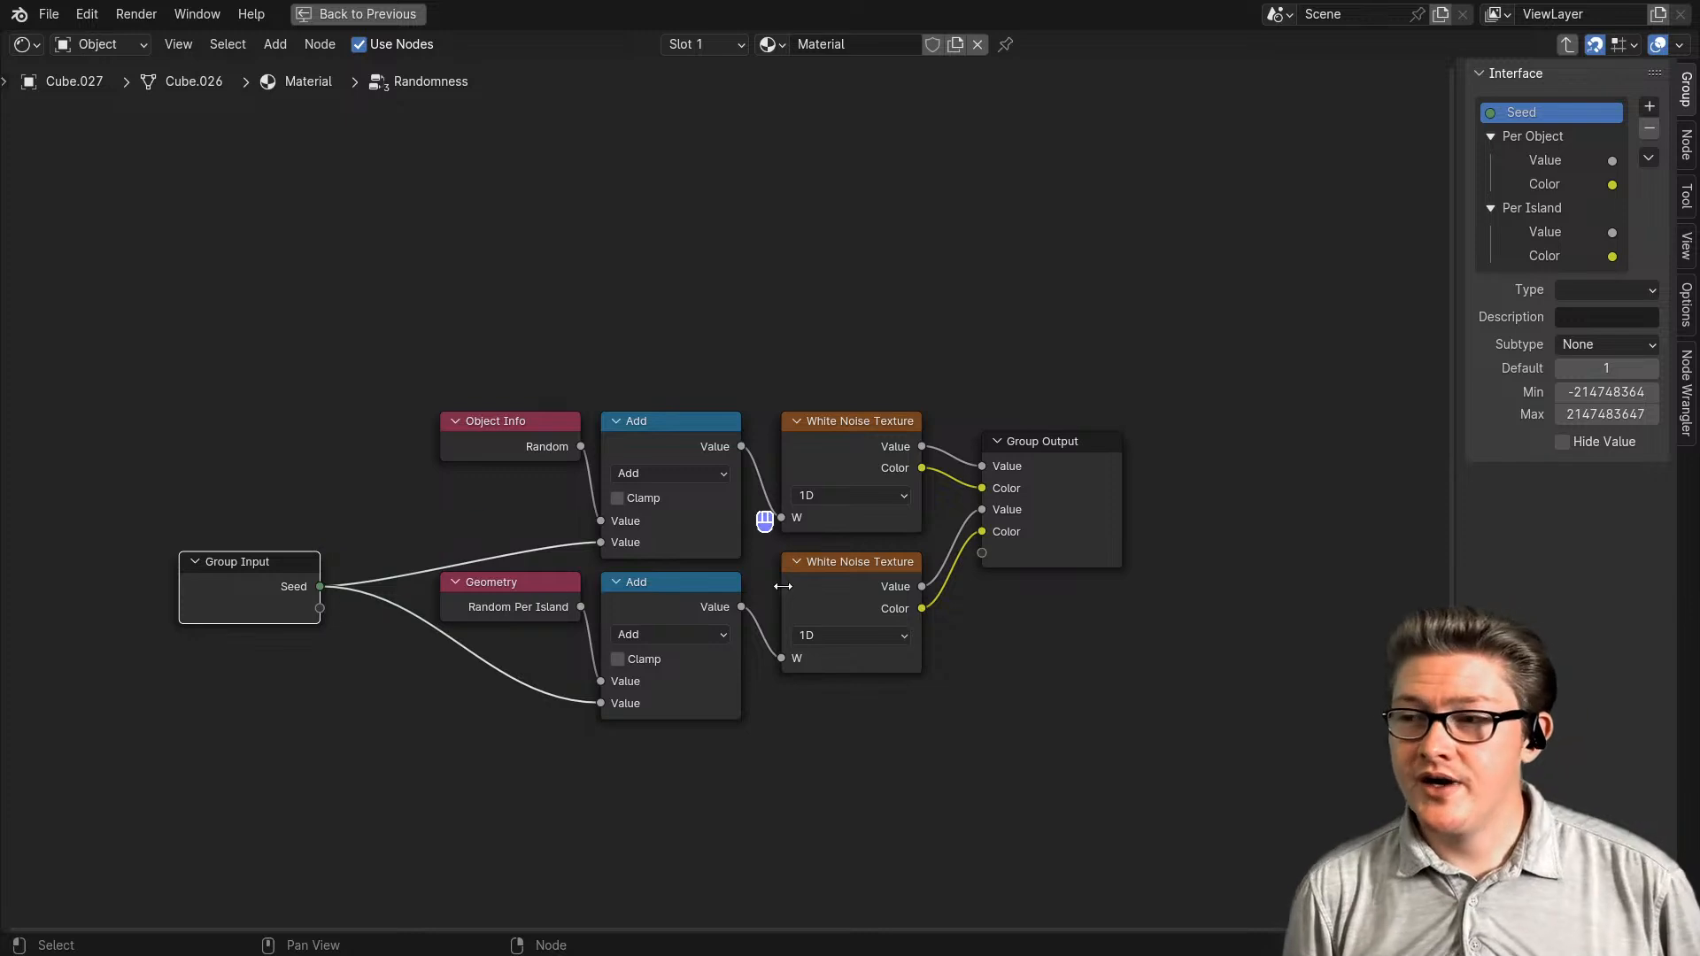
- Leave the group, move the Randomness node up and away from the Color Ramp, and collapse its Per Object panel
key(Tab)
scroll(464, 591, up, 2)
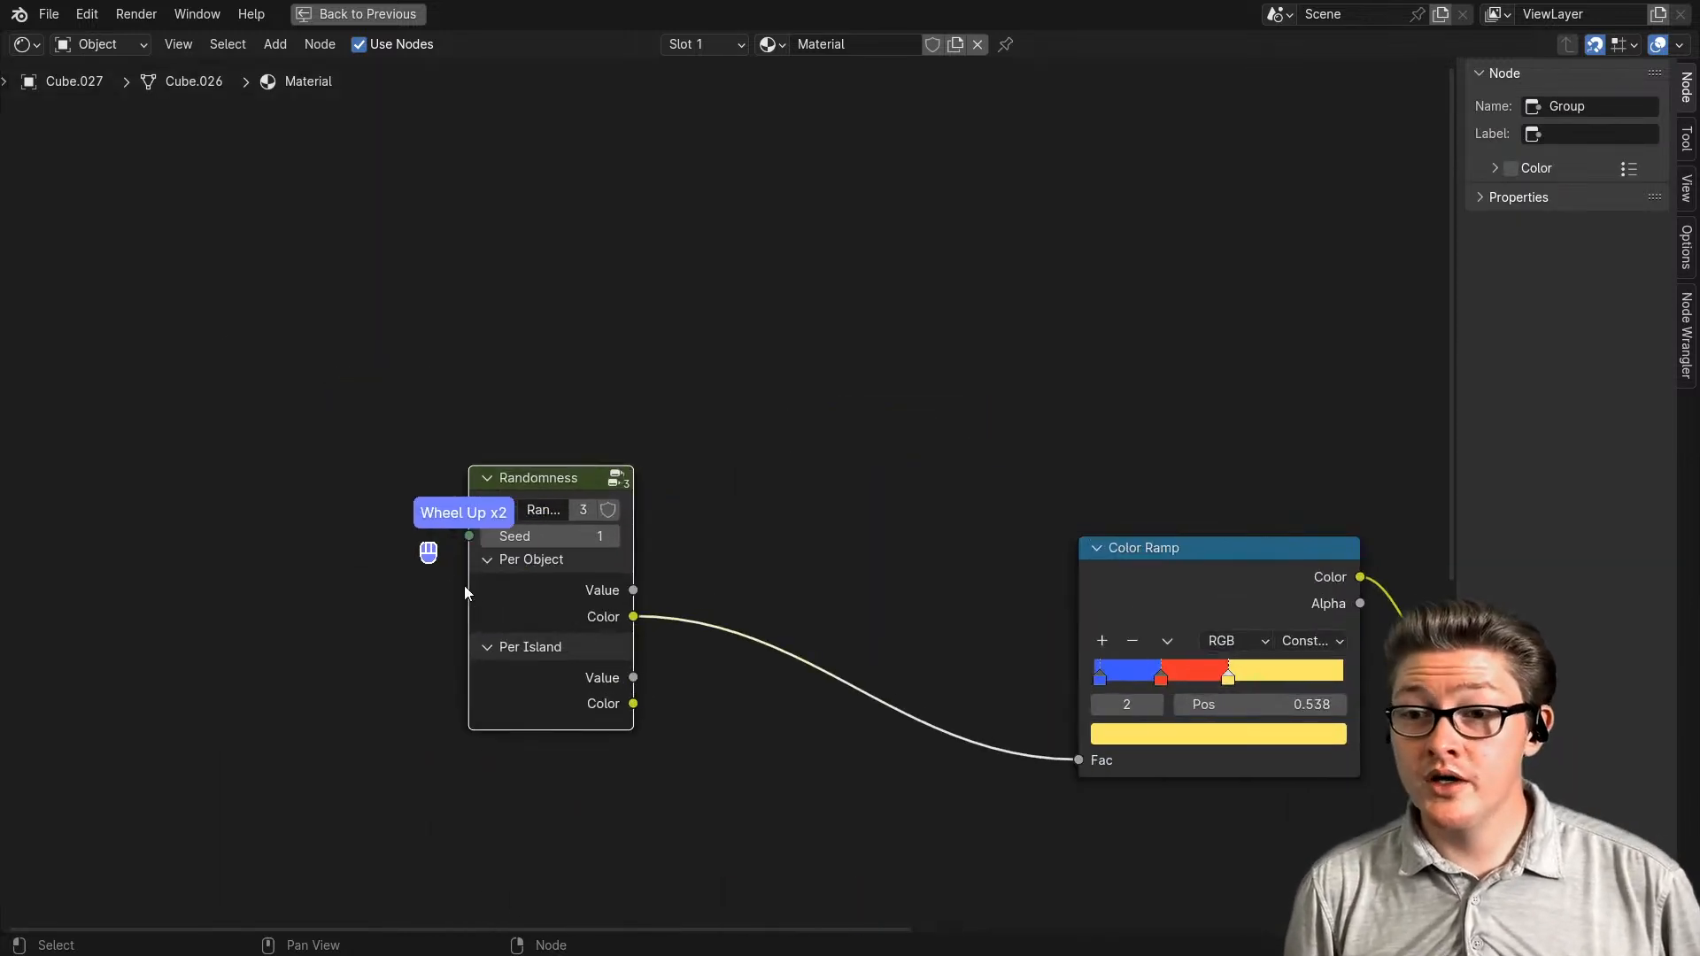
drag(546, 489, 429, 372)
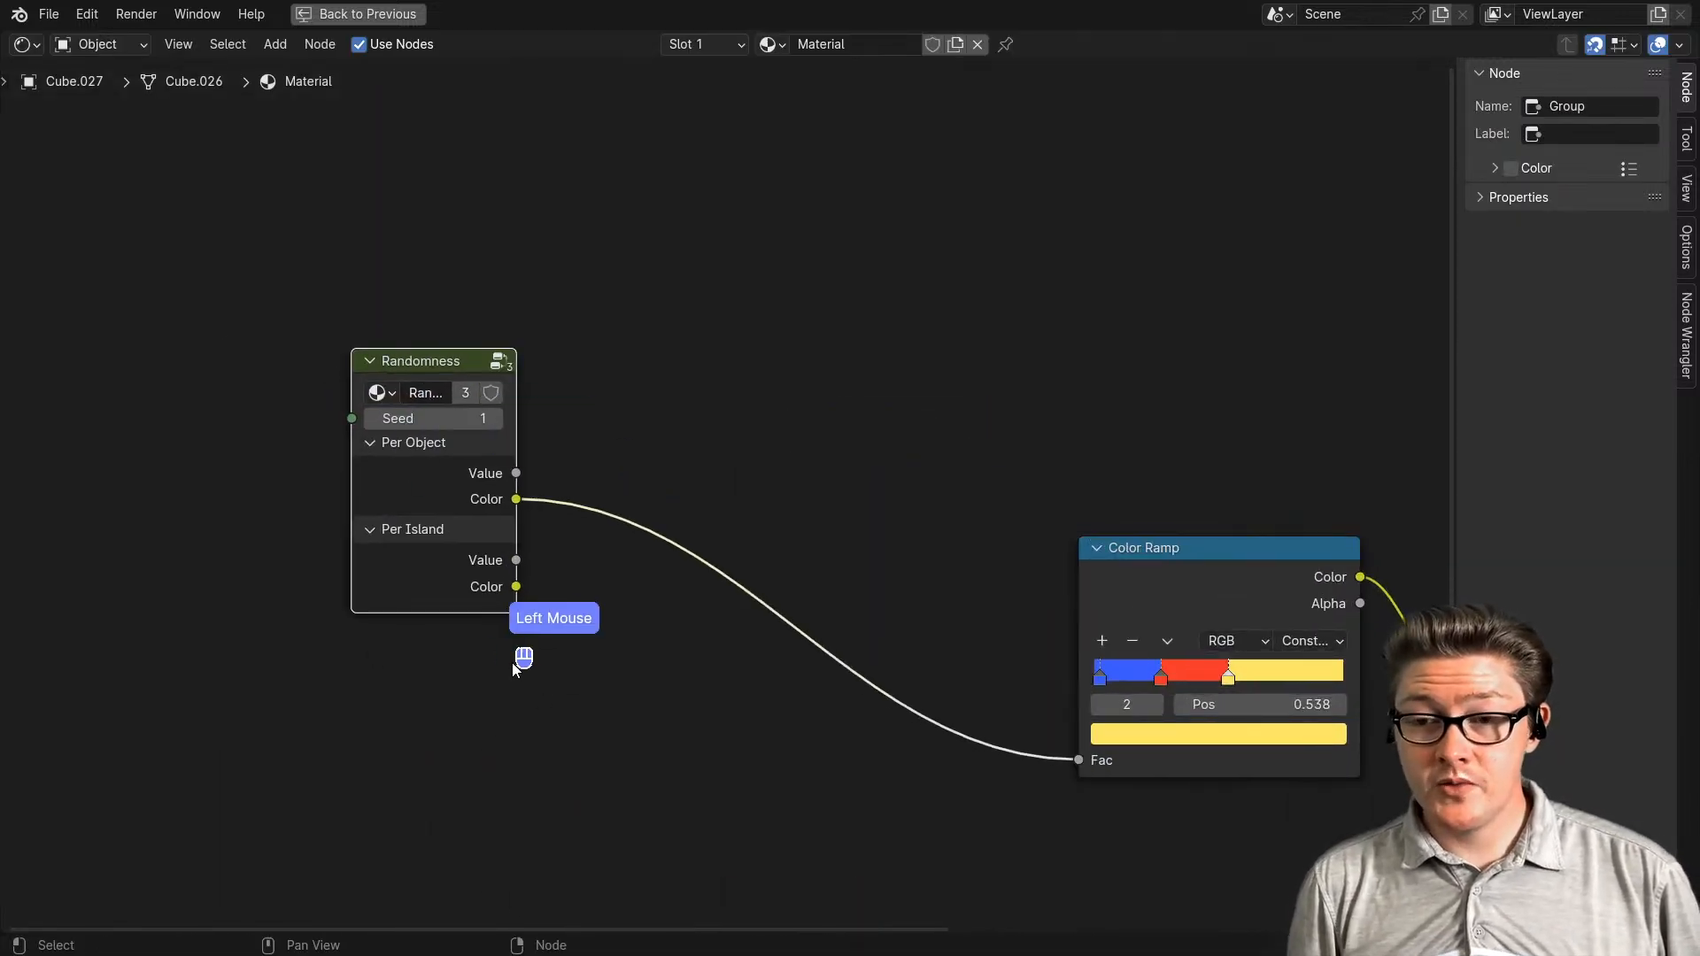
middle_drag(514, 666, 321, 611)
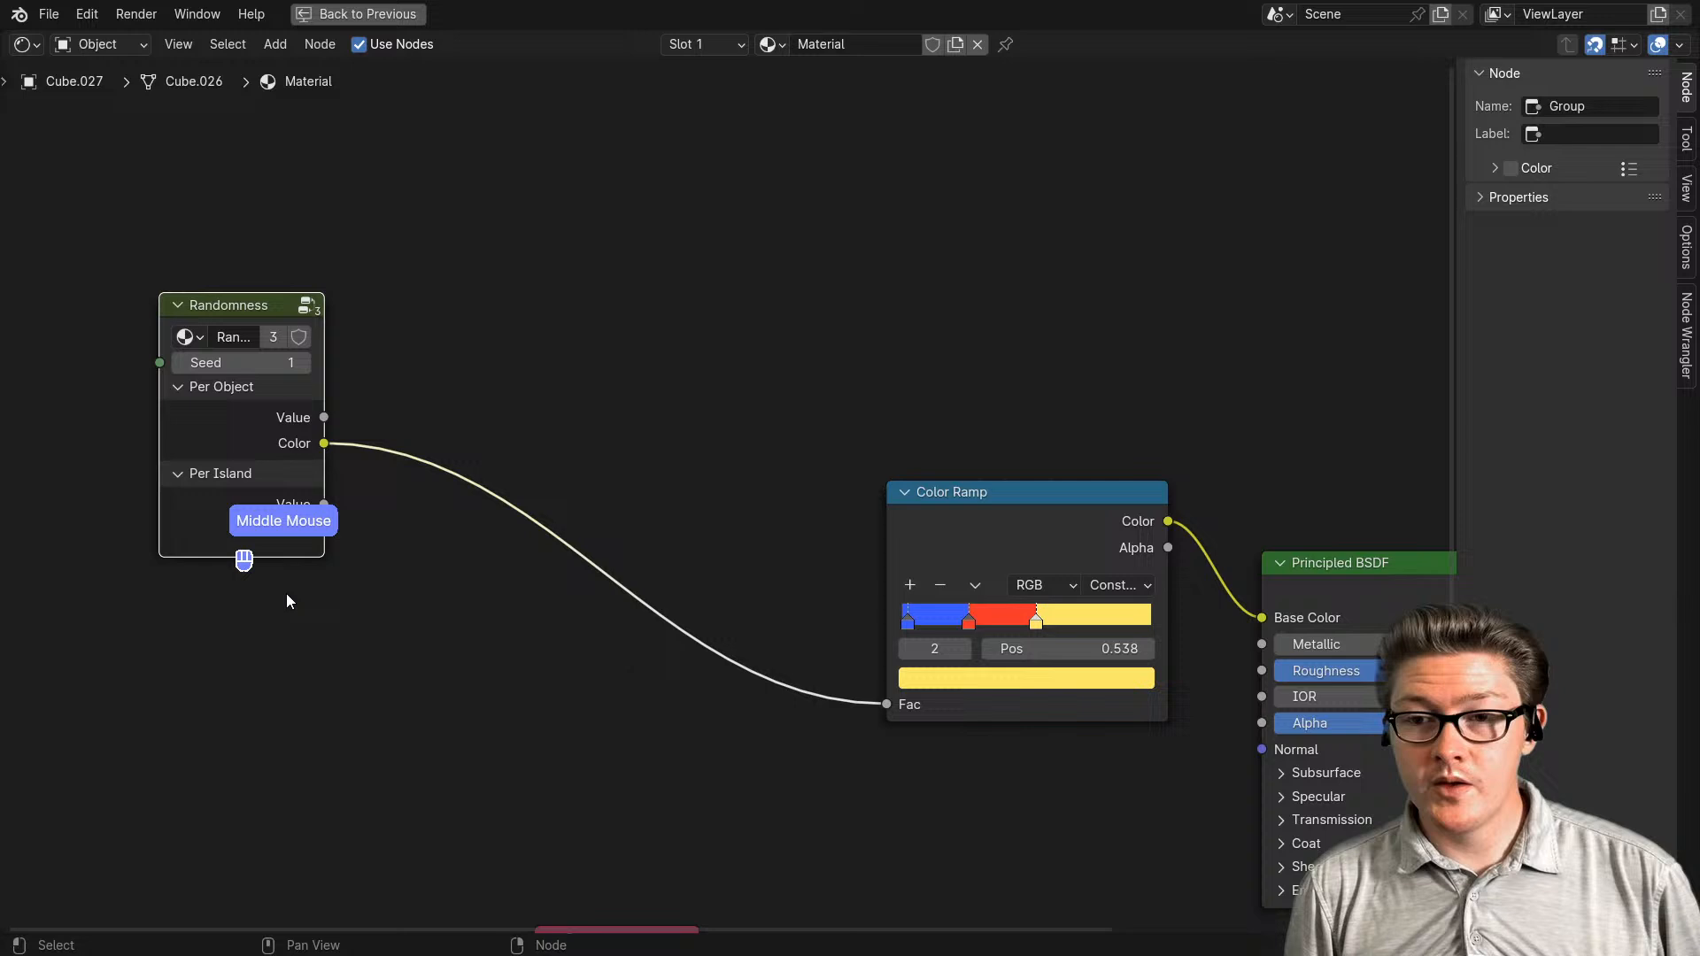
click(177, 387)
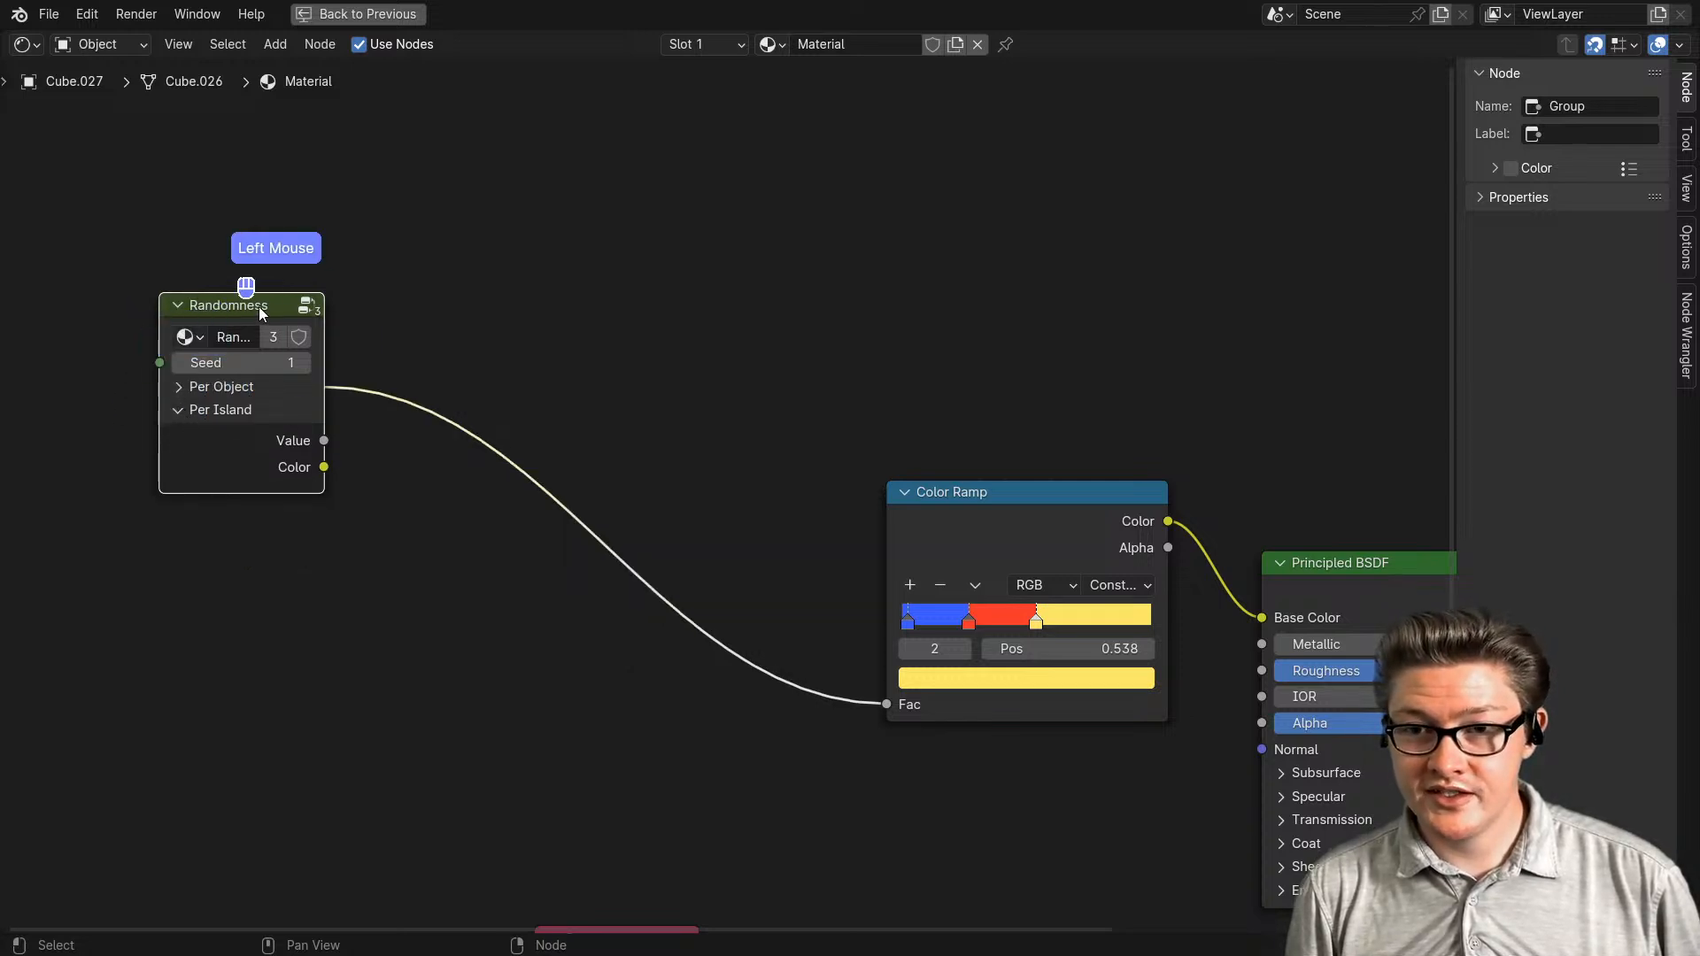
- Restore the full workspace layout and connect the Randomness node's Per Island Value output to the Color Ramp's Fac input
key(ctrl+space)
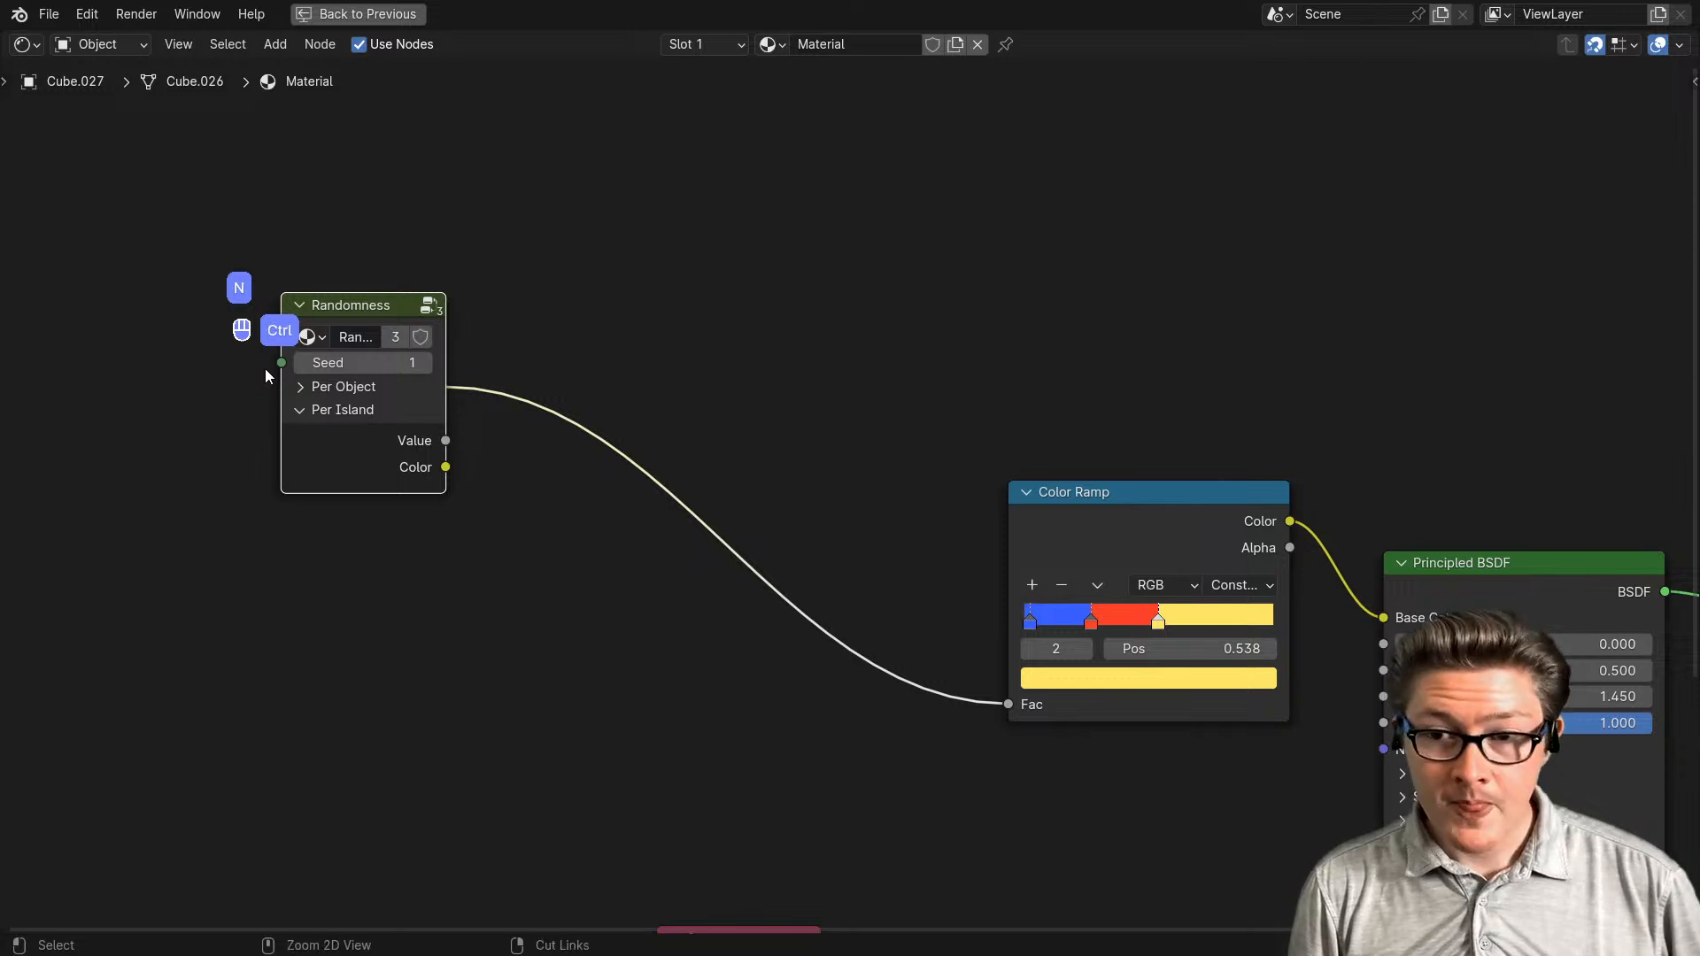
scroll(227, 526, up, 2)
middle_drag(227, 526, 50, 448)
drag(50, 448, 232, 524)
drag(273, 602, 457, 699)
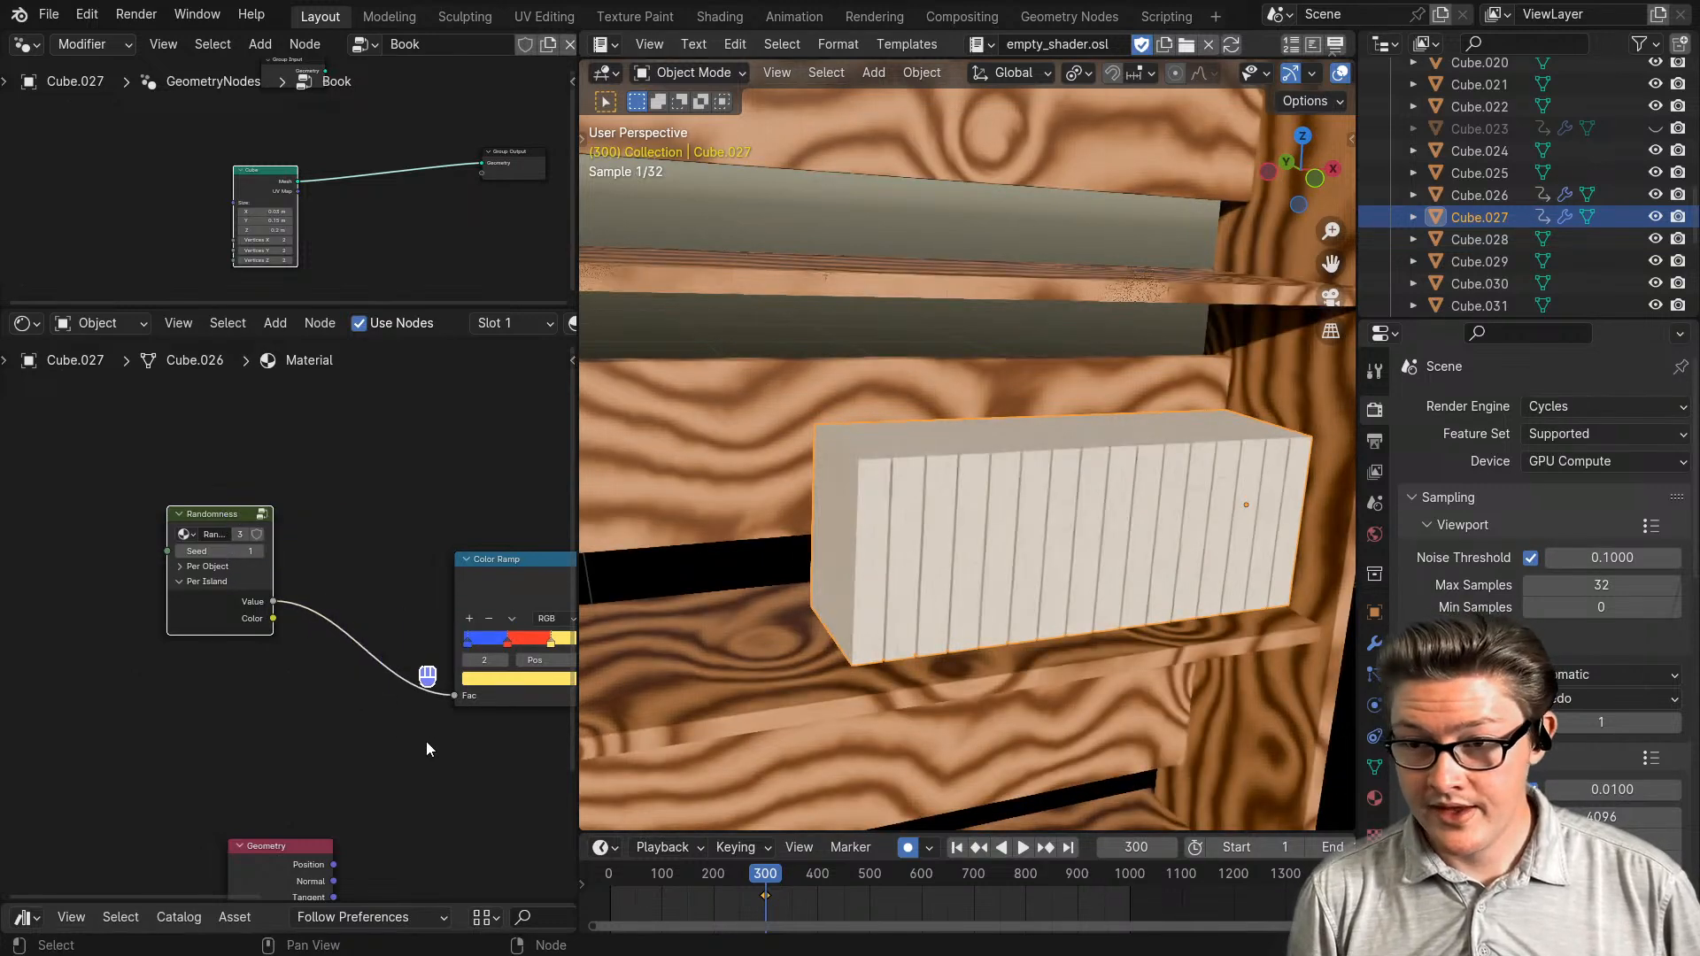
- Set the Randomness node's Seed to 3
scroll(334, 746, up, 4)
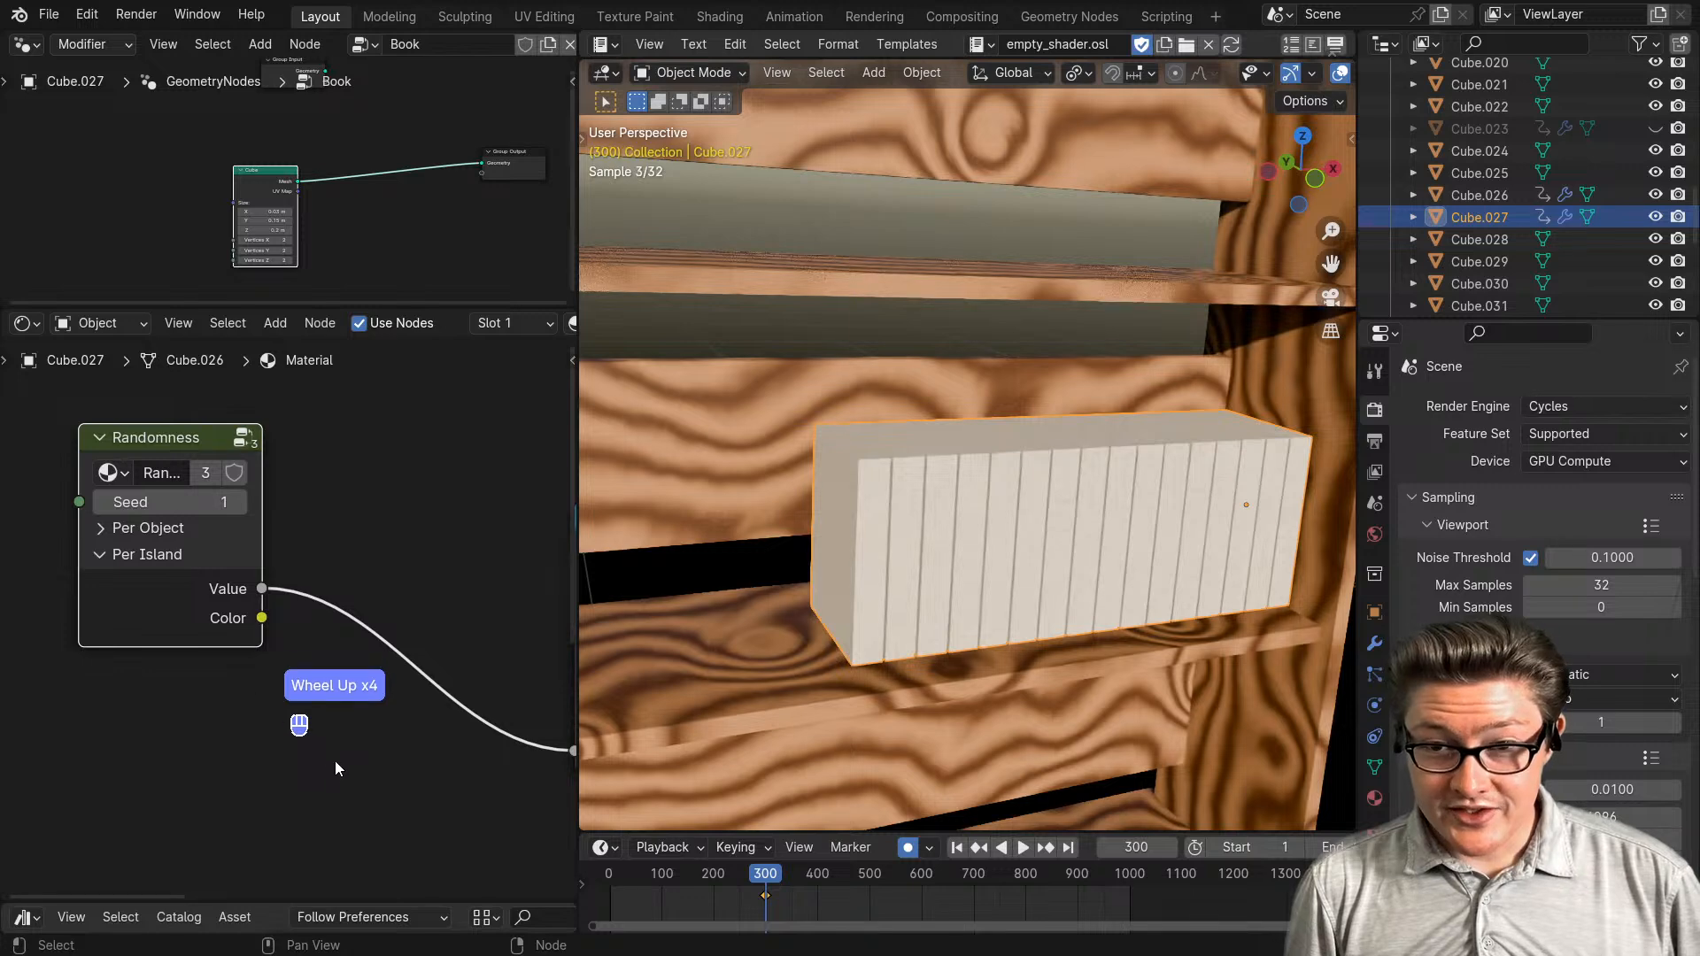
click(241, 502)
click(241, 502)
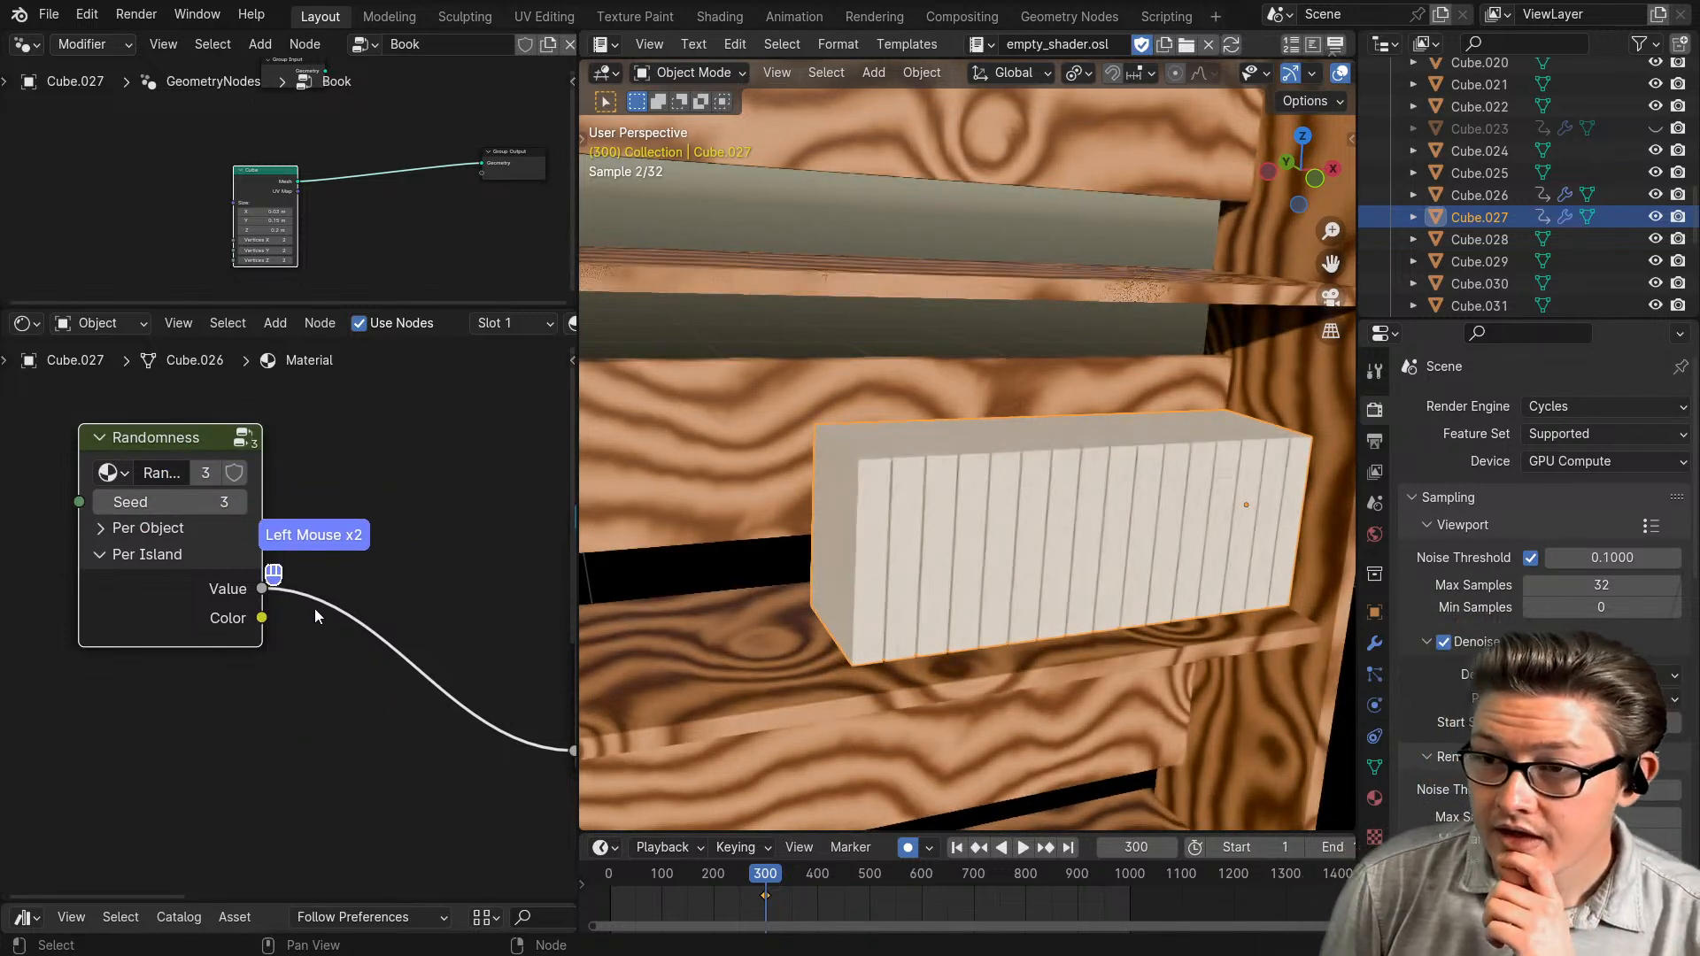
key(z)
click(892, 432)
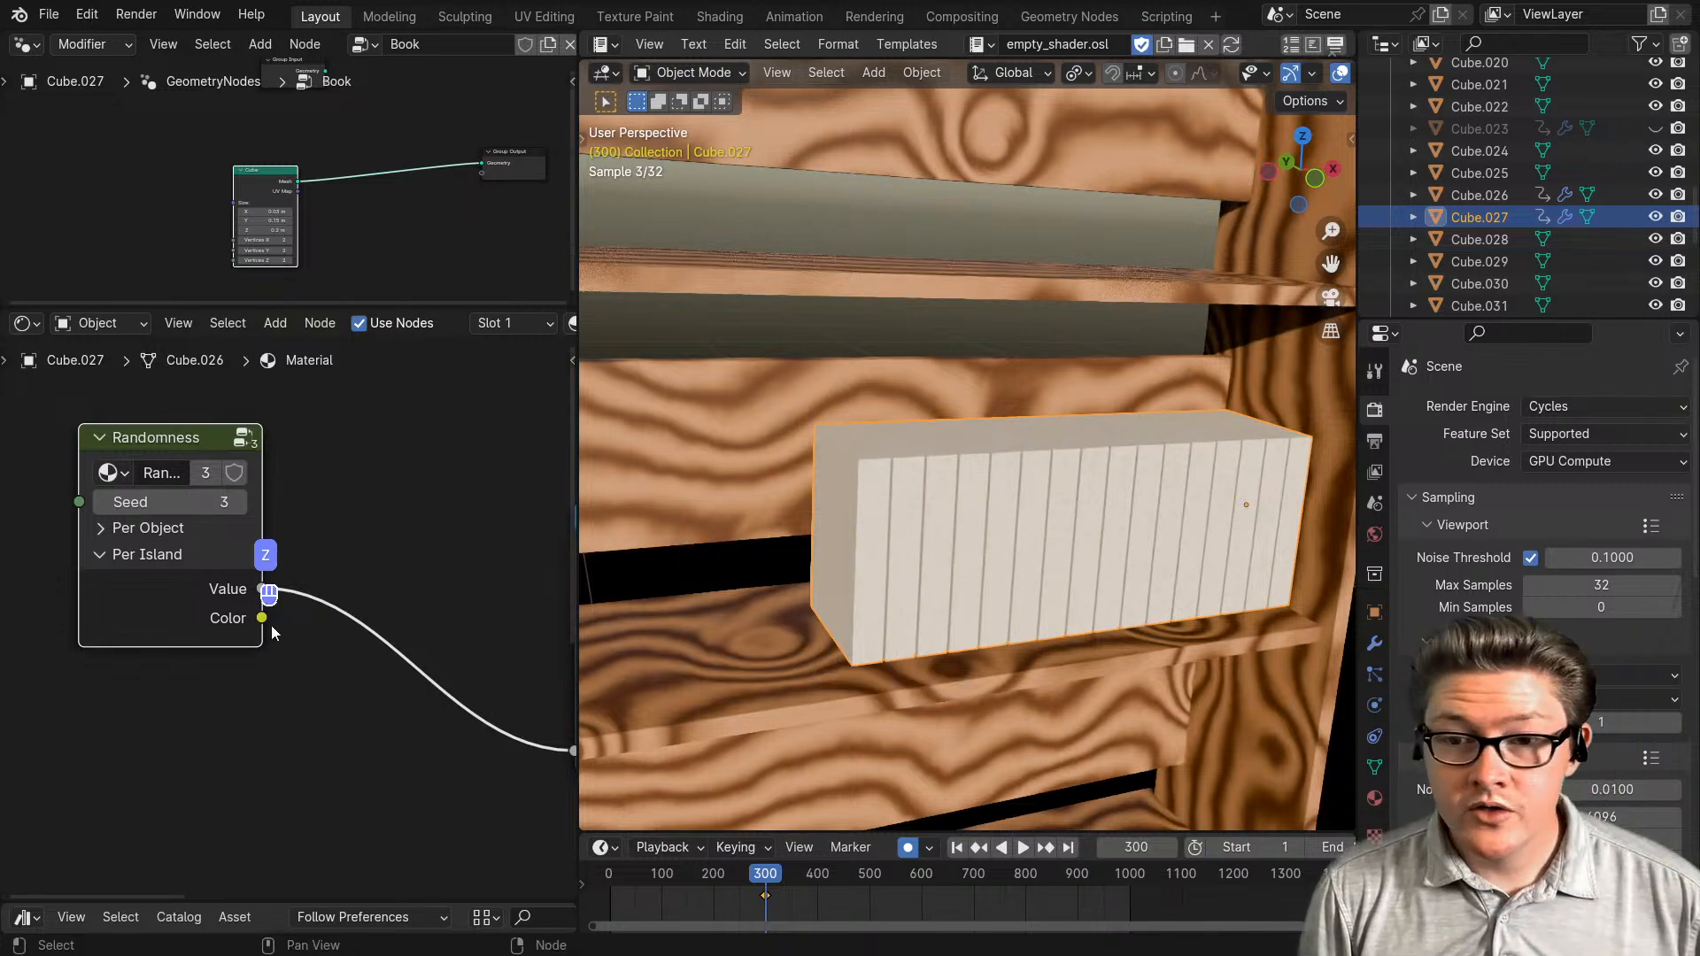
- Preview the Randomness node's Per Island Value and Color outputs on the row of books in the viewport
middle_drag(1155, 627, 229, 666)
scroll(228, 666, down, 3)
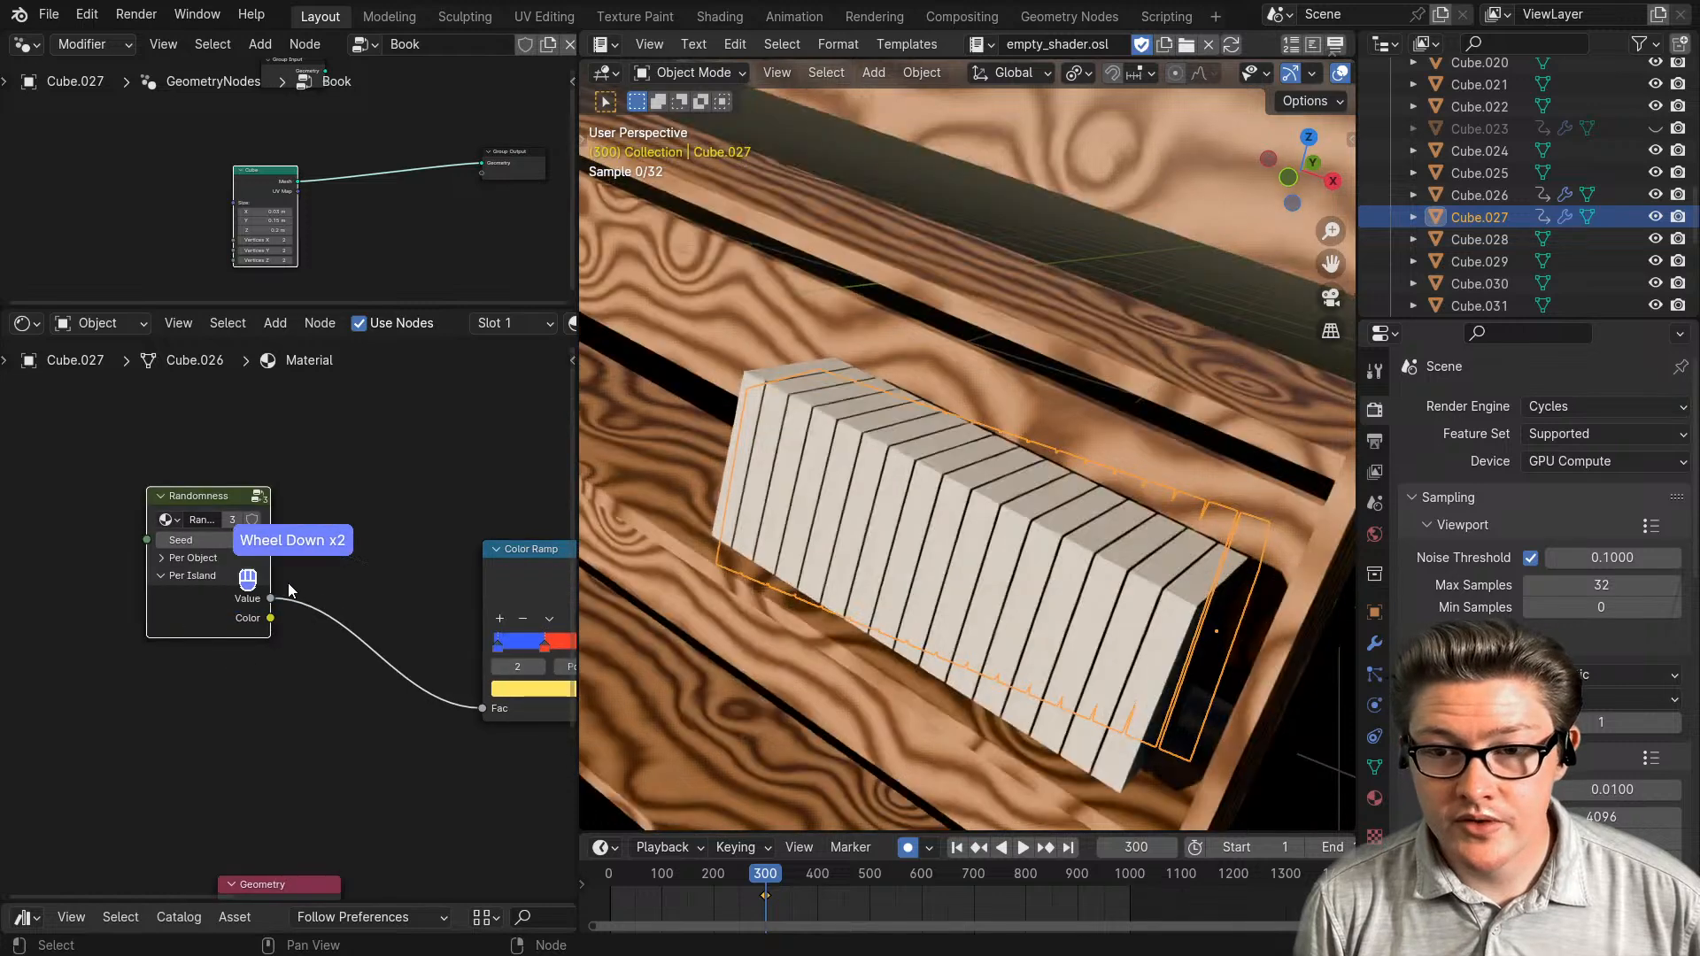
ctrl+shift+click(228, 502)
ctrl+shift+click(228, 502)
ctrl+shift+click(229, 502)
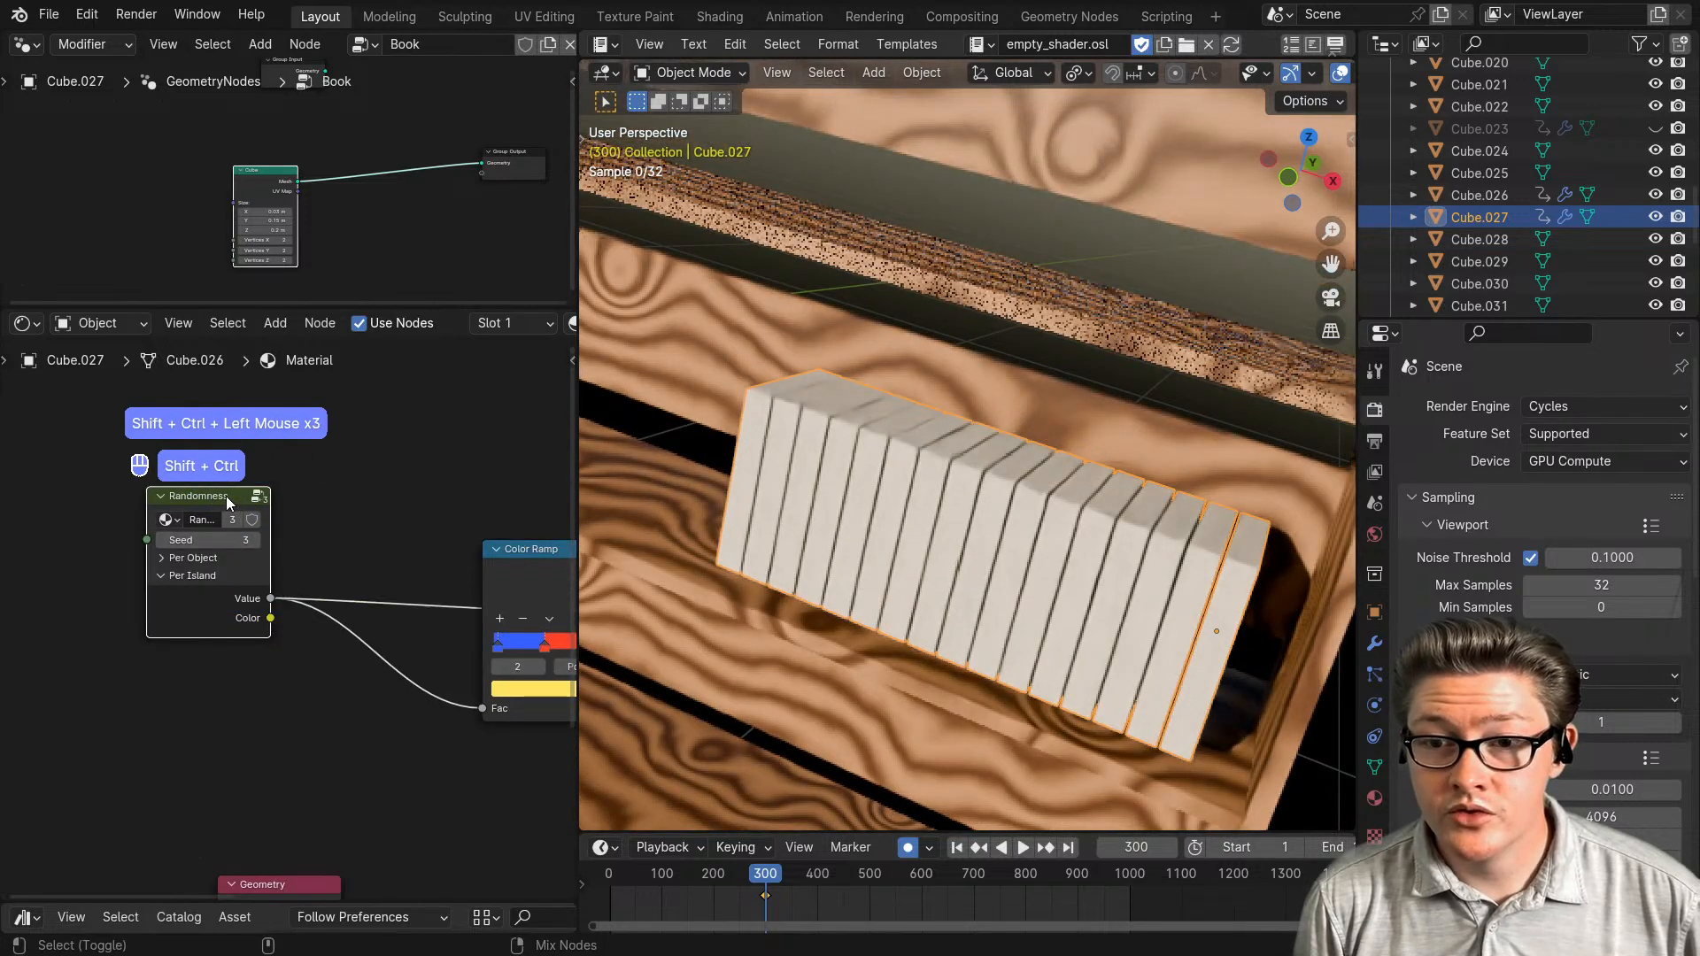
ctrl+shift+click(227, 503)
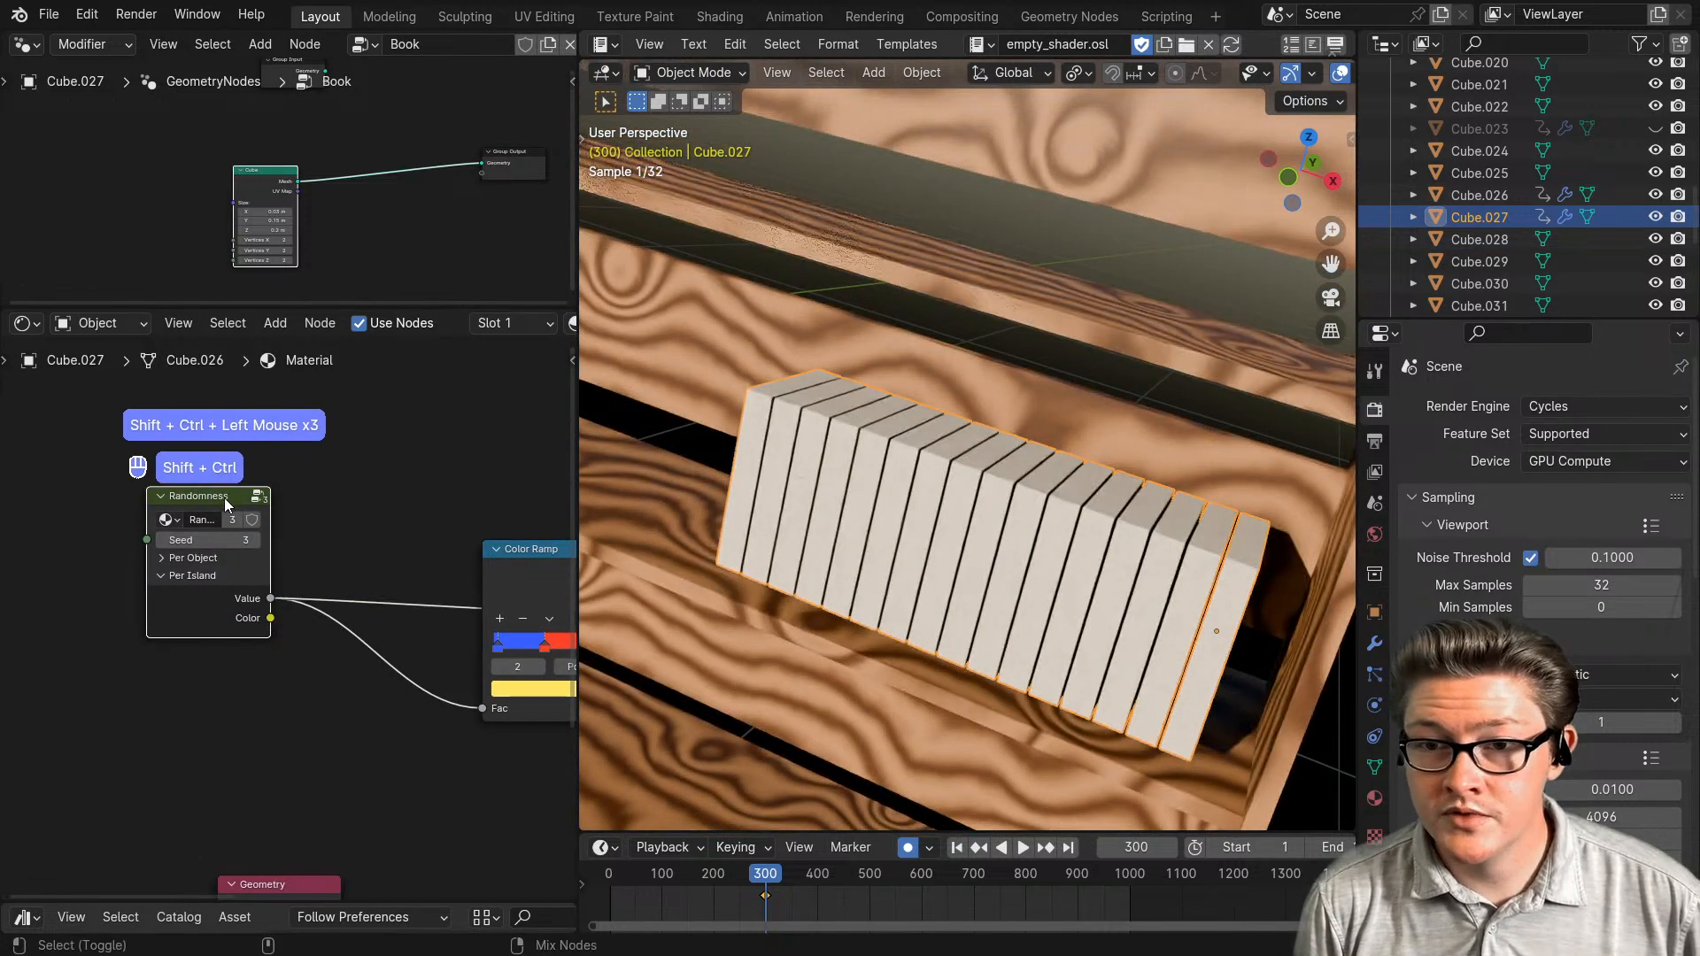
drag(204, 539, 159, 540)
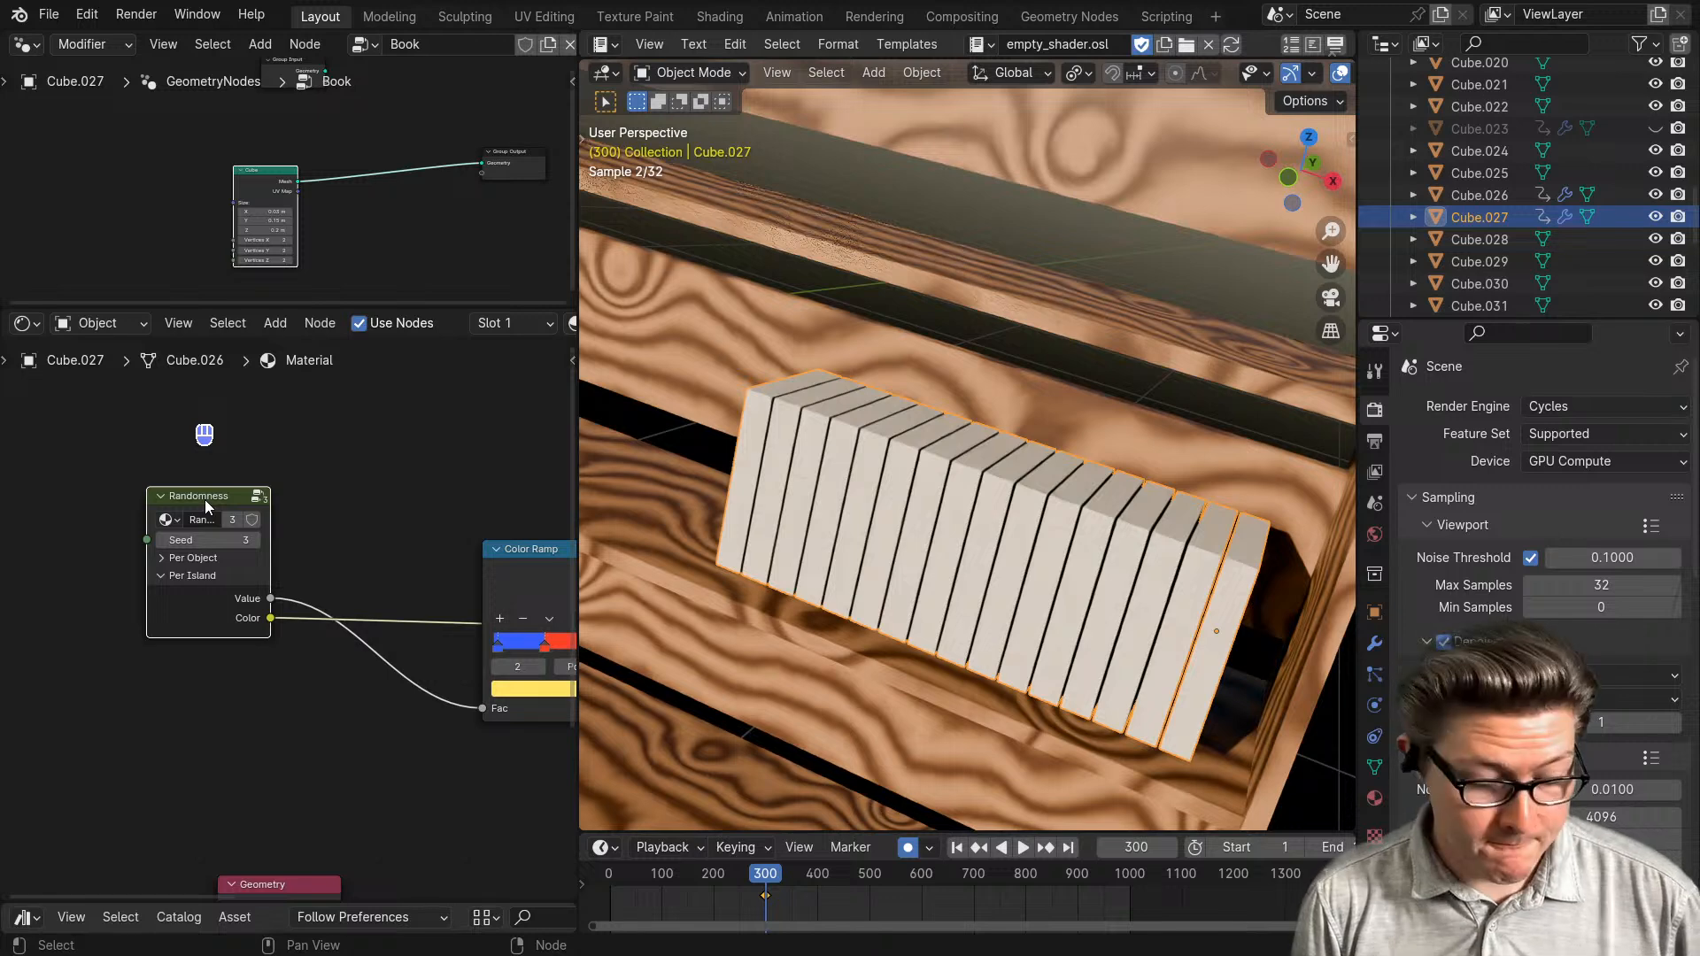
- Reopen the Randomness group, move Group Input closer to the Object Info and Geometry nodes, and leave the group after checking its connections
key(Tab)
scroll(252, 627, down, 6)
middle_drag(228, 662, 223, 655)
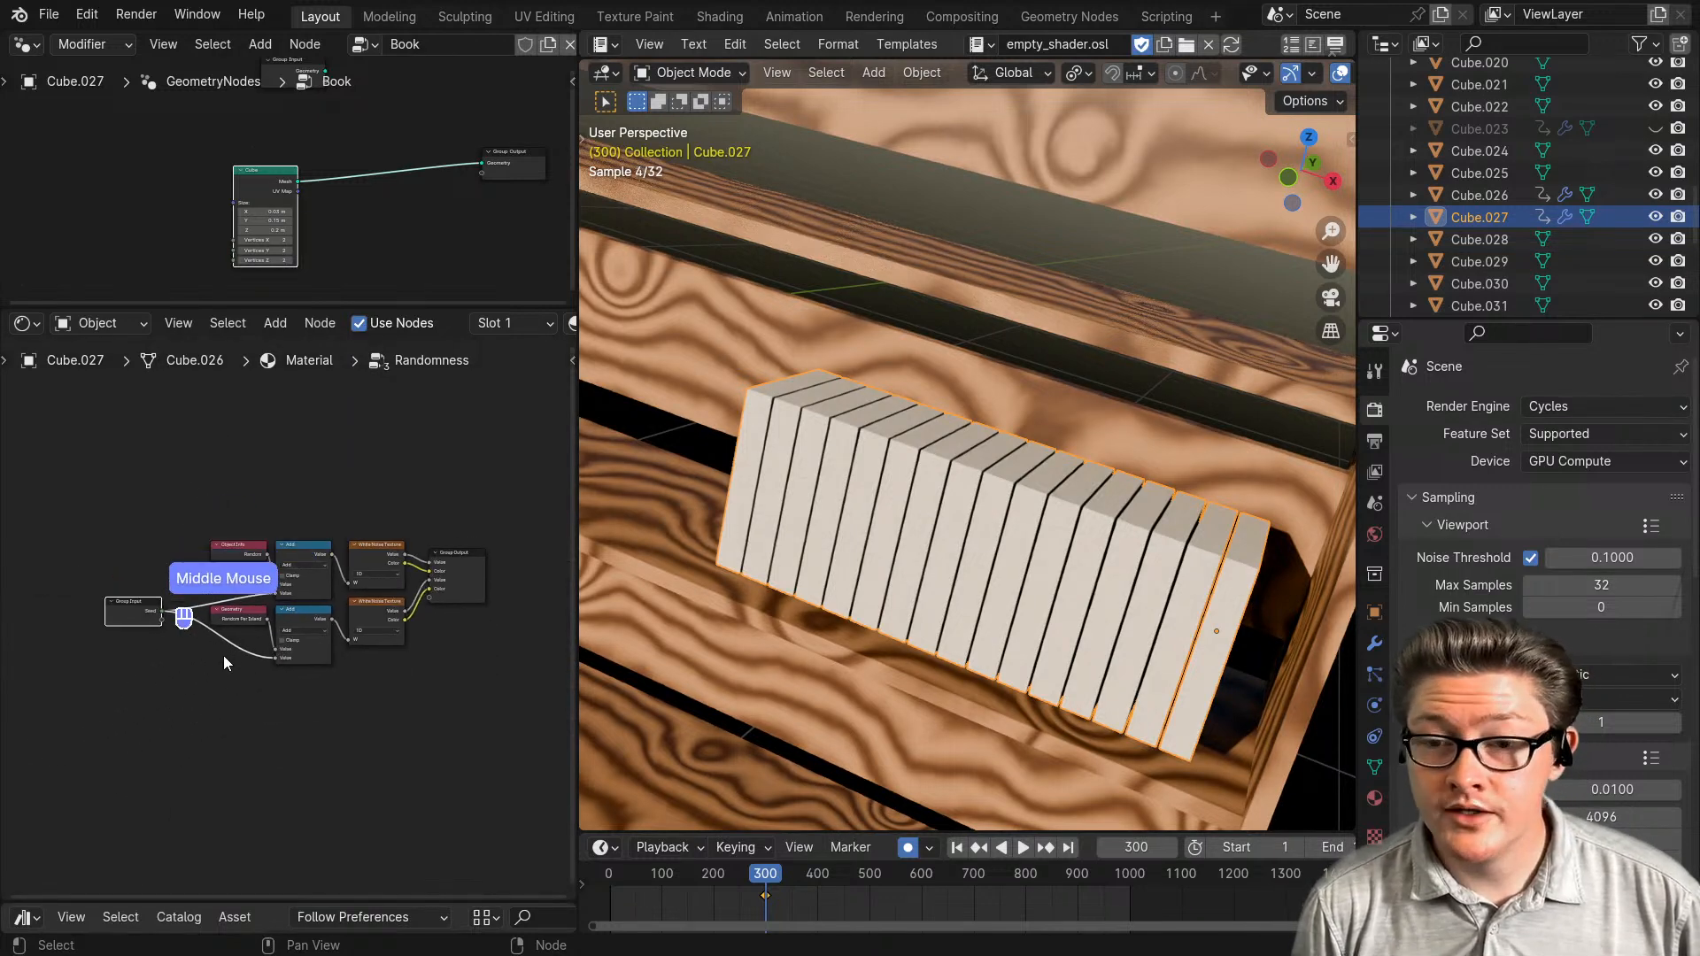
scroll(219, 671, up, 3)
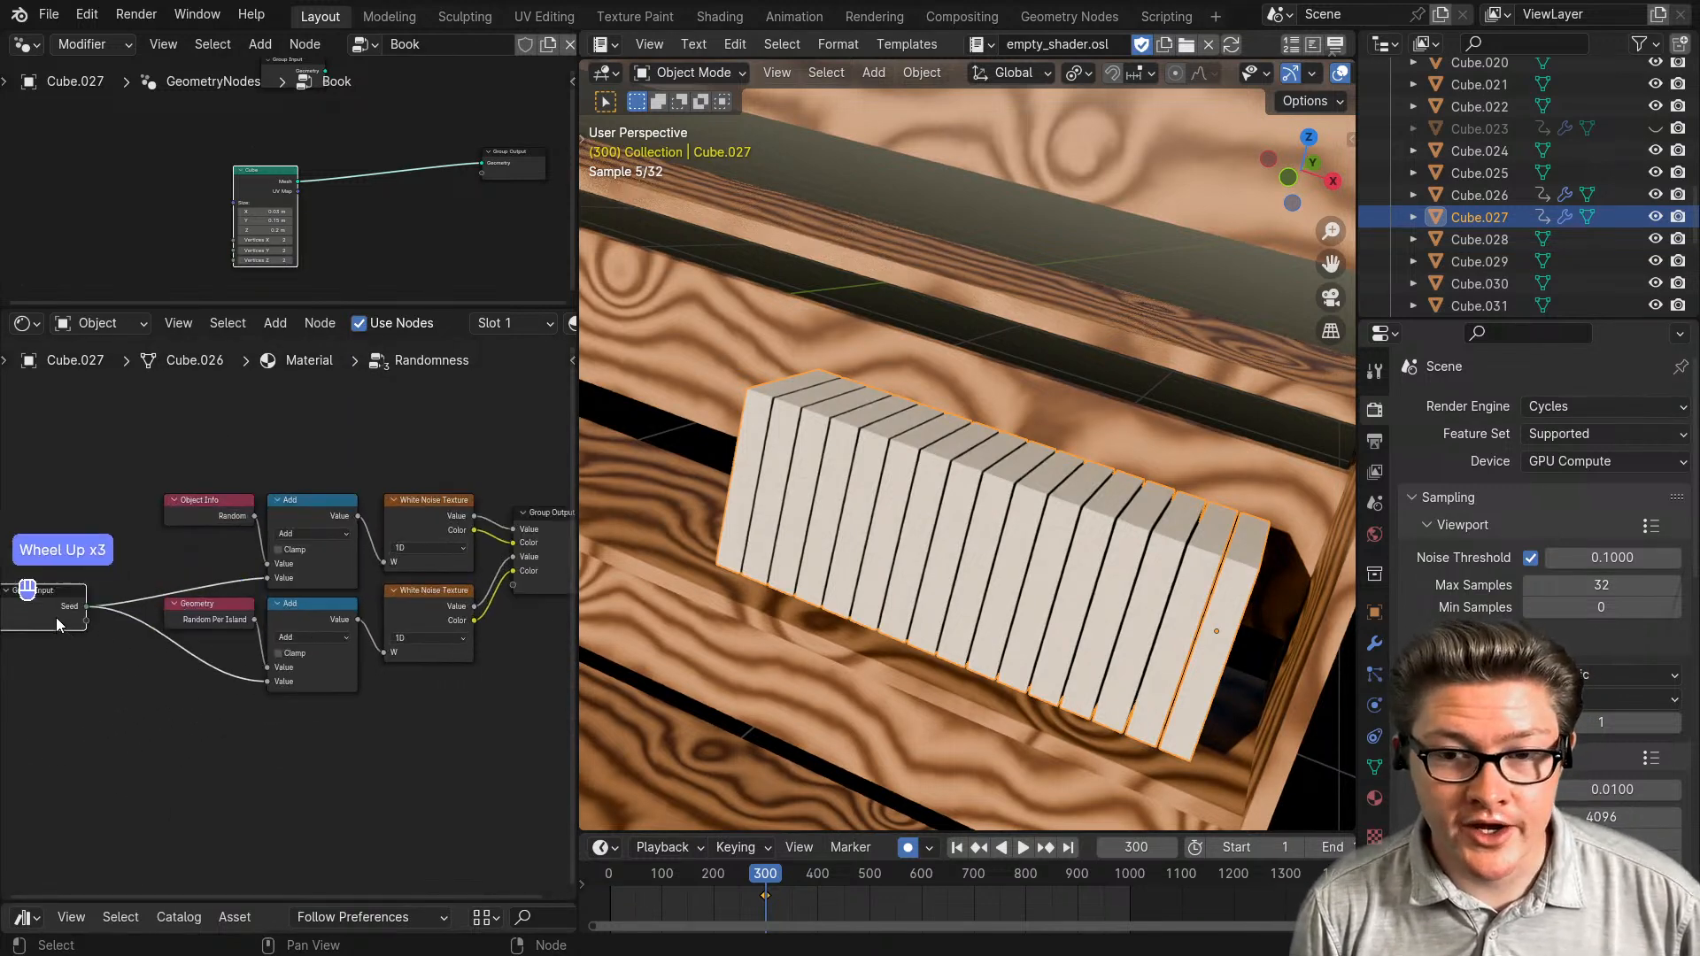
drag(53, 616, 91, 590)
scroll(310, 737, up, 3)
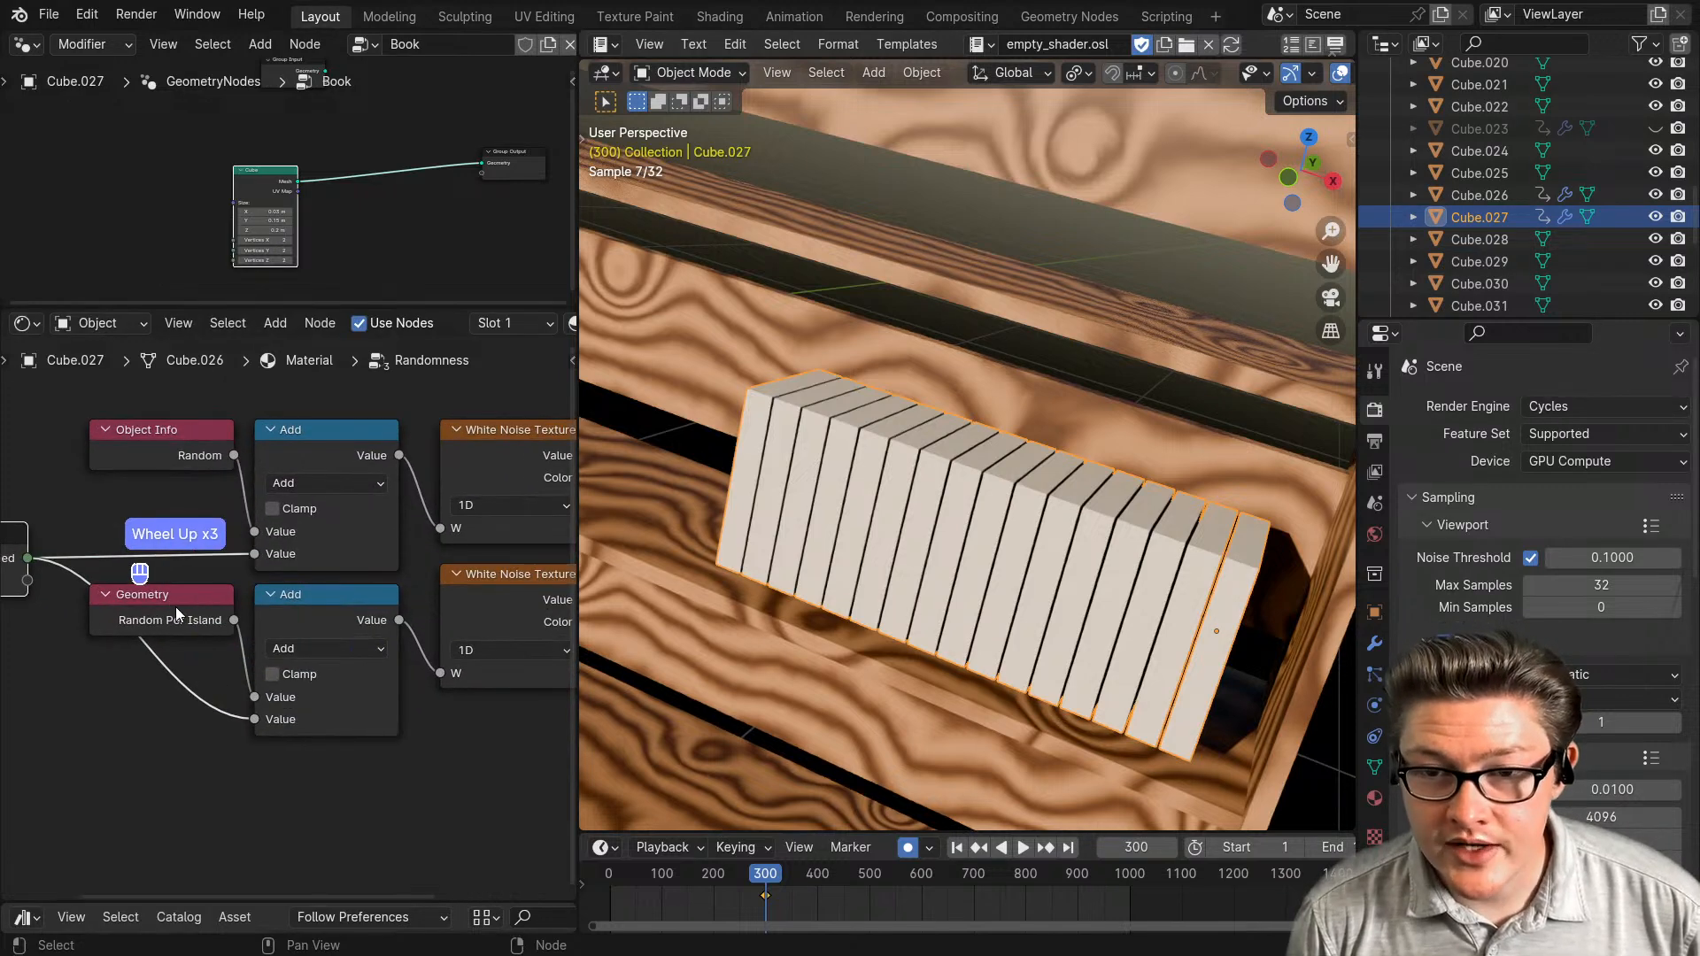
middle_drag(311, 654, 374, 664)
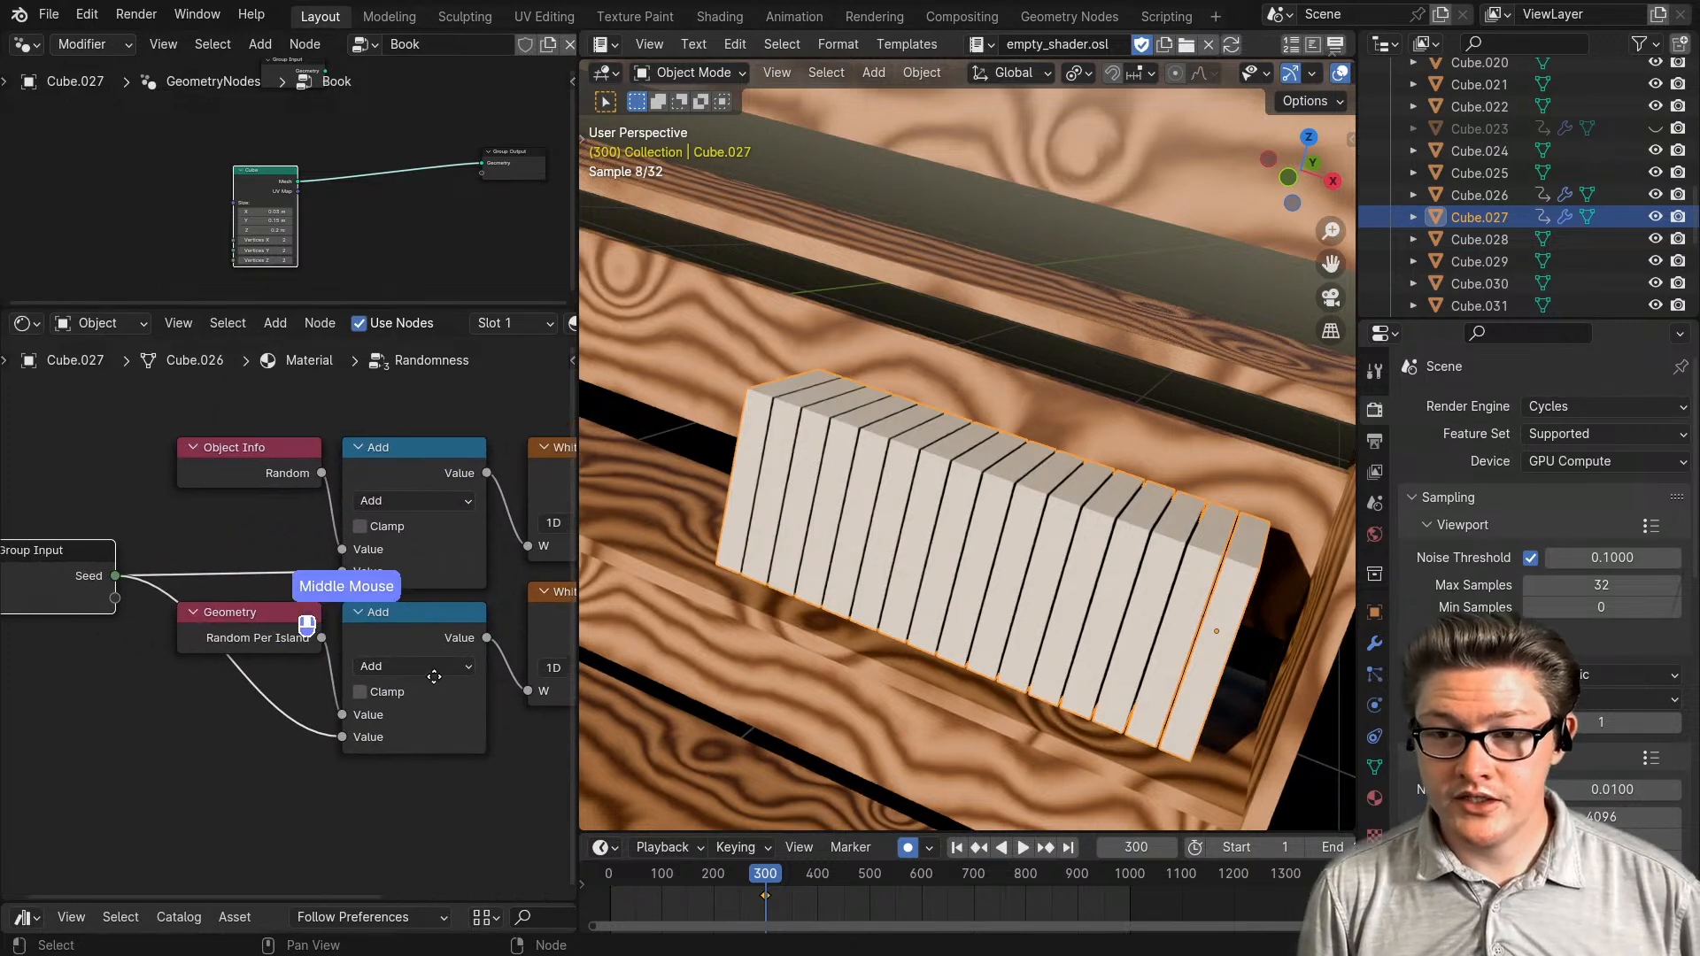
middle_drag(397, 748, 259, 751)
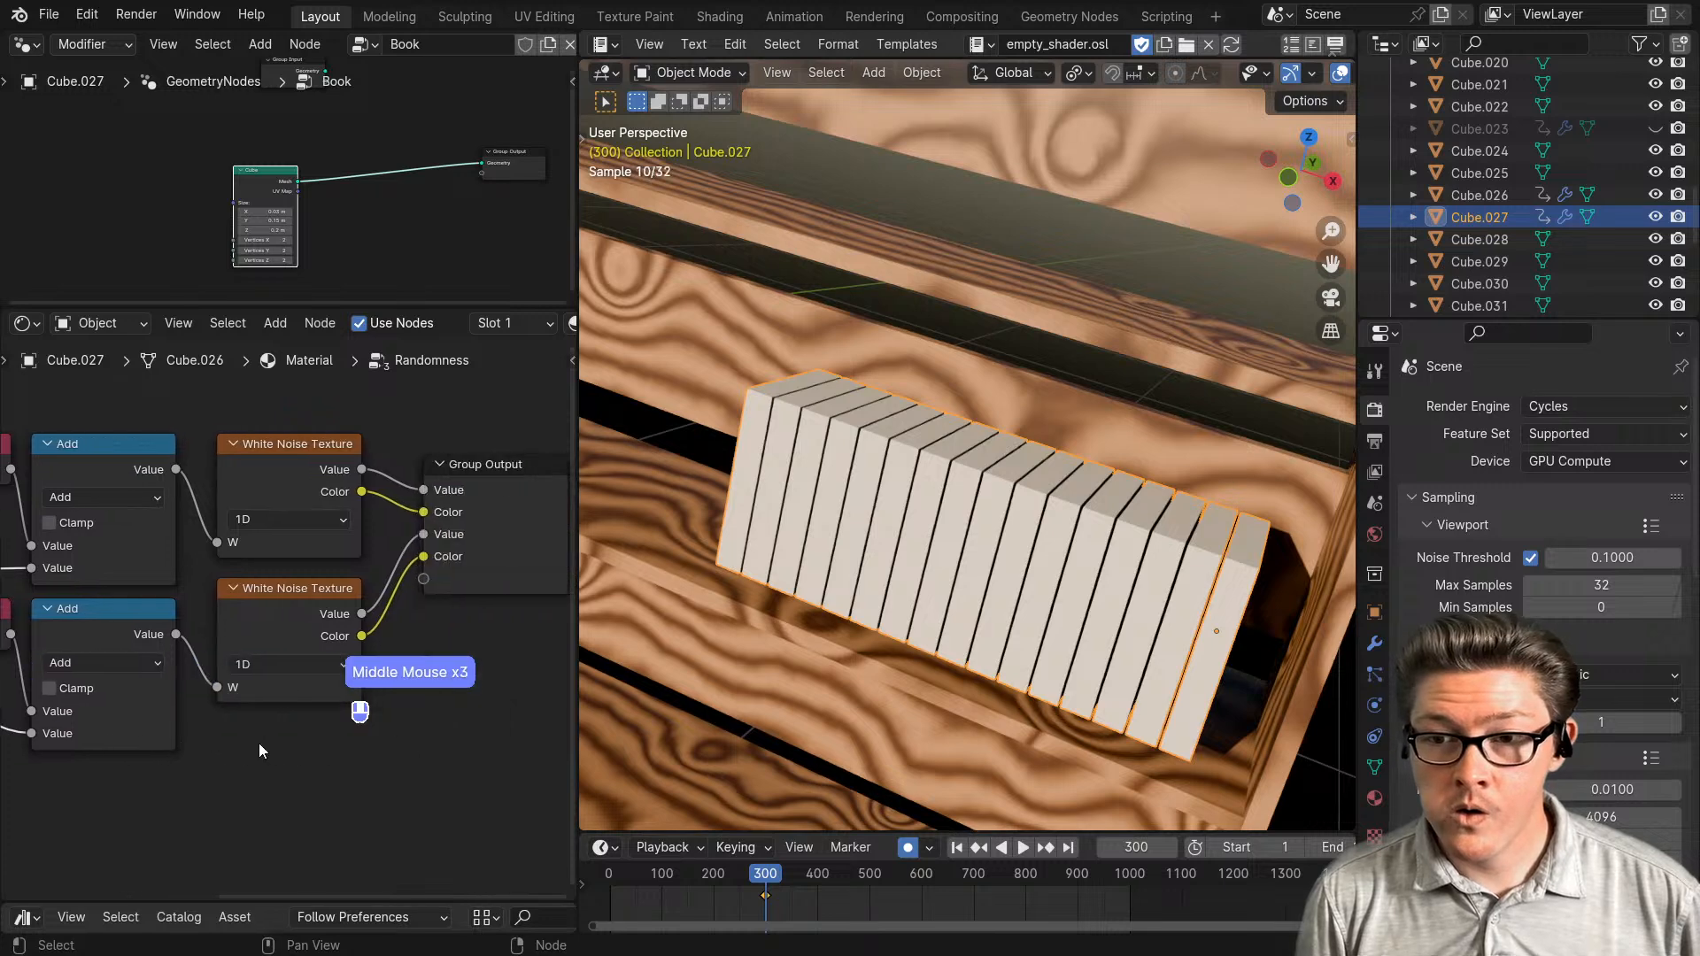
key(Tab)
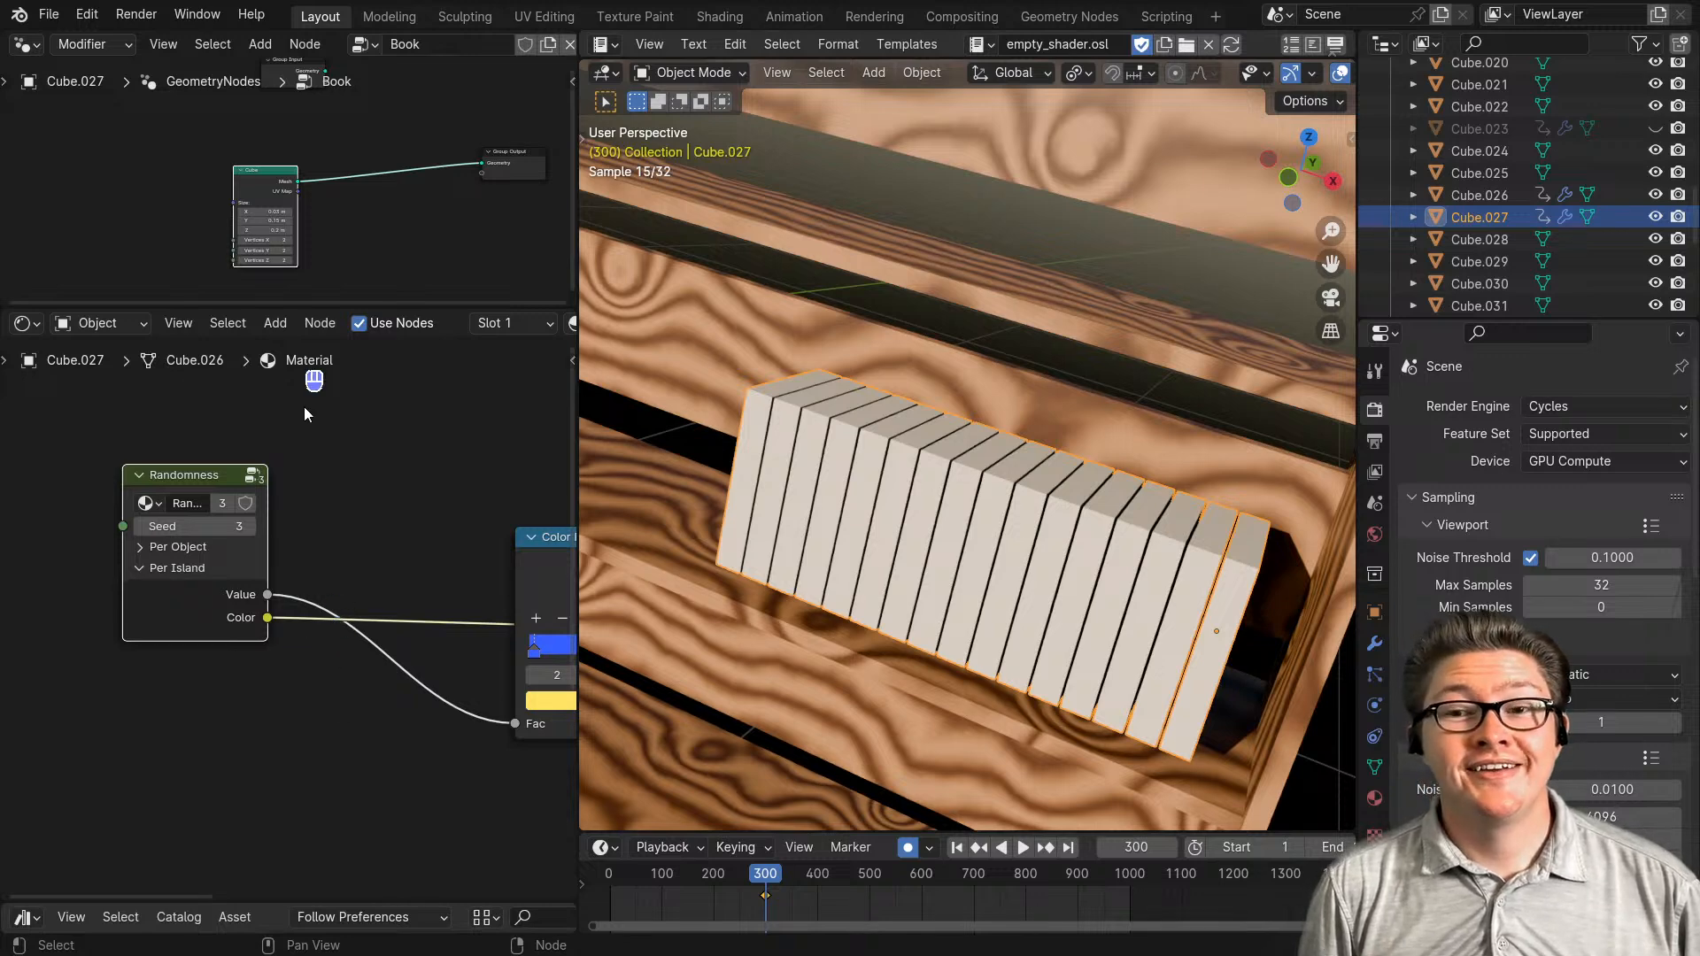
- Enlarge the geometry node editor by lowering its border with the shader editor
drag(293, 303, 319, 546)
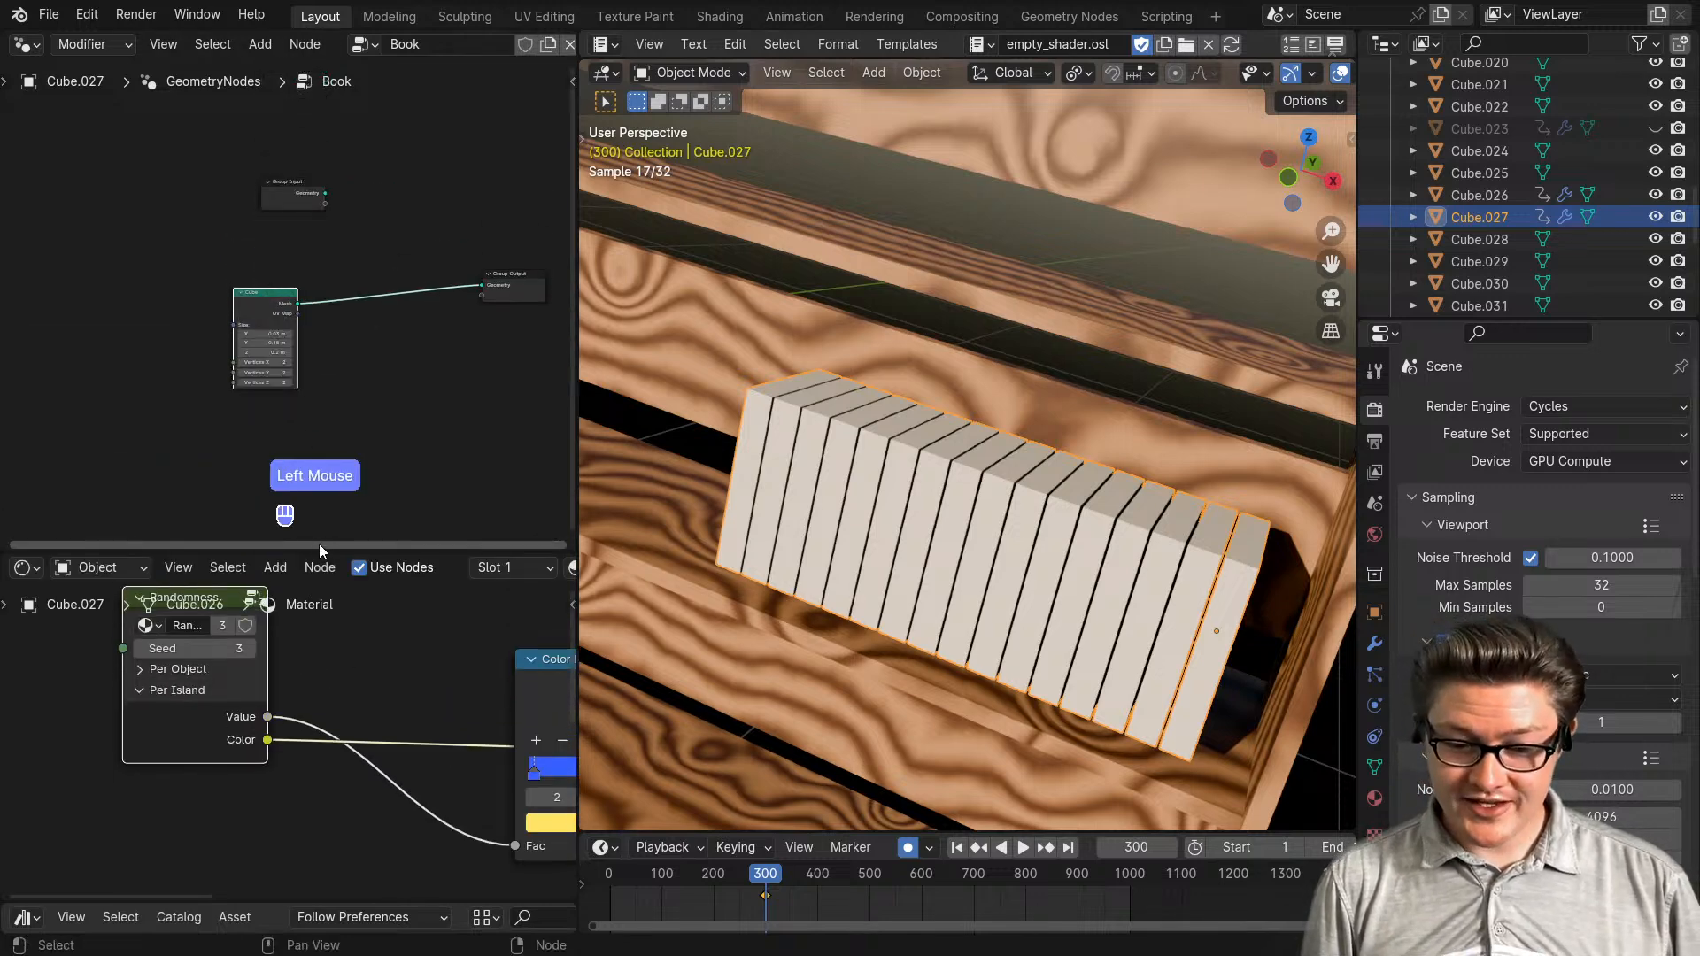
- Insert a Set Material node between the Cube and Group Output nodes in the Book geometry group
middle_drag(343, 479, 352, 433)
scroll(351, 433, up, 3)
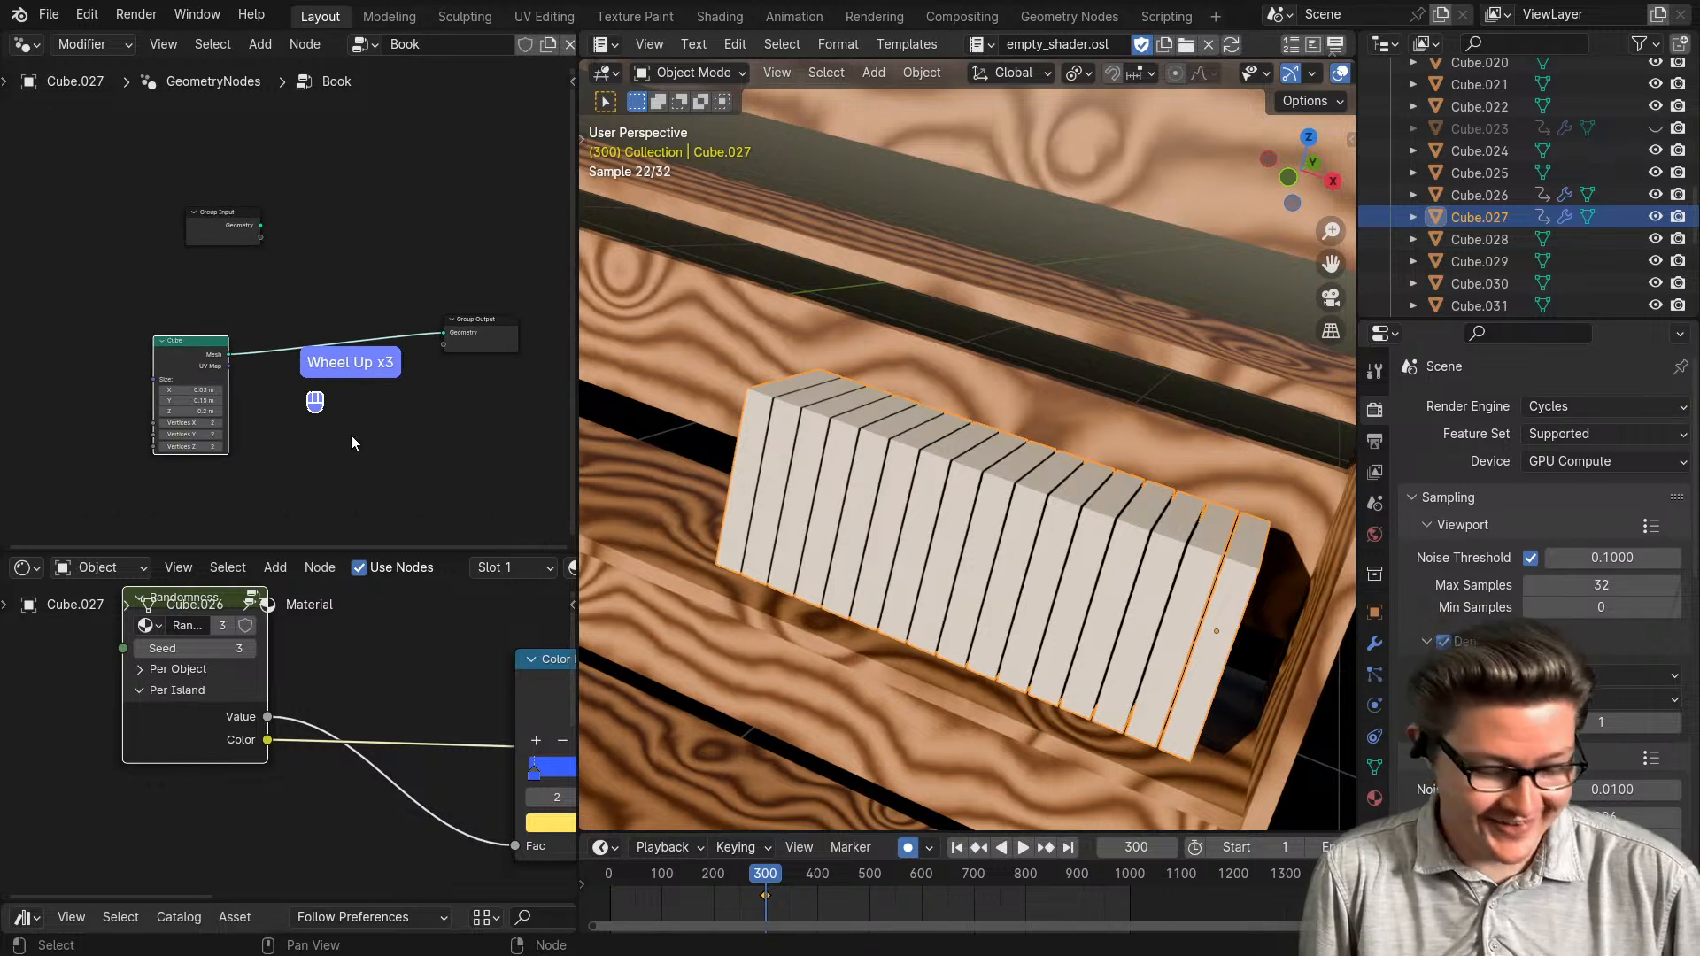
key(q)
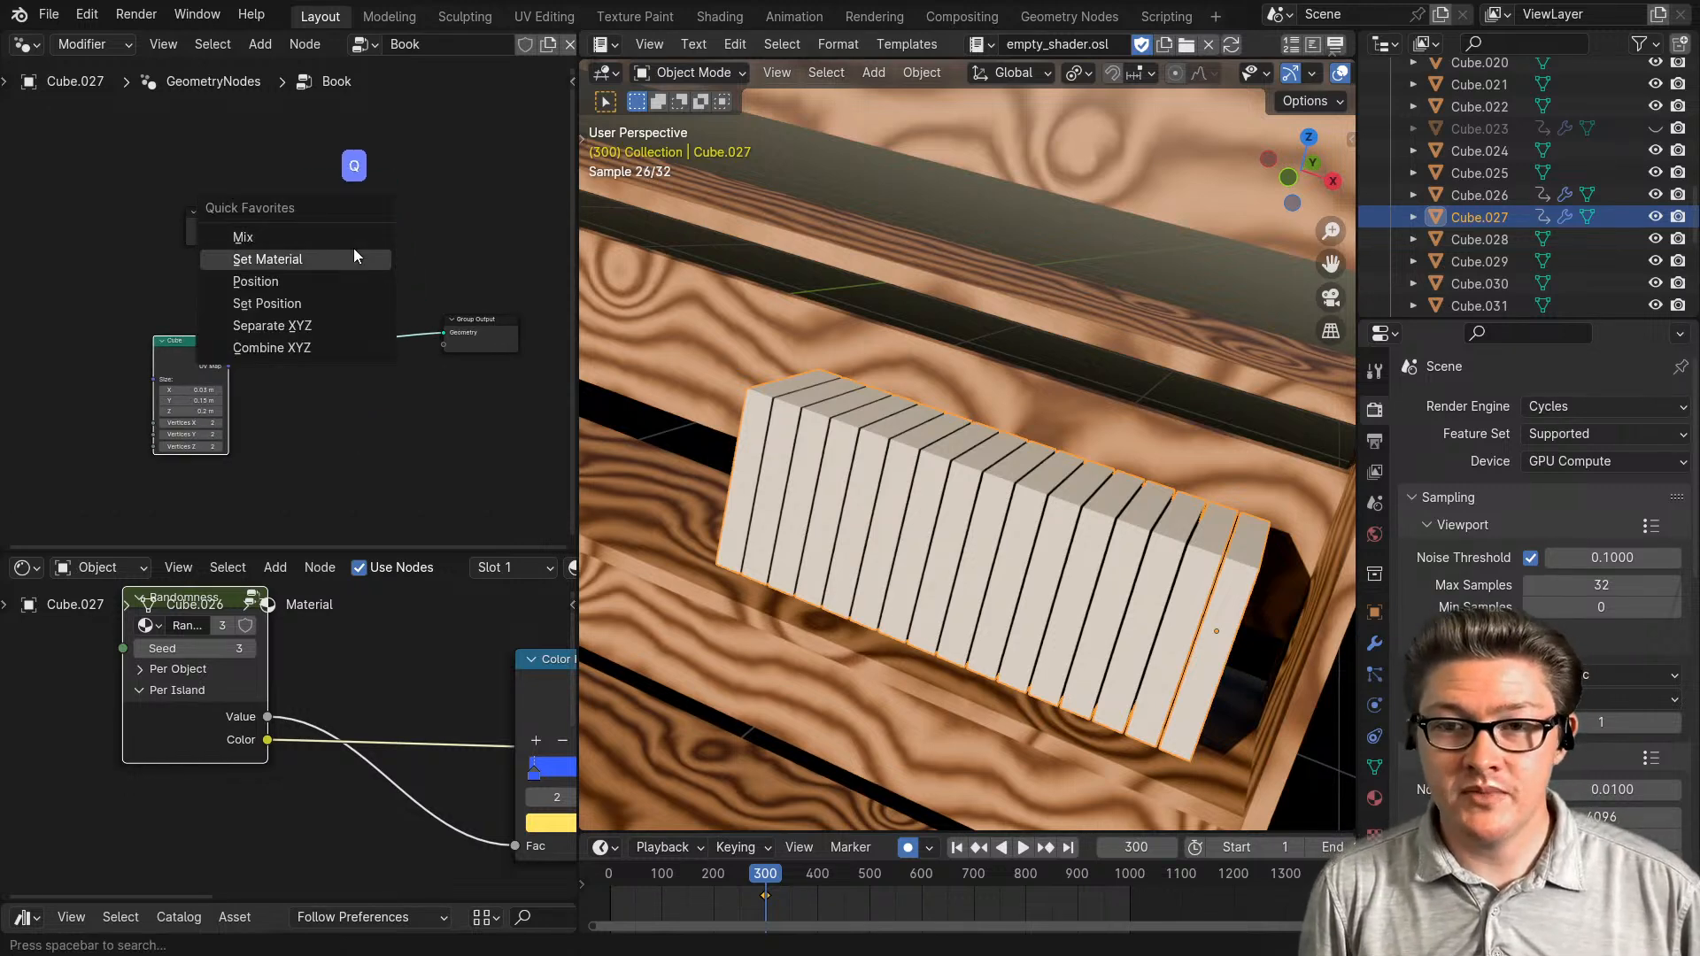
click(304, 259)
click(363, 404)
scroll(363, 404, up, 2)
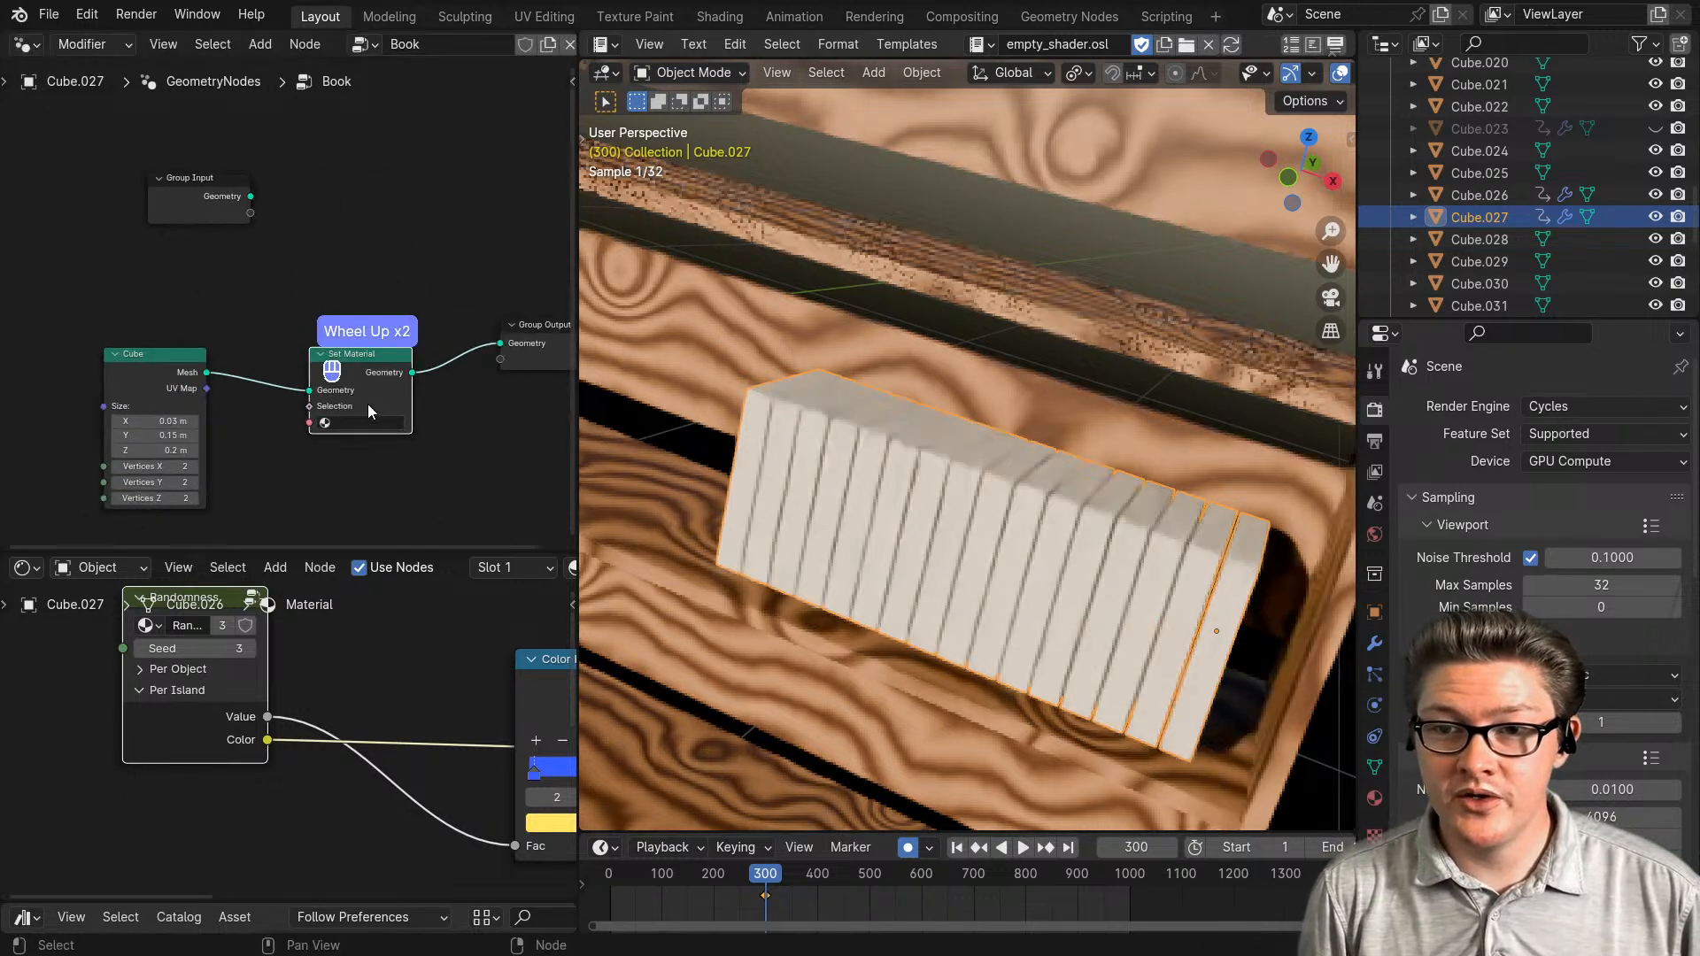
- Rename the active object's material as Books2 and assign it in the Set Material node
click(1375, 798)
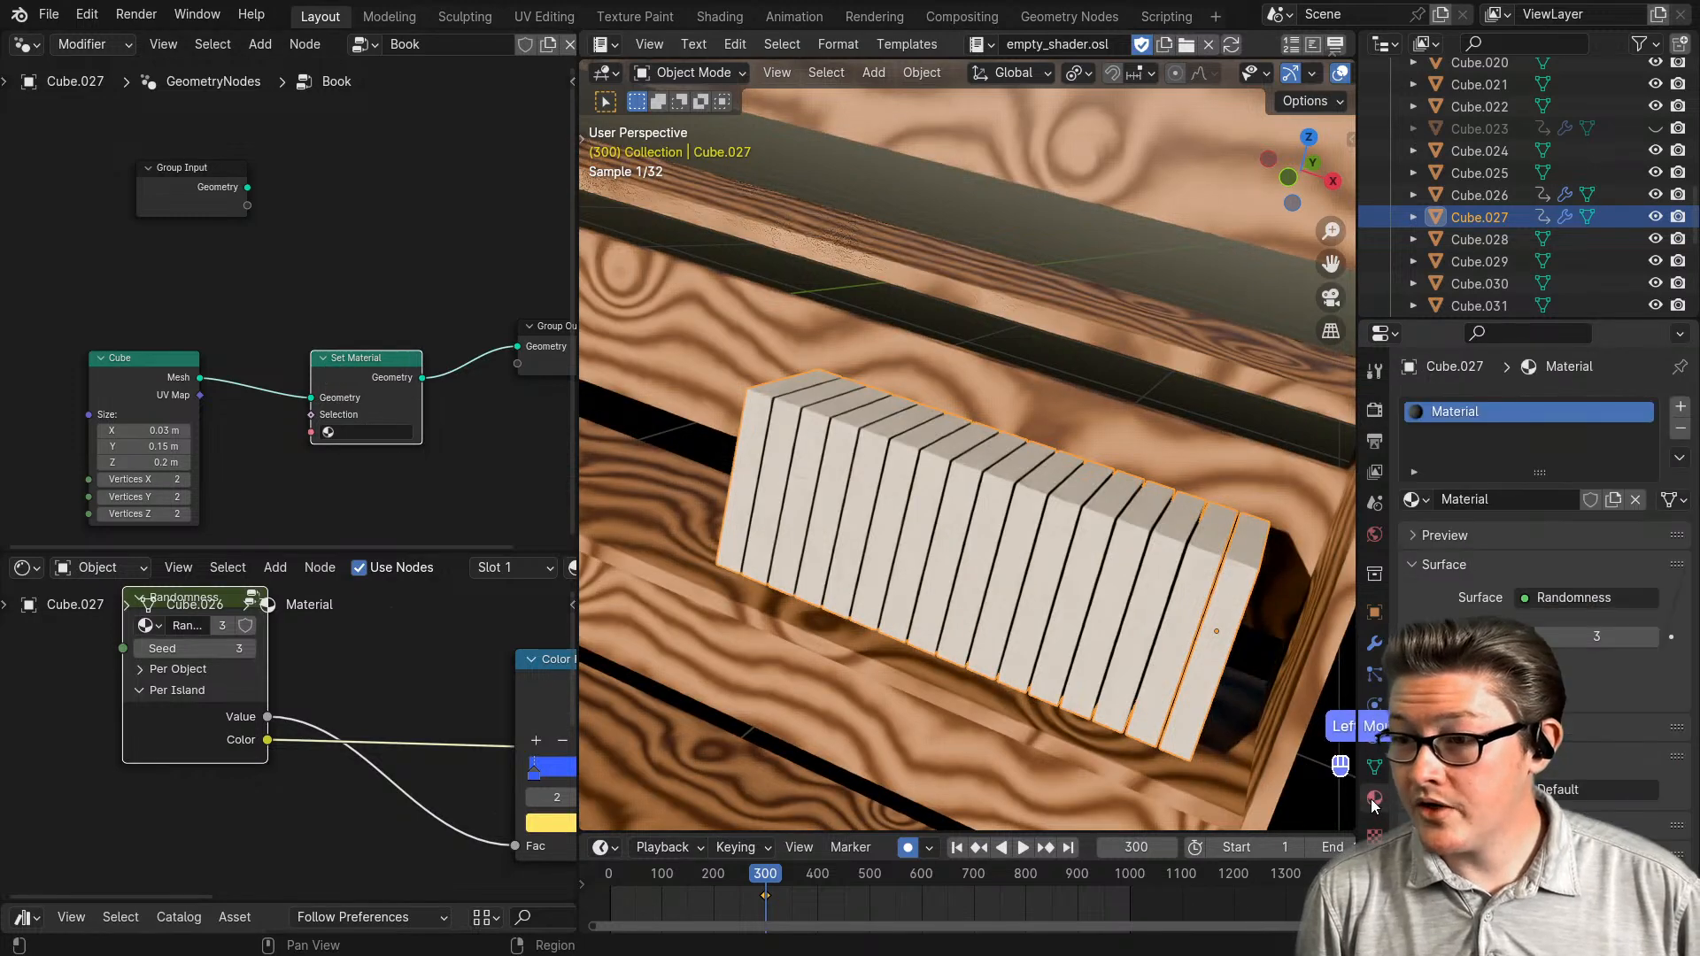
double_click(1497, 496)
text(Books2)
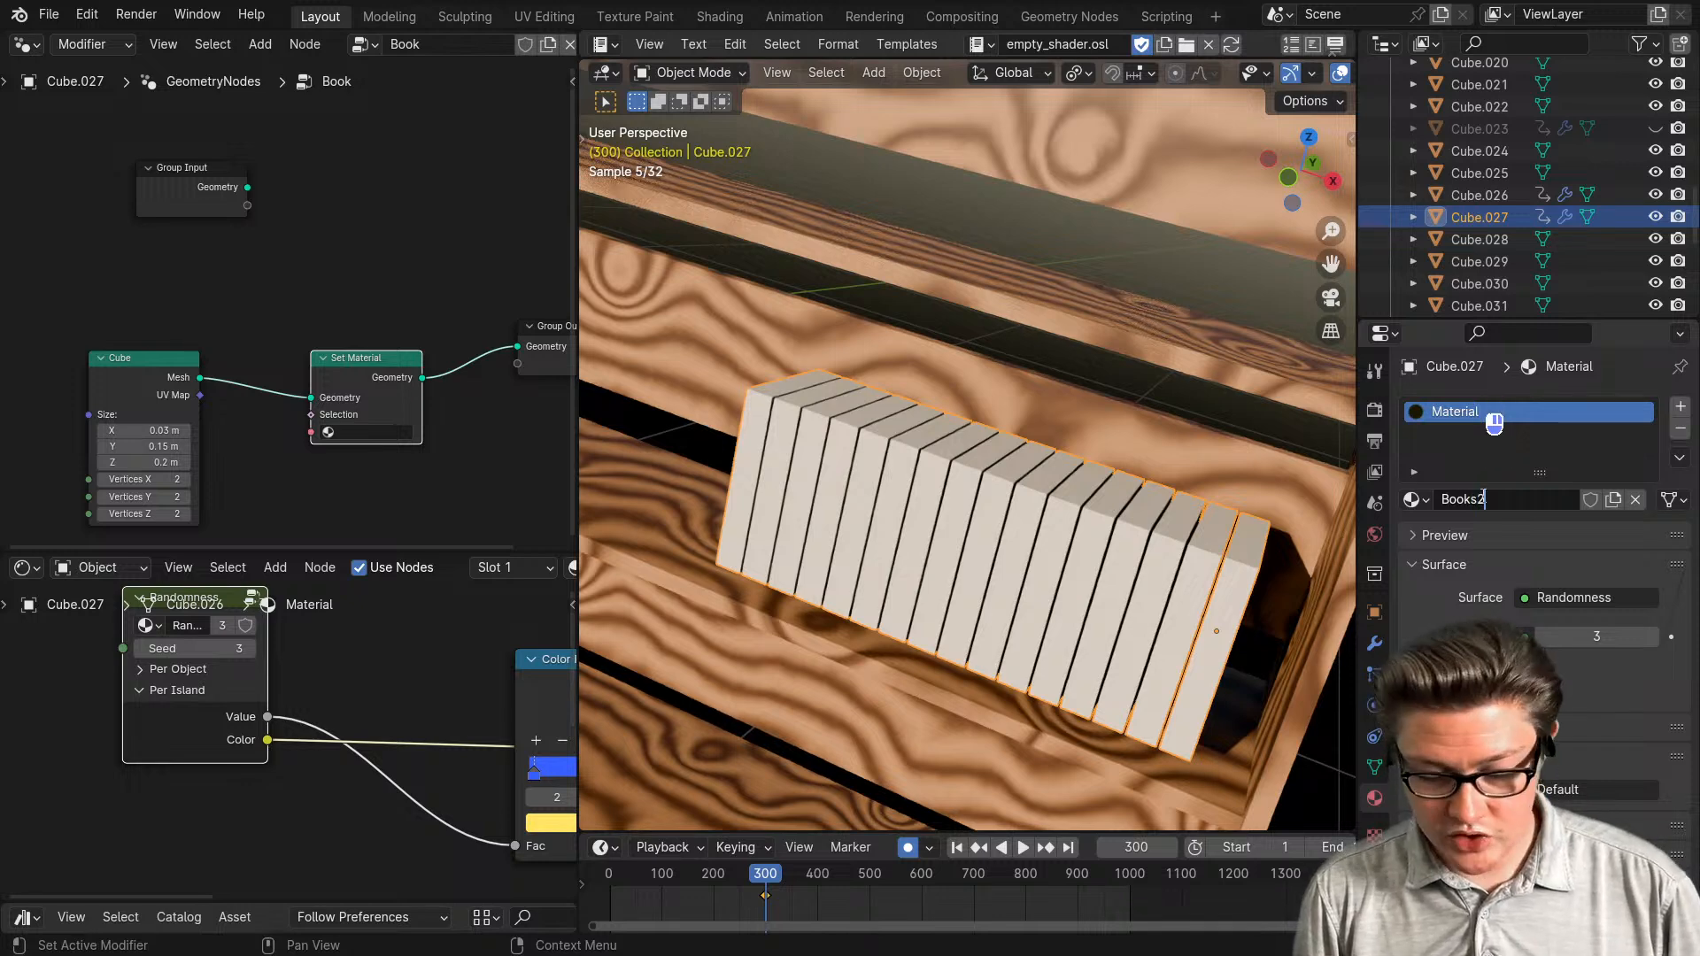
key(Return)
click(1414, 500)
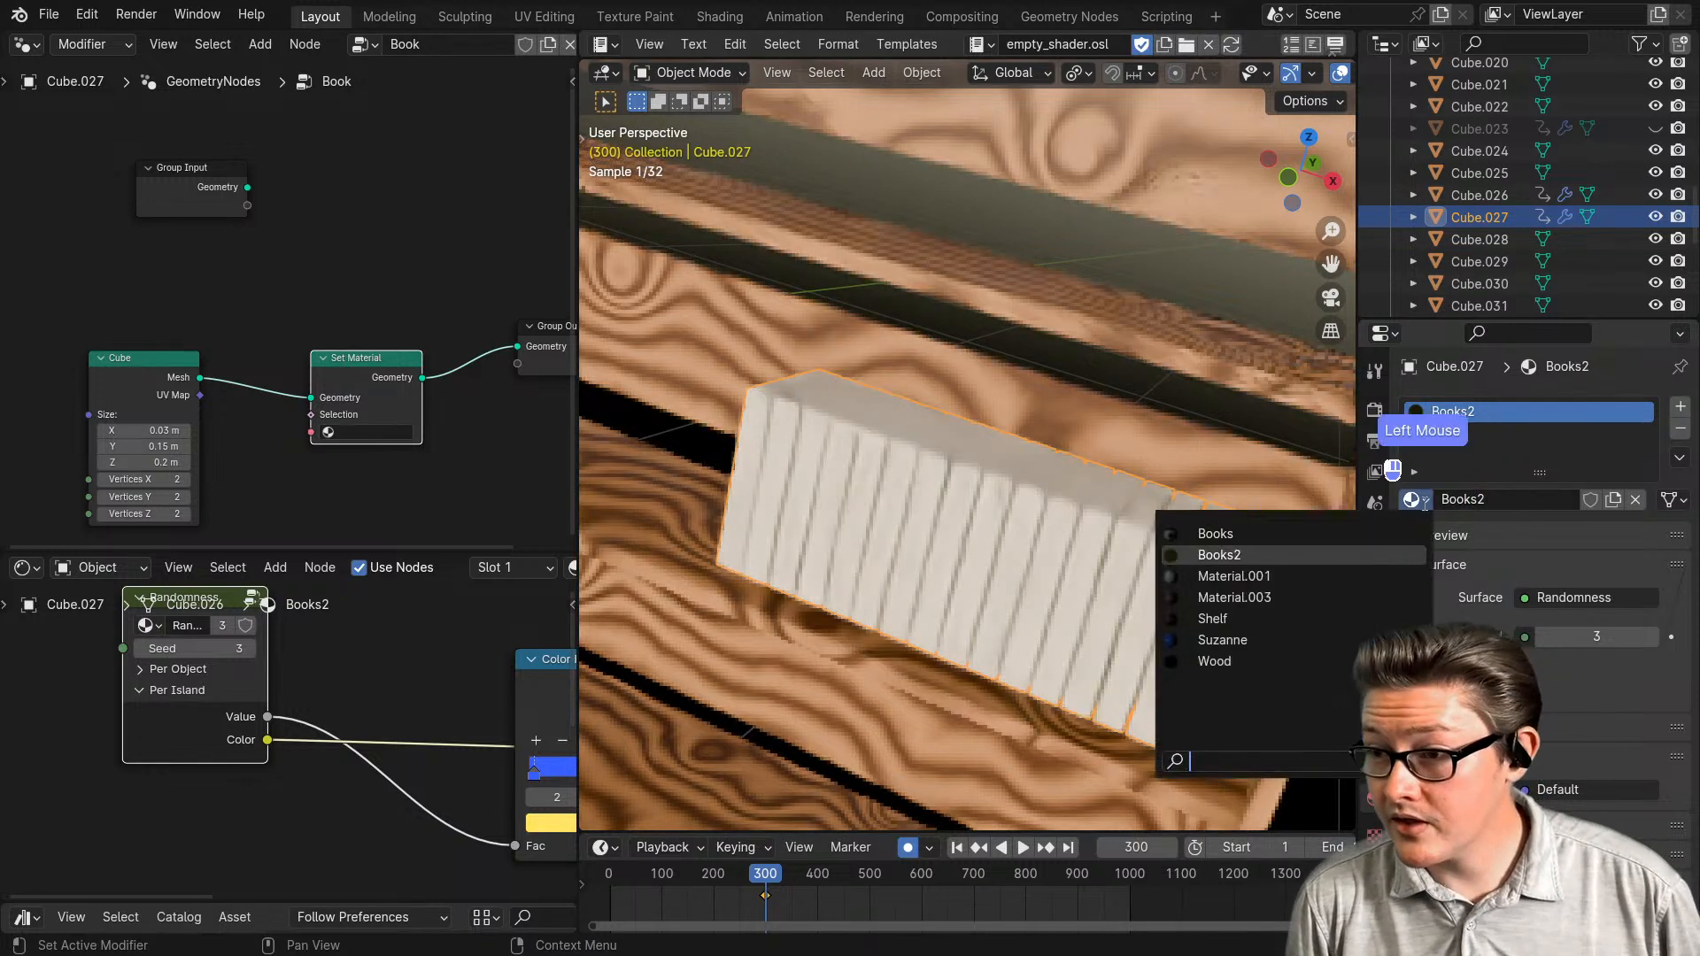
click(340, 311)
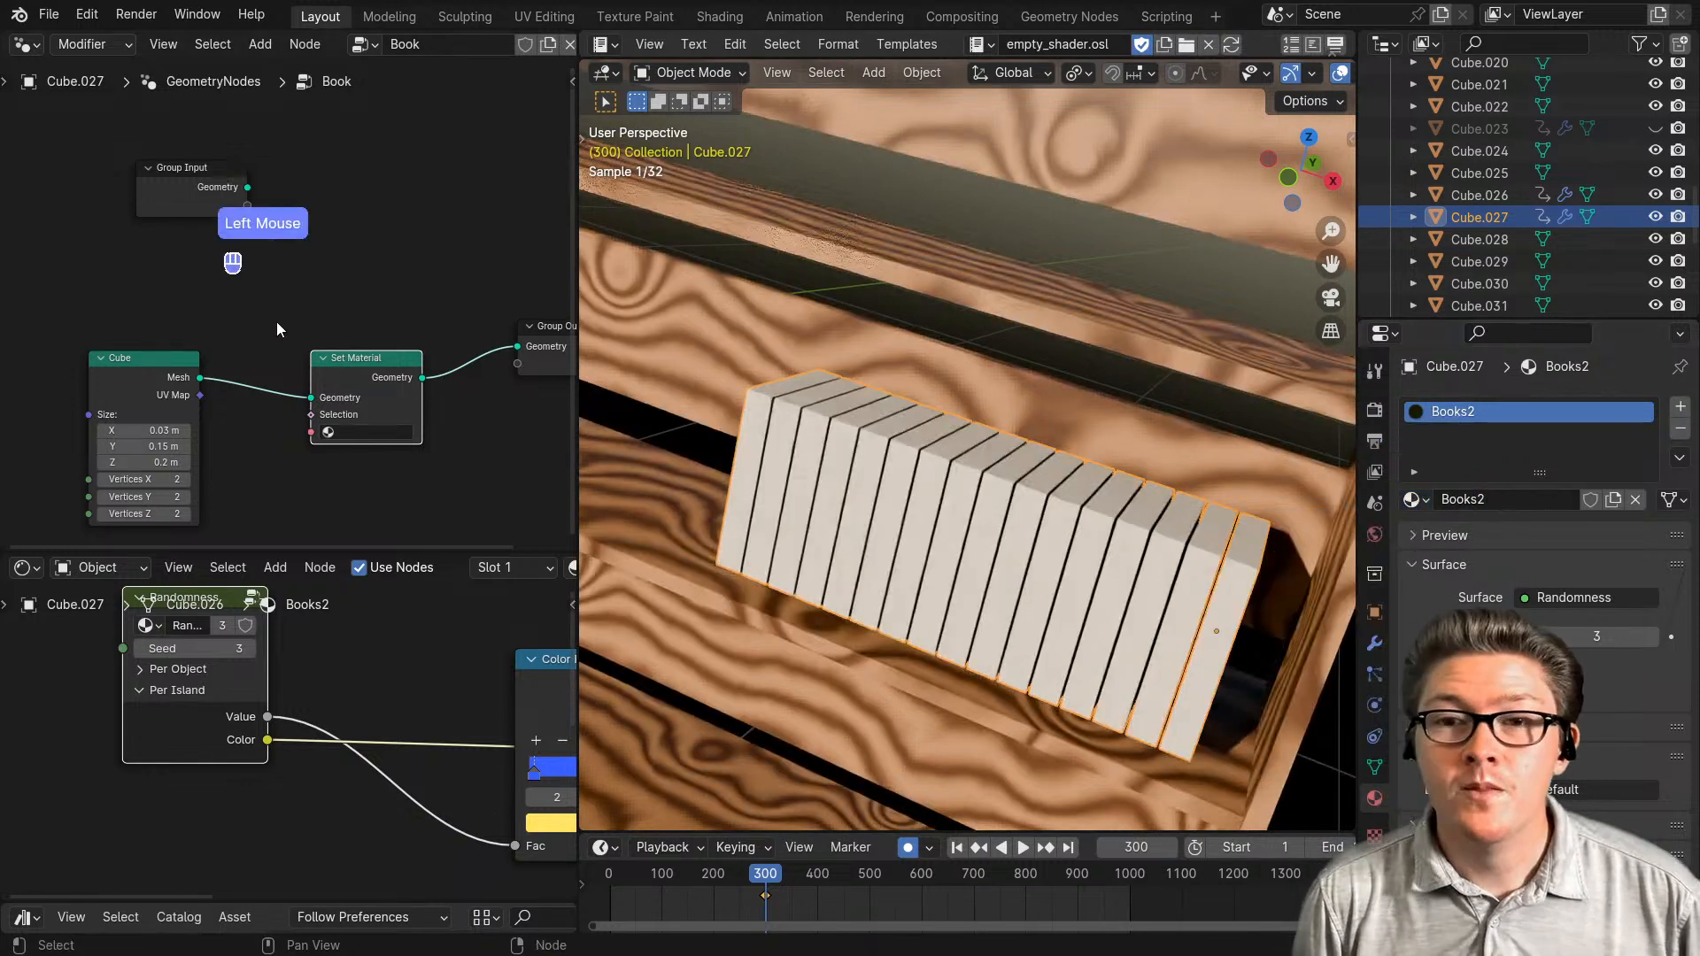
click(361, 432)
click(362, 474)
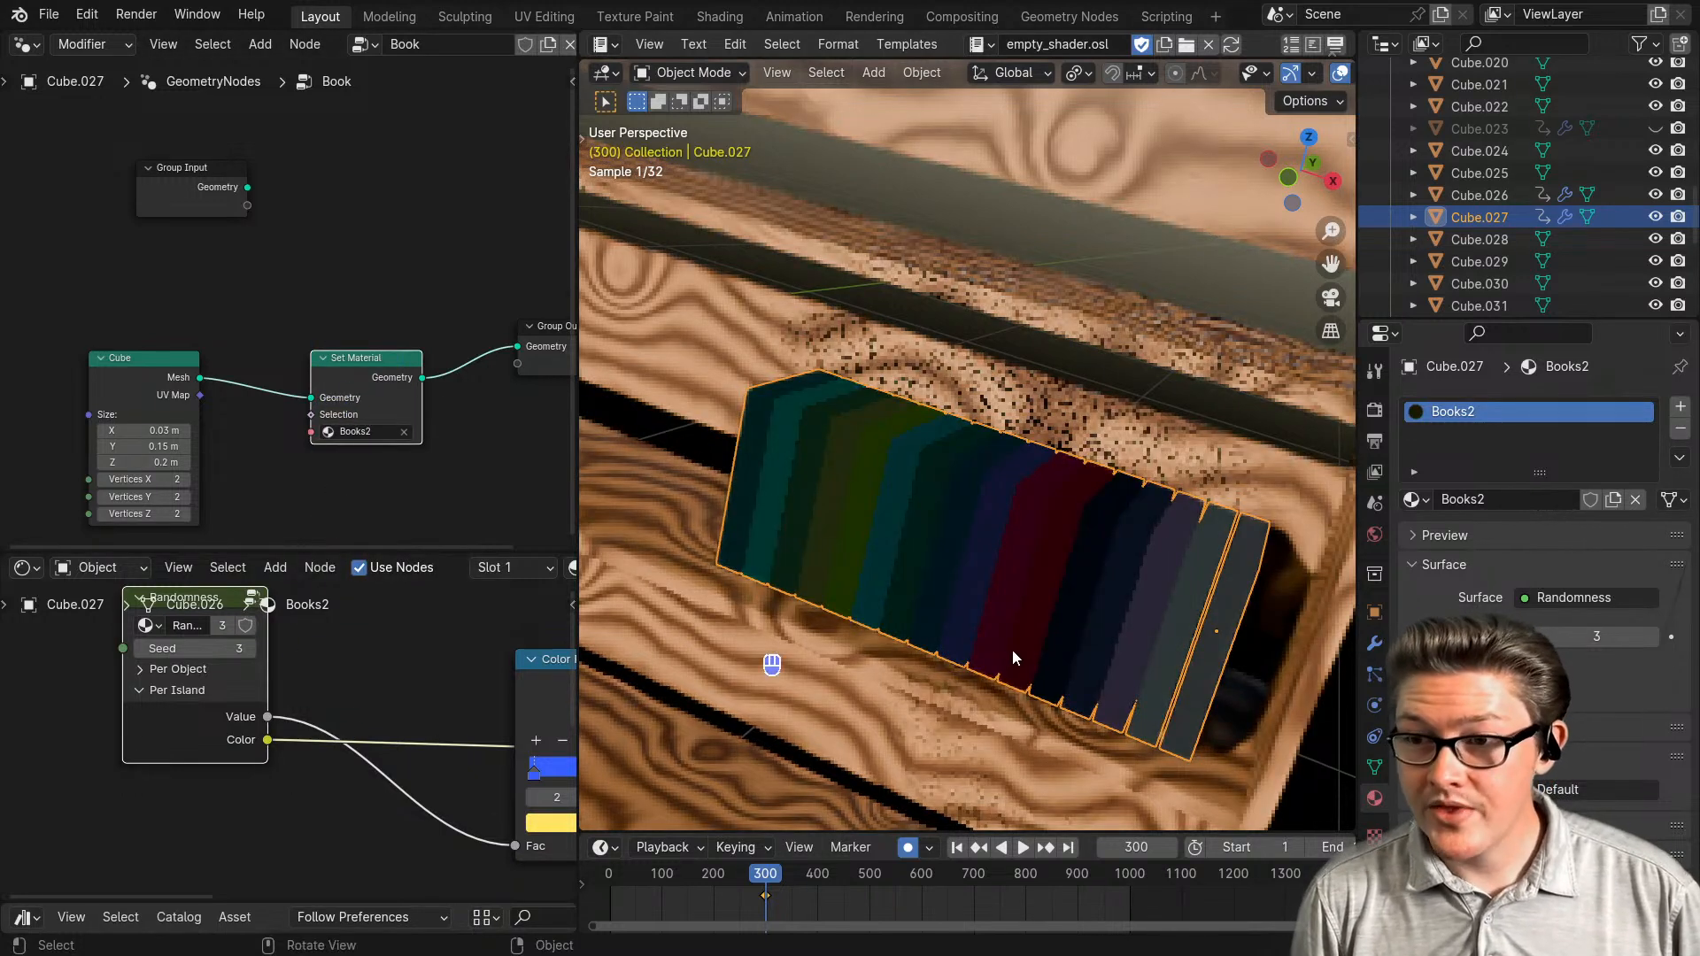
- Preview the Randomness node's outputs in turn on the books, ending on the Per Island Value
middle_drag(306, 820, 263, 832)
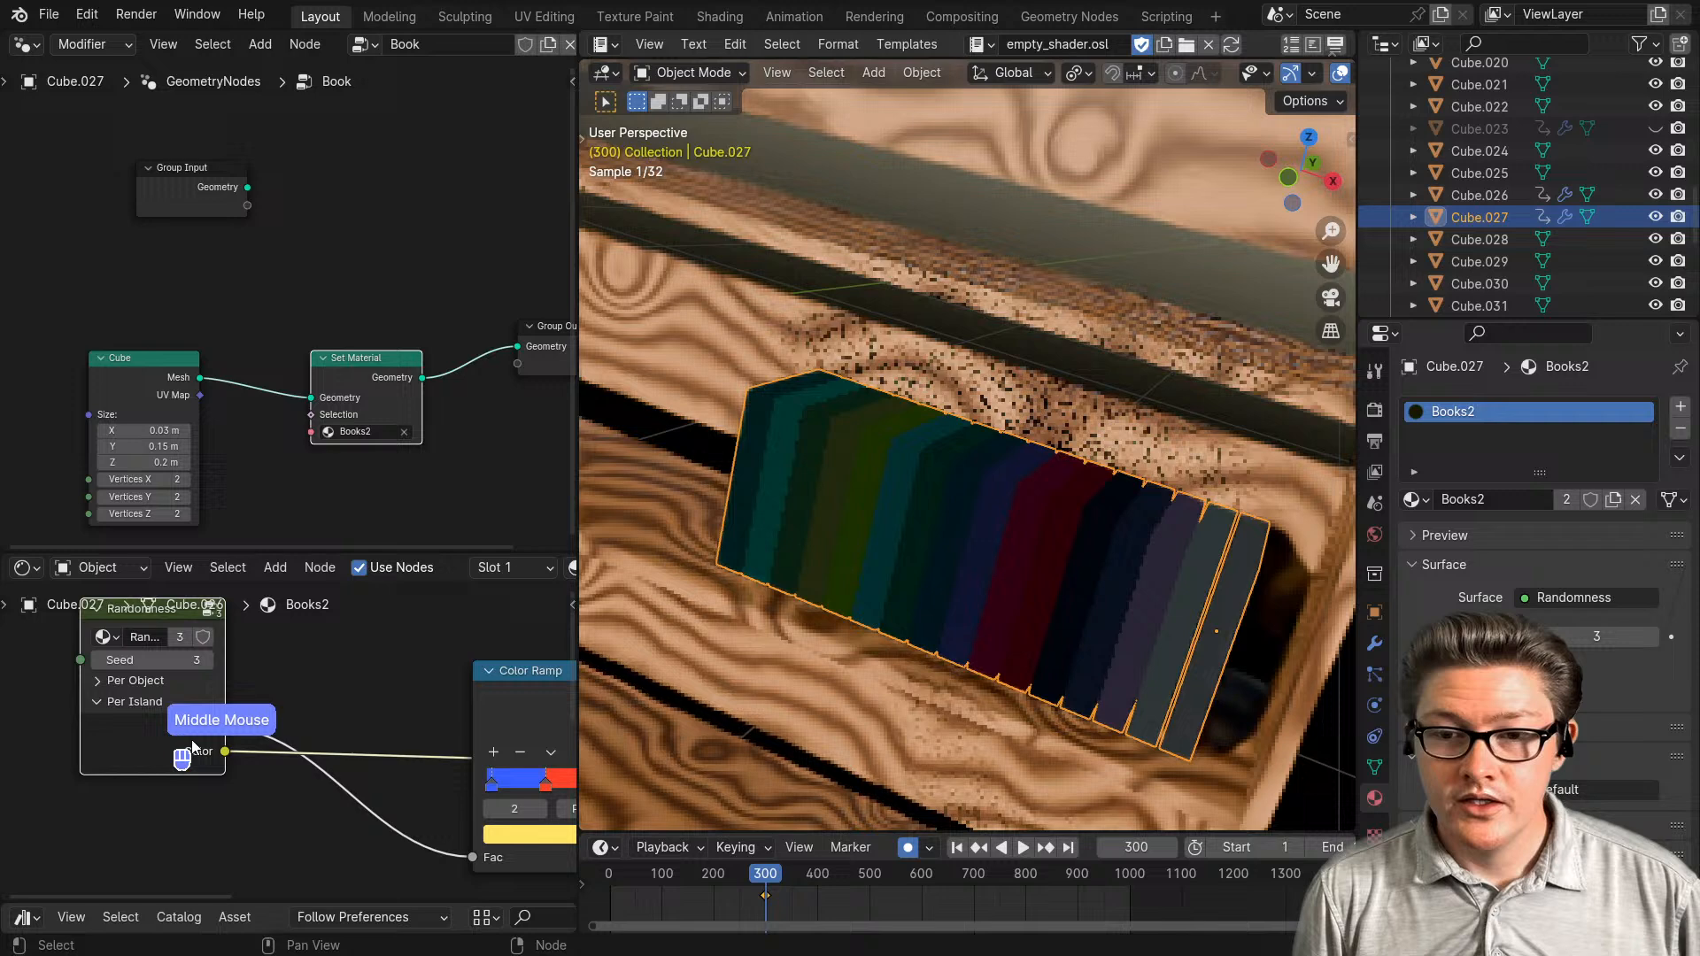
ctrl+shift+click(137, 611)
ctrl+shift+click(136, 611)
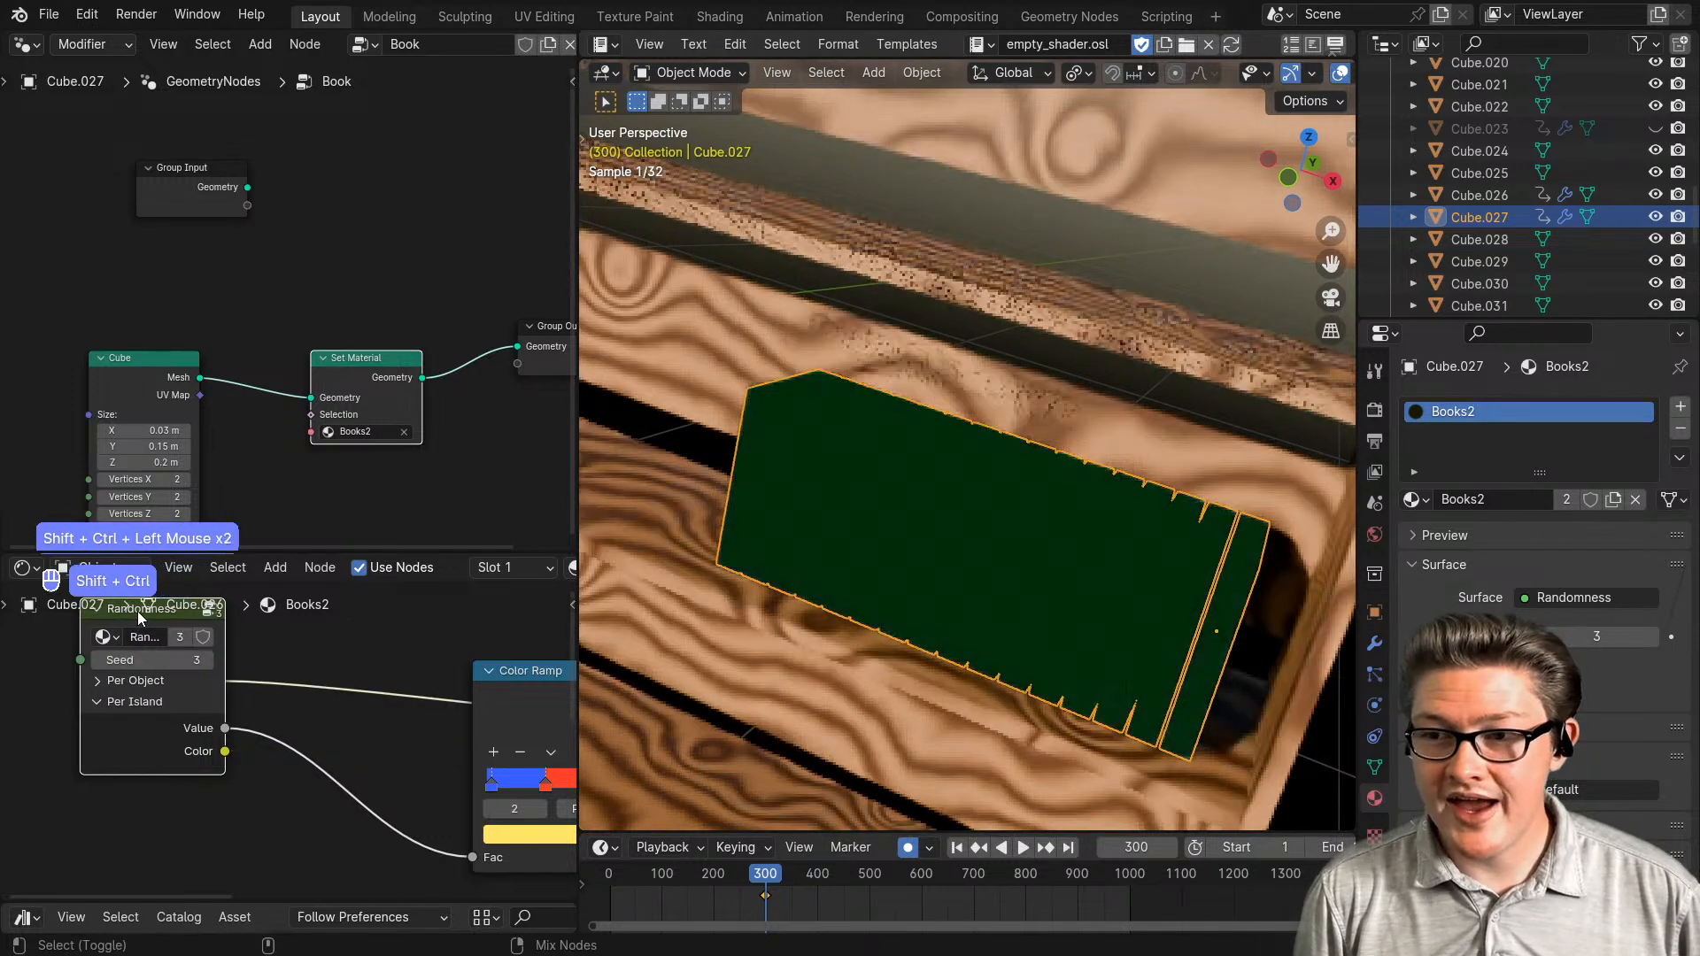
ctrl+shift+click(137, 611)
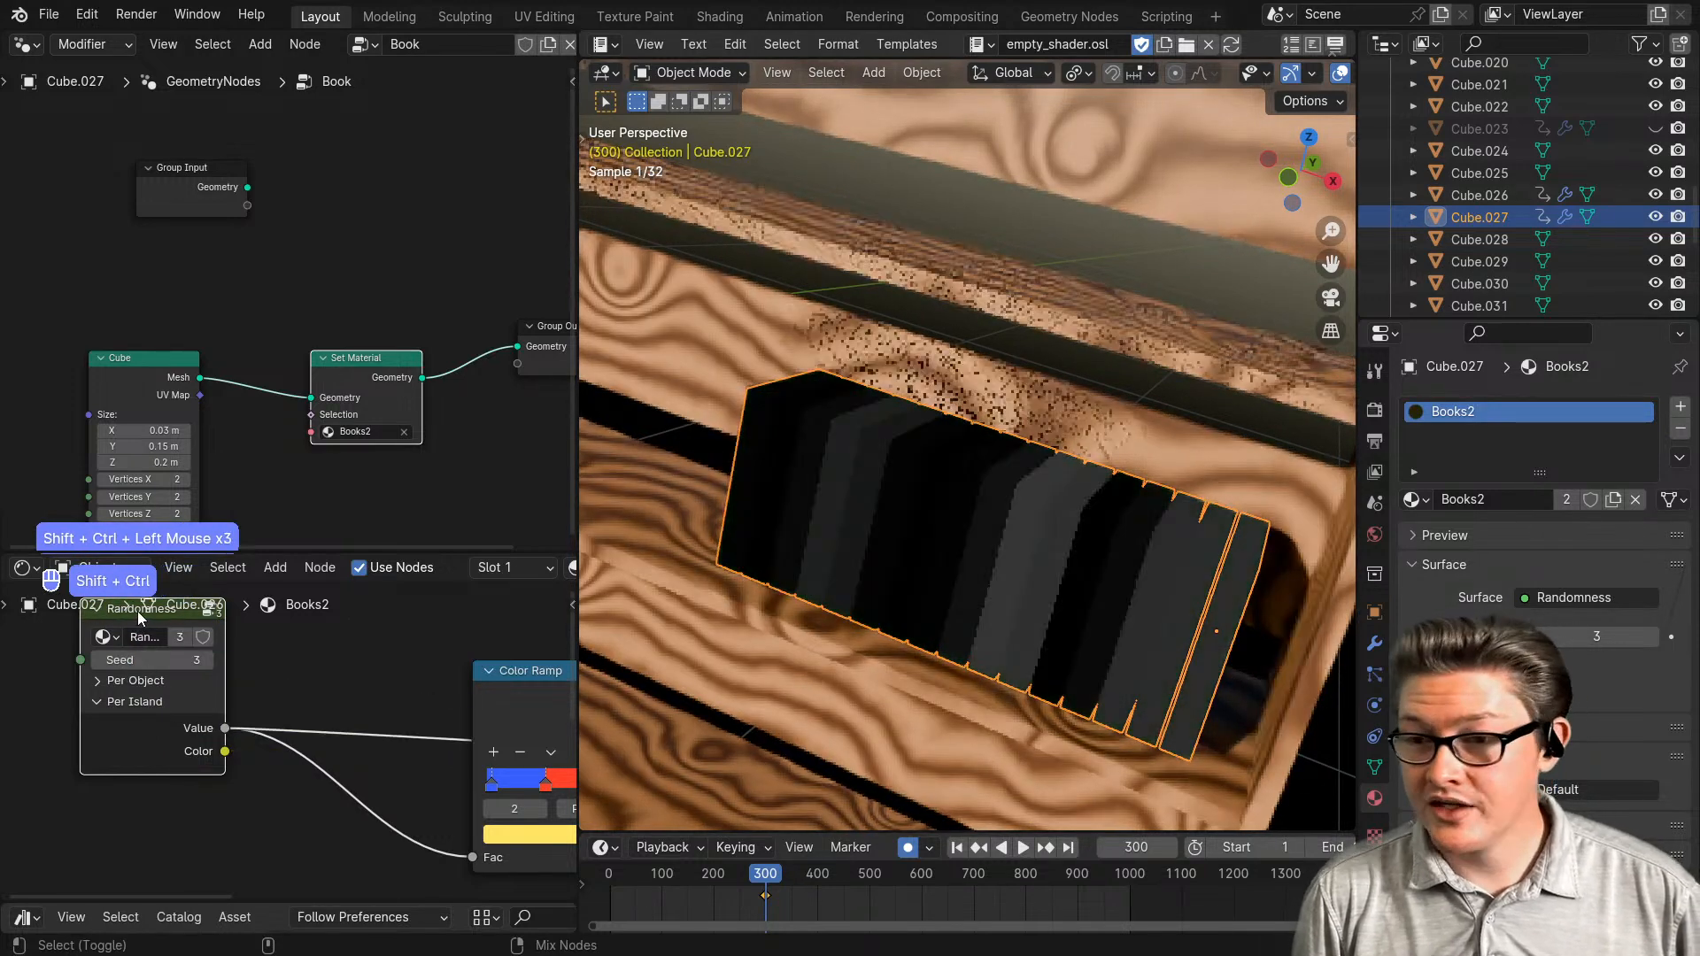
- Reconnect the Principled BSDF to the material output so the books show the Color Ramp colors
scroll(257, 751, down, 4)
middle_drag(380, 791, 80, 763)
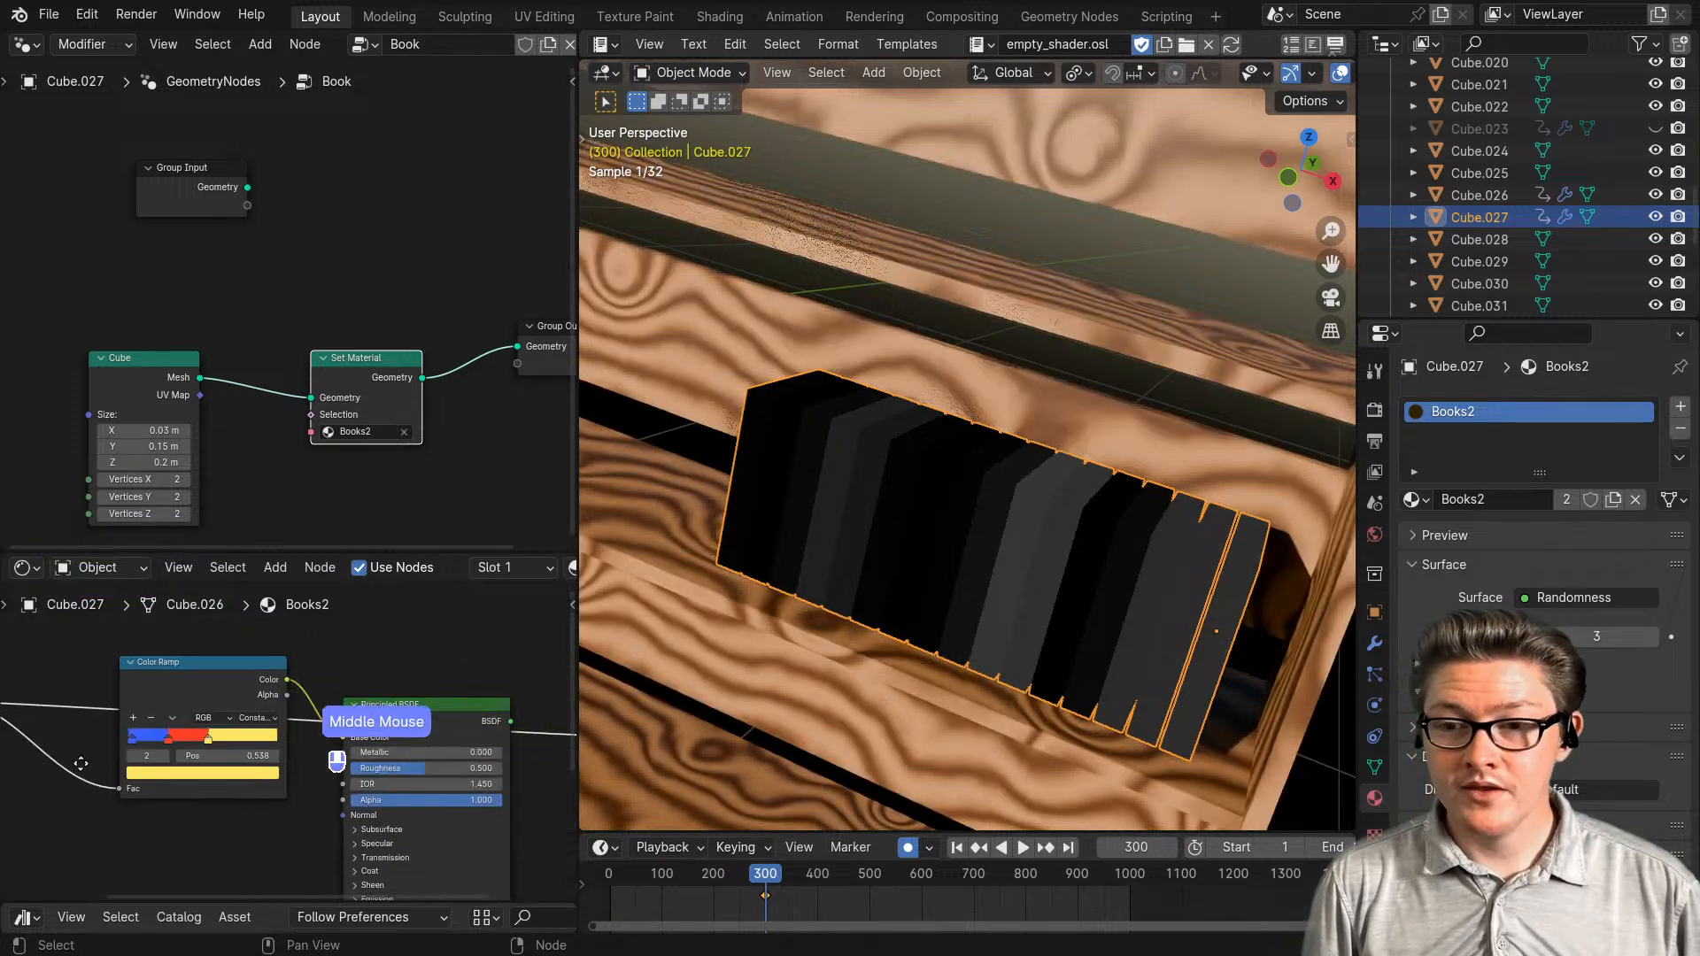
scroll(463, 691, down, 1)
ctrl+shift+click(427, 714)
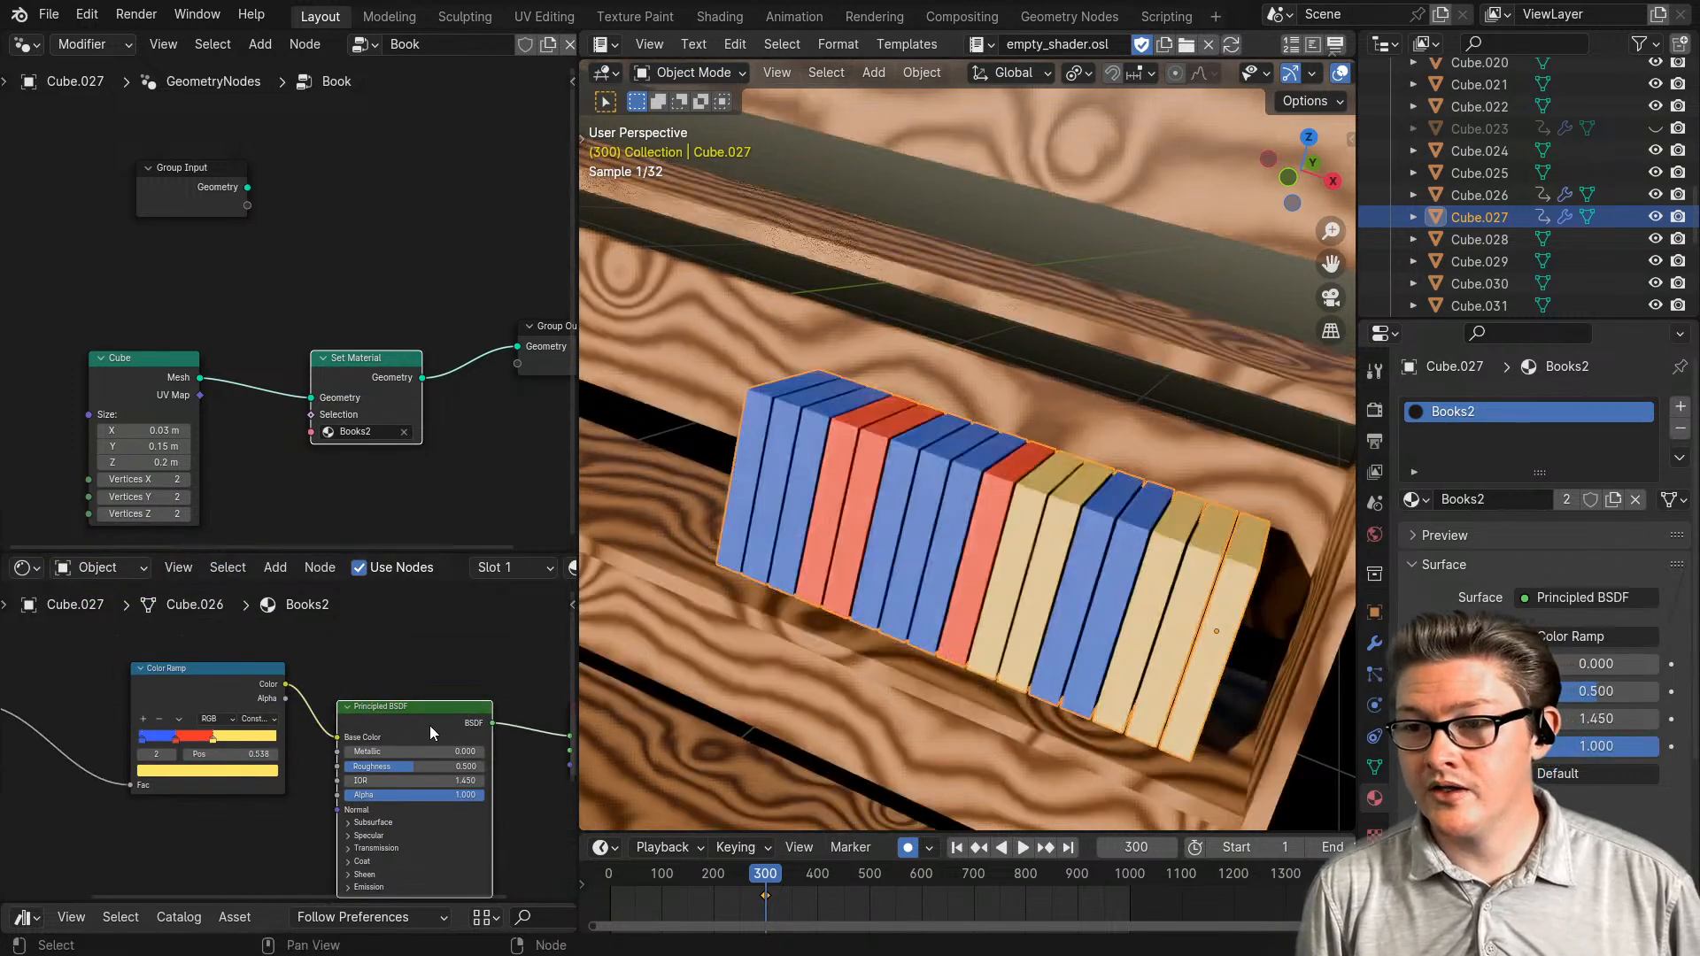
- Add a Color Ramp stop at about 0.778, past the yellow one, and color it light blue
scroll(416, 733, up, 2)
scroll(385, 769, up, 2)
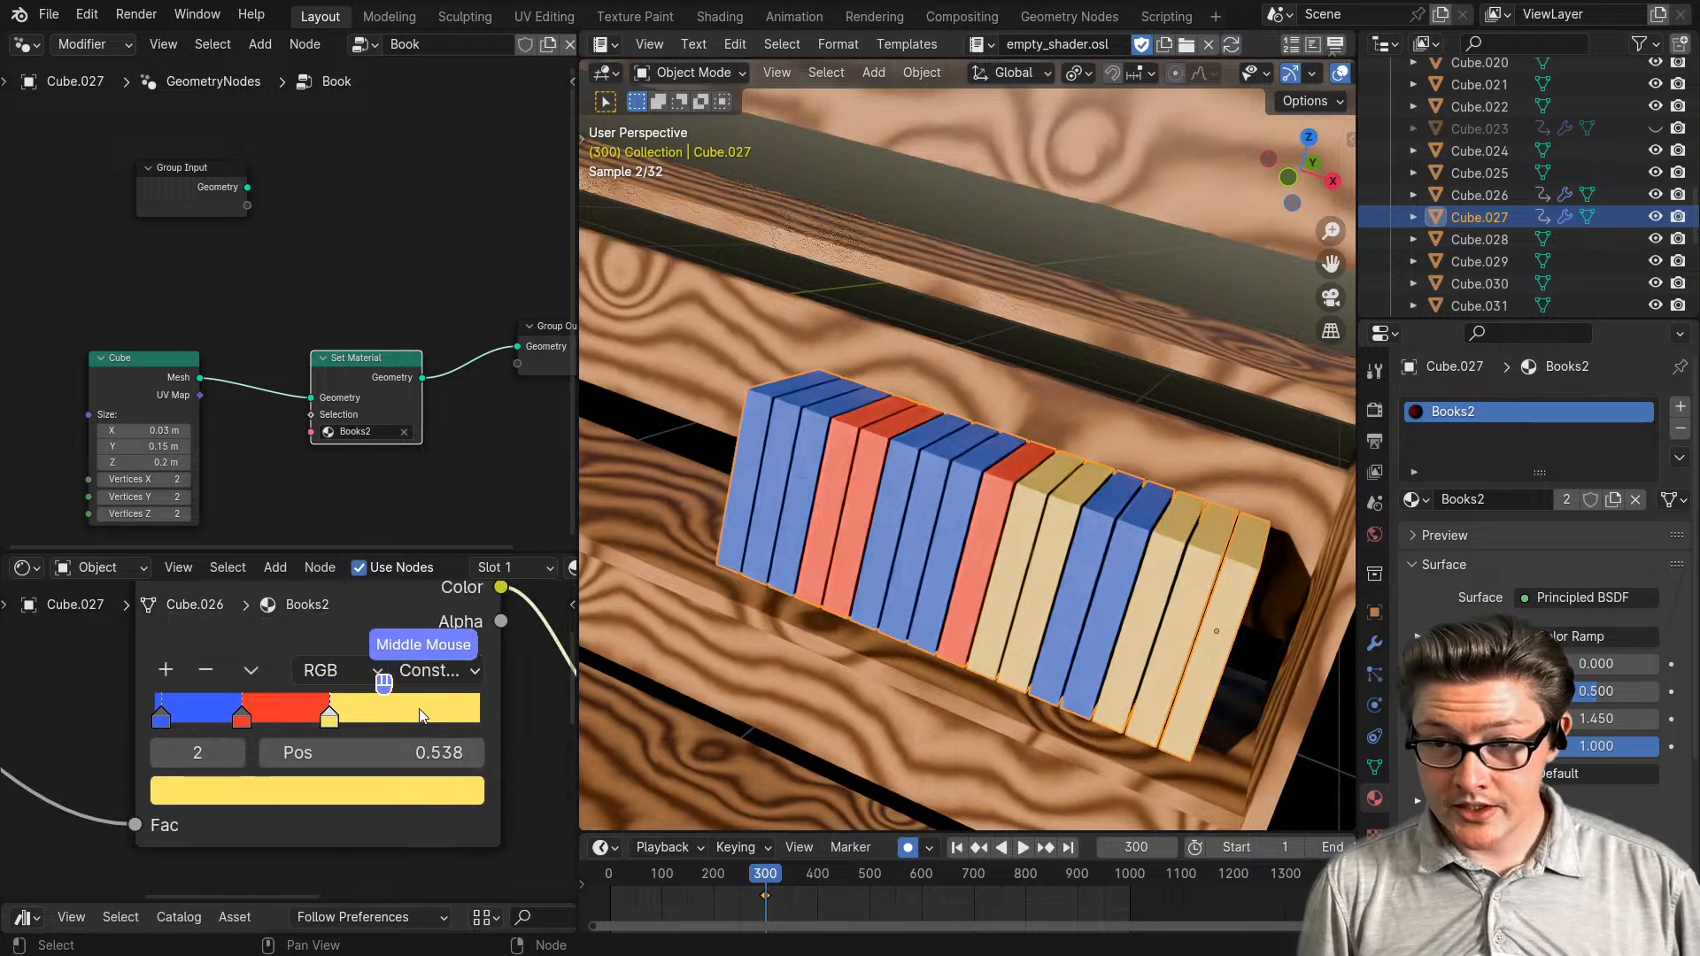
ctrl+click(407, 708)
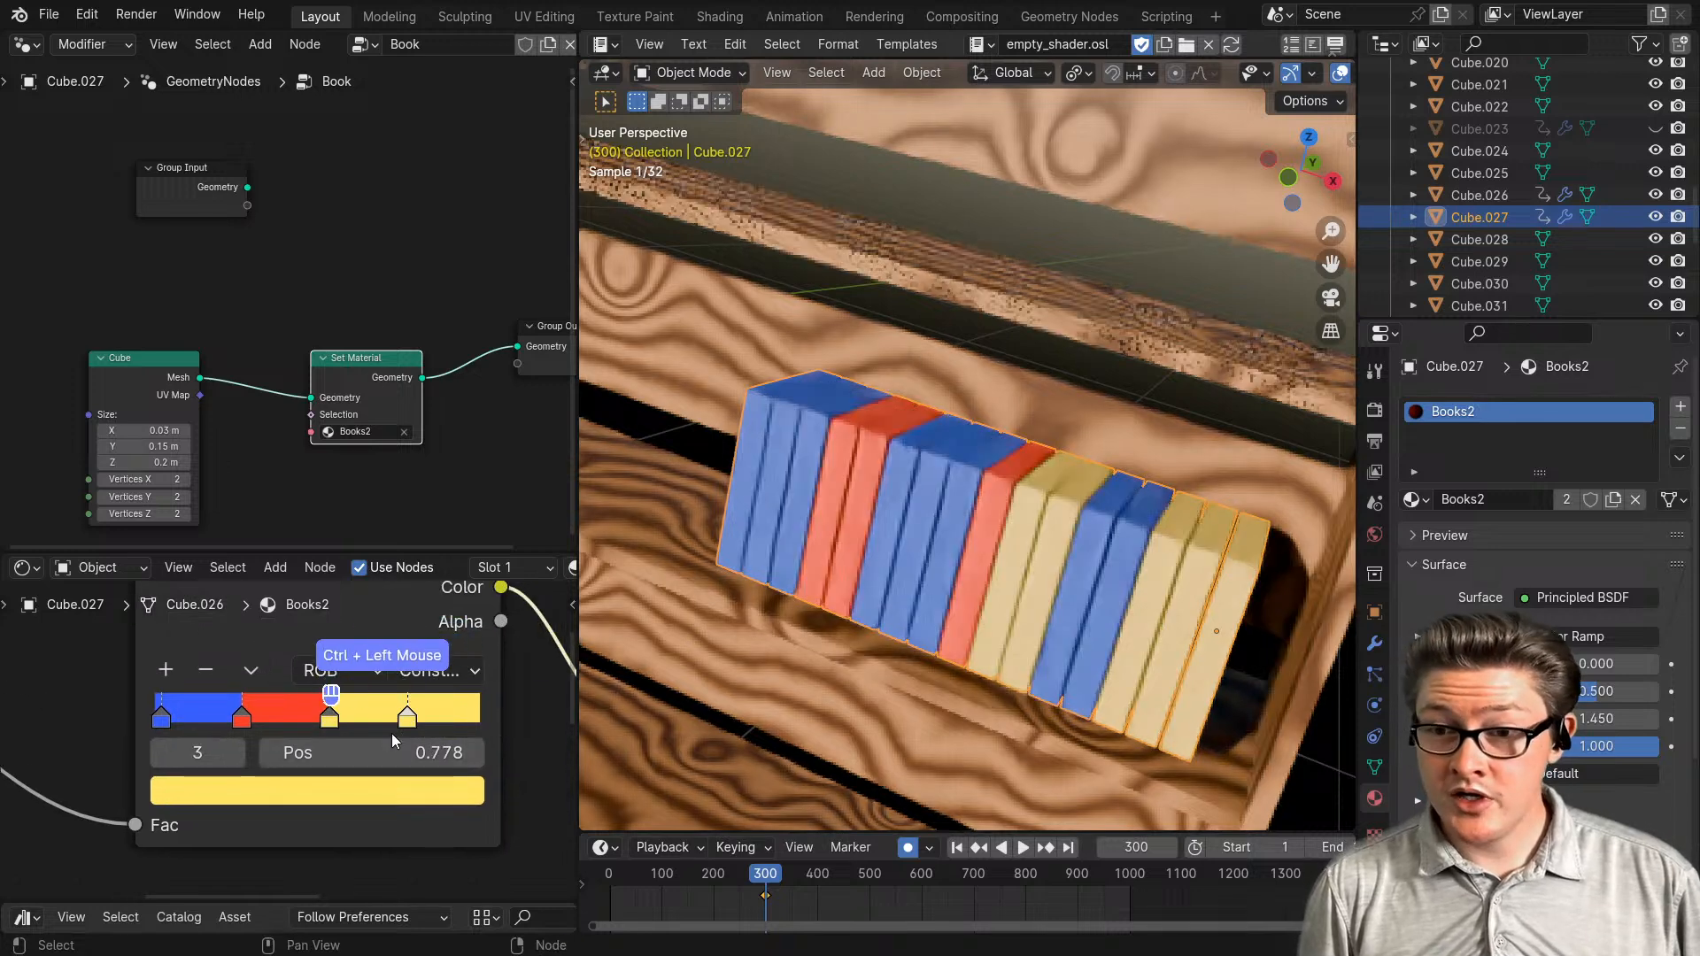
click(209, 794)
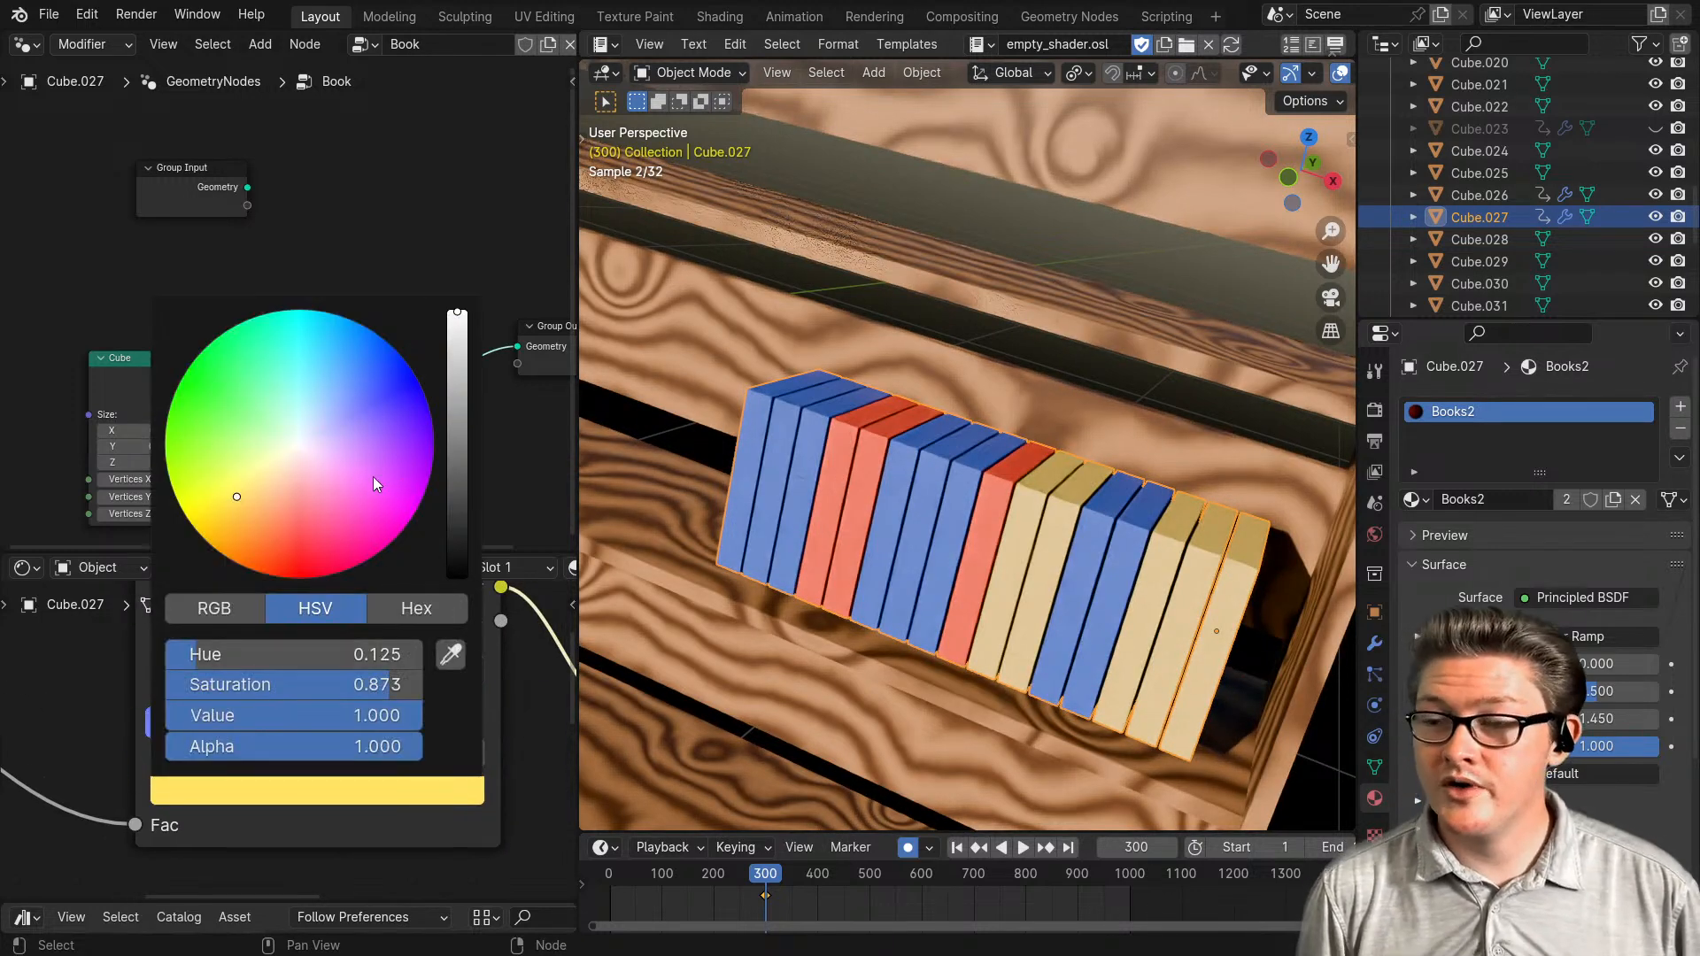
mouse_move(304, 440)
mouse_down()
mouse_move(348, 398)
mouse_move(292, 356)
mouse_move(324, 354)
mouse_up()
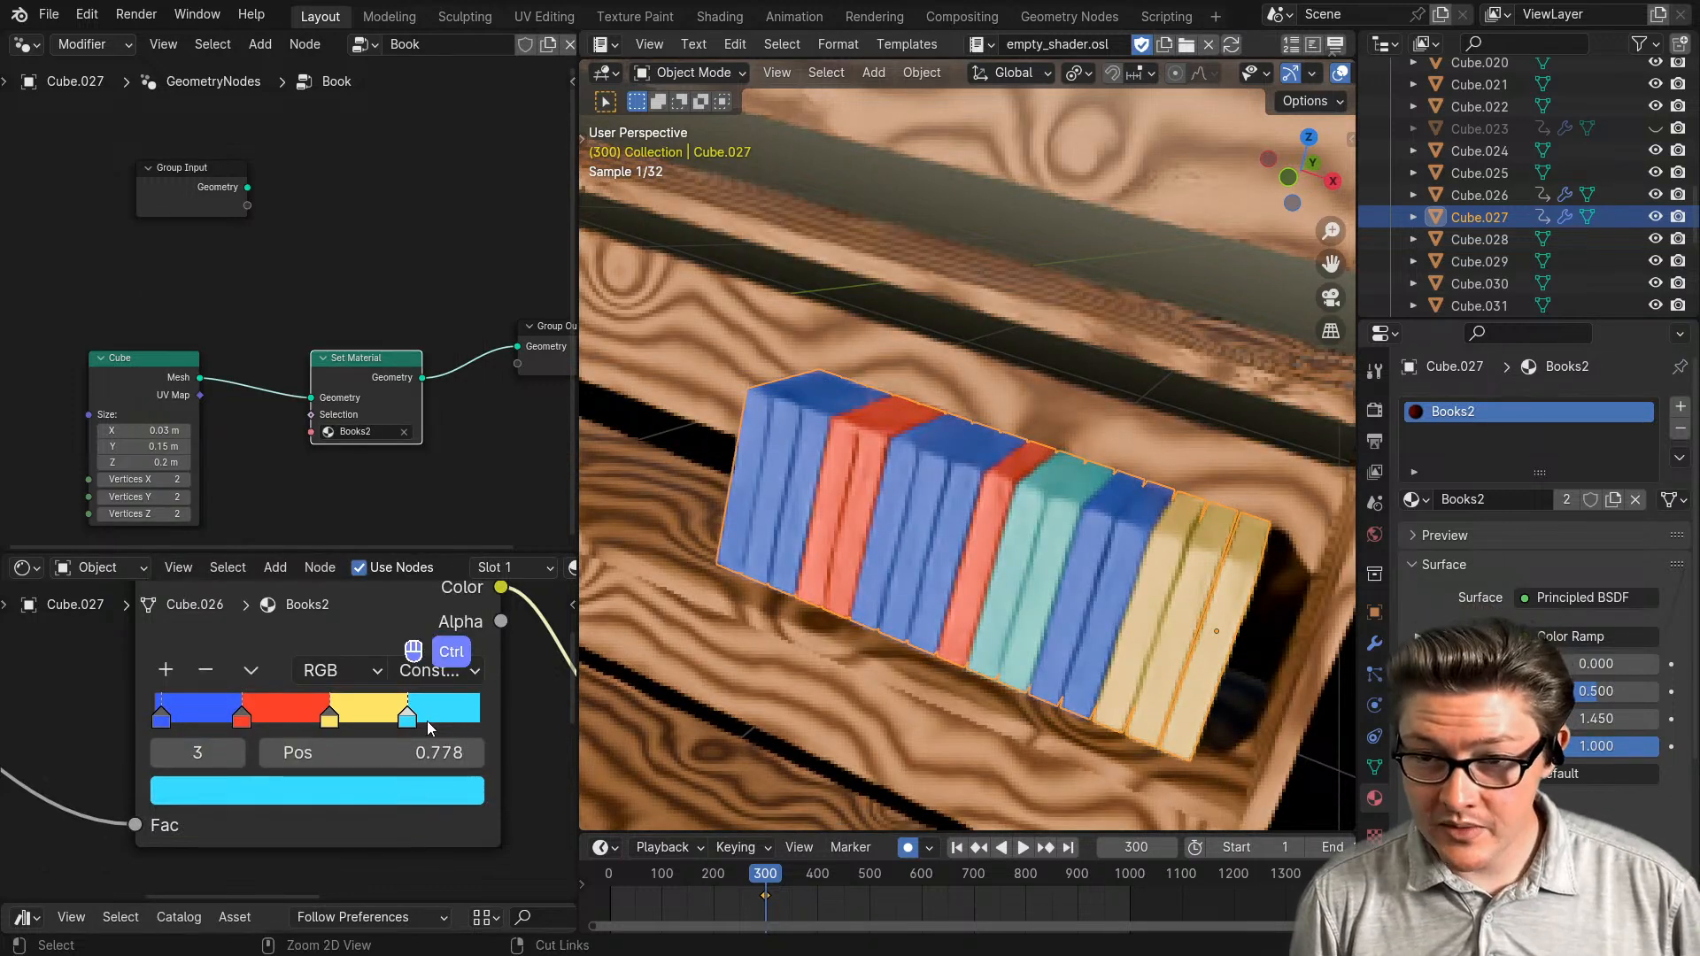
- Add a Color Ramp stop at about 0.862 and color it gray with hue 0.251, saturation 0.098 and value 0.283
ctrl+click(425, 715)
click(268, 792)
click(295, 445)
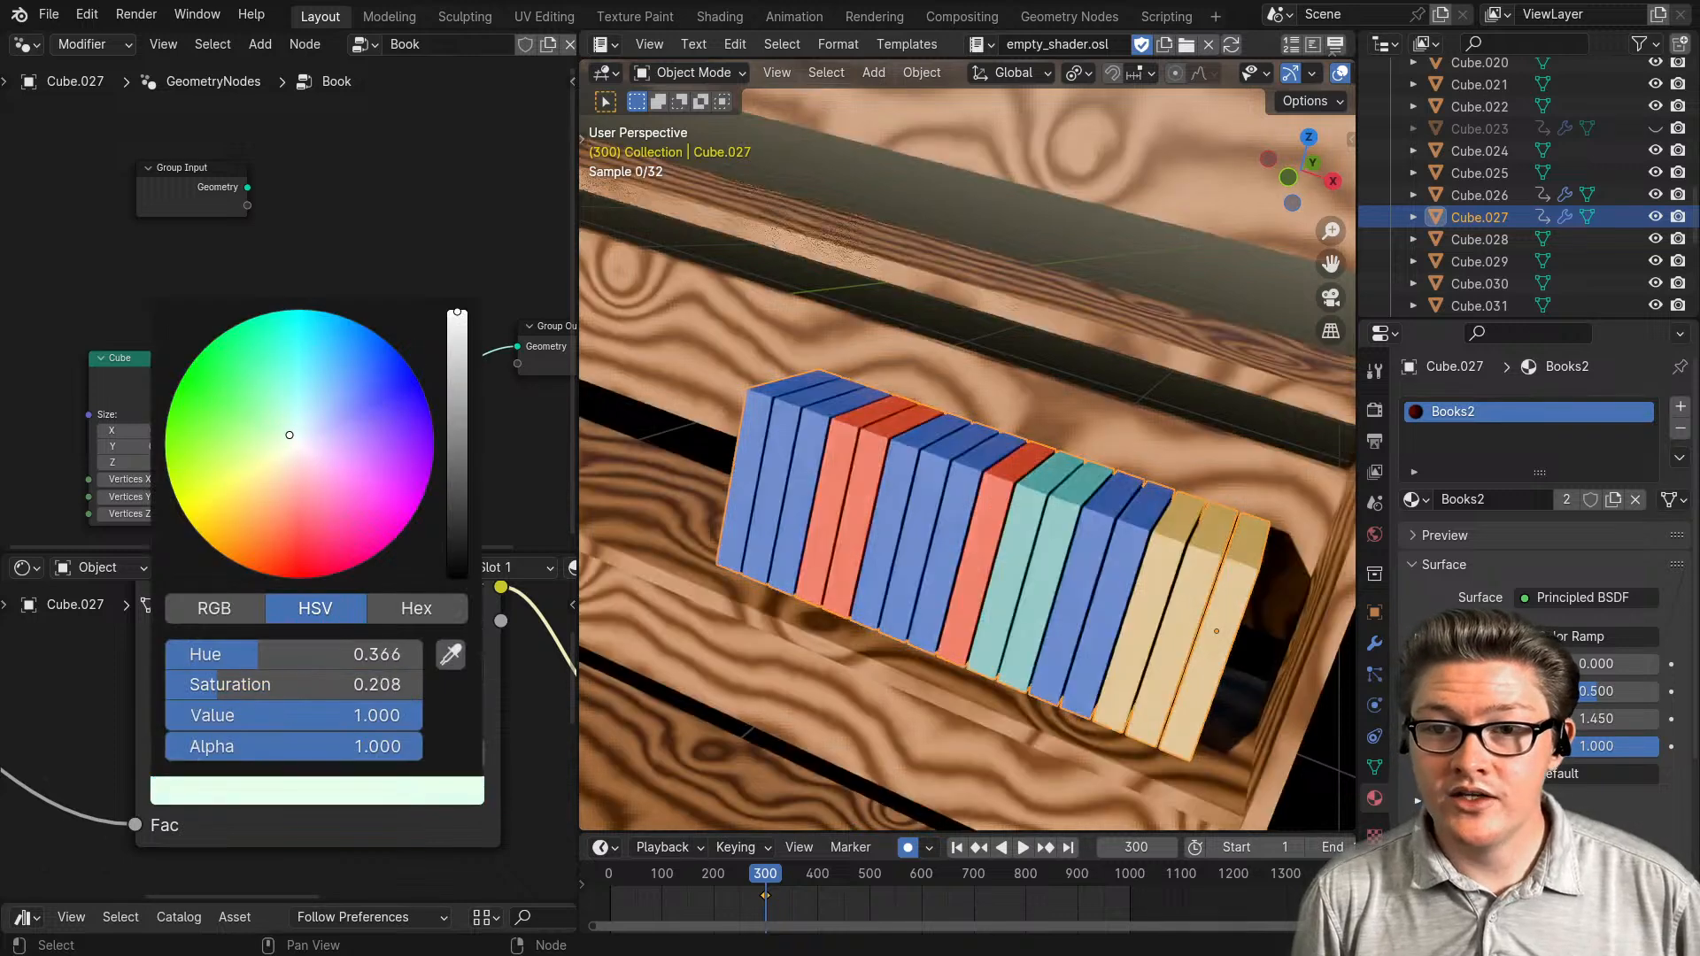
click(457, 425)
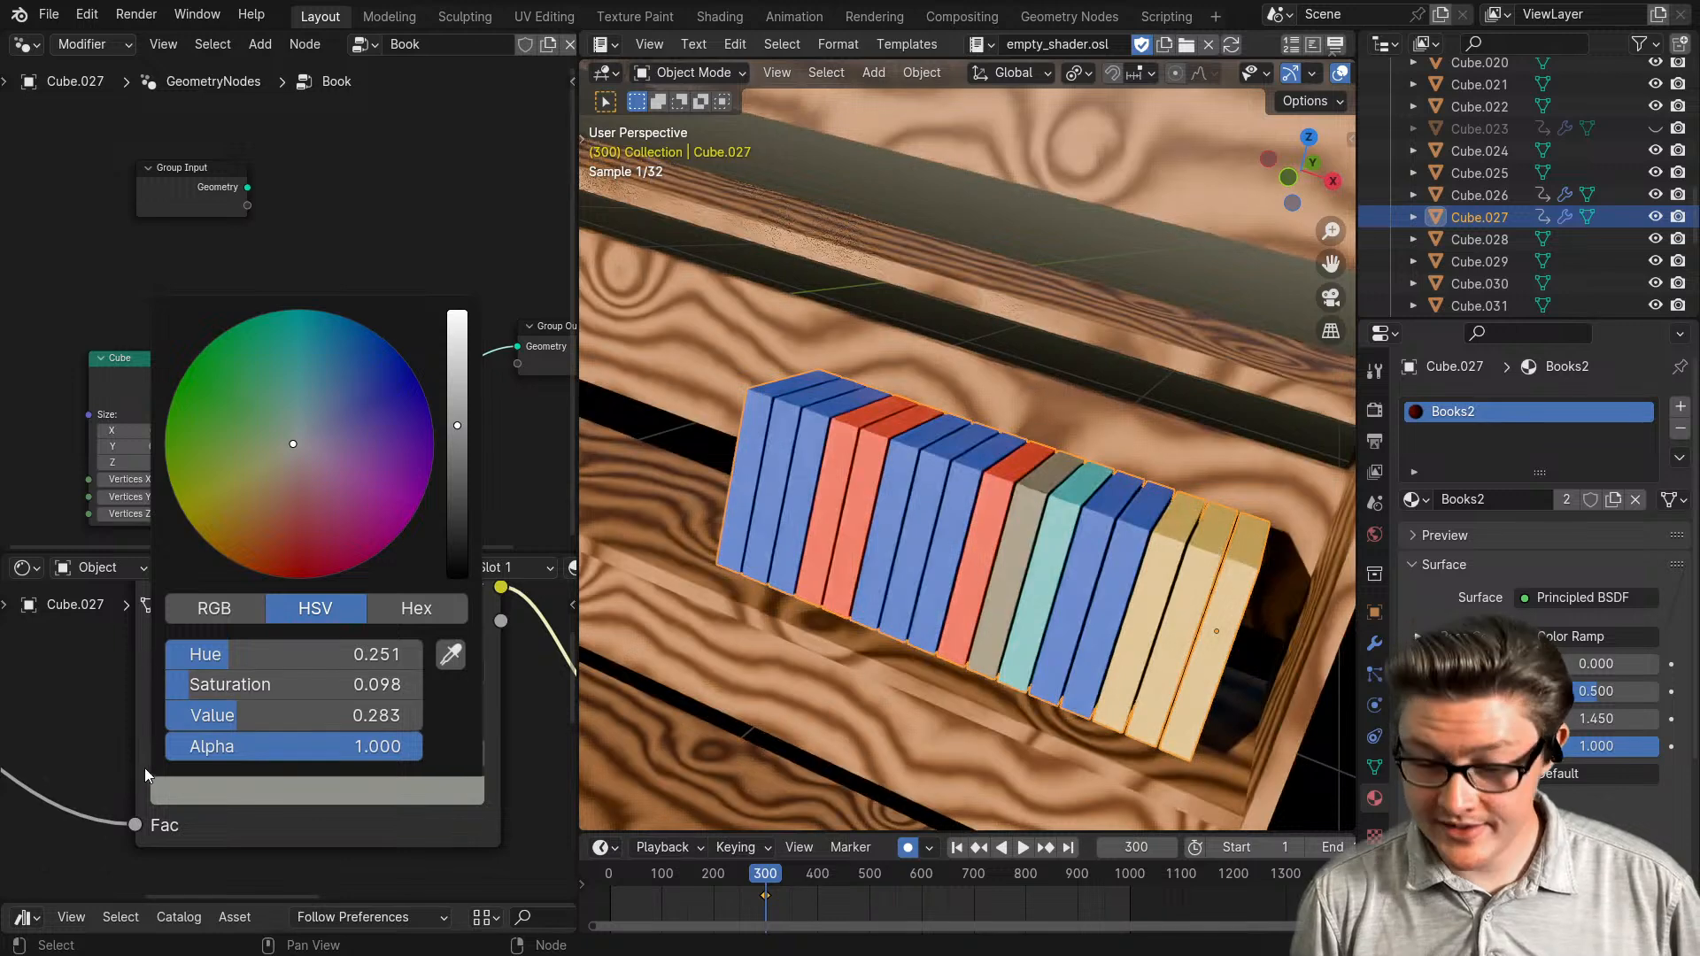
click(56, 771)
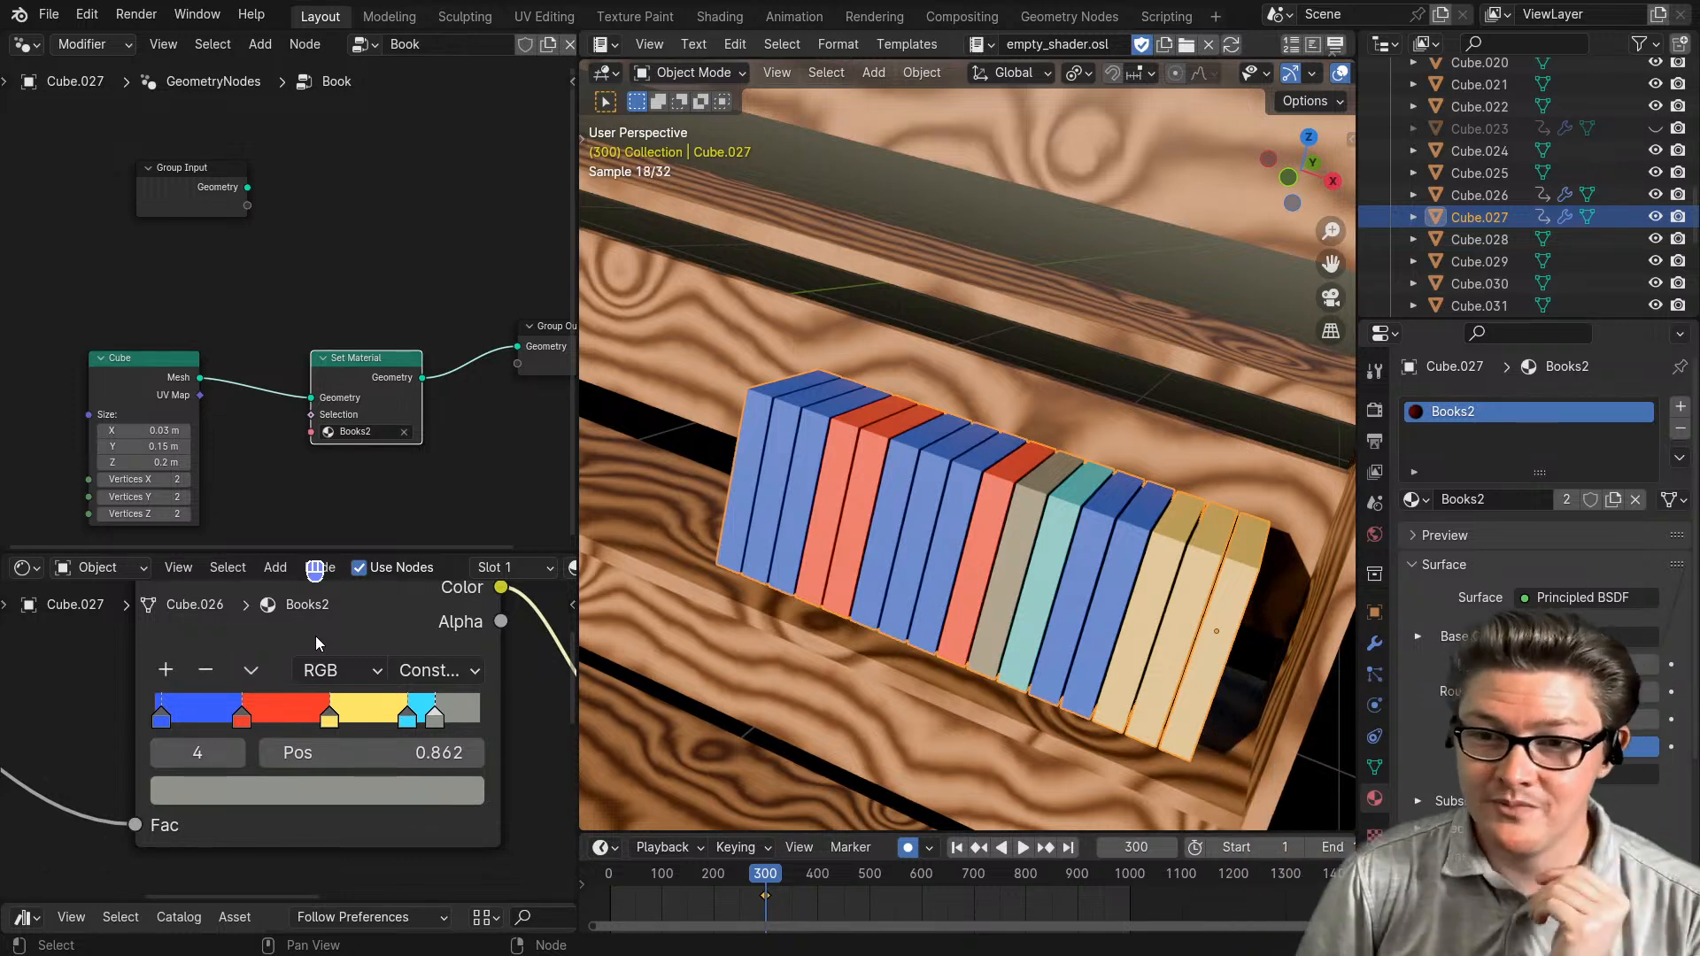
- Move the Color Ramp and Randomness nodes closer to the Principled BSDF to tidy the Books2 node layout
scroll(358, 657, down, 3)
scroll(359, 658, down, 1)
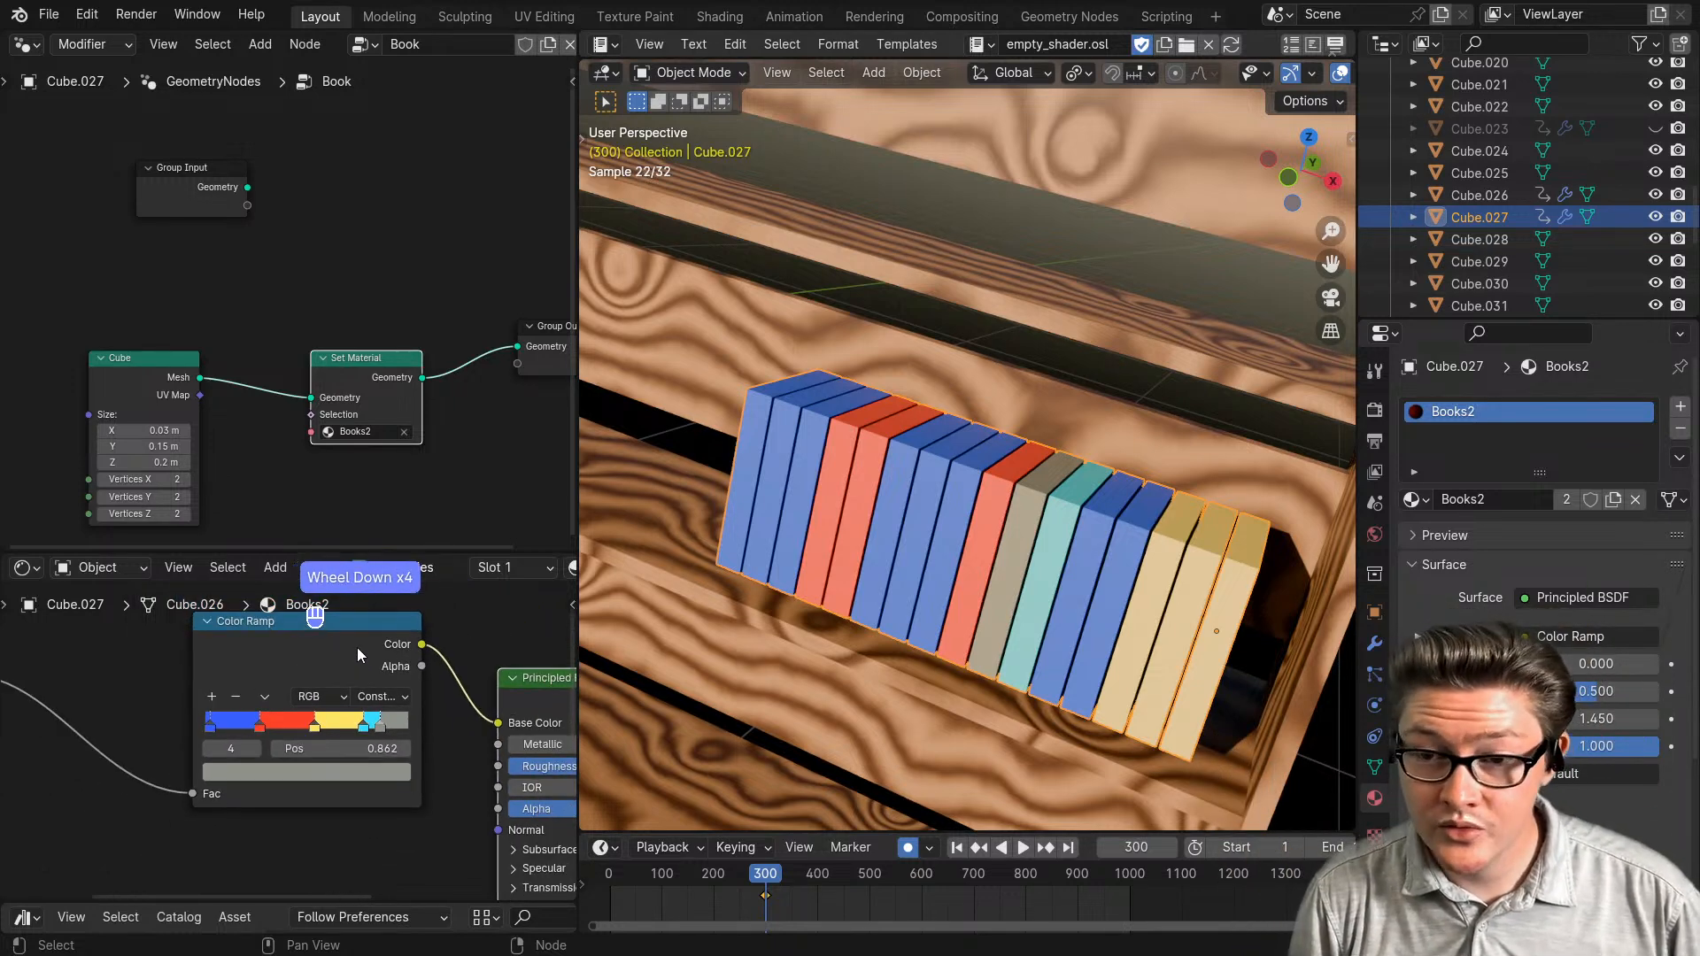
drag(331, 641, 273, 660)
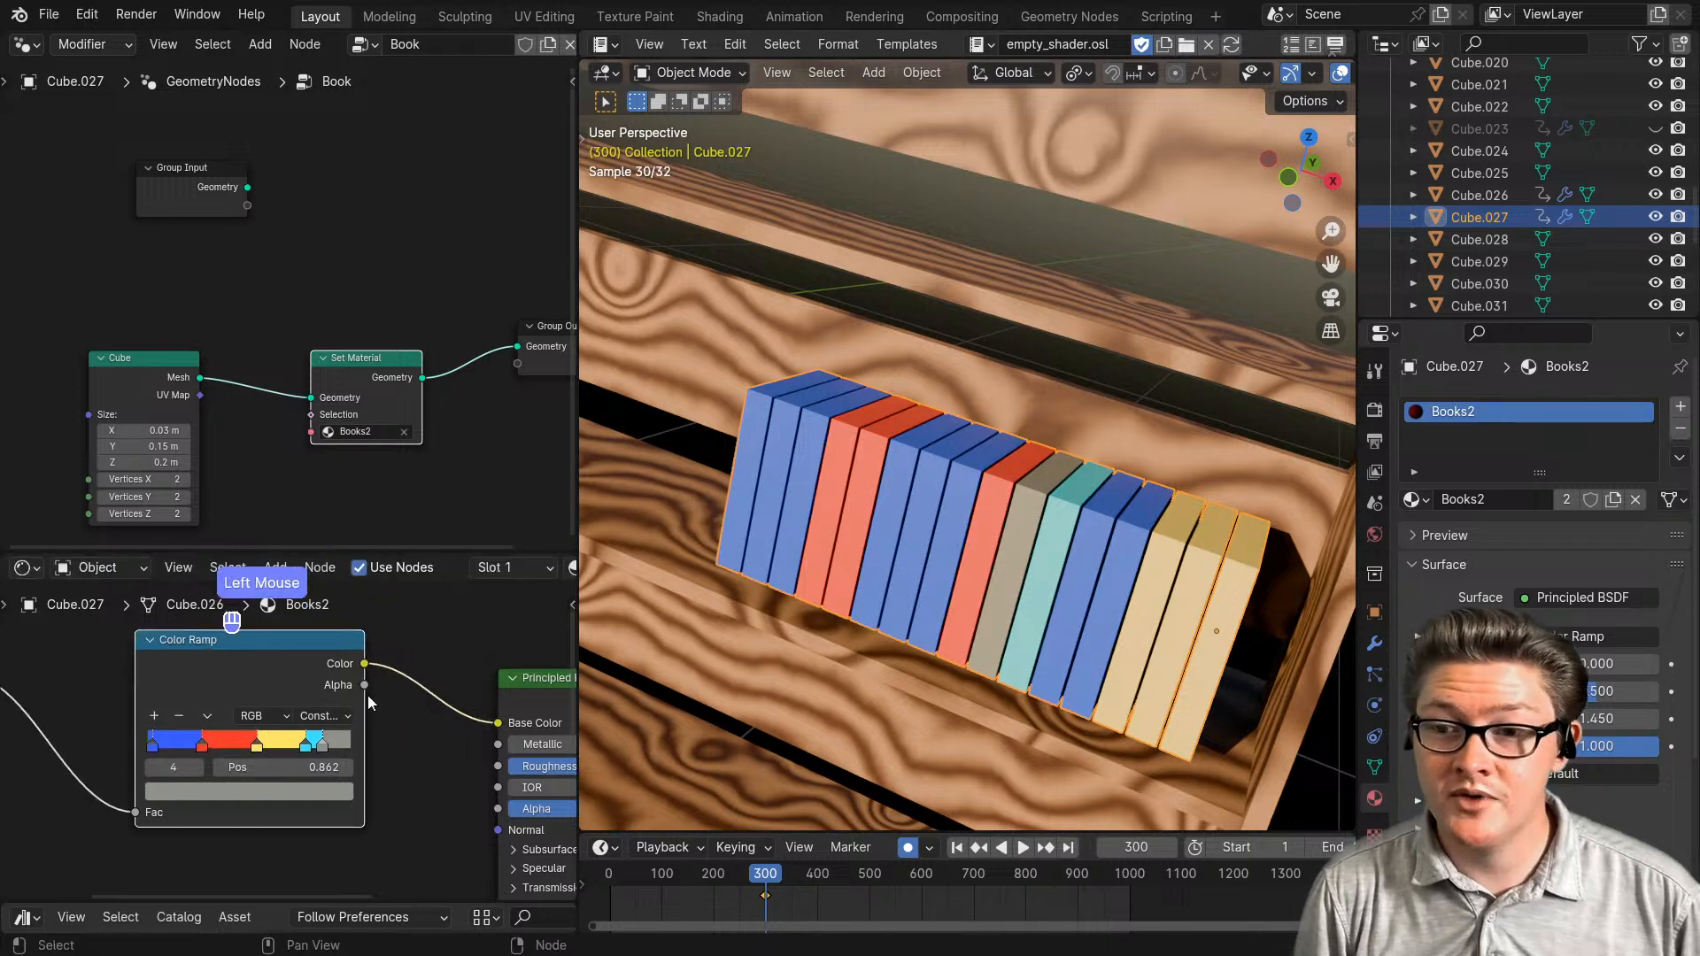
middle_drag(424, 724, 418, 680)
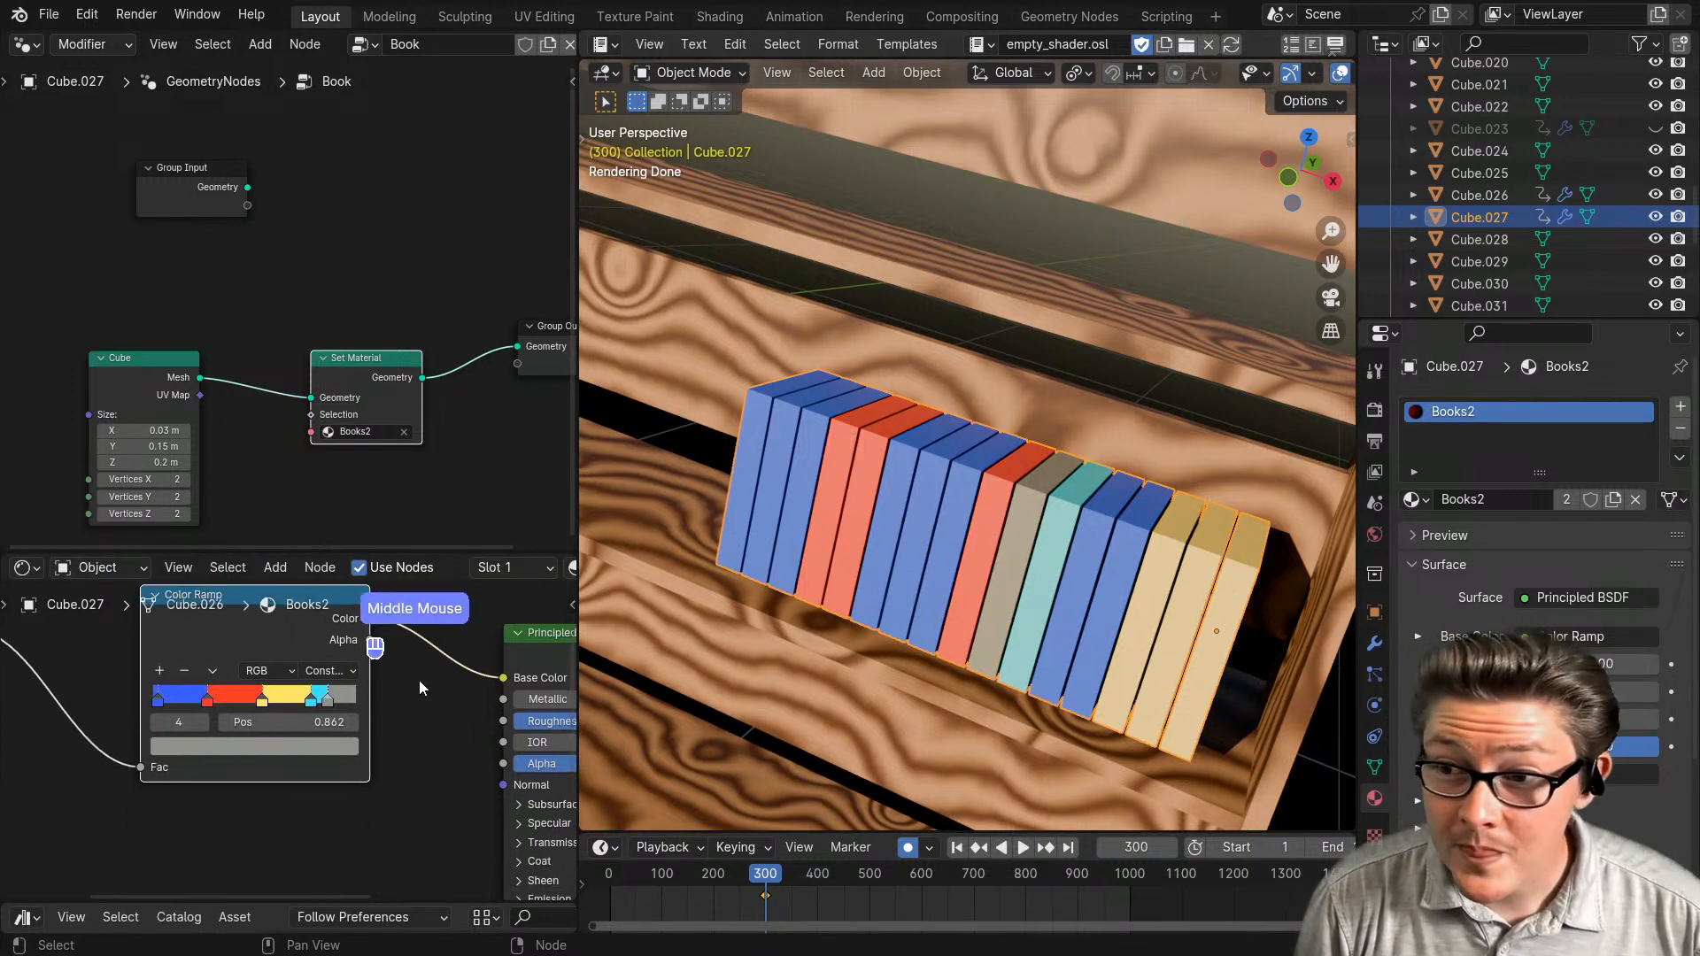
scroll(259, 746, down, 2)
middle_drag(265, 662, 317, 712)
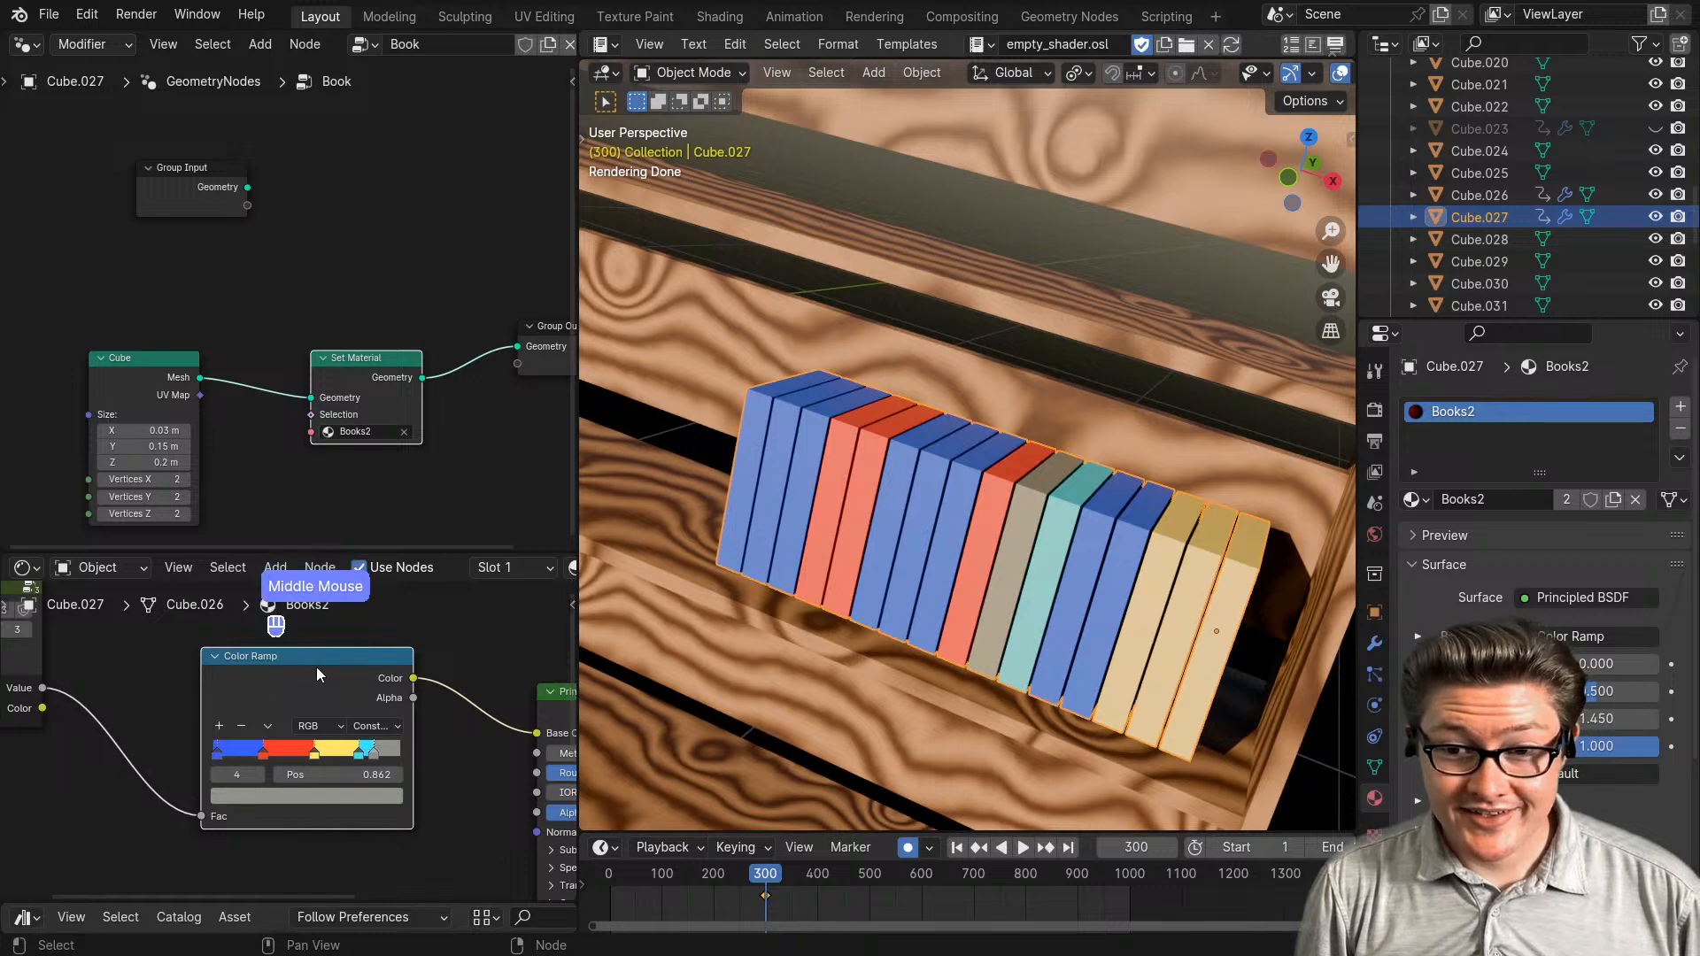
drag(317, 667, 404, 703)
scroll(281, 713, down, 4)
middle_drag(121, 674, 238, 687)
drag(178, 645, 333, 722)
middle_drag(416, 691, 323, 658)
scroll(334, 673, up, 3)
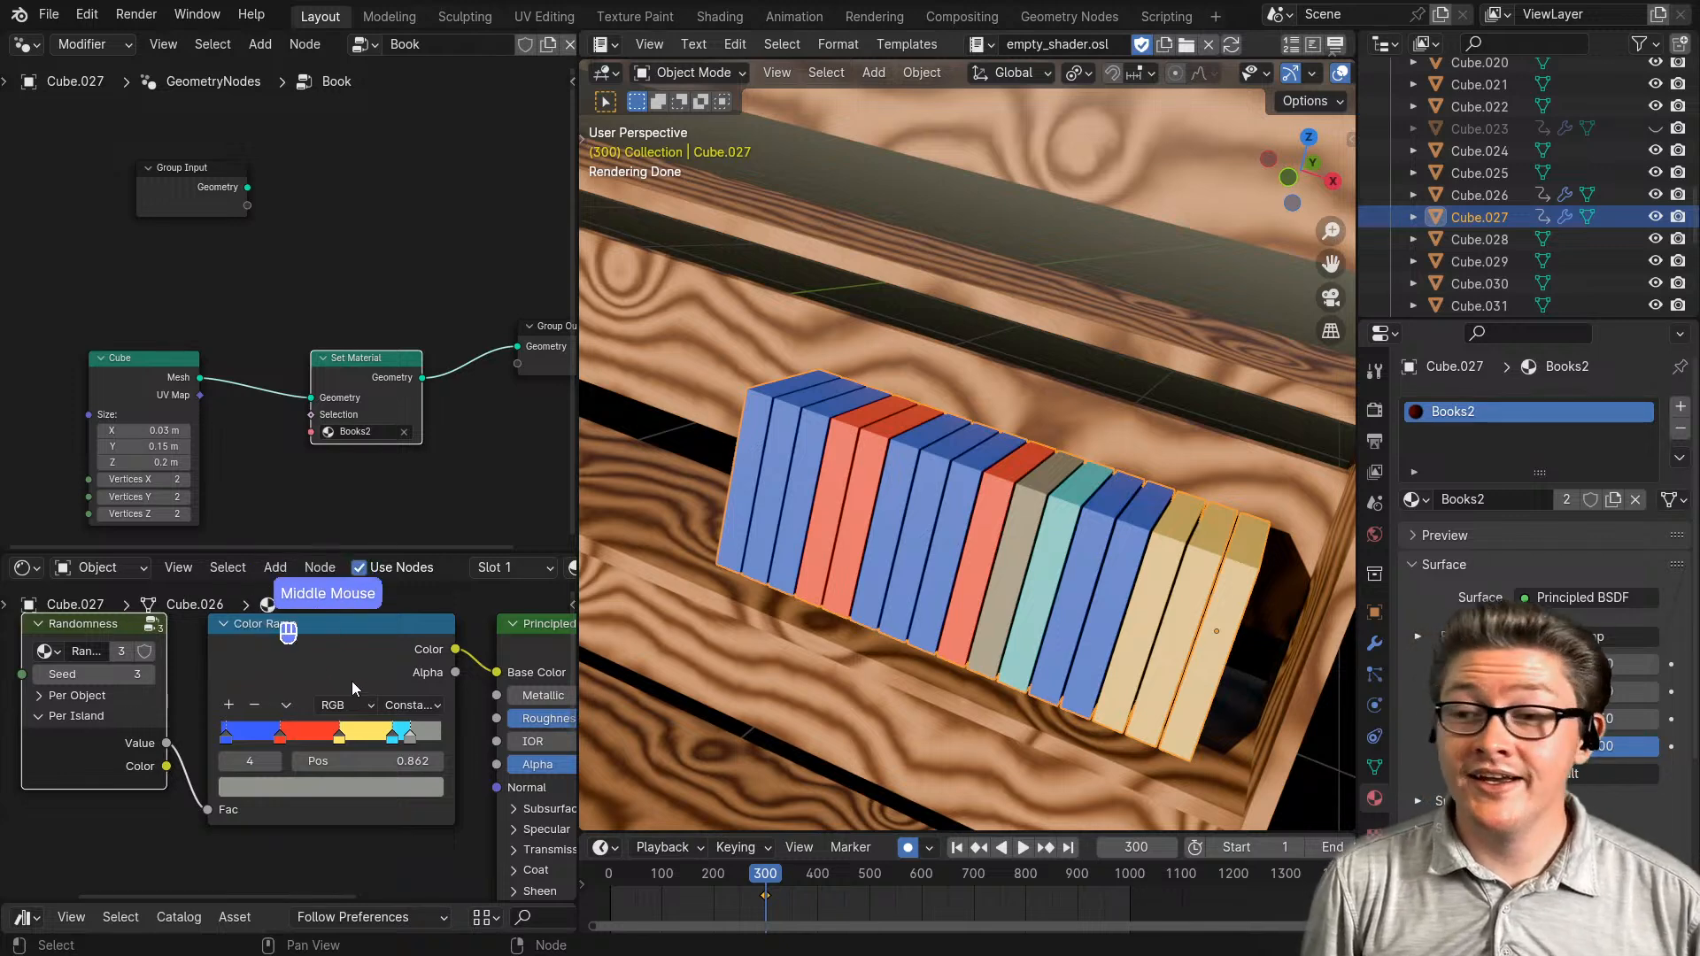
- Select the blue Color Ramp stop at position 0 and set the Randomness node's Seed to 4
scroll(282, 714, up, 3)
middle_drag(162, 724, 246, 682)
scroll(274, 721, down, 2)
scroll(284, 722, up, 2)
click(298, 744)
click(247, 678)
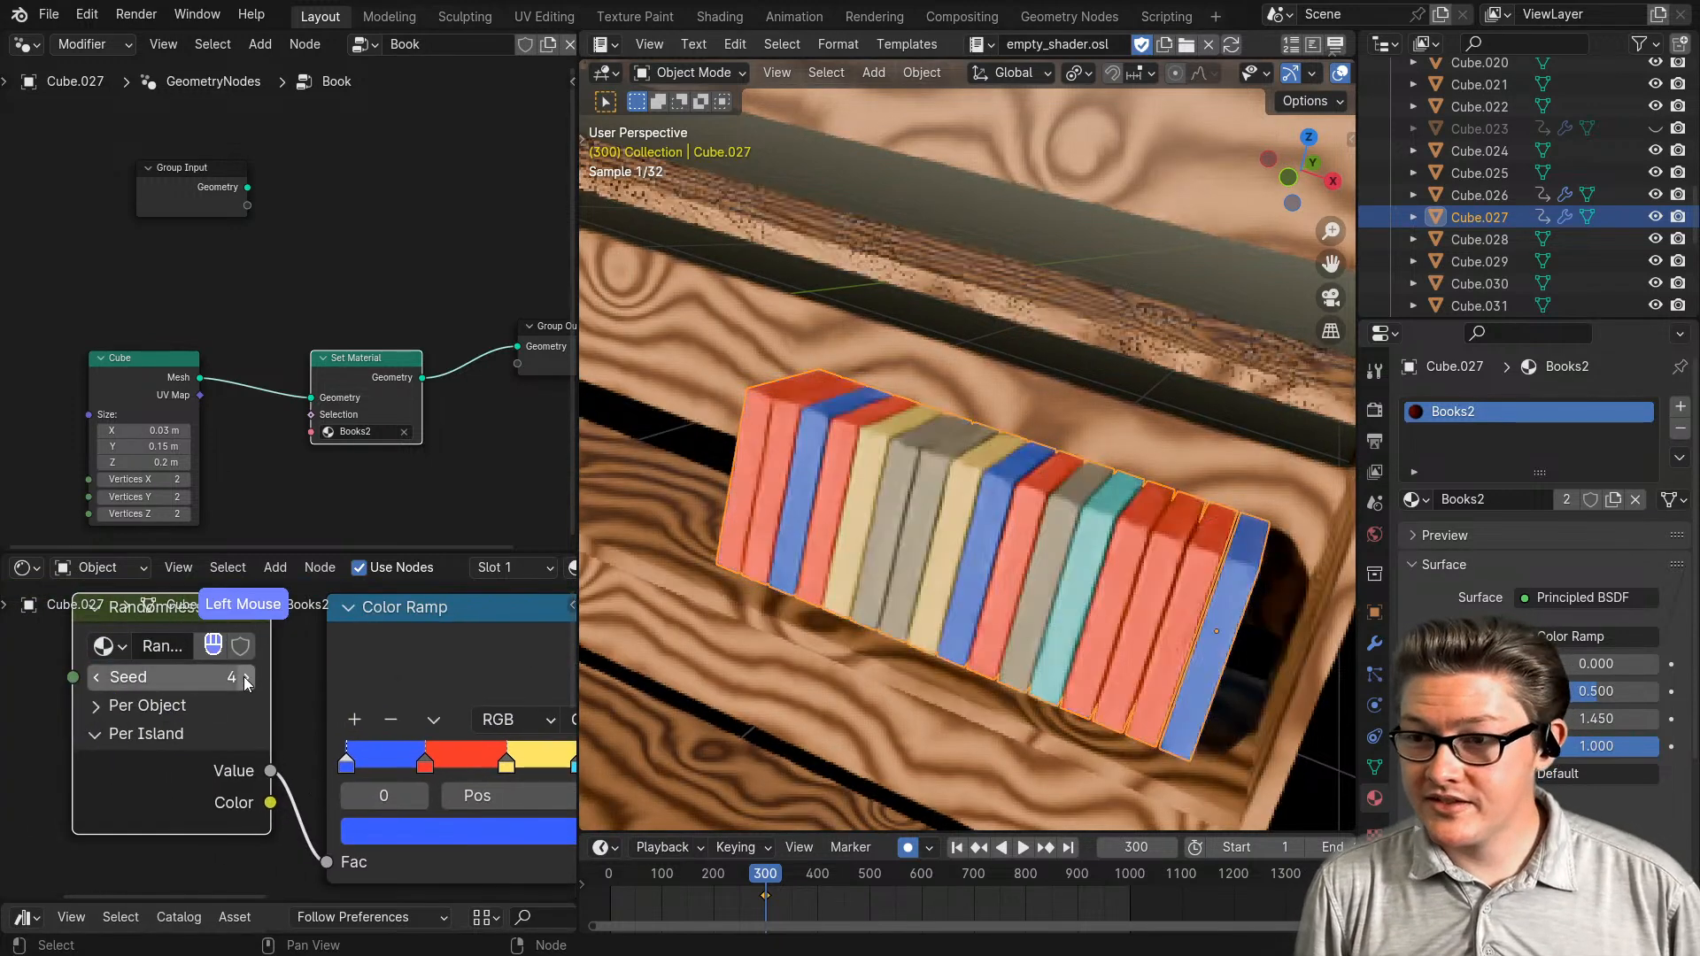
- Reposition the Color Ramp stops after the blue one, widening the blue band and rebalancing the other color bands
middle_drag(378, 755, 266, 731)
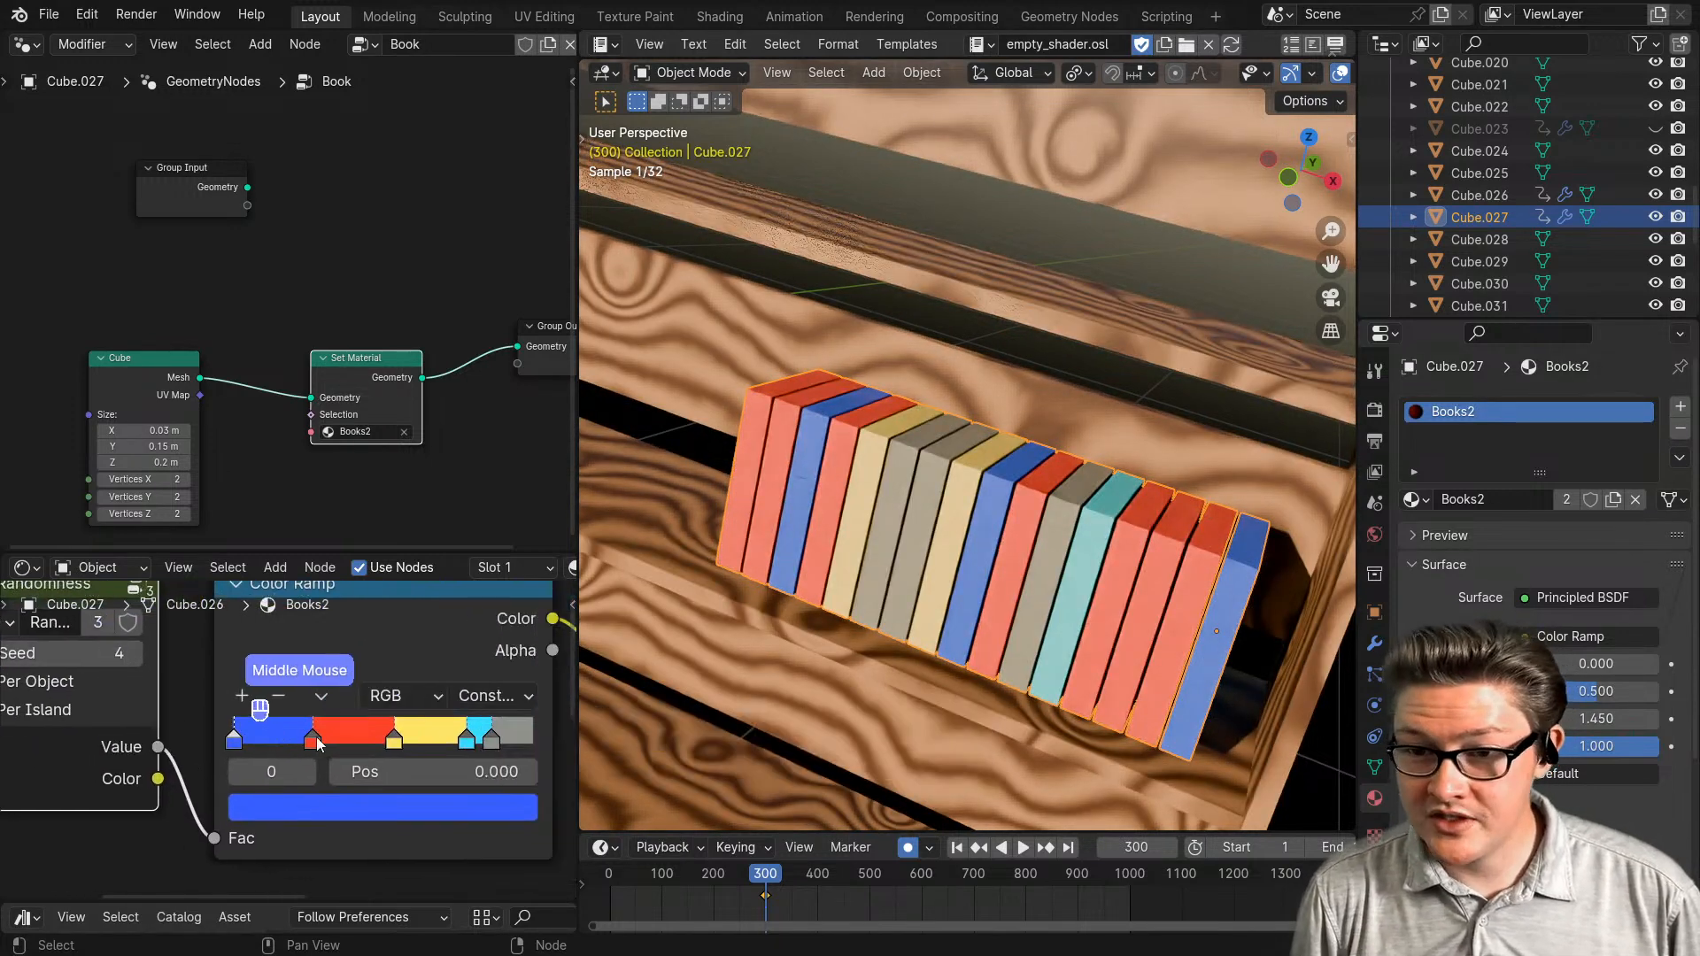
drag(333, 744, 413, 742)
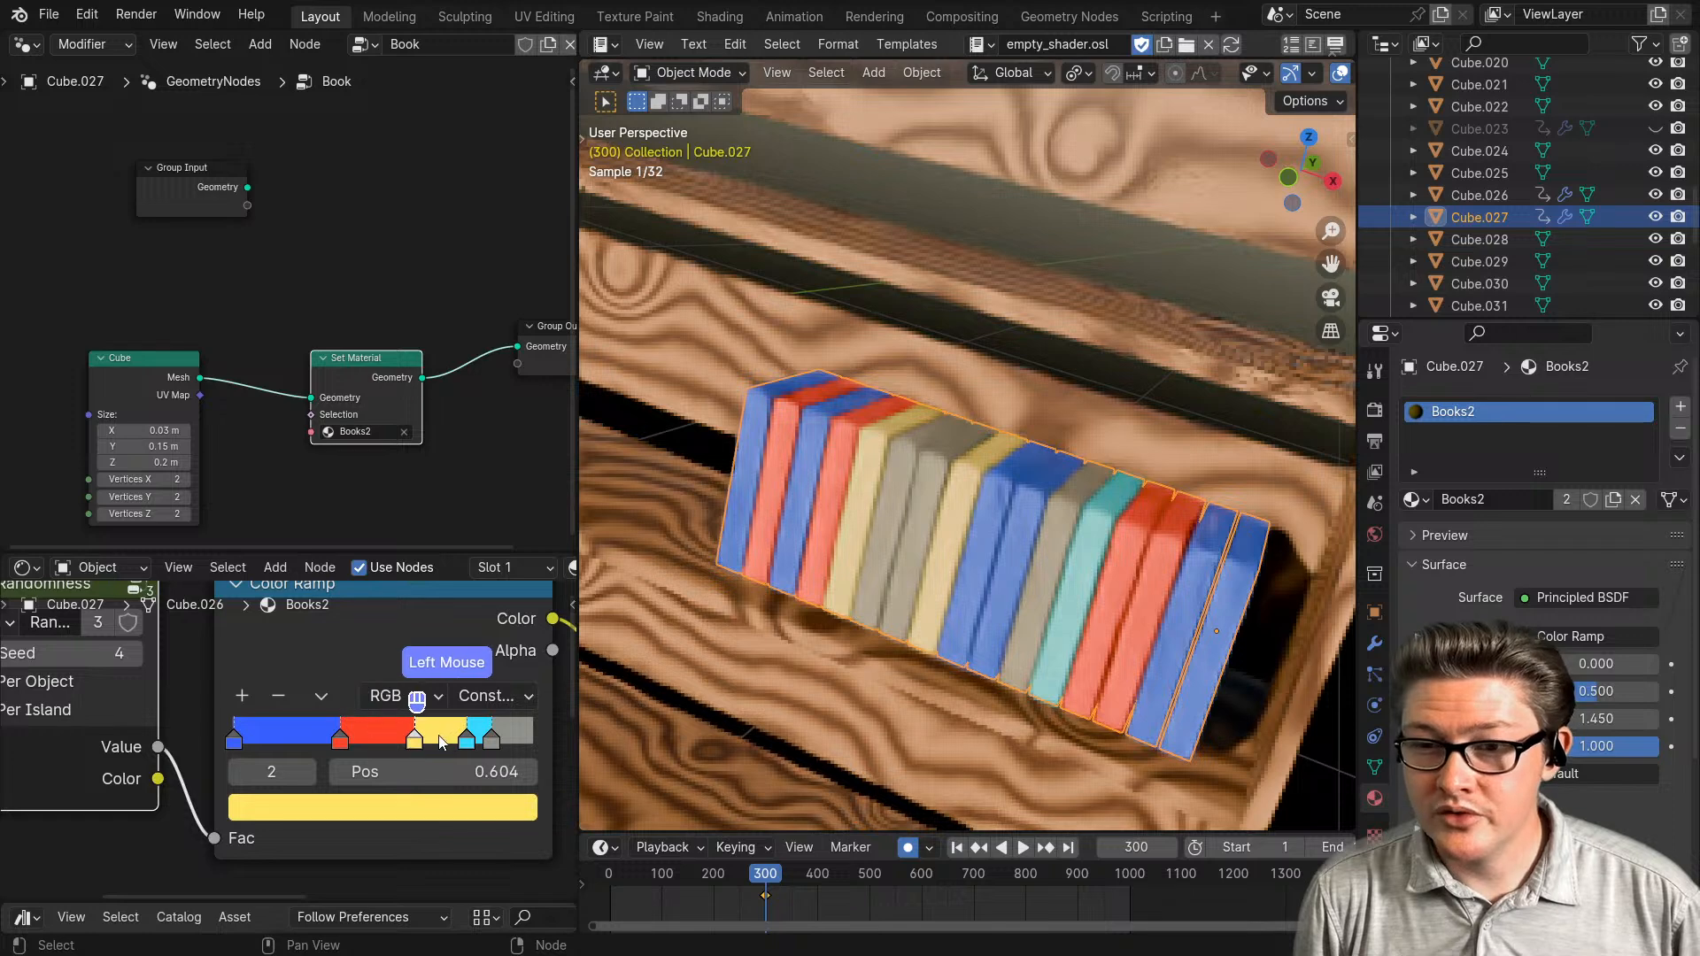
drag(491, 742, 352, 742)
click(414, 742)
- Raise the Randomness node's Seed to 6 to reshuffle the book colors
middle_drag(13, 643, 131, 689)
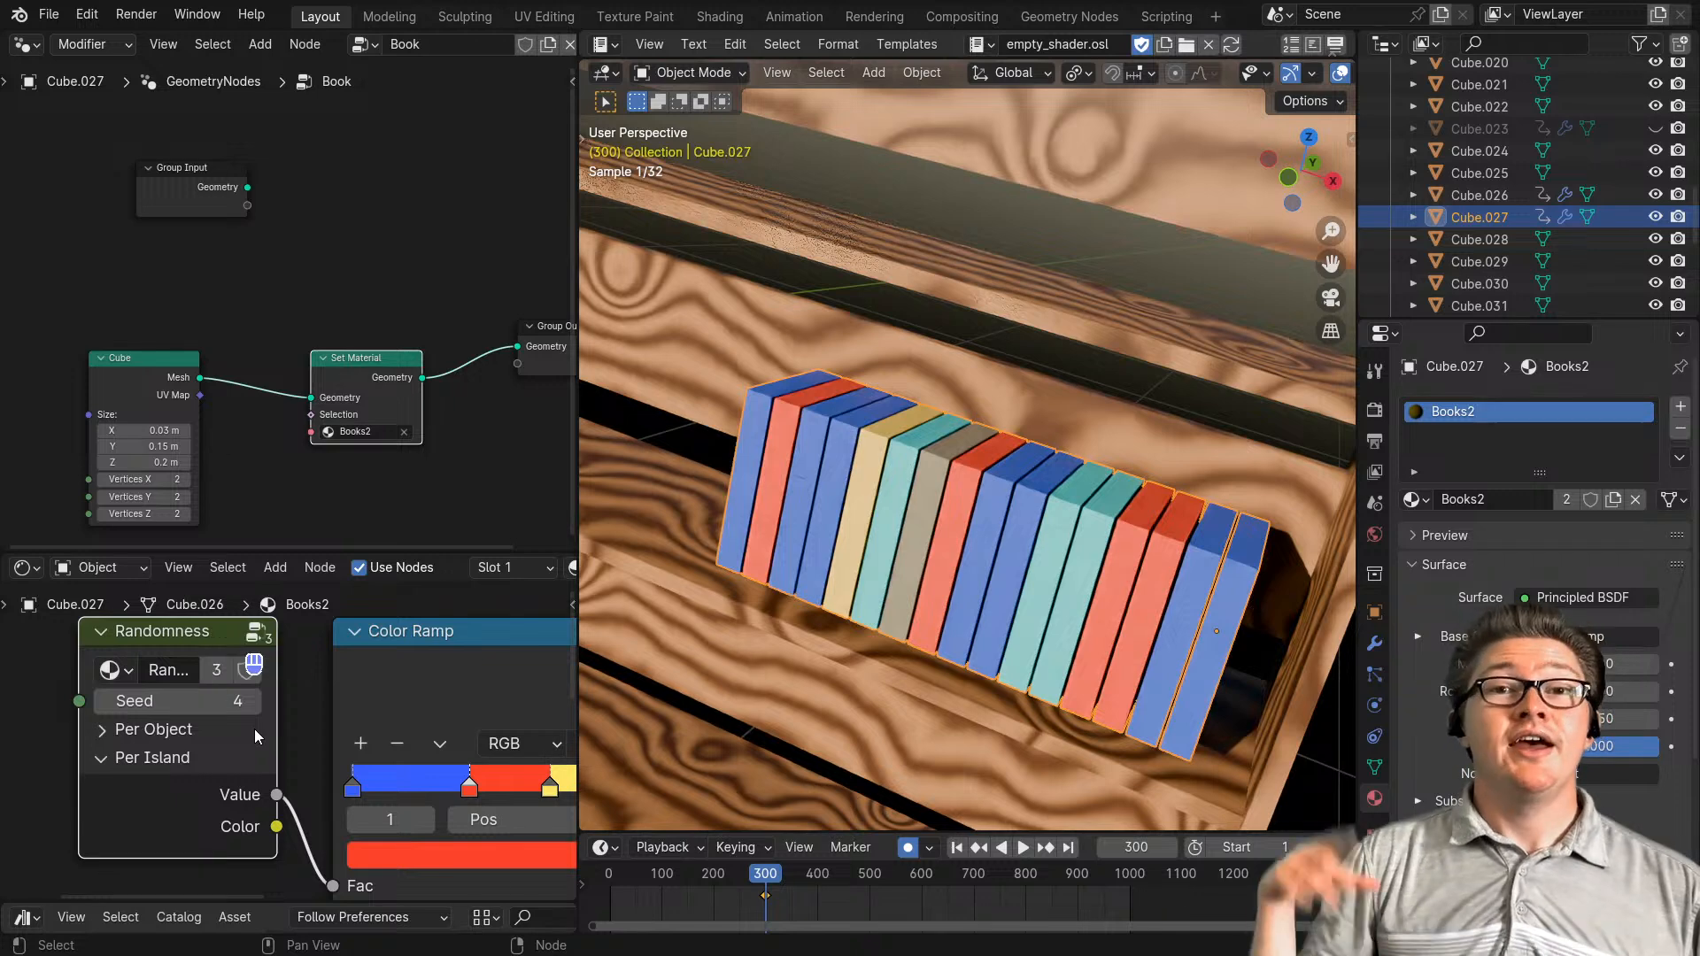
click(252, 702)
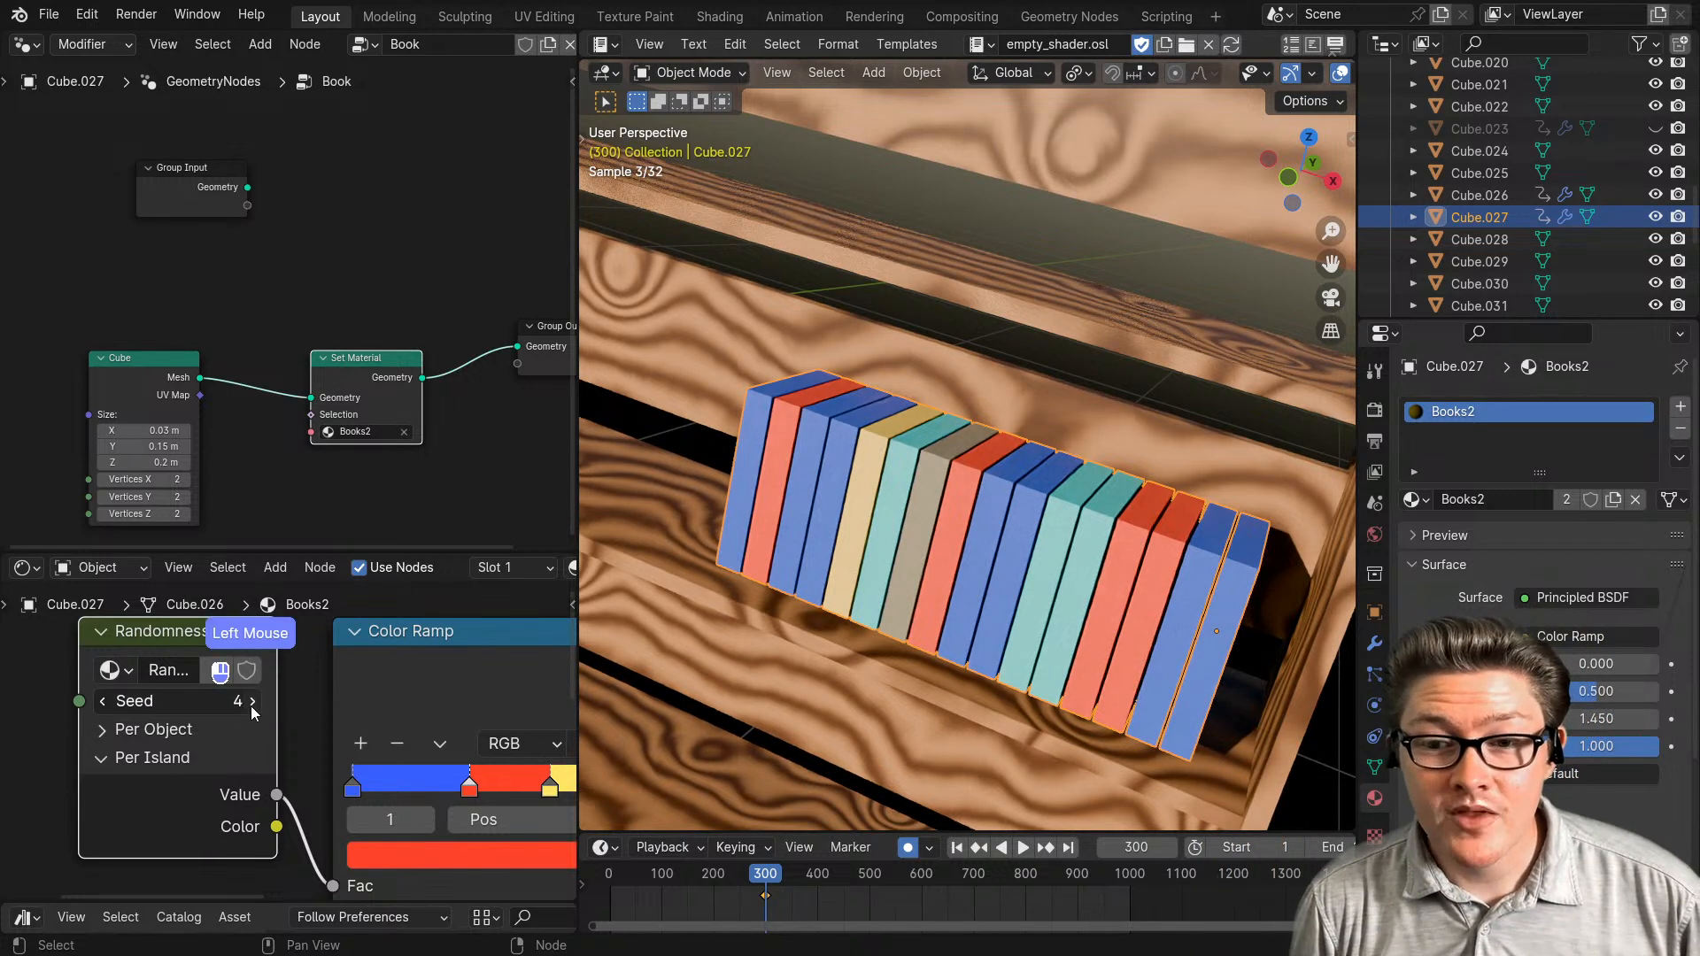
click(252, 702)
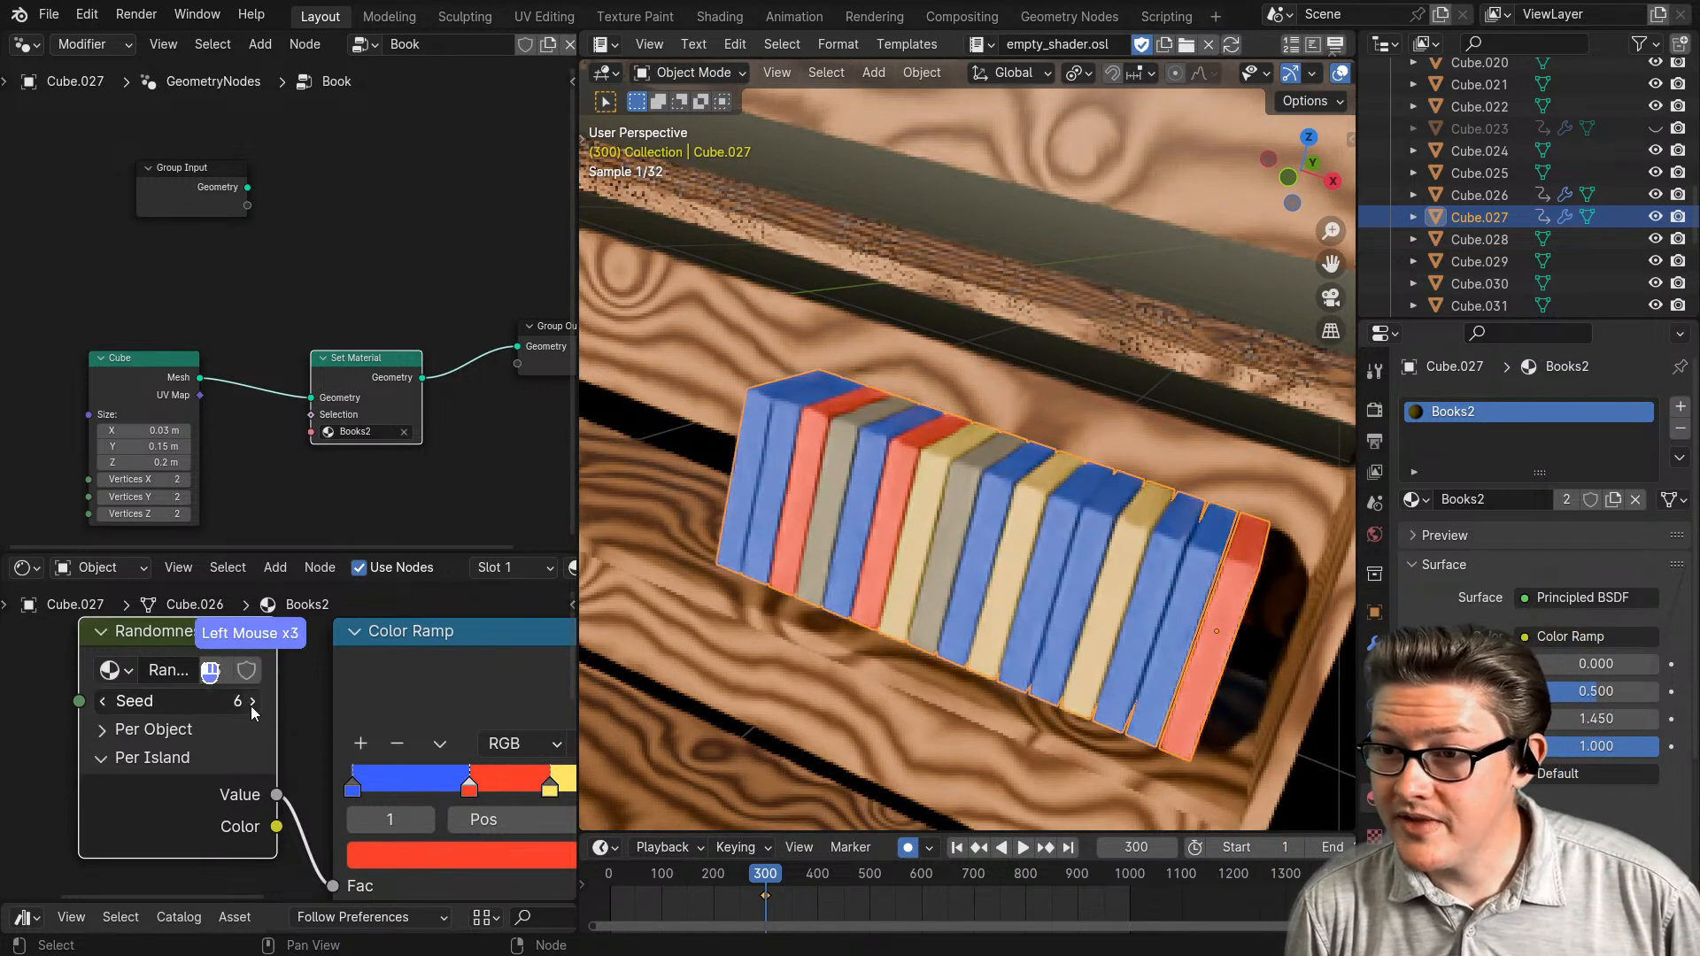
click(253, 702)
- Enlarge the shader editor by raising its border with the geometry node editor
scroll(102, 708, down, 2)
middle_drag(380, 735, 306, 744)
scroll(306, 744, down, 2)
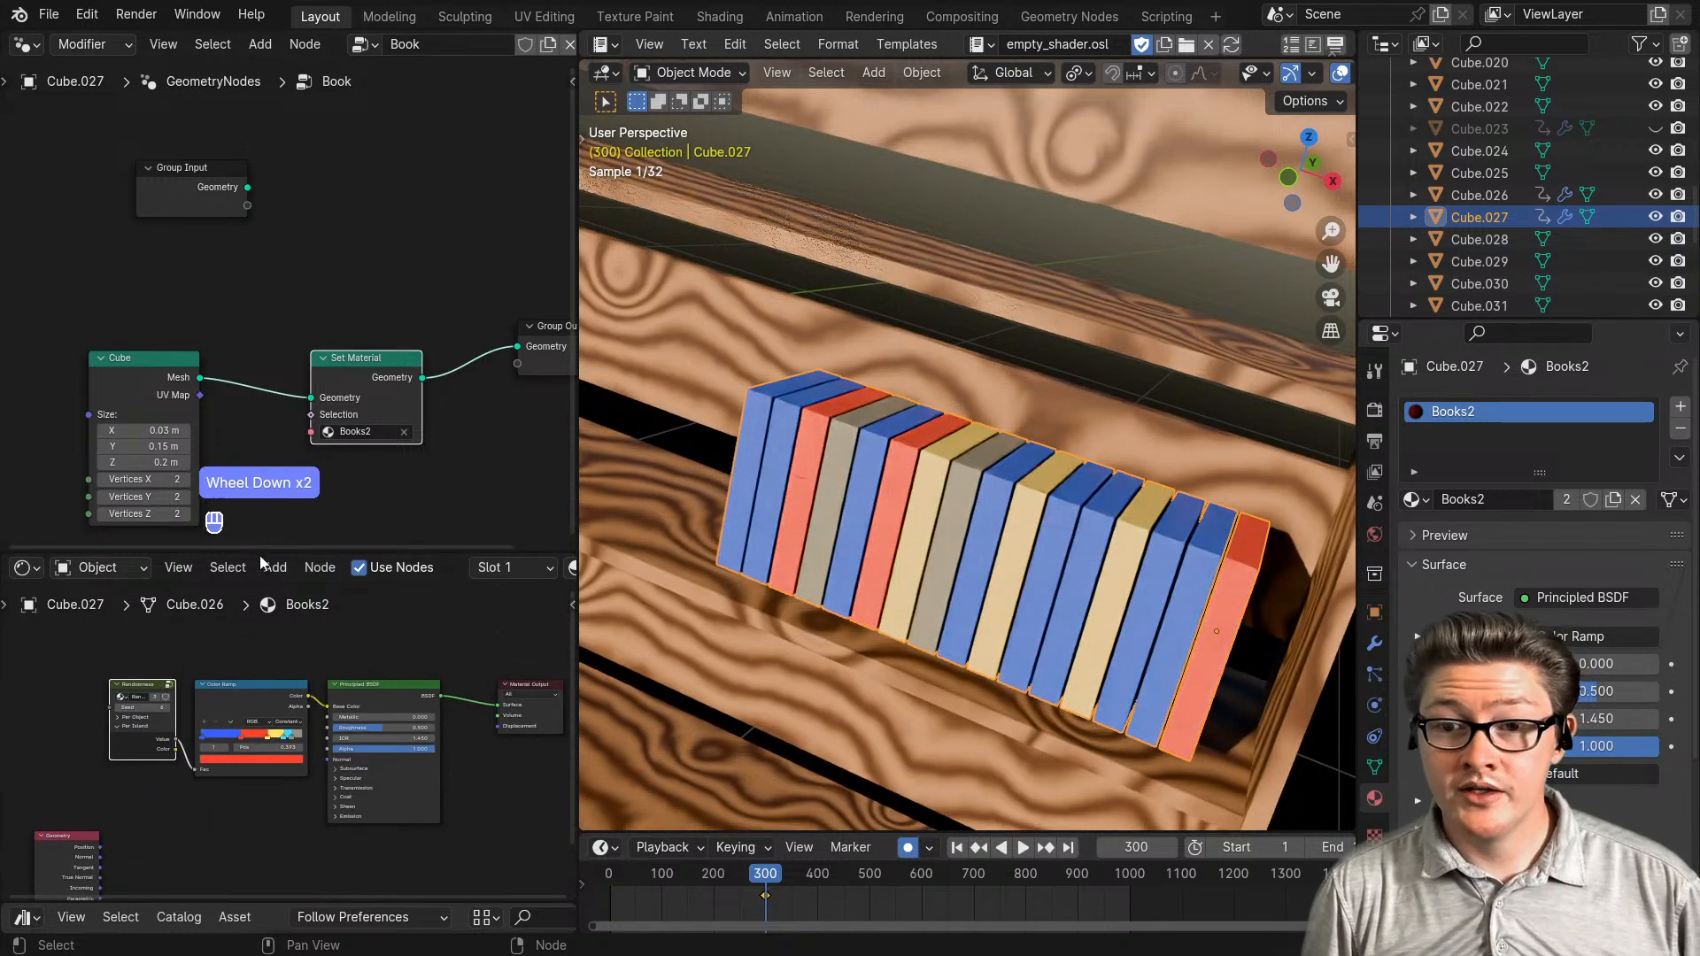
drag(259, 547, 266, 182)
- Switch the viewport to Material Preview shading and view the row of books from its other end
key(z)
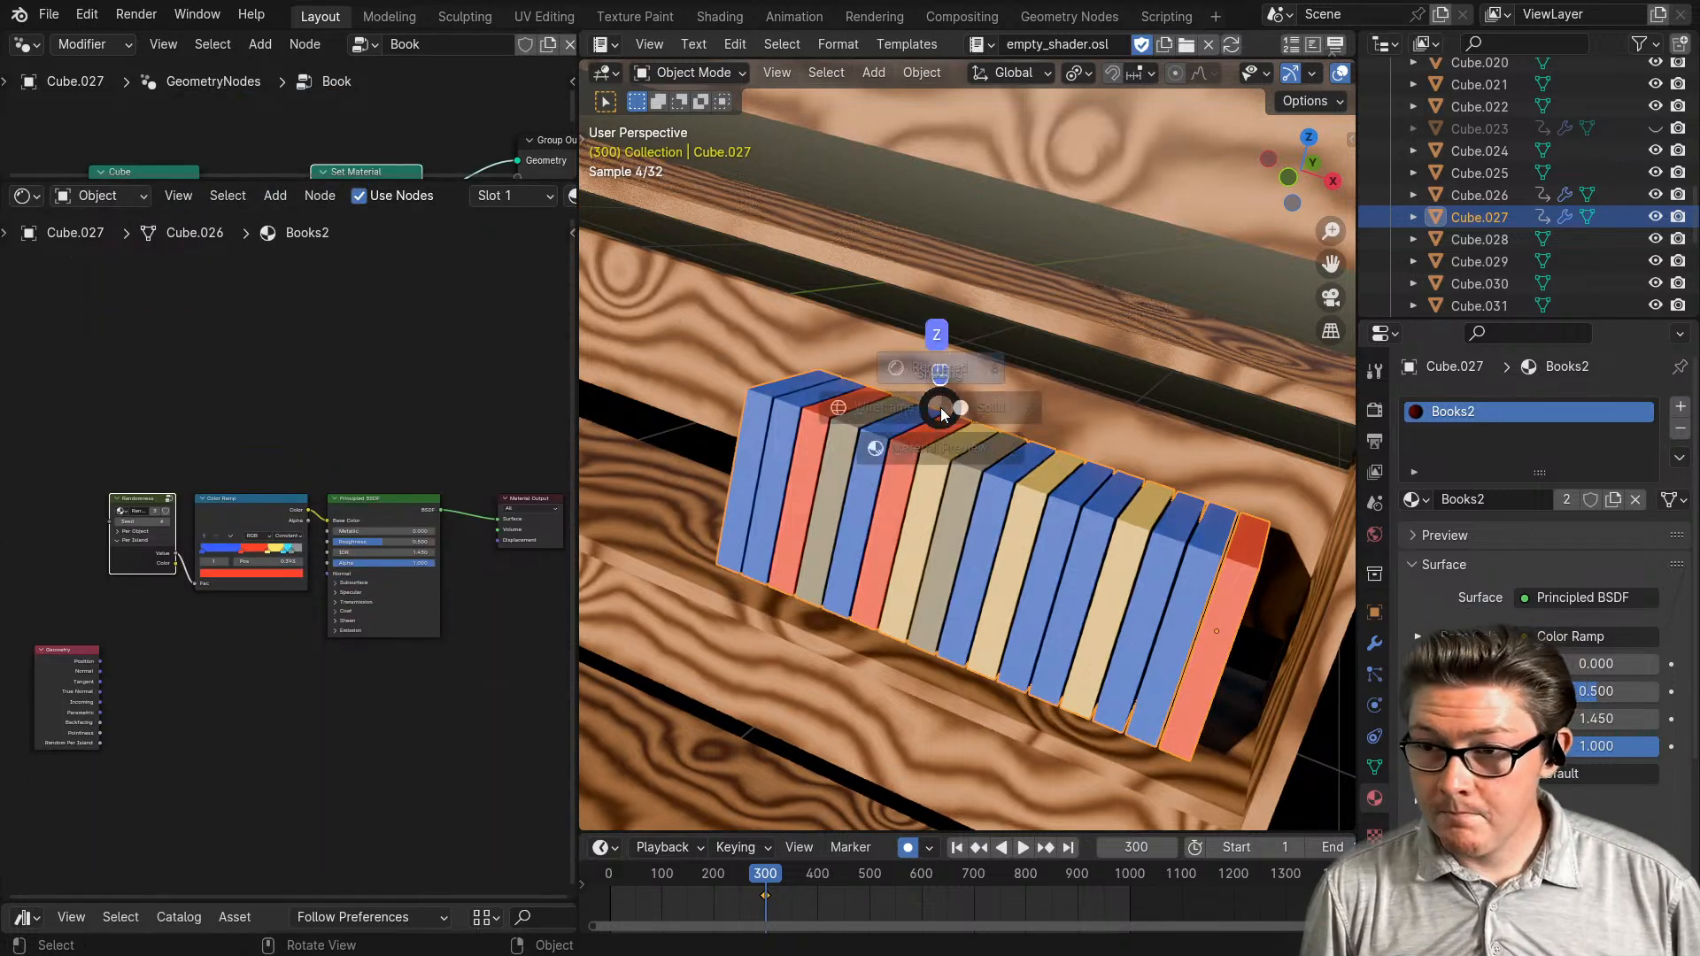
click(955, 530)
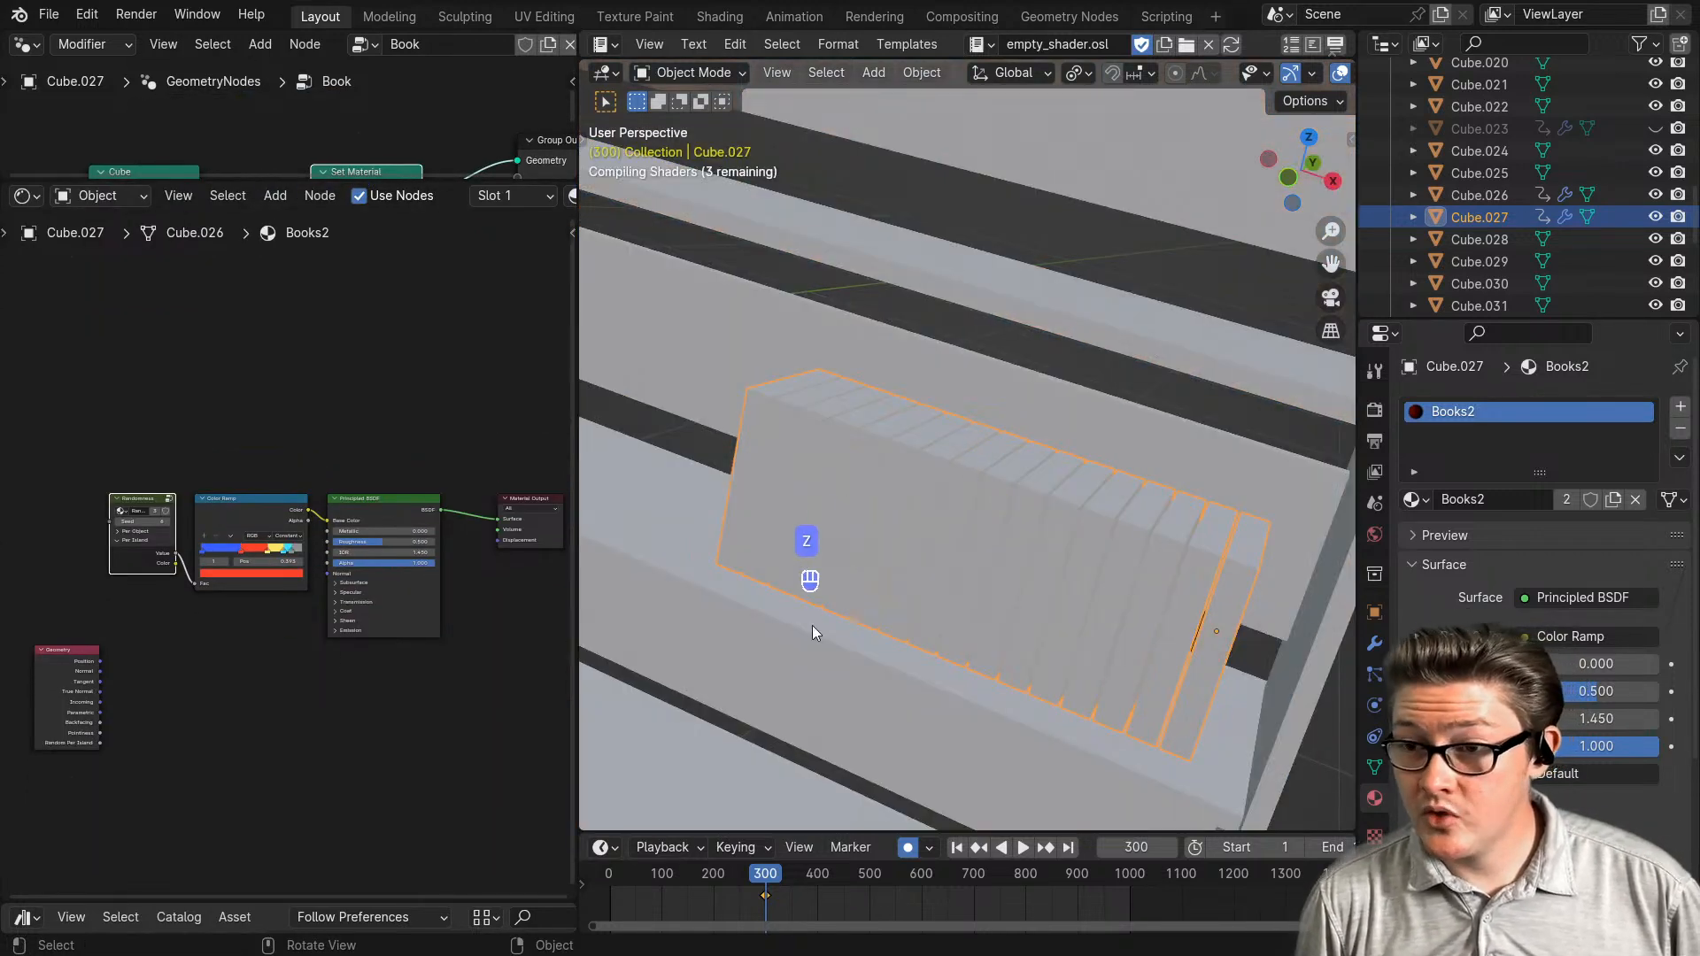
mouse_move(811, 626)
middle_down()
mouse_move(969, 659)
mouse_move(919, 609)
middle_up()
middle_drag(1109, 662, 999, 581)
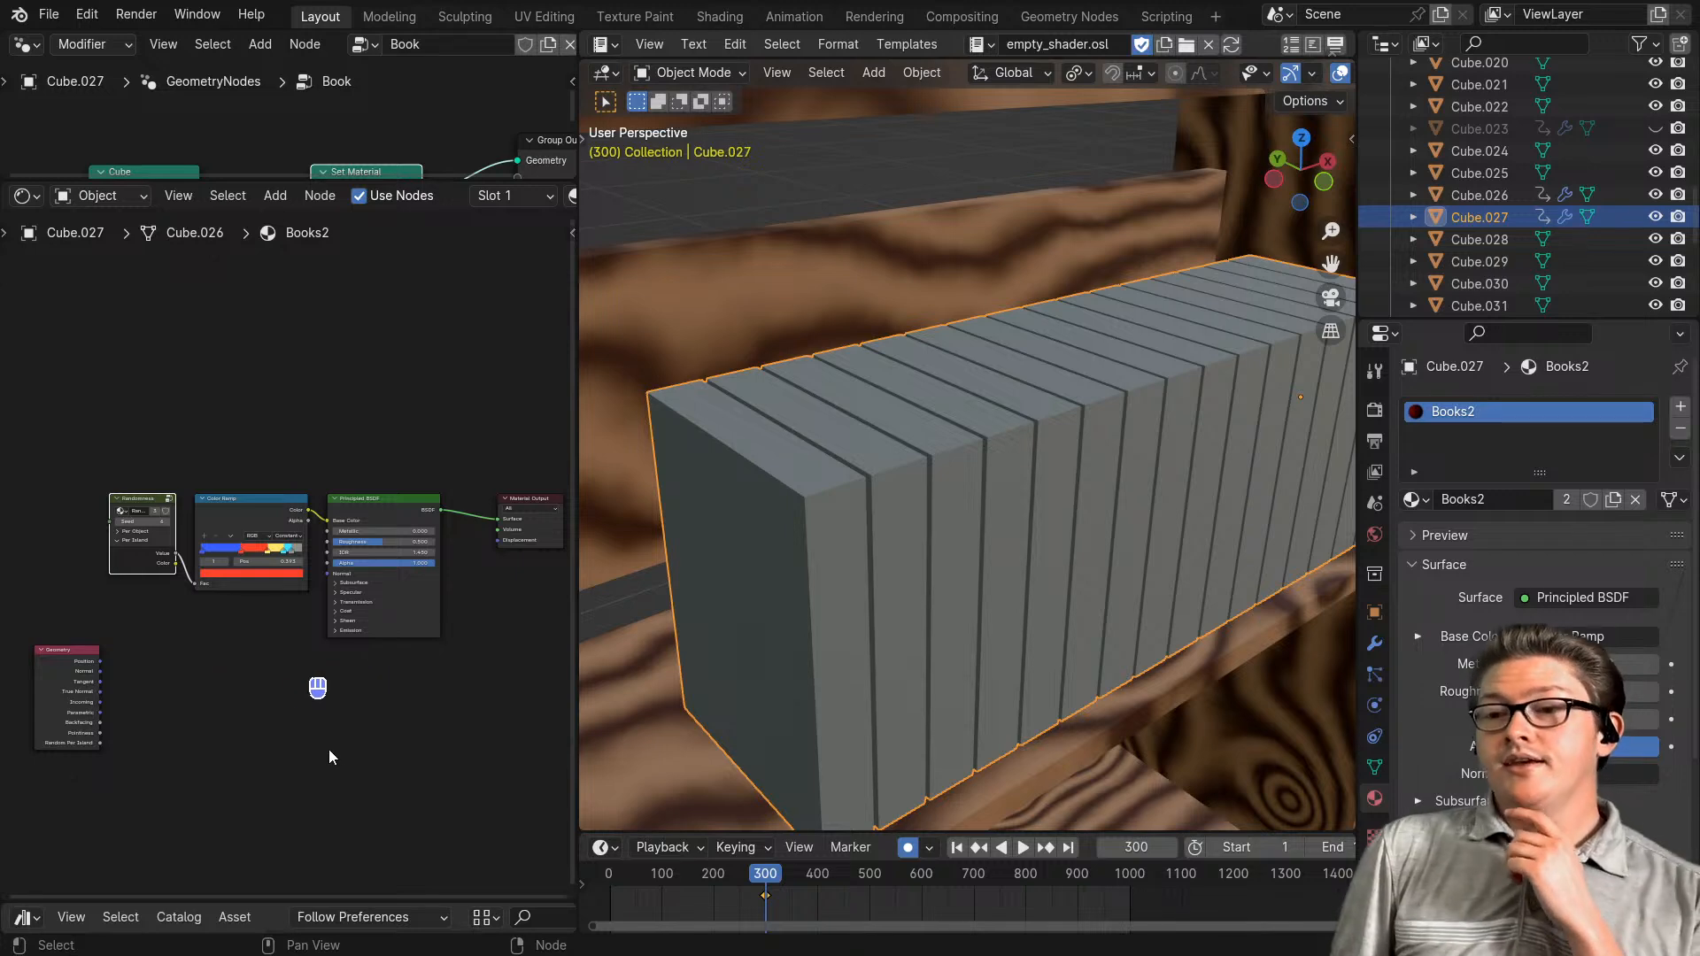
- Set the Randomness node's Seed to 4 to recolor the row of books
scroll(288, 741, up, 2)
scroll(285, 746, up, 2)
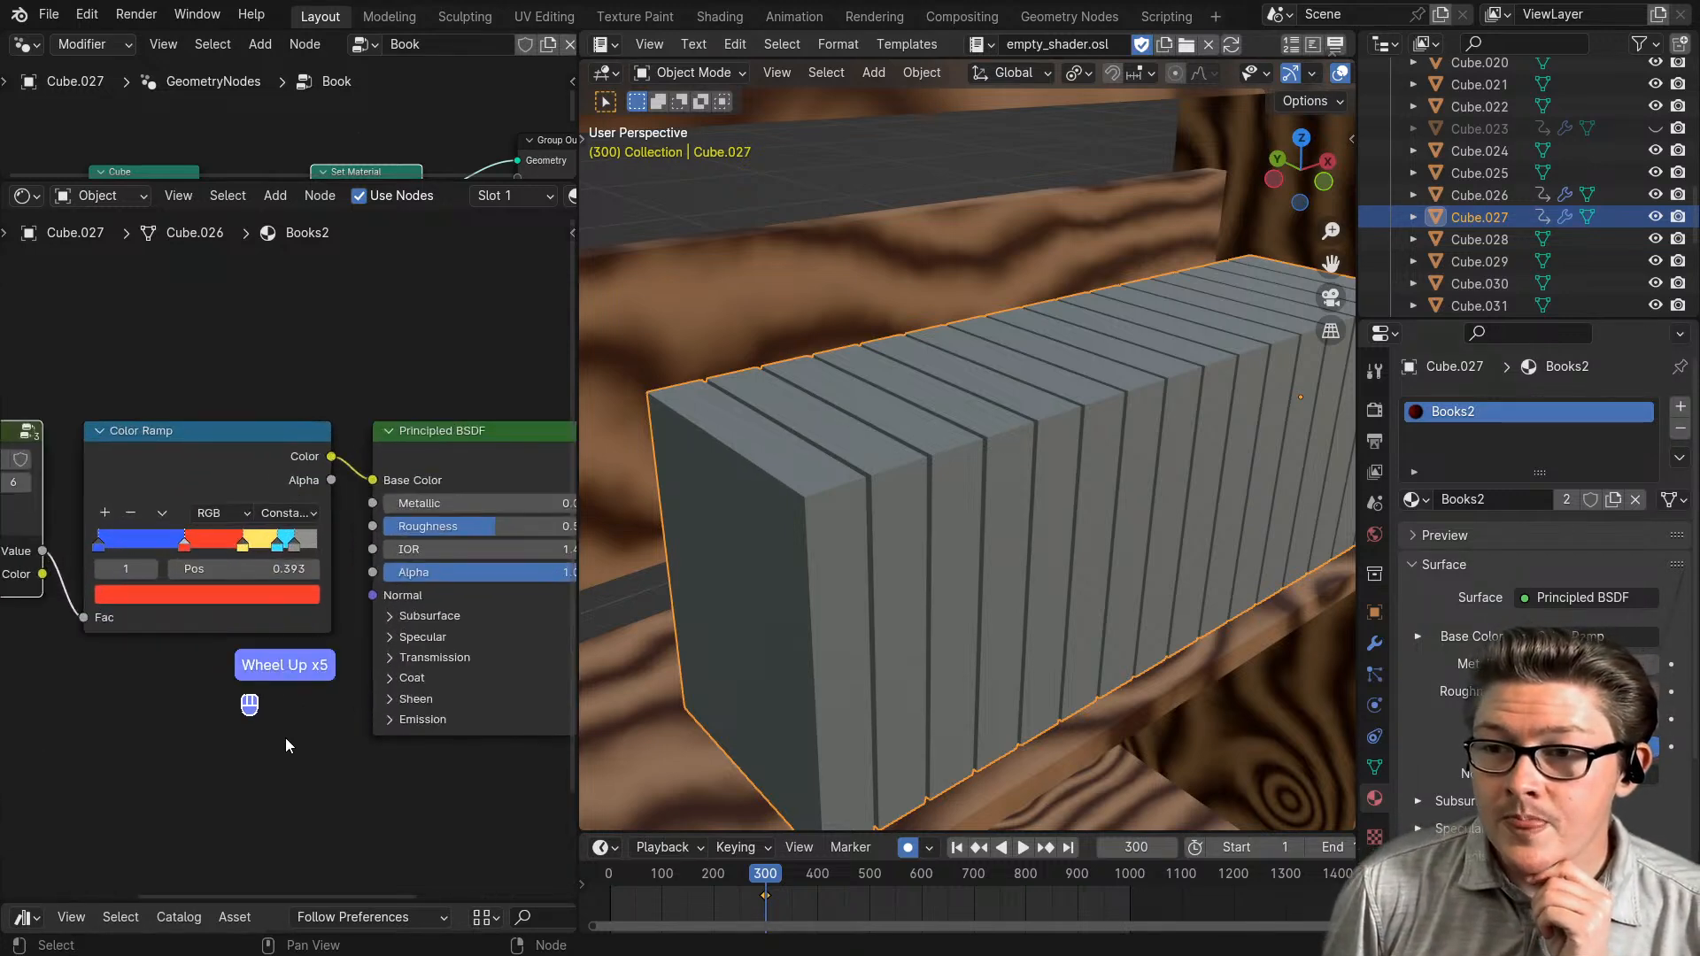
middle_drag(286, 746, 546, 852)
click(283, 590)
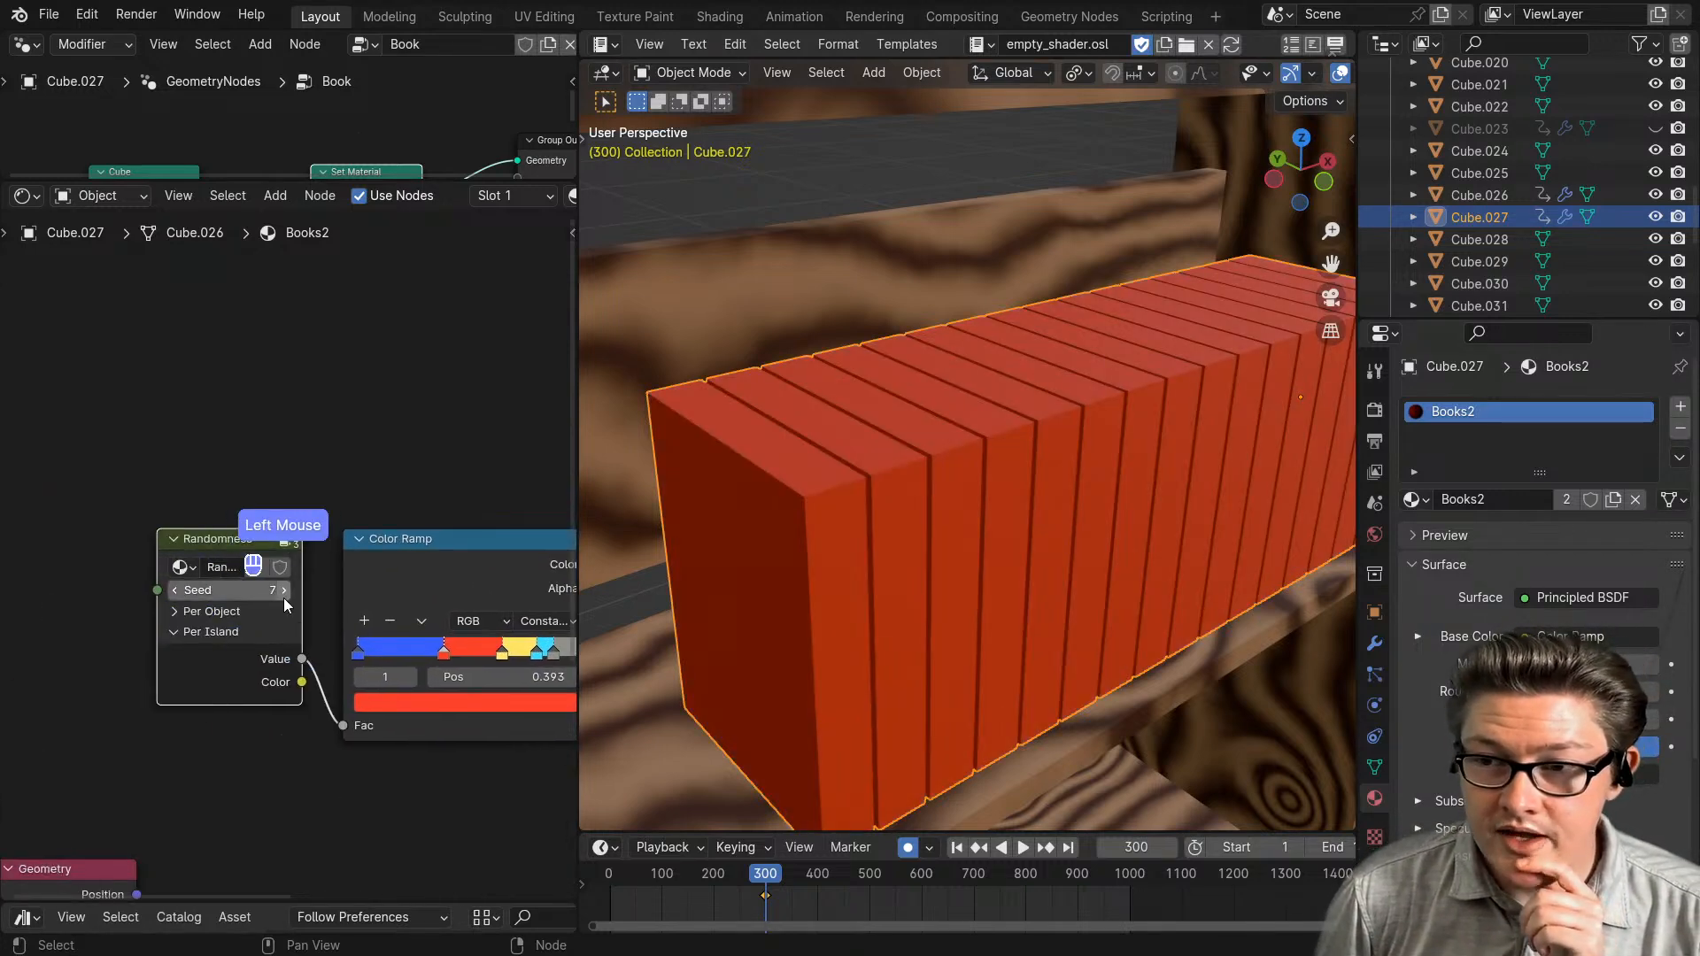
click(176, 590)
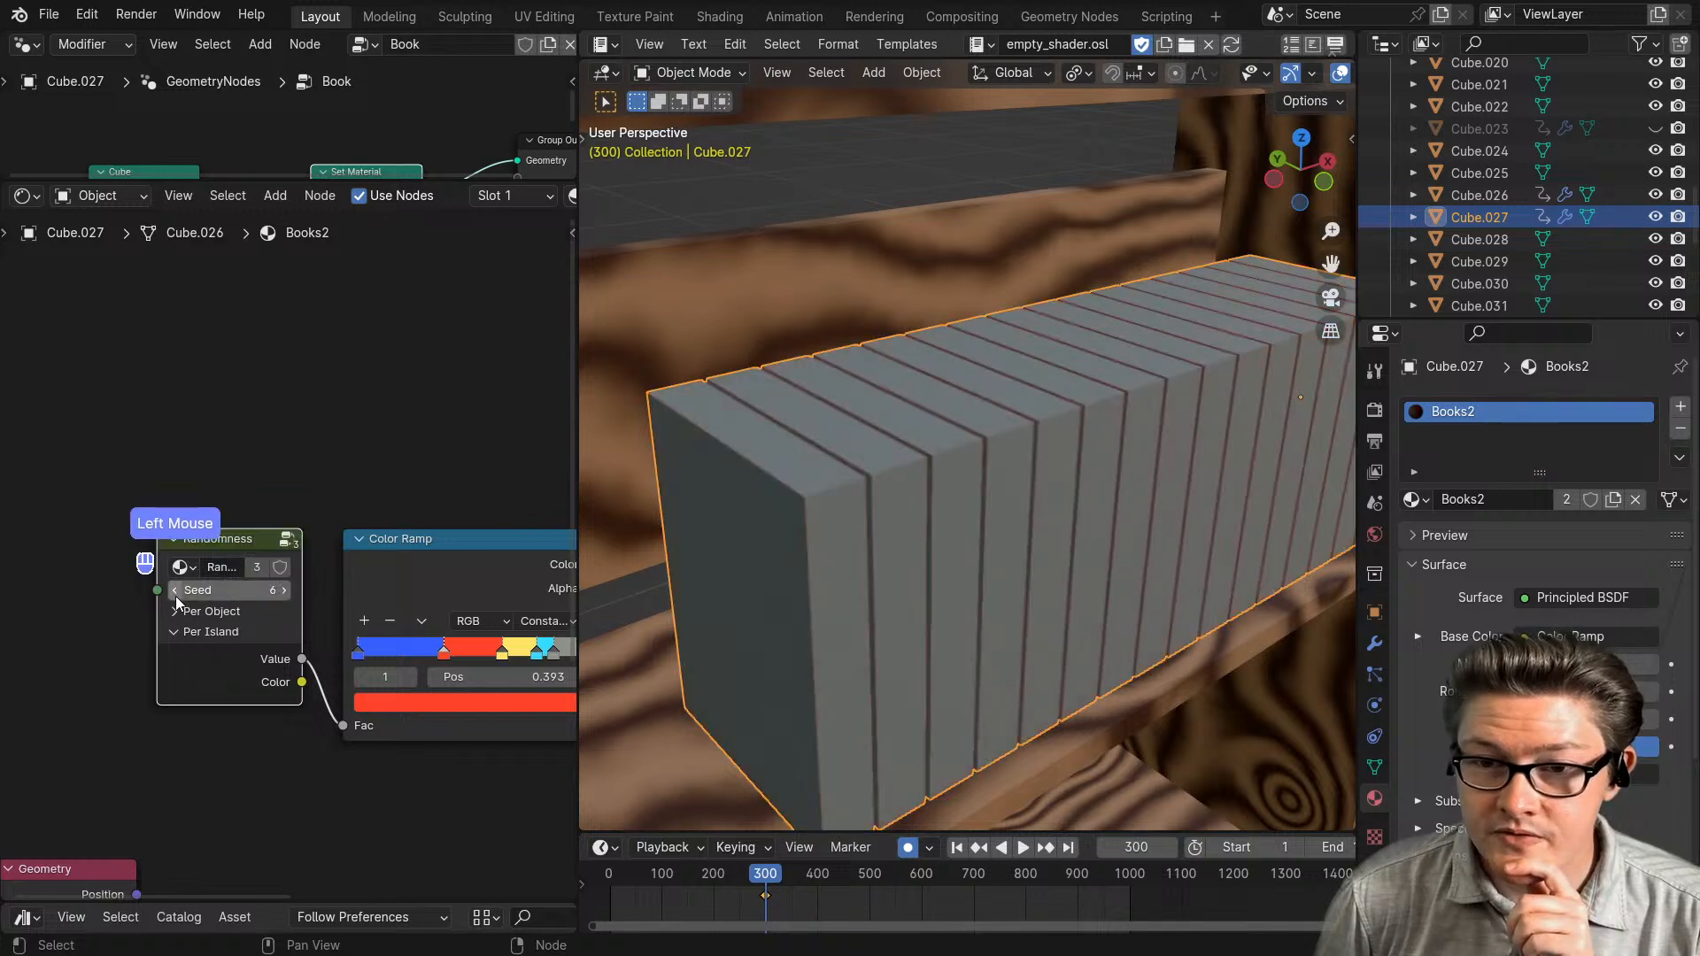
click(175, 589)
click(175, 590)
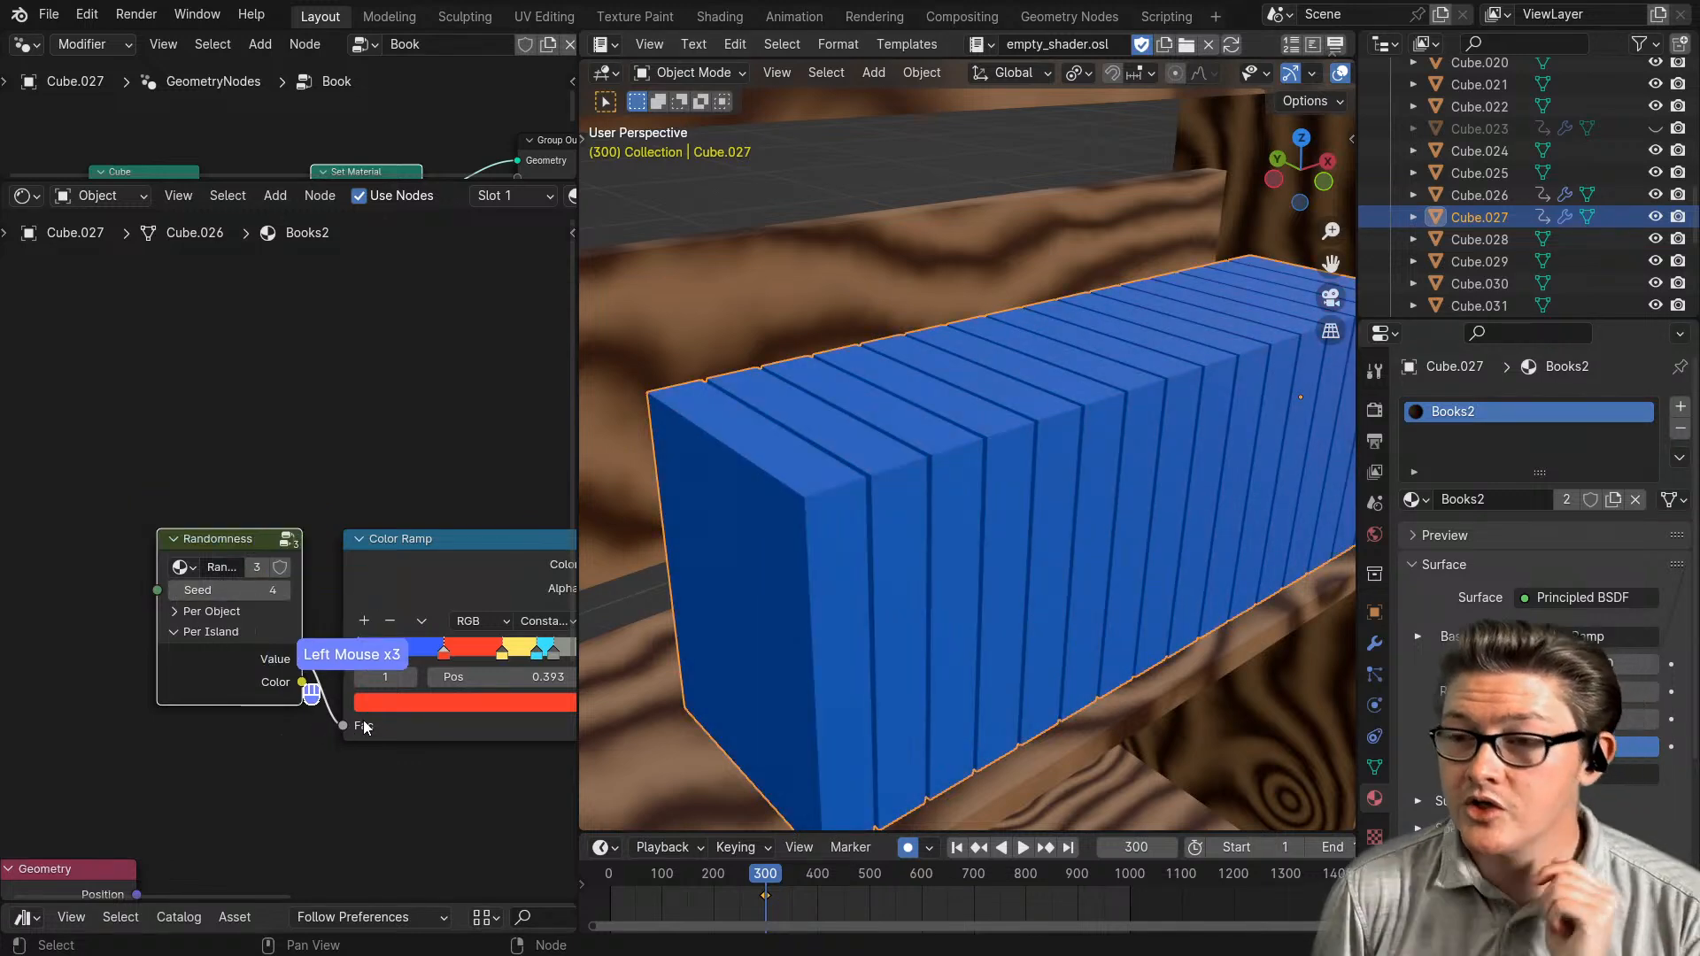
- Move the Randomness and Color Ramp nodes up and away from the Principled BSDF to free space in the material graph
scroll(280, 569, down, 2)
drag(257, 543, 173, 461)
drag(395, 544, 310, 462)
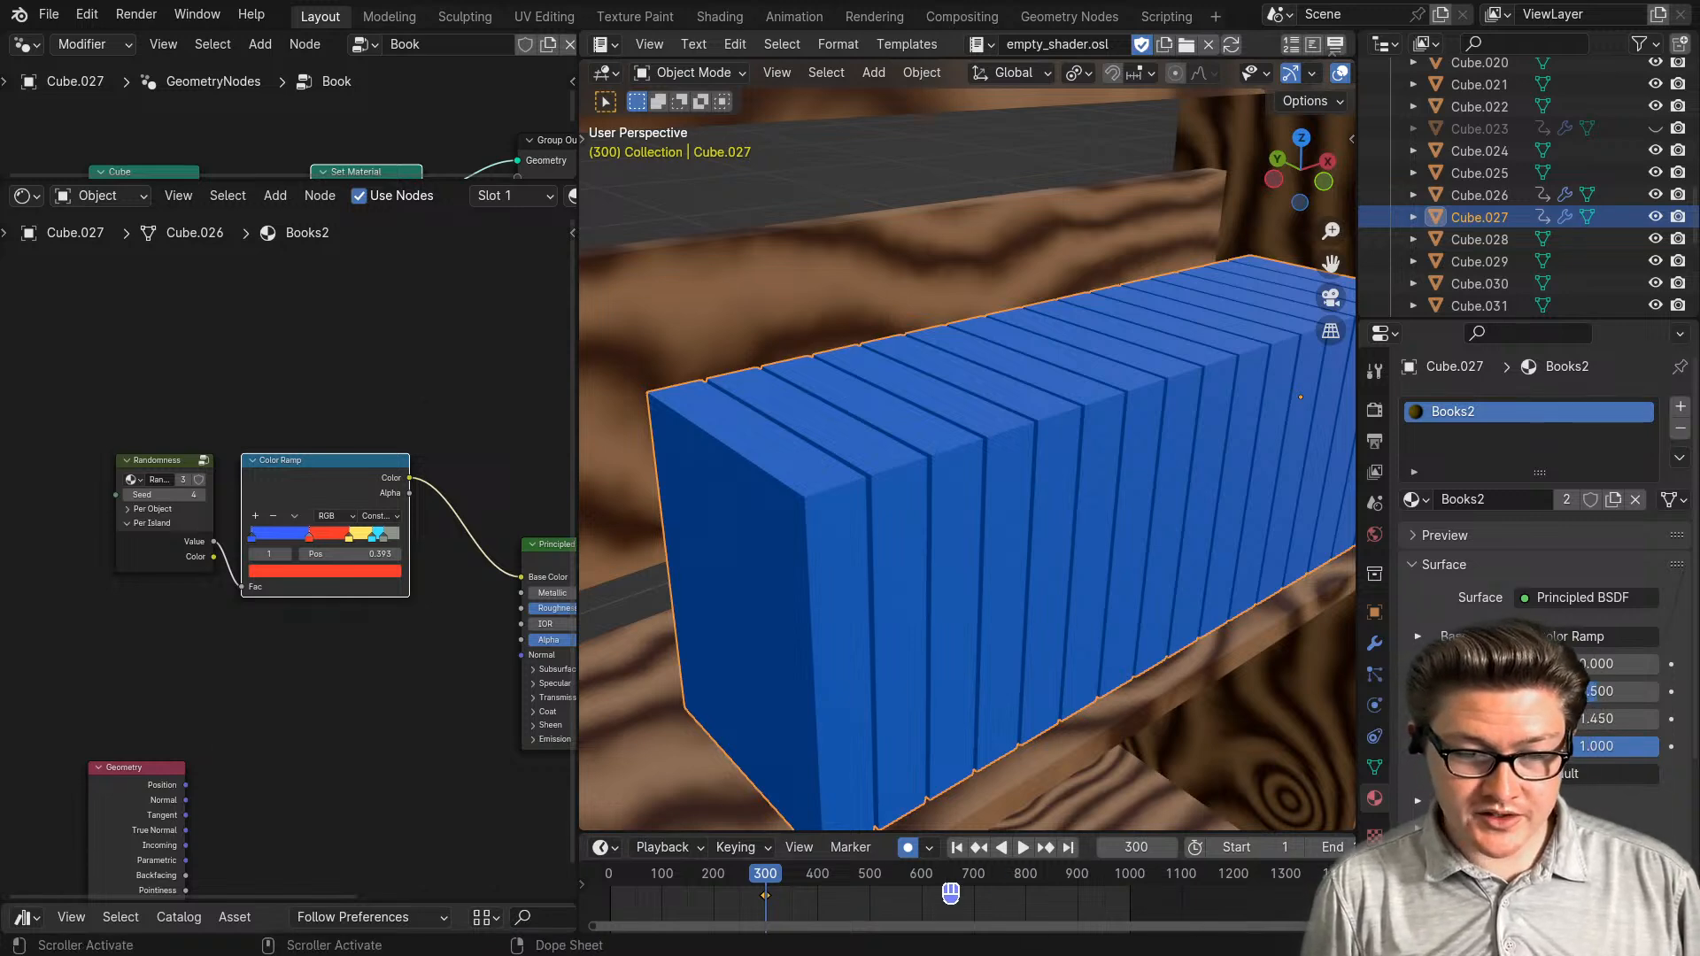
- Switch to the browser and open the All Blender Tutorials playlist from the Nrd Kraft YouTube channel
drag(1143, 955, 470, 6)
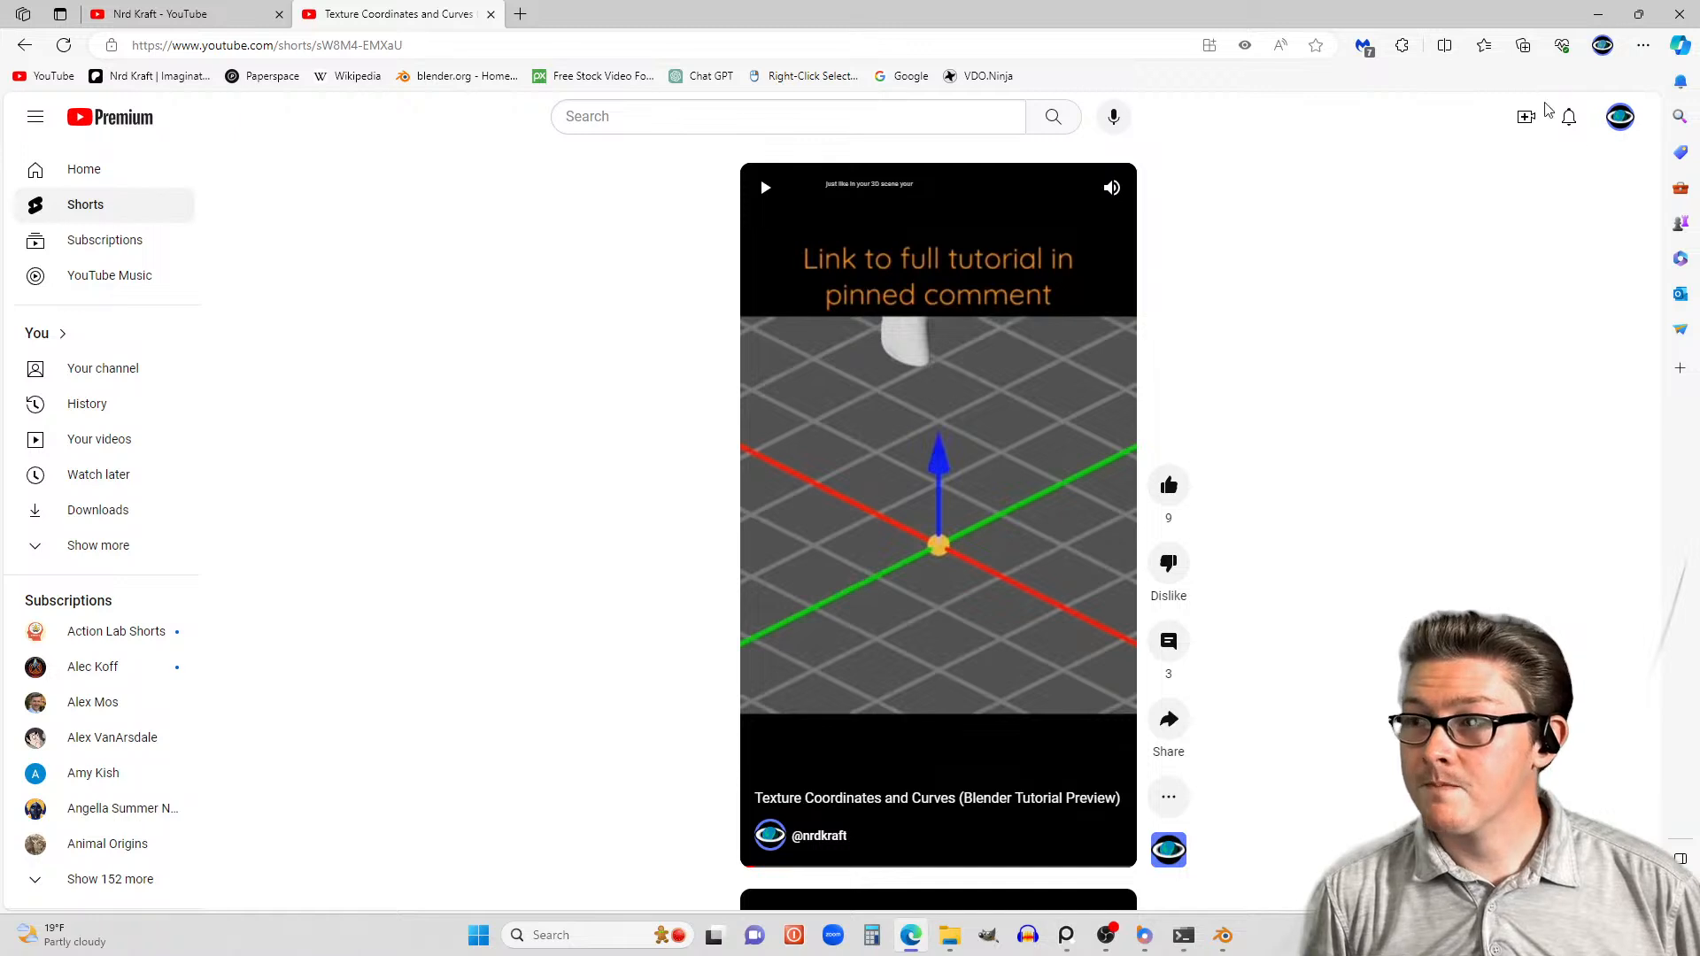
click(23, 47)
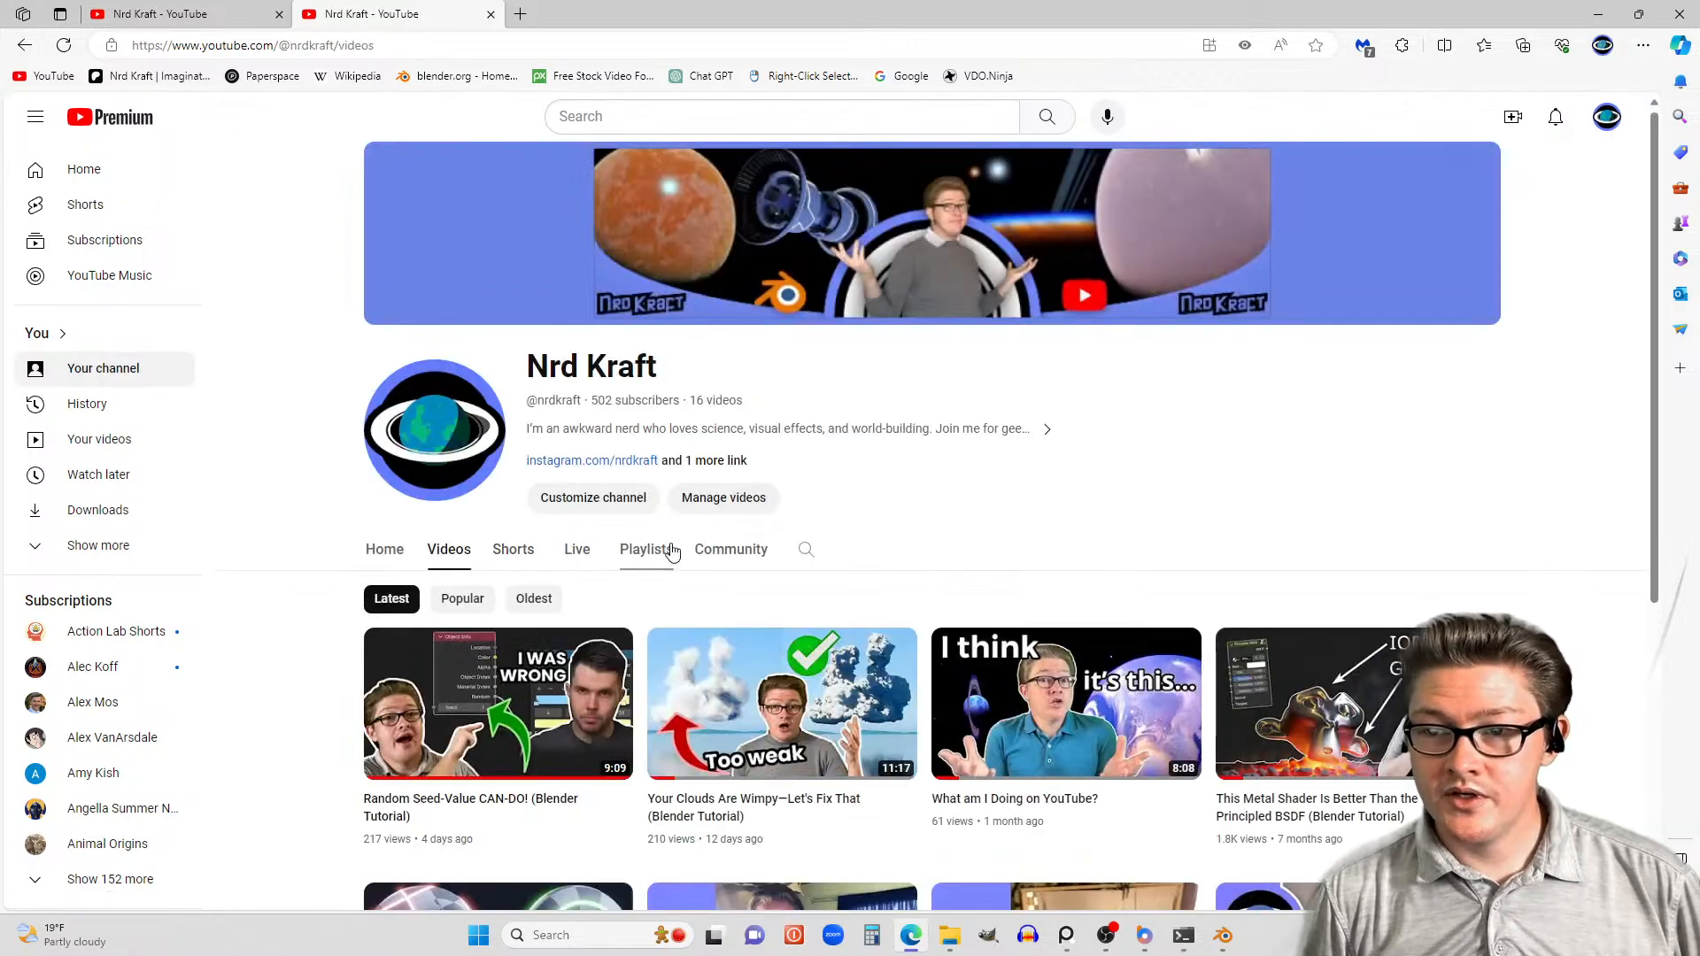
scroll(709, 599, down, 5)
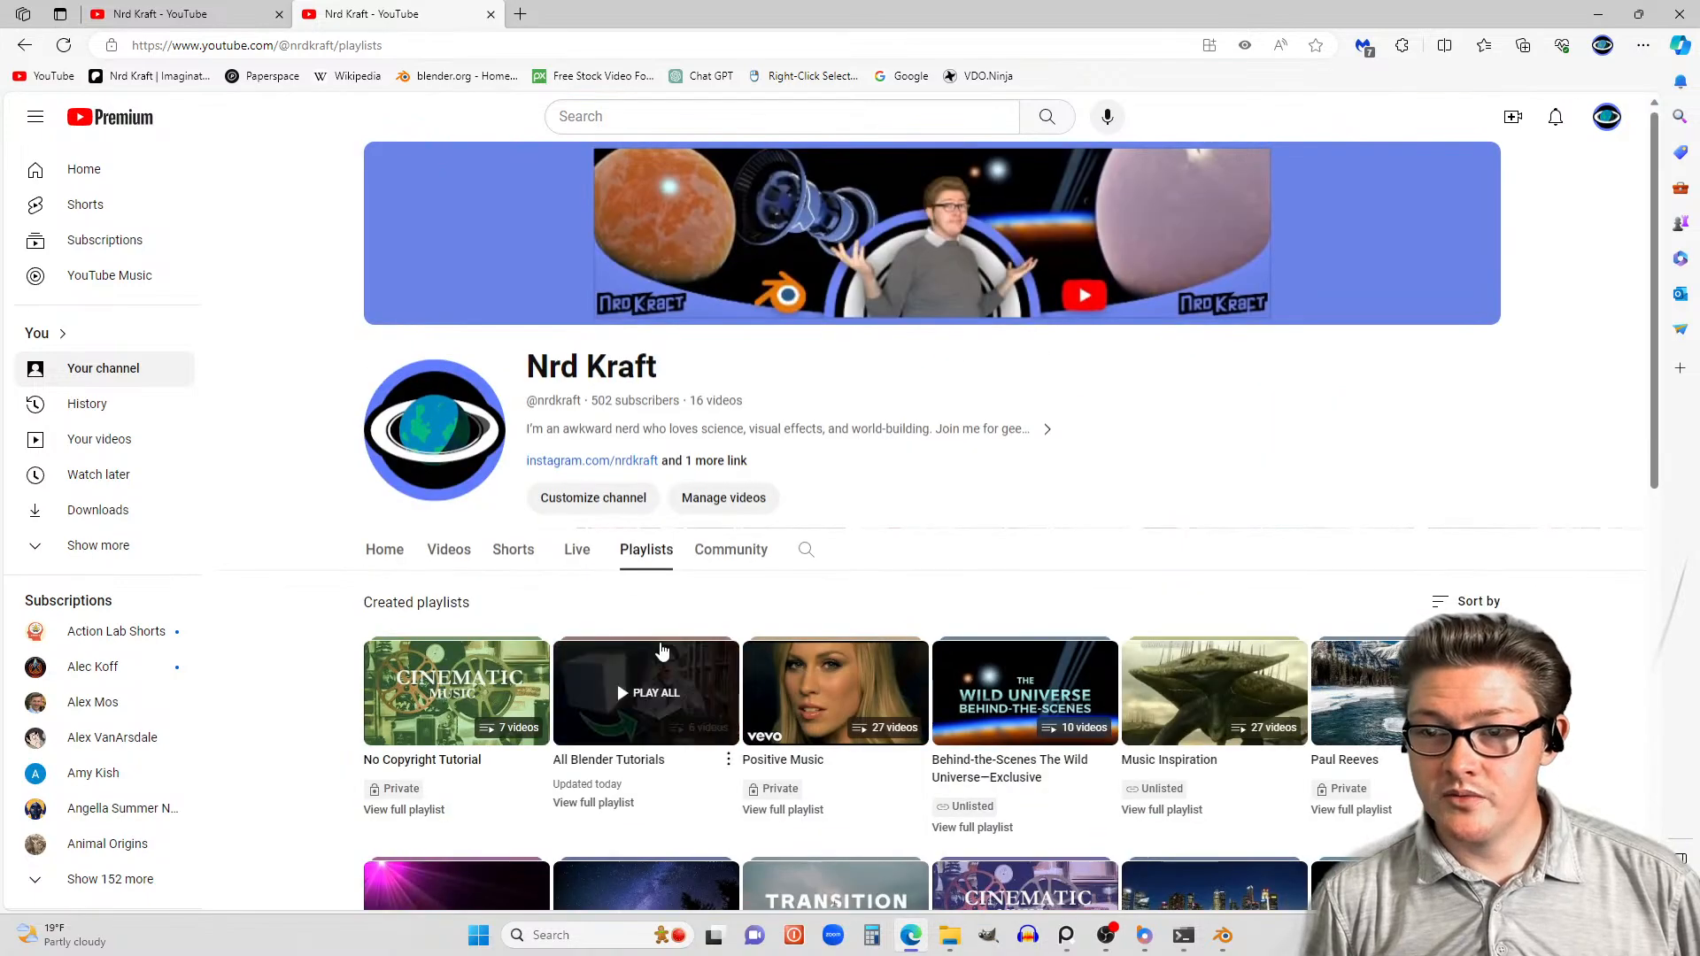
scroll(659, 647, down, 3)
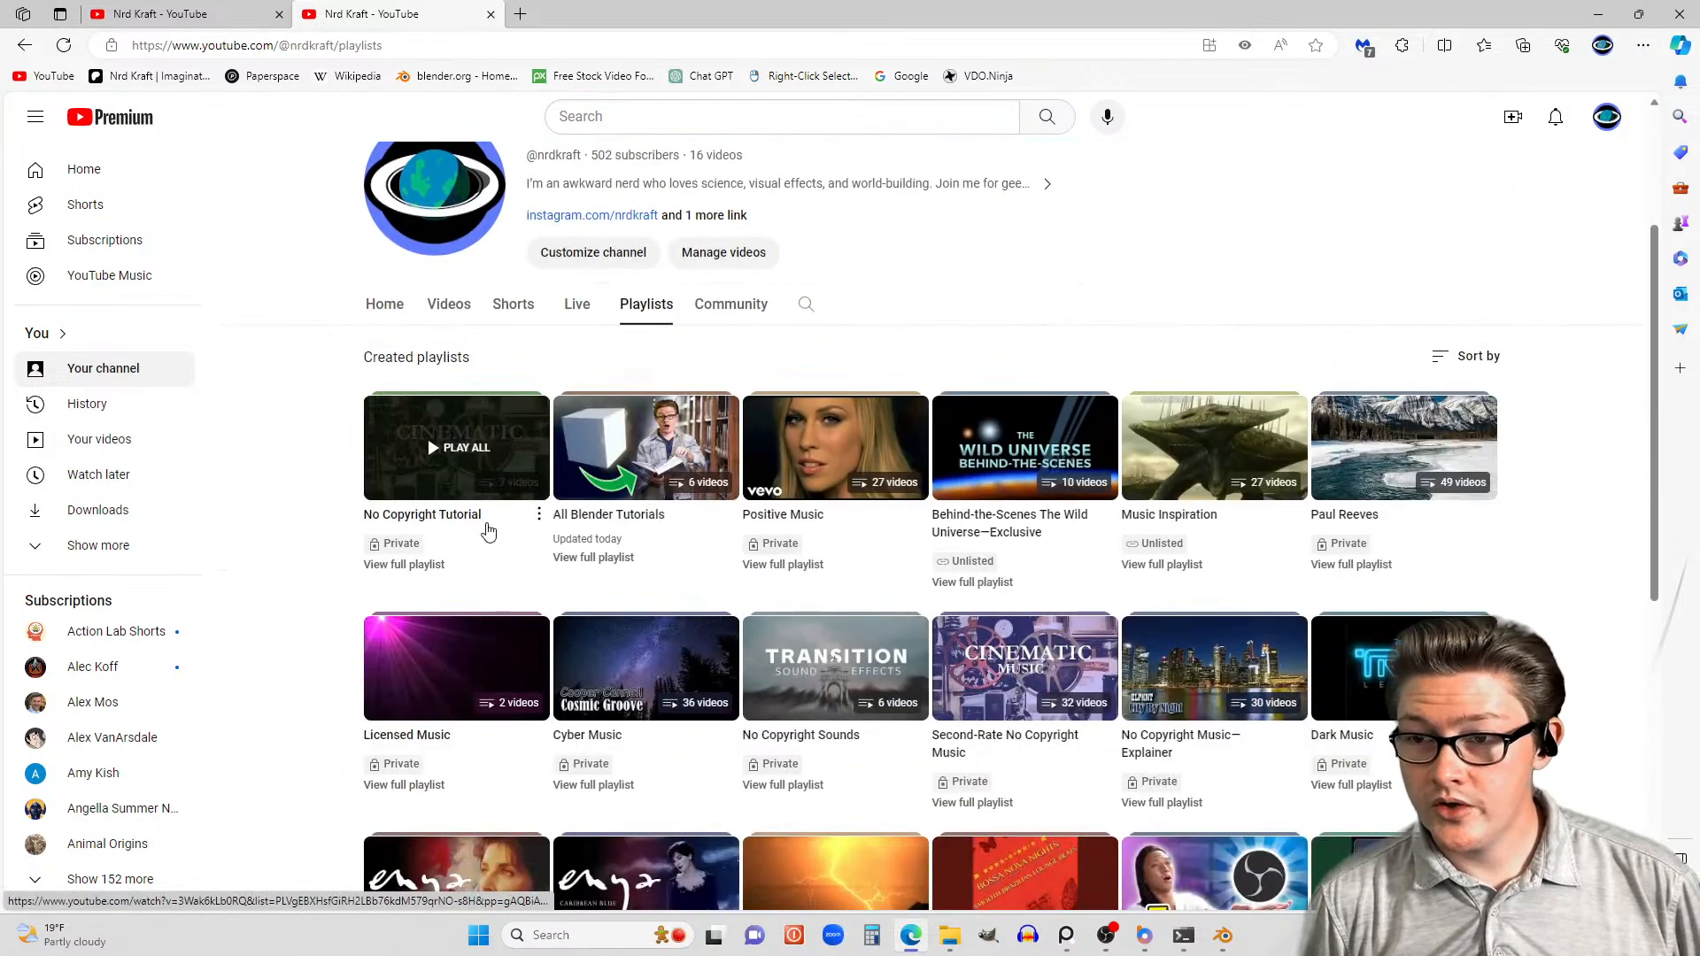
click(641, 471)
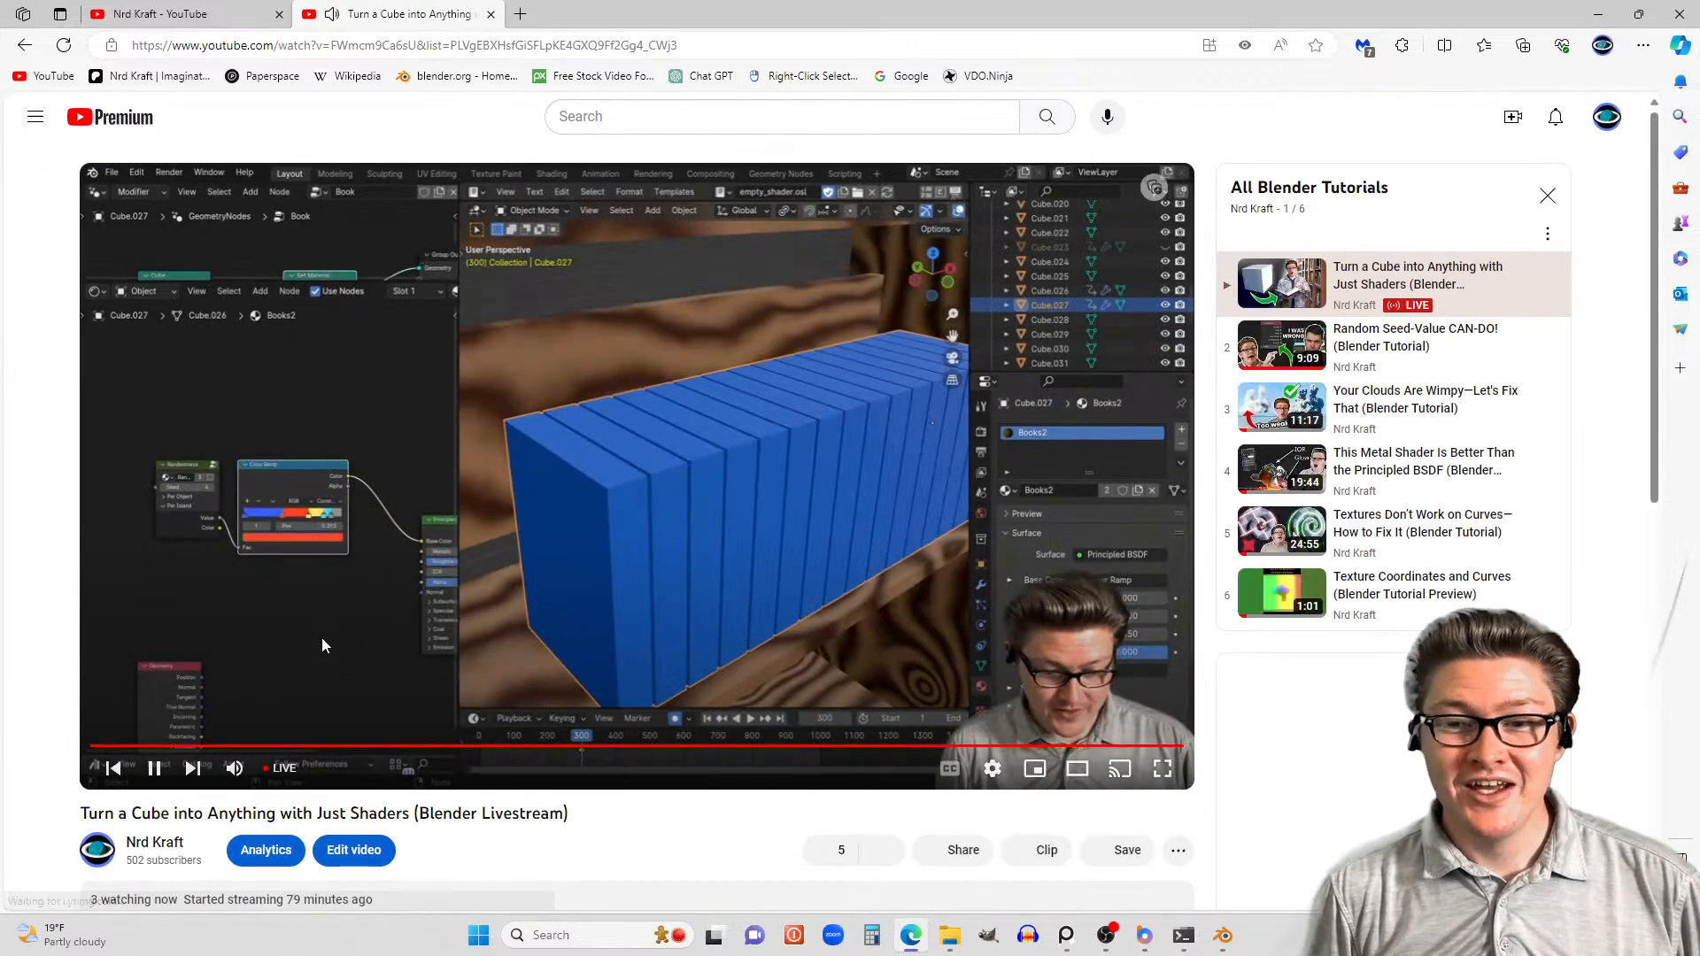
- Watch the playlist's "Textures Don't Work on Curves—How to Fix It" video full screen, leaving full screen when done
scroll(1045, 554, down, 5)
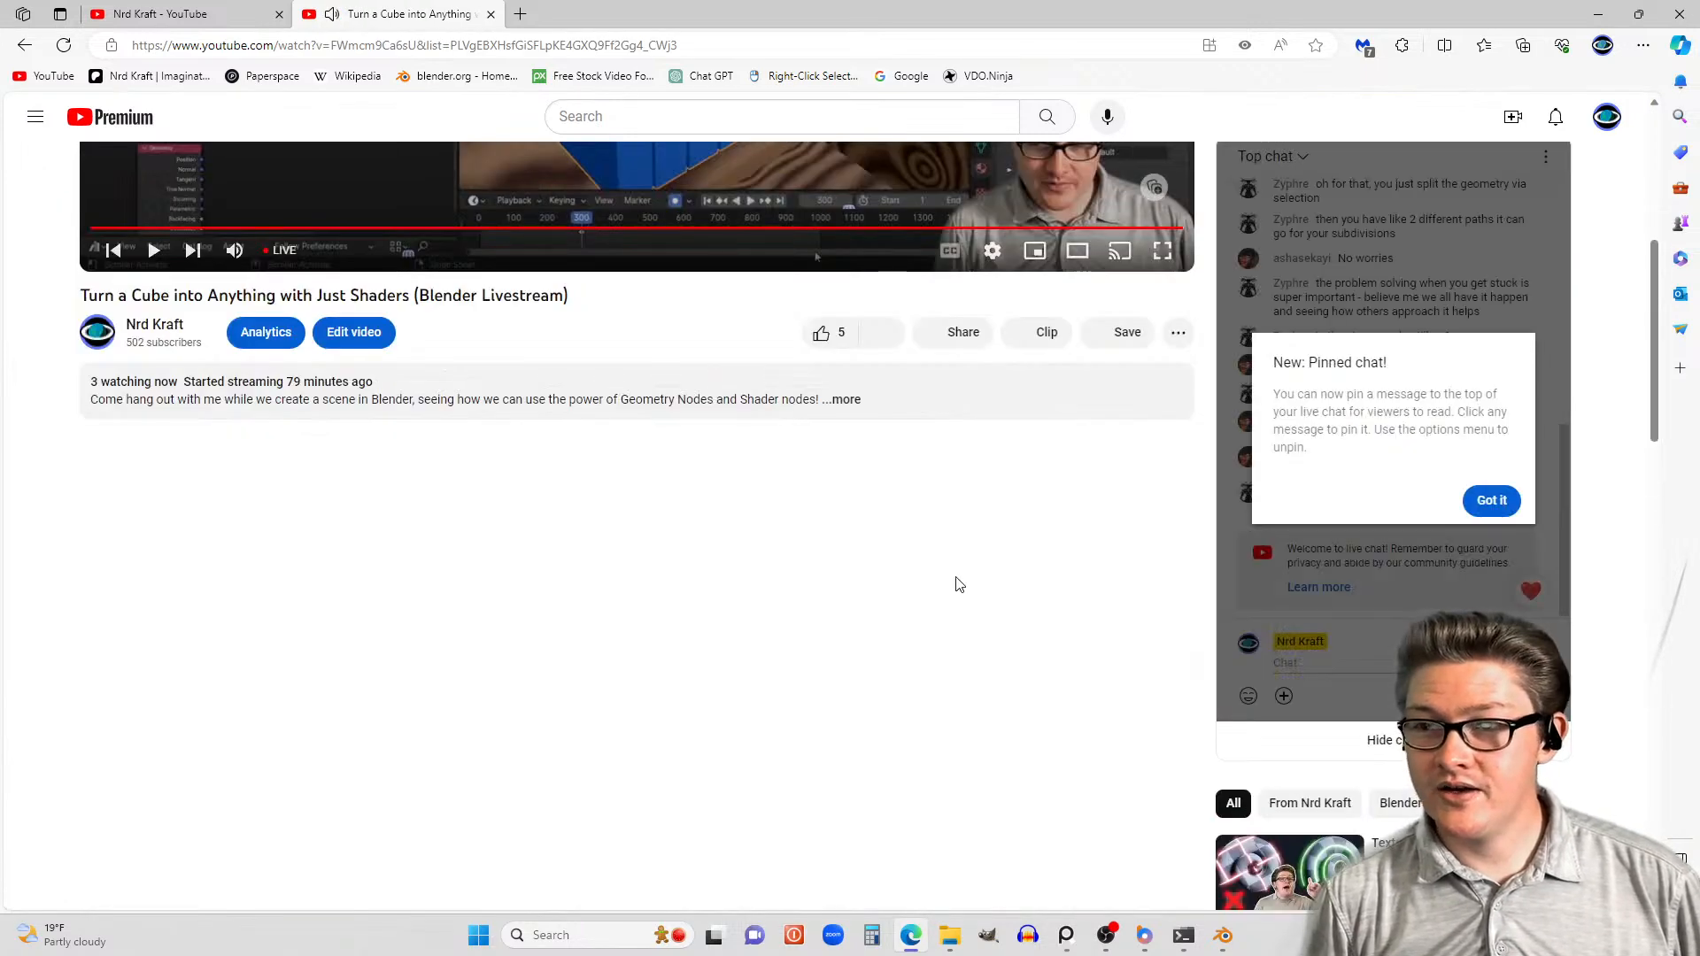
scroll(957, 585, up, 5)
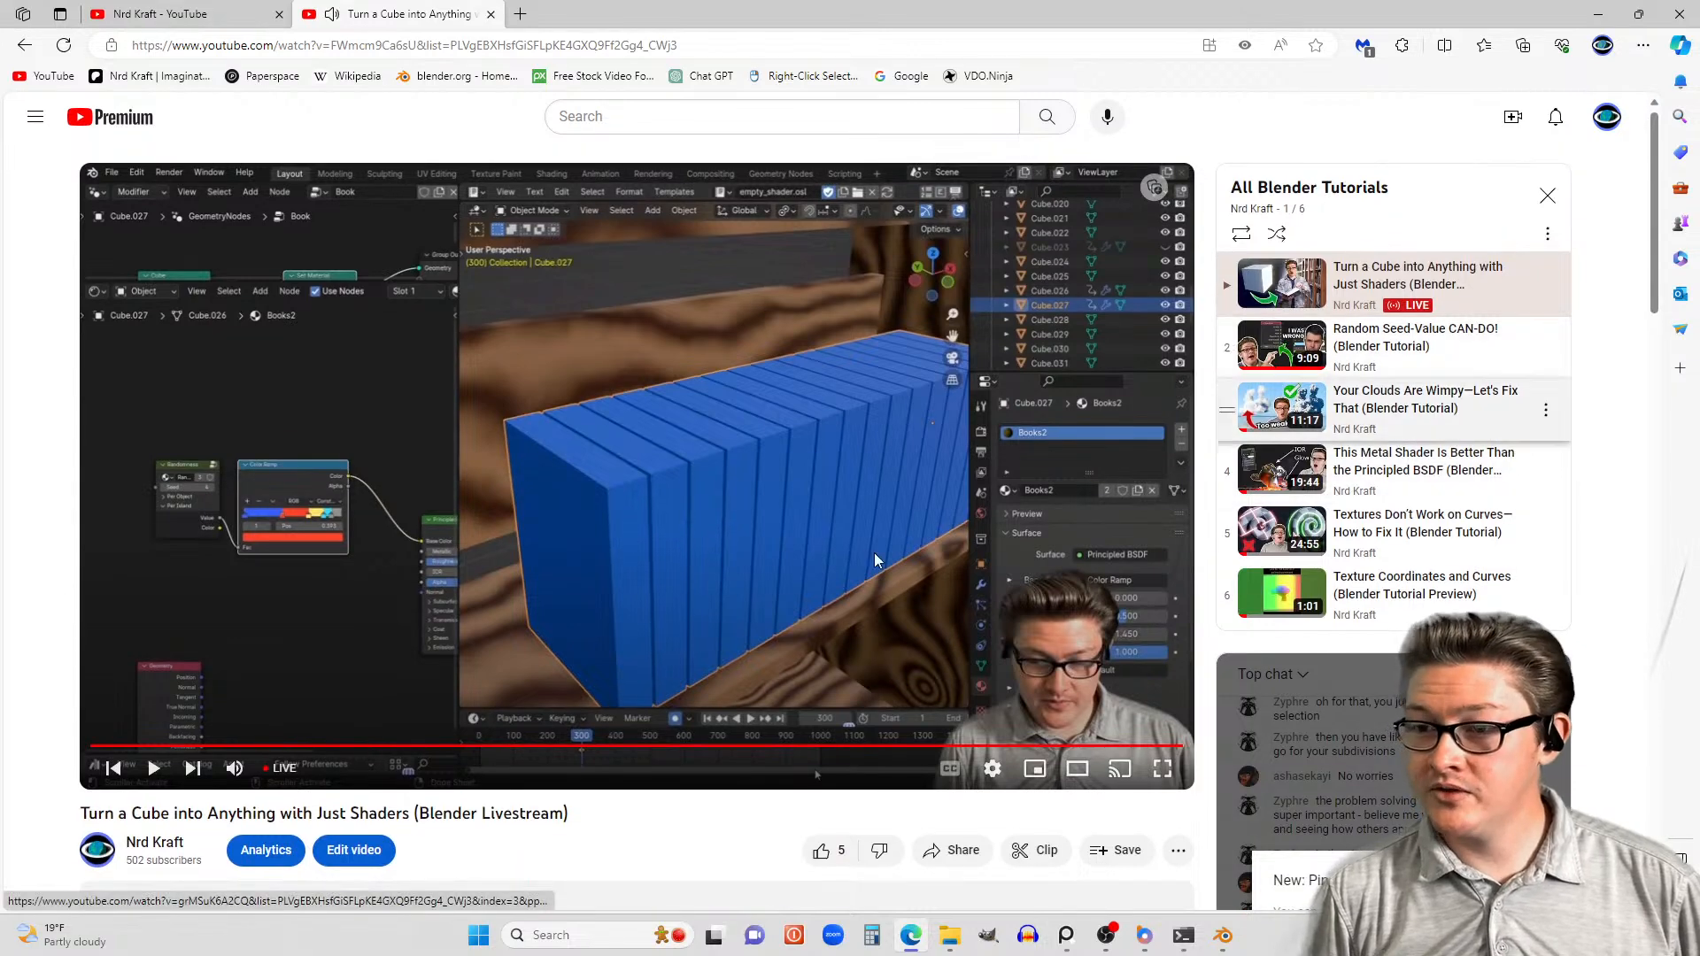
click(875, 559)
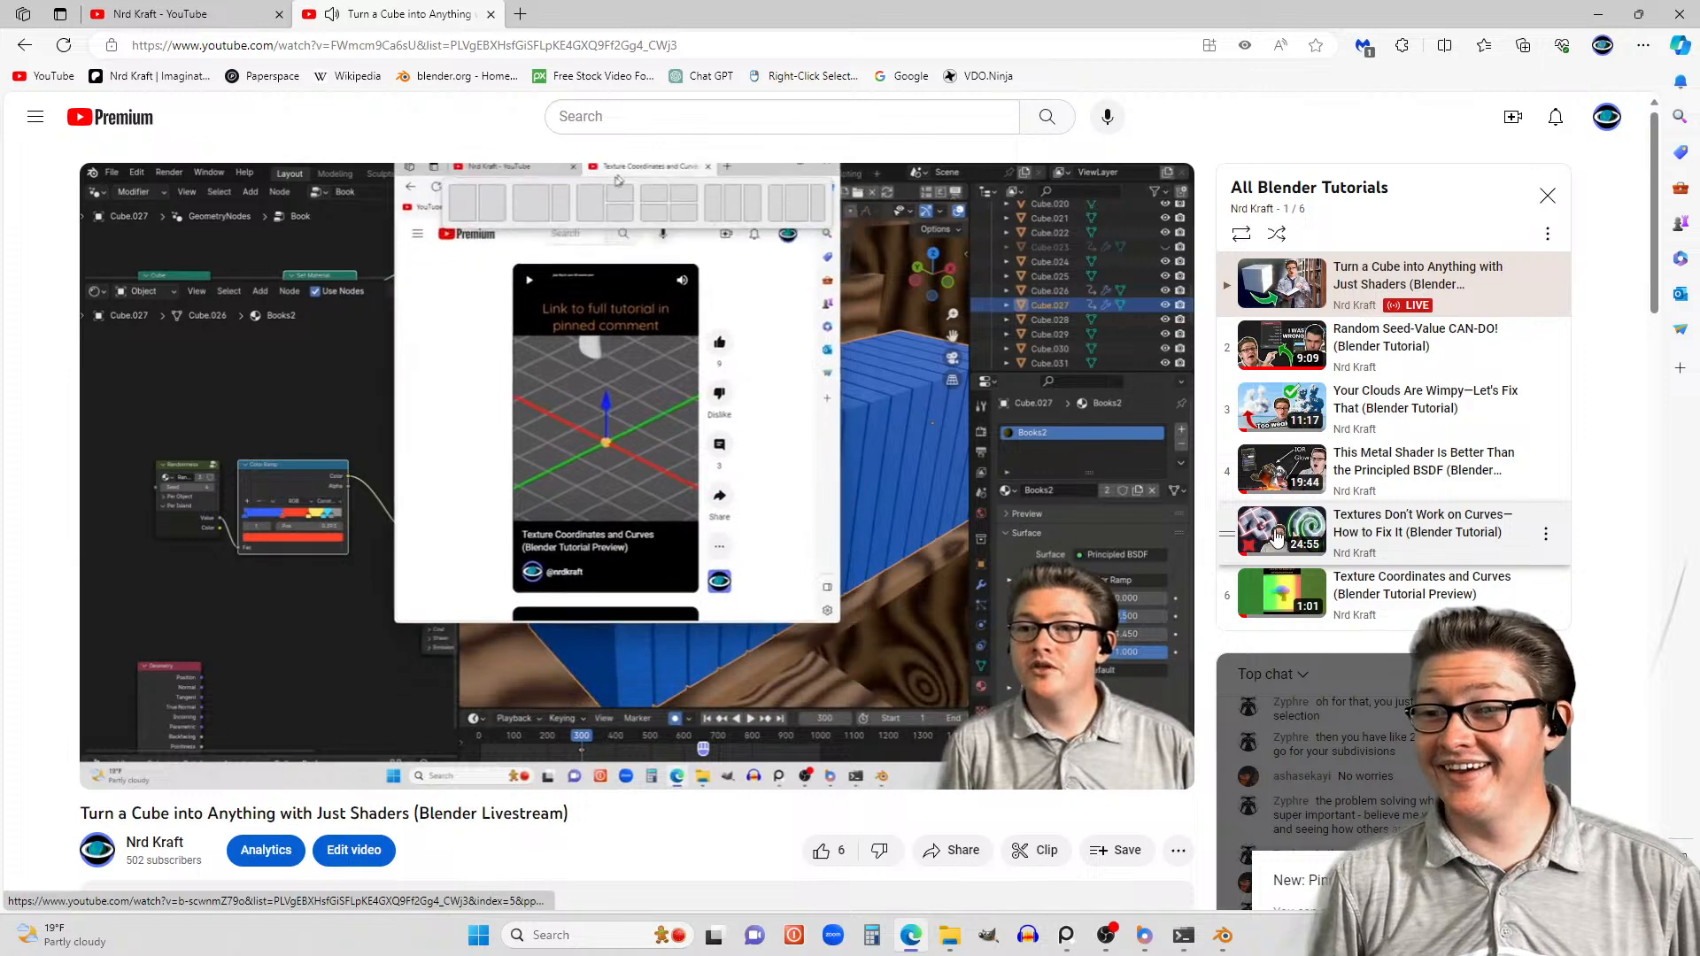
click(1276, 536)
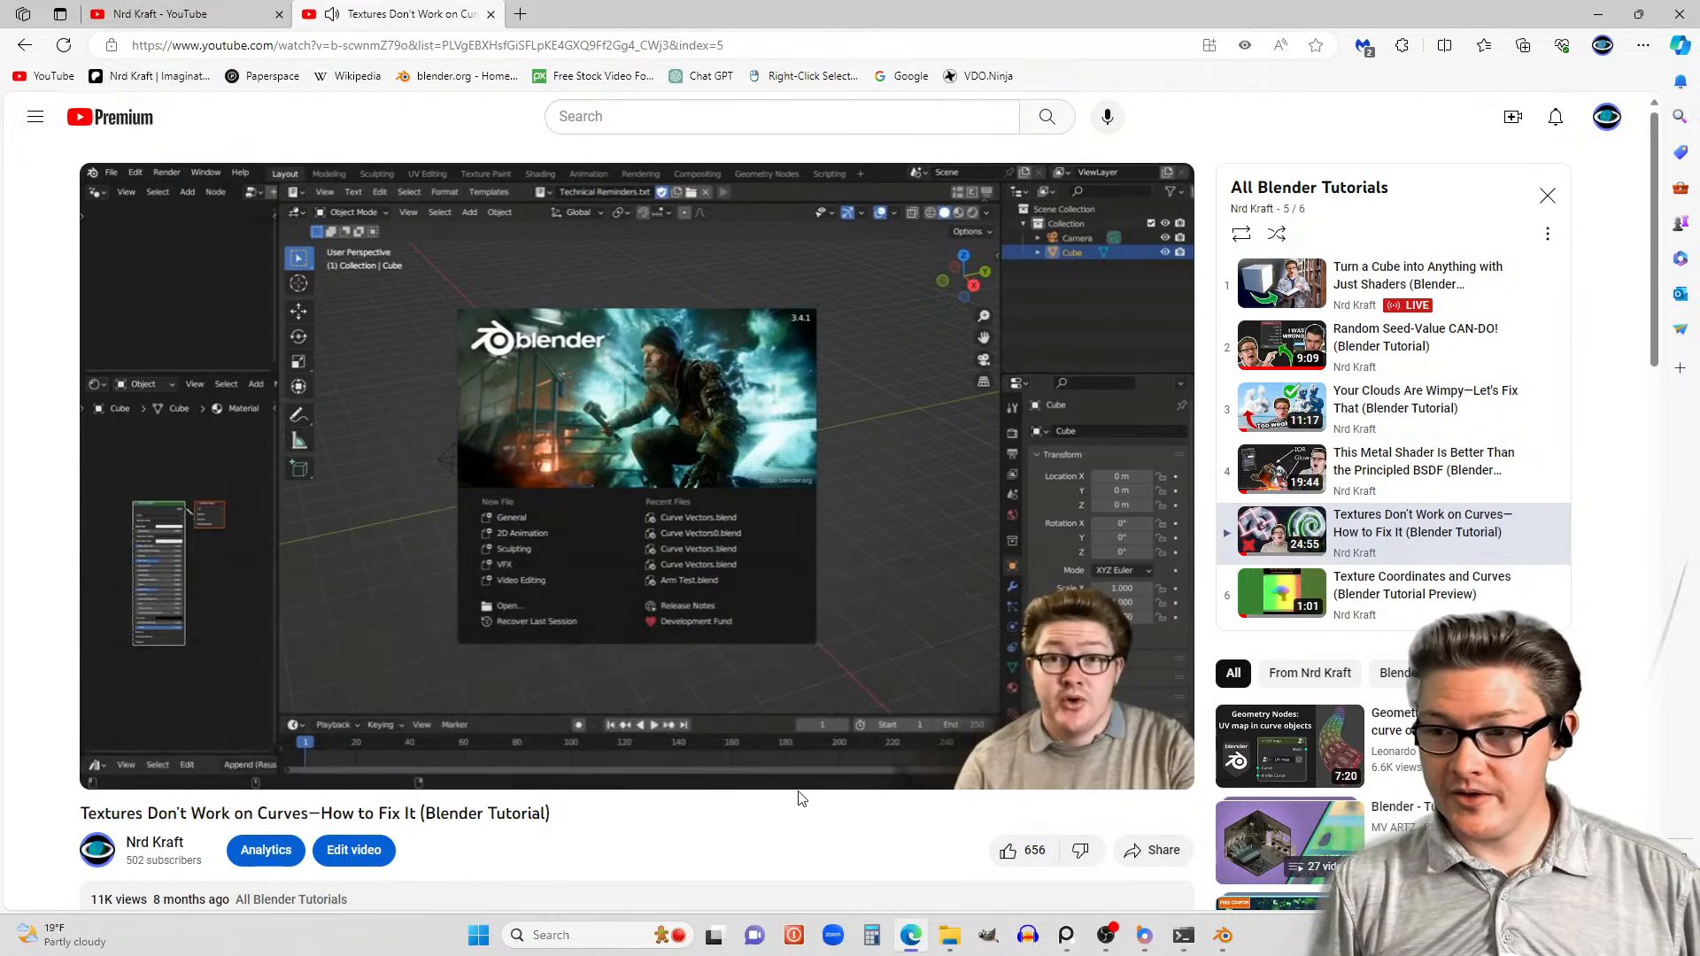
click(1171, 769)
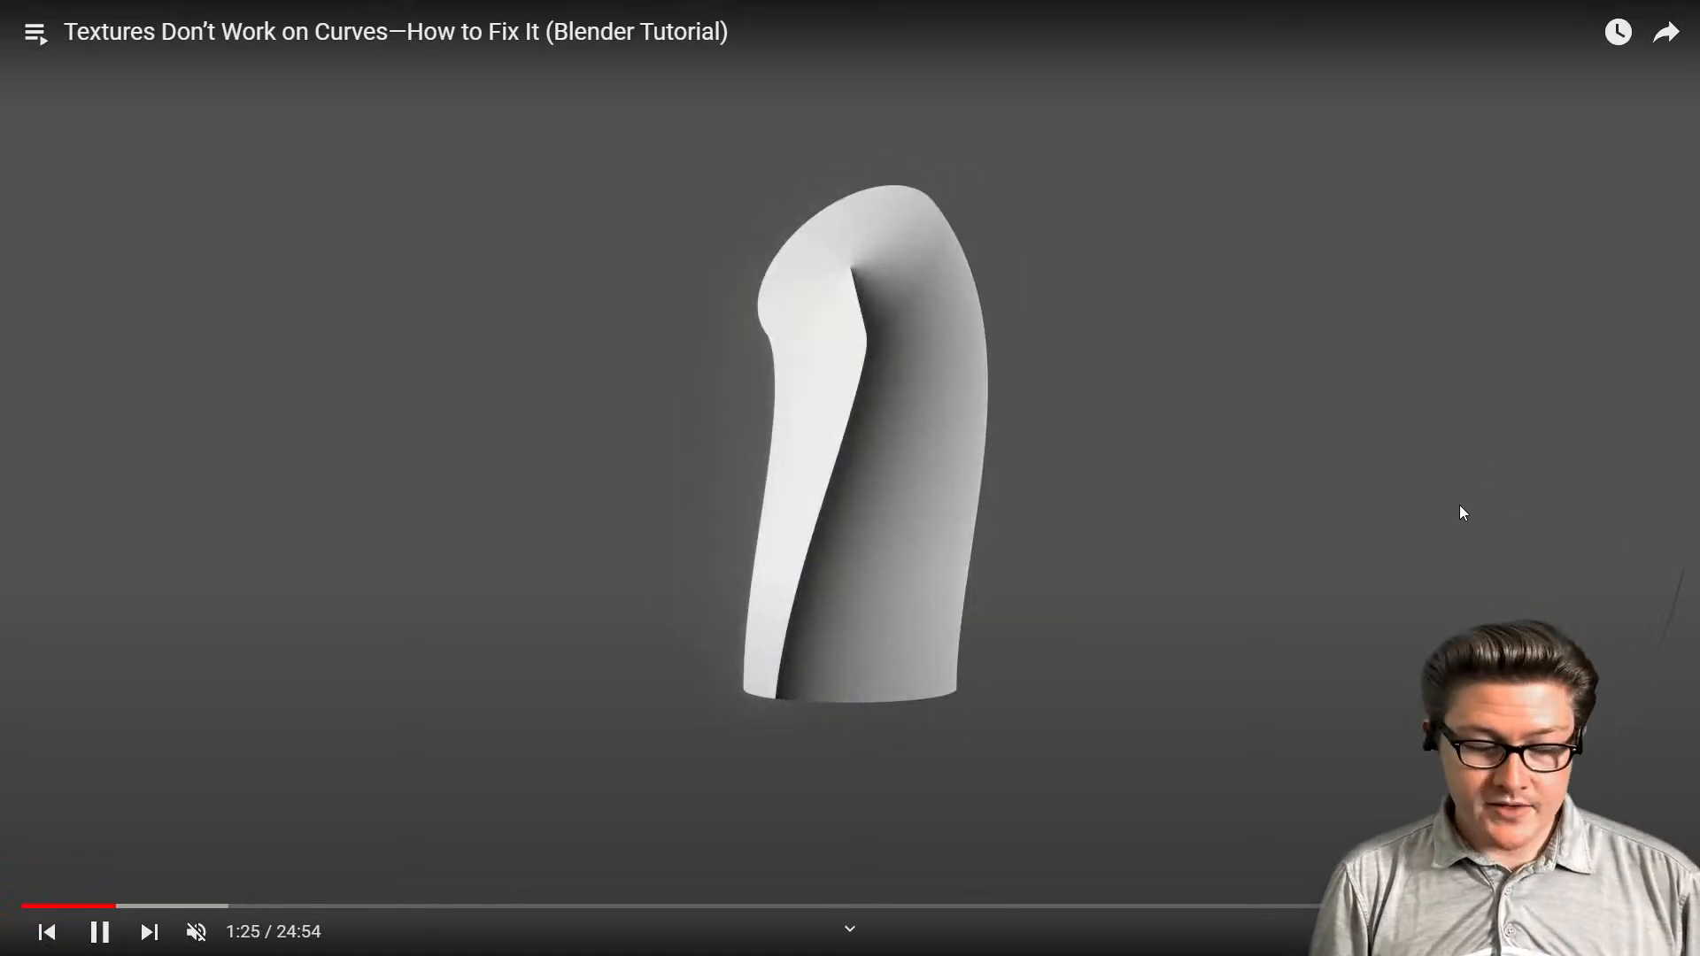
key(Escape)
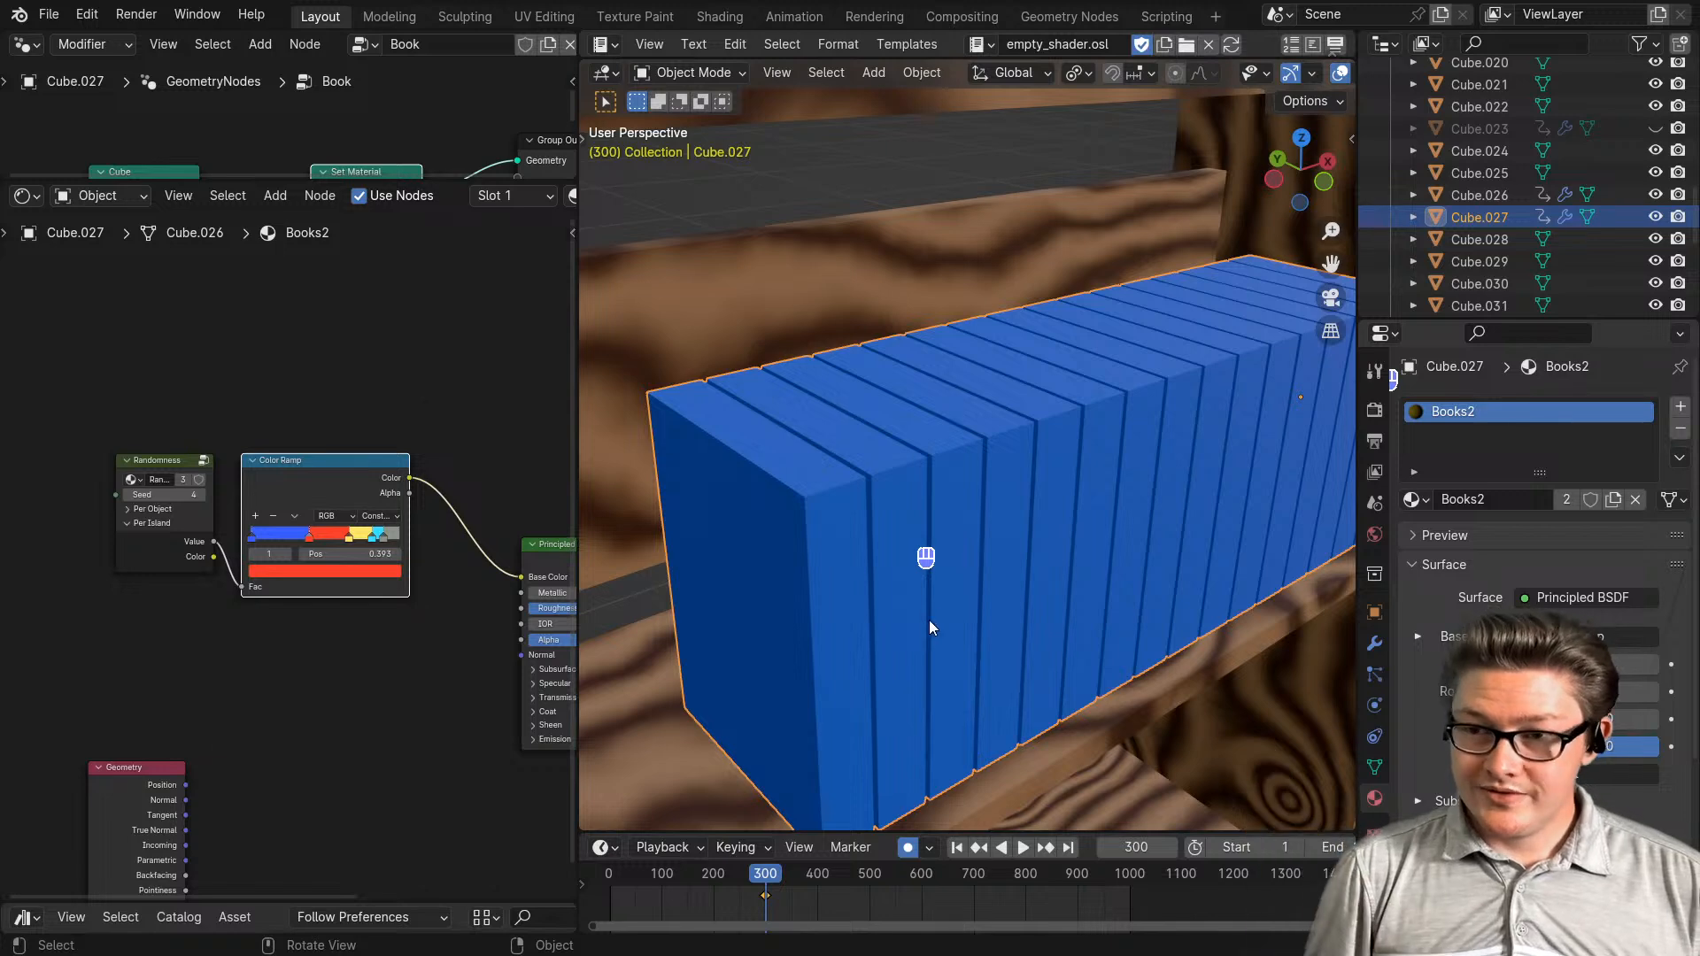
- Delete the unused Geometry node from the Books2 material
middle_drag(926, 626, 953, 675)
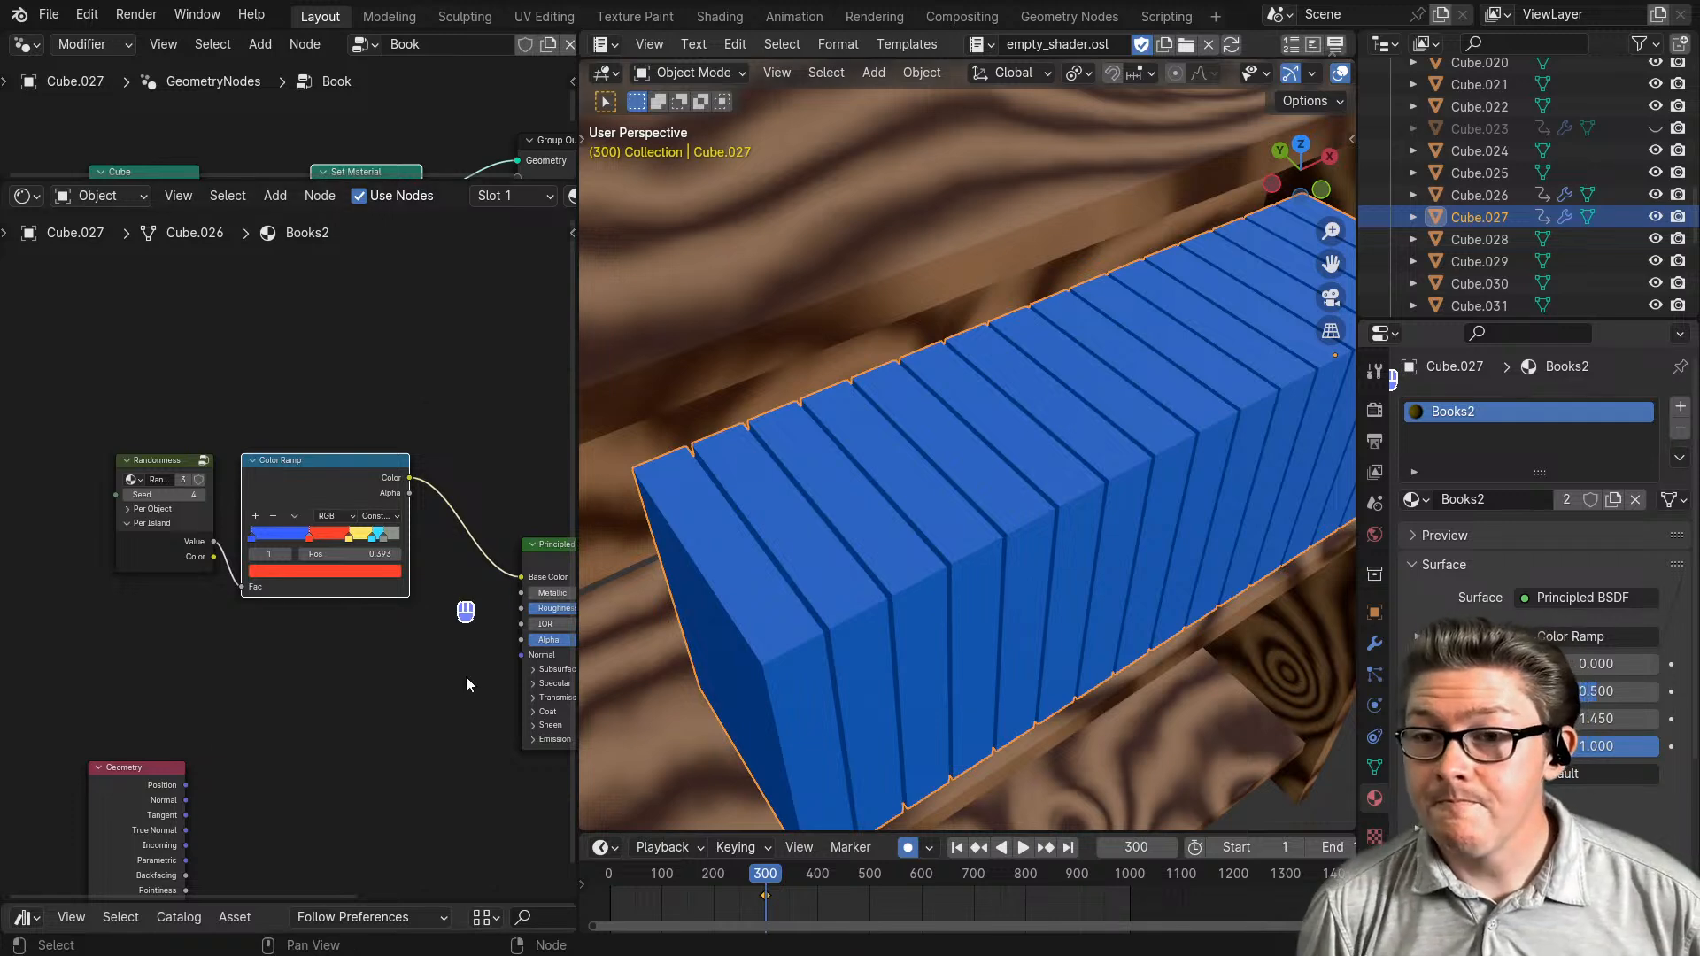
scroll(370, 717, down, 2)
drag(204, 711, 88, 643)
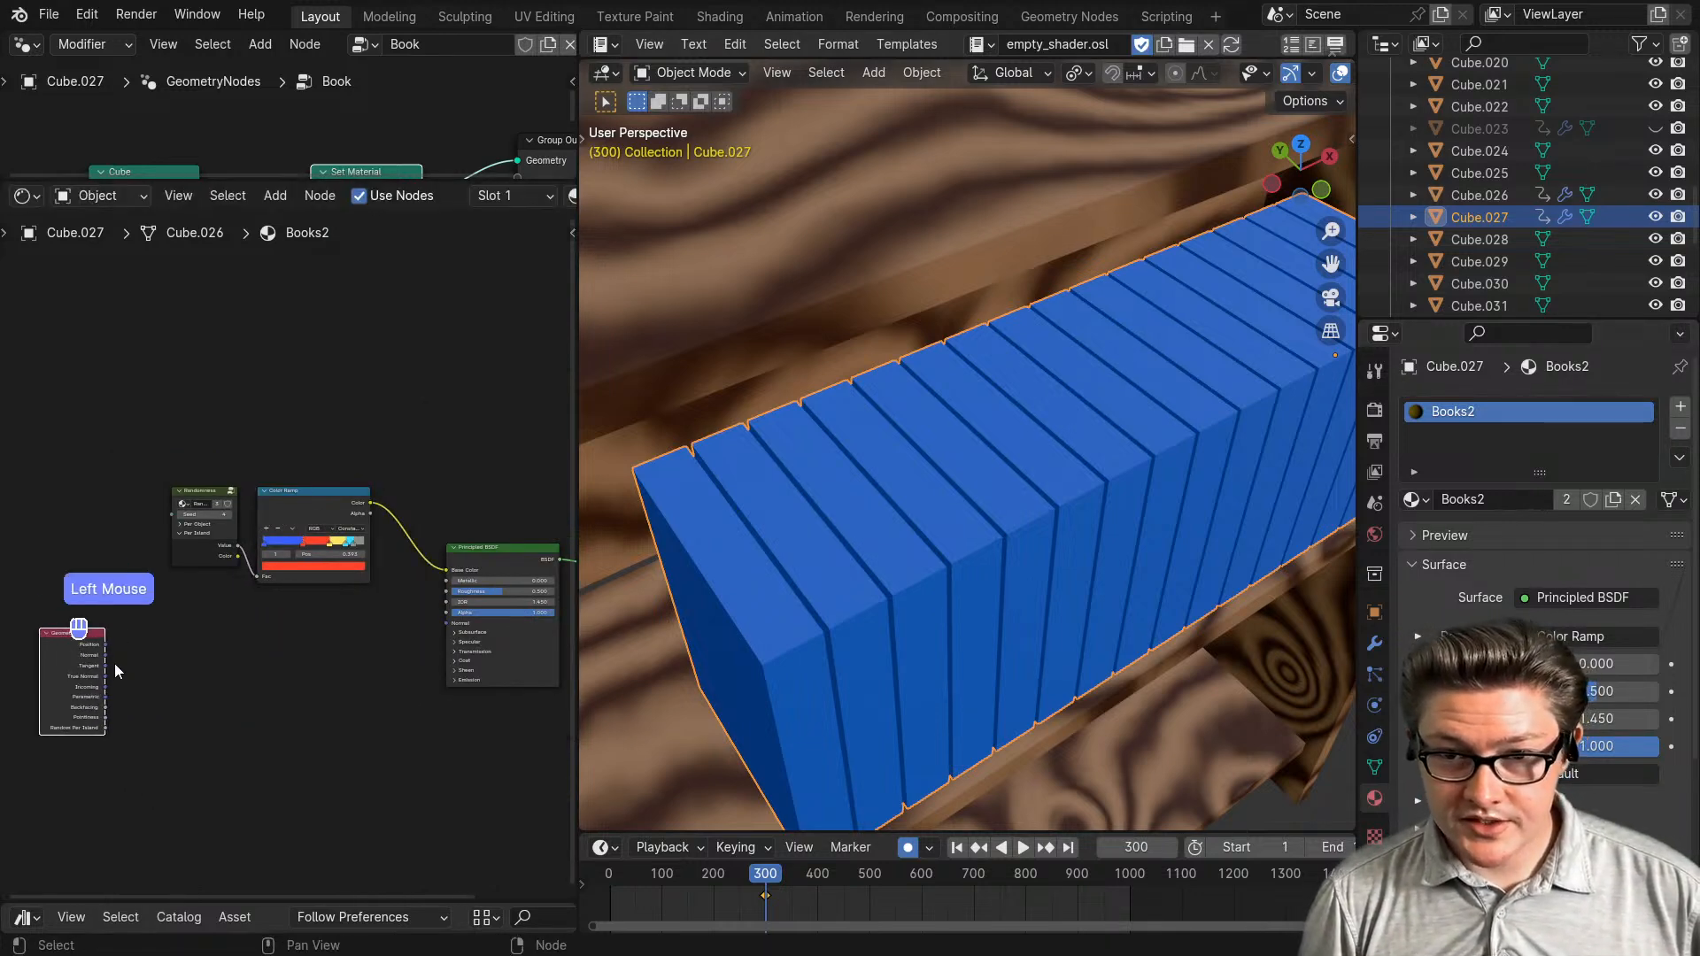
middle_drag(114, 663, 181, 663)
scroll(262, 666, up, 2)
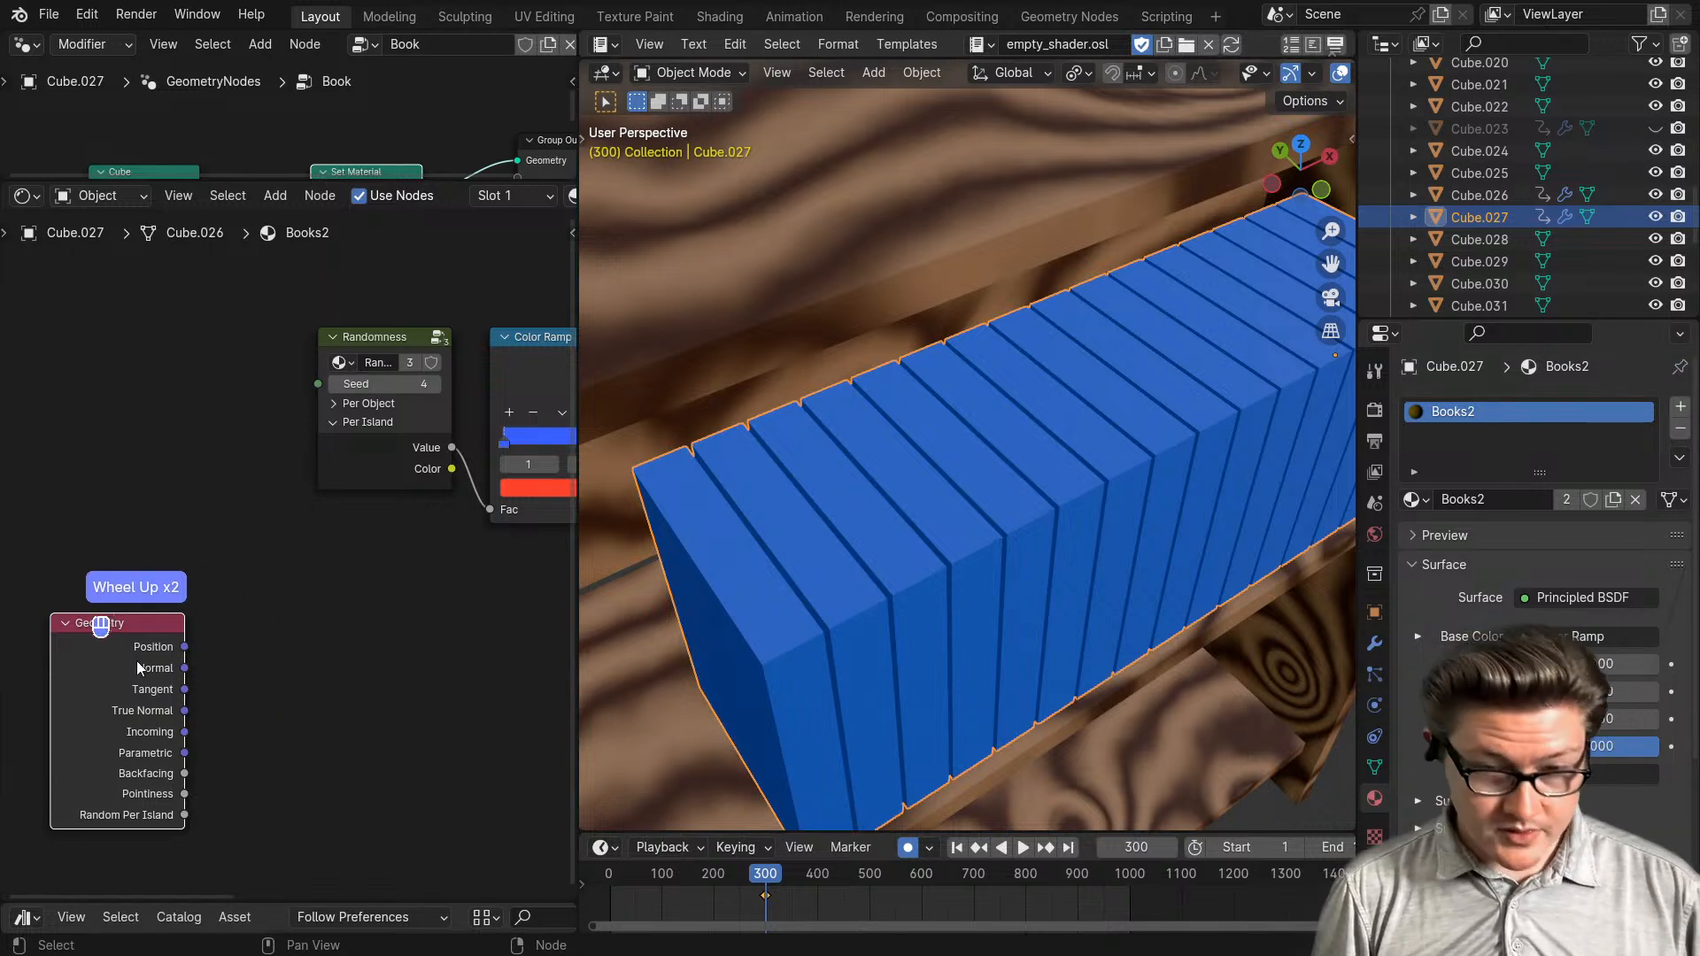
key(x)
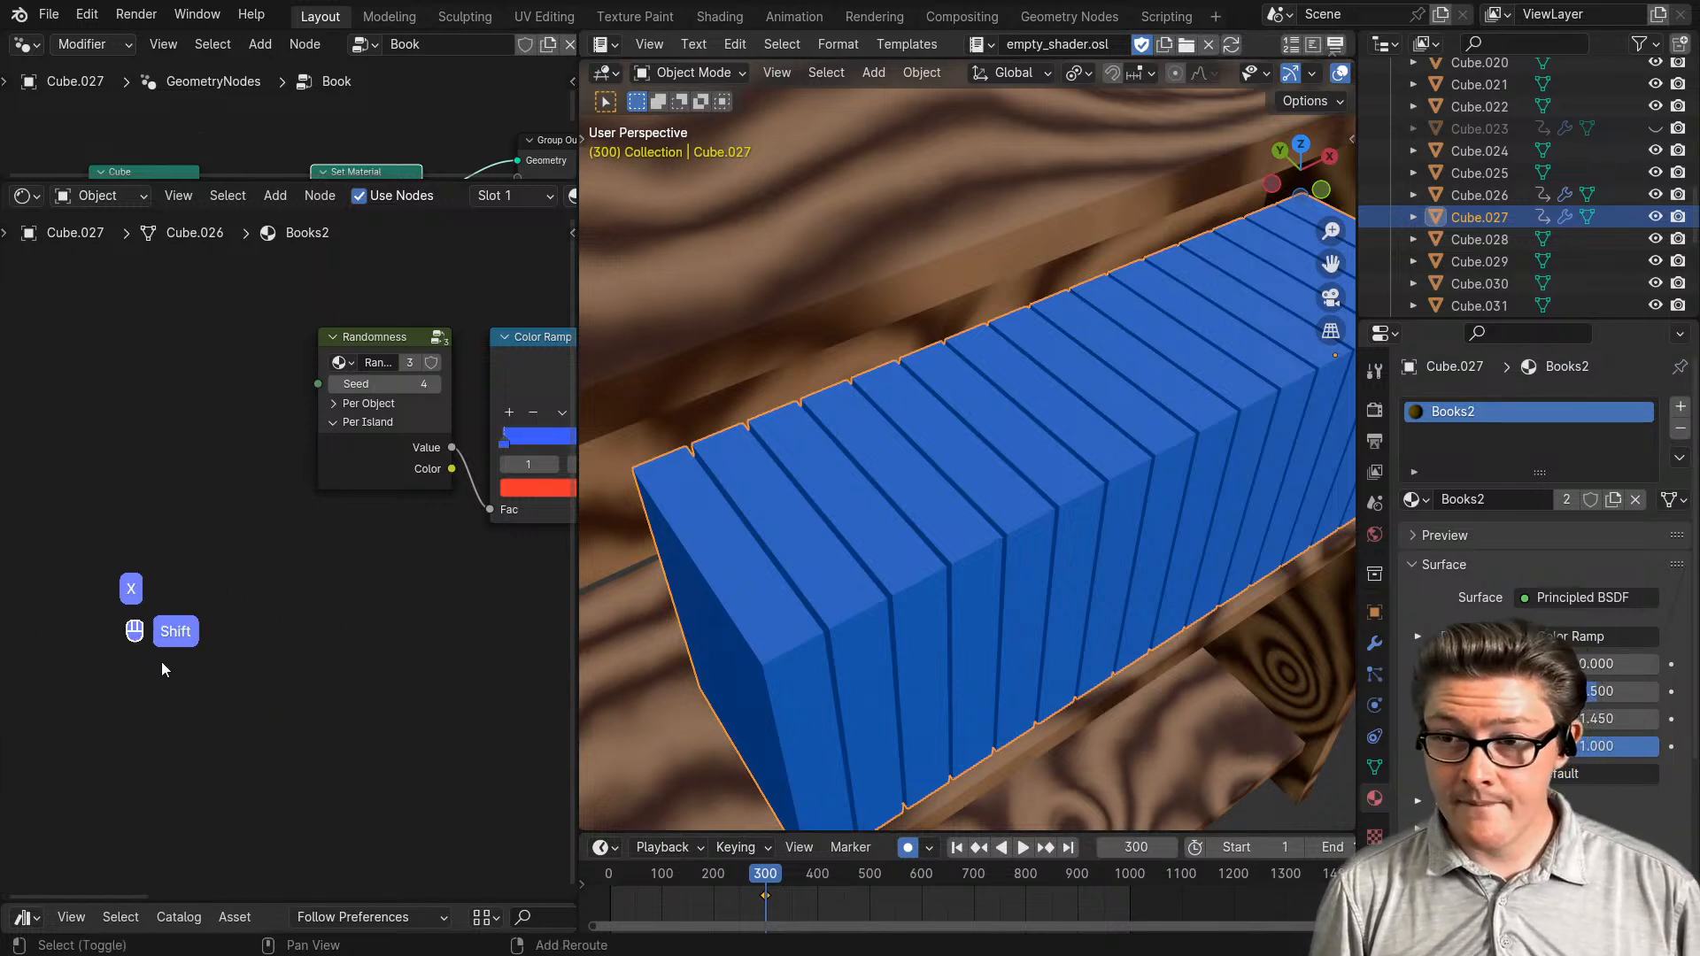
- Add a Texture Coordinate node below the Randomness node in the Books2 material
key(shift+a)
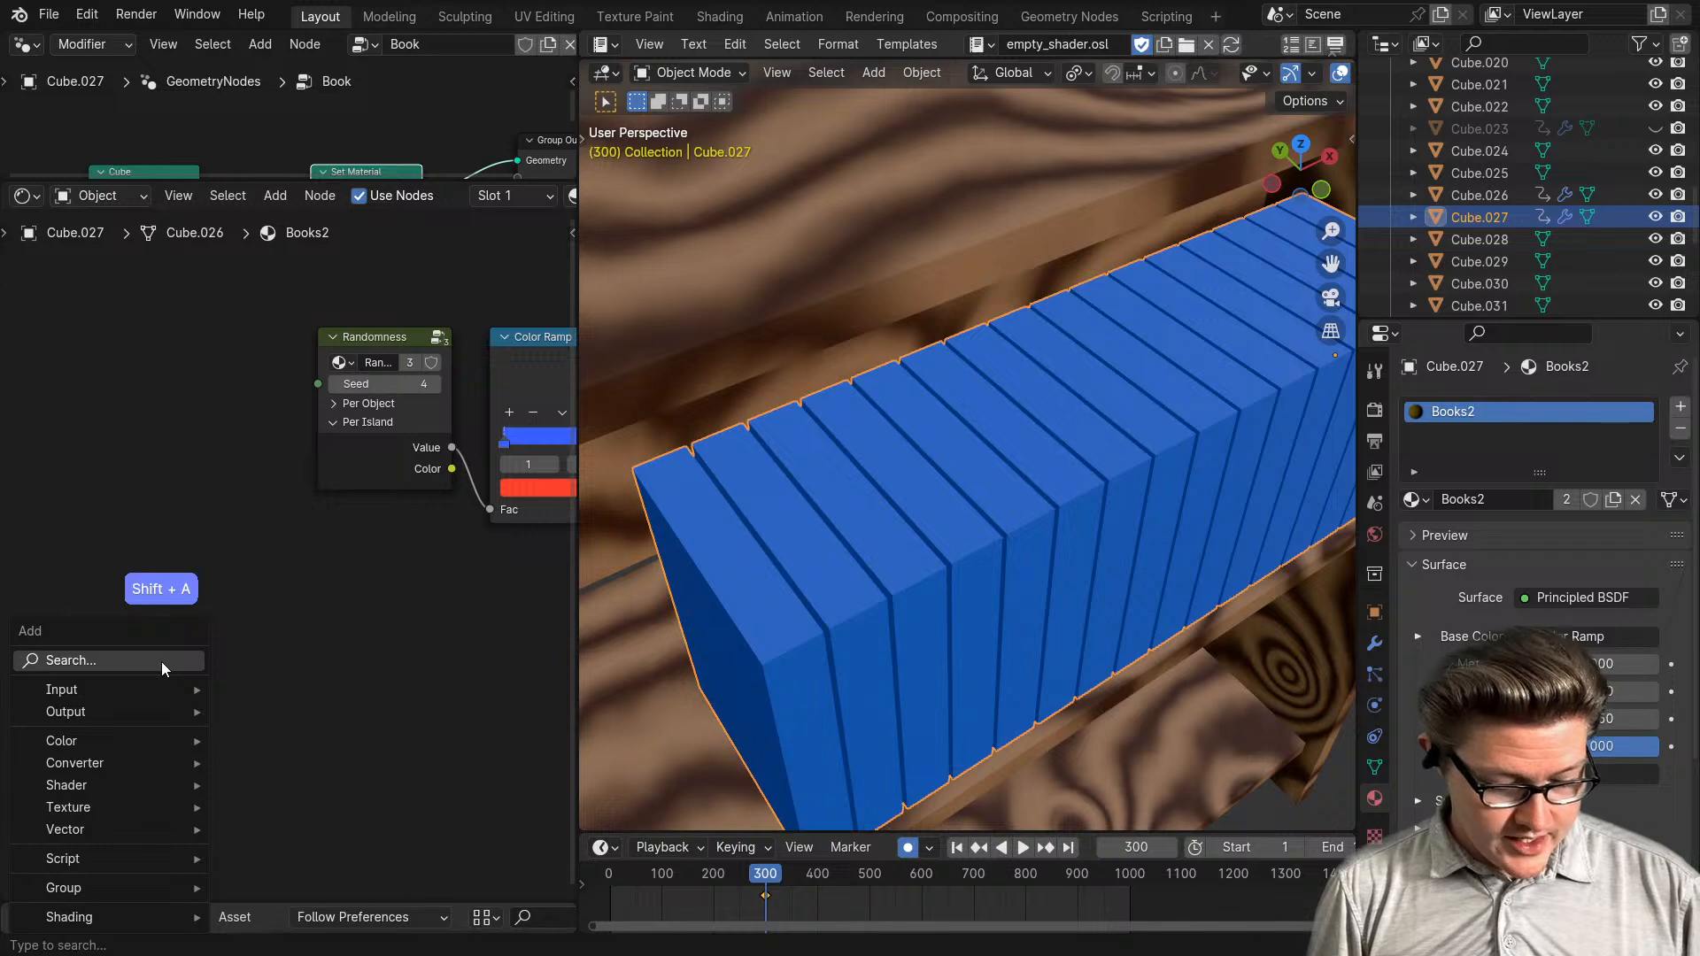
click(161, 662)
text(coo)
key(Return)
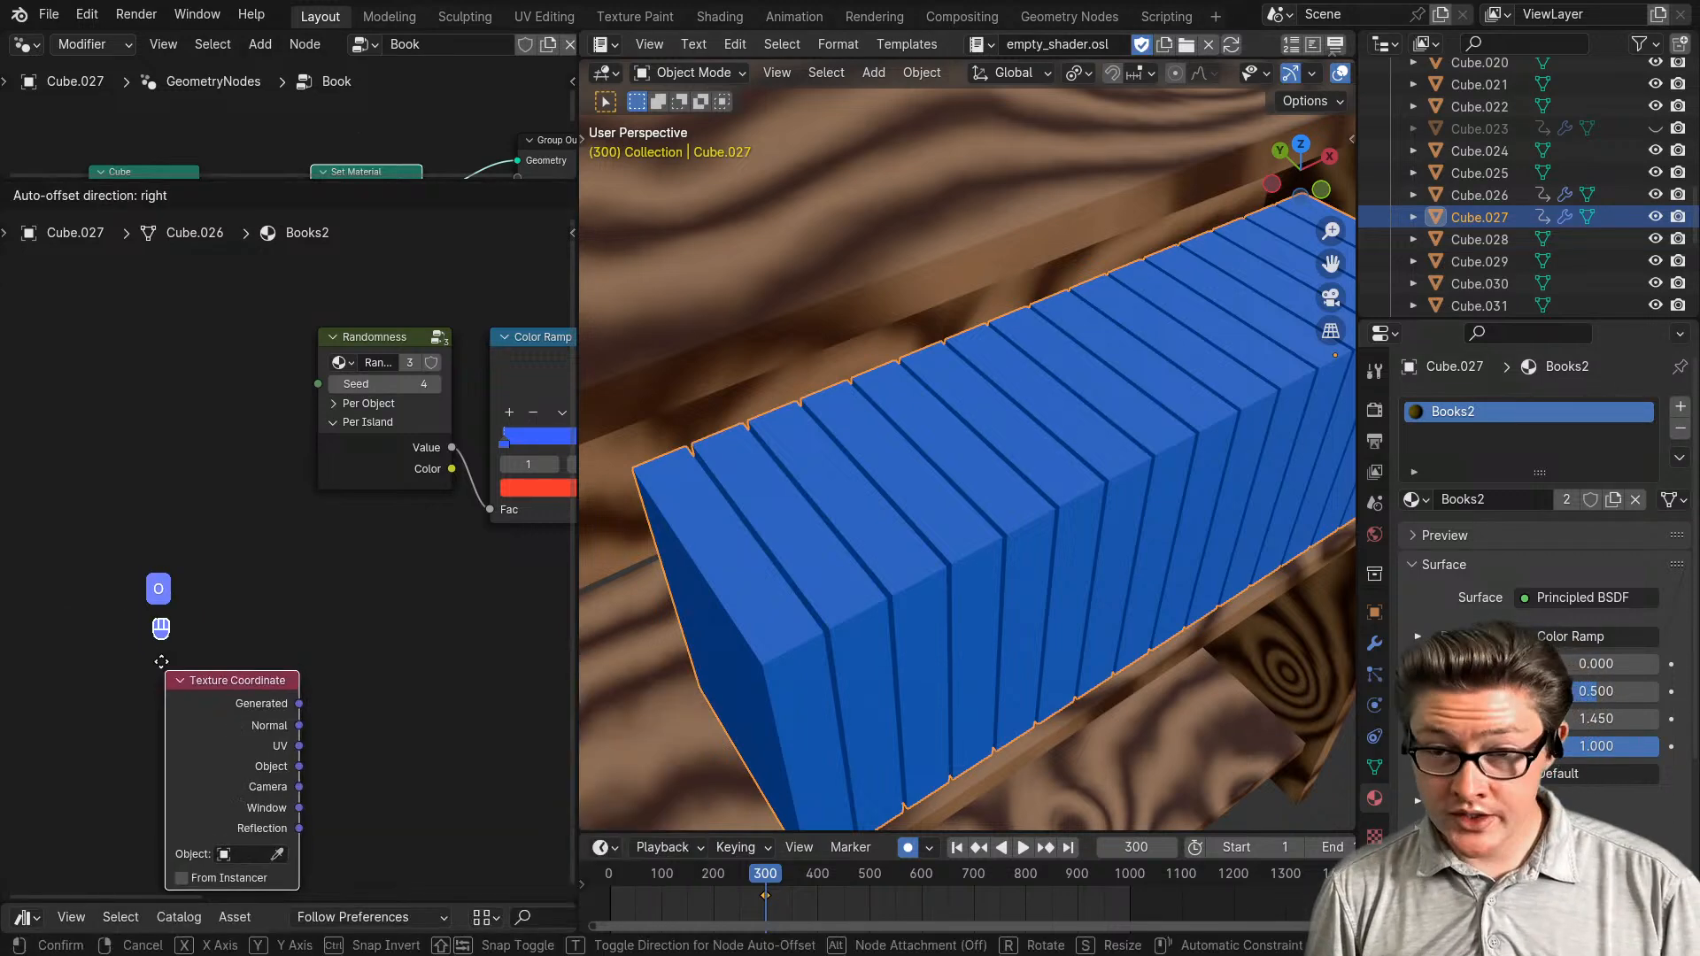
click(169, 602)
scroll(266, 638, down, 2)
middle_drag(322, 682, 220, 671)
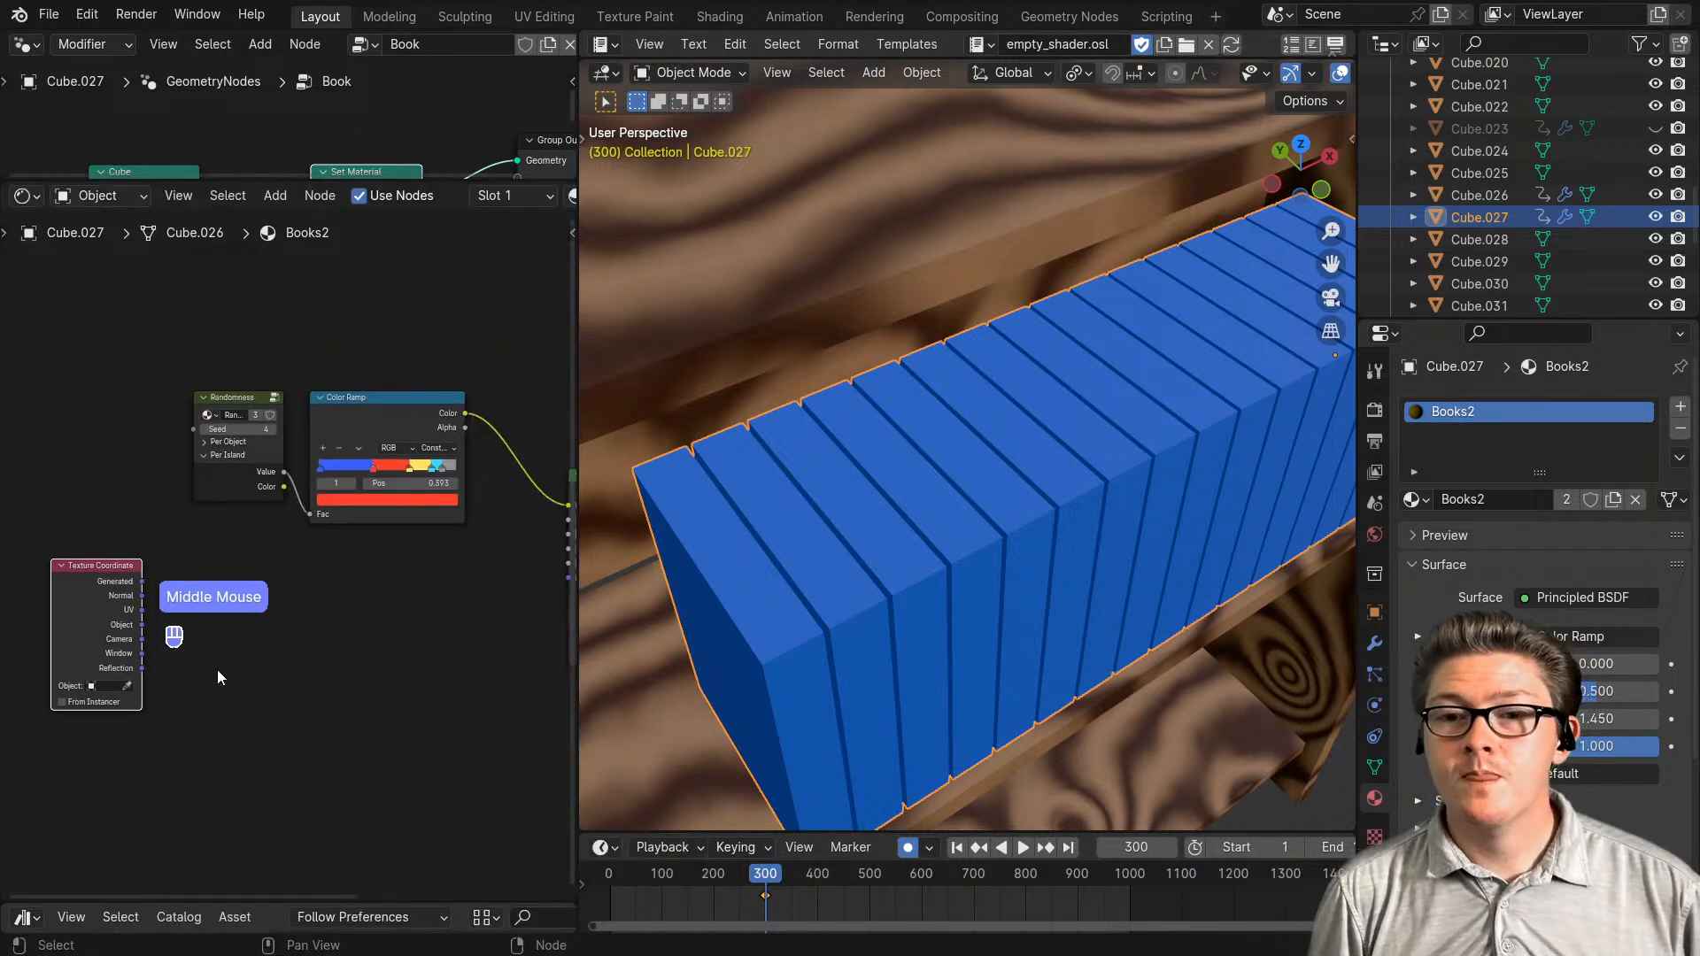
- Preview the Texture Coordinate node's Generated output on the books and inspect the gradient across the whole row
ctrl+shift+click(93, 576)
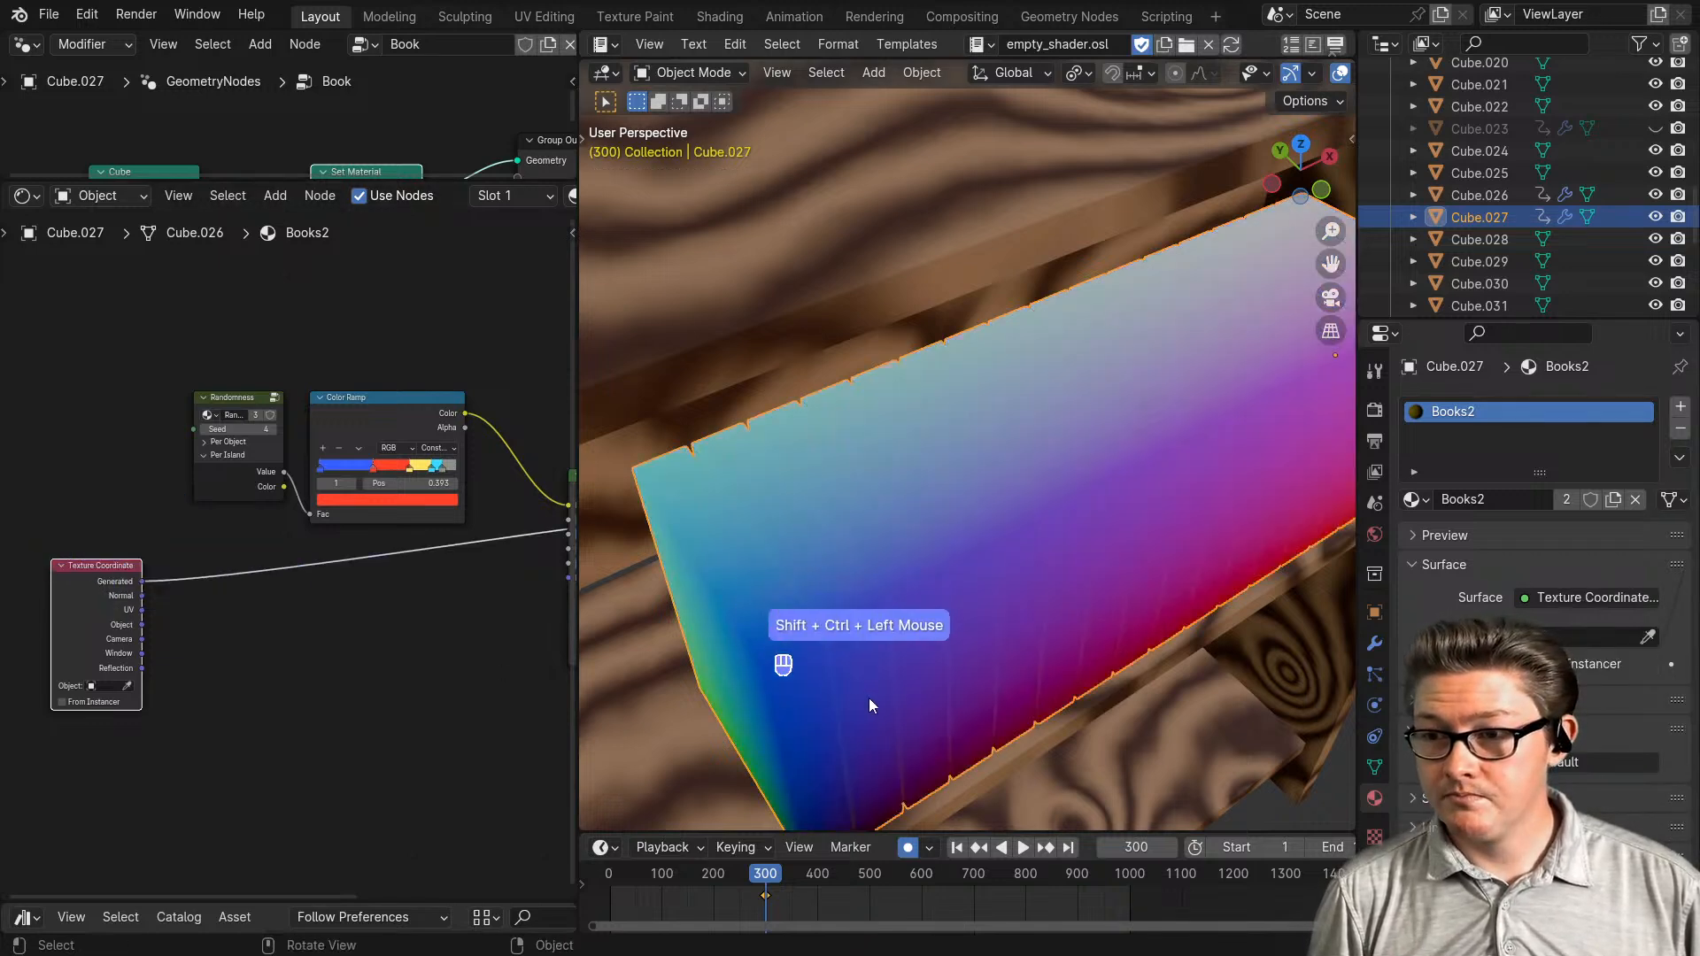
scroll(995, 704, down, 3)
middle_drag(996, 704, 861, 630)
middle_drag(806, 558, 1183, 625)
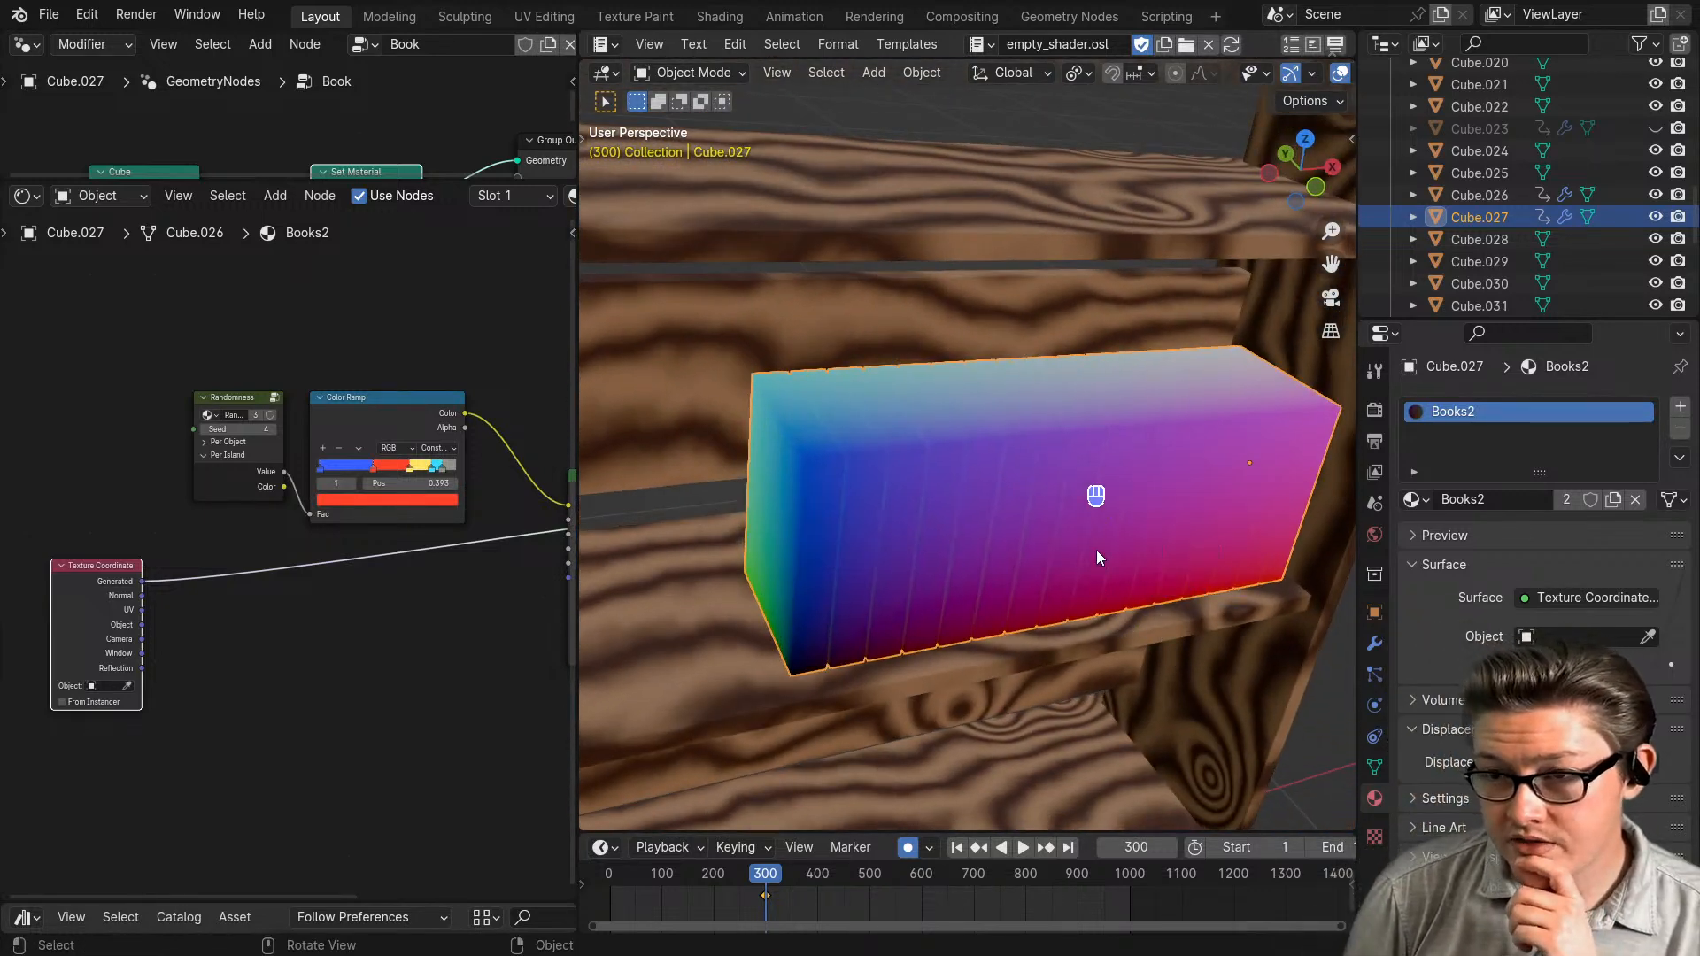
middle_drag(1059, 565, 956, 591)
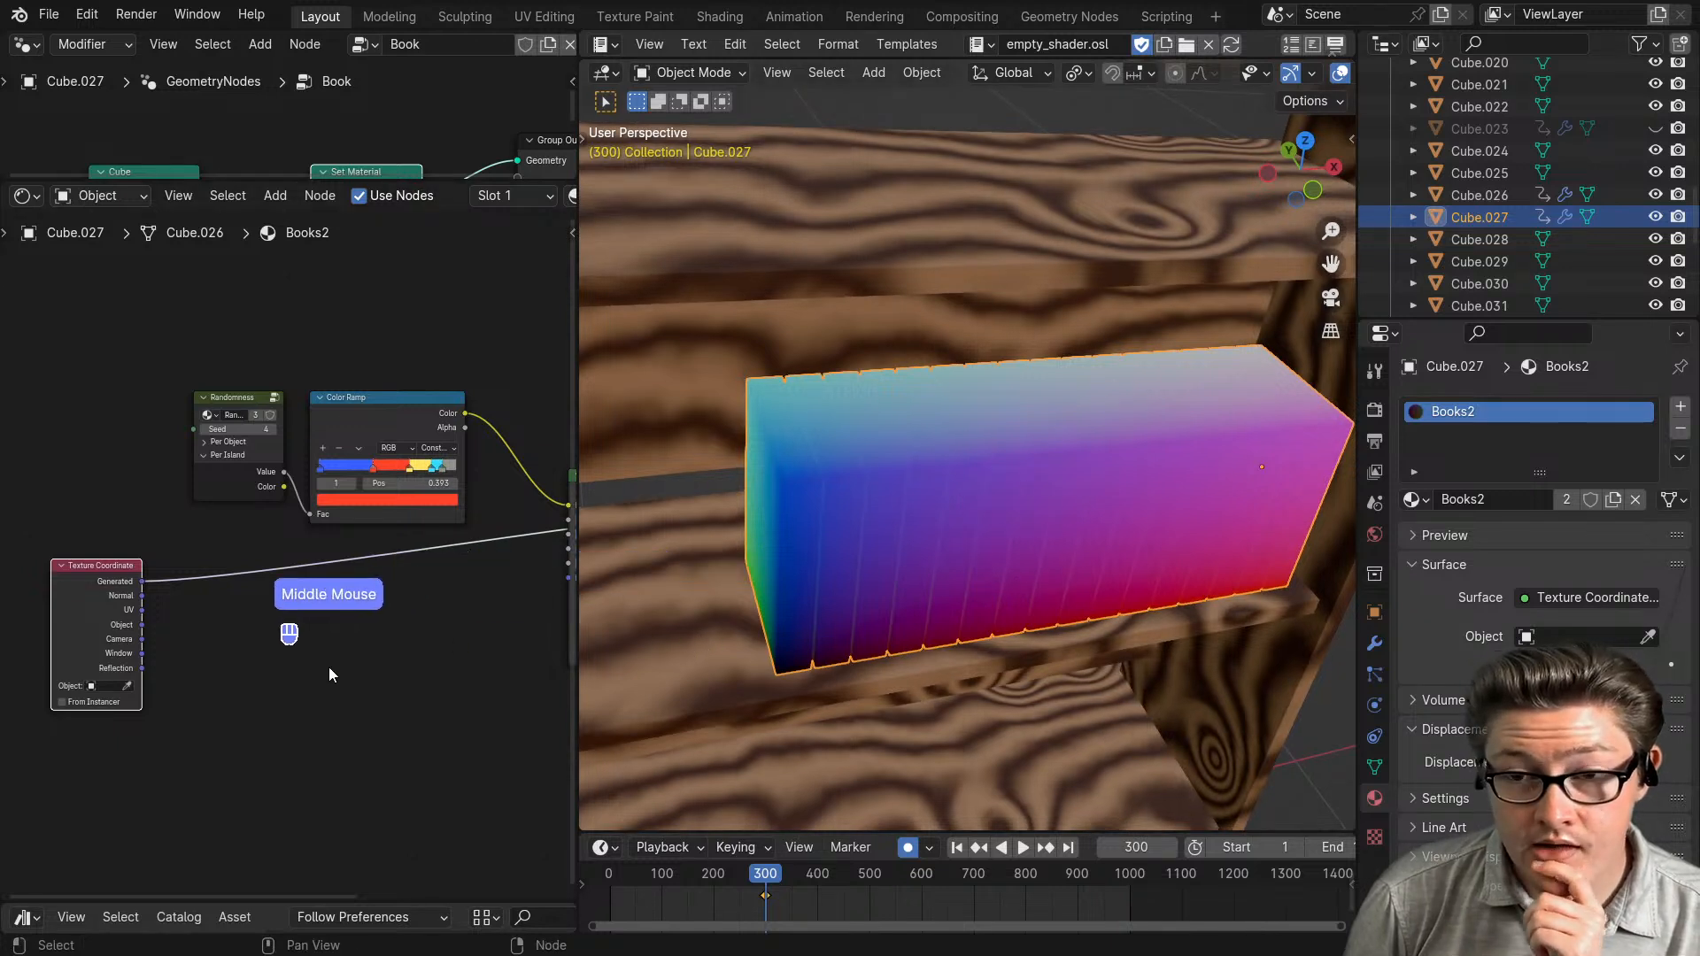
- Reposition the Texture Coordinate node below and to the left of the Randomness node
scroll(327, 672, up, 2)
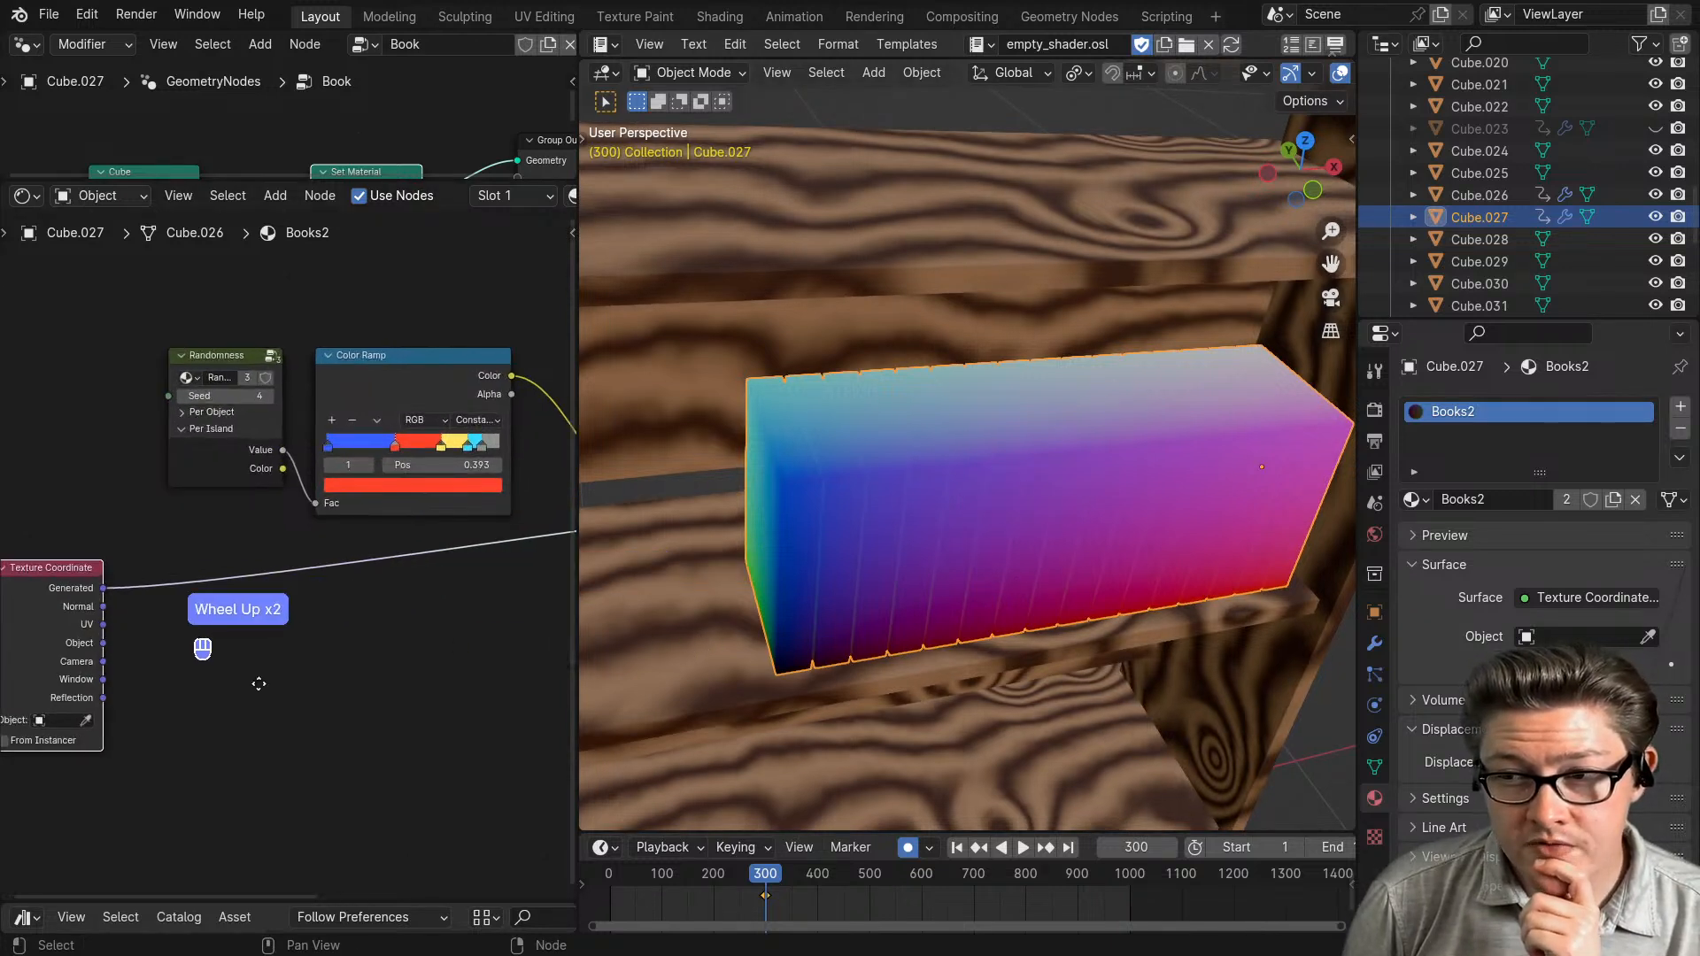
middle_drag(246, 585, 363, 559)
drag(180, 600, 263, 609)
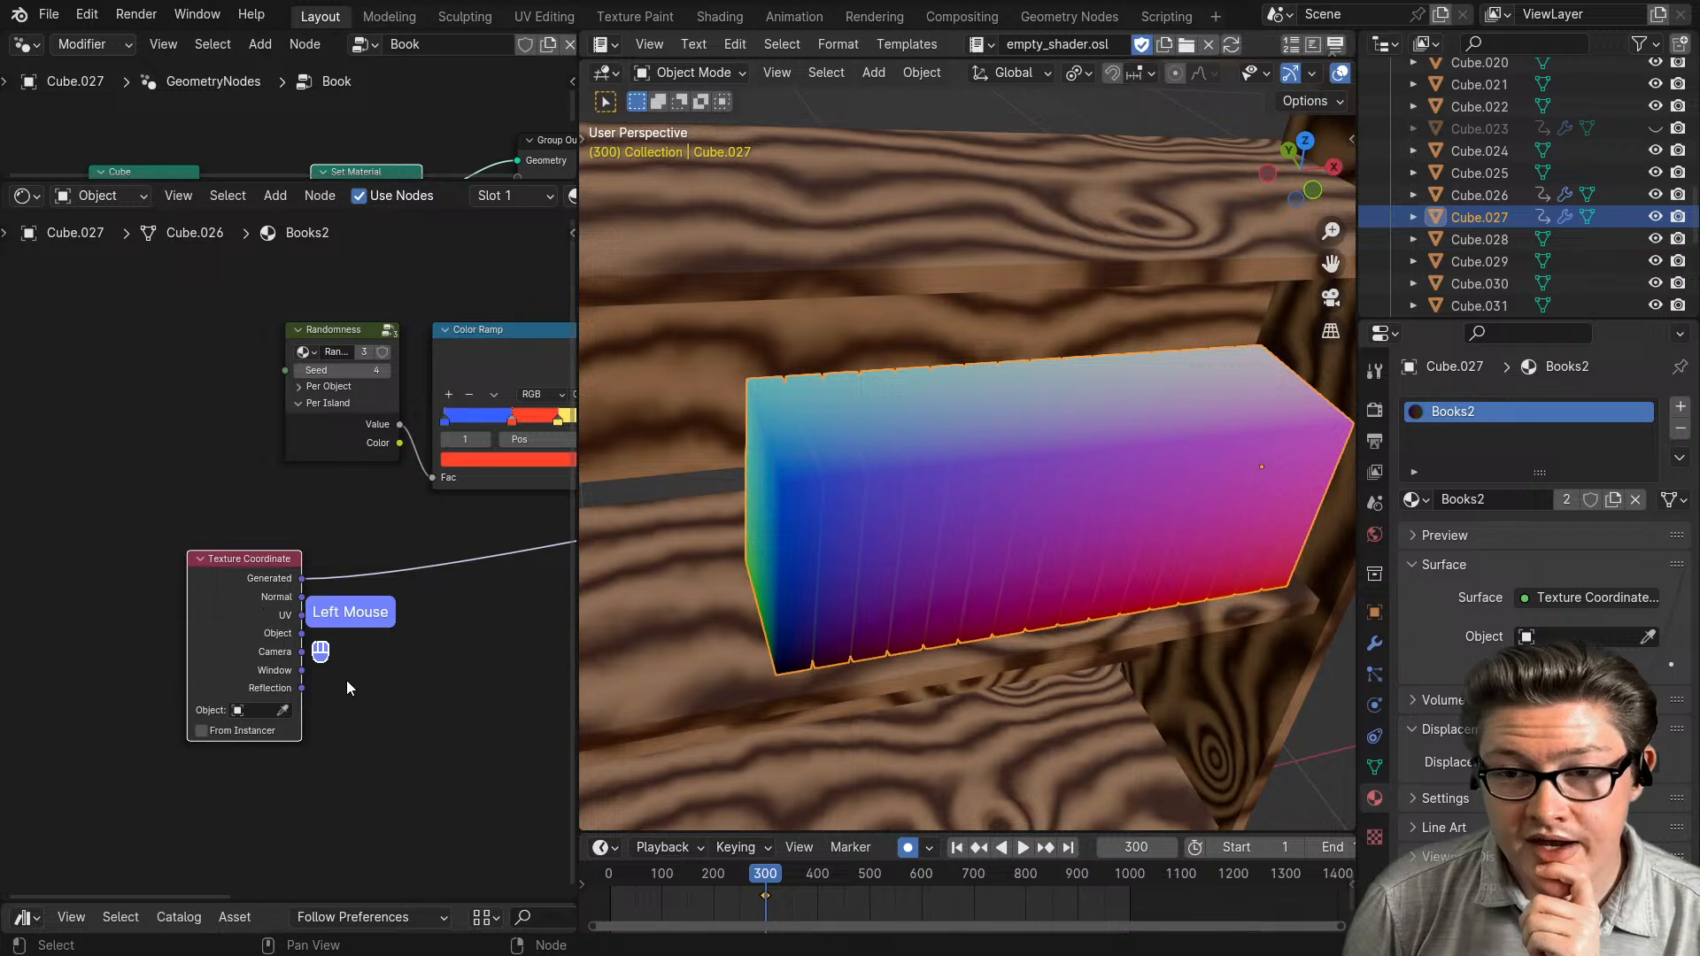
scroll(379, 677, down, 2)
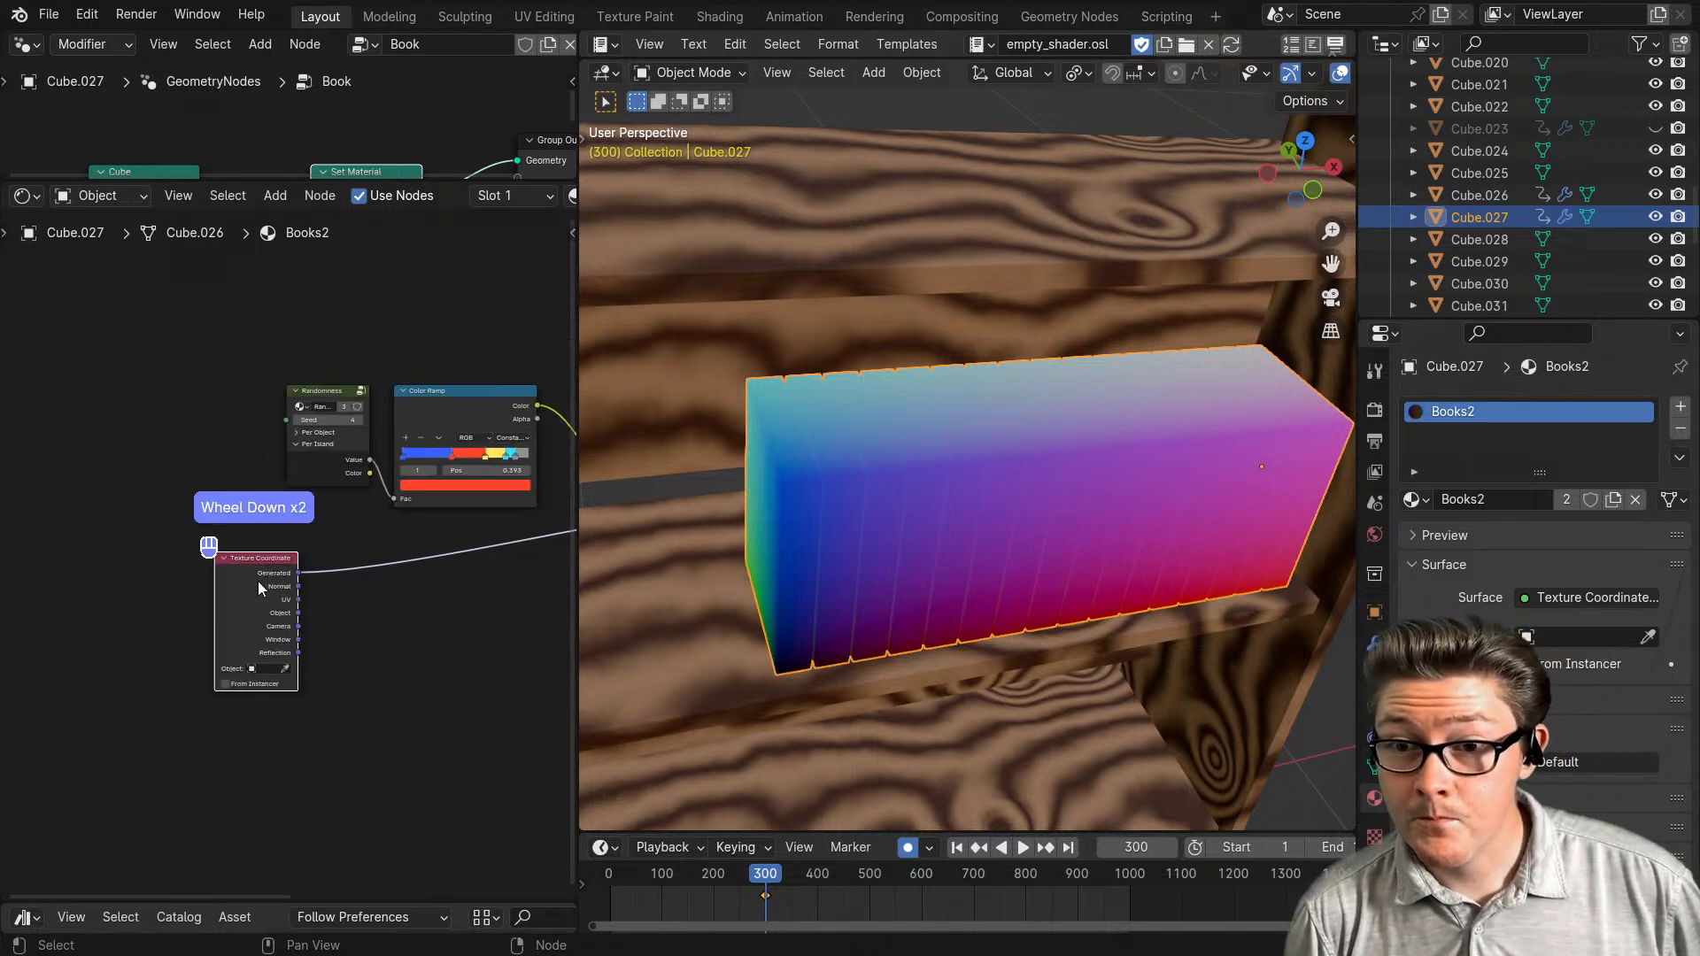
drag(258, 587, 219, 605)
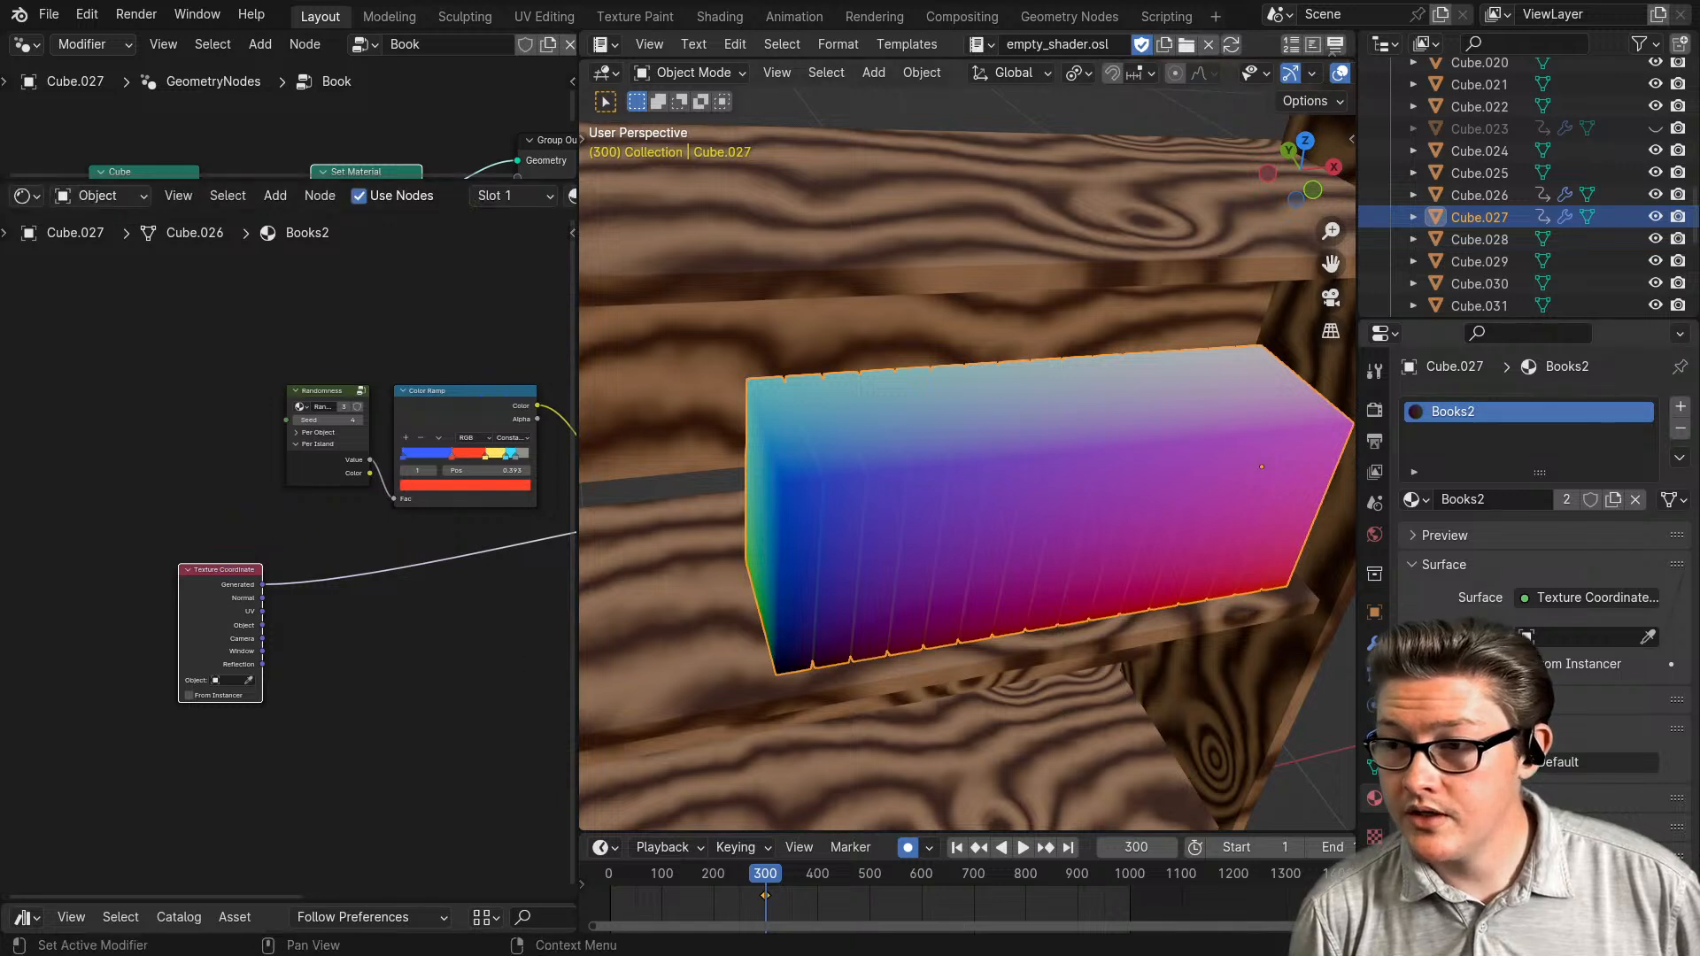
- Turn off the Array modifier's viewport display on Cube.027 so only one book is shown
click(1373, 645)
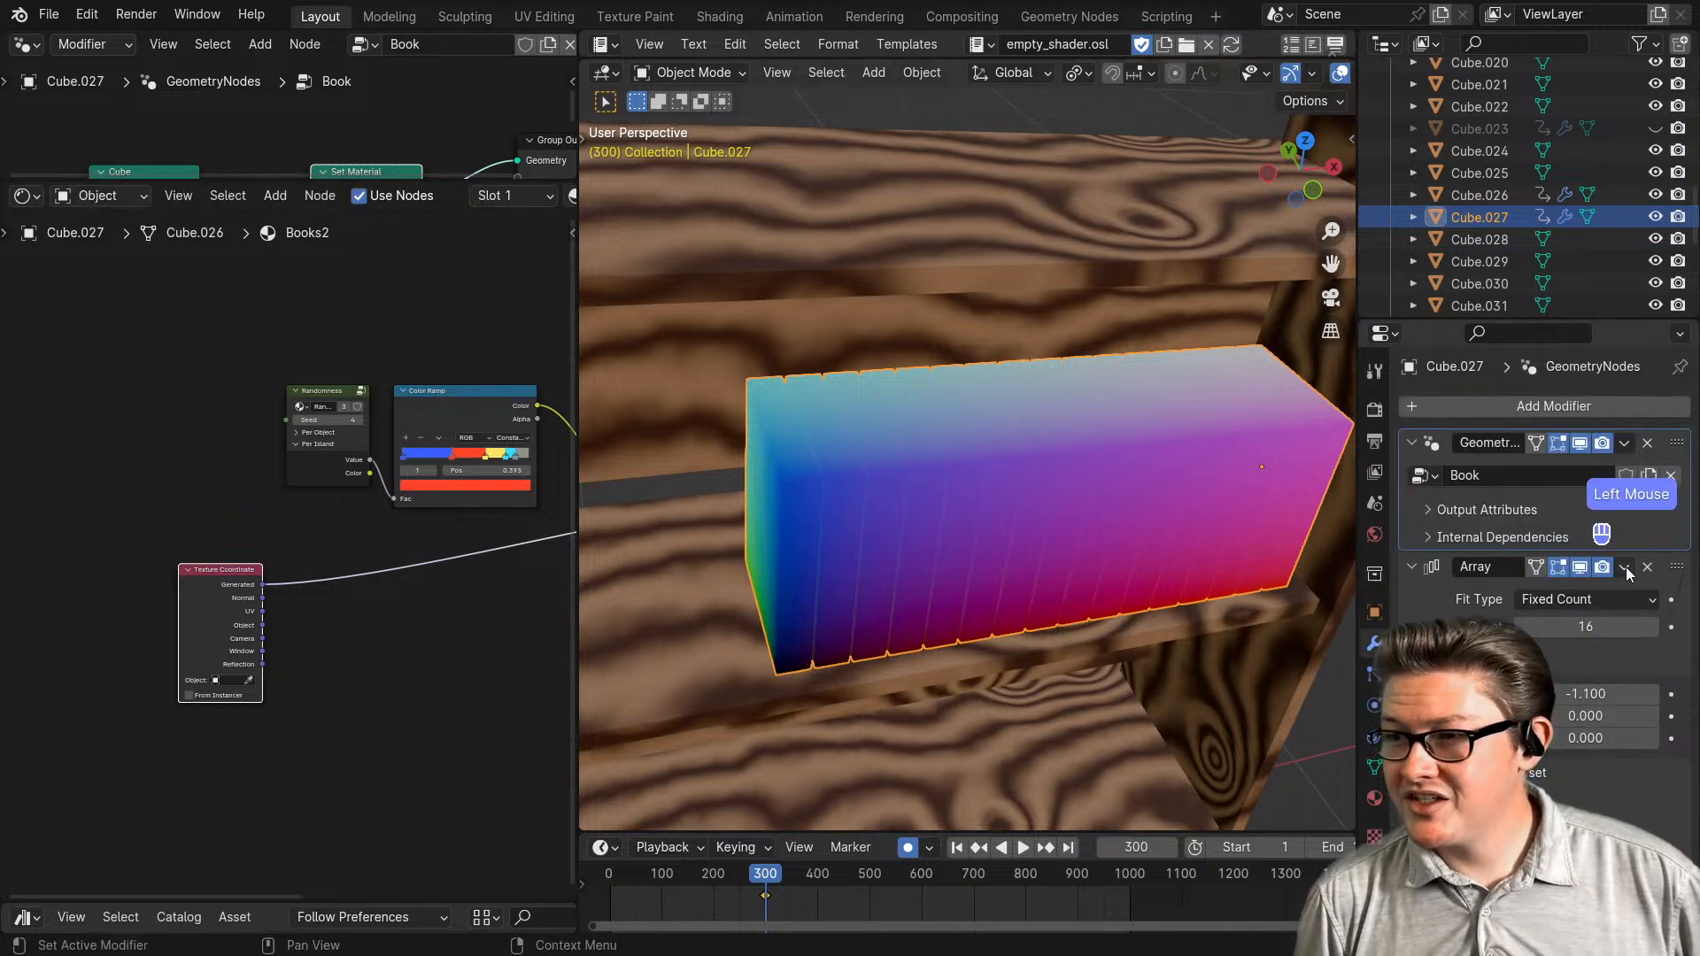
click(1600, 572)
click(1598, 572)
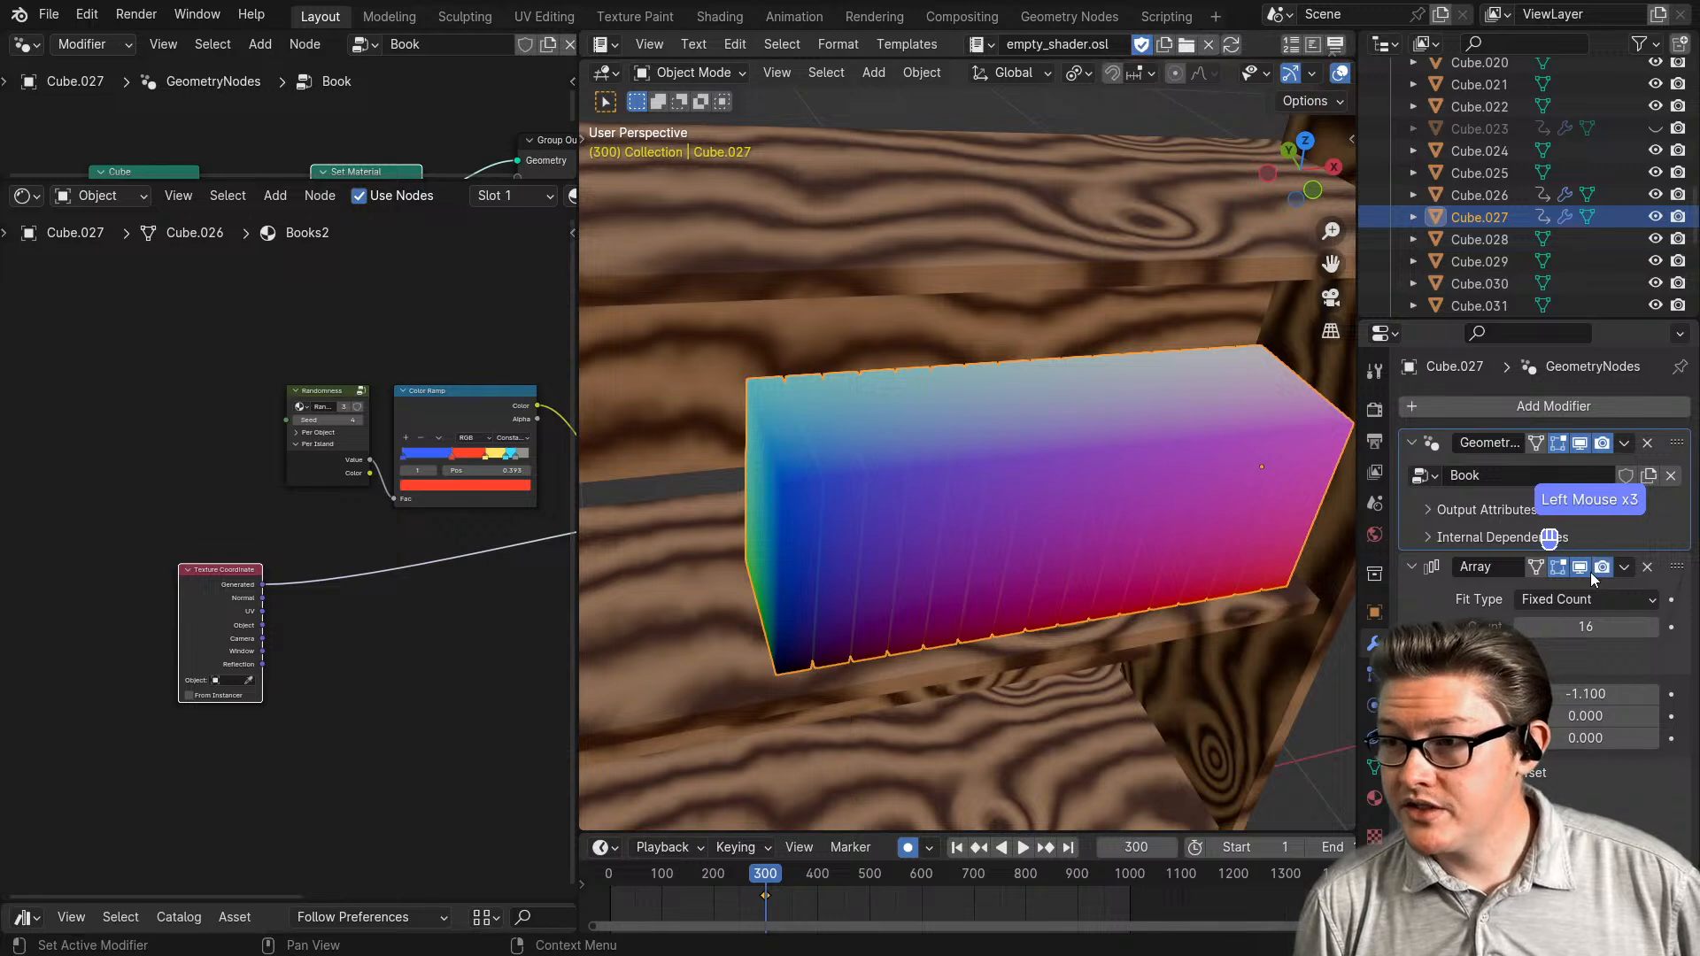
click(1583, 571)
key(g)
key(y)
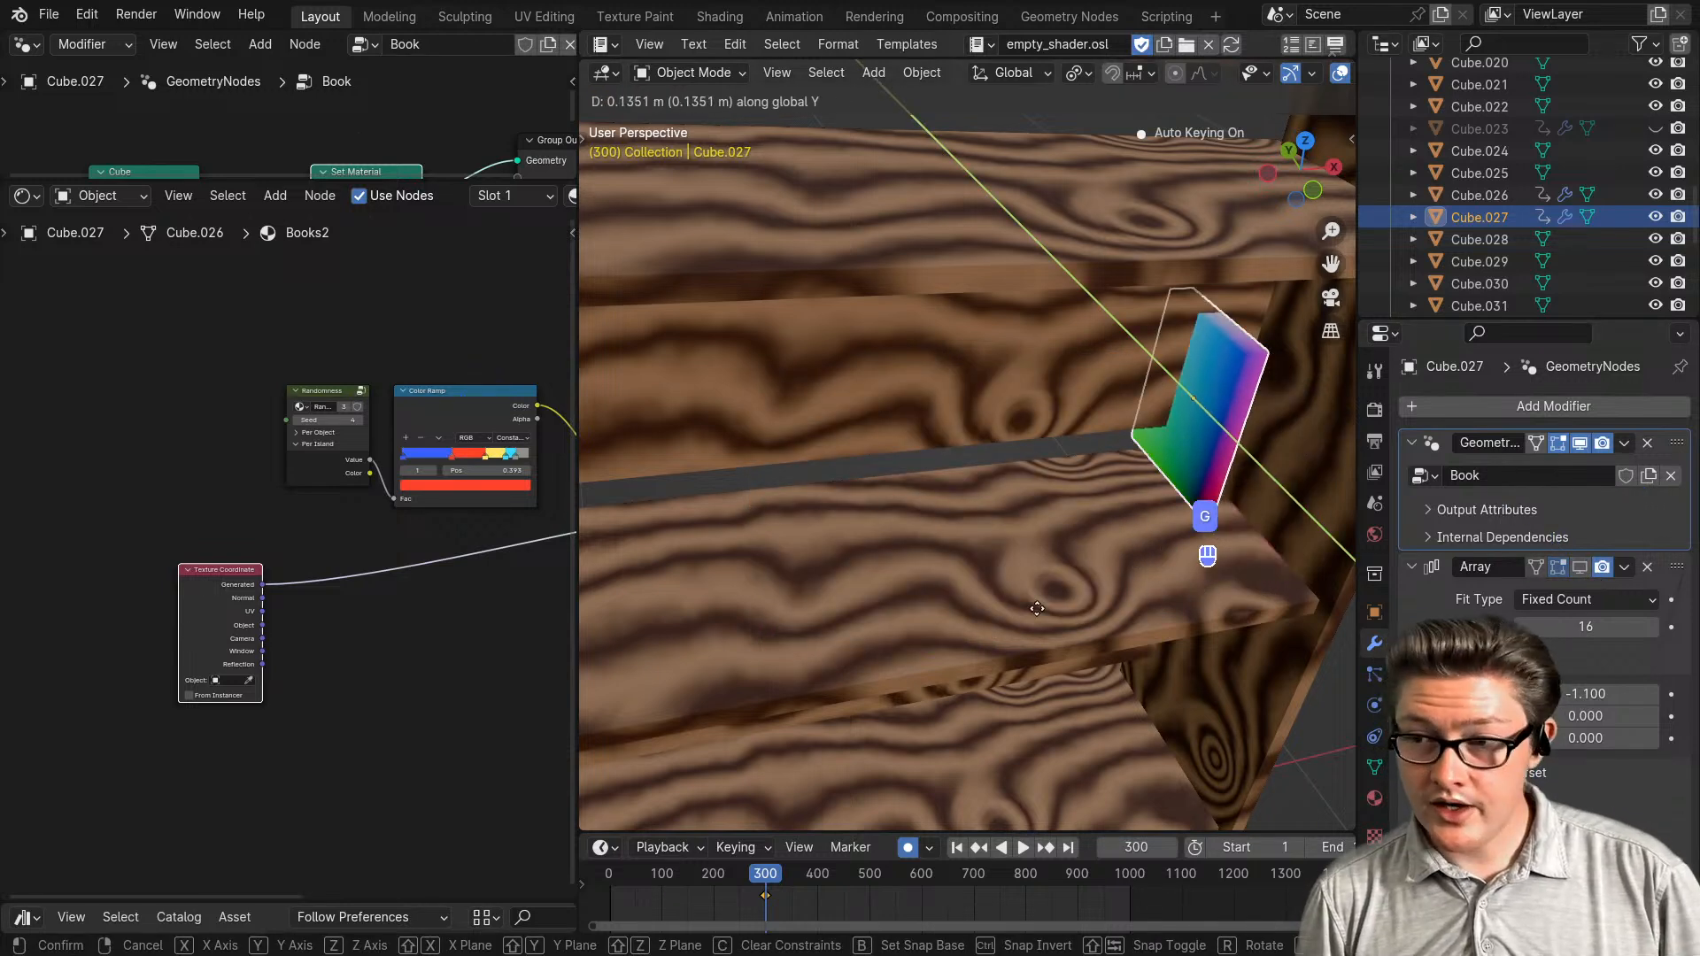
right_click(1112, 636)
- Move the single book about -0.41 m along the X axis and frame it in the viewport
key(g)
key(x)
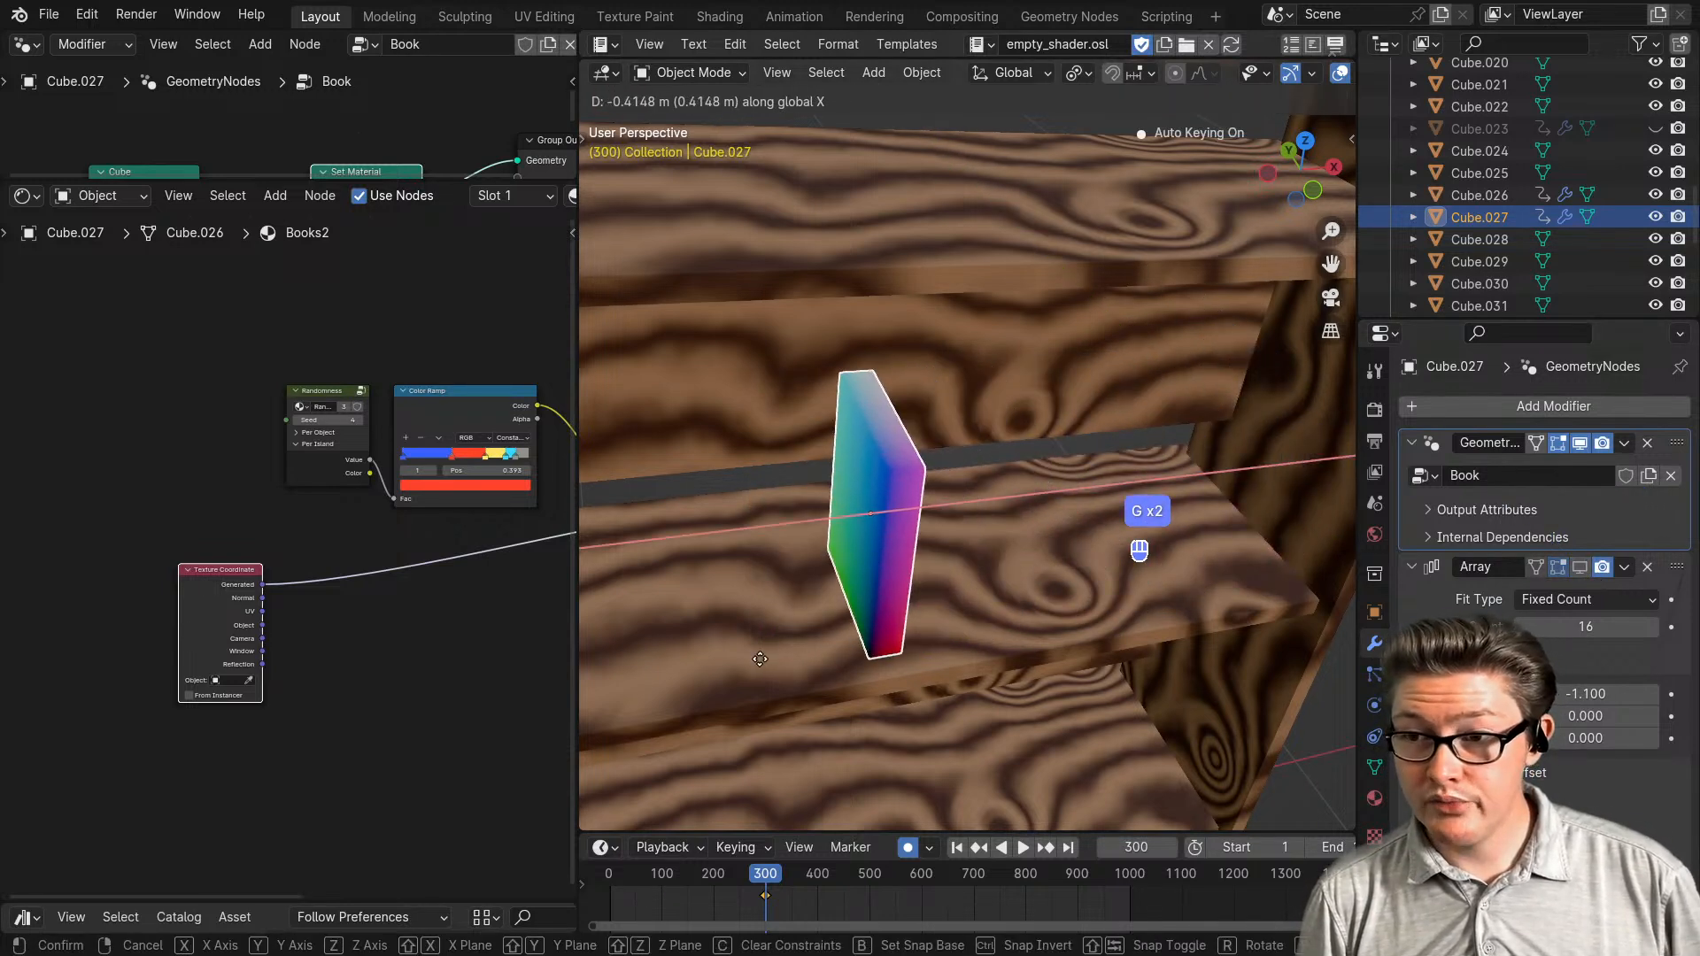
click(767, 650)
key(KP_Decimal)
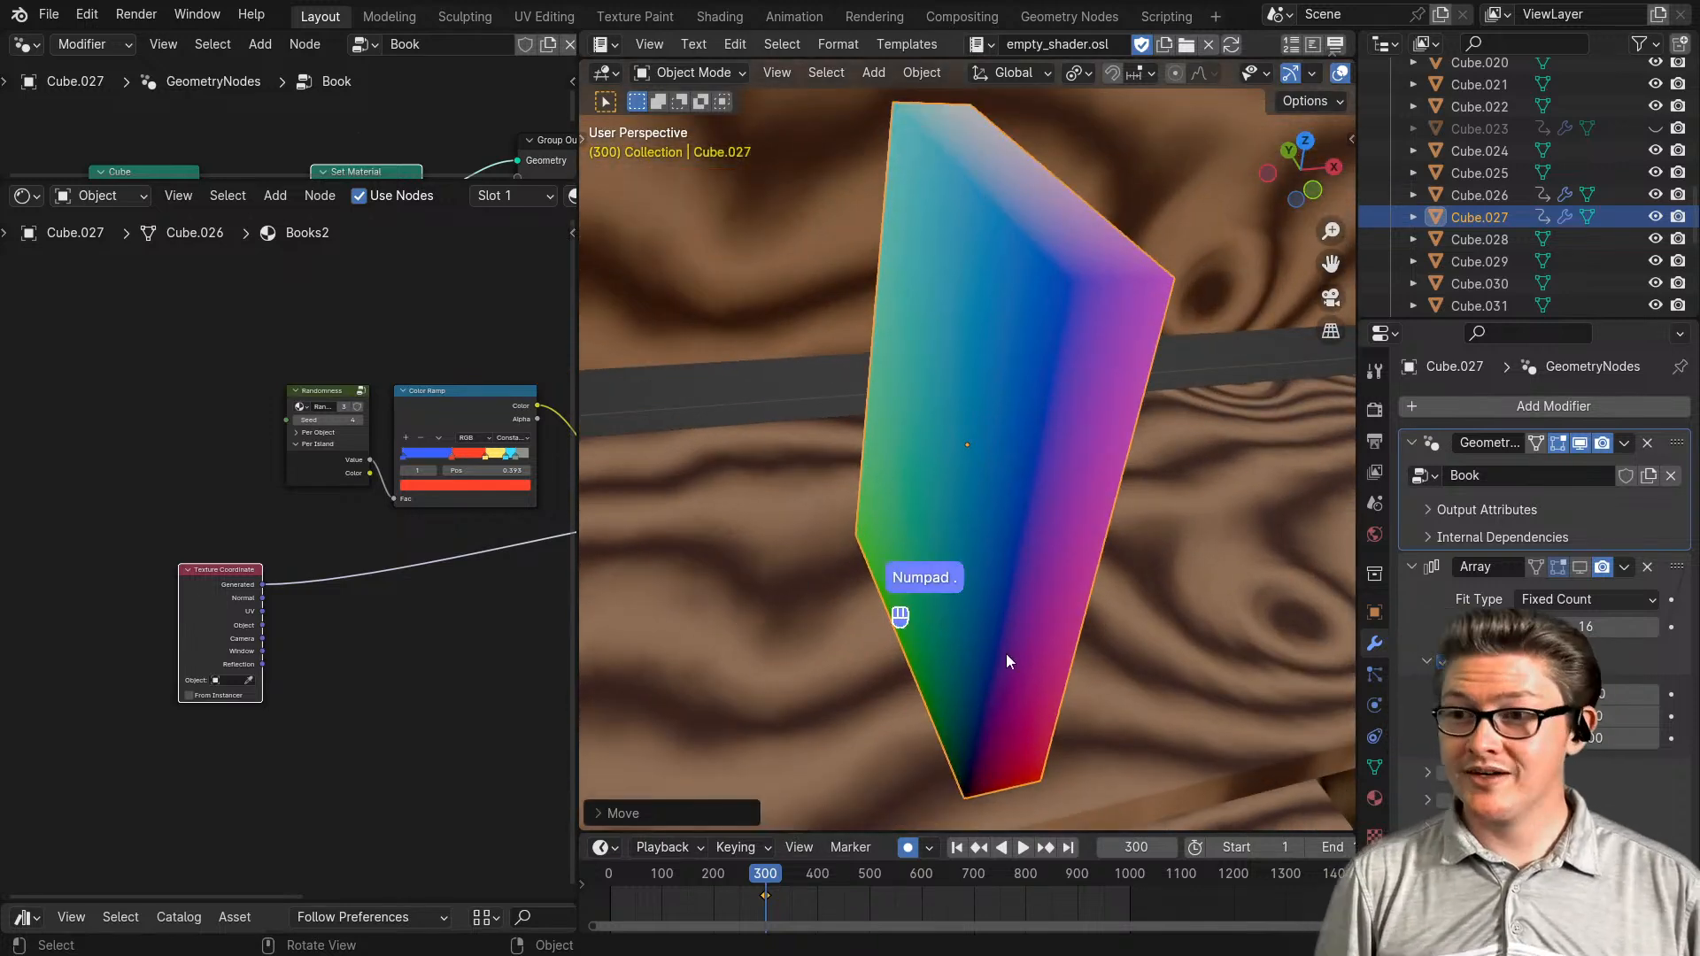
- Insert a Separate XYZ node after the Texture Coordinate's Generated output and inspect its X output on the book
scroll(1119, 576, down, 2)
middle_drag(1119, 575, 1094, 593)
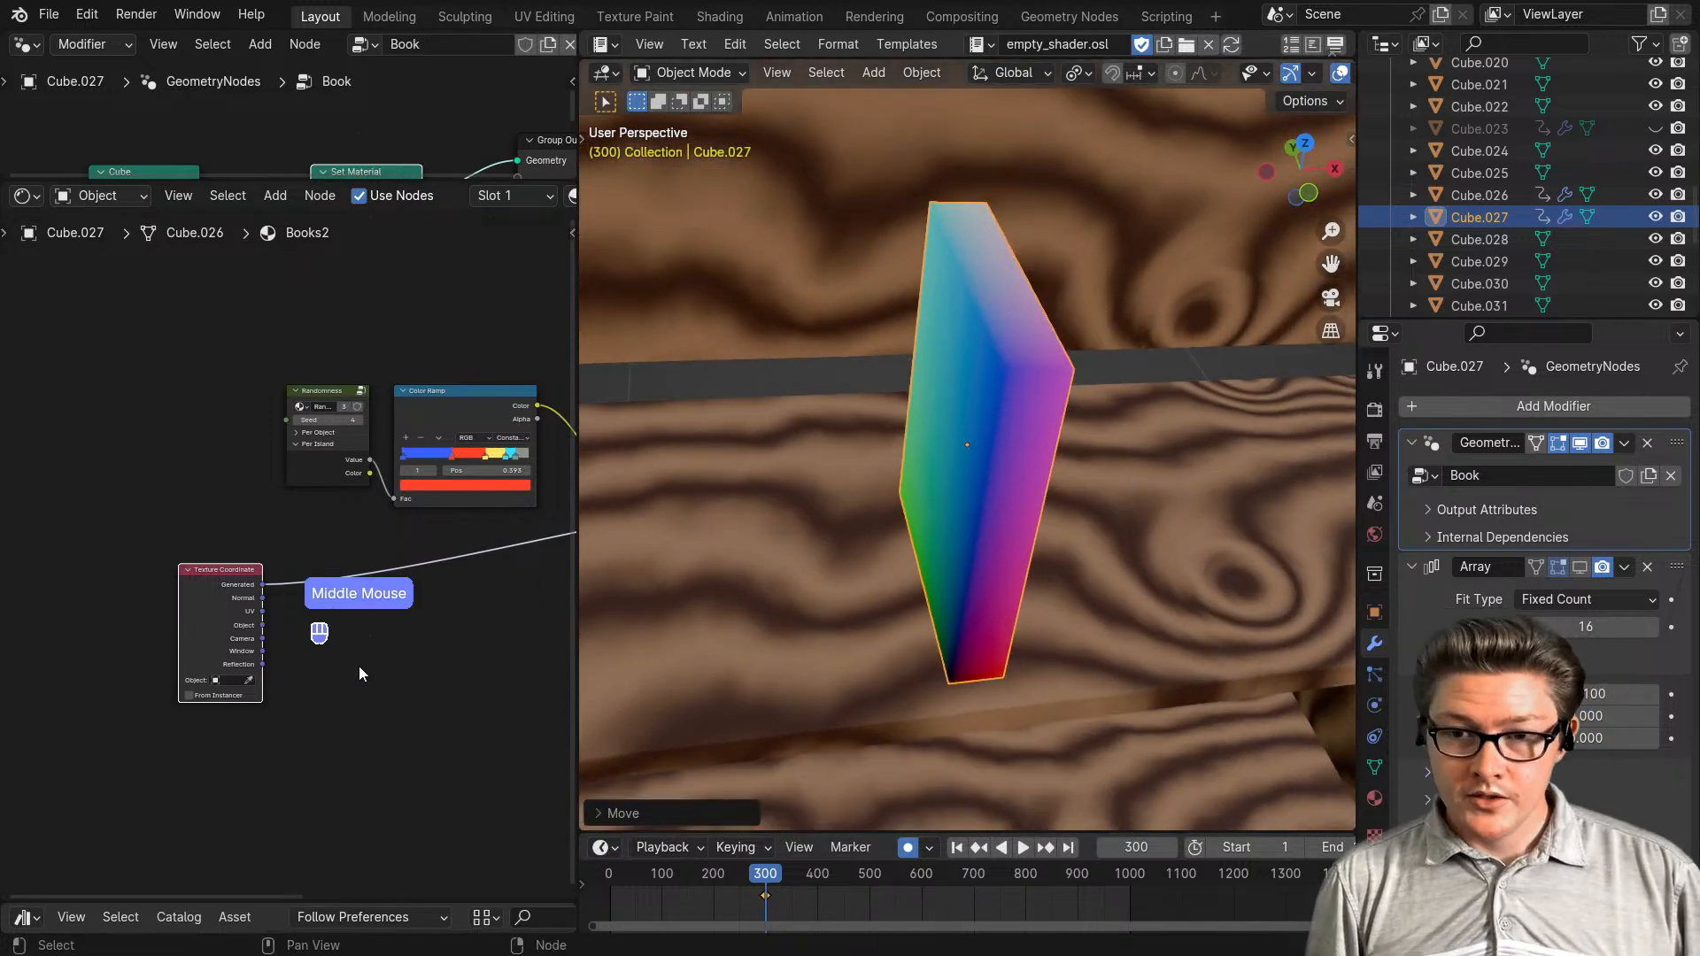
middle_drag(359, 666, 275, 663)
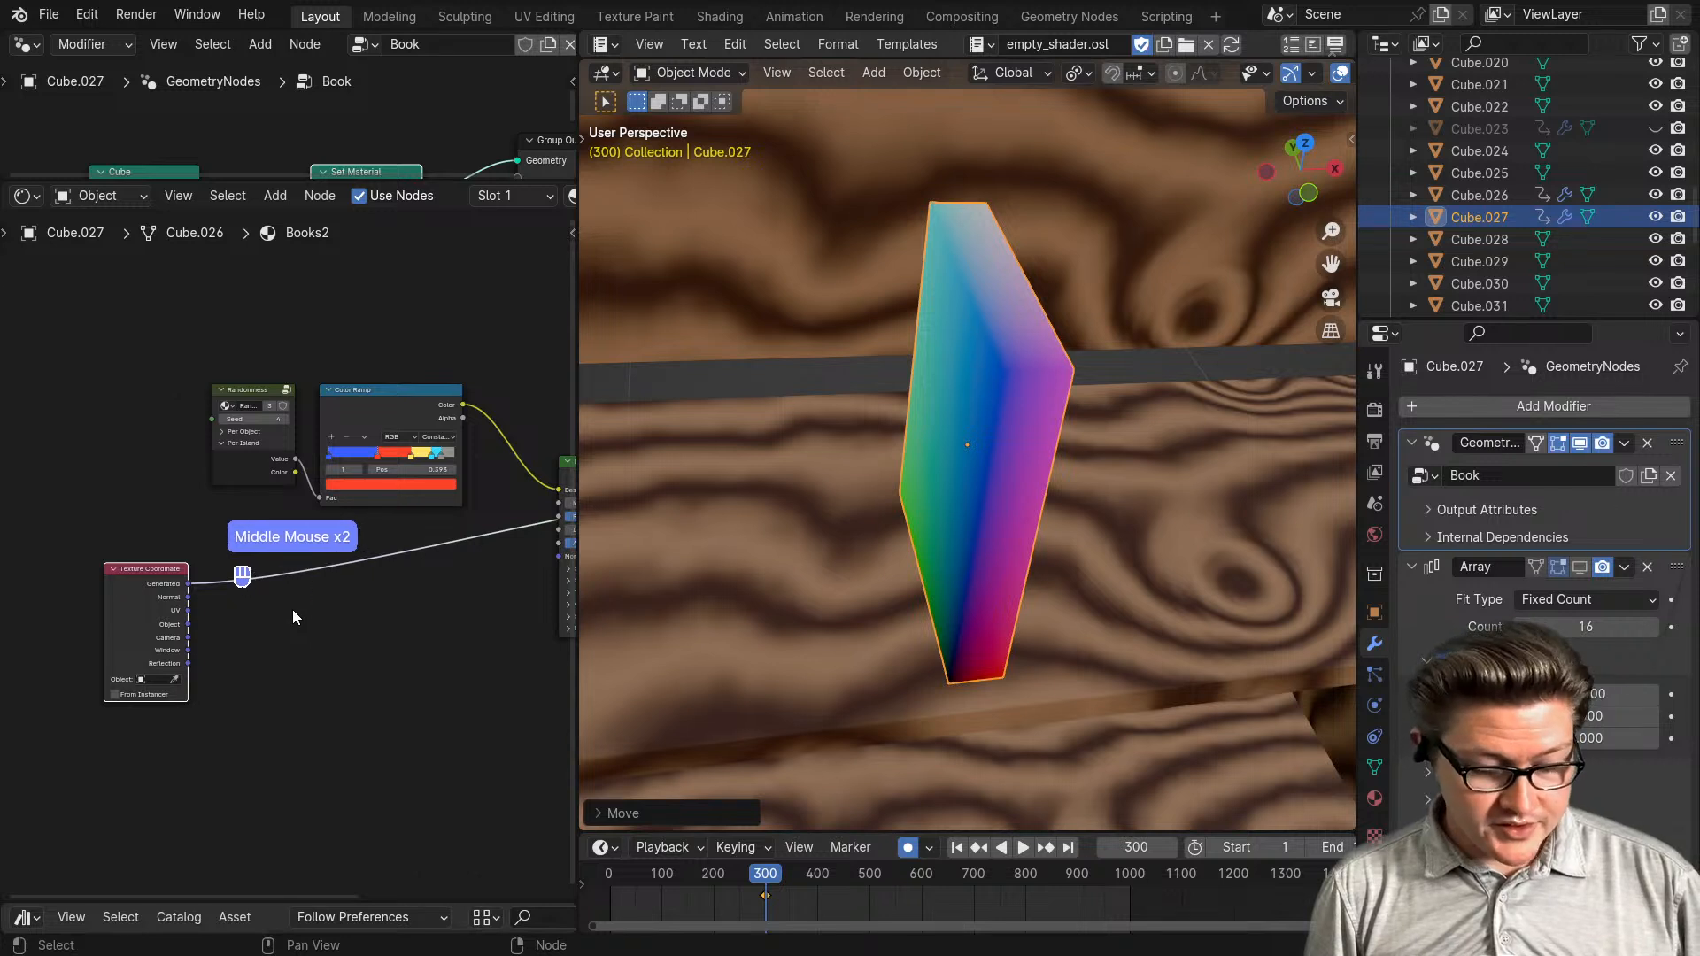
key(q)
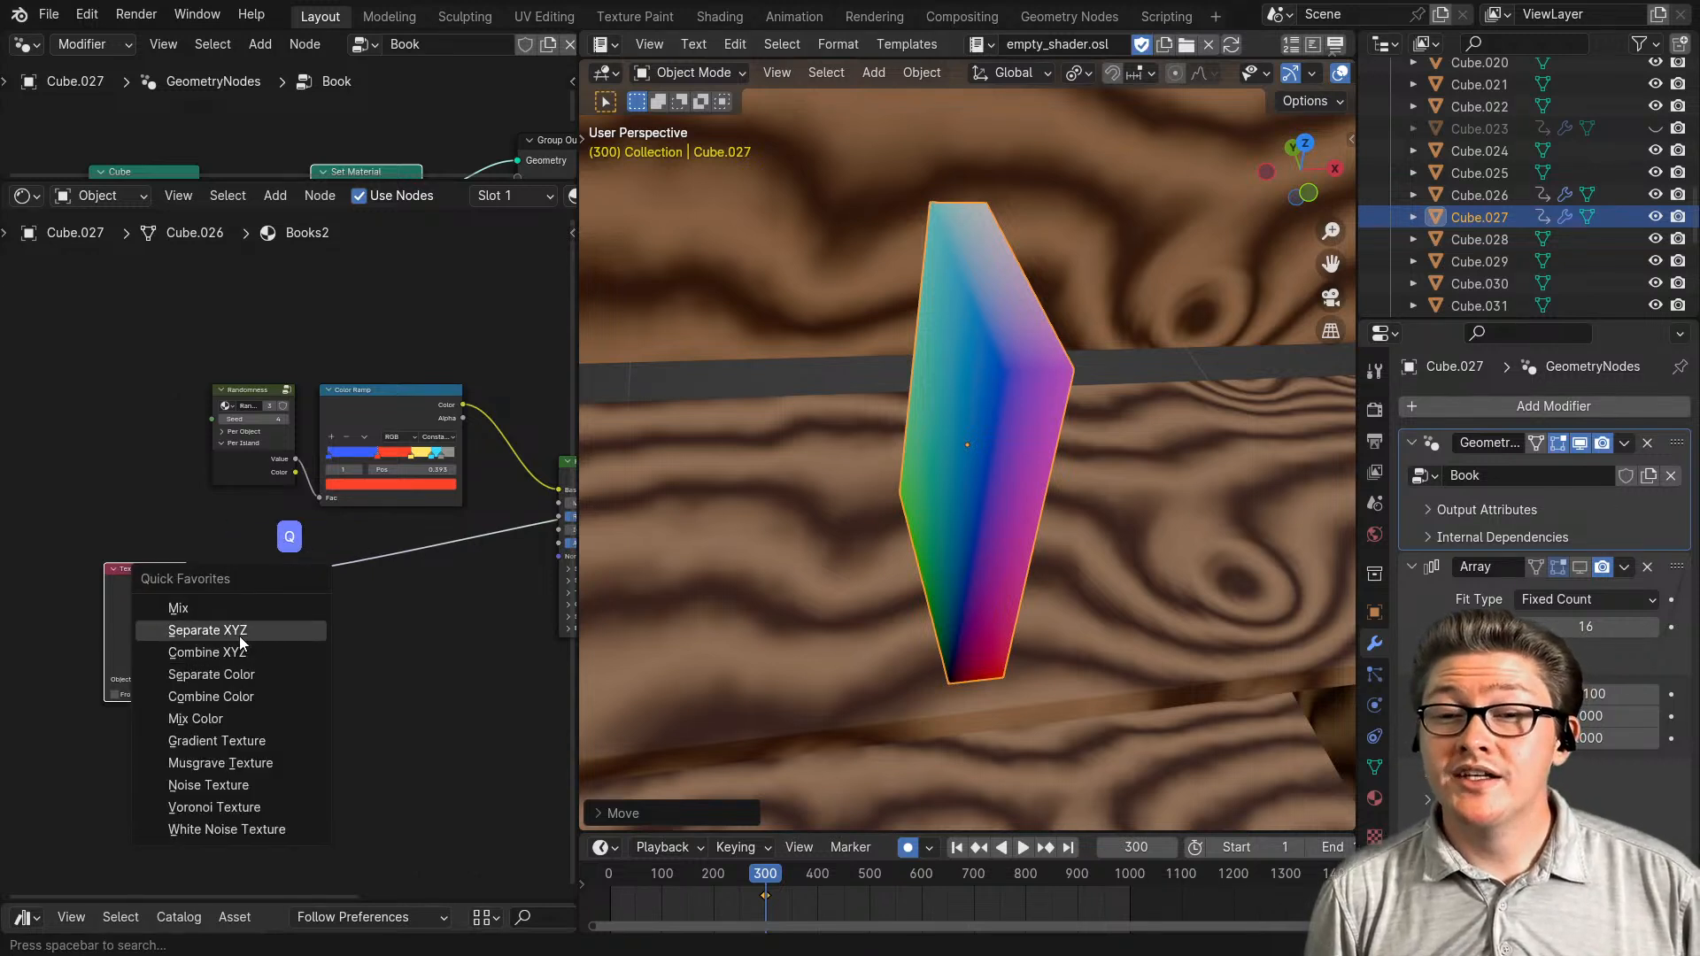
click(207, 630)
click(325, 631)
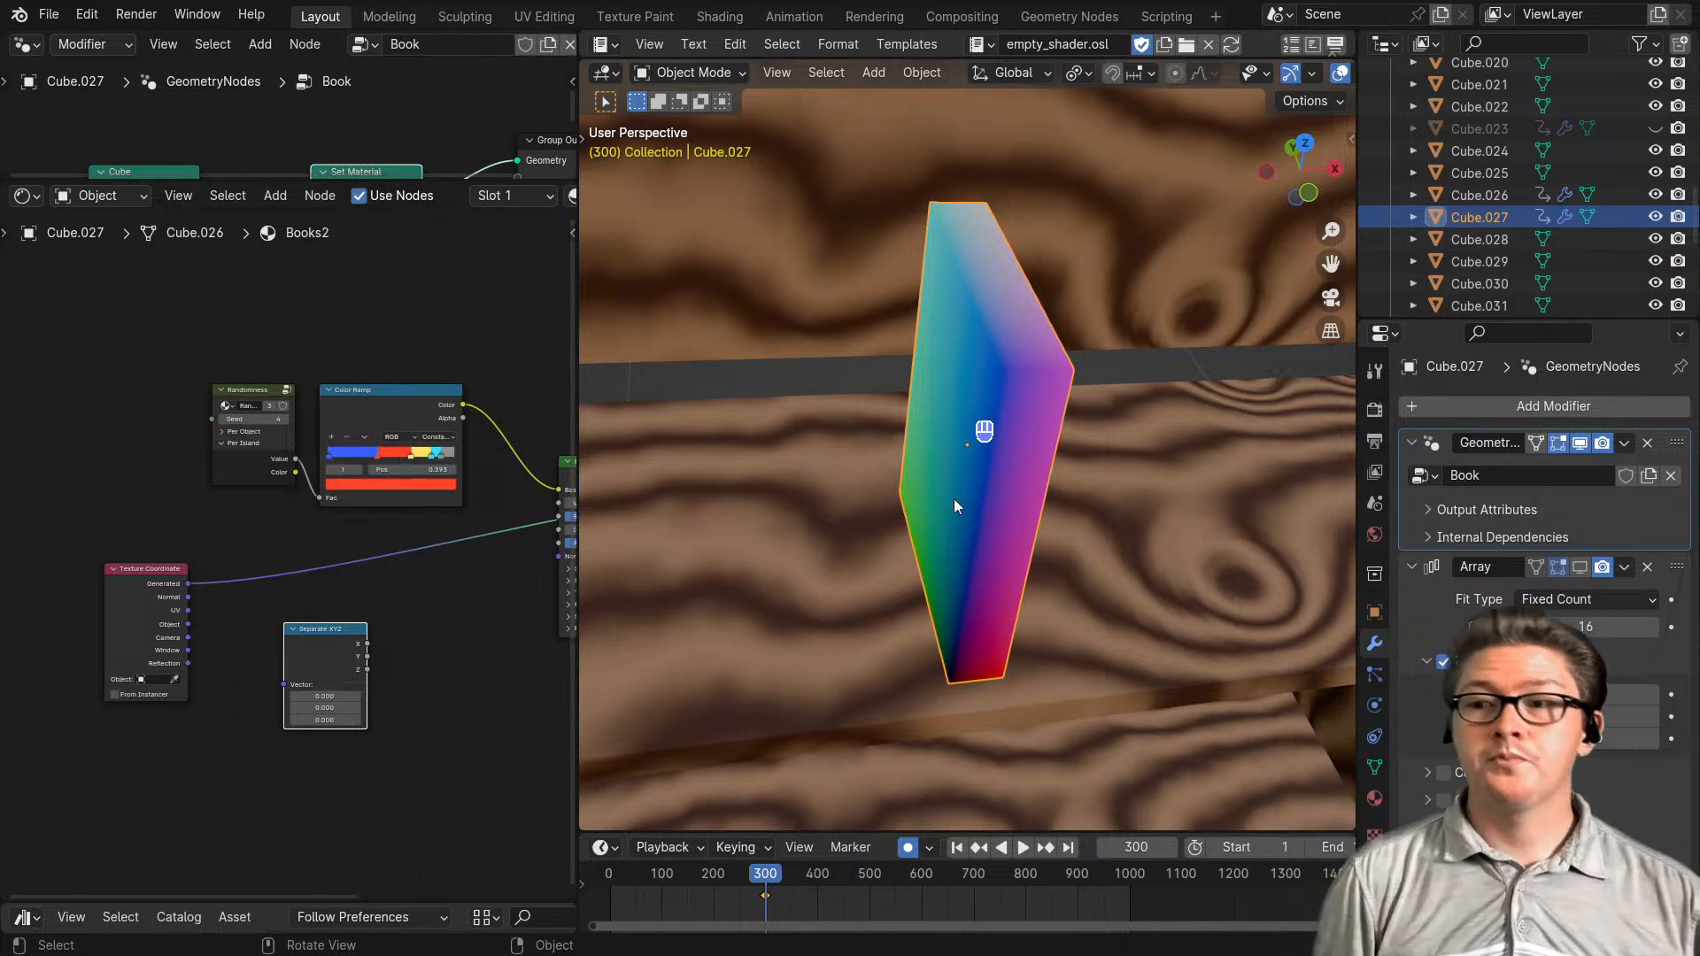
drag(310, 645, 266, 576)
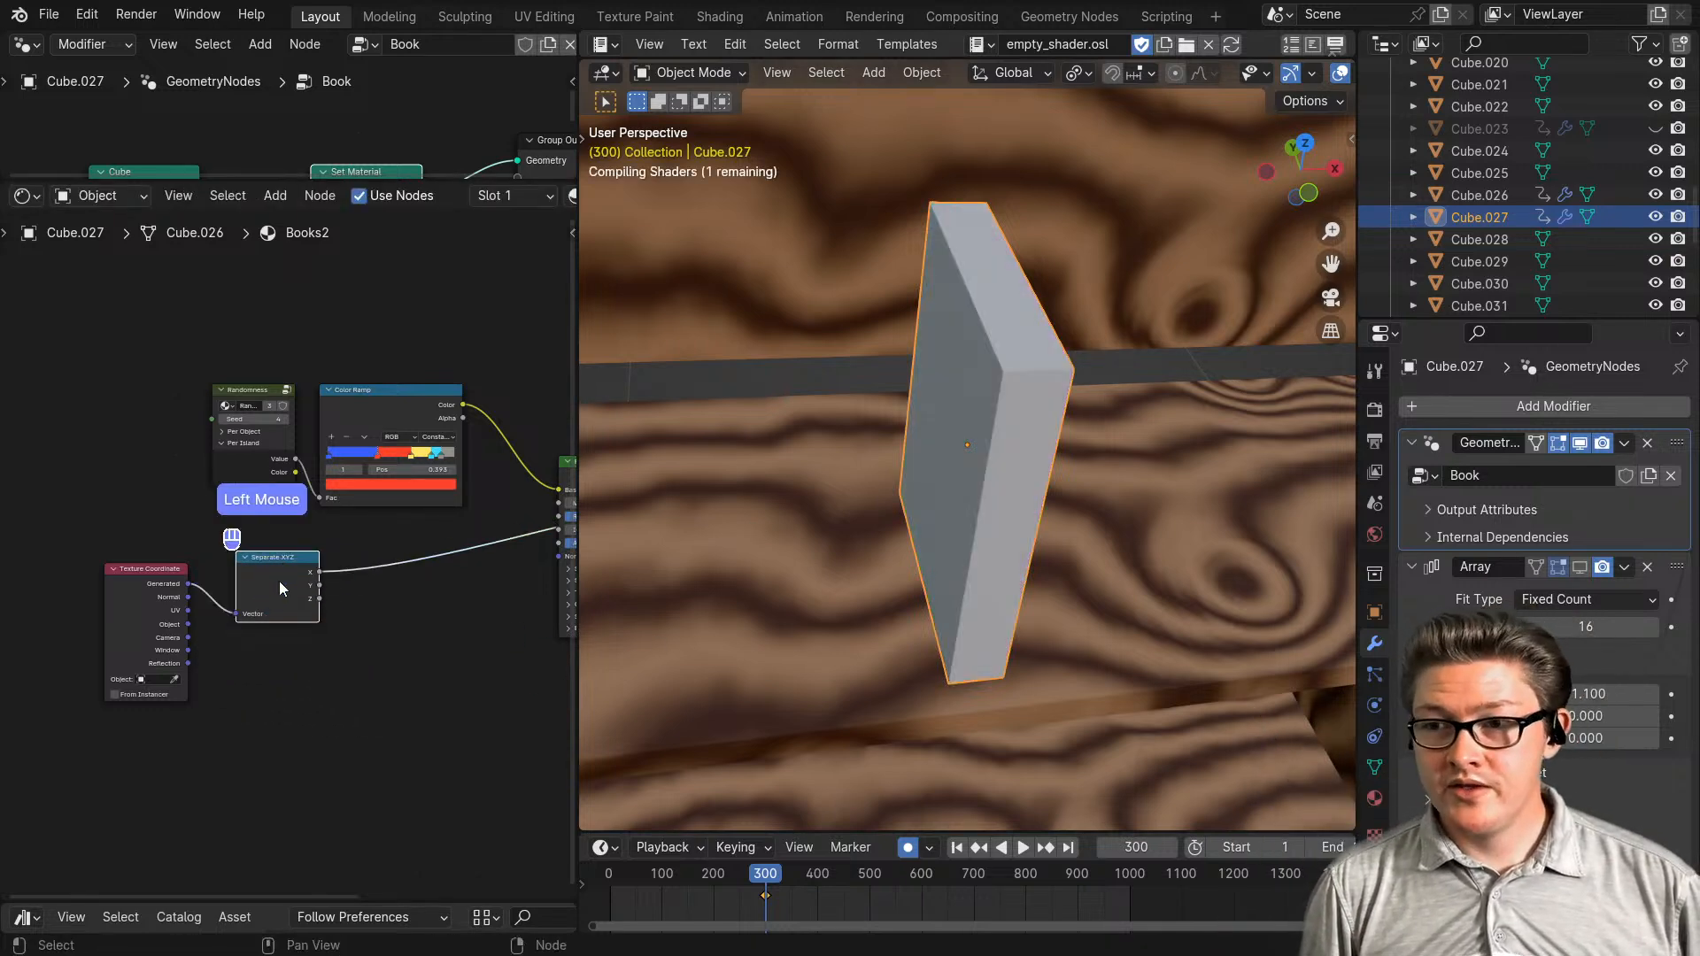
middle_drag(966, 523, 901, 502)
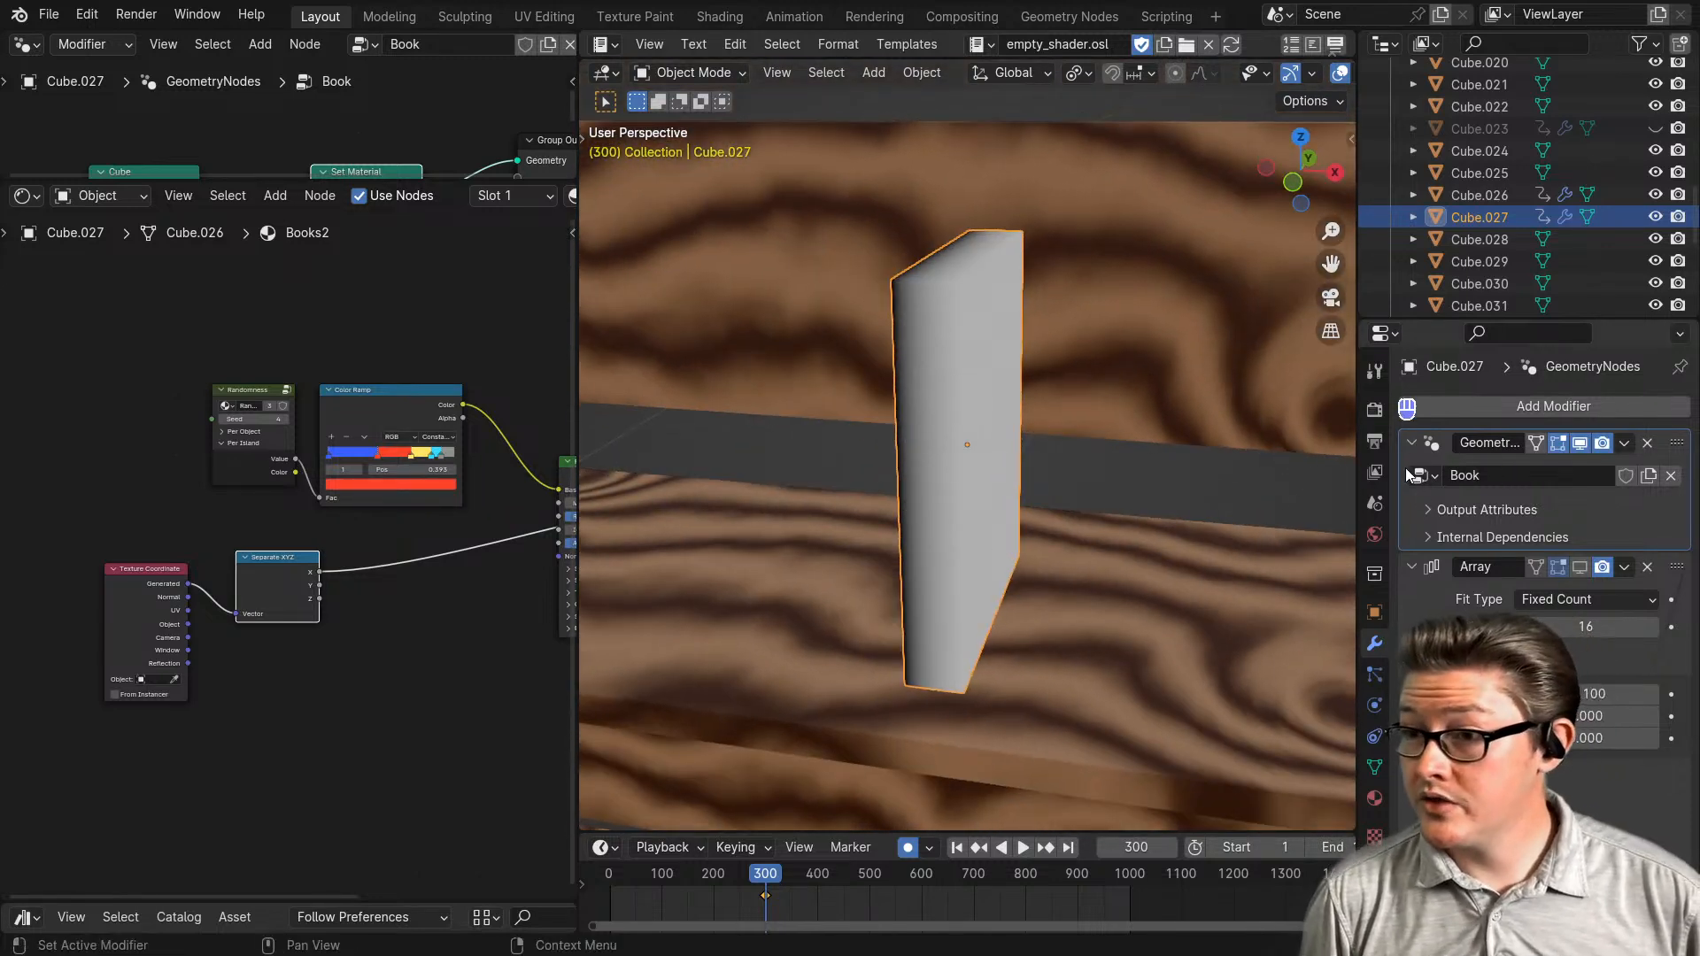
scroll(421, 654, up, 4)
middle_drag(413, 664, 330, 666)
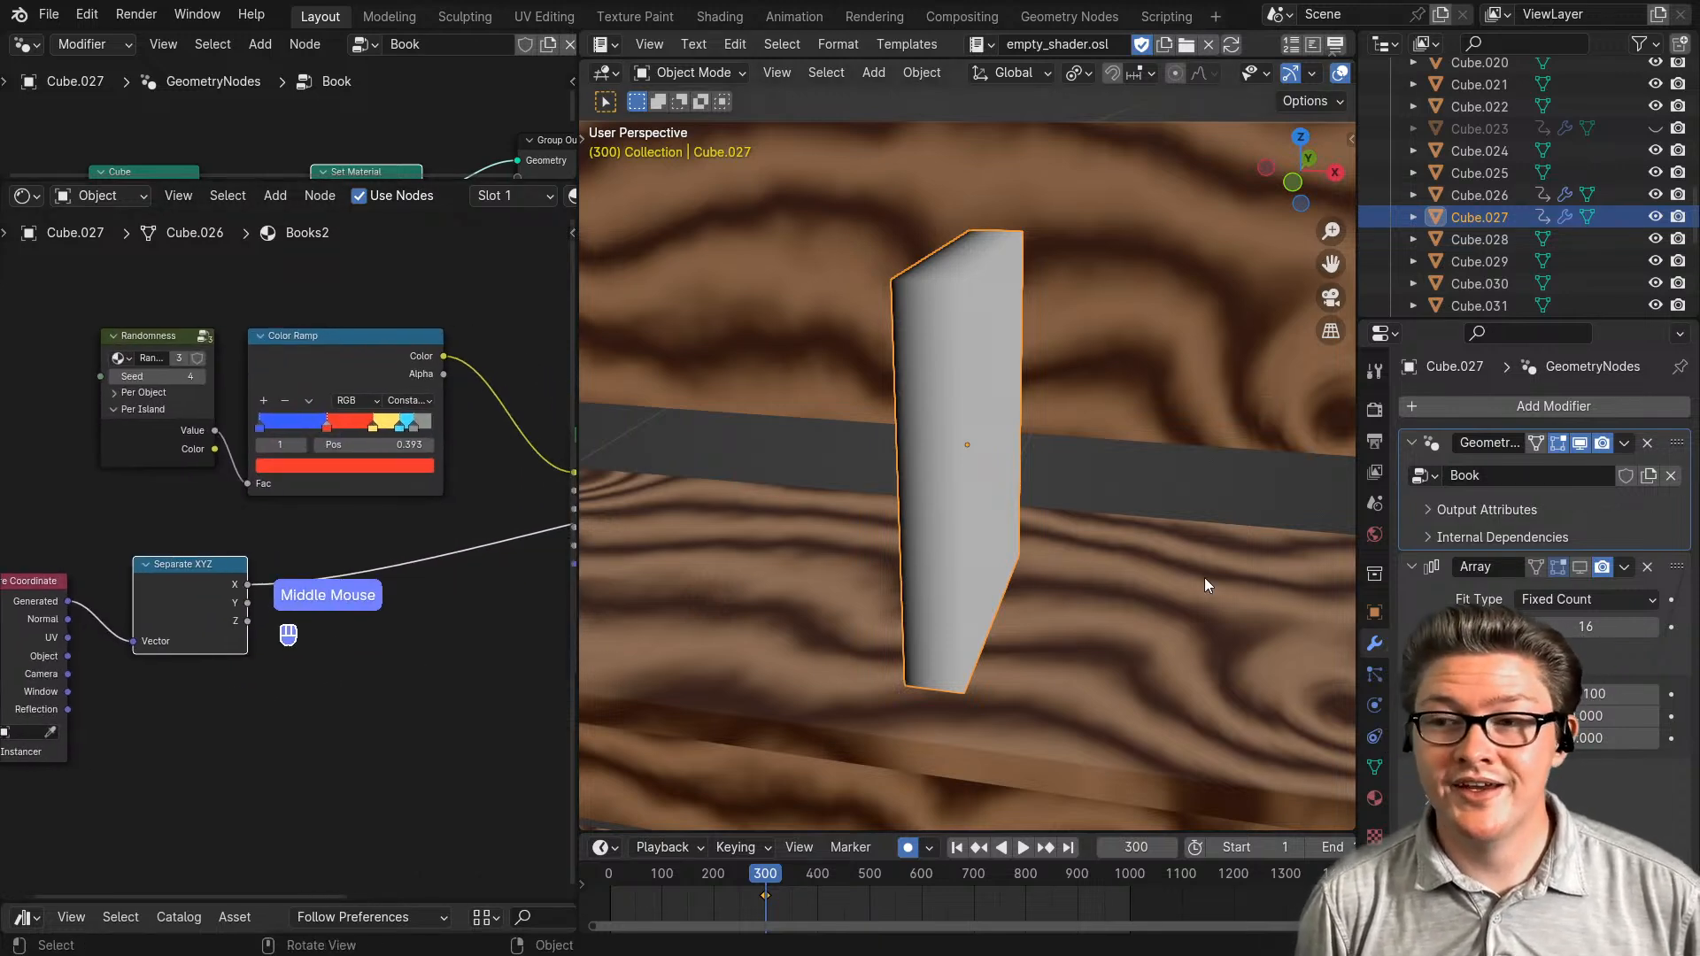
click(1374, 409)
scroll(1541, 532, down, 10)
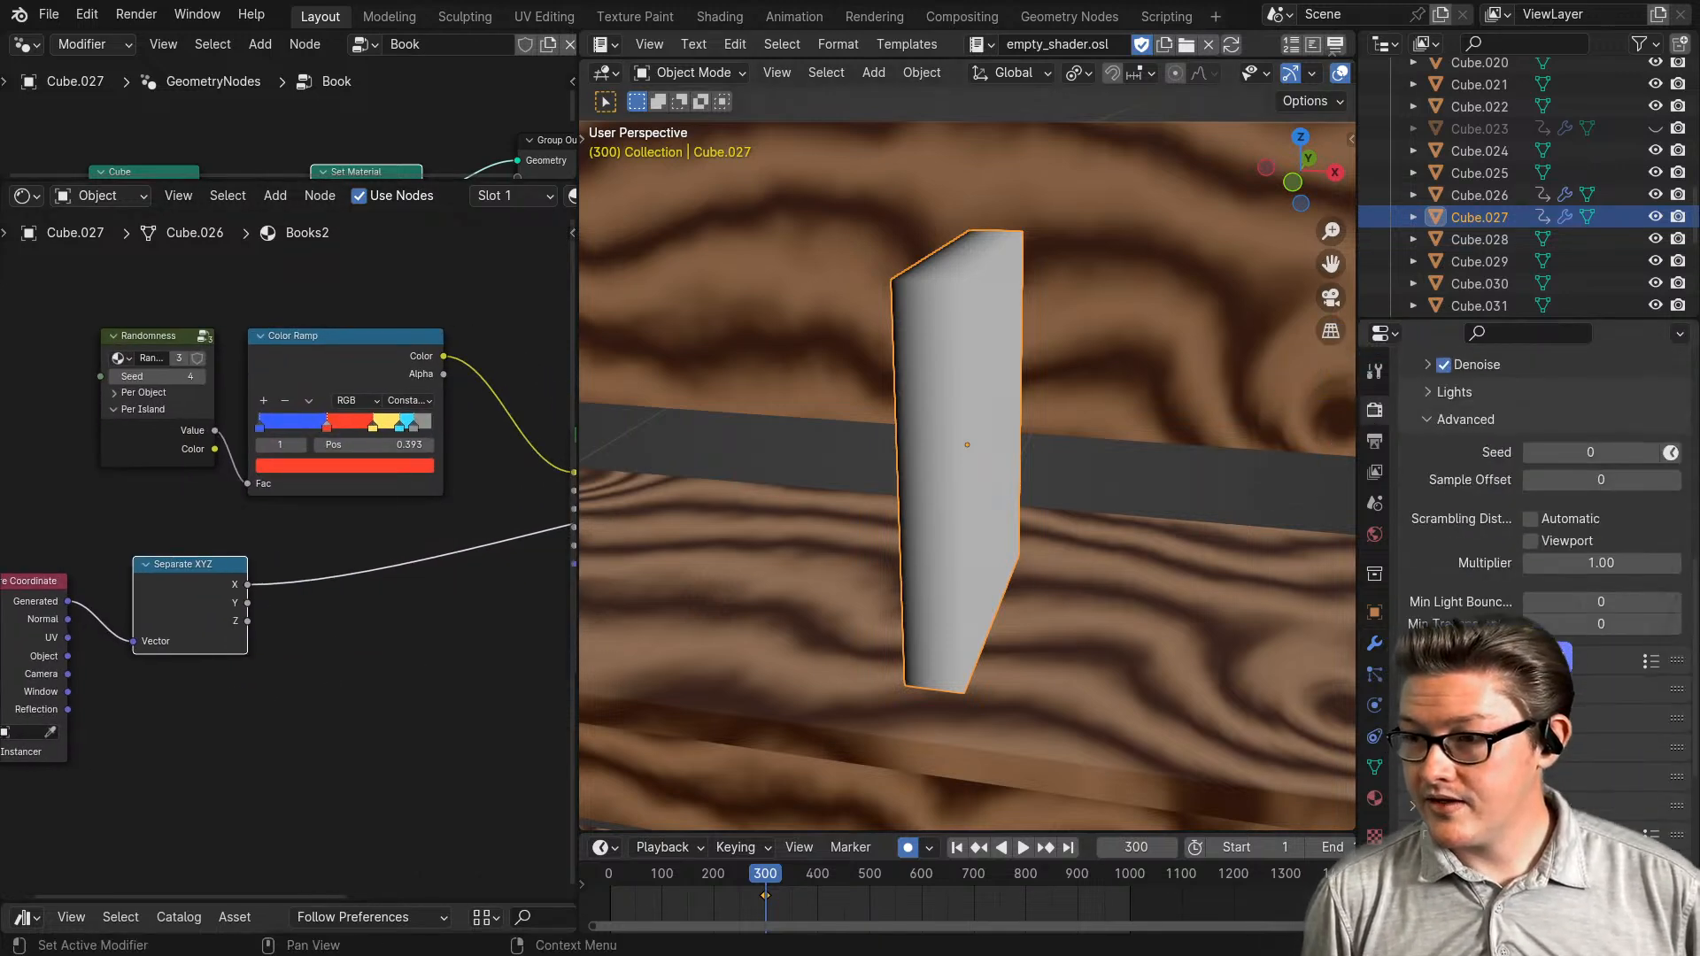
scroll(1541, 532, down, 8)
scroll(1607, 707, up, 12)
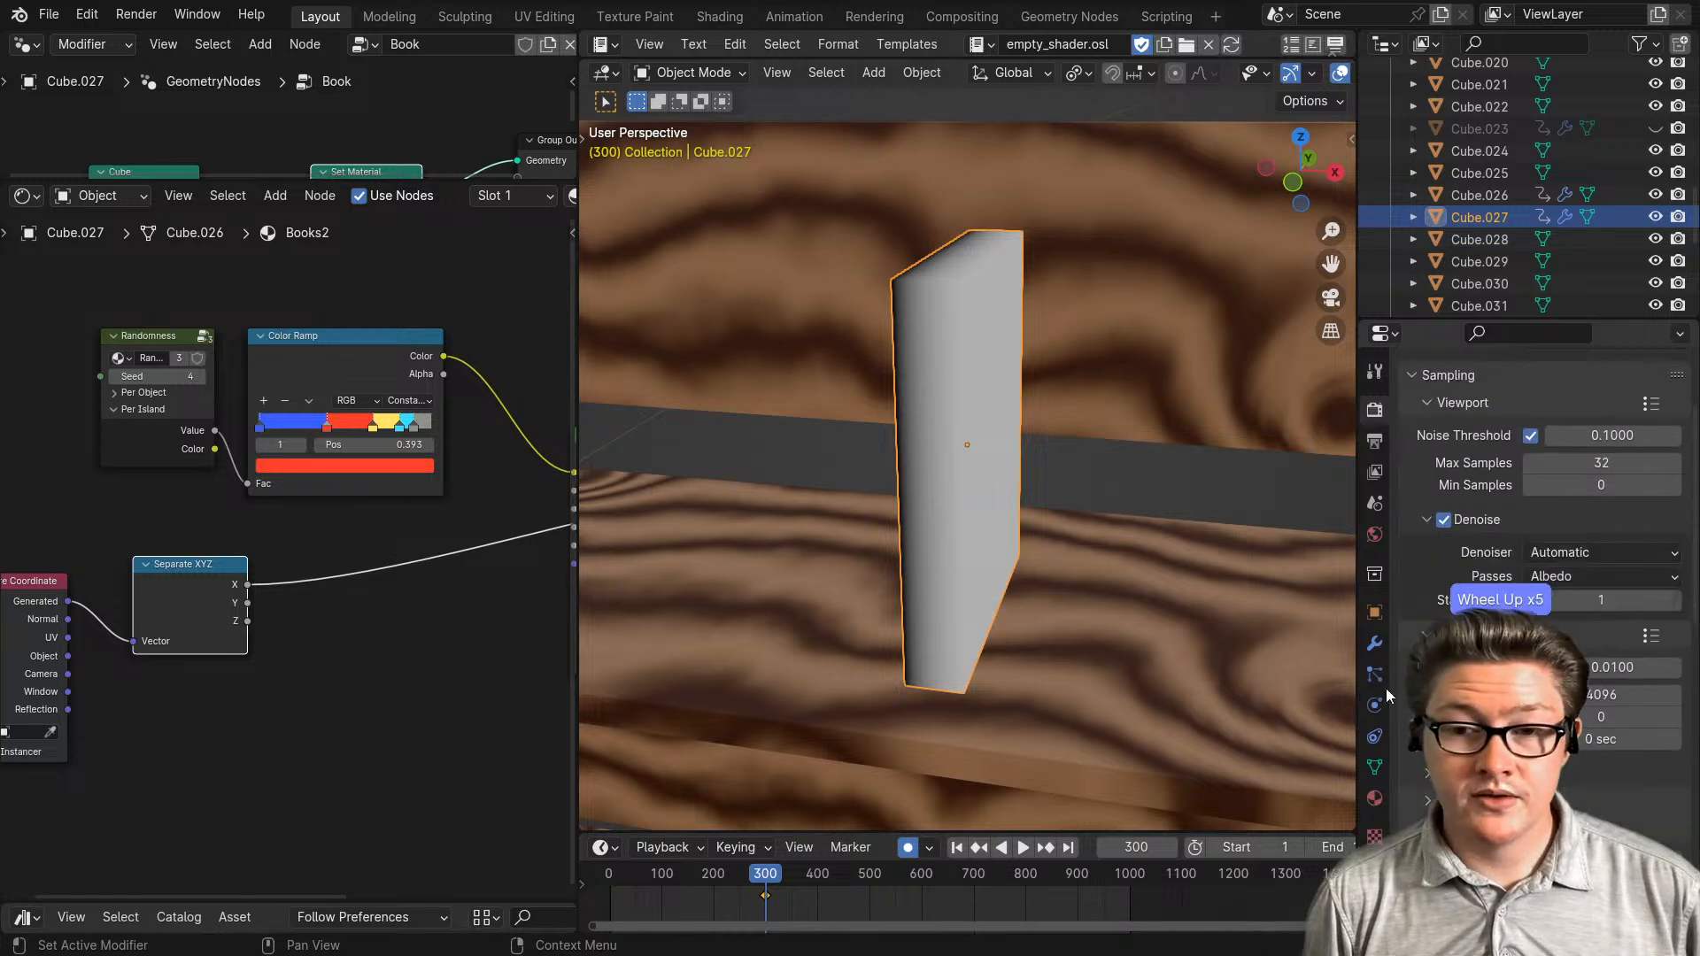
- Preview the Separate XYZ node's Y output and then its Z output on the book
ctrl+shift+click(198, 609)
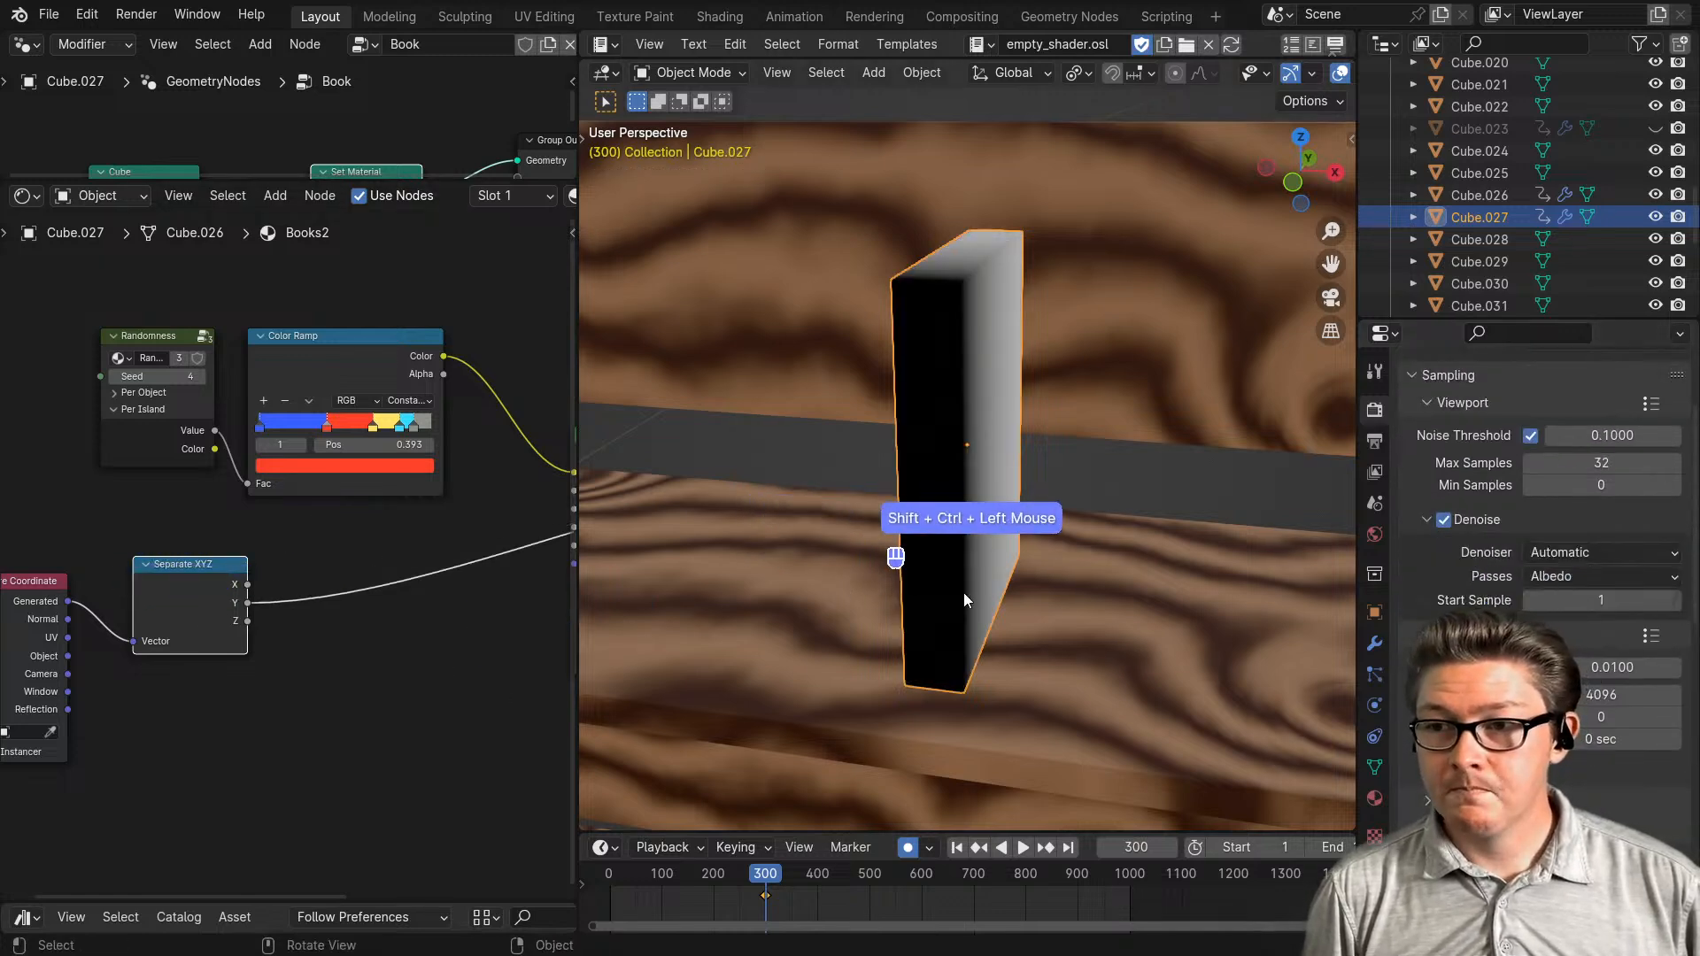
mouse_move(939, 575)
middle_down()
mouse_move(983, 571)
mouse_move(830, 443)
middle_up()
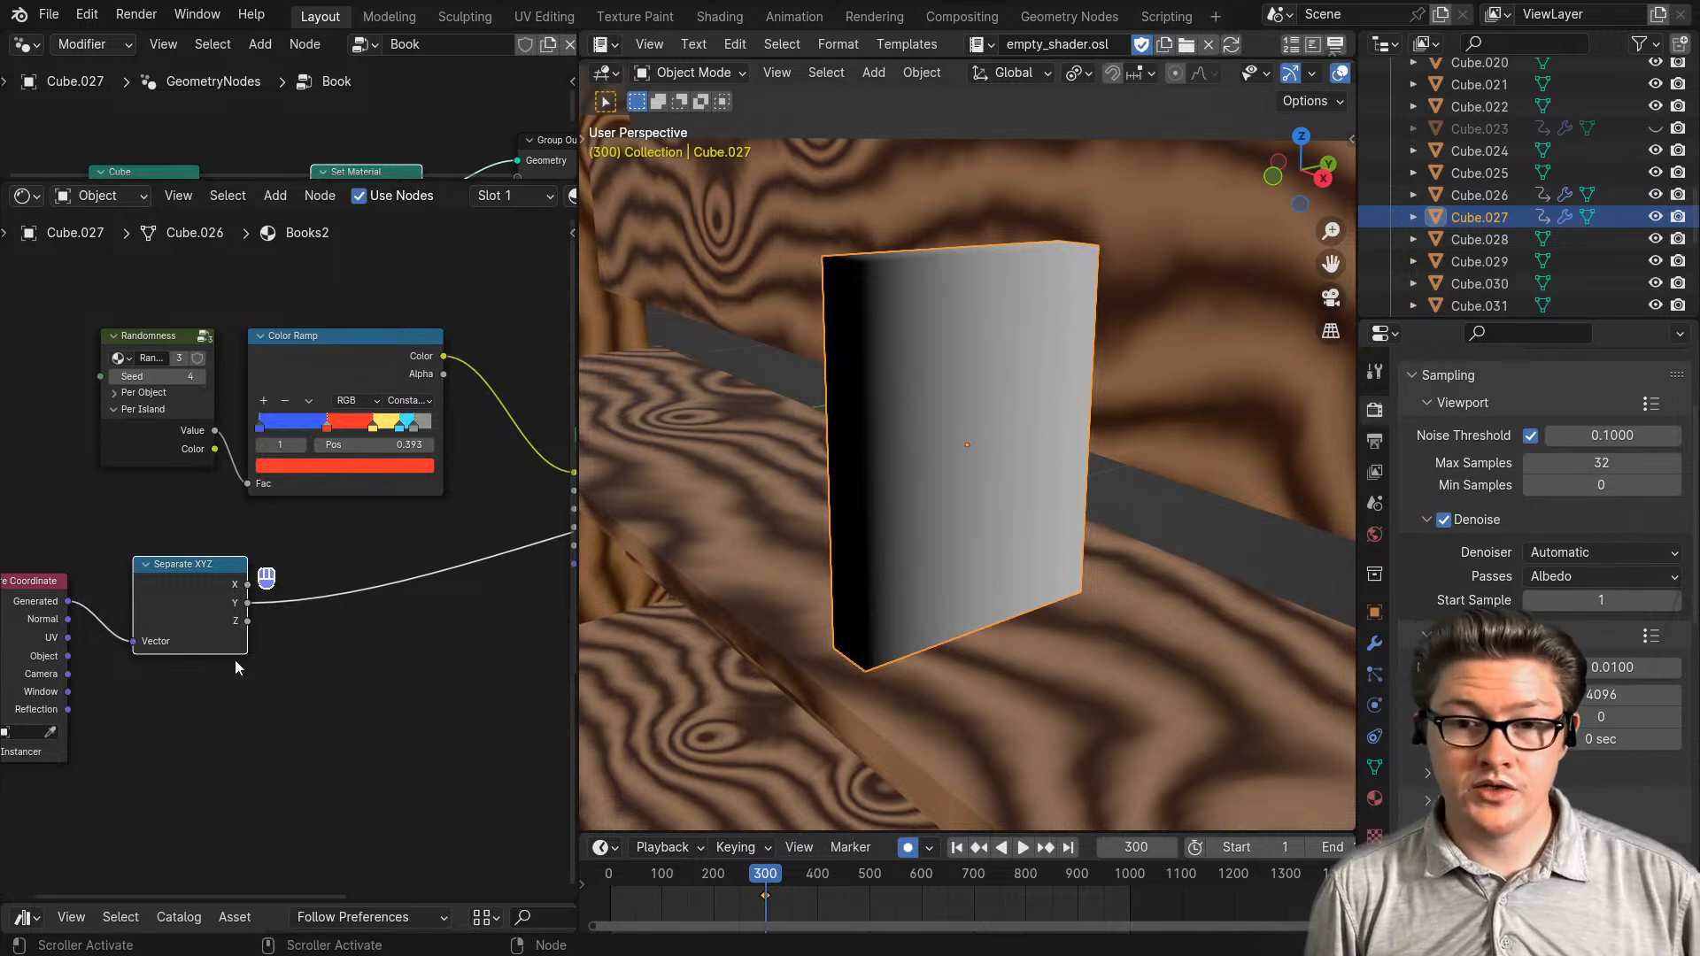
middle_drag(167, 692, 319, 675)
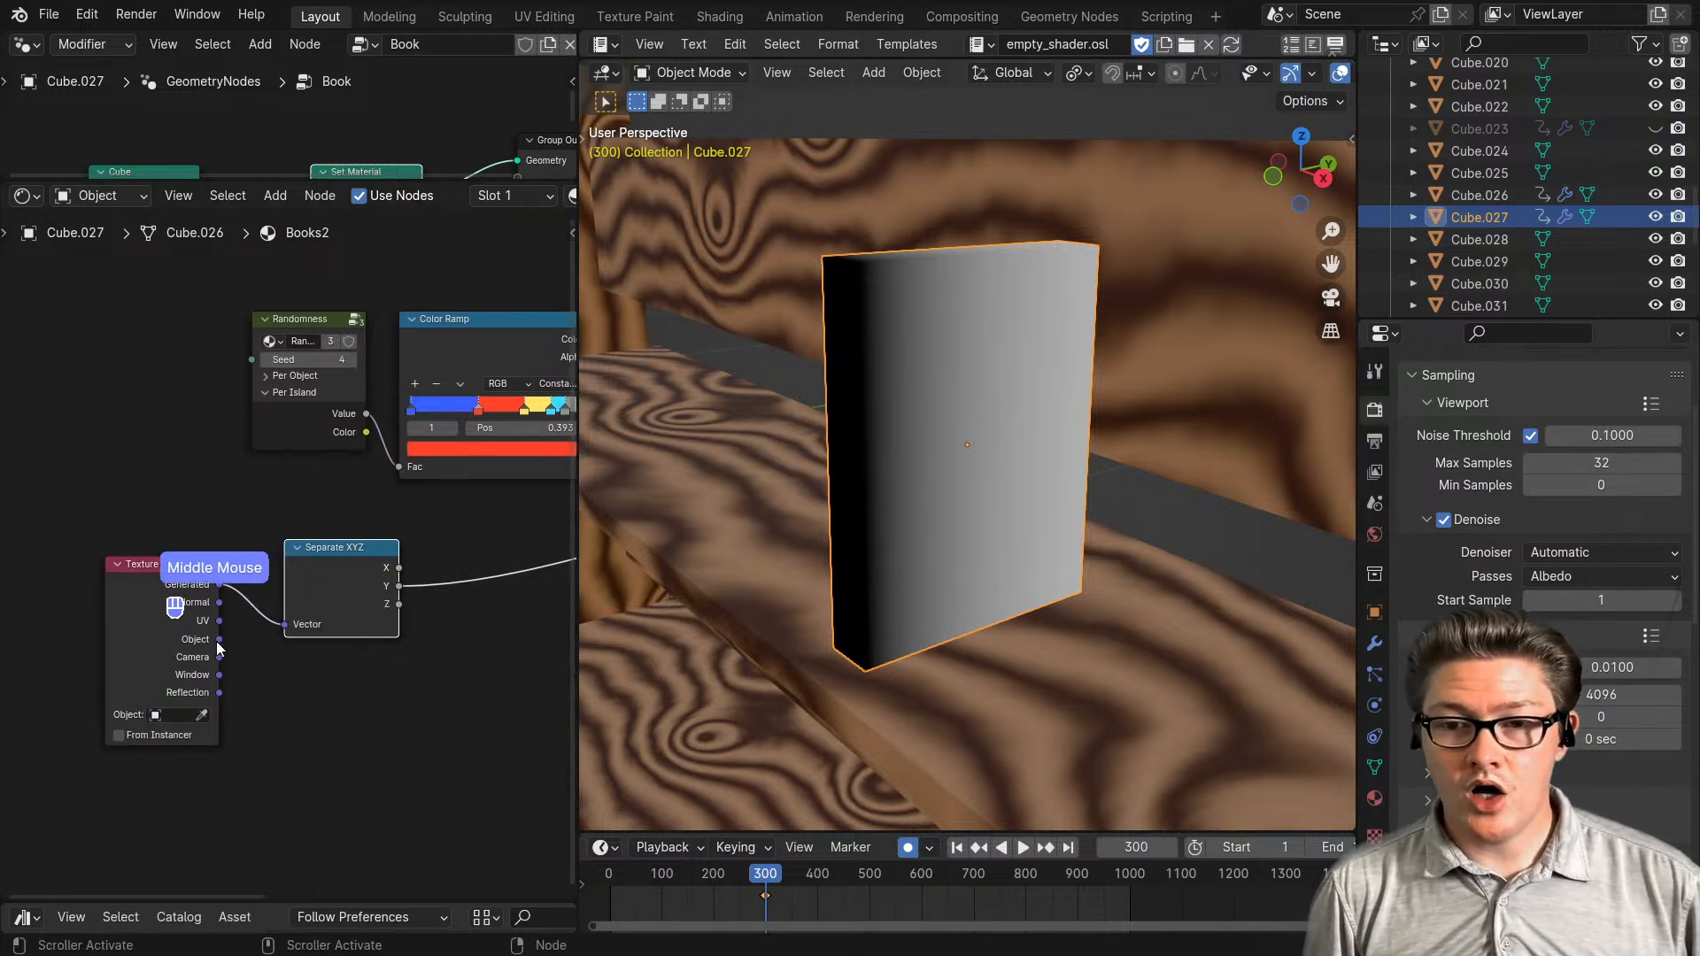
drag(219, 640, 279, 621)
drag(255, 711, 257, 712)
scroll(225, 662, up, 2)
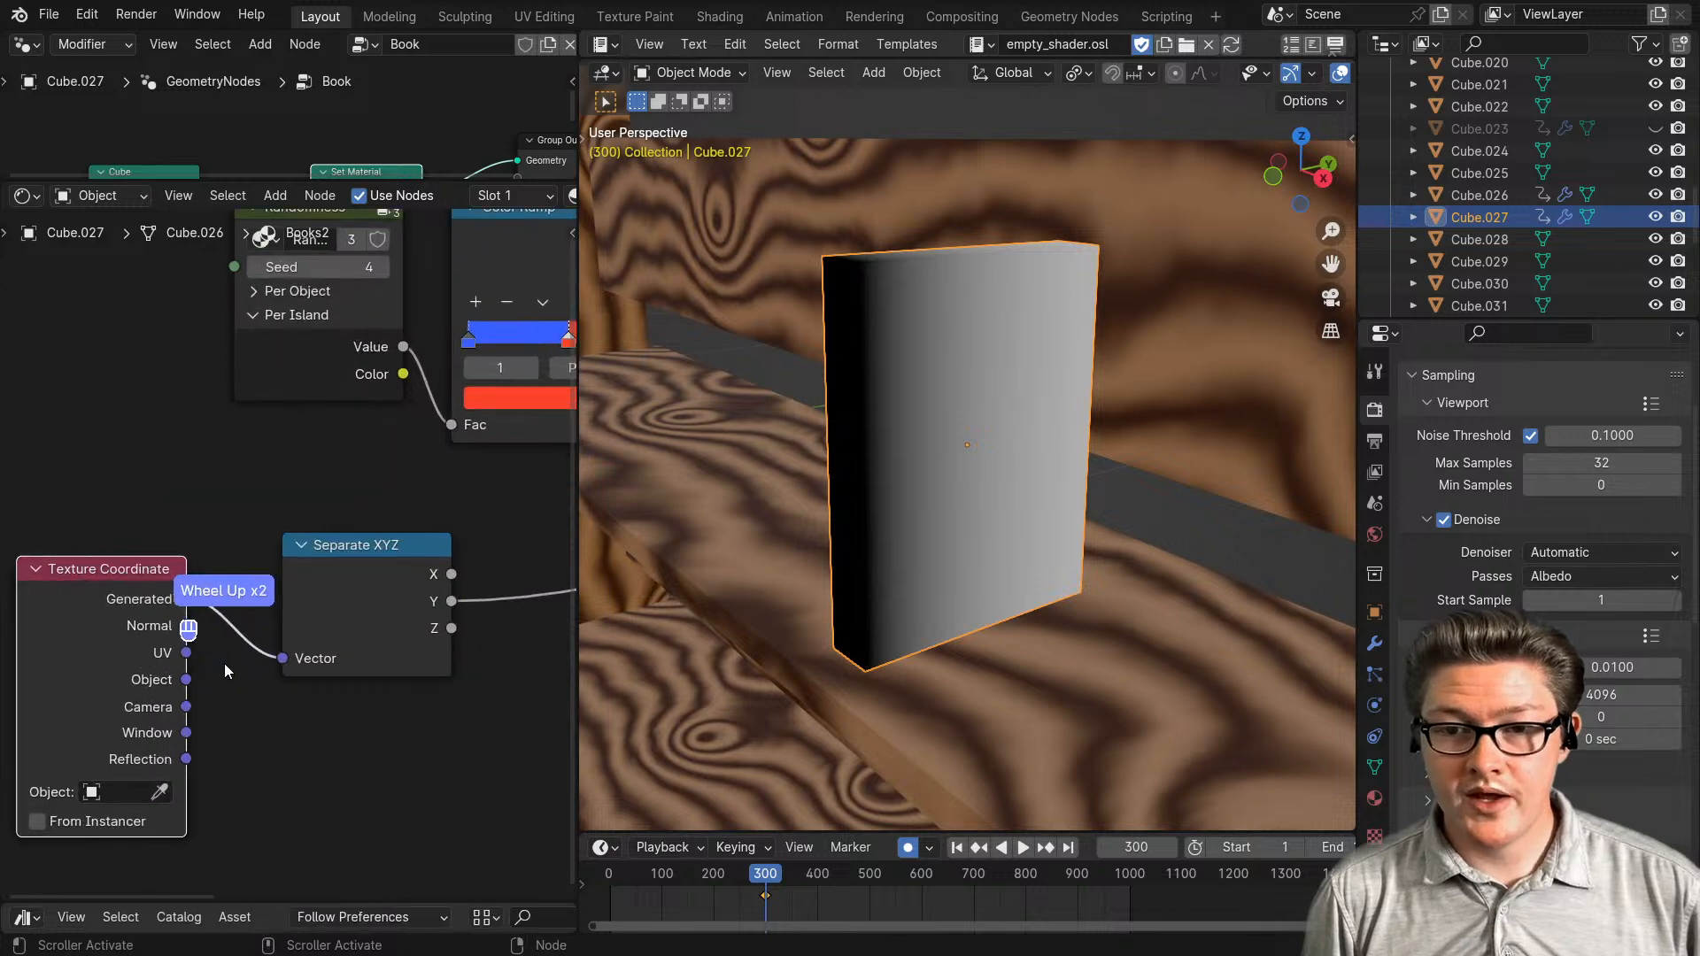
middle_drag(225, 662, 317, 638)
scroll(352, 655, up, 2)
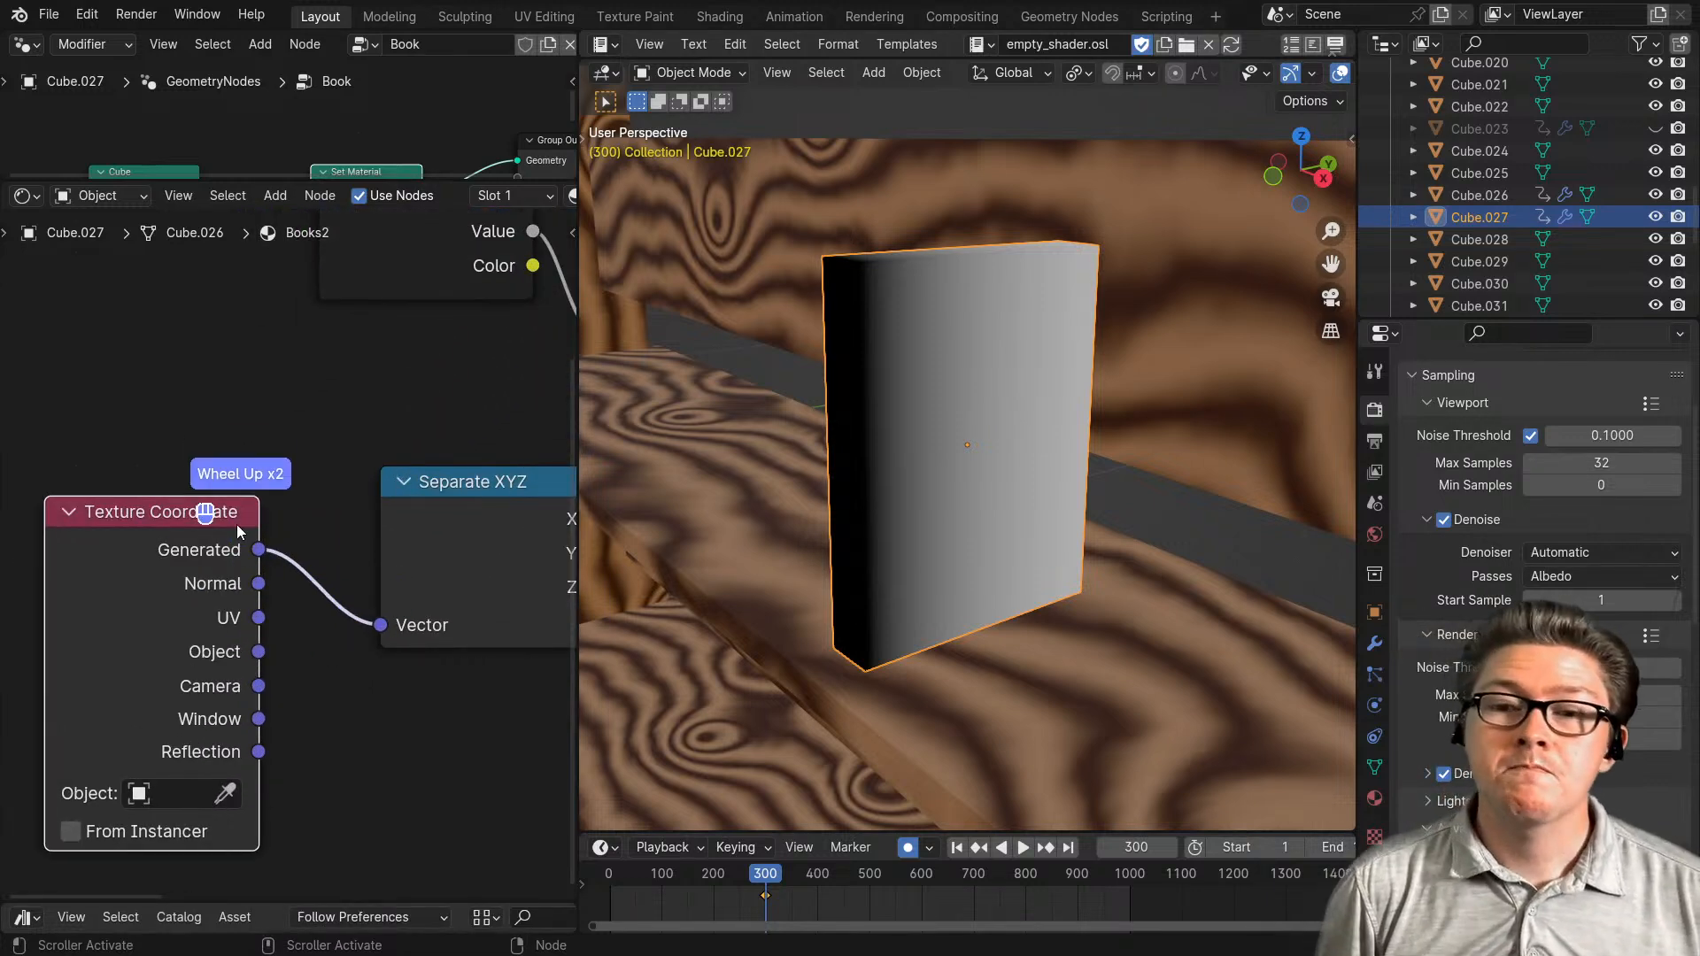
middle_drag(453, 555, 273, 556)
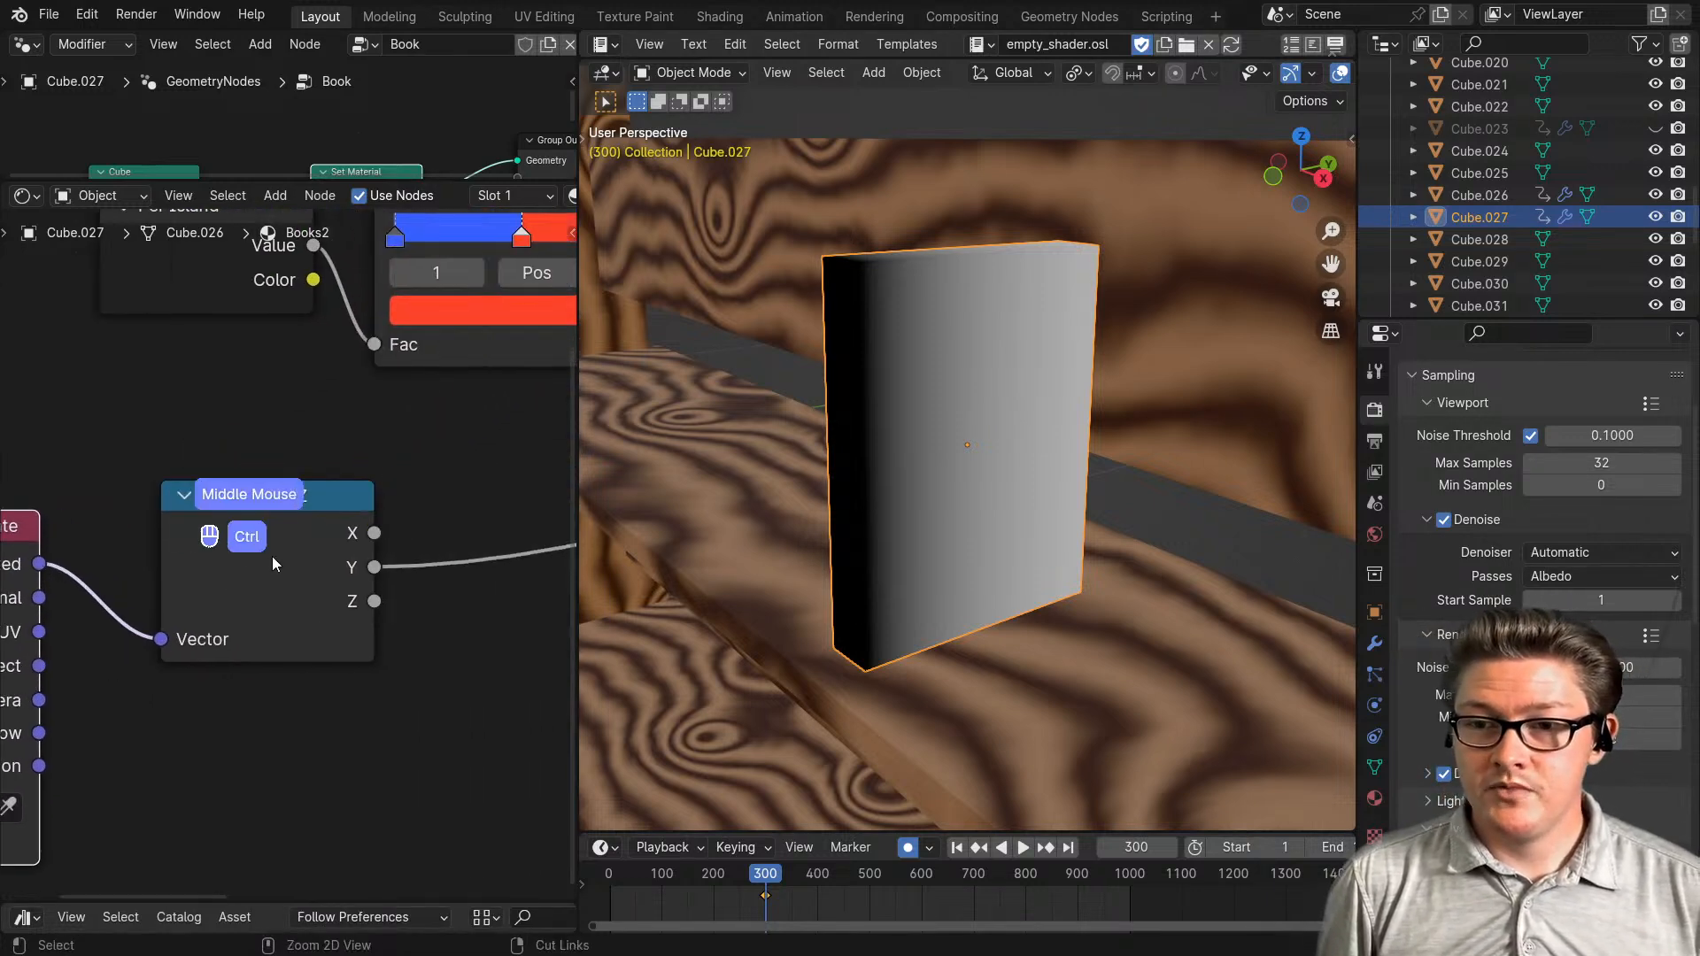
ctrl+shift+click(281, 555)
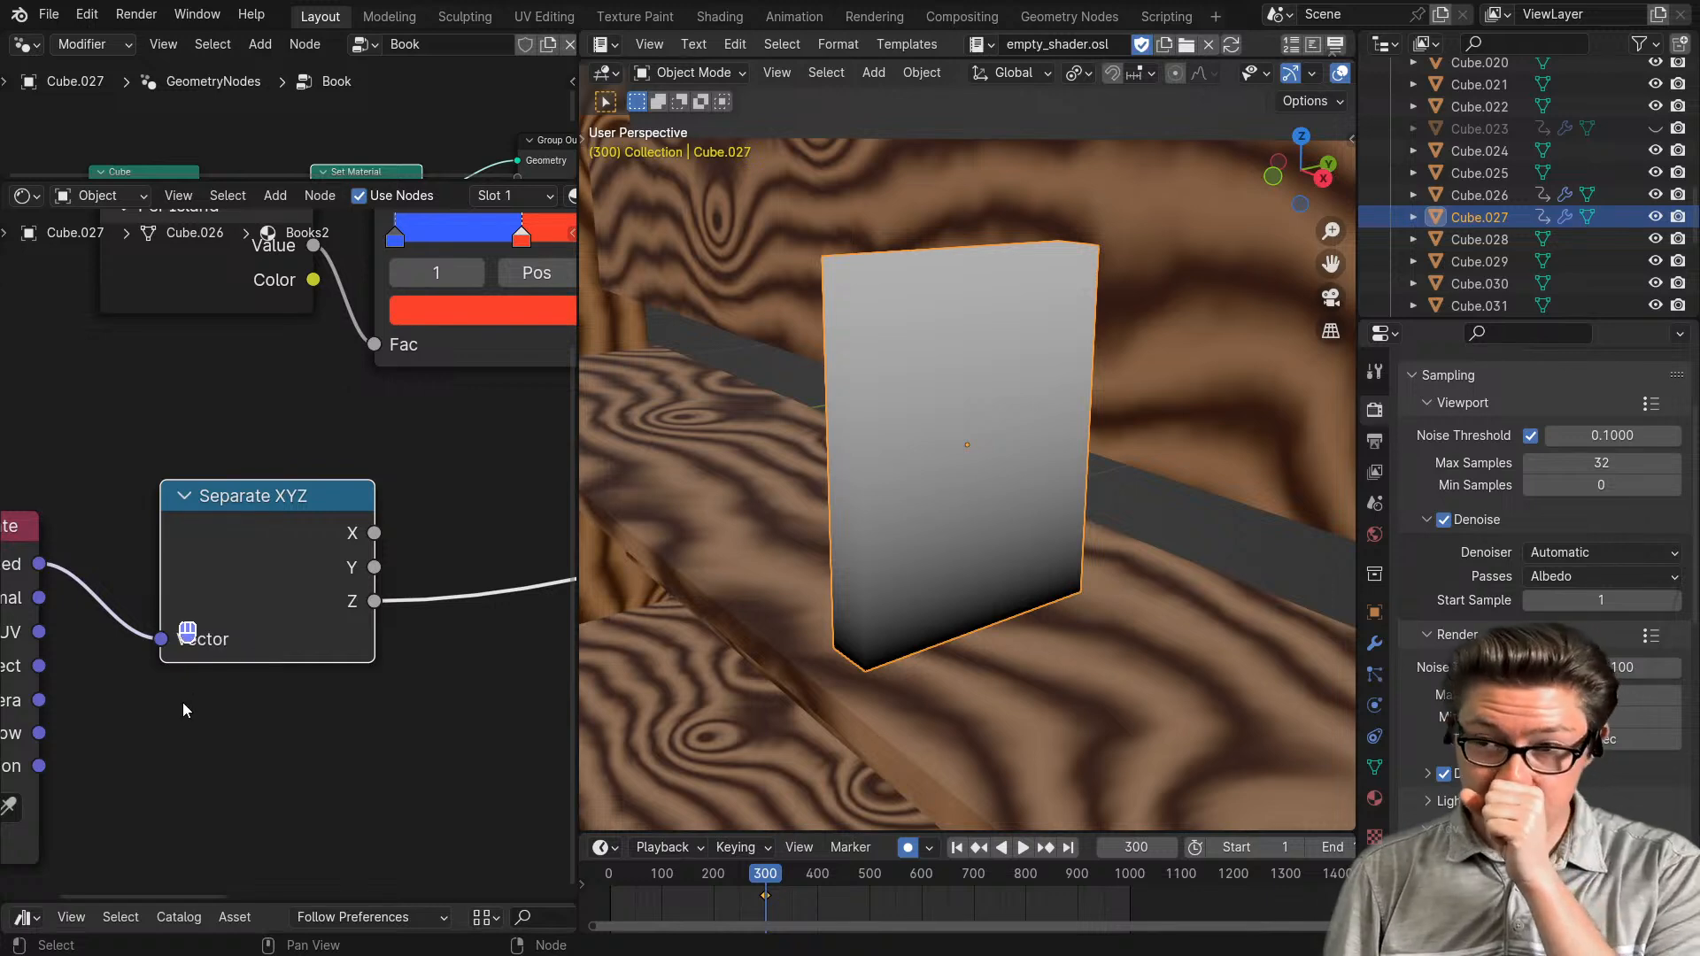
- Cycle the Texture Coordinate preview from Generated through to the Object output on the book
middle_drag(184, 710, 329, 654)
ctrl+shift+click(108, 596)
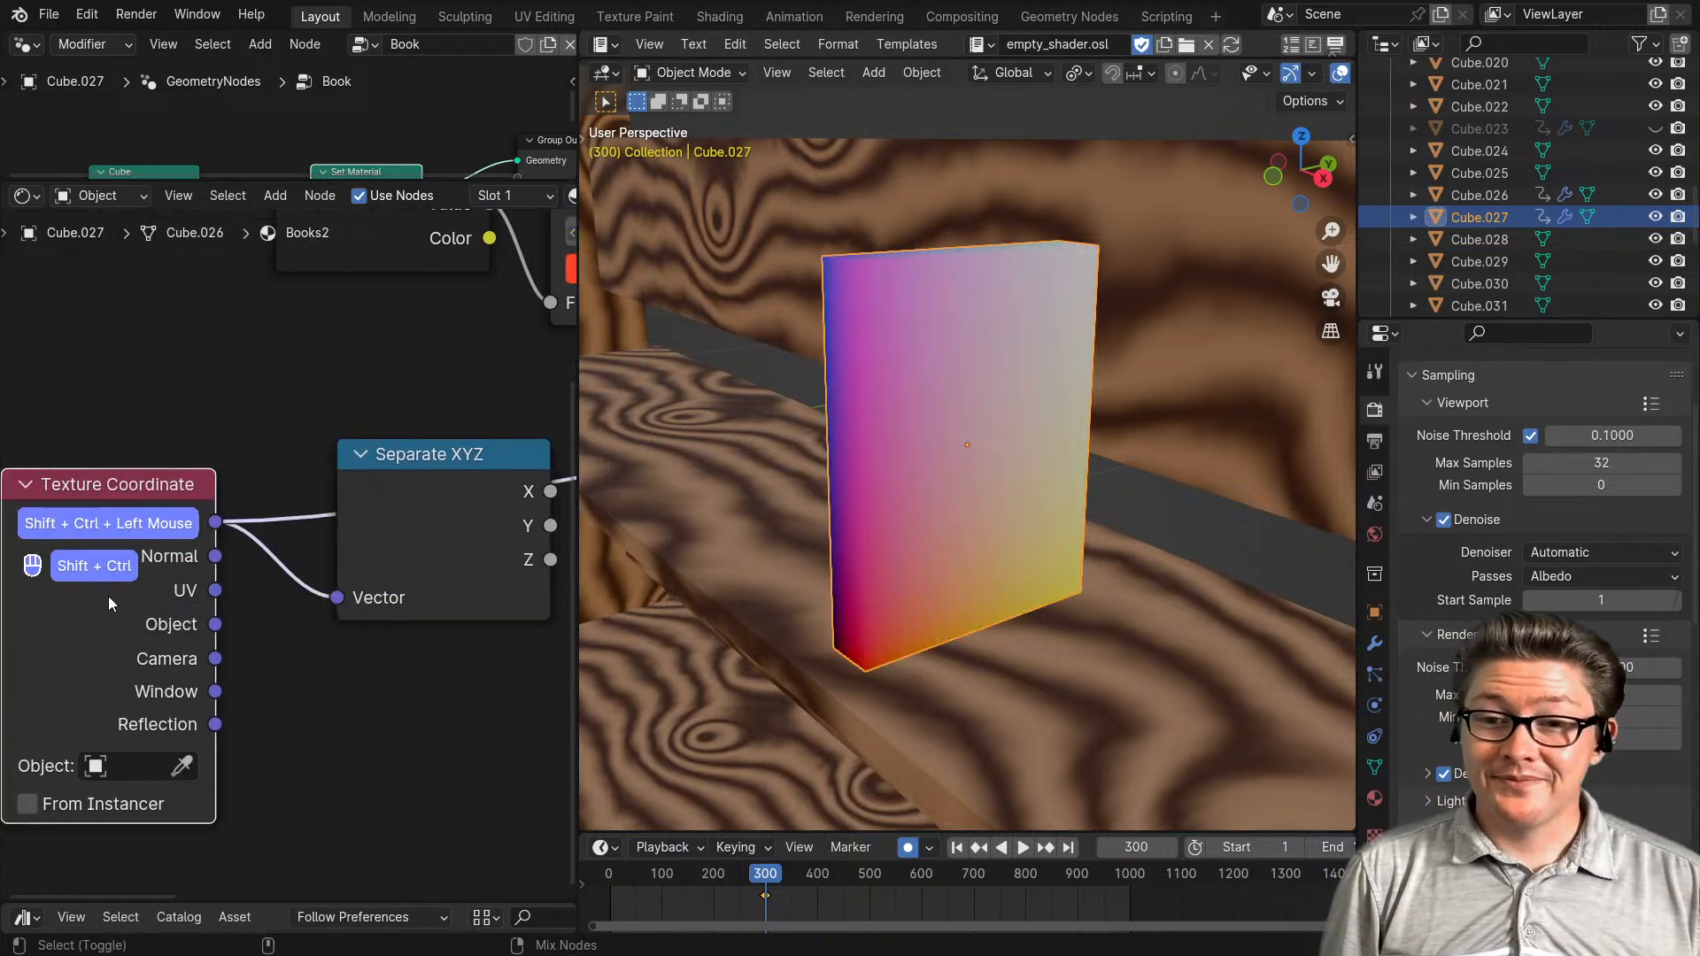
ctrl+shift+click(108, 597)
ctrl+shift+click(108, 597)
ctrl+shift+click(108, 597)
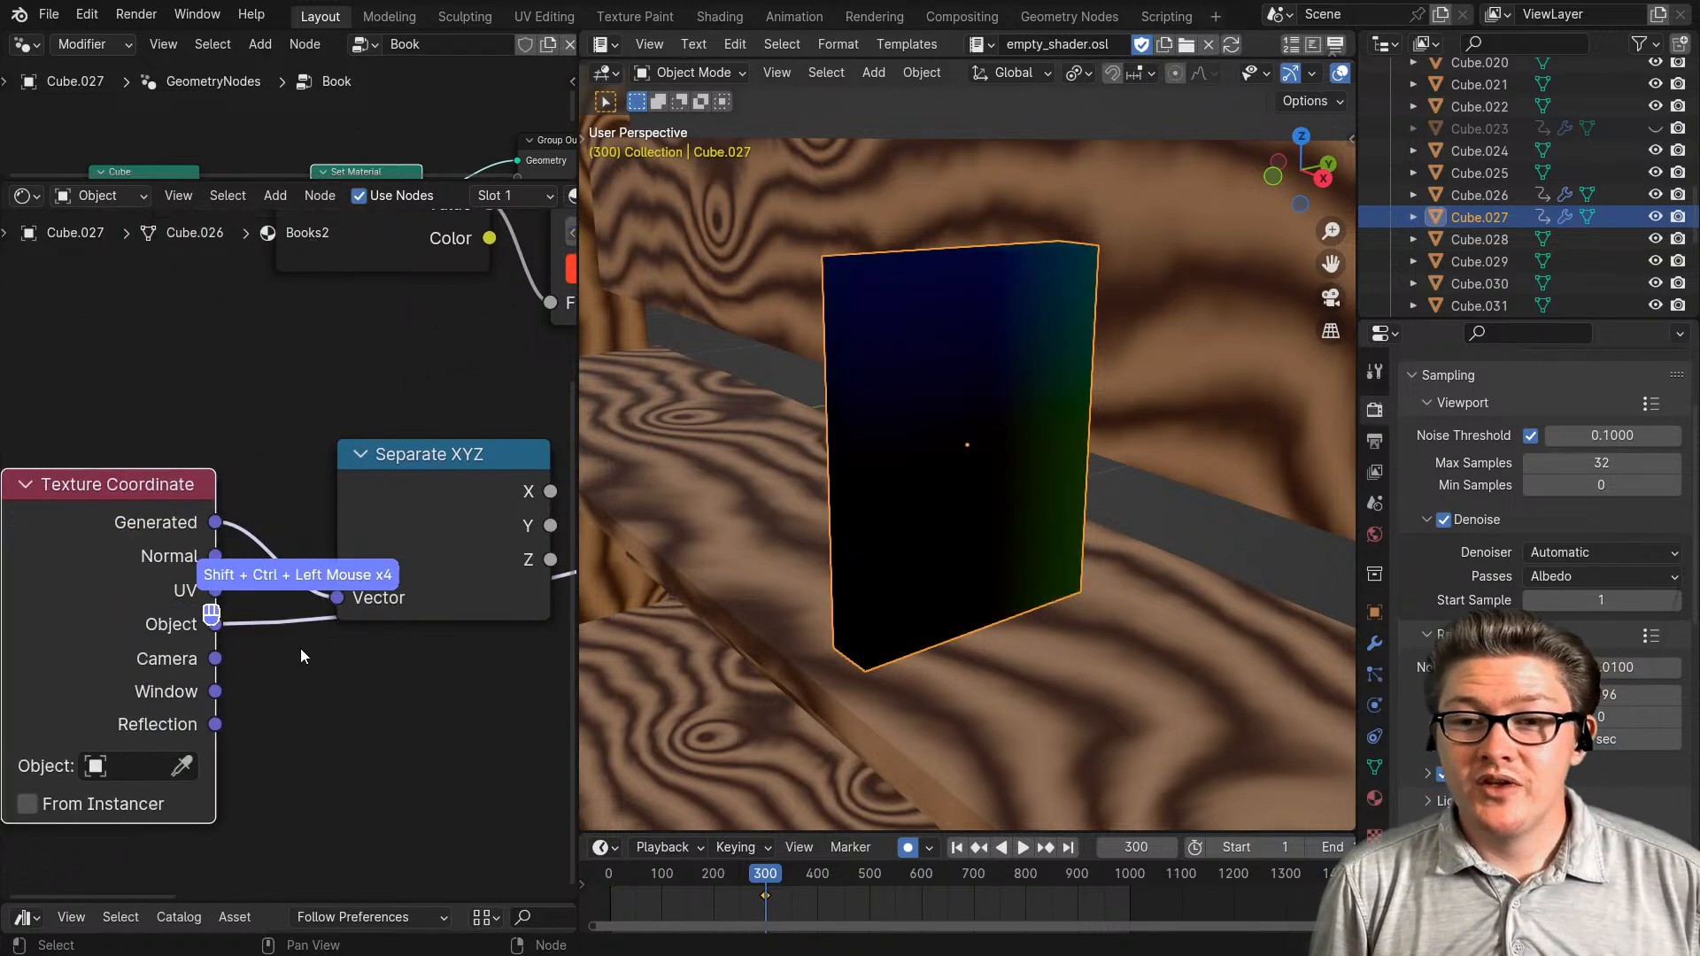
- Try the Object coordinates in the Separate XYZ node, preview its separate axes, and reconnect Generated to its Vector input
ctrl+shift+click(425, 523)
click(219, 636)
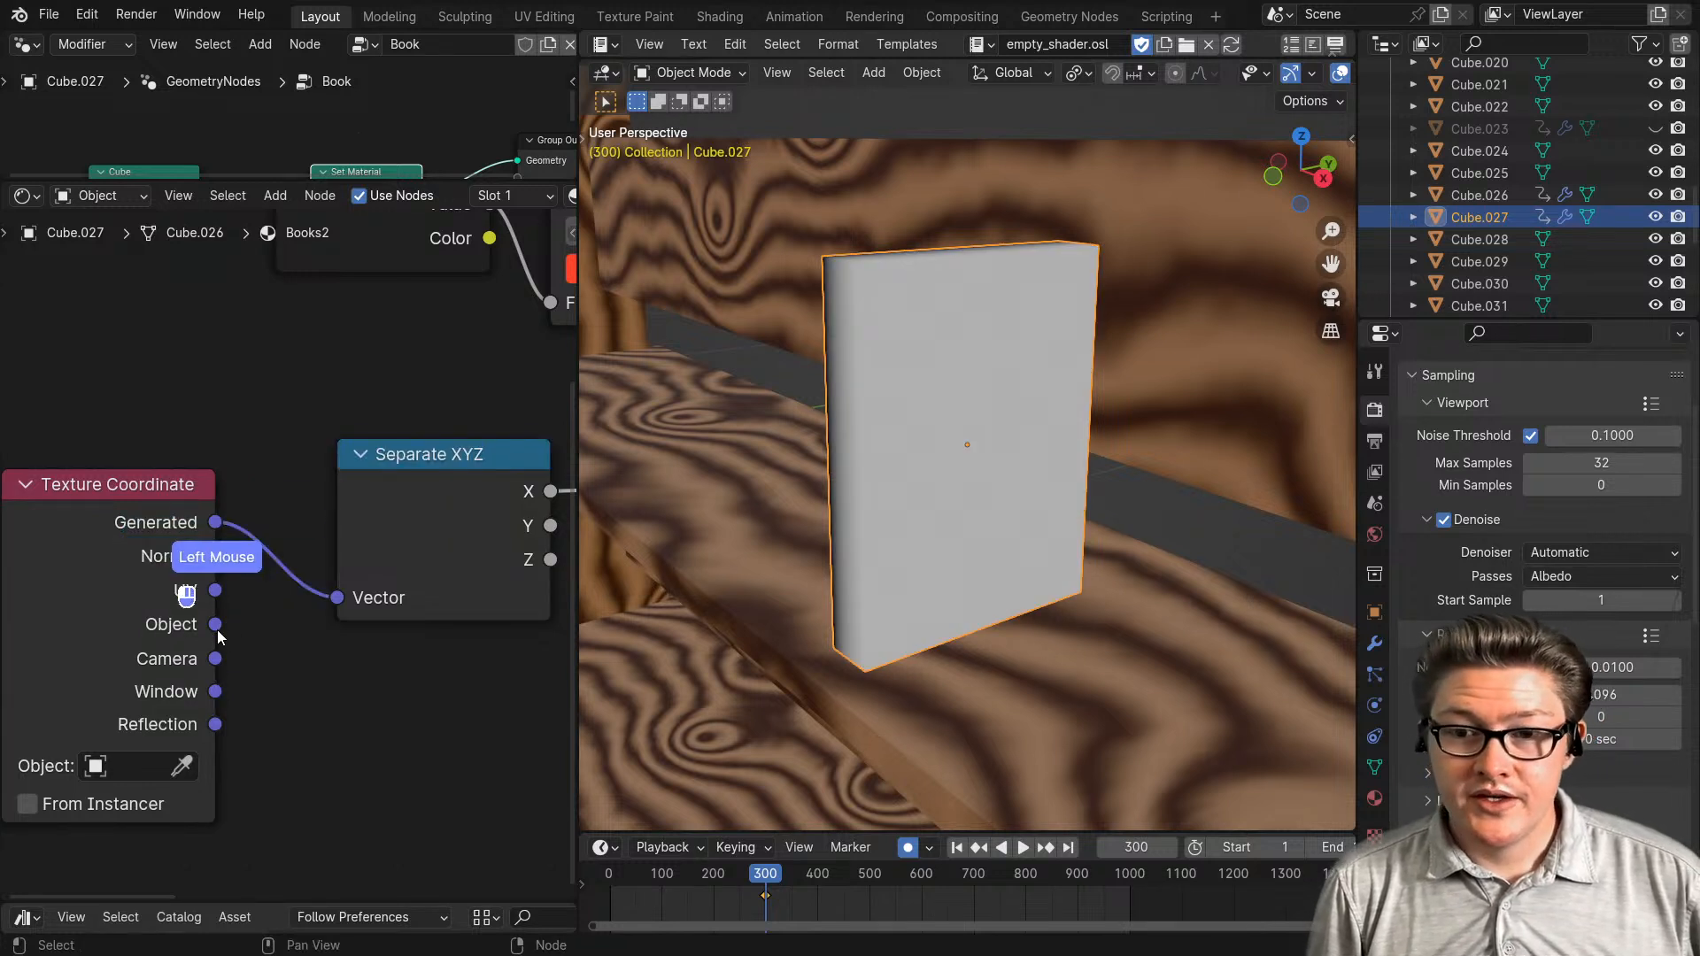
drag(218, 631, 338, 598)
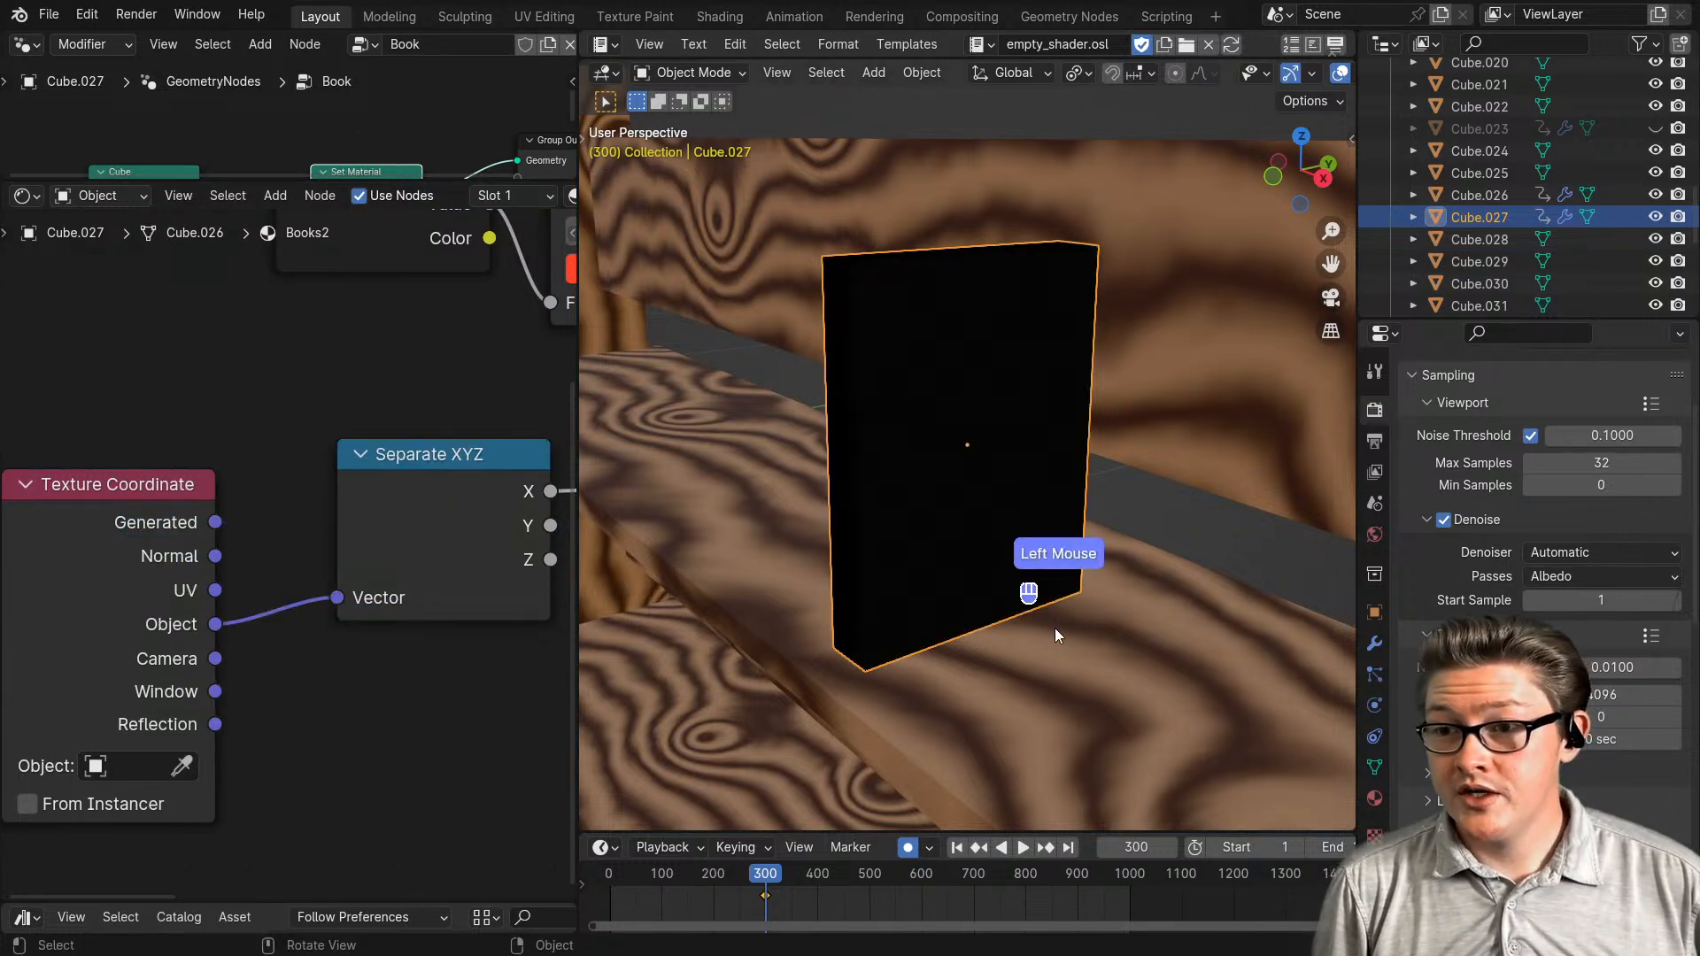
ctrl+shift+click(460, 538)
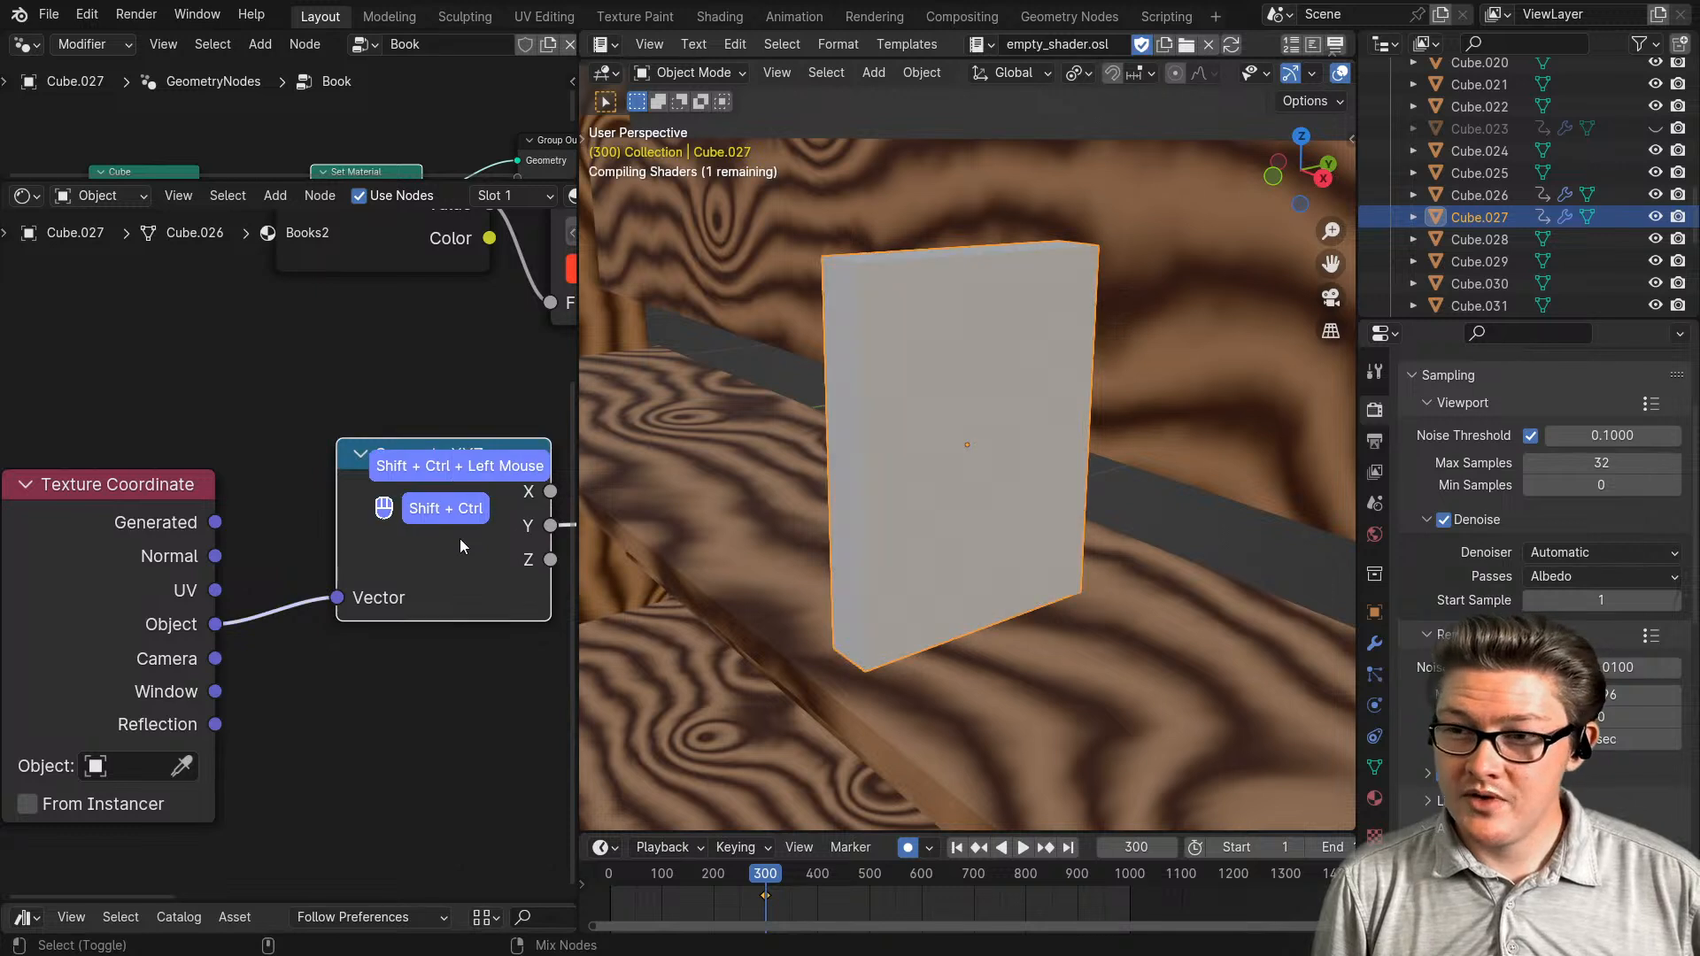
ctrl+shift+click(454, 540)
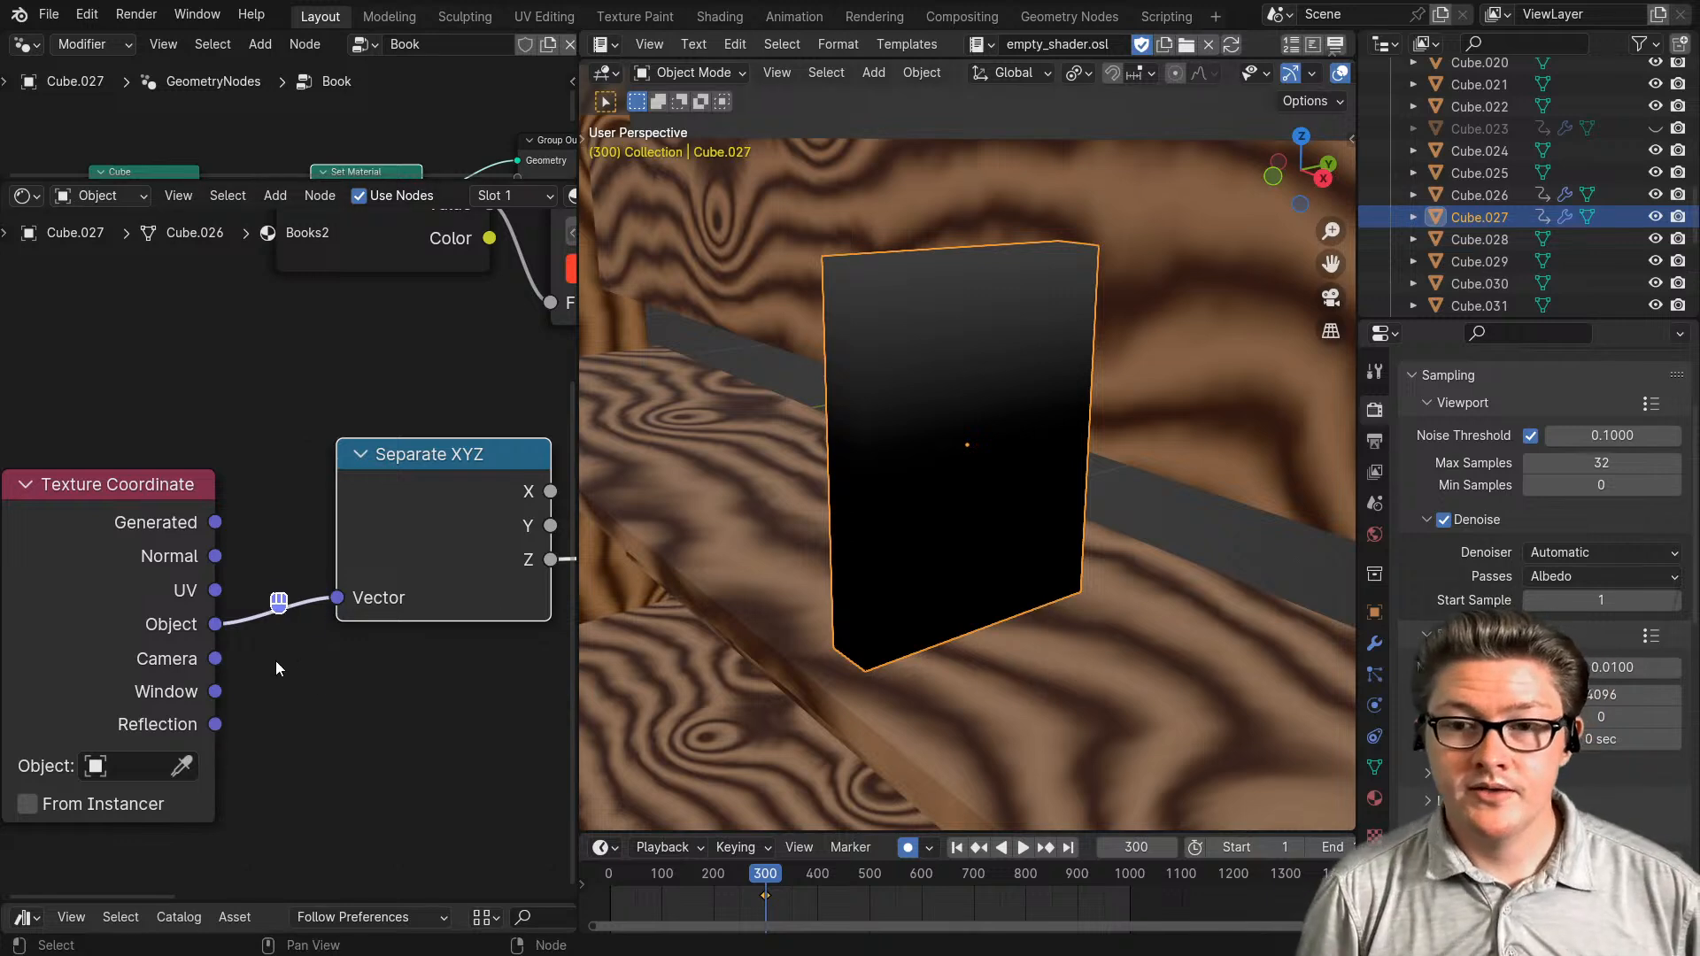
drag(215, 522, 262, 556)
drag(343, 610, 345, 609)
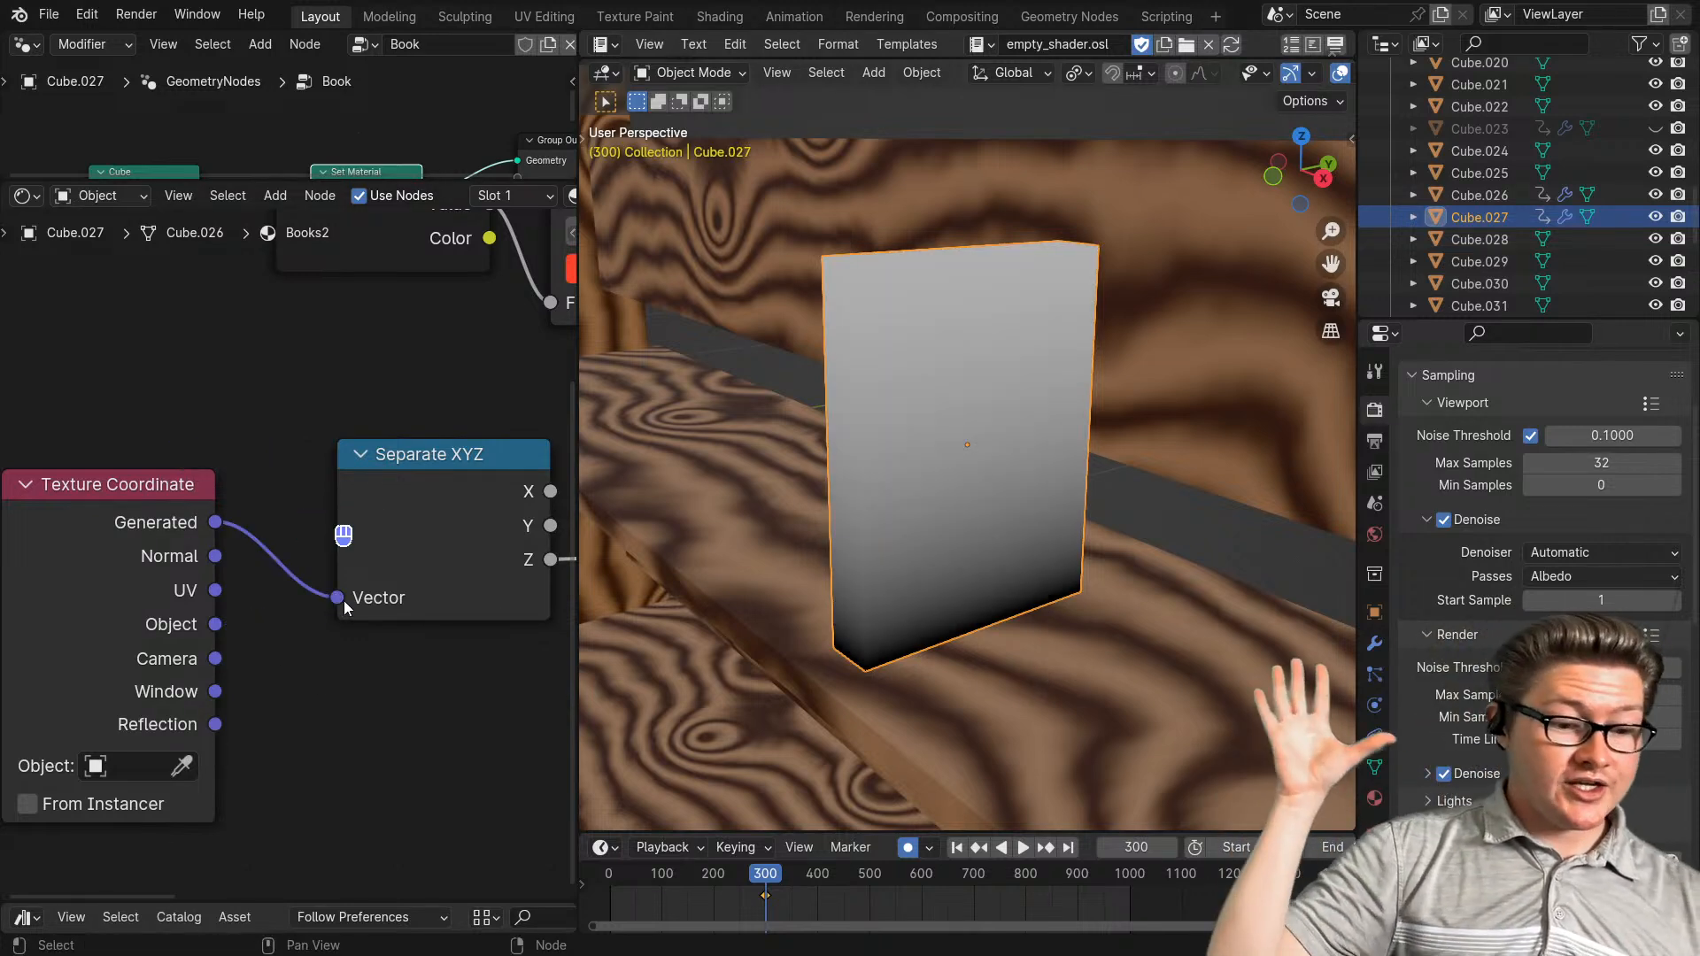
- Compare the X, Y and Z gradients of the Generated coordinates on the book, ending on the X output
middle_drag(910, 588, 1038, 628)
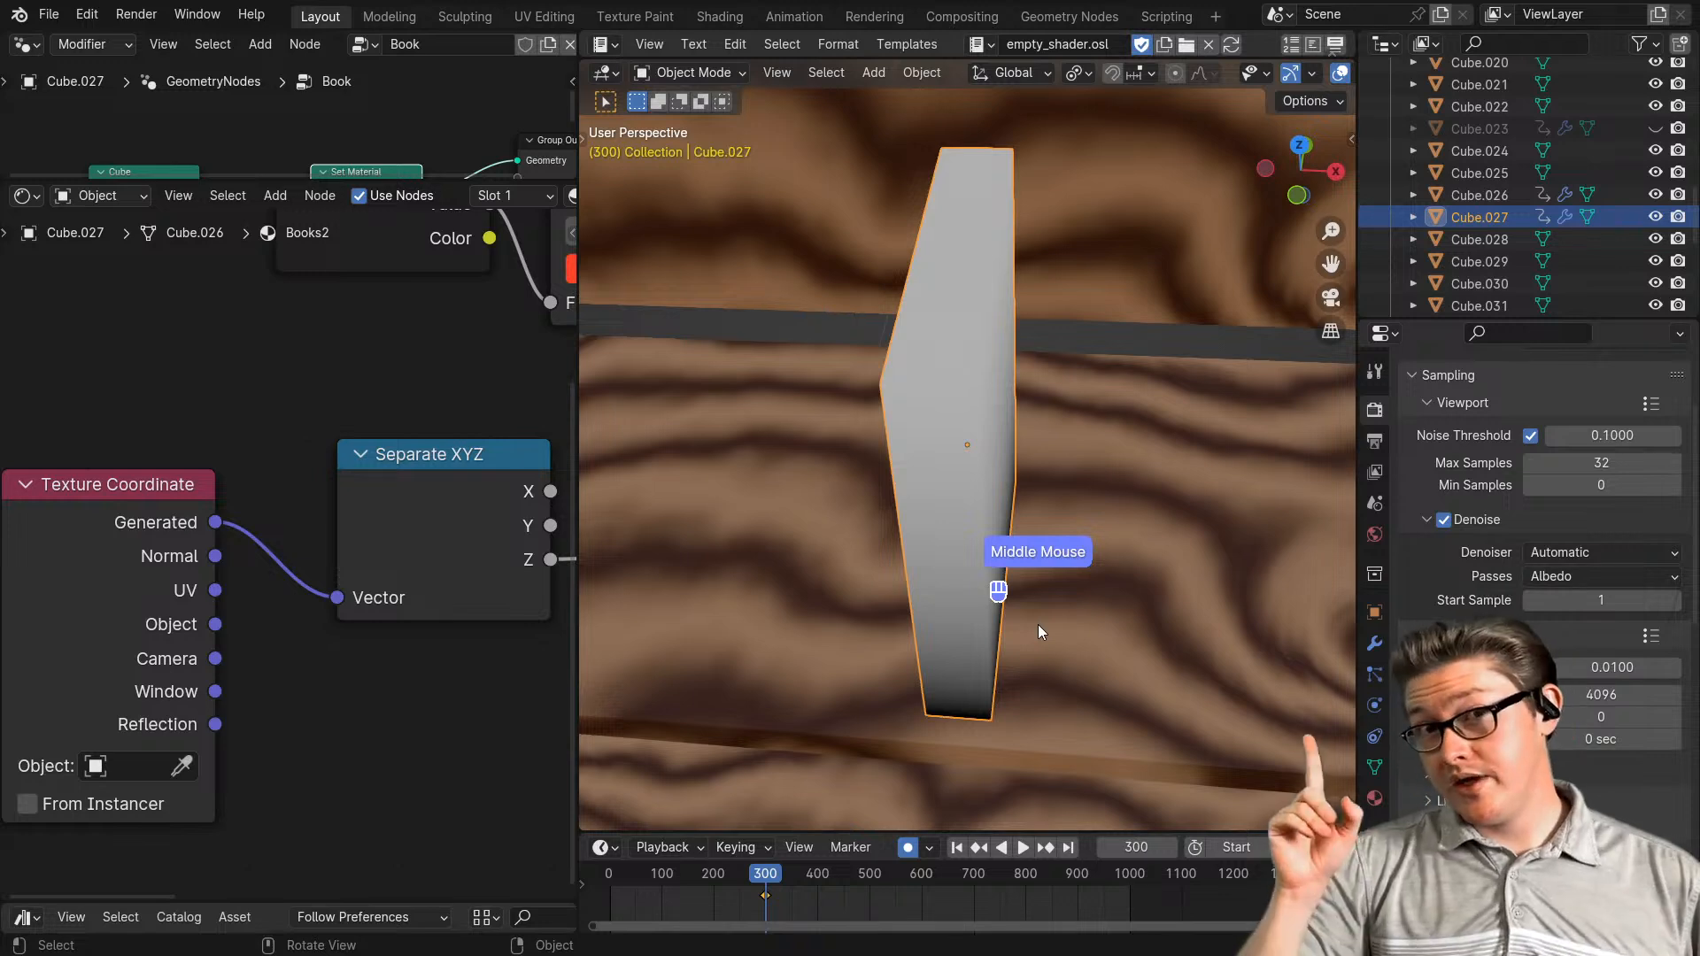
ctrl+shift+click(460, 539)
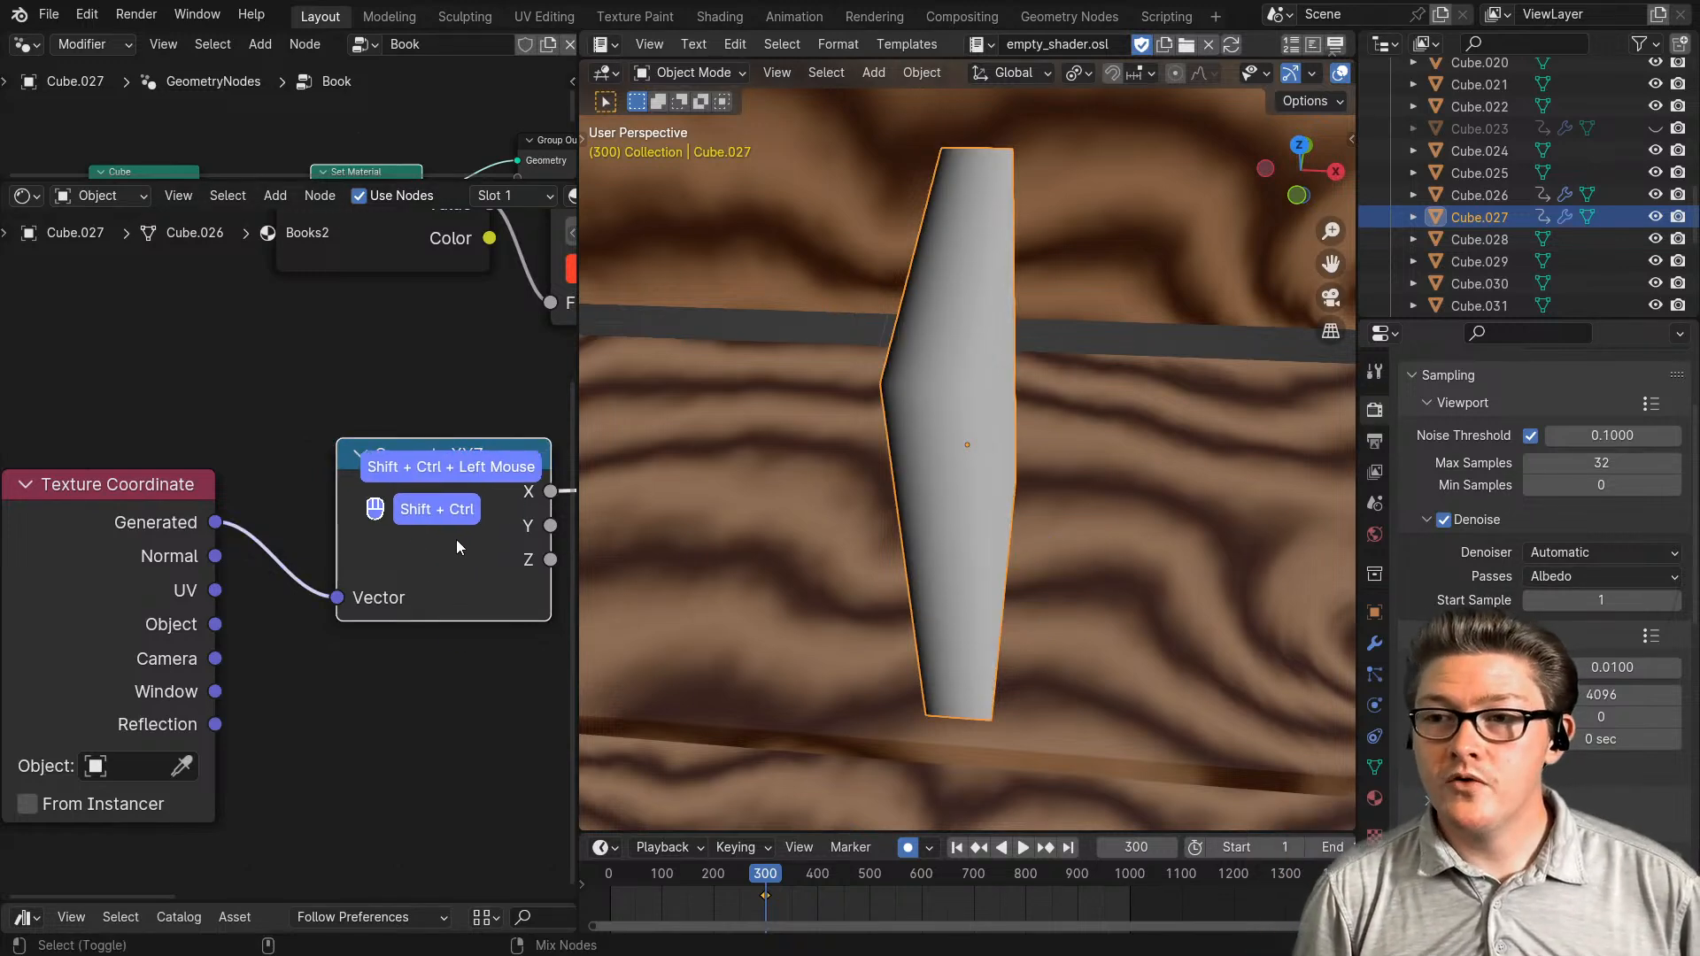
middle_drag(938, 655, 1049, 651)
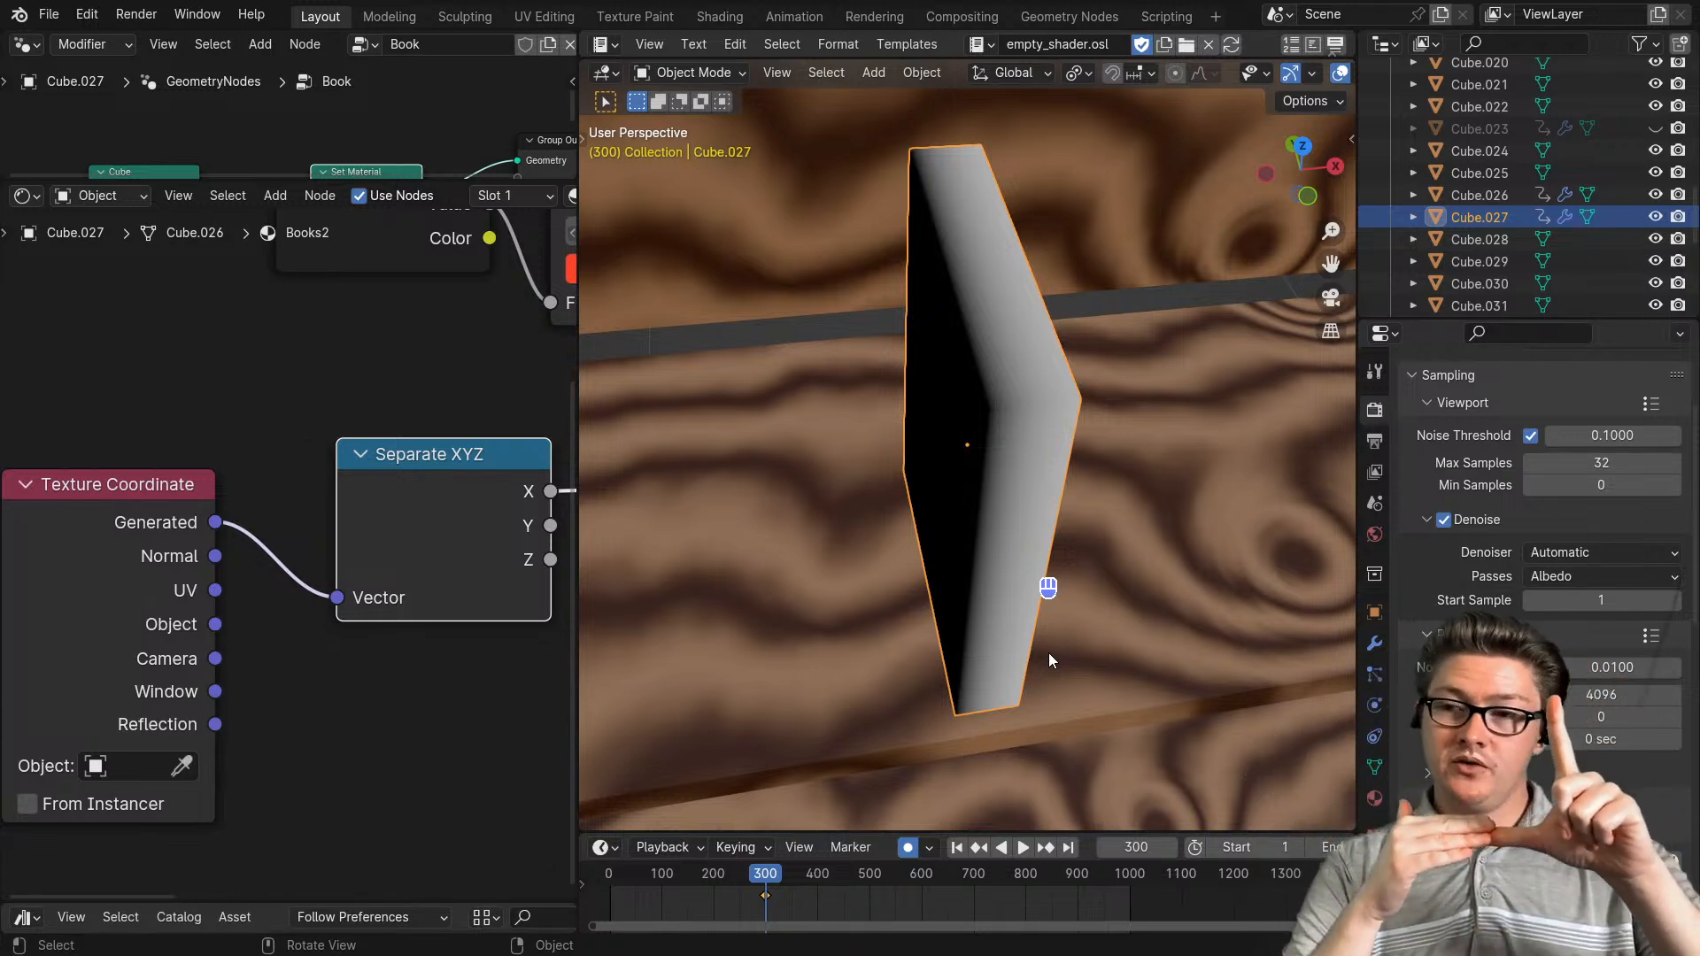
ctrl+shift+click(473, 538)
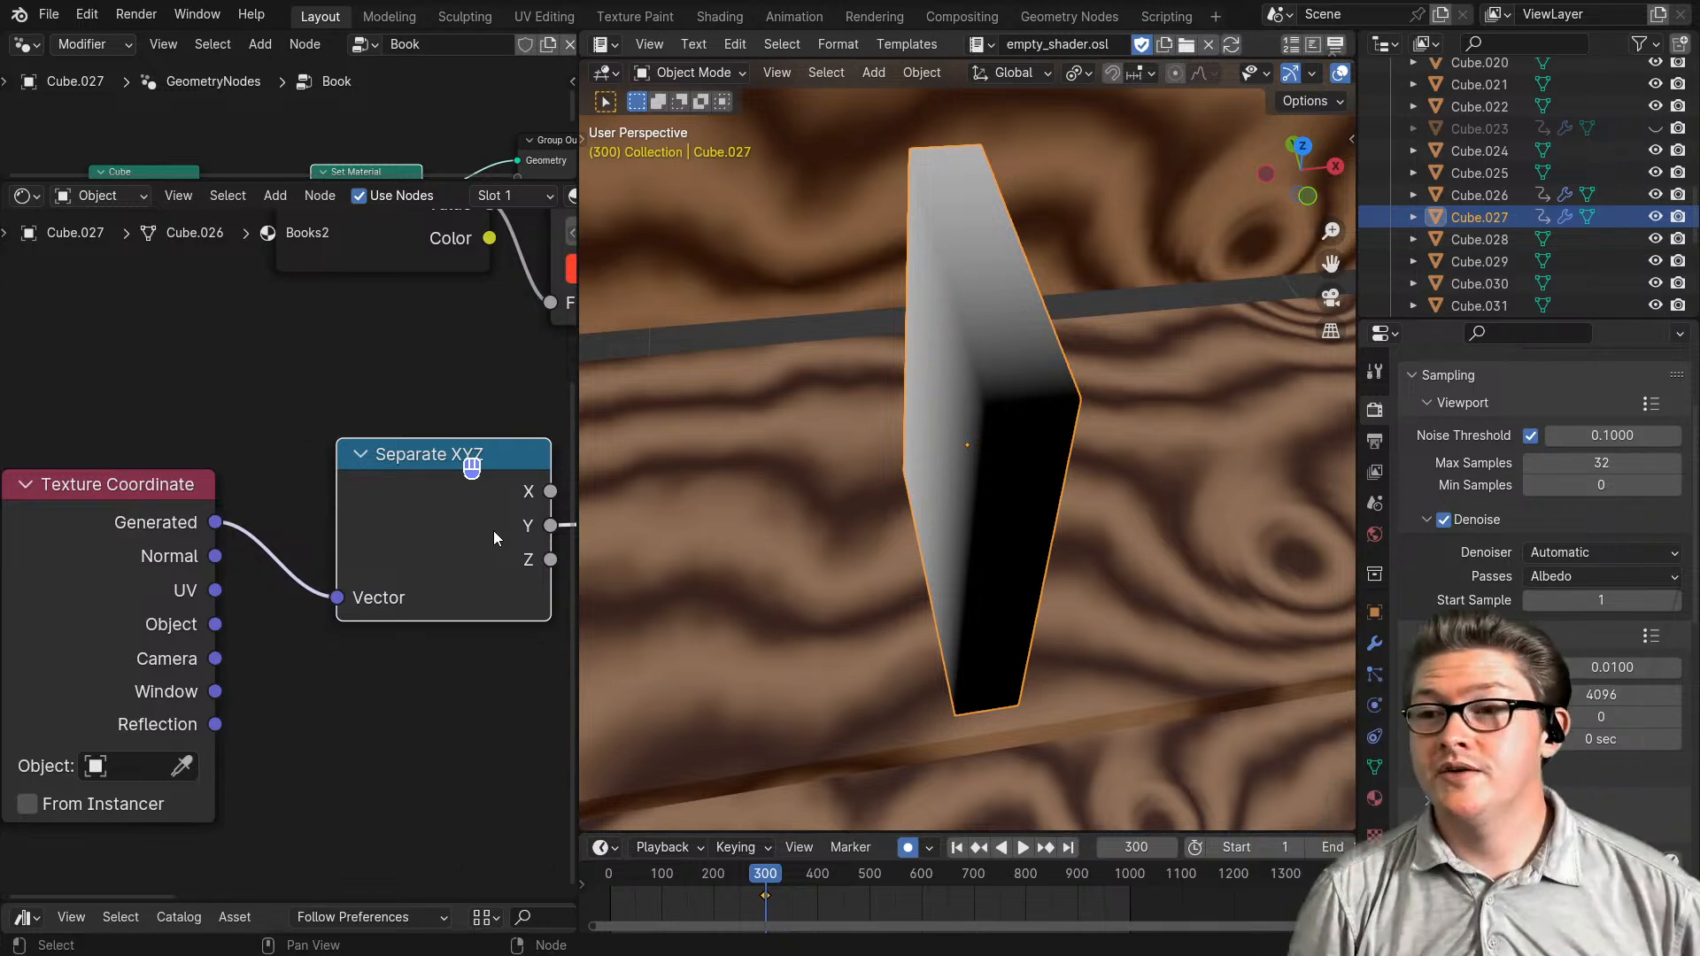
scroll(388, 694, down, 4)
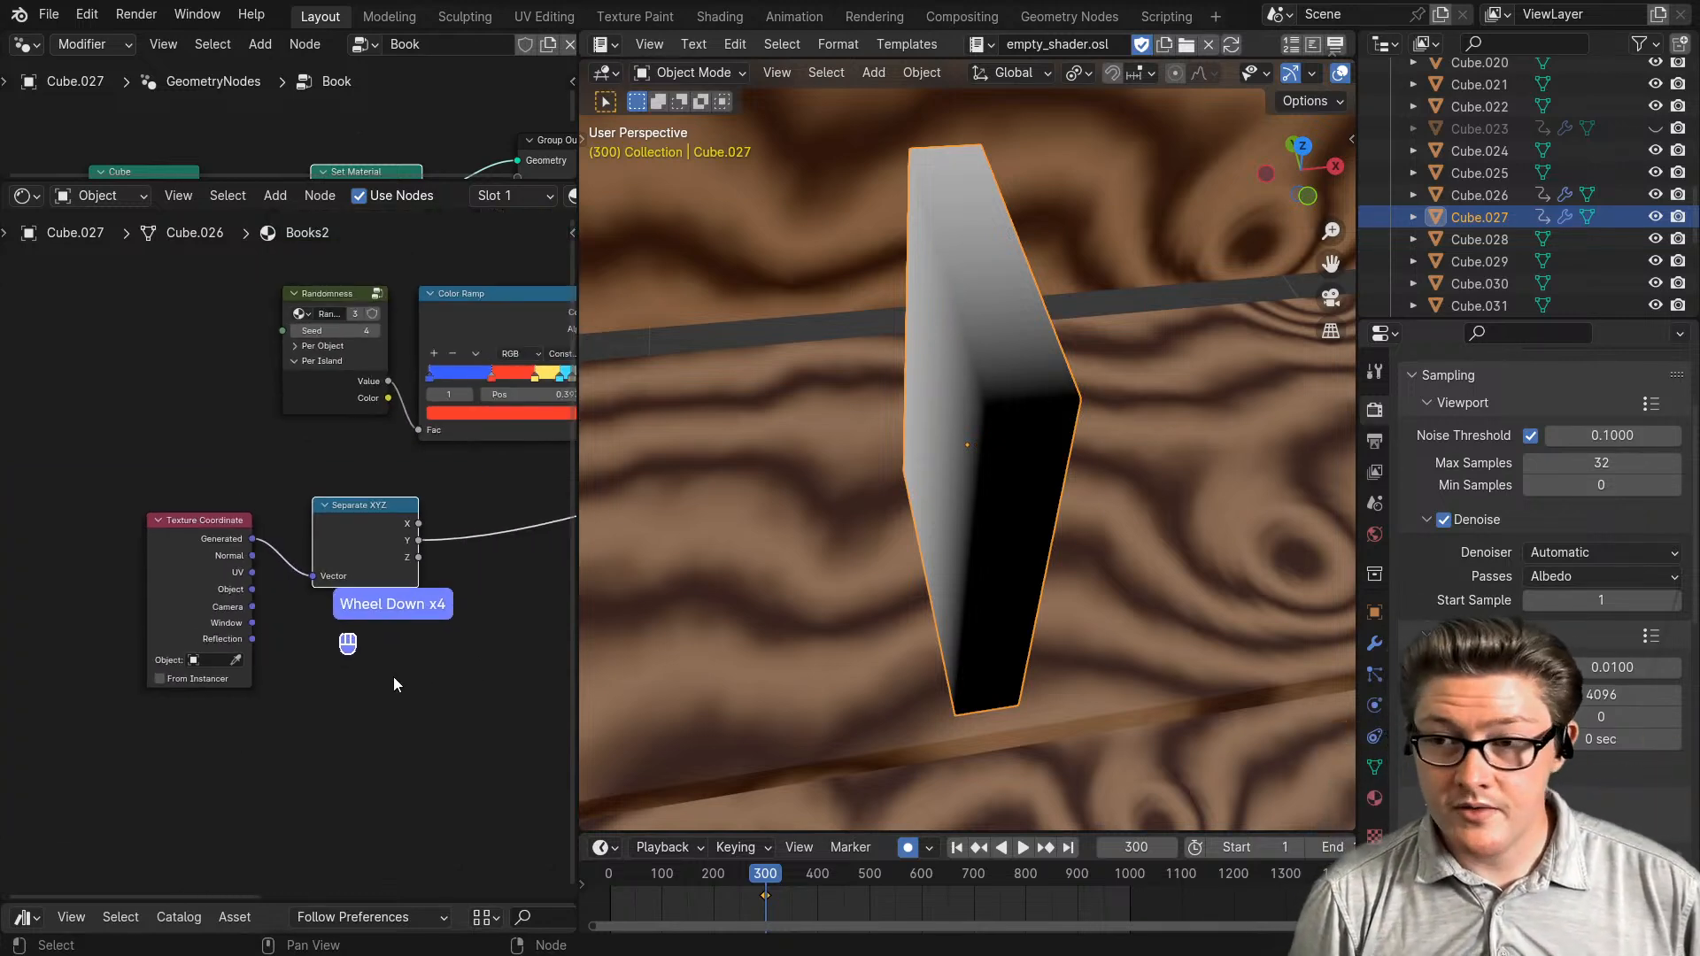
middle_drag(393, 676, 264, 565)
ctrl+shift+click(257, 529)
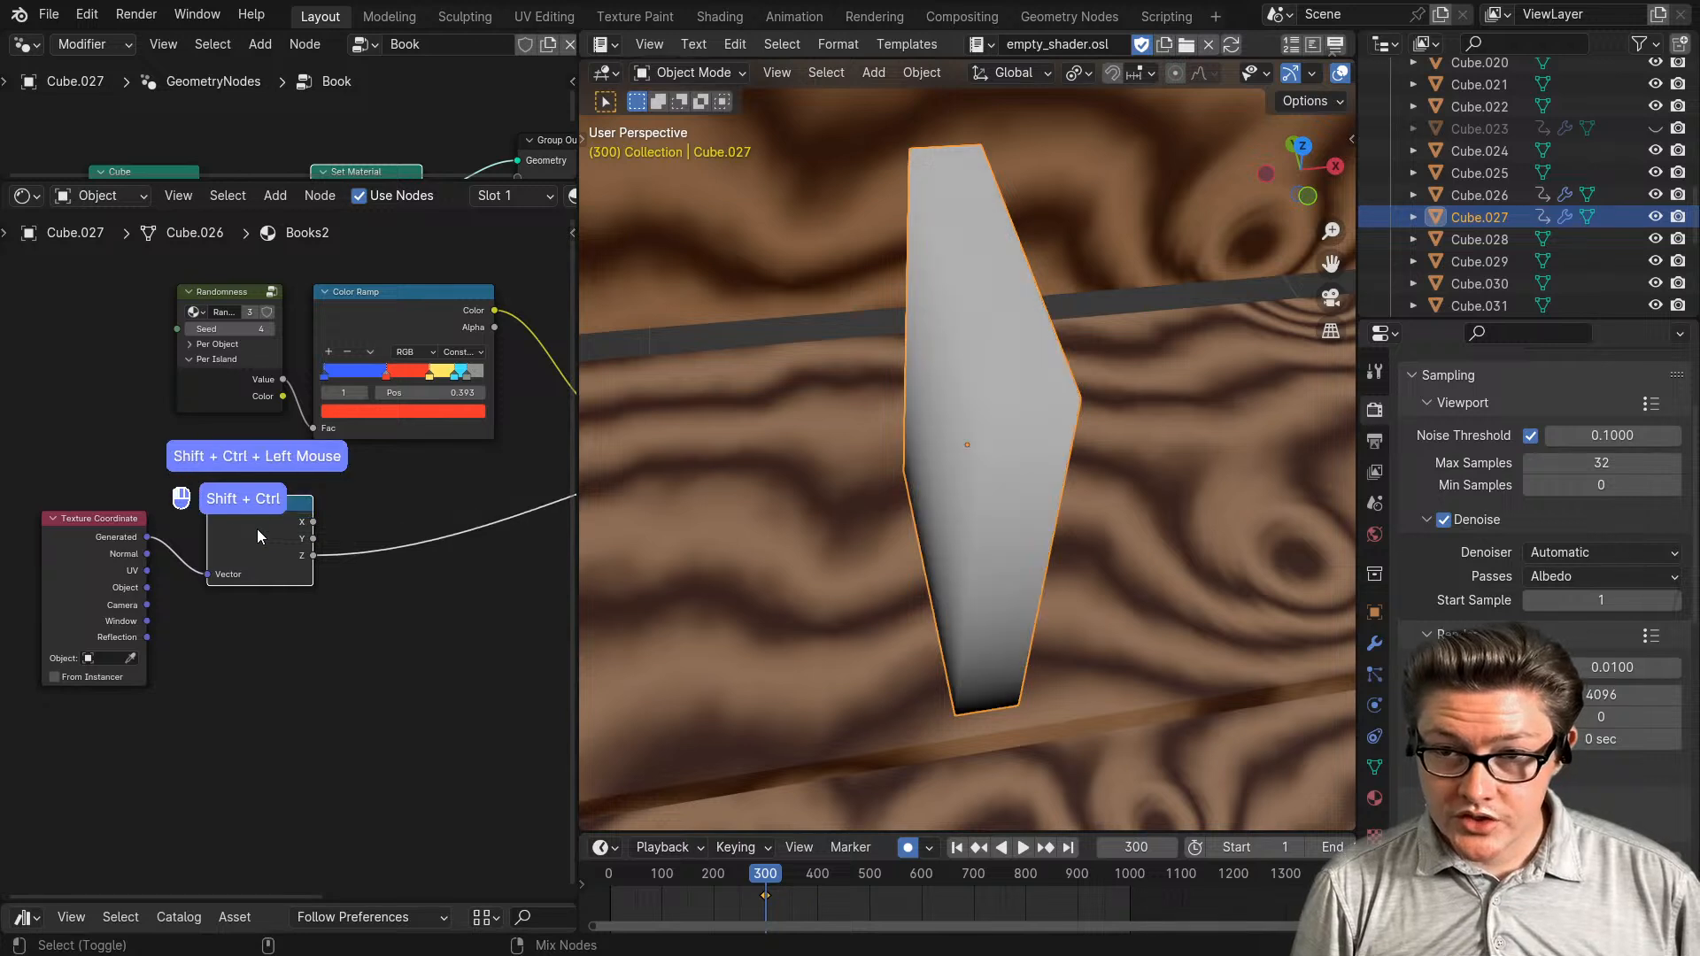
ctrl+shift+click(257, 528)
- Select the Texture Coordinate and Separate XYZ nodes together and move them further left to make room
middle_drag(406, 643, 370, 666)
drag(283, 585, 252, 593)
drag(319, 682, 113, 537)
key(g)
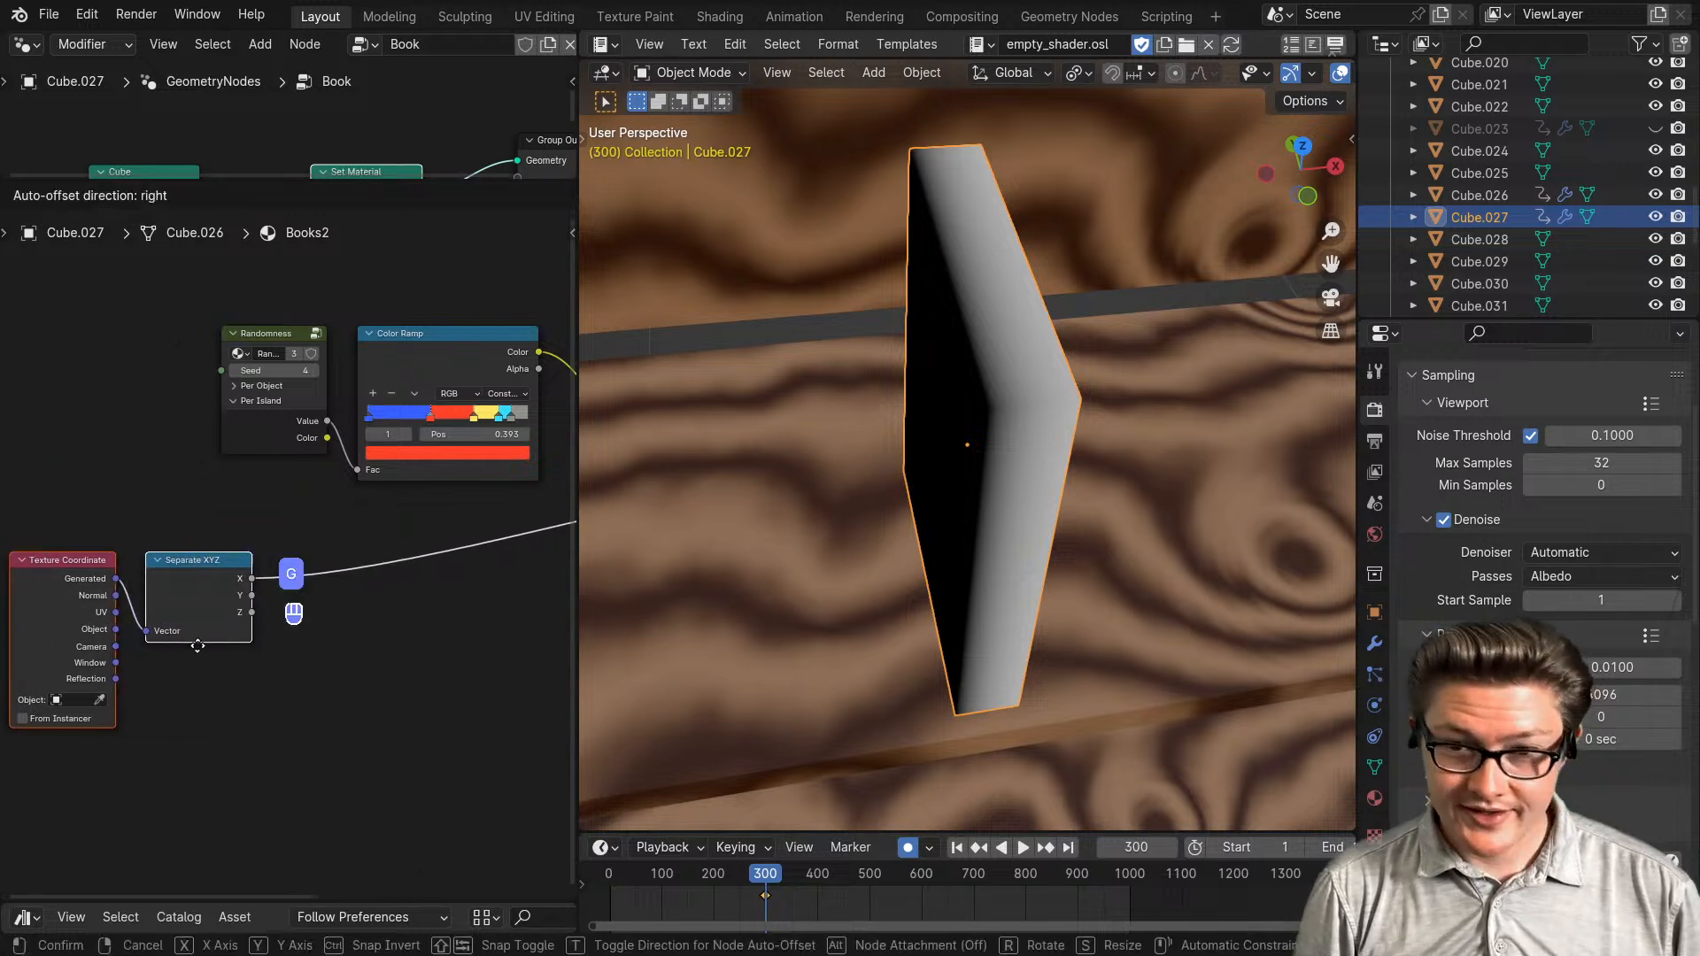
click(168, 648)
- Preview the Principled BSDF shading on the book, then return the preview to the Separate XYZ node's X output
middle_drag(366, 656, 271, 670)
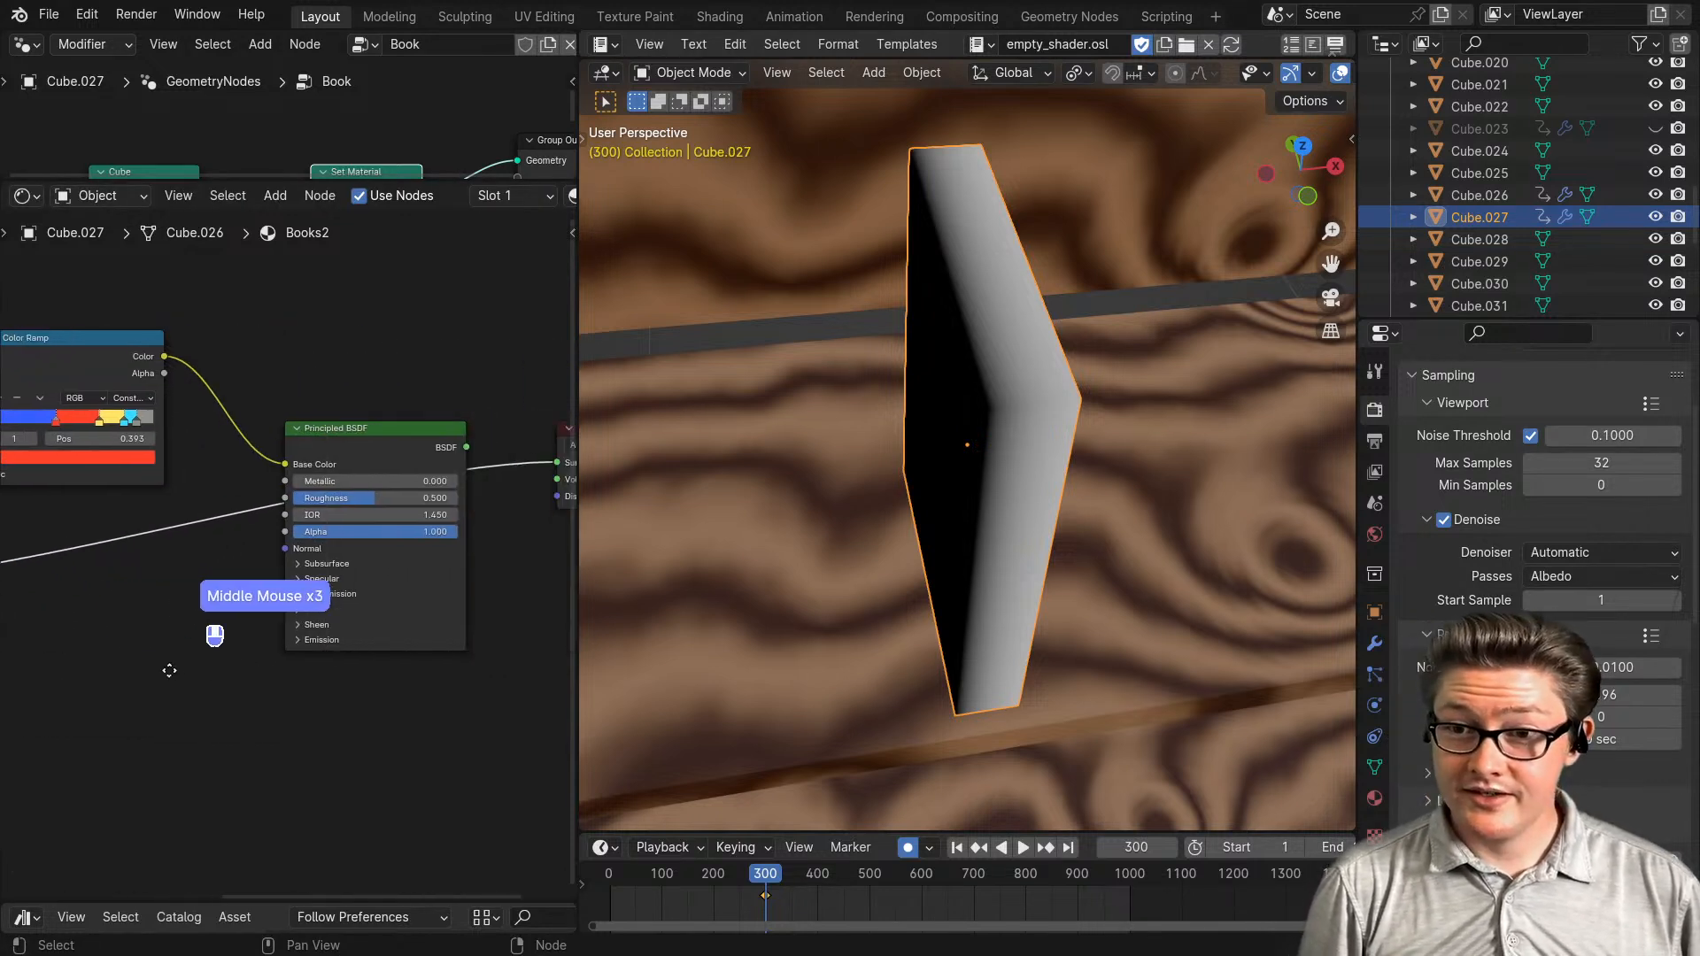
ctrl+shift+click(390, 470)
middle_drag(182, 630, 379, 664)
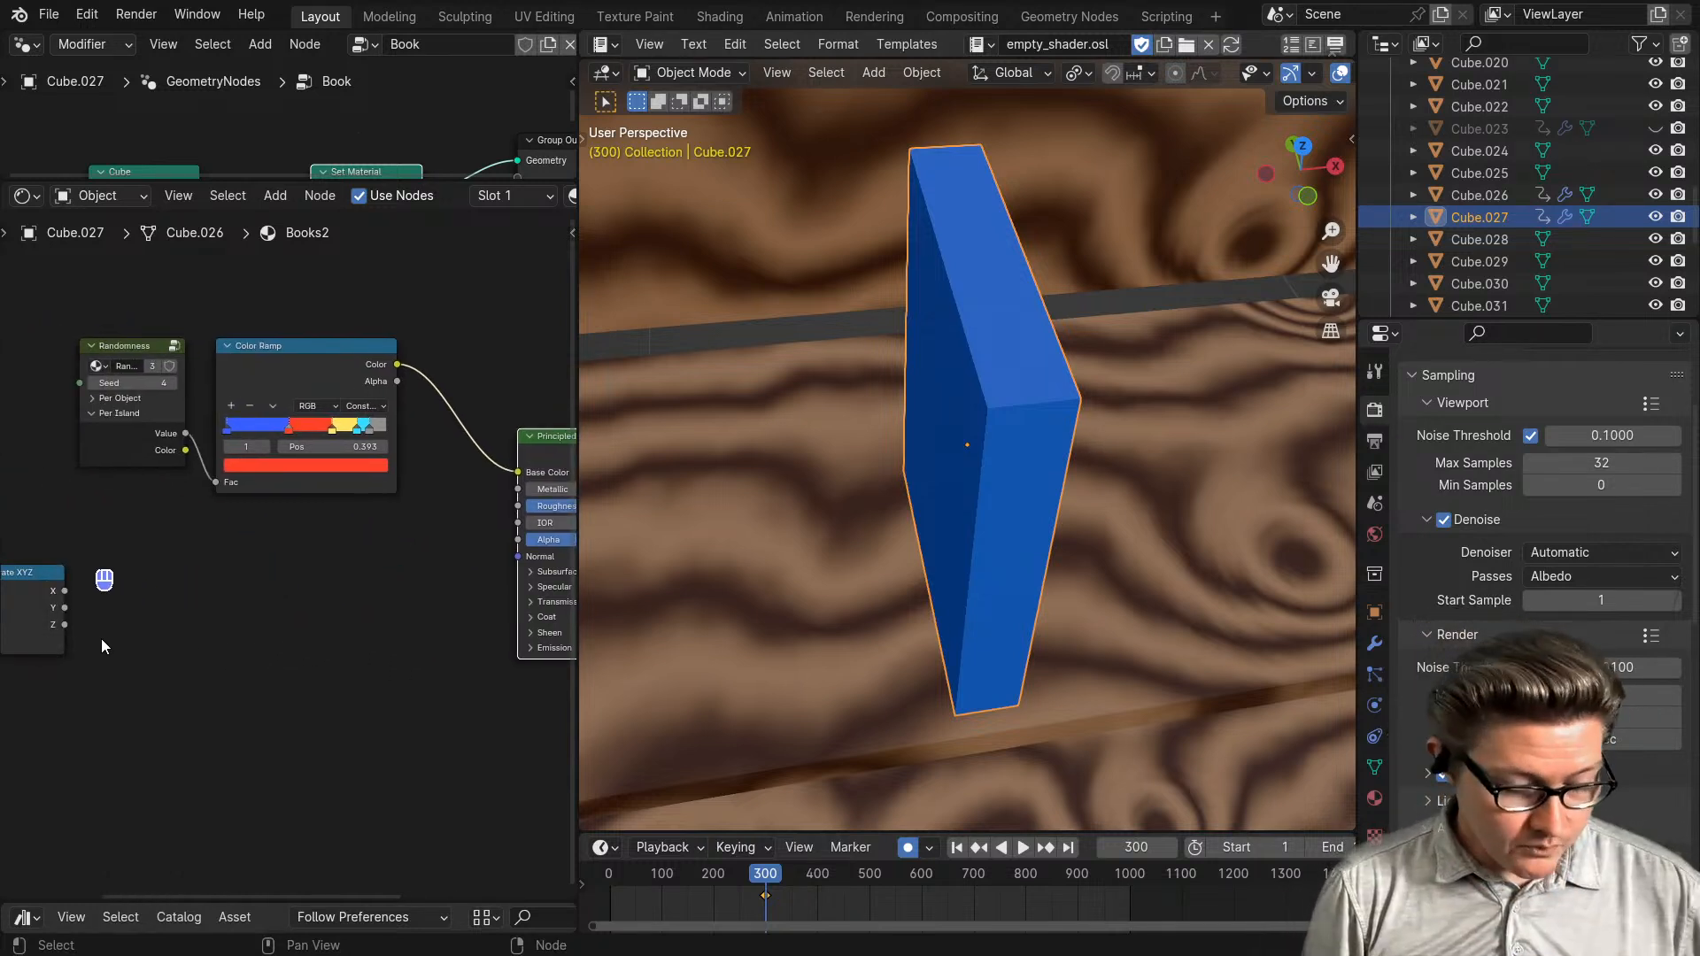
ctrl+shift+click(35, 607)
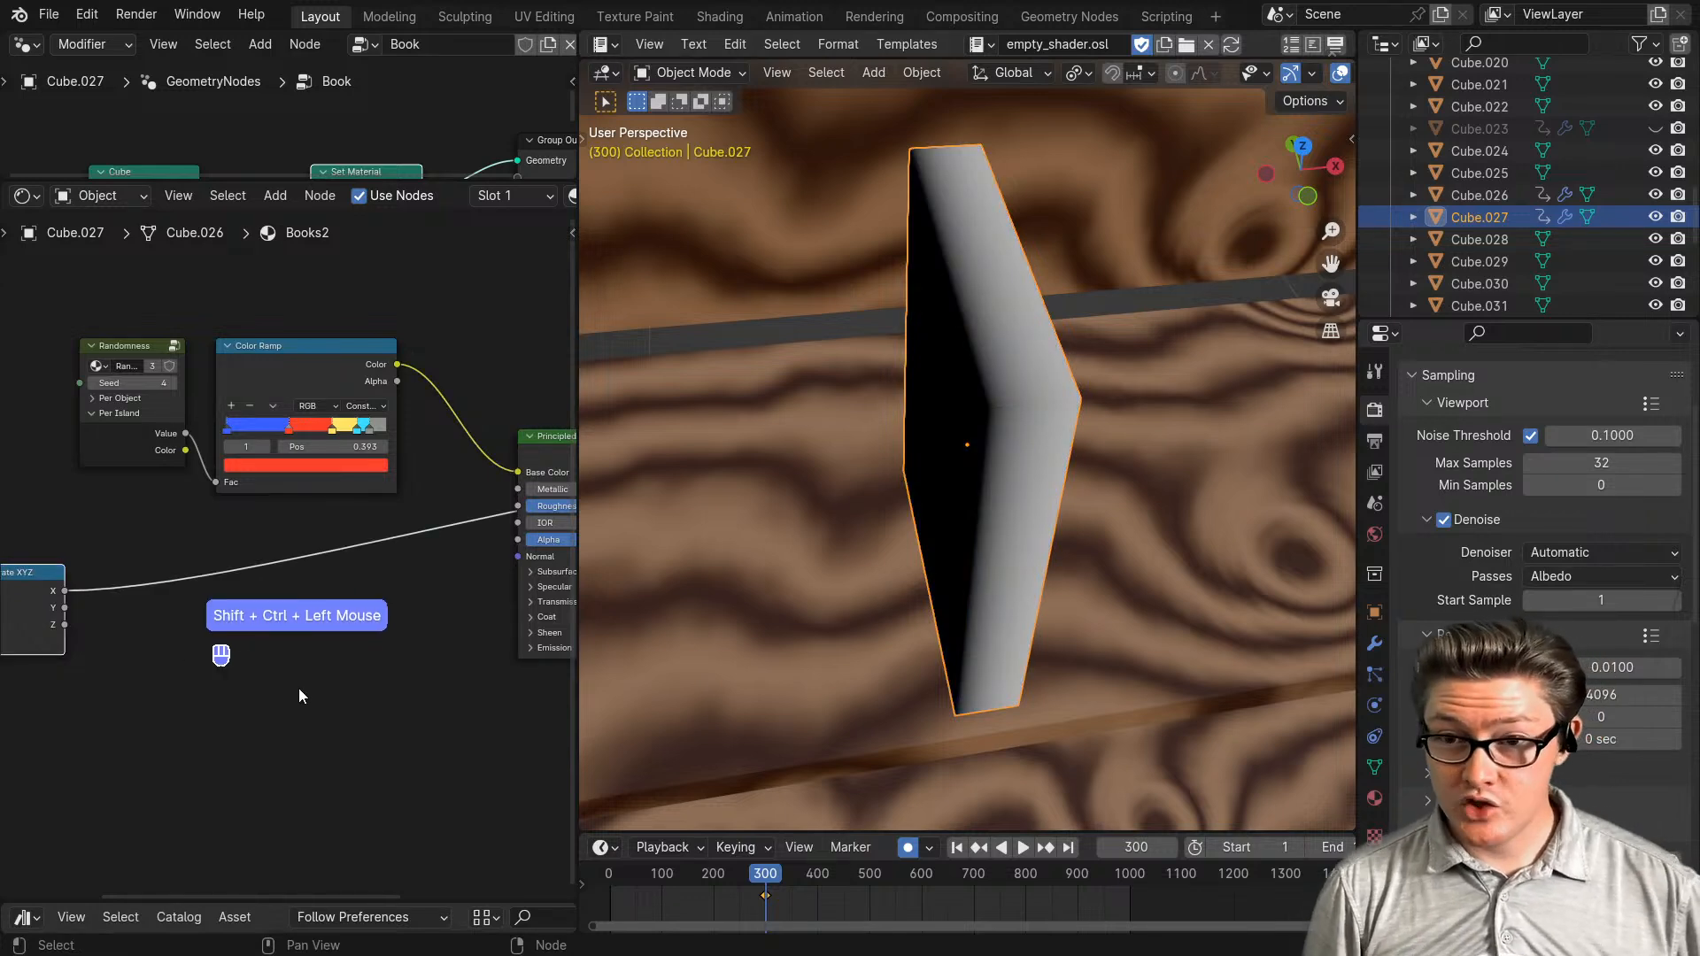
- Add a Math node set to Add and insert it into the link leaving the Separate XYZ node's X output
key(ctrl+m)
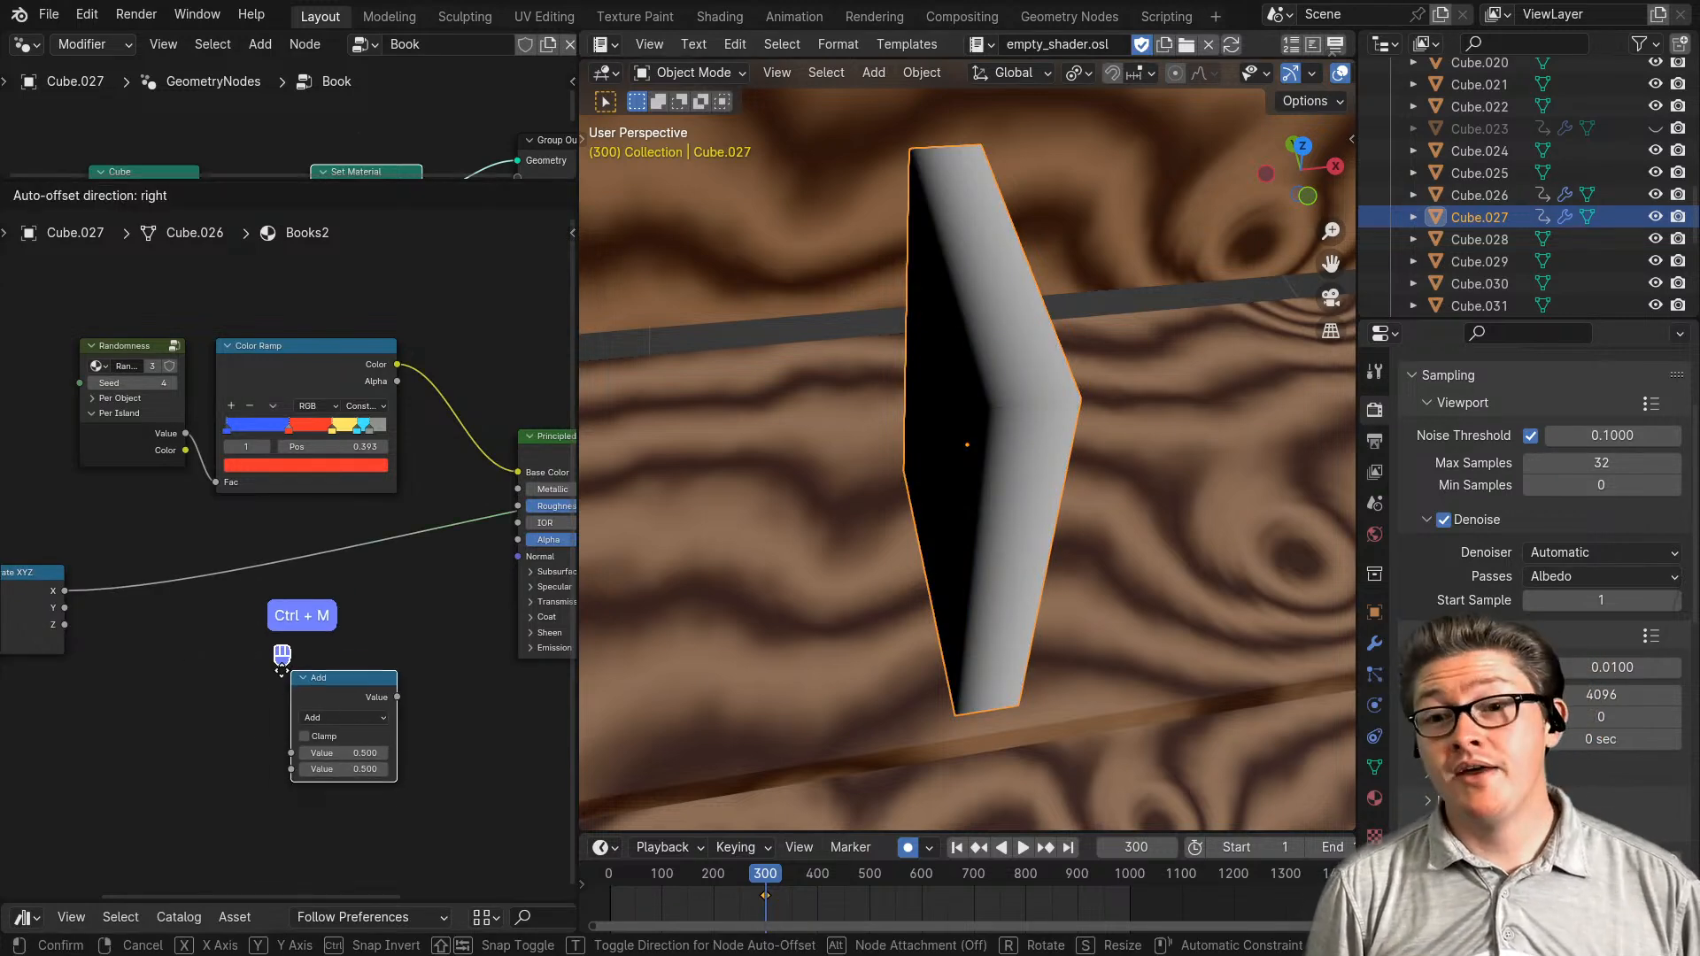
click(221, 633)
scroll(268, 673, up, 2)
drag(268, 673, 240, 563)
scroll(292, 692, up, 2)
- Lower the Add node's second value in steps to -0.500
click(156, 673)
click(156, 672)
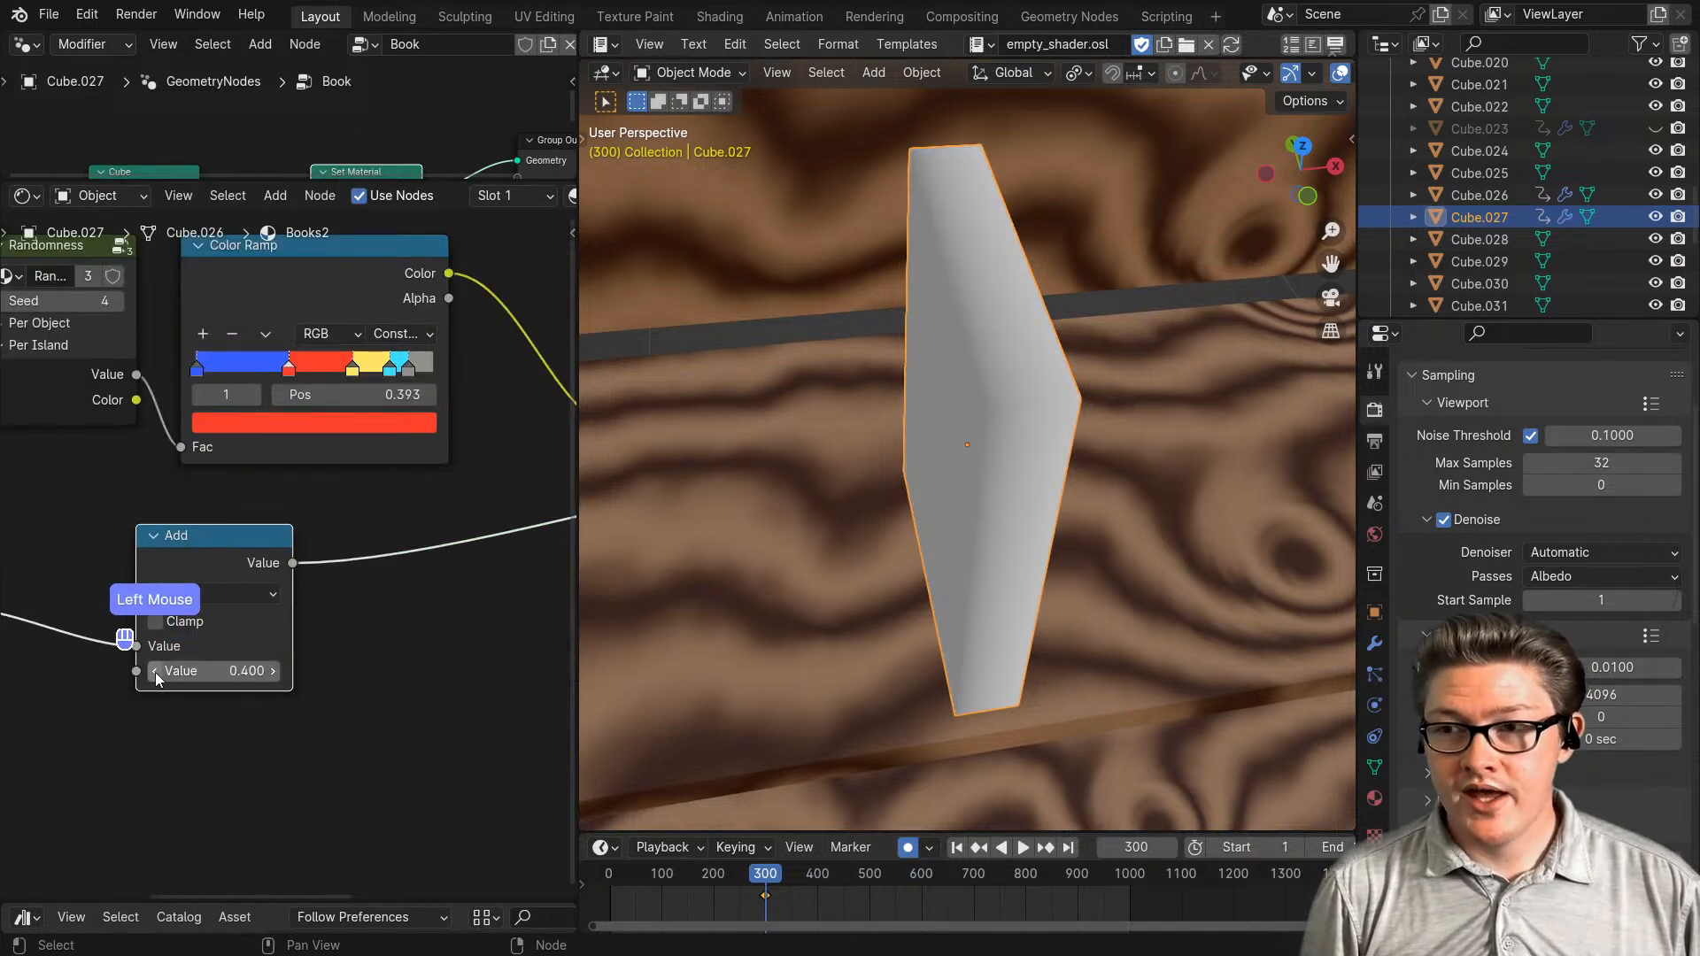
click(155, 672)
click(156, 672)
click(156, 672)
click(156, 673)
click(156, 672)
click(156, 672)
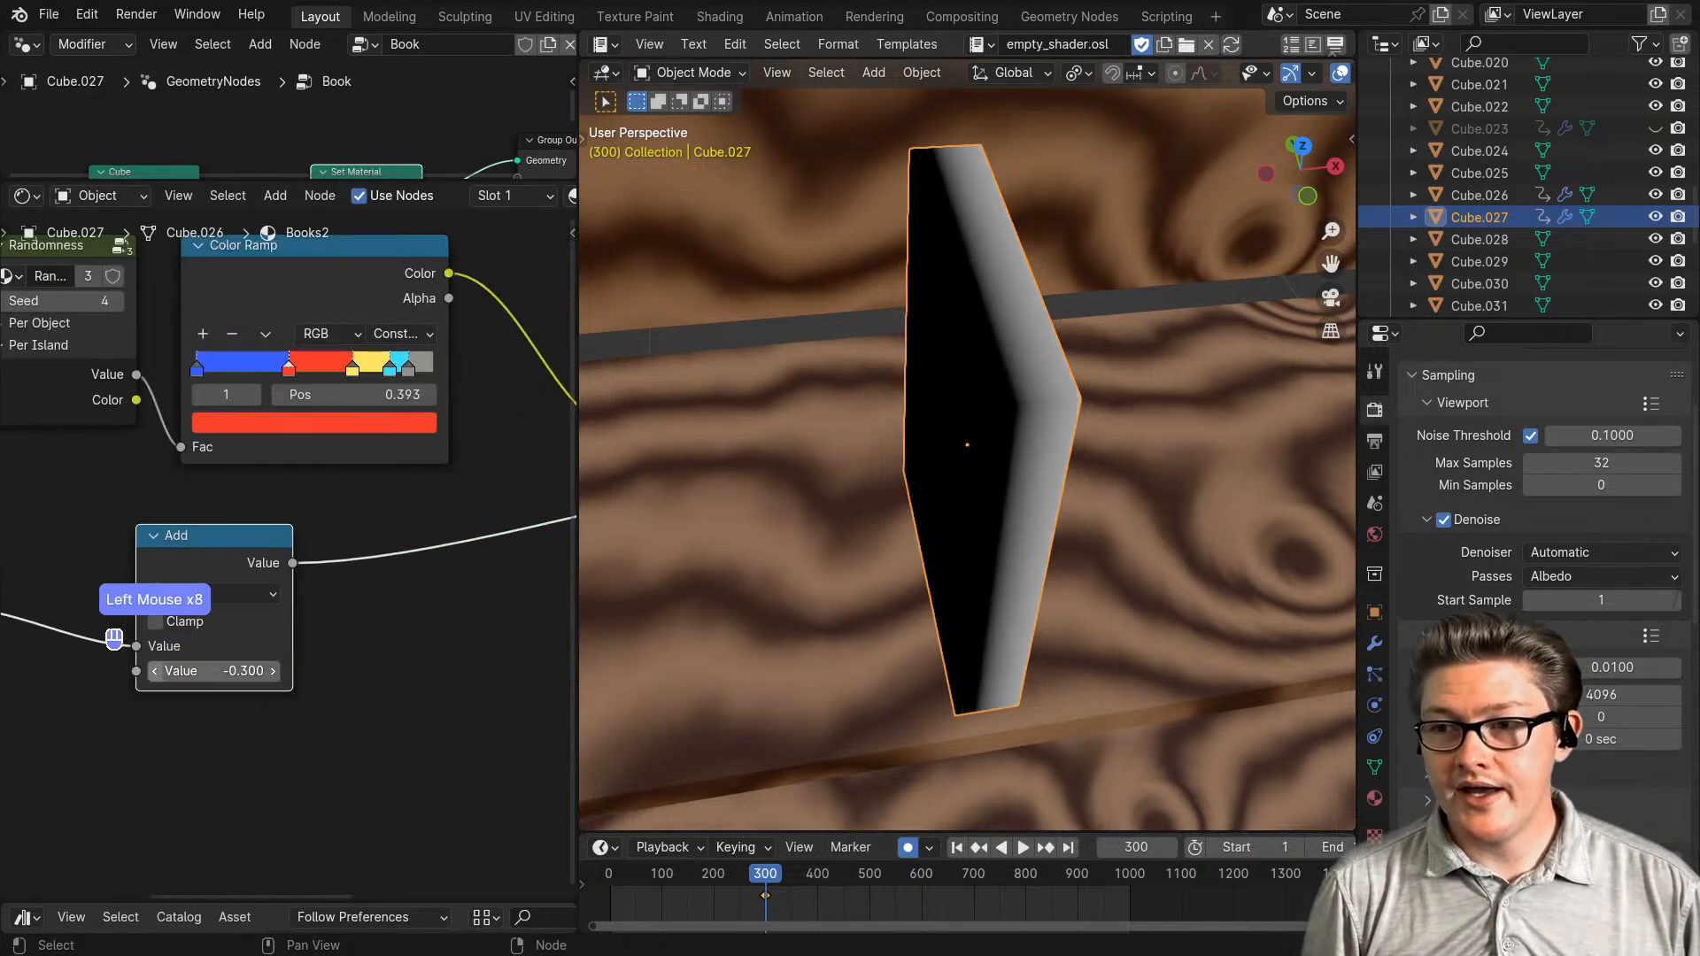
click(156, 672)
click(156, 672)
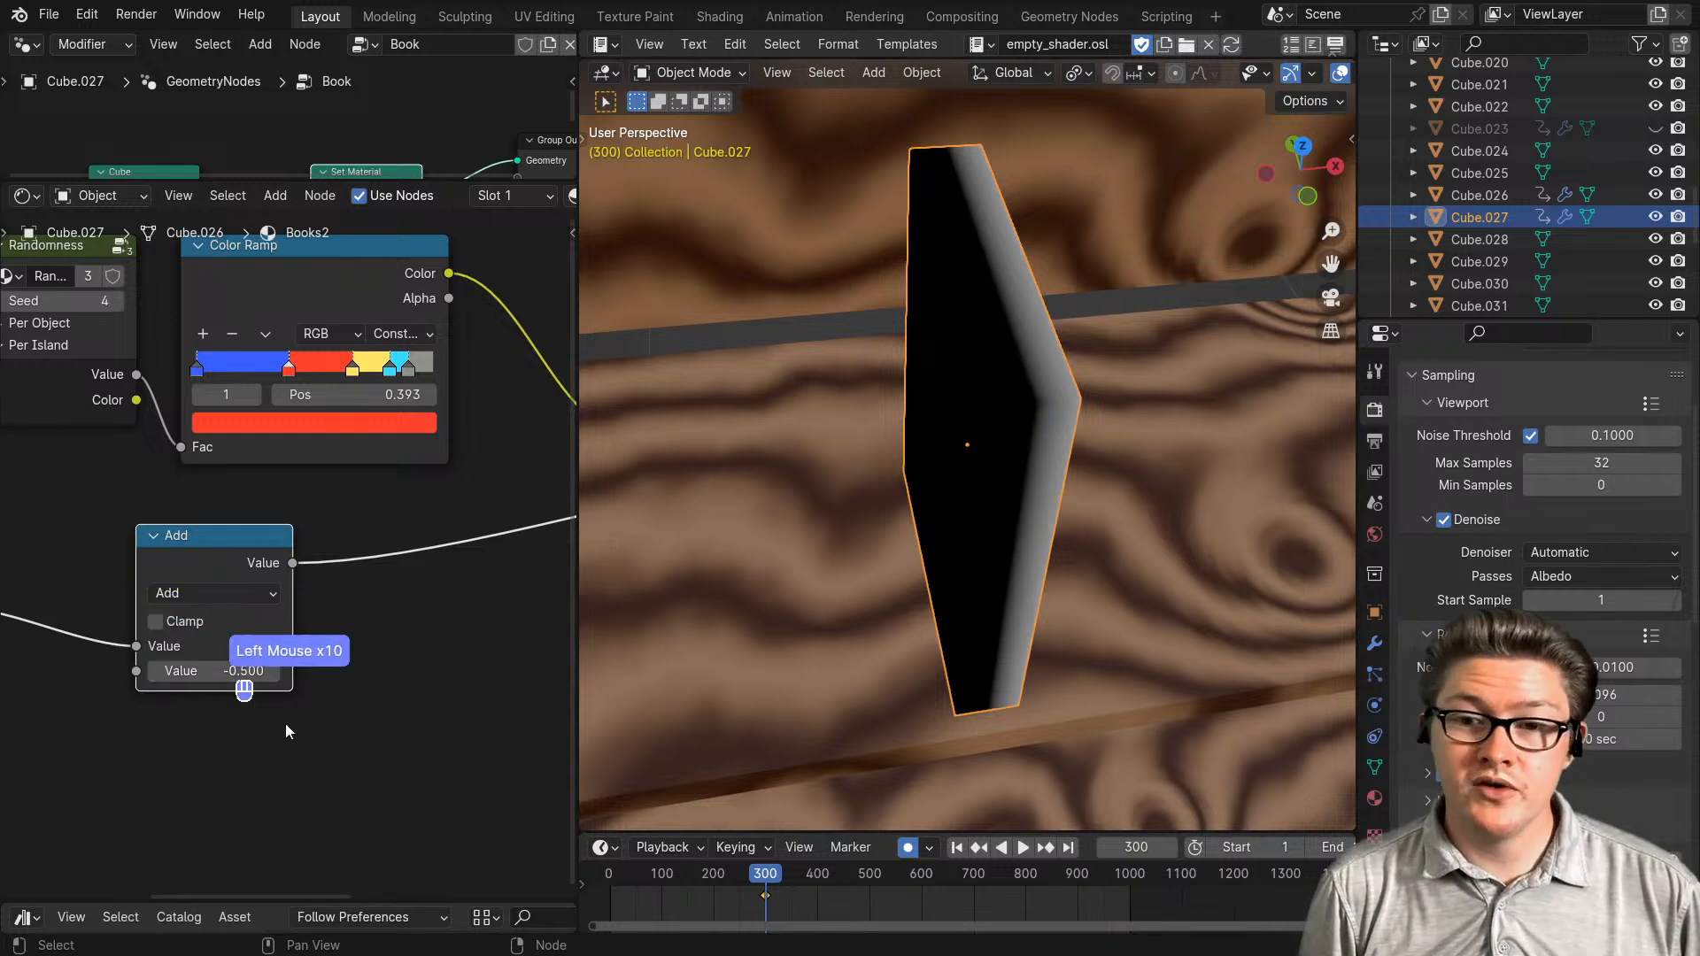
- Move the Add node closer to the Separate XYZ node to free space behind it
scroll(287, 744, up, 1)
middle_drag(402, 746, 466, 720)
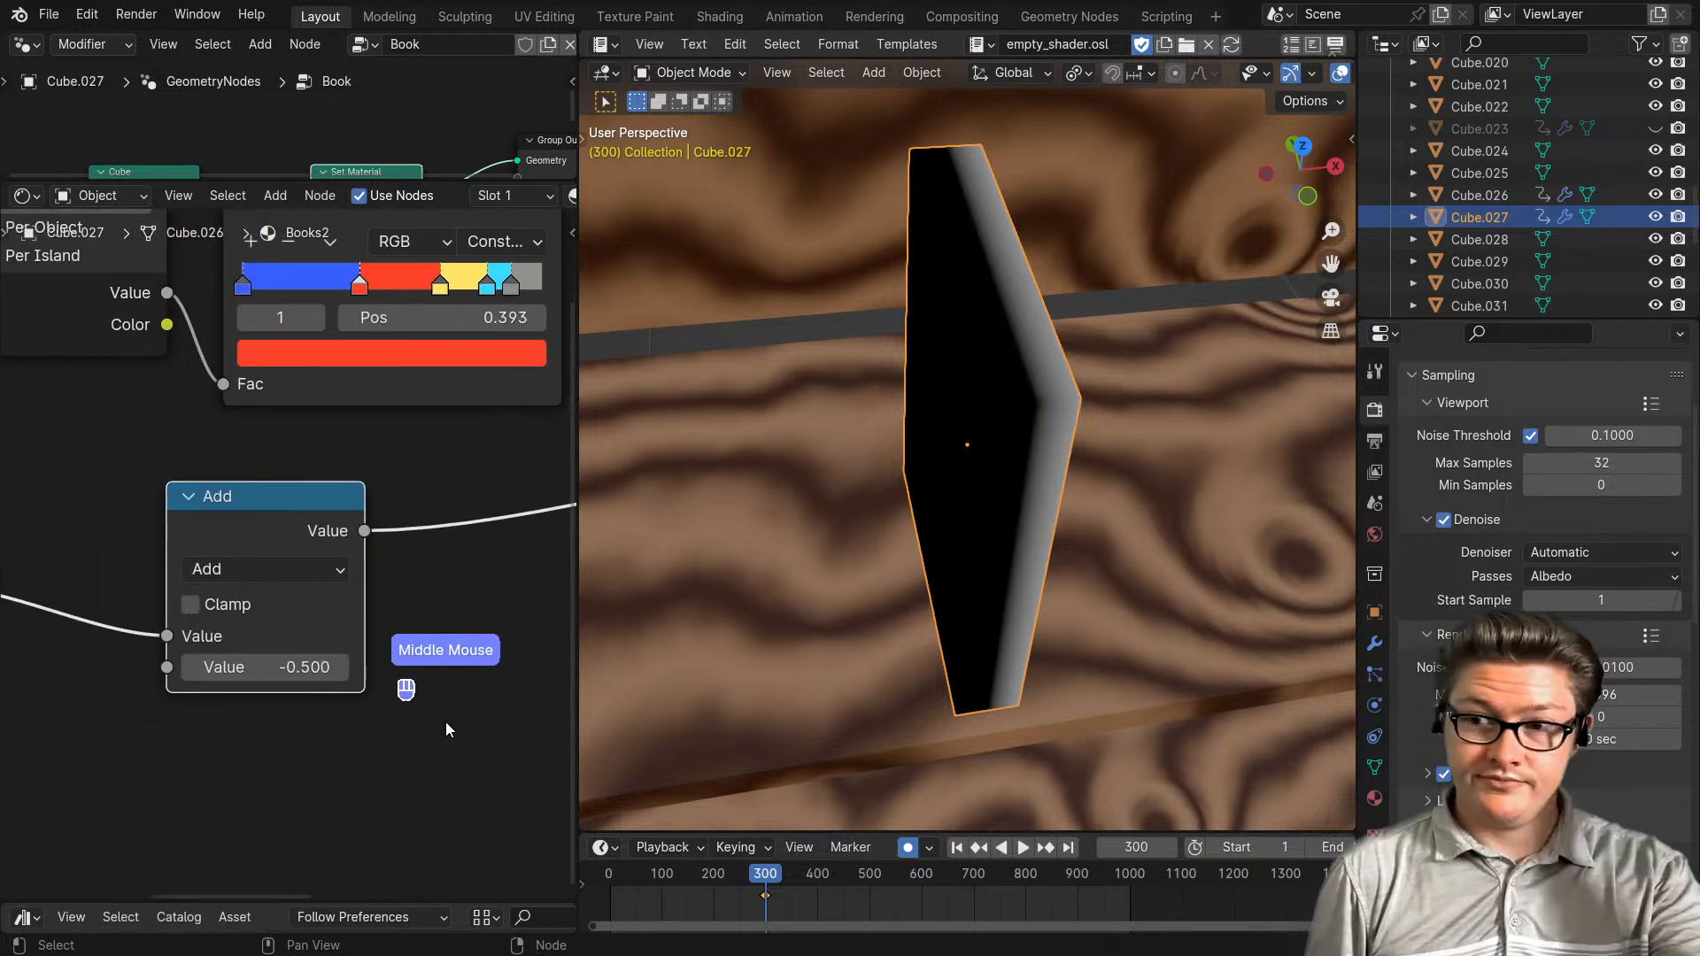
scroll(398, 739, up, 2)
middle_drag(397, 737, 432, 707)
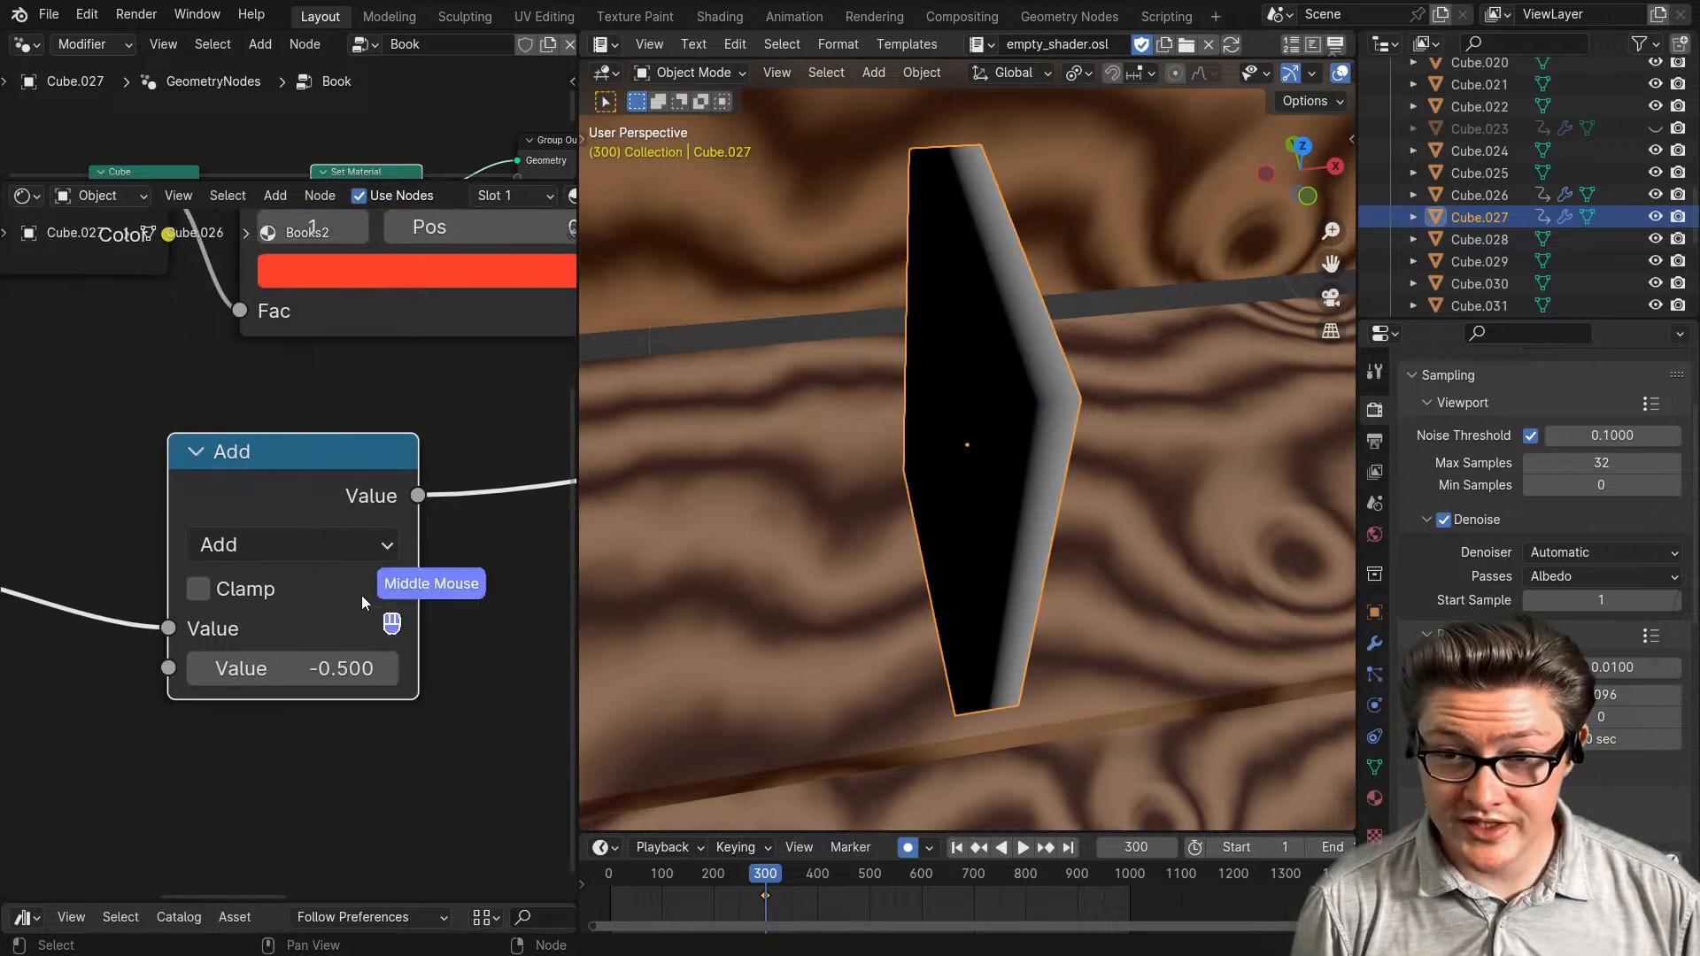
scroll(390, 837, down, 3)
scroll(381, 744, down, 1)
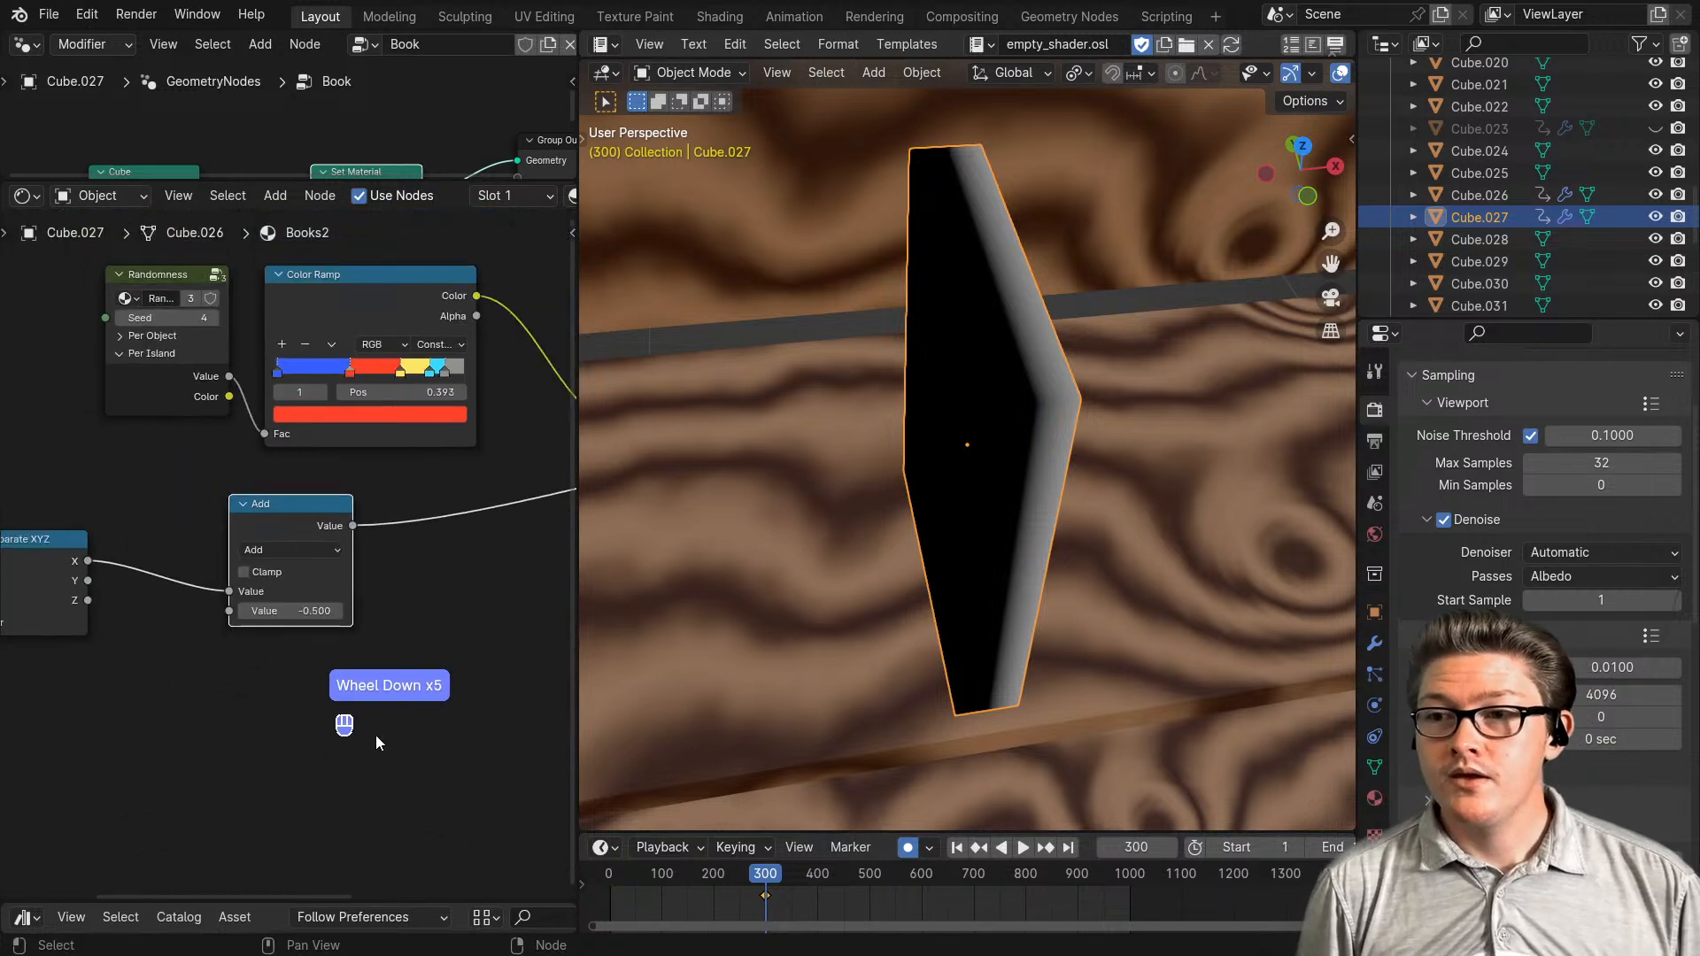
drag(297, 534, 232, 551)
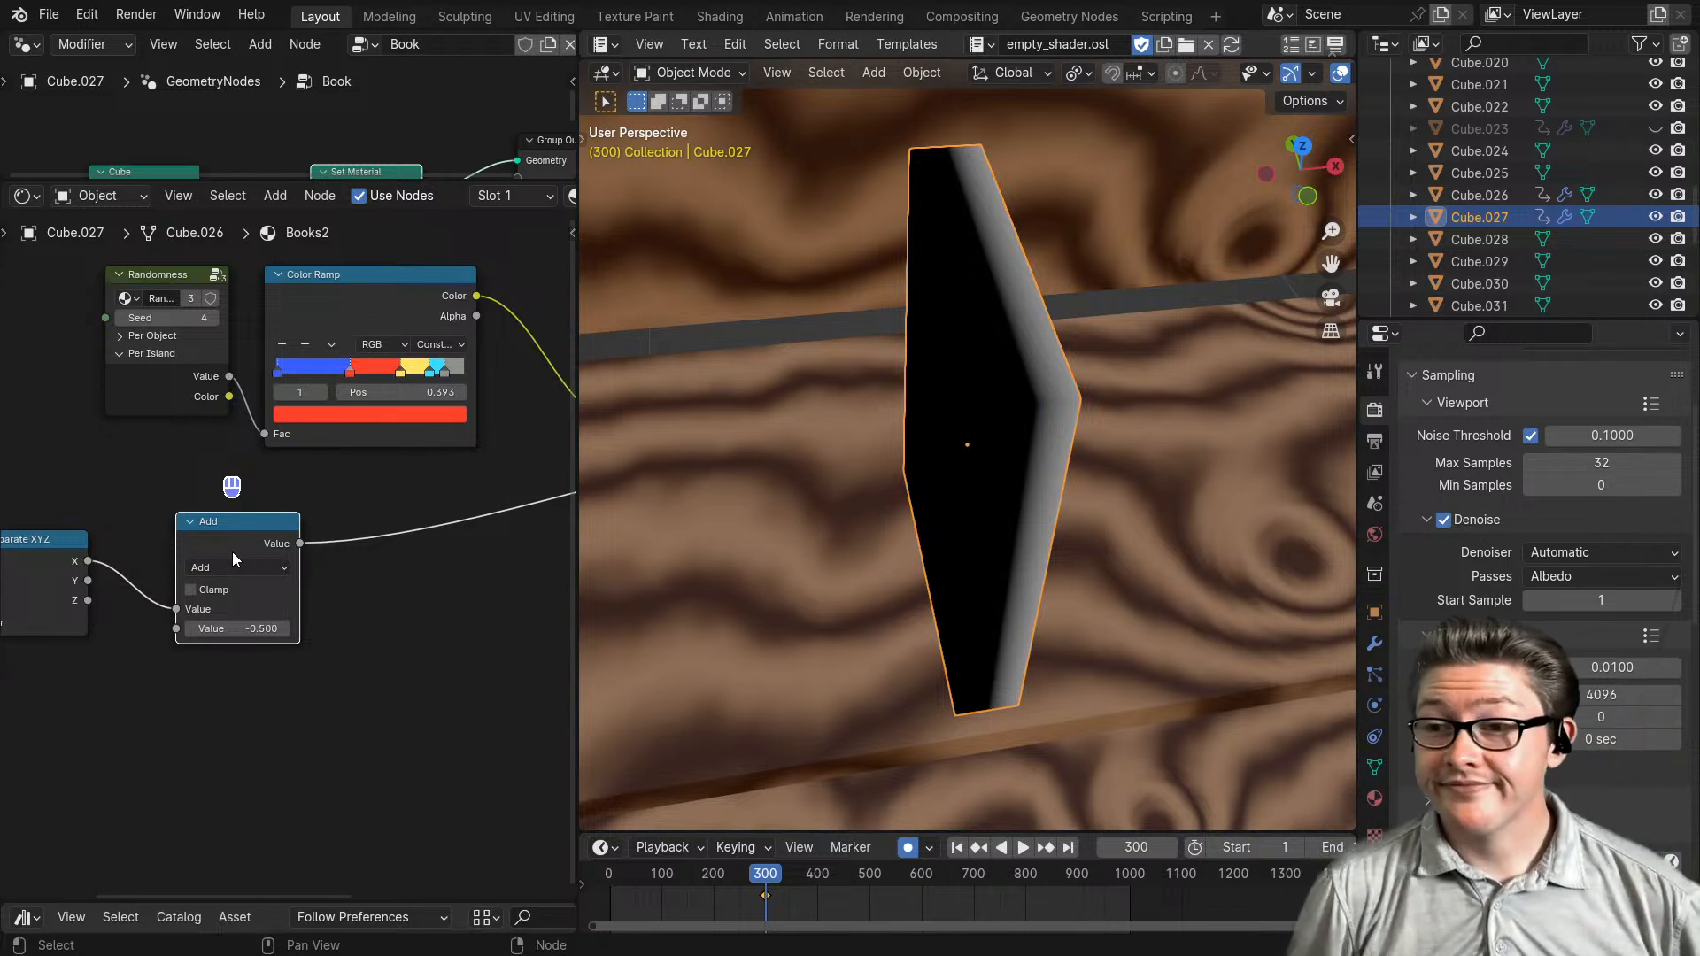
- Add another Math node, set it to Absolute, and insert it into the link after the Add node
middle_drag(363, 673, 321, 691)
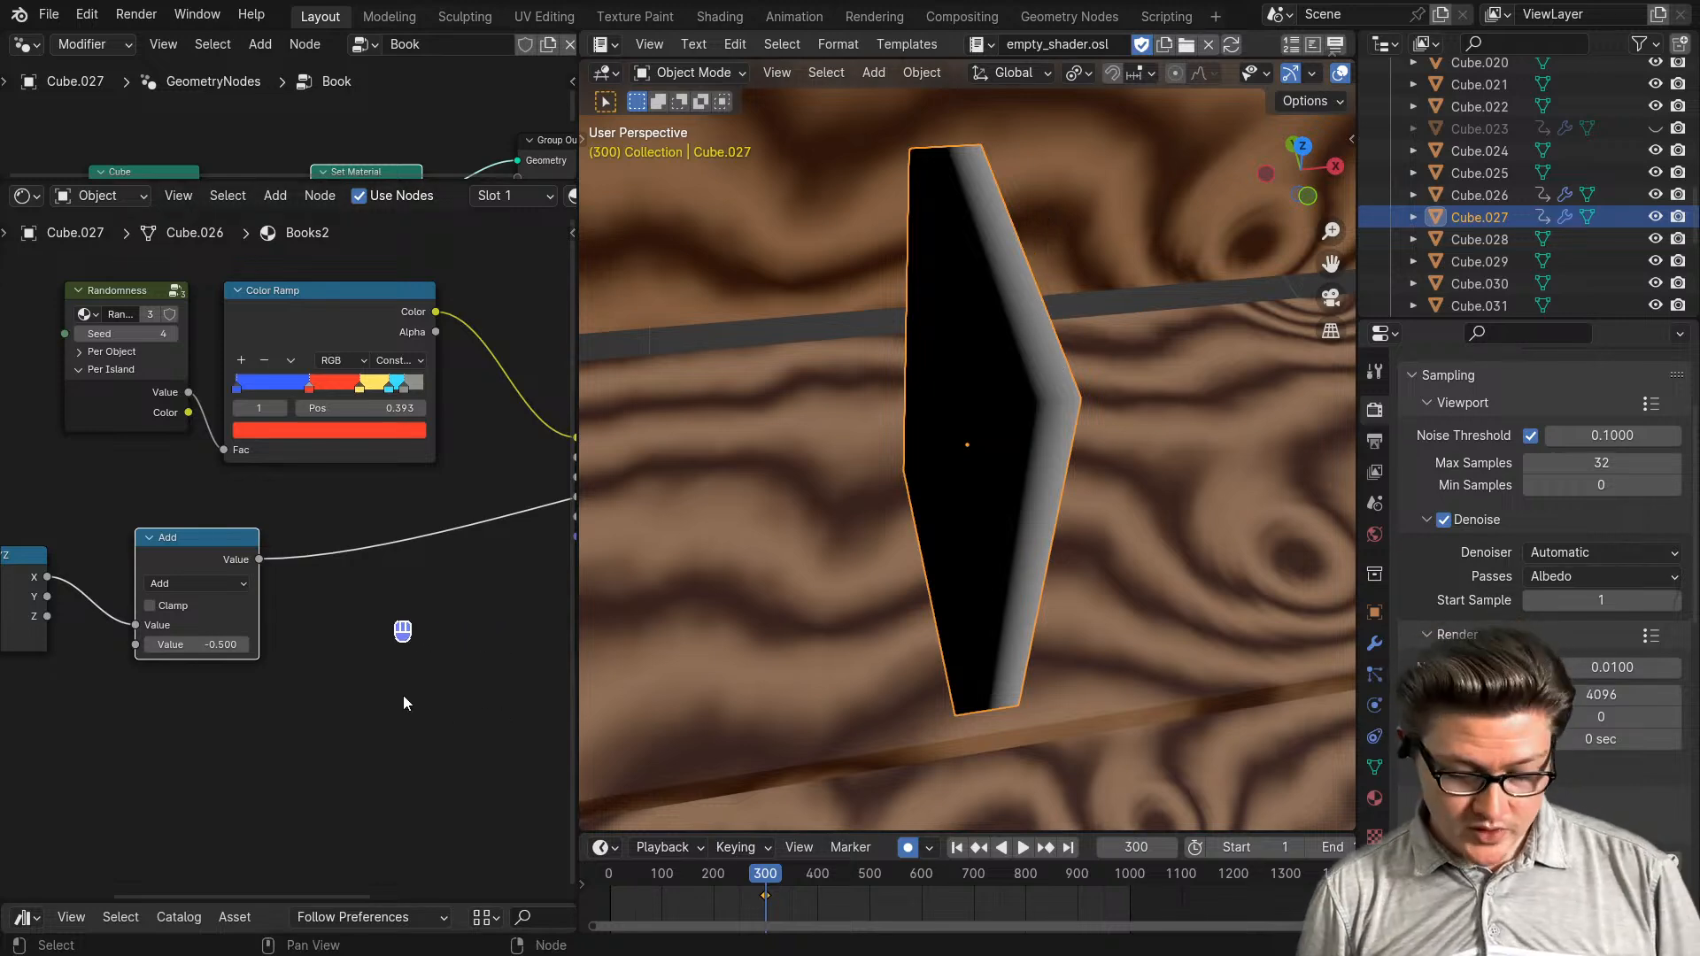
key(ctrl+m)
click(338, 647)
middle_drag(398, 676, 311, 539)
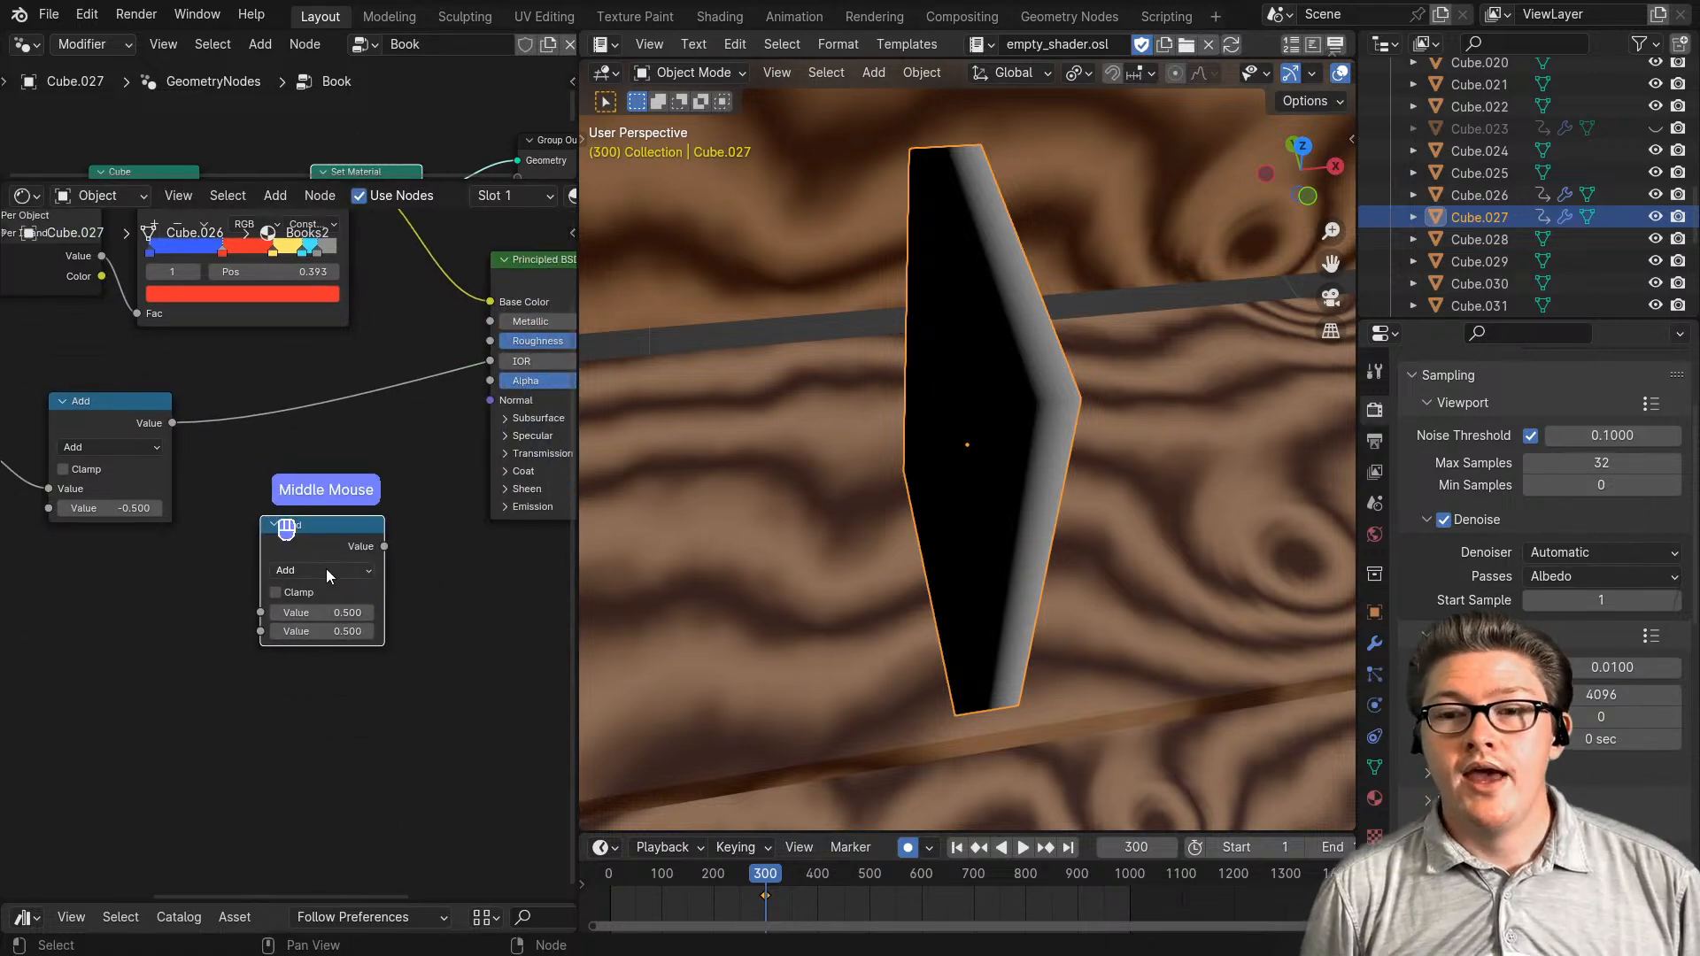
click(327, 570)
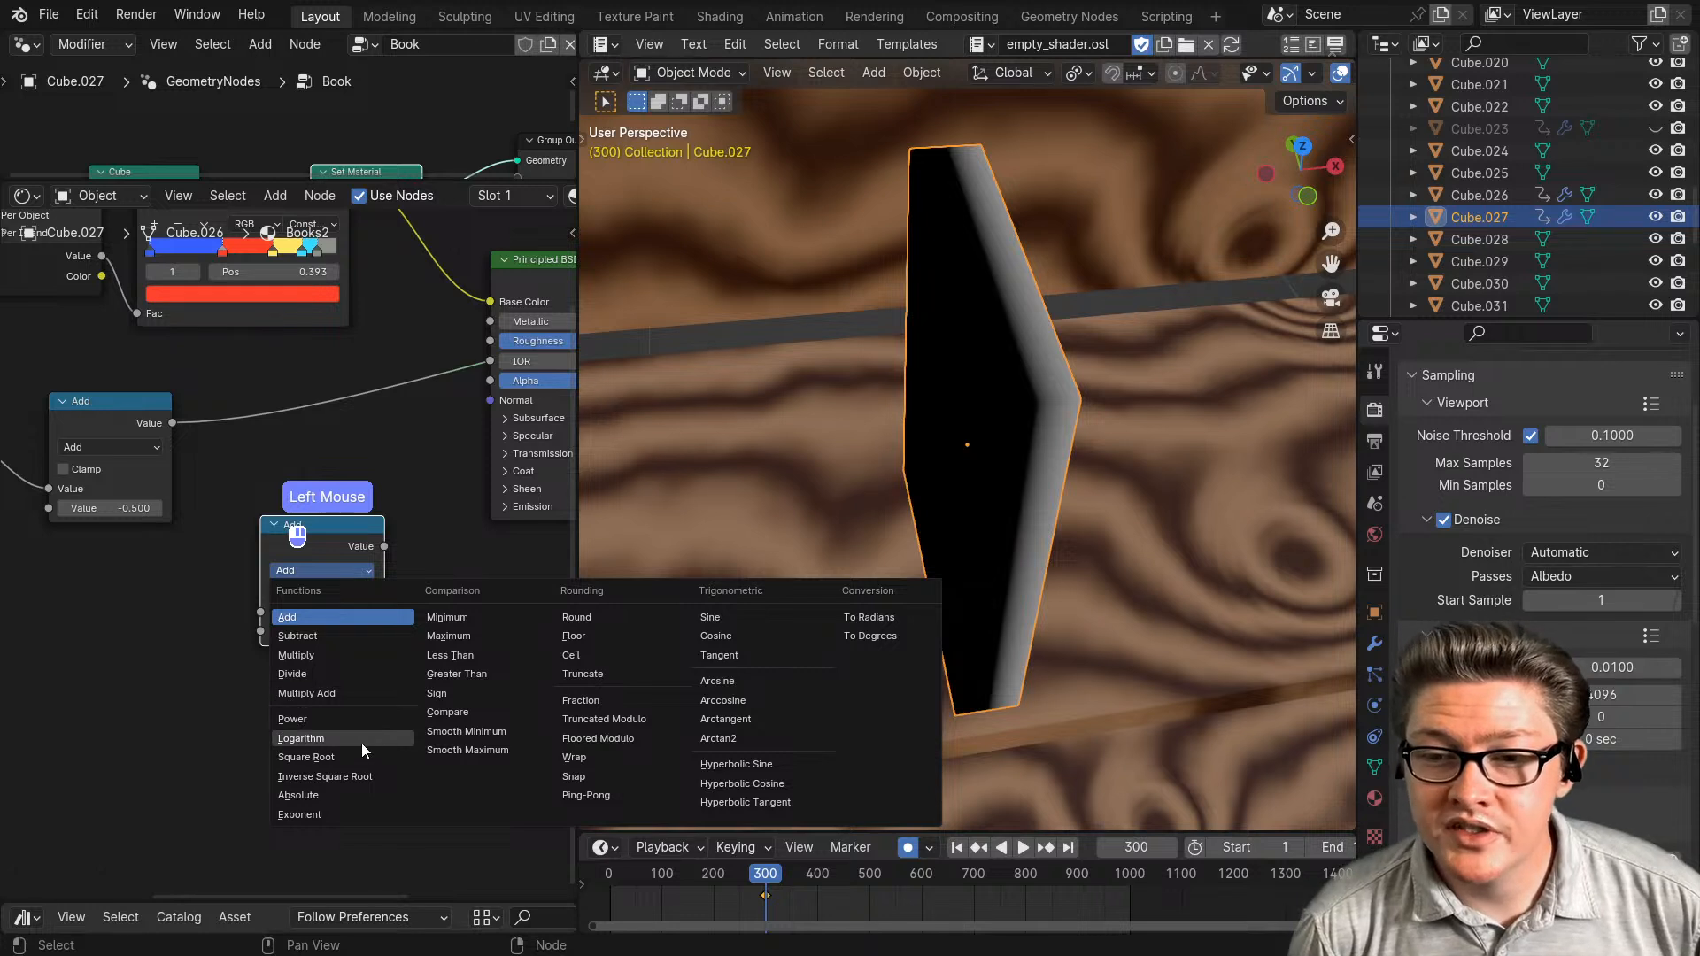
click(324, 798)
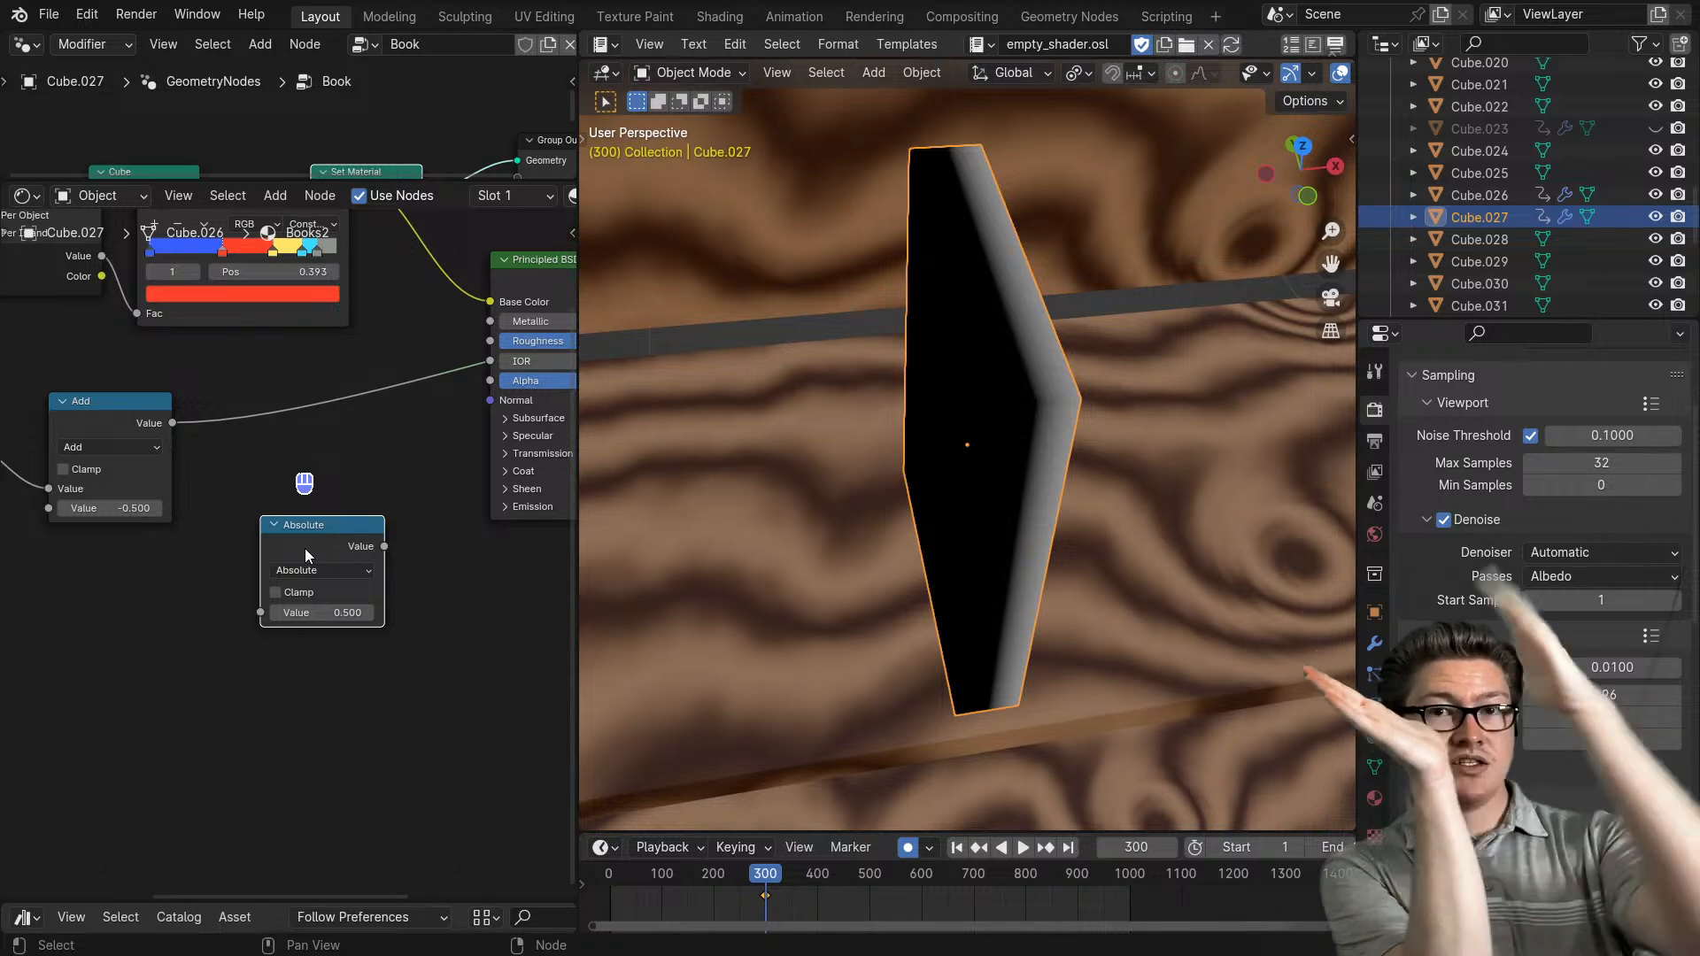
drag(305, 549, 270, 408)
scroll(254, 586, down, 3)
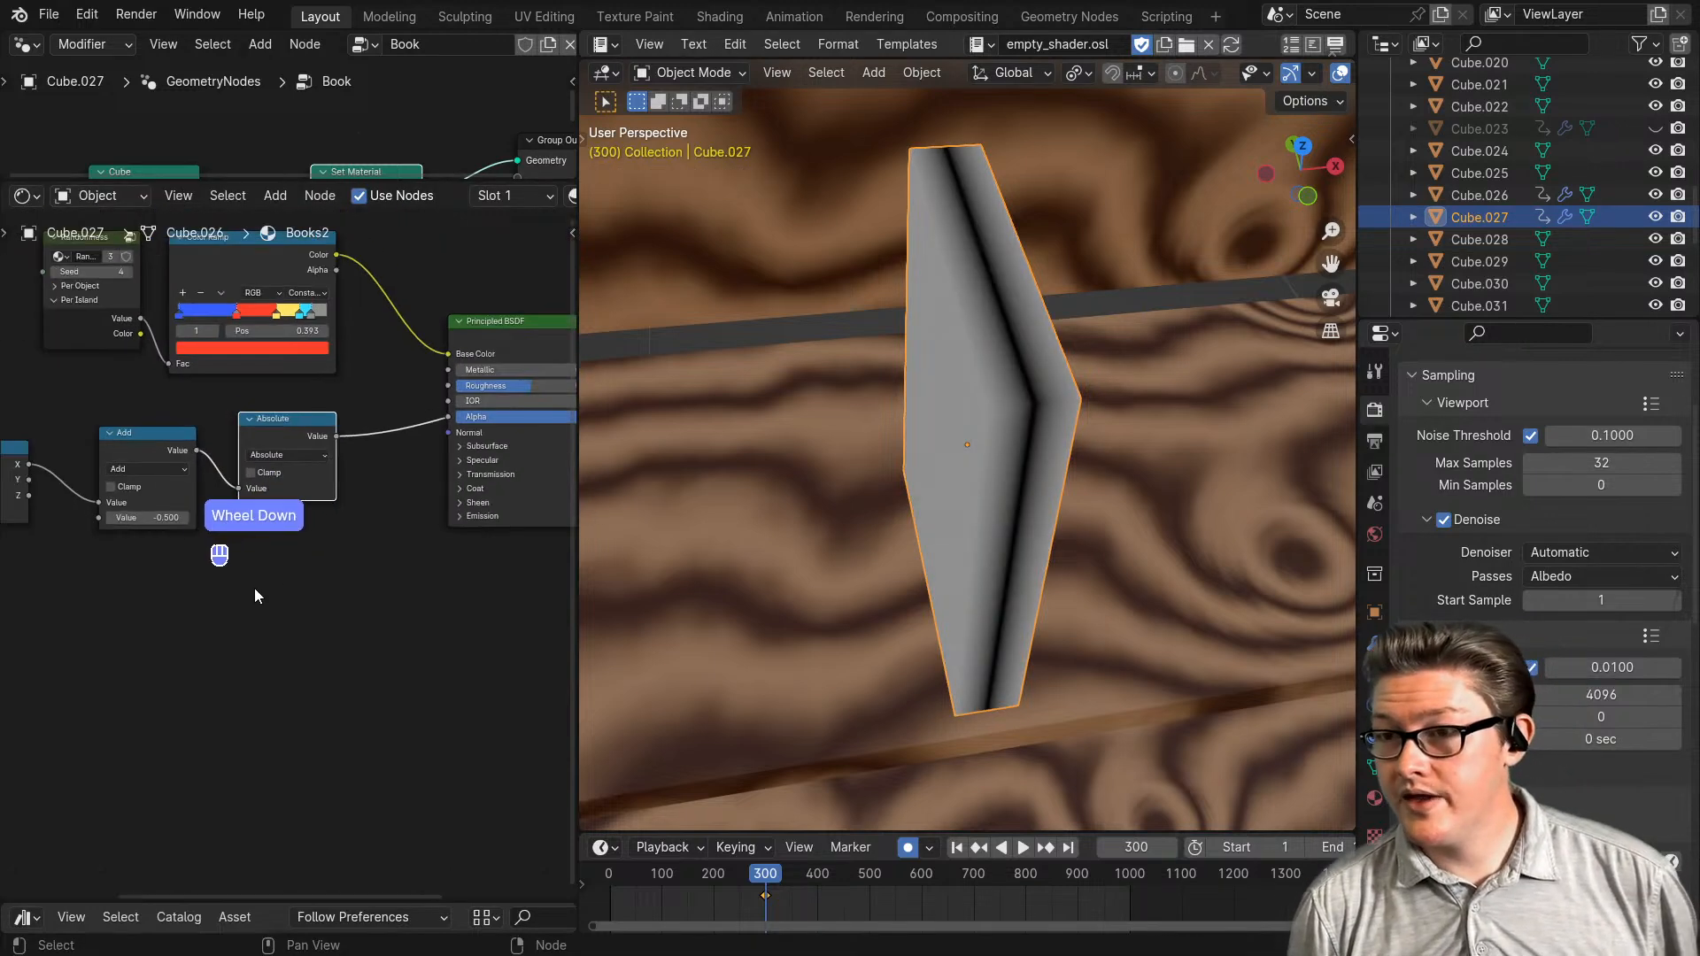
- Shift the Add node away from the Absolute node, slightly nearer to Separate XYZ
middle_drag(253, 588, 348, 629)
scroll(245, 592, down, 2)
drag(336, 526, 303, 542)
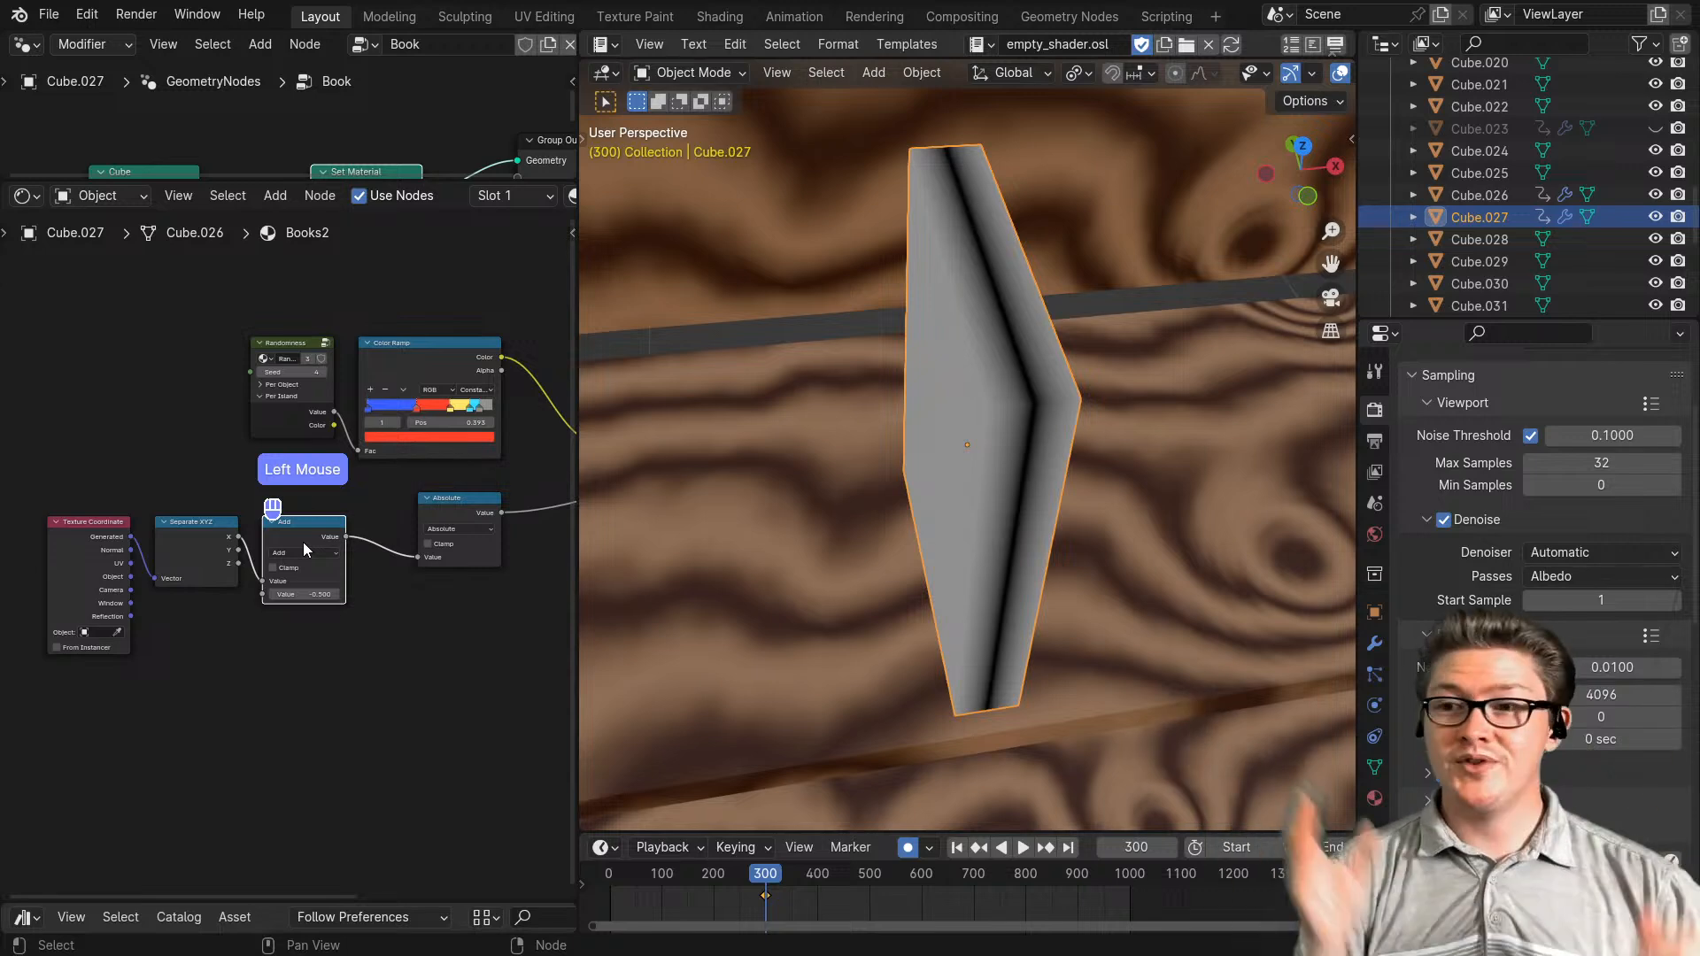
scroll(434, 634, down, 1)
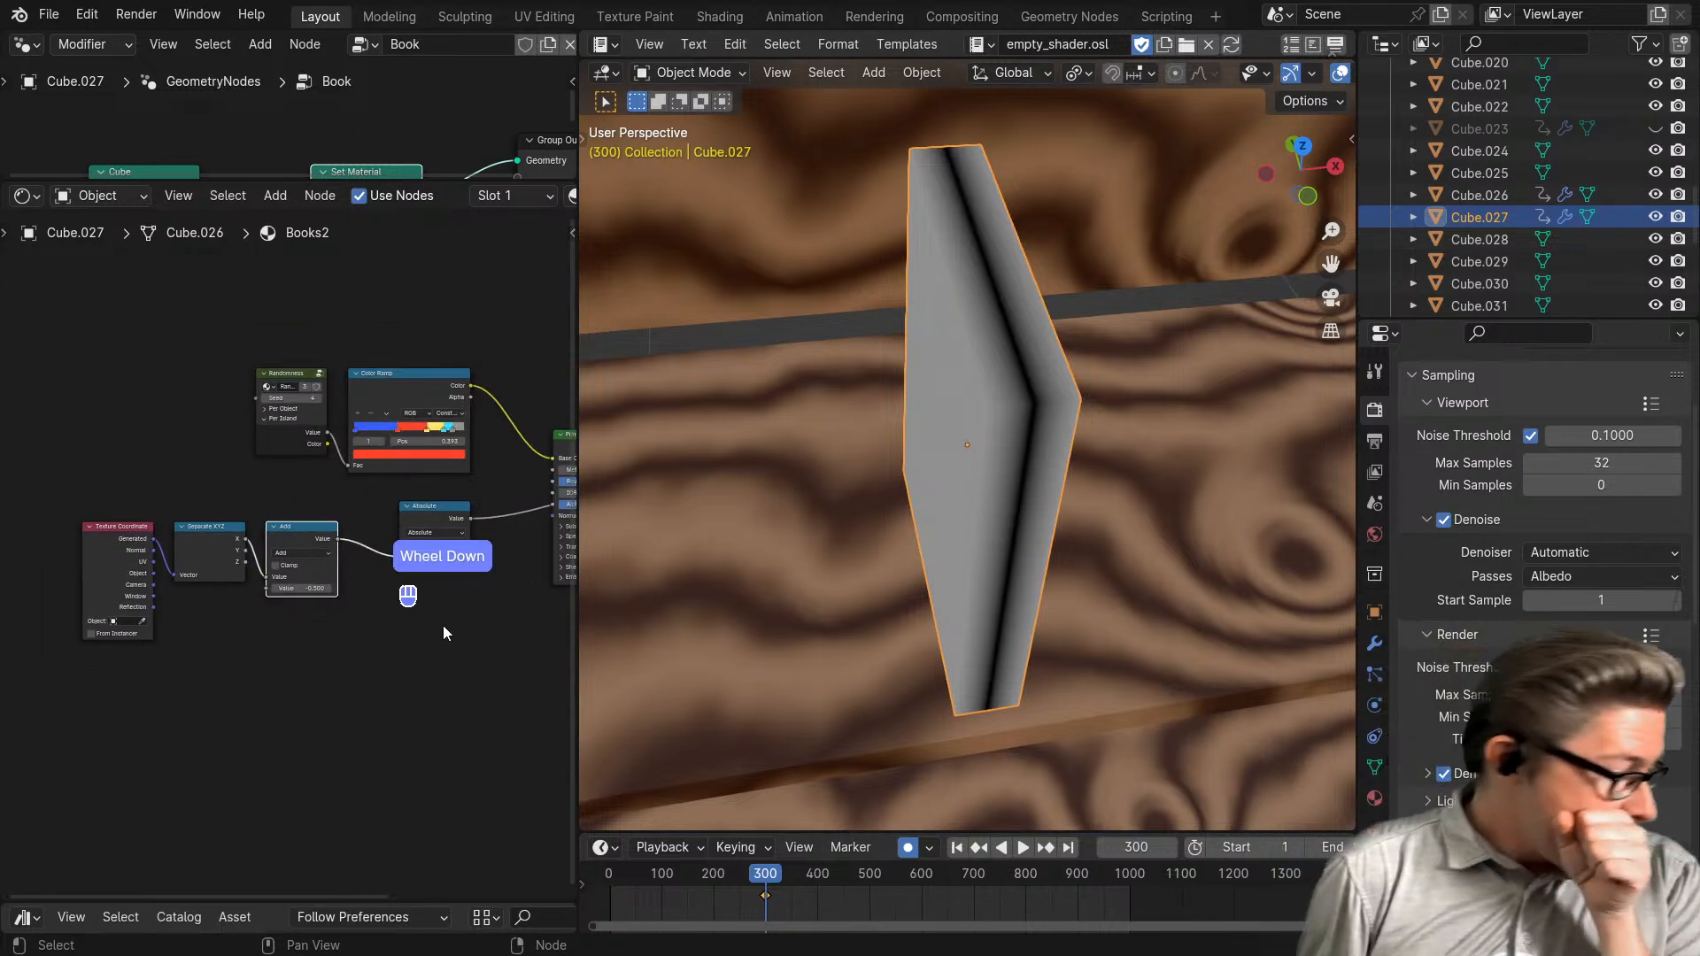
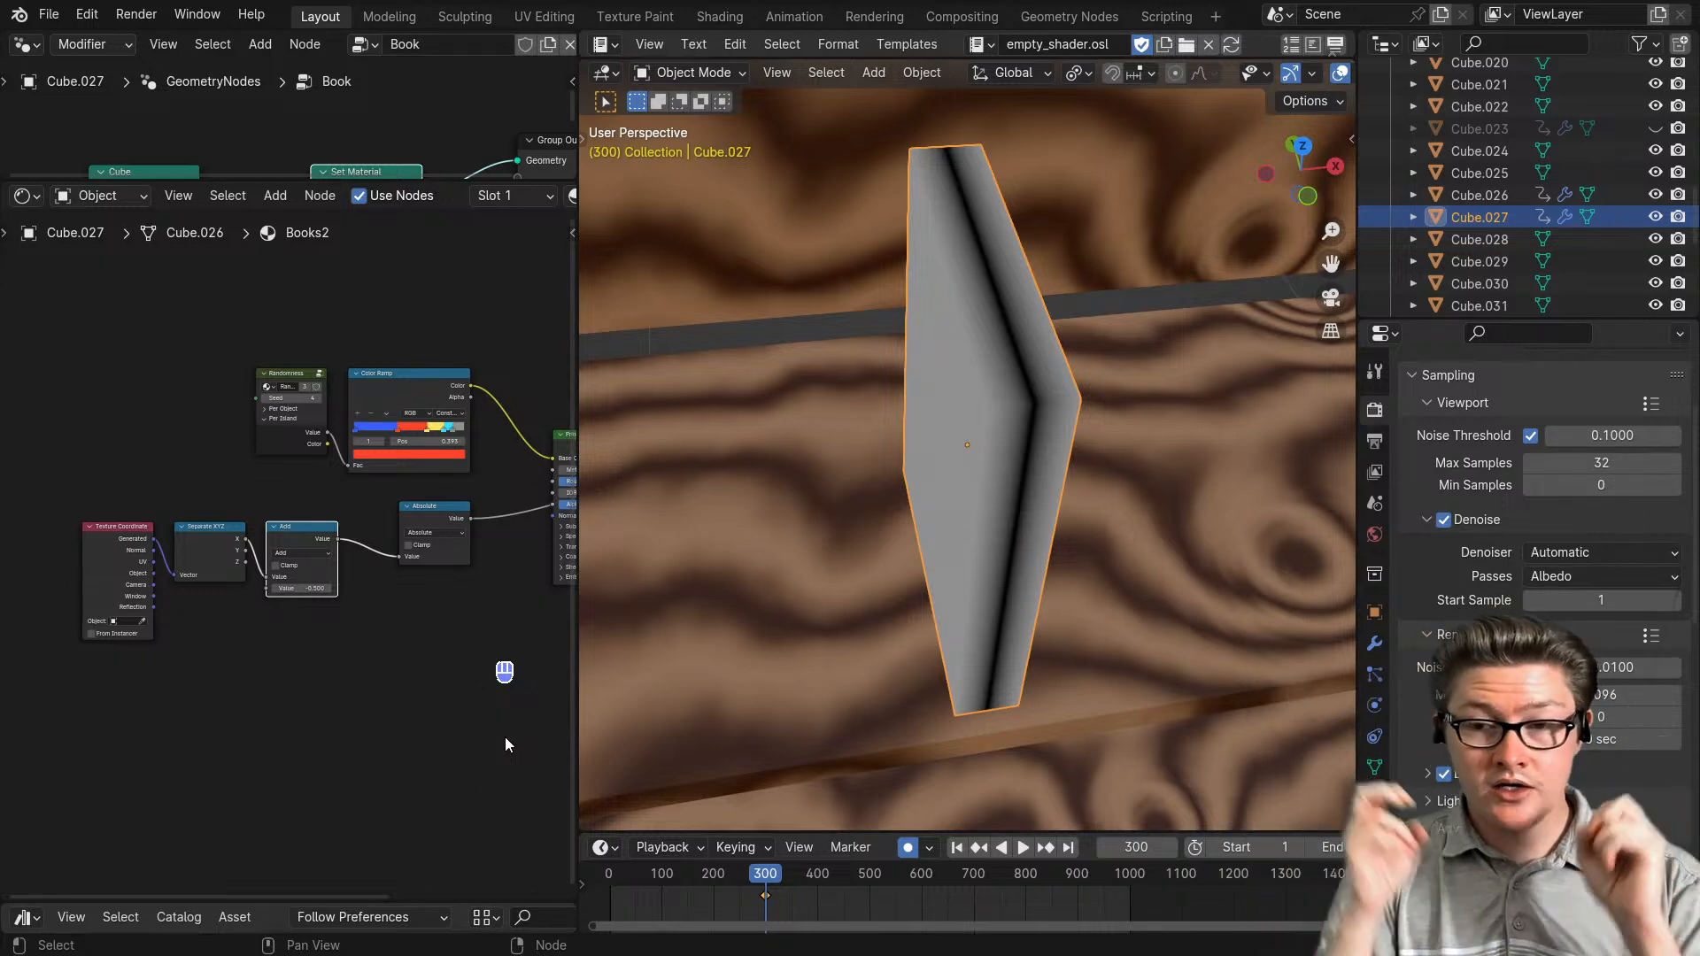
- Move the Texture Coordinate, Separate XYZ, Add and Absolute nodes further left, and place Absolute right beside Add
drag(431, 640, 130, 551)
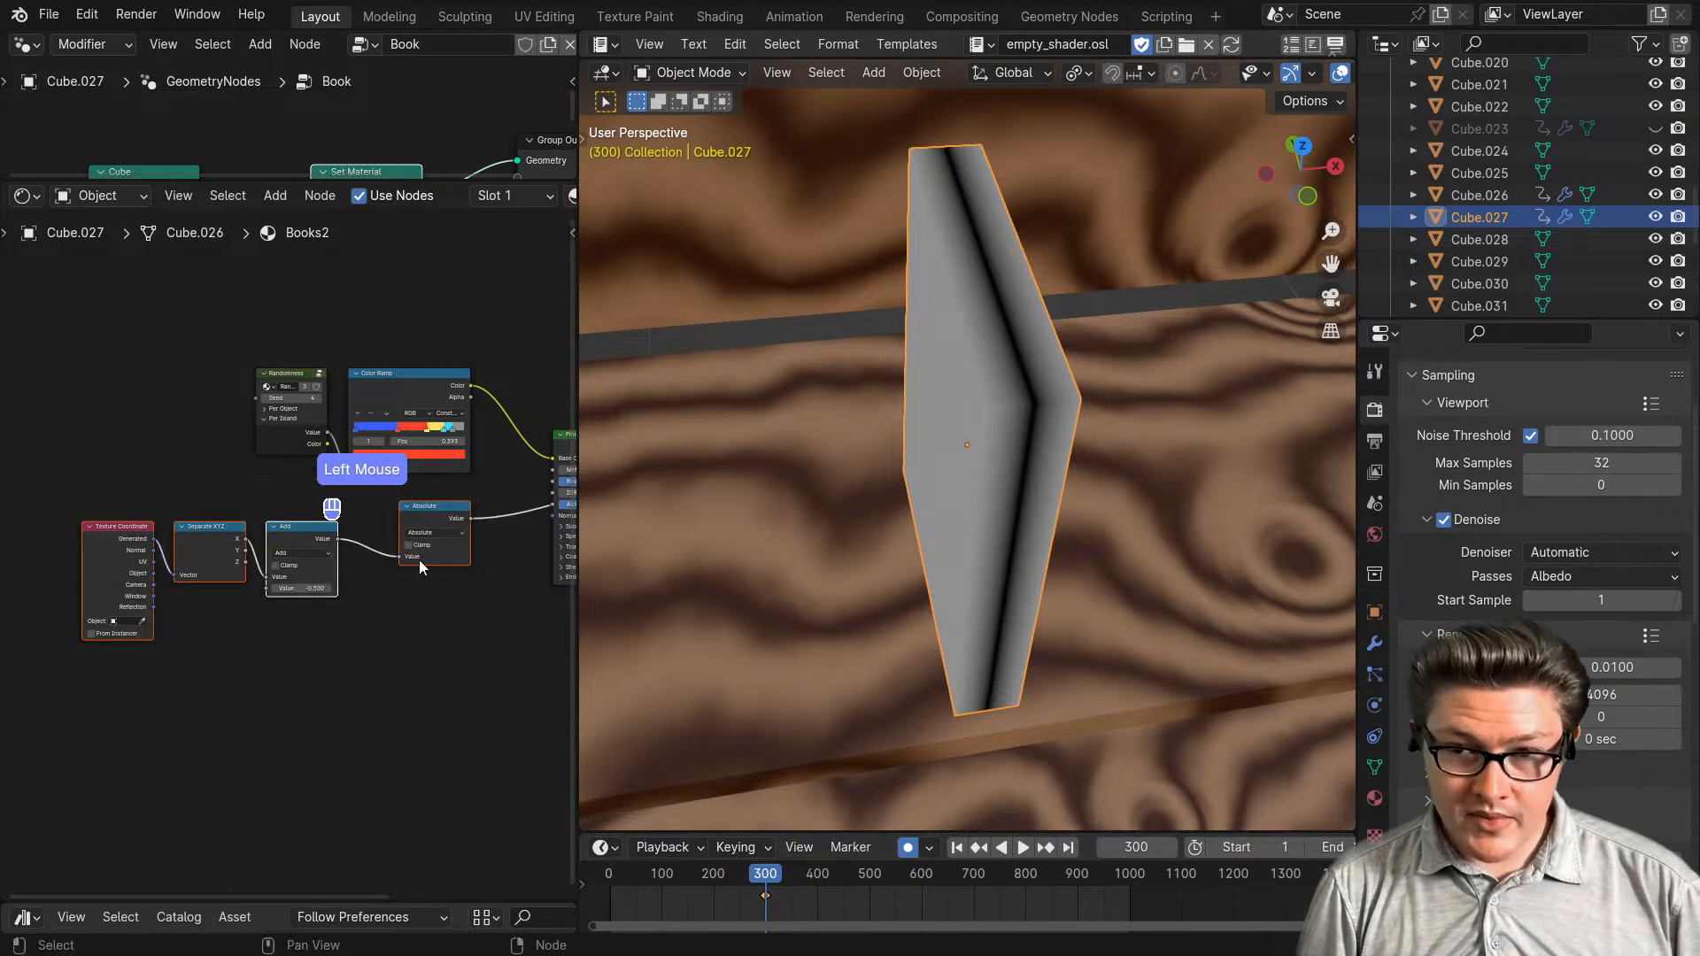
key(g)
click(293, 636)
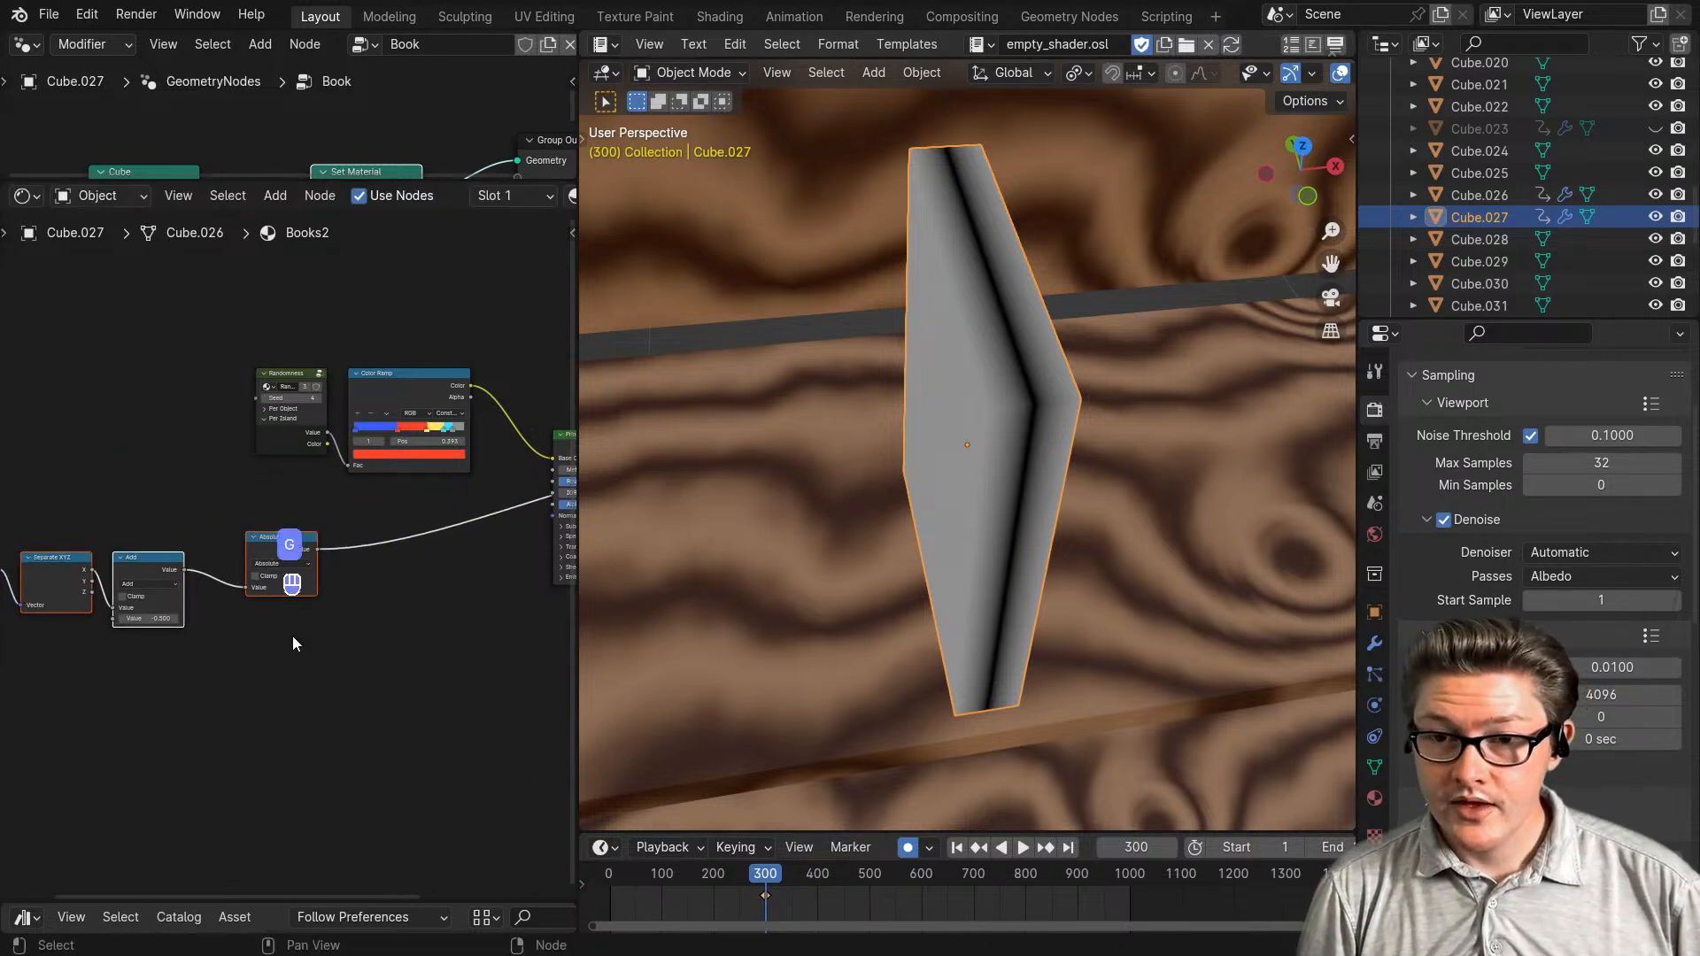
scroll(288, 549, up, 2)
click(269, 538)
drag(269, 538, 199, 576)
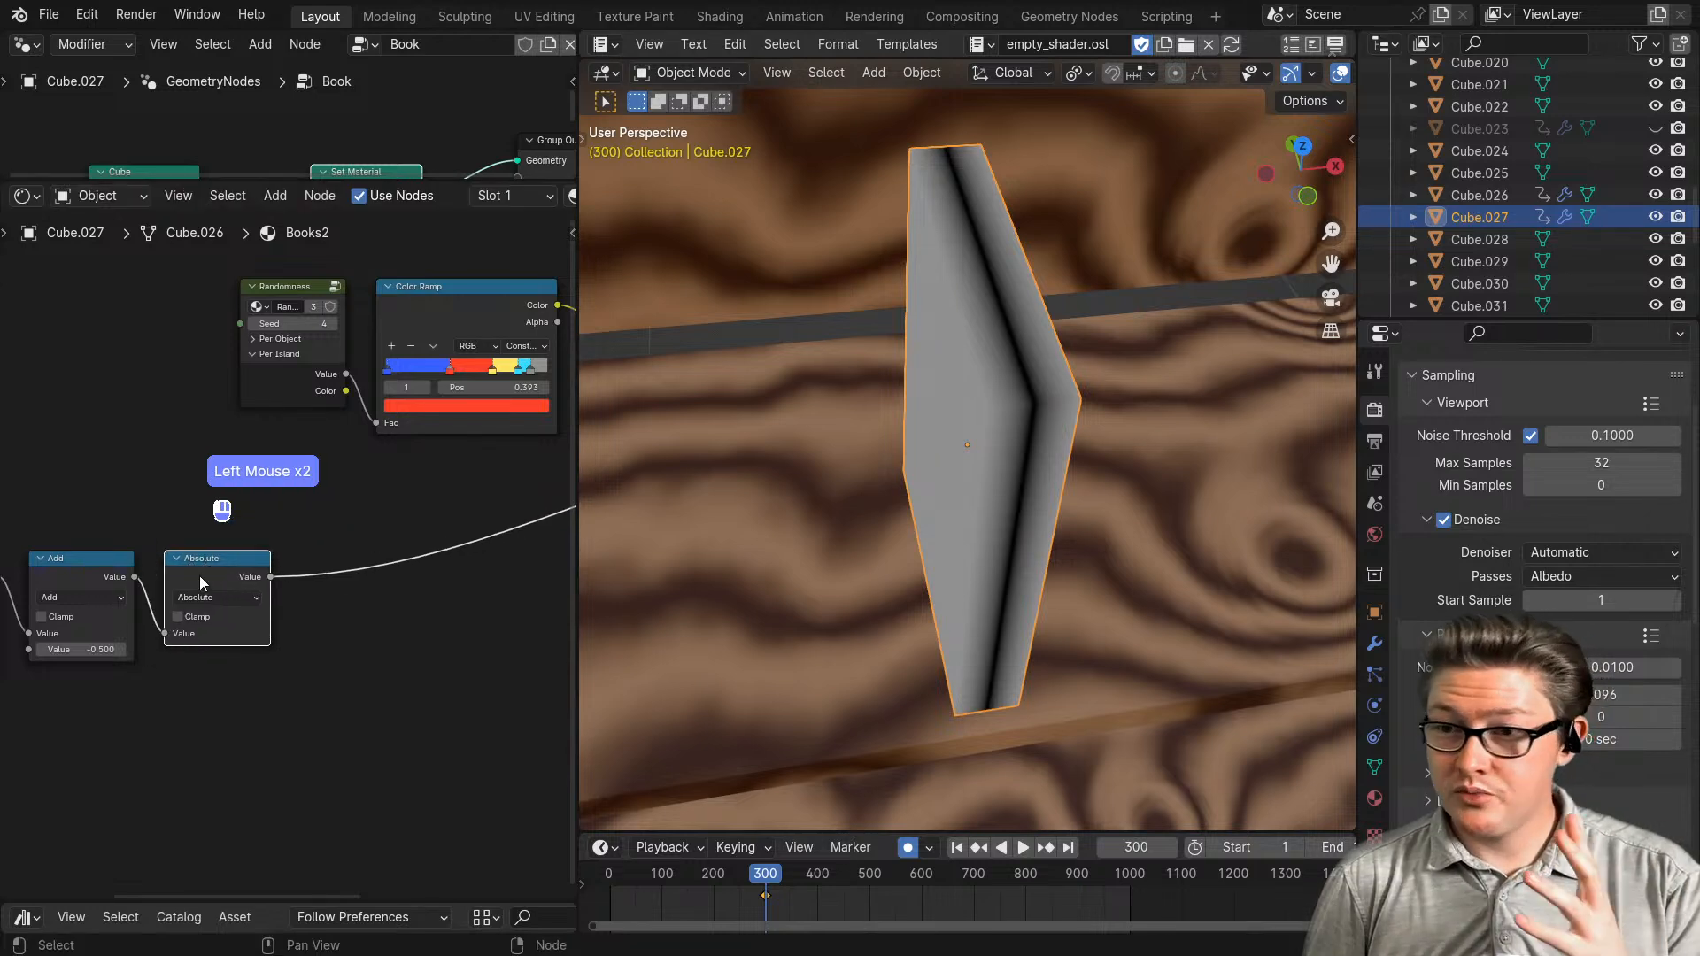
- Insert a Math node after Absolute, set it to Multiply, and give it a value of 2
key(ctrl+m)
click(347, 634)
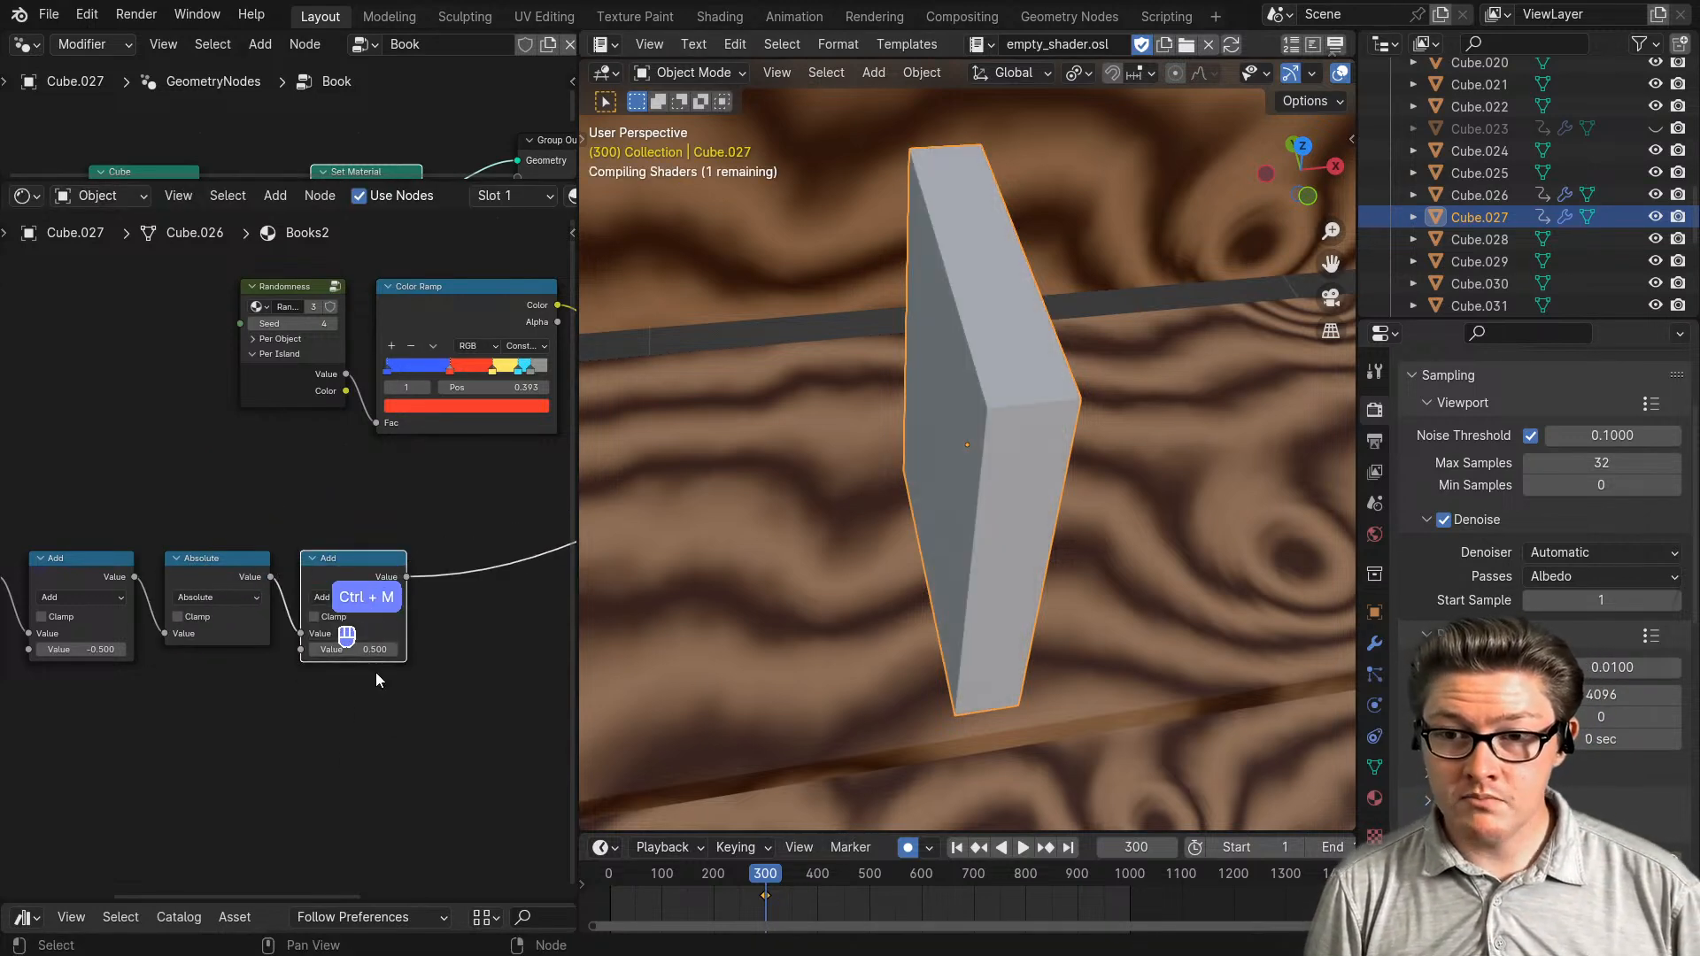
scroll(349, 598, up, 2)
click(350, 611)
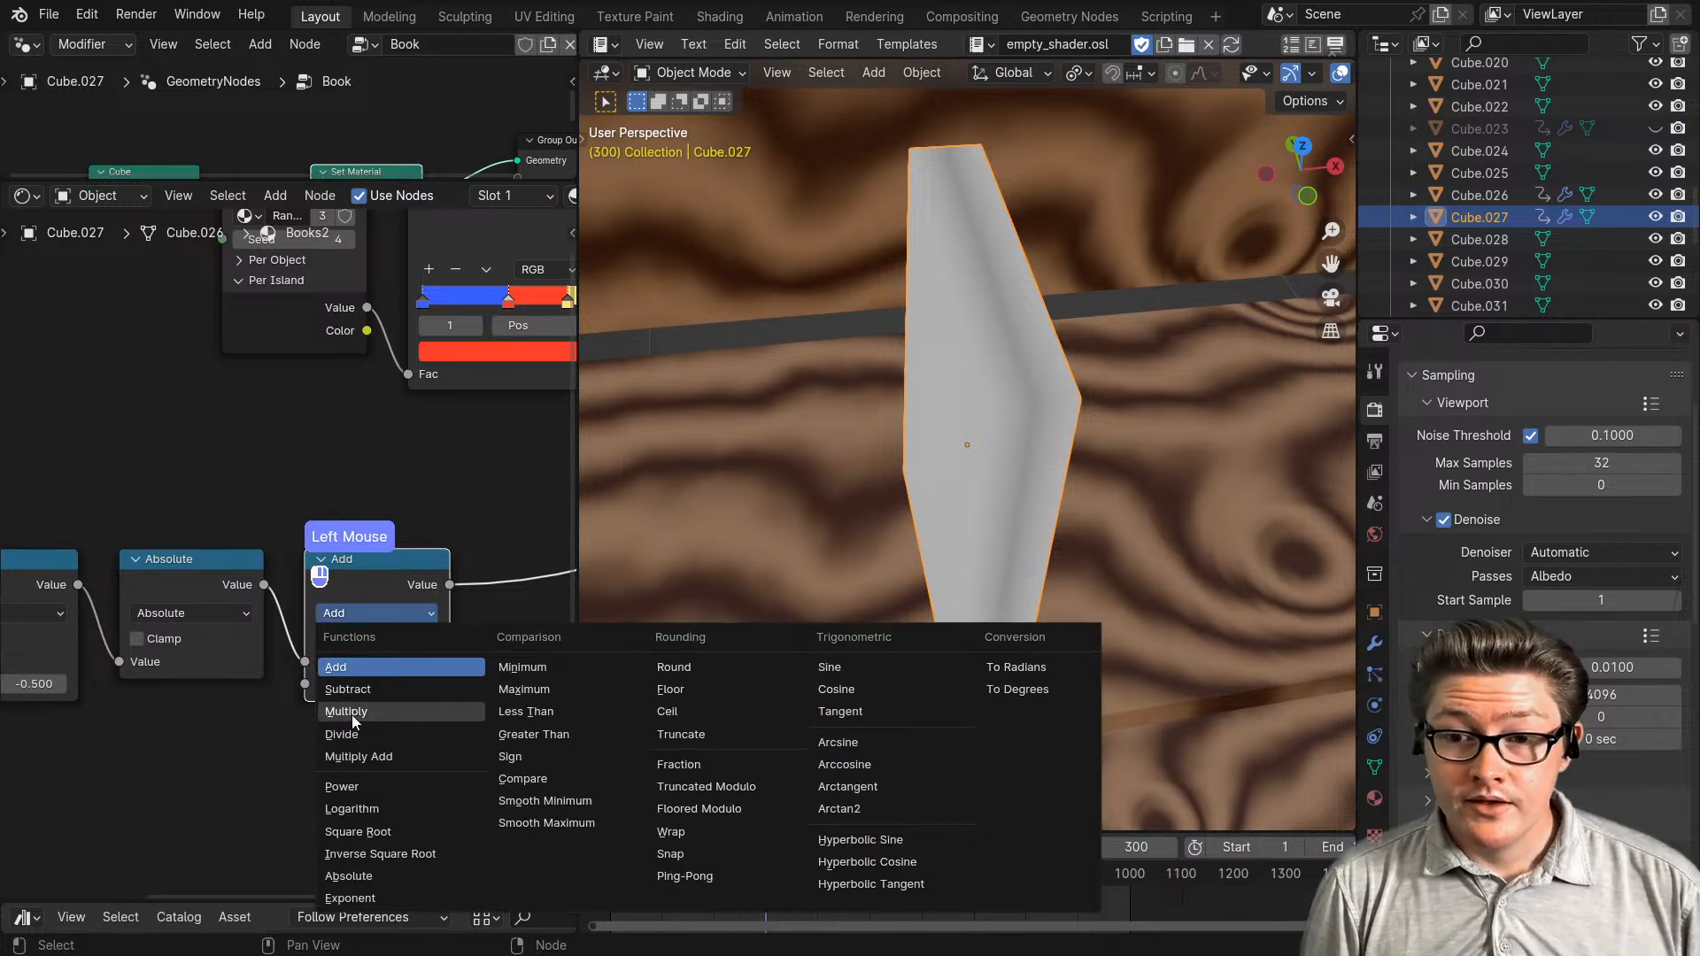
click(358, 713)
double_click(381, 683)
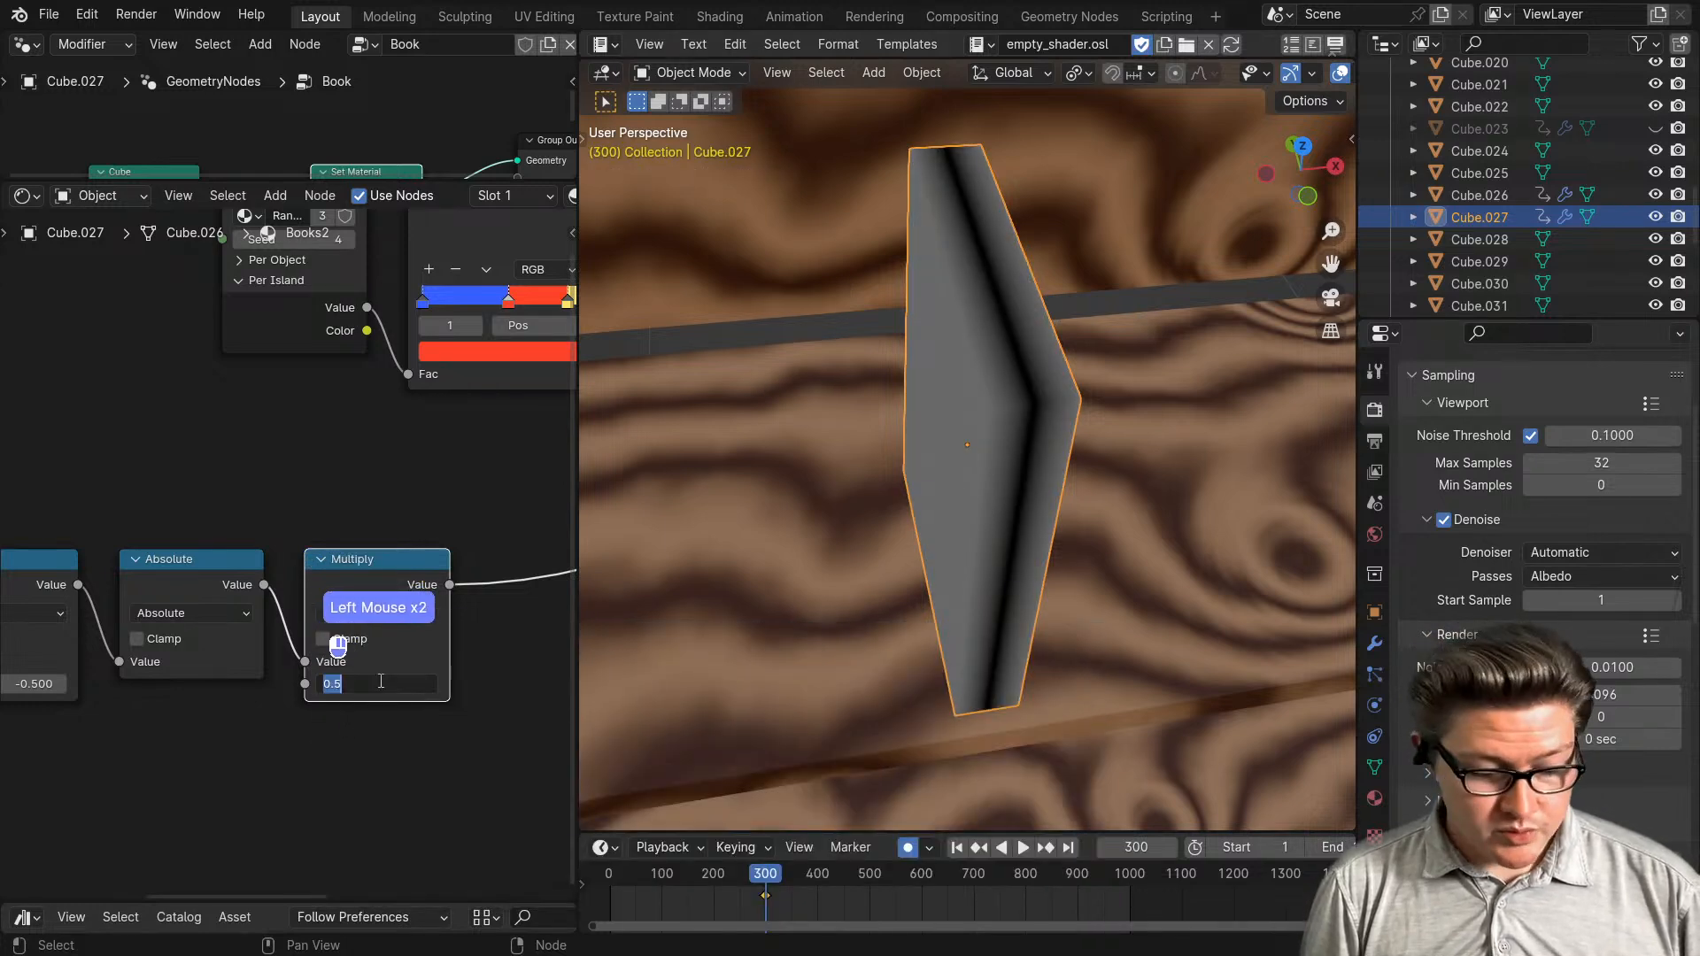
text(2)
click(369, 773)
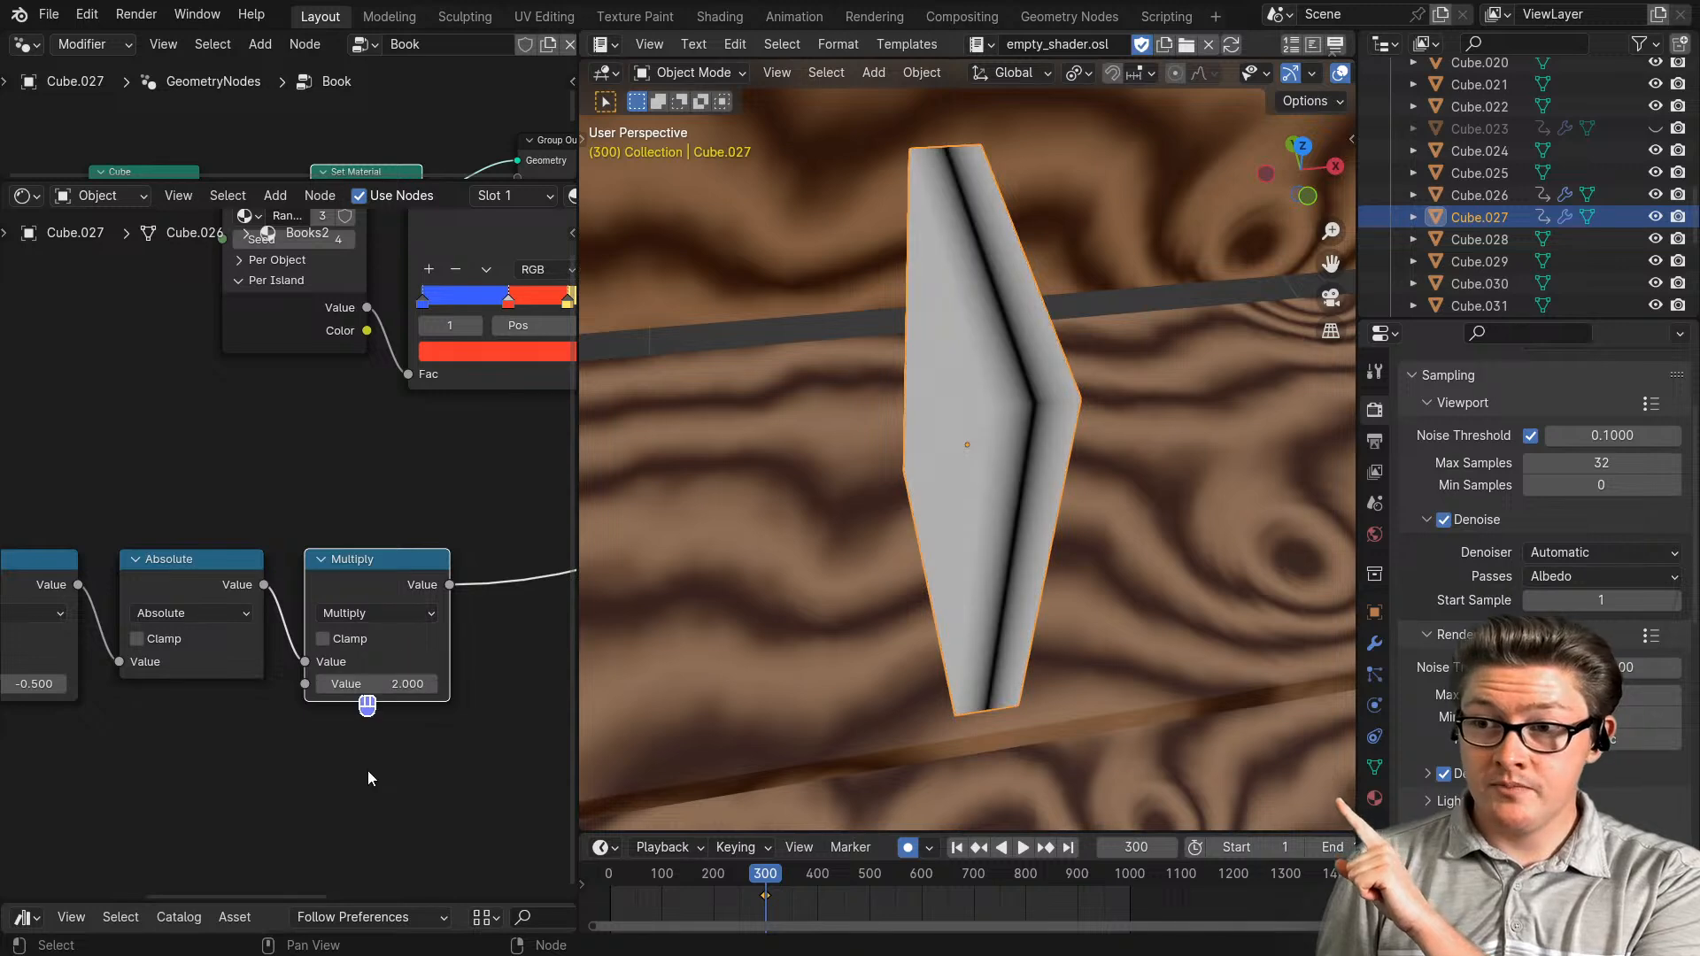
- Select the whole chain from Texture Coordinate to Multiply and move it further left, away from the color nodes
scroll(369, 778, down, 5)
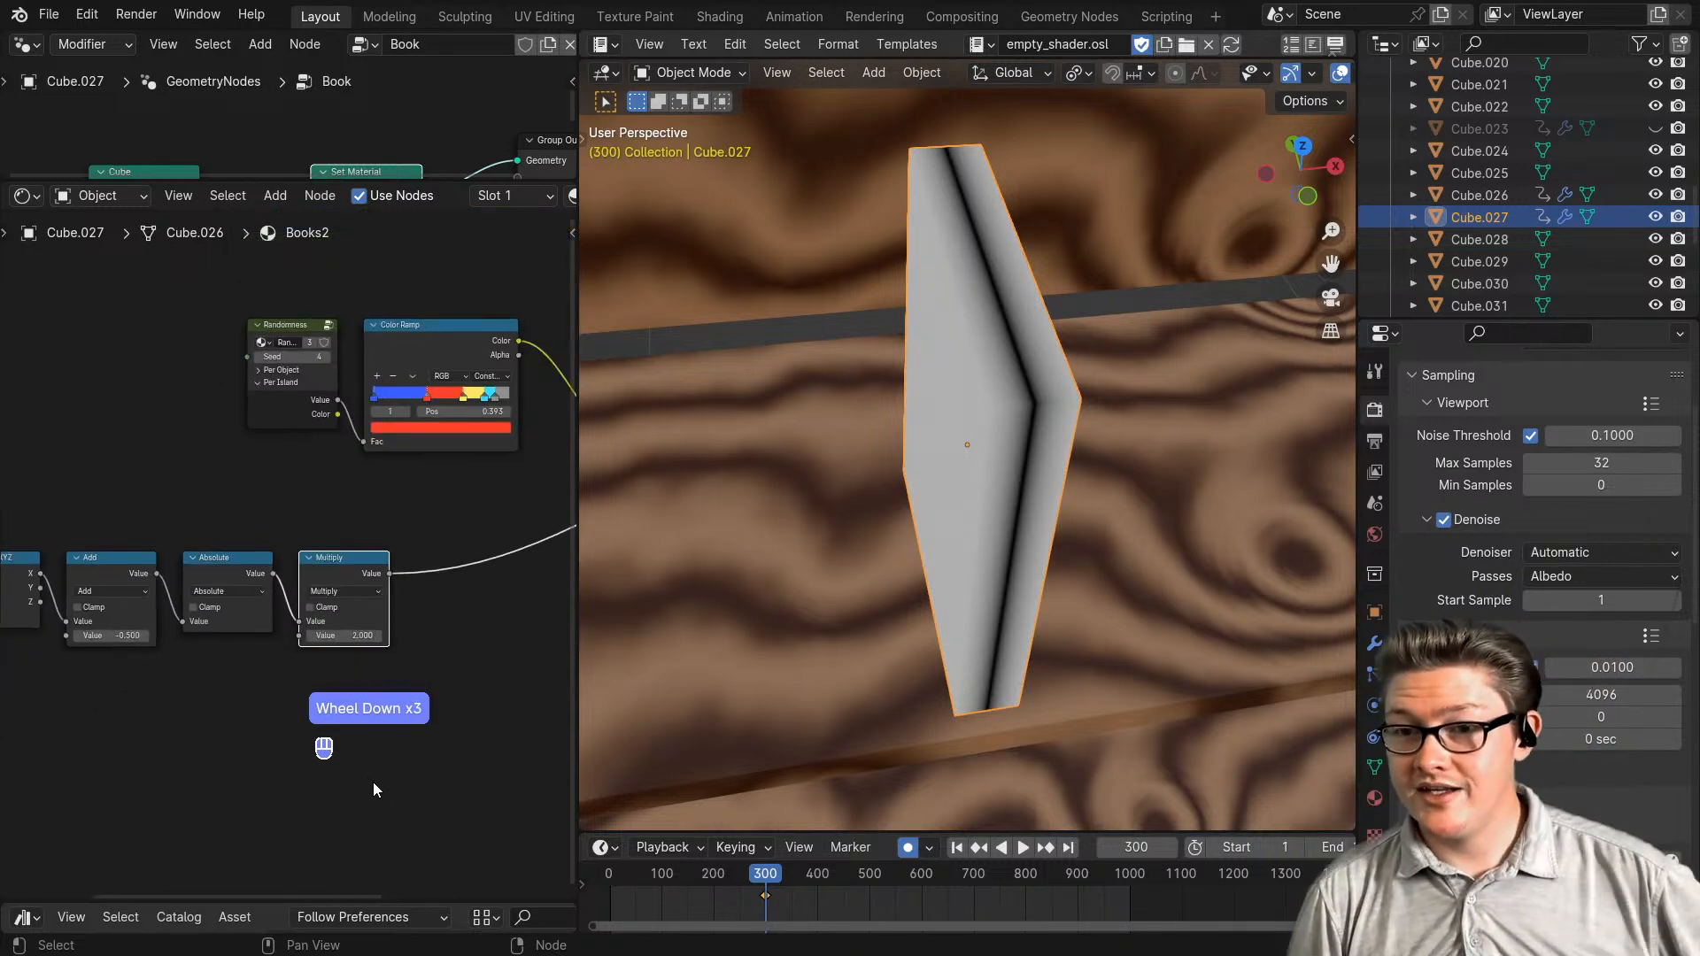
middle_drag(356, 744, 384, 756)
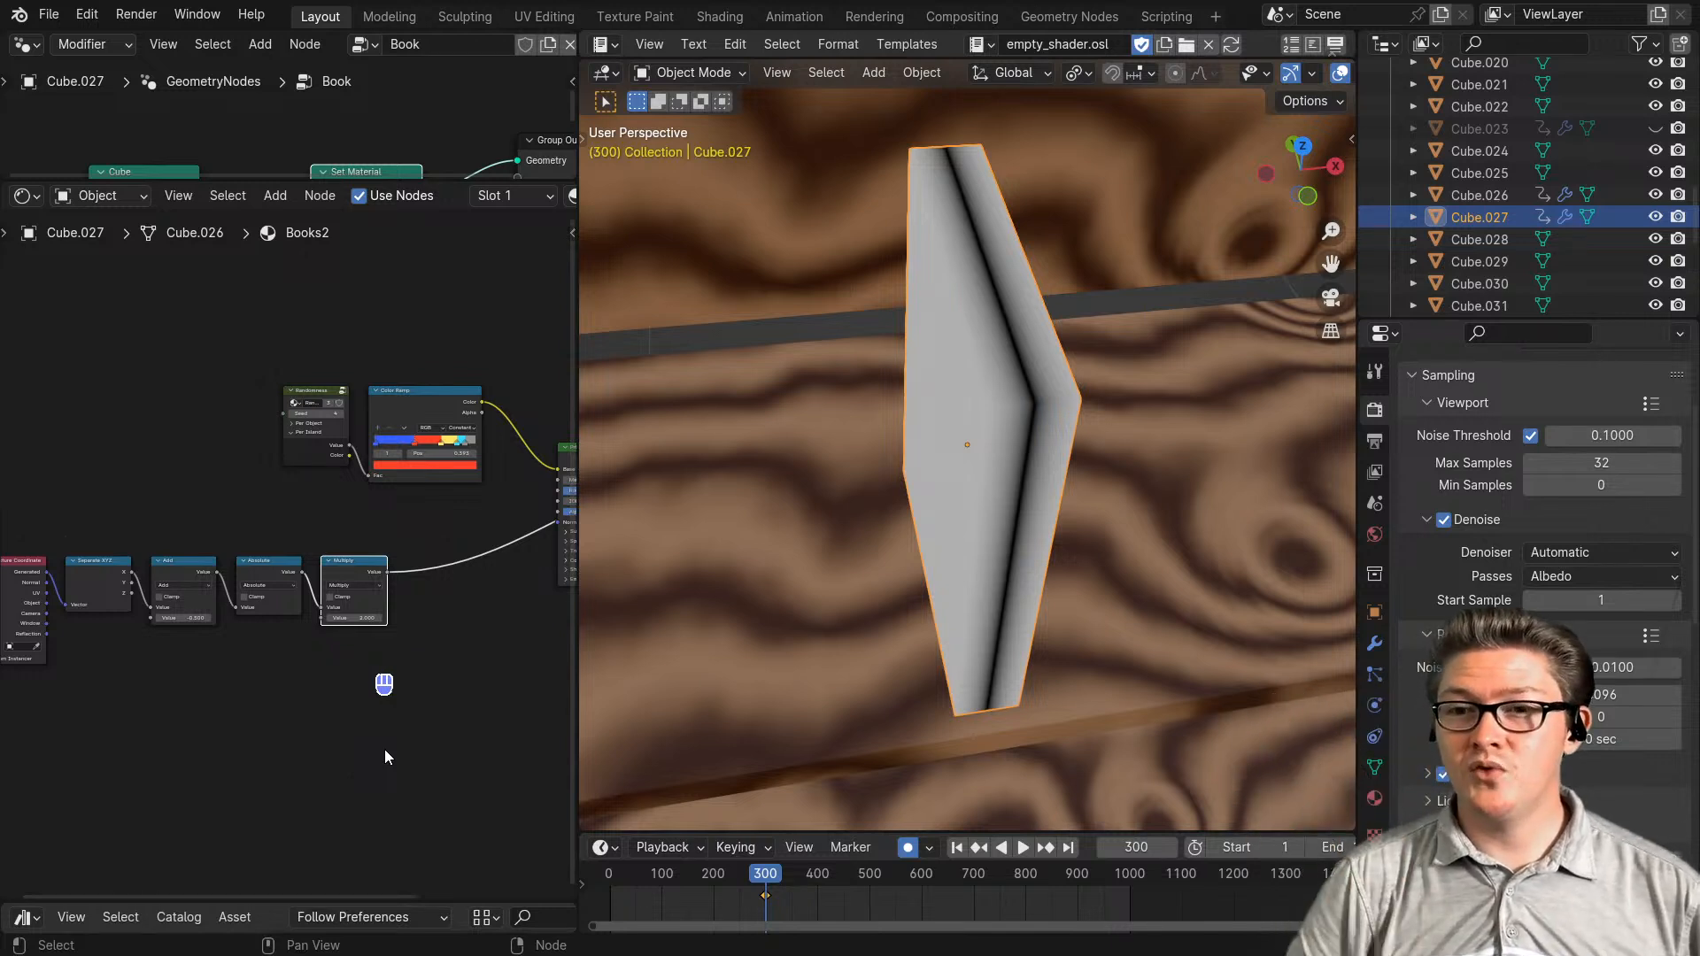
scroll(361, 738, up, 1)
middle_drag(361, 731, 464, 757)
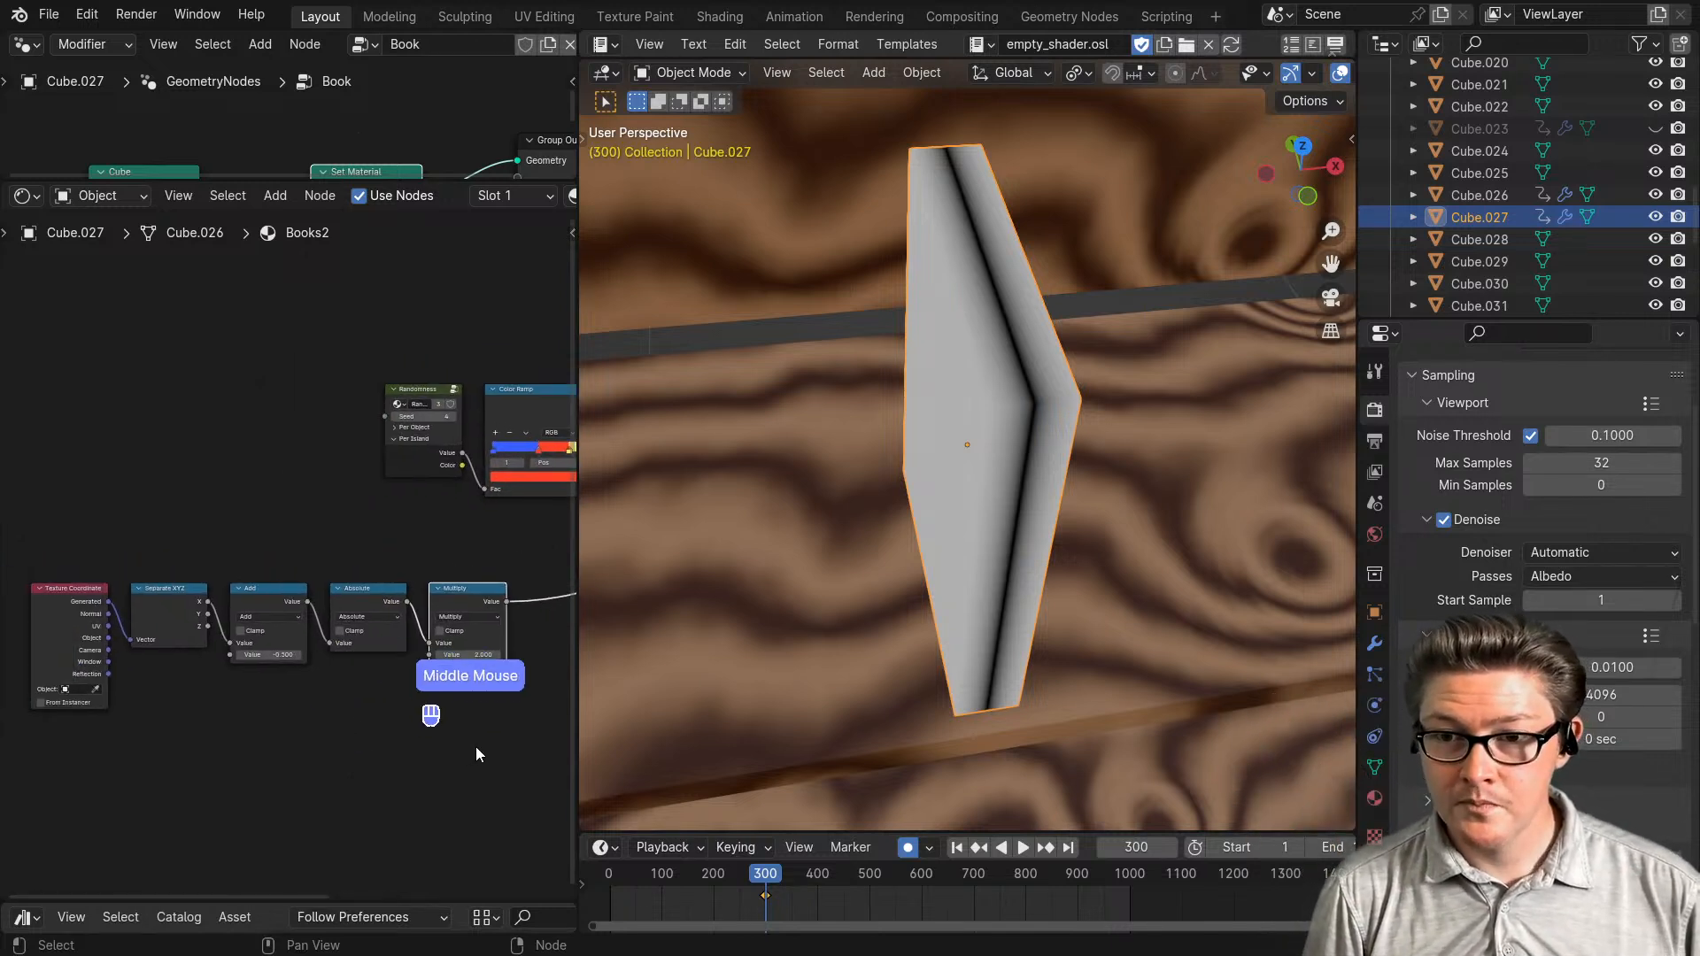
drag(477, 747, 105, 606)
key(g)
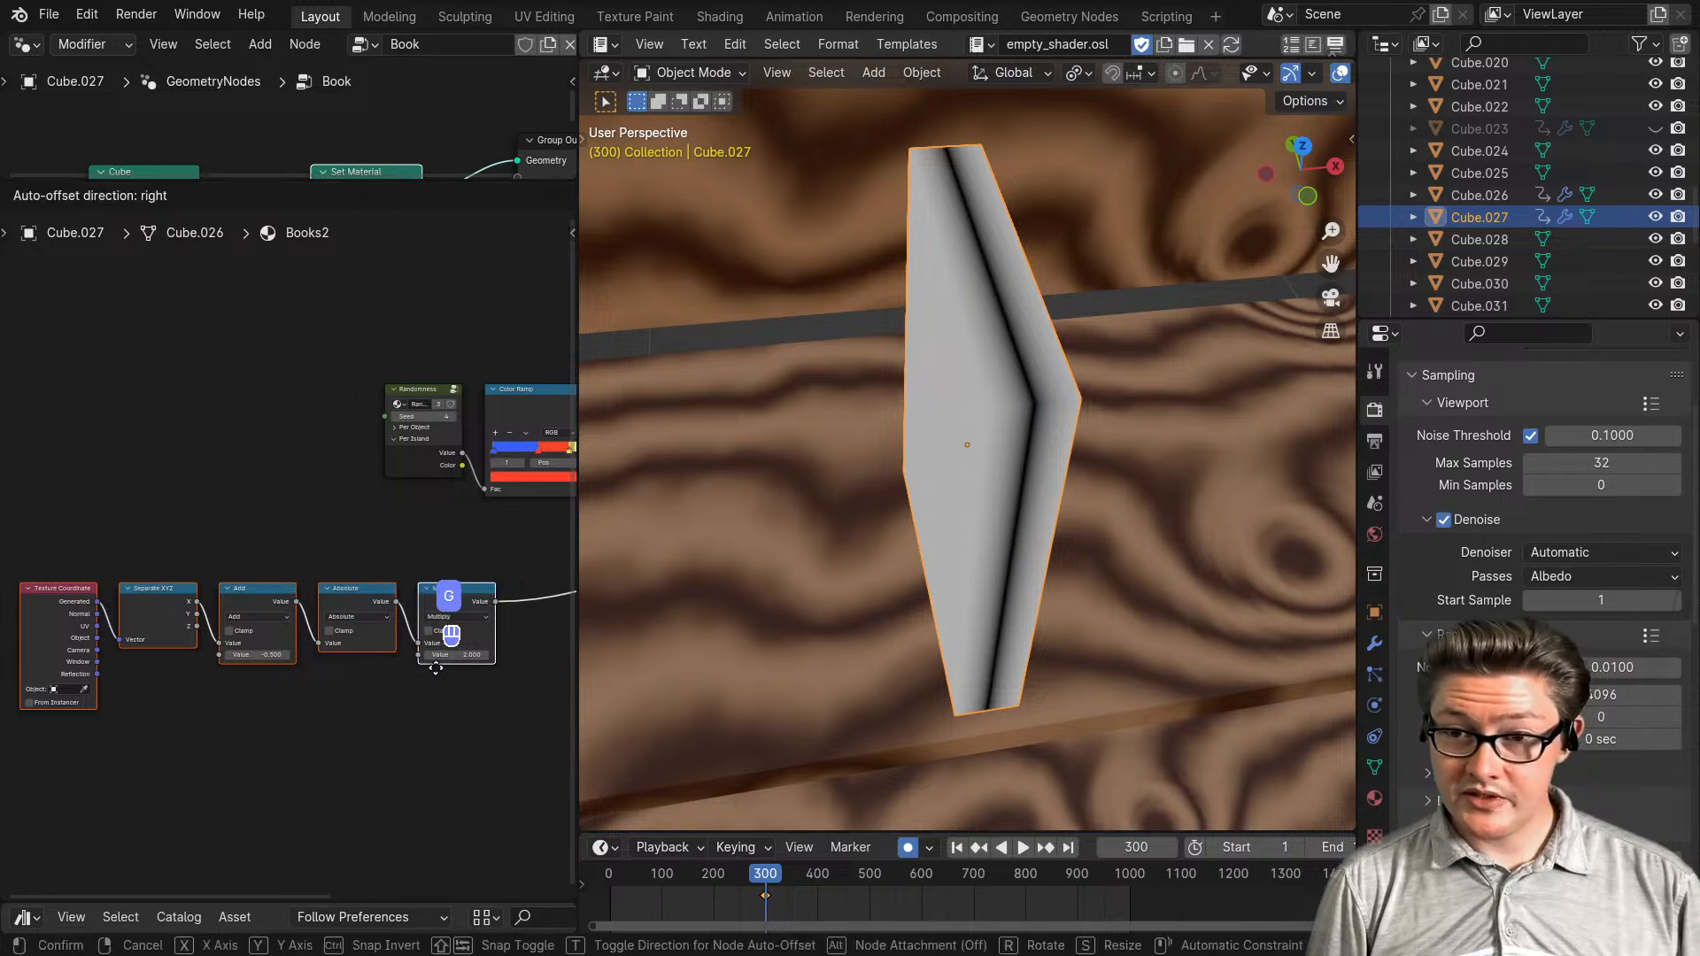
click(248, 677)
- Select the Add, Absolute and Multiply nodes and move them together slightly above the Separate XYZ node
scroll(276, 720, down, 2)
scroll(273, 725, down, 1)
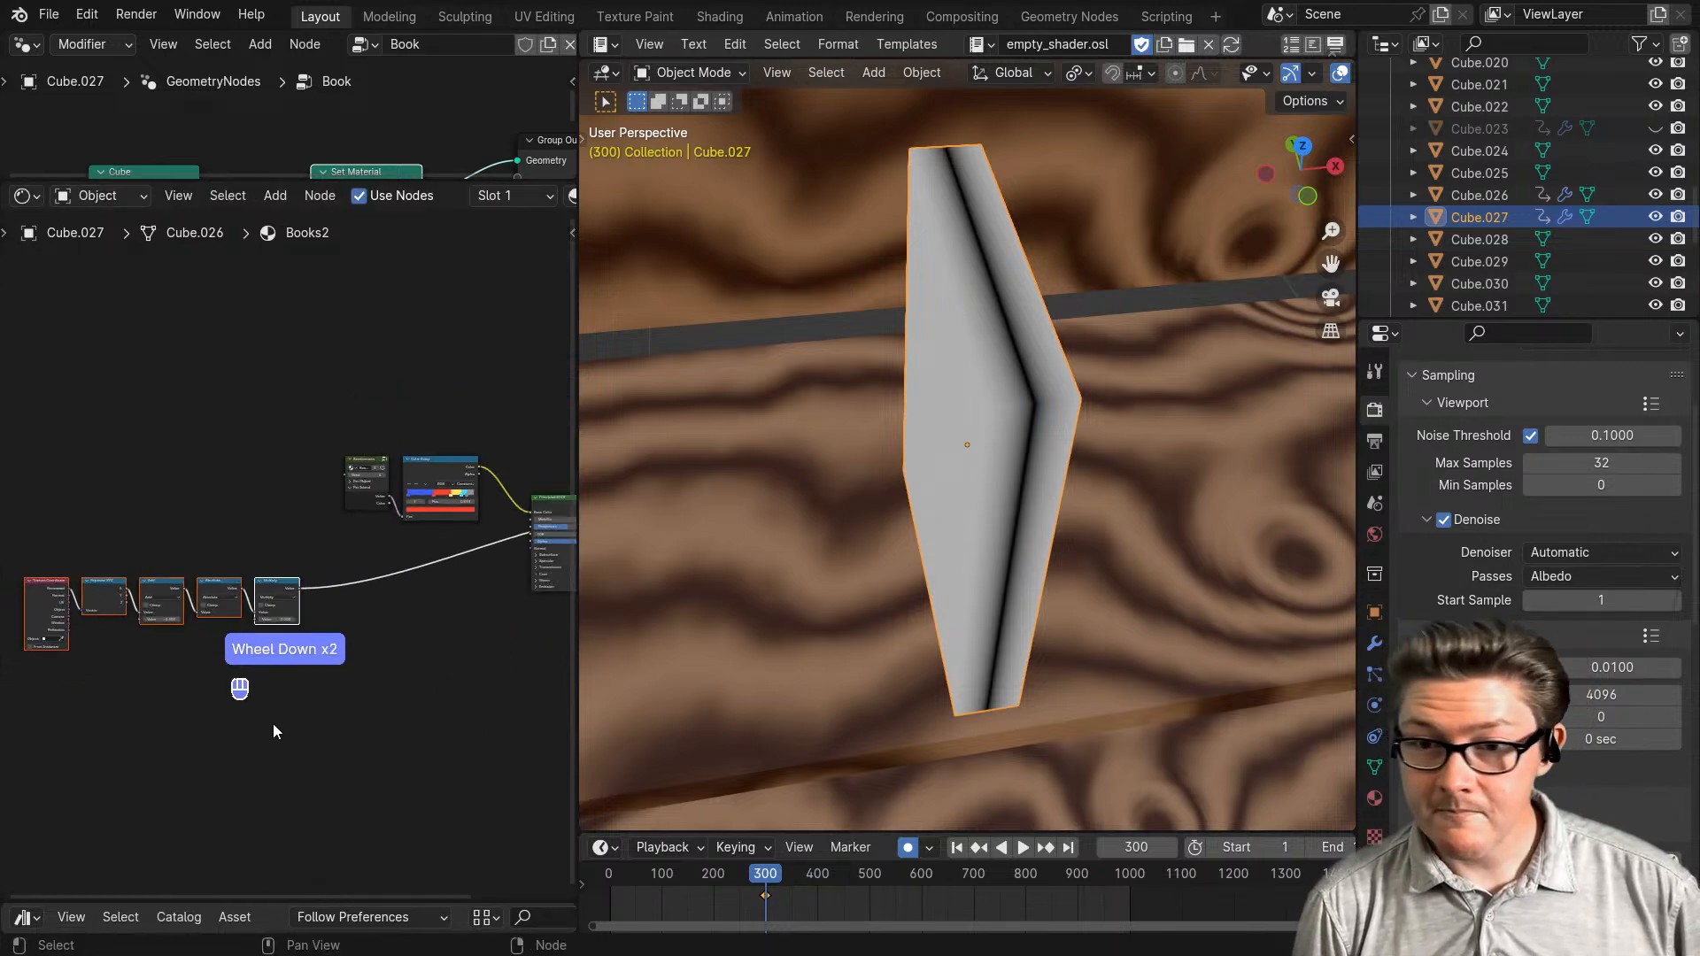
middle_drag(273, 724, 296, 719)
scroll(319, 732, up, 2)
scroll(318, 728, up, 3)
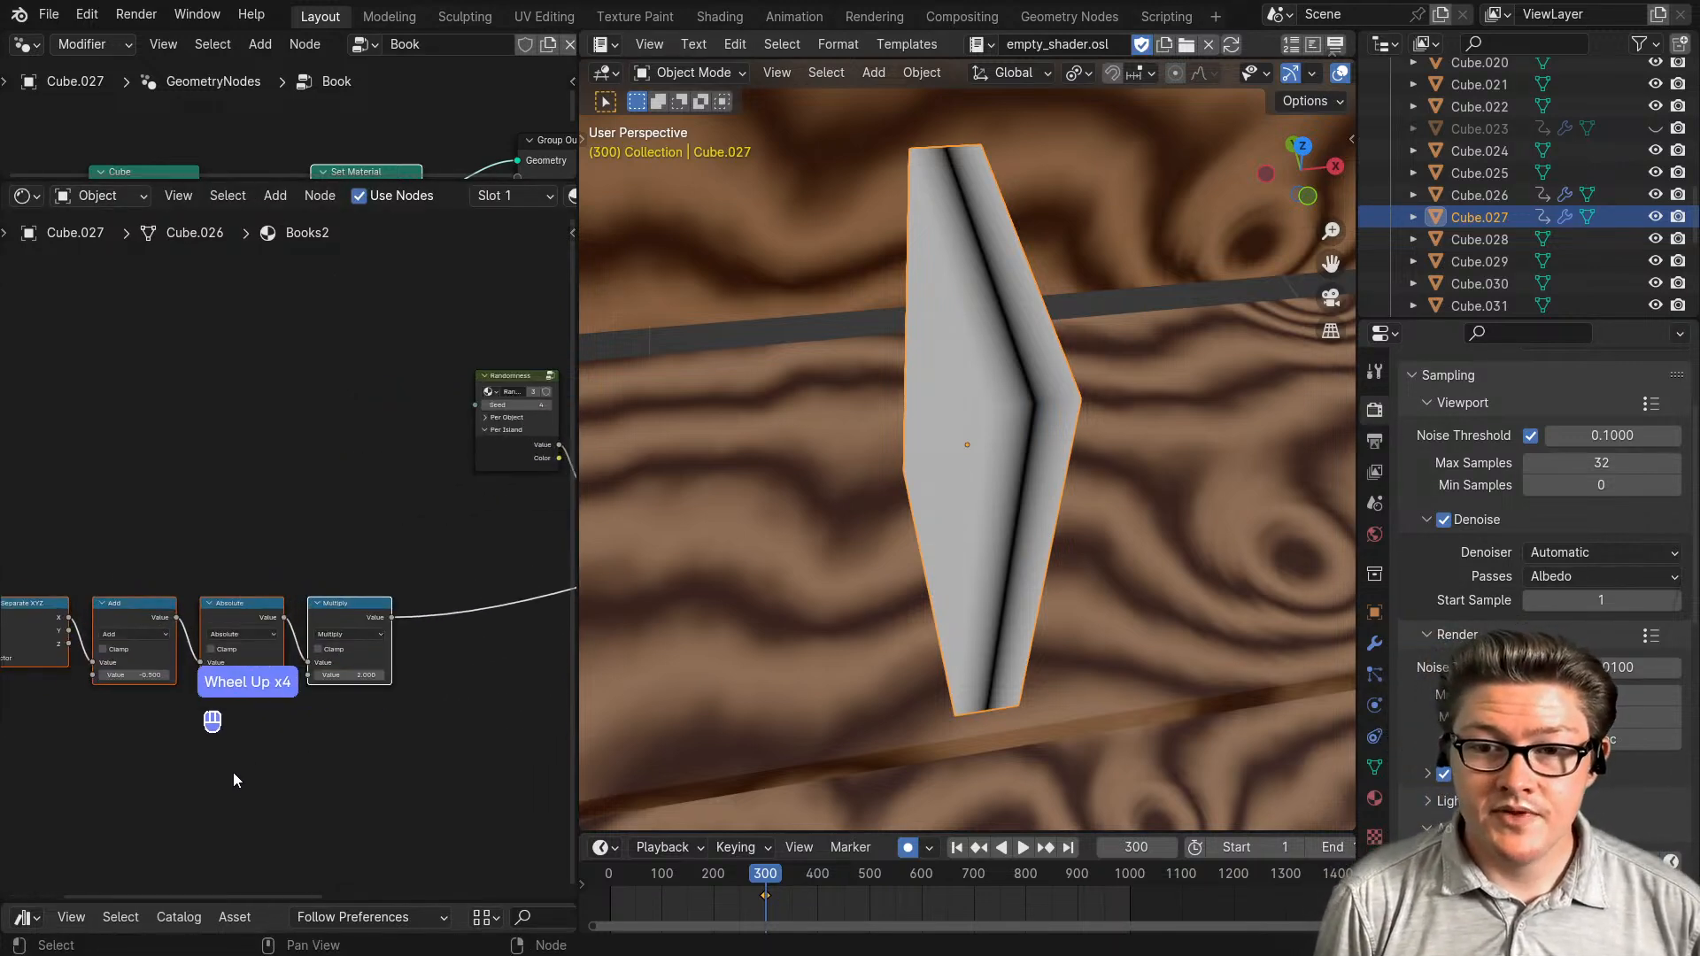
middle_drag(233, 774, 278, 671)
drag(440, 676, 189, 515)
key(g)
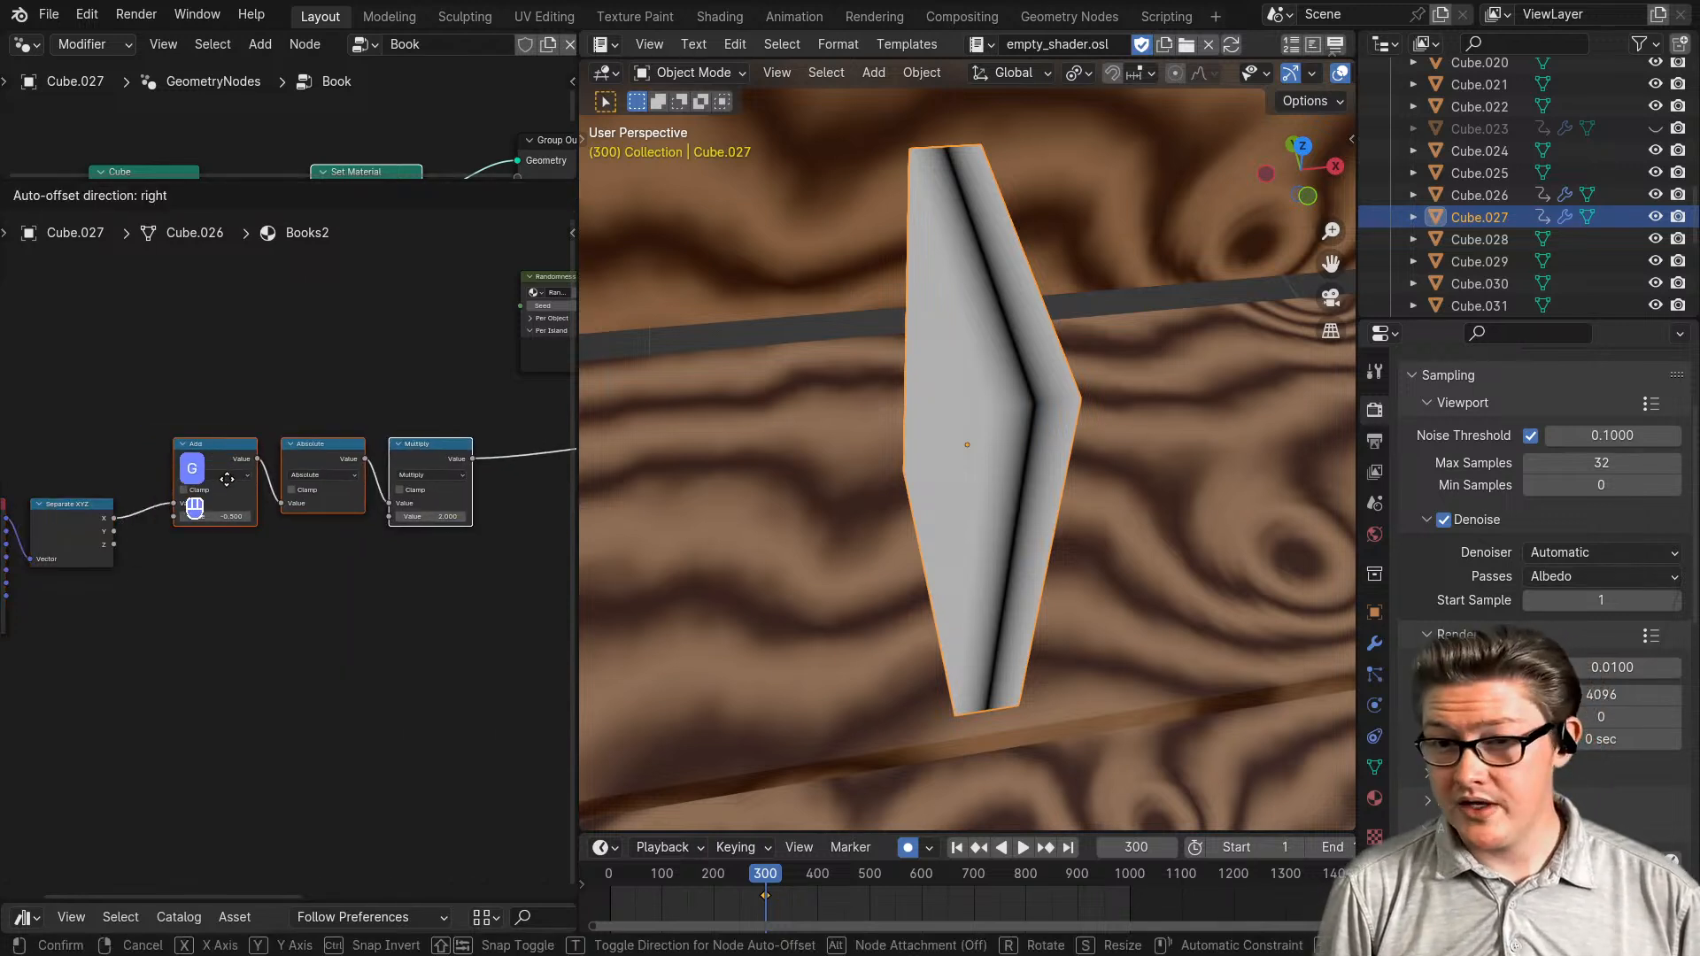
click(232, 489)
- Preview the Separate XYZ node's X output and its Y output on the book
ctrl+shift+click(87, 528)
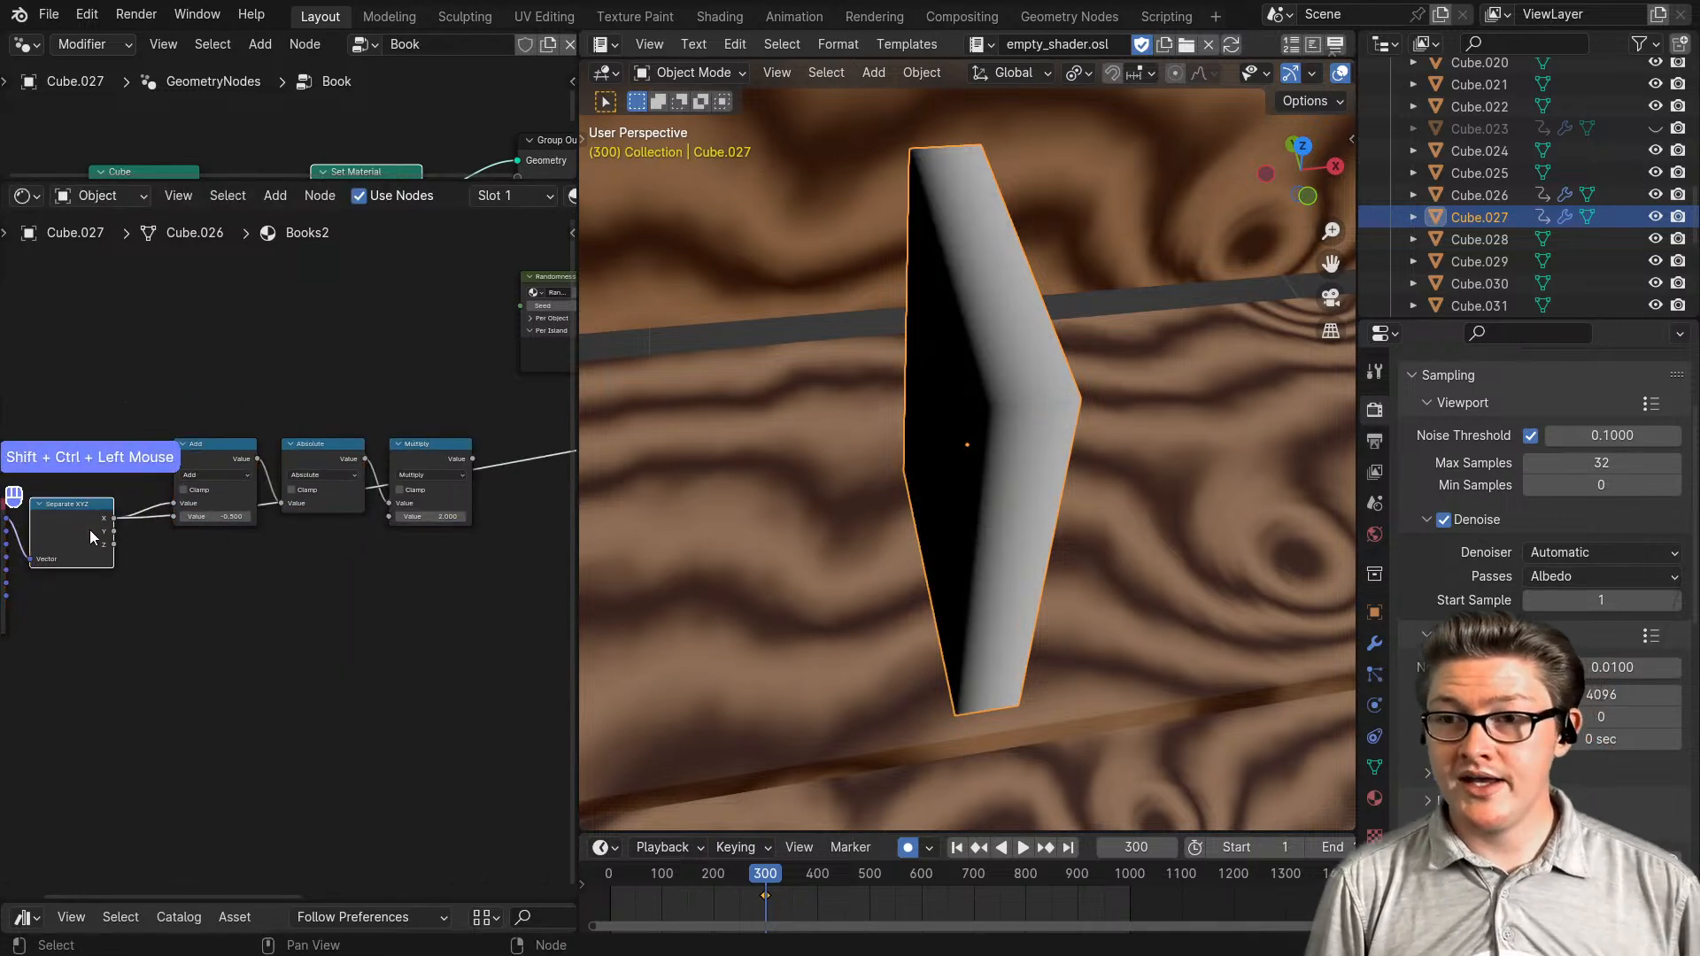
ctrl+shift+click(88, 526)
middle_drag(316, 666, 216, 672)
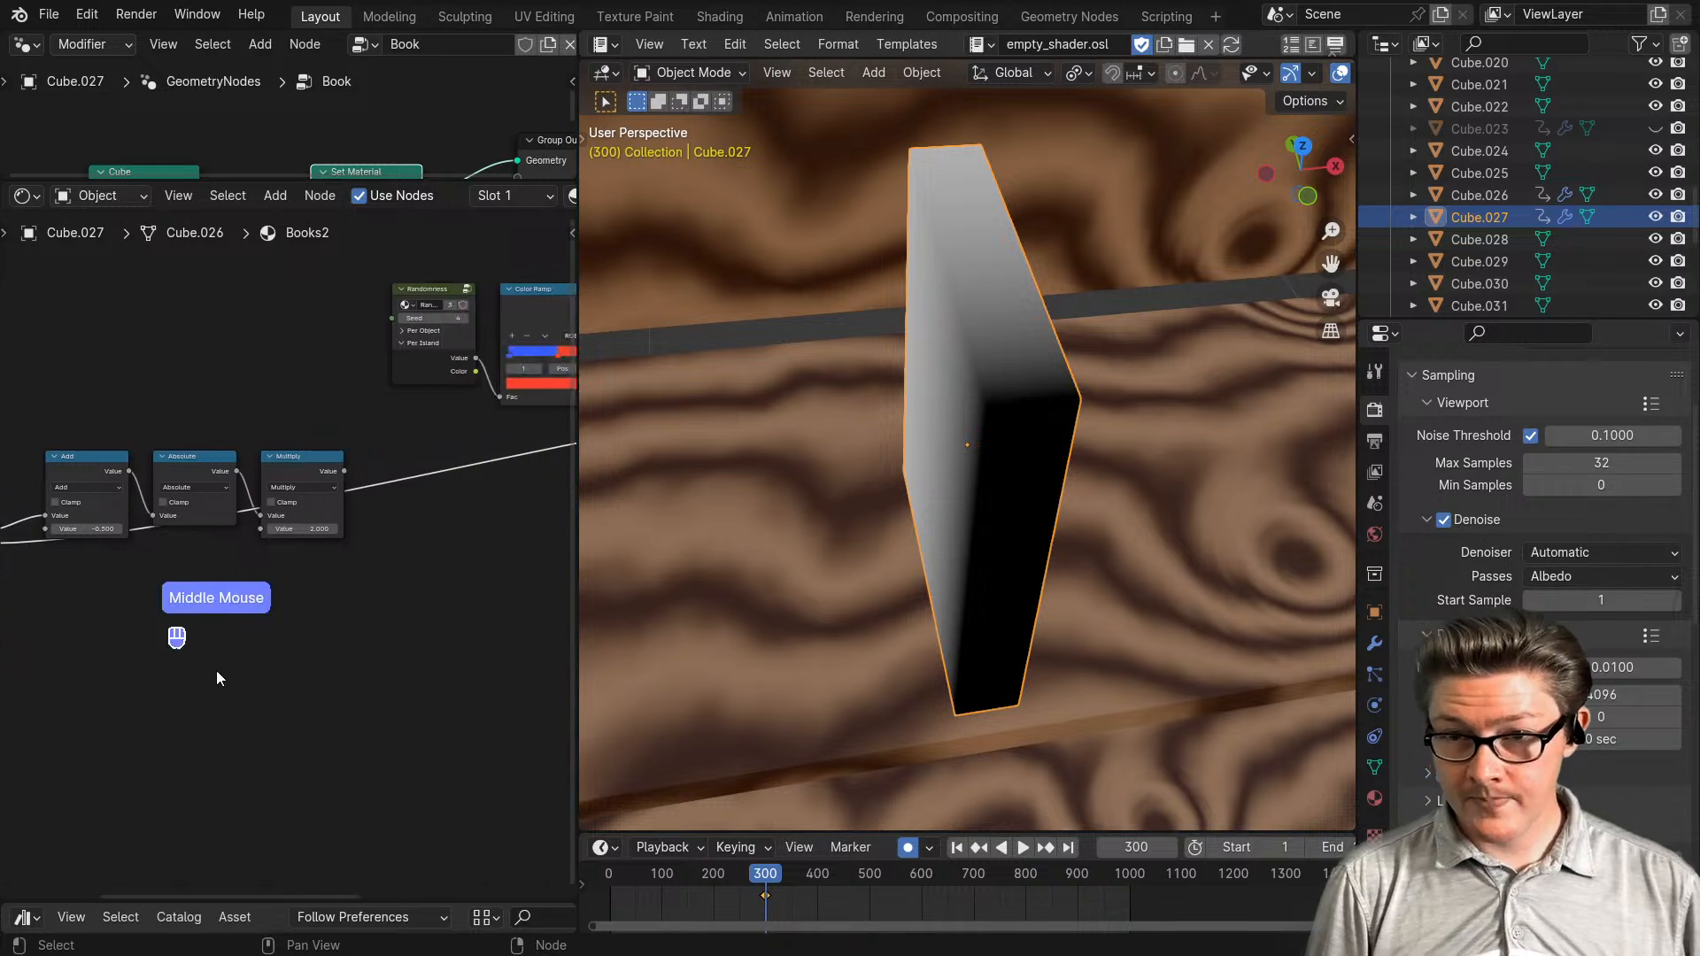
- Place an unconnected Math node set to Add below the mask chain, and preview the Multiply node's output
key(ctrl+m)
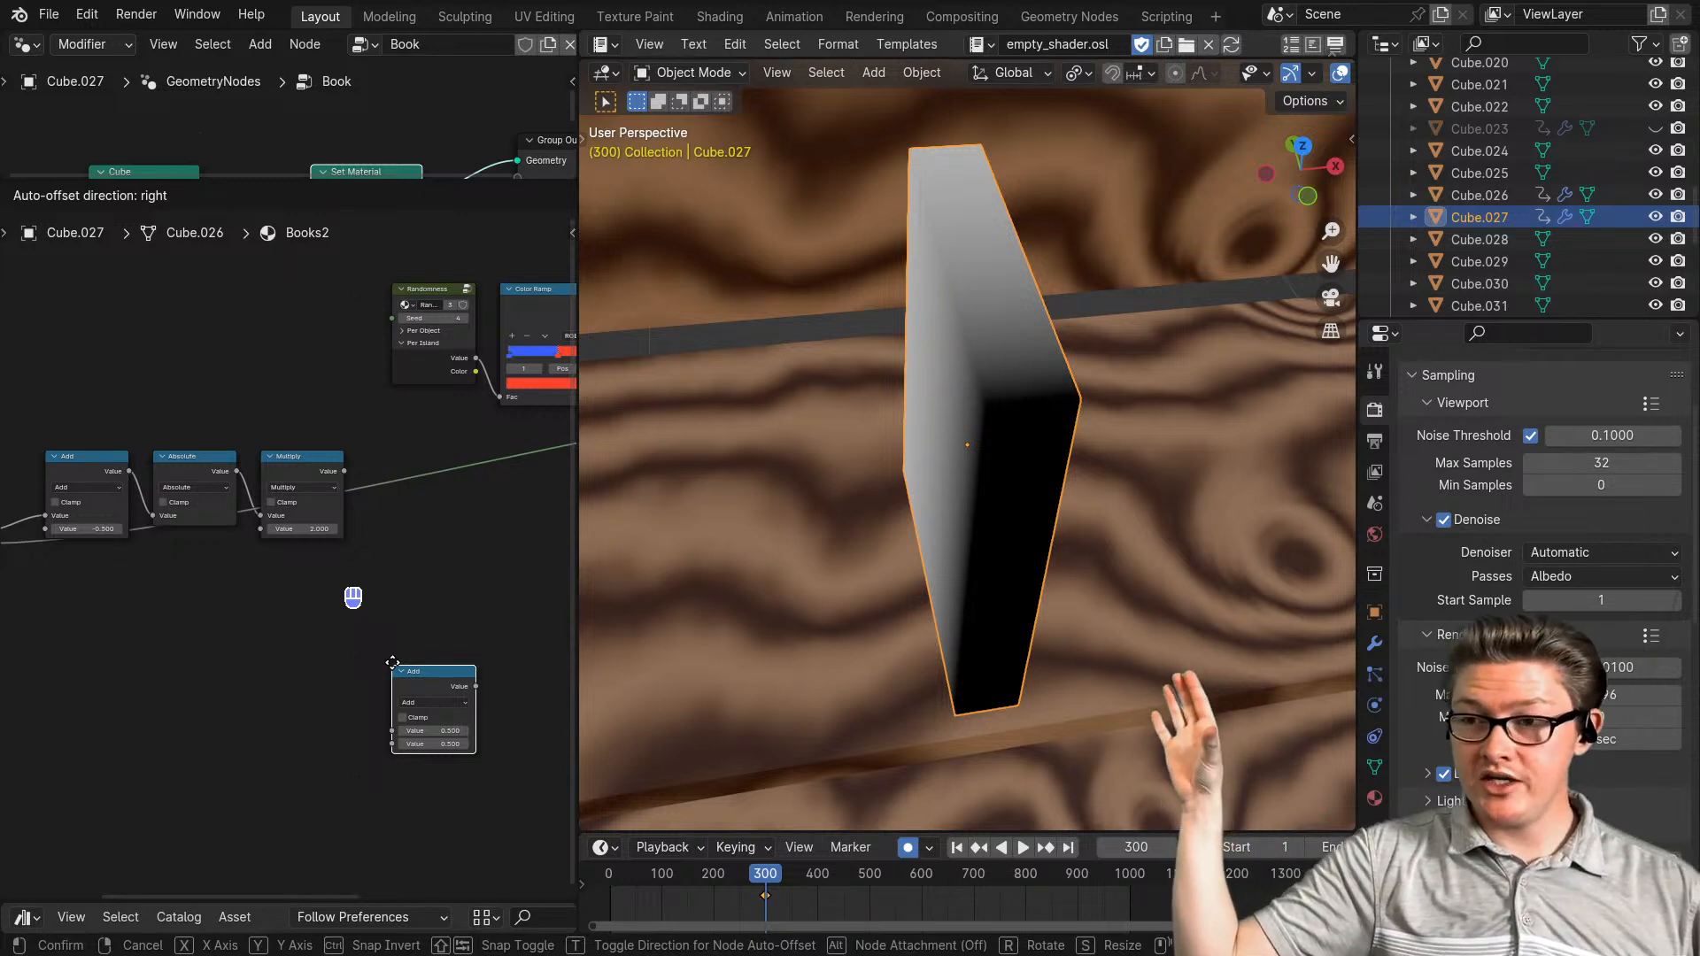
click(392, 664)
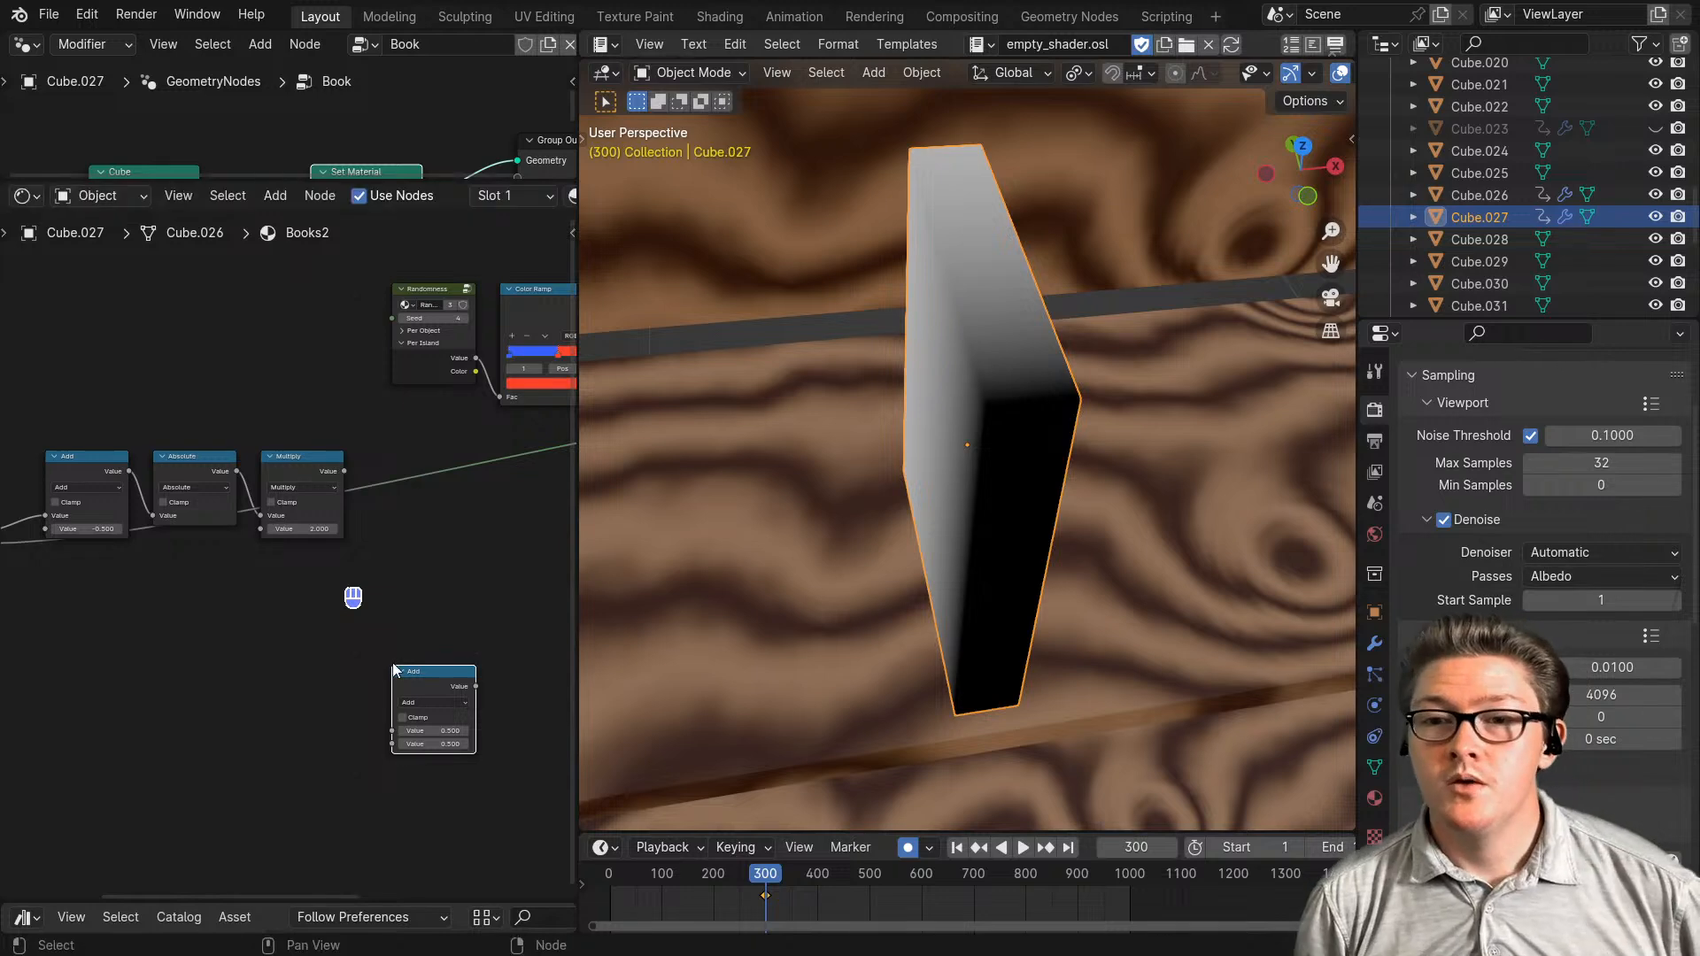
ctrl+shift+click(297, 465)
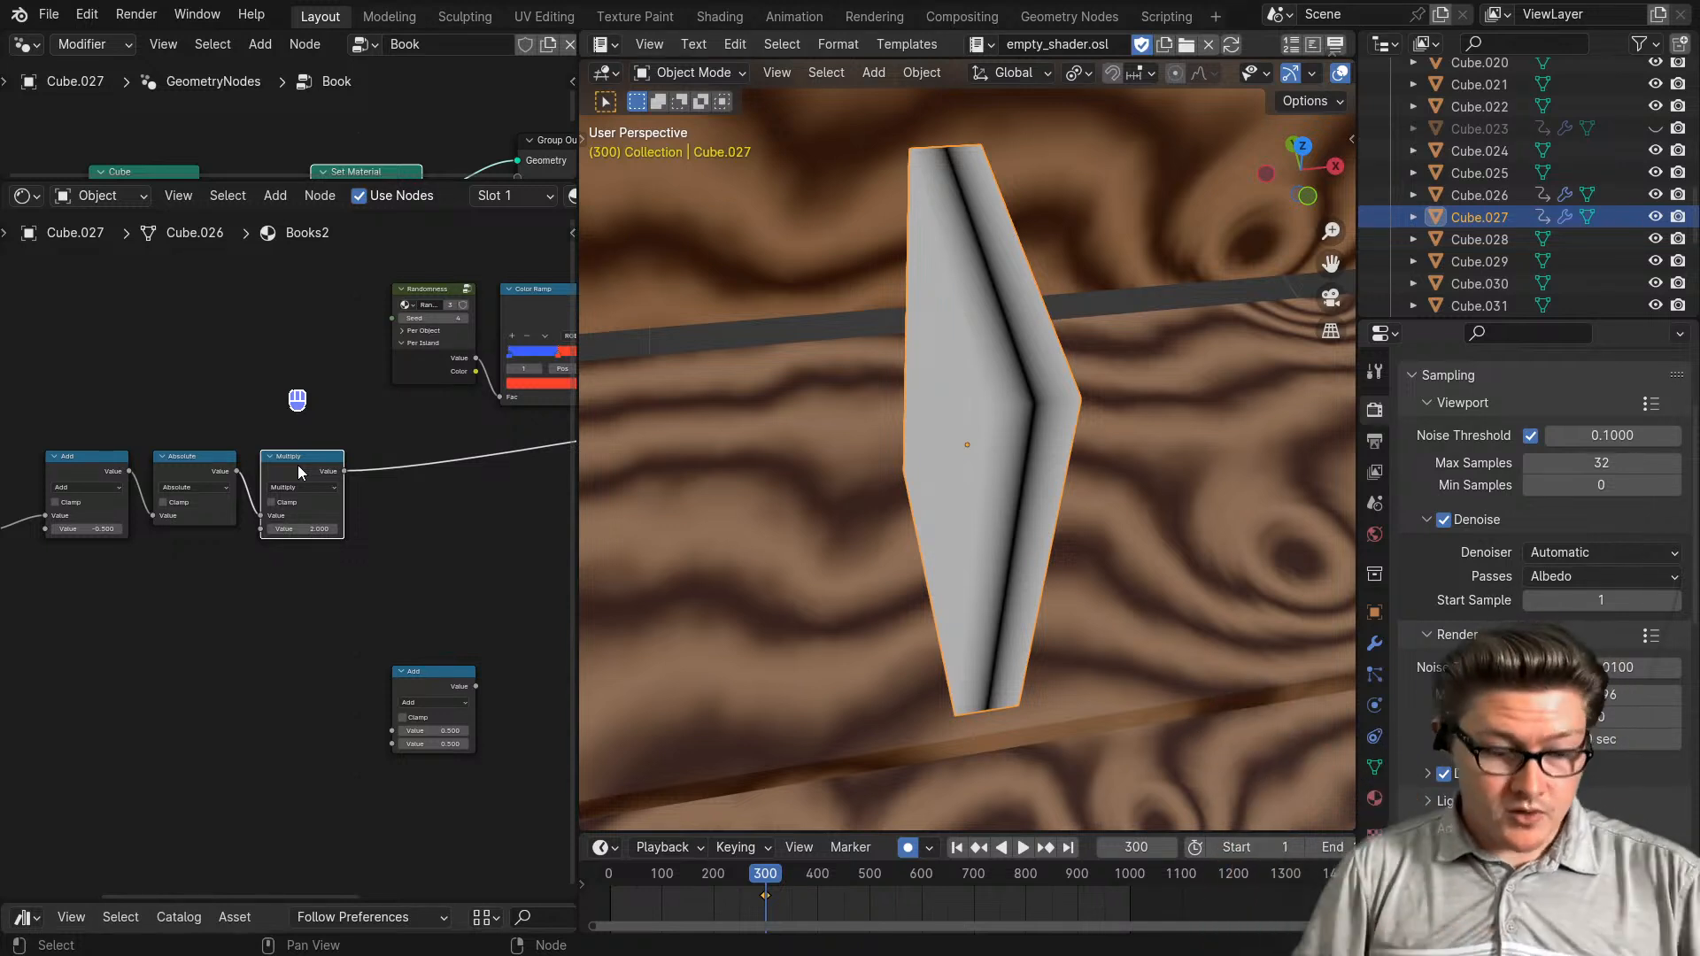
- Preview the Separate XYZ node's Y output, place a Map Range node below the mask chain, and move the loose Add node further down
mouse_move(129, 633)
middle_down()
mouse_move(248, 634)
mouse_move(165, 684)
middle_up()
ctrl+shift+click(80, 541)
key(shift+m)
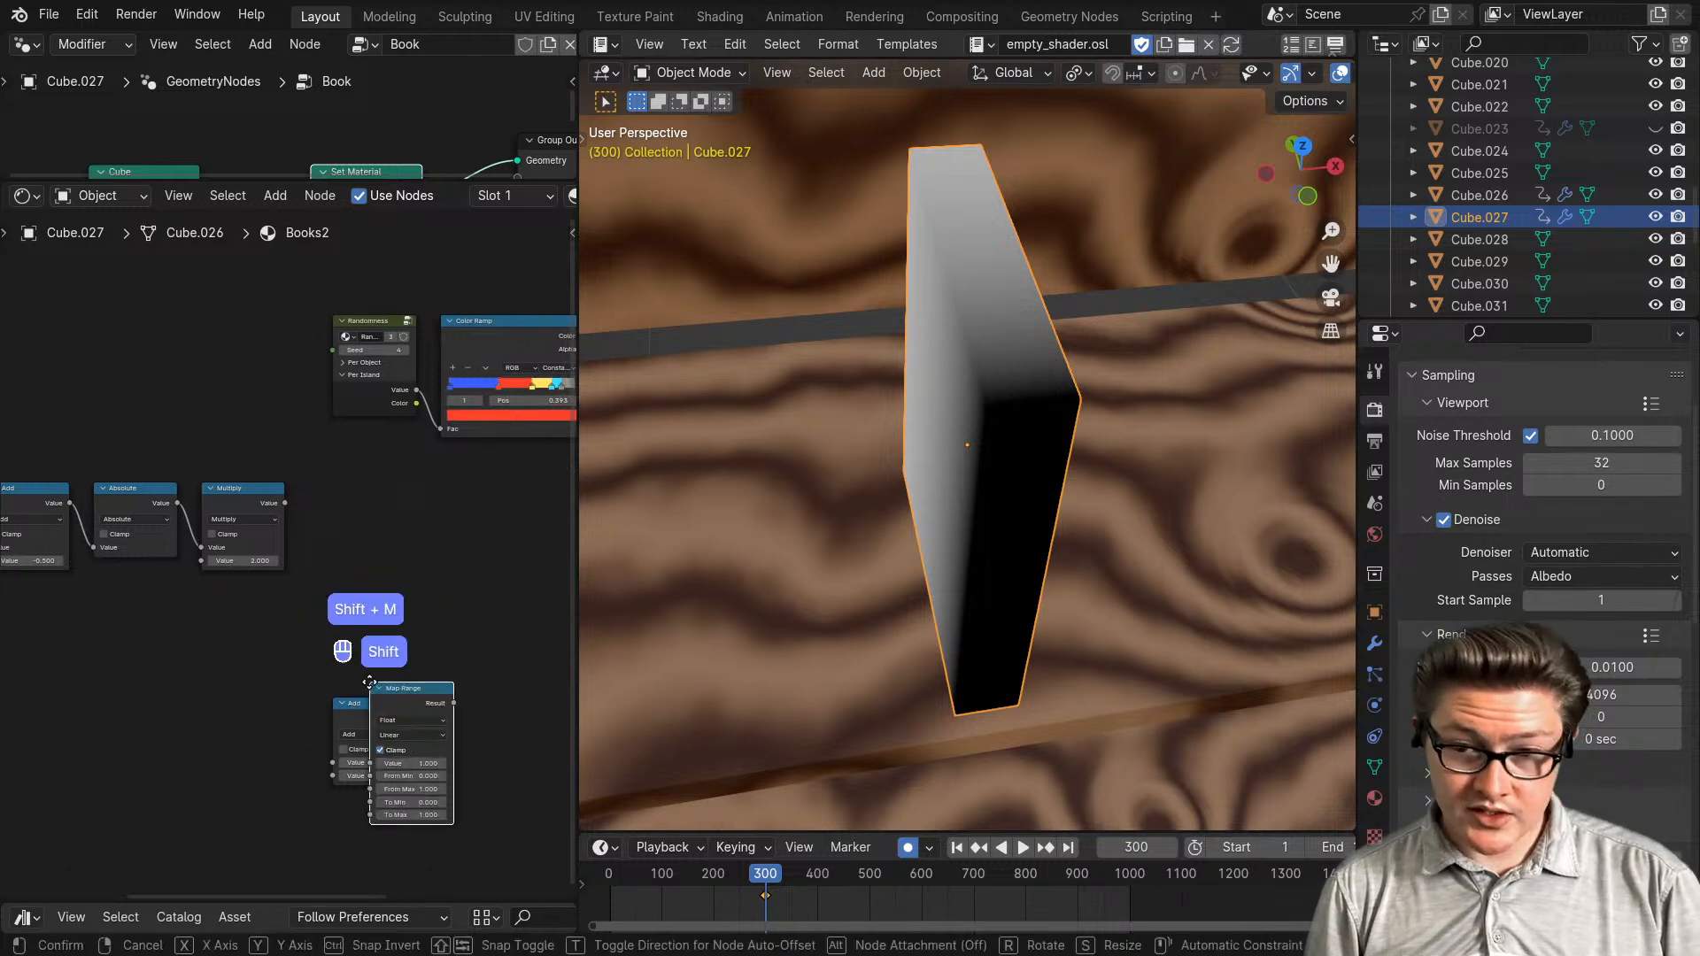
click(436, 542)
drag(385, 711, 315, 781)
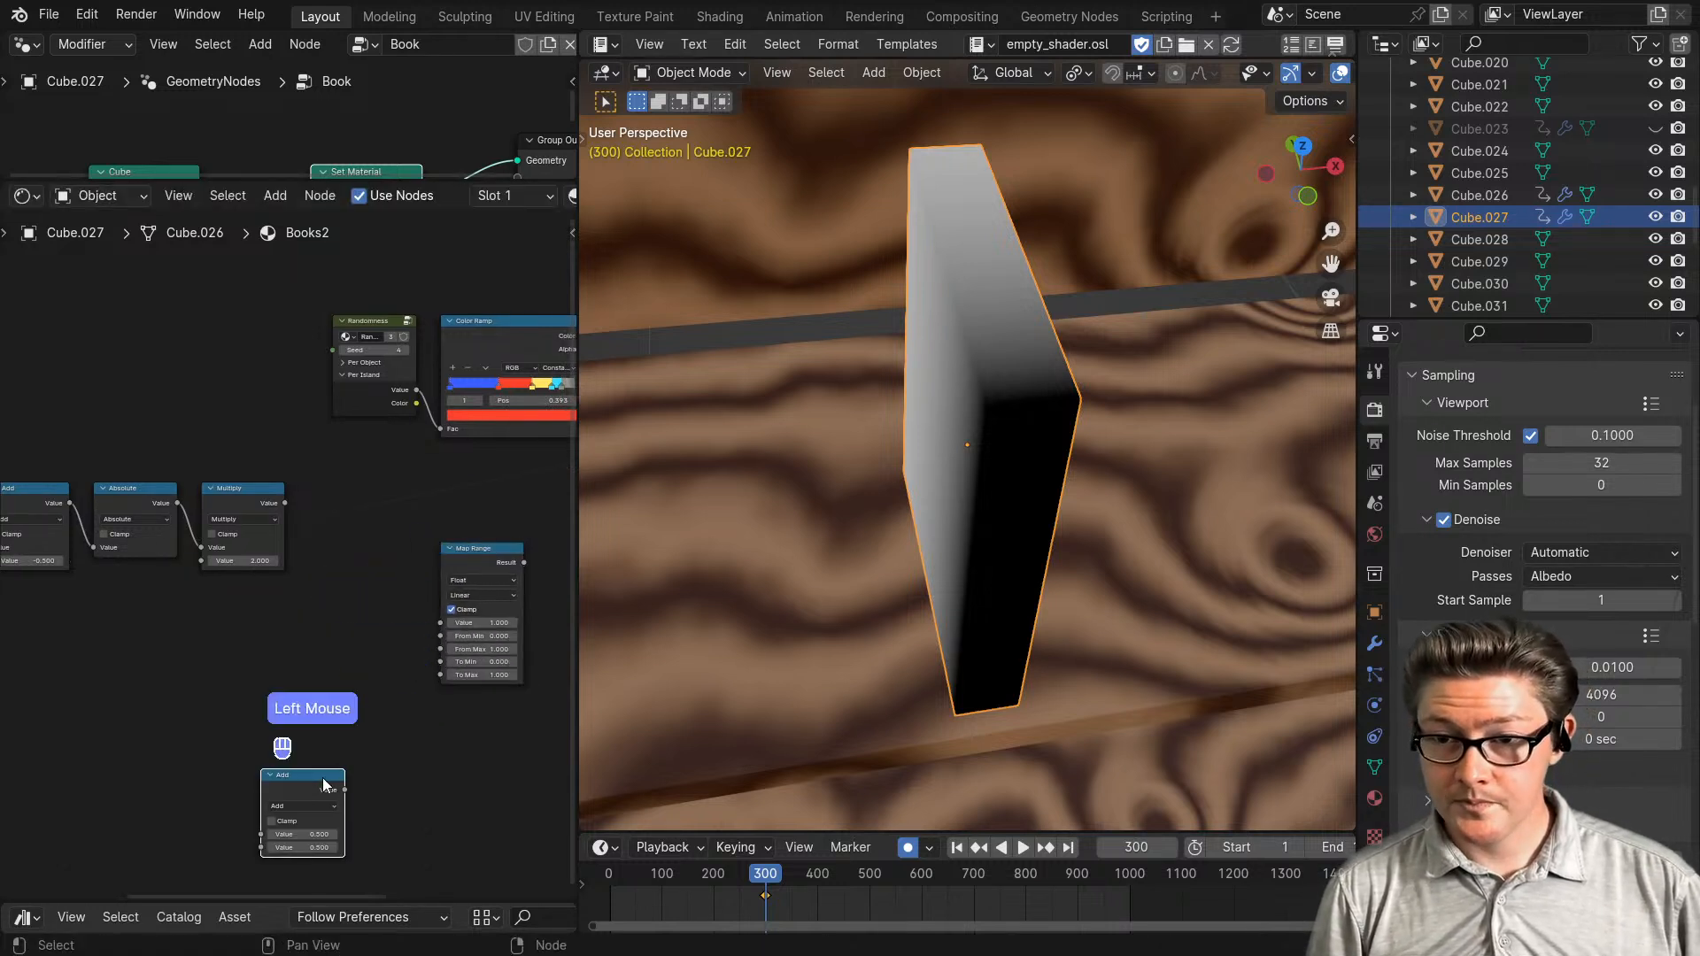
- Select the mask nodes from Texture Coordinate to Map Range together with the loose Add node and move them right, closer to the shader
middle_drag(414, 710, 434, 758)
scroll(397, 615, down, 4)
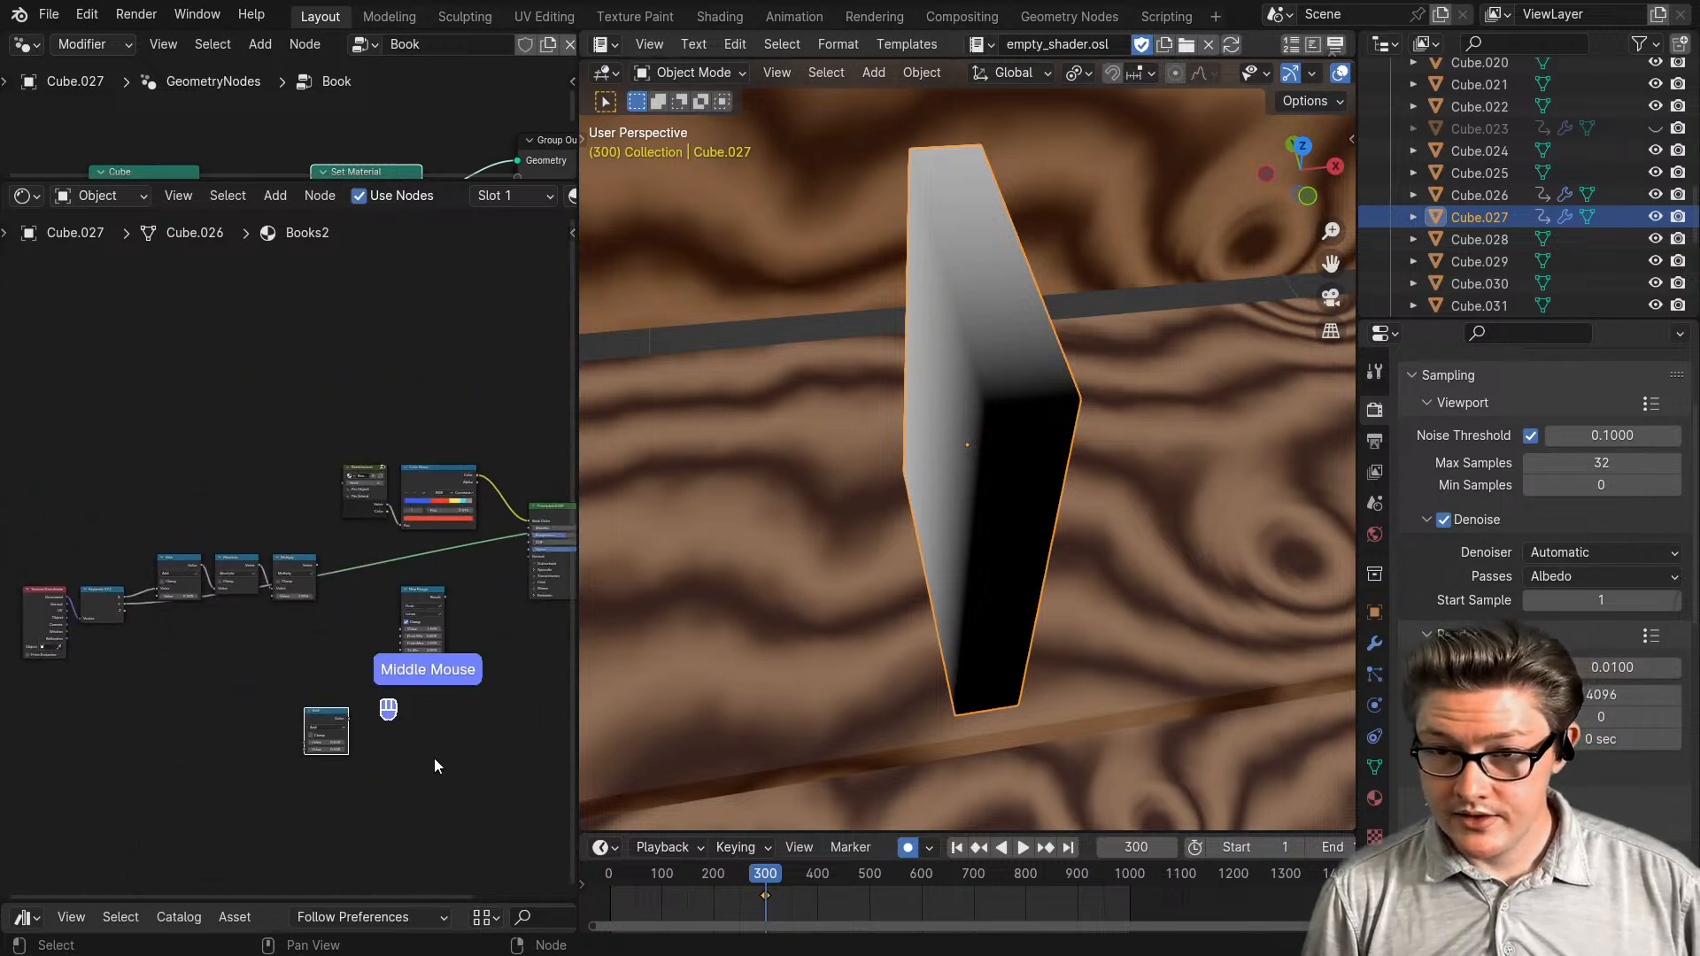
drag(434, 759, 40, 551)
key(g)
click(349, 635)
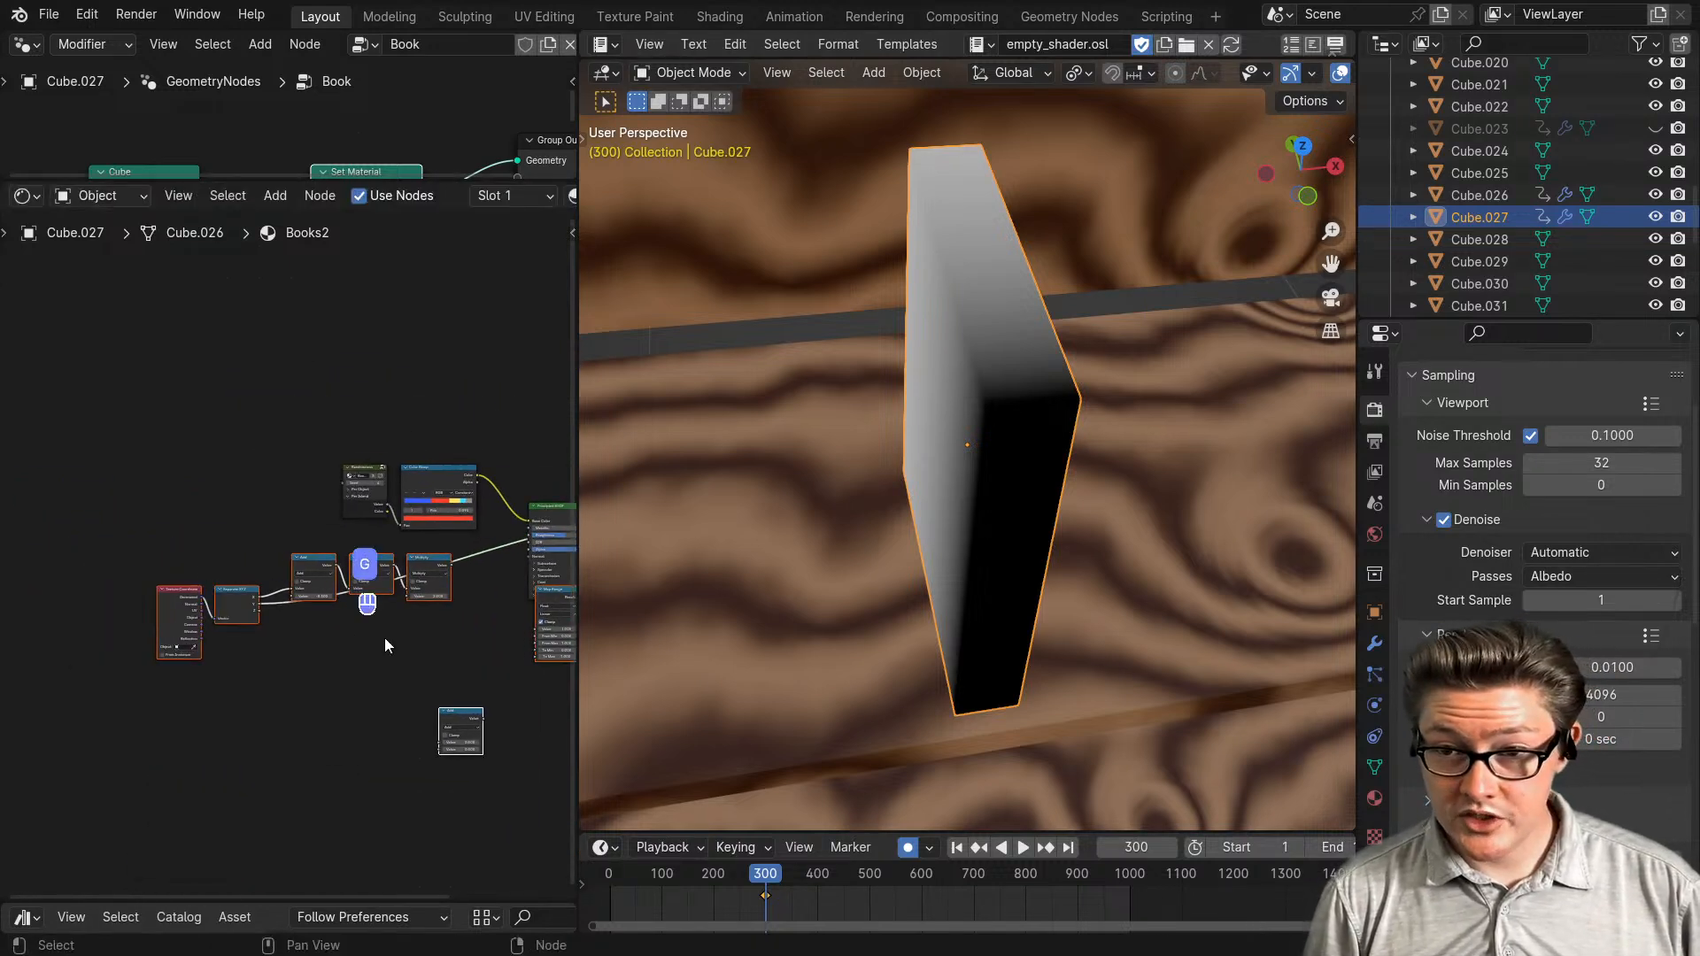
- Shift the unconnected Map Range and Add nodes left so they clear the Principled BSDF
scroll(384, 638, up, 2)
middle_drag(385, 637, 263, 652)
click(363, 593)
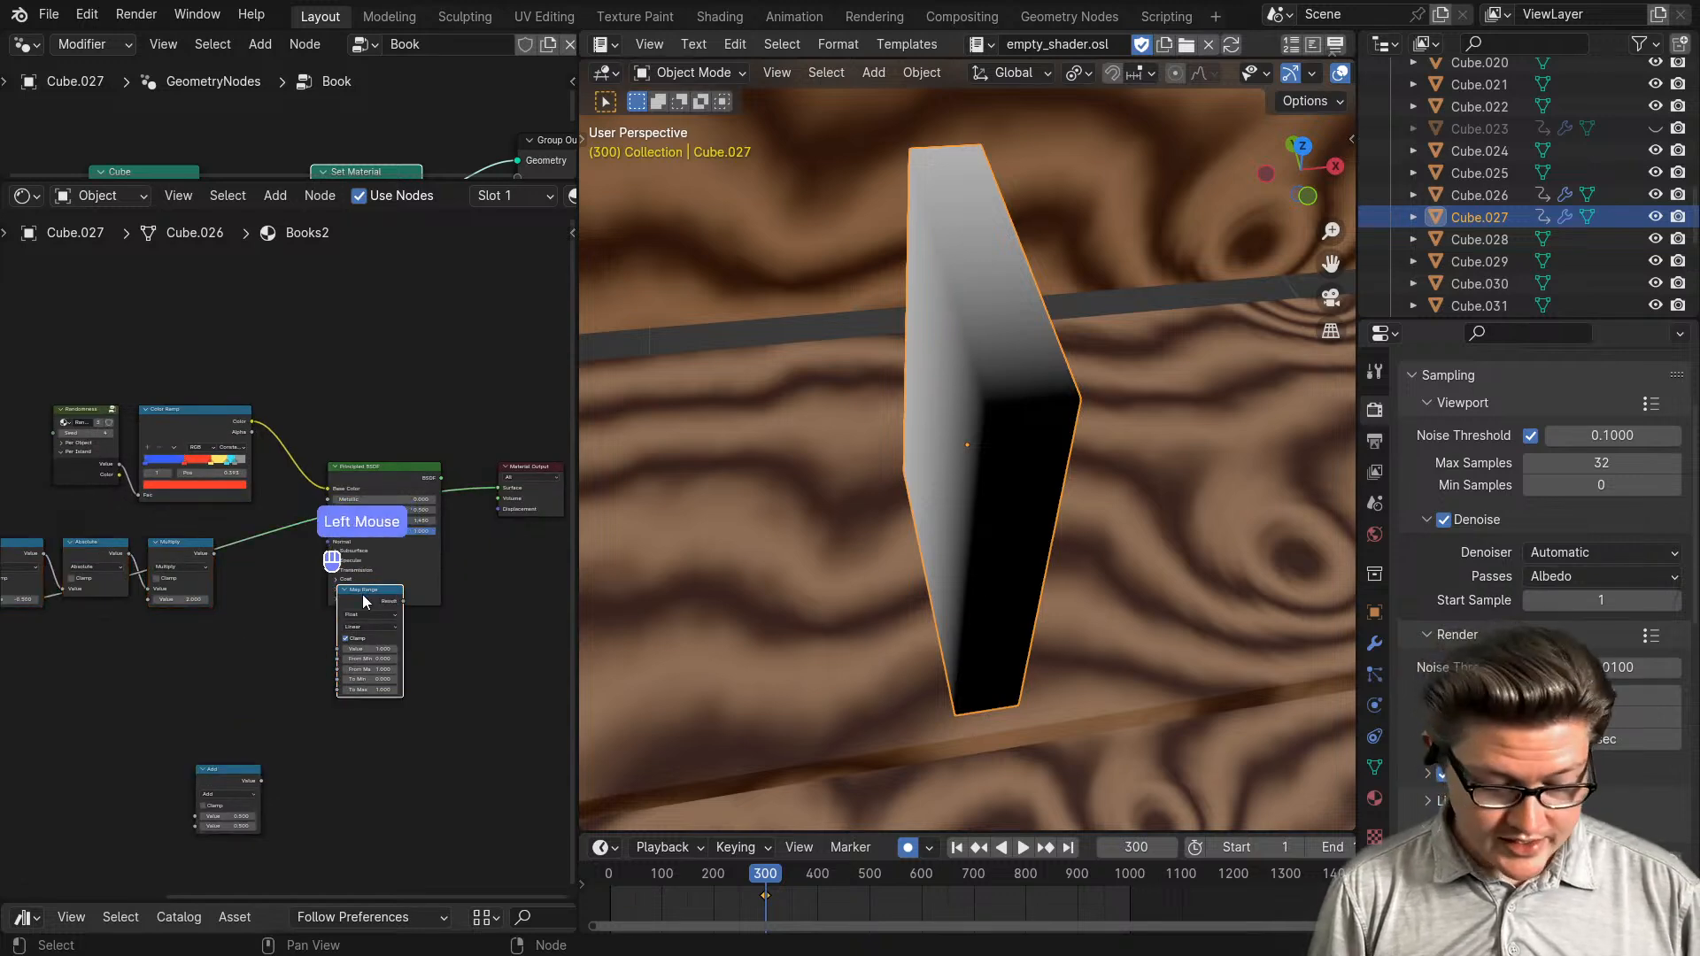
drag(363, 593, 261, 613)
drag(214, 772, 129, 784)
scroll(223, 715, up, 1)
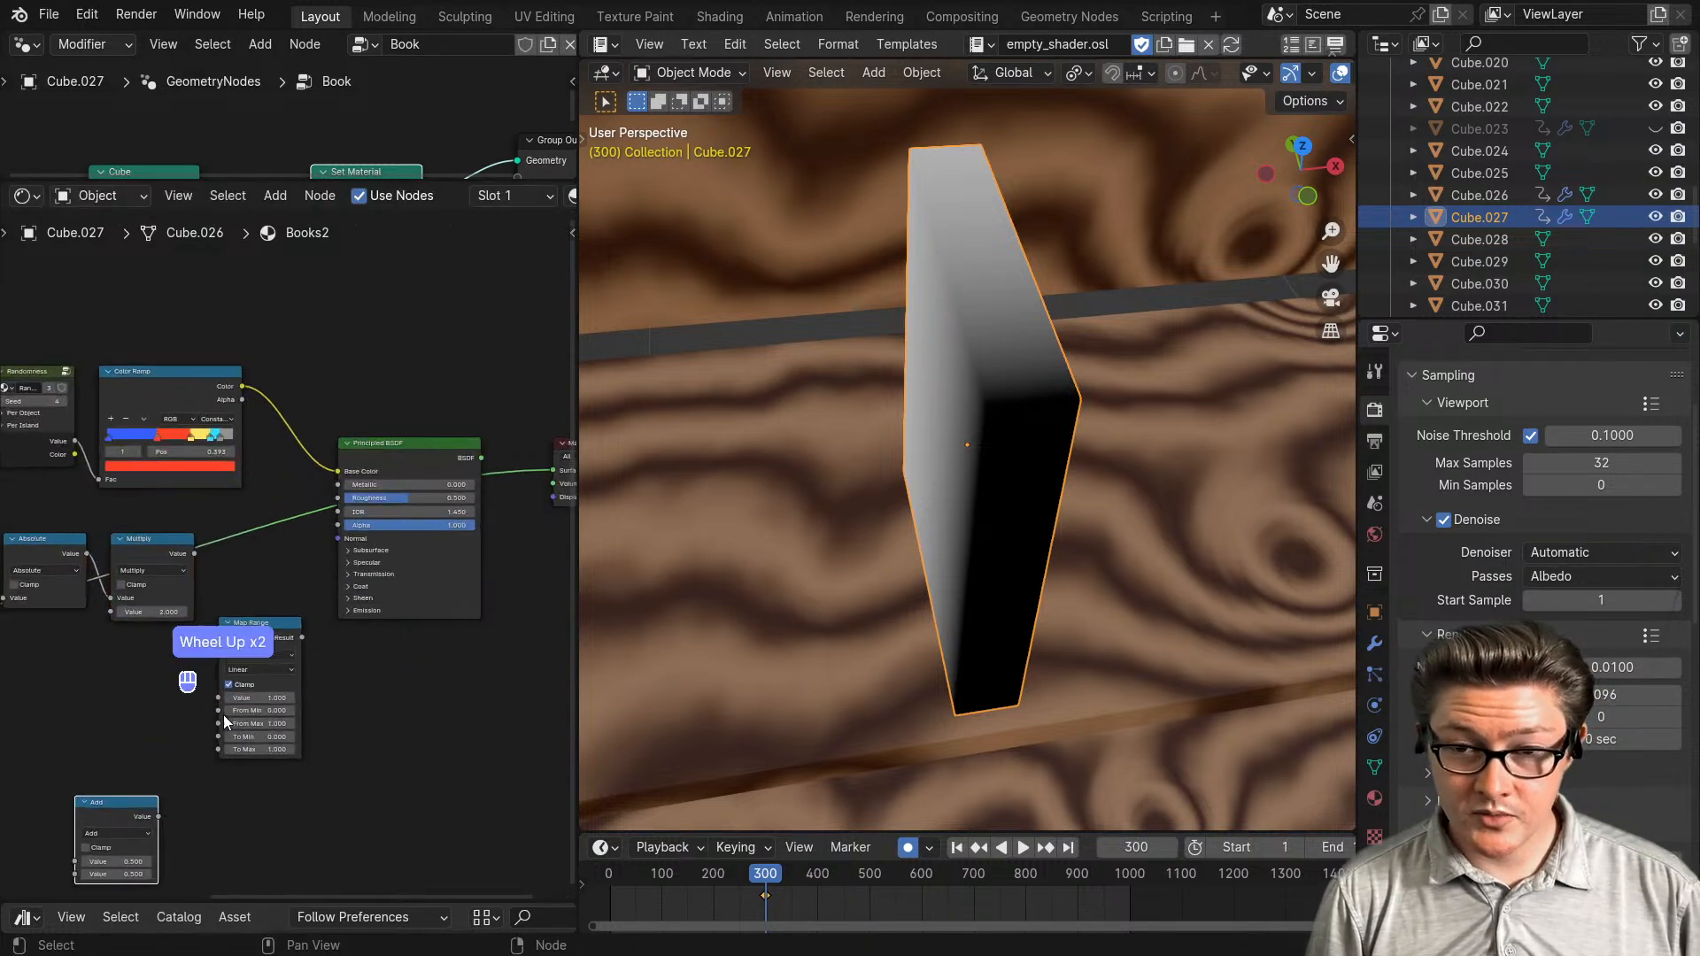
- Add the Mix Shader node to the Quick Favorites and open the favorites list to check it
key(shift+a)
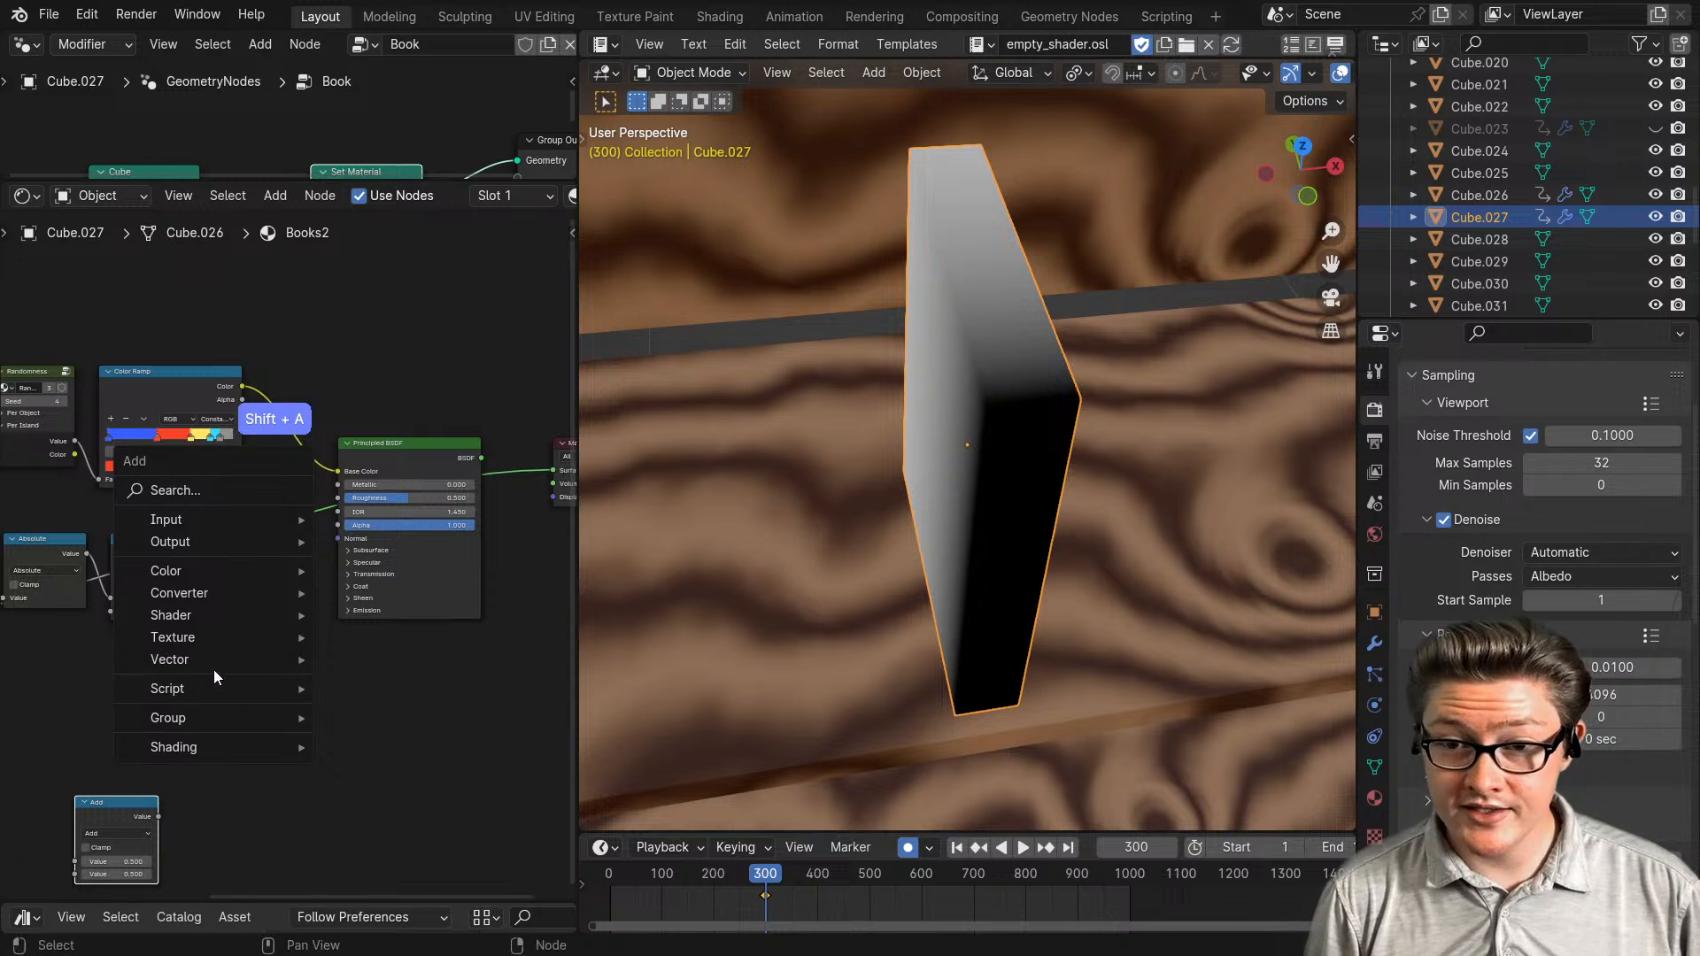
mouse_move(184, 620)
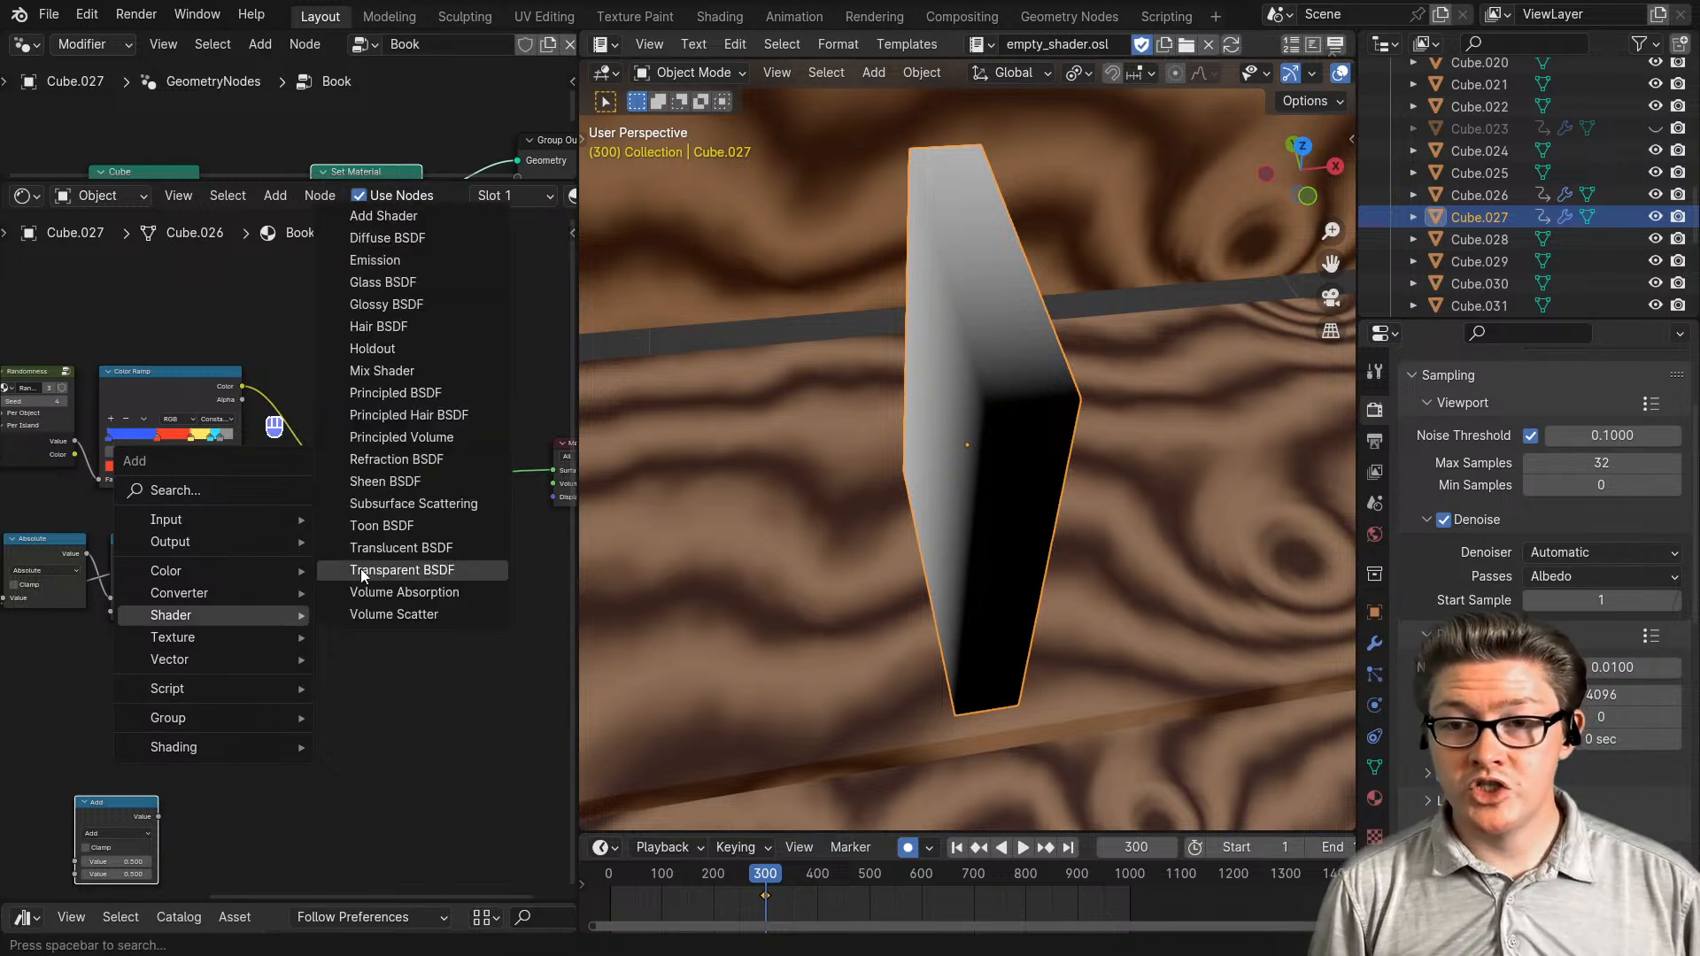
right_click(378, 372)
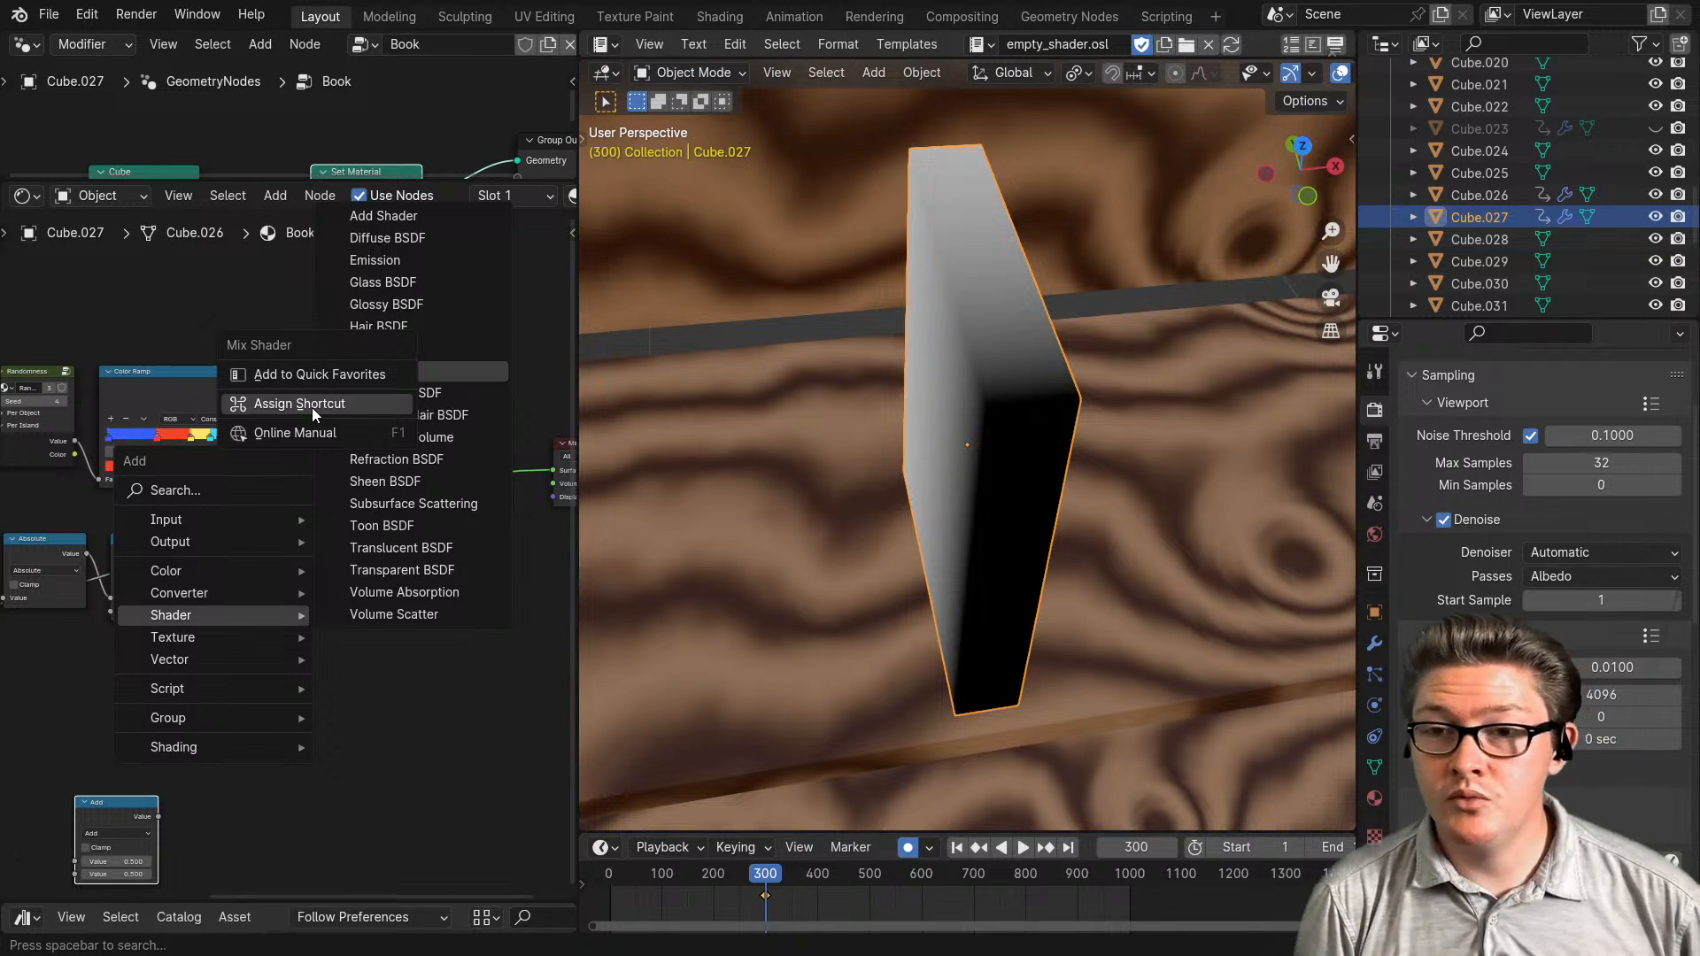
click(331, 370)
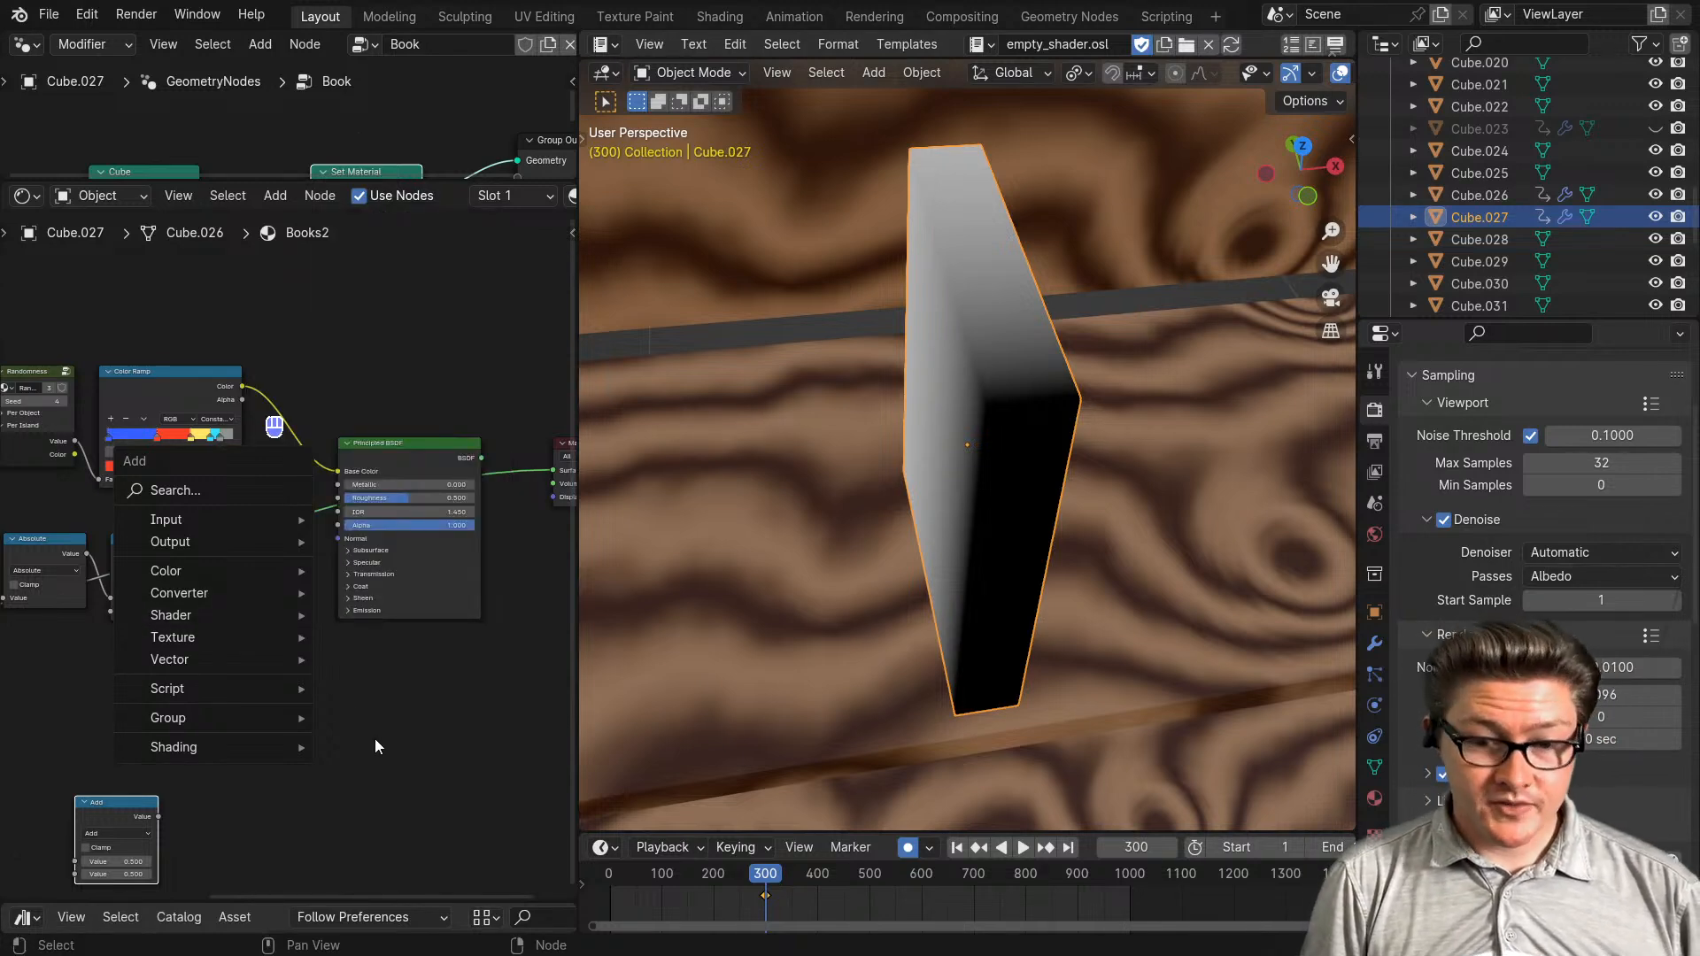
key(q)
key(Escape)
scroll(312, 711, up, 1)
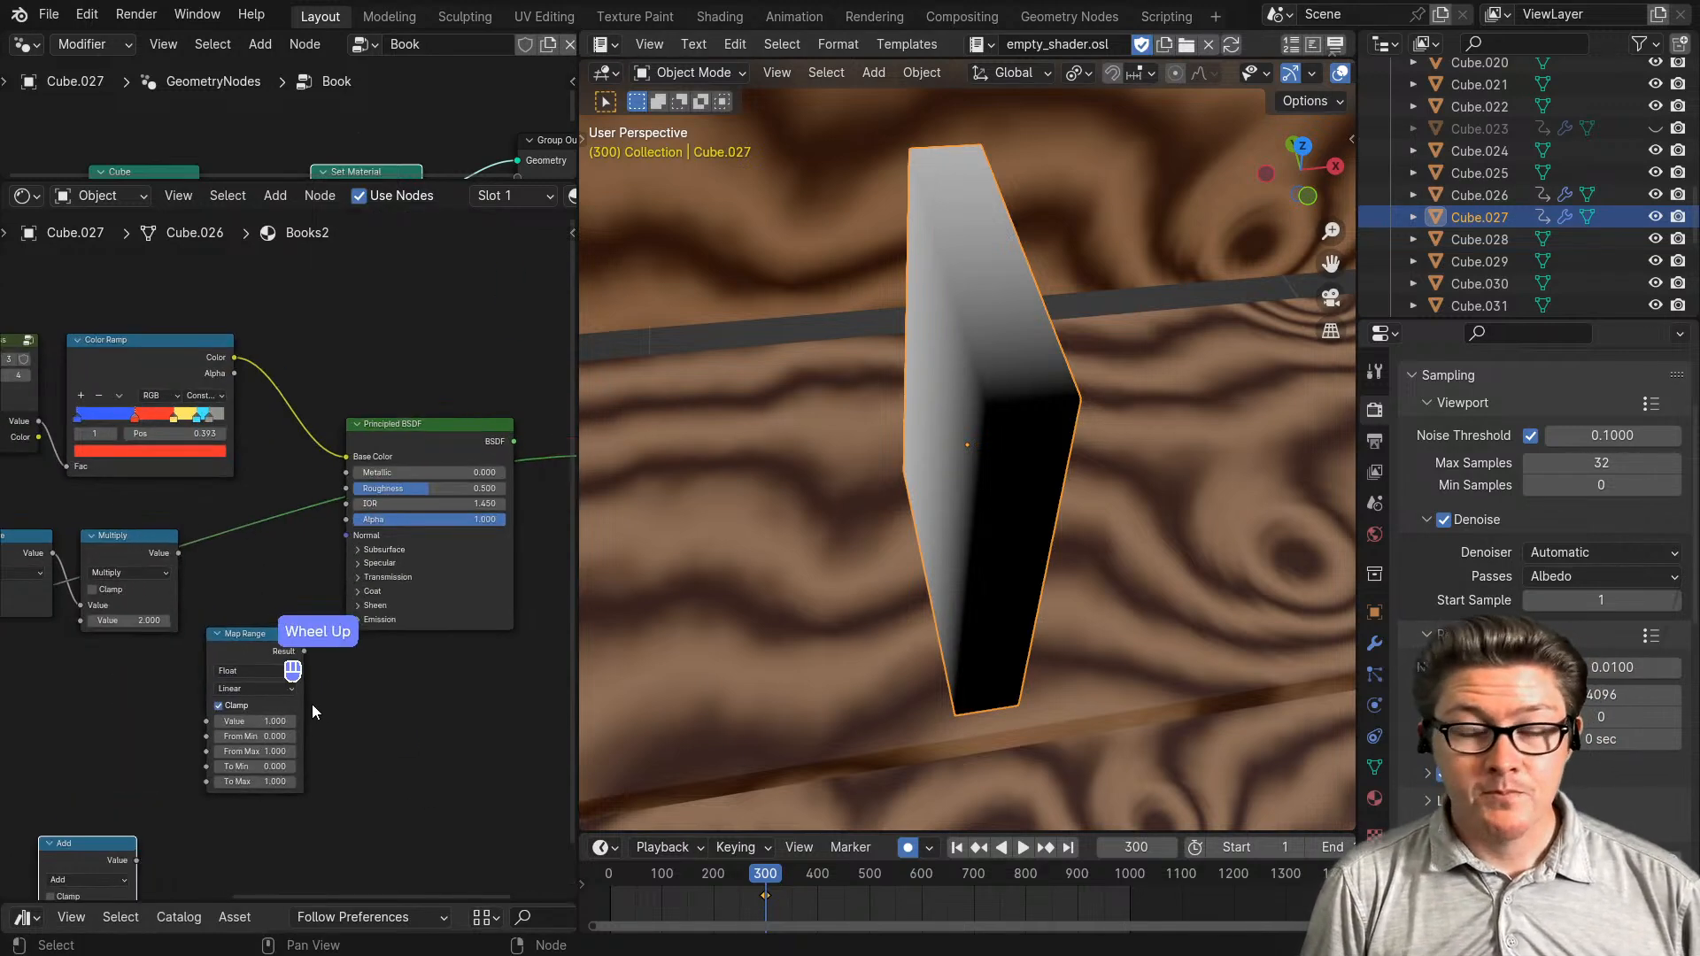
middle_drag(312, 711, 402, 703)
key(q)
key(q)
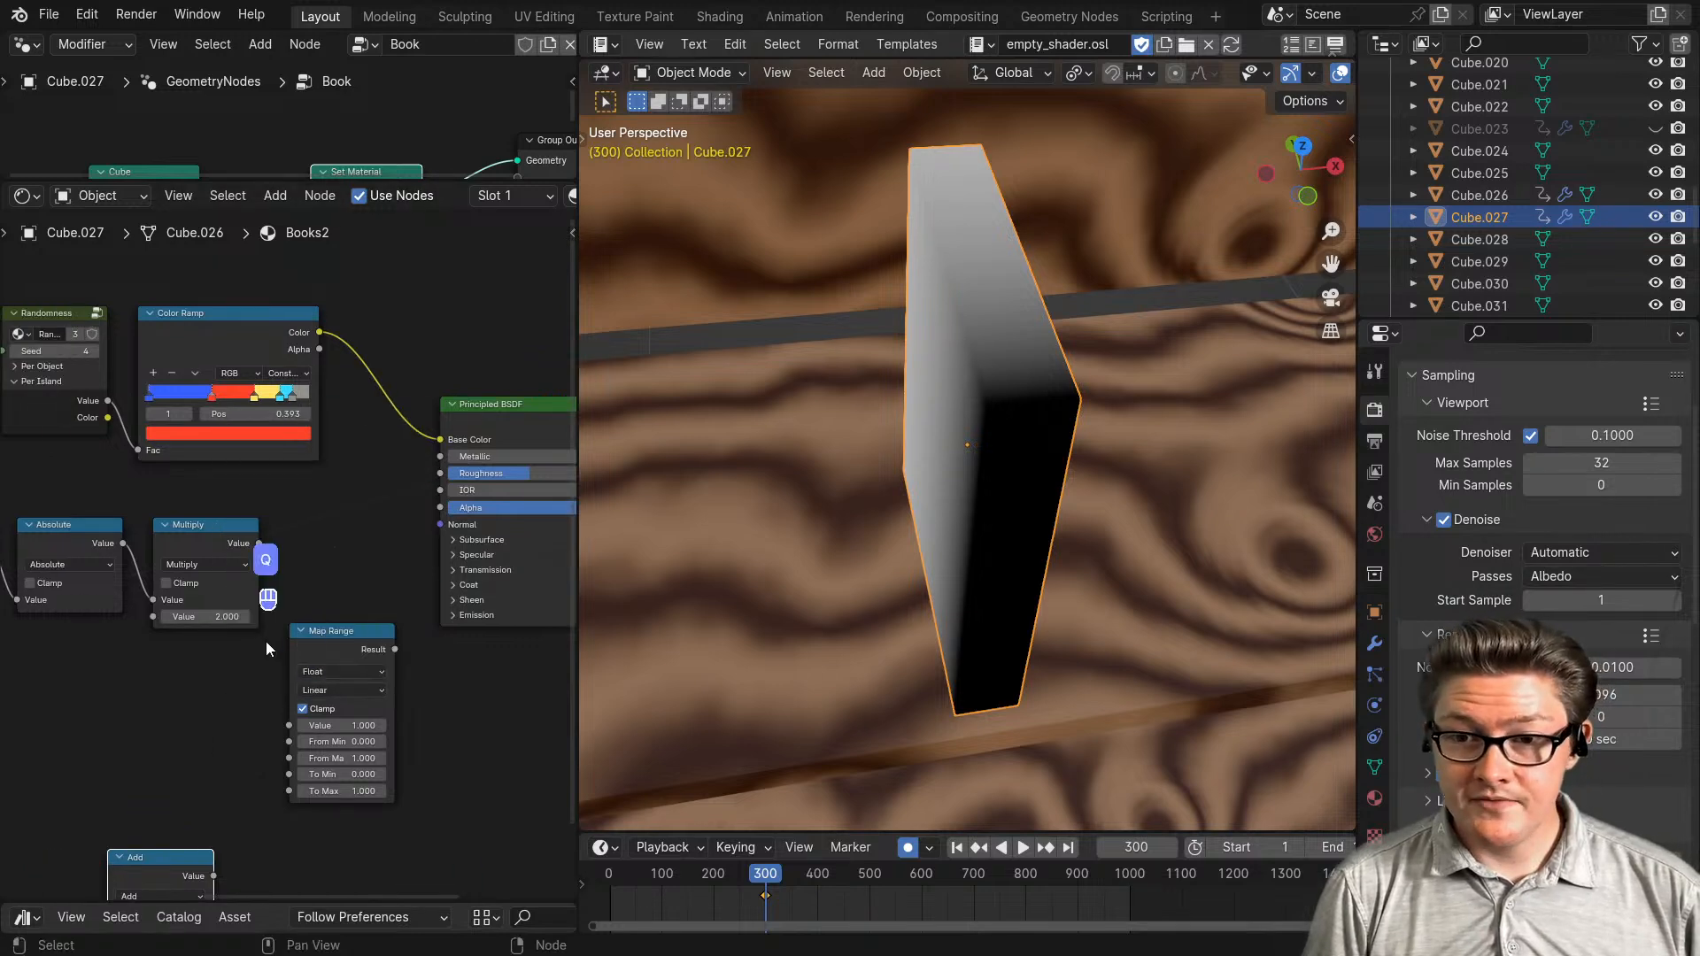
- Insert the Map Range node into the link carrying the Y output and leave room before it, with the loose Add node below
scroll(265, 641, down, 5)
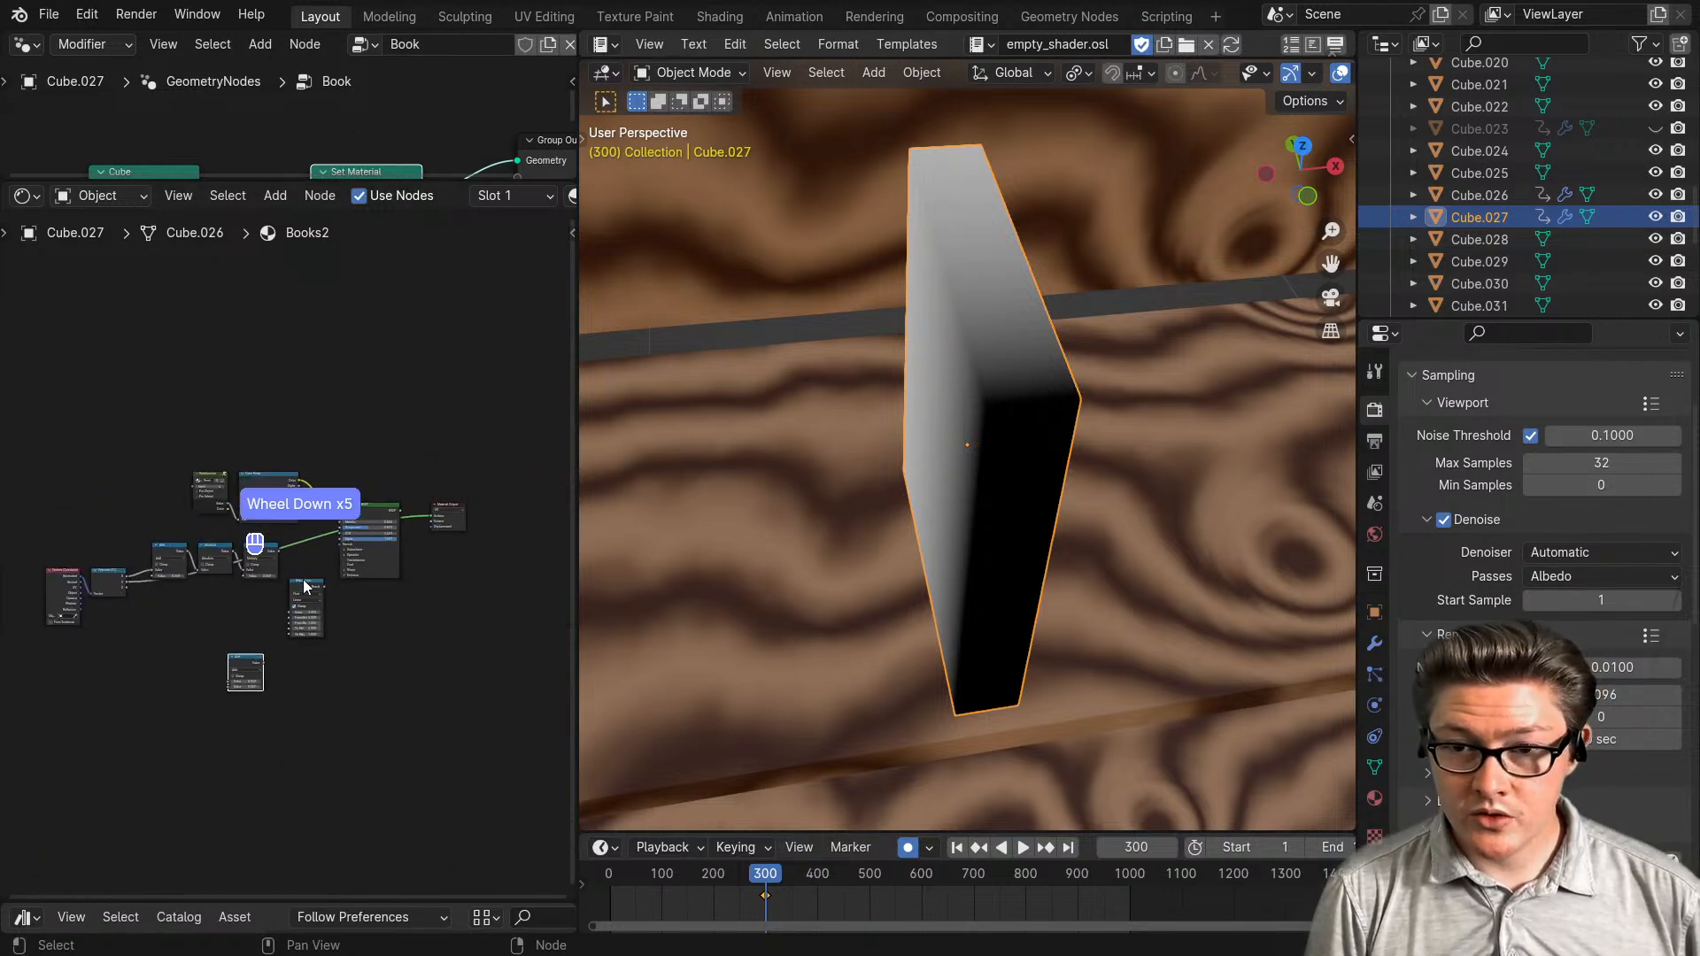
drag(303, 586, 192, 614)
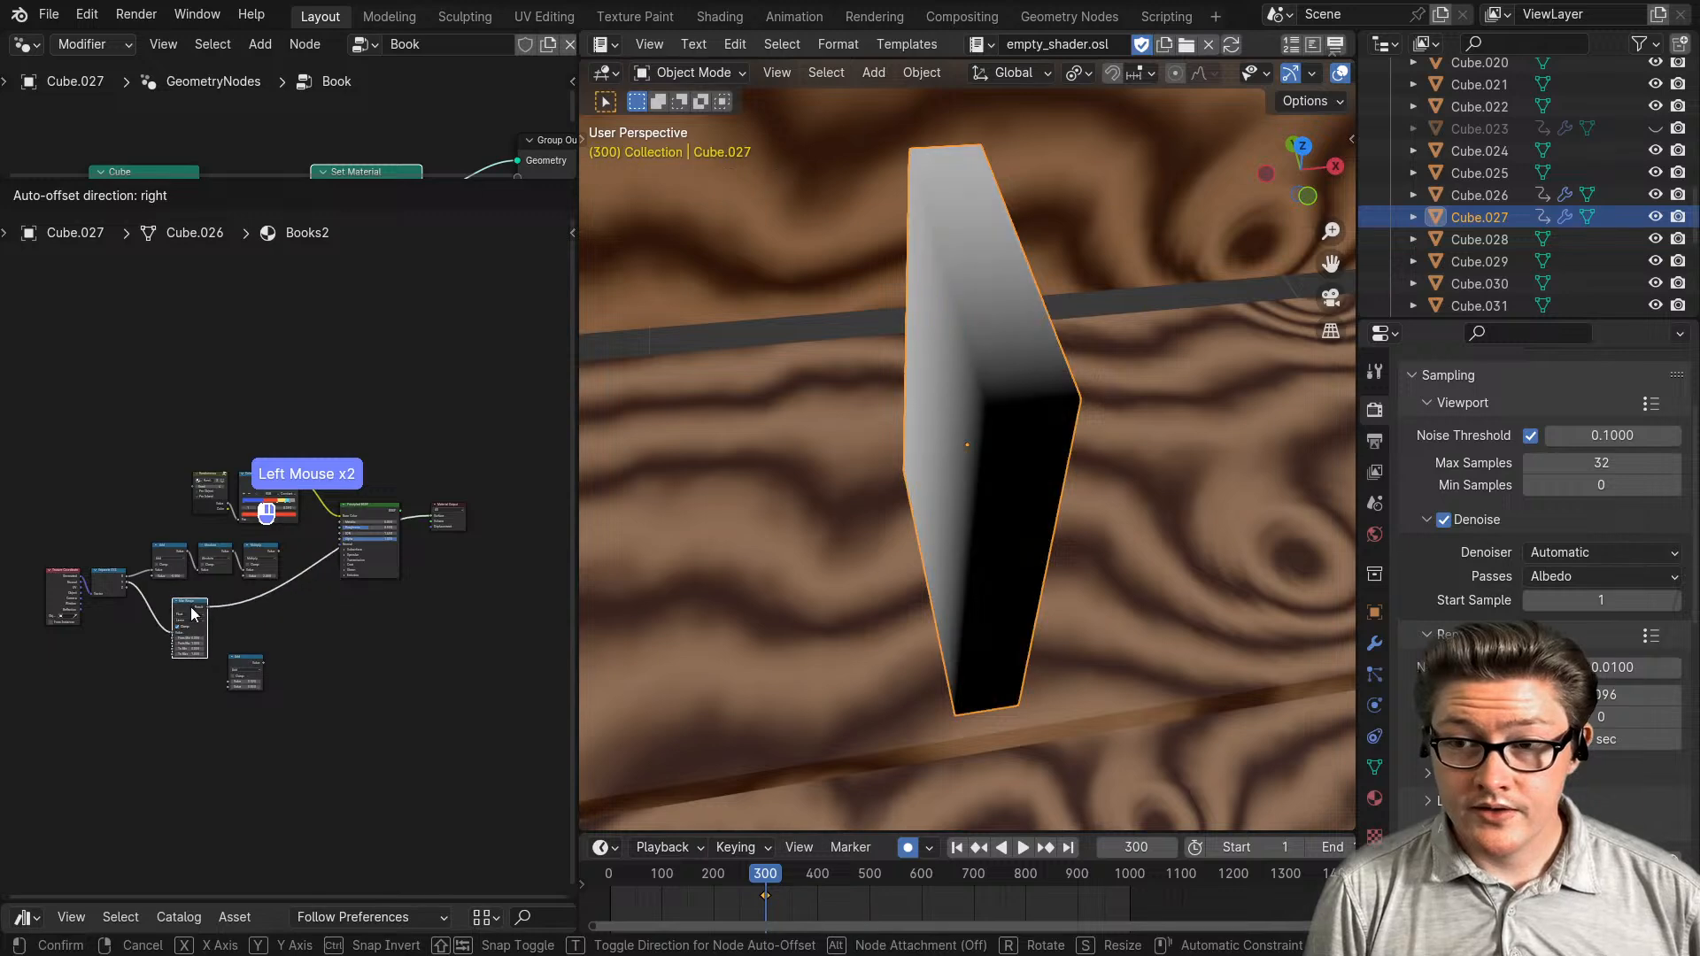
scroll(232, 682, up, 5)
drag(232, 710, 211, 768)
scroll(152, 676, up, 4)
drag(103, 664, 252, 664)
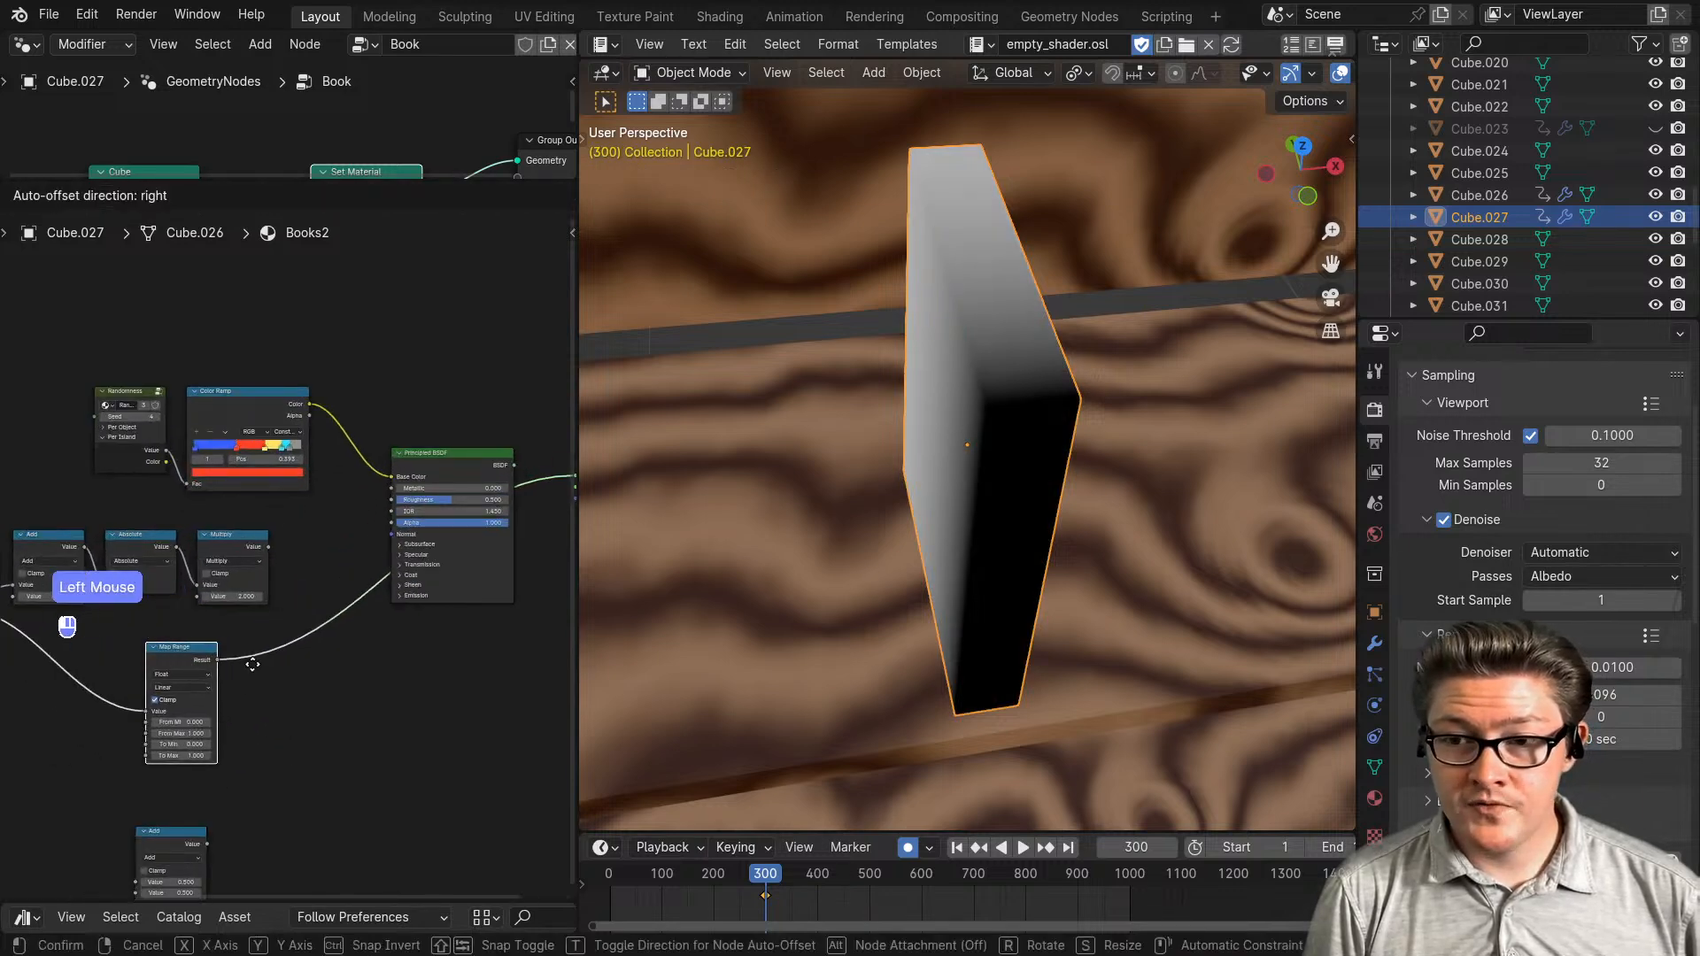
- Invert the Map Range by setting To Min to 1 and To Max to 0
scroll(252, 664, up, 3)
middle_drag(308, 760, 322, 667)
click(293, 754)
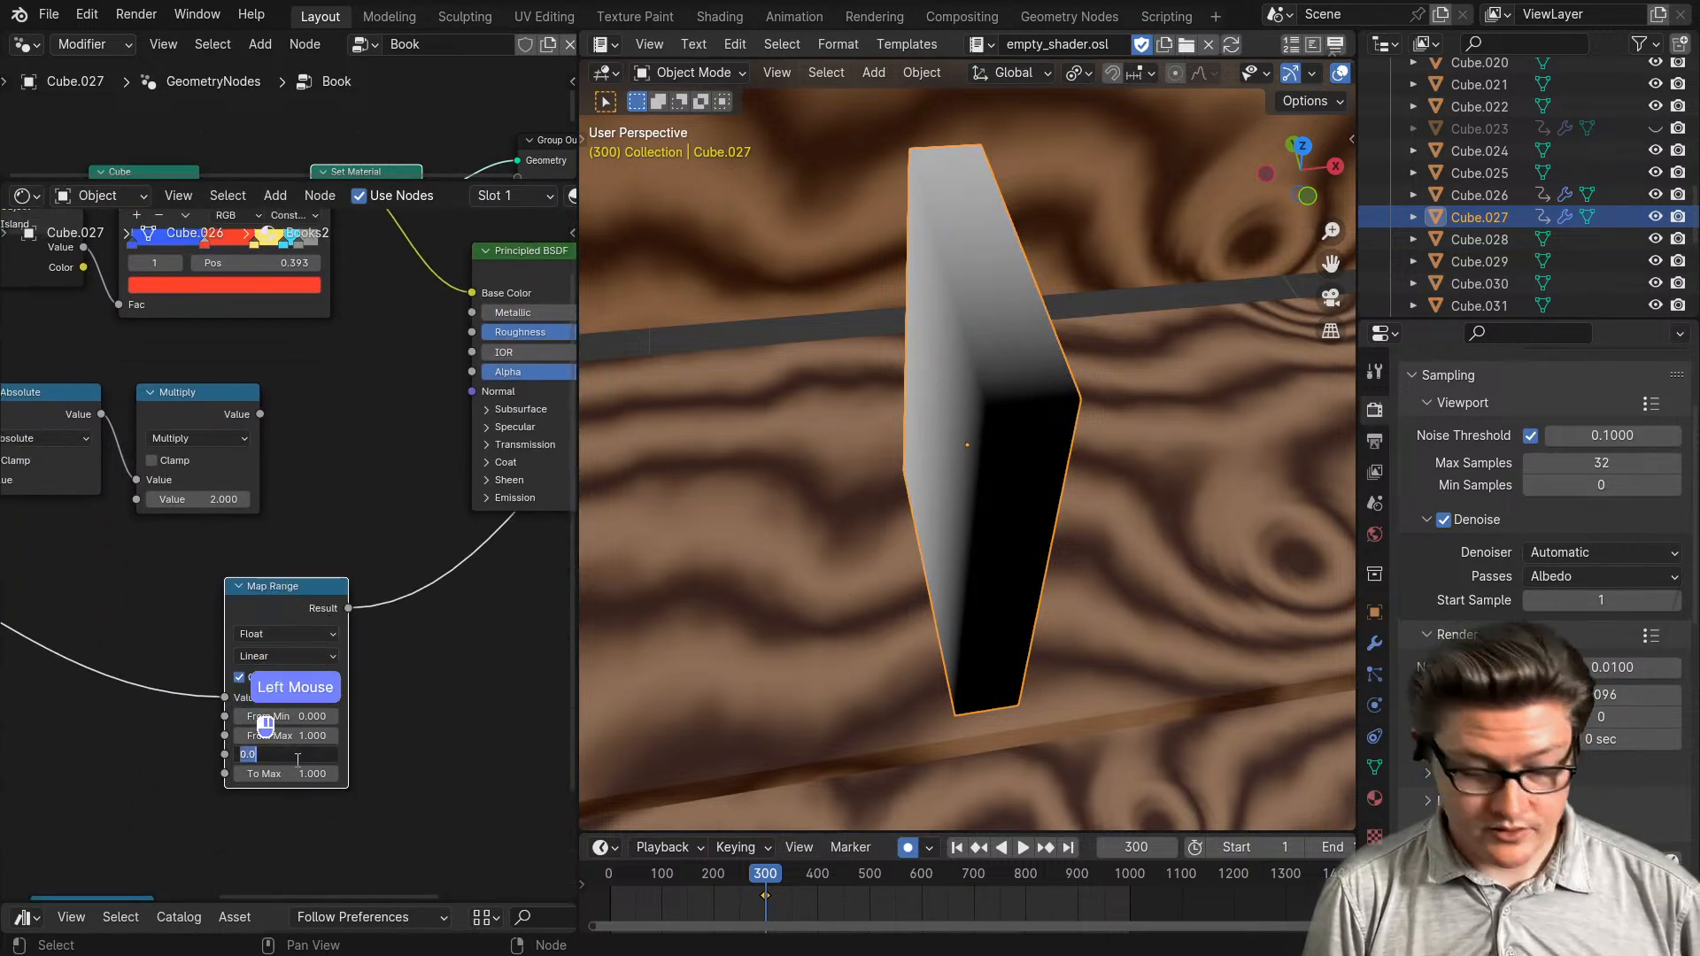
key(Tab)
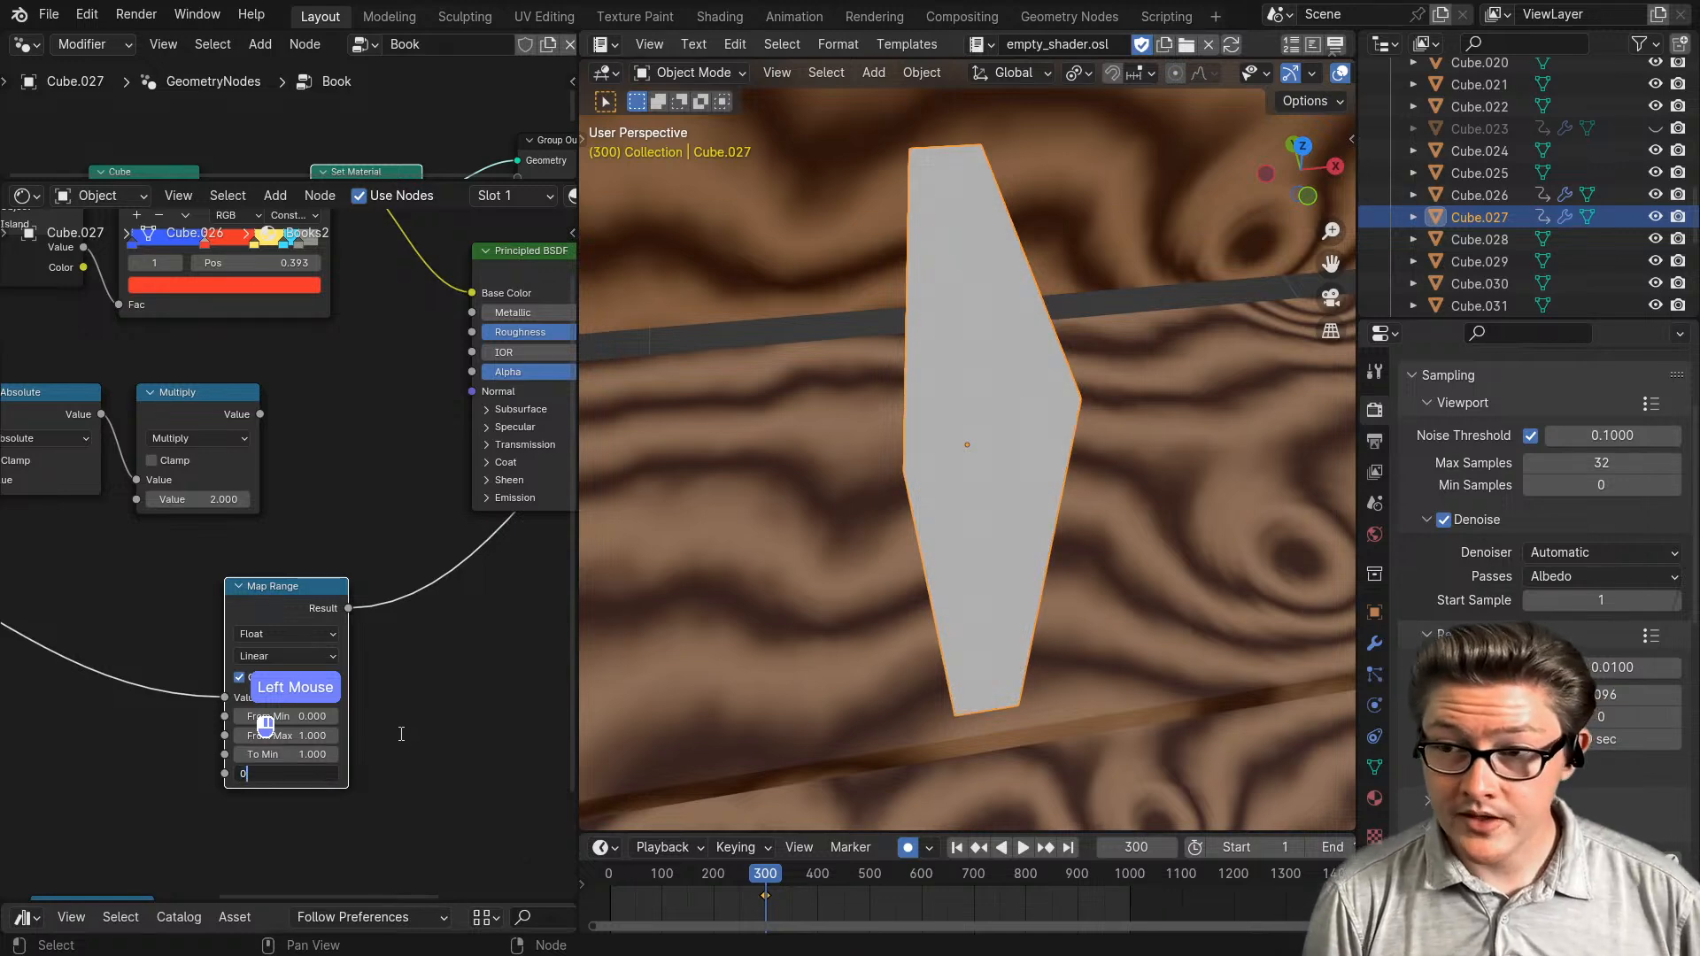
key(Return)
scroll(360, 693, down, 2)
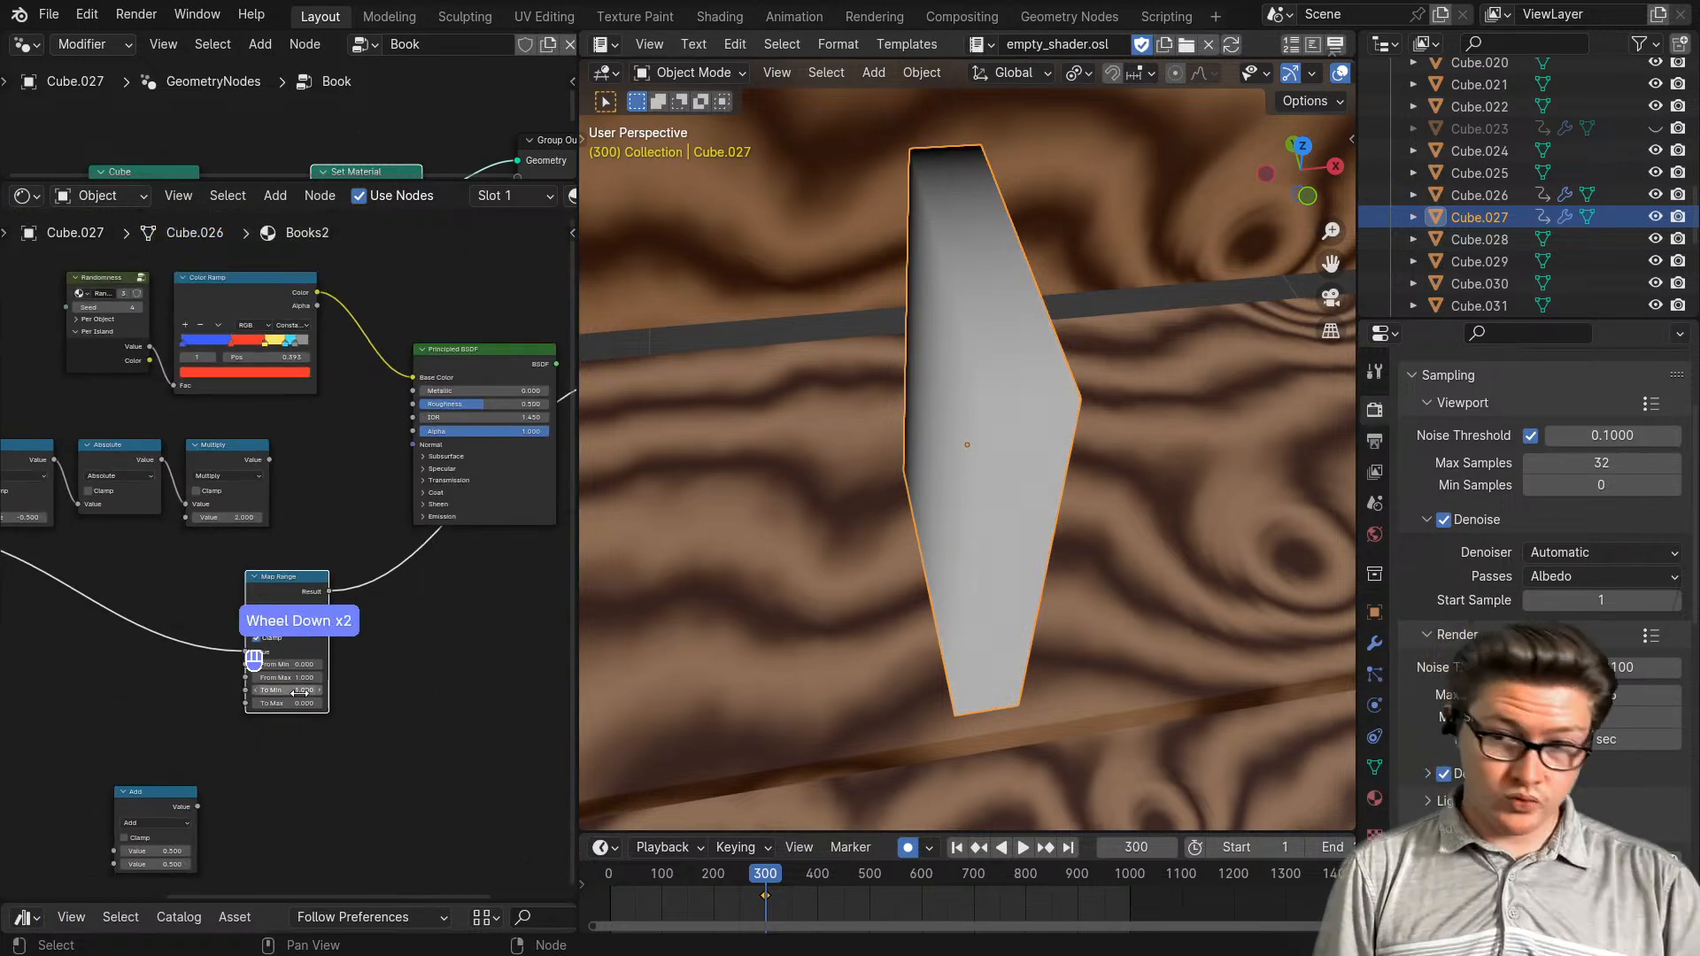
- Insert the loose Add node between the Y output and the Map Range, and change its operation to Multiply
middle_drag(248, 733, 402, 721)
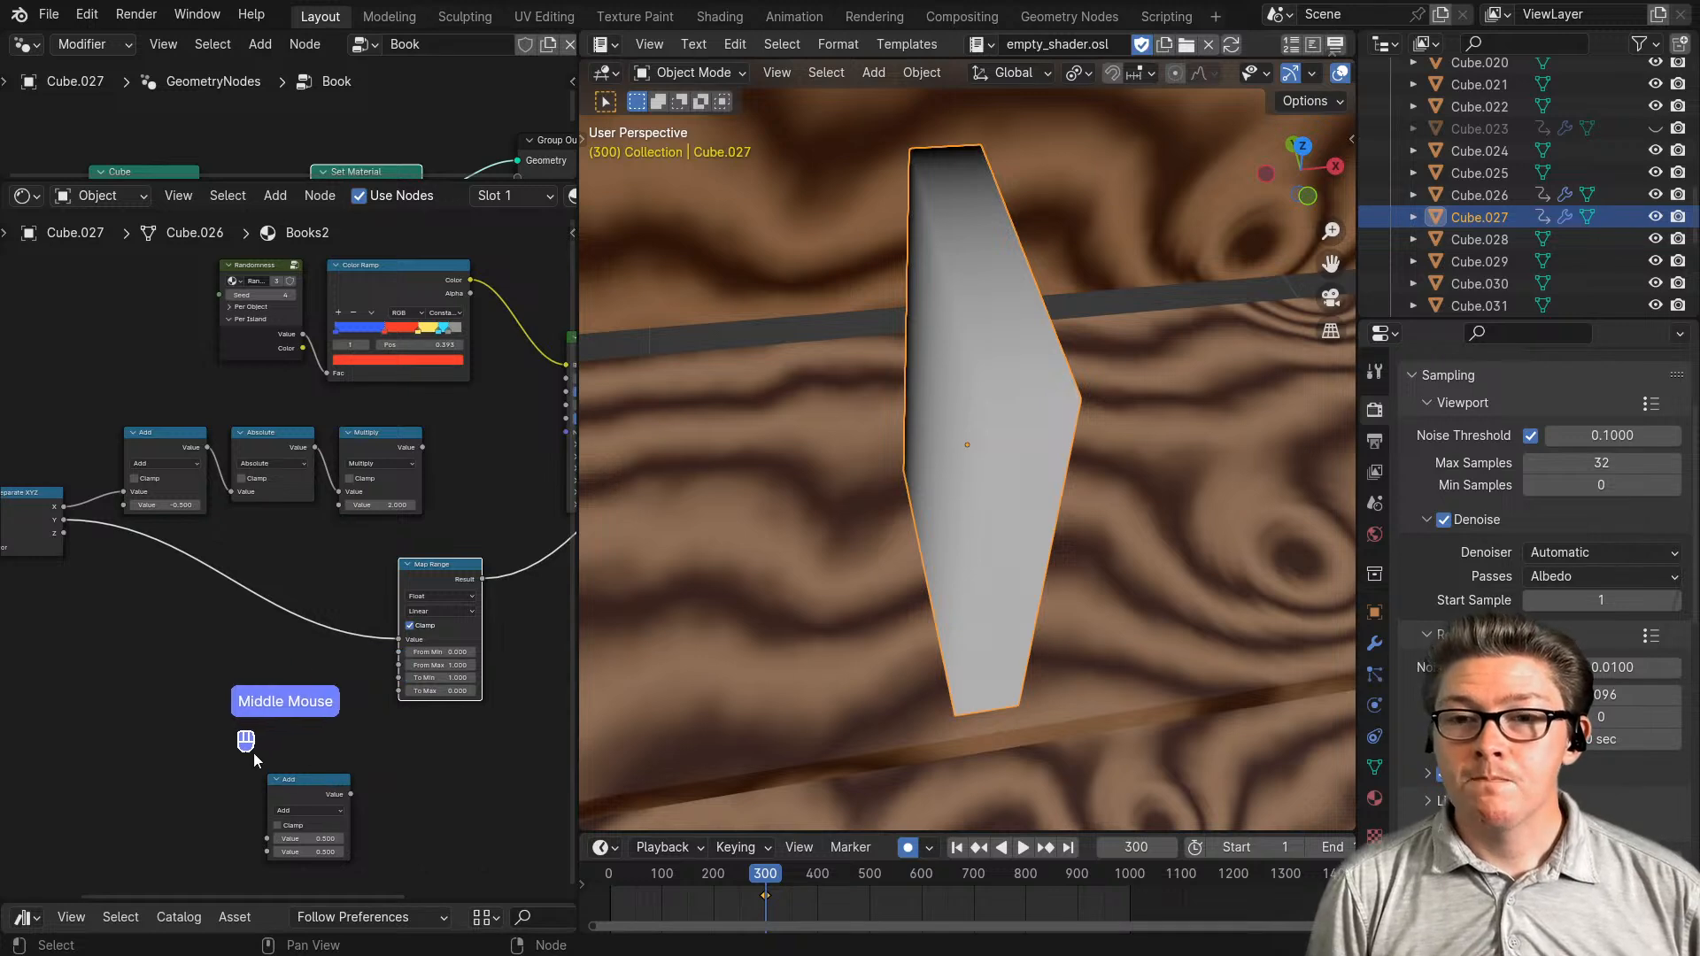
middle_drag(254, 753, 361, 772)
drag(429, 810, 329, 579)
scroll(402, 785, up, 3)
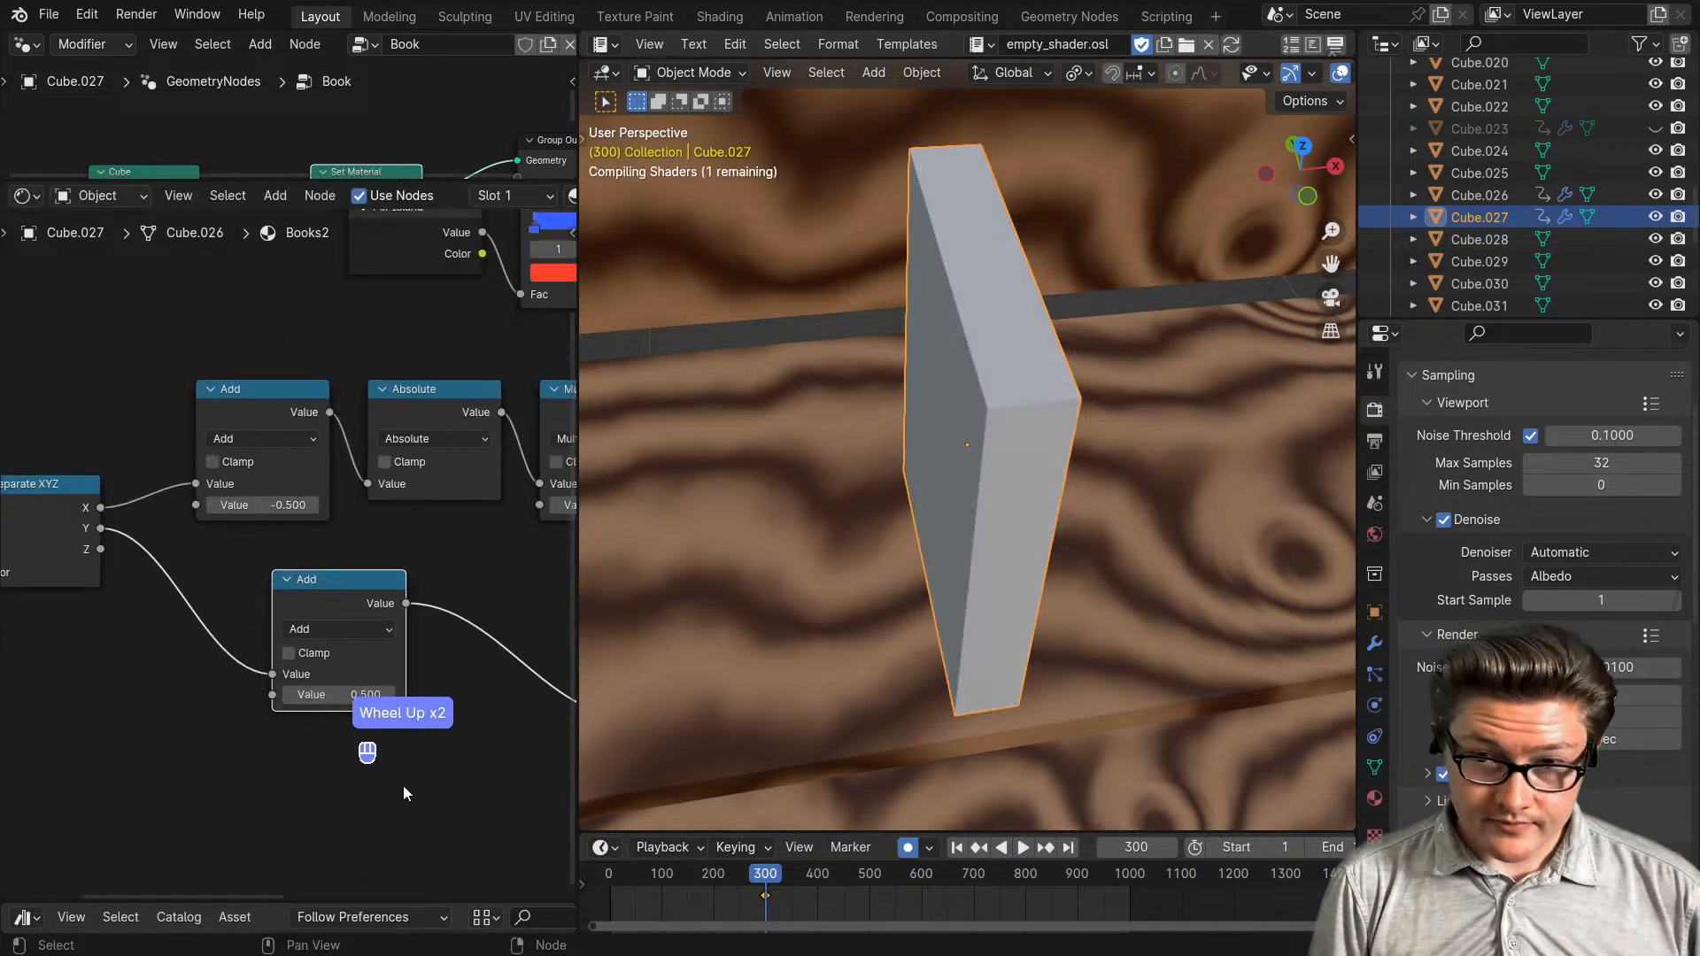
click(338, 640)
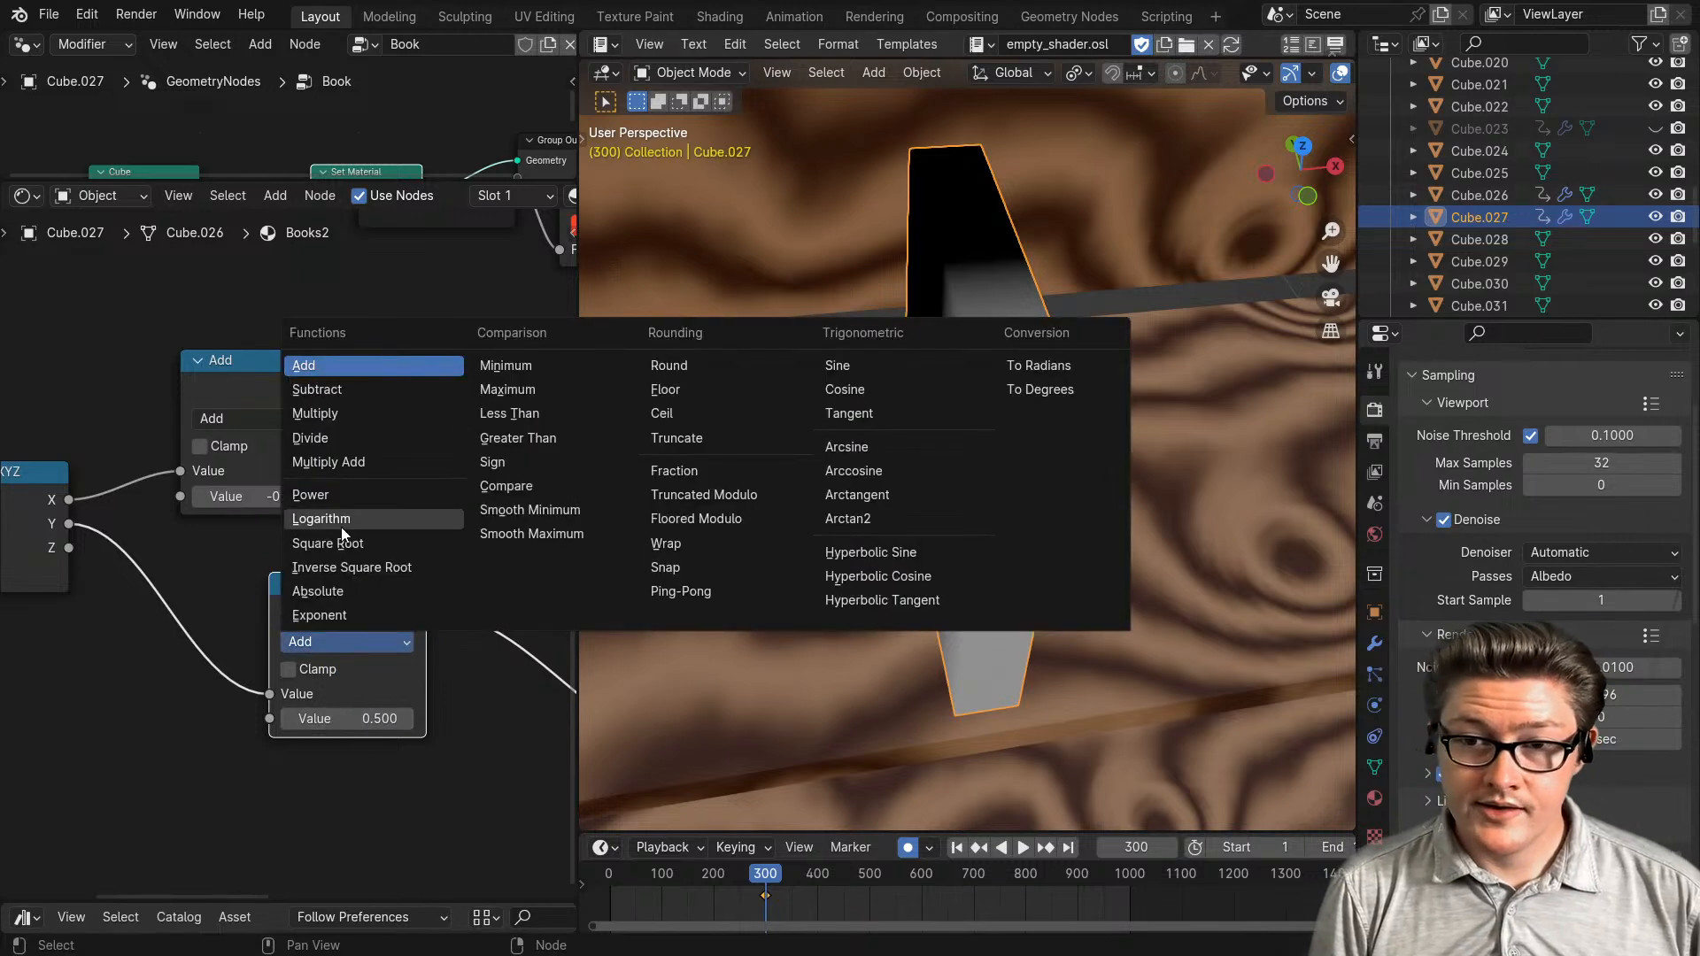
click(333, 413)
scroll(389, 661, down, 2)
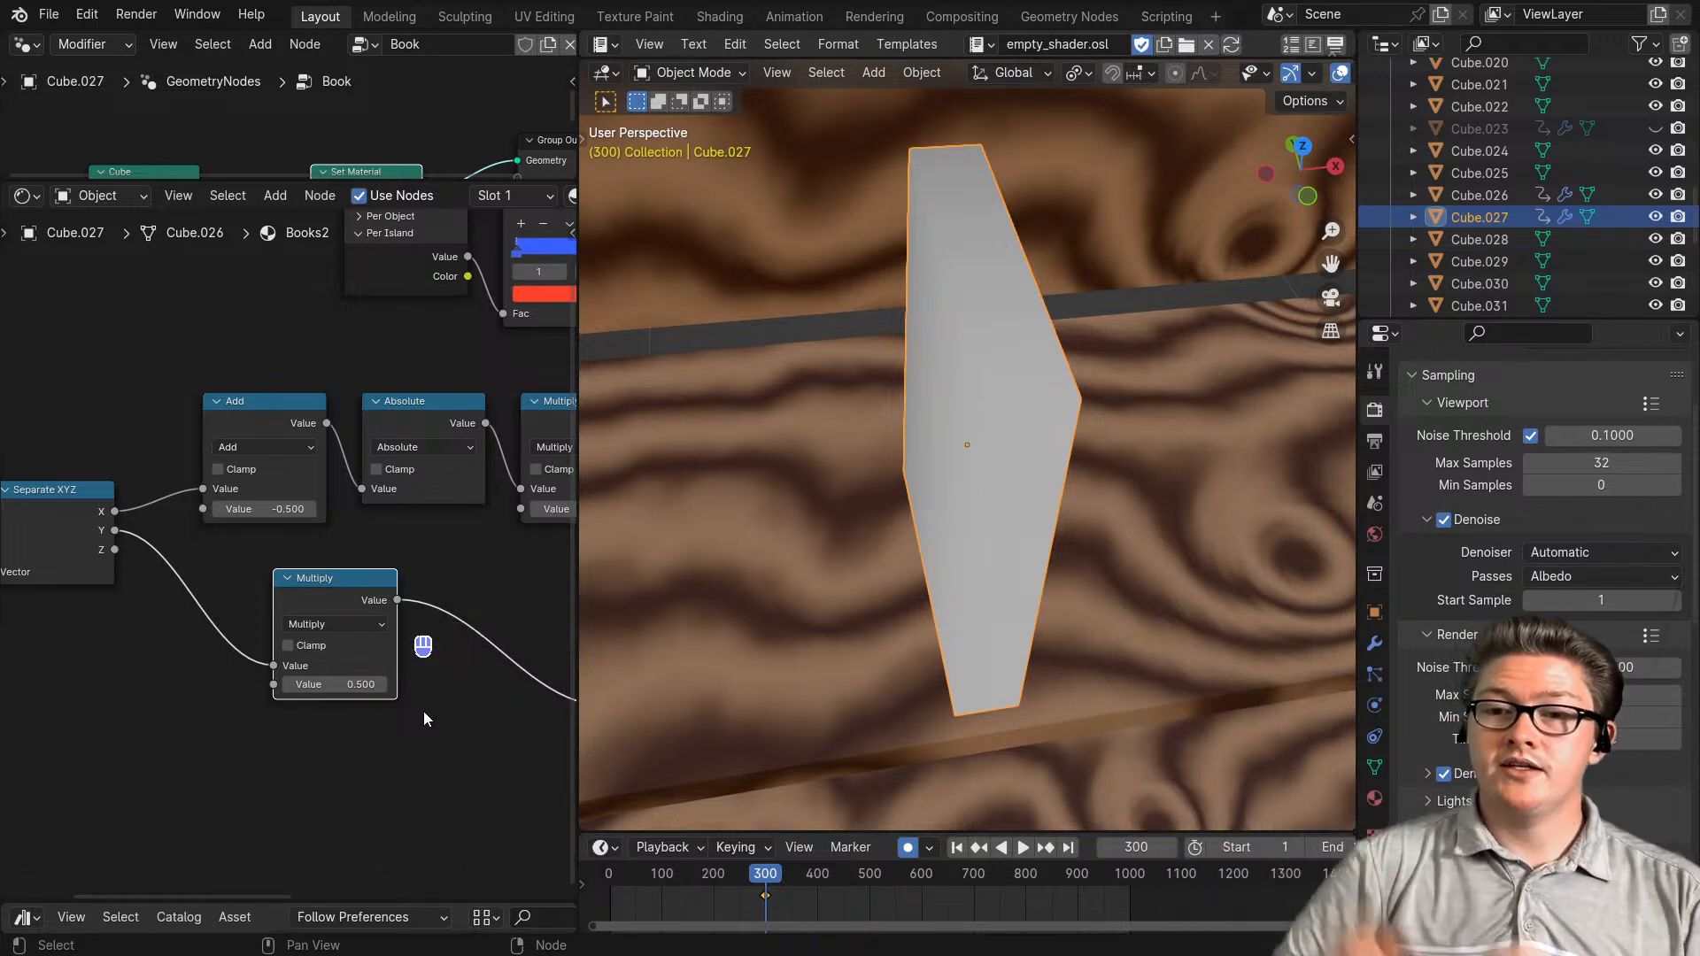
- Set the new Multiply node's value to 1.8 and preview its output on the book
mouse_move(332, 679)
mouse_down()
mouse_move(372, 679)
mouse_move(336, 662)
mouse_up()
ctrl+shift+click(347, 584)
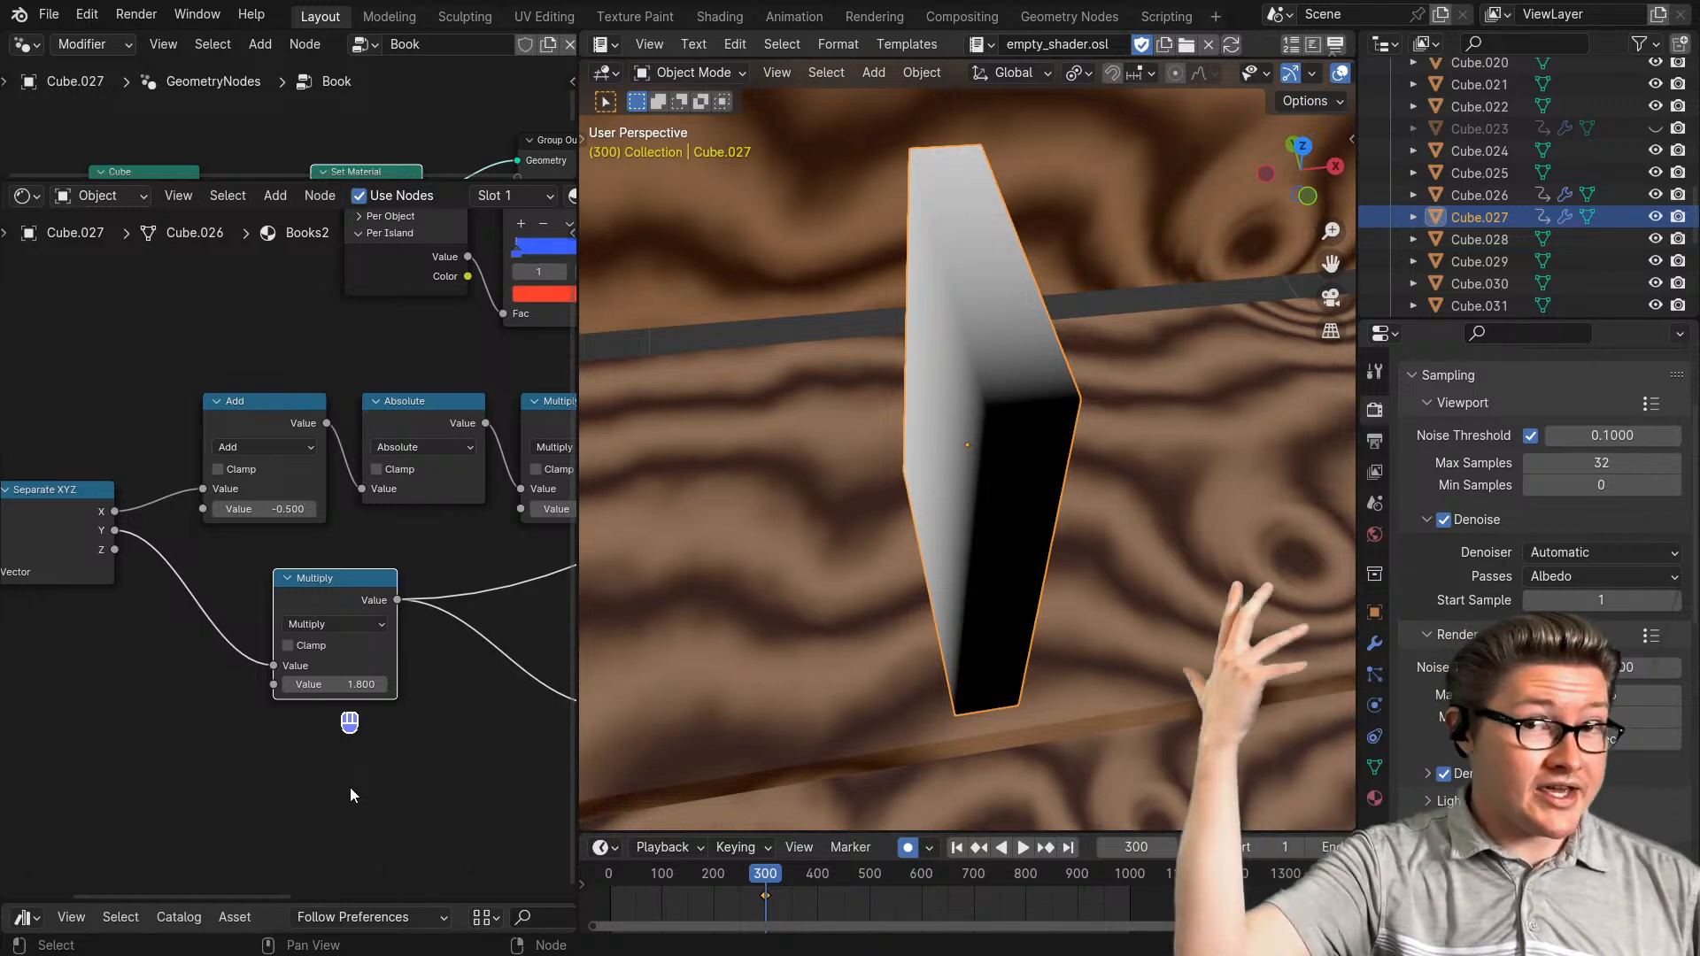
drag(312, 678, 323, 620)
key(Escape)
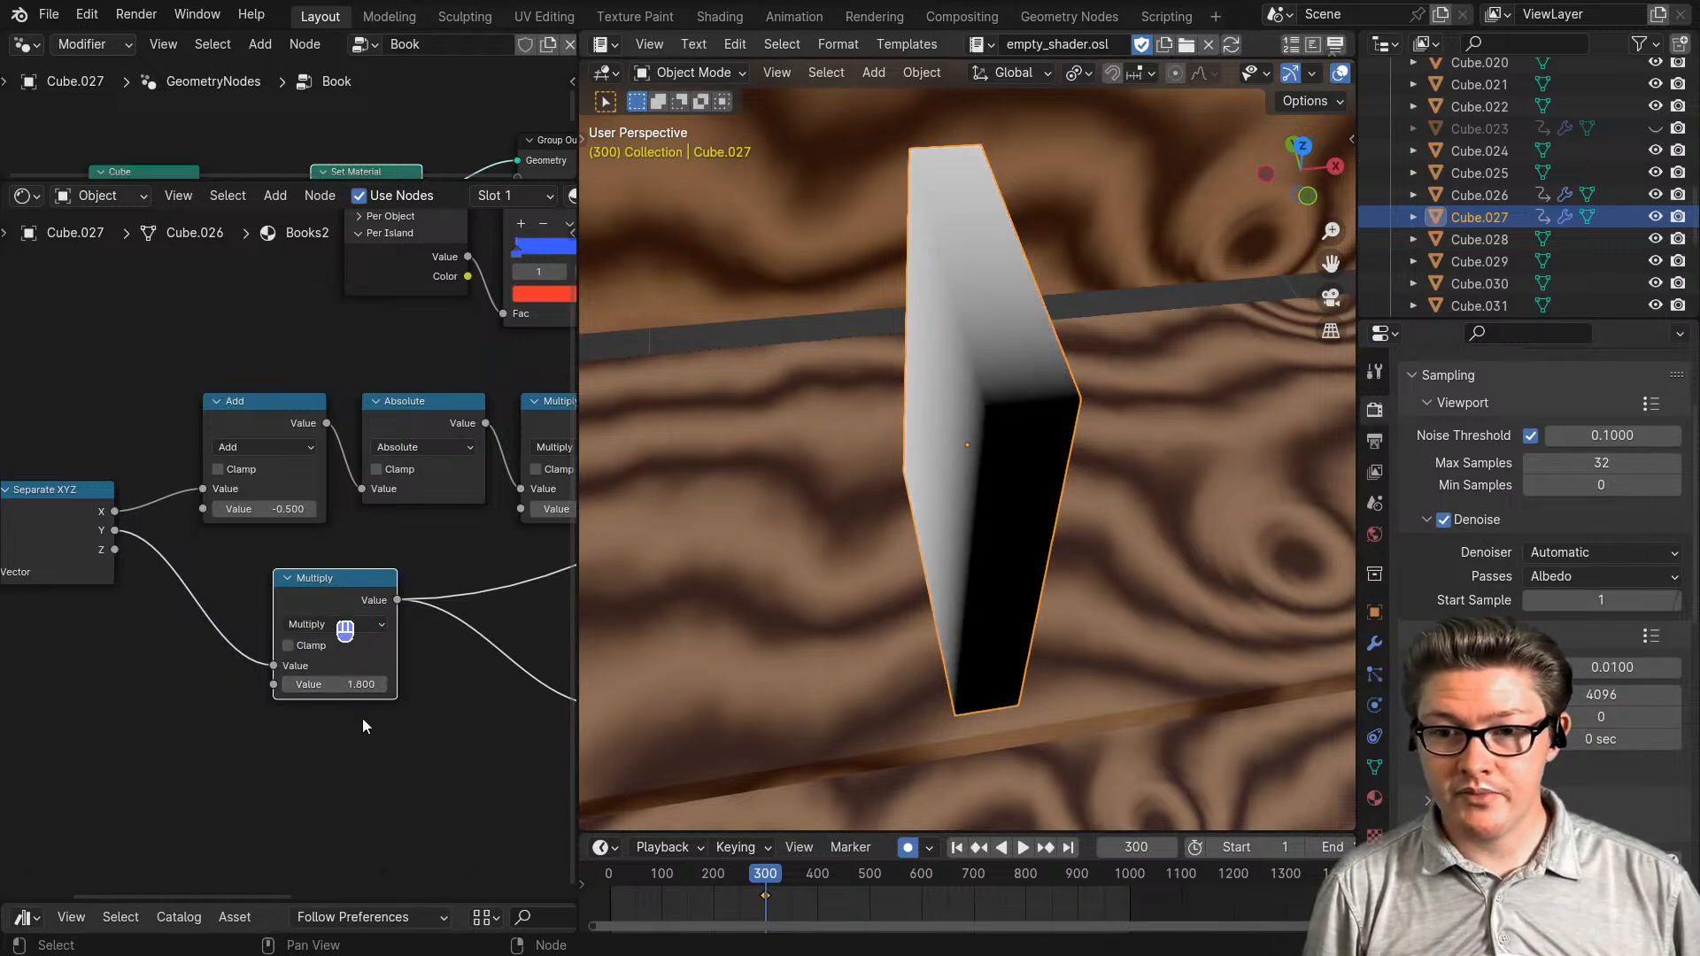
- Preview the Map Range result on the book and set the value of the Multiply node feeding it to 10
scroll(365, 727, down, 3)
ctrl+shift+click(450, 607)
scroll(261, 739, up, 2)
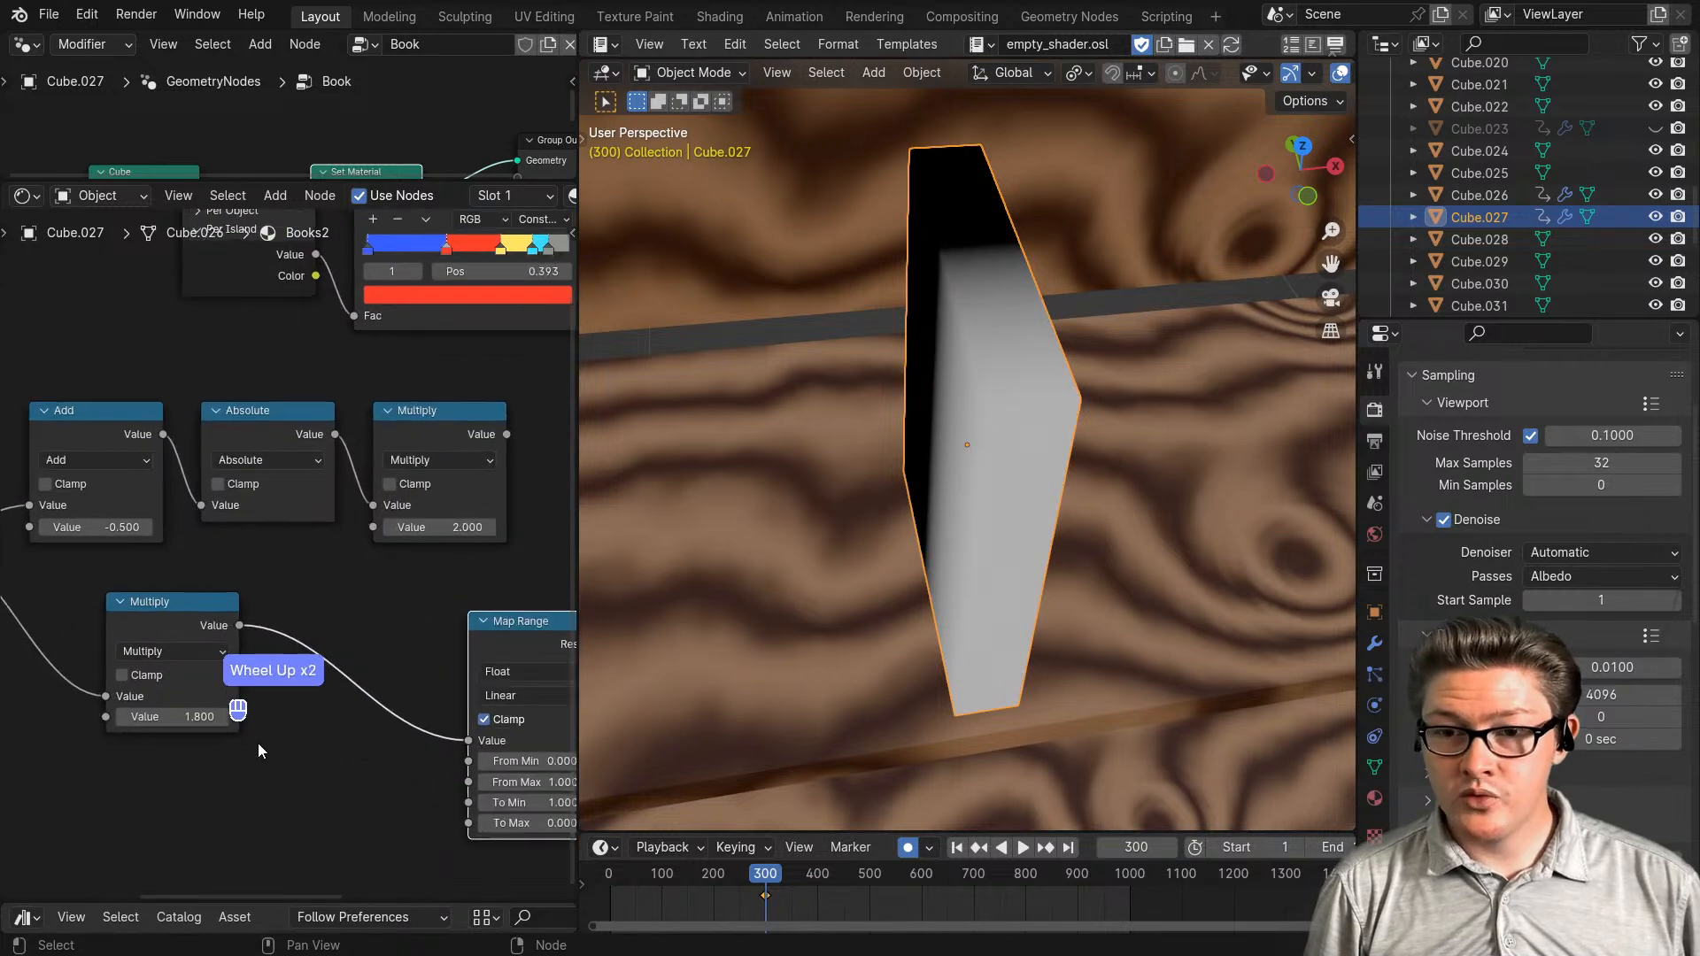
drag(189, 718, 254, 718)
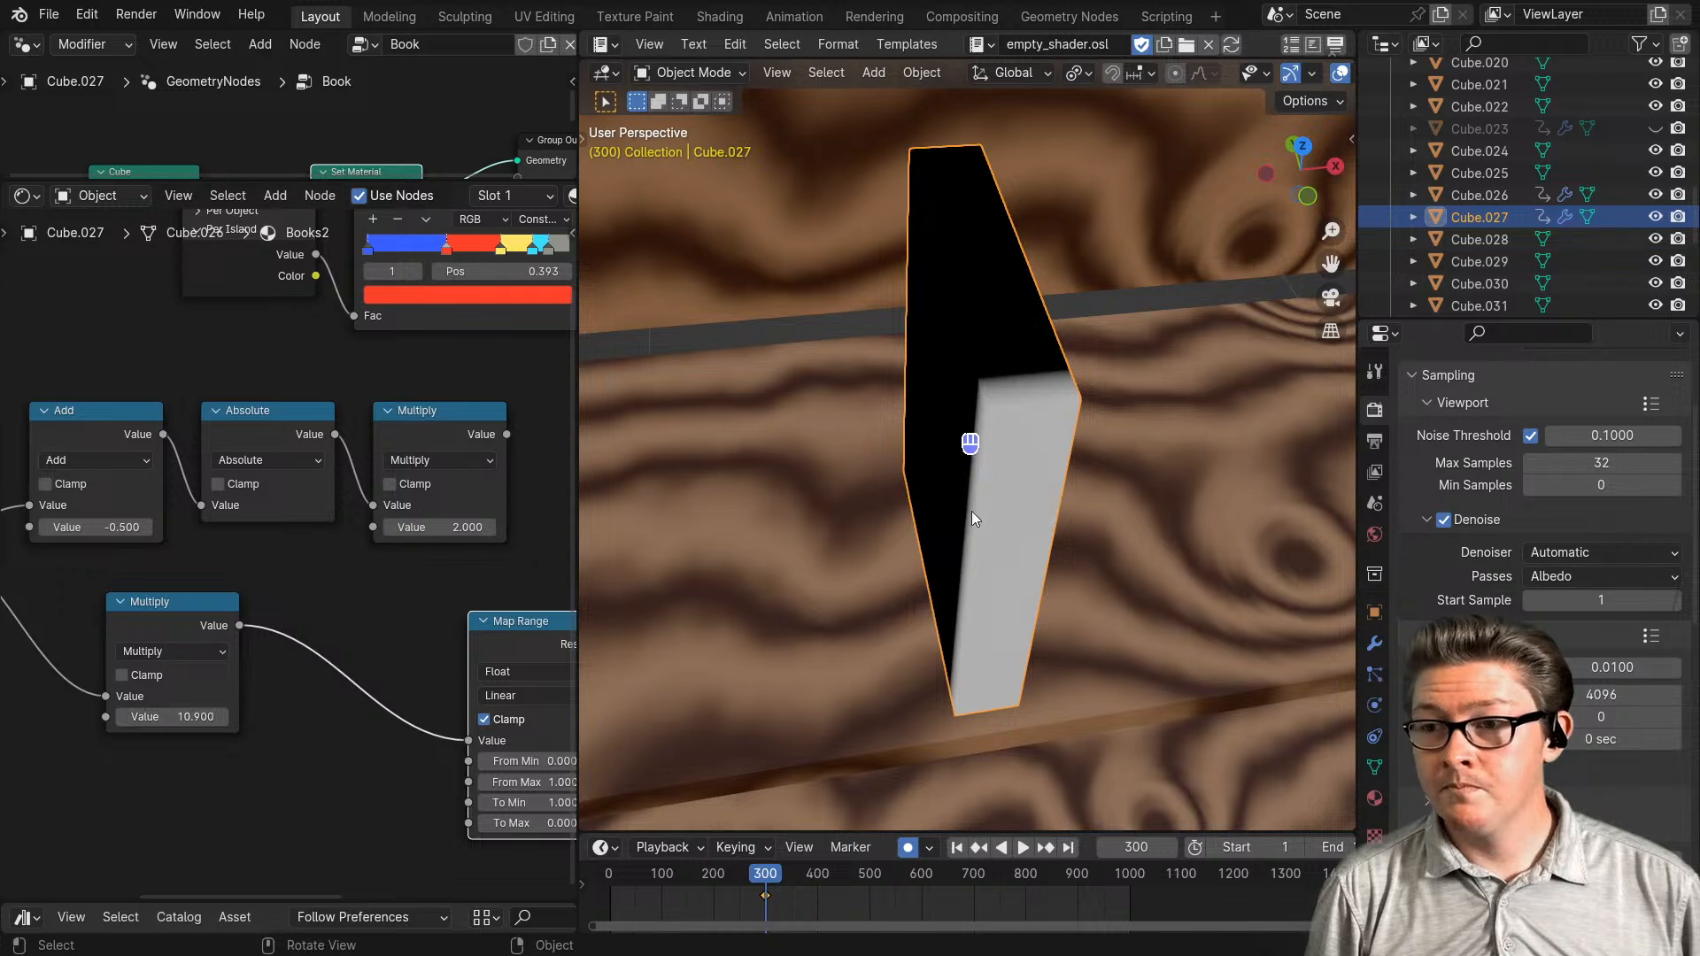
middle_drag(970, 512, 1055, 517)
scroll(1045, 550, up, 2)
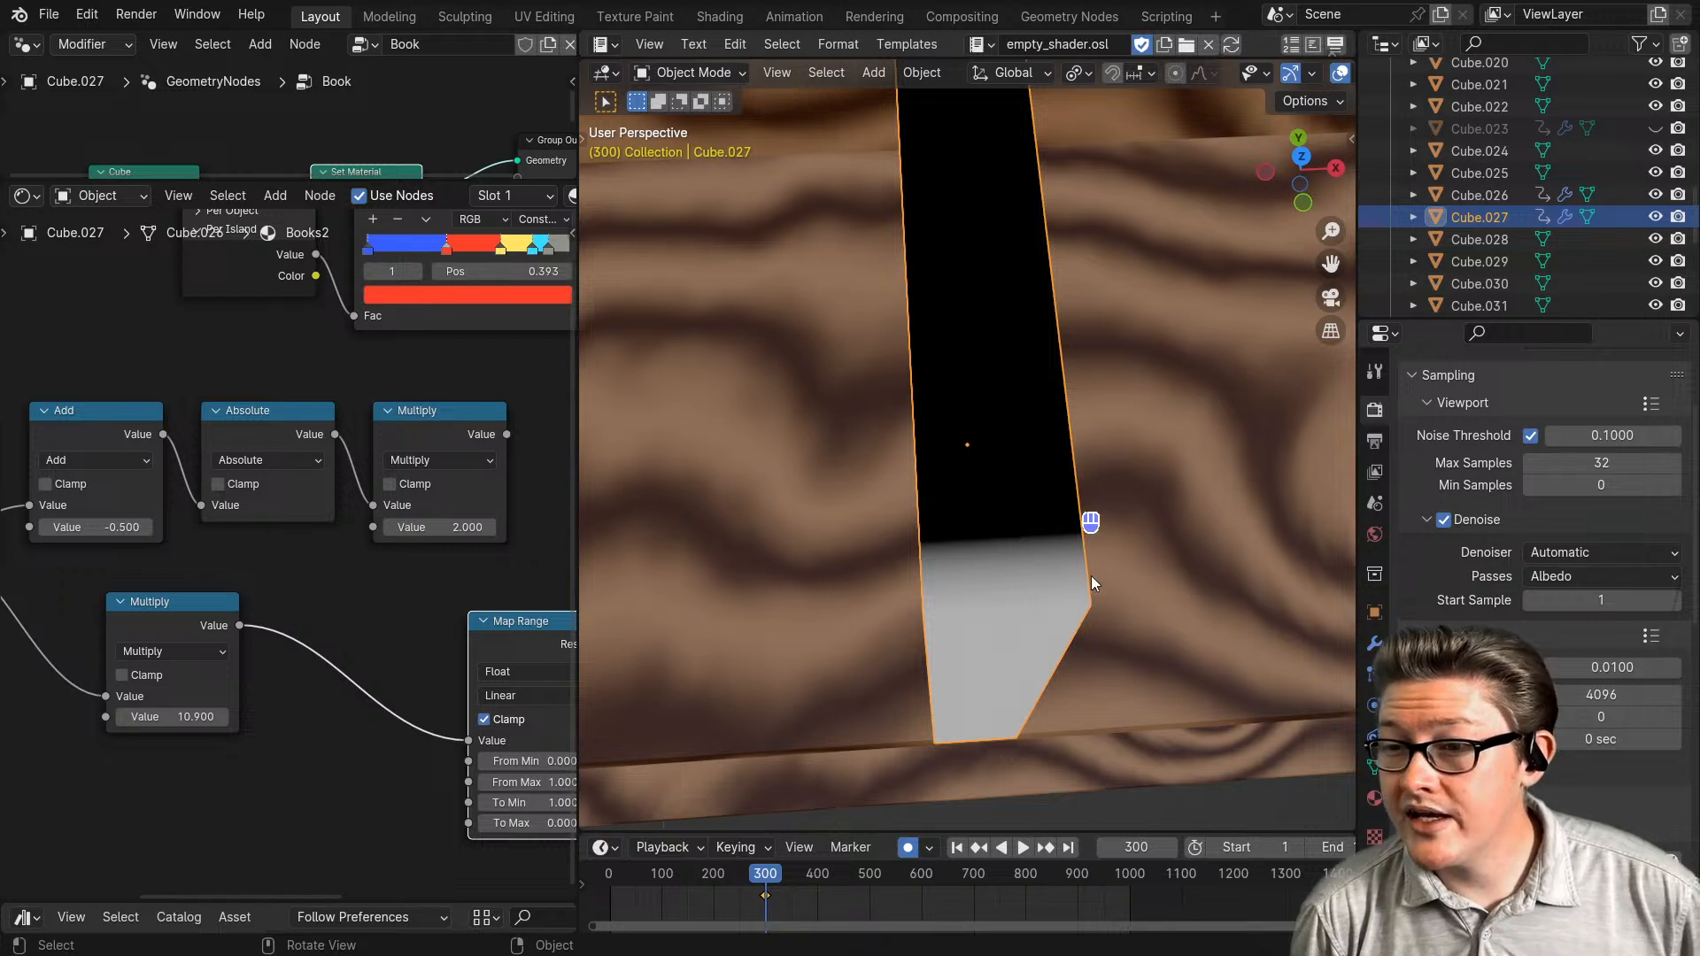
middle_drag(1015, 626, 1042, 620)
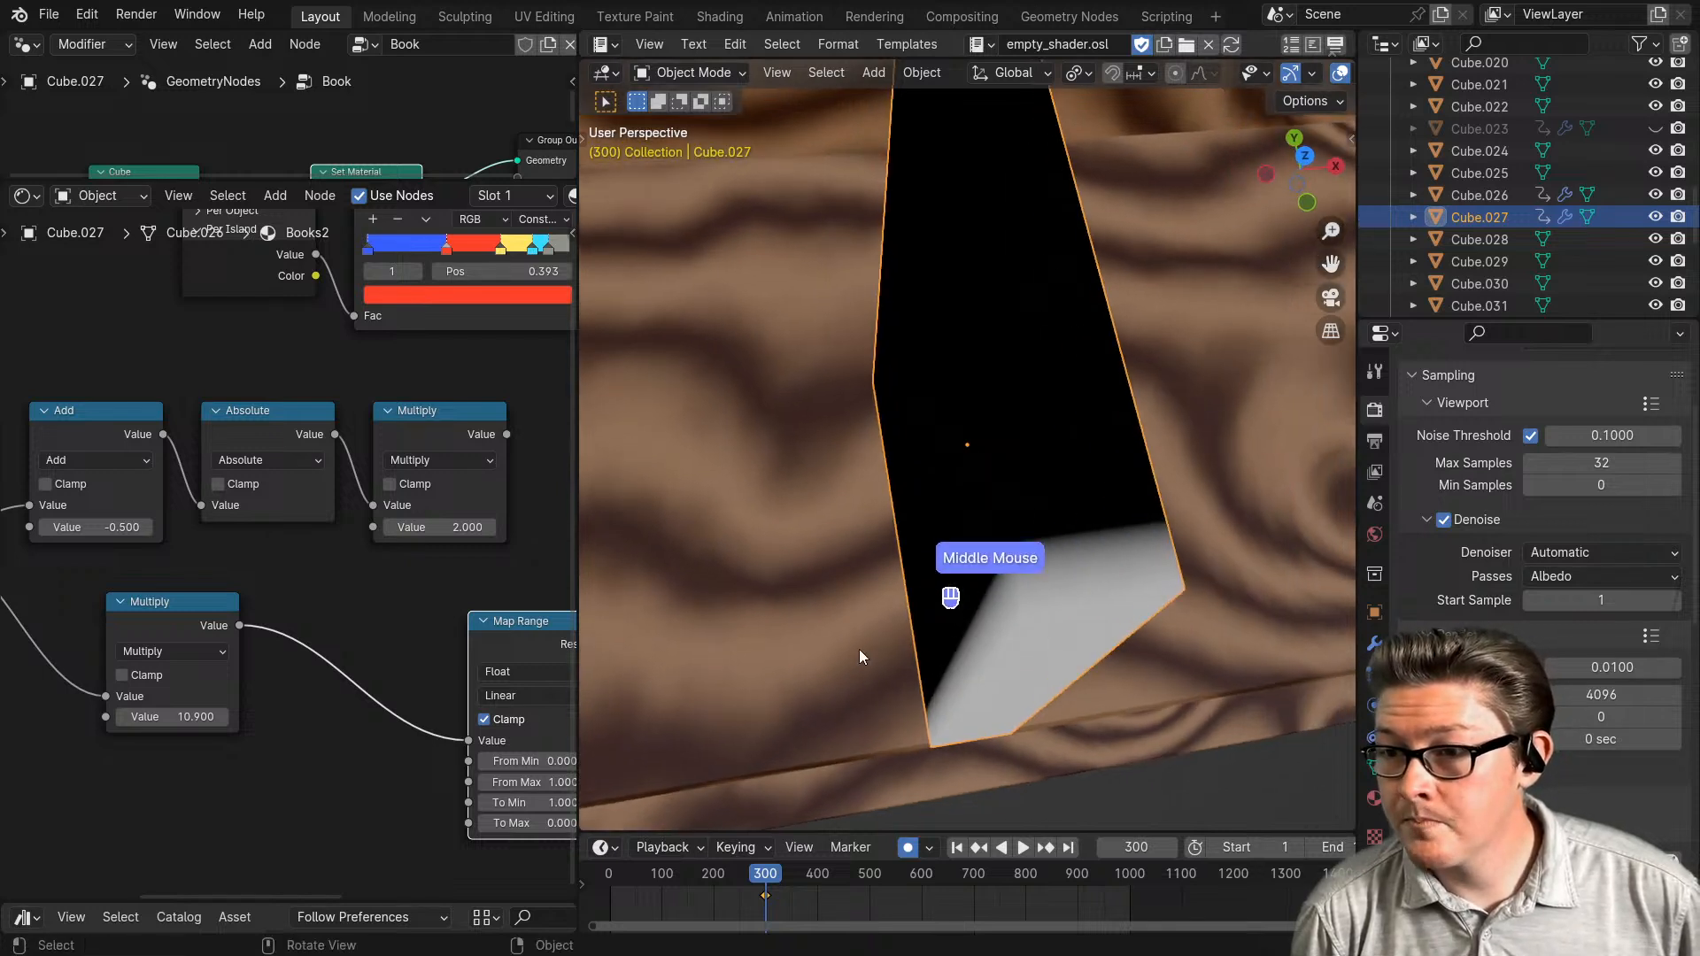
click(167, 719)
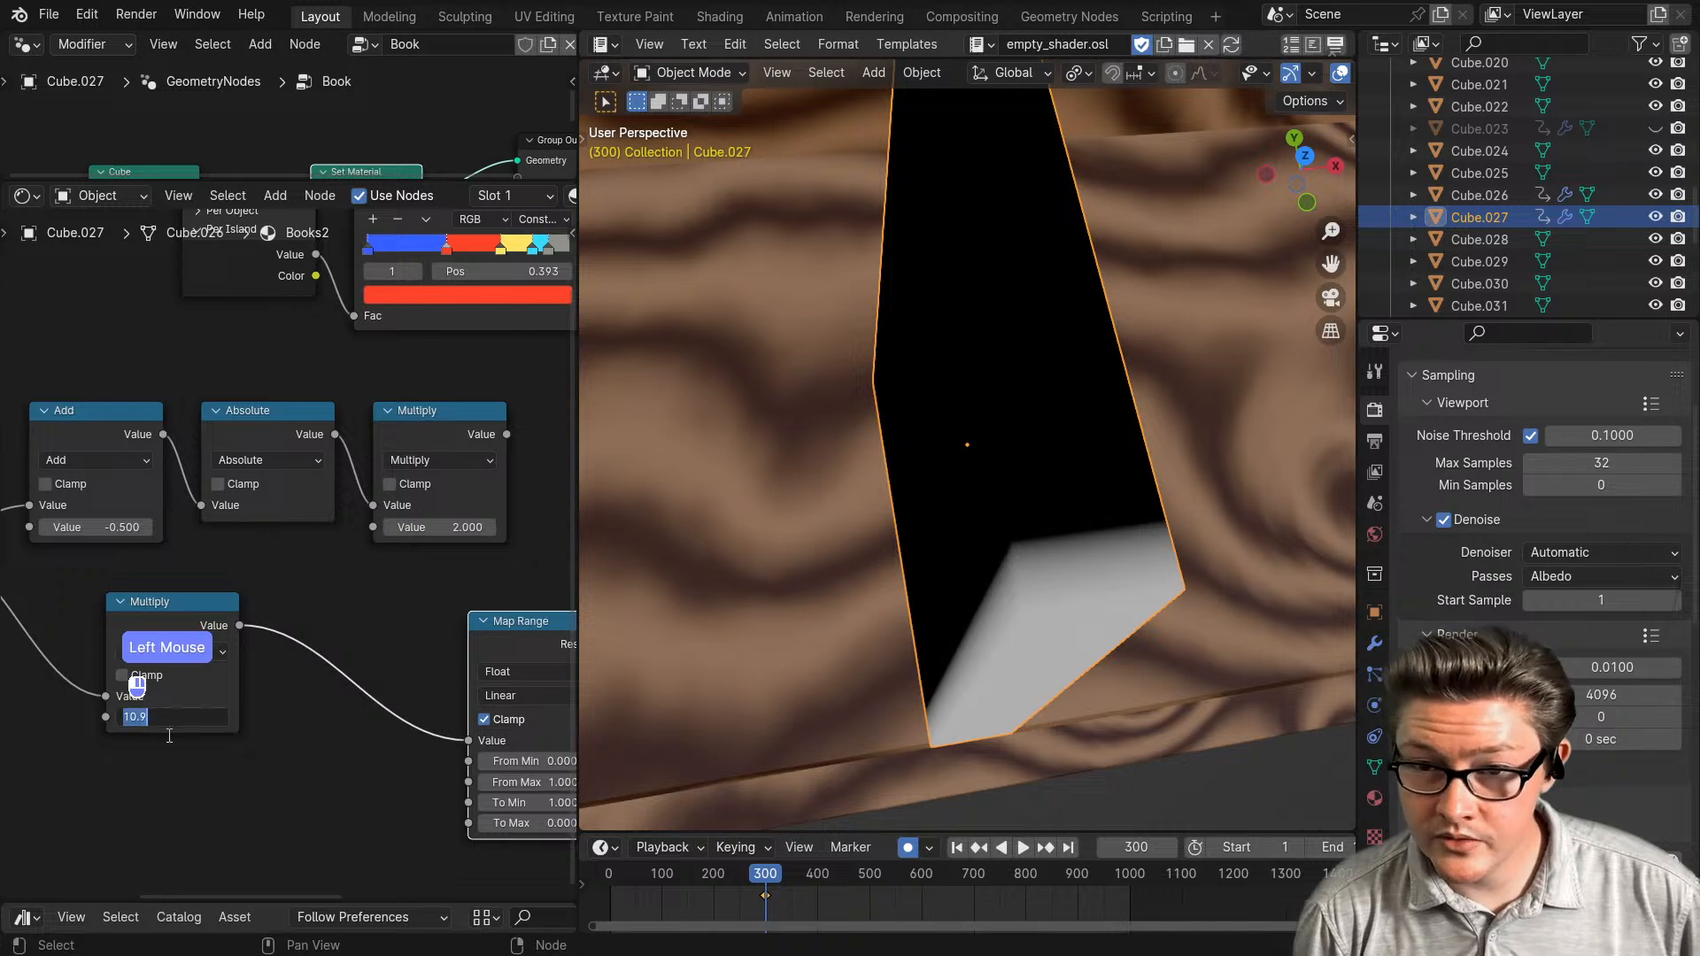
click(193, 785)
- Preview the output of the Multiply node that ends the X-axis chain
scroll(209, 770, down, 5)
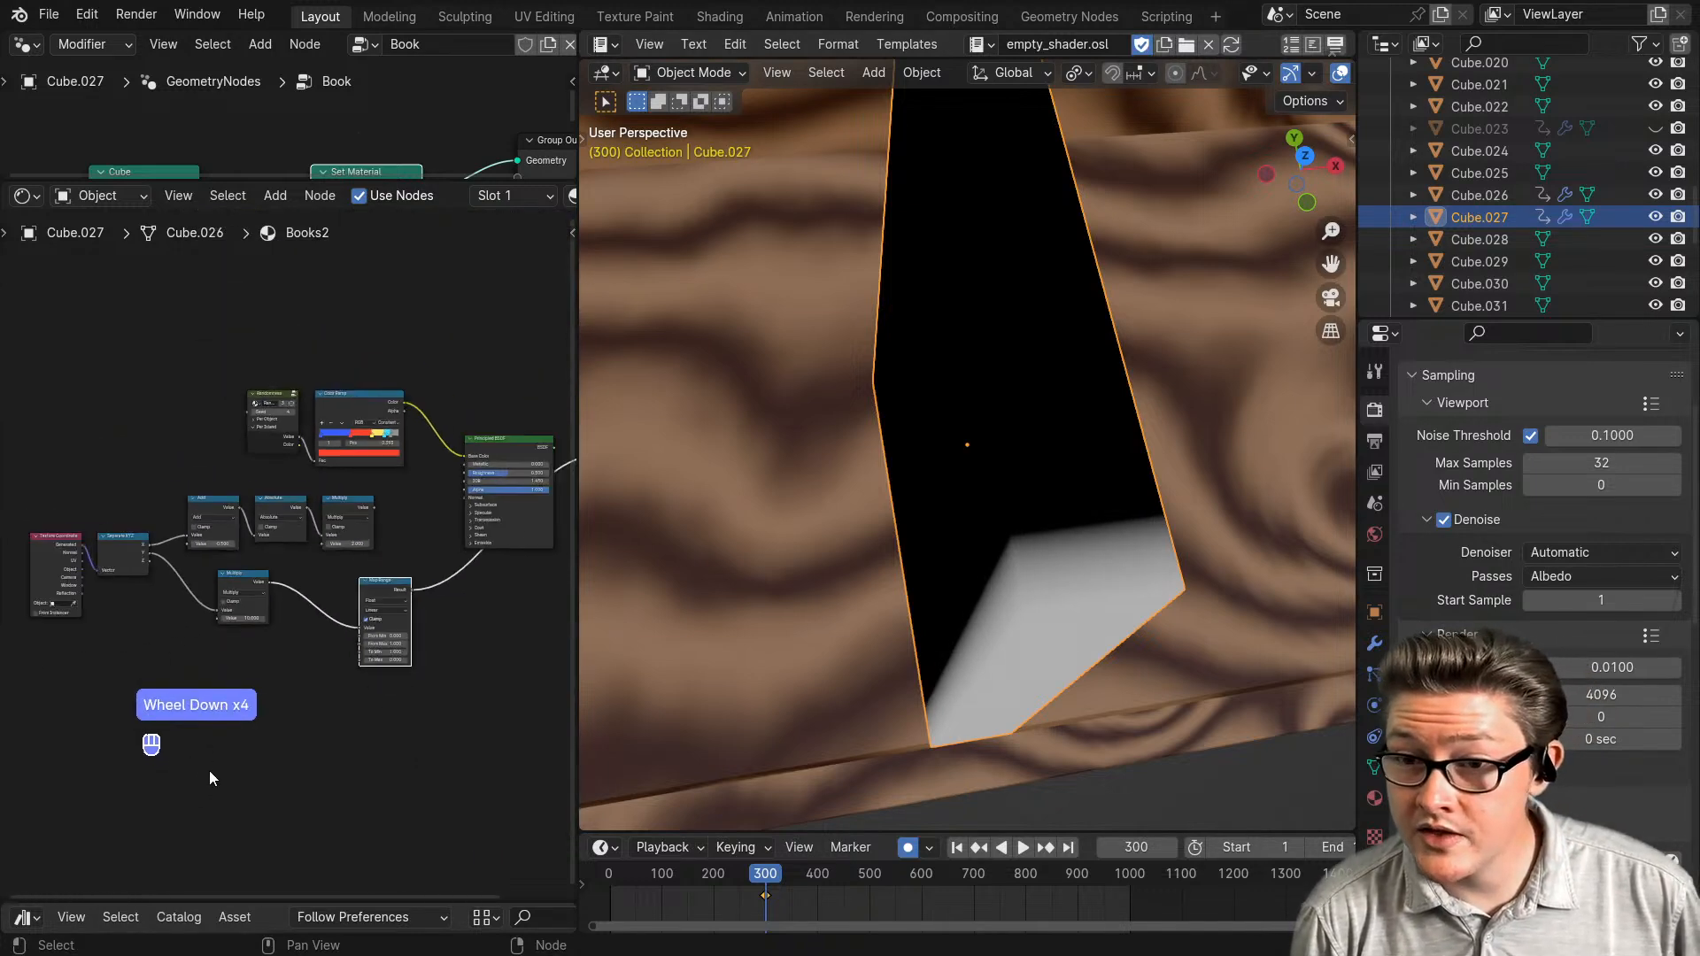
scroll(237, 736, up, 2)
scroll(259, 517, up, 2)
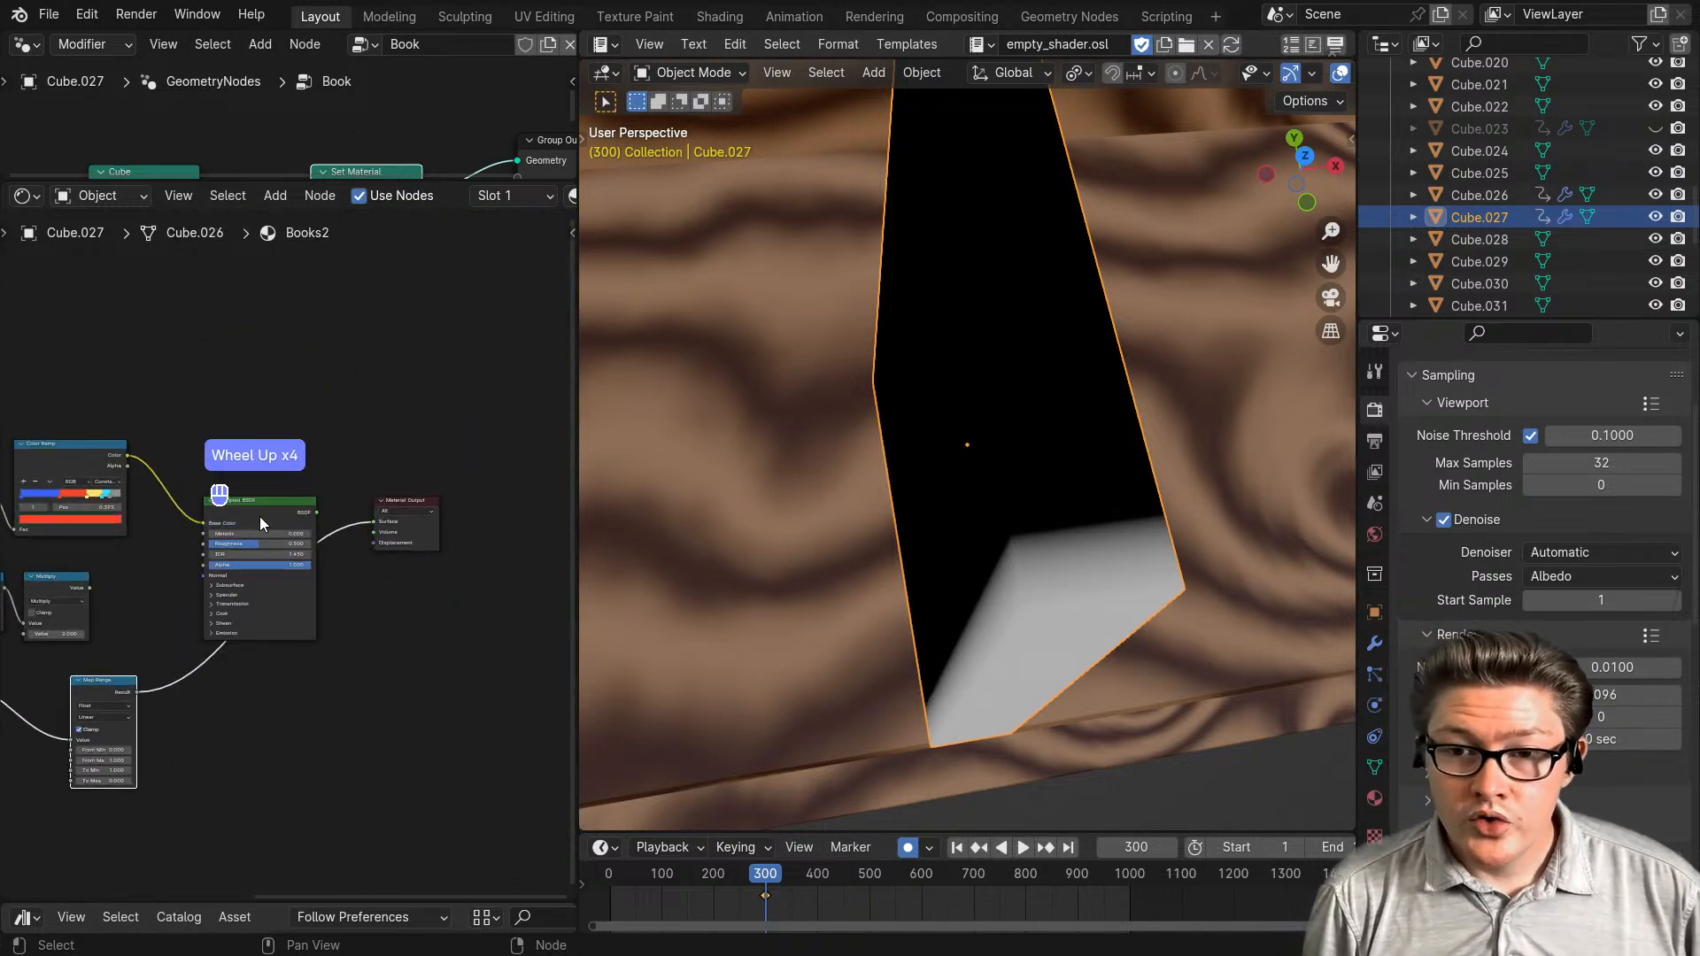
scroll(368, 636, down, 3)
drag(340, 747, 2, 561)
ctrl+shift+click(279, 564)
middle_drag(279, 563, 356, 592)
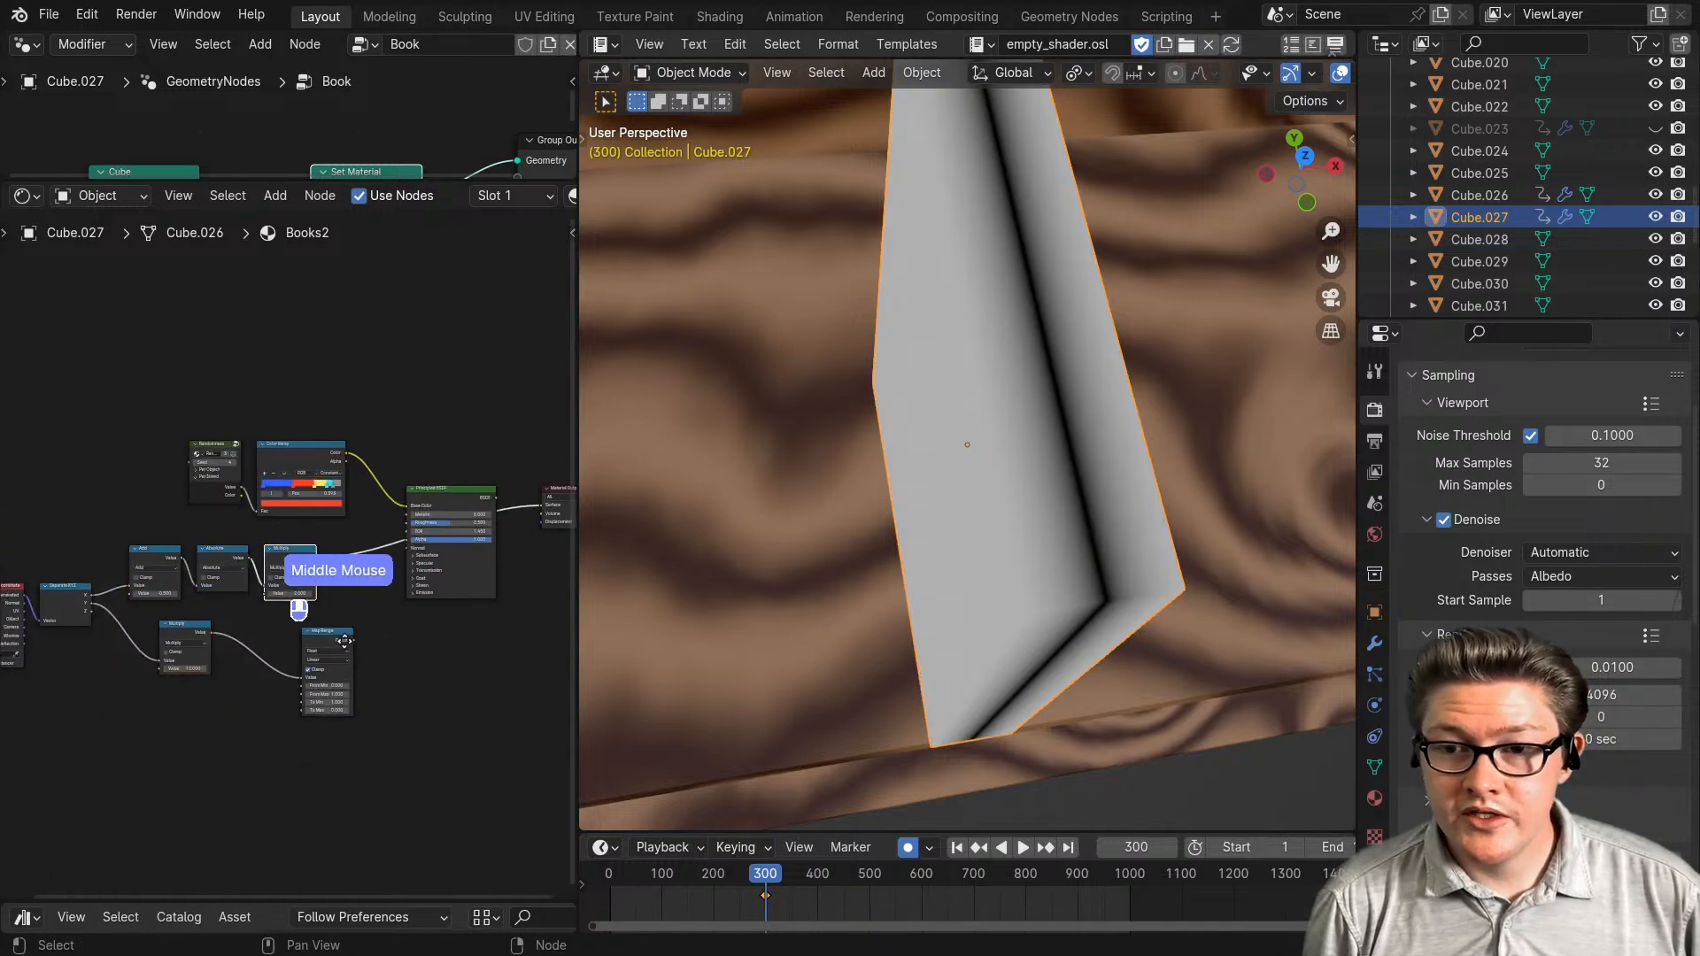
- Maximize the node editor and line up the Map Range and its Multiply node directly beneath the X-axis chain
scroll(381, 650, up, 2)
key(ctrl+space)
drag(1058, 465, 528, 517)
drag(1219, 705, 661, 739)
drag(1077, 705, 972, 663)
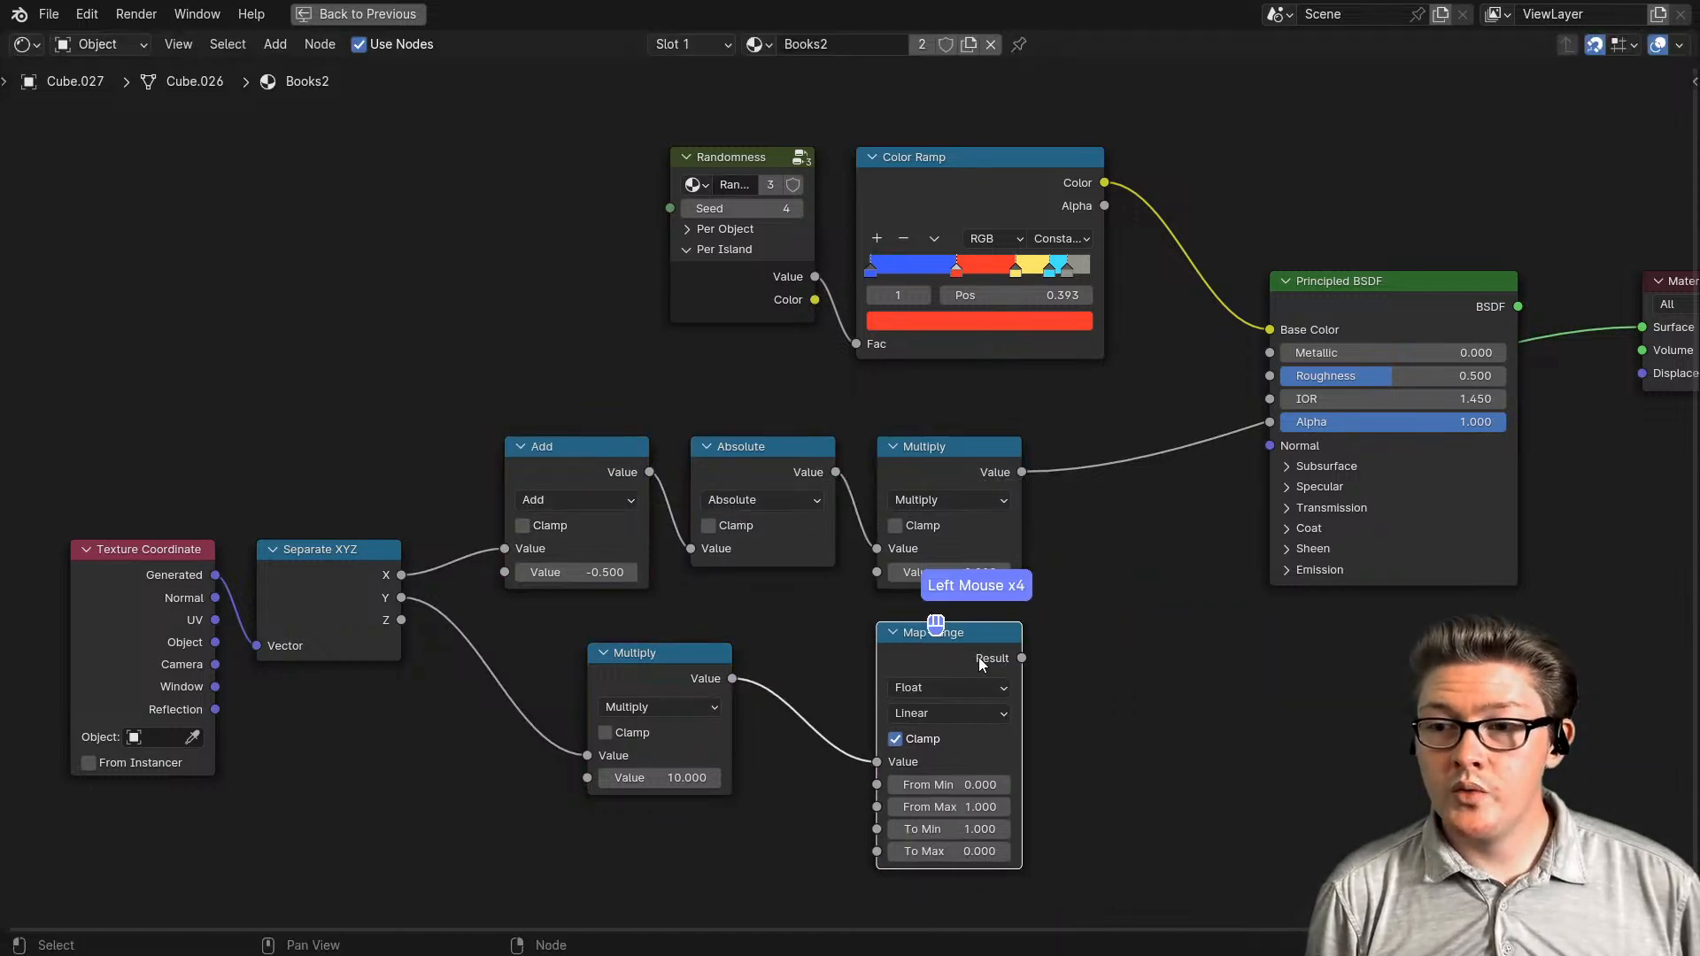
drag(689, 665, 796, 632)
- Move all the mask nodes together slightly left, away from the Principled BSDF, and restore the normal window layout
scroll(952, 679, down, 6)
drag(1015, 689, 425, 505)
key(g)
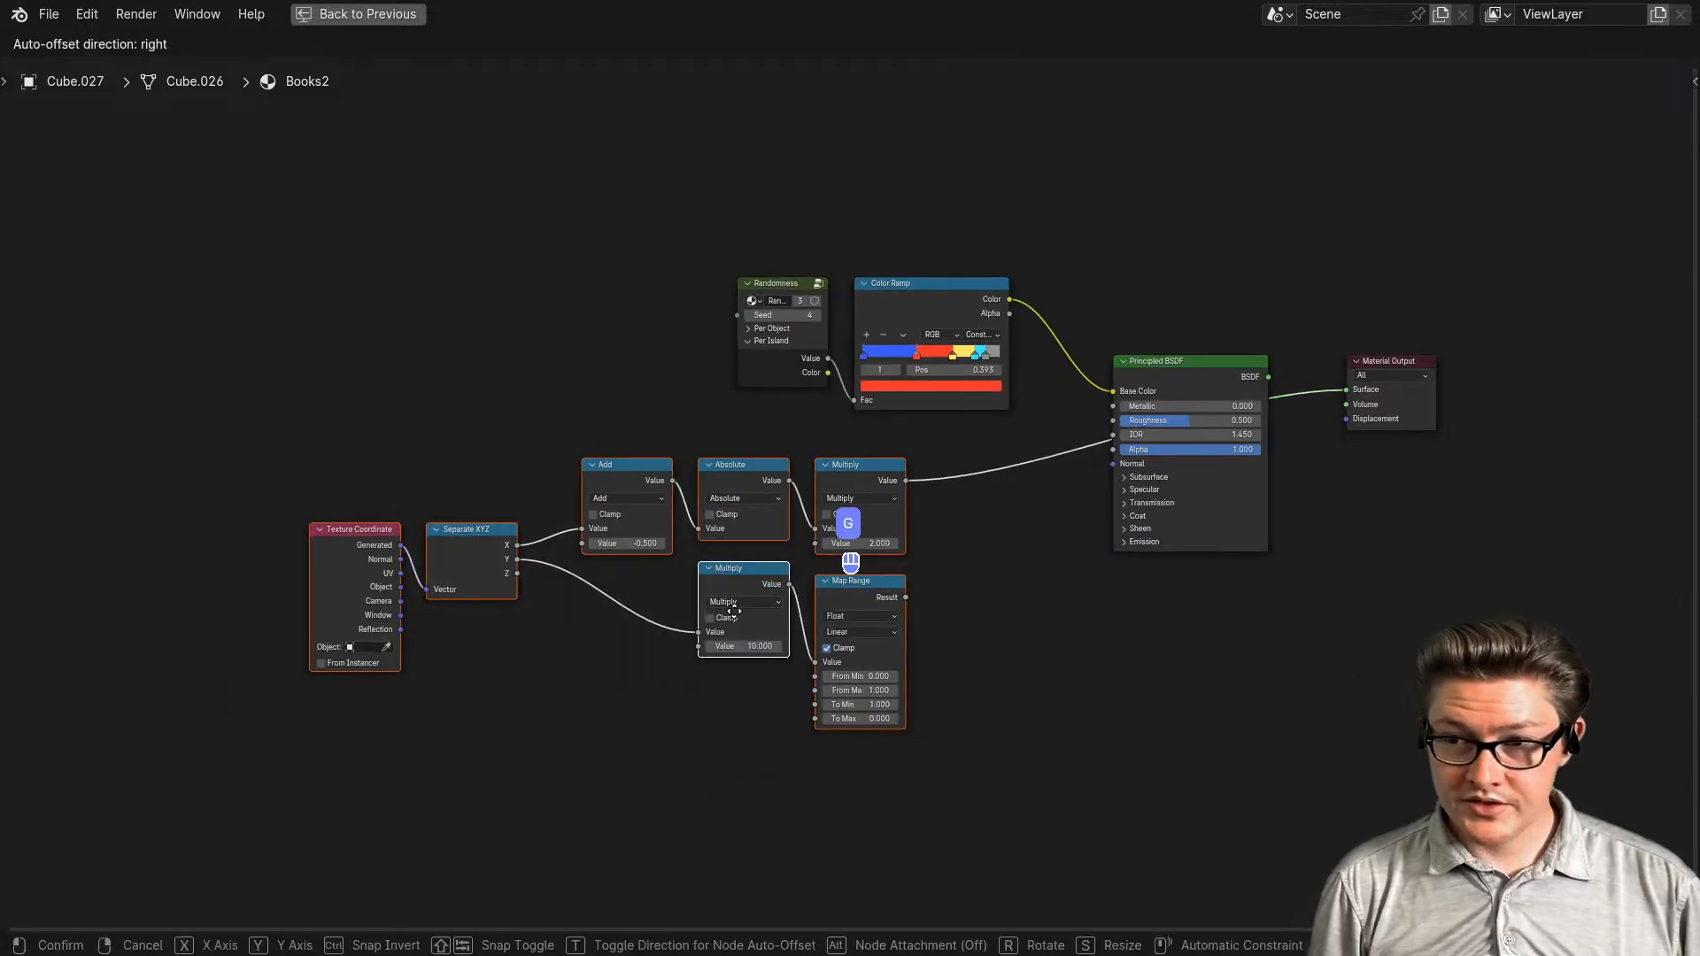
click(668, 613)
key(ctrl+space)
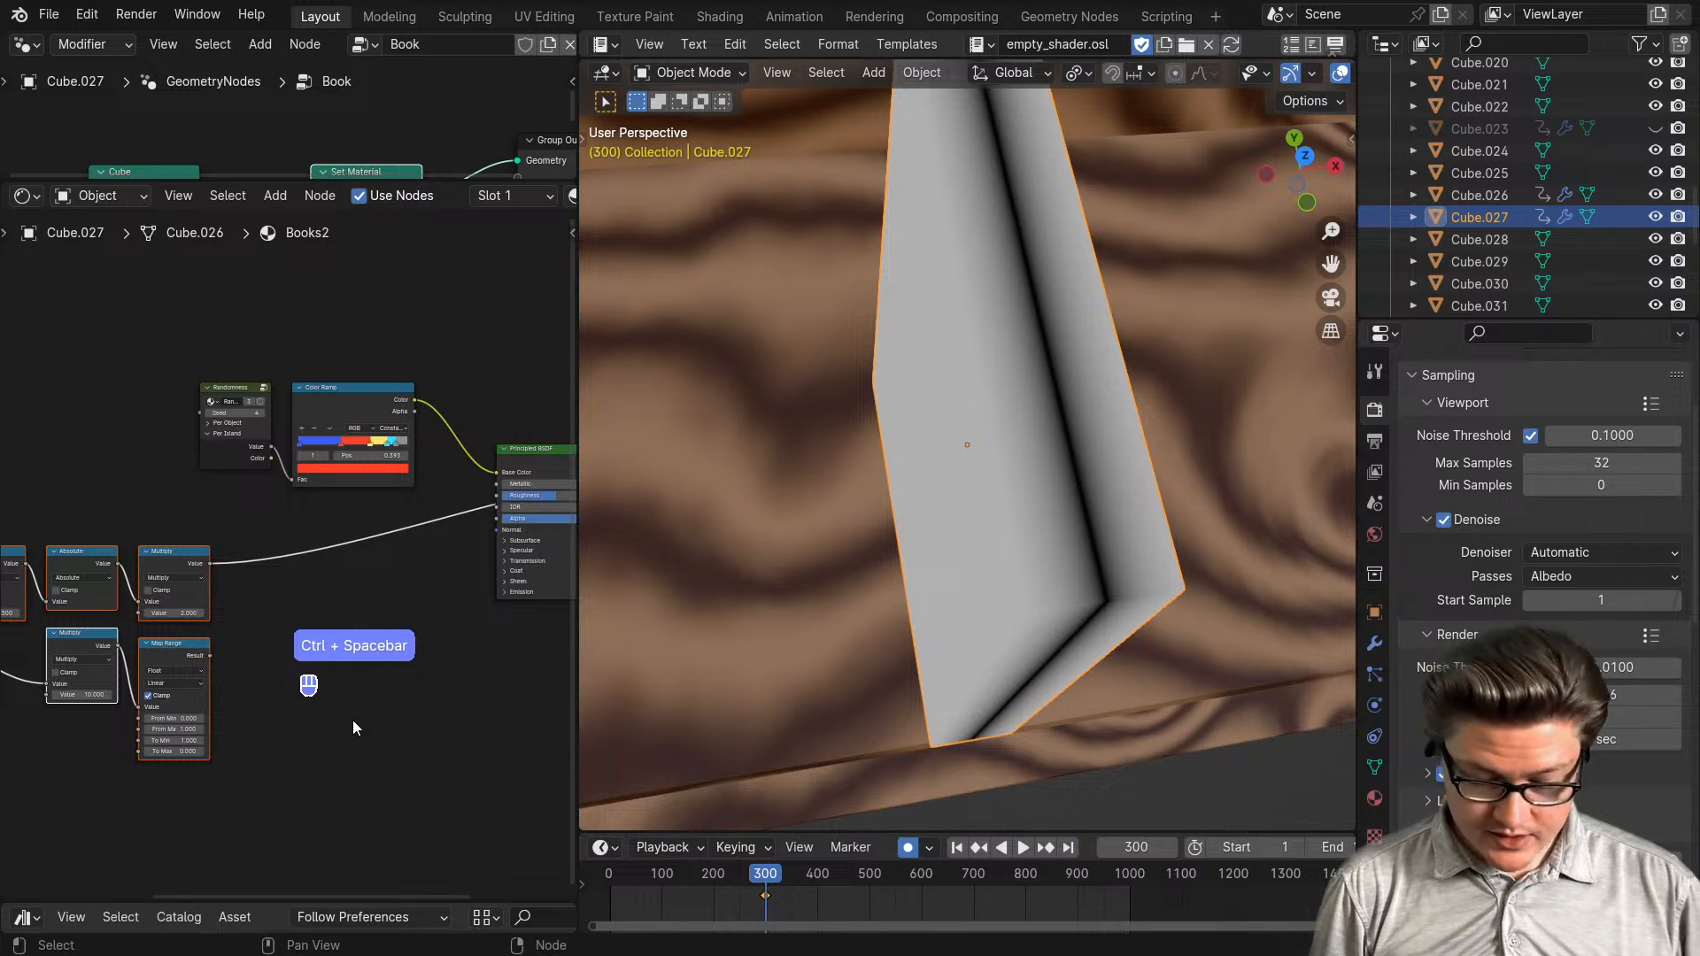
- Add a Maximum math node and insert it after the Multiply node that ends the X-axis chain
scroll(321, 674, up, 2)
middle_drag(322, 674, 381, 652)
key(ctrl+m)
click(381, 613)
scroll(459, 690, up, 3)
click(380, 652)
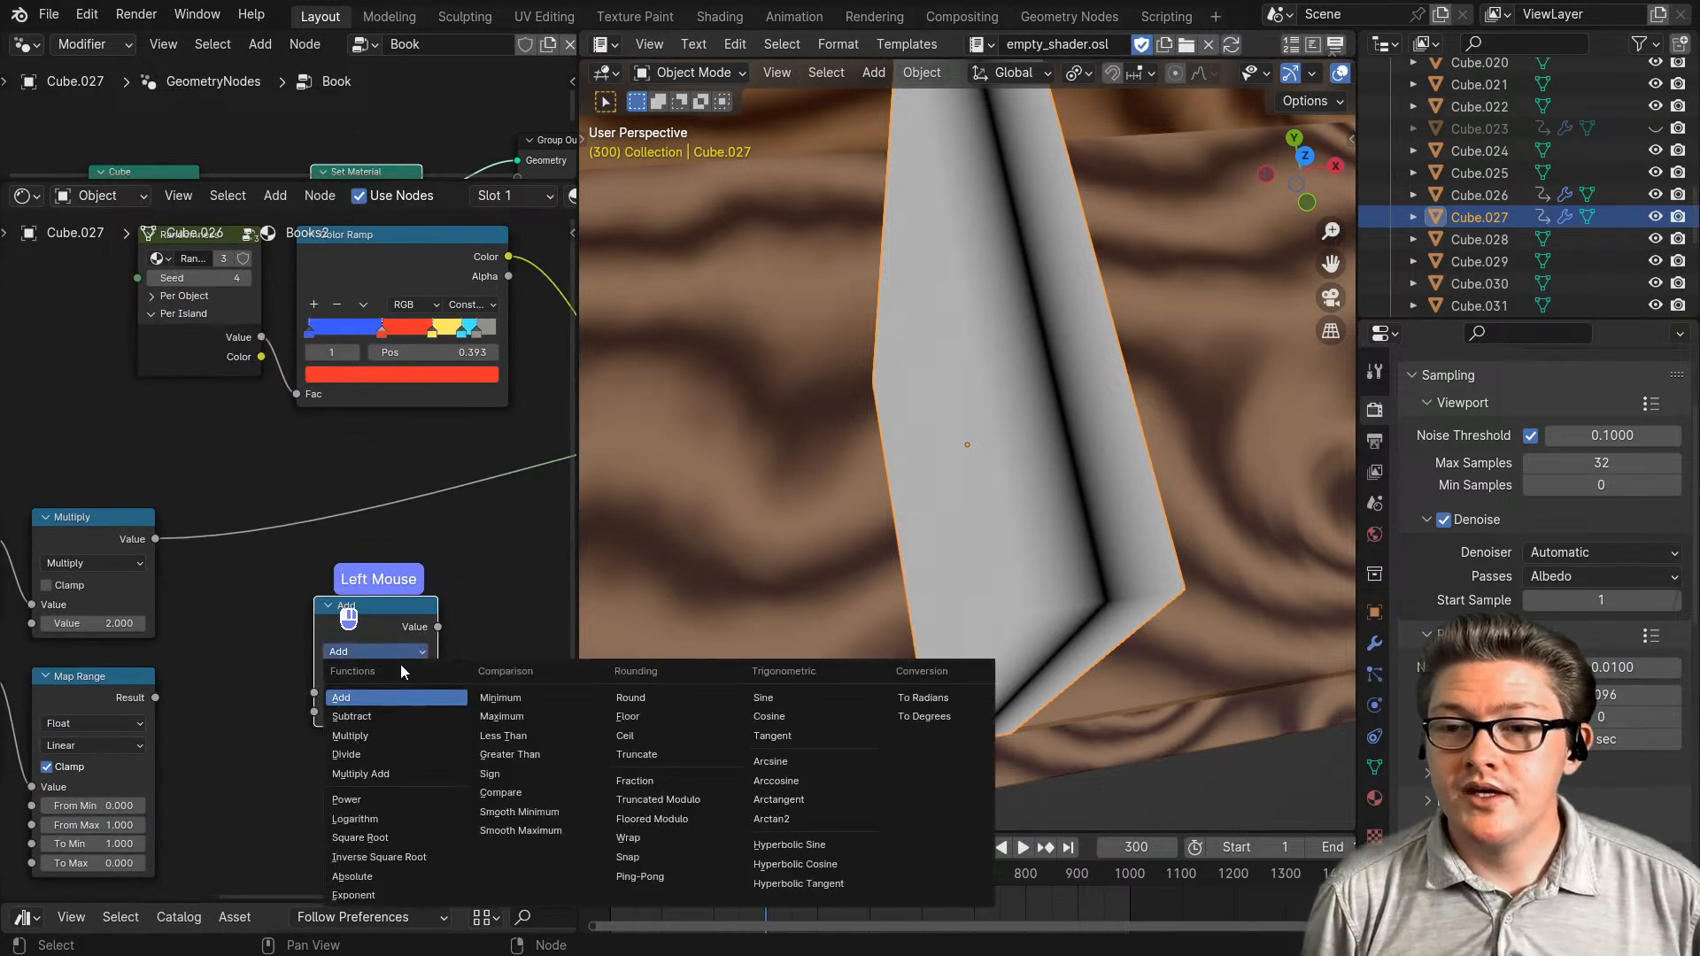
click(512, 717)
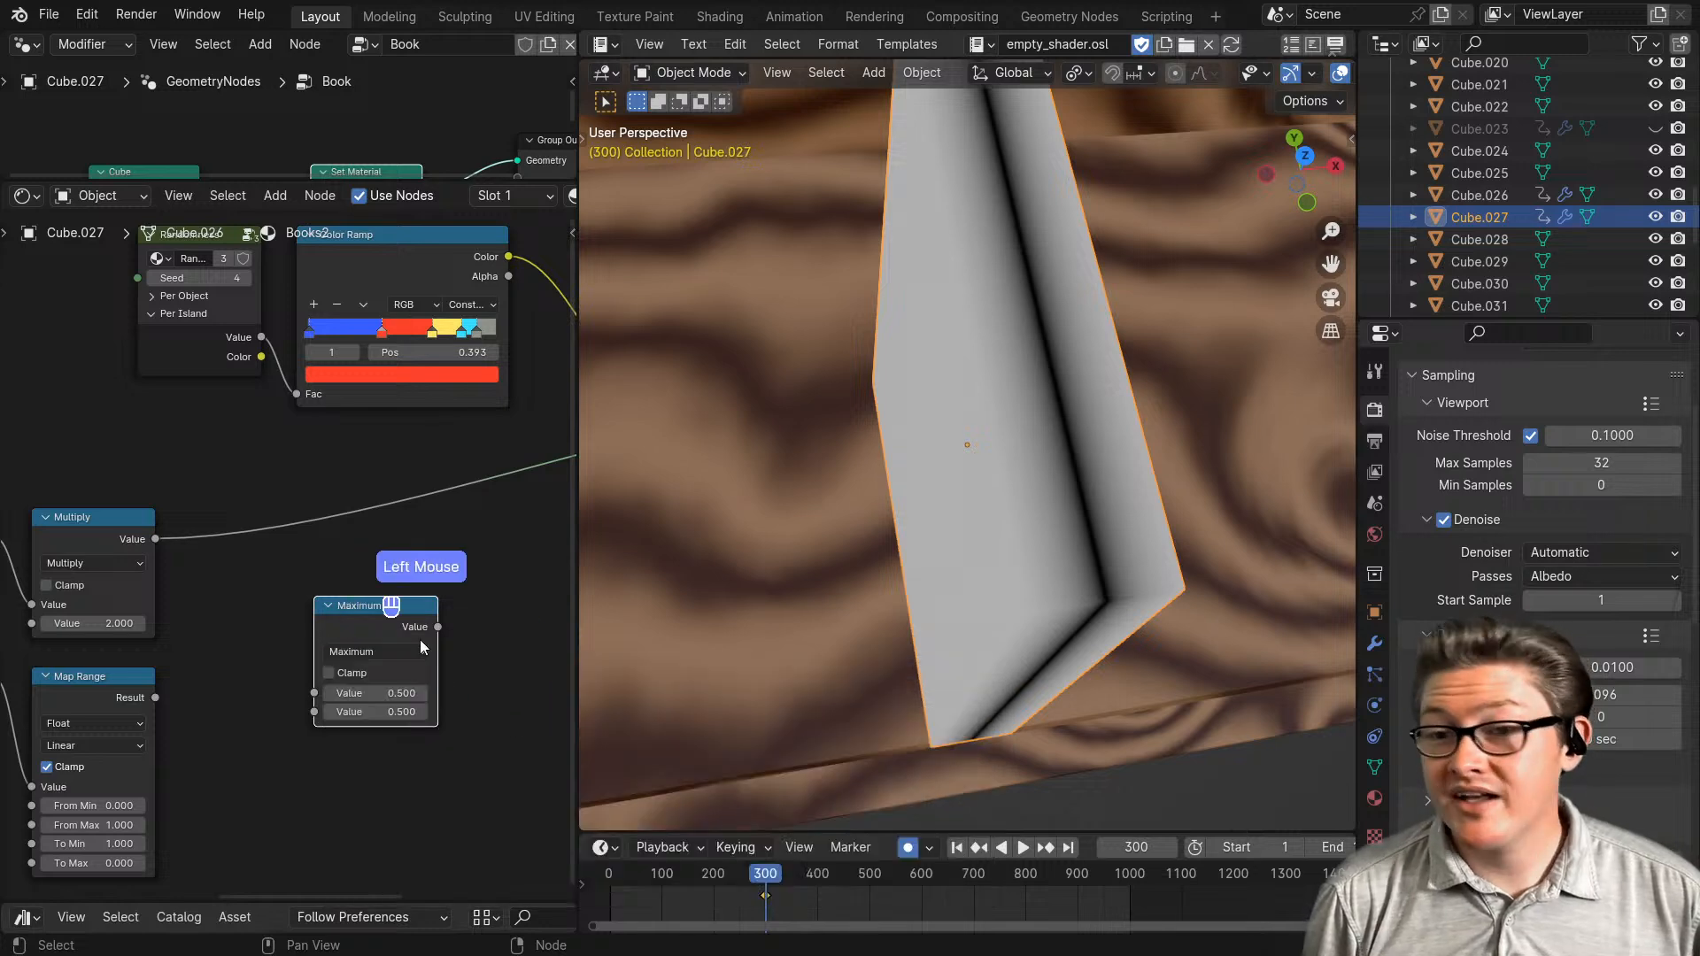
drag(359, 633, 321, 523)
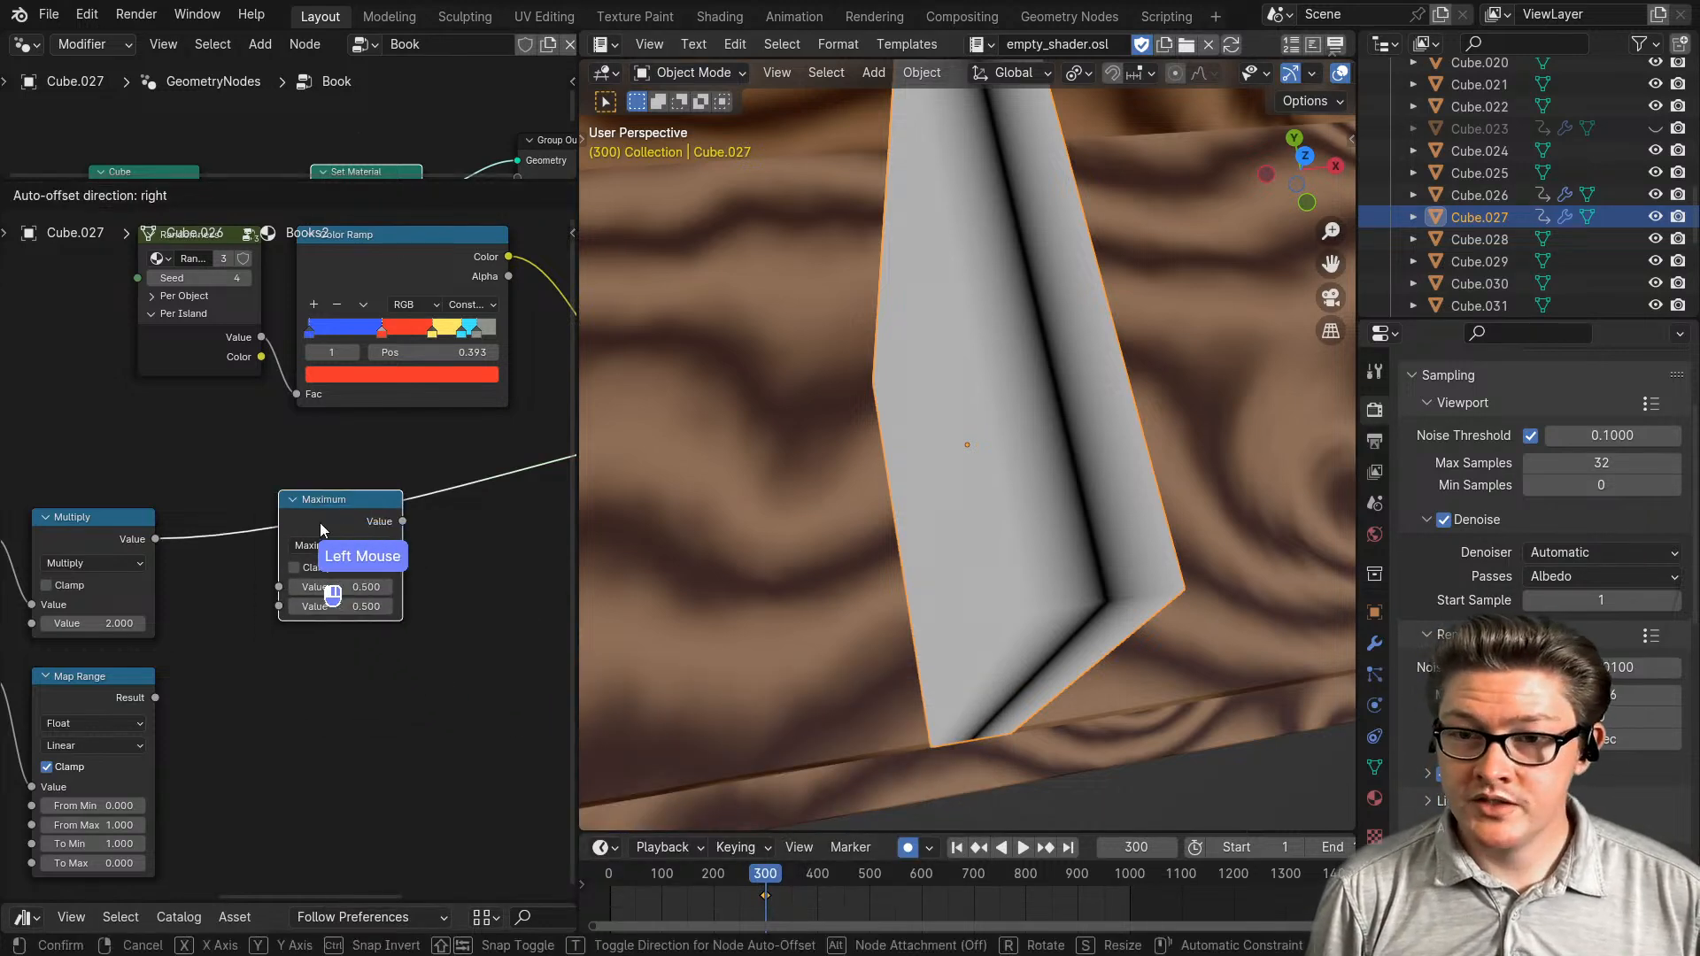
- Lower the Maximum node's second value to 0 to compare its effect on the book's mask
scroll(353, 658, up, 10)
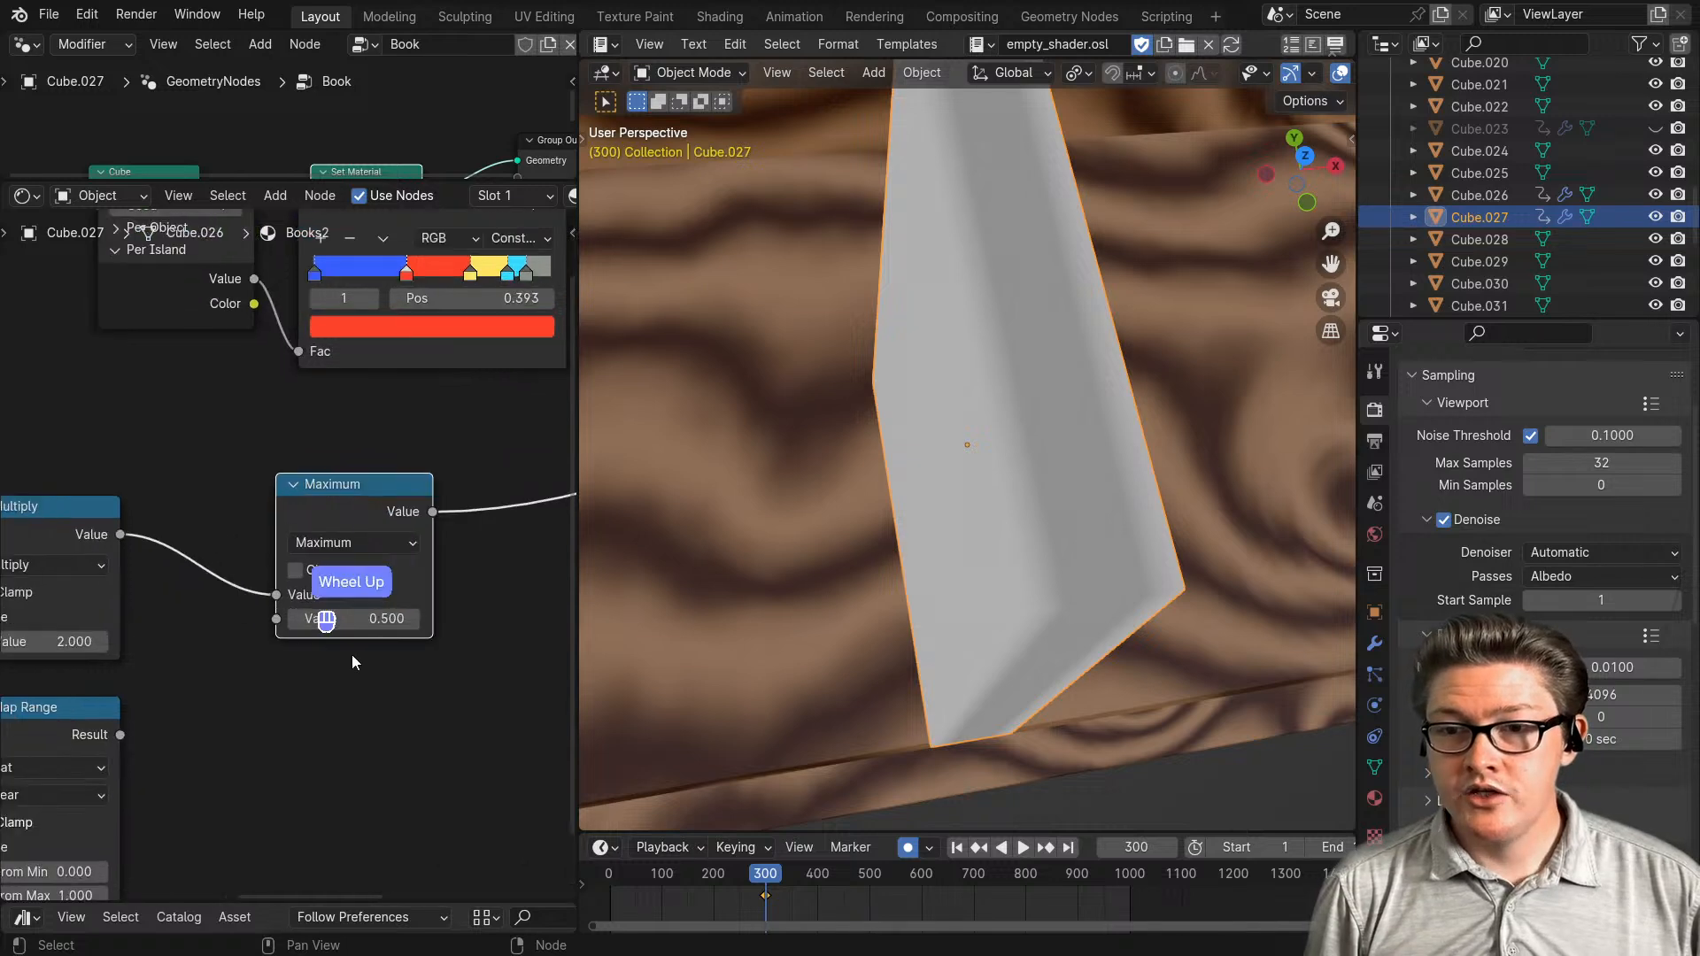
middle_drag(524, 694, 408, 695)
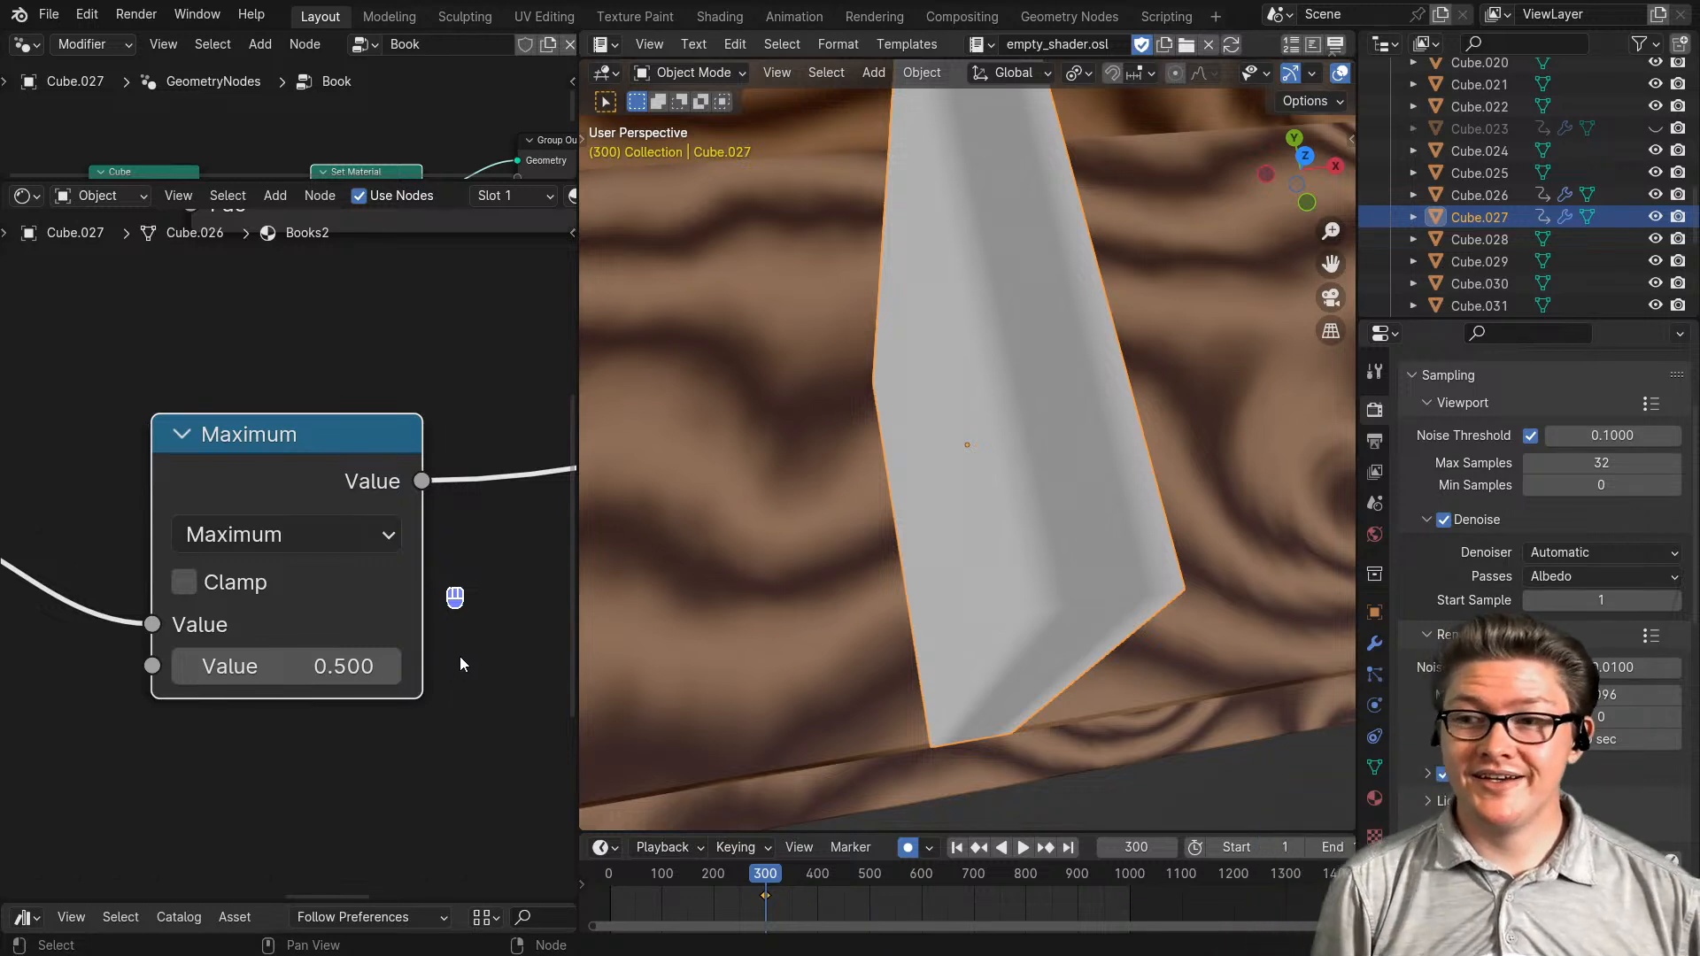
click(186, 679)
click(186, 678)
click(186, 678)
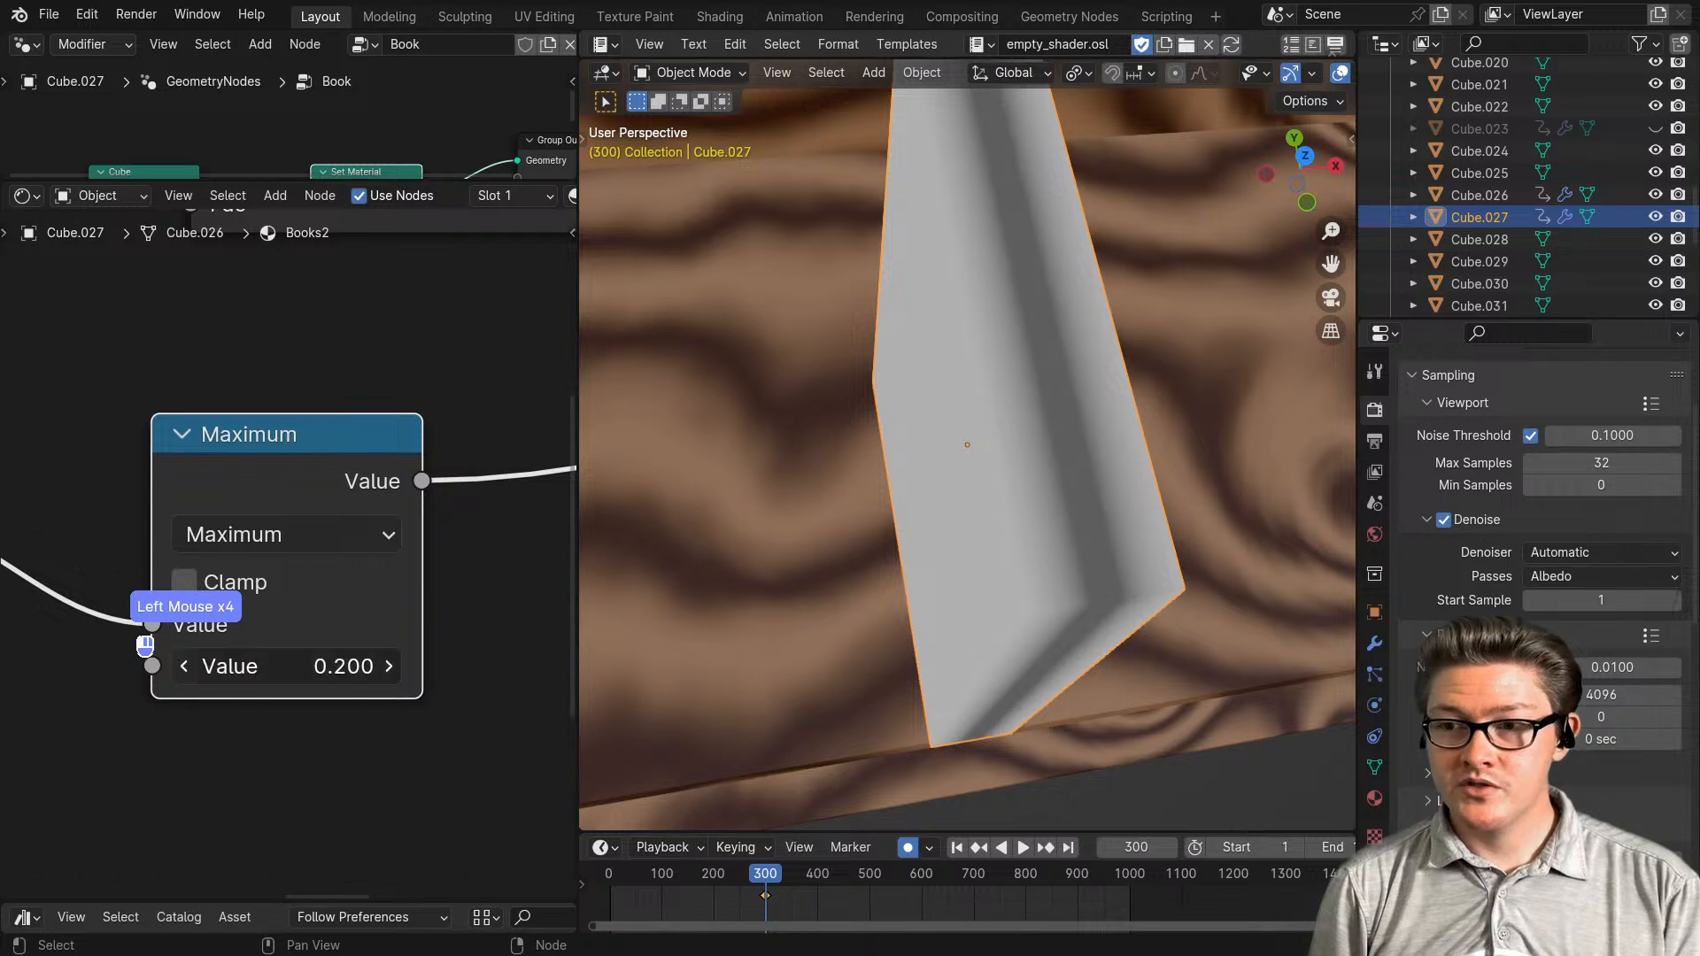
click(185, 678)
click(186, 678)
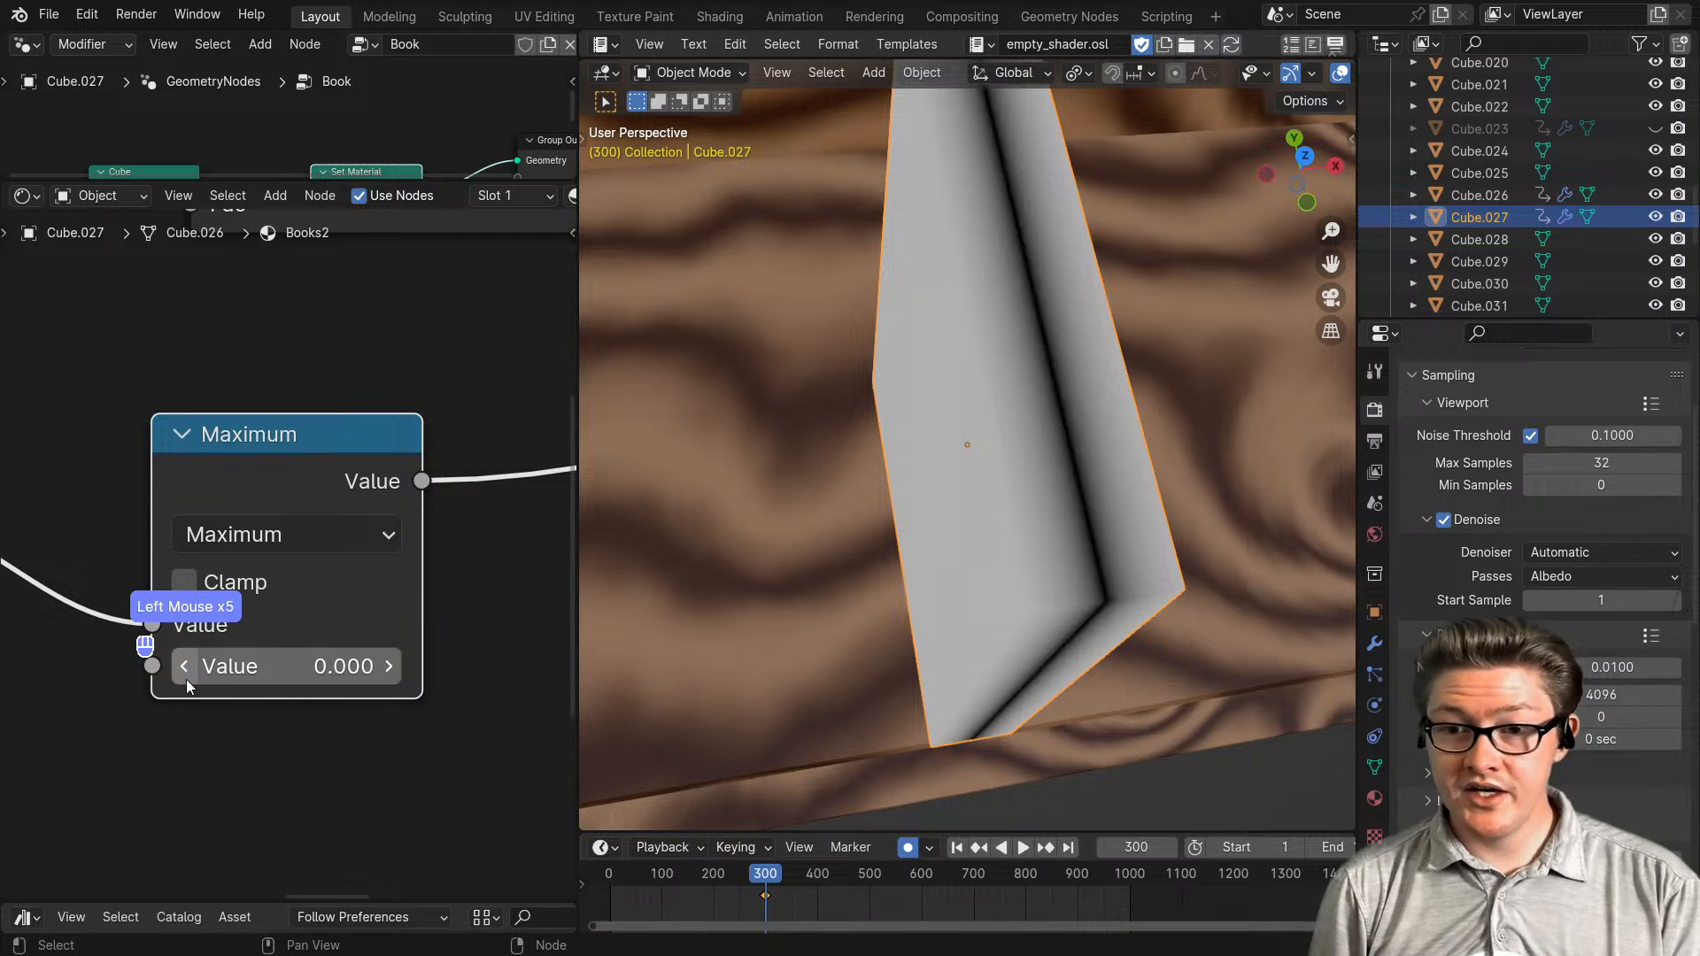
- Raise the Maximum node's second value to 0.5
click(390, 668)
click(390, 668)
click(390, 667)
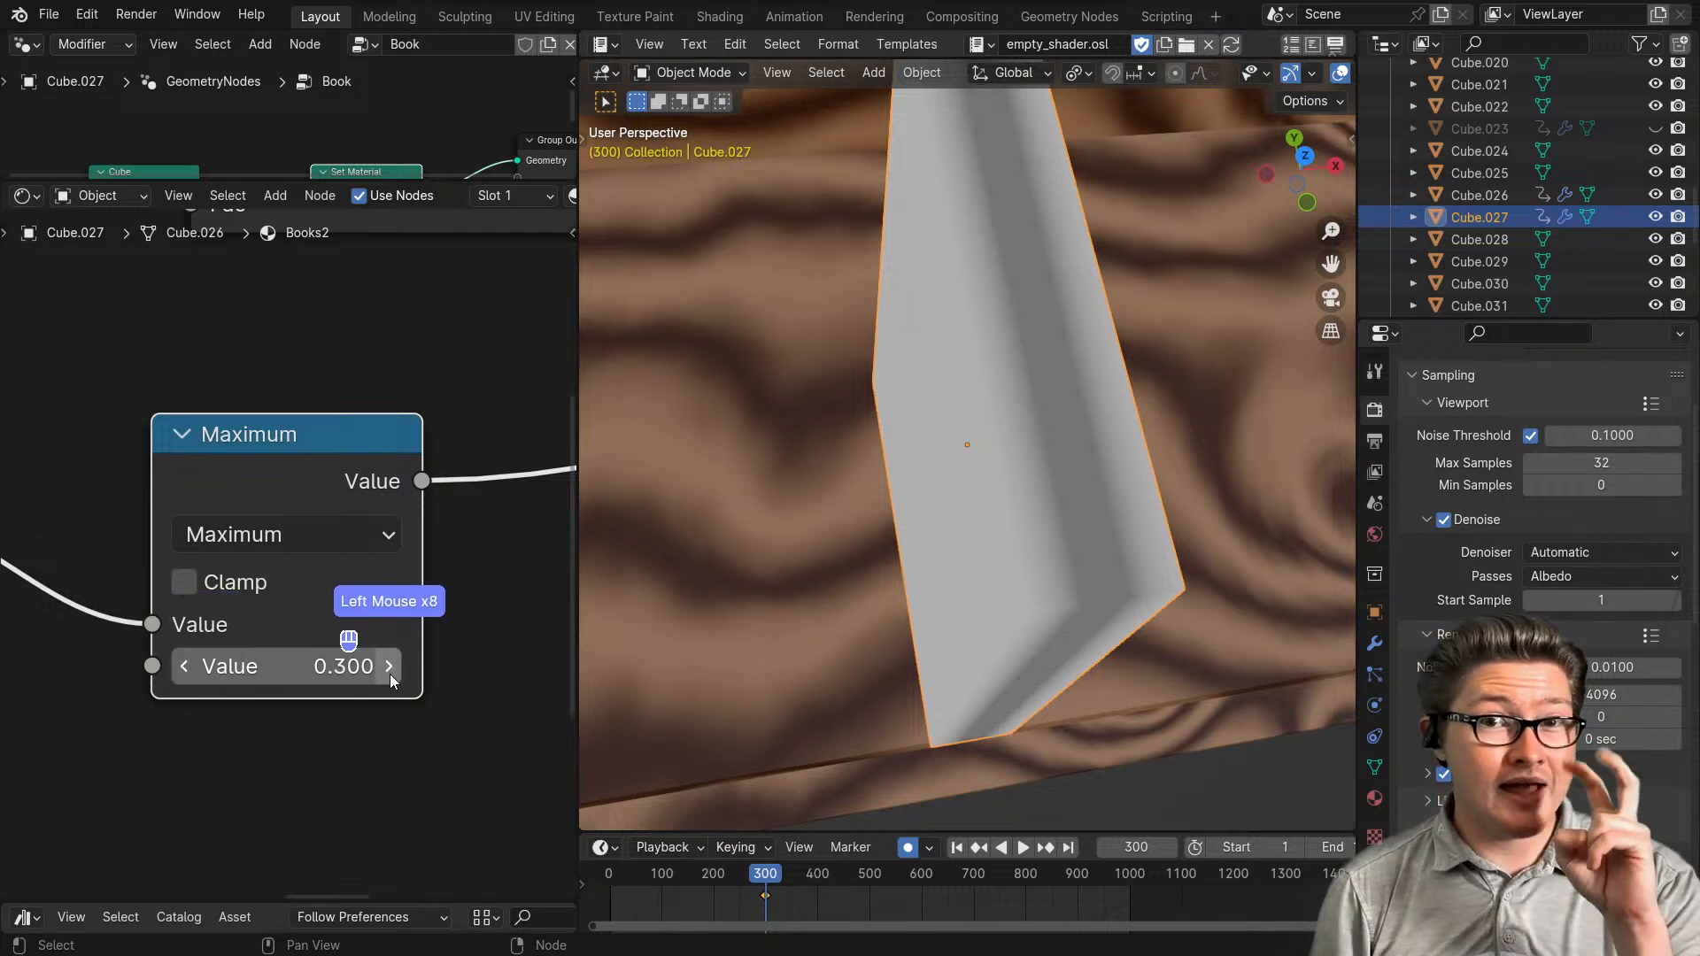
click(390, 673)
click(389, 673)
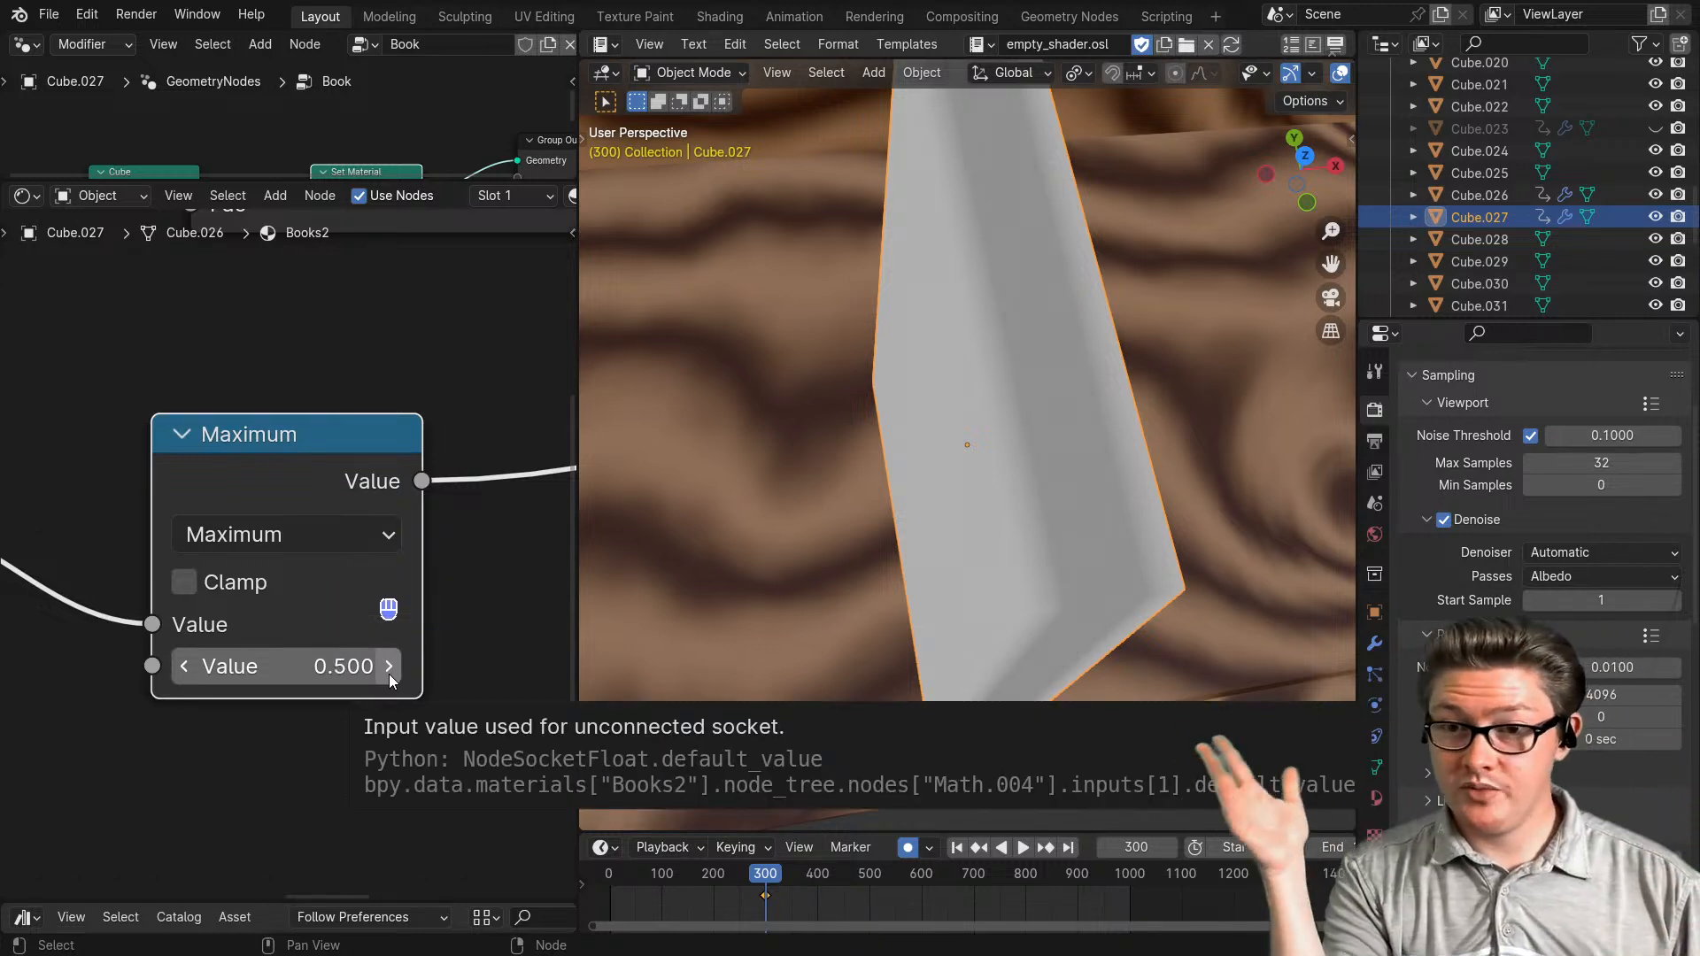
scroll(390, 673, down, 3)
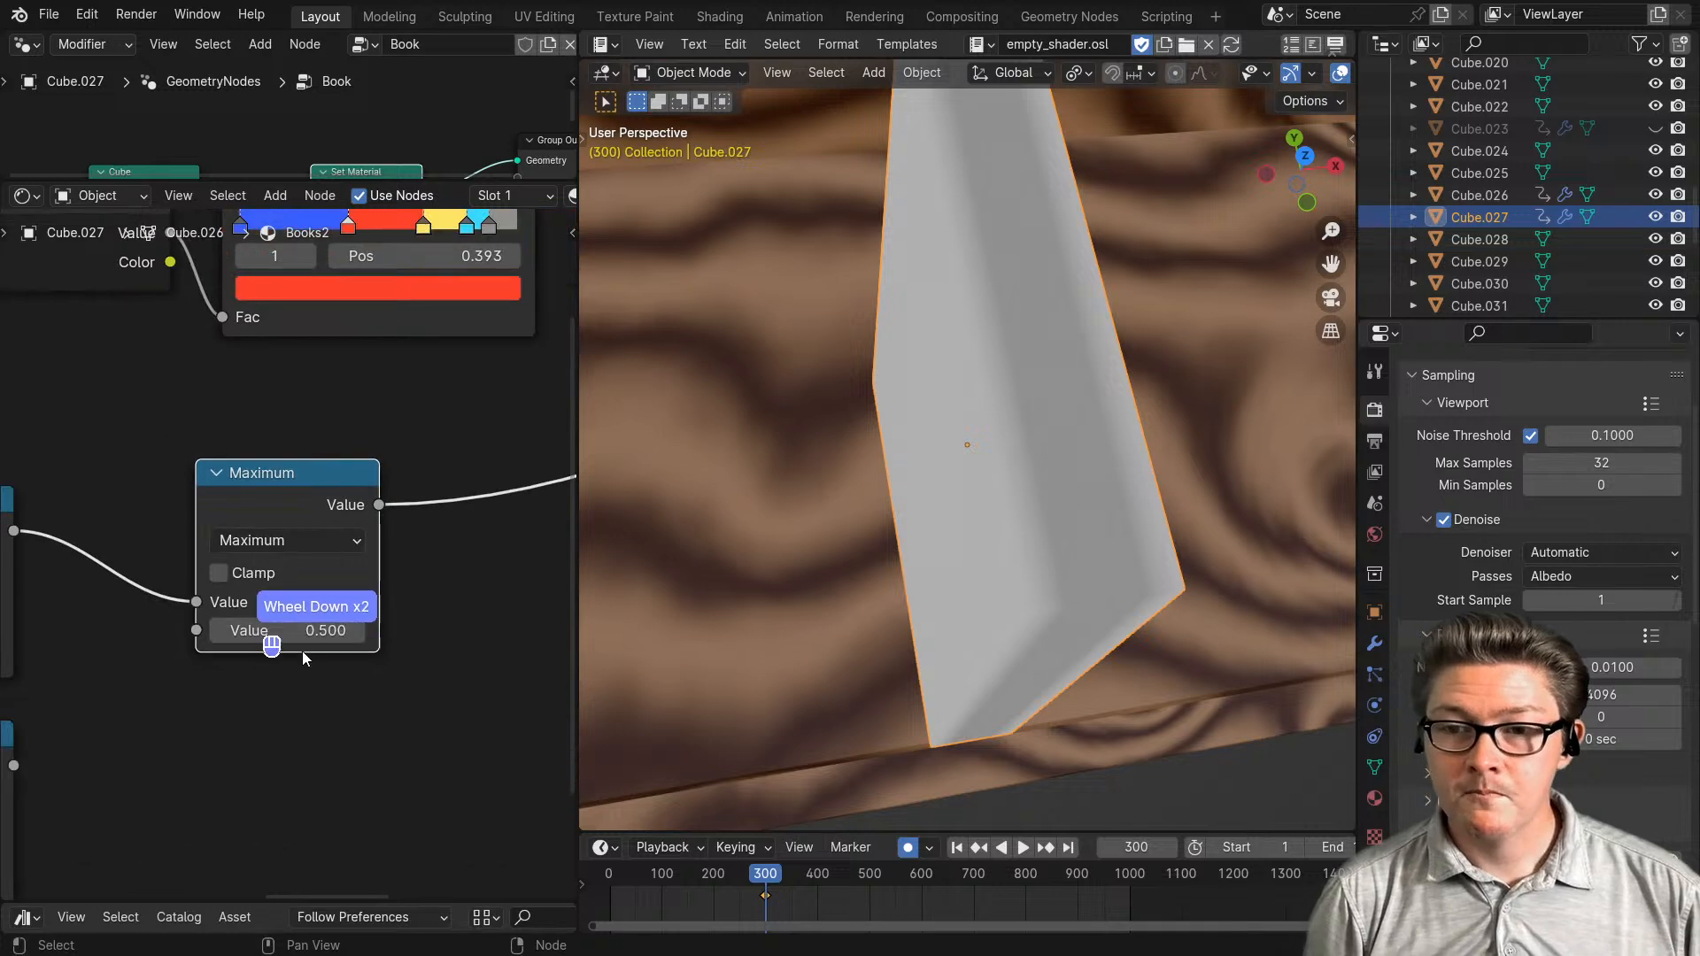
click(267, 606)
text(.5)
key(Return)
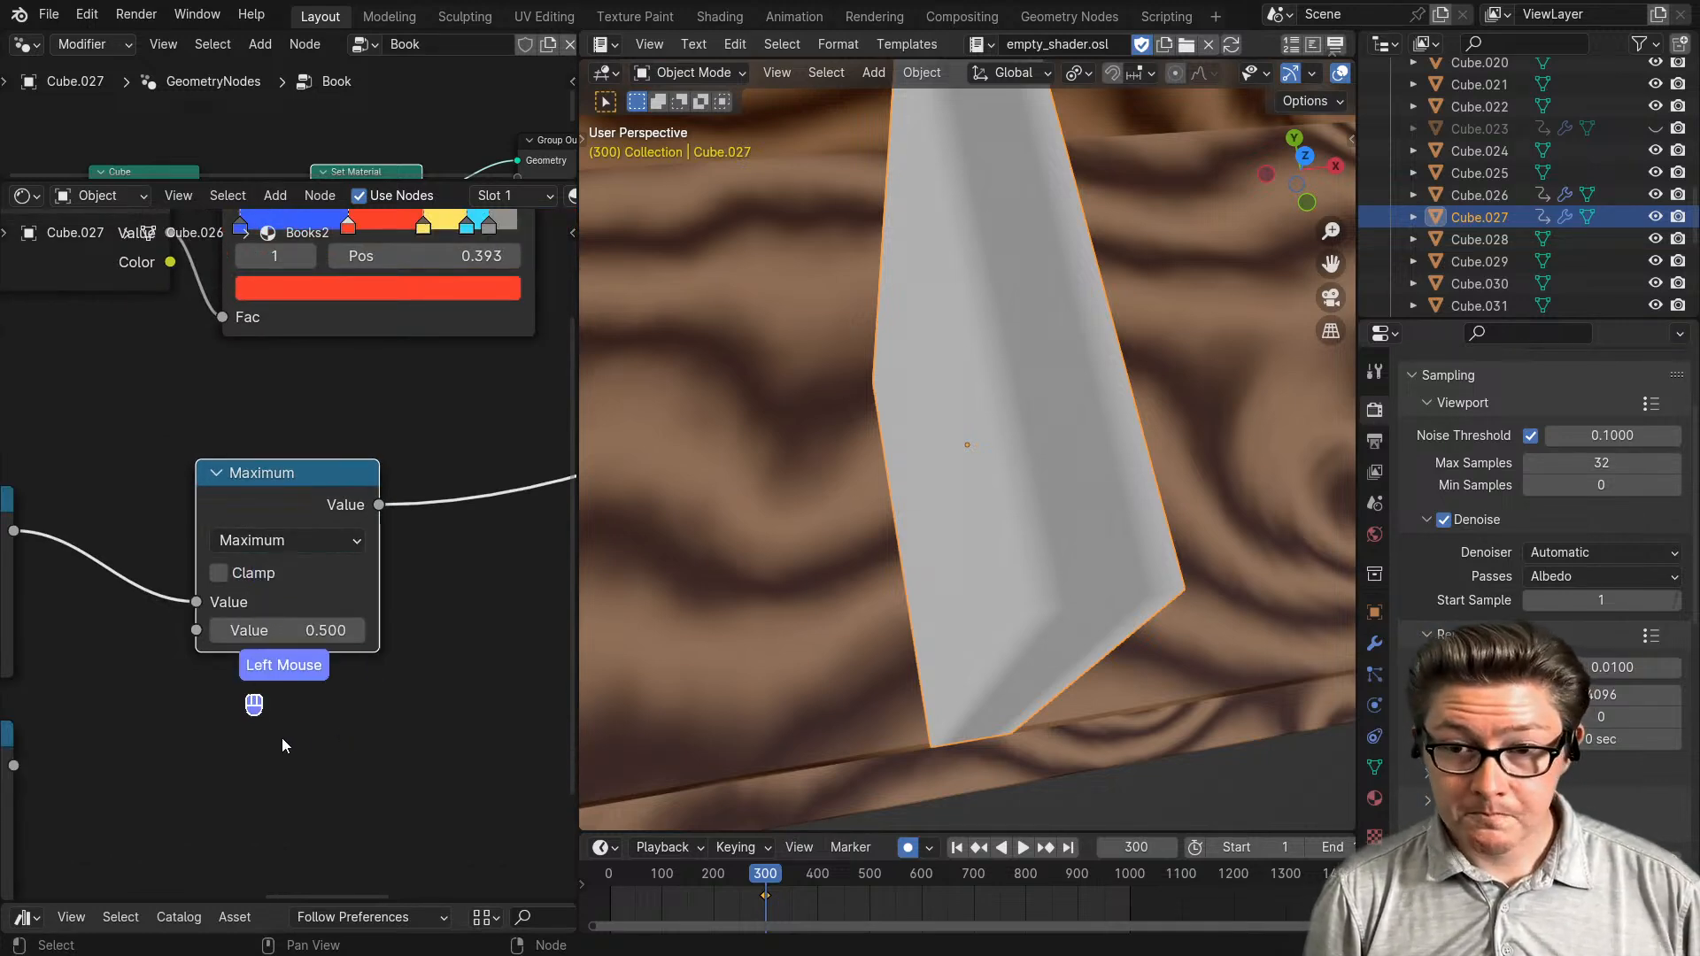
- Connect the Map Range result to the Maximum node's second value and inspect the combined mask along the book
scroll(204, 746, down, 5)
middle_drag(123, 740, 284, 671)
scroll(270, 671, up, 4)
mouse_move(236, 677)
mouse_down()
mouse_move(333, 667)
mouse_move(402, 560)
mouse_up()
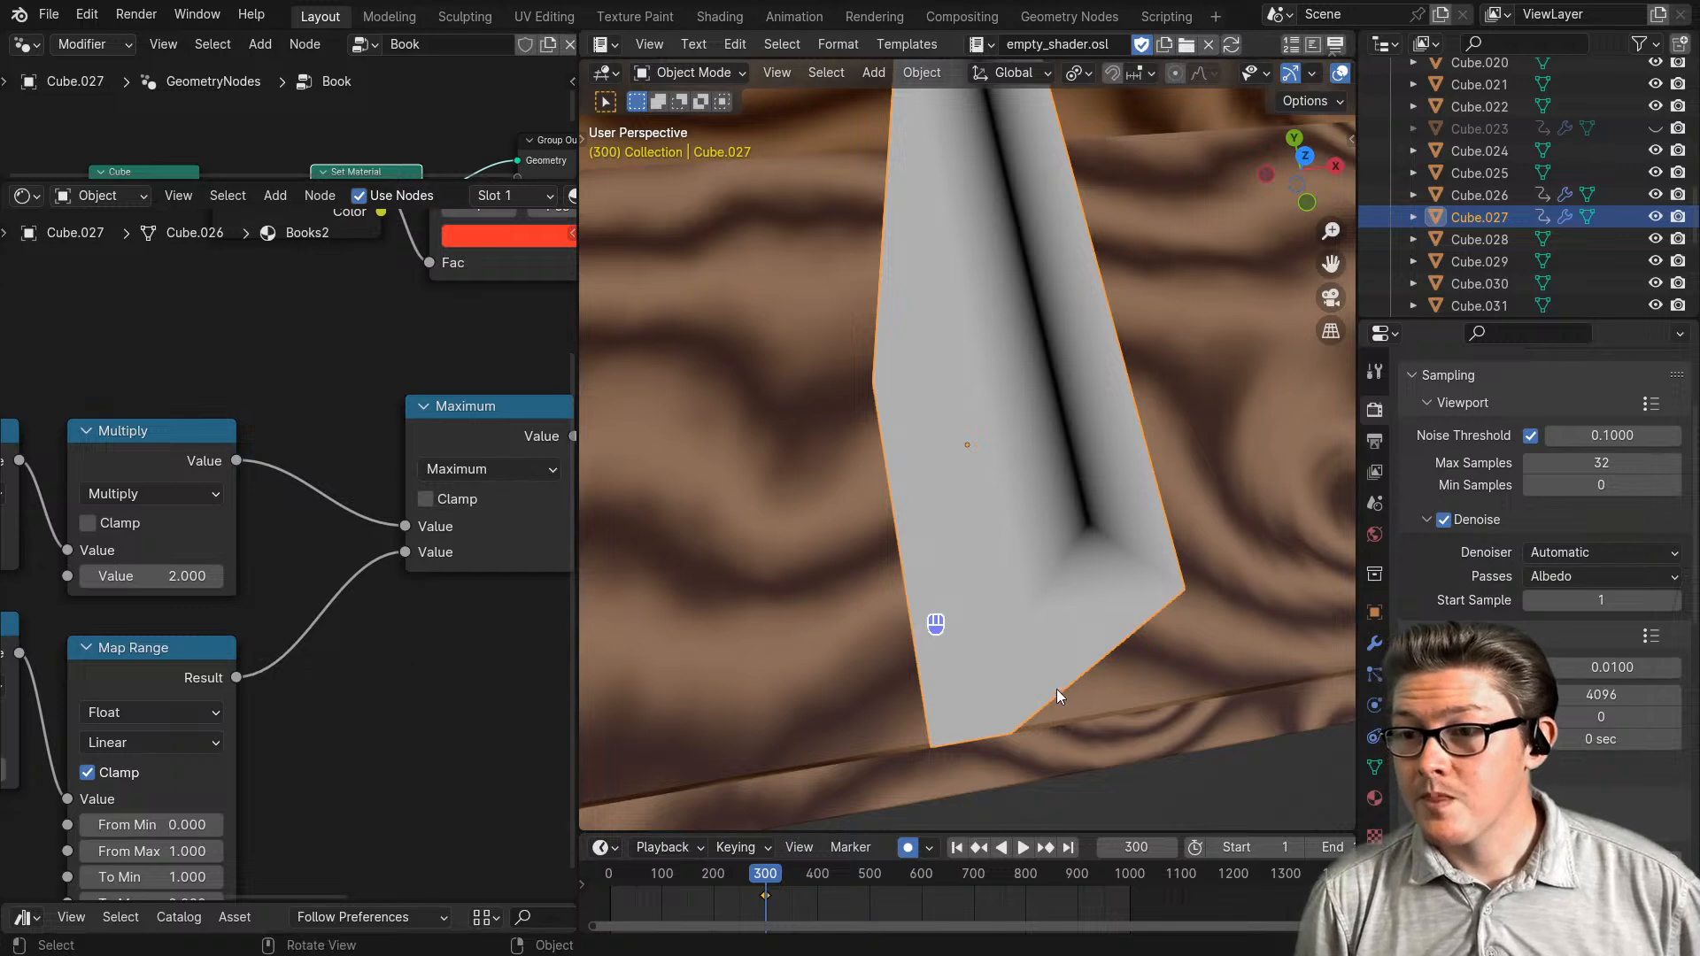
middle_drag(1056, 689, 990, 582)
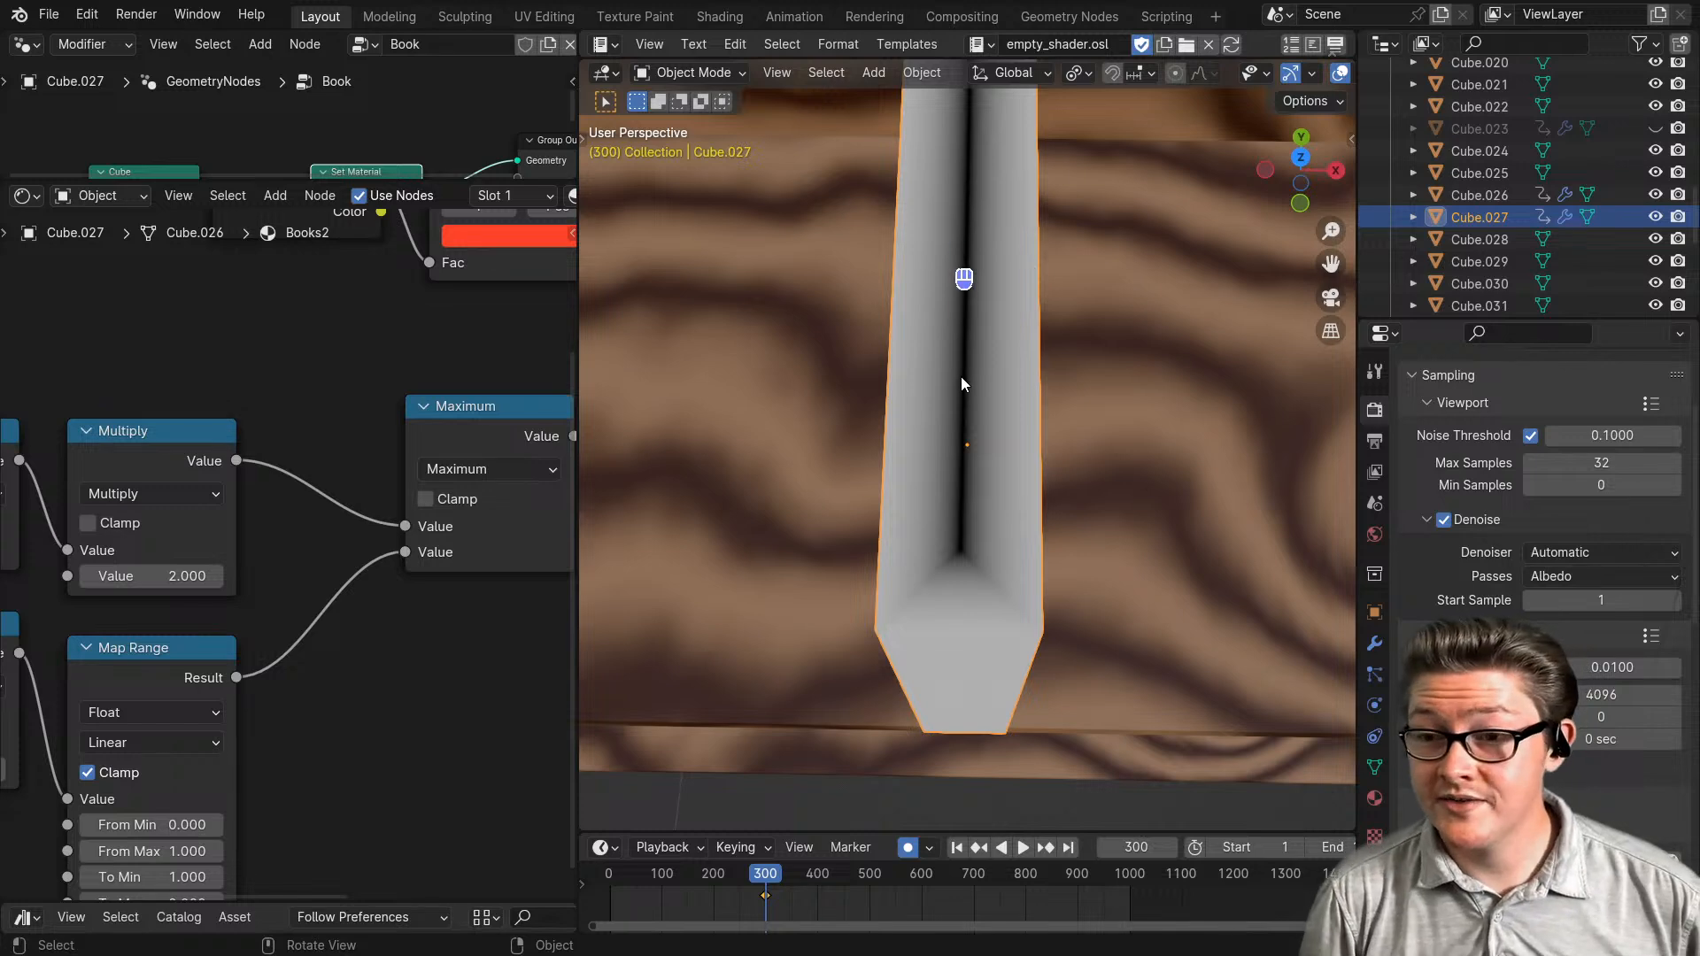
- Shift the mask nodes slightly toward the Separate XYZ node and move the Maximum node closer to the chain
scroll(174, 712, down, 2)
scroll(365, 755, down, 2)
middle_drag(365, 754, 421, 752)
scroll(471, 705, down, 2)
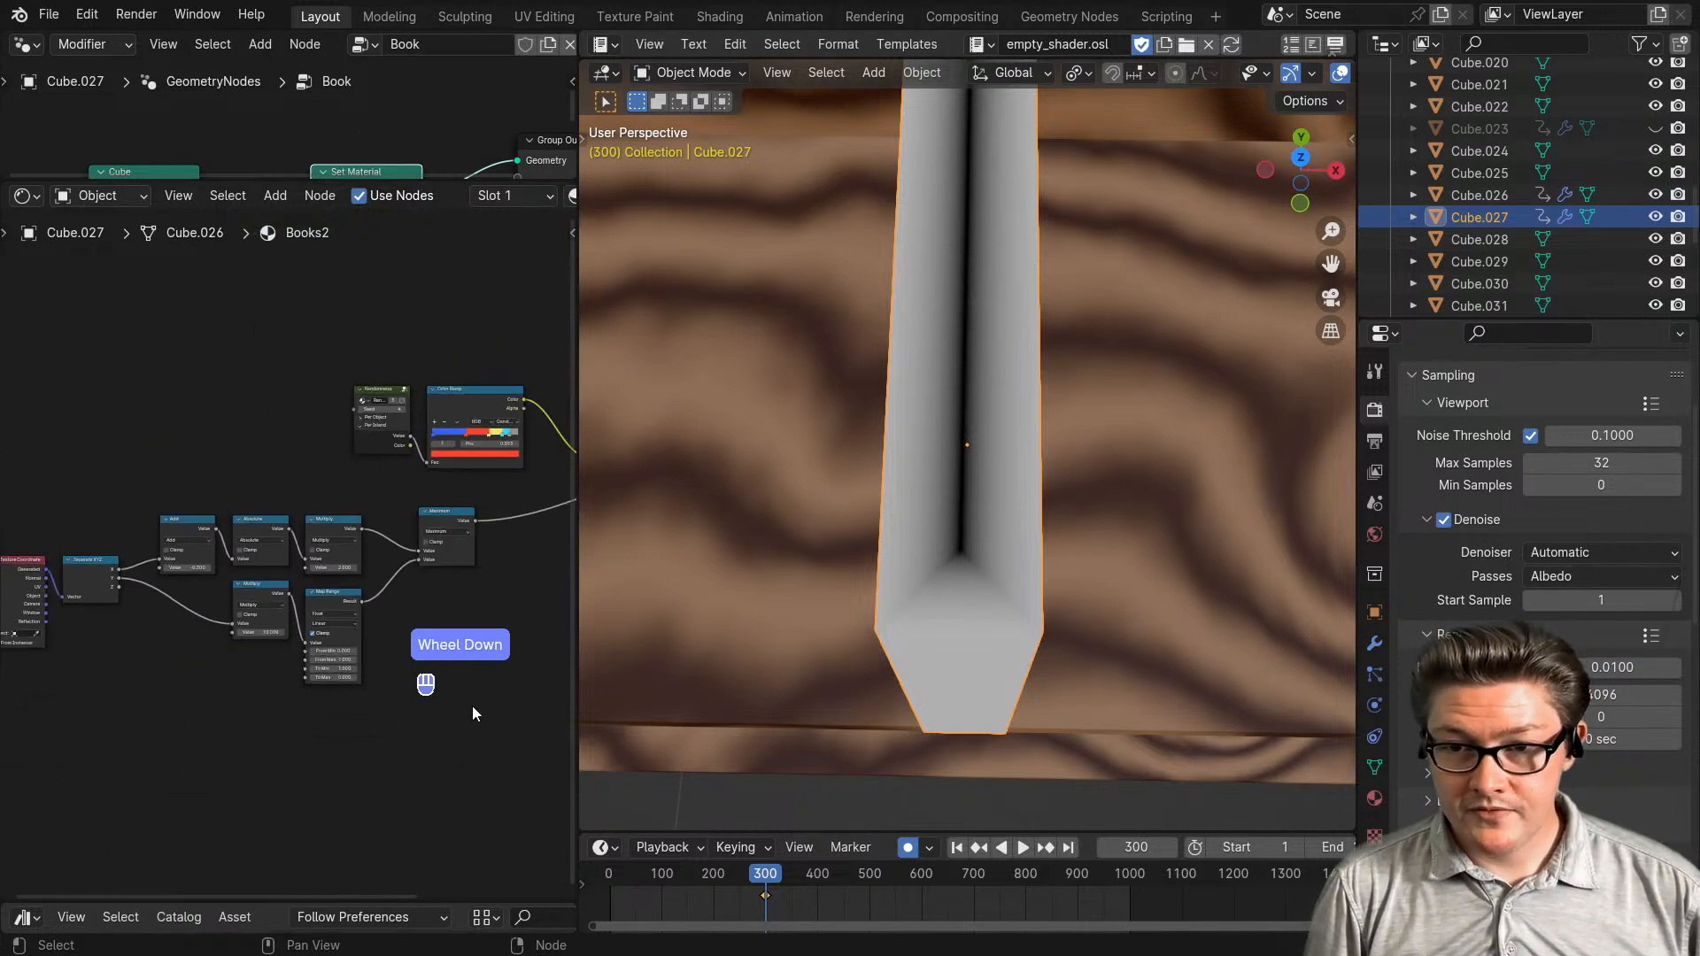
drag(471, 705, 173, 587)
key(g)
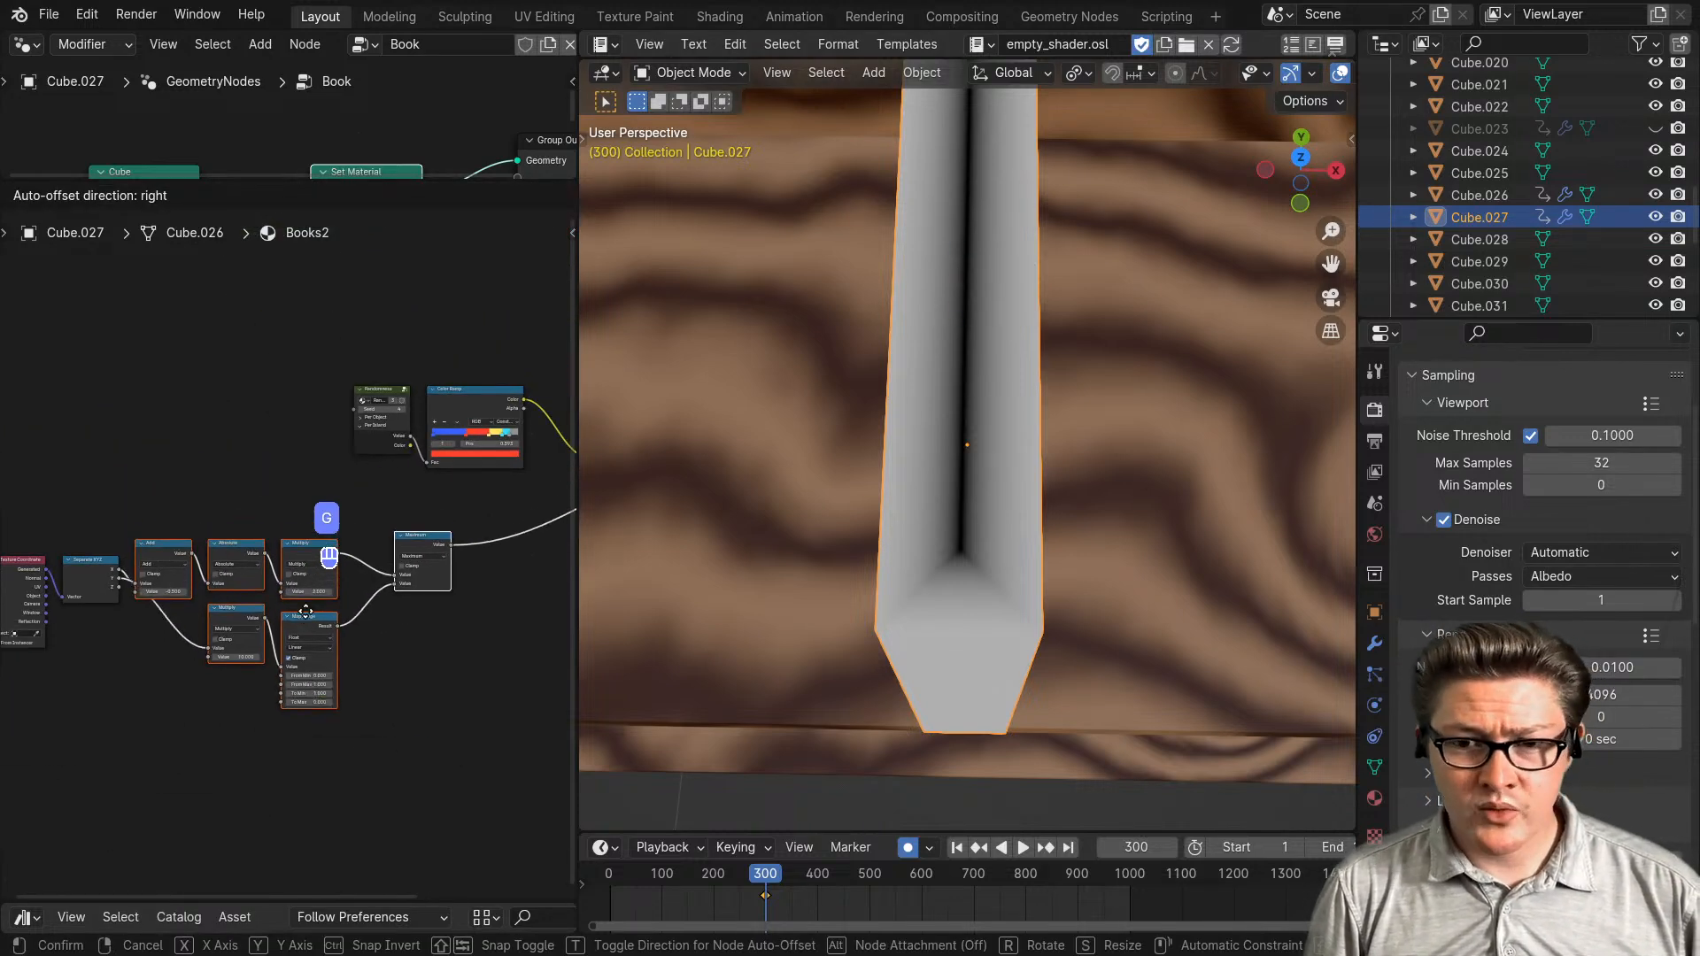
click(303, 595)
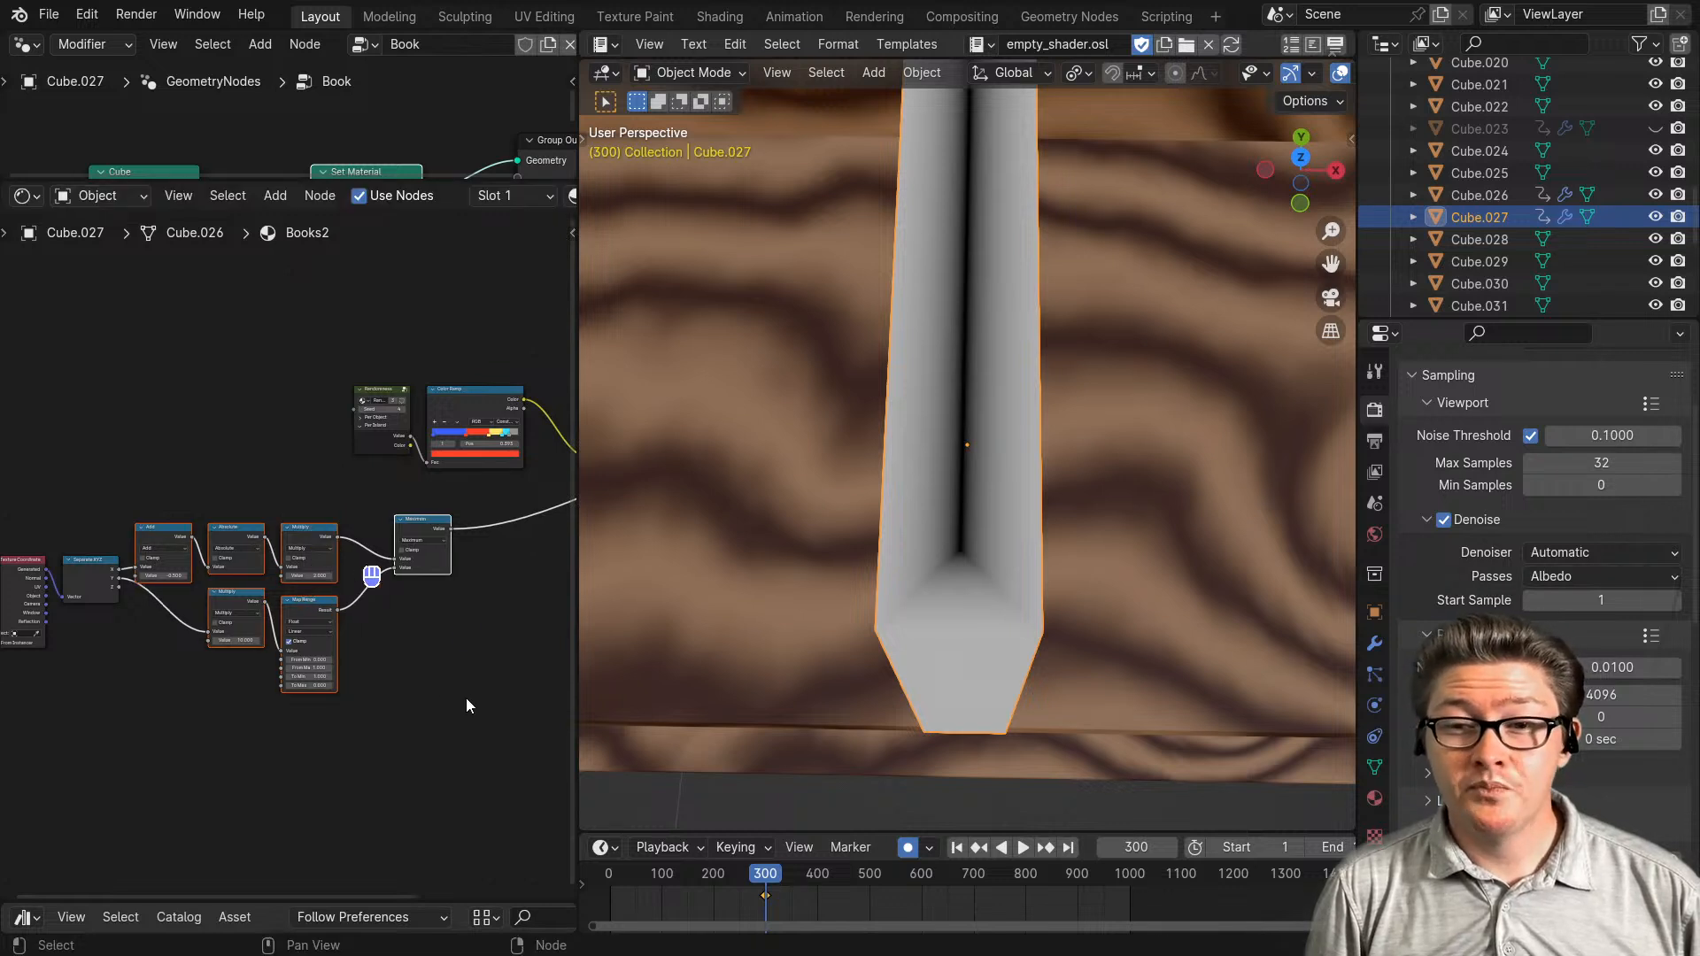
click(409, 522)
drag(409, 523, 372, 535)
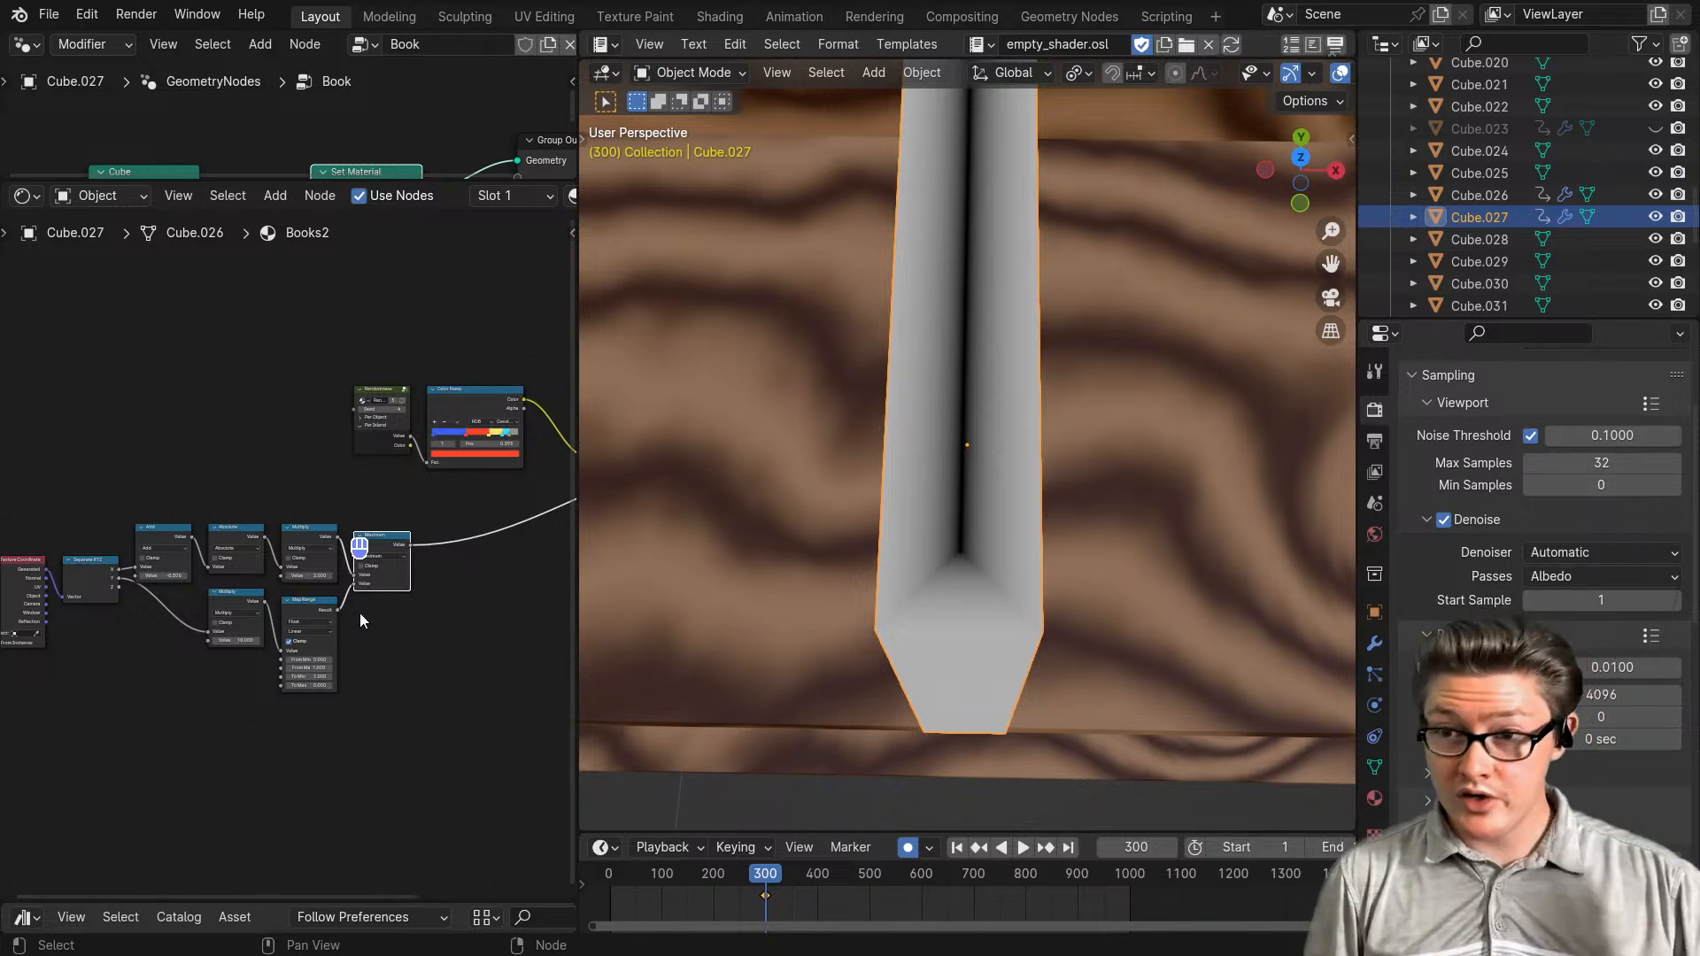
- Add a Greater Than math node and insert it on the Maximum node's output link
scroll(359, 613, up, 3)
middle_drag(370, 650, 241, 670)
scroll(374, 666, up, 1)
scroll(252, 659, down, 2)
scroll(246, 668, up, 2)
key(shift+a)
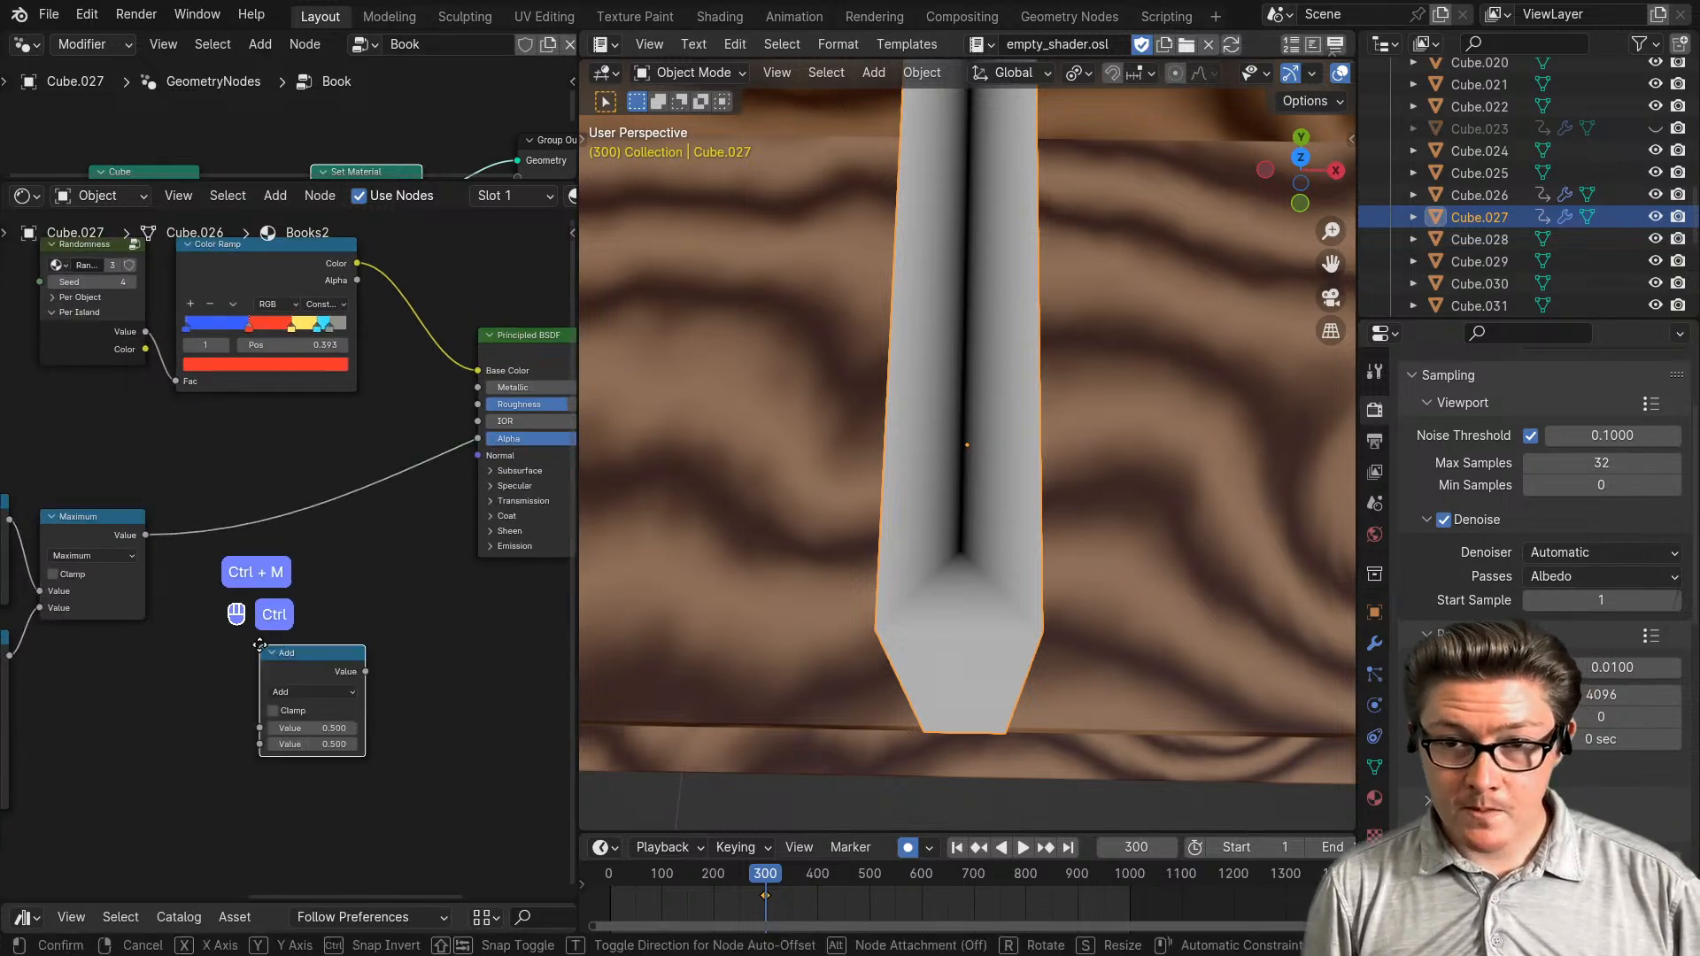
click(266, 664)
scroll(316, 671, up, 2)
click(269, 662)
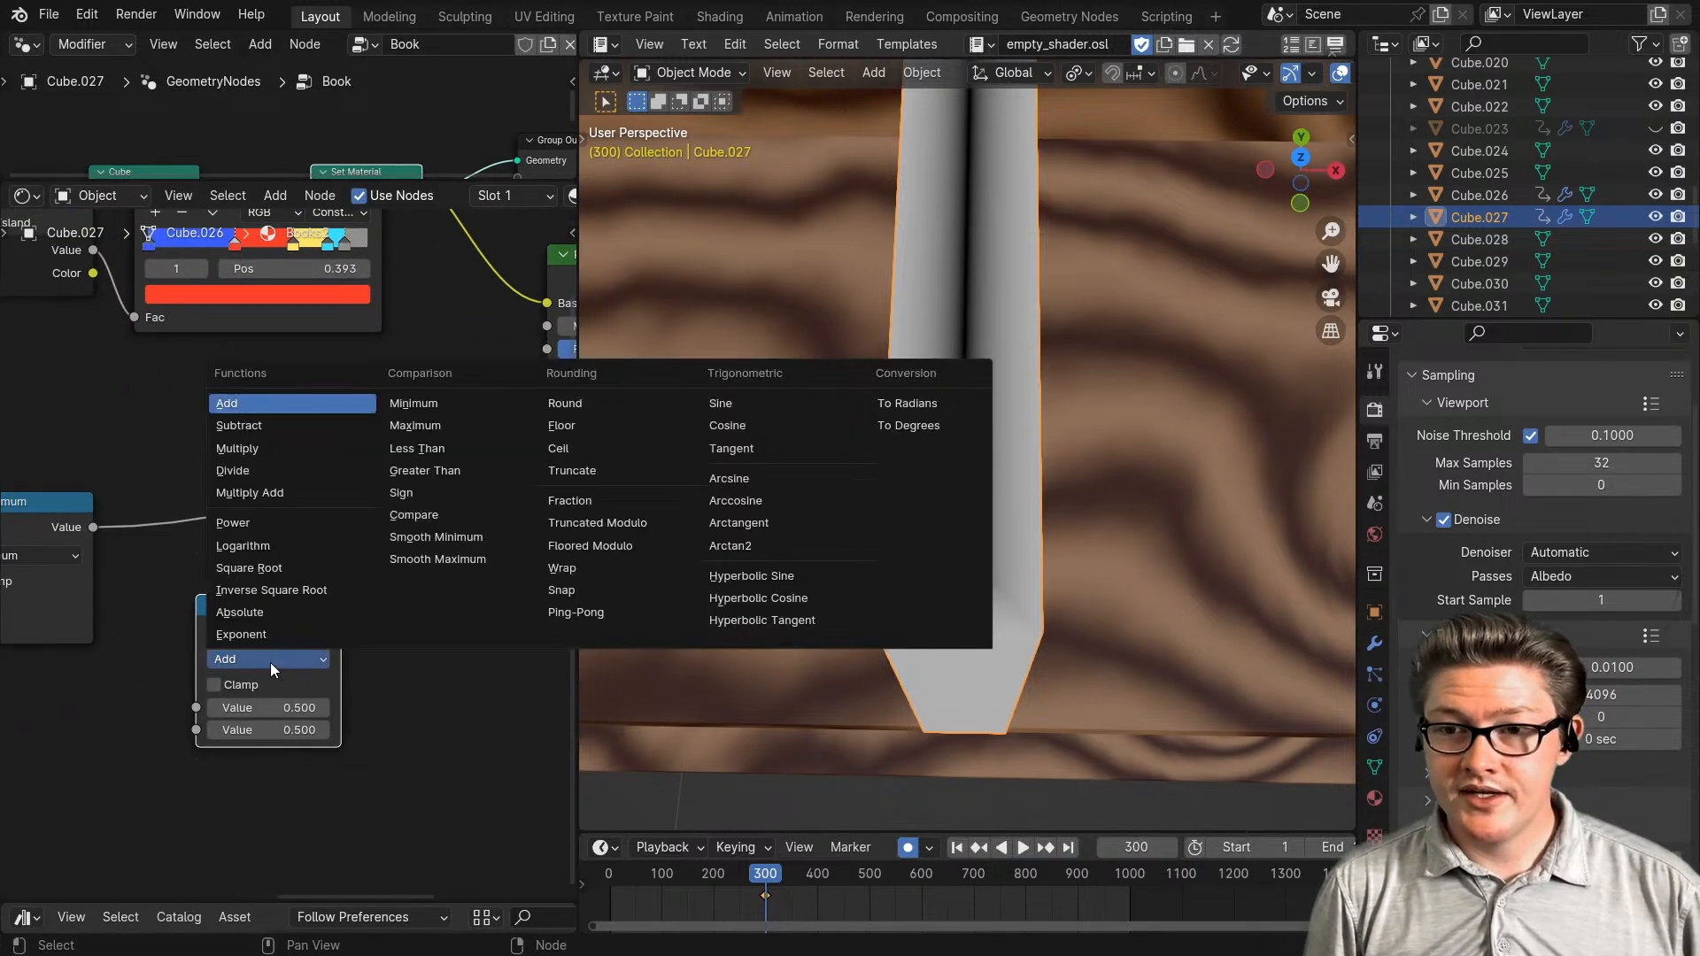
click(436, 471)
click(305, 631)
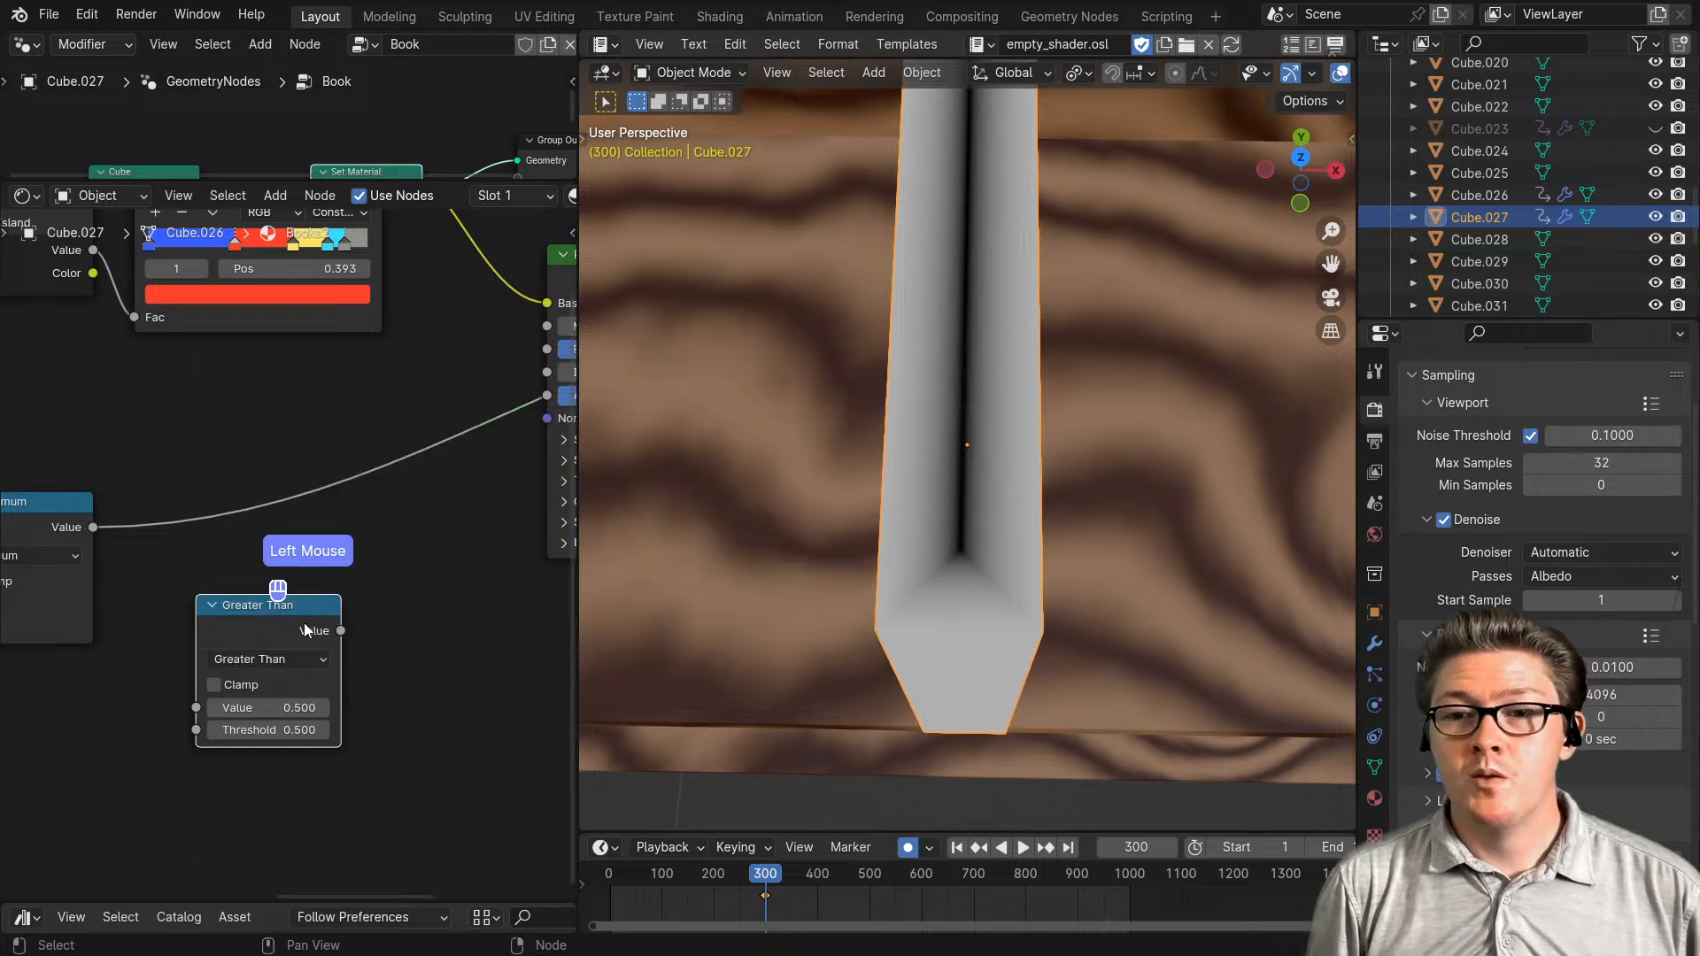
drag(268, 616, 244, 462)
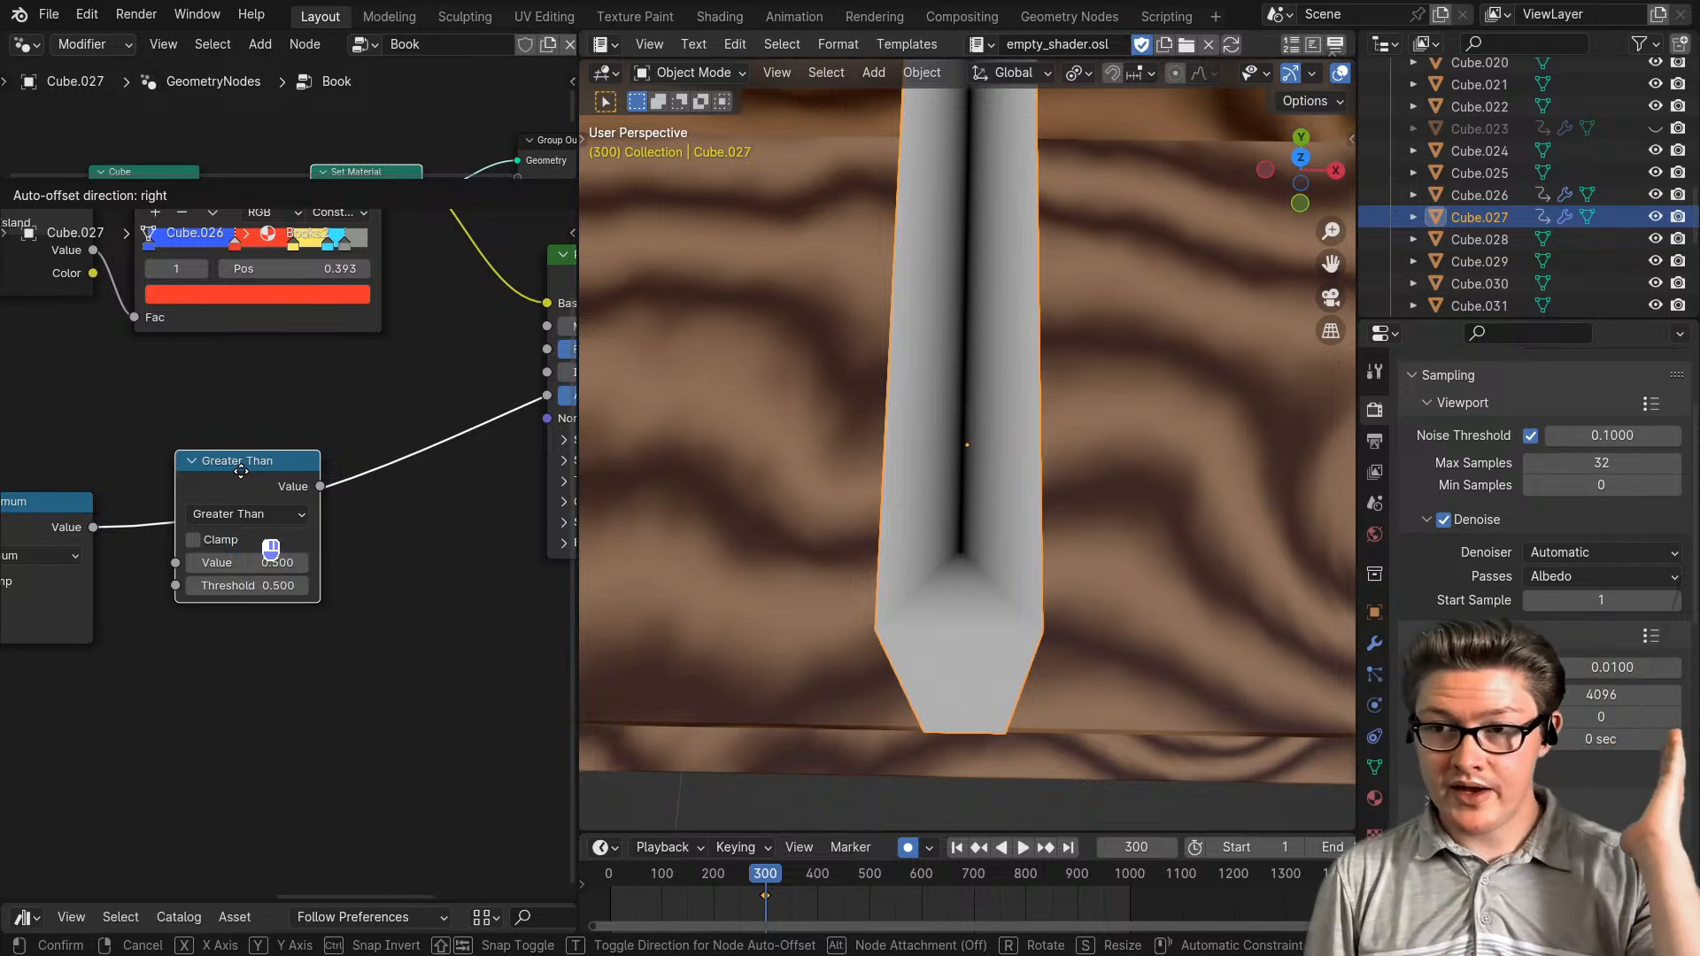
drag(241, 471, 241, 471)
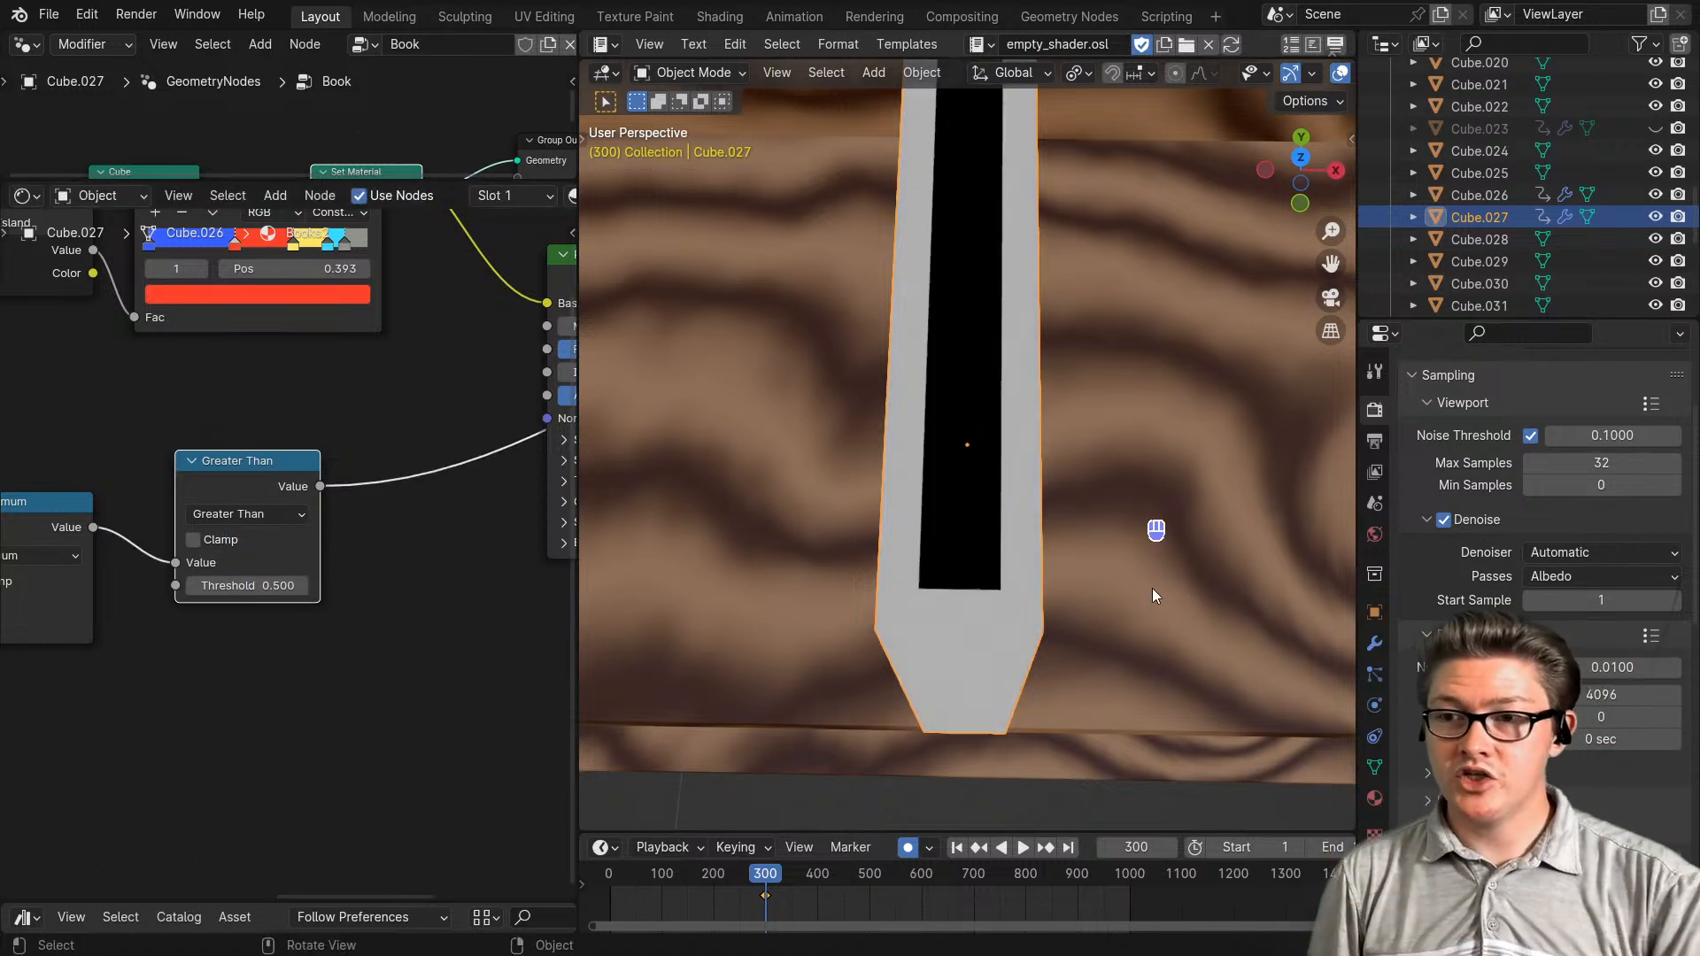
- Try the Greater Than node's threshold at 1 and at 0 while viewing the book from an angle
middle_drag(990, 651, 1093, 607)
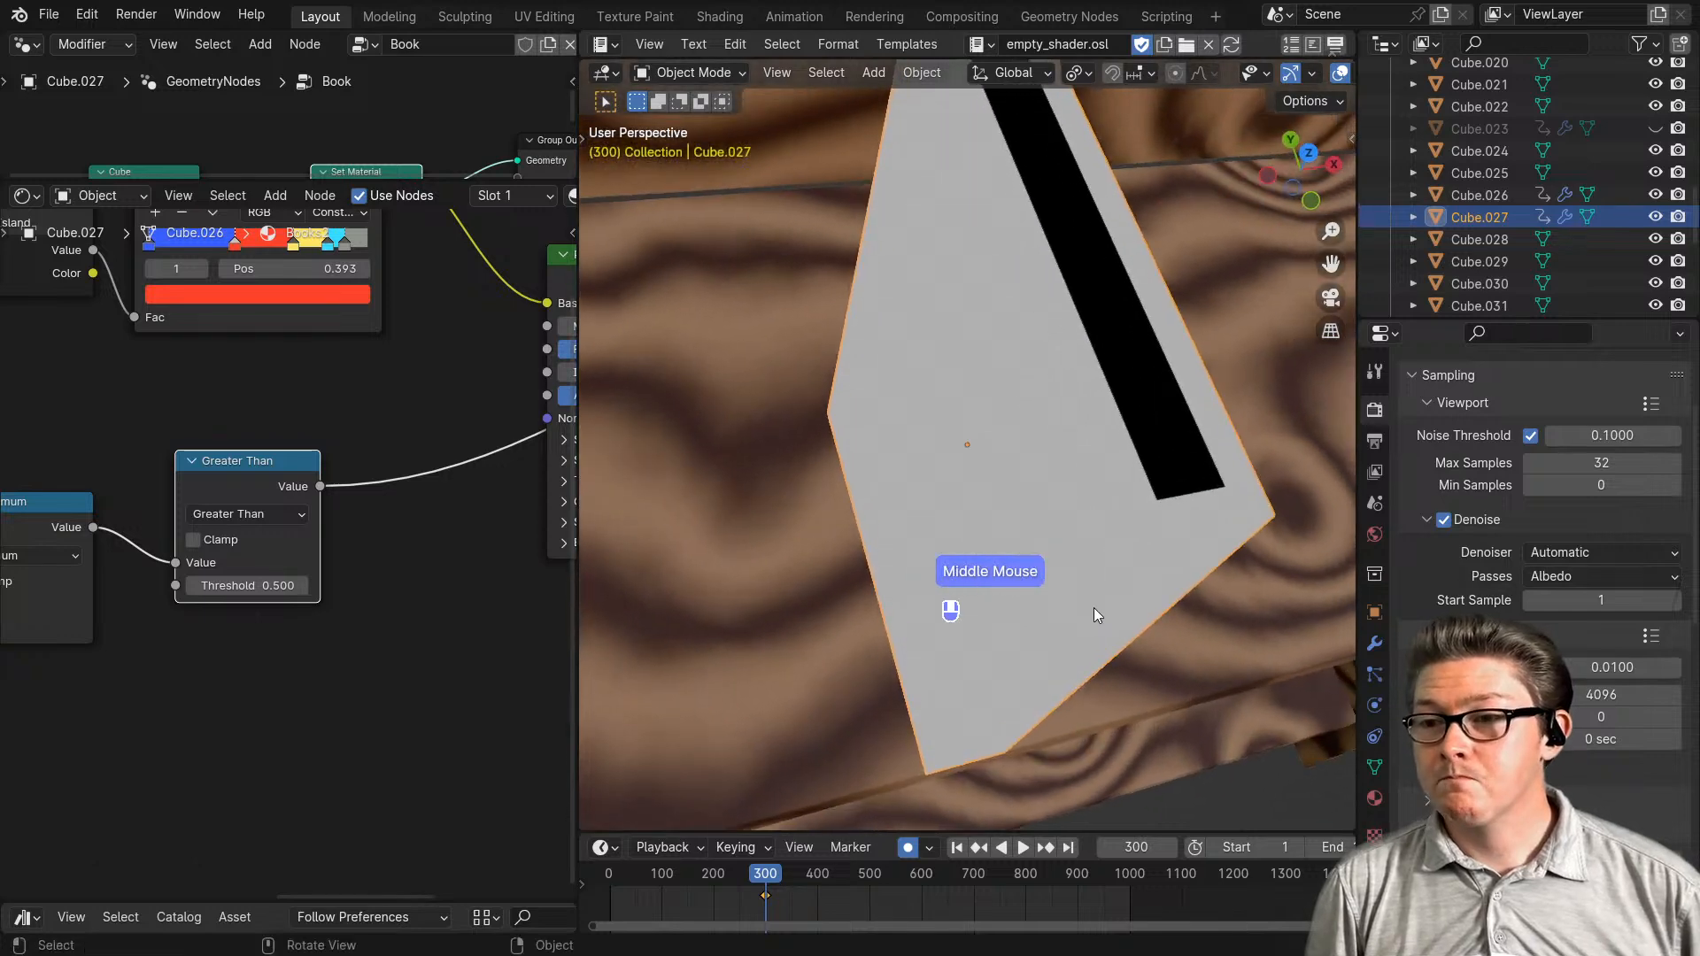
click(306, 588)
click(303, 587)
click(302, 588)
click(303, 587)
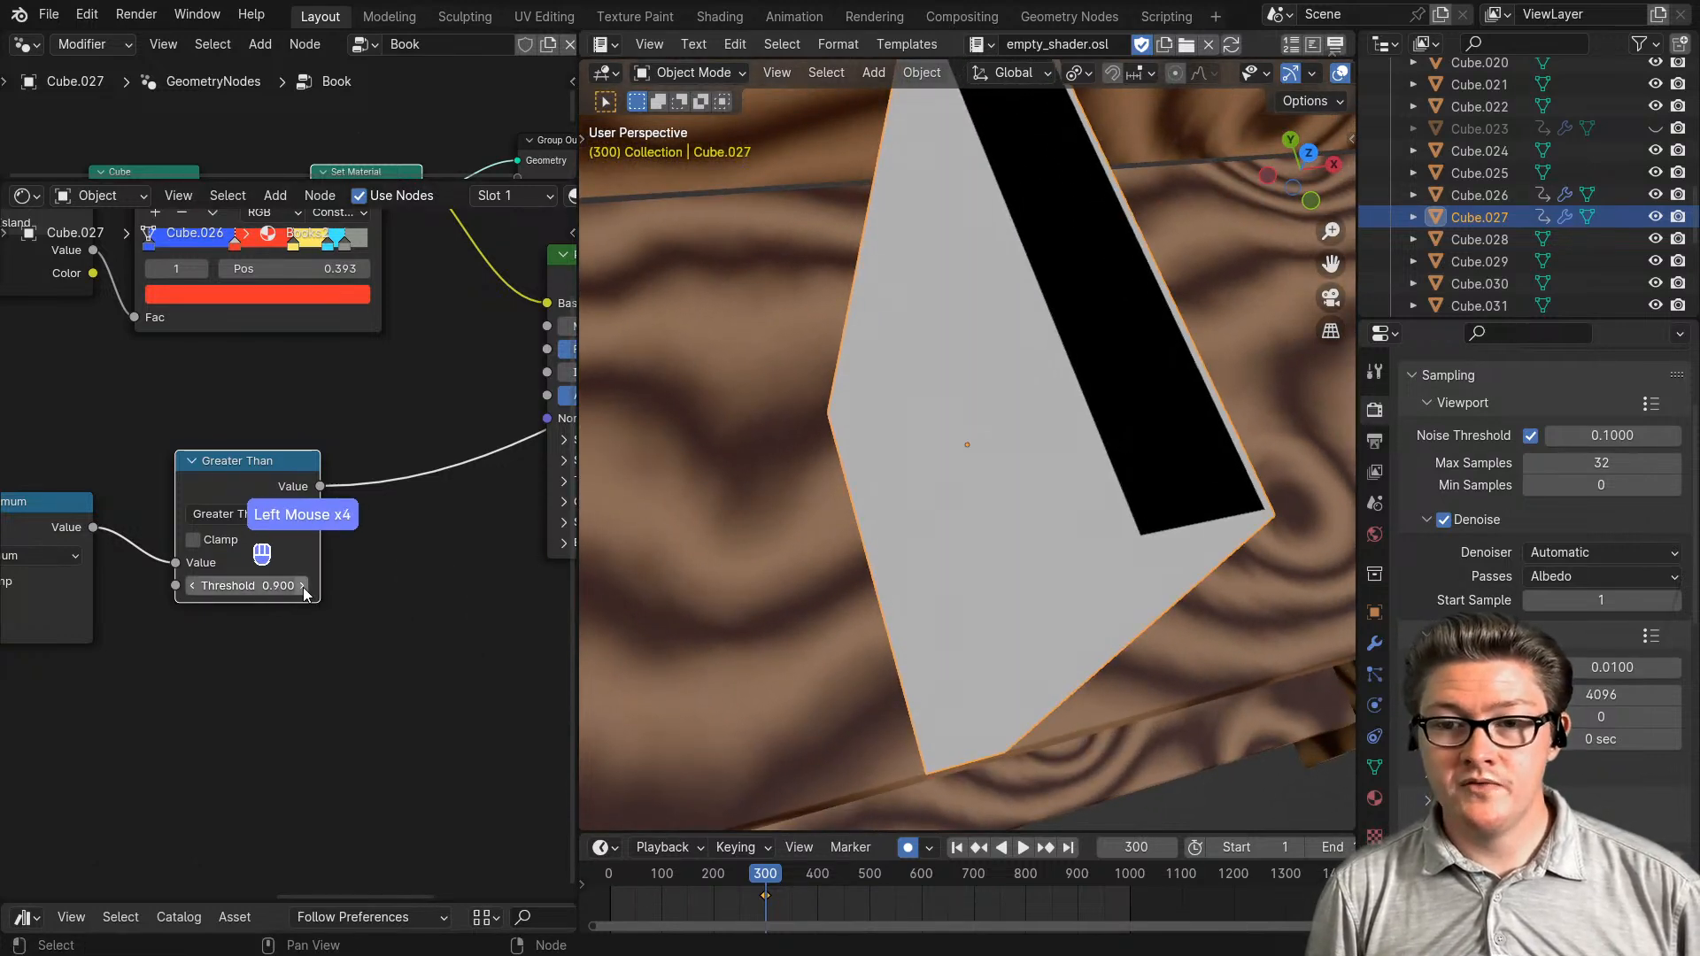
click(302, 587)
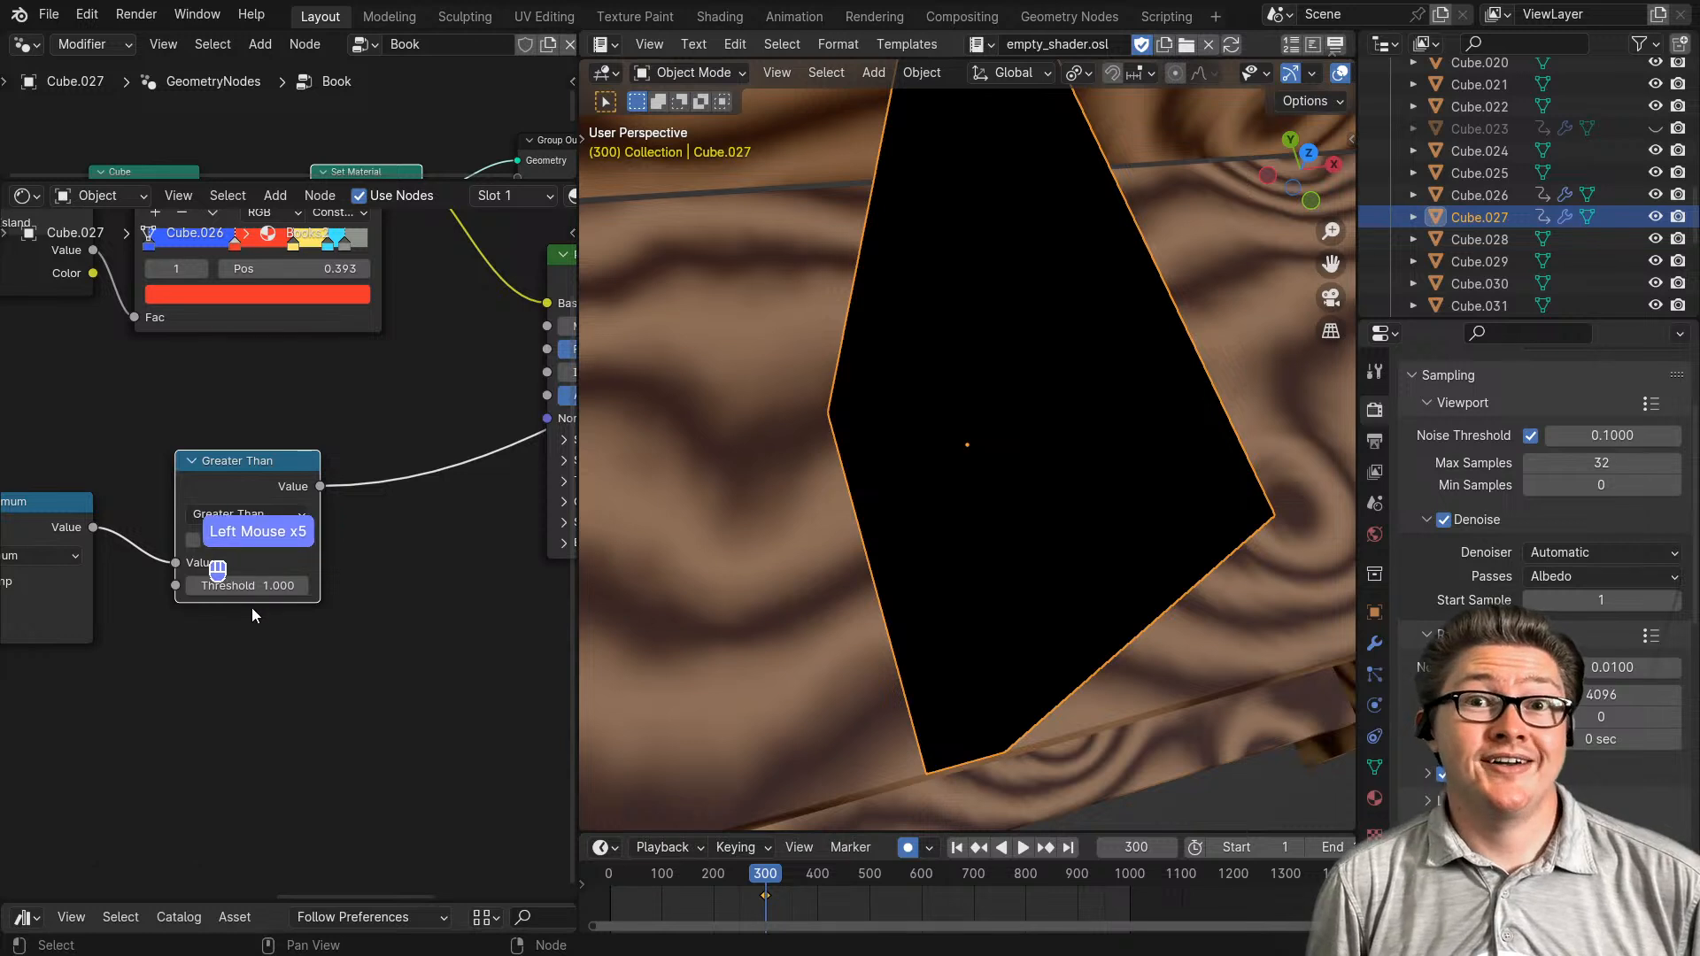
click(213, 585)
text(0)
key(Return)
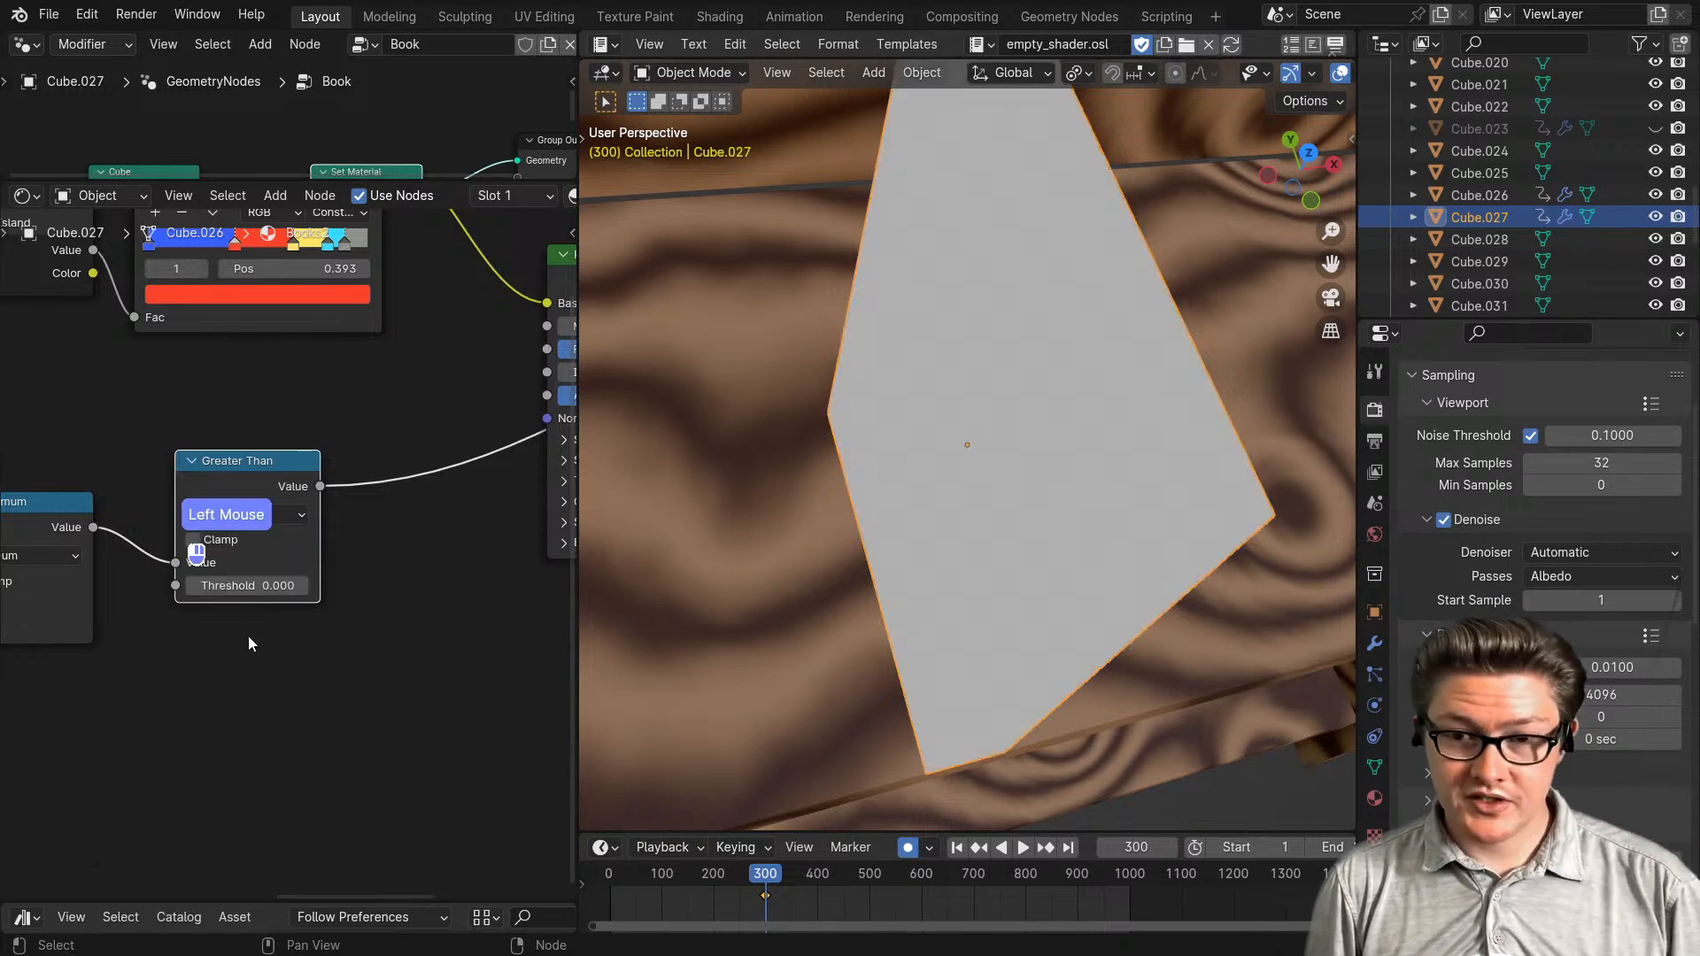
- Set the Greater Than node's threshold to 0.9 and check the mask from the end of the book
click(302, 586)
click(302, 586)
click(302, 586)
click(302, 586)
click(302, 586)
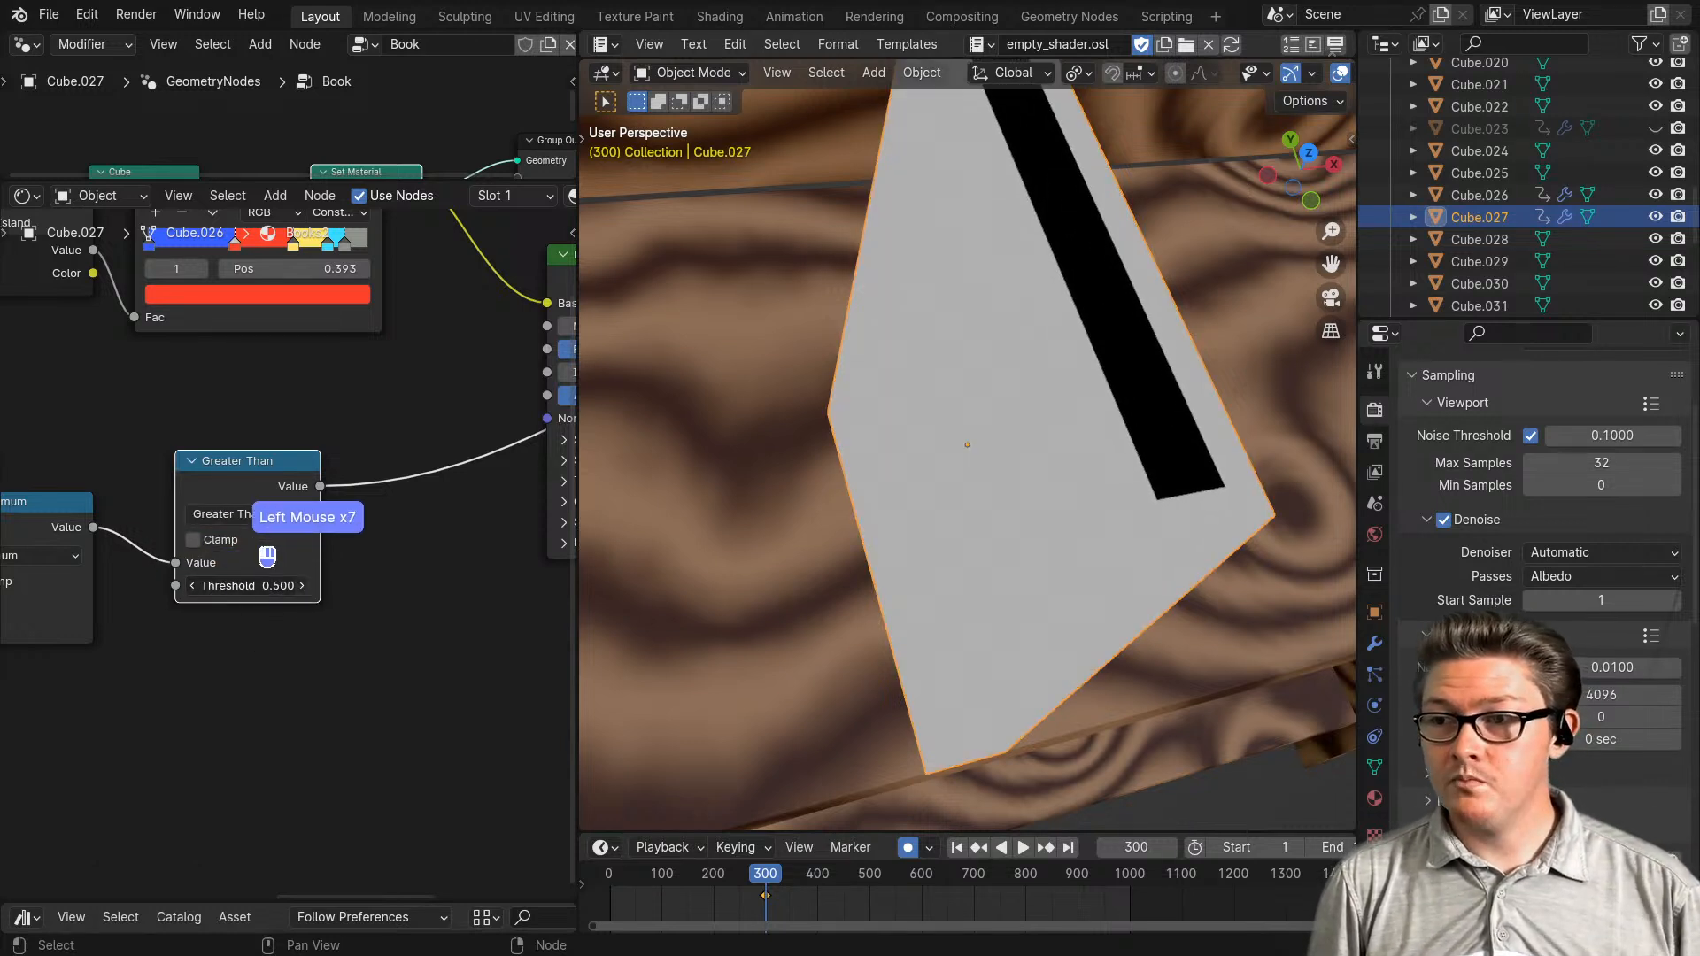
click(302, 586)
click(302, 586)
click(302, 586)
click(302, 586)
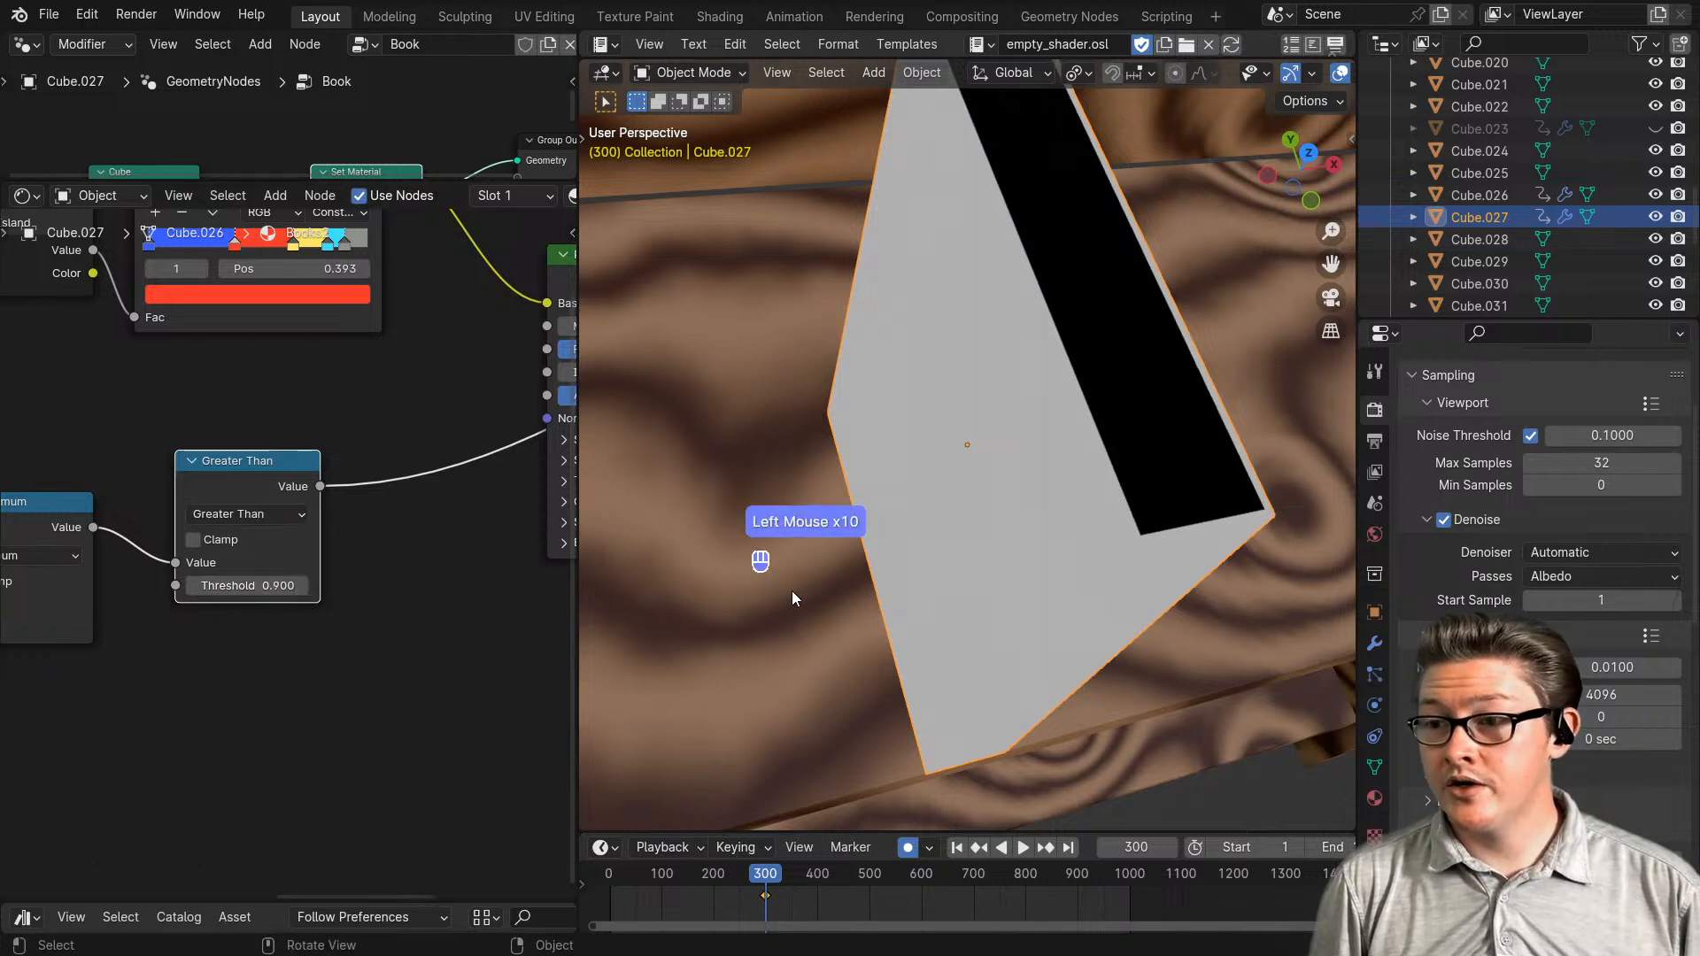
middle_drag(1242, 577, 1188, 544)
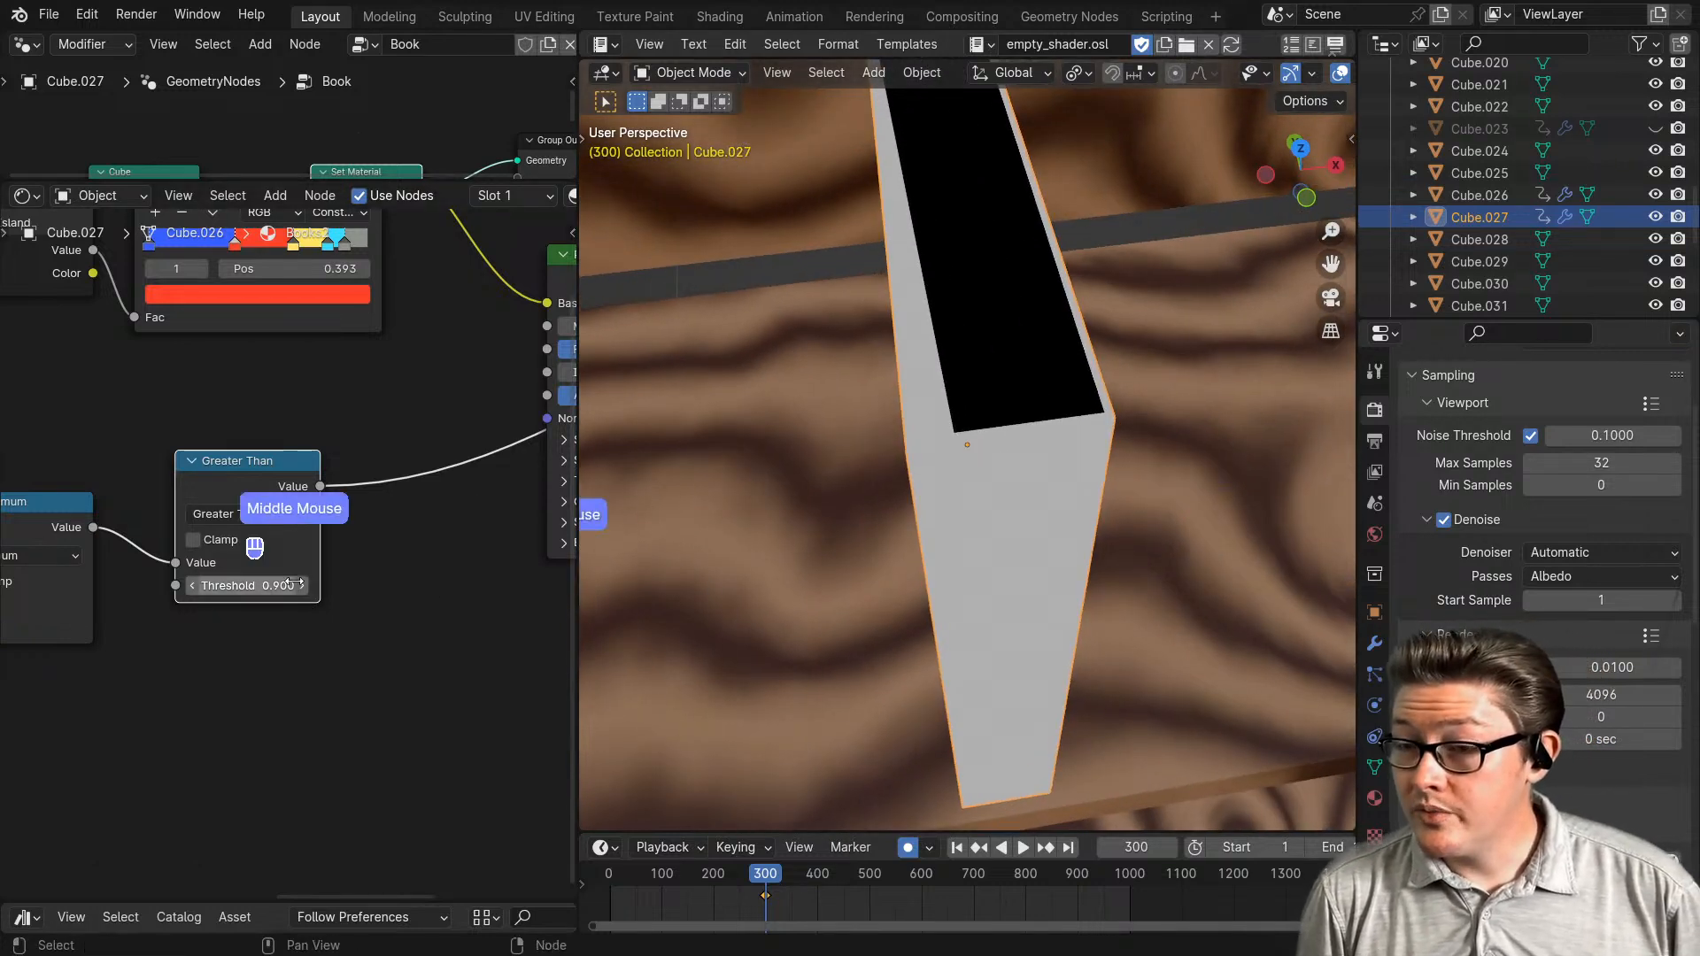
- Connect the Principled BSDF back to the Material Output and view the colored book from an angle
scroll(319, 577, down, 5)
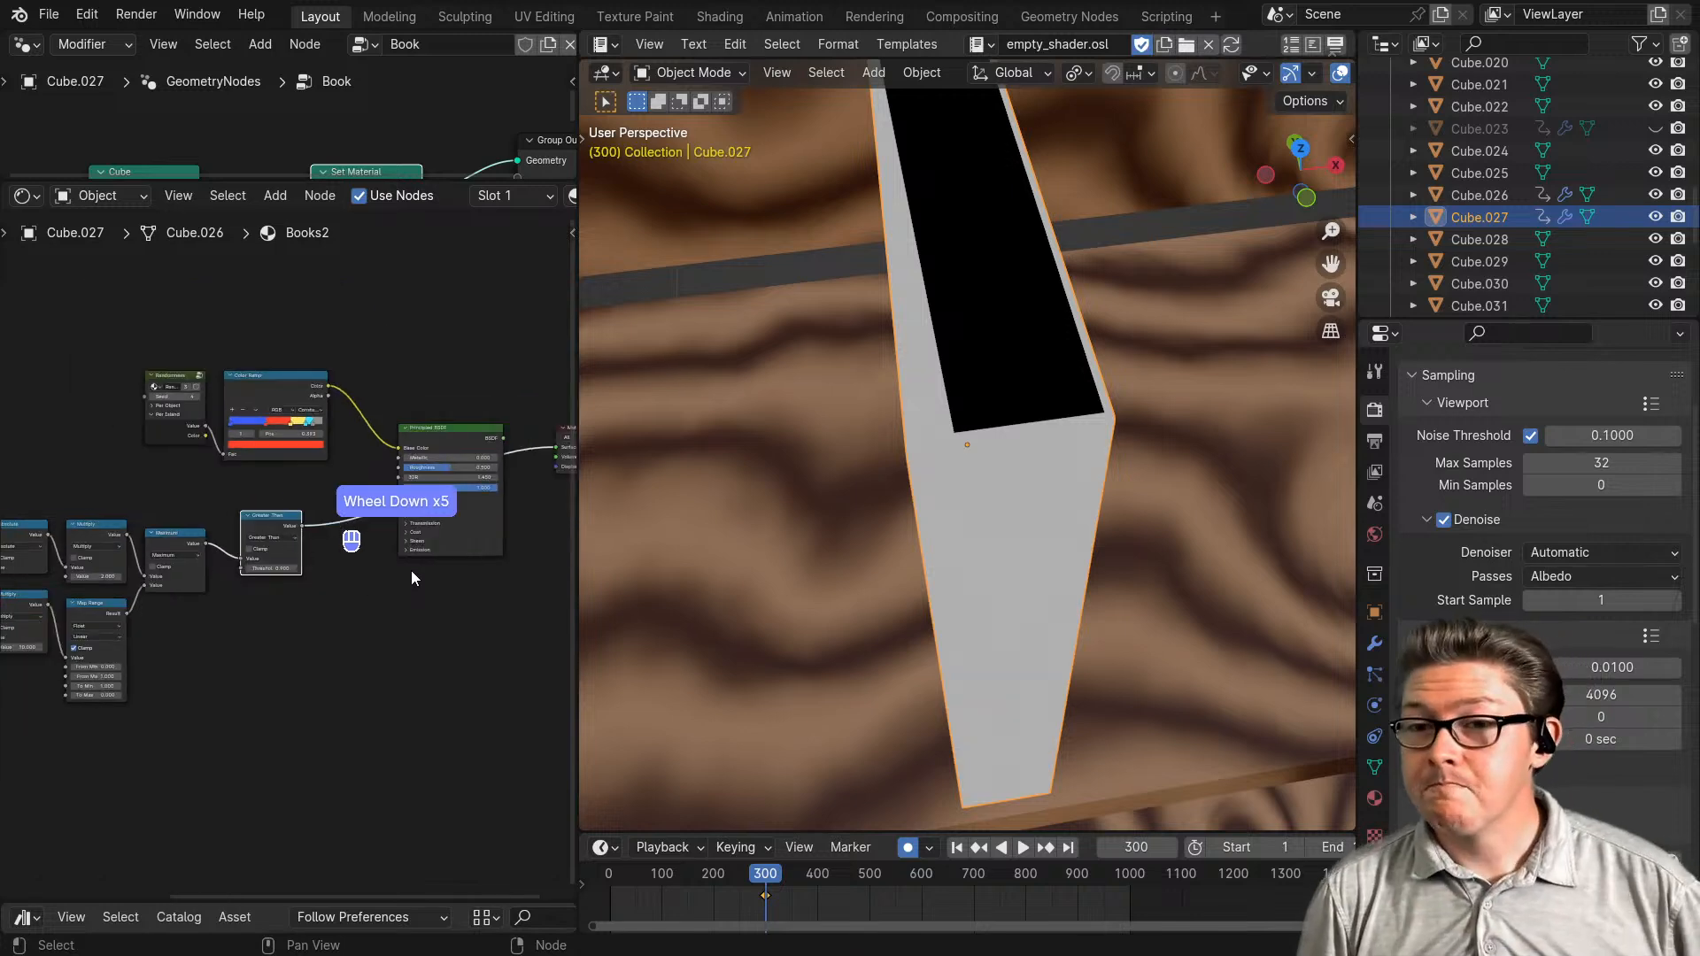
scroll(299, 599, up, 1)
scroll(367, 437, up, 1)
drag(367, 438, 348, 408)
ctrl+shift+click(348, 408)
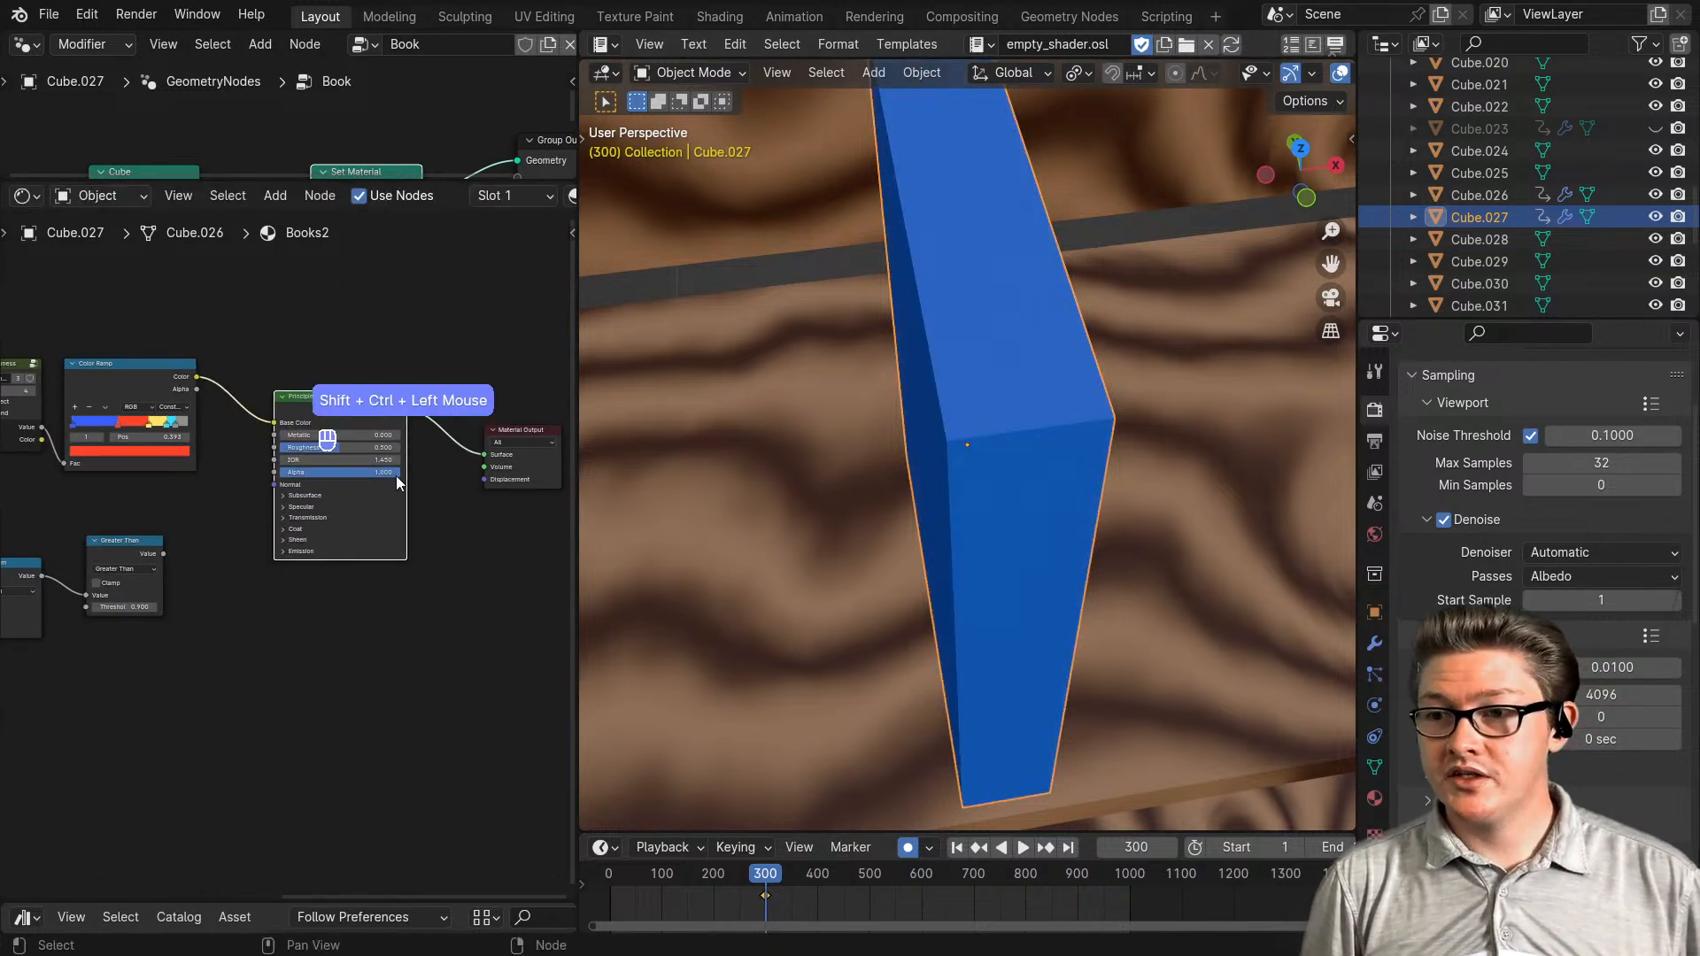
middle_drag(940, 545, 975, 532)
scroll(211, 645, down, 2)
scroll(276, 607, up, 1)
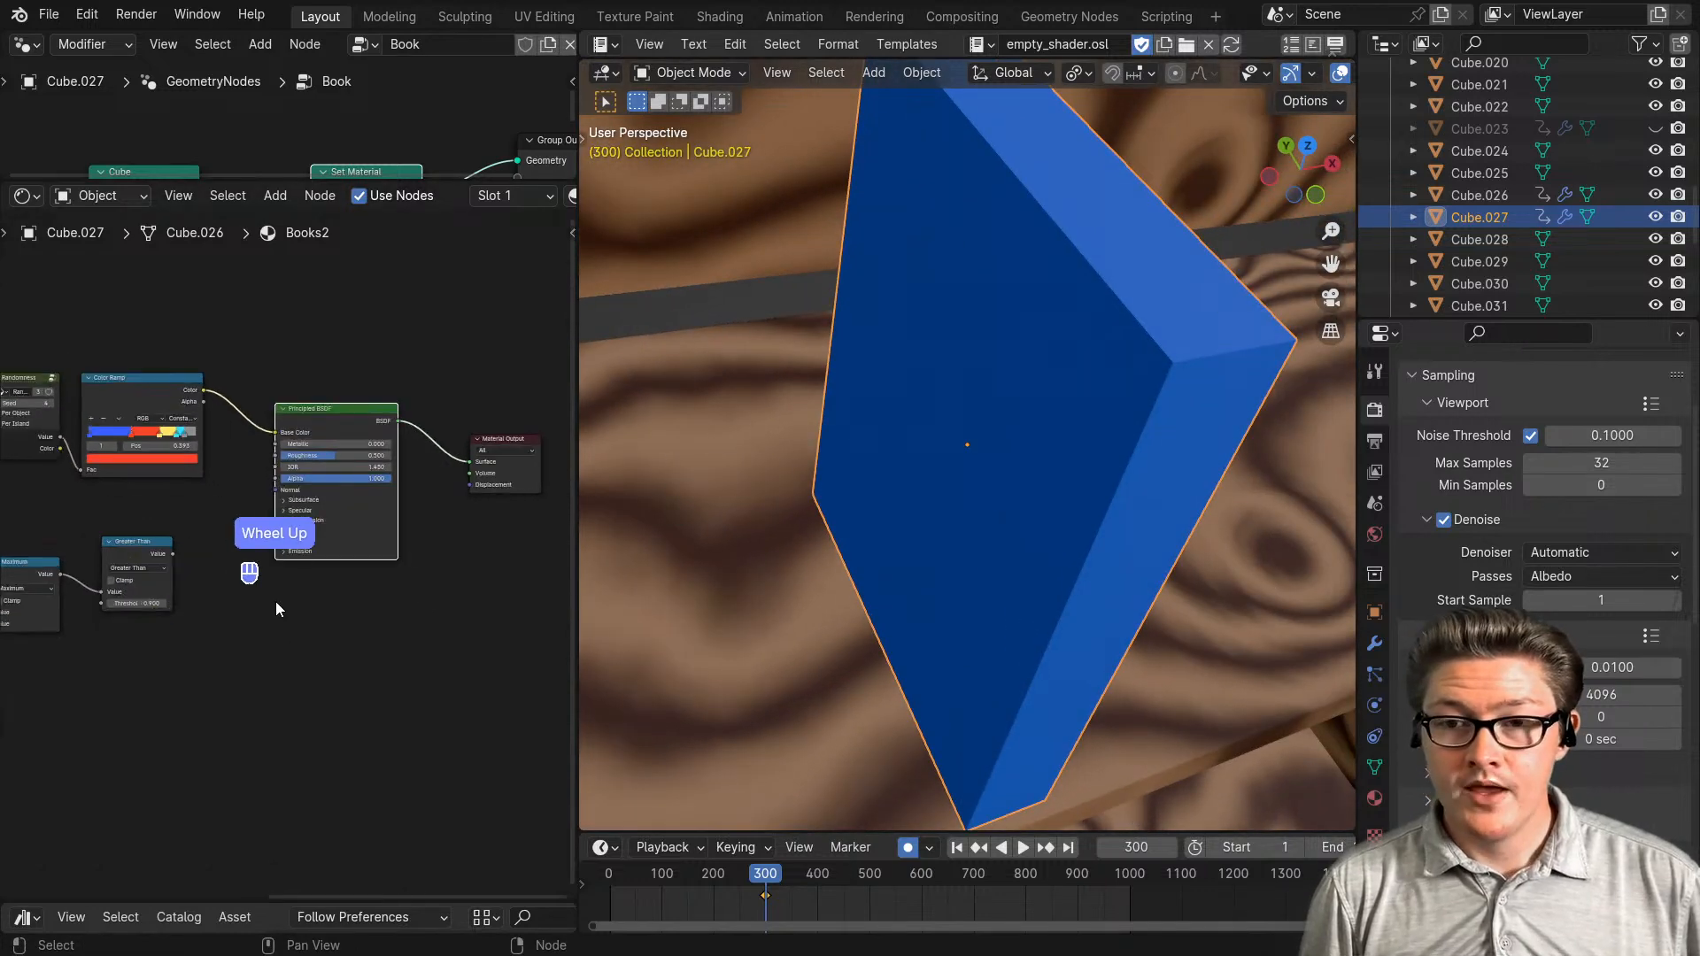
- Duplicate the Principled BSDF and place the copy directly beneath the original
scroll(286, 562, down, 2)
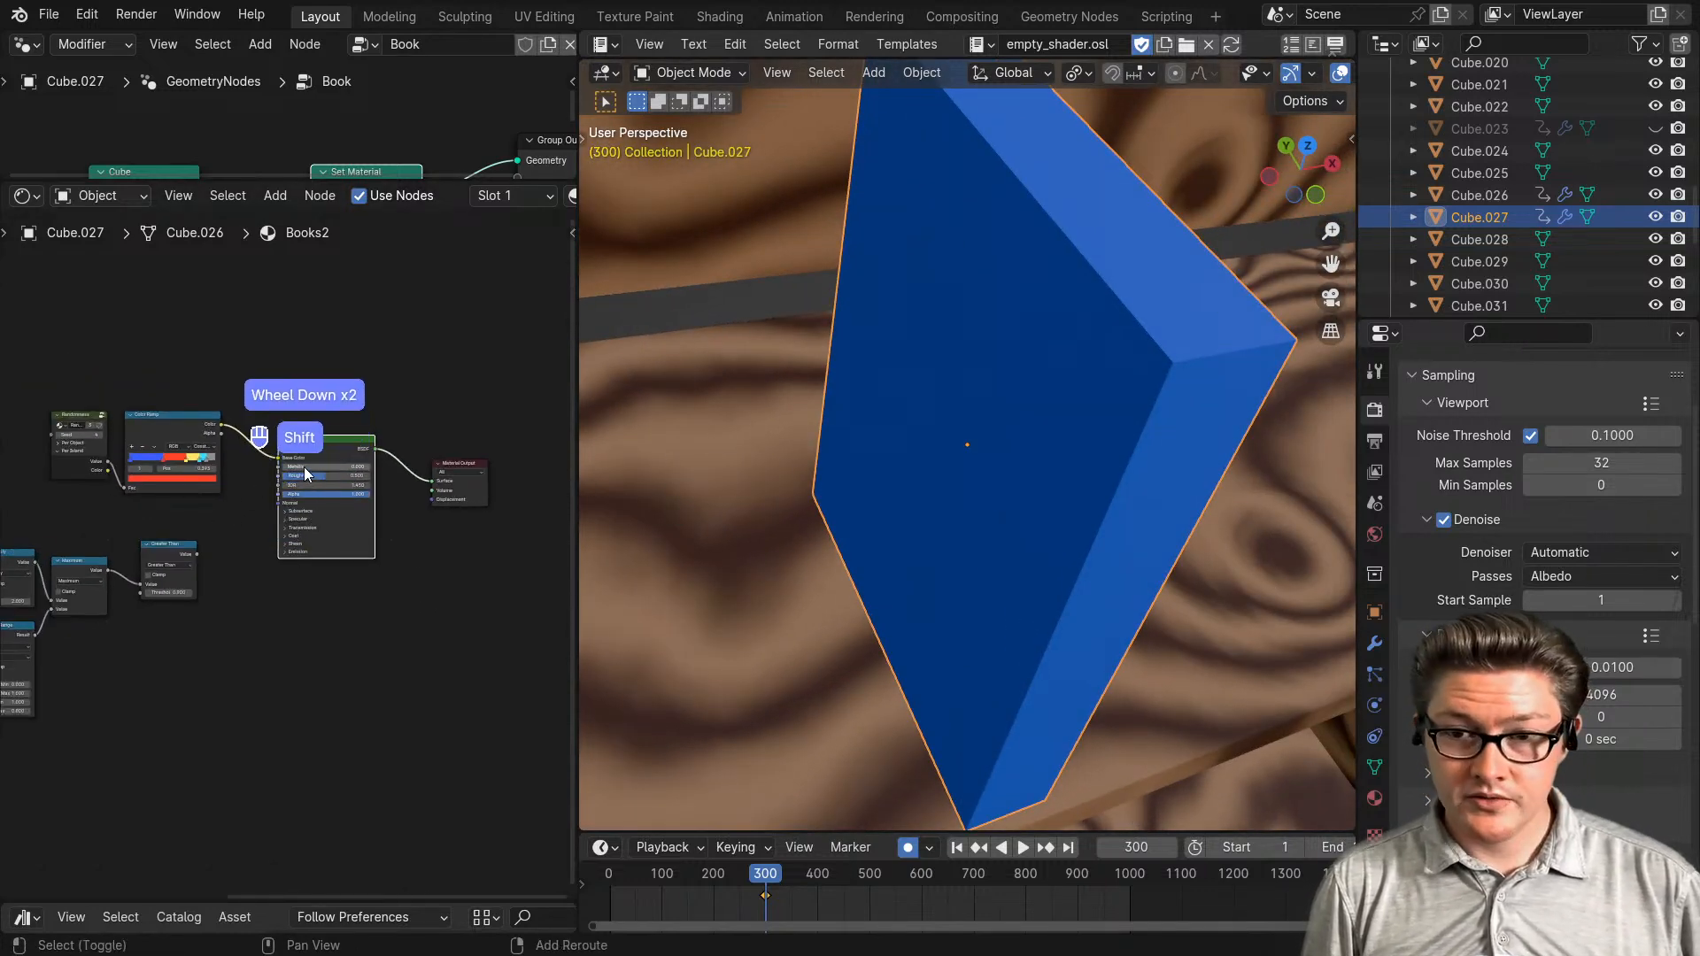
key(shift+d)
click(306, 611)
scroll(306, 611, up, 4)
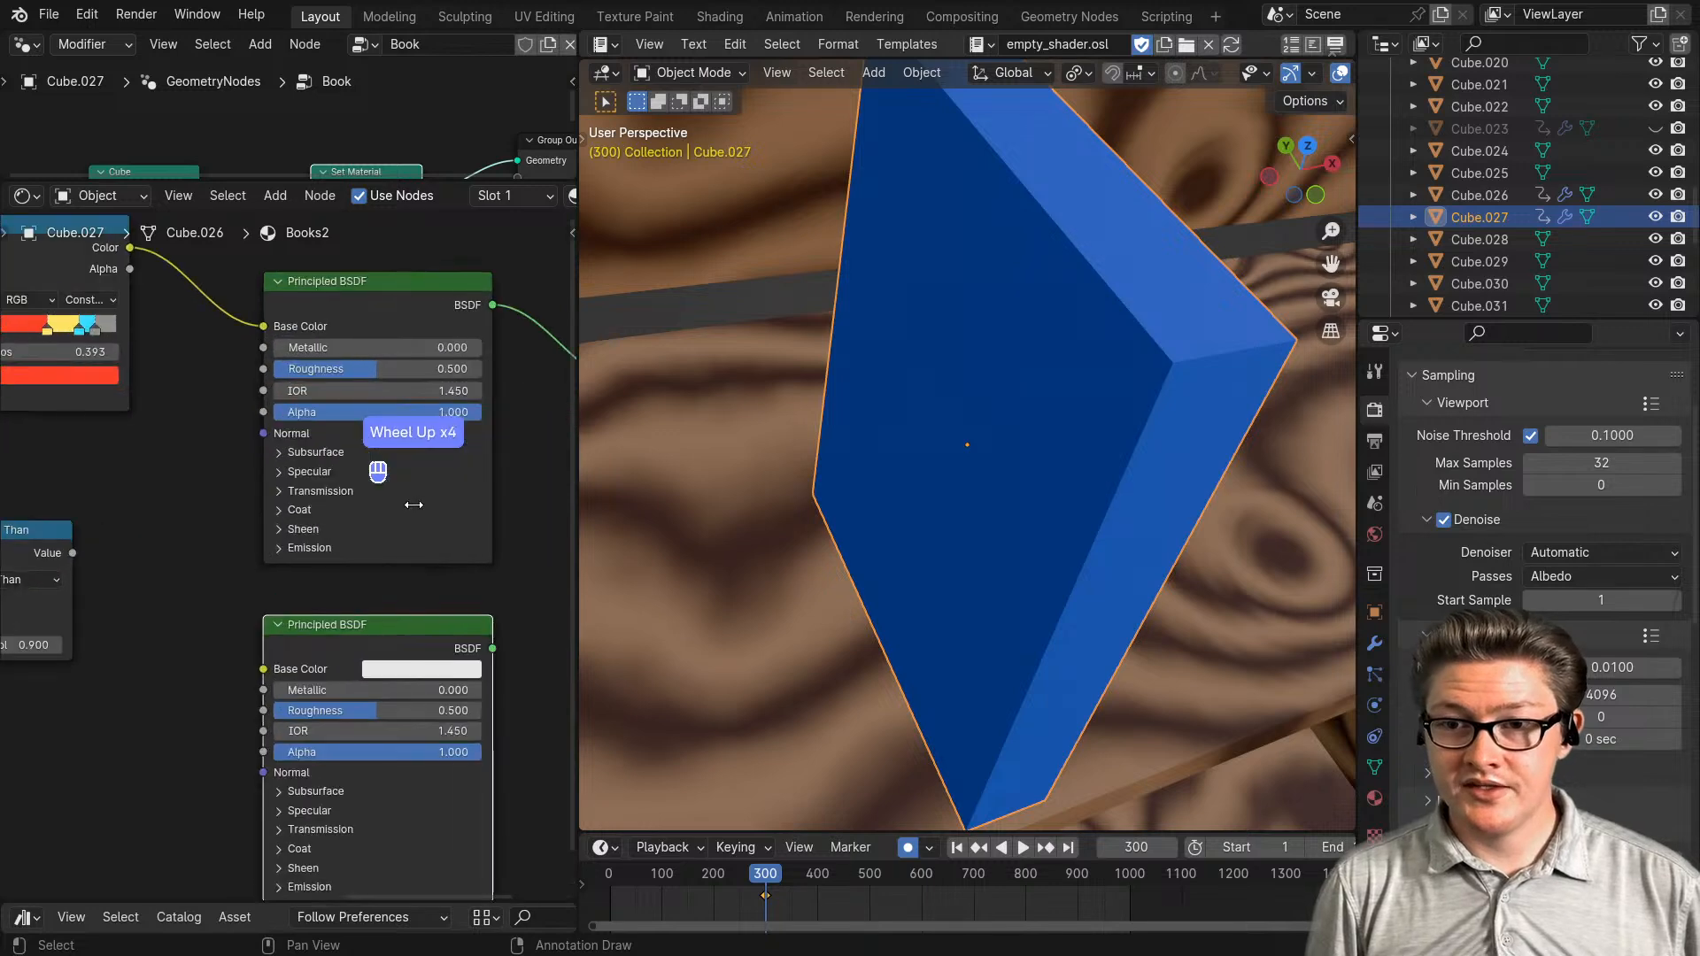
middle_drag(413, 505, 282, 505)
scroll(213, 659, up, 3)
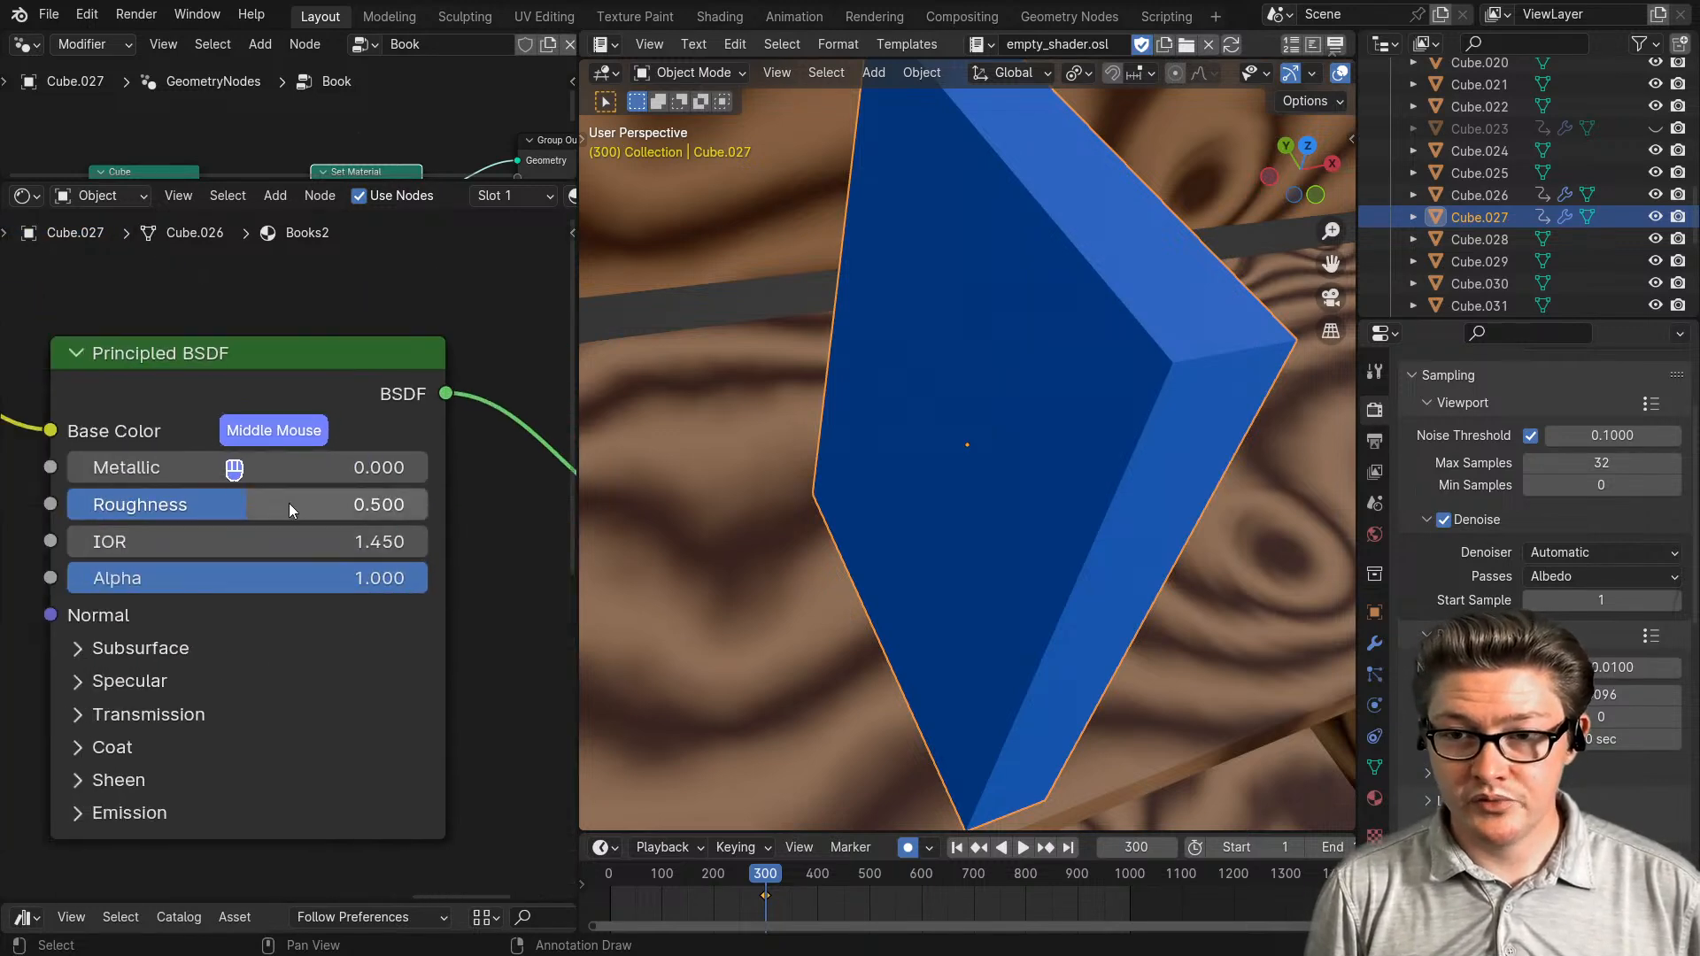
- Set the duplicate Principled BSDF's roughness to 0.864 and its base color to a slightly warm off-white with value 0.956
scroll(179, 672, down, 4)
scroll(251, 652, up, 1)
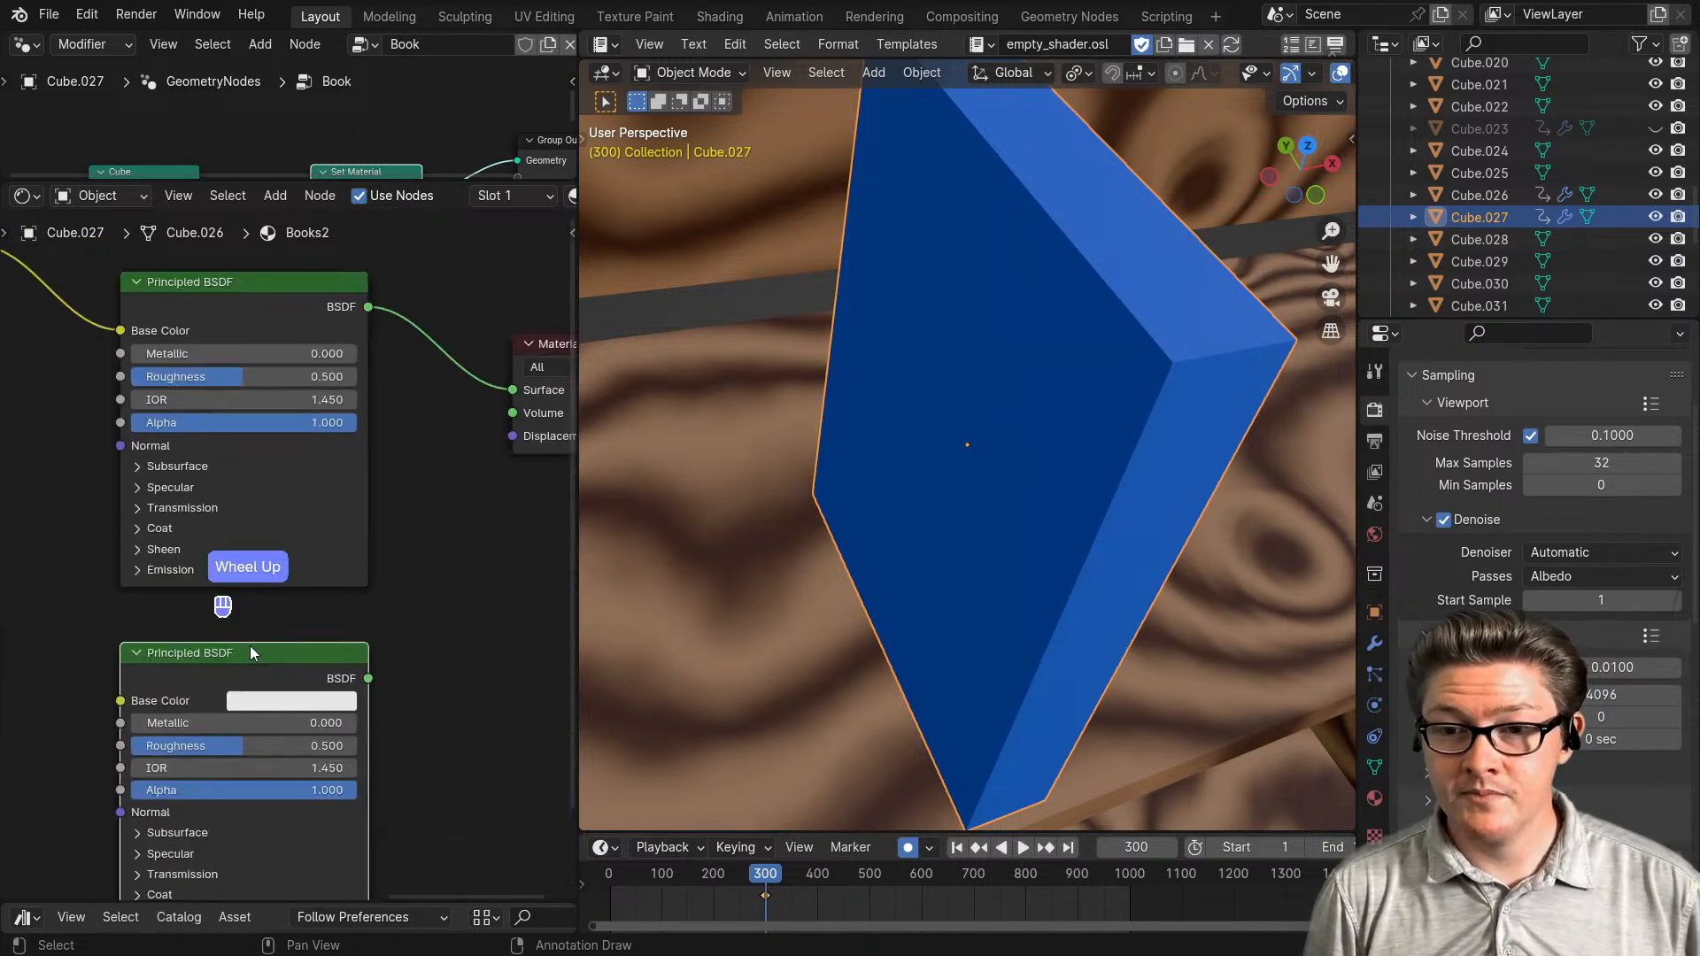
scroll(251, 653, up, 2)
middle_drag(225, 772, 274, 691)
click(251, 706)
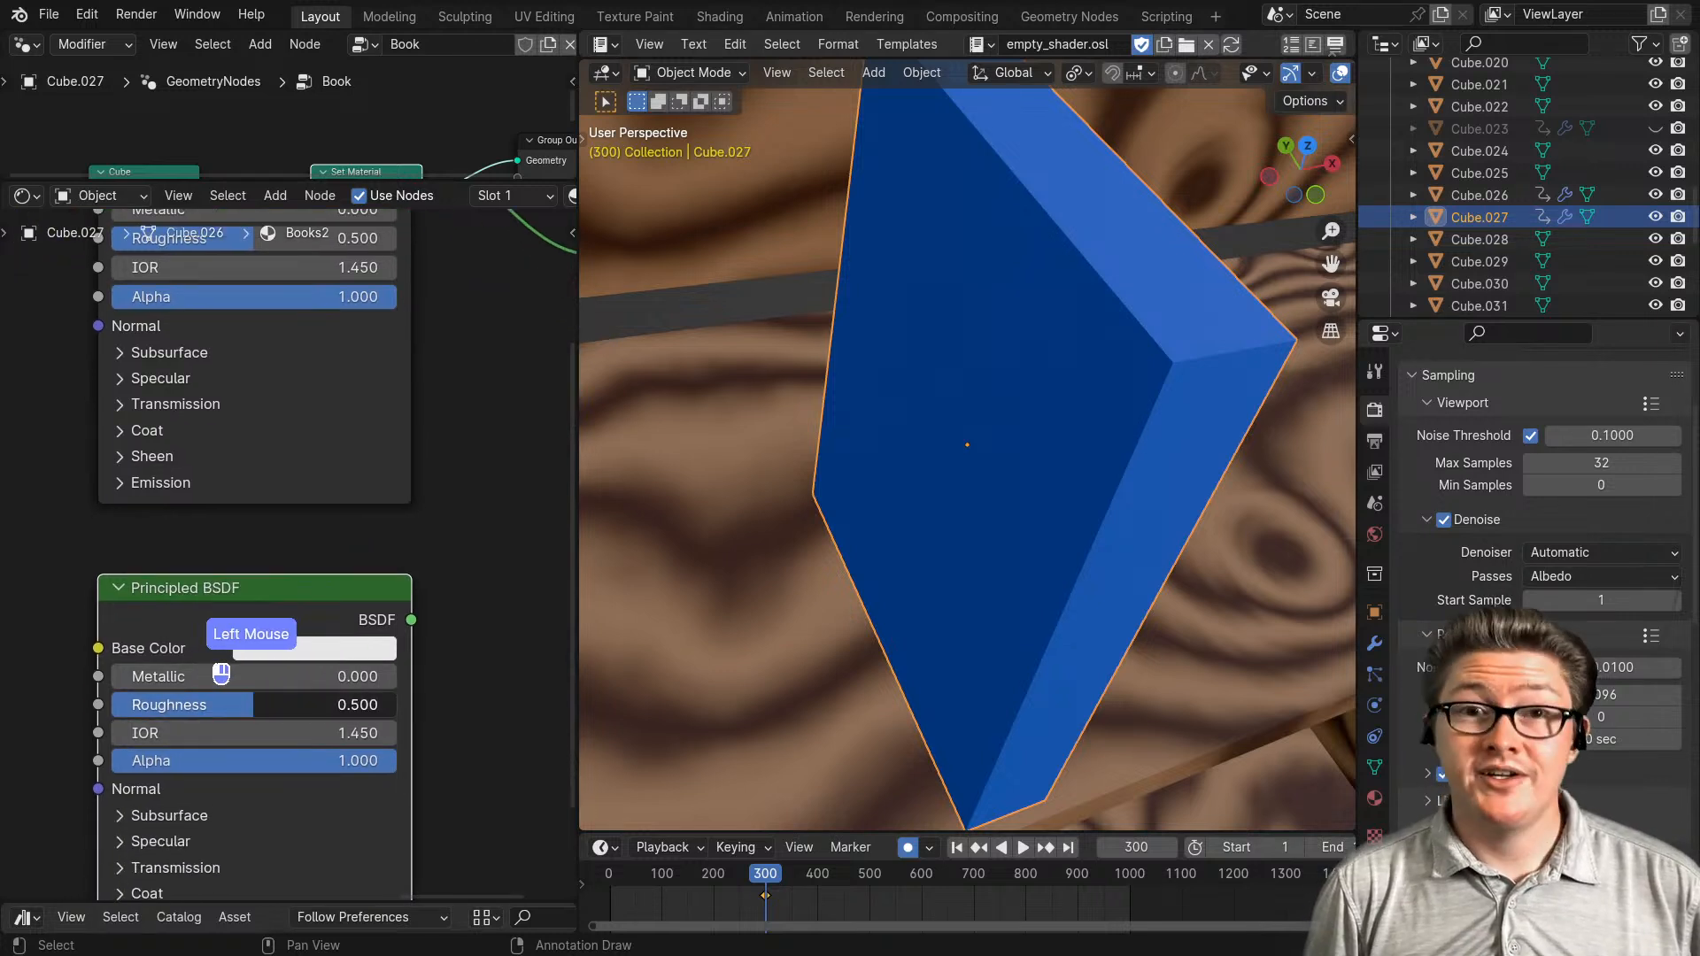
click(284, 648)
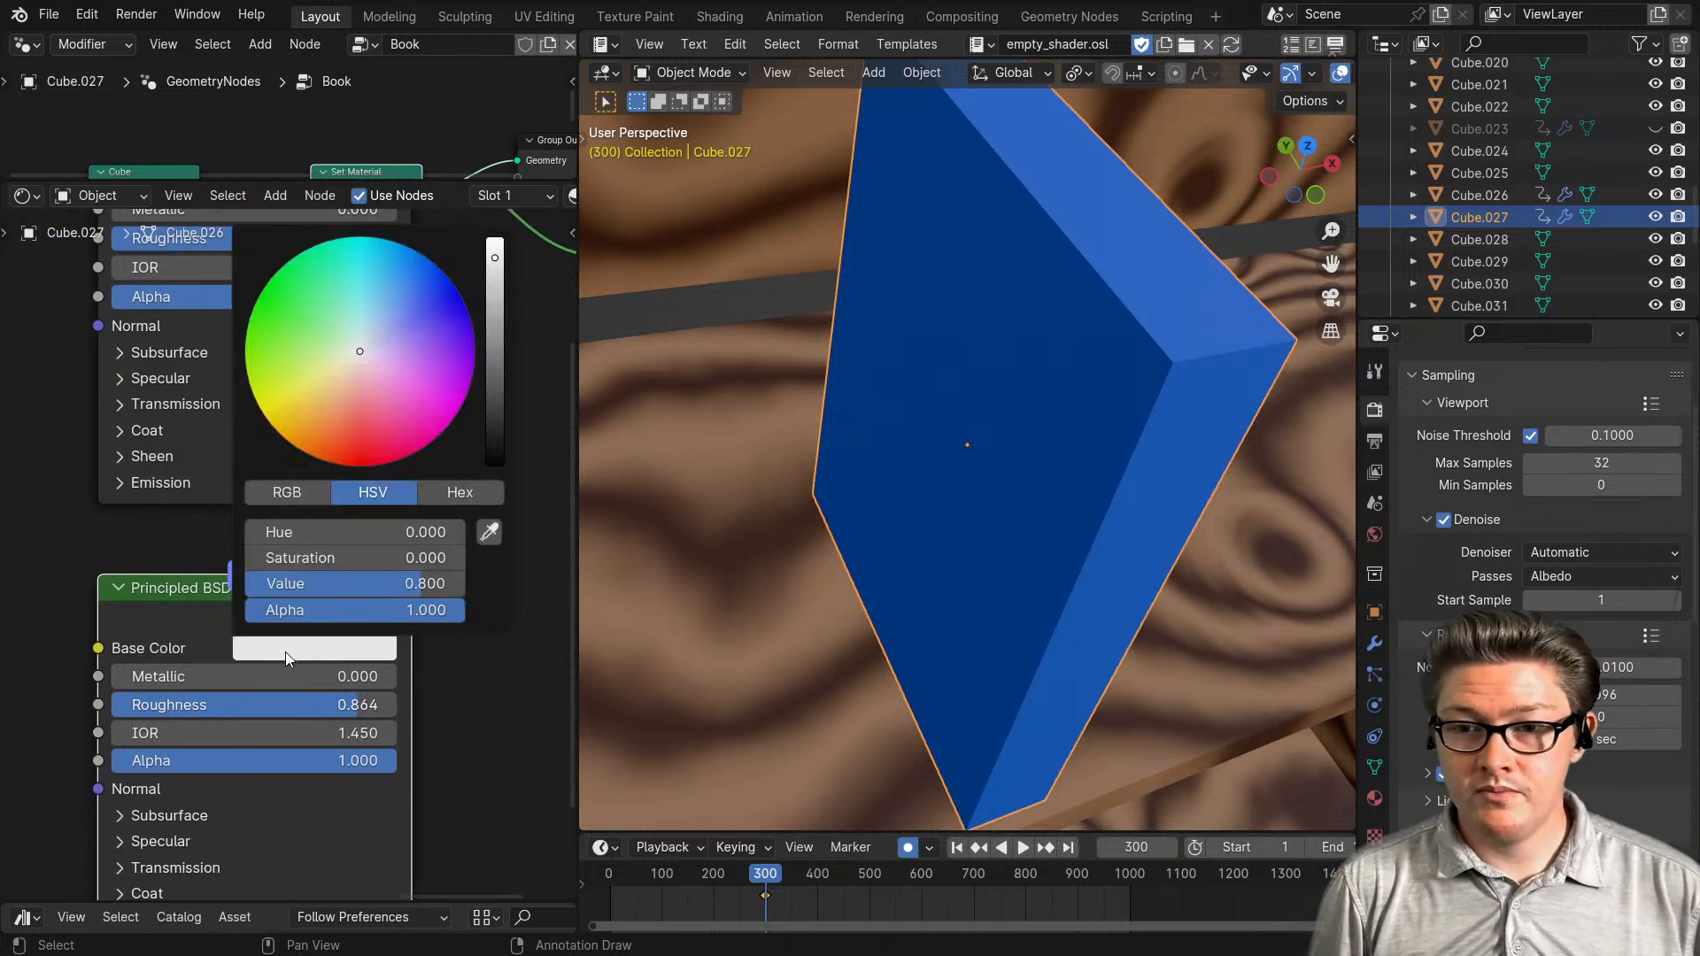
drag(386, 586, 441, 587)
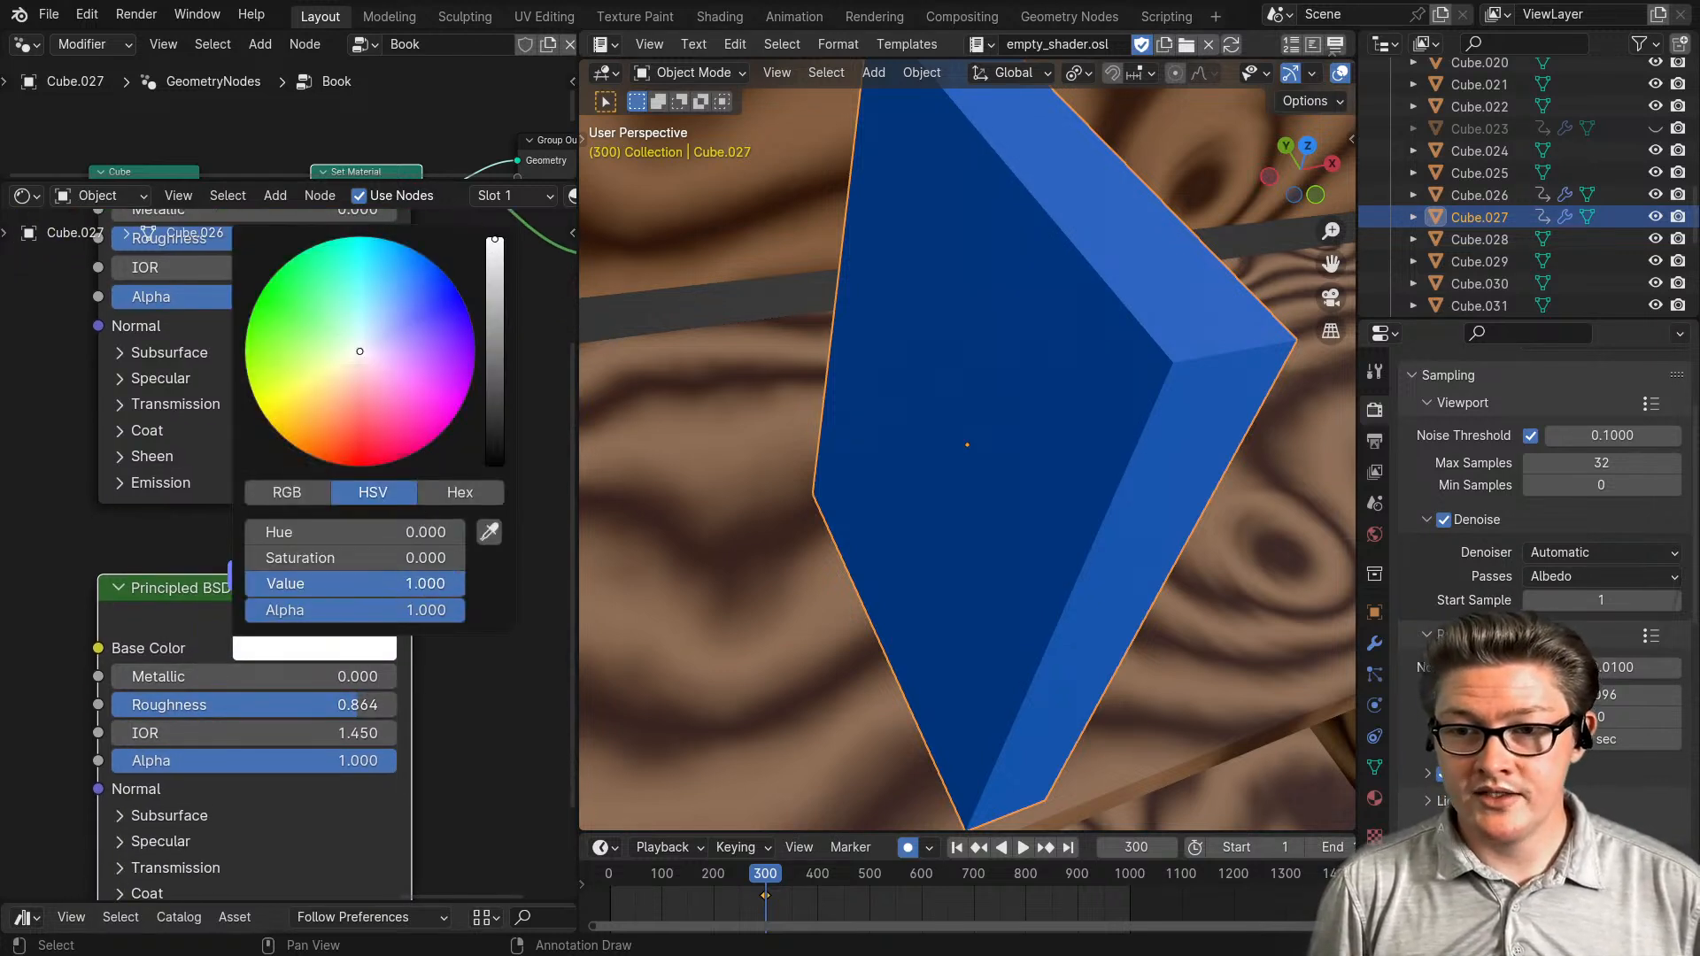
click(313, 654)
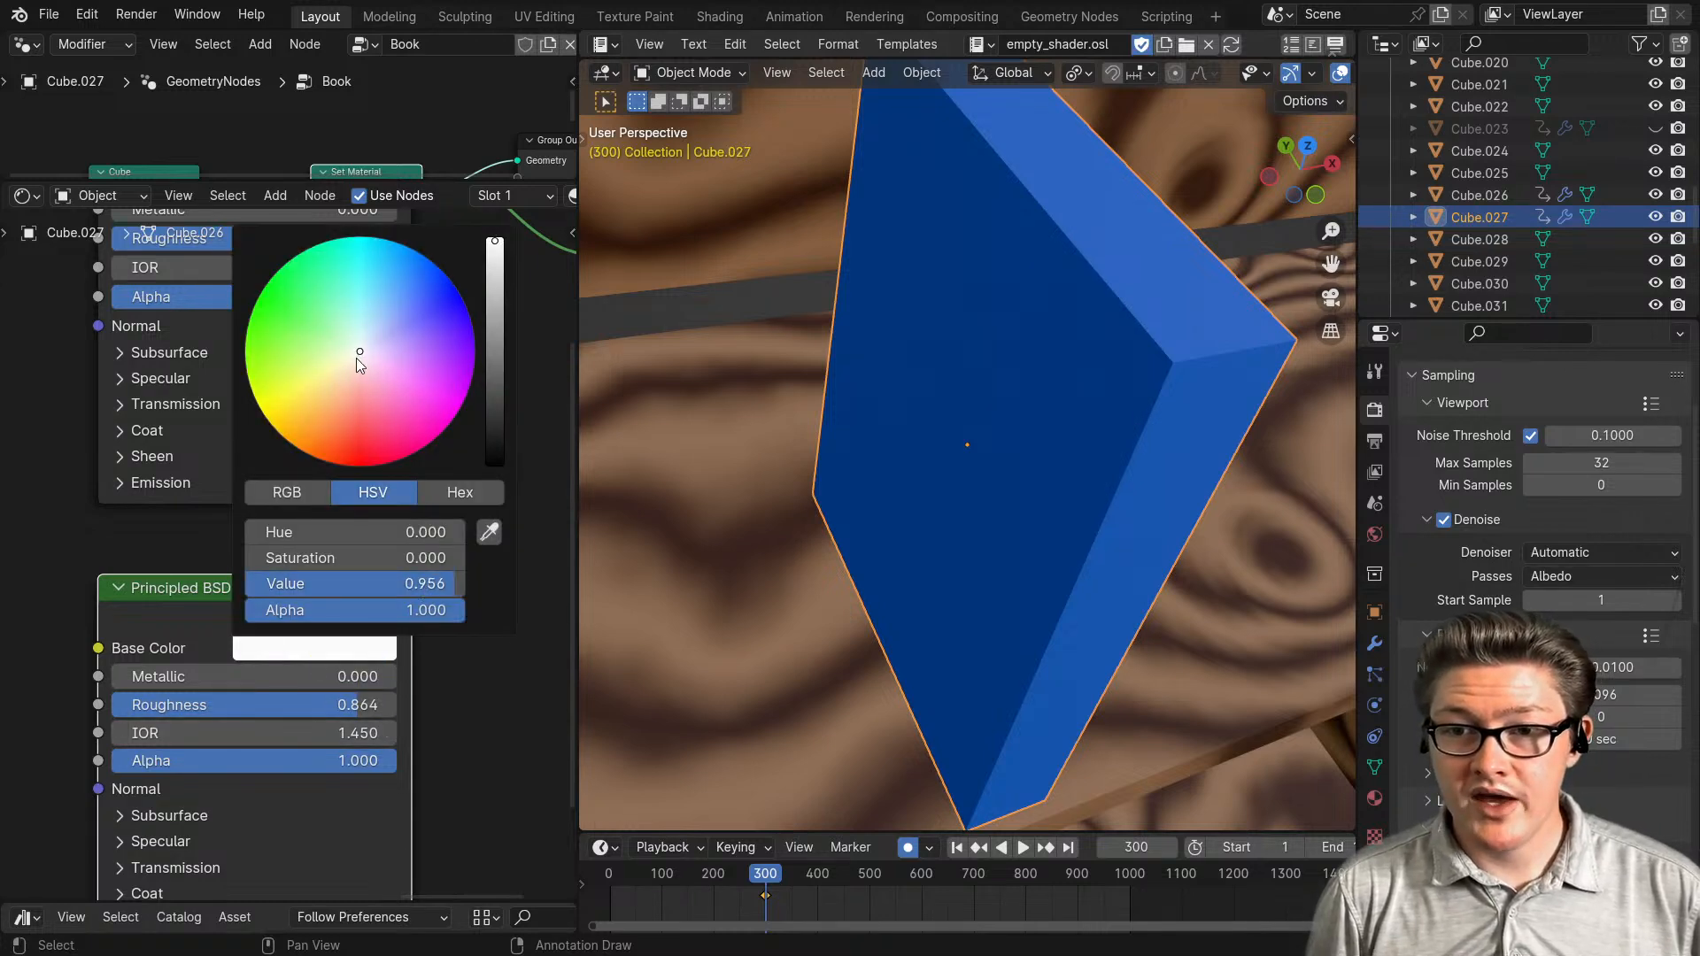
drag(357, 358, 354, 358)
- Preview the Greater Than mask directly on the book
scroll(397, 795, down, 4)
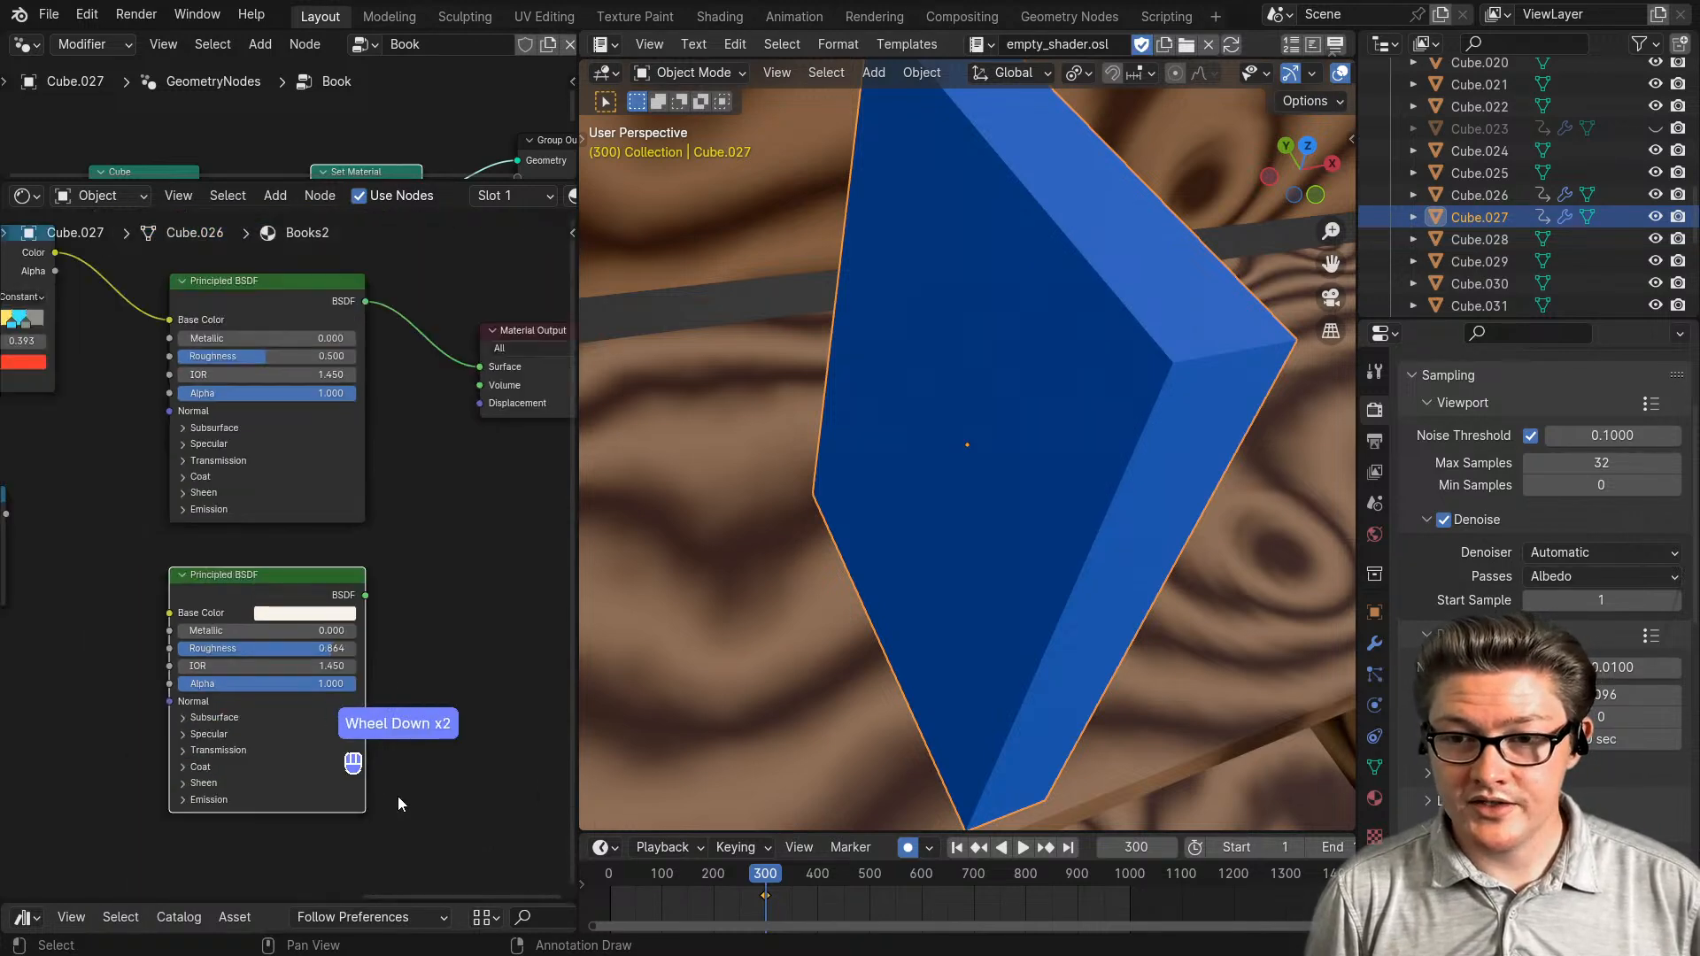
scroll(363, 711, up, 2)
scroll(342, 662, down, 2)
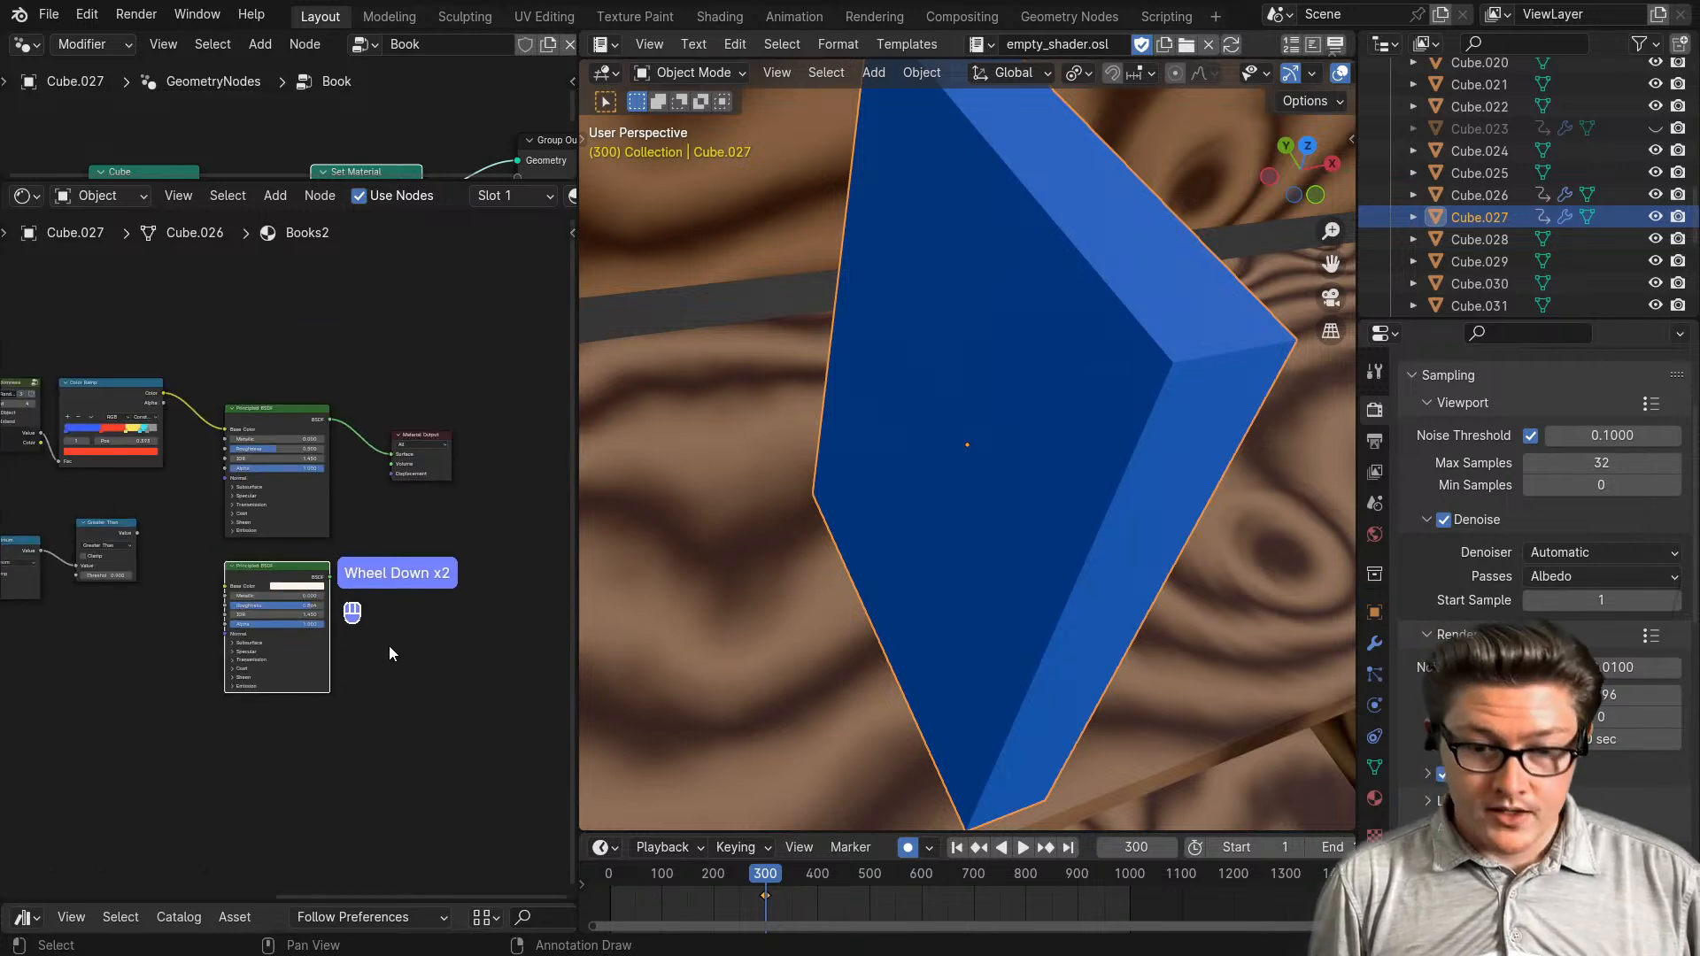
scroll(387, 644, up, 1)
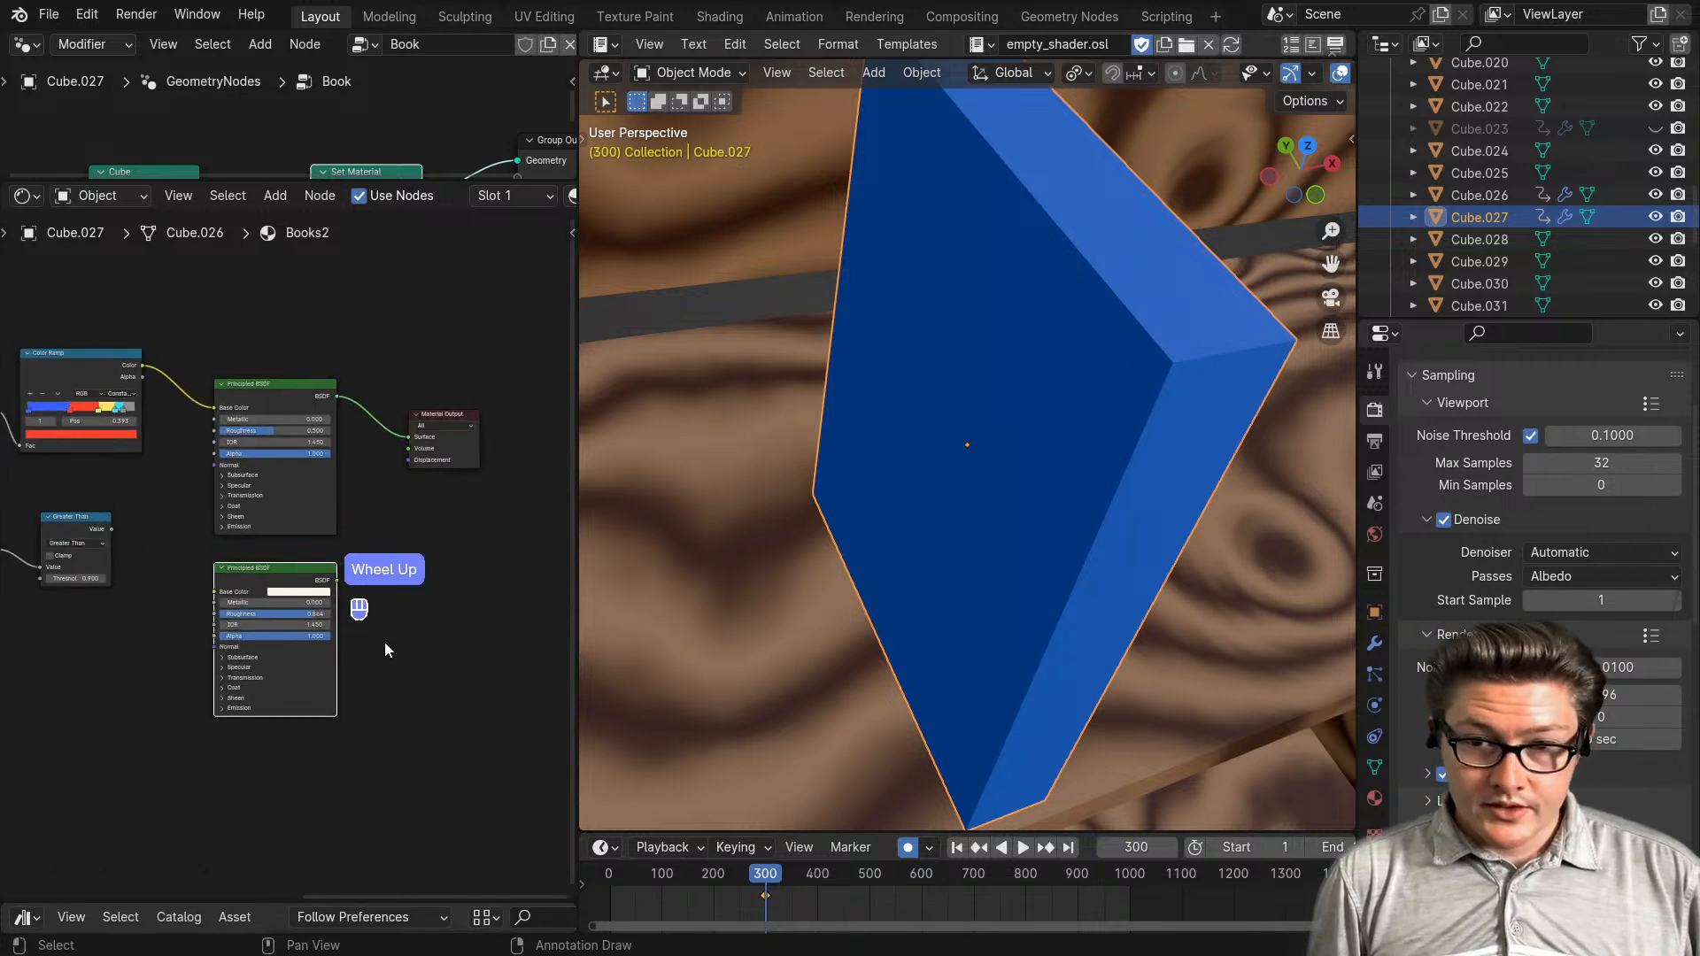
ctrl+shift+click(78, 535)
- Space the two Principled BSDF nodes apart vertically and reconnect the upper one to the Material Output
mouse_move(241, 588)
mouse_down()
mouse_move(244, 610)
mouse_move(256, 600)
mouse_up()
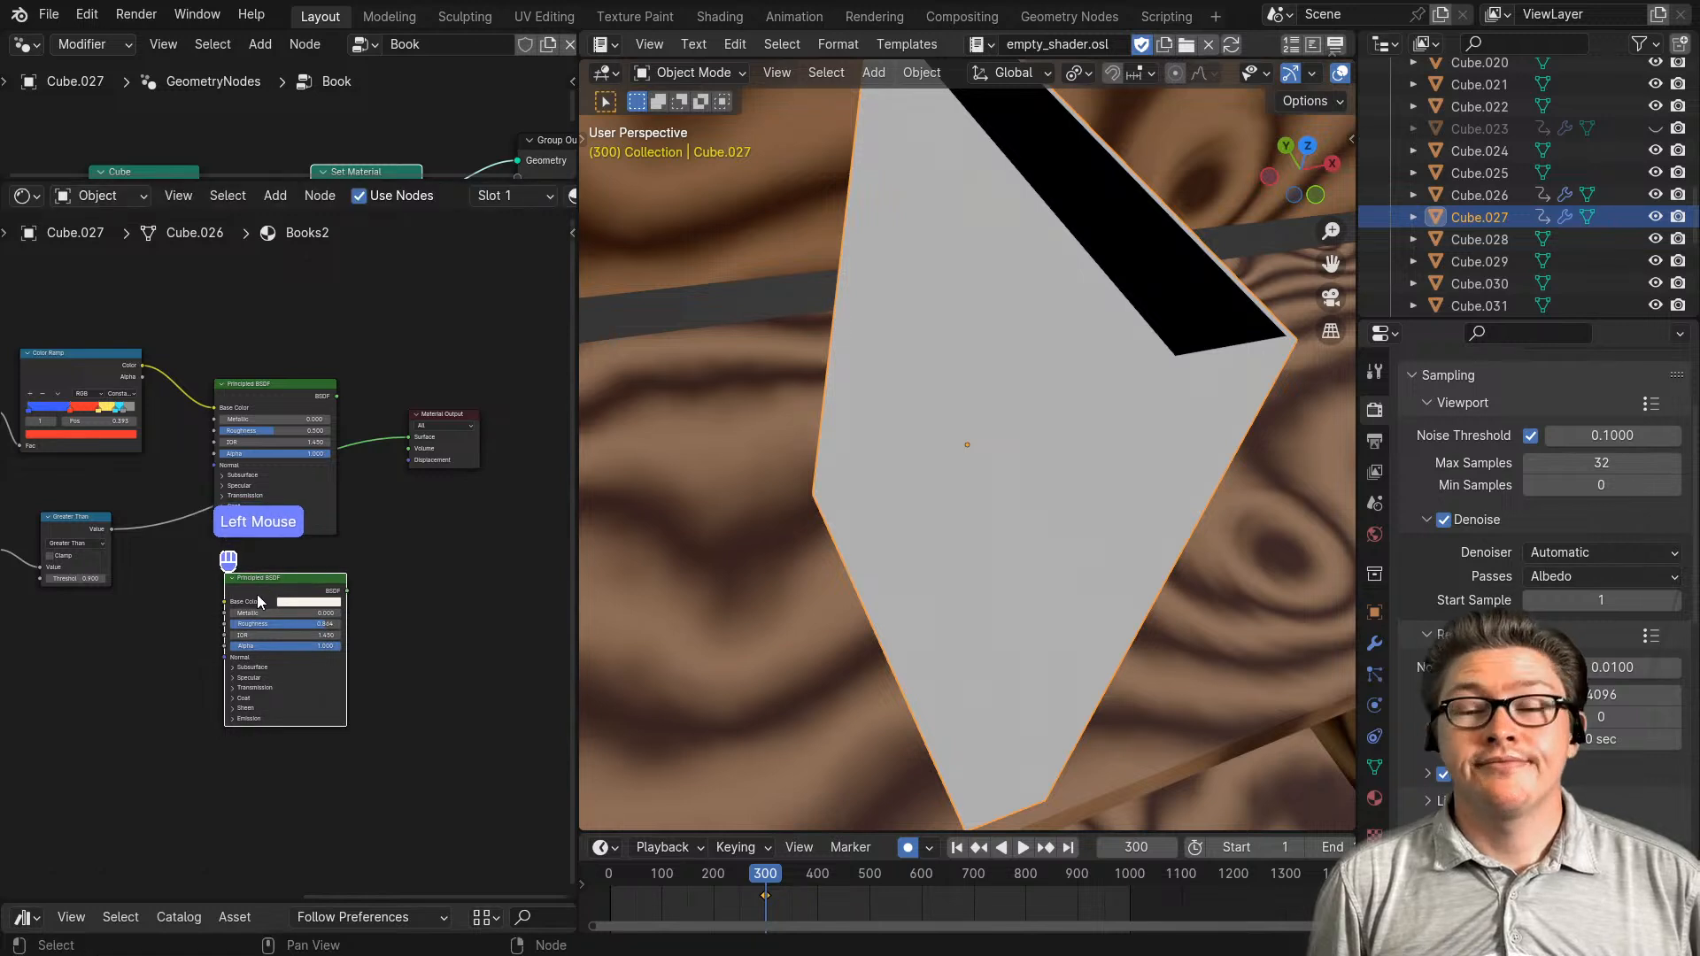
mouse_move(265, 387)
mouse_down()
mouse_move(286, 376)
mouse_move(264, 373)
mouse_up()
click(288, 580)
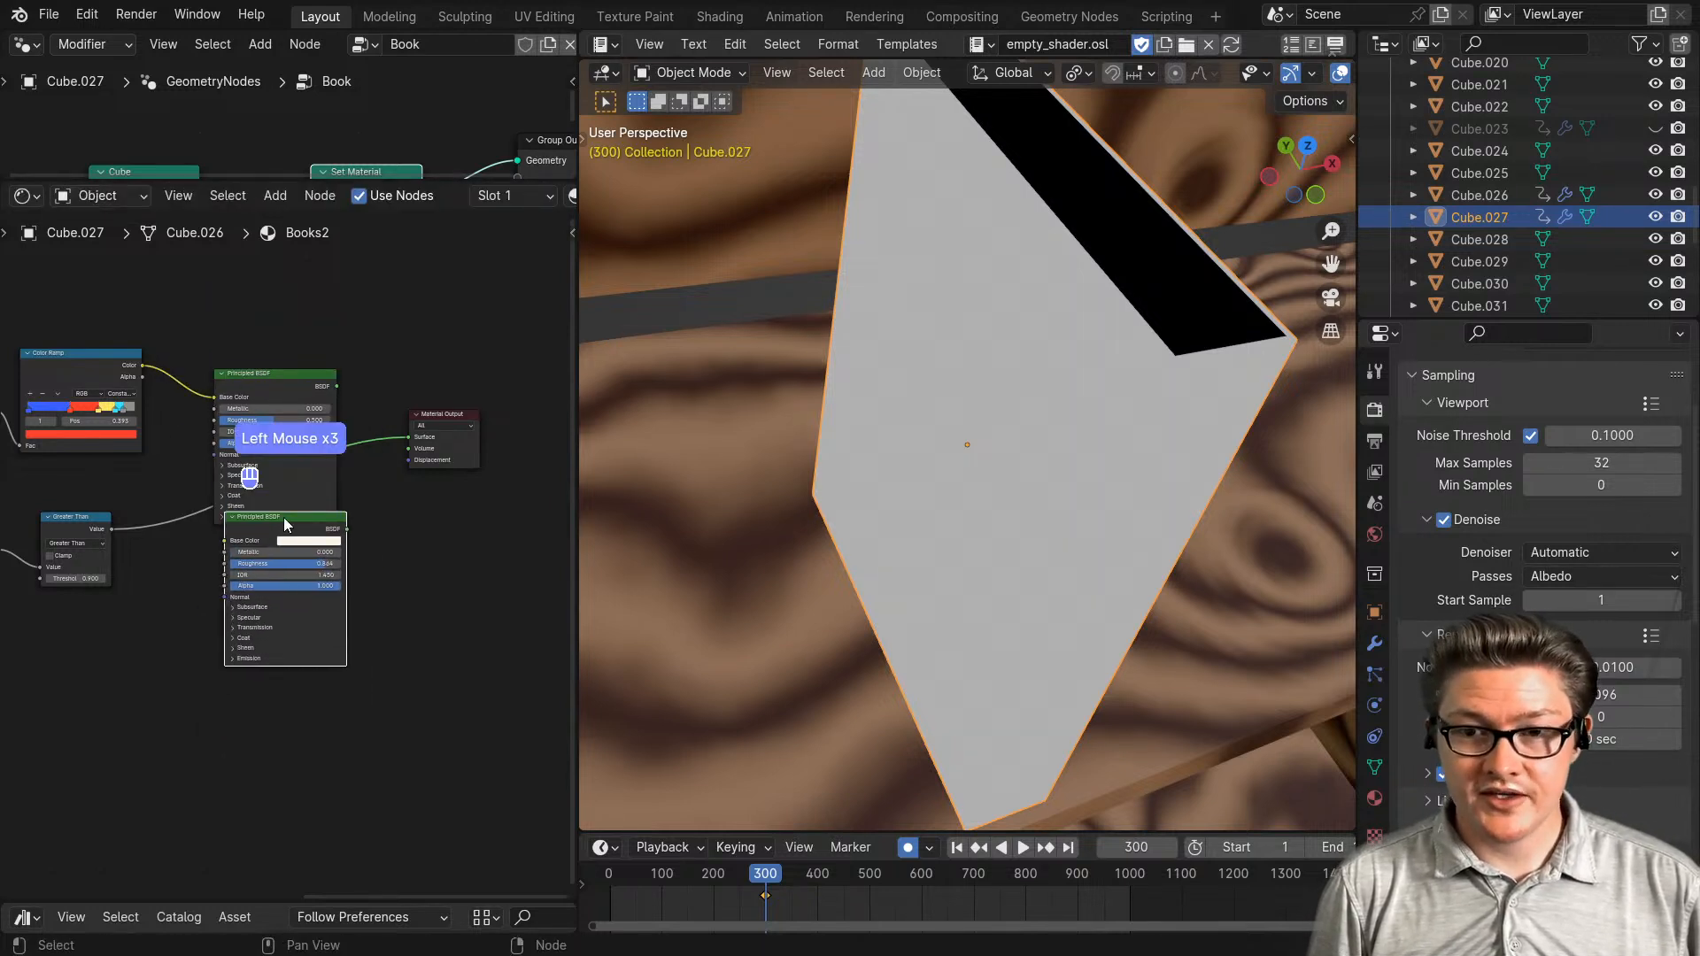
key(g)
click(278, 551)
ctrl+shift+click(266, 387)
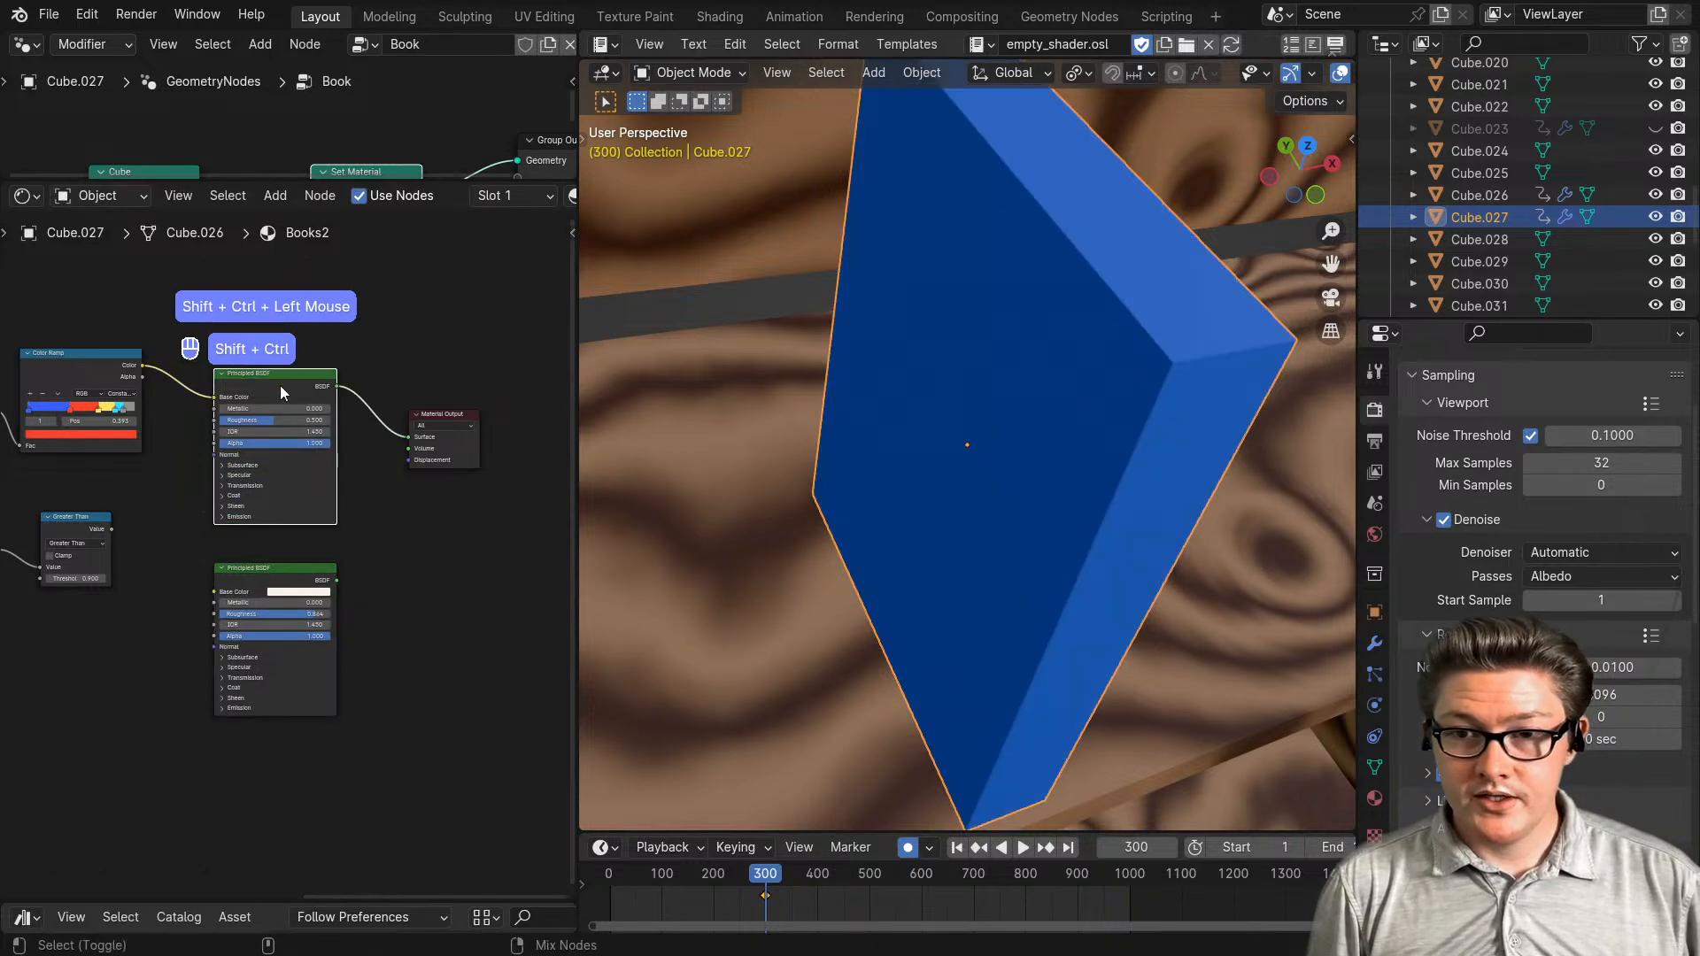
- Insert a Mix Shader between the upper Principled BSDF and the Material Output, and feed the lower Principled BSDF into its second Shader input
scroll(399, 496, up, 1)
key(shift+a)
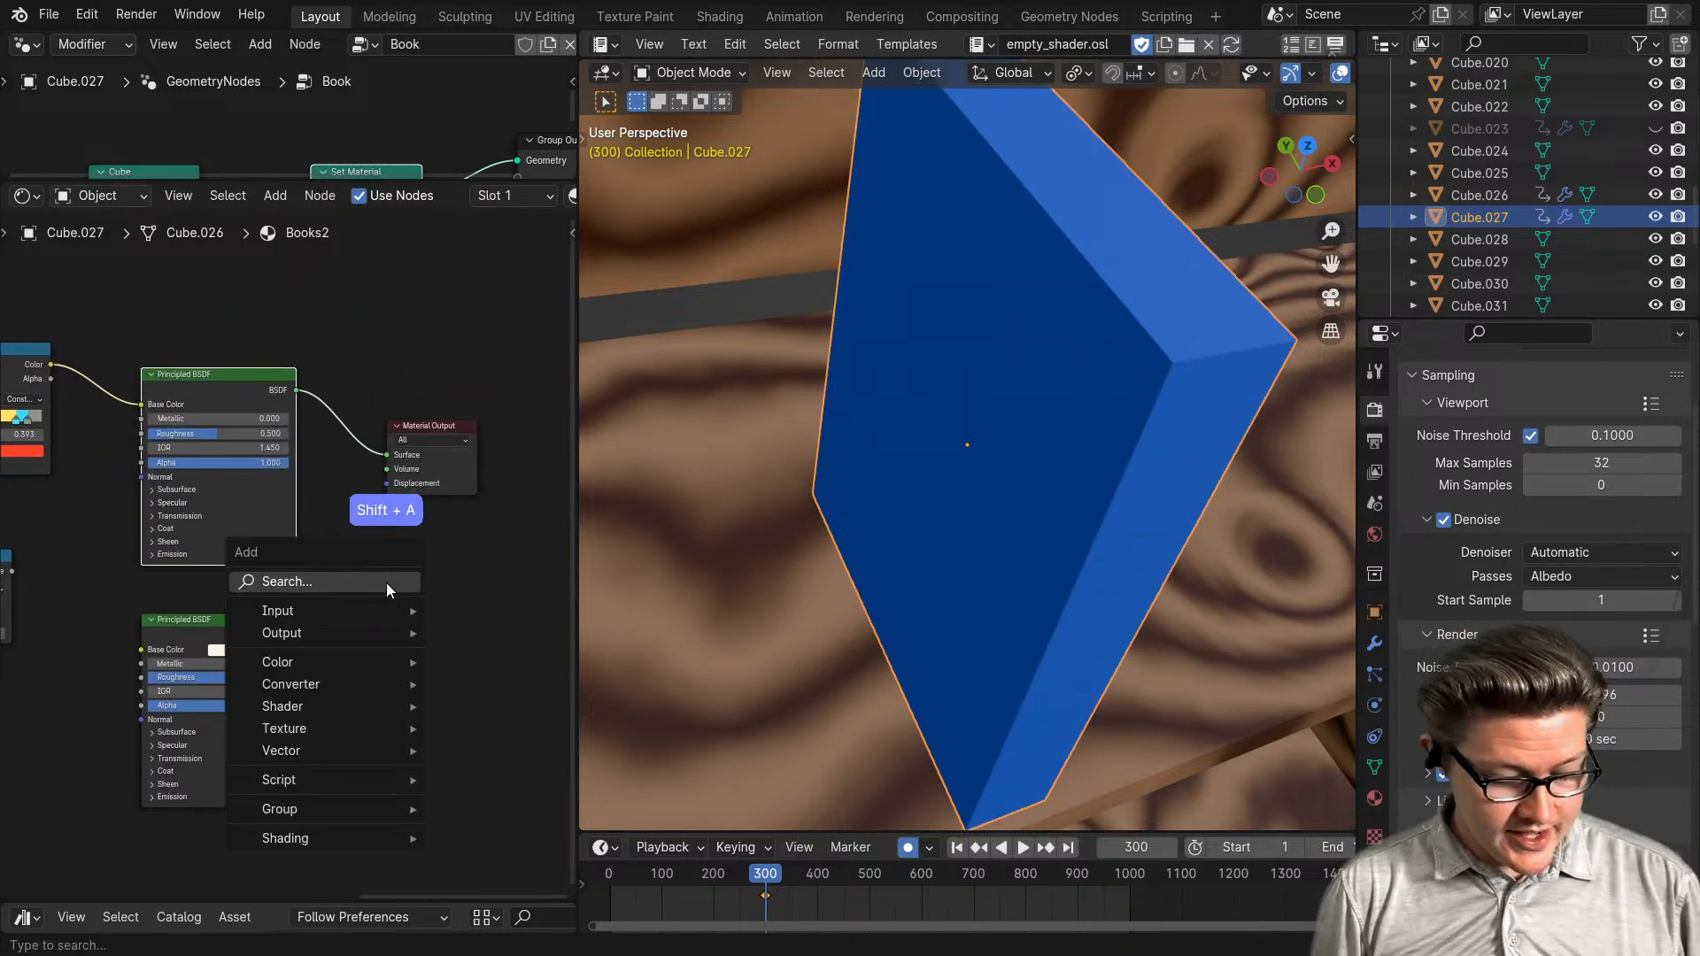
text(mix)
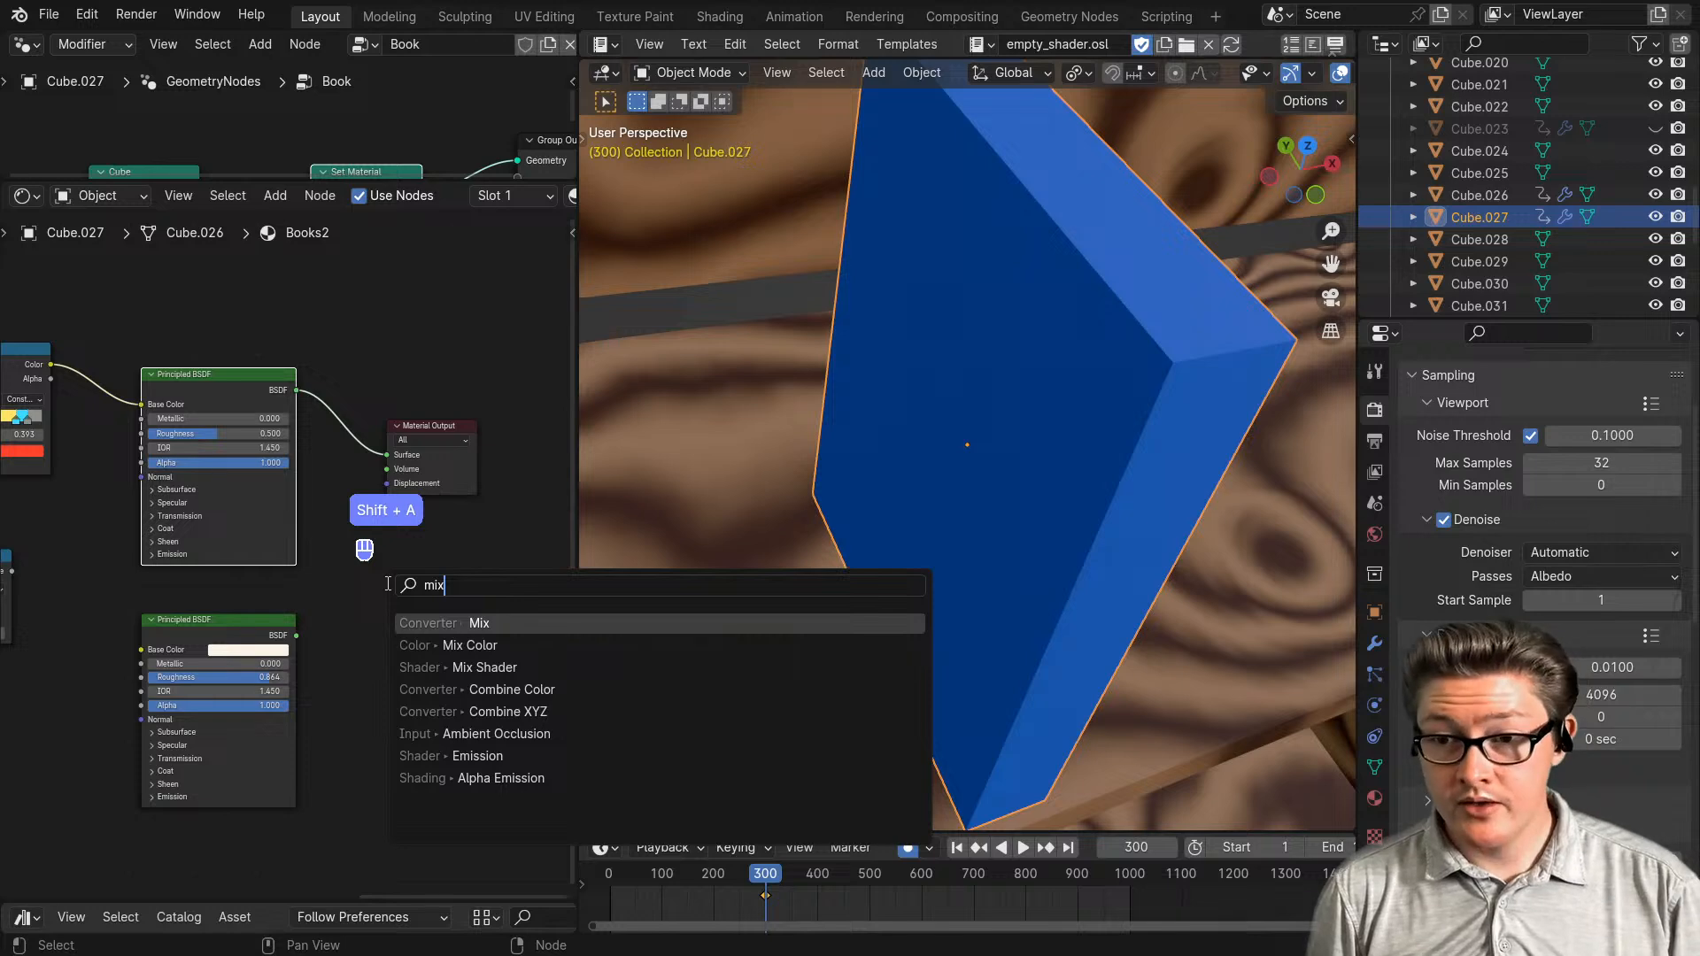
click(494, 671)
click(305, 386)
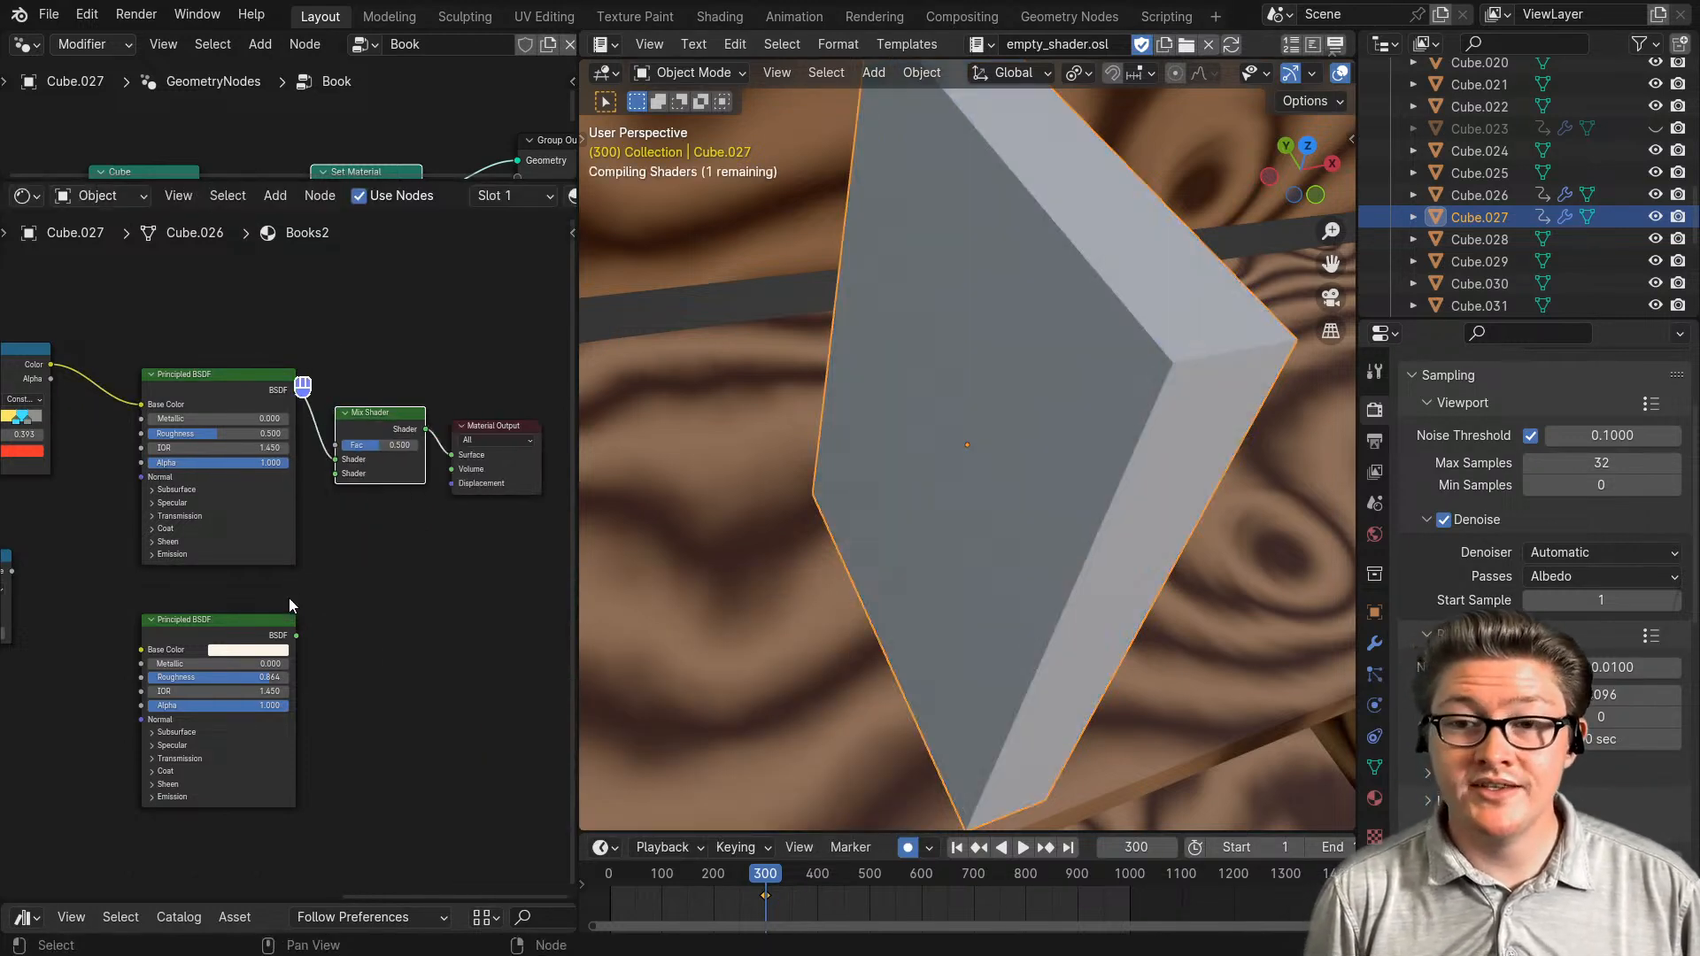
drag(295, 635, 335, 475)
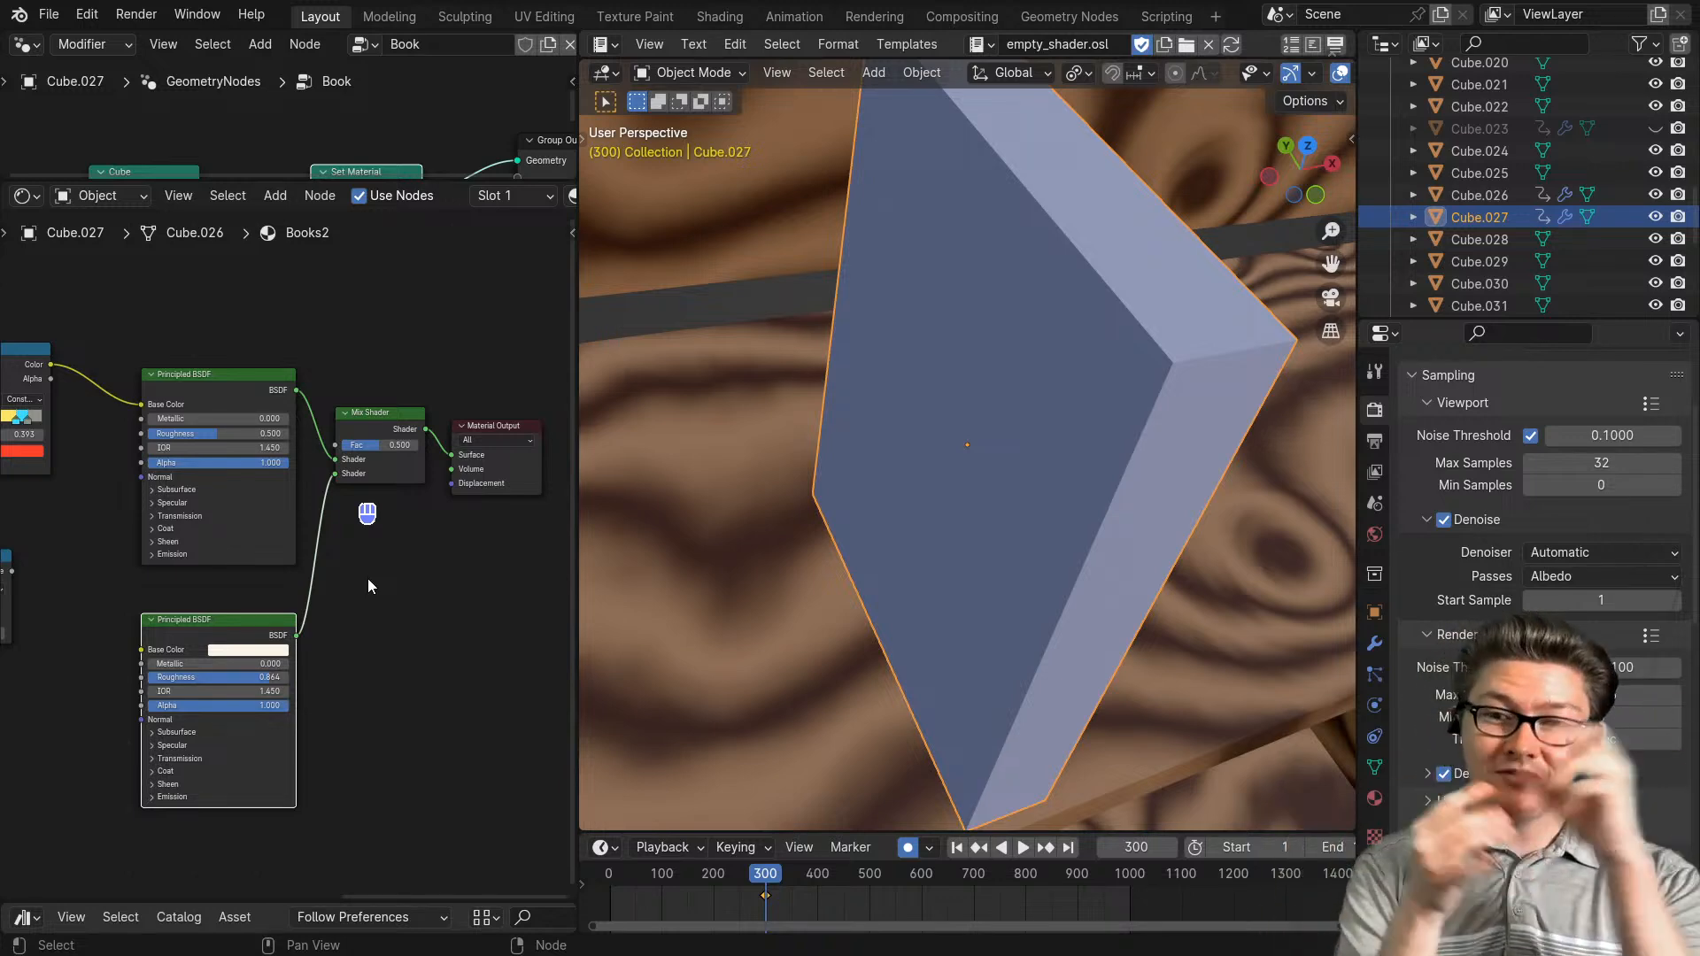
- Connect the Greater Than node's Value output to the Mix Shader's Fac input
middle_drag(368, 577, 93, 617)
drag(89, 589, 136, 581)
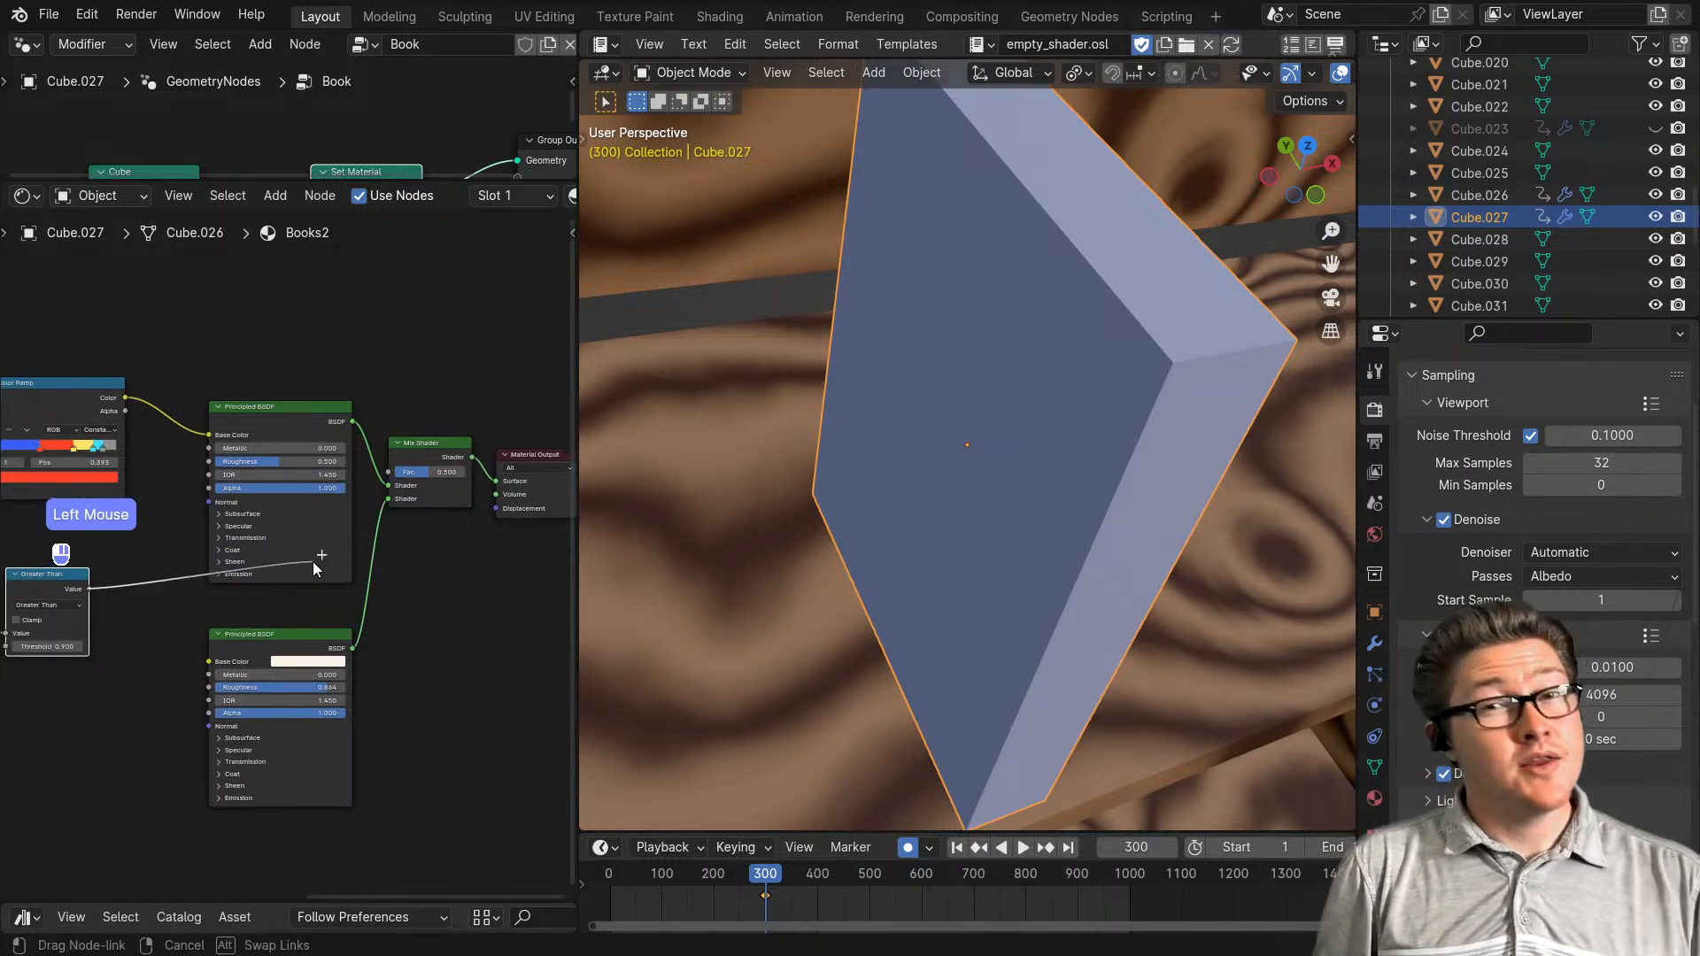
drag(314, 562, 337, 523)
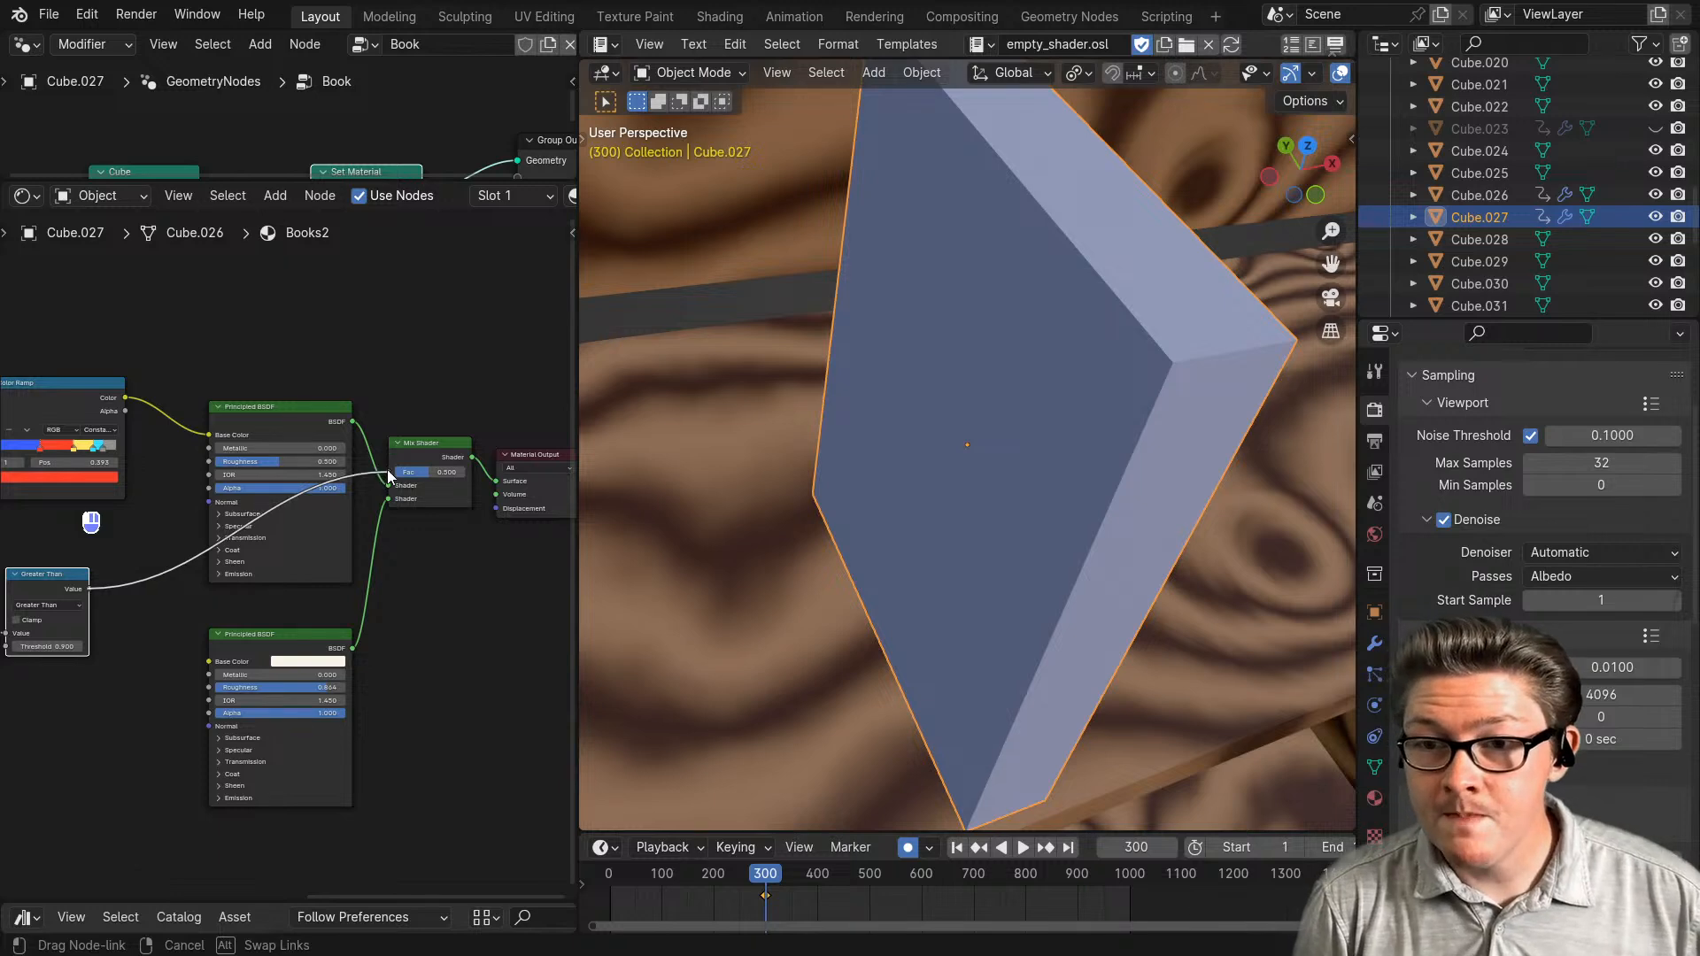
drag(390, 469, 390, 470)
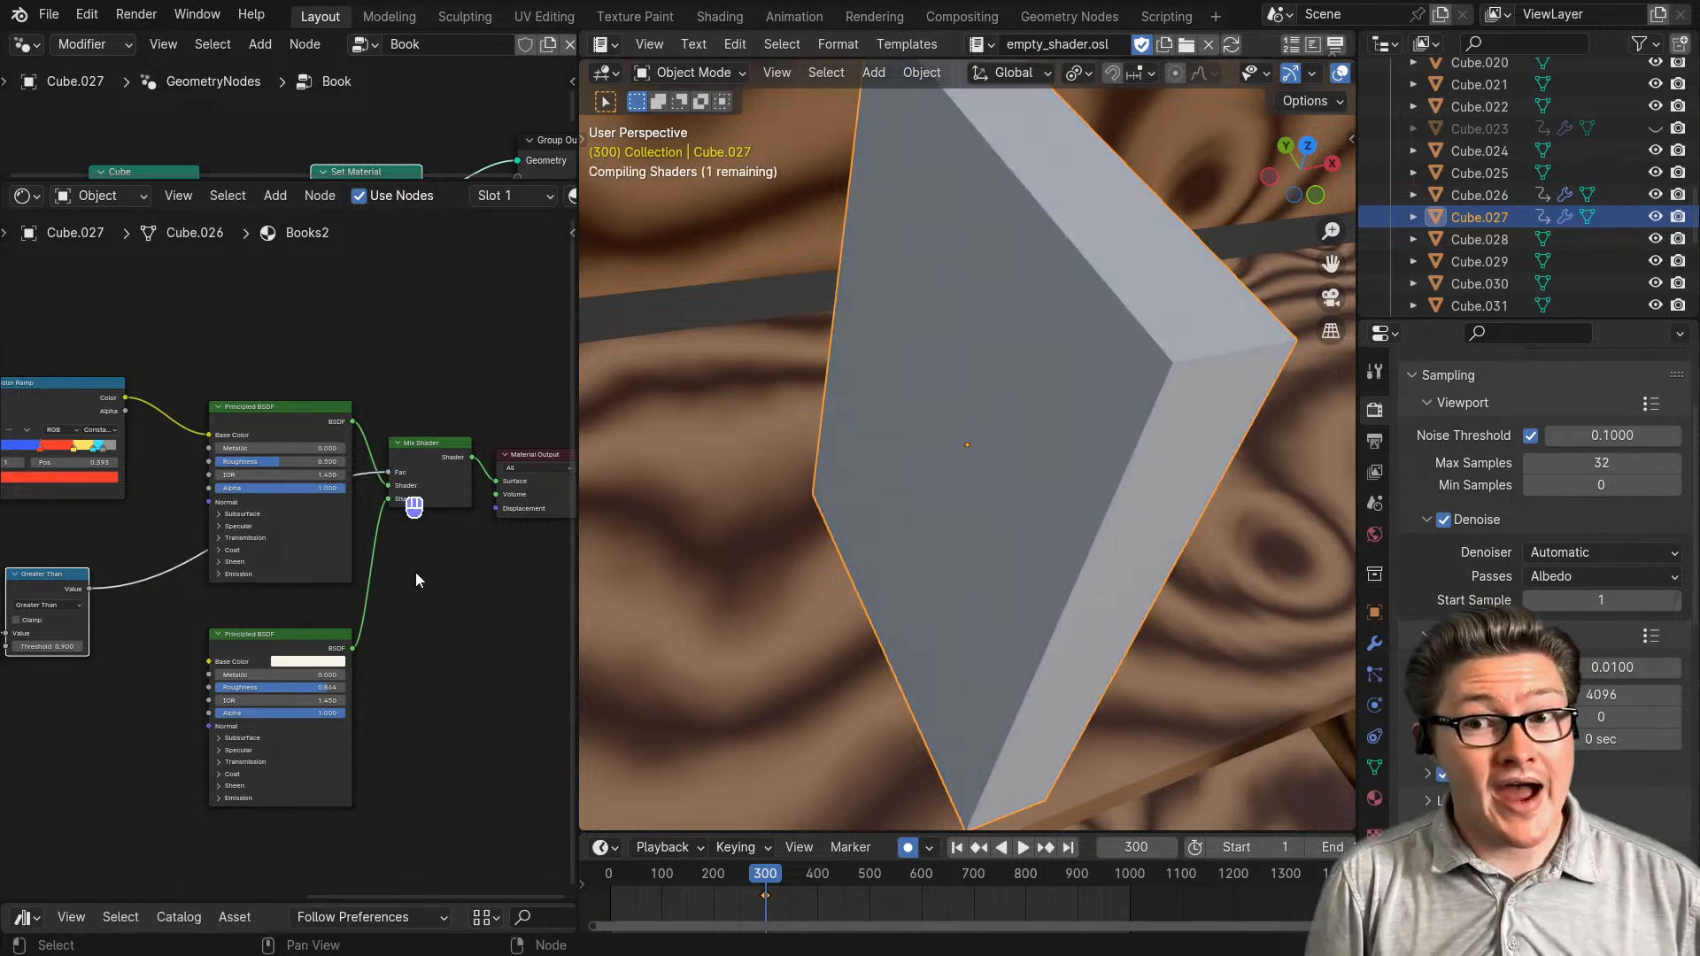
- Swap the Mix Shader inputs so the colored Principled BSDF feeds the second Shader socket and the off-white one feeds the first
scroll(420, 580, up, 2)
middle_drag(480, 617, 411, 636)
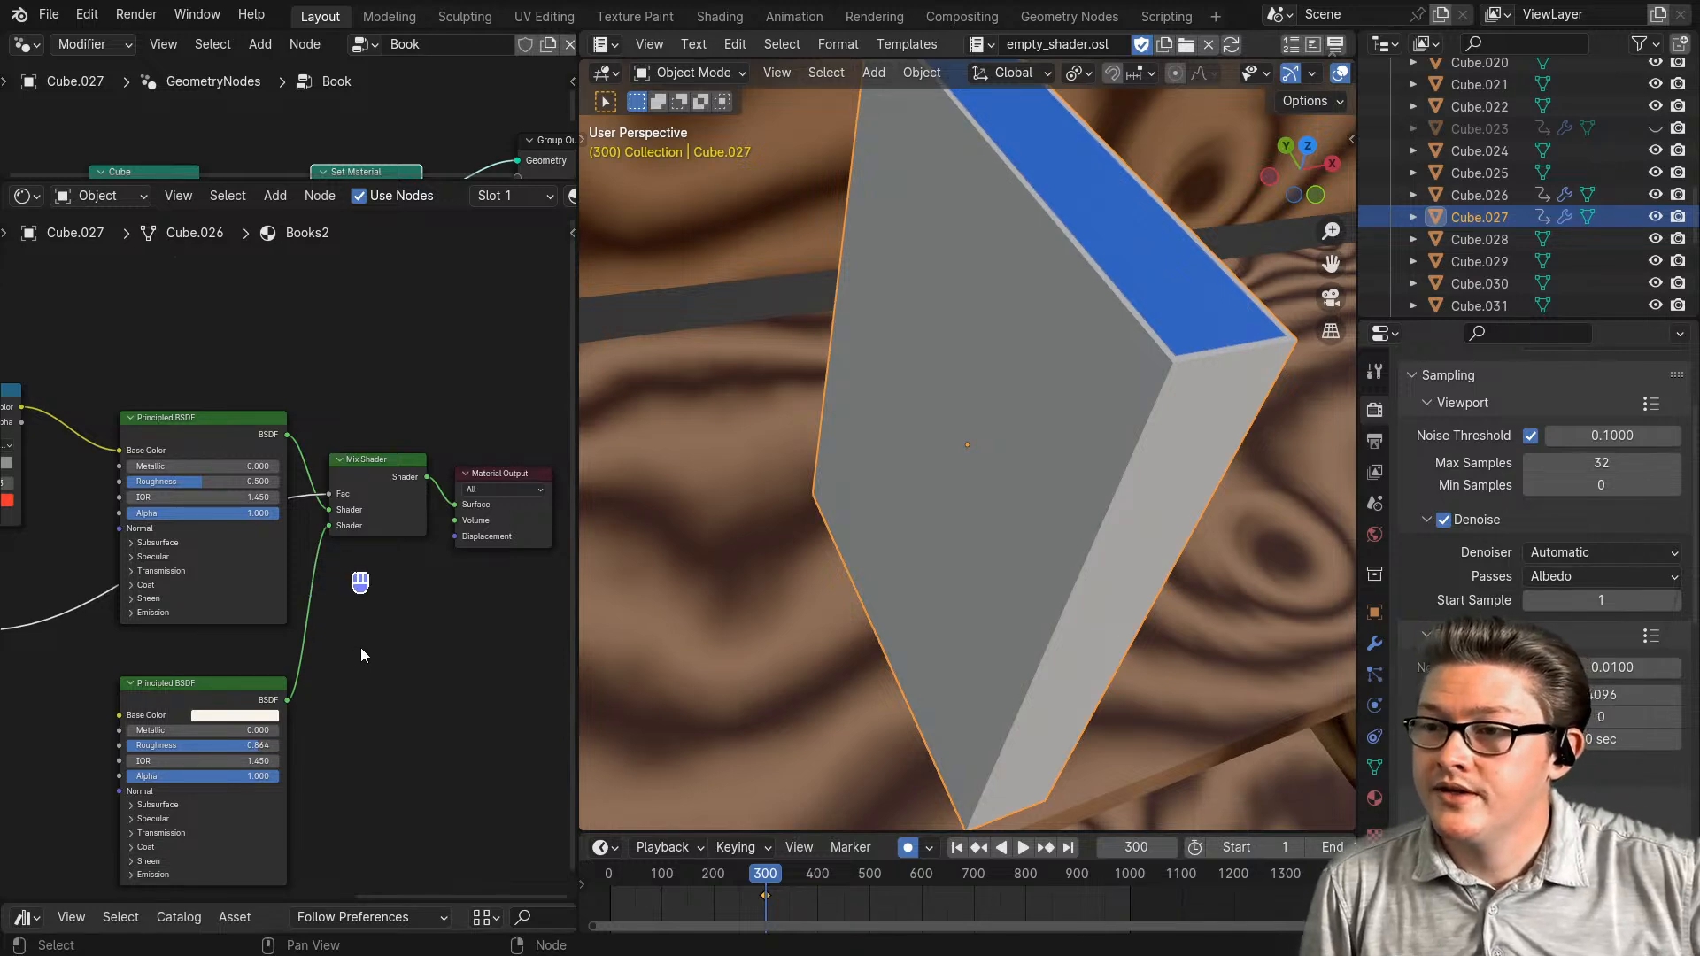
scroll(326, 556, up, 2)
scroll(330, 523, up, 2)
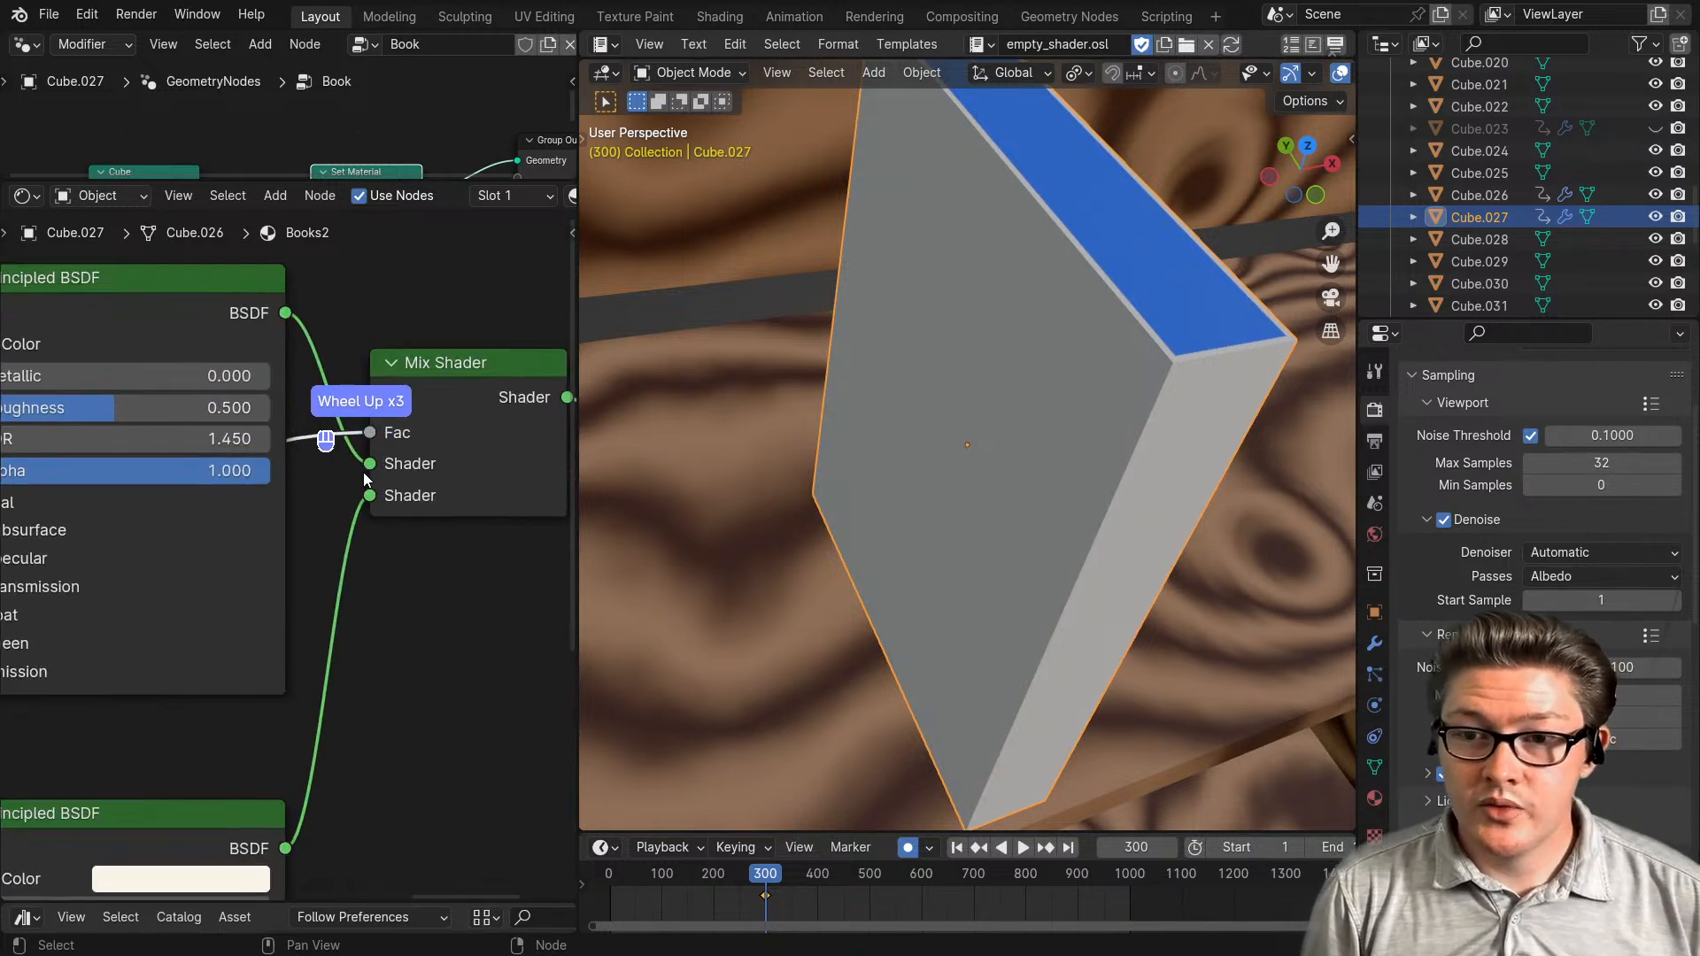
drag(370, 464, 368, 496)
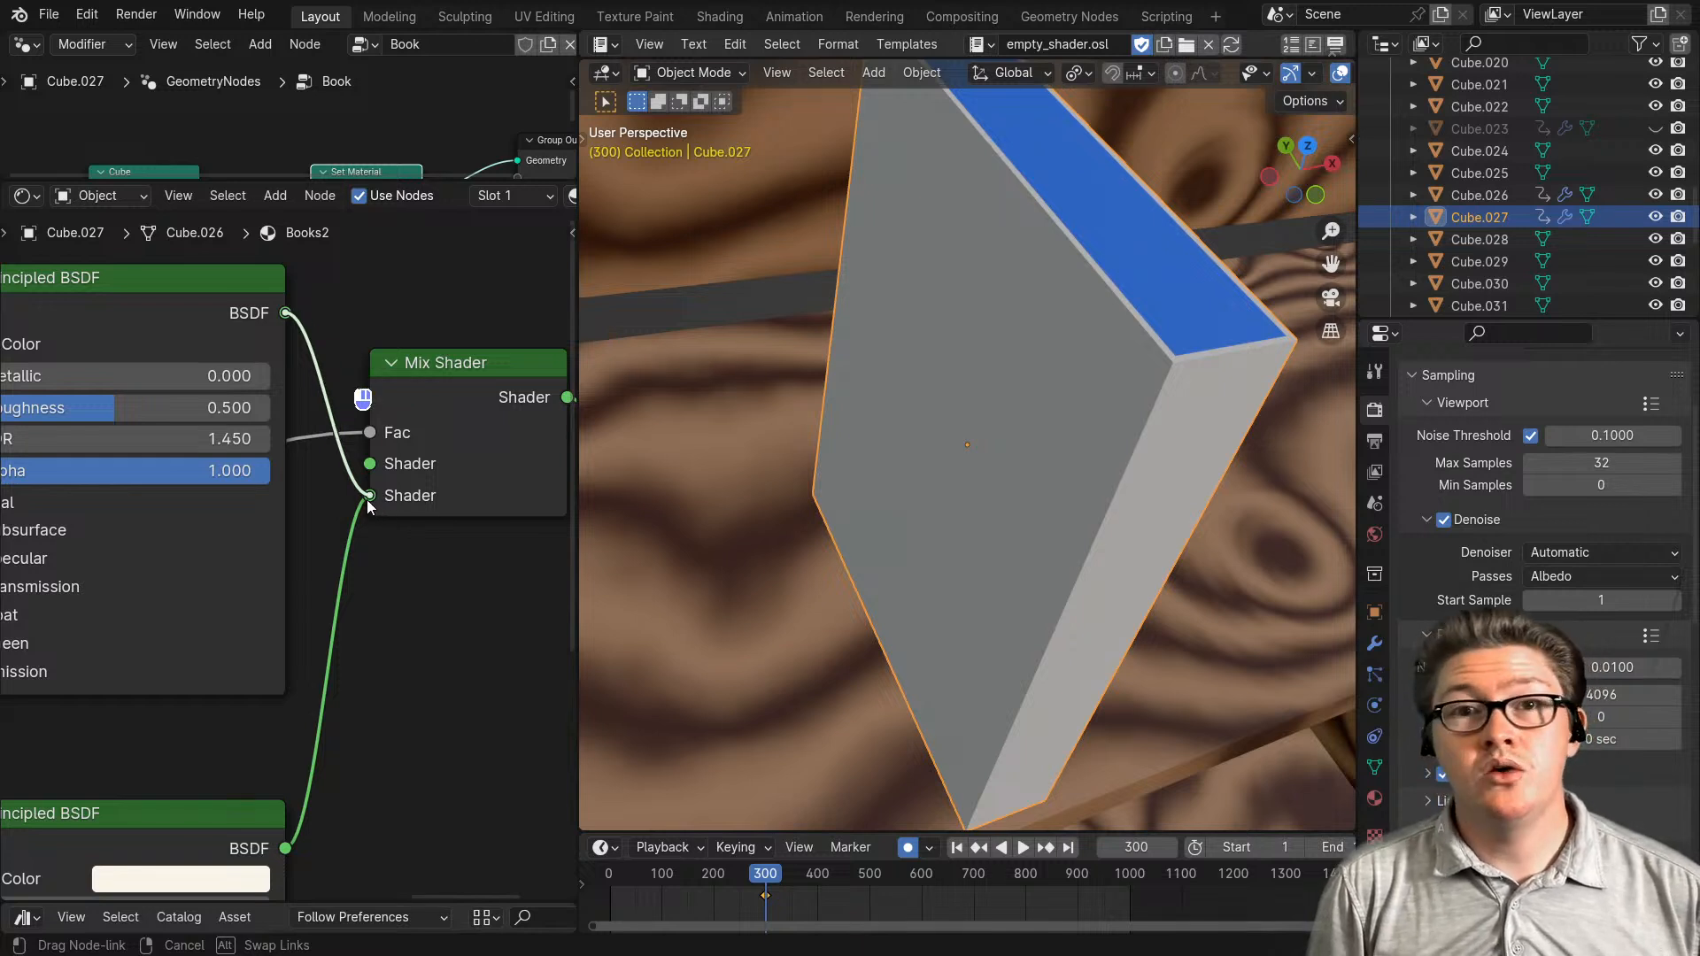
drag(368, 503, 369, 496)
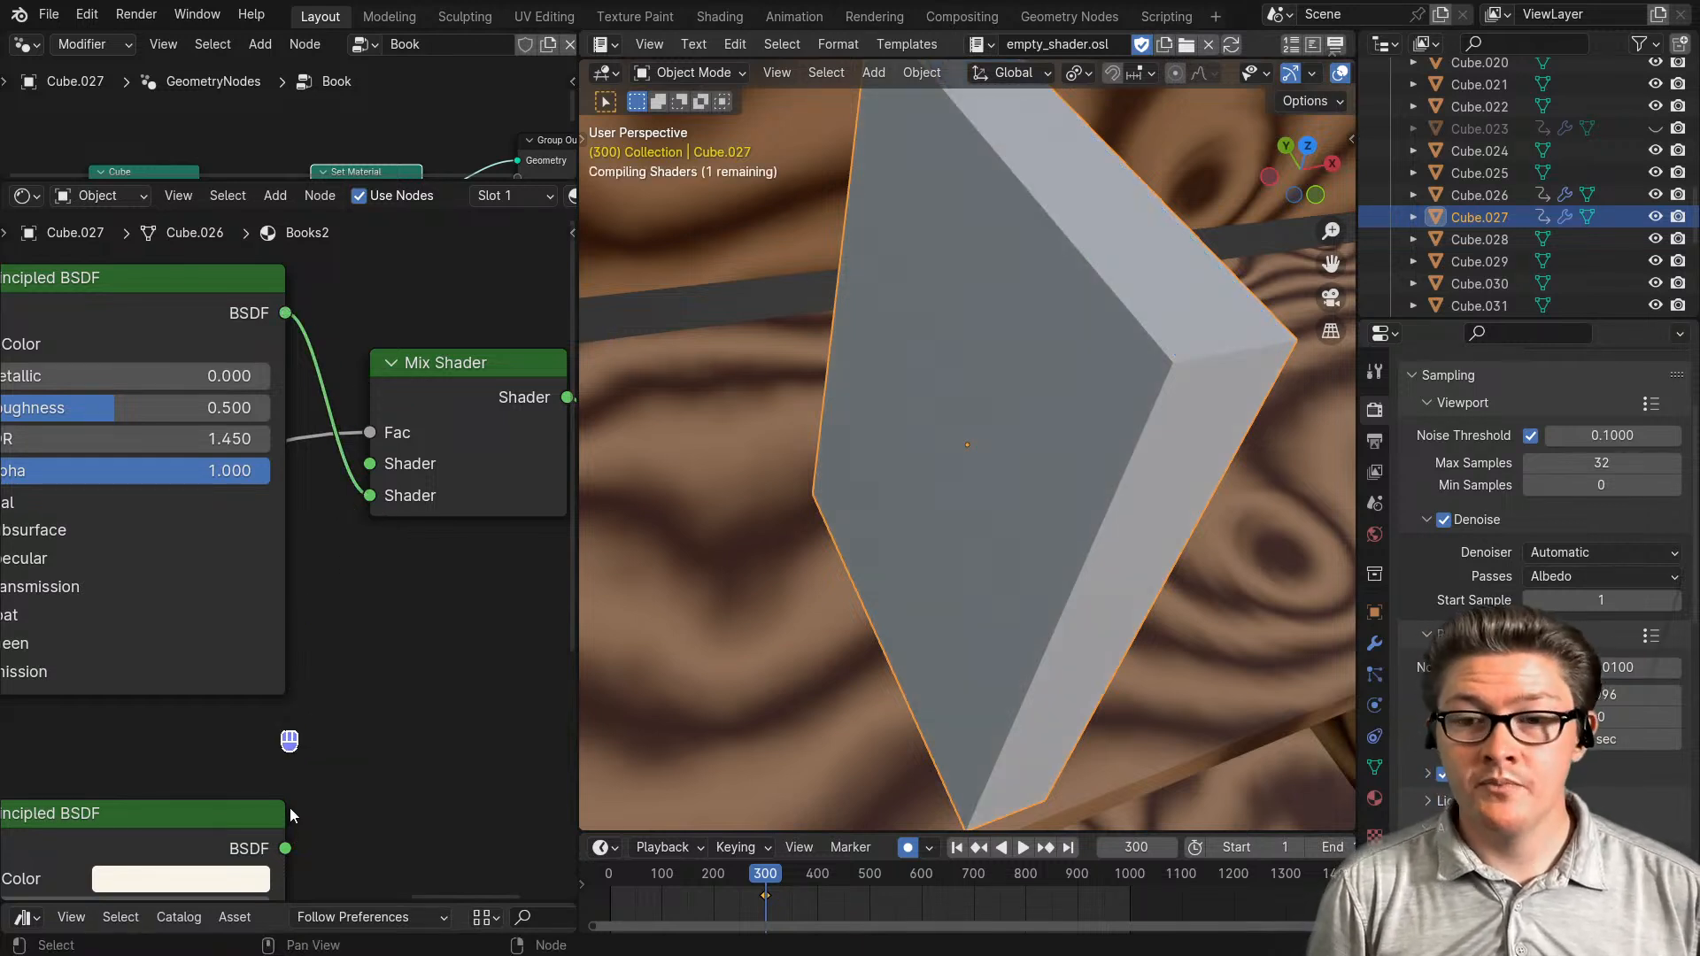
drag(289, 850, 328, 584)
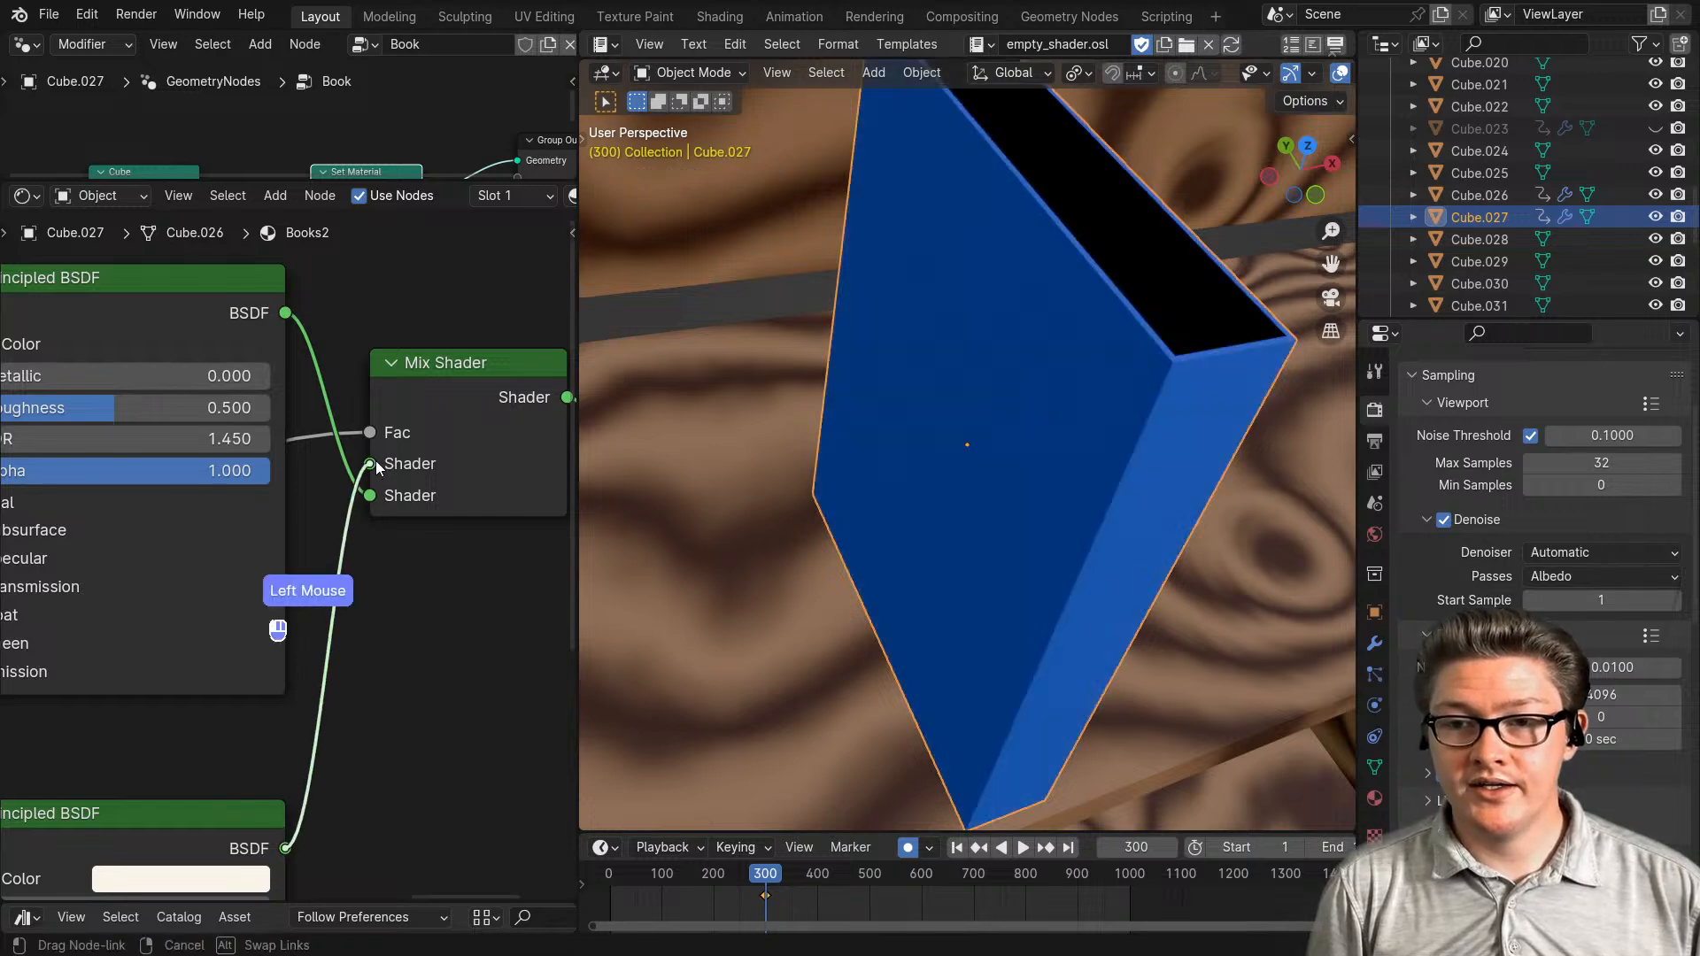
drag(375, 461, 376, 460)
- Examine the cover and page areas on the book and review the mask's node chain back to the Texture Coordinate node
scroll(370, 620, down, 2)
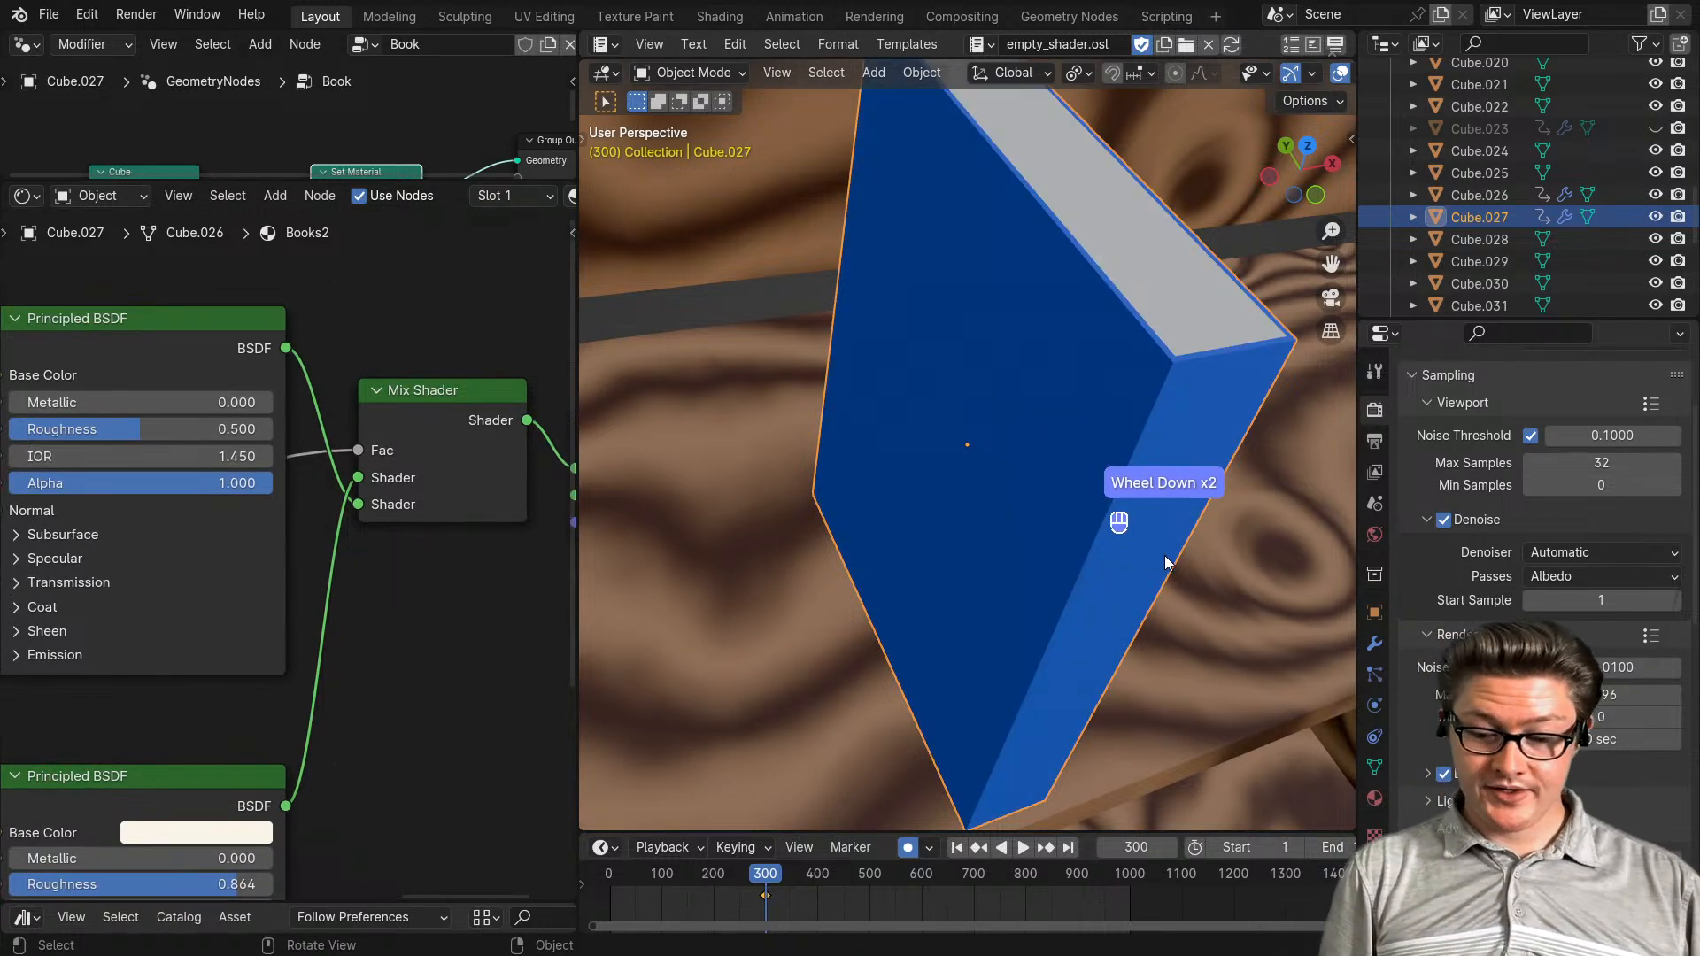
scroll(1201, 554, down, 3)
middle_drag(1201, 555, 1028, 490)
scroll(1027, 563, down, 2)
scroll(1028, 490, up, 4)
scroll(379, 640, down, 5)
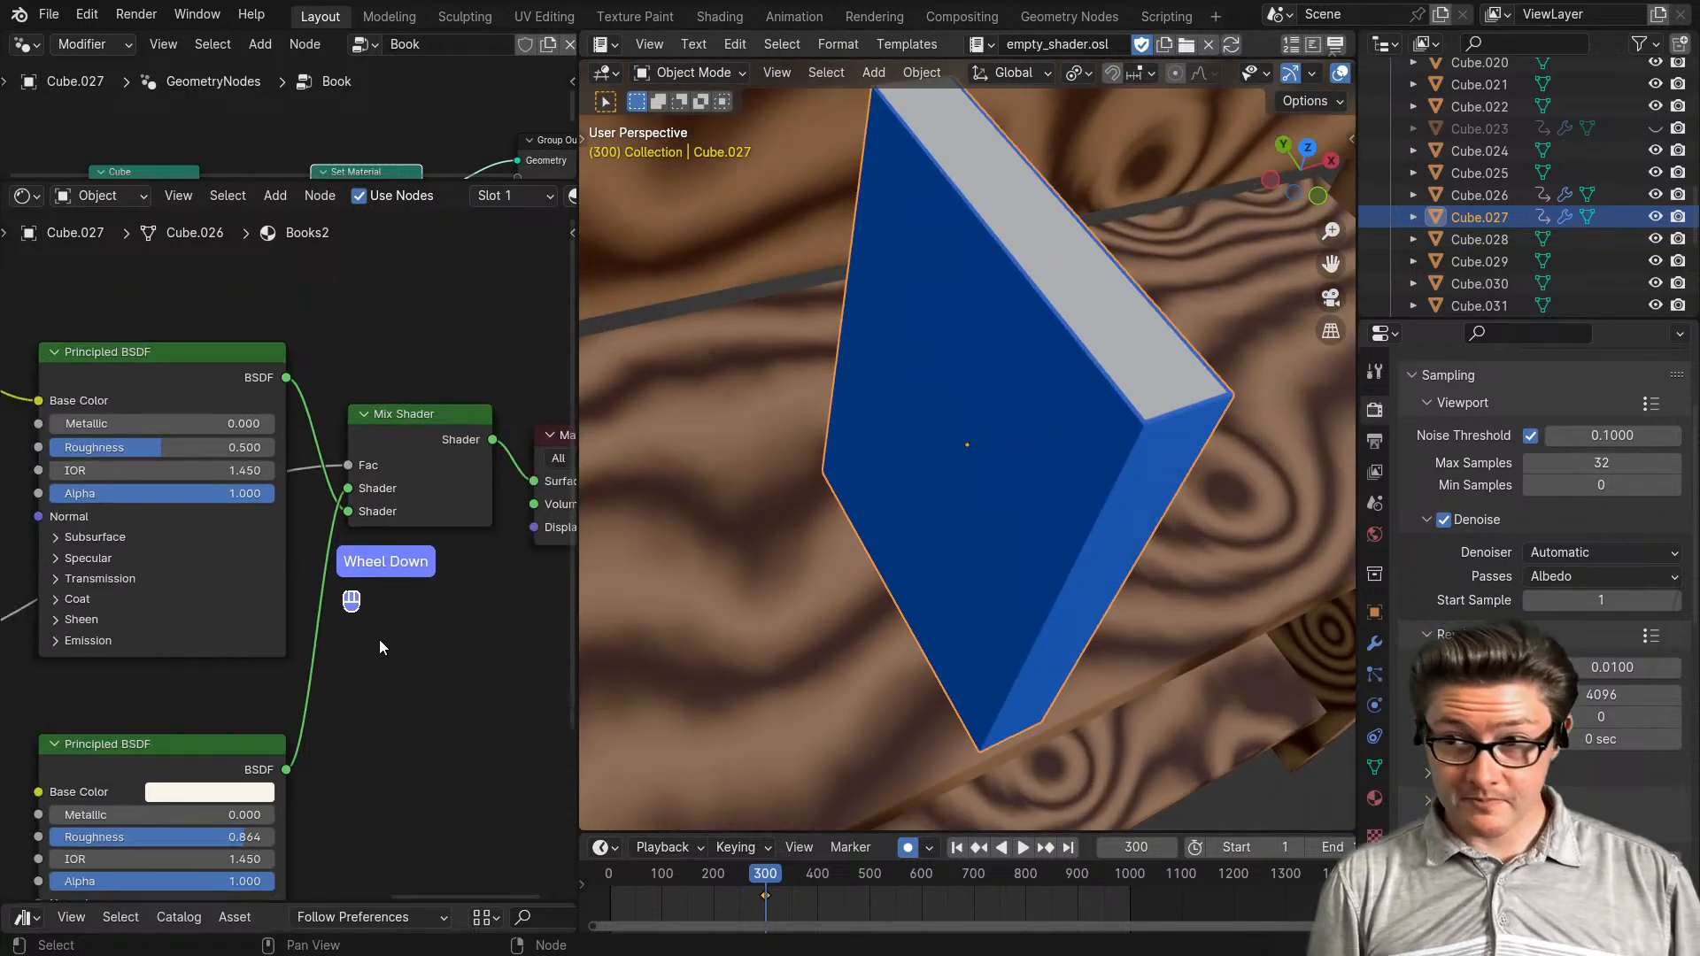
middle_drag(53, 719, 289, 712)
scroll(308, 682, up, 2)
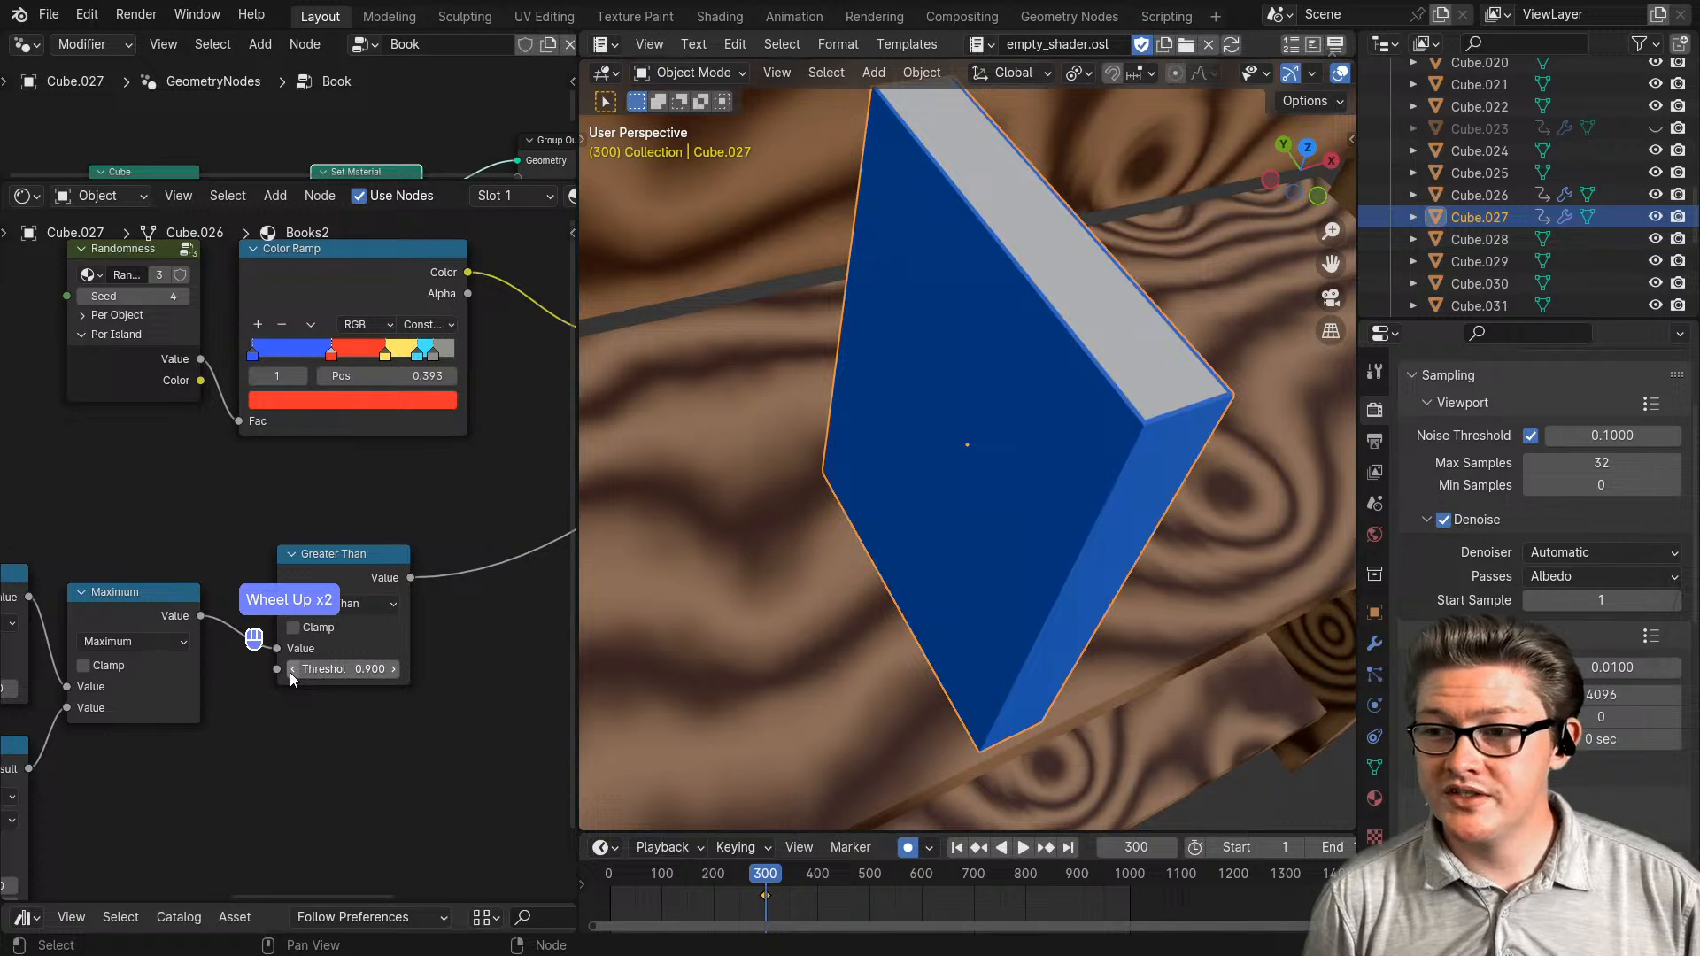
scroll(316, 733, down, 3)
middle_drag(278, 749, 525, 714)
middle_drag(110, 732, 343, 723)
scroll(342, 722, up, 3)
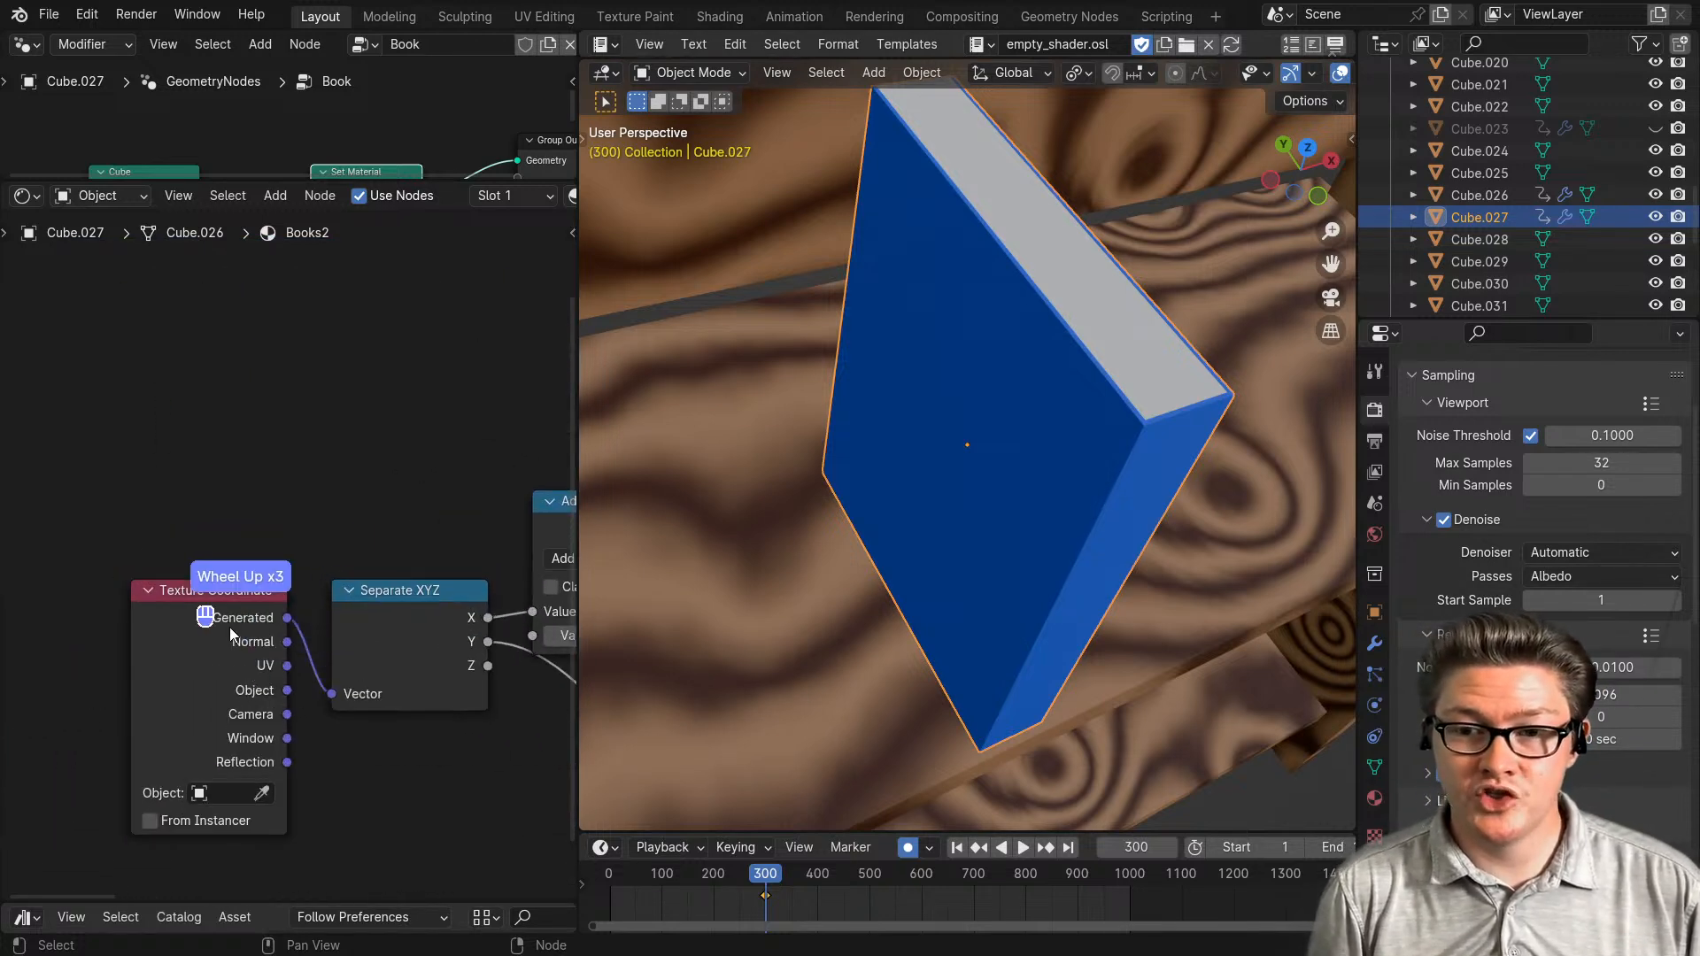
scroll(301, 638, down, 5)
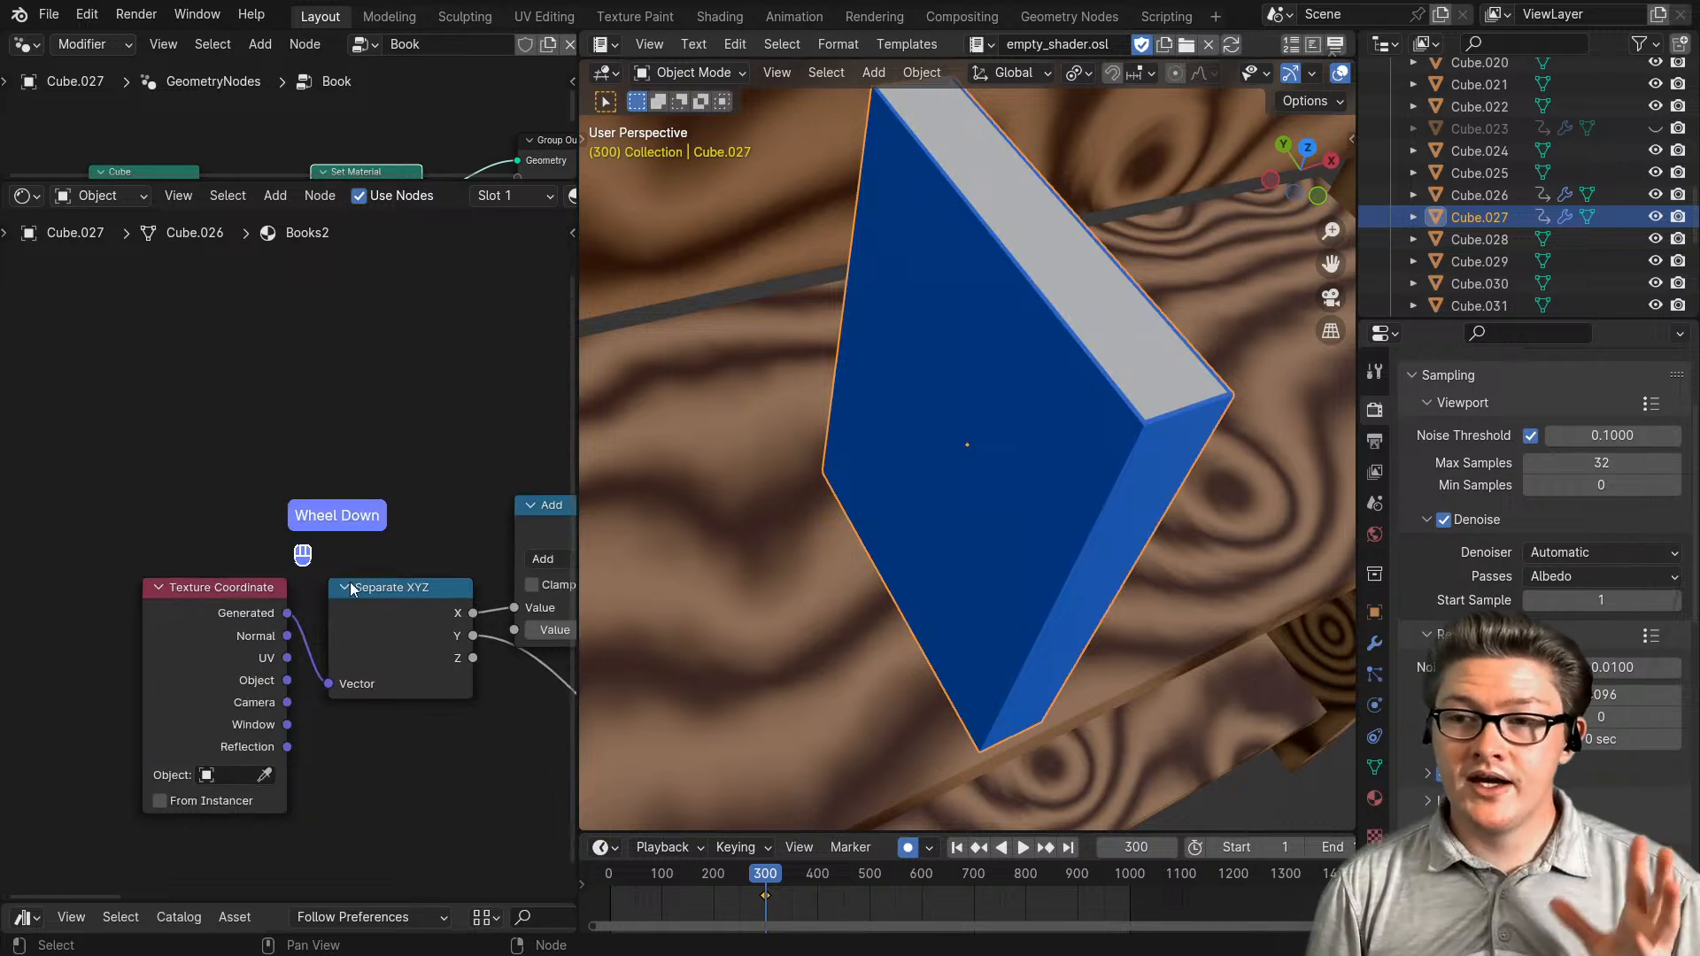
middle_drag(1146, 470, 997, 535)
scroll(1087, 593, up, 2)
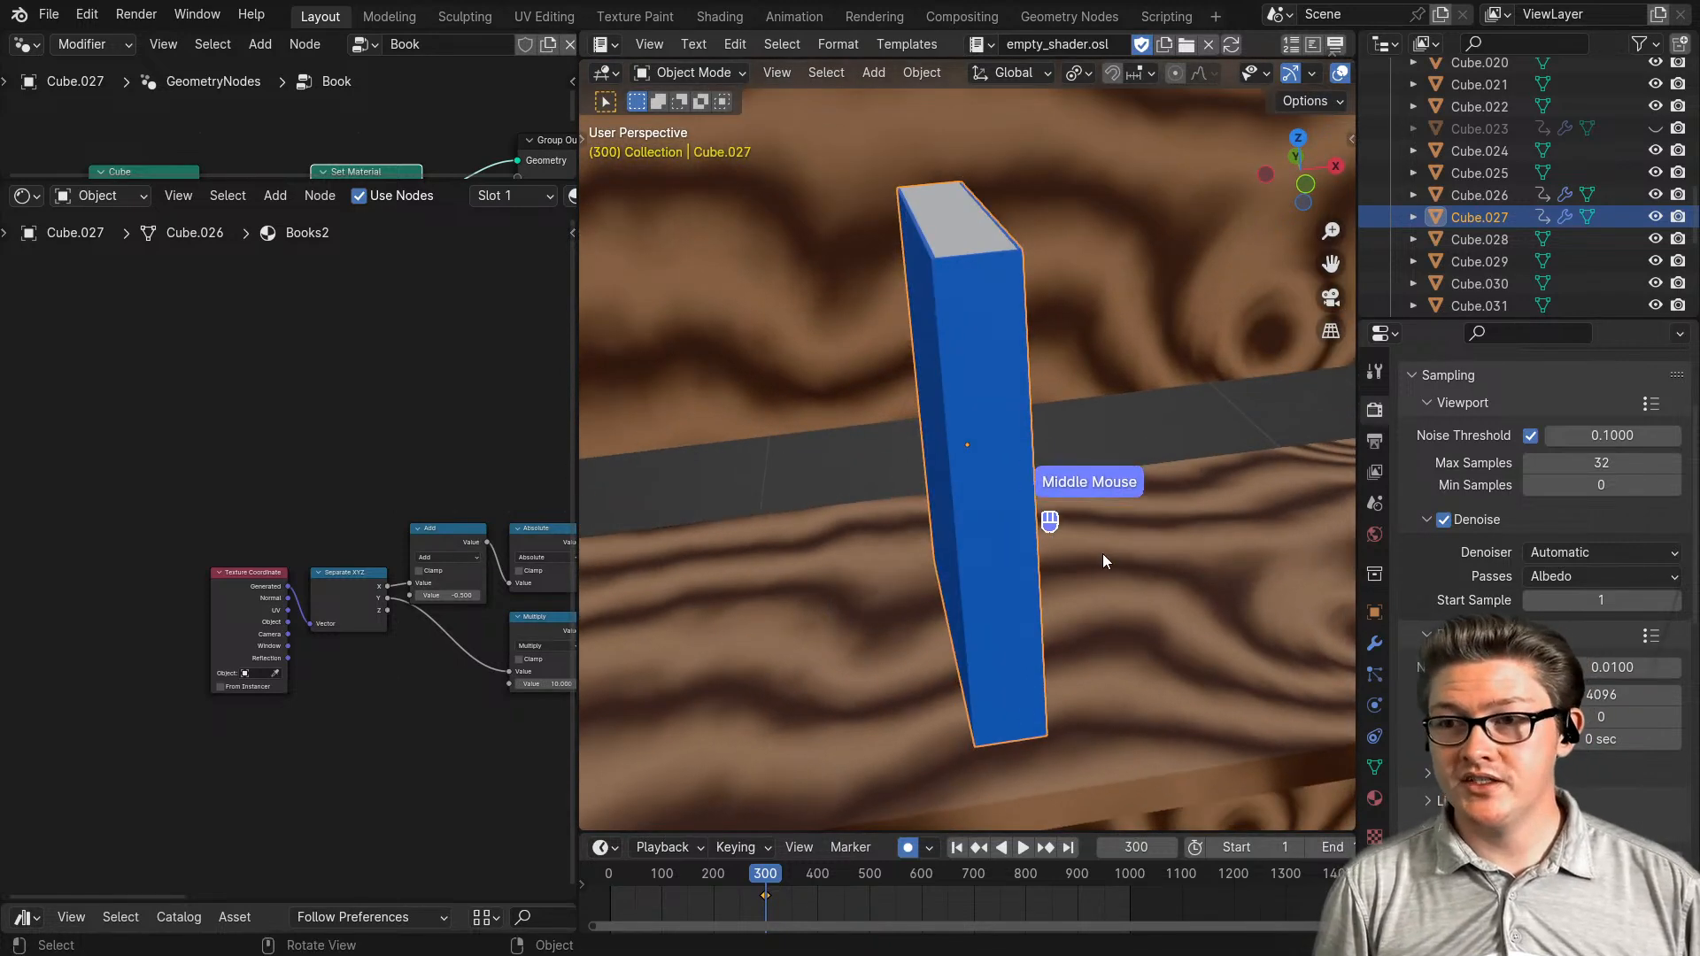
key(s)
key(x)
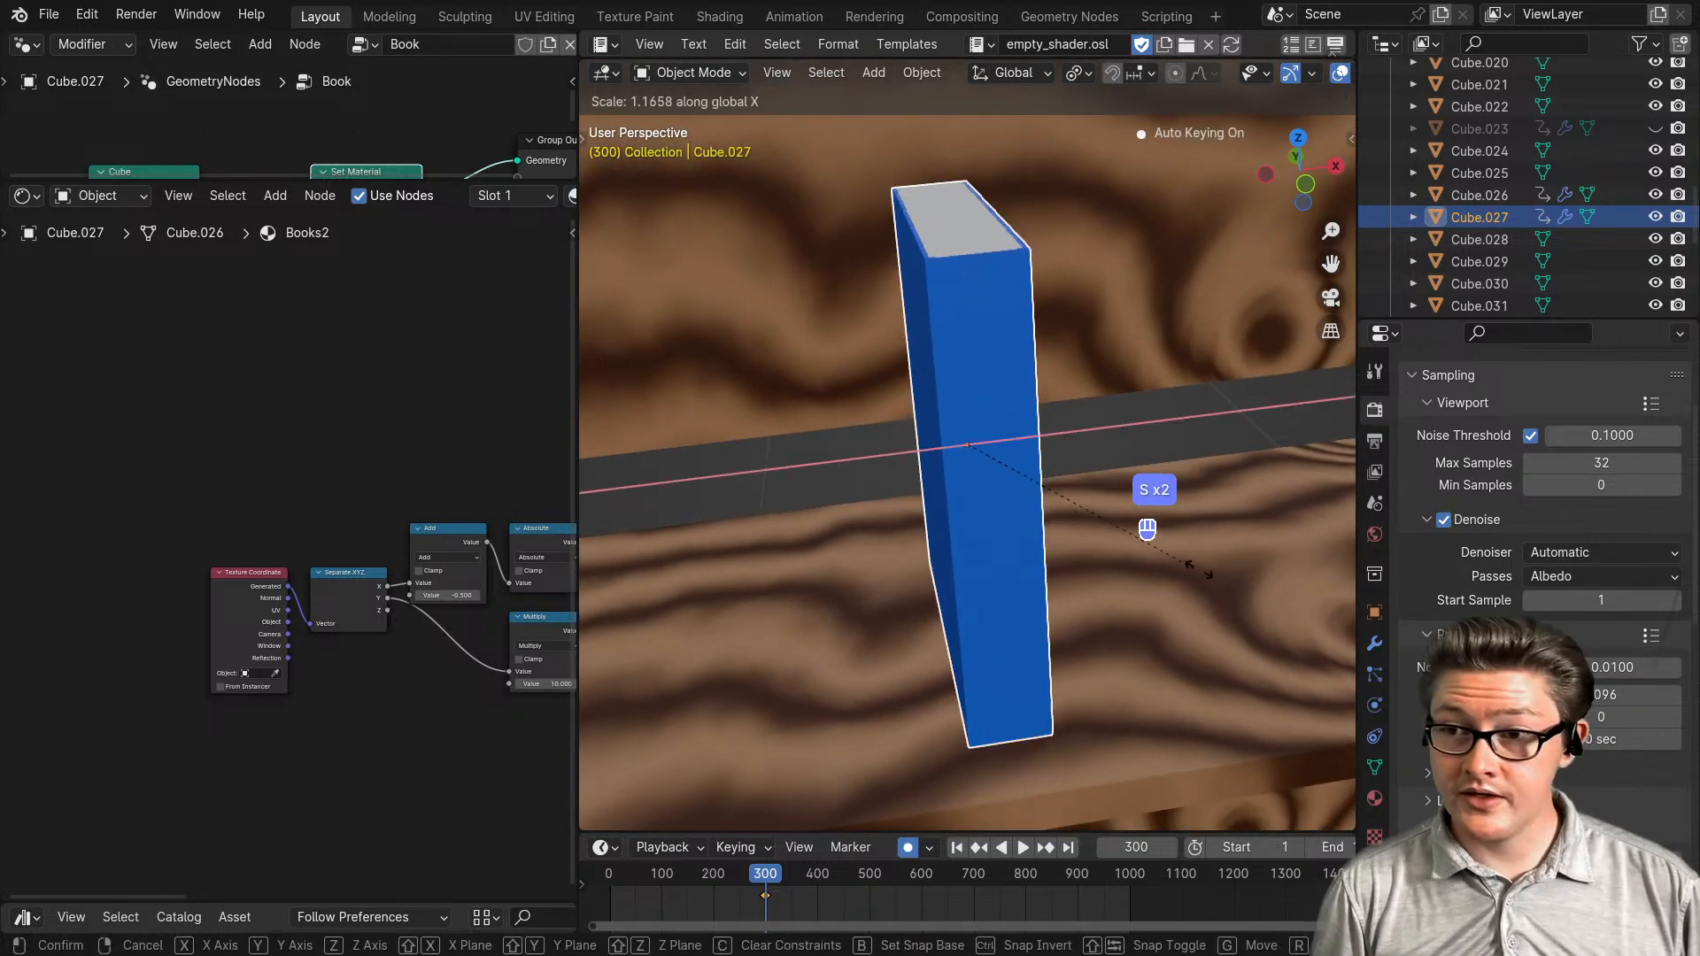
right_click(1053, 601)
key(Tab)
key(Tab)
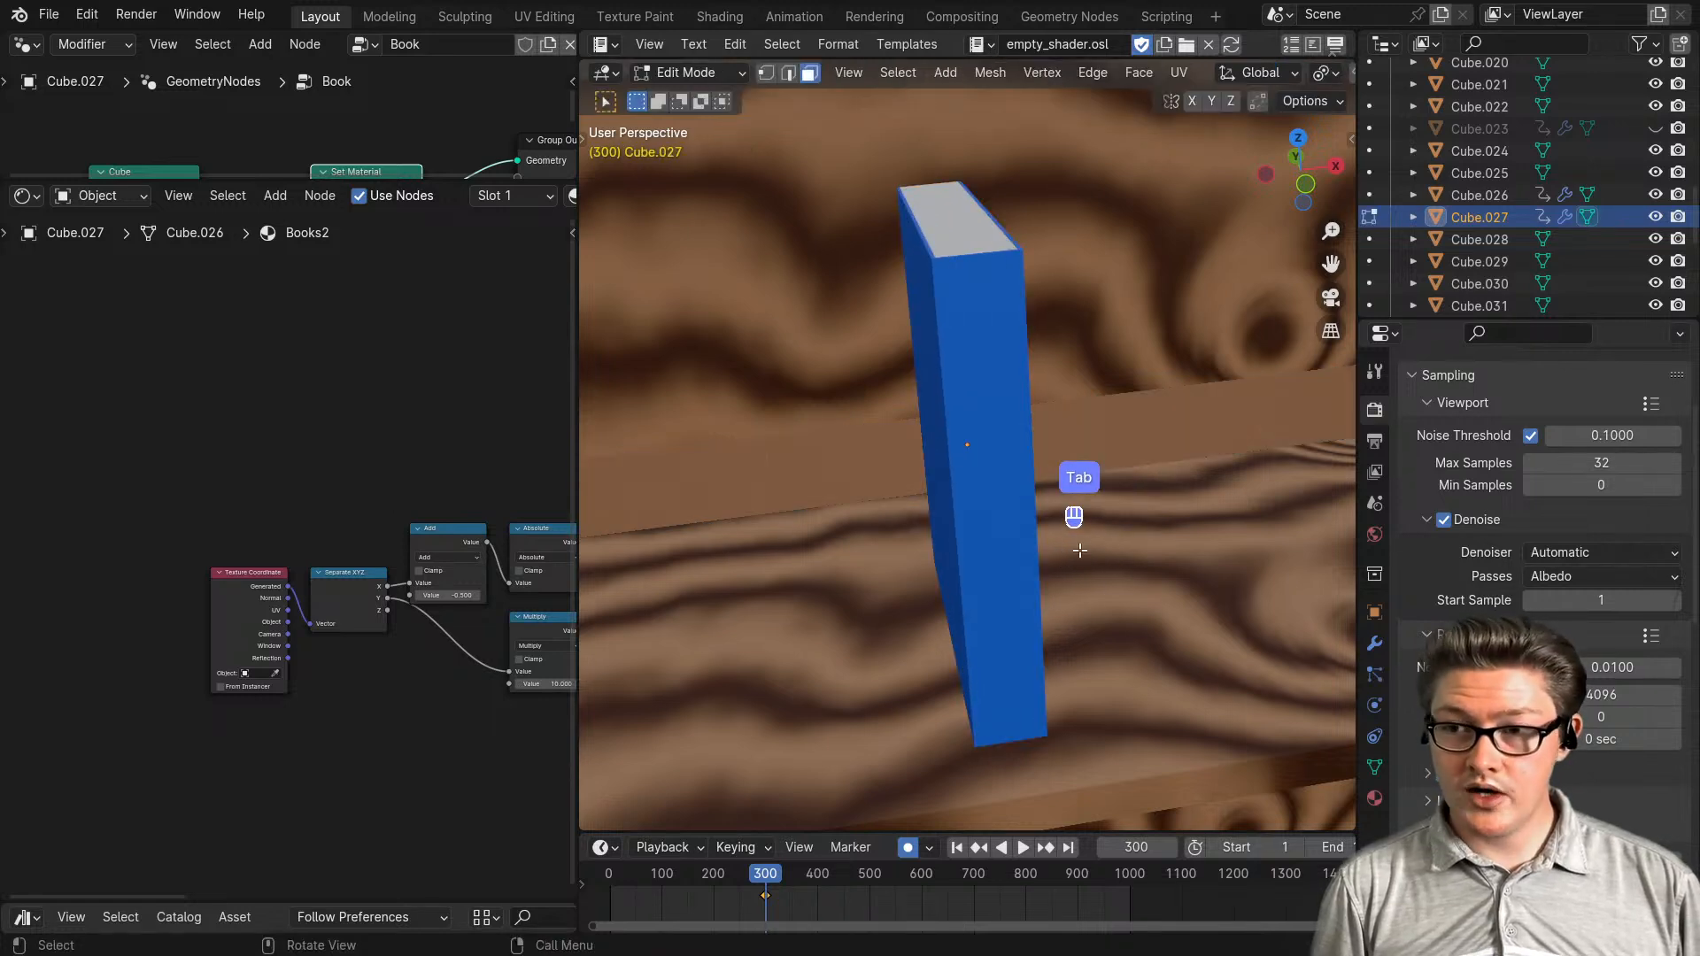
- Enlarge the geometry node editor, try the Cube node's X size at 0.13 m, and return it to 0.03 m
drag(326, 180, 326, 687)
scroll(227, 545, up, 2)
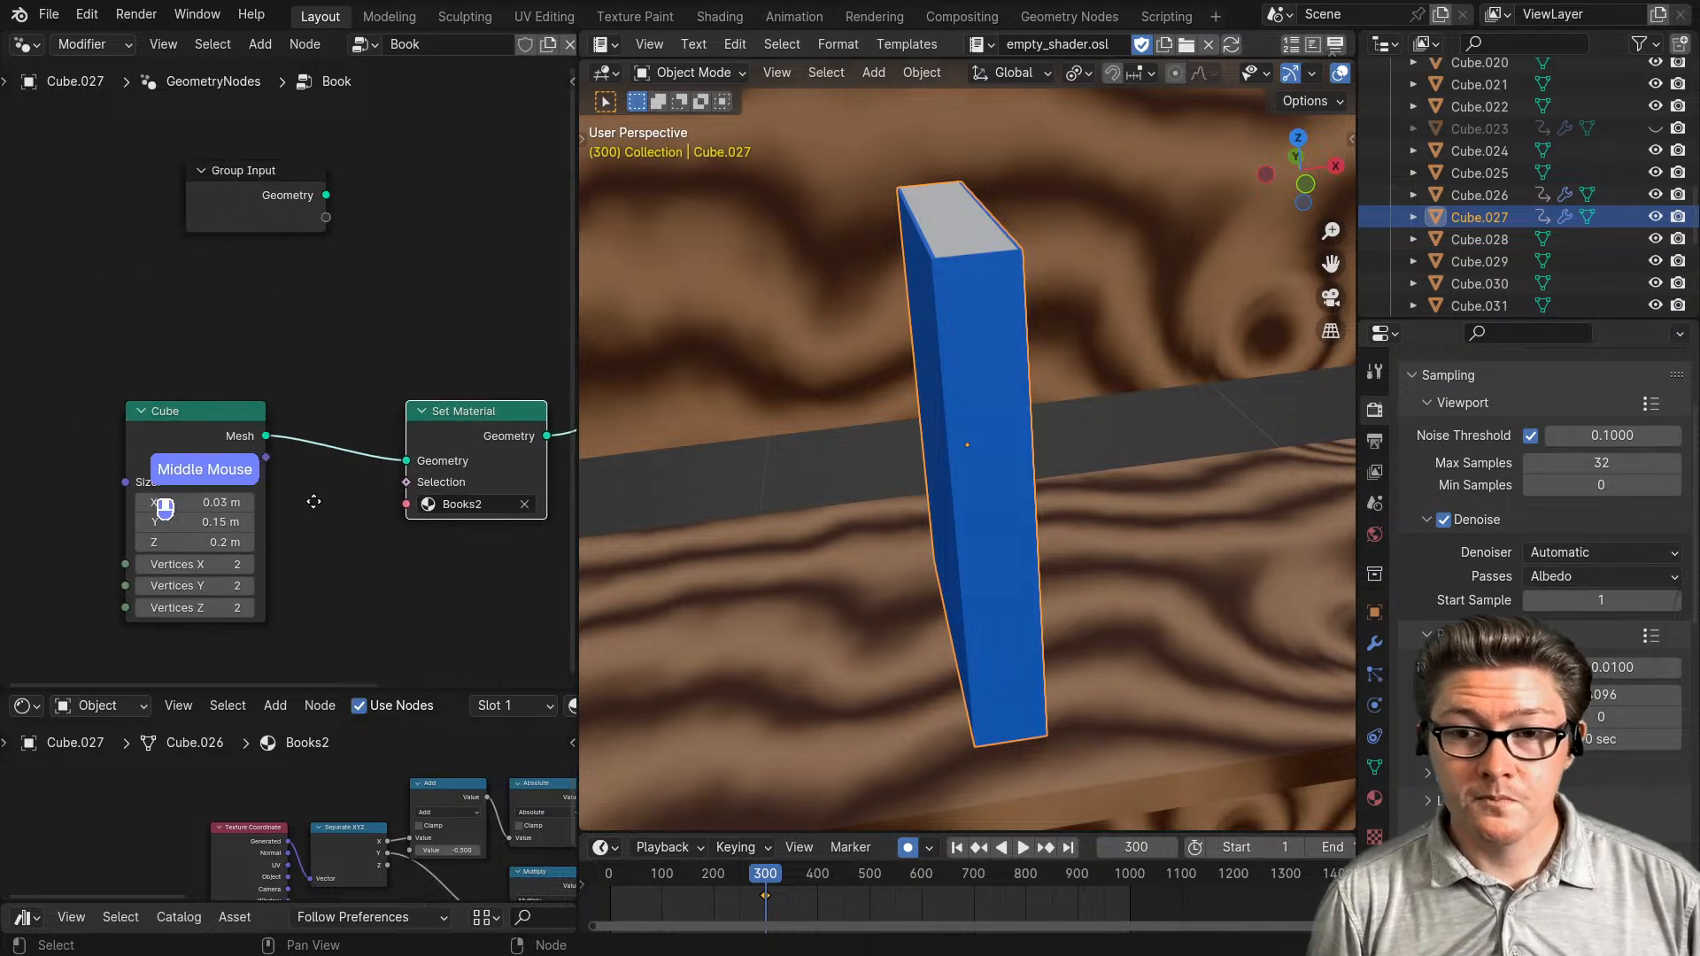
click(273, 494)
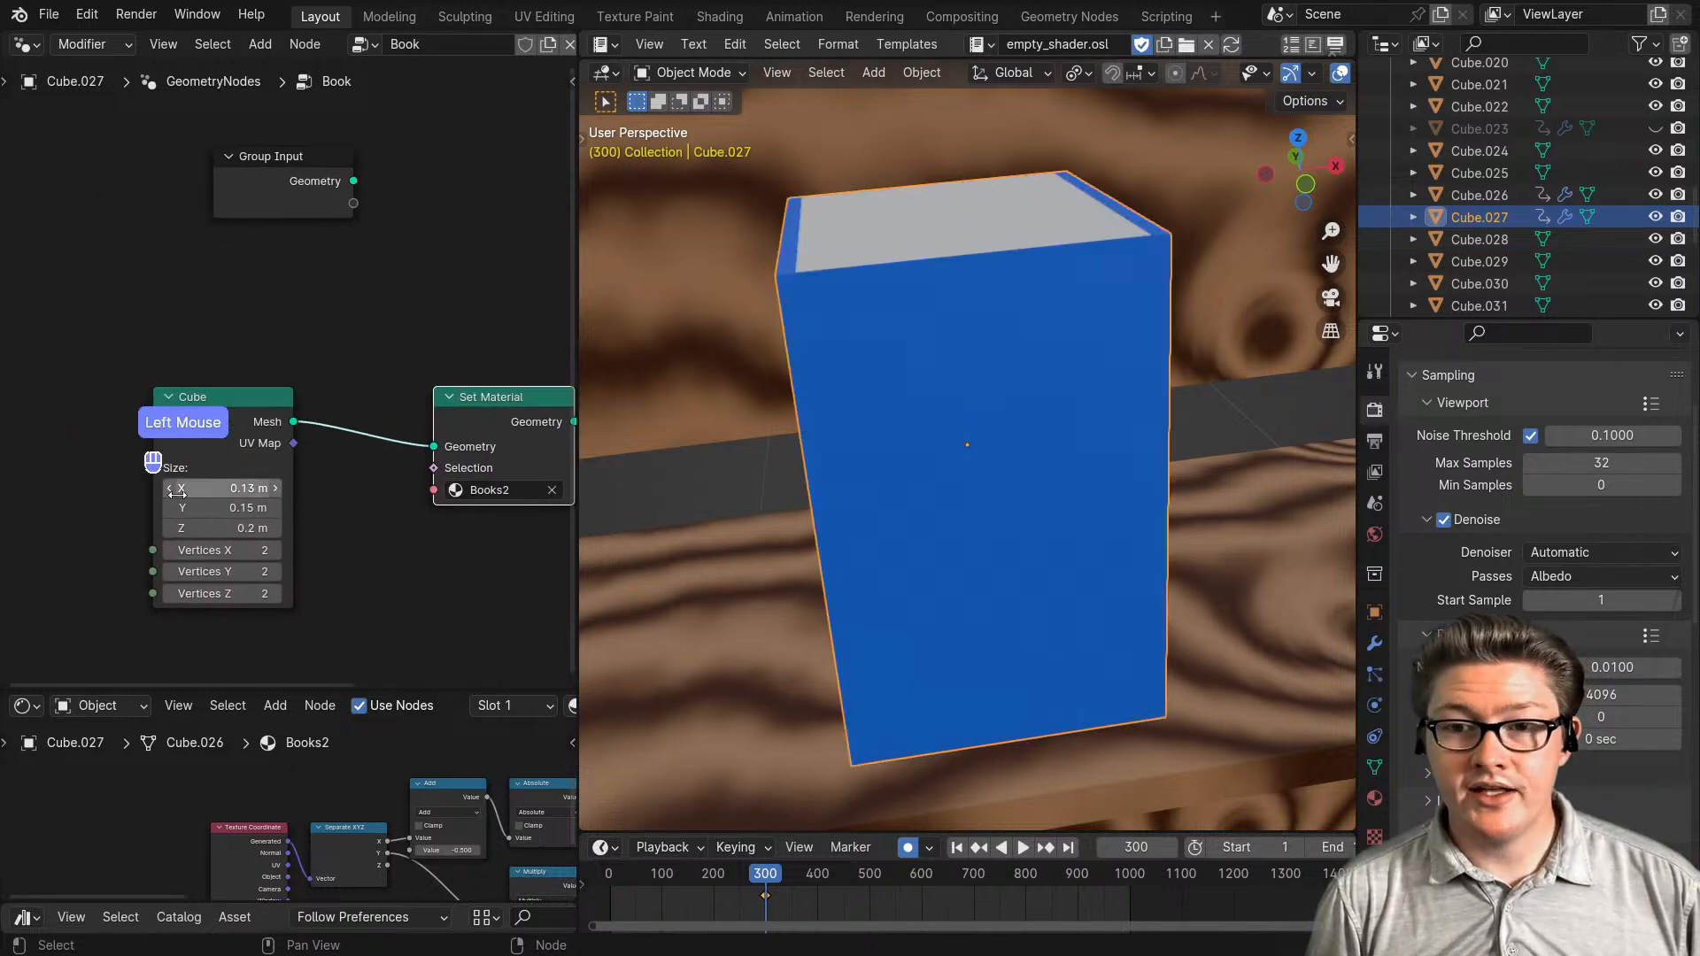
click(167, 491)
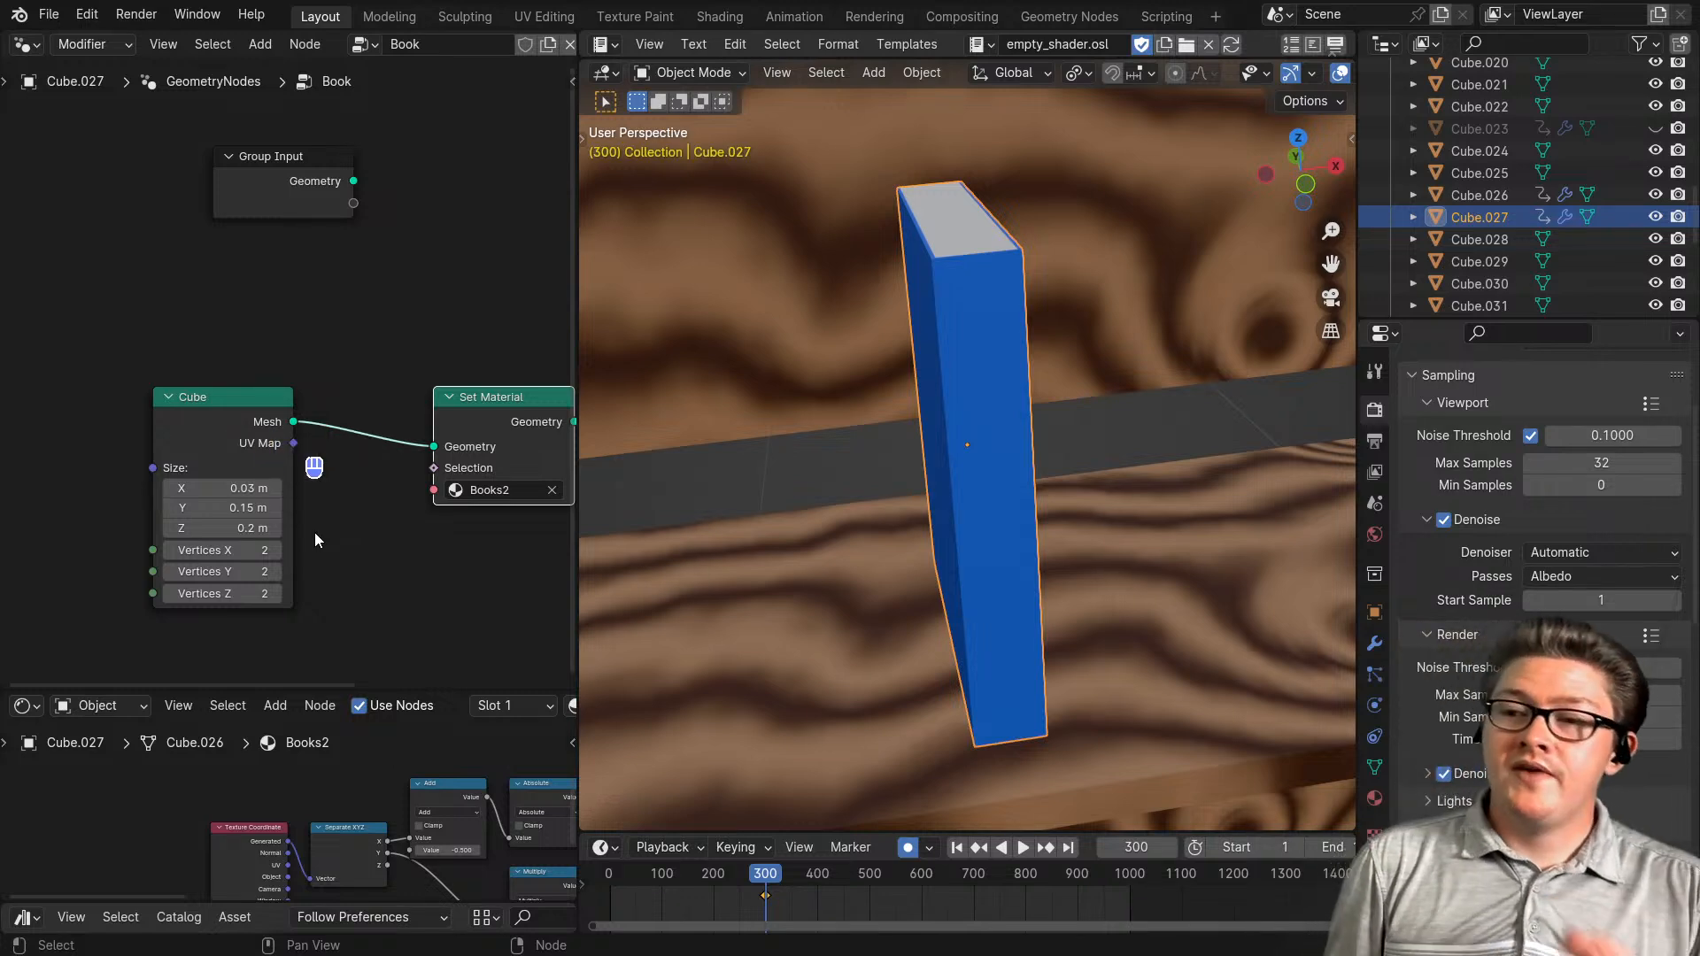
- Examine the cover border around the page area from above the book
middle_drag(1017, 352, 950, 573)
scroll(1006, 533, up, 2)
scroll(1015, 531, up, 1)
scroll(331, 827, down, 4)
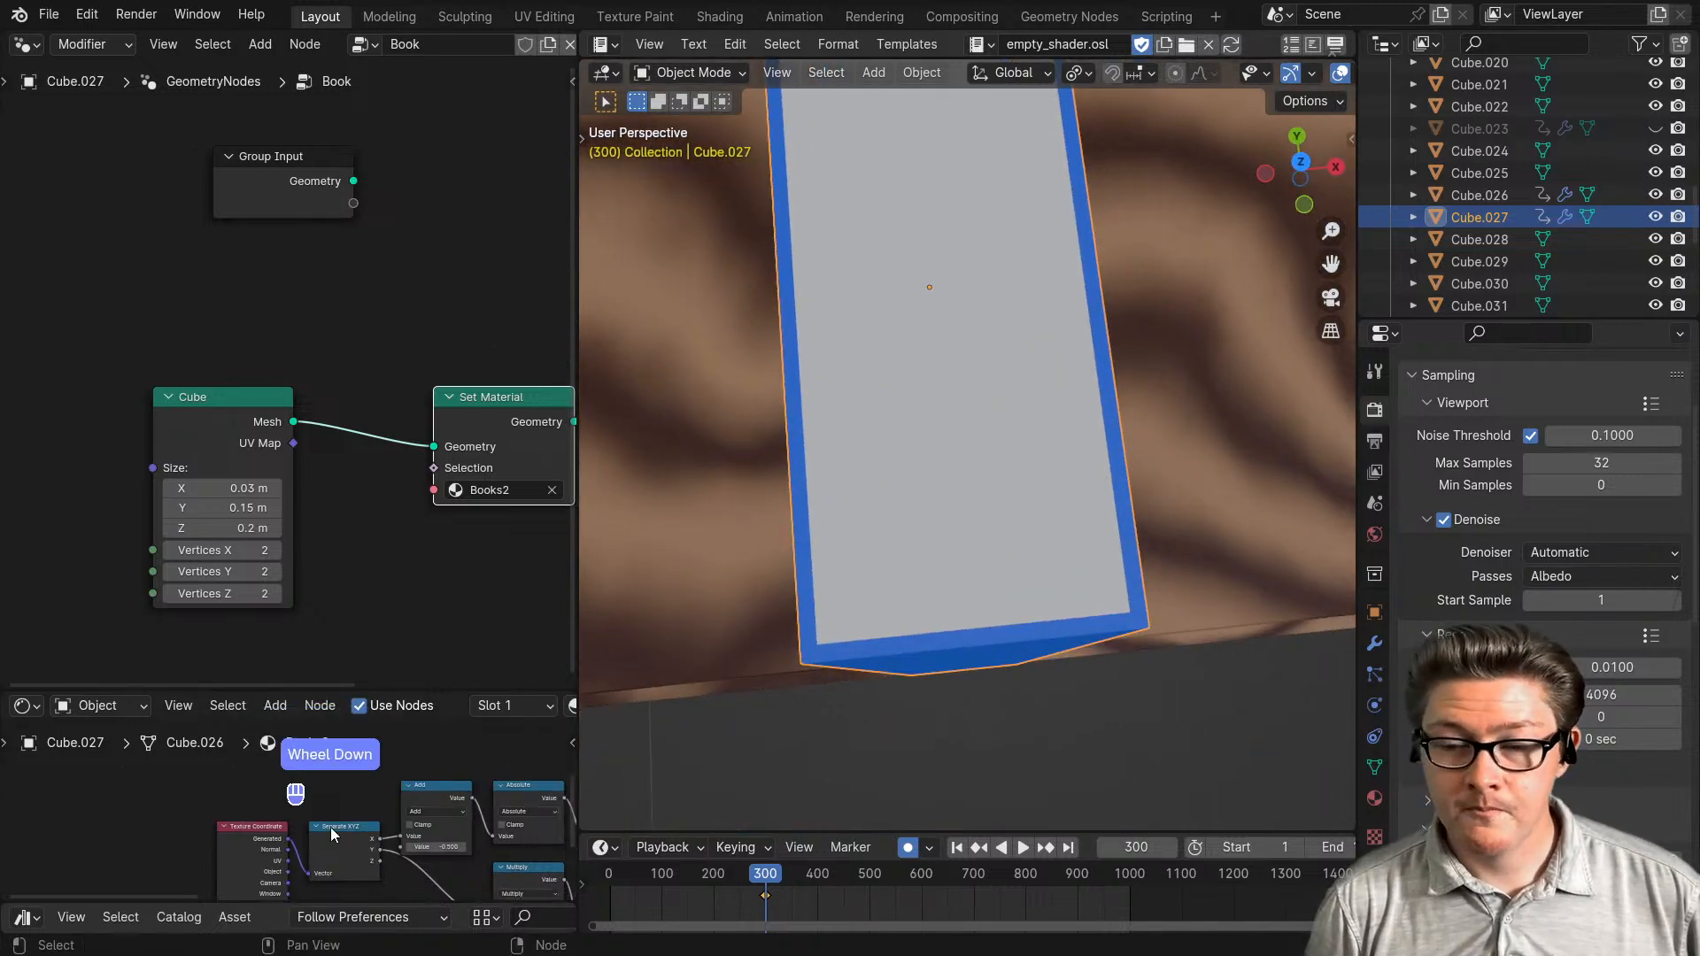
- Set the threshold of the Greater Than node in the Books2 material to 0.600
scroll(360, 836, up, 4)
middle_drag(386, 837, 268, 842)
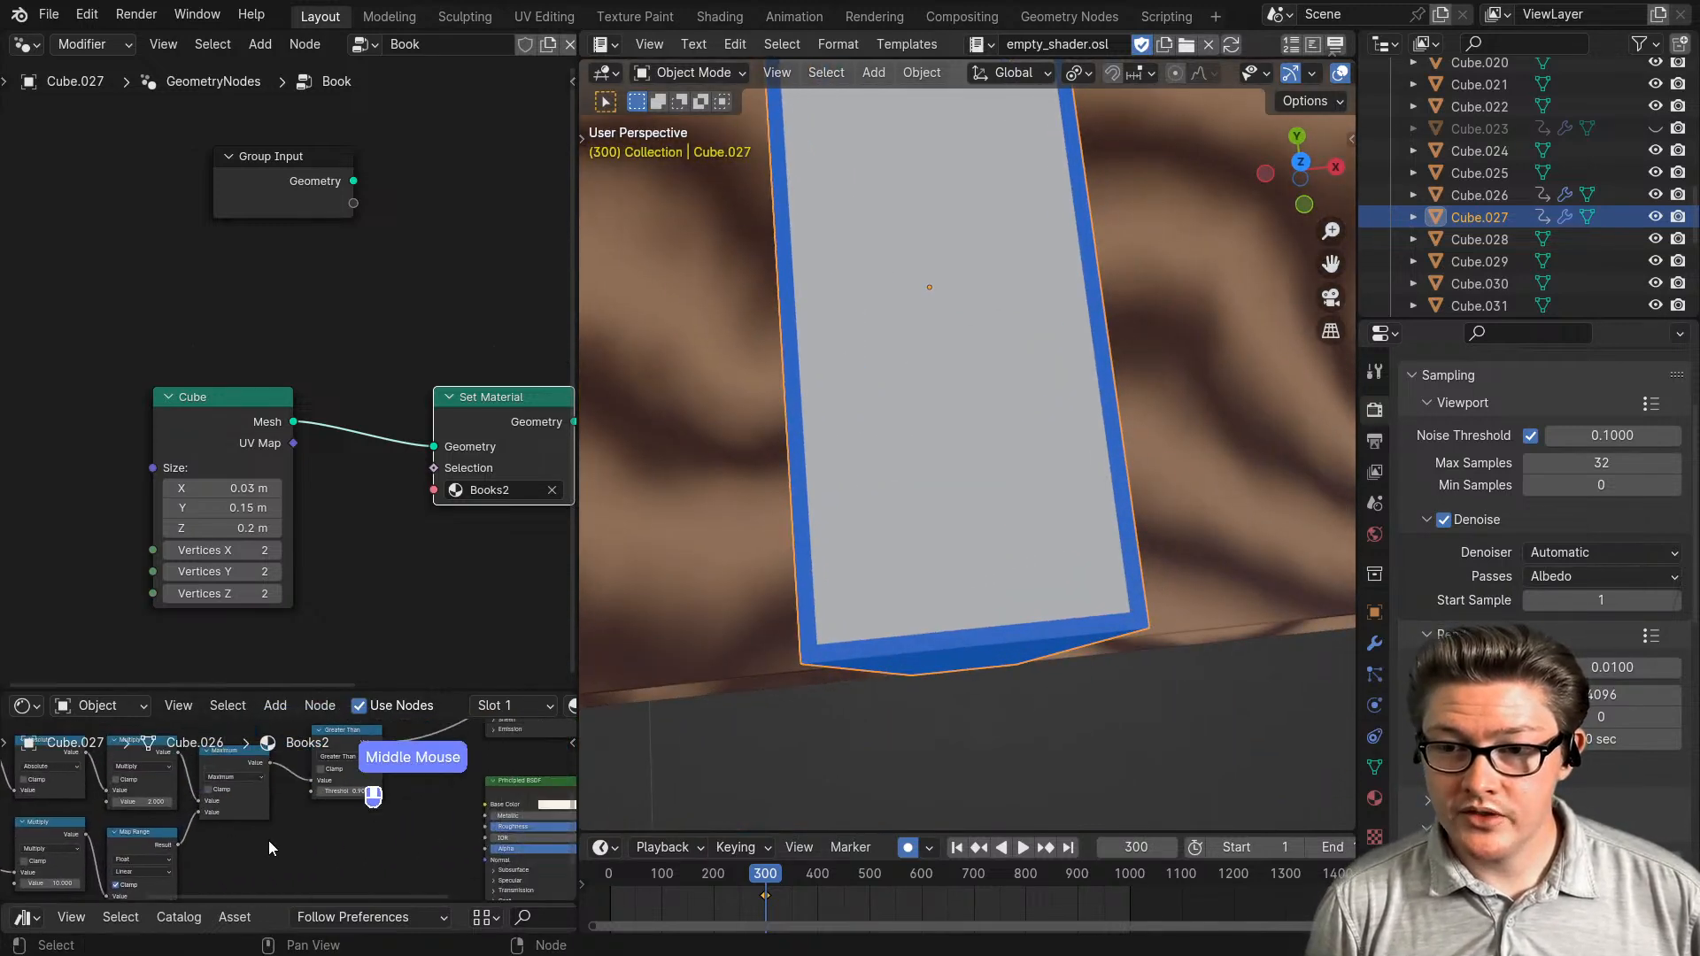
scroll(315, 806, up, 4)
click(354, 772)
click(354, 772)
click(354, 772)
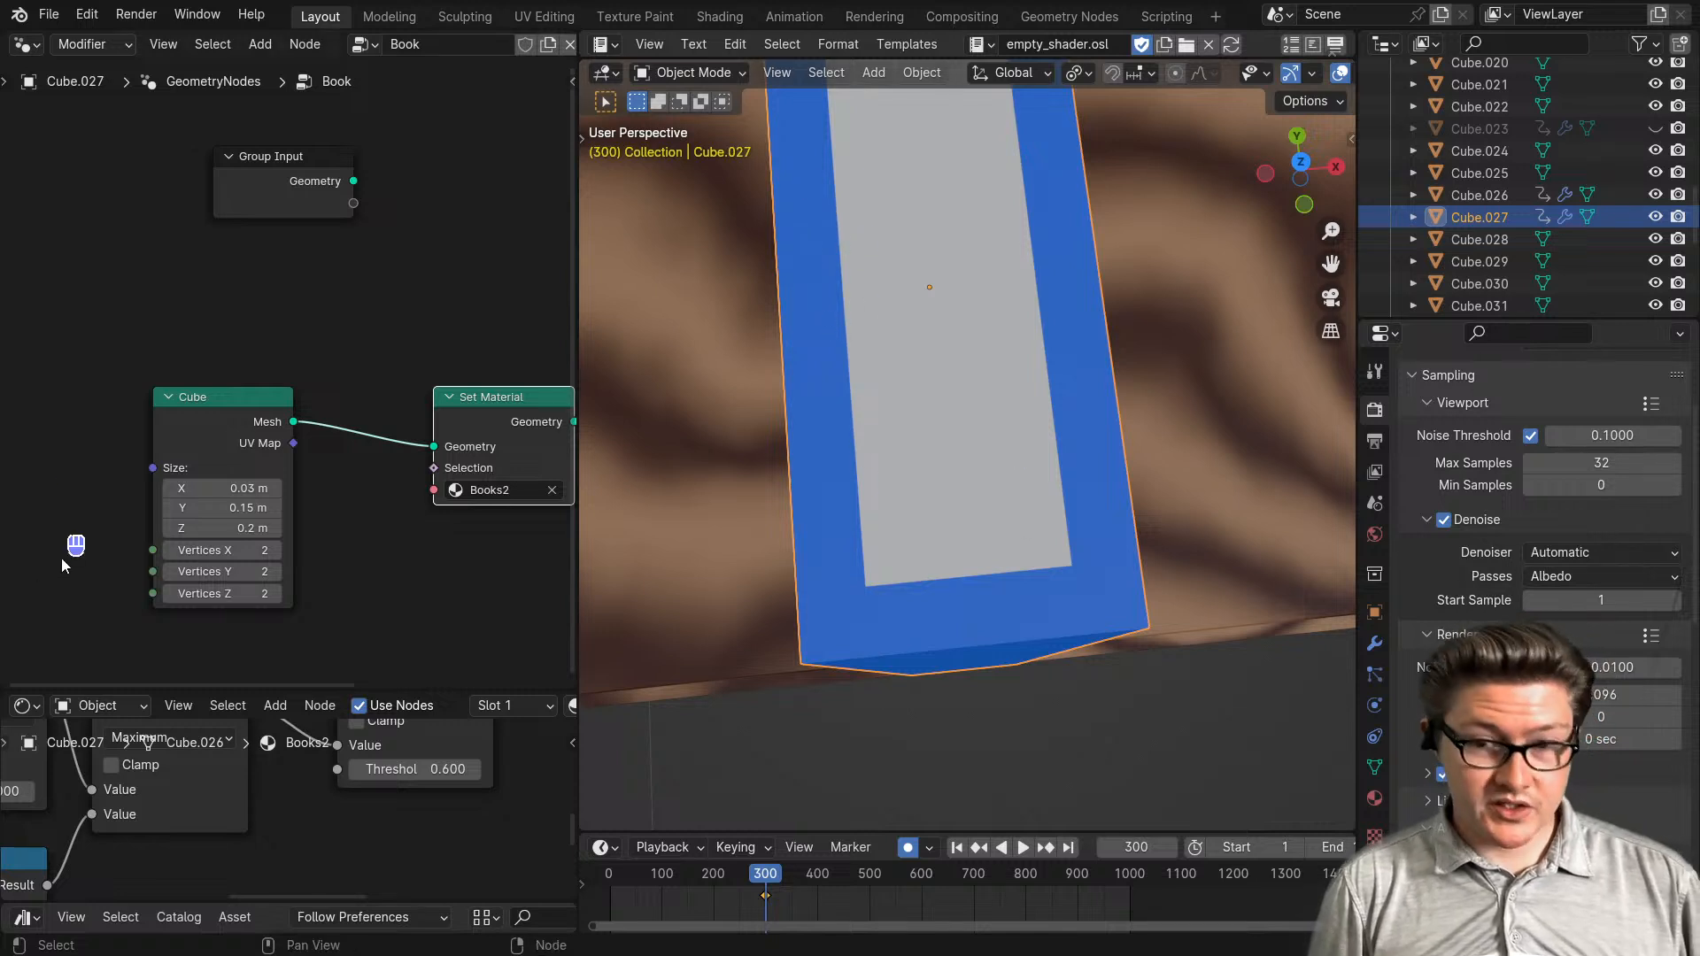
- Try the Cube node's X size at 2.53 m to see how the cover border stretches
drag(233, 488, 282, 489)
scroll(850, 586, down, 6)
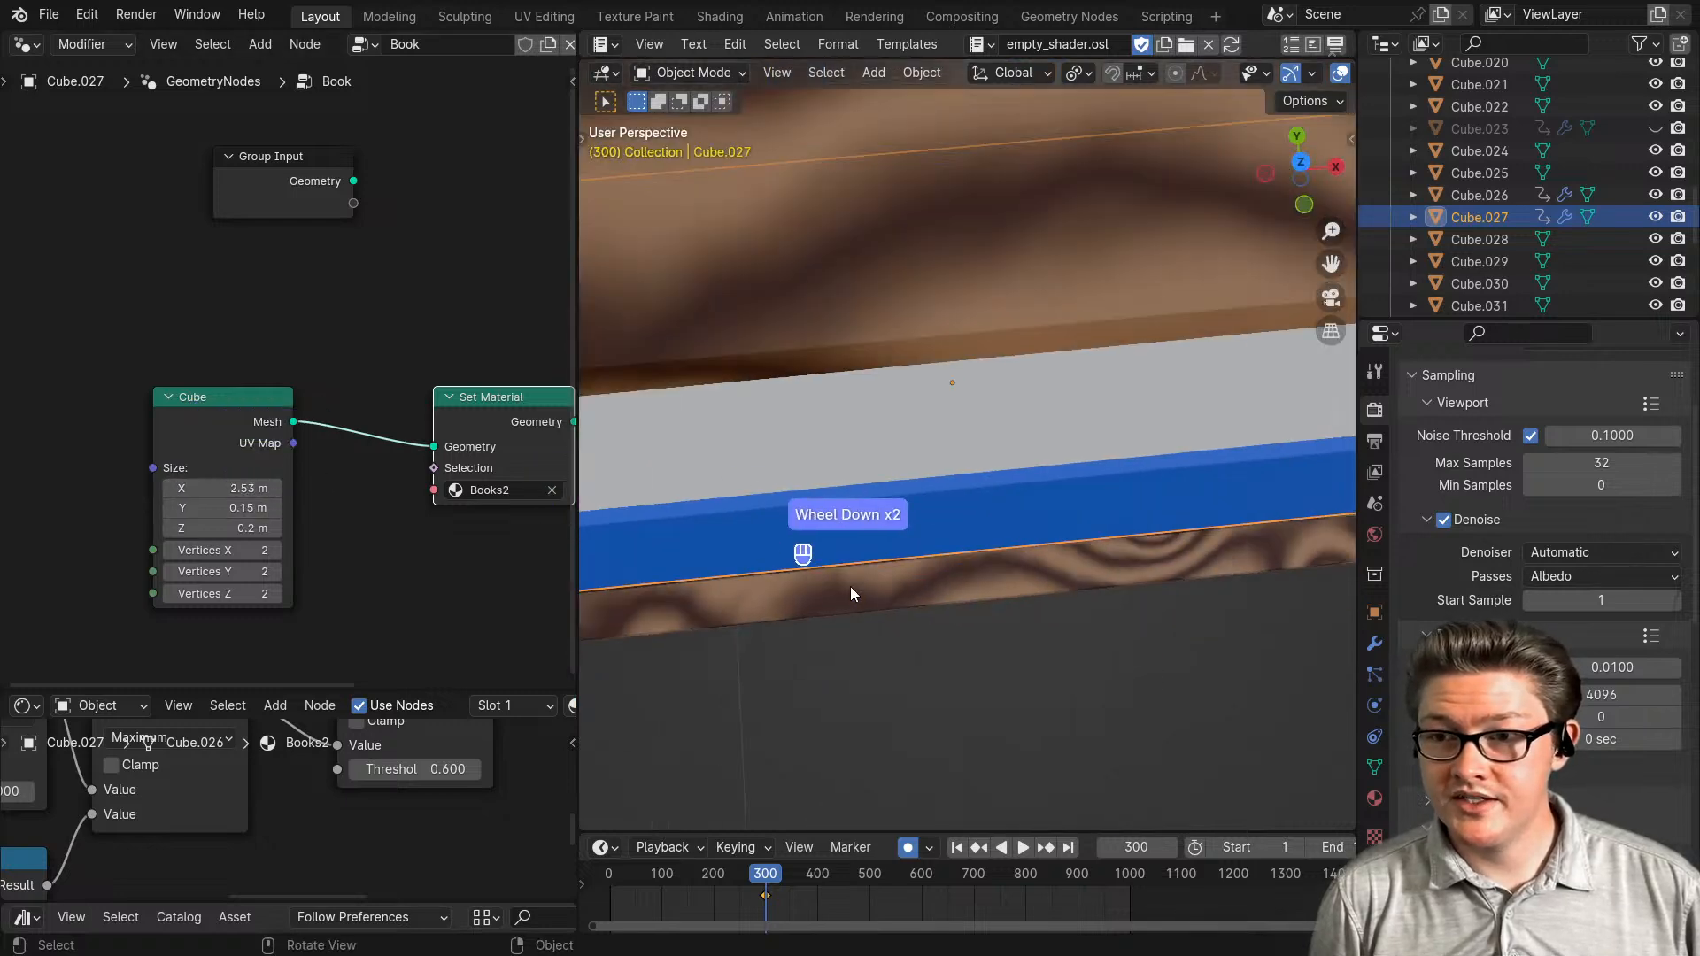
scroll(1142, 583, down, 2)
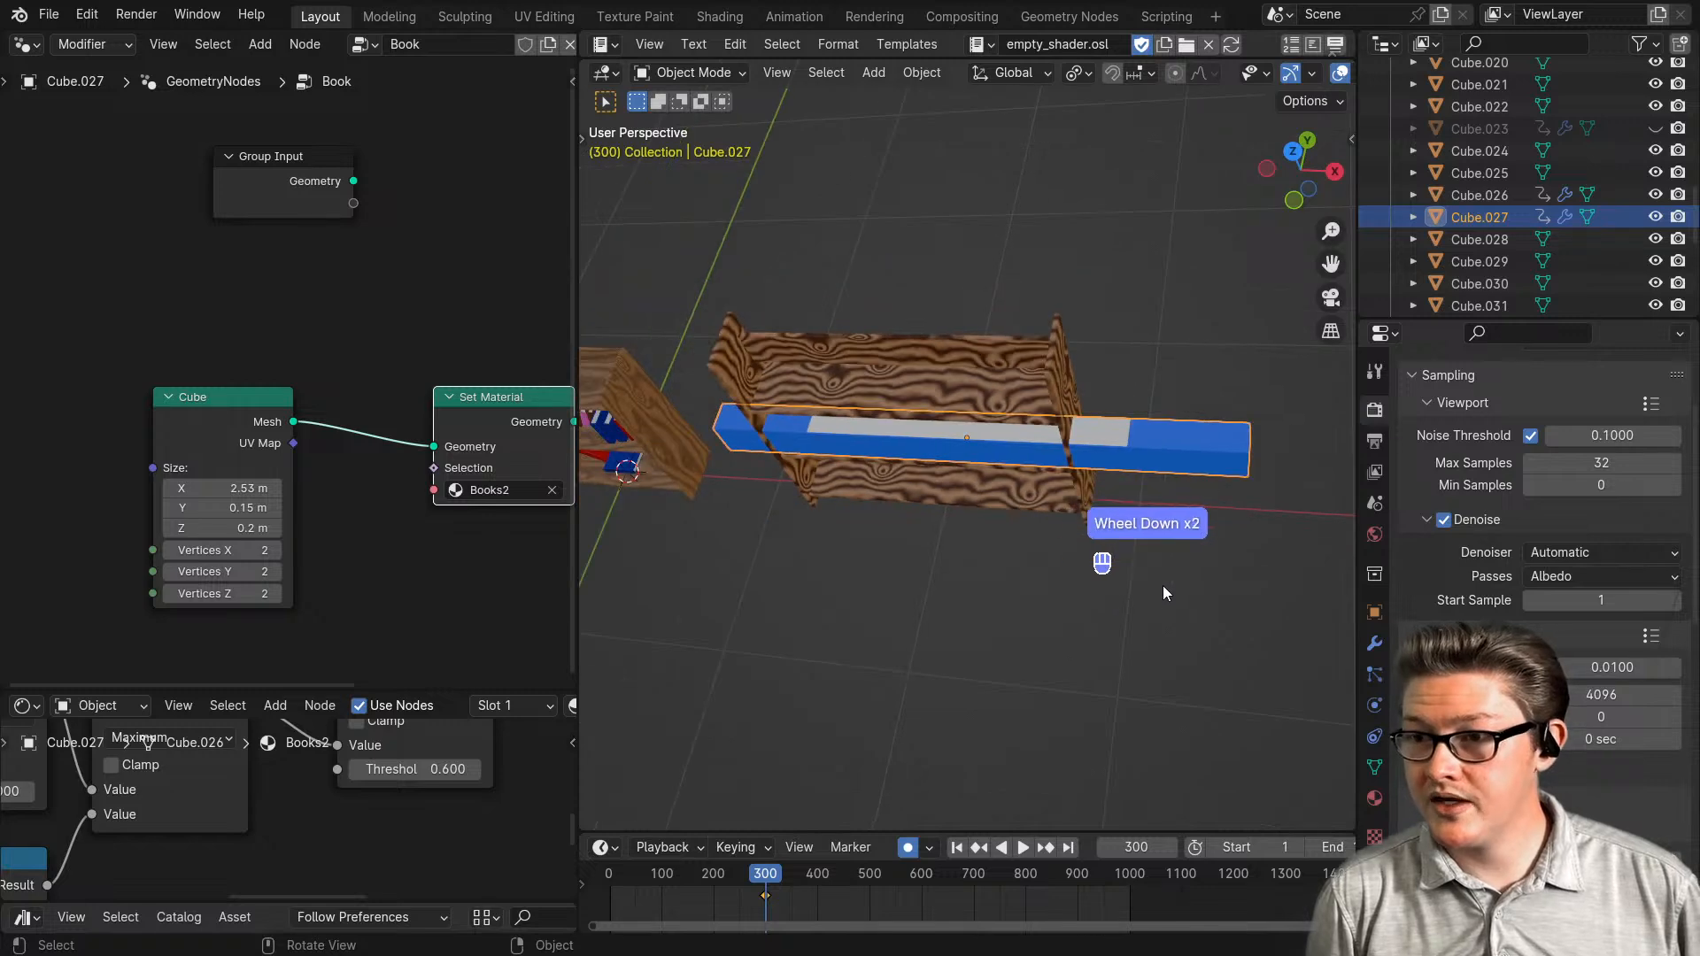
scroll(1162, 586, up, 1)
- Reduce the Cube node's X size to 0.23 m and examine the cover border around the page area
click(169, 489)
click(169, 489)
click(170, 489)
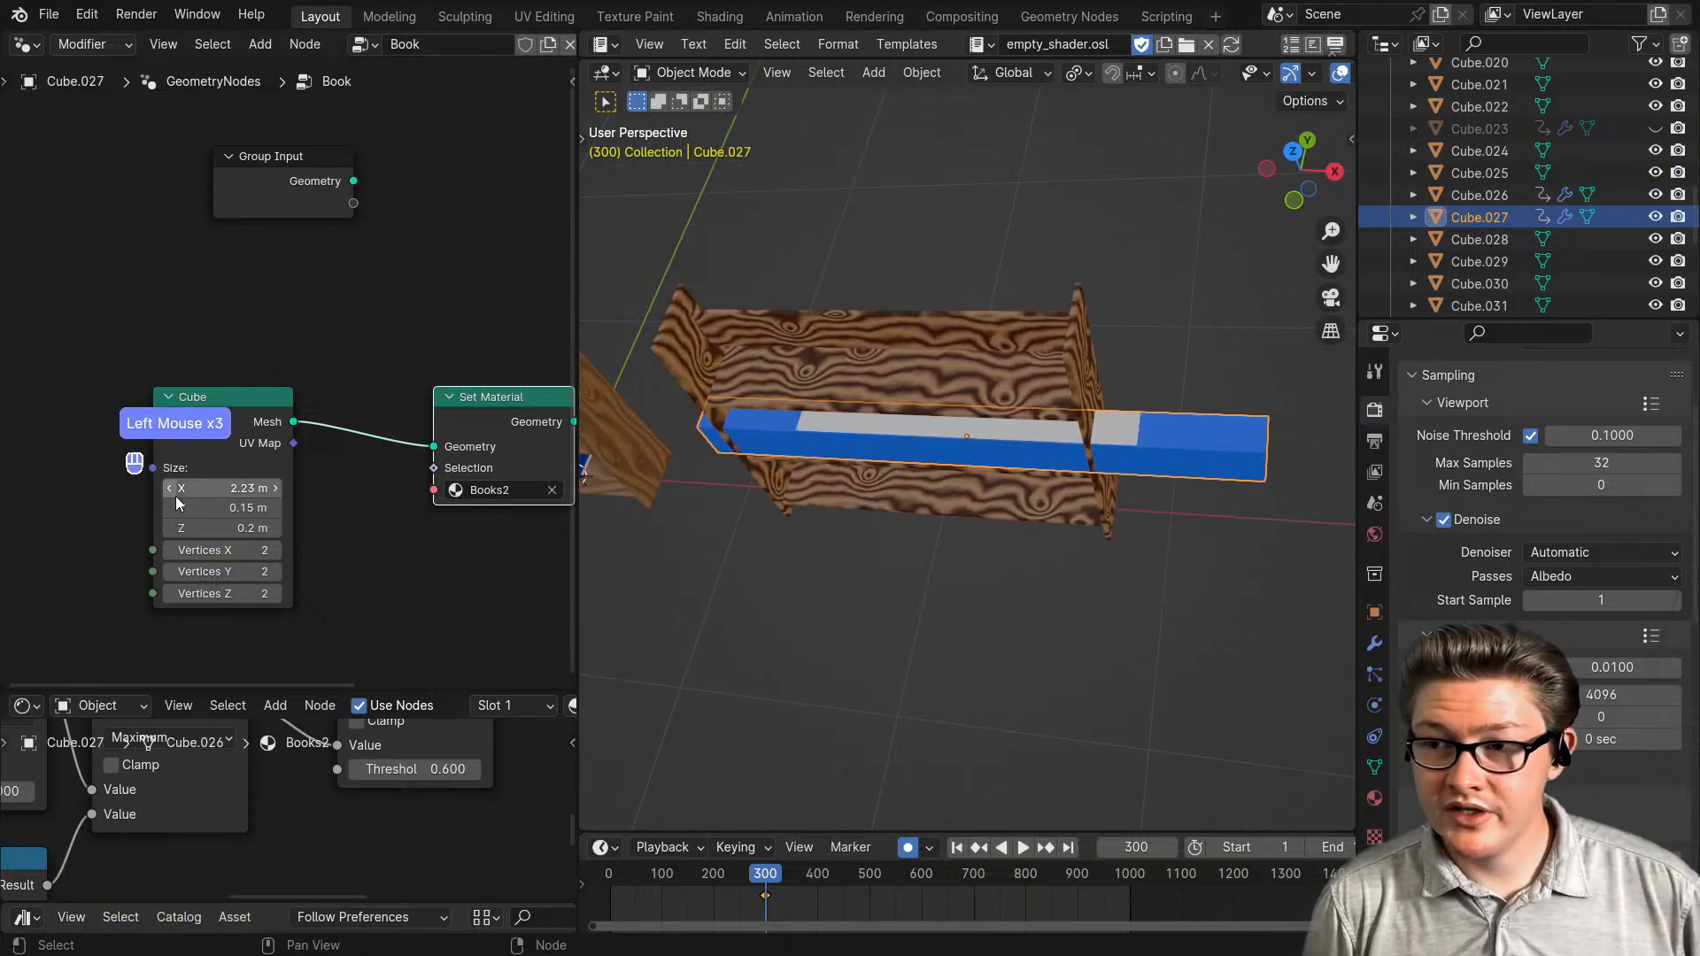
click(171, 489)
click(170, 489)
click(171, 489)
drag(200, 486, 177, 485)
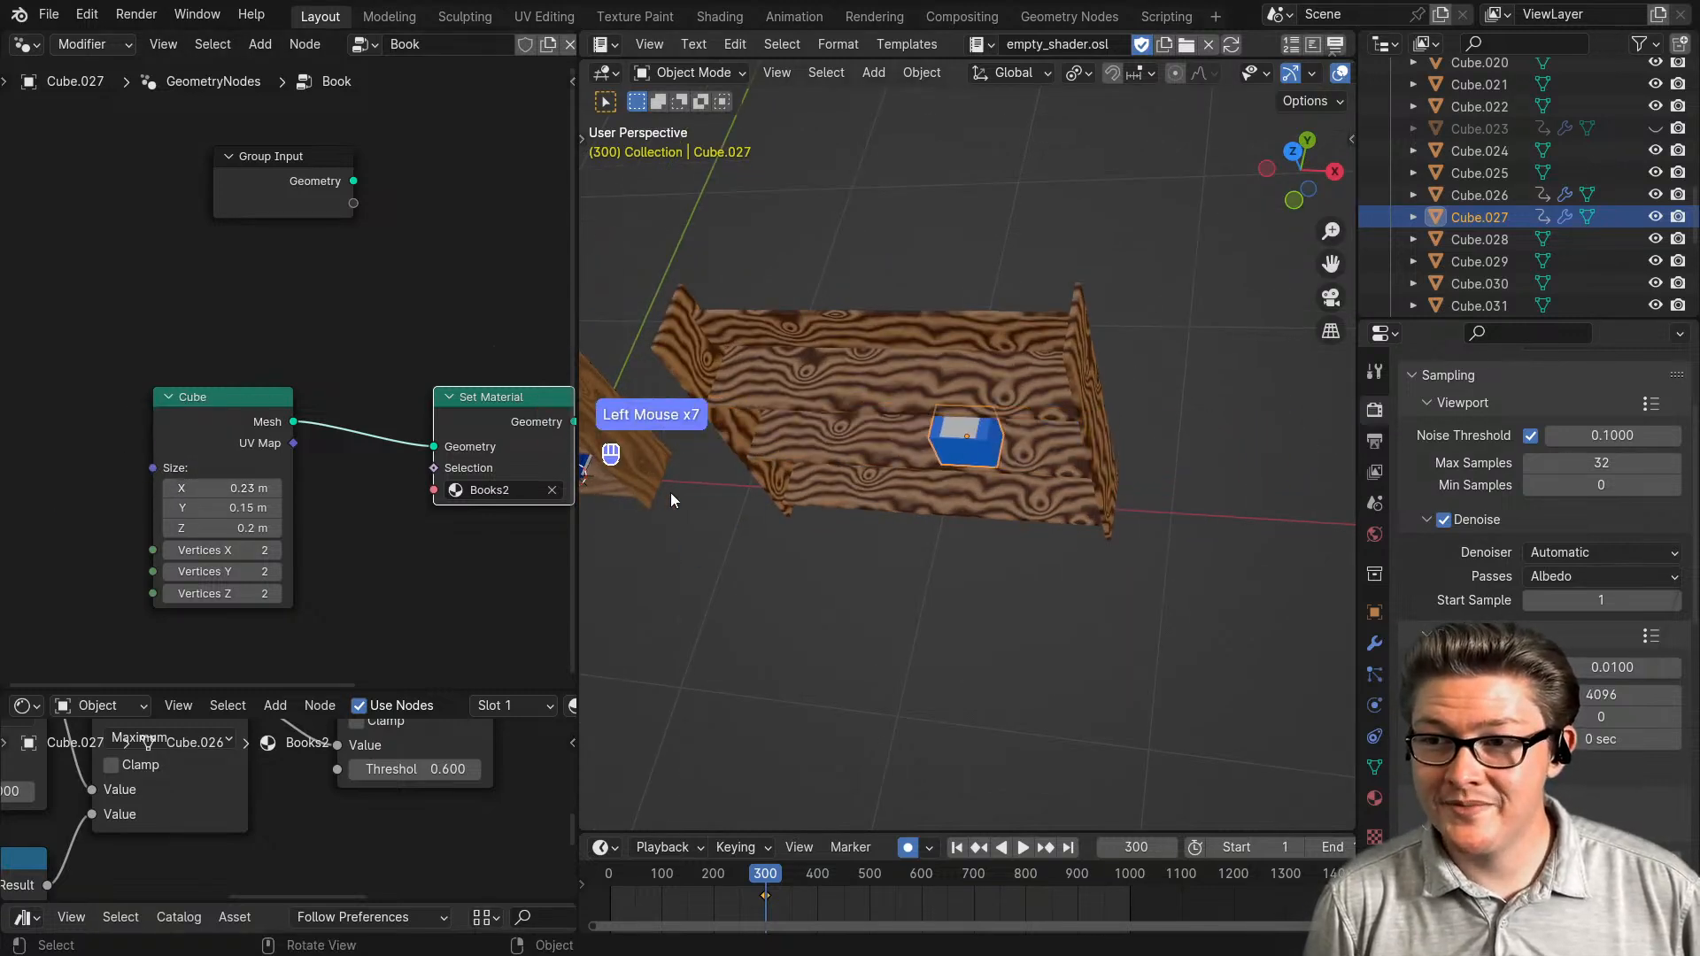
scroll(953, 539, up, 5)
middle_drag(971, 526, 981, 559)
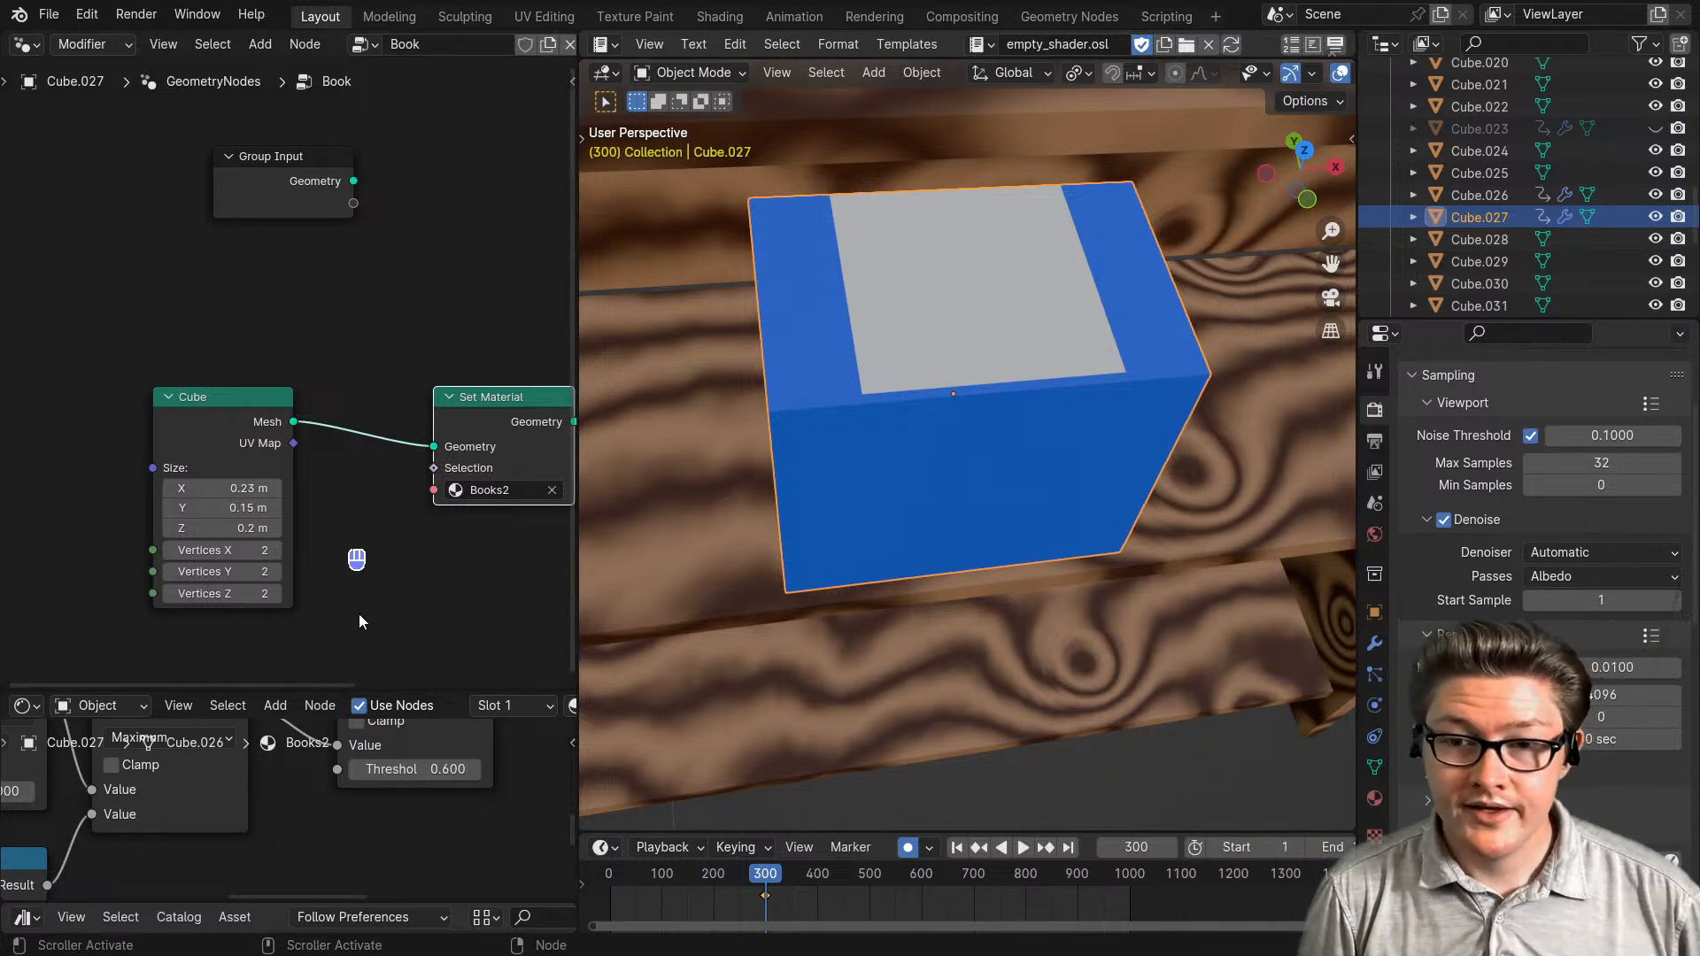
mouse_move(348, 581)
middle_down()
mouse_move(345, 556)
mouse_move(349, 581)
middle_up()
scroll(354, 593, up, 2)
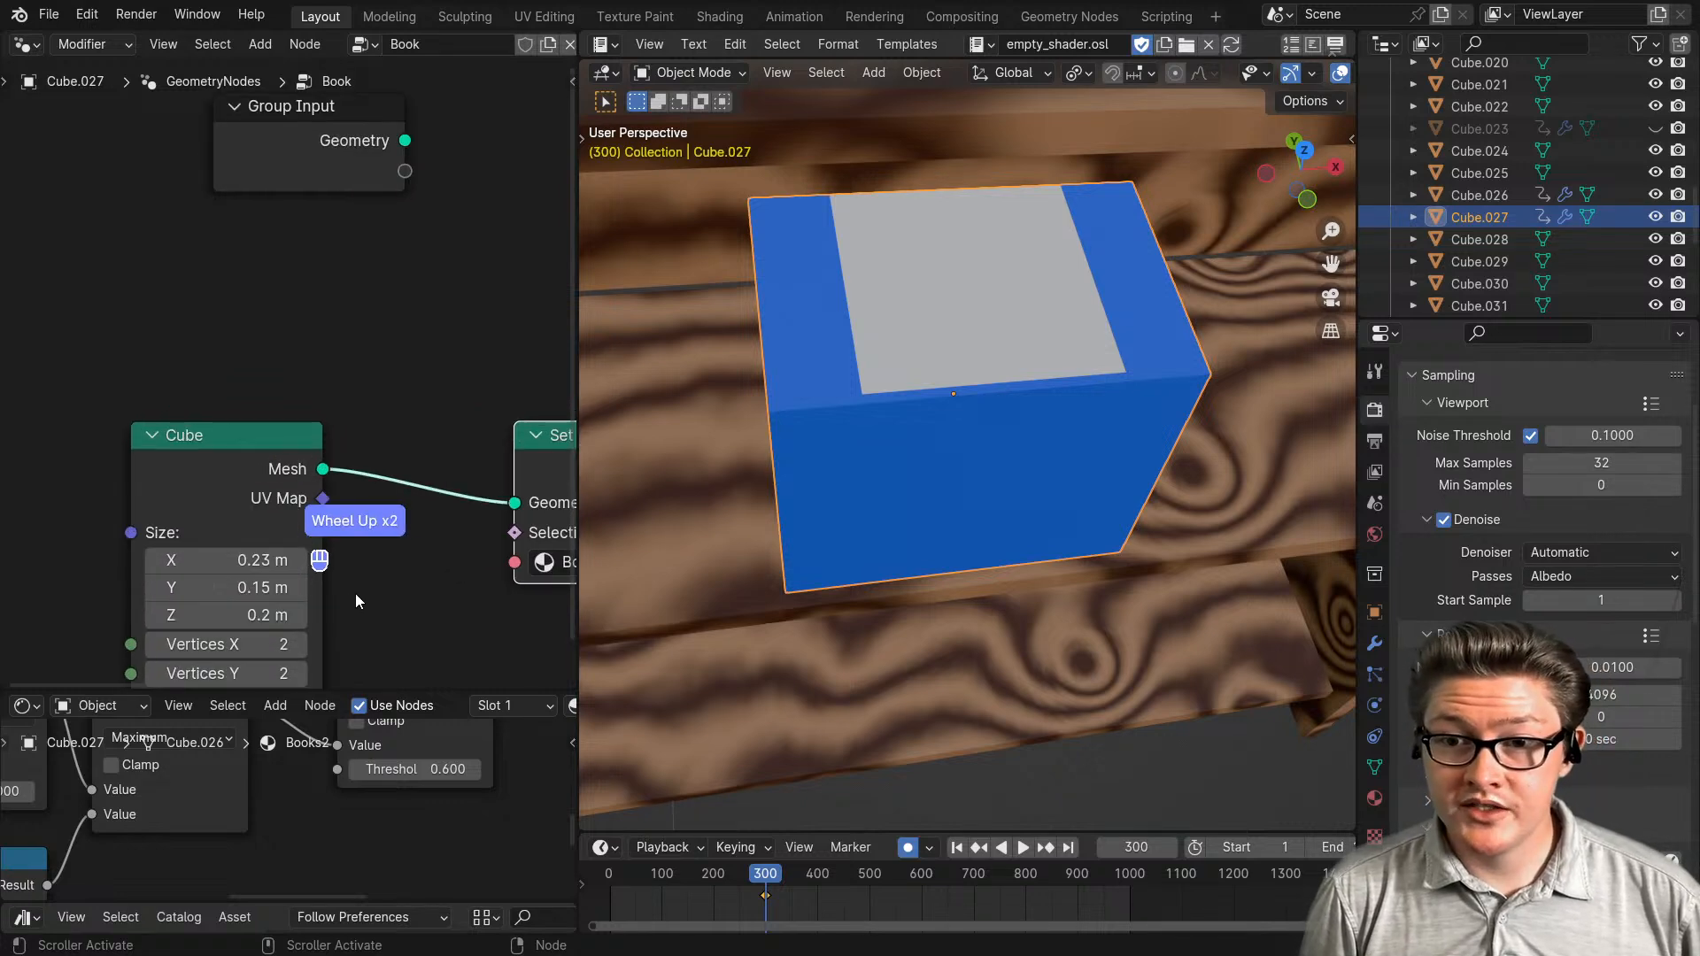
scroll(363, 630, down, 2)
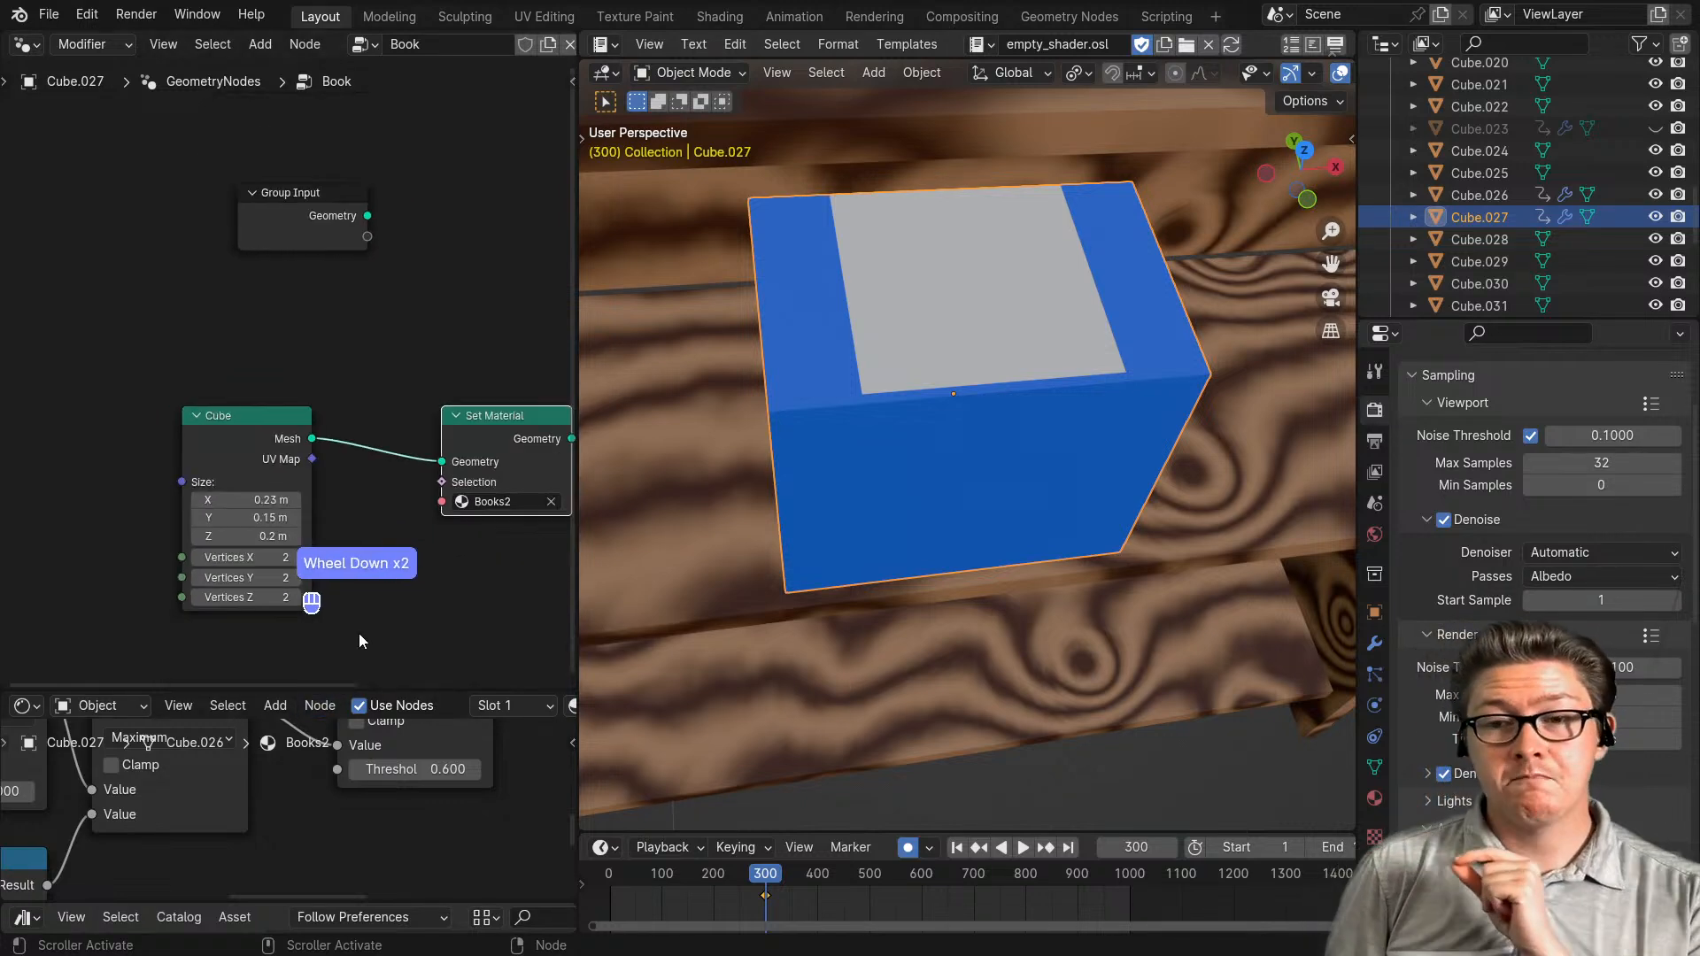
- Try the Cube node's X size at 0 m and 0.1 m, and return it to 0.03 m
click(197, 502)
click(197, 501)
click(198, 502)
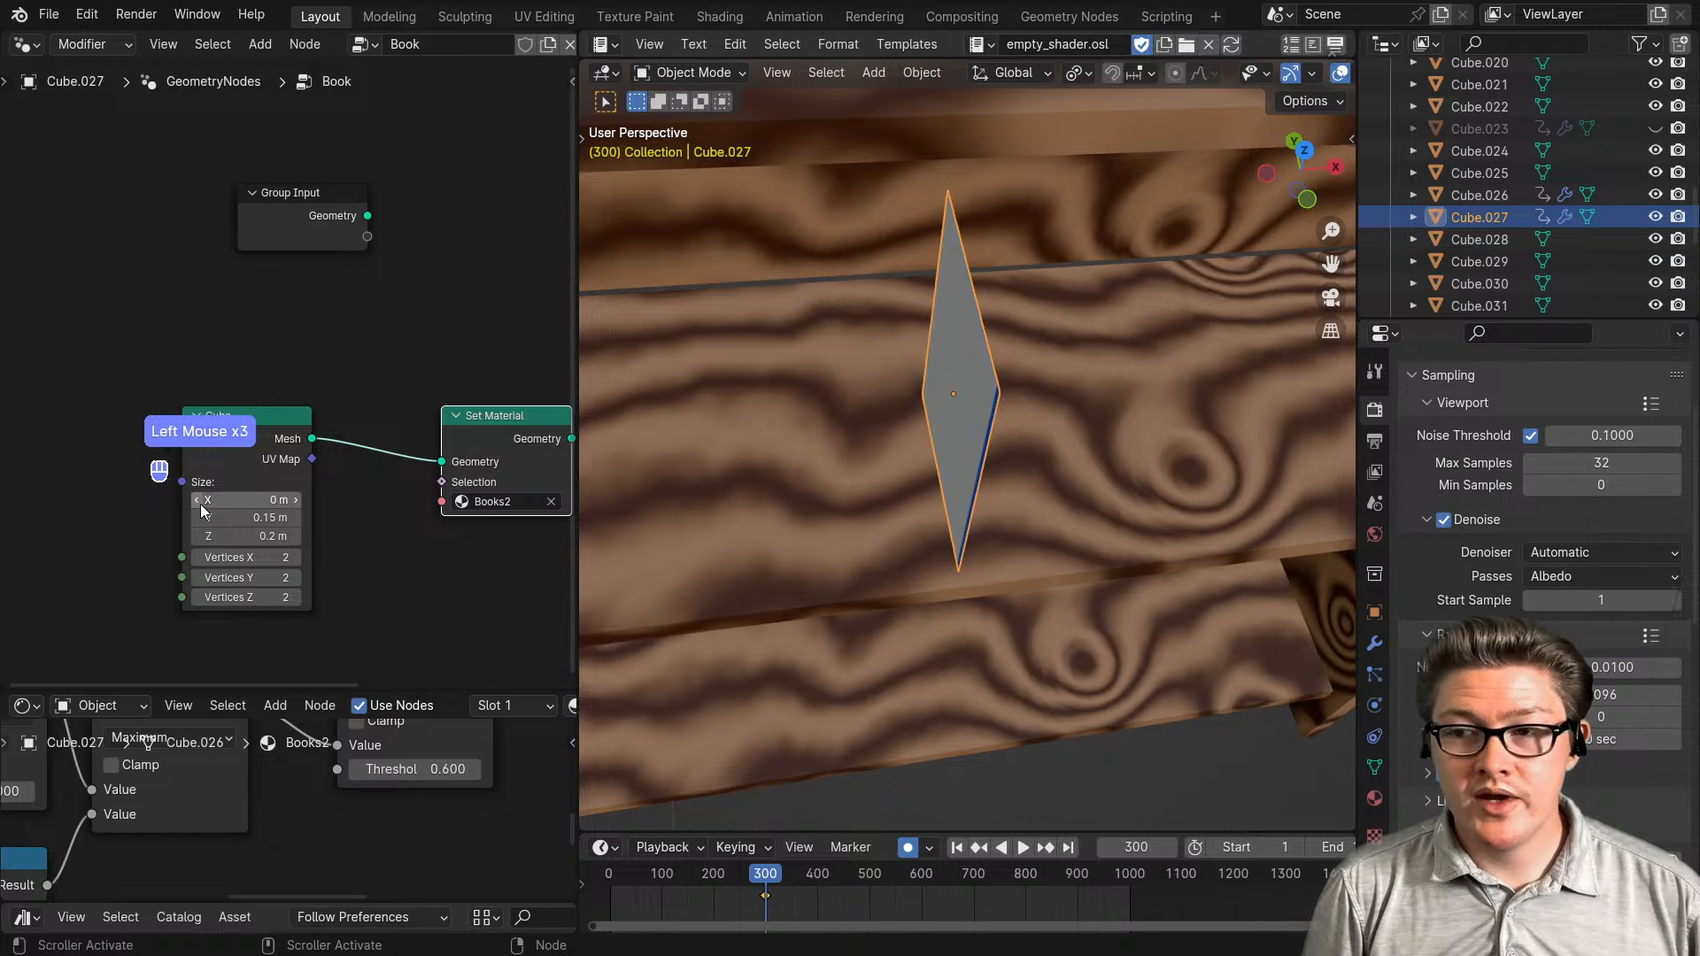
click(296, 501)
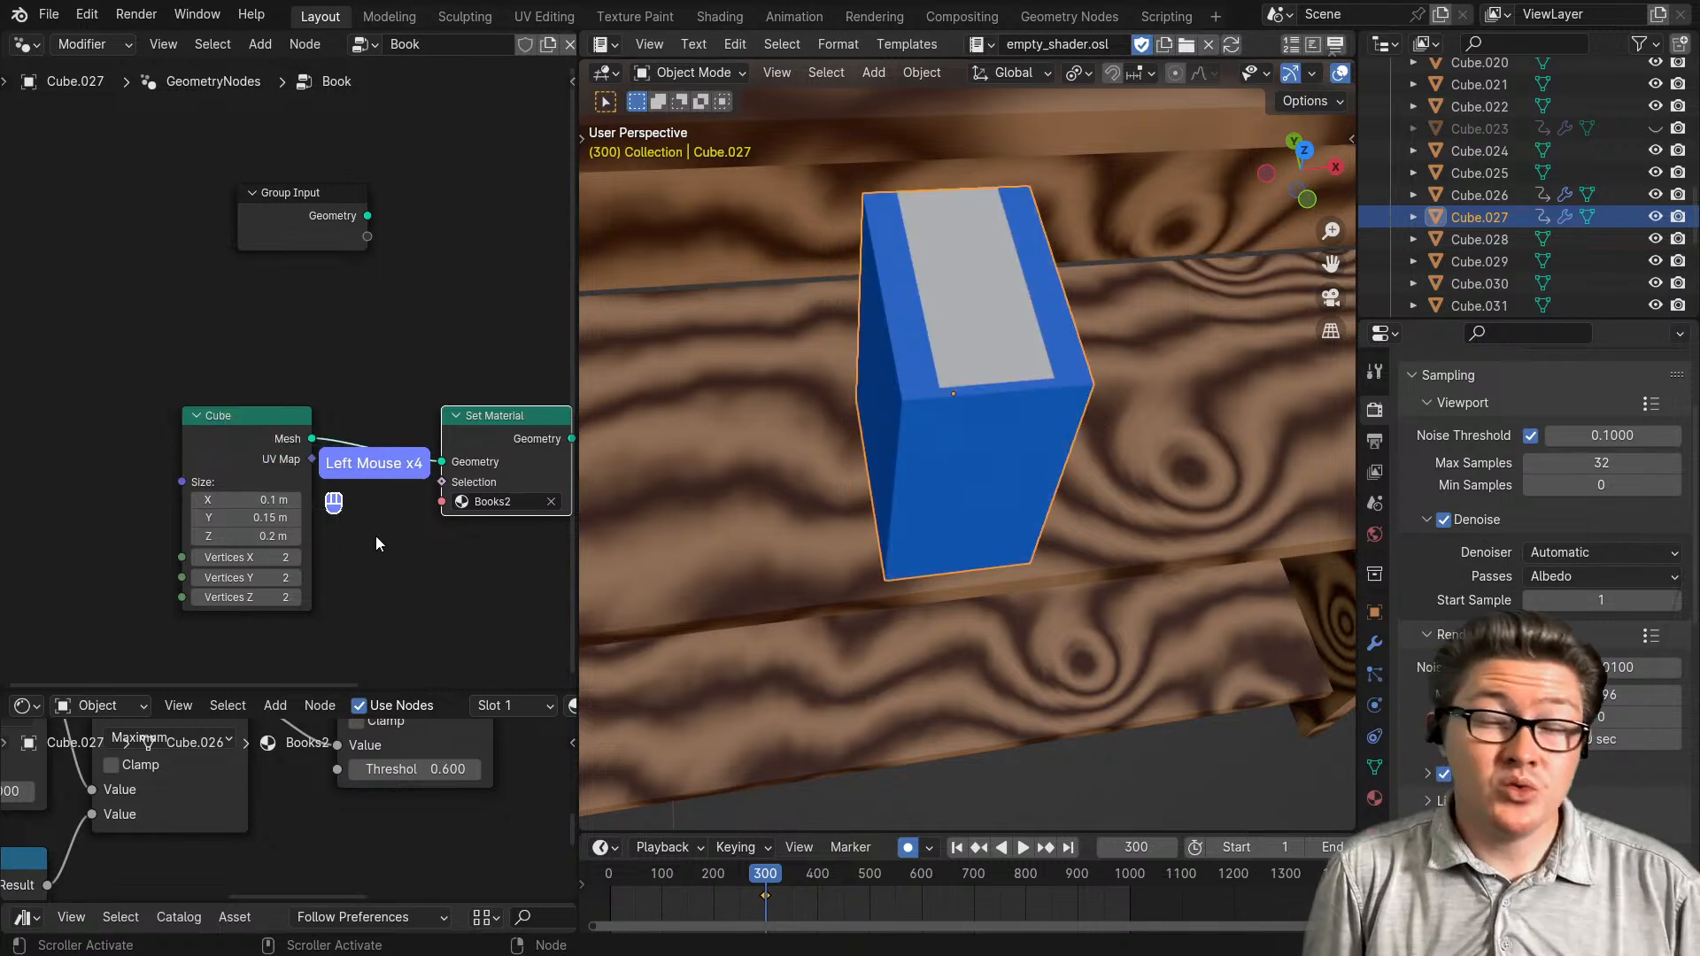
scroll(345, 533, up, 2)
click(250, 547)
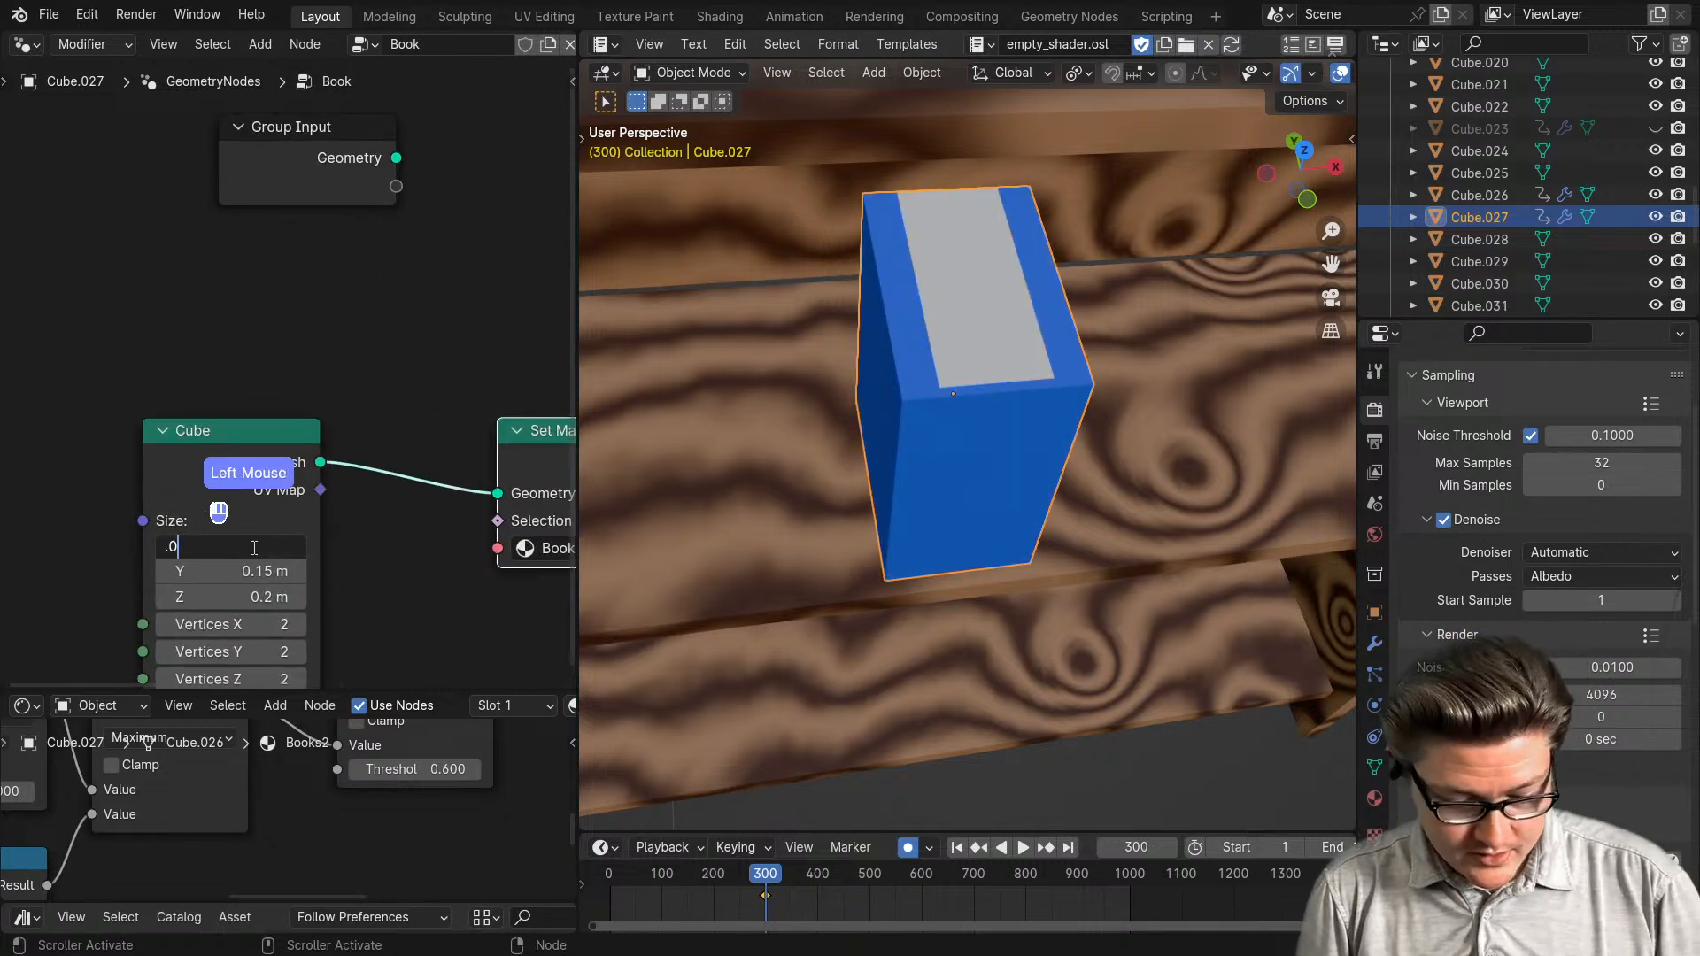
click(388, 560)
- Move the Cube node farther away from Set Material to leave room between the two nodes
scroll(275, 417, down, 2)
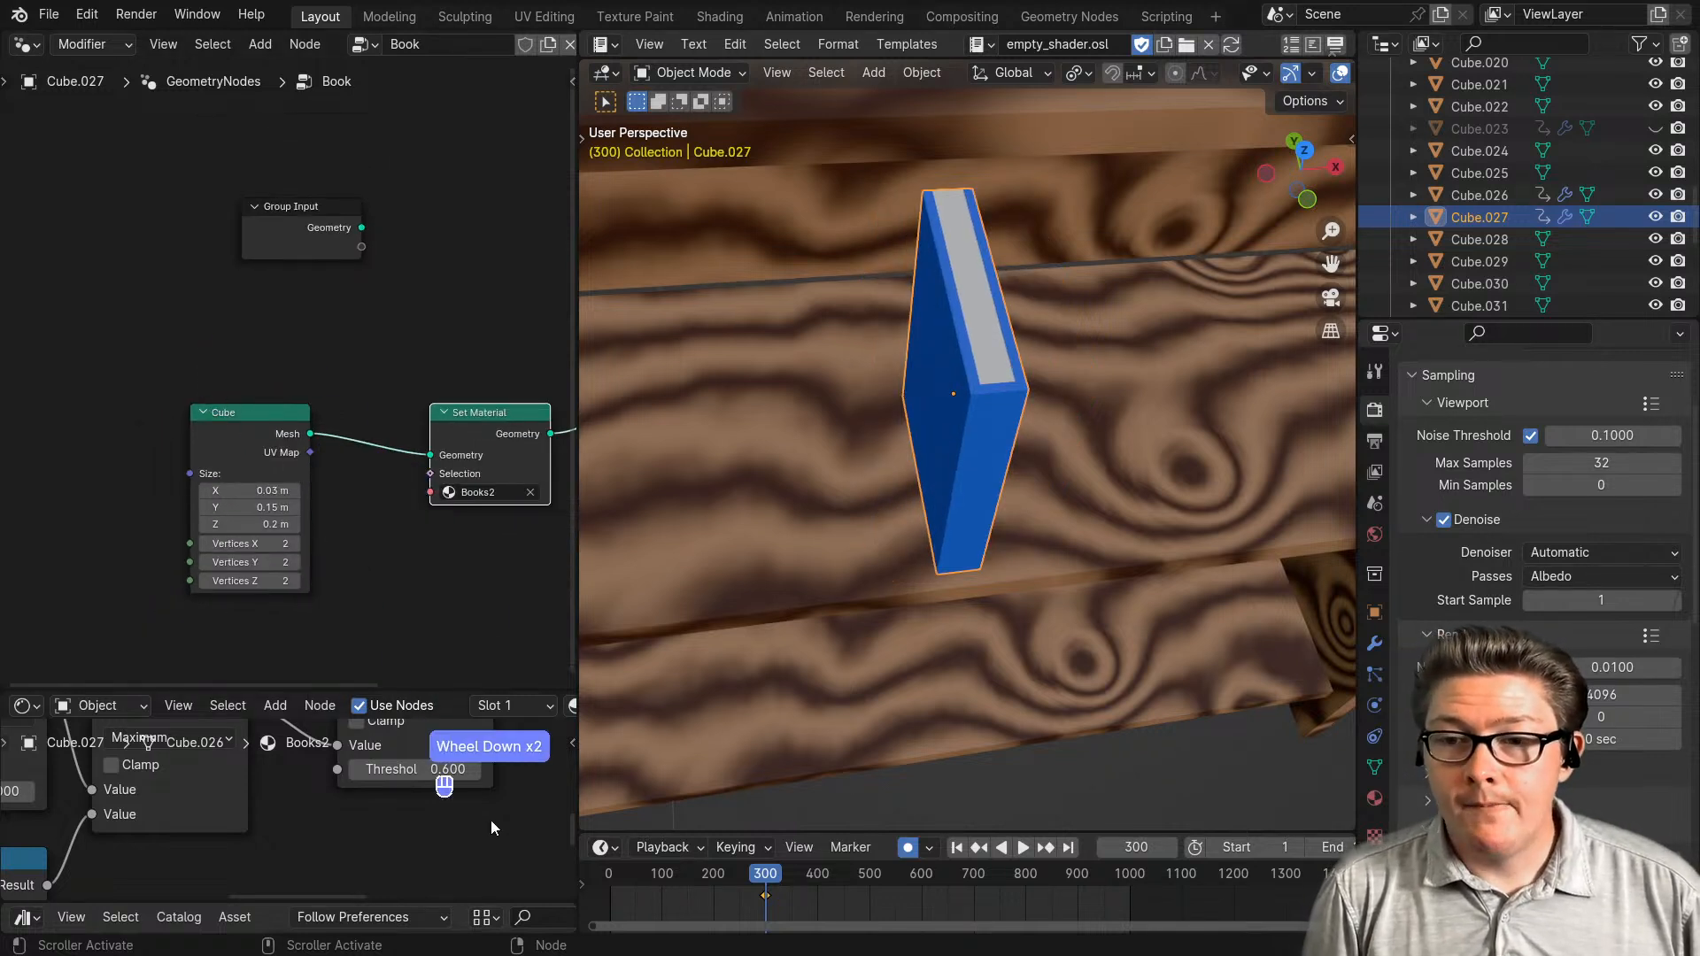
scroll(347, 581, down, 2)
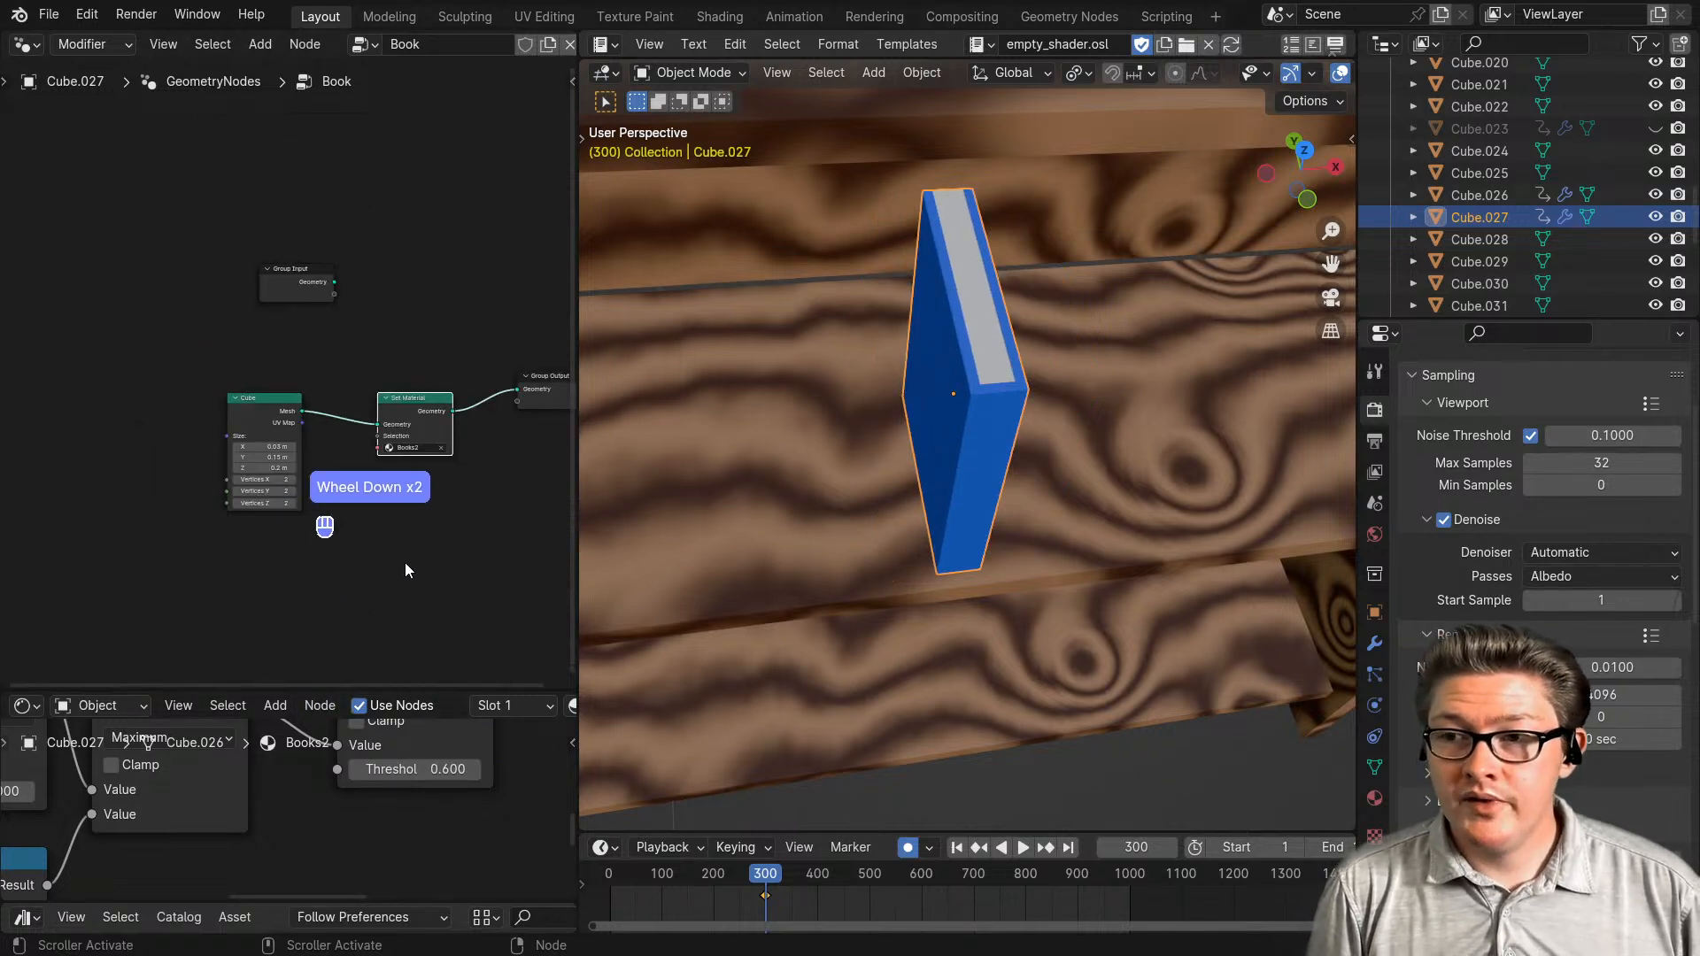
middle_drag(405, 562, 303, 592)
middle_drag(187, 429, 233, 451)
drag(237, 351, 183, 287)
drag(216, 465, 119, 402)
scroll(376, 518, down, 2)
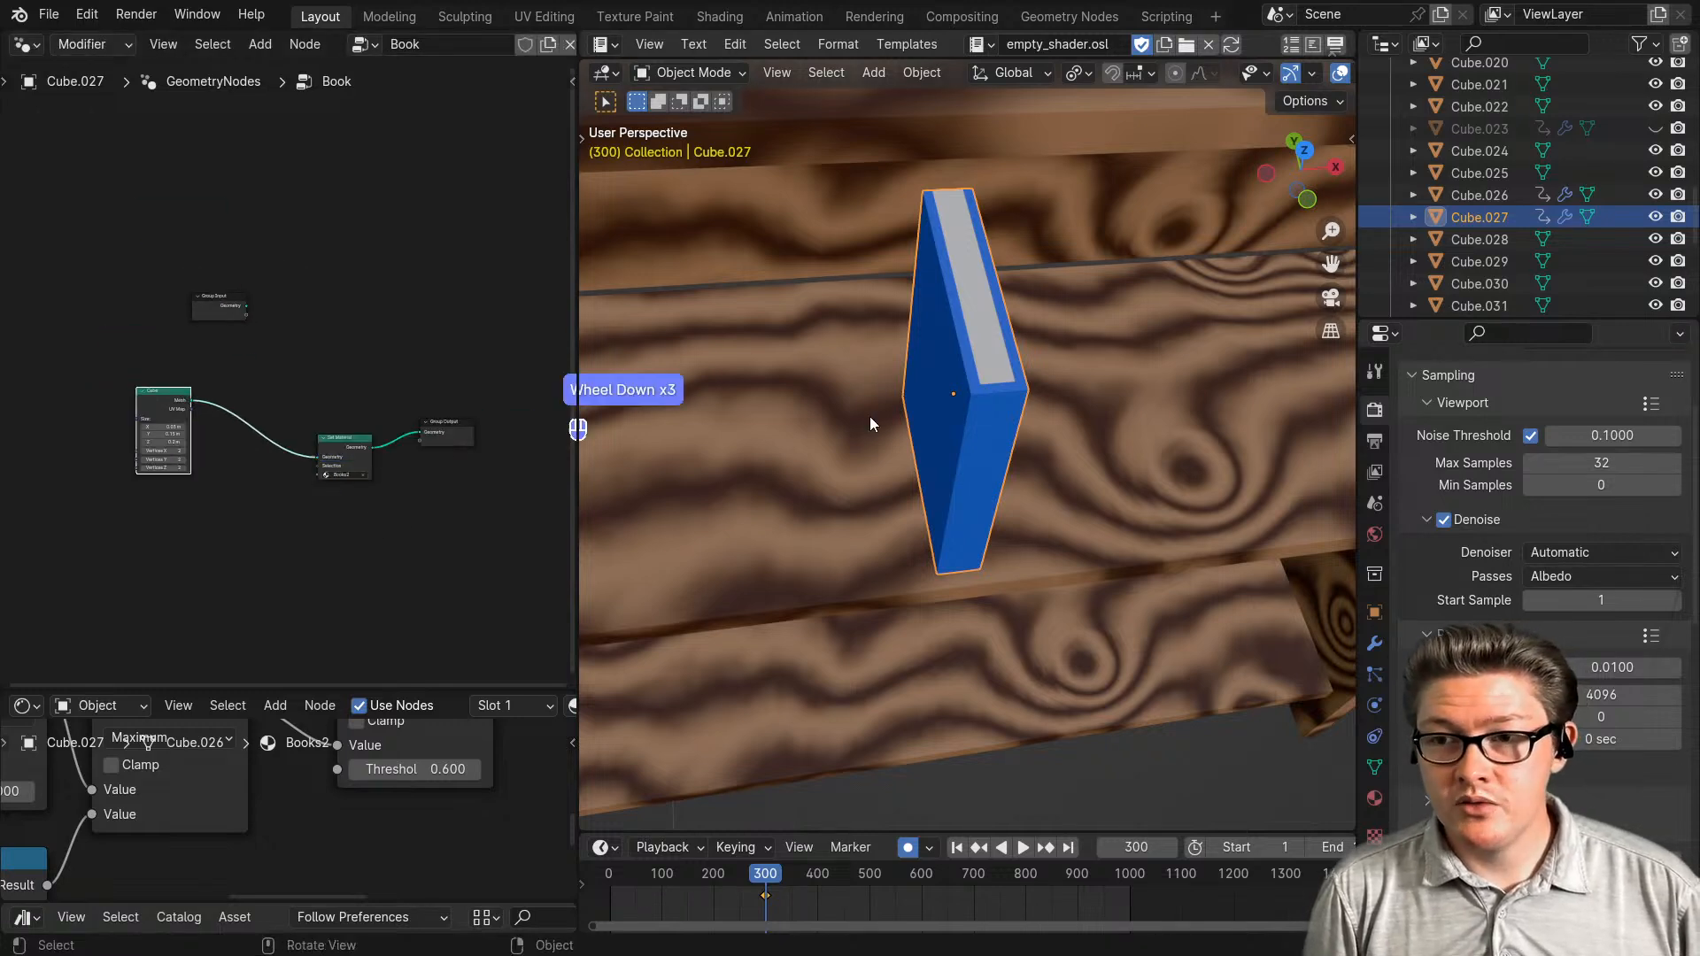
- Examine the book's proportions against the bookshelf from several angles
scroll(872, 425, down, 8)
middle_drag(930, 483, 1001, 460)
scroll(992, 429, up, 2)
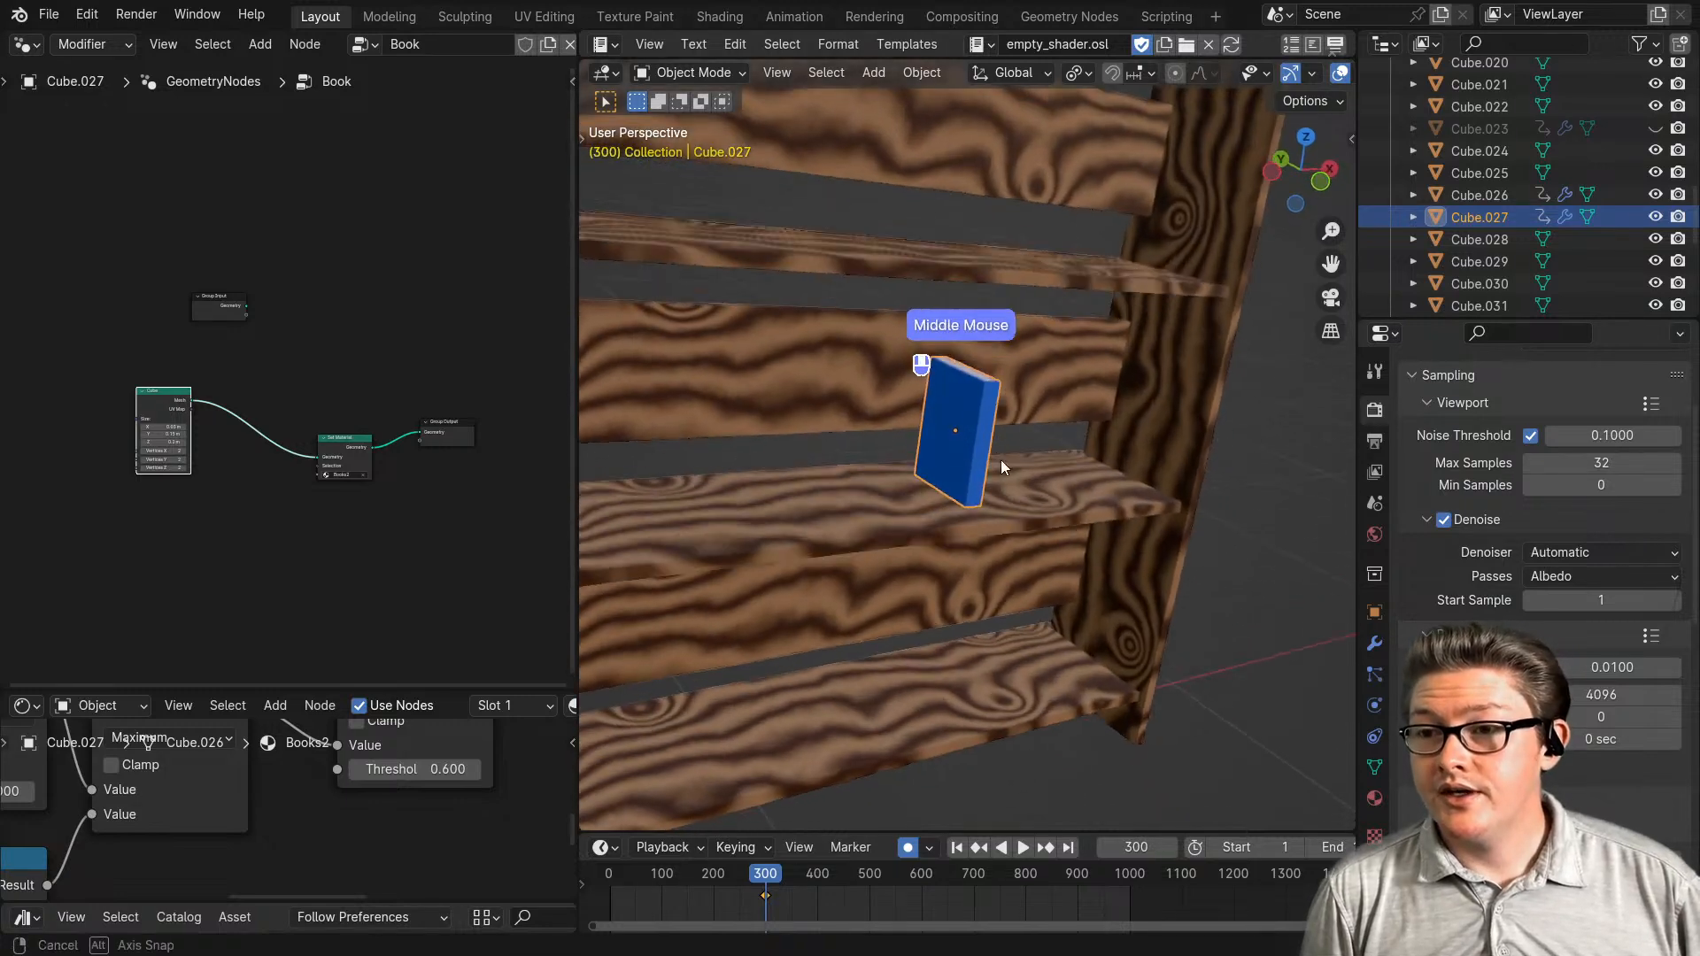
scroll(1050, 471, down, 3)
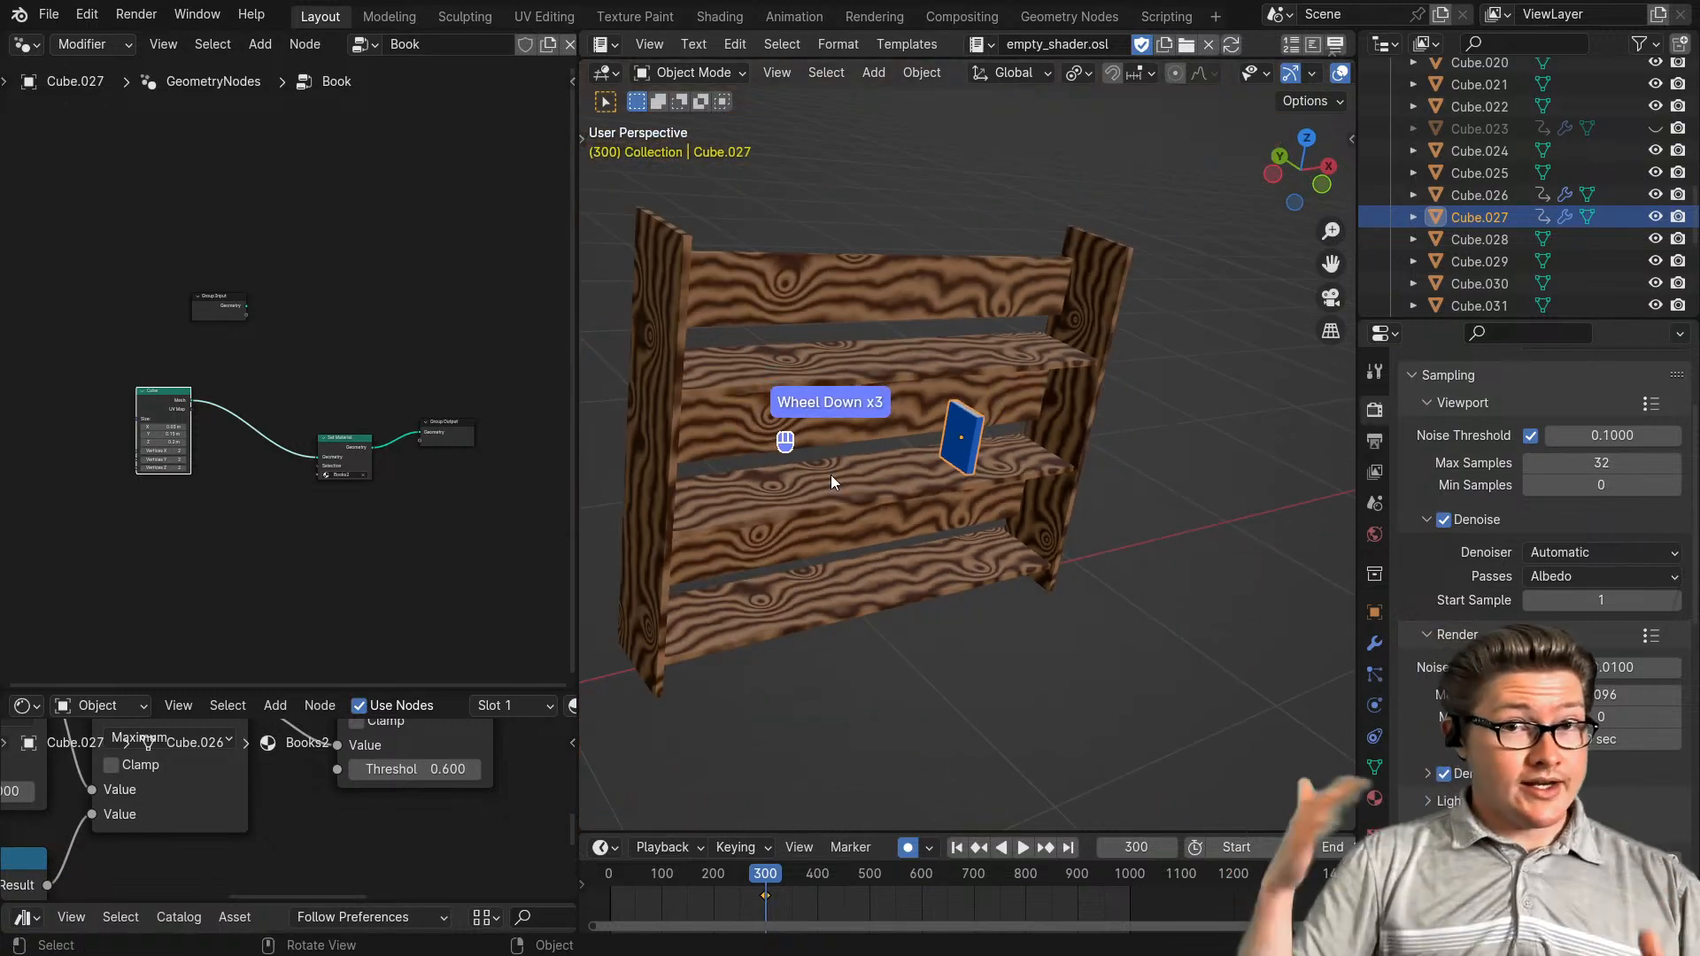
scroll(899, 480, up, 2)
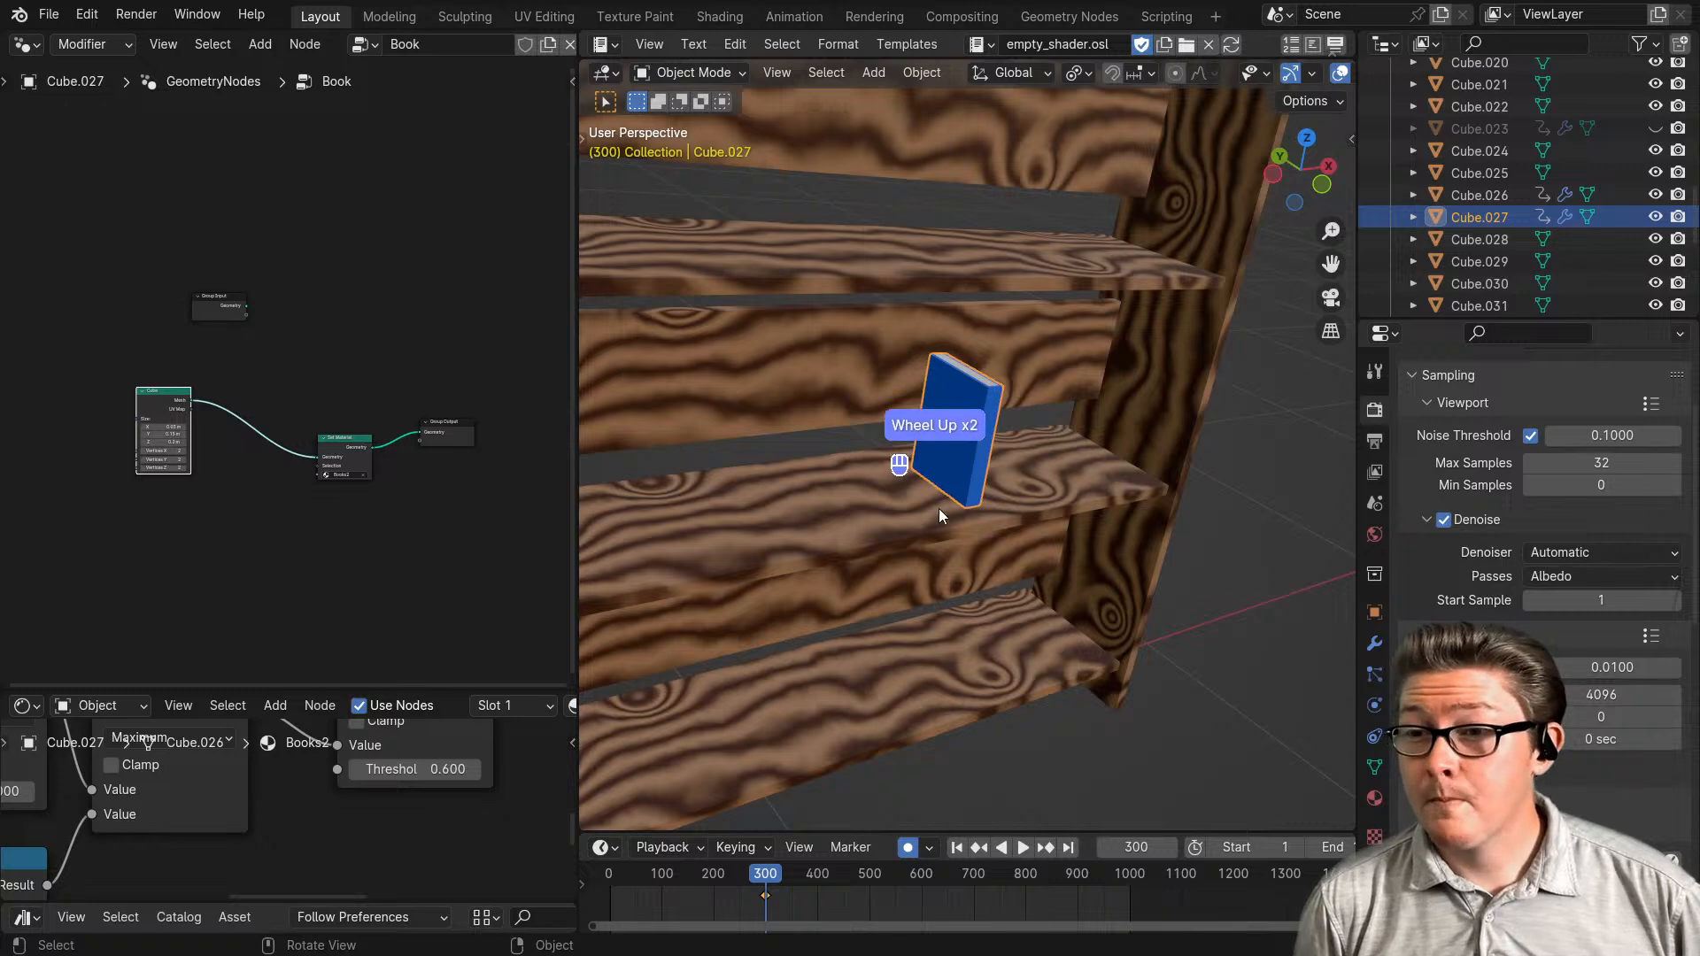
middle_drag(939, 508, 475, 528)
scroll(262, 516, up, 2)
middle_drag(262, 516, 311, 501)
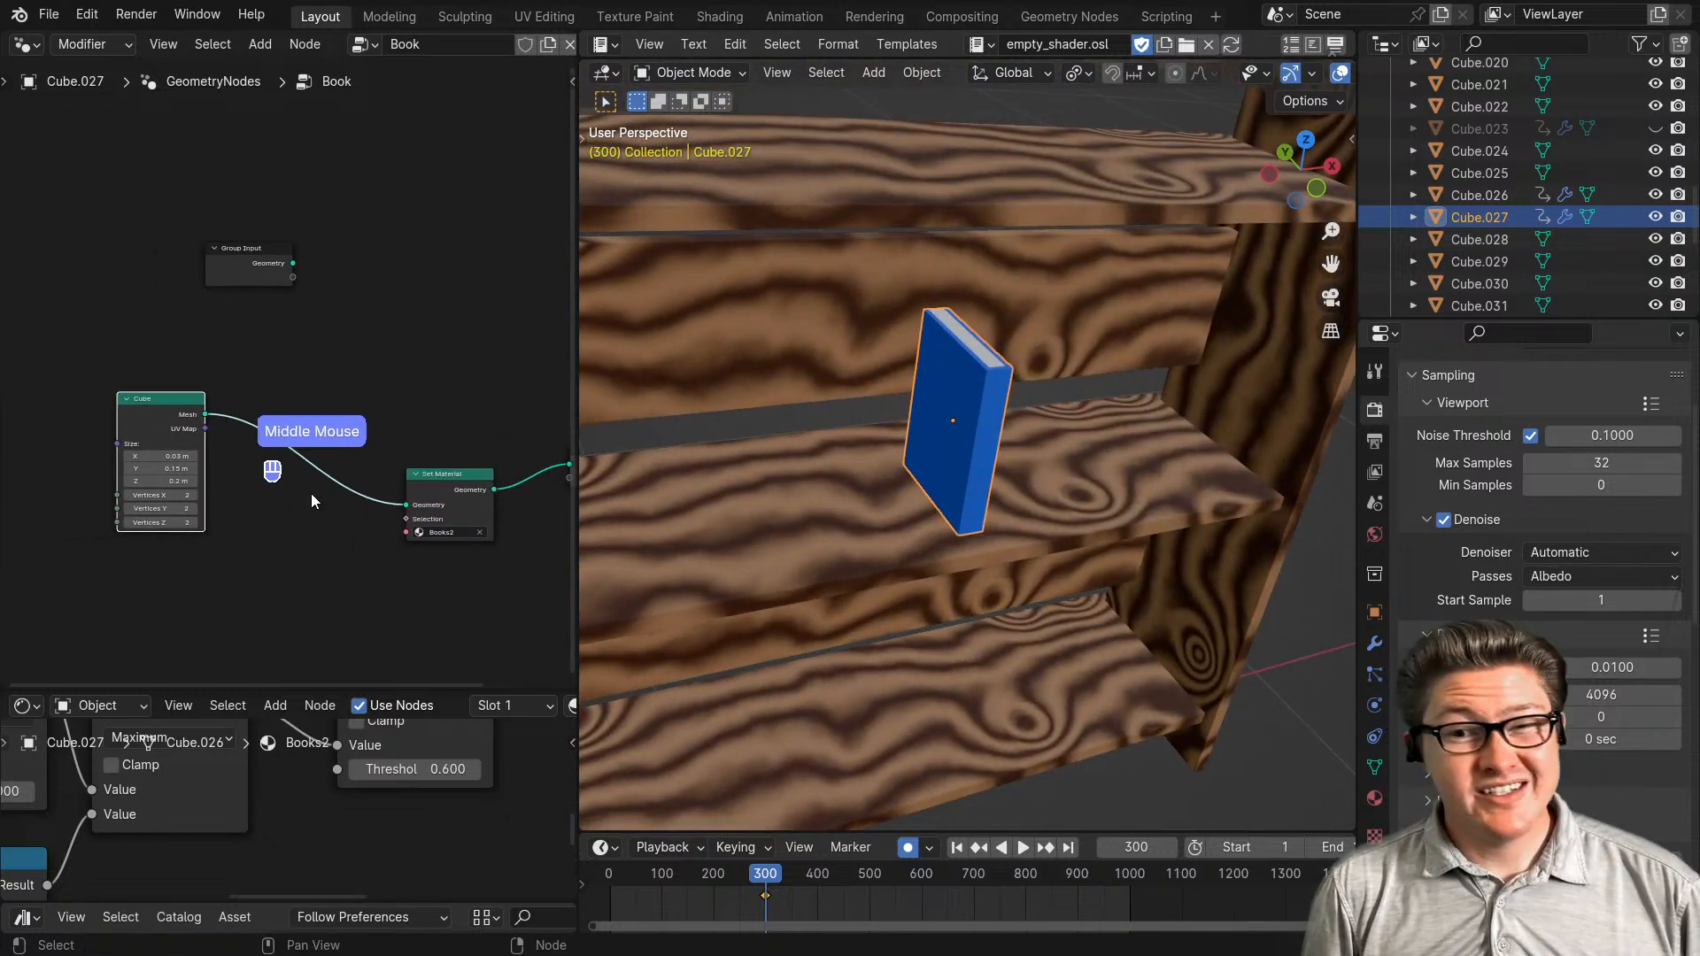
- Reposition the Cube node, and enlarge the shader editor to review the mask's math nodes
drag(174, 417, 123, 466)
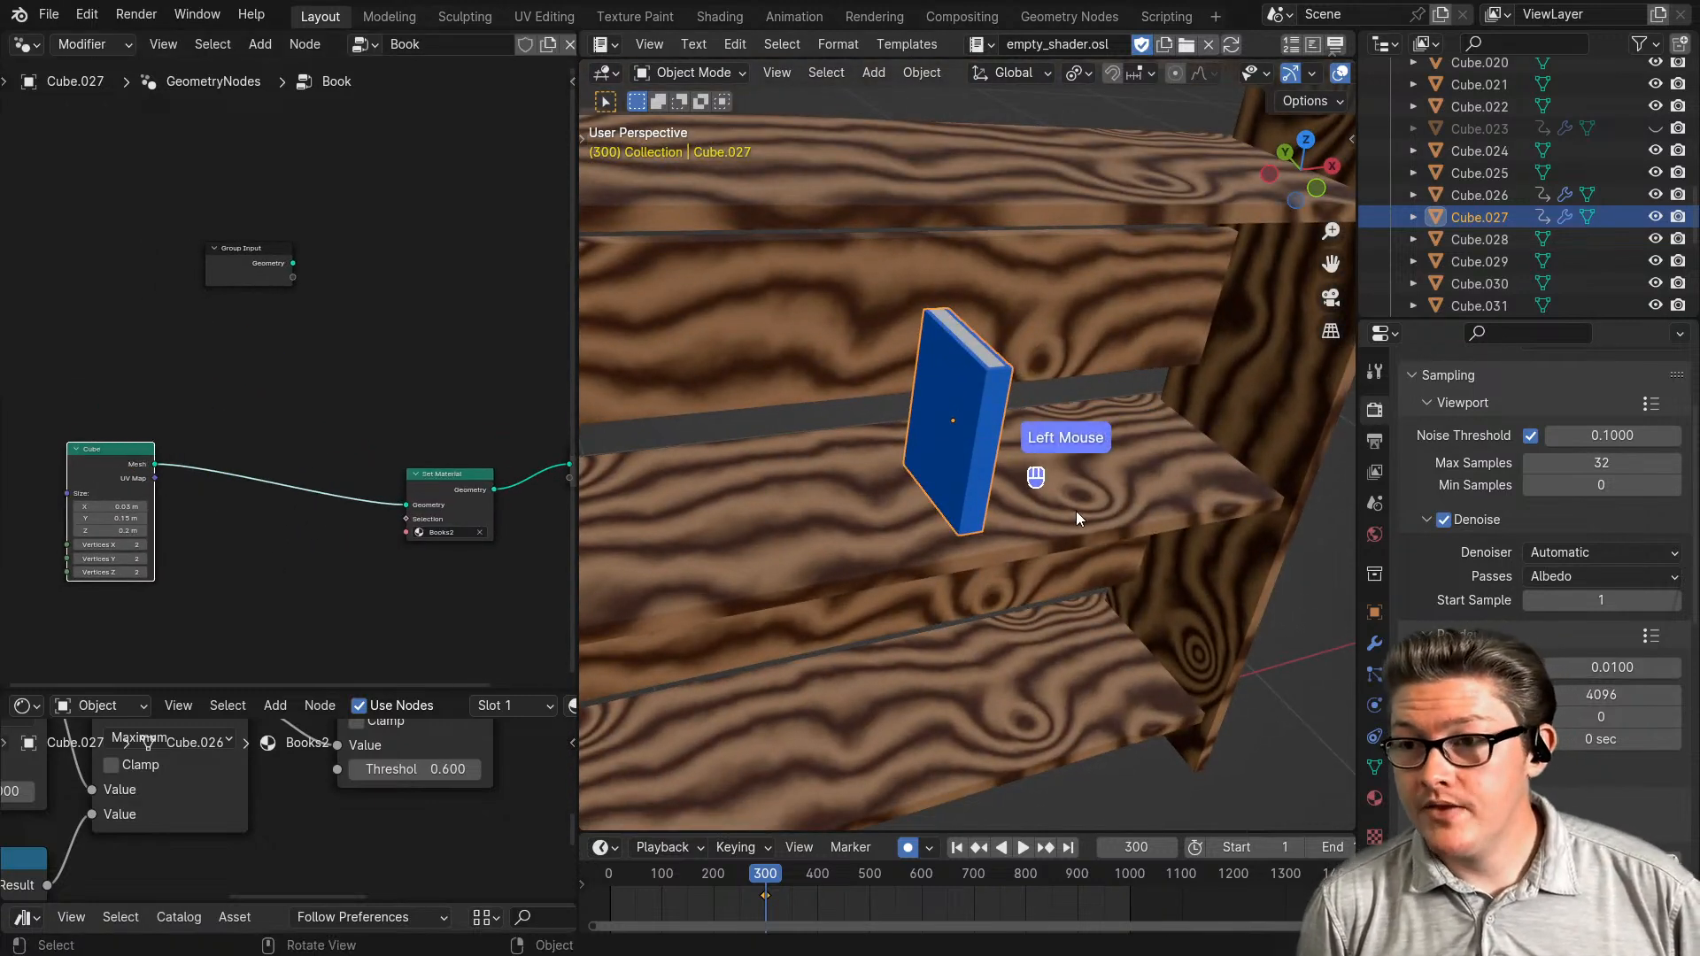
middle_drag(1077, 512, 1006, 574)
scroll(1005, 572, up, 2)
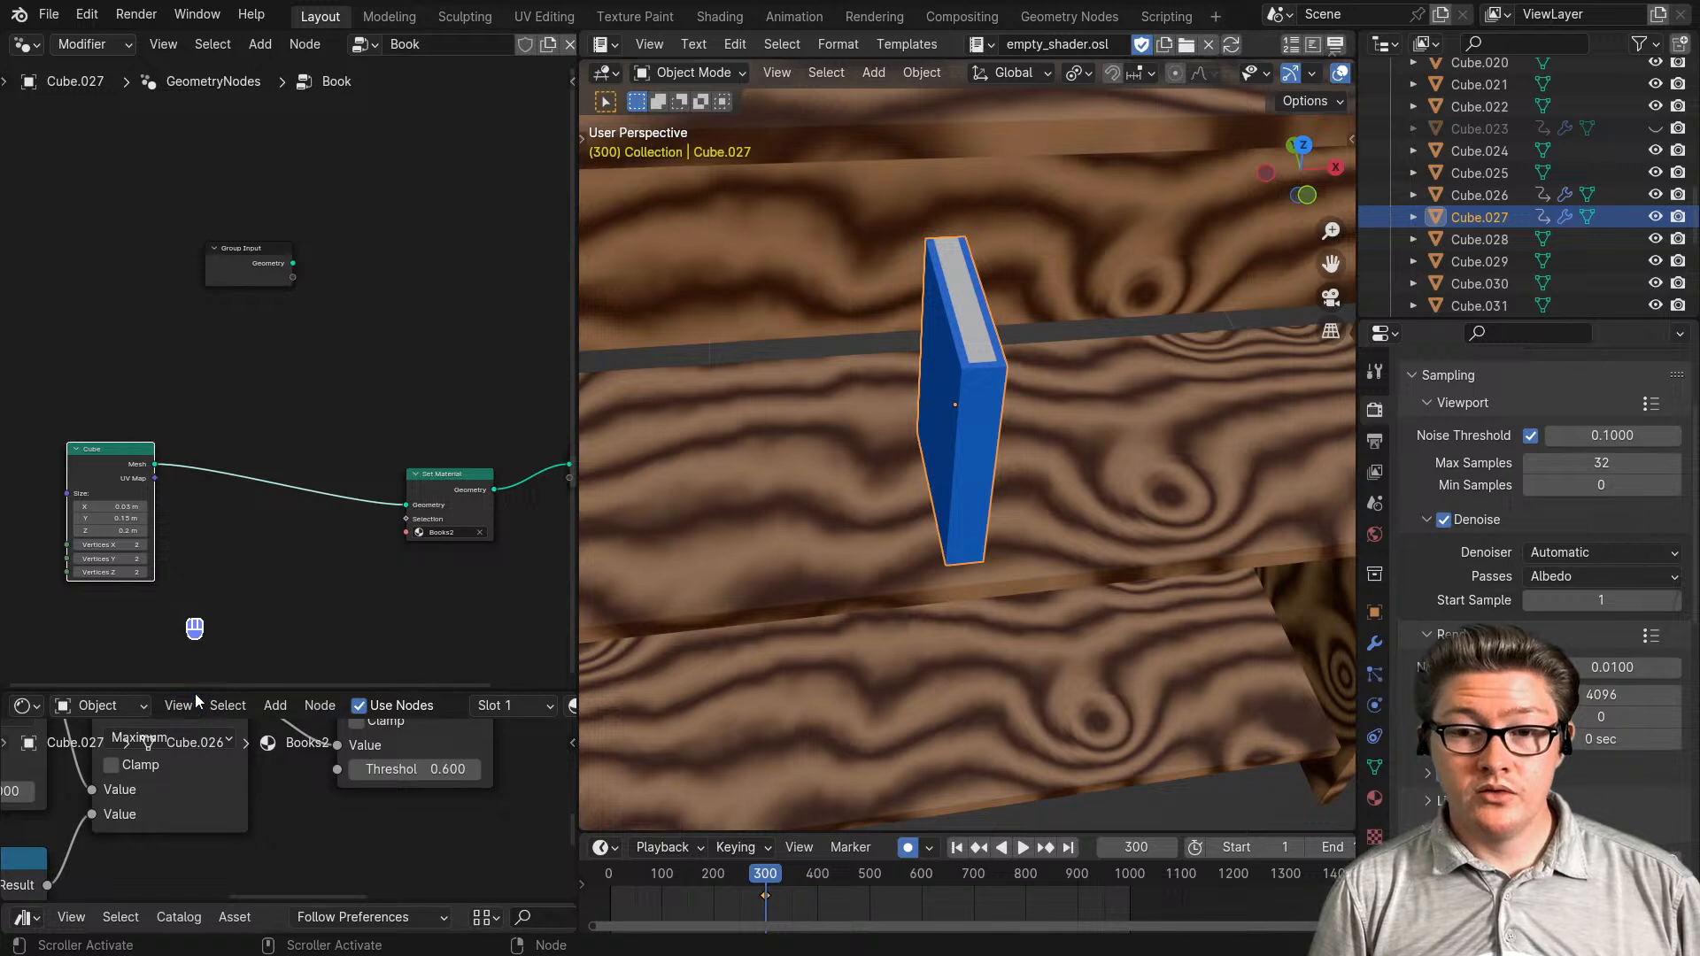
drag(195, 691, 213, 365)
scroll(292, 673, down, 4)
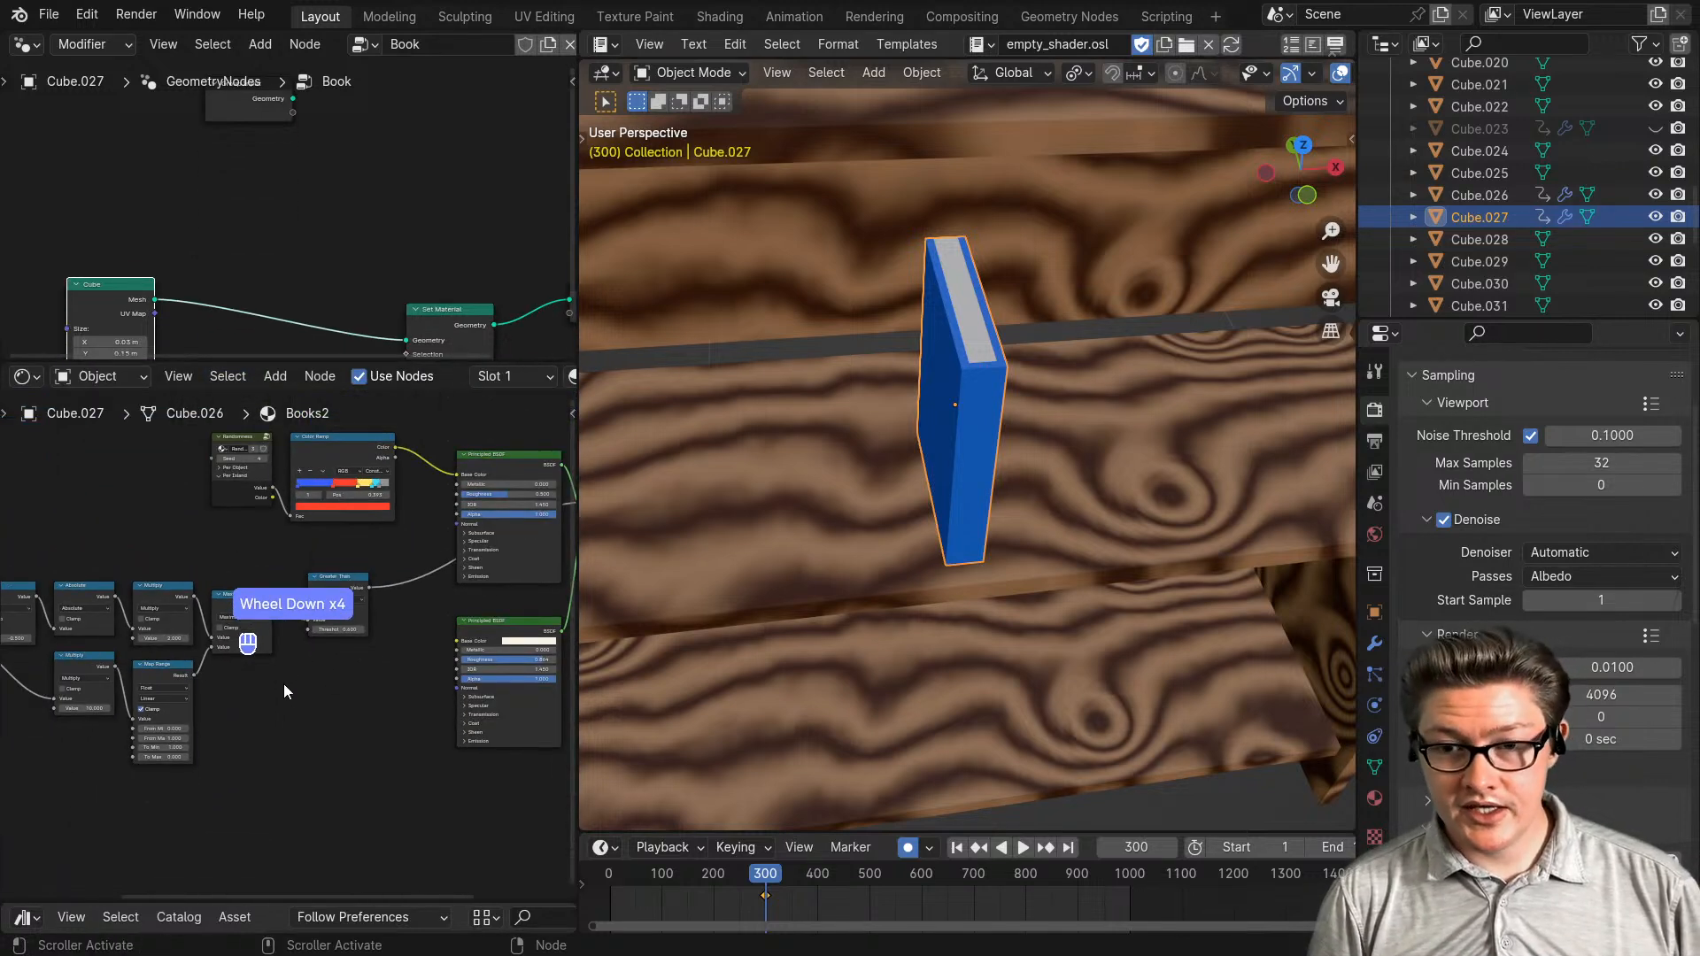
middle_drag(284, 691, 348, 704)
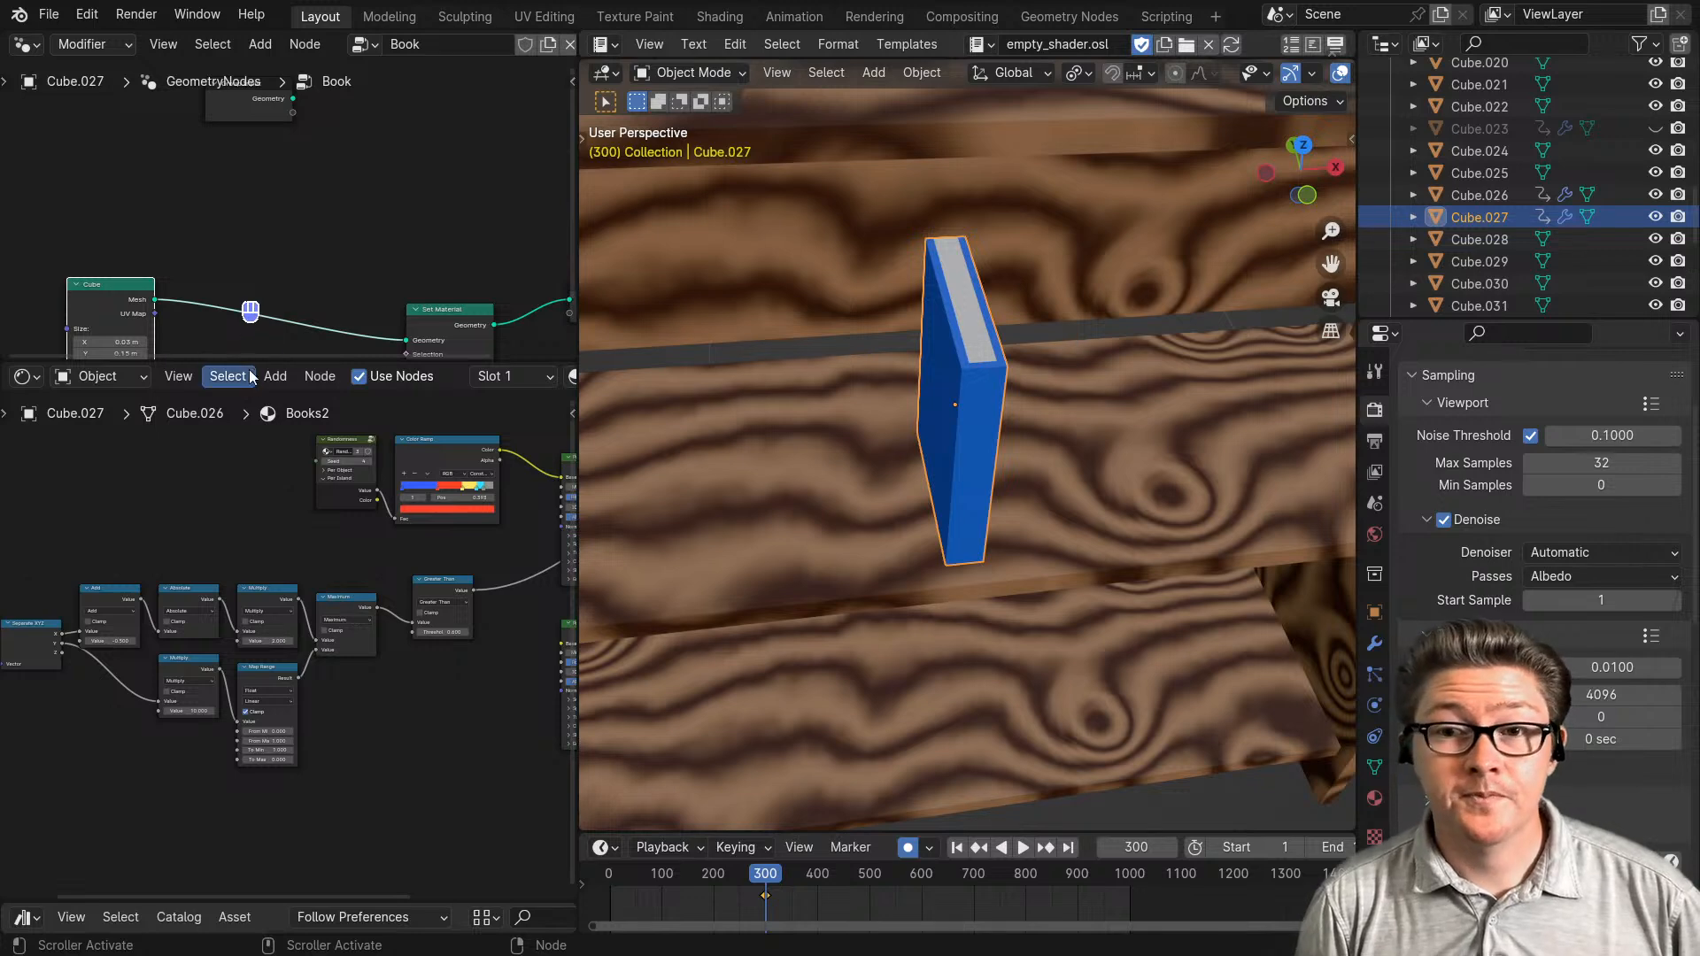
- Enlarge the geometry node editor and insert a Bounding Box node between Cube and Set Material, spacing the Cube node away from it
drag(248, 362, 248, 747)
scroll(266, 638, down, 3)
middle_drag(297, 567, 123, 550)
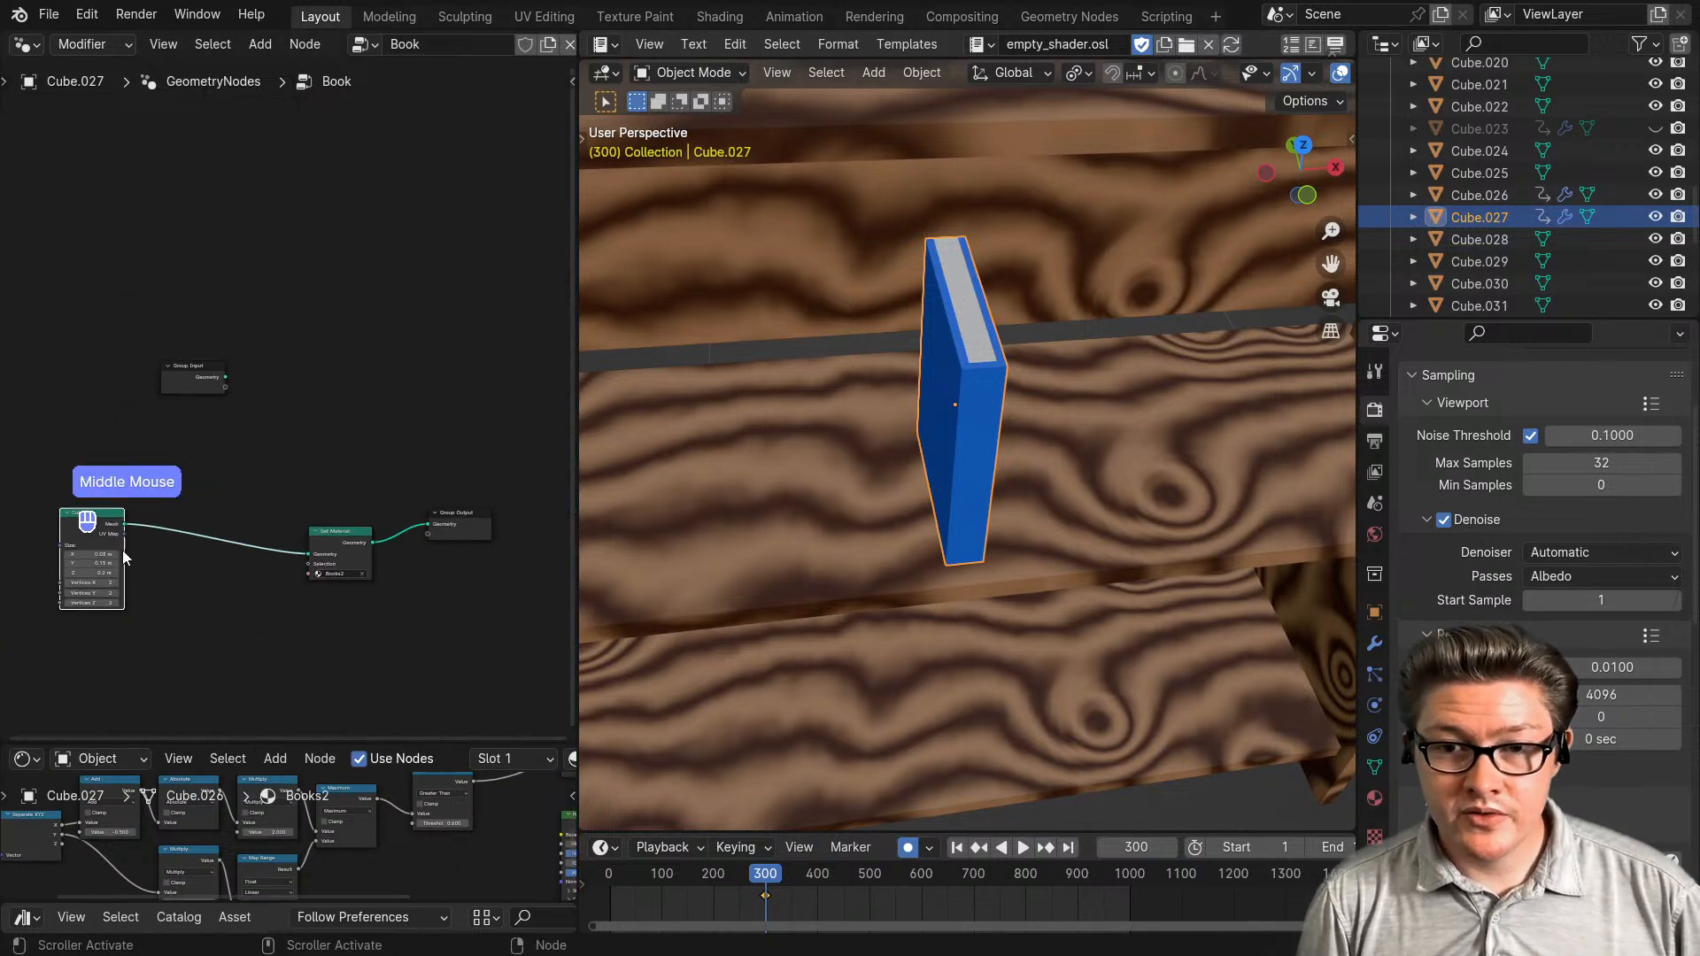
drag(123, 550, 155, 549)
scroll(239, 466, up, 1)
key(shift+a)
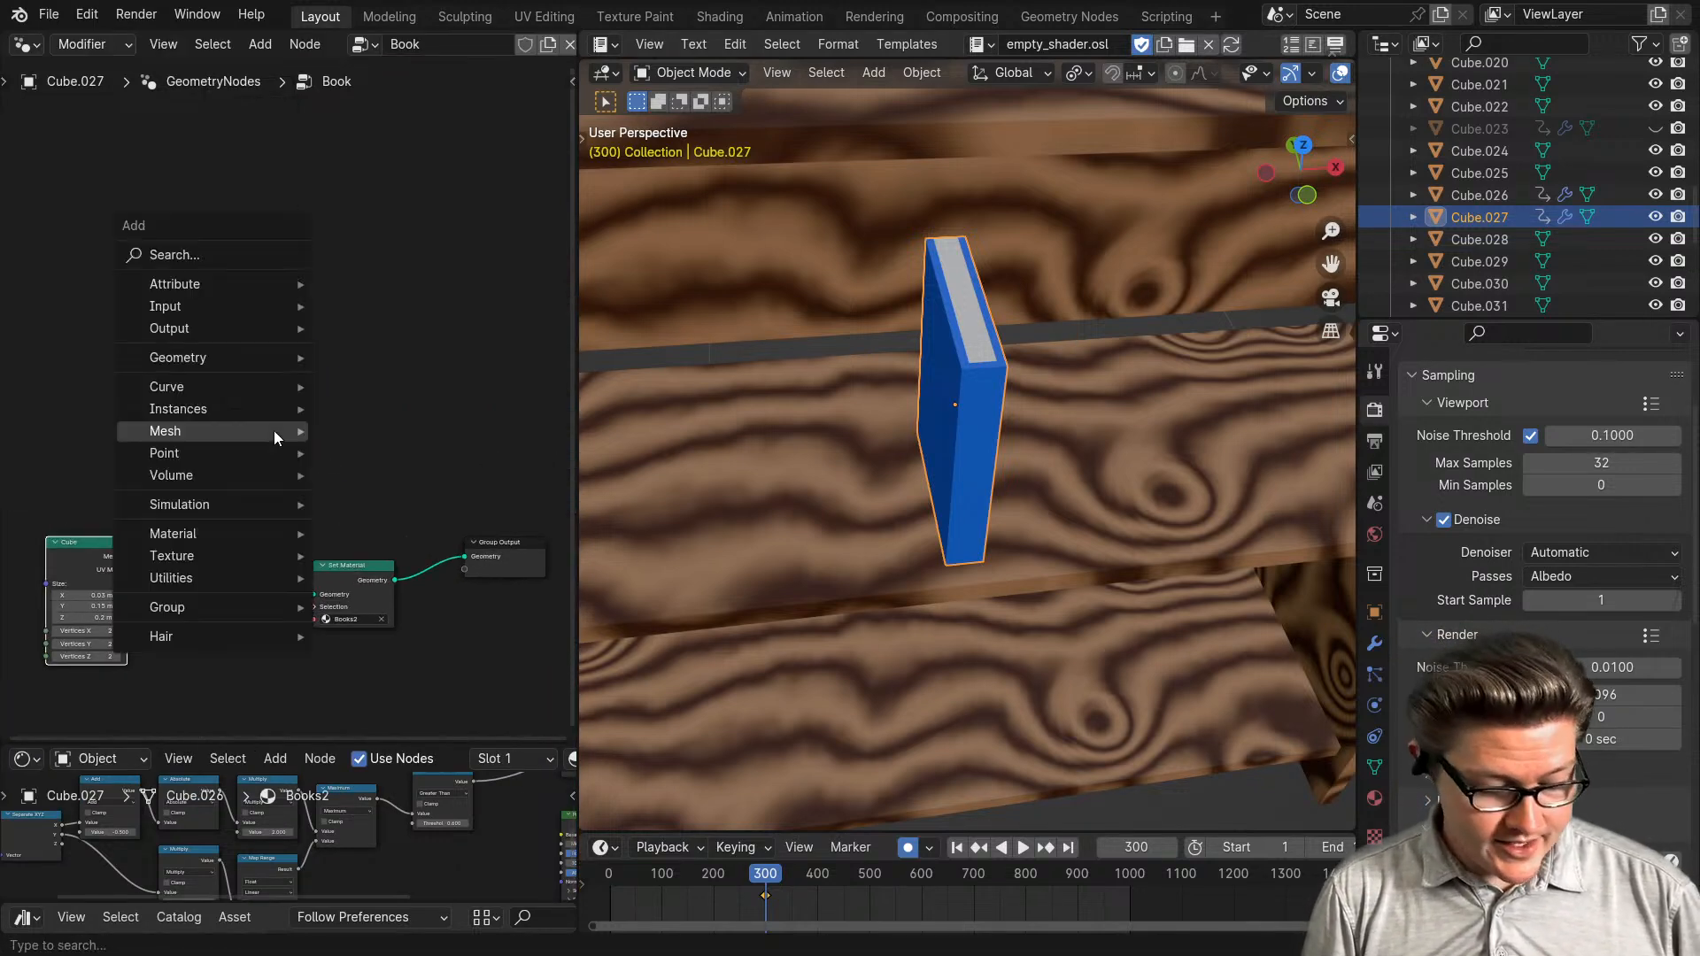
text(boun)
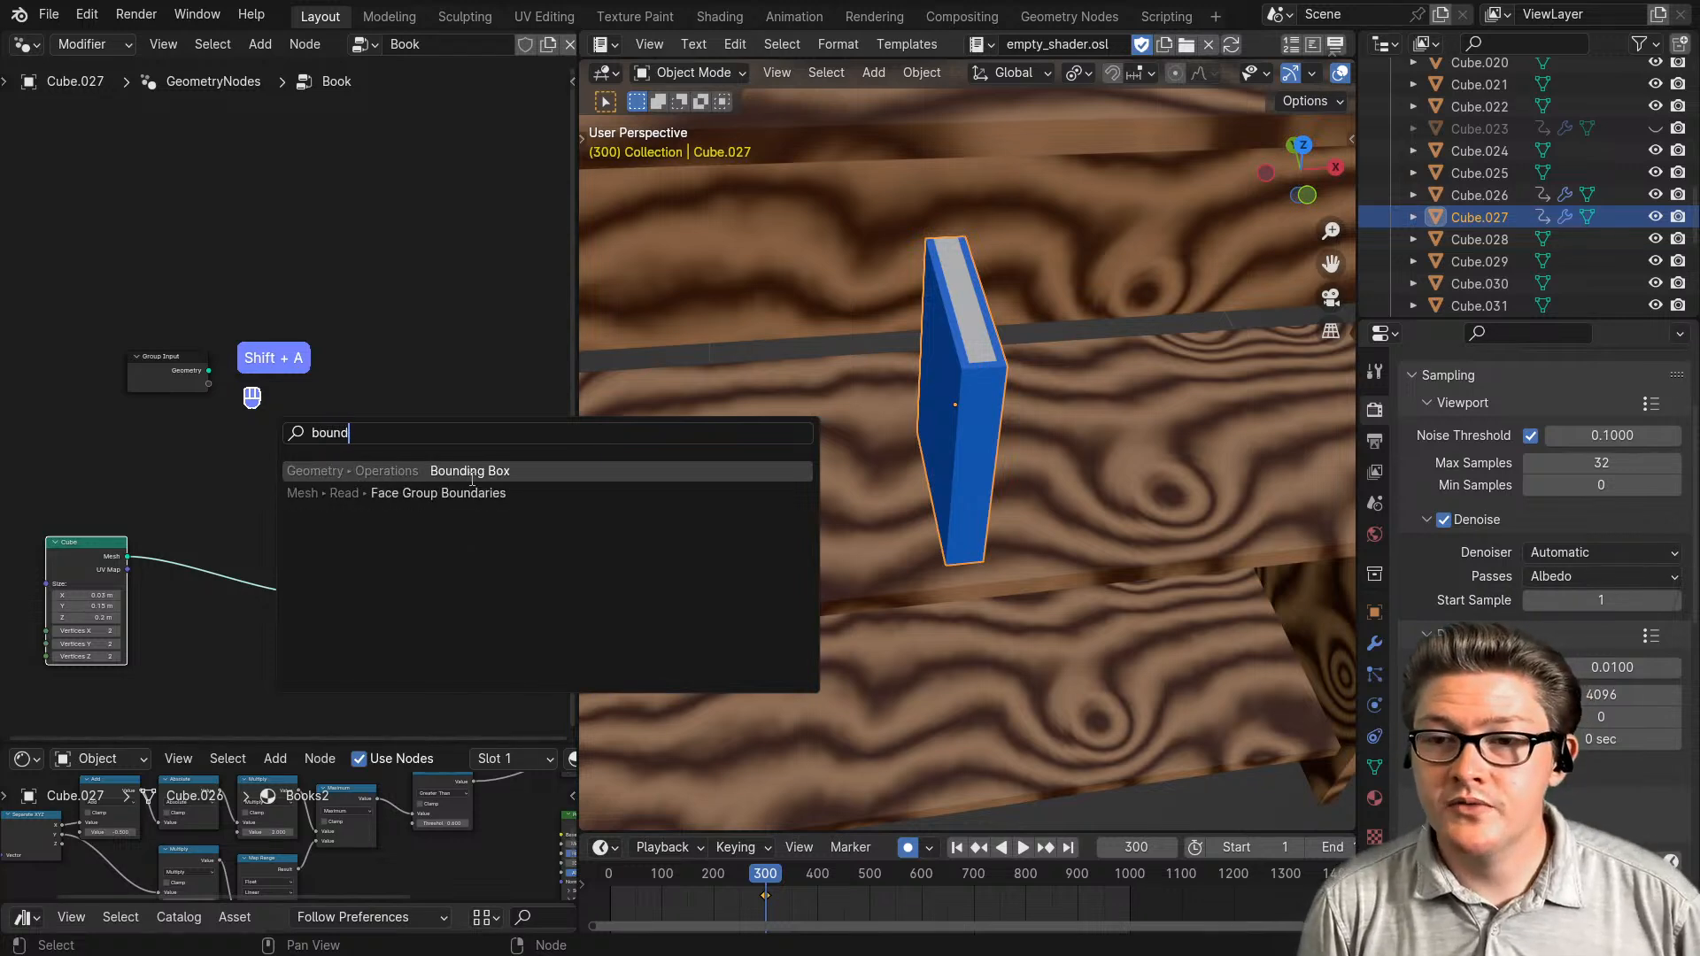
text(d)
click(472, 480)
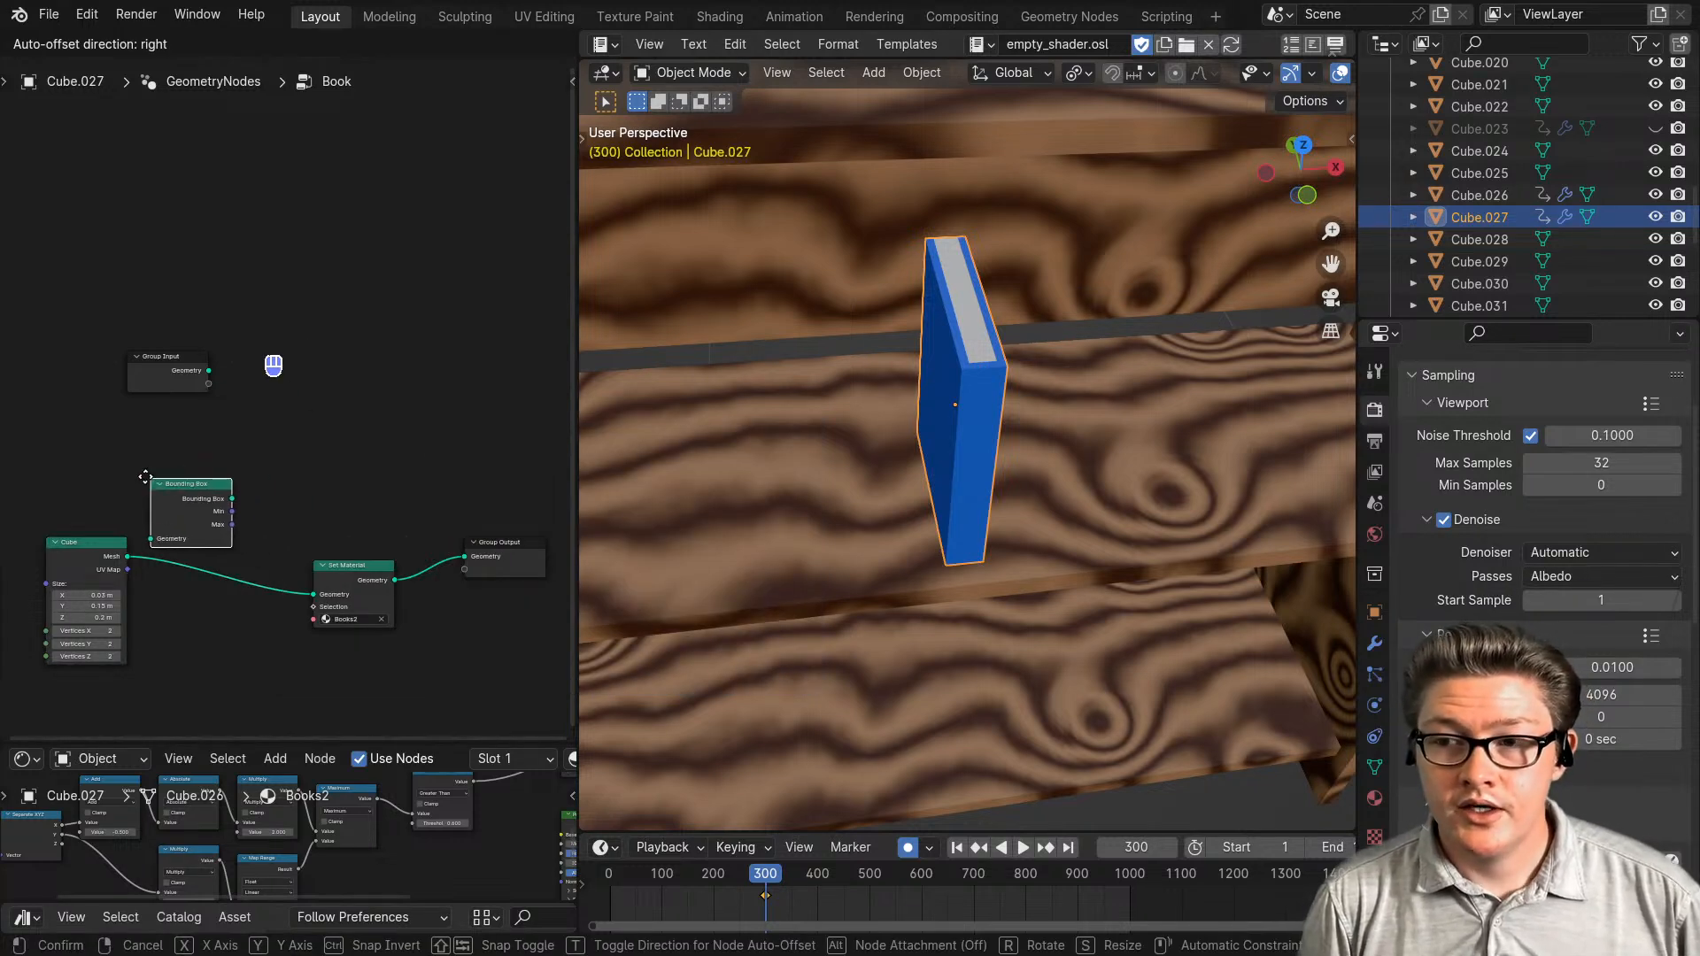
click(157, 525)
scroll(222, 567, up, 2)
middle_drag(344, 585, 355, 549)
drag(169, 527, 119, 523)
scroll(326, 284, down, 2)
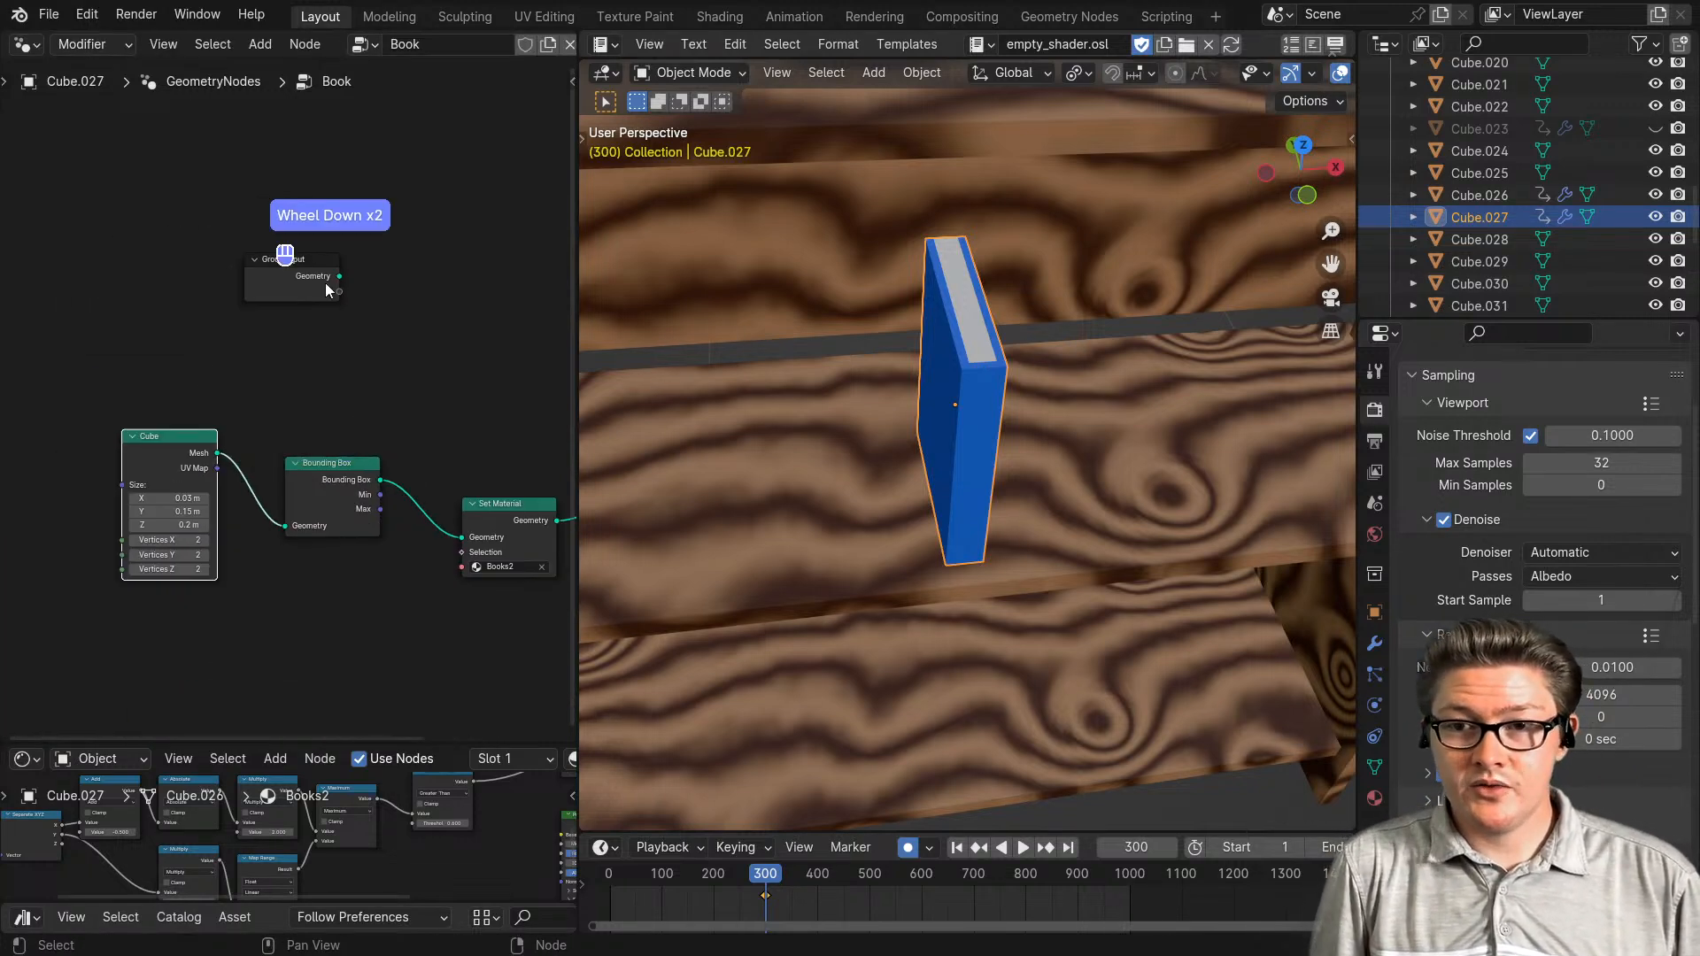
- Reposition the Group Input and Cube nodes, and try linking the Group Input geometry into the Bounding Box node
click(306, 278)
drag(306, 278, 281, 463)
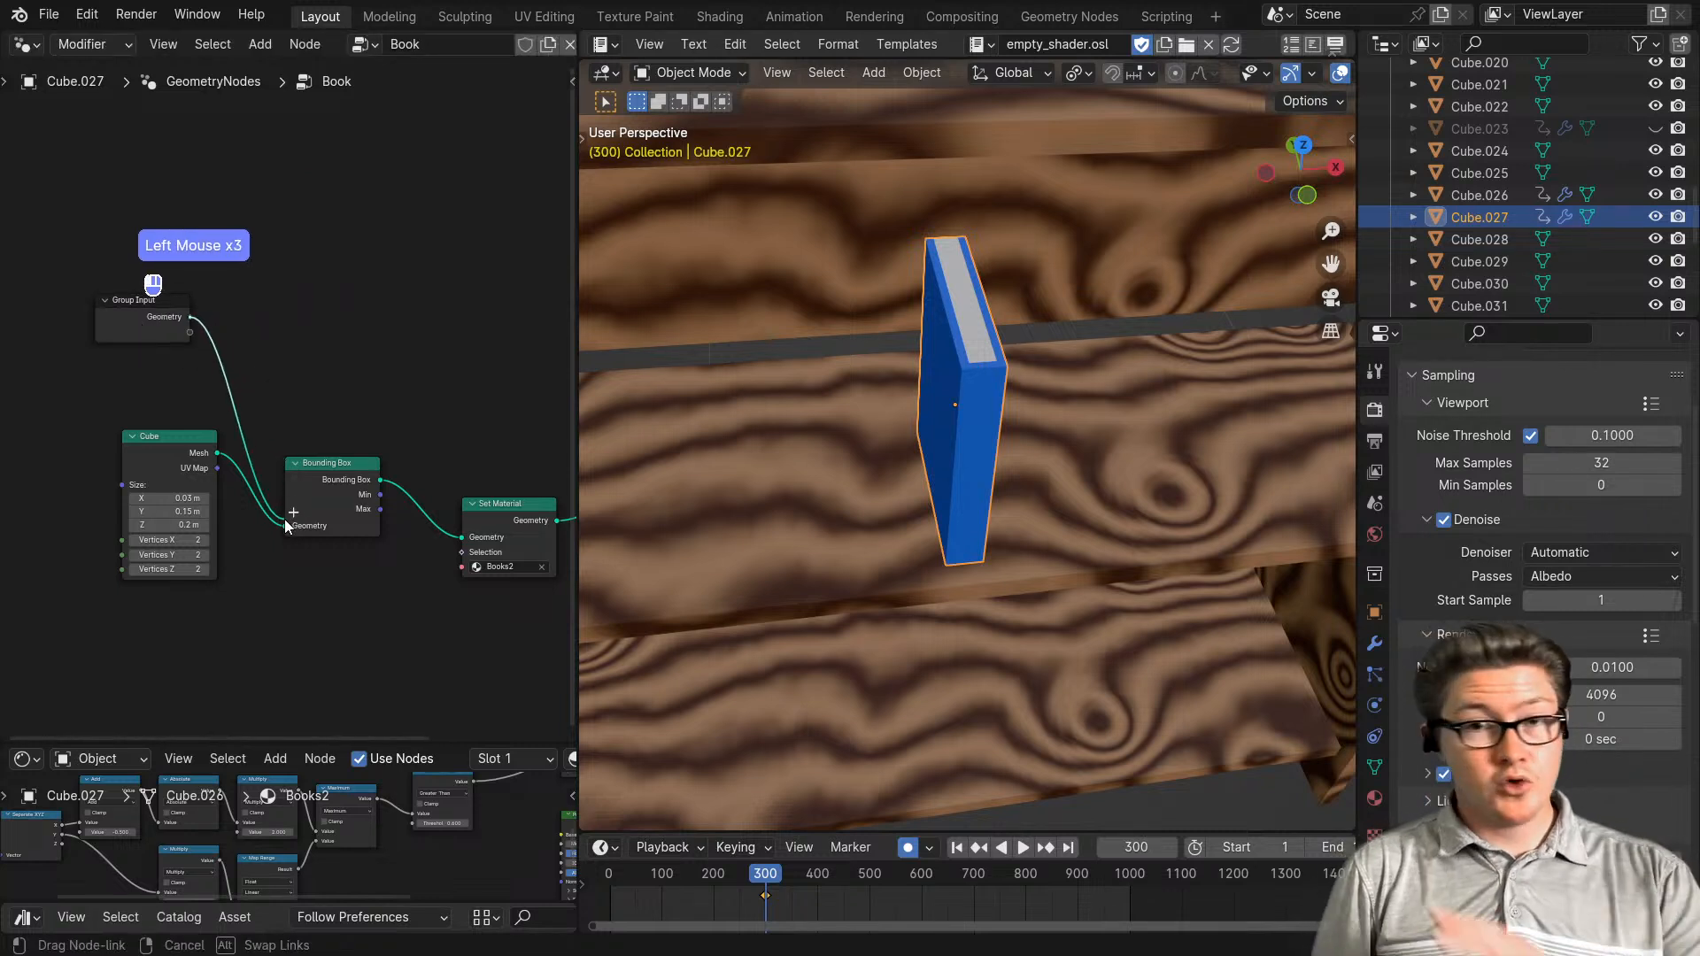
drag(286, 526, 290, 351)
drag(186, 439, 186, 493)
drag(144, 319, 239, 308)
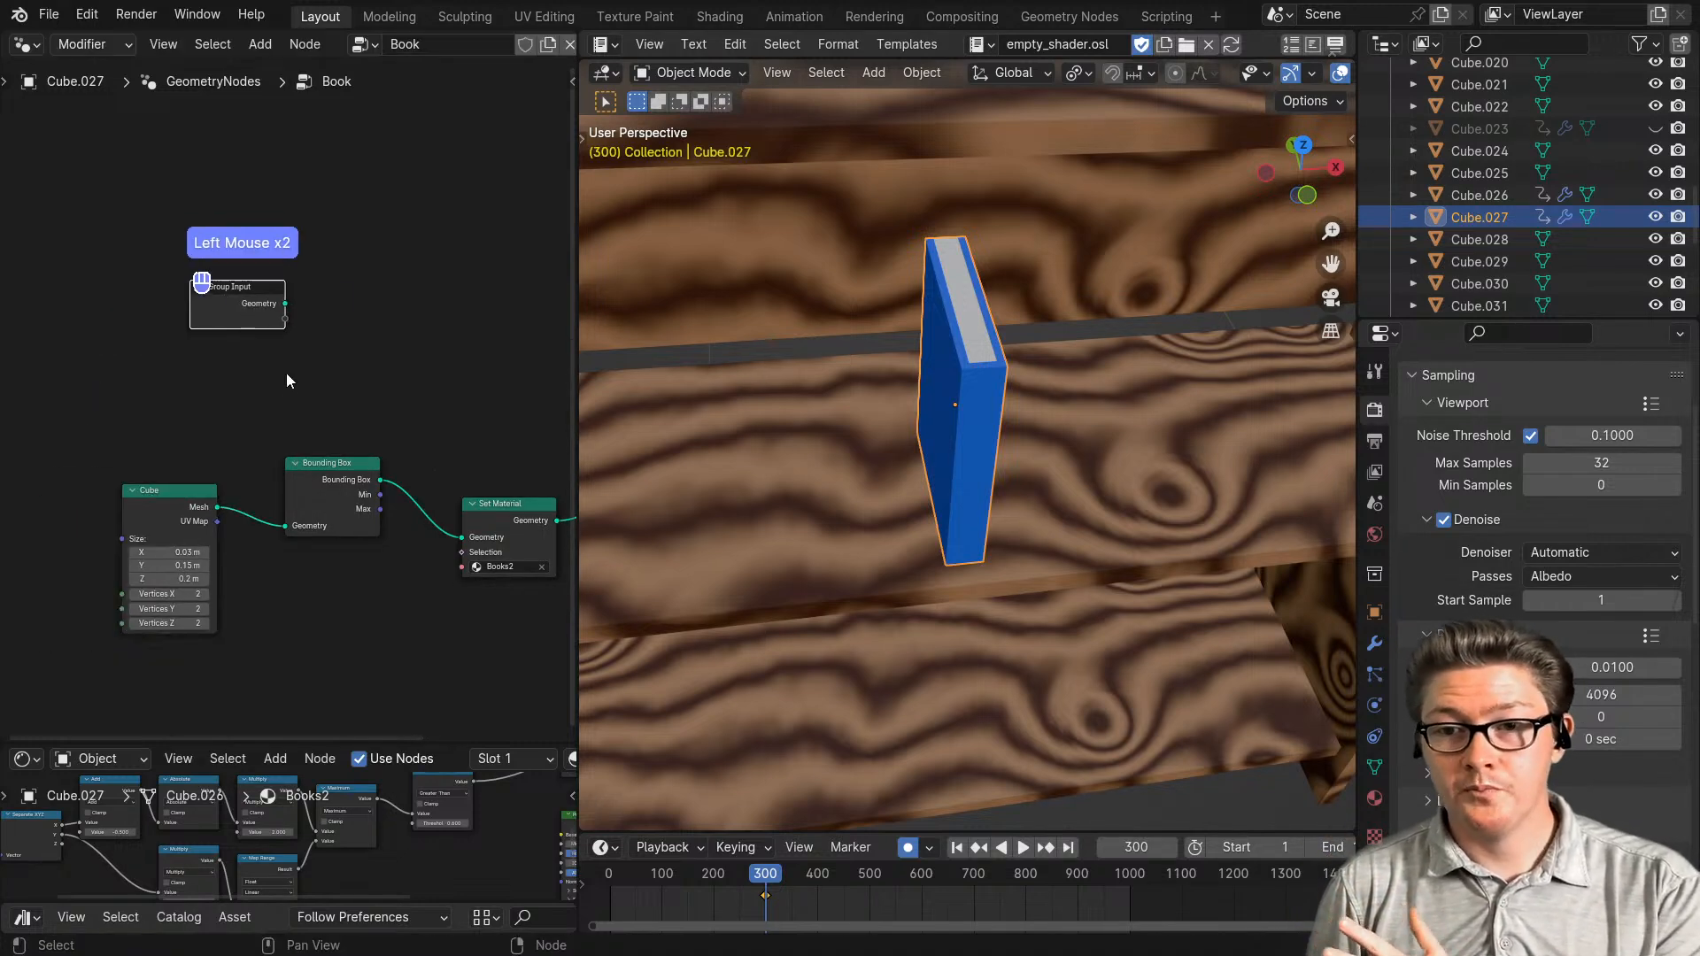
- Examine the Bounding Box node's Geometry input, its Min and Max outputs, and its connection to Set Material
scroll(286, 406, up, 1)
drag(155, 517, 190, 484)
scroll(305, 611, up, 2)
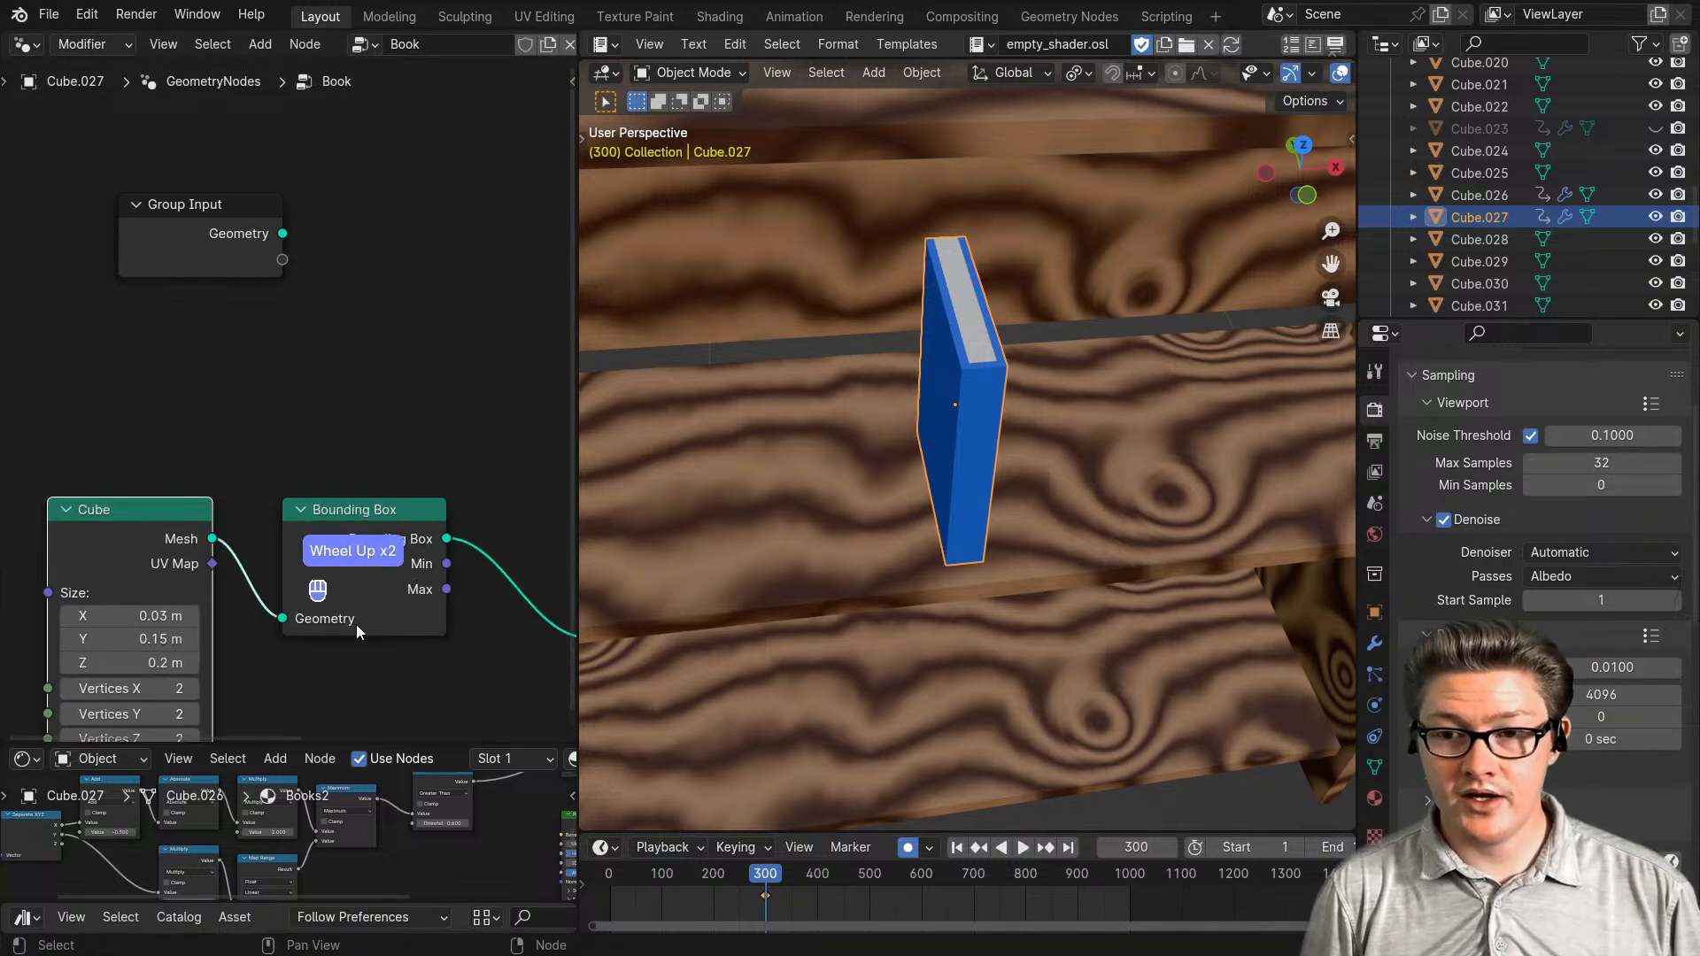
scroll(336, 542, down, 2)
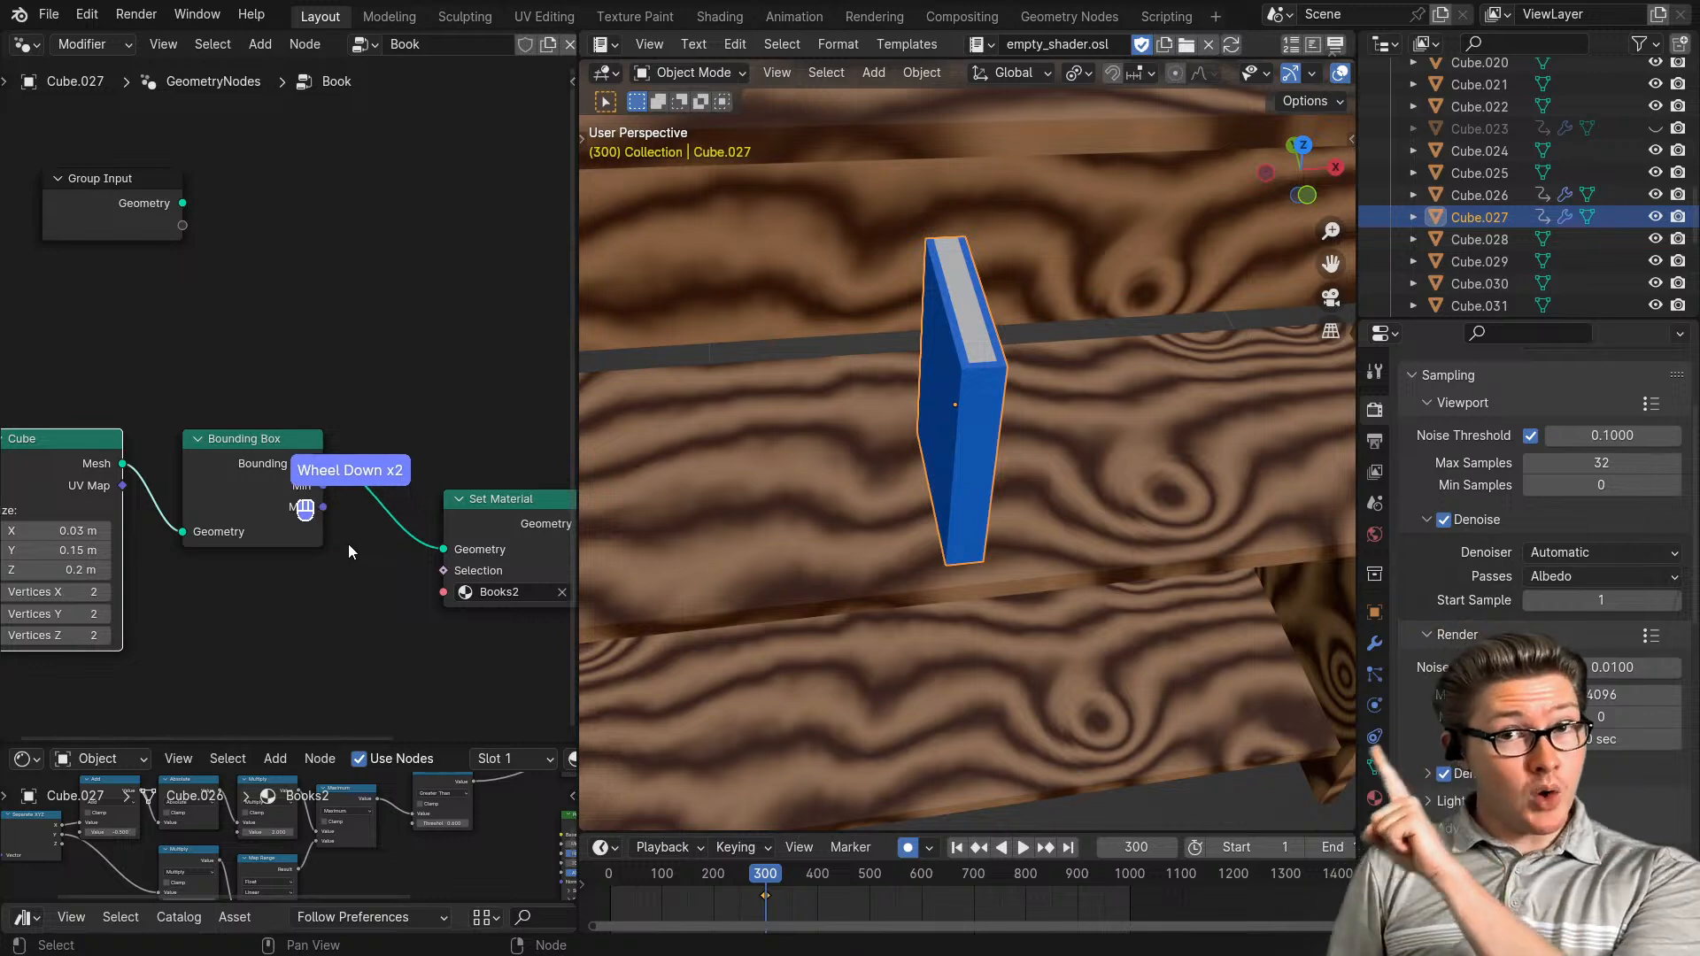
scroll(347, 558, up, 3)
drag(246, 492, 289, 469)
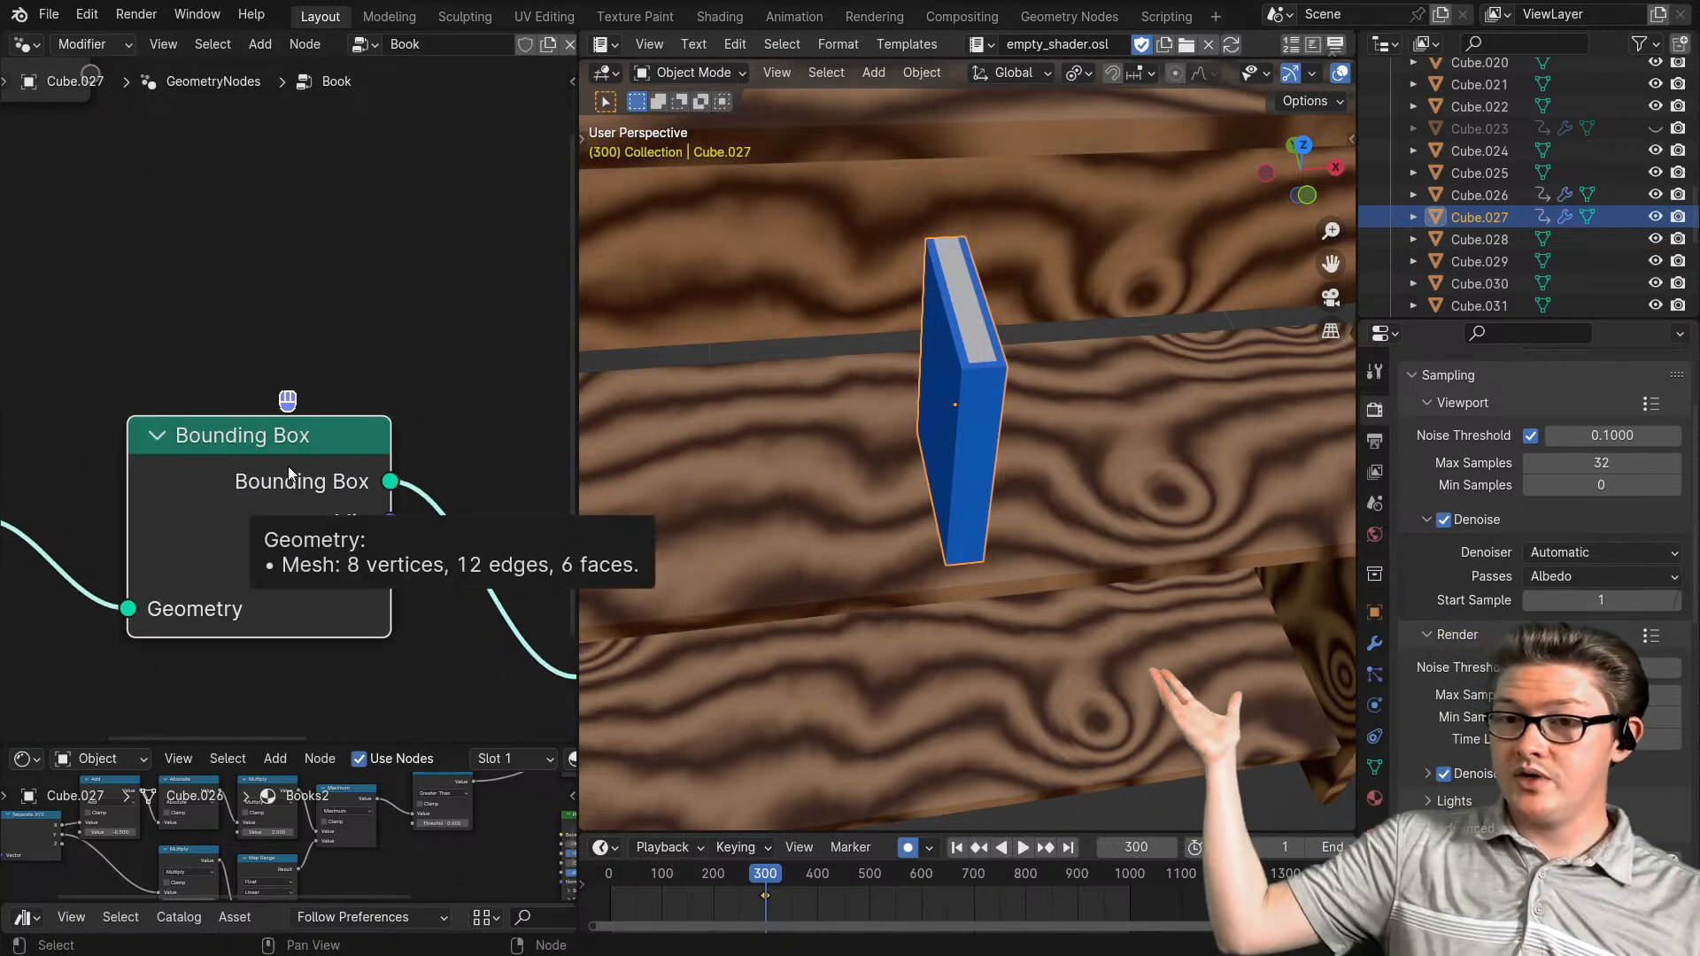
scroll(177, 591, down, 1)
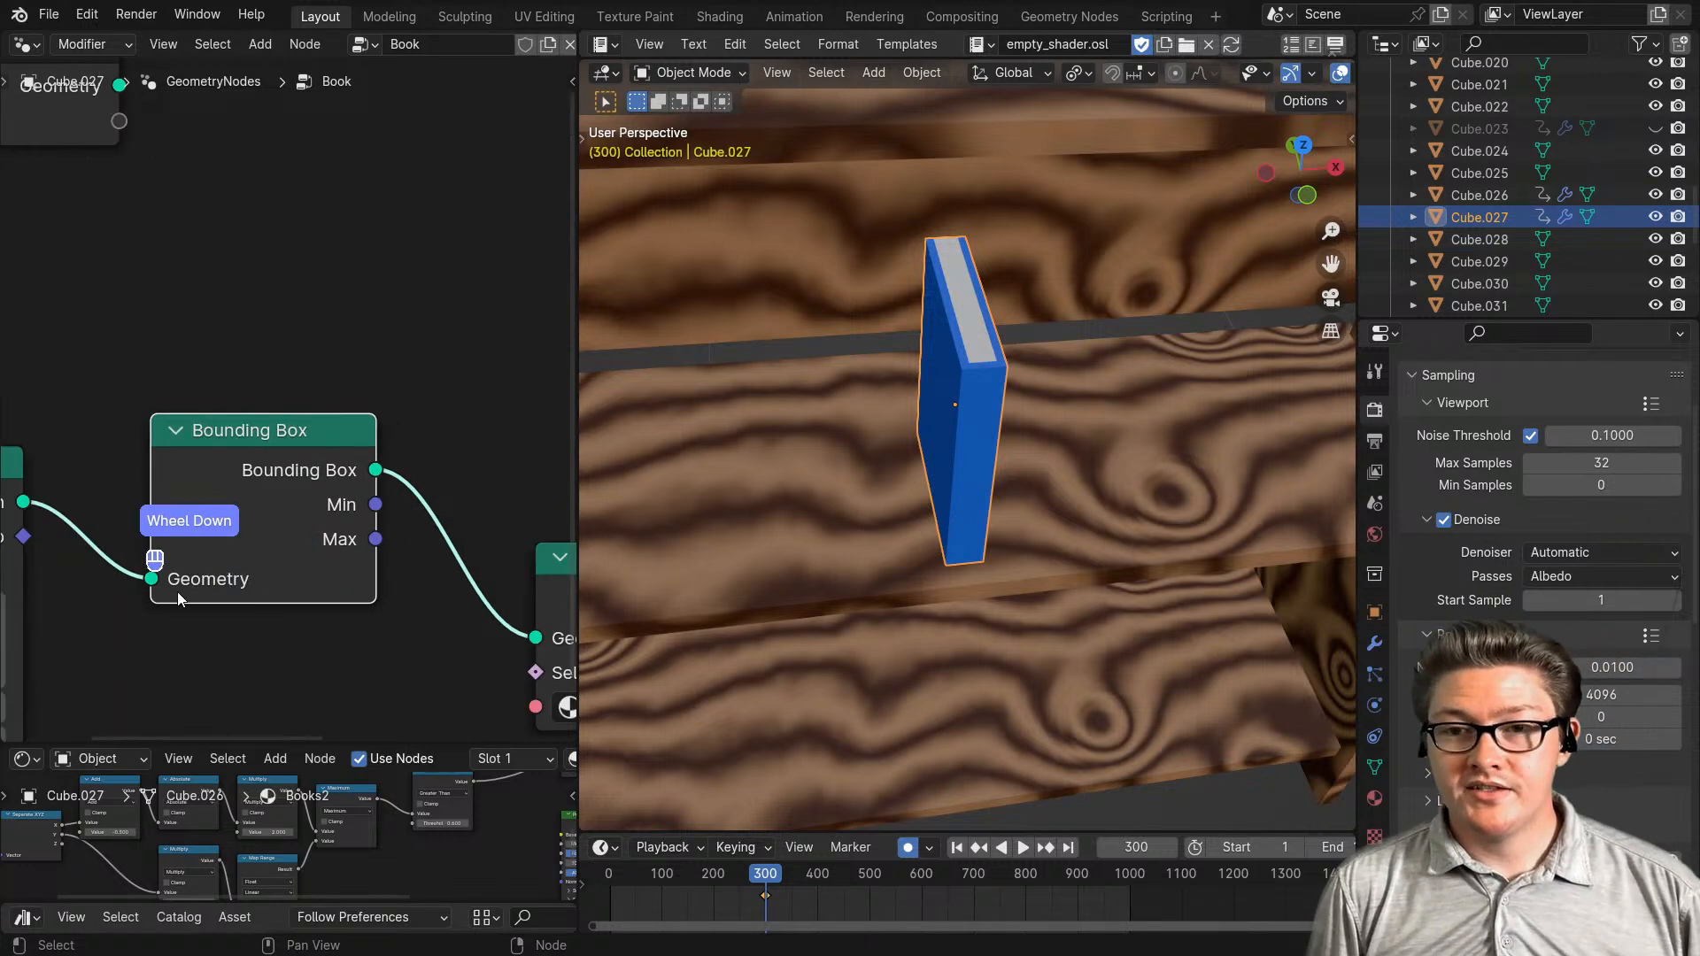
middle_drag(152, 584, 365, 507)
drag(70, 384, 102, 322)
middle_drag(365, 456, 92, 534)
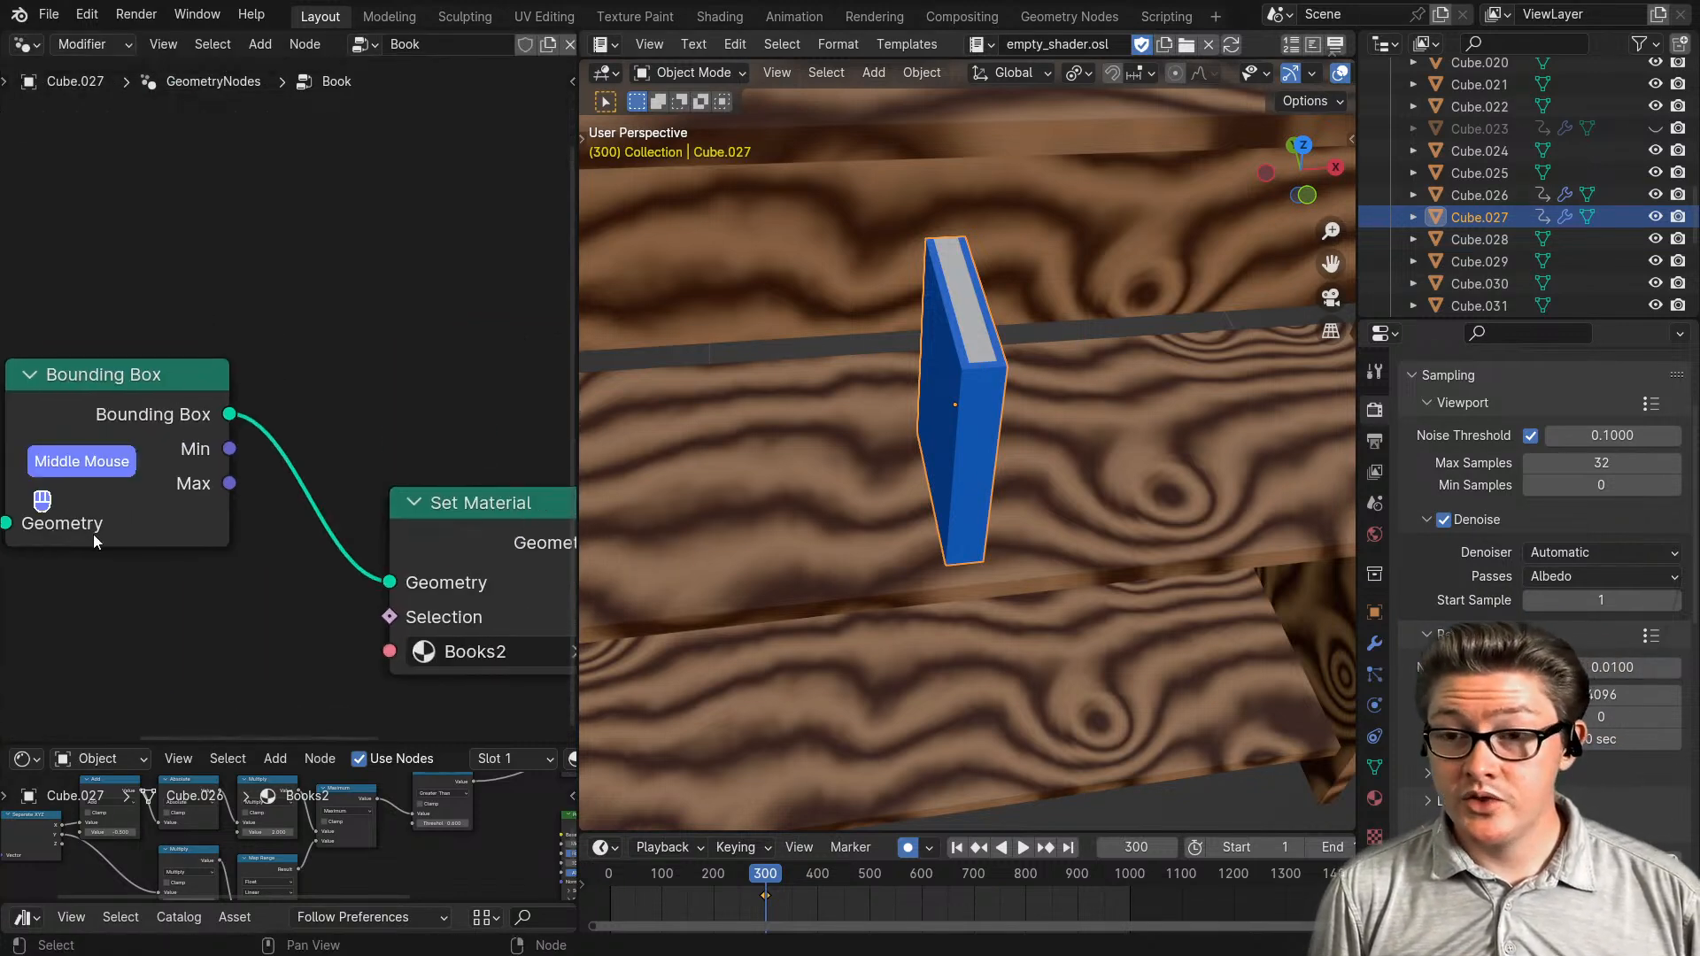
- Inspect the vector value of the Bounding Box node's Min output and try pulling a link from it
scroll(262, 565, up, 2)
drag(214, 461, 461, 438)
click(337, 309)
scroll(312, 428, down, 3)
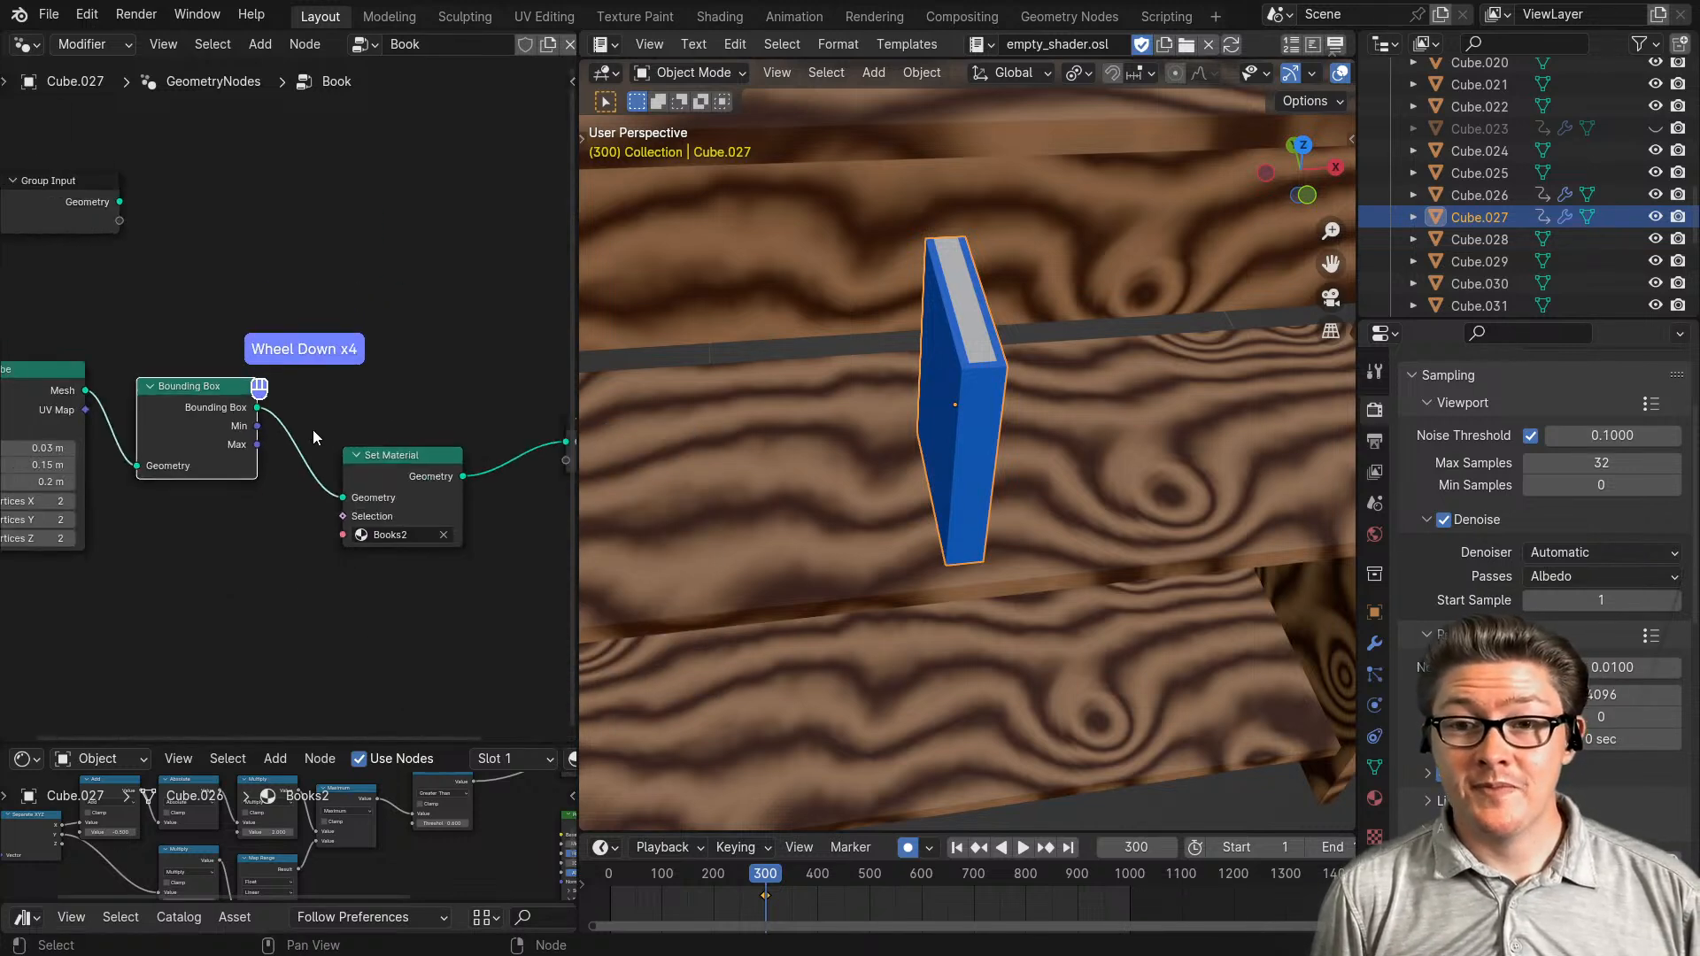
scroll(380, 473, down, 4)
scroll(296, 476, up, 4)
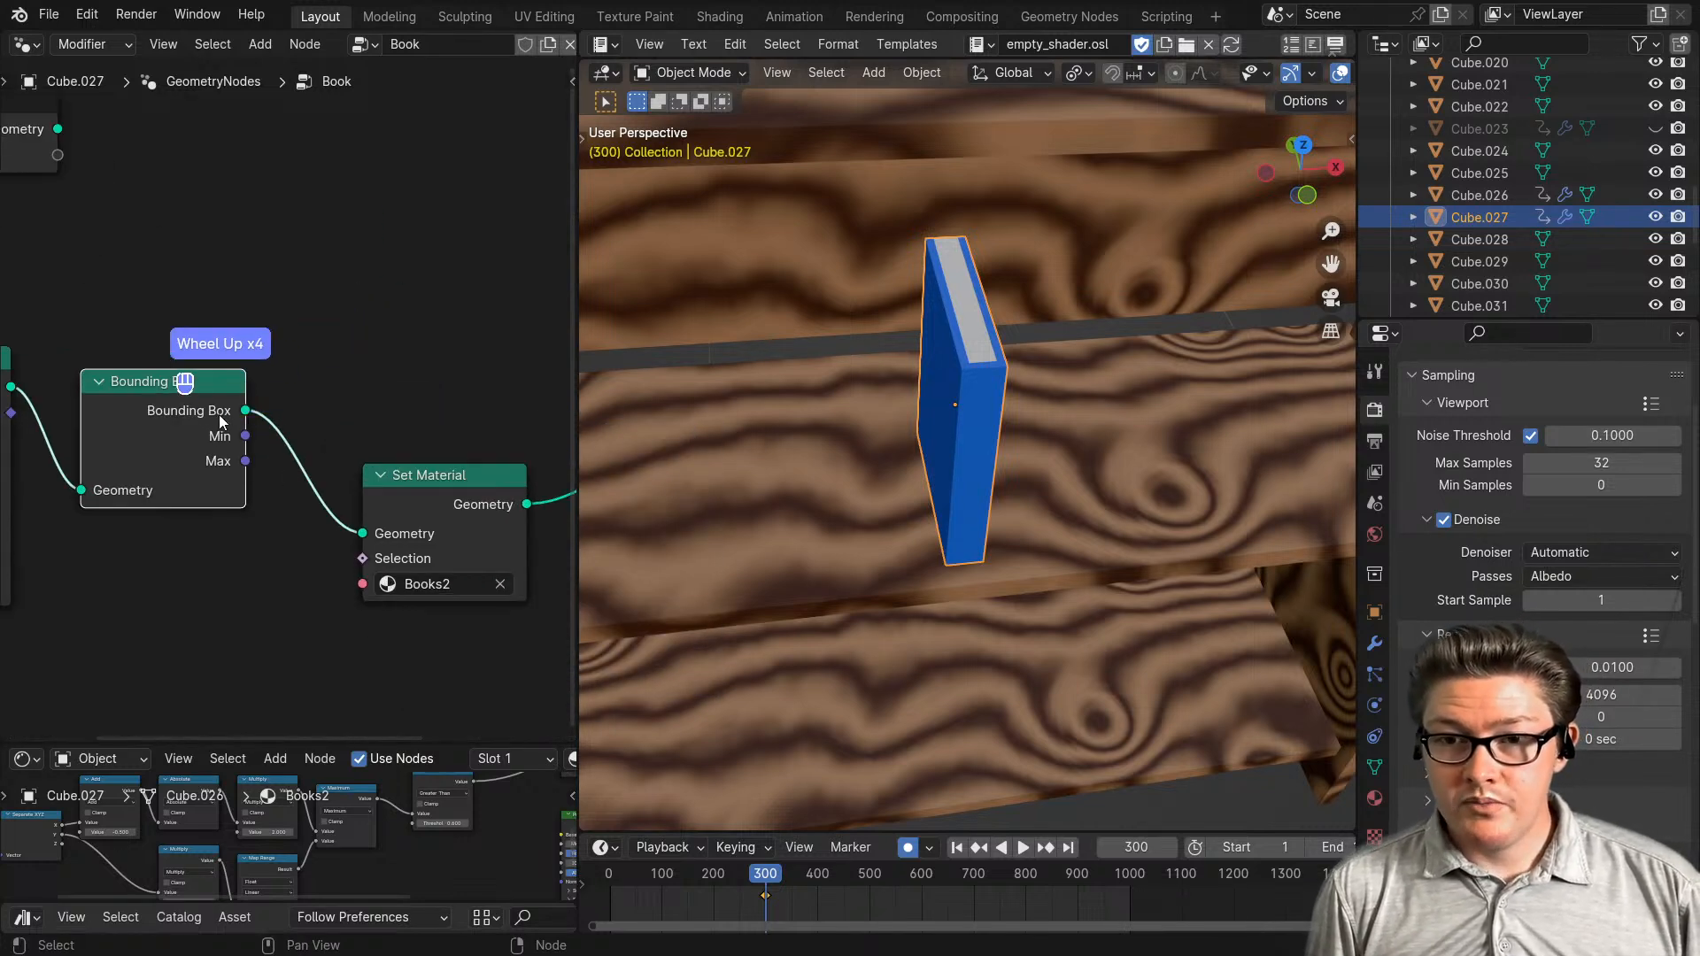
mouse_move(247, 442)
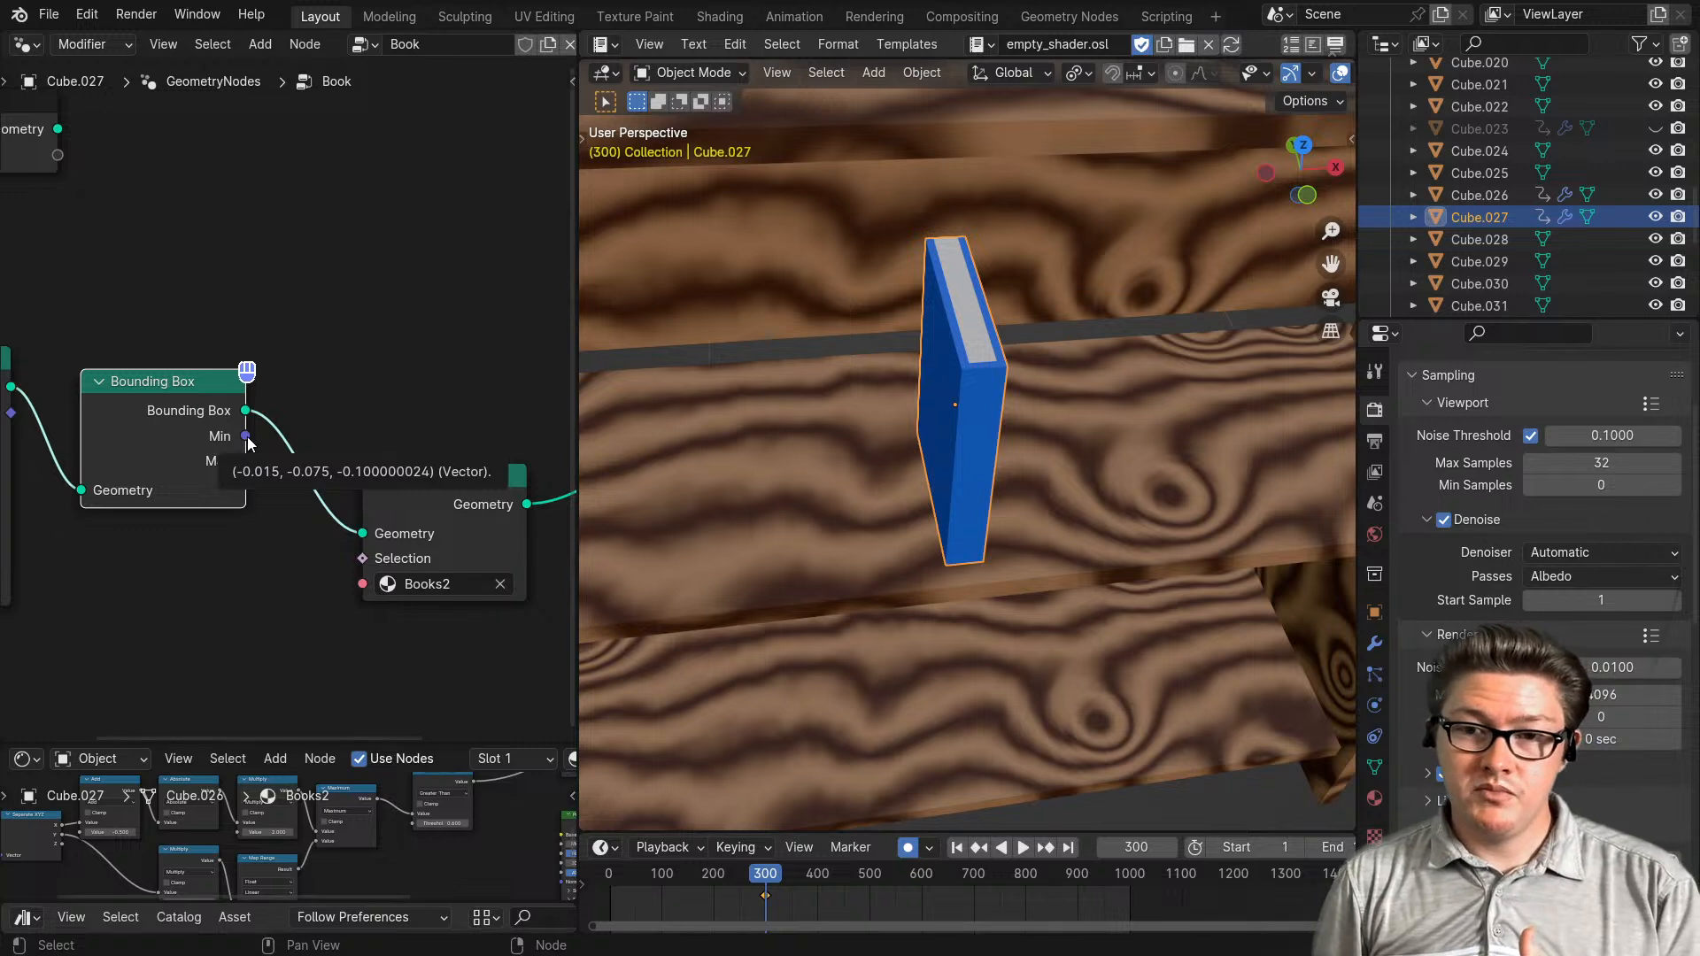
drag(247, 436, 377, 394)
click(337, 328)
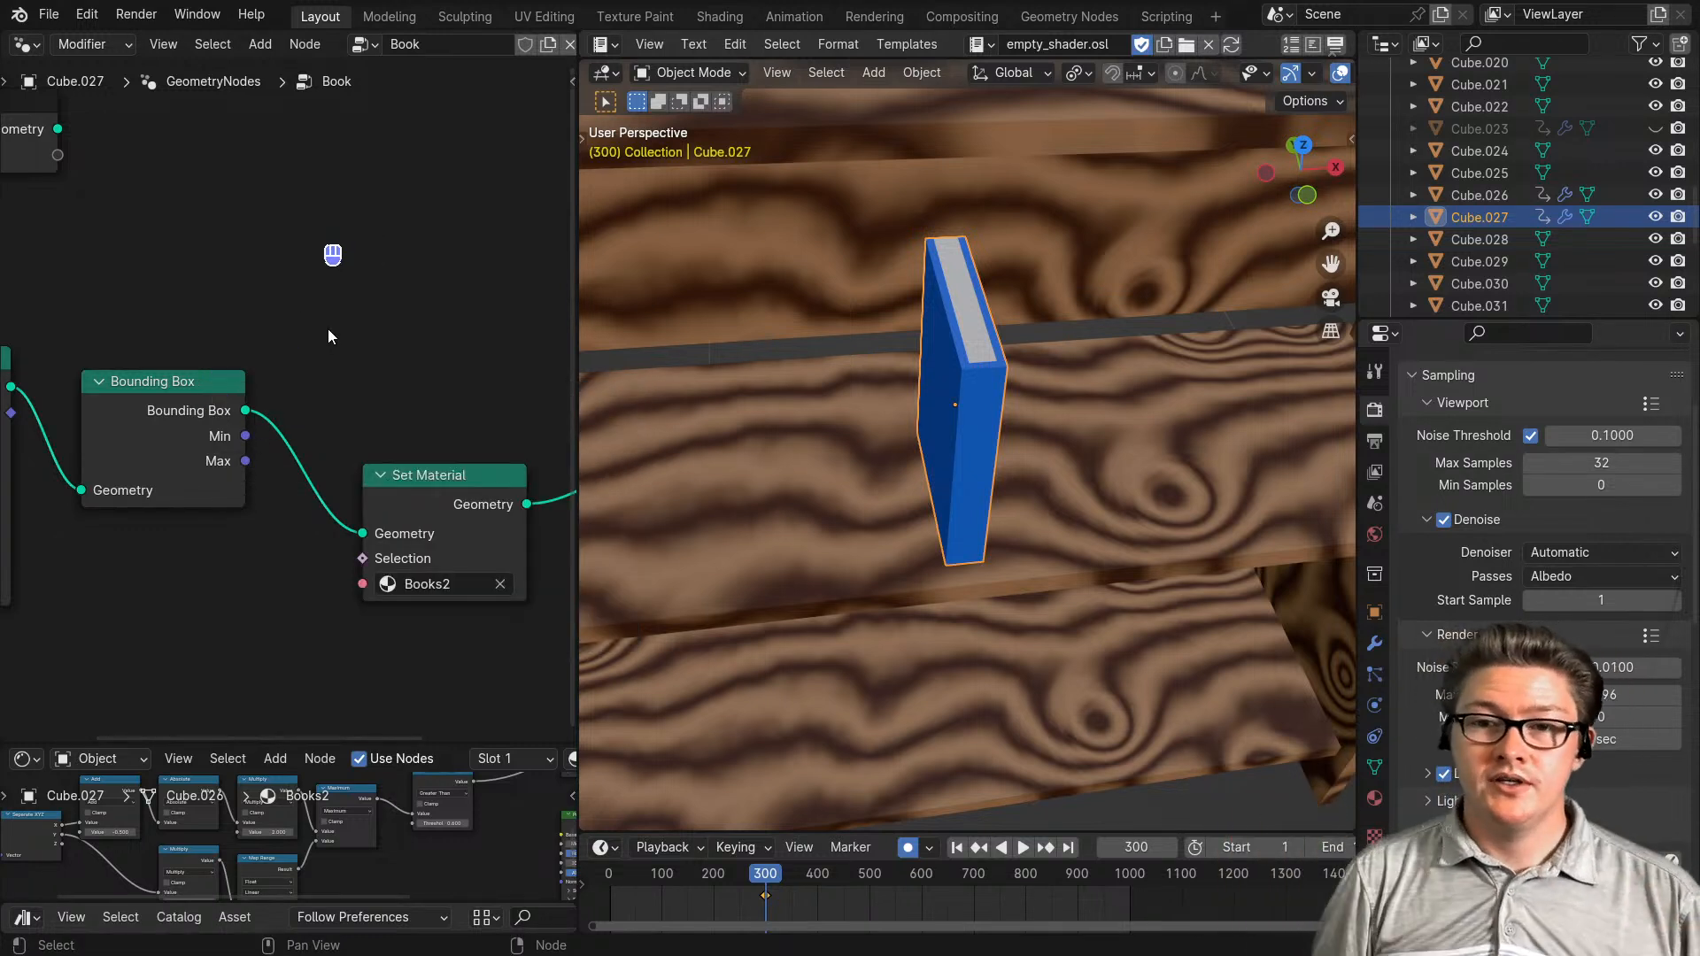
drag(303, 432, 339, 415)
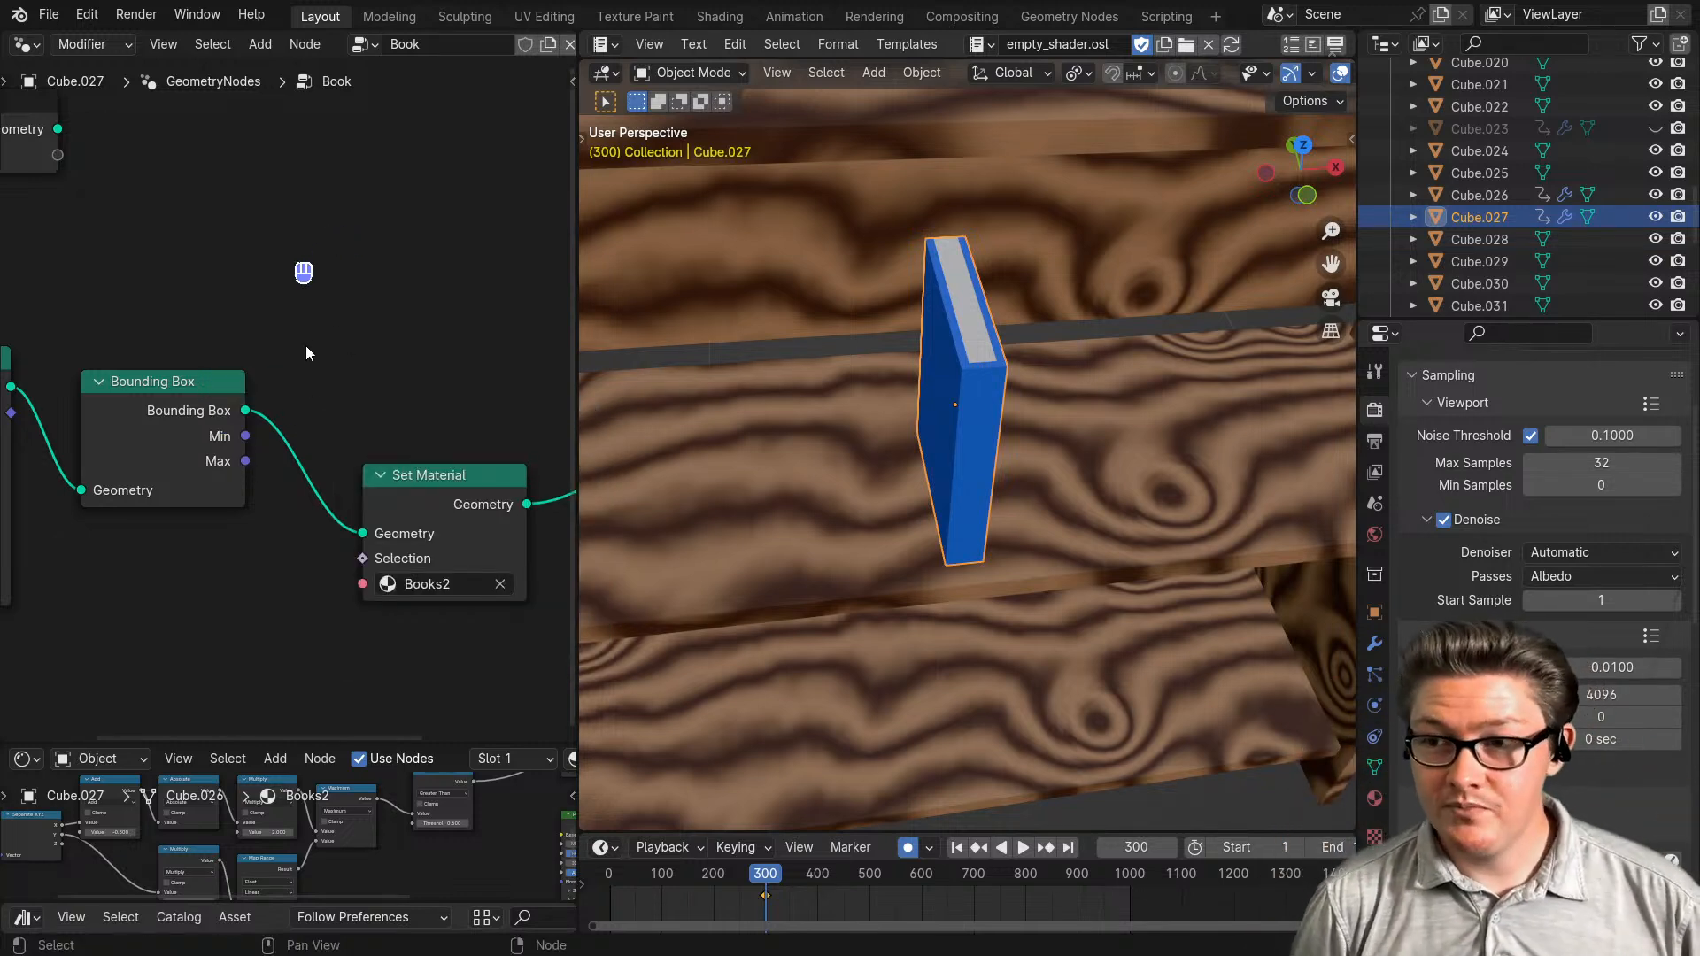
- Move the Set Material node up, and shift the Cube and Bounding Box nodes away from it to open space between them
scroll(306, 347, down, 5)
click(368, 432)
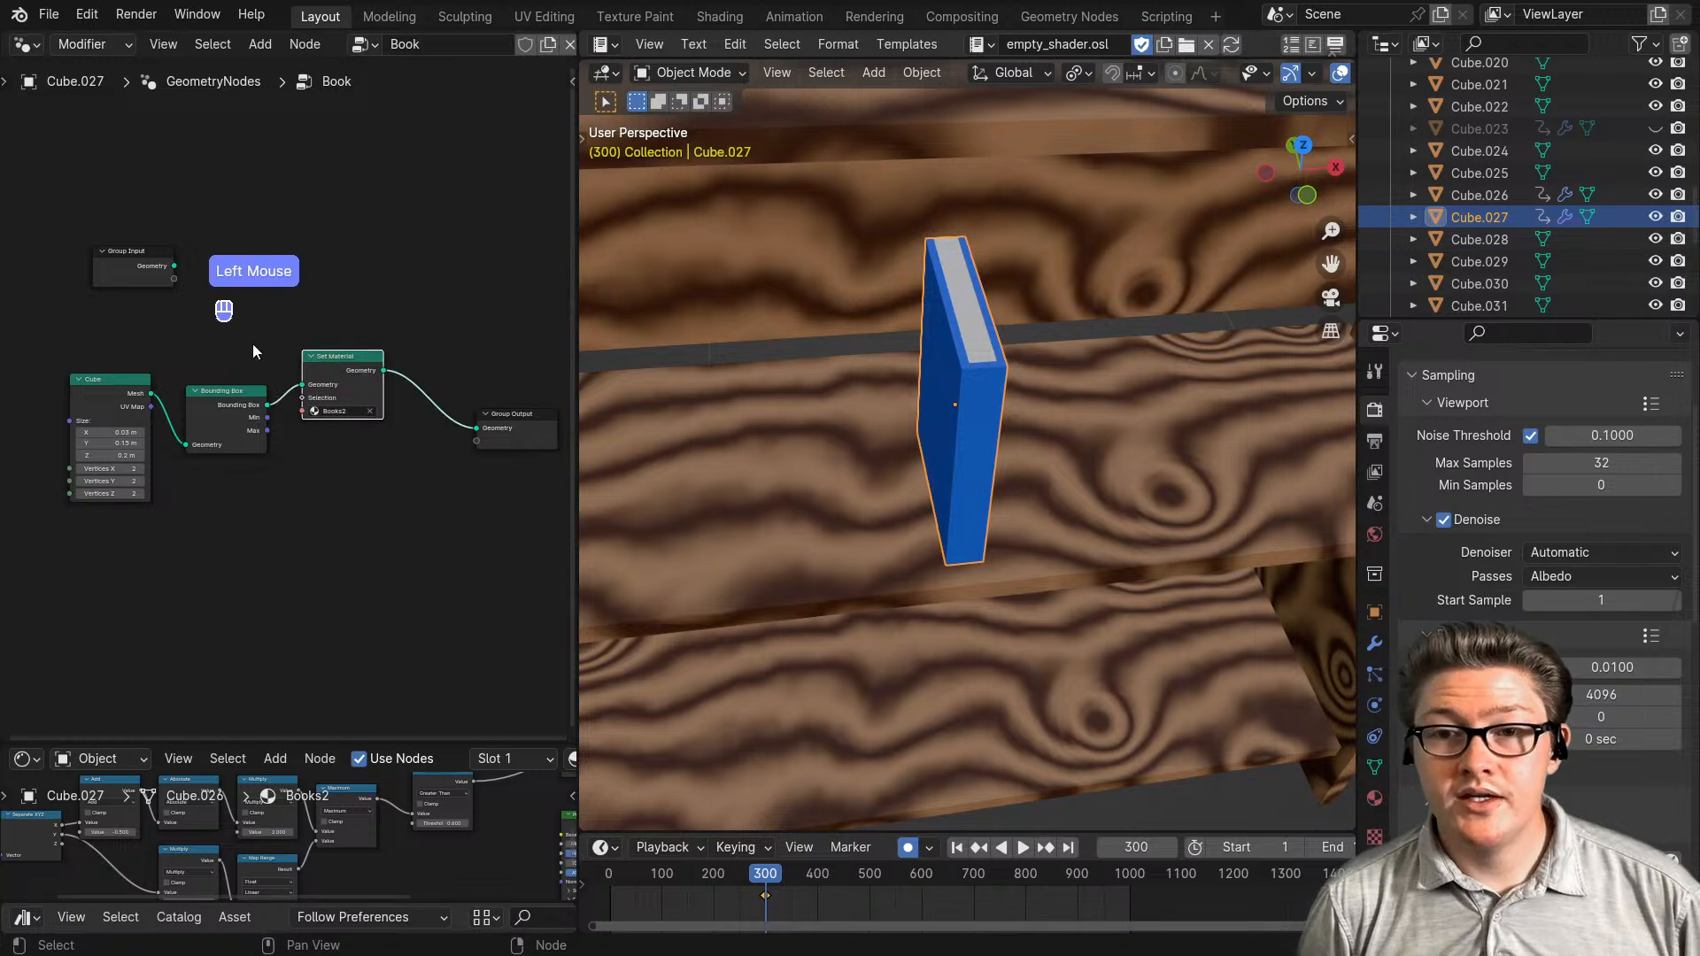
drag(252, 344, 142, 452)
key(g)
click(163, 439)
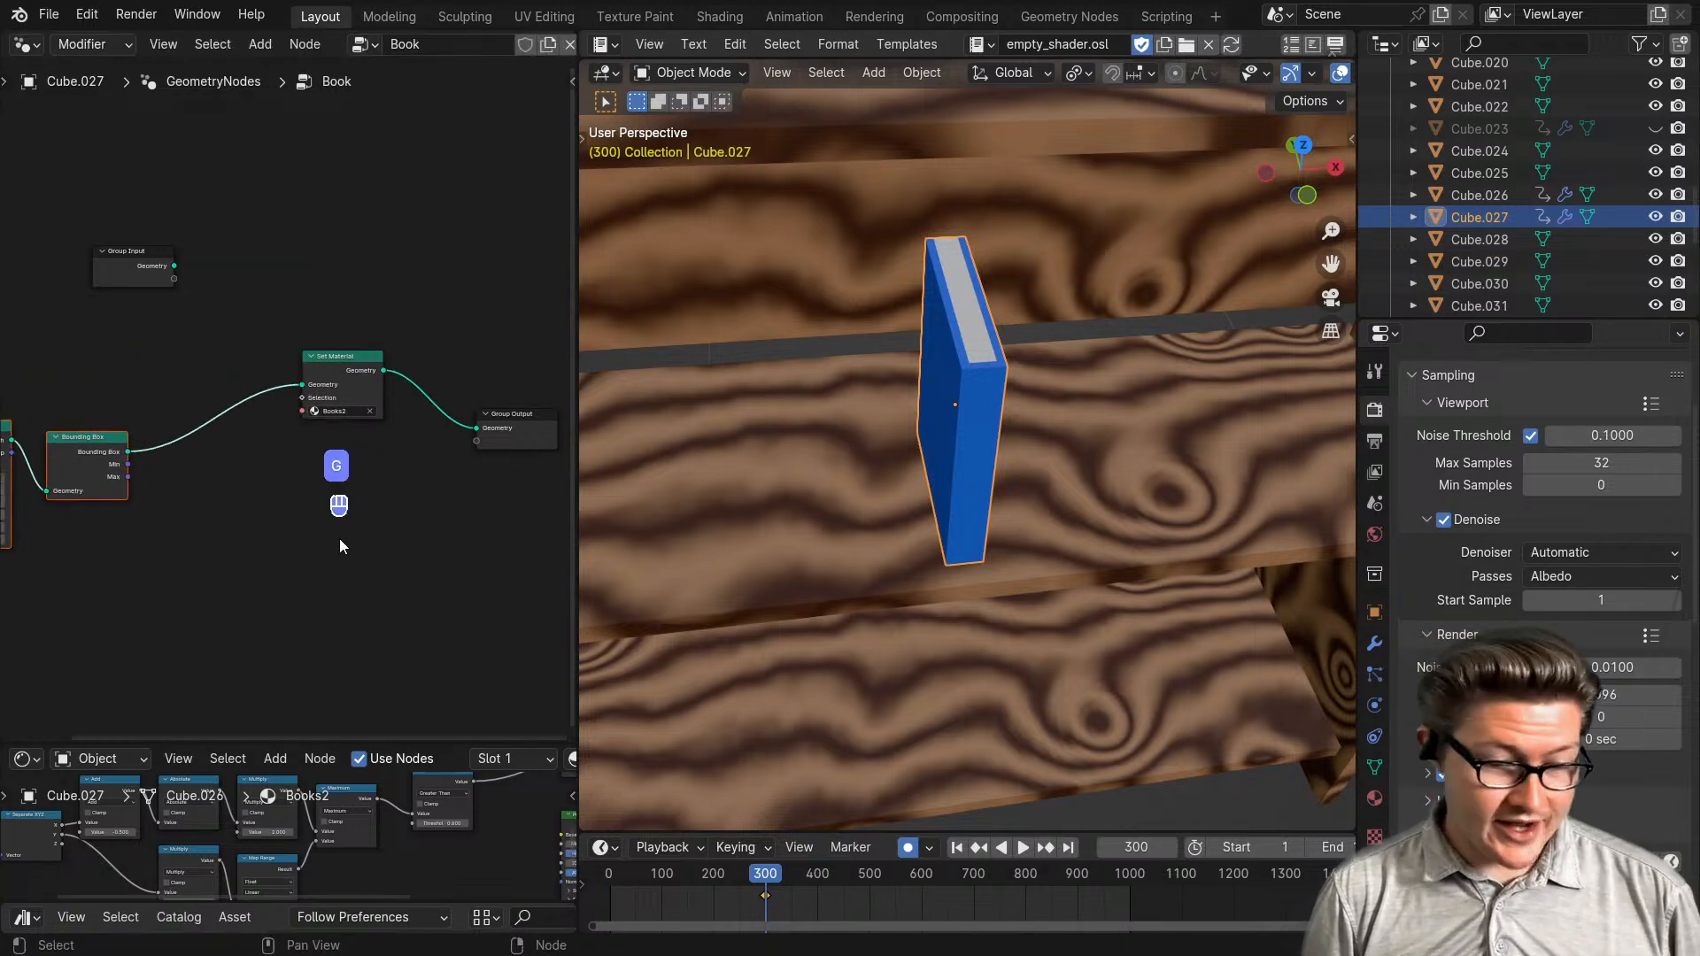
- Insert a Store Named Attribute node between Set Material and Group Output
key(shift+a)
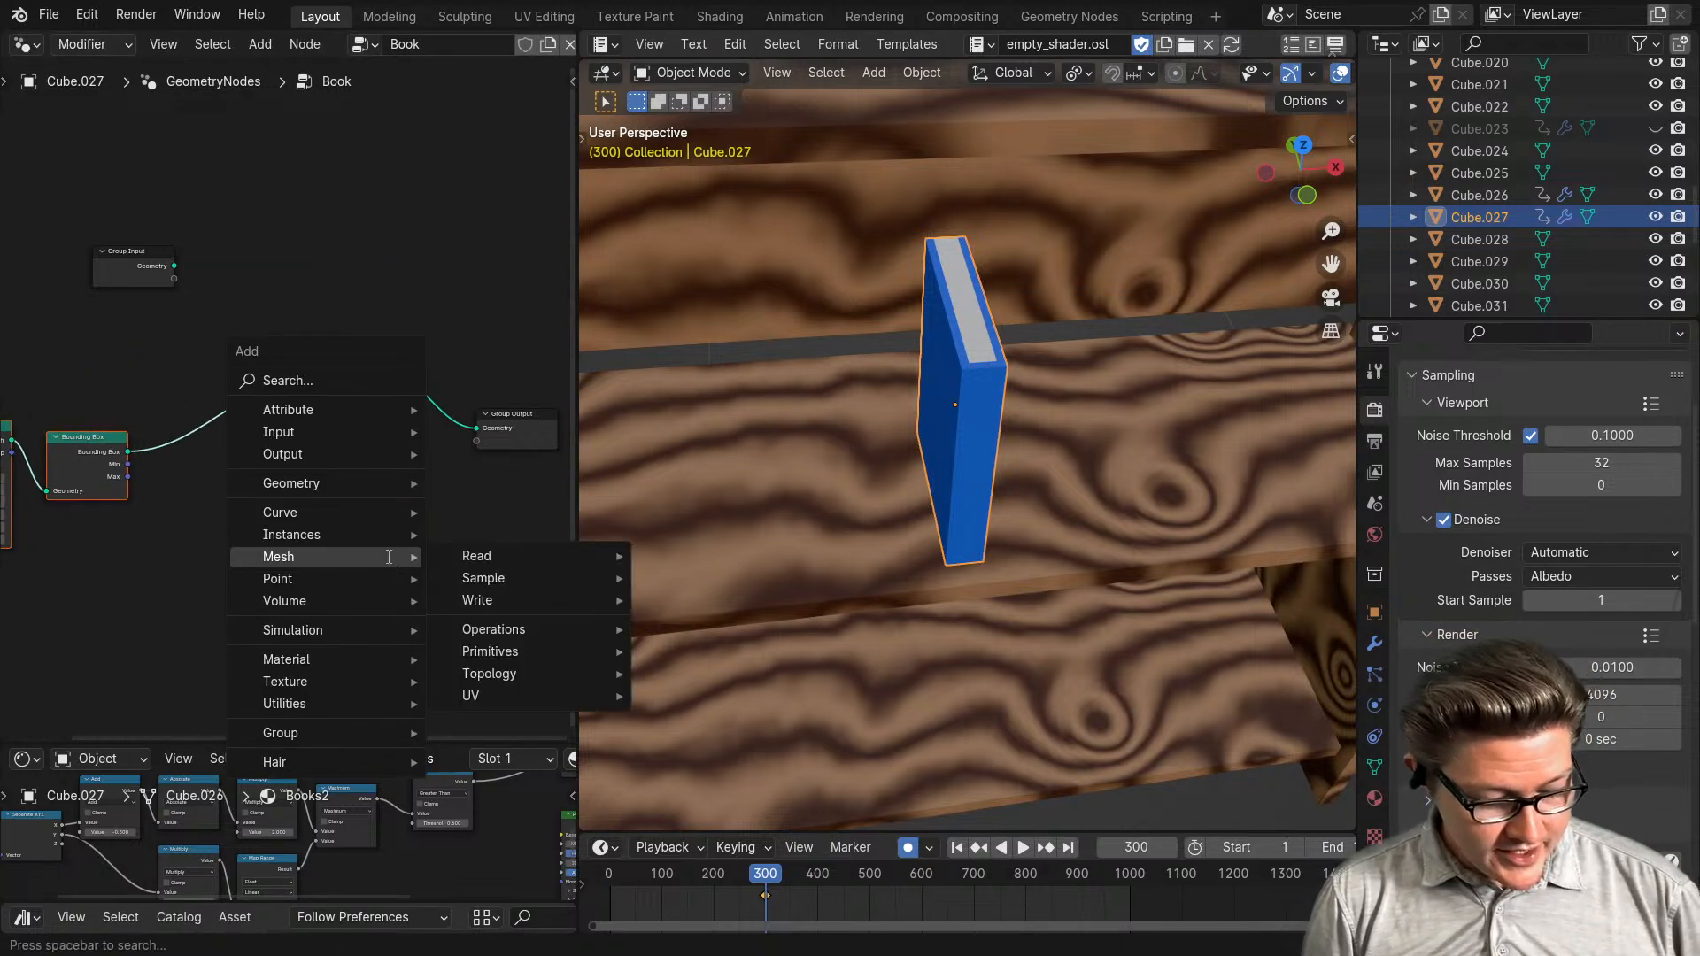
text(stor)
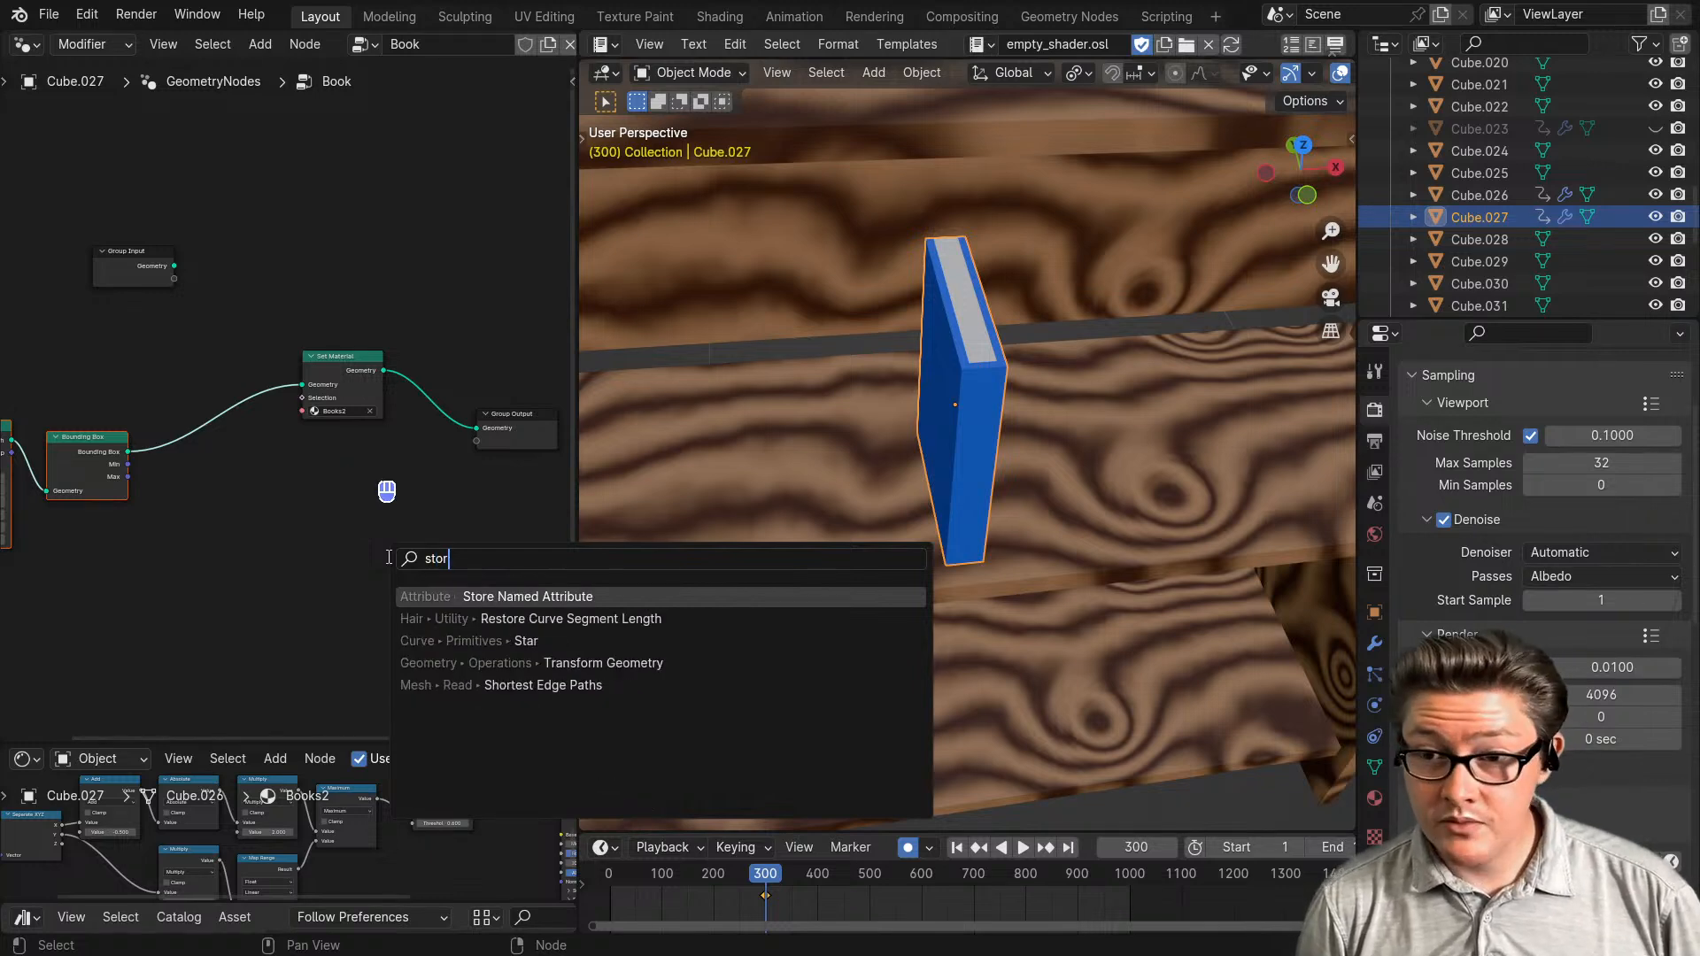
click(519, 596)
click(293, 540)
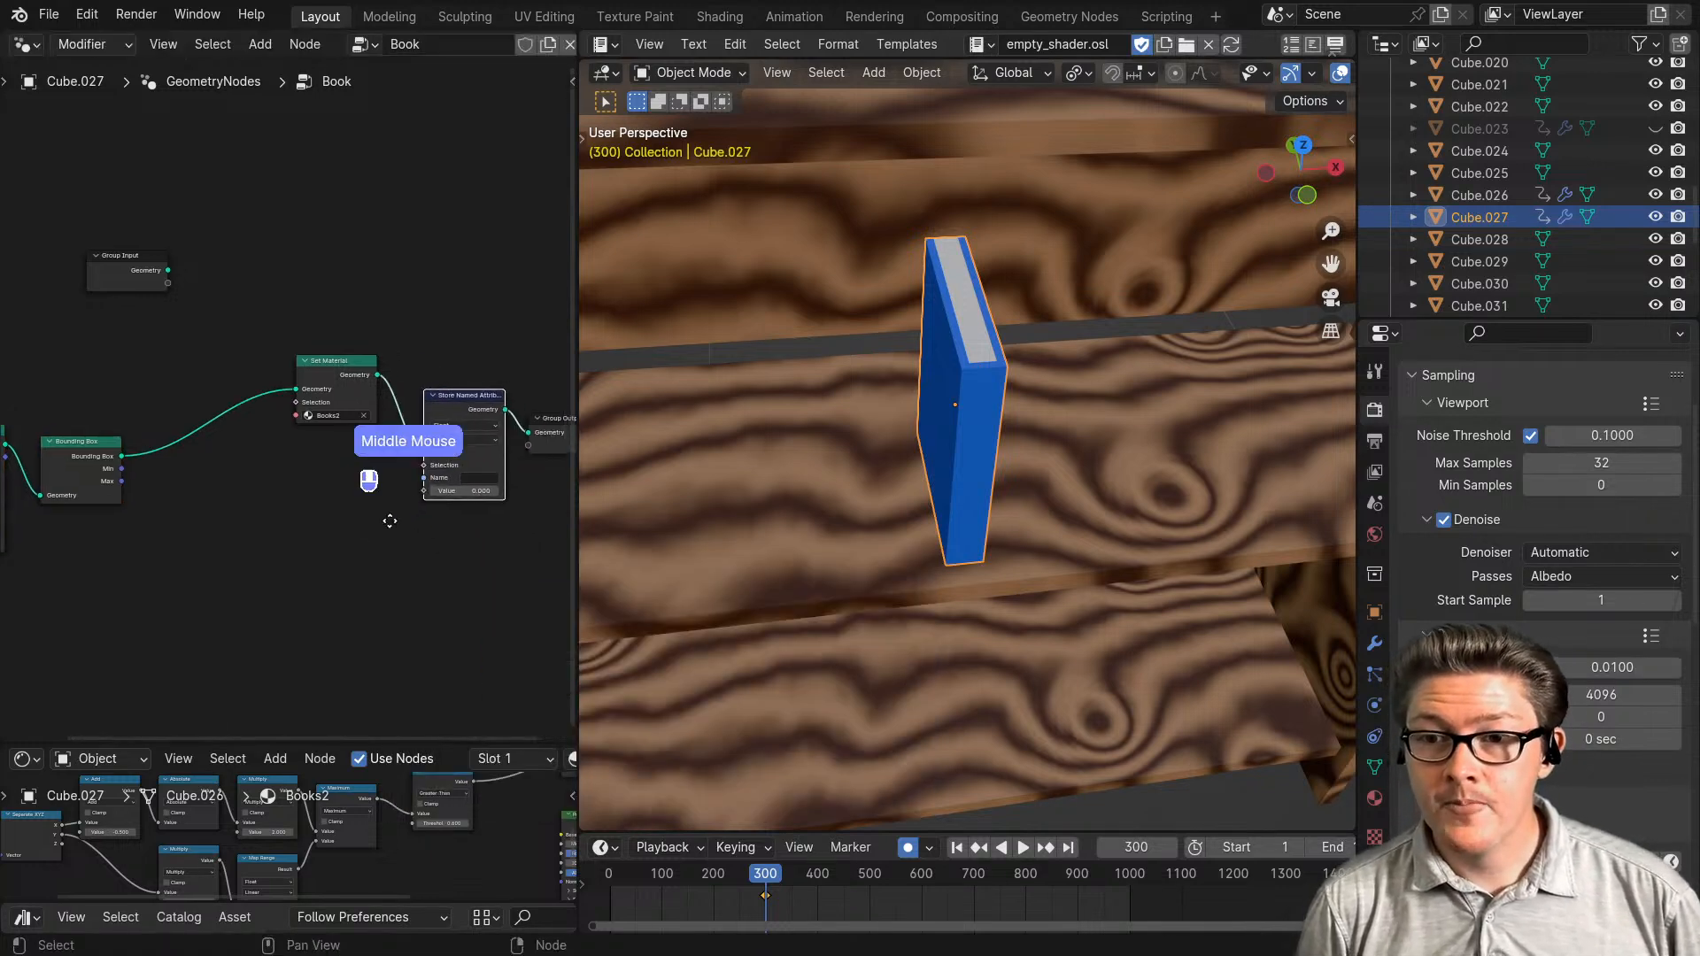
scroll(288, 544, up, 2)
scroll(292, 549, up, 1)
text(b)
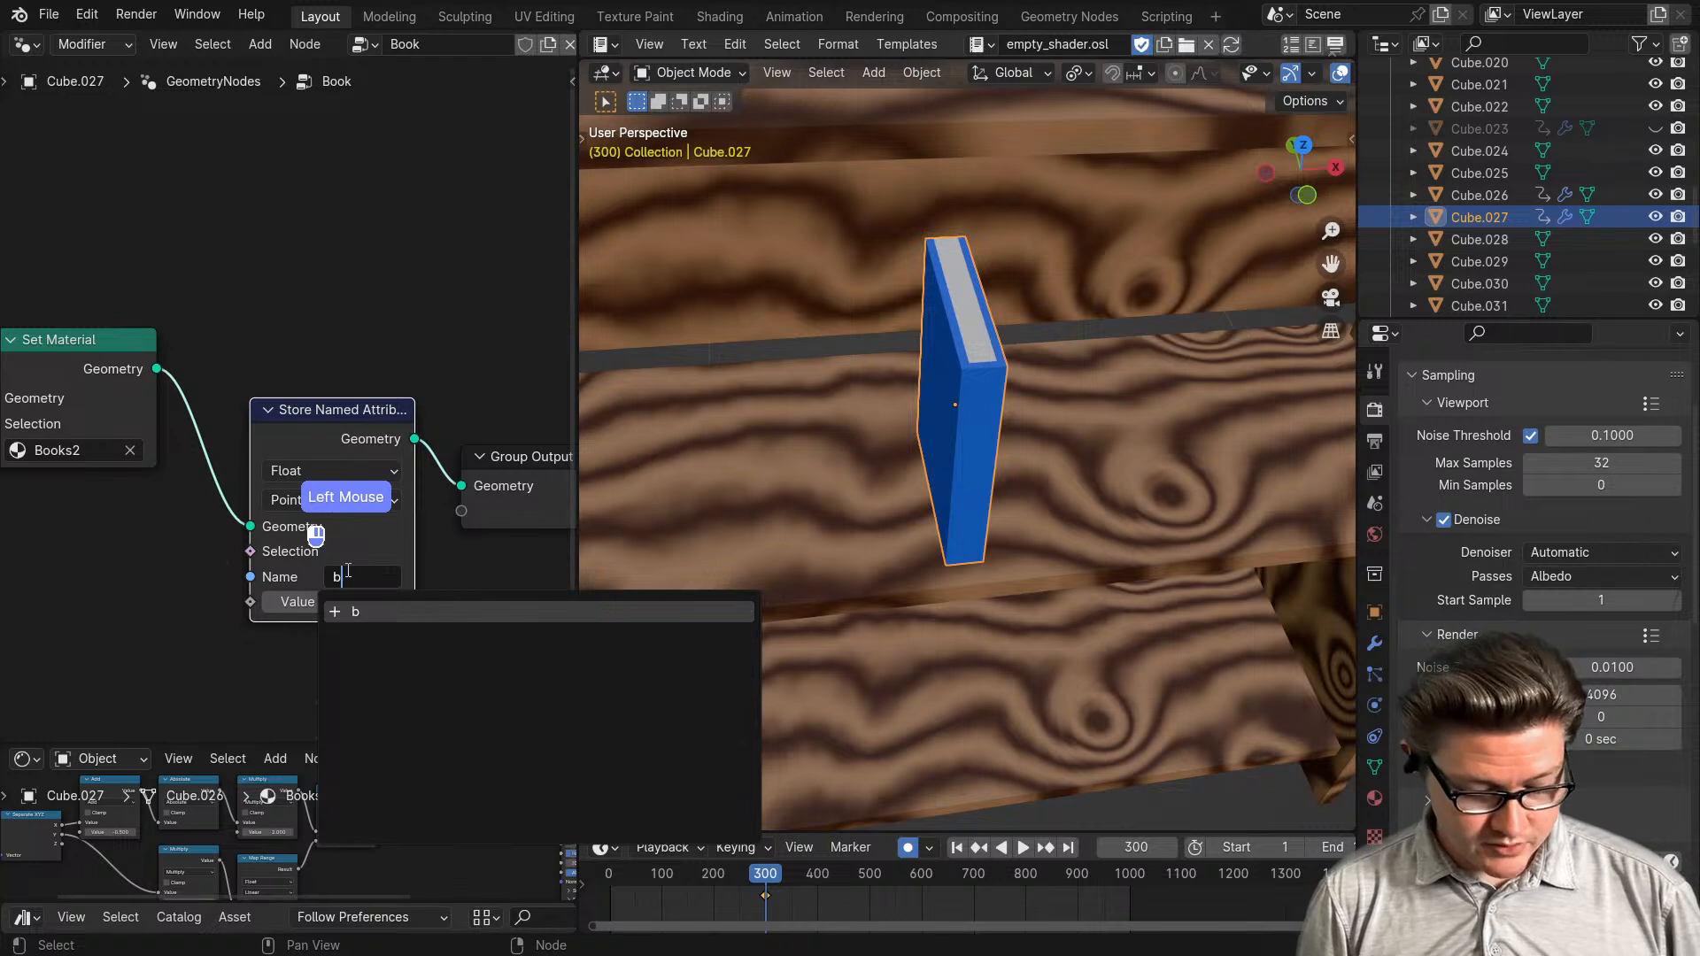
text(ook)
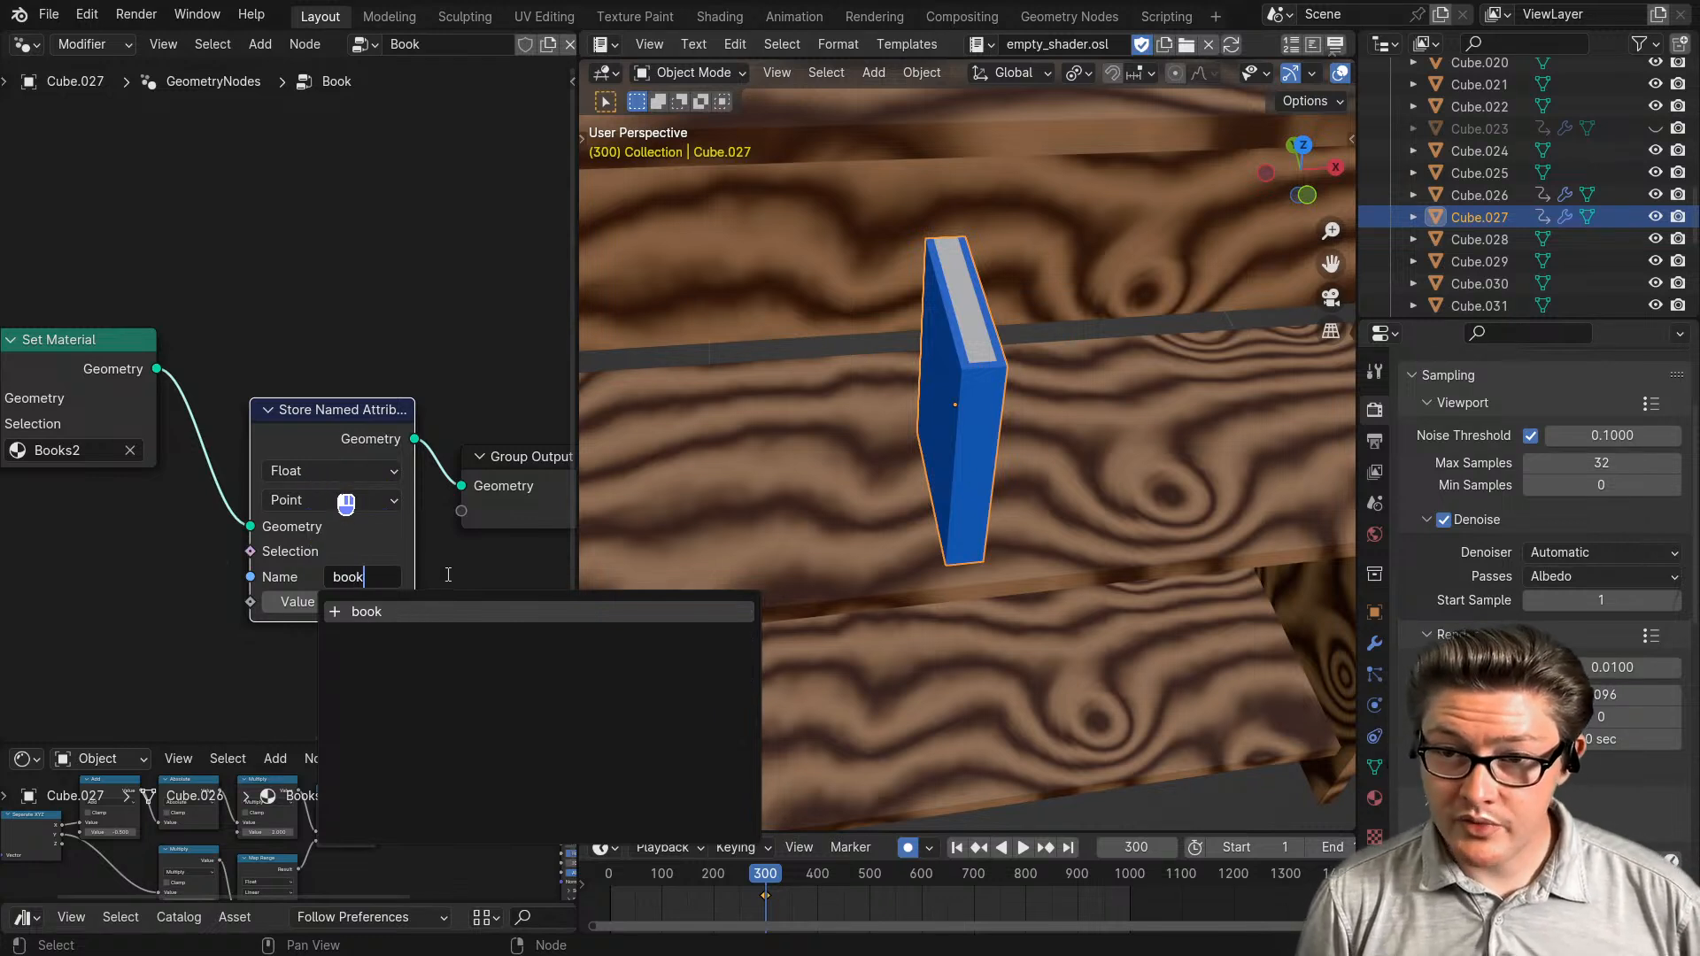
key(BackSpace)
key(BackSpace)
key(BackSpace)
key(BackSpace)
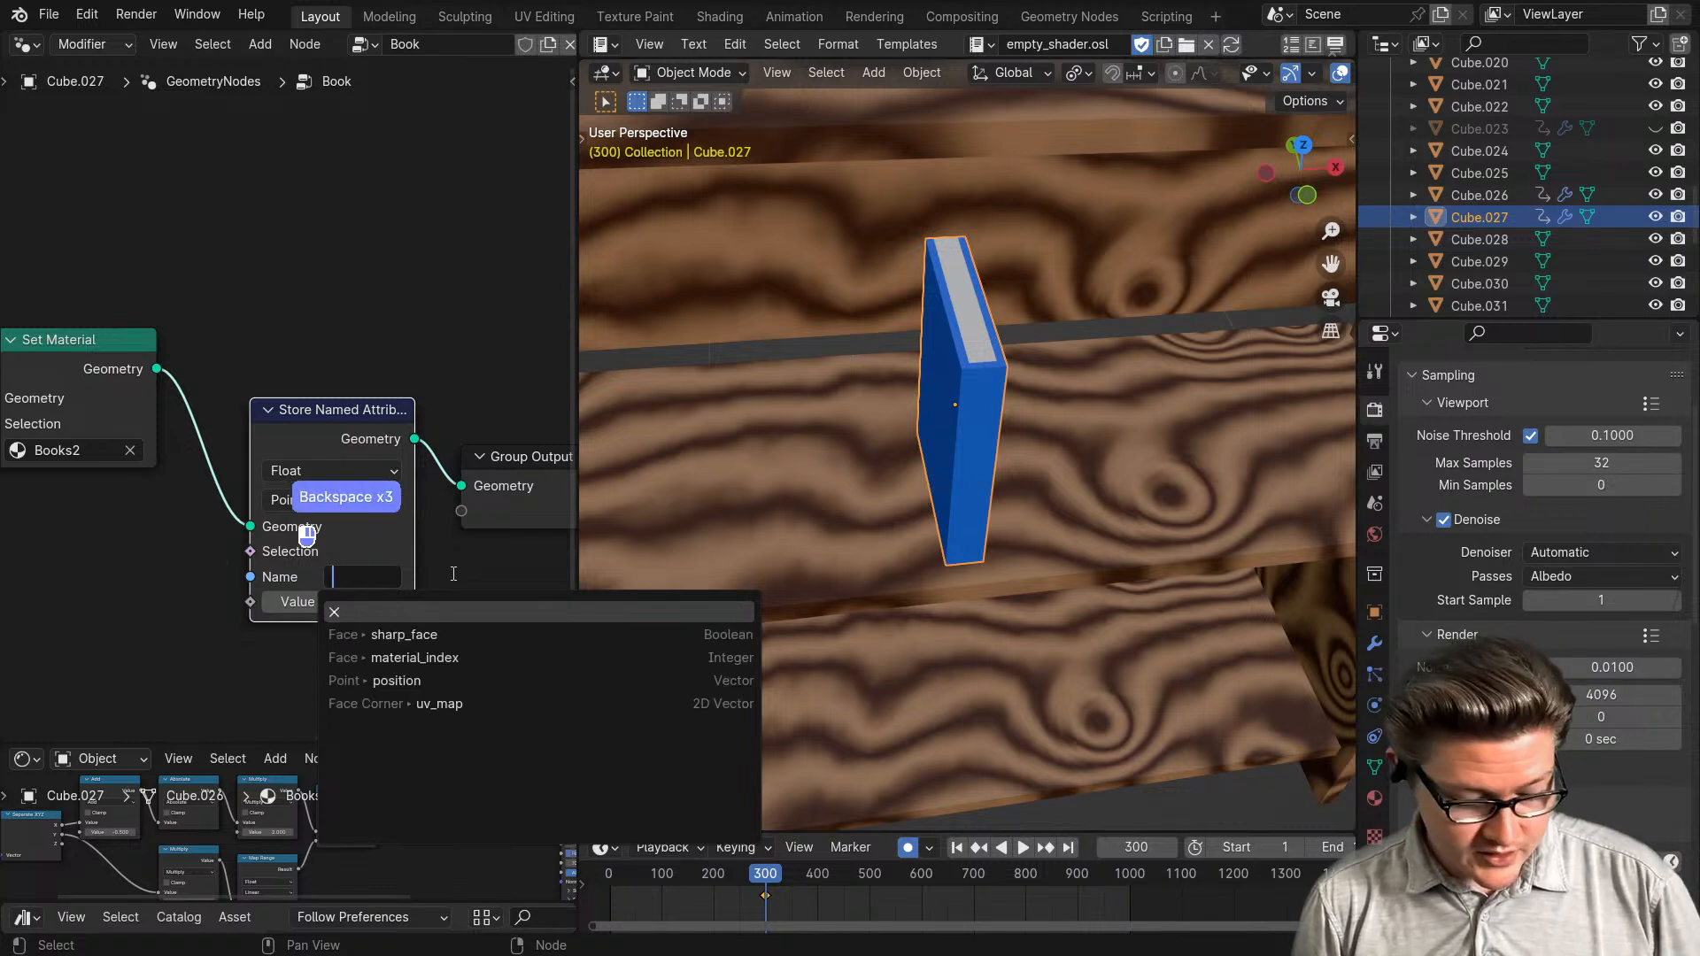
text(book_size)
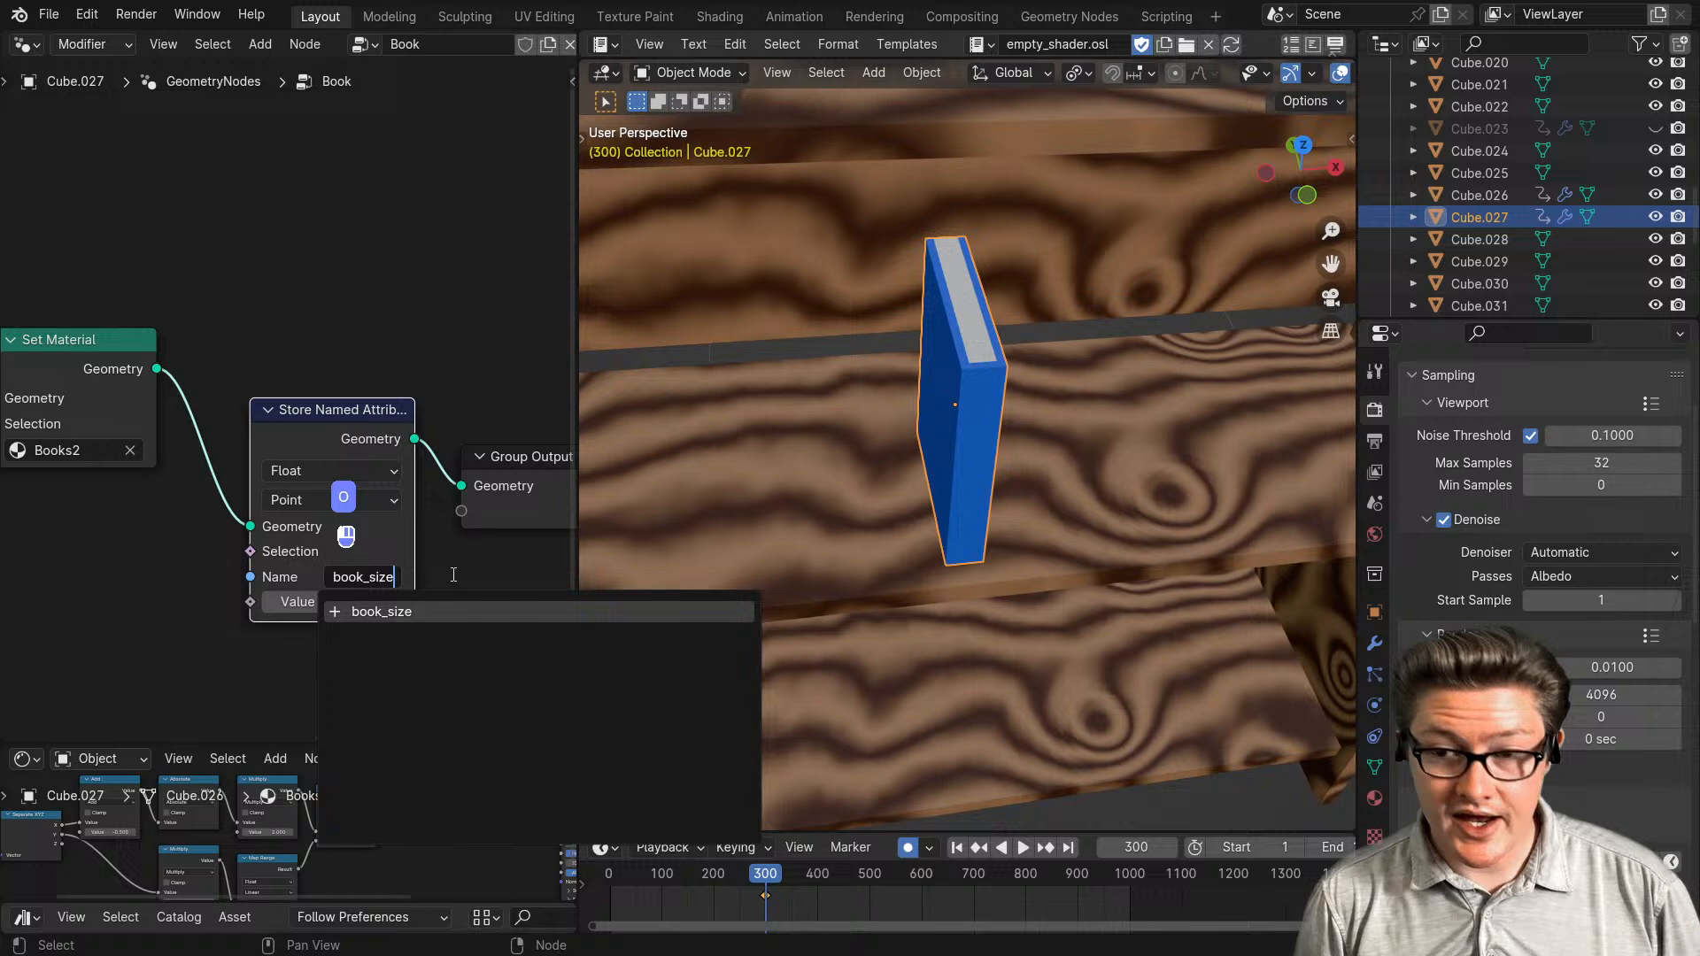
click(461, 575)
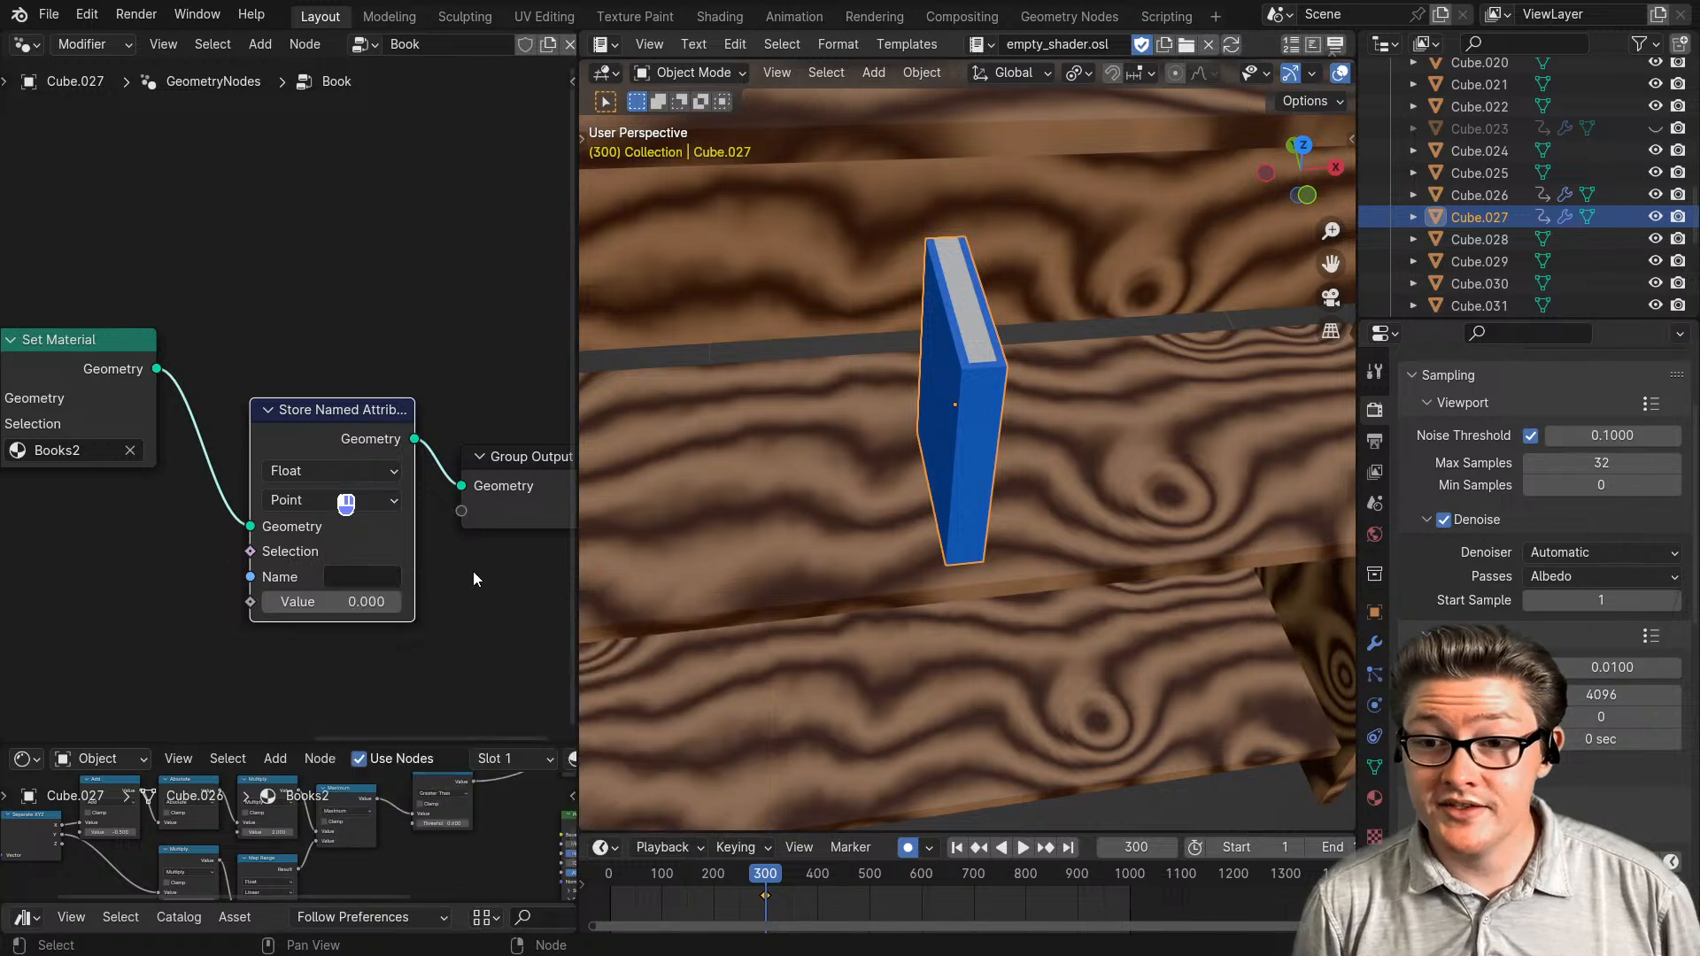
- Name the Store Named Attribute node's attribute book_size
double_click(347, 576)
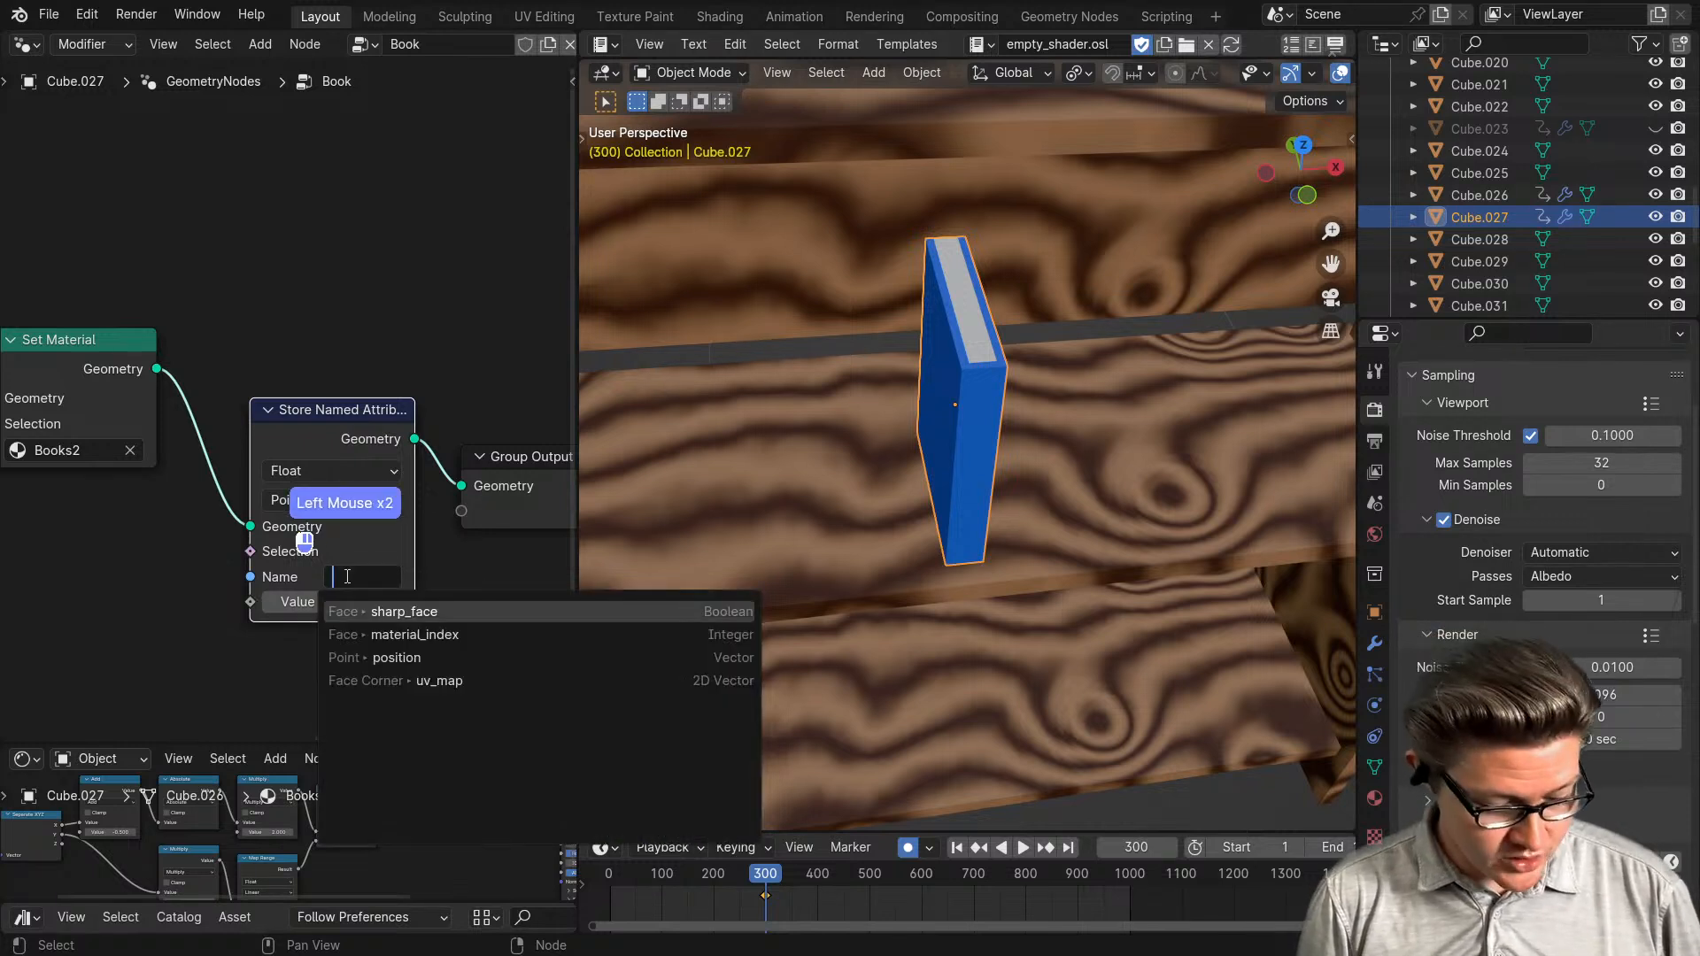
text(book_size)
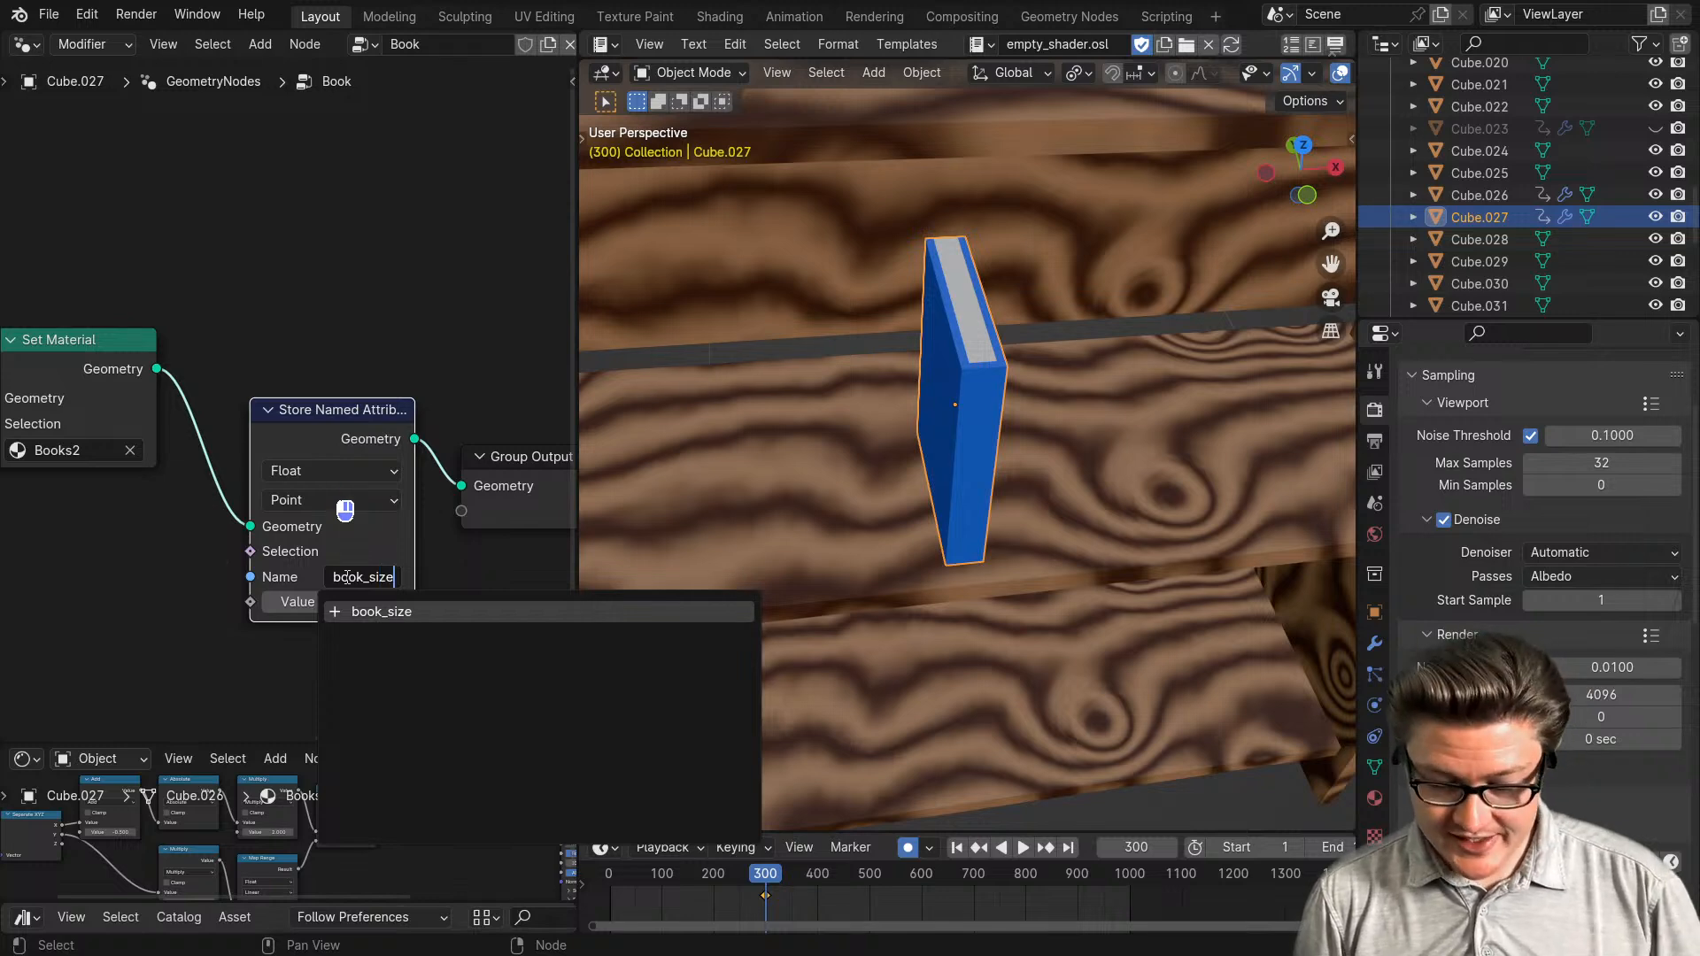
key(Return)
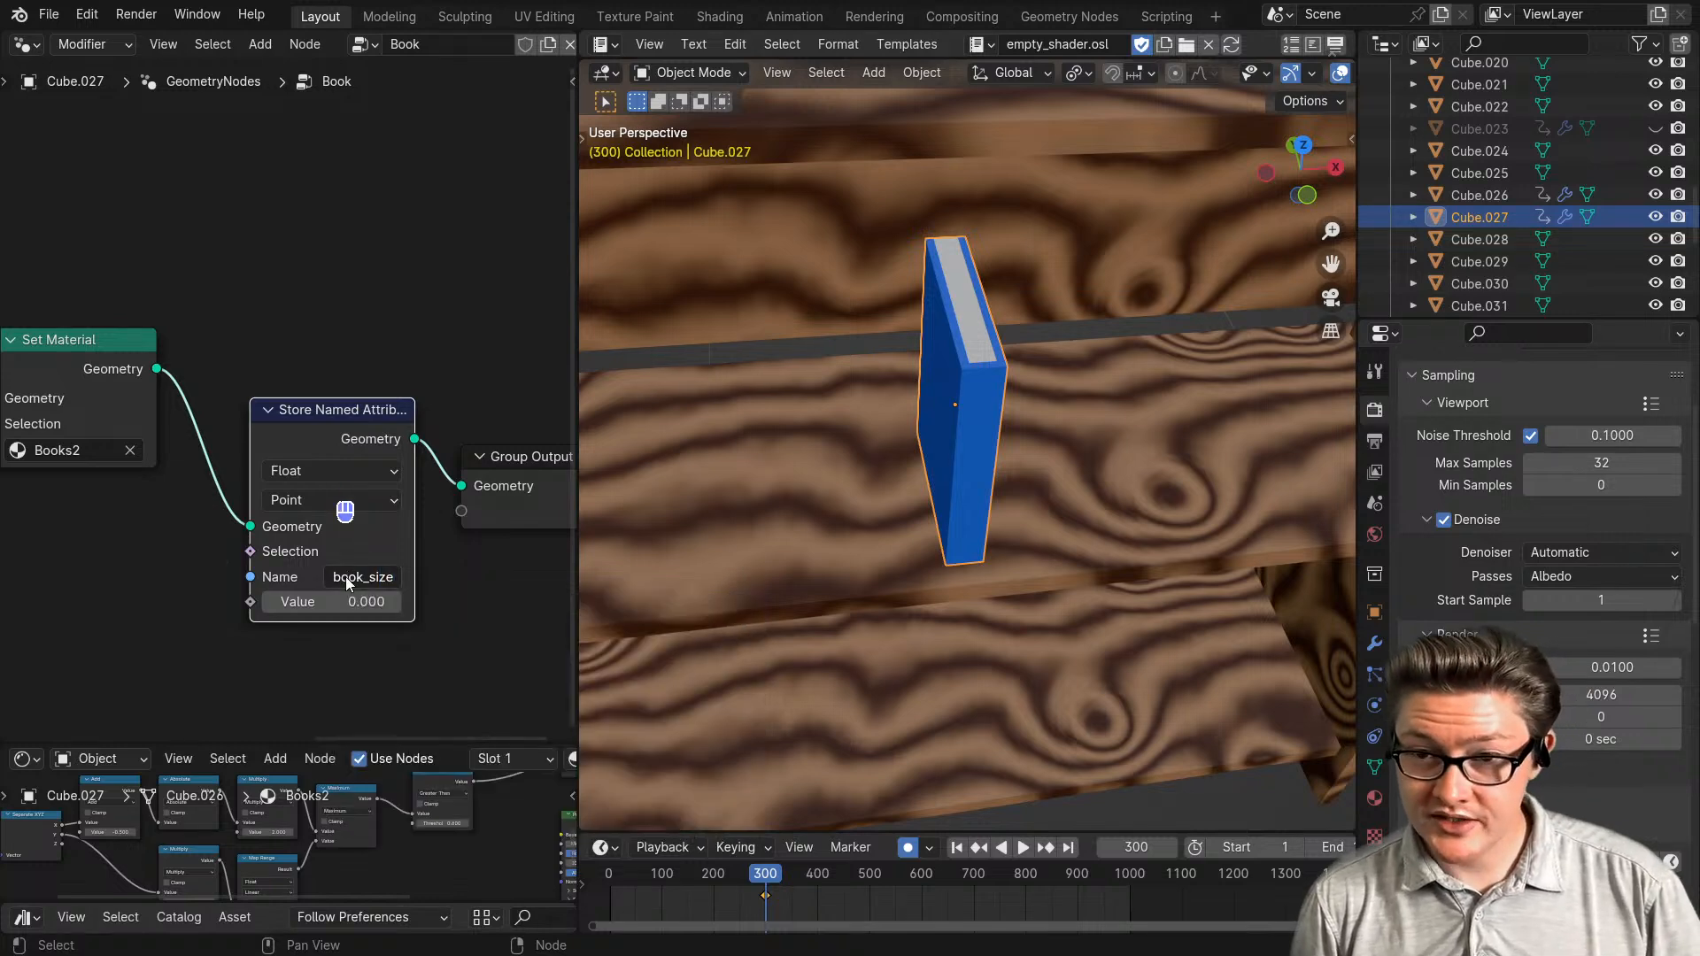
- Enlarge the shader editor and add an Attribute node below the mask nodes in the Books2 material
scroll(216, 593, down, 2)
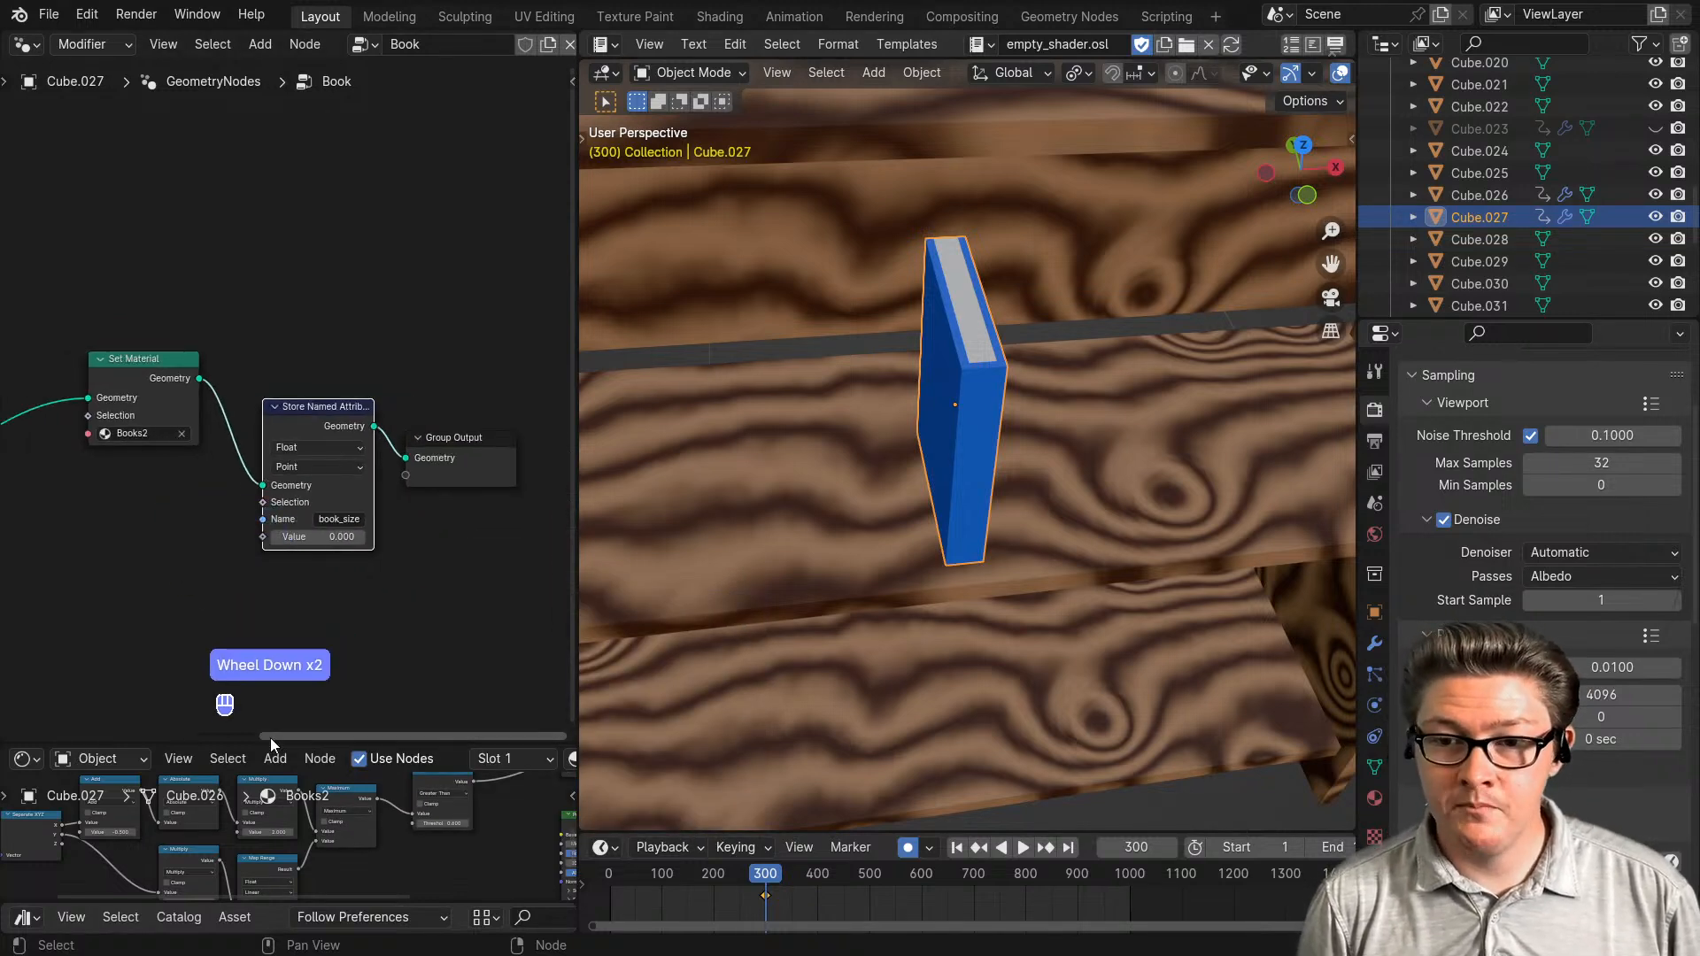
drag(269, 739, 269, 474)
middle_drag(254, 764, 264, 682)
scroll(232, 694, down, 2)
key(shift+a)
text(att)
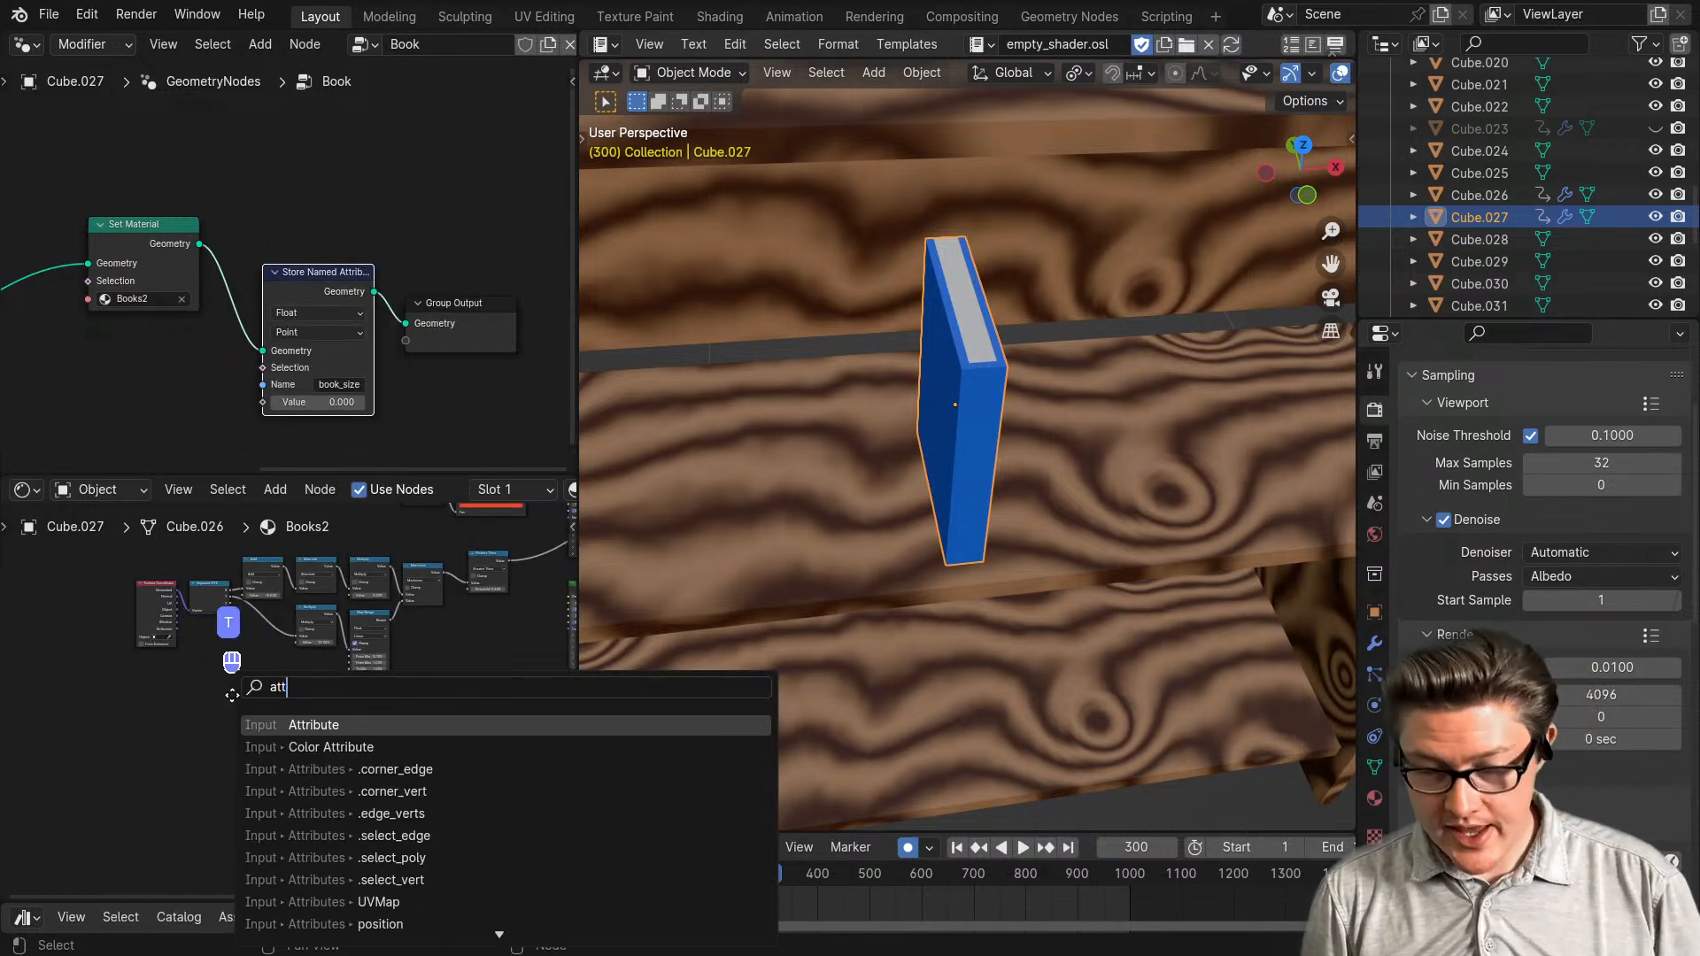
key(Return)
click(234, 708)
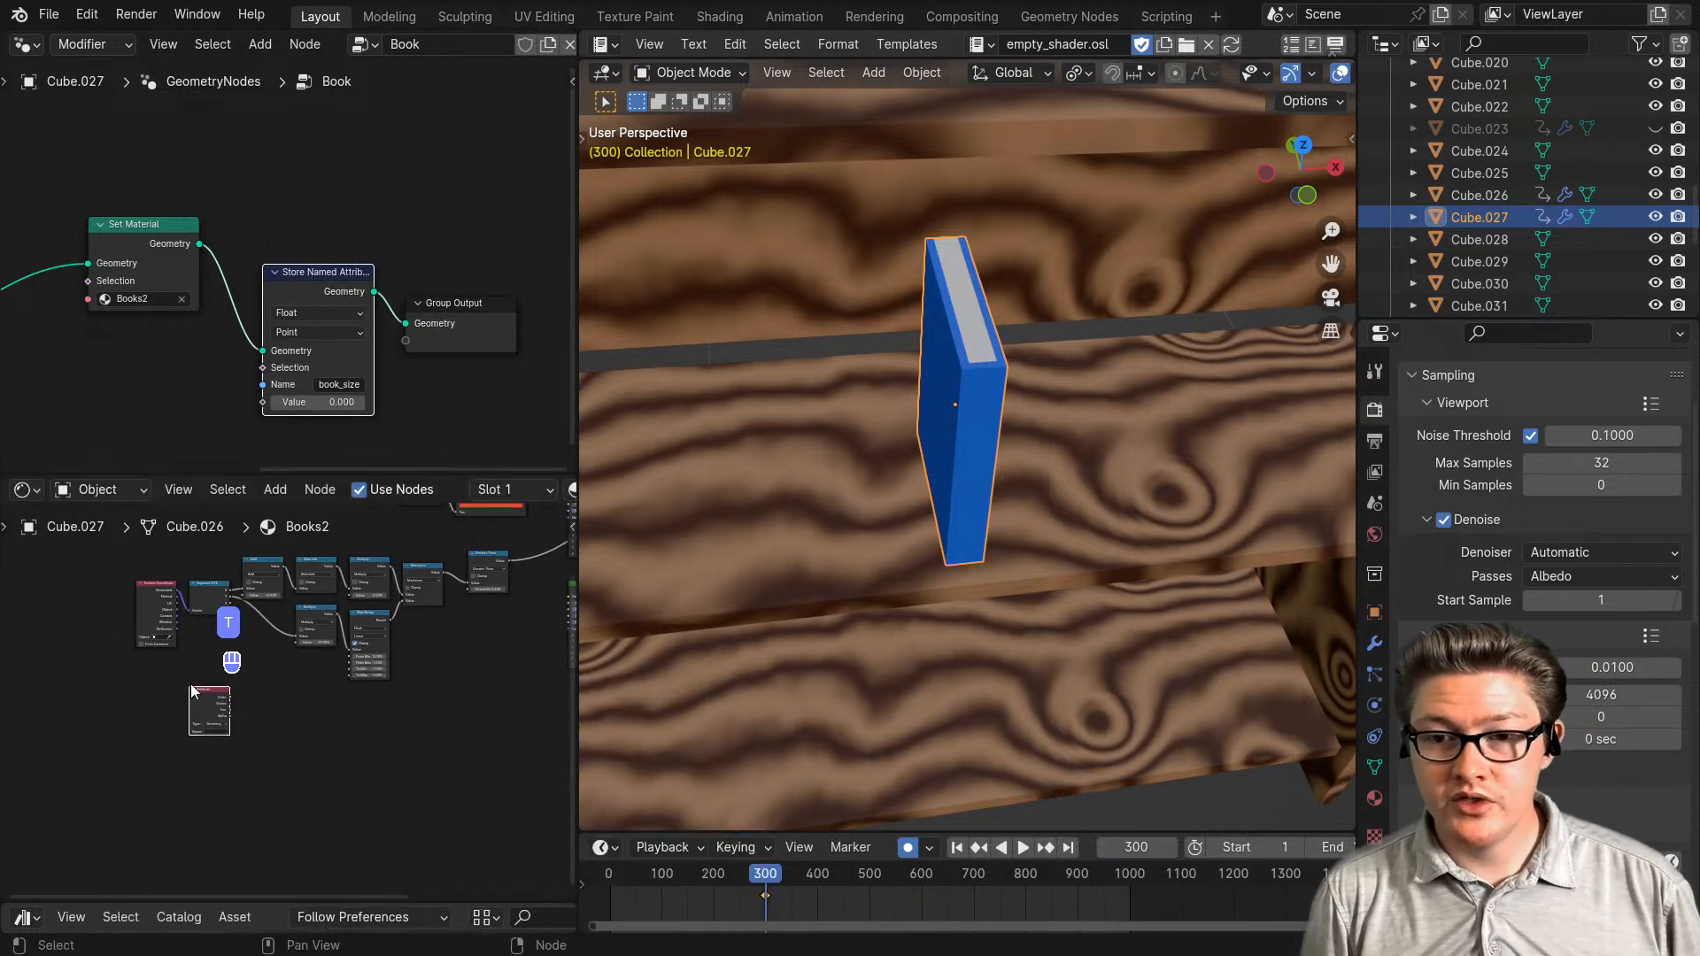
- Copy the name book_size from Store Named Attribute into the shader's Attribute node, and move that node further down
scroll(279, 779, up, 5)
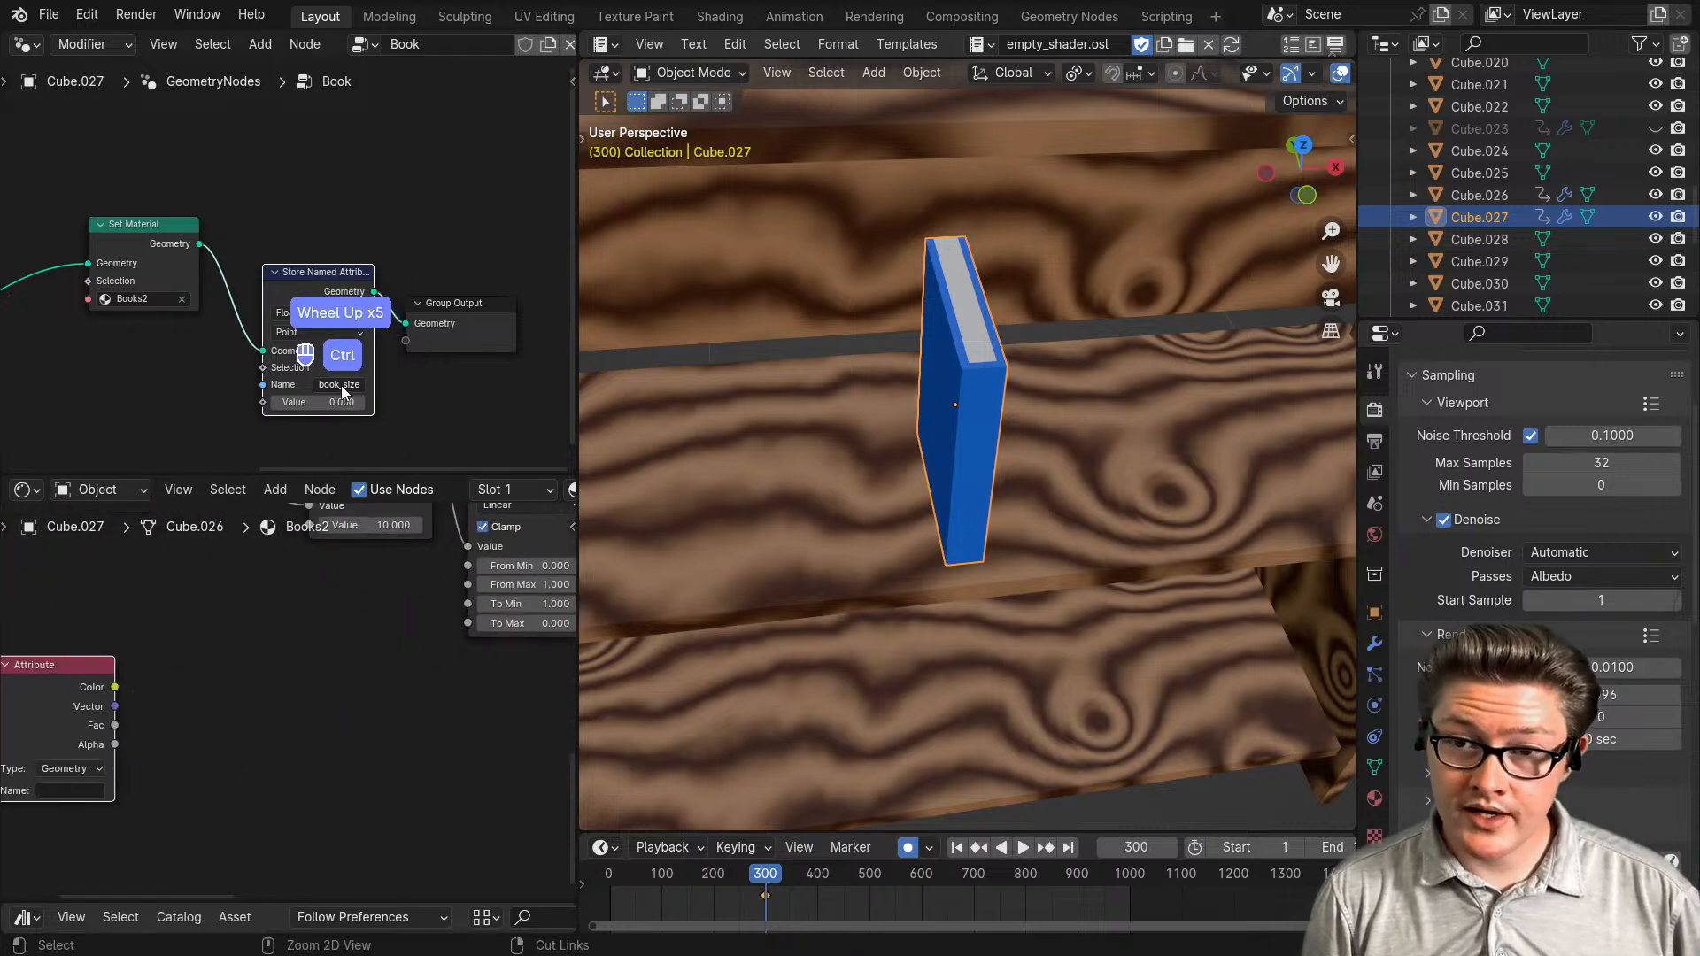
key(ctrl+c)
key(ctrl+v)
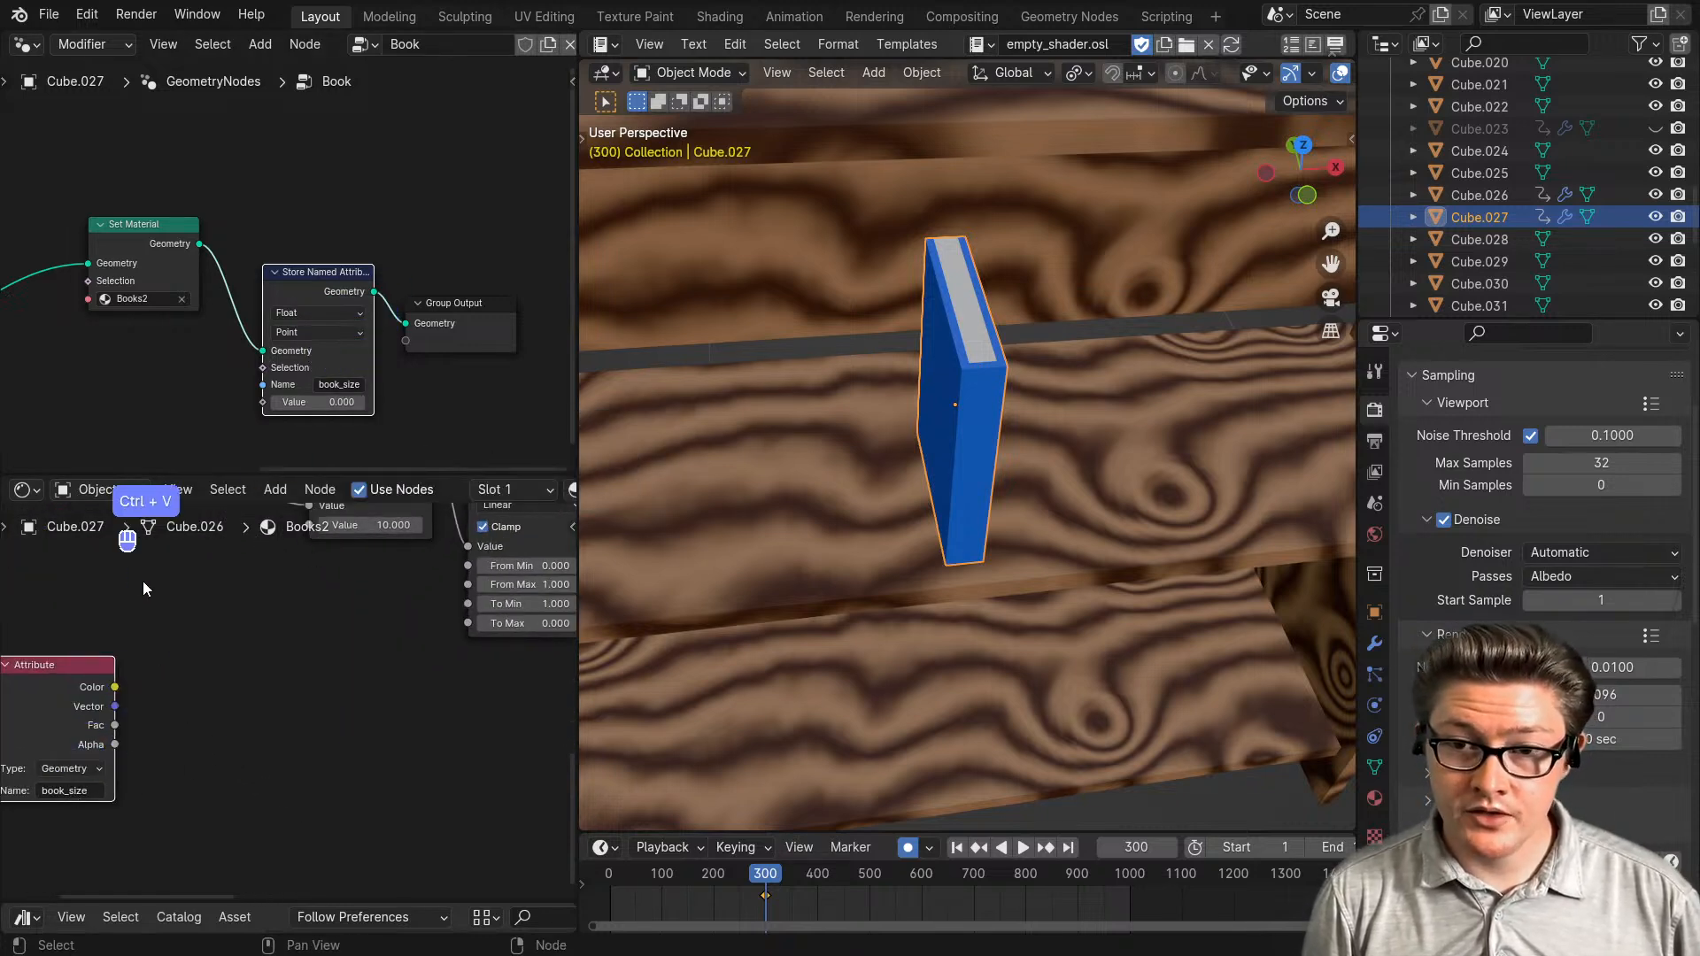
drag(53, 664, 53, 714)
scroll(199, 524, down, 2)
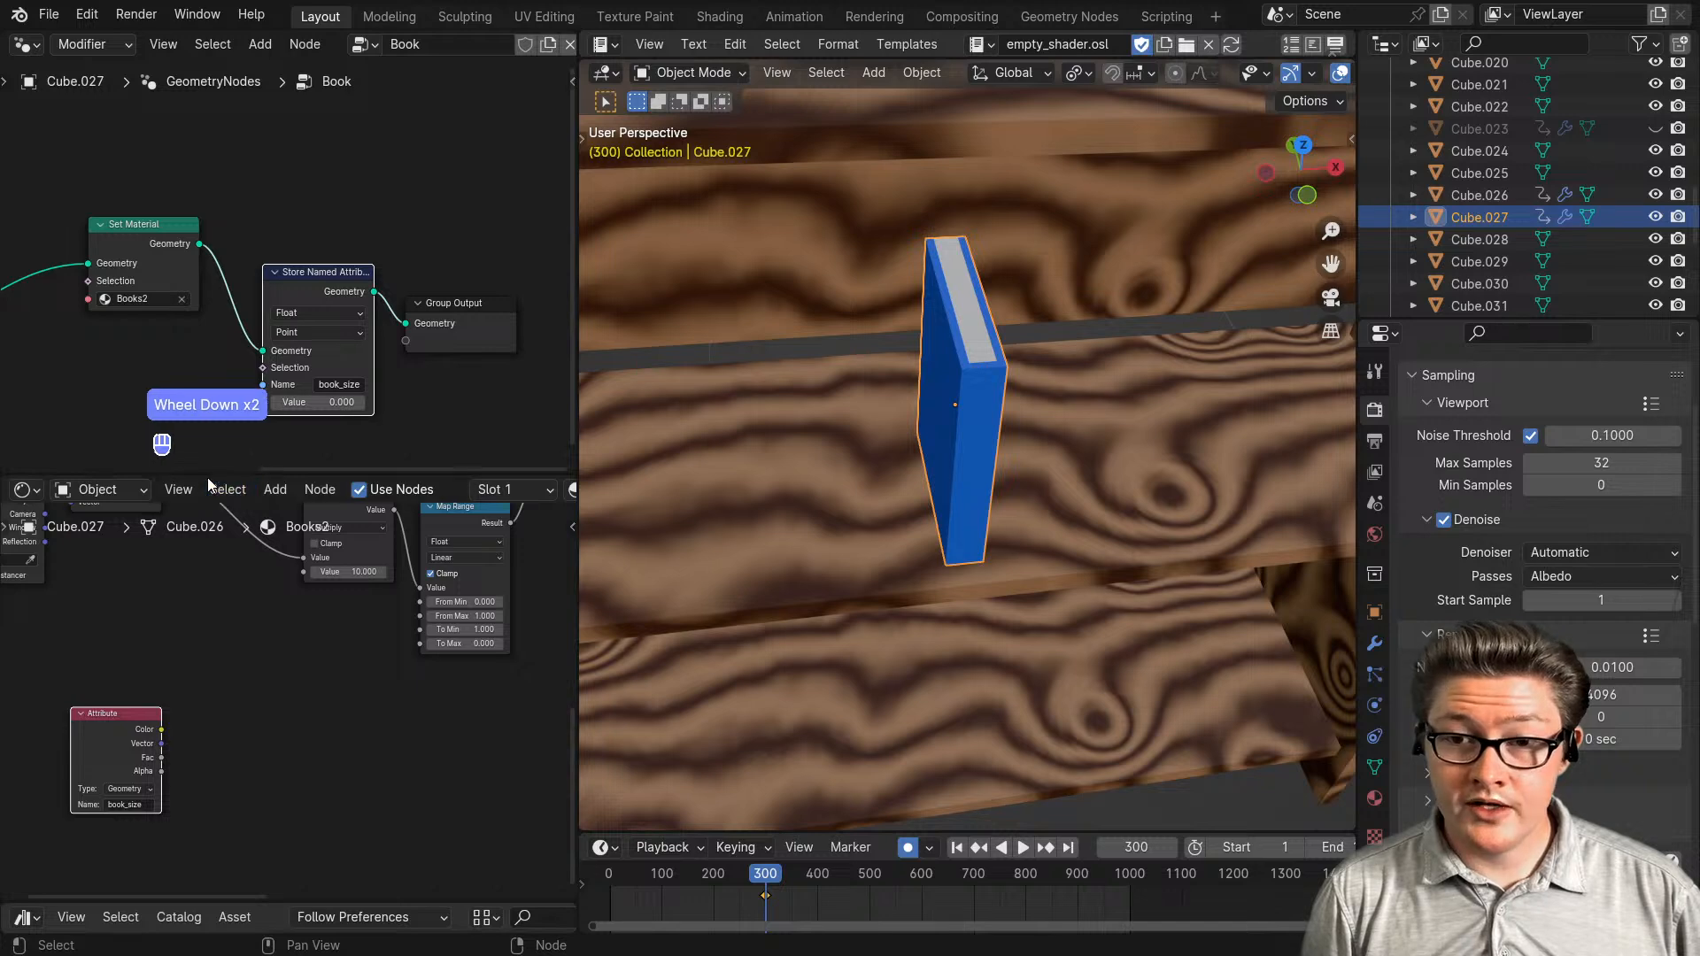
- Shrink the shader editor and maximize the geometry node editor, framing the nodes from Bounding Box to Store Named Attribute
drag(194, 474, 191, 833)
scroll(211, 700, down, 7)
middle_drag(211, 634, 329, 628)
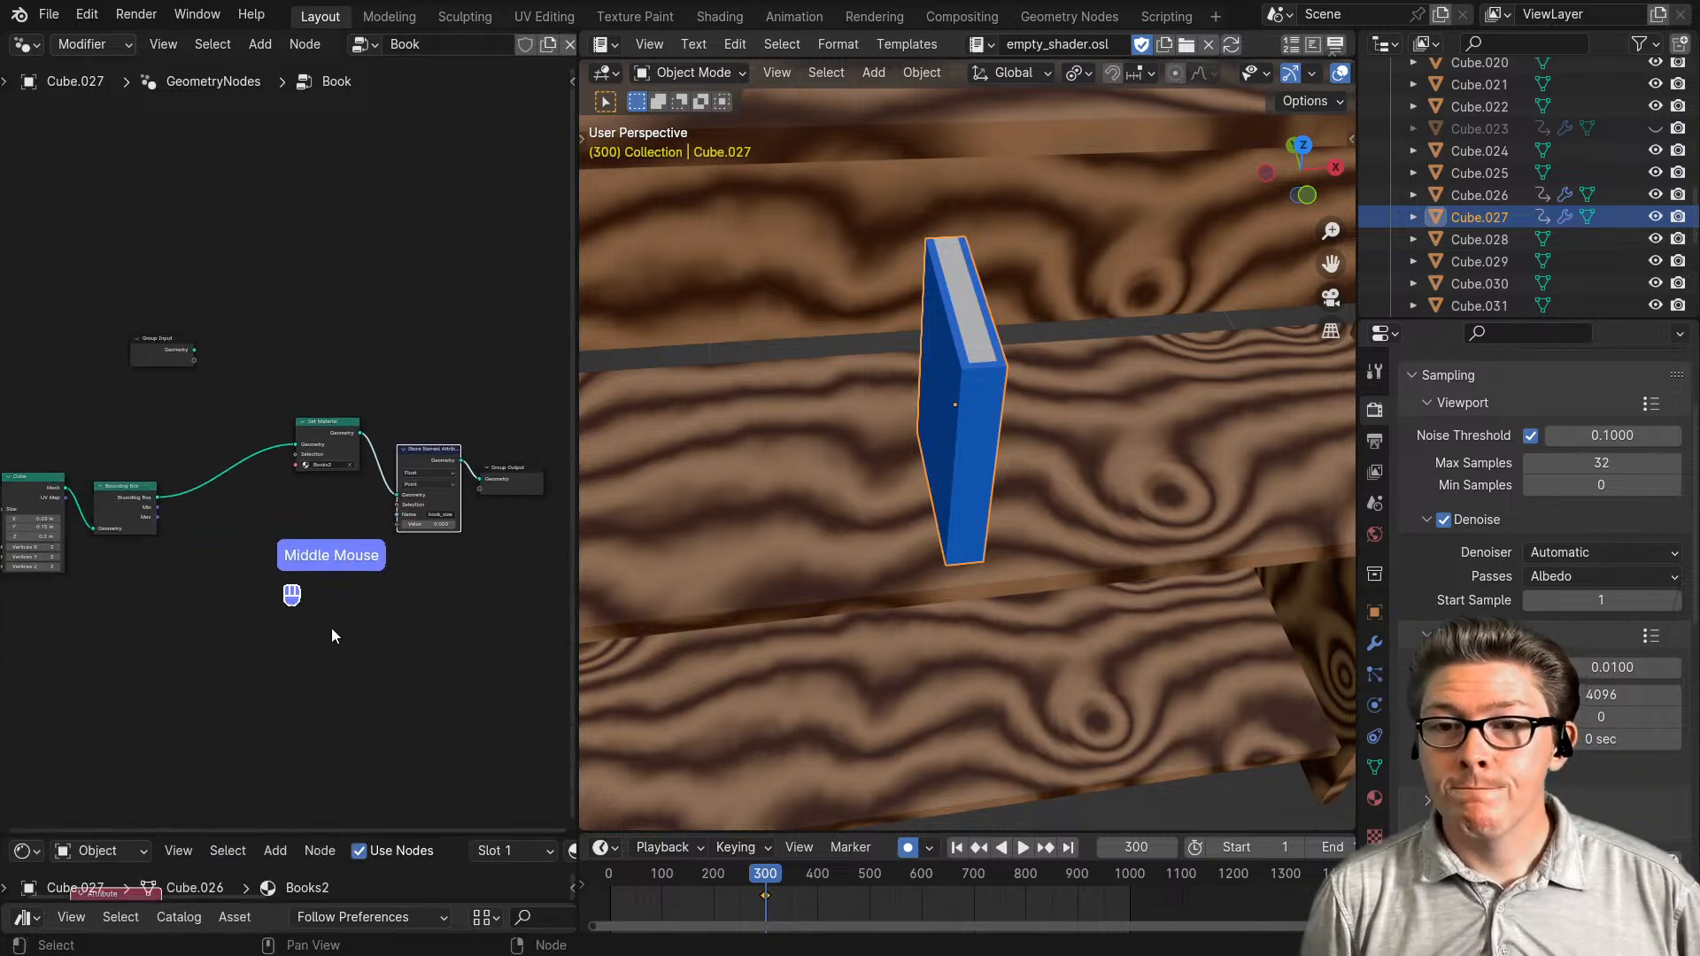
scroll(301, 611, up, 3)
middle_drag(211, 611, 293, 594)
scroll(293, 594, up, 2)
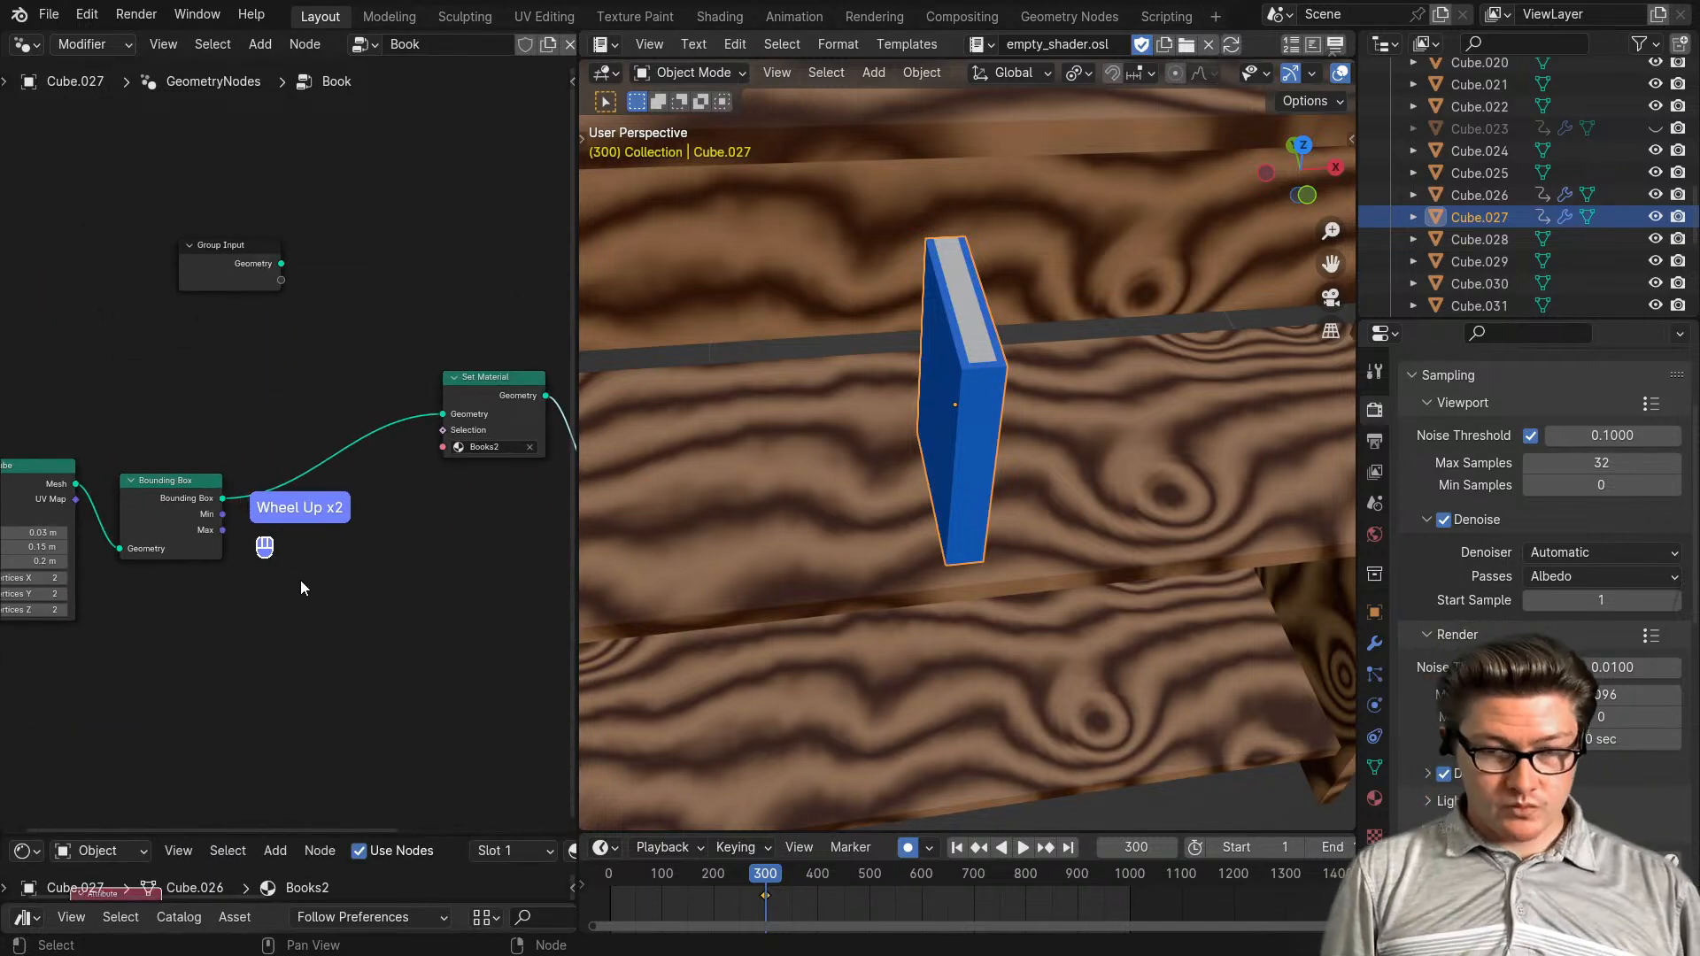
key(ctrl+space)
scroll(773, 651, up, 2)
middle_drag(772, 651, 572, 567)
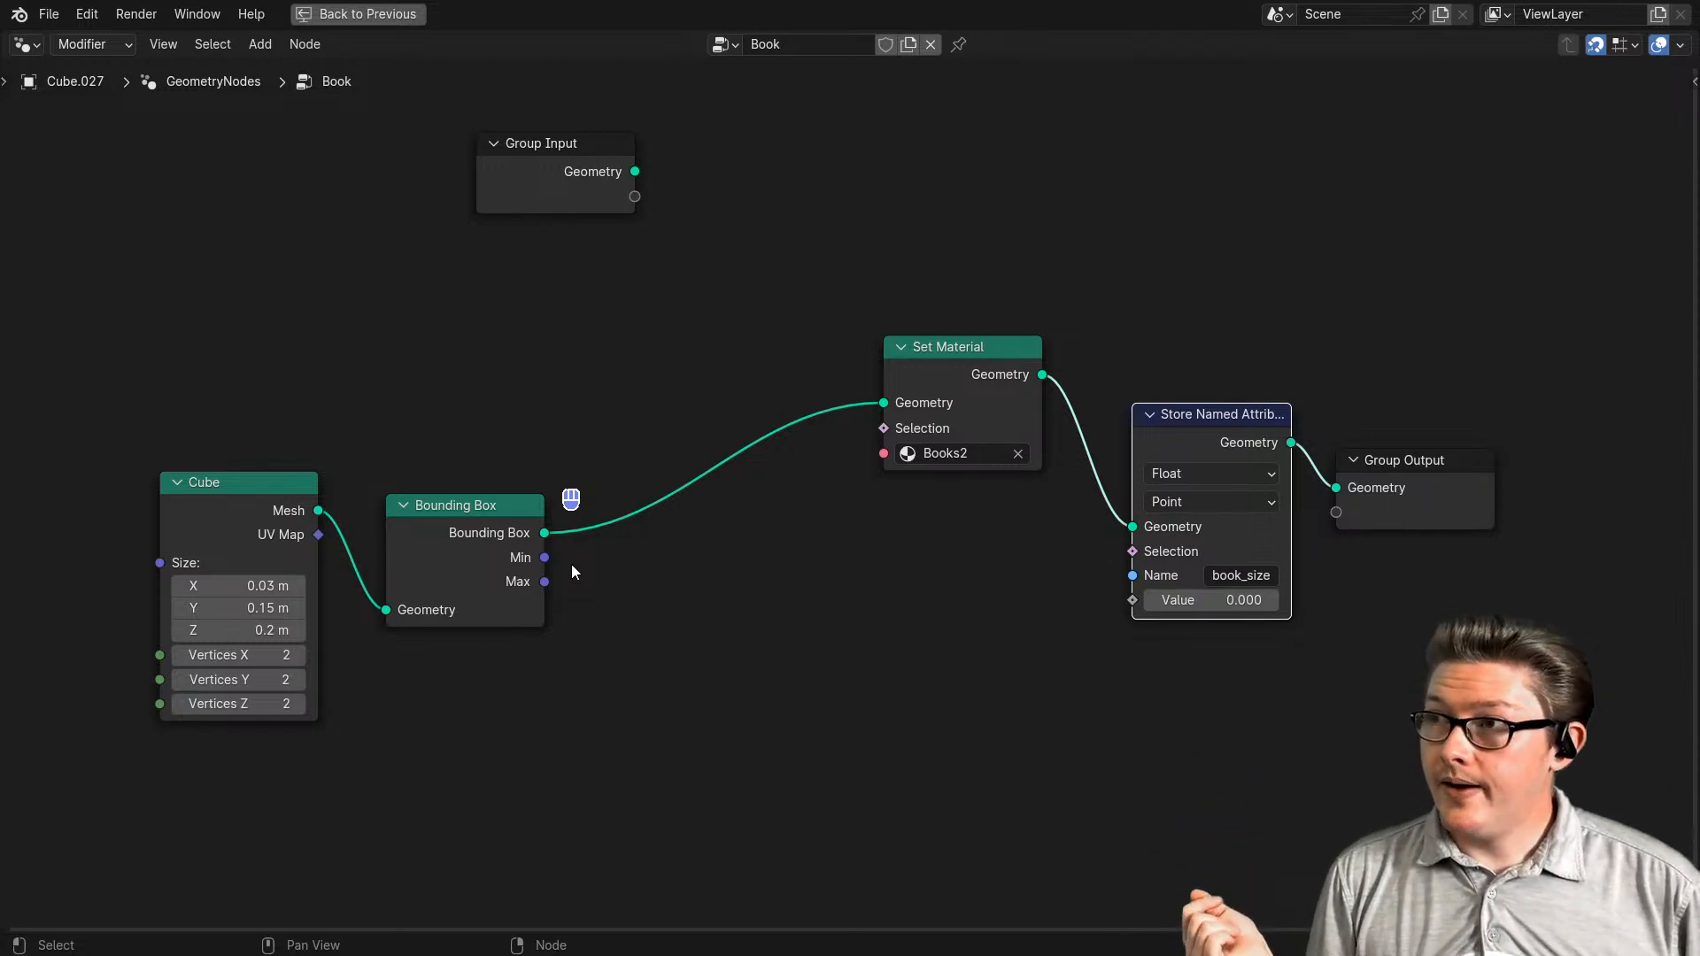
scroll(496, 576, up, 3)
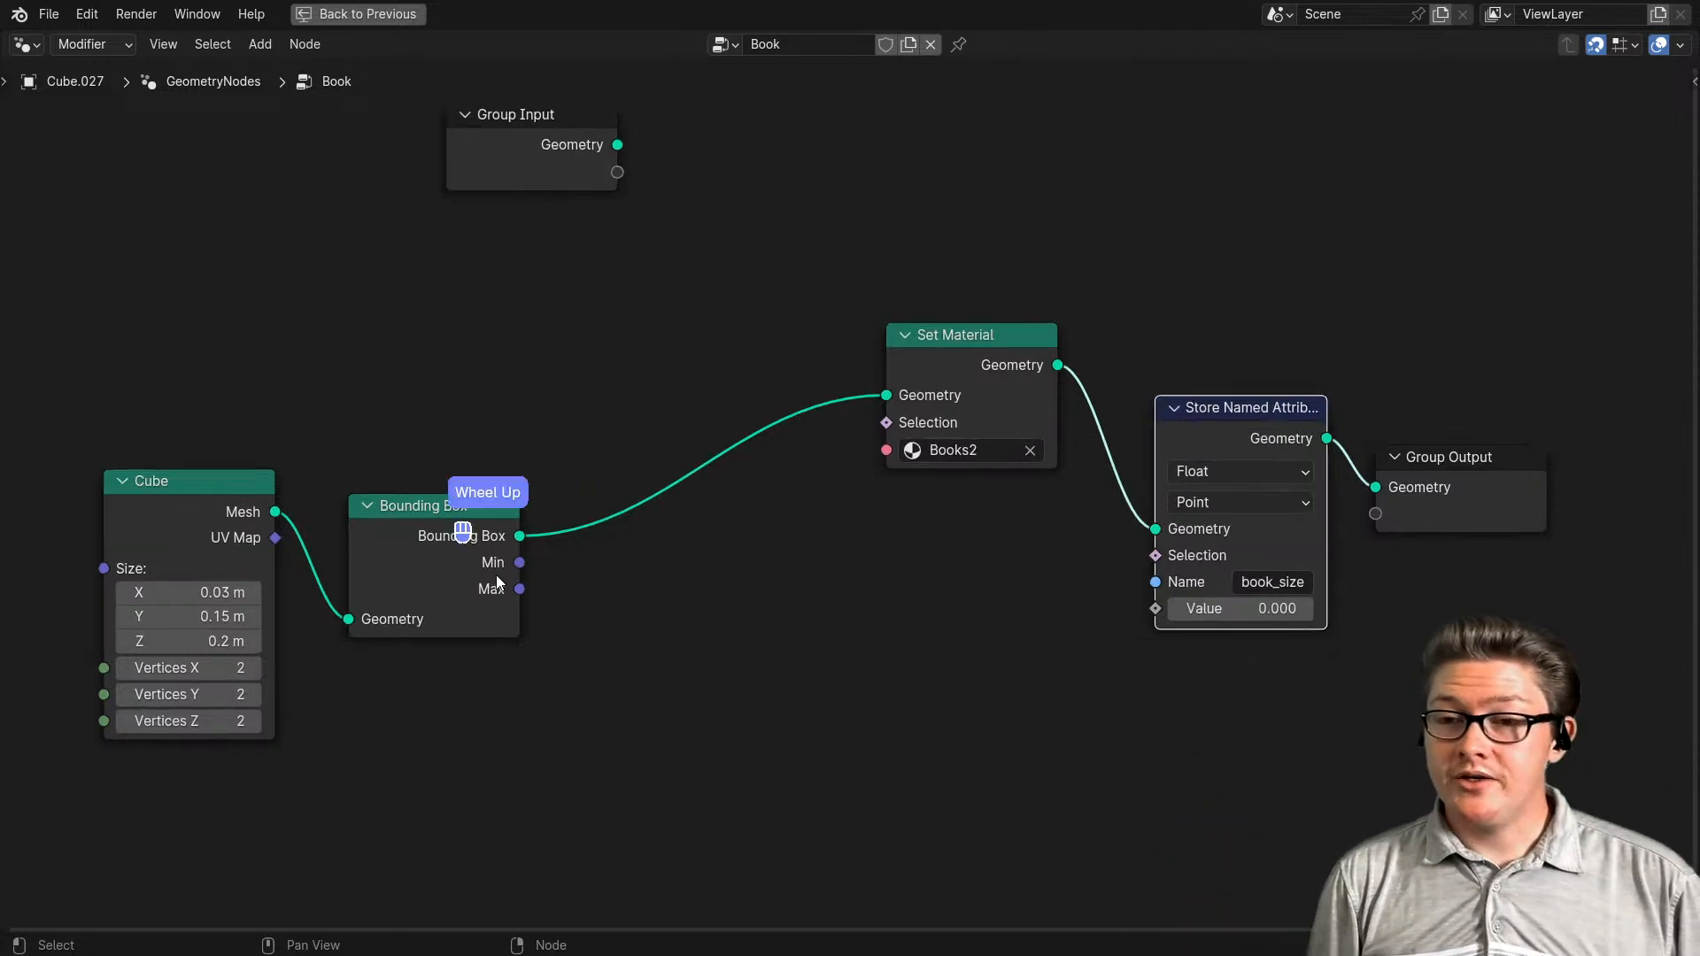
middle_drag(583, 635, 521, 598)
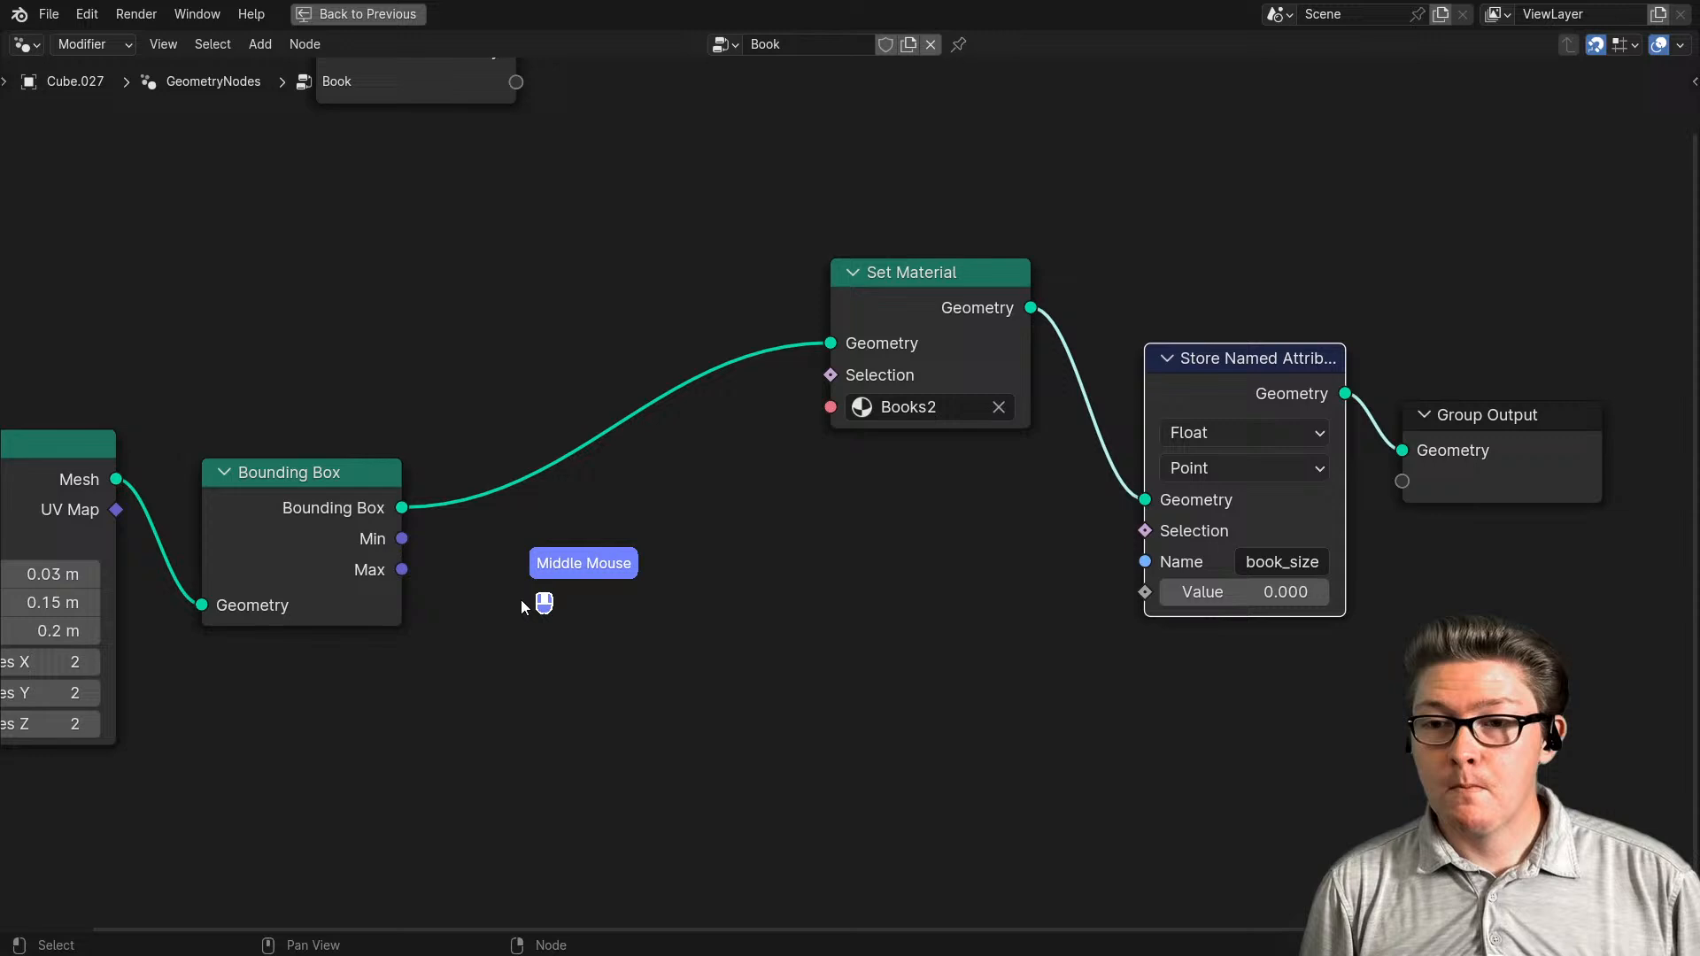
click(407, 543)
mouse_move(406, 543)
mouse_move(406, 542)
mouse_down()
mouse_move(712, 646)
mouse_move(690, 604)
mouse_move(692, 658)
mouse_move(410, 536)
mouse_up()
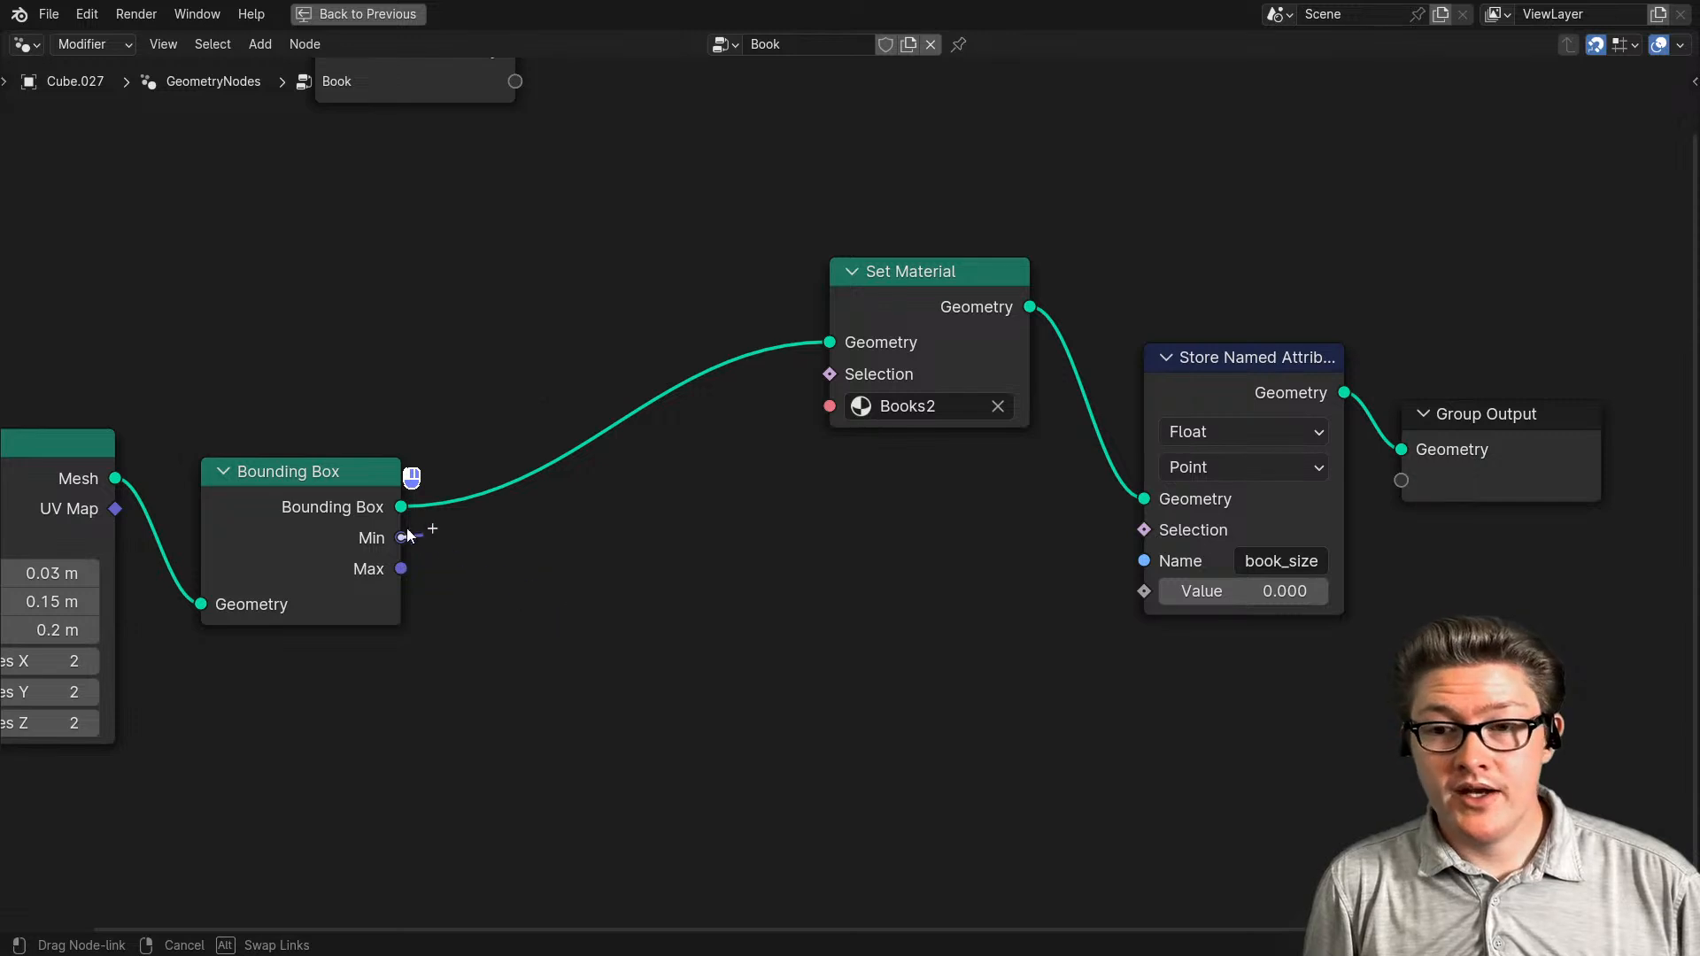
drag(613, 528, 640, 494)
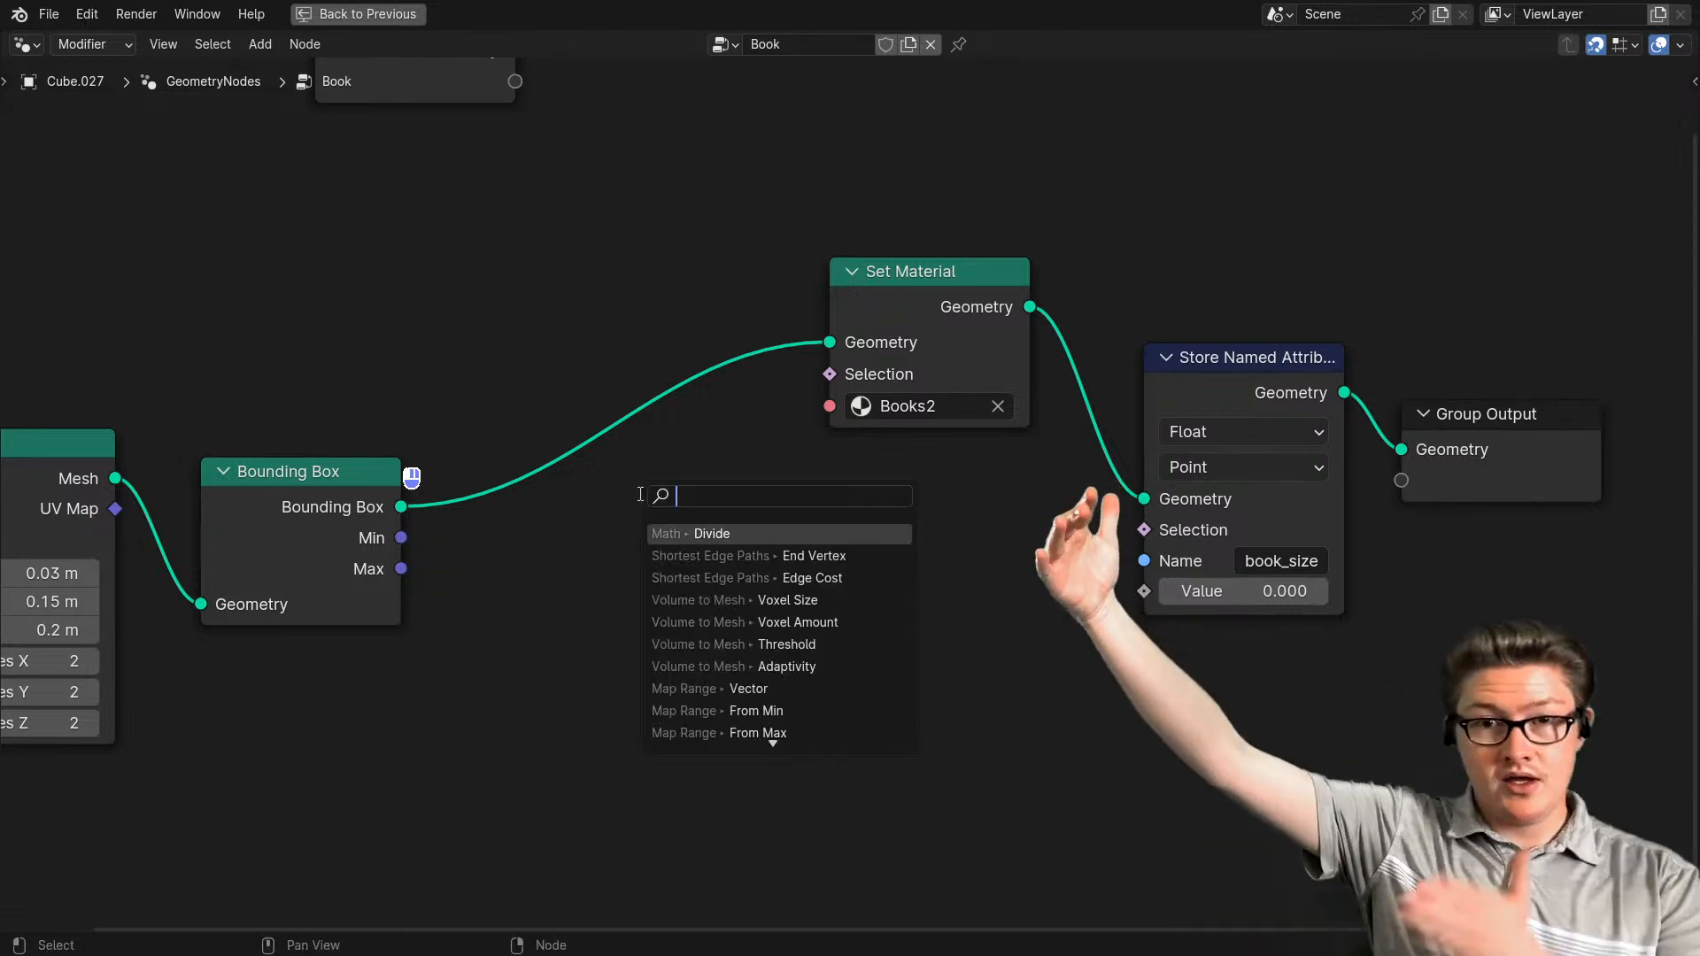
click(511, 602)
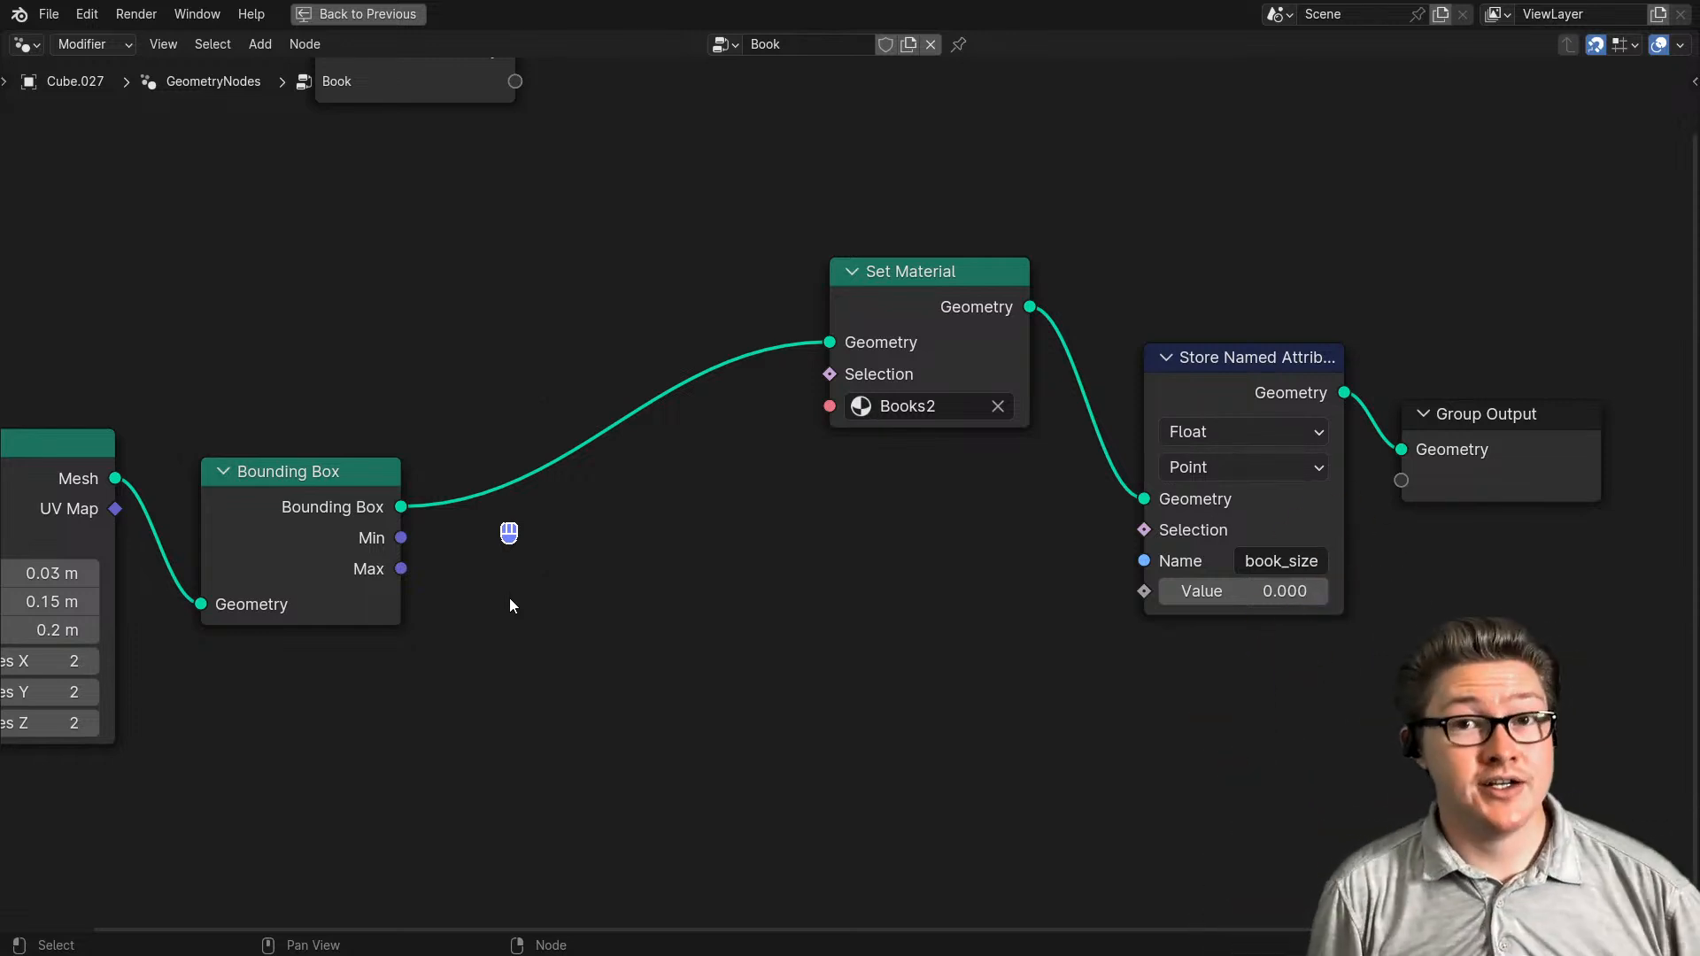
- Add a Vector Math node set to Subtract between the Bounding Box and Store Named Attribute nodes, below Set Material
key(alt+m)
click(687, 527)
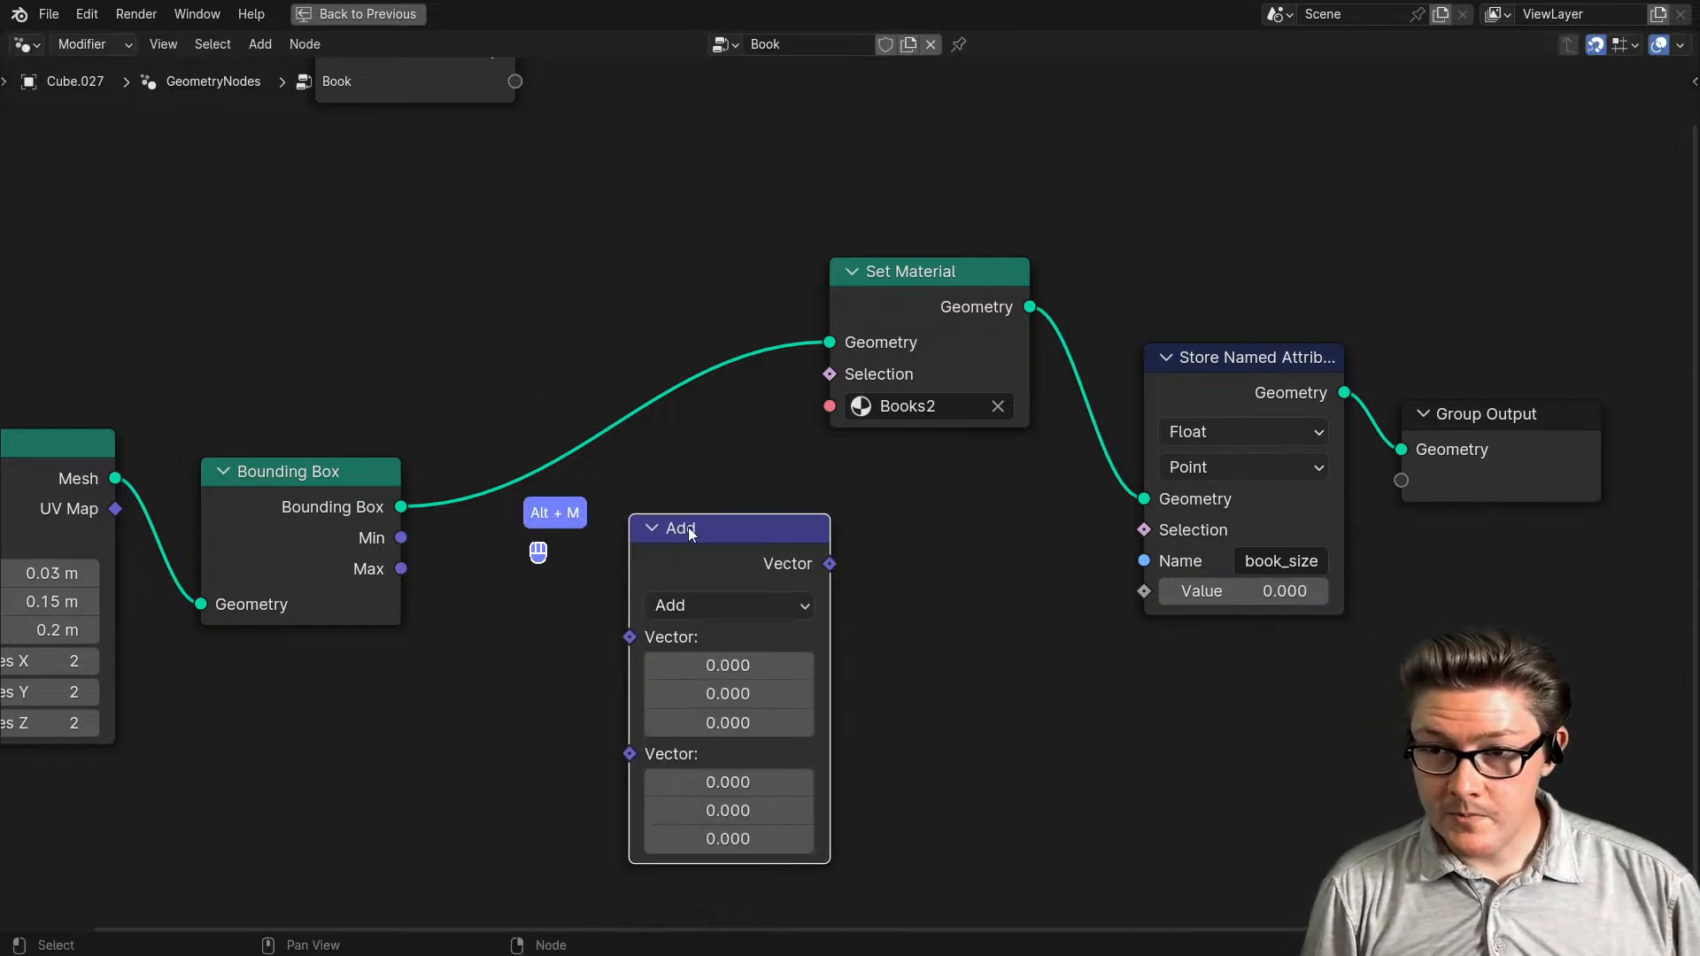
middle_drag(785, 630, 689, 574)
click(635, 553)
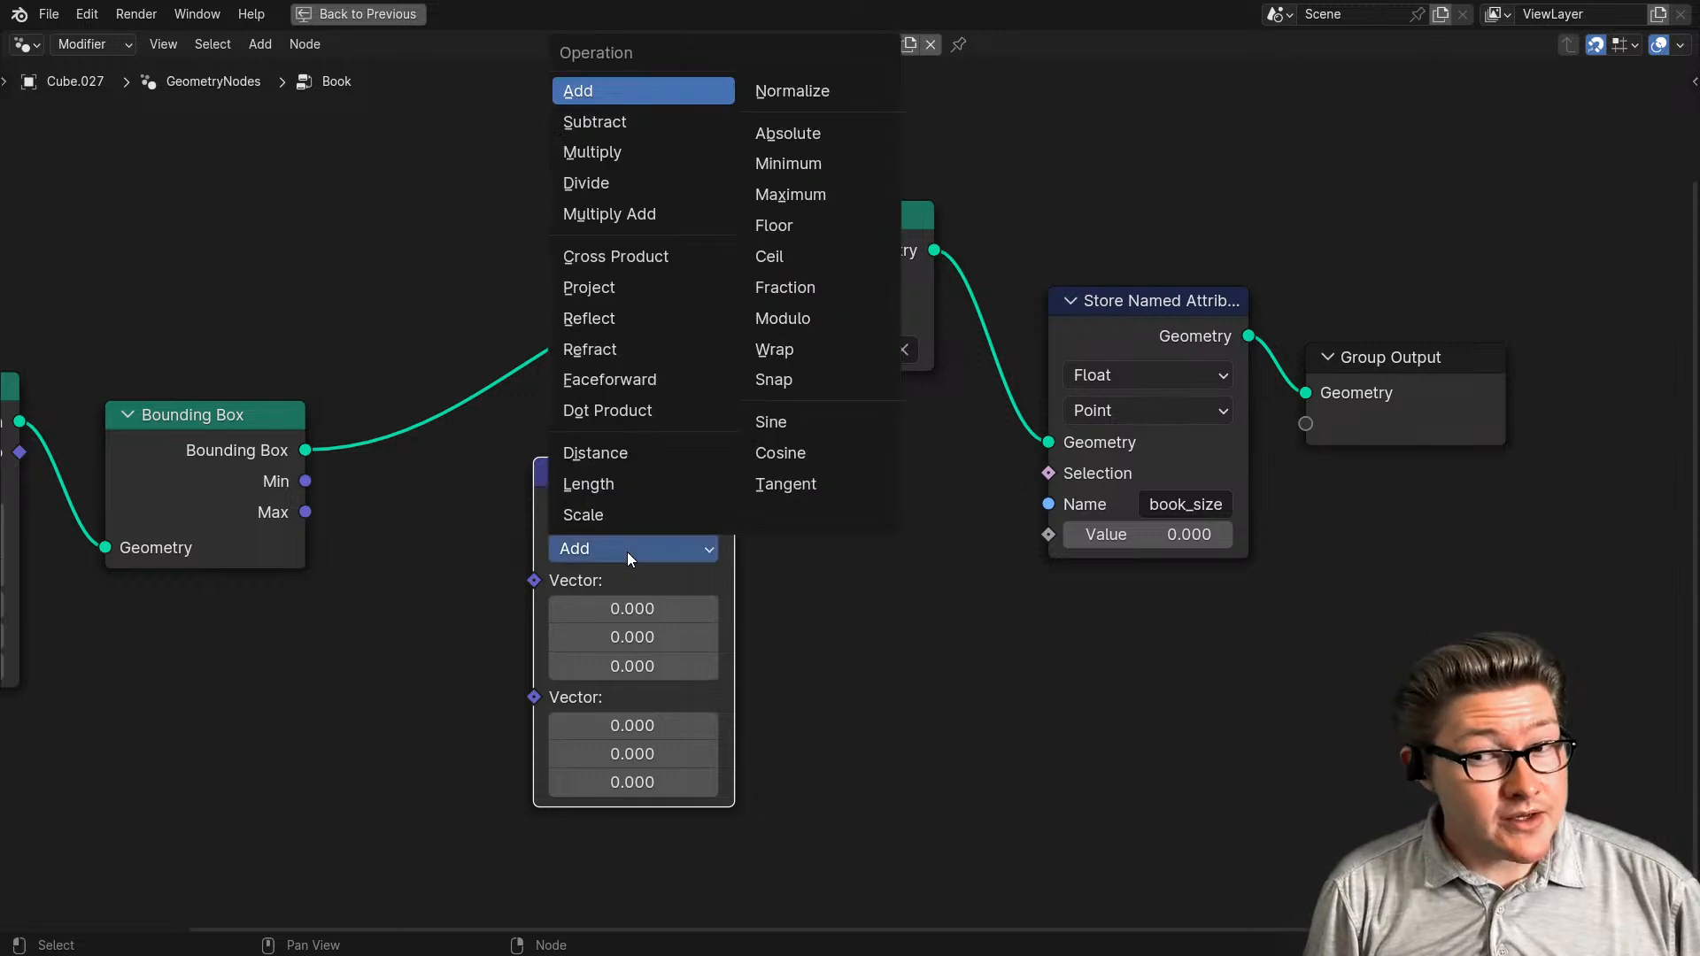
click(607, 124)
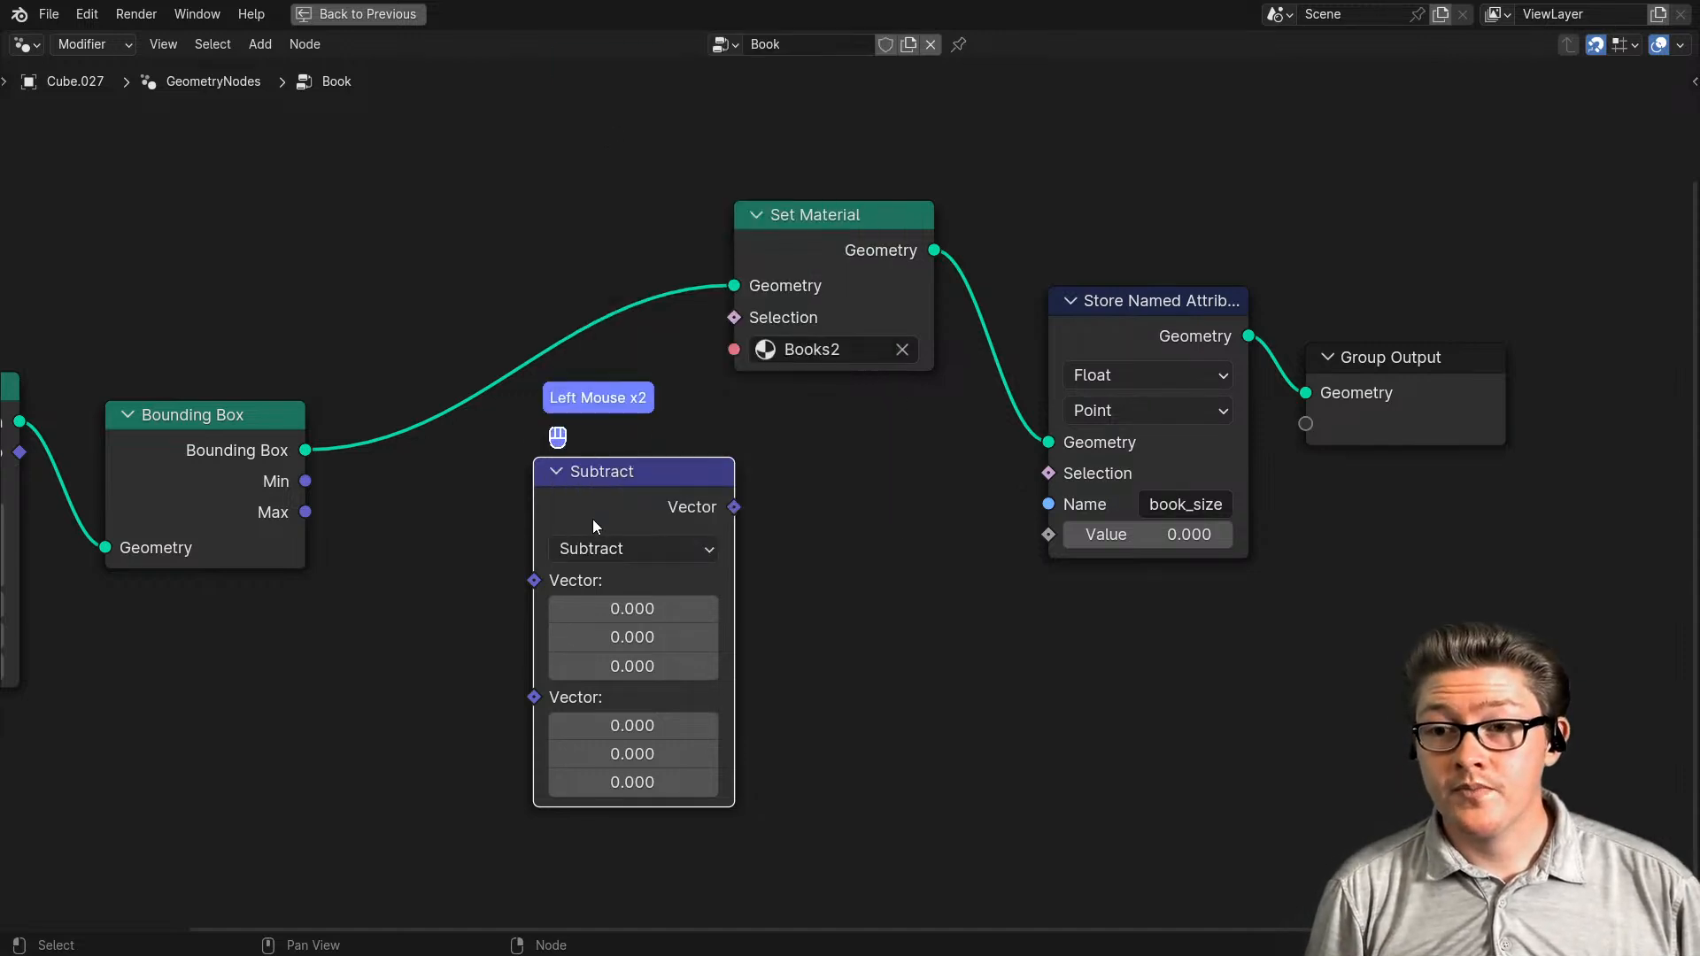
scroll(493, 539, up, 1)
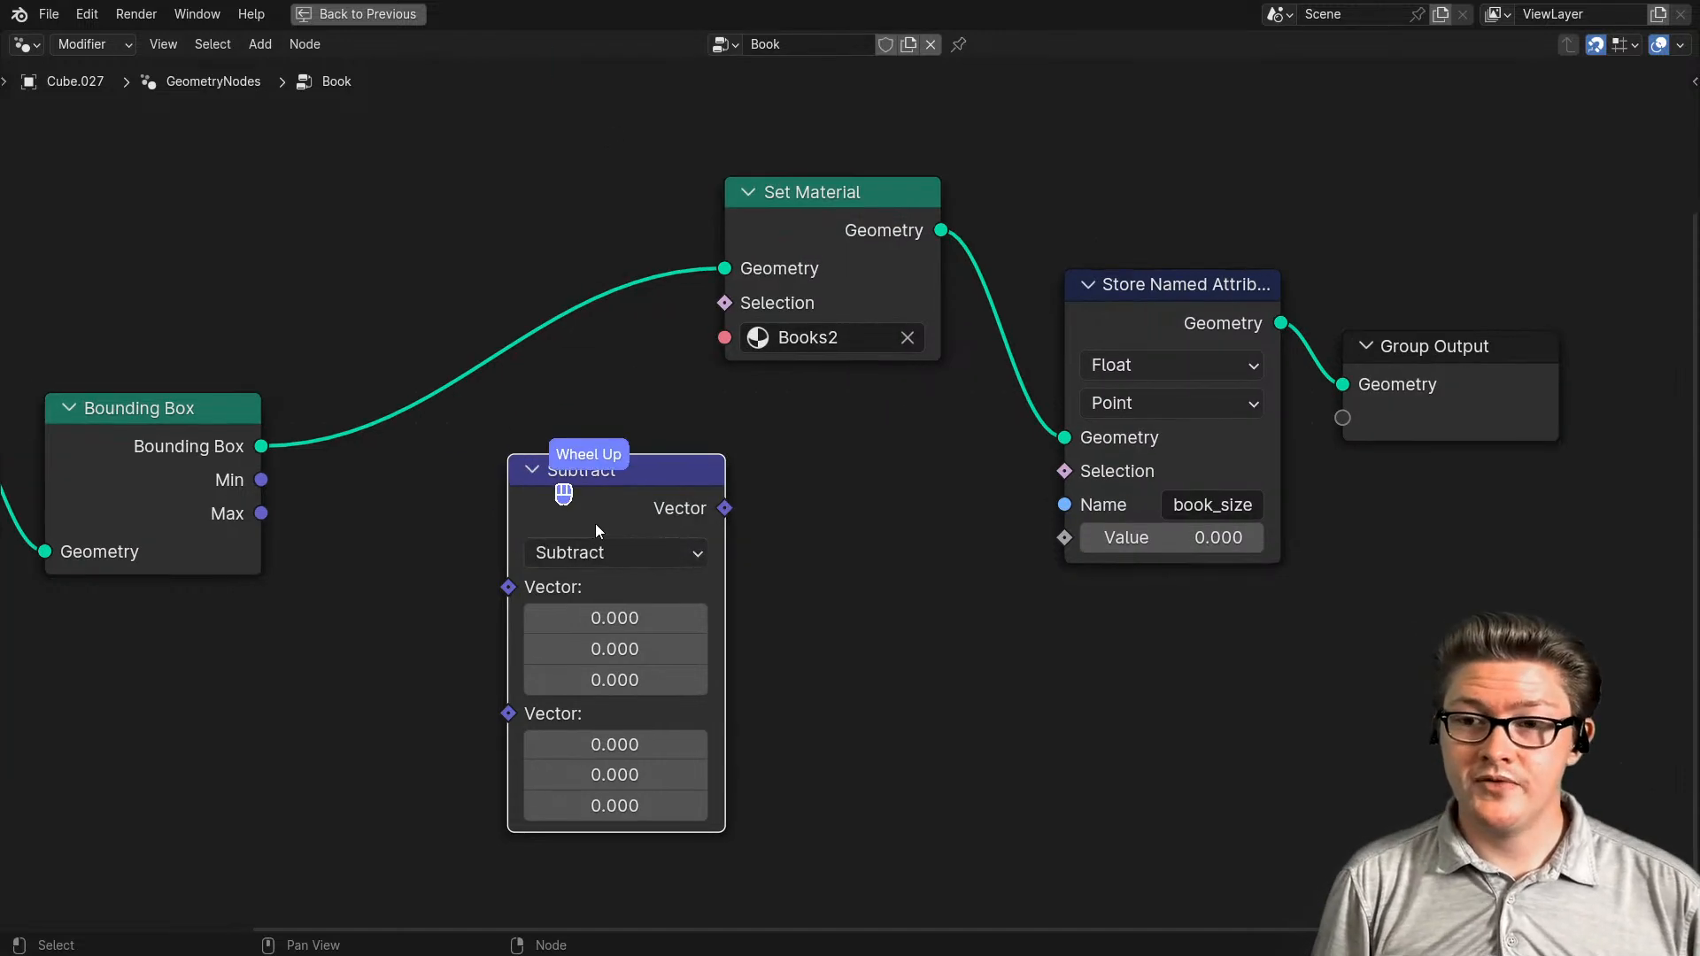
drag(595, 524, 595, 494)
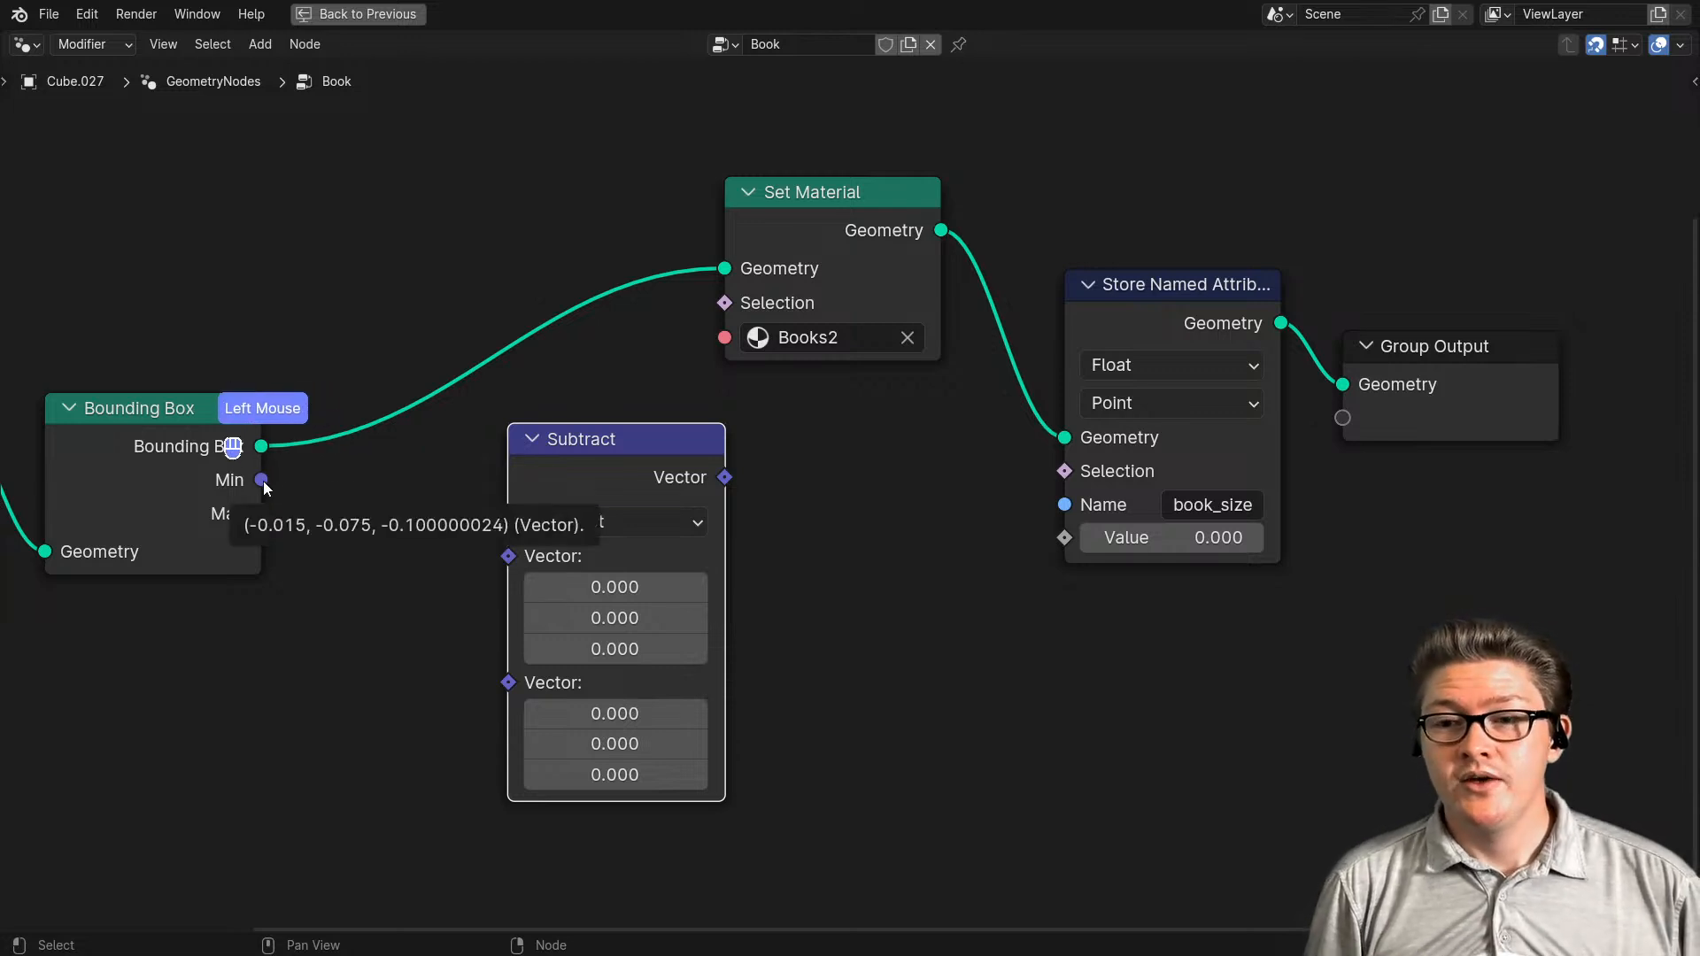
- Link the Bounding Box's Min output to the first Subtract vector and its Max output to the second
drag(261, 480, 508, 557)
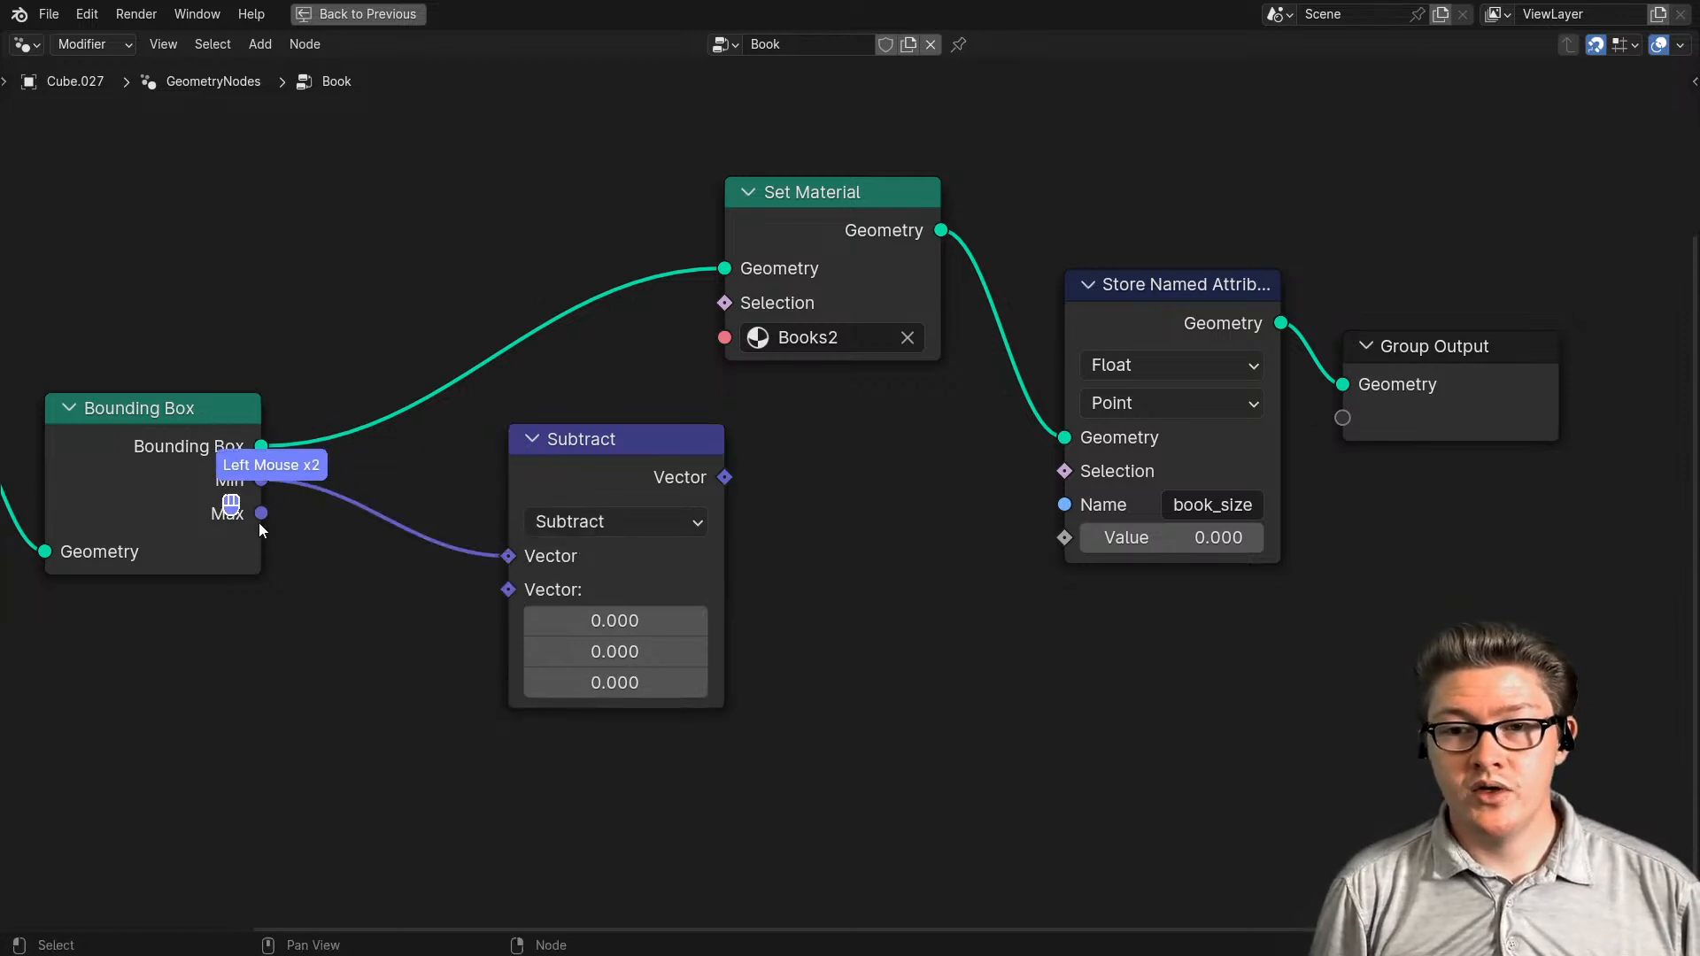
drag(259, 516, 512, 591)
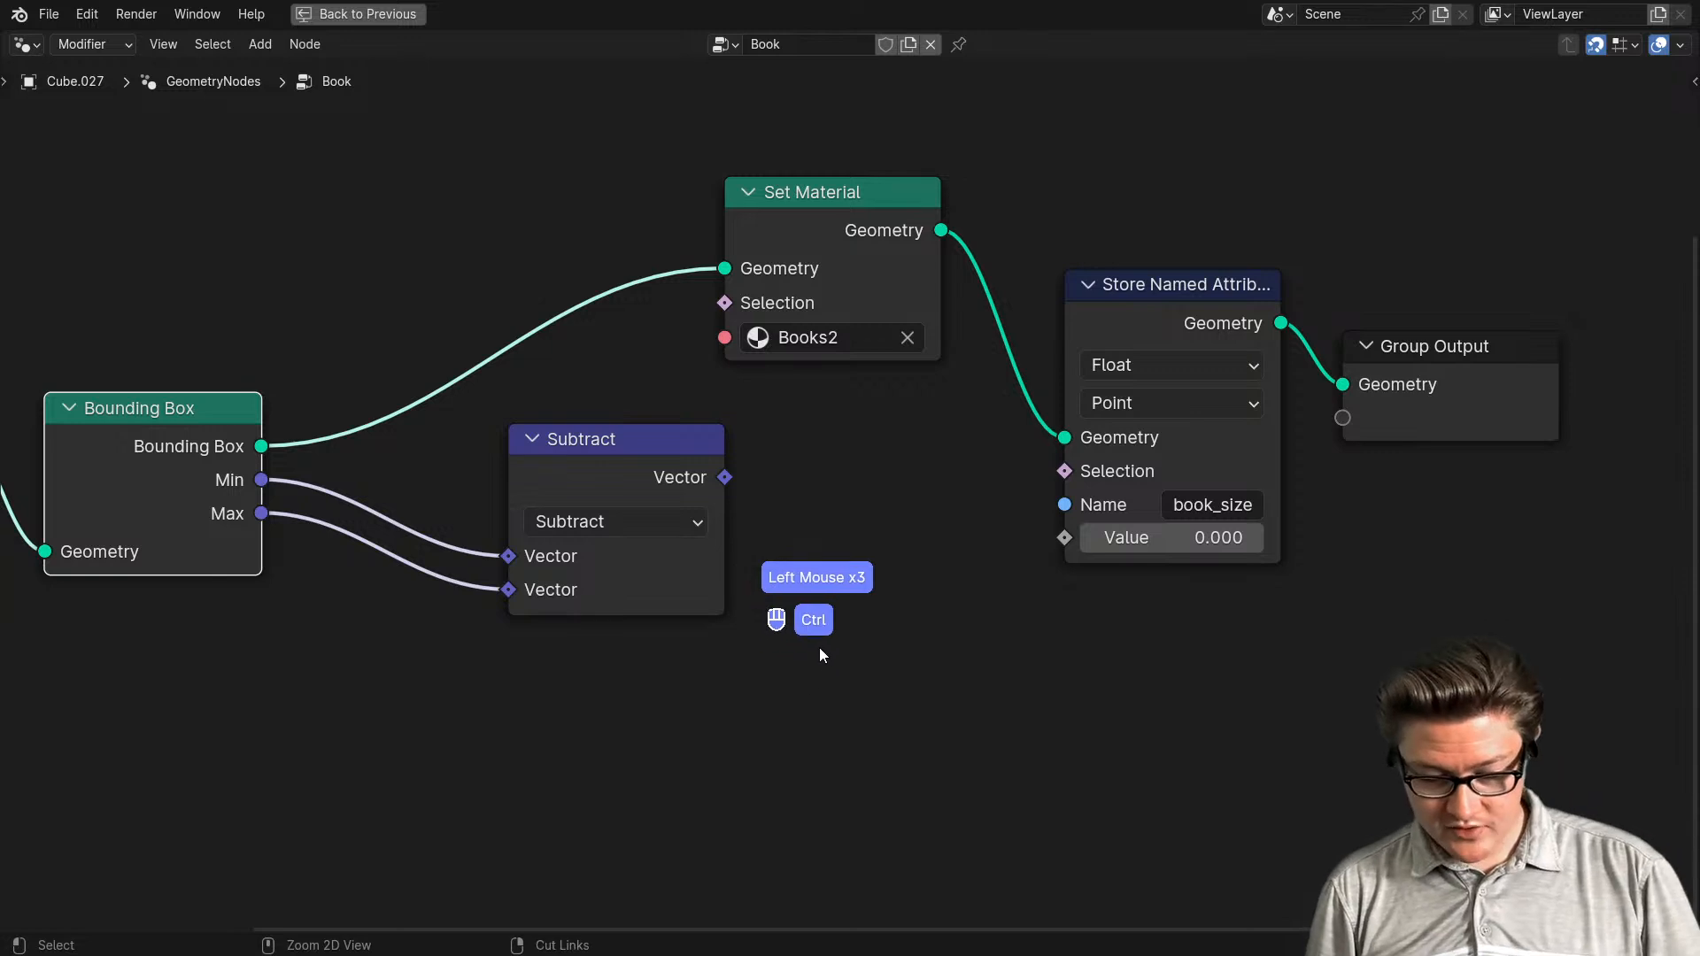
key(ctrl+shift+o)
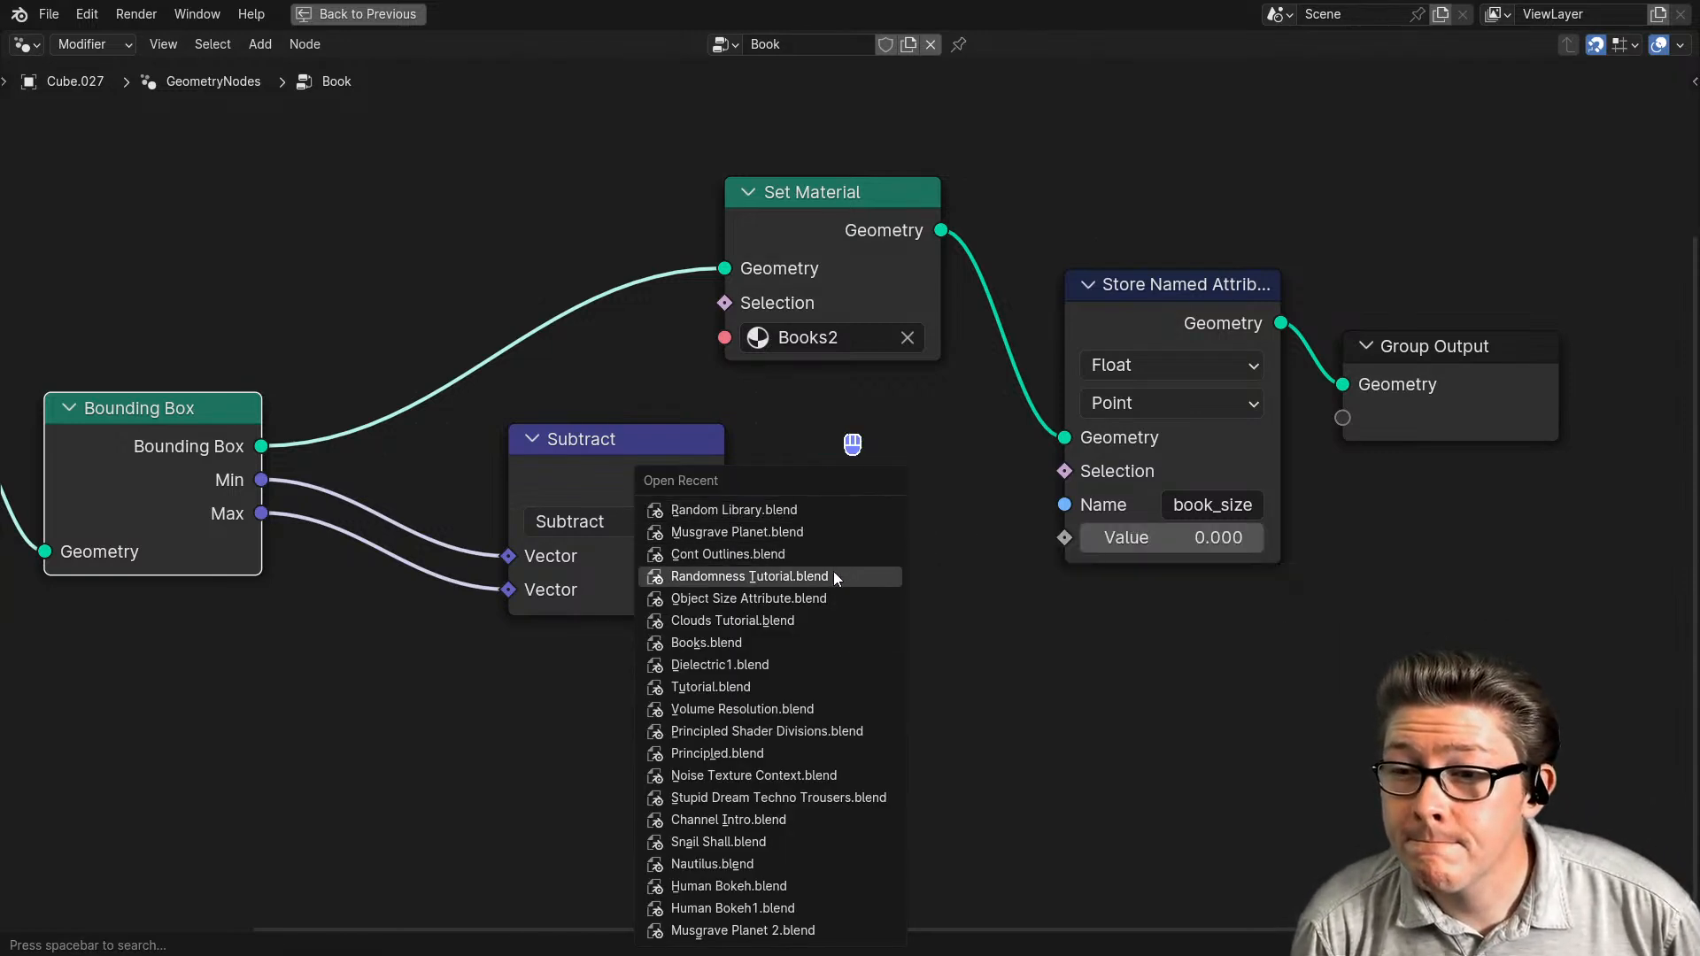
scroll(912, 673, down, 2)
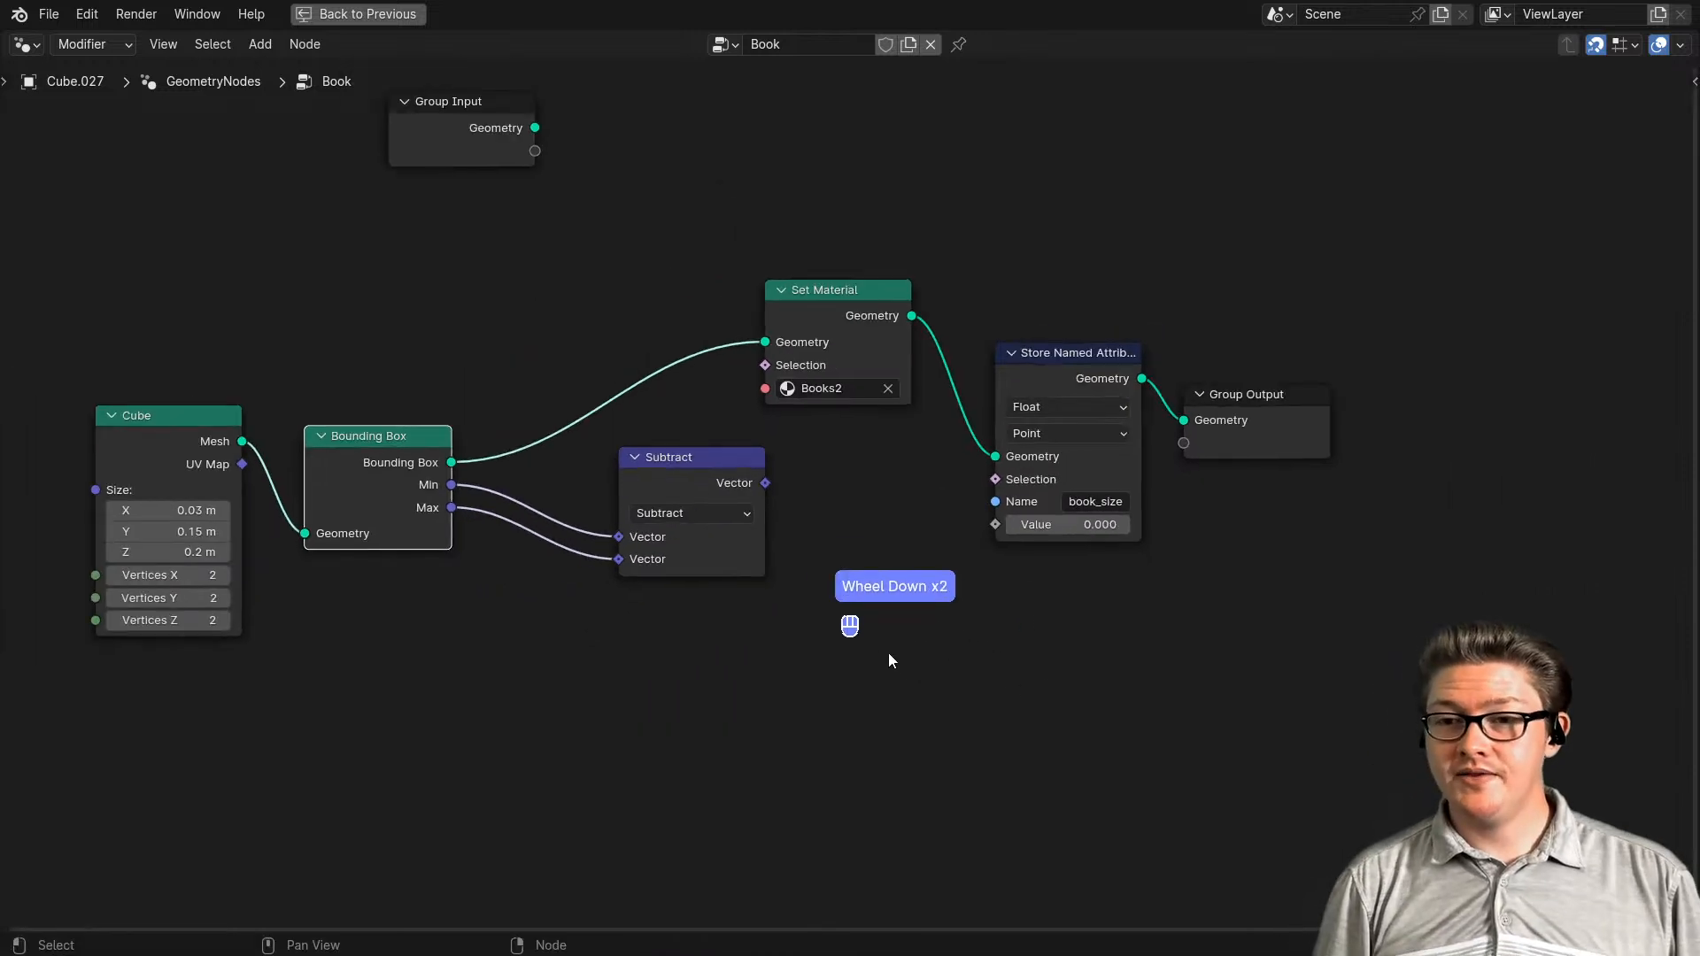
scroll(806, 693, up, 2)
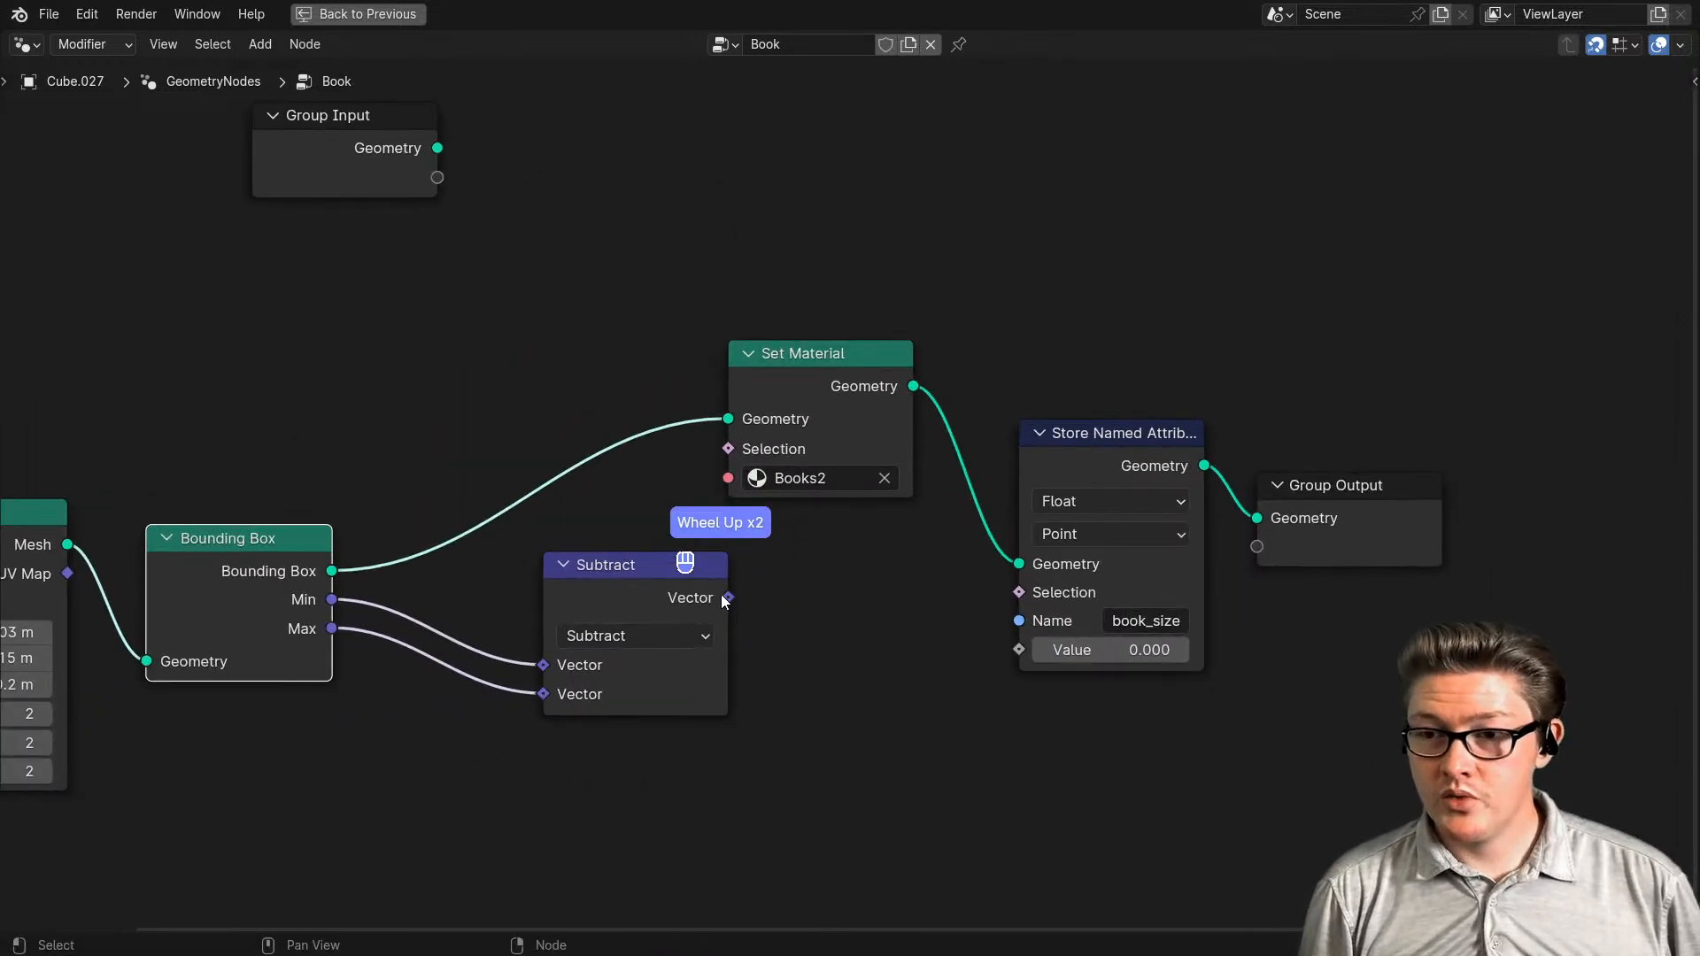
- Switch the book_size Store Named Attribute to the Vector data type and link the Subtract result to its Value
drag(723, 599, 917, 686)
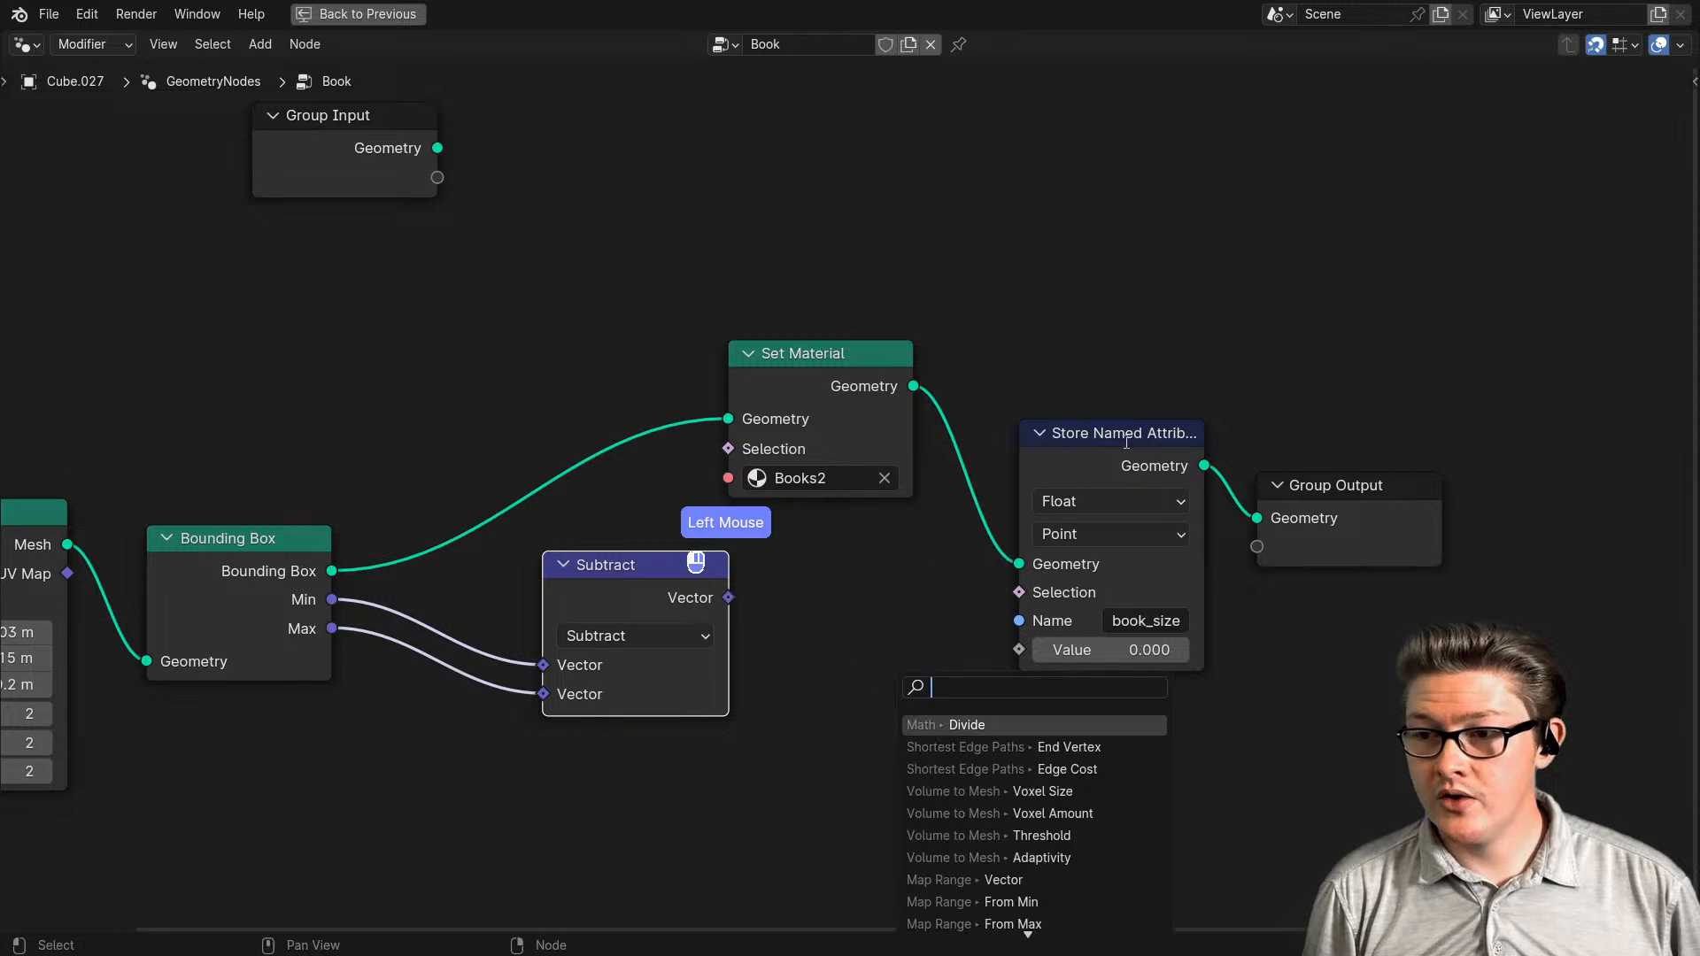
scroll(1069, 550, up, 2)
middle_drag(1424, 486, 1242, 467)
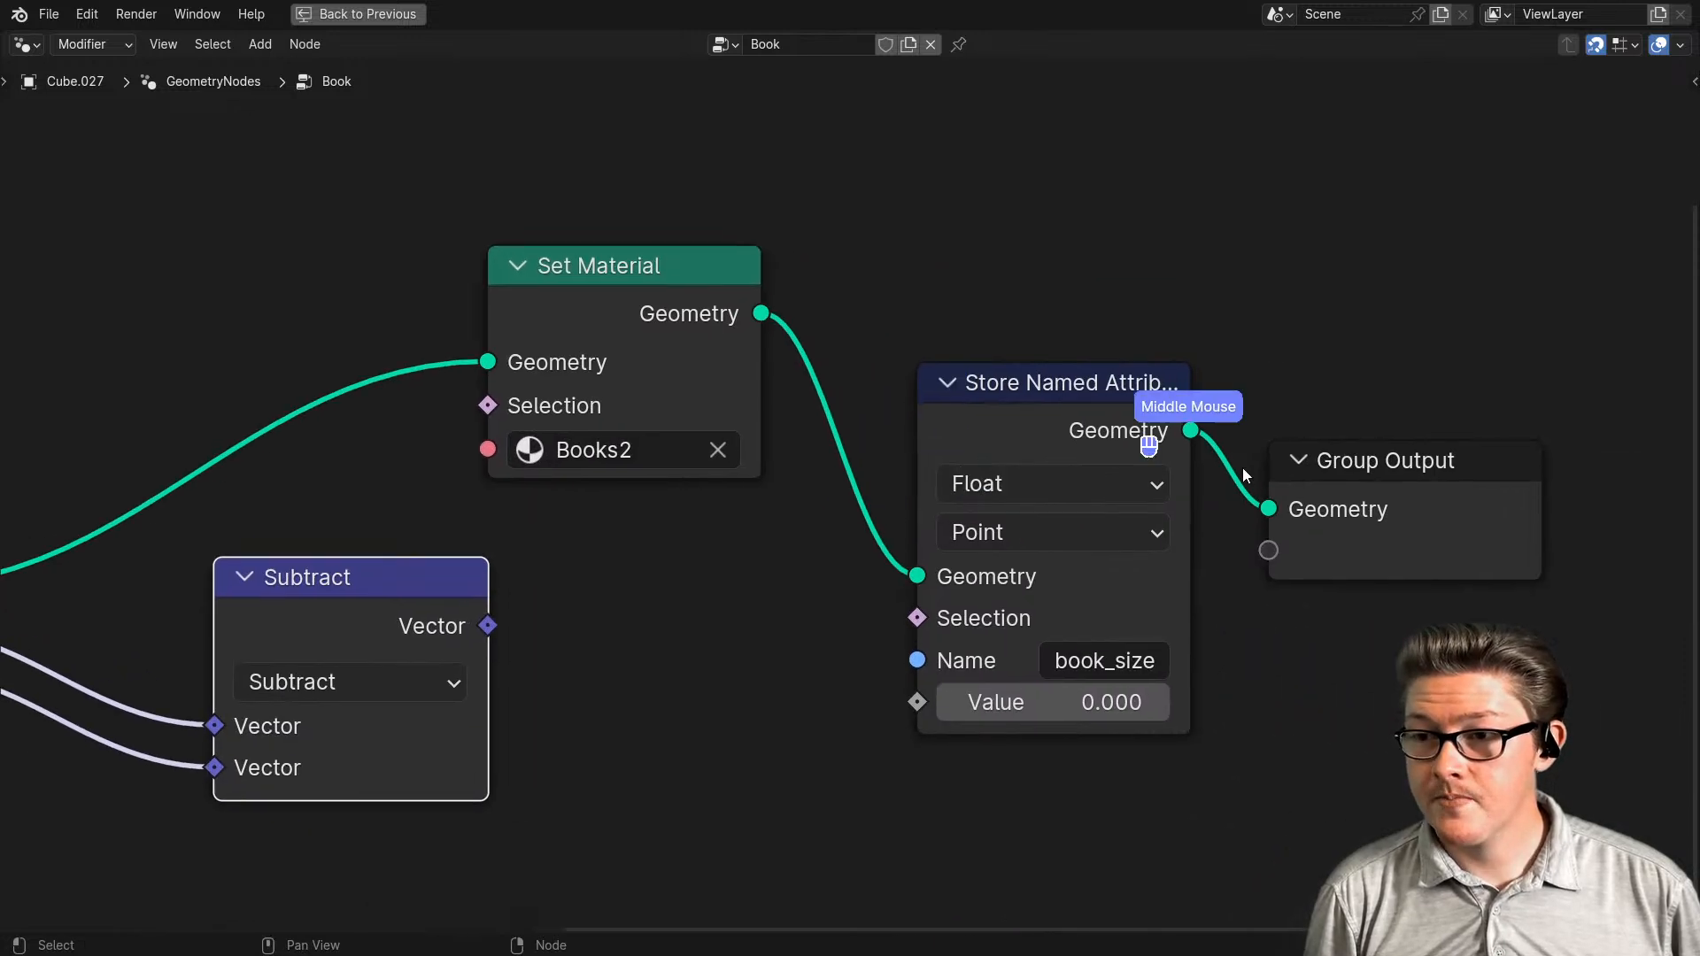
click(1112, 492)
click(1018, 666)
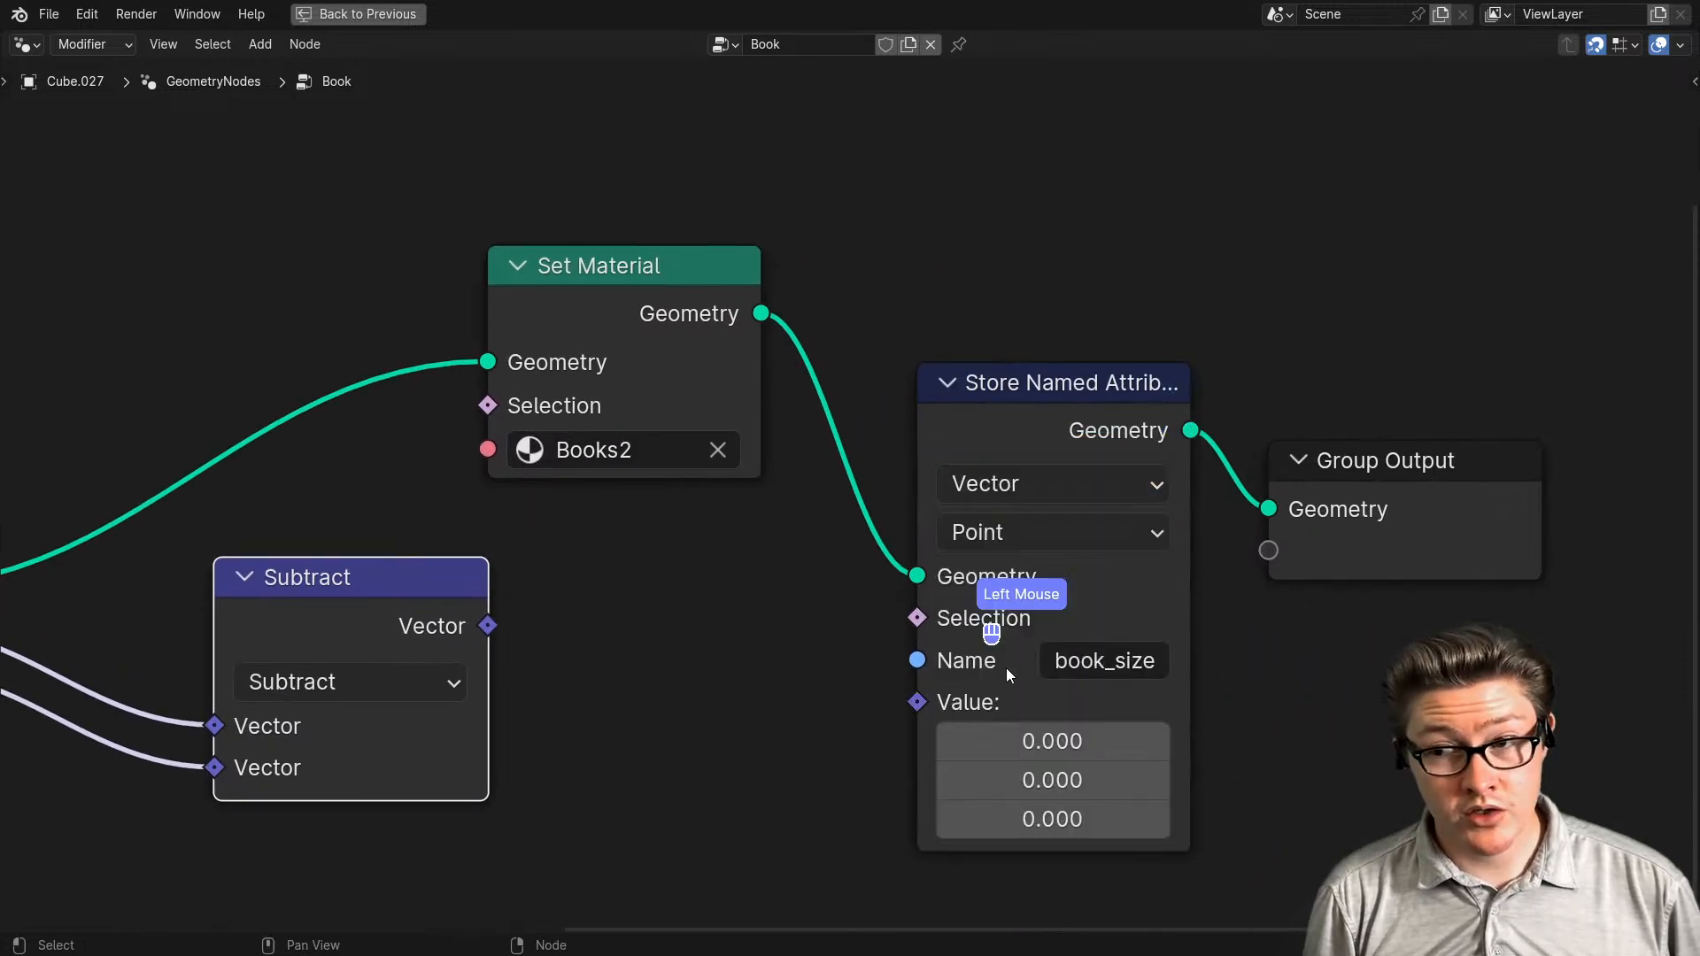
drag(488, 625, 918, 701)
click(529, 682)
scroll(549, 682, down, 2)
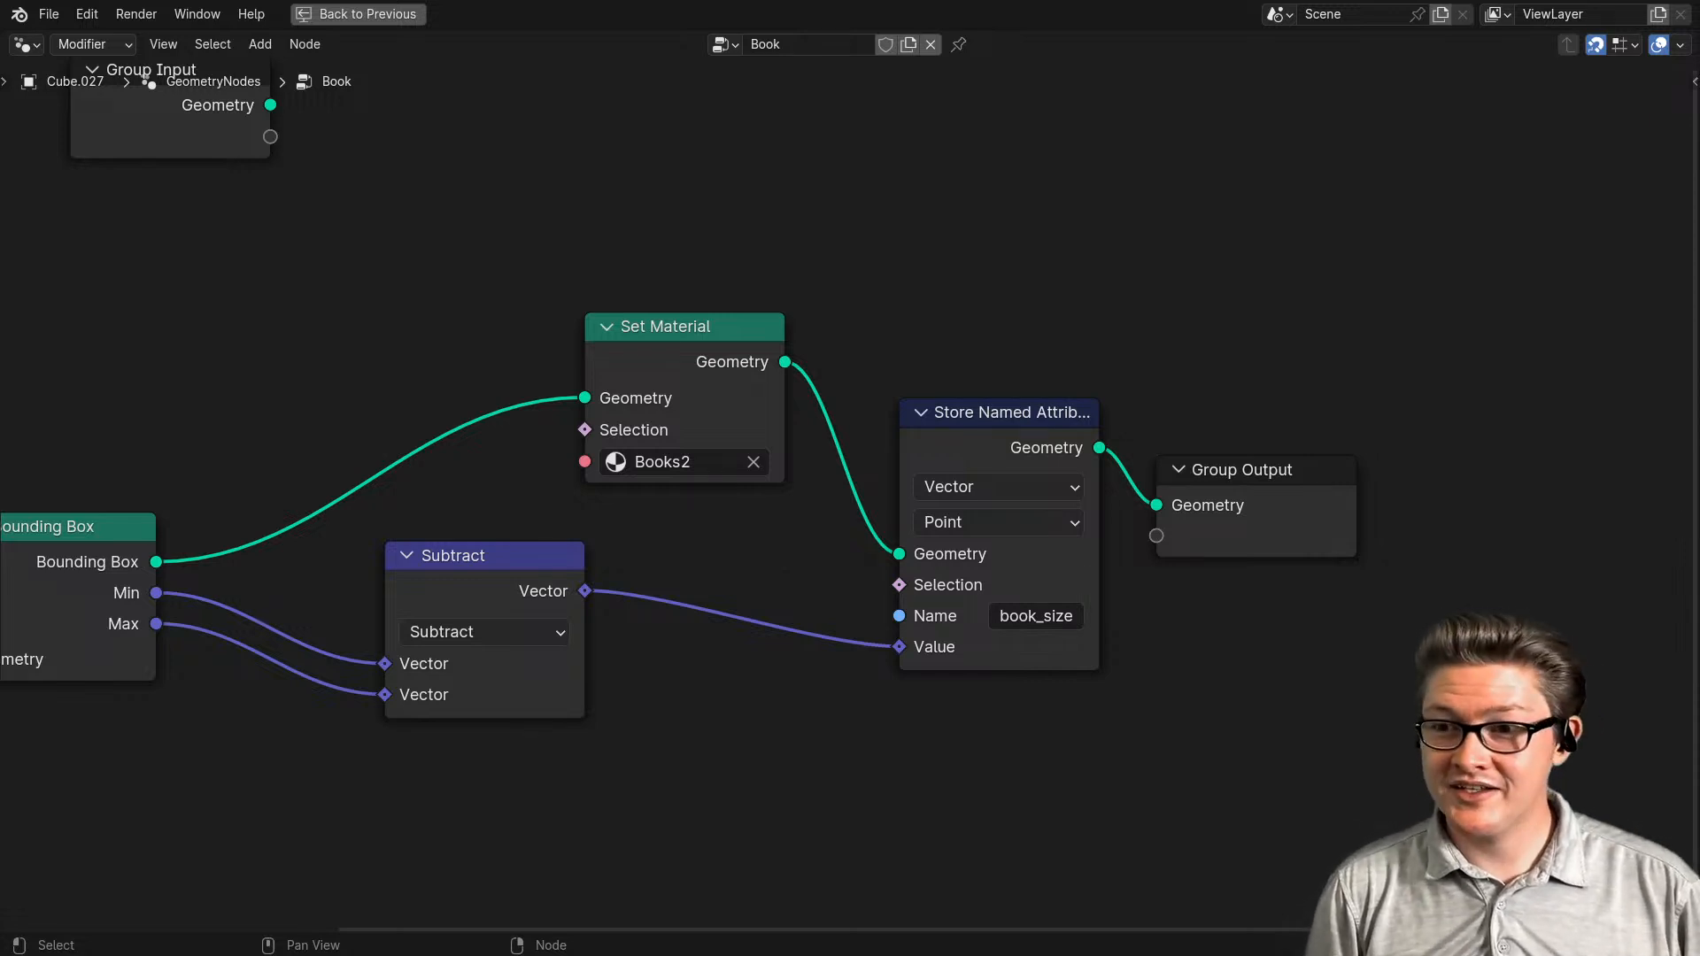
- Move the Set Material and Subtract nodes closer to the Bounding Box, stacked one above the other
middle_drag(709, 700, 896, 673)
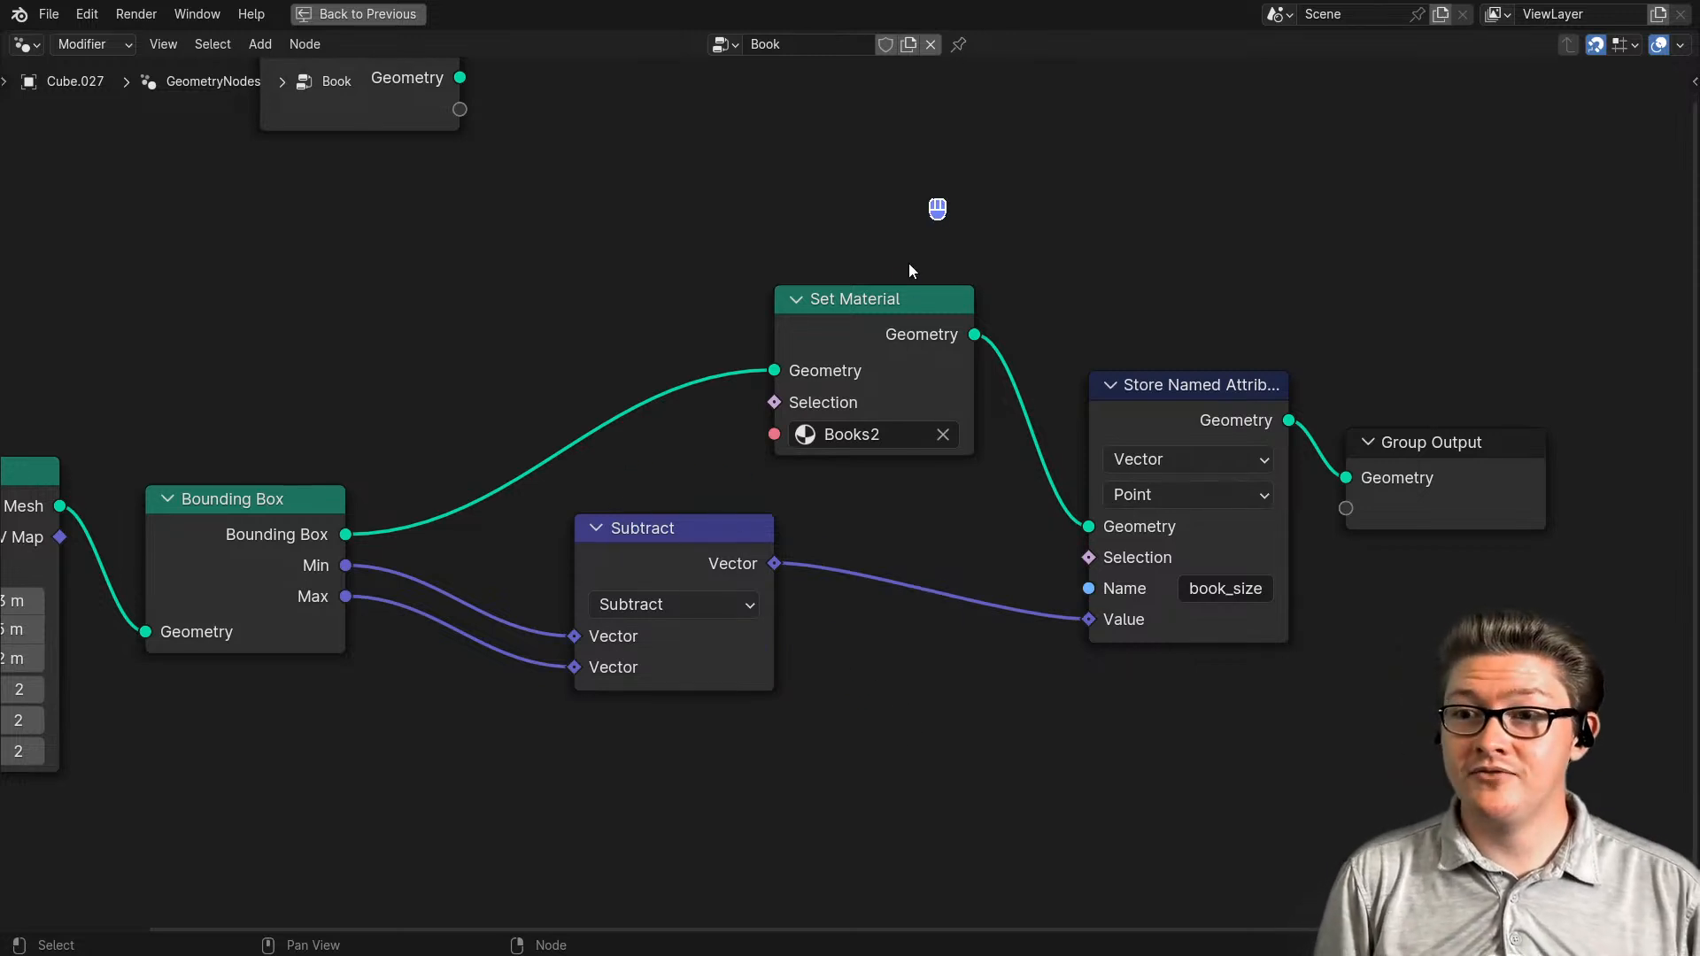
drag(837, 301, 551, 301)
drag(651, 532, 536, 532)
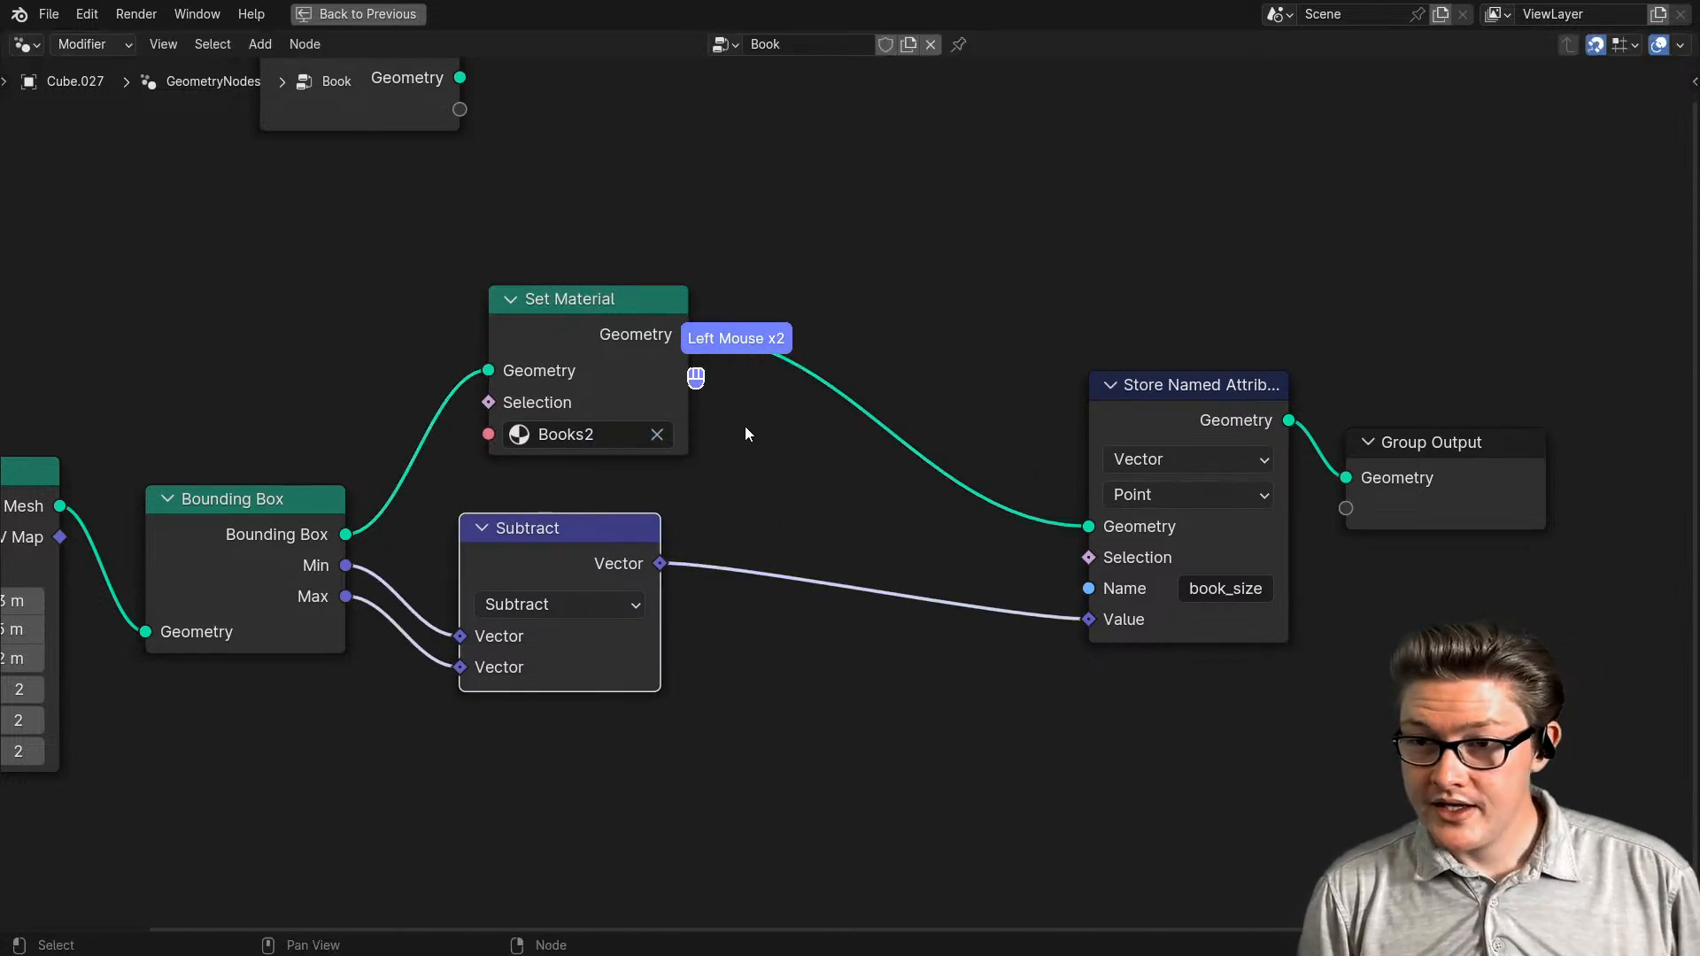
drag(746, 427, 519, 546)
drag(611, 436, 610, 522)
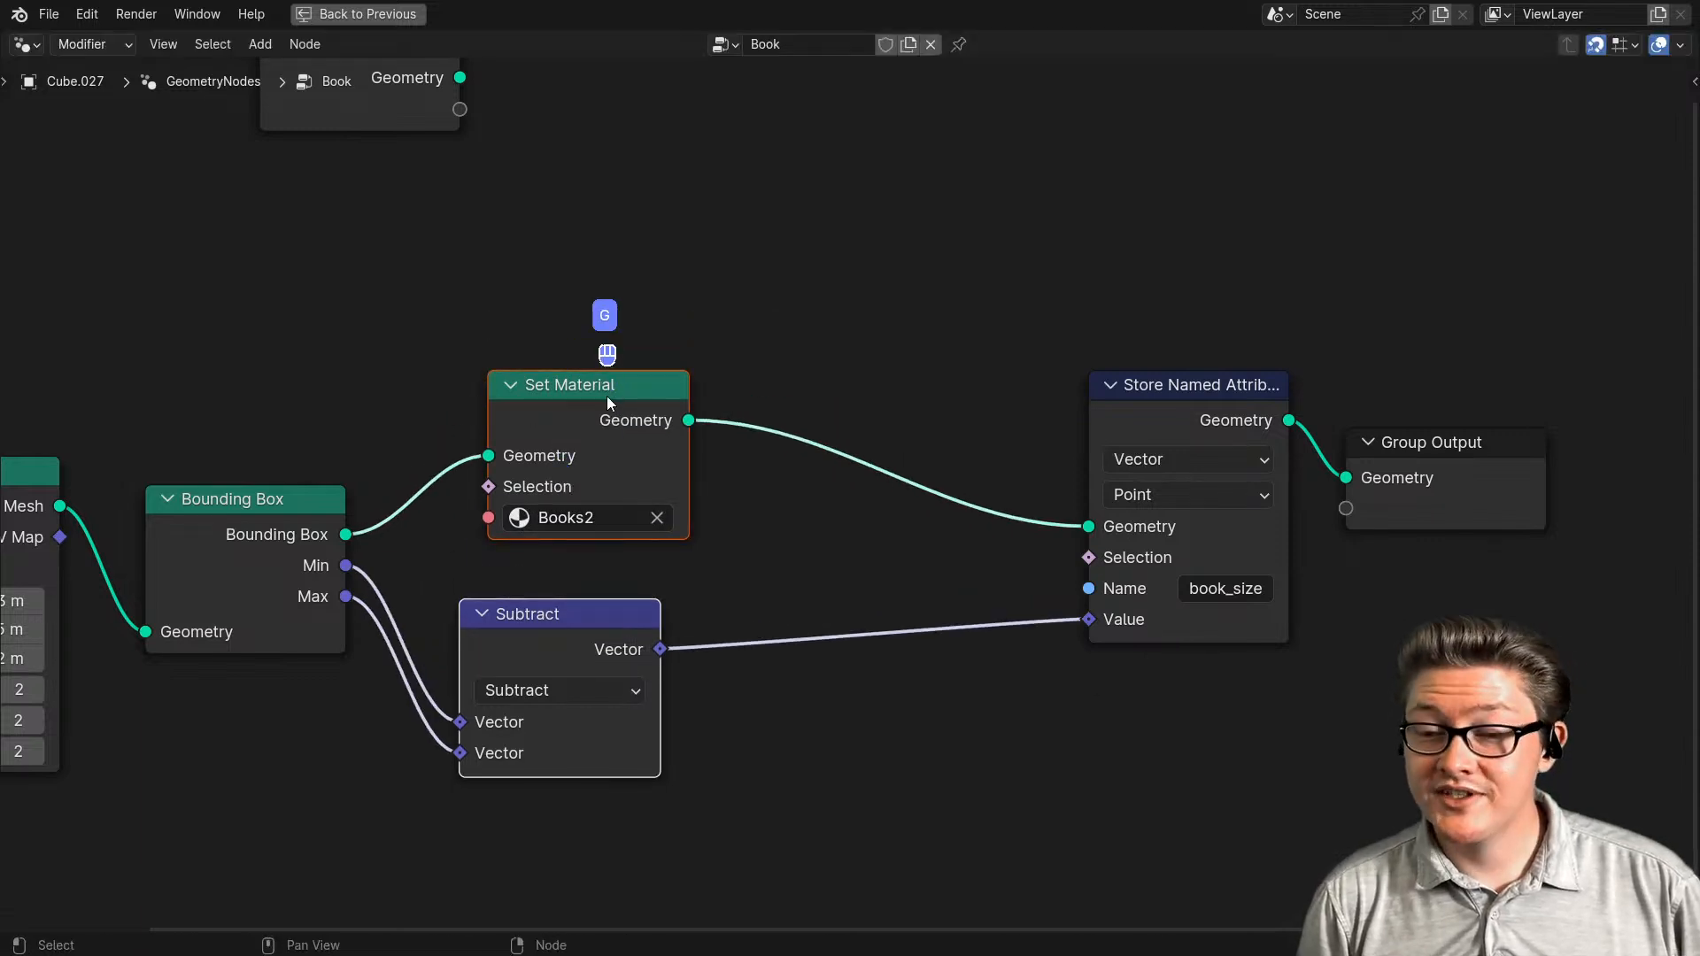
double_click(540, 415)
drag(558, 619, 586, 591)
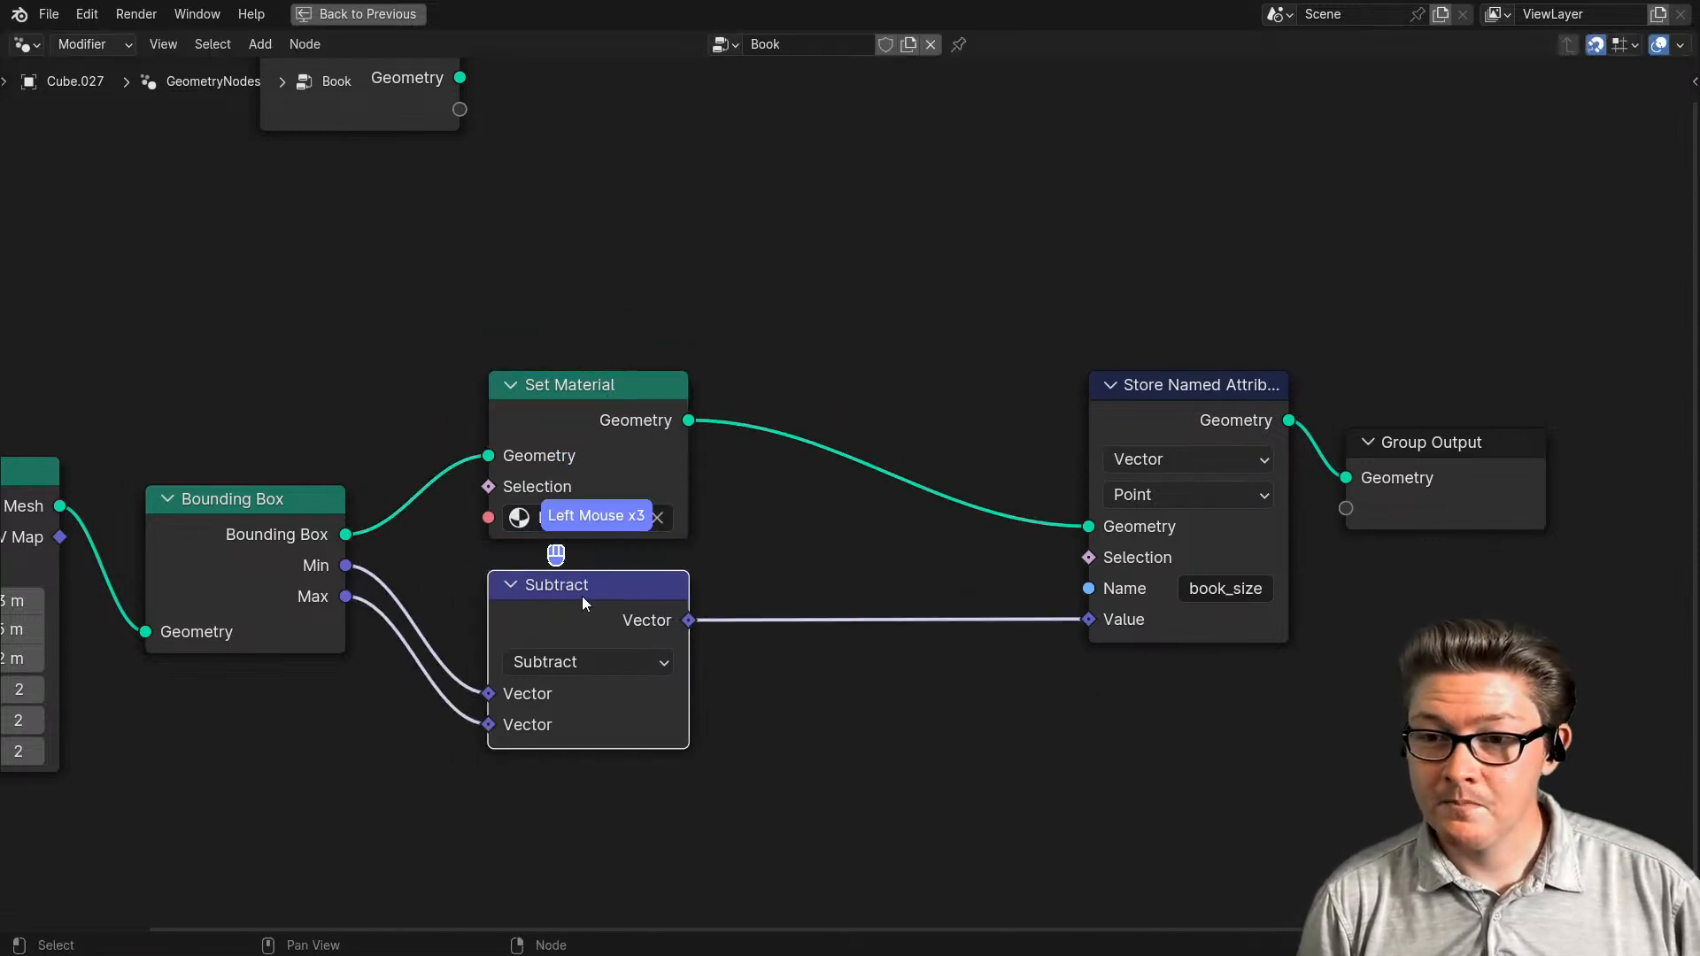
scroll(558, 634, up, 2)
middle_drag(487, 641, 572, 595)
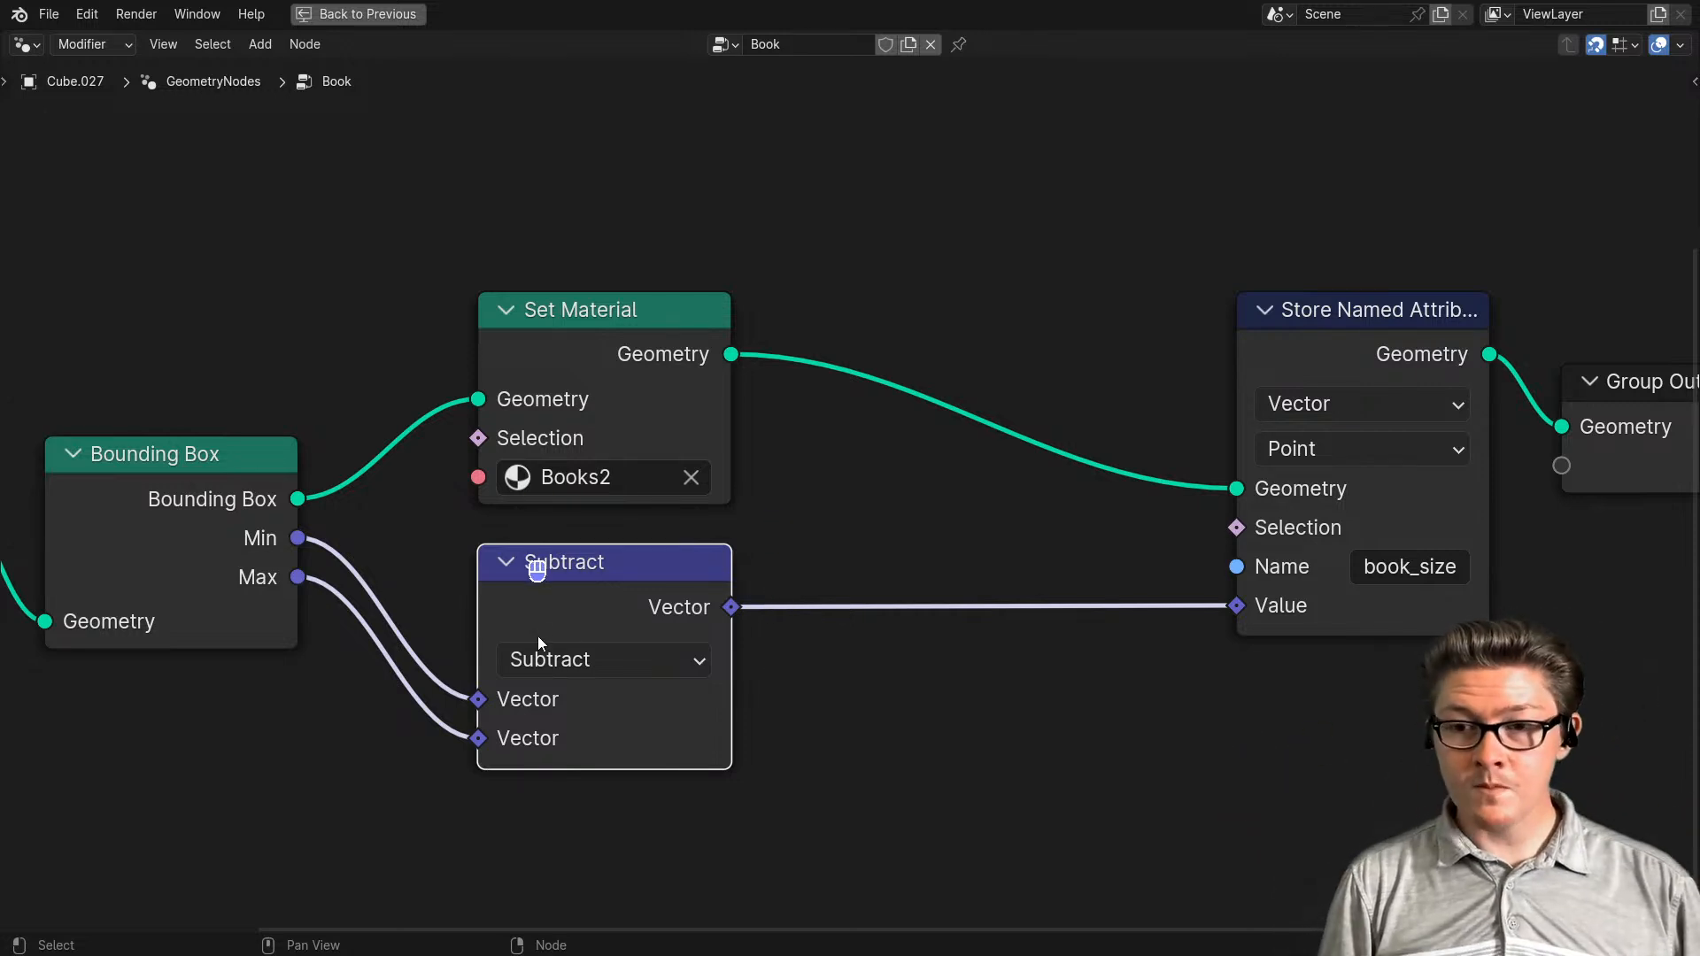
drag(539, 642, 576, 590)
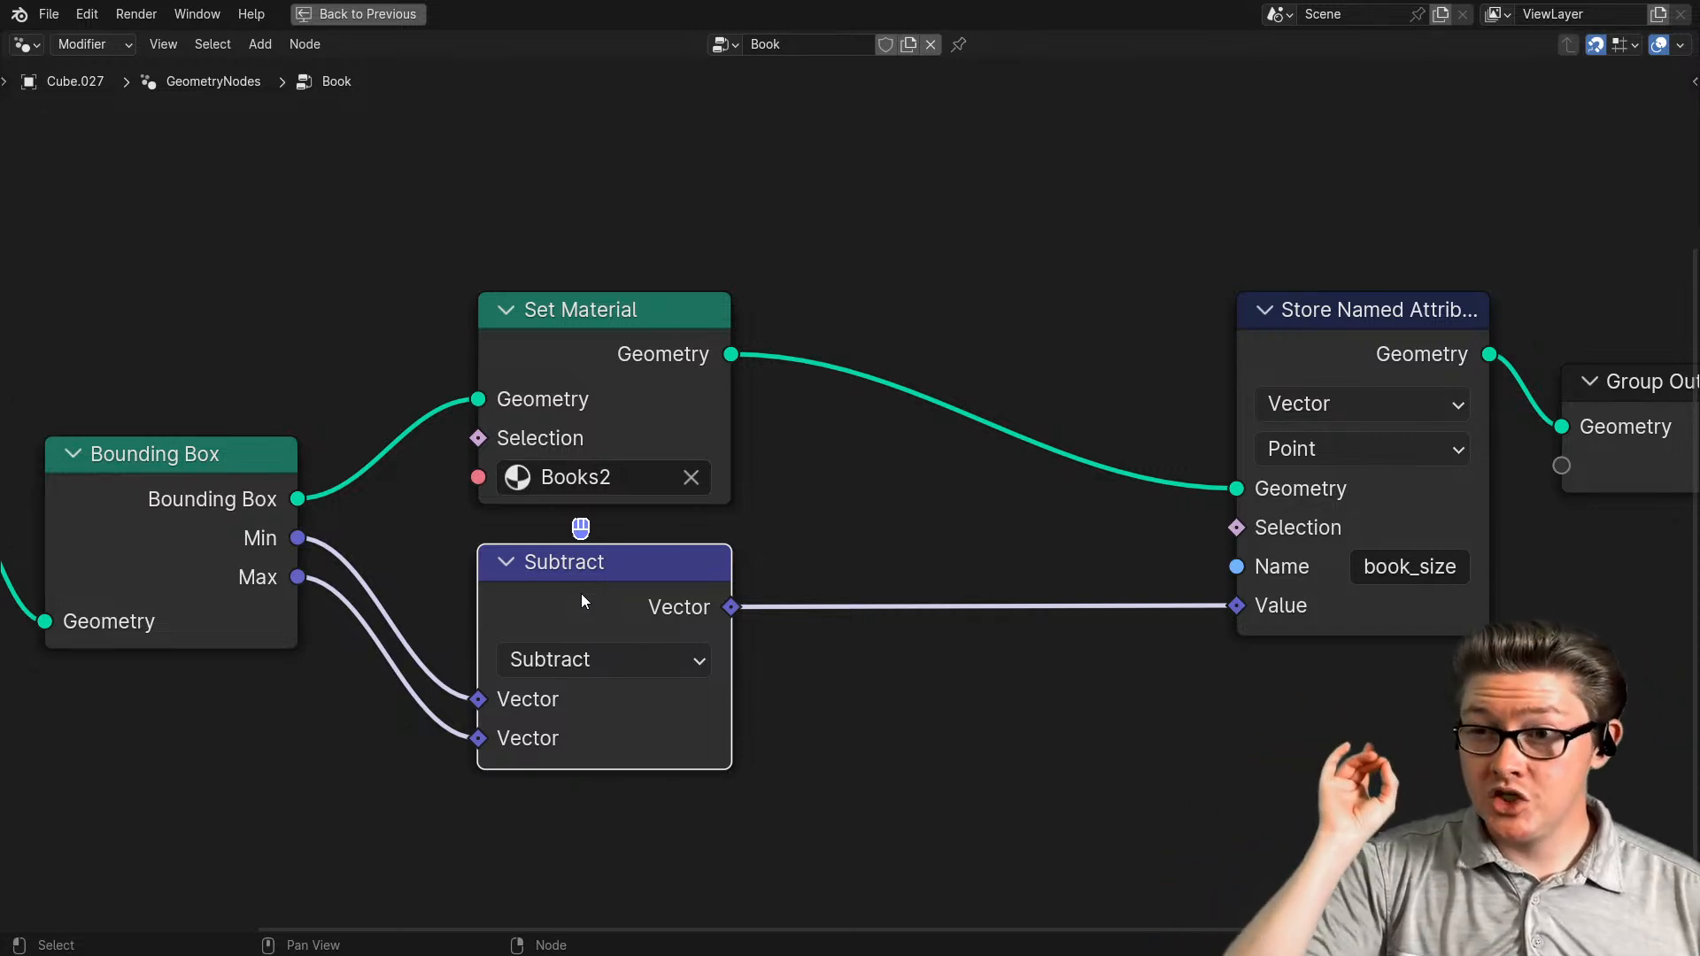
- Restore the full layout from the maximised node editor and show the selected book's transform values in the 3D viewport
key(ctrl+space)
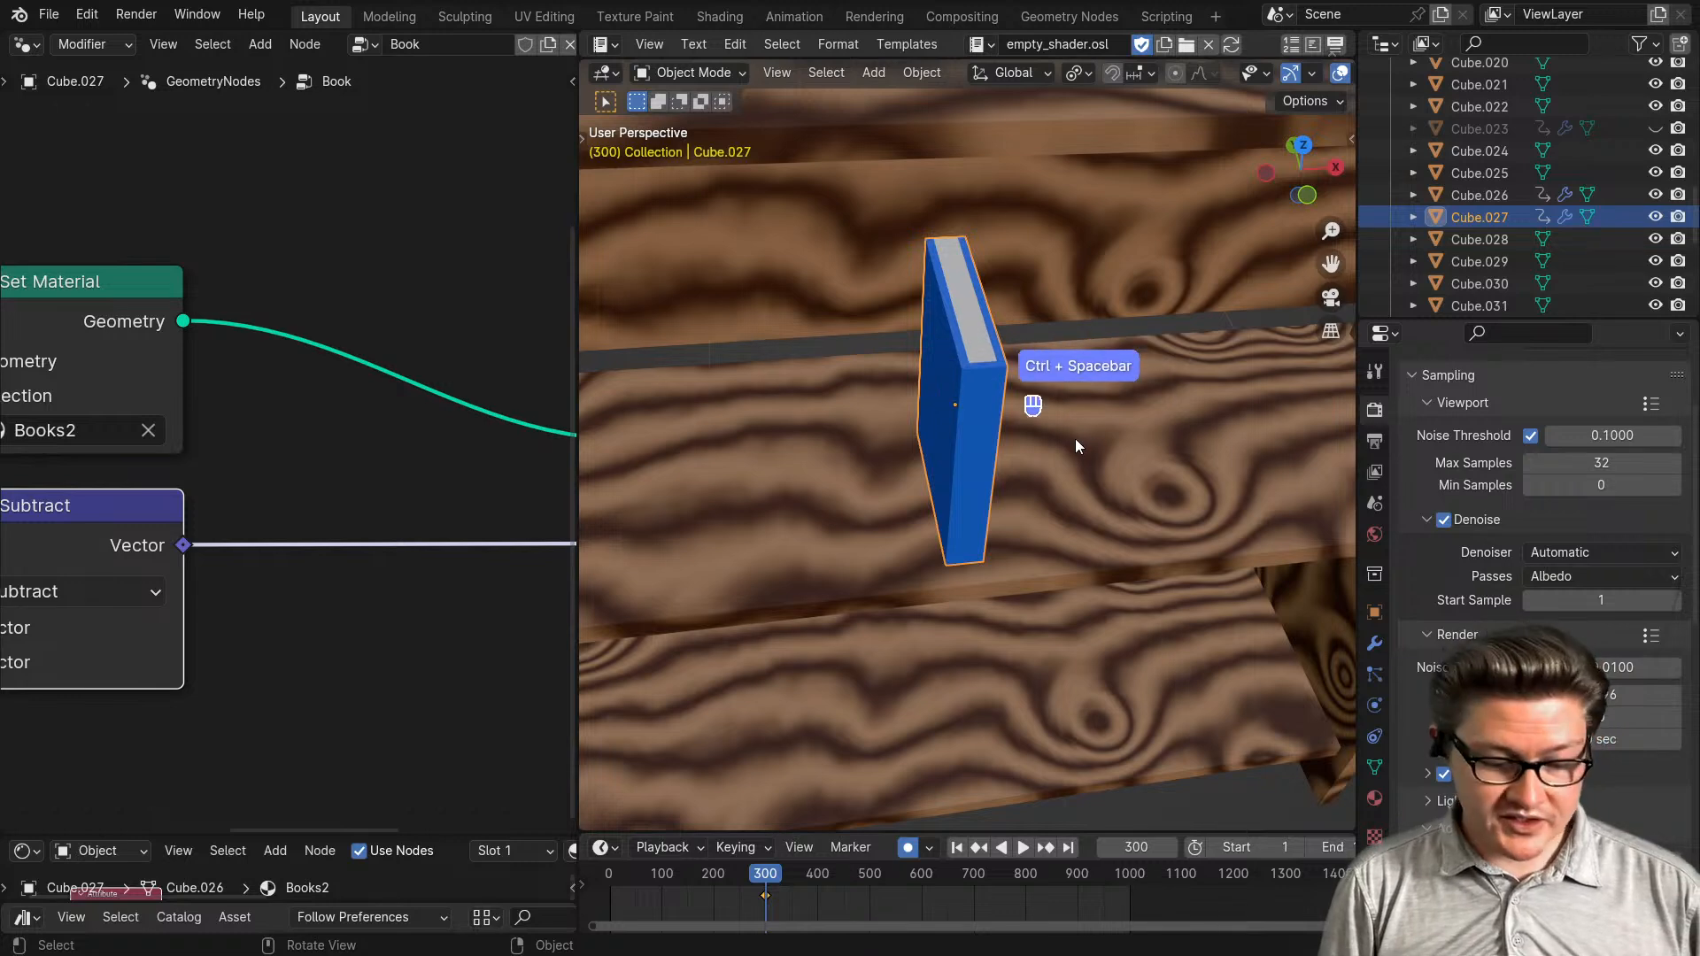
key(n)
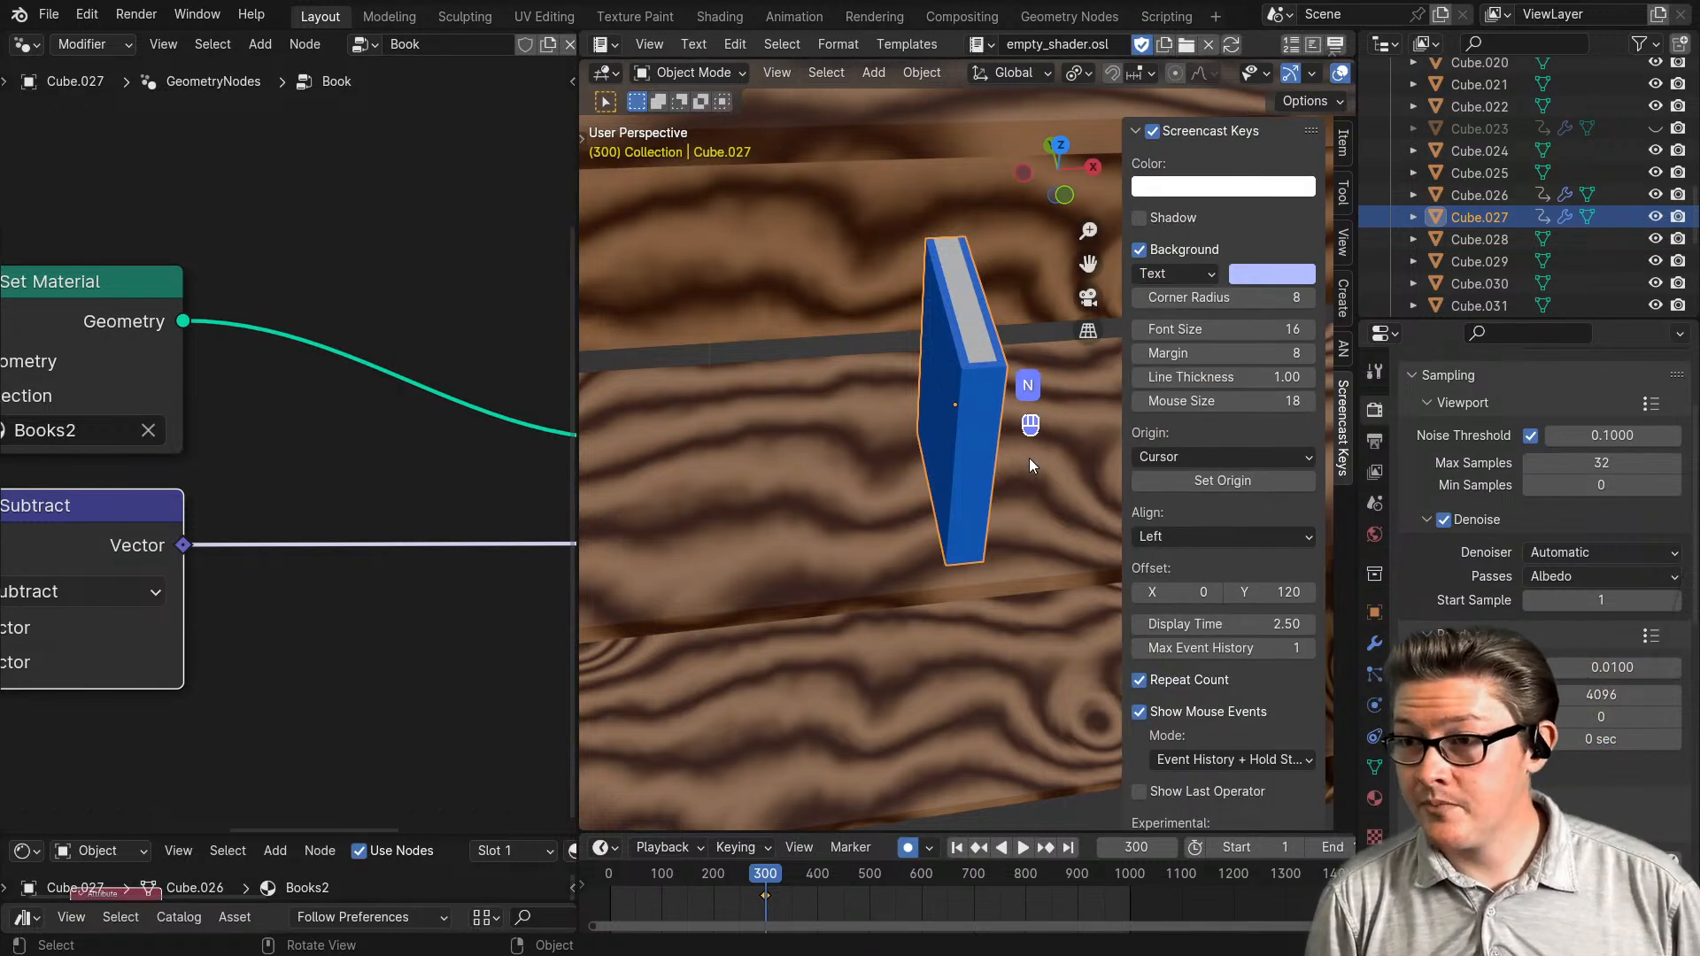
click(1341, 150)
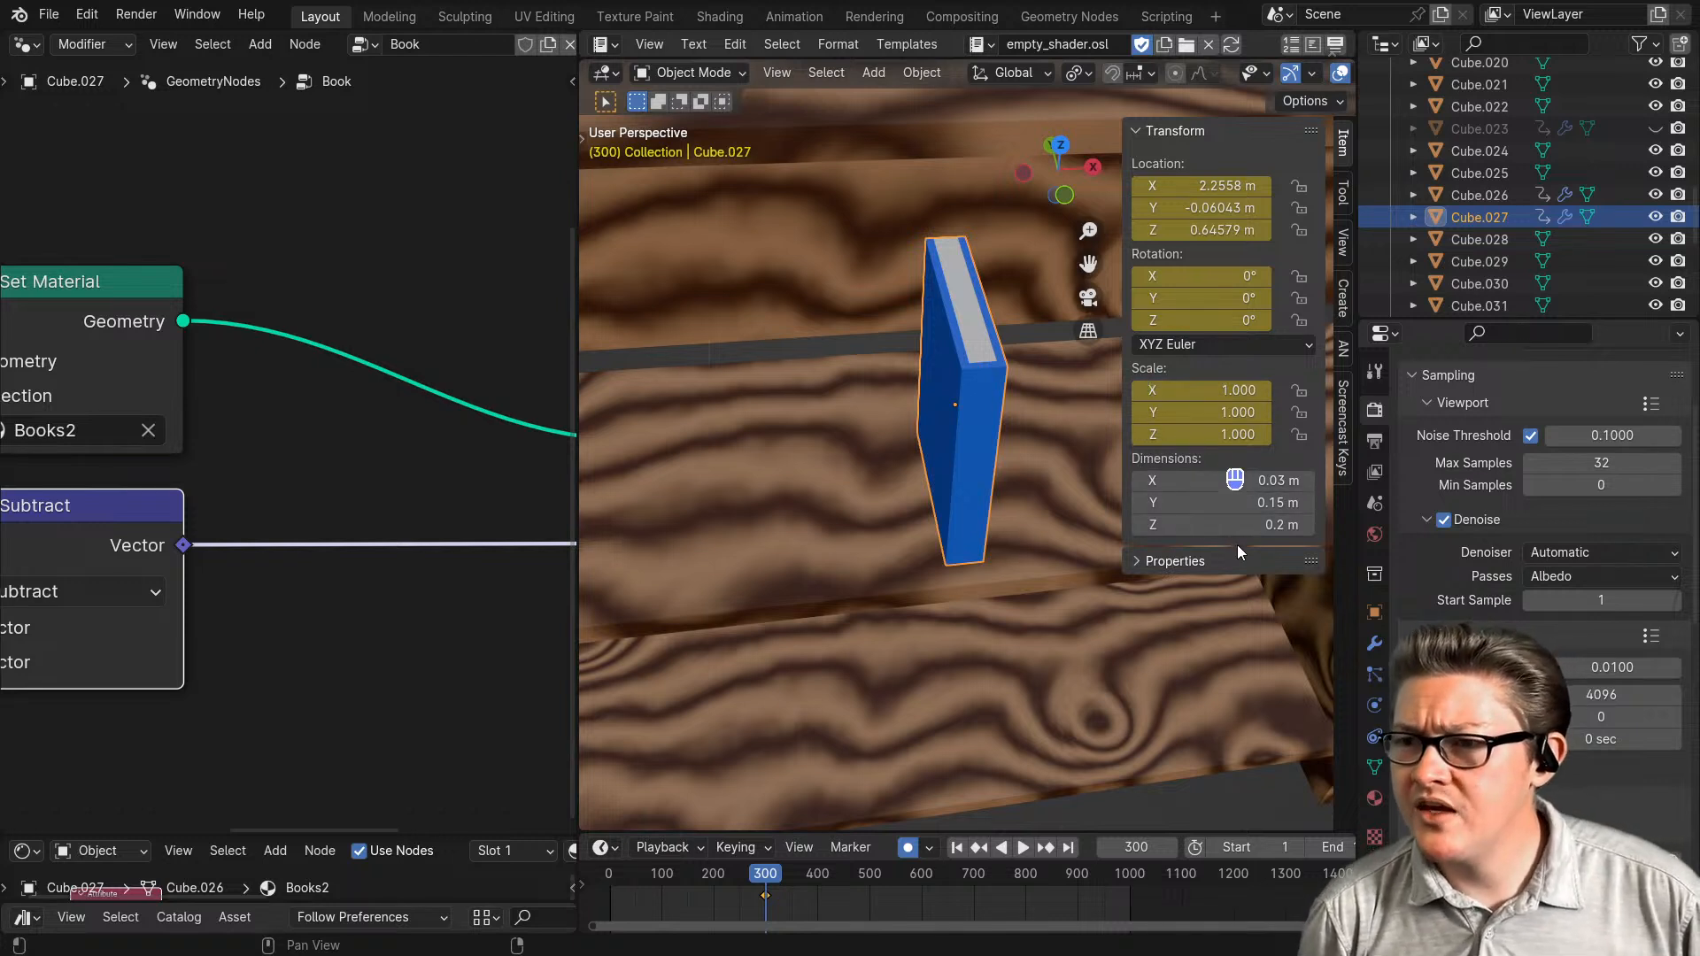
- Turn off auto keying and clear the keyframes from the book's location, rotation and scale
click(910, 848)
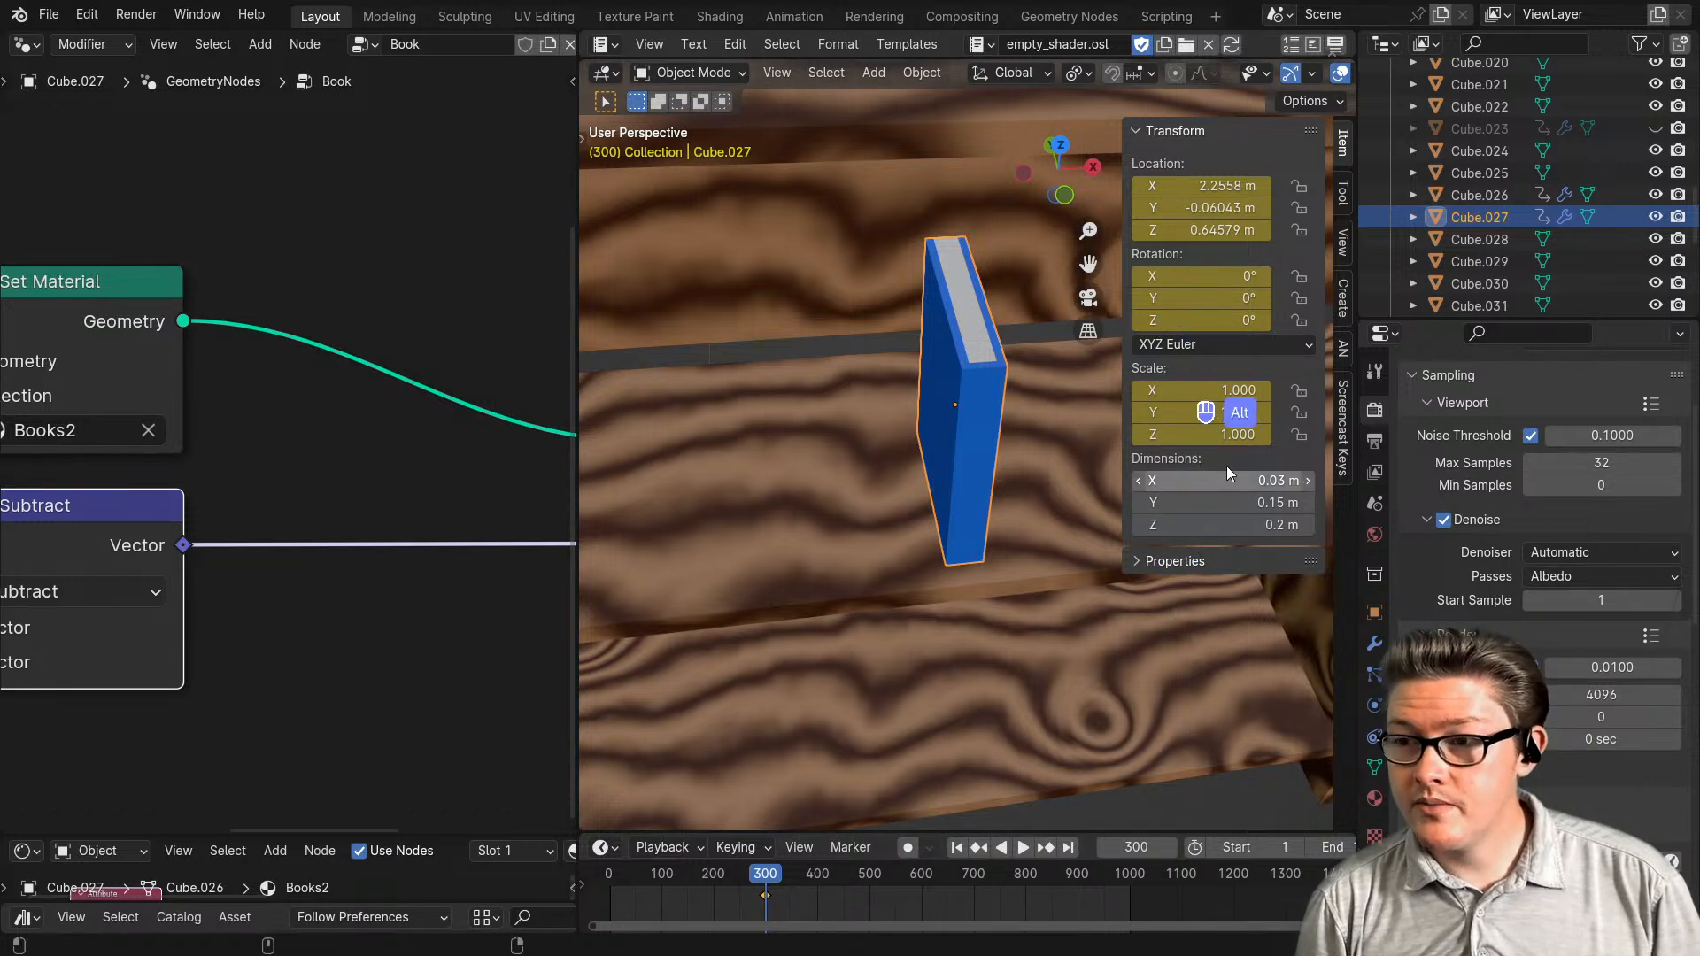
key(alt+i)
key(alt+i)
key(alt+i)
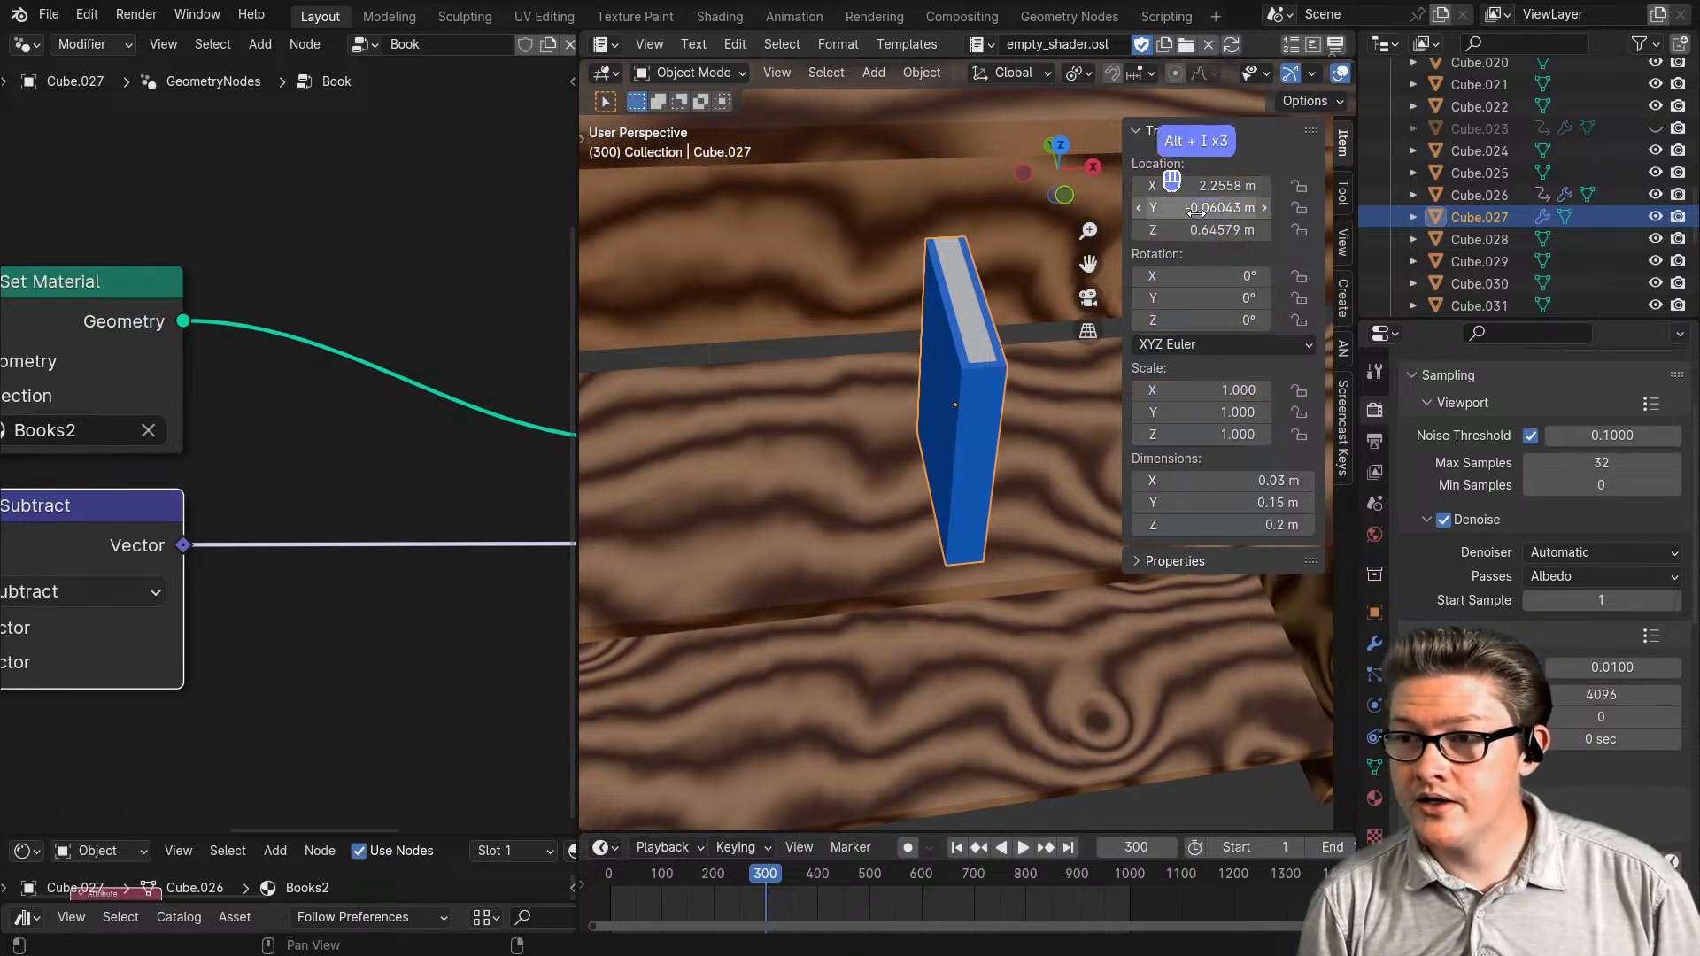
key(n)
key(n)
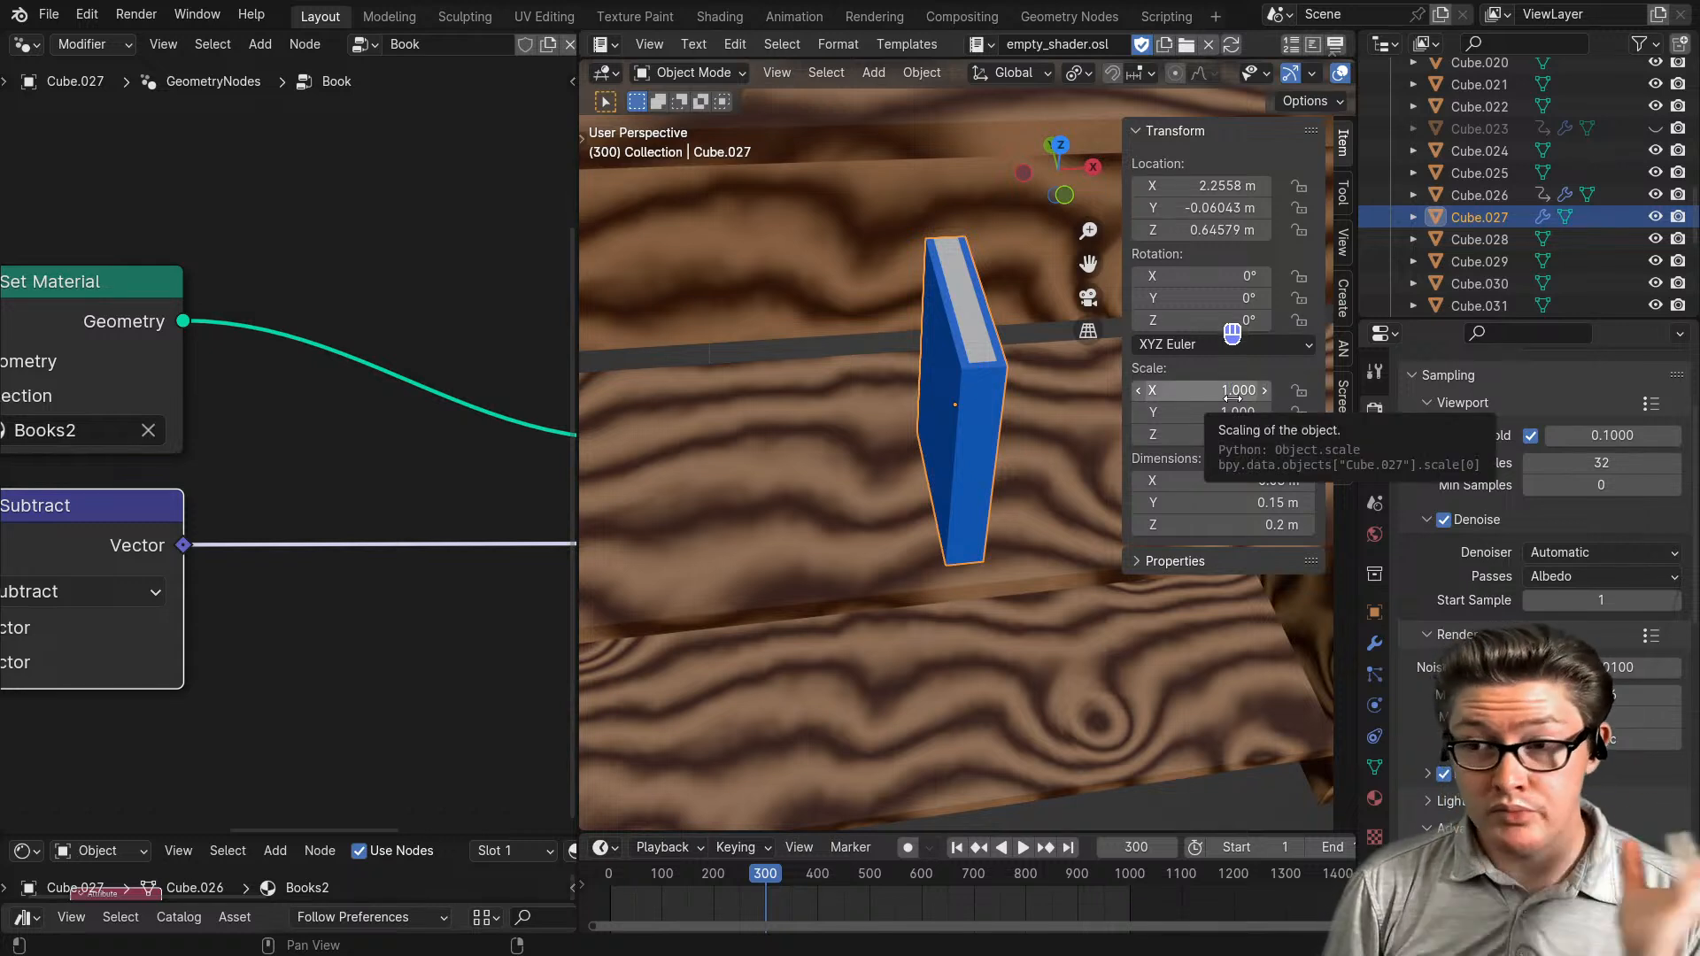
- Apply the book object's scale, and shift the Subtract node slightly down and right in the node graph
key(ctrl+a)
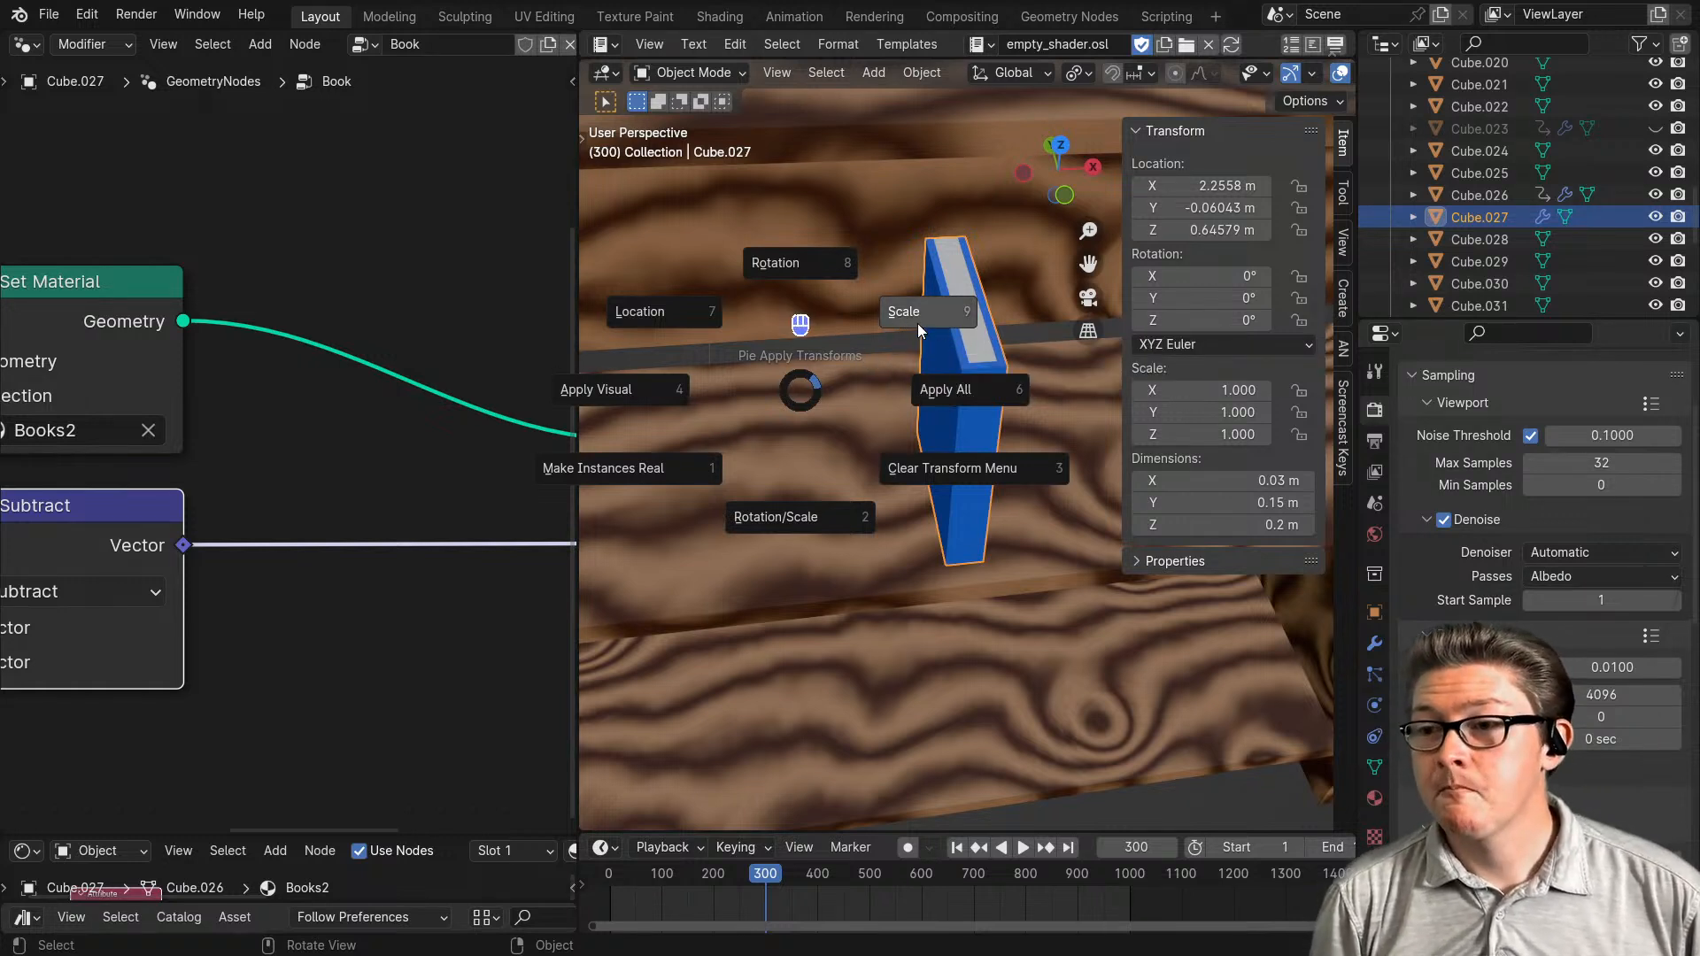
click(917, 327)
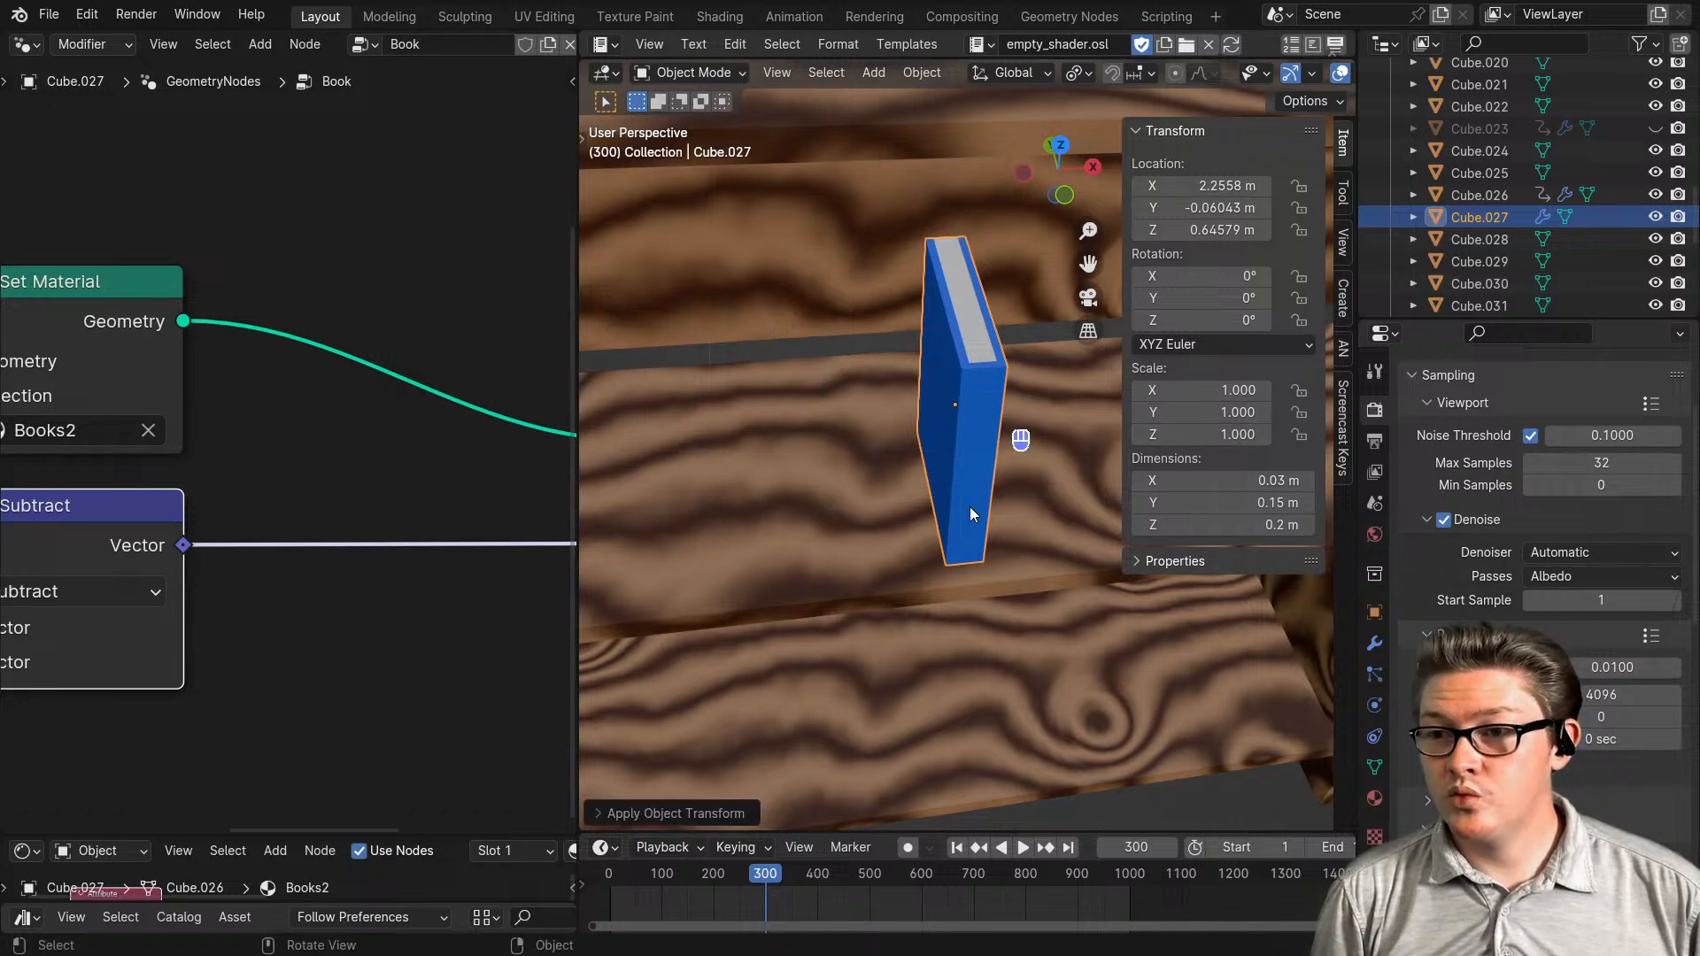
scroll(320, 602, down, 3)
middle_drag(208, 618, 356, 631)
drag(320, 514, 362, 557)
- Try enlarging the book uniformly in the 3D viewport
key(s)
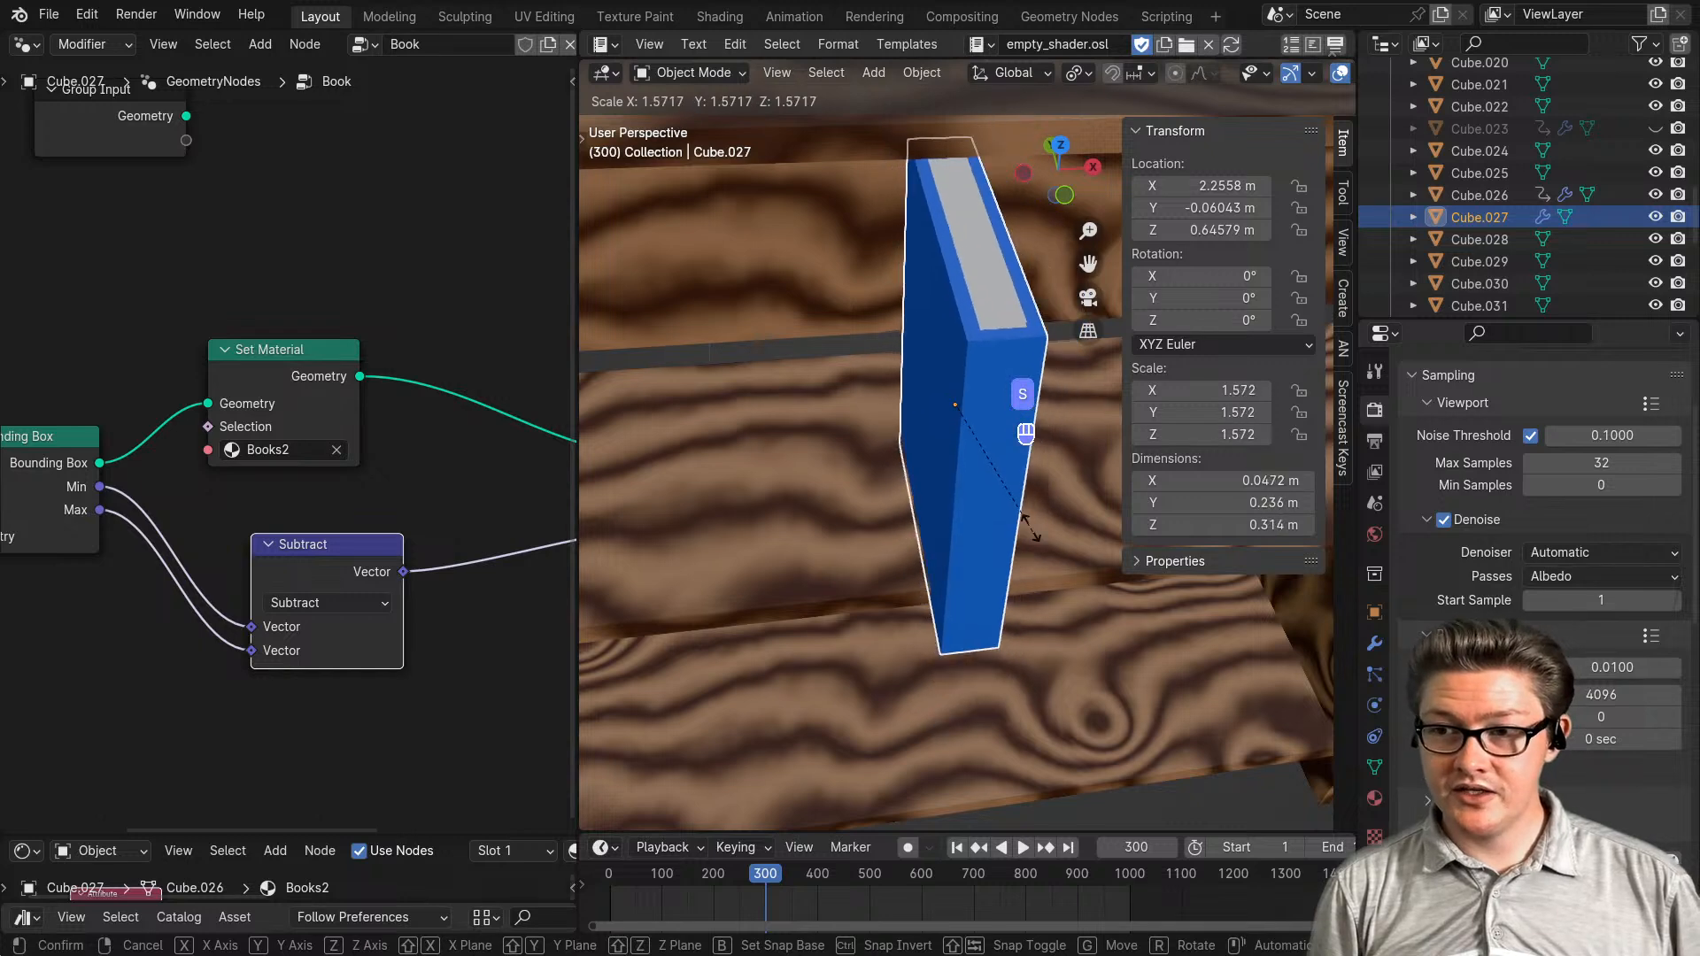
right_click(1057, 606)
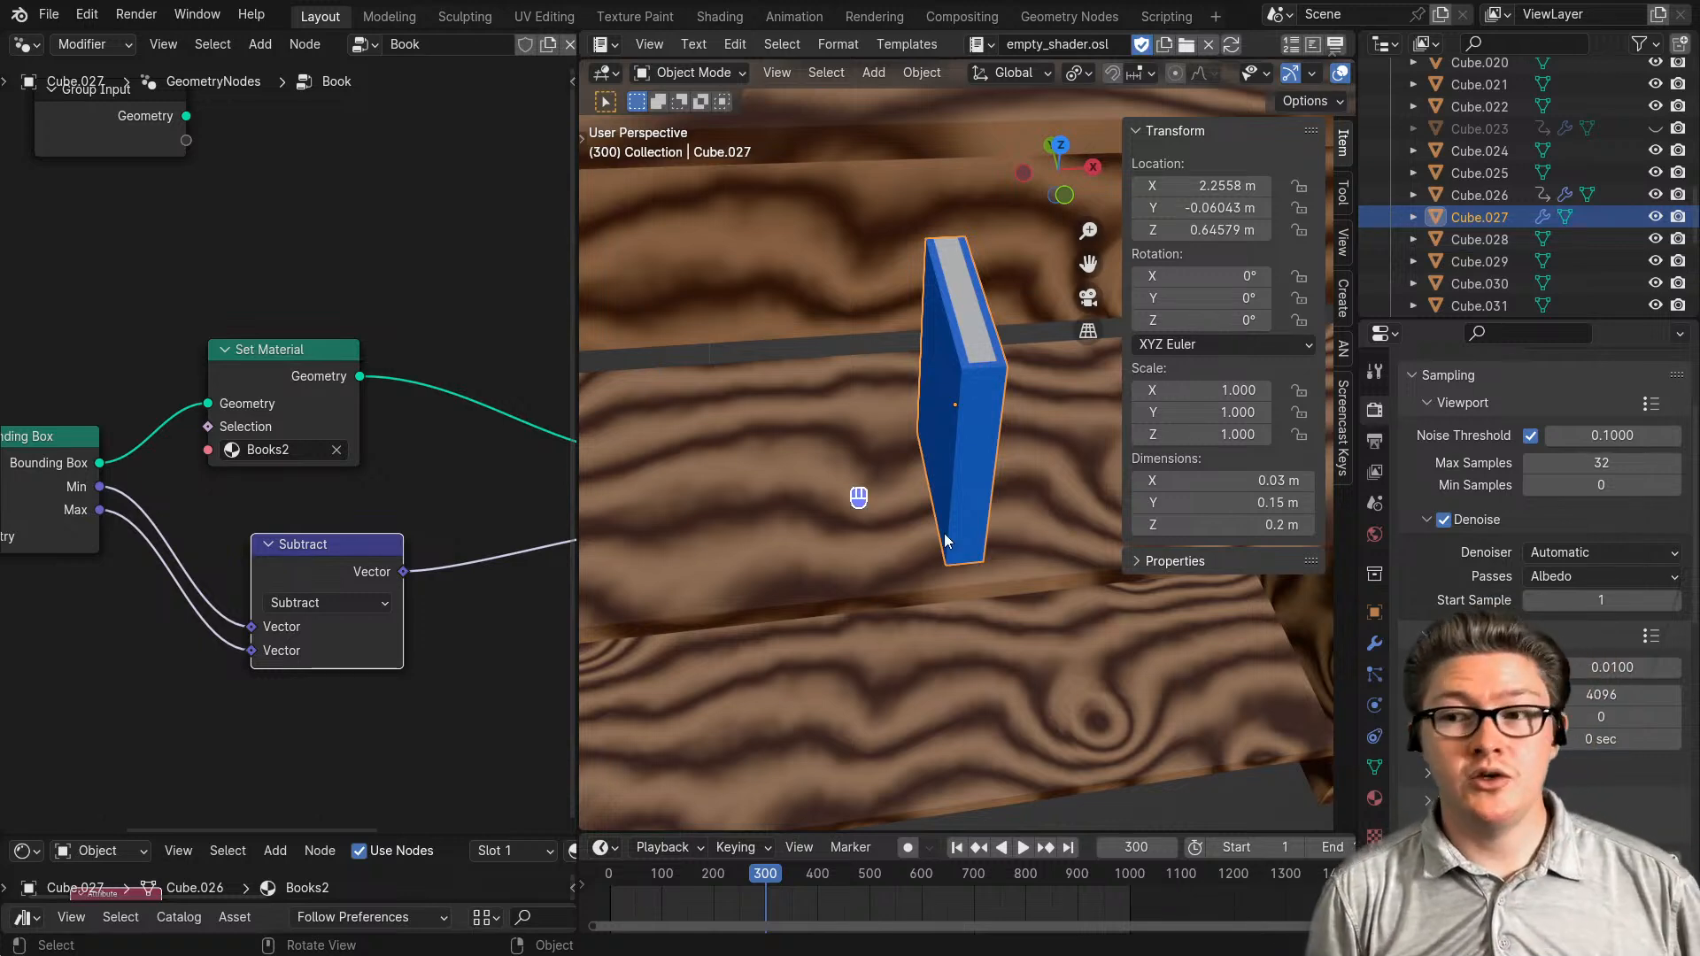
- Hide the 3D viewport's transform properties and widen the geometry node editor
key(n)
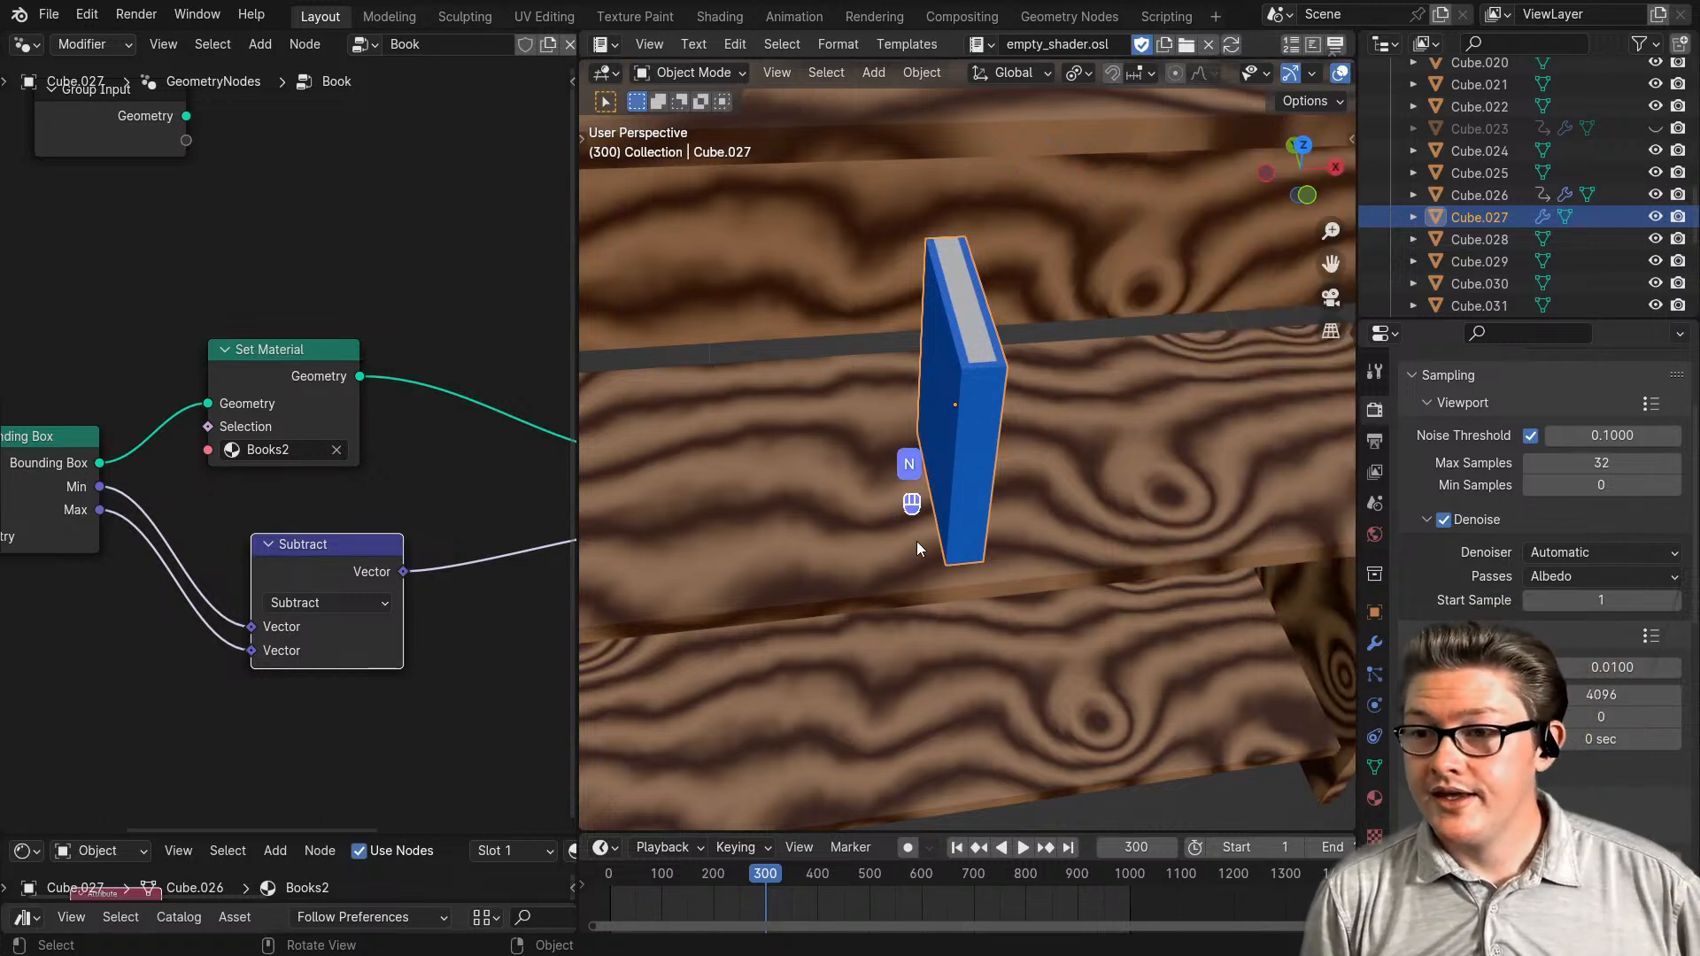
drag(575, 457, 725, 457)
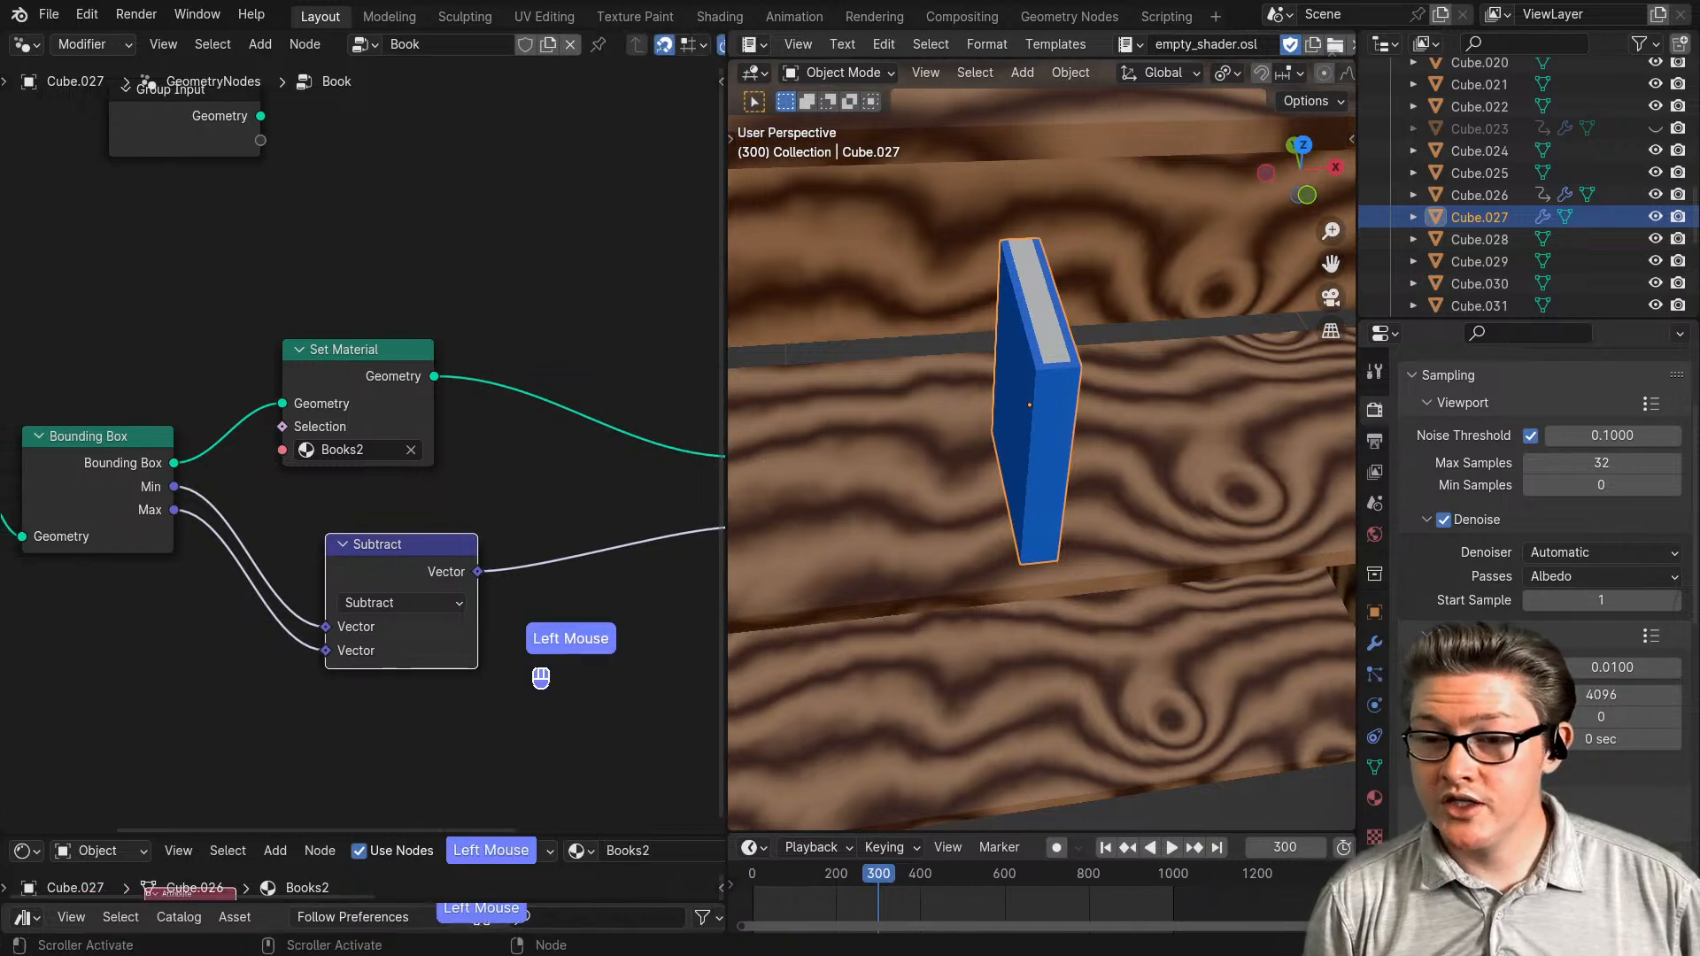
- Enlarge the shader editor and move the book_size Attribute node closer beneath the Books2 material's math nodes
drag(445, 838, 394, 377)
scroll(273, 593, down, 2)
scroll(316, 634, up, 2)
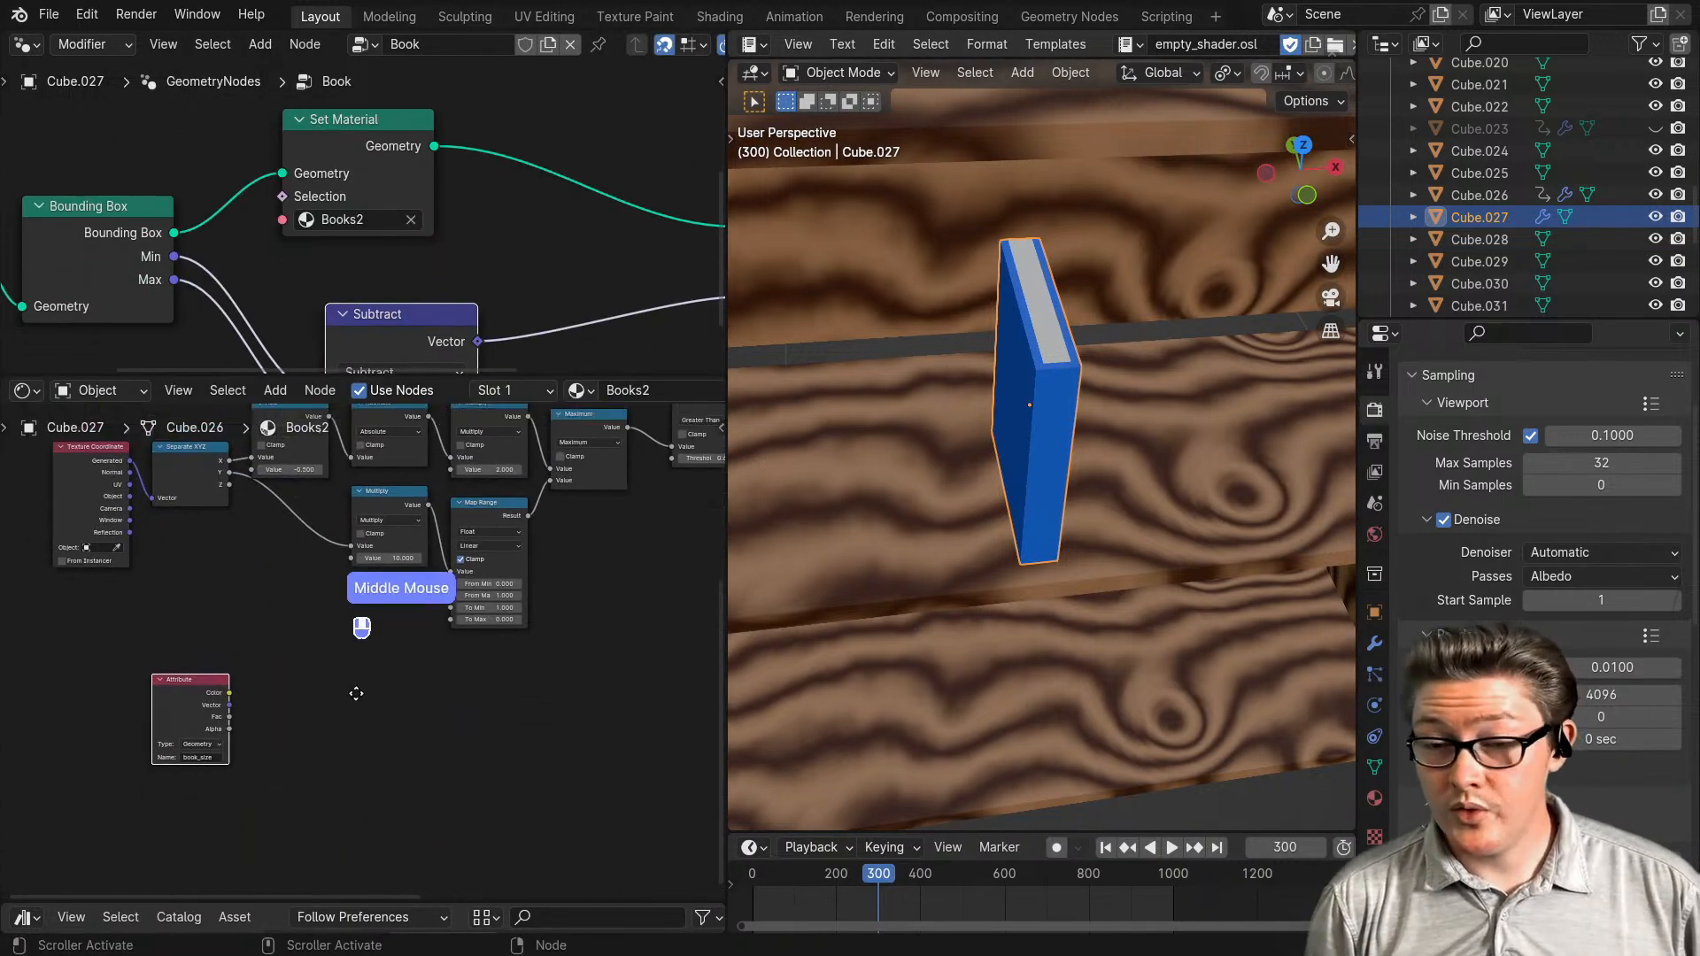
middle_drag(159, 671, 44, 776)
drag(89, 788, 208, 782)
click(416, 682)
scroll(499, 625, up, 2)
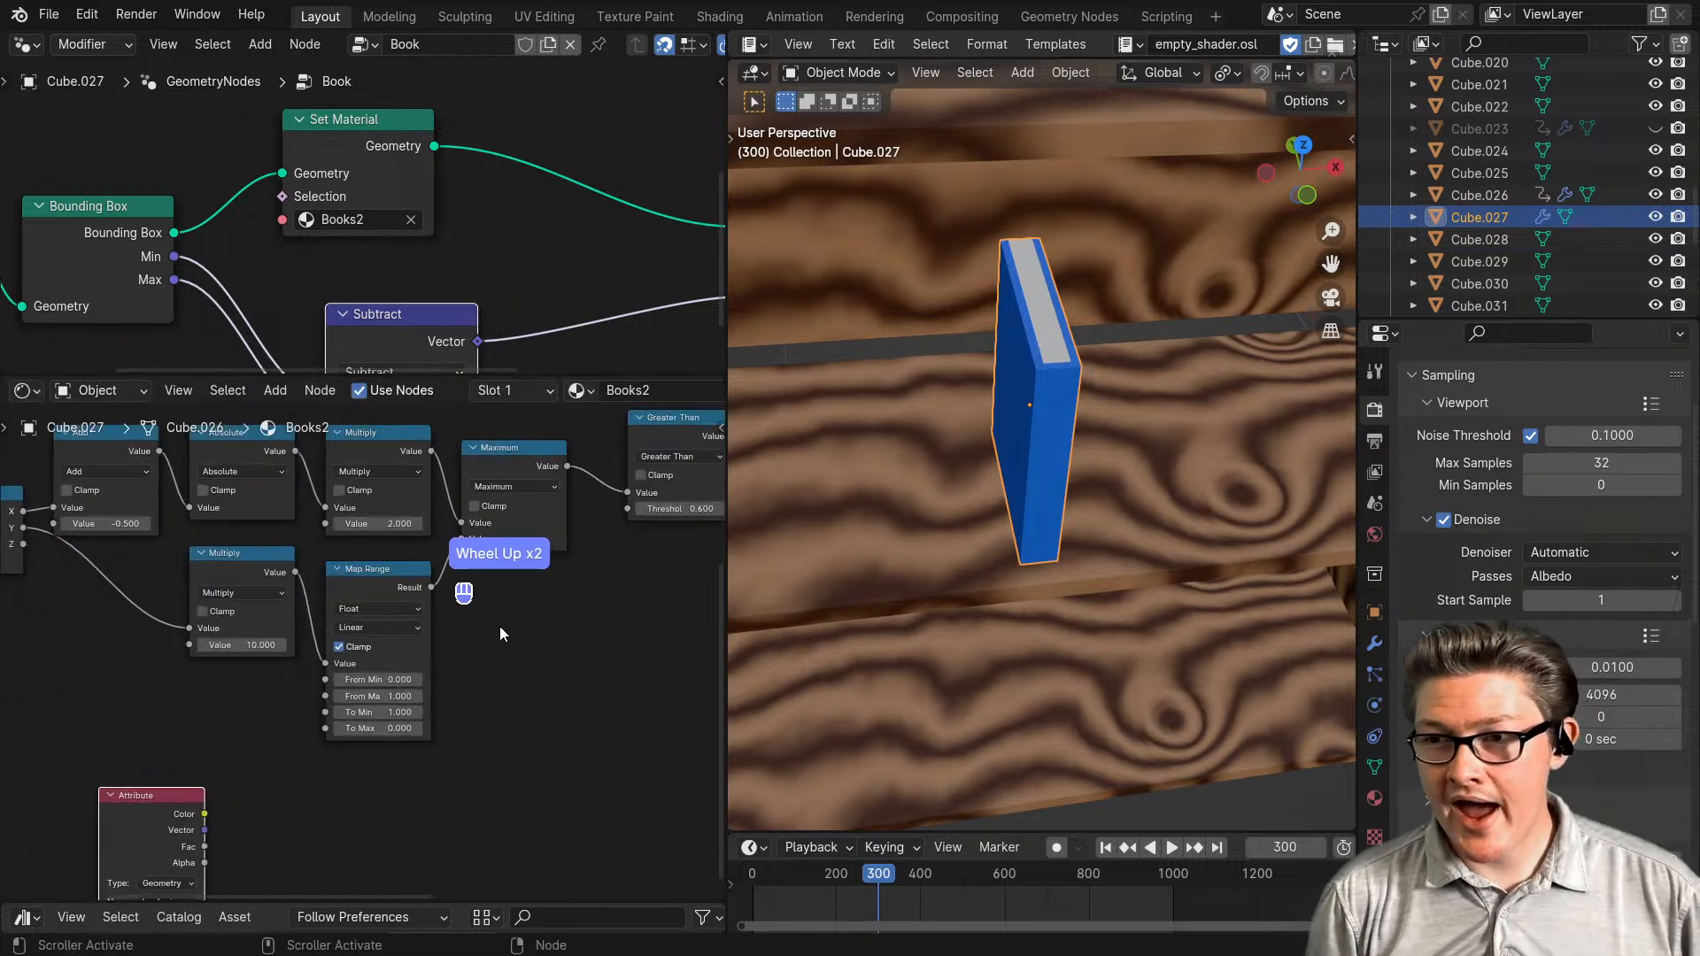
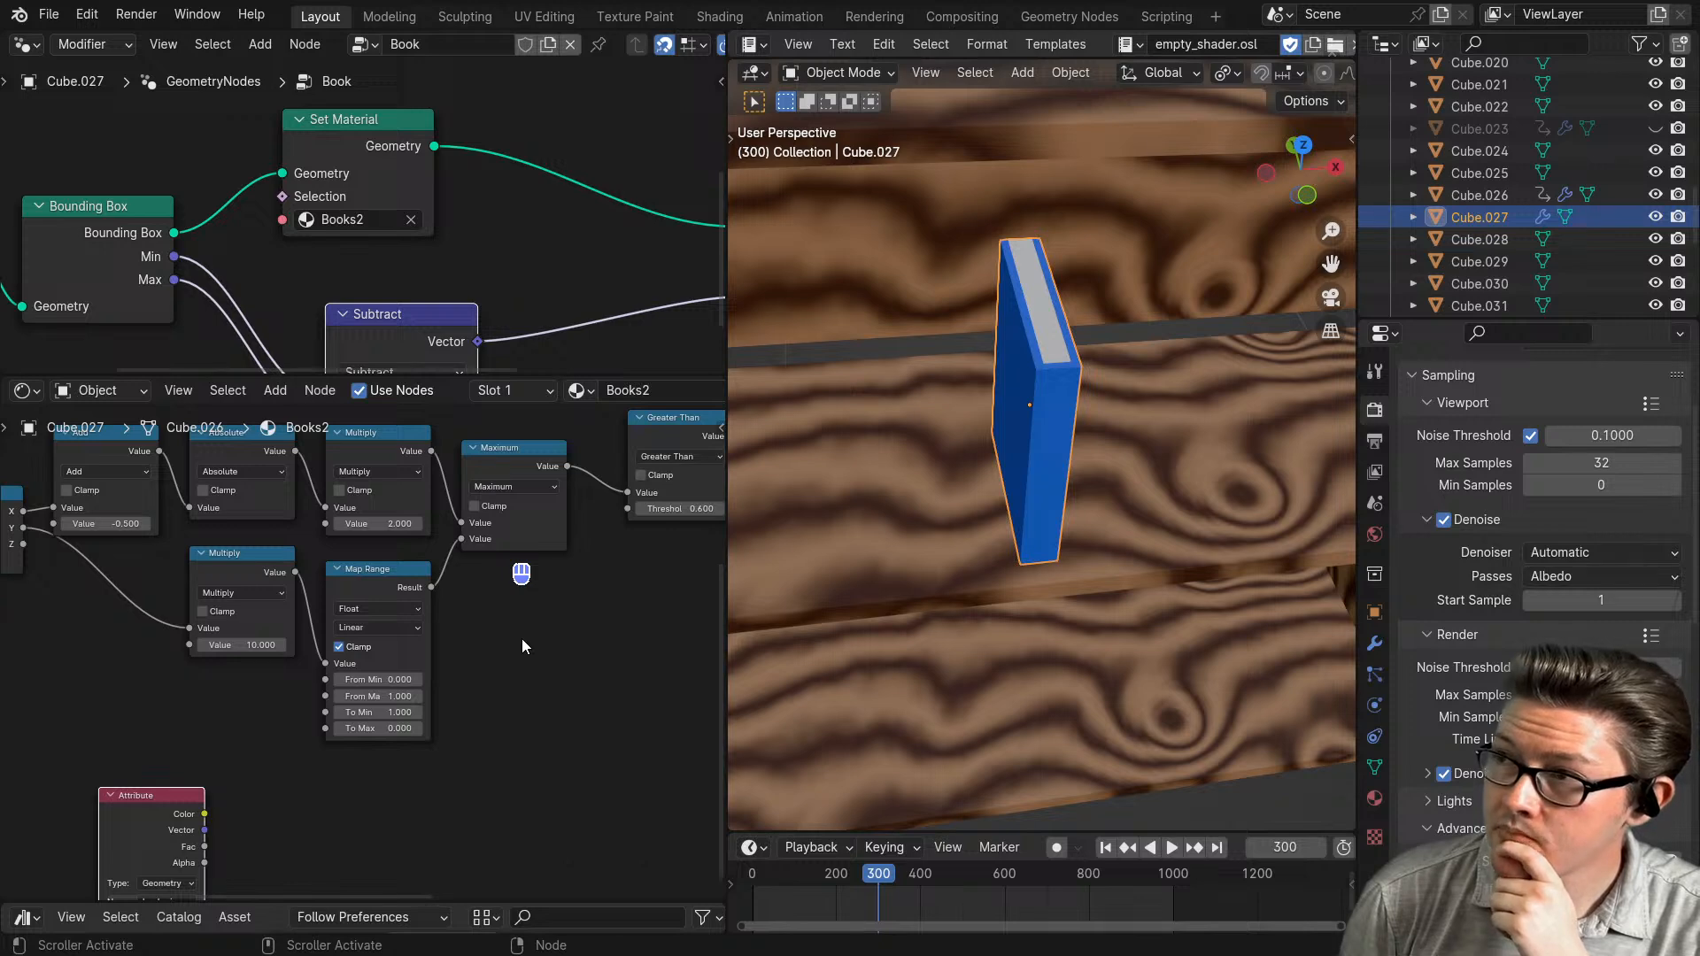
- Move the Multiply node feeding Map Range left, mute it, and inspect the book's page mask in the viewport
scroll(425, 669, up, 3)
middle_drag(184, 722, 326, 787)
drag(328, 586, 241, 629)
scroll(241, 629, down, 2)
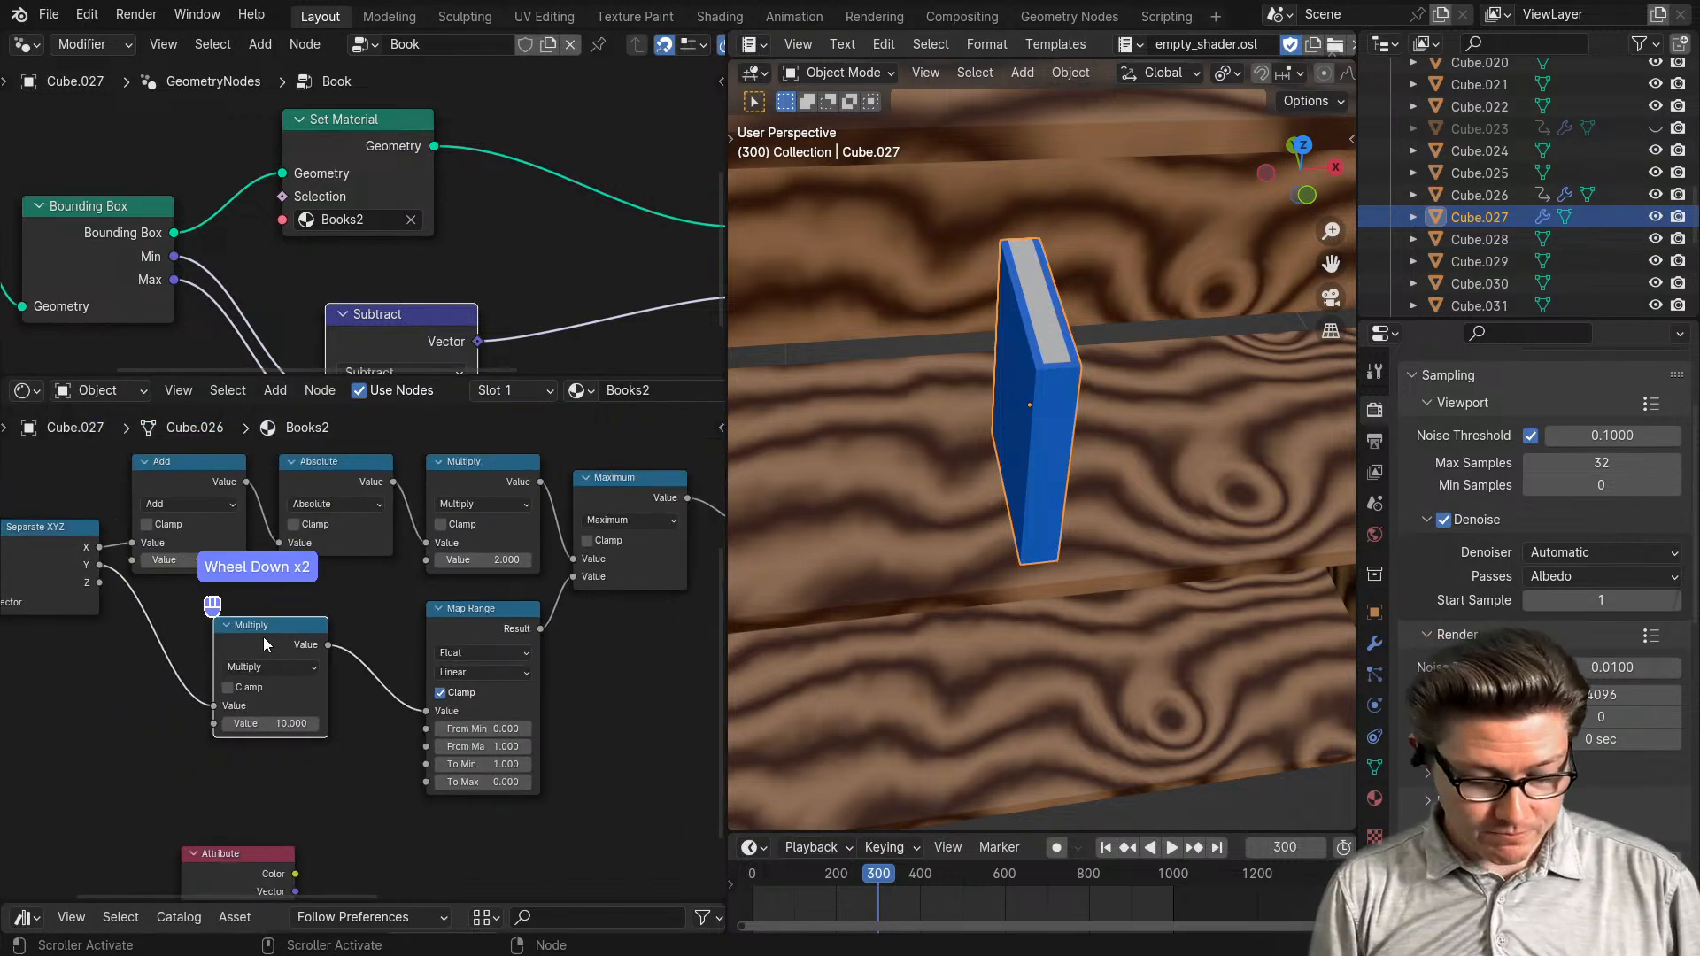
key(m)
scroll(1082, 504, up, 1)
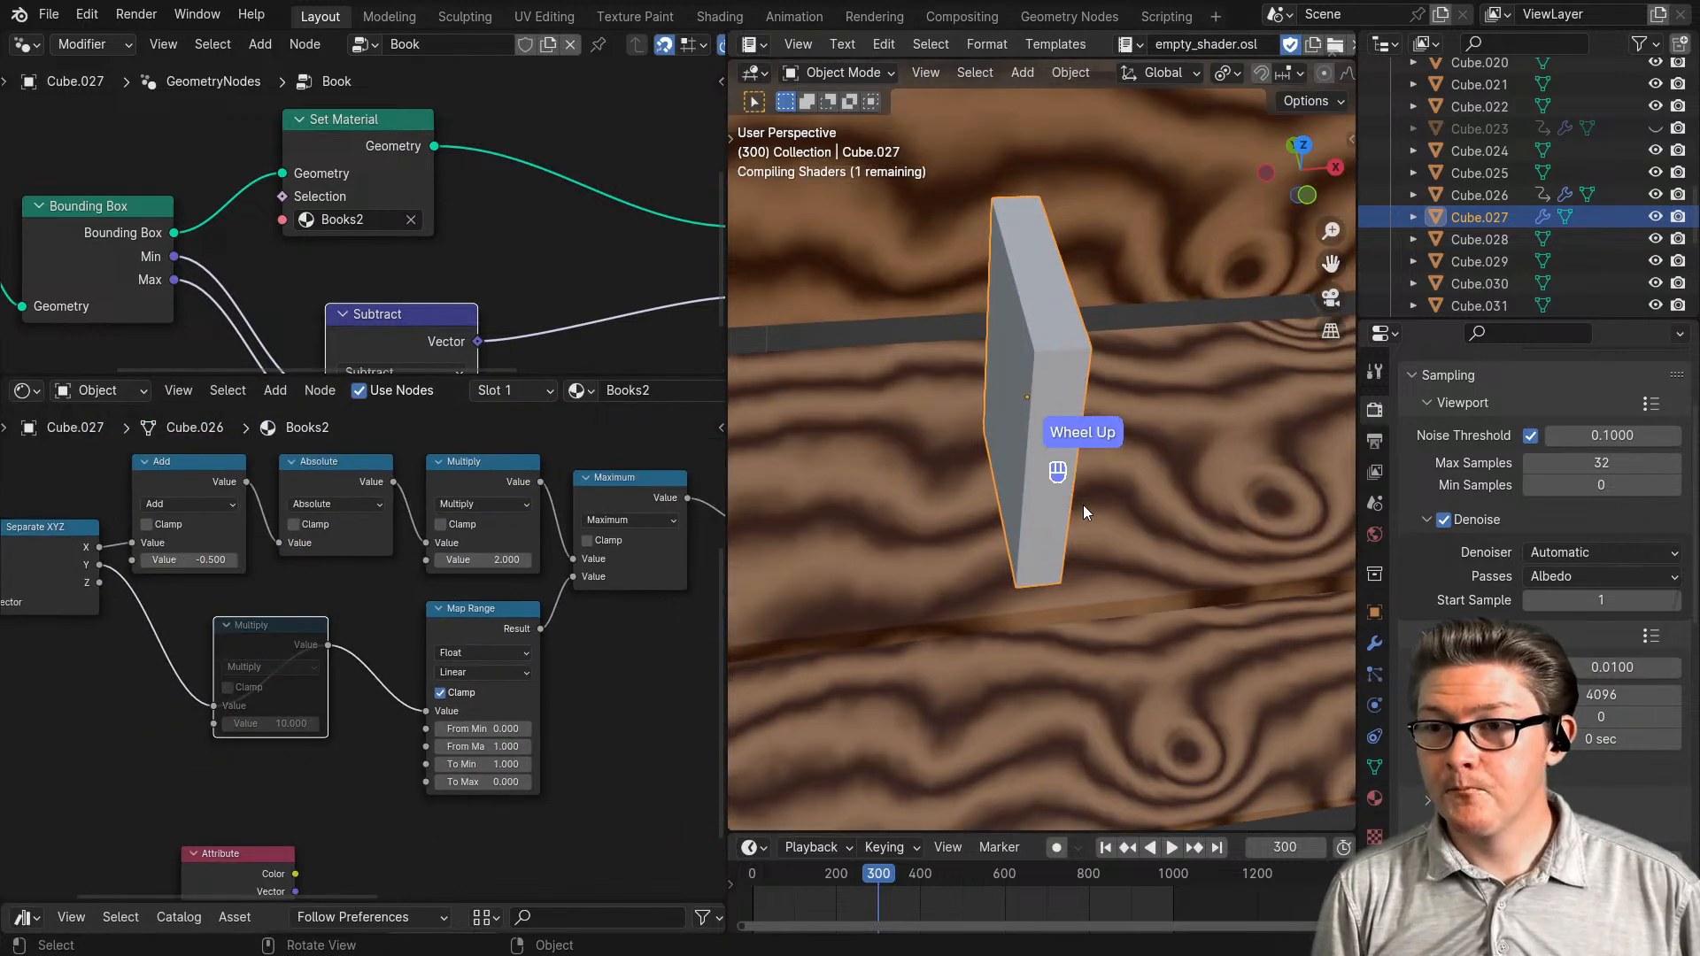
scroll(1114, 494, up, 1)
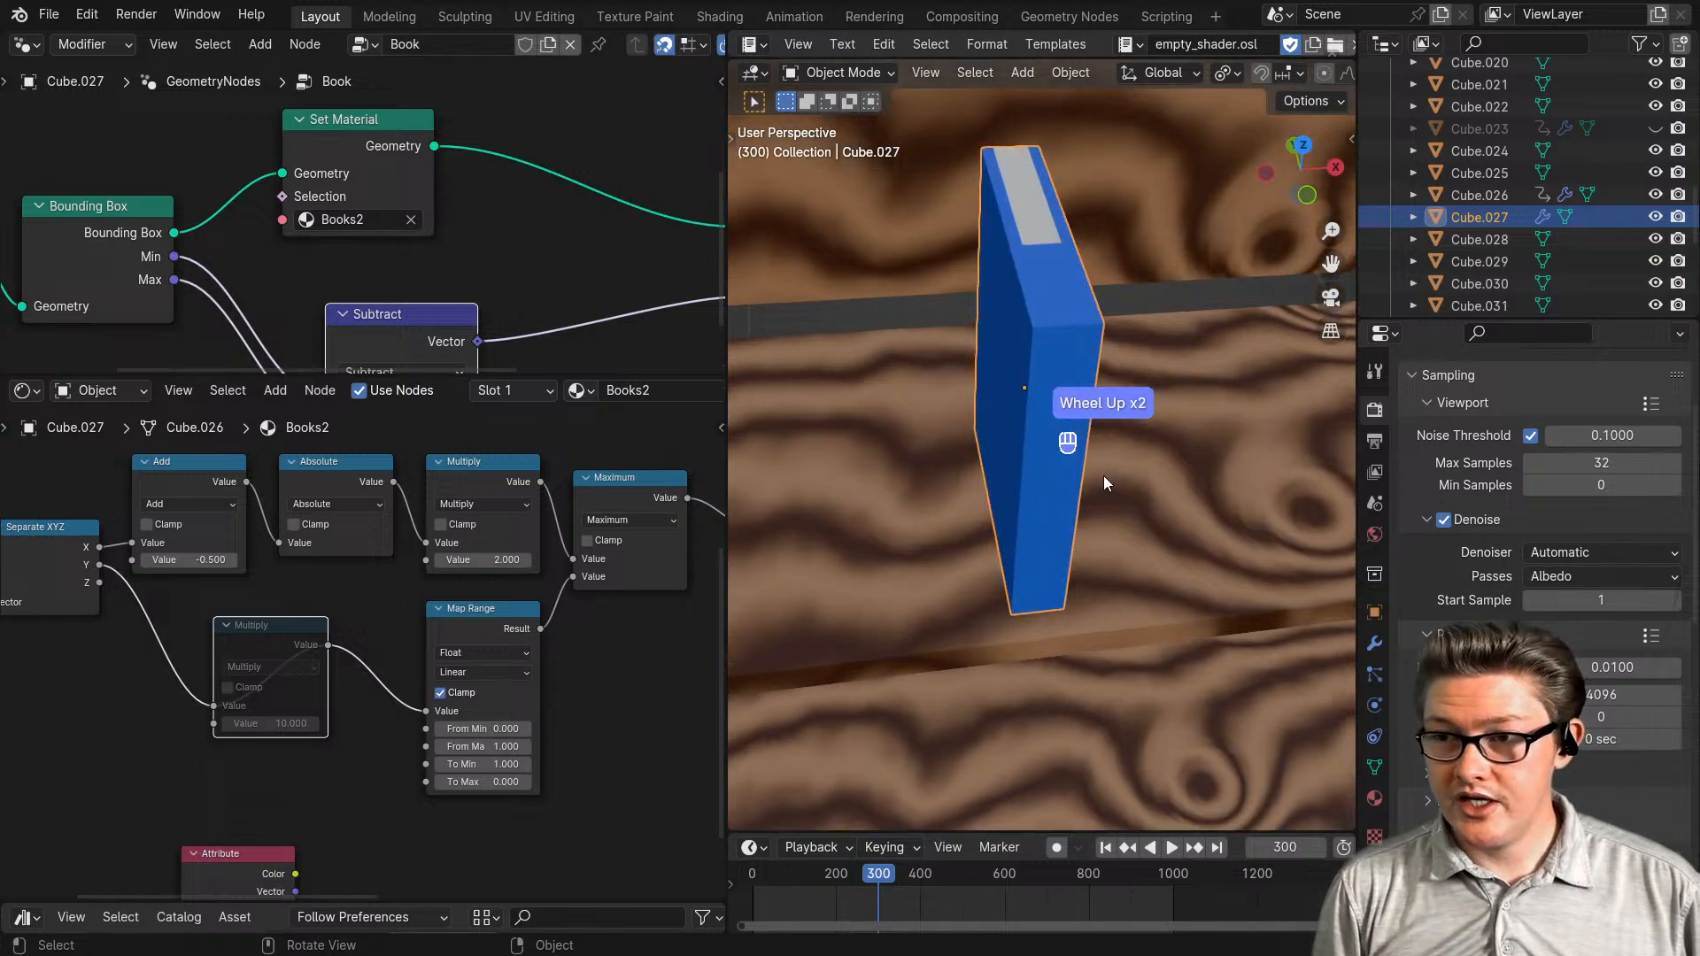
shift+middle_drag(1103, 475, 1058, 539)
scroll(1045, 497, up, 2)
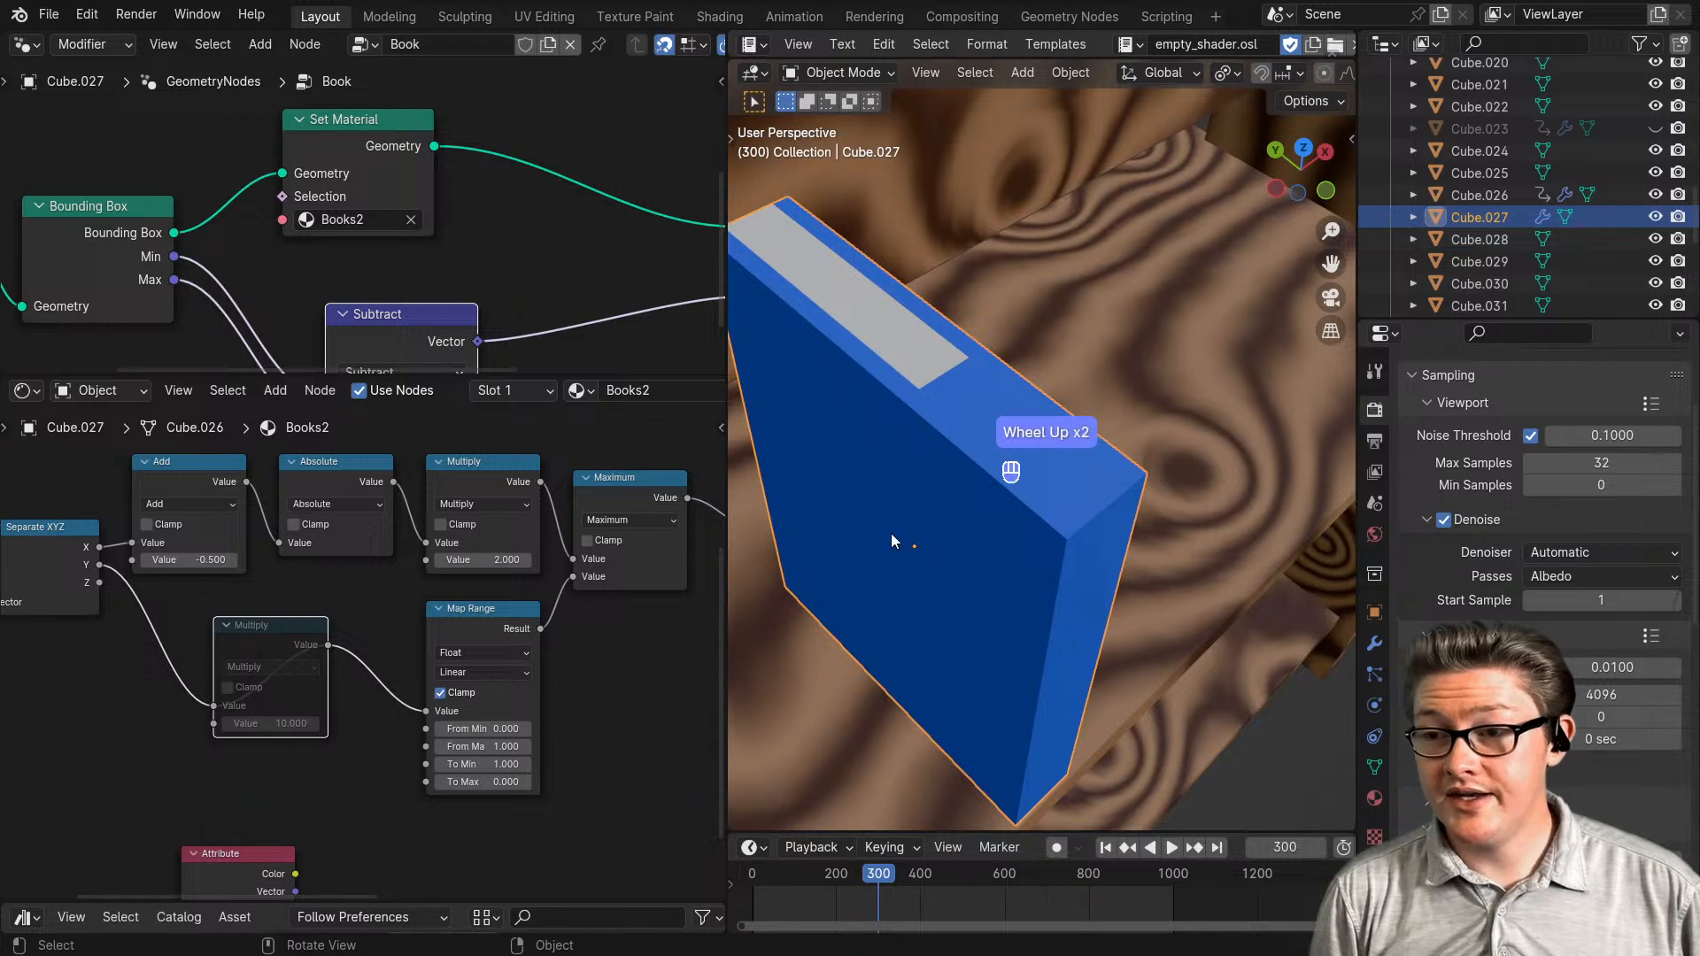
- Move the Attribute and Texture Coordinate nodes left to open up space before the Separate XYZ node
scroll(454, 657, down, 2)
middle_drag(452, 824, 451, 712)
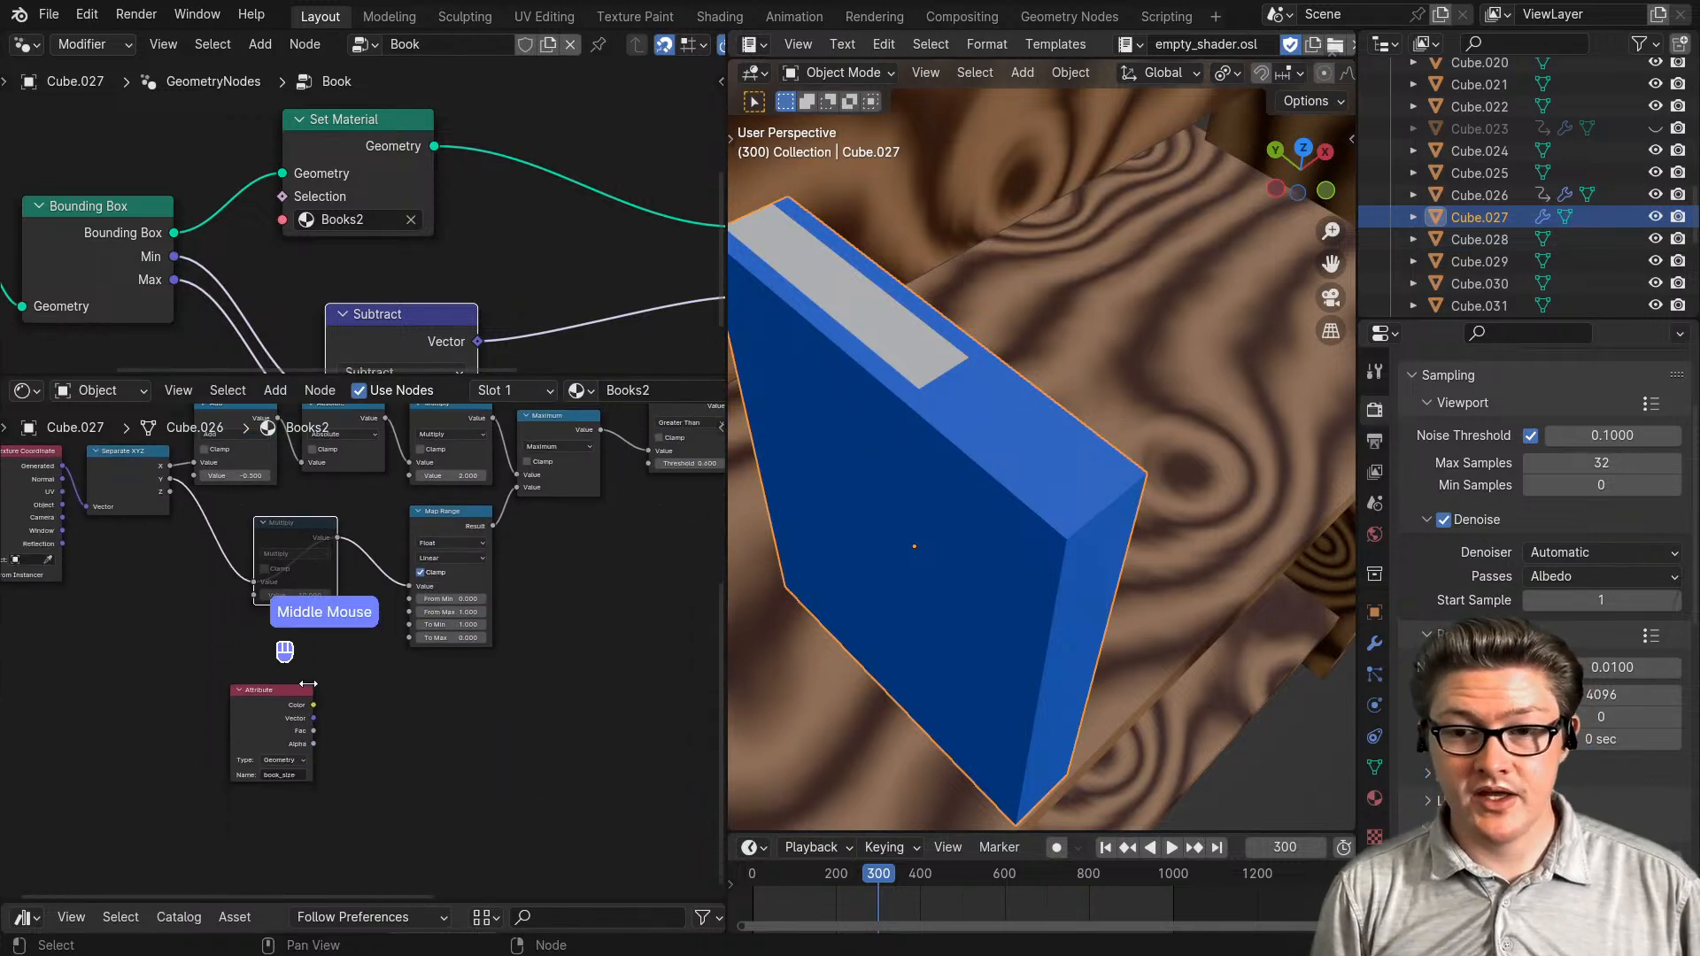
mouse_move(316, 724)
mouse_down()
mouse_move(344, 754)
mouse_move(451, 743)
mouse_move(326, 739)
mouse_up()
scroll(312, 686, down, 3)
middle_drag(303, 666, 461, 698)
drag(506, 749, 232, 673)
scroll(337, 694, up, 2)
drag(515, 574, 521, 575)
middle_drag(202, 493, 280, 524)
click(280, 524)
drag(280, 524, 154, 496)
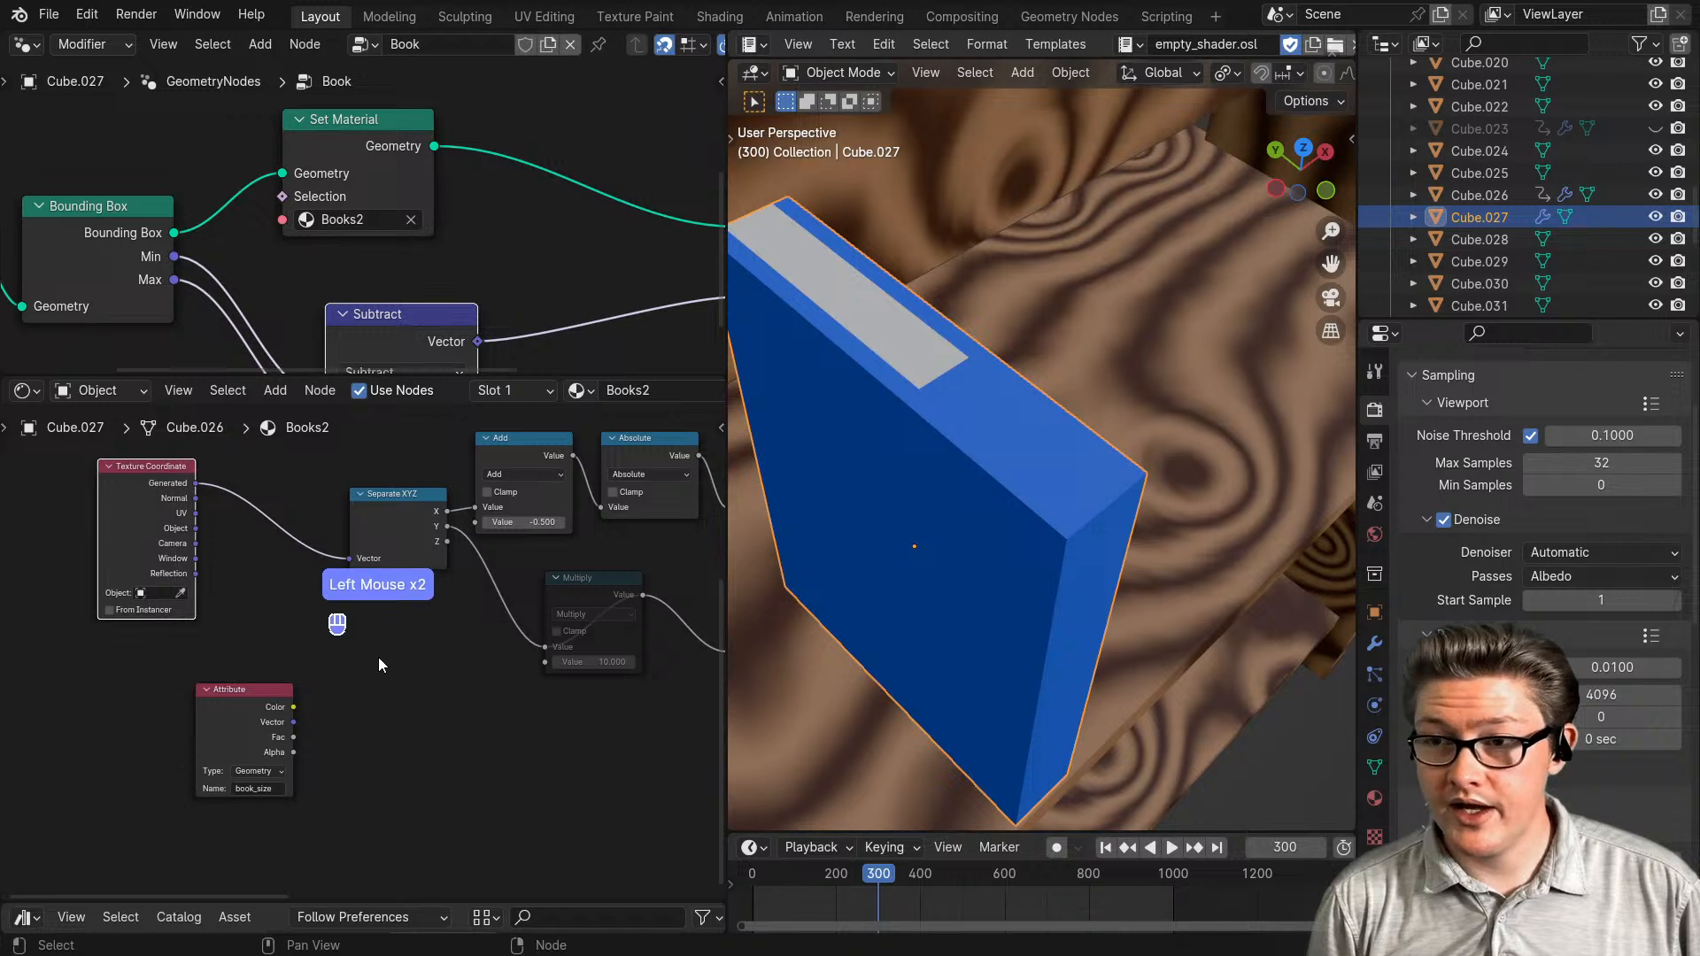
- Move the Separate XYZ node left, well clear of the Add and muted Multiply nodes
middle_drag(477, 639, 334, 724)
scroll(319, 664, down, 4)
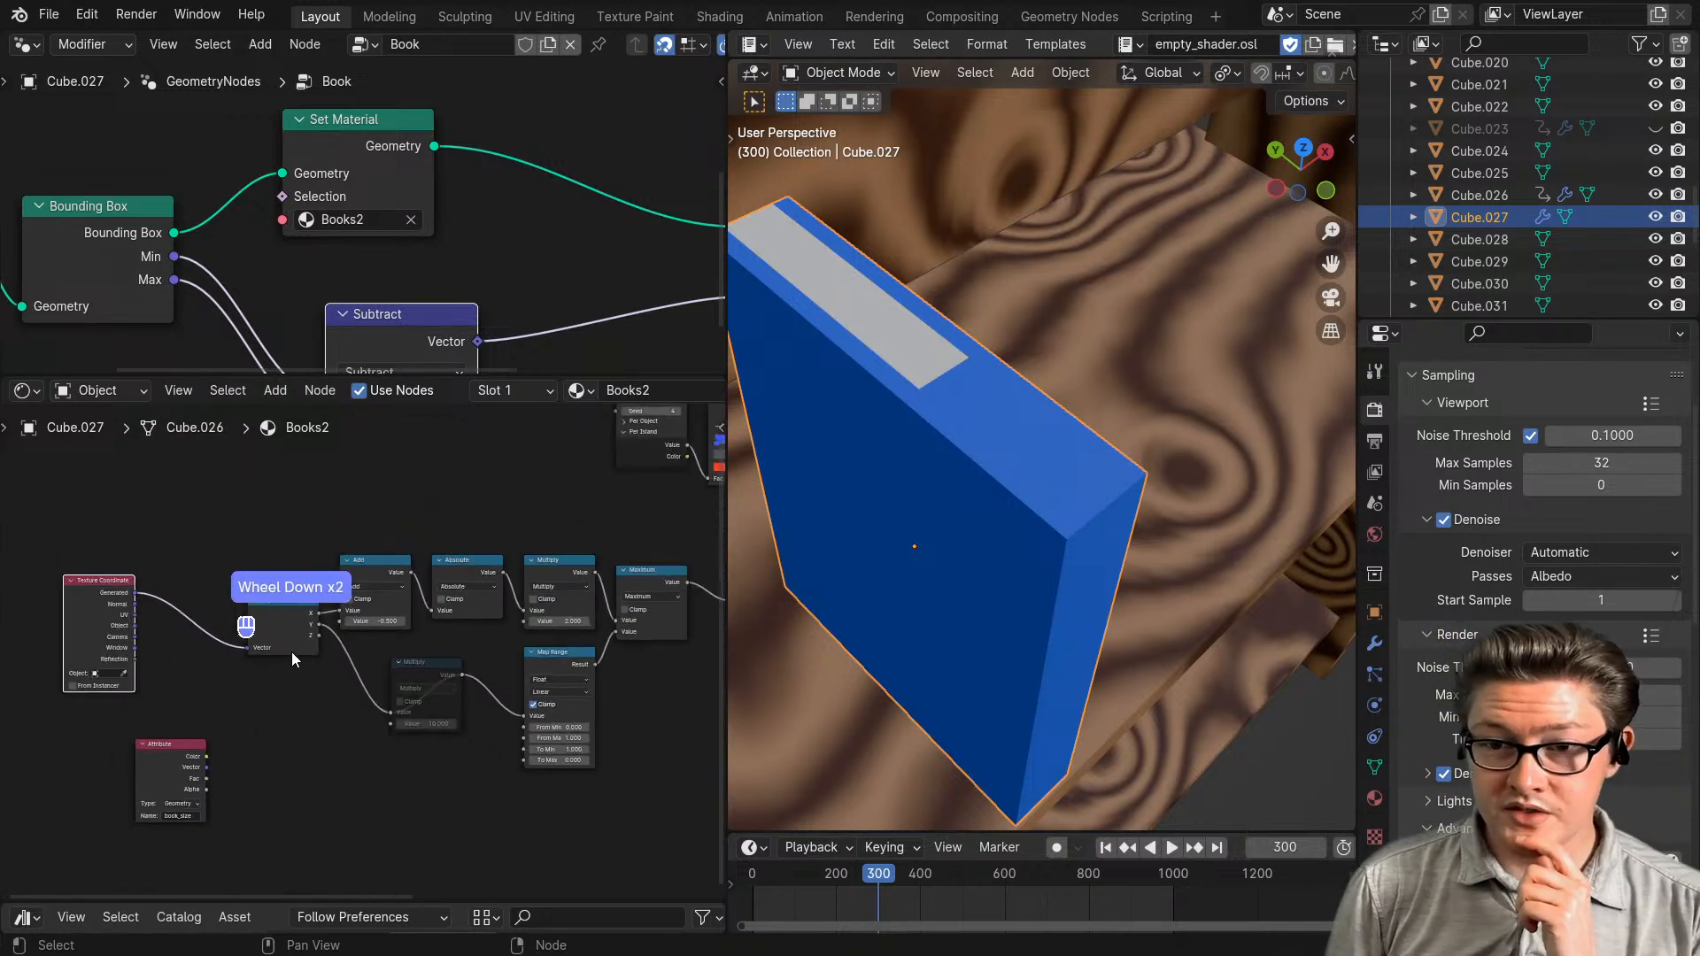
drag(285, 579, 124, 652)
key(g)
click(67, 657)
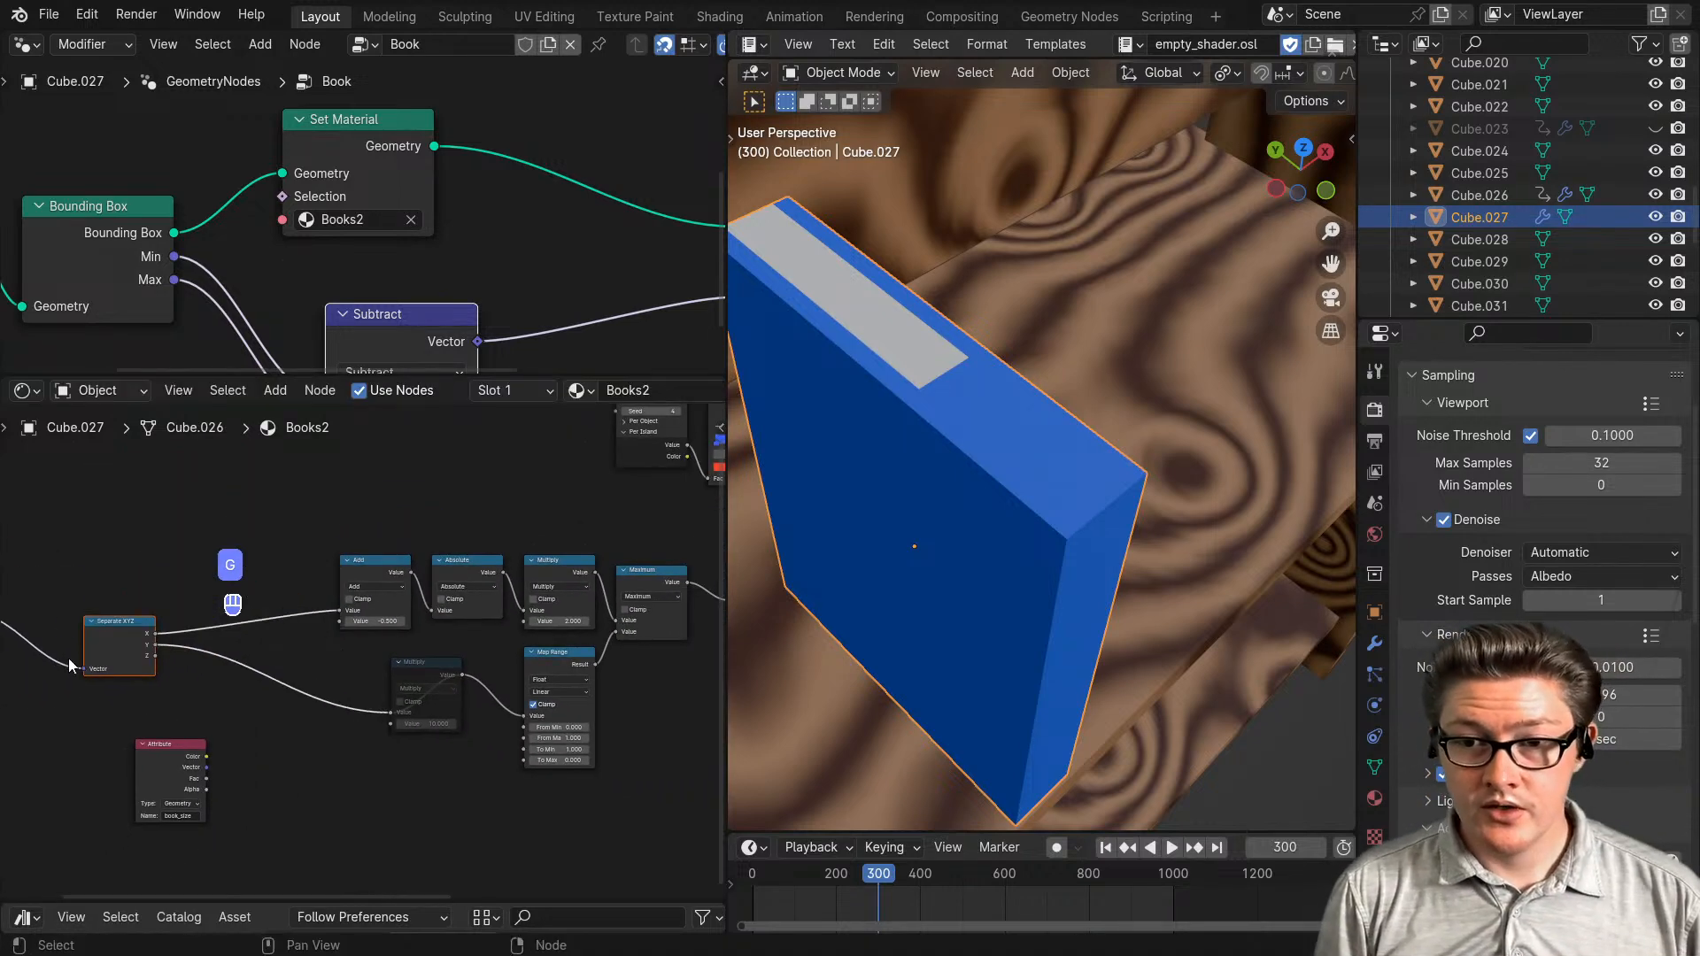
- Set the threshold of the Greater Than node following Maximum to 0.5
click(379, 577)
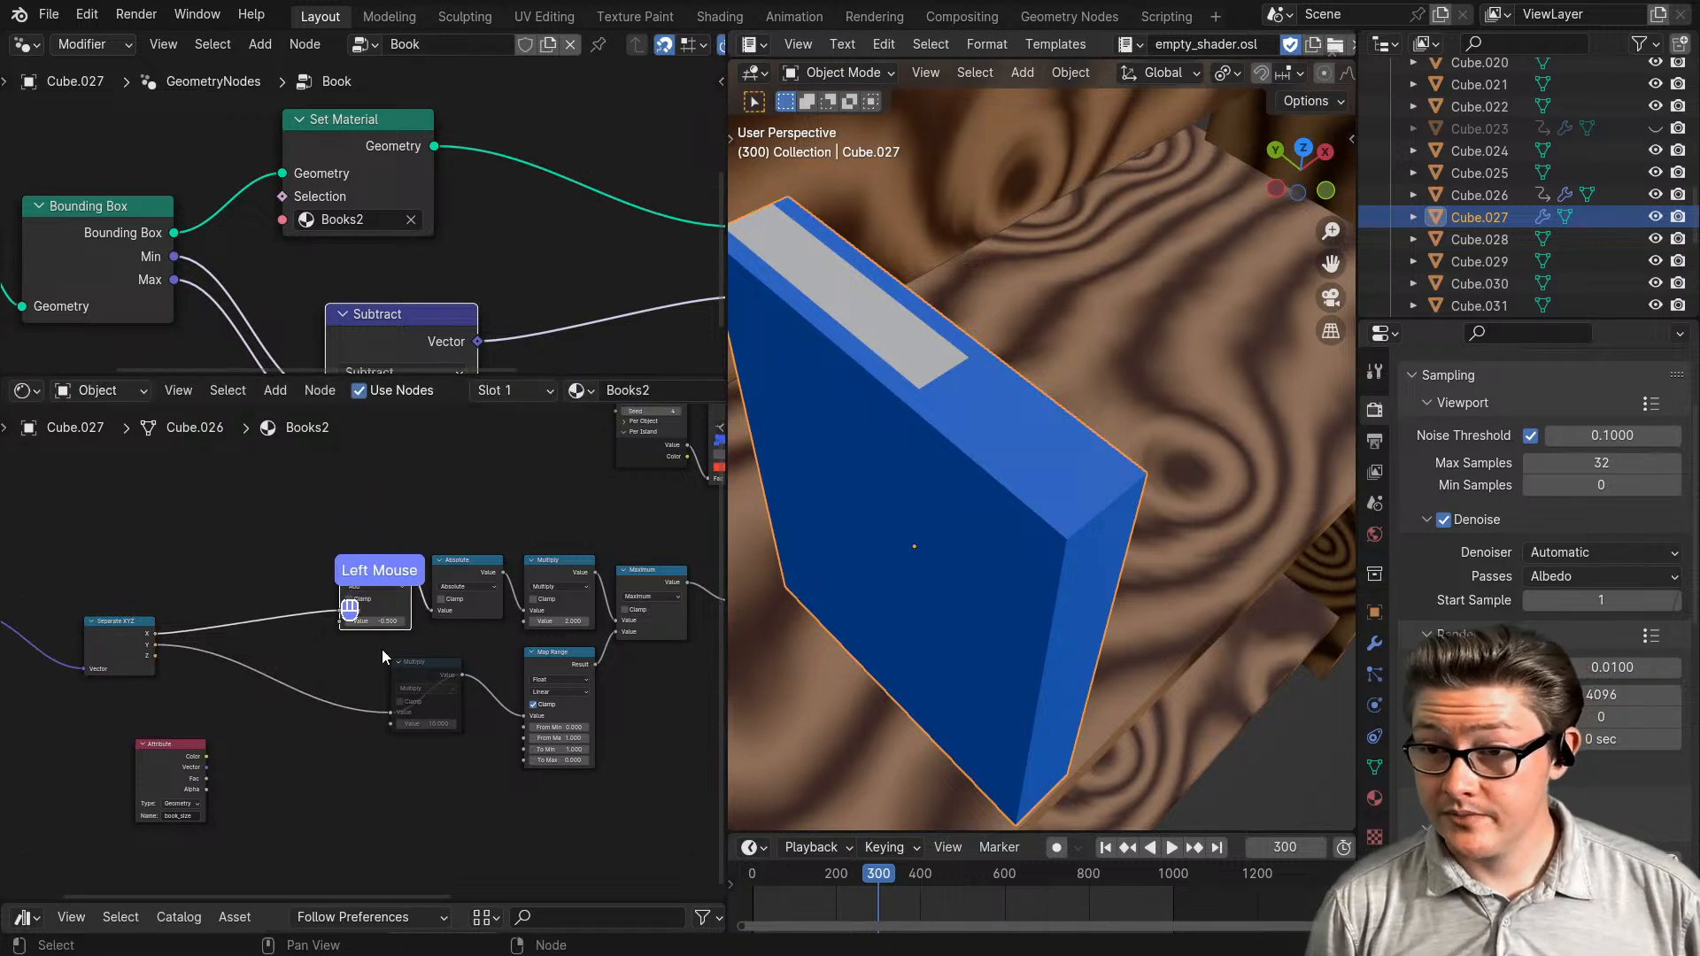
scroll(381, 650, up, 1)
scroll(441, 659, up, 3)
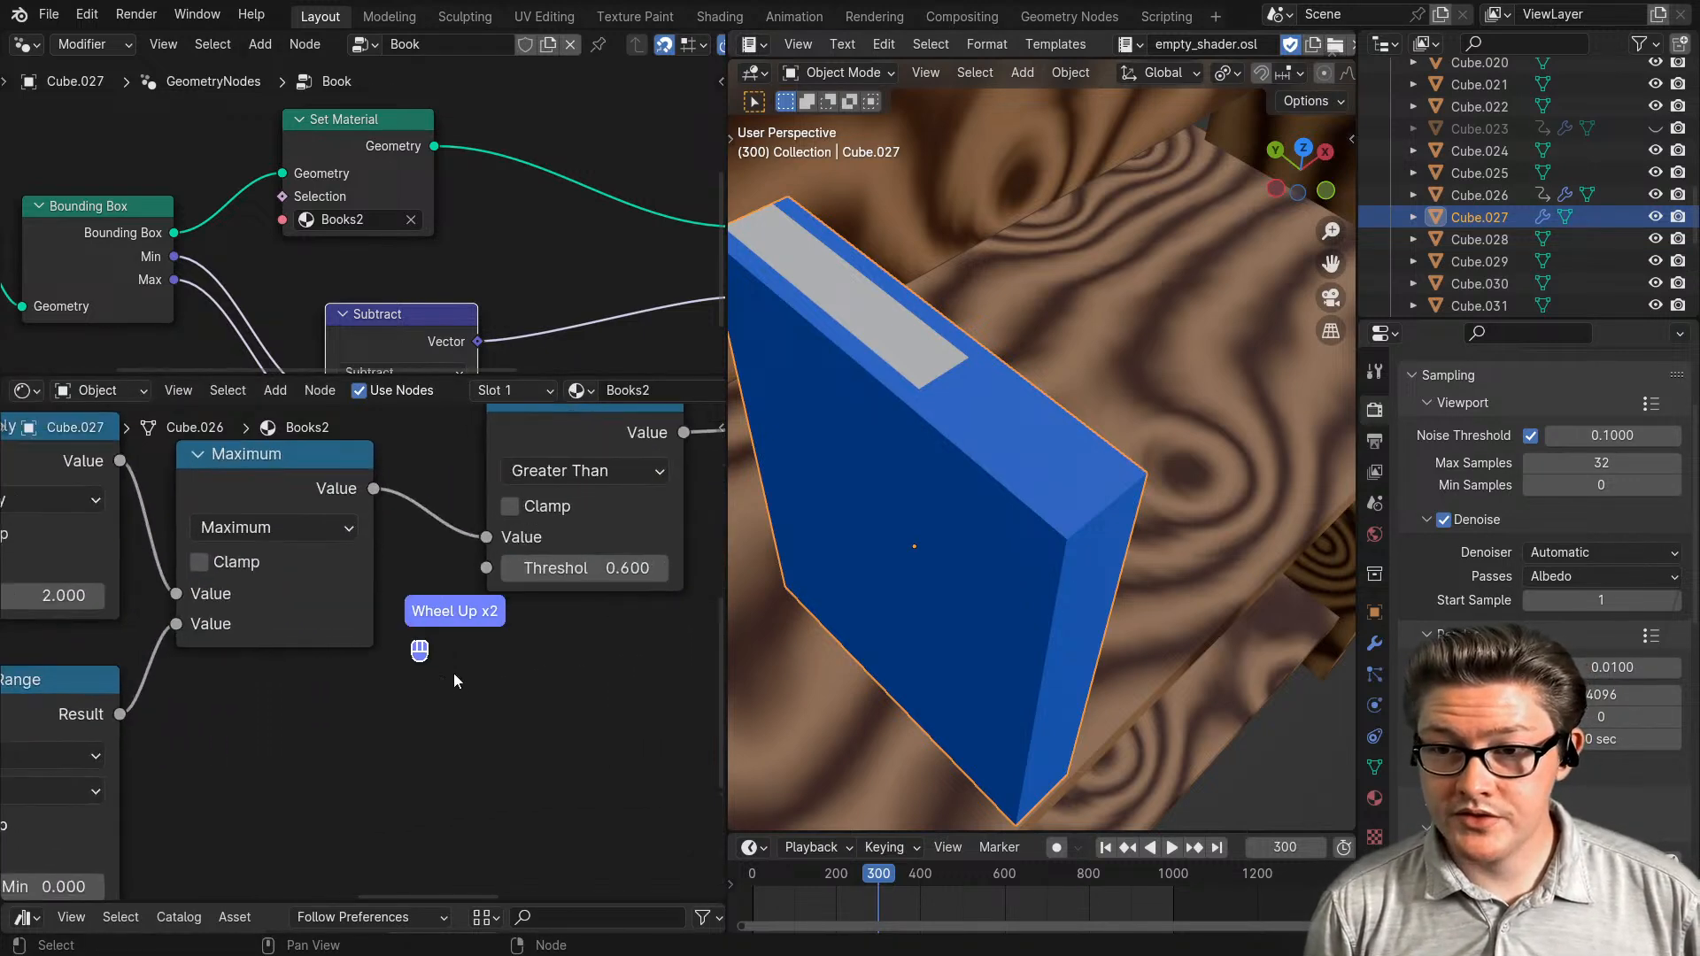
click(506, 571)
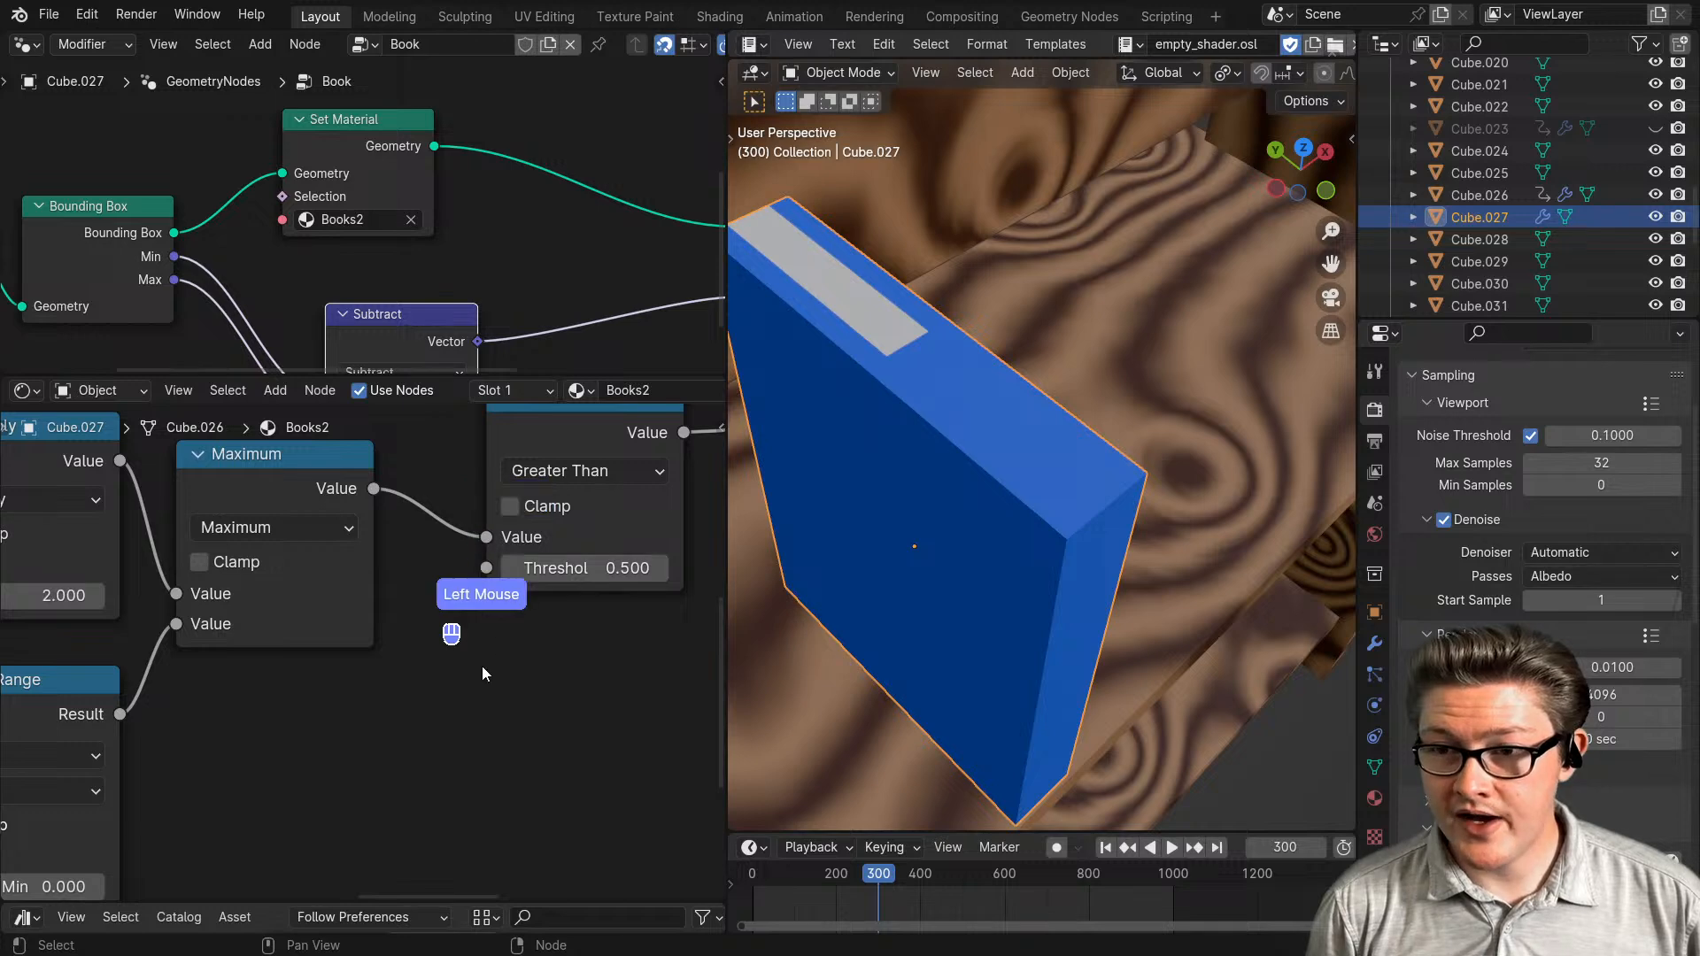
- Move the Attribute node left beneath Separate XYZ and preview its Vector output on the book
scroll(478, 682, down, 4)
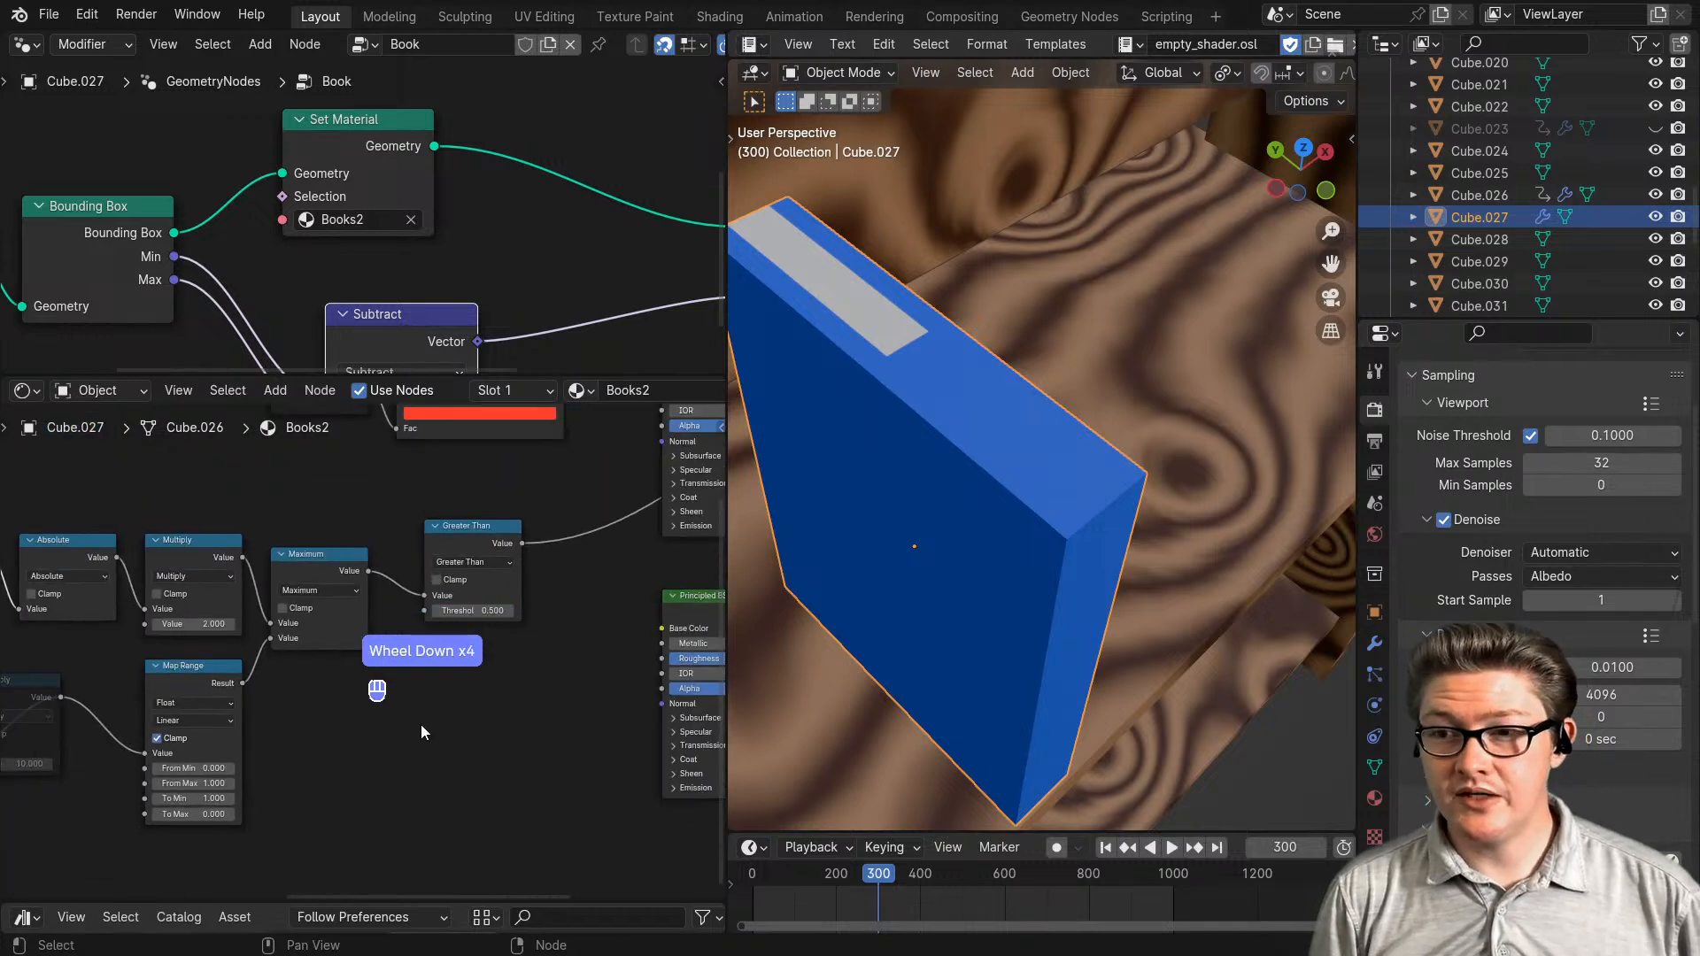
middle_drag(327, 771, 515, 696)
middle_drag(221, 674, 439, 650)
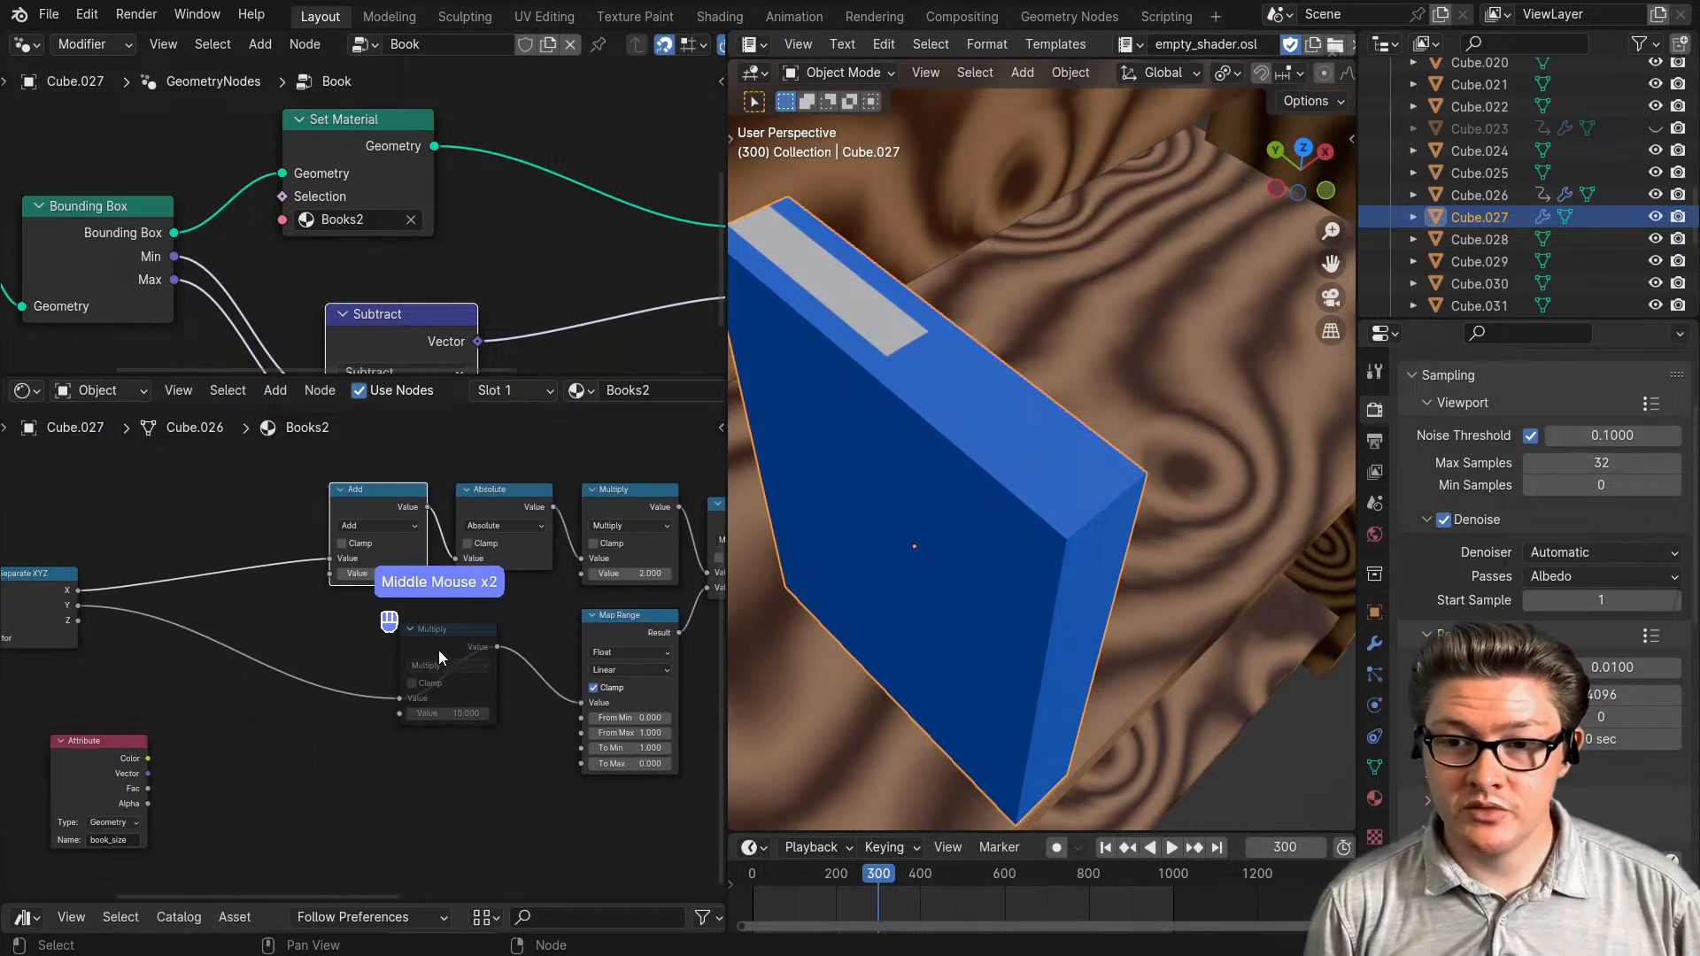
middle_drag(225, 801, 396, 743)
drag(266, 709, 153, 753)
scroll(322, 769, down, 2)
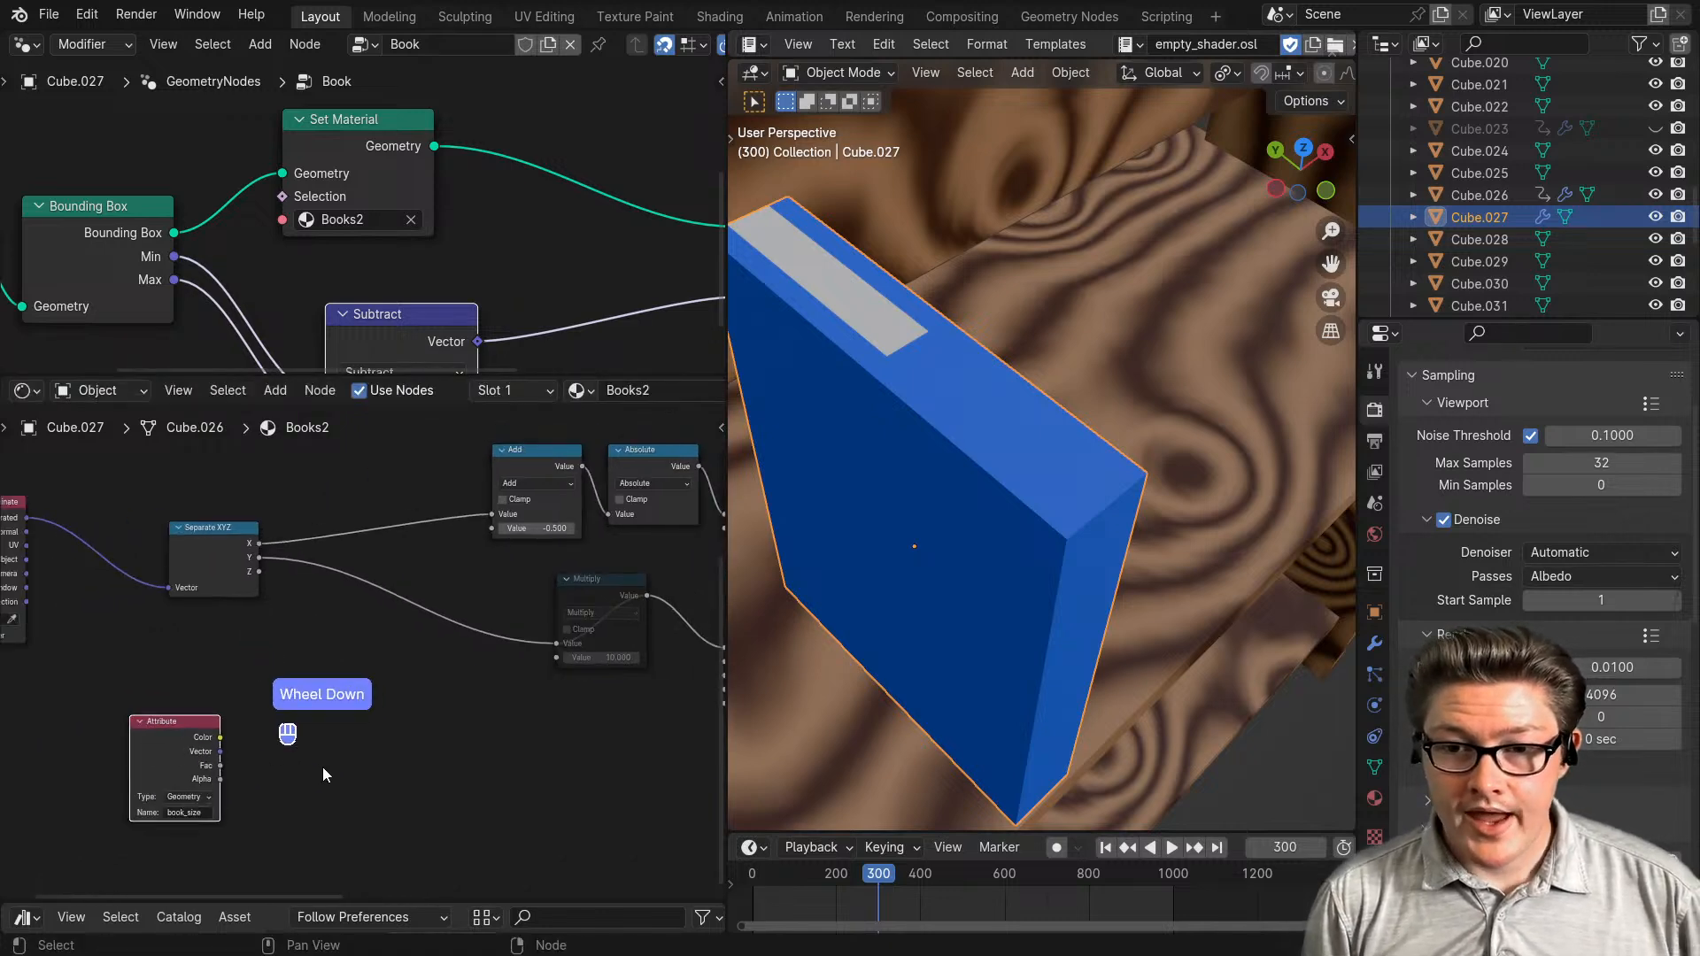
ctrl+shift+click(205, 735)
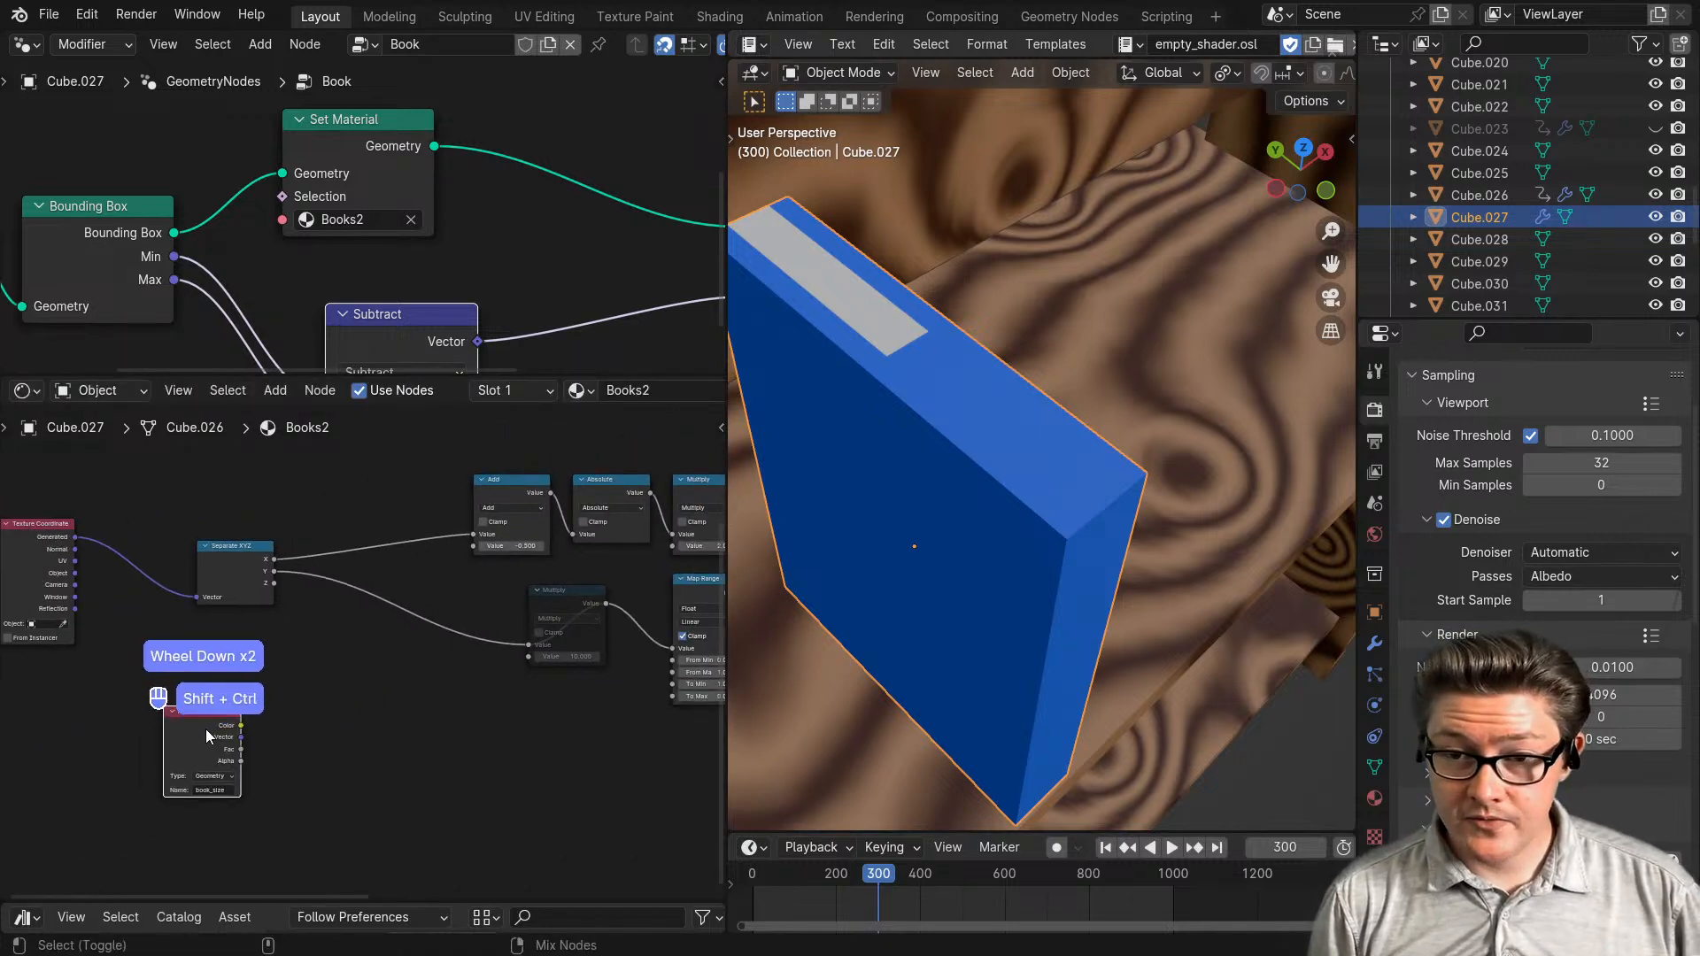
ctrl+shift+click(200, 728)
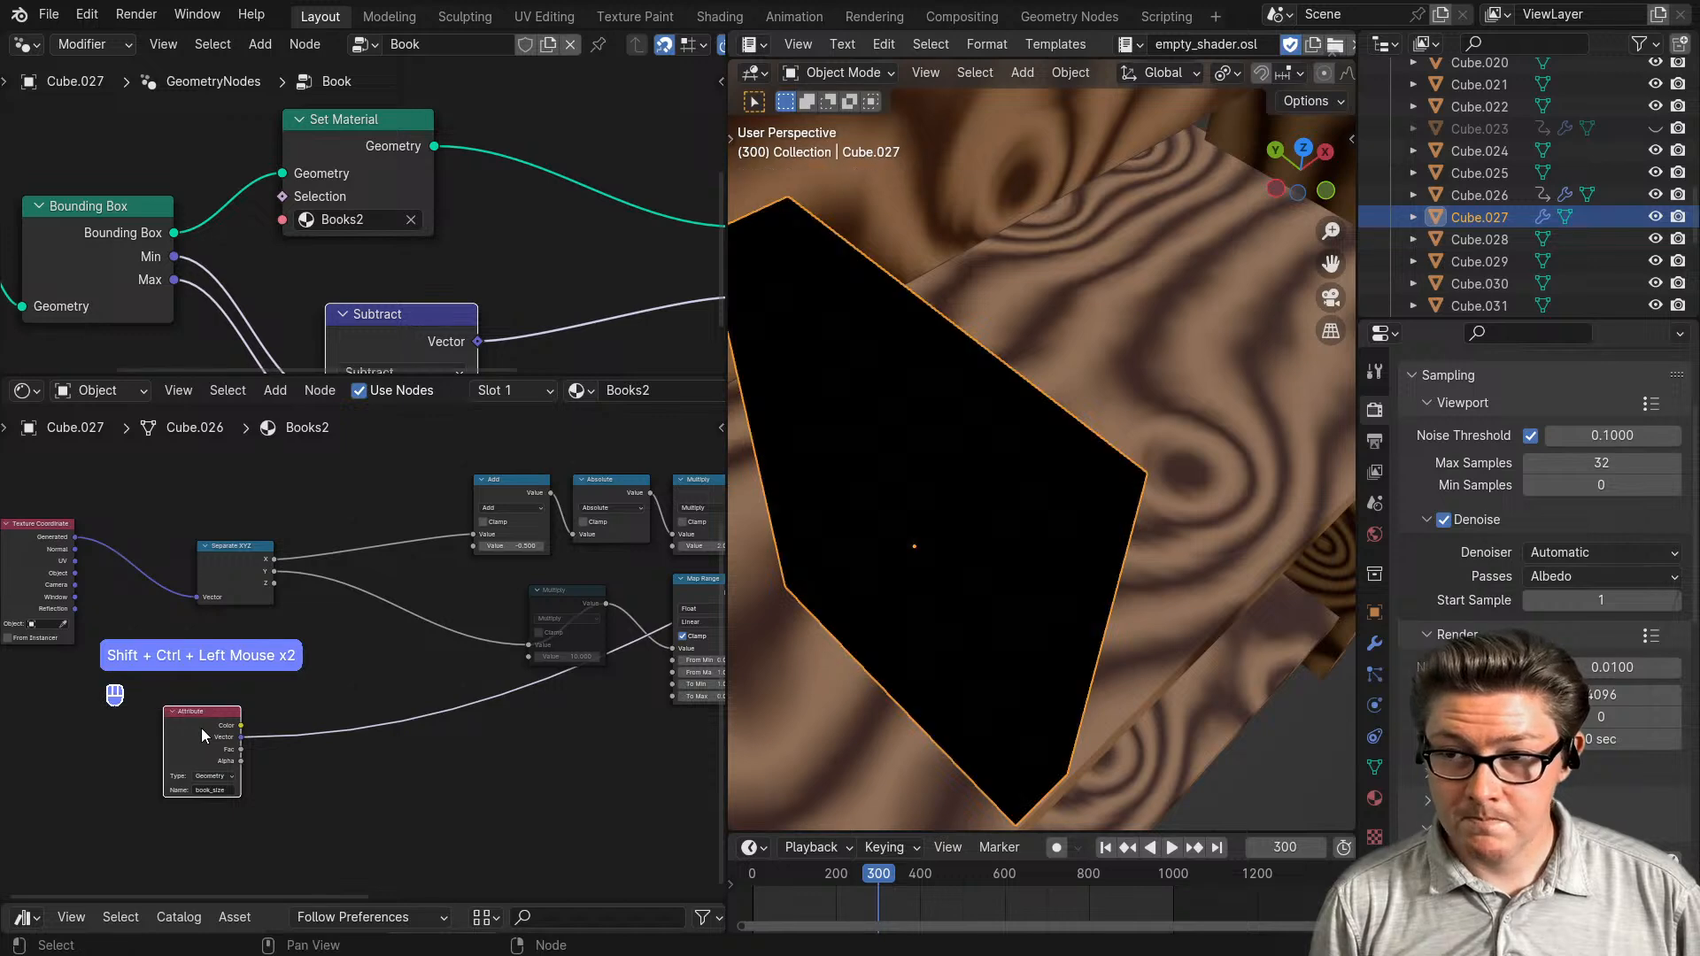
- Duplicate the Separate XYZ node and insert the copy into the link leaving the Attribute node's Vector output
middle_drag(404, 812, 367, 777)
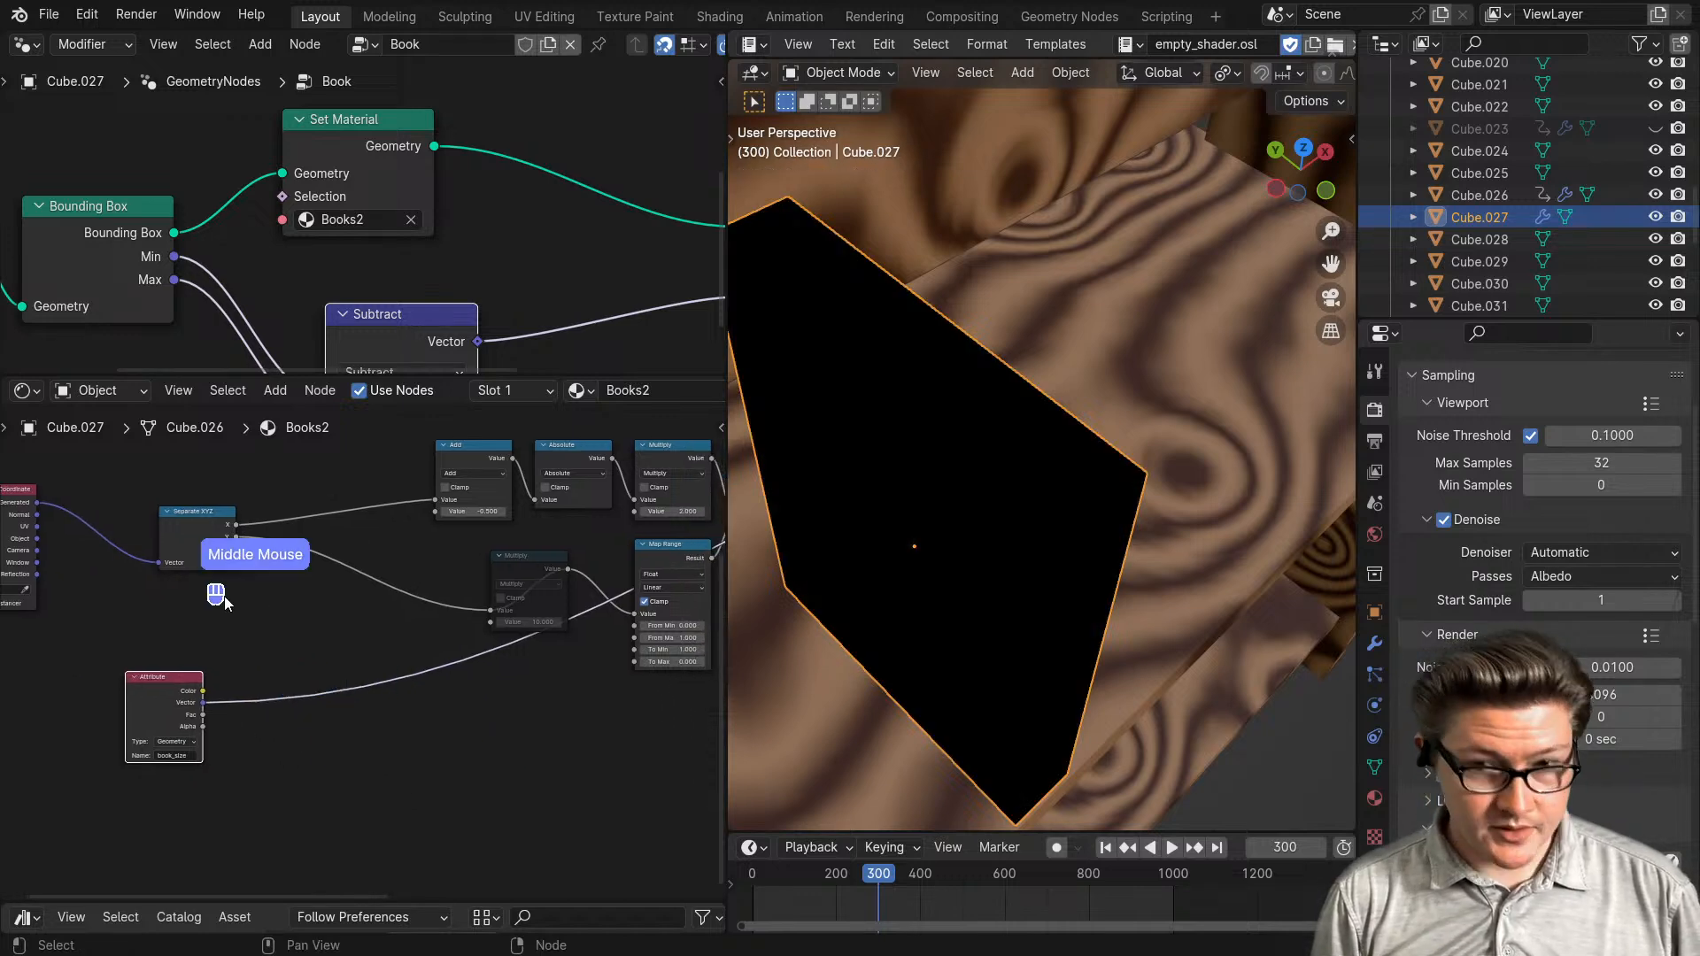
click(182, 542)
key(shift+d)
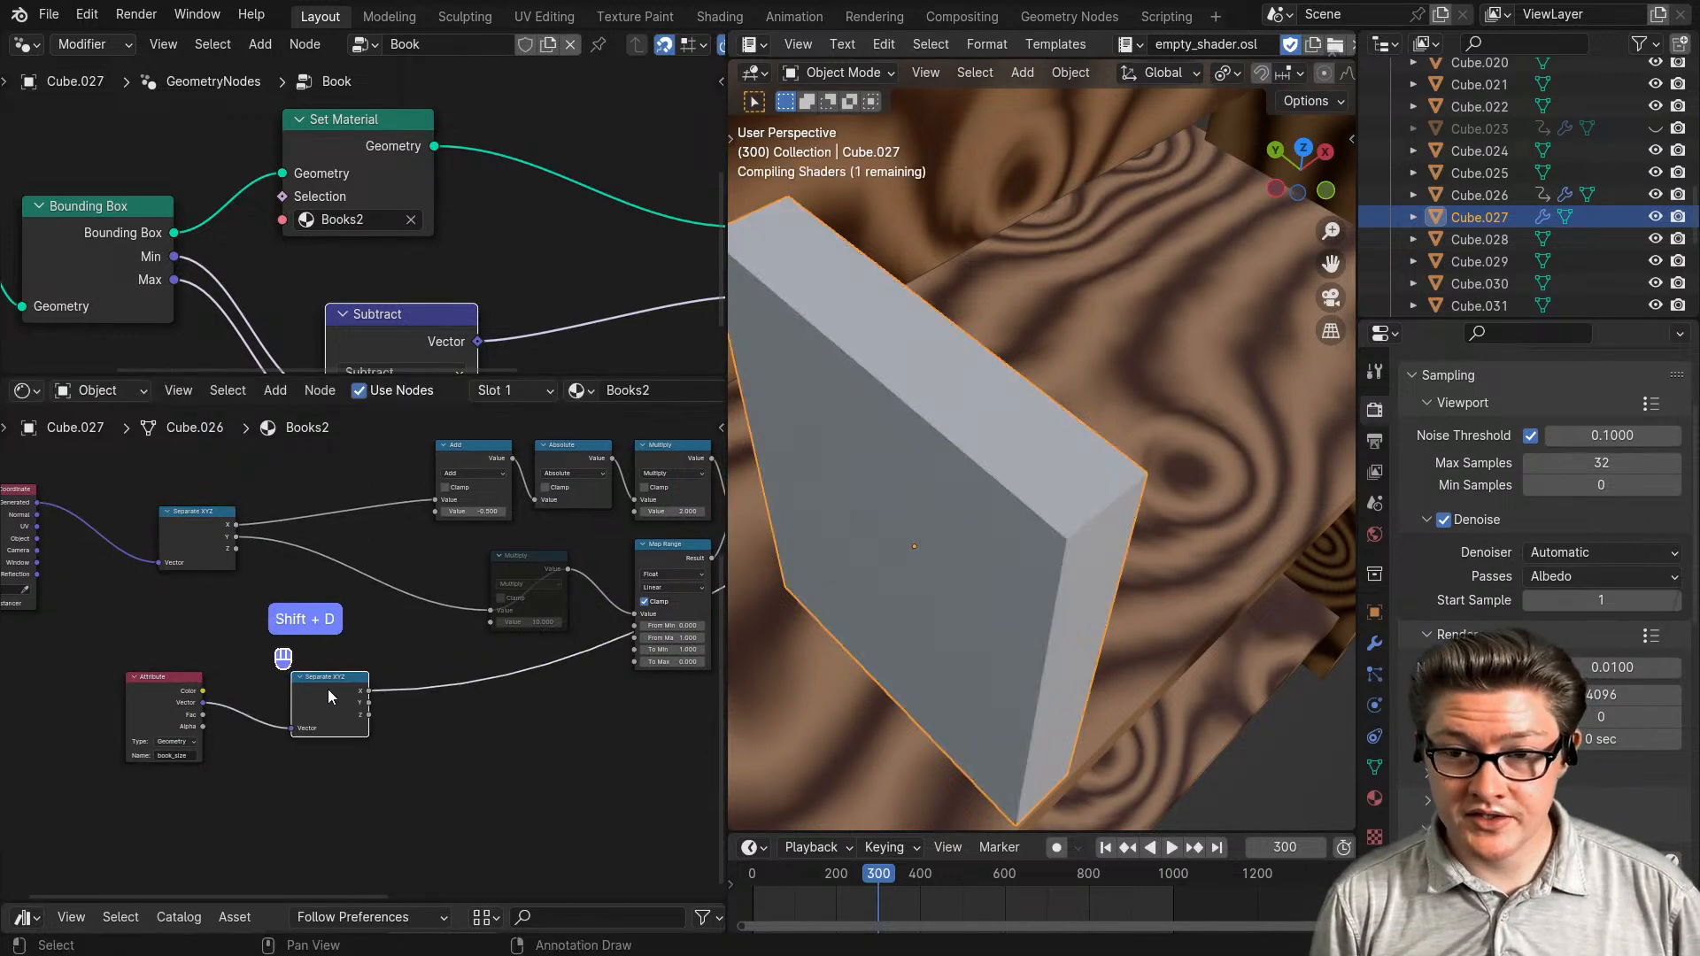
click(331, 750)
- Add a Math node set to Greater Than and insert it after the new Separate XYZ node's X output
middle_drag(572, 792, 375, 706)
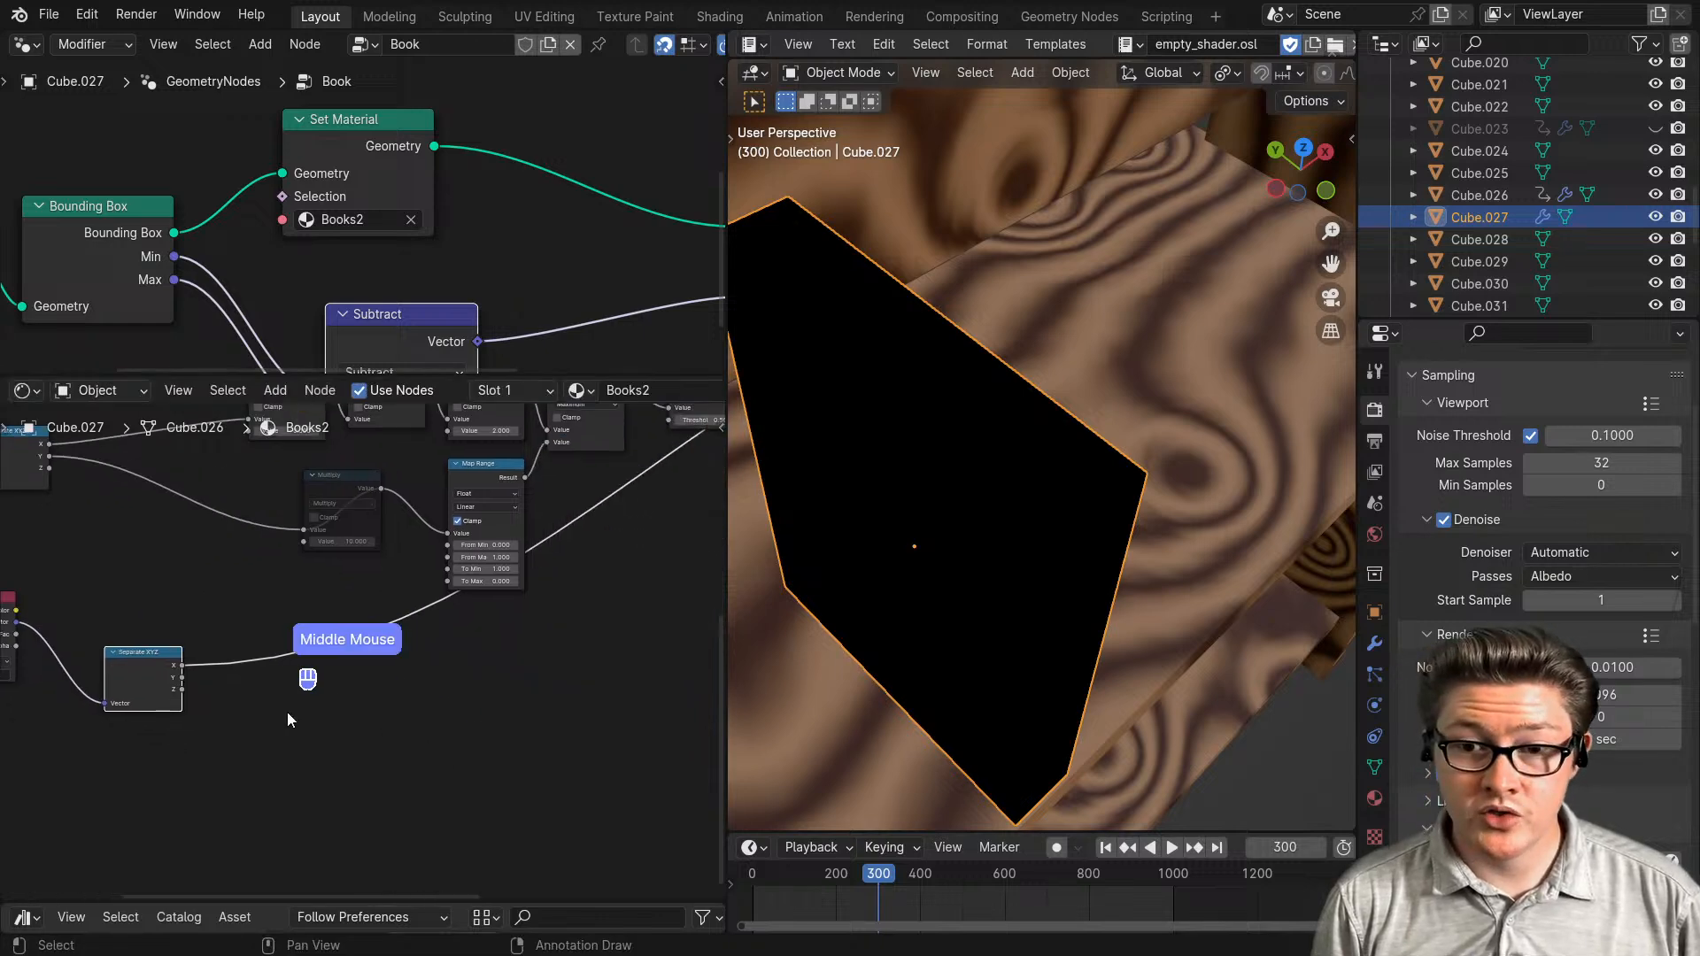
key(ctrl+m)
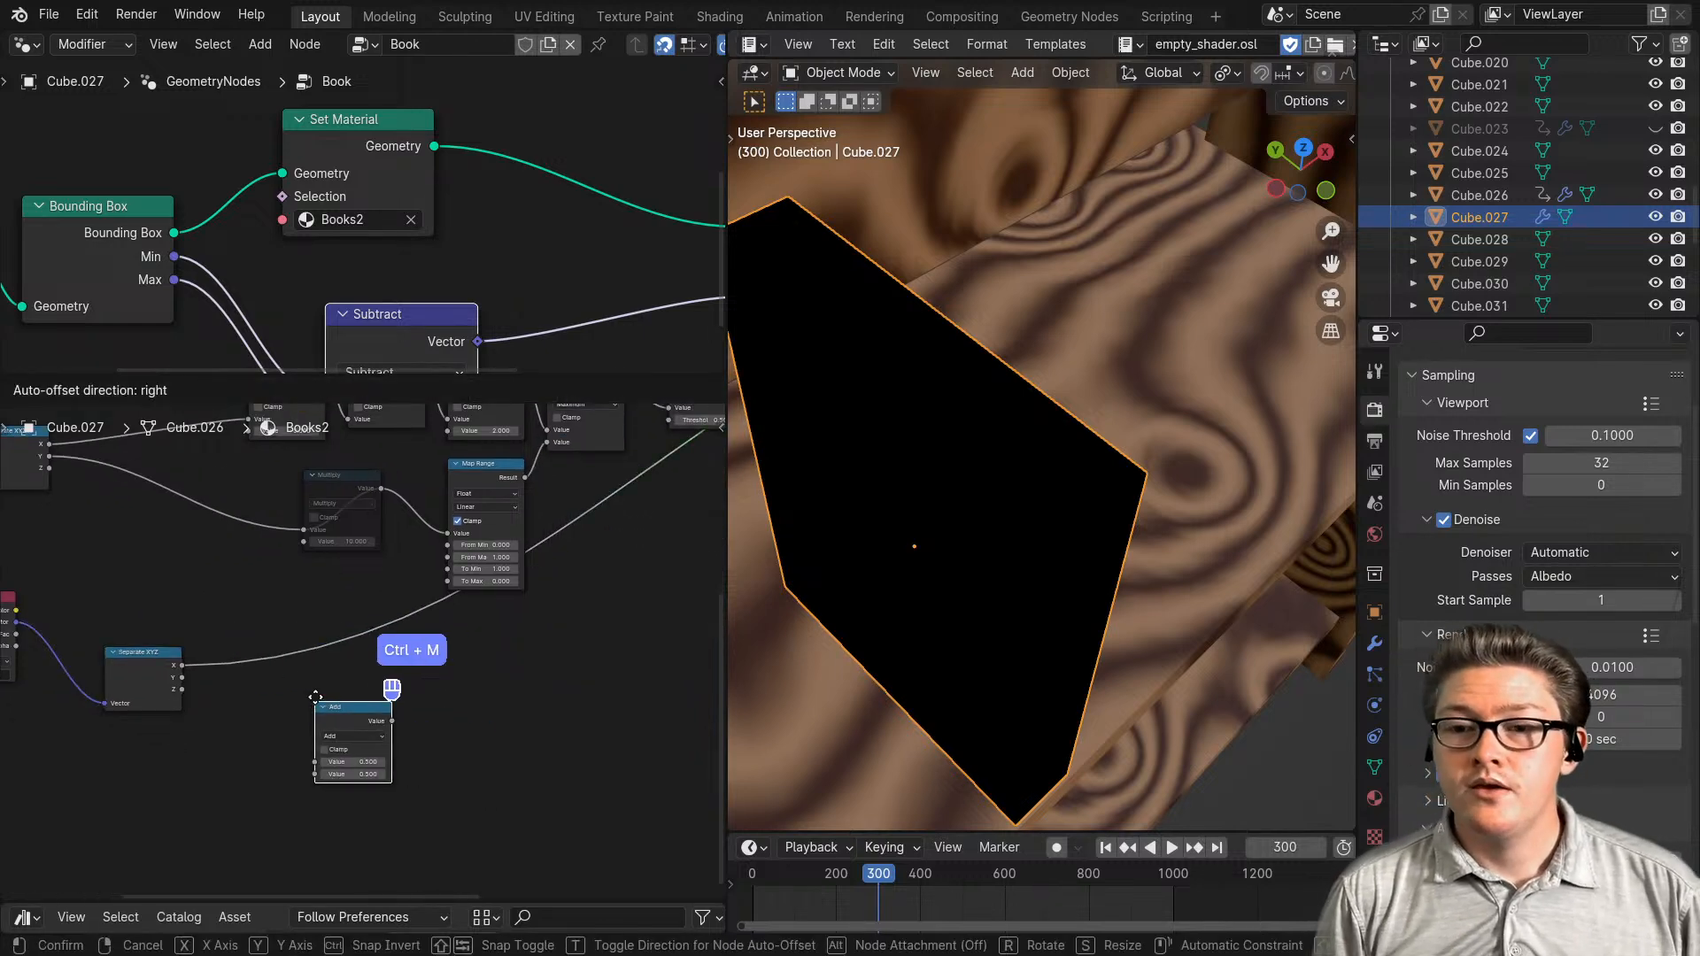
click(360, 740)
click(358, 736)
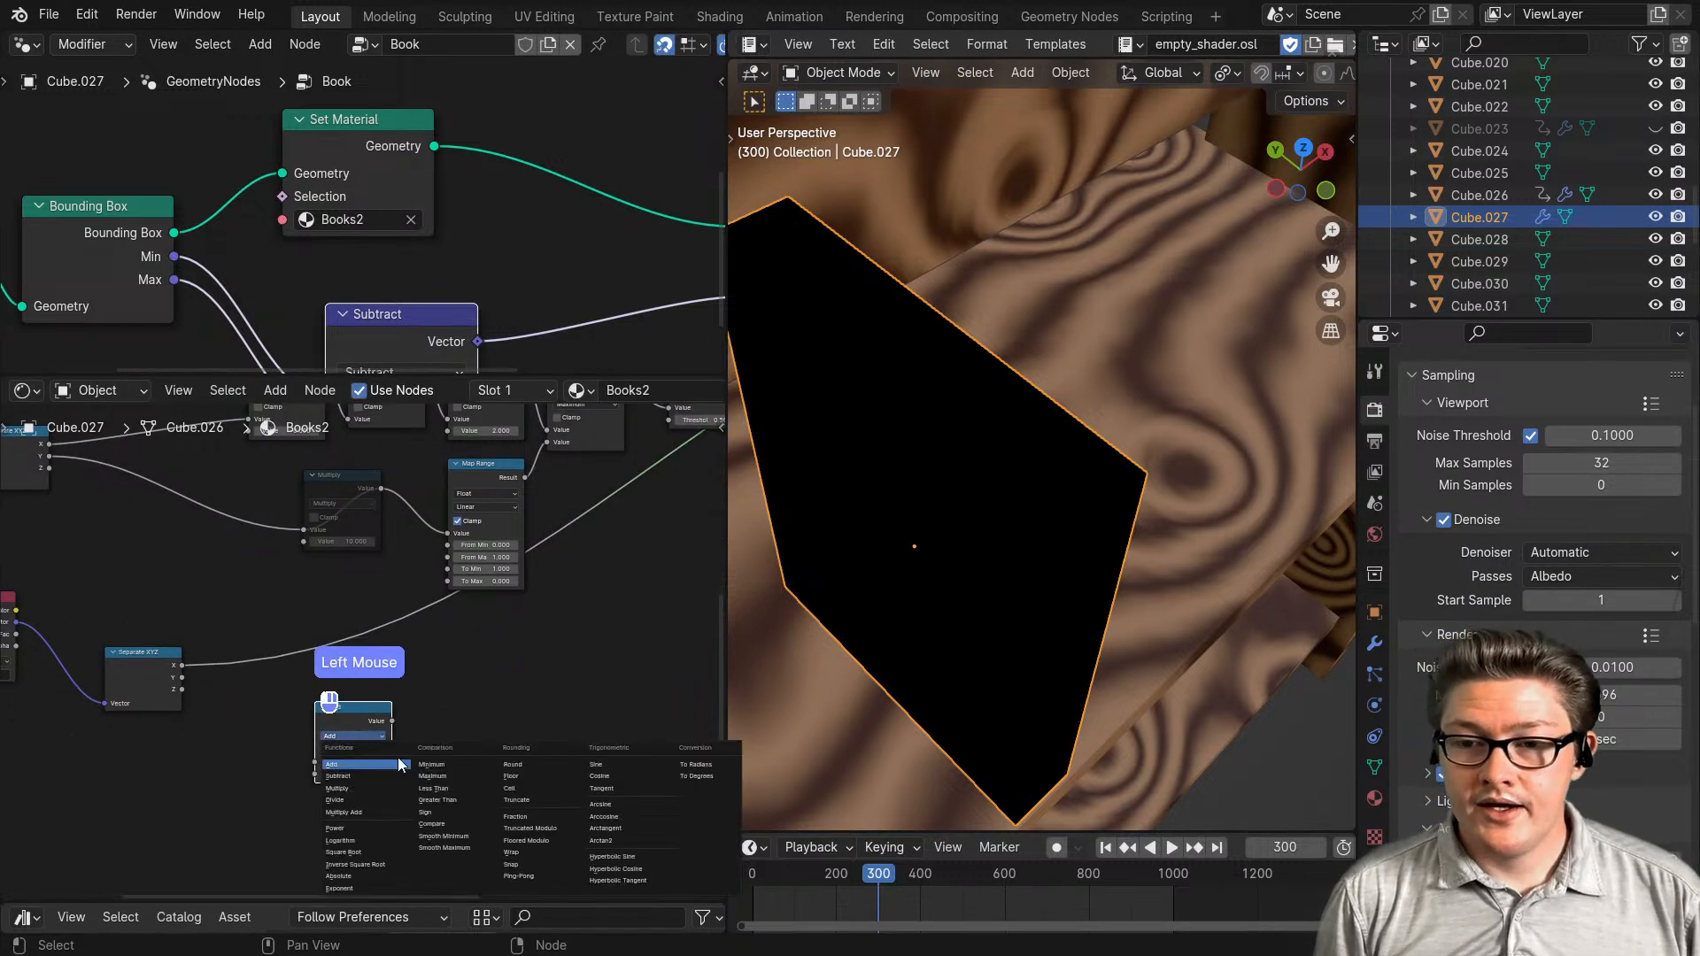
click(450, 801)
drag(358, 724, 310, 645)
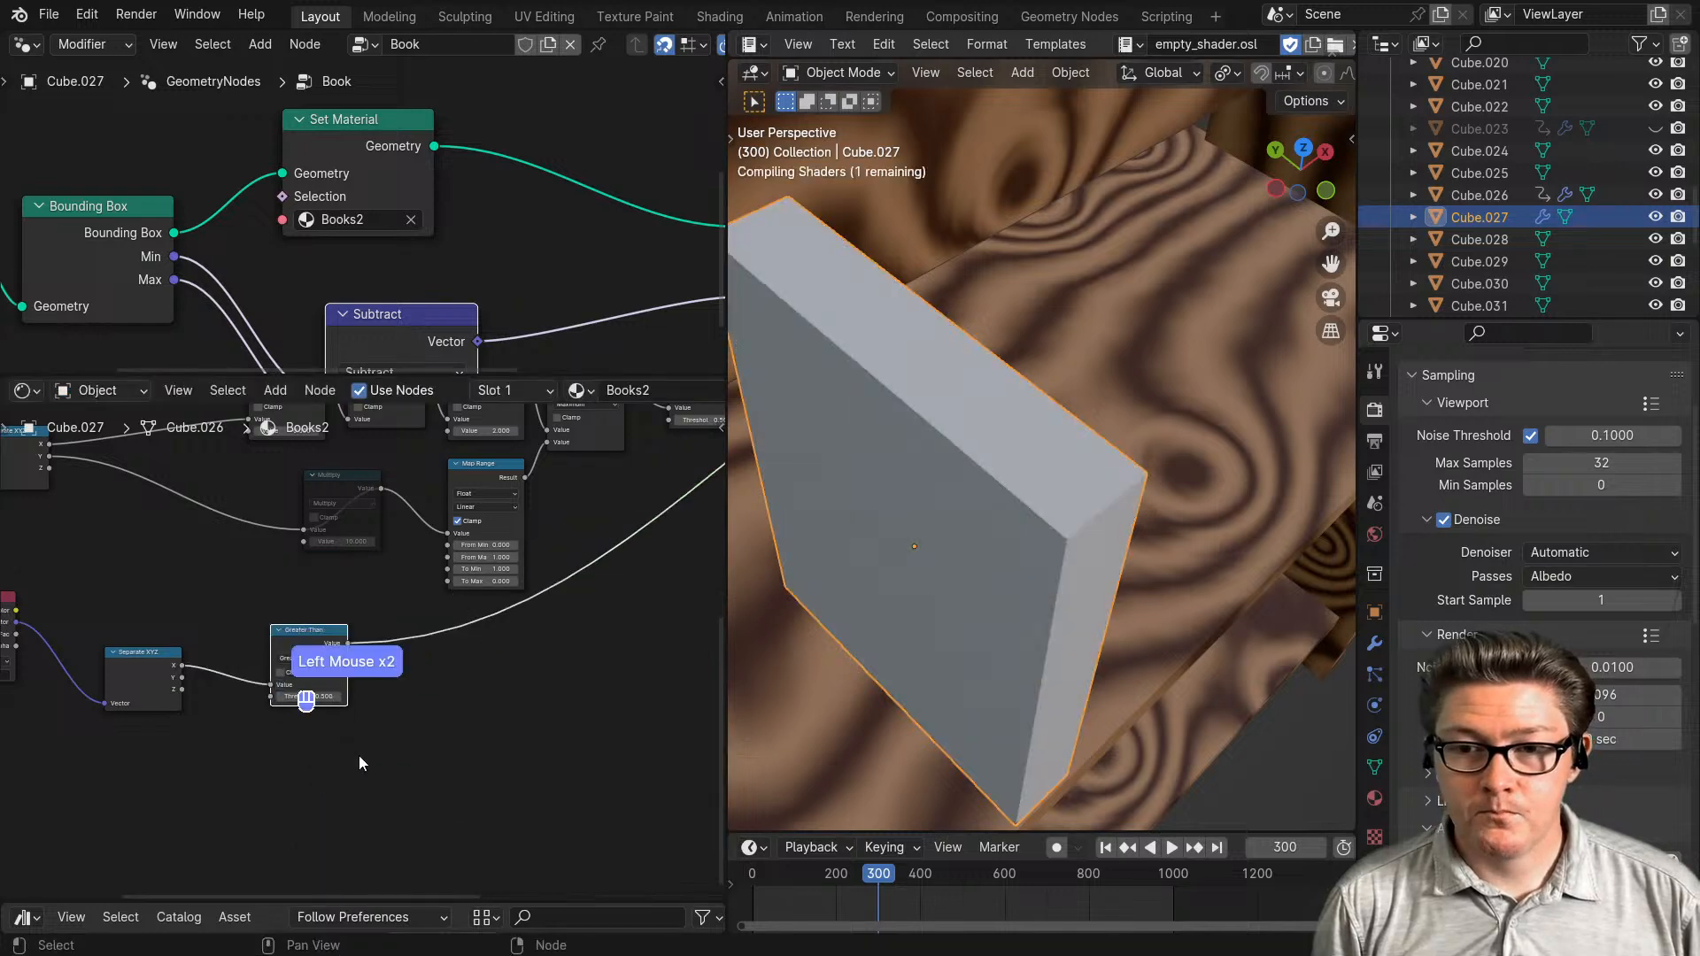
- Lower the new Greater Than node's threshold to 0, and set it to 0.1
scroll(342, 762, up, 4)
click(208, 736)
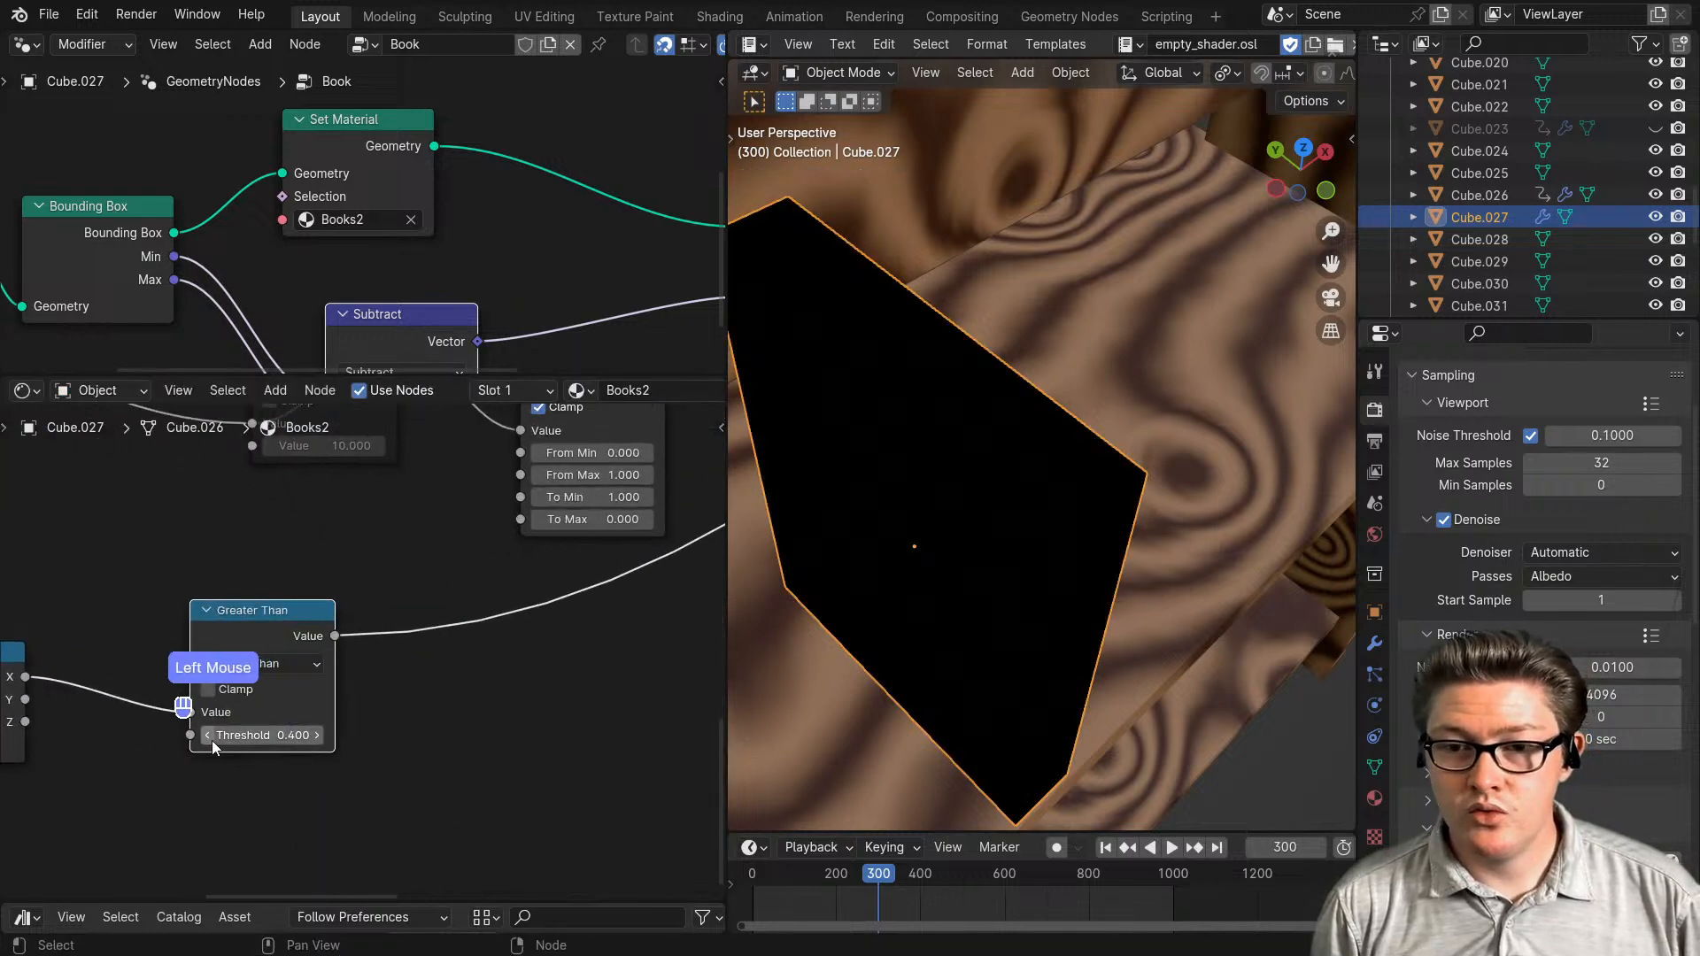
click(209, 736)
click(208, 736)
click(209, 736)
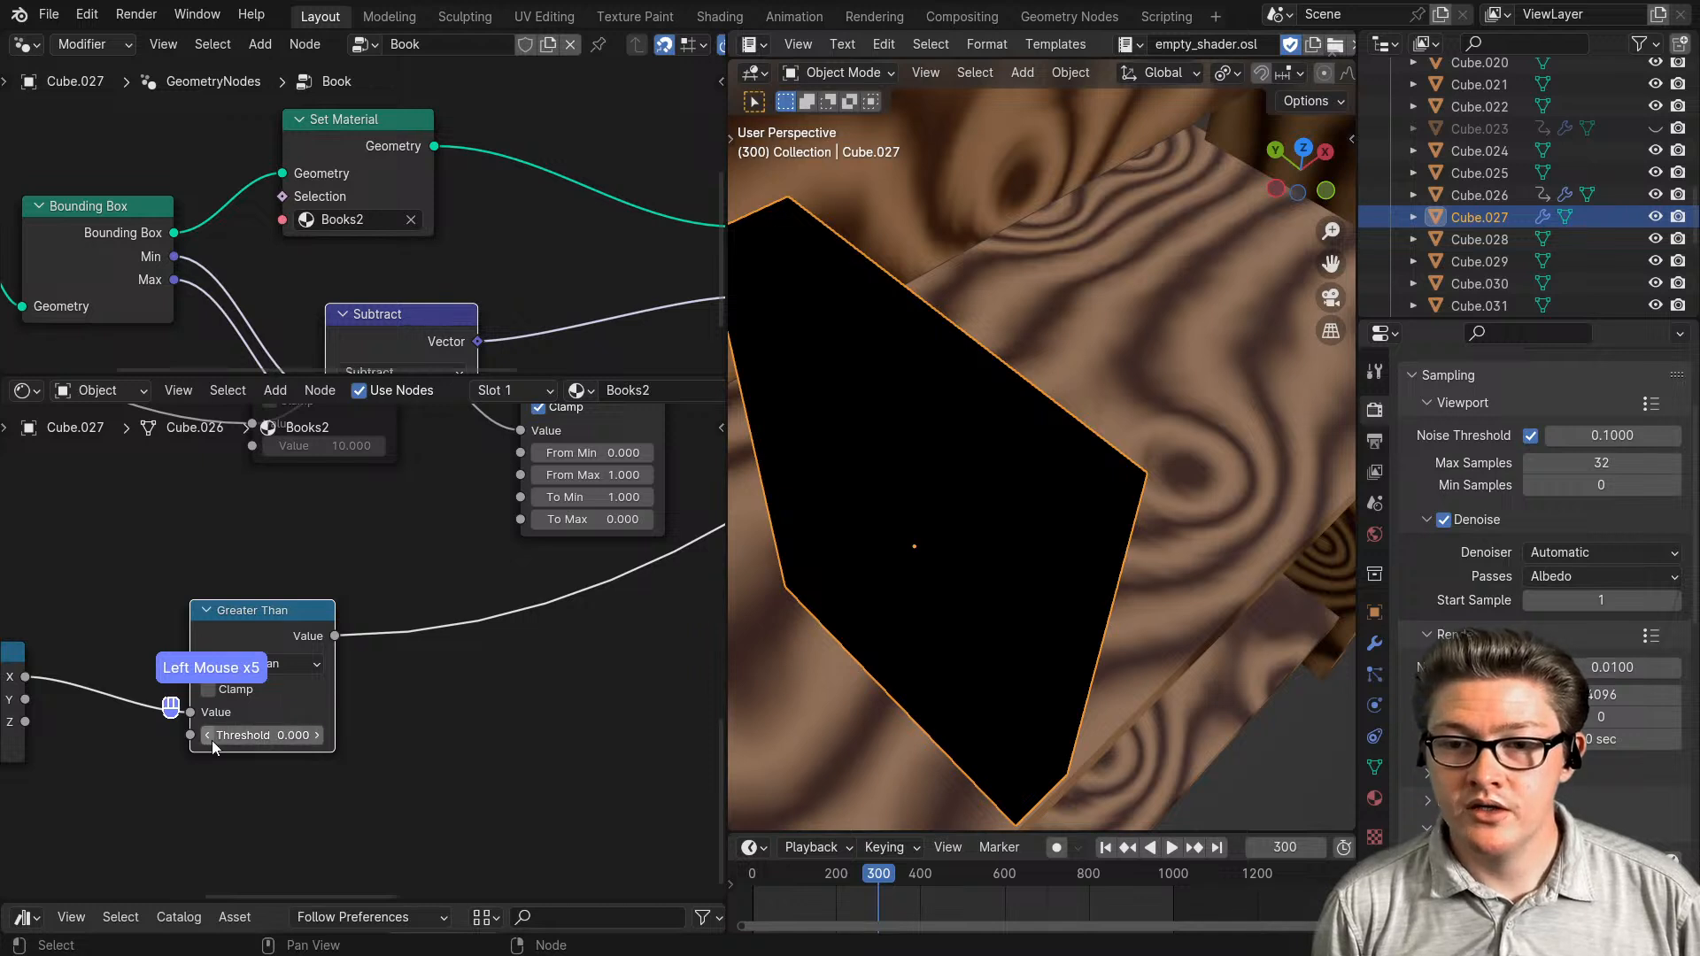
click(266, 736)
click(150, 748)
- Review the book_size node chain, test the Y and Z components in Greater Than, and reconnect X
middle_drag(150, 748, 476, 752)
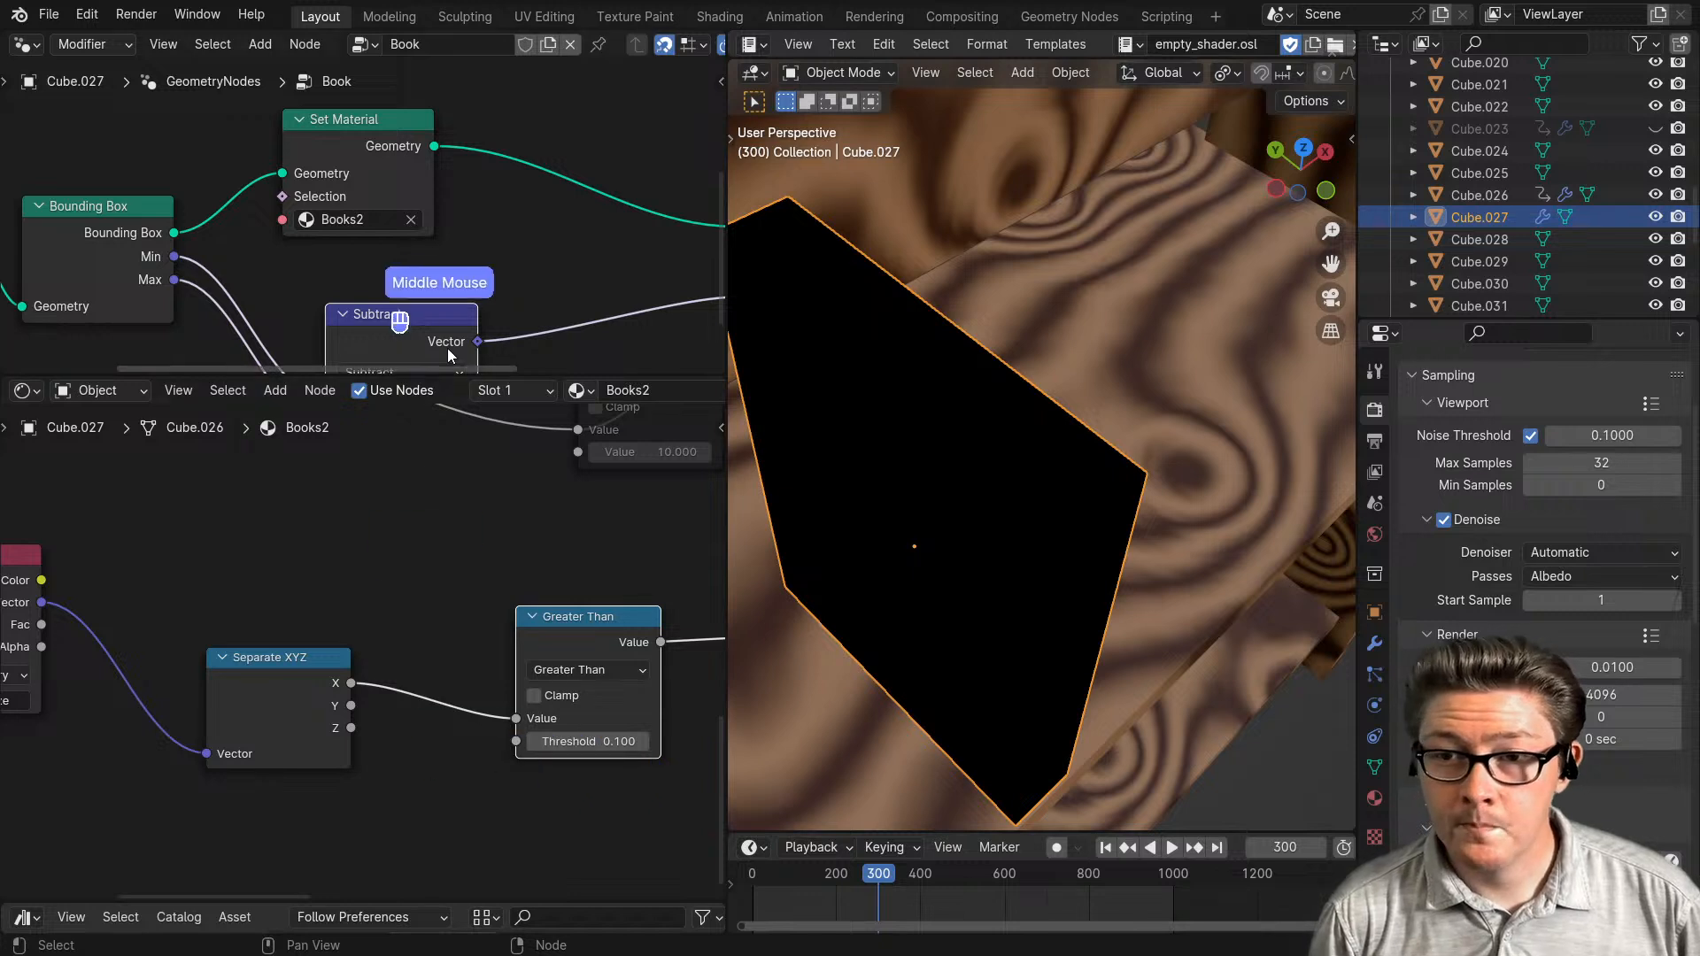
middle_drag(467, 259, 351, 268)
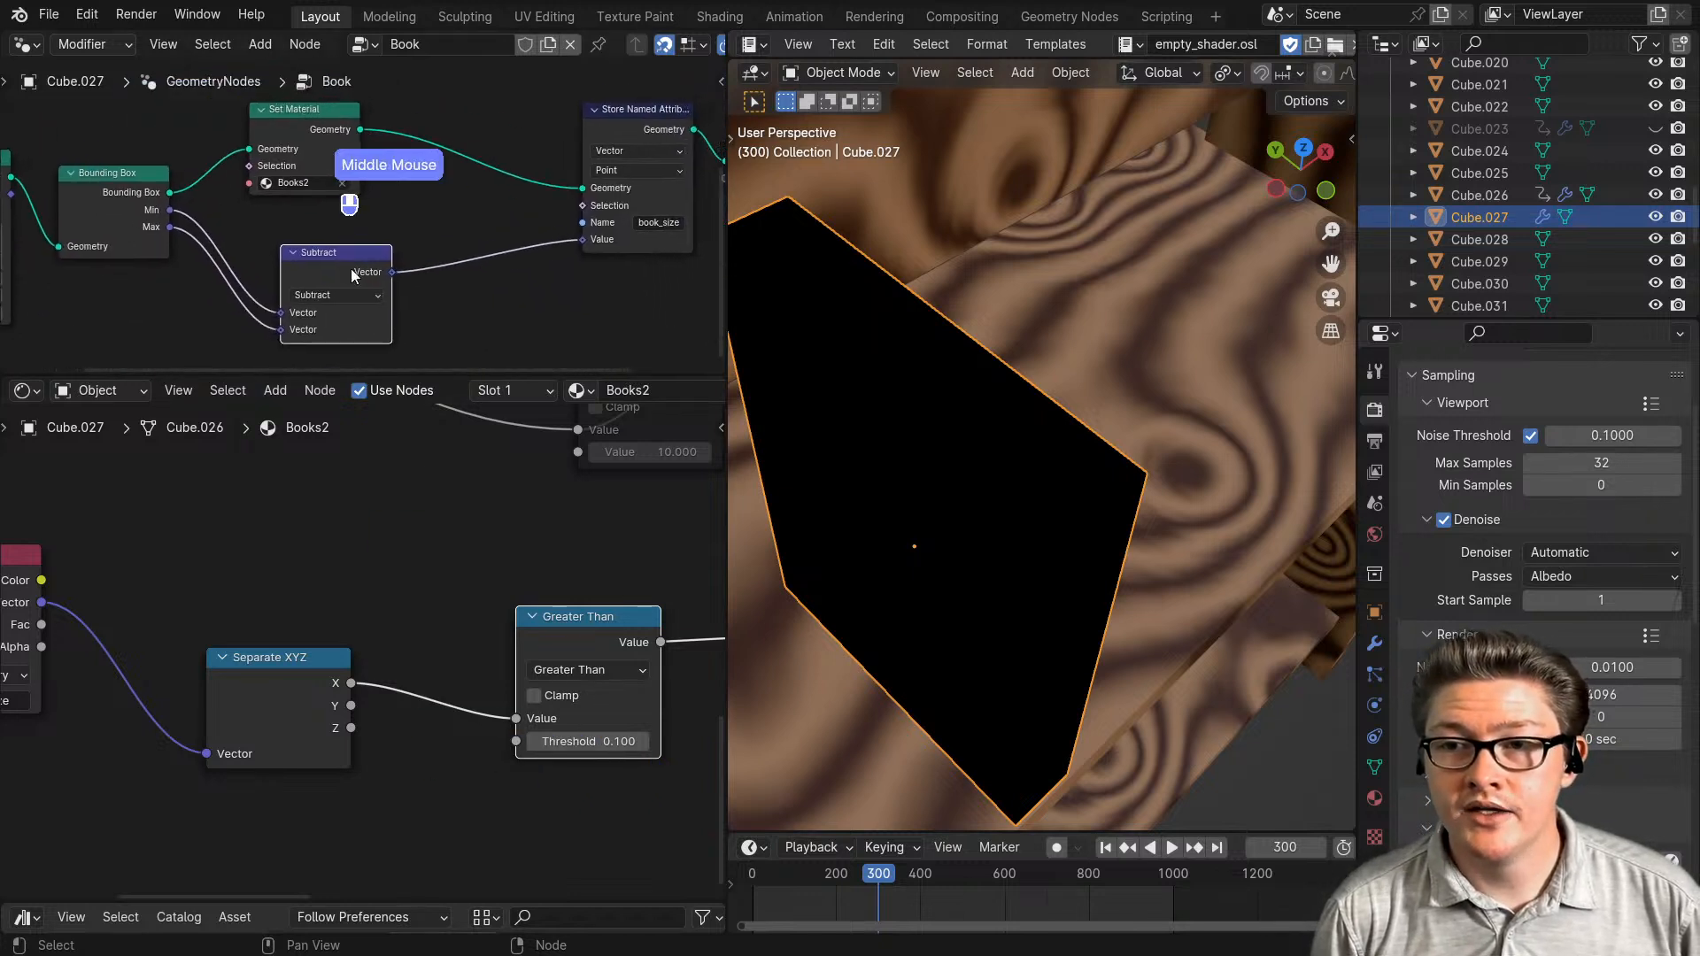
middle_drag(228, 554, 336, 549)
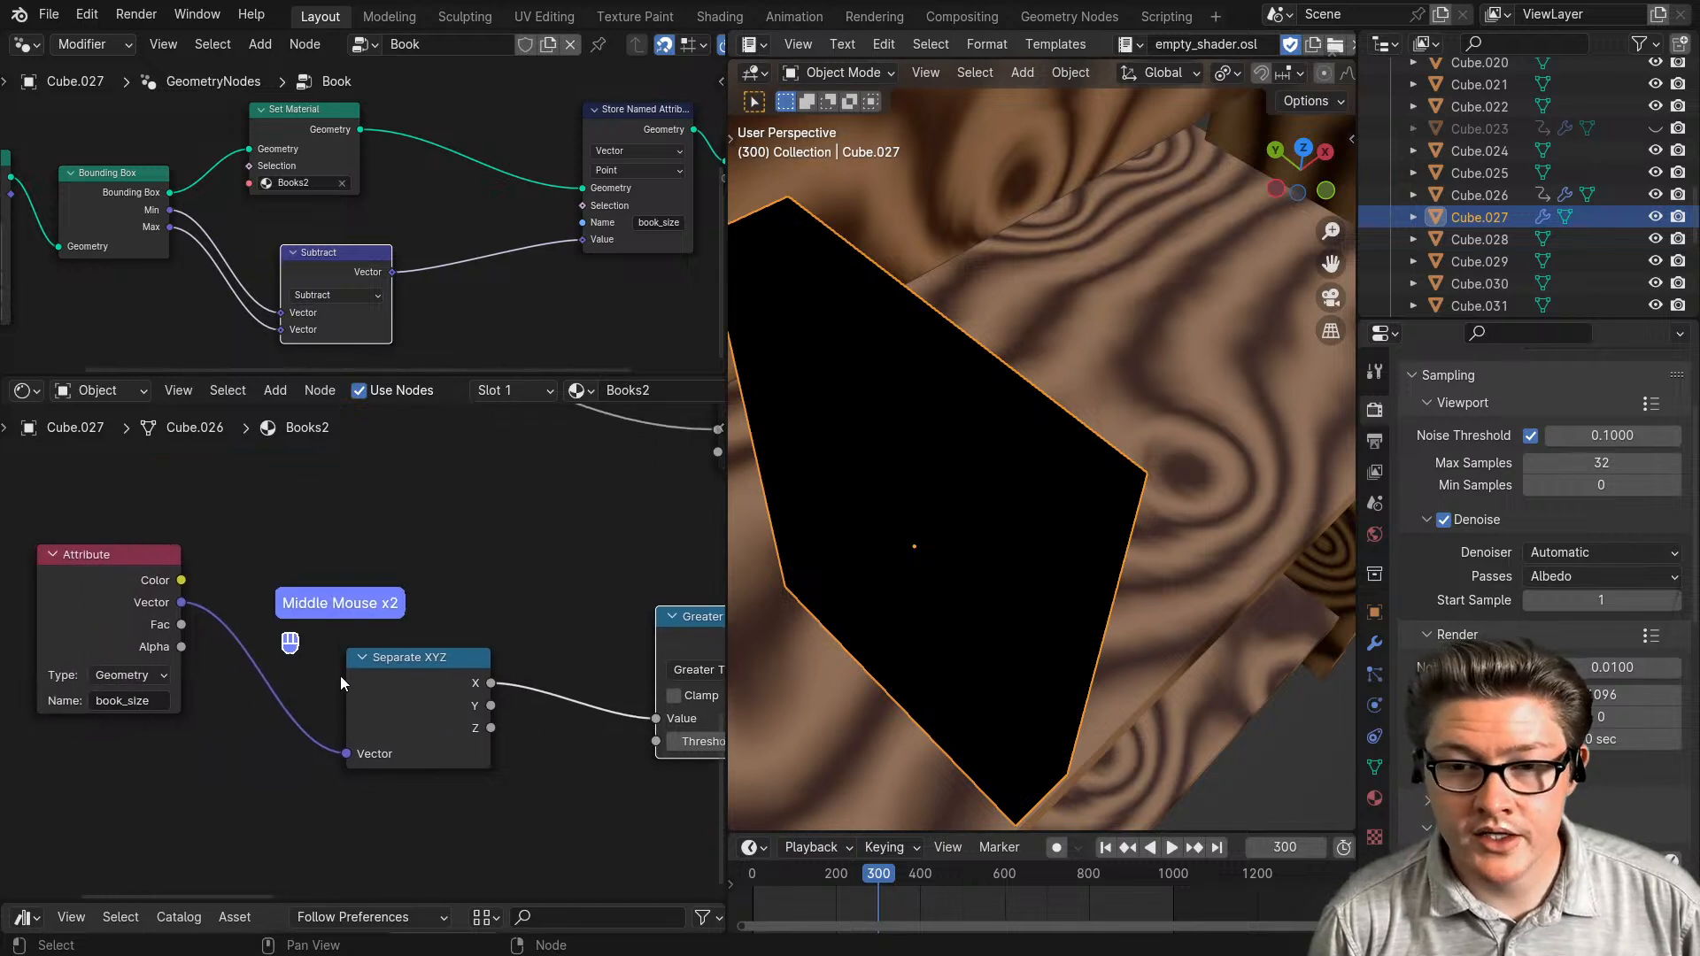
middle_drag(506, 733, 328, 723)
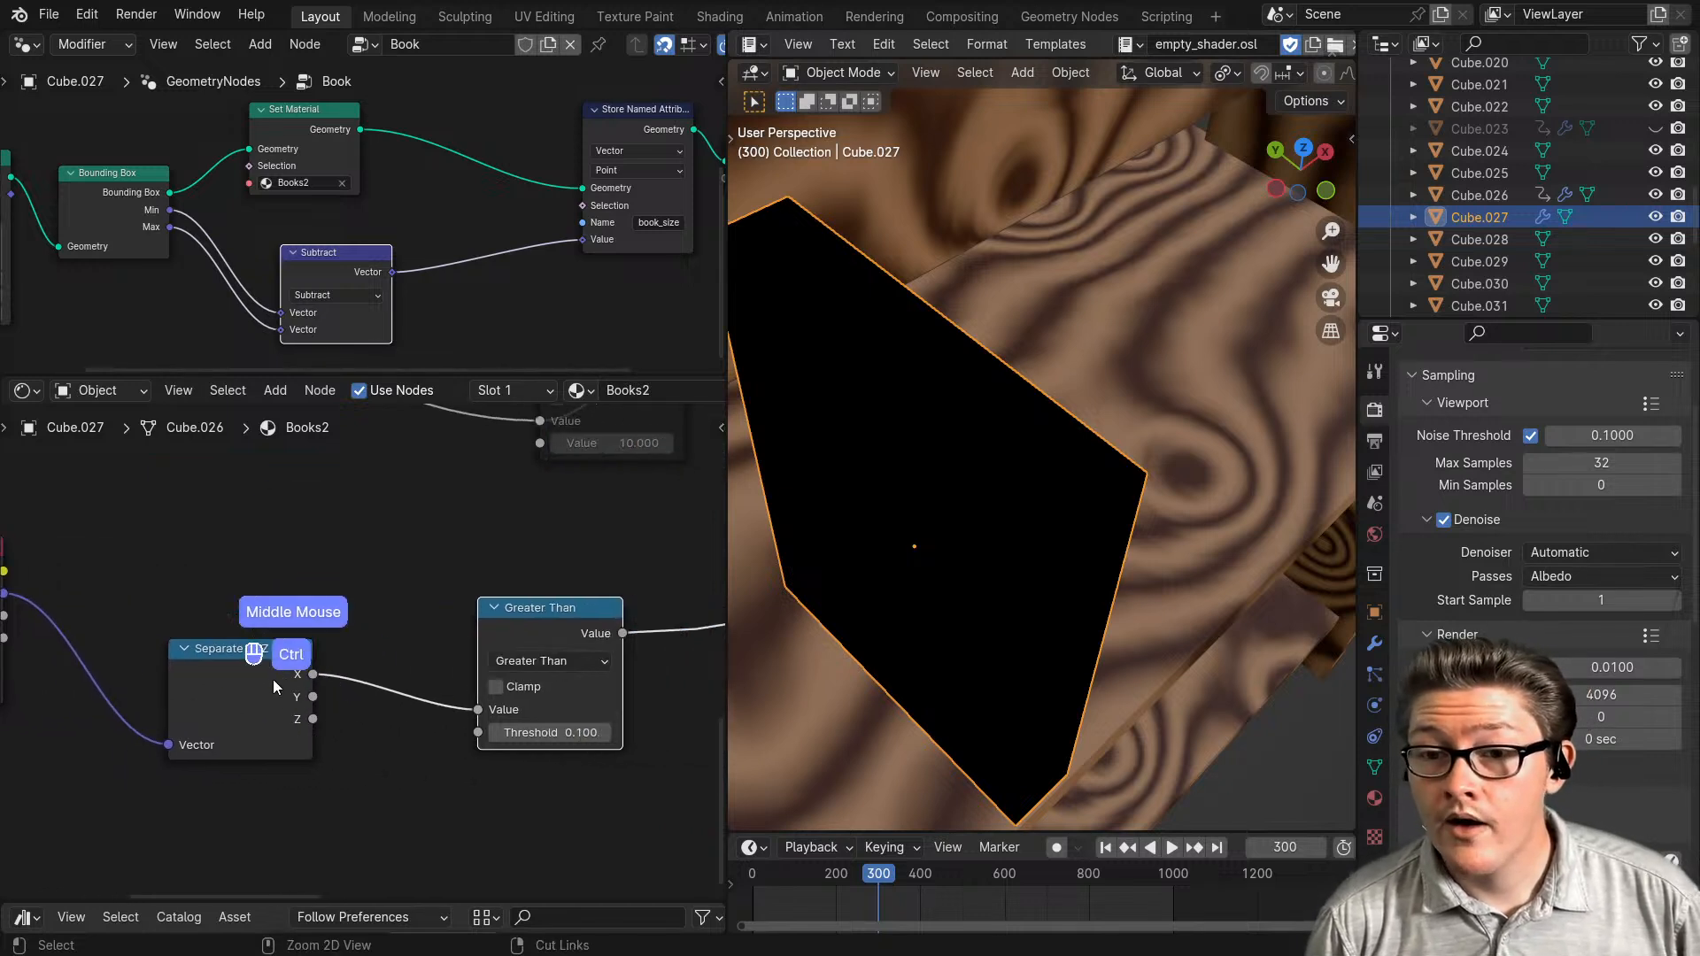
drag(312, 698, 476, 709)
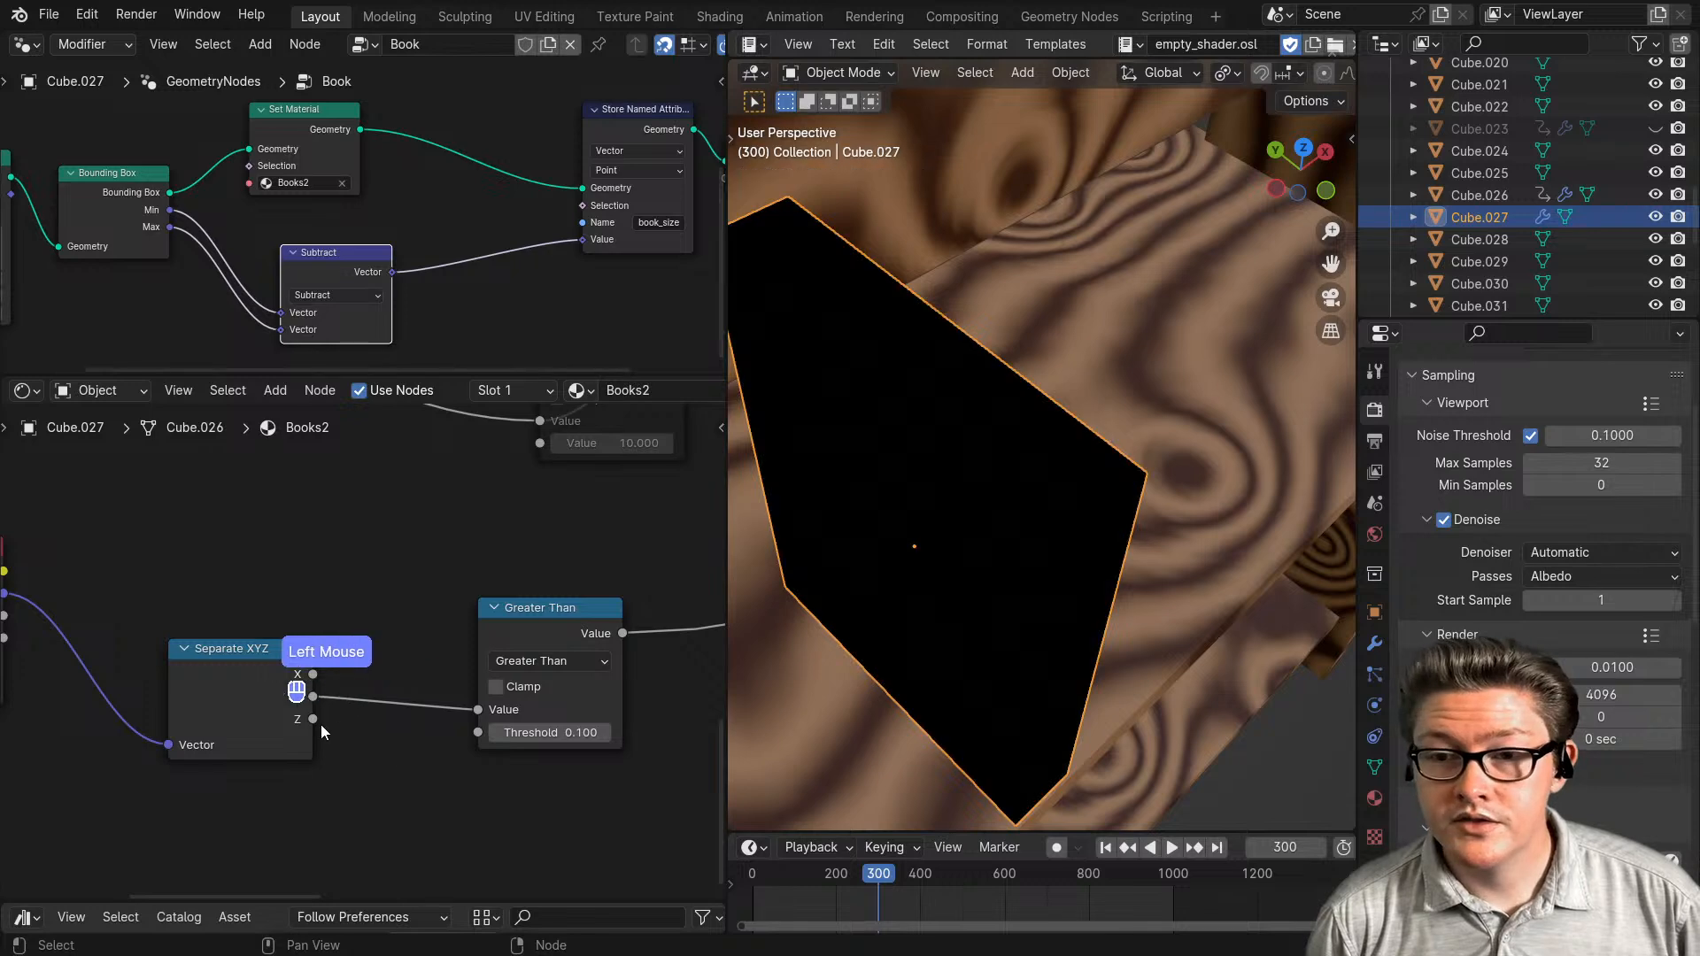
drag(313, 719, 479, 709)
drag(313, 674, 501, 708)
- Apply the book object's scale again
click(921, 566)
key(ctrl+a)
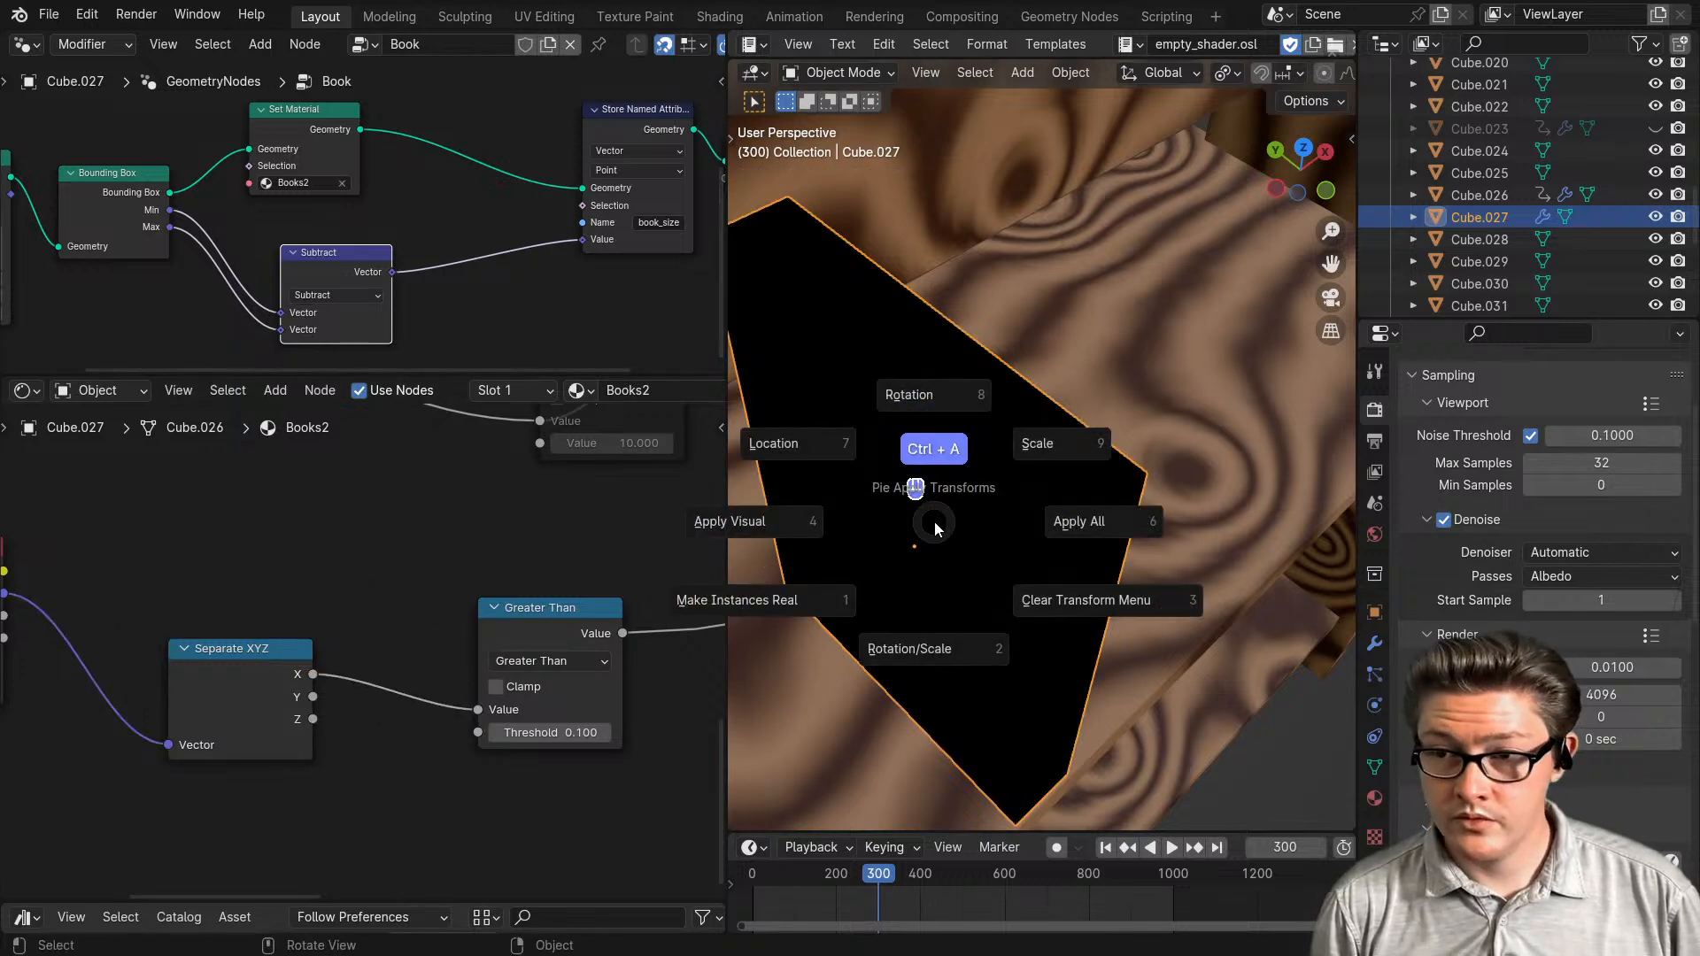
click(1059, 440)
- Set the threshold of the Greater Than node fed by book_size's X component to 0.01
middle_drag(558, 771, 422, 767)
click(429, 729)
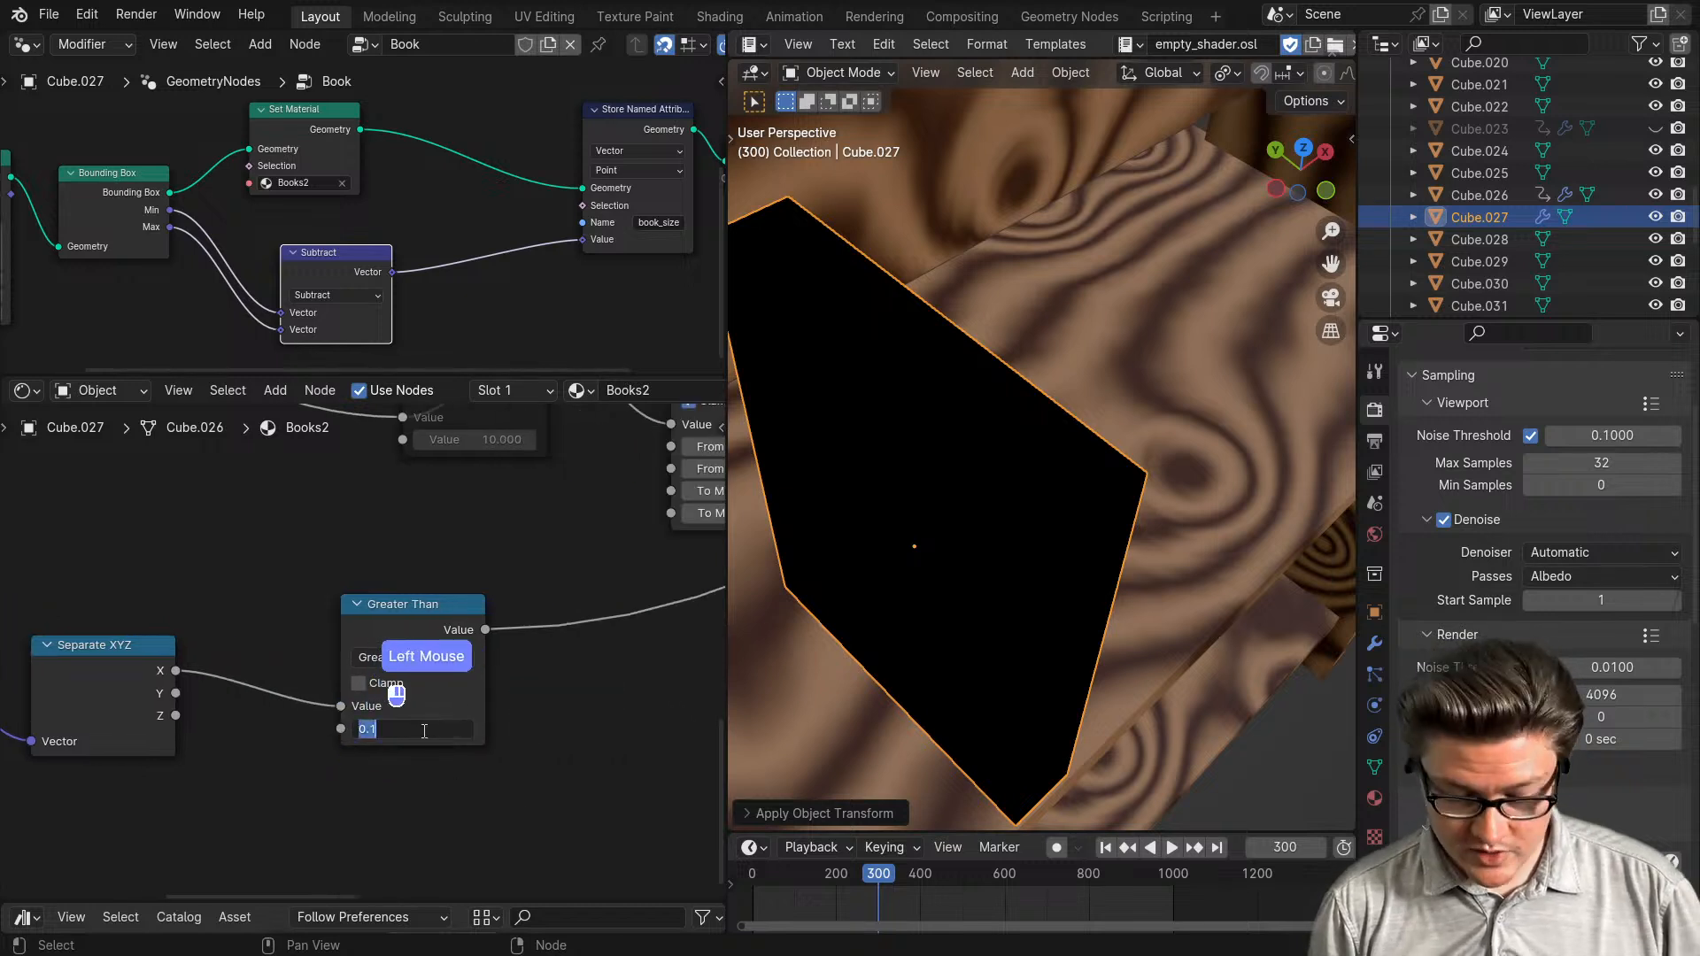
text(.01)
click(546, 751)
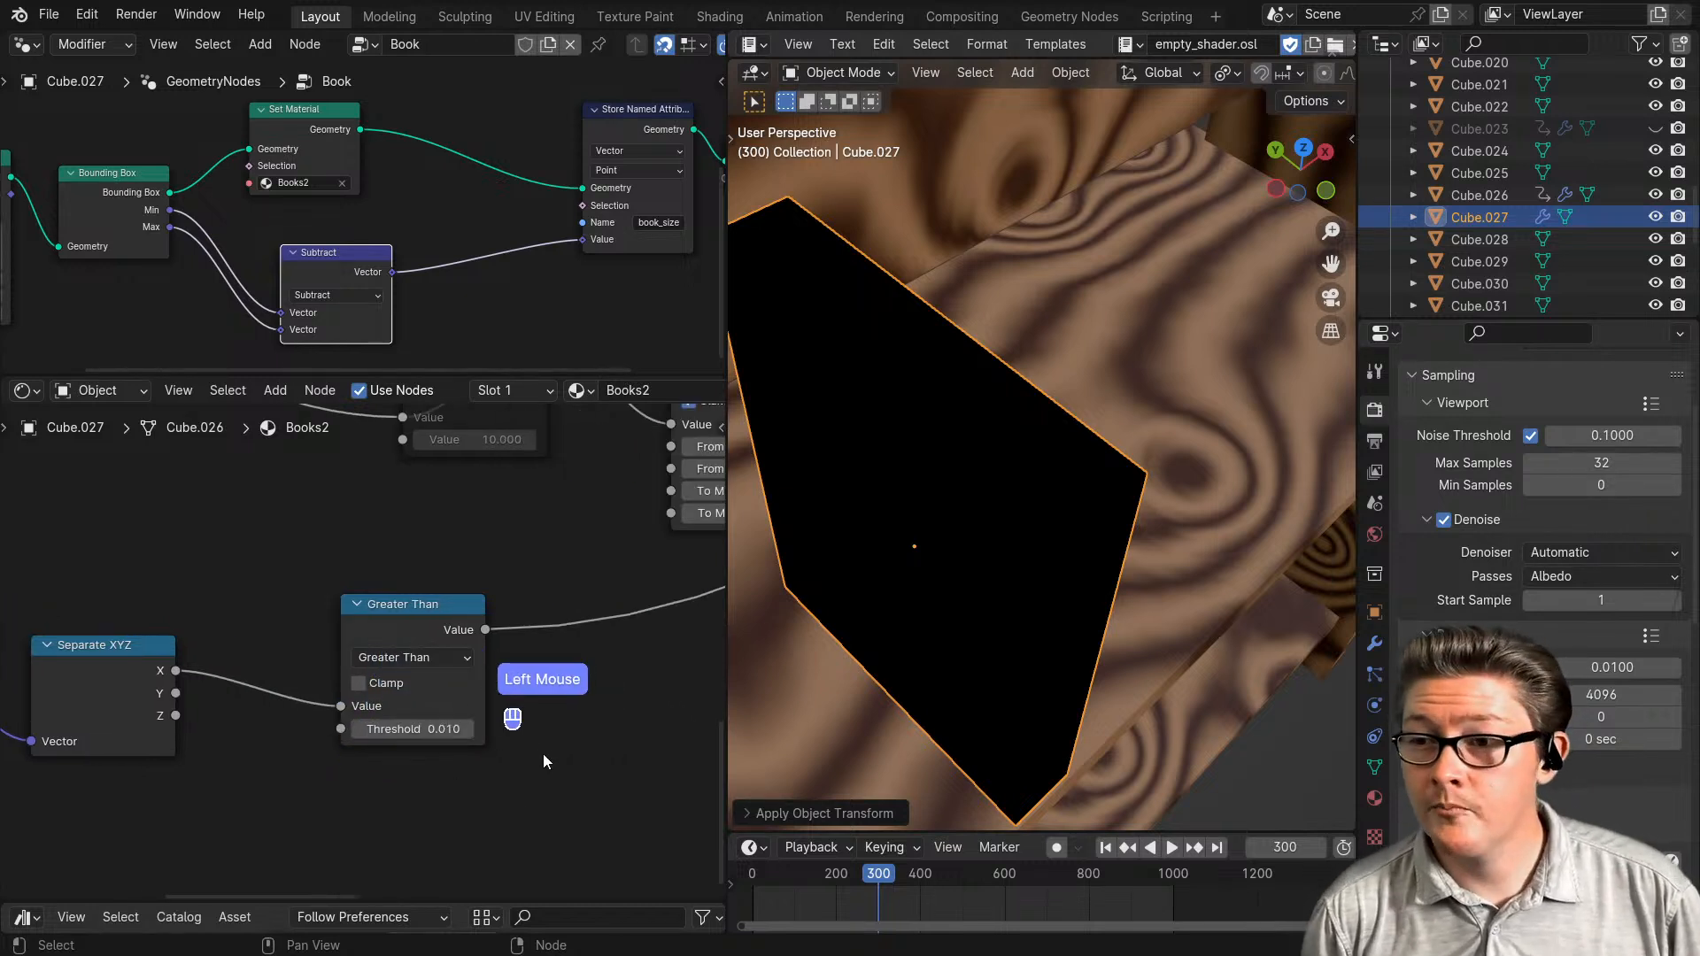
- Switch the Greater Than node fed by book_size's X component to Less Than
middle_drag(486, 752, 412, 768)
click(358, 677)
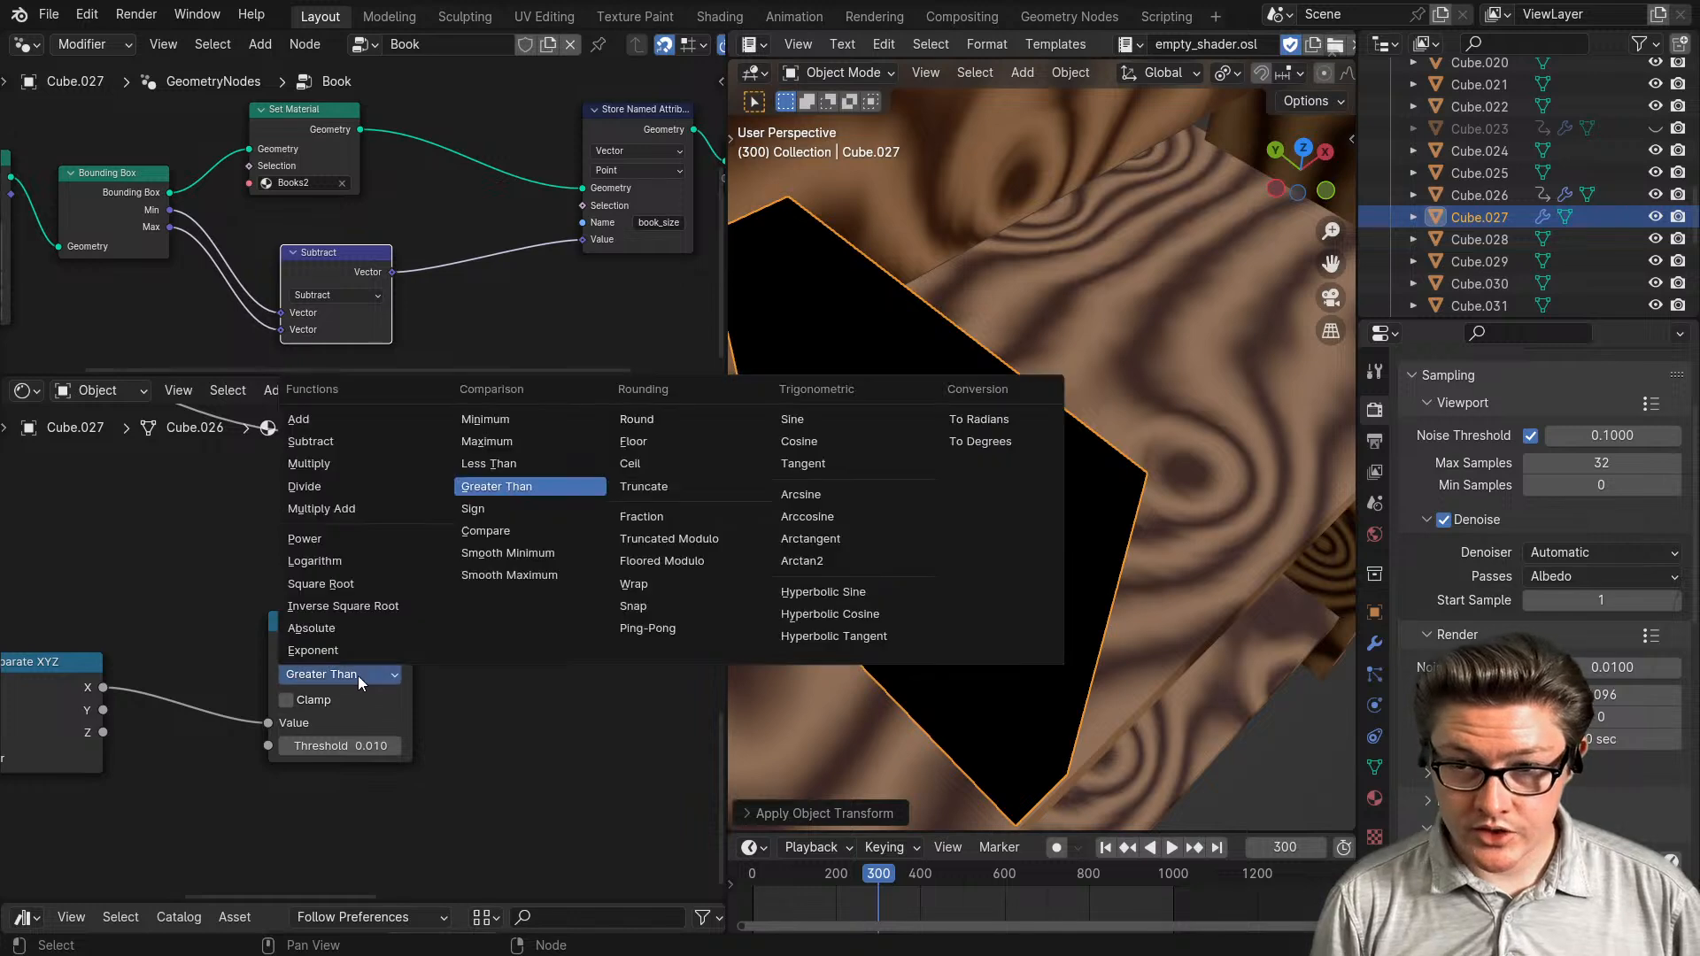
click(515, 464)
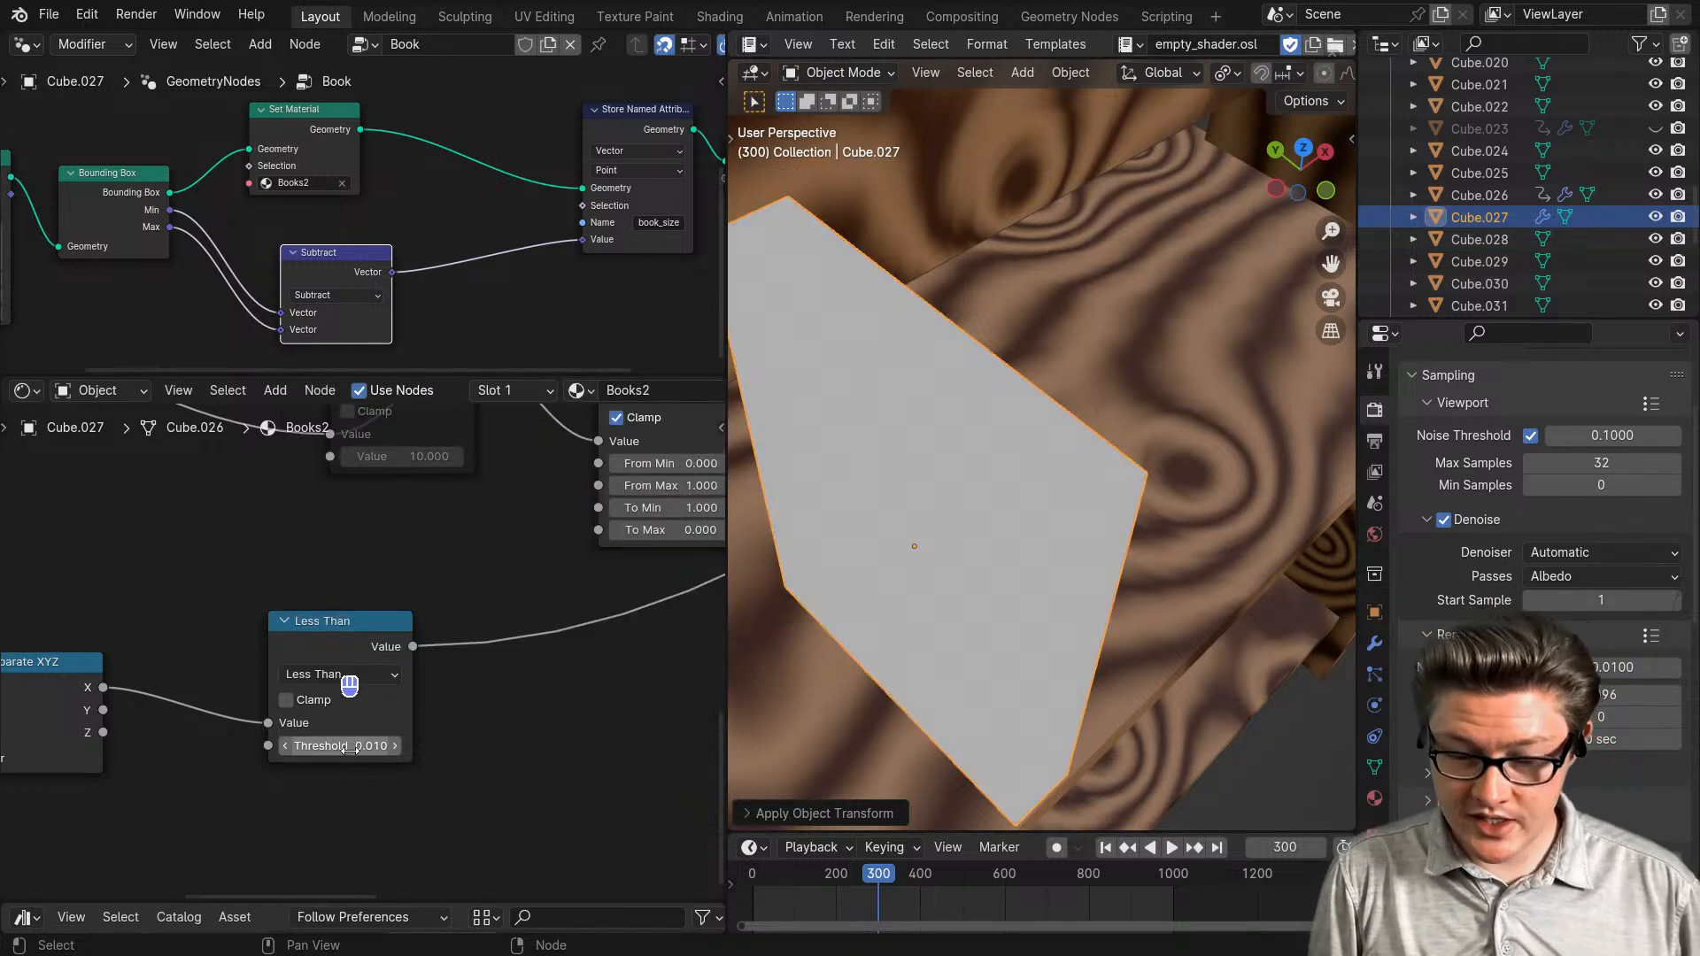
- Test the Less Than node with a threshold of -0.1, and set the threshold to 0
drag(348, 749, 320, 748)
key(Escape)
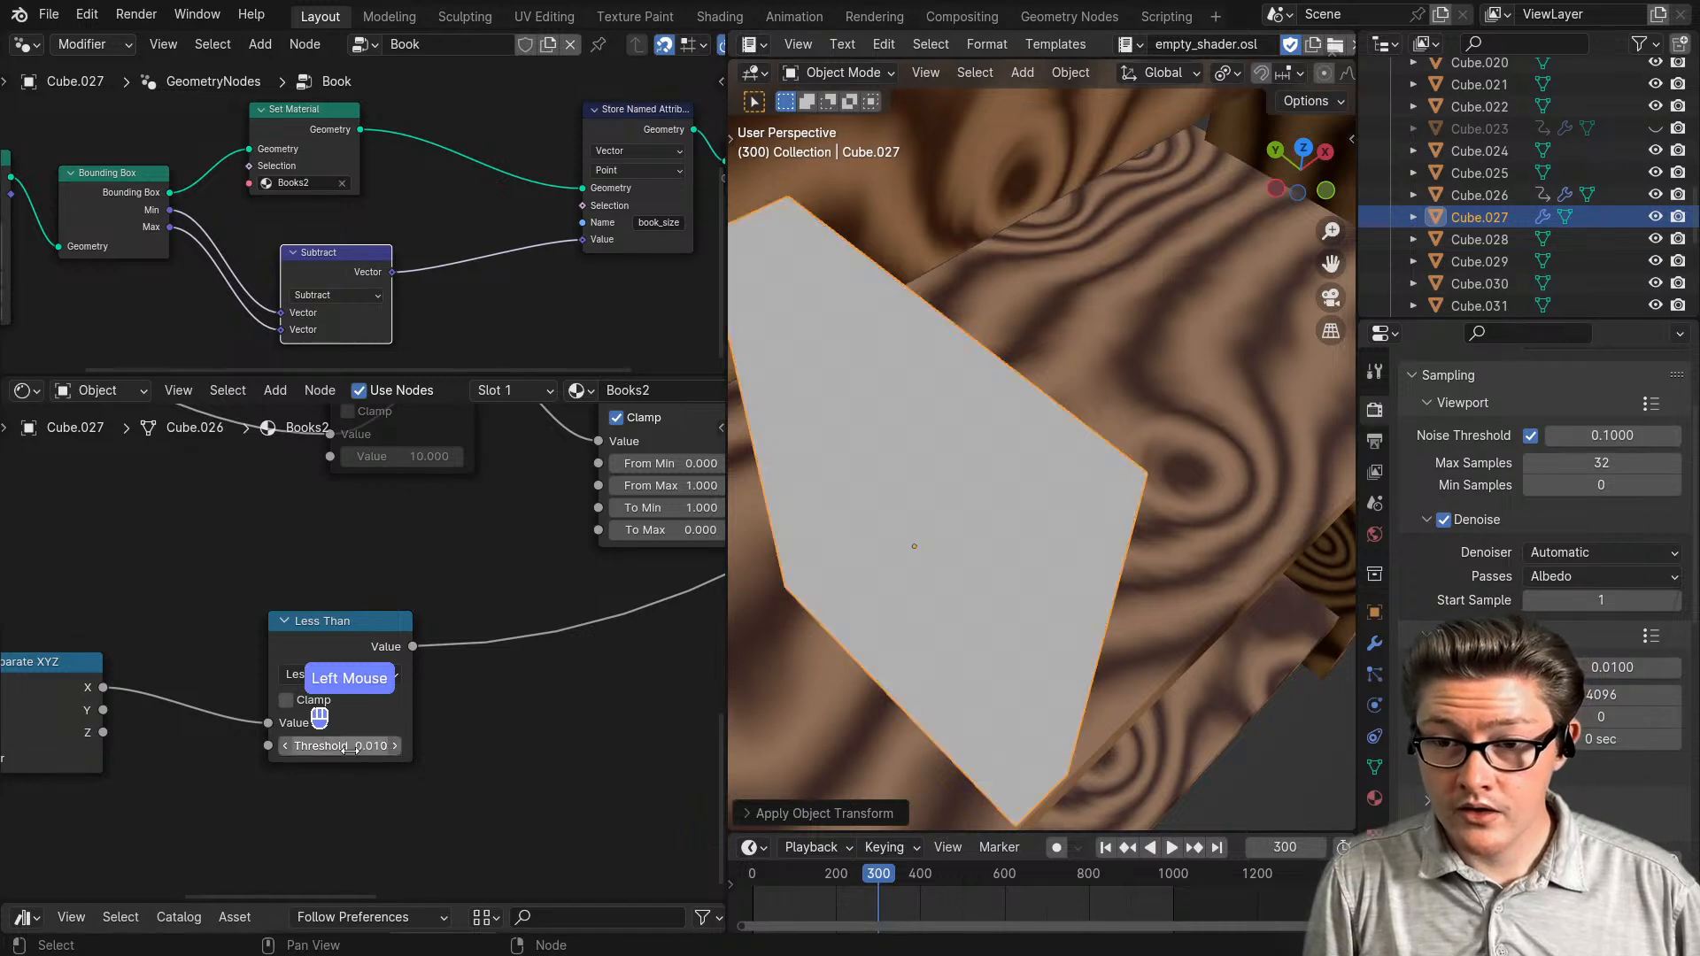
double_click(352, 746)
click(436, 763)
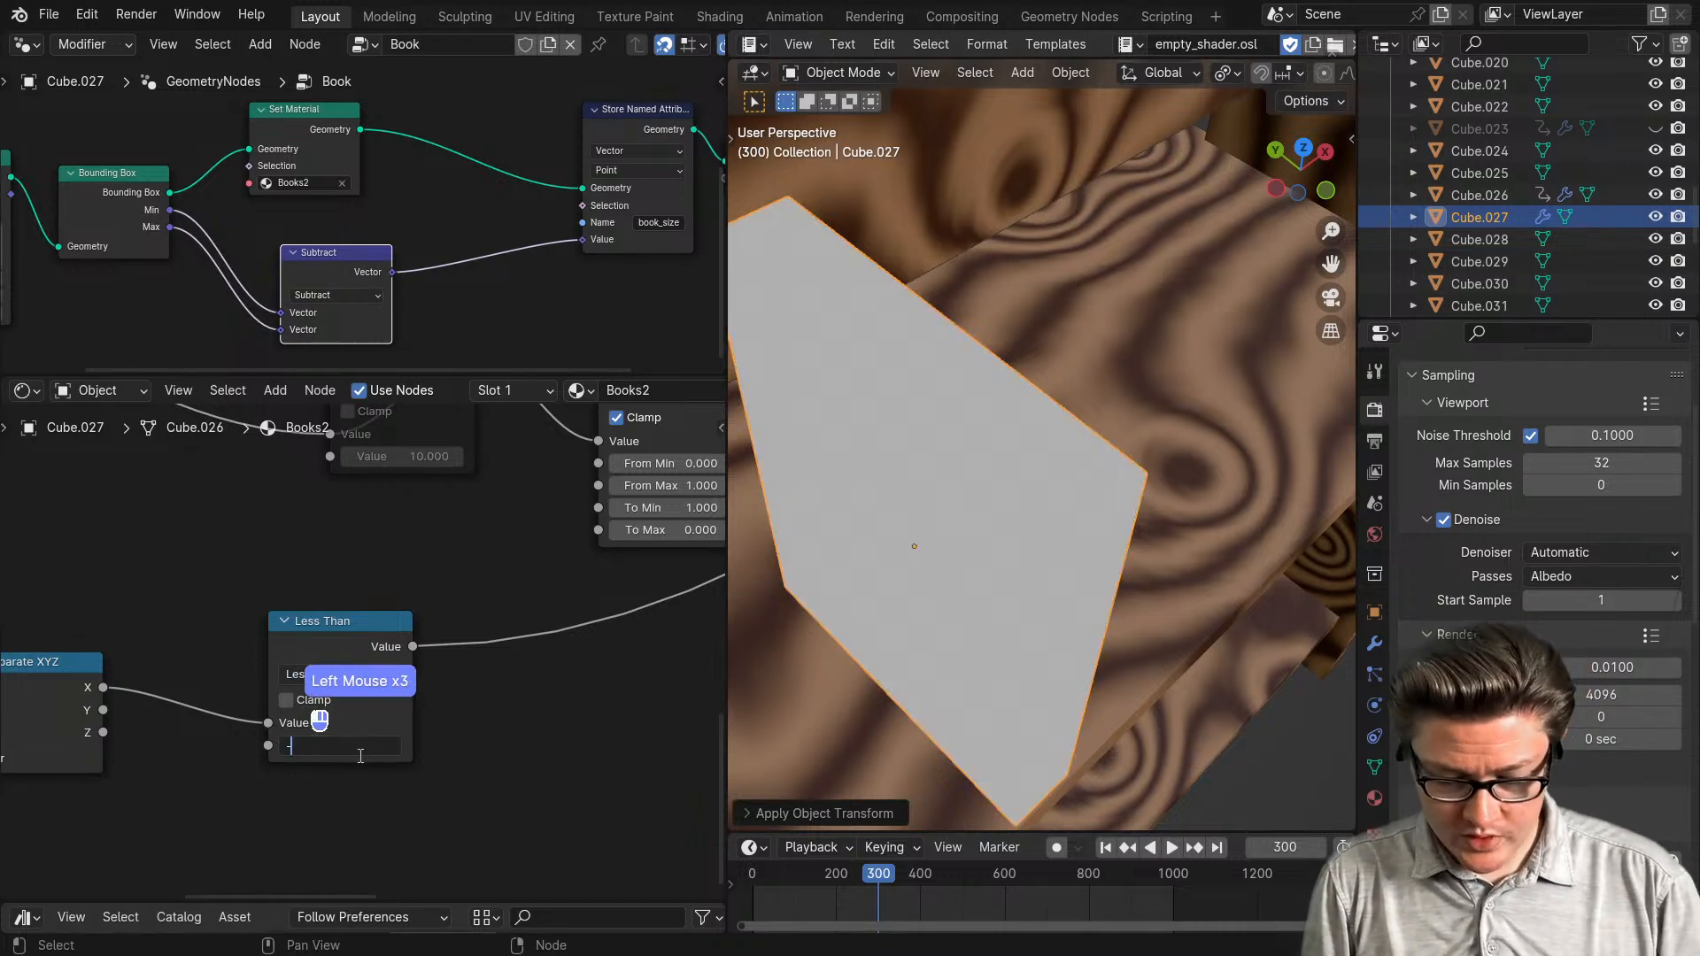
text(-.1)
key(Return)
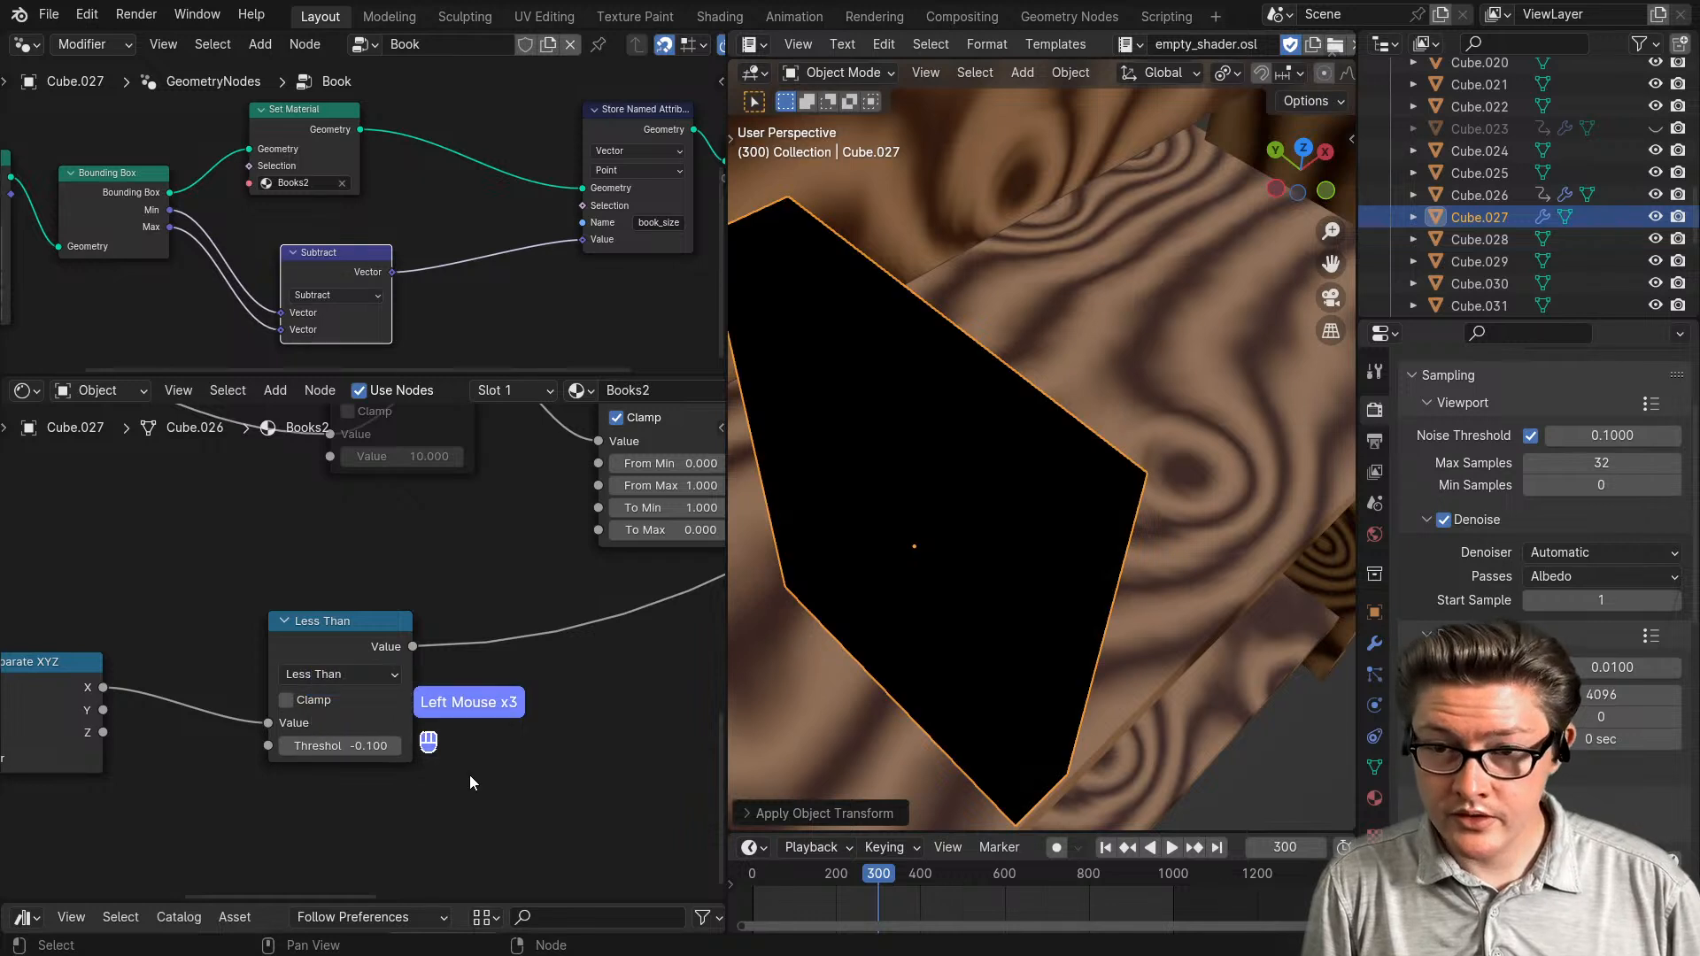
click(364, 748)
text(0)
key(Return)
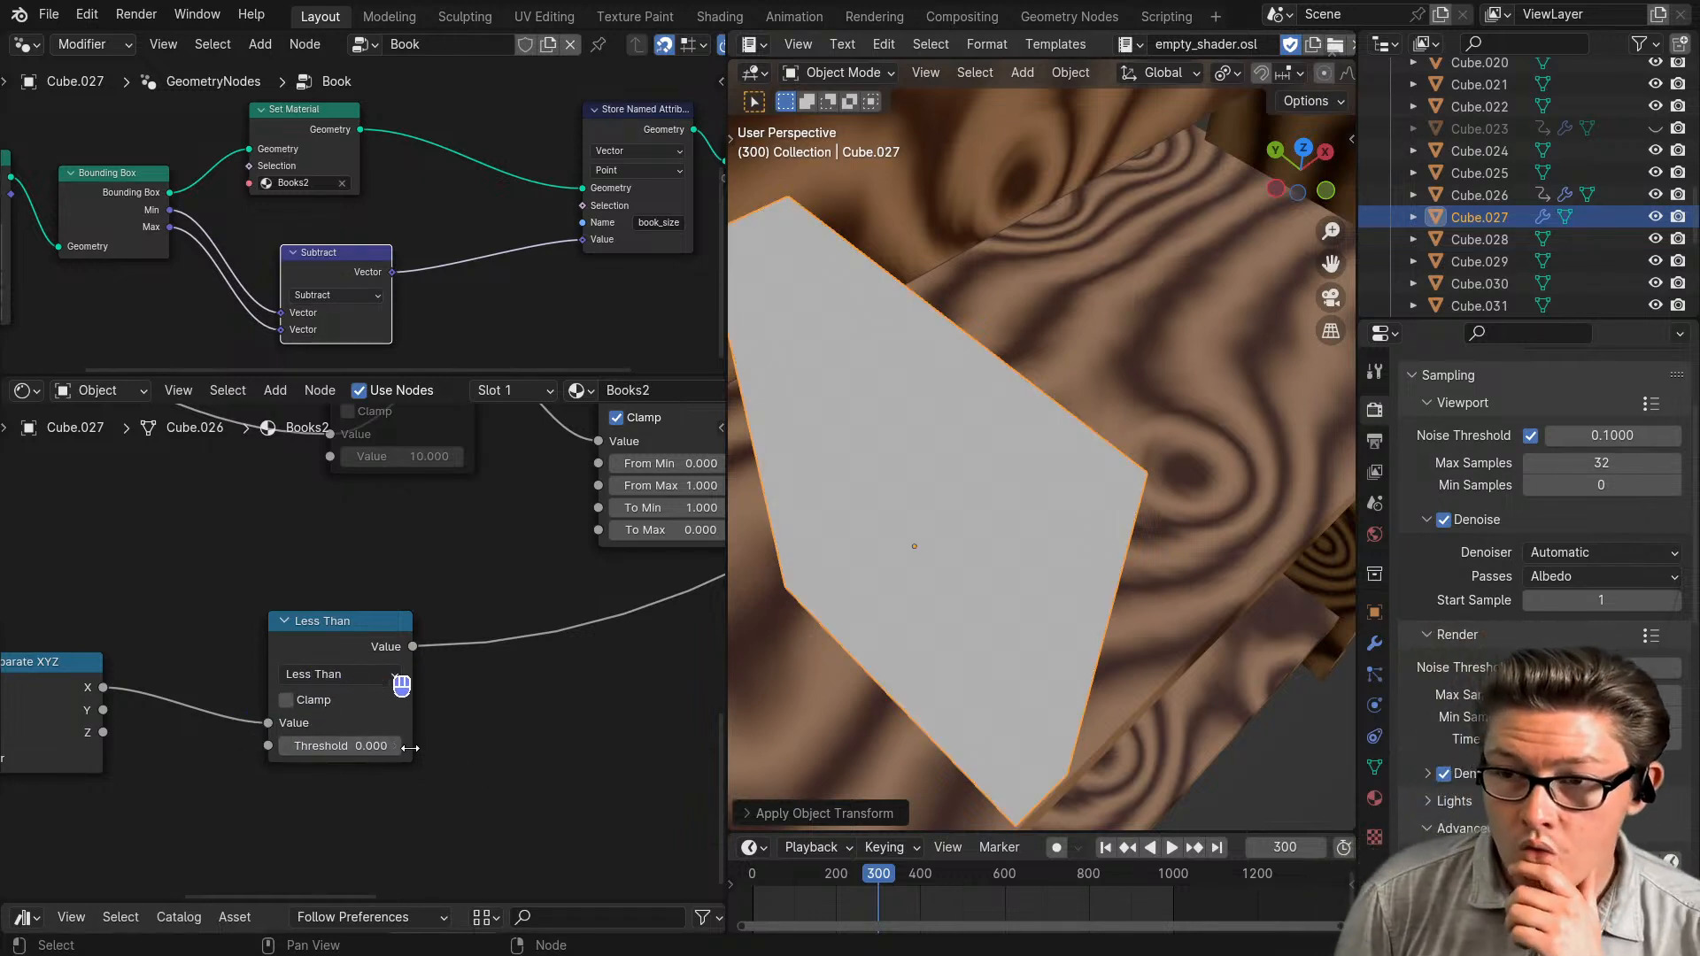
- Spread out the book_size Attribute, Separate XYZ and Less Than nodes below the Texture Coordinate chain
scroll(400, 769, down, 4)
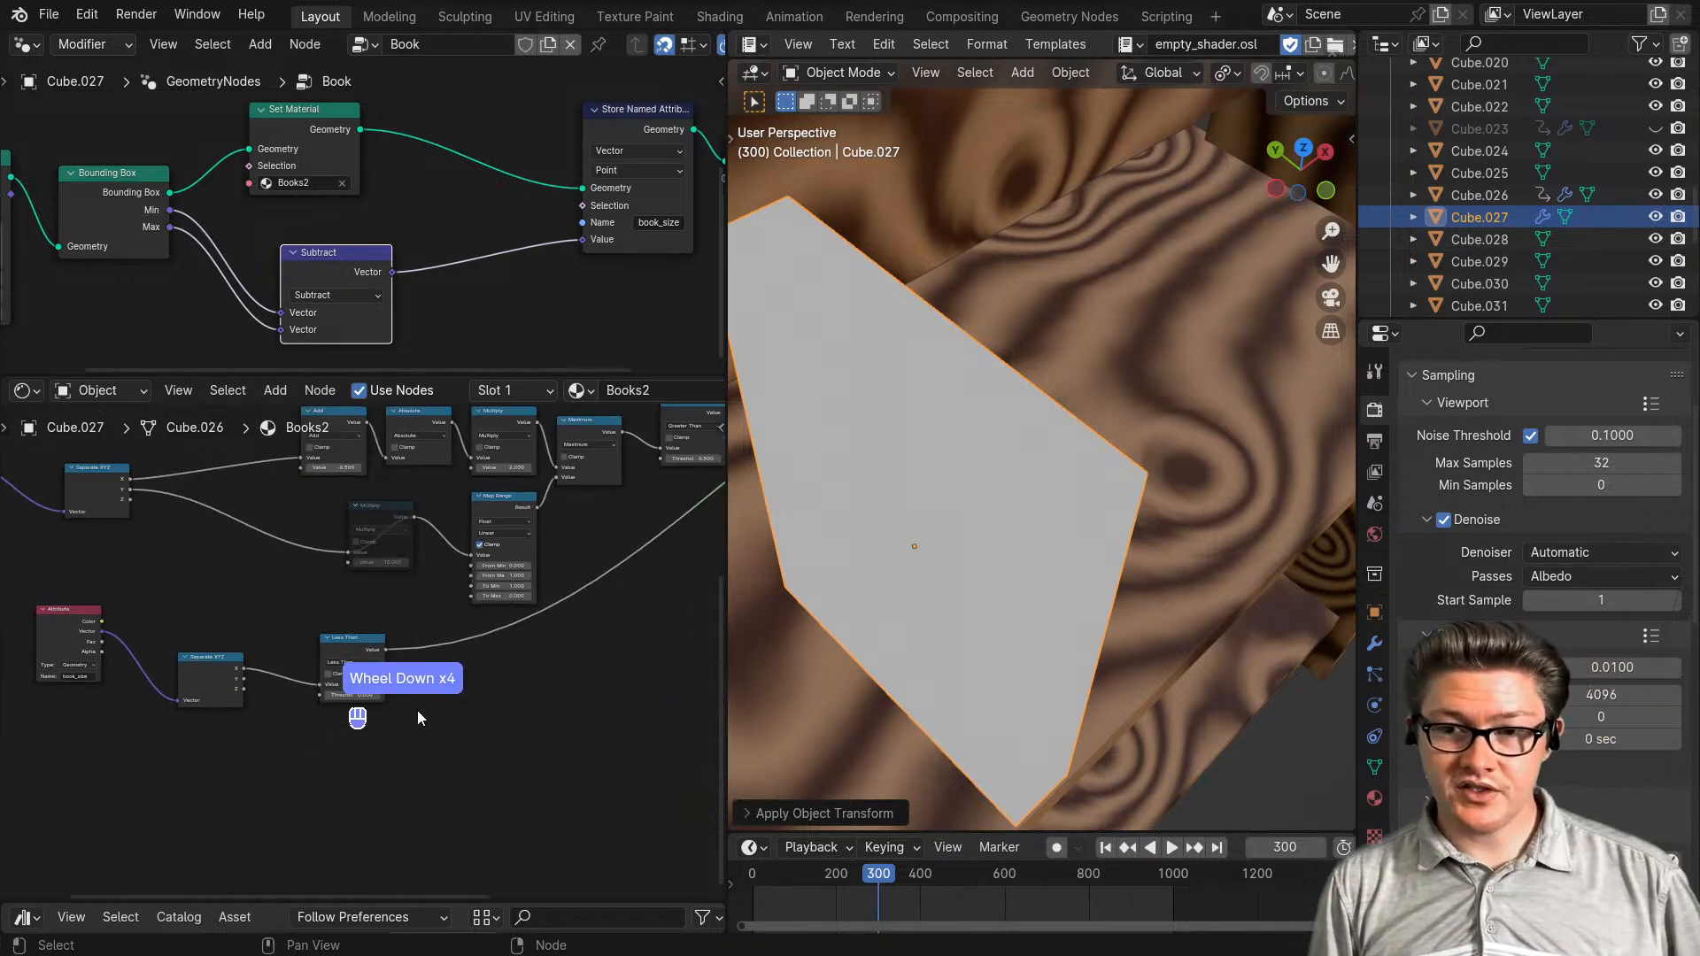
middle_drag(417, 710, 333, 699)
drag(297, 686, 86, 714)
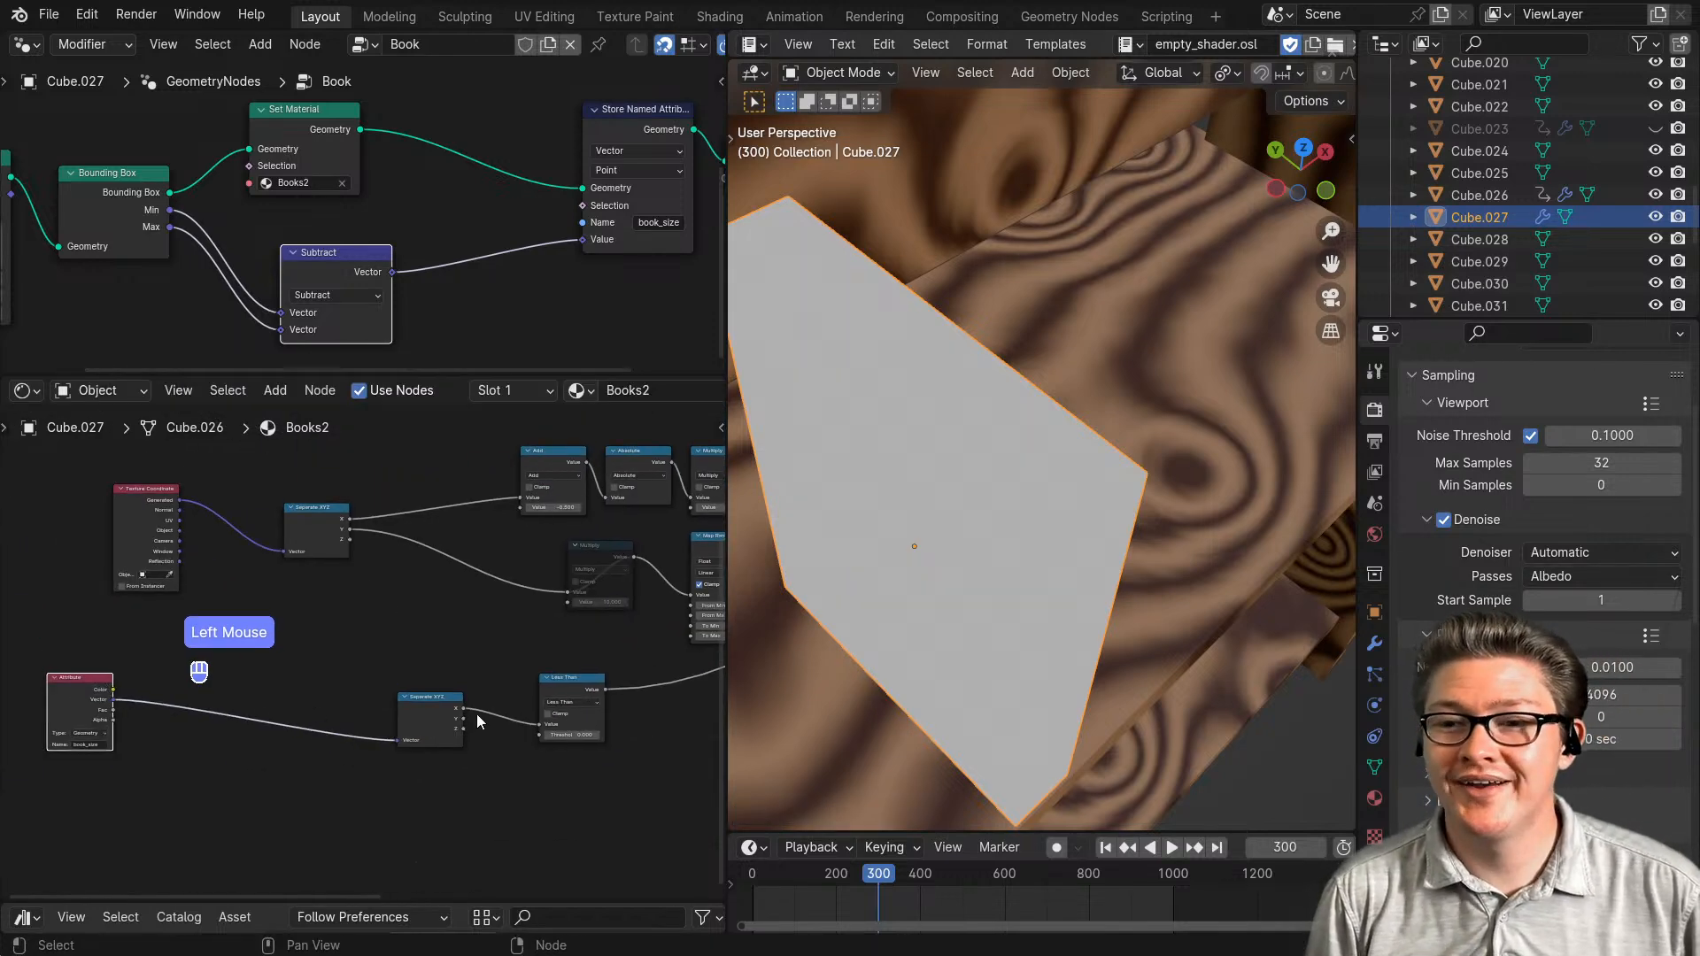
drag(442, 709, 262, 710)
drag(556, 683, 446, 708)
middle_drag(314, 598, 366, 604)
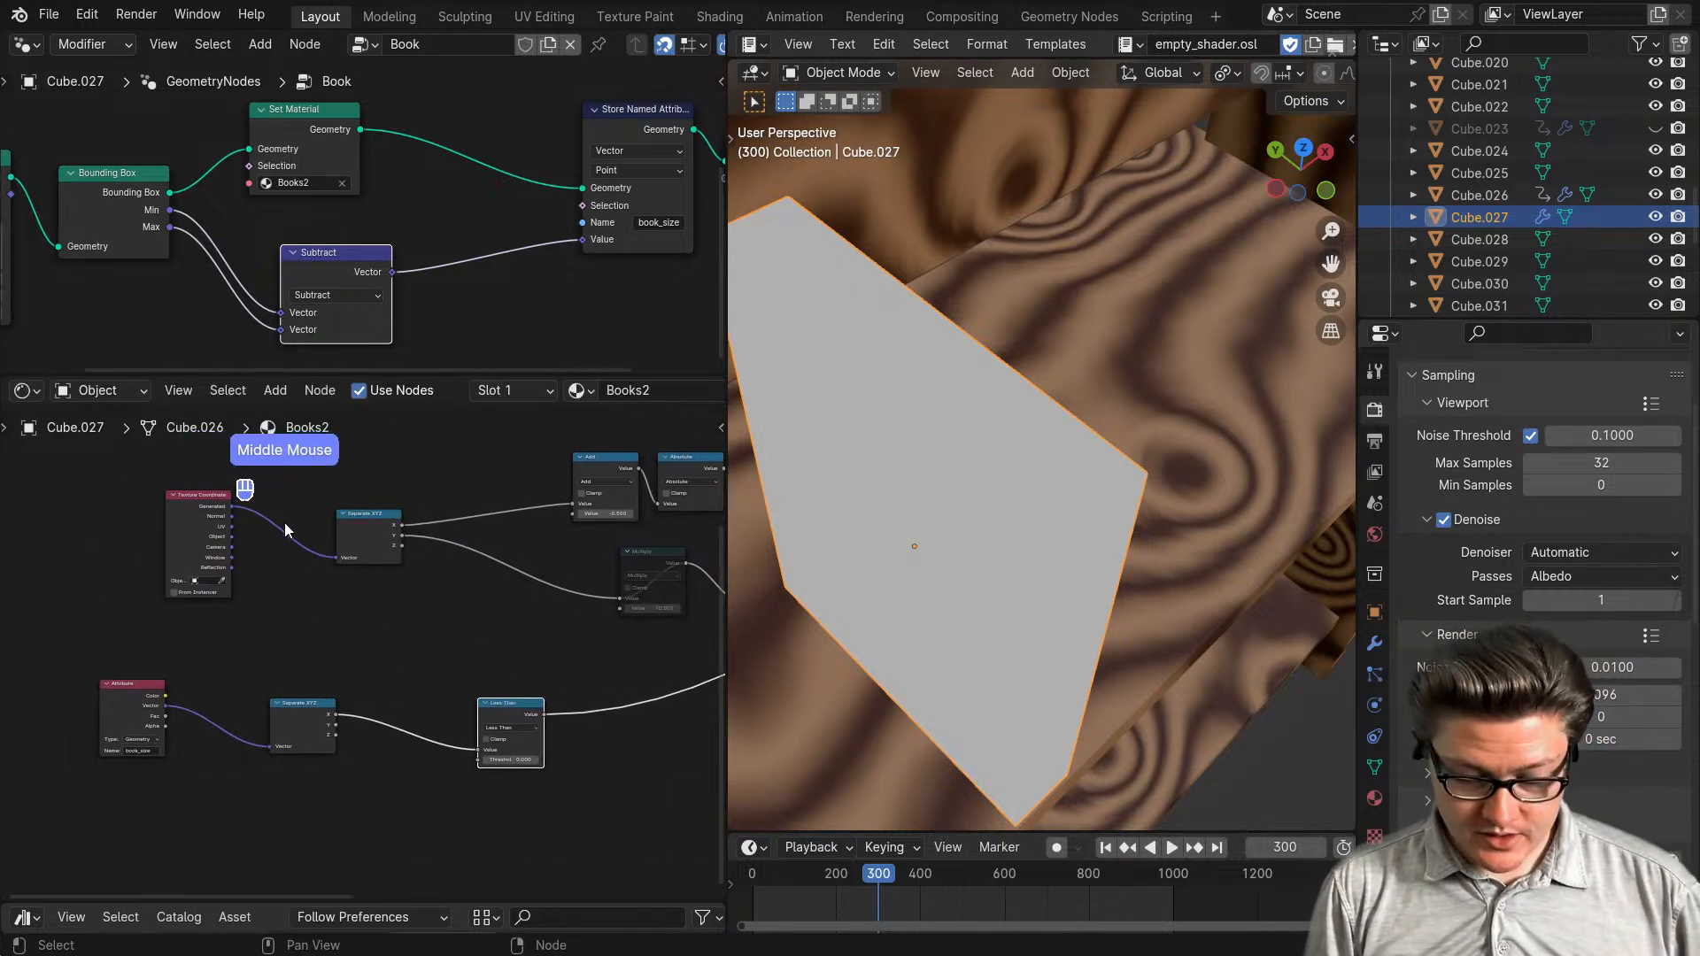
- Add a vector math Add node between the two chains and feed the Texture Coordinate's Generated output into it
key(alt+m)
click(400, 594)
scroll(369, 624, up, 2)
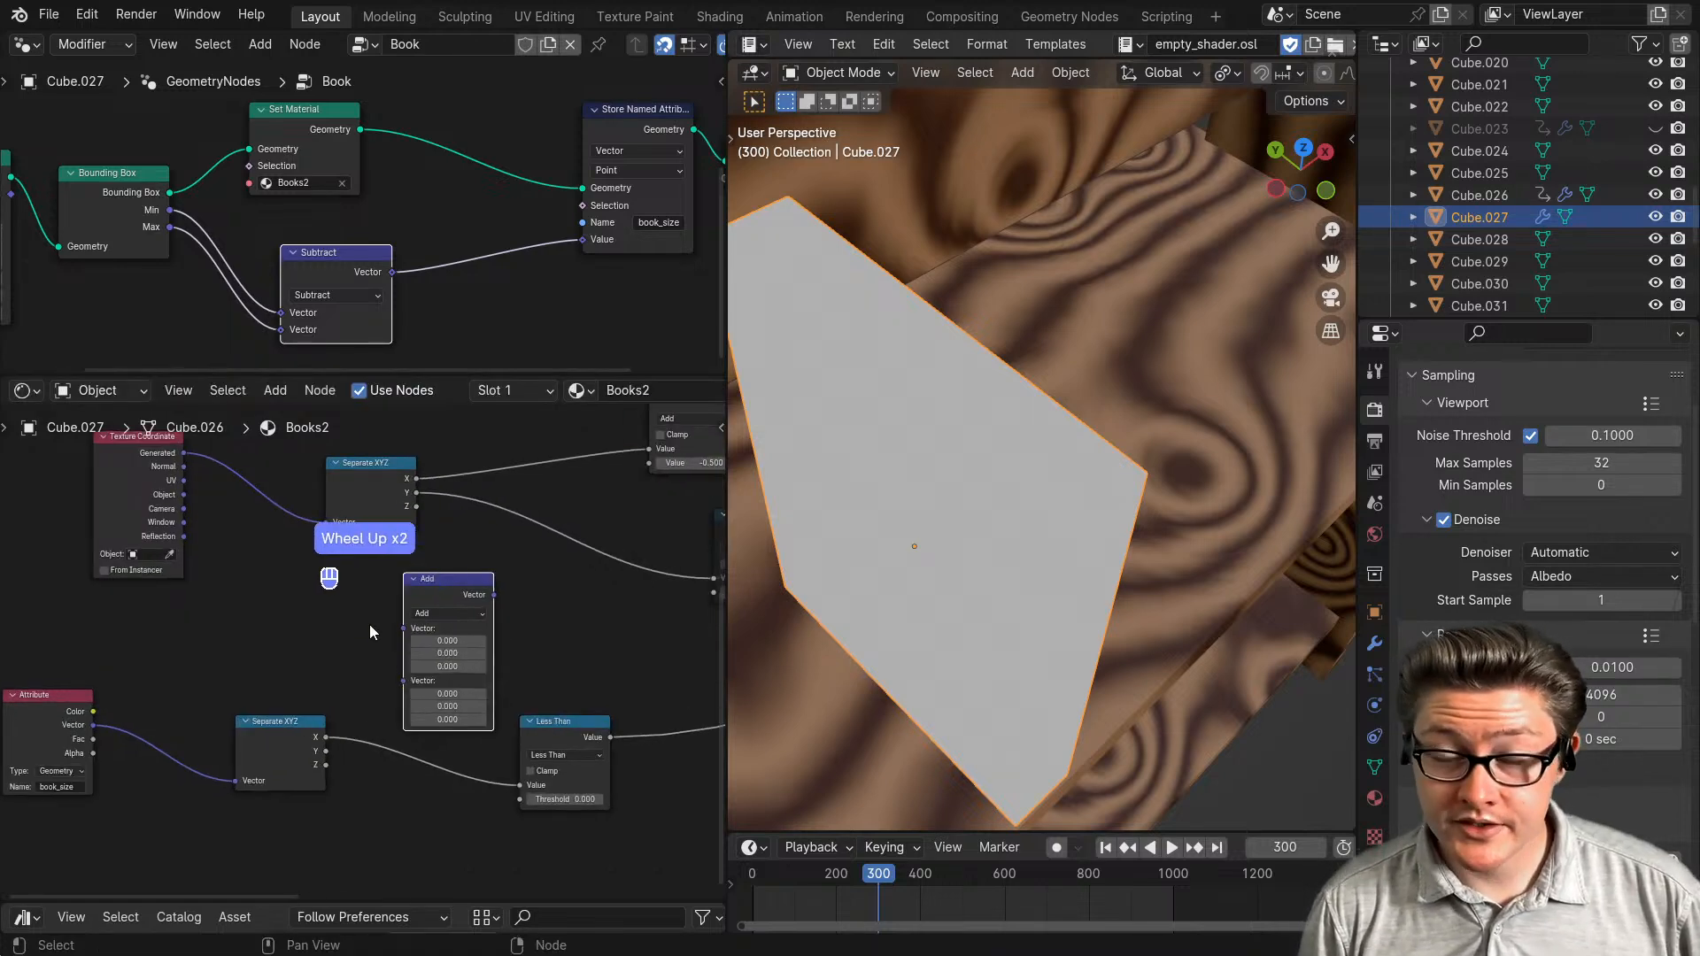
middle_drag(369, 624, 407, 677)
drag(160, 560, 95, 573)
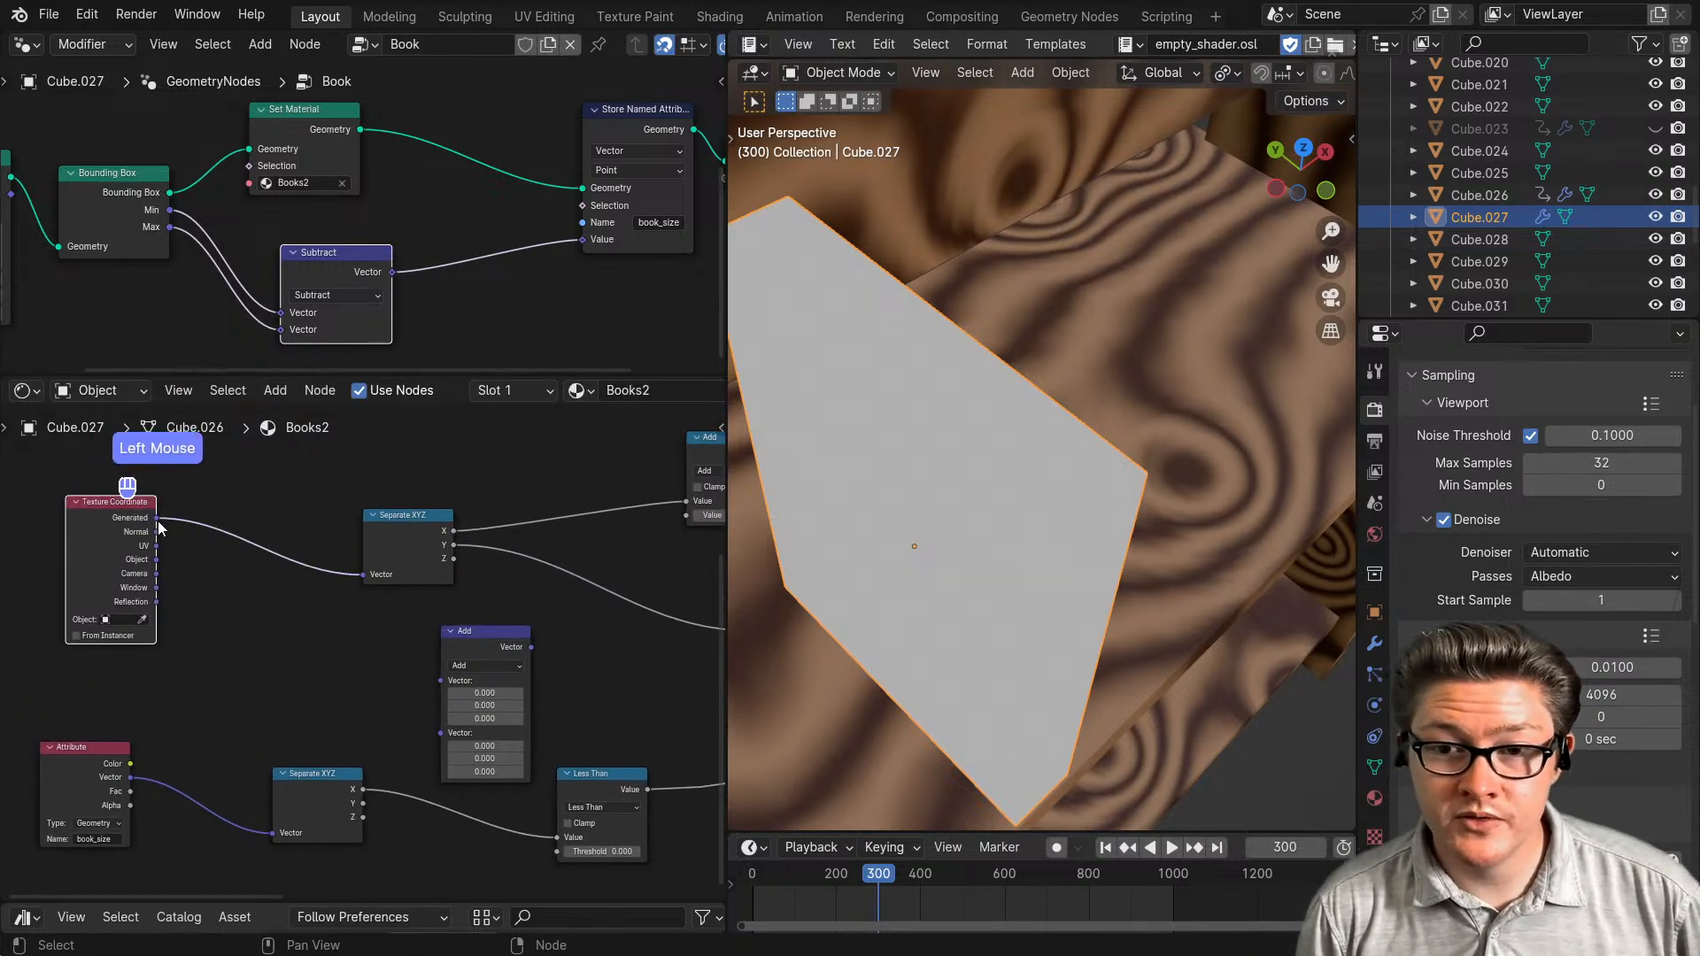
drag(158, 524, 484, 643)
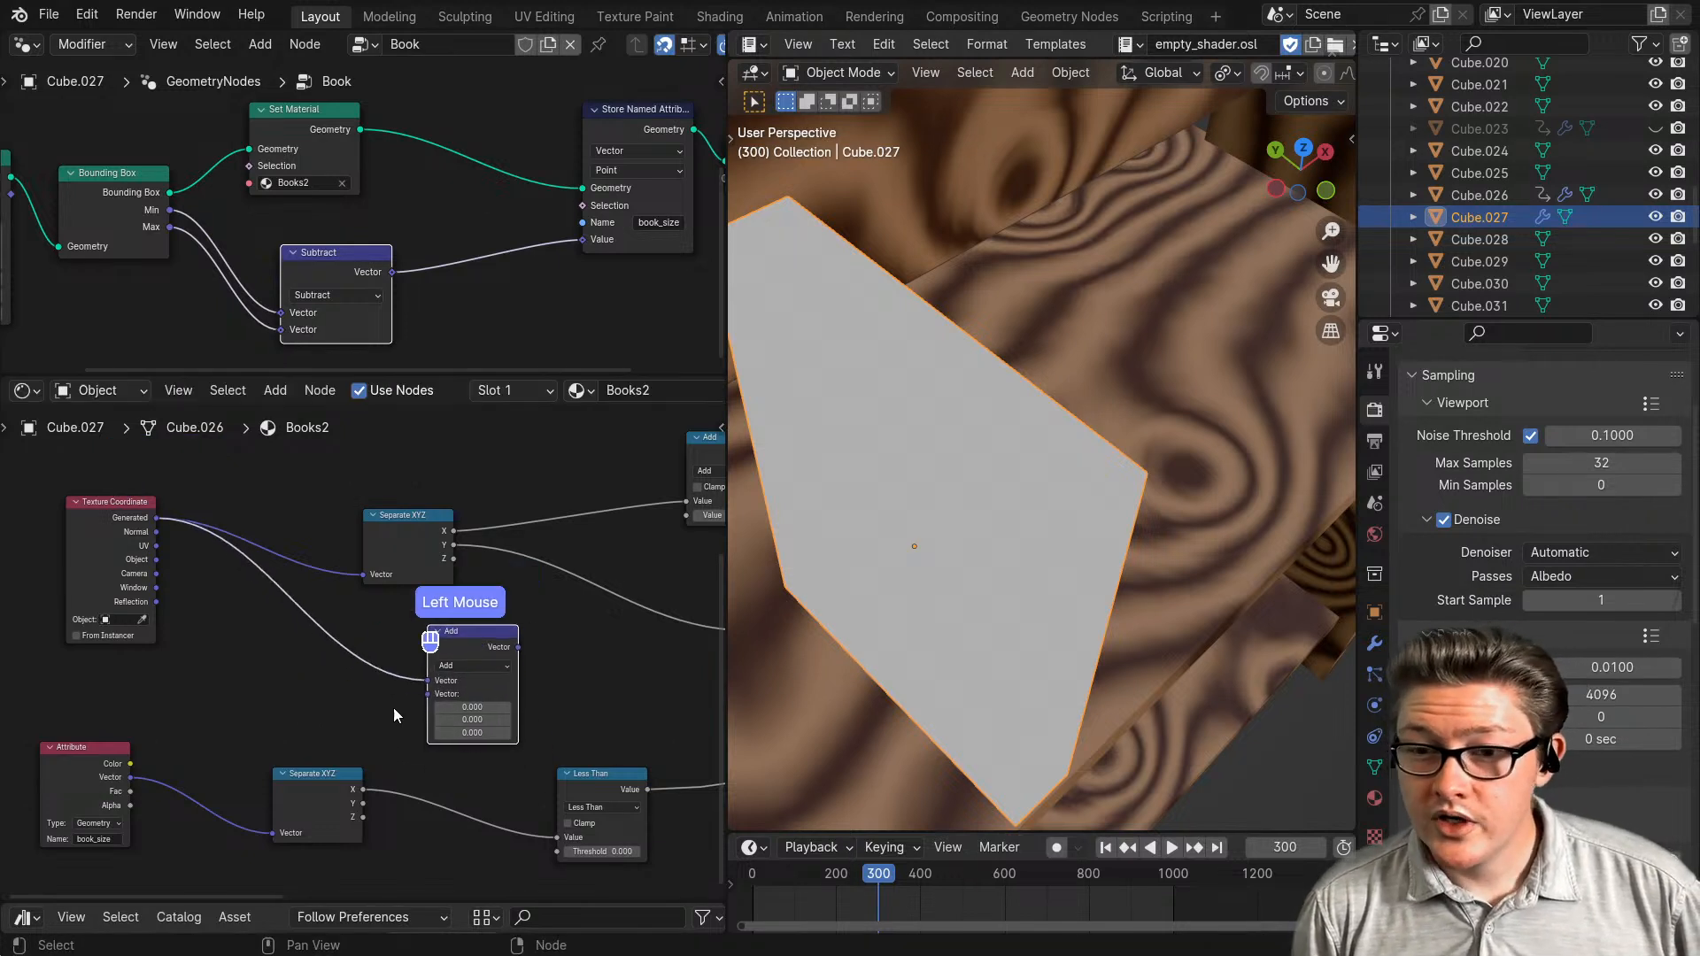
- Connect the book_size attribute's Vector output to the Add node's second input, and preview the Add node on the book
click(130, 777)
drag(130, 778, 443, 700)
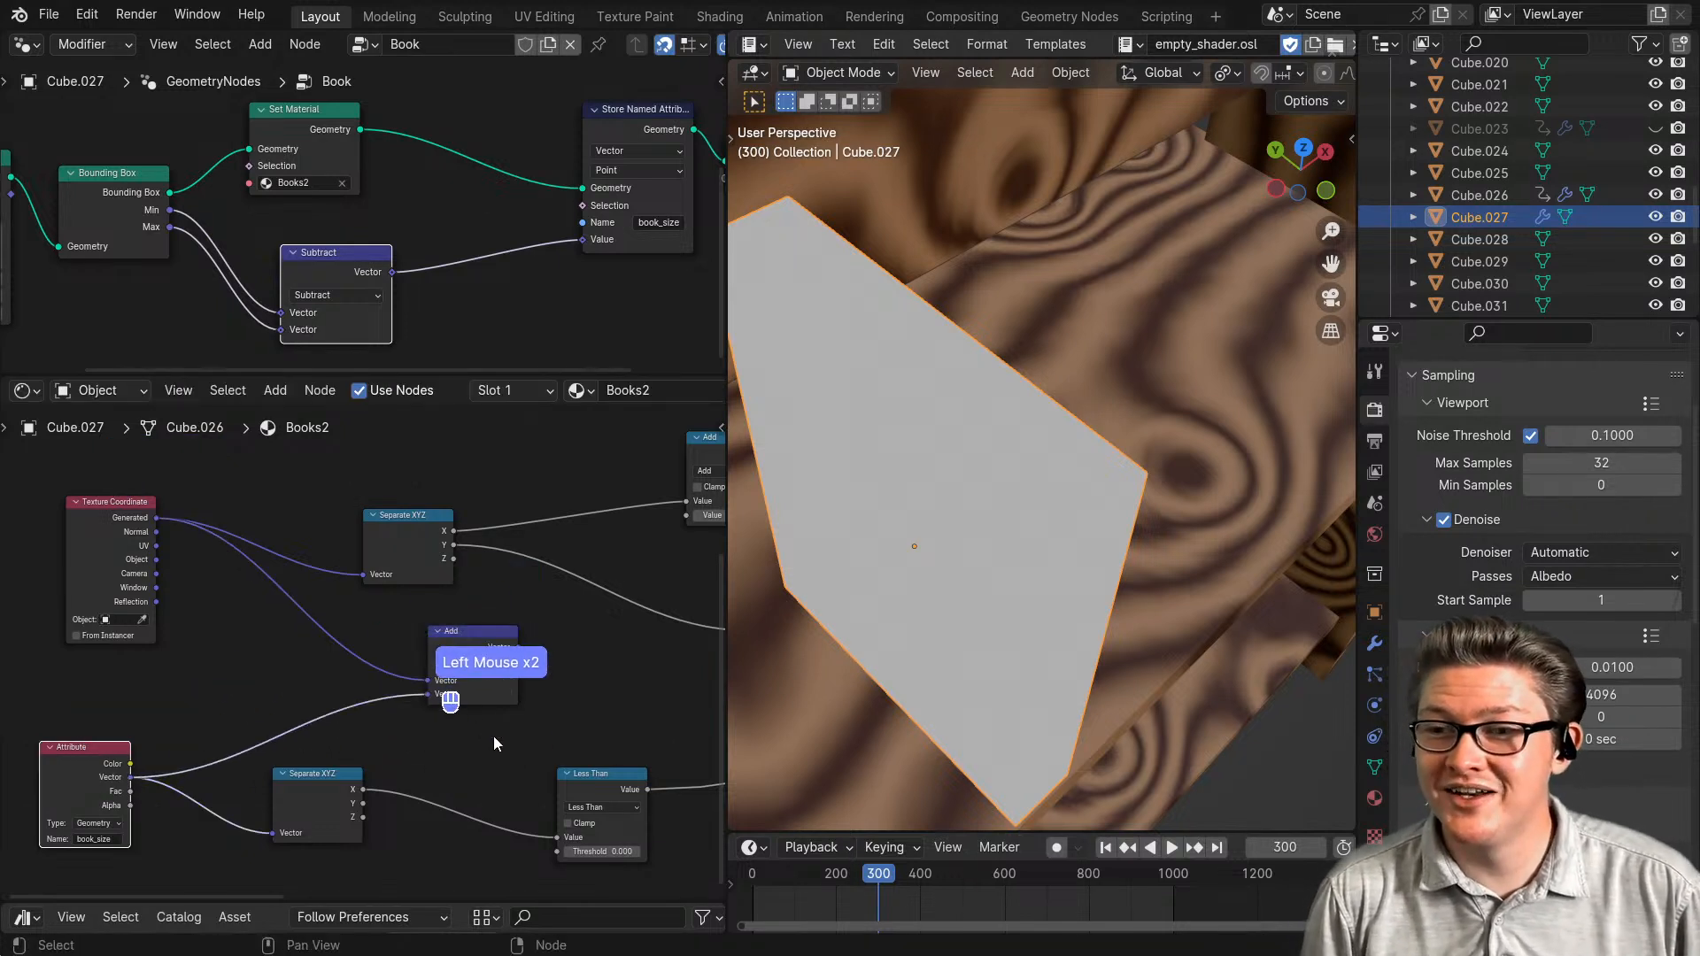
middle_drag(492, 736, 310, 675)
drag(312, 620, 316, 650)
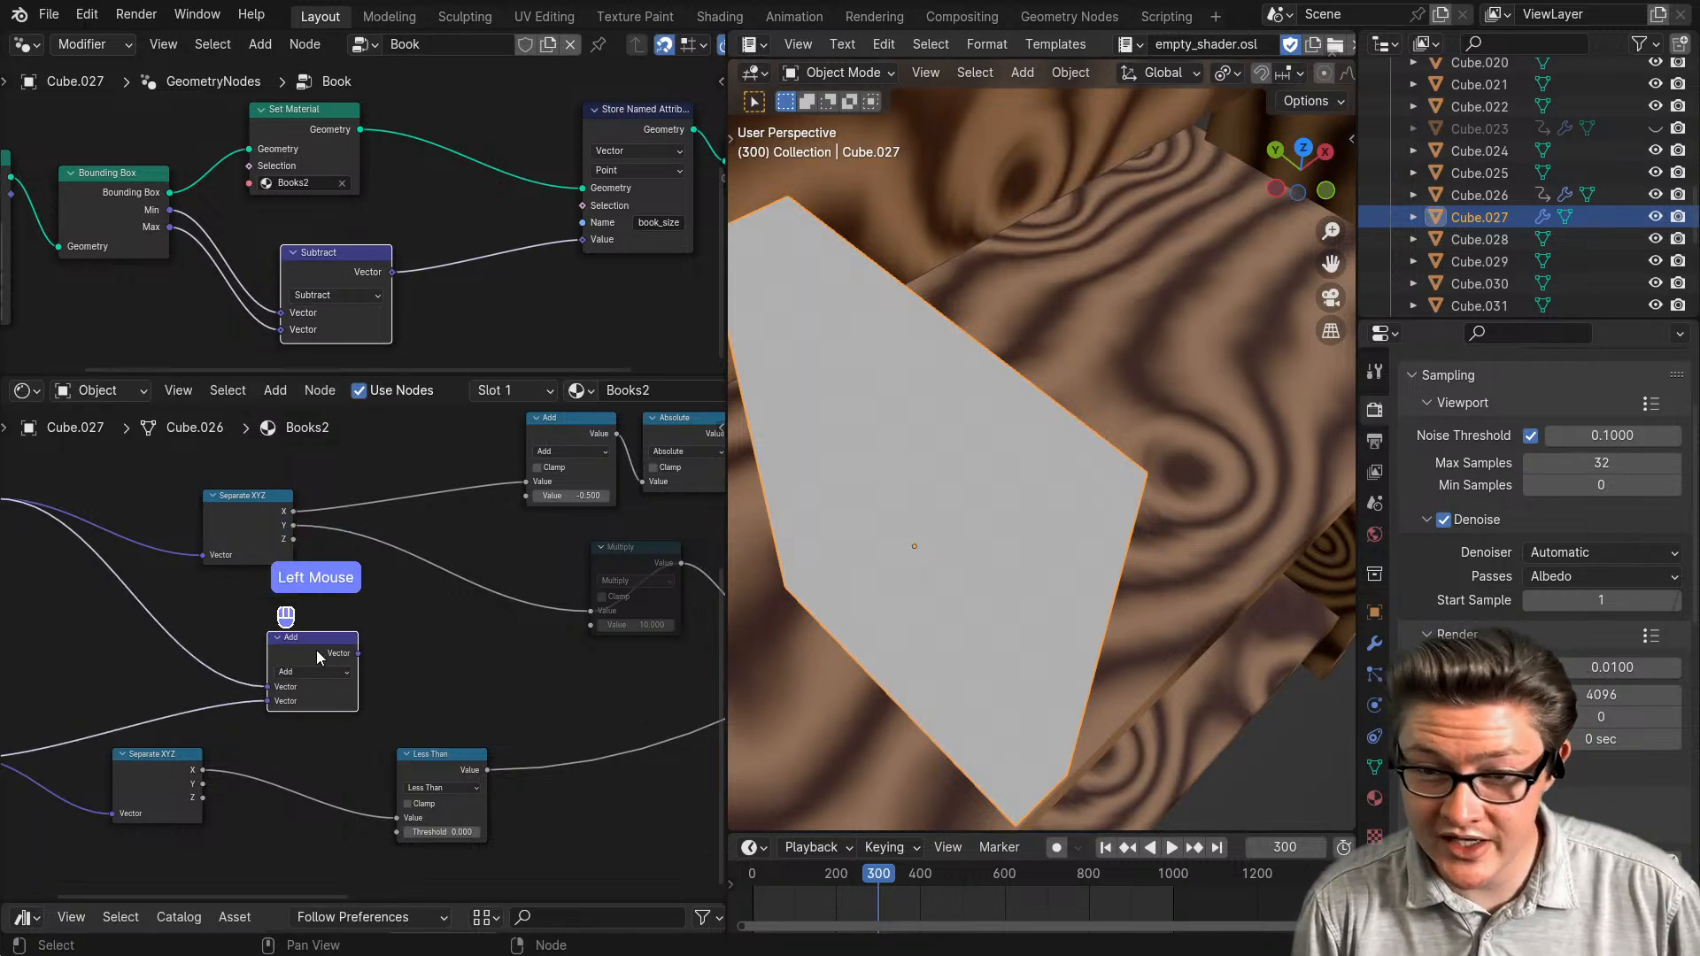
ctrl+shift+click(312, 644)
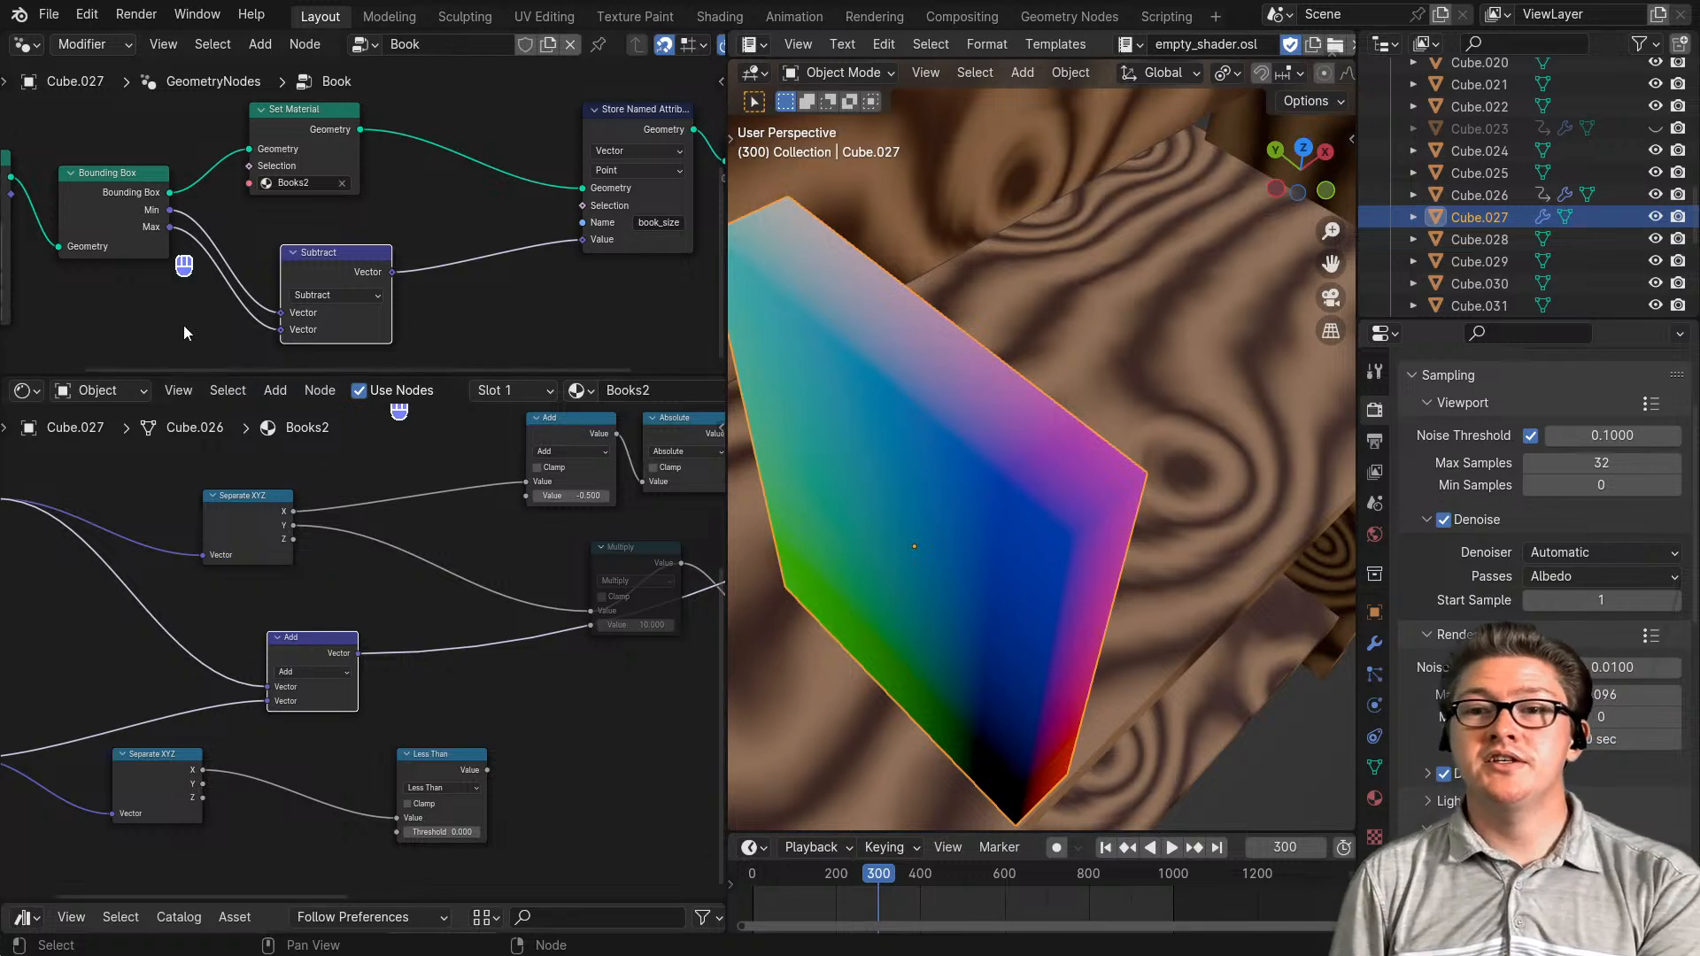
- Reposition the Subtract node in the geometry nodes and the Less Than node in the Books2 material
drag(343, 270, 327, 252)
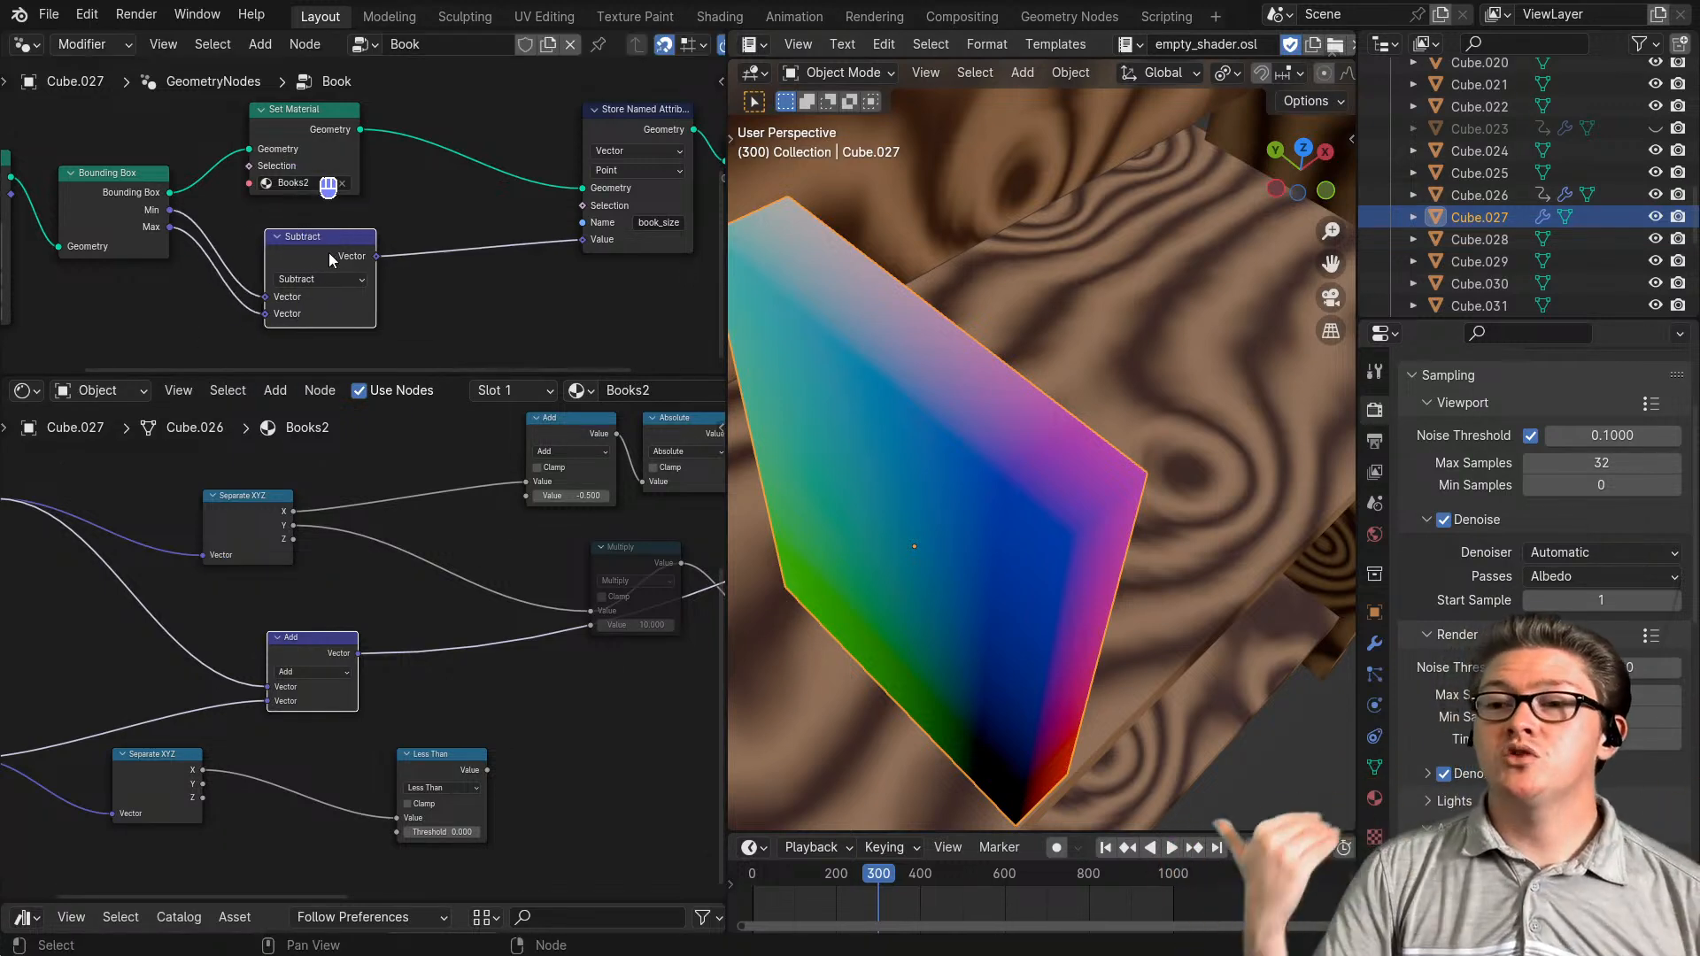
click(438, 760)
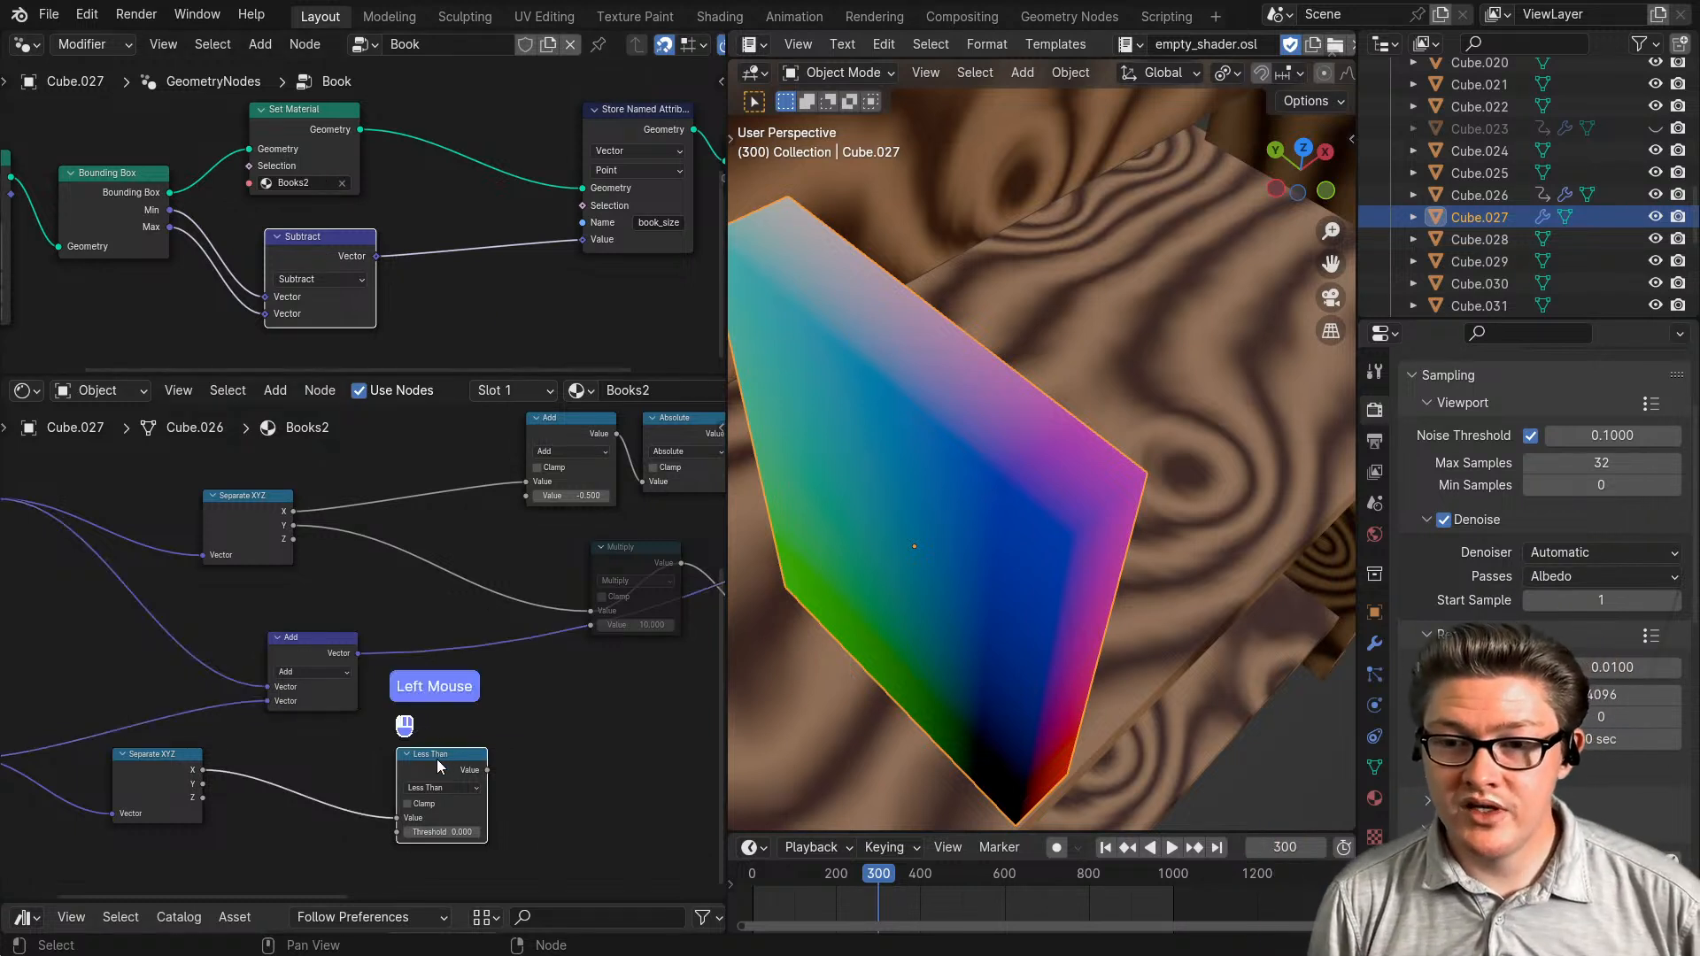
drag(438, 760, 514, 727)
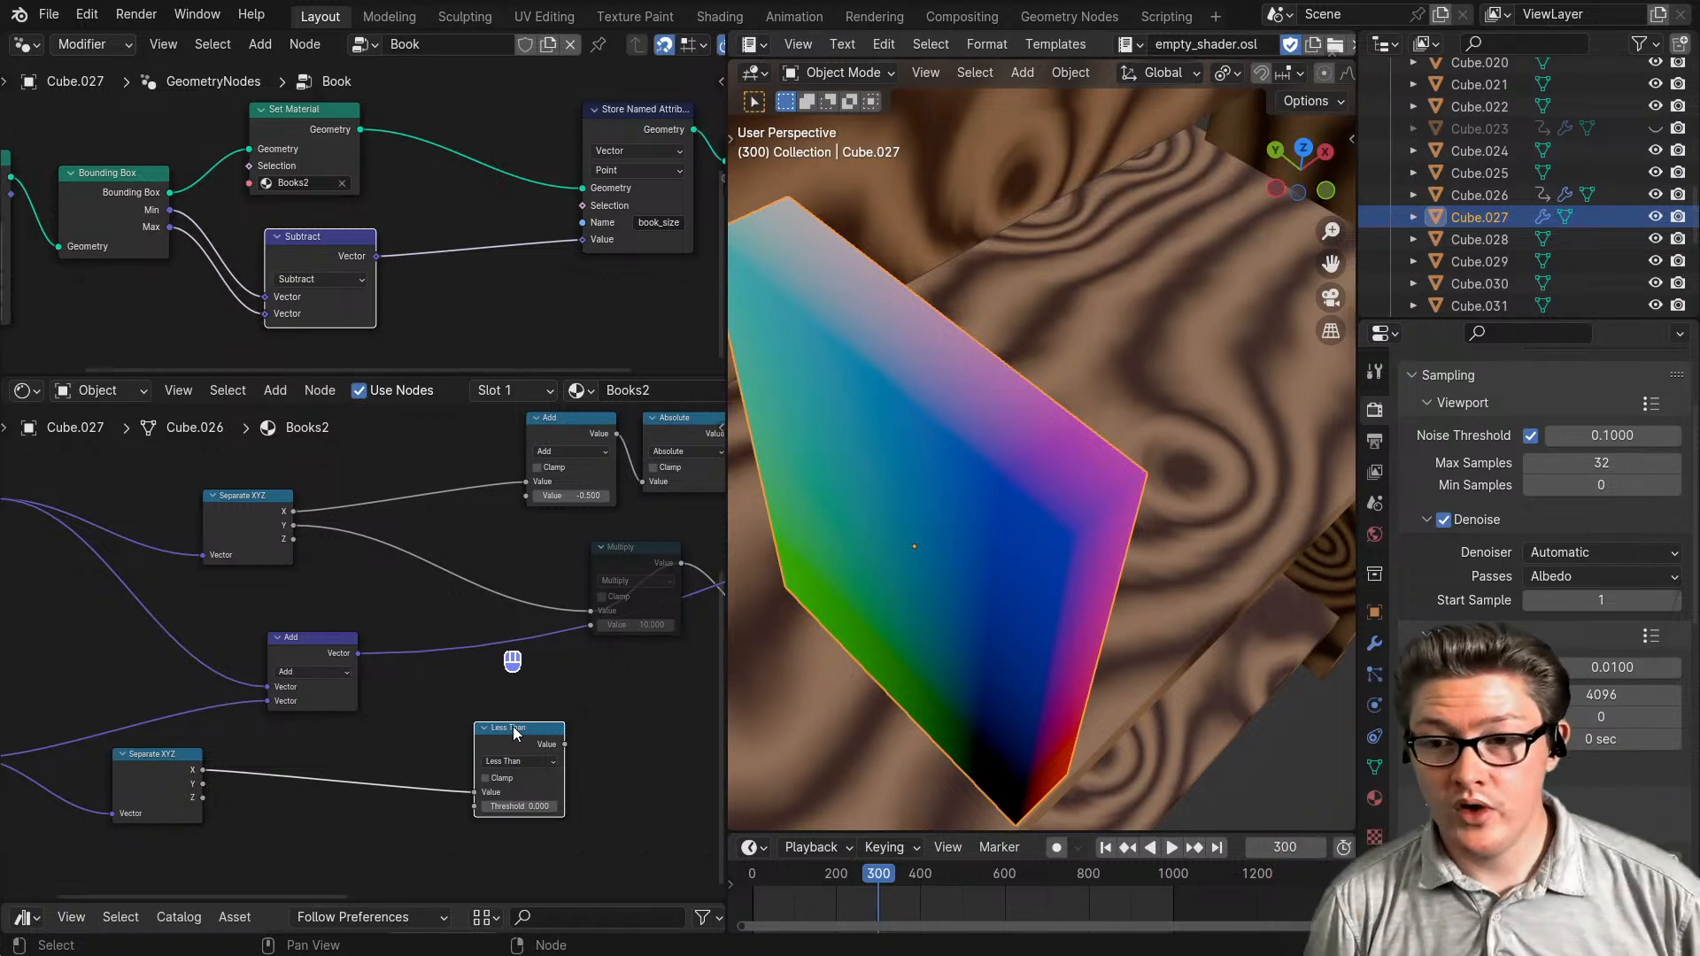
middle_drag(438, 741, 501, 677)
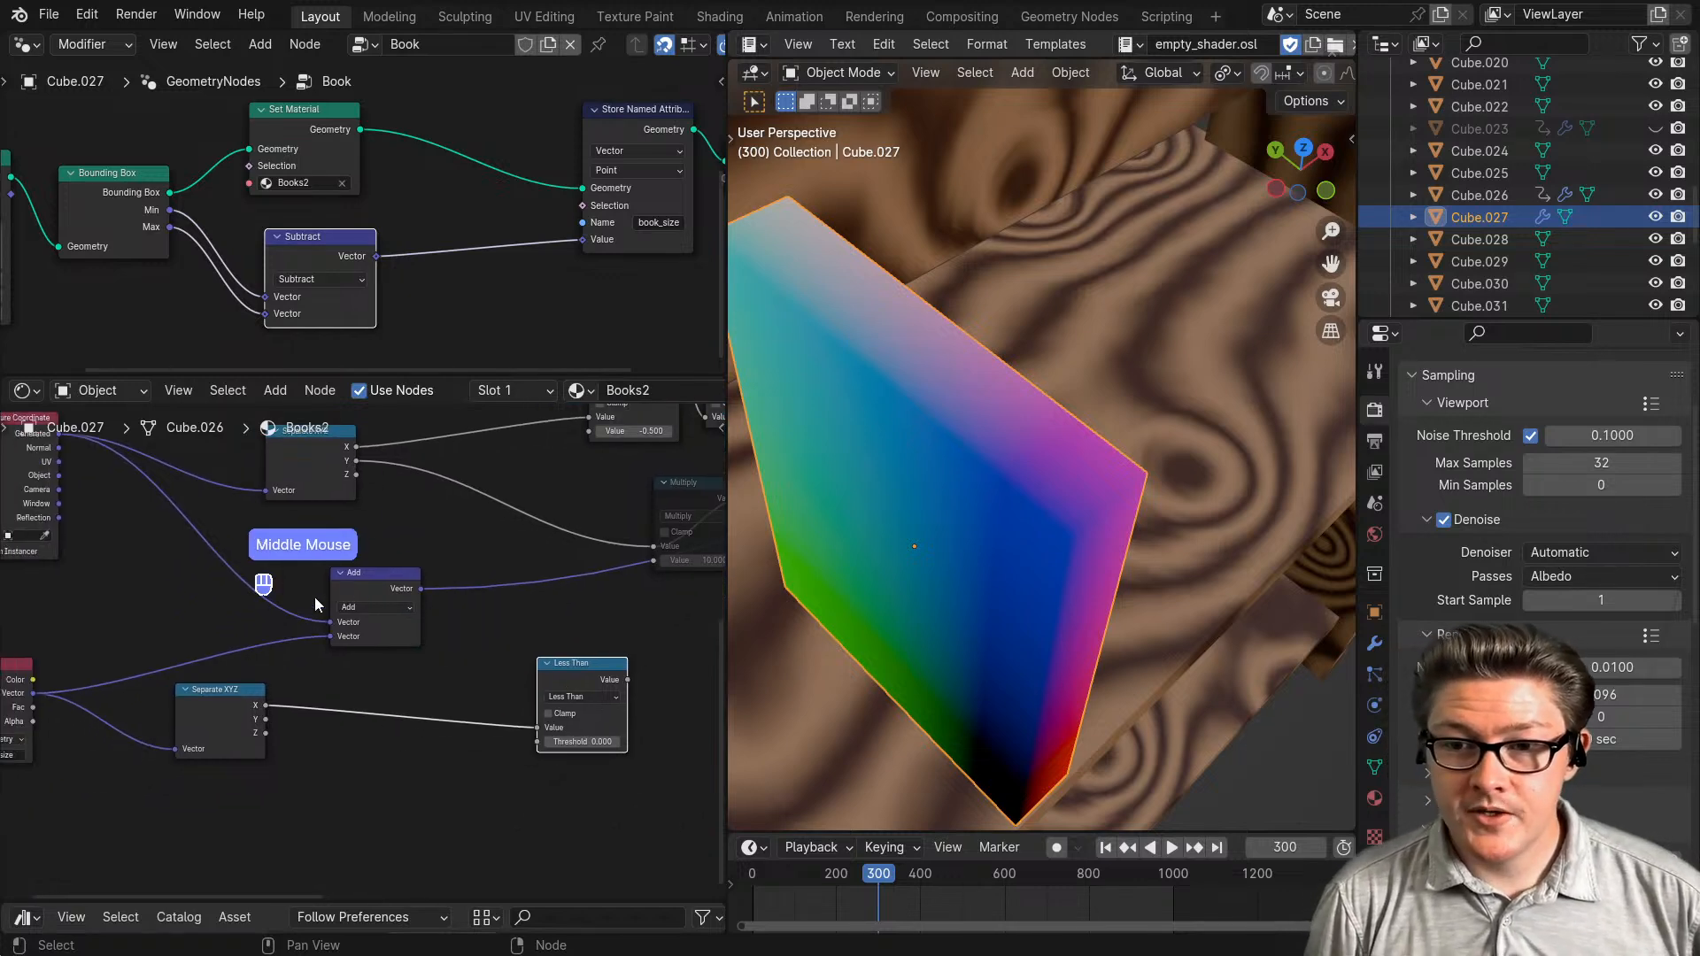
- Switch the vector math node combining Generated and book_size from Add to Multiply
double_click(375, 607)
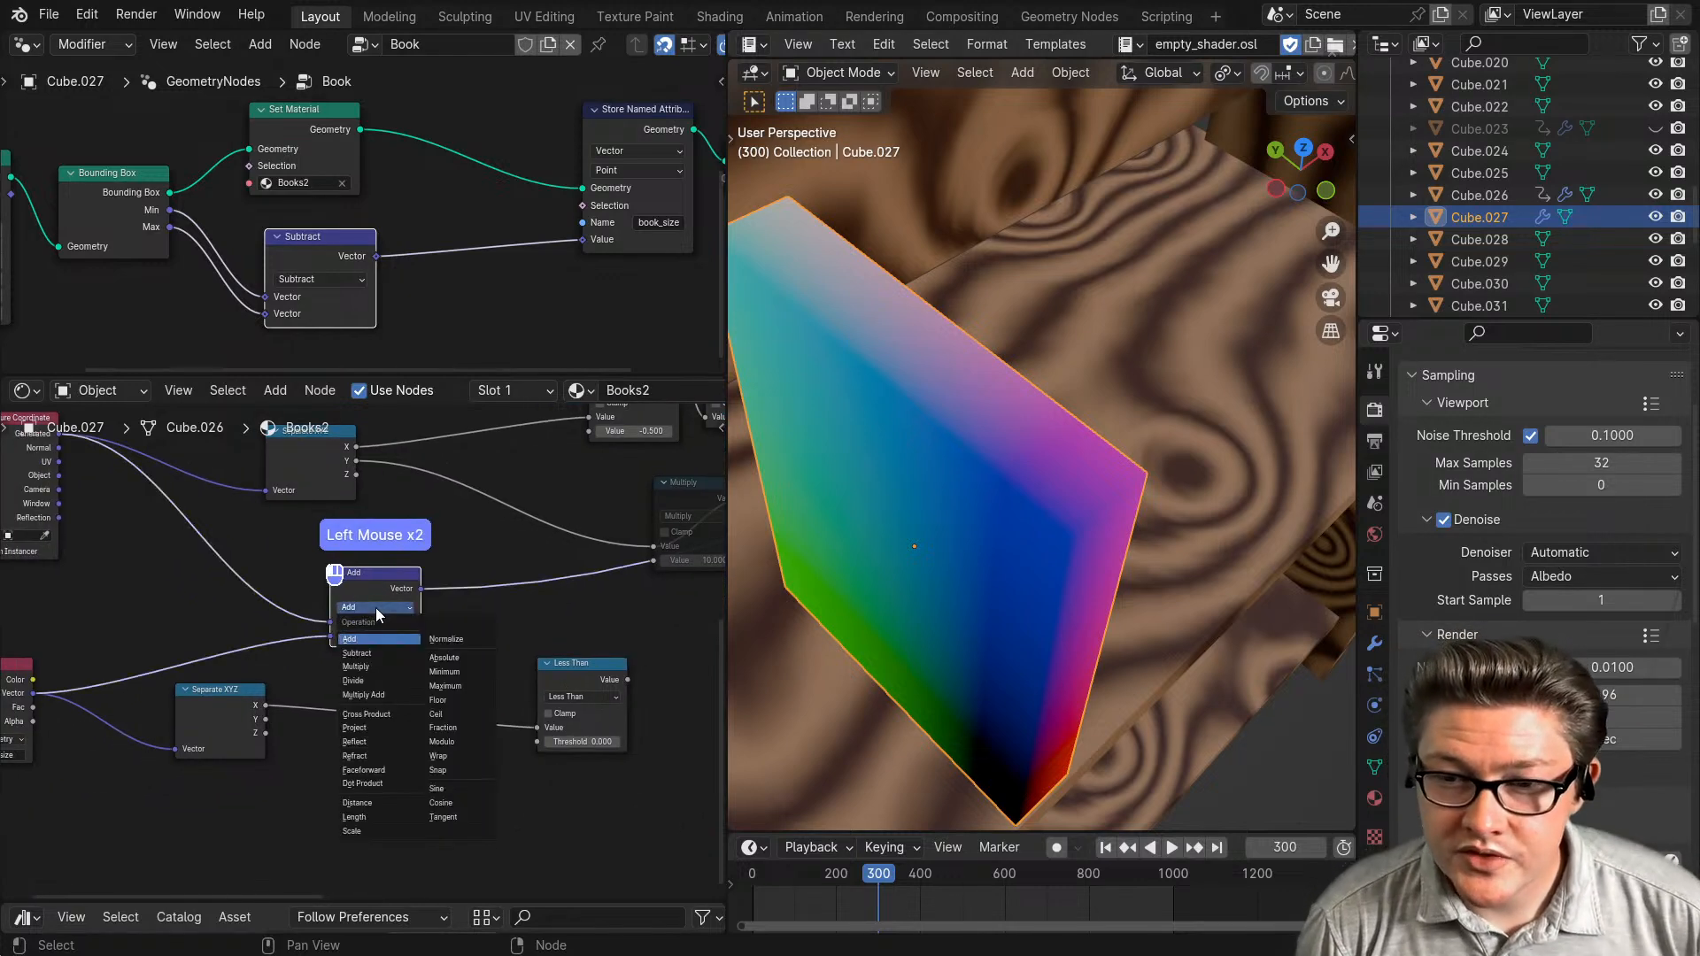
click(372, 667)
middle_drag(478, 721, 436, 722)
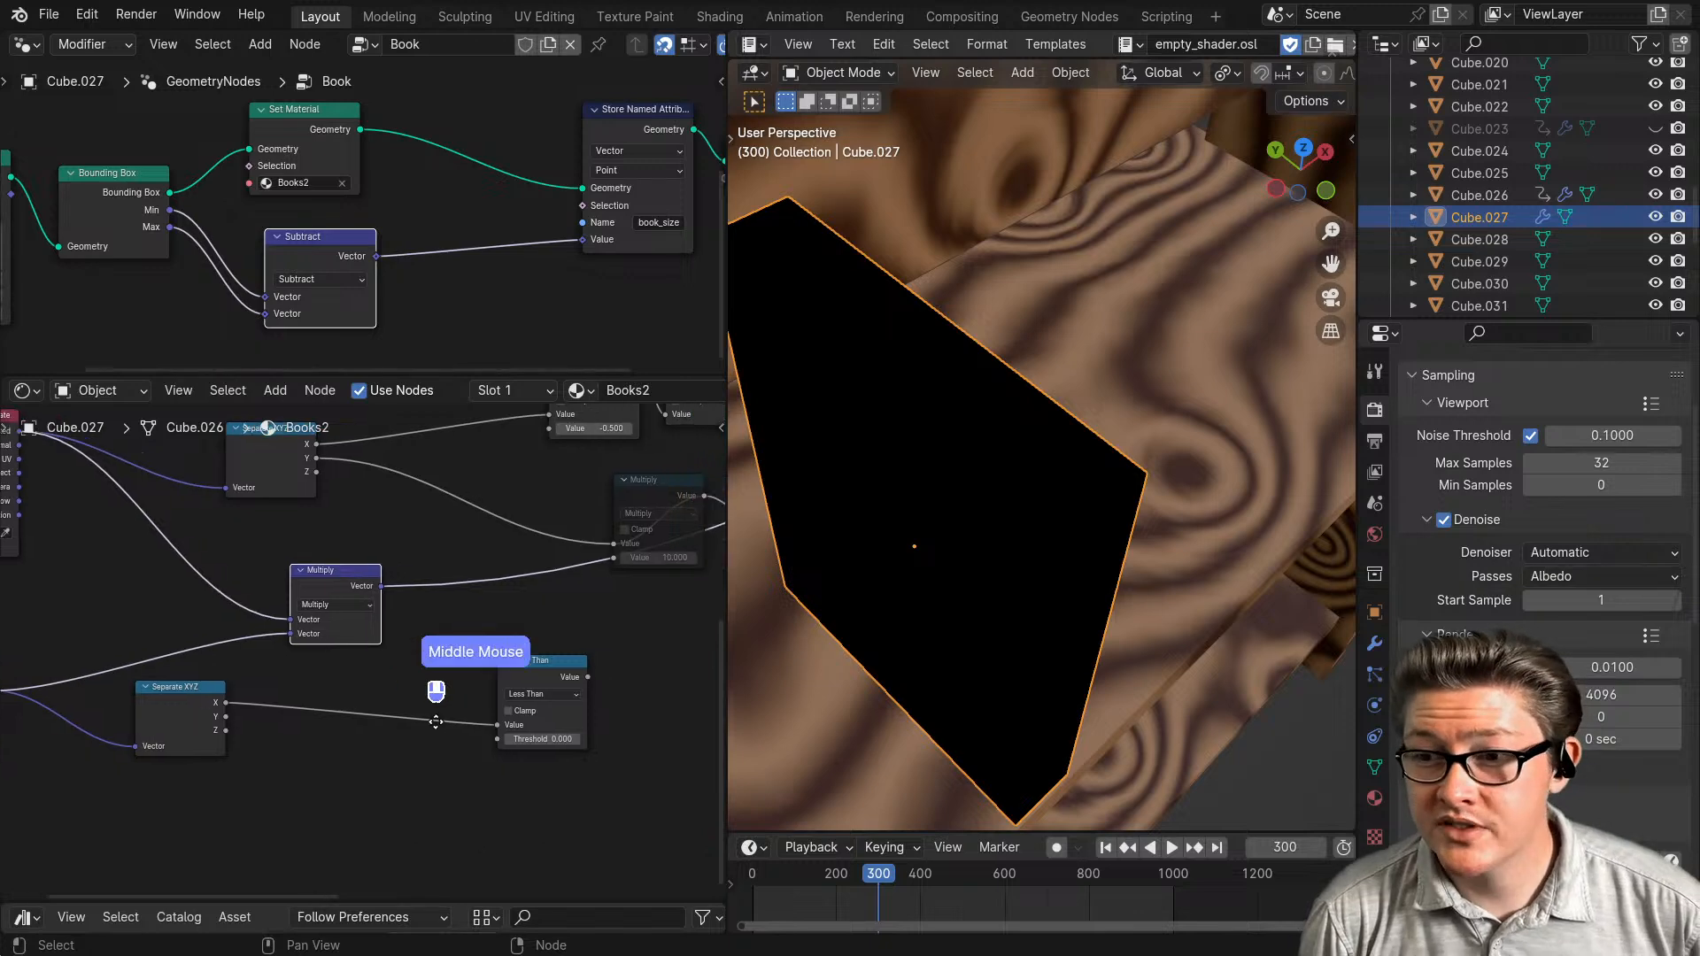
- Move the book_size Separate XYZ node slightly lower and change the vector math operation to Divide
middle_drag(335, 693, 266, 709)
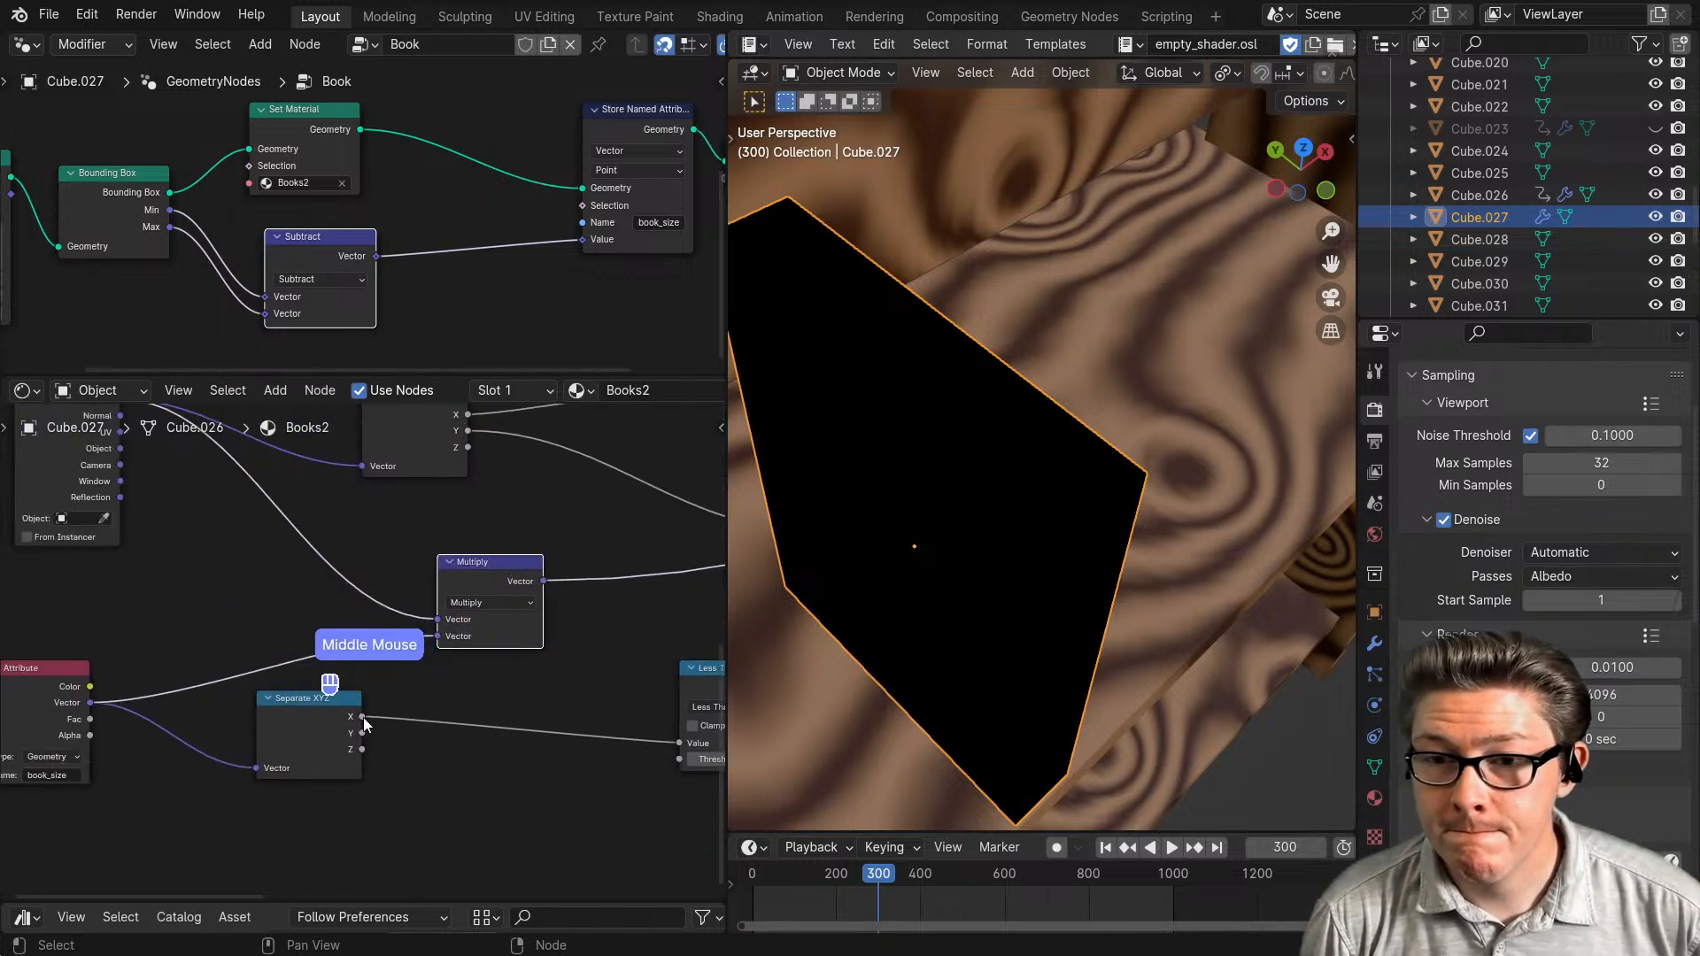
drag(324, 724, 338, 754)
double_click(482, 601)
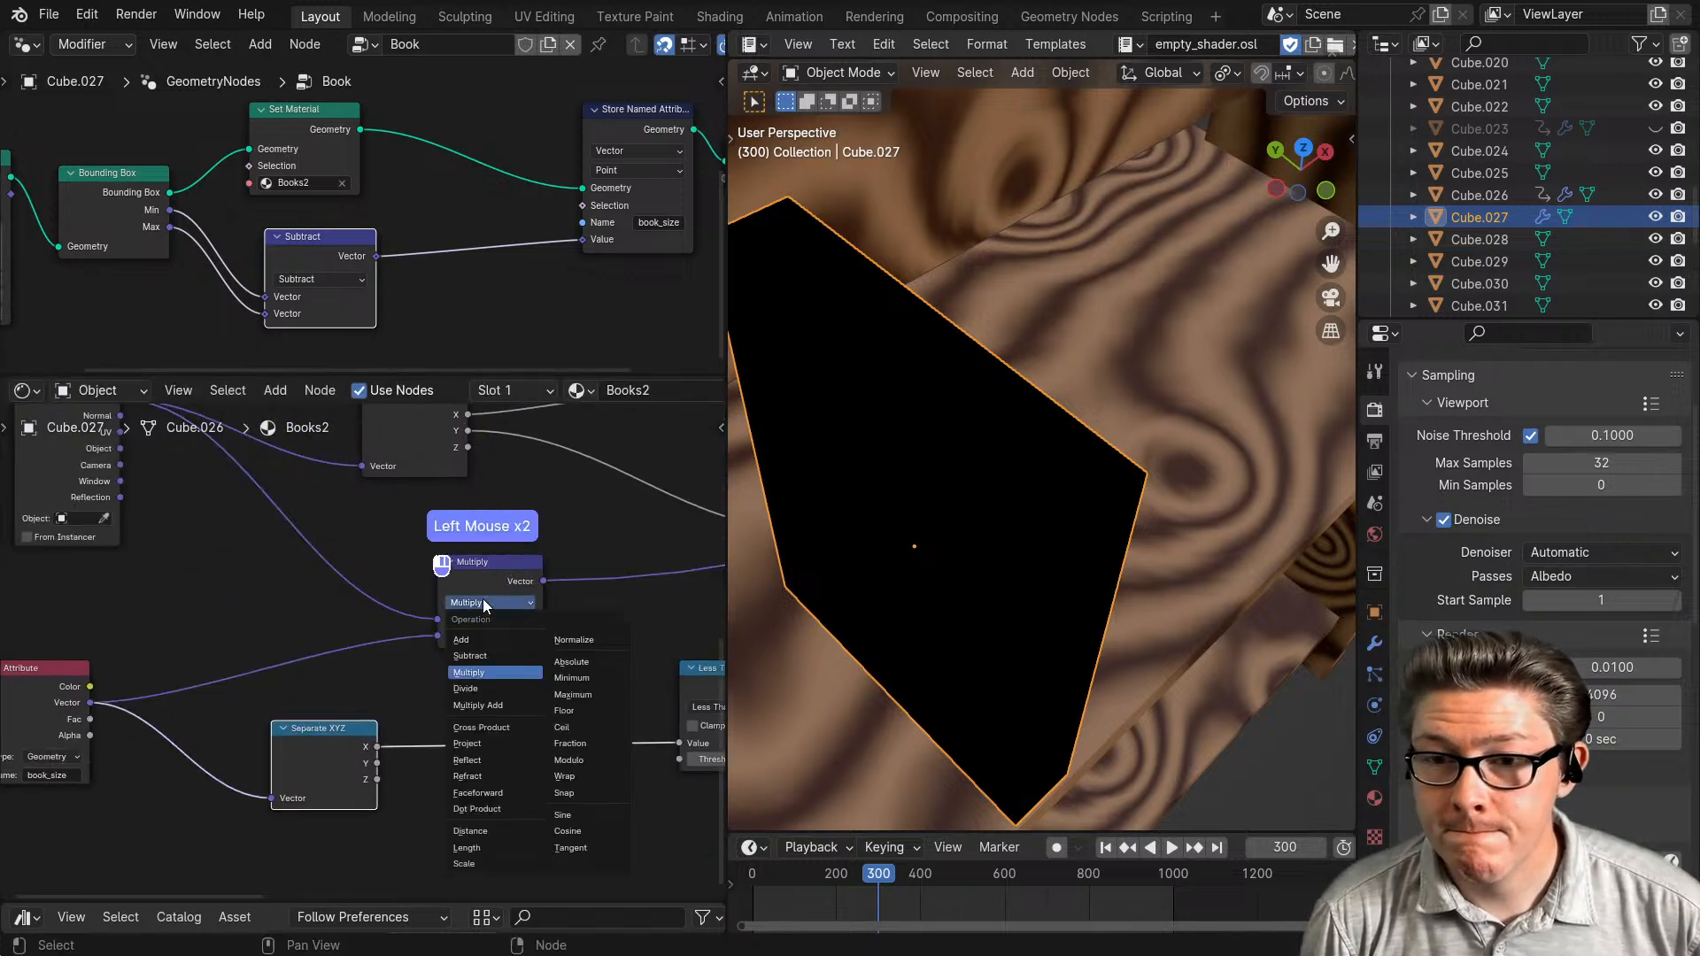
click(471, 686)
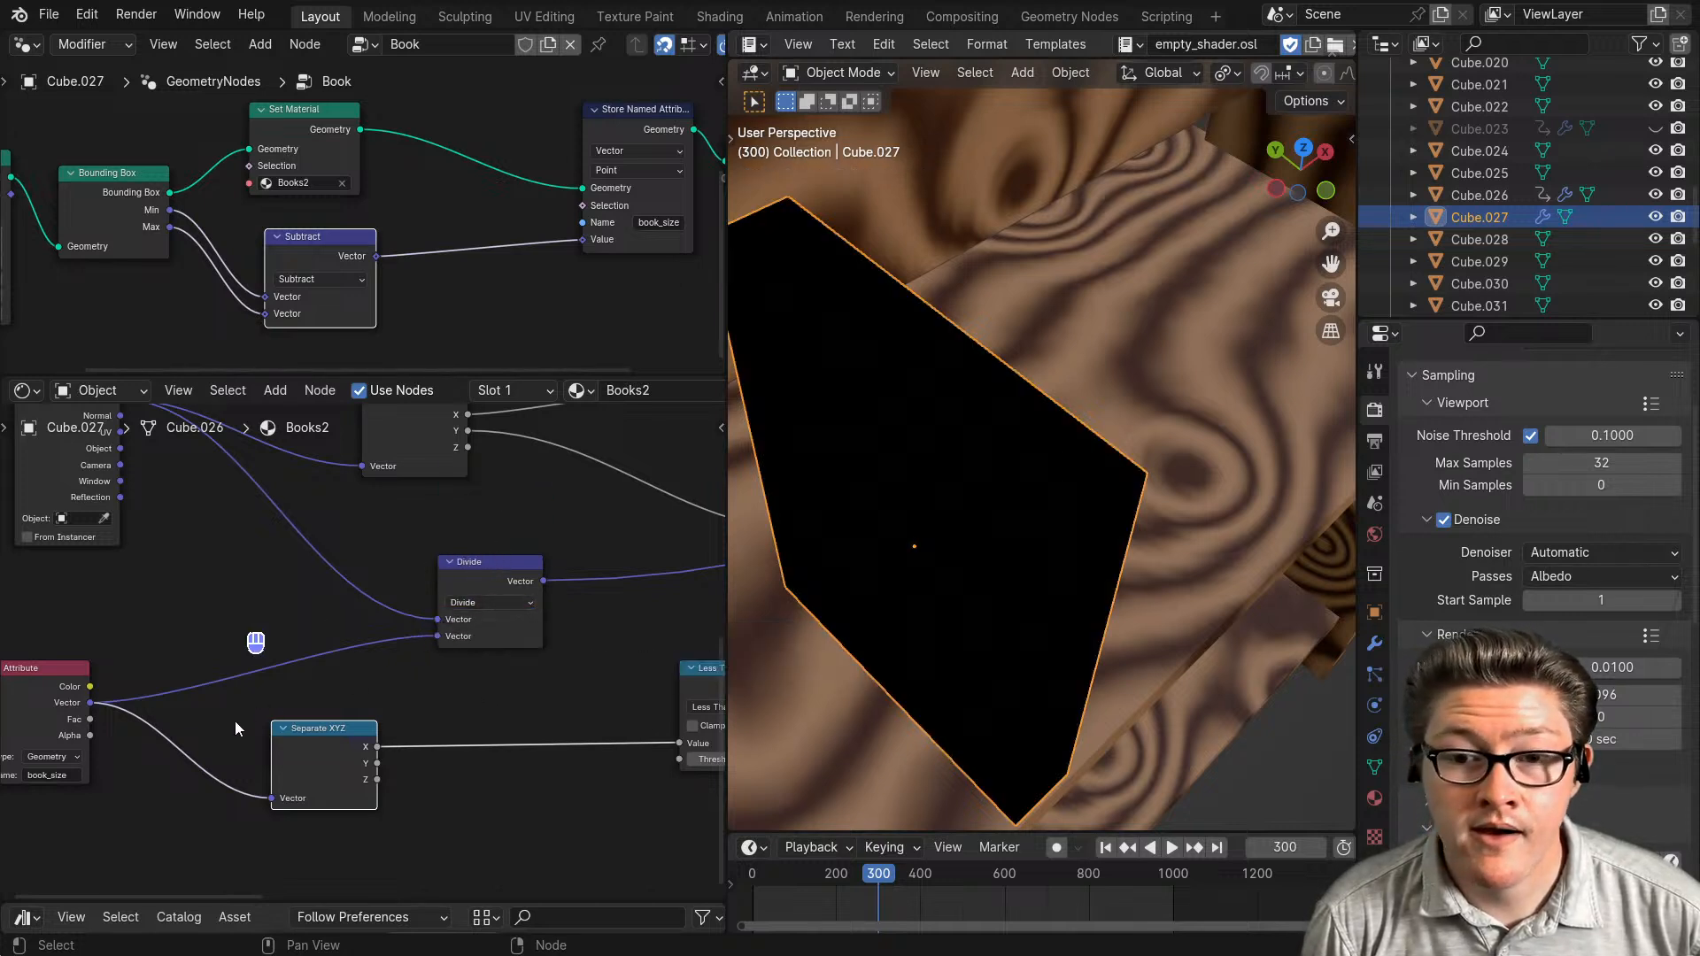
middle_drag(236, 721, 312, 713)
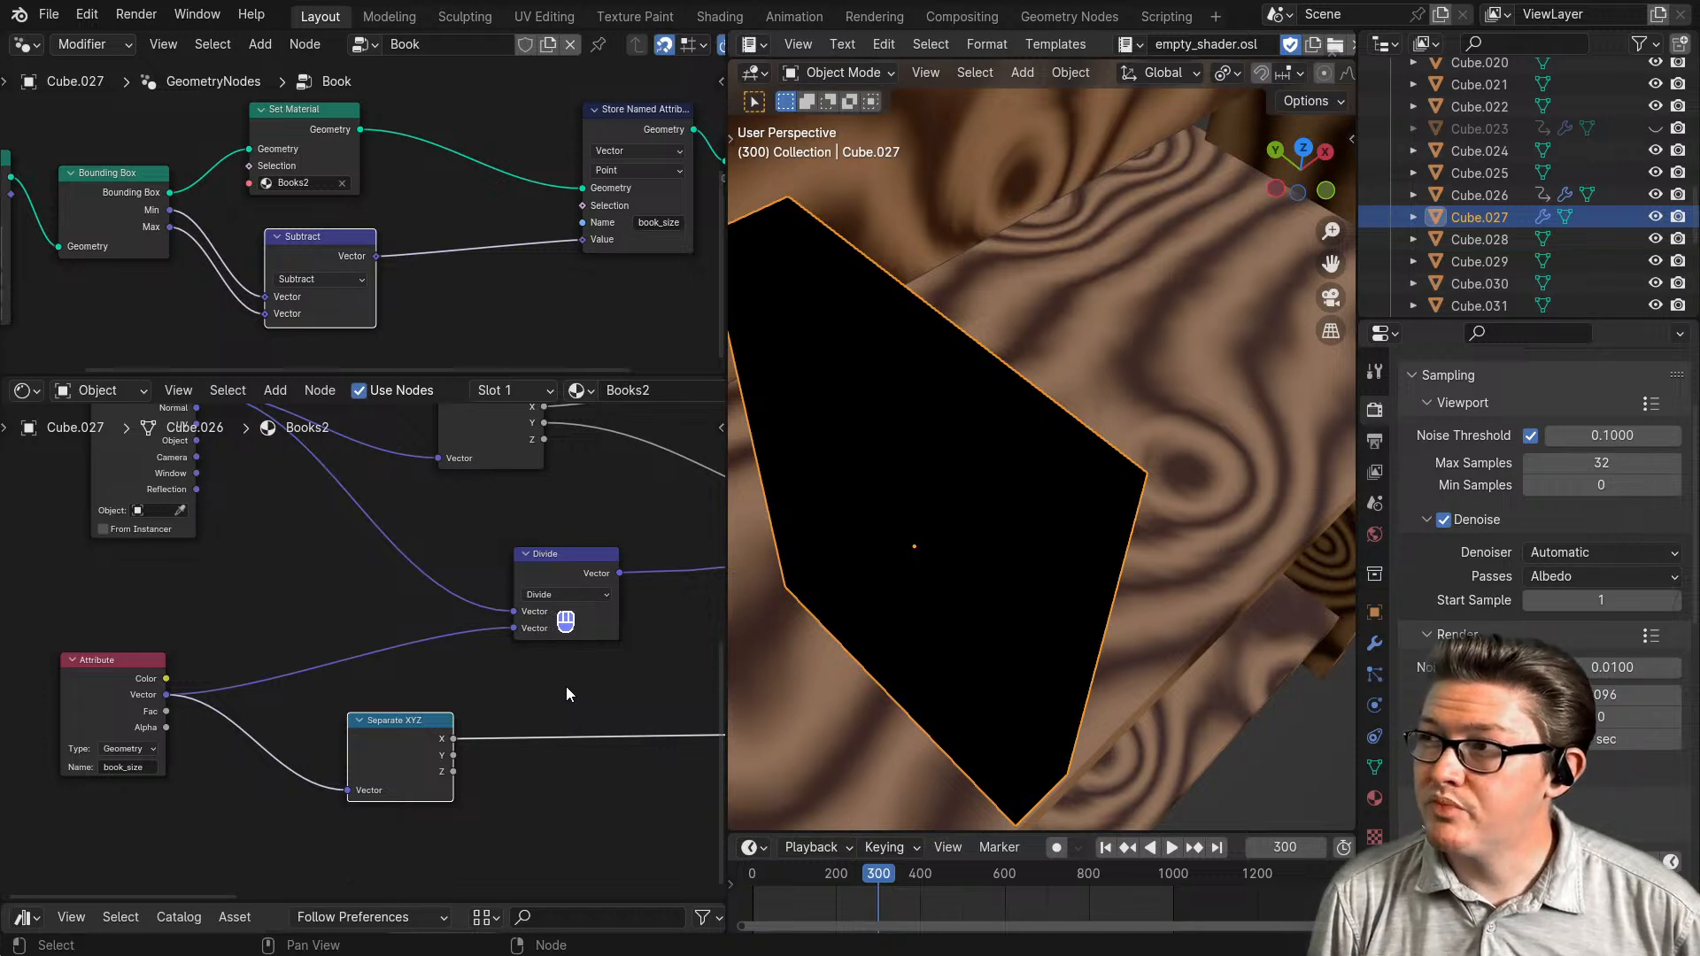
middle_drag(656, 694, 459, 674)
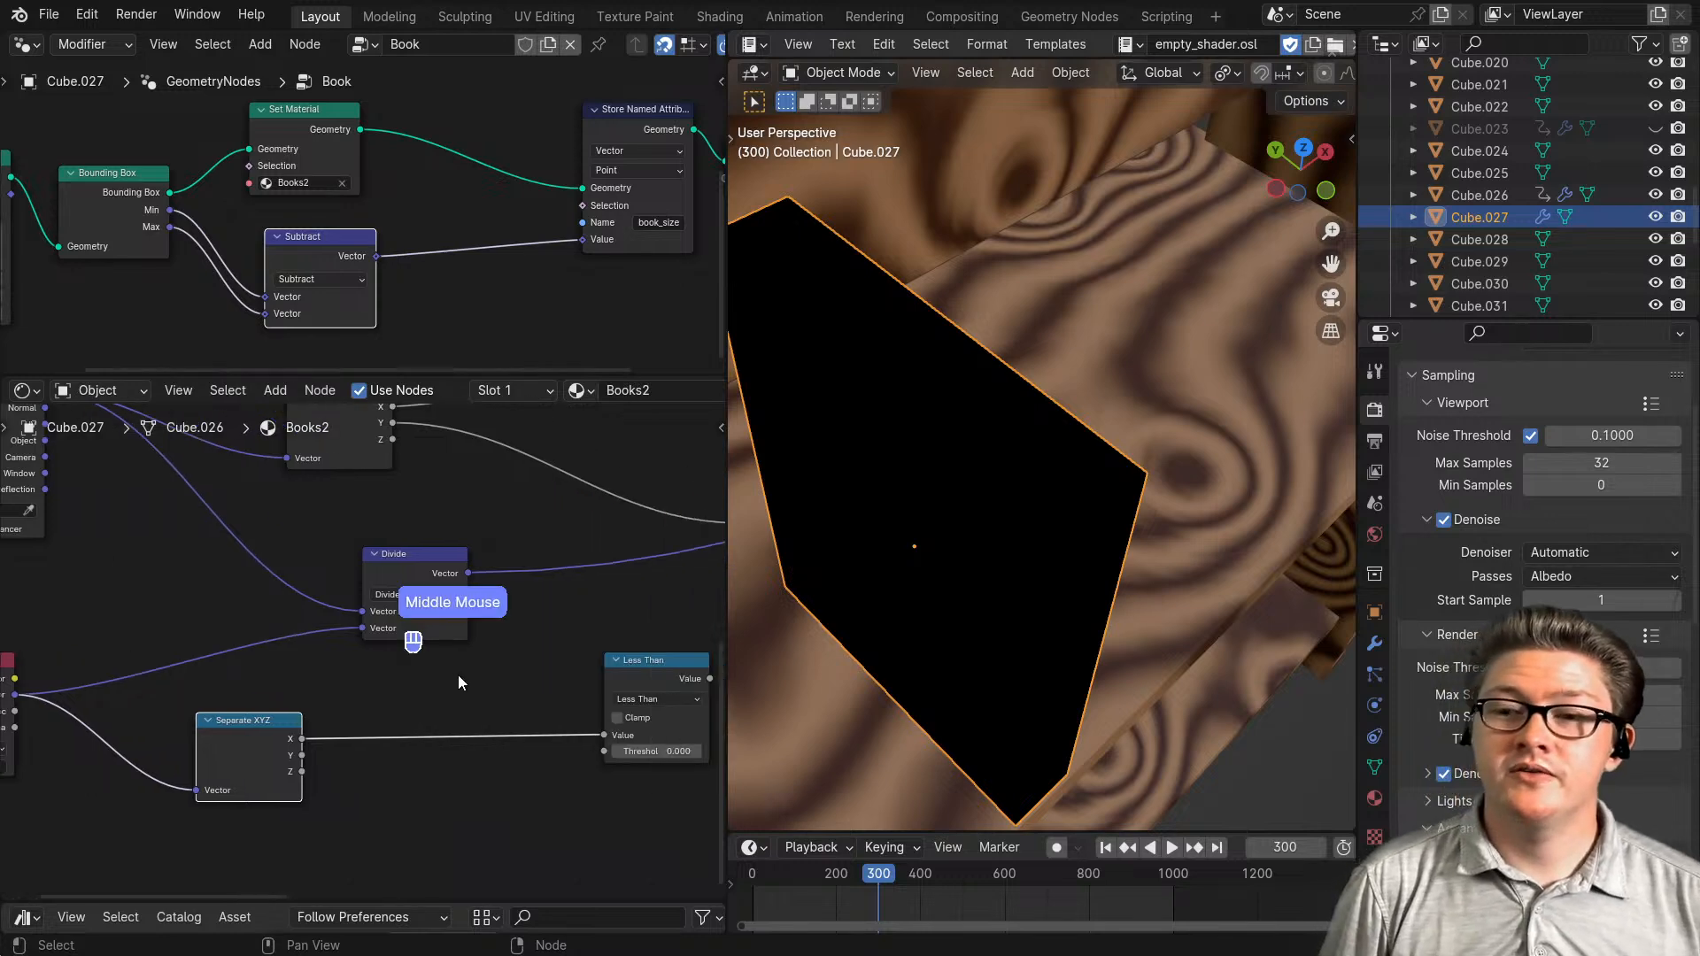
- Set the vector math node combining Generated and book_size back to Add
scroll(459, 675, up, 2)
scroll(458, 675, up, 1)
click(462, 544)
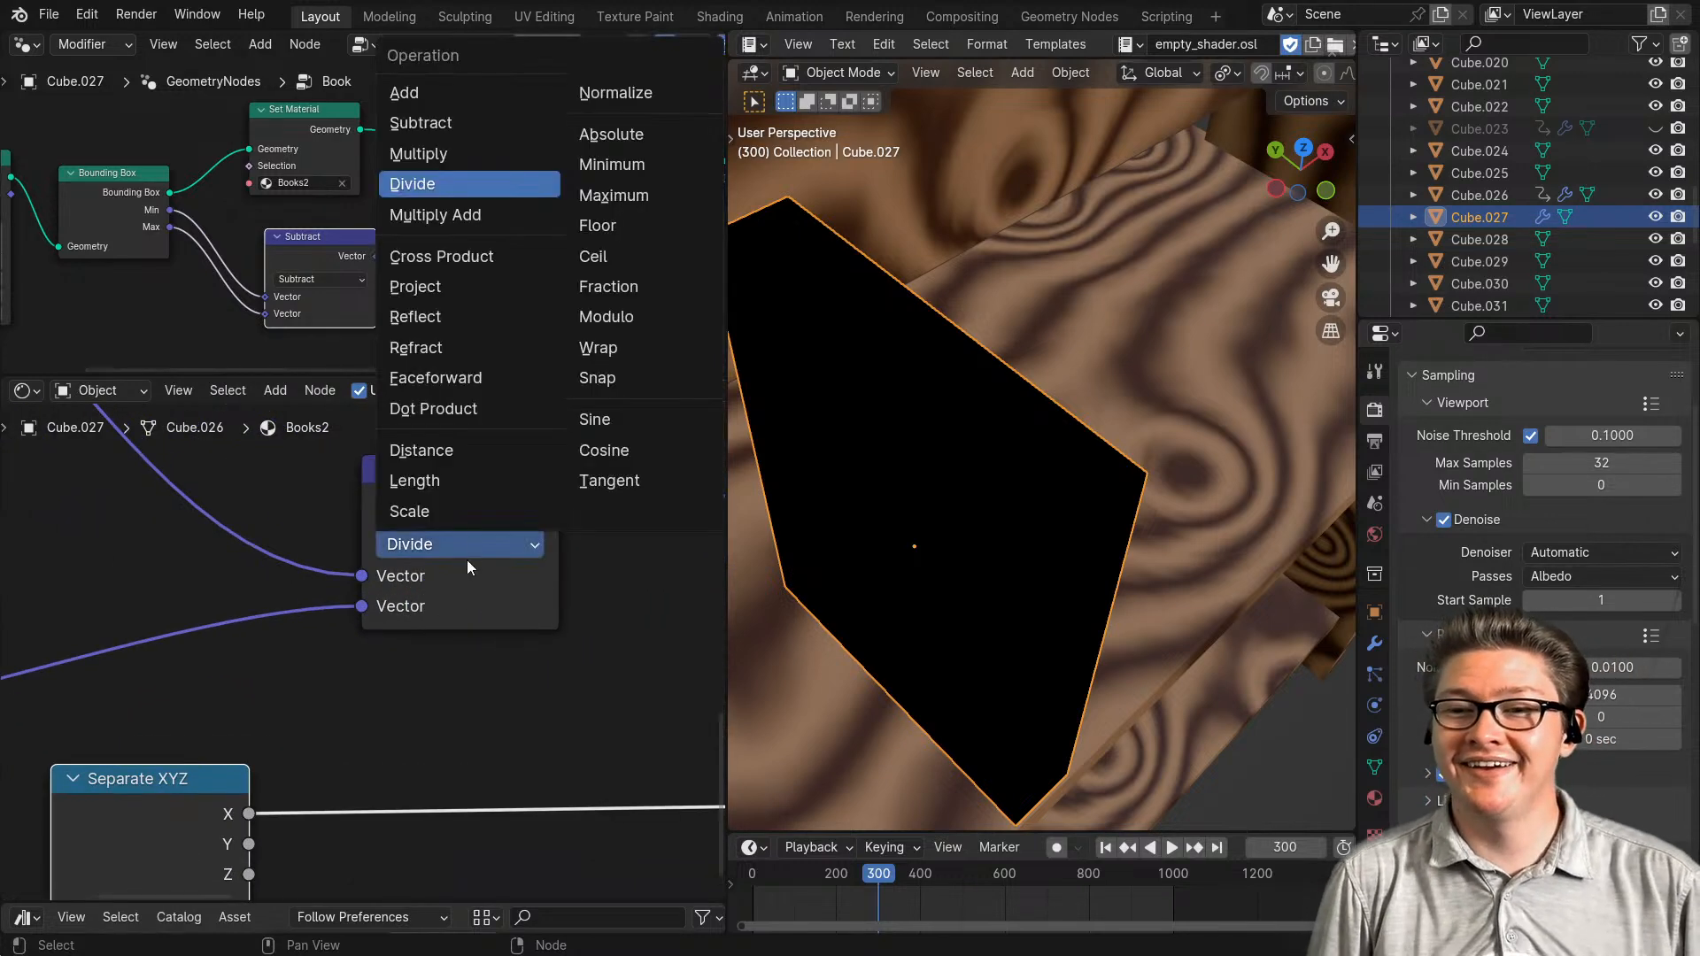
click(416, 93)
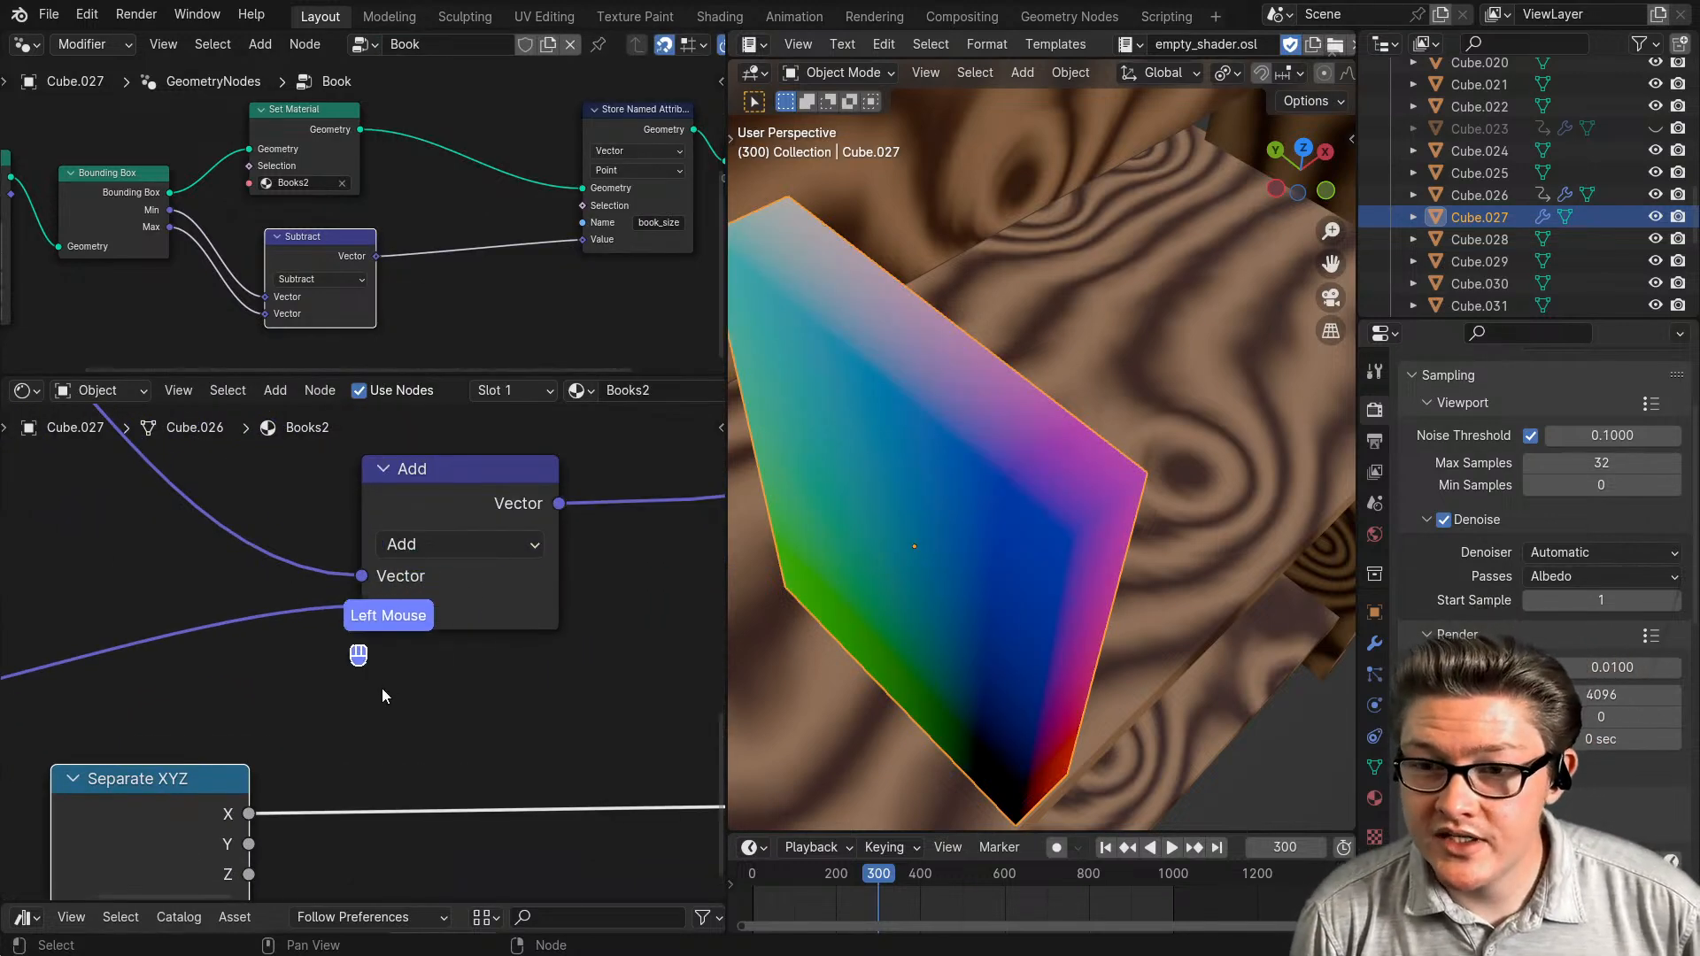
mouse_move(381, 689)
ctrl+middle_down()
mouse_move(423, 673)
mouse_move(372, 703)
ctrl+middle_up()
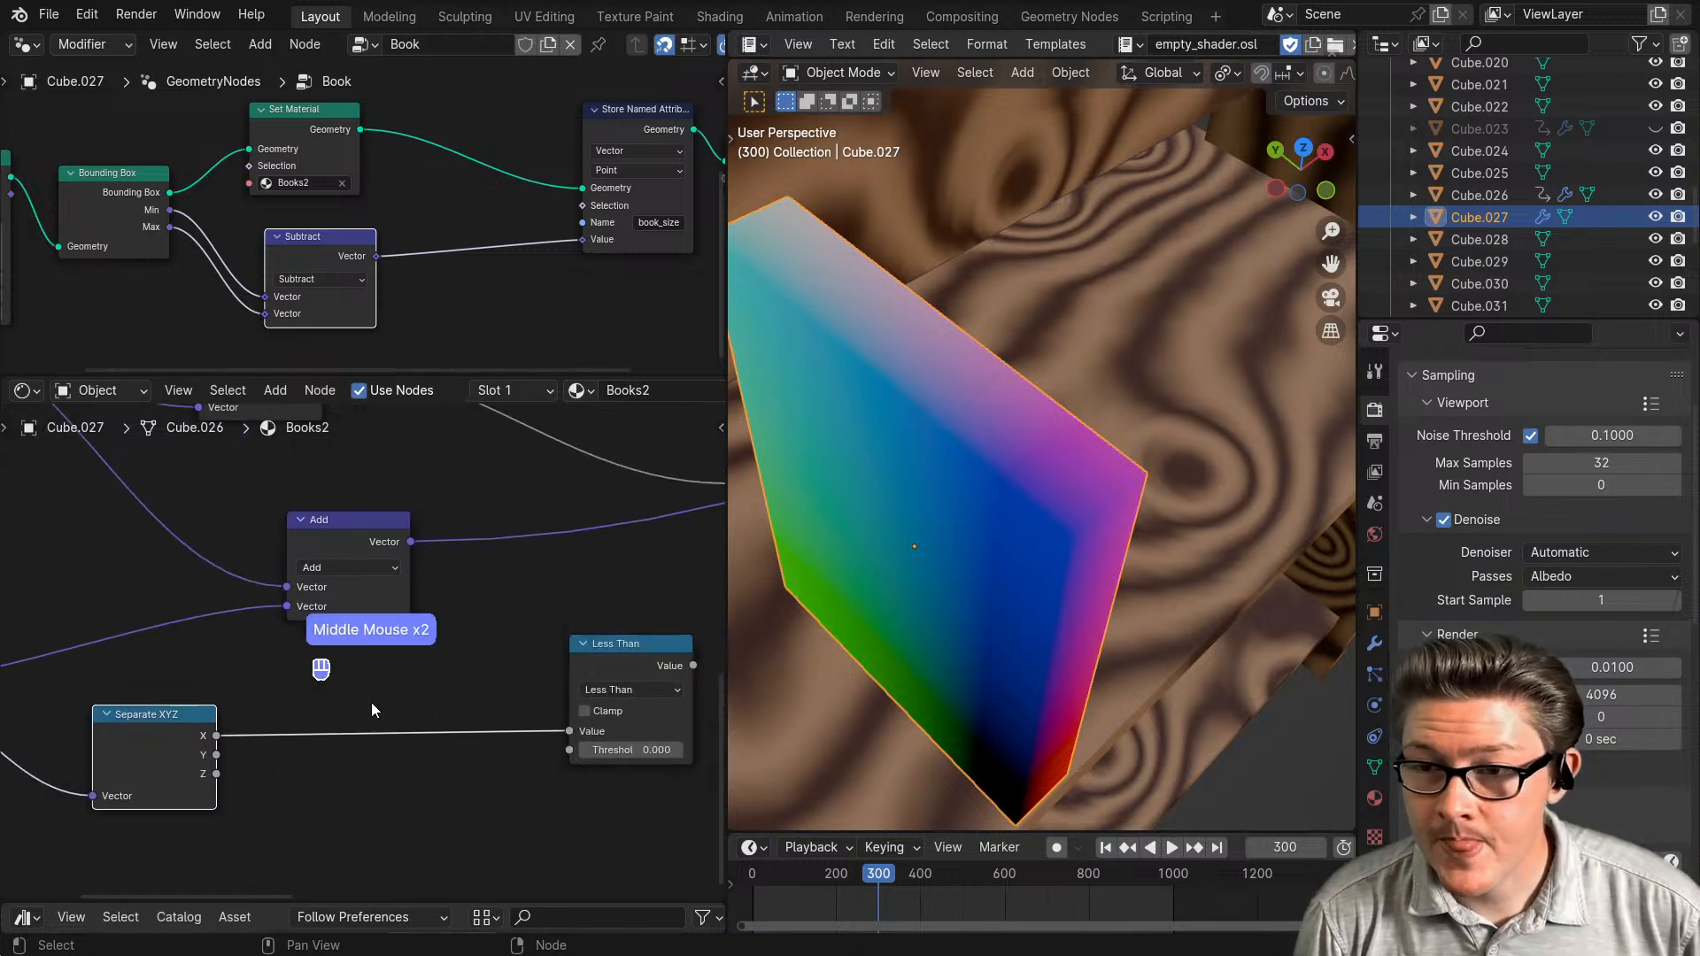
- Check the book's broad face, and try Multiply again on the previewed vector math node
middle_drag(979, 682, 1076, 602)
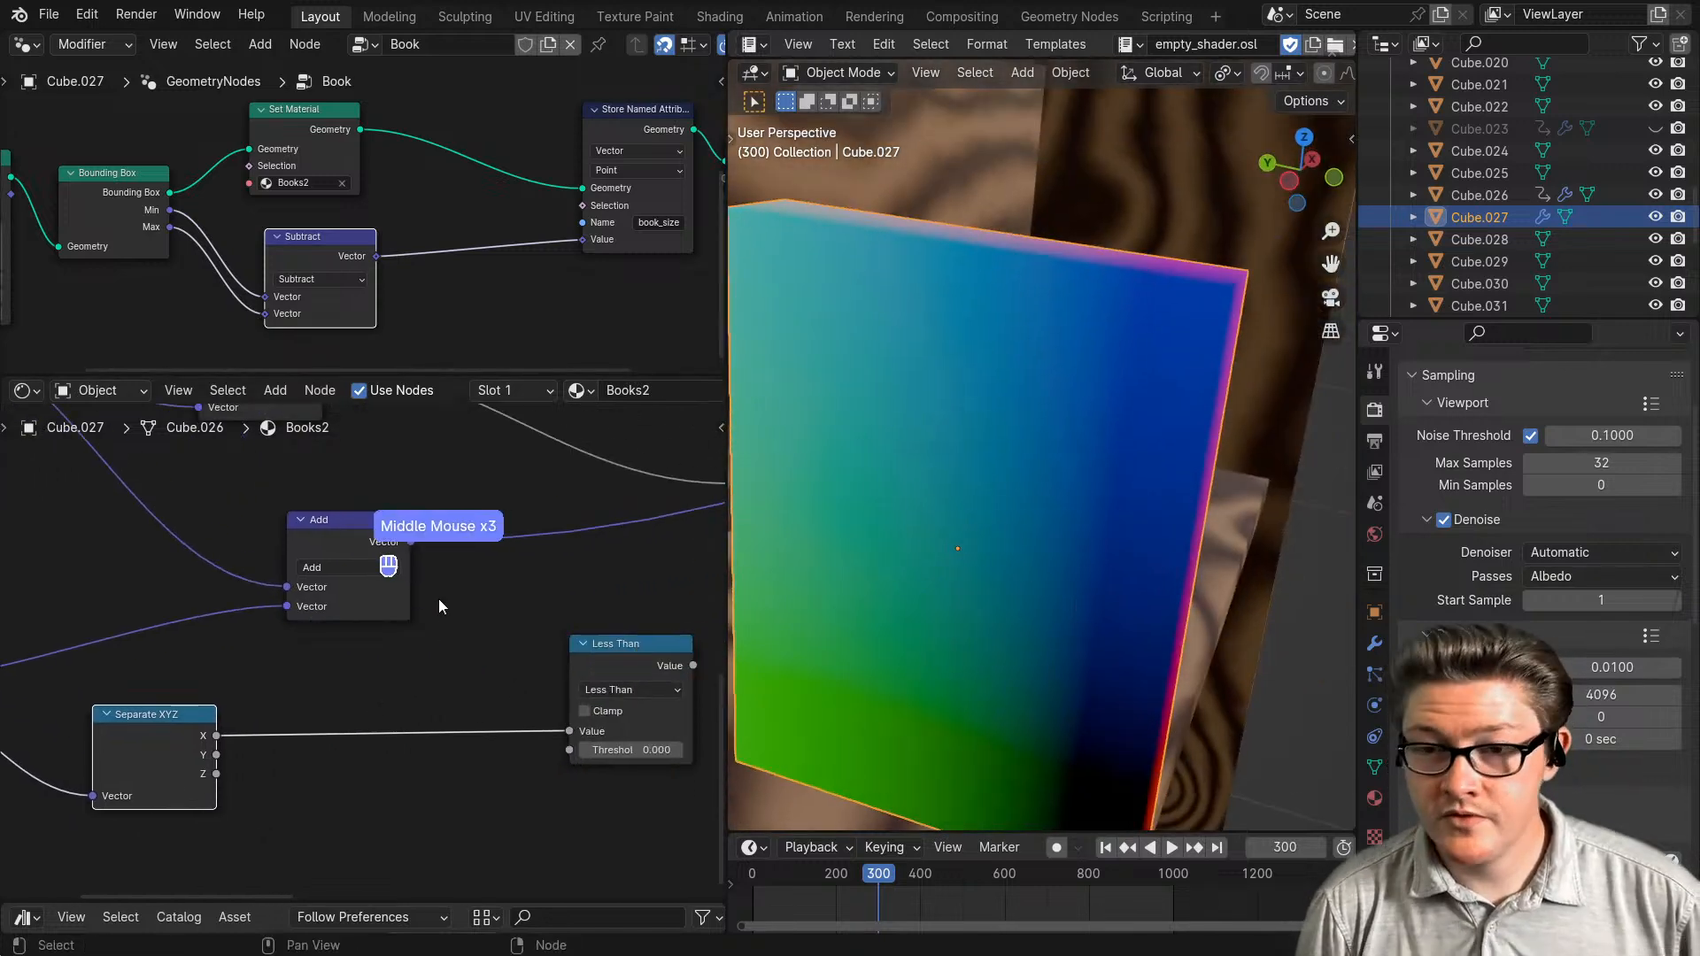
click(354, 565)
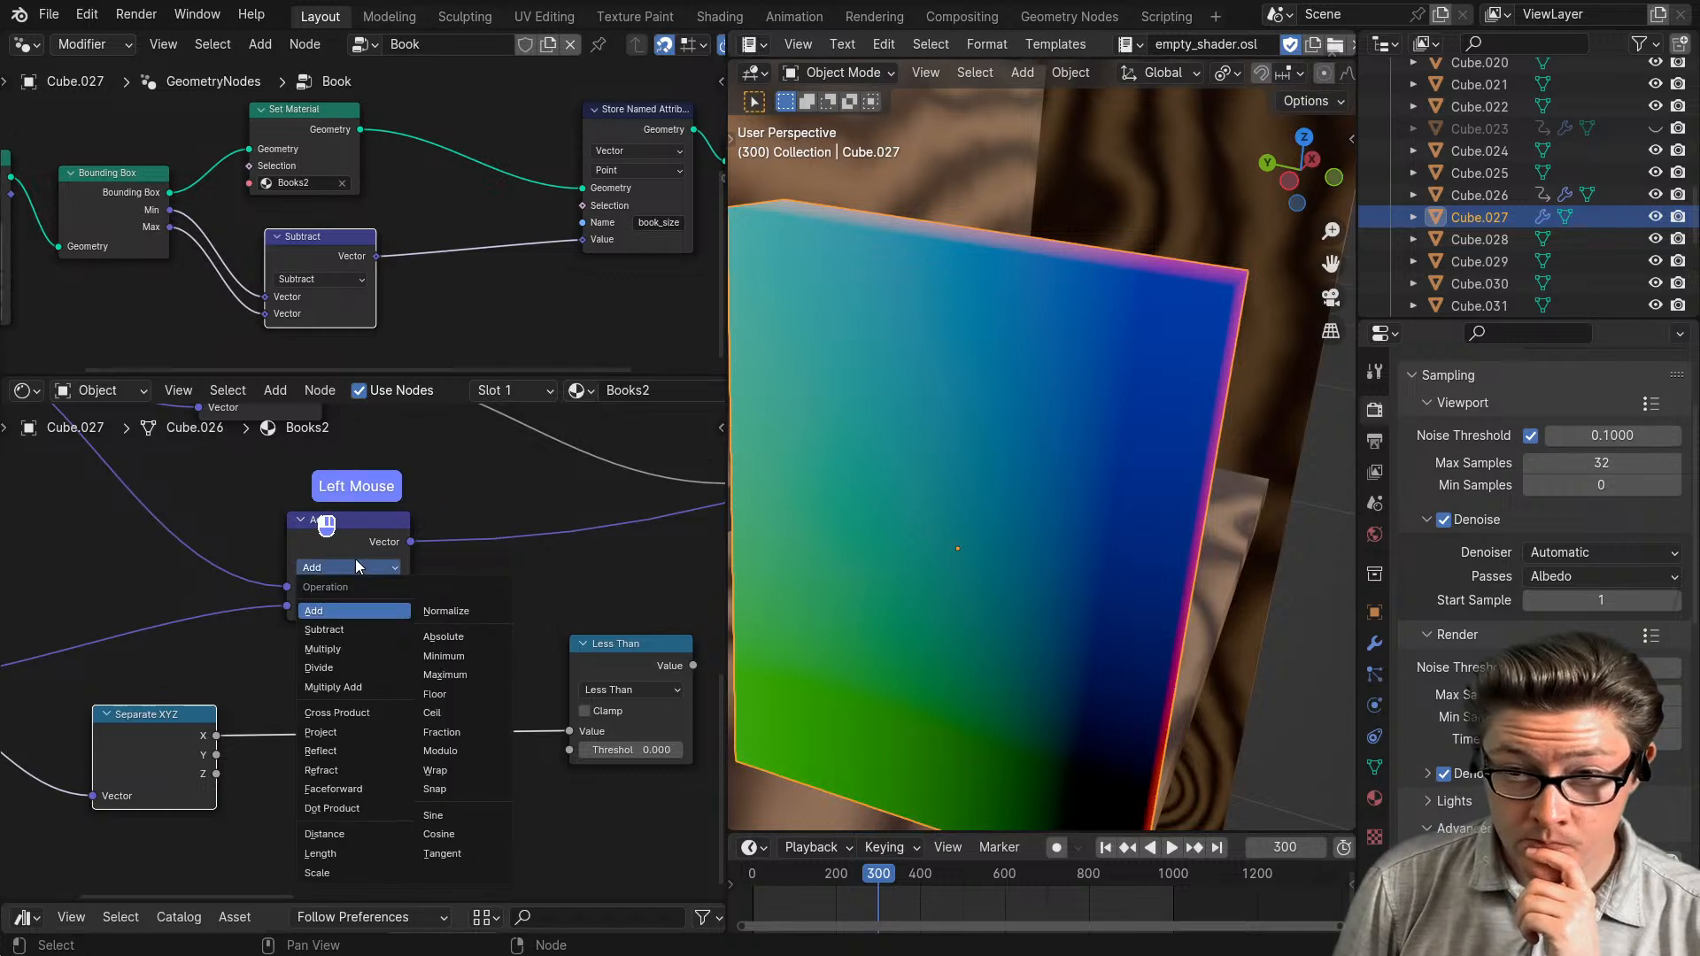
click(347, 652)
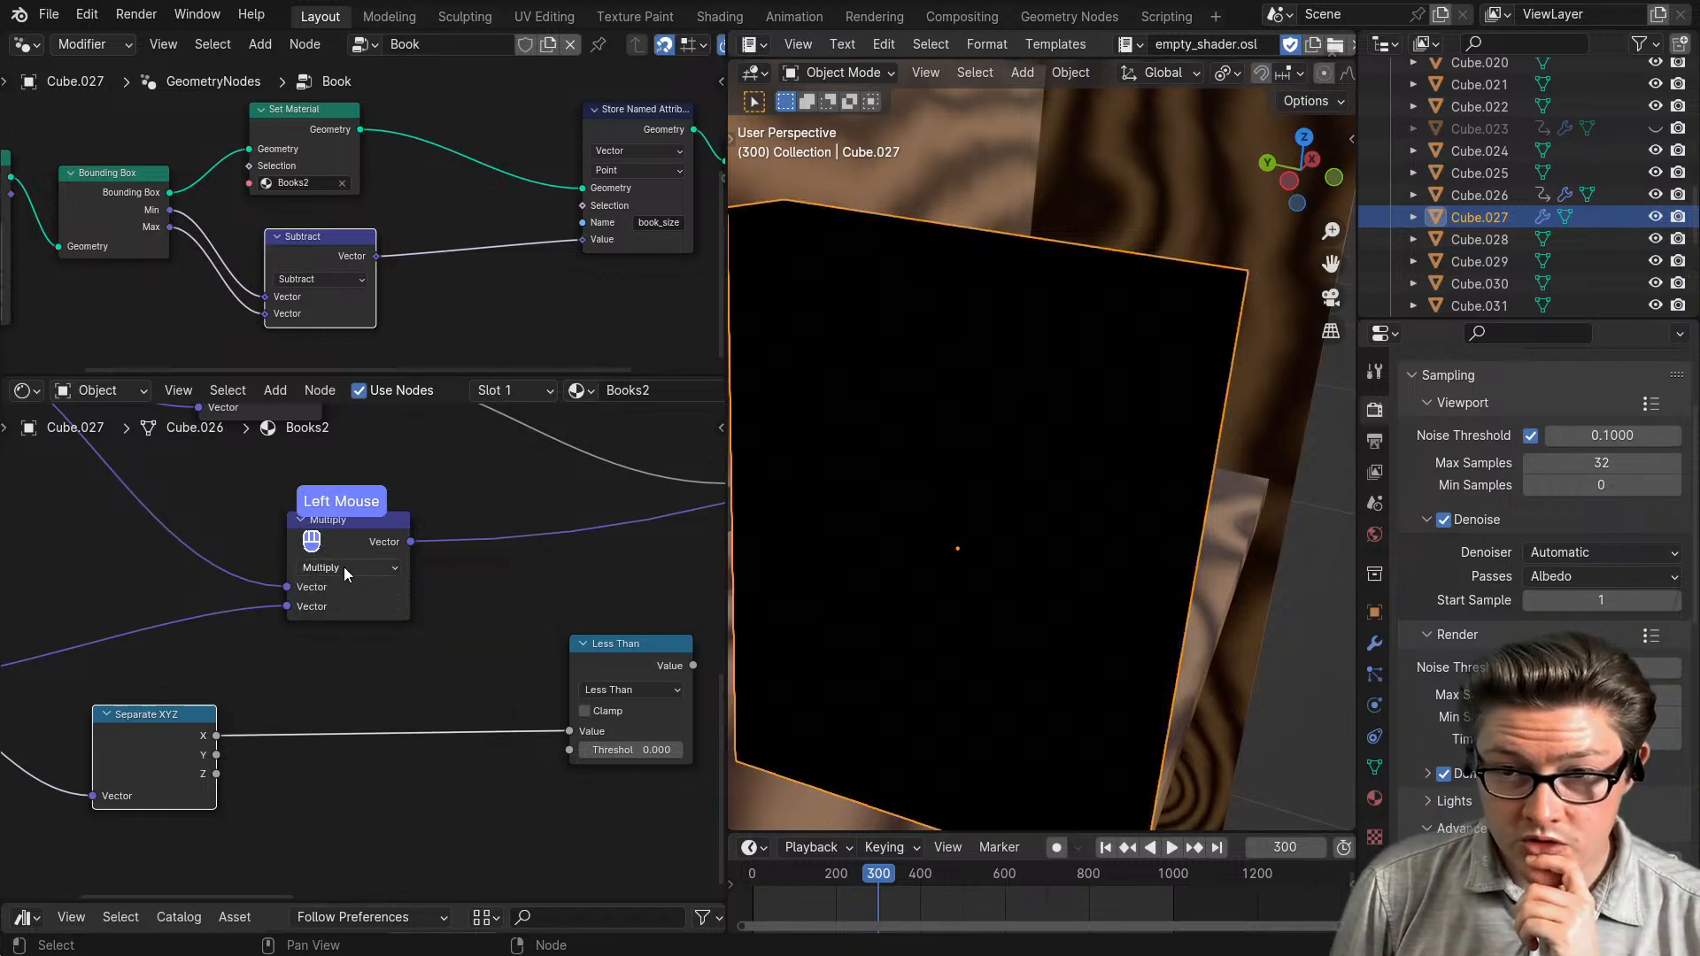
- Move the Separate XYZ and Less Than nodes further below the vector math node, and set that node to Divide
scroll(307, 631, down, 2)
scroll(307, 630, down, 1)
drag(190, 695, 181, 763)
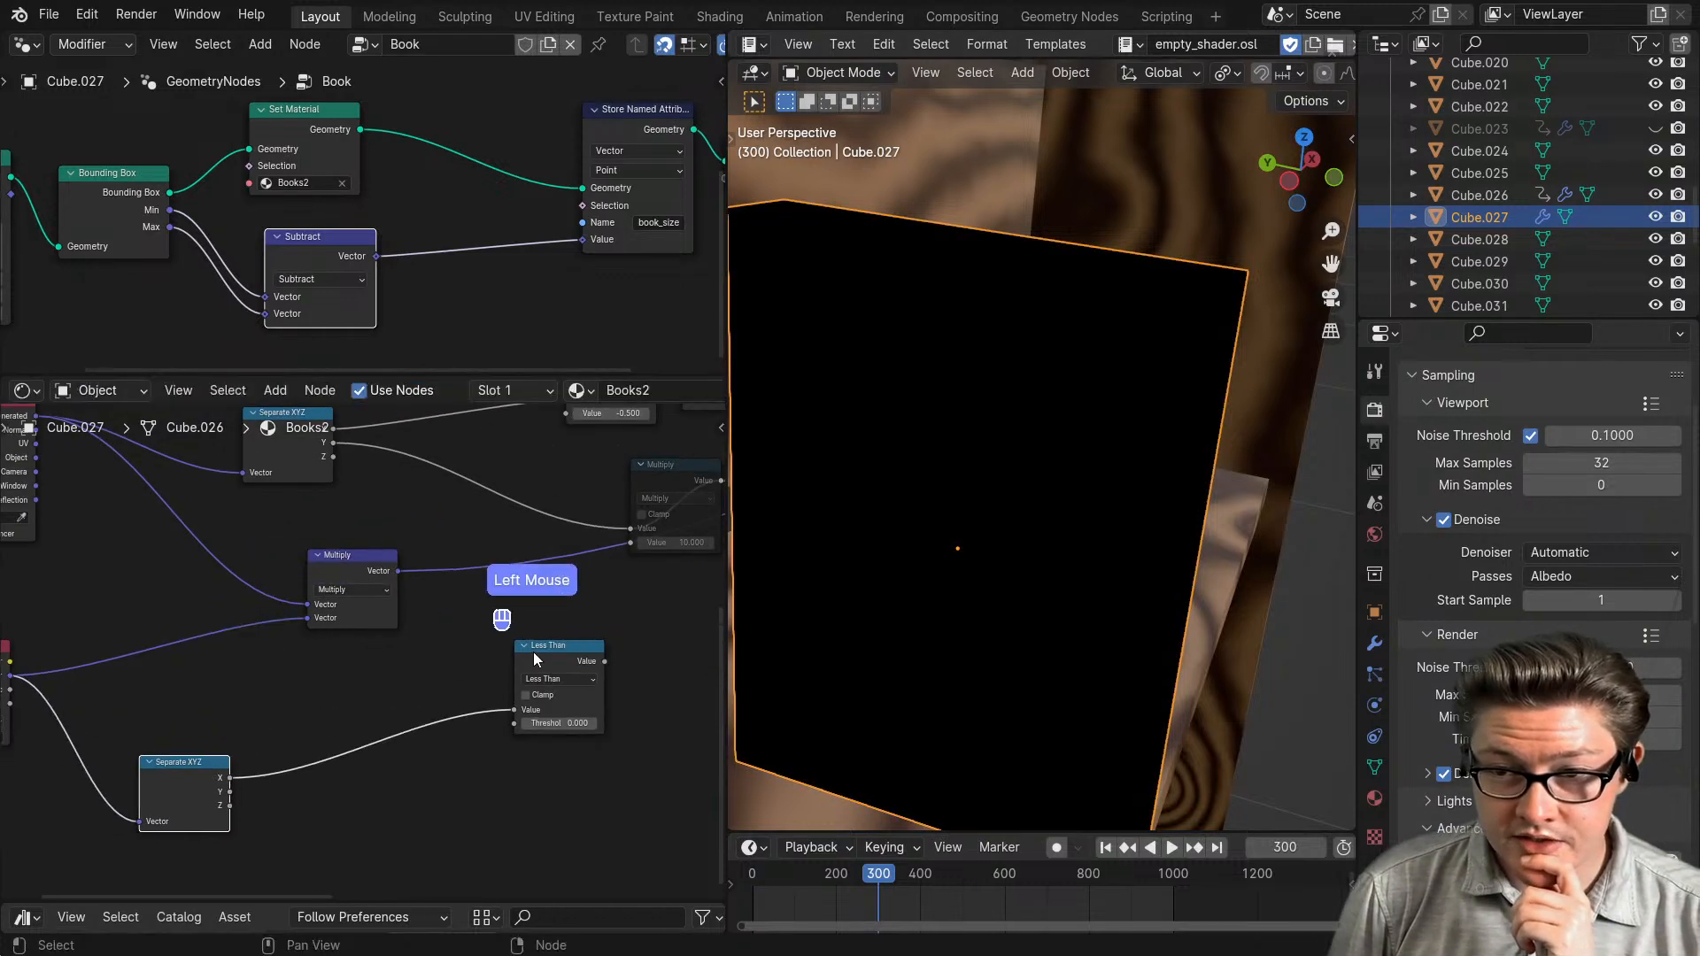
drag(533, 652, 492, 740)
scroll(352, 608, up, 2)
click(351, 549)
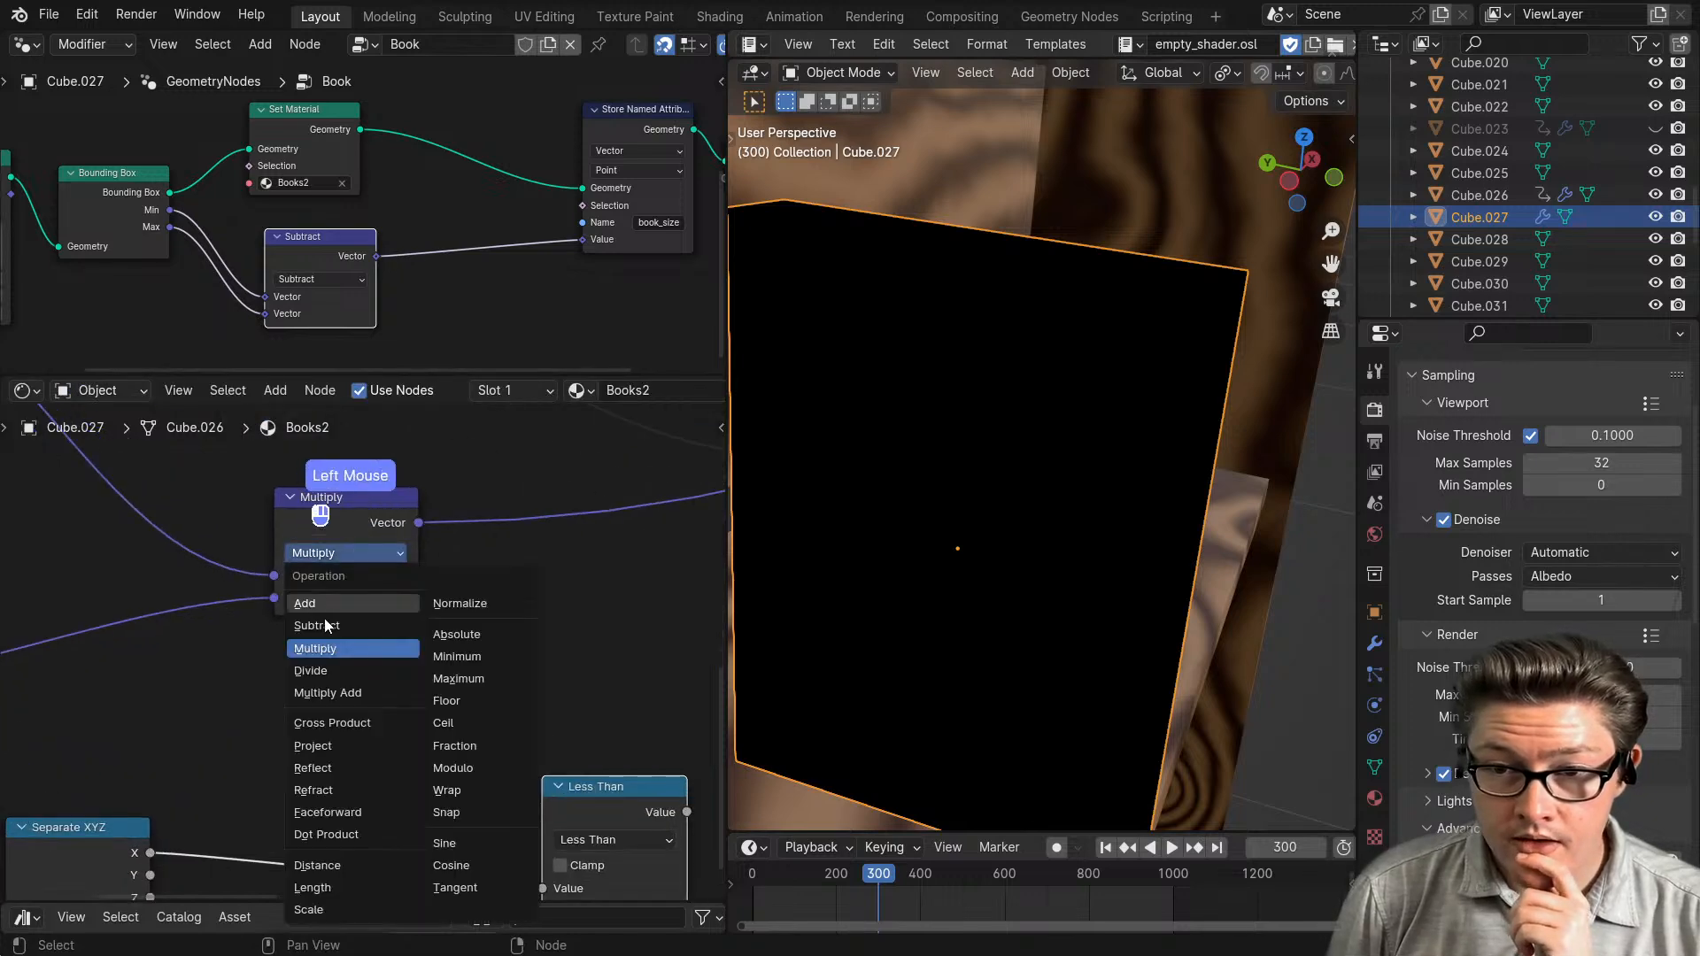
click(309, 670)
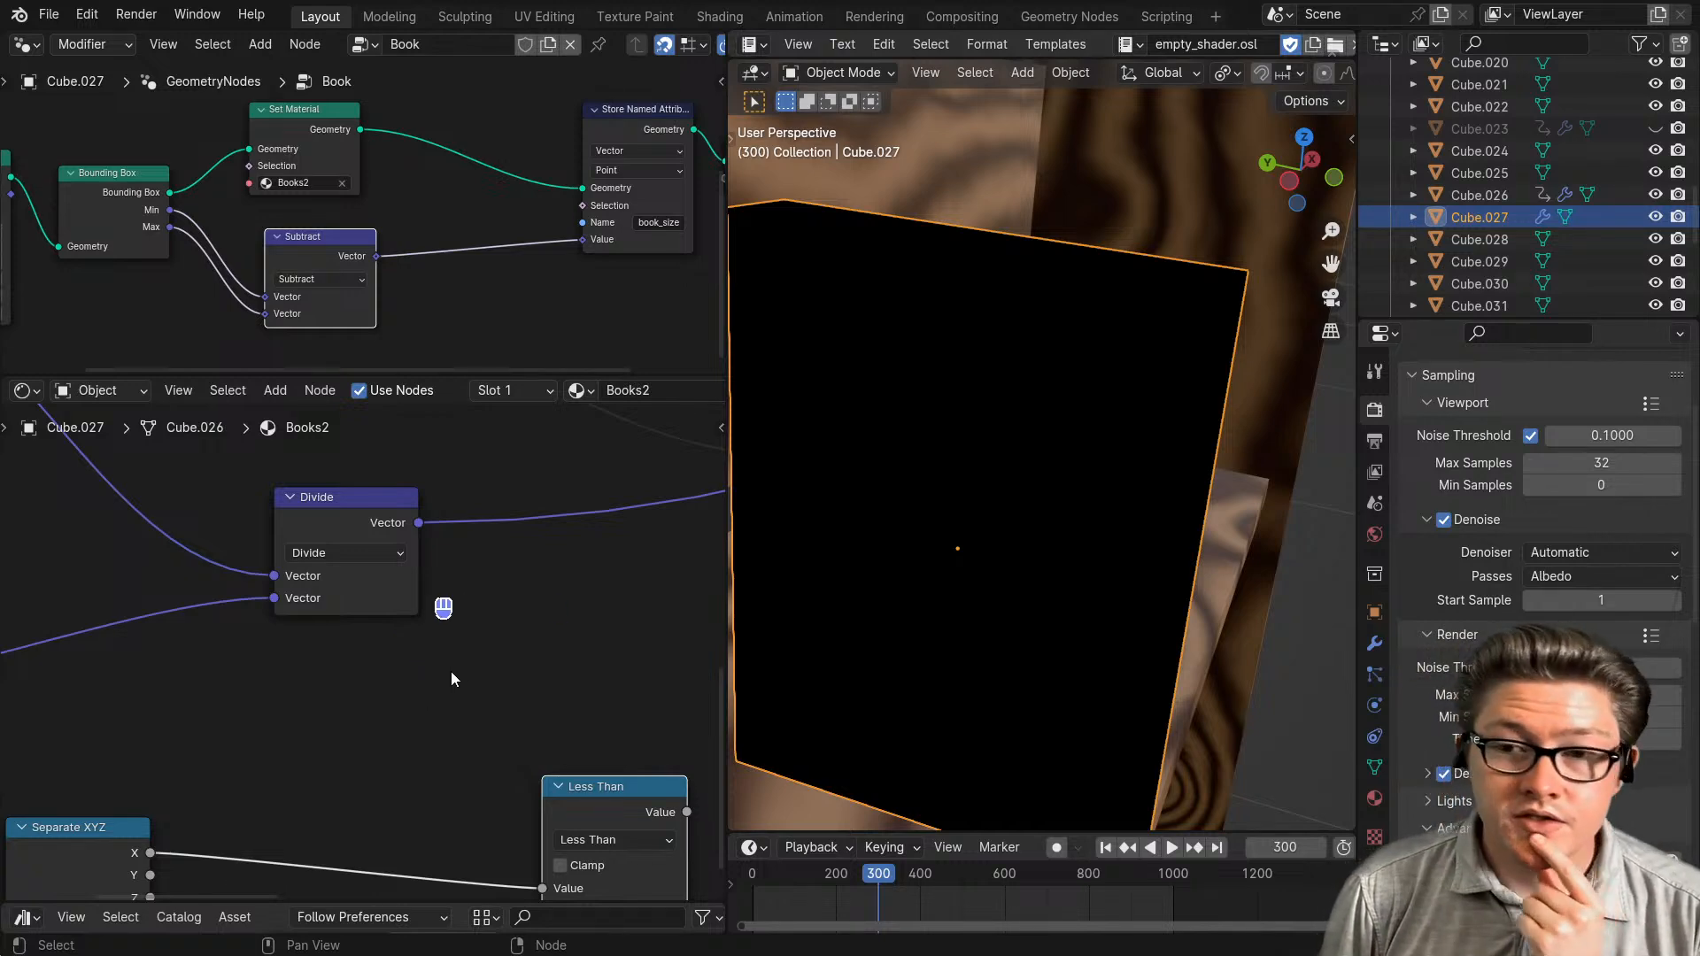
- Try Subtract on the vector math node combining Generated and book_size, and check the result along the book's narrow side
scroll(478, 666, down, 3)
middle_drag(519, 667, 378, 698)
scroll(226, 571, up, 2)
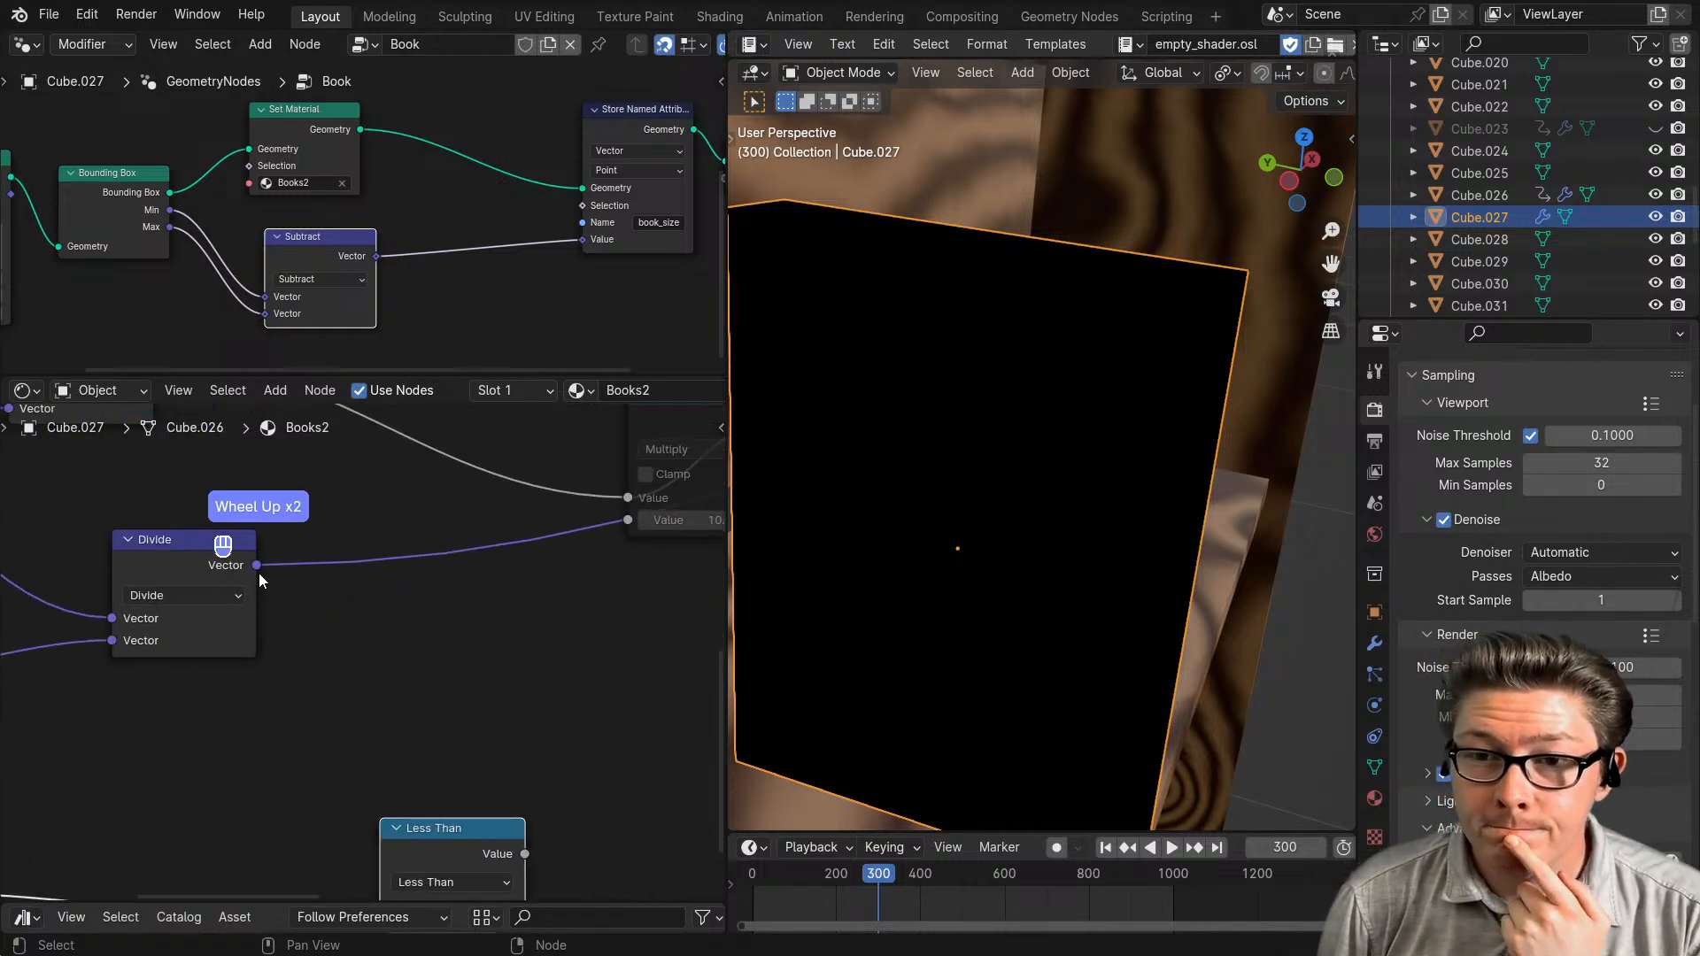
click(180, 594)
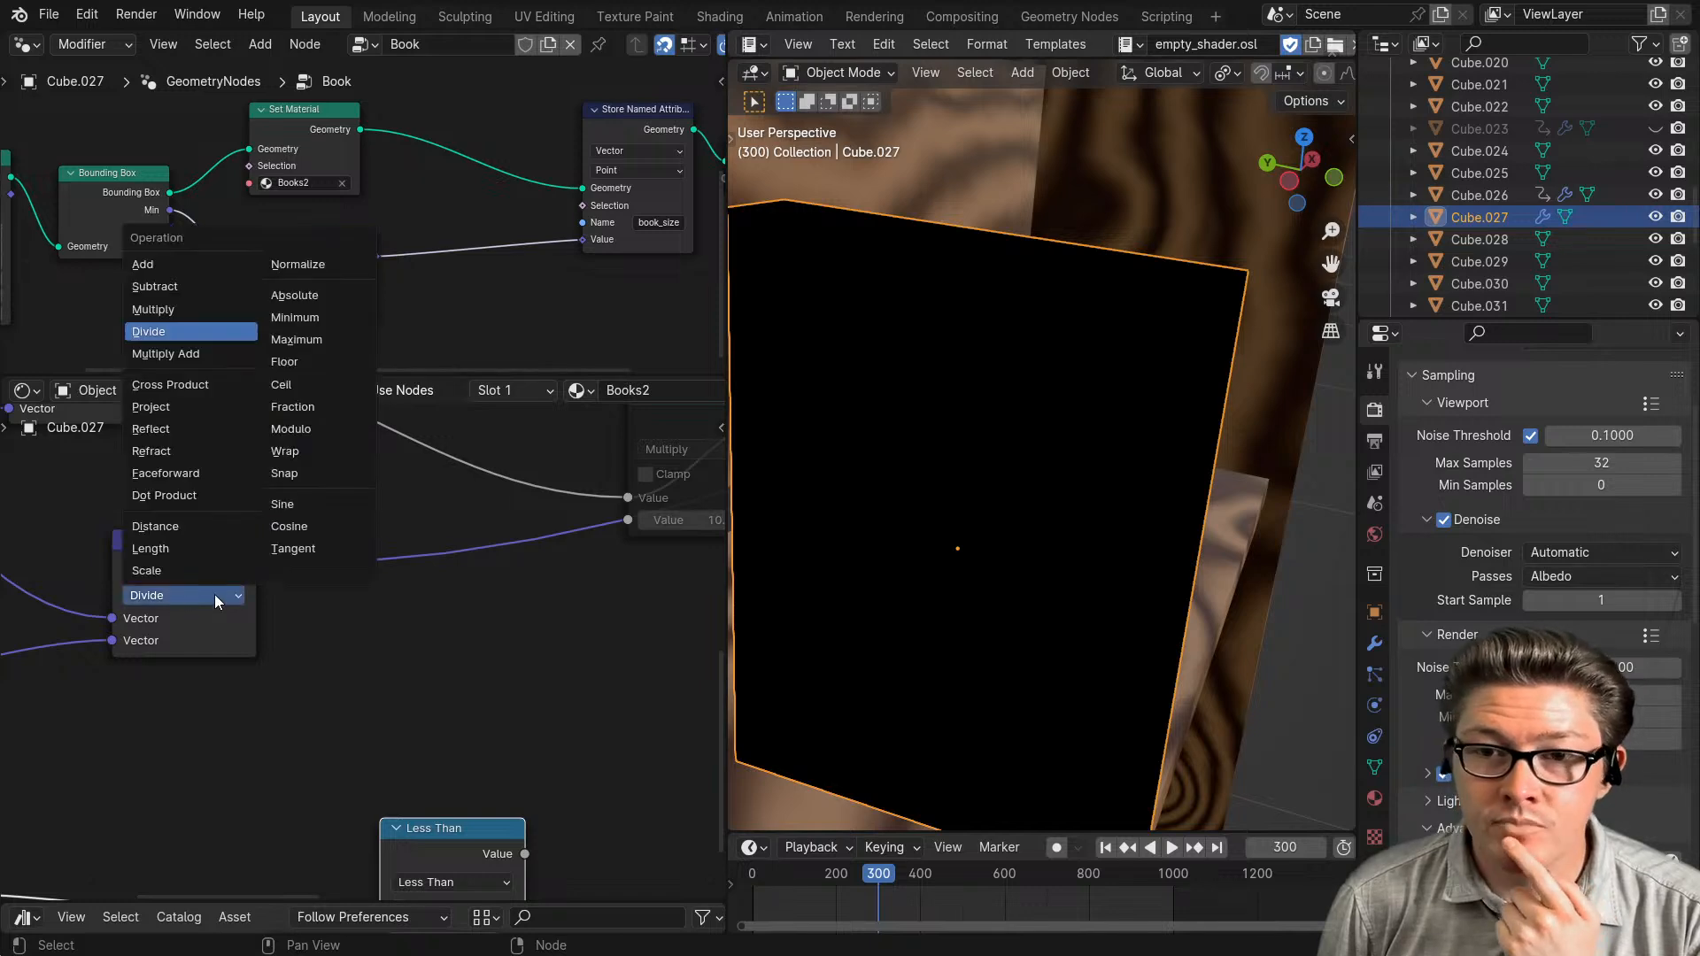
click(163, 332)
click(163, 599)
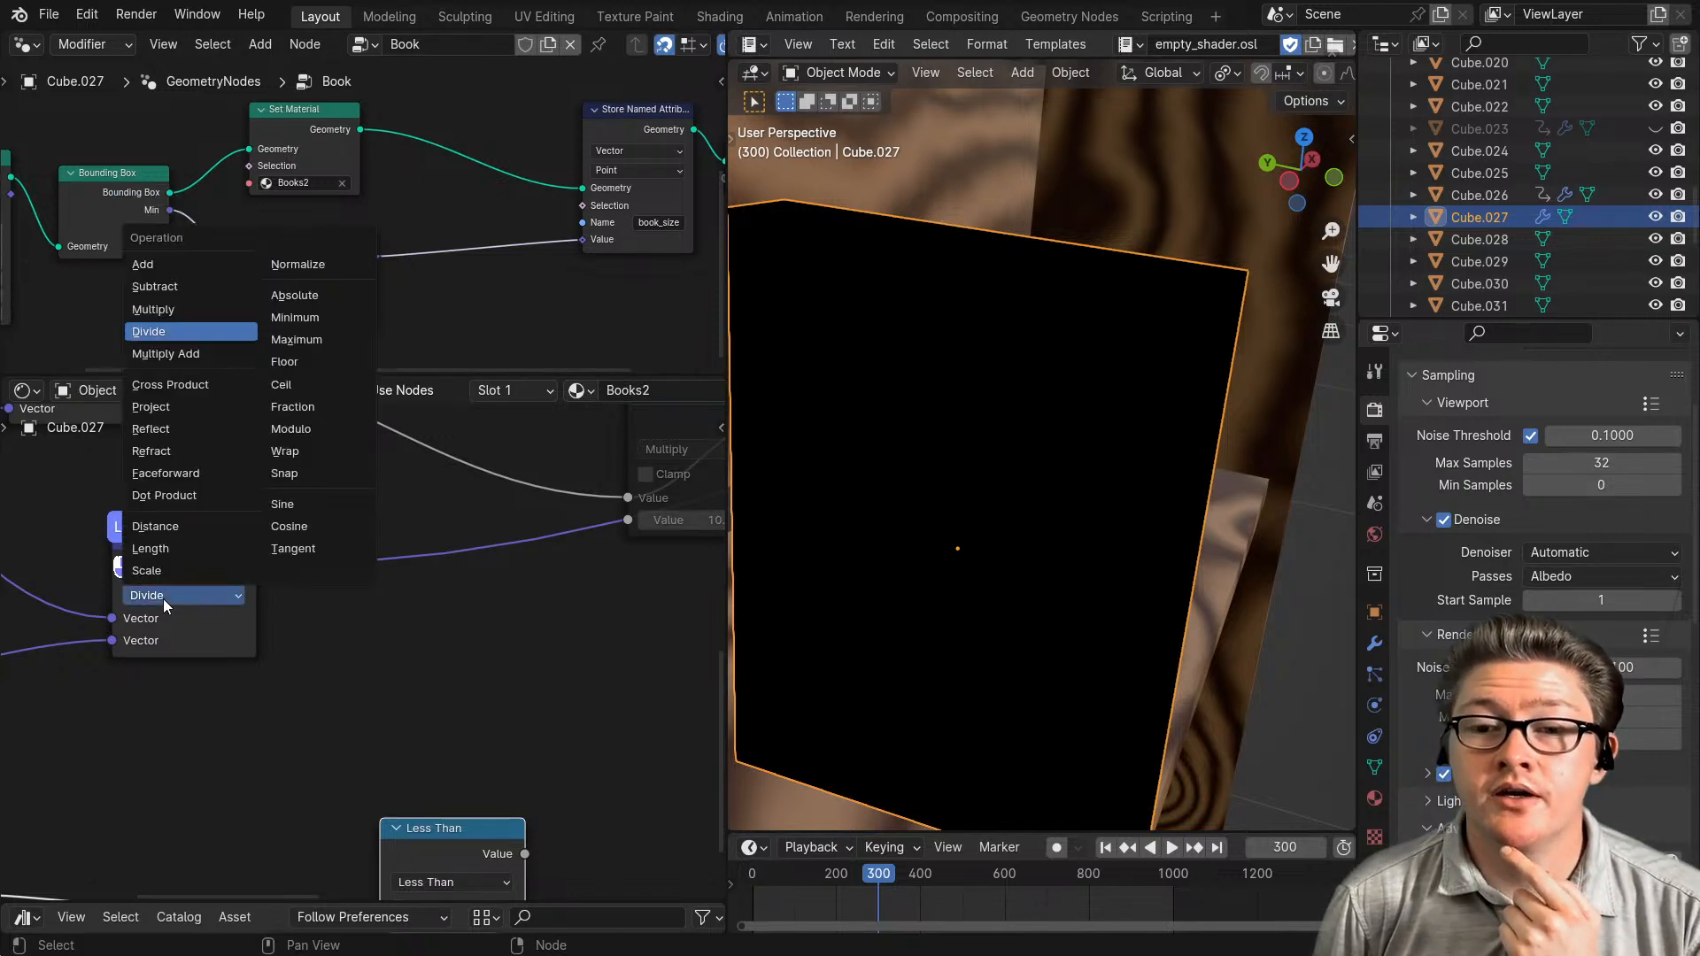
click(191, 286)
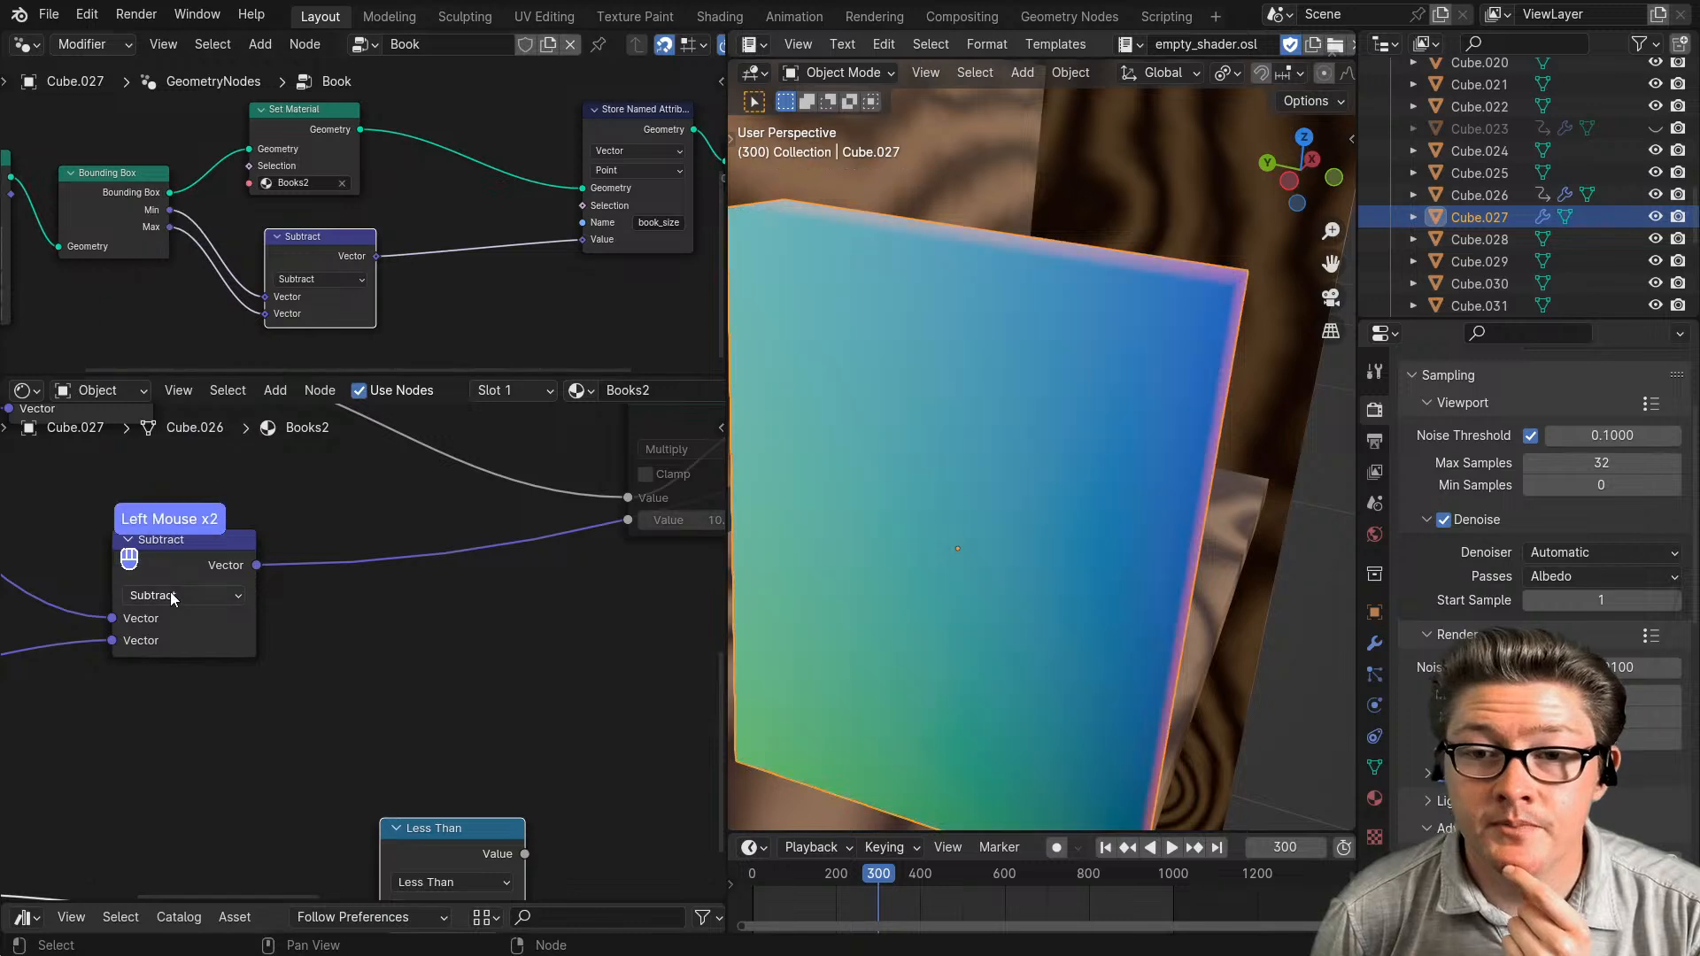
scroll(1068, 508, down, 4)
middle_drag(1105, 523, 919, 540)
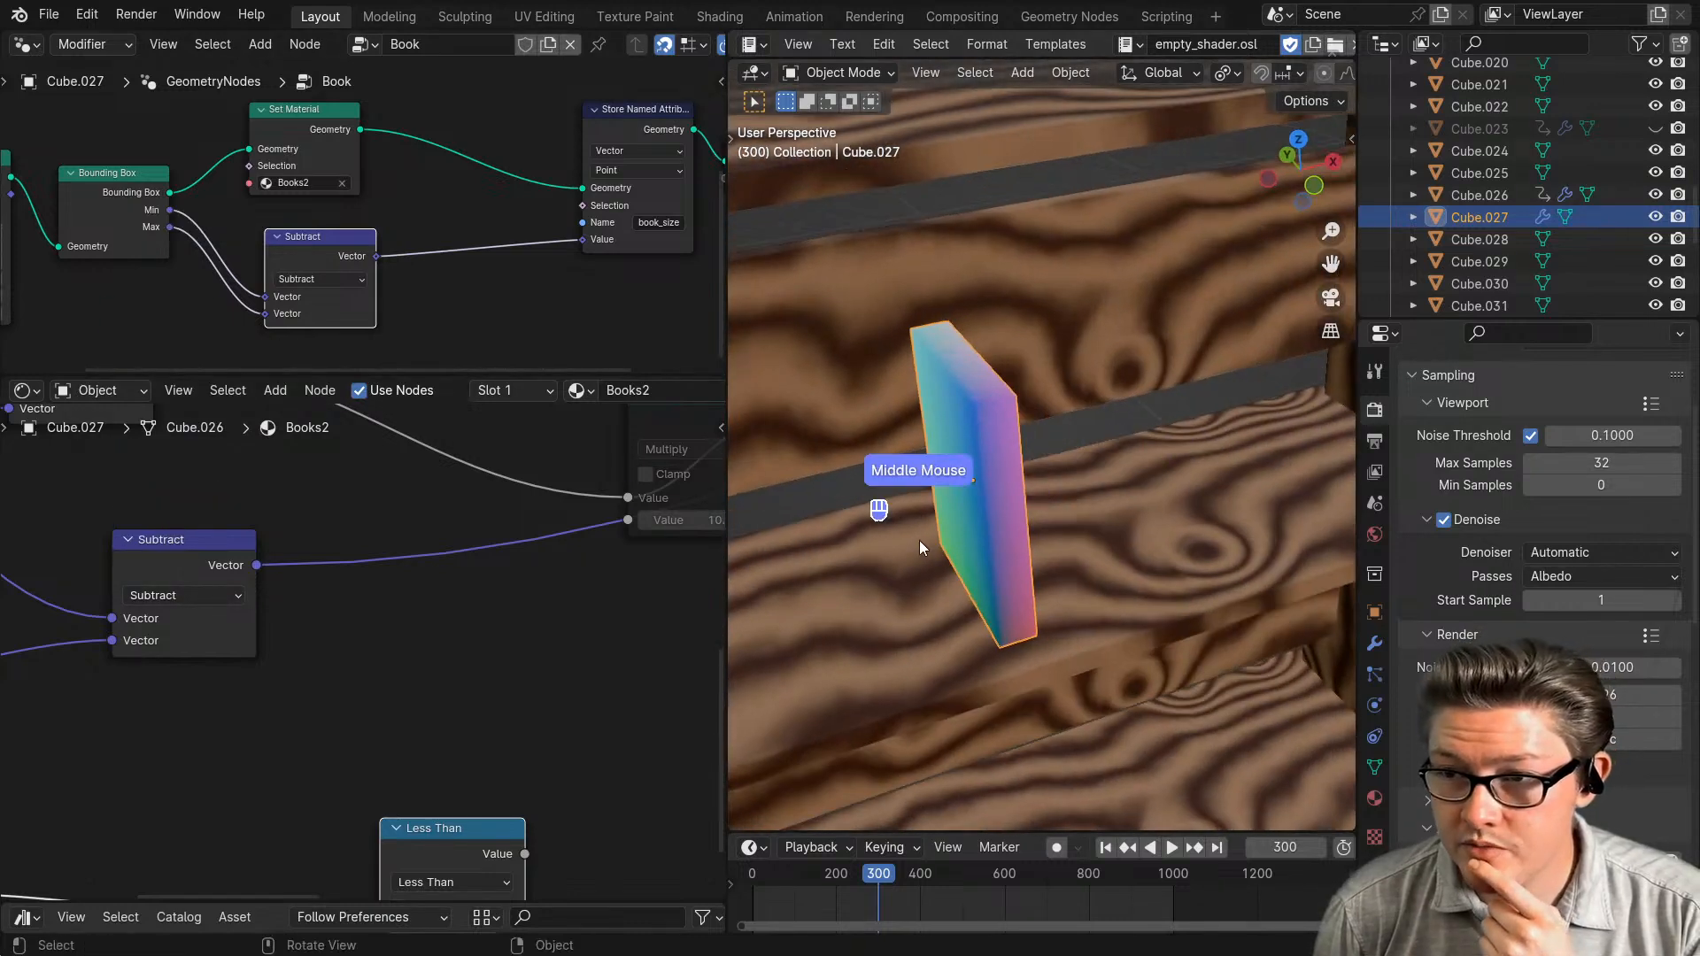
scroll(919, 540, up, 2)
- Set the vector math node combining Generated and book_size to Add
click(168, 595)
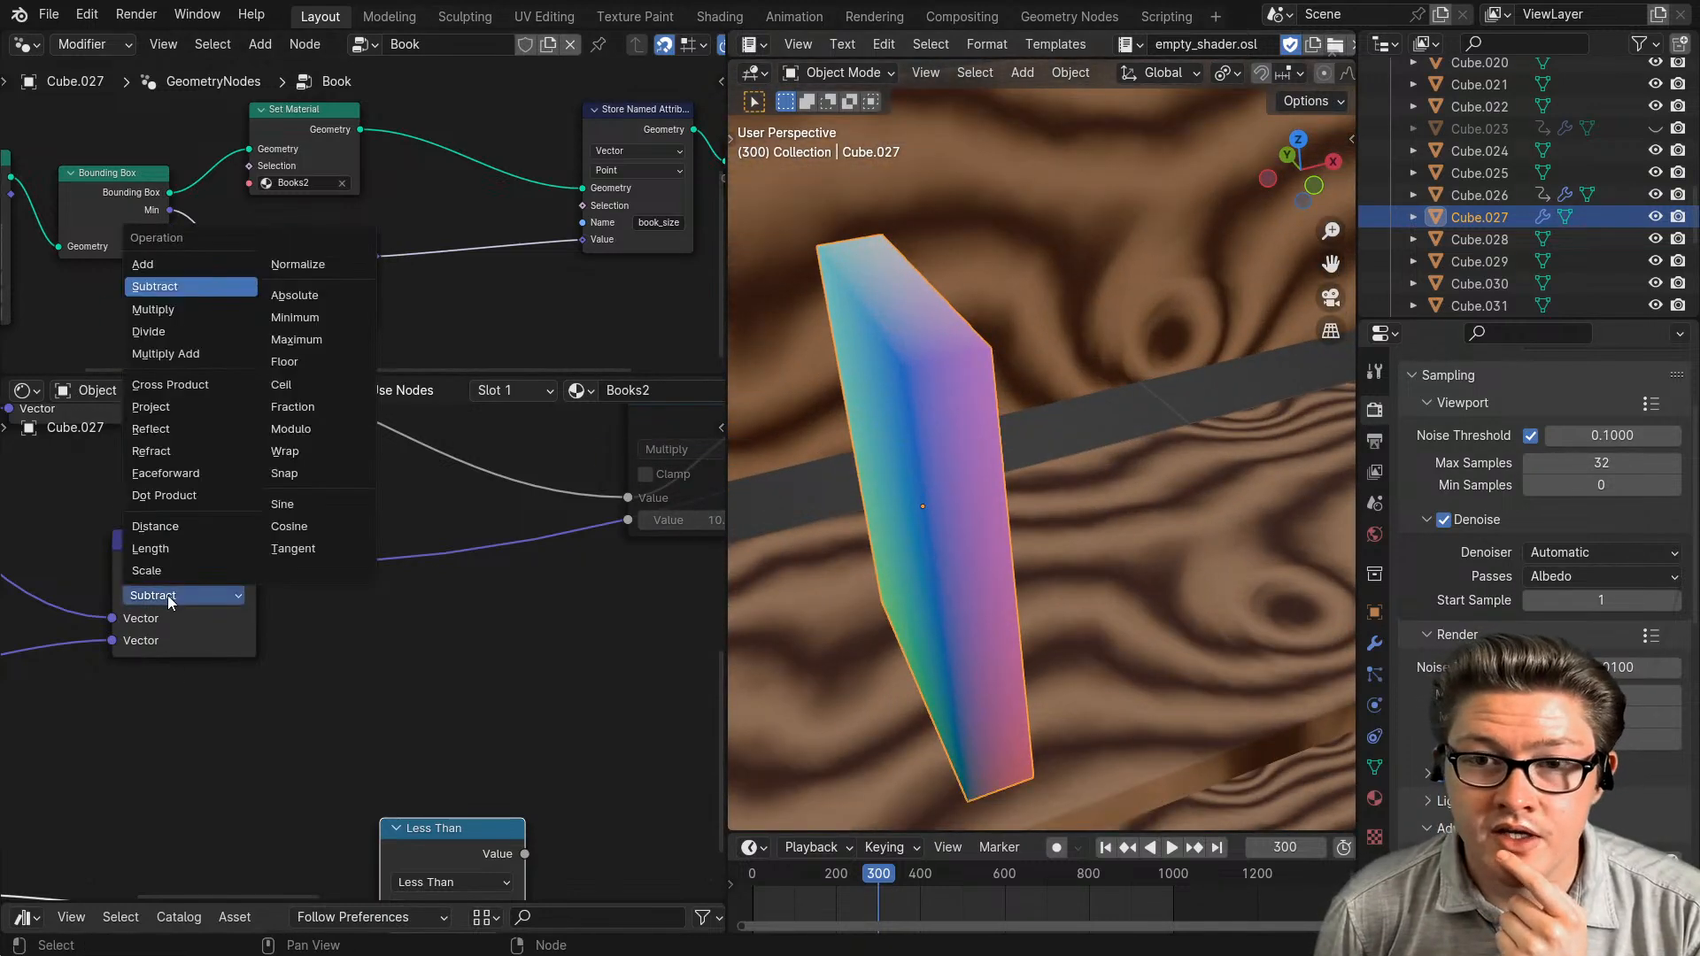
click(149, 266)
click(268, 570)
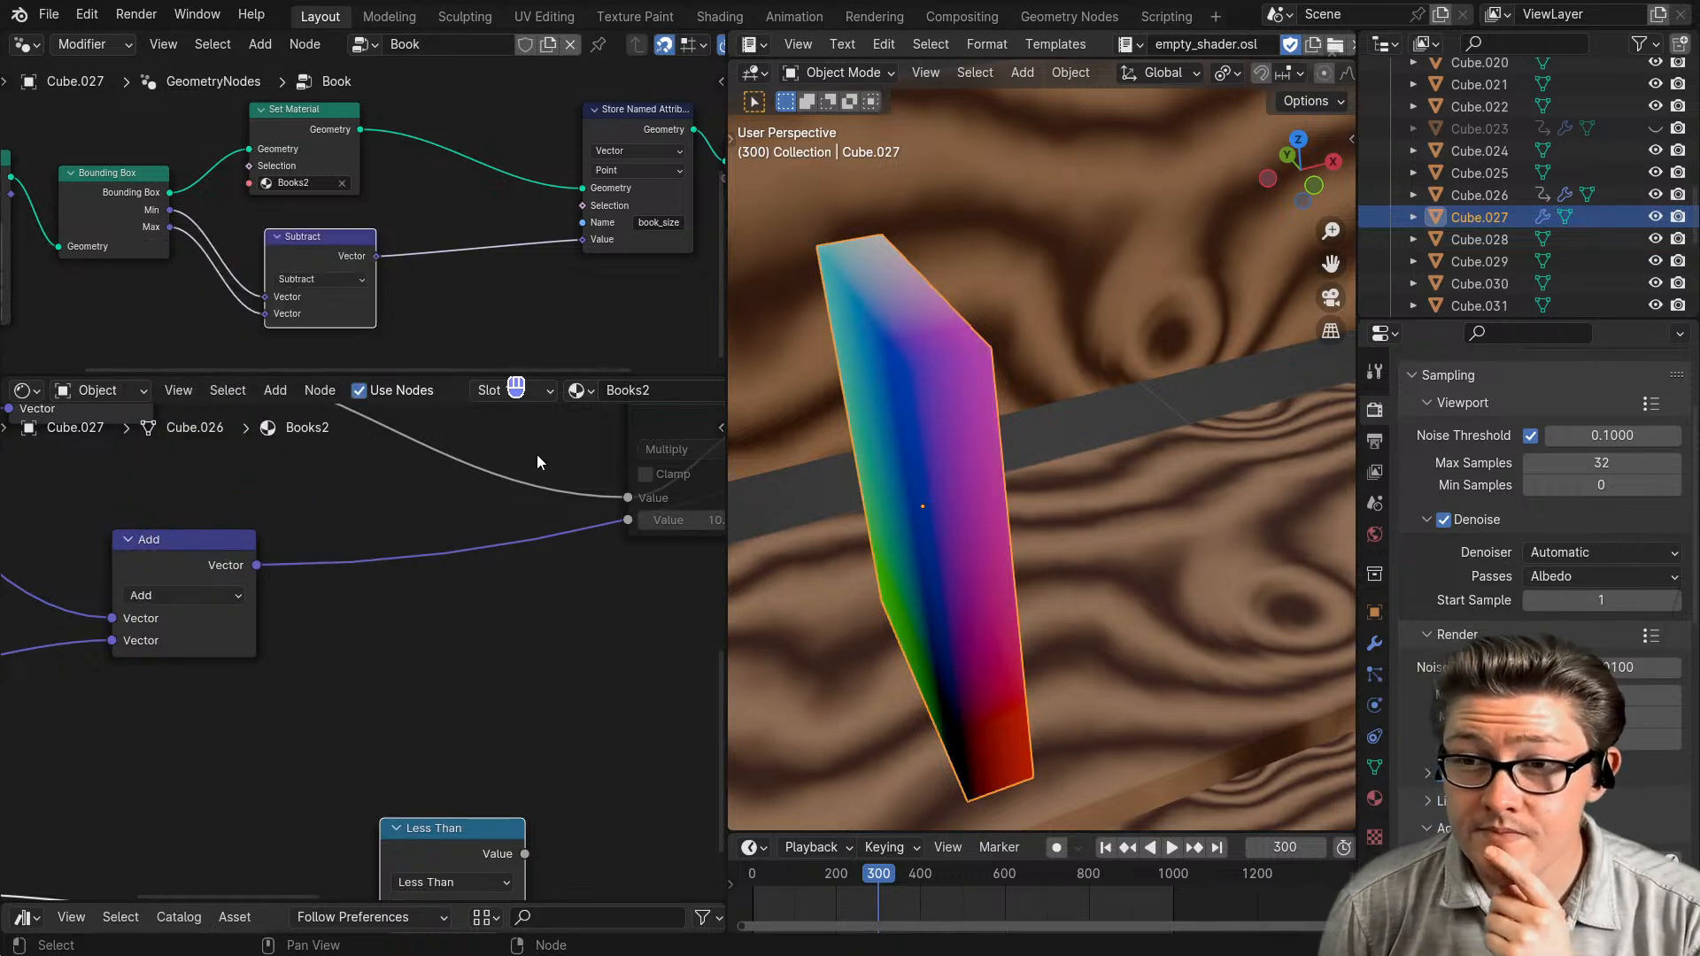
middle_drag(566, 330, 405, 366)
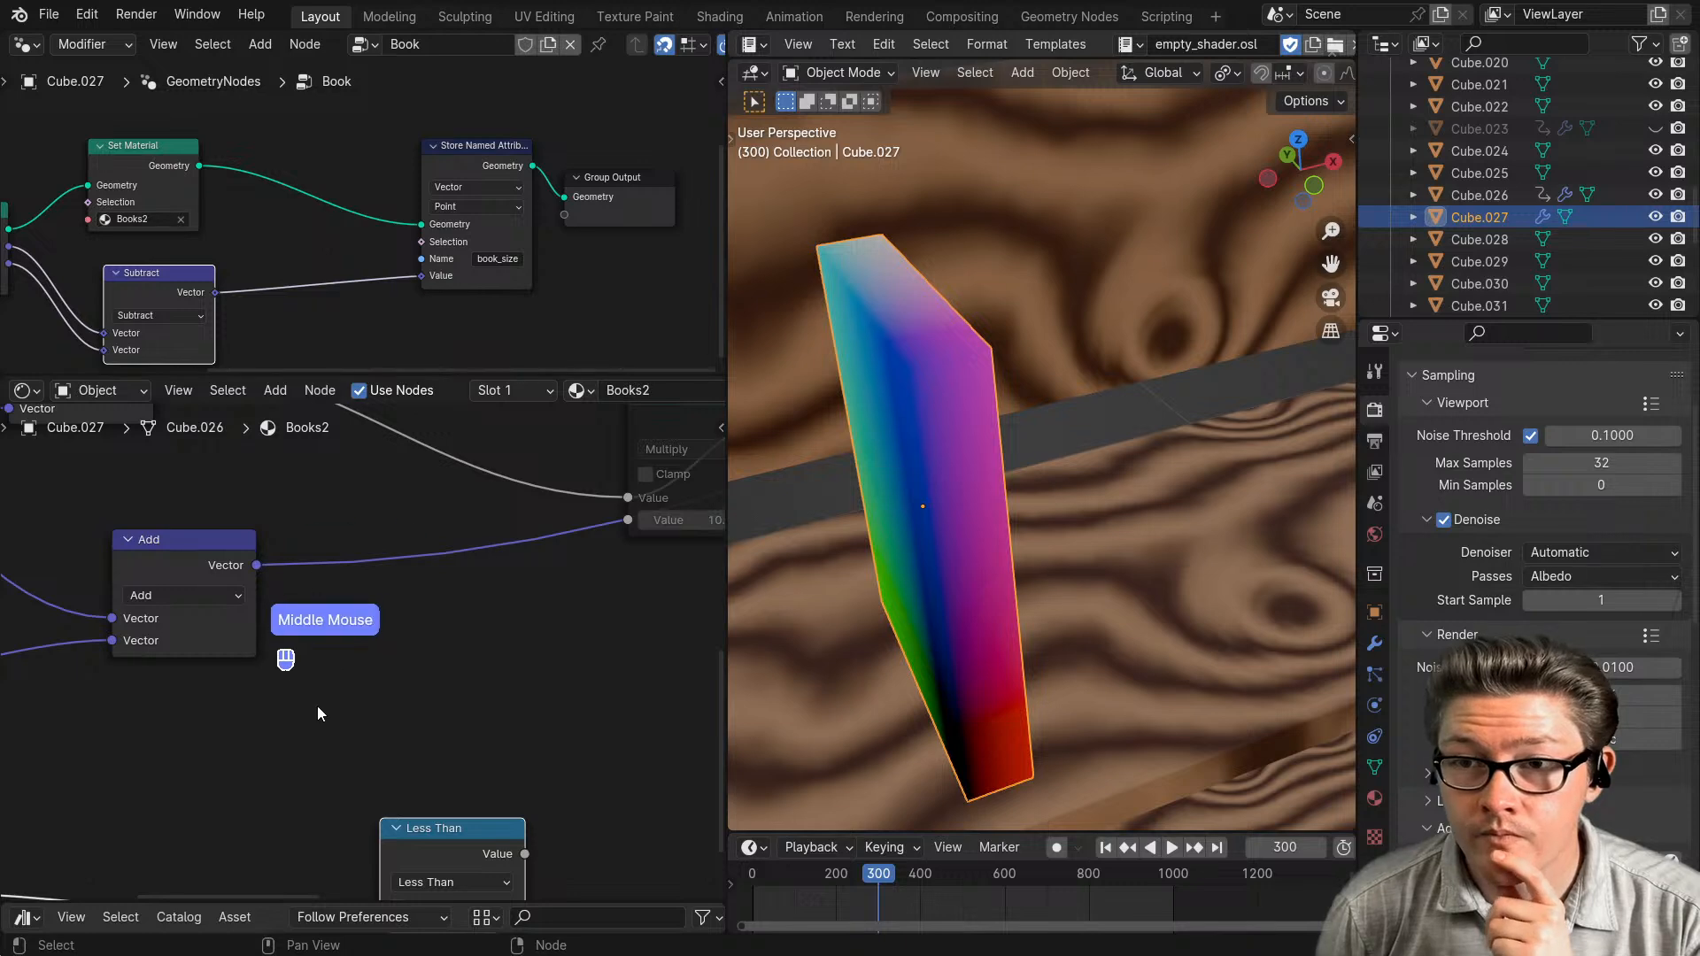
scroll(380, 656, up, 2)
- Compare Subtract with Add on the vector math node, ending on Add, and check the book's broad face
click(365, 480)
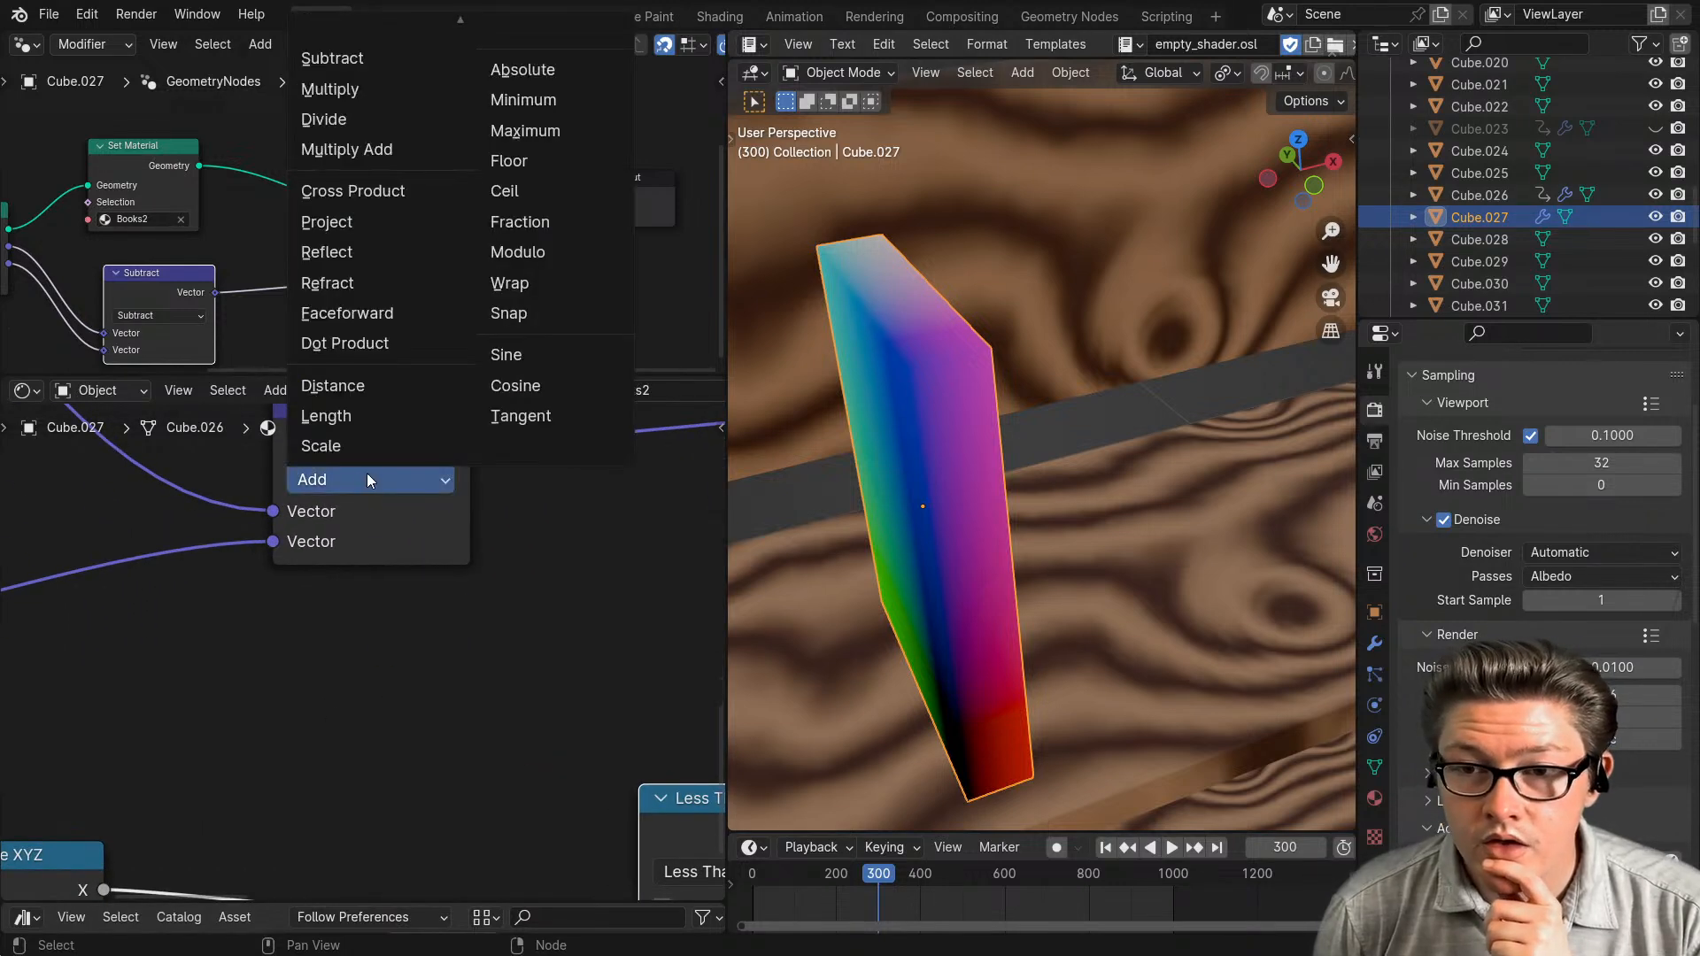
click(365, 473)
middle_drag(441, 560, 396, 699)
click(344, 617)
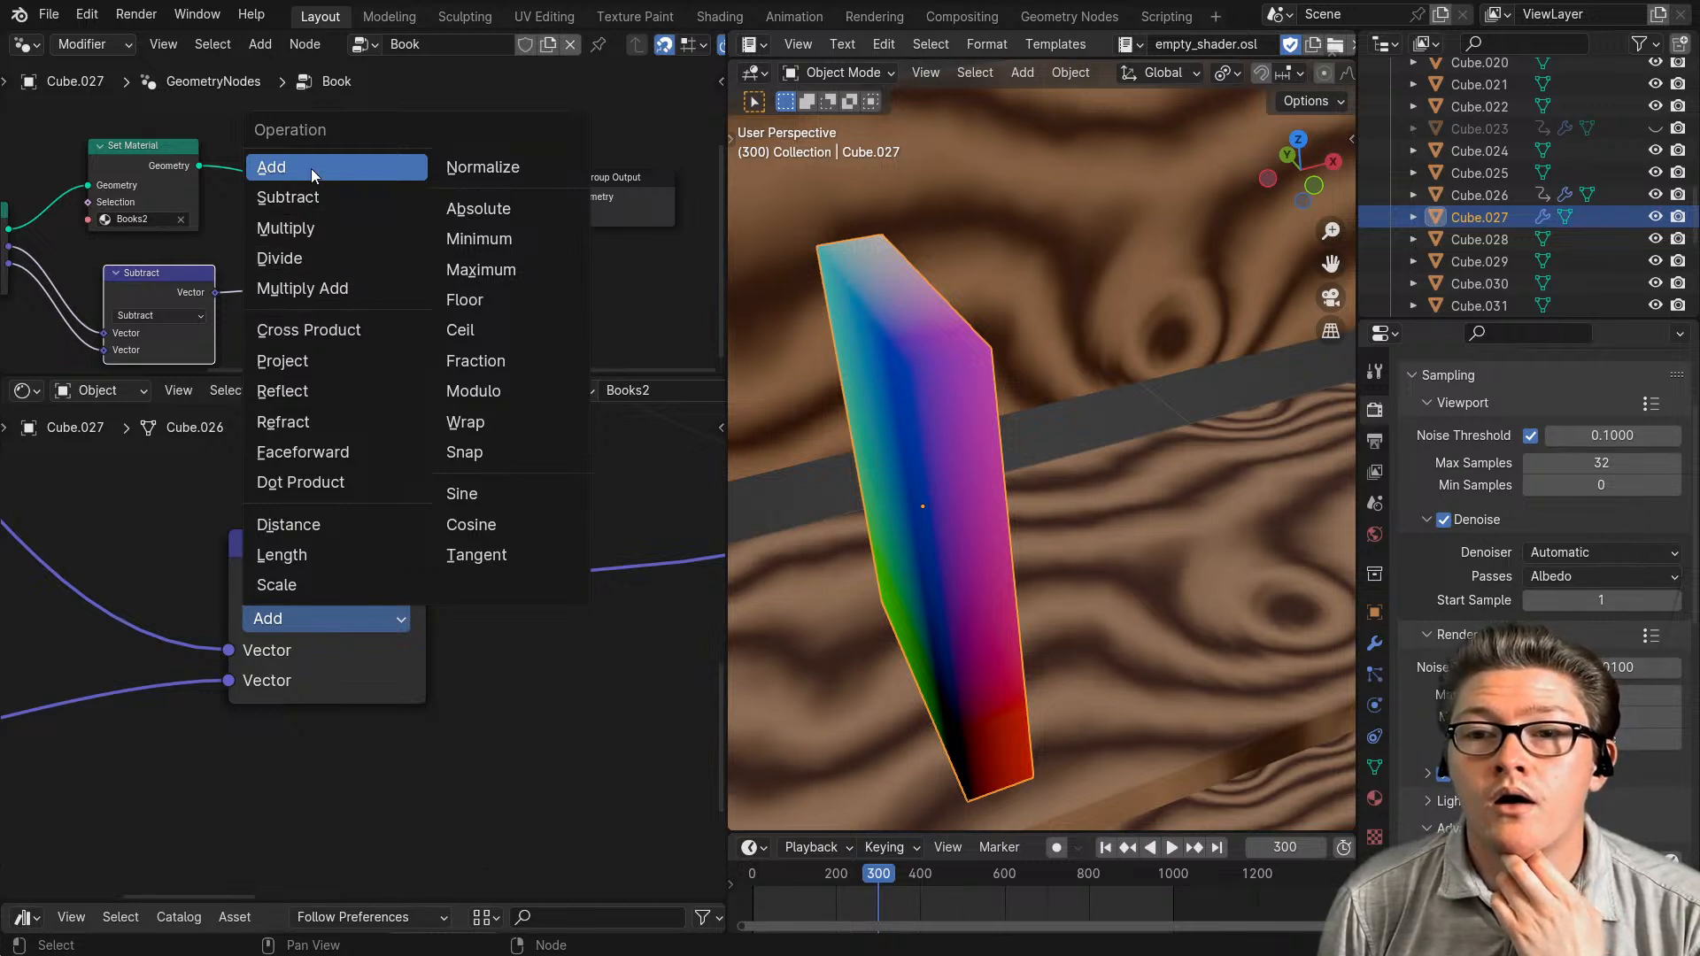
click(301, 198)
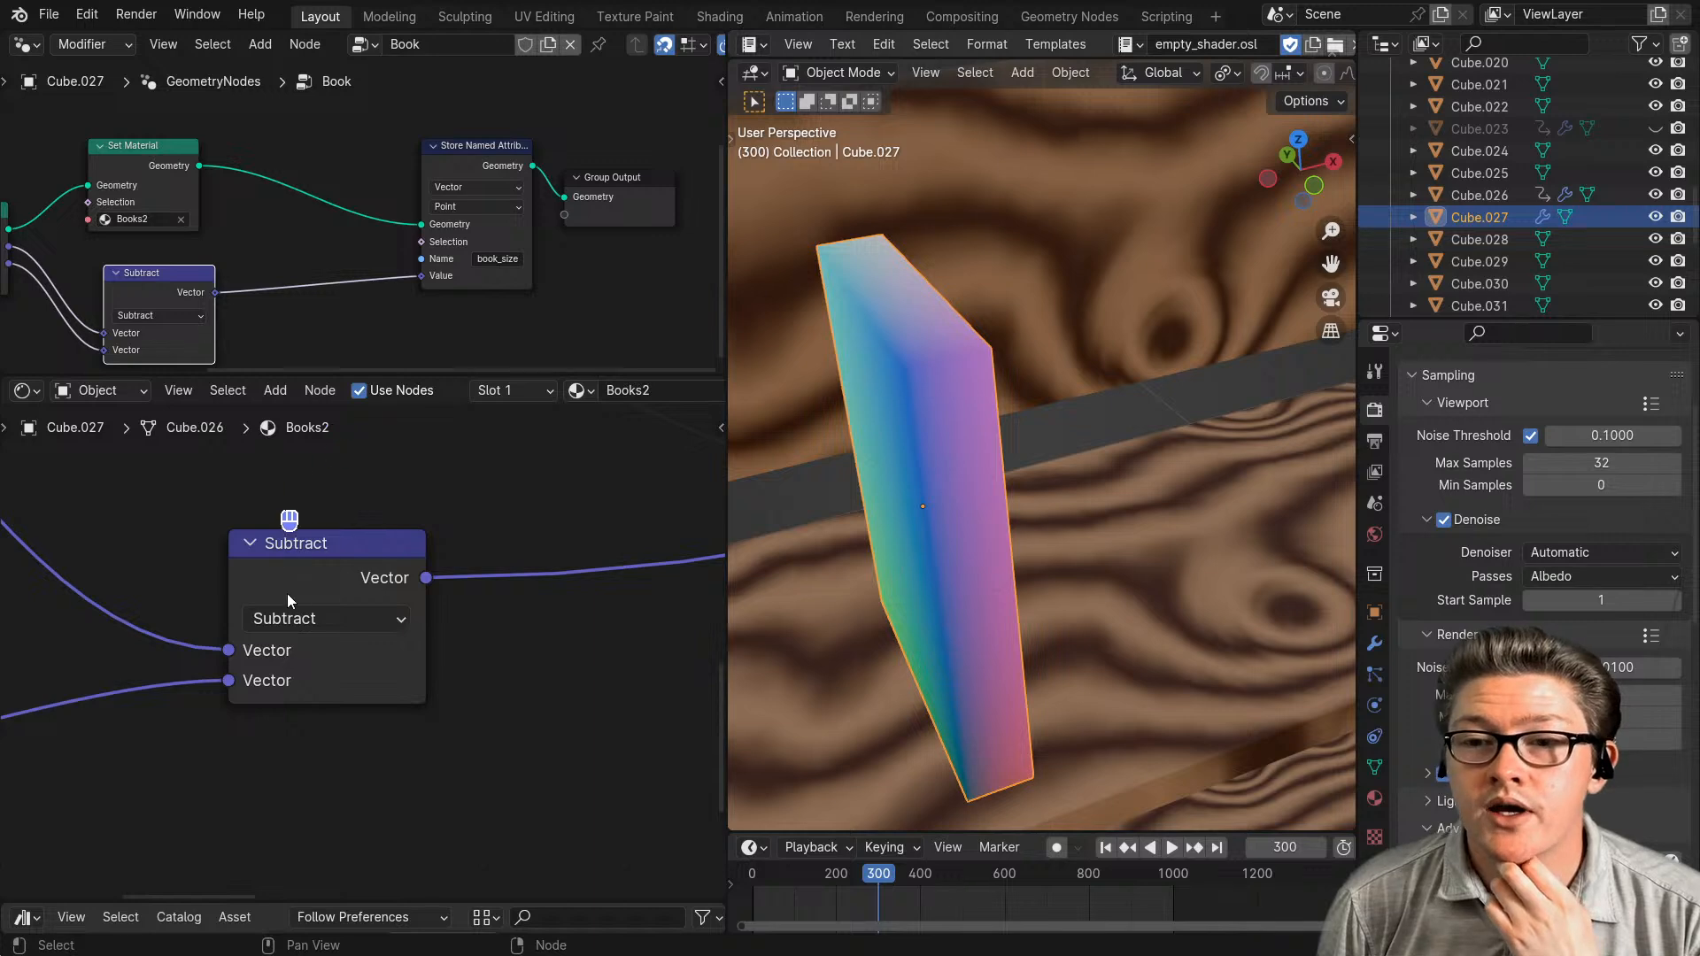
click(287, 619)
click(300, 173)
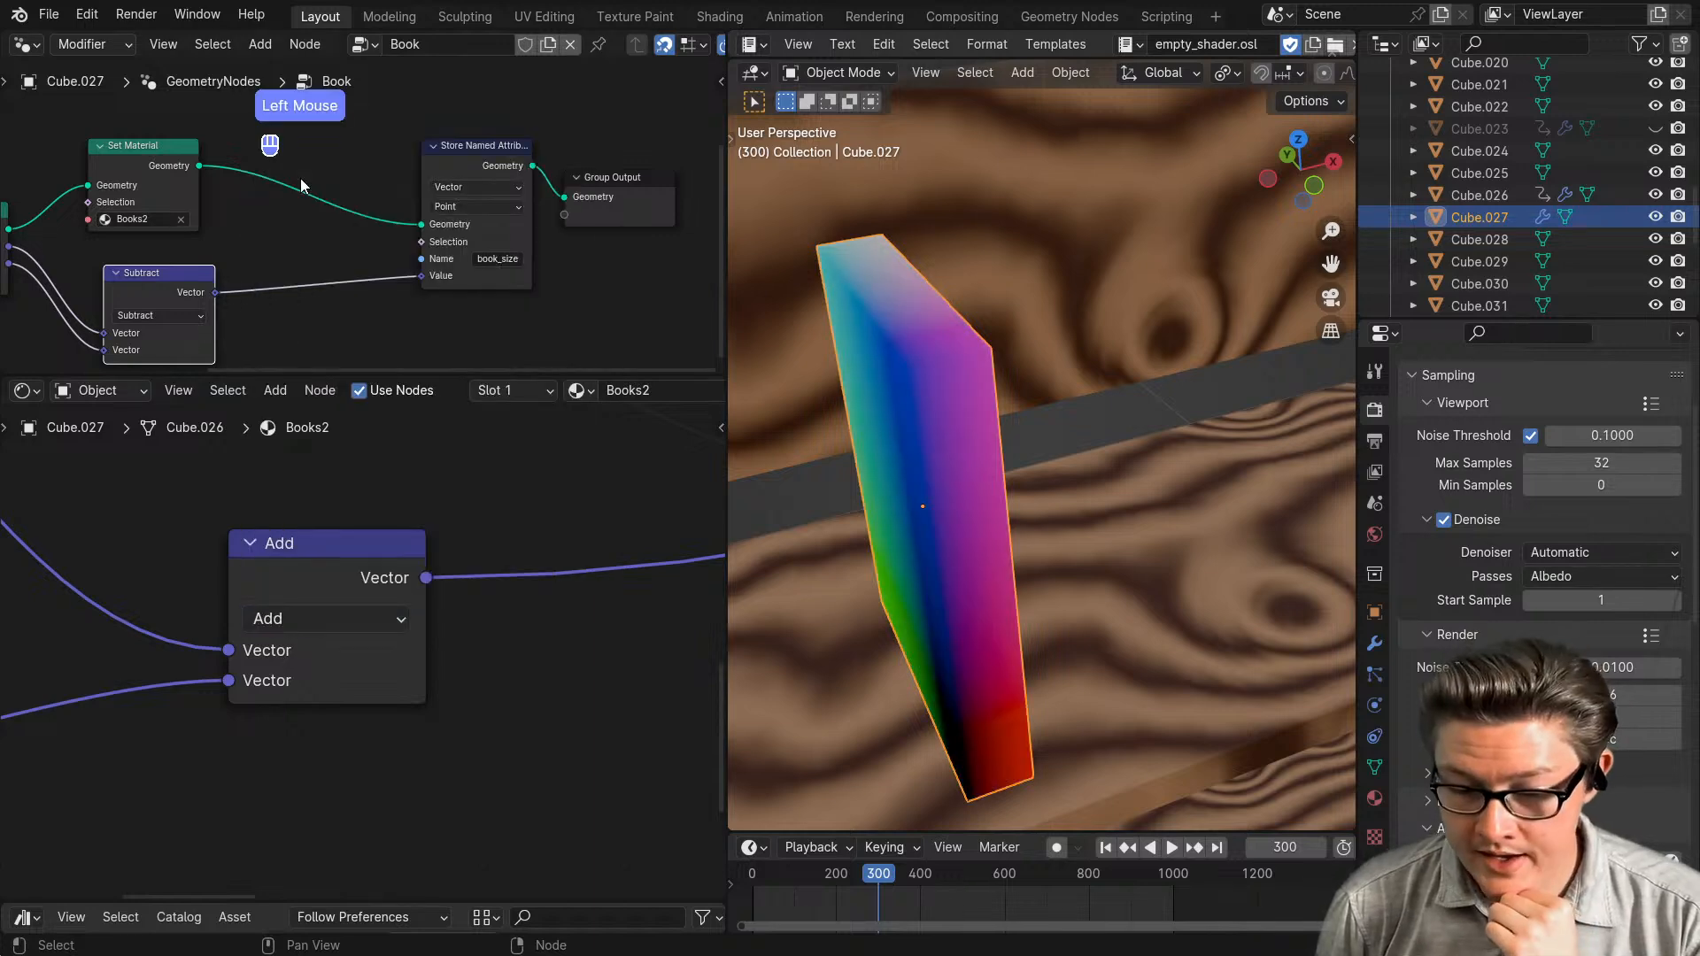
middle_drag(885, 584, 1146, 572)
scroll(496, 691, down, 4)
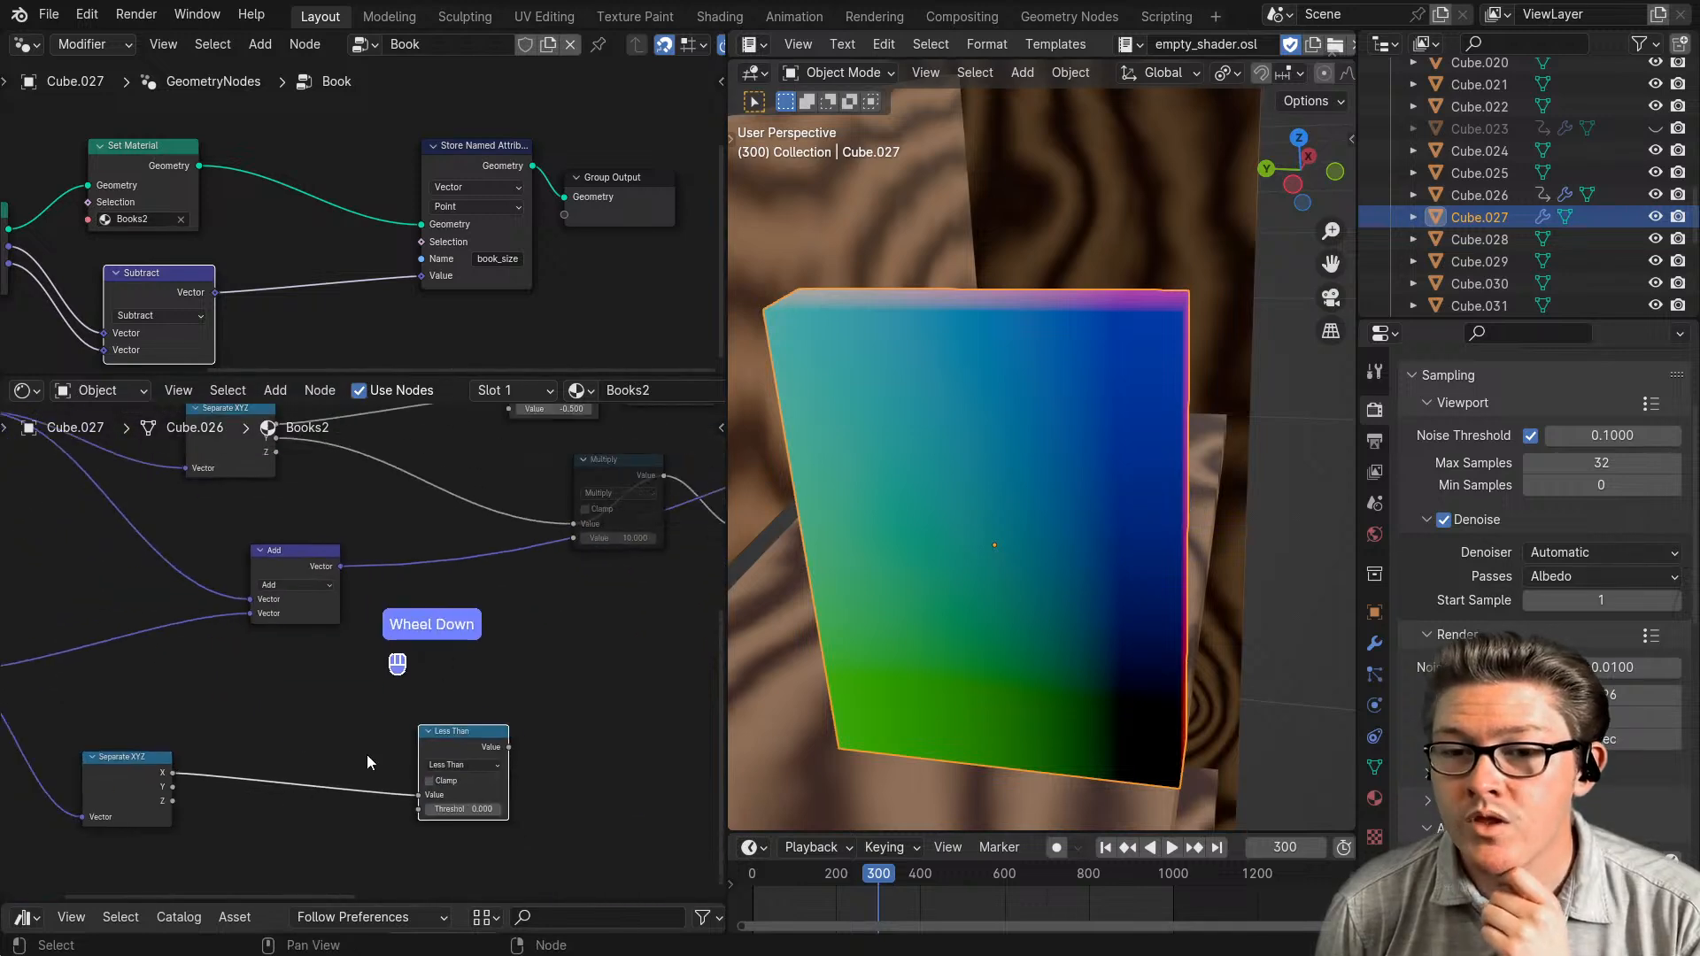
- Insert the lower Separate XYZ node after the Add node, feeding its X output to Less Than, and preview the mask on the book
alt+drag(104, 763, 248, 593)
drag(481, 742, 573, 668)
drag(412, 588, 400, 613)
middle_drag(426, 672, 239, 696)
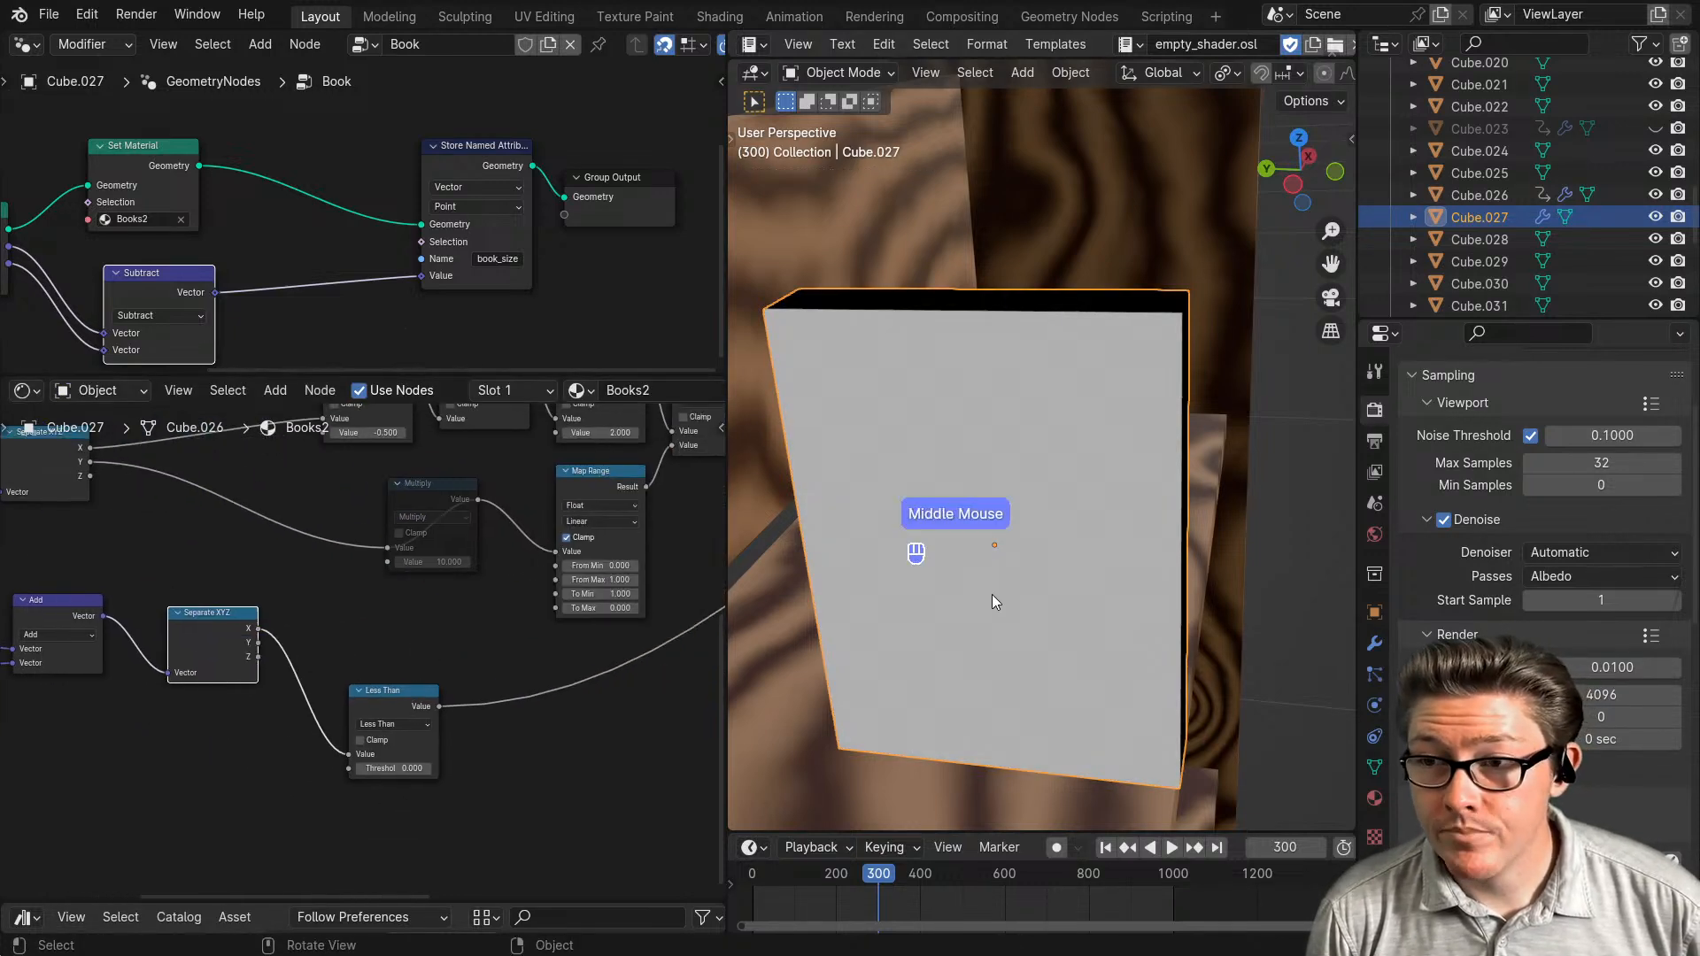
middle_drag(992, 600, 864, 650)
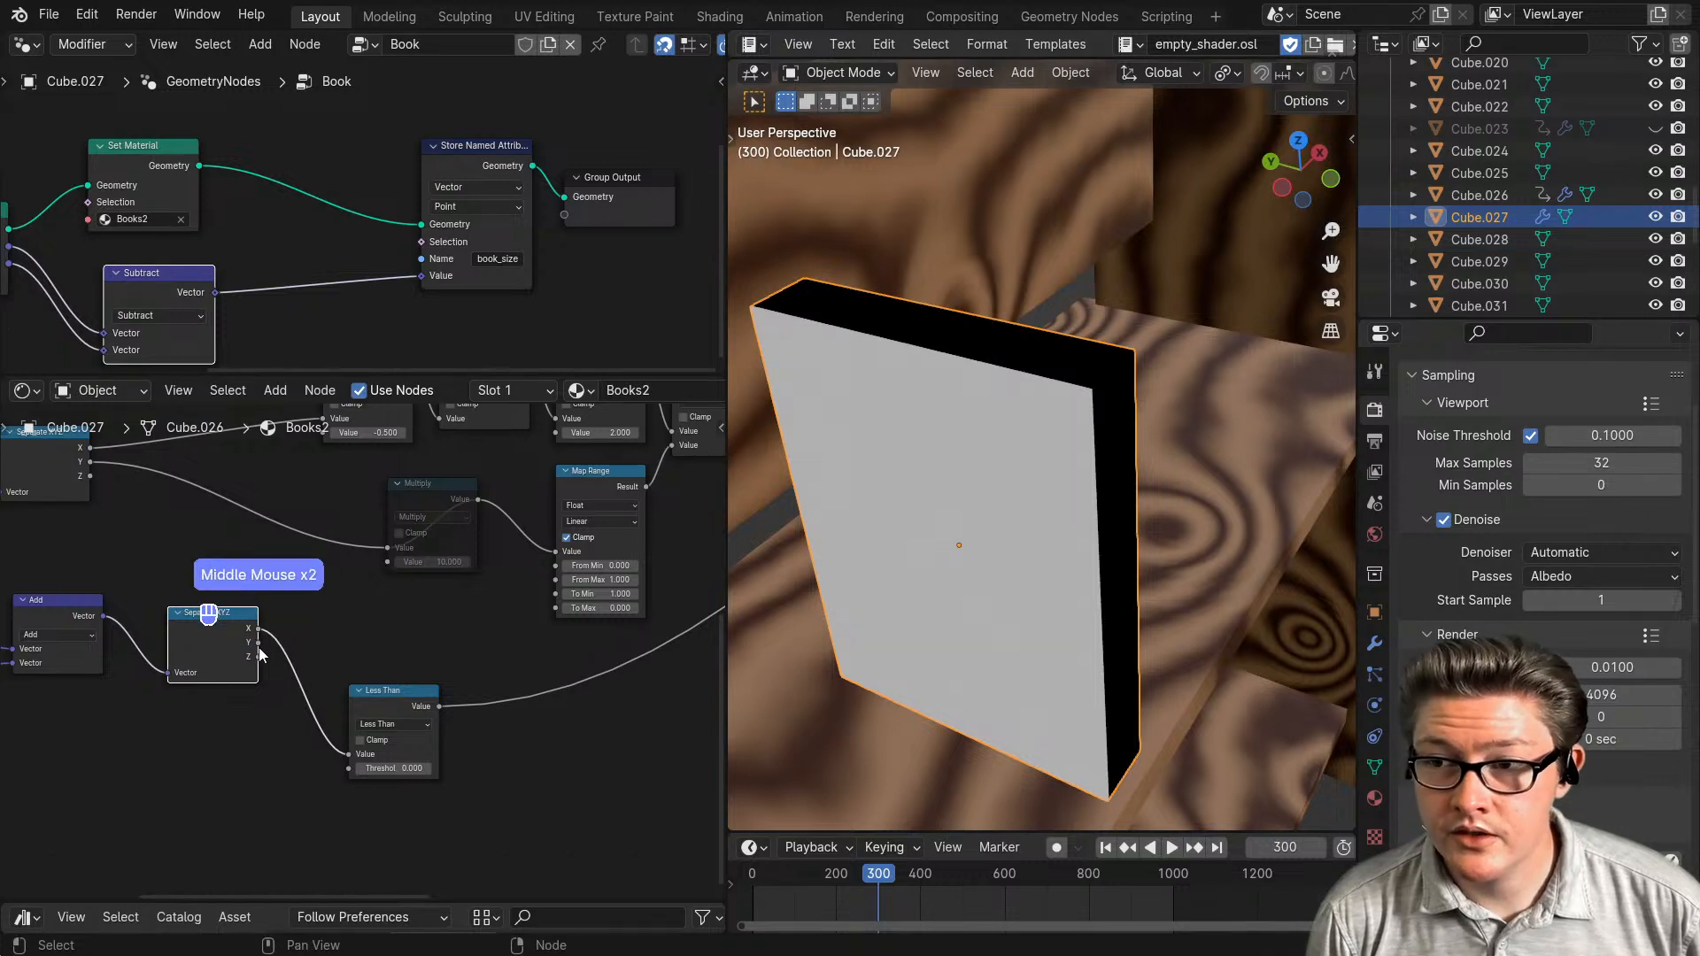
- Connect the Y output of Separate XYZ to the Less Than value and raise the threshold to 0.5
drag(258, 644, 360, 749)
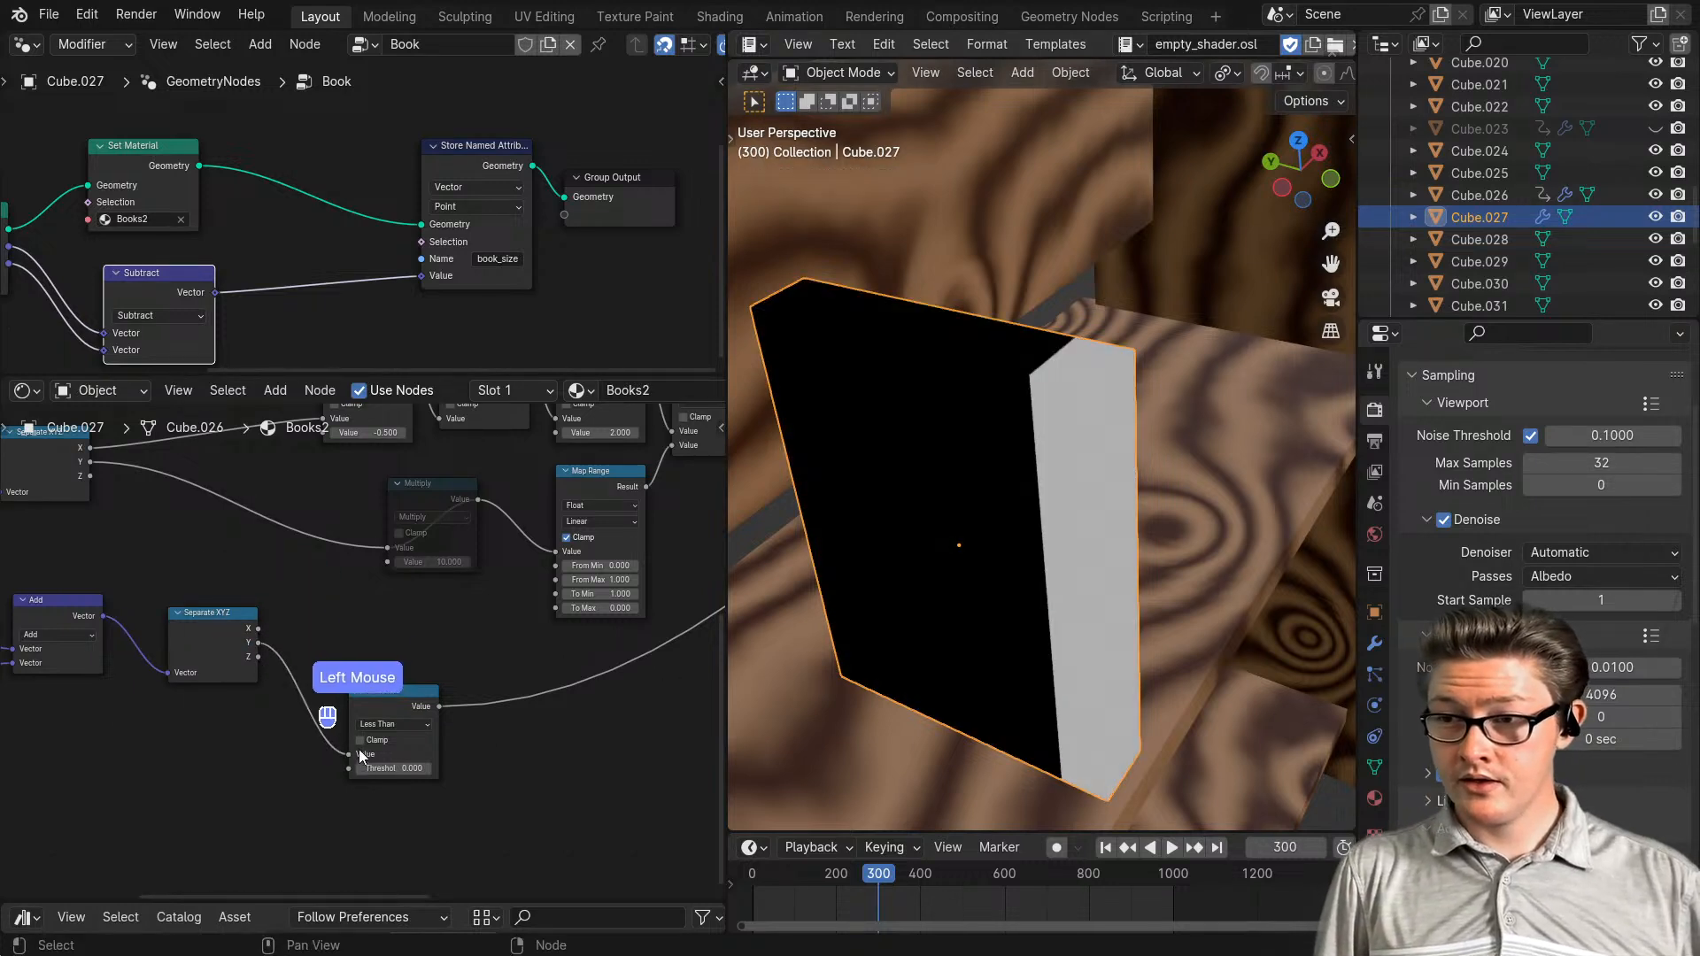
scroll(401, 811, up, 2)
scroll(401, 811, up, 2)
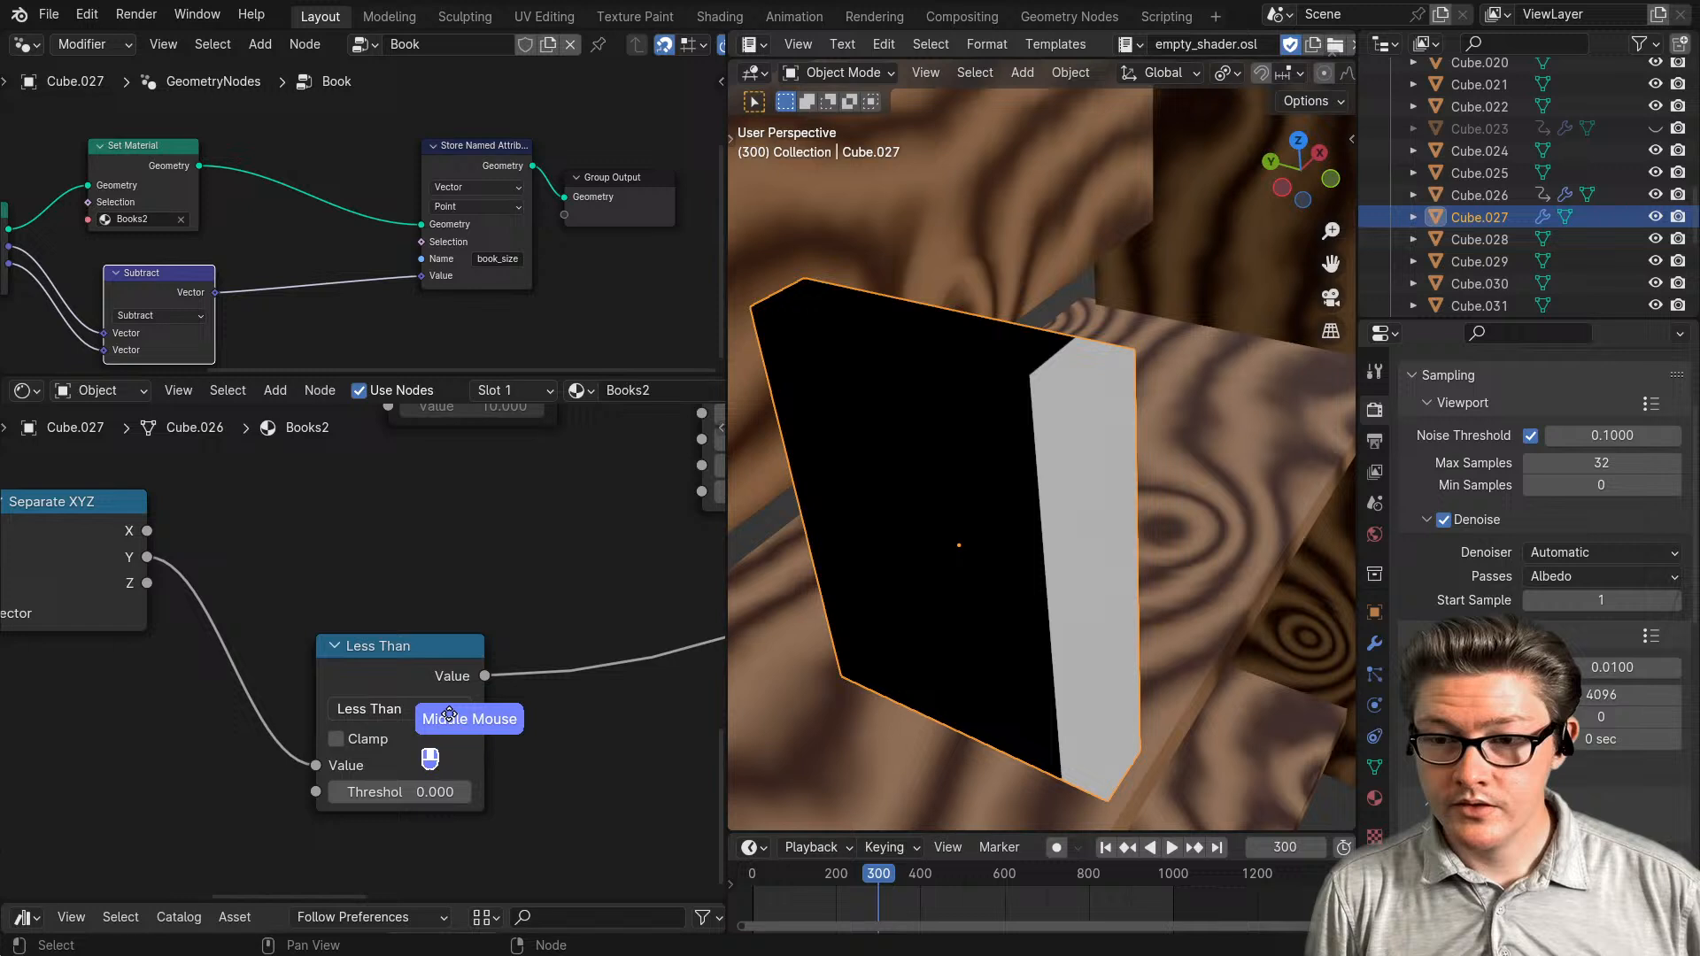
click(464, 792)
click(464, 791)
click(465, 791)
click(464, 792)
click(464, 792)
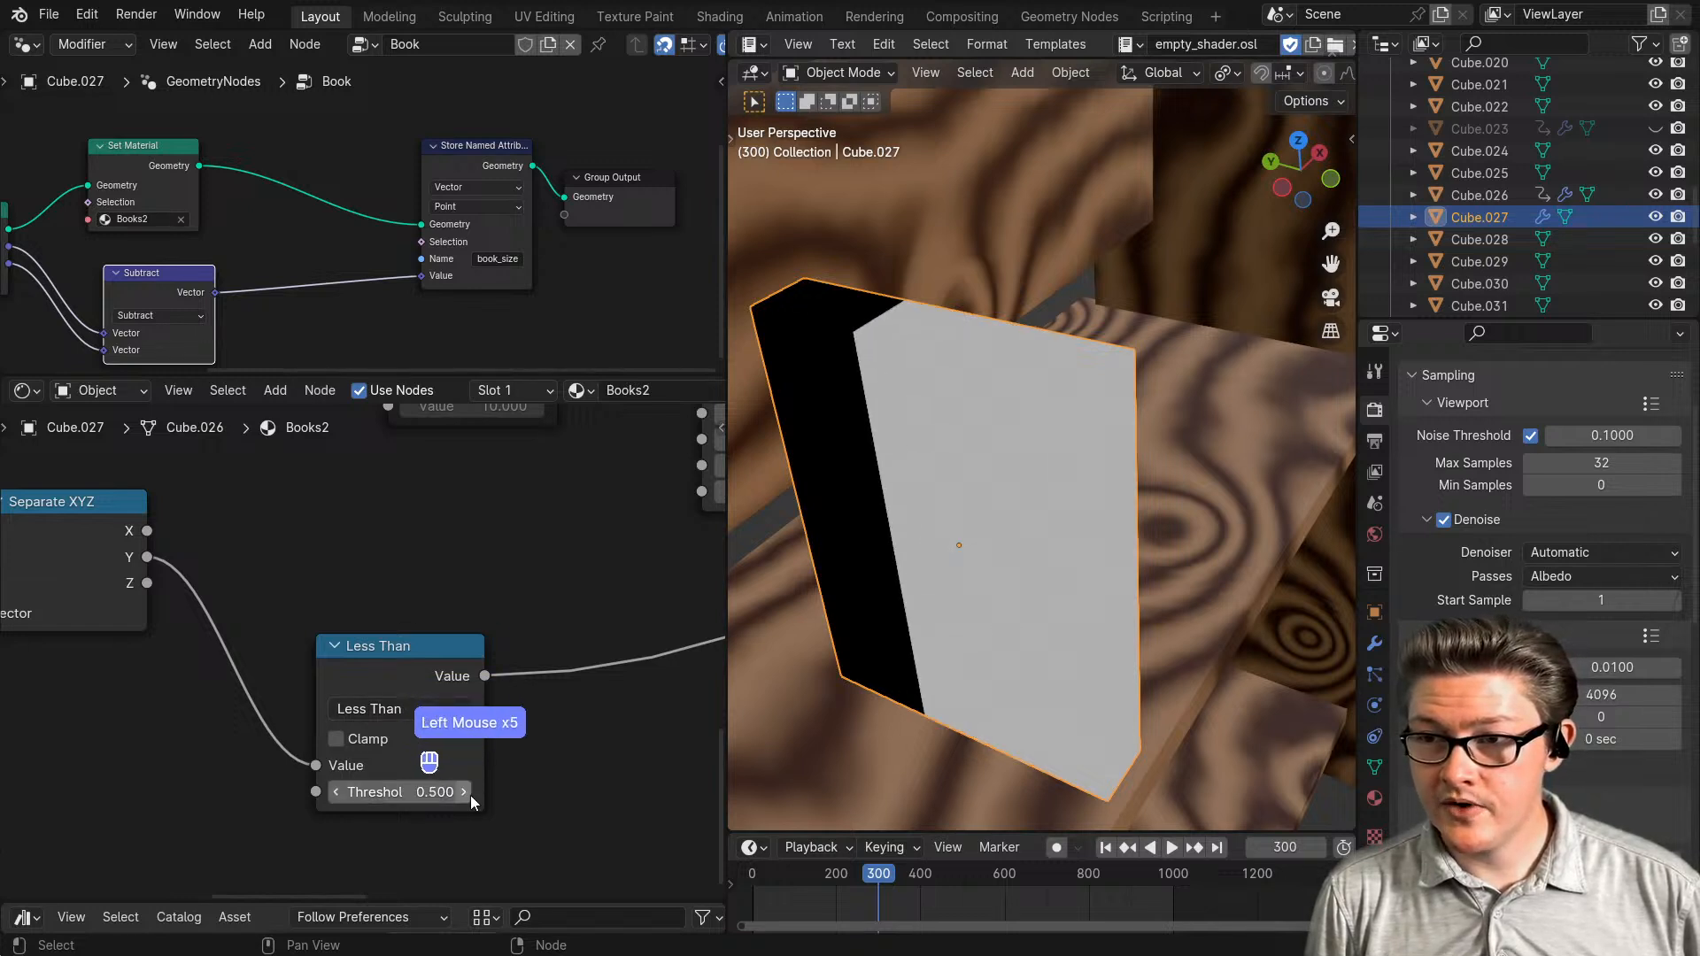
- Lower the Less Than threshold to -0.1
click(336, 791)
click(336, 791)
click(336, 792)
click(336, 792)
click(336, 792)
click(336, 792)
- Preview the vector math node combining Generated and book_size, and change its operation to Multiply
ctrl+middle_drag(335, 797, 390, 757)
ctrl+shift+click(191, 558)
scroll(198, 680, up, 3)
middle_drag(199, 682, 324, 810)
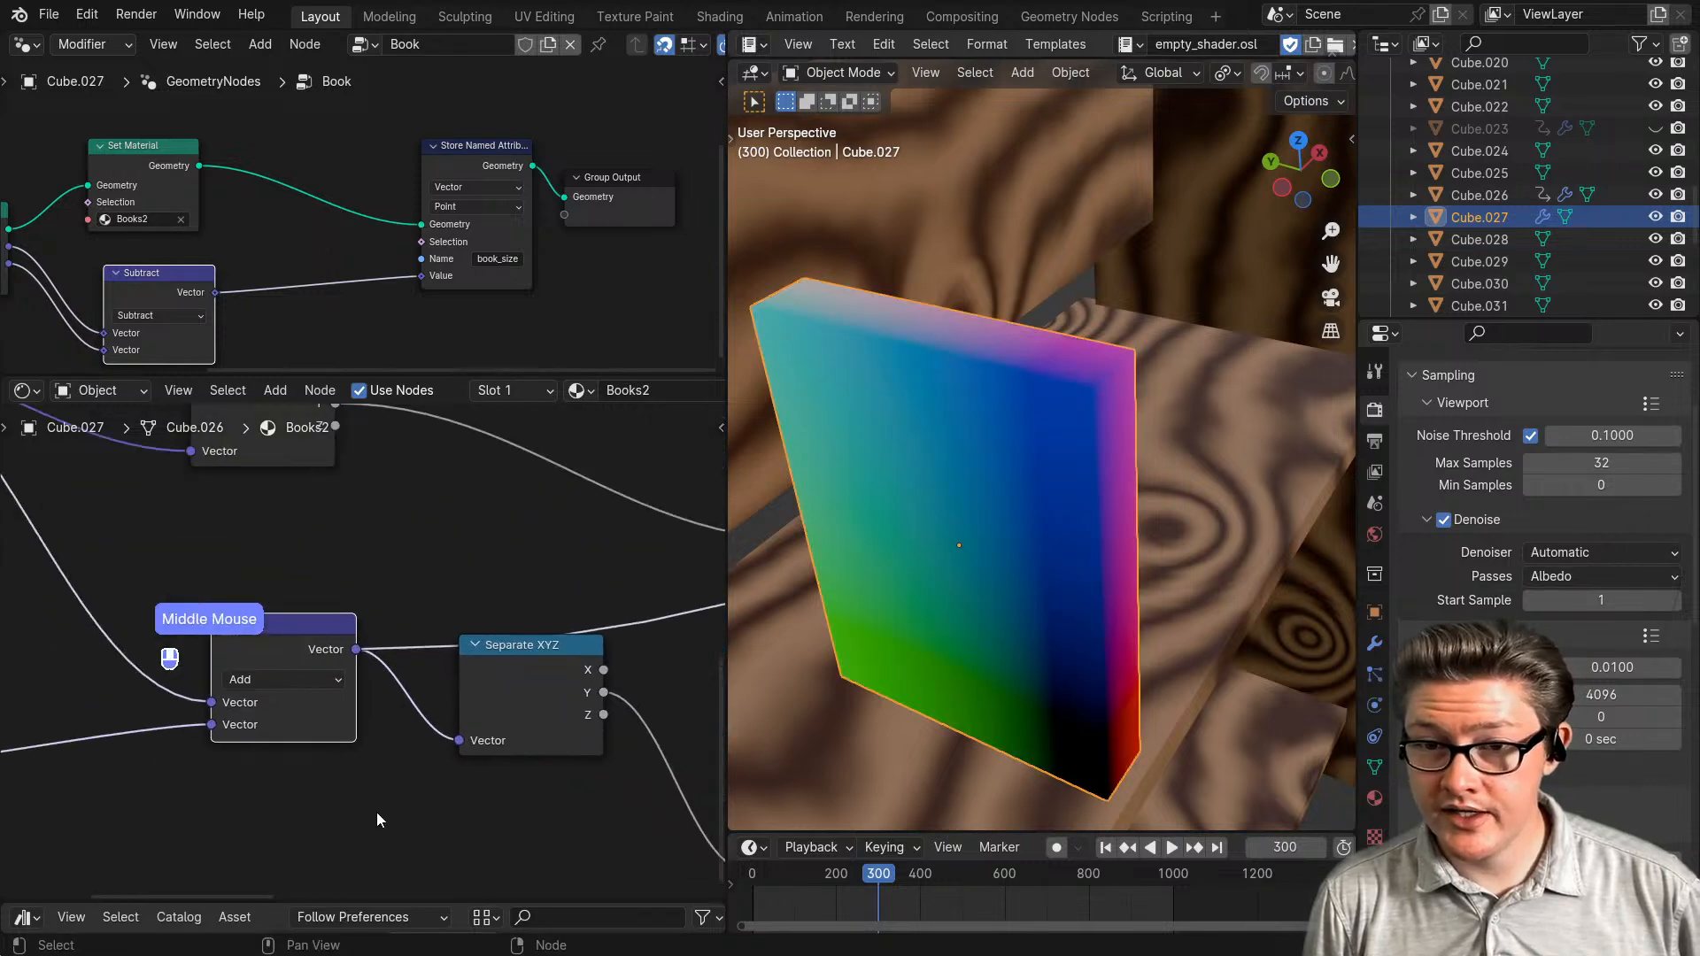
click(252, 679)
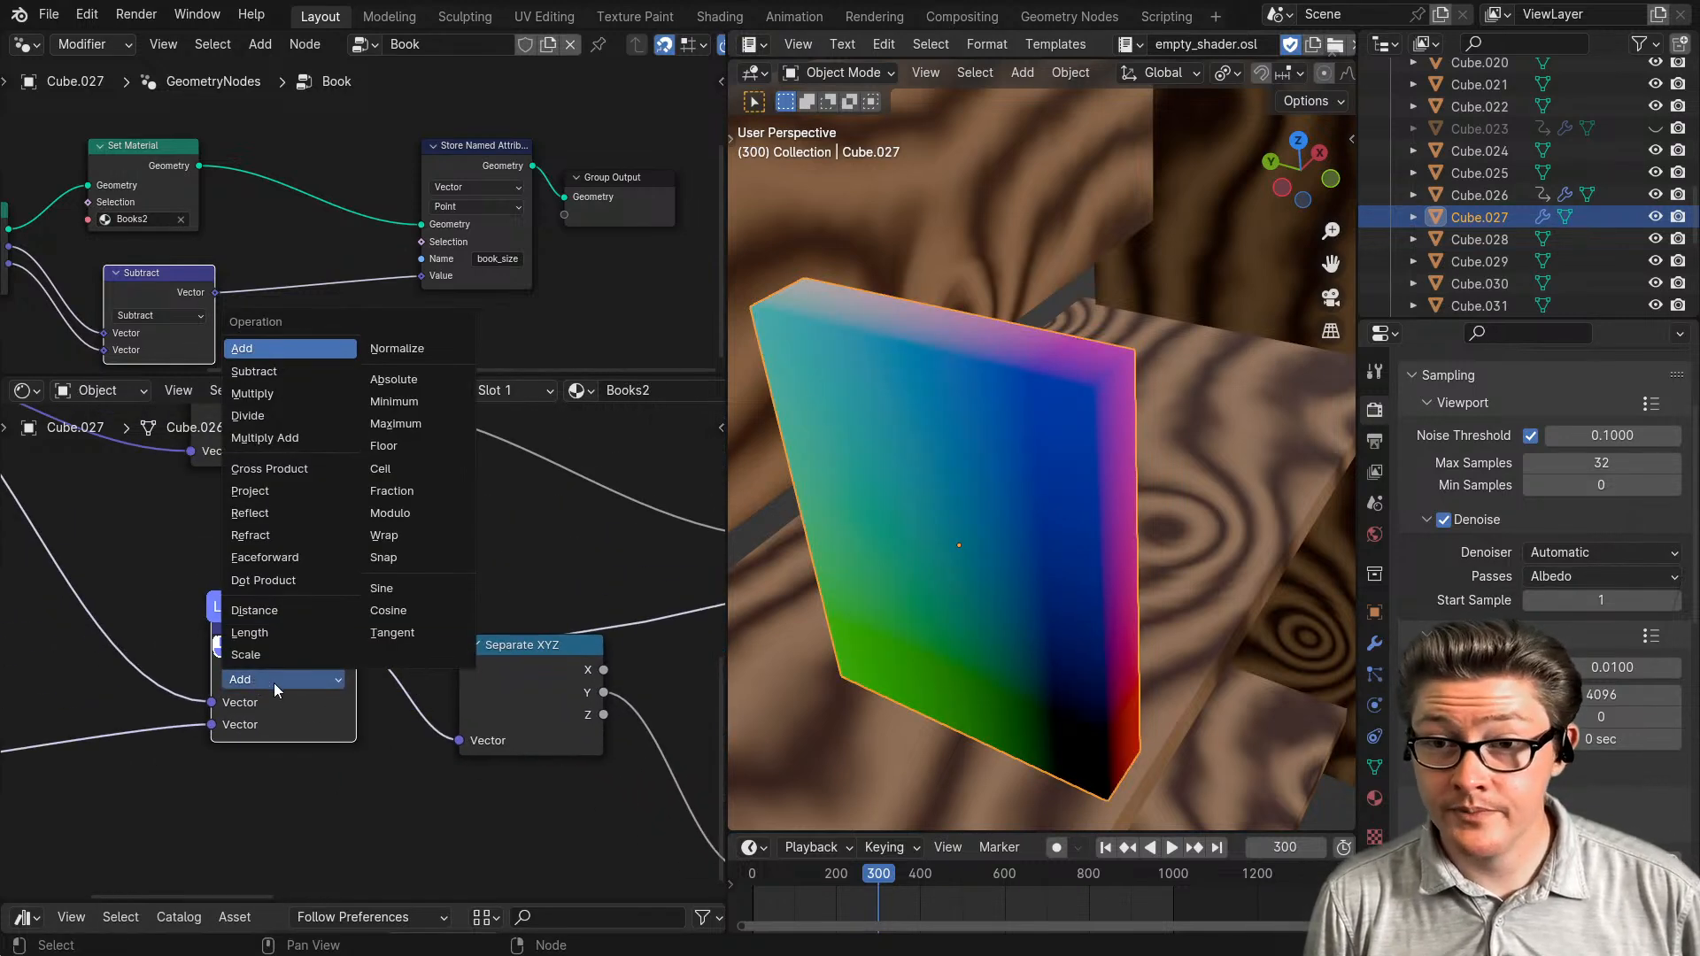
click(266, 391)
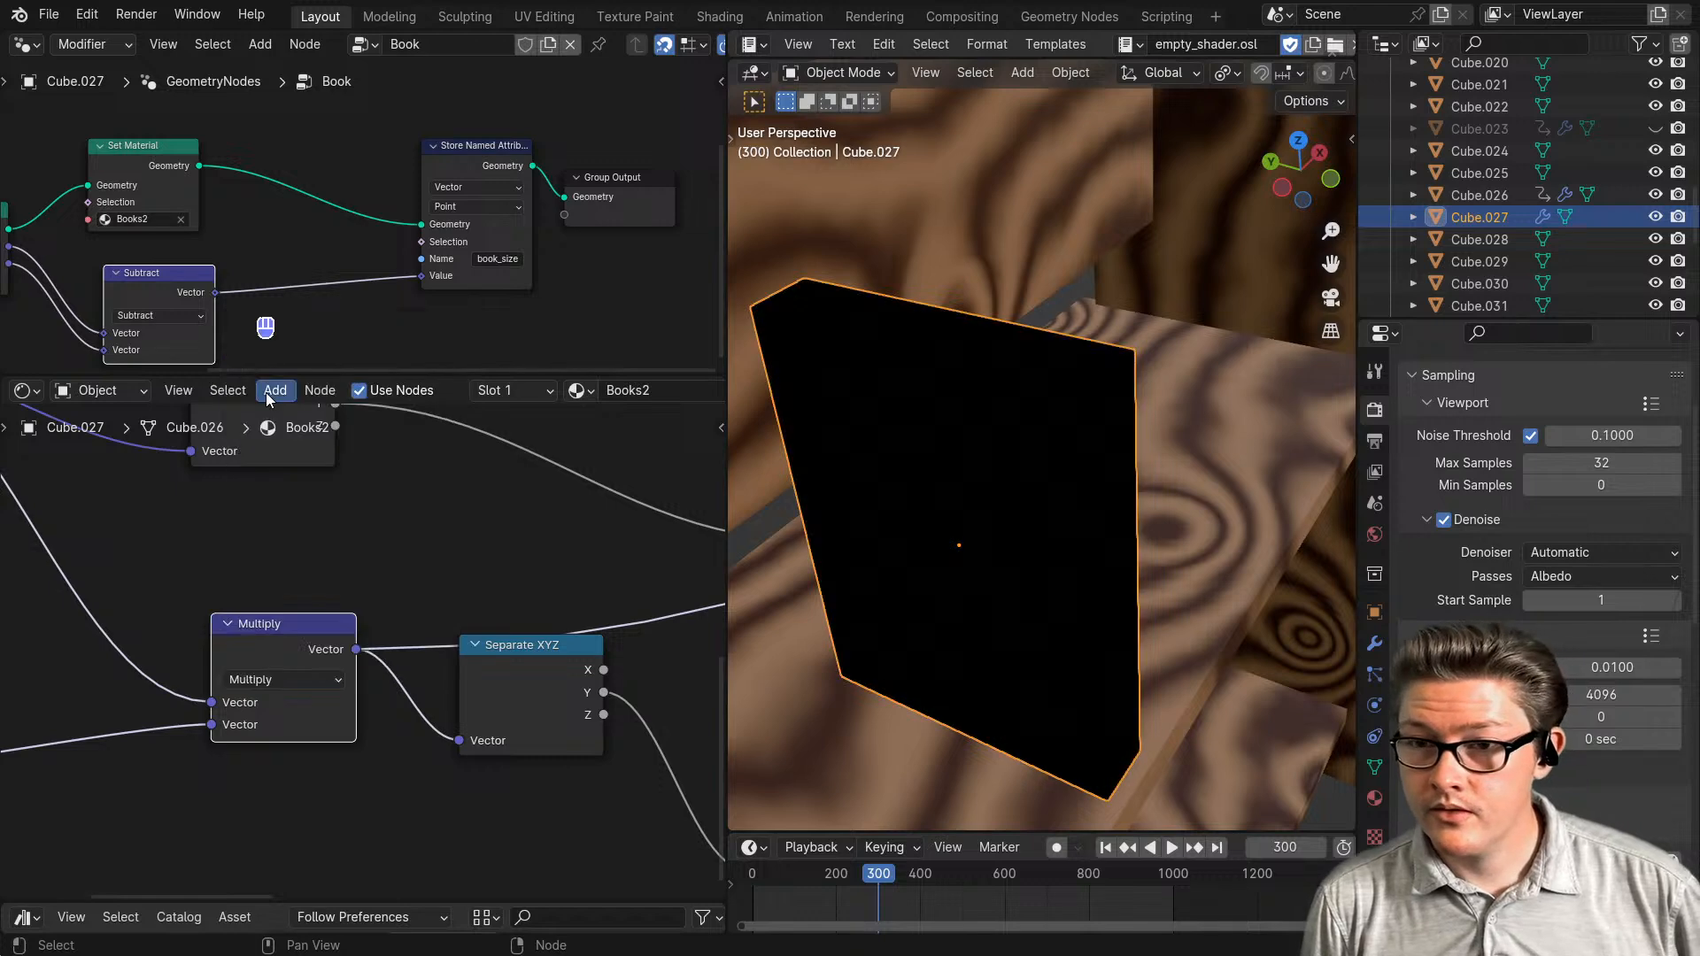
click(252, 679)
click(369, 778)
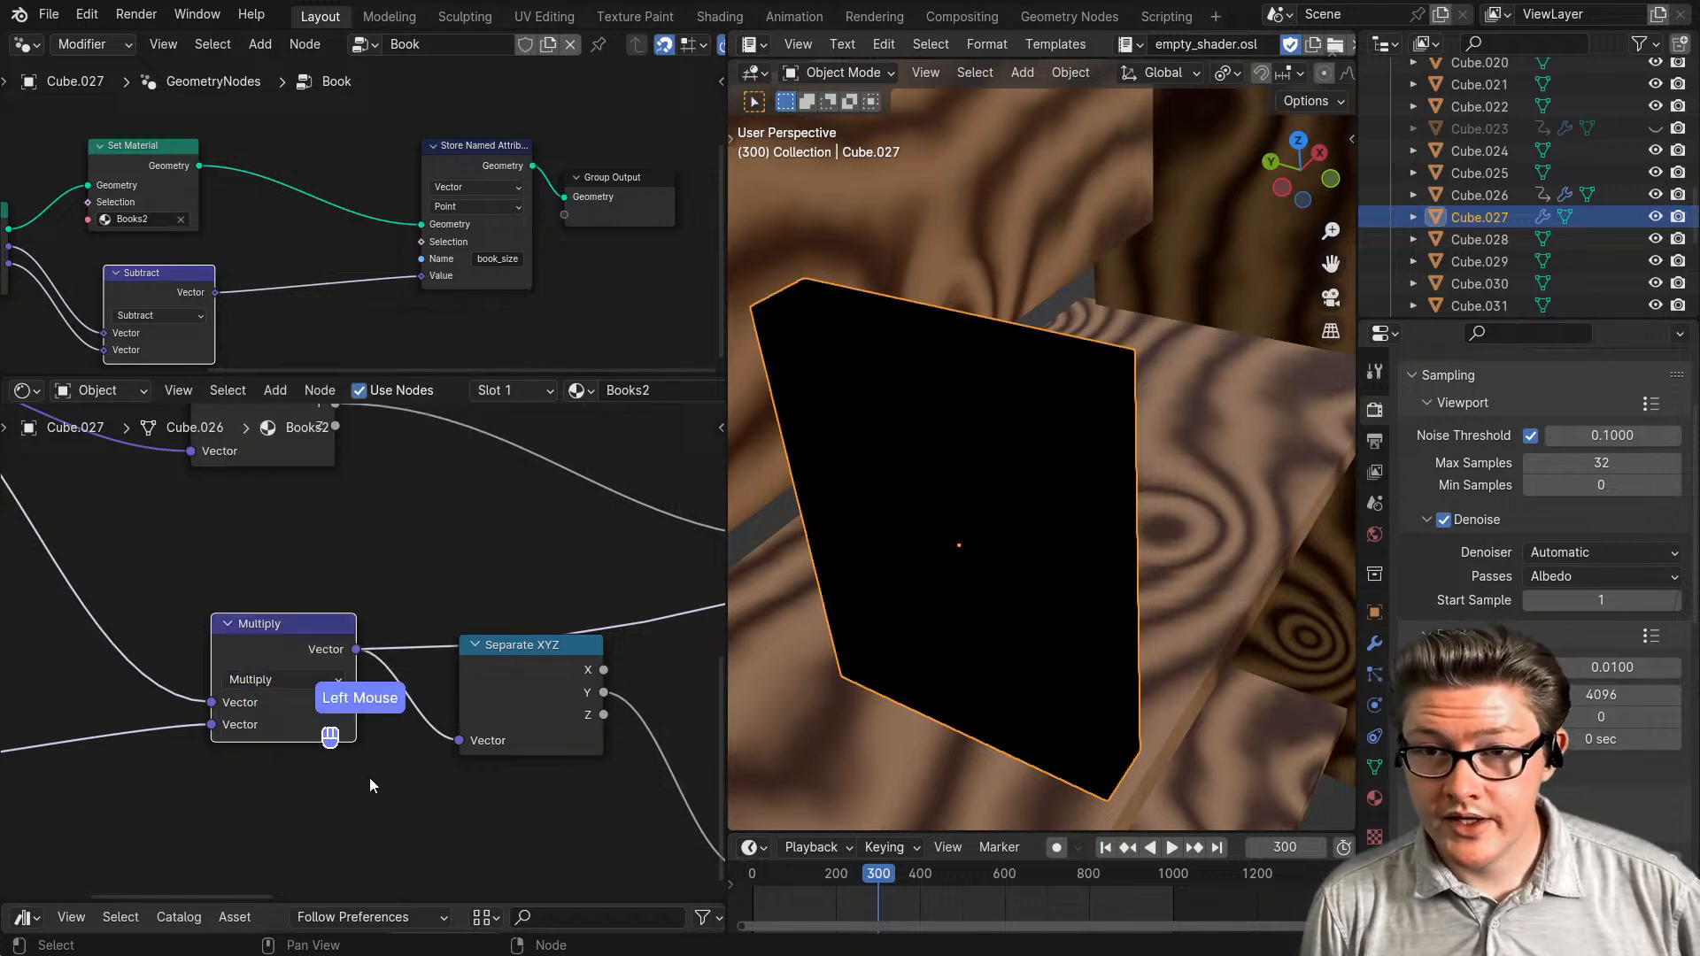
- Preview the book_size Attribute node and insert a new vector math node on its previewed Vector output
middle_drag(319, 783, 432, 733)
scroll(526, 771, down, 4)
ctrl+shift+click(190, 709)
ctrl+shift+click(191, 710)
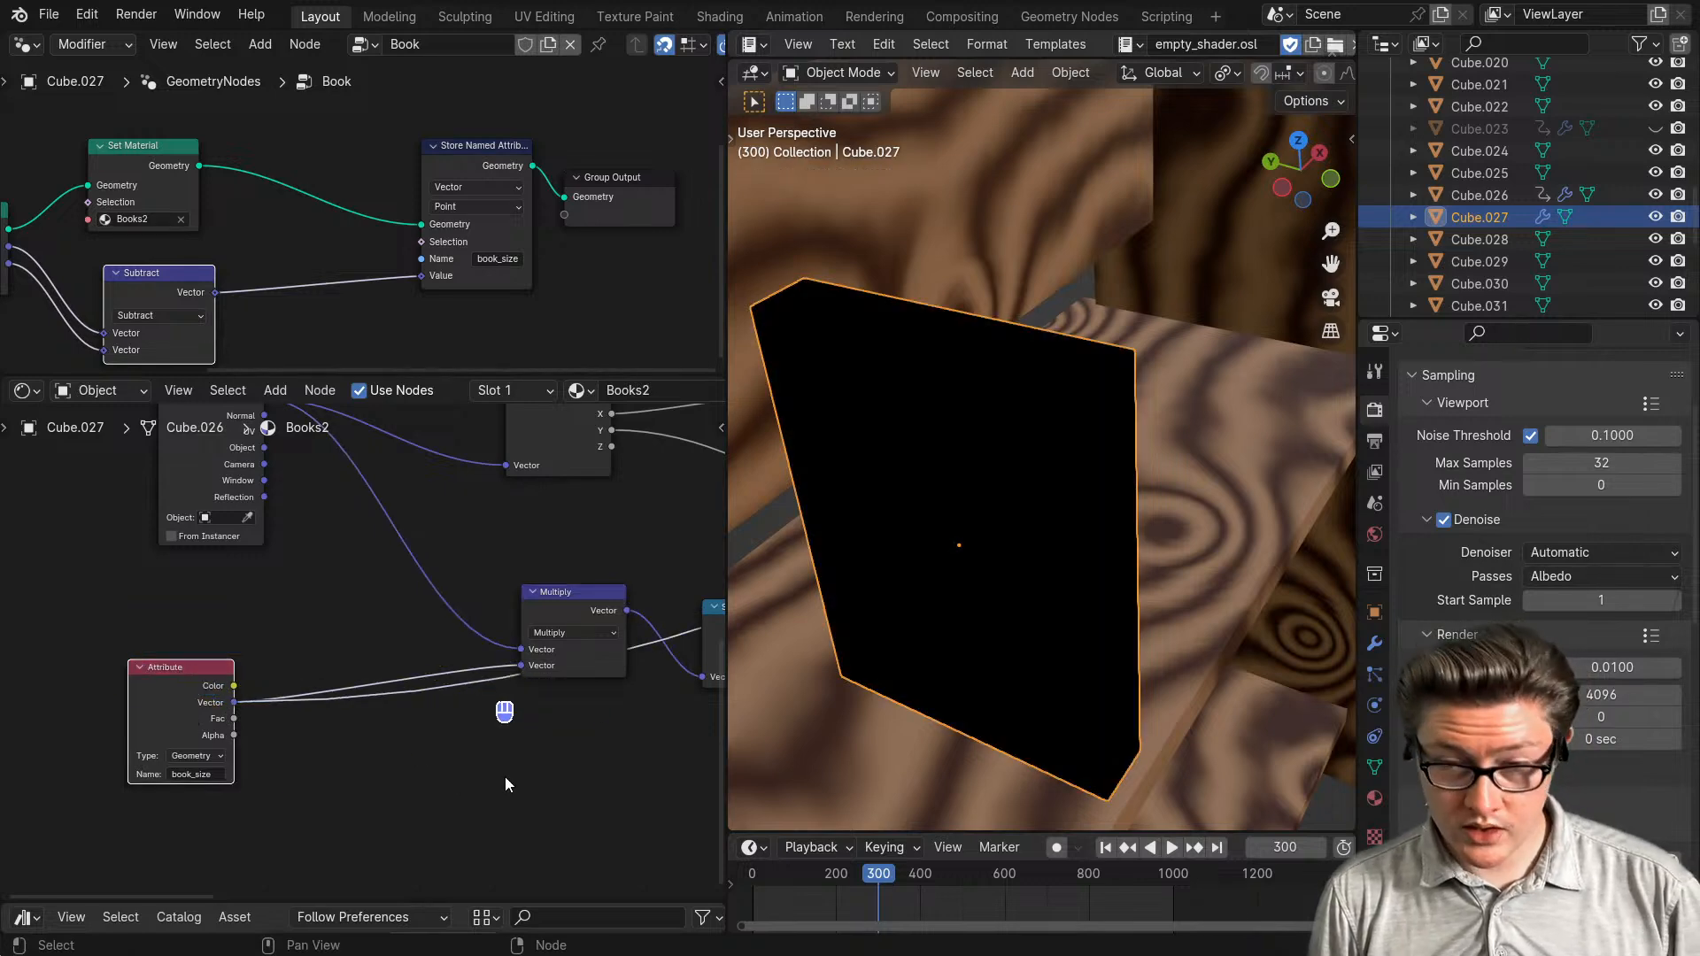
key(alt+m)
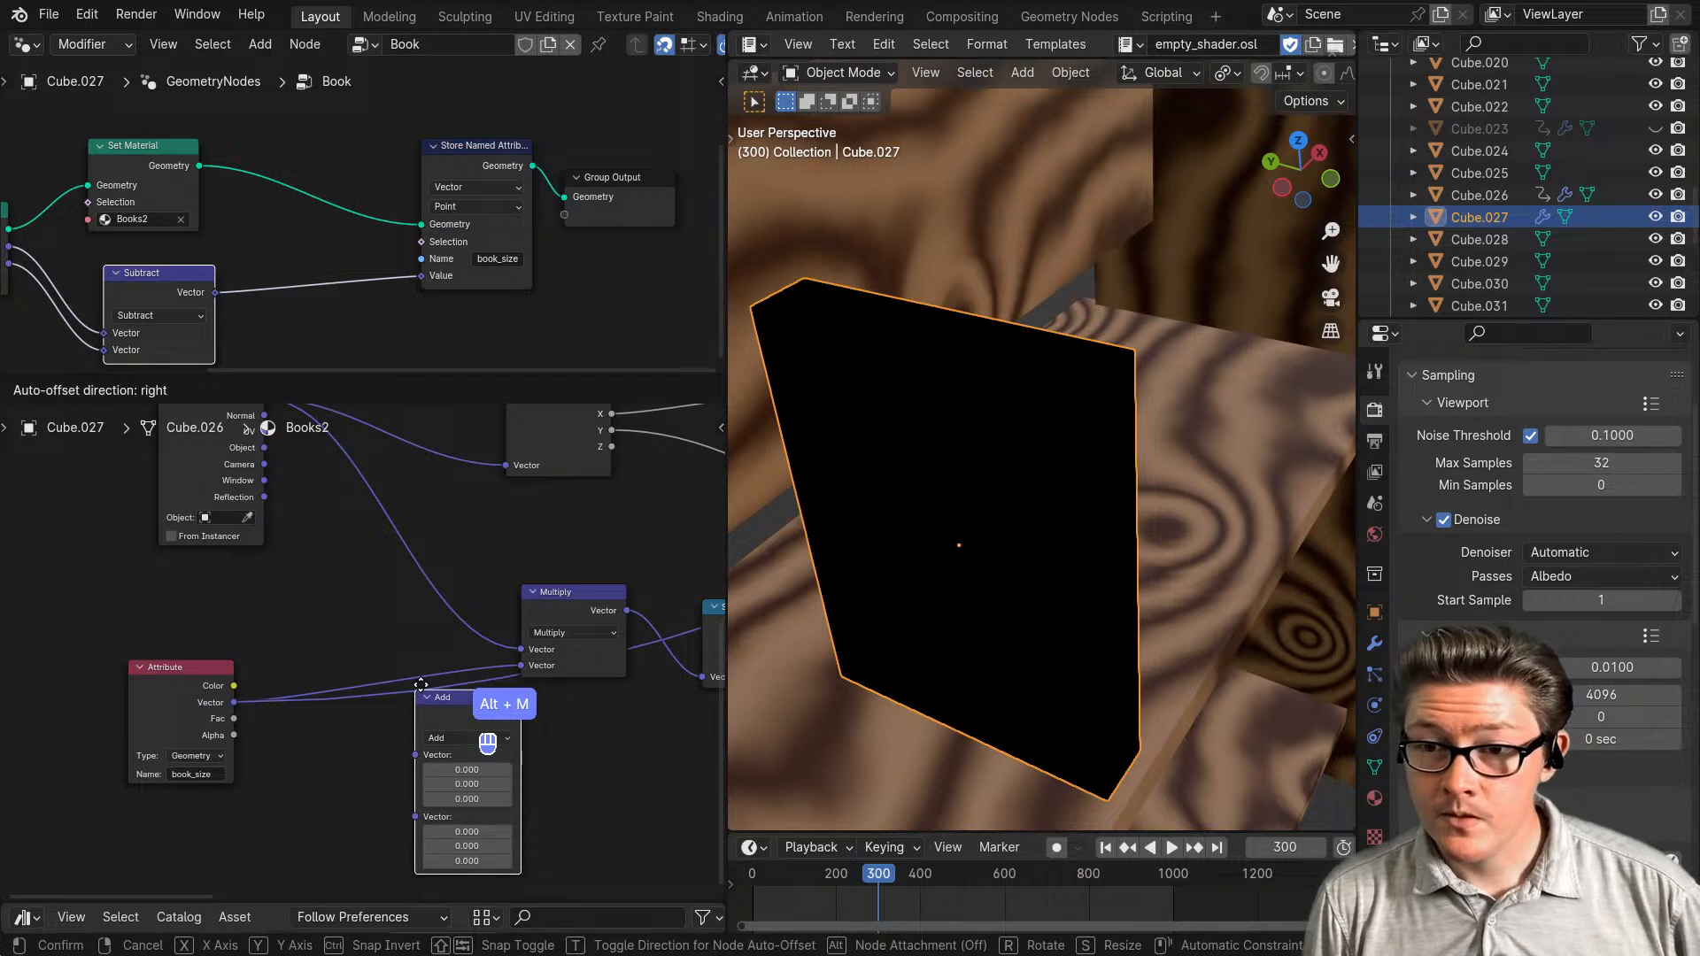
click(416, 687)
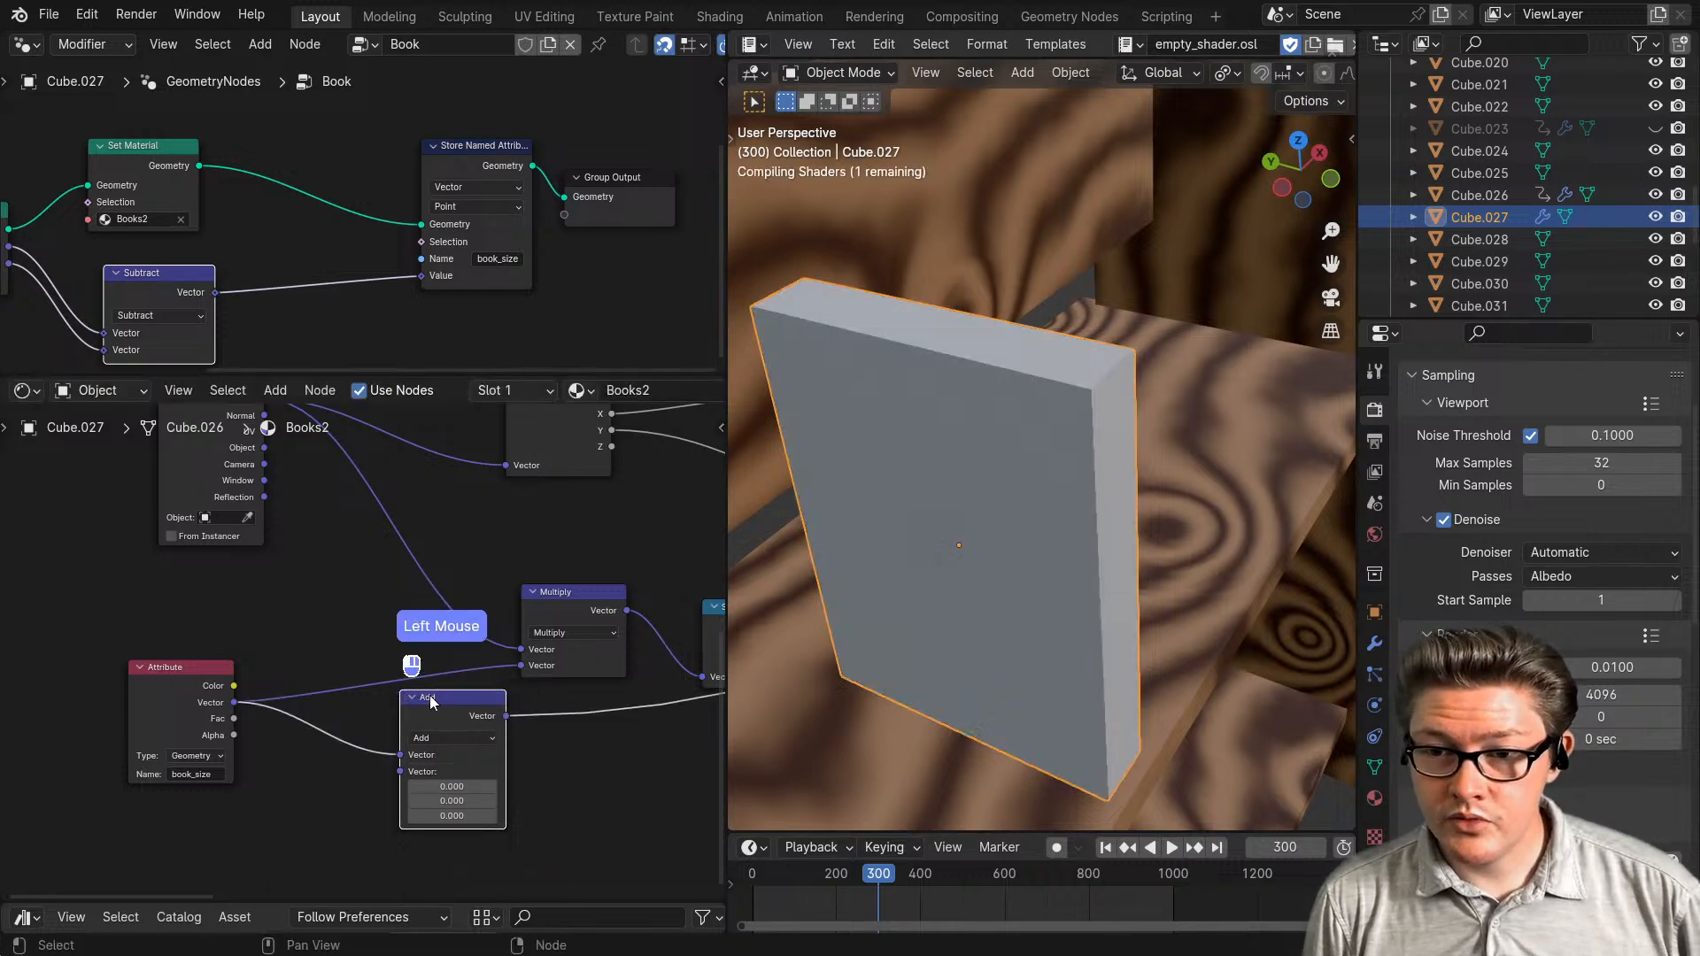
- Set the new vector math node after the book_size attribute to Multiply, with -1 on all three axes
drag(458, 715, 413, 715)
click(423, 740)
click(400, 533)
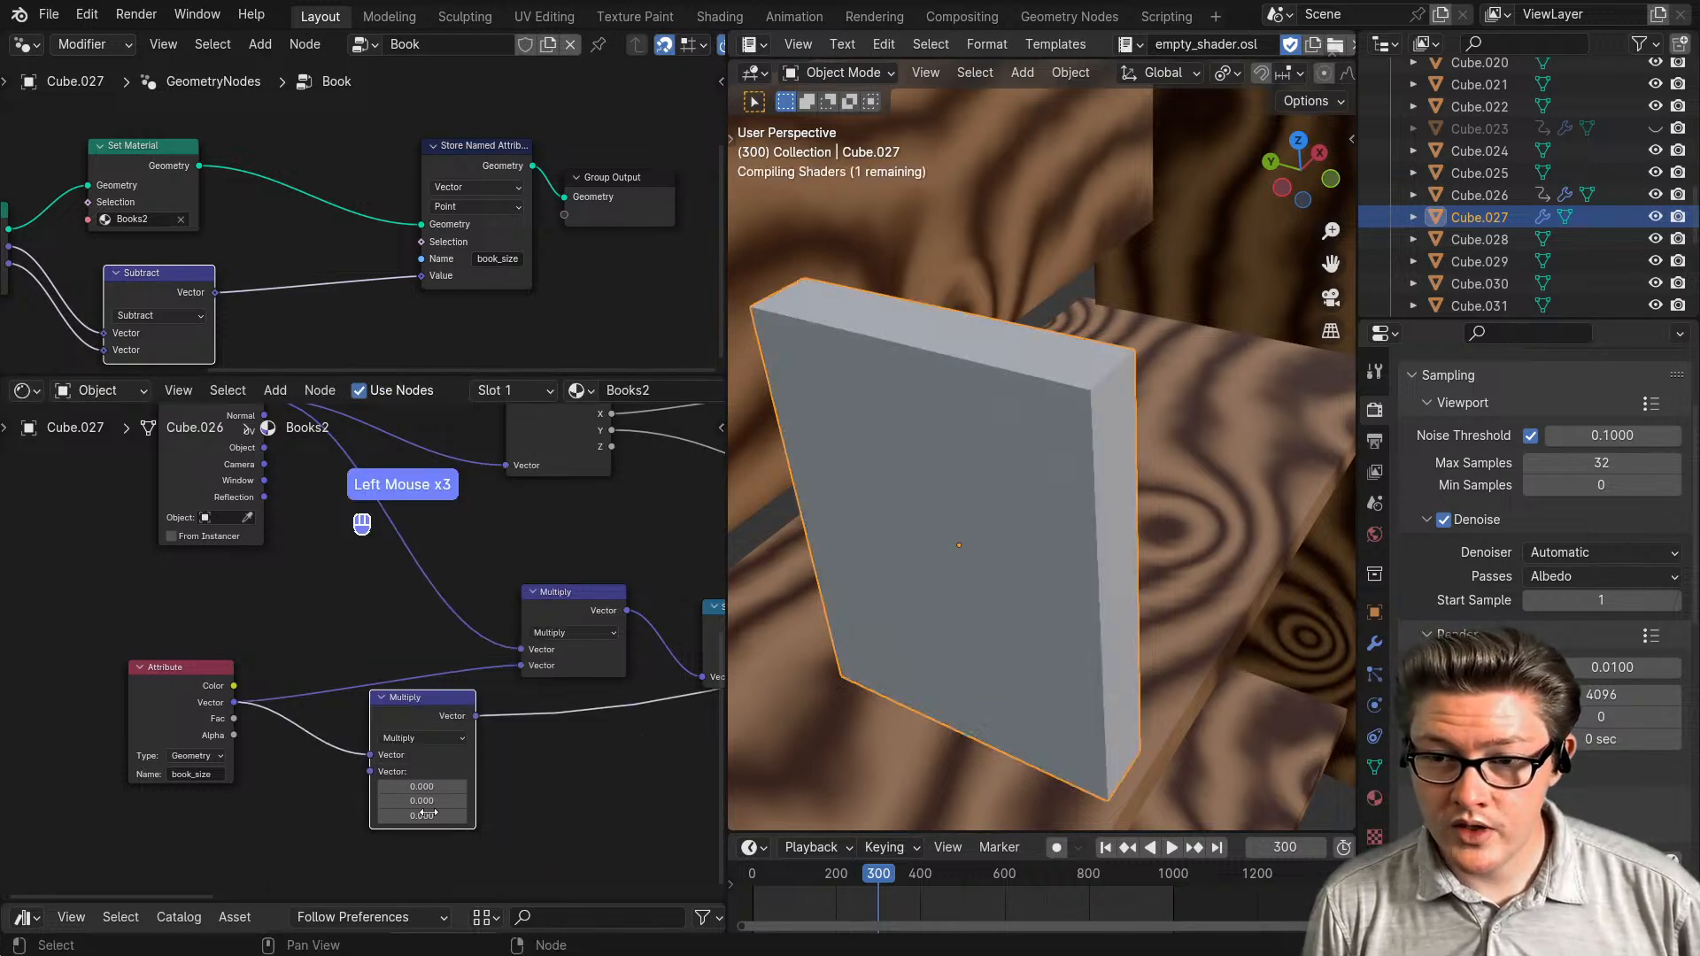
click(425, 785)
text(-1)
key(Return)
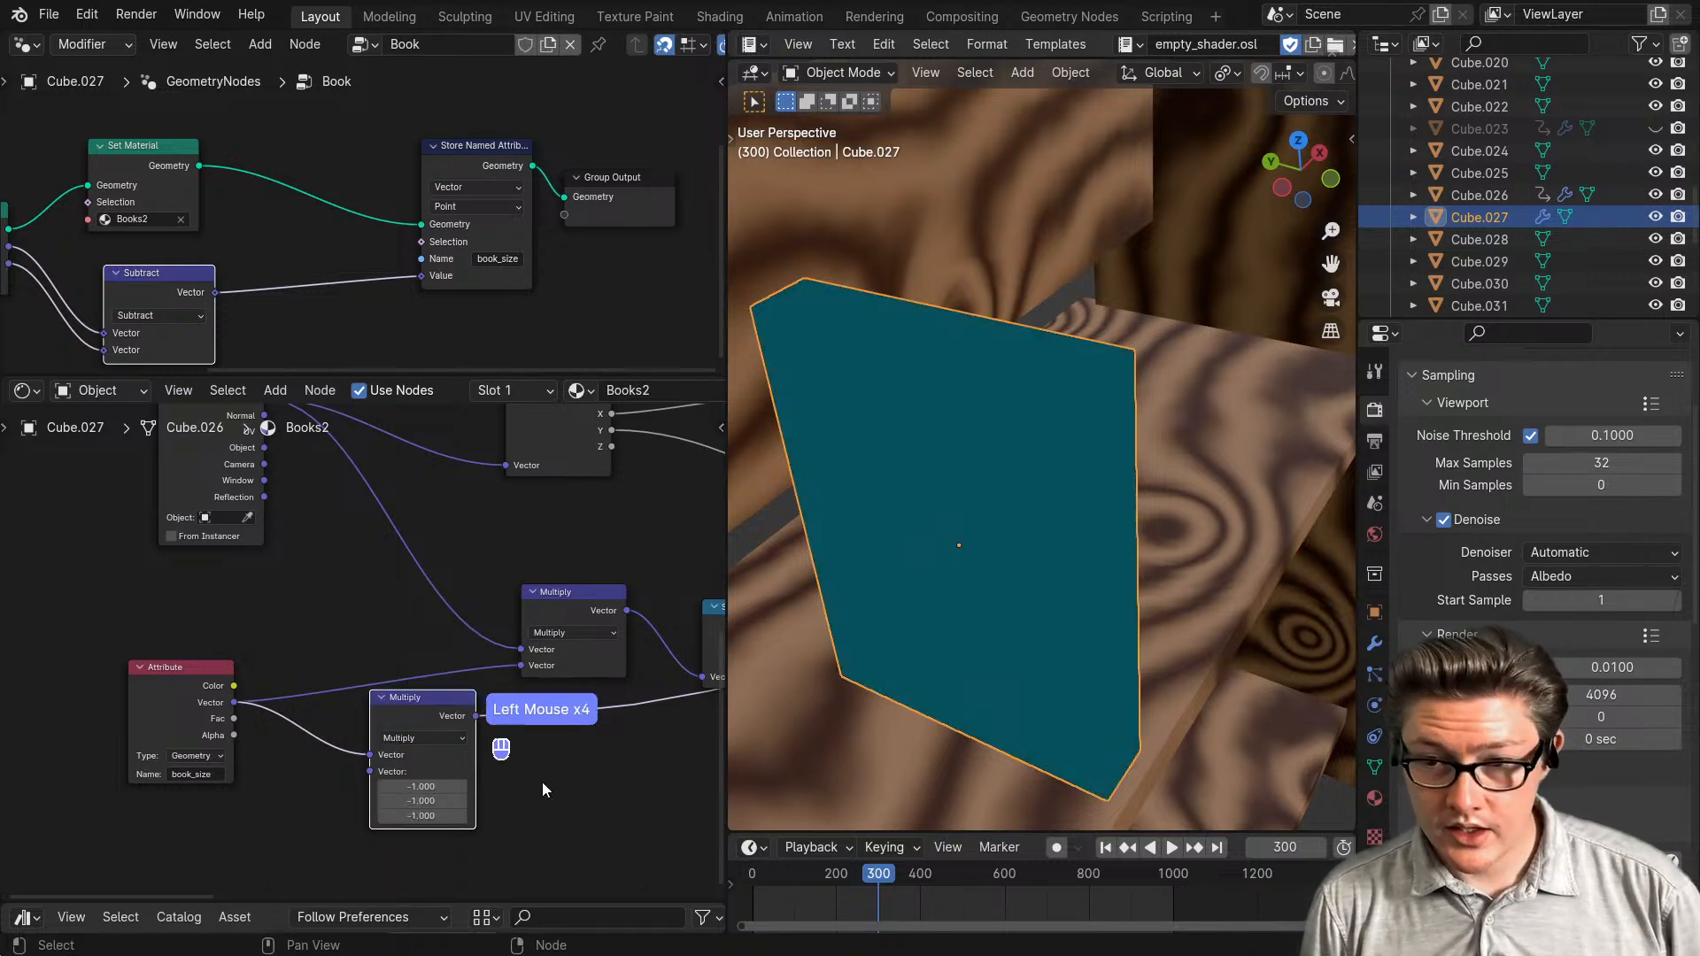
- Move the -1 Multiply and Attribute nodes aside and connect the negated vector to the second input of the combining Multiply node
drag(426, 719, 368, 704)
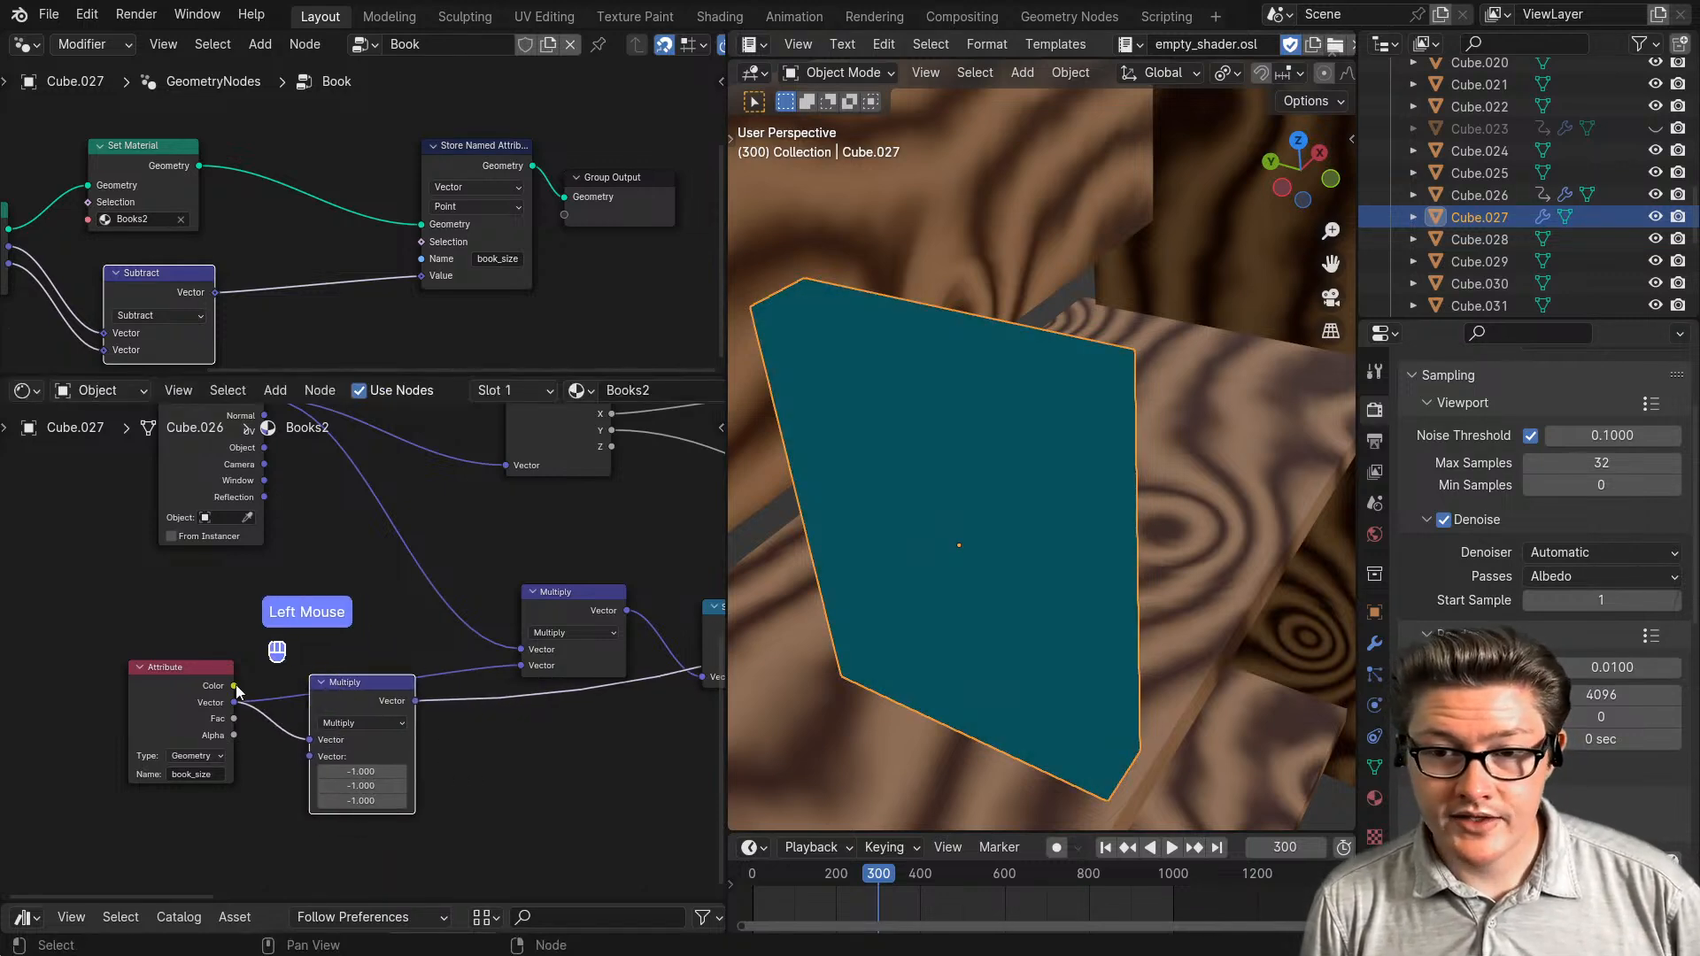
drag(193, 691, 132, 704)
drag(372, 683, 519, 666)
- Preview the Less Than mask, and switch the preview to the Multiply node combining Generated with the negated book size
middle_drag(517, 694, 359, 728)
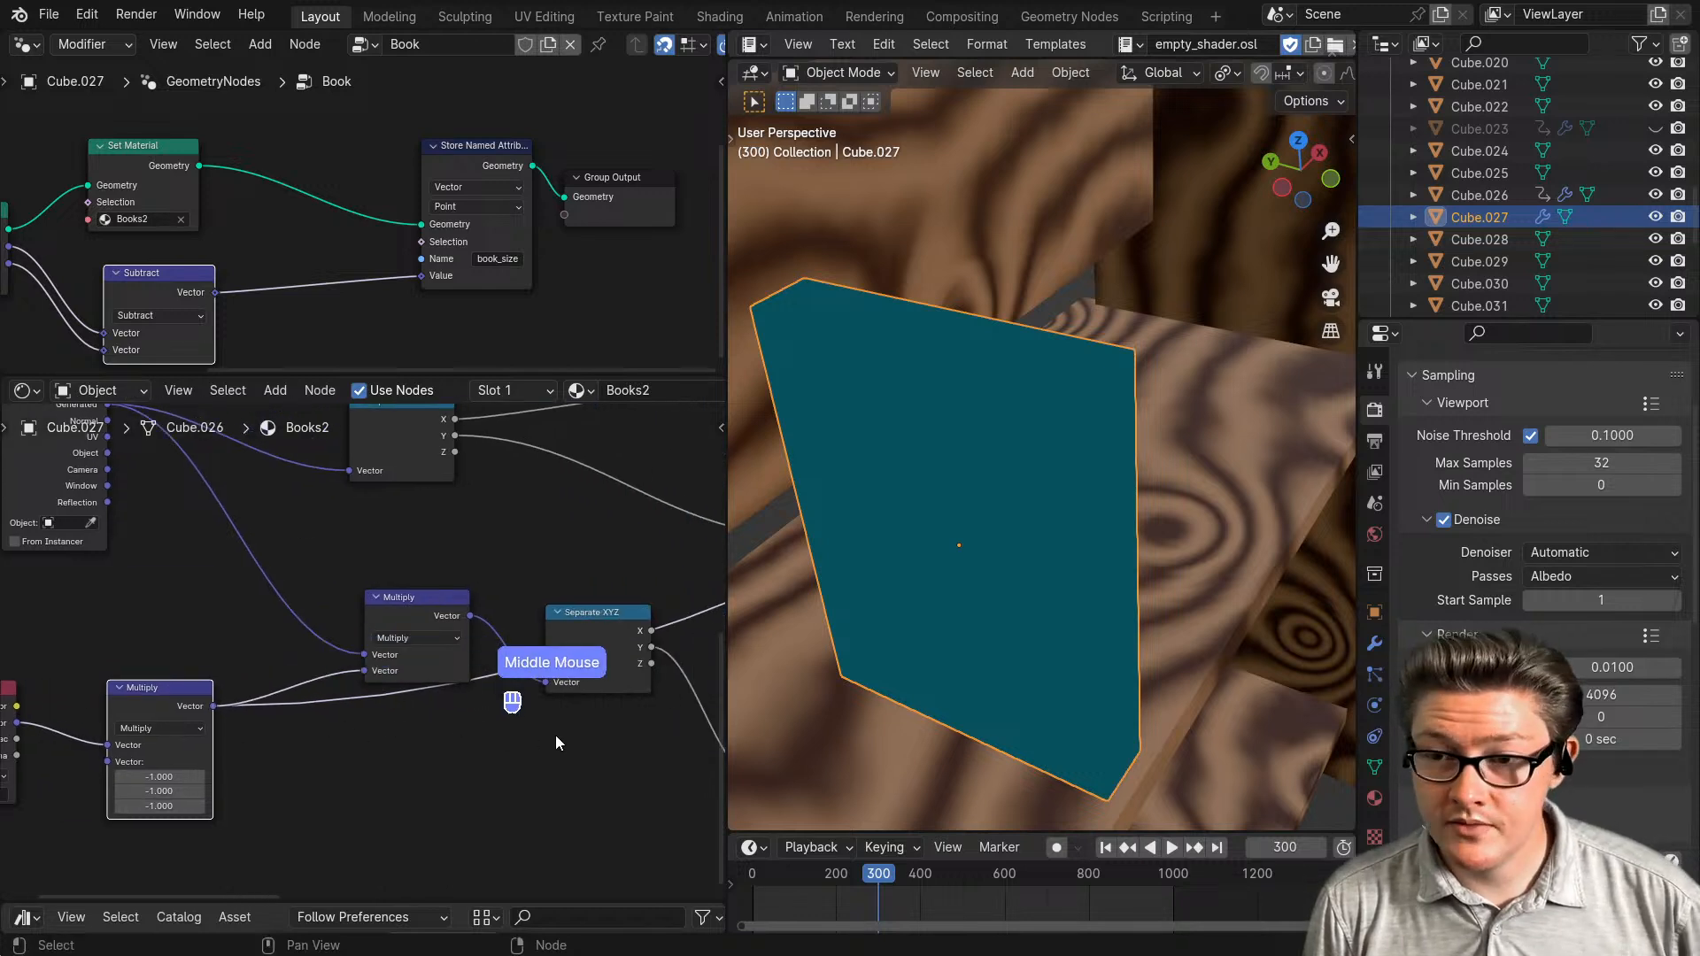
middle_drag(555, 735, 427, 730)
ctrl+shift+click(586, 680)
ctrl+shift+click(502, 677)
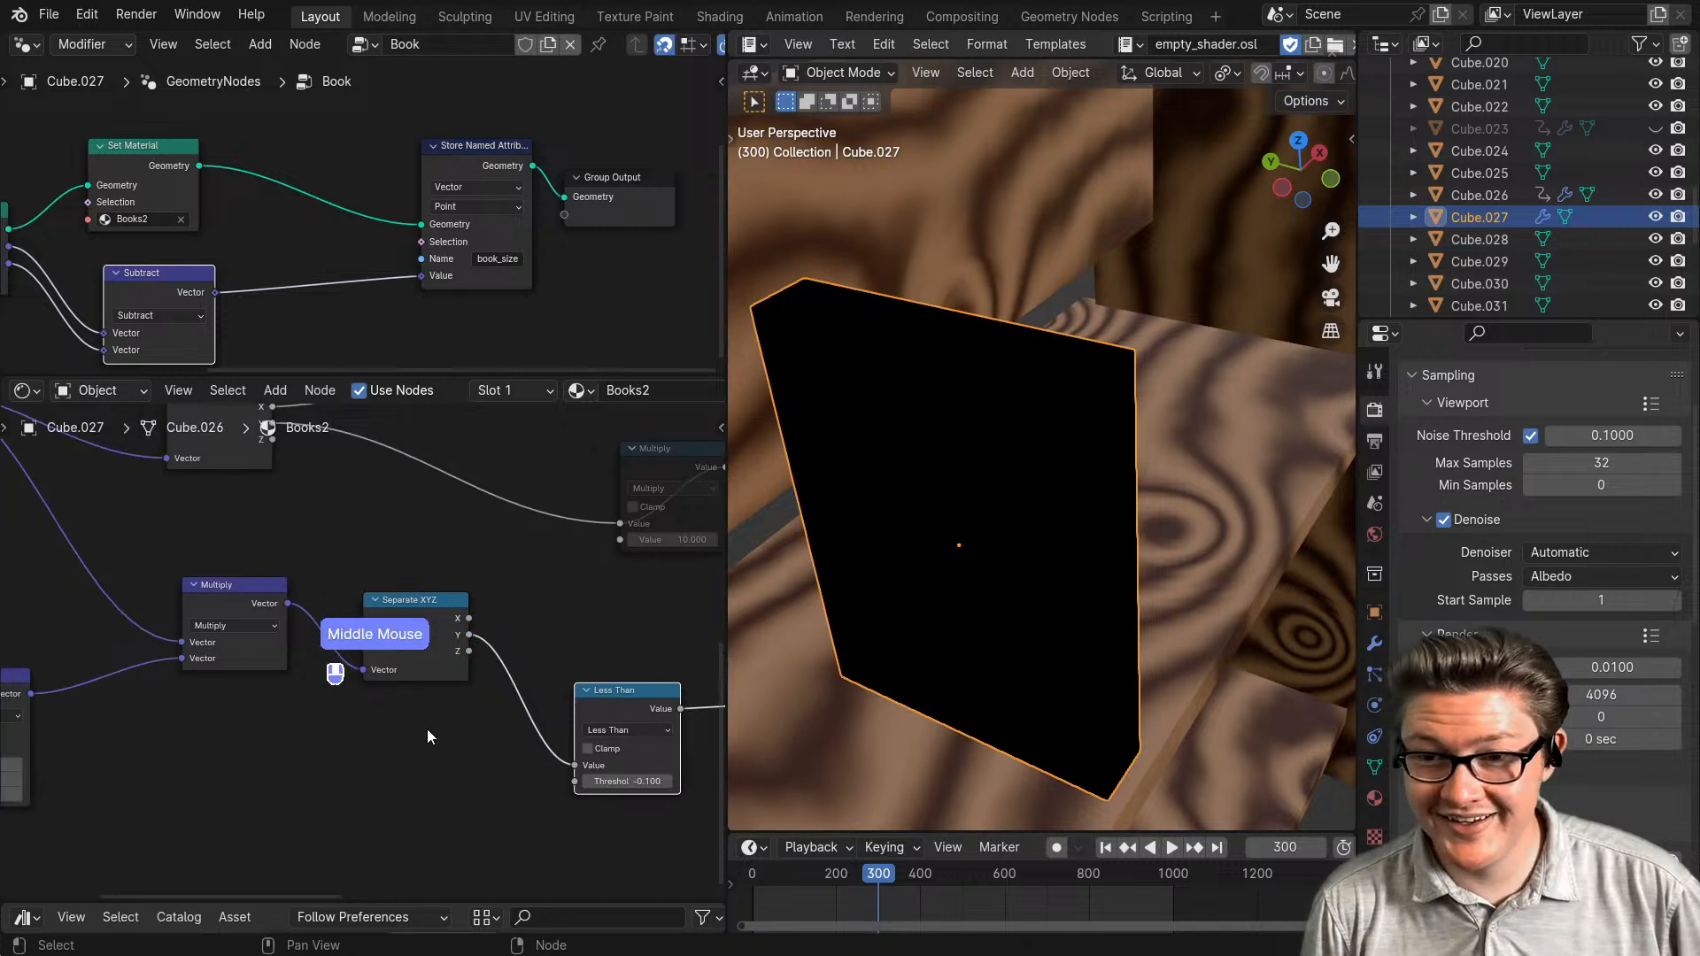
ctrl+shift+click(254, 604)
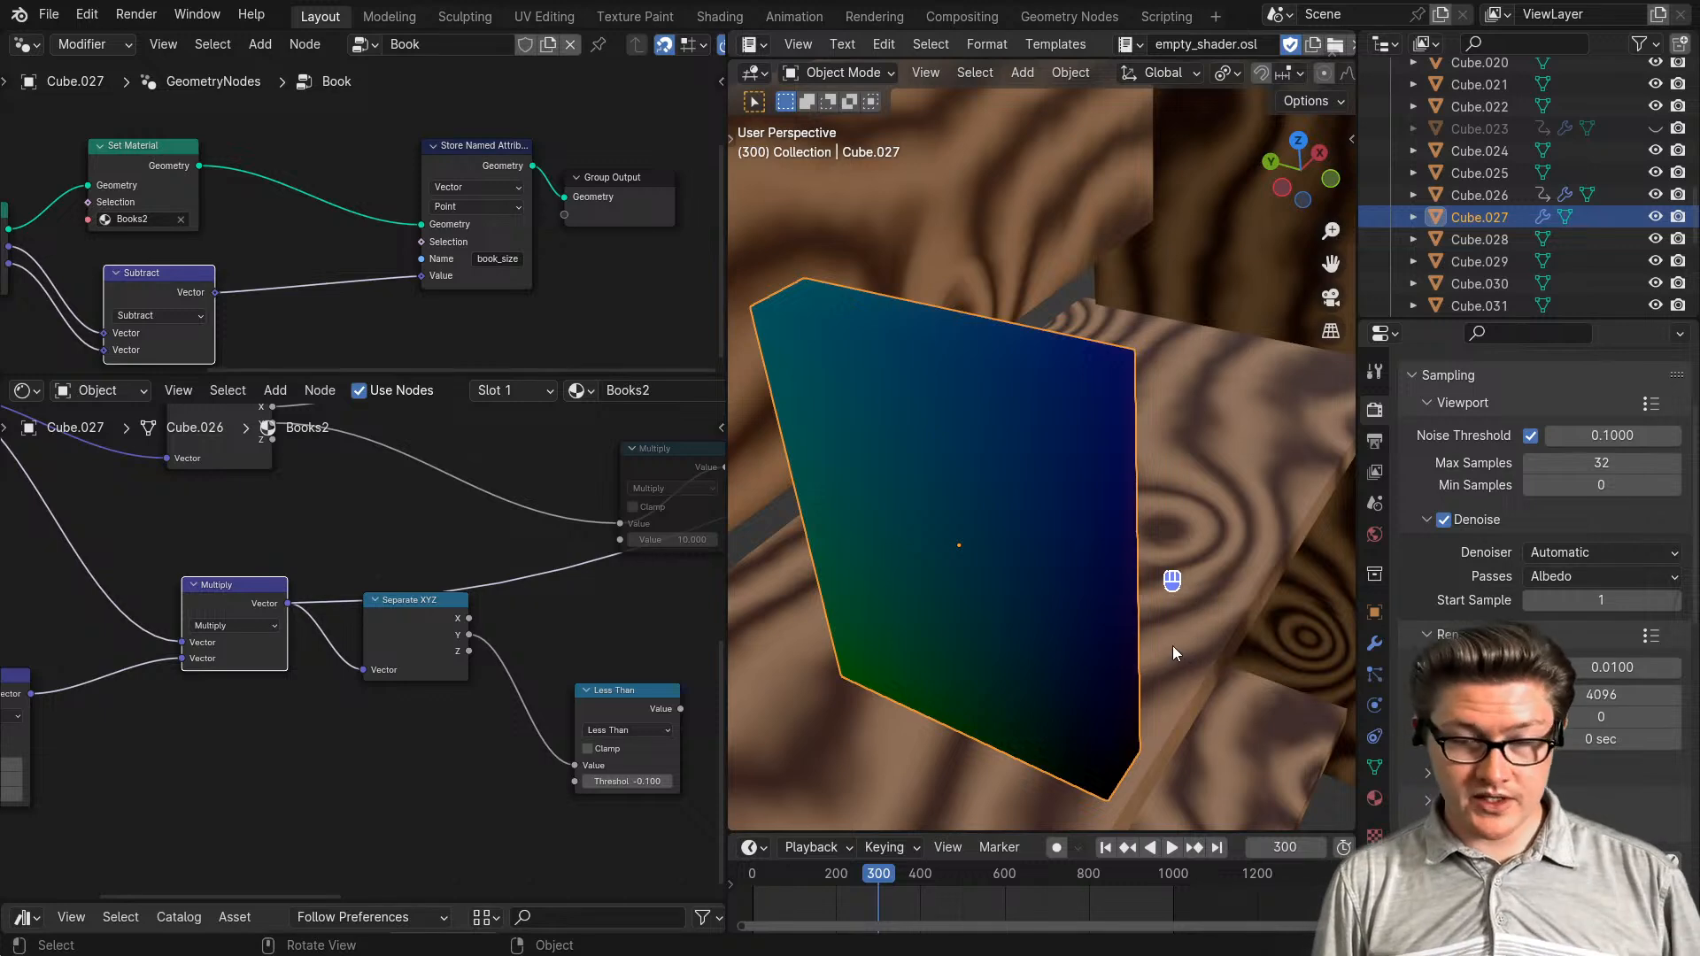
- Enlarge the geometry node editor, set the Cube node's Y size to 0.35 m, and check how the stretched book's gradient responds
drag(398, 369, 398, 660)
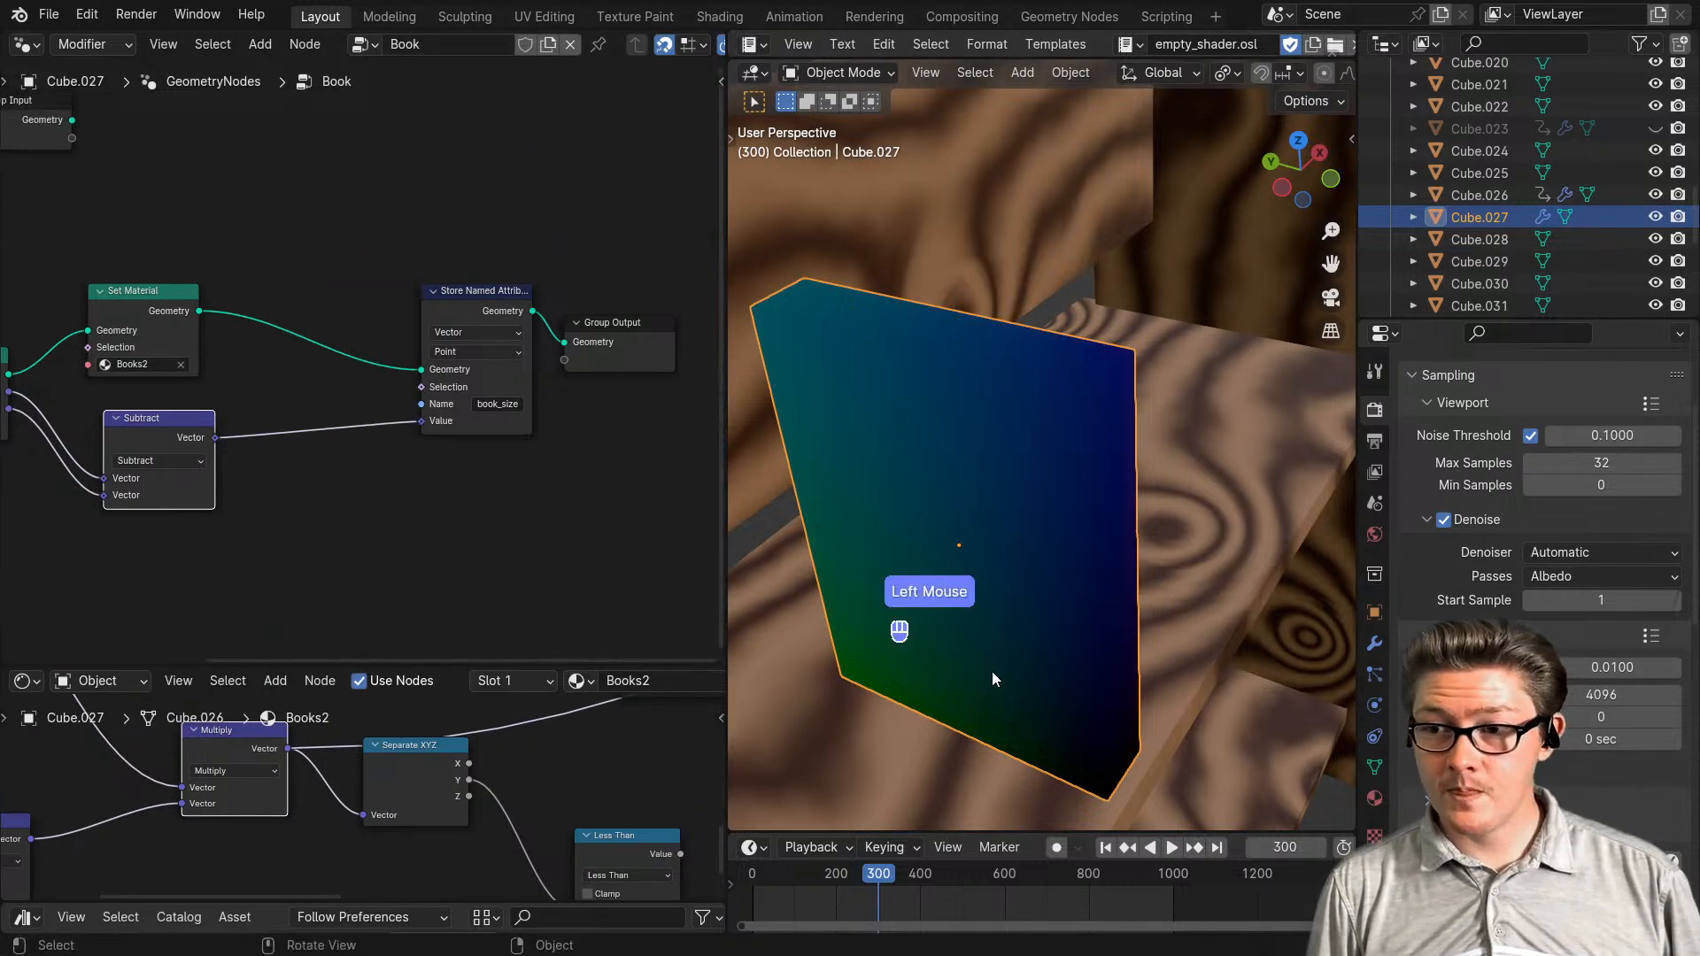
middle_drag(884, 581, 762, 465)
middle_drag(235, 383, 473, 534)
middle_drag(149, 479, 356, 518)
scroll(356, 518, up, 4)
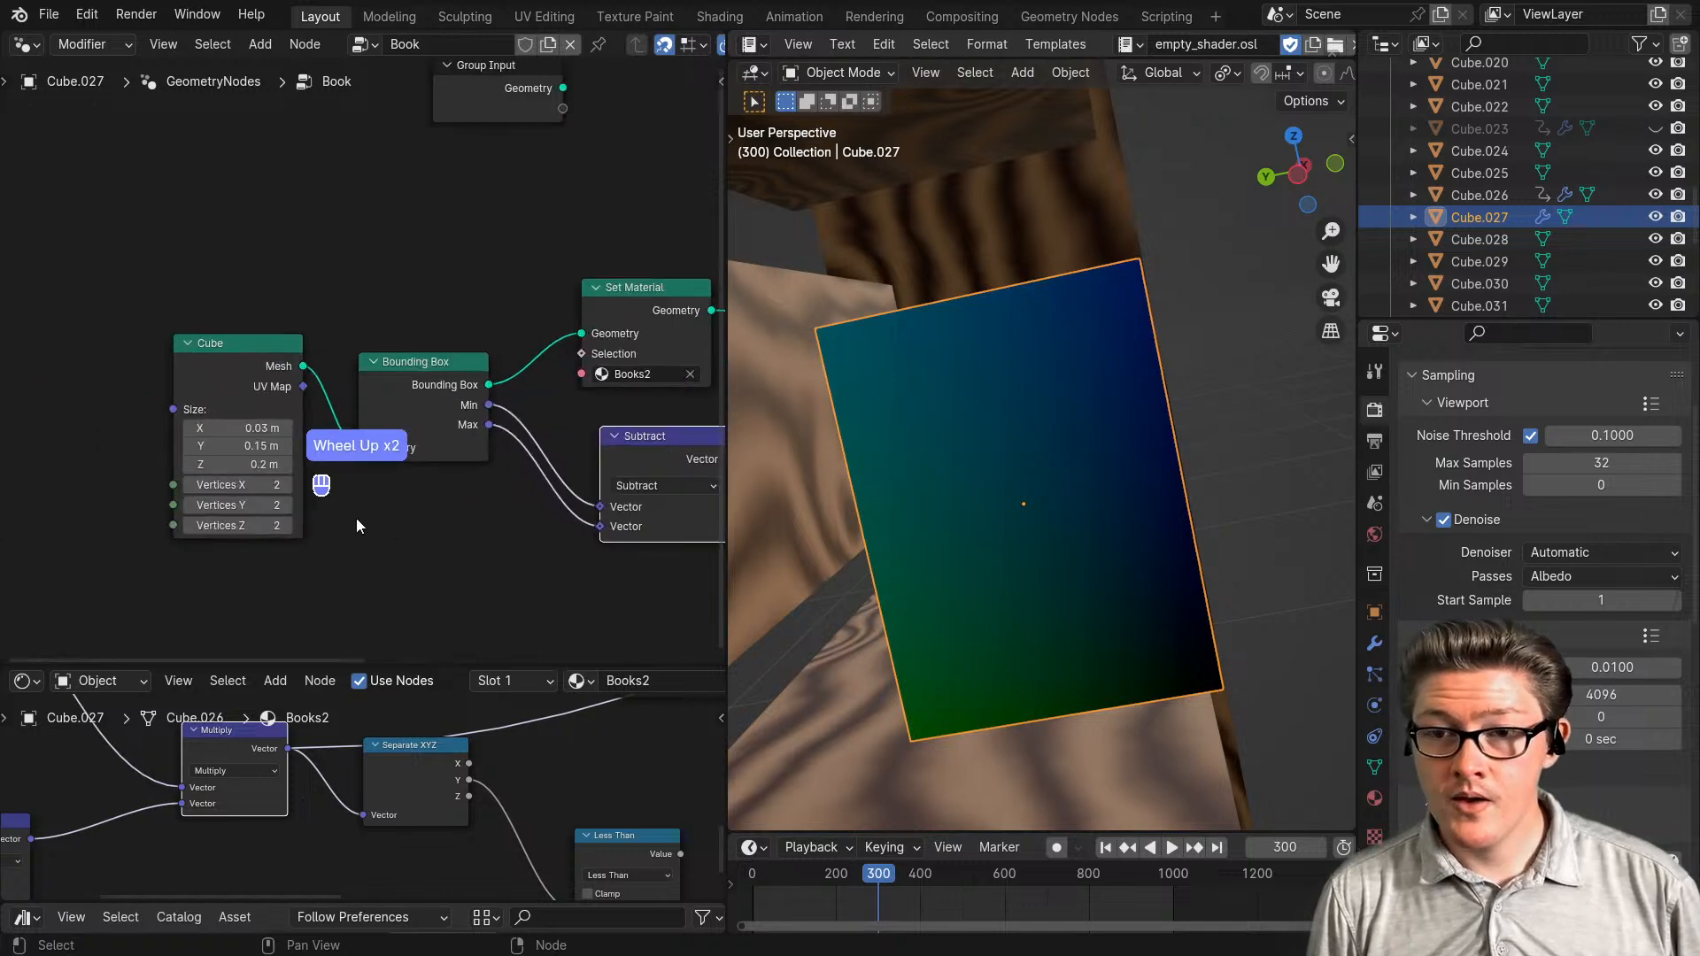
click(256, 478)
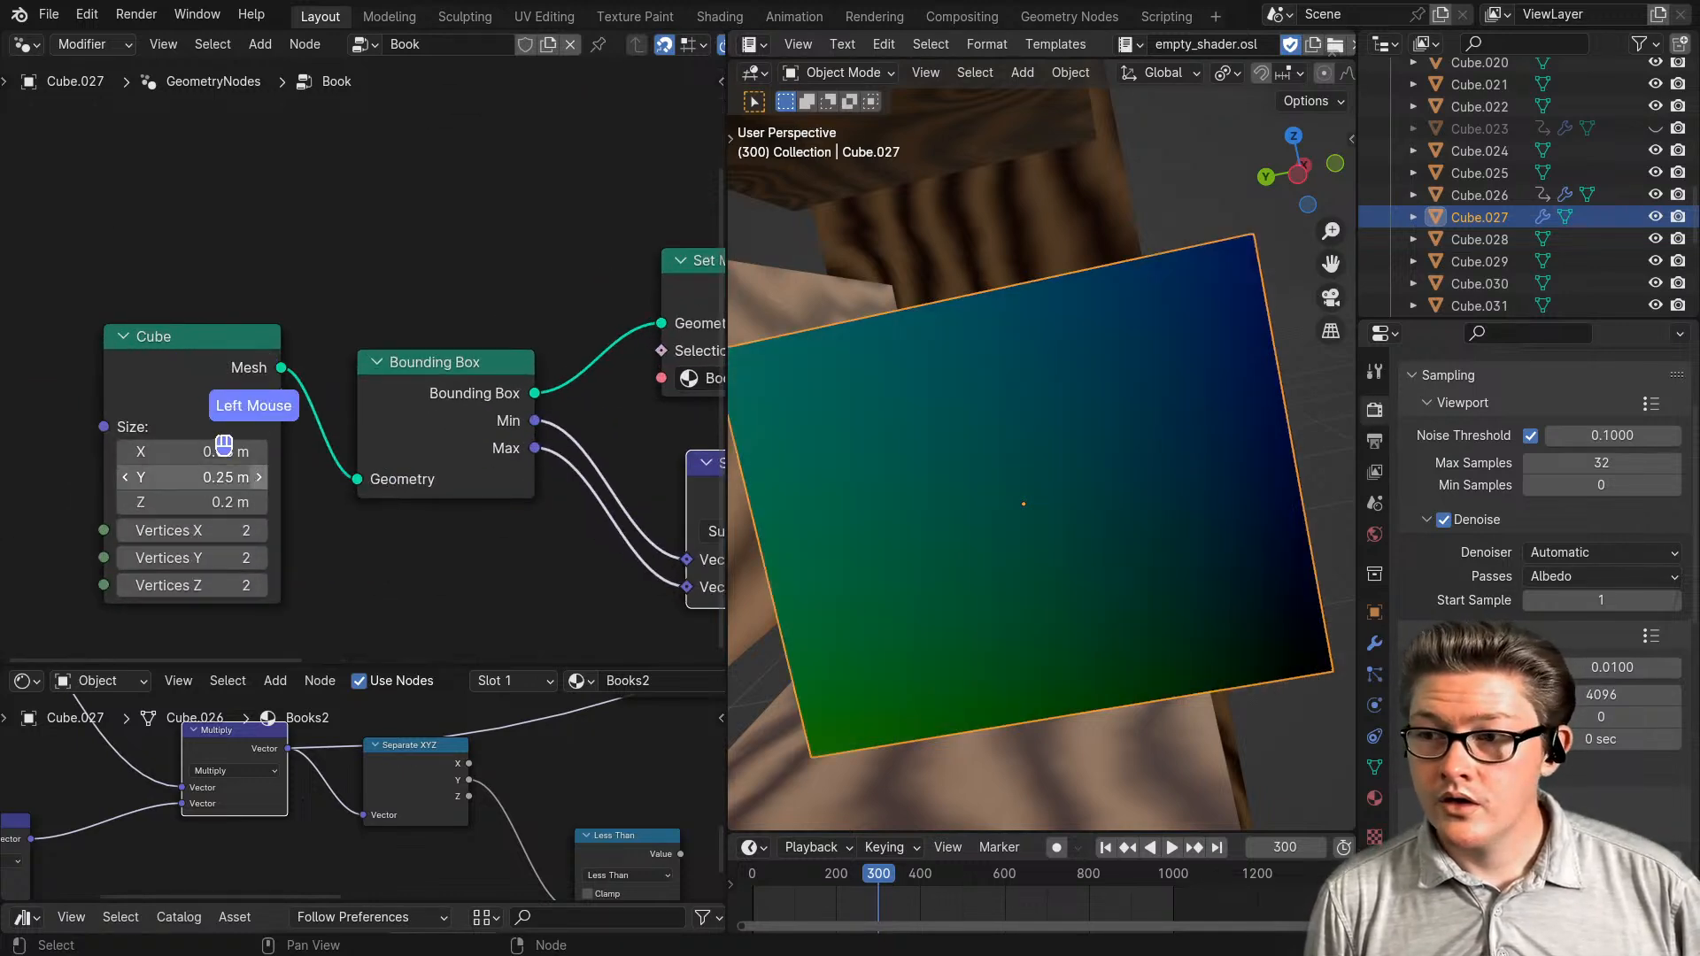
click(257, 478)
scroll(865, 544, down, 4)
middle_drag(926, 567, 1196, 628)
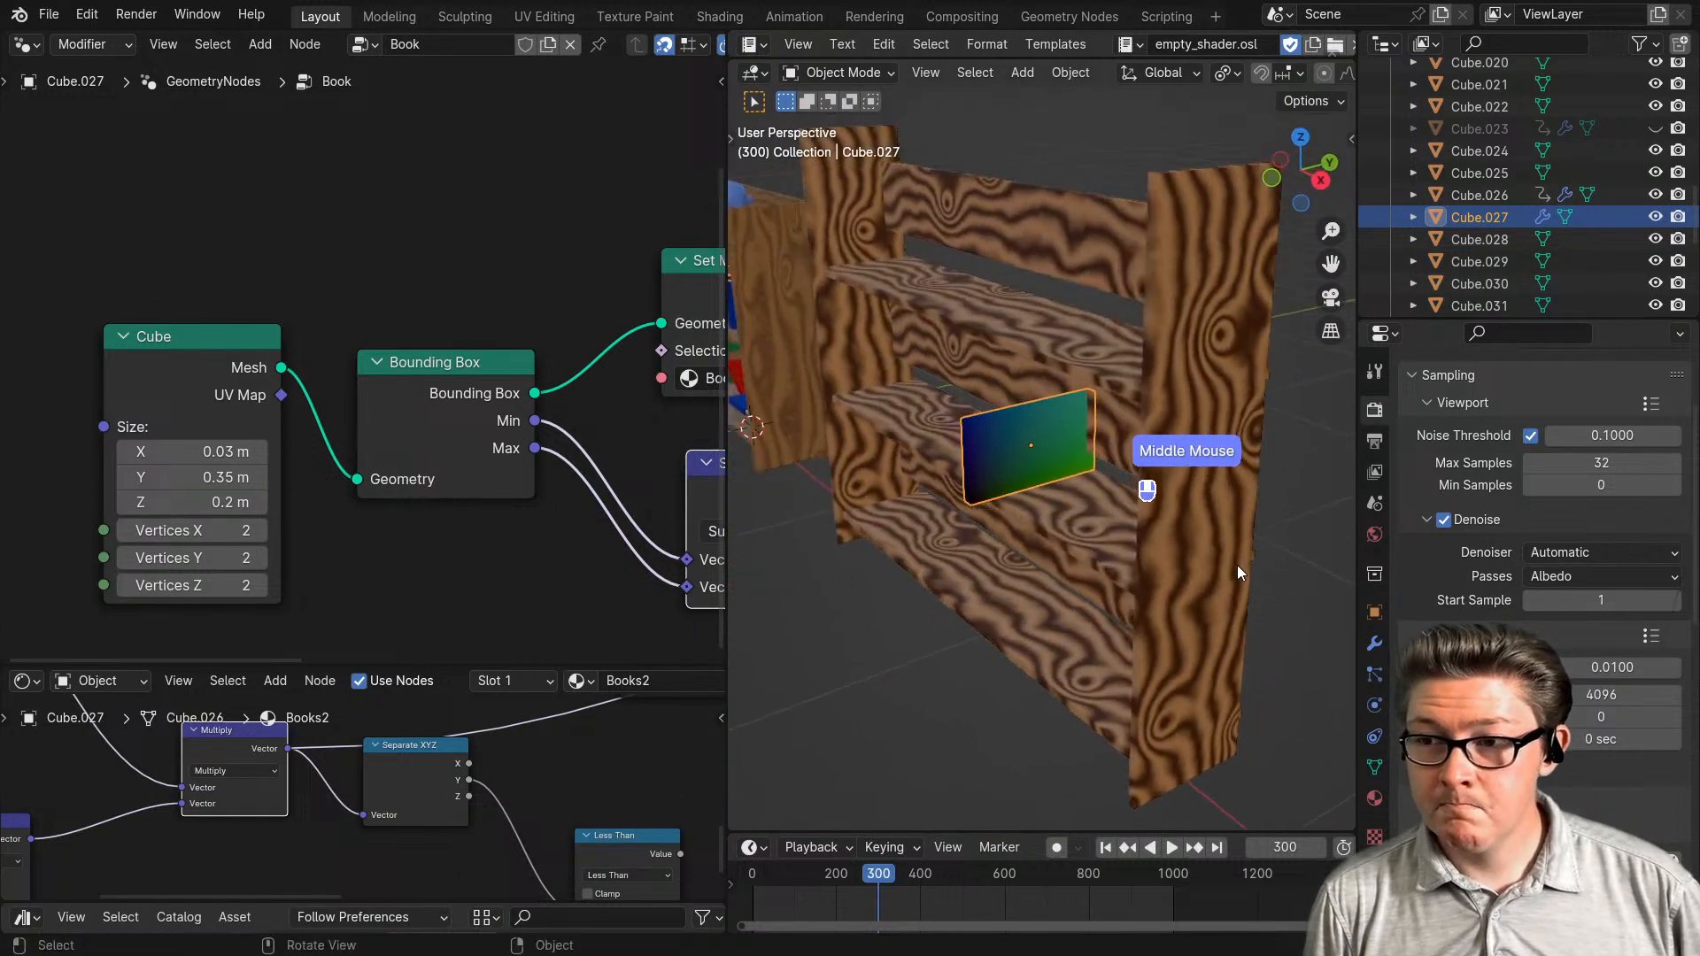
- Move the book out of the shelf, frame it, and set the Cube node's Y size to 0.75 m
scroll(1048, 535, down, 2)
key(g)
click(1160, 639)
key(KP_Decimal)
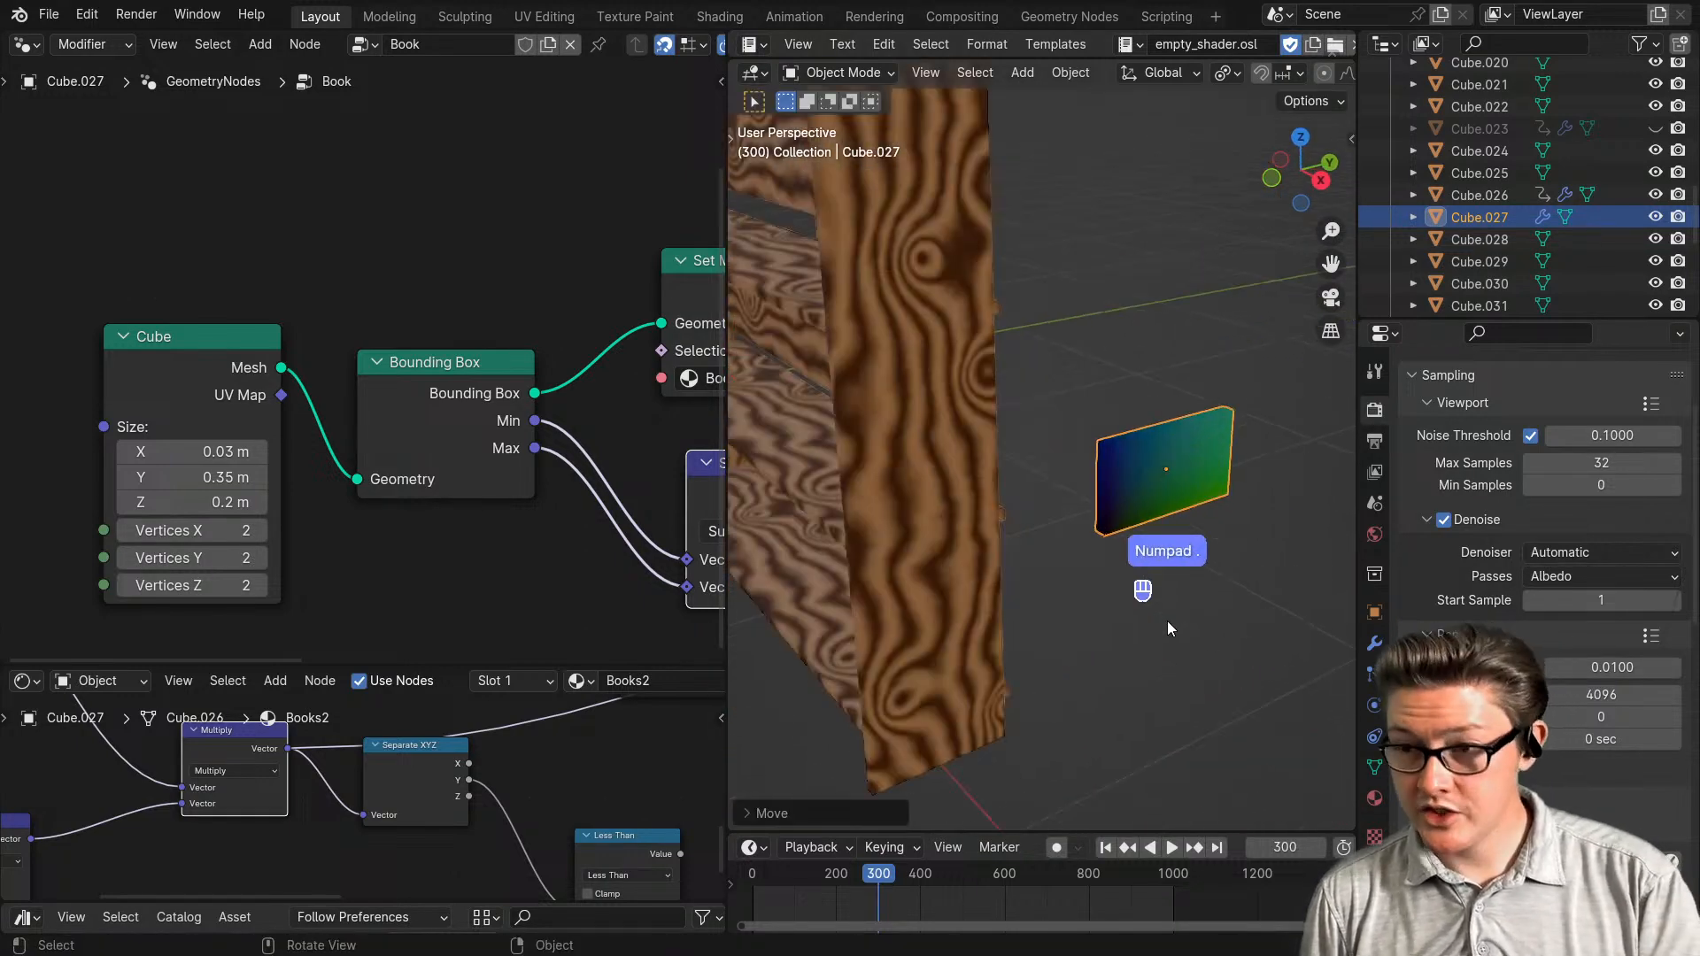
click(258, 478)
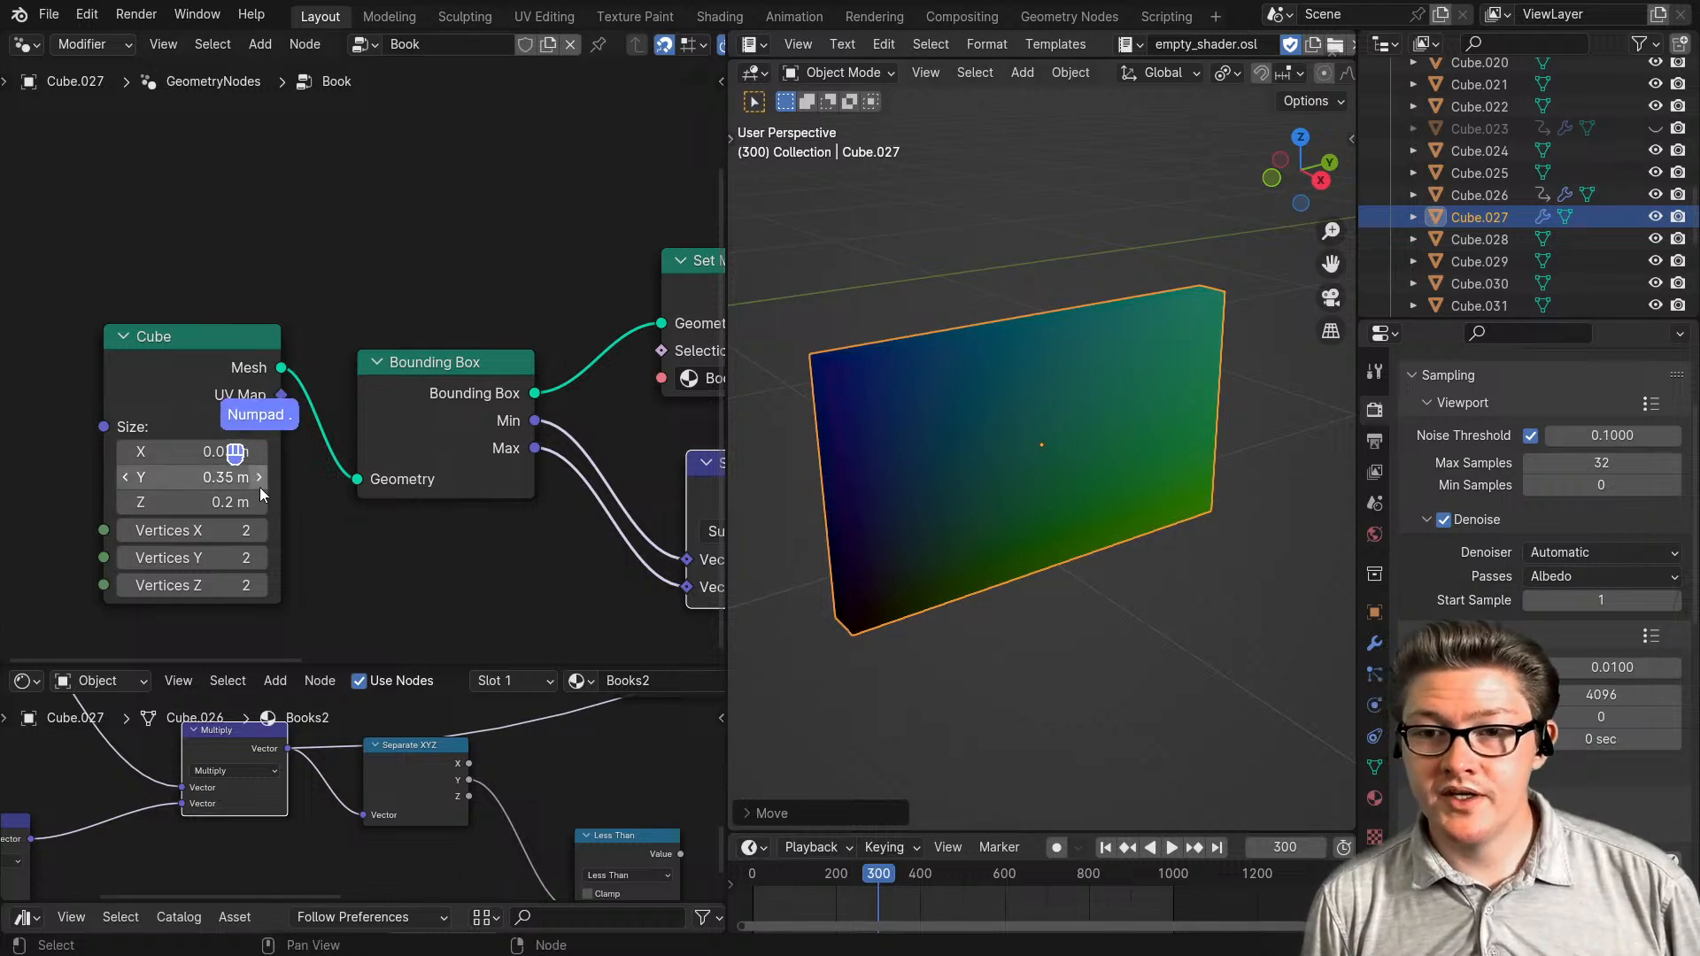
click(259, 479)
click(259, 478)
click(259, 478)
click(258, 479)
scroll(996, 503, down, 4)
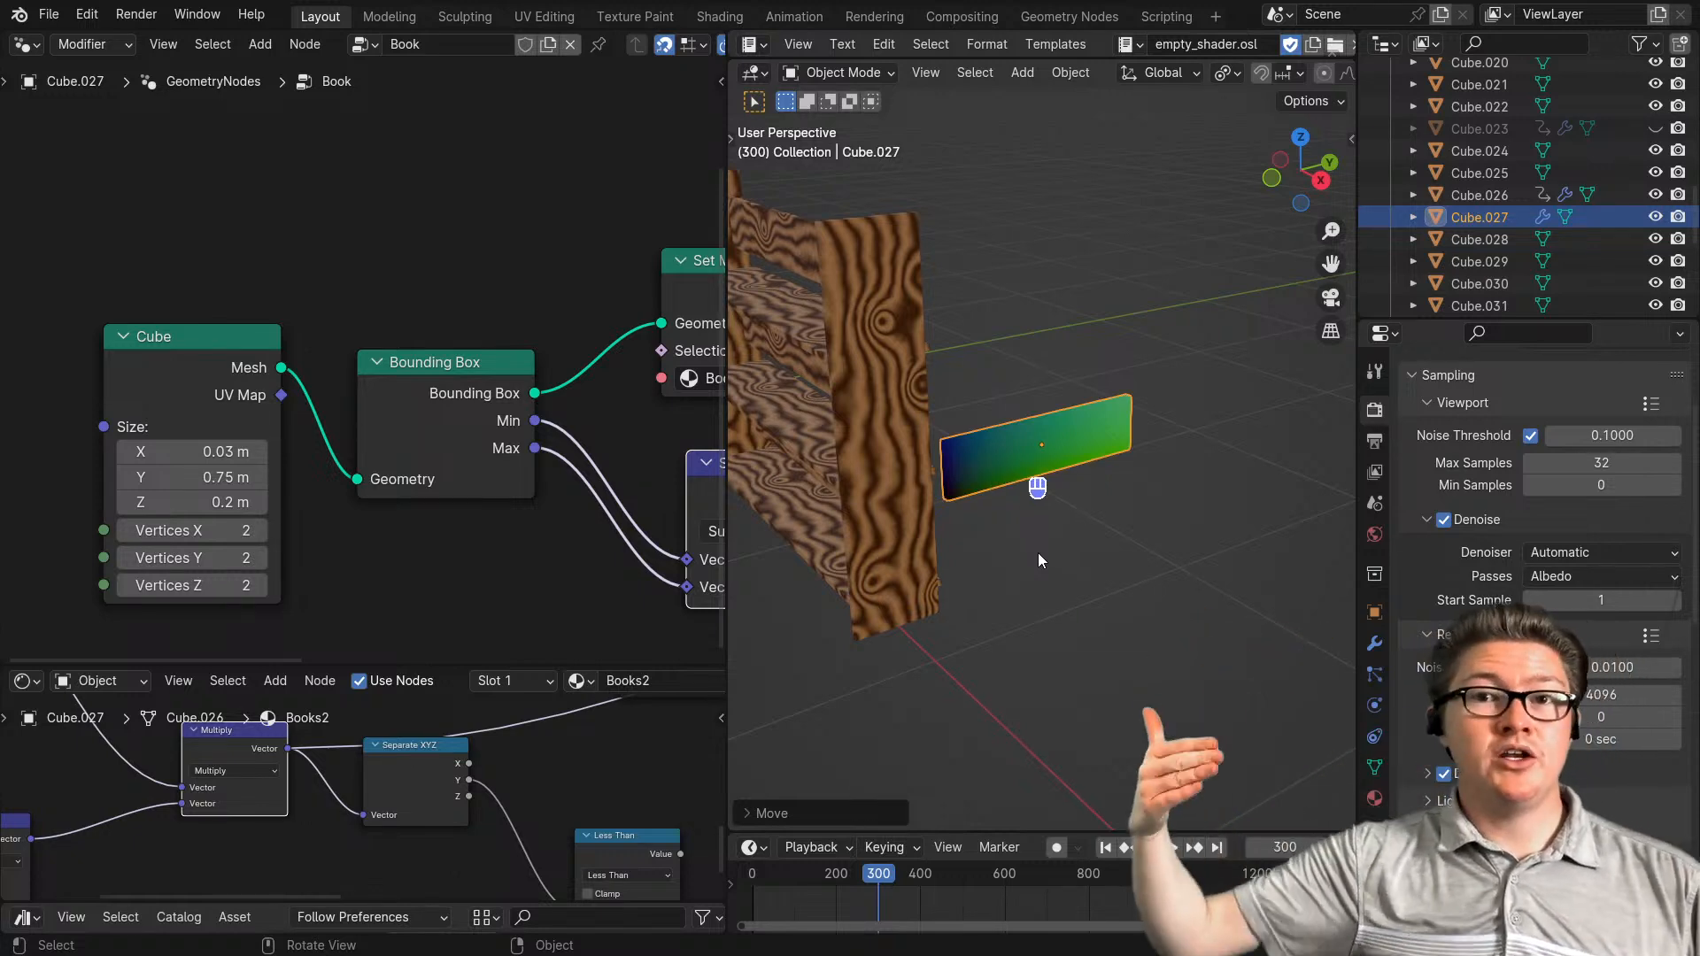
- Reduce the Cube node's Y size to 0.15 m
scroll(335, 537, up, 2)
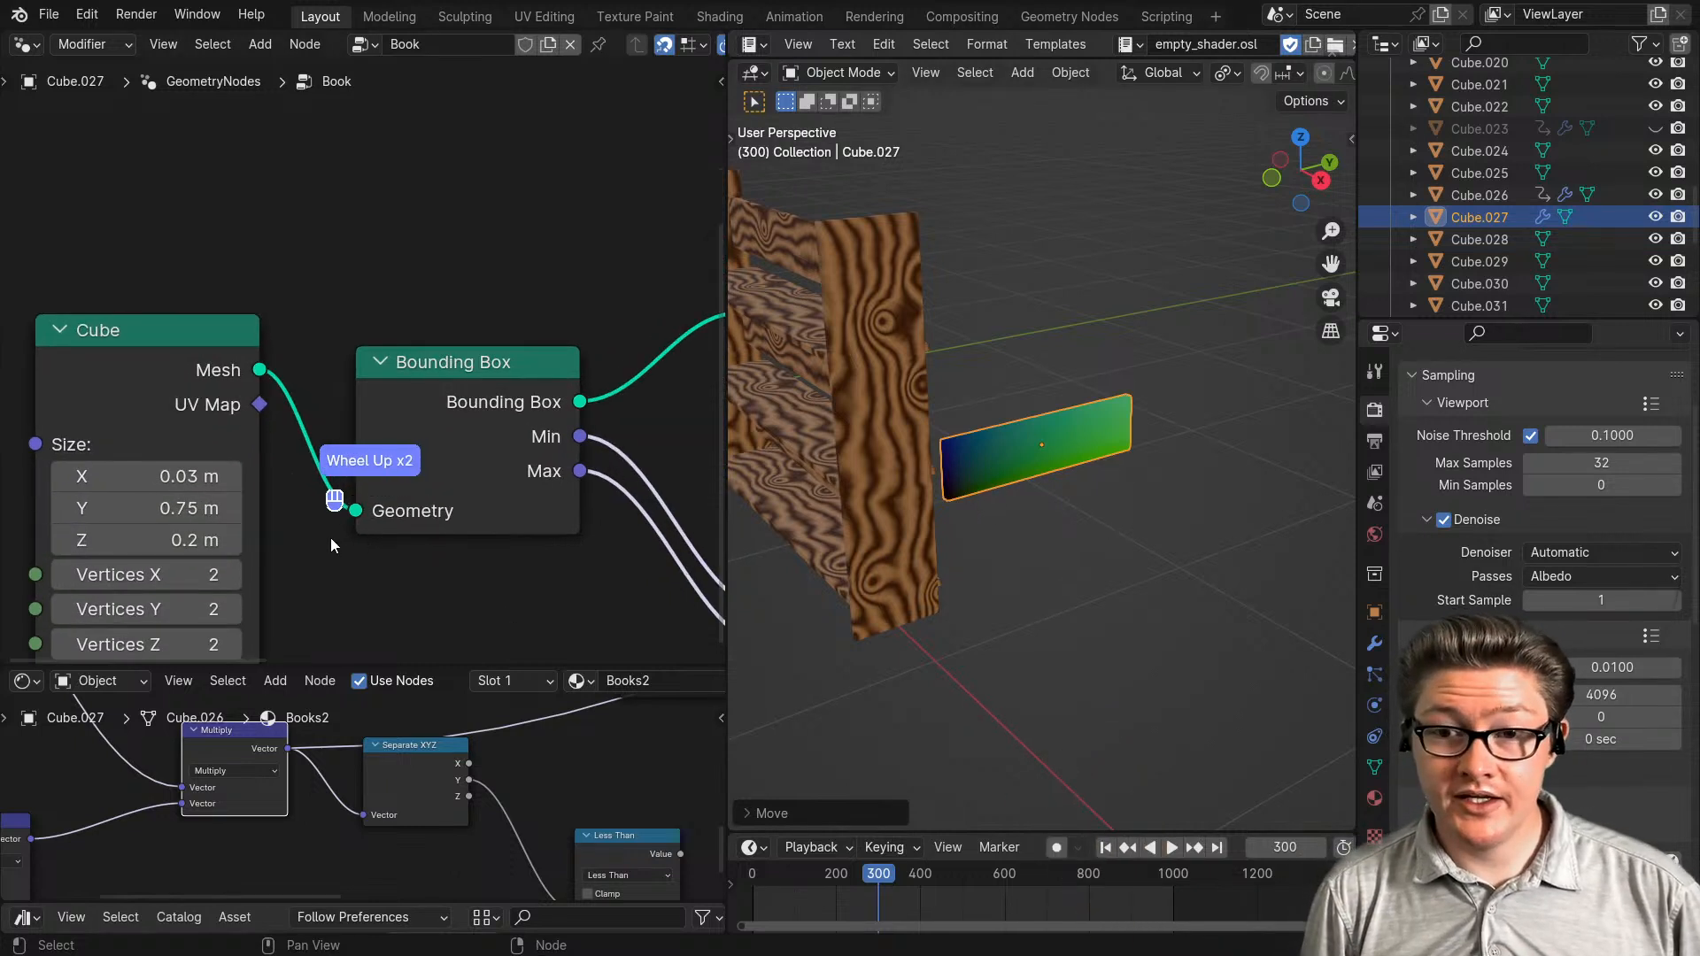
click(61, 512)
click(61, 512)
click(61, 512)
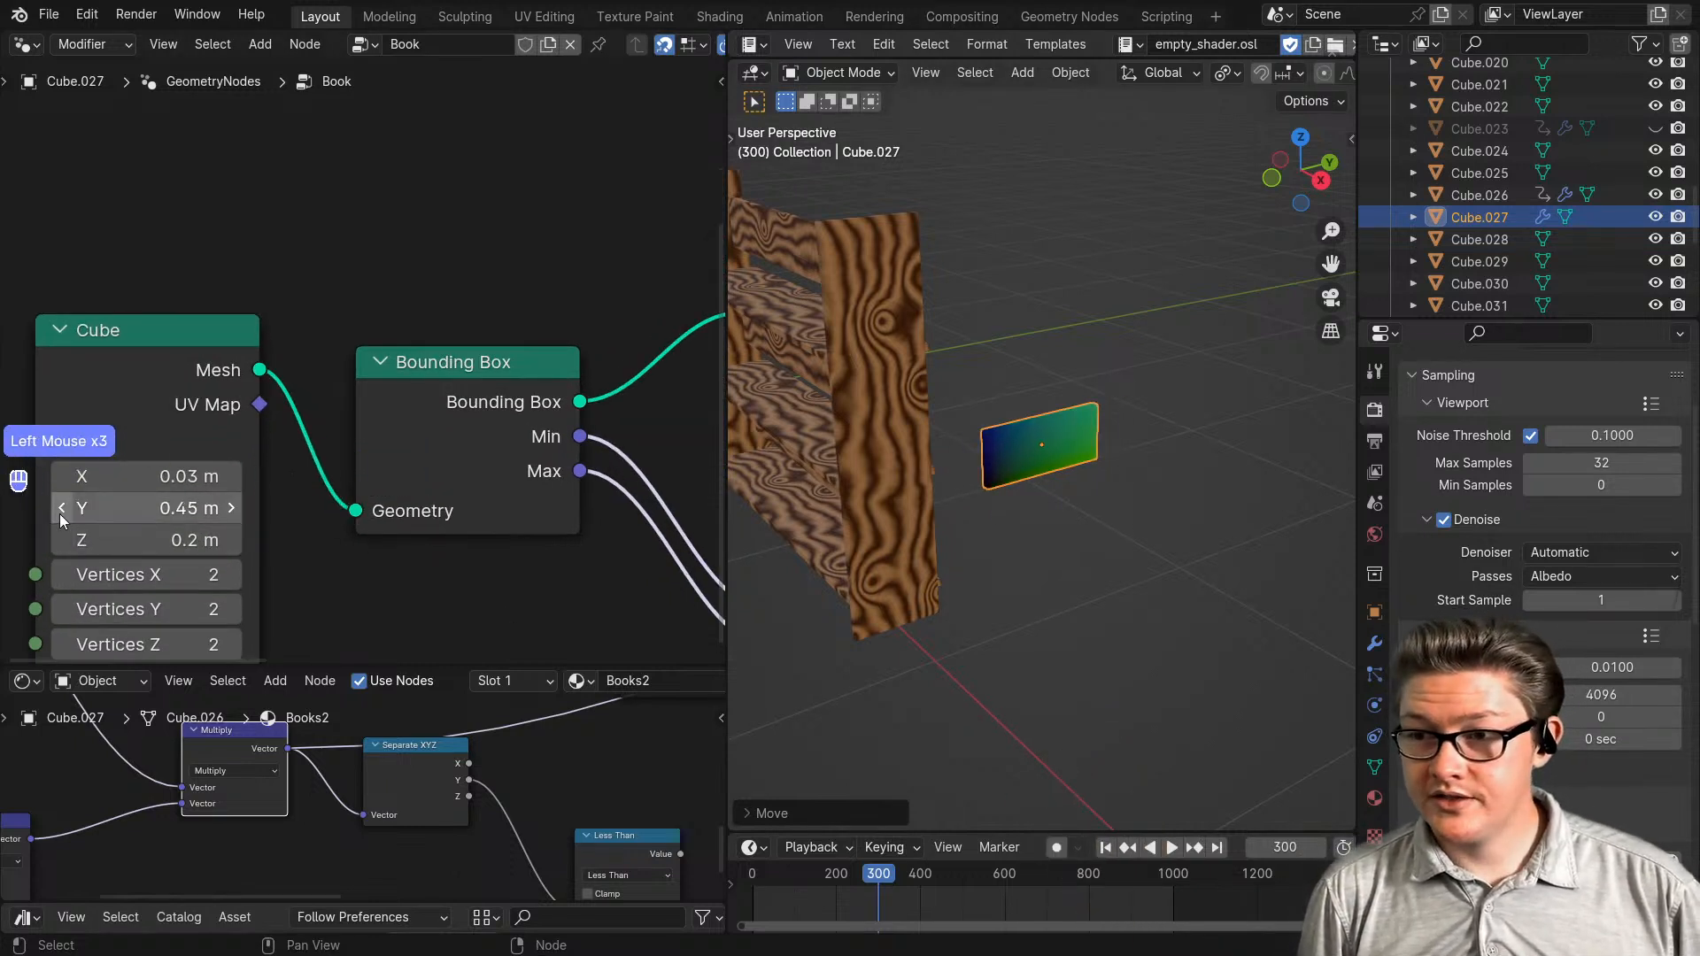
click(61, 511)
click(61, 512)
click(61, 512)
click(61, 511)
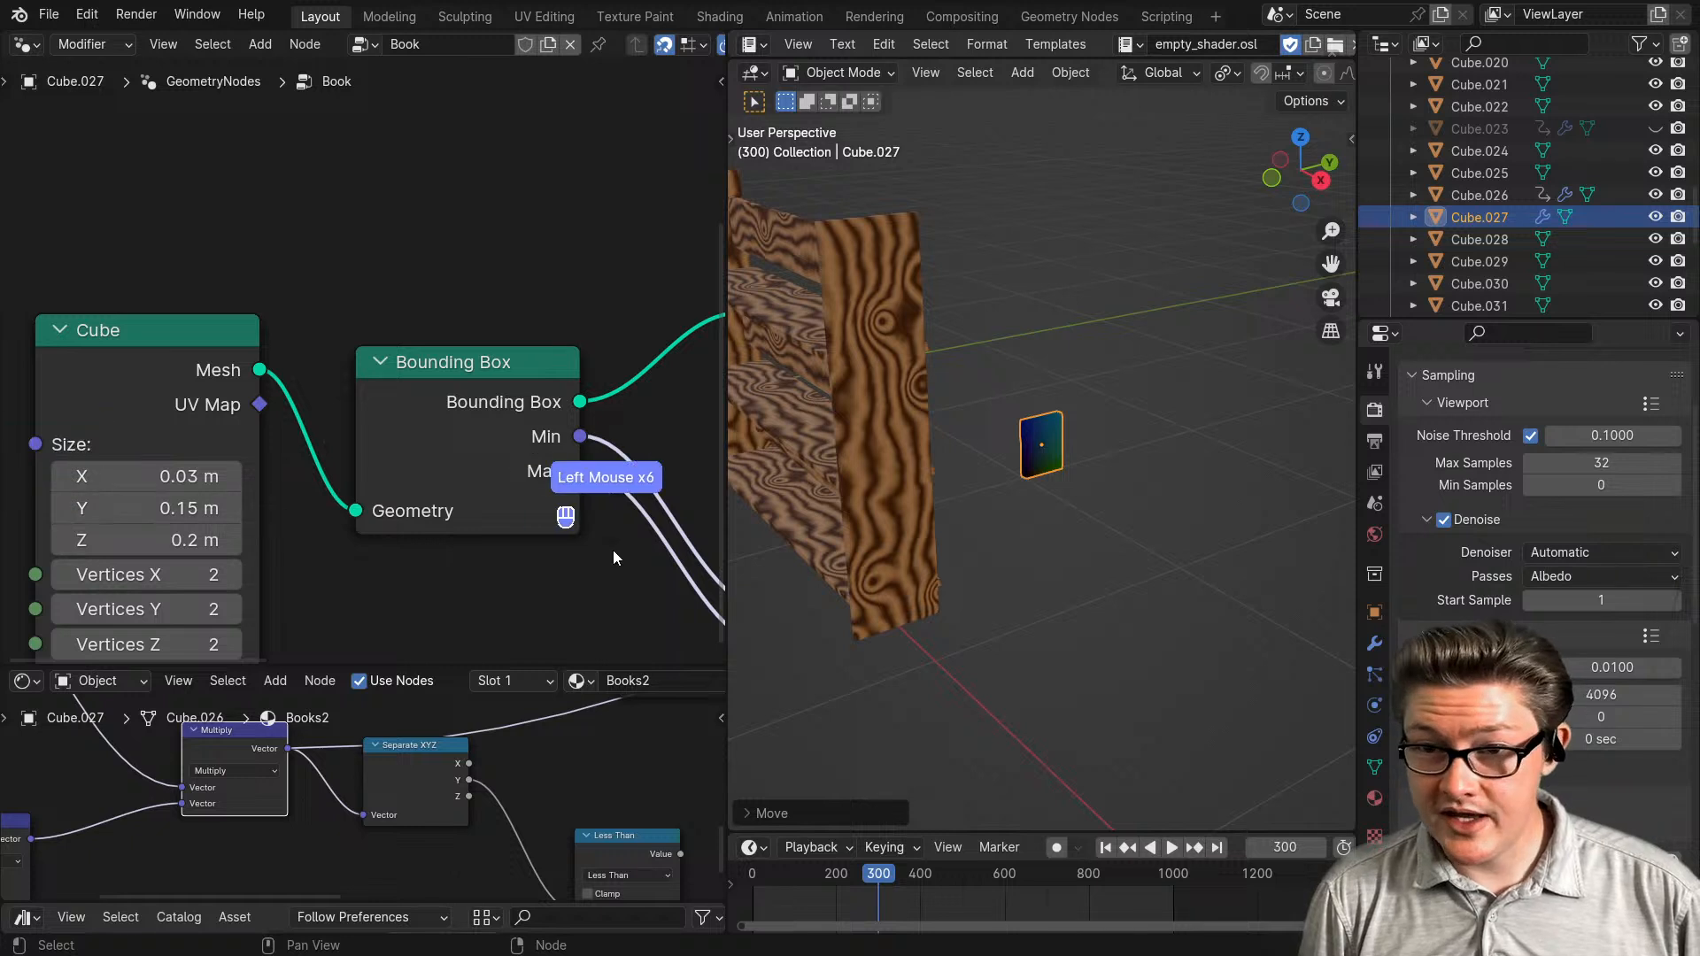
- Undo the Cube node's Y size changes and the book's move out of the shelf, and frame the book
key(ctrl+z)
key(ctrl+z)
key(ctrl+z)
key(ctrl+z)
key(ctrl+z)
key(ctrl+z)
key(ctrl+z)
key(ctrl+z)
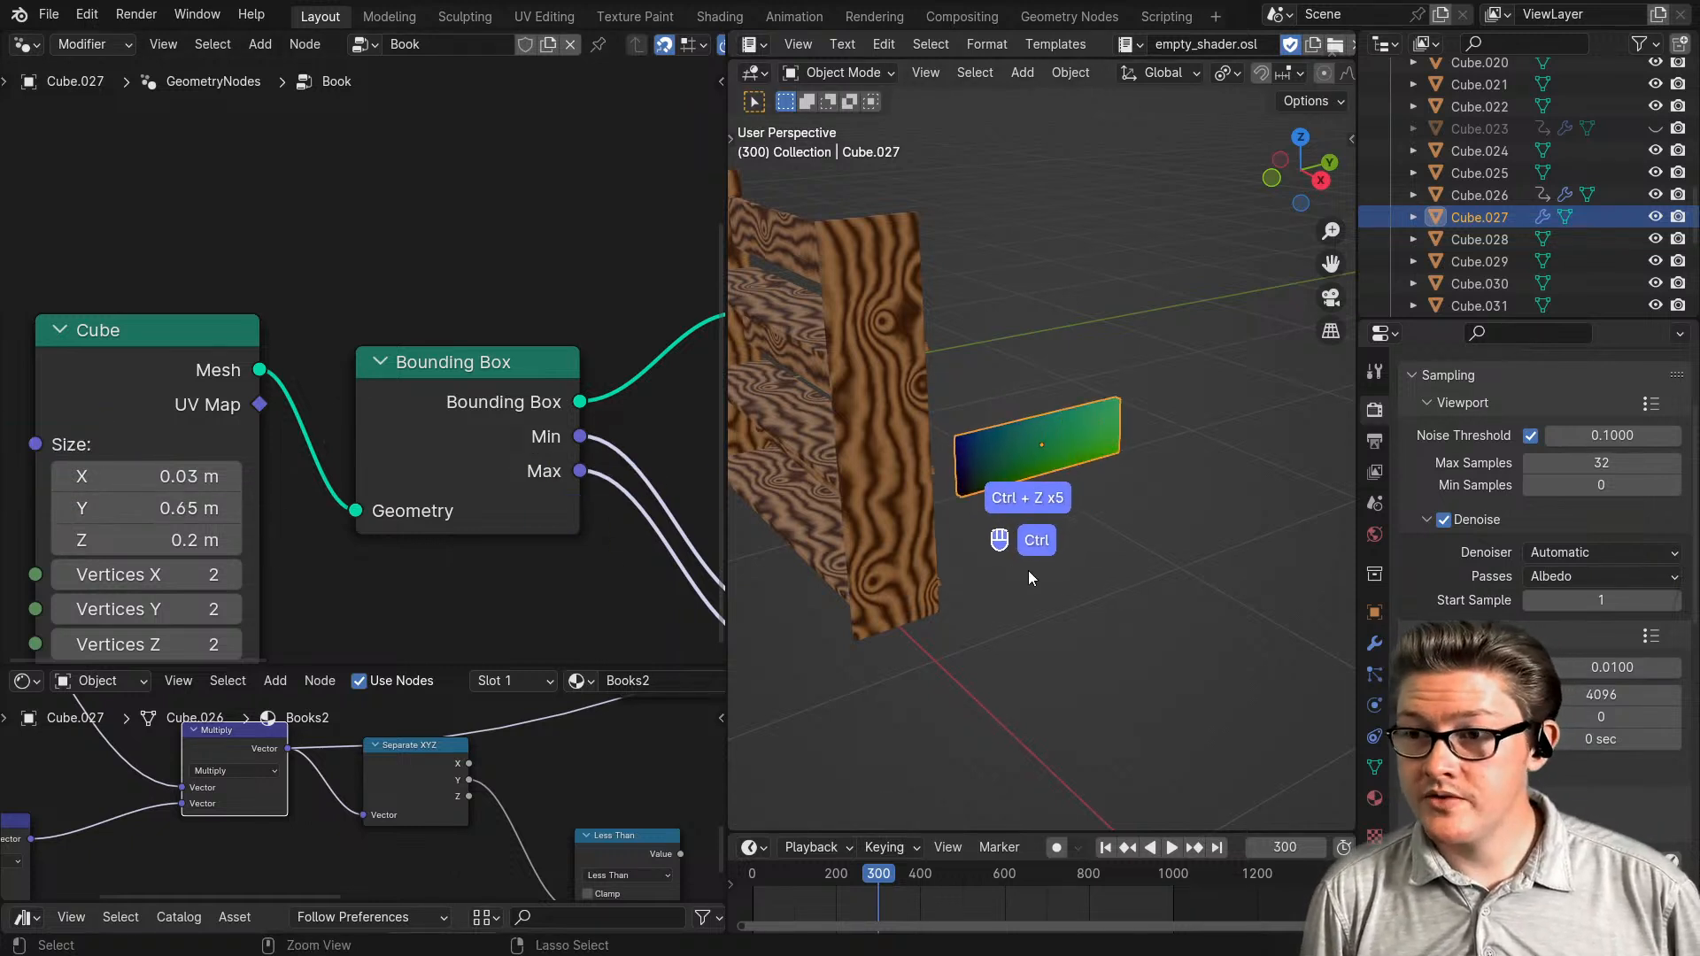
key(ctrl+z)
key(ctrl+z)
key(ctrl+z)
key(ctrl+z)
key(ctrl+z)
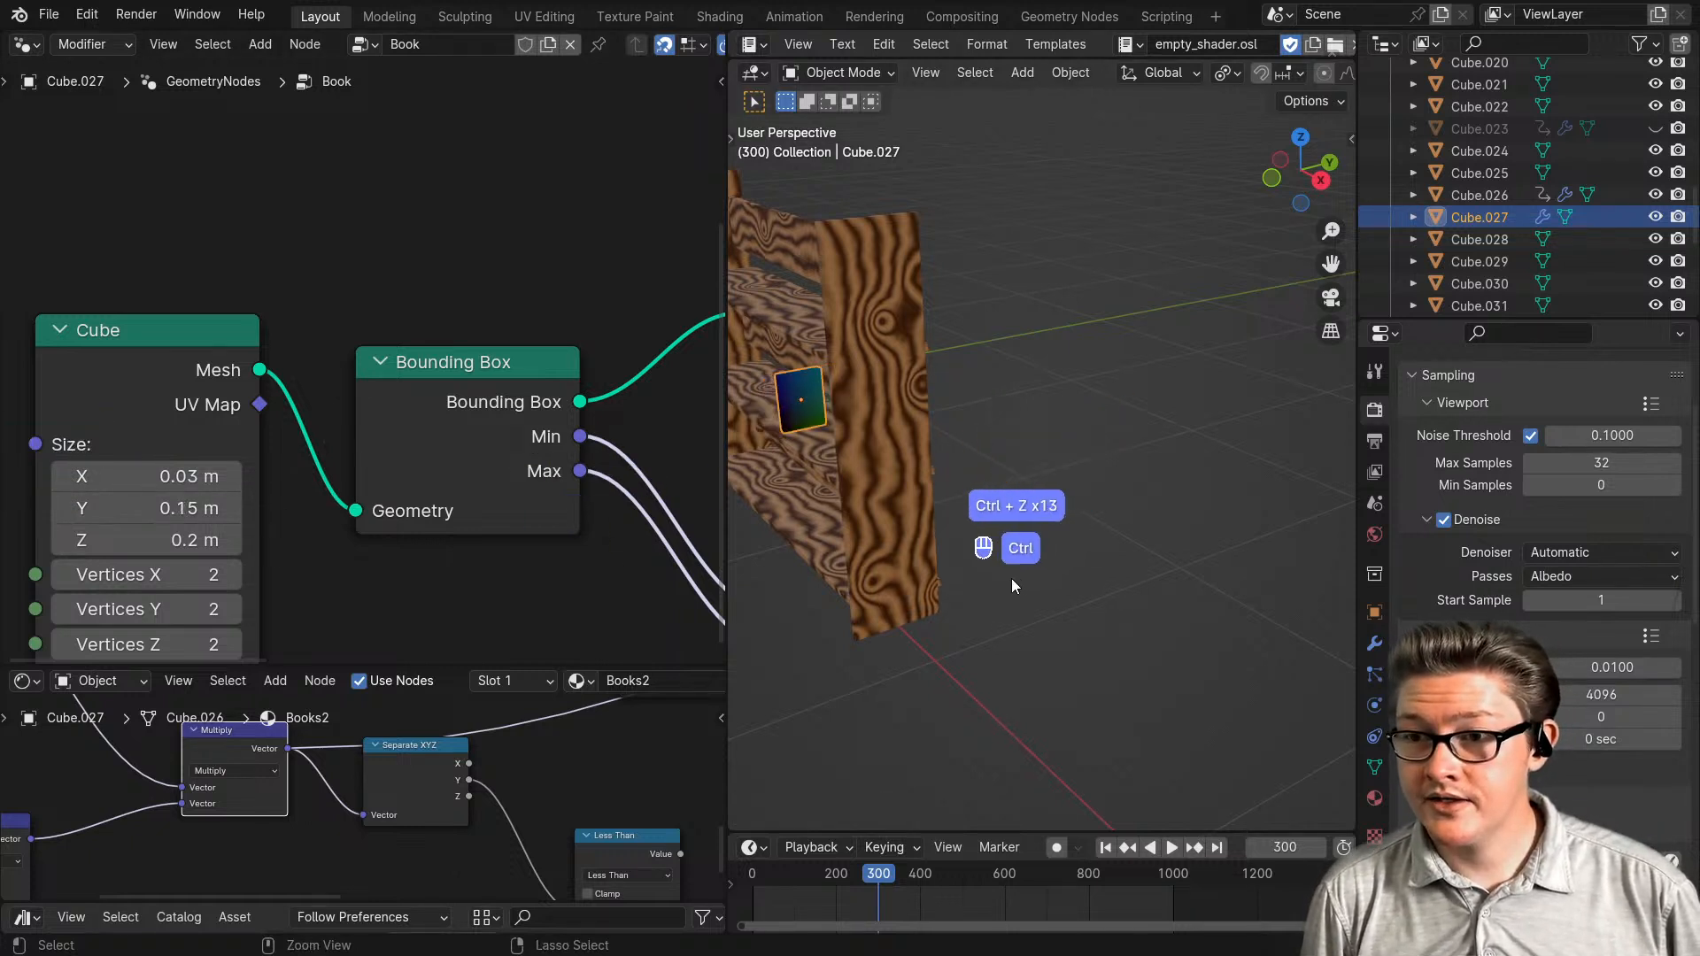
key(KP_Decimal)
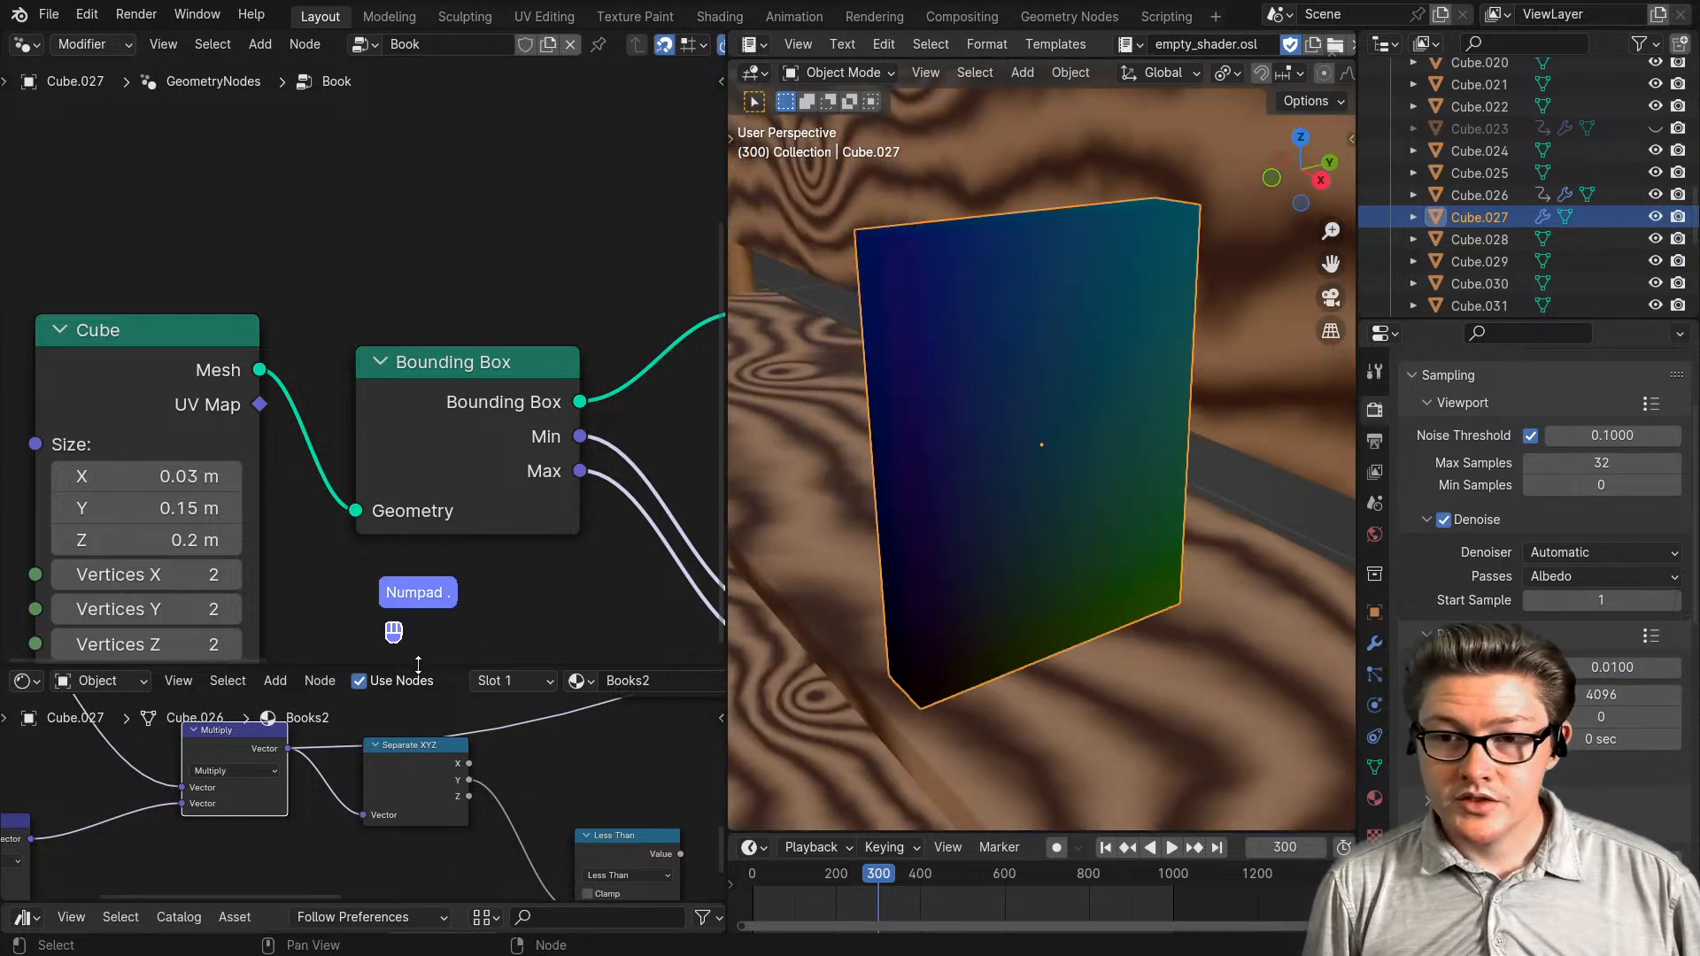
- Enlarge the shader editor, preview the Less Than node, and set its threshold to 0.1
drag(422, 666, 381, 162)
scroll(425, 561, down, 1)
middle_drag(426, 561, 305, 608)
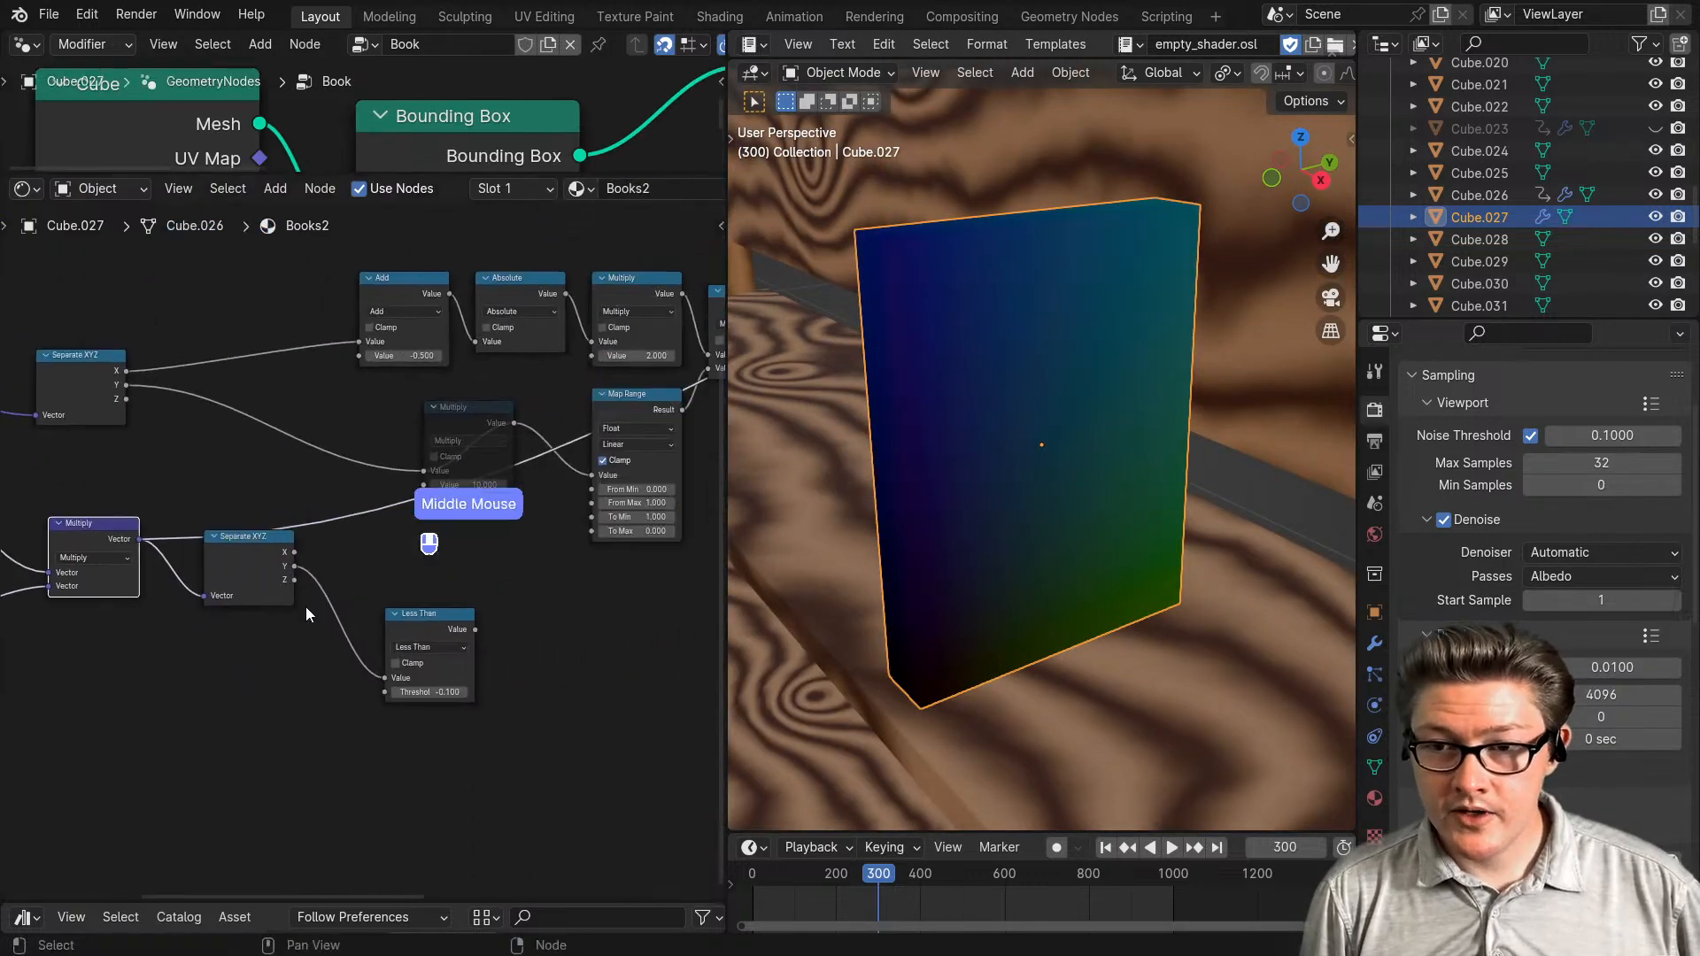
ctrl+shift+click(423, 625)
click(437, 693)
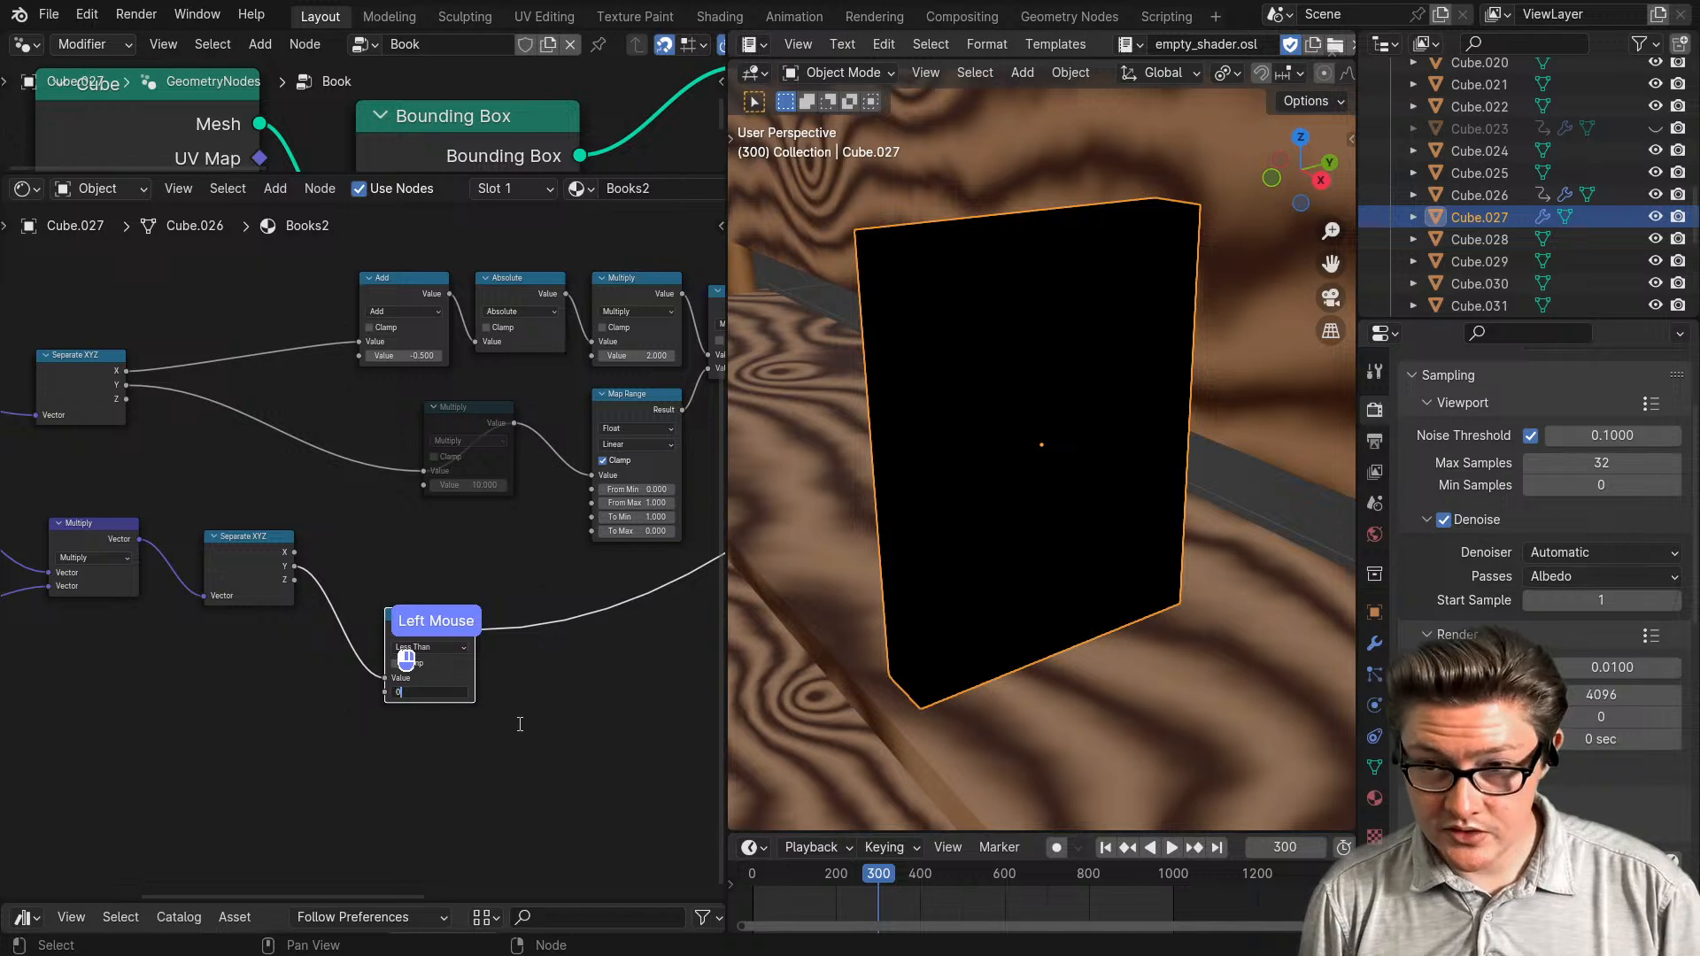
click(478, 703)
click(465, 692)
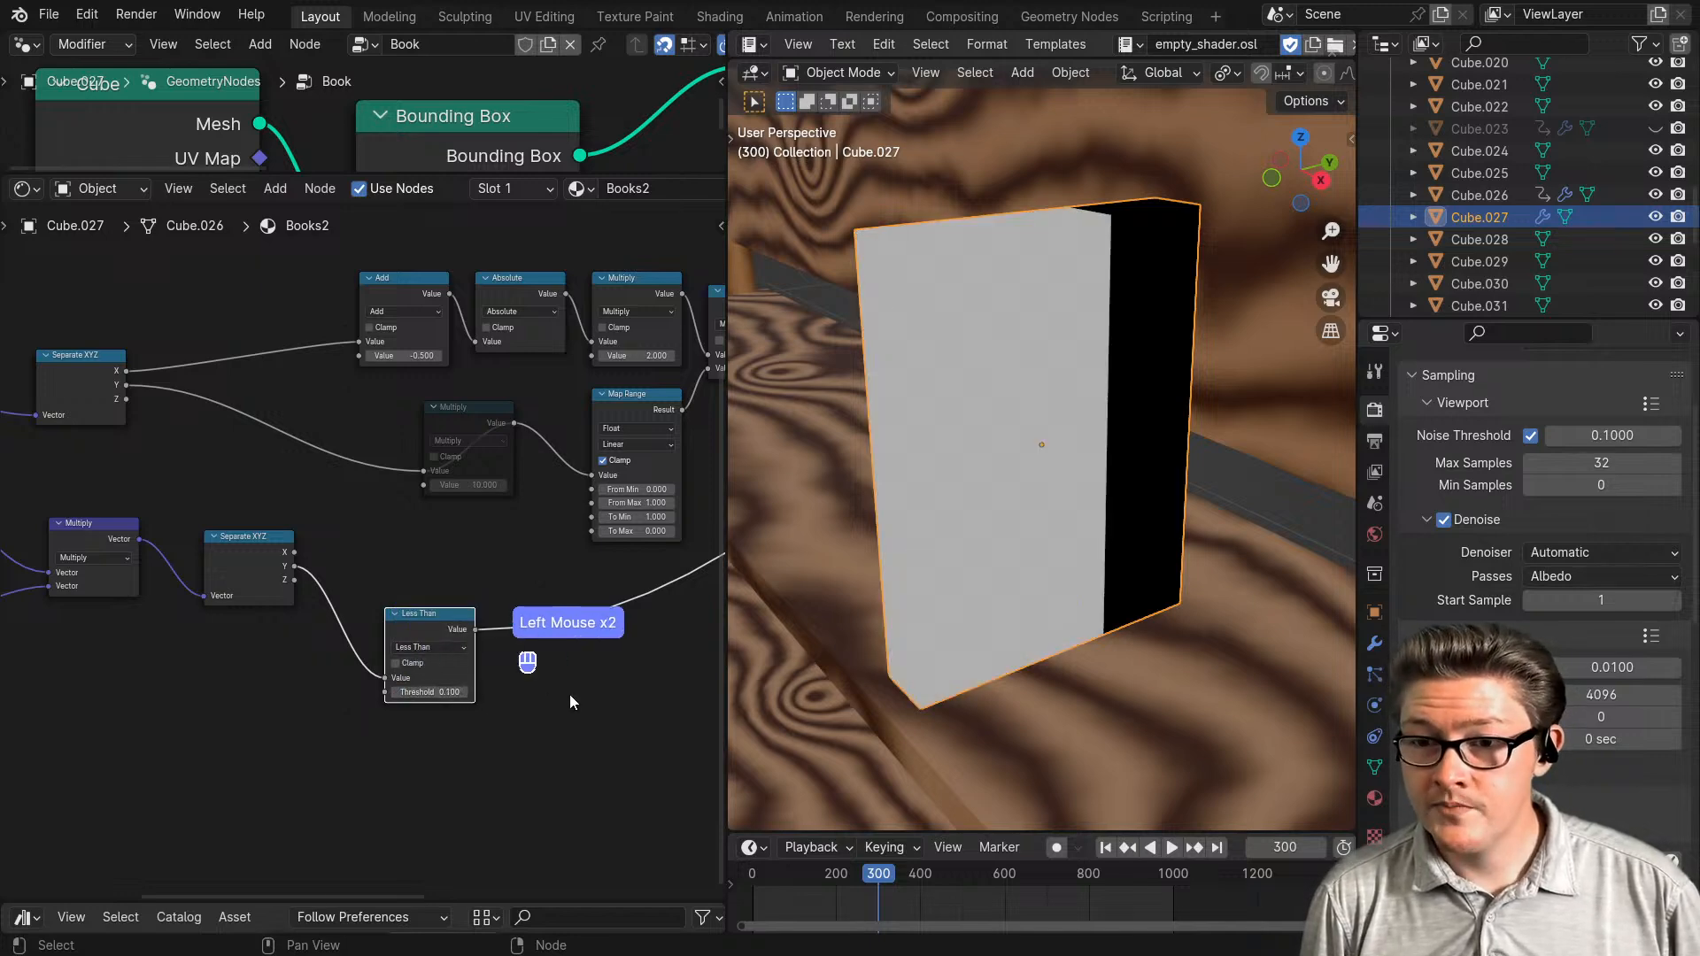
- Compare the Less Than mask's width on the book with the object's dimensions
middle_drag(1235, 494, 1165, 567)
key(n)
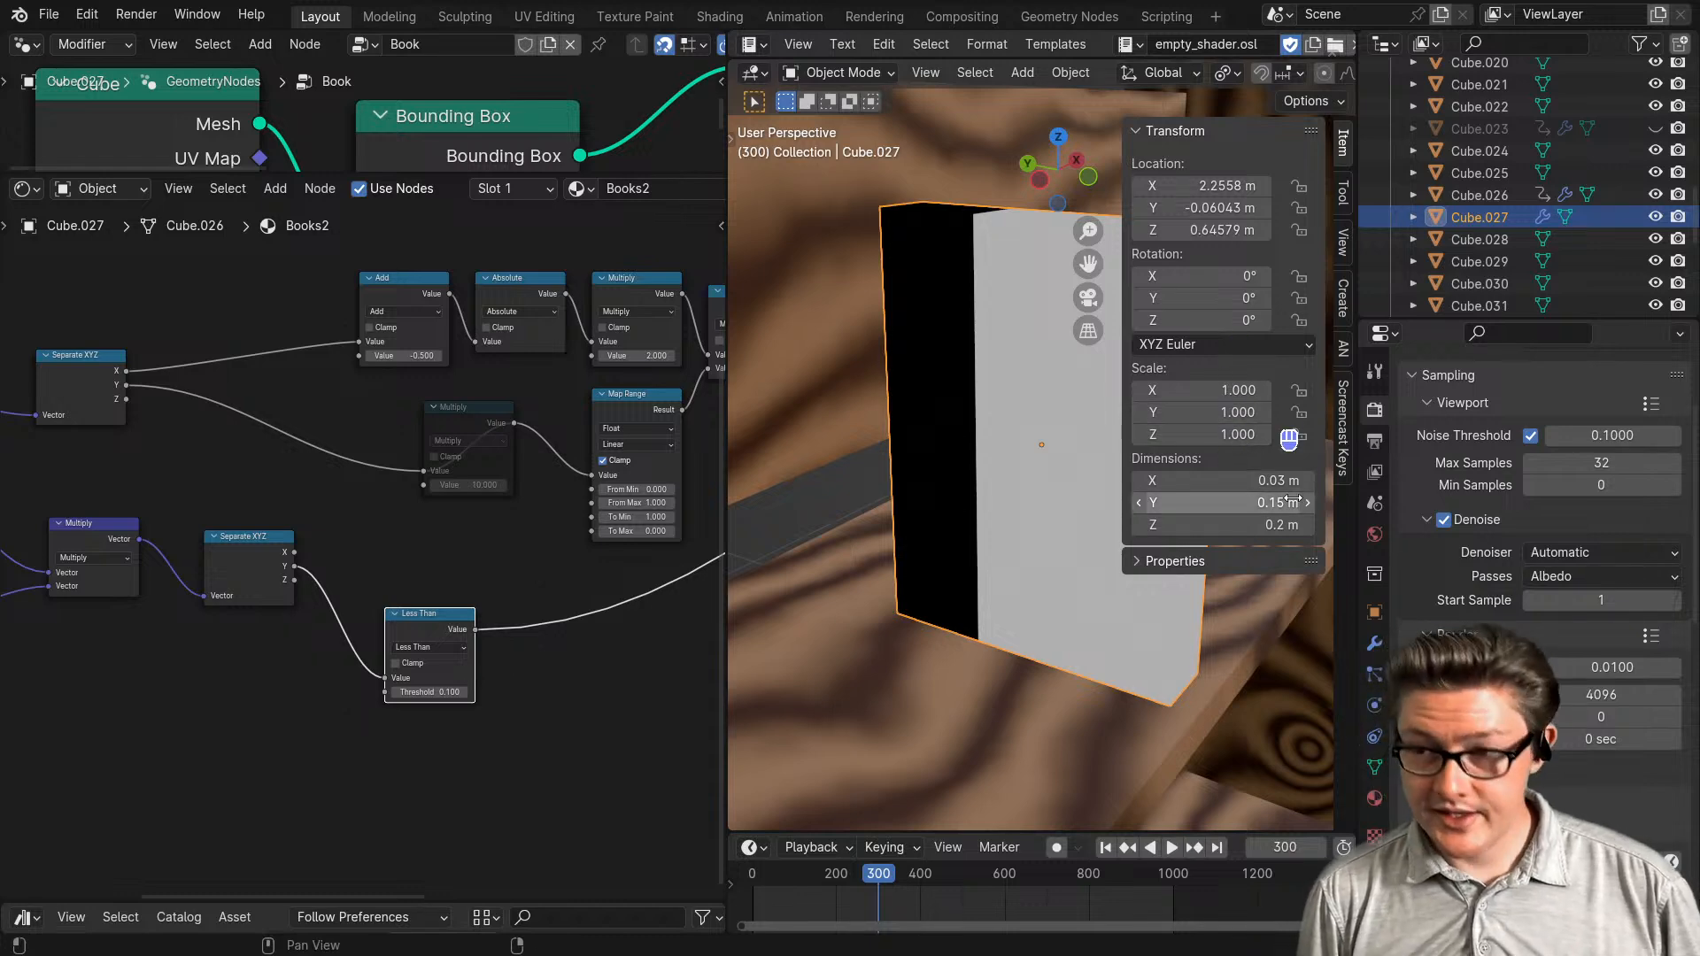
key(n)
middle_drag(1270, 512, 1173, 522)
scroll(1173, 522, up, 3)
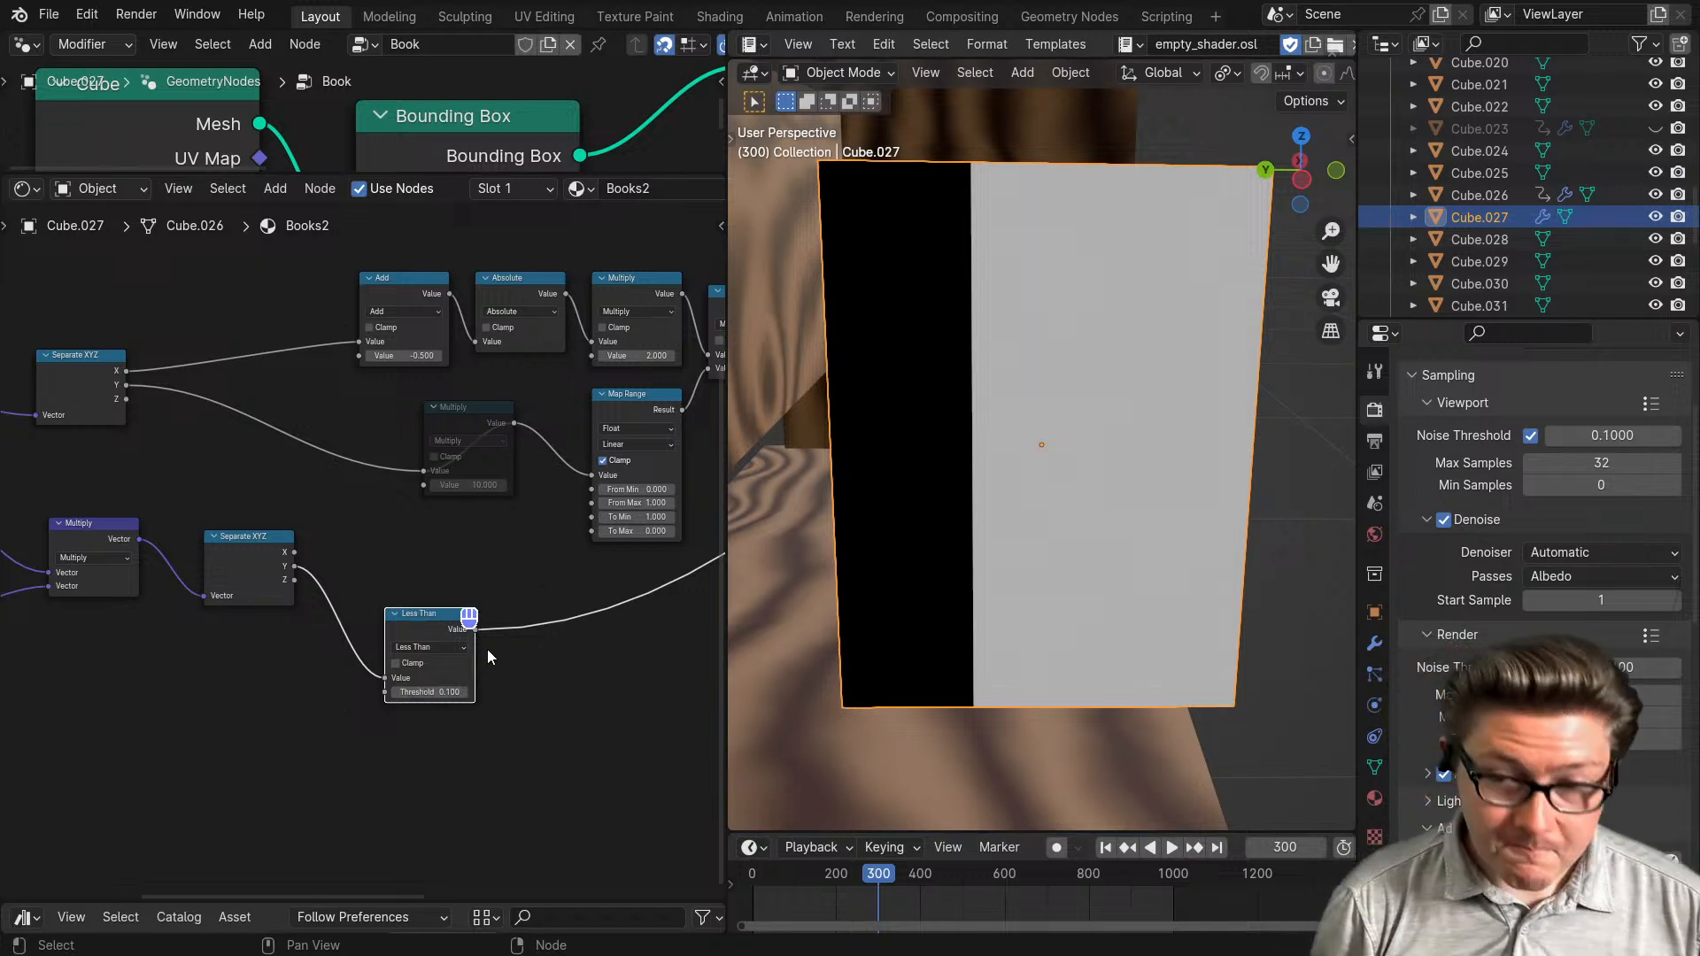
- Move the Less Than node lower, clear of the upper mask nodes, and check the mask from the book's spine side
middle_drag(449, 637, 368, 715)
drag(368, 715, 395, 768)
middle_drag(1107, 540, 979, 572)
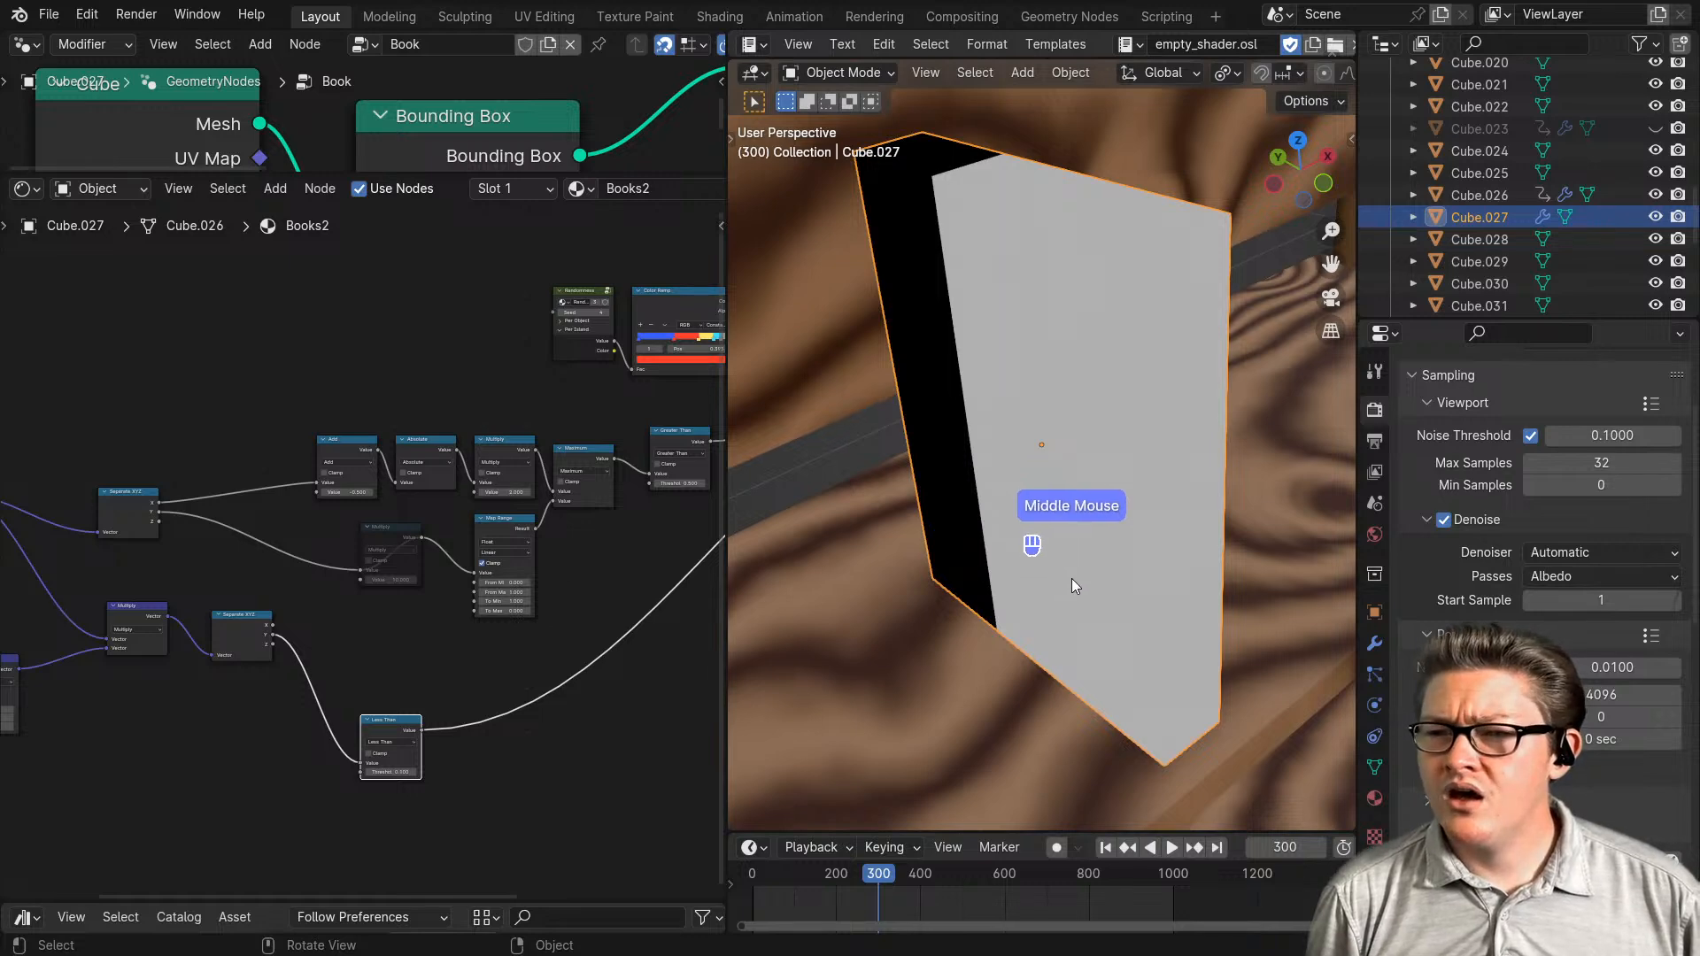
middle_drag(1257, 611, 1171, 650)
middle_click(168, 588)
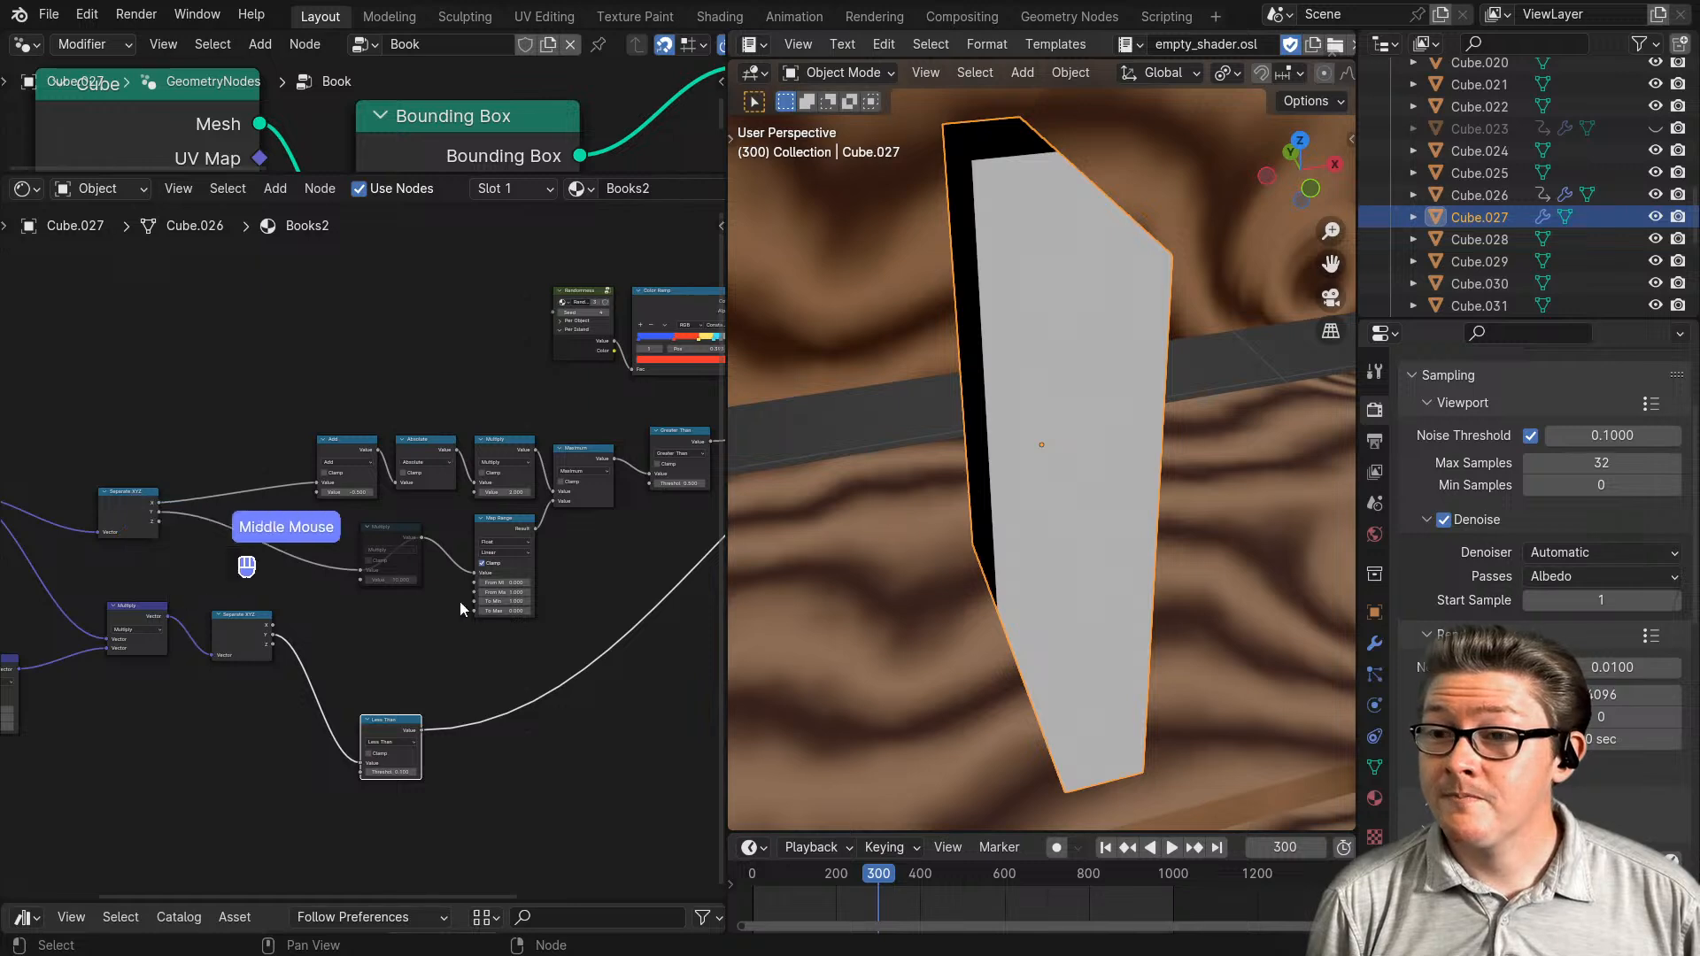
middle_drag(577, 557, 503, 576)
drag(603, 567, 297, 447)
key(g)
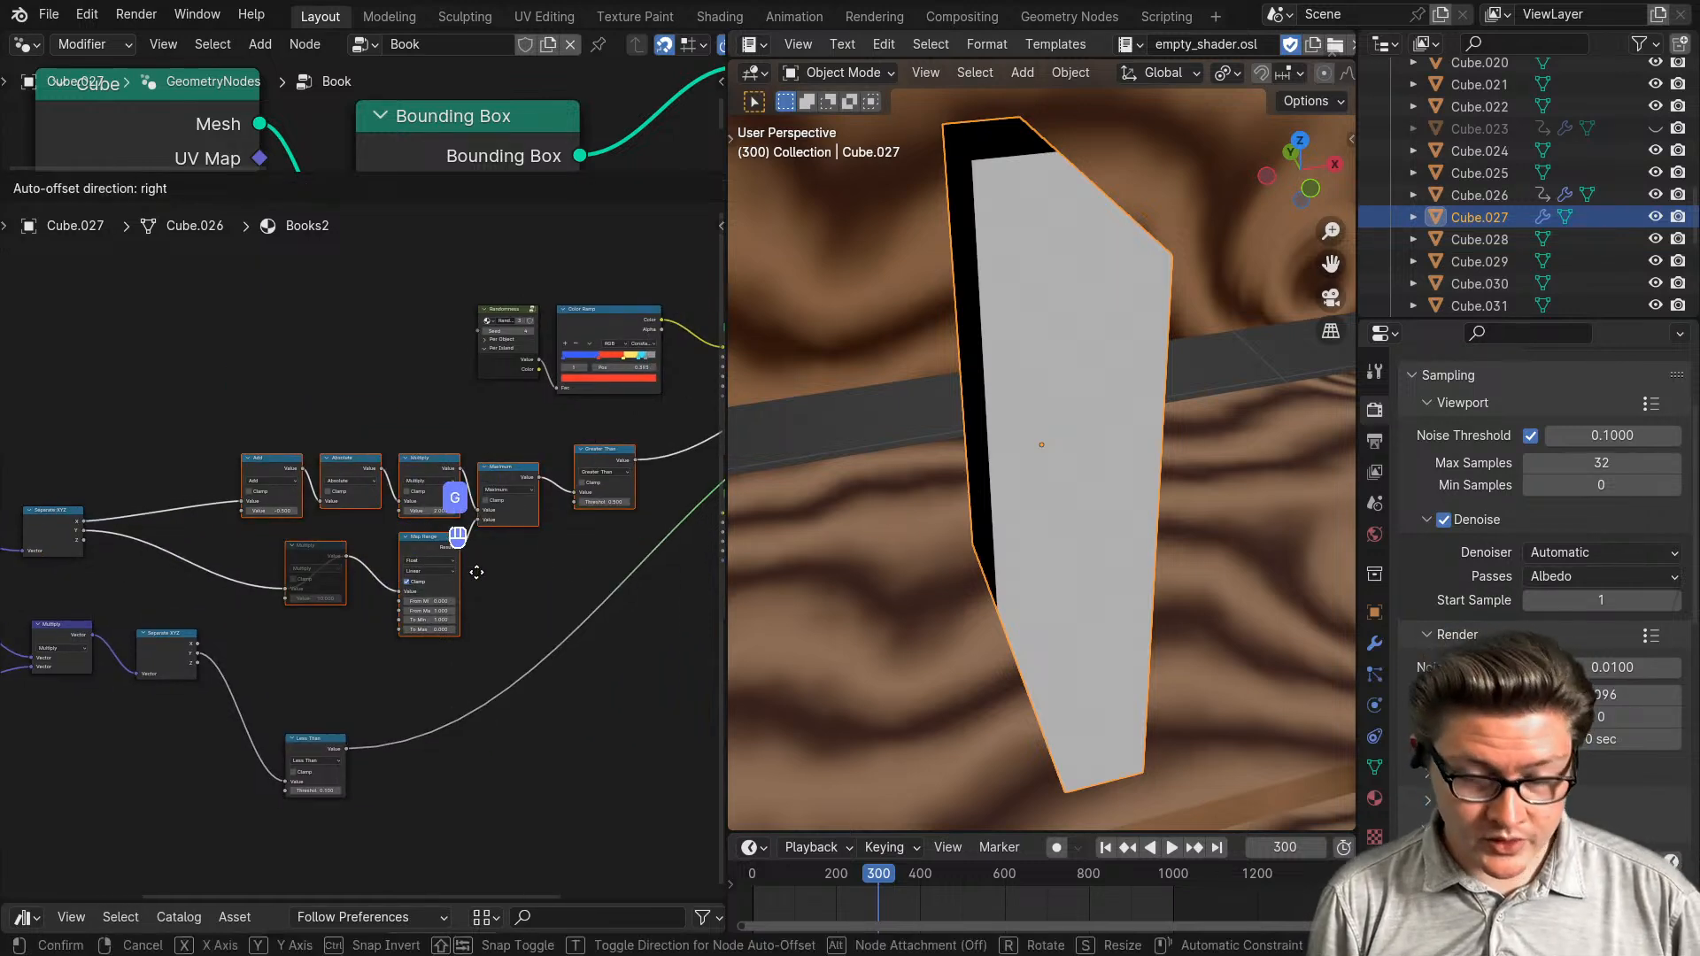
click(457, 576)
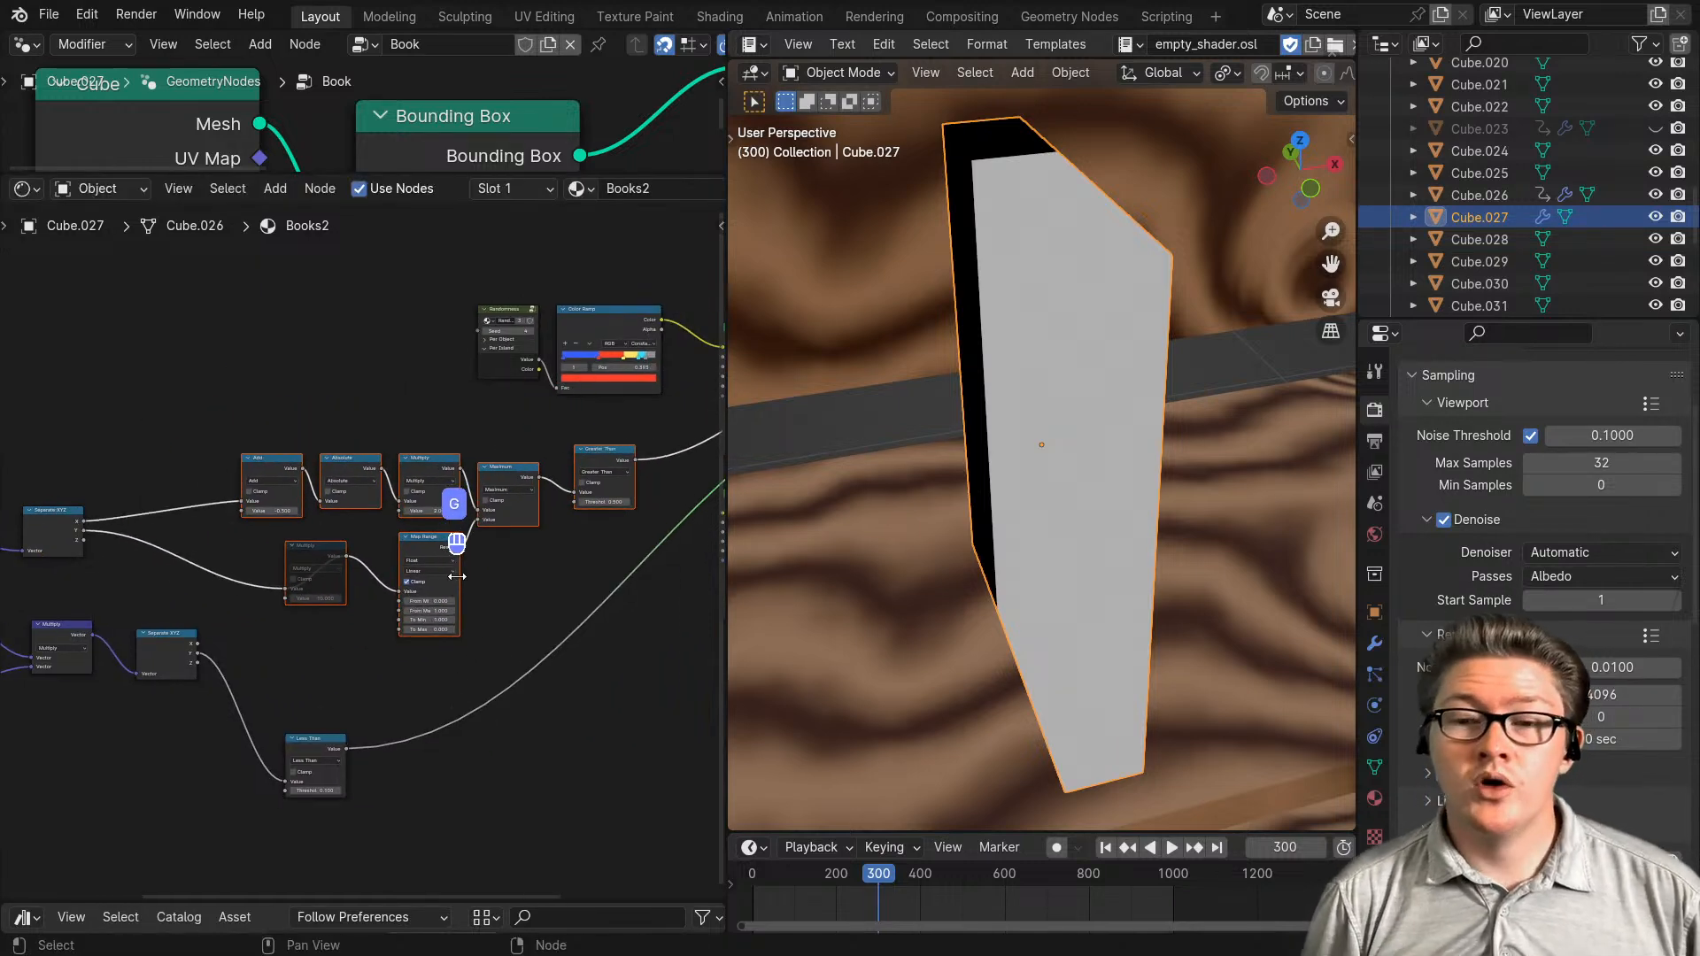
- Move the combining Multiply and its Separate XYZ beside Less Than, and bring the Attribute and -1 Multiply nodes up next to them
middle_drag(365, 728, 496, 788)
scroll(518, 781, down, 2)
drag(518, 790, 290, 652)
key(g)
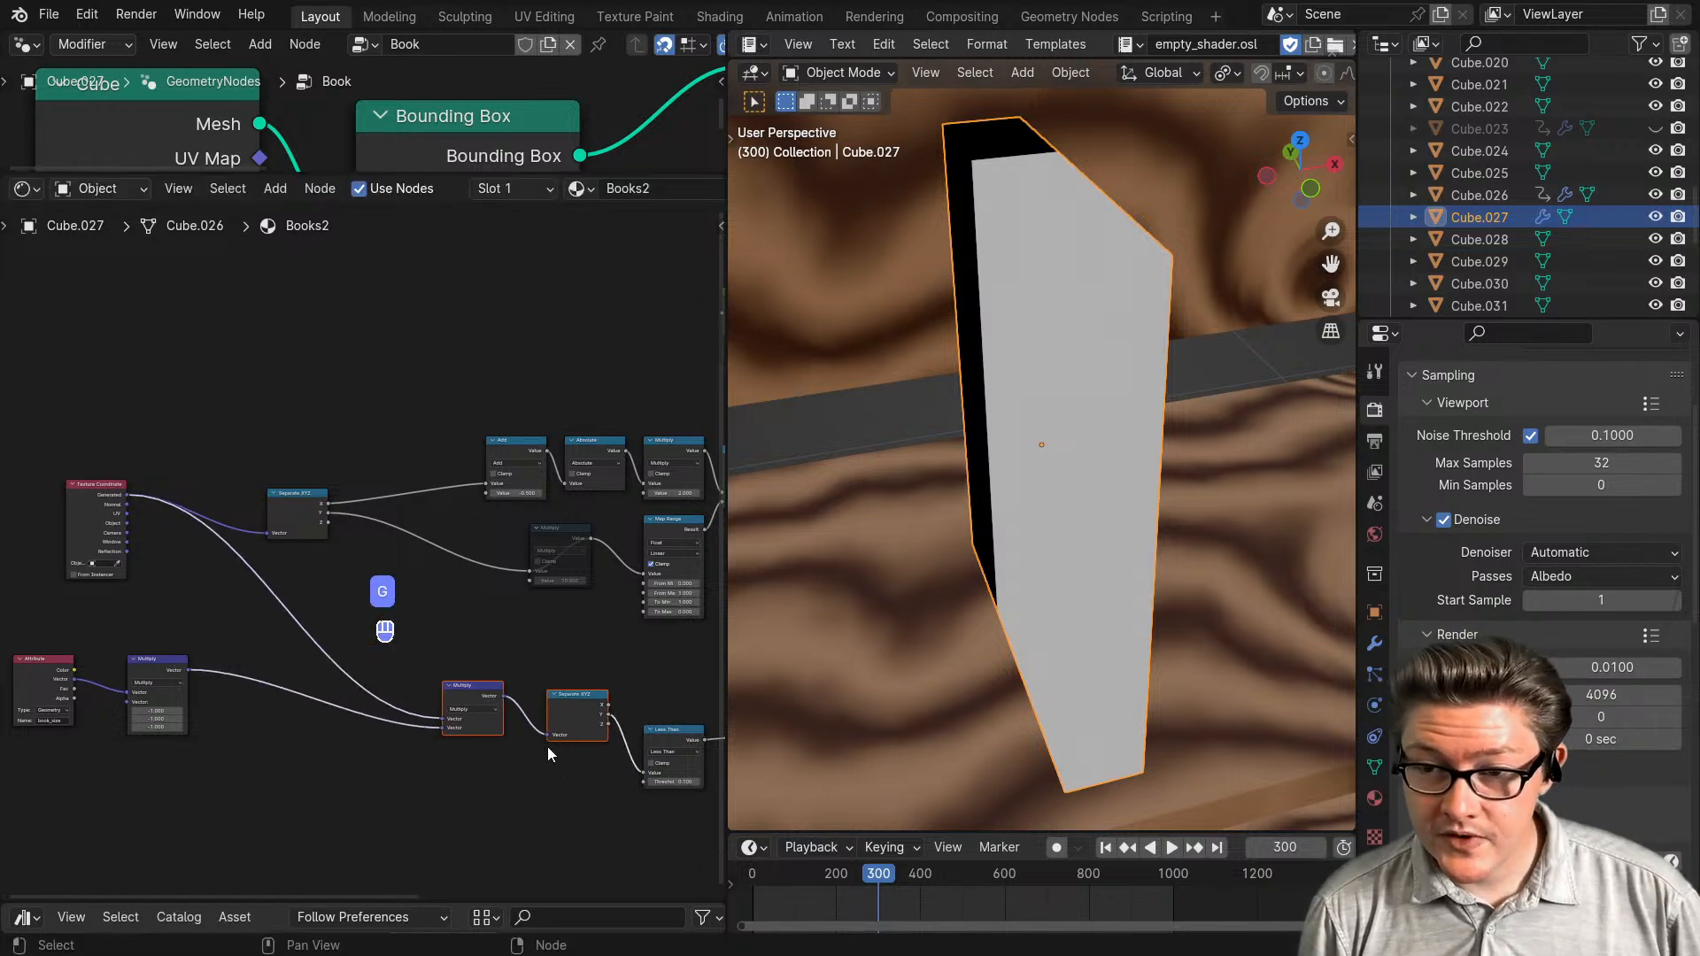
click(547, 747)
drag(274, 770, 13, 650)
key(g)
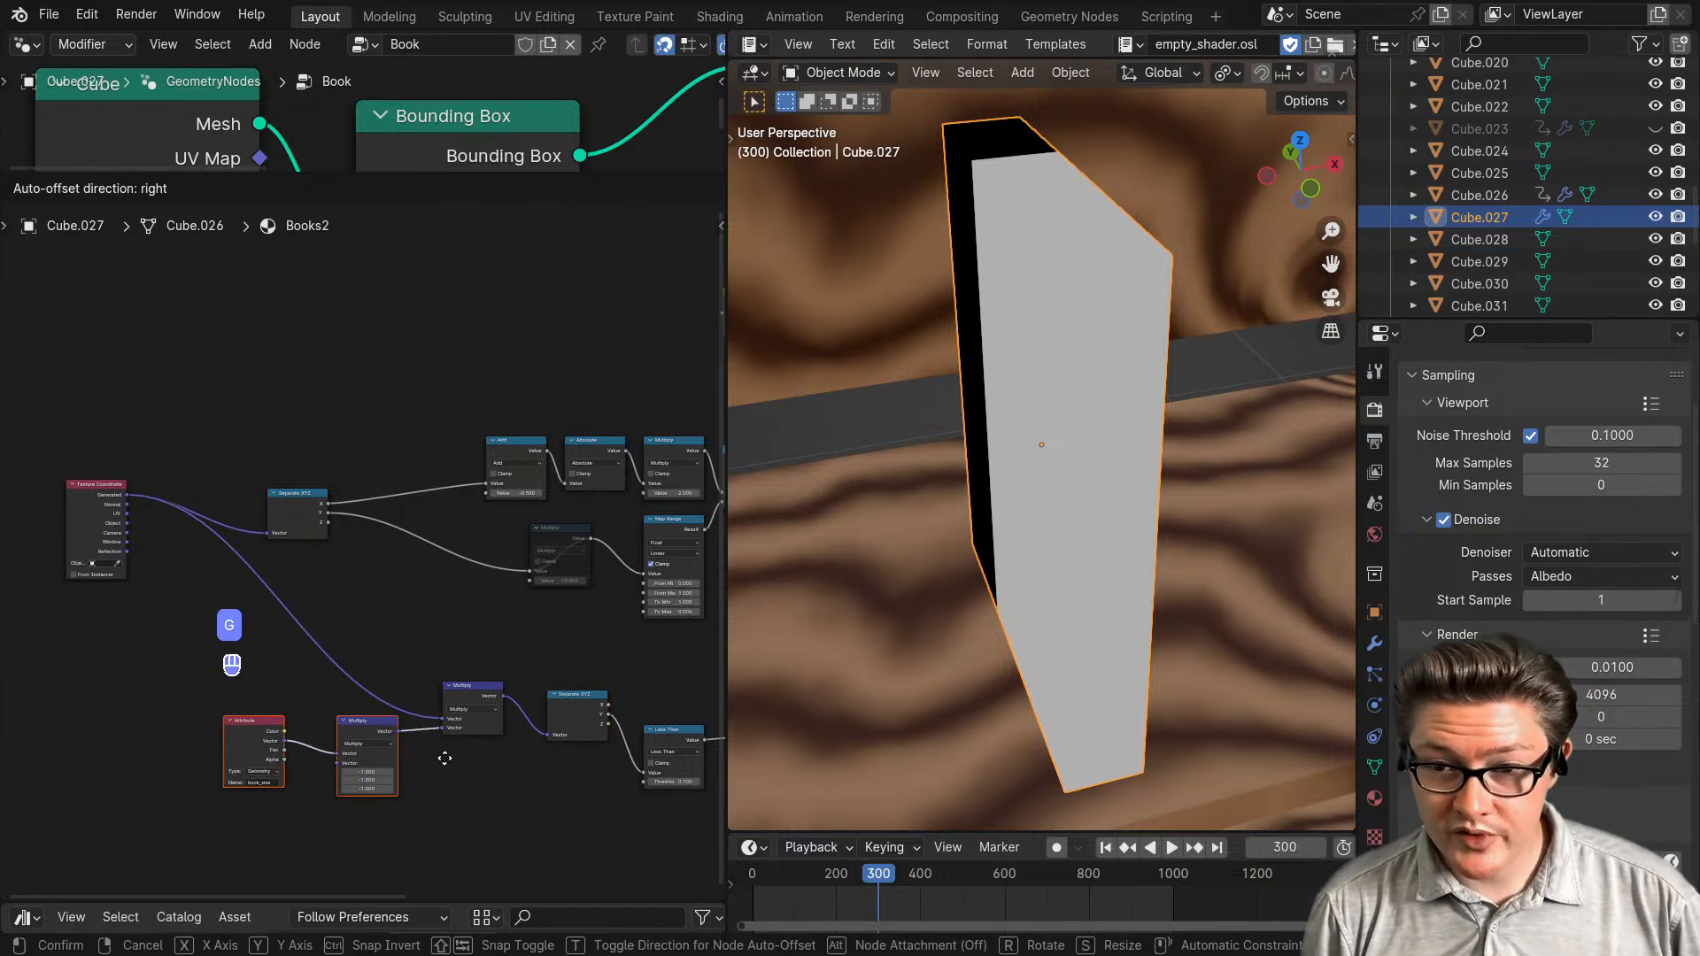
click(451, 745)
drag(247, 724, 285, 727)
- Move the upper Separate XYZ and Texture Coordinate nodes closer to the upper math chain
scroll(381, 531, down, 4)
middle_drag(717, 587, 591, 582)
drag(595, 589, 301, 447)
key(g)
click(152, 519)
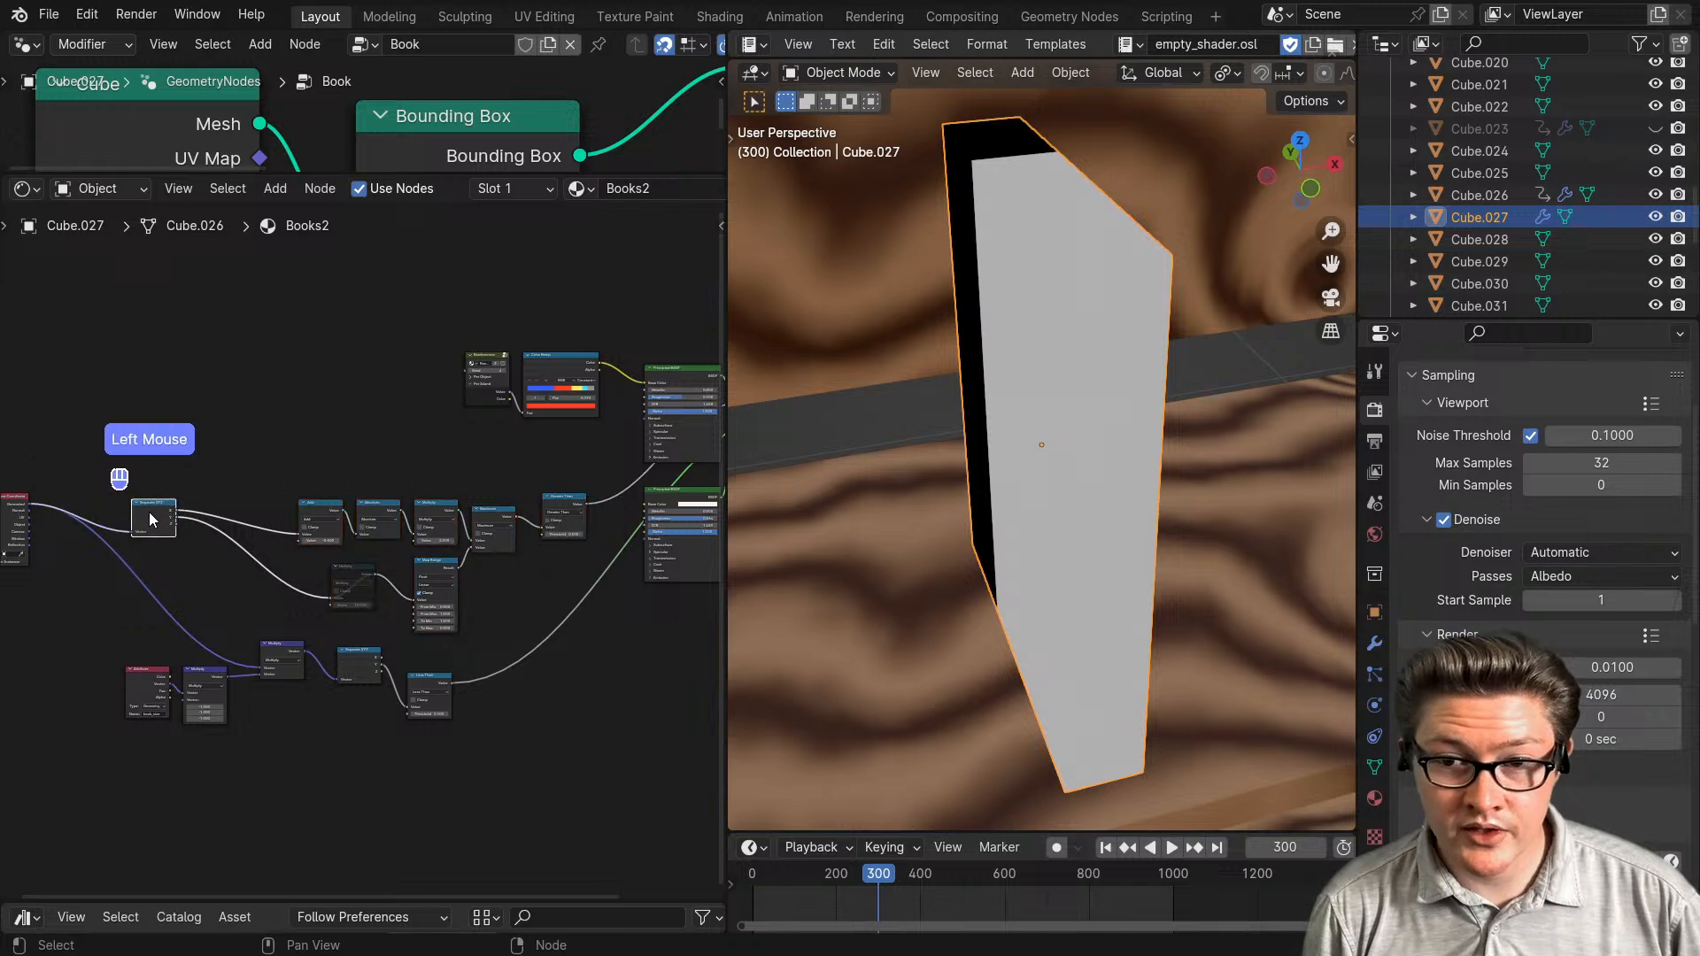
drag(152, 519, 228, 550)
middle_drag(150, 562, 413, 597)
drag(269, 533, 412, 595)
- Preview the lower Separate XYZ node's Y output and remove the Less Than node
middle_drag(611, 713, 255, 614)
scroll(439, 759, up, 4)
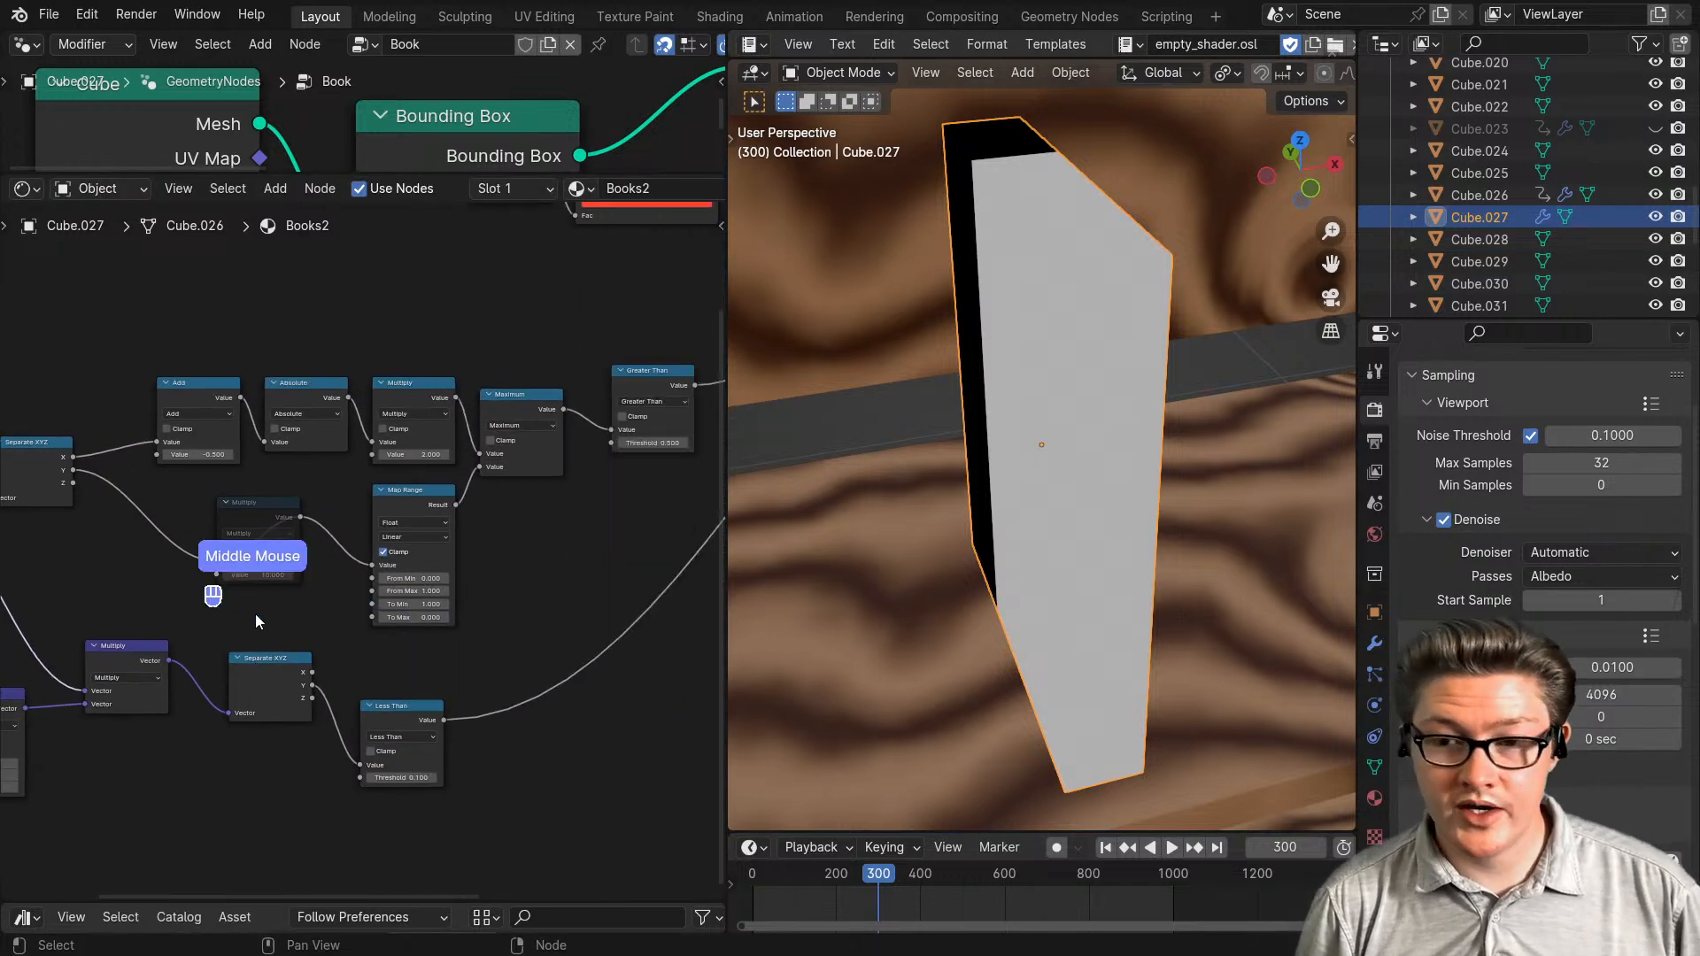
middle_drag(415, 659, 378, 696)
scroll(347, 682, up, 2)
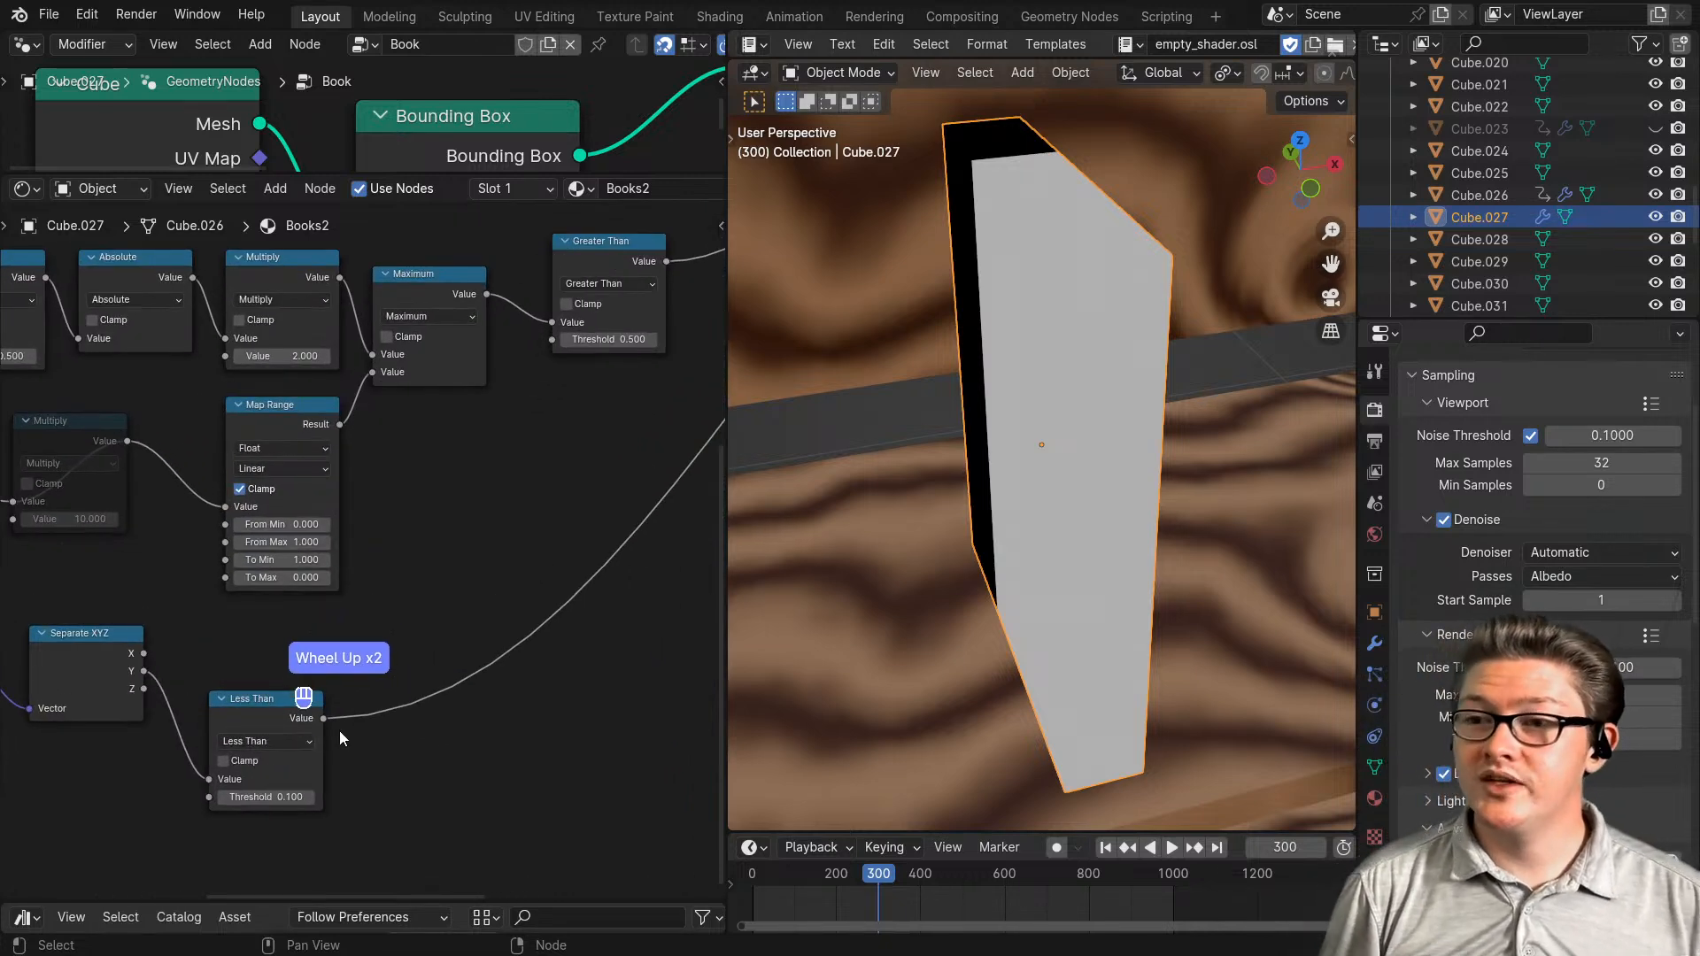
ctrl+shift+click(109, 660)
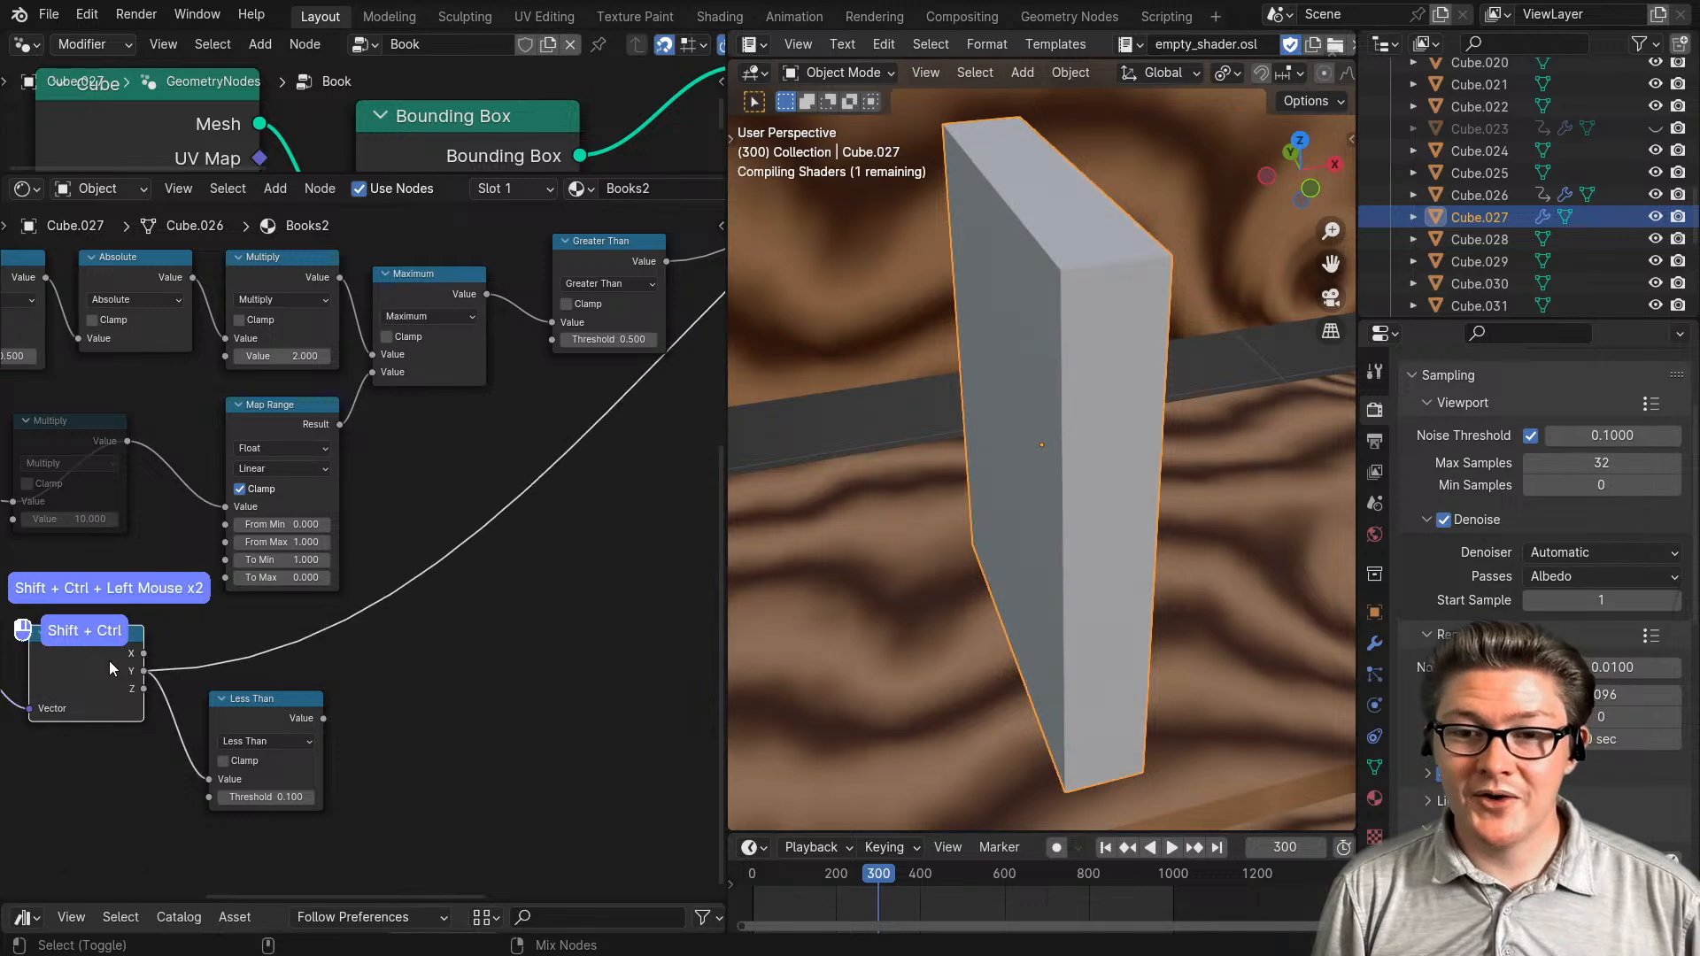
ctrl+shift+click(109, 660)
drag(266, 700, 462, 760)
scroll(417, 763, down, 2)
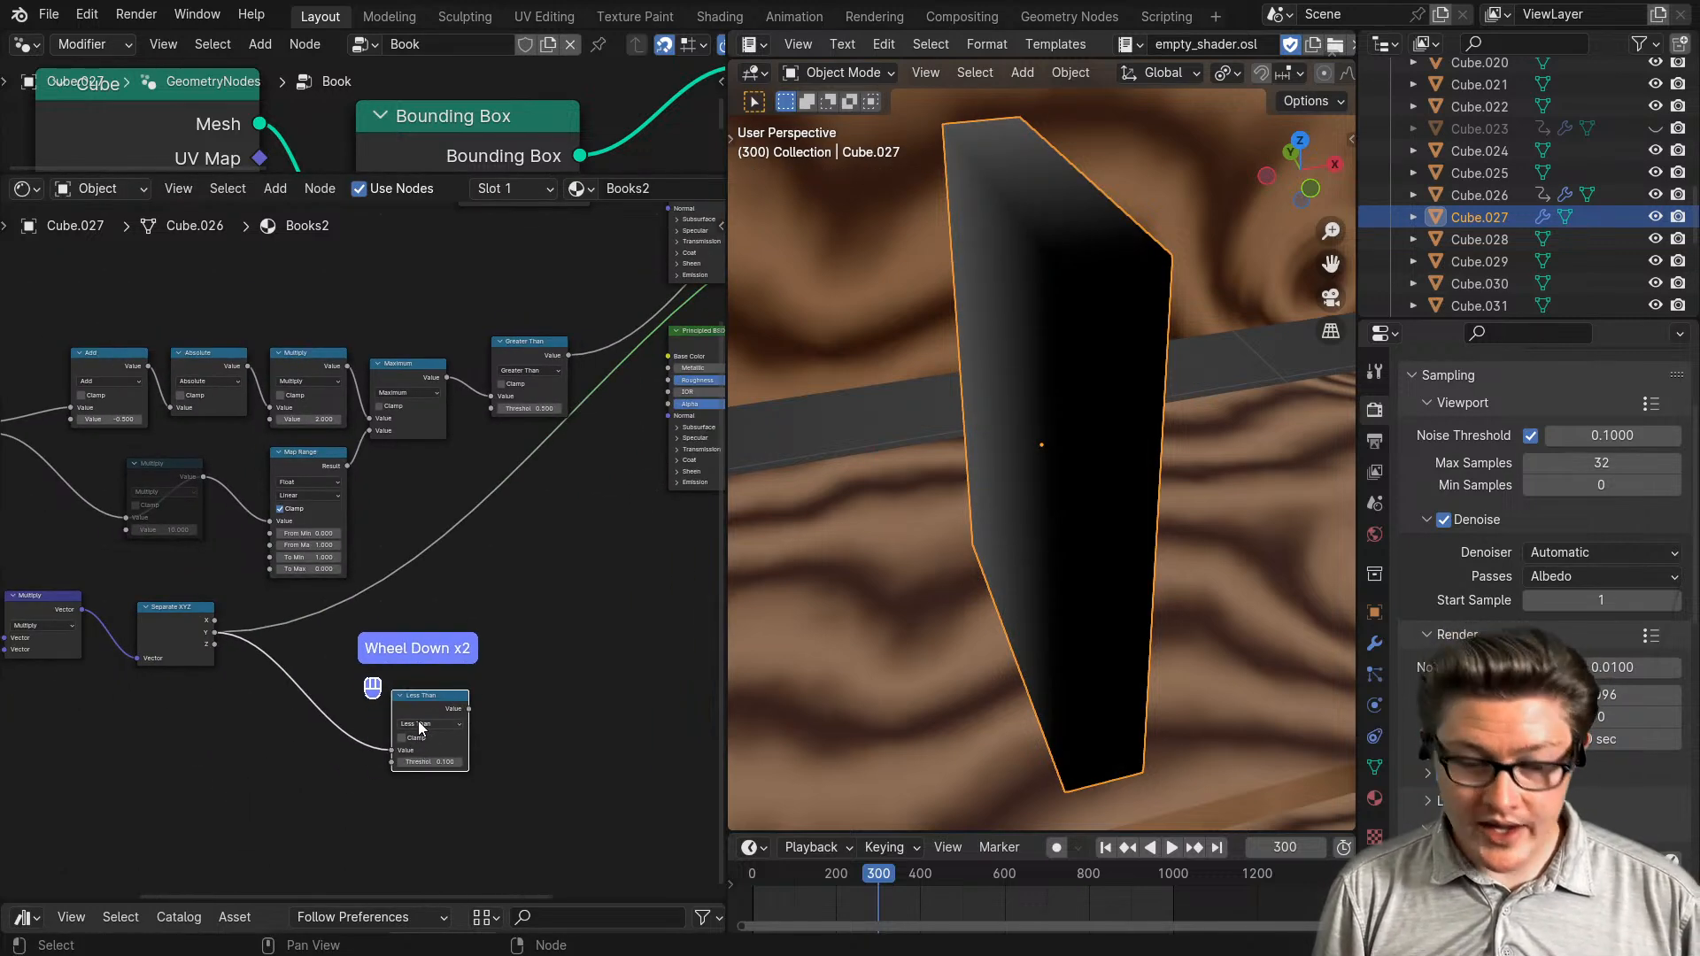
scroll(342, 705, down, 2)
- Move the Texture Coordinate node farther away from the Separate XYZ and Multiply nodes
middle_drag(342, 705, 567, 773)
drag(533, 784, 119, 670)
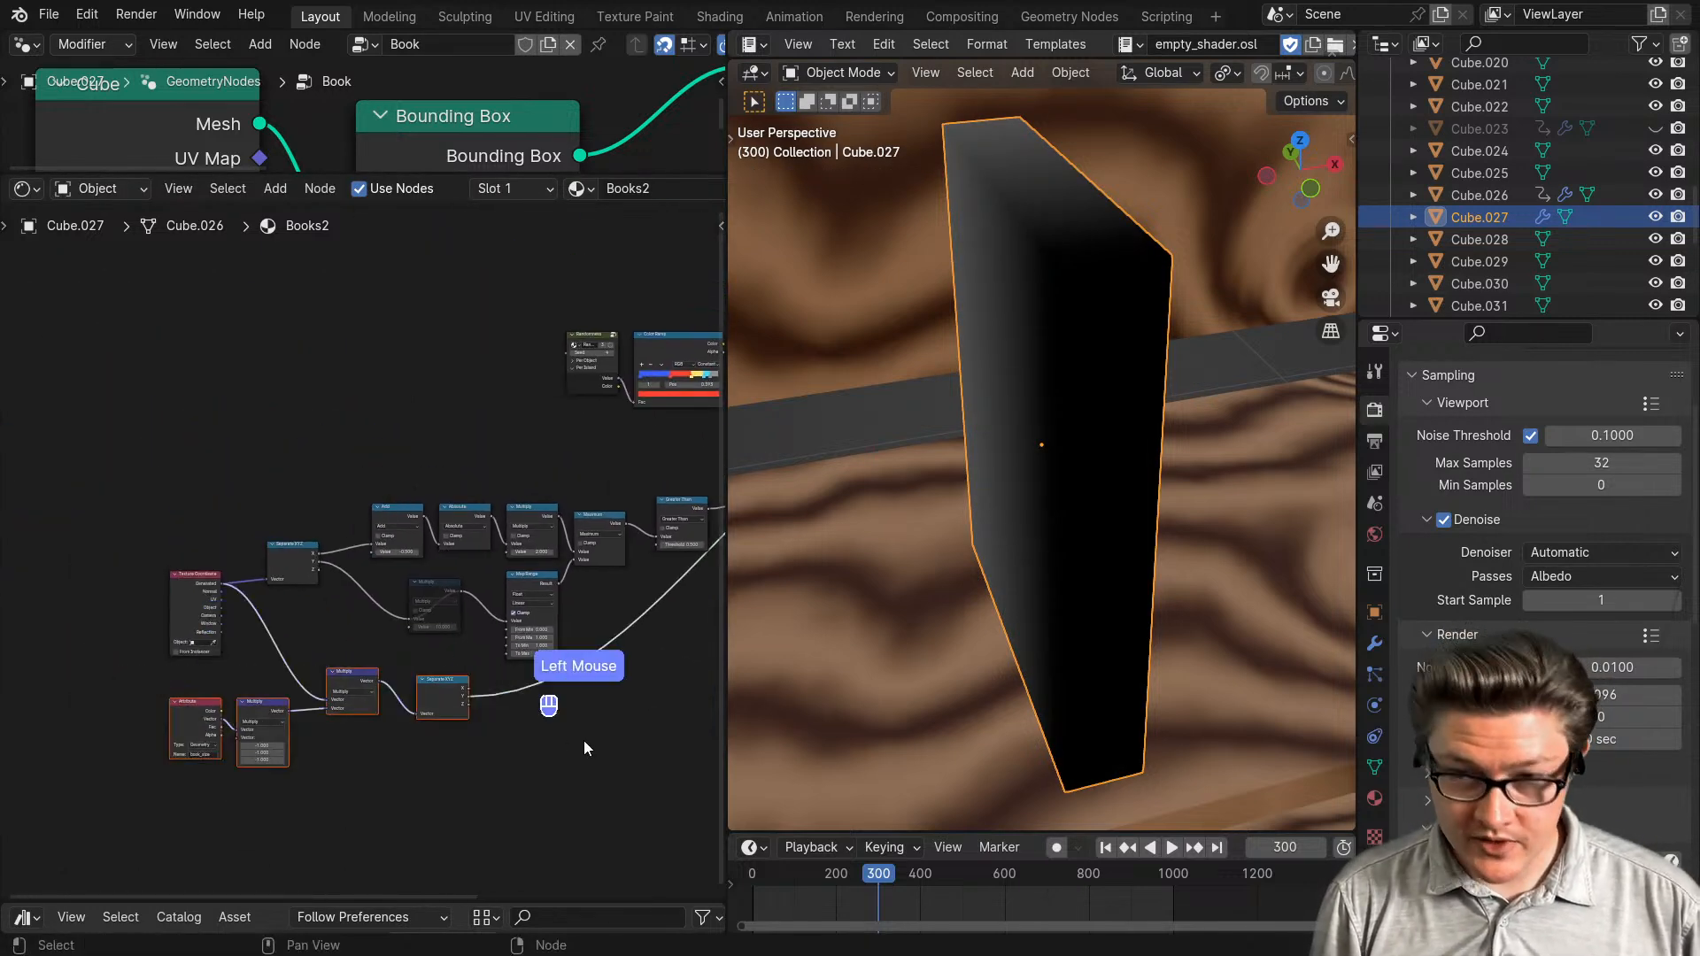
key(g)
right_click(474, 740)
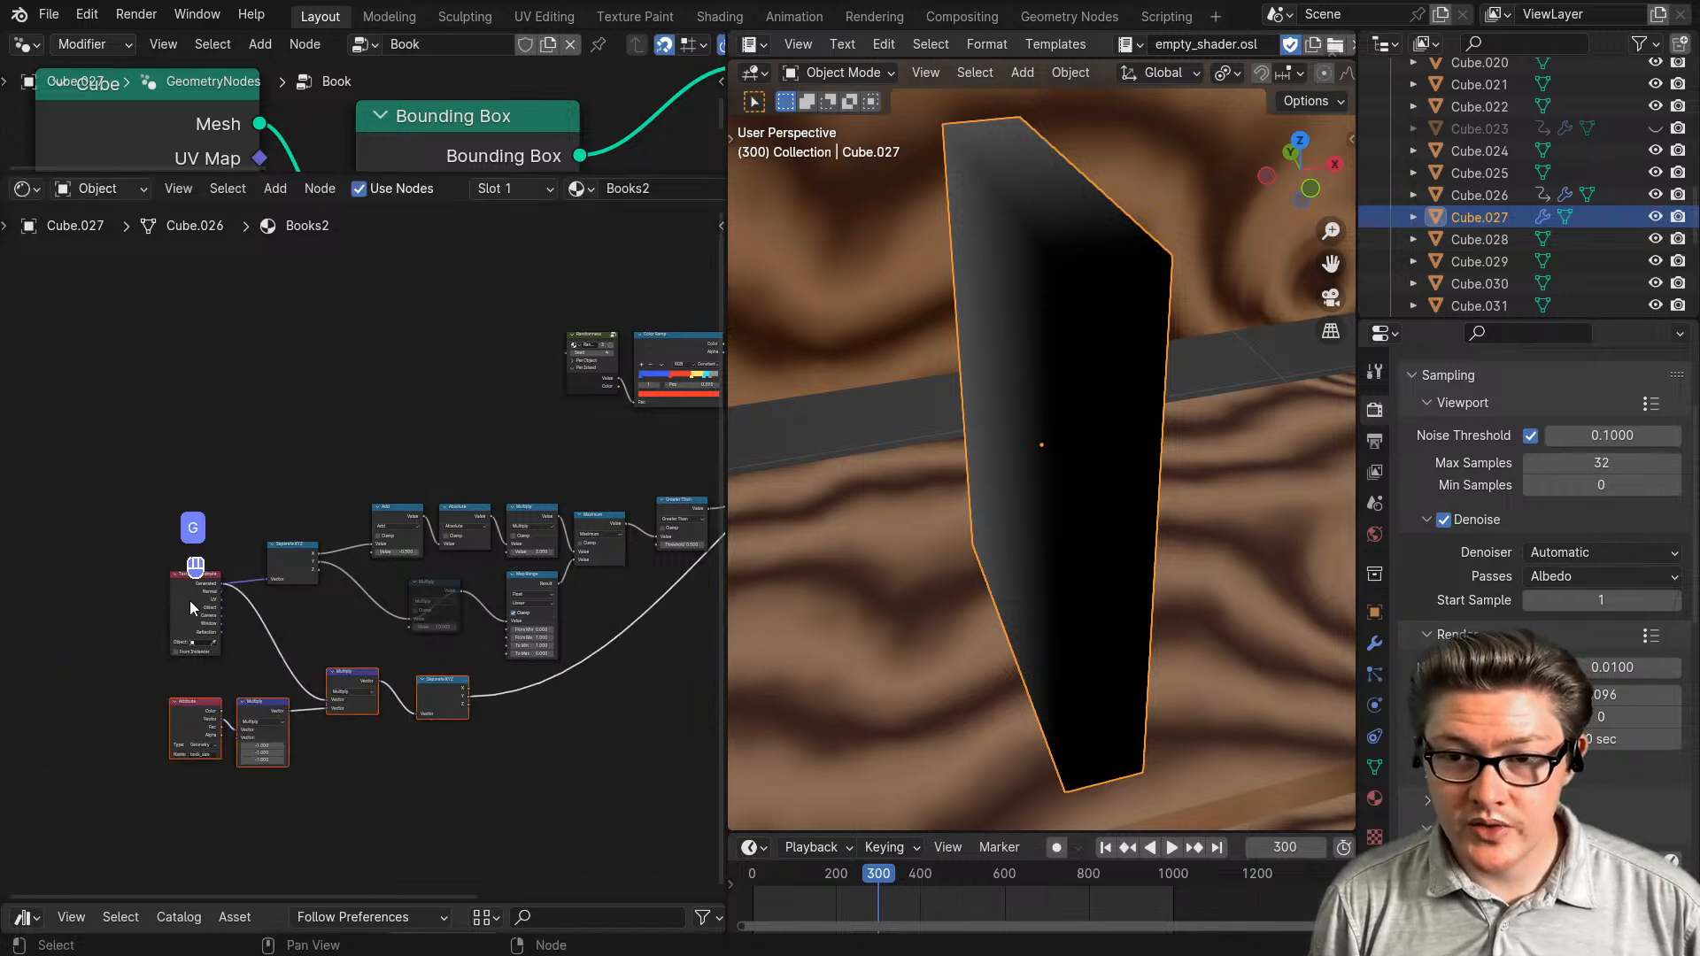
drag(189, 600, 69, 578)
drag(526, 588, 534, 587)
scroll(526, 650, up, 1)
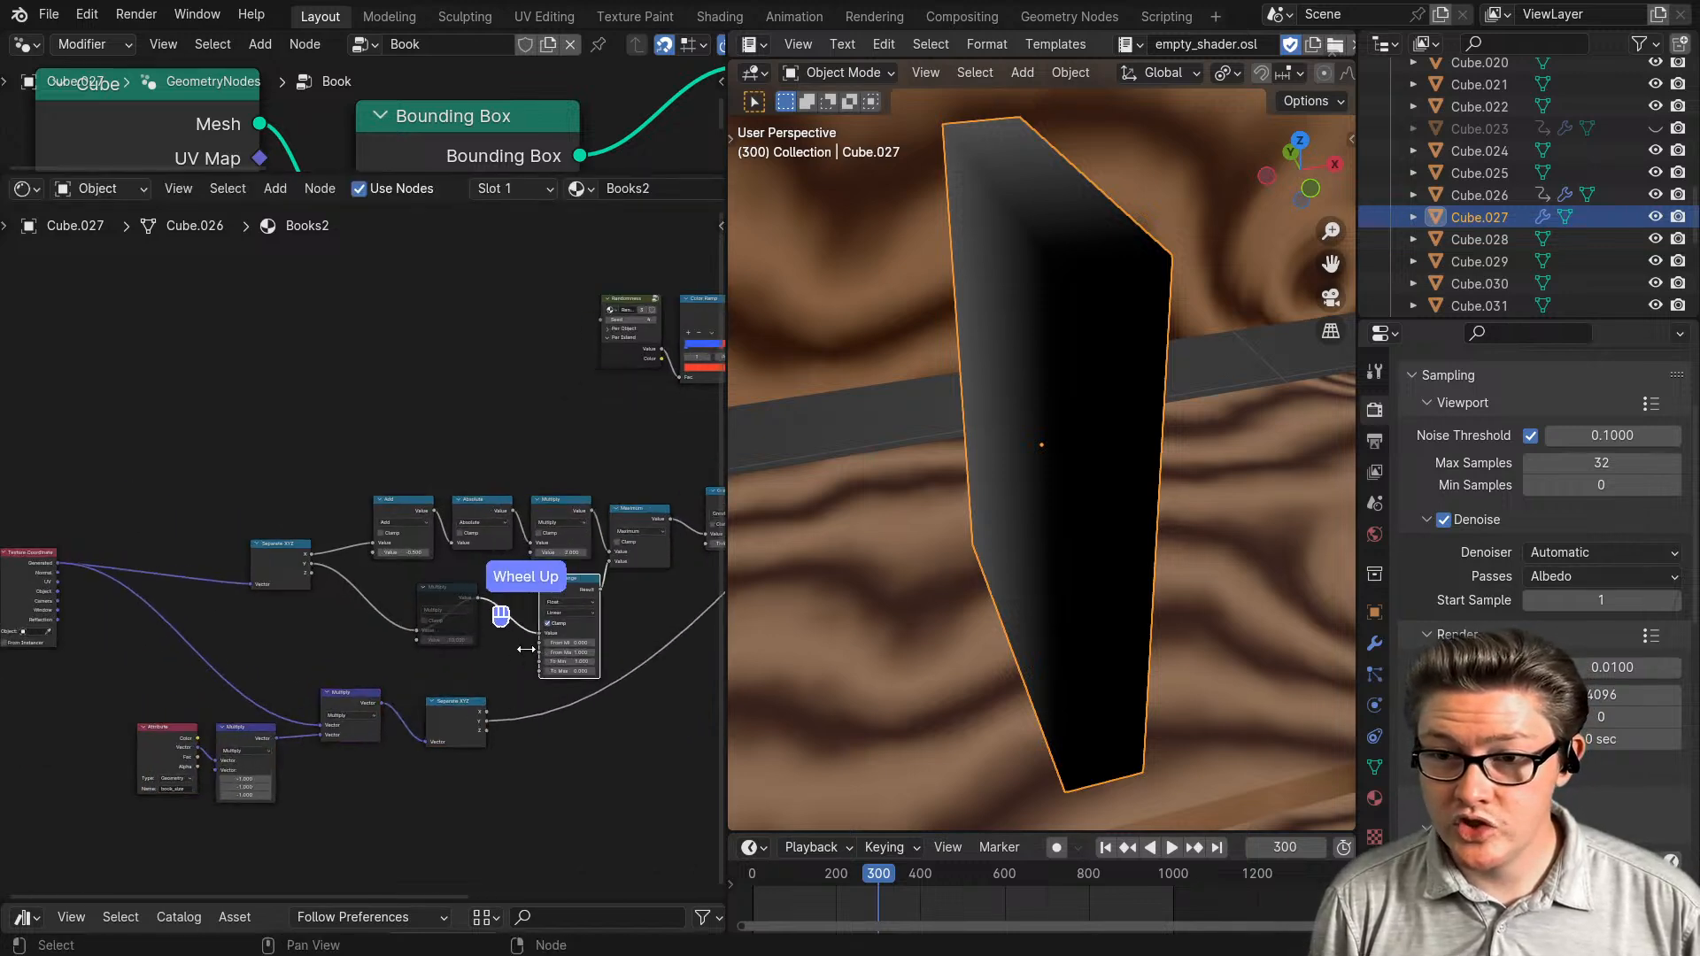
- Preview the Map Range node's output on the book
click(484, 724)
middle_drag(563, 684, 491, 687)
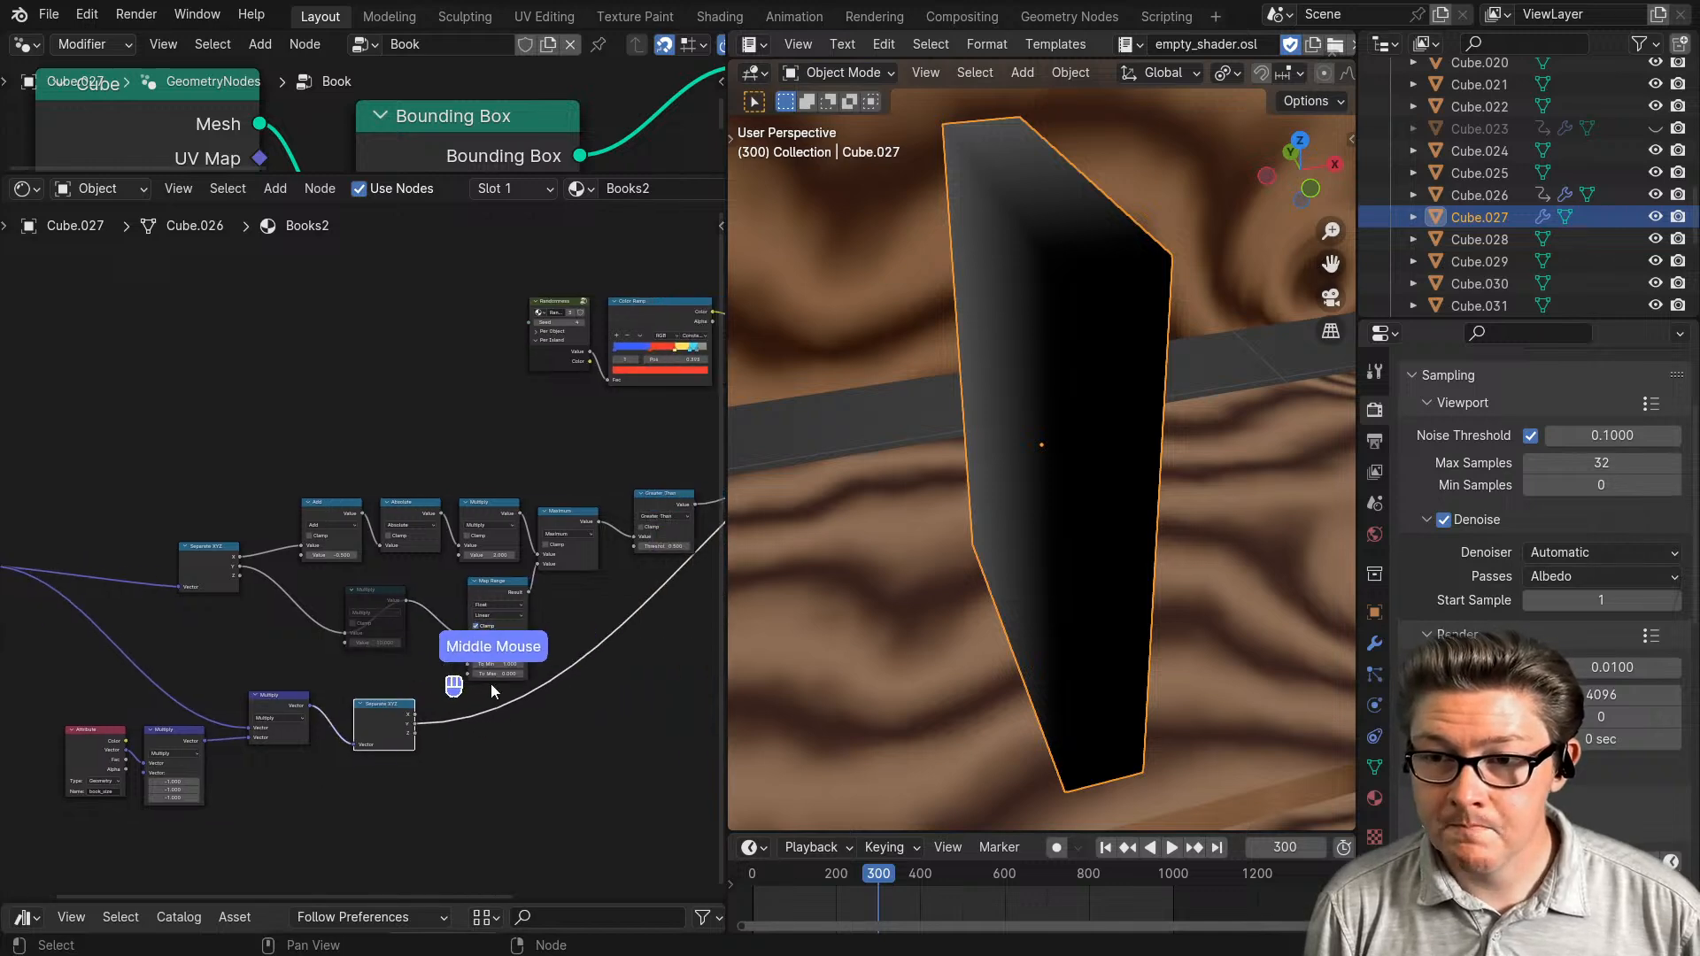
ctrl+shift+click(492, 588)
scroll(478, 709, up, 1)
middle_drag(965, 575, 1014, 596)
scroll(456, 779, up, 4)
- Reposition the Texture Coordinate node just above the Attribute node, closer to the Separate XYZ and combining Multiply nodes
middle_drag(181, 679, 618, 687)
drag(209, 634, 335, 680)
middle_drag(470, 693, 192, 589)
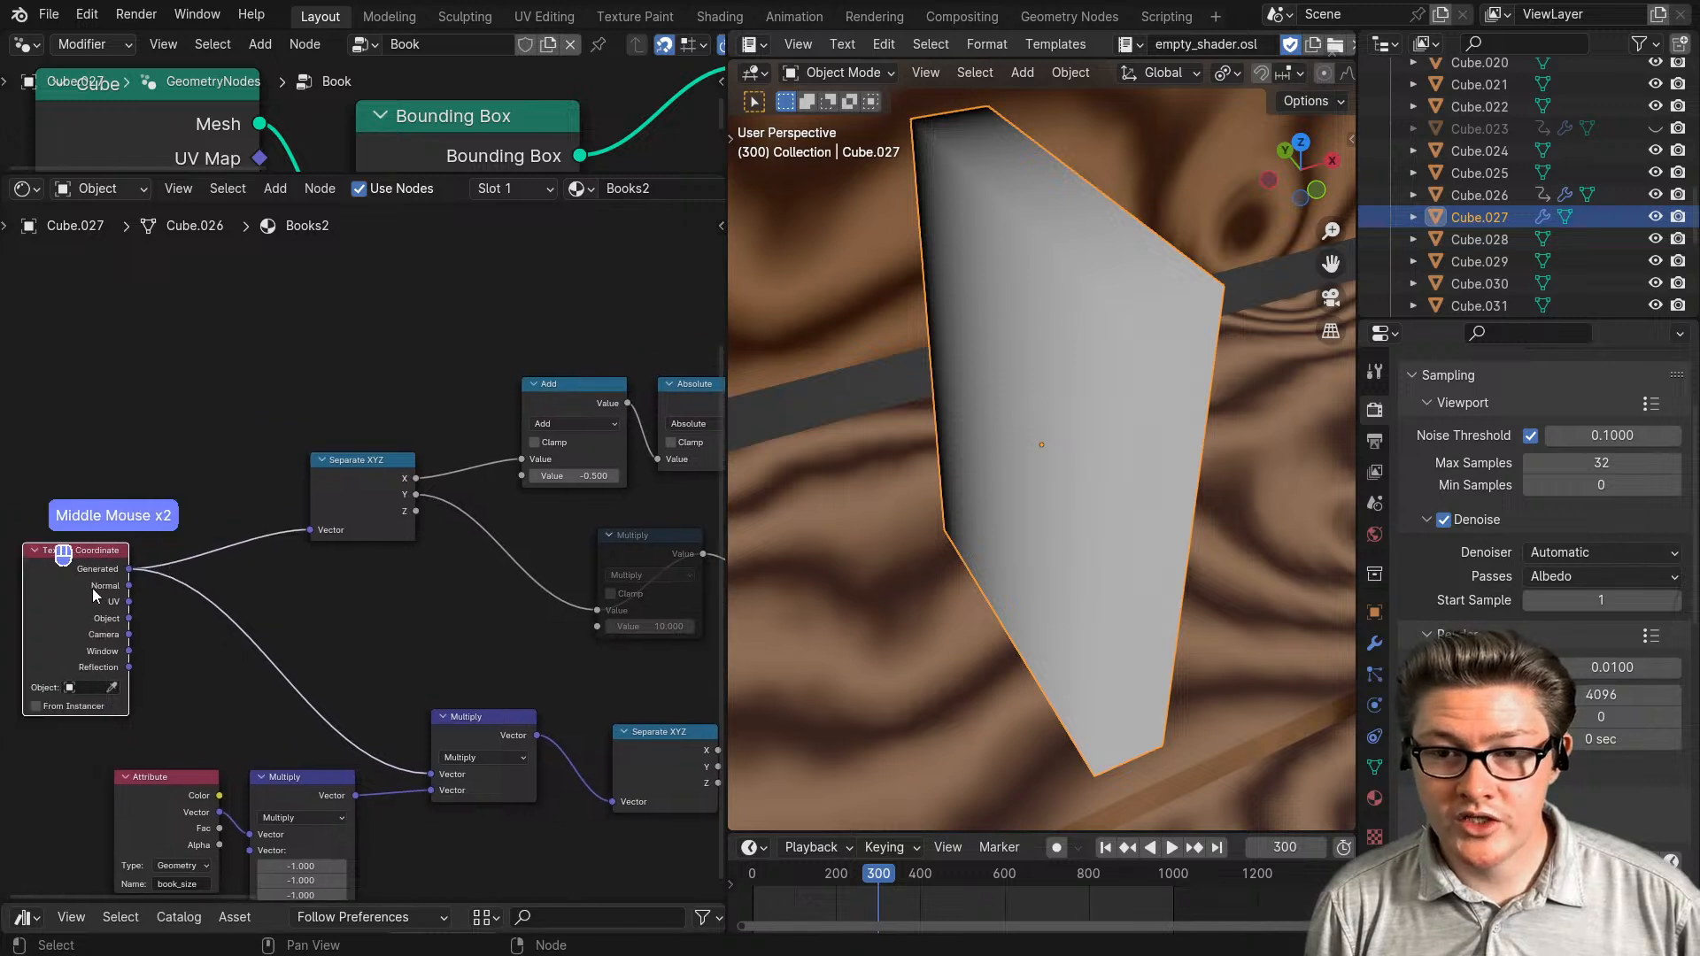
key(g)
click(487, 670)
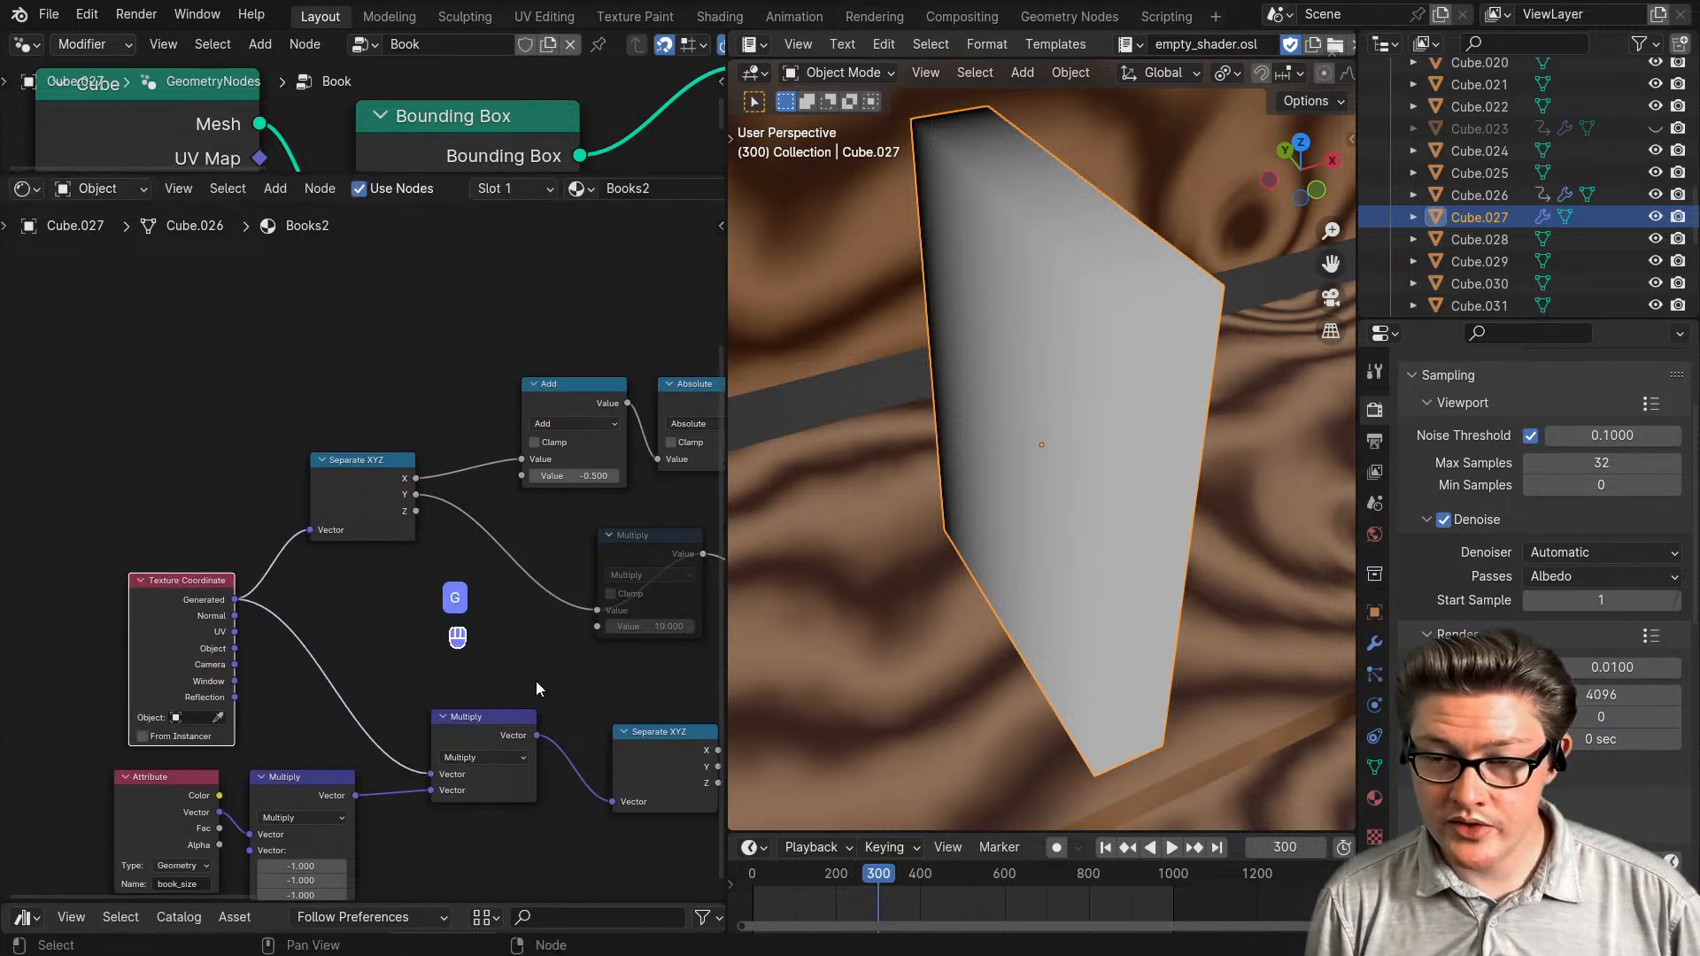
- Connect the lower Separate XYZ node's Y output to the Map Range Value, and move the book_size node group closer
middle_drag(567, 694, 326, 689)
mouse_move(477, 763)
mouse_down()
mouse_move(533, 638)
mouse_move(567, 610)
mouse_up()
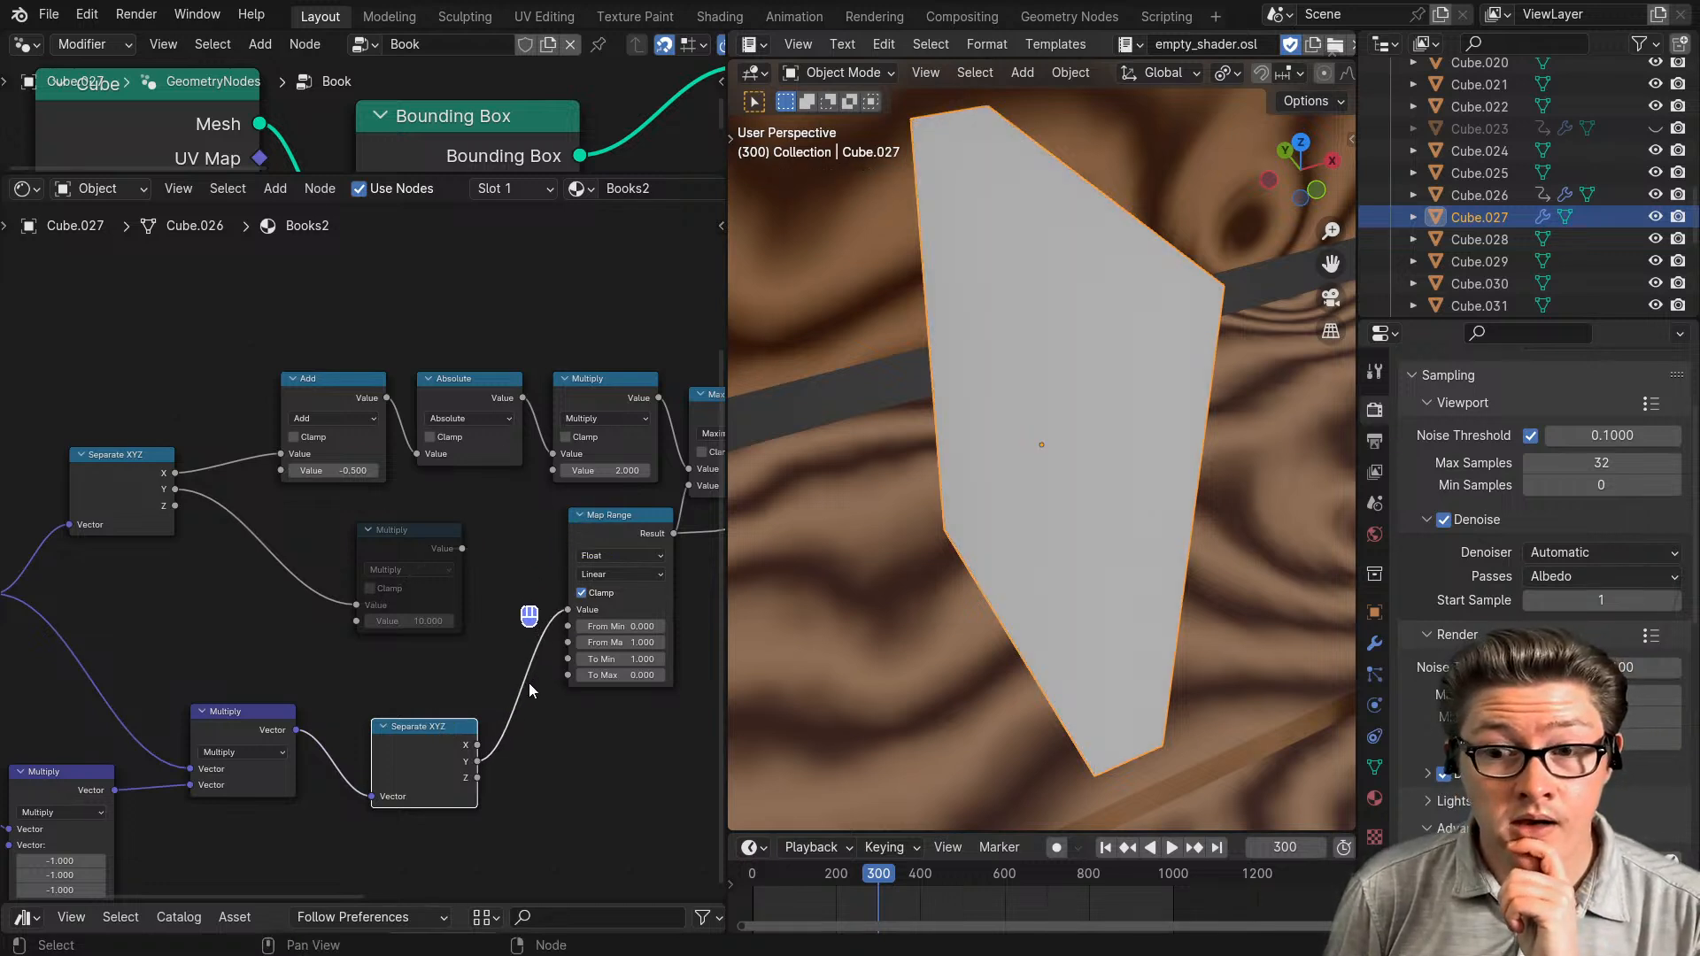
middle_drag(577, 706, 546, 714)
scroll(381, 680, down, 4)
middle_drag(379, 681, 516, 635)
drag(526, 781, 209, 654)
key(g)
click(449, 577)
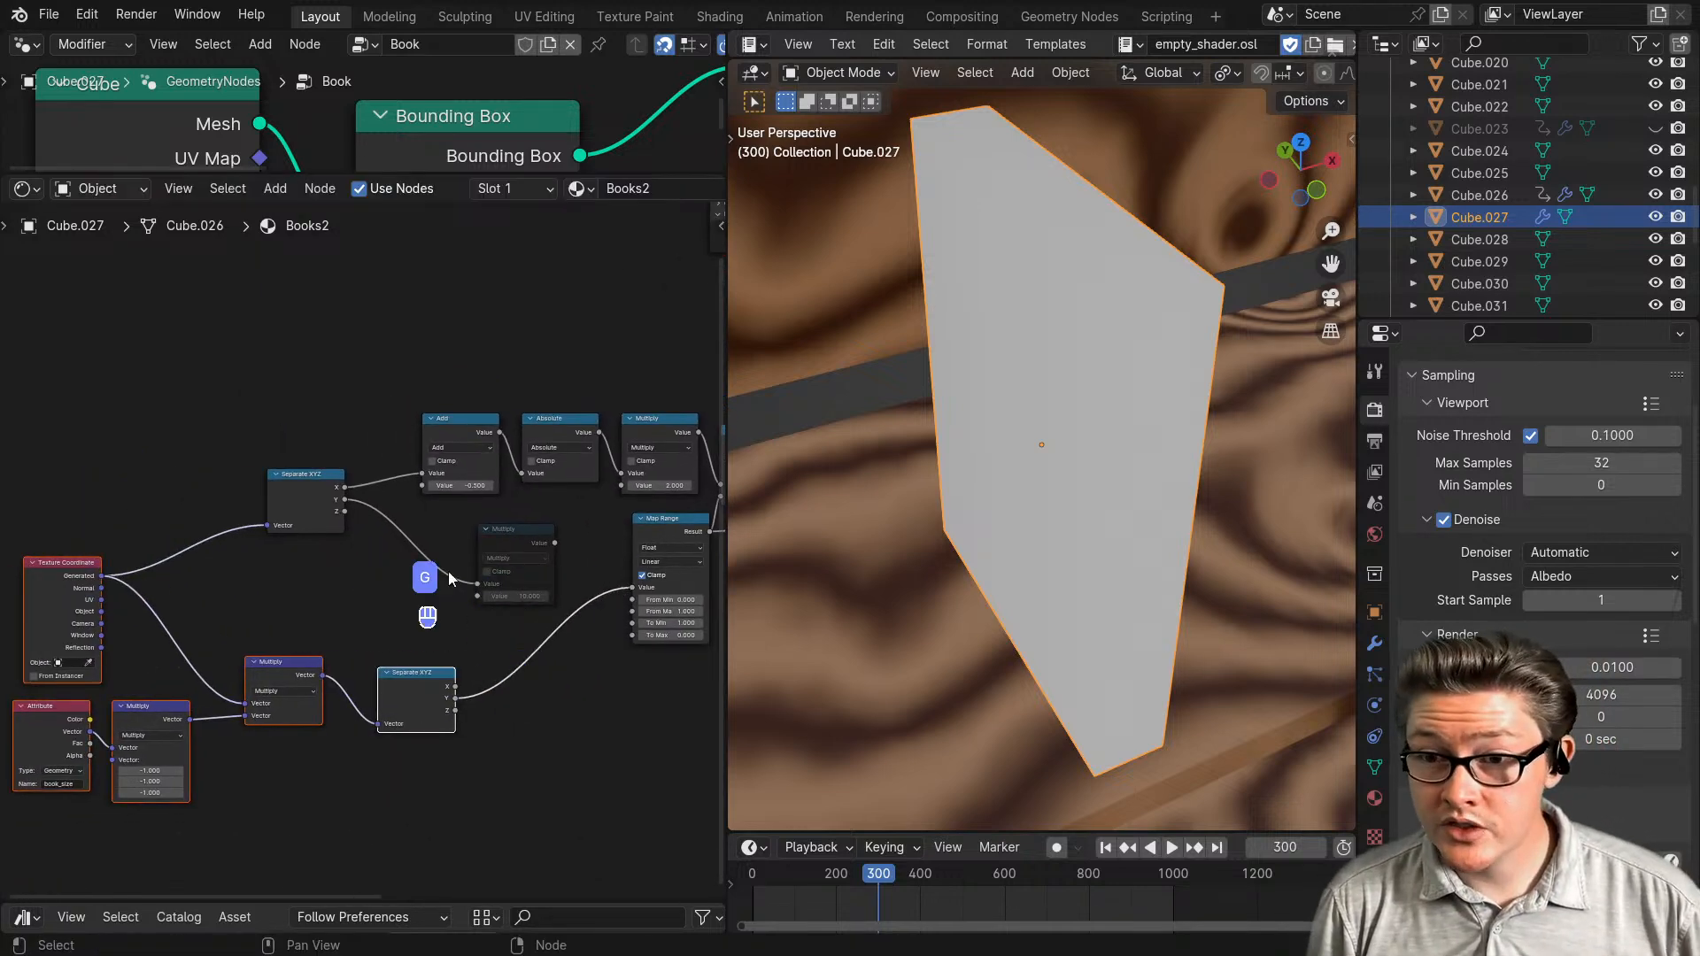
- Detach the muted Multiply node from the upper chain and insert it, unmuted, between the lower Separate XYZ's Y output and Map Range
click(494, 533)
alt+drag(494, 534, 523, 648)
scroll(561, 677, up, 2)
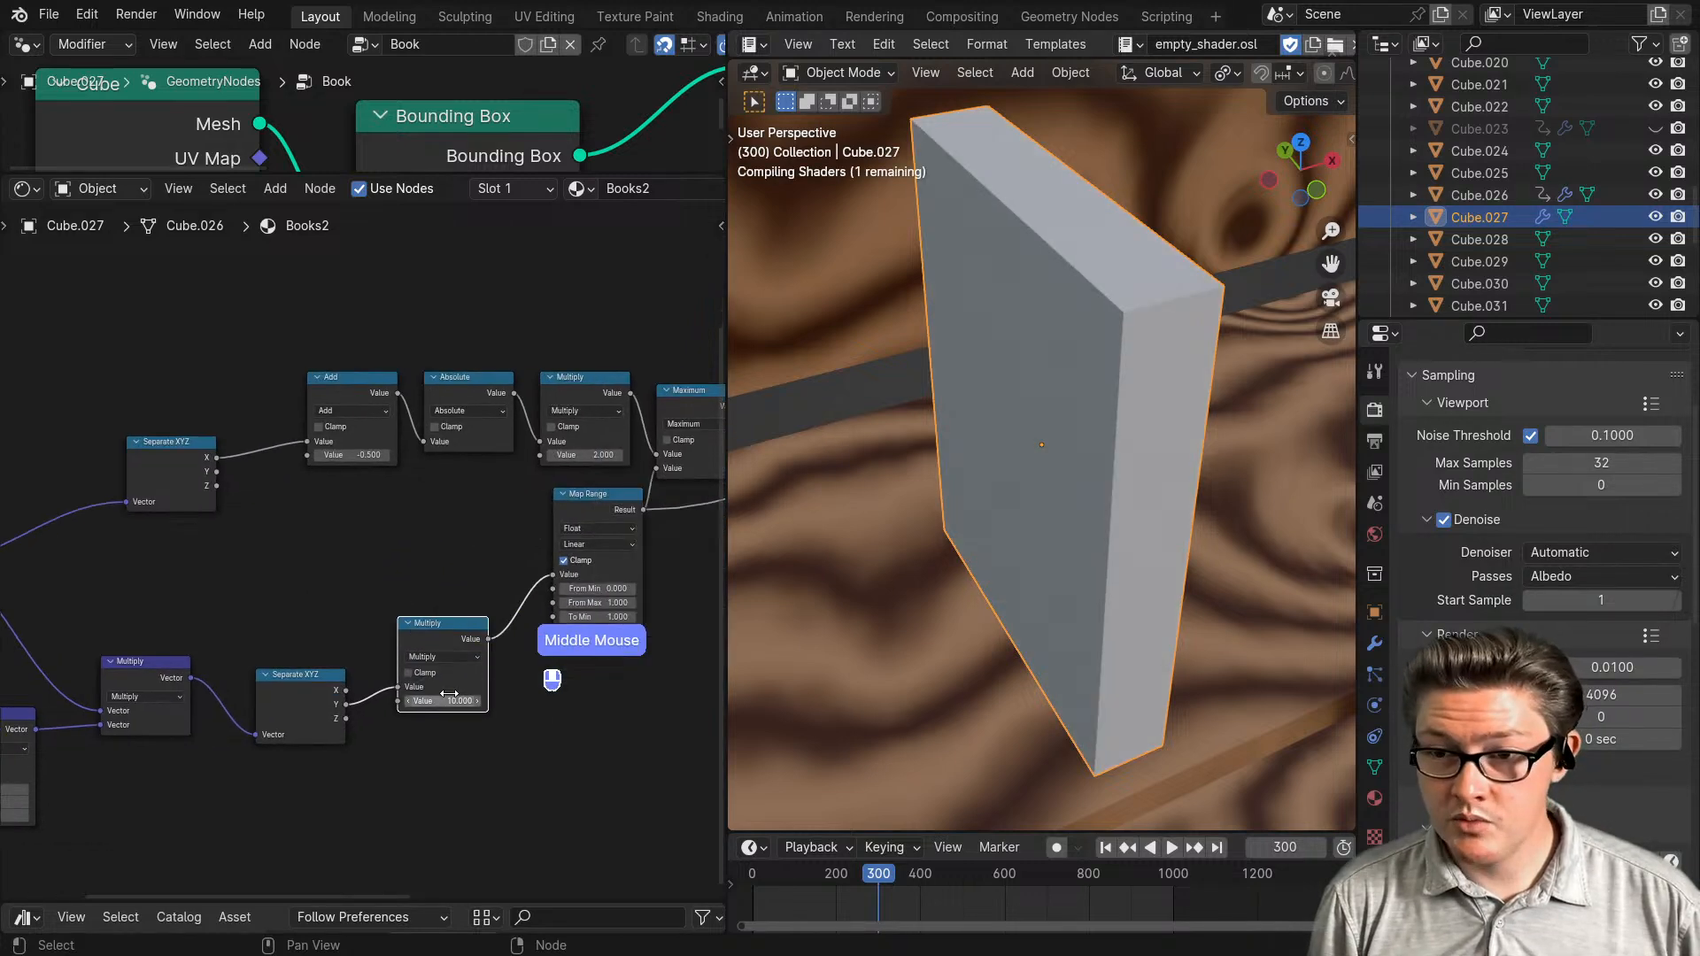
scroll(482, 726, up, 1)
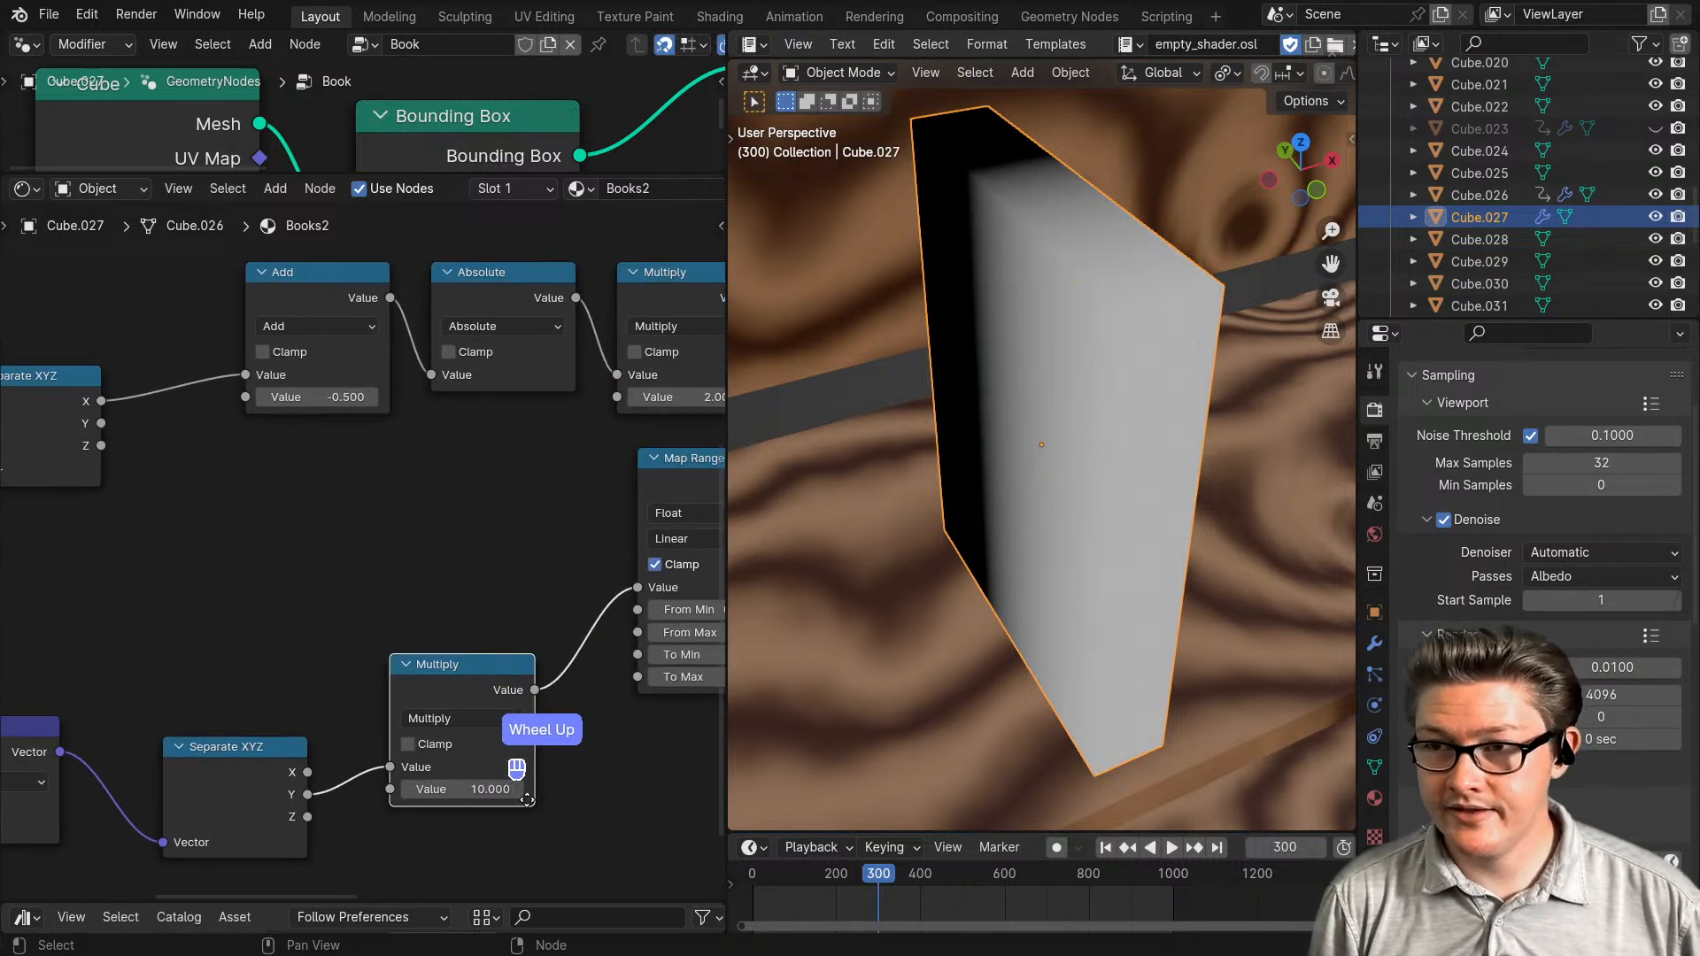
- Set the lower Multiply node's value to 39.6 to narrow the white mask along the book's edge
middle_drag(482, 810, 358, 770)
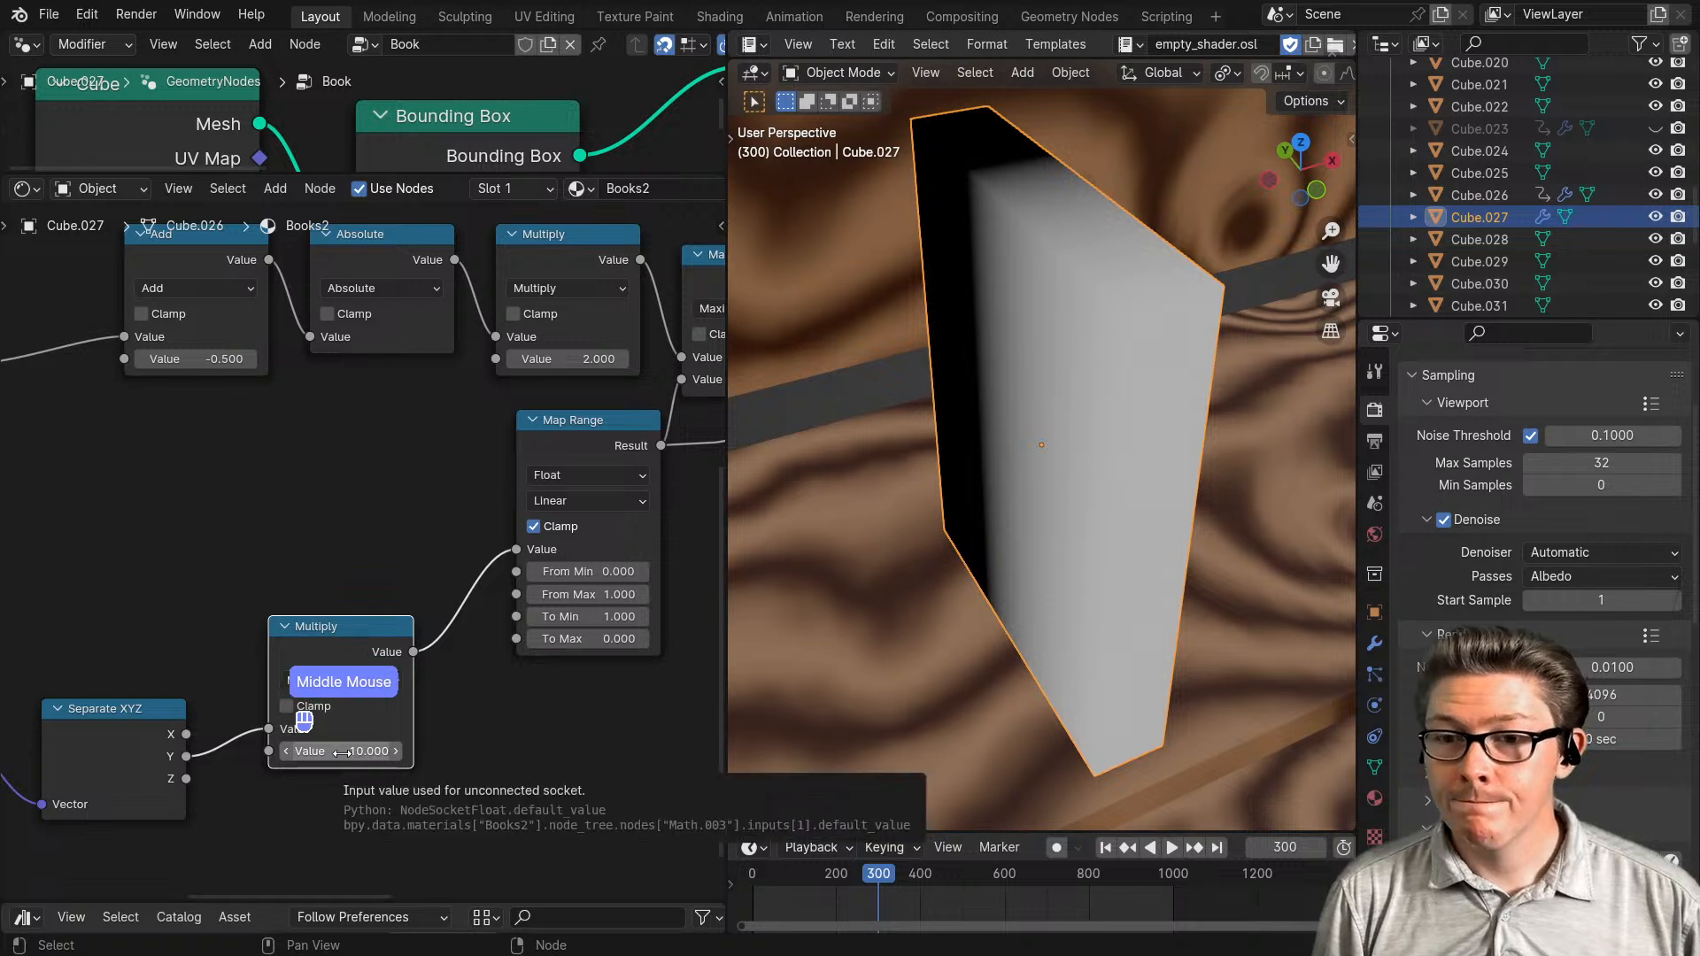
drag(358, 755, 494, 752)
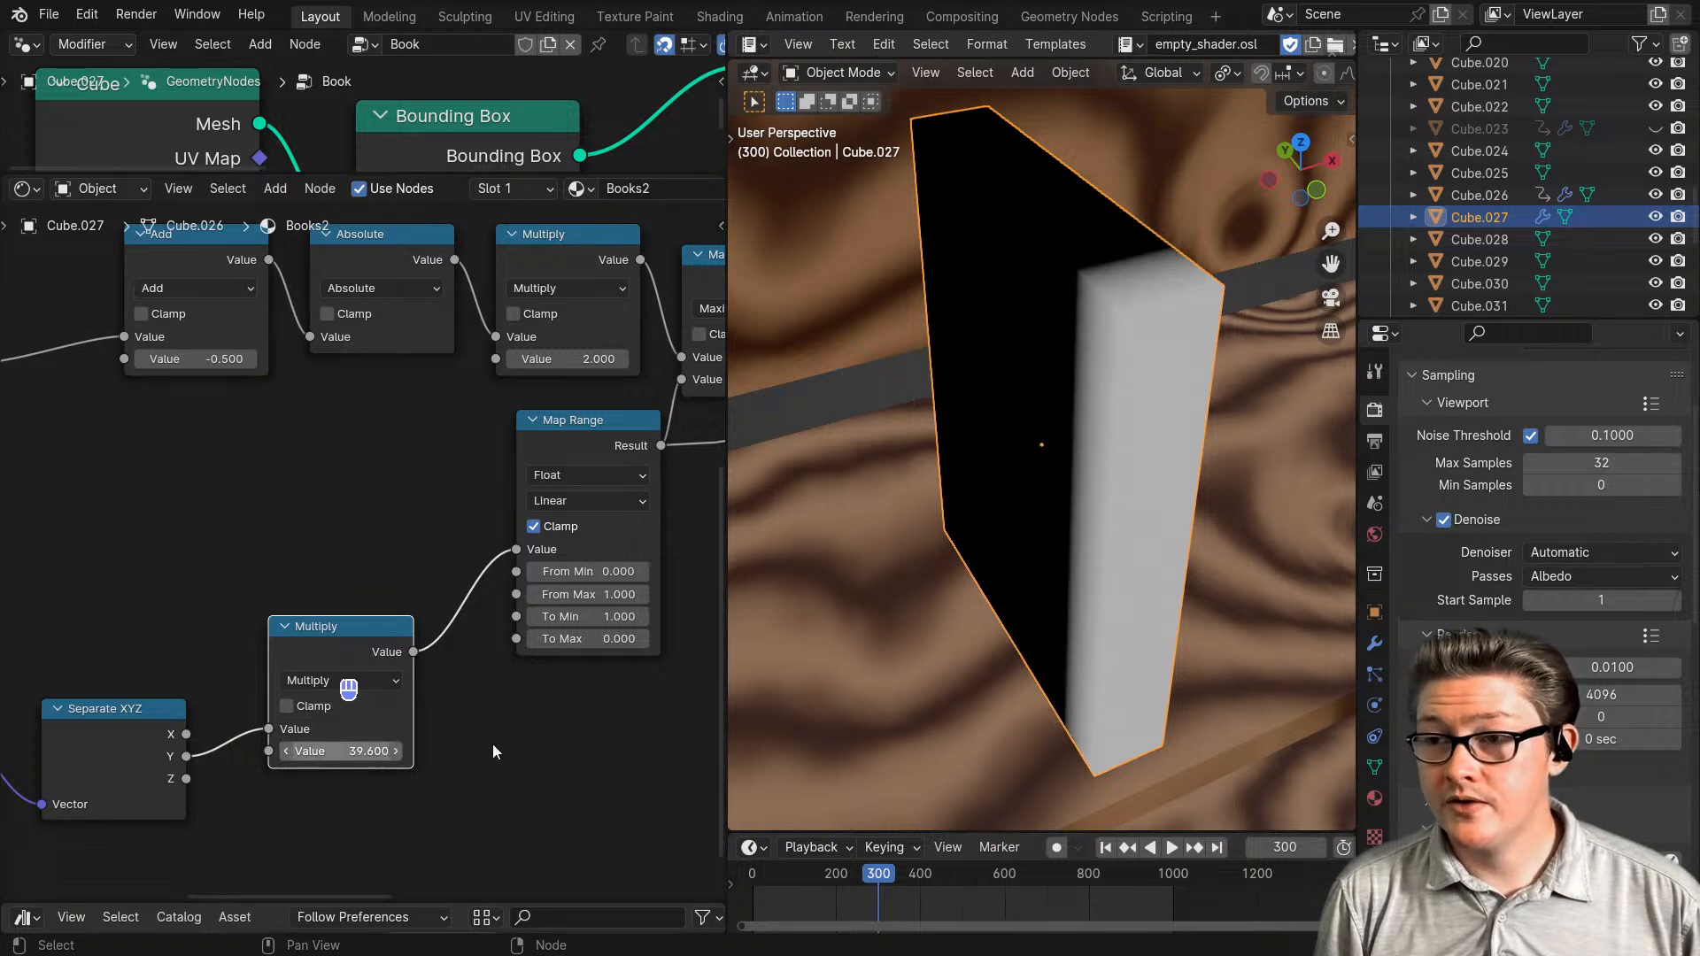
middle_drag(1092, 510, 1187, 501)
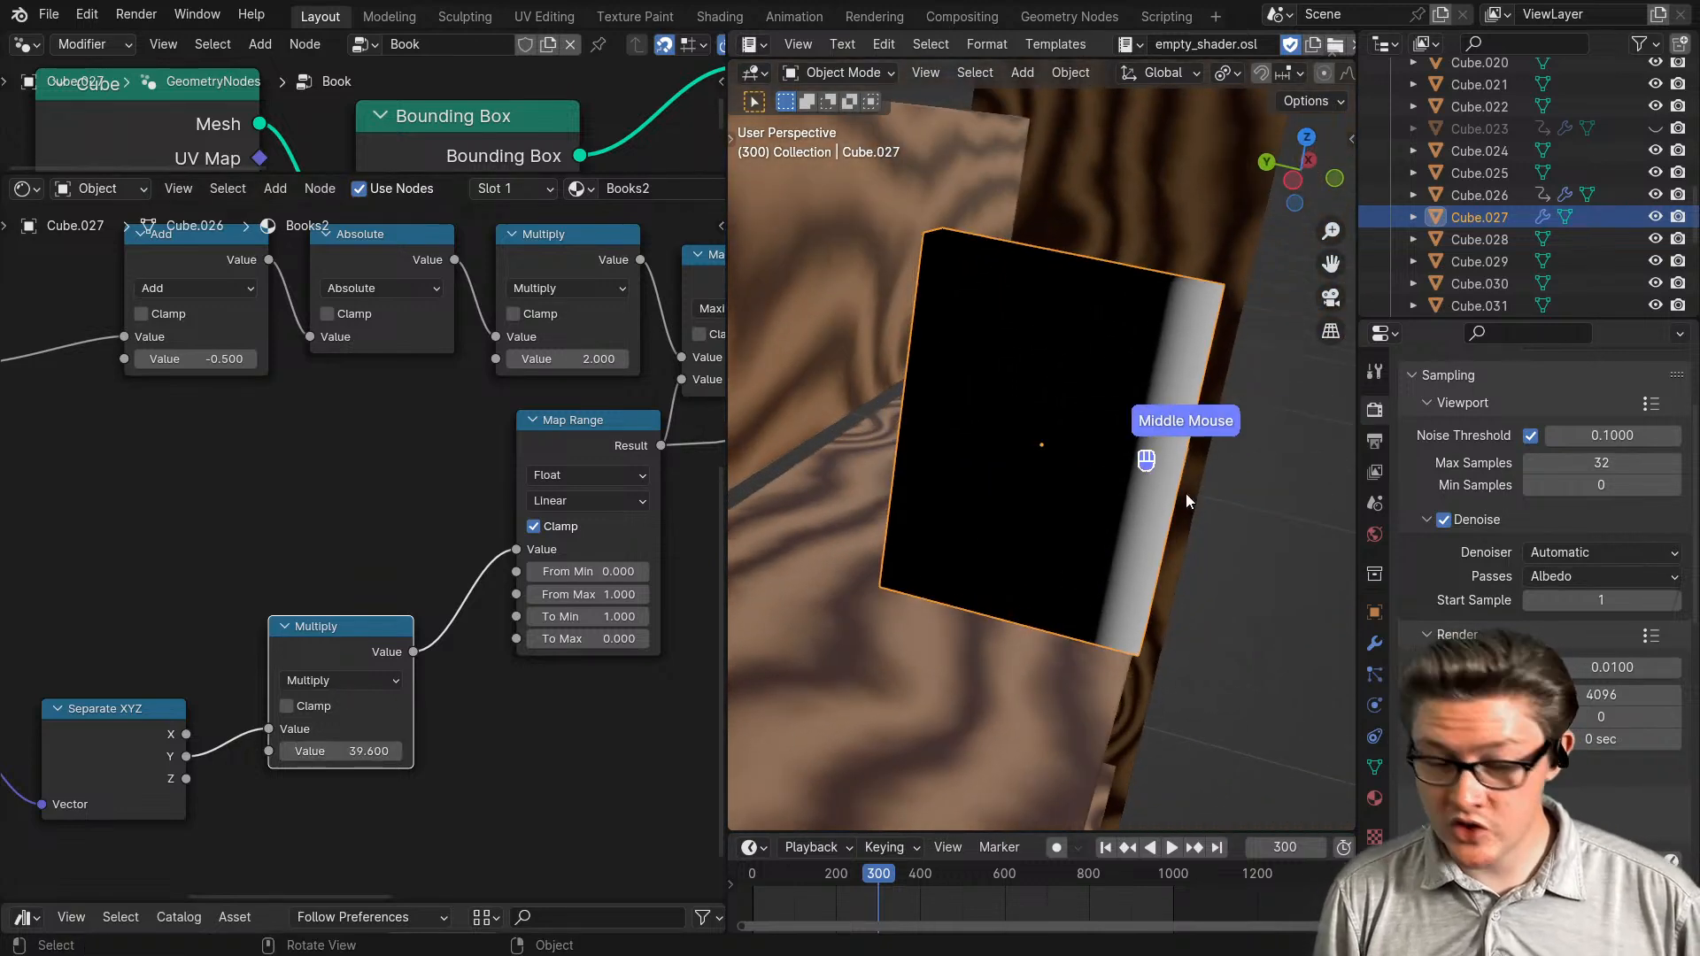
- Test the mask by stretching the Cube node's Y size up to 0.45 m and shrinking it to 0.05 m
drag(202, 177, 189, 731)
scroll(323, 619, down, 2)
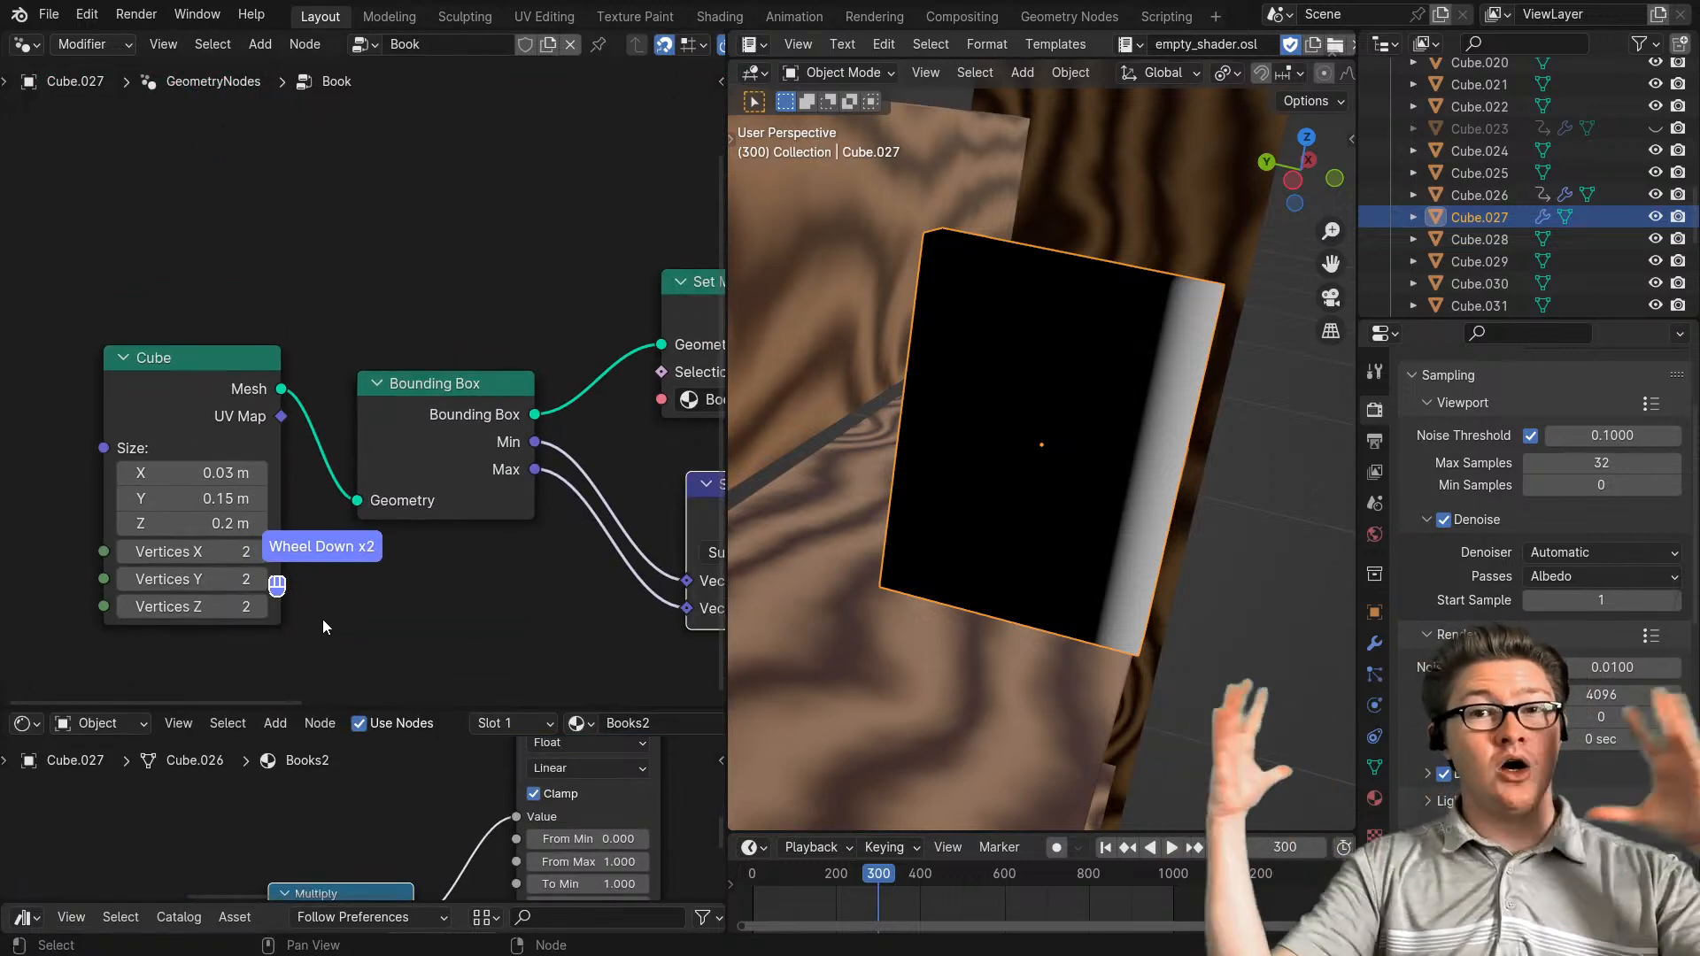
scroll(300, 616, up, 1)
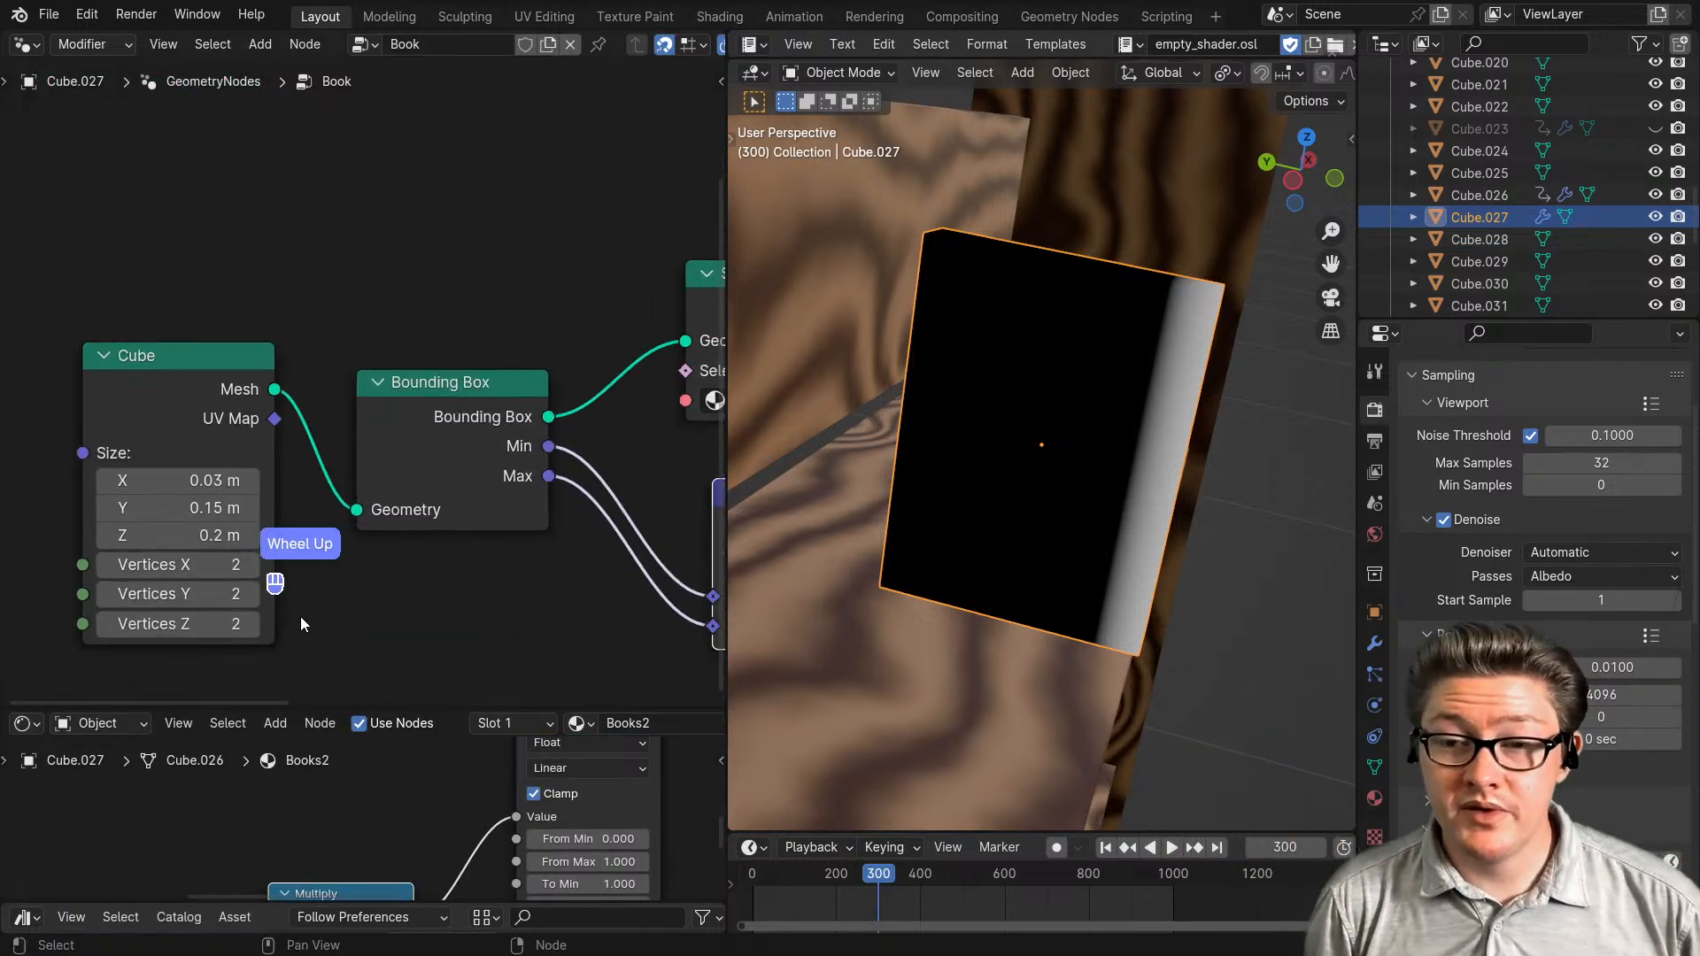
scroll(301, 616, up, 2)
middle_drag(296, 595, 332, 581)
click(266, 523)
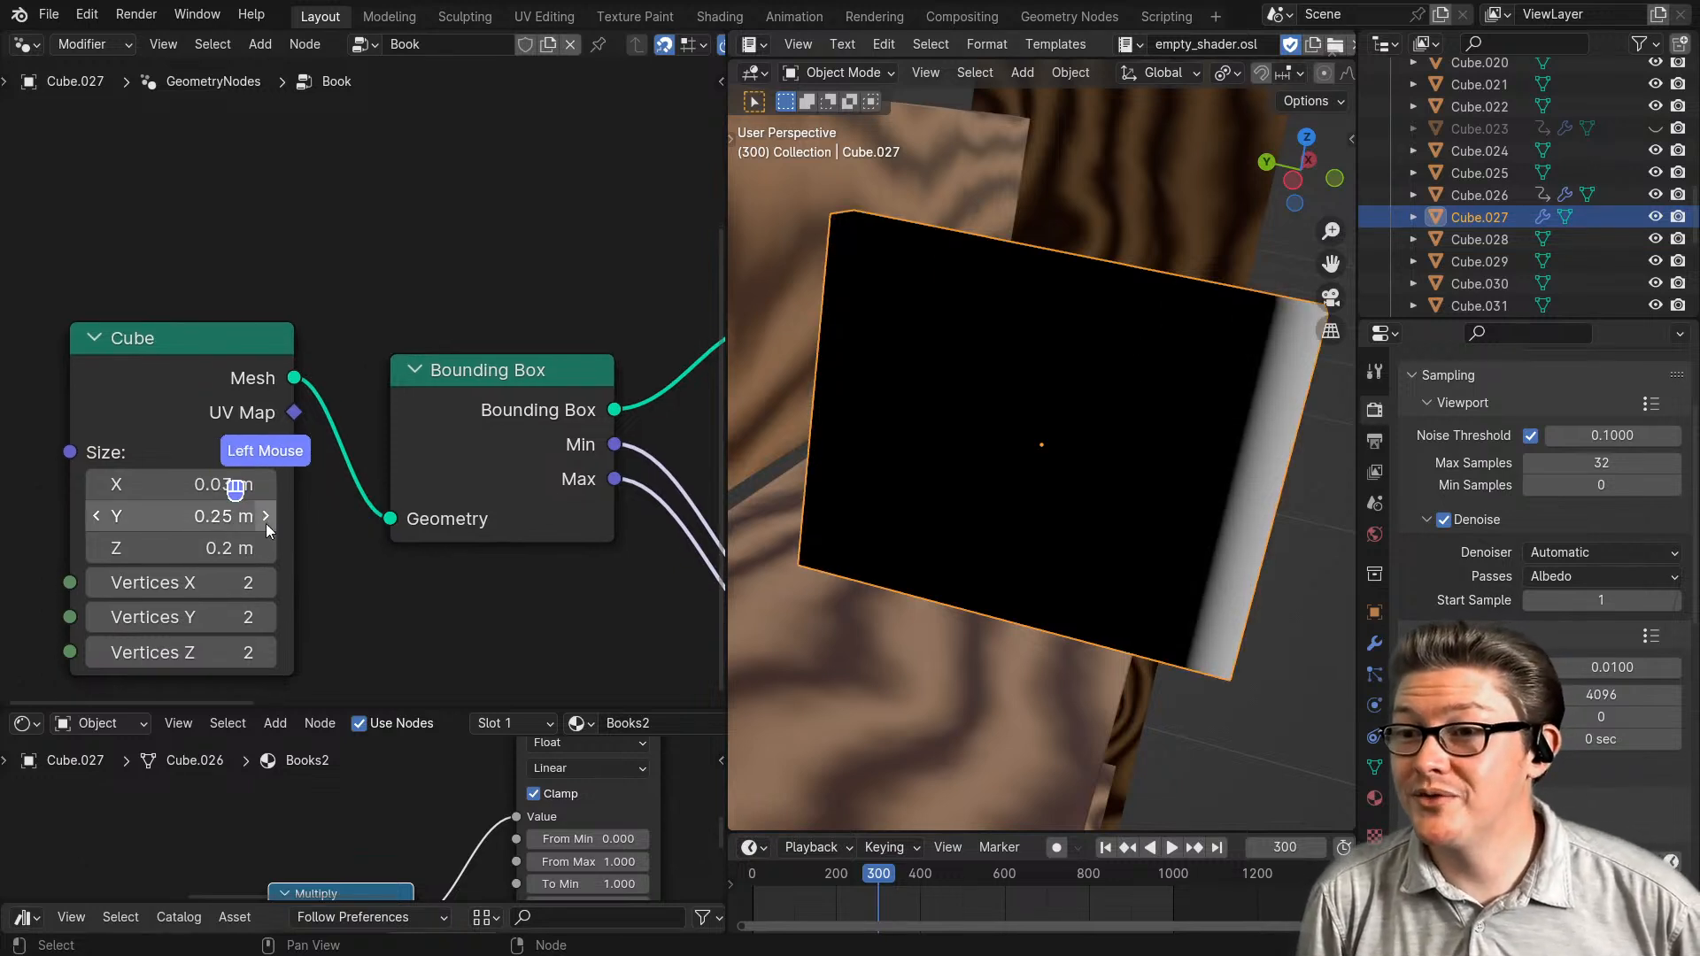
click(266, 524)
click(266, 524)
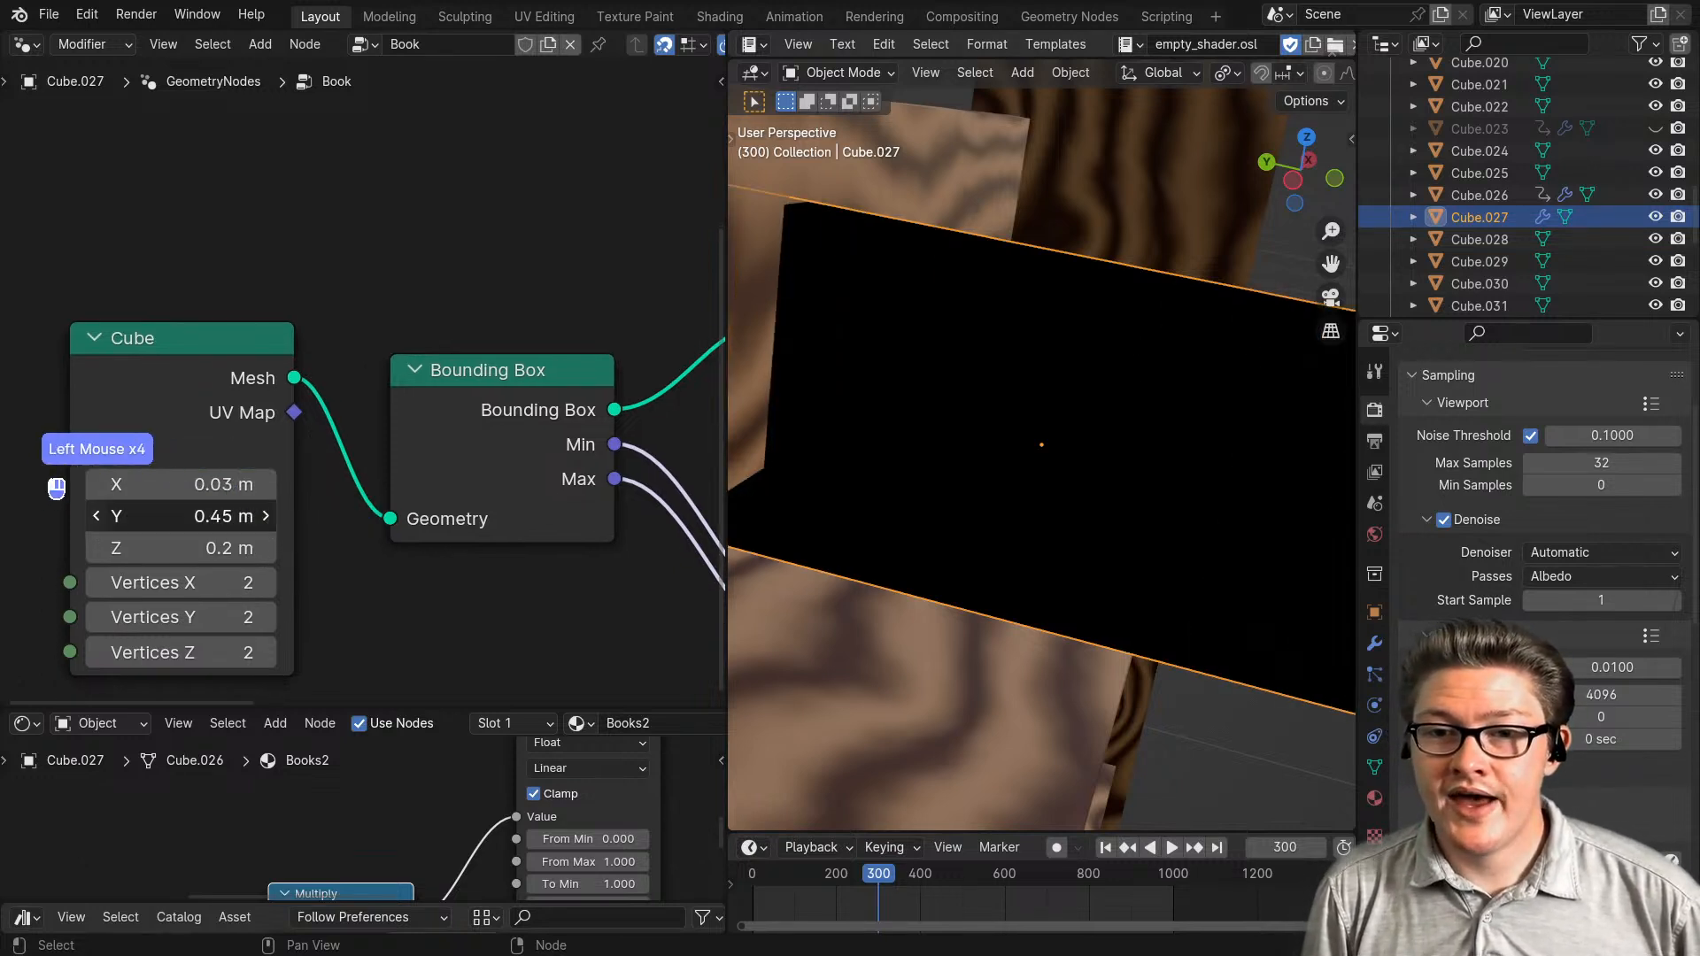
click(97, 523)
click(98, 523)
click(98, 523)
click(97, 523)
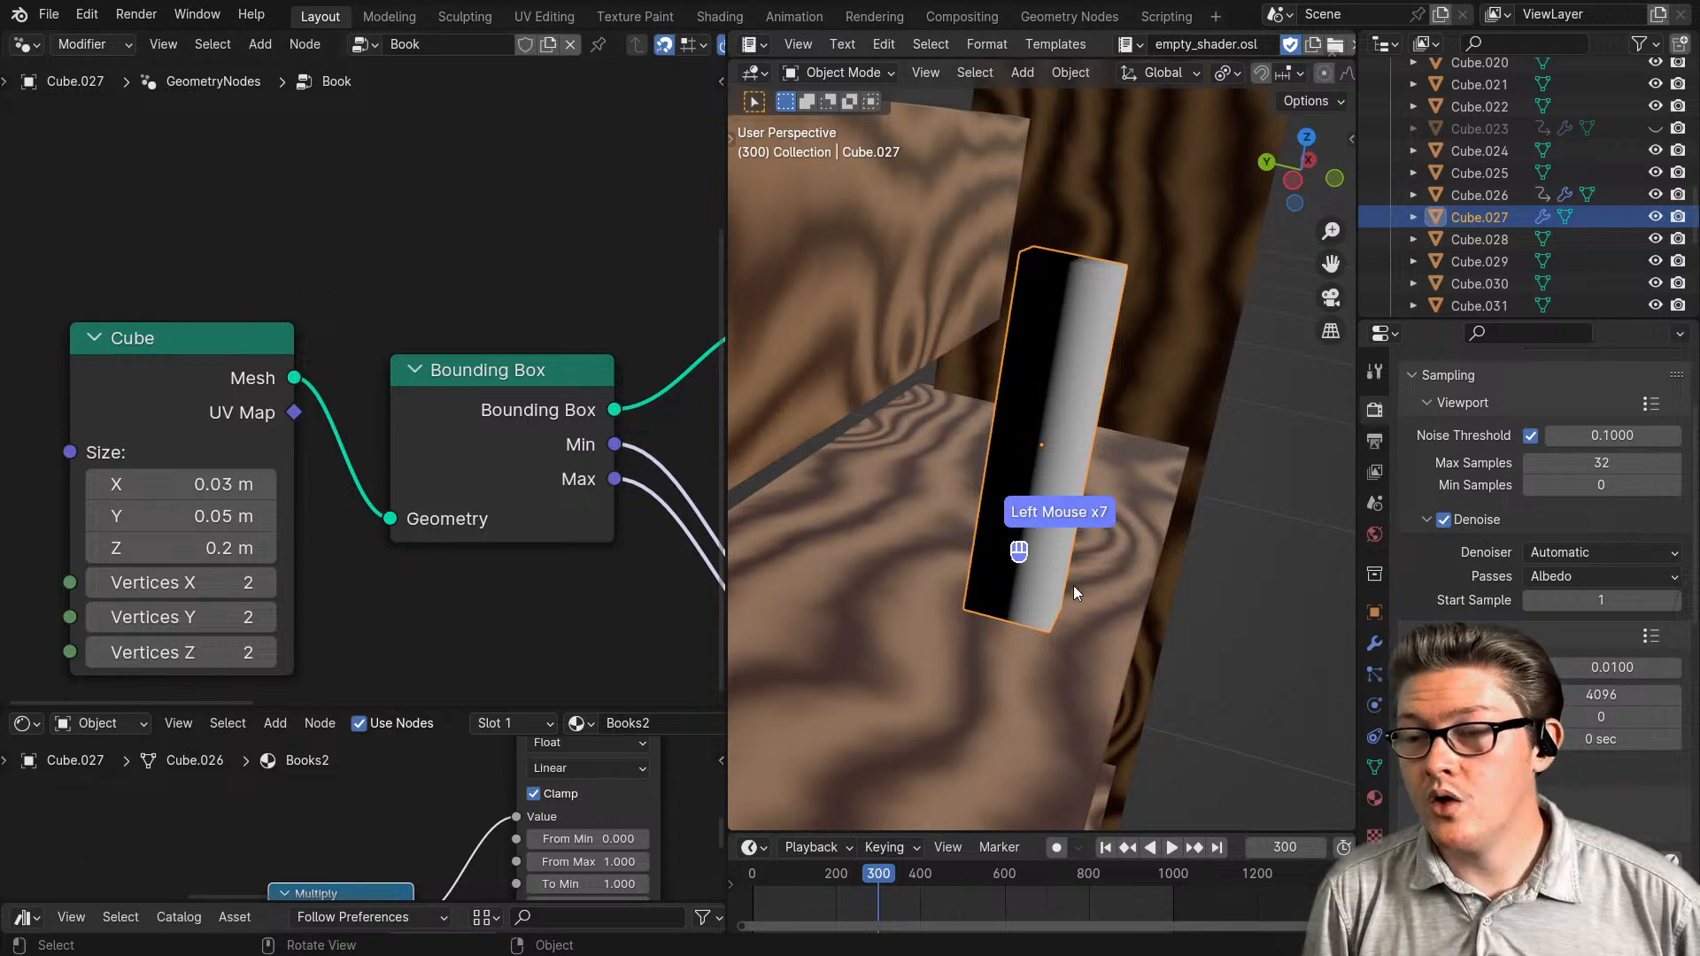
middle_drag(1073, 586, 1030, 616)
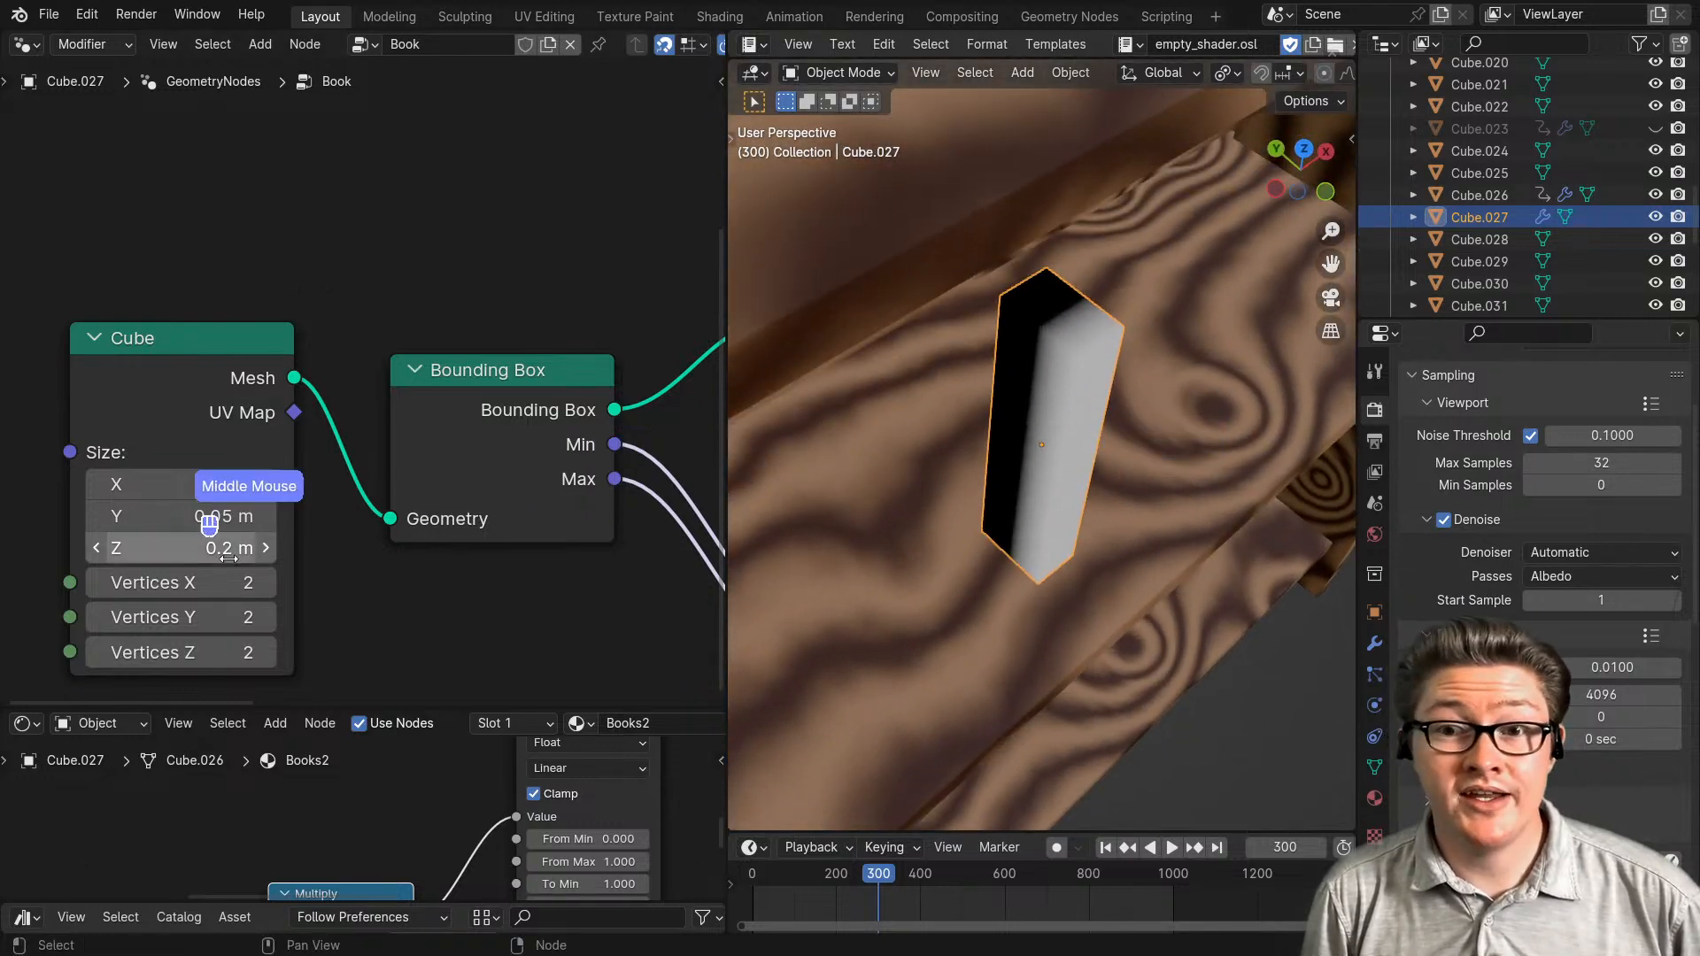
- Test the mask on a longer book by raising the Cube node's Y size to 0.55 m
click(265, 516)
click(265, 516)
click(266, 516)
scroll(1028, 476, down, 2)
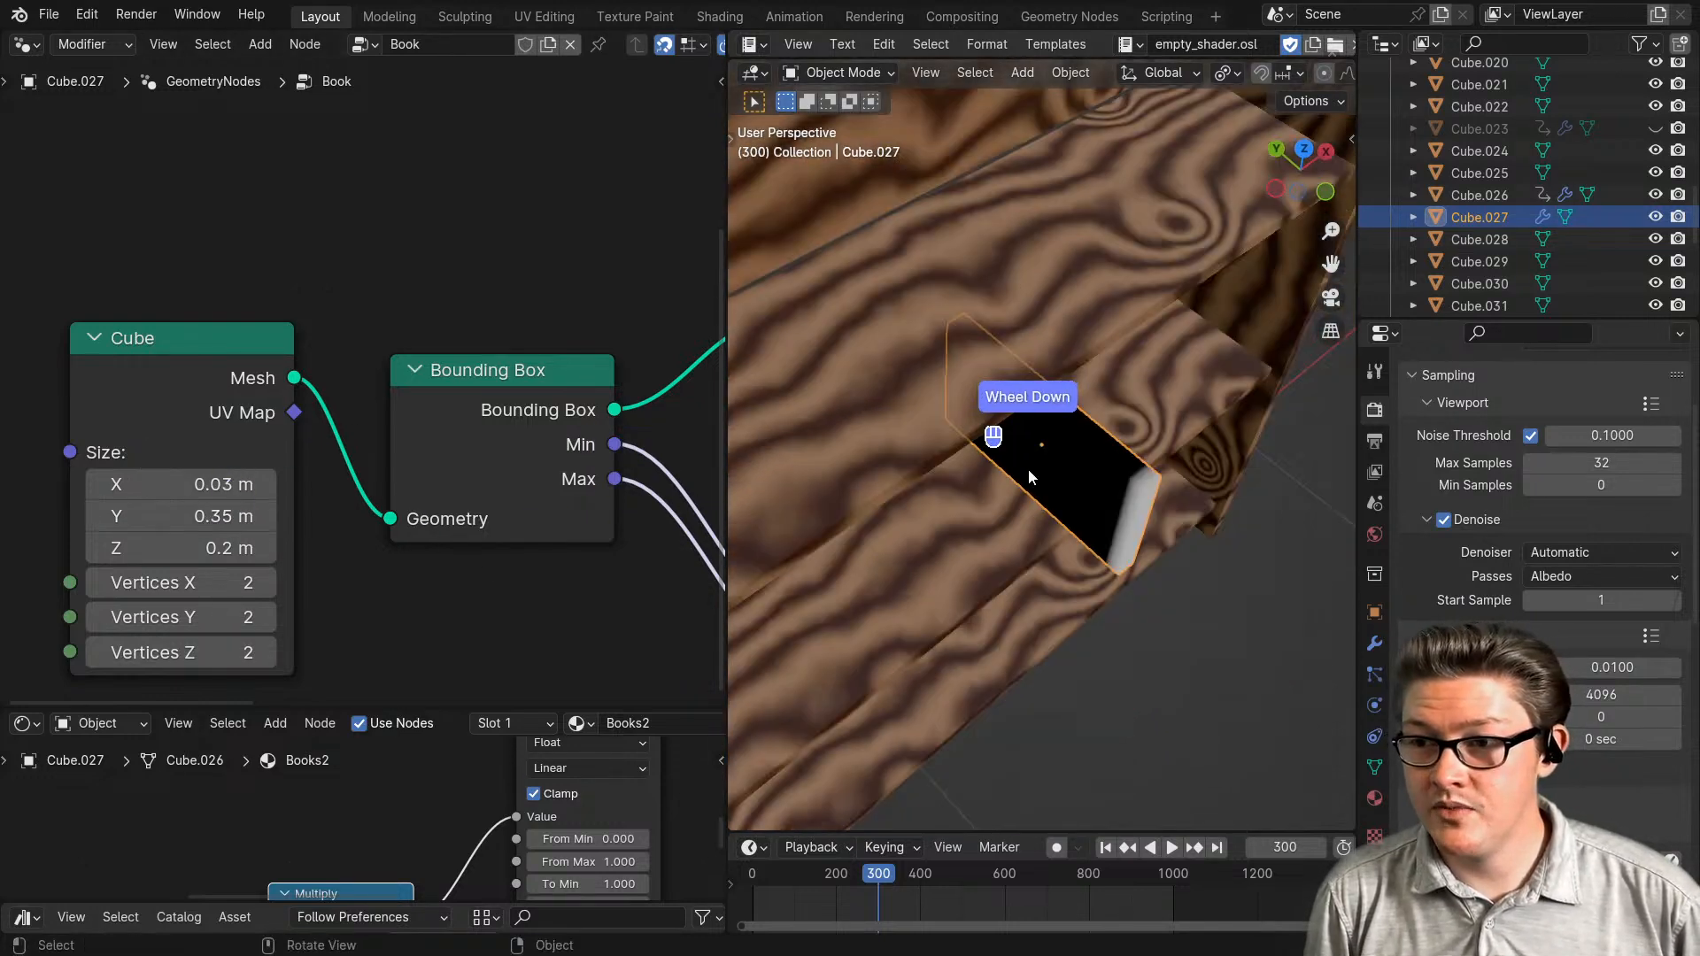
scroll(1028, 476, down, 1)
click(273, 521)
click(274, 521)
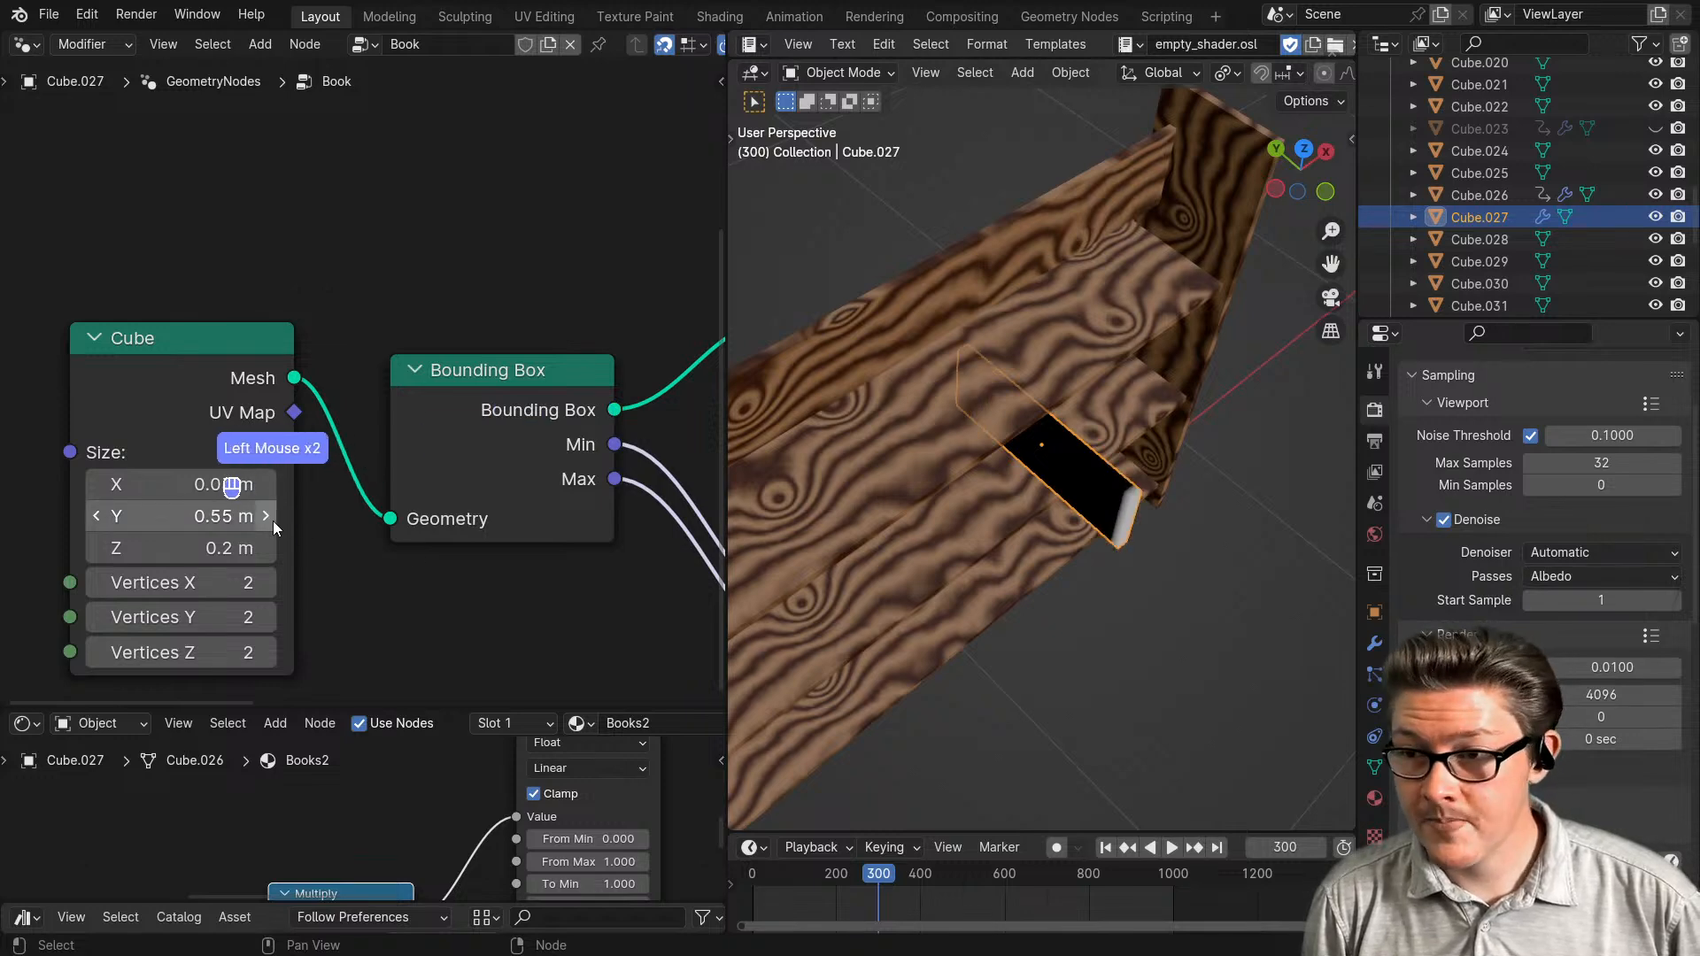
middle_drag(1151, 558, 1186, 592)
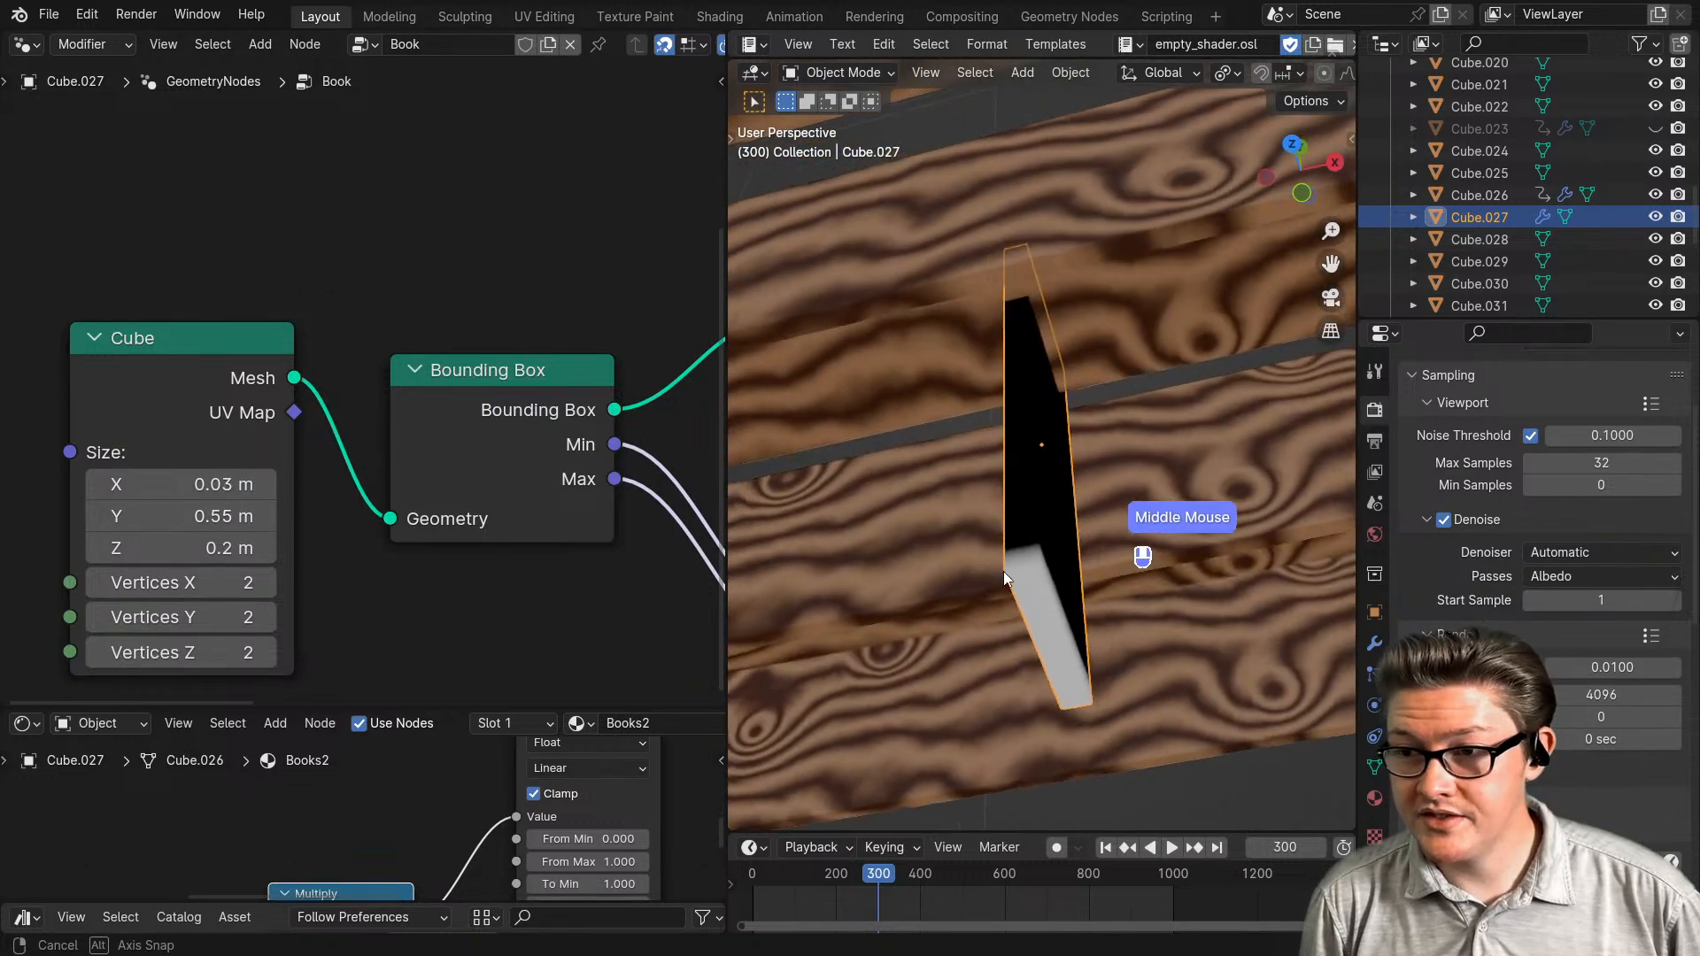
- Restore the Cube node's Y size to 0.15 m and check the book's mask up close
click(98, 530)
click(98, 530)
click(98, 529)
click(98, 529)
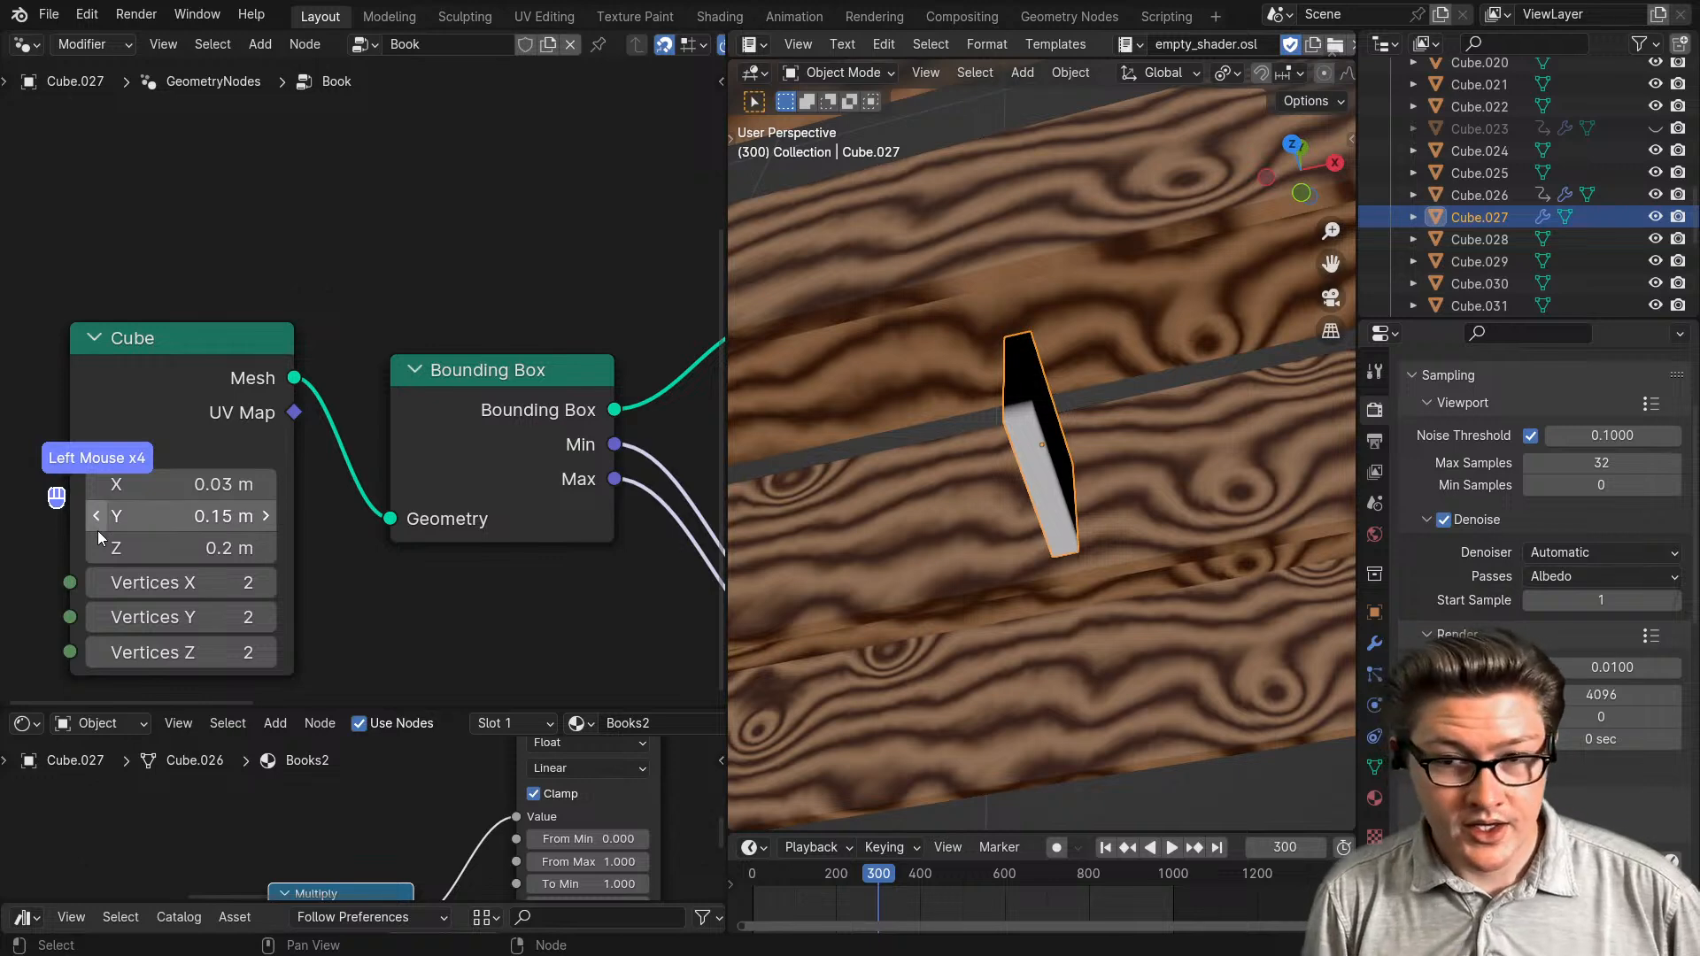
middle_drag(1108, 532, 1098, 506)
scroll(1102, 502, up, 4)
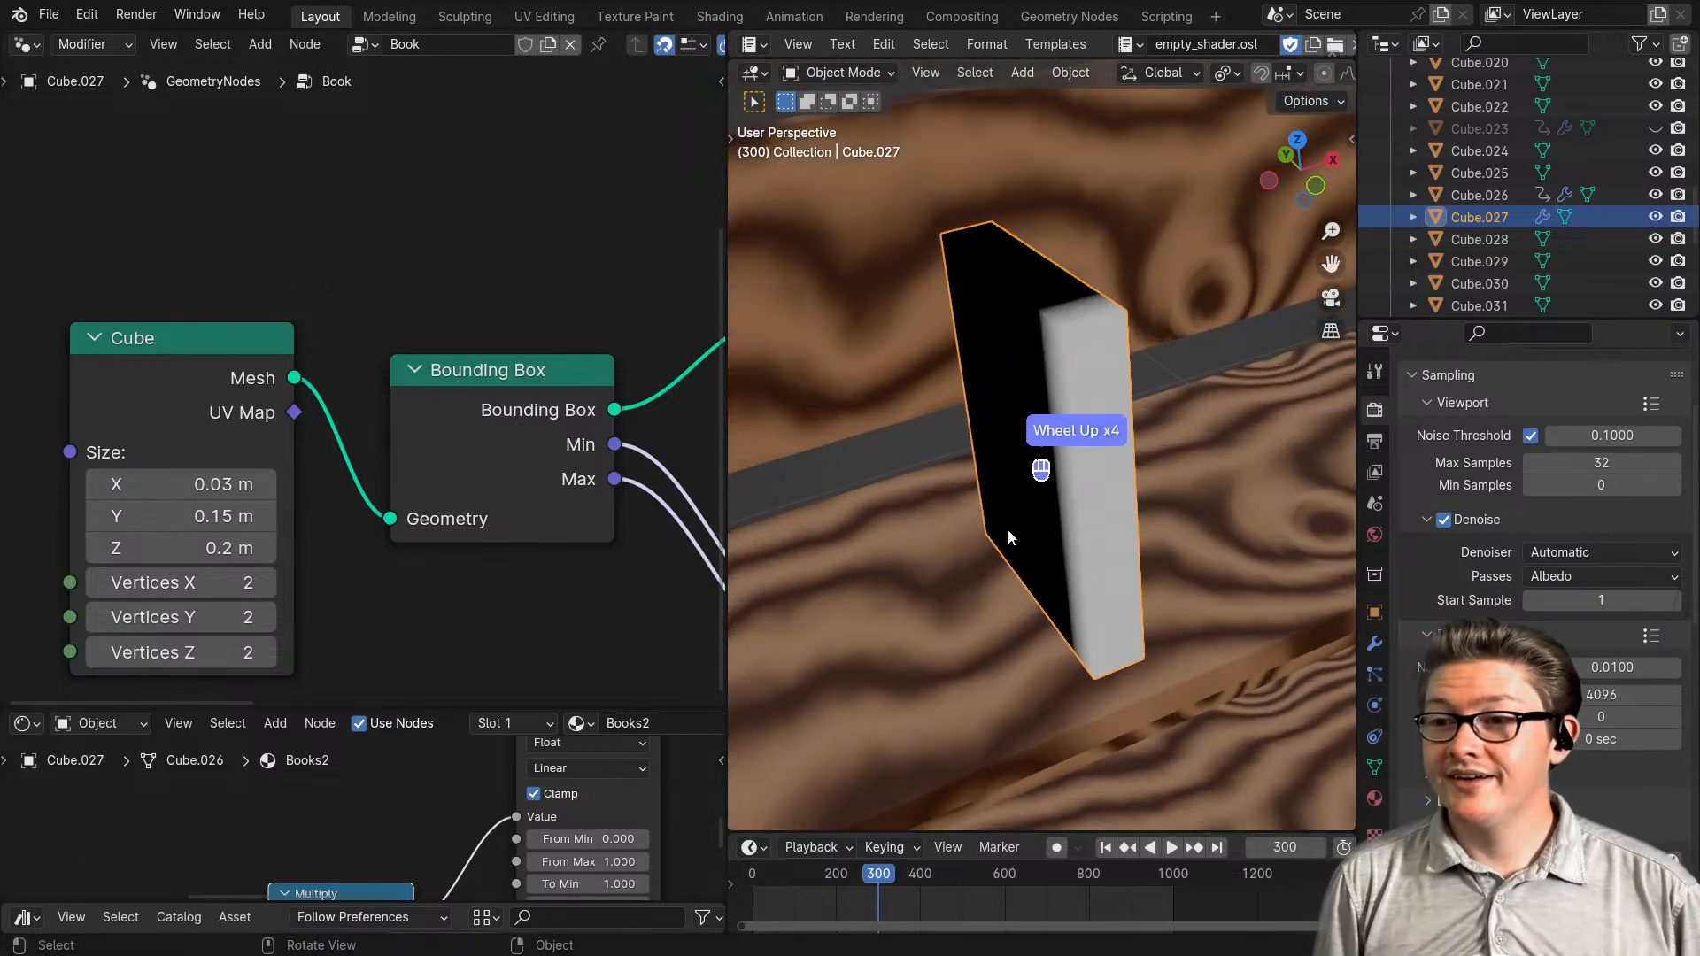
- Enlarge the shader node area again and set the lower Multiply node's value to 119.4
drag(482, 707, 448, 424)
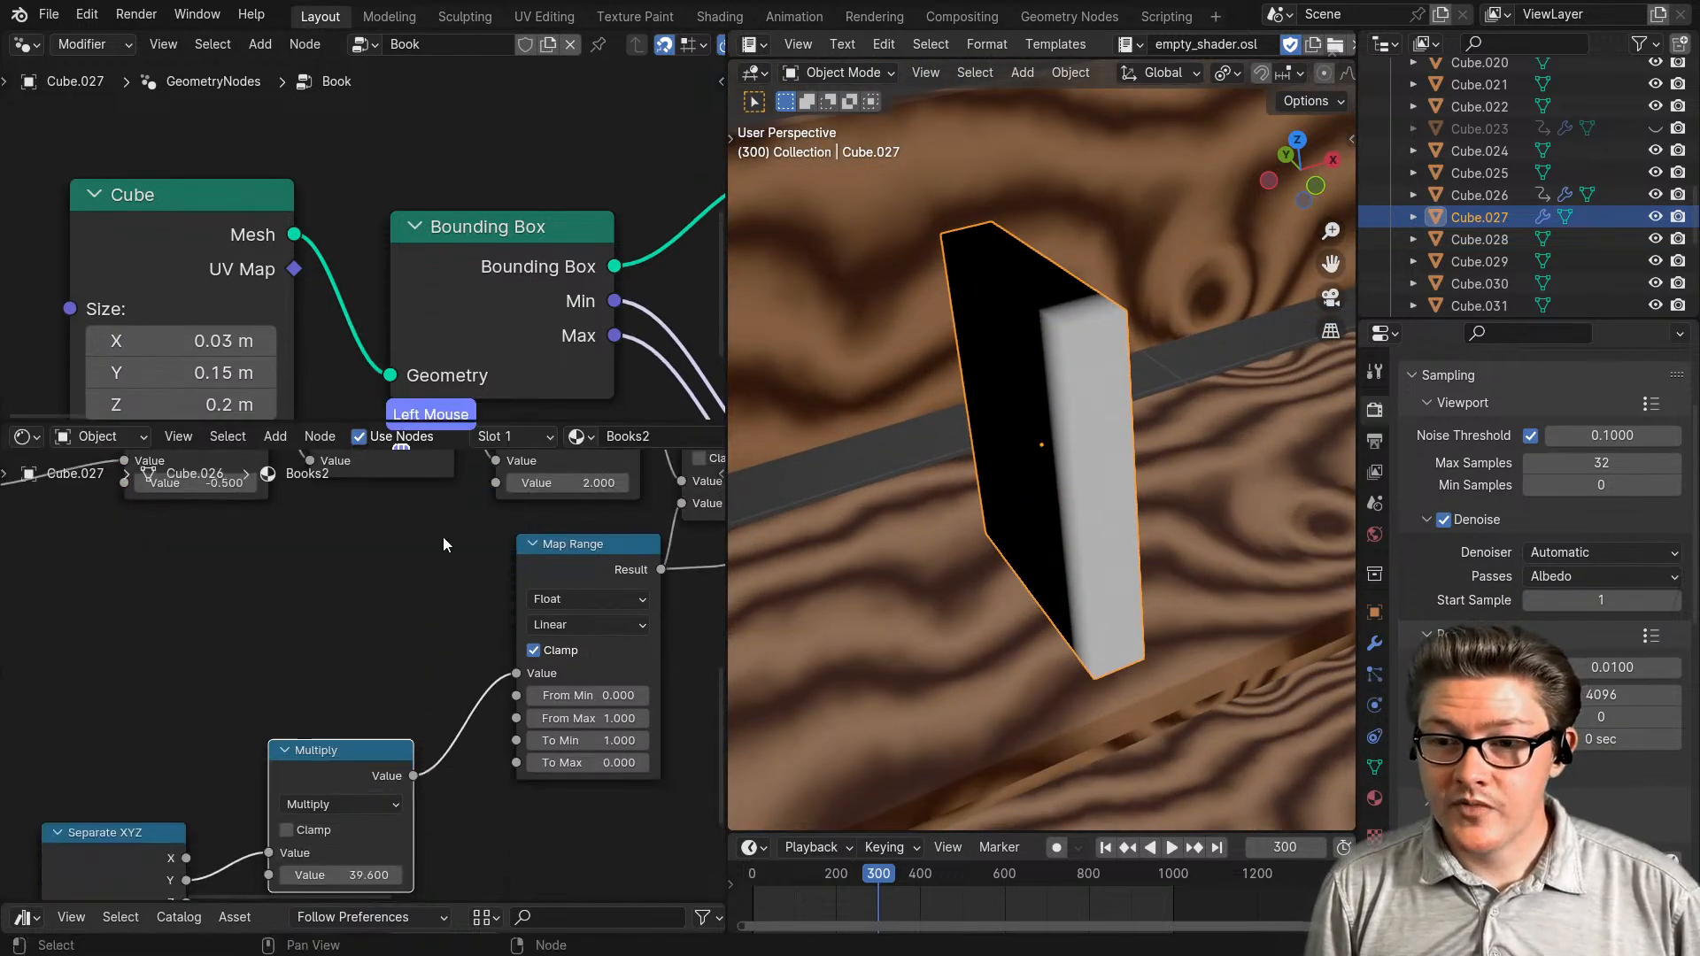
click(447, 748)
middle_drag(450, 822, 365, 696)
scroll(364, 696, up, 1)
middle_drag(996, 547, 1093, 602)
scroll(350, 700, up, 2)
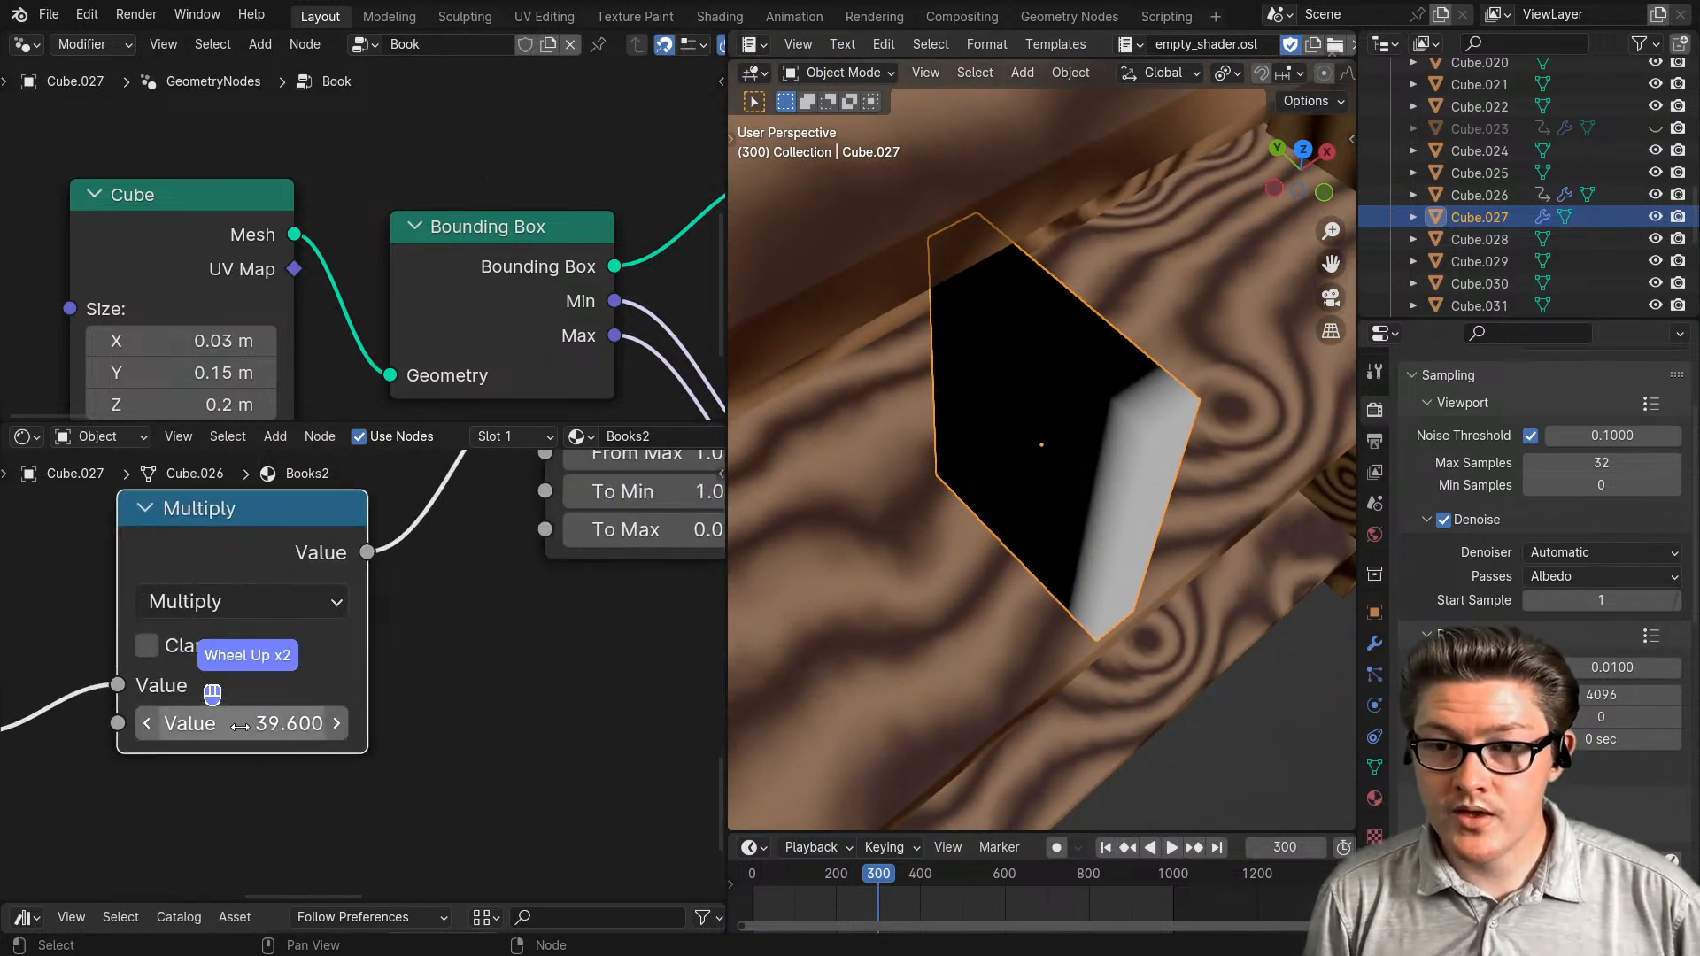
drag(240, 726, 432, 774)
- Preview the Greater Than node's output on the book, and compare it with the Map Range node's output
scroll(477, 792, down, 4)
middle_drag(487, 750, 448, 578)
ctrl+shift+click(432, 573)
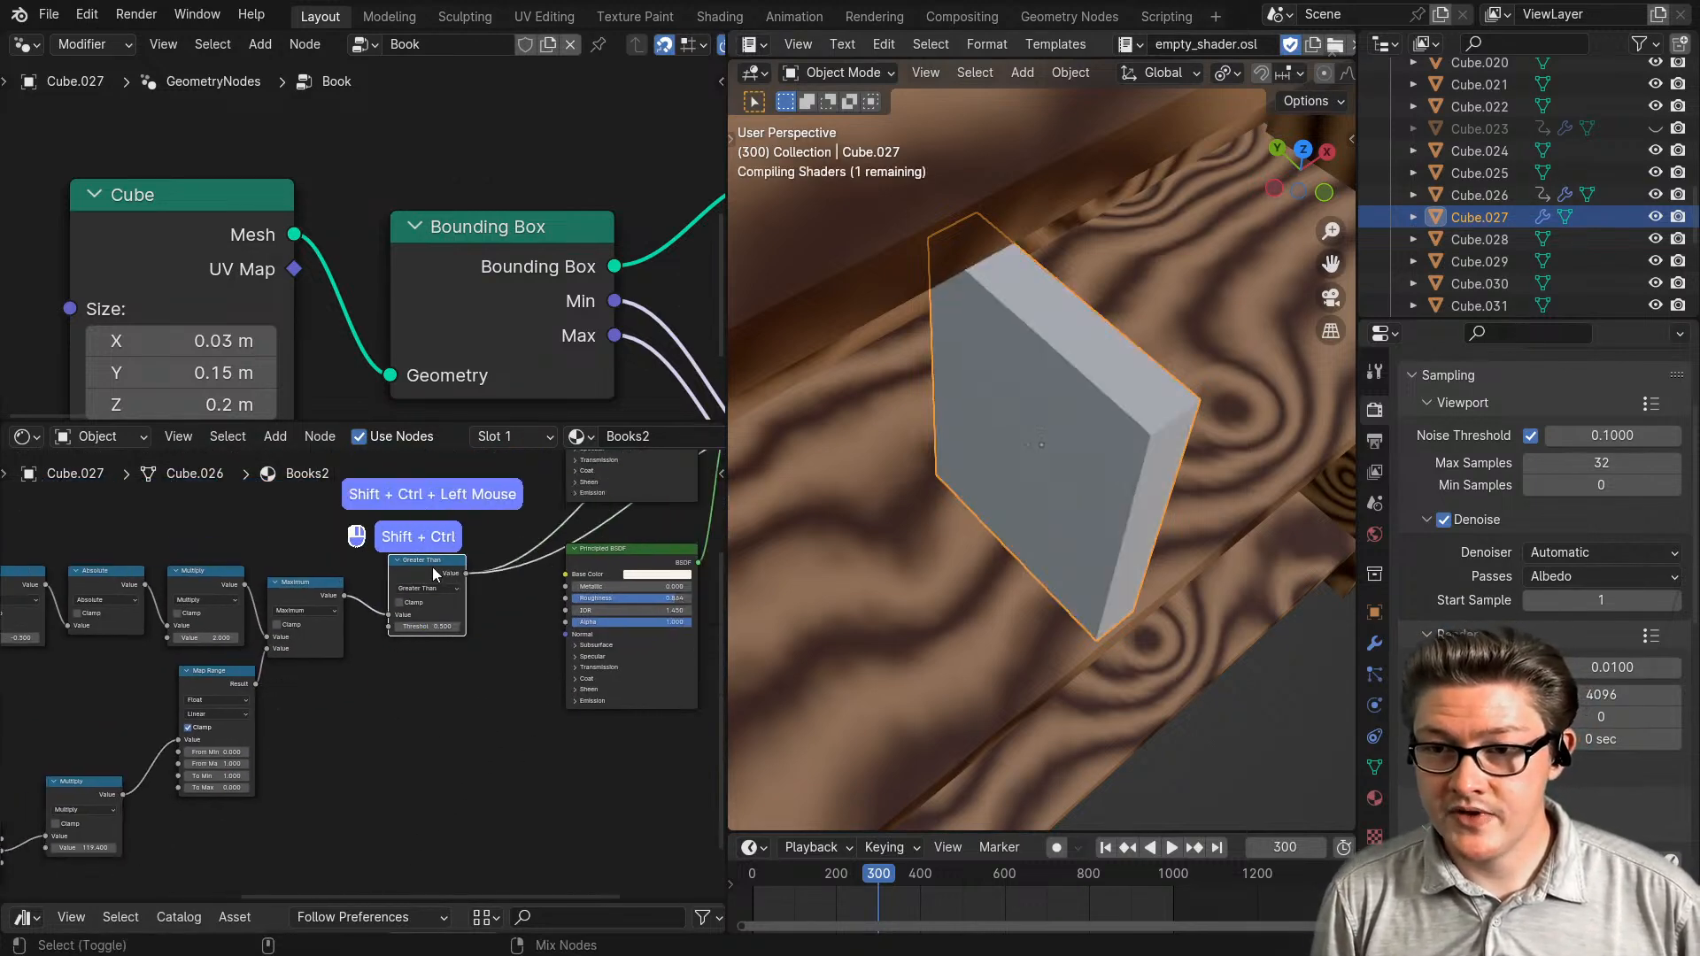
ctrl+shift+click(427, 634)
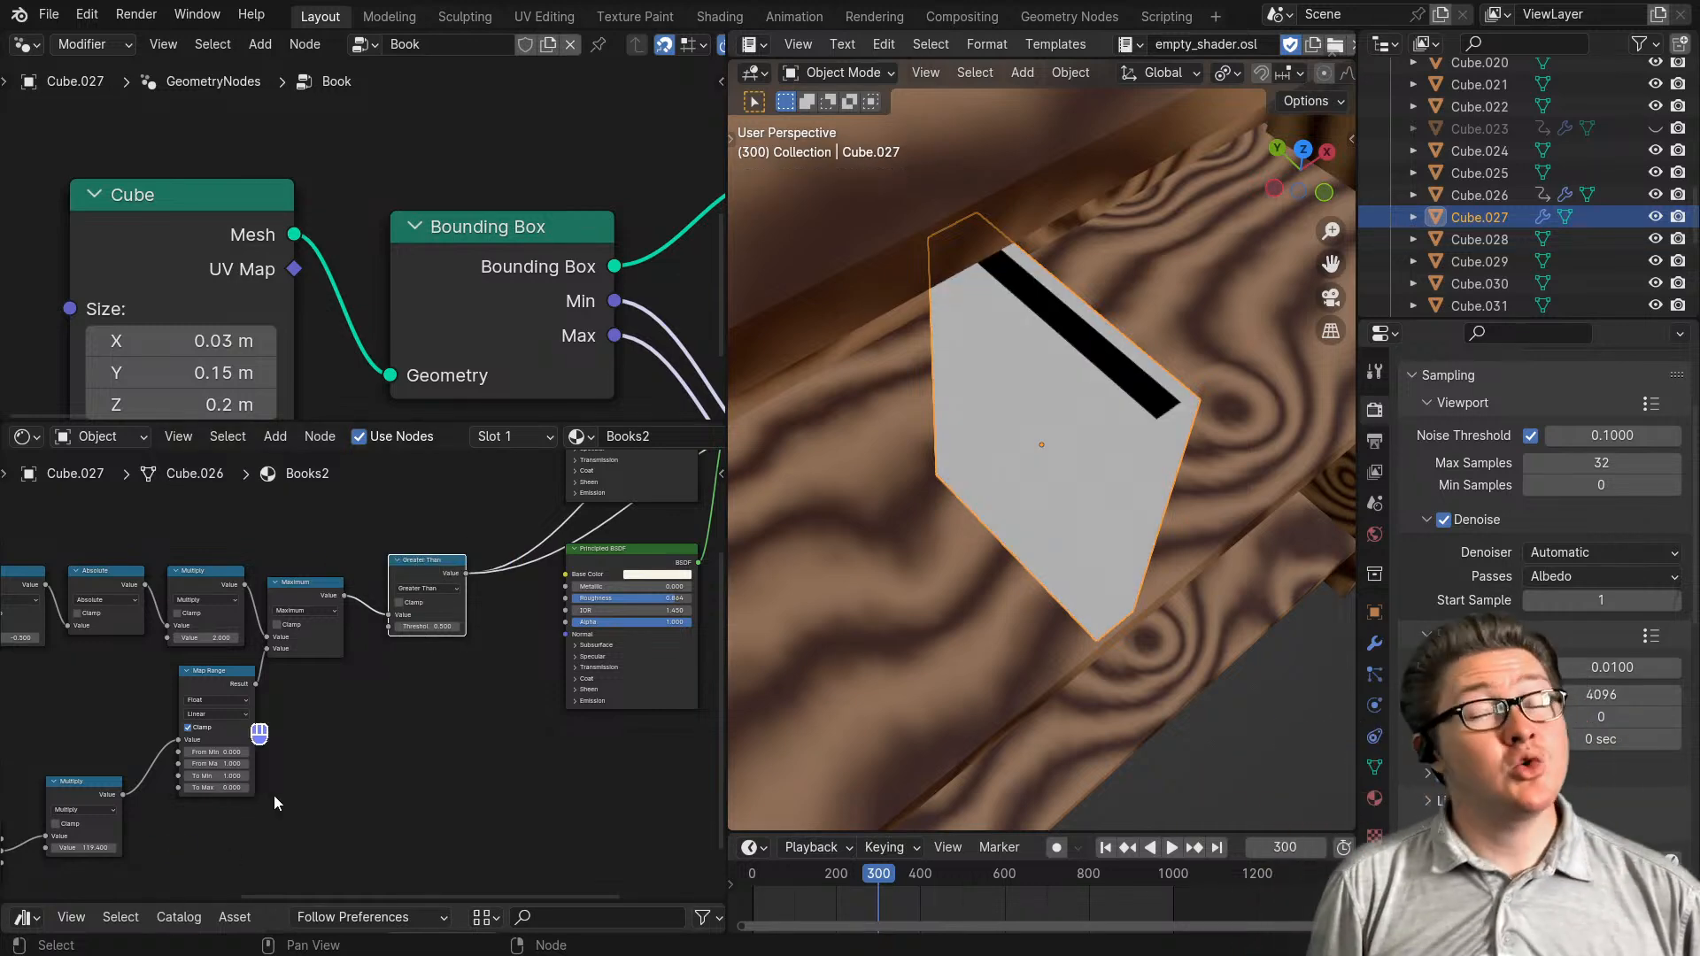
middle_drag(287, 799, 348, 767)
scroll(221, 644, up, 2)
ctrl+shift+click(232, 646)
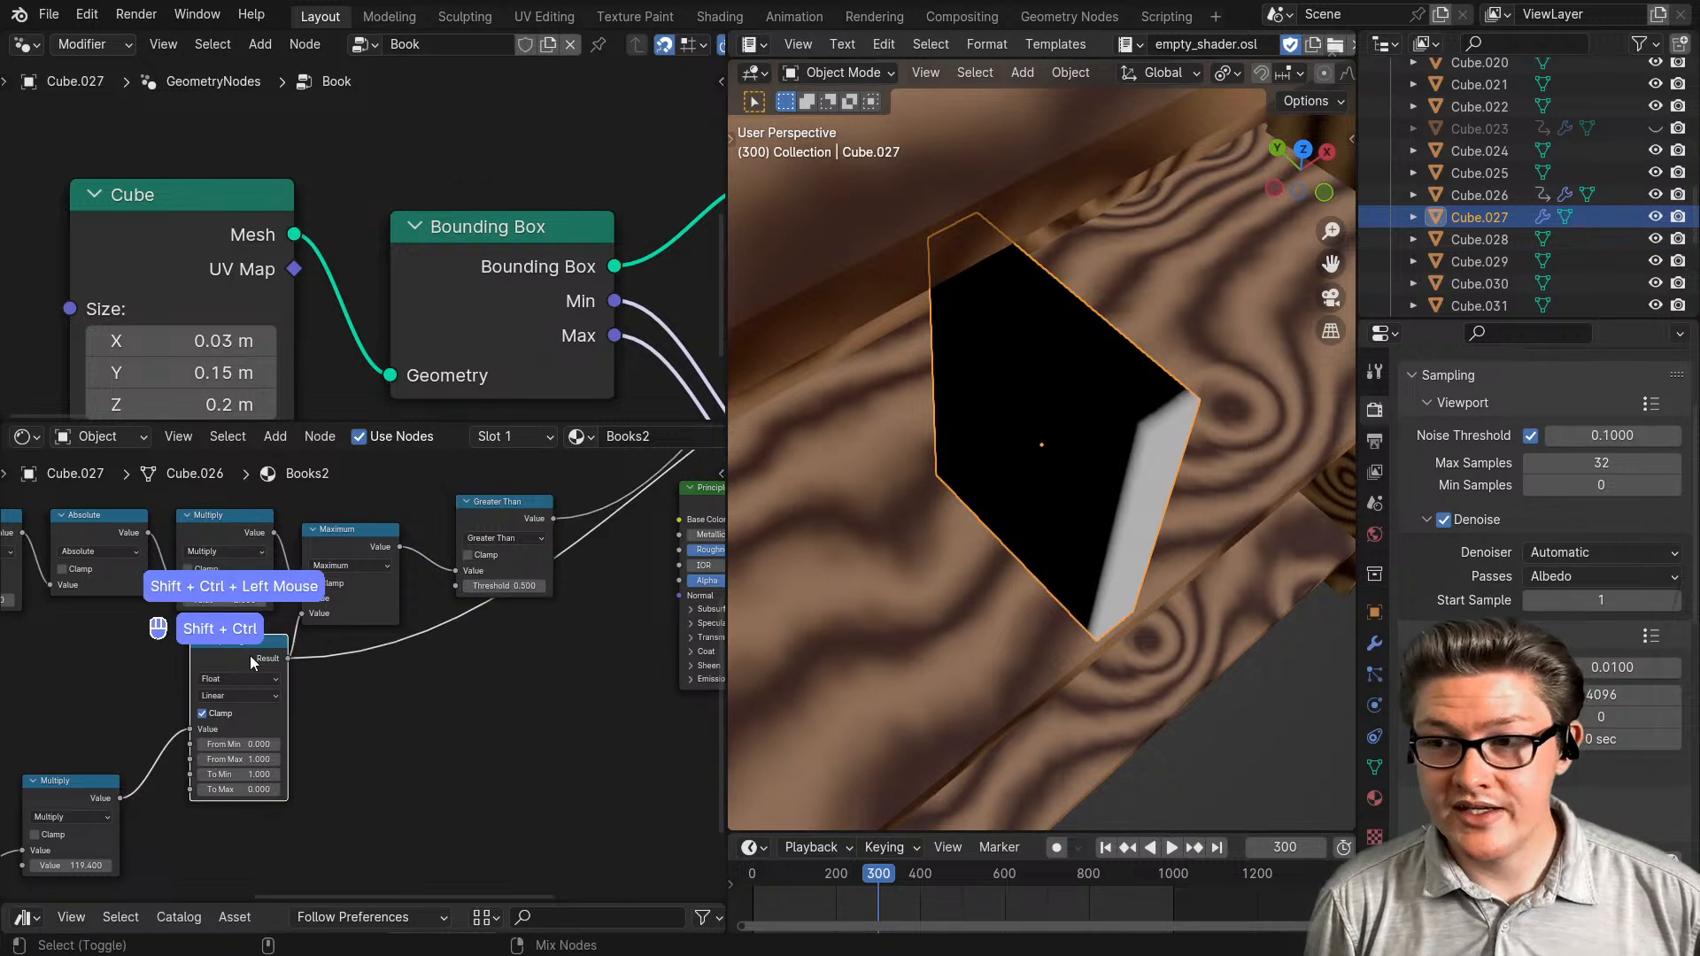
mouse_move(1107, 611)
shift+middle_down()
mouse_move(1199, 575)
mouse_move(1093, 618)
shift+middle_up()
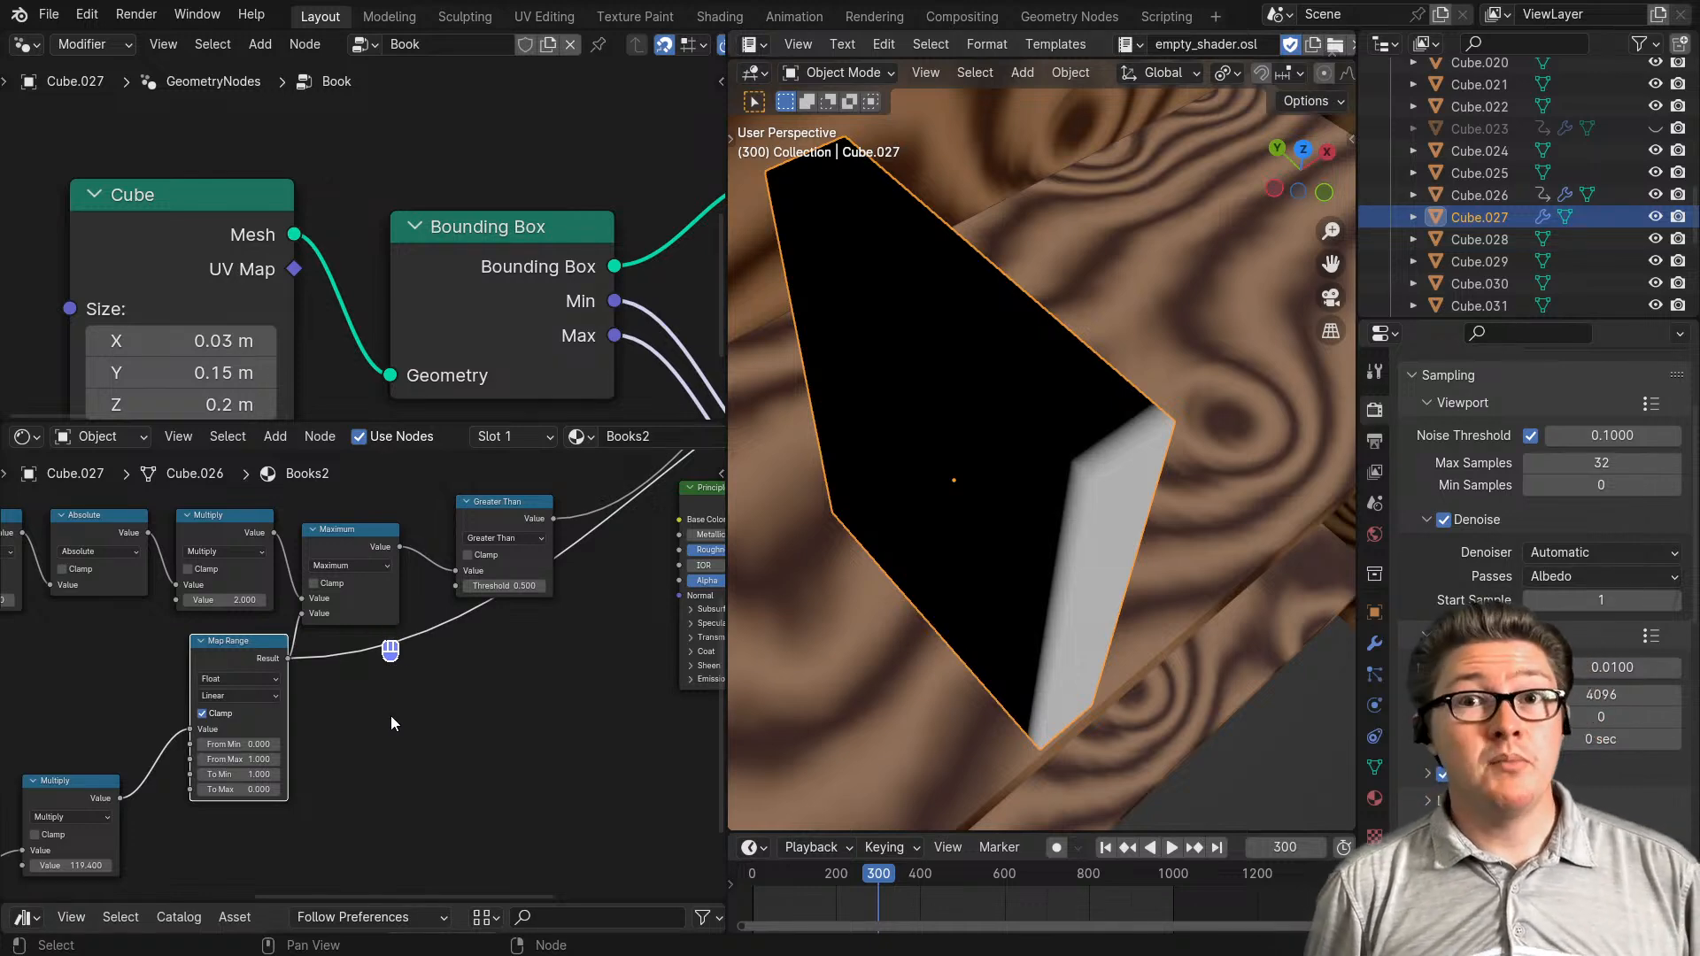
- Reposition the lower Separate XYZ and Multiply nodes in a tidy row beside the Map Range node
scroll(390, 716, down, 2)
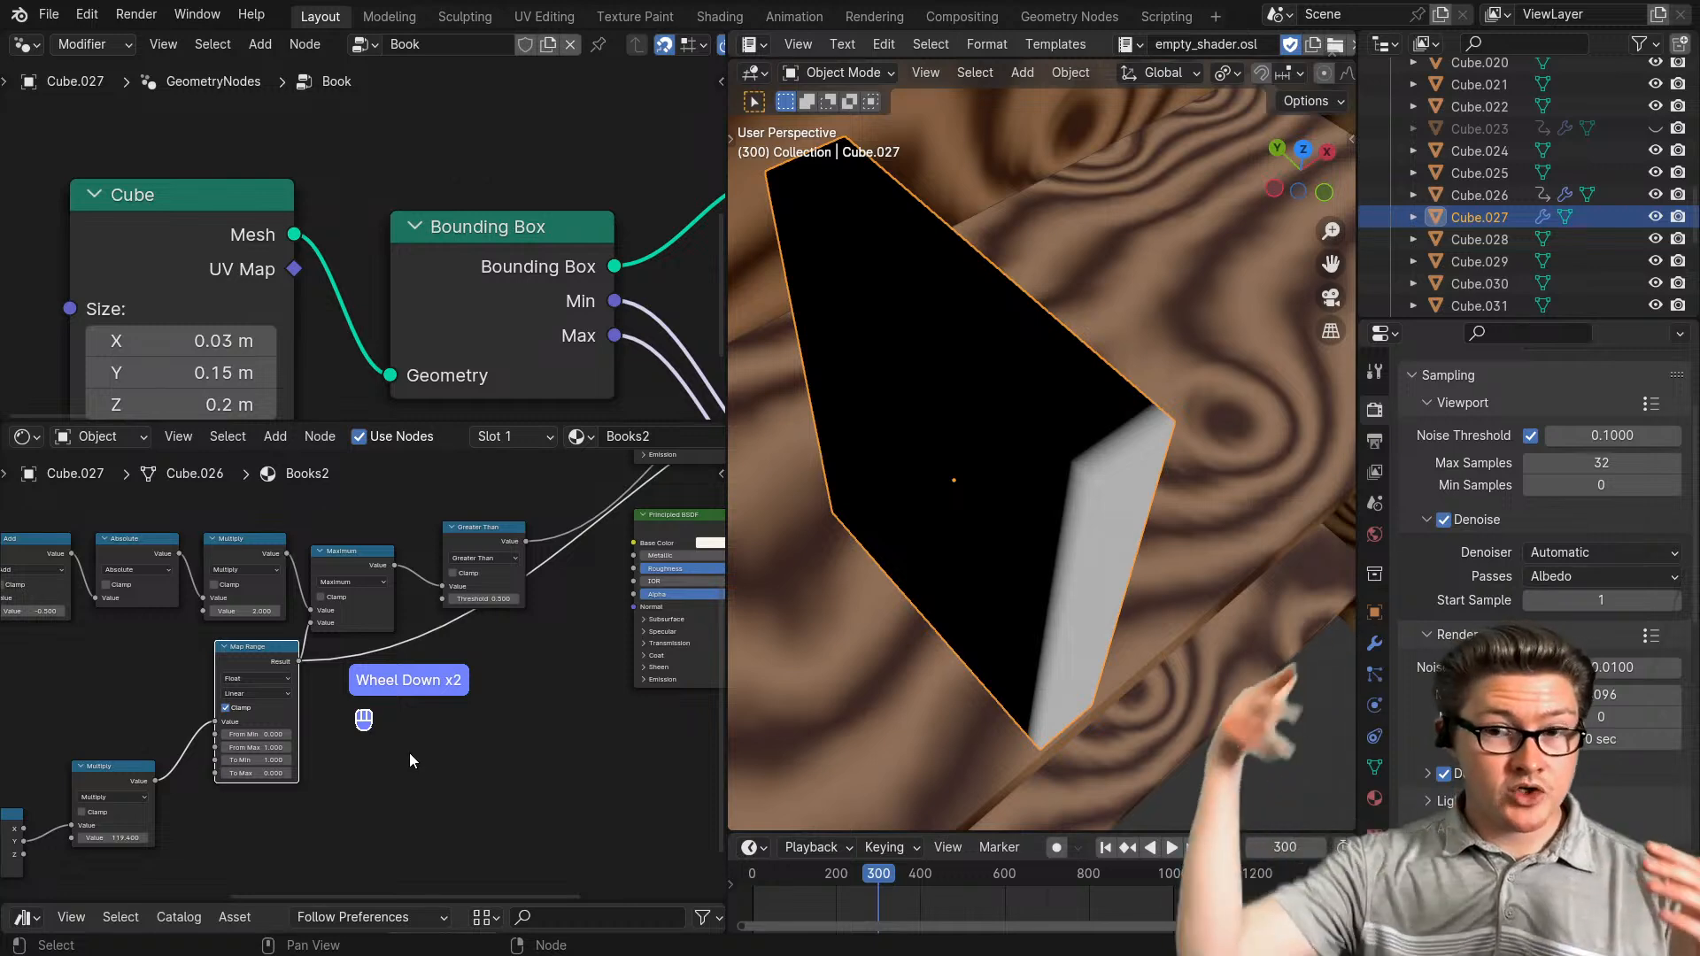
middle_drag(376, 770, 566, 685)
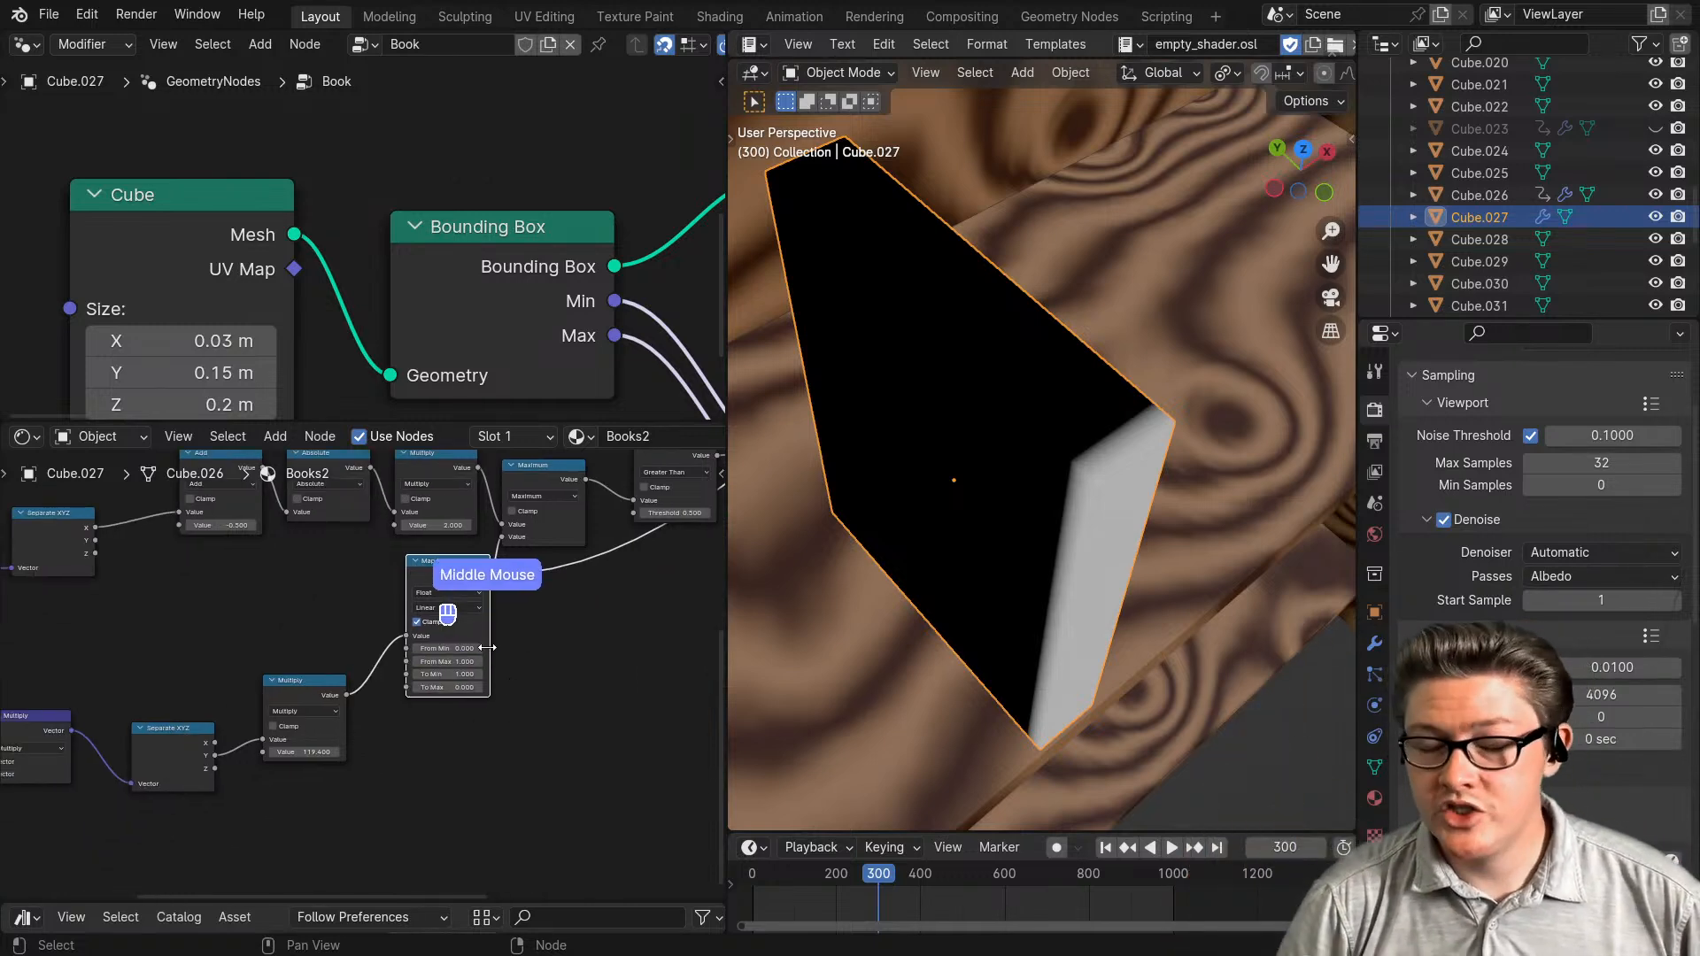
scroll(460, 713, up, 2)
drag(426, 673, 423, 605)
drag(255, 721, 232, 572)
drag(487, 694, 440, 629)
middle_drag(440, 629, 385, 671)
drag(326, 591, 332, 609)
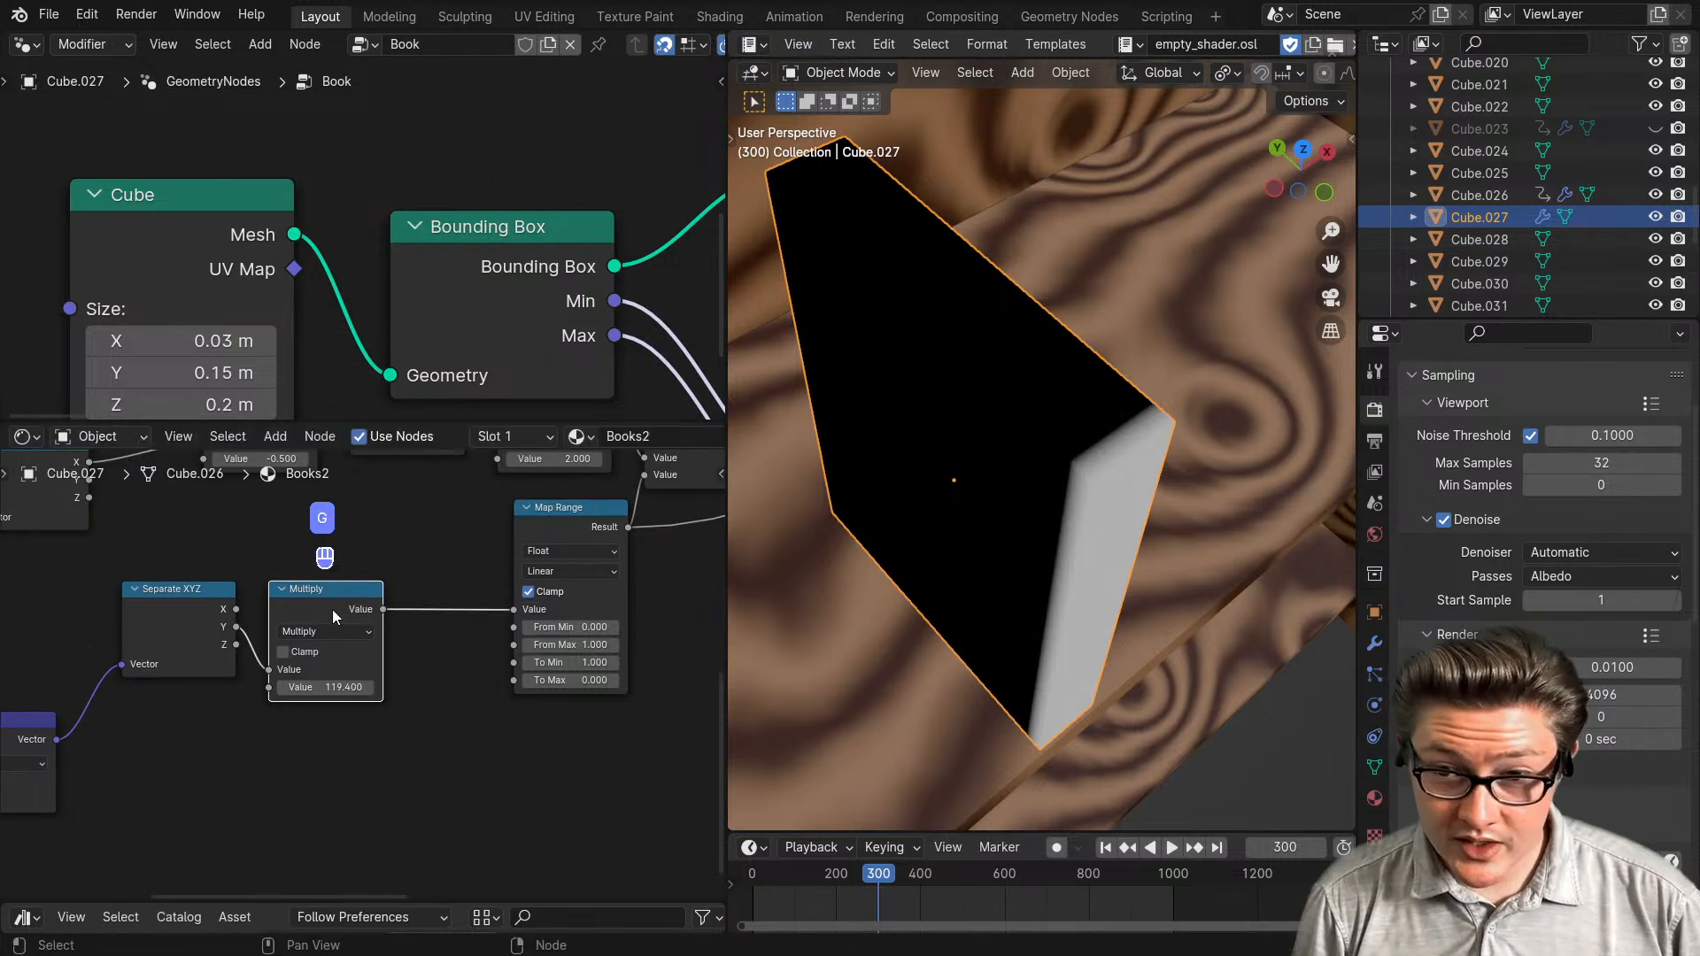
- Set the lower Multiply node's value to 256.8 to thin the white strip on the book's edge
scroll(440, 749, up, 1)
middle_drag(439, 747, 392, 747)
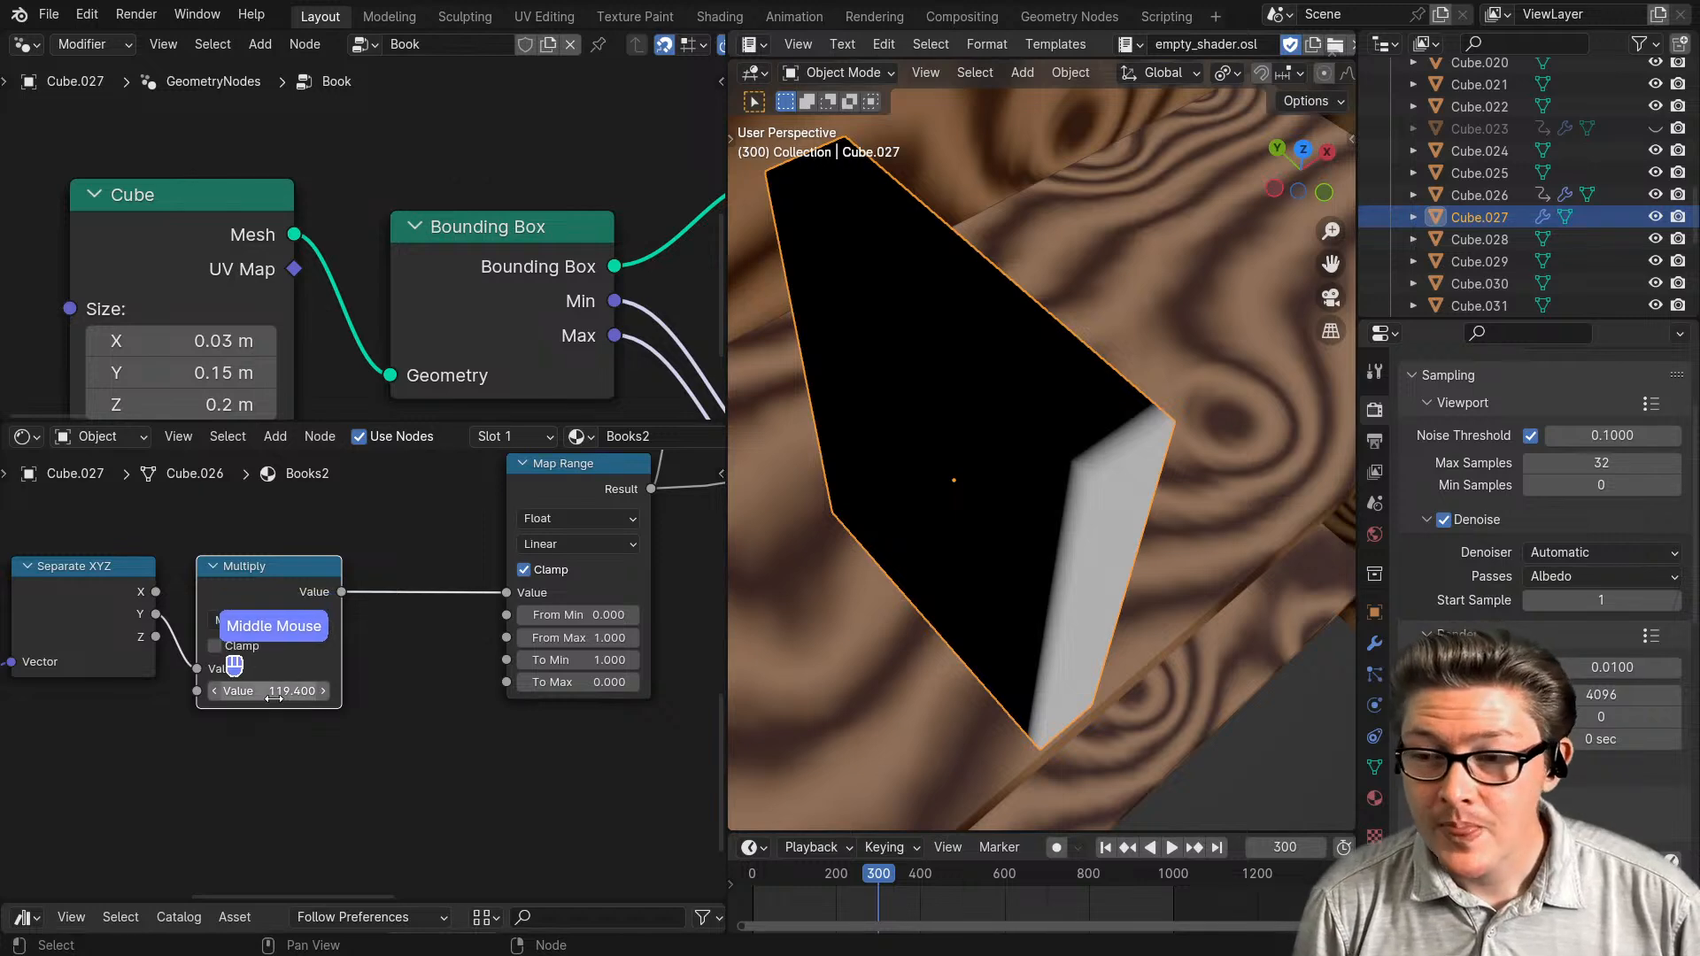
middle_drag(1127, 704, 957, 719)
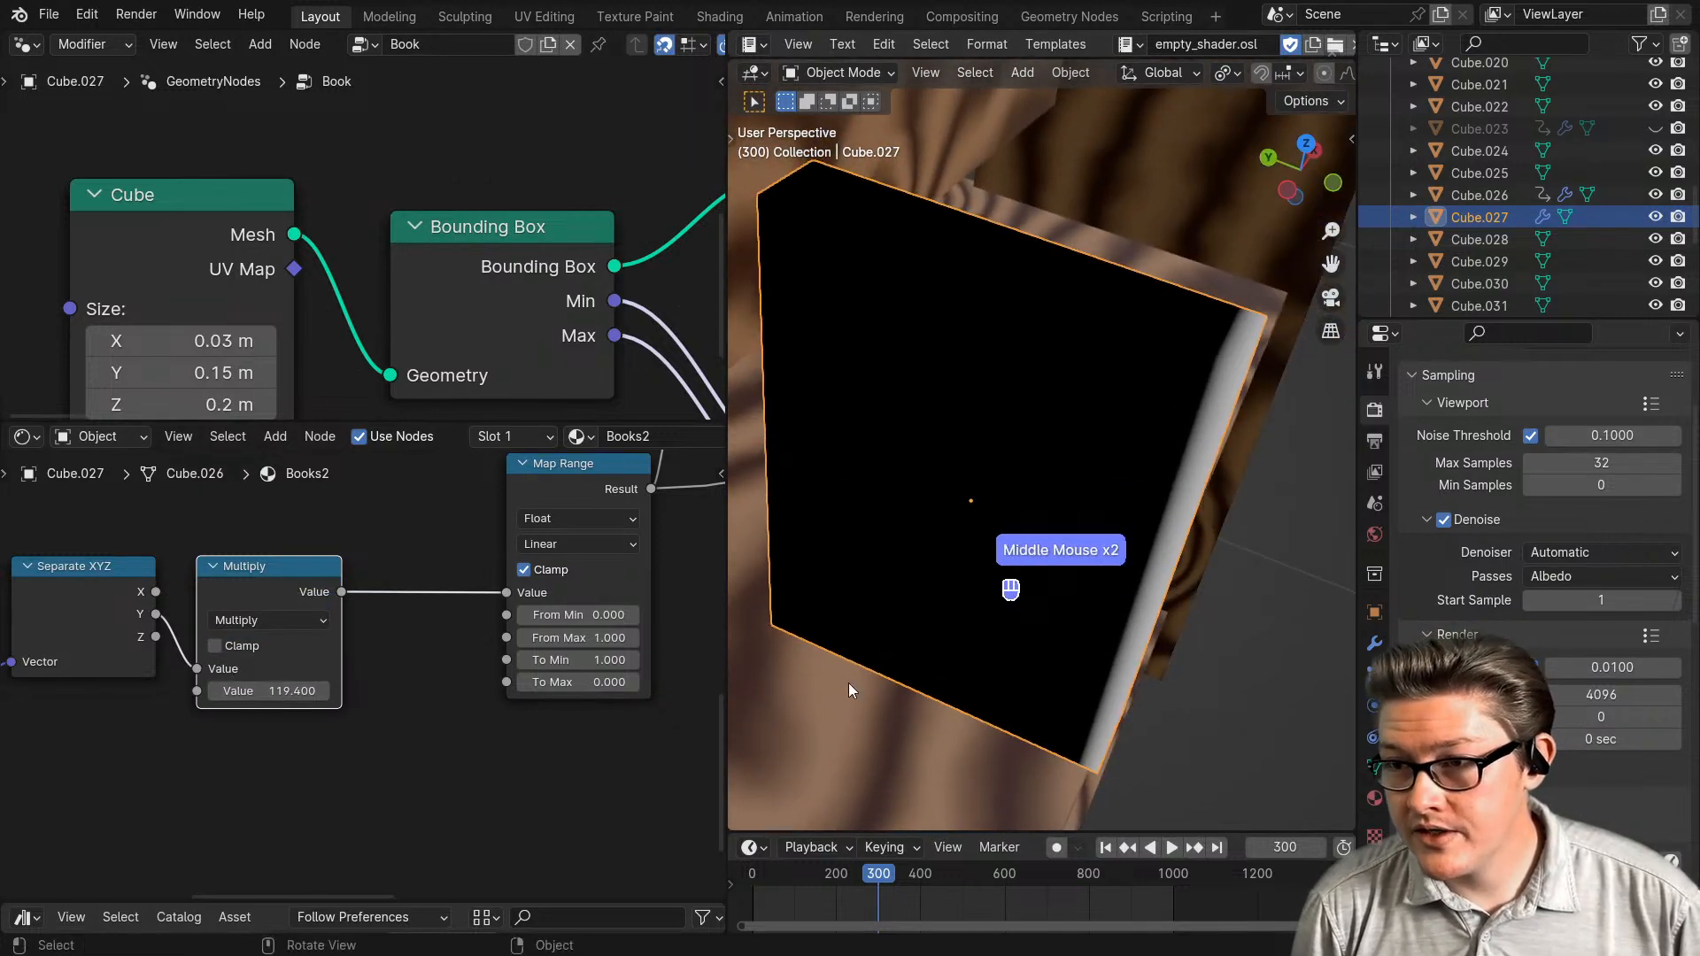
drag(293, 693, 336, 693)
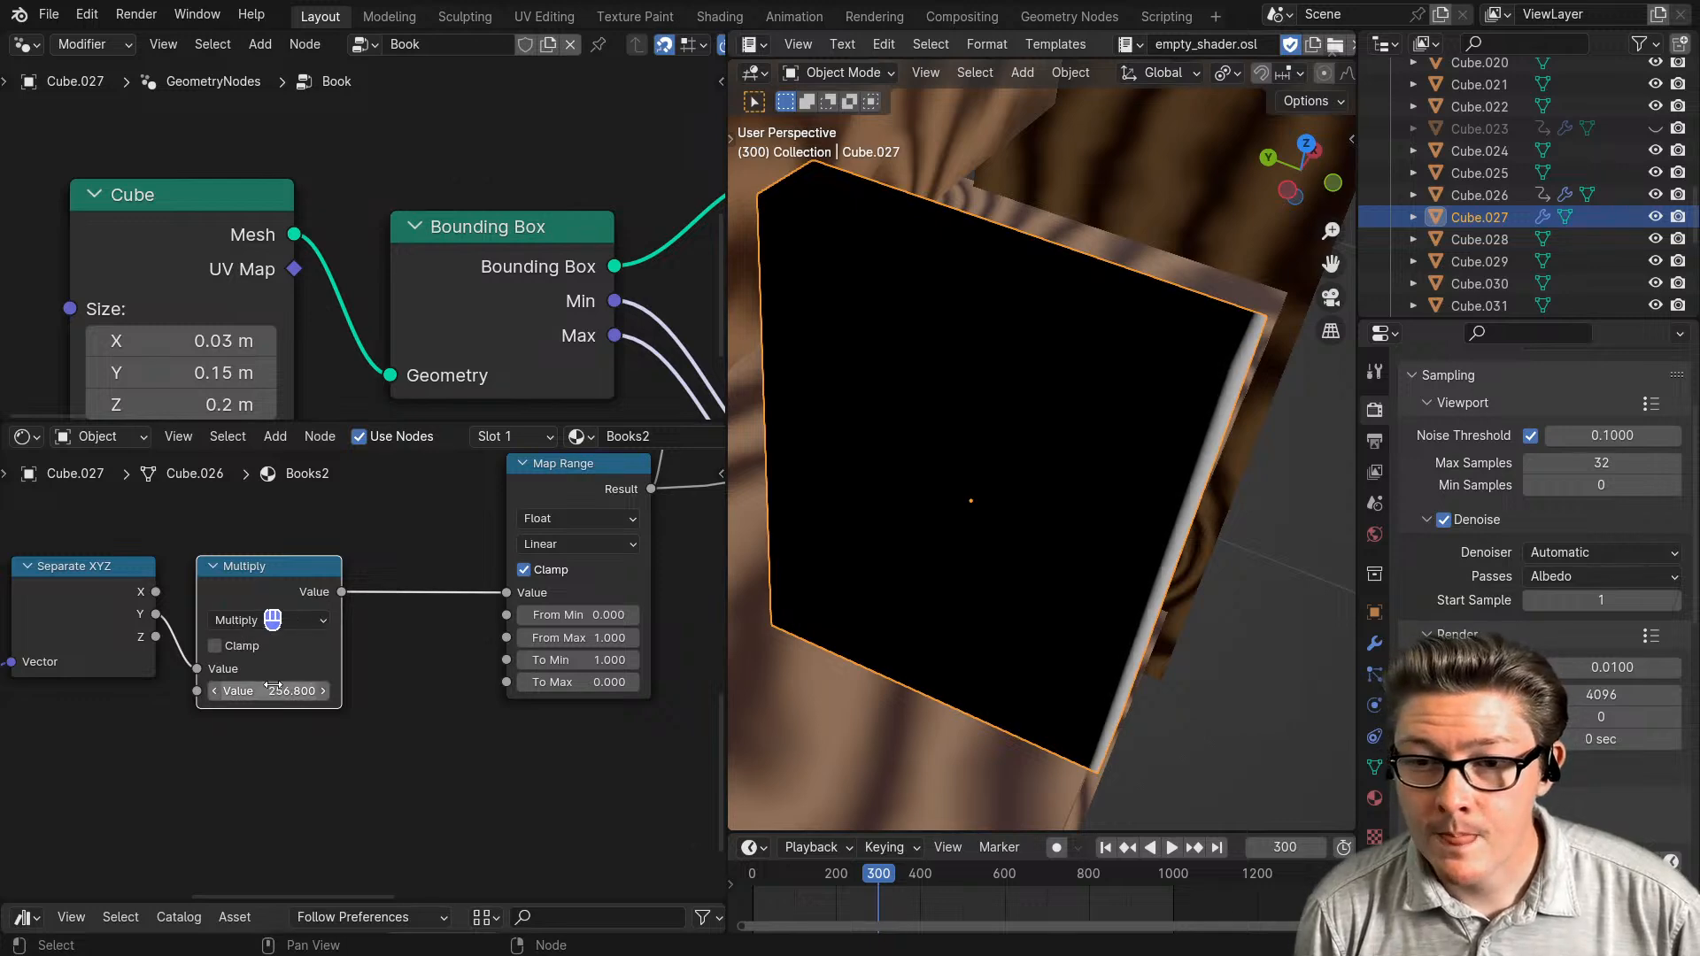
- Change the math node feeding Map Range from Multiply to Divide and set its divisor to 0.01
scroll(266, 693, down, 1)
click(269, 624)
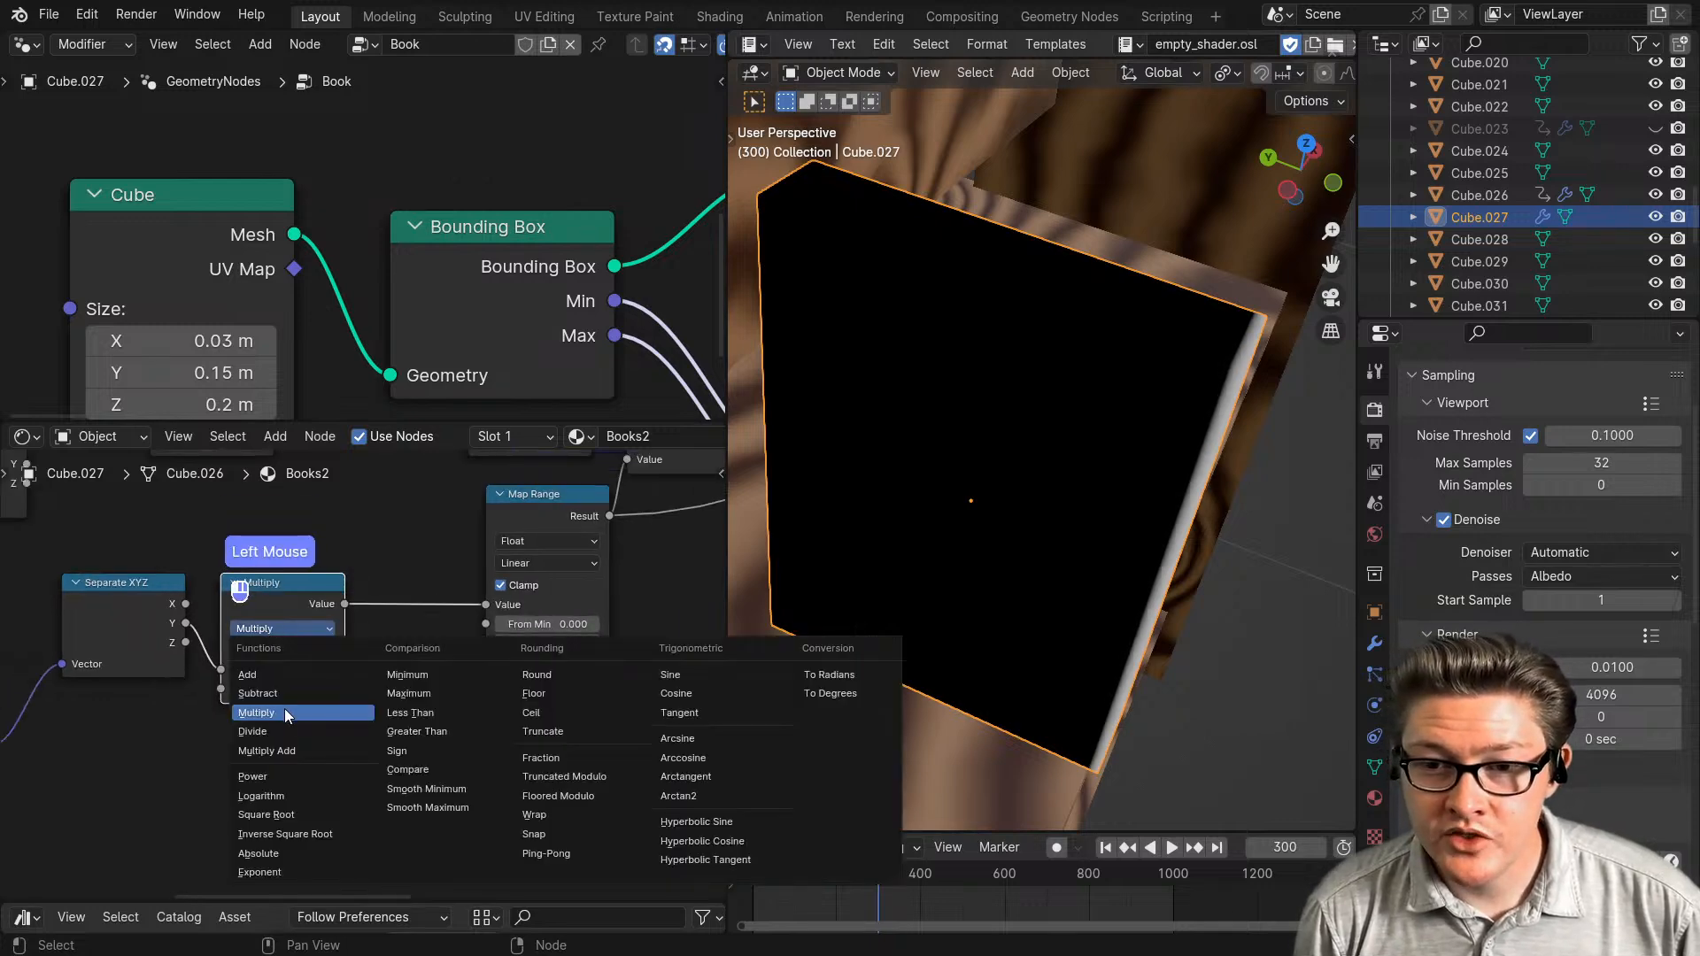
click(273, 733)
click(241, 651)
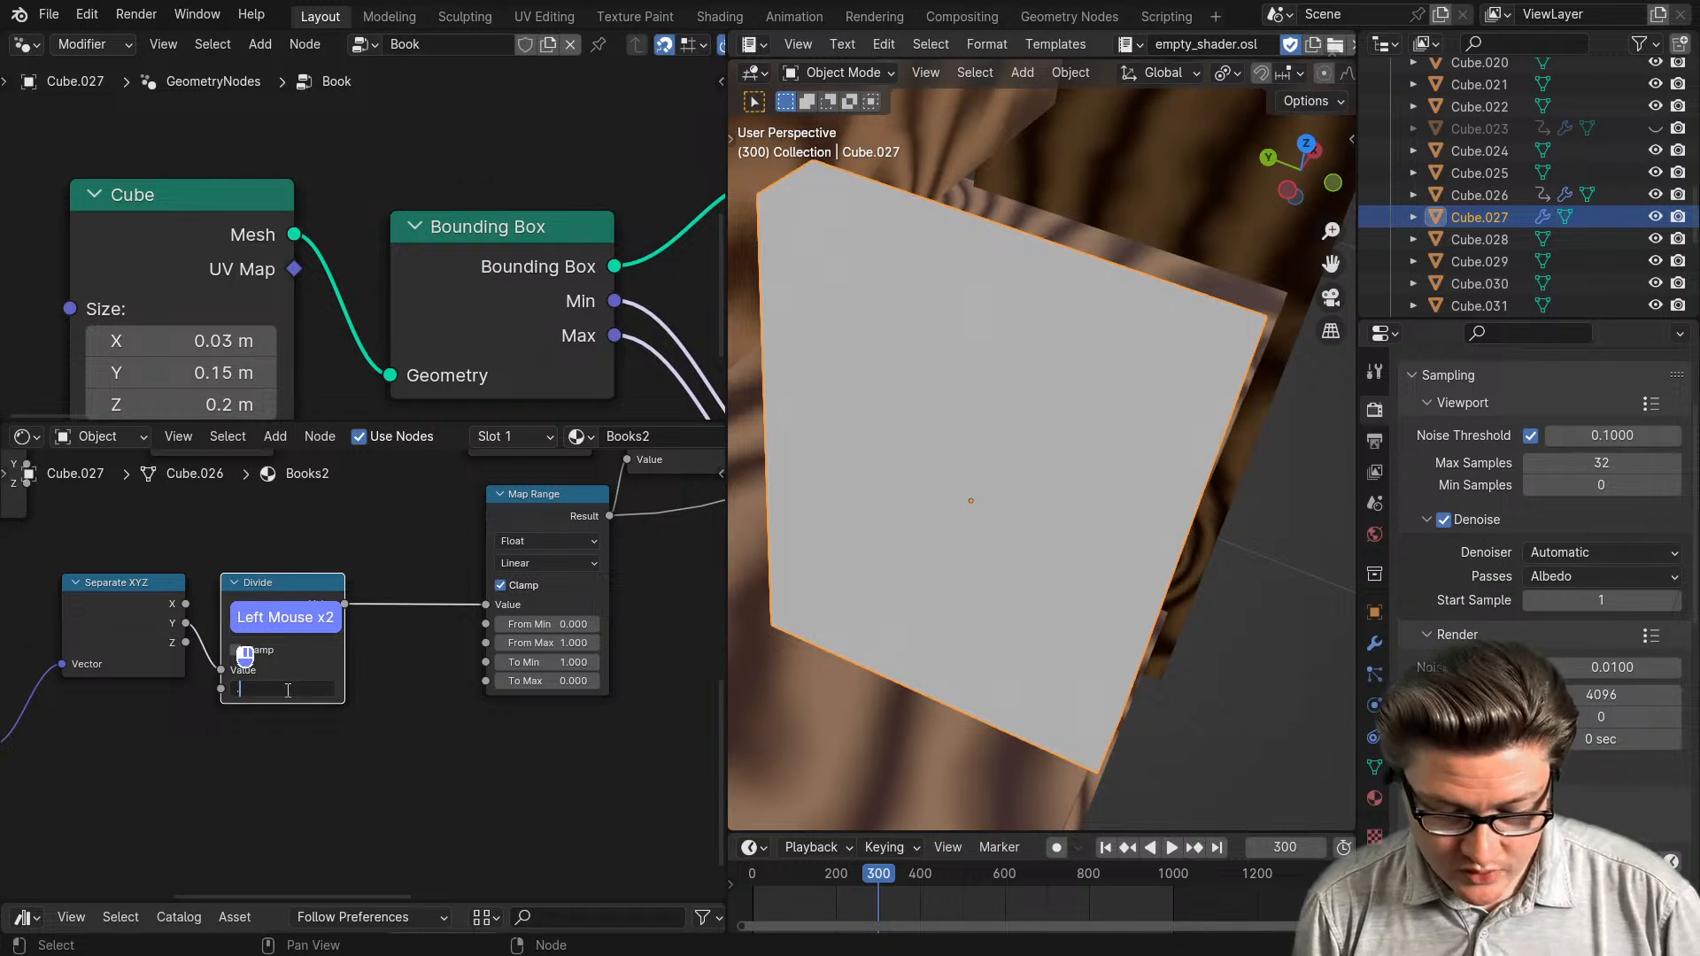
text(1)
click(340, 774)
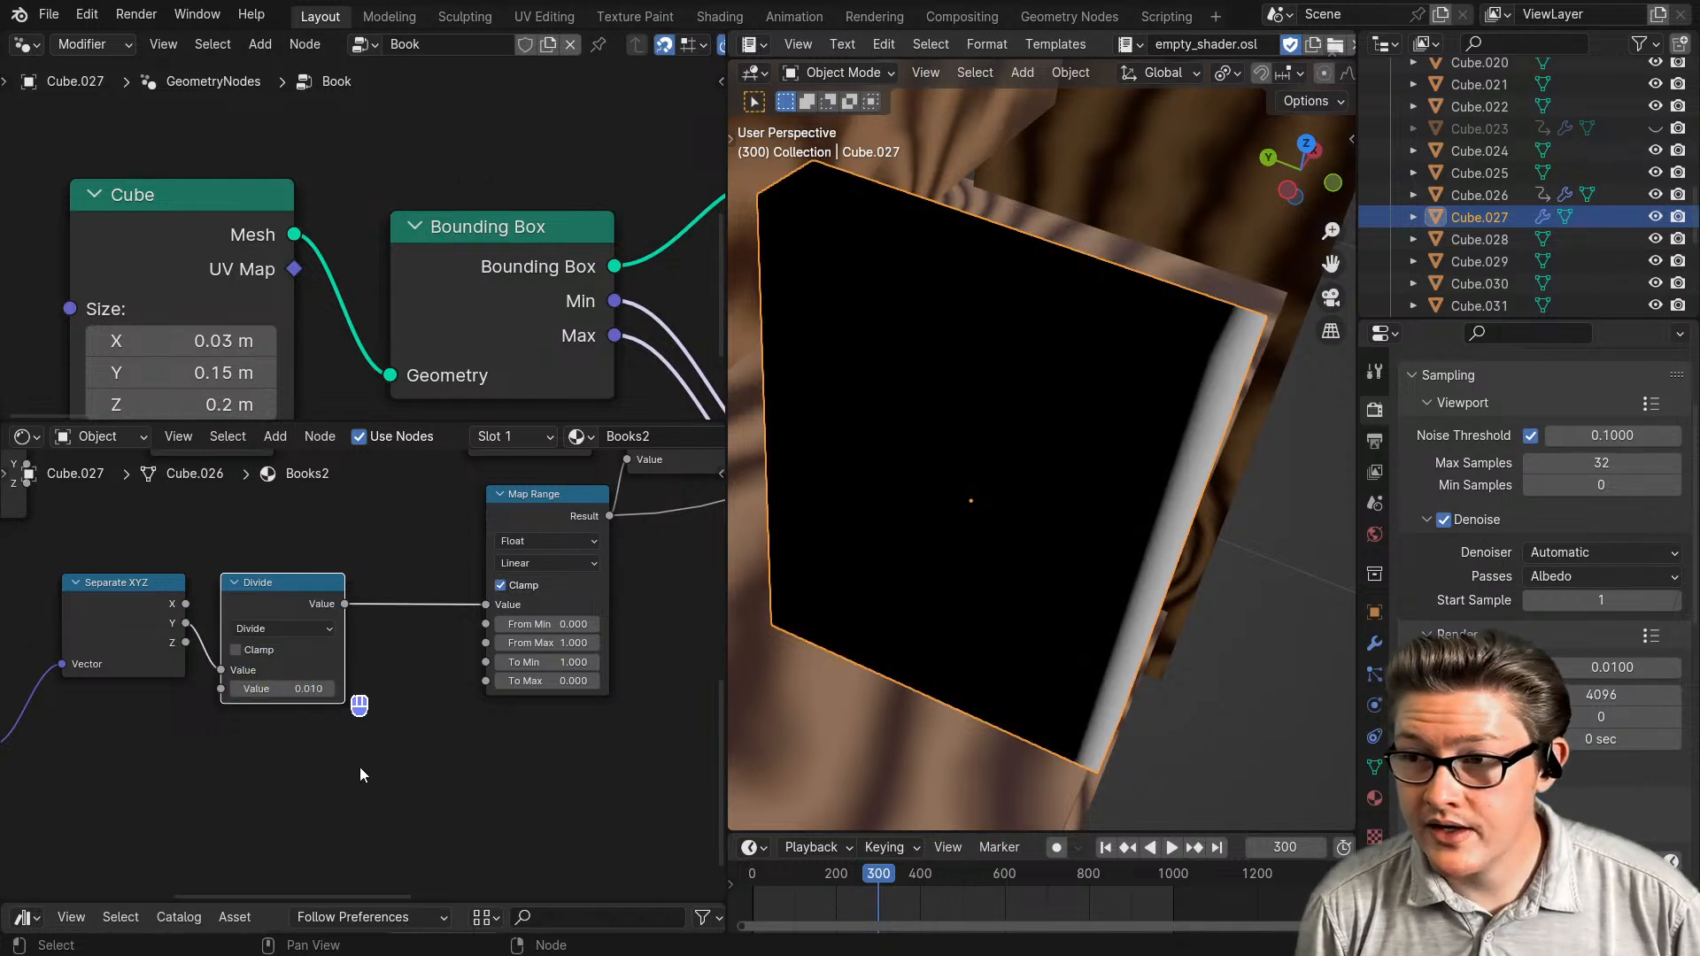
scroll(395, 772, up, 4)
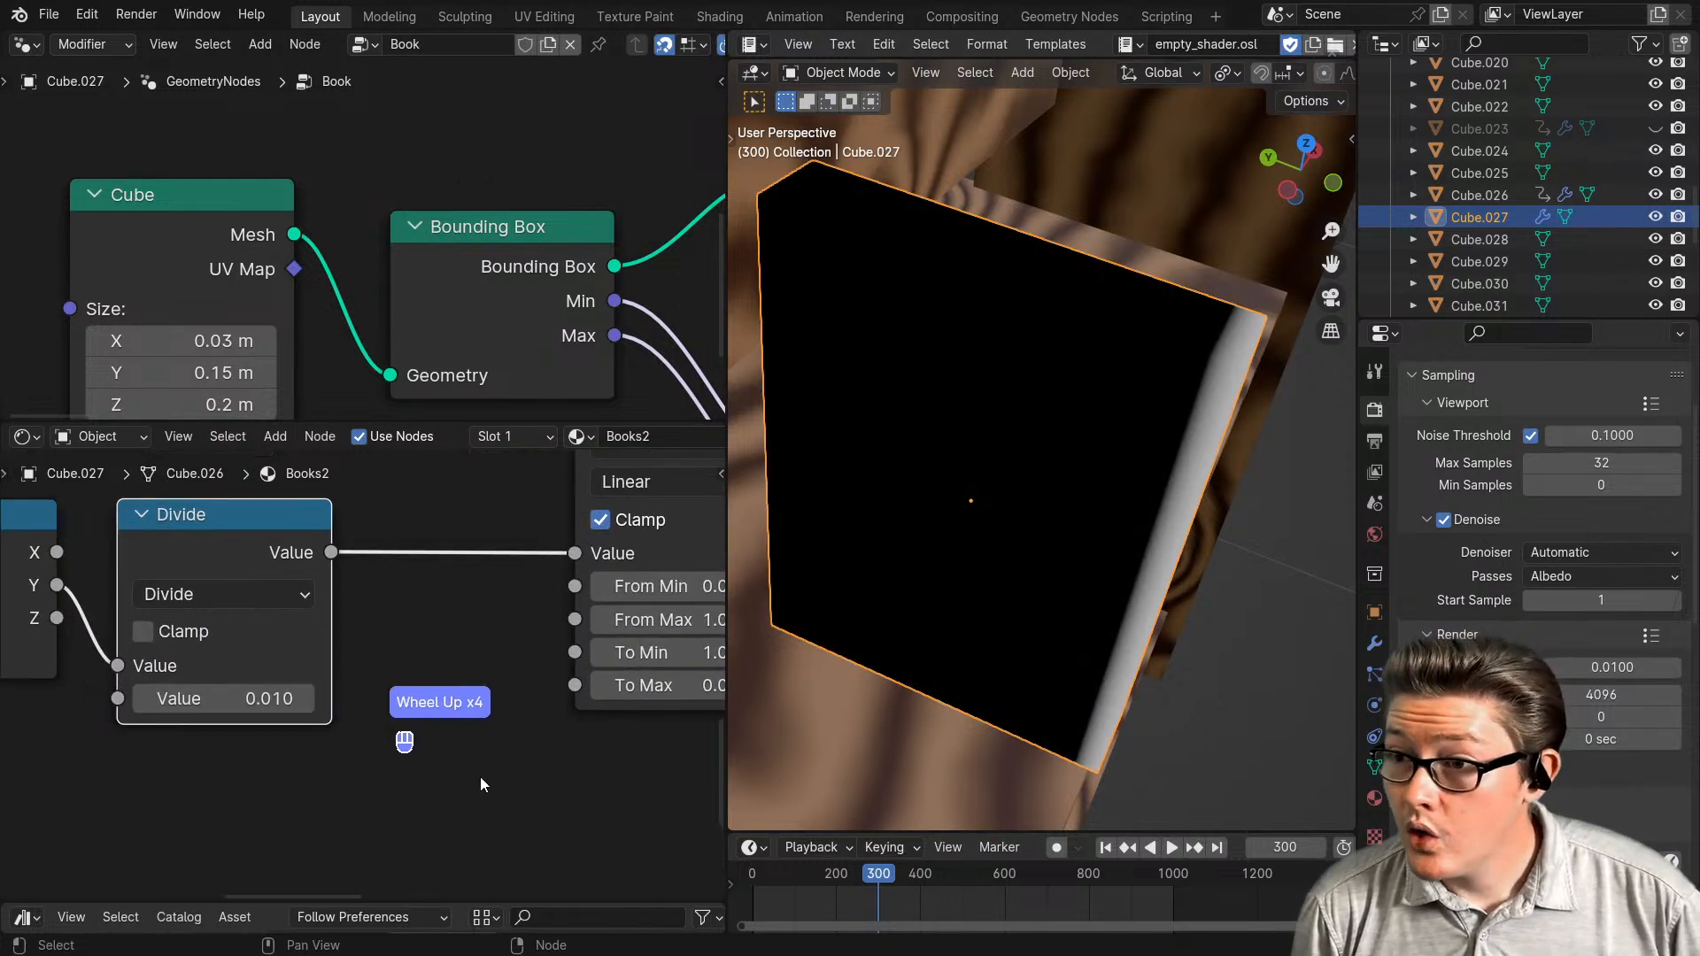
- Set the Divide node's divisor to 0.002 to get a cover-thin strip
click(208, 699)
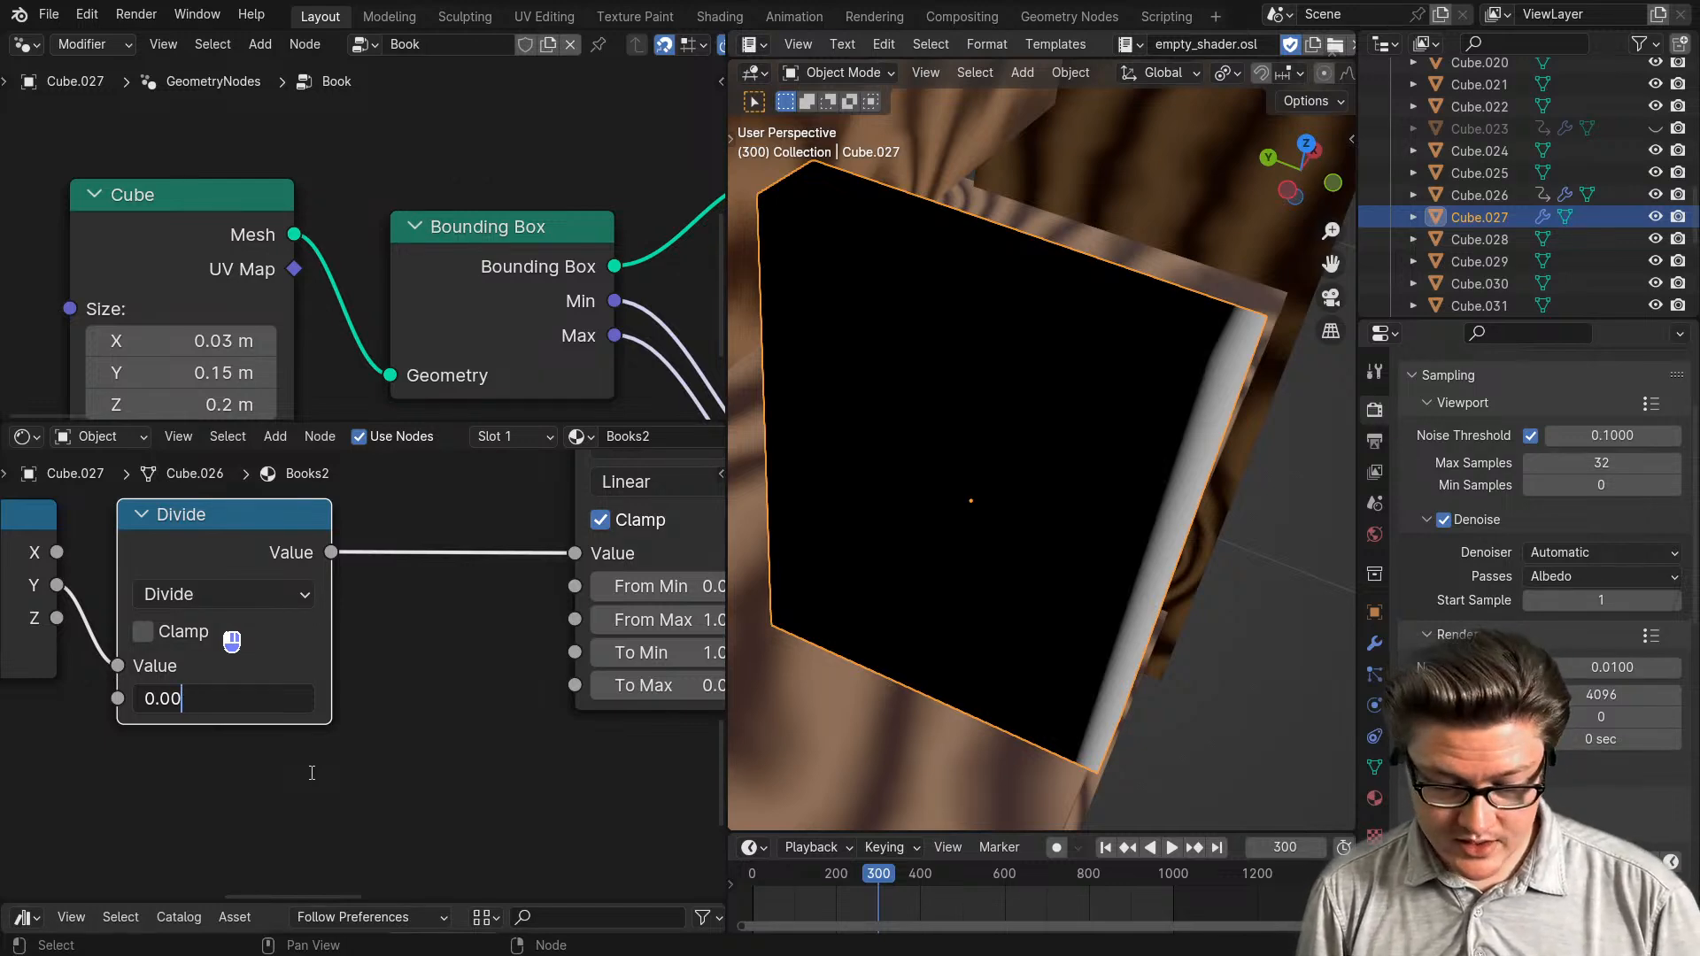
click(314, 779)
middle_drag(1178, 584, 985, 556)
- Examine the books on the original bookshelf, selecting and framing one of the blue ones
scroll(954, 611, down, 4)
scroll(990, 534, up, 3)
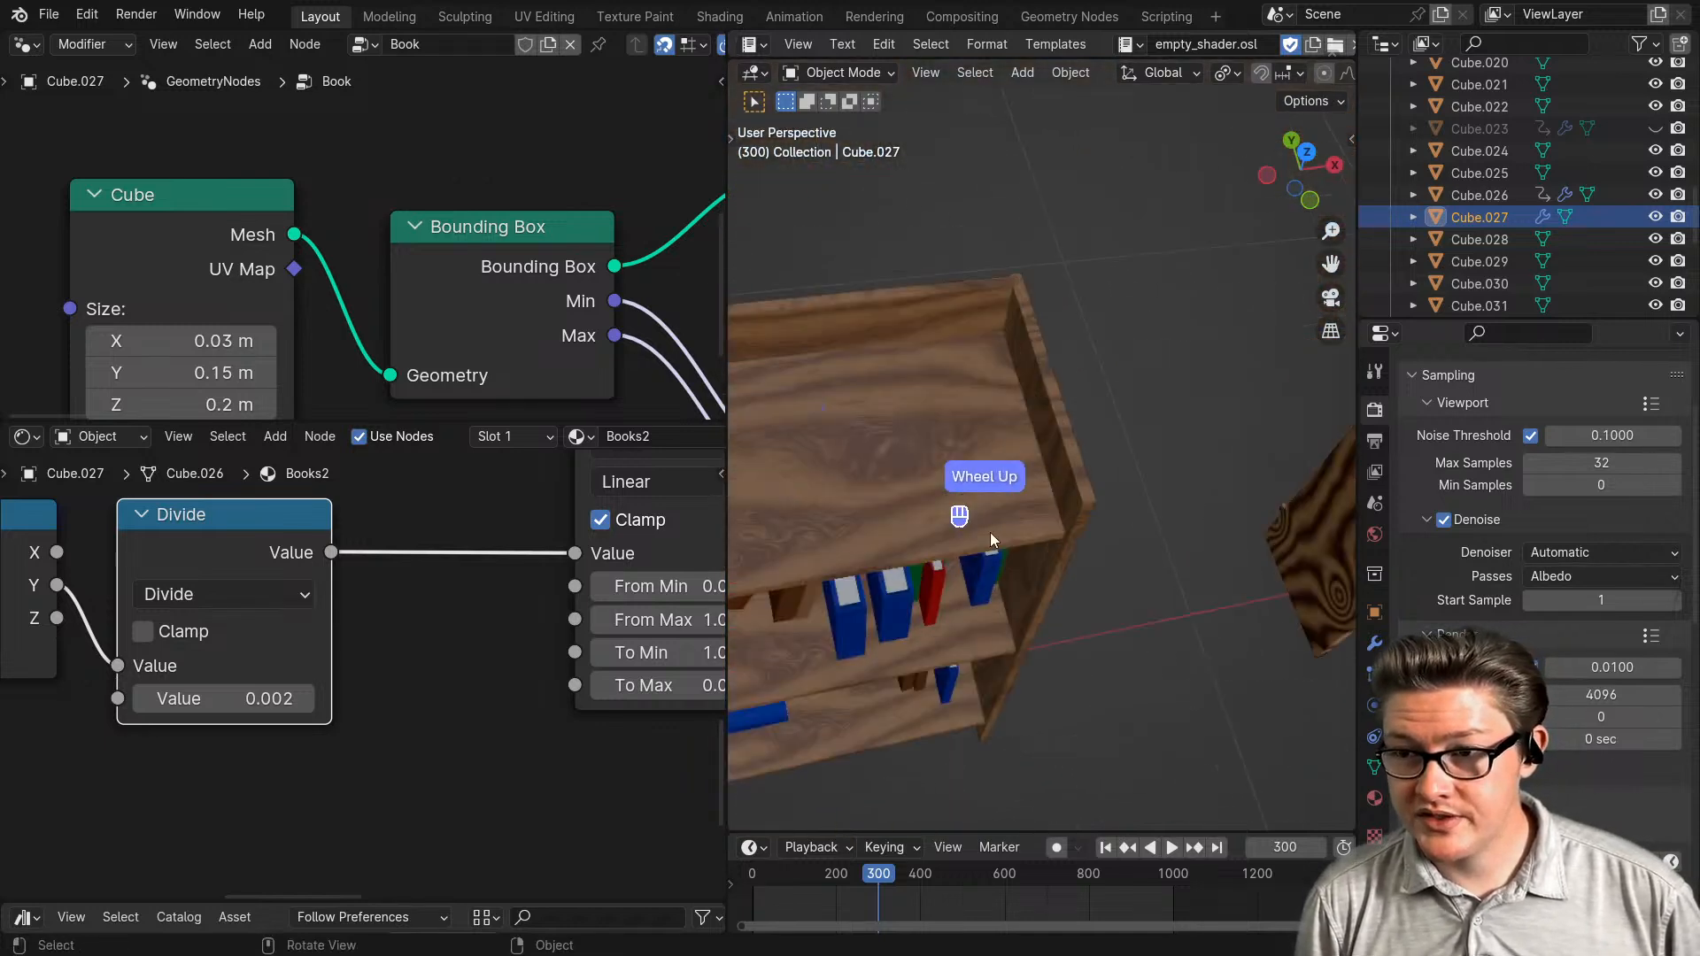
click(890, 615)
key(KP_Decimal)
middle_drag(1082, 655, 1016, 626)
scroll(1017, 625, down, 6)
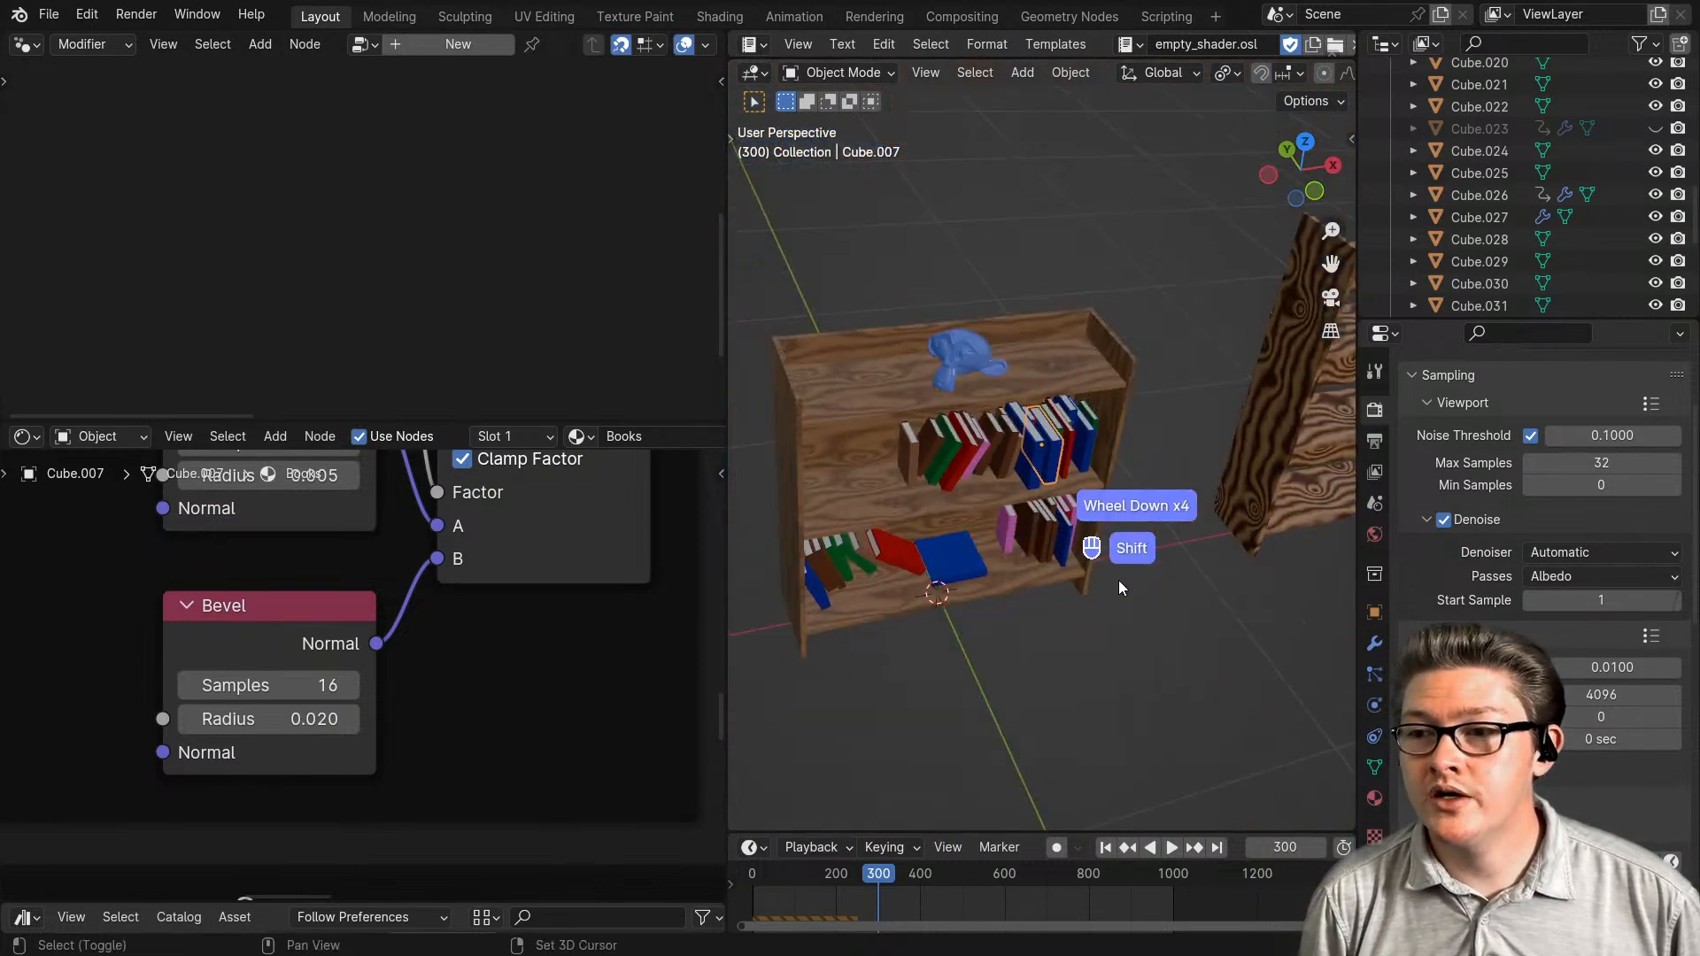
shift+middle_drag(1118, 581, 1284, 434)
click(1312, 414)
key(KP_Decimal)
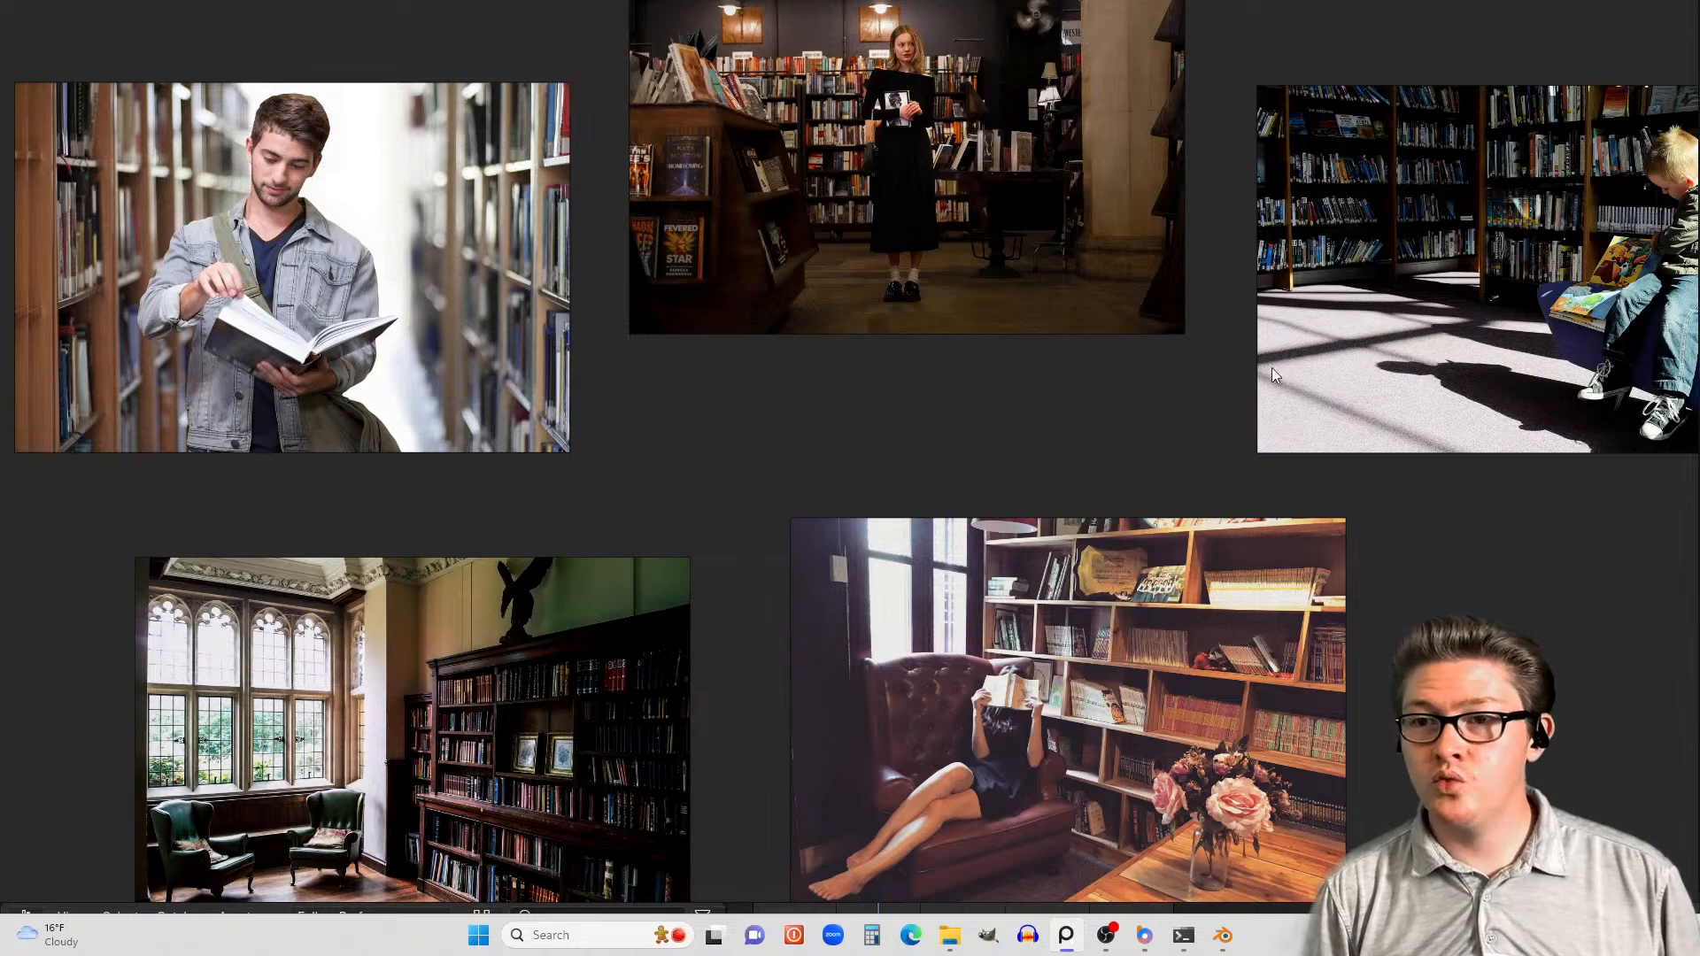
- Examine the covers, spines and page edges of the upright books in the yellow-background reference photo
scroll(797, 438, down, 5)
scroll(864, 399, up, 3)
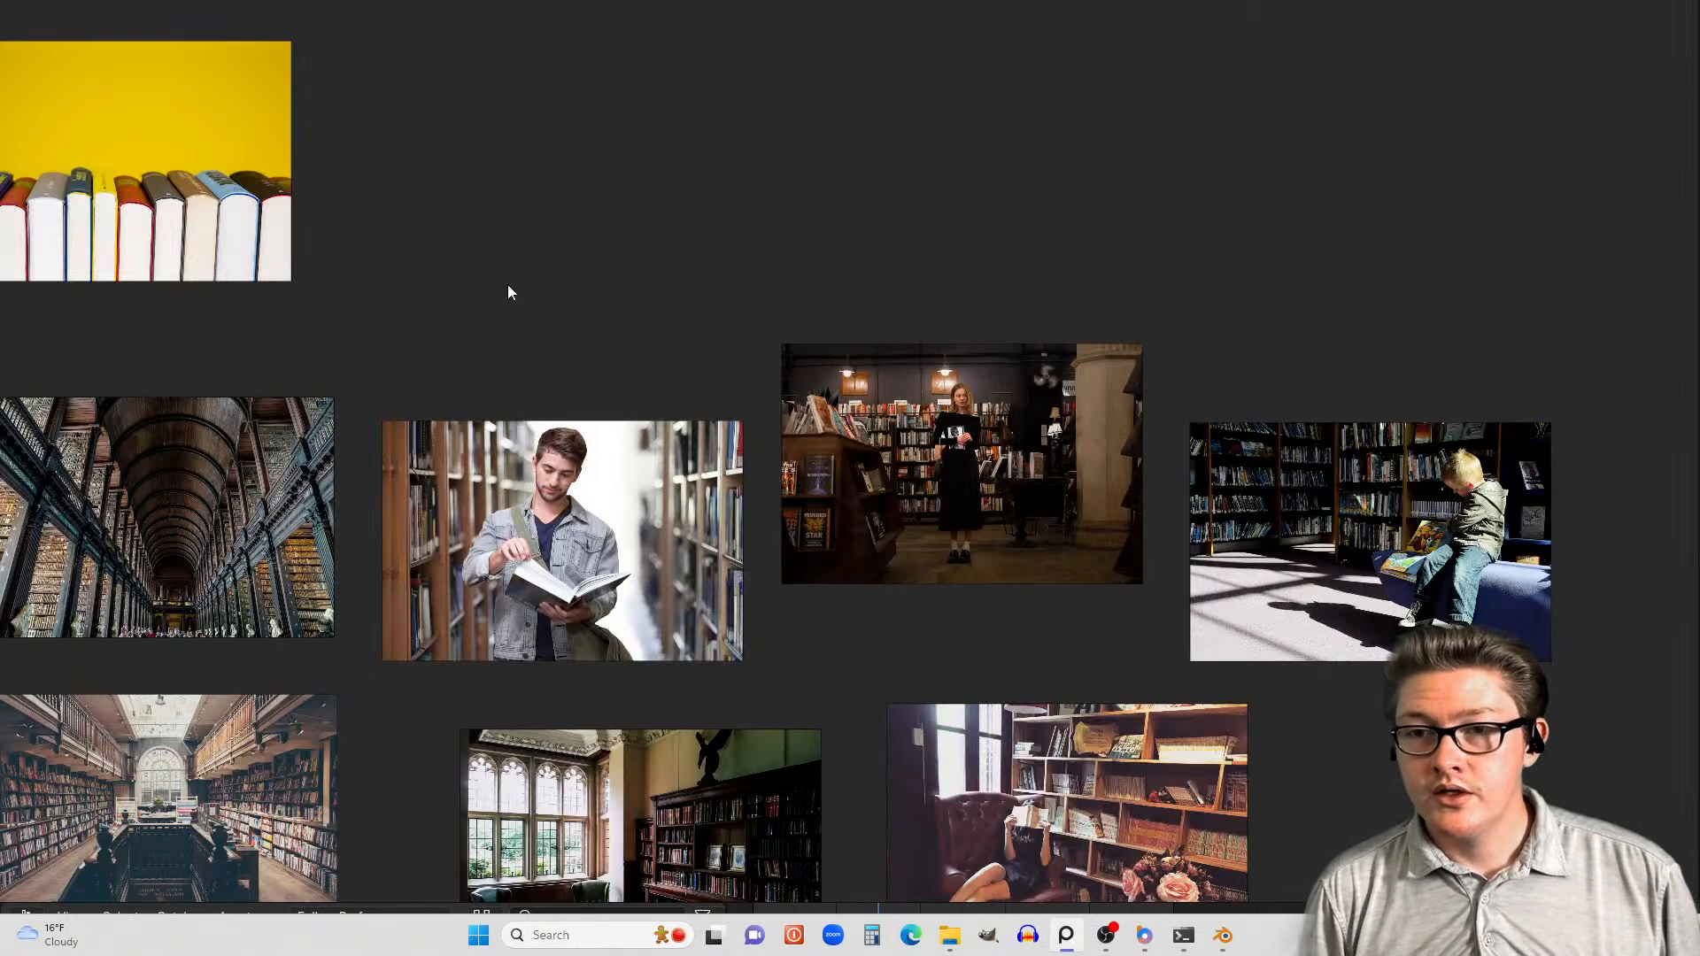
drag(508, 286, 853, 562)
middle_drag(619, 382, 660, 431)
scroll(912, 685, up, 6)
scroll(799, 459, up, 3)
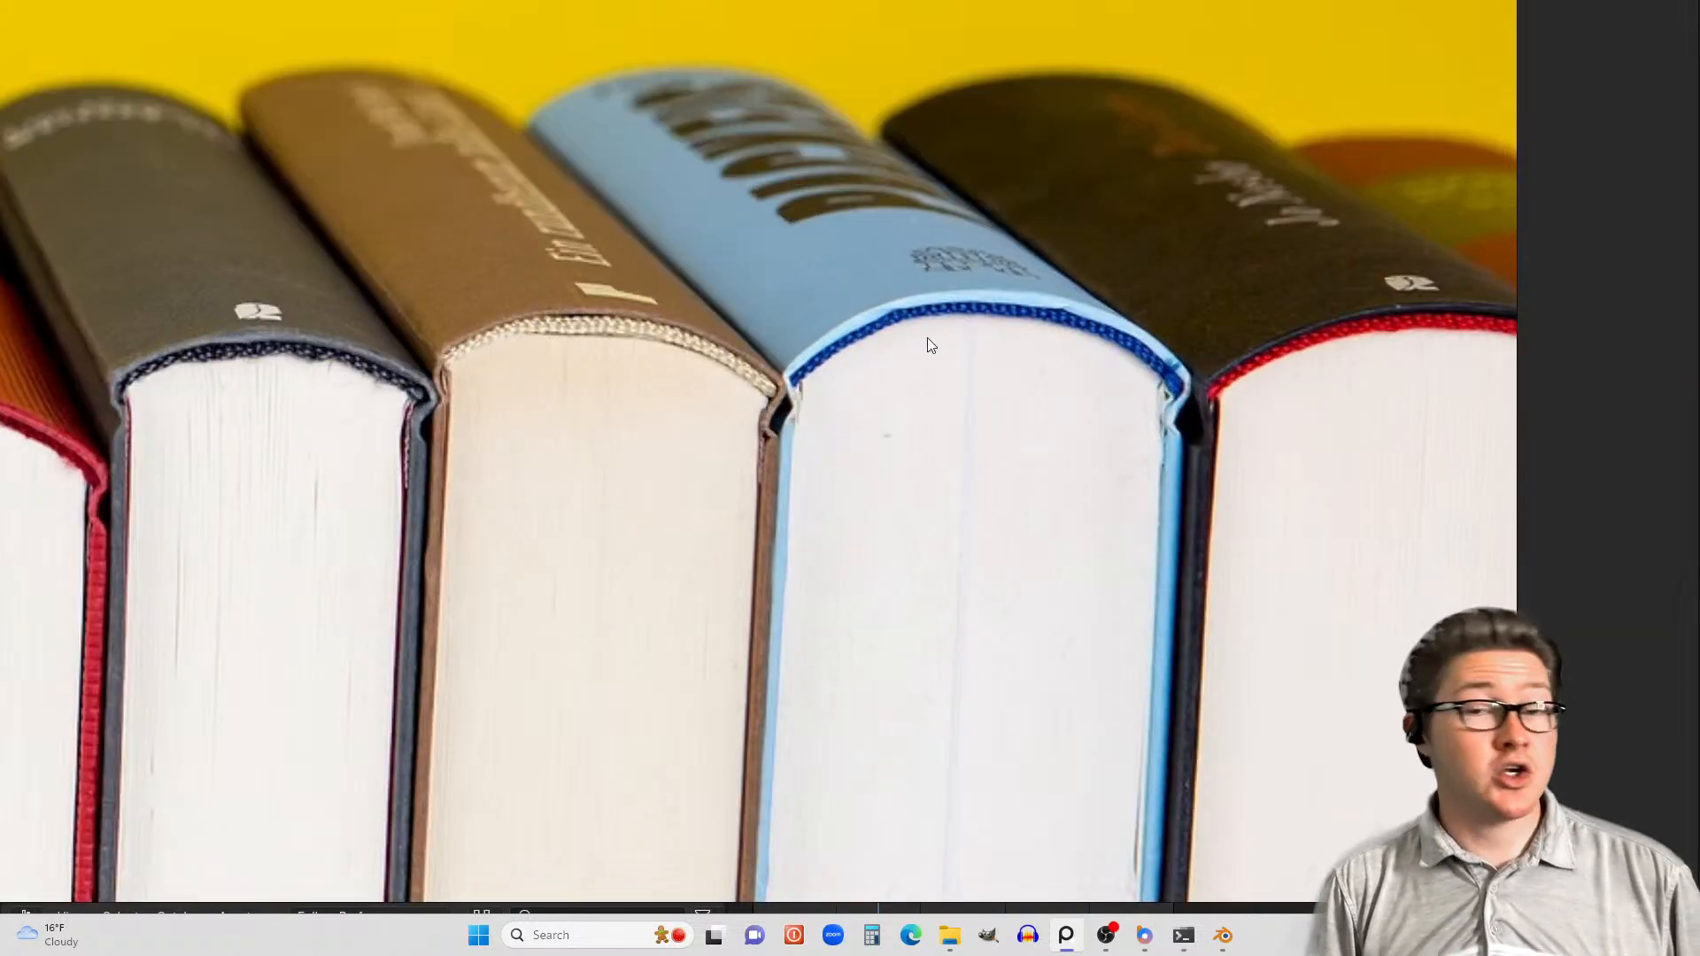
scroll(519, 471, down, 8)
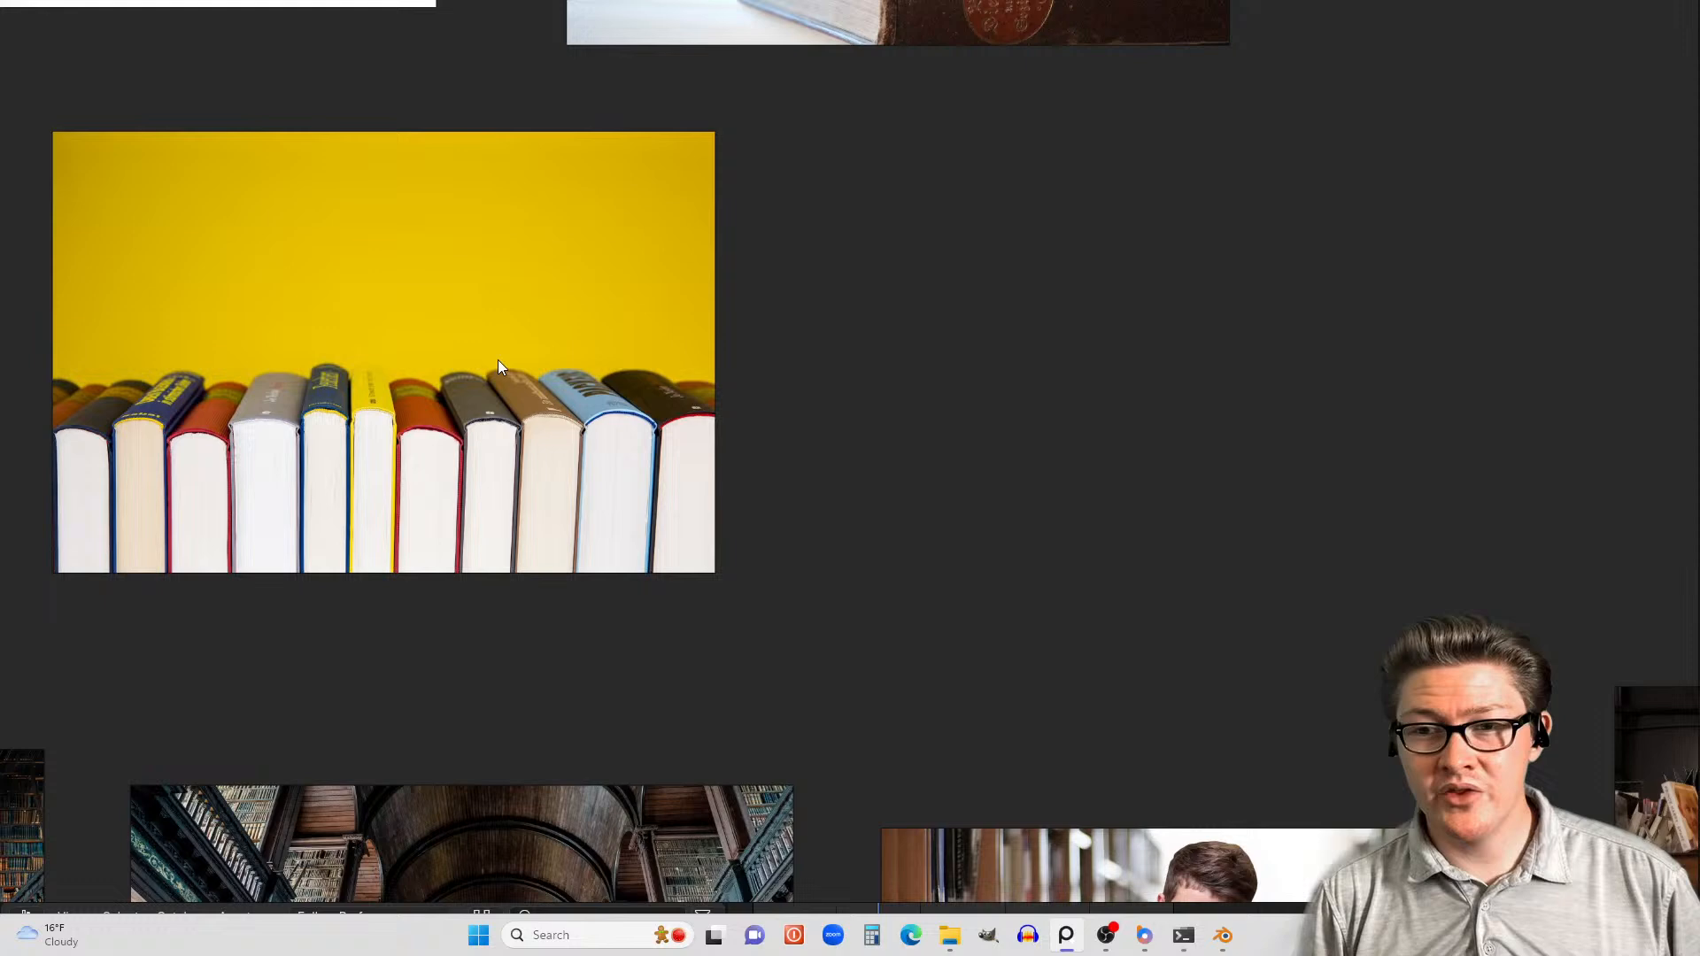
middle_drag(498, 359, 626, 550)
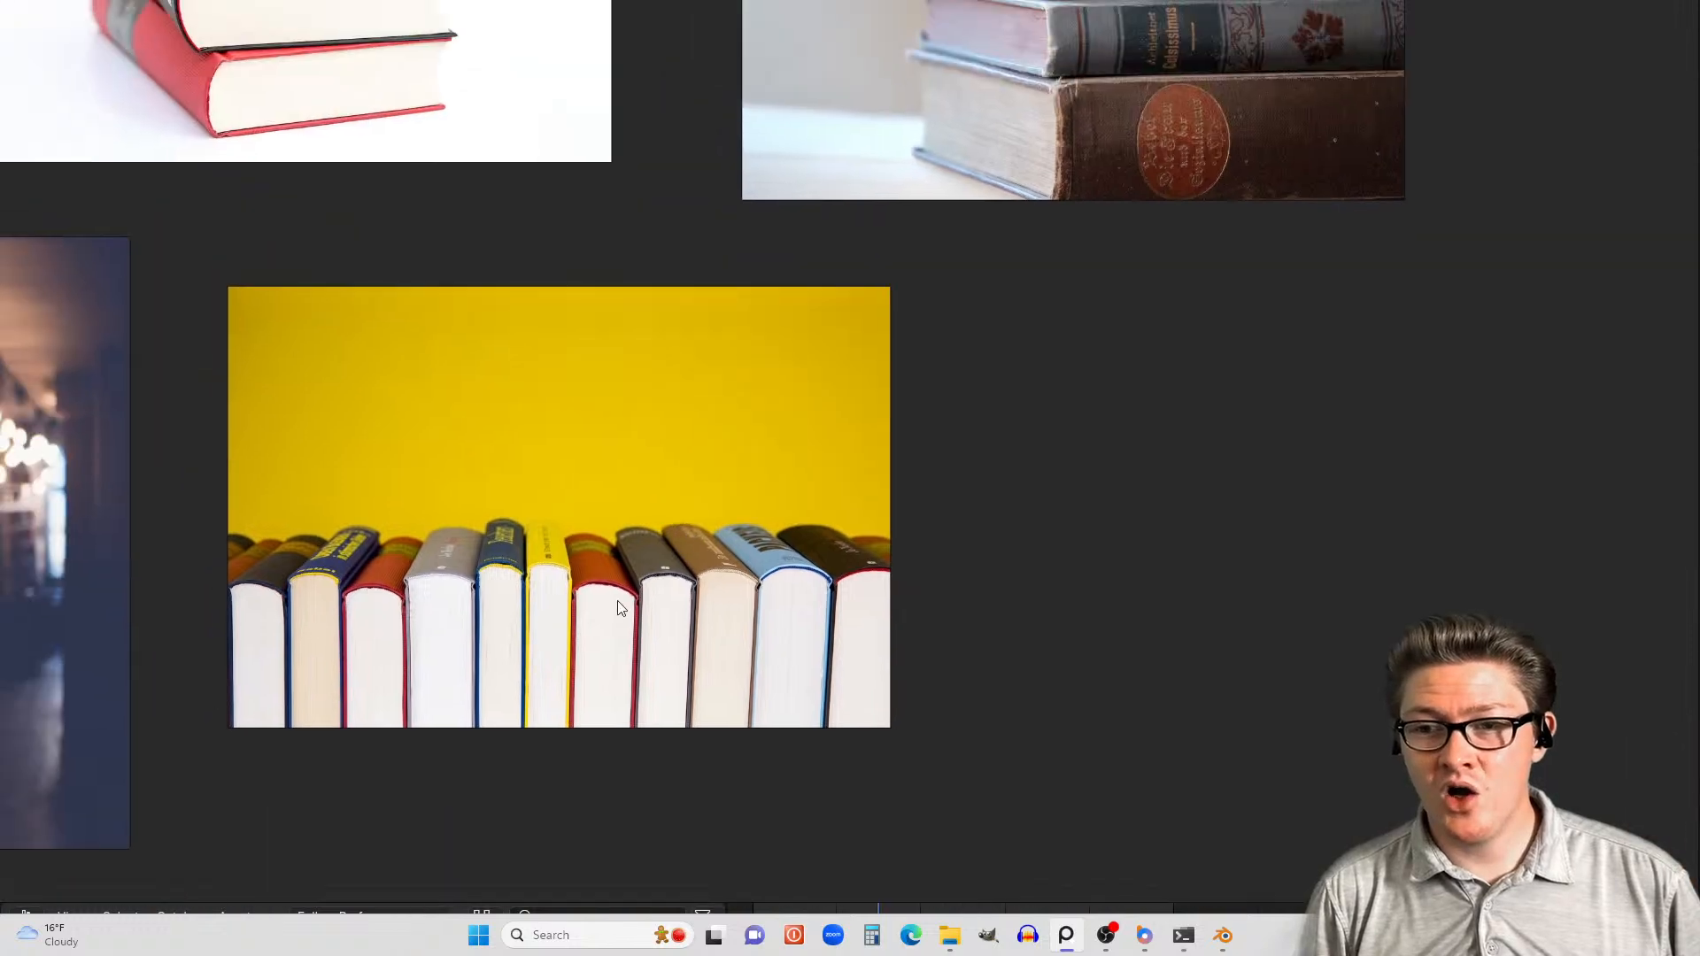
scroll(627, 550, up, 8)
scroll(953, 437, down, 8)
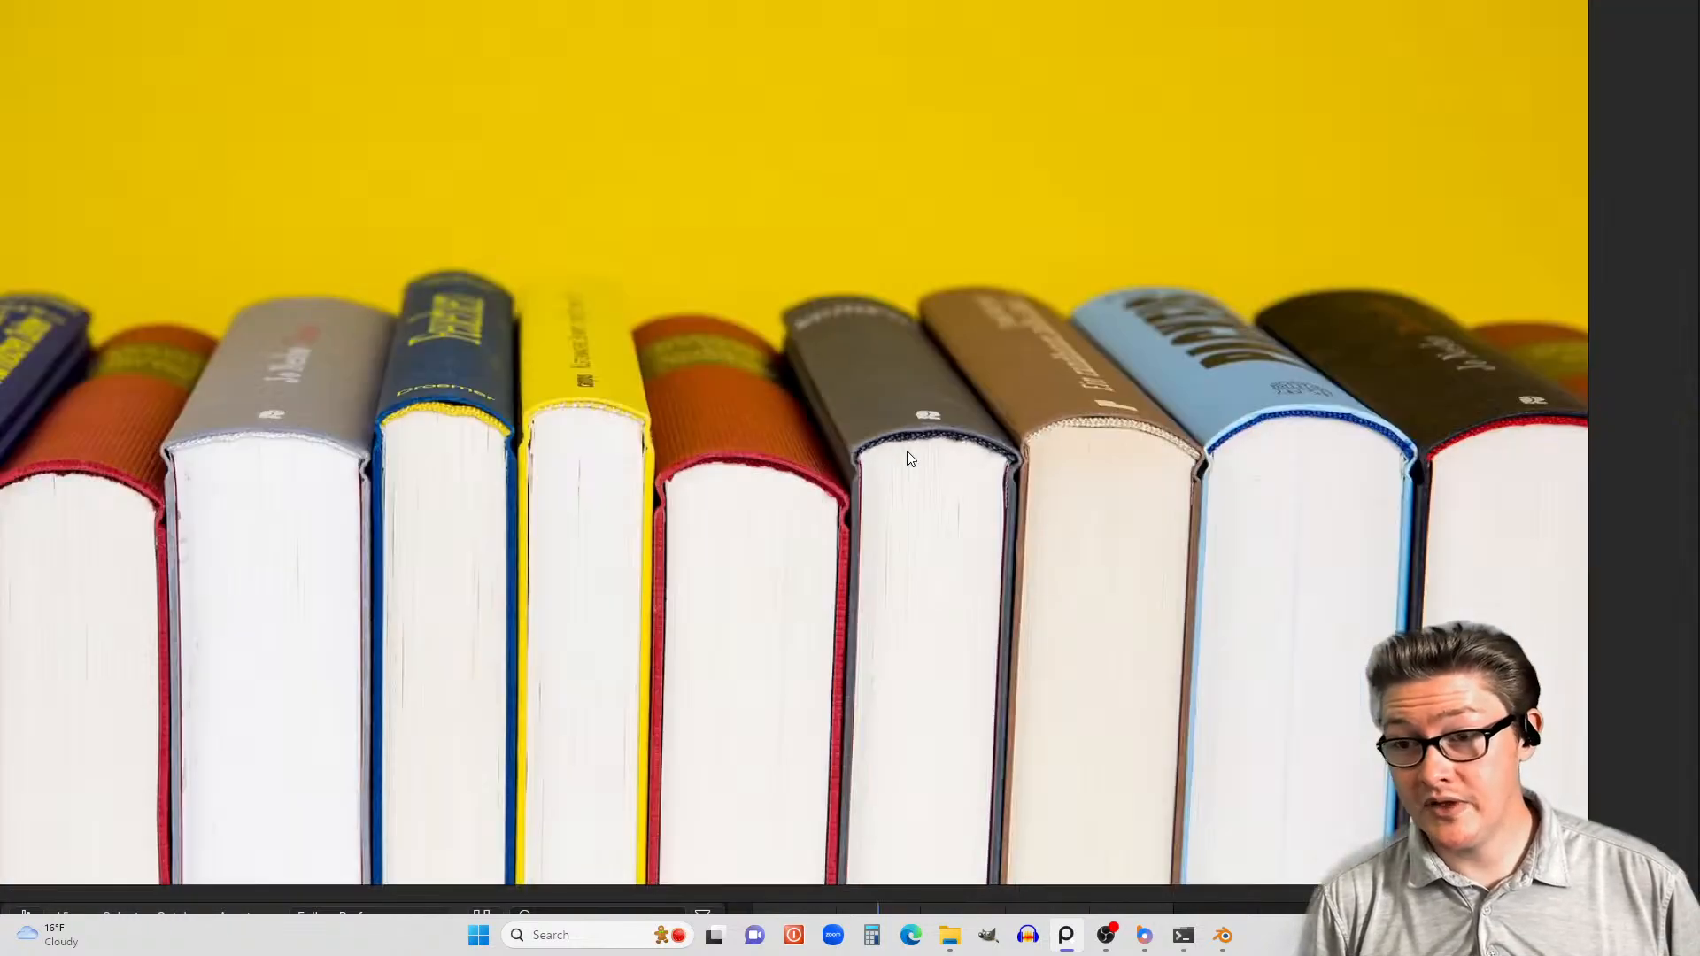
- Examine how the covers wrap around the pages in the white-background reference photo of stacked books
middle_drag(882, 348, 813, 570)
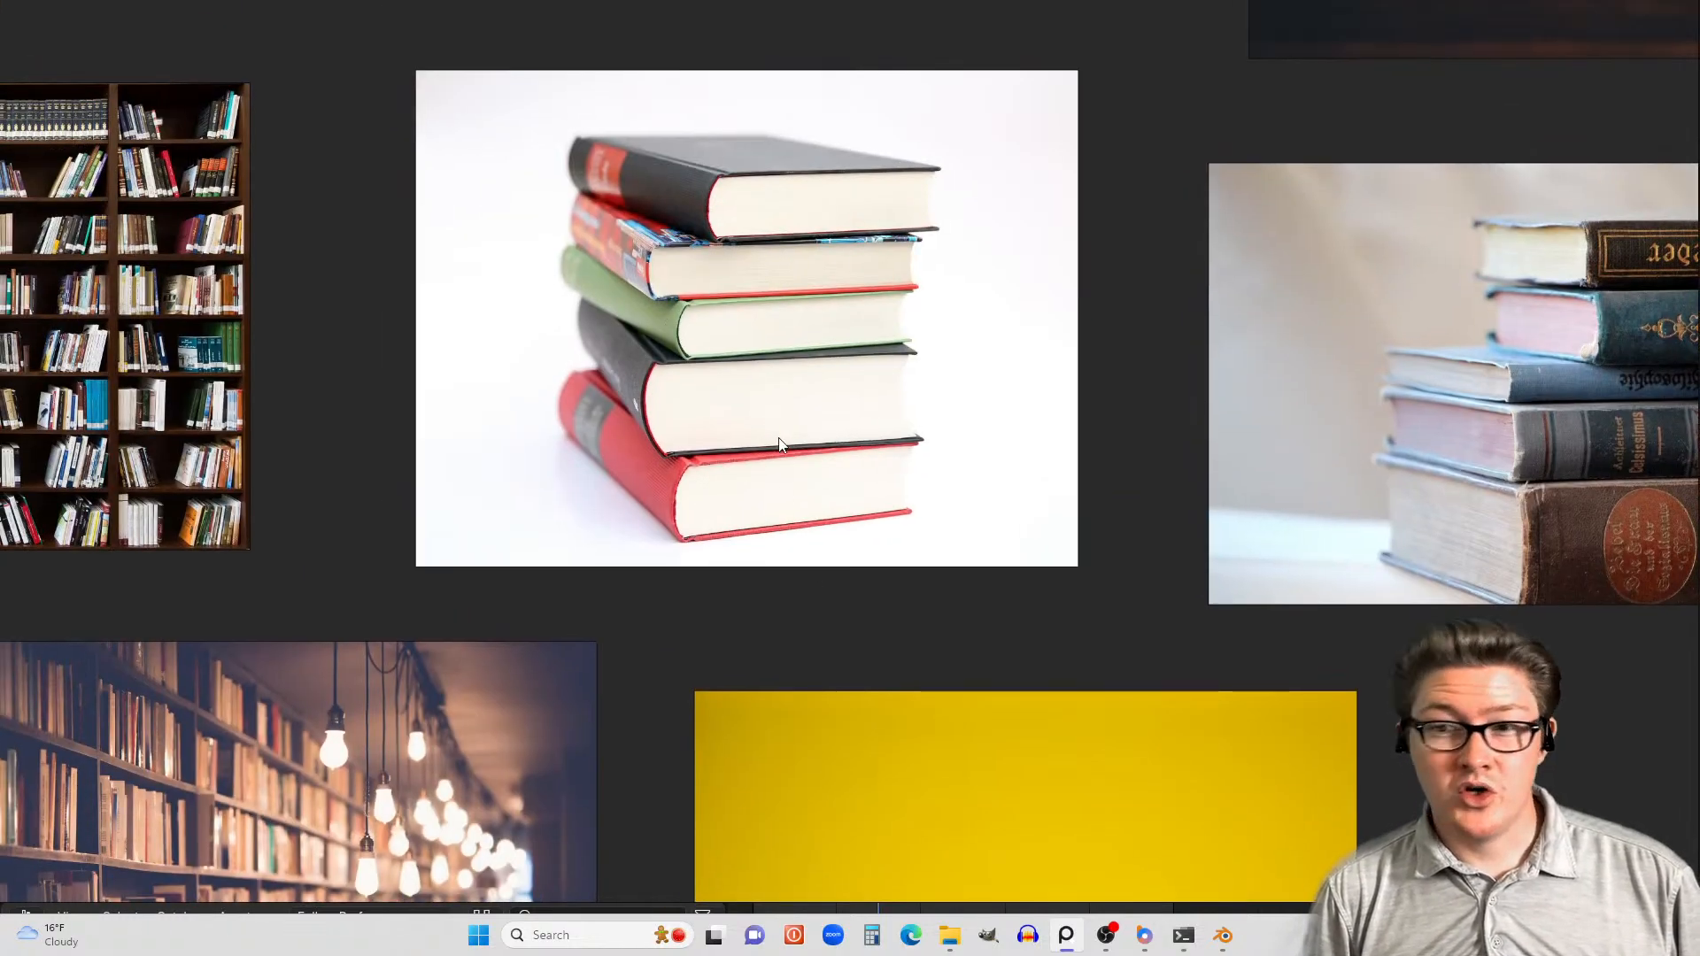
middle_drag(781, 444, 801, 547)
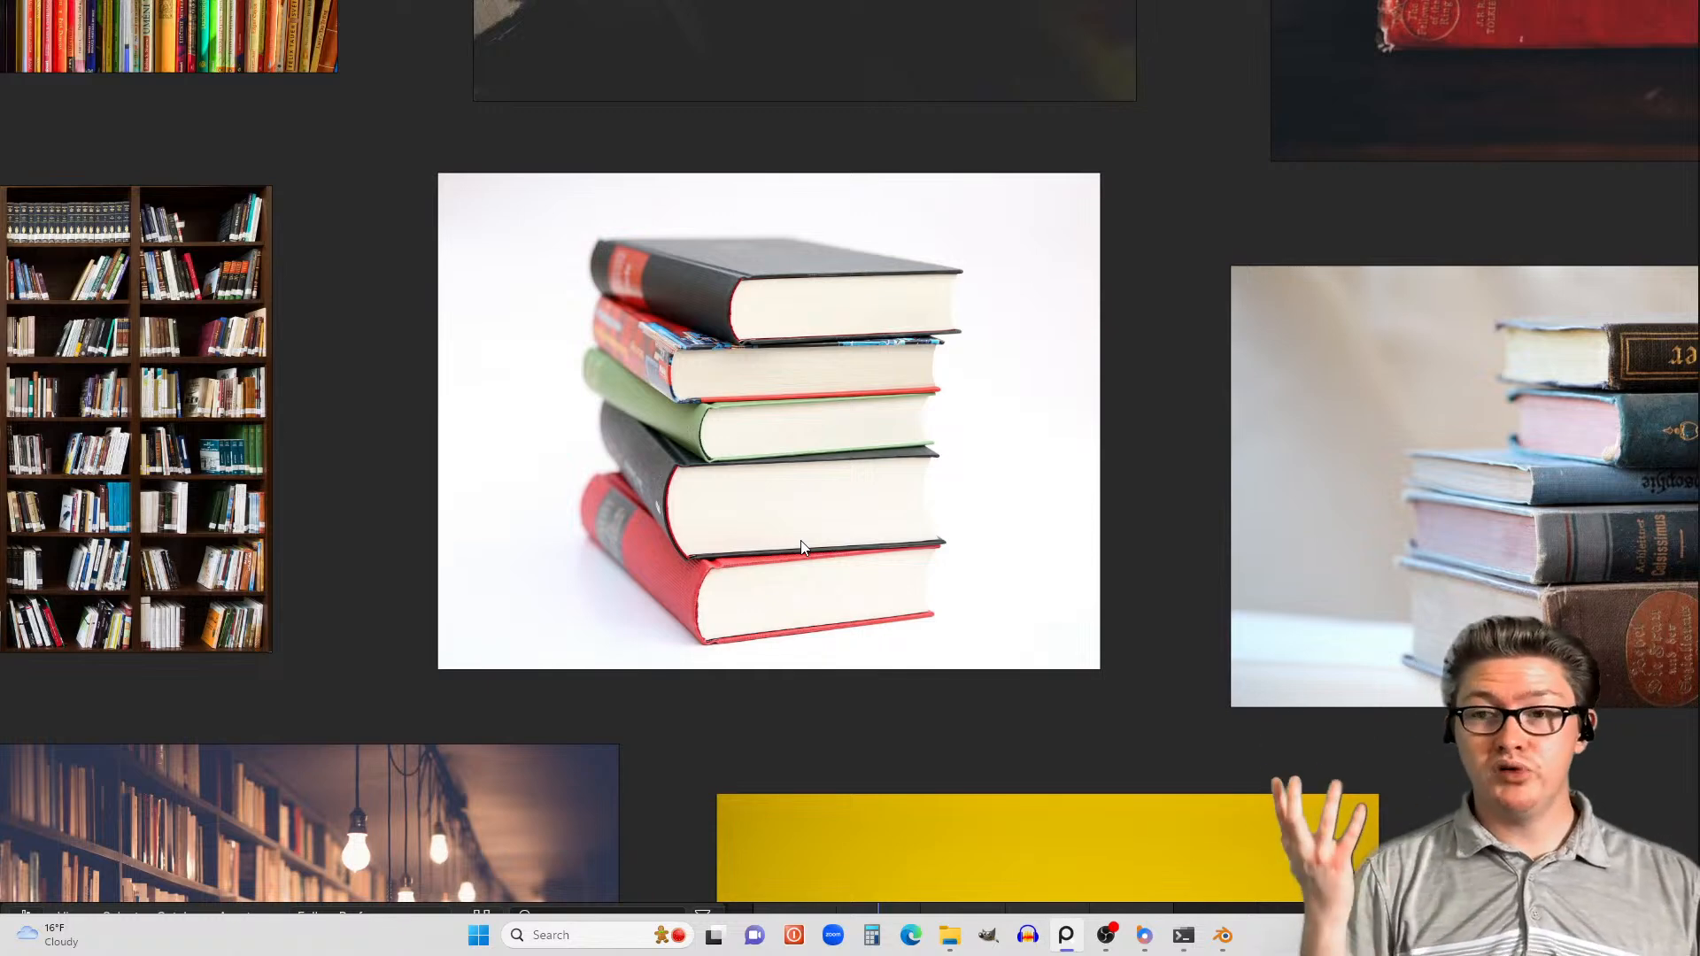
scroll(752, 461, up, 5)
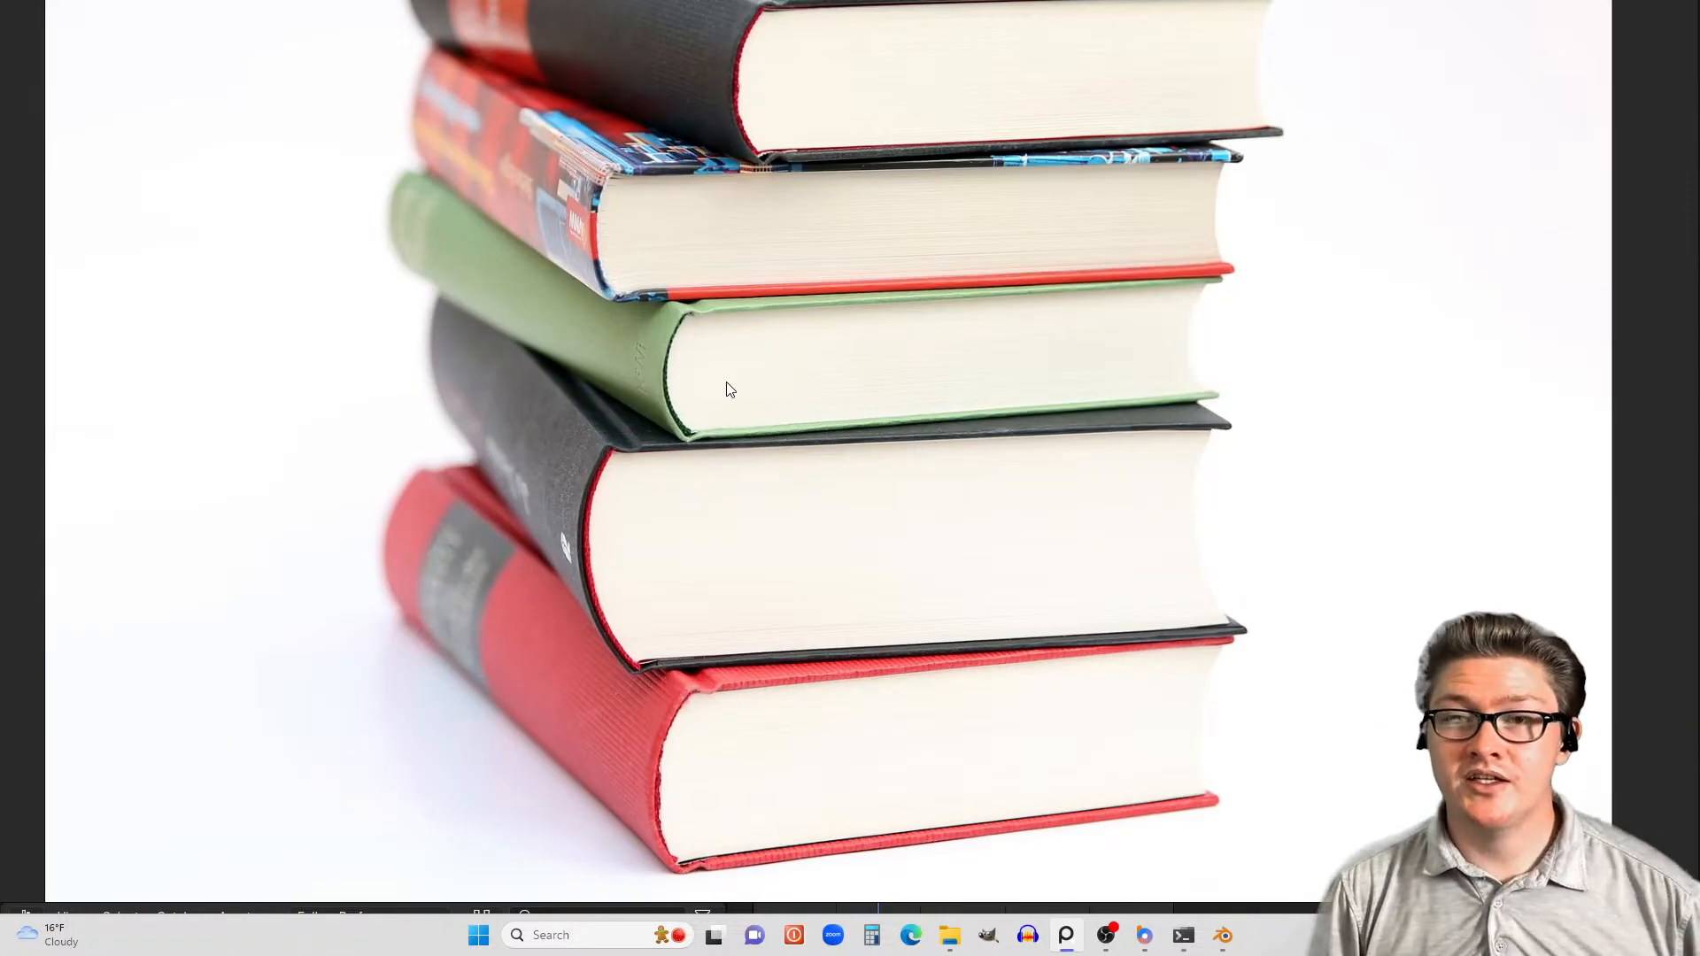
middle_drag(729, 389, 777, 508)
scroll(740, 450, up, 3)
scroll(715, 431, down, 6)
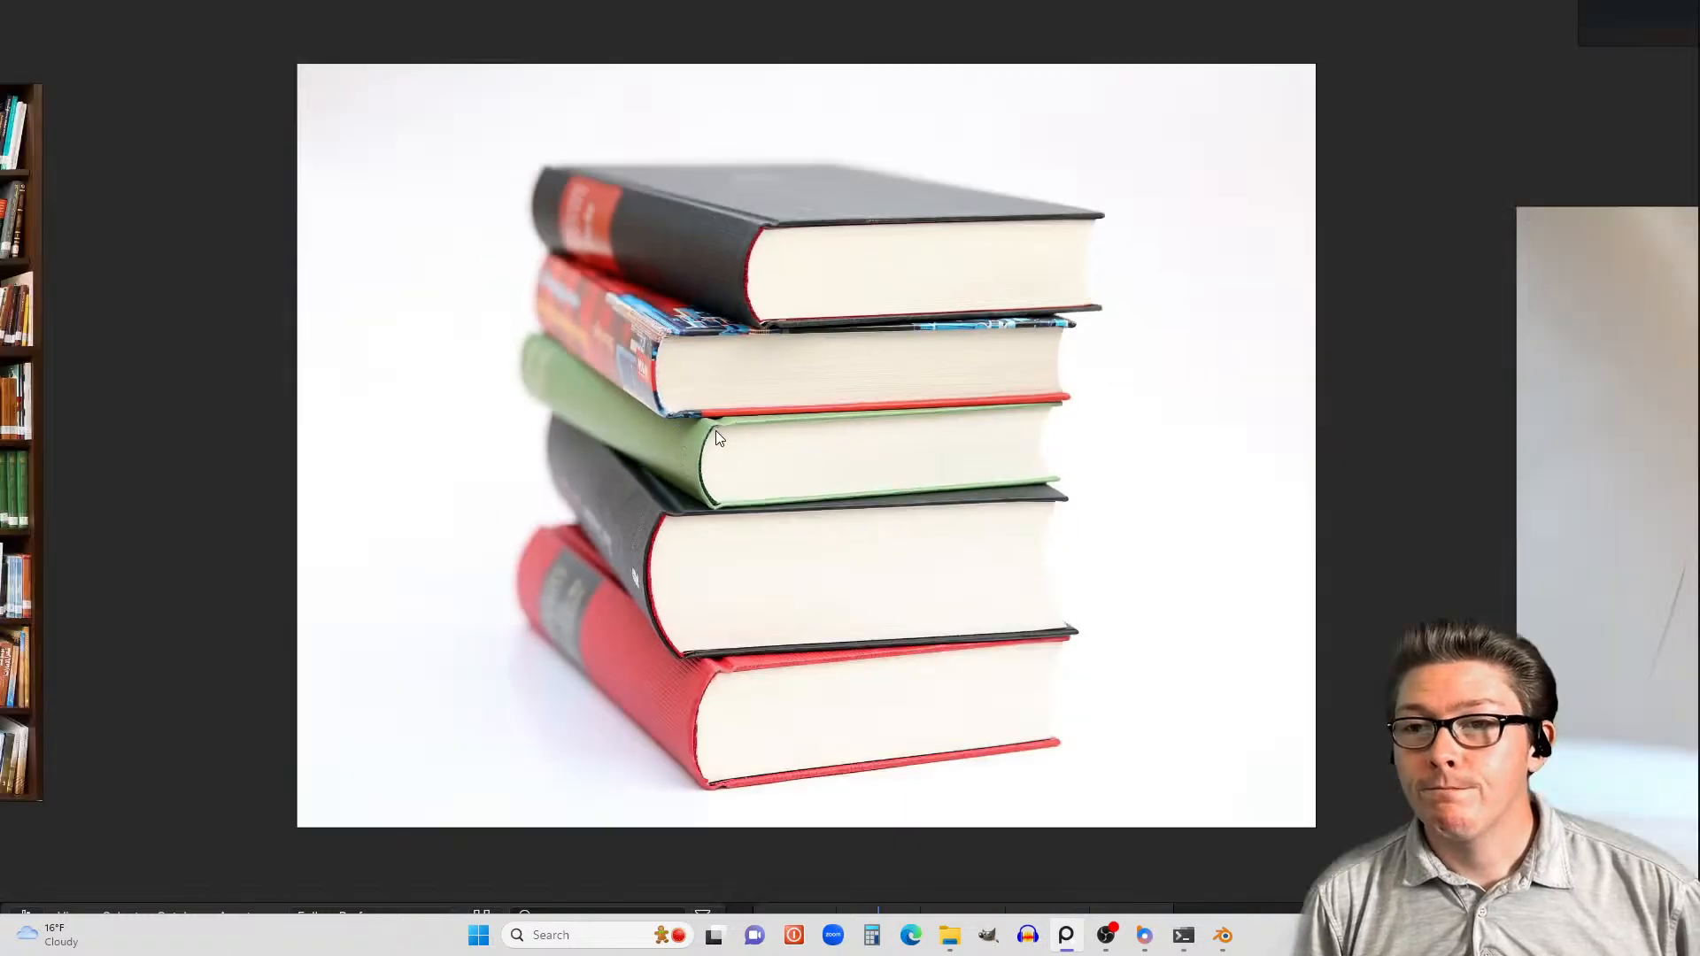
scroll(797, 487, up, 8)
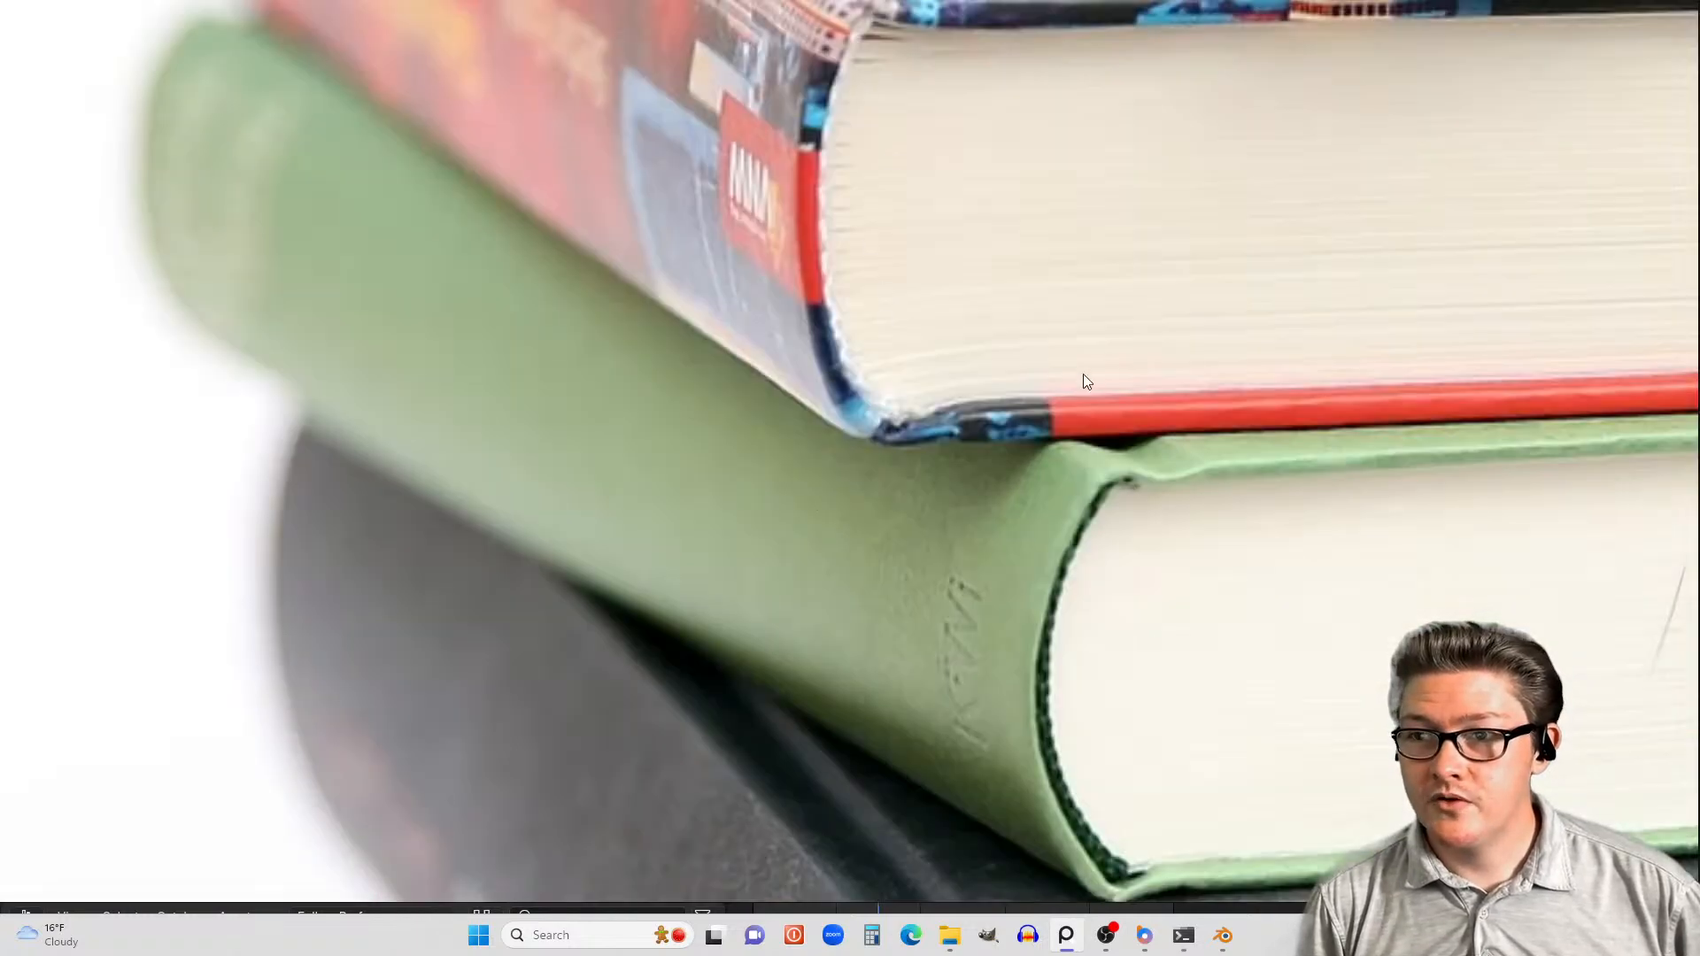
scroll(886, 513, down, 5)
scroll(762, 558, up, 3)
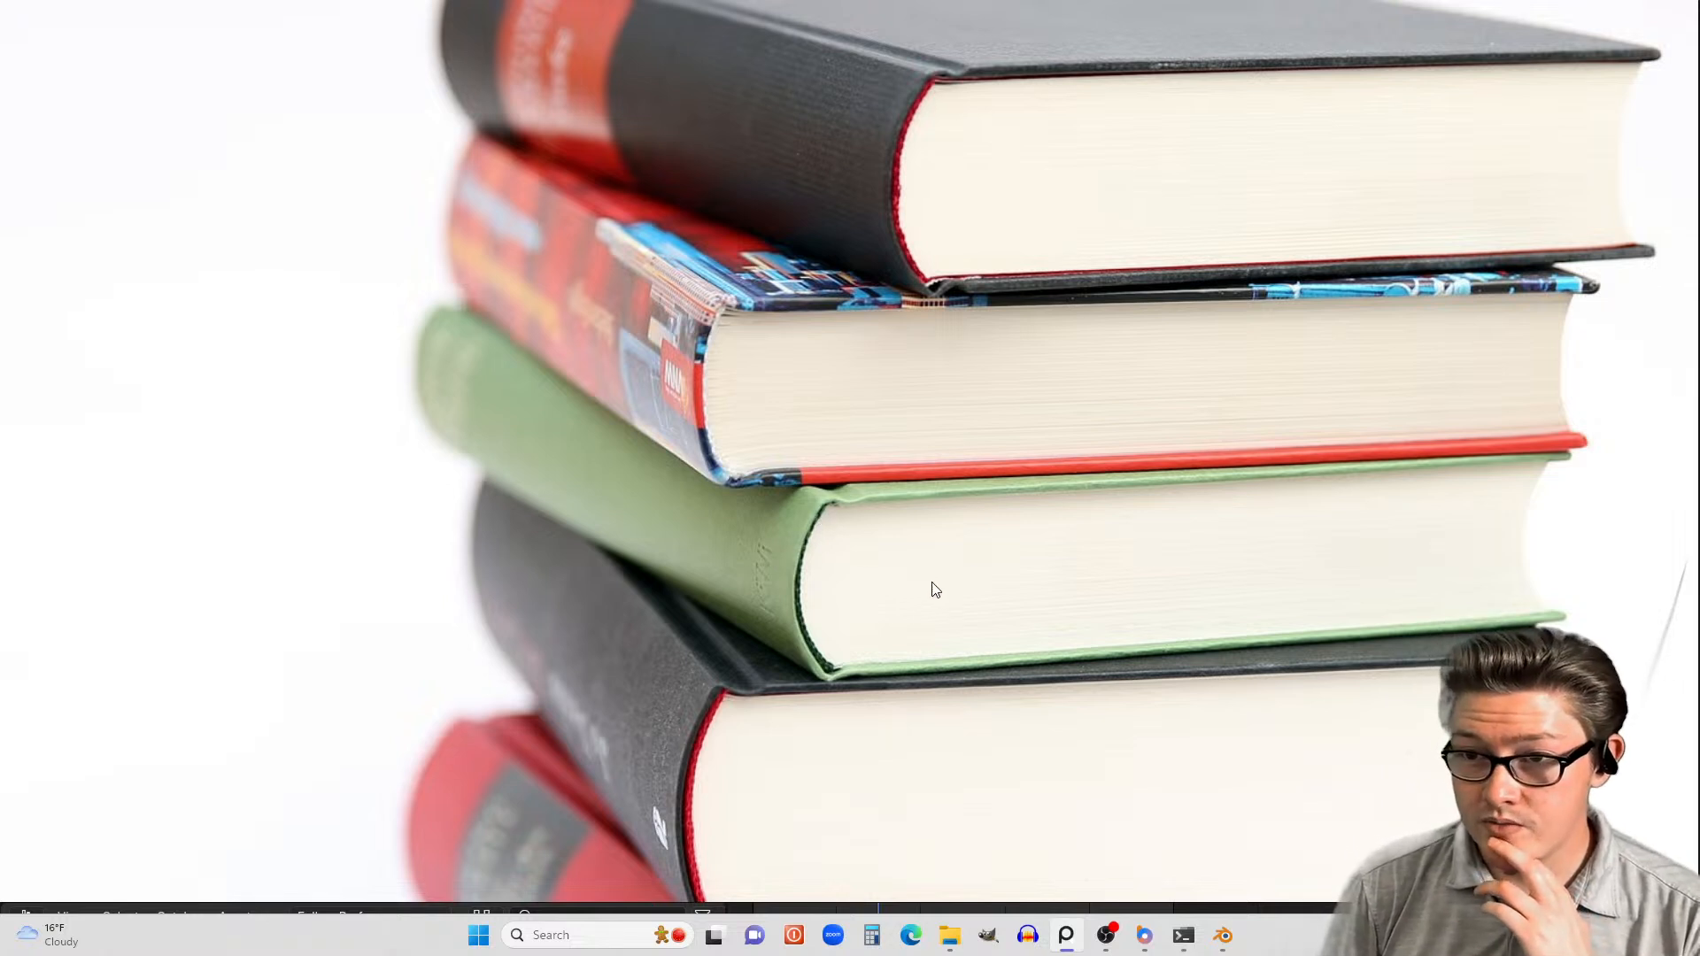
middle_drag(936, 589, 807, 597)
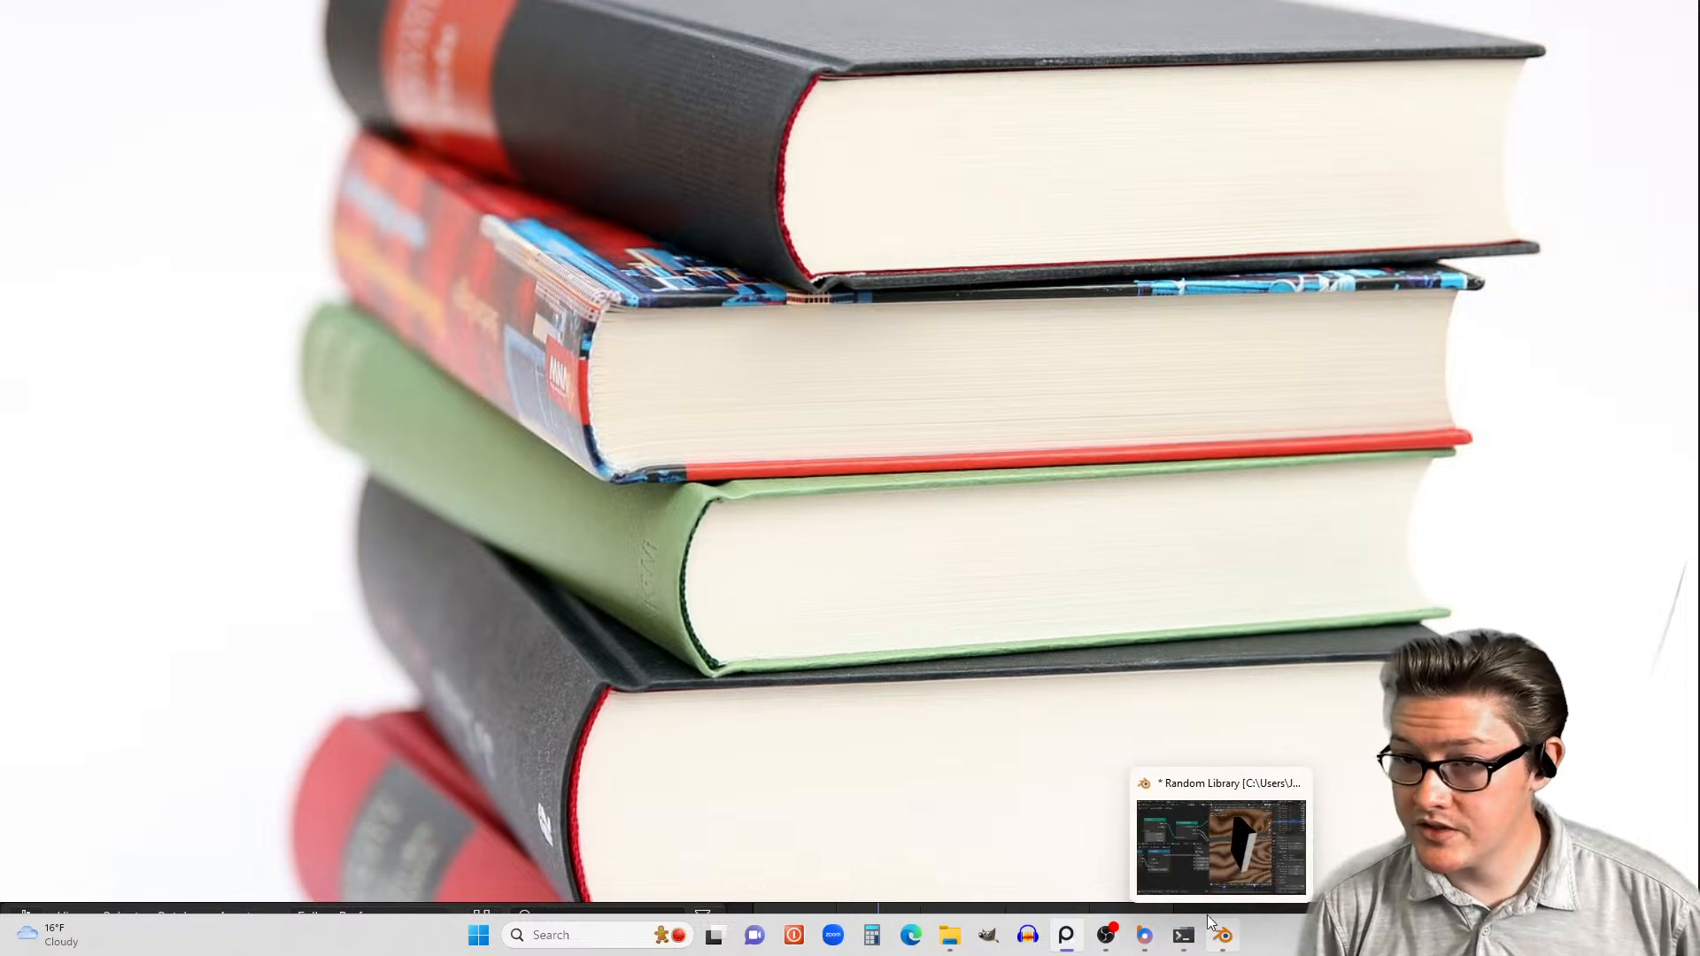
scroll(848, 616, down, 7)
middle_drag(848, 617, 794, 598)
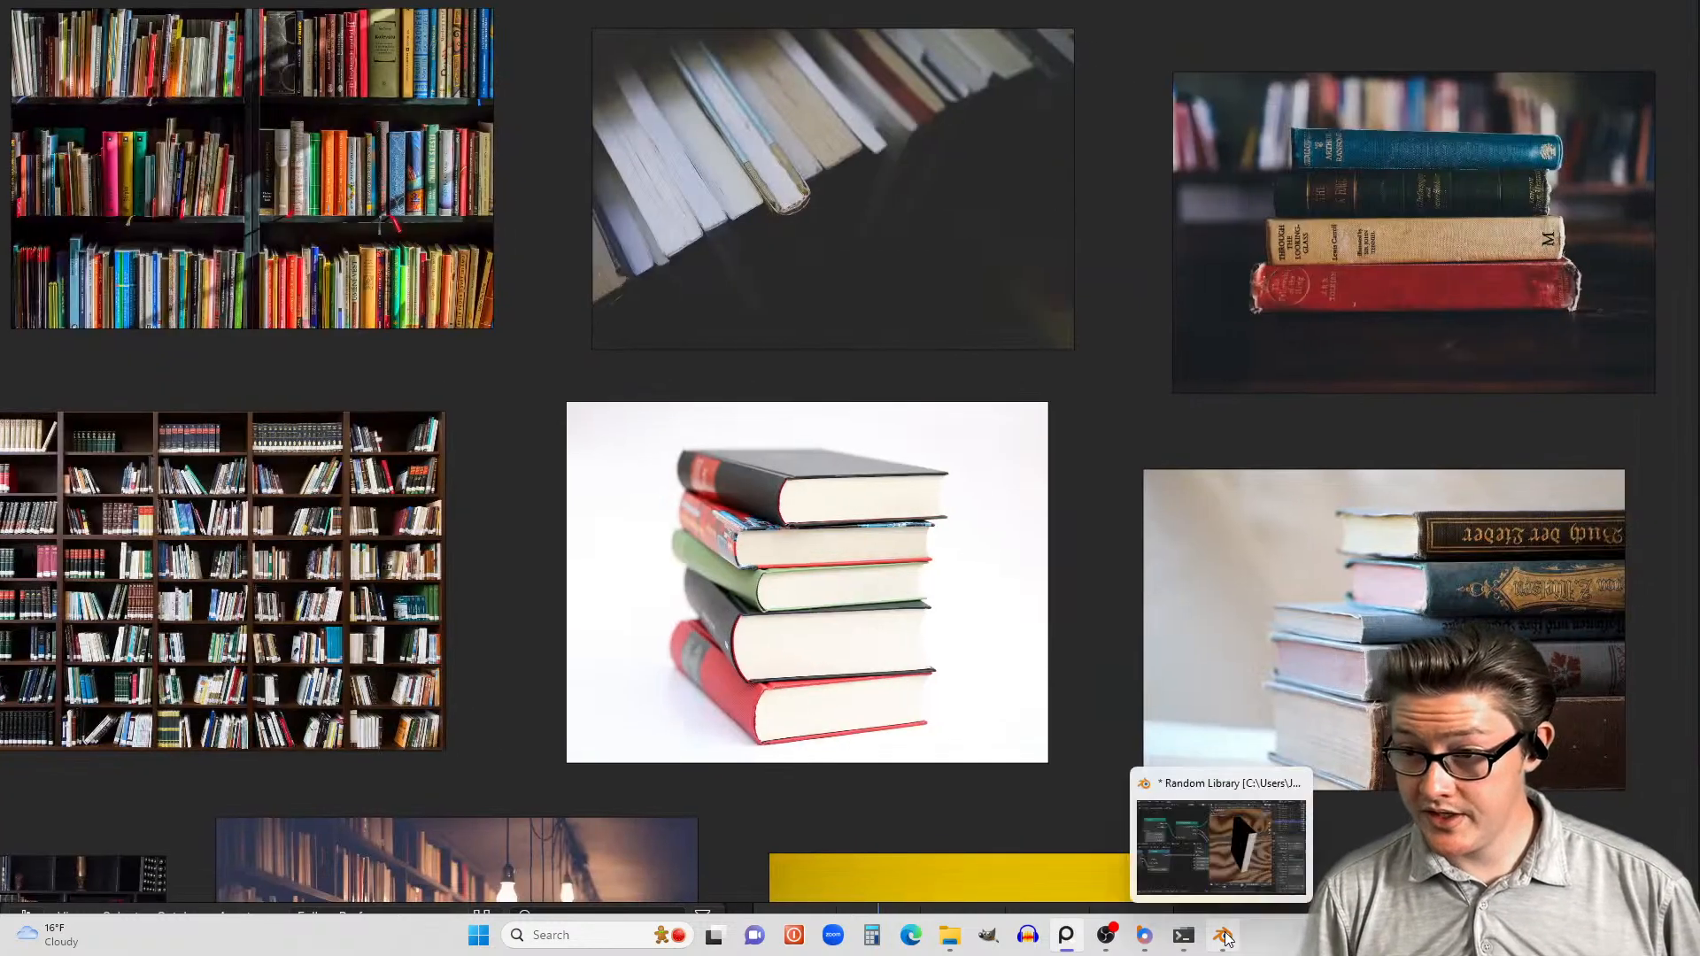
- Switch to Blender and move the Texture Coordinate, Attribute, both vector Multiply and lower Separate XYZ nodes away from the Divide node
click(1223, 936)
middle_drag(1050, 633, 1105, 672)
scroll(361, 673, down, 5)
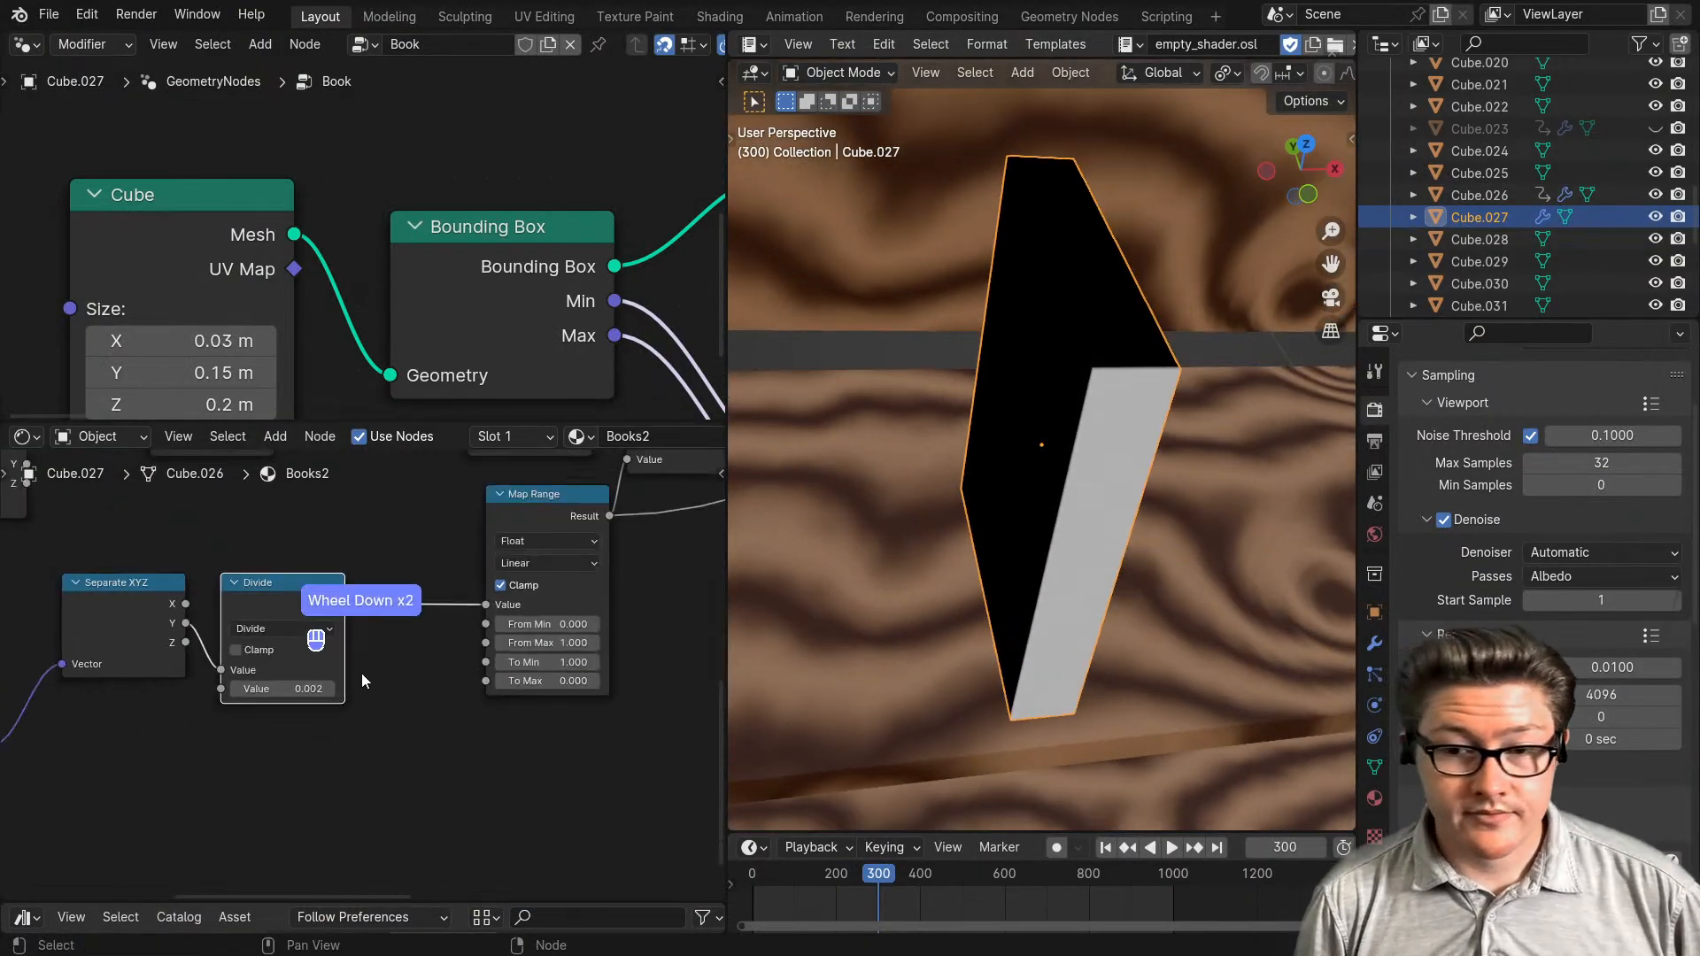
middle_drag(361, 673, 405, 631)
drag(405, 630, 443, 631)
middle_drag(415, 517, 311, 556)
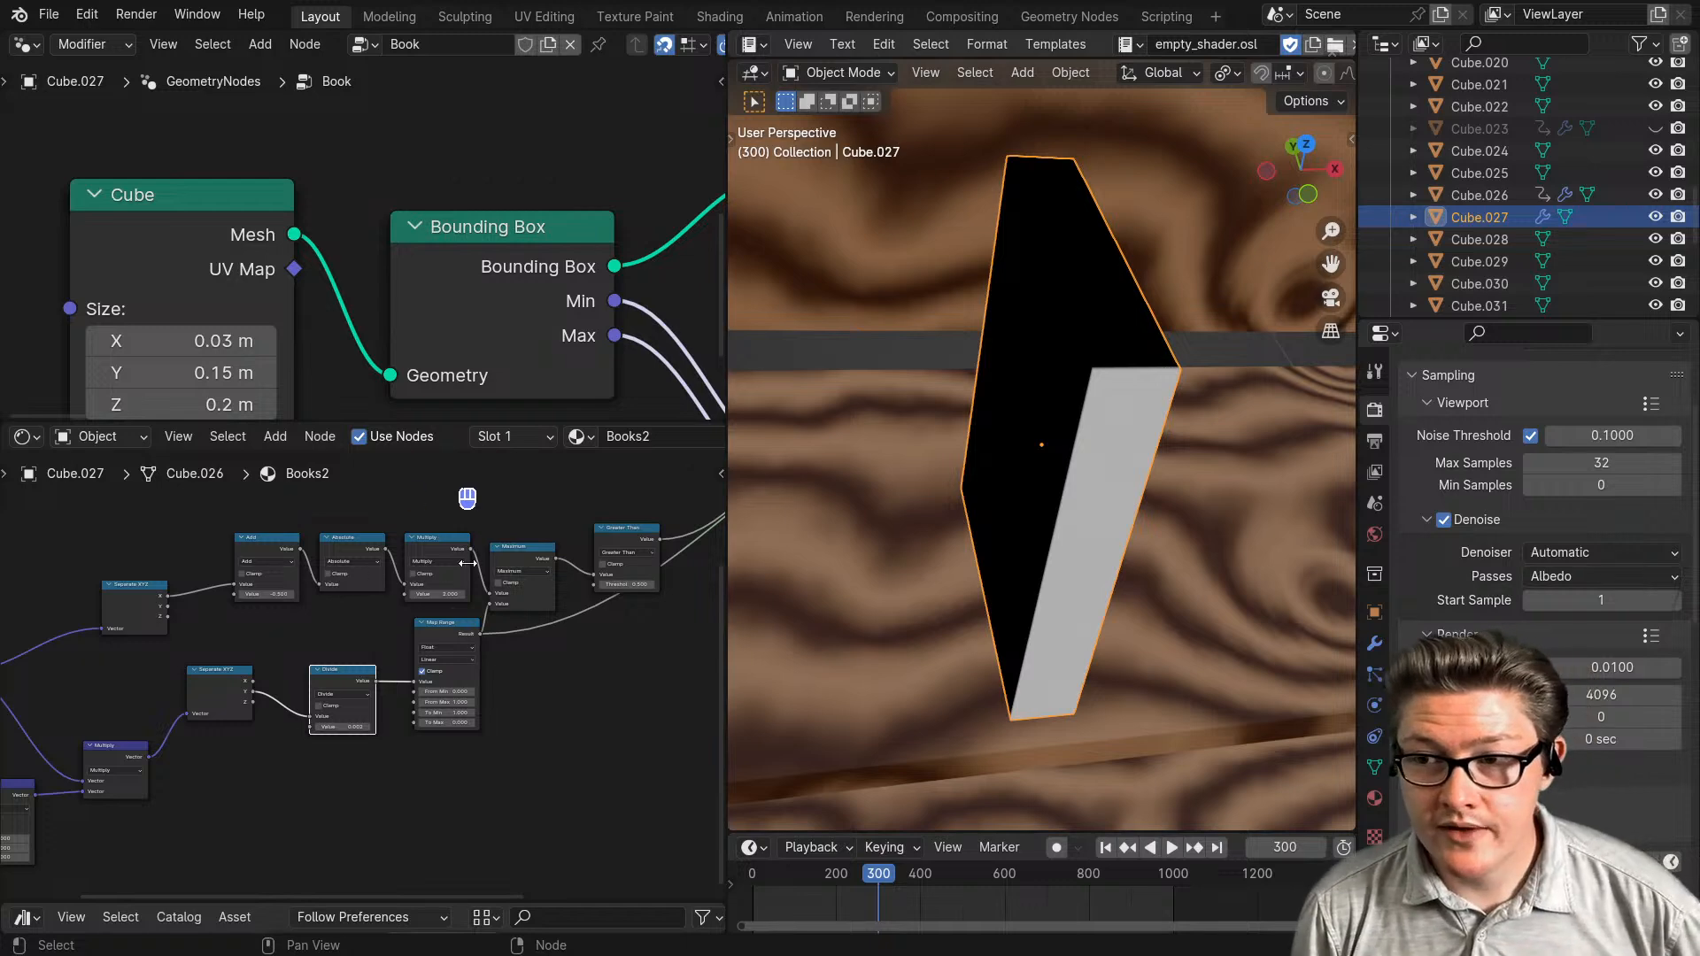
middle_drag(468, 564, 436, 583)
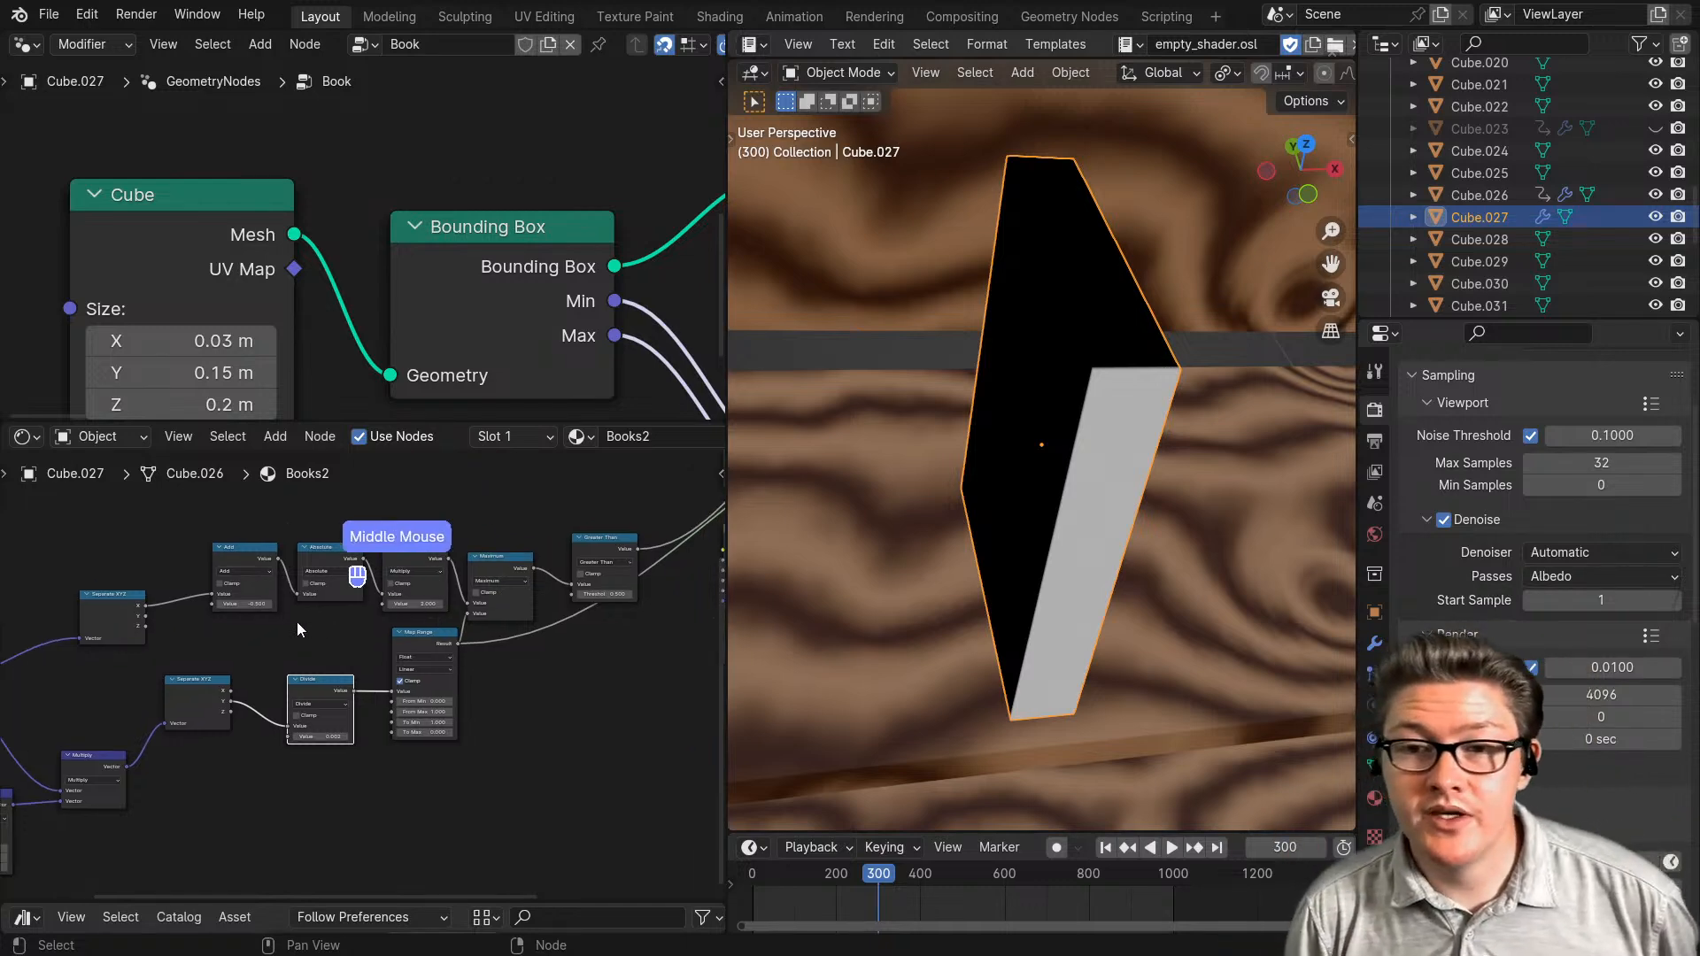
scroll(299, 615, up, 3)
middle_drag(299, 614, 318, 660)
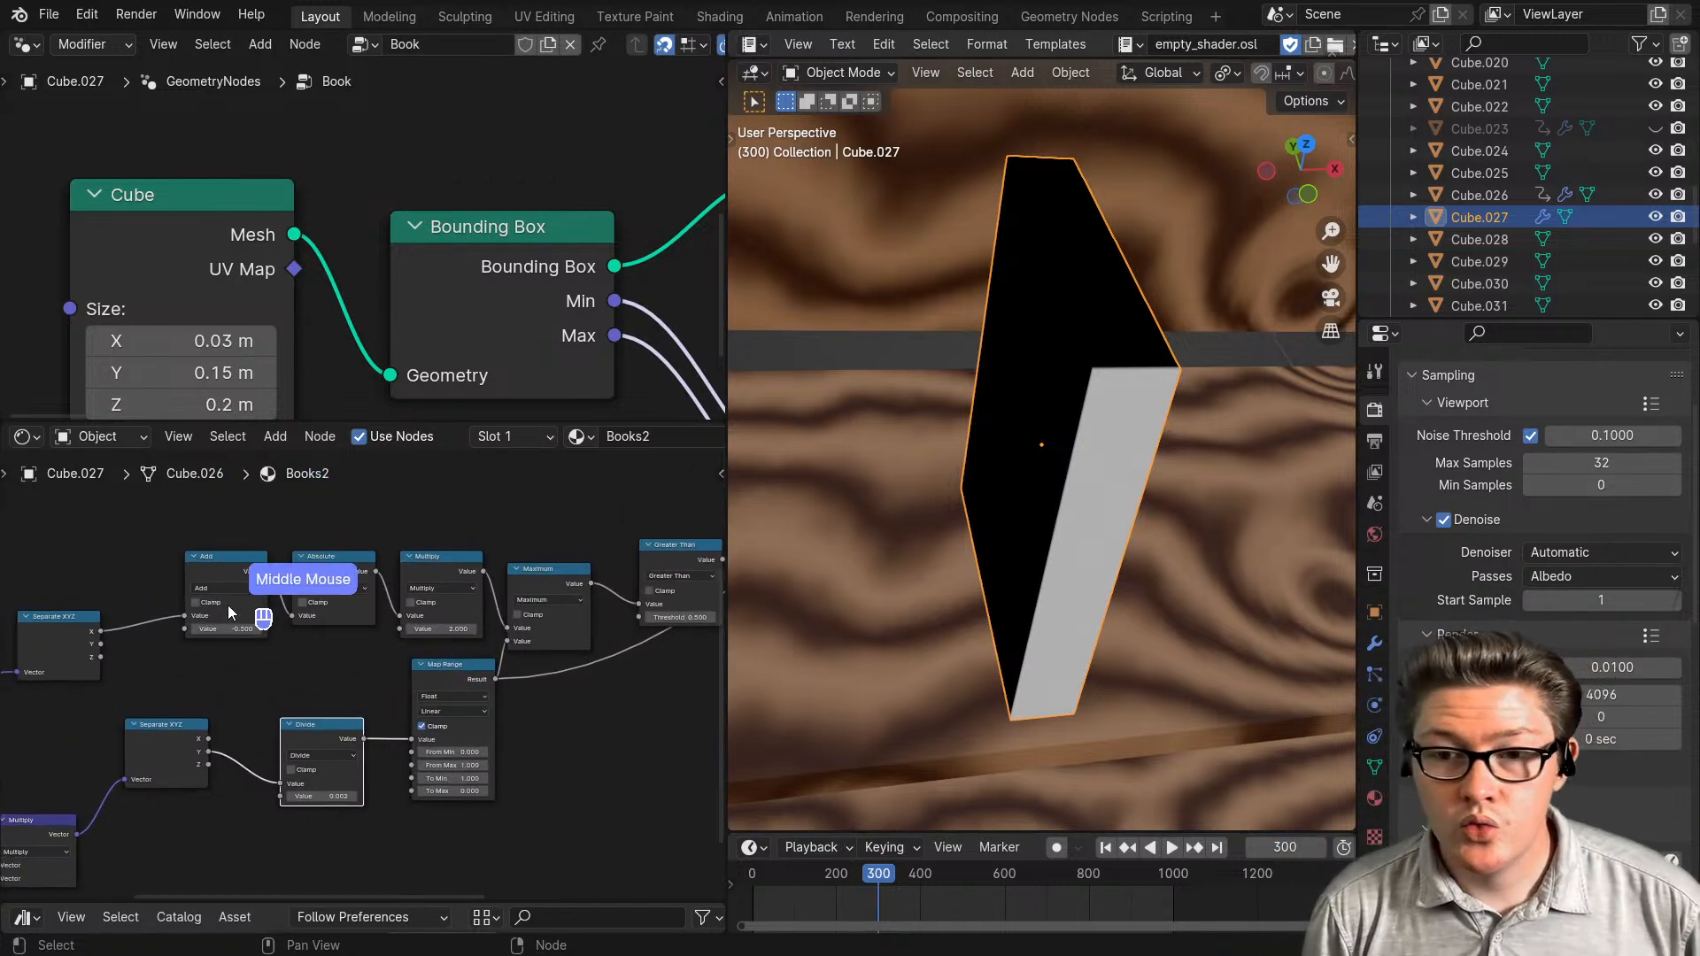
middle_drag(172, 647, 390, 621)
scroll(317, 678, down, 2)
drag(347, 692, 79, 807)
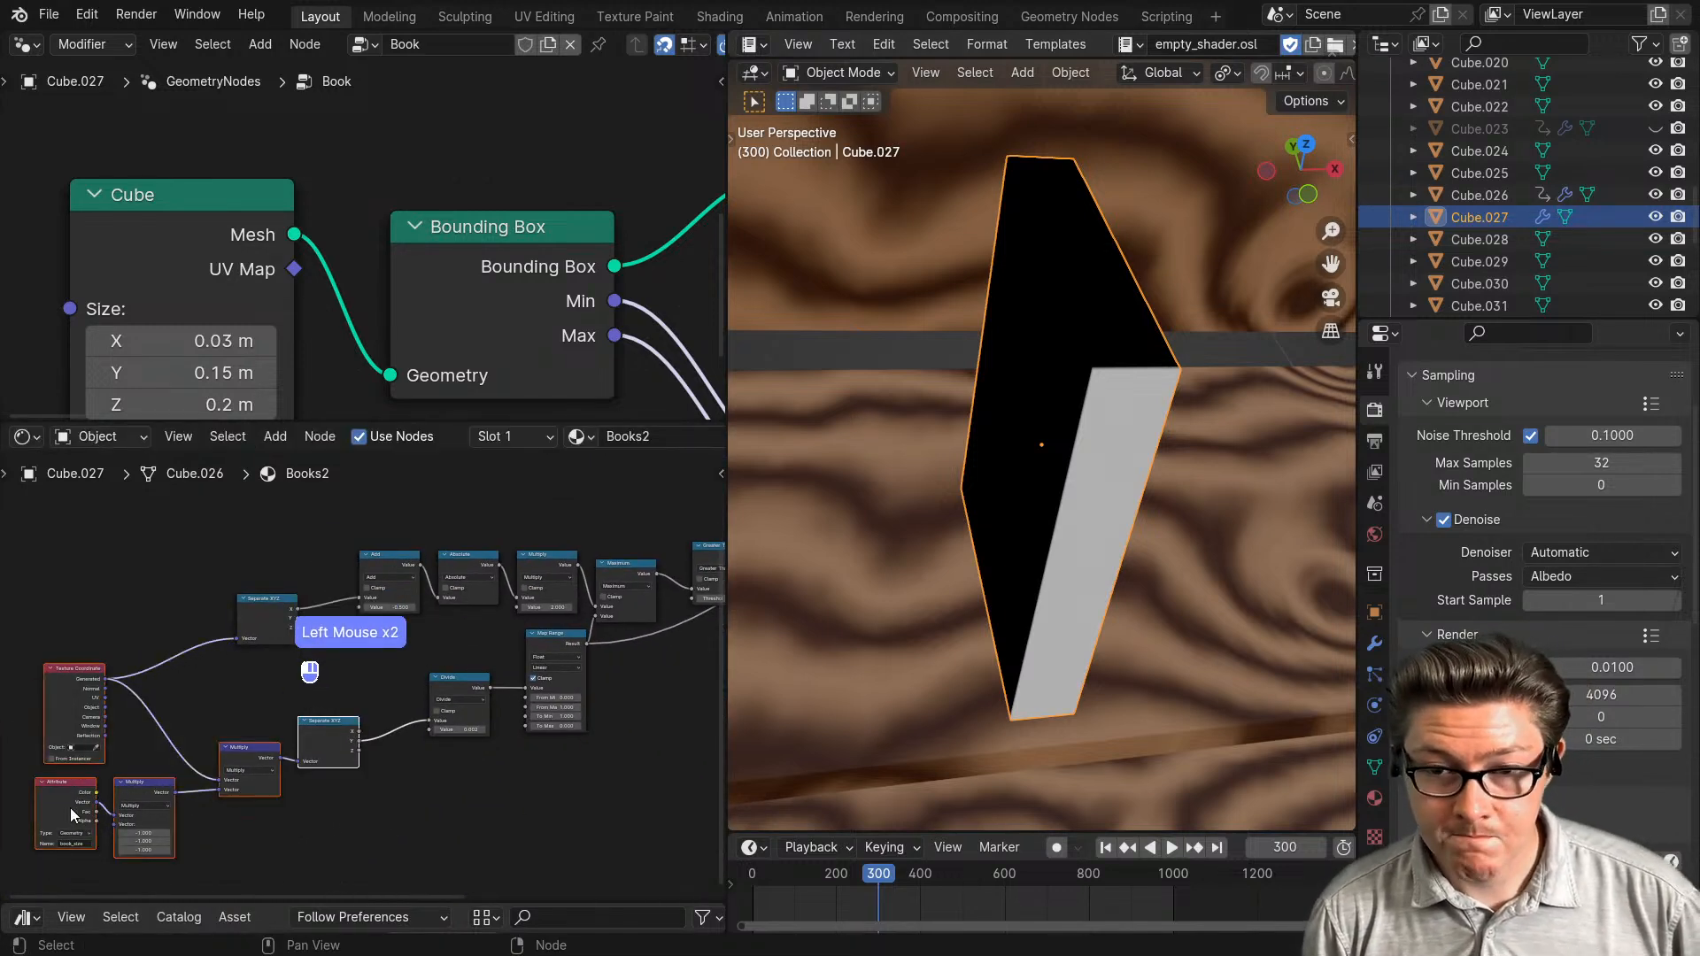
drag(266, 753, 175, 752)
middle_drag(418, 694, 292, 712)
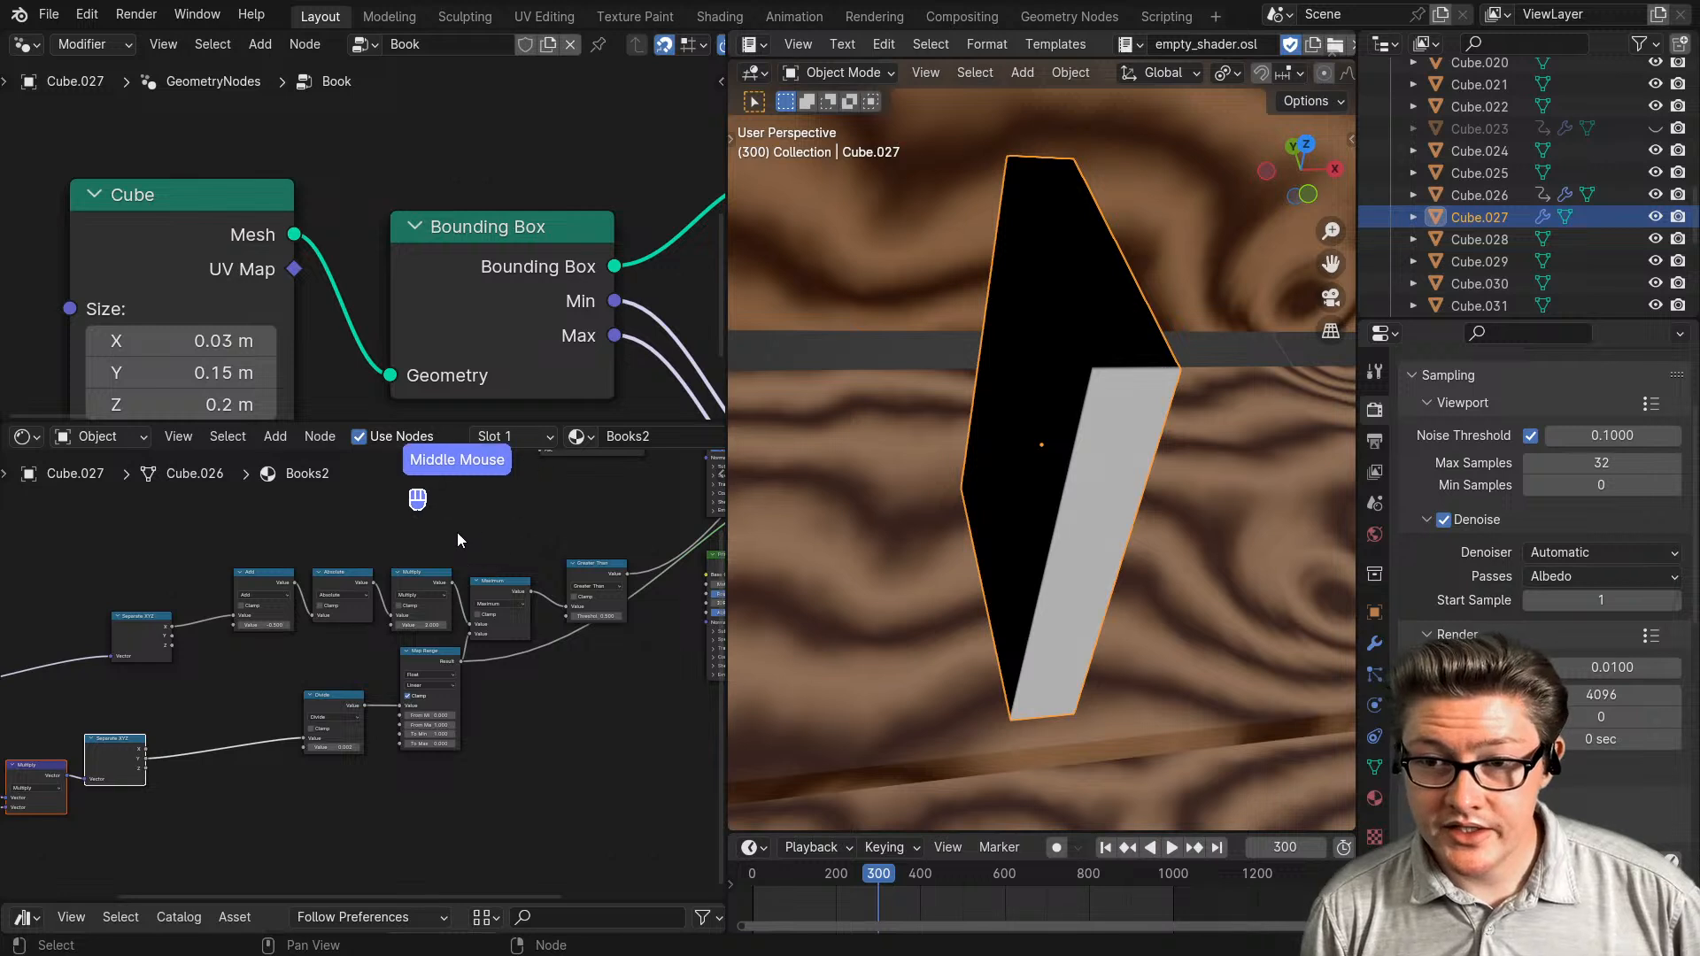
- Delete the old upper chain of Separate XYZ, Add, Absolute and Multiply nodes from the Books2 material
drag(455, 533, 125, 649)
click(460, 542)
drag(460, 542, 130, 614)
key(x)
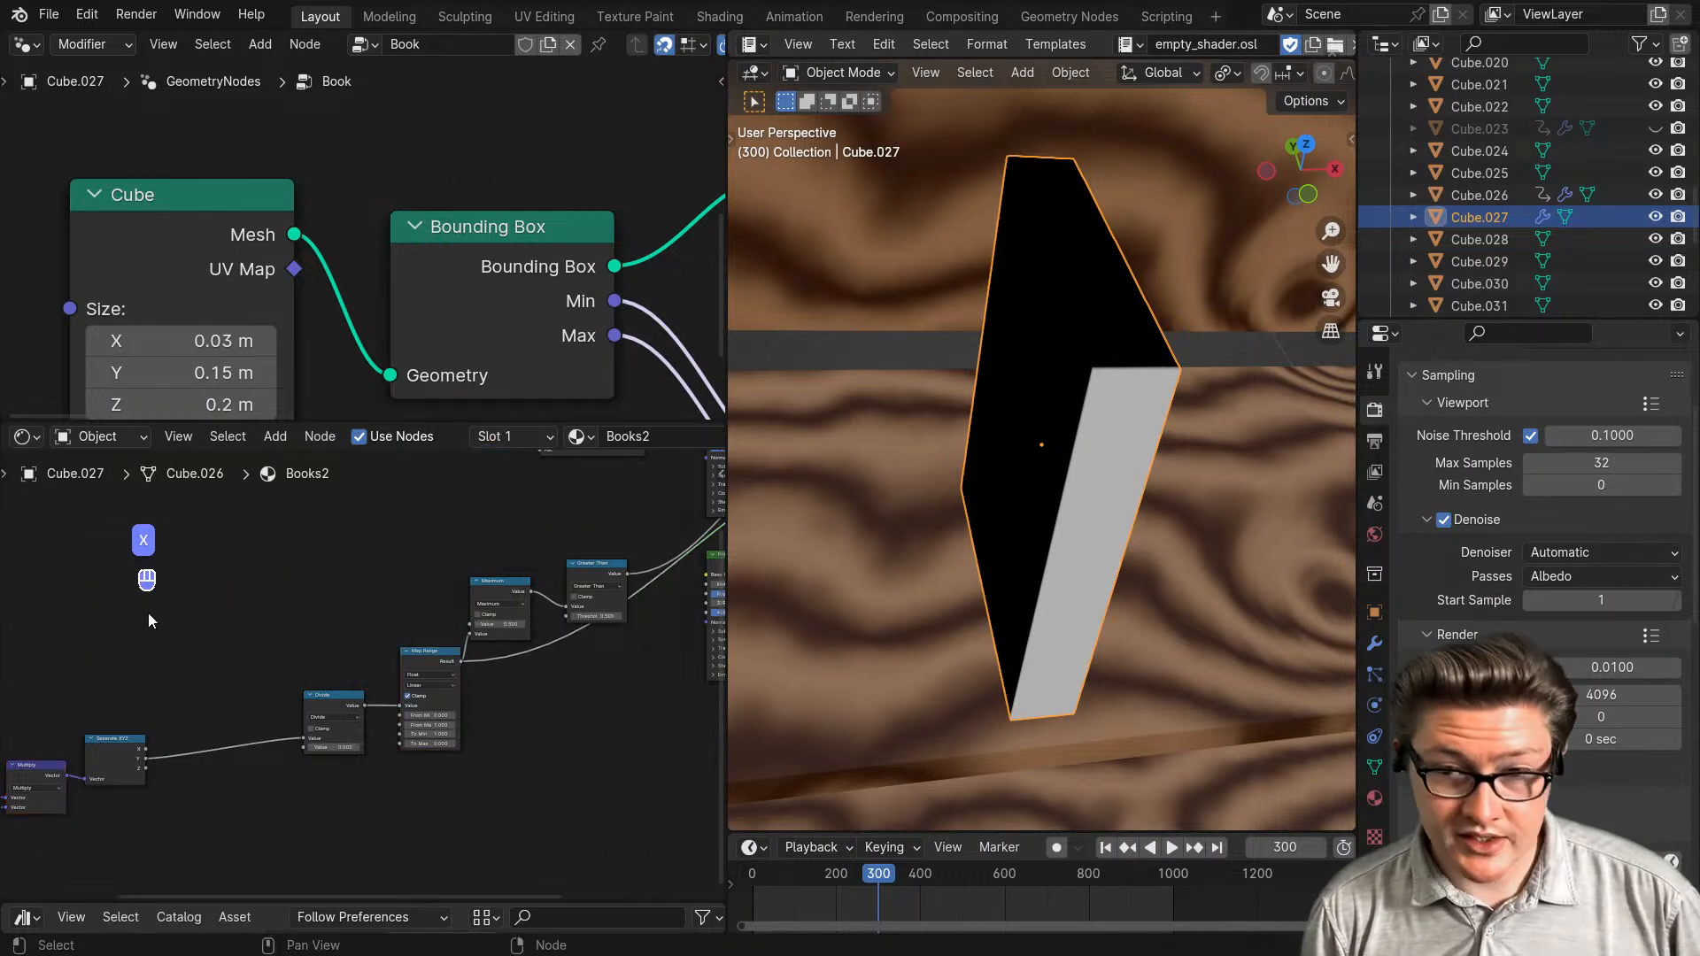
- Preview the remaining Separate XYZ node's X output on the book and view it from the narrow side
middle_drag(134, 755, 274, 709)
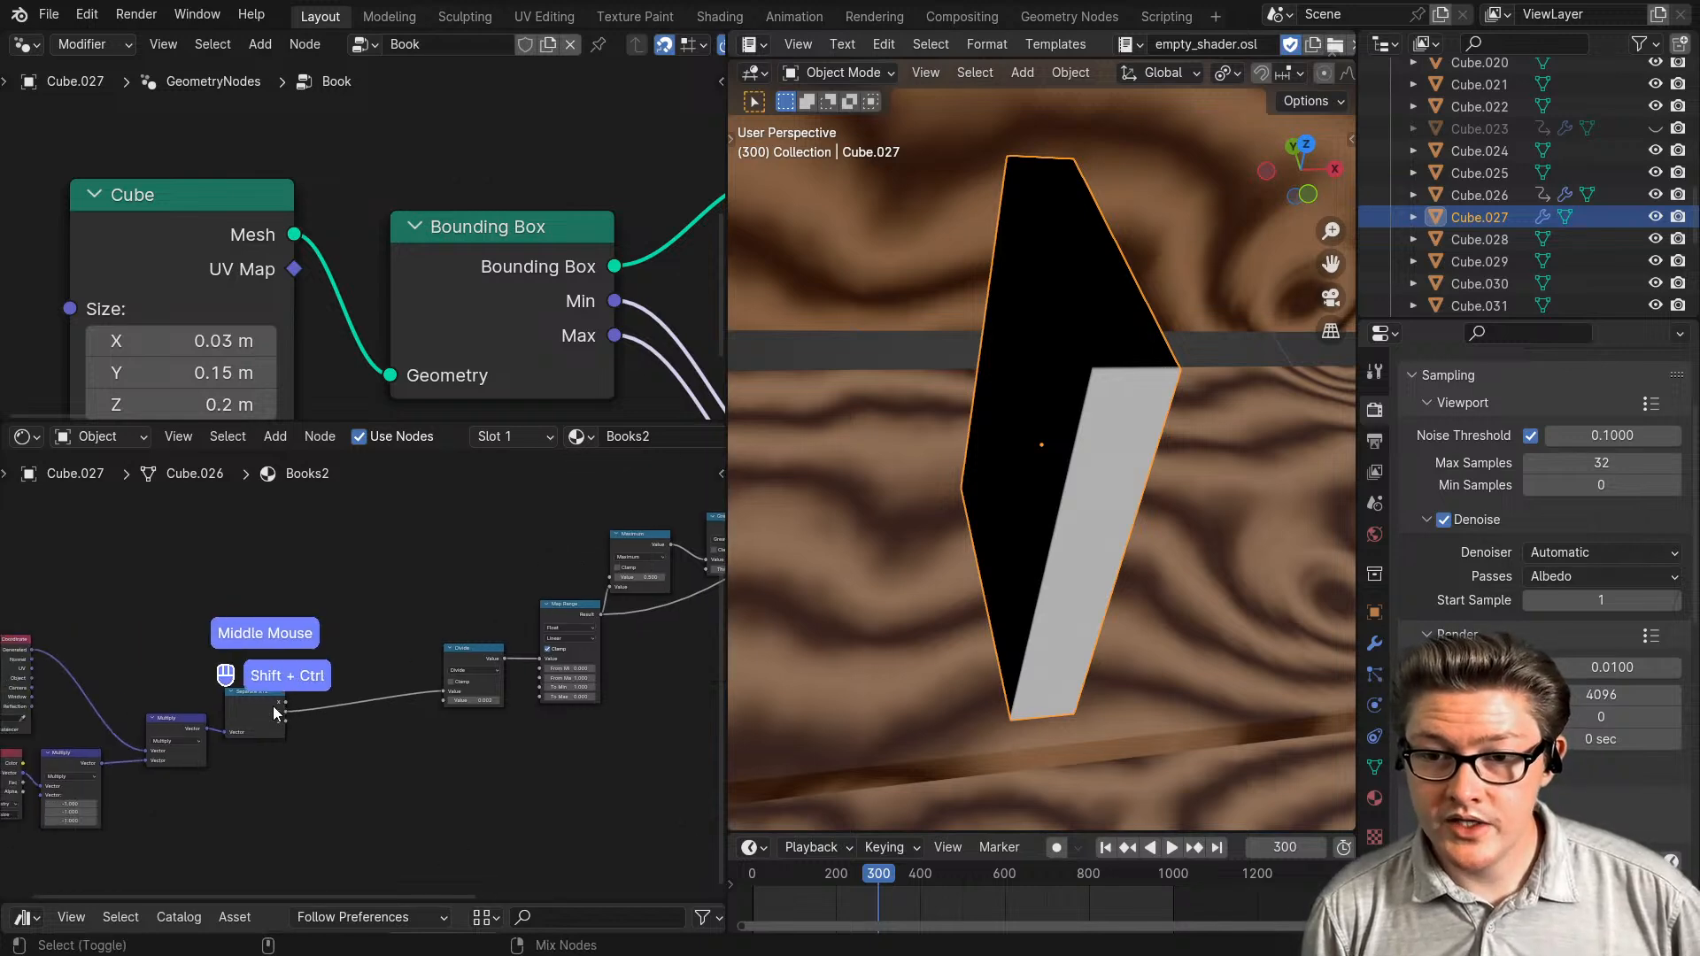
ctrl+shift+click(273, 705)
scroll(336, 740, up, 1)
middle_drag(1100, 565, 1019, 601)
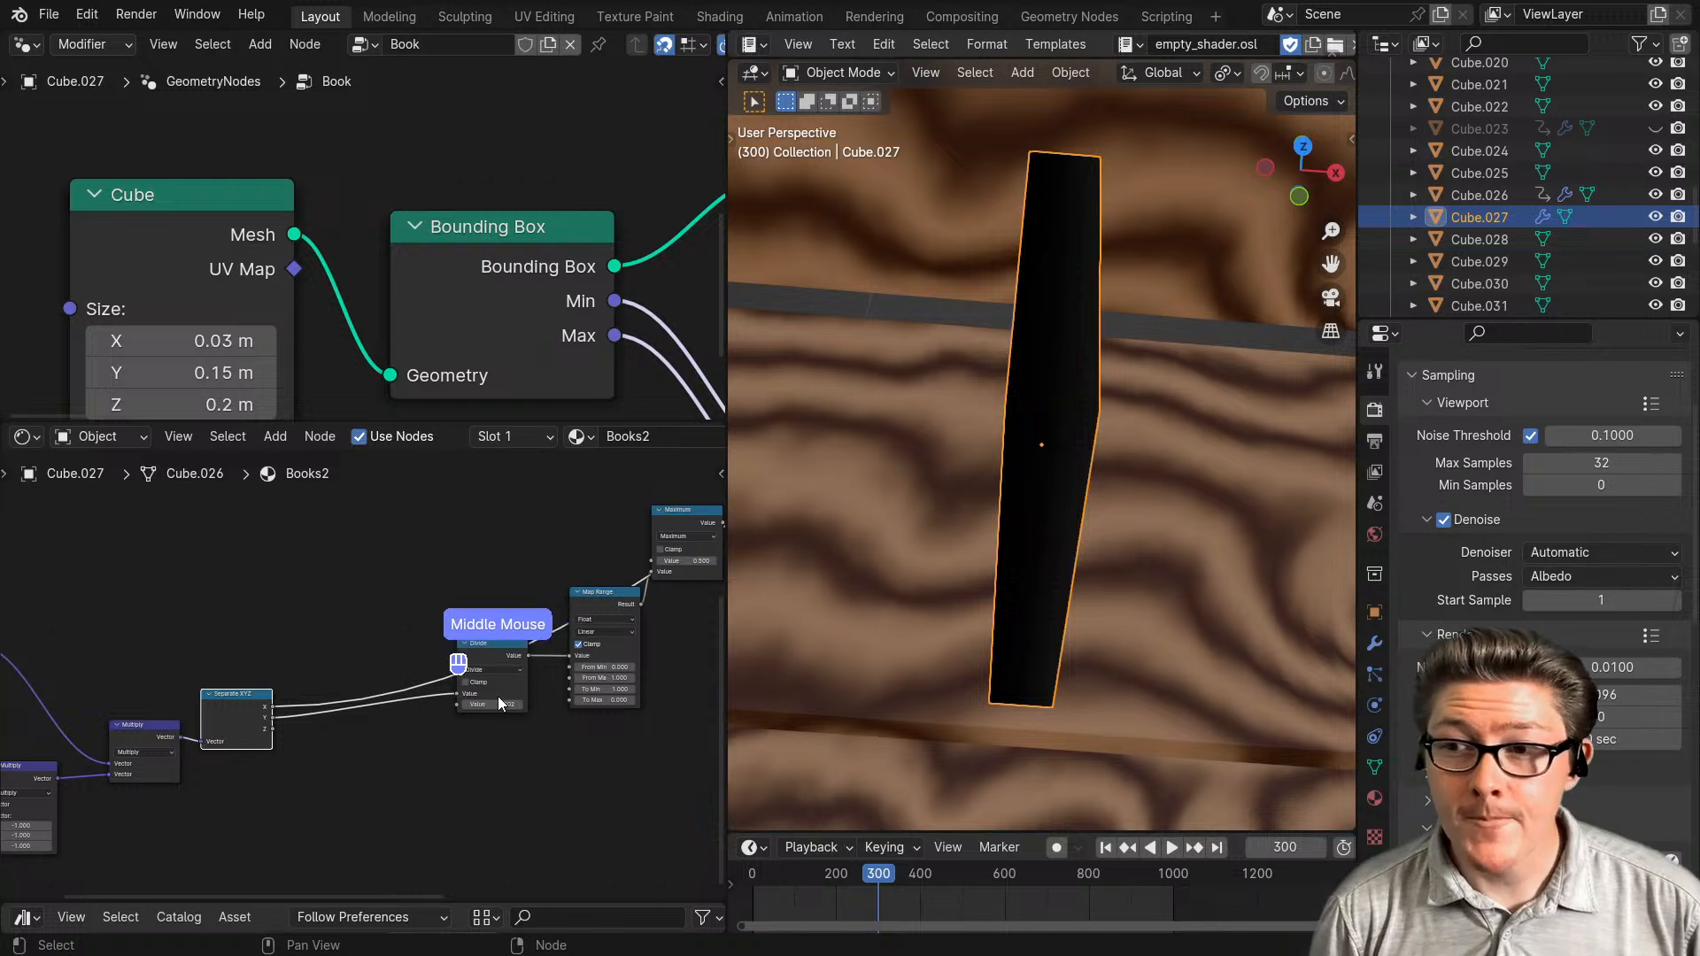
- Insert a Math node on the previewed X output, place it above the existing Divide node, and set its operation to Divide
middle_drag(342, 753, 526, 686)
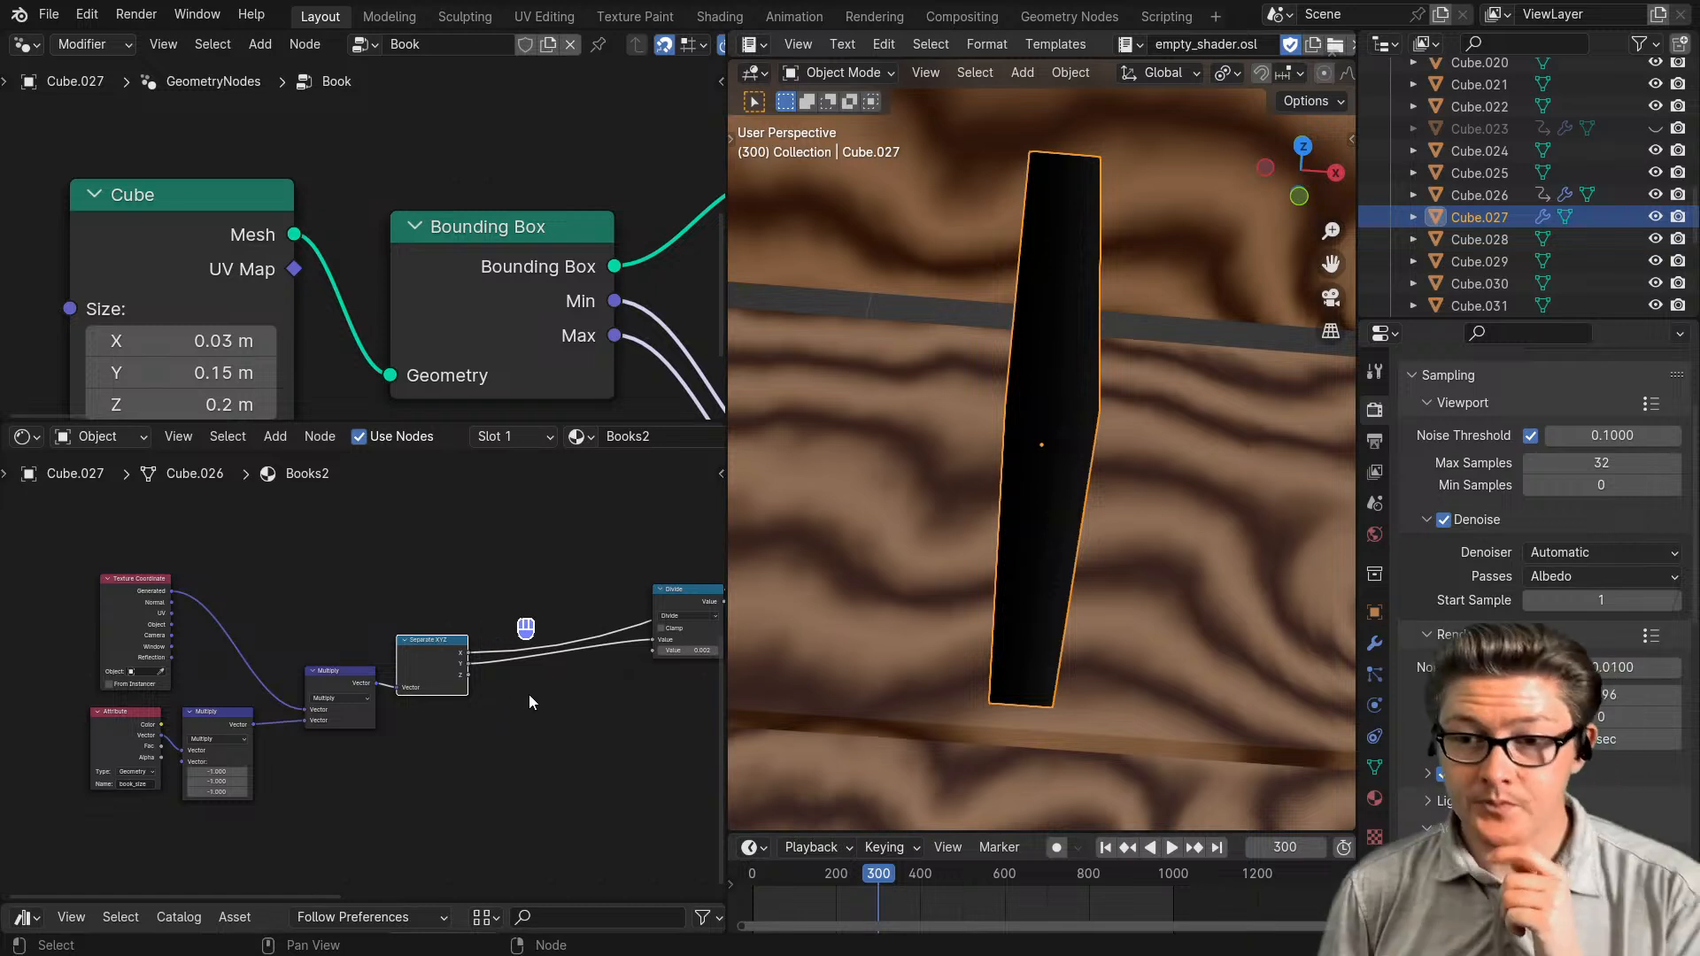
middle_drag(526, 702, 315, 698)
scroll(363, 676, up, 2)
key(ctrl+m)
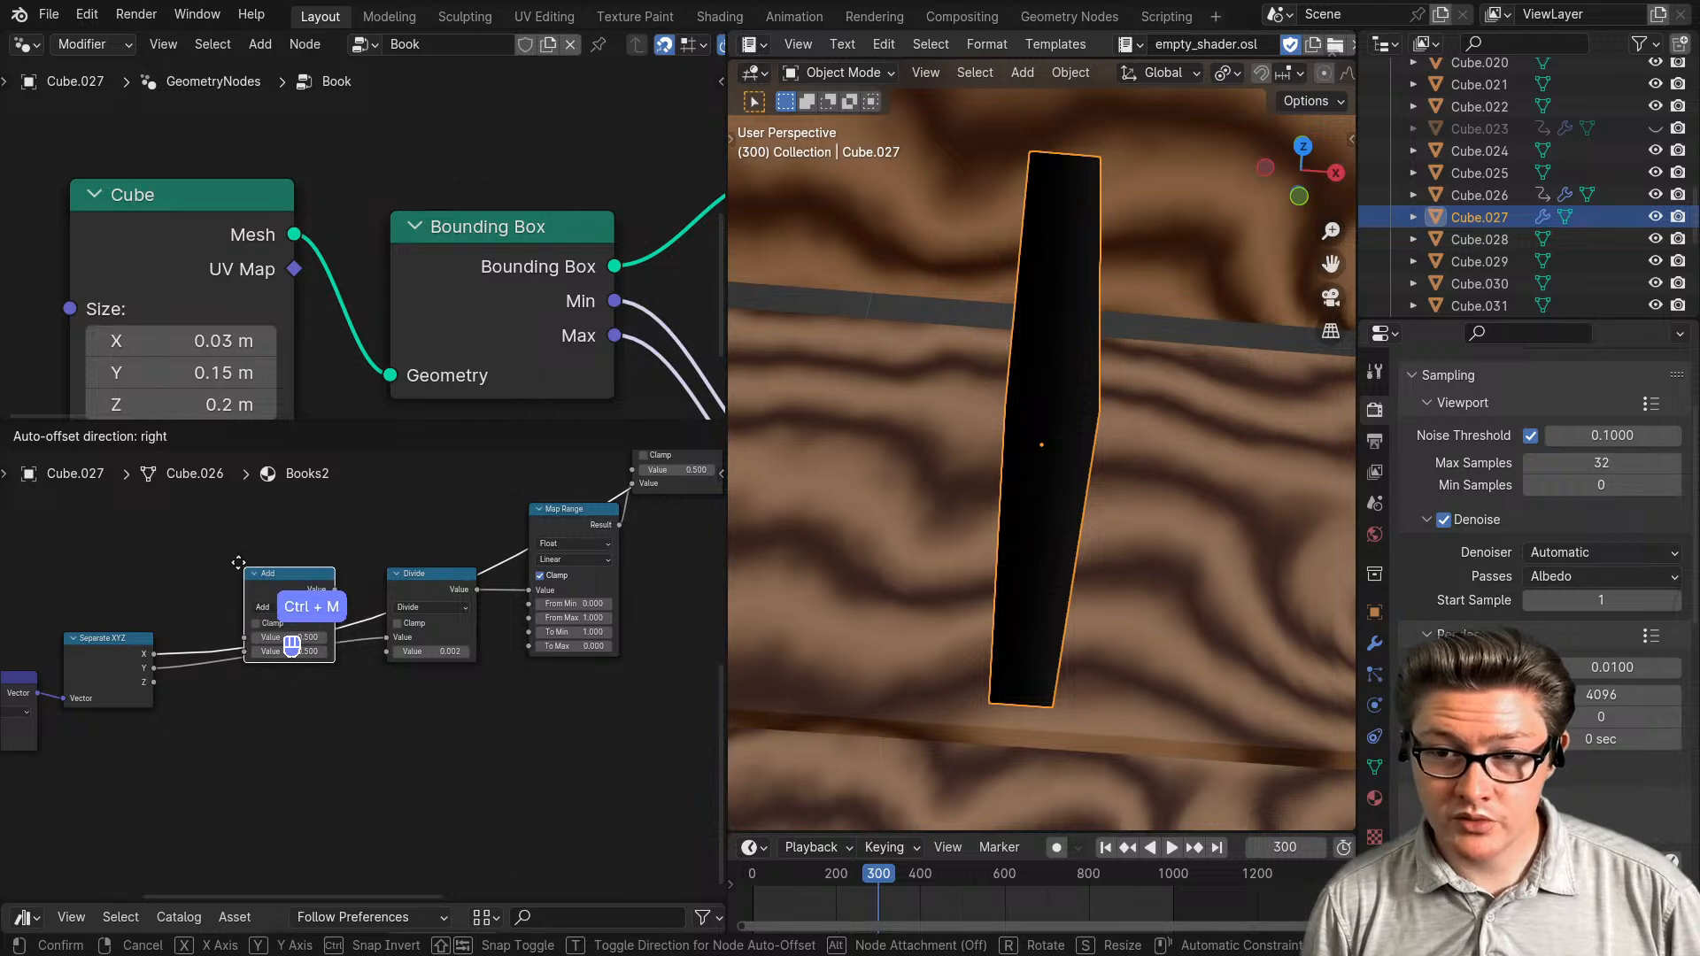
click(237, 566)
drag(255, 574, 203, 497)
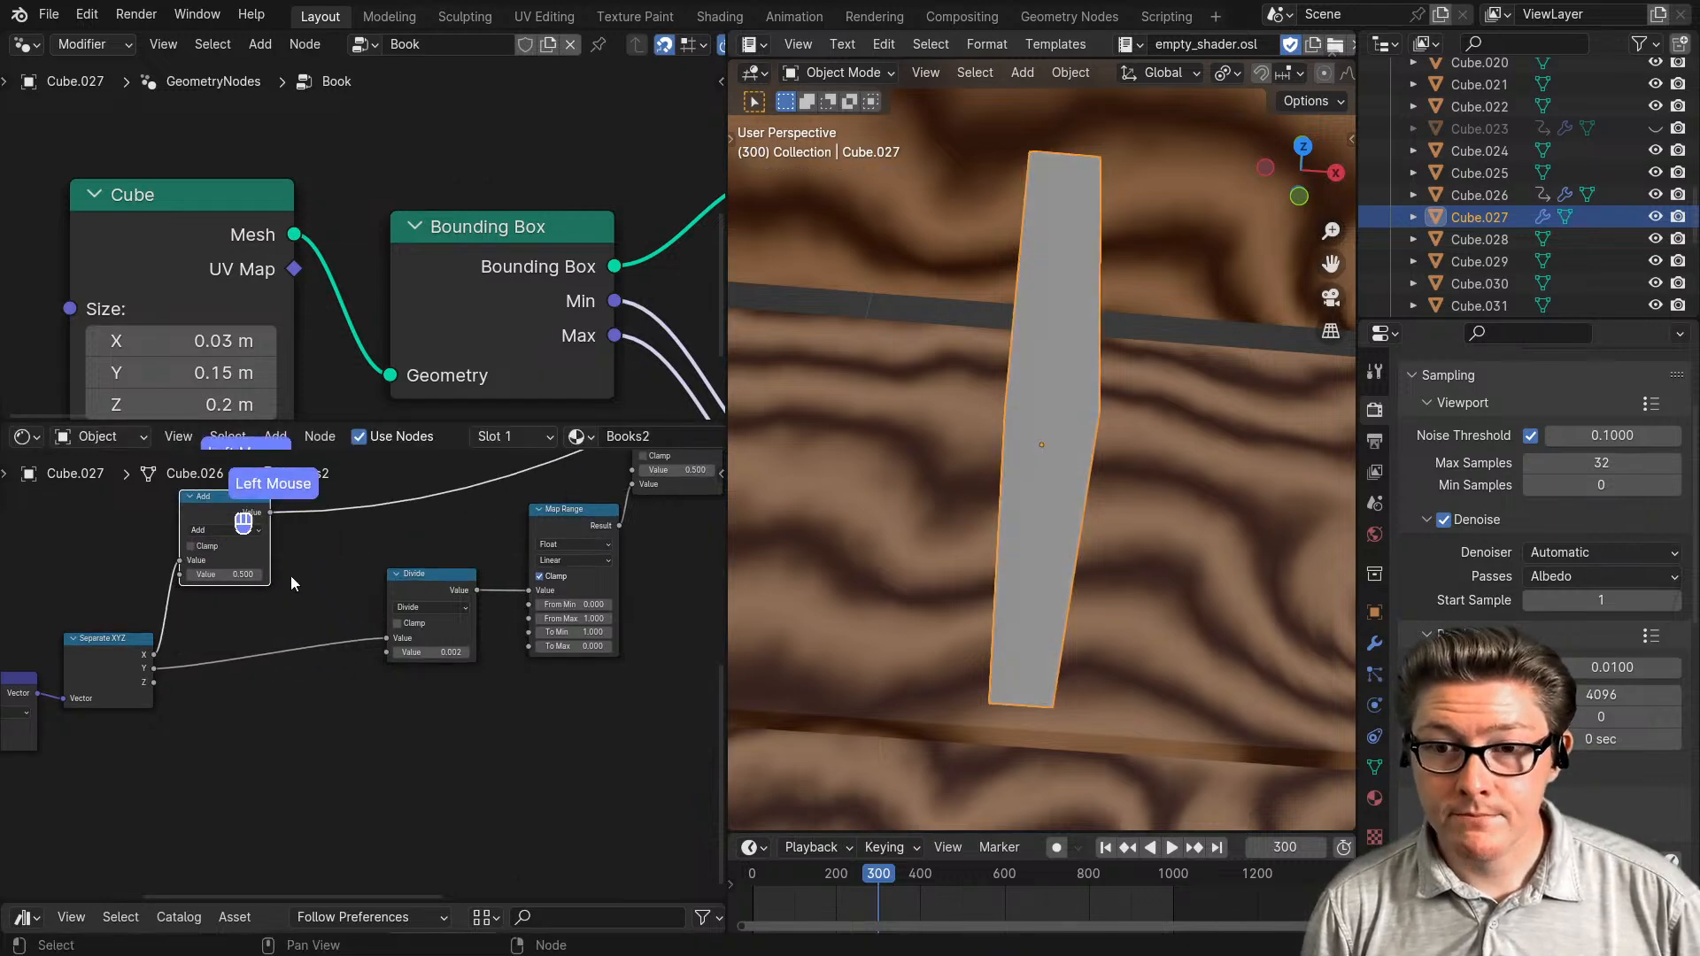
middle_drag(290, 576, 290, 628)
click(222, 581)
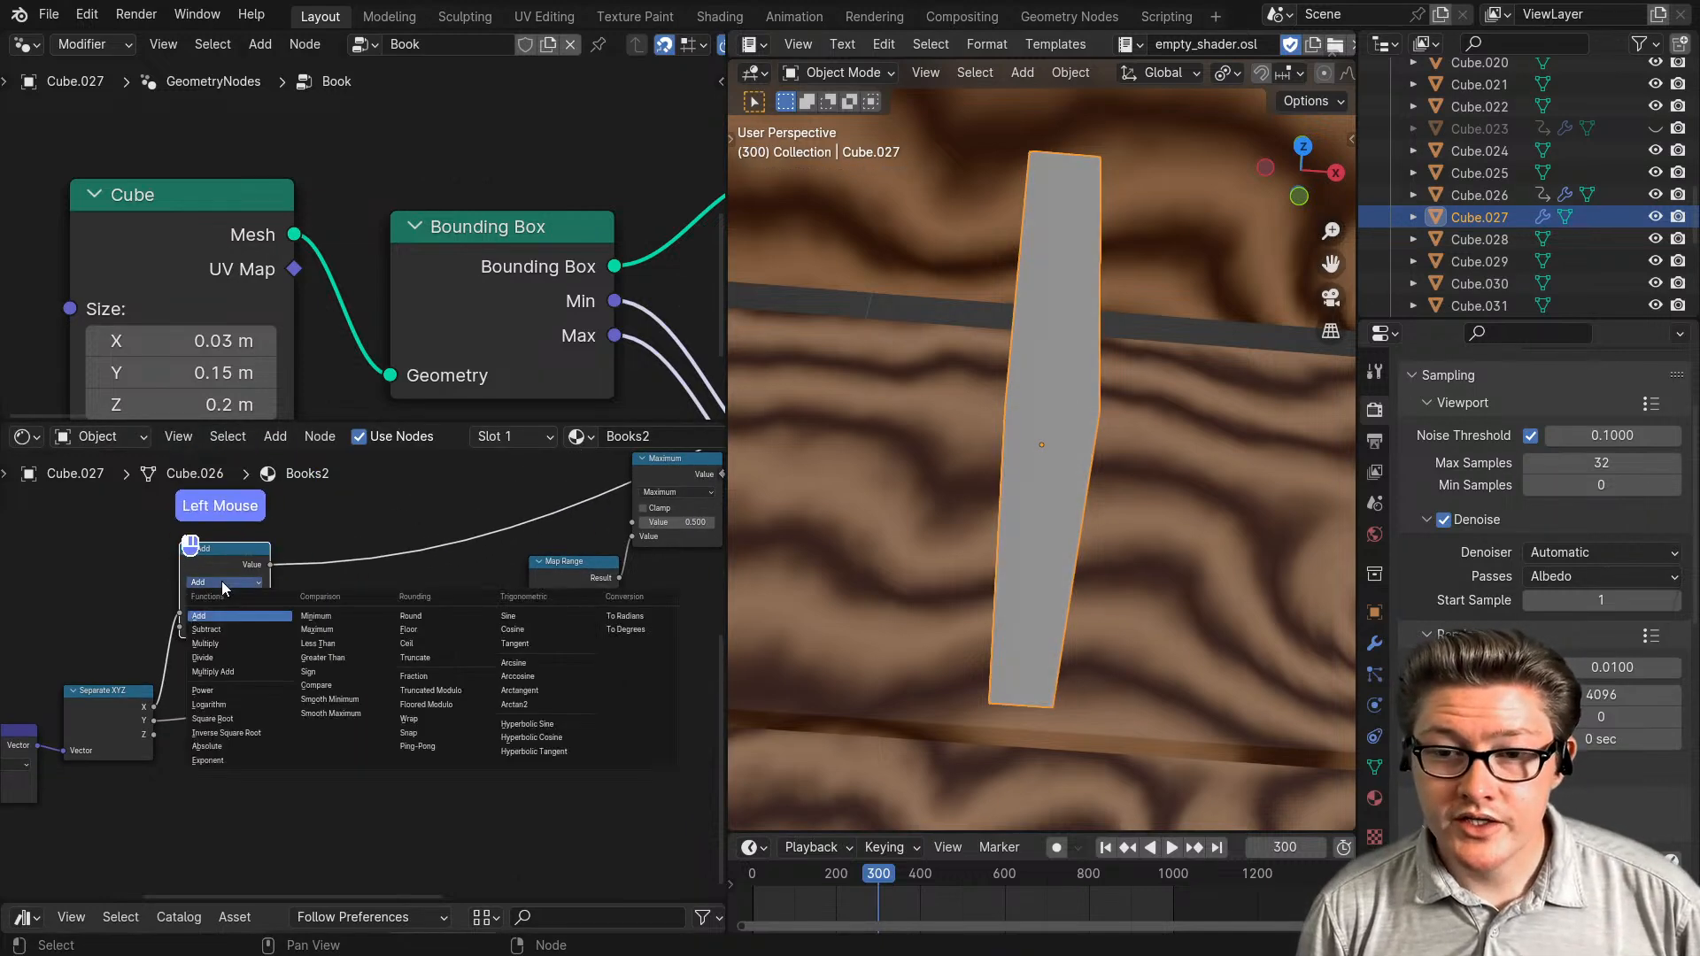
click(220, 663)
- Set the new X-axis Divide node's divisor to 0.002
scroll(211, 663, up, 3)
middle_drag(292, 611, 369, 622)
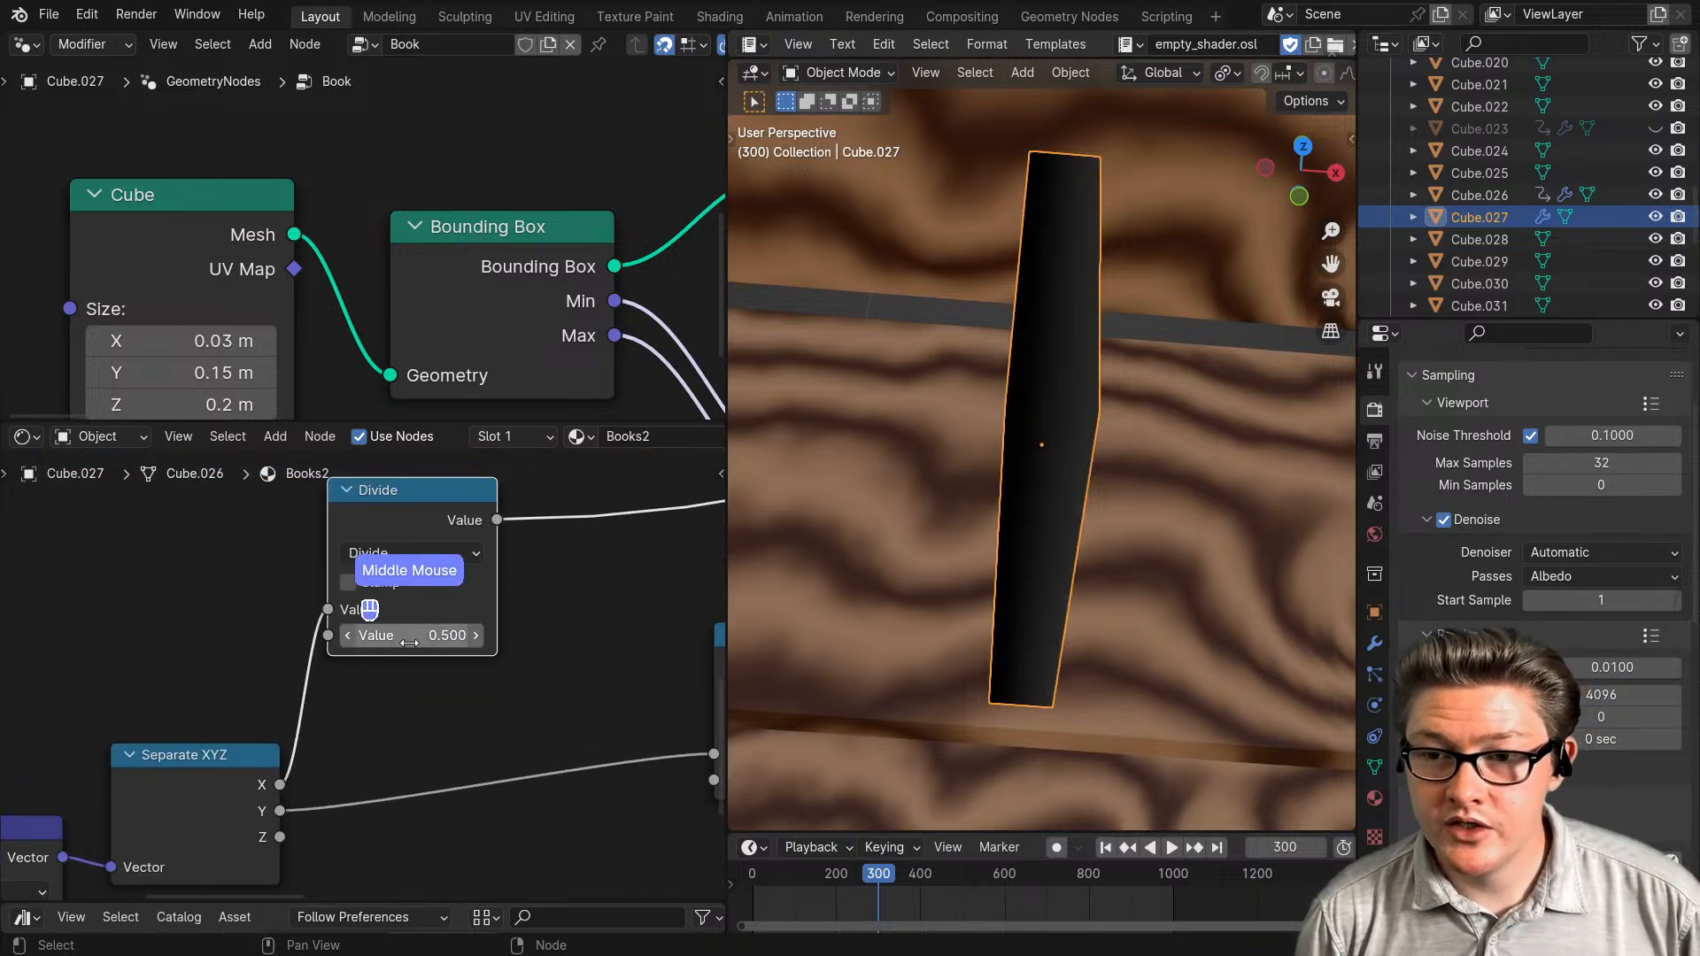
click(428, 642)
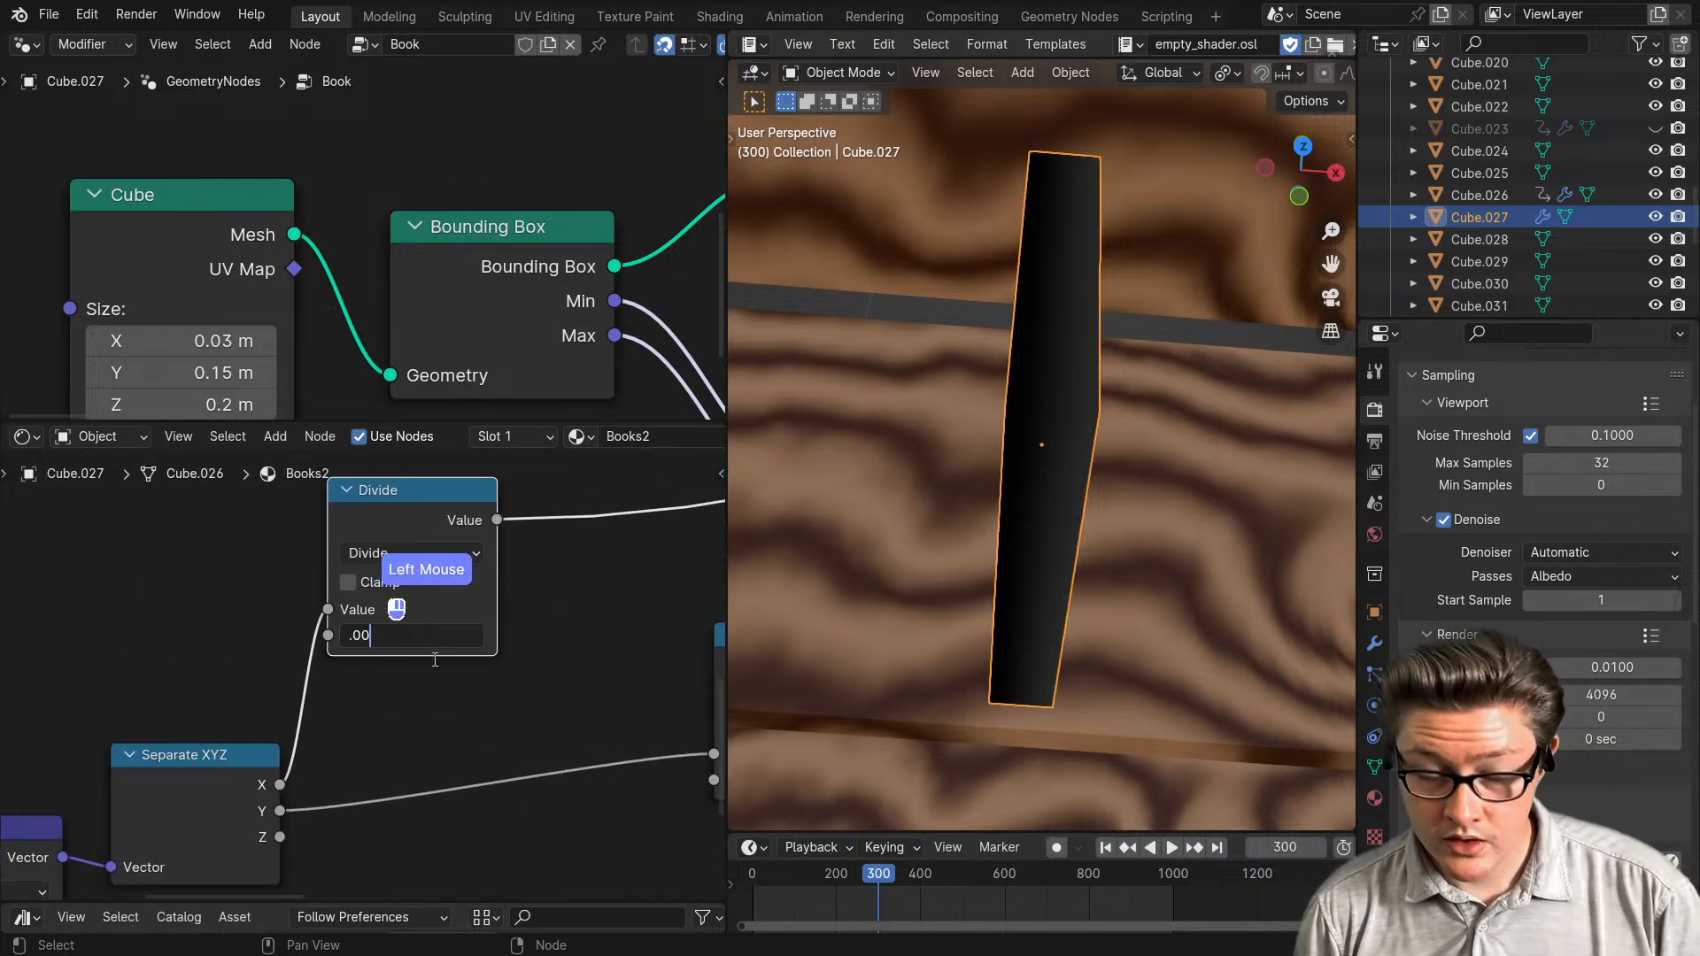
text(.002)
key(Return)
- Duplicate the Map Range node, insert the copy after the X-axis Divide node, and inspect the resulting mask on the book
scroll(496, 699, down, 3)
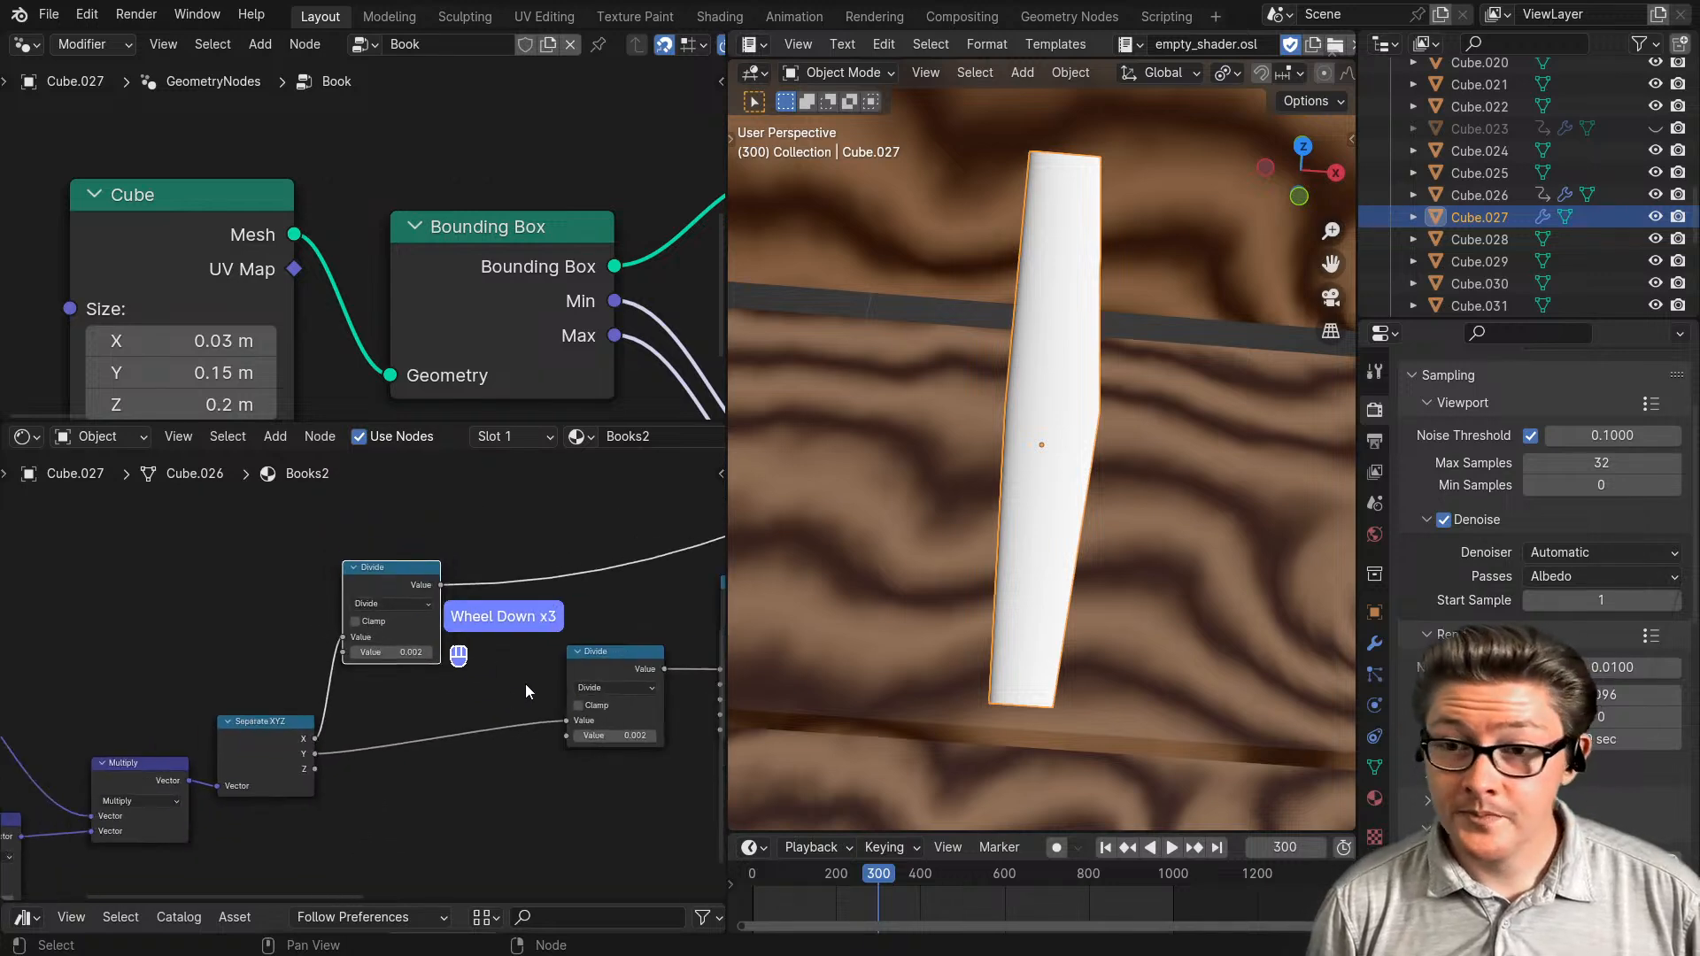
middle_drag(524, 684, 316, 692)
click(581, 597)
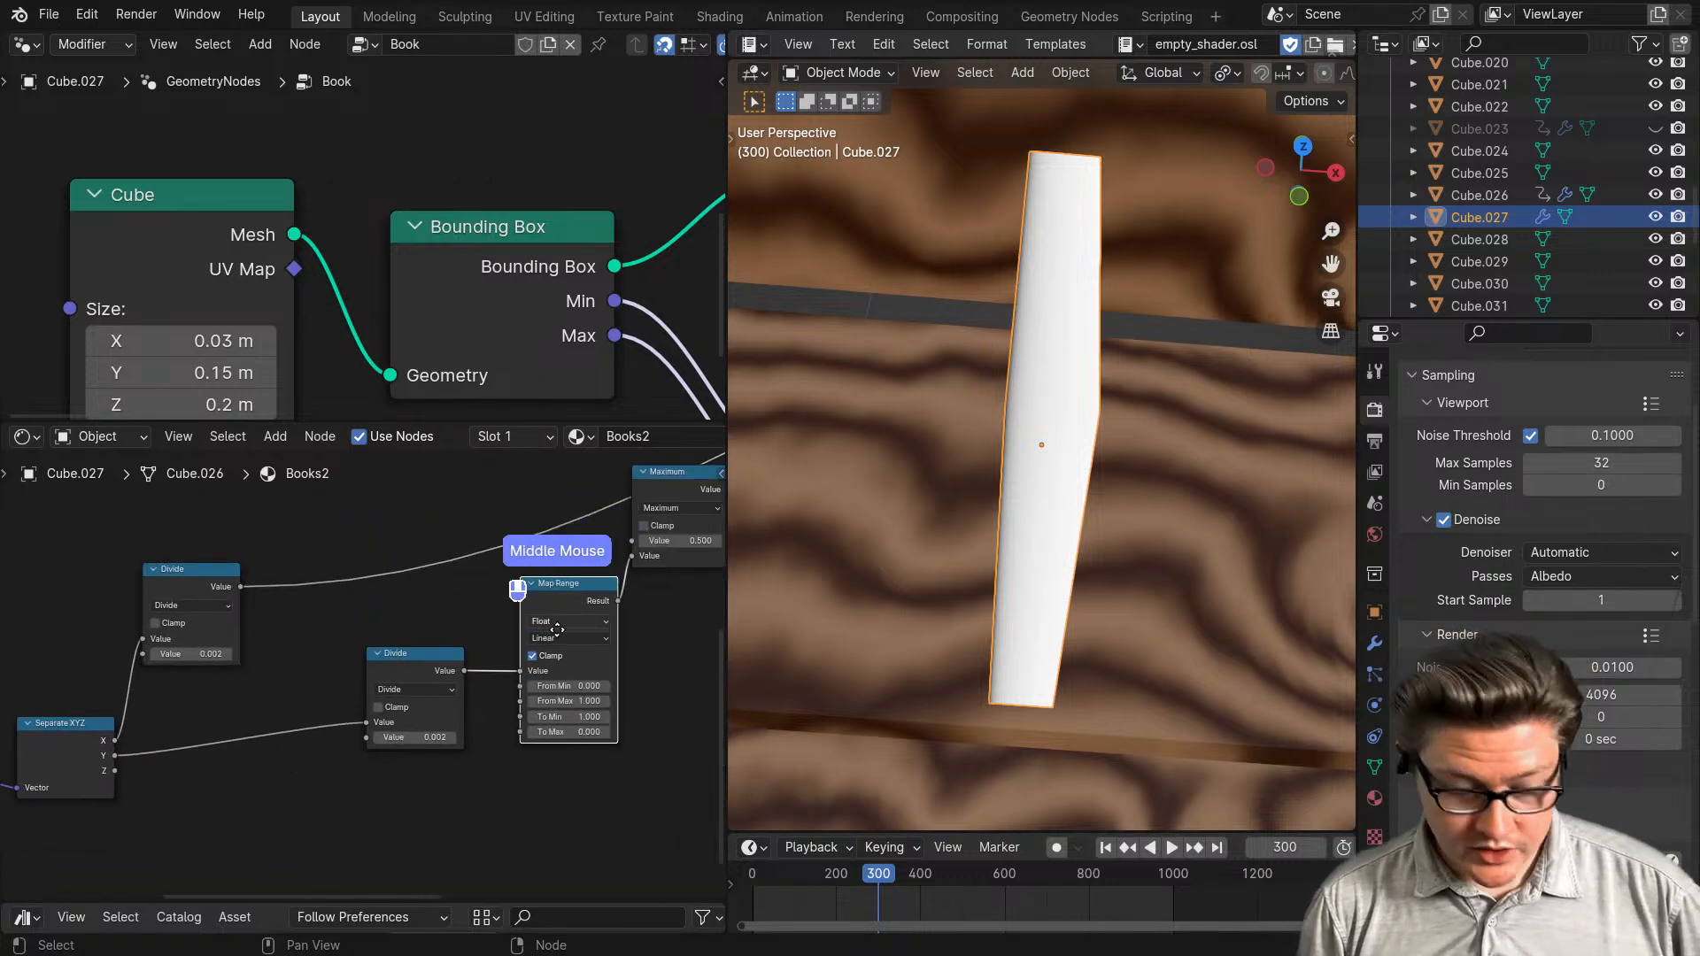
middle_drag(576, 617, 561, 639)
key(shift+d)
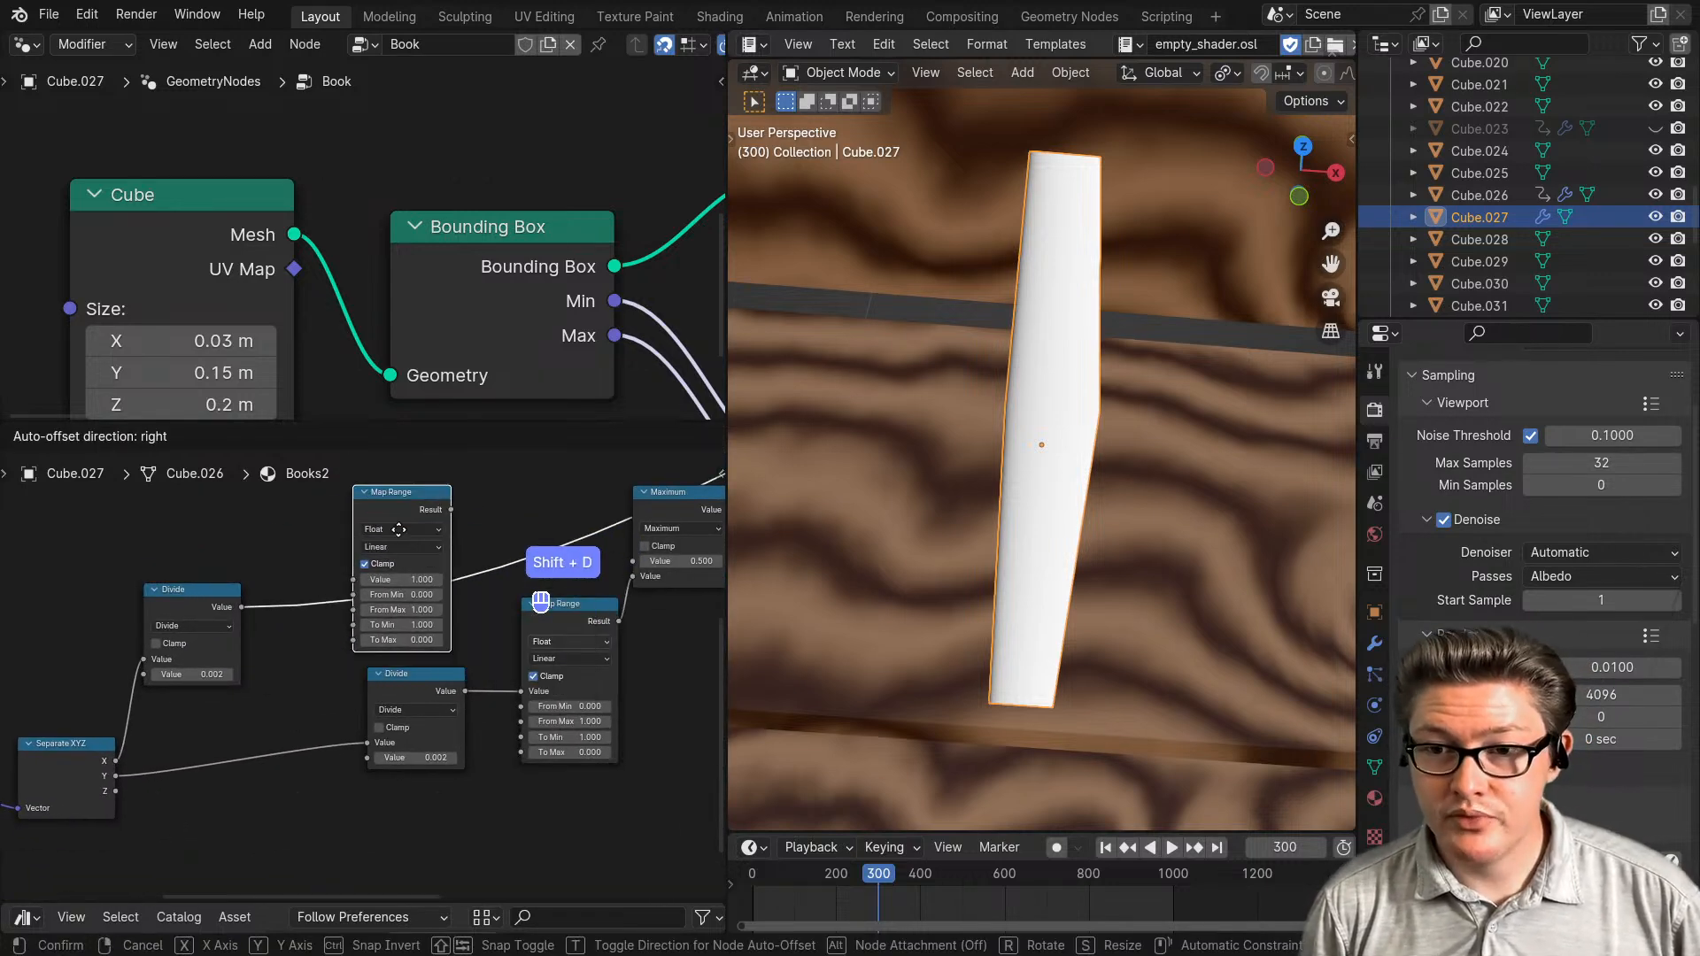
click(398, 530)
middle_drag(1063, 592, 1114, 613)
scroll(380, 701, down, 3)
scroll(355, 726, down, 2)
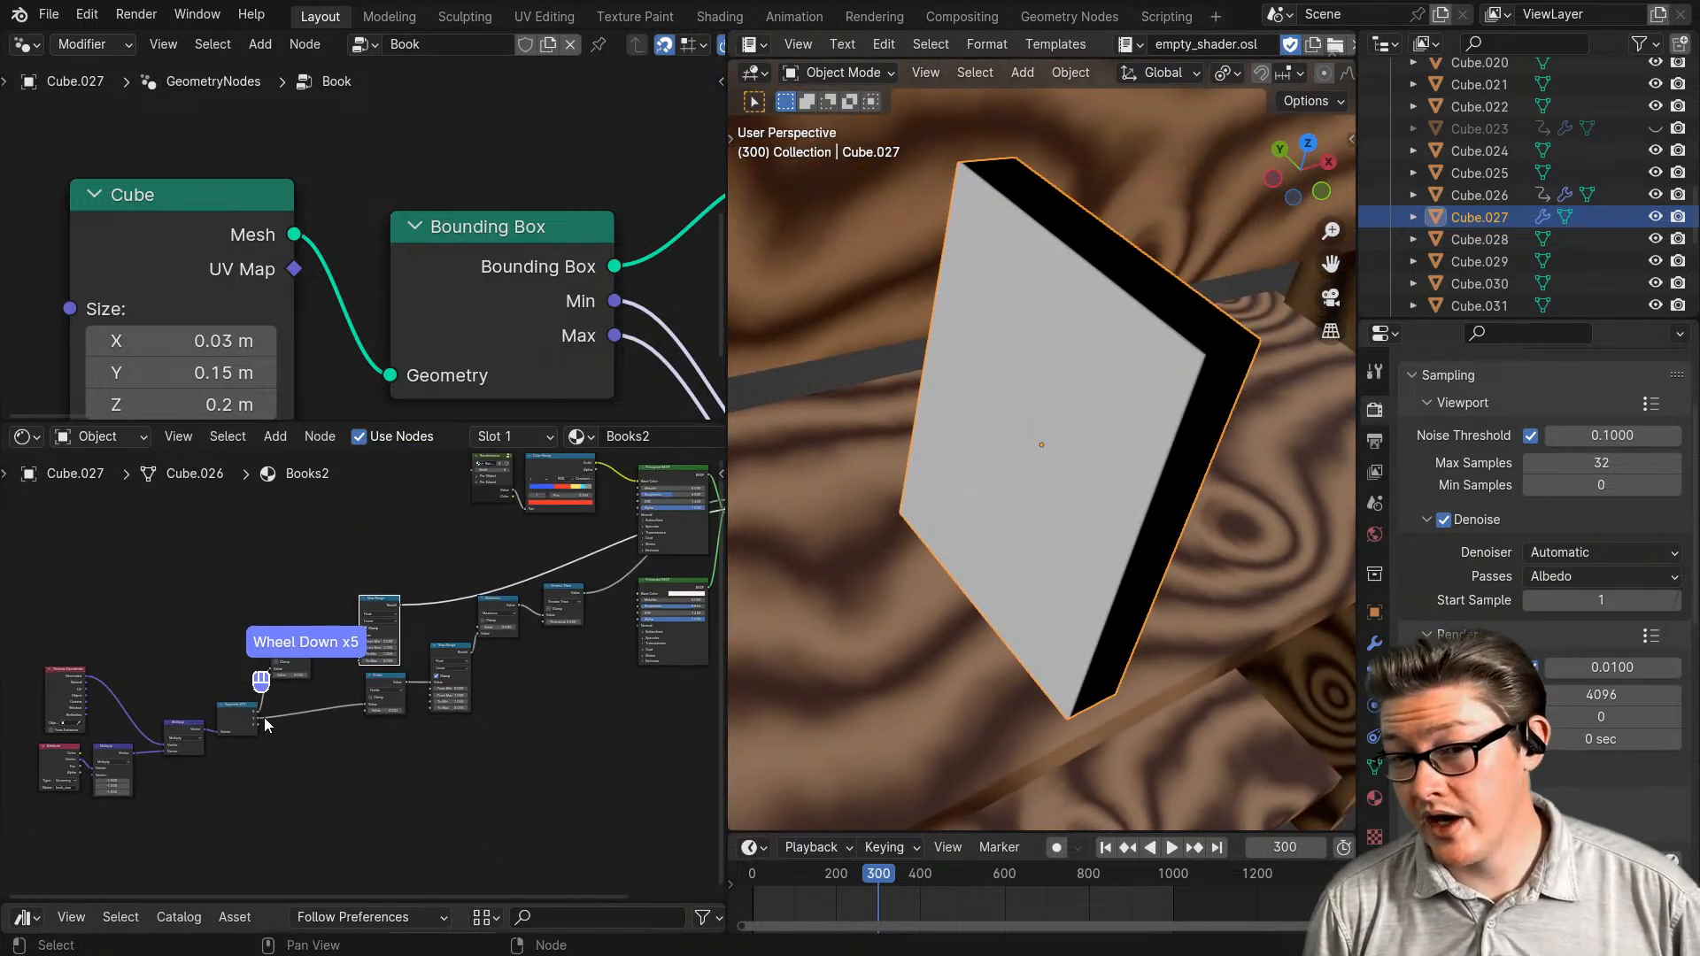
- Move the Texture Coordinate, Attribute, both vector Multiply and Separate XYZ nodes aside and combine them into a node group
middle_drag(316, 799, 520, 787)
scroll(315, 749, up, 3)
drag(521, 786, 190, 613)
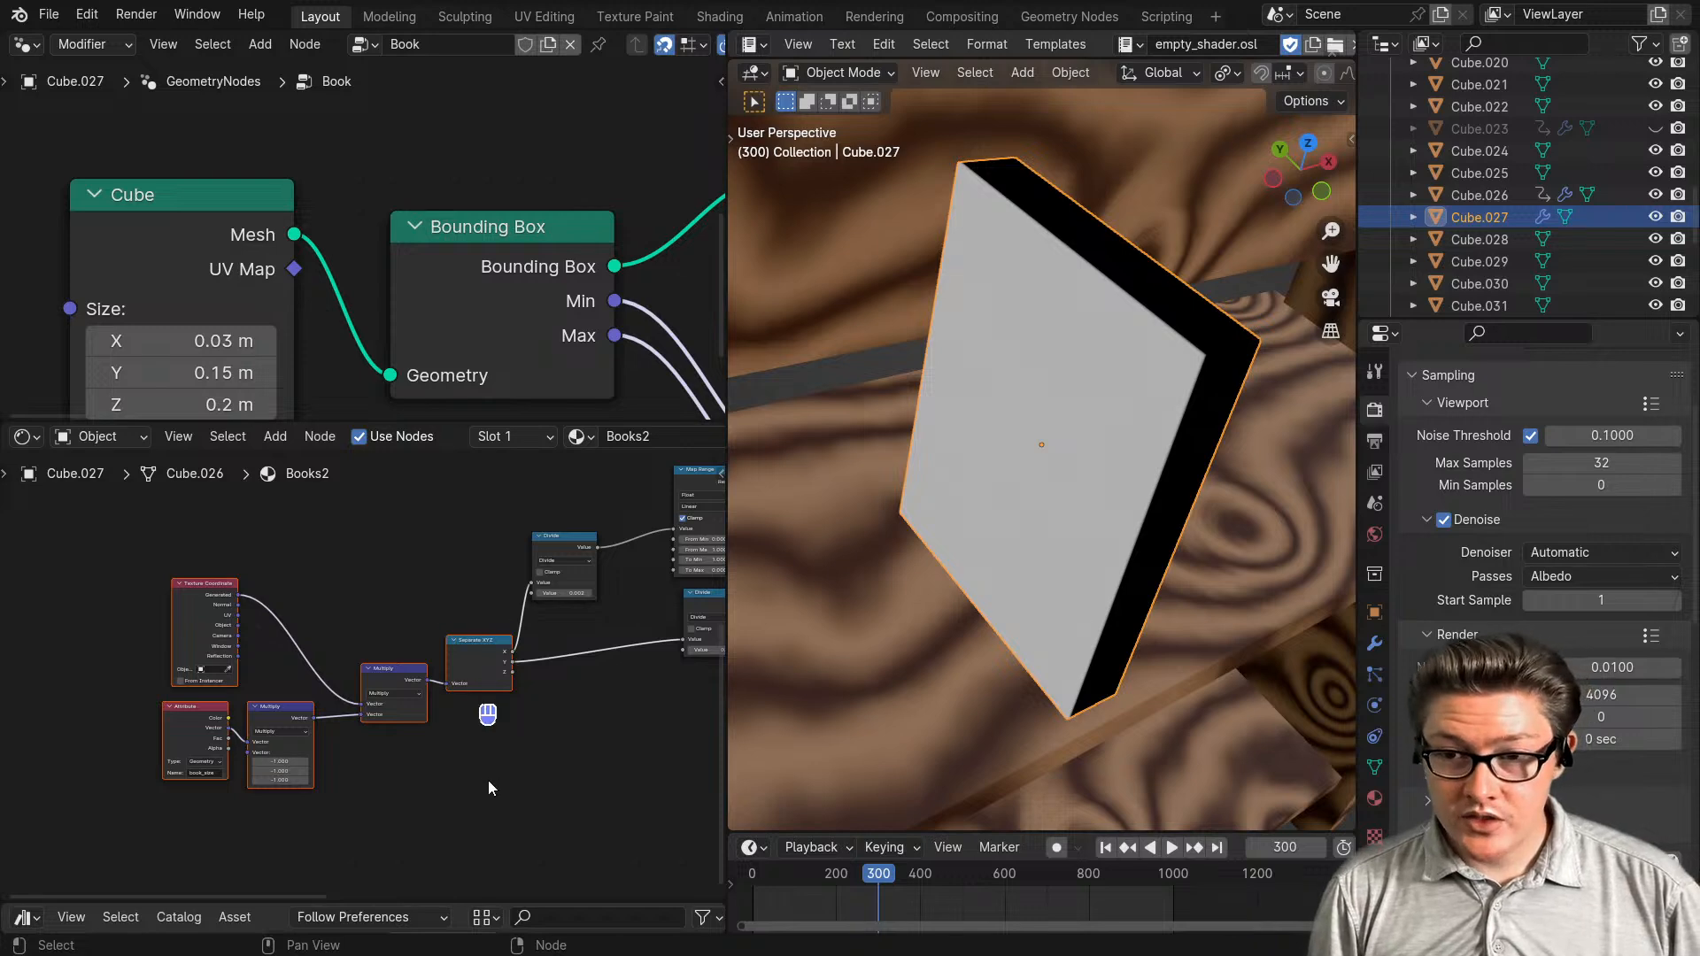
drag(486, 783, 159, 632)
key(g)
click(426, 670)
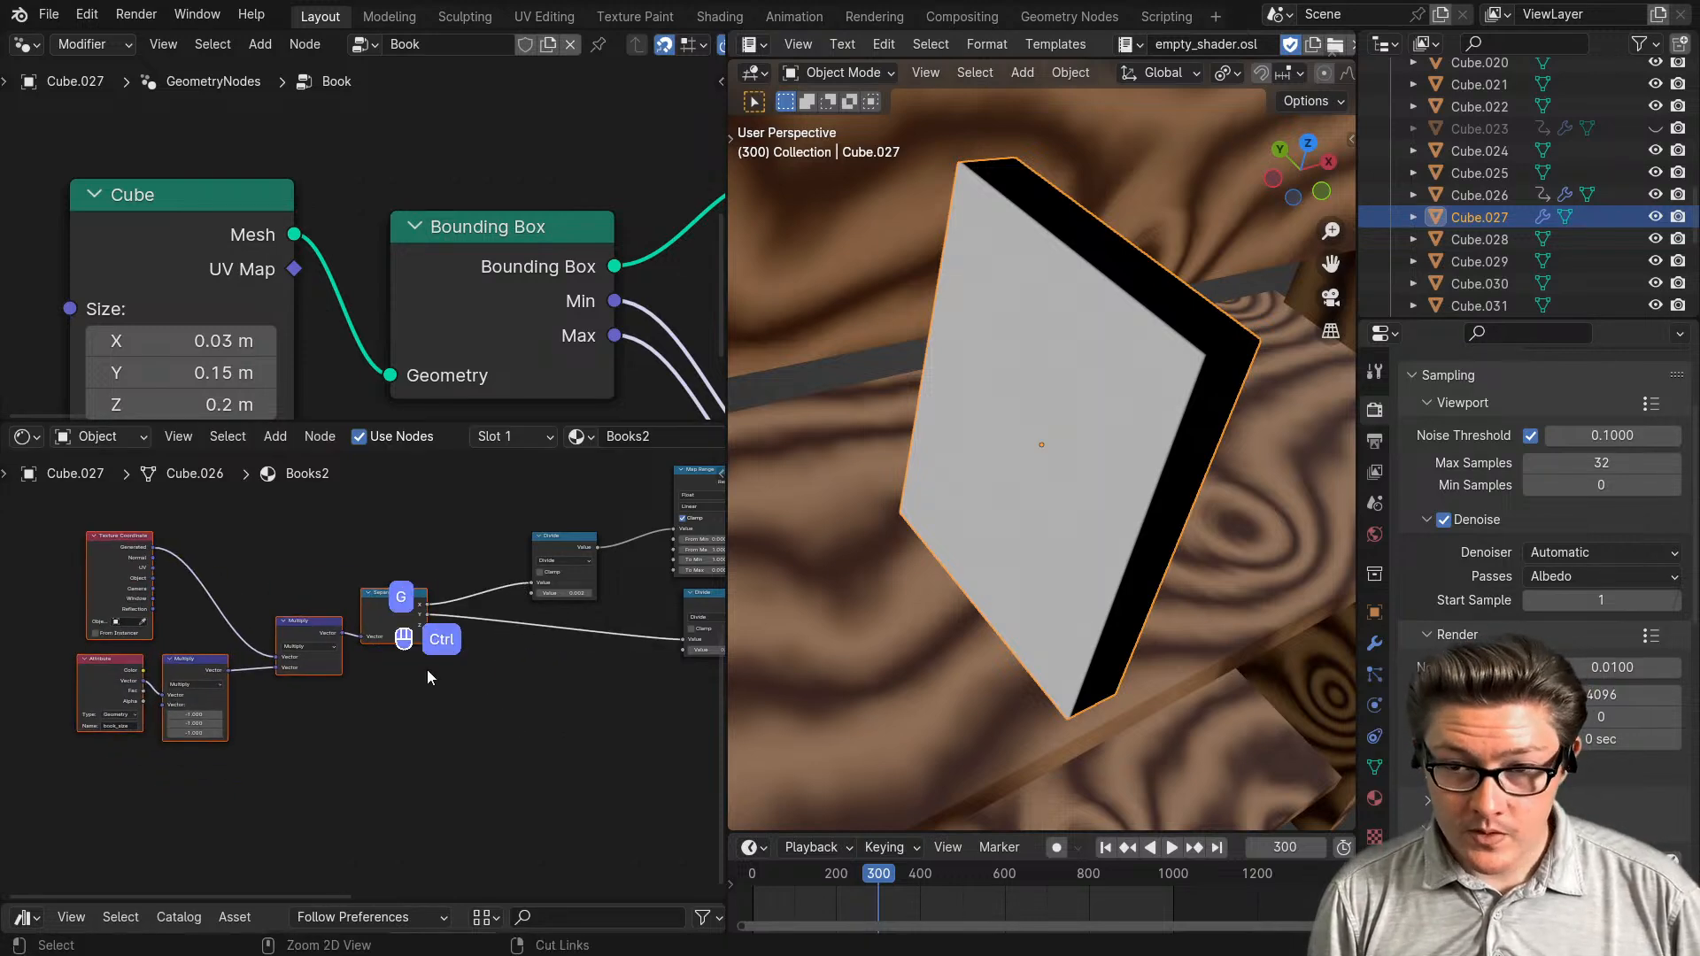
key(ctrl+g)
scroll(310, 713, up, 4)
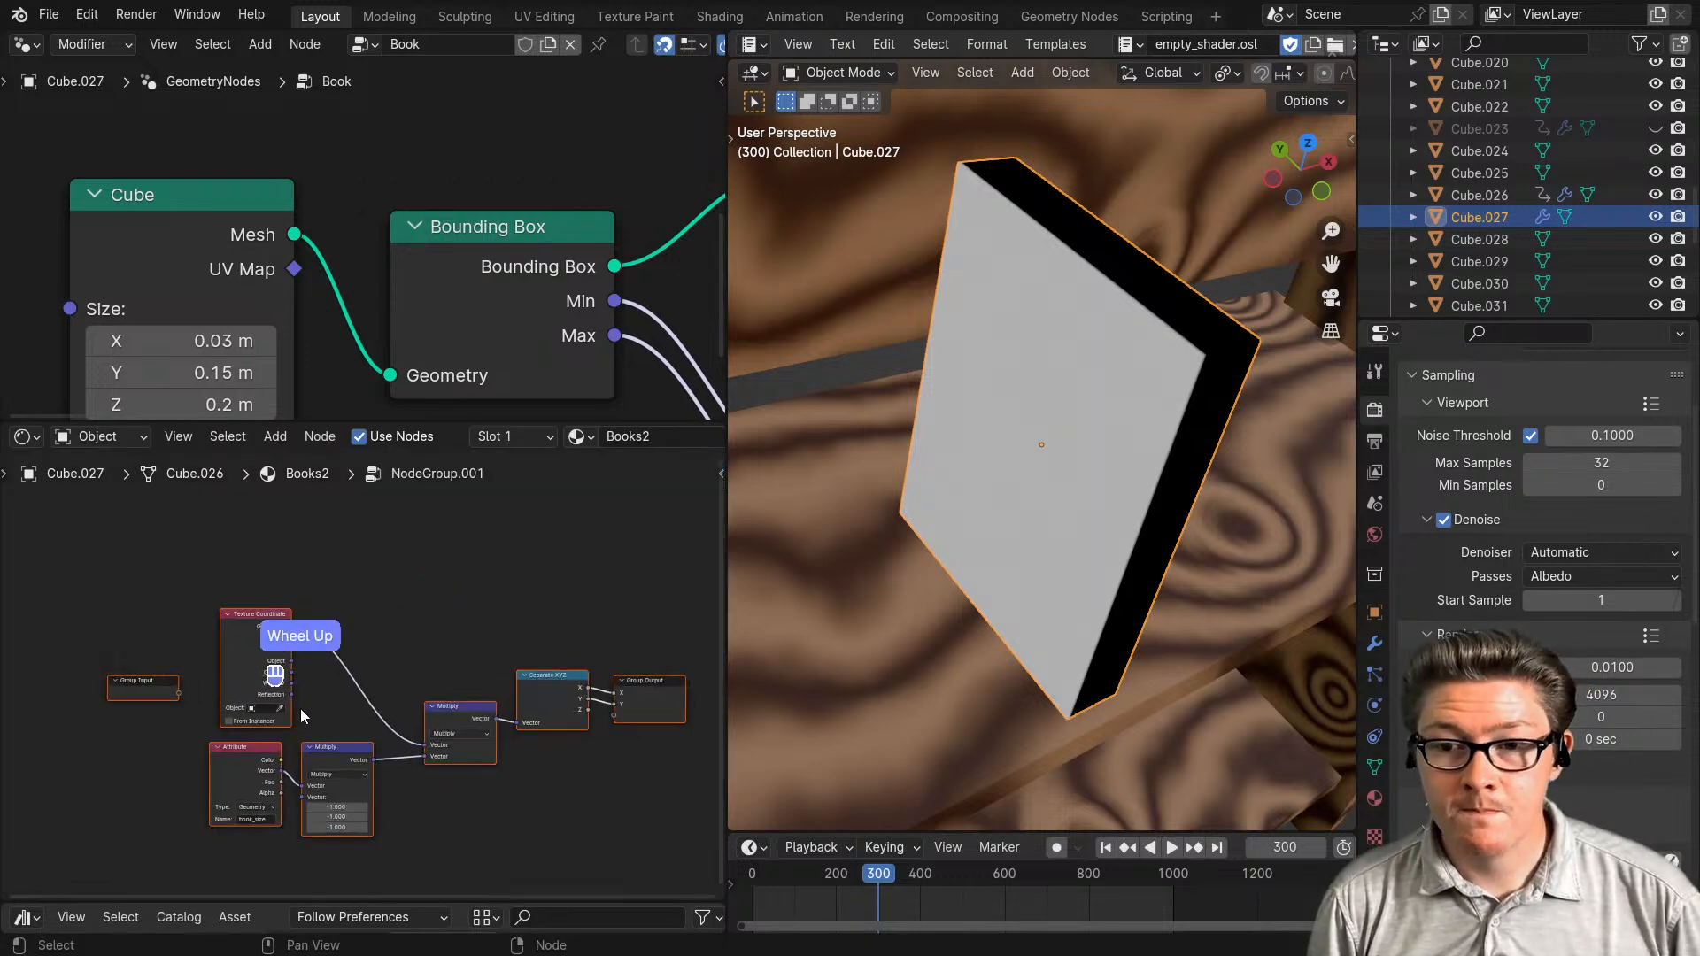
- Delete the unused Group Input node inside the node group and move the Group Output node farther from Separate XYZ
scroll(332, 715, down, 2)
click(101, 642)
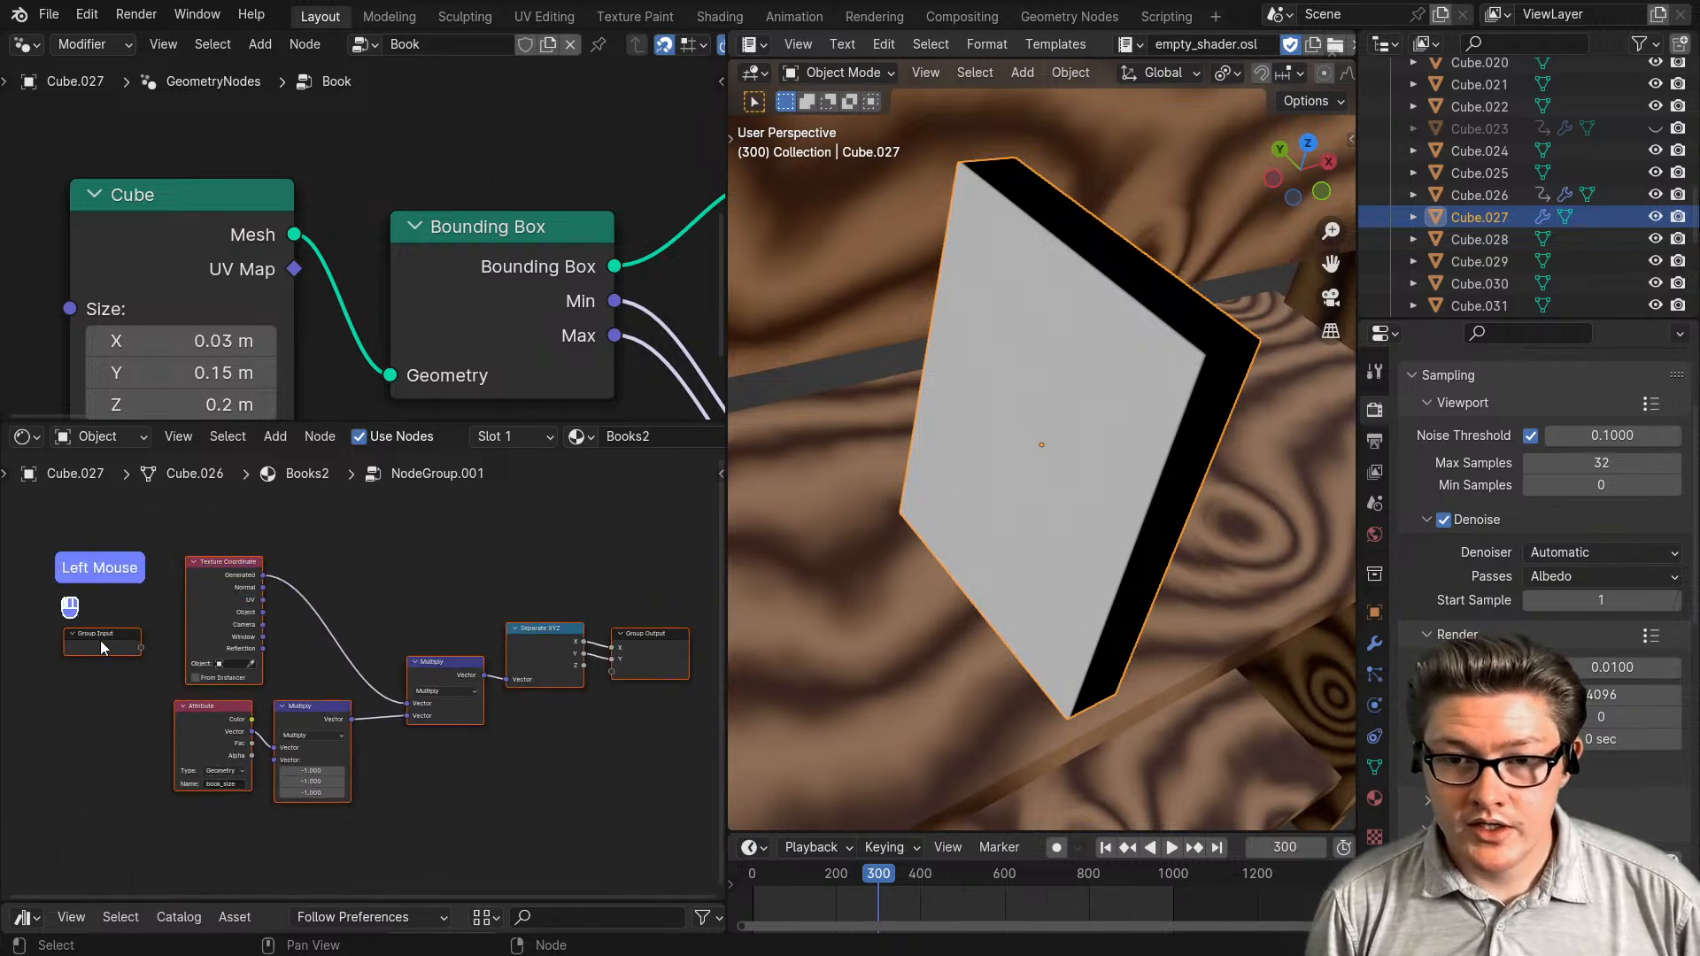
key(x)
scroll(311, 702, down, 2)
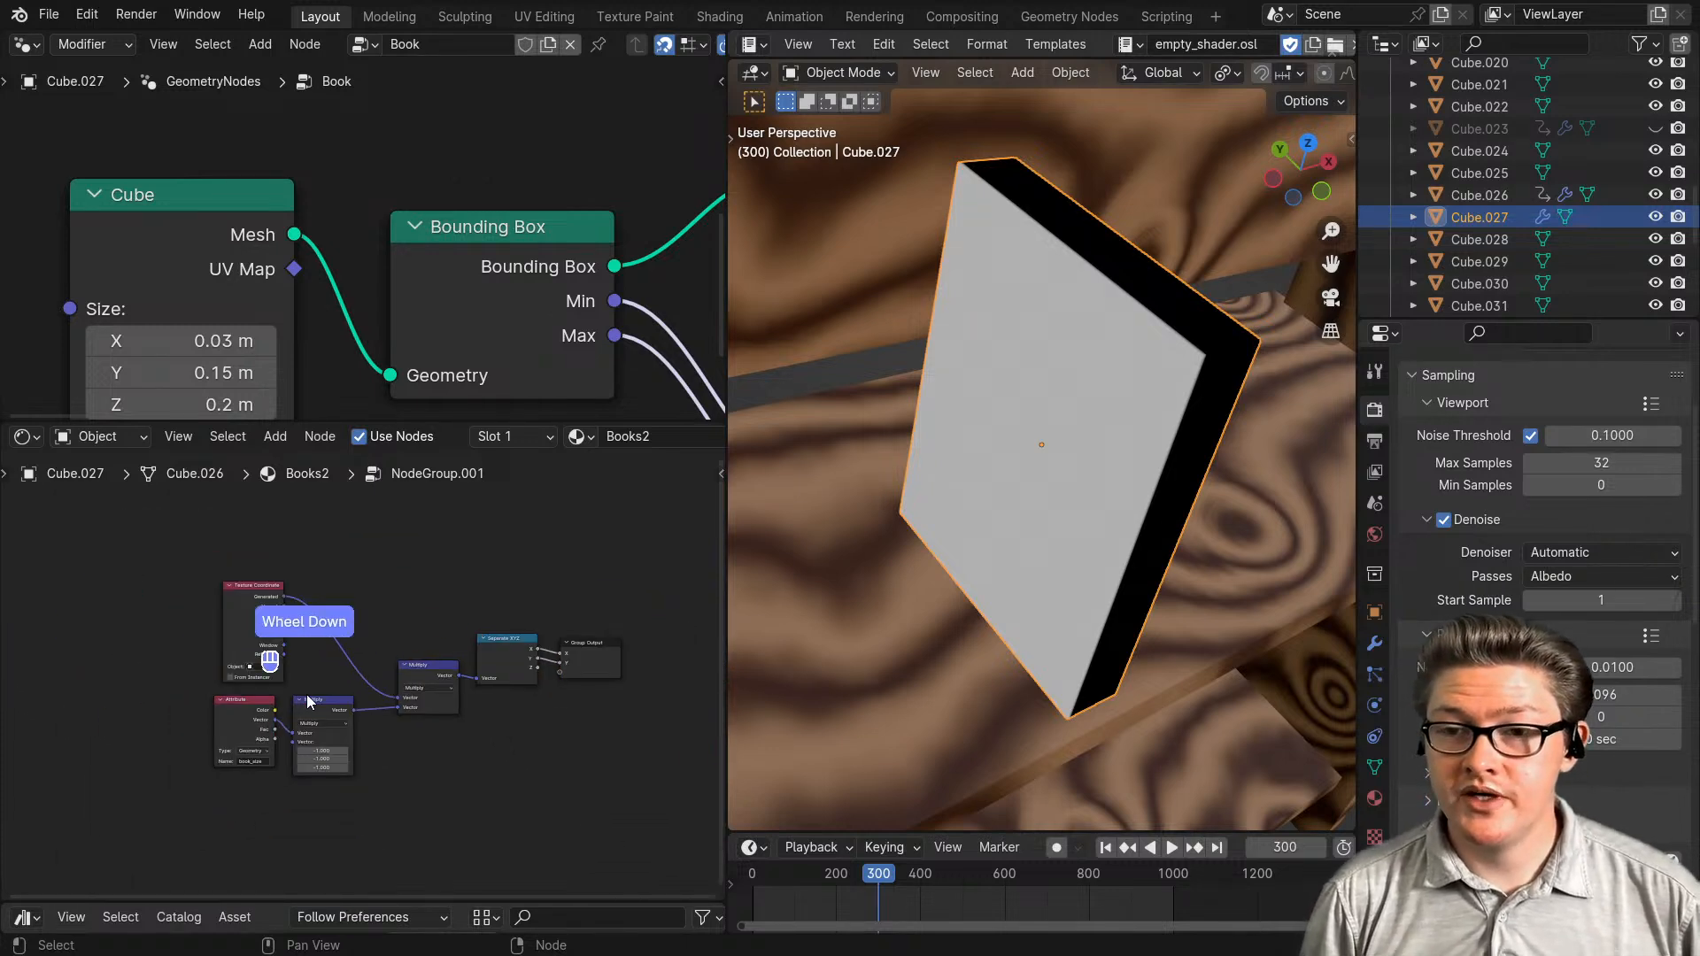
scroll(170, 728, up, 2)
middle_drag(346, 708, 291, 703)
drag(551, 641, 581, 666)
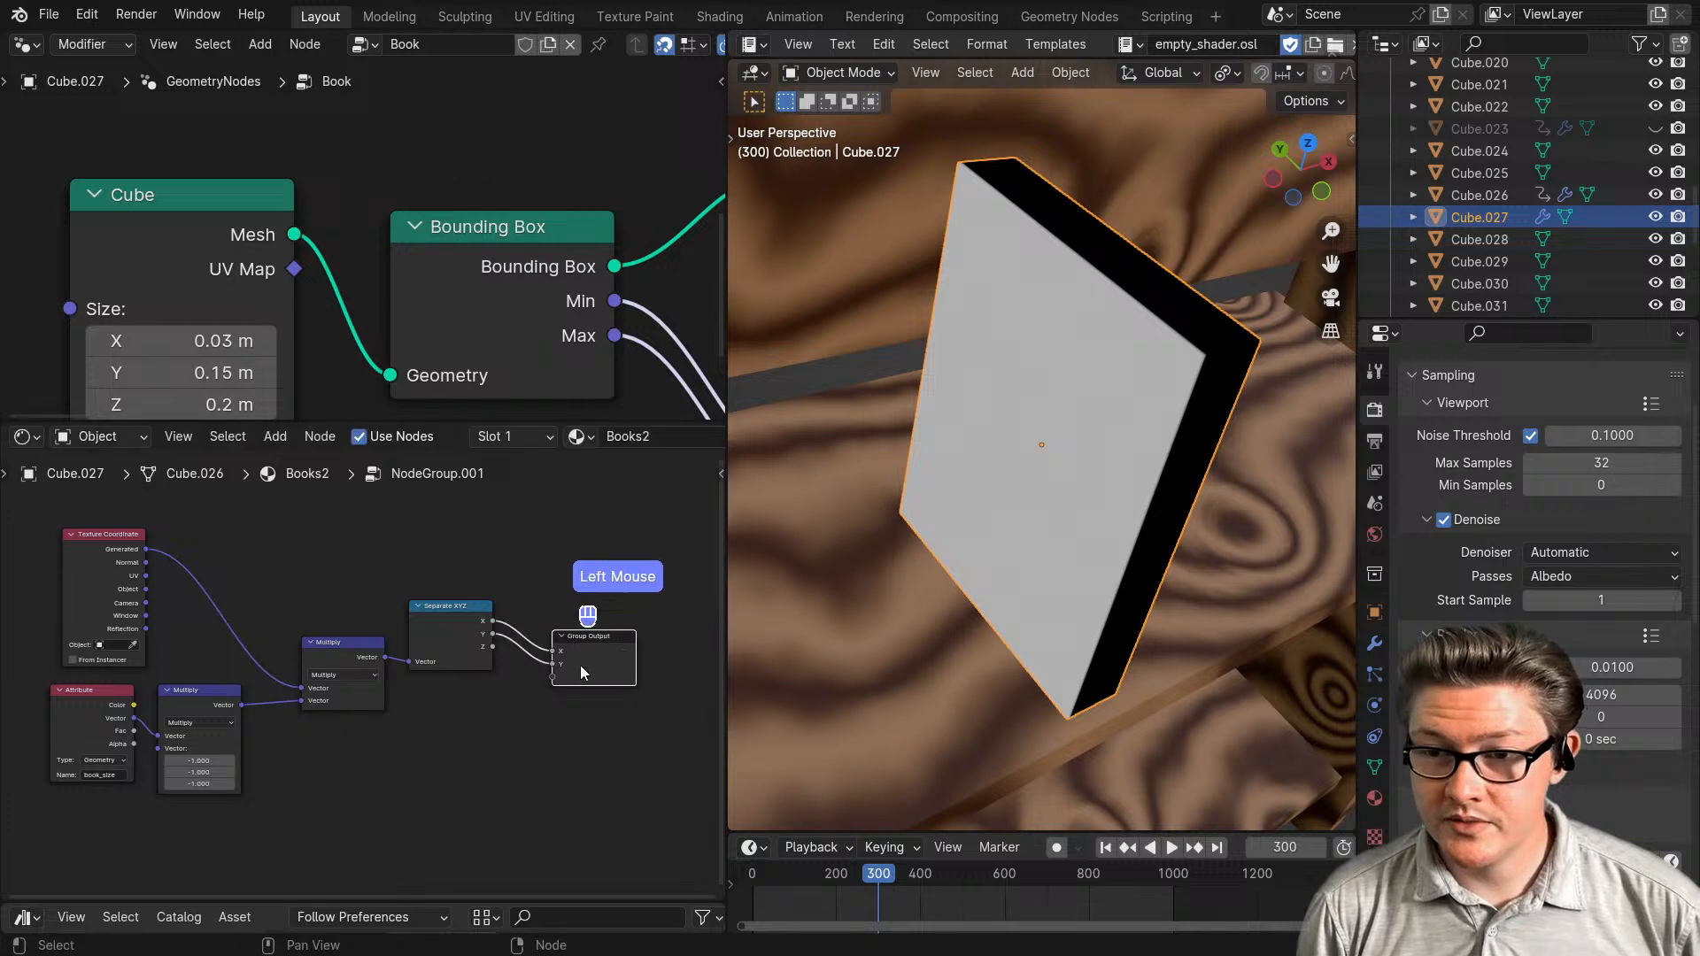
- Connect the Z output of Separate XYZ to a new Group Output socket and leave the node group
middle_drag(529, 690, 402, 689)
scroll(377, 660, up, 2)
click(374, 620)
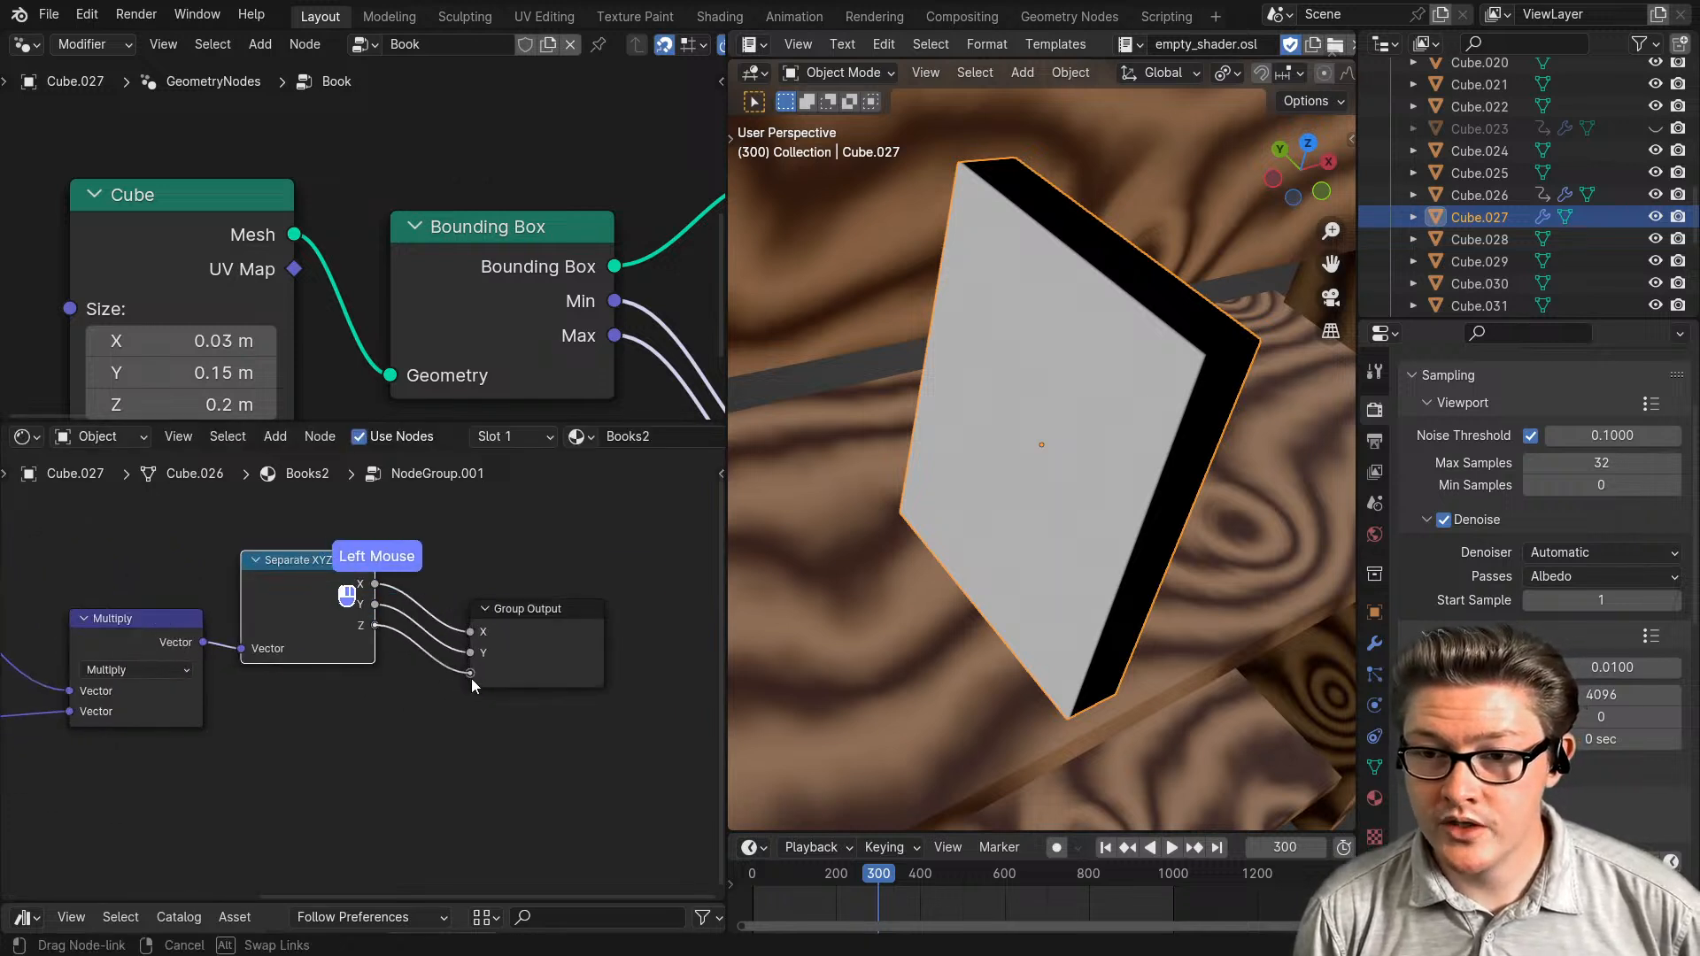
key(Tab)
- Preview the node group's X, Y and Z outputs one after another and examine each gradient on the book
scroll(364, 716, up, 1)
middle_drag(276, 630, 398, 759)
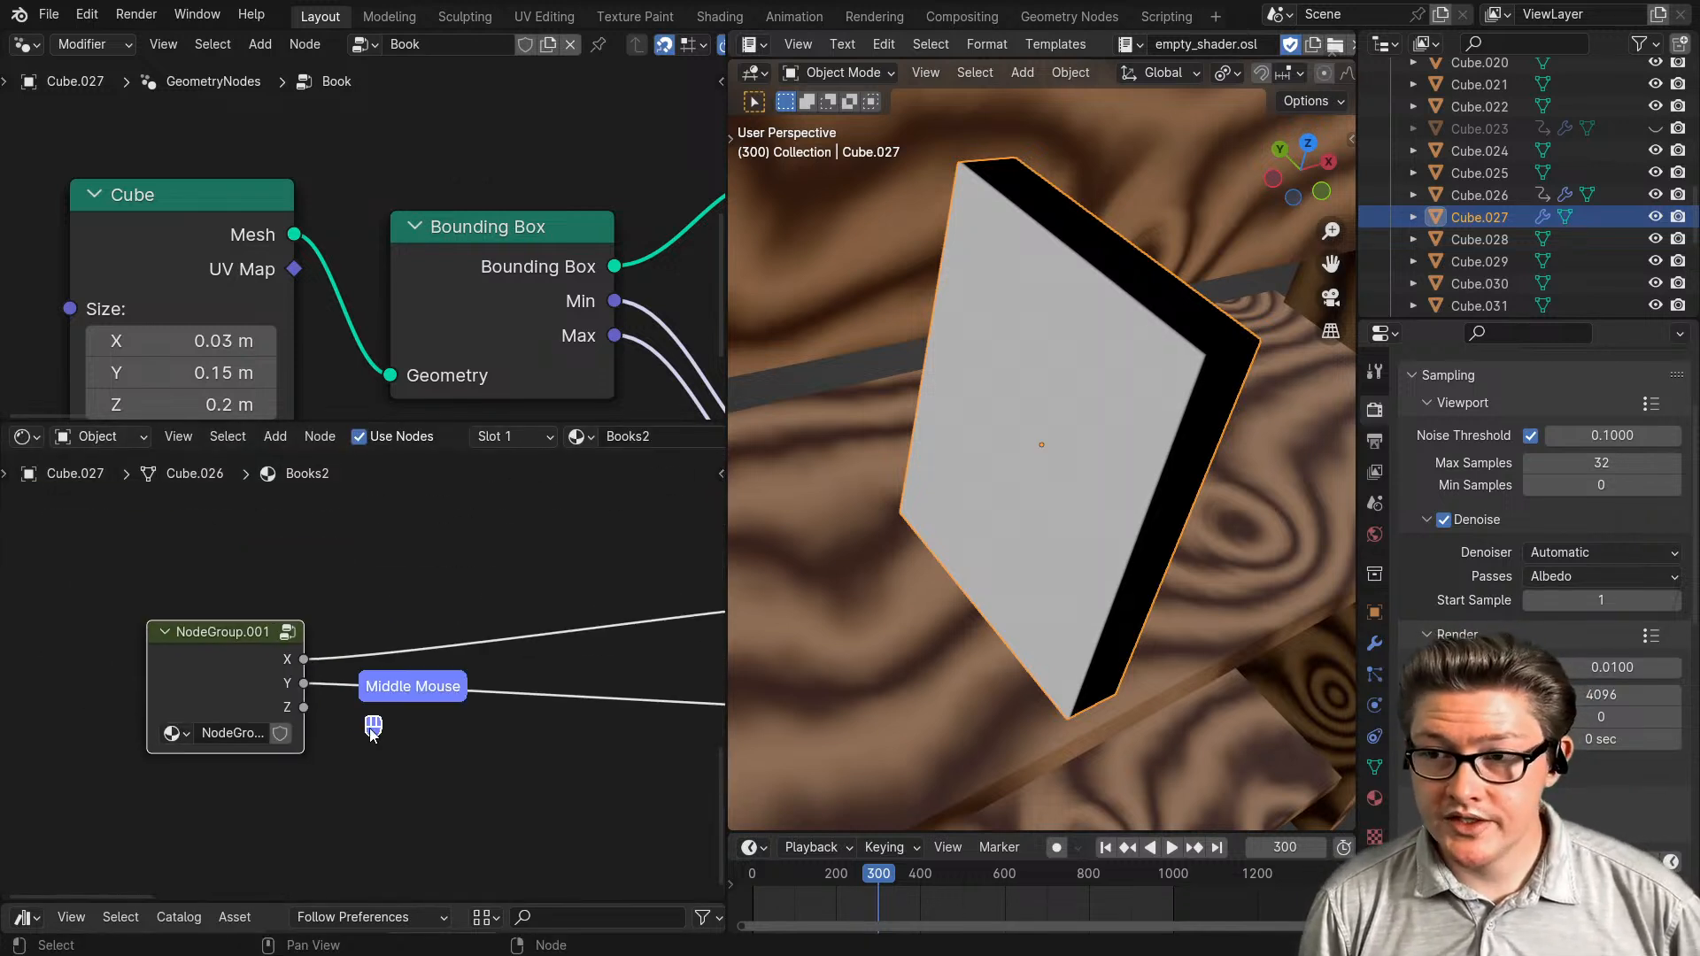
ctrl+shift+click(251, 666)
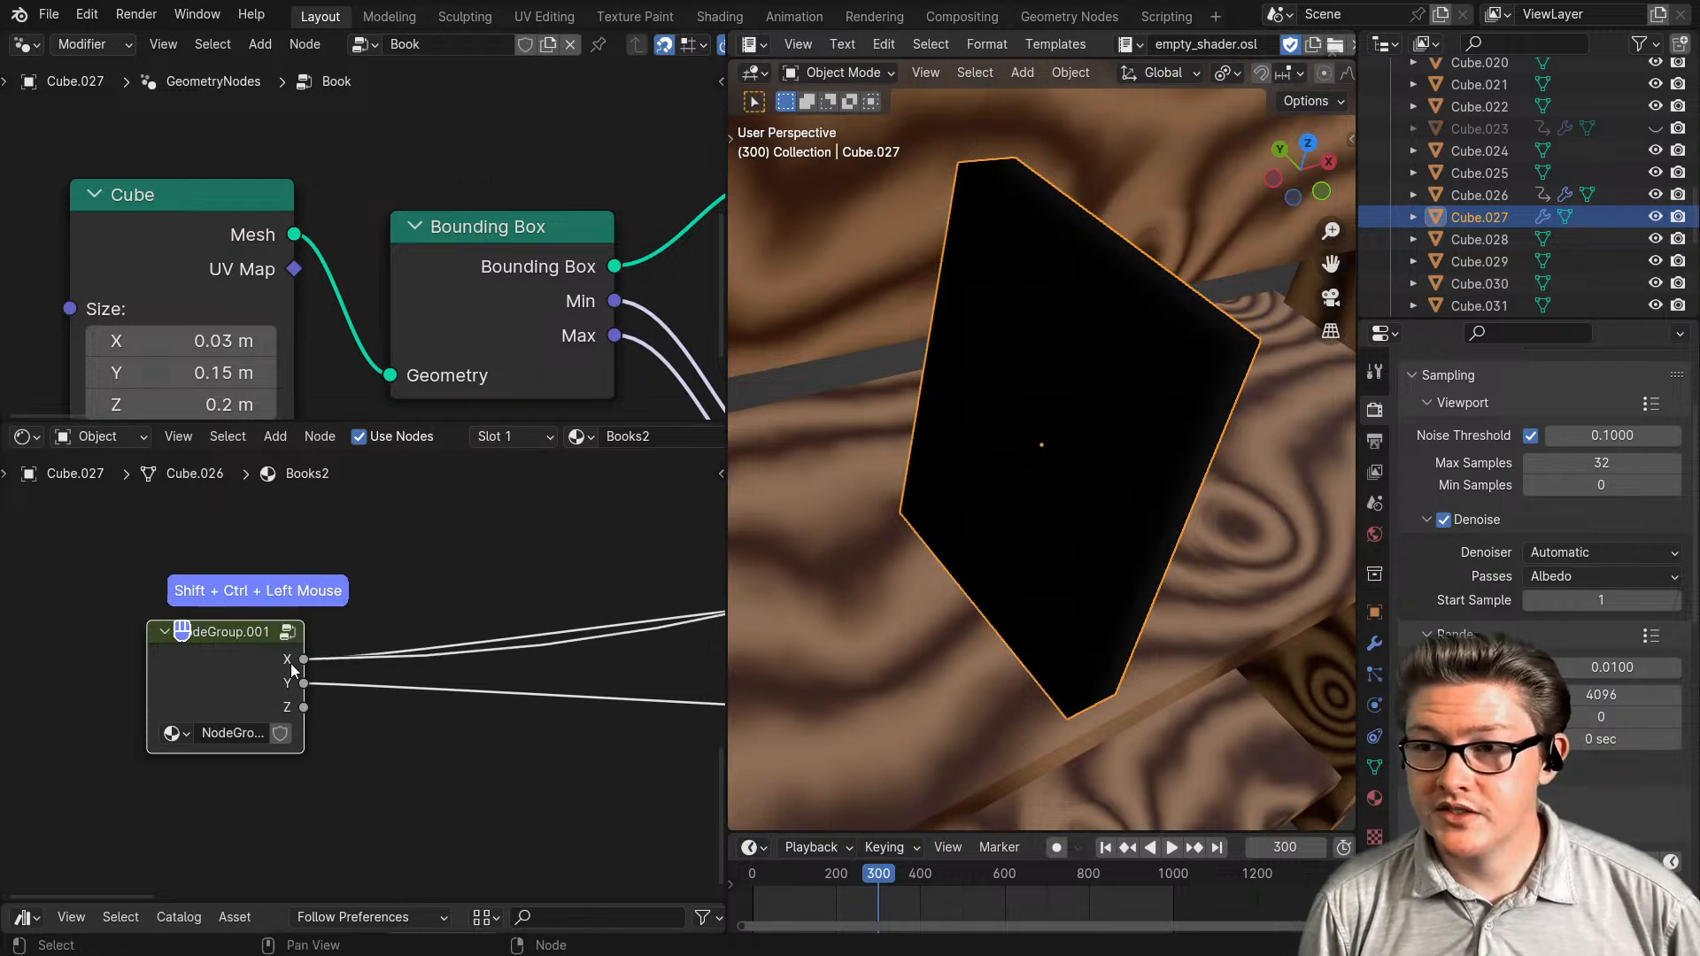
middle_drag(1131, 623, 1001, 582)
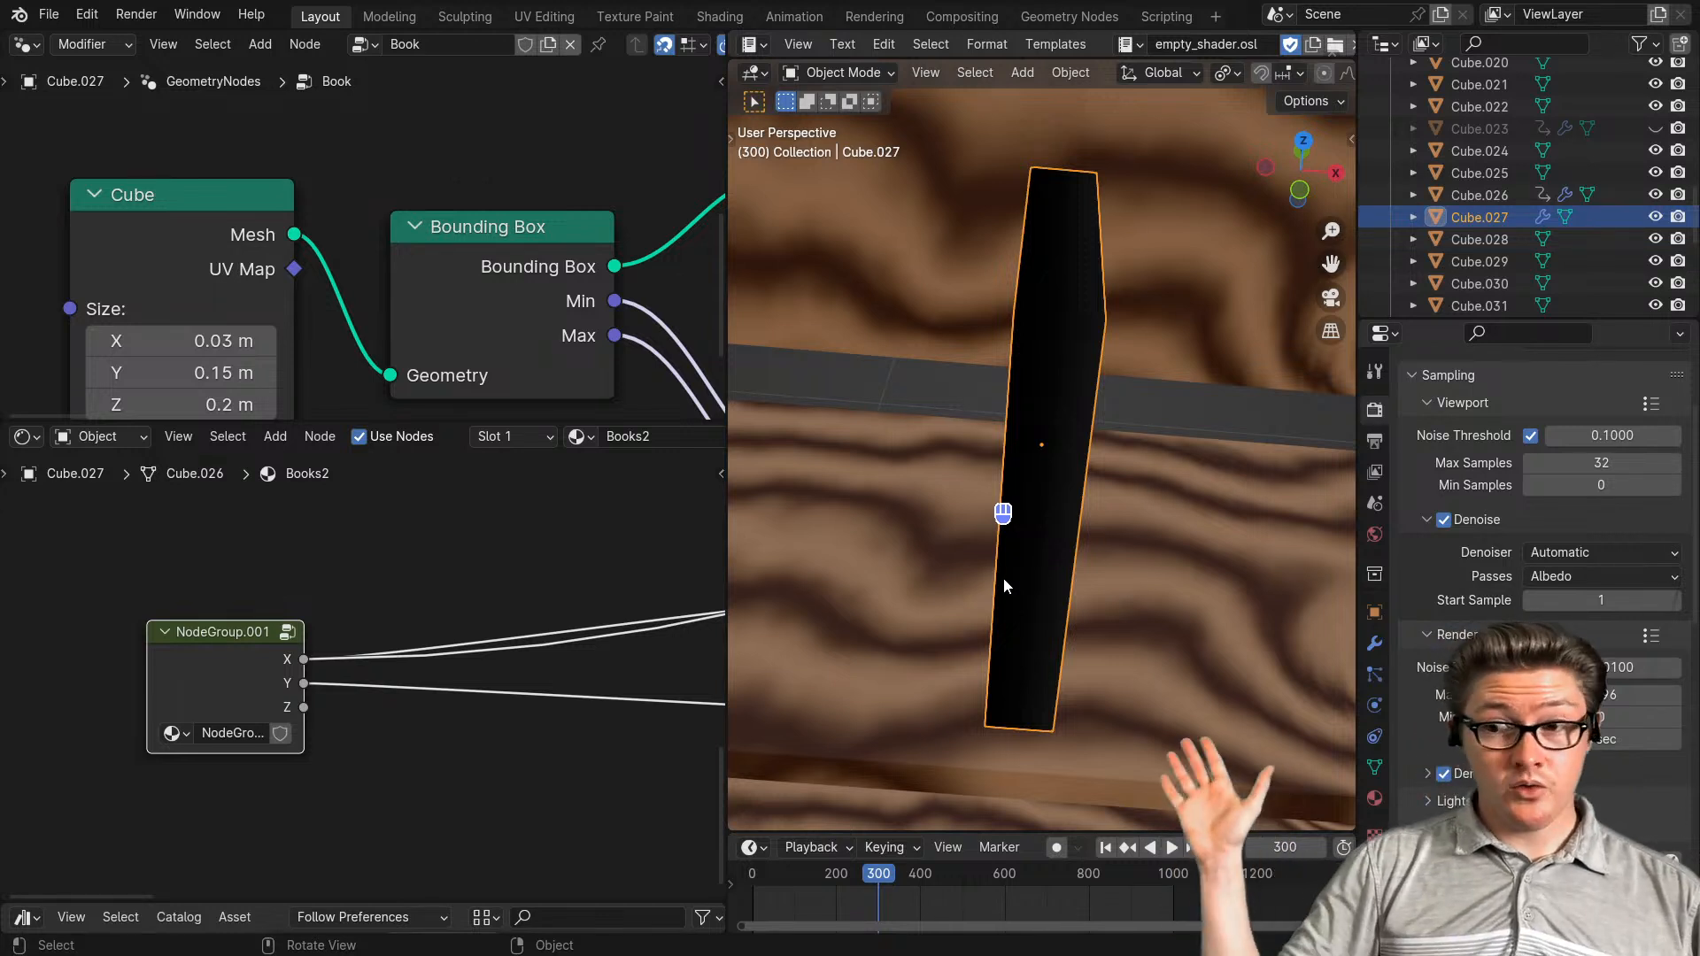
ctrl+shift+click(262, 687)
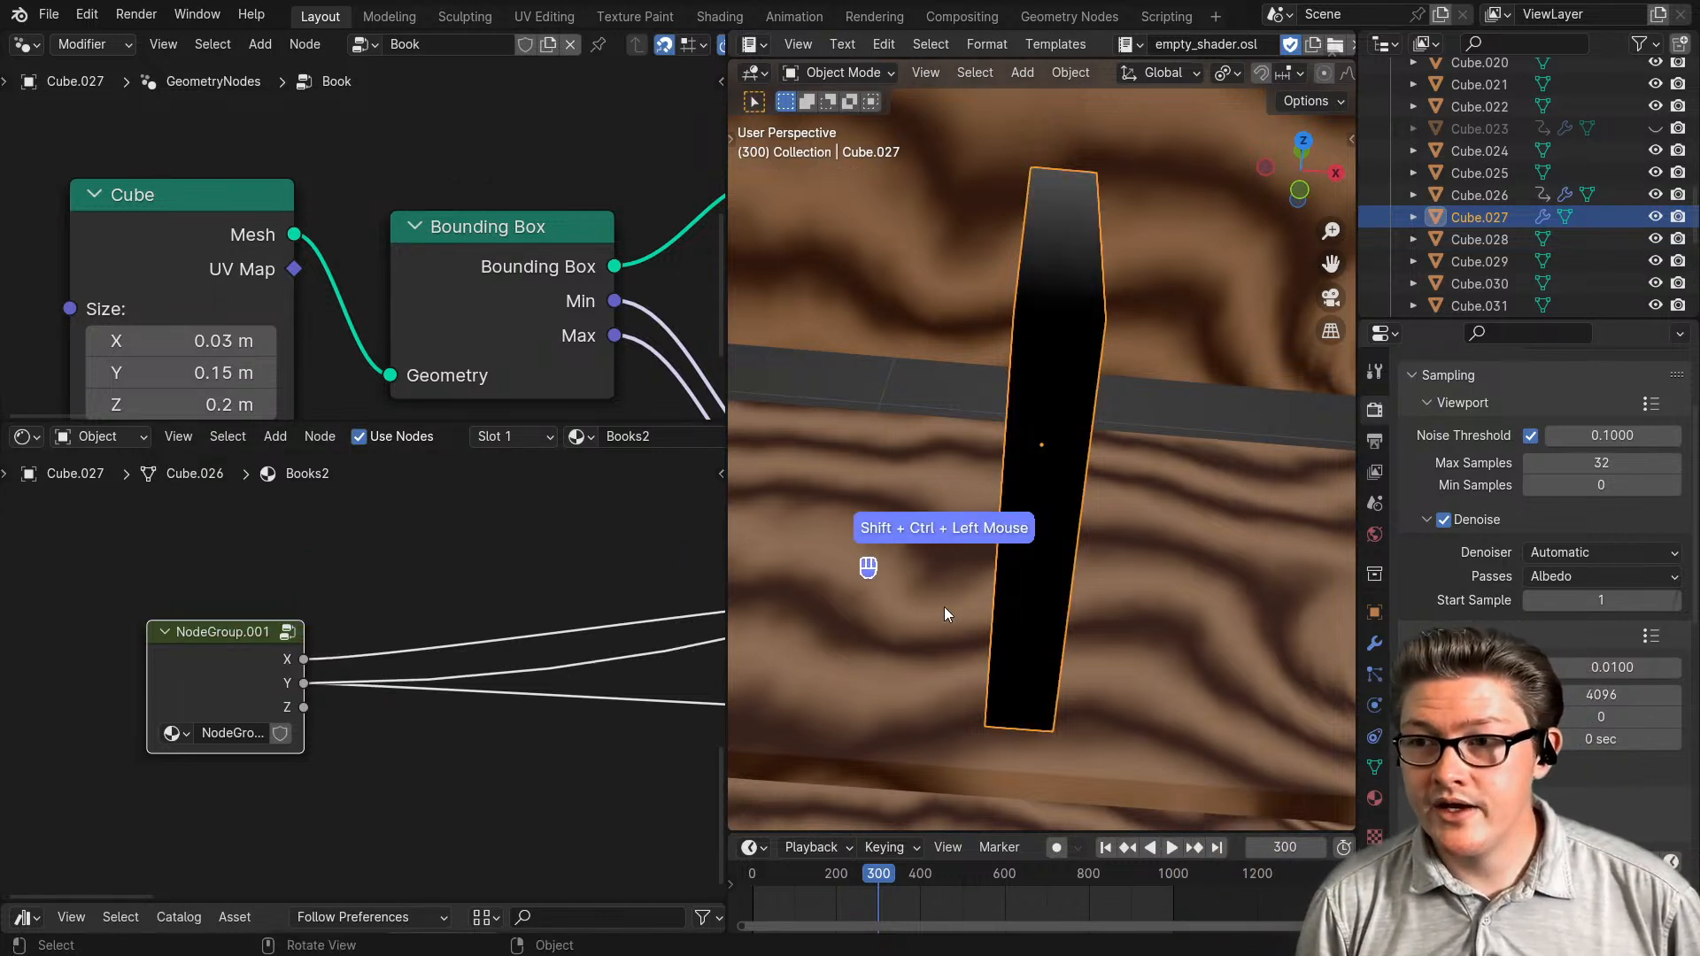
ctrl+shift+click(262, 680)
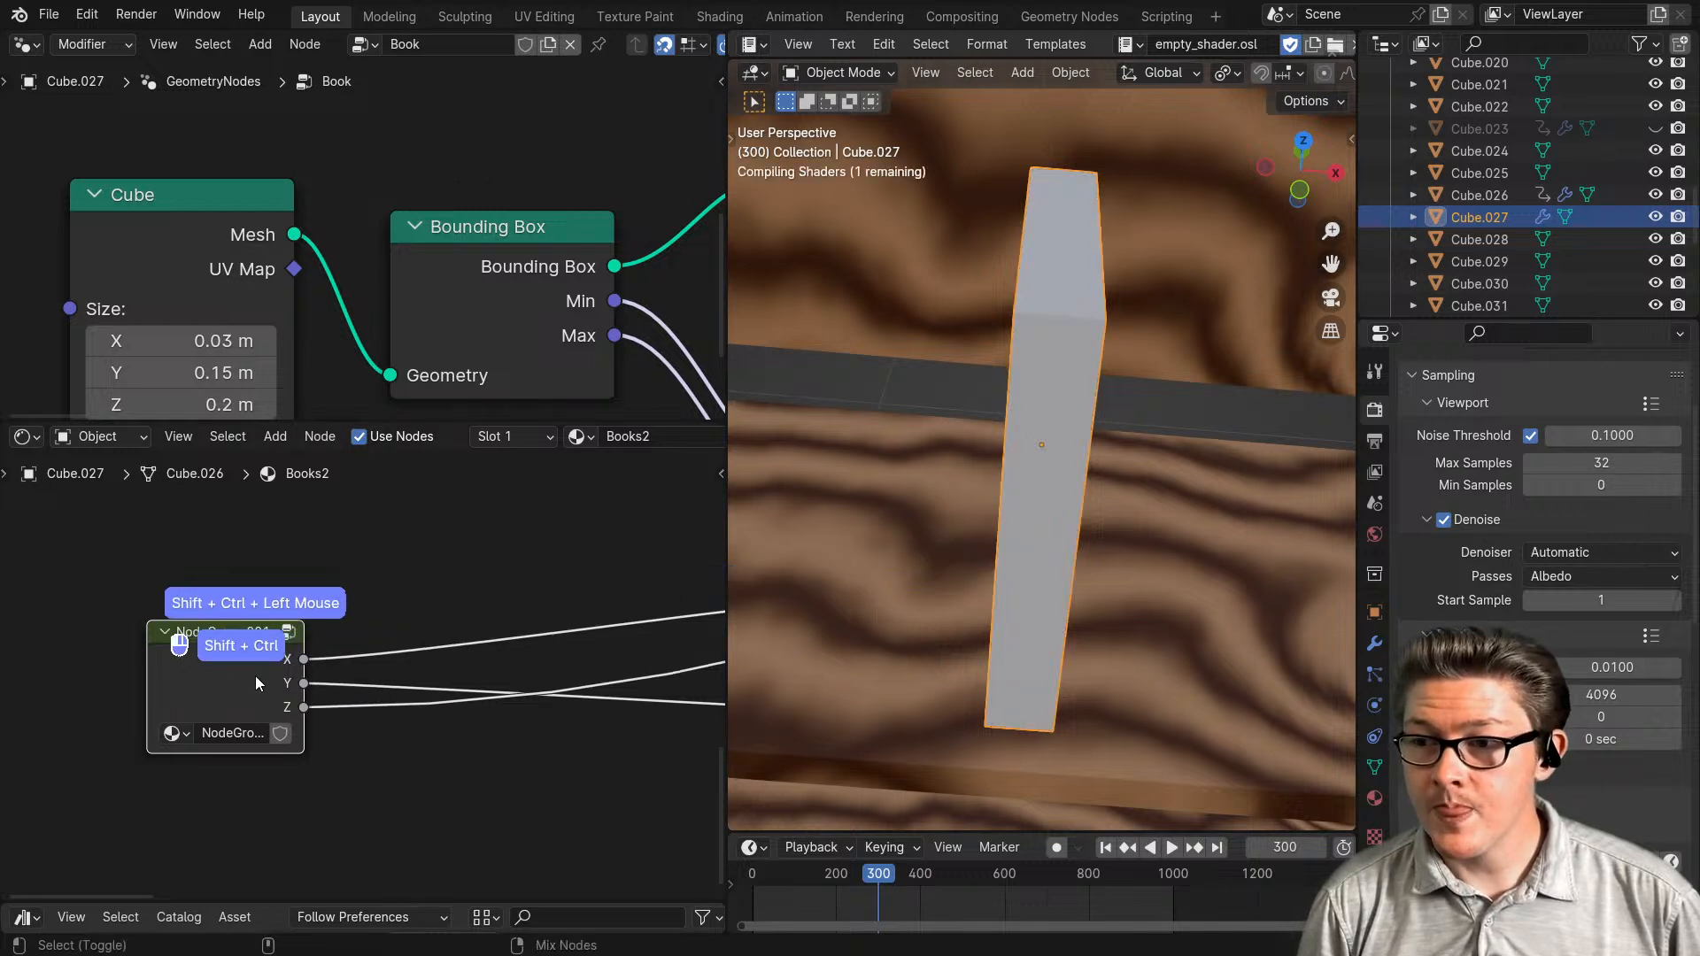
middle_drag(985, 687, 514, 721)
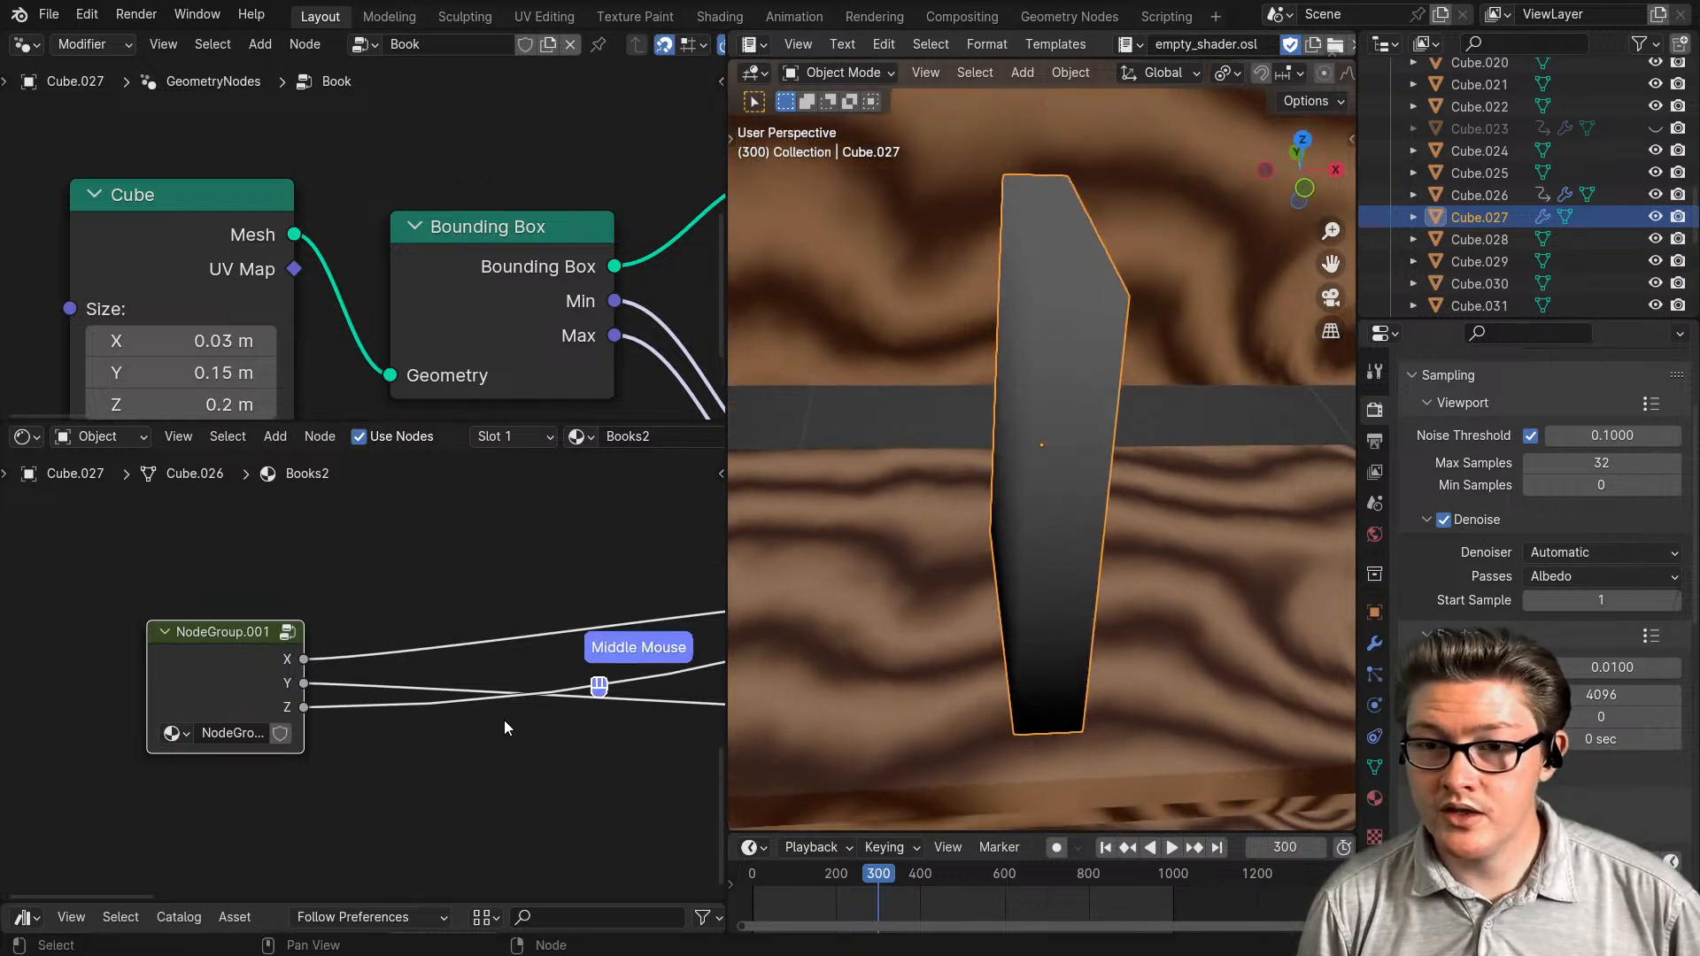
middle_click(558, 688)
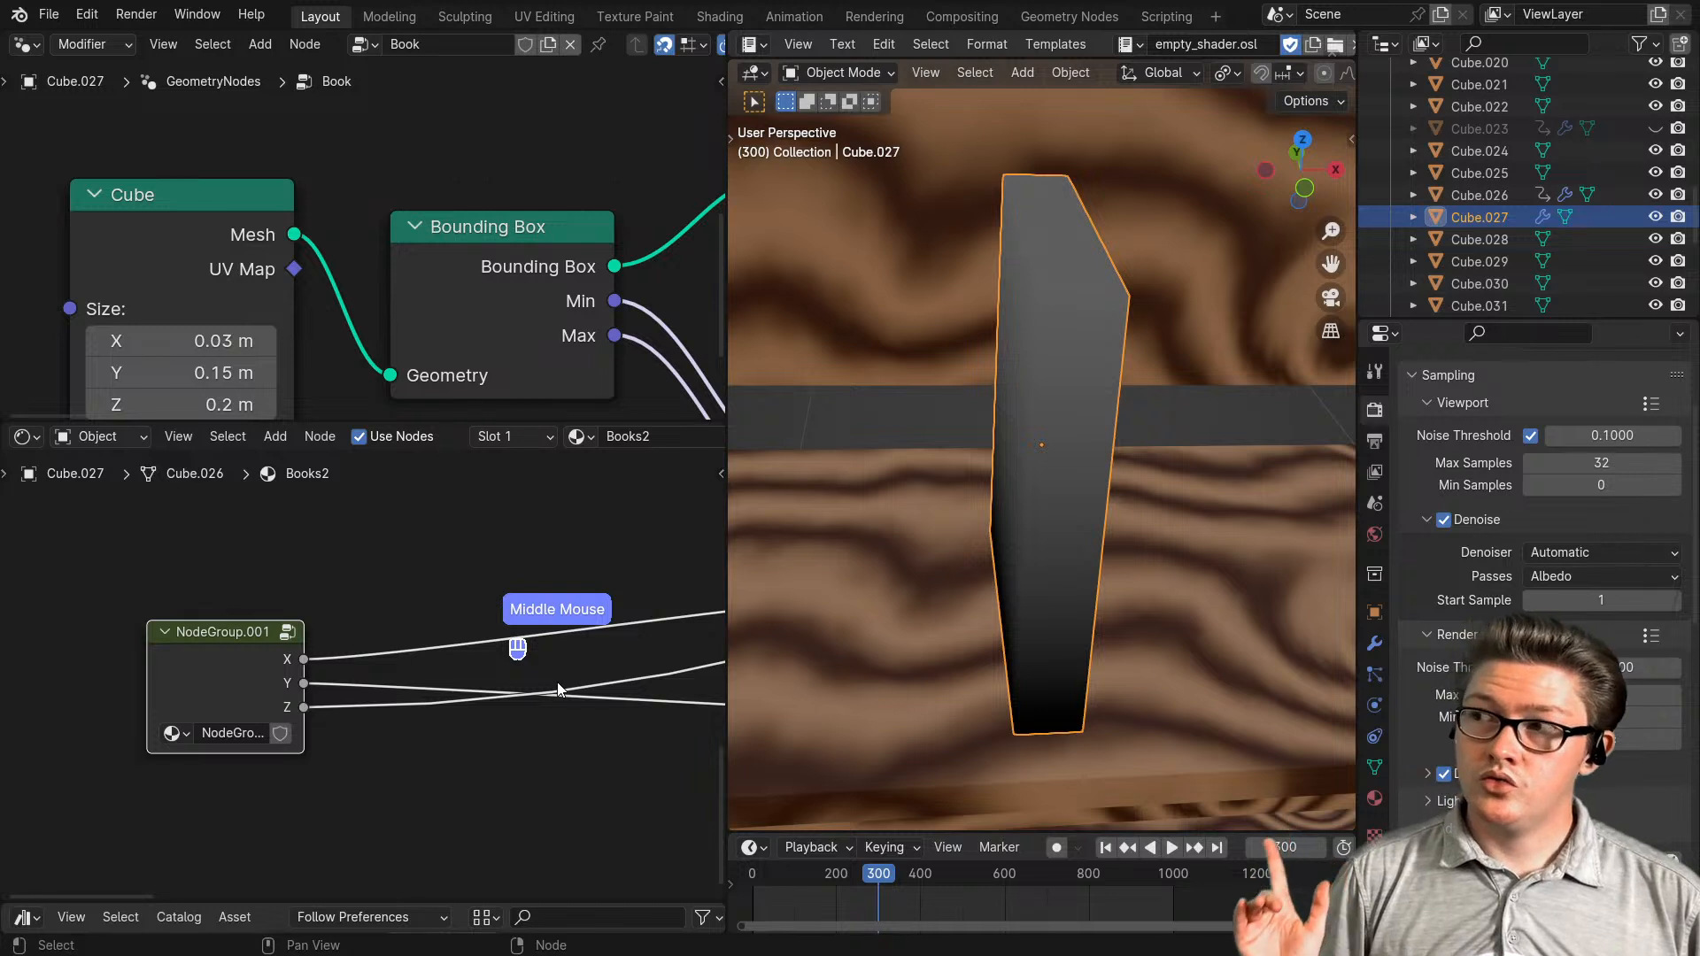
- Rename the node group's X, Y and Z output sockets to Right, Front and Bottom, and leave the group
key(Tab)
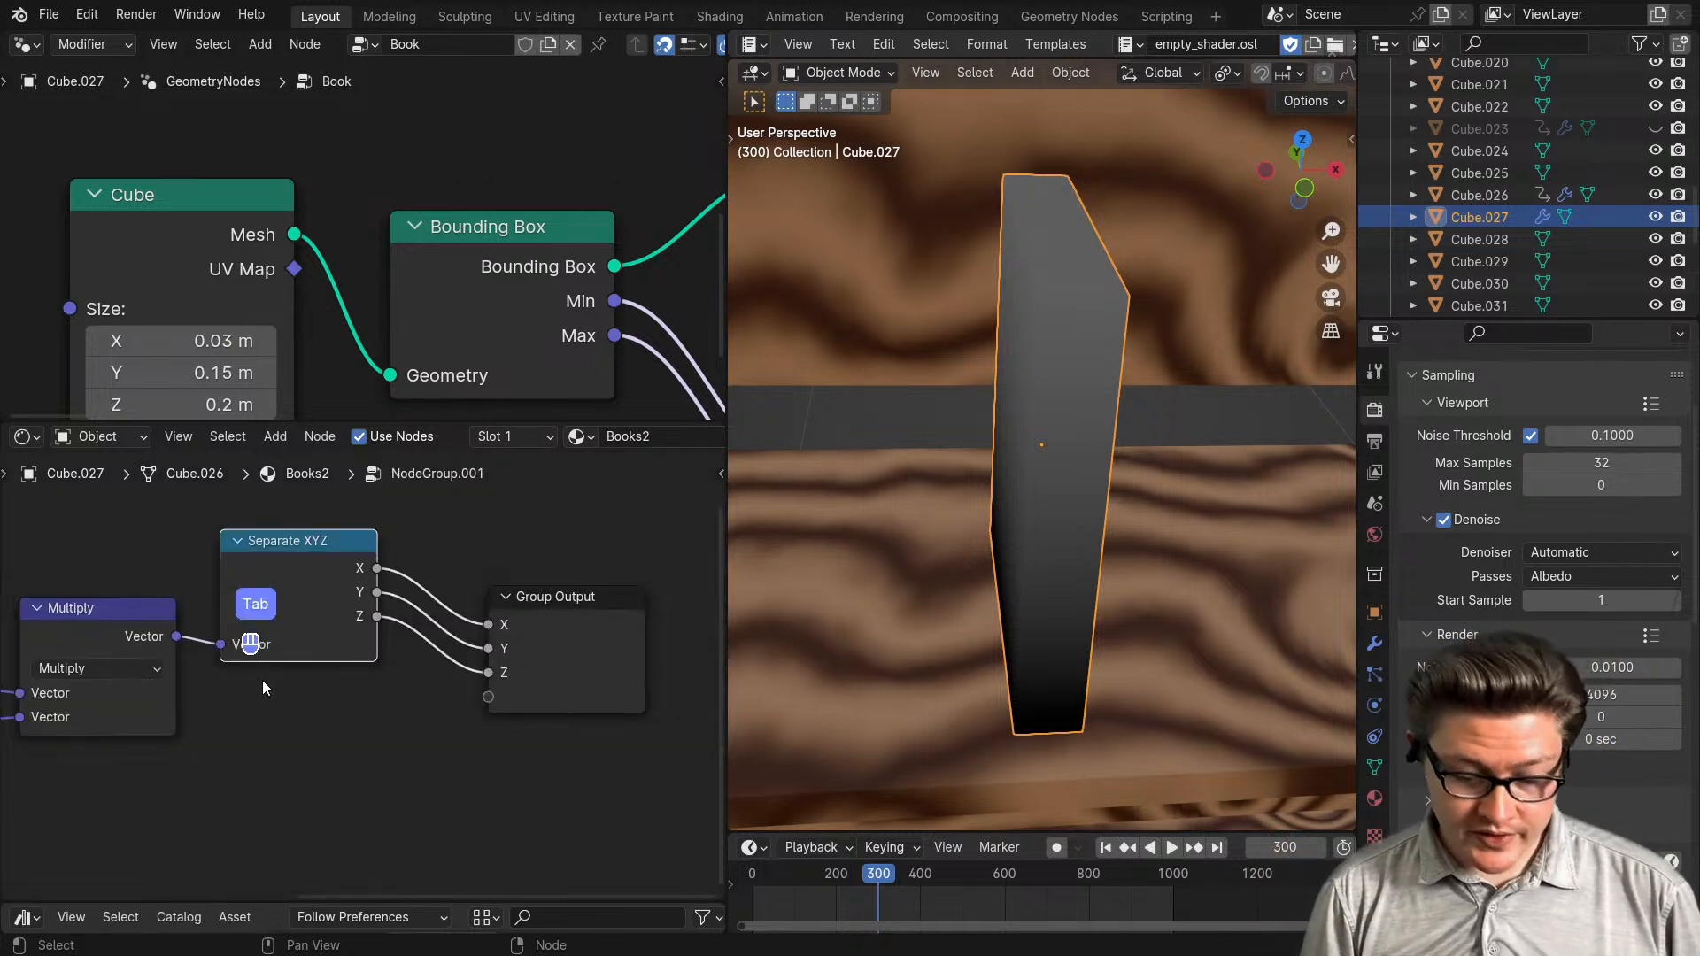
key(n)
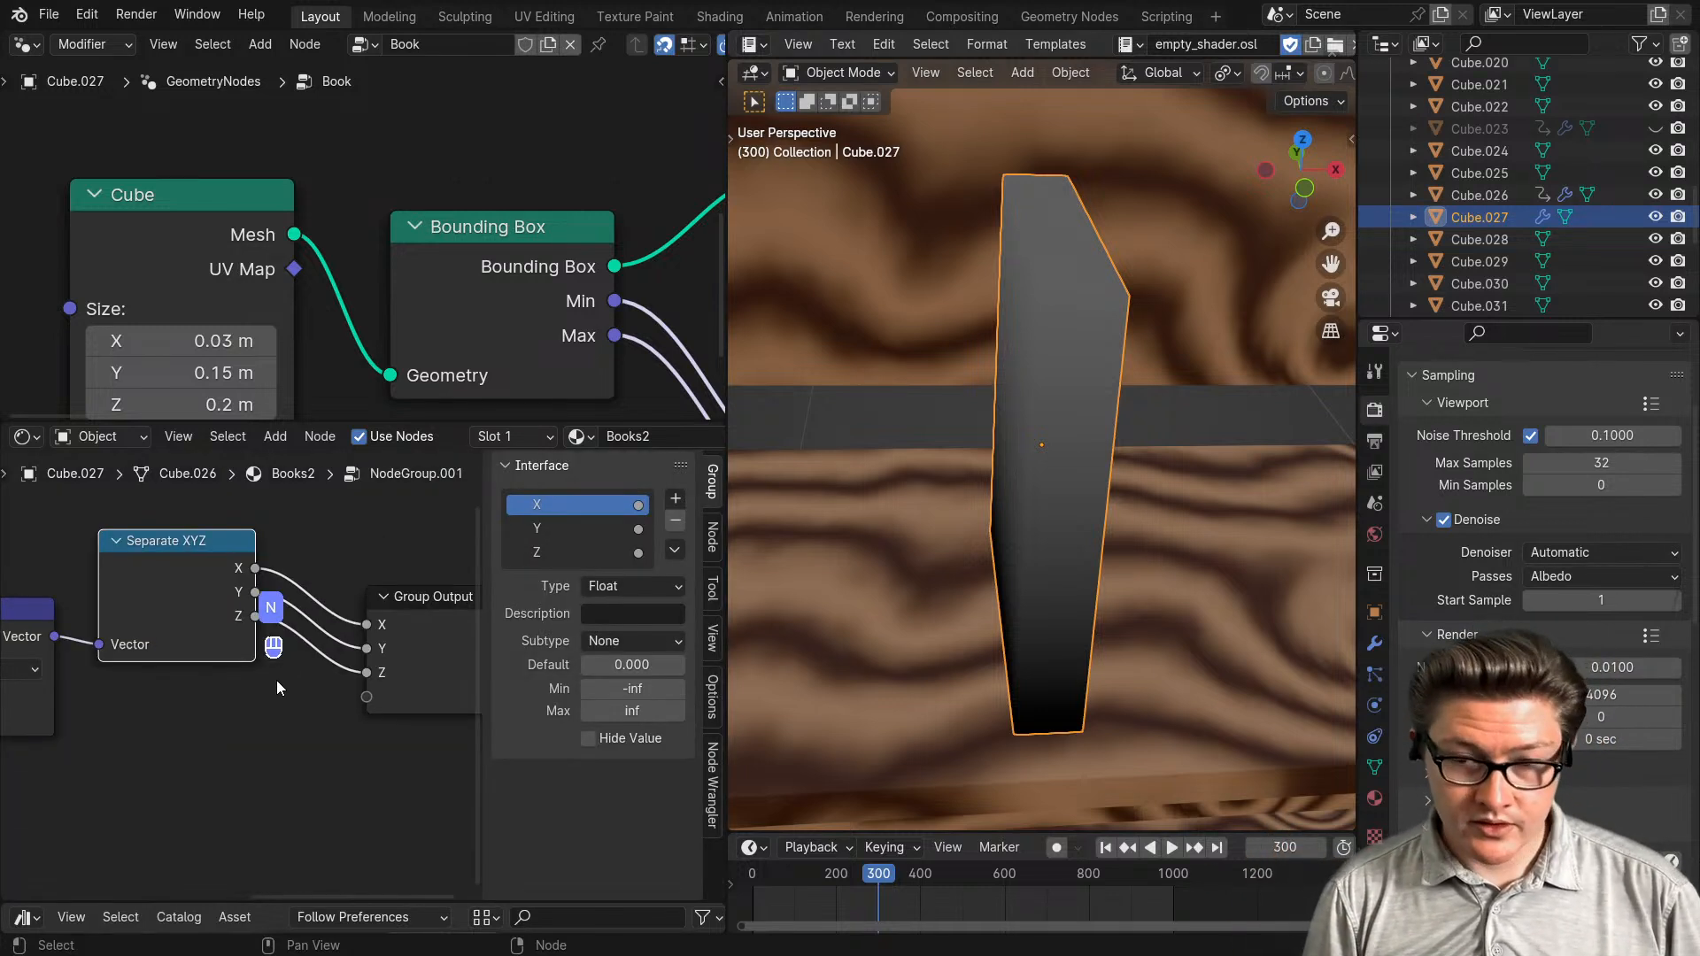
double_click(534, 505)
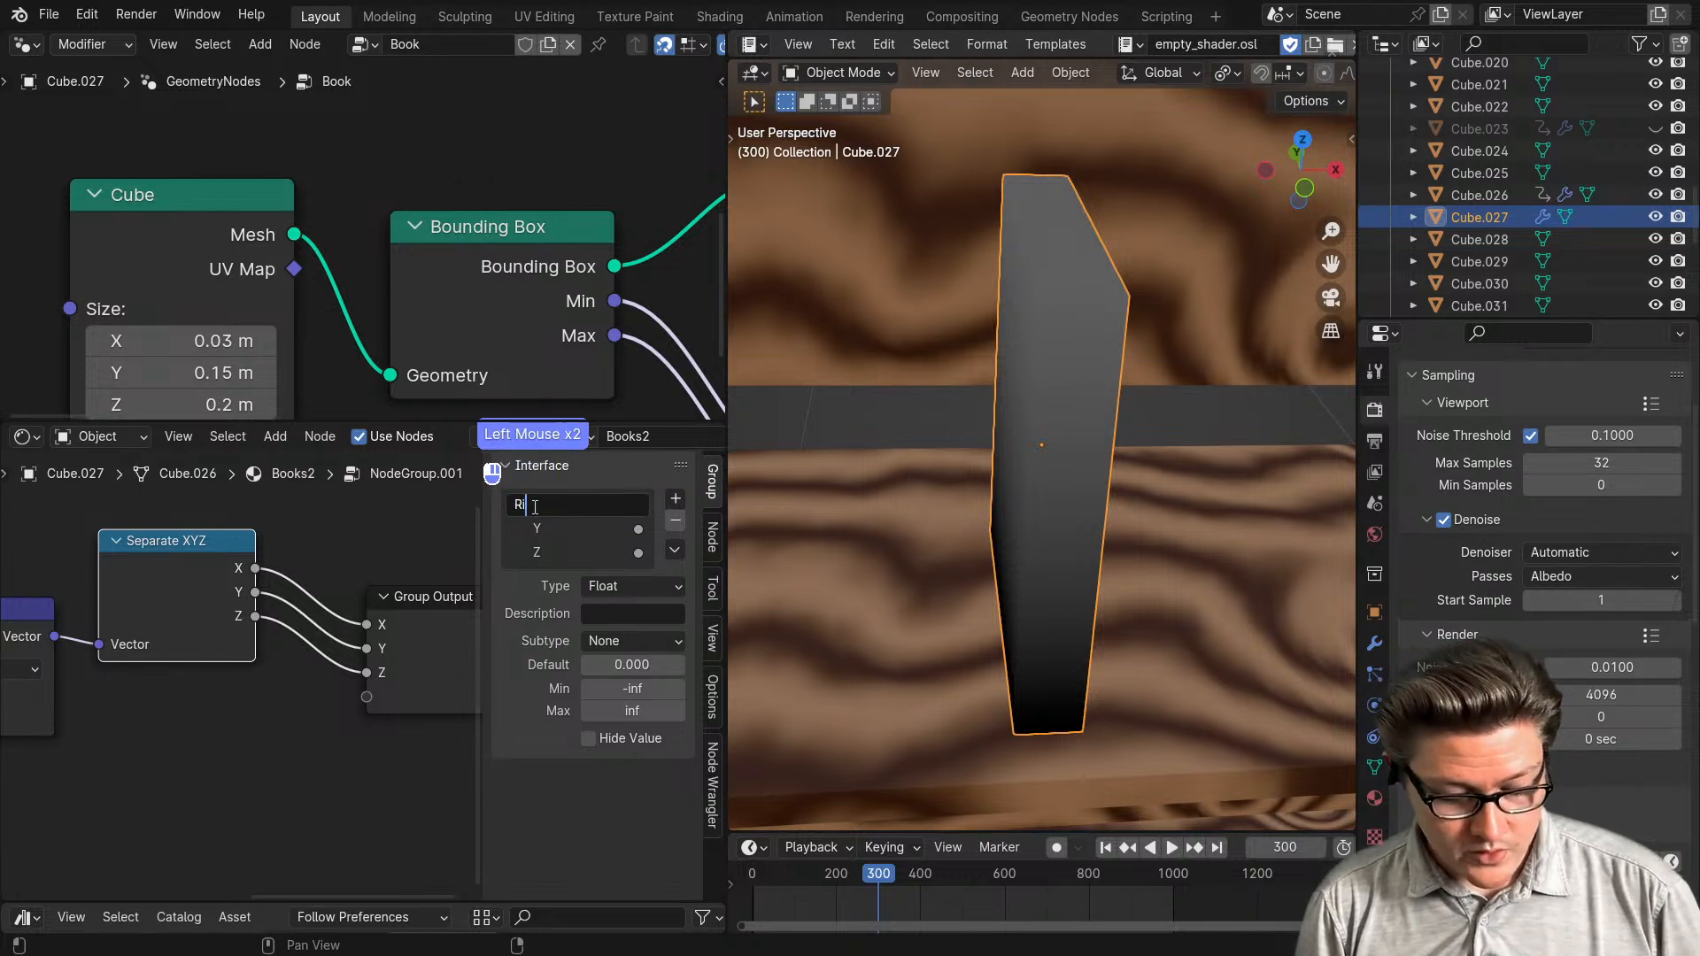
text(Right)
double_click(536, 526)
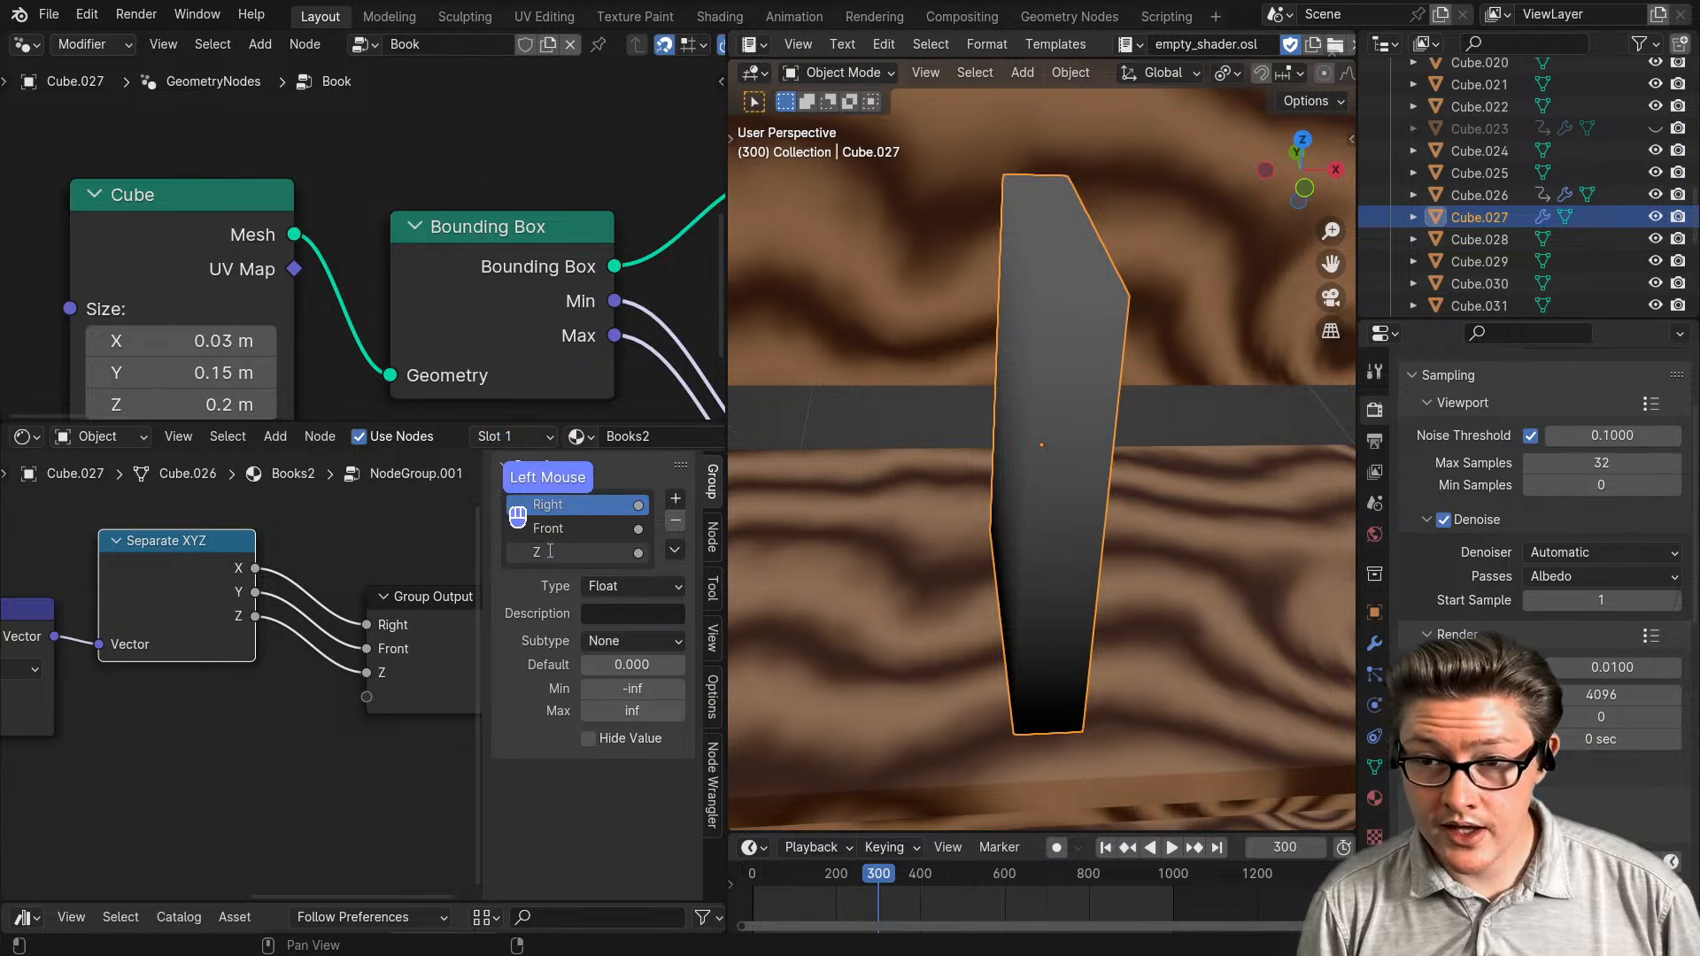
double_click(549, 552)
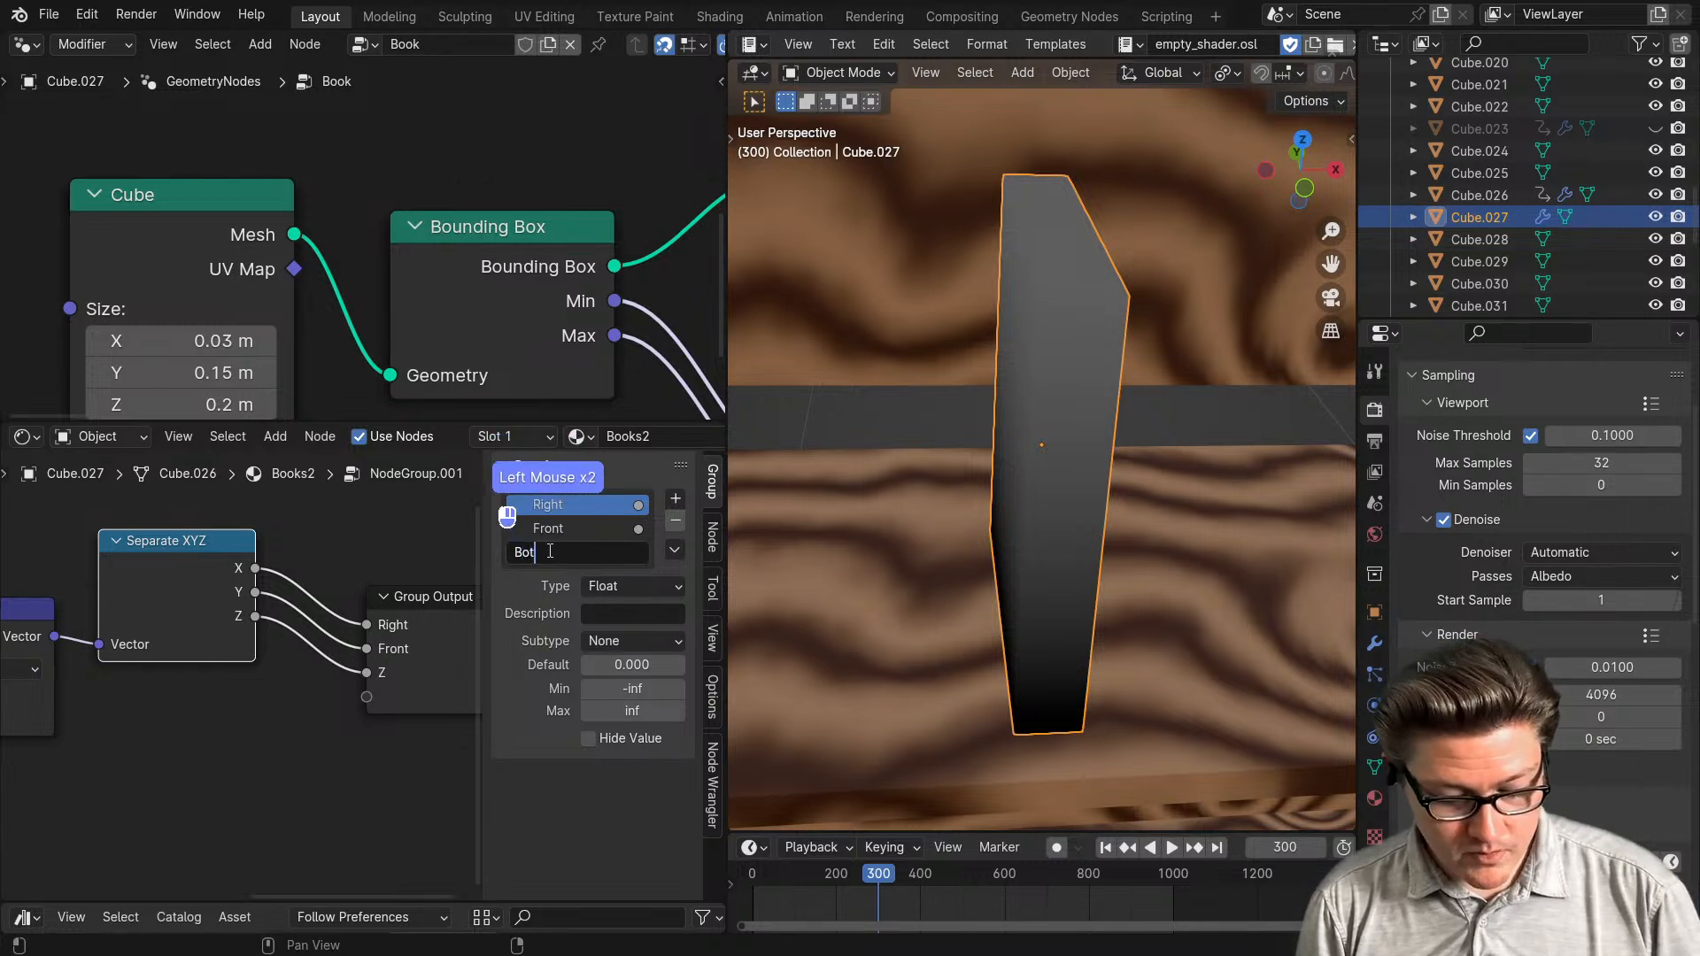
text(Bottom)
key(Return)
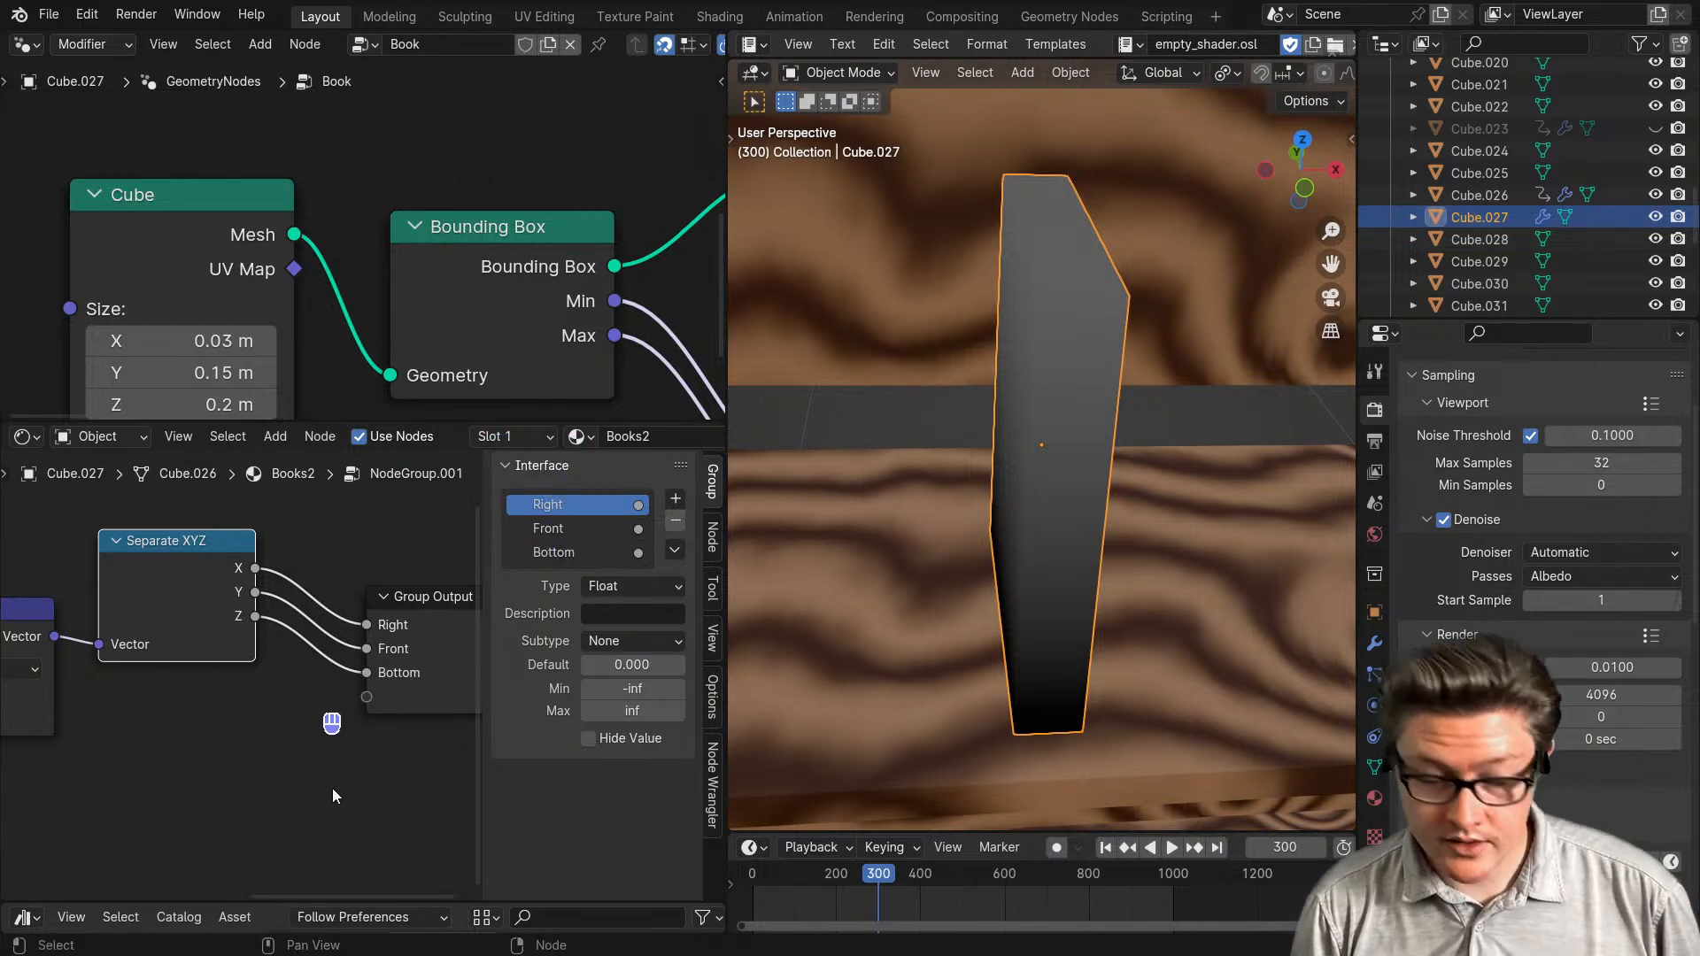
key(Tab)
- Preview the group's Right, Front and Bottom outputs in turn to check which side of the book each measures from
scroll(306, 774, up, 4)
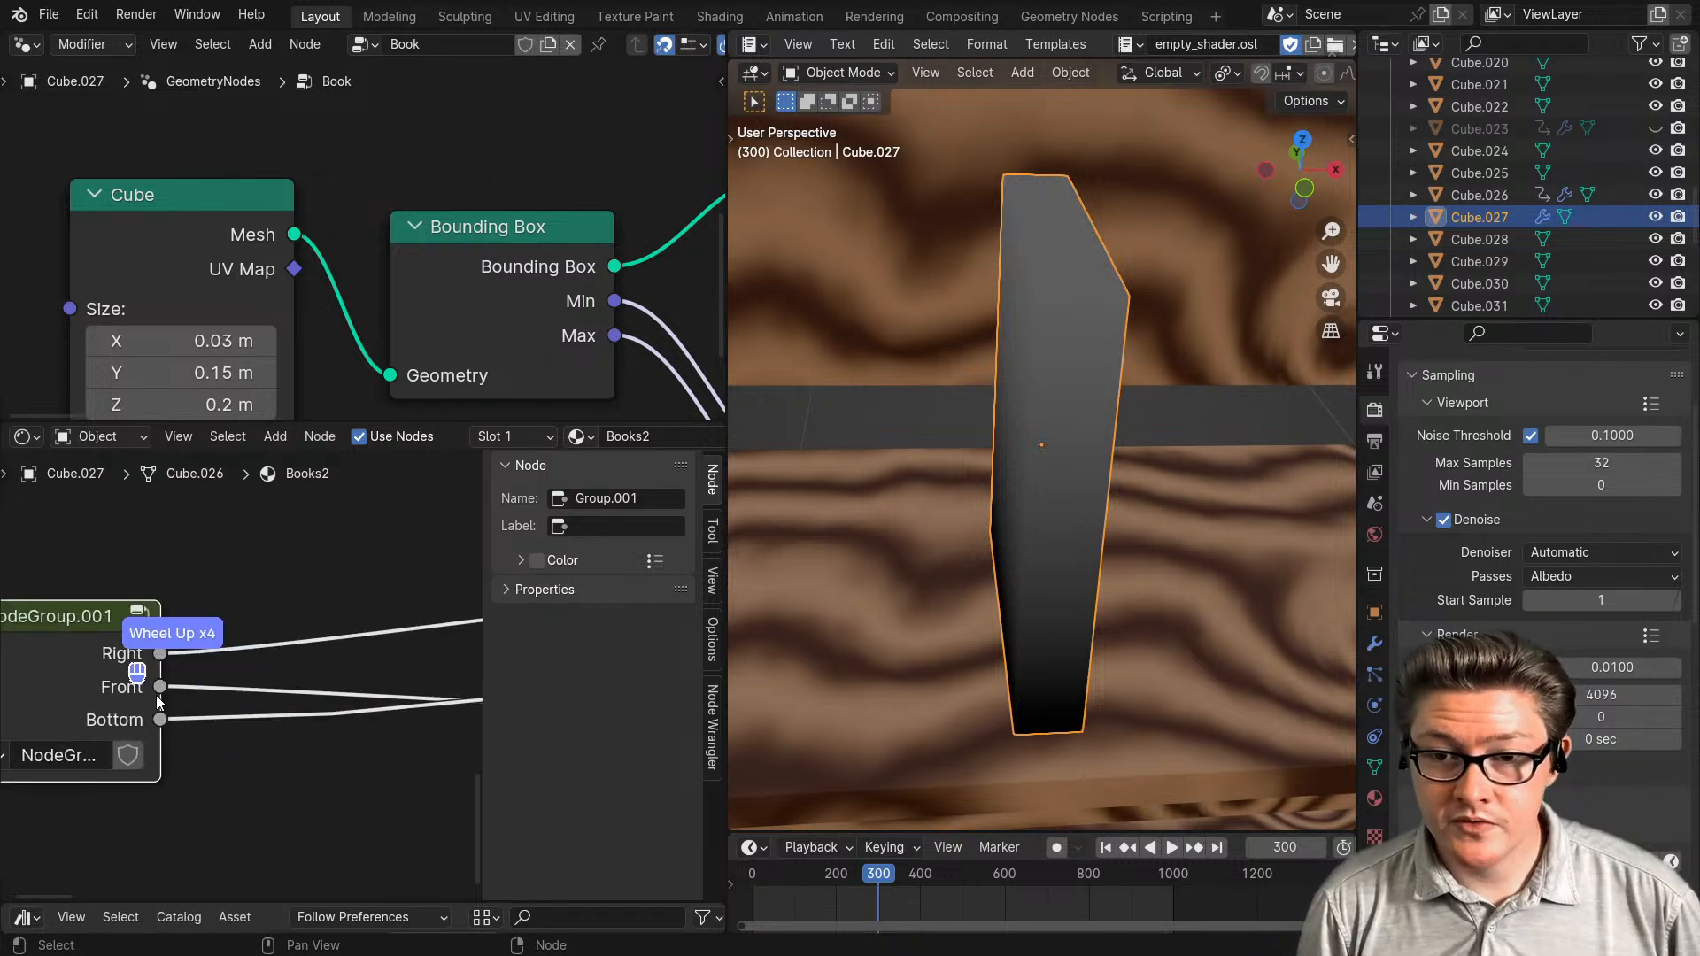
ctrl+shift+click(104, 659)
middle_drag(104, 659, 180, 660)
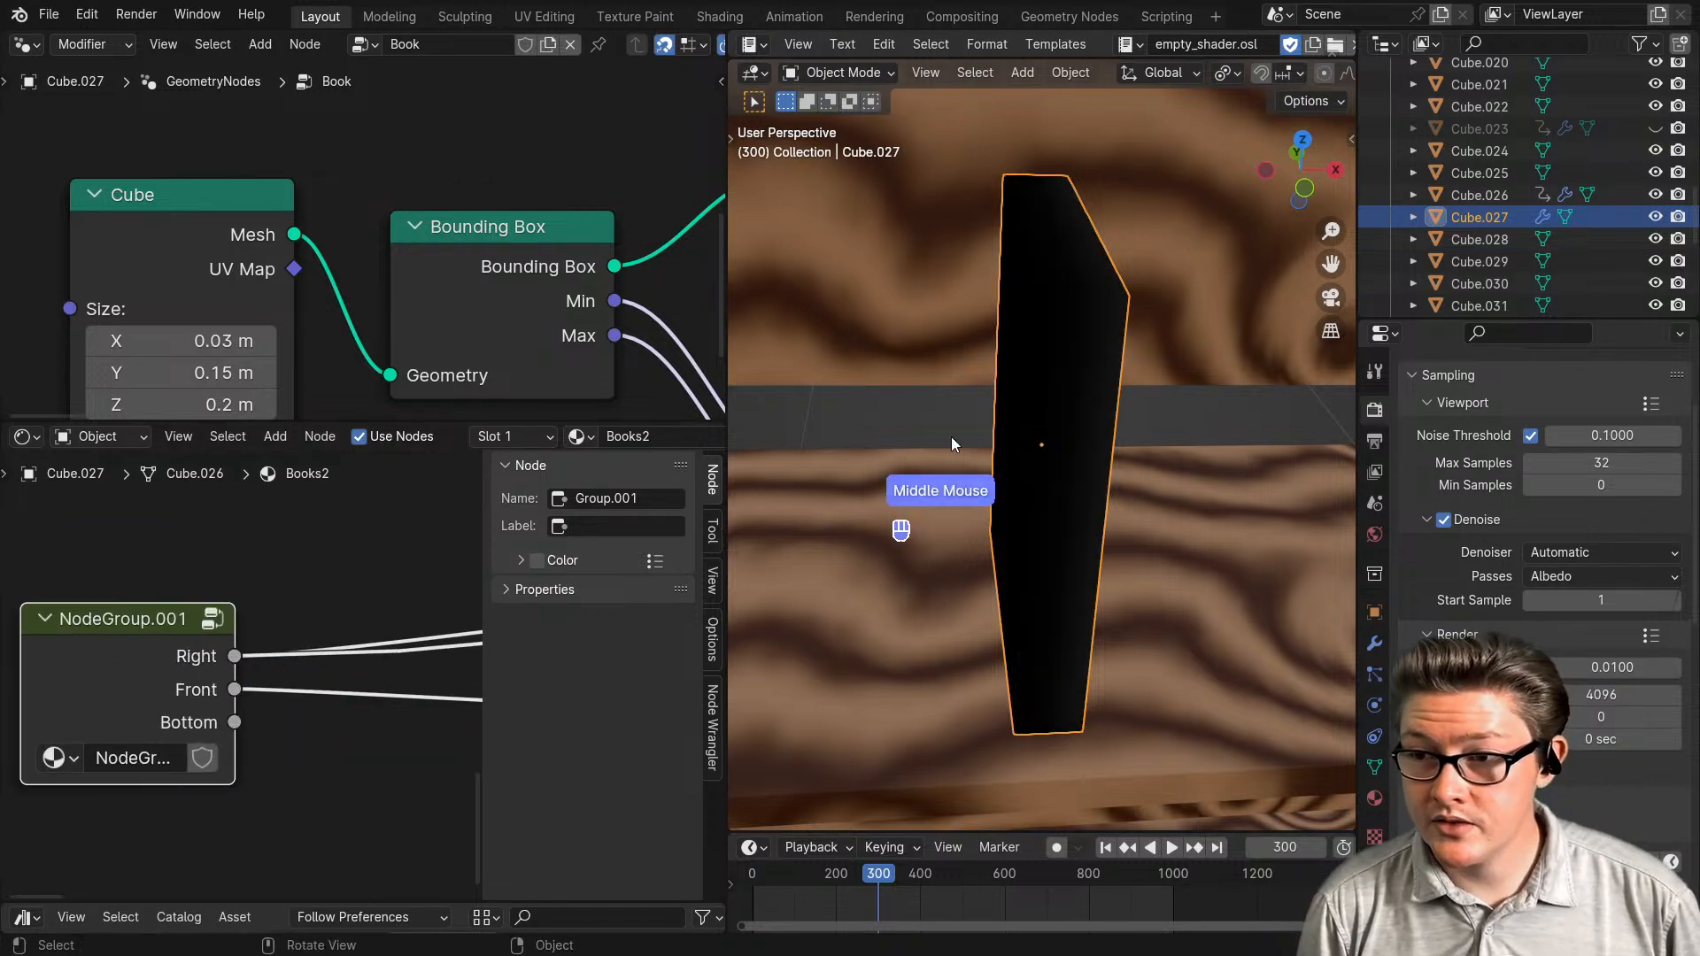
ctrl+shift+click(184, 698)
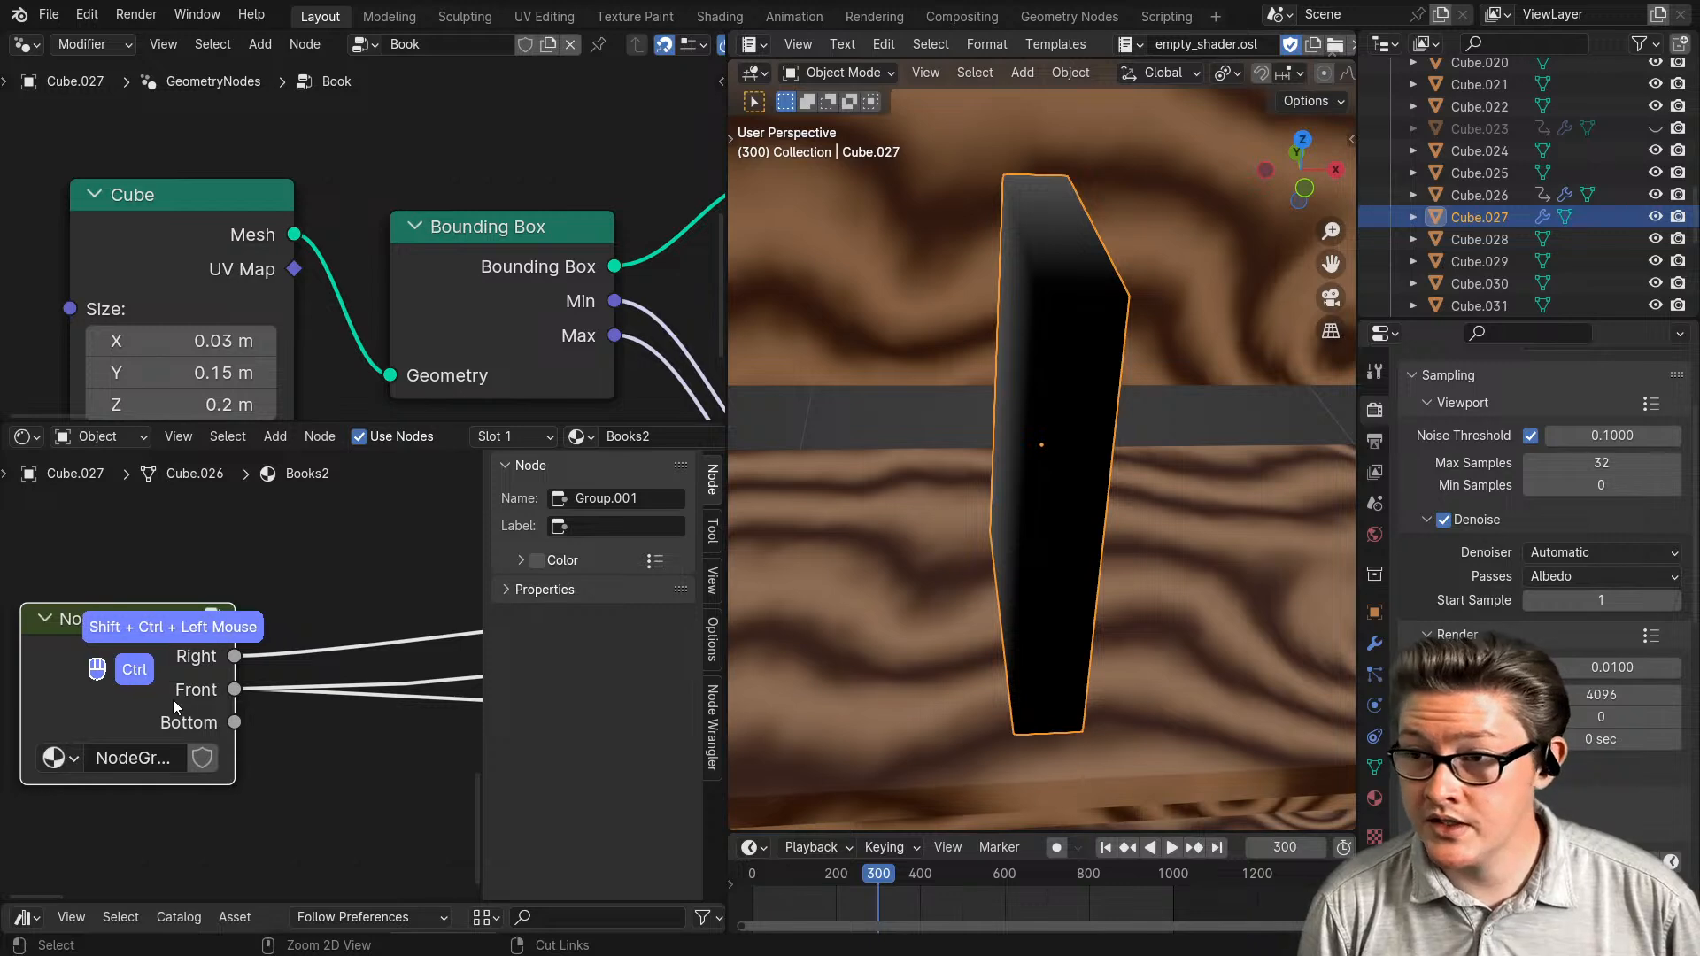
ctrl+shift+click(172, 699)
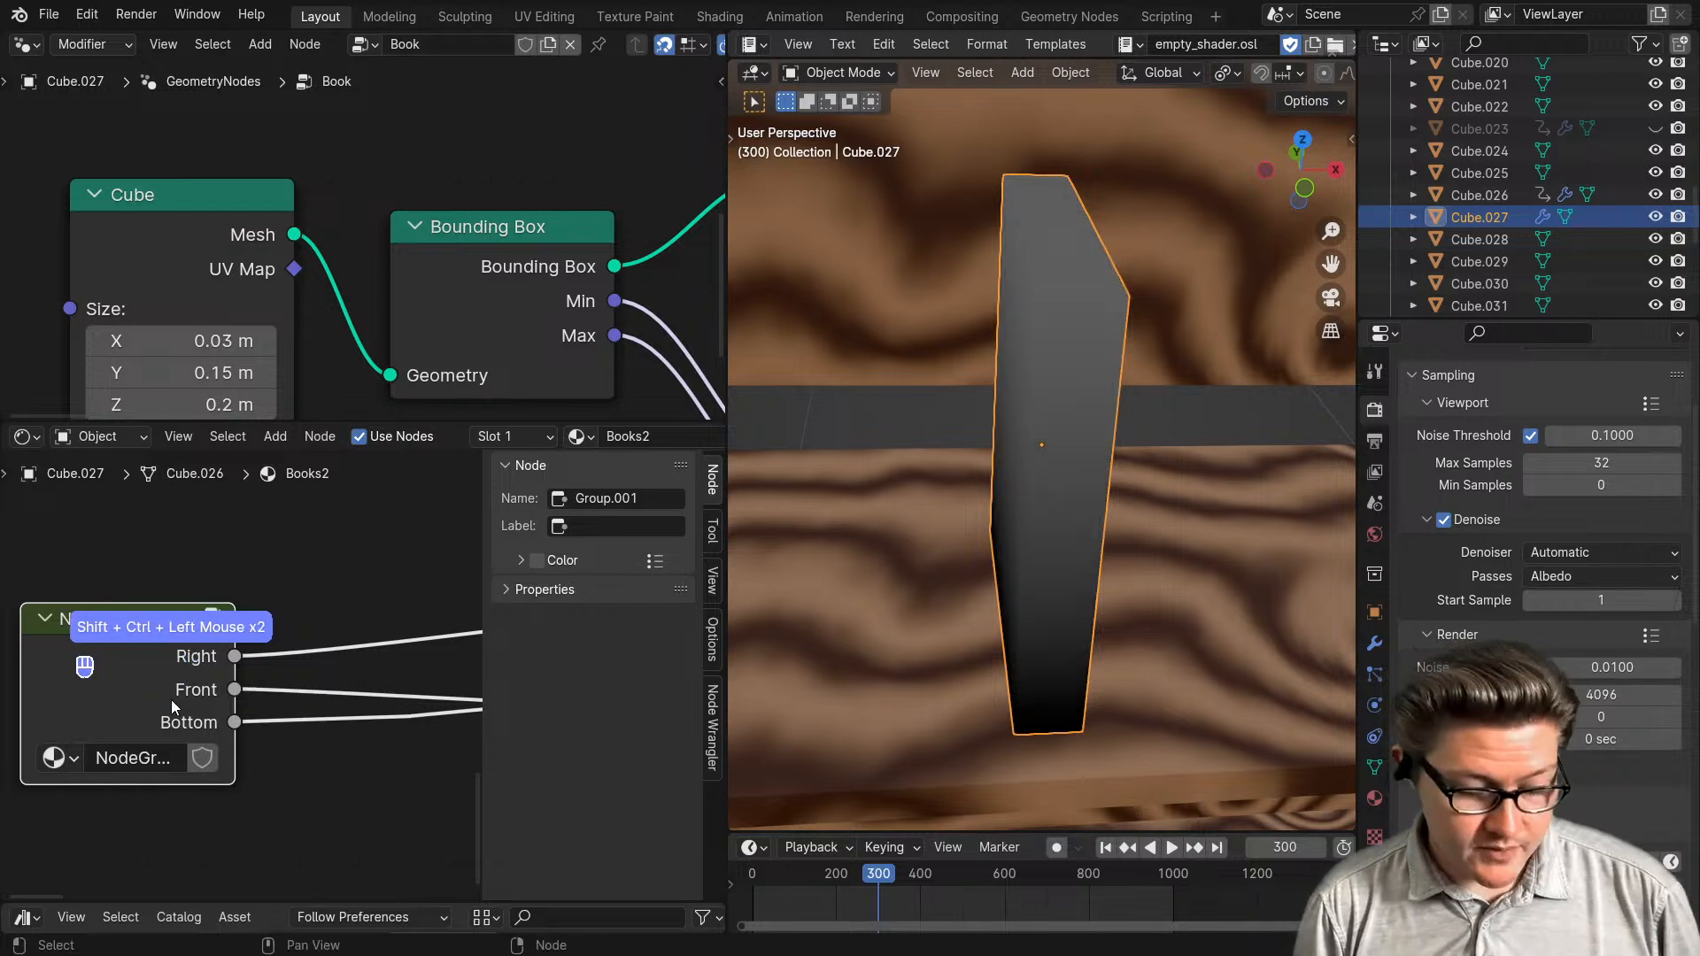
- Reopen the node group and move the Texture Coordinate and Attribute nodes away from the Multiply nodes to make room
key(Tab)
key(n)
scroll(278, 778, down, 2)
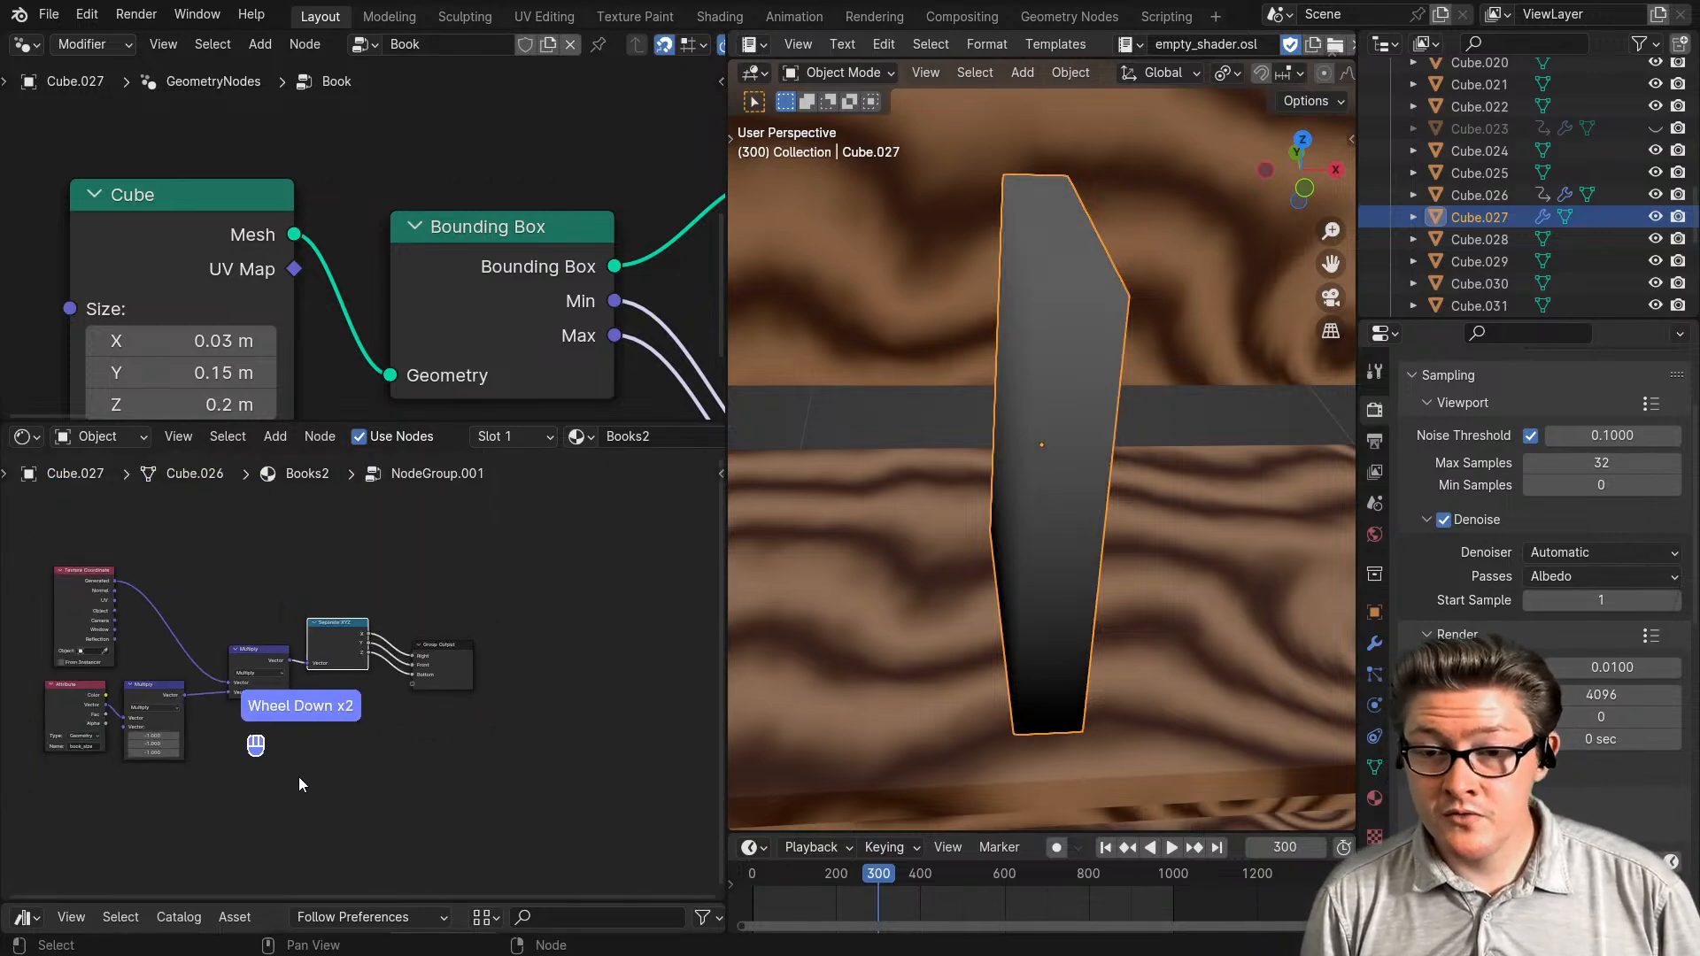
scroll(423, 770, up, 2)
shift+scroll(182, 584, down, 1)
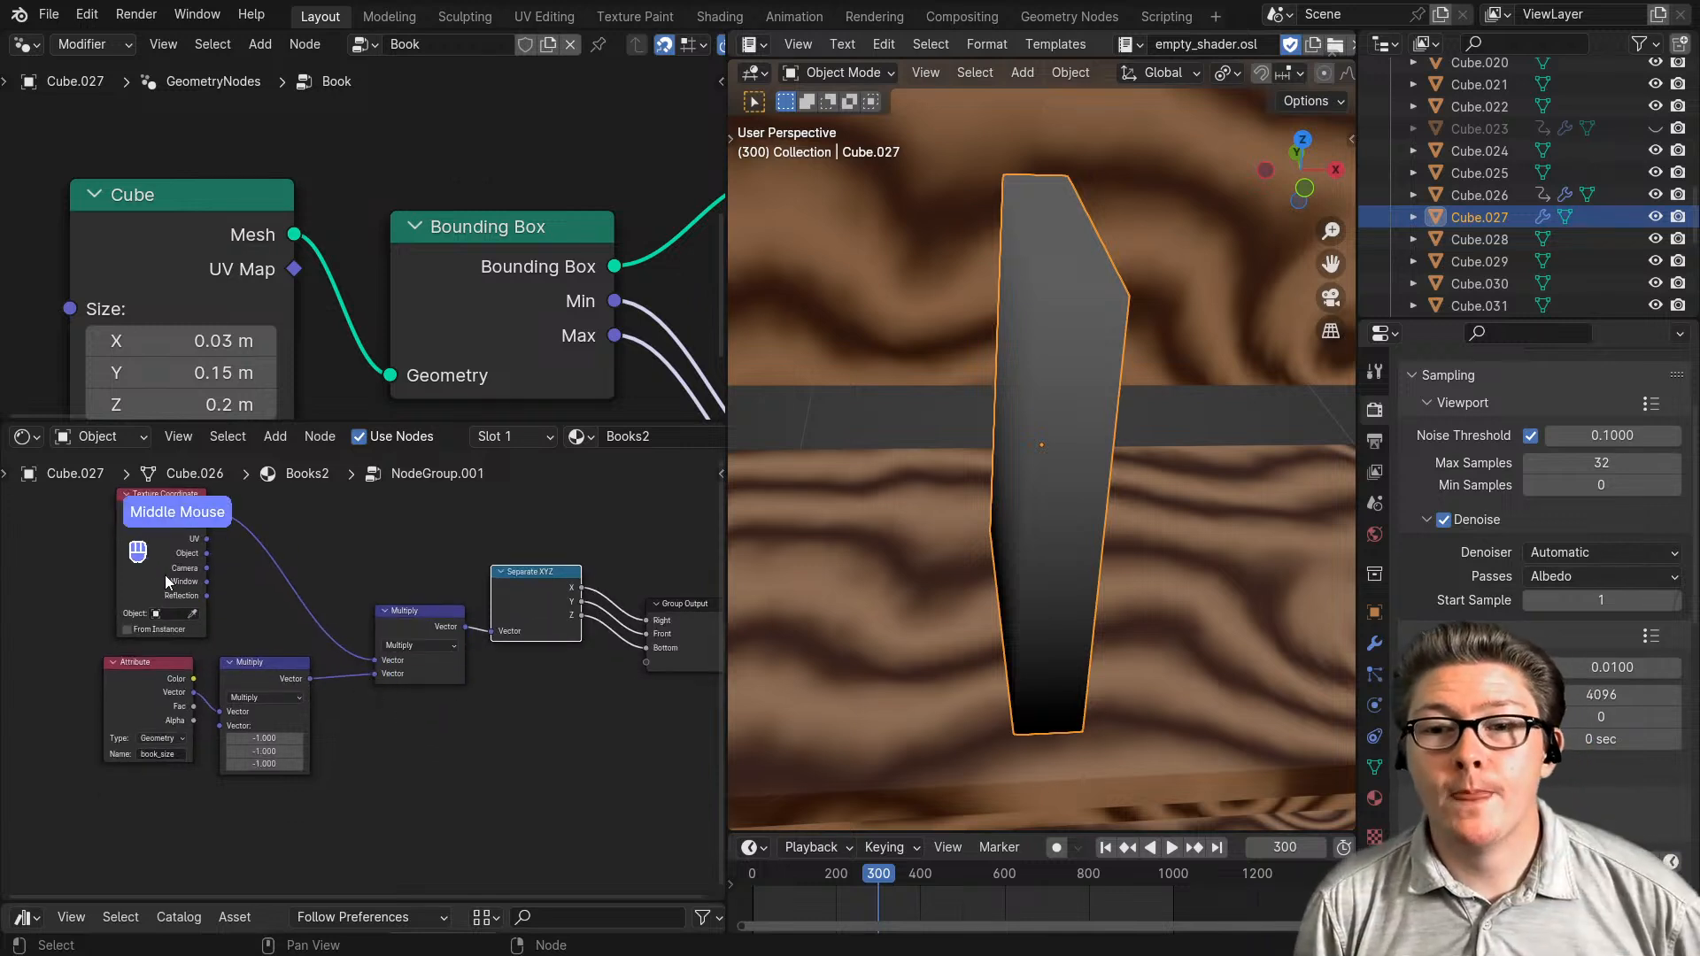
click(191, 589)
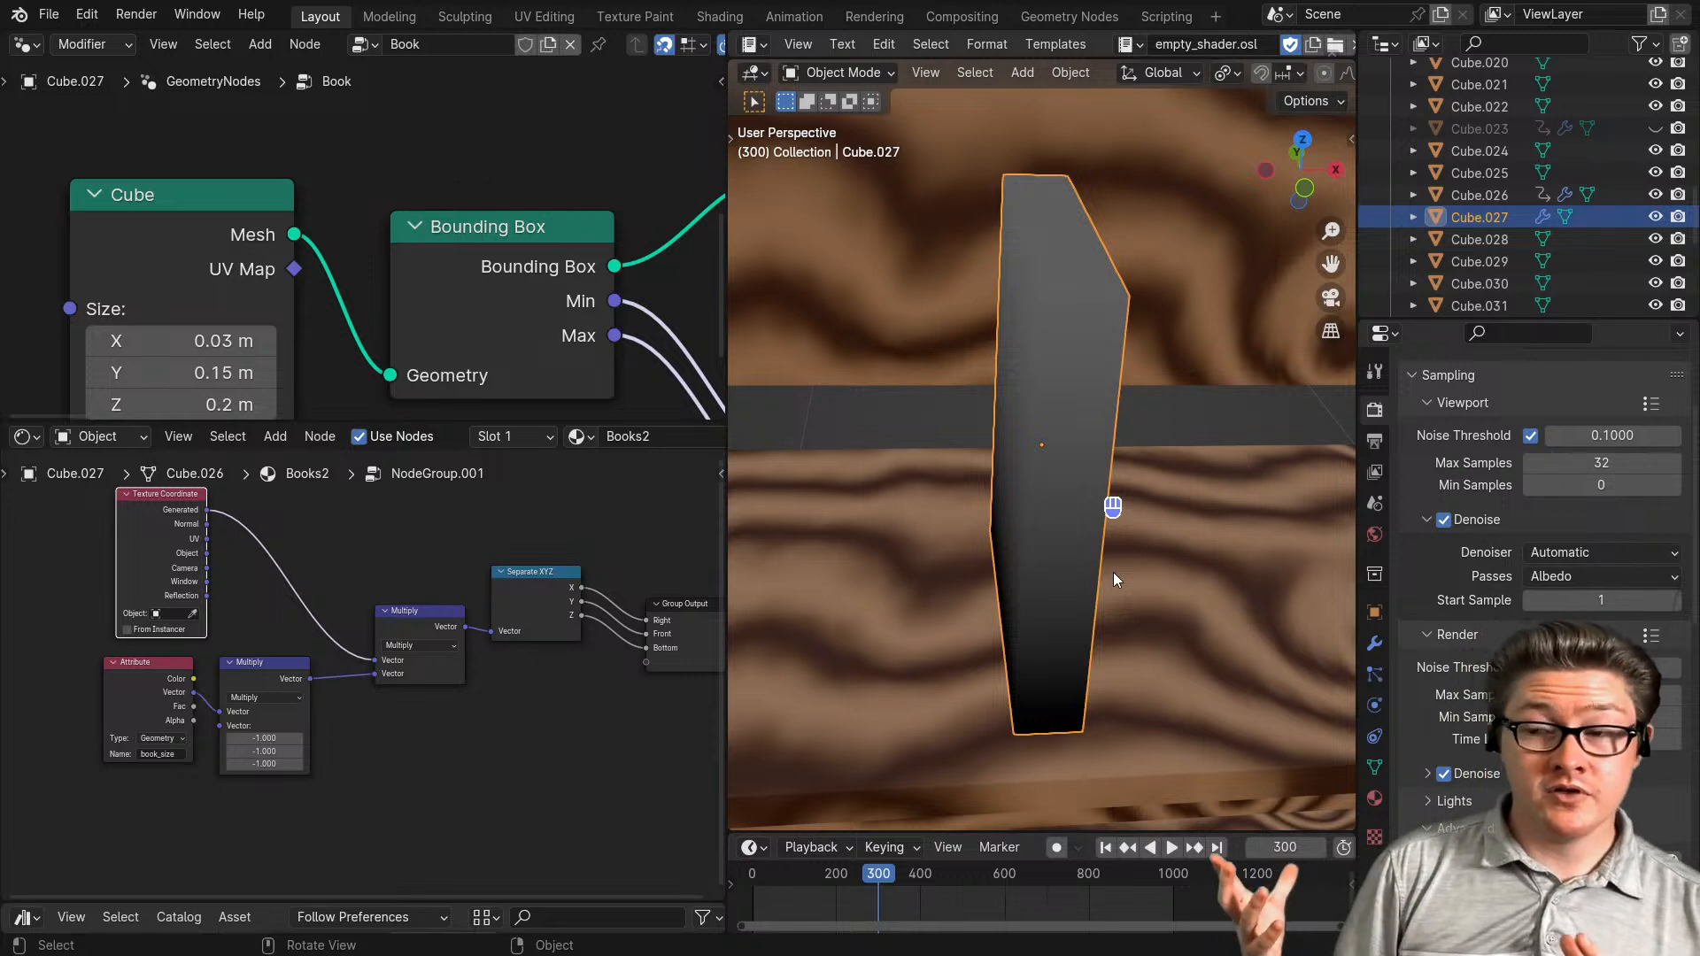
middle_drag(180, 528, 264, 608)
drag(253, 607, 127, 573)
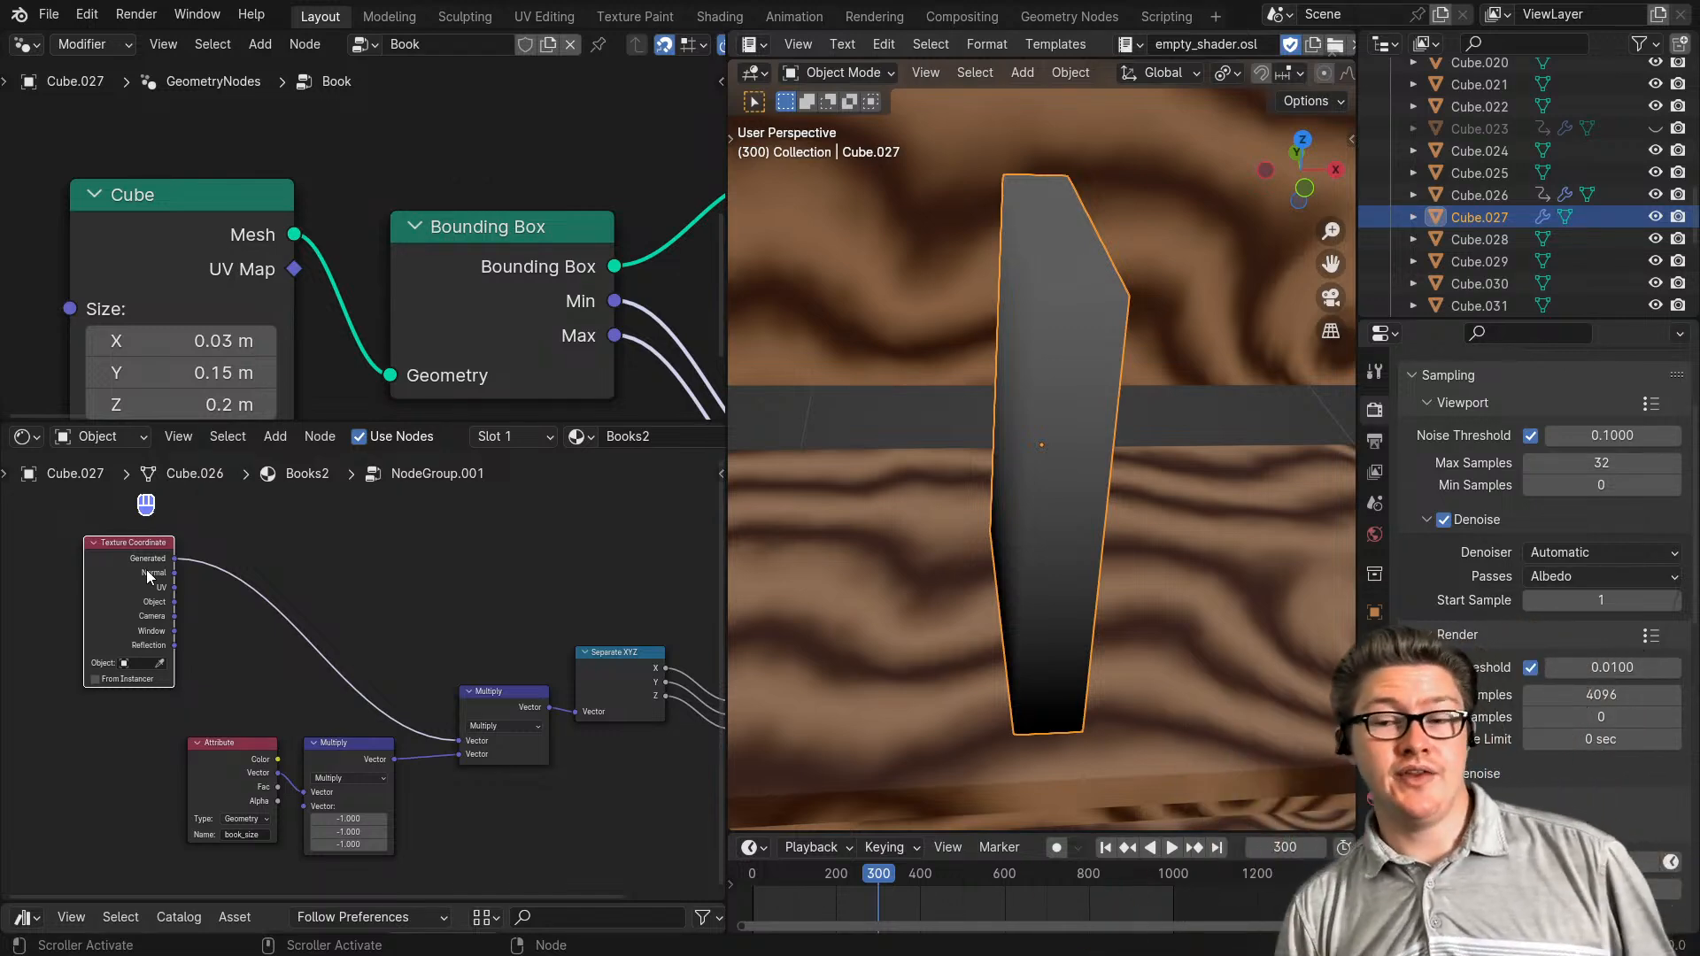
drag(135, 583, 90, 633)
middle_drag(374, 708, 375, 595)
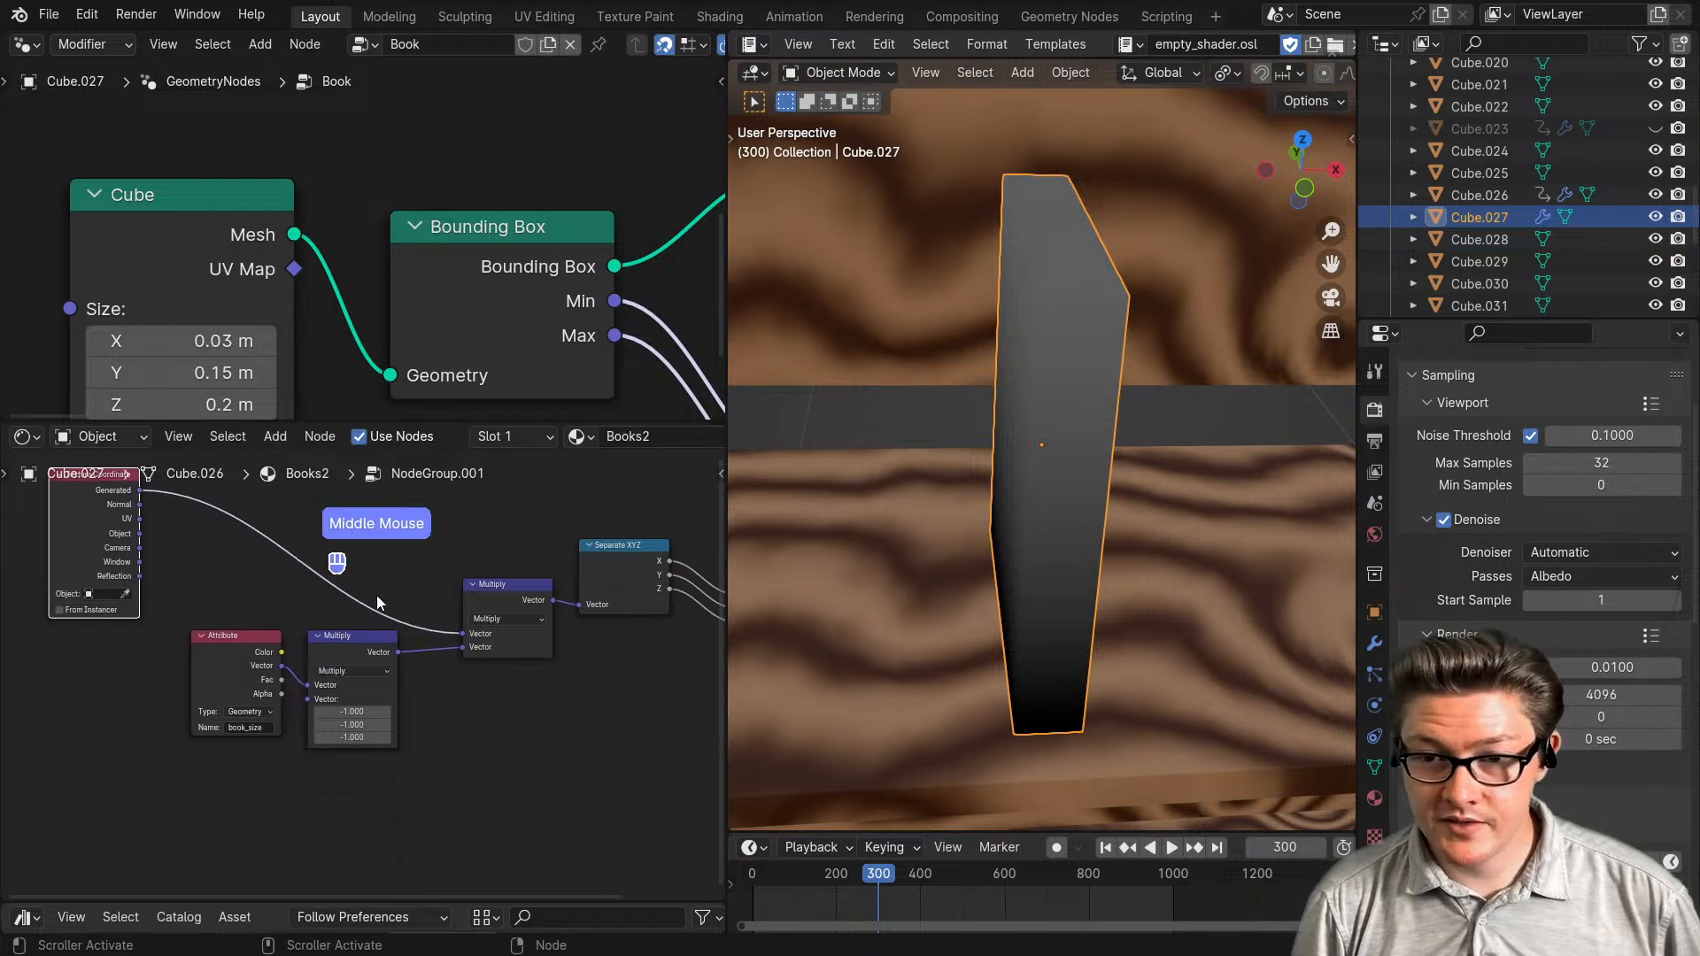
scroll(381, 687, down, 2)
drag(495, 717, 183, 679)
- Duplicate both vector Multiply nodes with their incoming links kept and place the copies below the originals
click(460, 724)
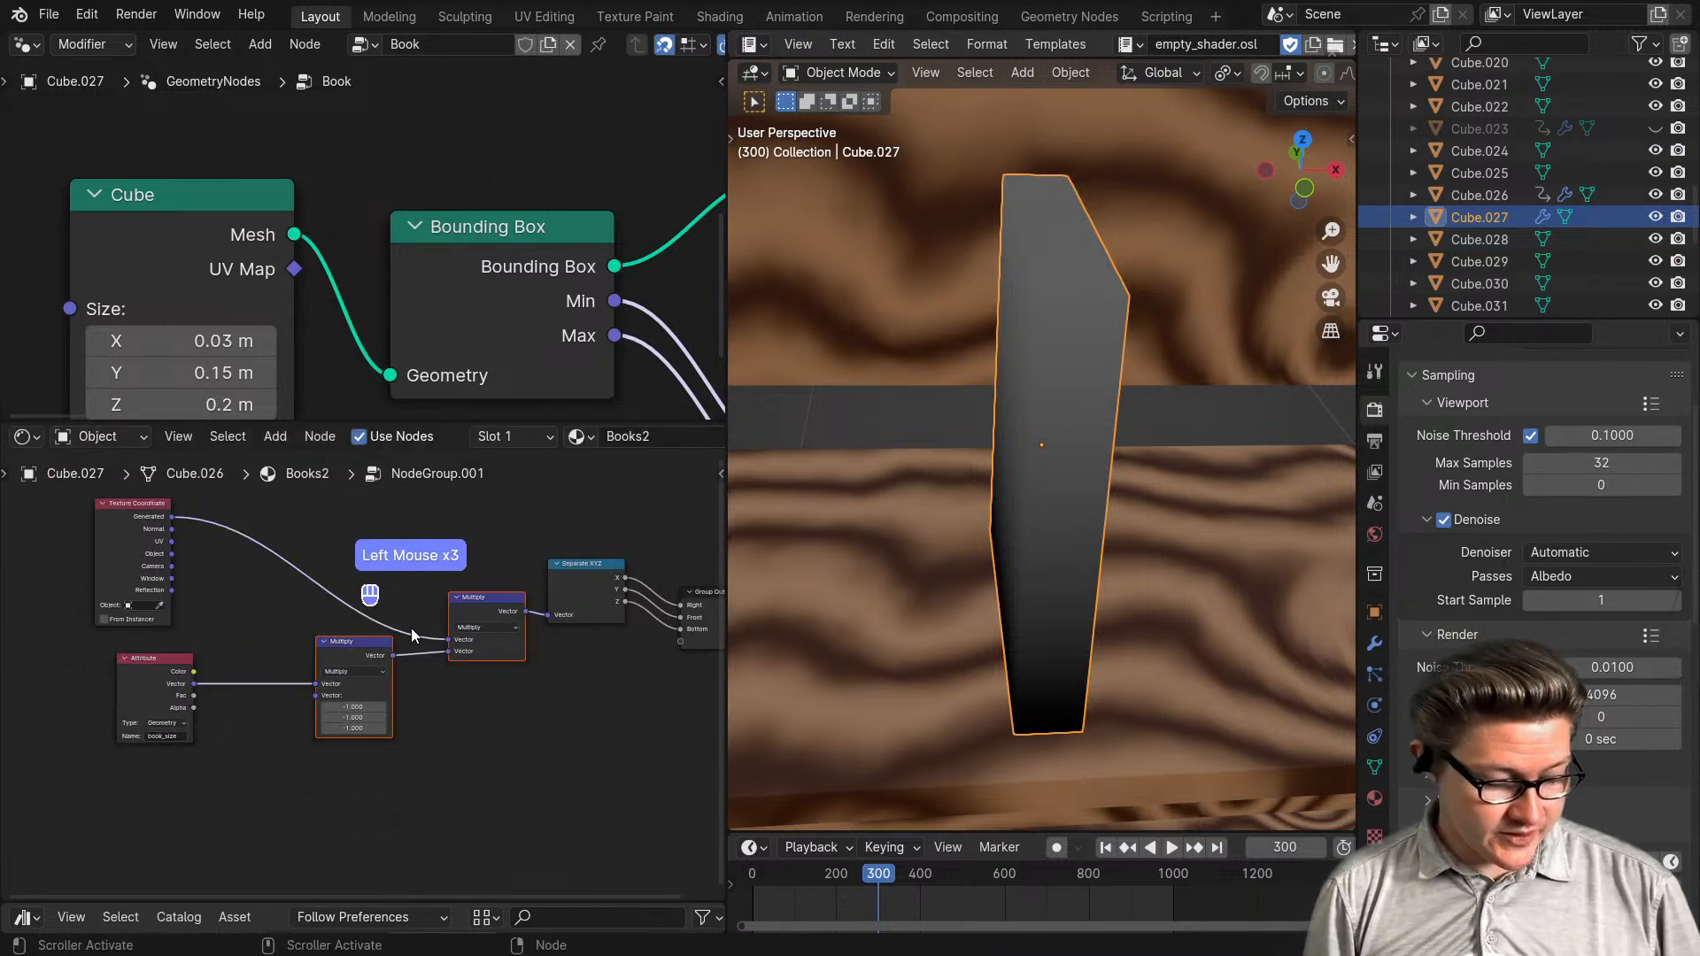
key(ctrl+shift+d)
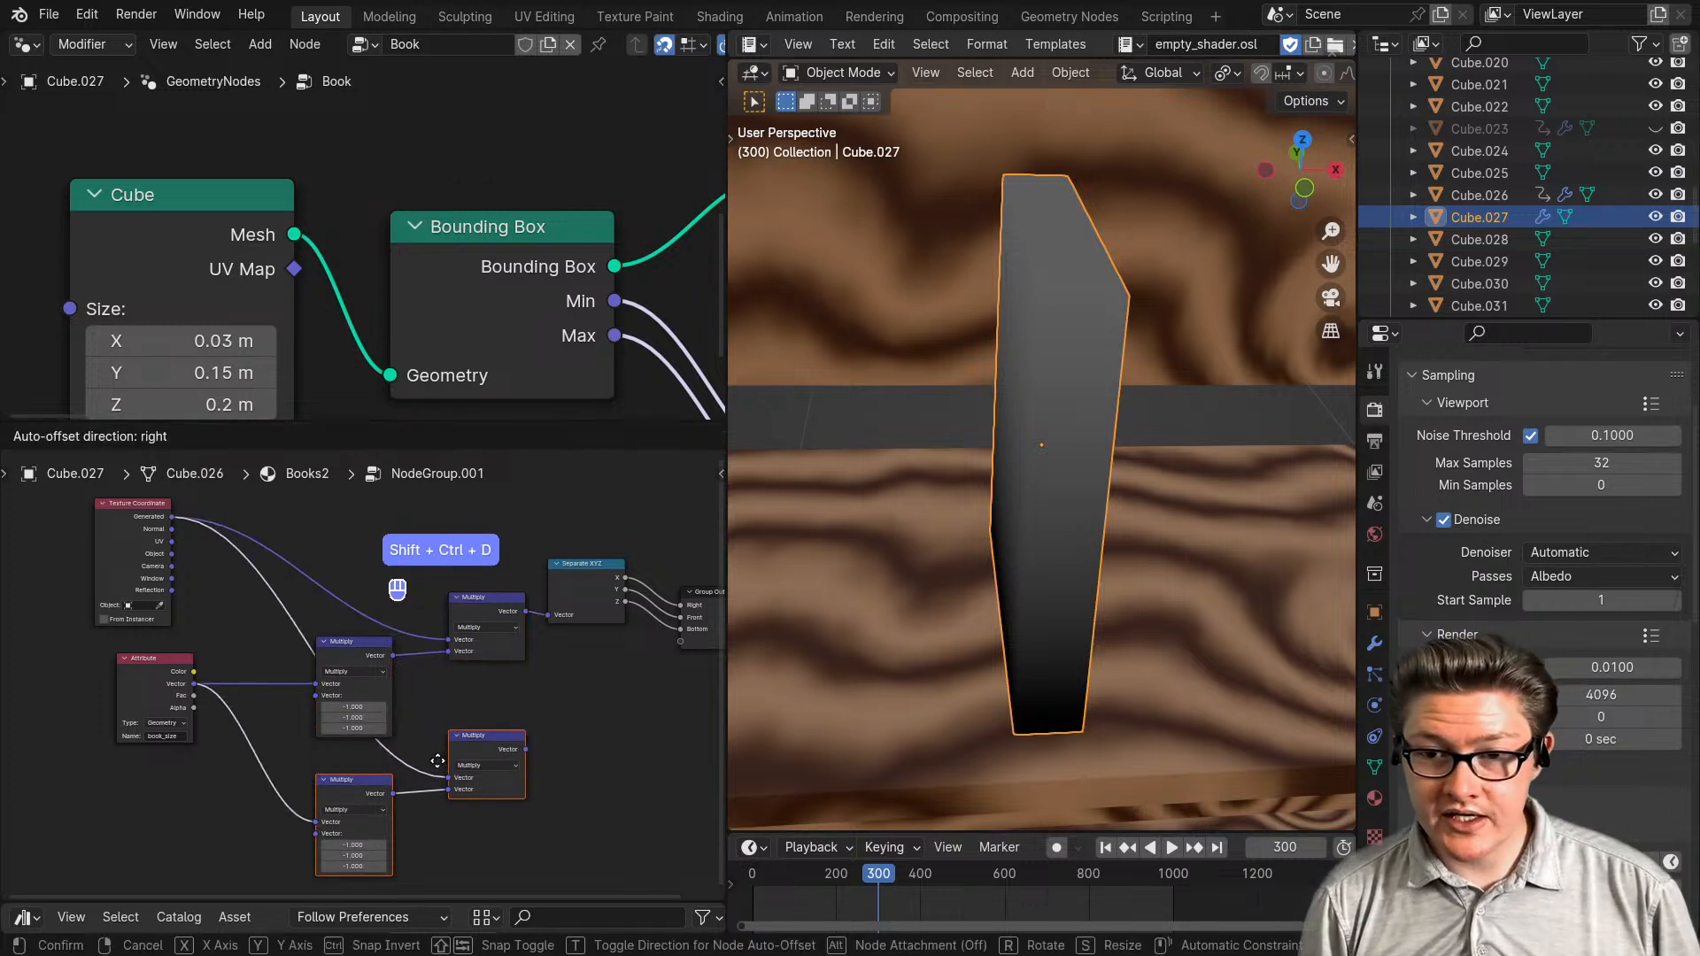
click(438, 762)
middle_drag(379, 753, 437, 702)
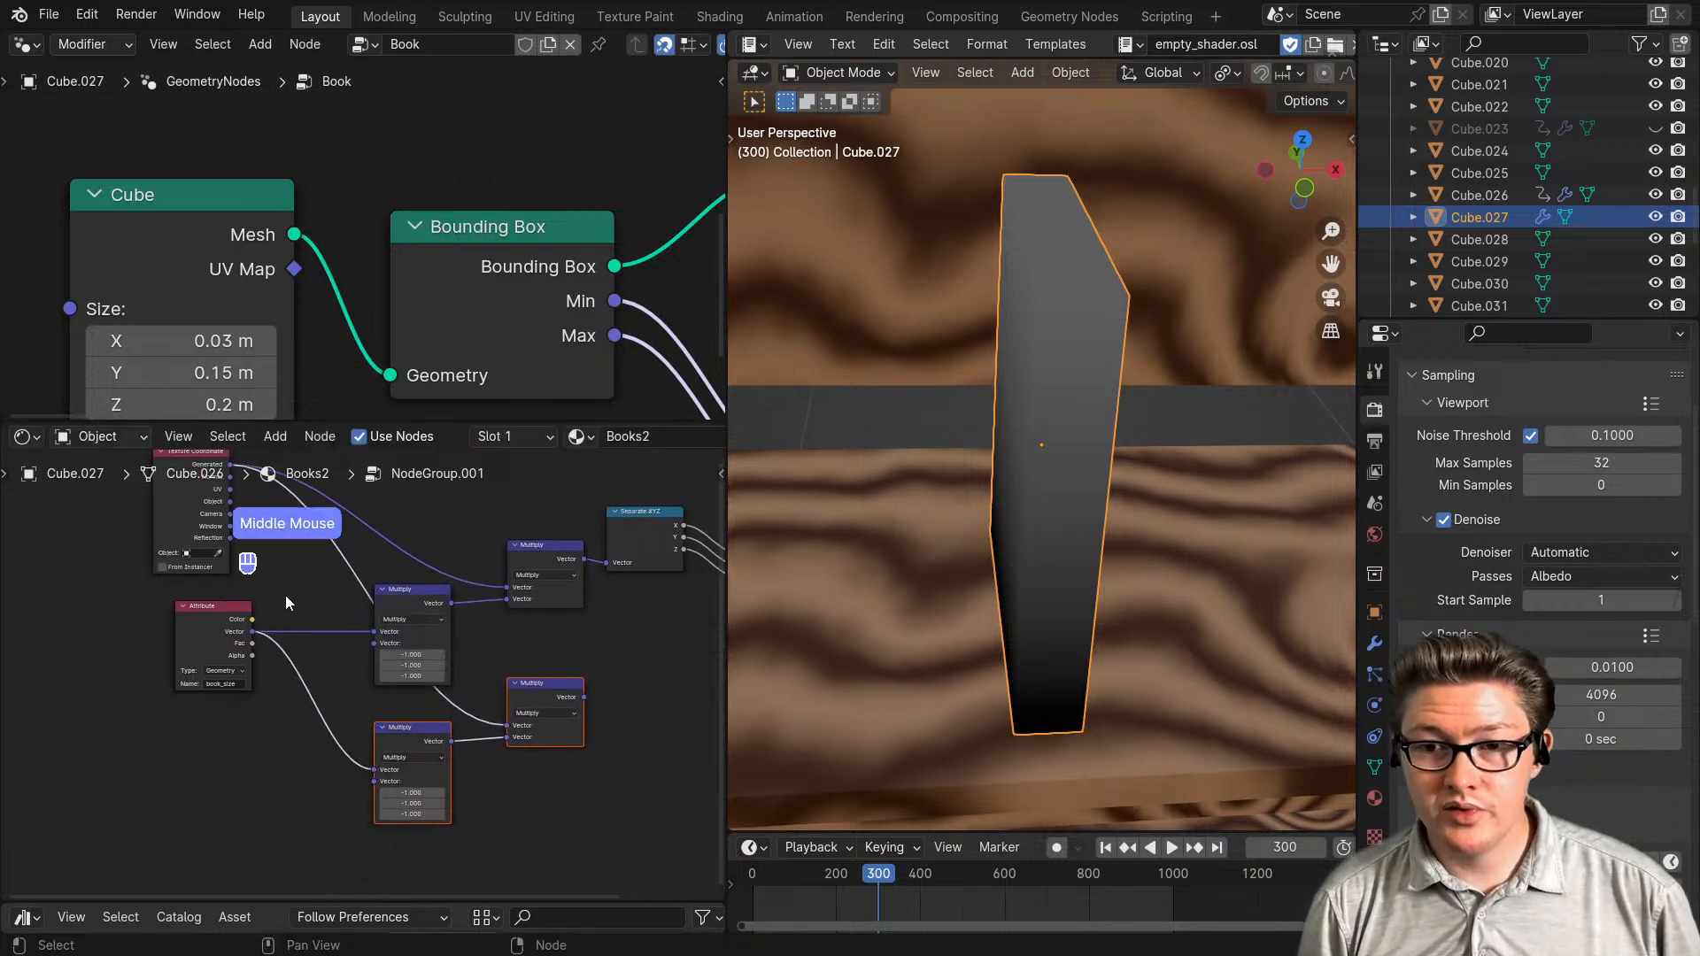
- Move the Texture Coordinate node farther out and add a Map Range node below Attribute with its data type set to Vector
click(198, 524)
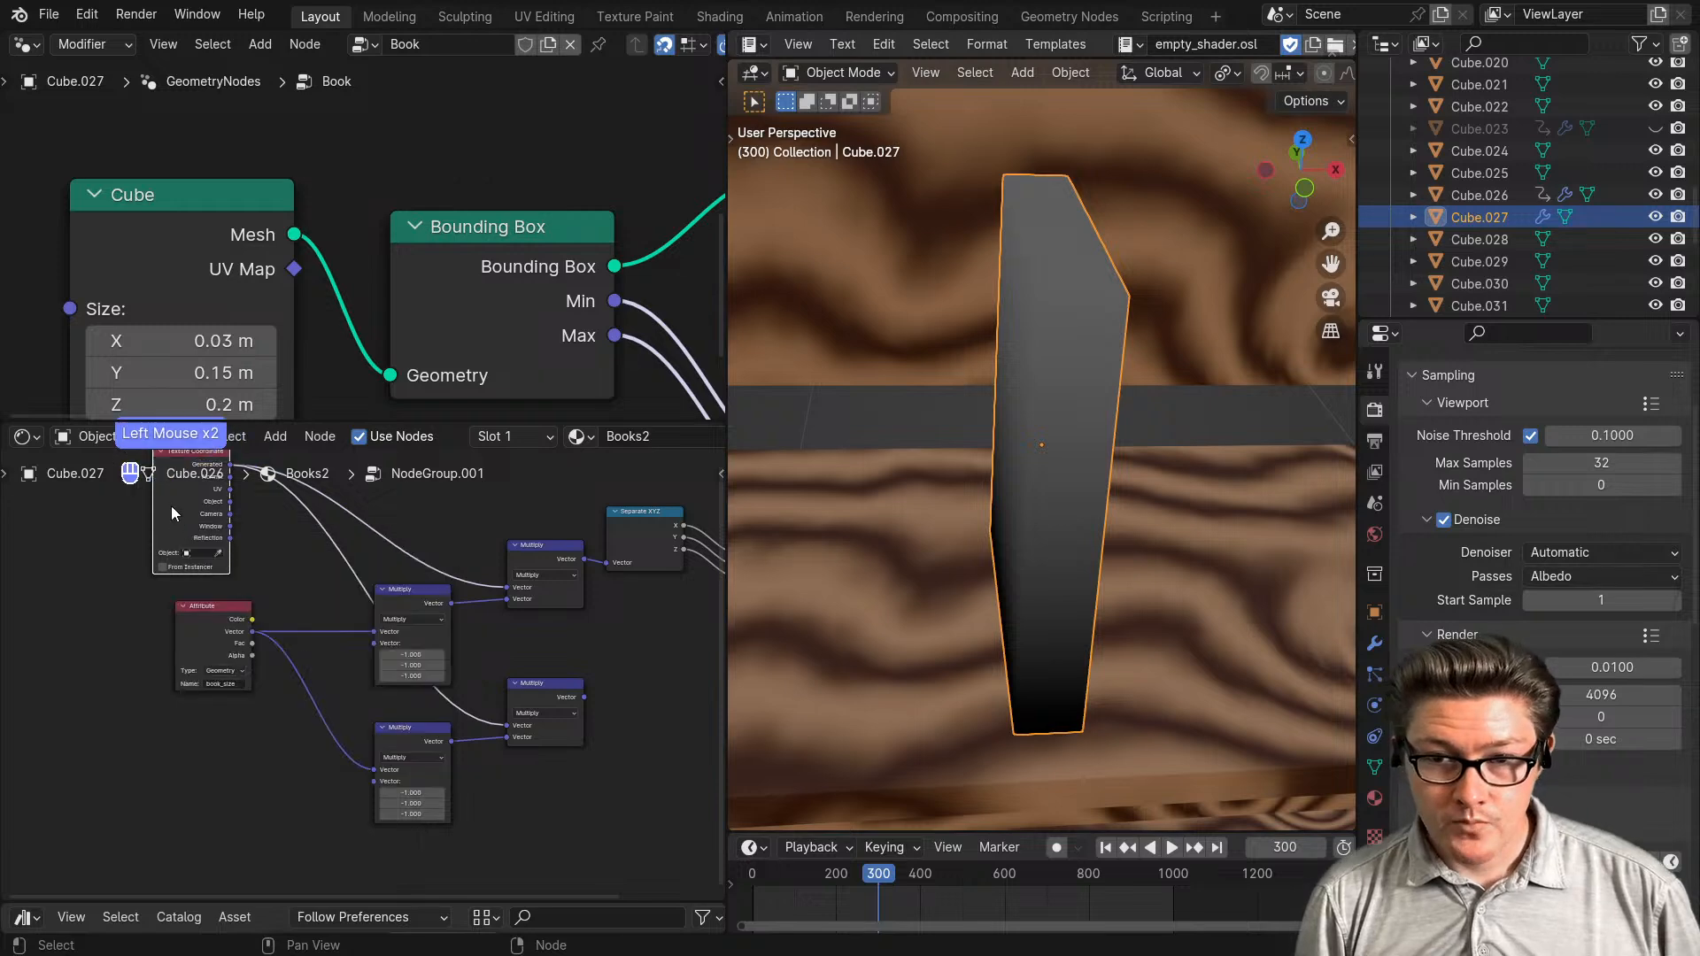
drag(171, 506, 73, 538)
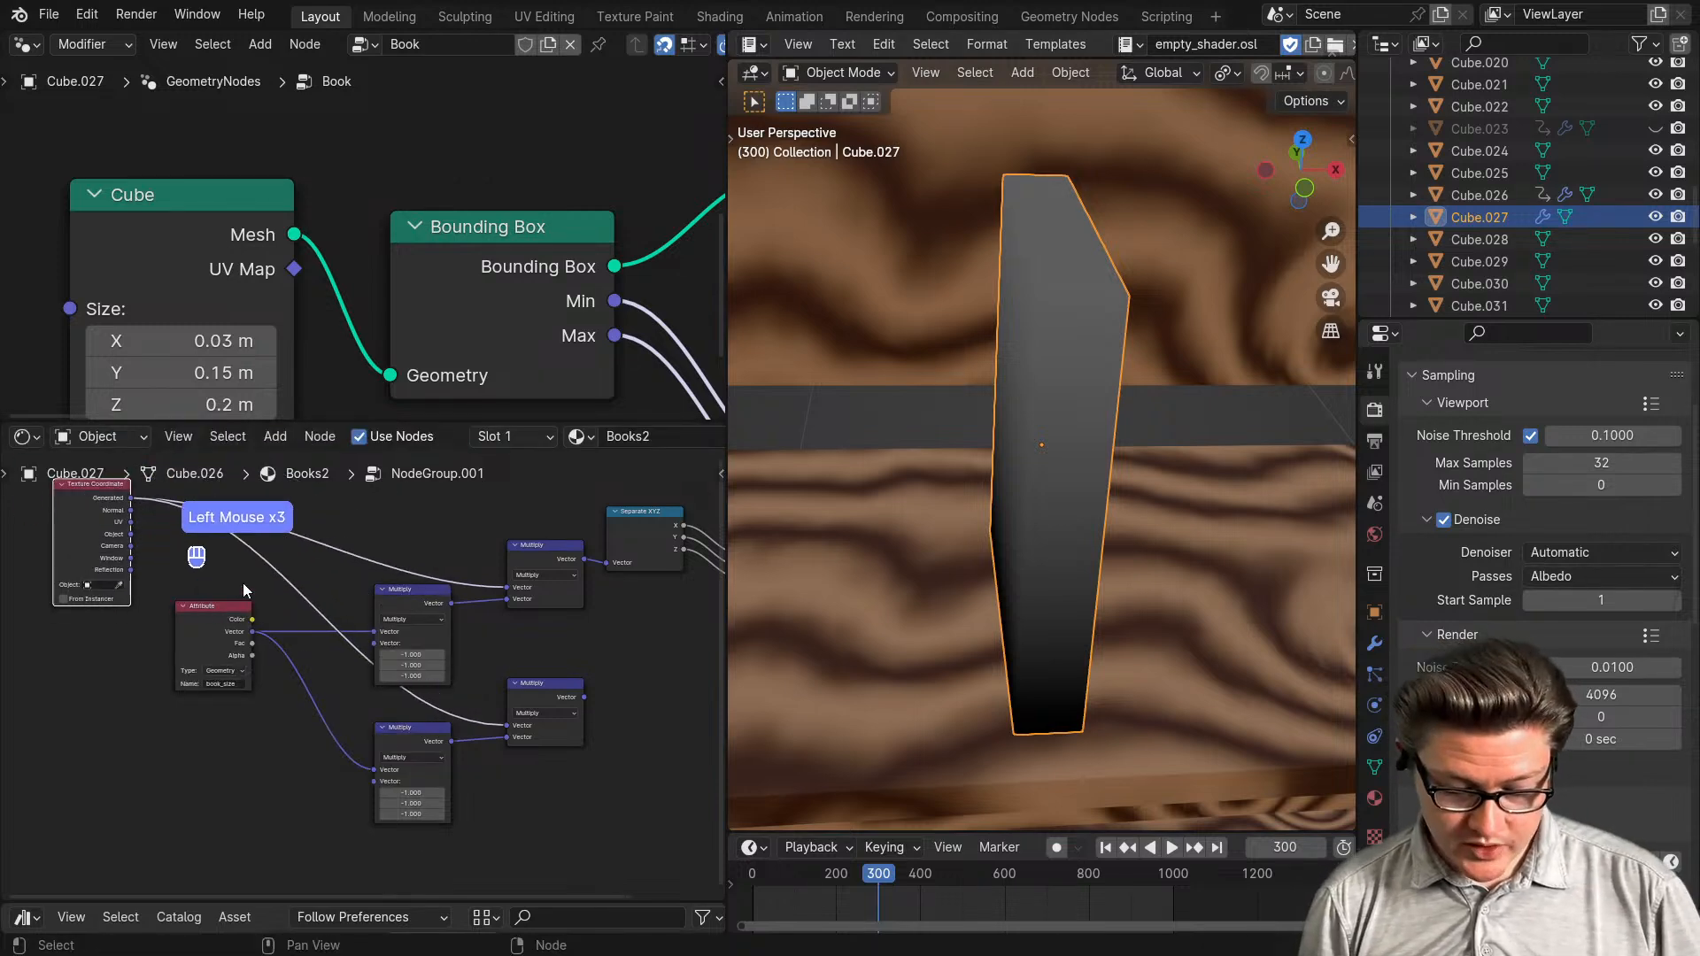
drag(252, 644, 278, 693)
key(shift+m)
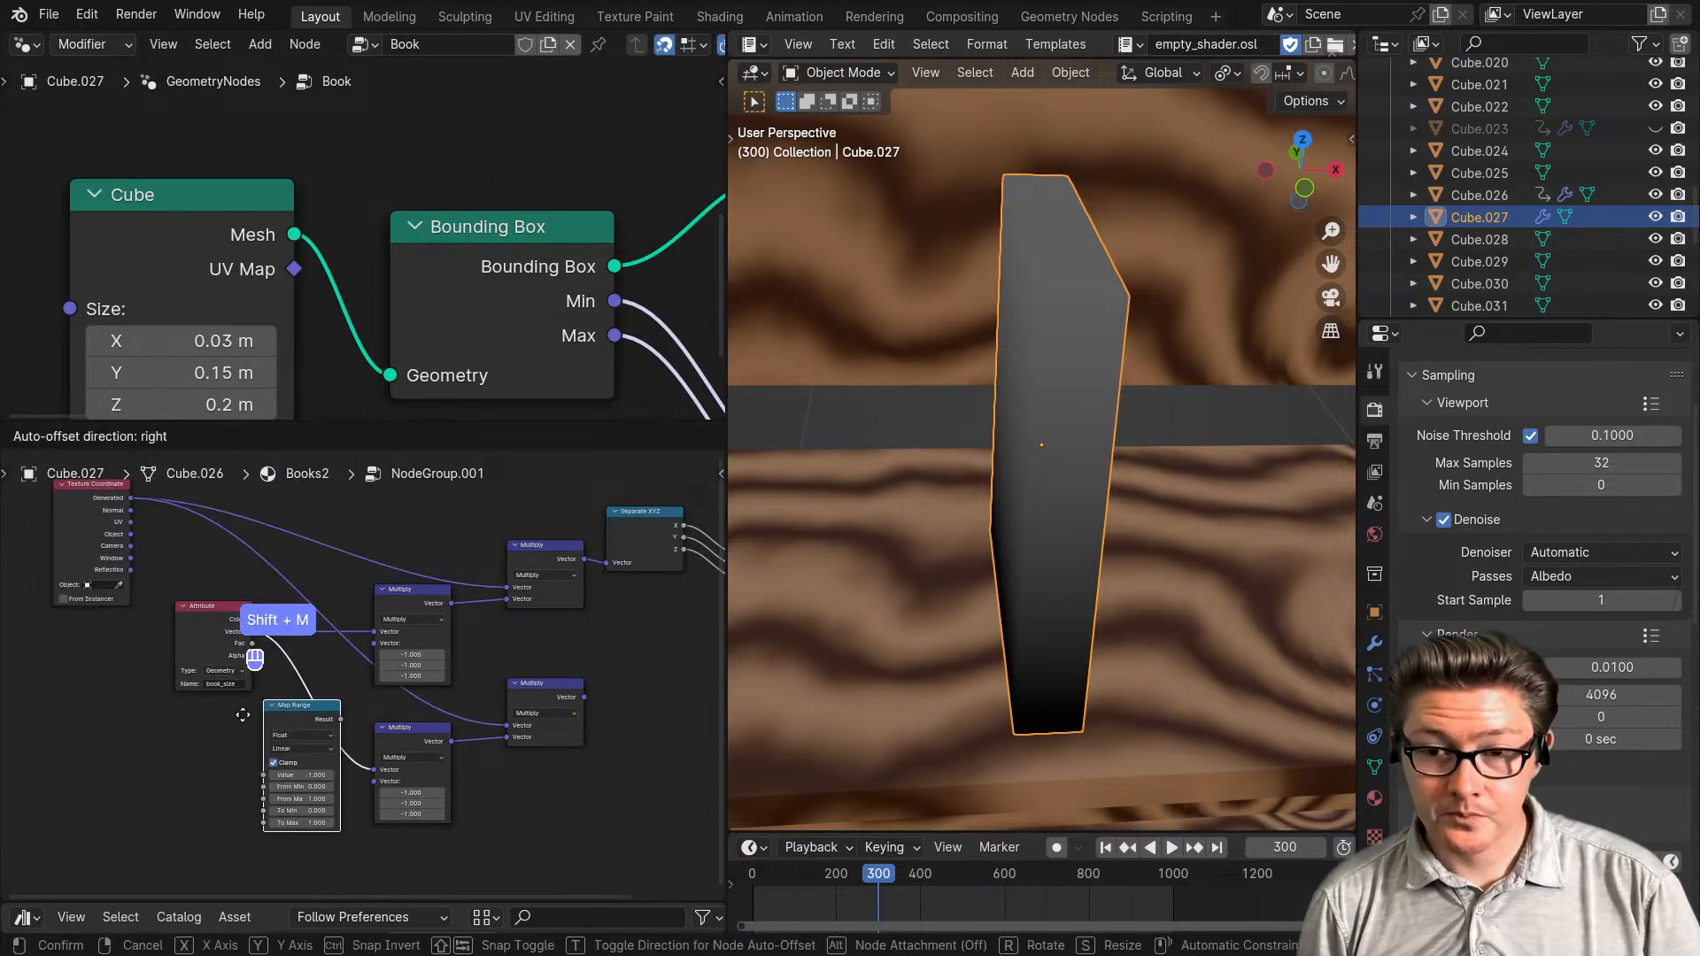
click(243, 715)
scroll(347, 632, up, 4)
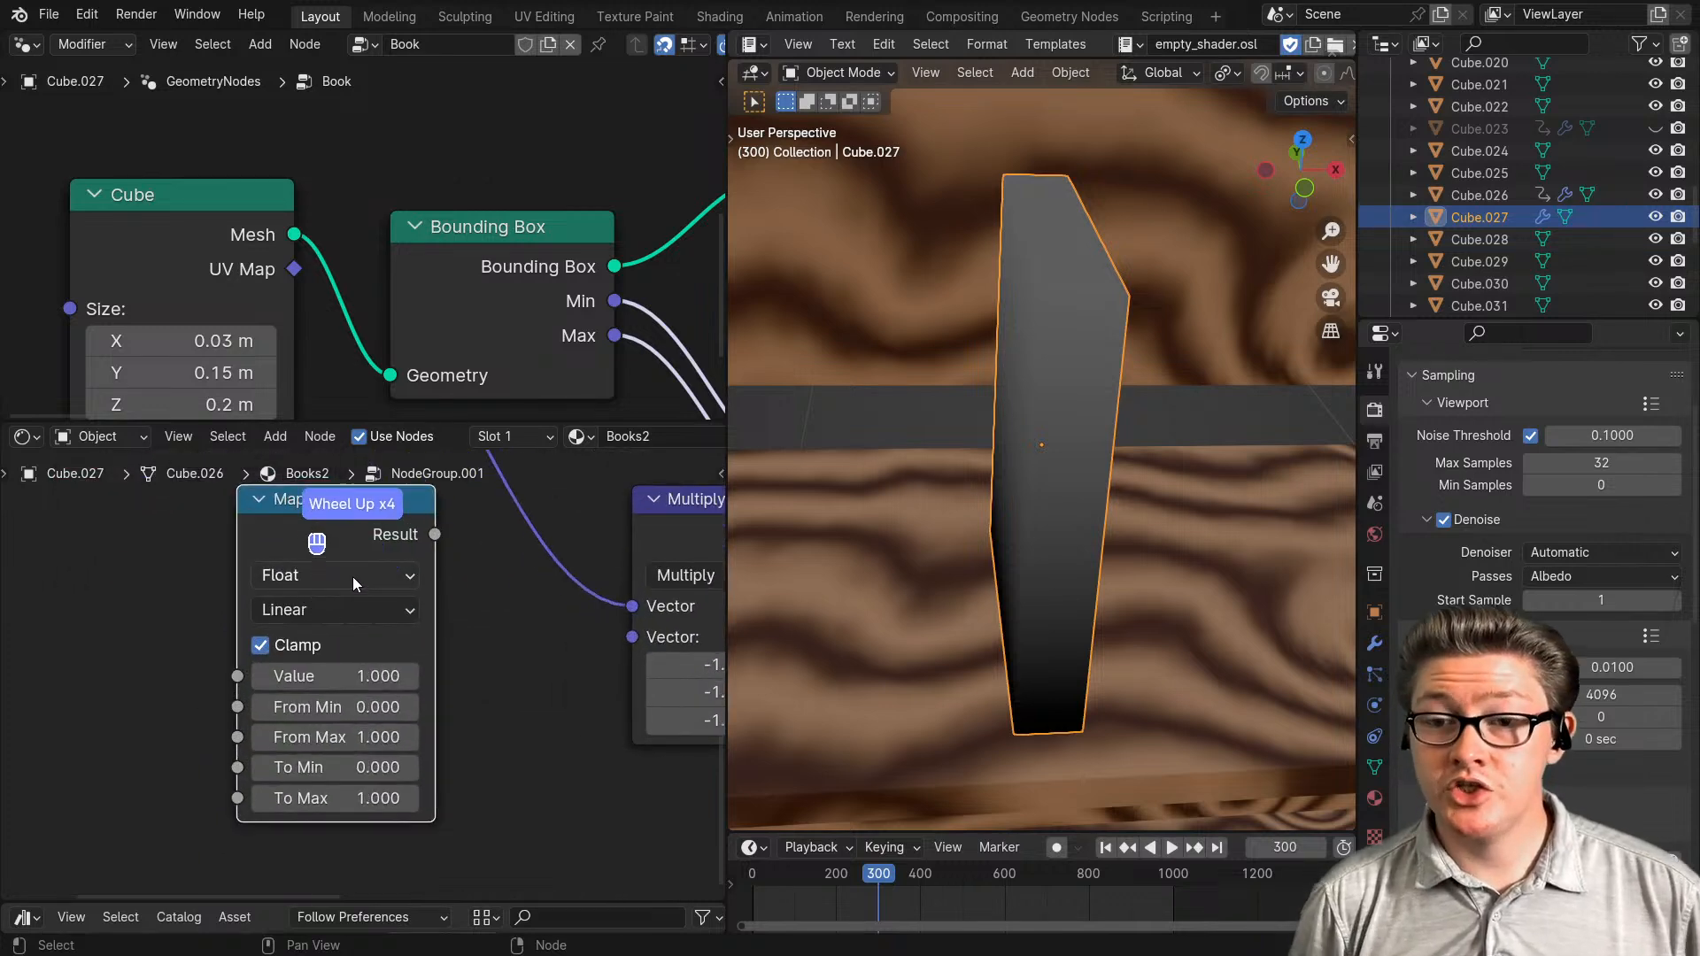
click(353, 576)
click(331, 662)
- Insert the Map Range node into the link from the Generated output to the duplicated final Multiply node
scroll(338, 631, down, 2)
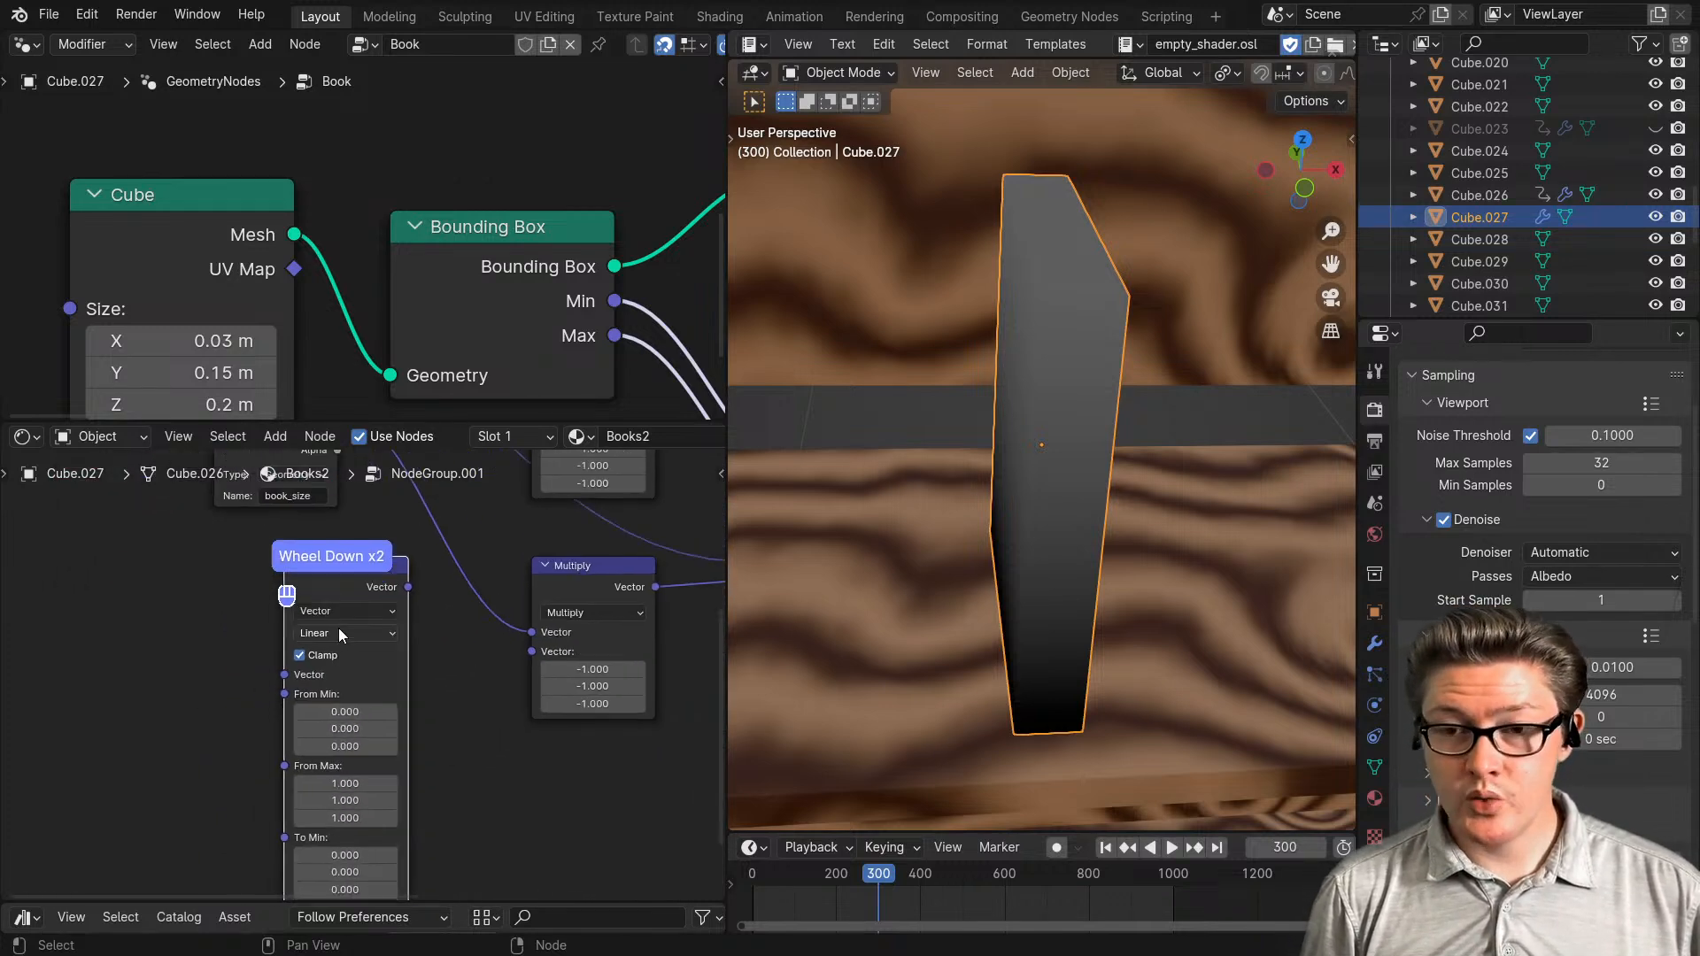
scroll(374, 634, down, 2)
middle_drag(374, 634, 289, 735)
drag(250, 744, 305, 559)
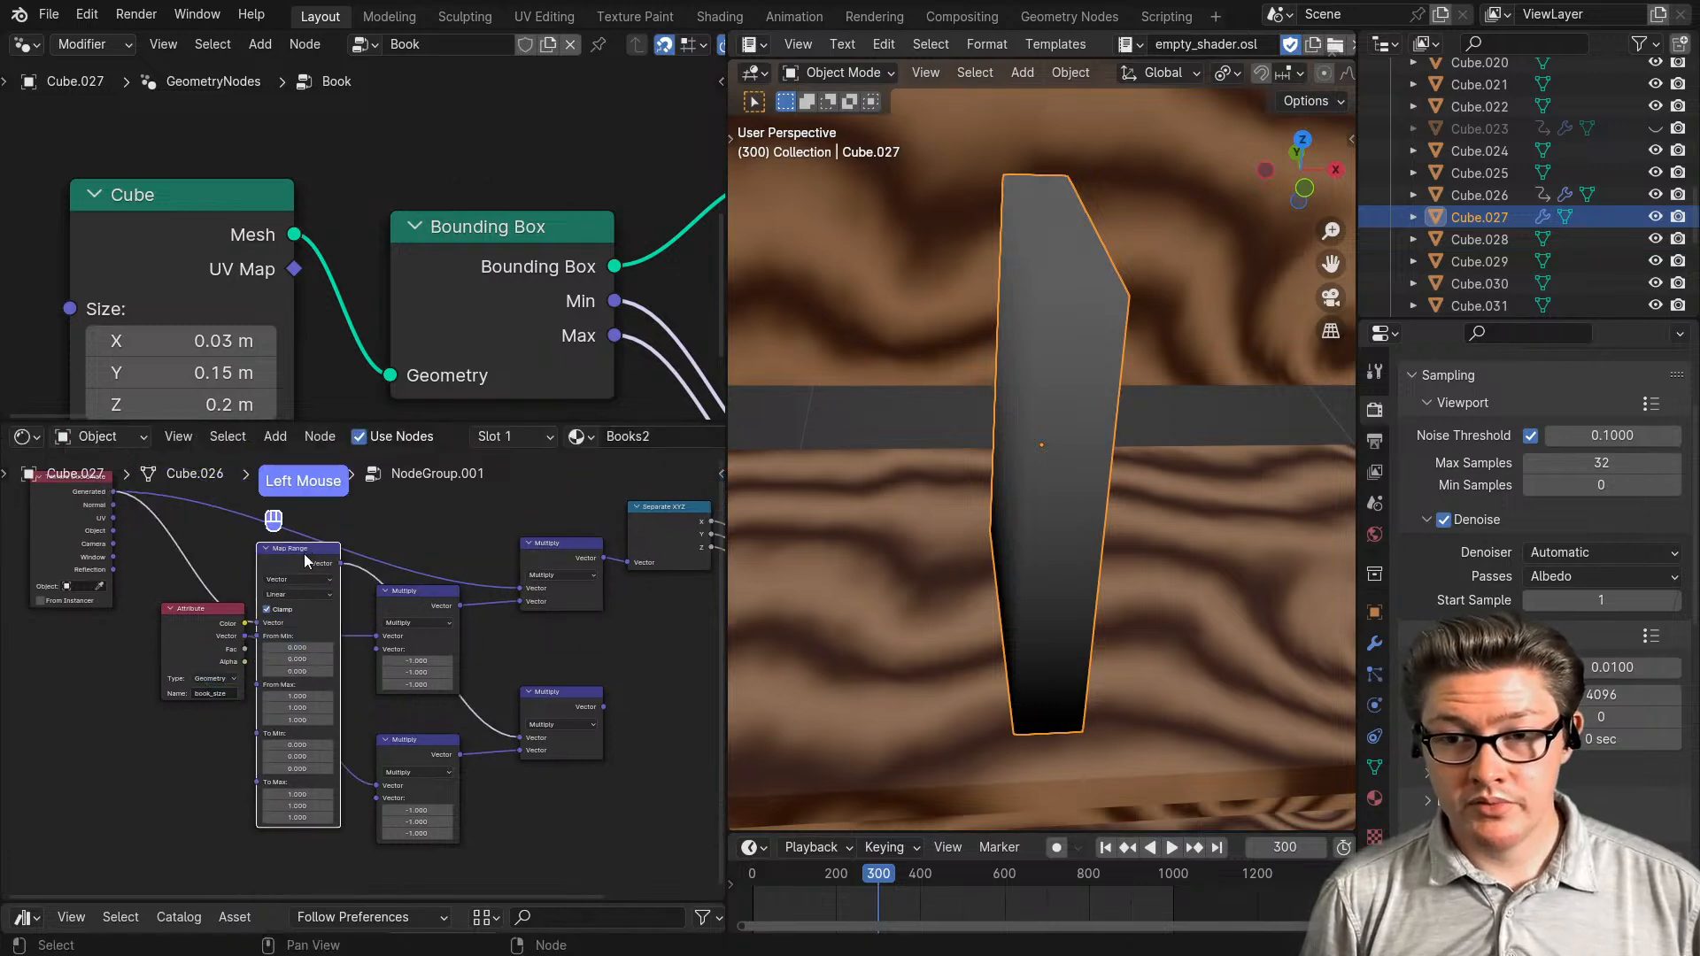
- Set the vector Map Range node's To Min values to 1.000 and its To Max values to 0
click(306, 797)
scroll(253, 758, up, 2)
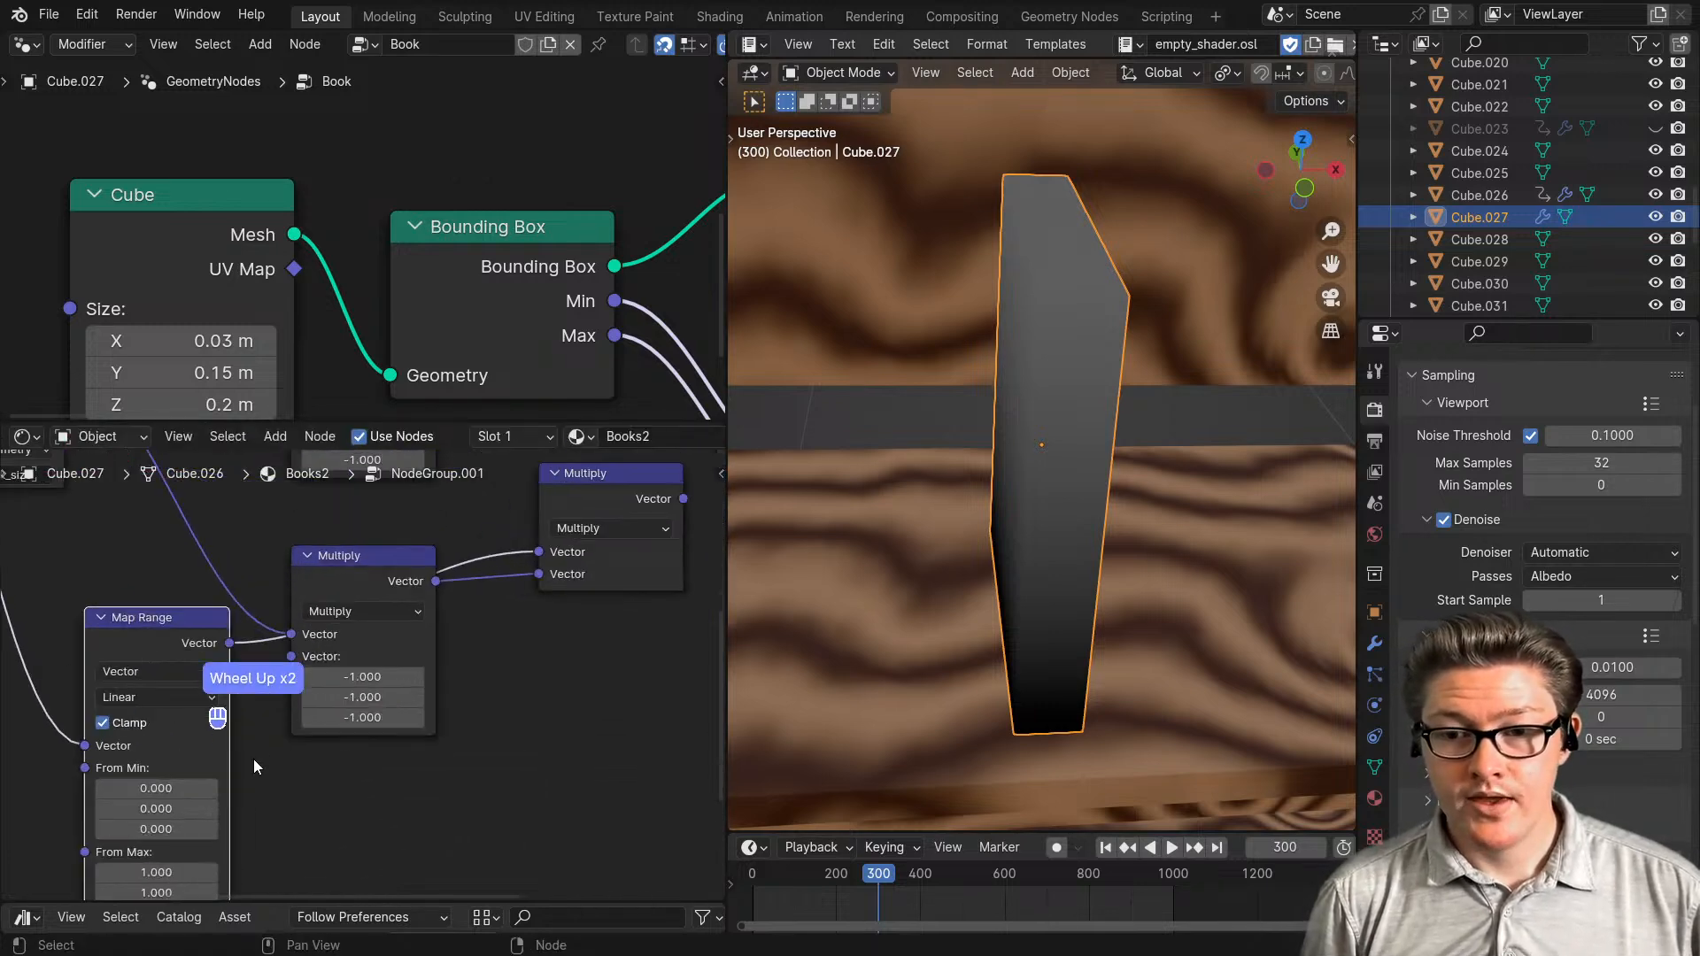
middle_drag(254, 758, 359, 685)
click(358, 654)
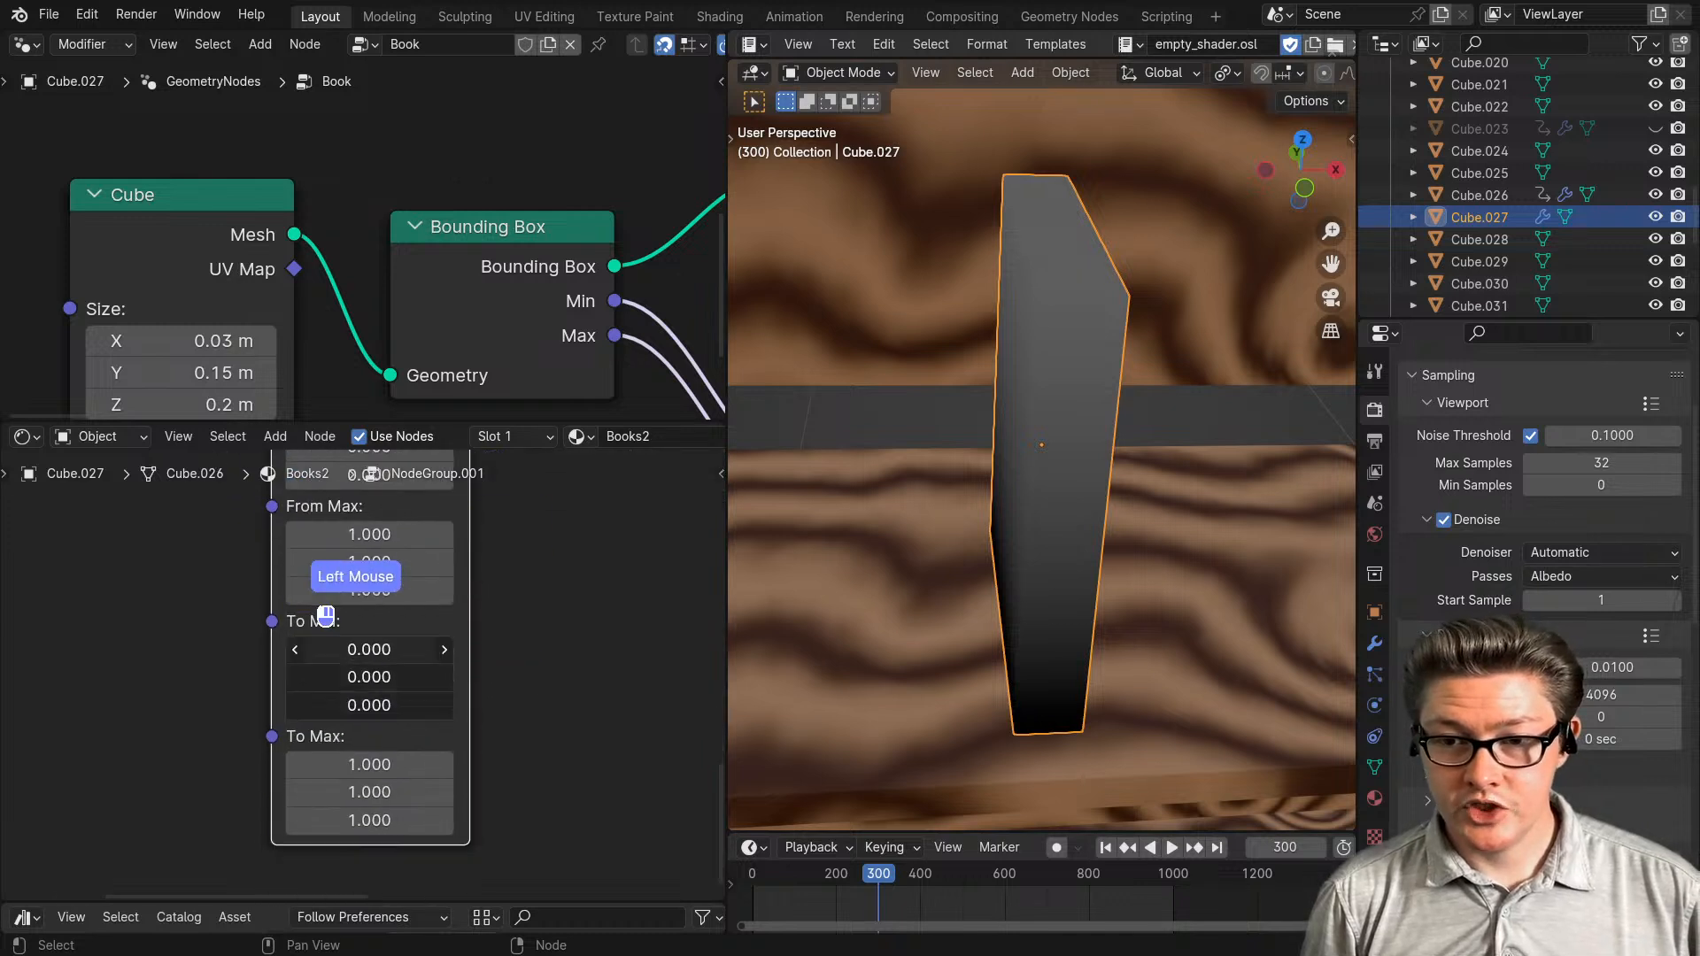
click(344, 719)
click(343, 728)
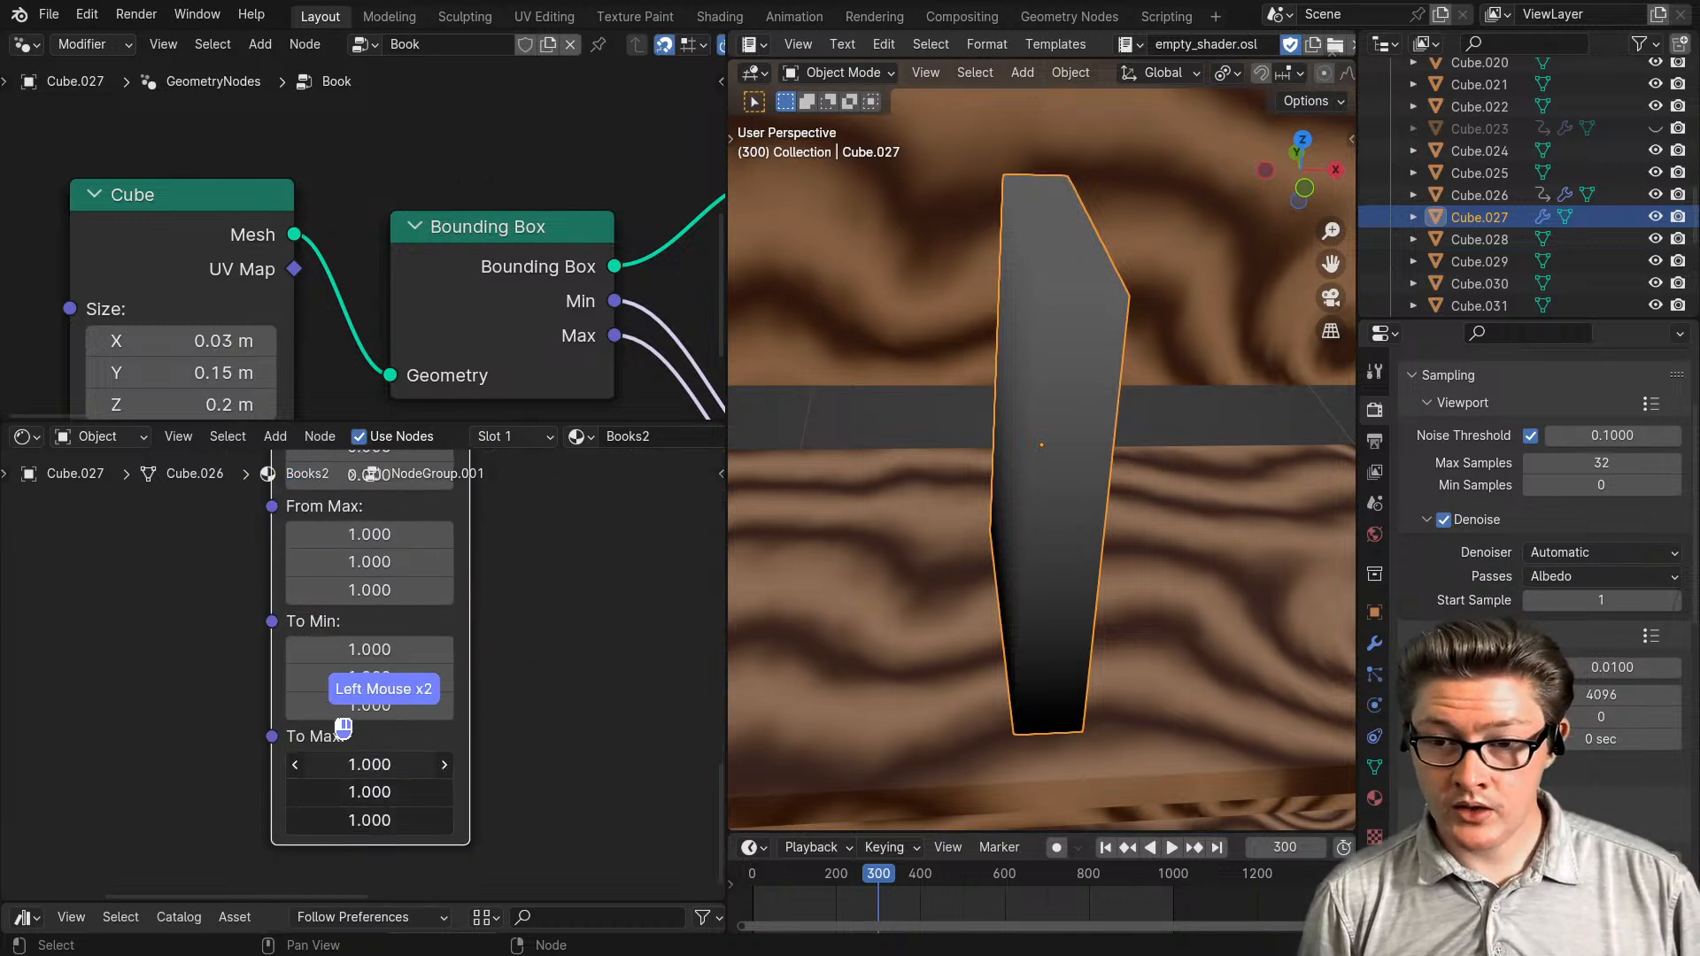
text(0)
key(Return)
- Move the duplicated -1.000 Multiply node lower, beside the Map Range node, to clear the links
scroll(501, 703, down, 4)
middle_drag(501, 704, 354, 718)
drag(354, 718, 370, 777)
- Duplicate the Separate XYZ node below the original and feed it the output of the duplicated final Multiply node
middle_drag(487, 688, 445, 723)
scroll(484, 689, up, 1)
click(480, 572)
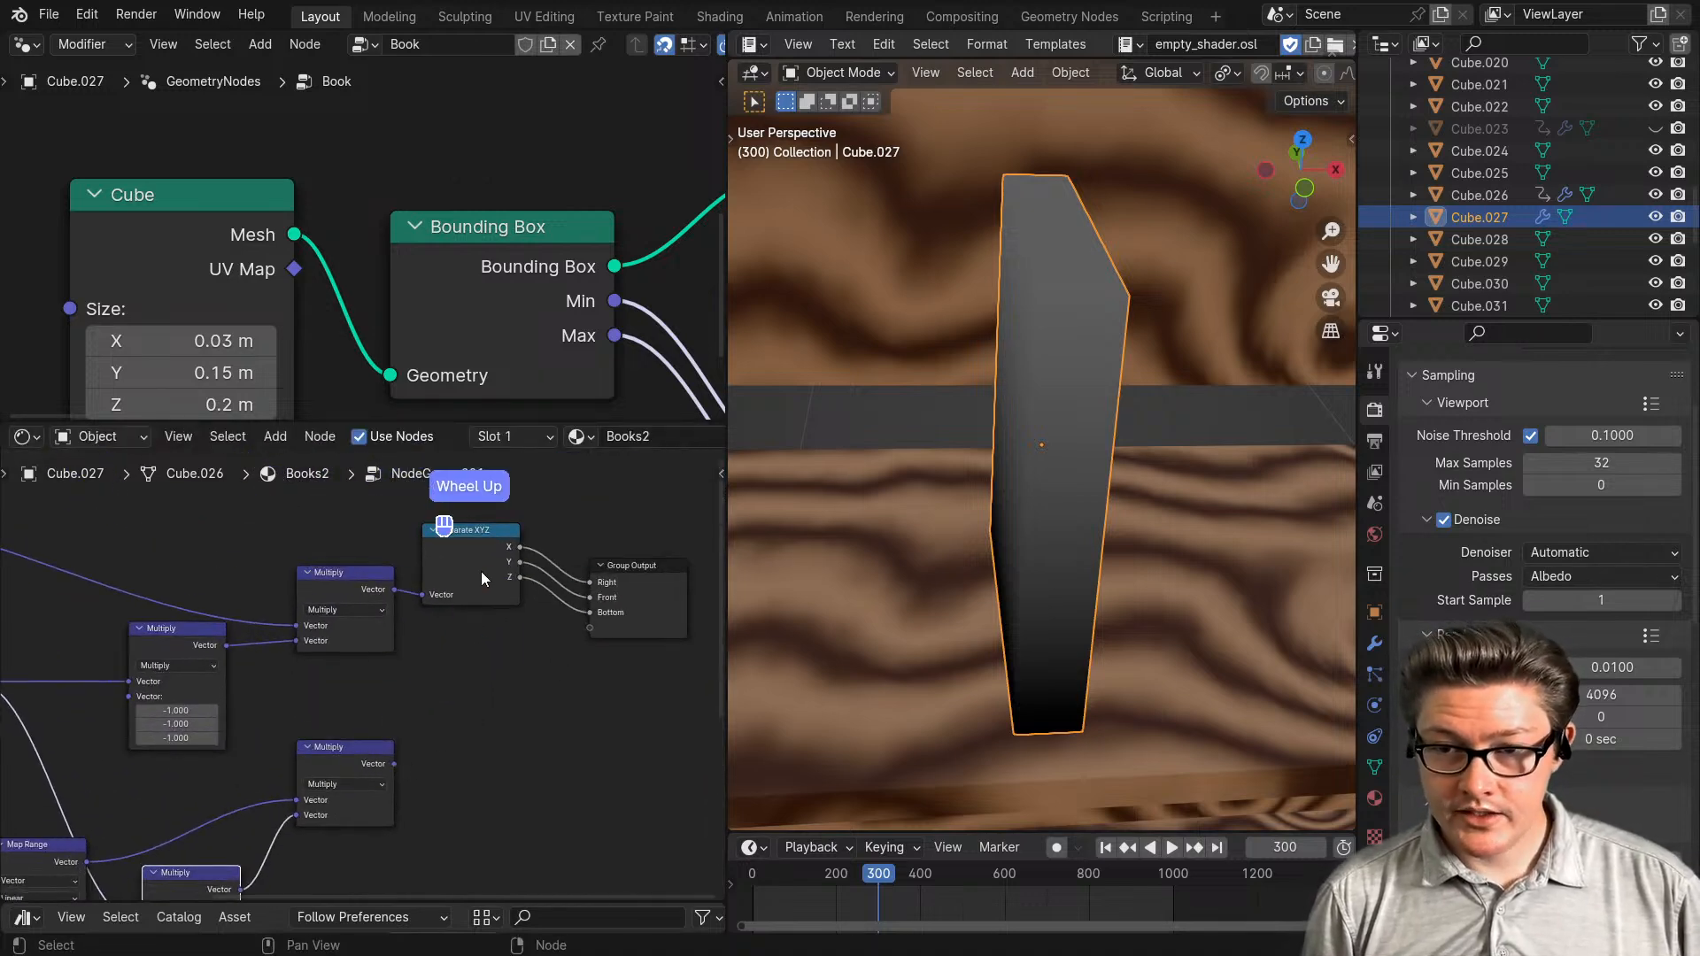
key(shift+d)
click(494, 732)
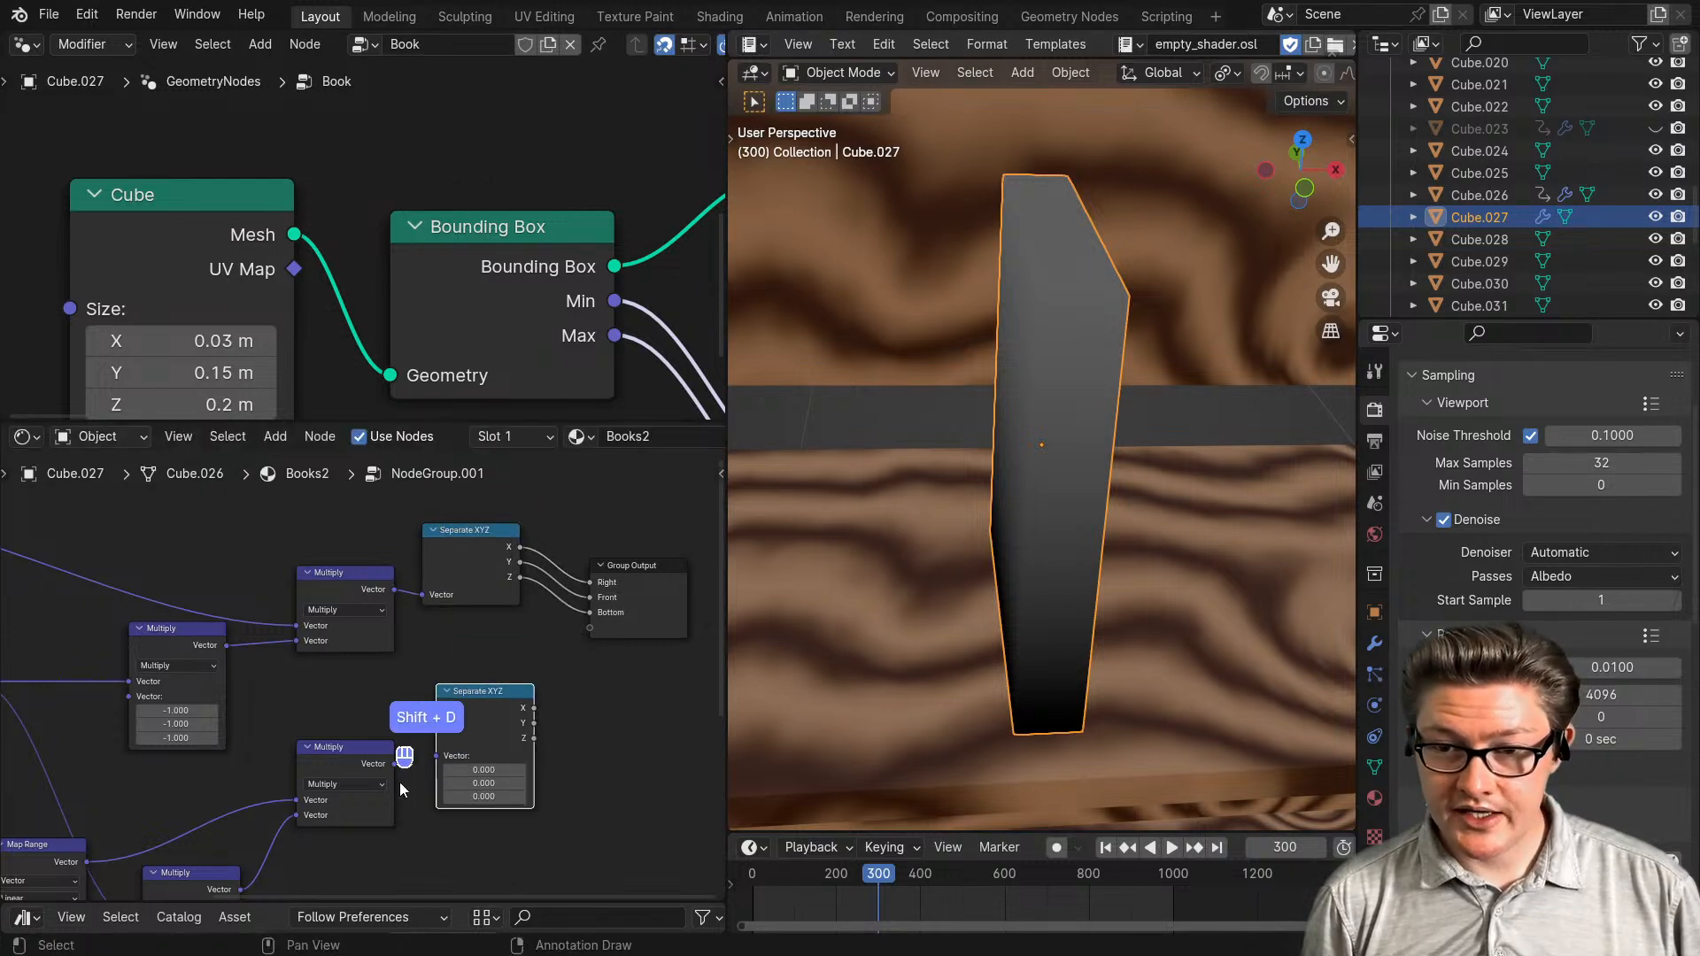
click(391, 767)
click(596, 727)
scroll(405, 725, up, 2)
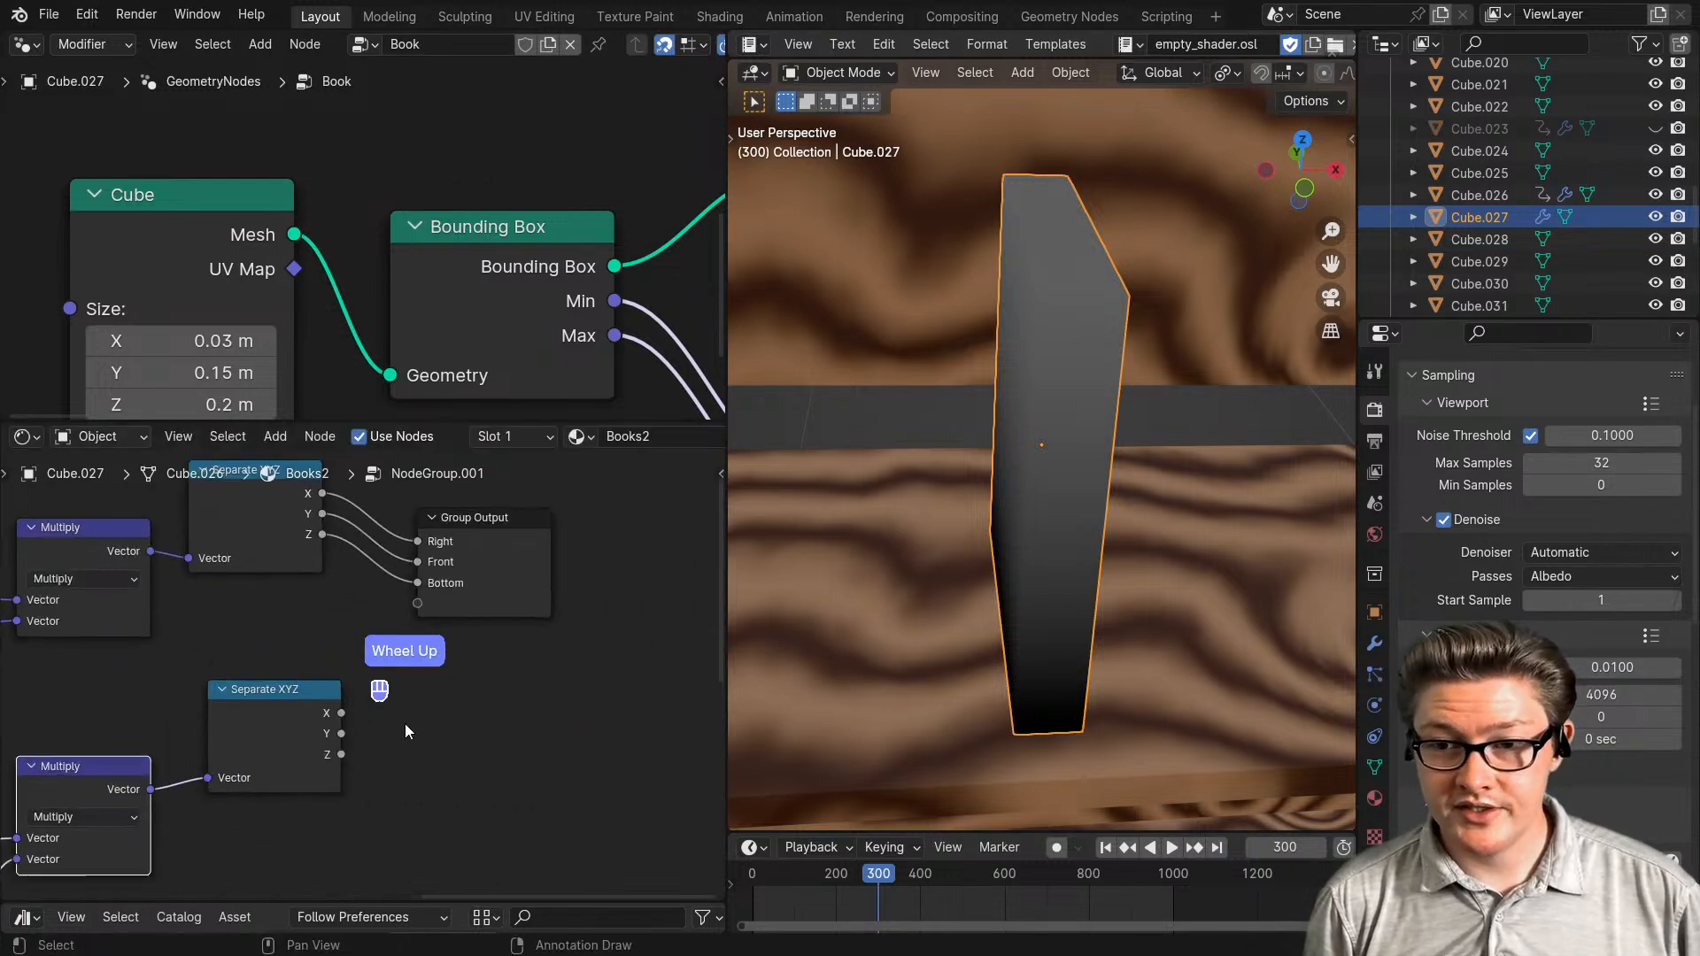
- Connect the X, Y and Z outputs of the lower Separate XYZ node to new sockets on the Group Output
click(292, 740)
drag(338, 719, 427, 591)
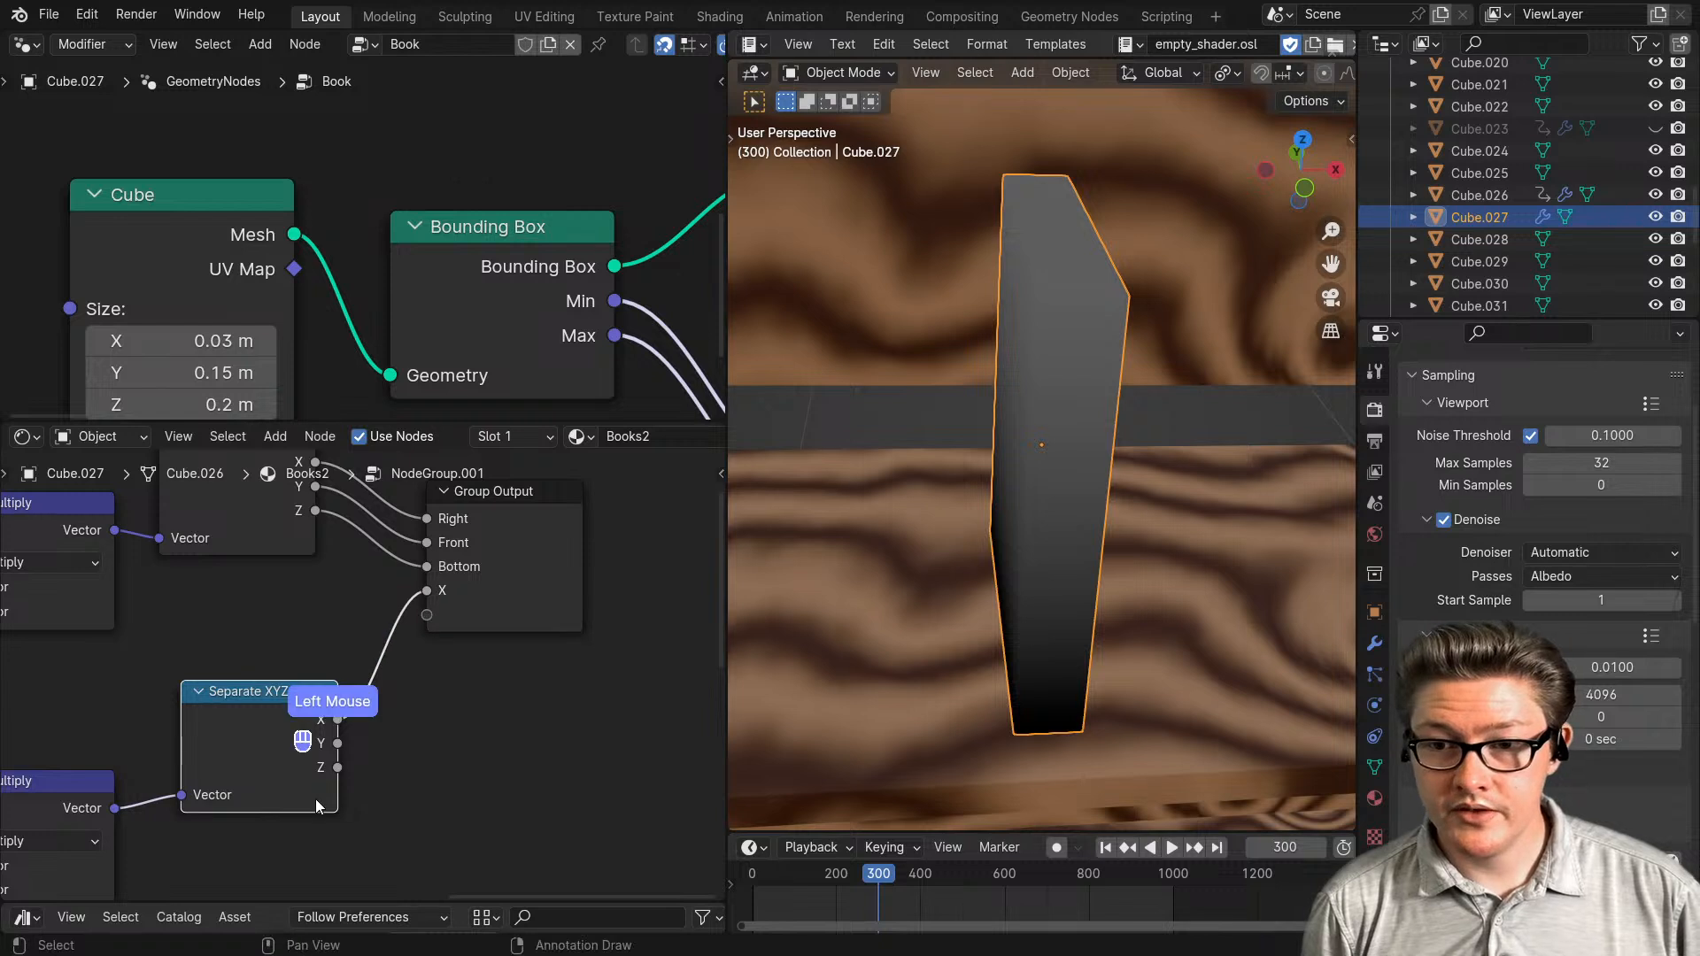
drag(337, 743, 427, 614)
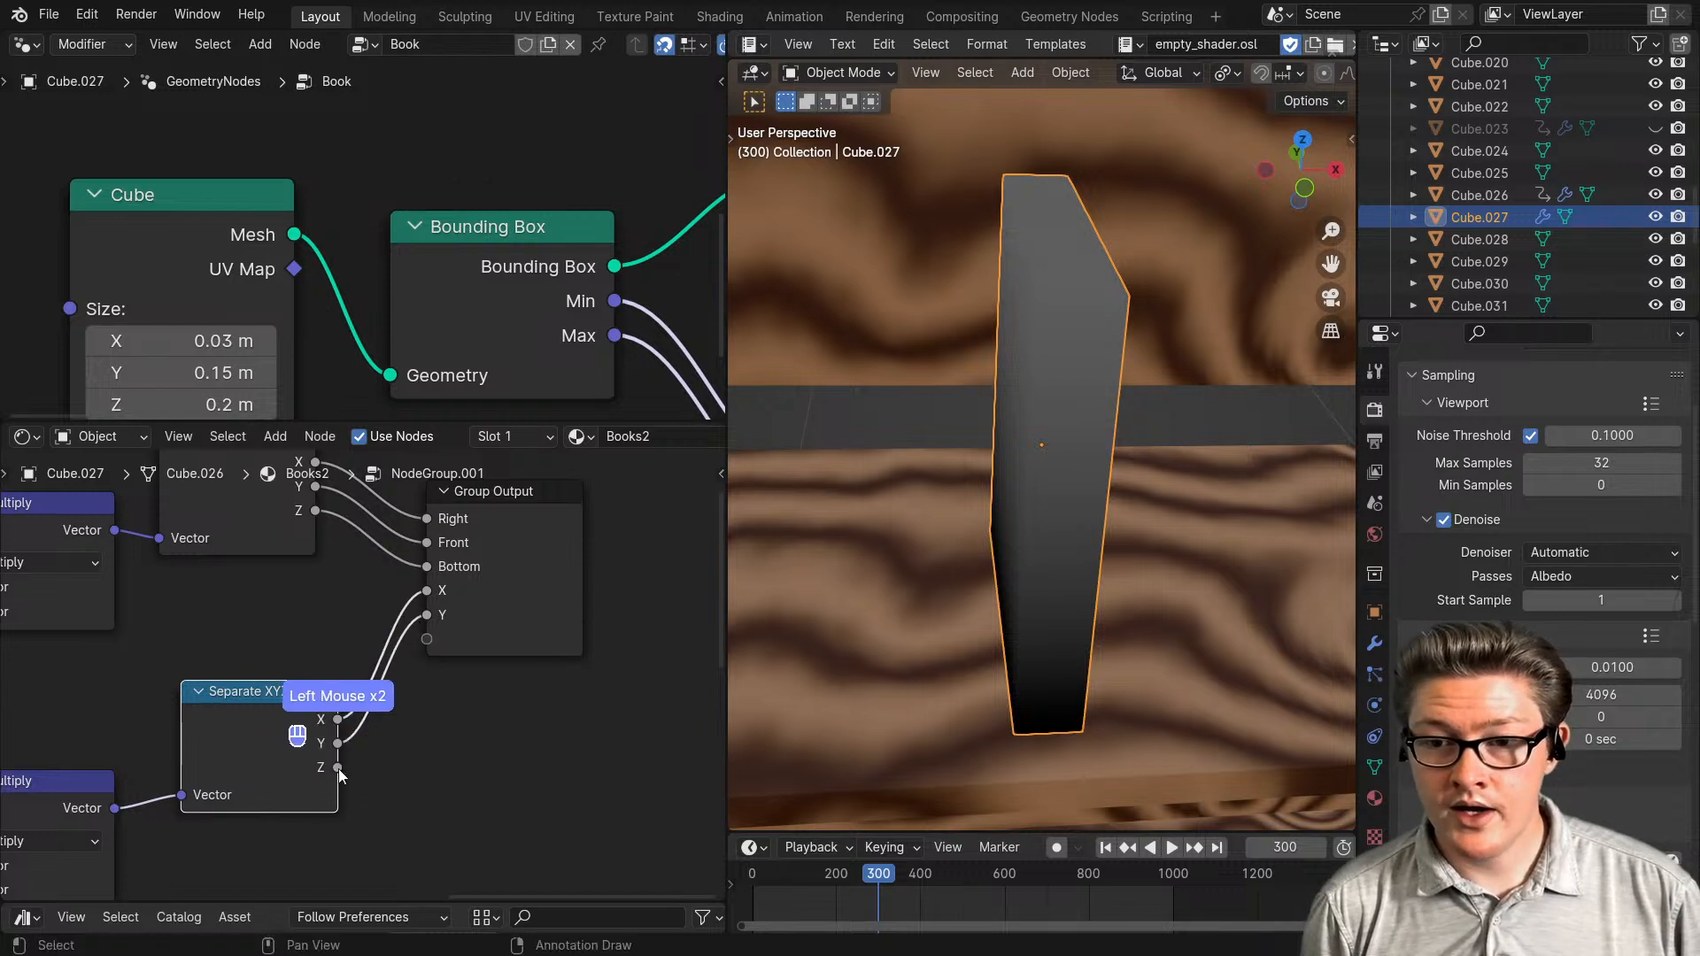
drag(337, 767, 424, 664)
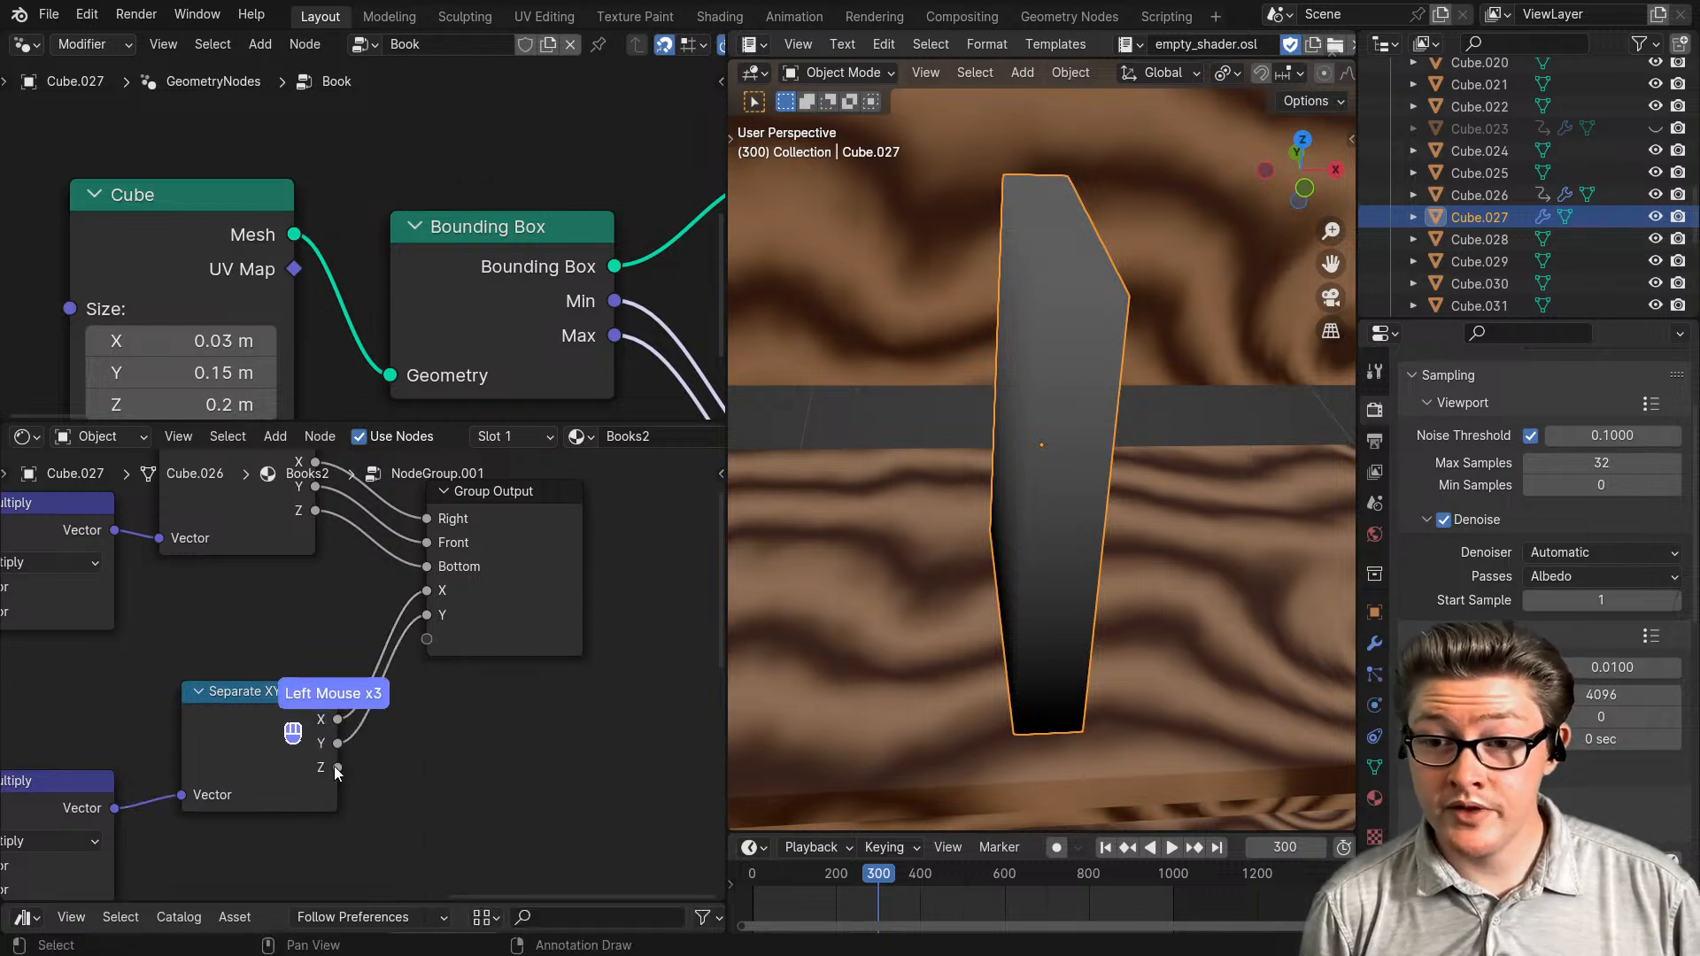
drag(337, 696, 427, 645)
- Rename the group's X, Y and Z output sockets to Left, Back and Top
key(n)
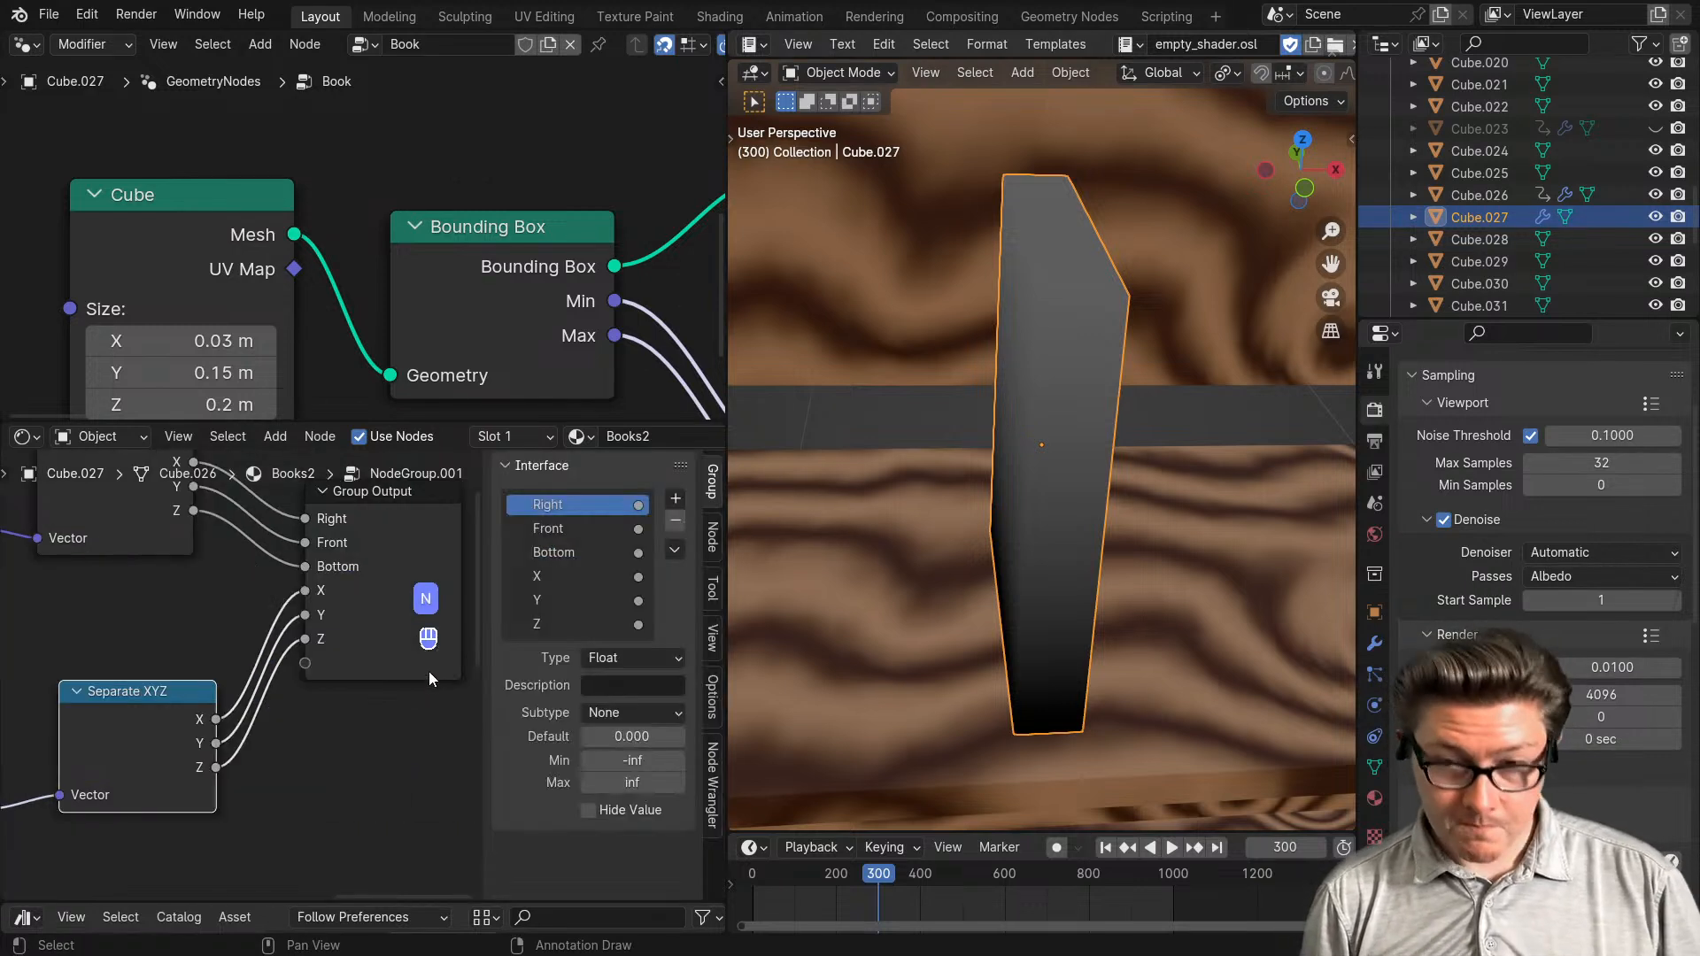
middle_drag(709, 611, 694, 652)
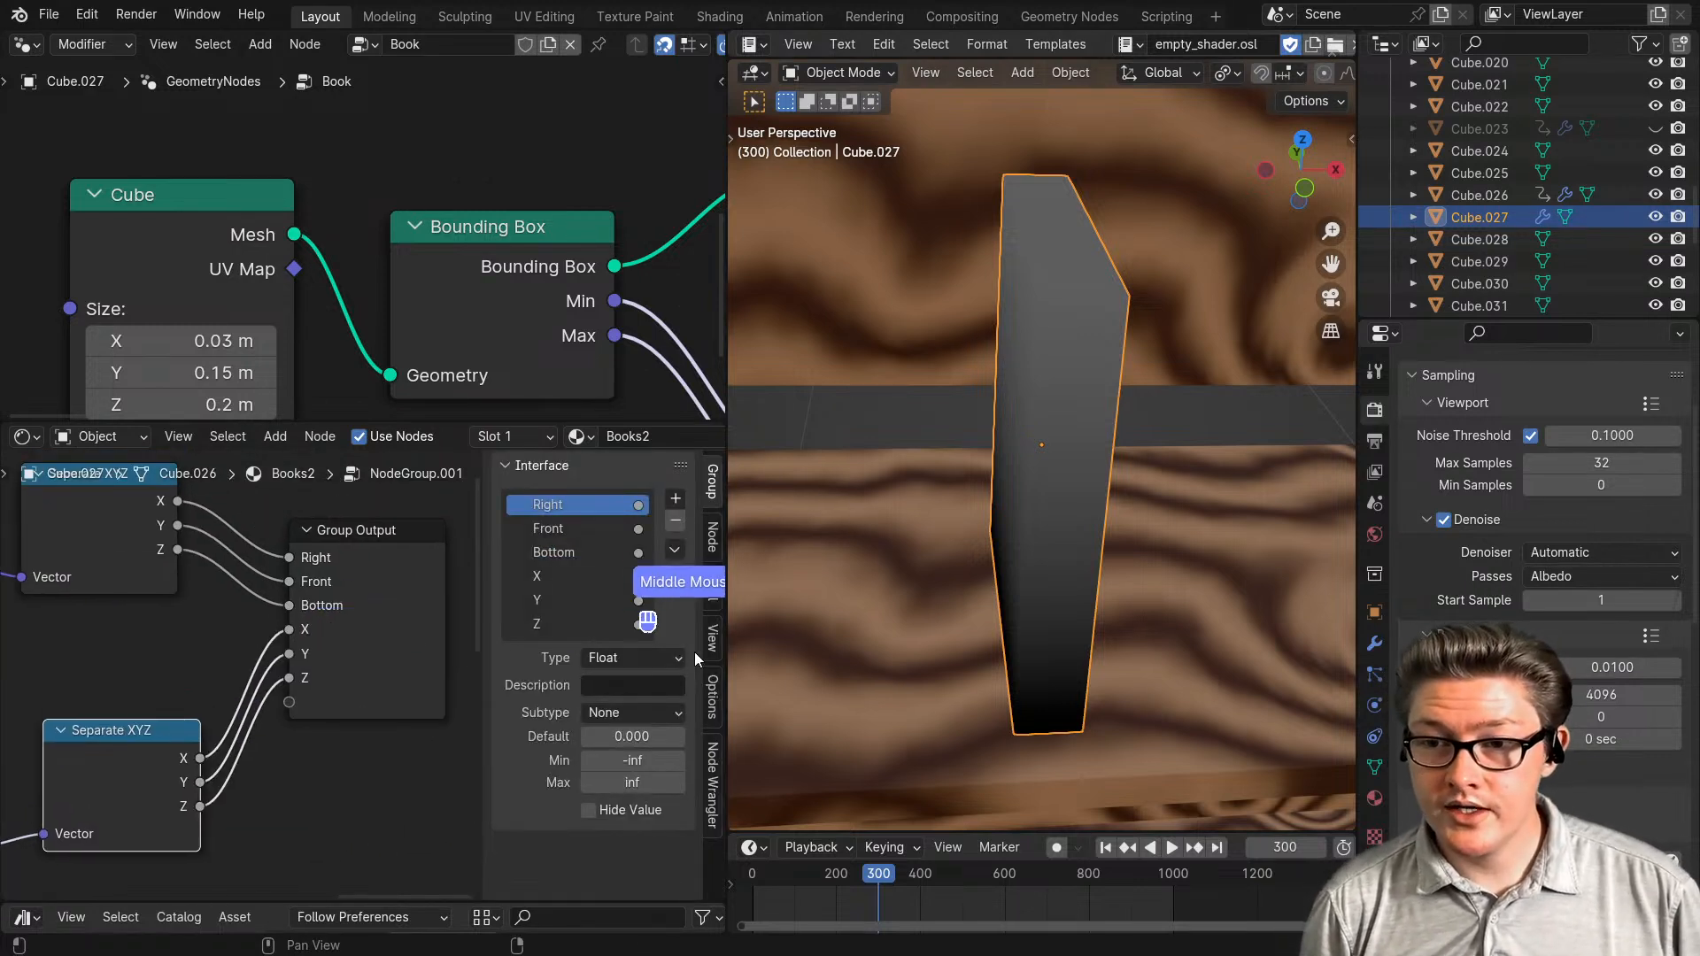
double_click(535, 578)
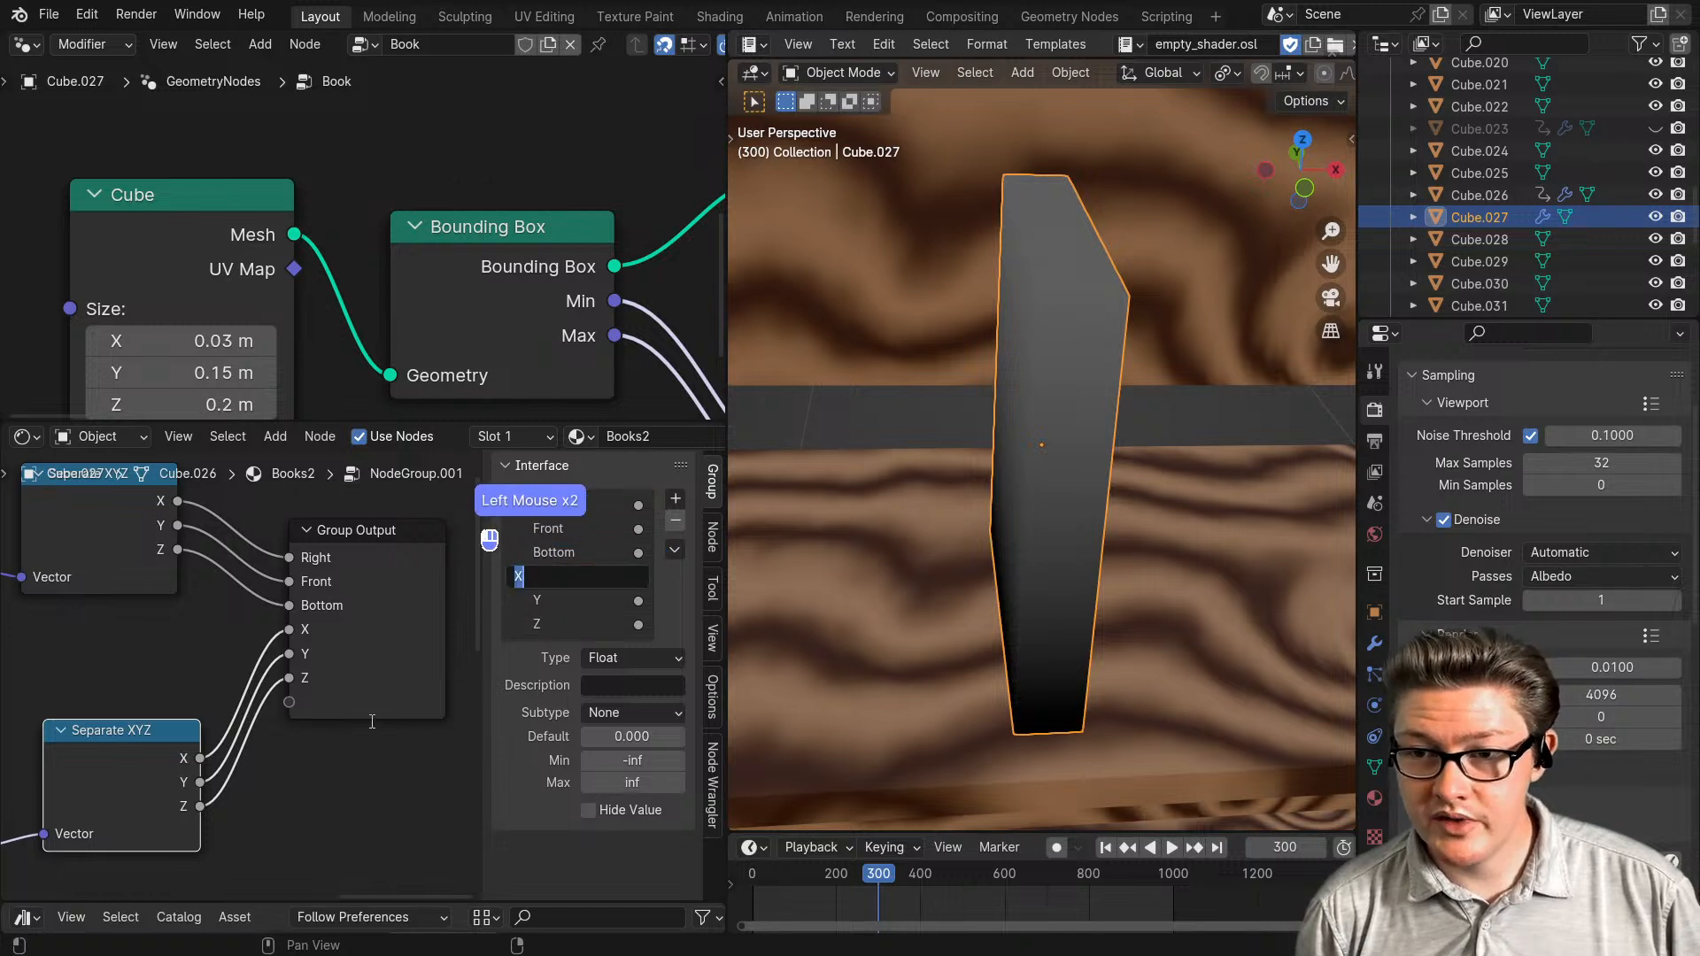
text(Left)
key(Return)
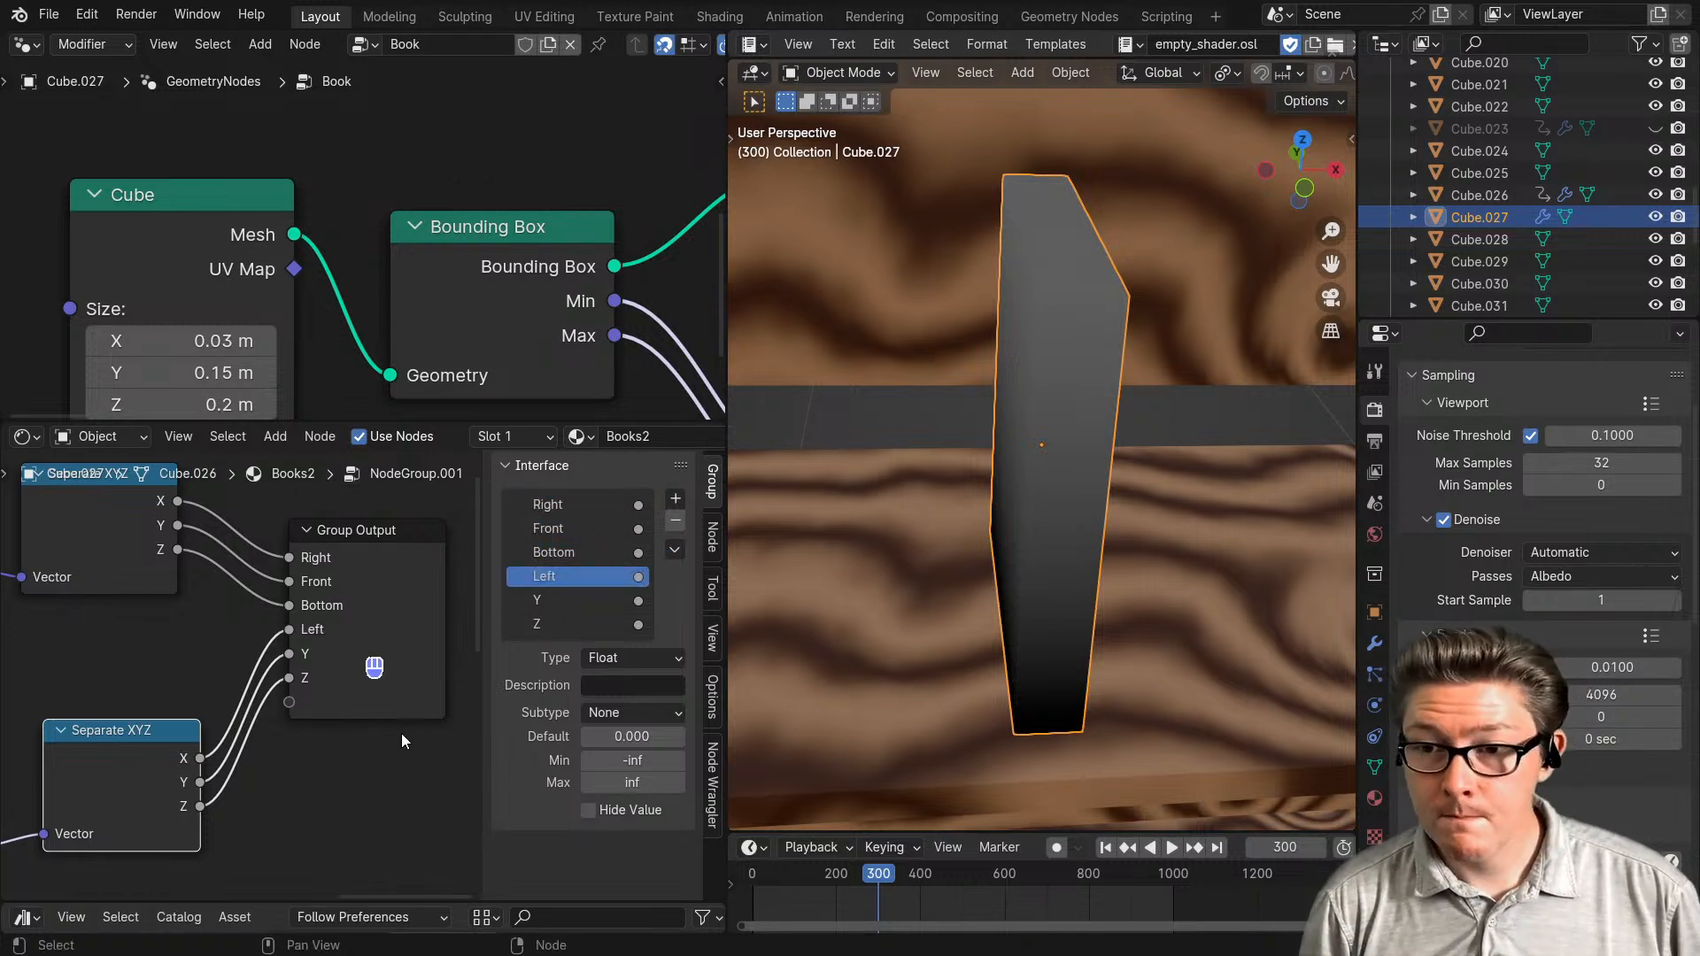
double_click(543, 598)
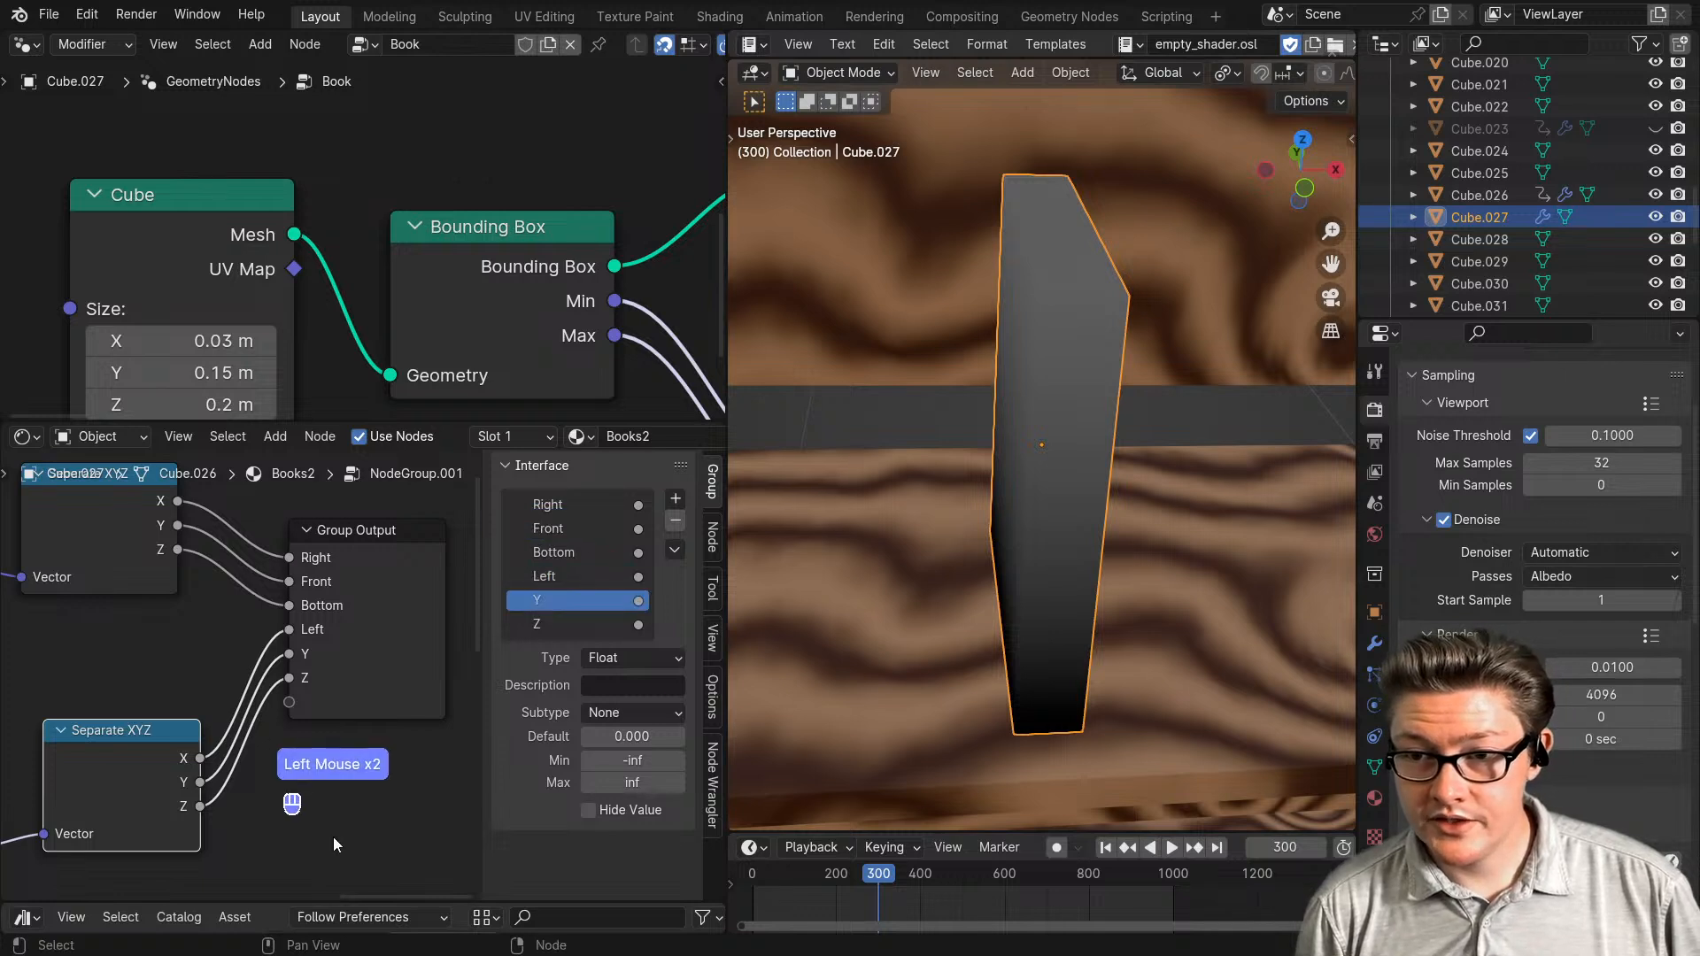
double_click(543, 598)
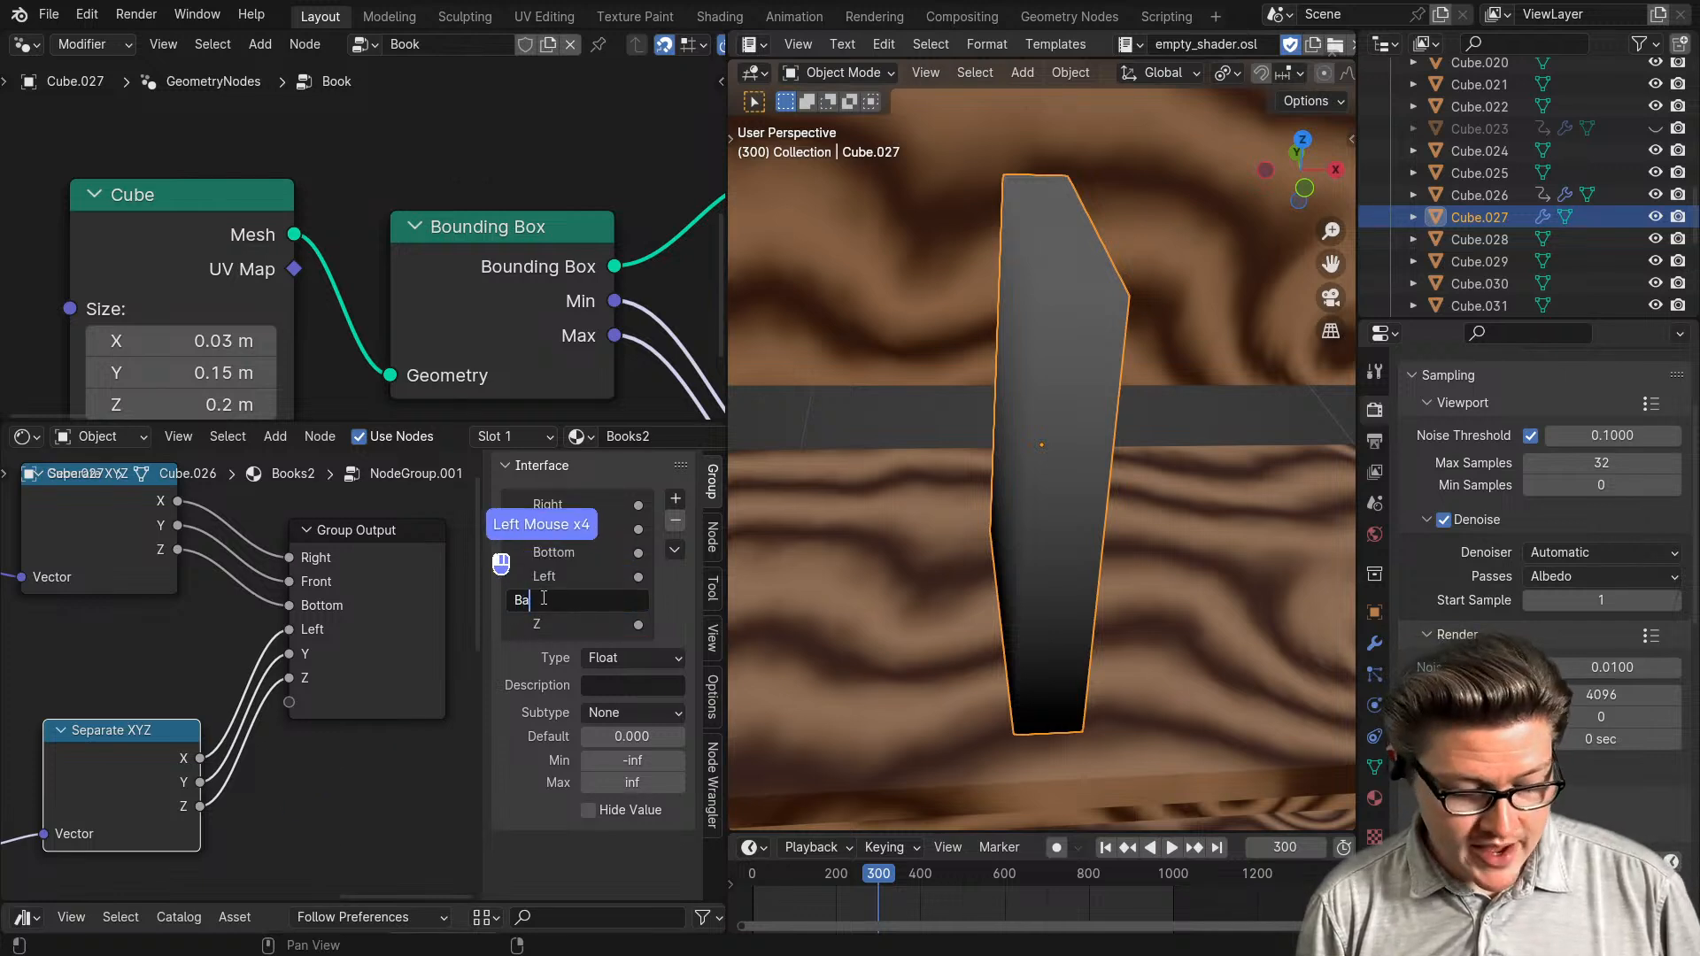
double_click(541, 626)
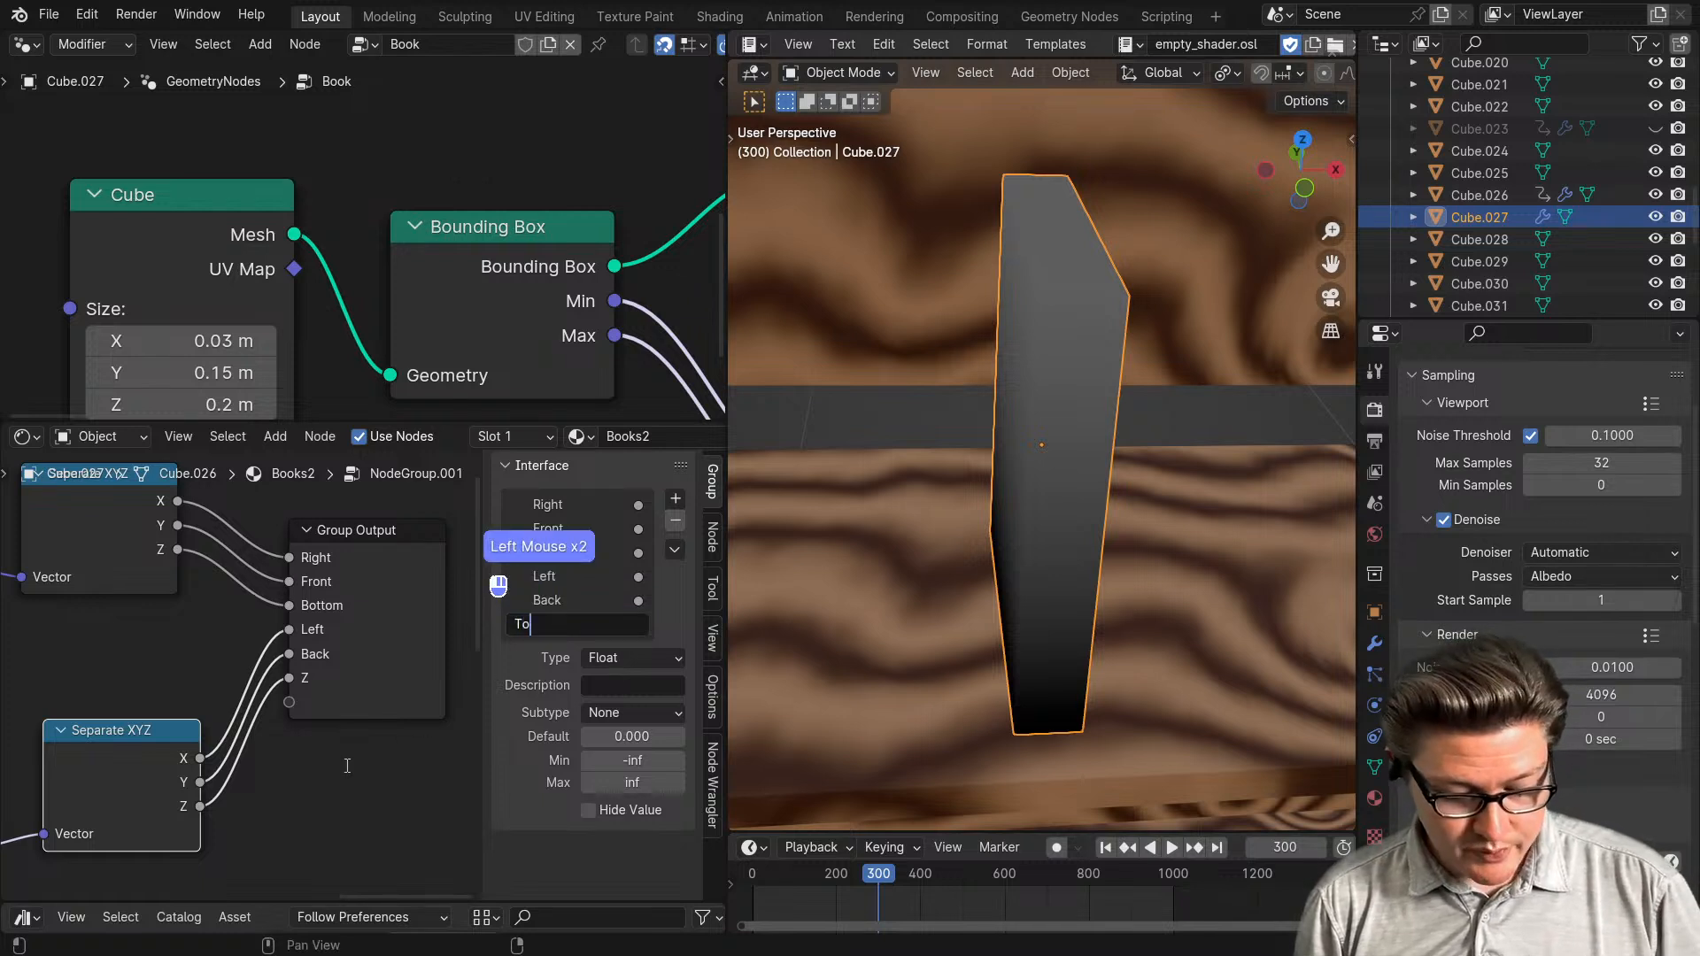
click(310, 829)
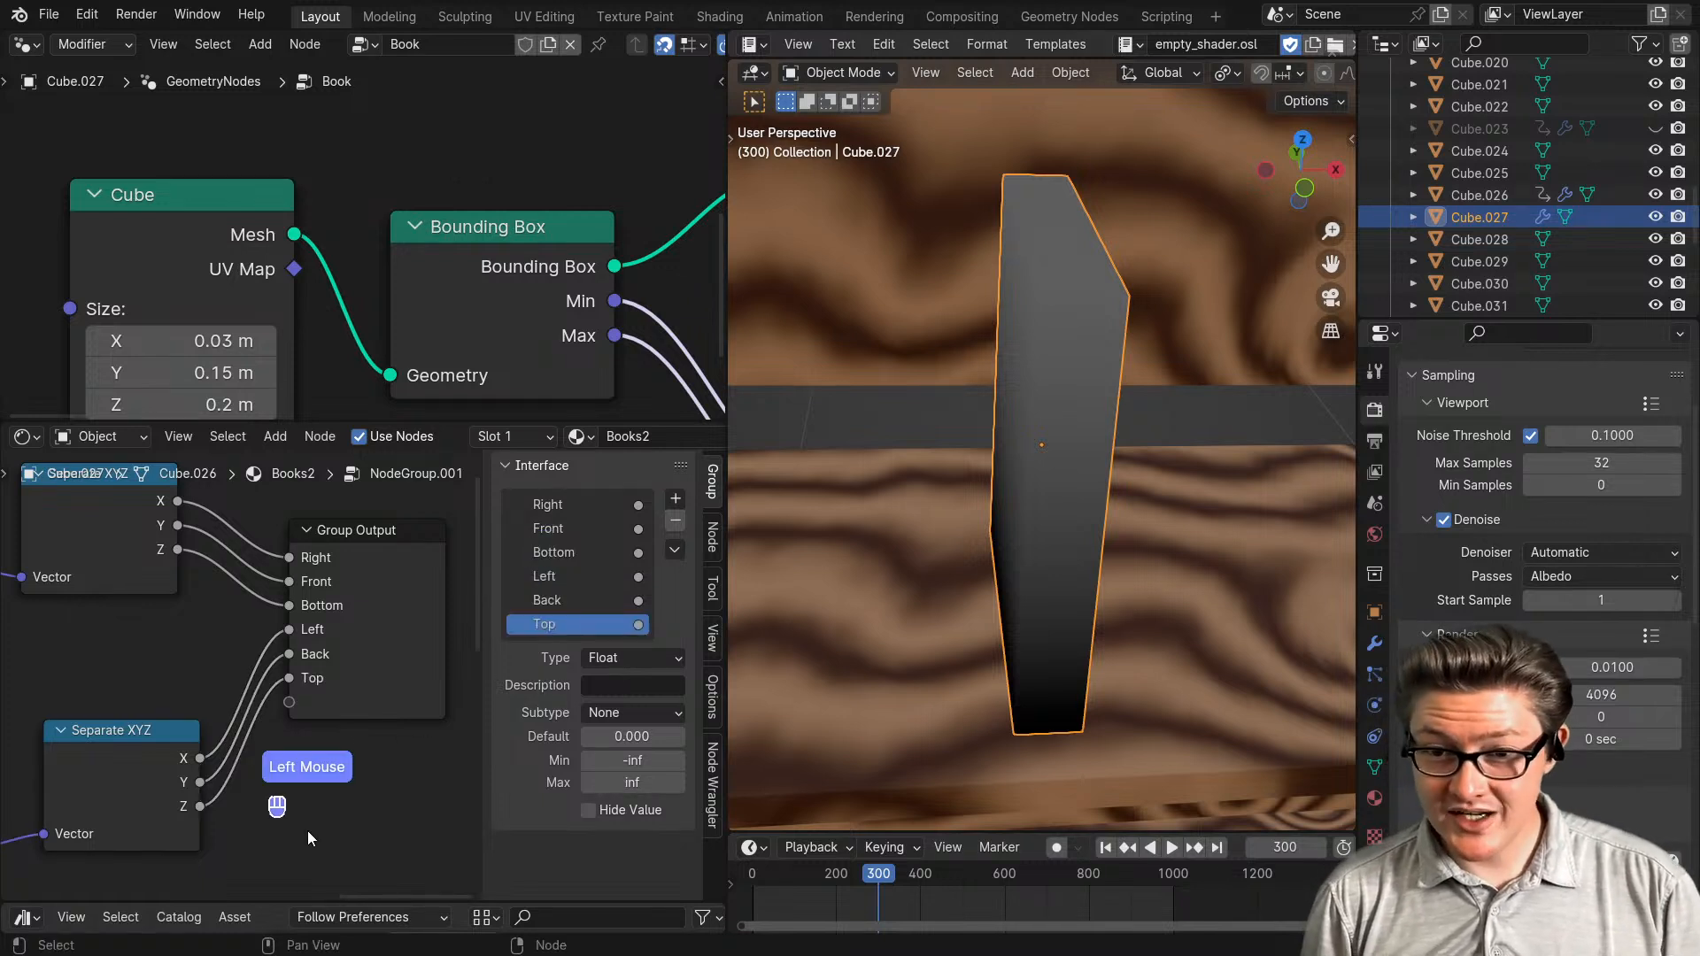
- Leave the node group and reposition its node in the Books2 material
key(Tab)
key(n)
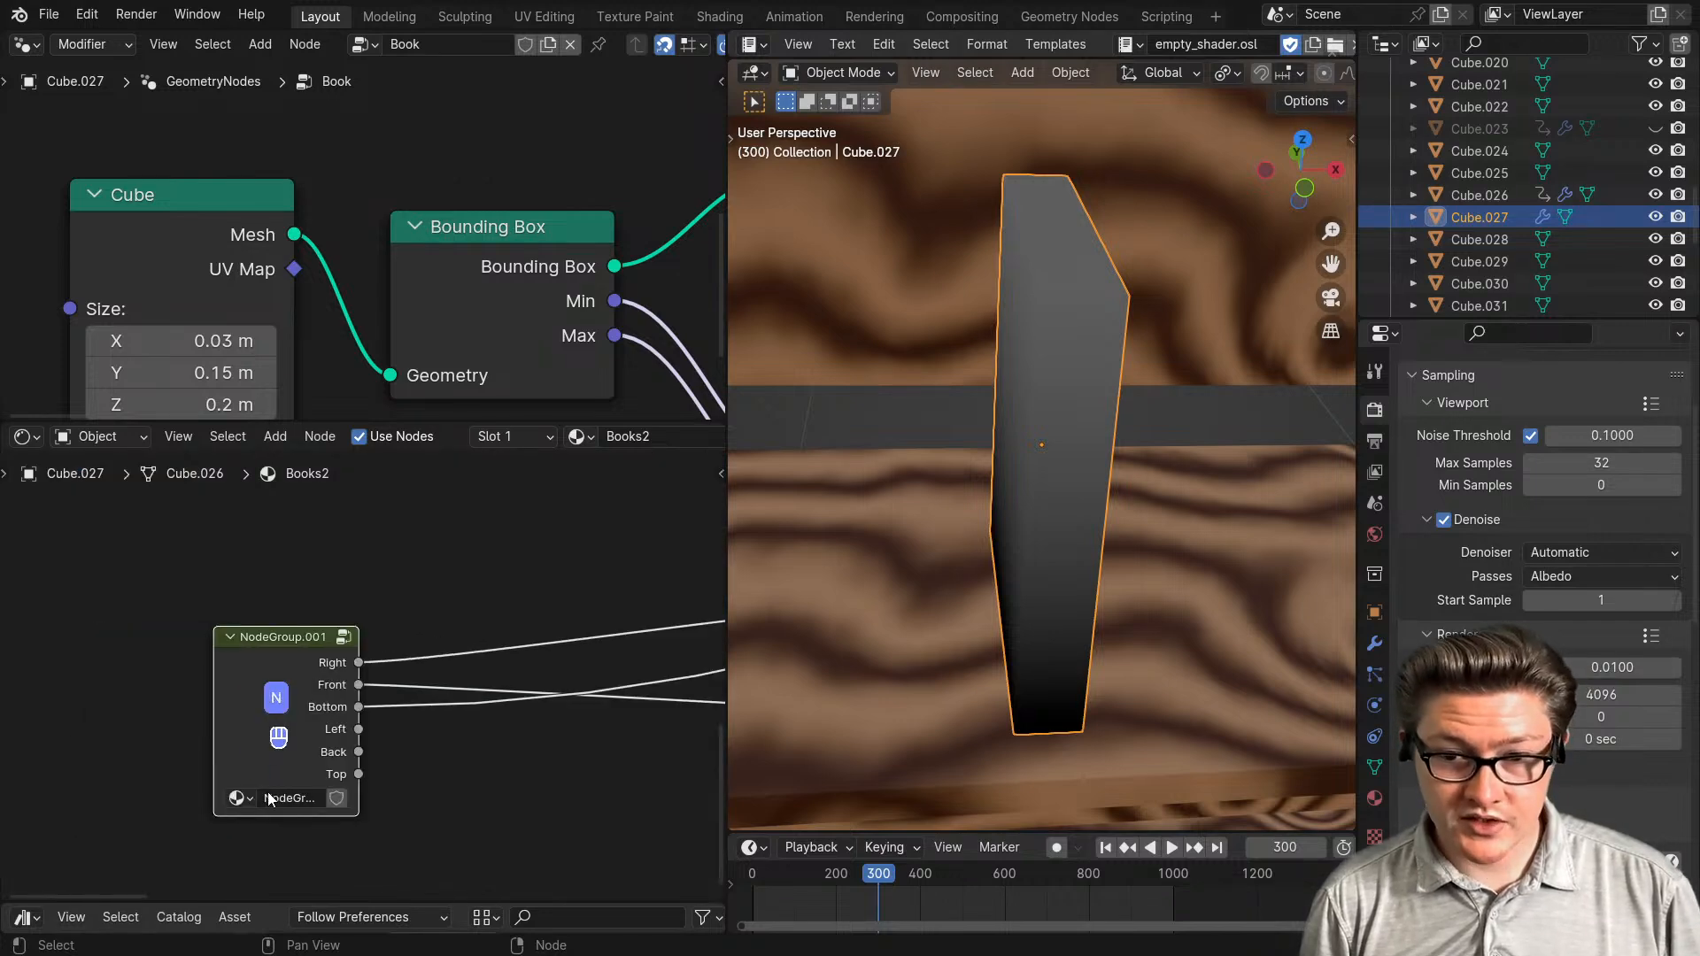
scroll(285, 799, up, 1)
drag(284, 802, 490, 614)
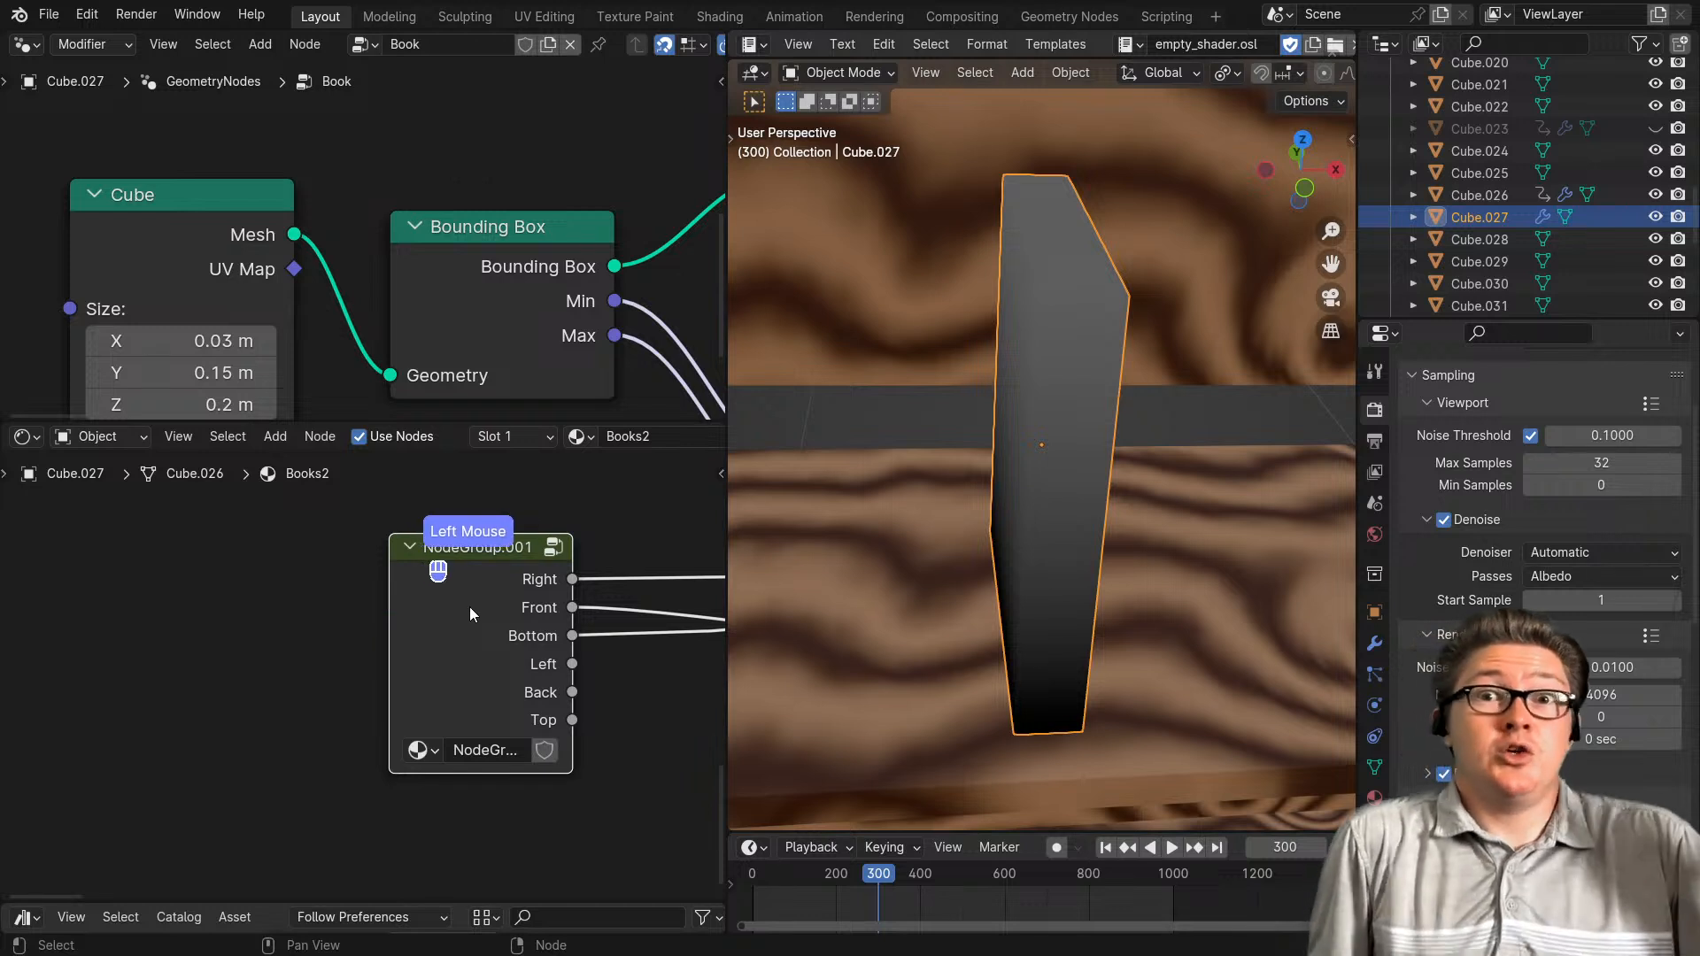
scroll(478, 686, down, 2)
middle_drag(508, 651, 306, 666)
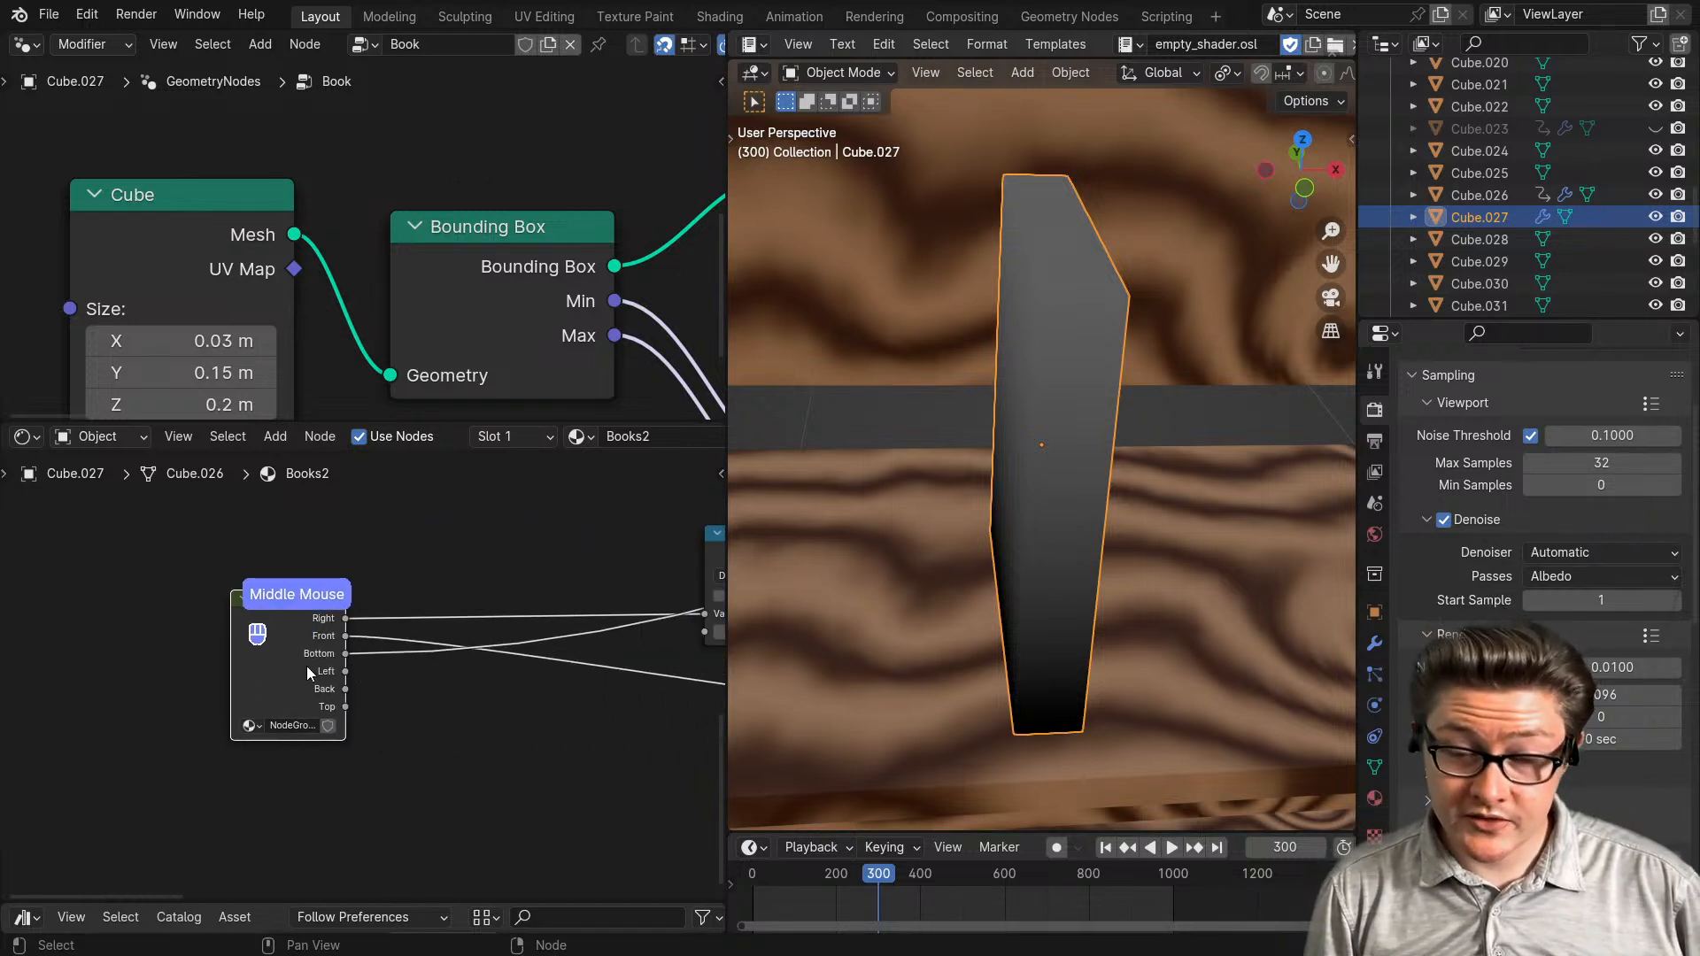
scroll(262, 624, up, 2)
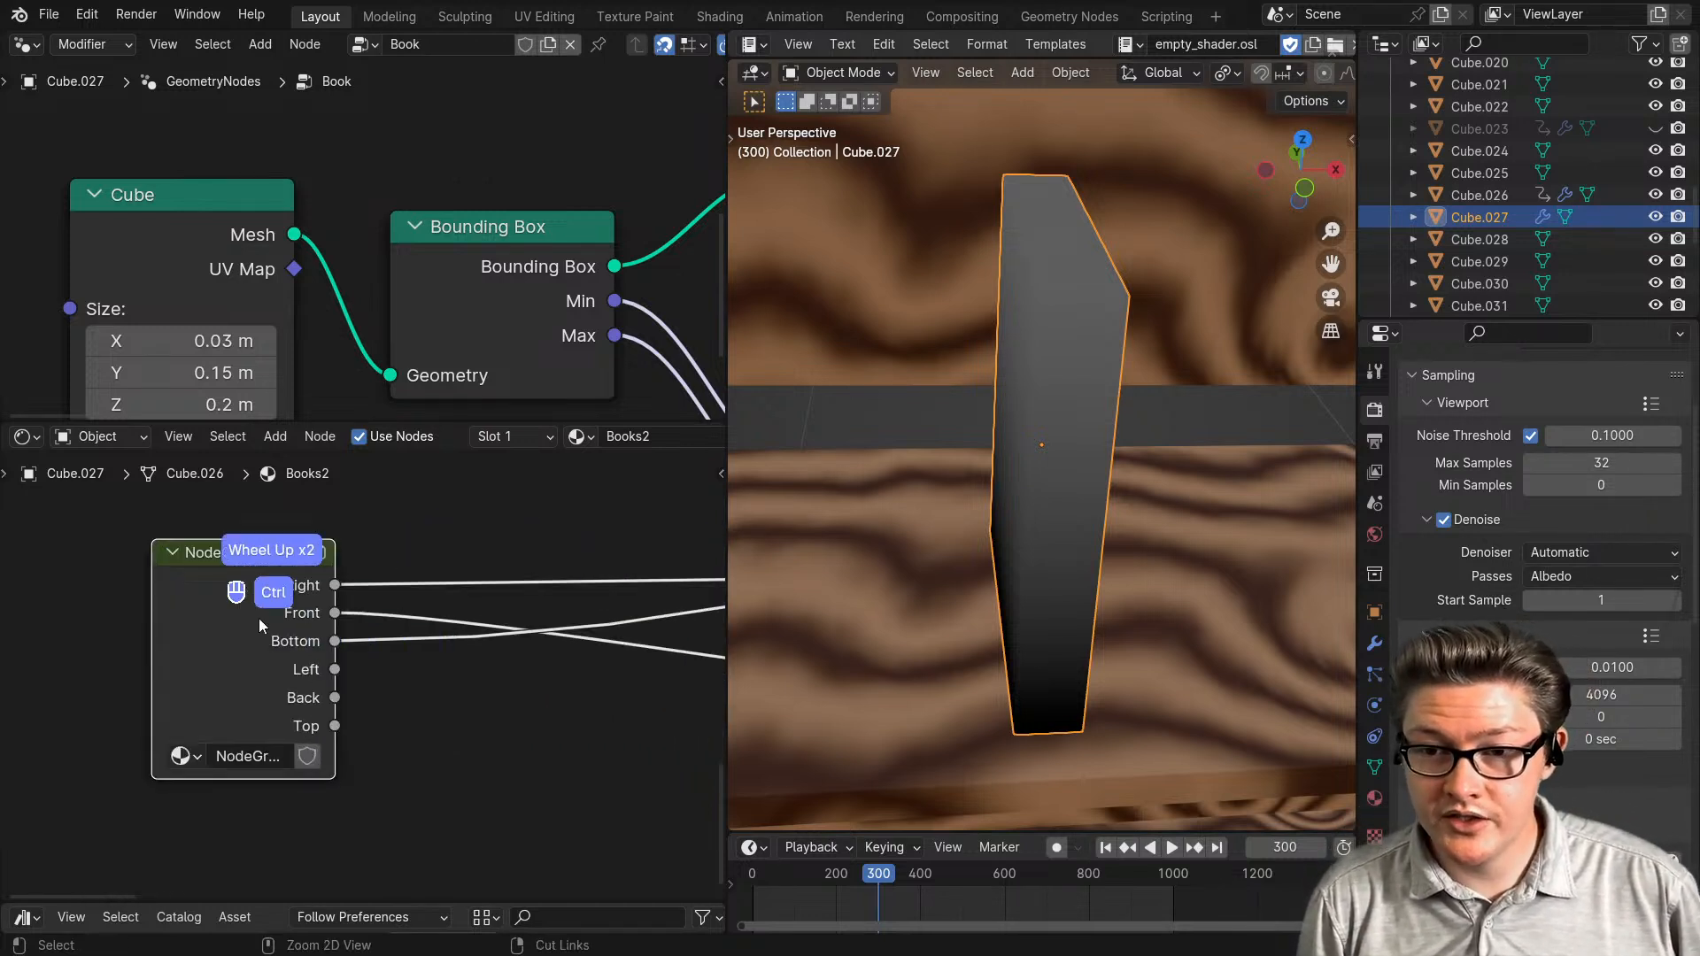
- Preview the node group's Left, Back and Top outputs on the book and check the gradients from several angles
ctrl+shift+click(258, 639)
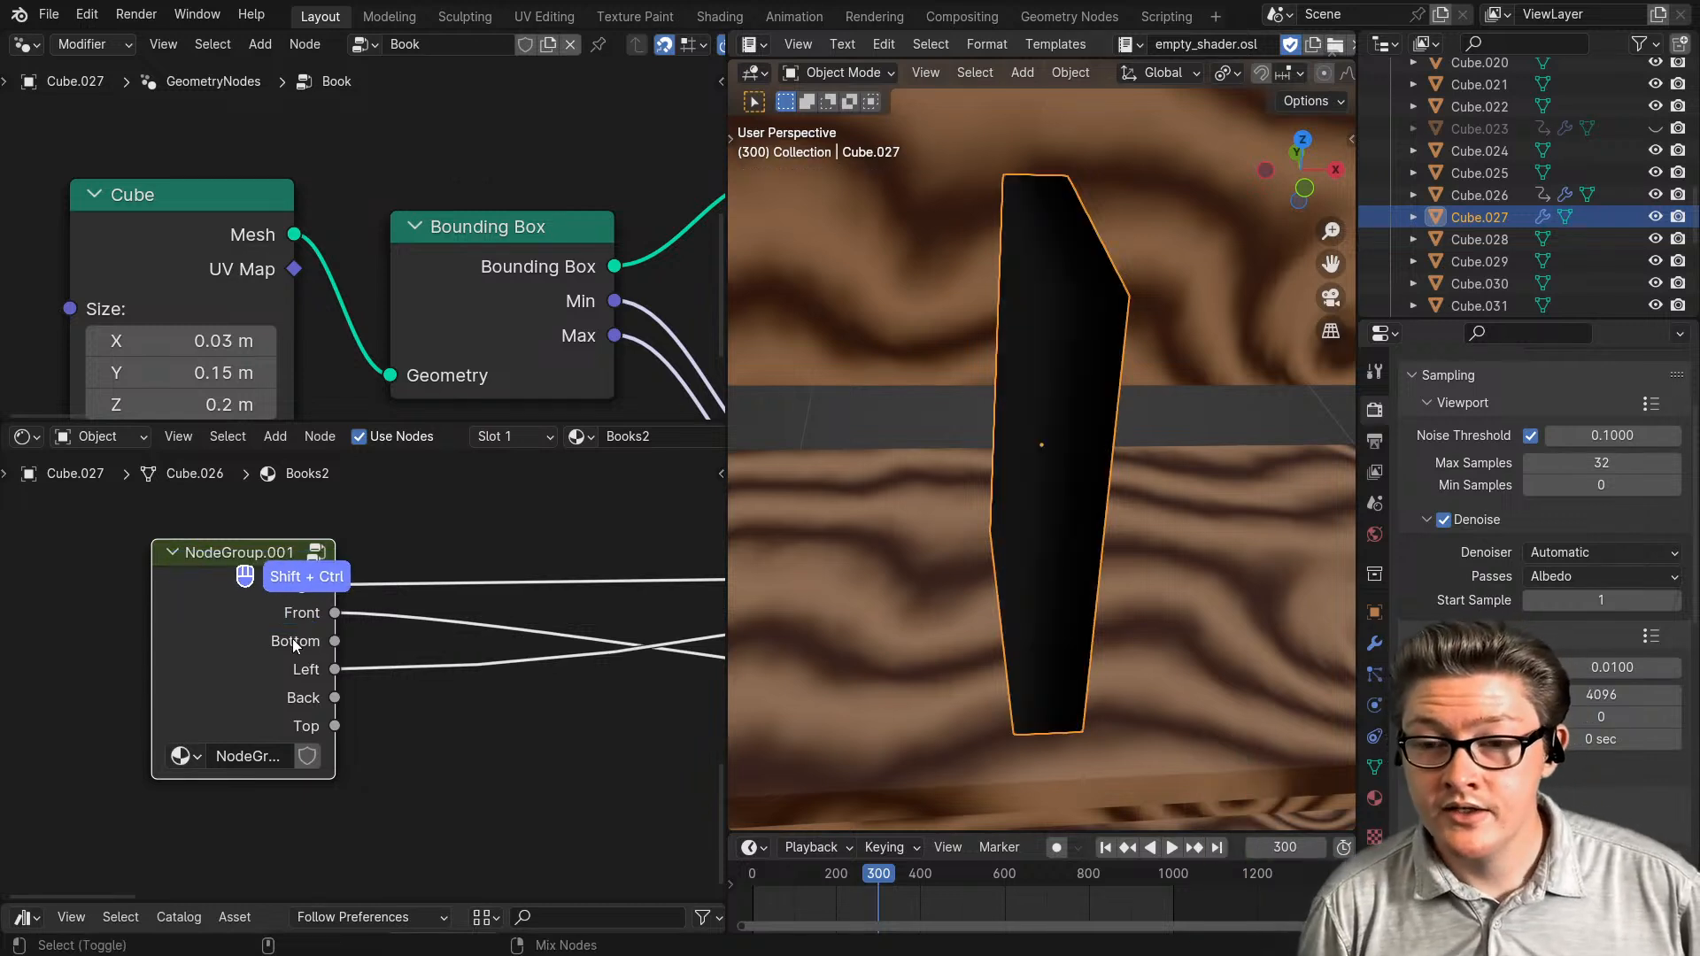
ctrl+shift+click(295, 644)
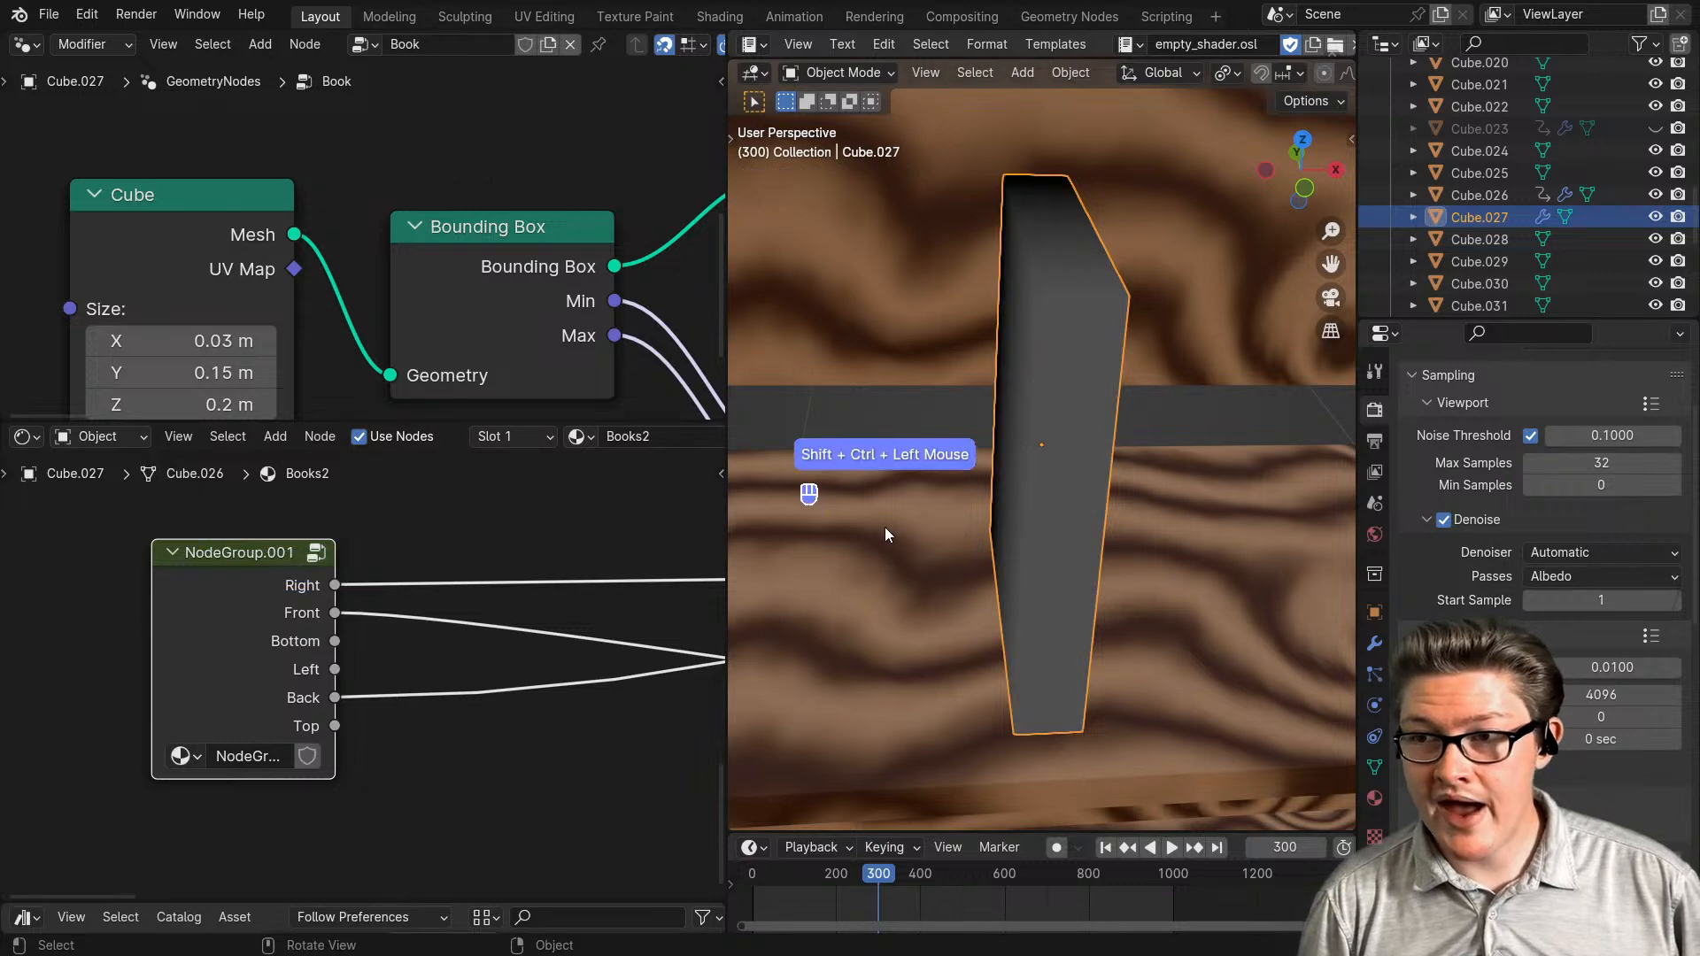
middle_drag(965, 576, 1113, 574)
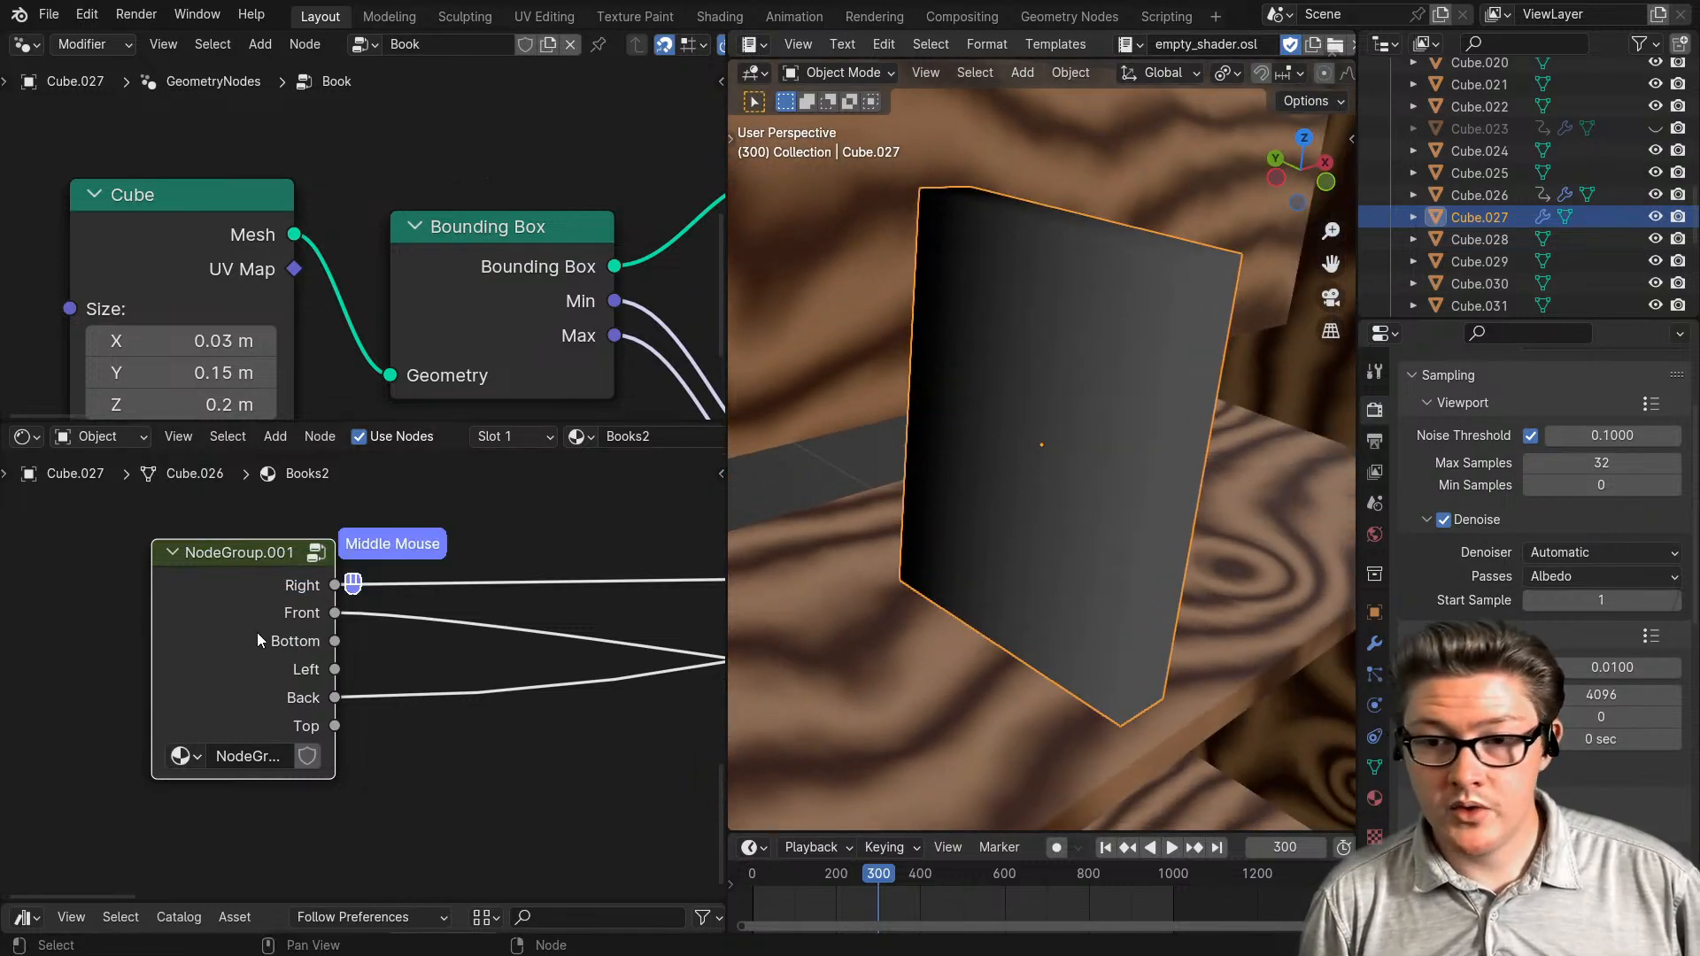
ctrl+shift+click(252, 692)
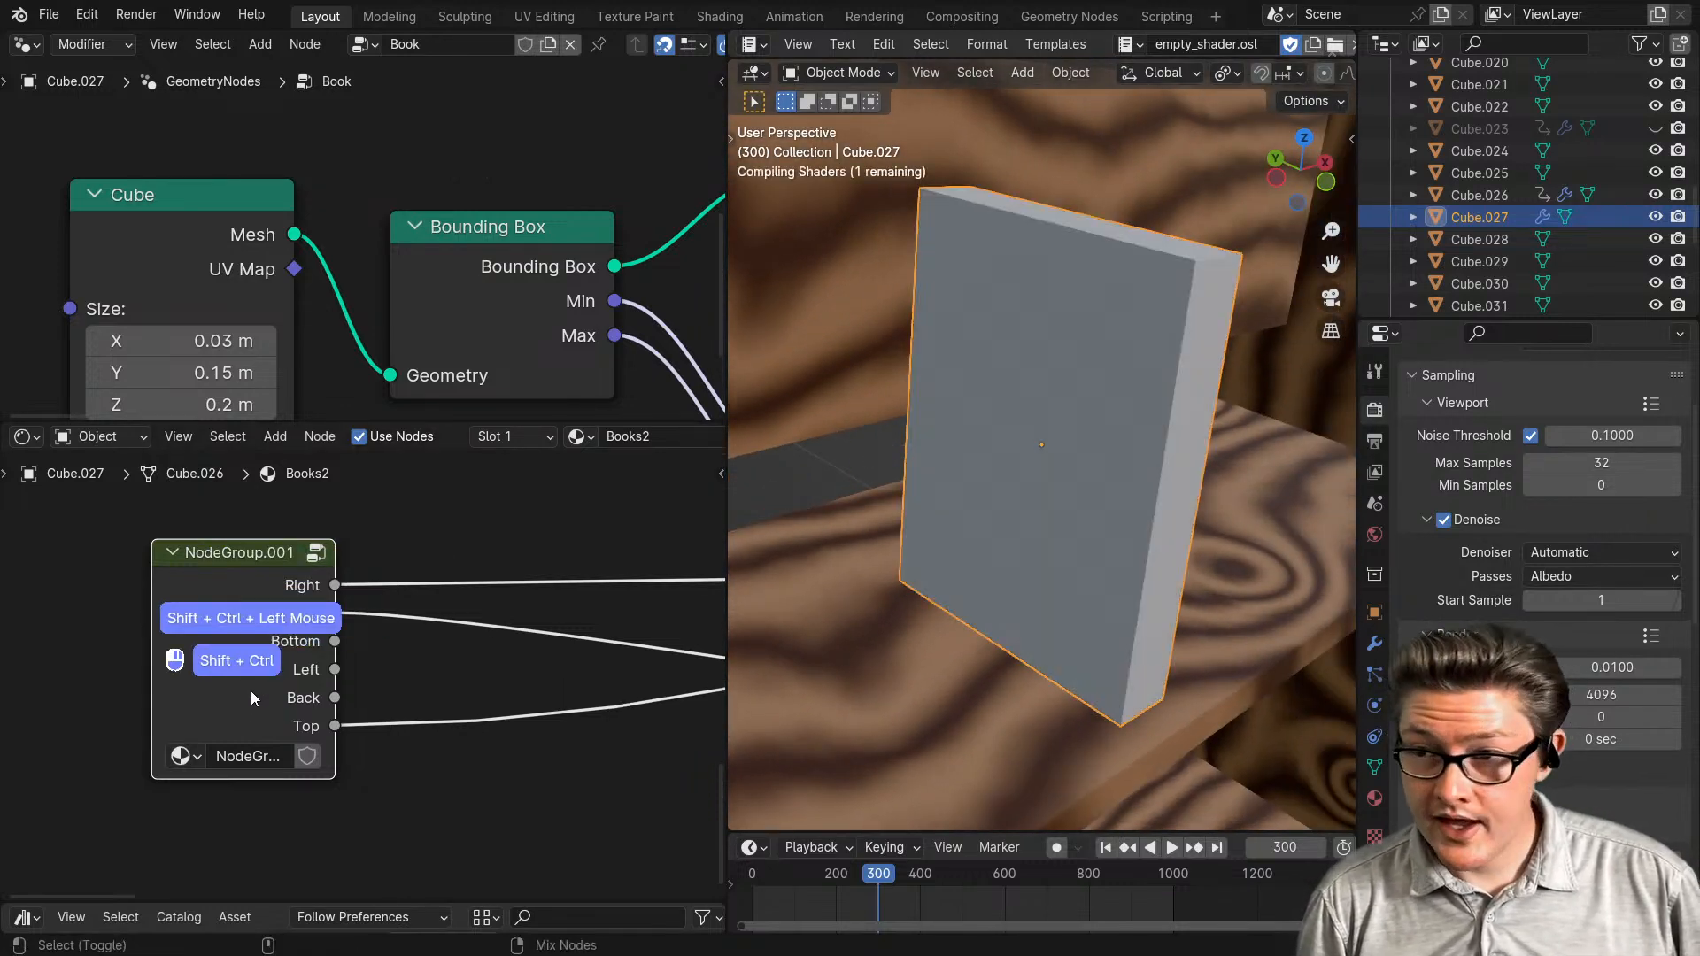
middle_drag(1076, 661, 915, 614)
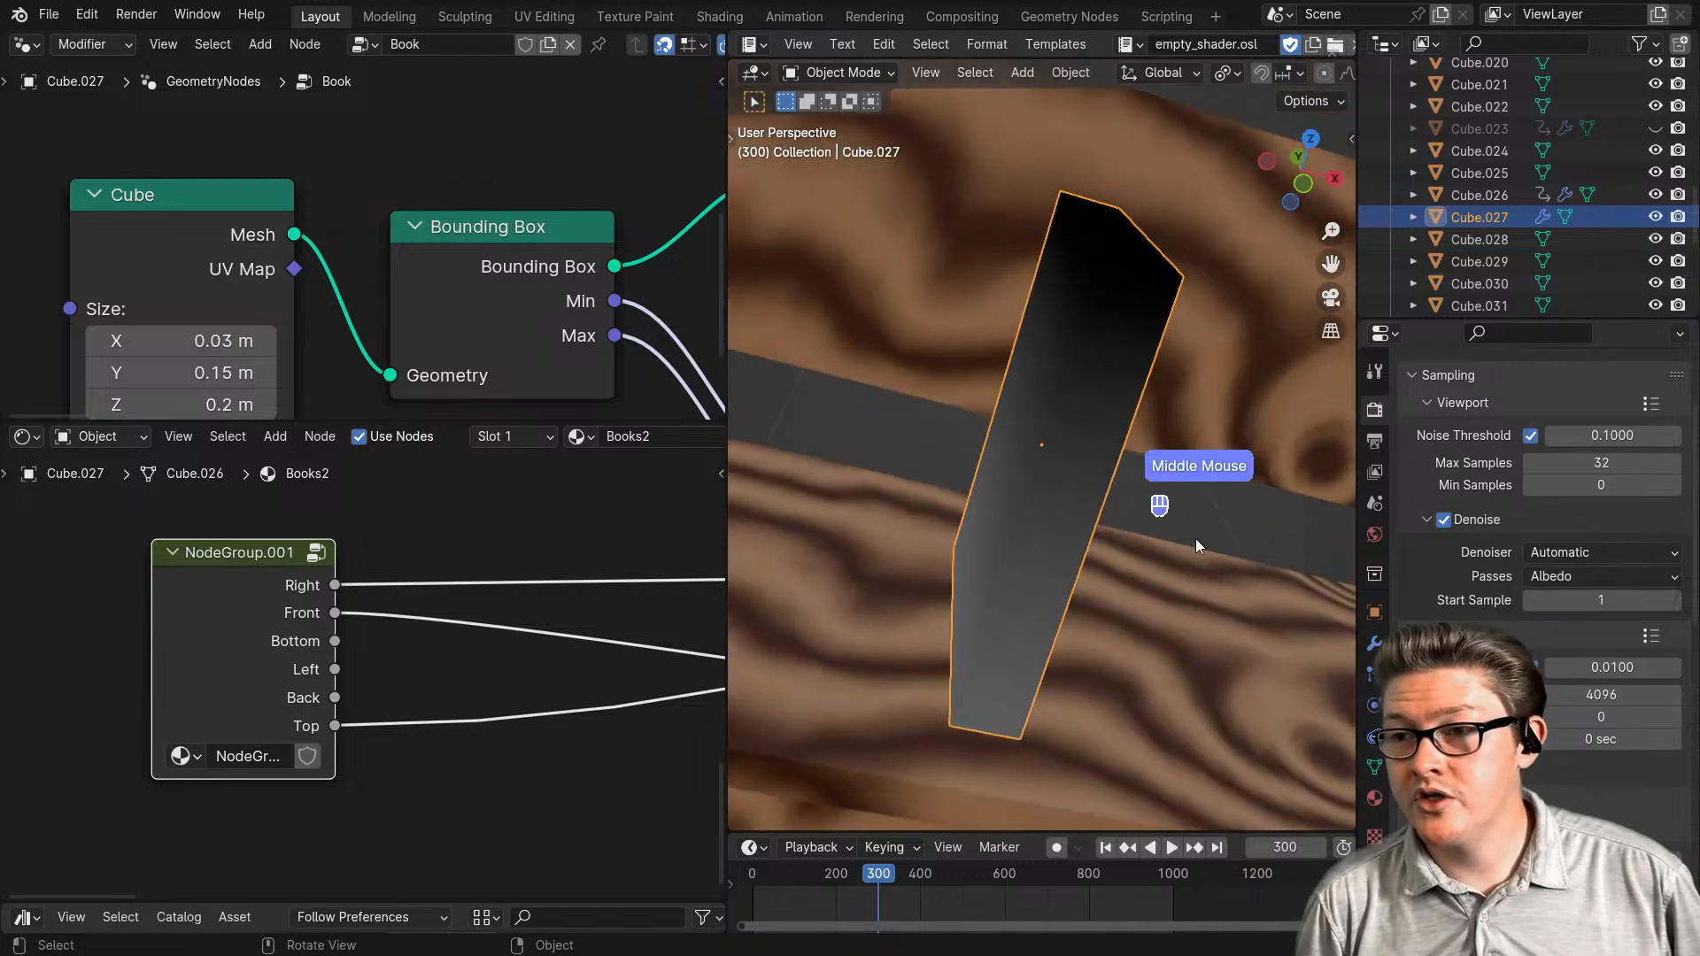
middle_drag(1199, 543, 1082, 543)
- Maximize the node editor and move the first Map Range, its Divide and the node group up, apart from the Front branch
scroll(479, 706, down, 2)
scroll(480, 706, down, 2)
middle_drag(527, 691, 152, 698)
scroll(153, 697, down, 1)
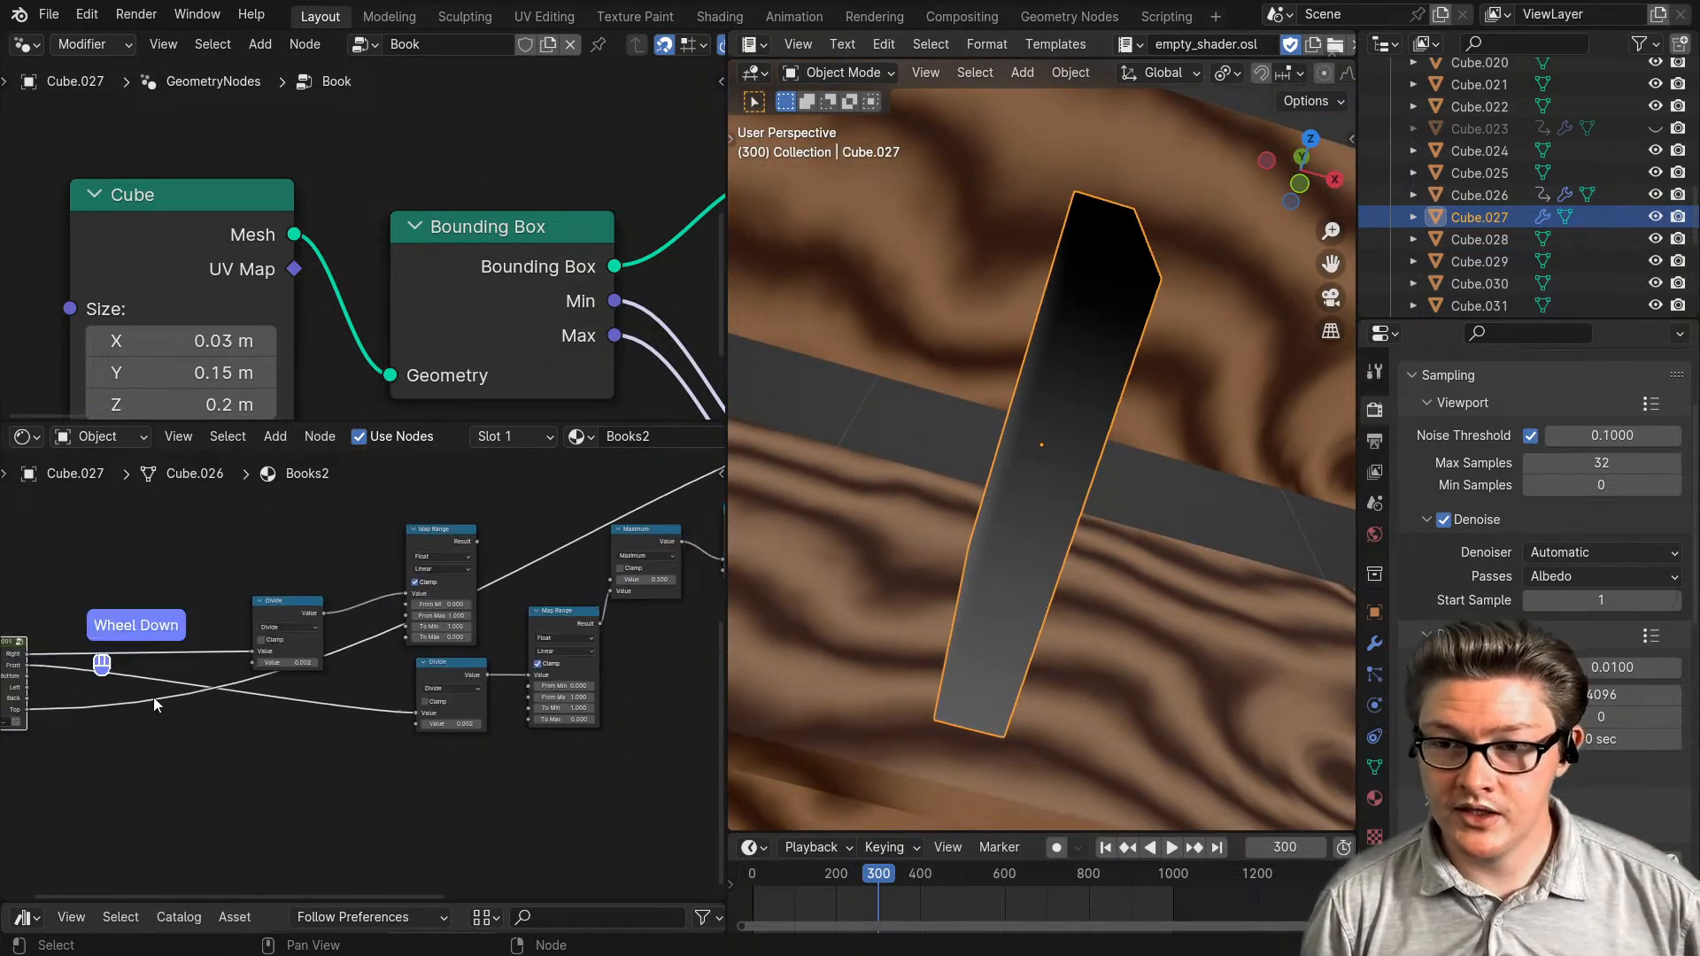
scroll(301, 690, down, 1)
scroll(434, 684, down, 2)
middle_drag(460, 685, 298, 769)
key(ctrl+space)
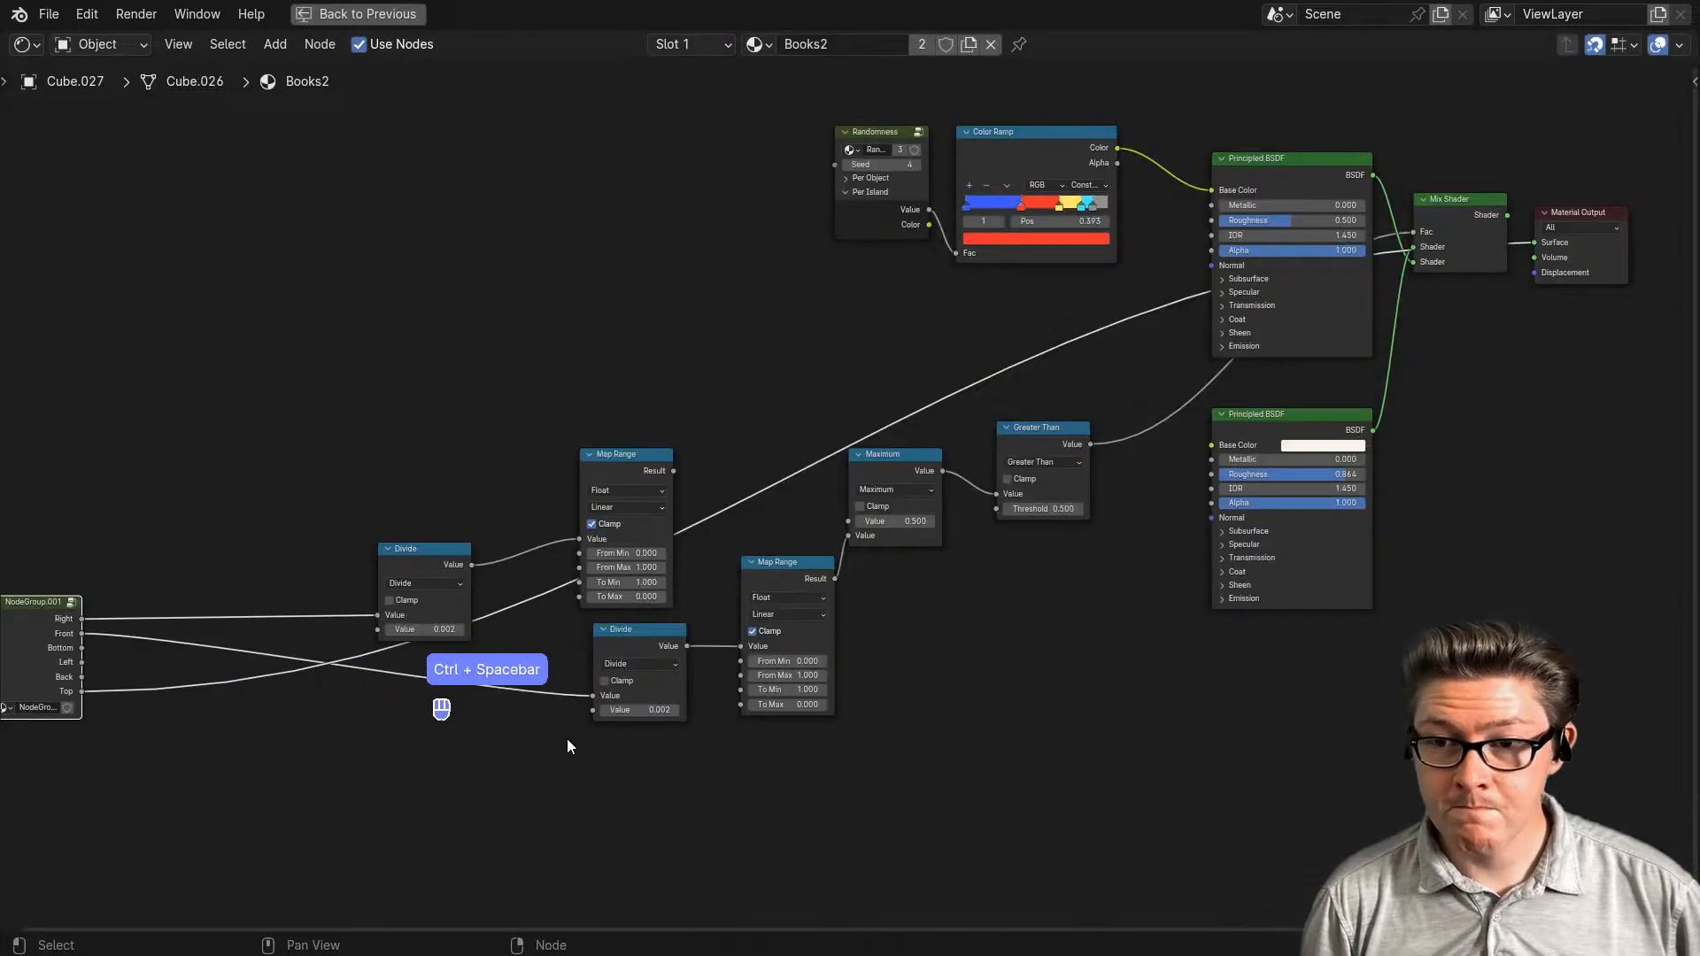
scroll(788, 680, down, 3)
middle_drag(803, 677, 681, 844)
drag(579, 636, 640, 557)
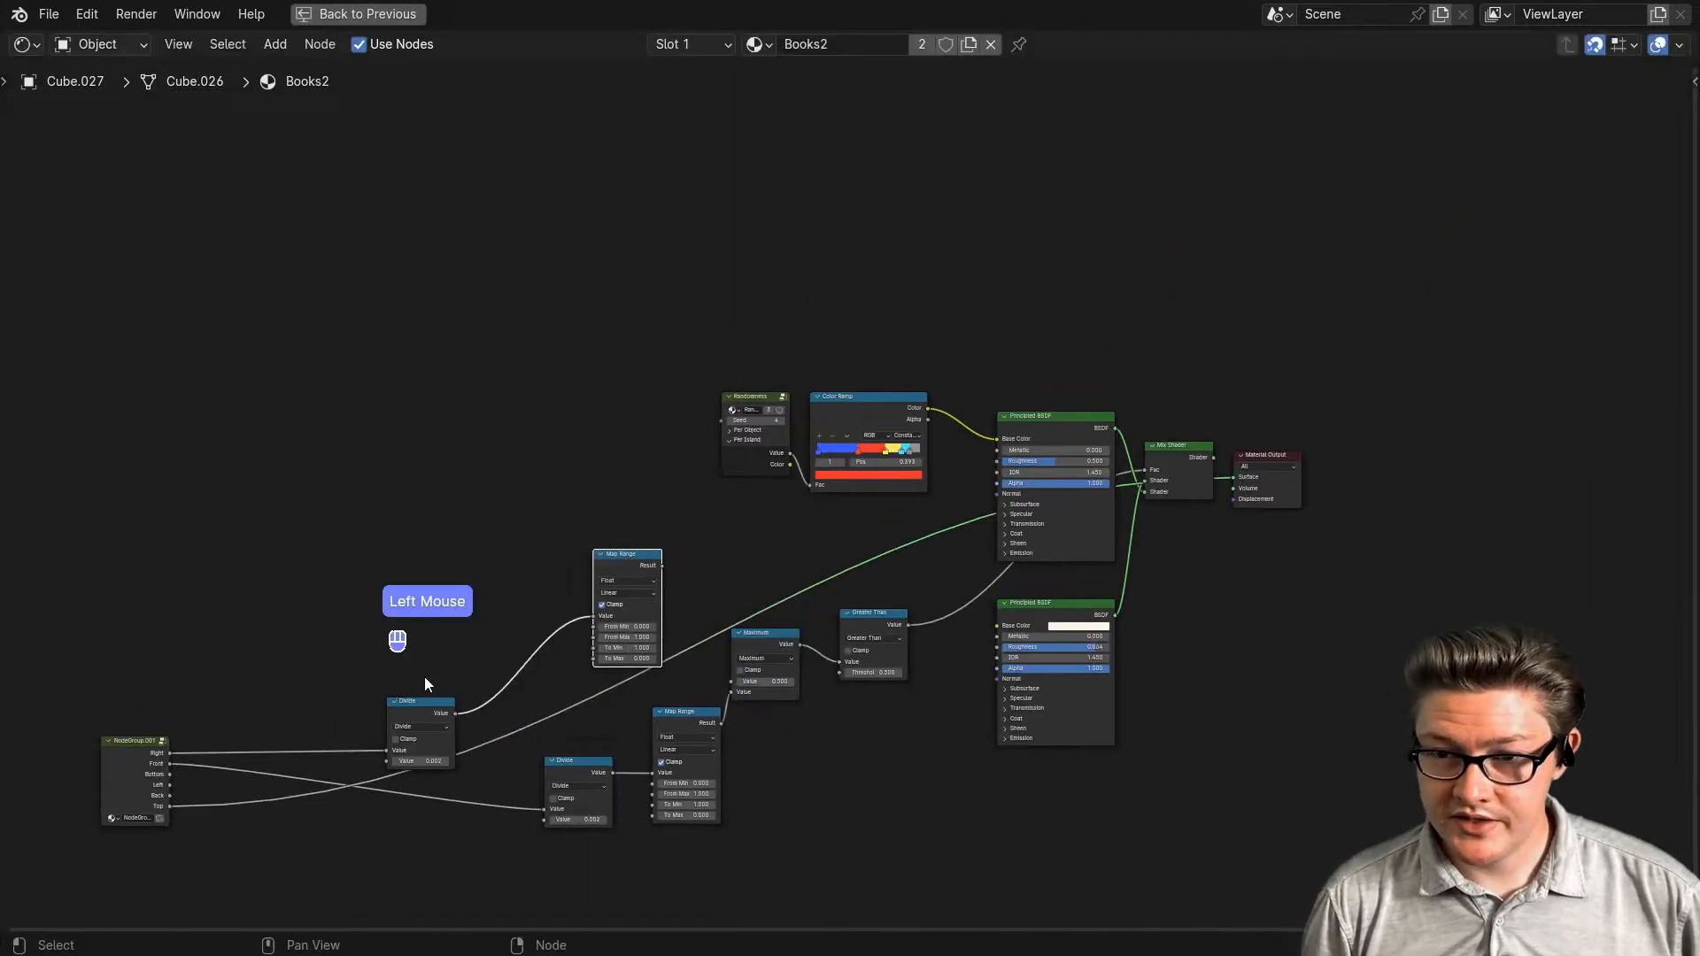
drag(421, 699, 538, 549)
drag(146, 748, 314, 592)
- Preview the first Map Range node's result, restore the normal layout and inspect the cover mask on the book
scroll(556, 697, up, 1)
ctrl+shift+click(577, 581)
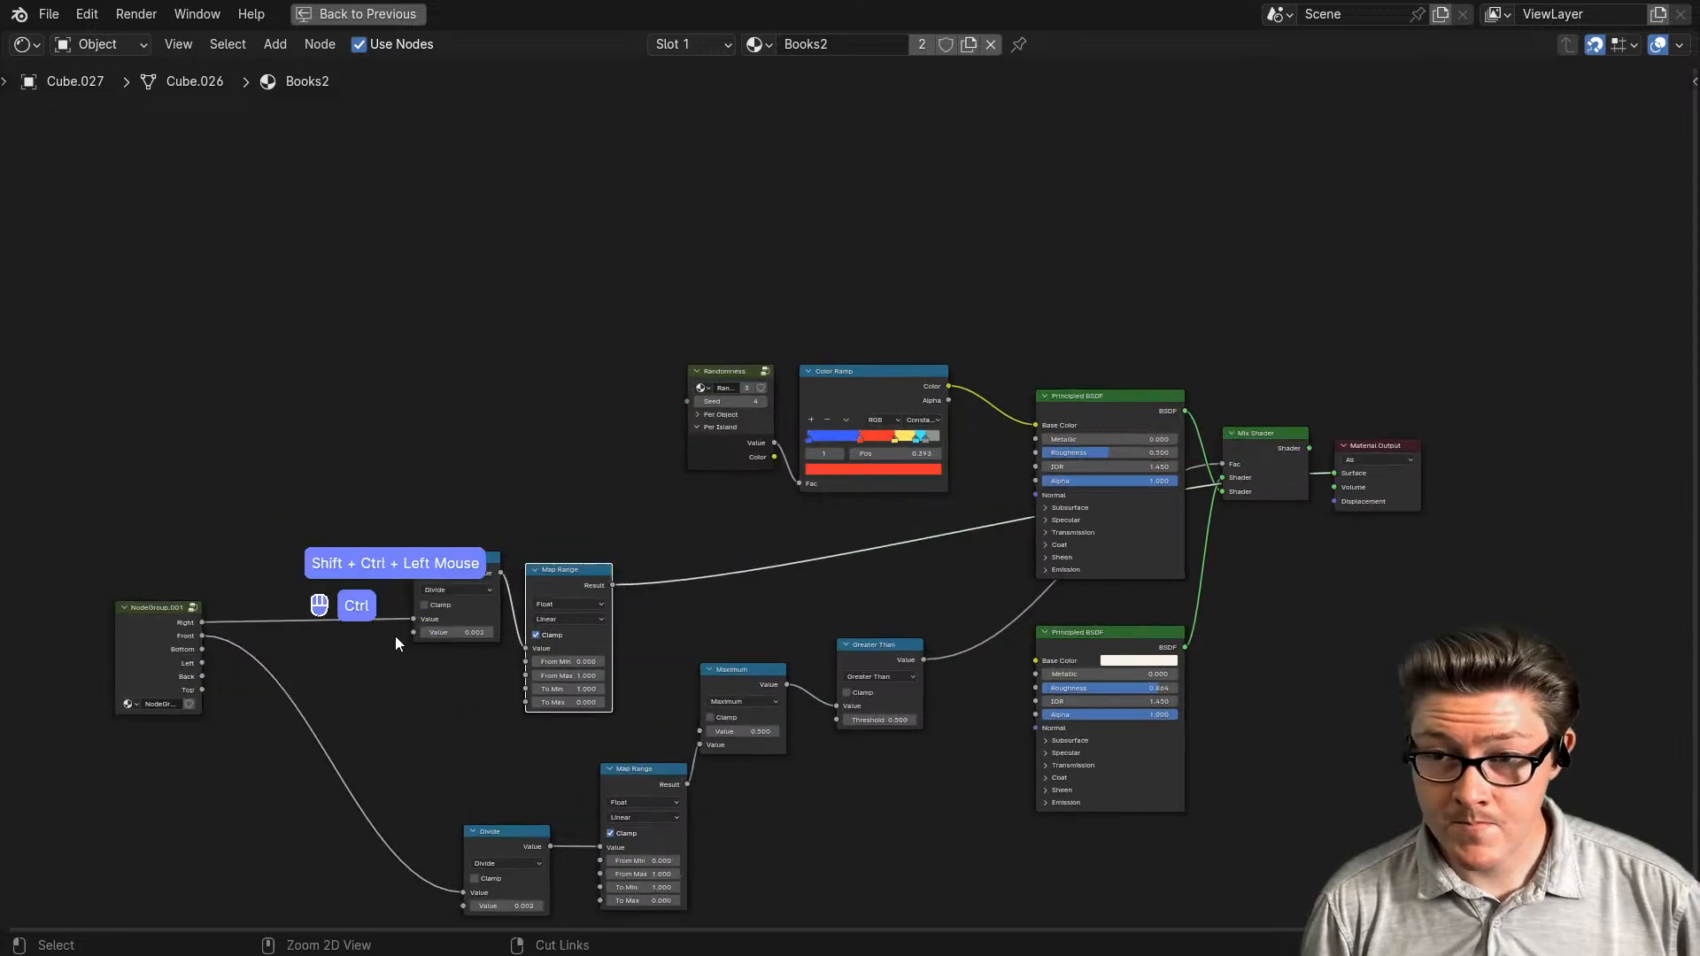
key(ctrl+space)
middle_drag(942, 543, 1018, 620)
middle_drag(268, 681, 395, 544)
scroll(398, 553, up, 2)
scroll(575, 747, down, 2)
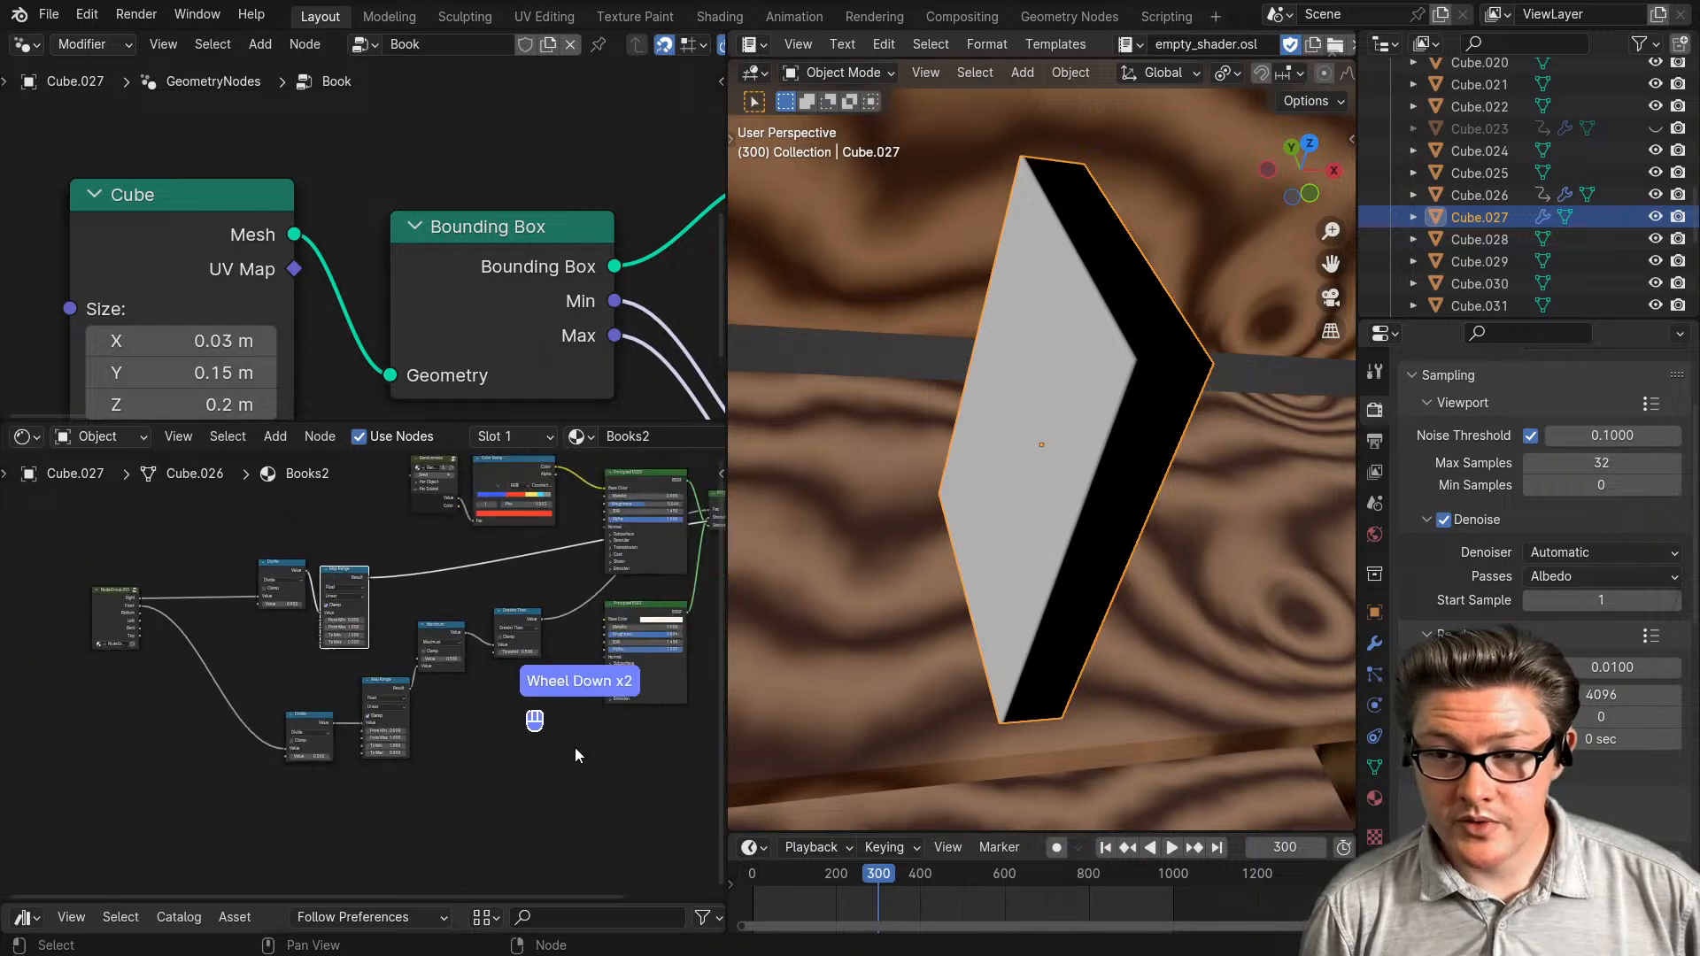
middle_drag(404, 629, 465, 645)
scroll(443, 558, up, 2)
scroll(567, 720, down, 2)
middle_drag(566, 719, 533, 715)
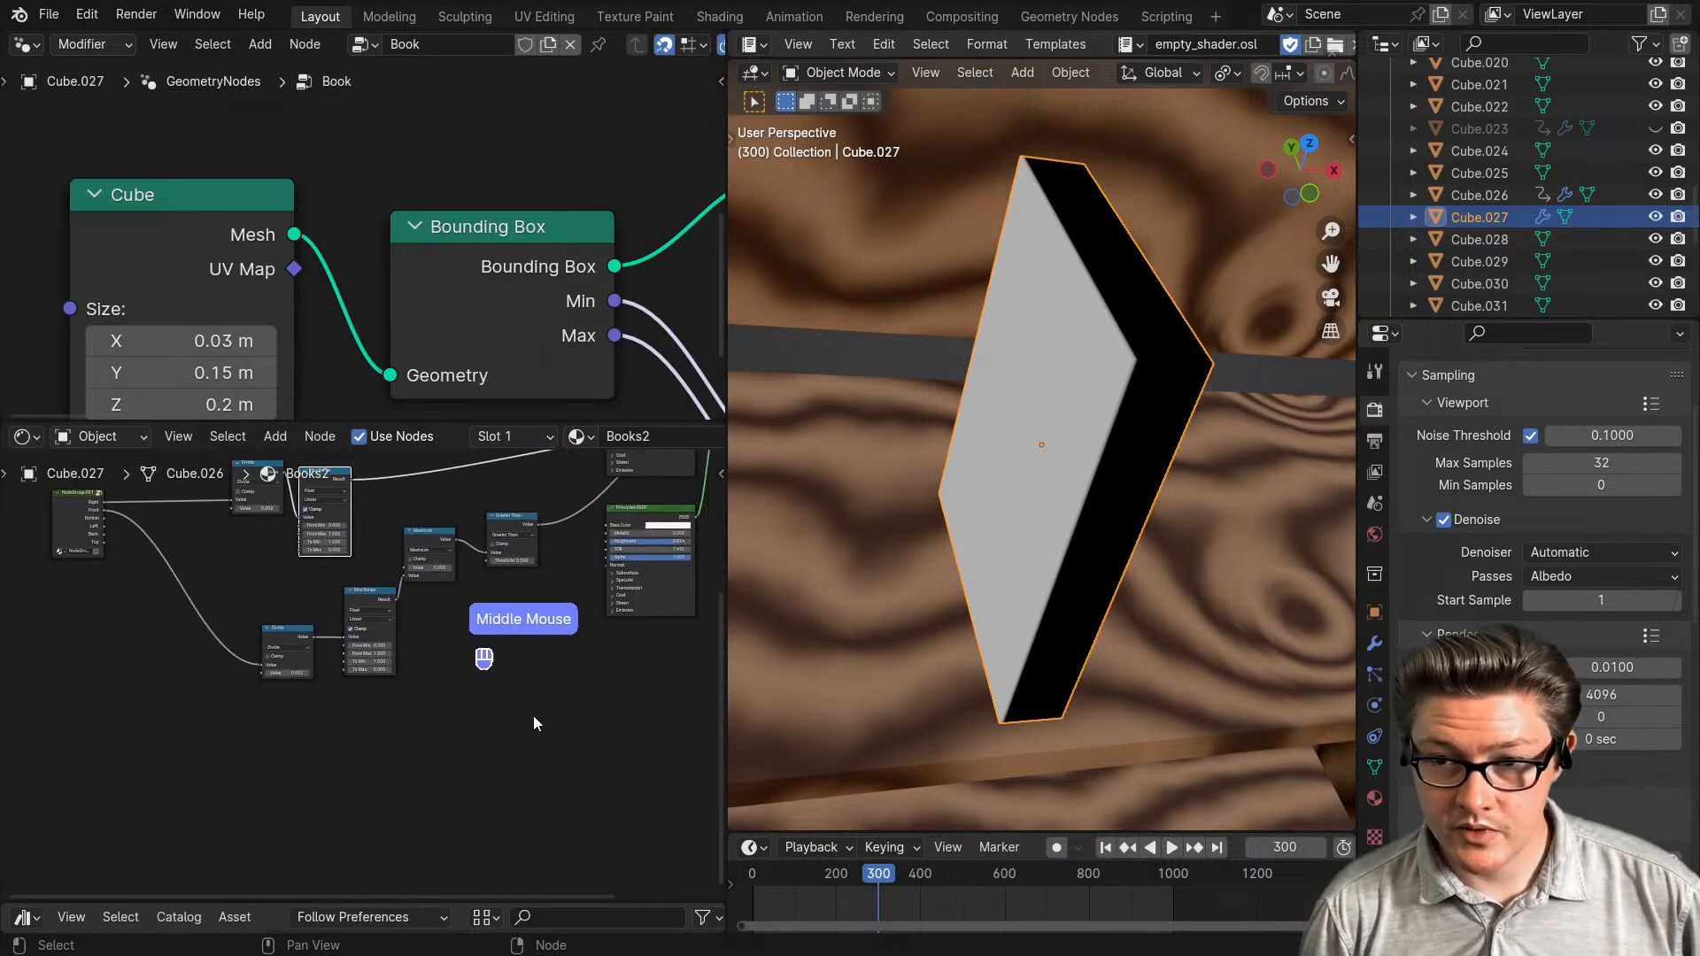
- Move the Front branch's Divide and Map Range, along with the Maximum and Greater Than nodes, lower to make room
click(414, 534)
key(g)
click(422, 607)
drag(517, 777, 293, 595)
key(g)
click(263, 700)
- Move the Right branch's Divide and Map Range pair up and place a duplicate of the pair below it
scroll(314, 580, up, 2)
middle_drag(316, 581, 375, 684)
drag(411, 706, 282, 535)
middle_drag(343, 606, 351, 647)
key(g)
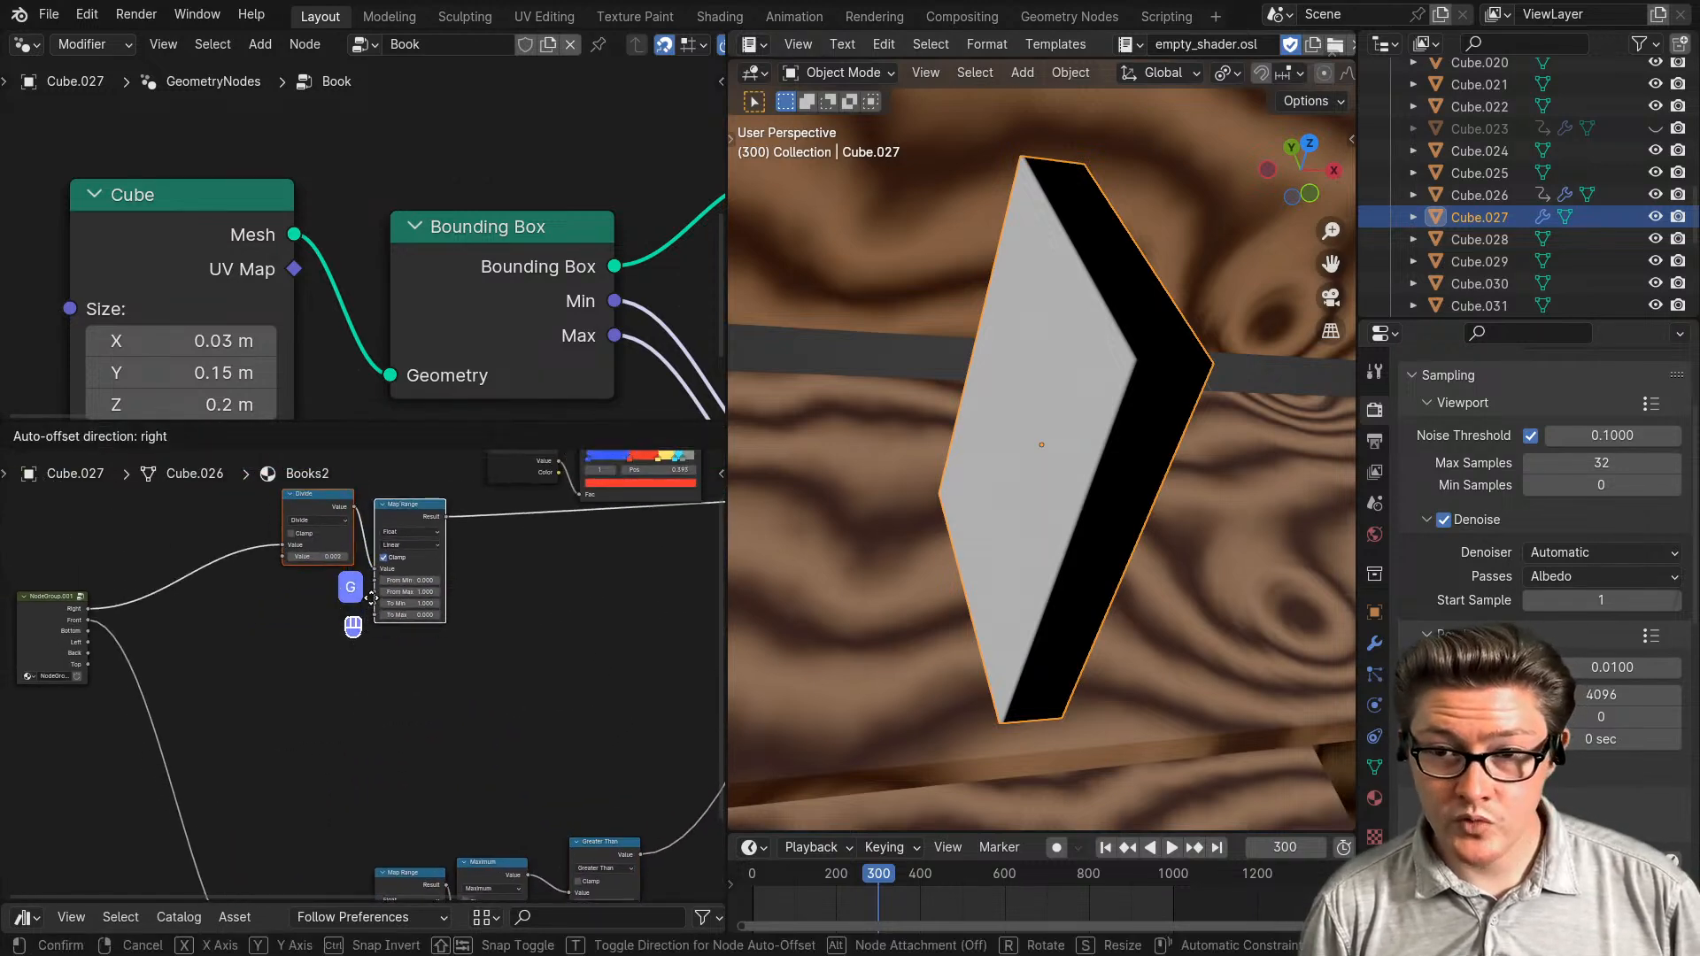
click(366, 574)
key(shift+d)
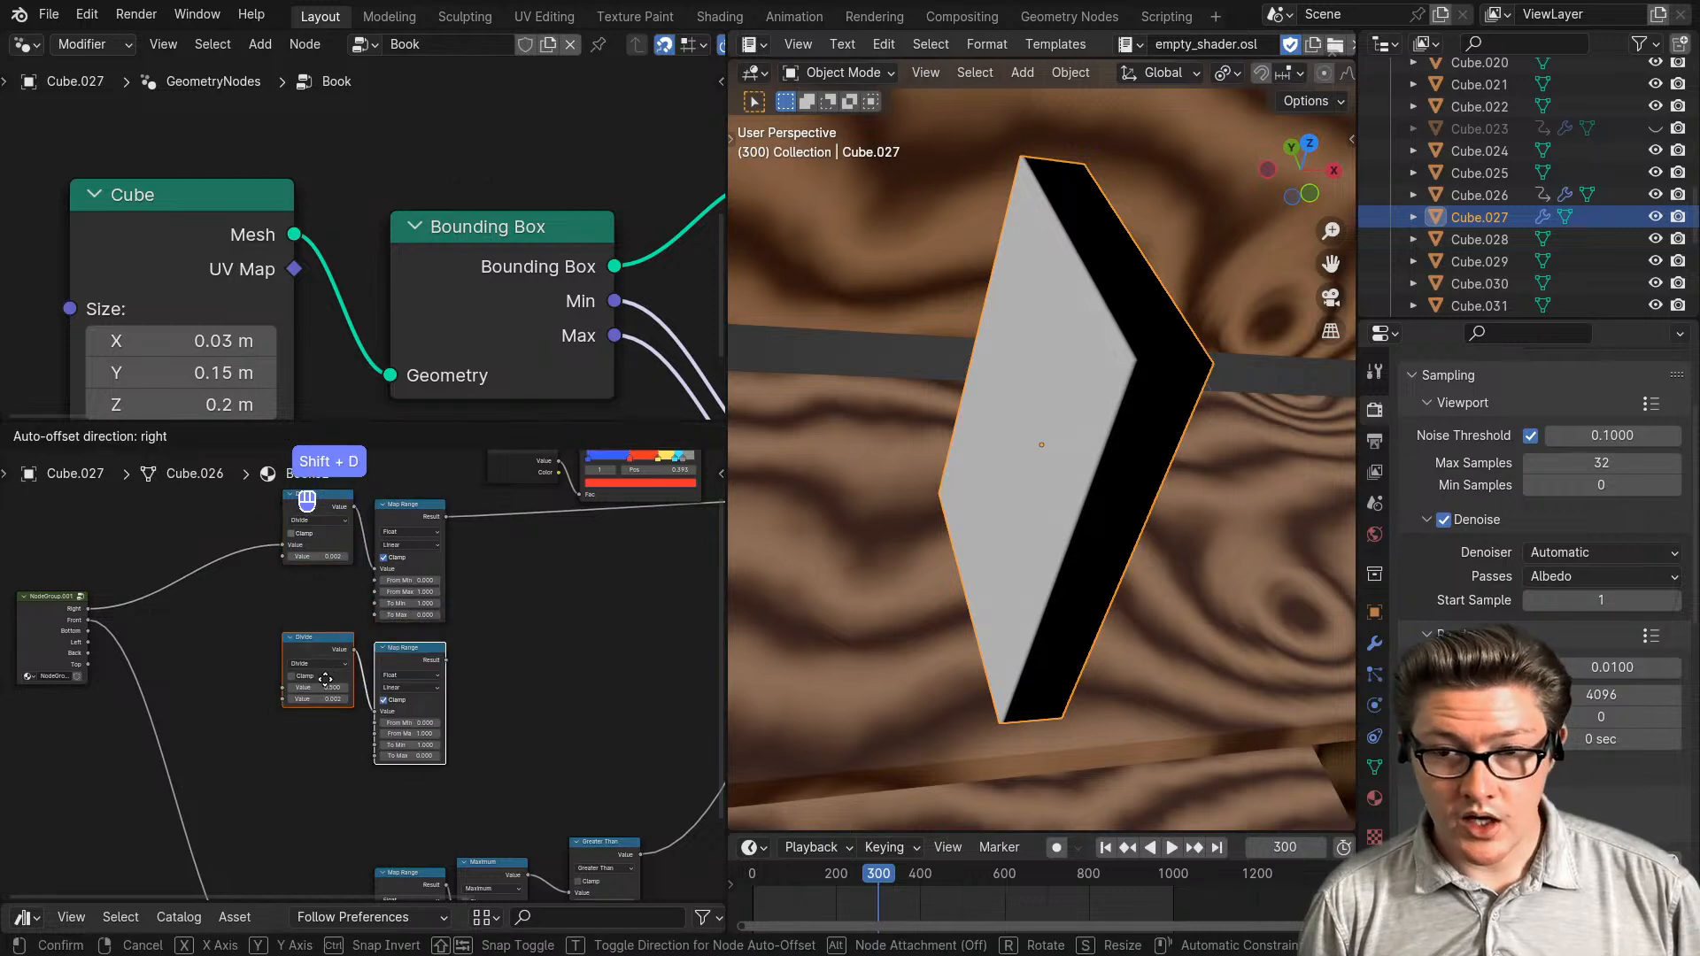
click(336, 691)
scroll(269, 575, up, 2)
middle_drag(141, 672, 289, 631)
scroll(266, 629, up, 2)
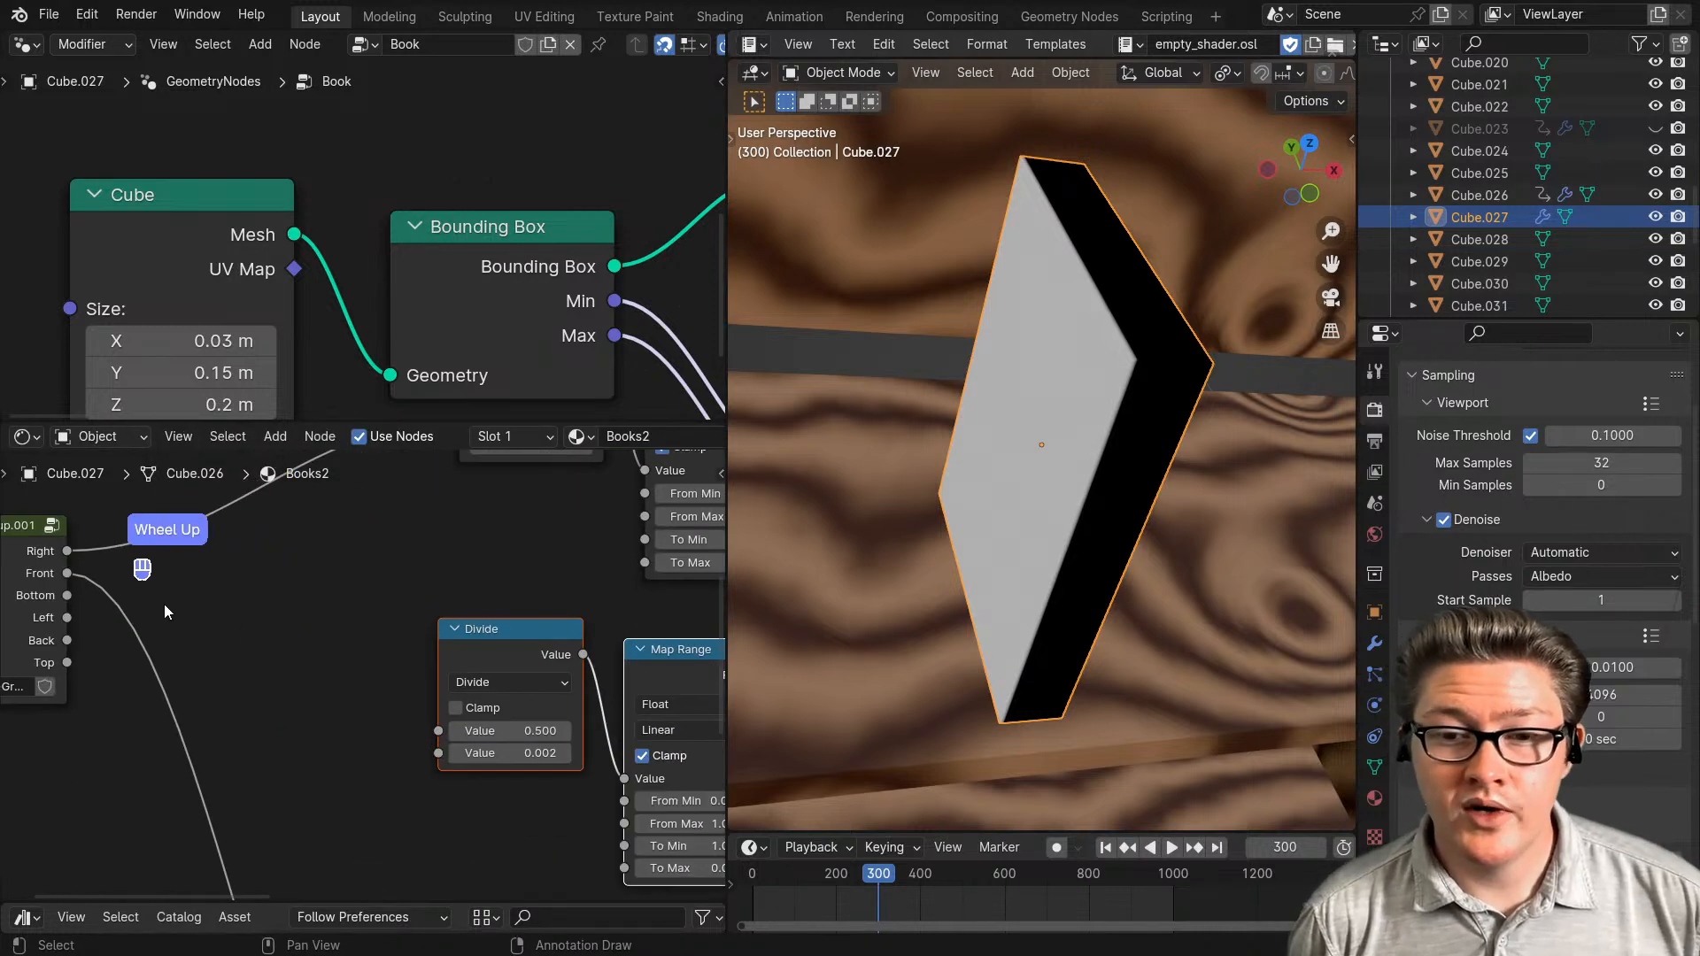
- Connect the node group's Left output to the duplicated Divide's first value and preview its Map Range result on the book
drag(67, 618, 439, 730)
scroll(326, 695, down, 1)
scroll(326, 694, down, 1)
middle_drag(402, 720, 221, 700)
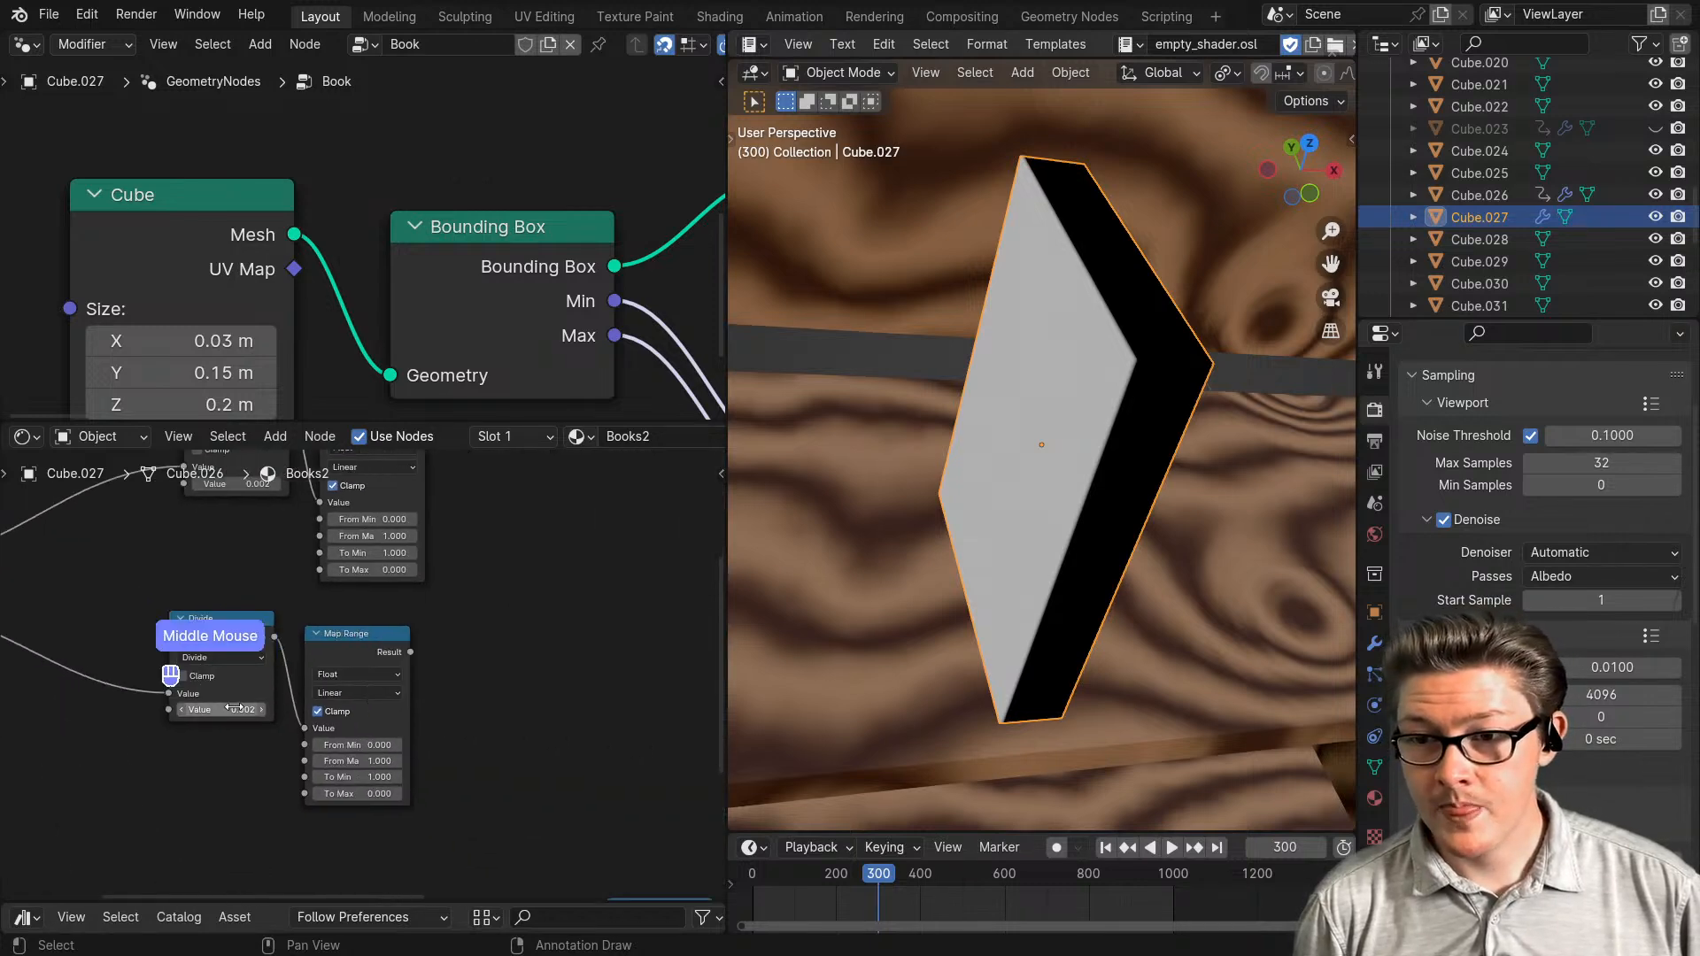
ctrl+shift+click(354, 645)
middle_drag(1083, 549, 983, 550)
scroll(398, 673, down, 6)
middle_drag(468, 700, 524, 671)
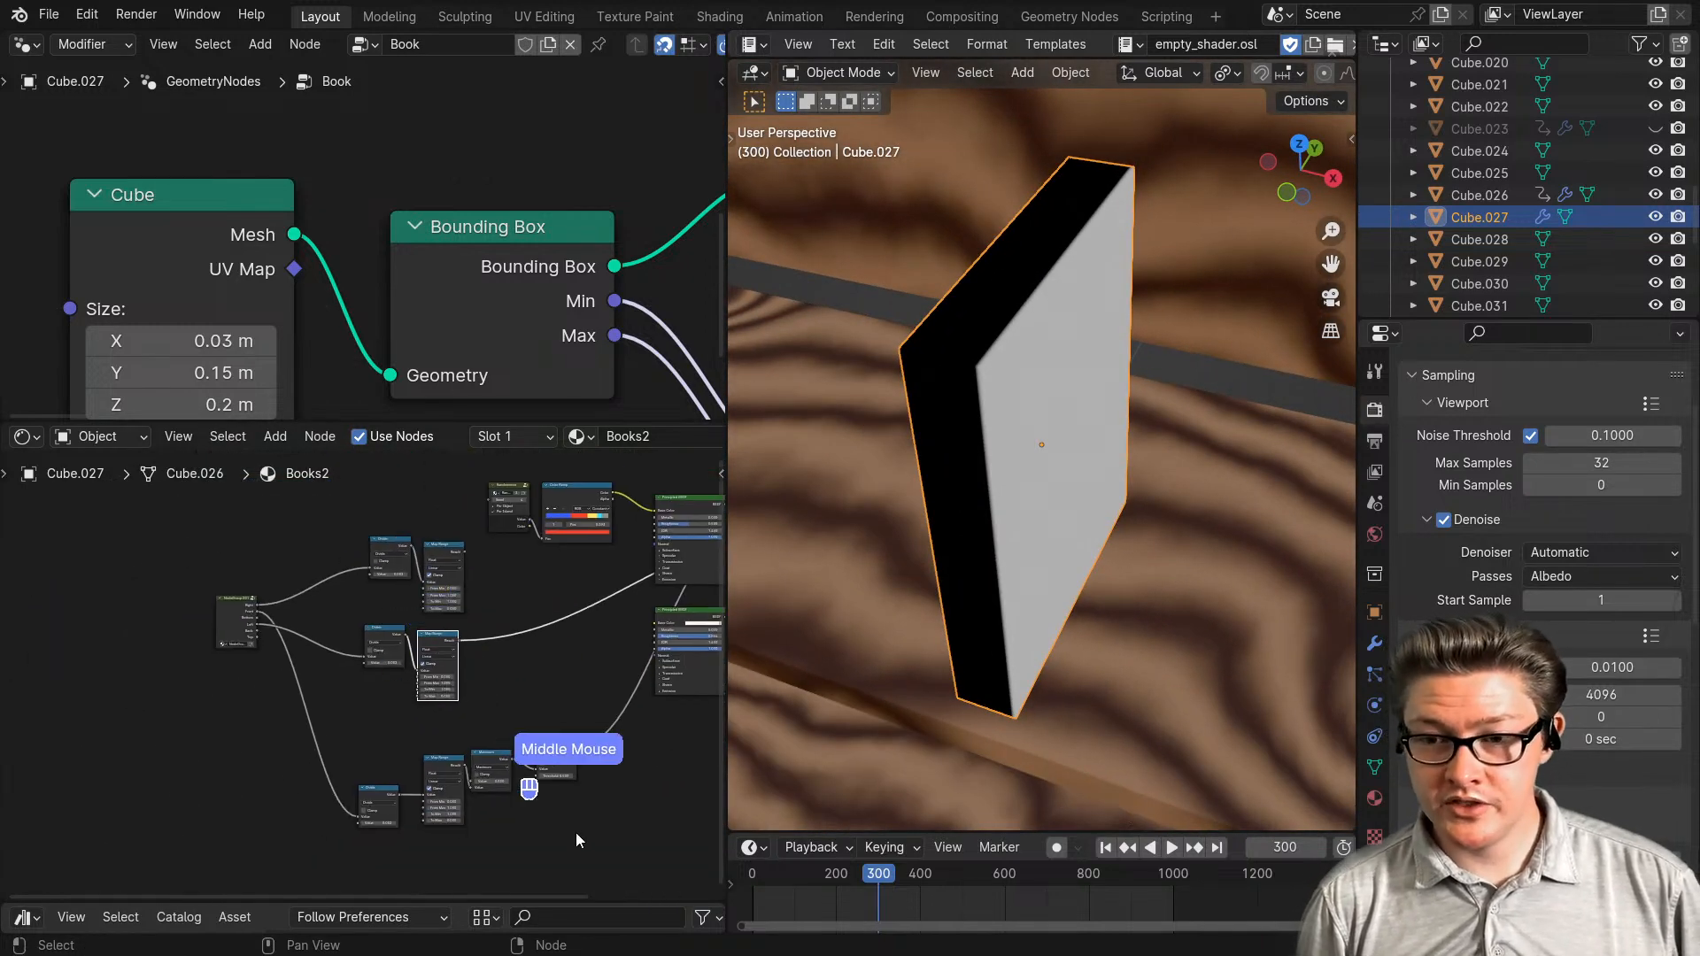
- Move the three Divide and Map Range branches and the Maximum node left, away from the Greater Than node
drag(531, 816, 287, 581)
key(g)
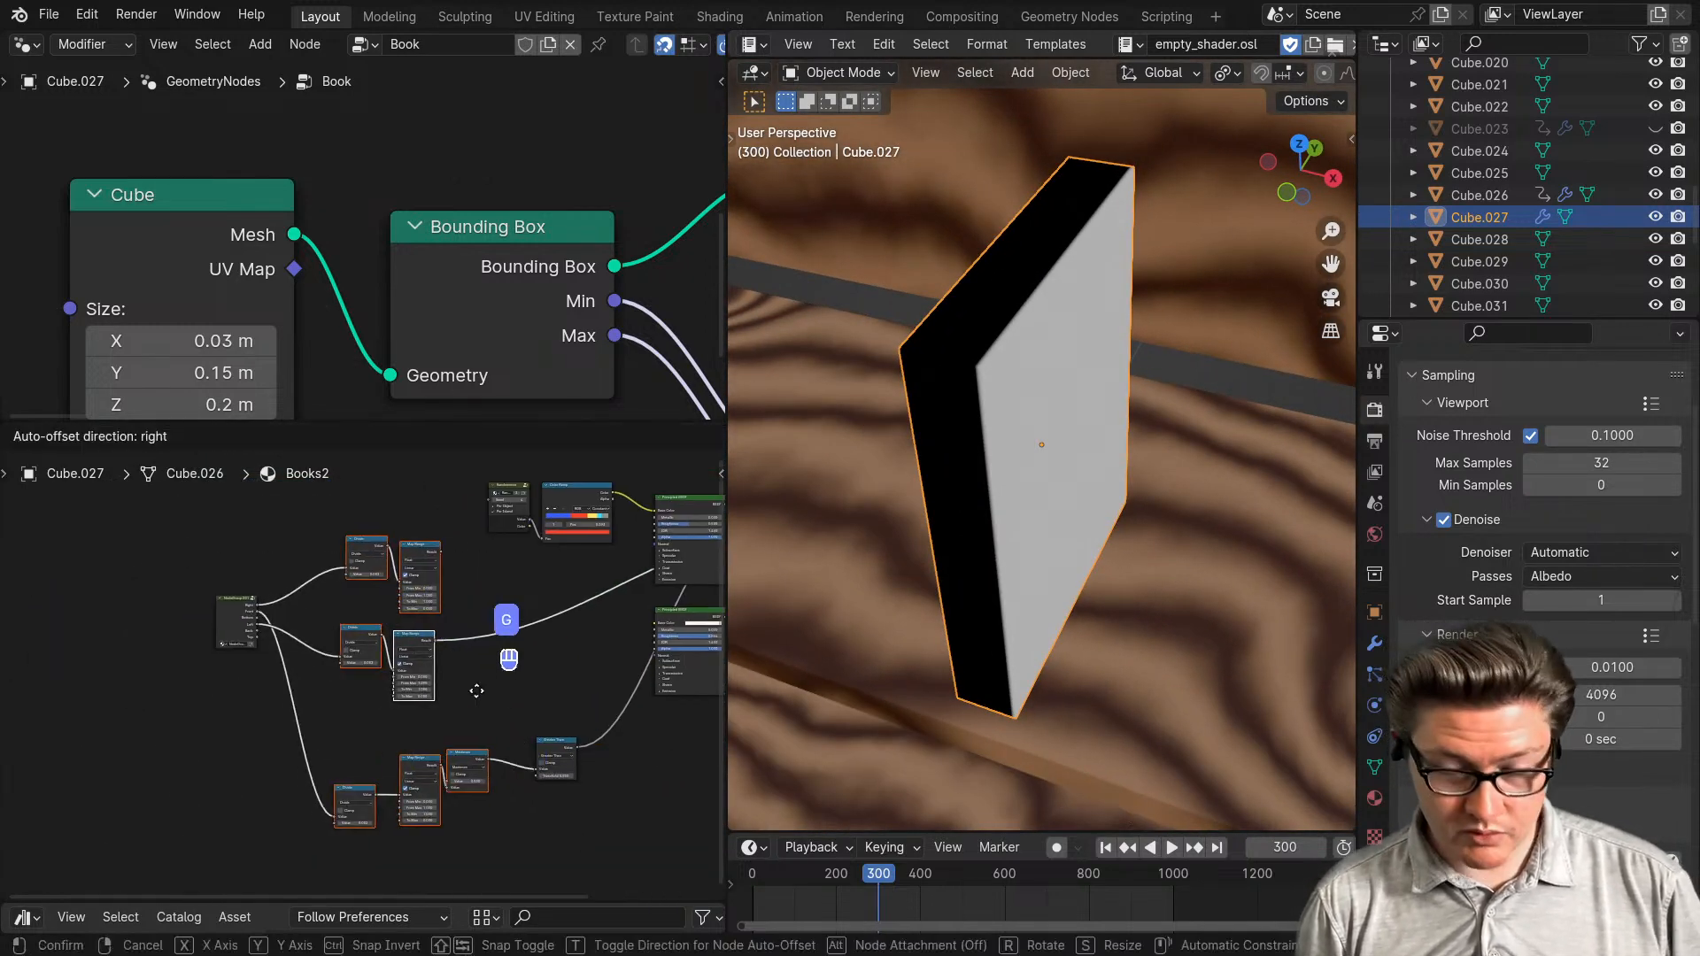
click(447, 719)
key(g)
click(432, 711)
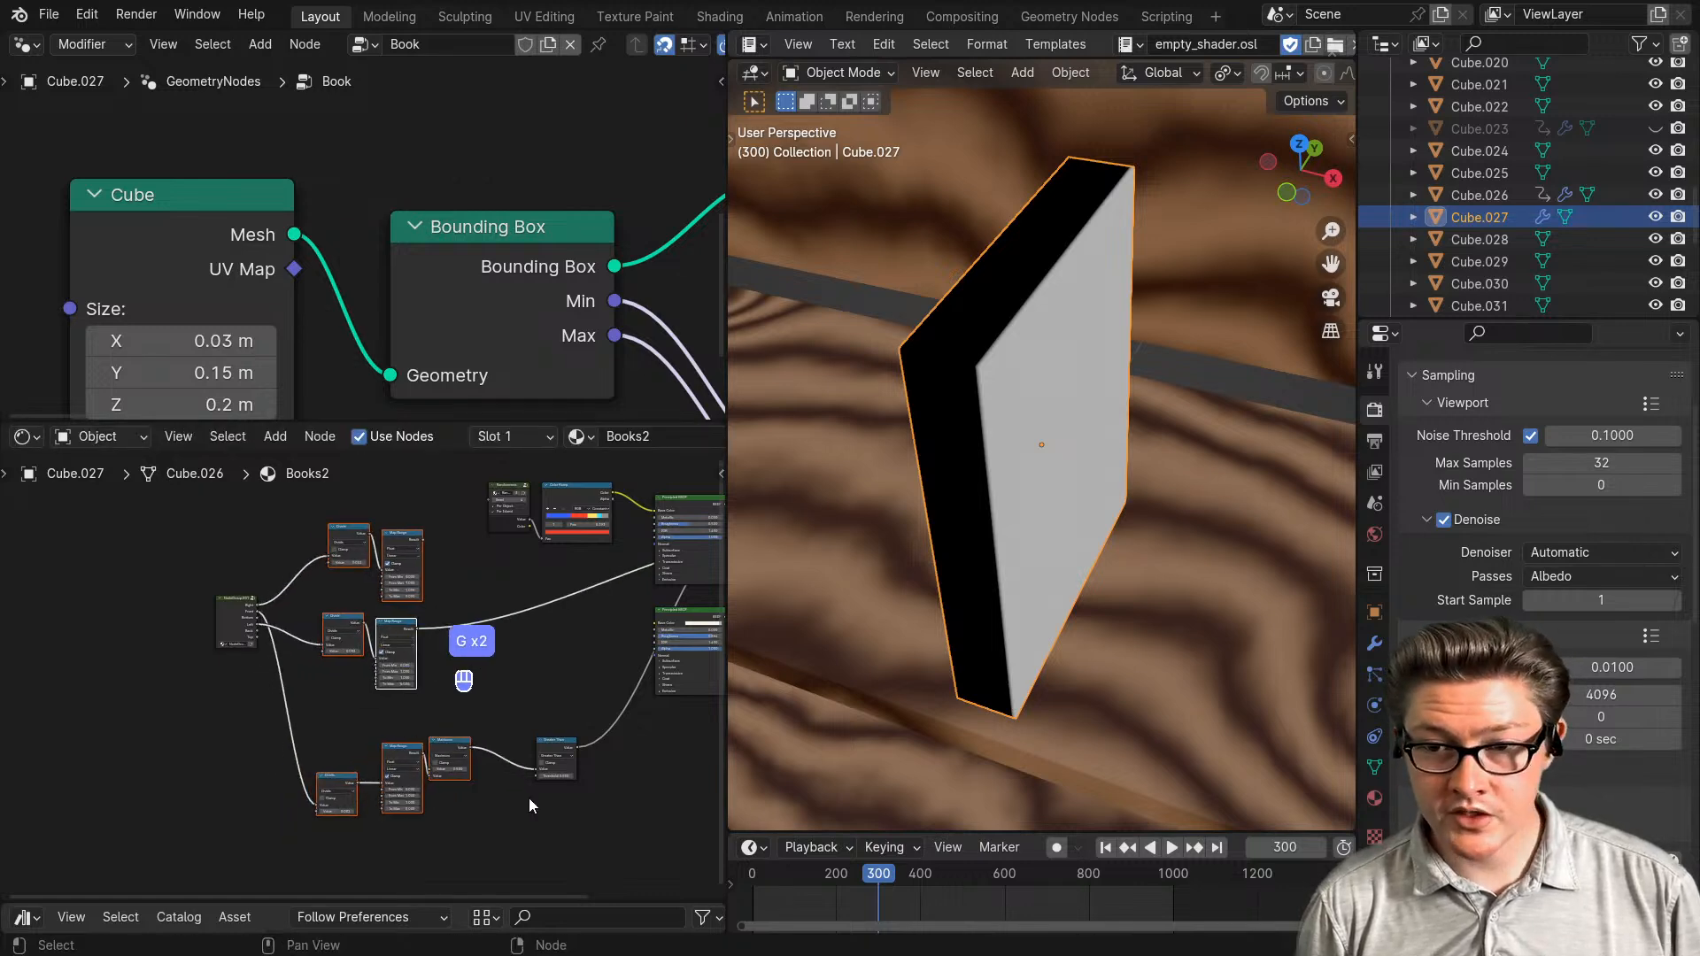
click(566, 738)
- Move the Front branch's Maximum node slightly right and place a duplicate of it beside the Right and Left branches
scroll(565, 719, up, 4)
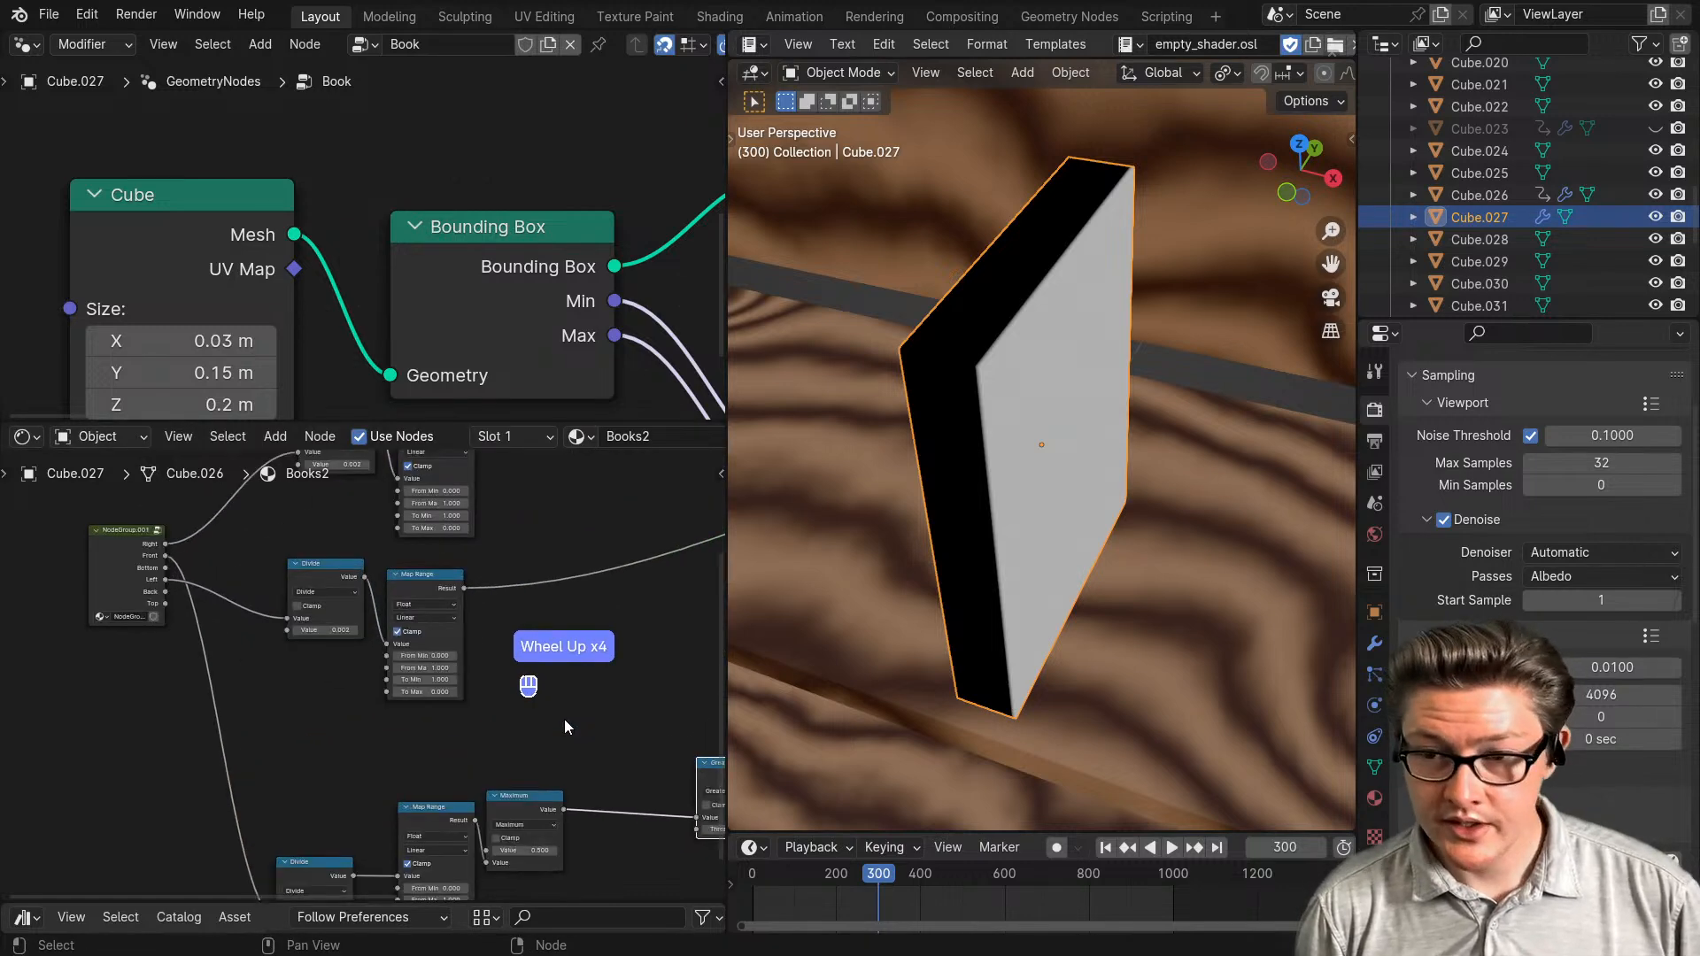
middle_drag(565, 719, 258, 600)
scroll(429, 652, up, 2)
scroll(428, 652, down, 4)
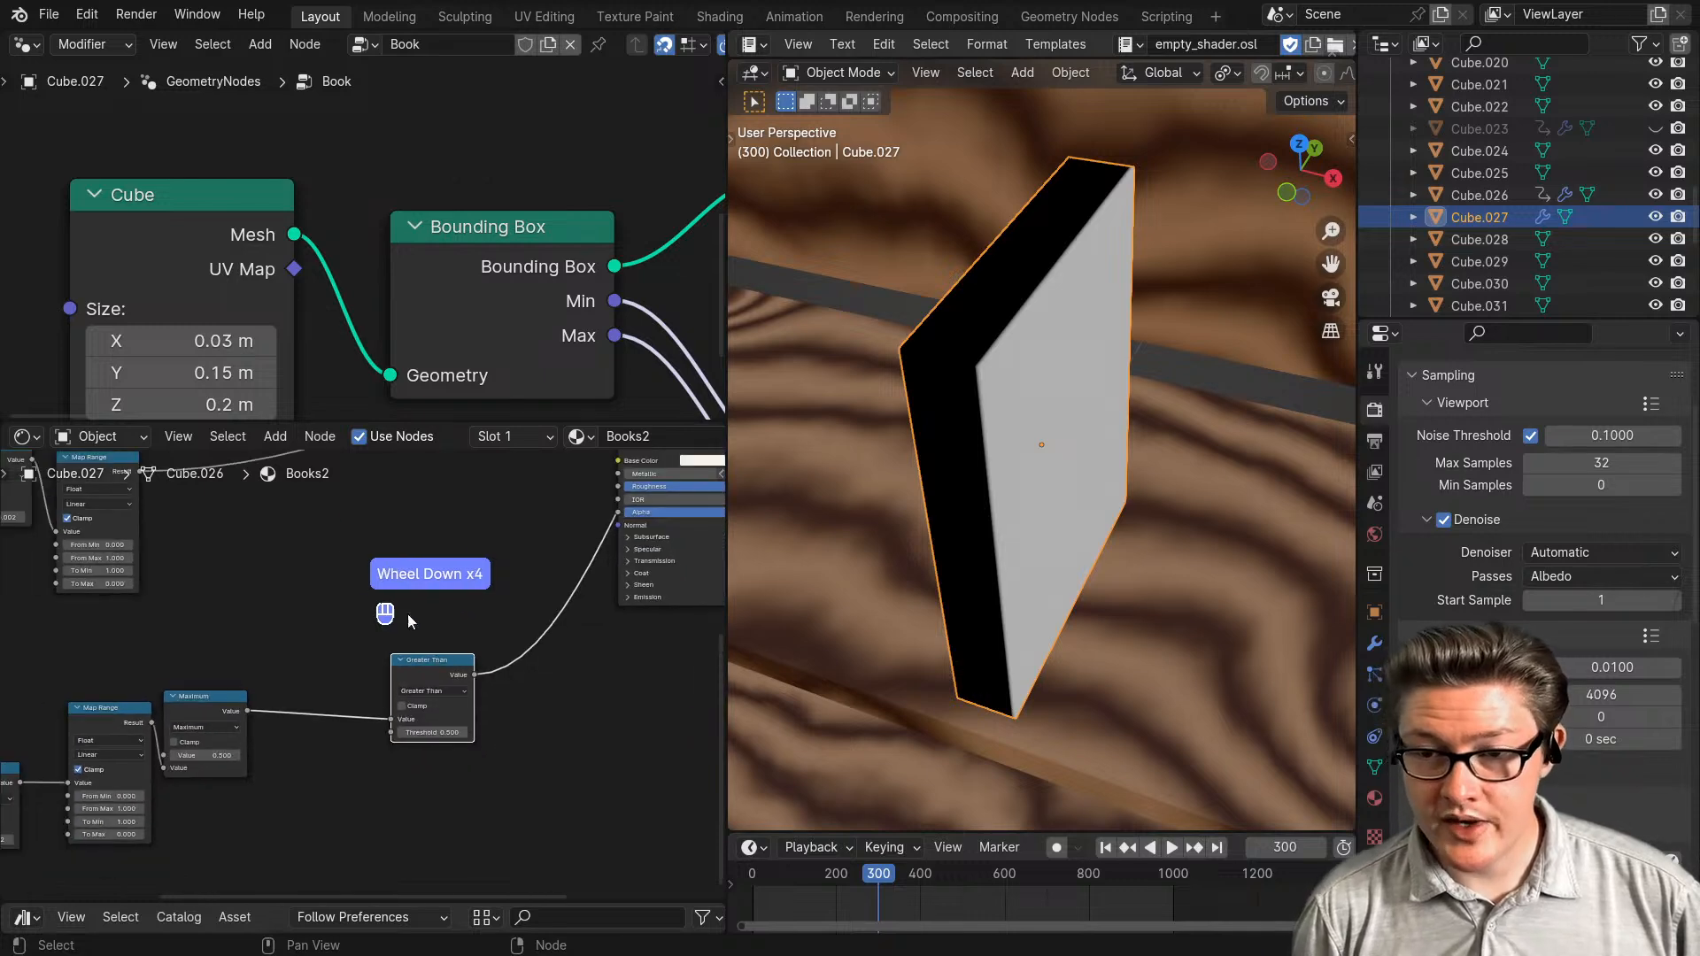
middle_drag(408, 614, 472, 729)
scroll(417, 635, up, 3)
scroll(372, 633, down, 2)
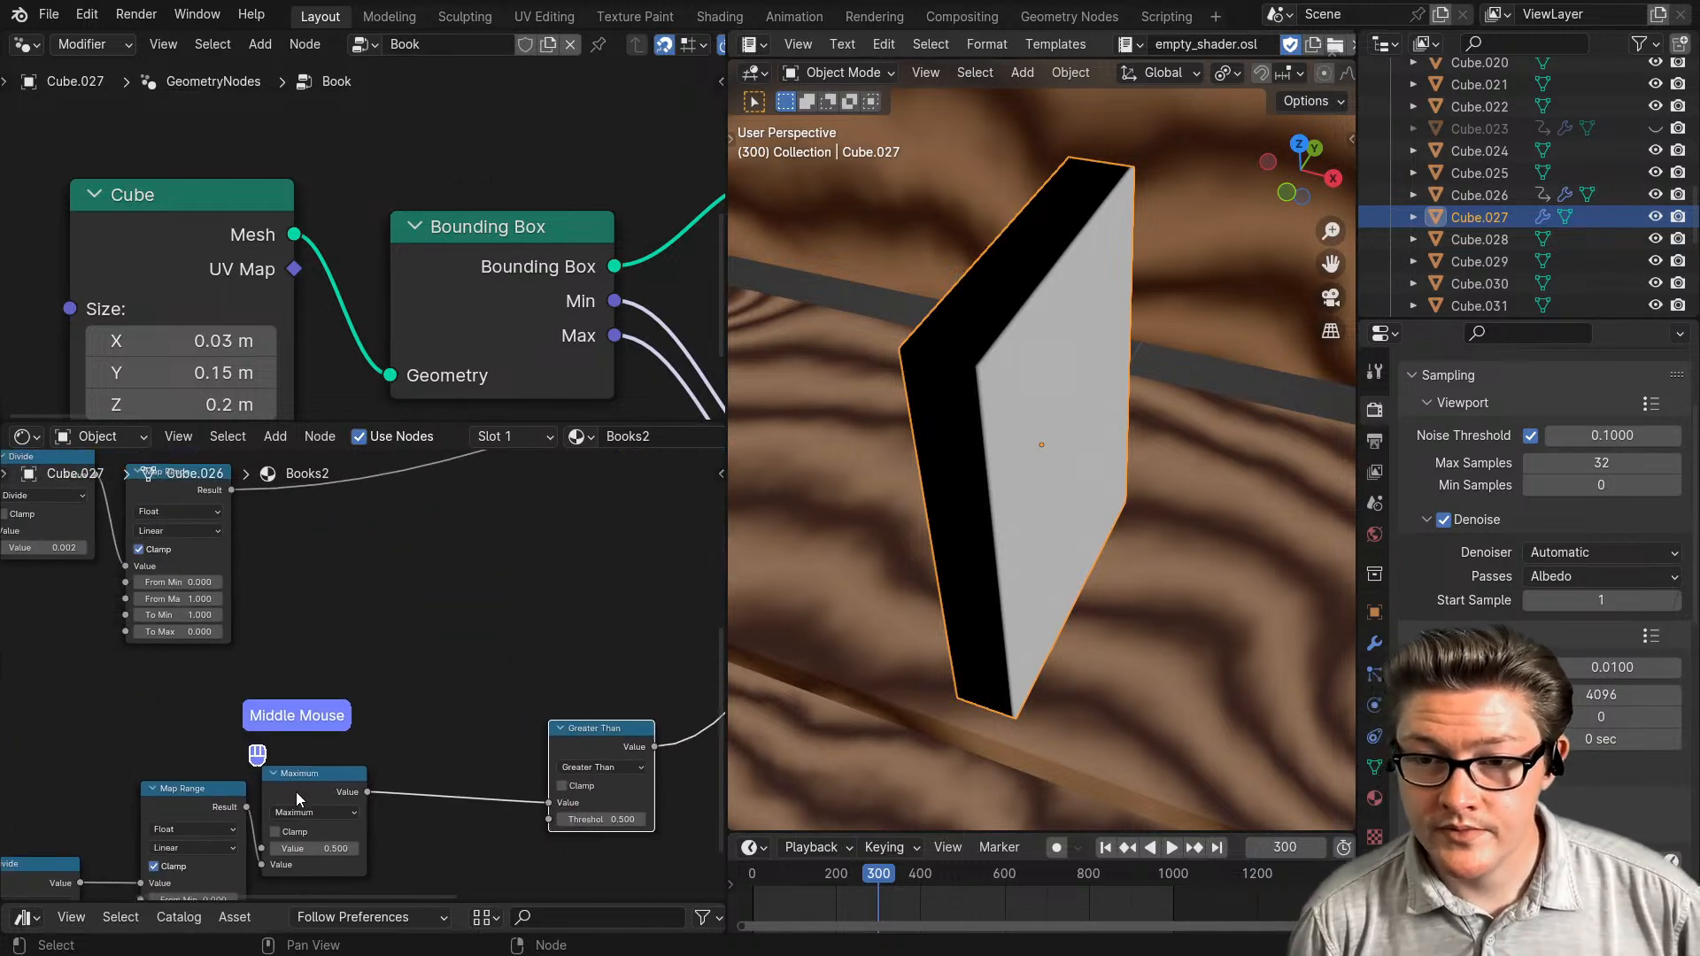
click(326, 776)
scroll(381, 797, down, 3)
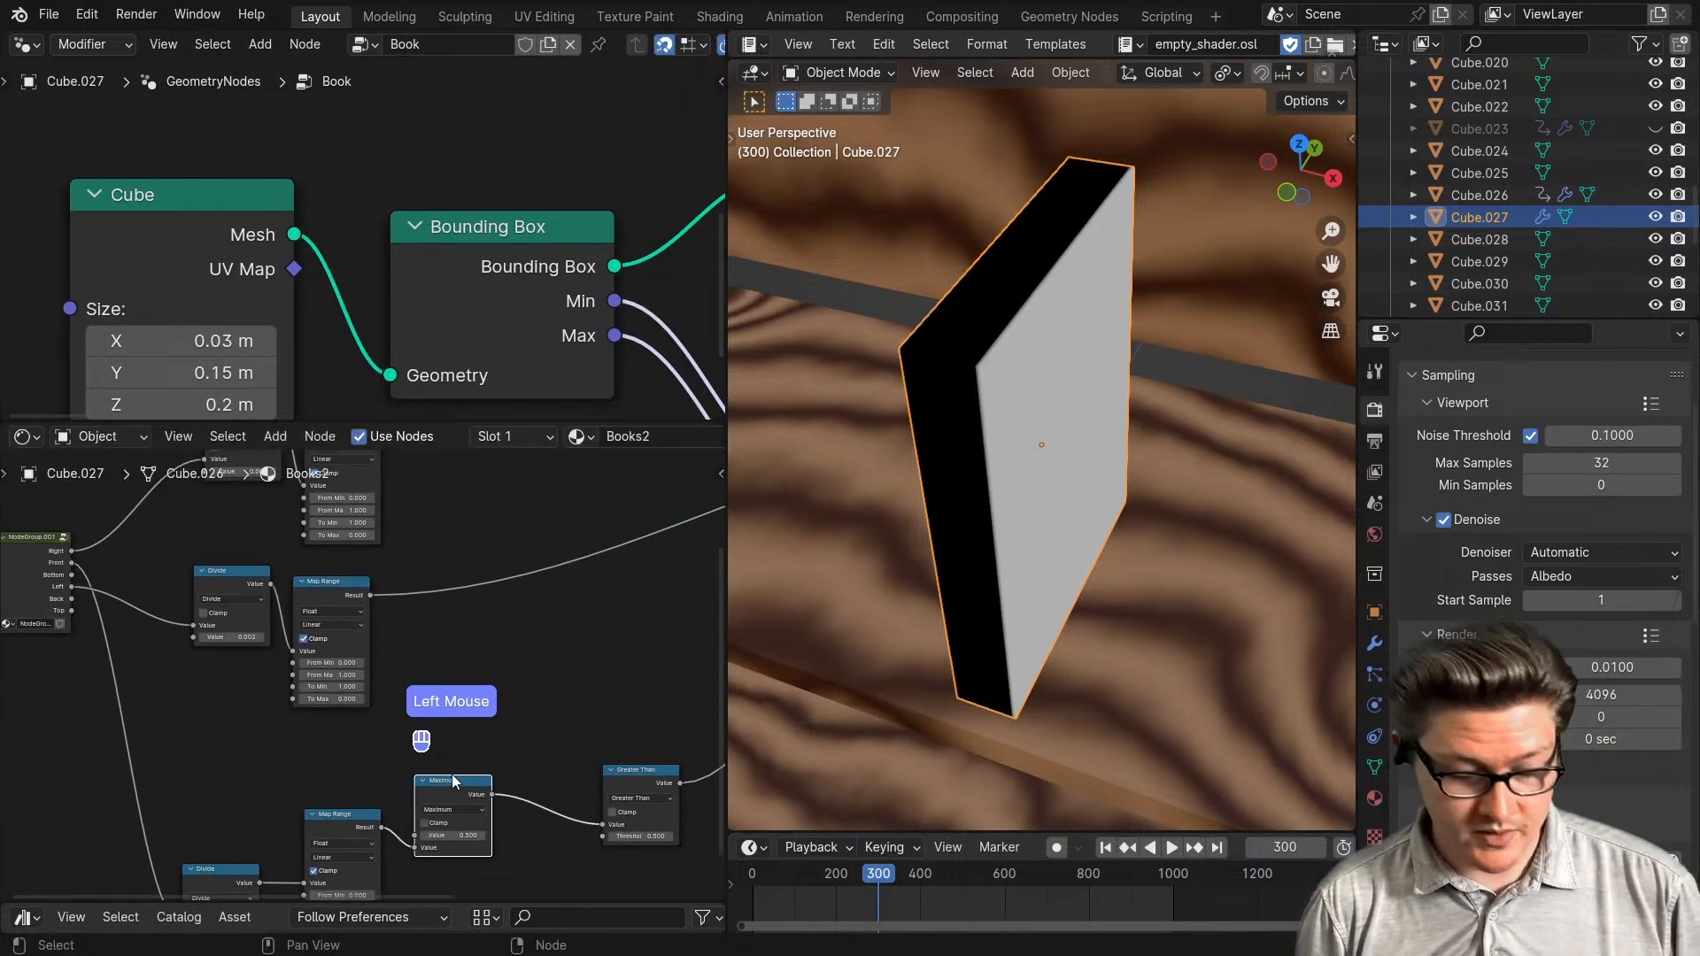
middle_drag(454, 792, 545, 774)
key(shift+d)
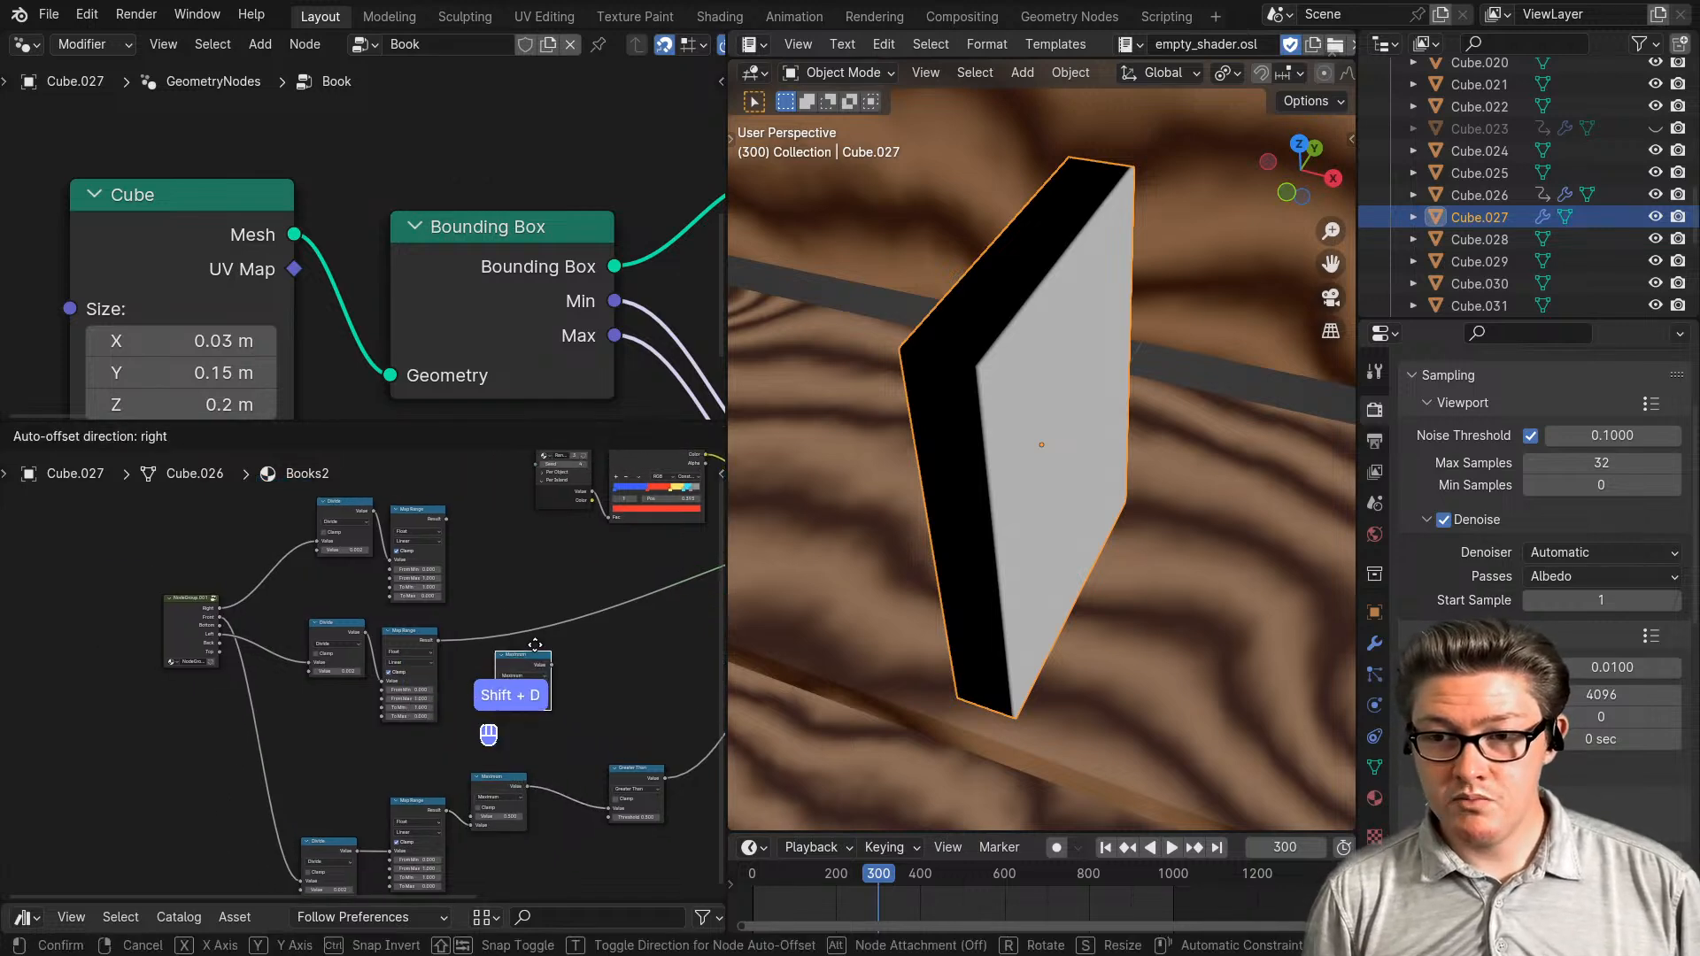
click(535, 645)
- Feed the Right and Left Map Range results into the duplicated Maximum and preview the combined mask on the book
middle_drag(535, 645, 421, 721)
scroll(333, 624, up, 2)
drag(331, 586, 395, 826)
drag(319, 752, 397, 836)
ctrl+shift+click(433, 779)
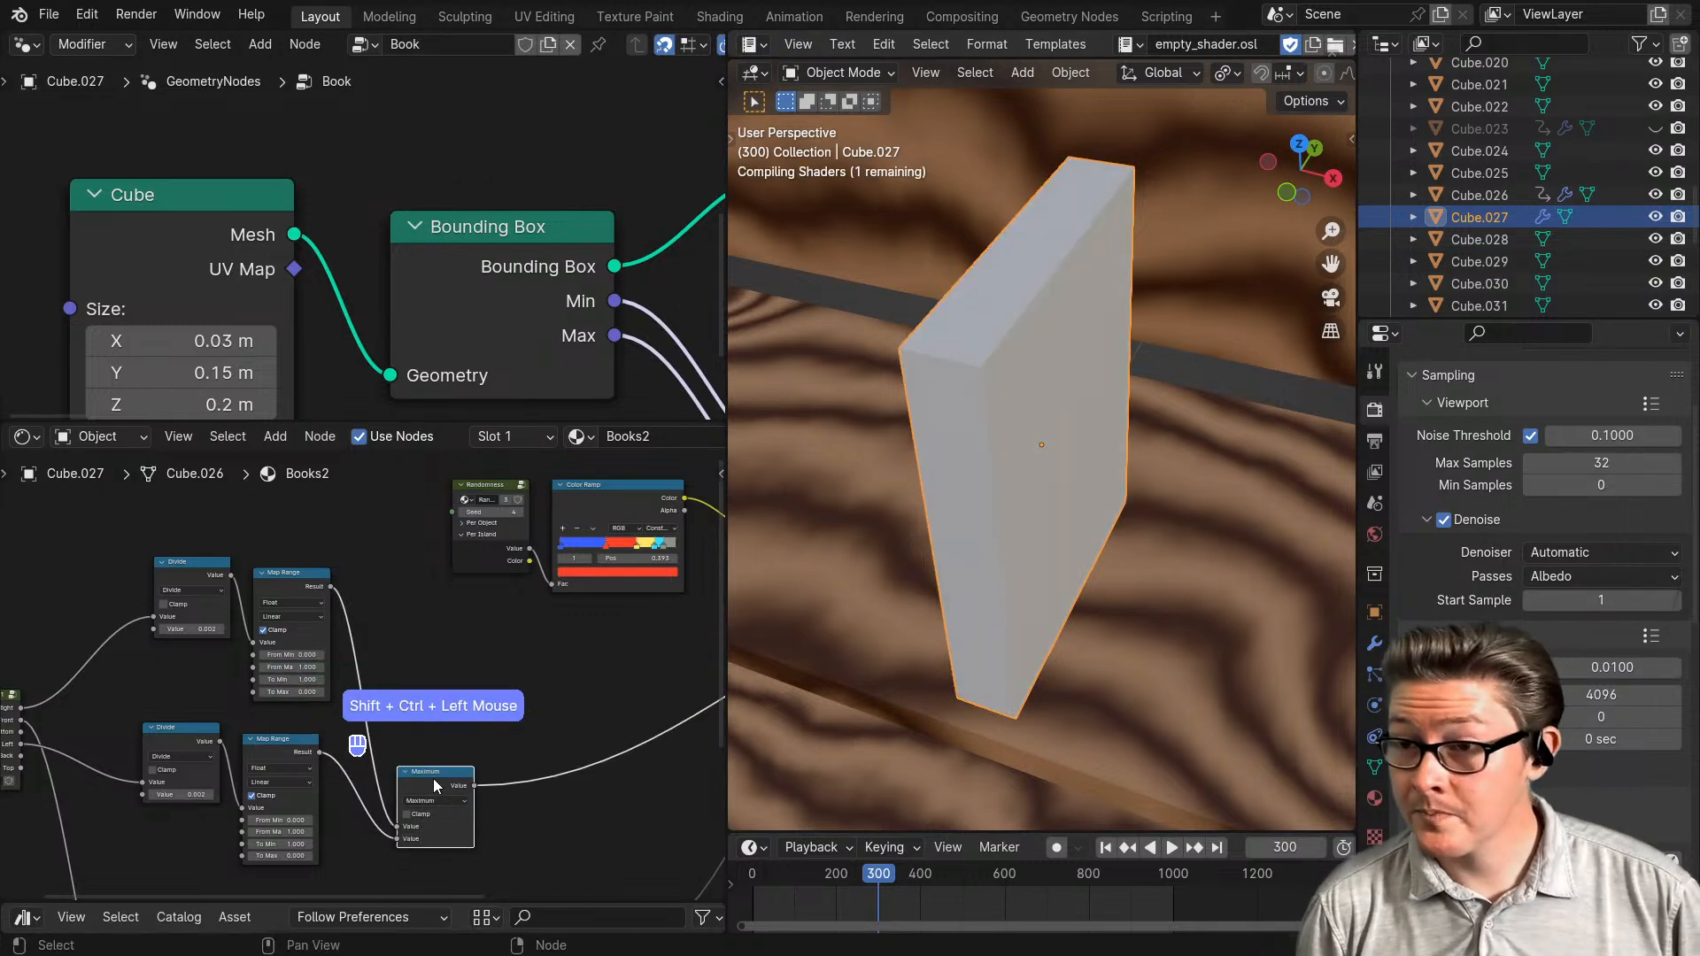
scroll(433, 779, down, 2)
middle_drag(413, 777, 472, 743)
middle_drag(898, 642, 933, 645)
middle_drag(462, 781, 487, 714)
scroll(456, 696, up, 2)
- Shift the node group, side branches and their Maximum left, along with the Front branch's Divide and Map Range, to open space
scroll(357, 725, down, 4)
drag(507, 710, 161, 544)
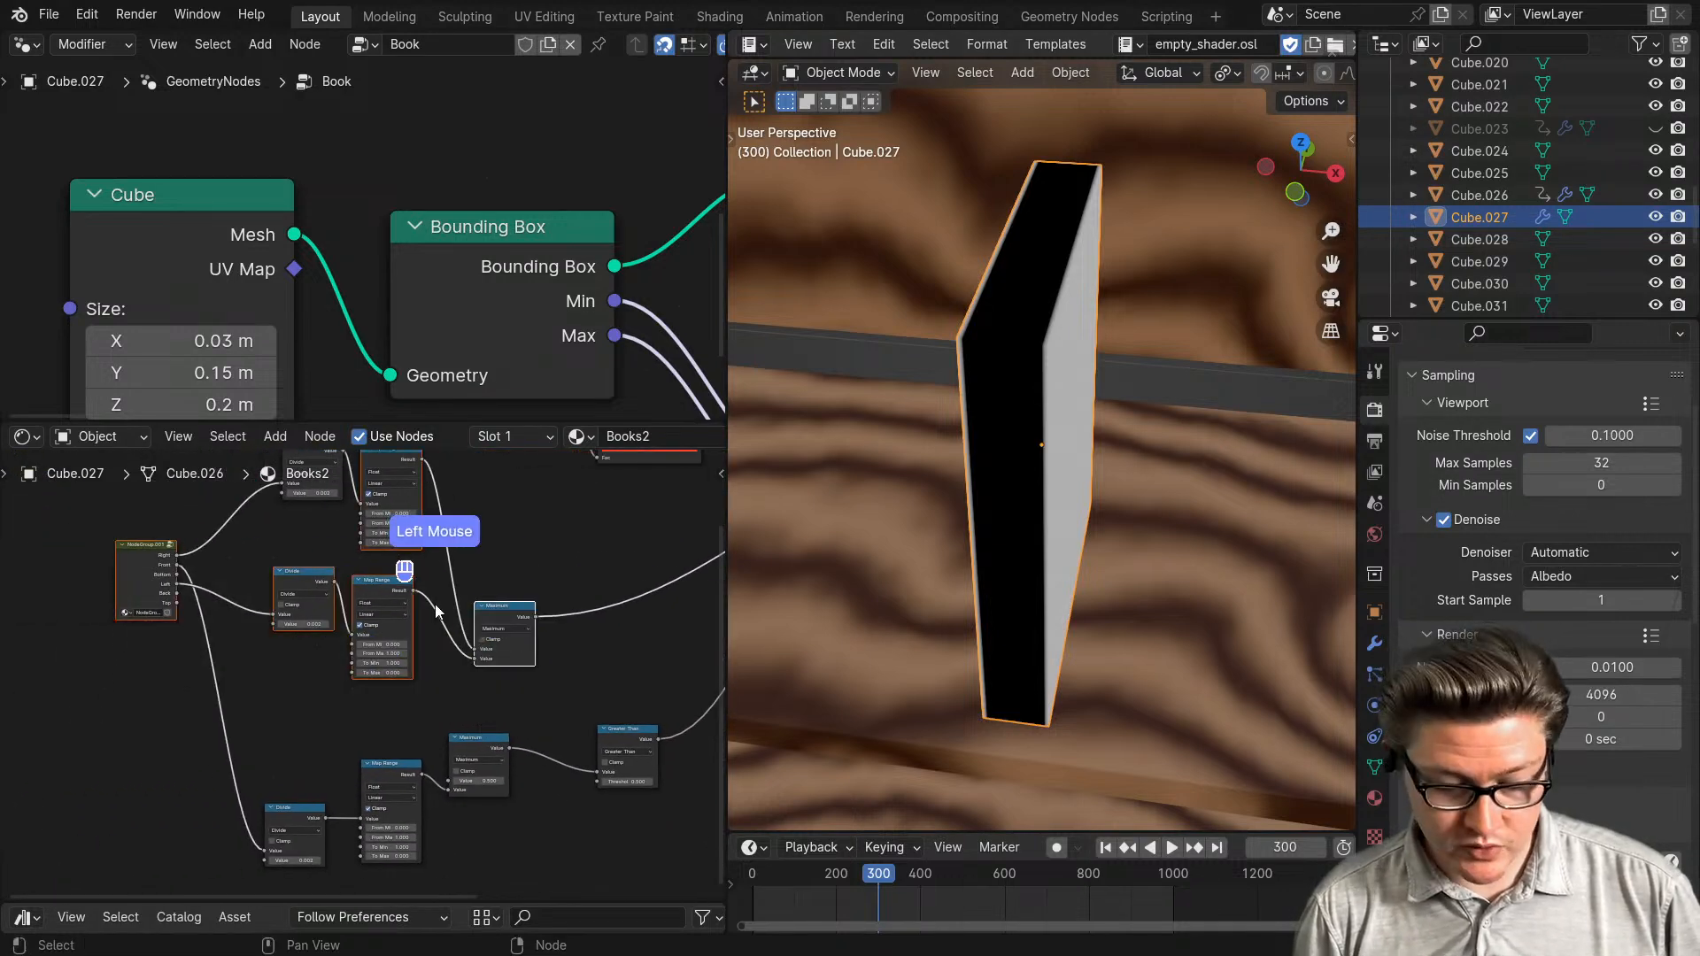
key(g)
click(250, 630)
middle_drag(432, 843, 477, 764)
mouse_move(434, 682)
mouse_down()
mouse_move(417, 727)
mouse_move(433, 682)
mouse_up()
drag(437, 646, 359, 753)
key(g)
click(311, 746)
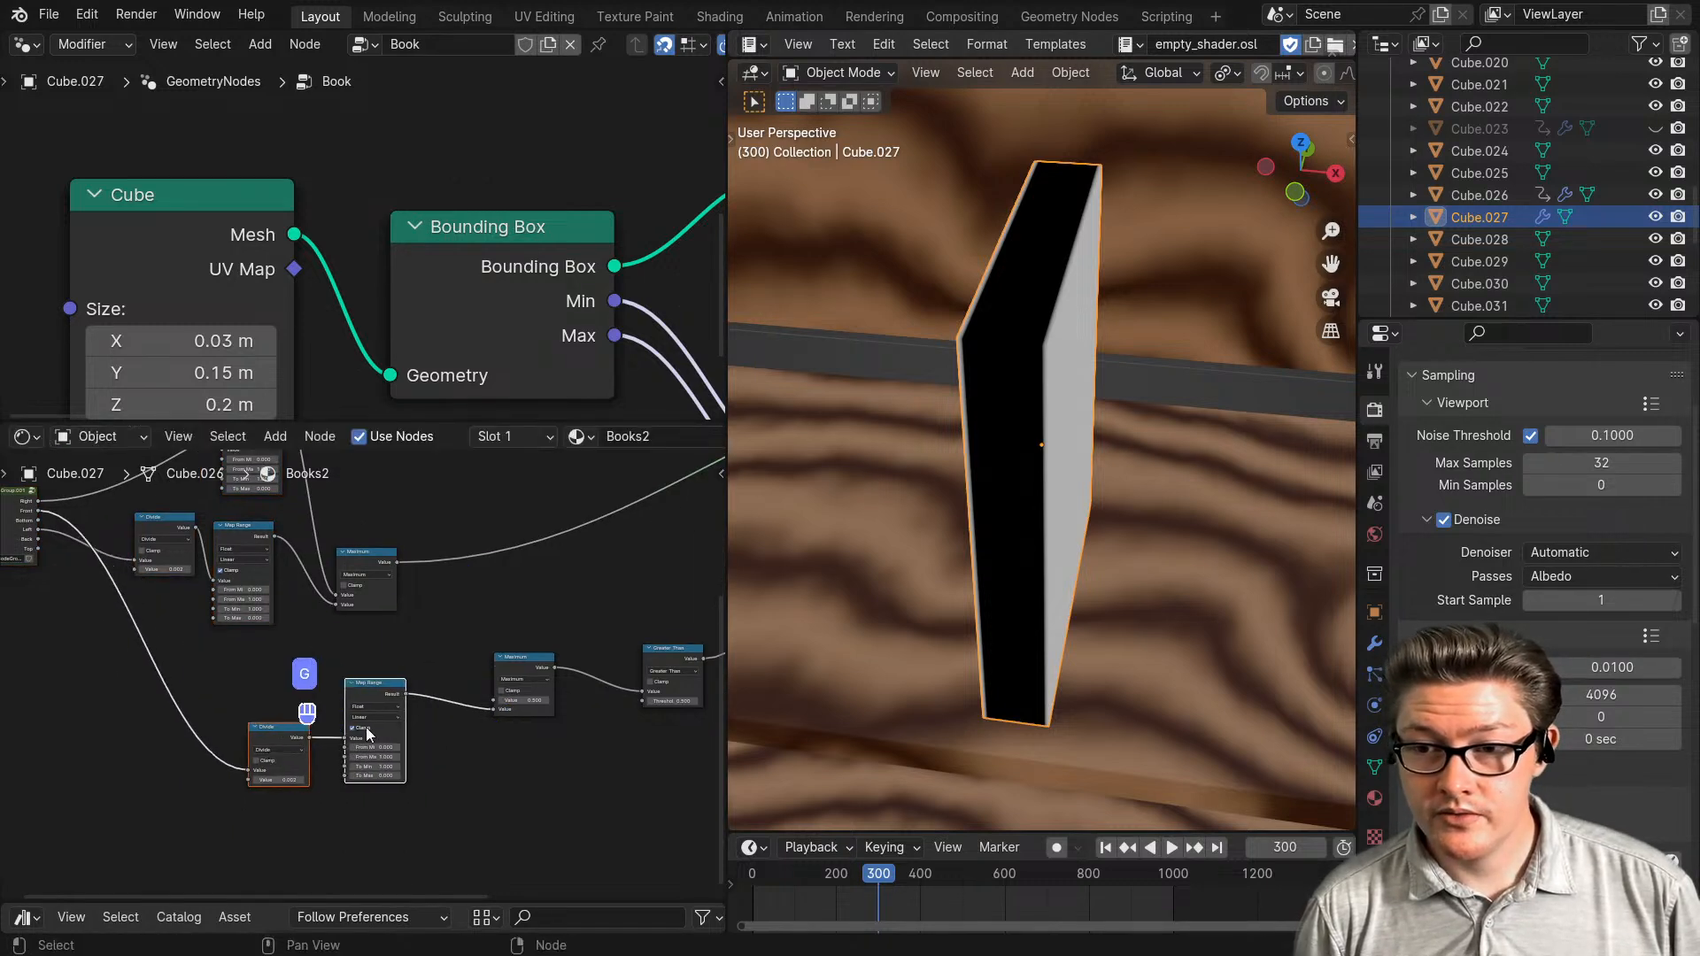
- Raise the Front branch's Maximum, feed the side branches' Maximum into its first value, and preview the three-sided cover mask
scroll(499, 651, up, 4)
middle_drag(500, 650, 510, 636)
drag(501, 722, 510, 599)
drag(266, 518, 447, 661)
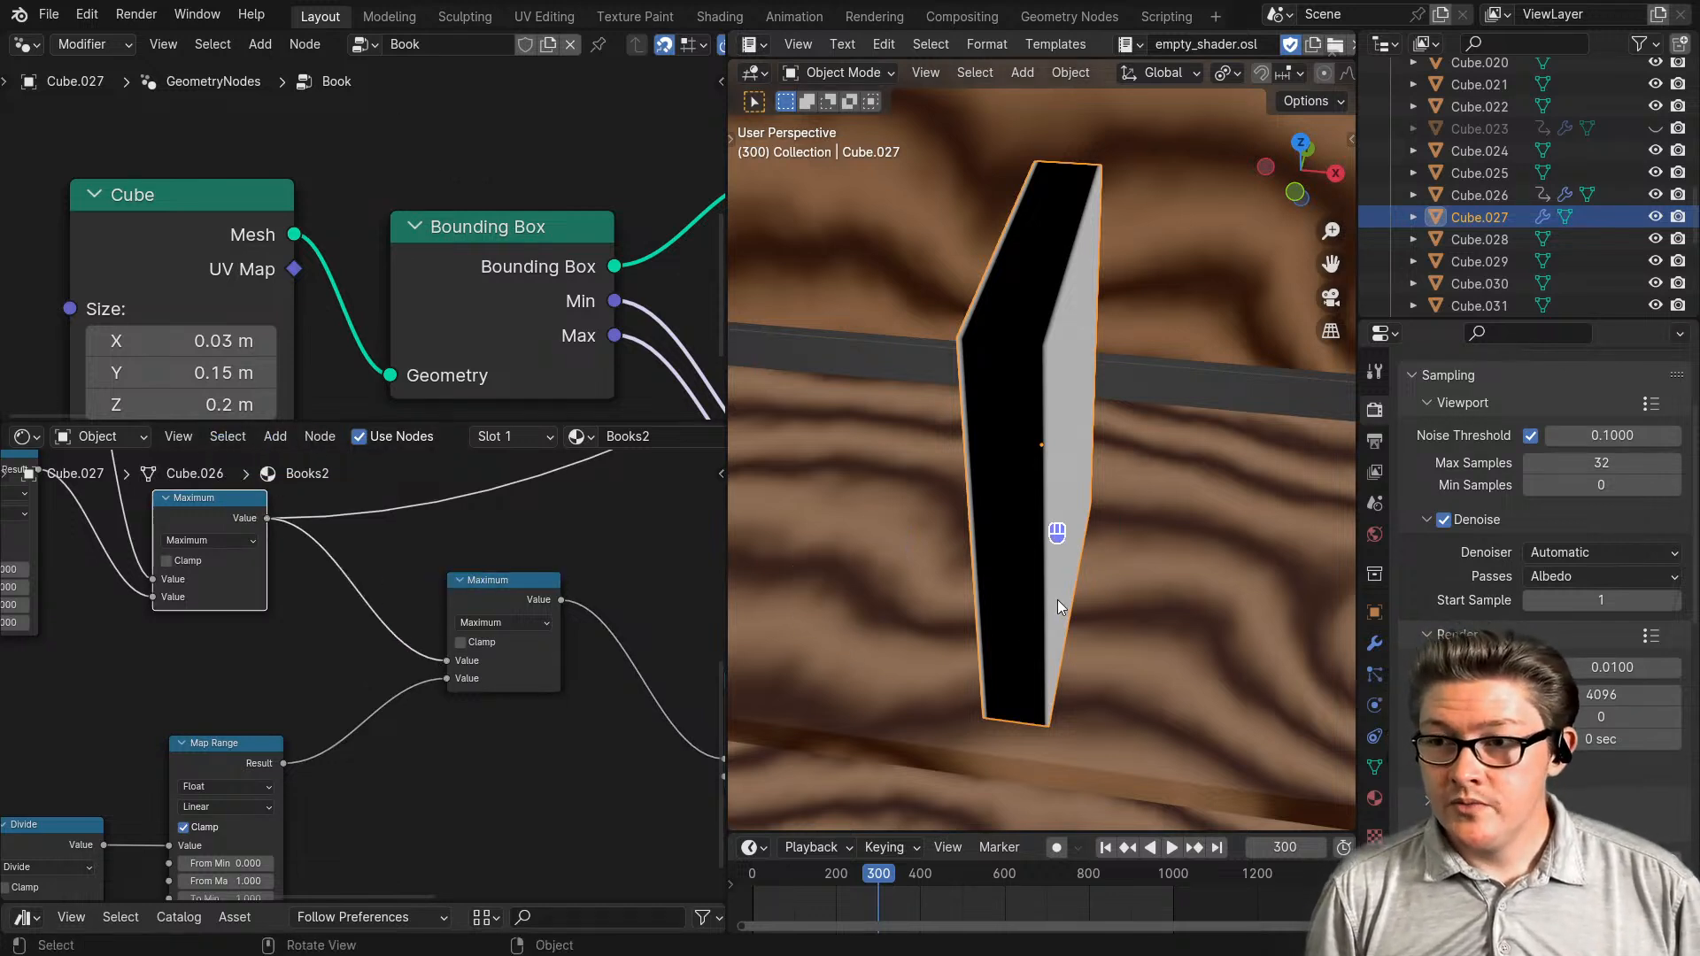
ctrl+shift+click(515, 602)
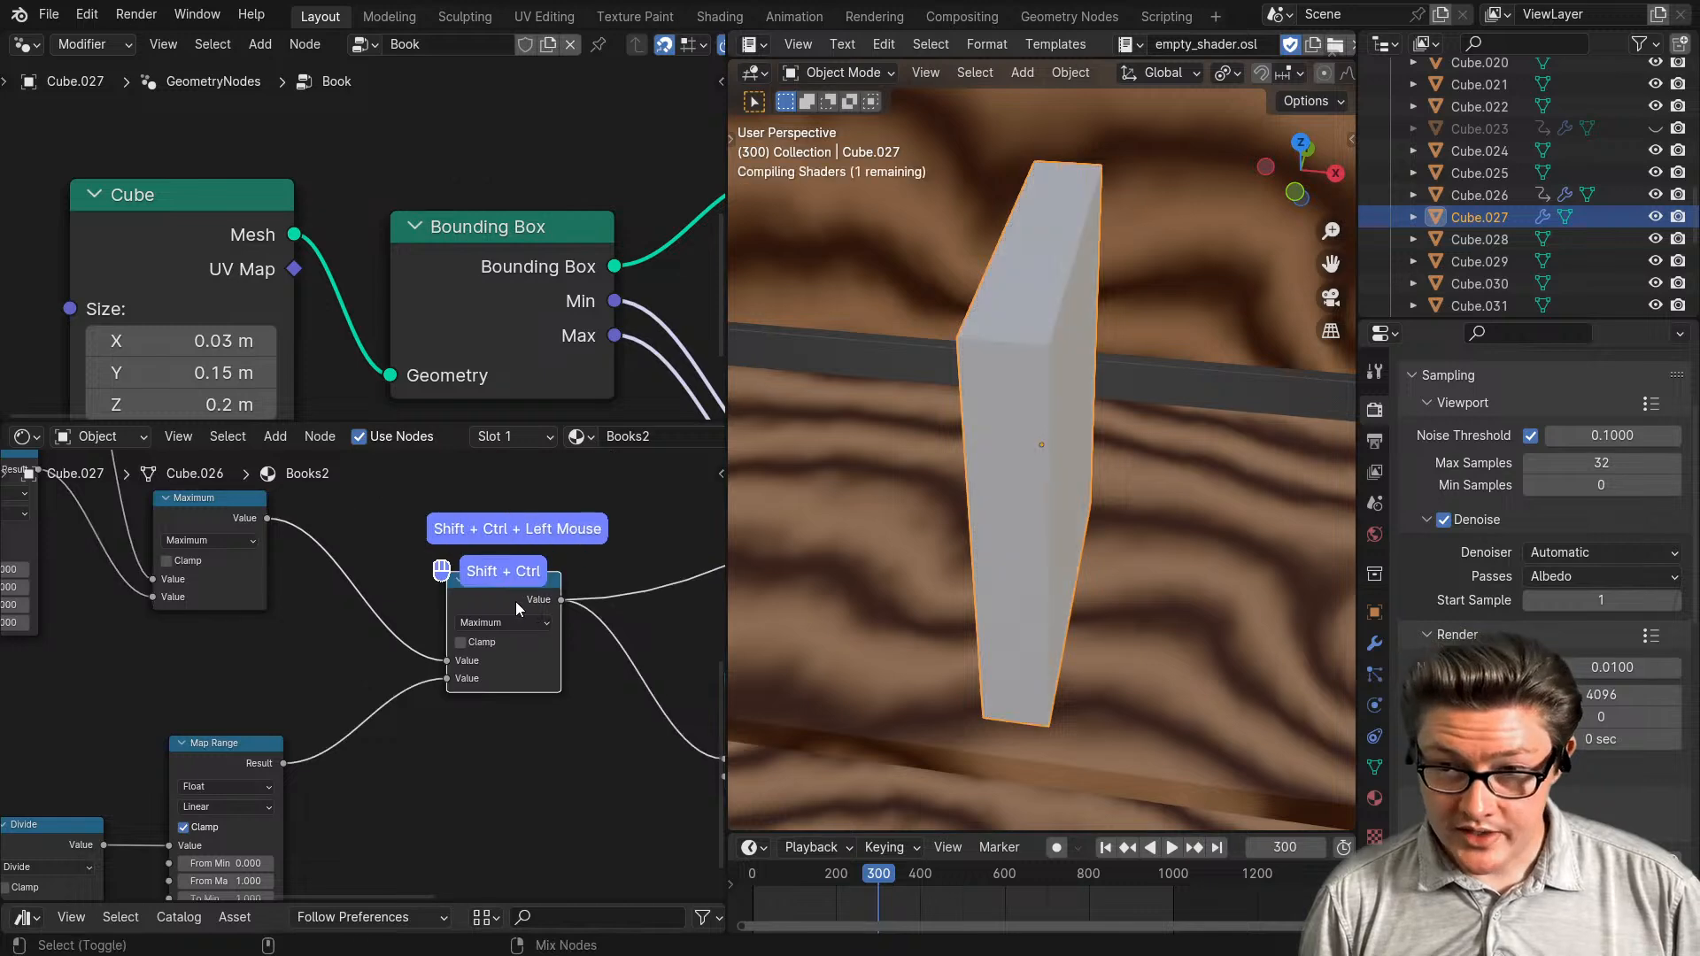
ctrl+shift+click(535, 661)
scroll(246, 718, down, 2)
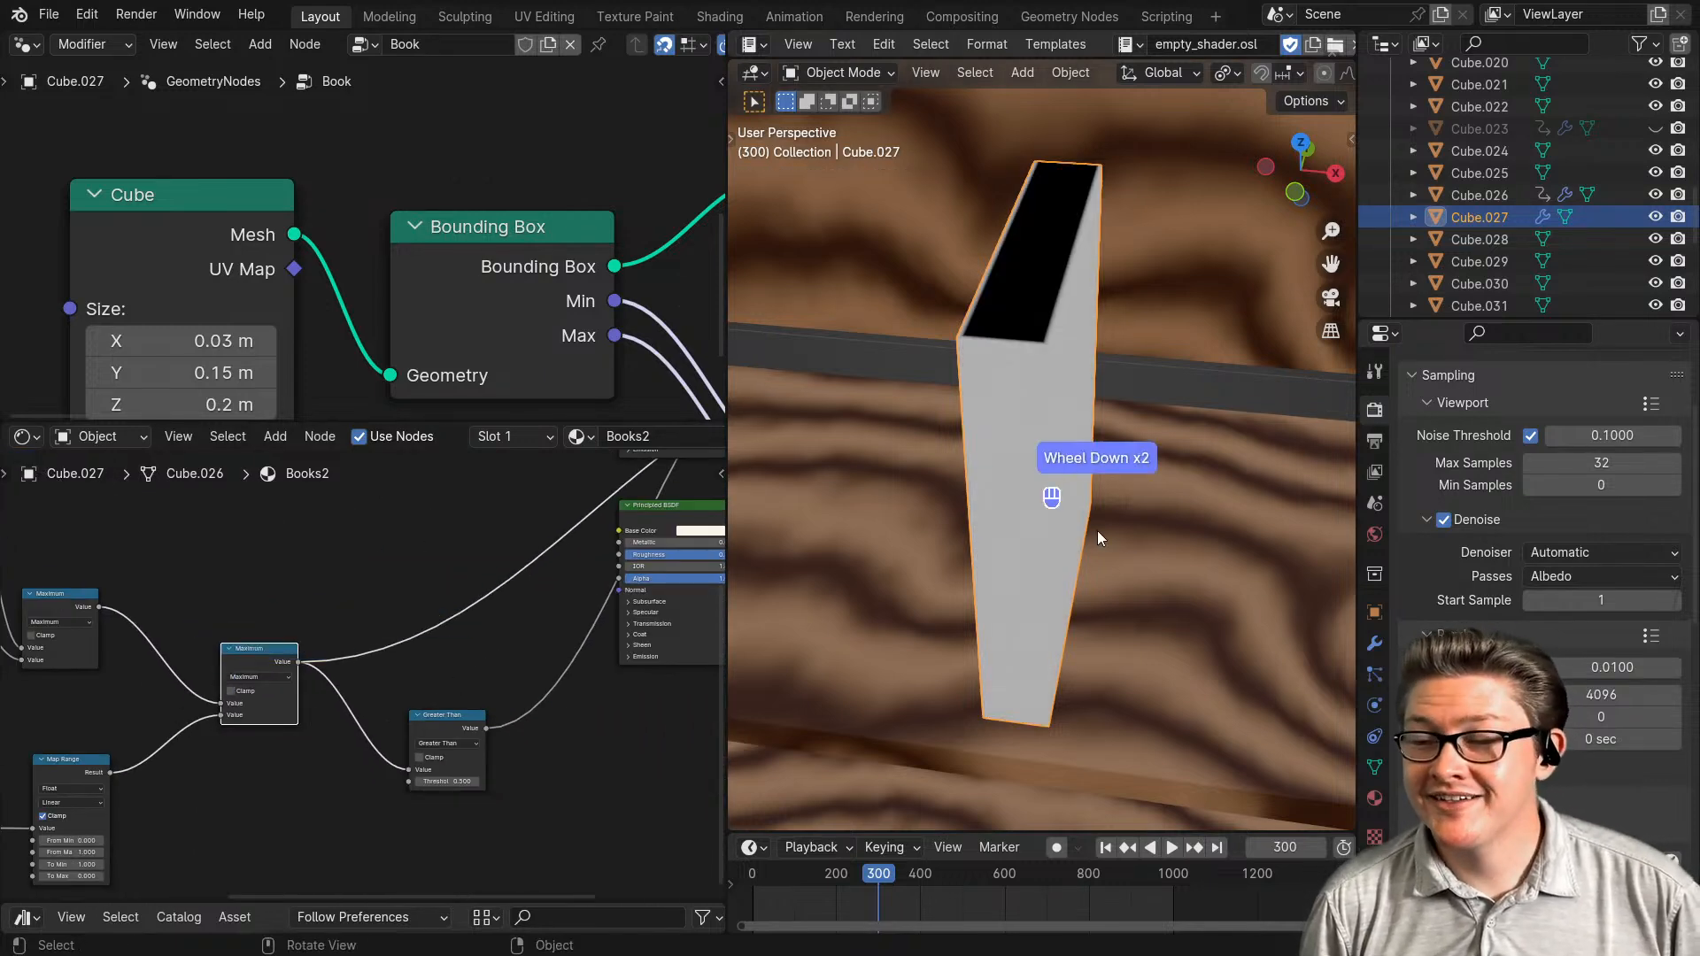
middle_drag(948, 505, 1031, 481)
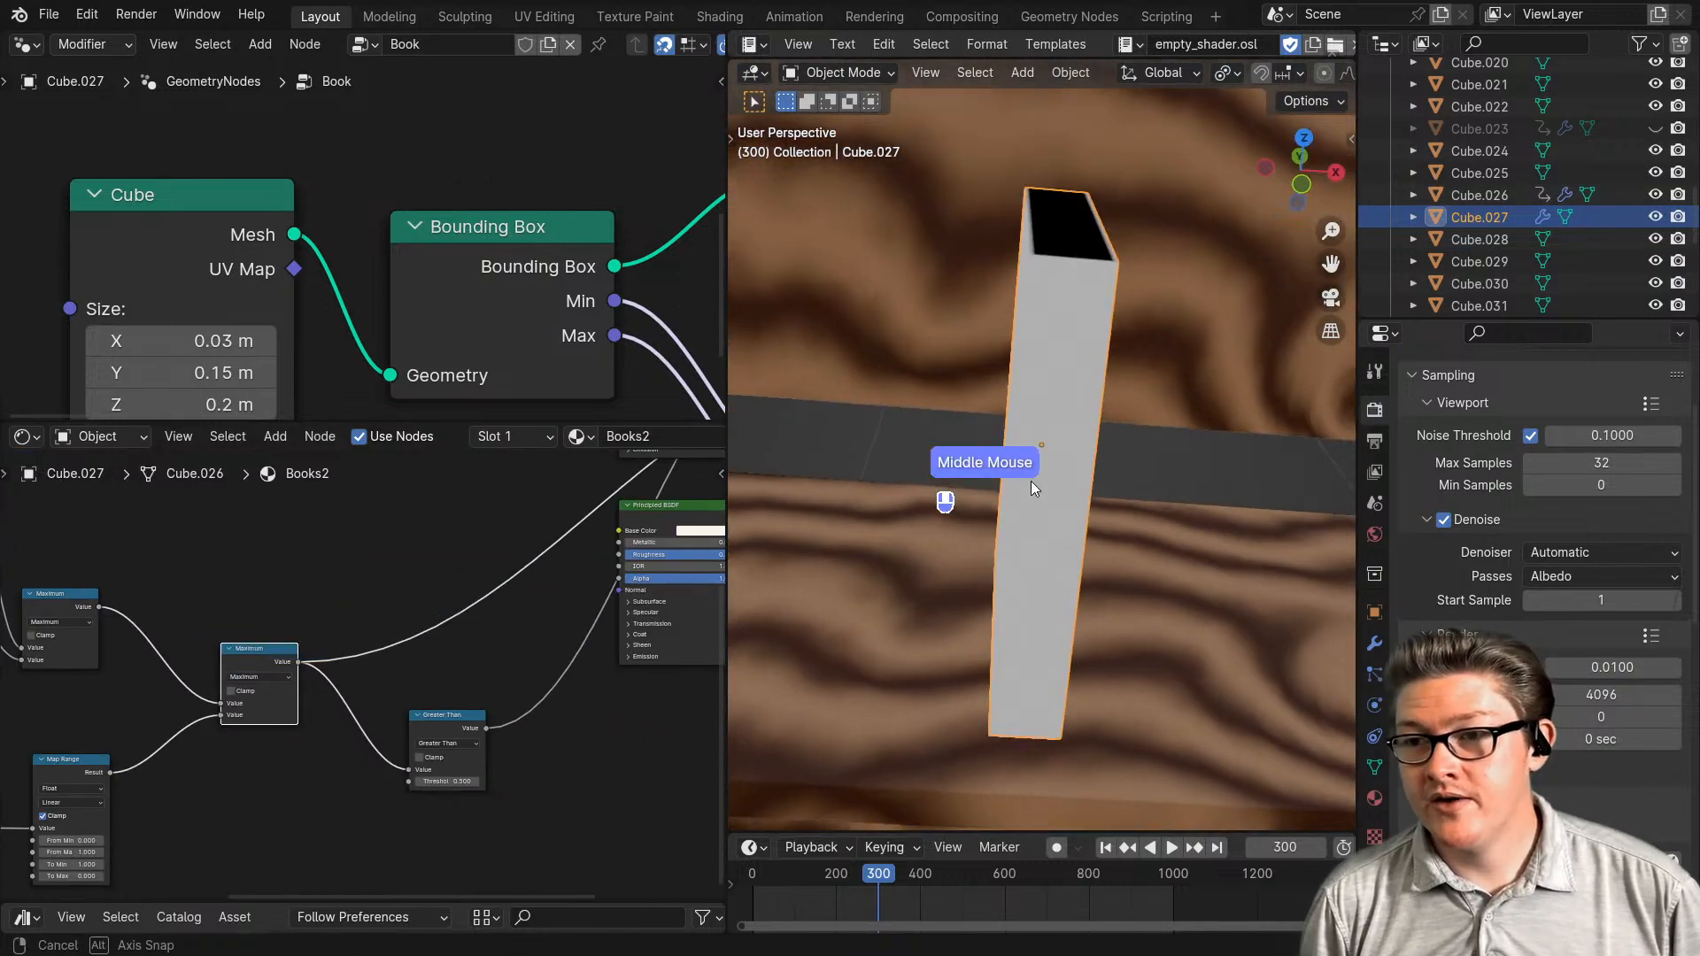
scroll(514, 767, up, 1)
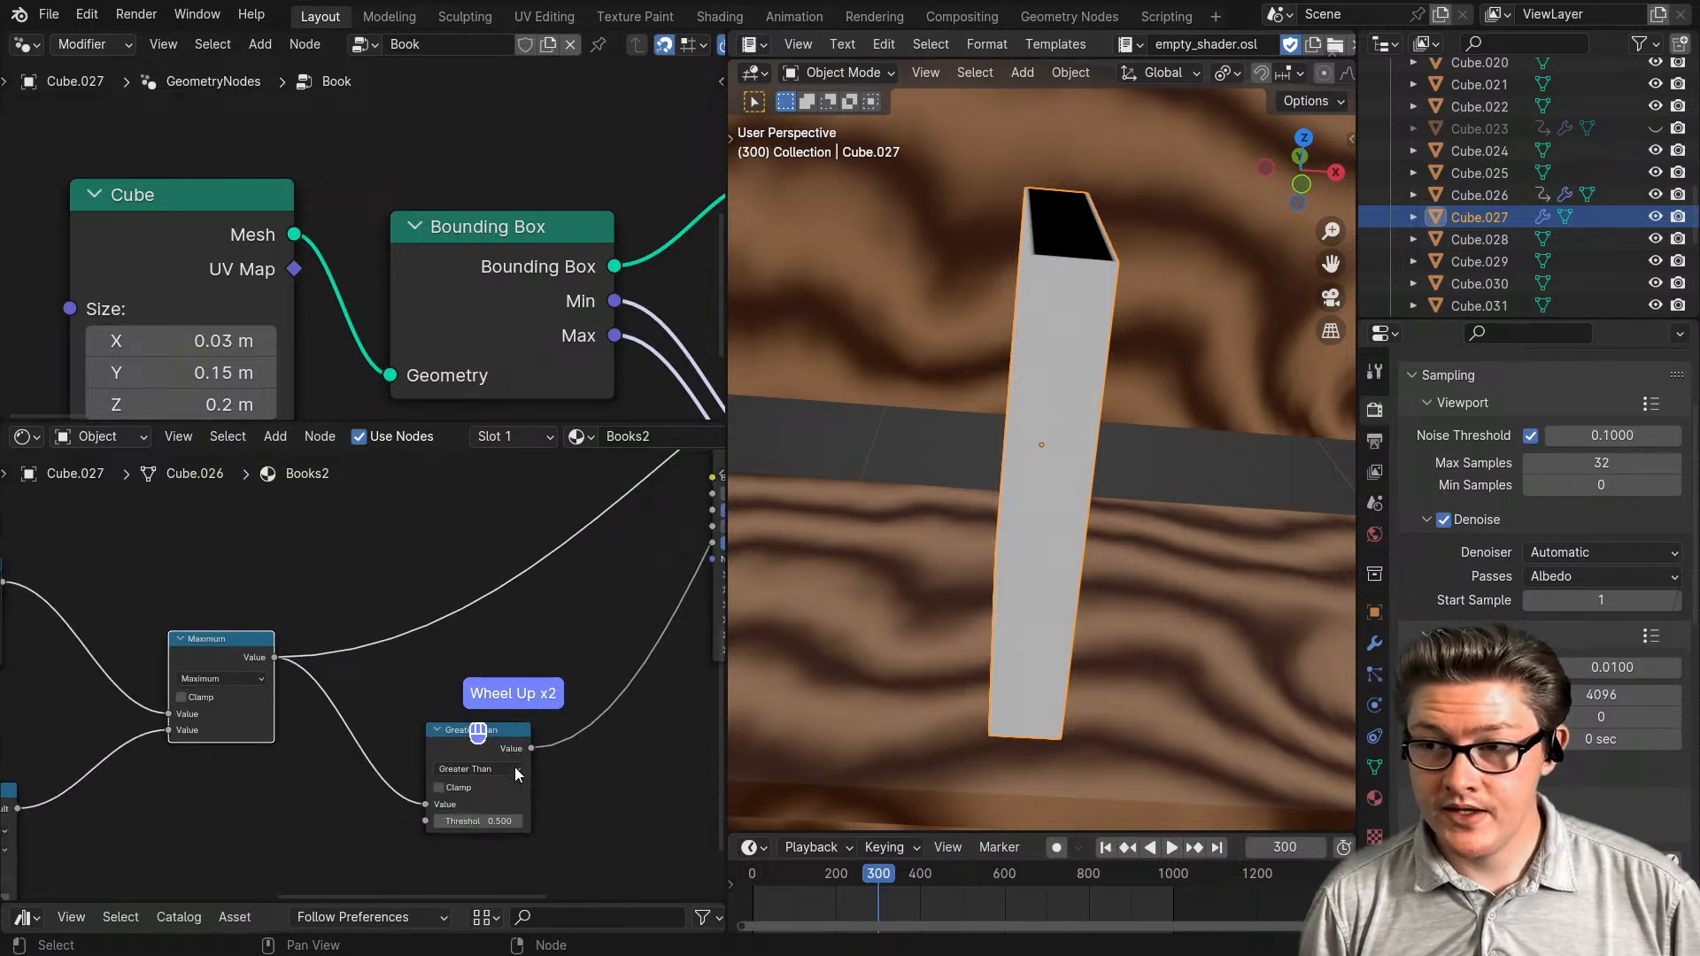
- Preview the Greater Than node on the book and set its threshold to 0
middle_drag(513, 767, 518, 801)
scroll(493, 682, up, 2)
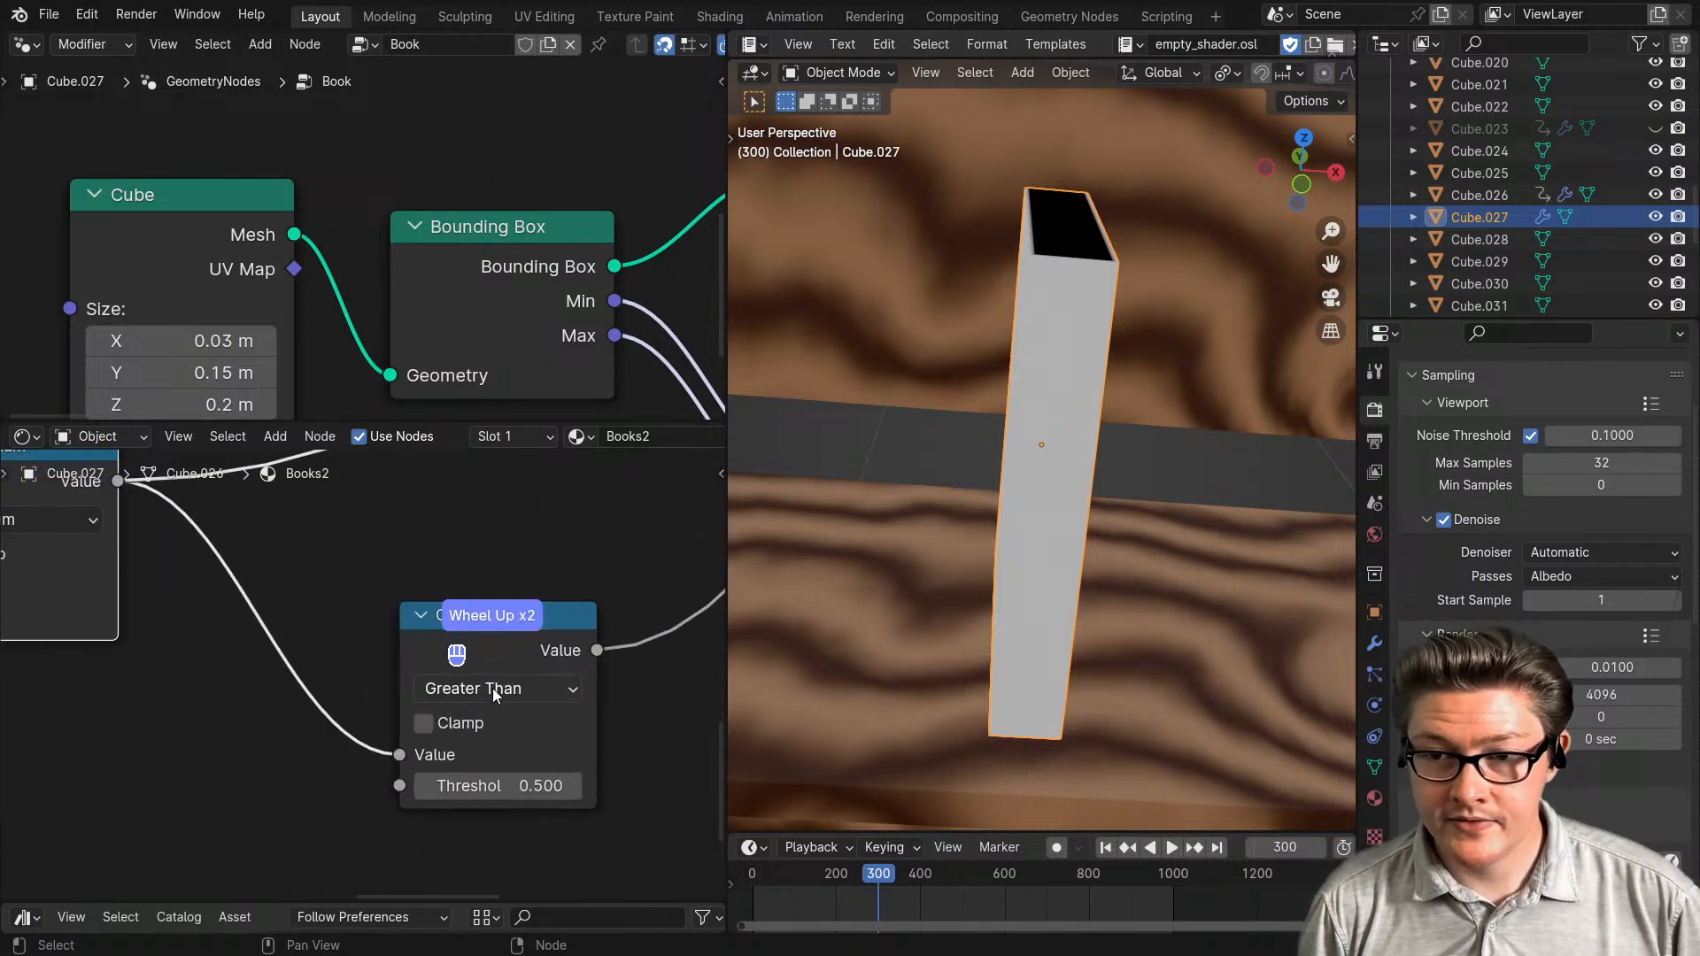
ctrl+shift+click(497, 633)
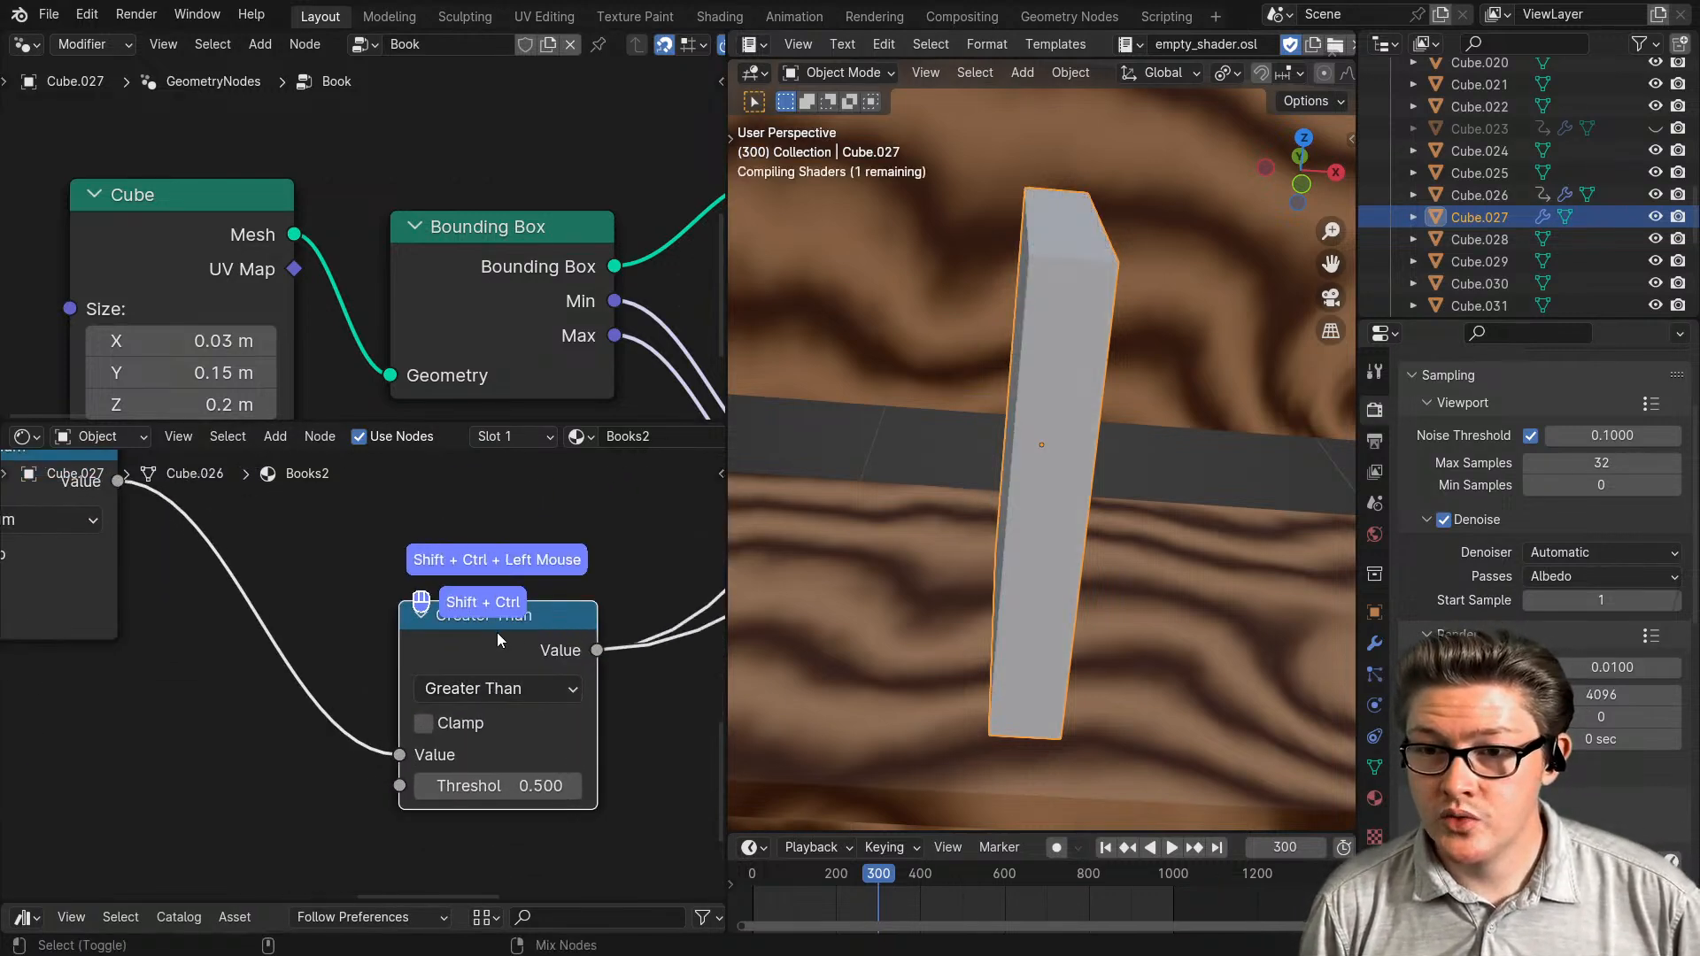
click(422, 786)
click(422, 786)
click(421, 786)
click(422, 787)
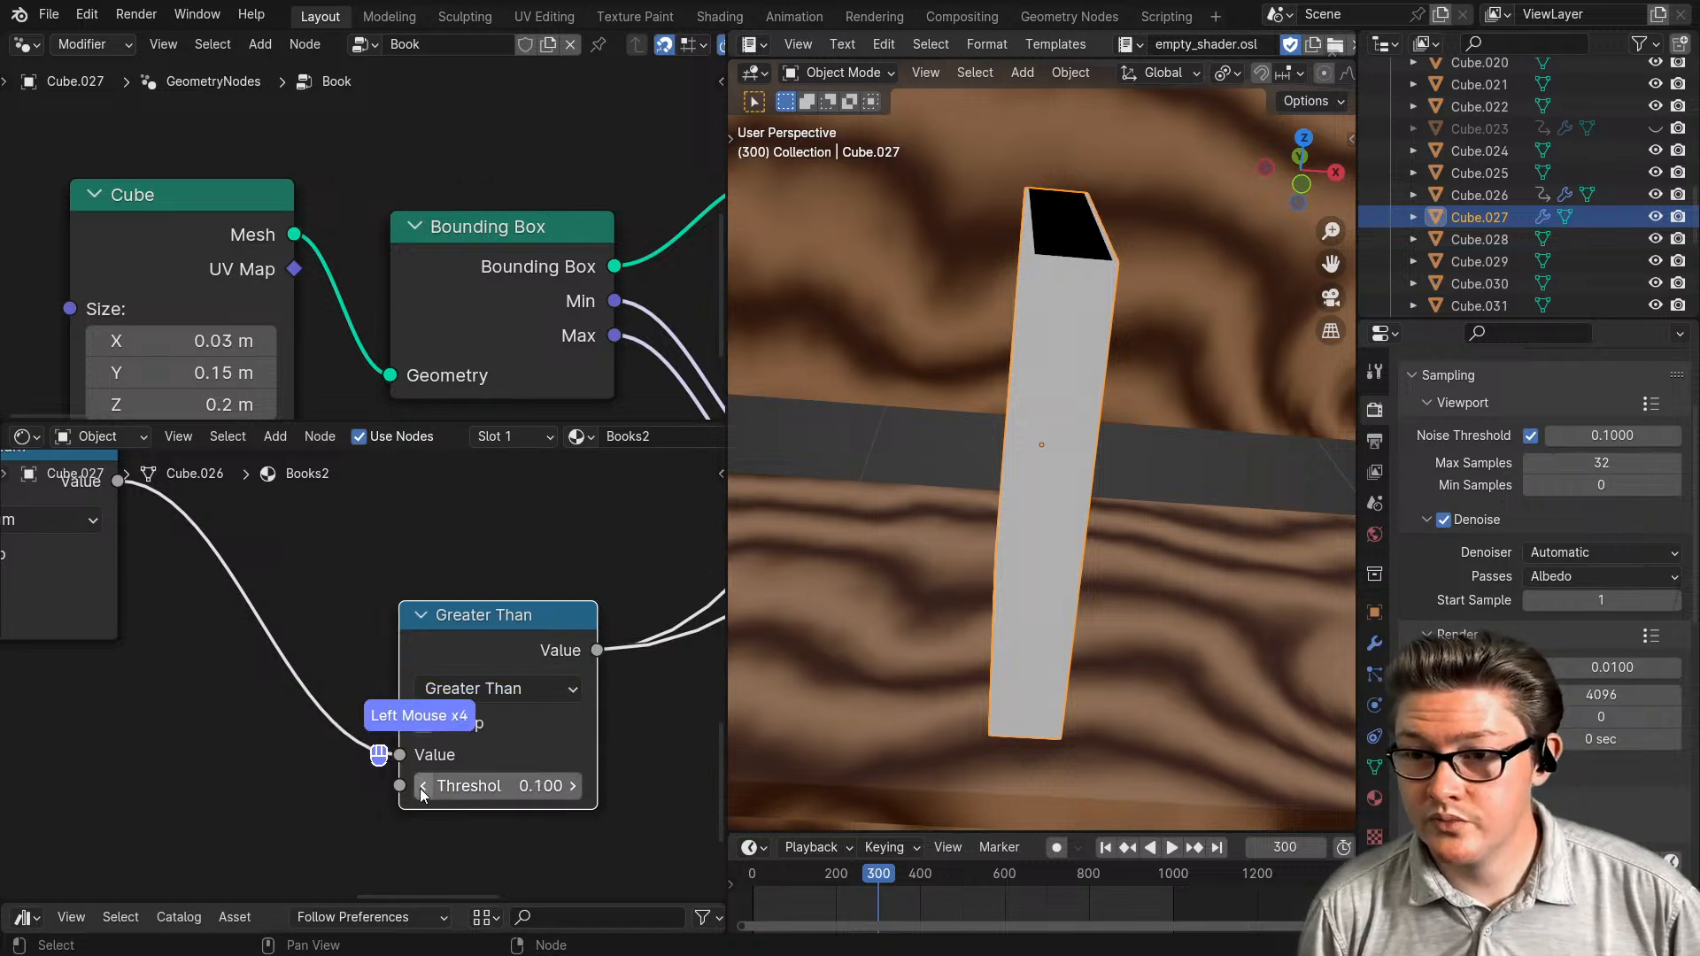
click(421, 787)
click(538, 785)
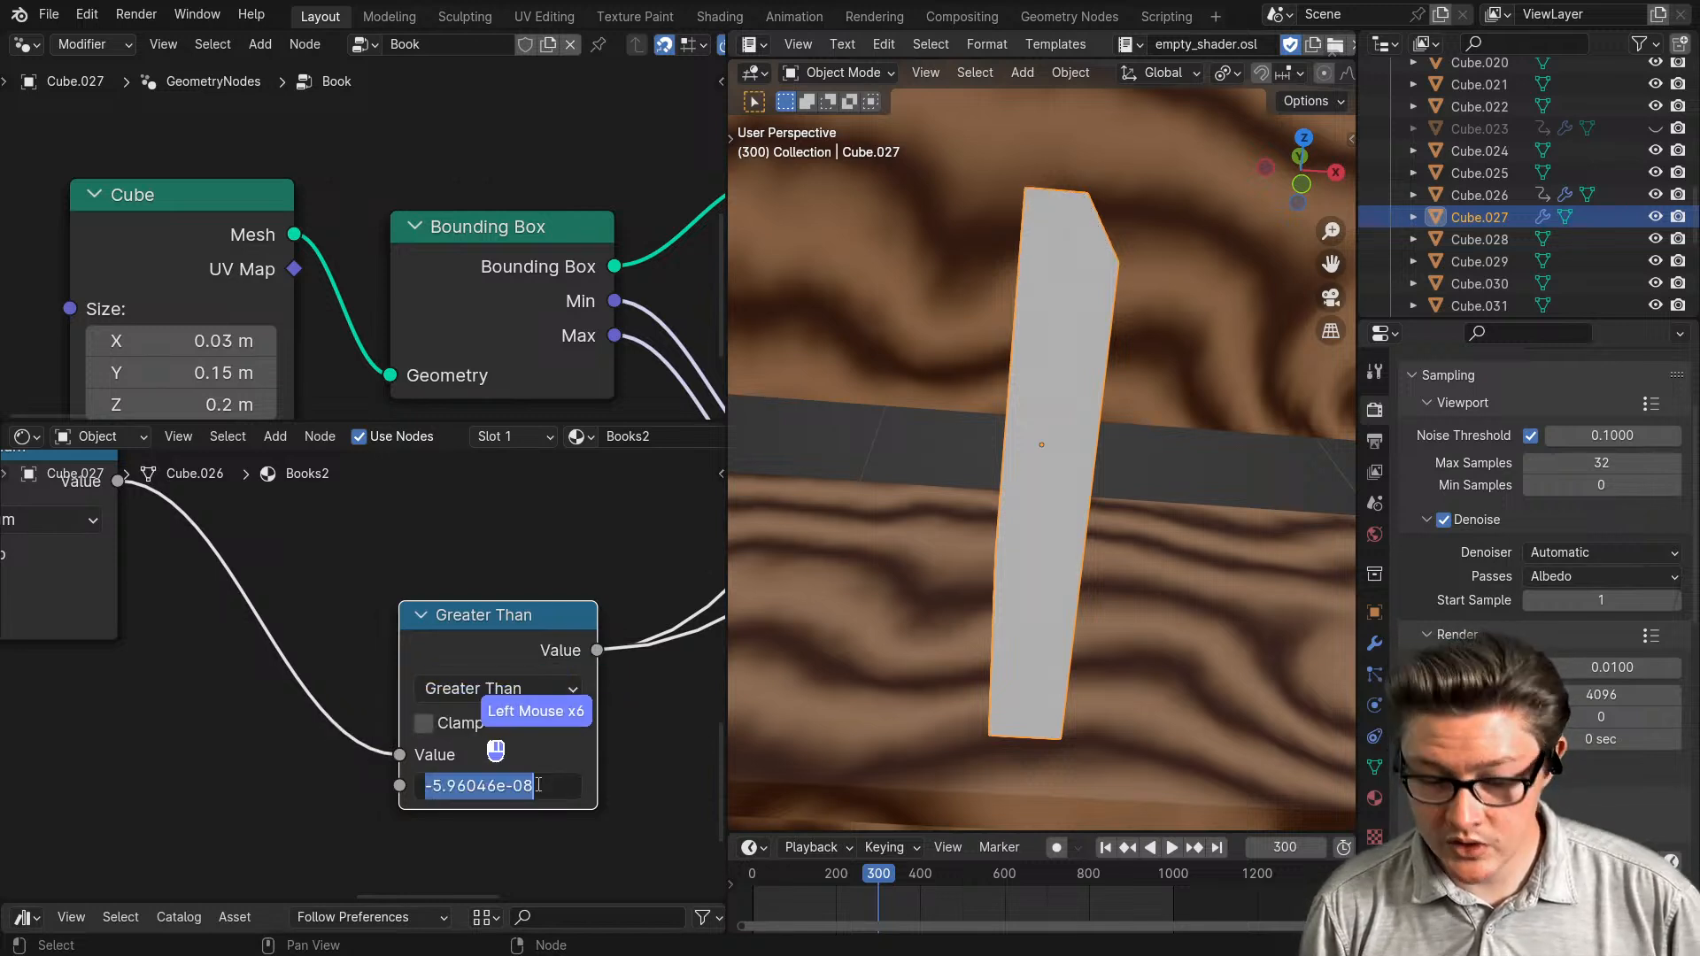
text(0)
key(Return)
- Show the Mix Shader's result on the book and enlarge the geometry node editor around the Cube node
scroll(1040, 591, down, 2)
middle_drag(1040, 592, 974, 638)
scroll(1197, 635, up, 4)
scroll(341, 683, down, 5)
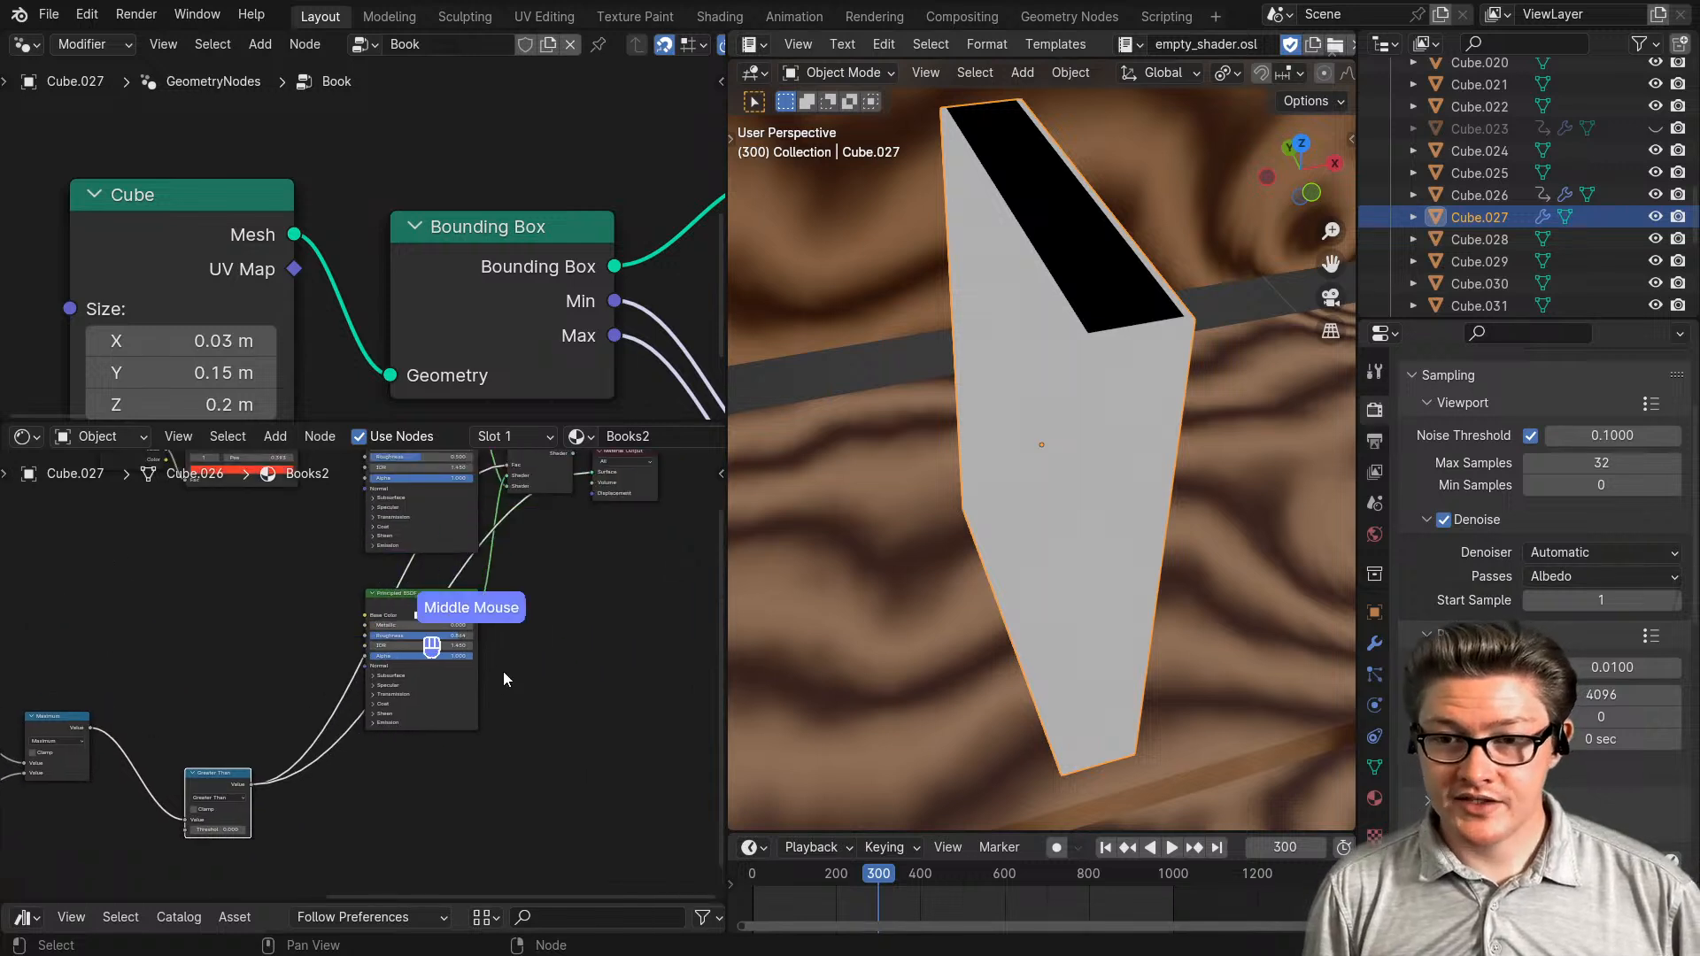
ctrl+shift+click(506, 525)
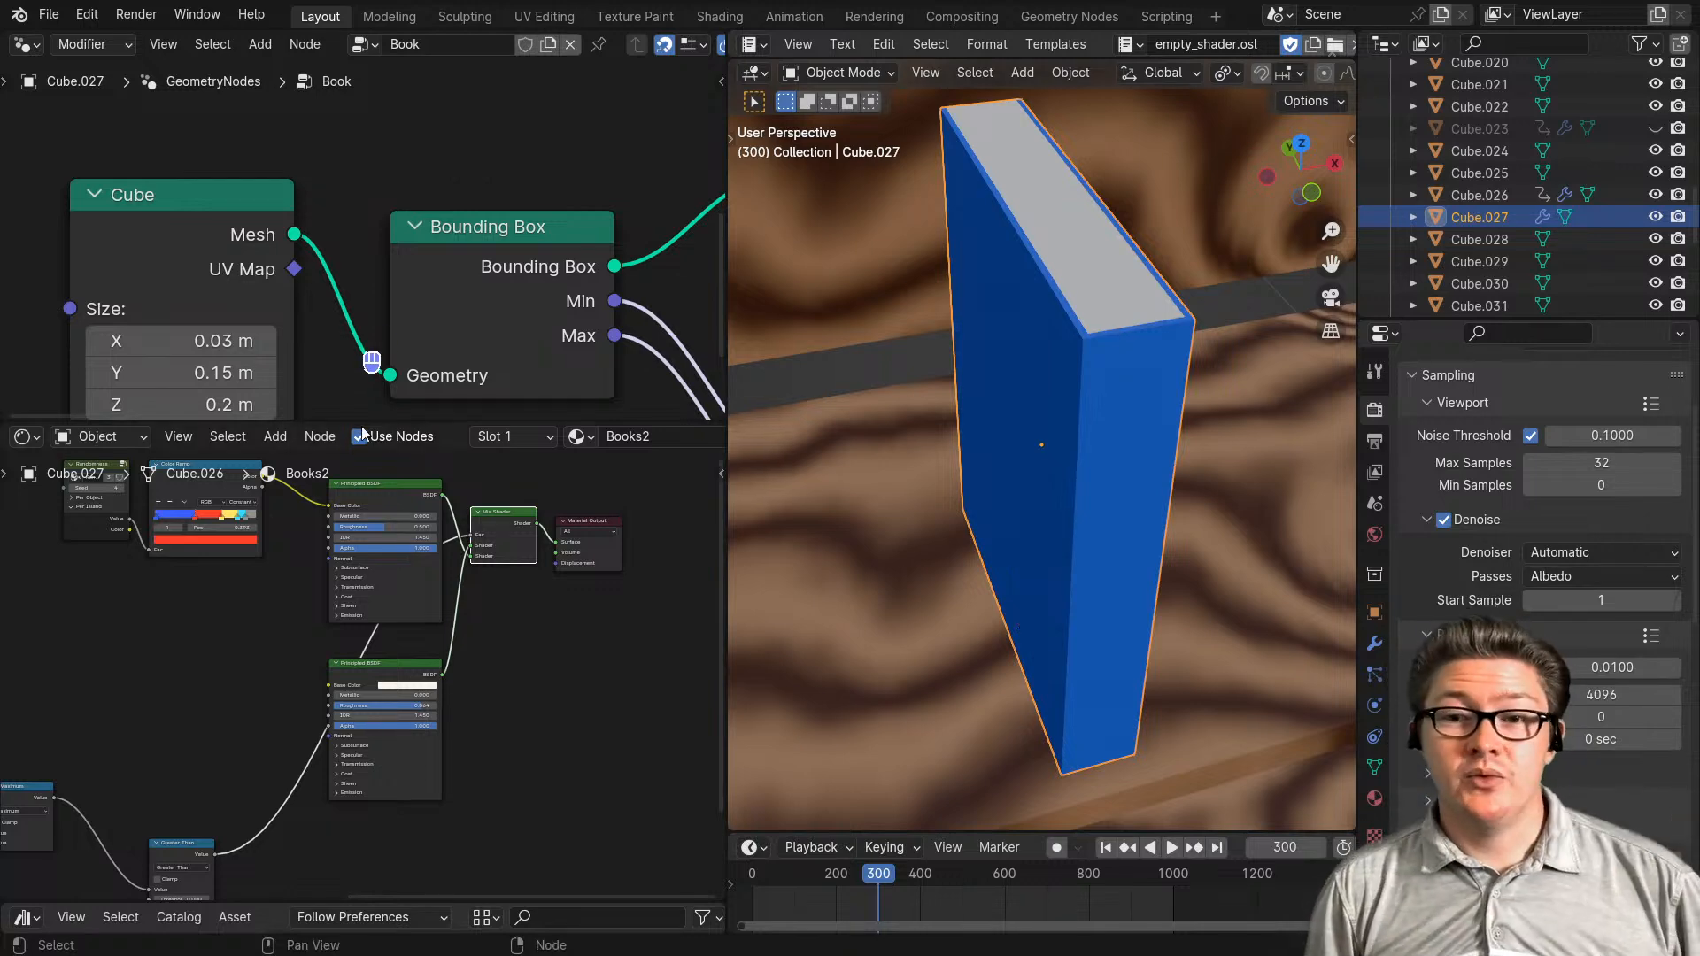
drag(325, 423, 337, 757)
scroll(434, 652, down, 2)
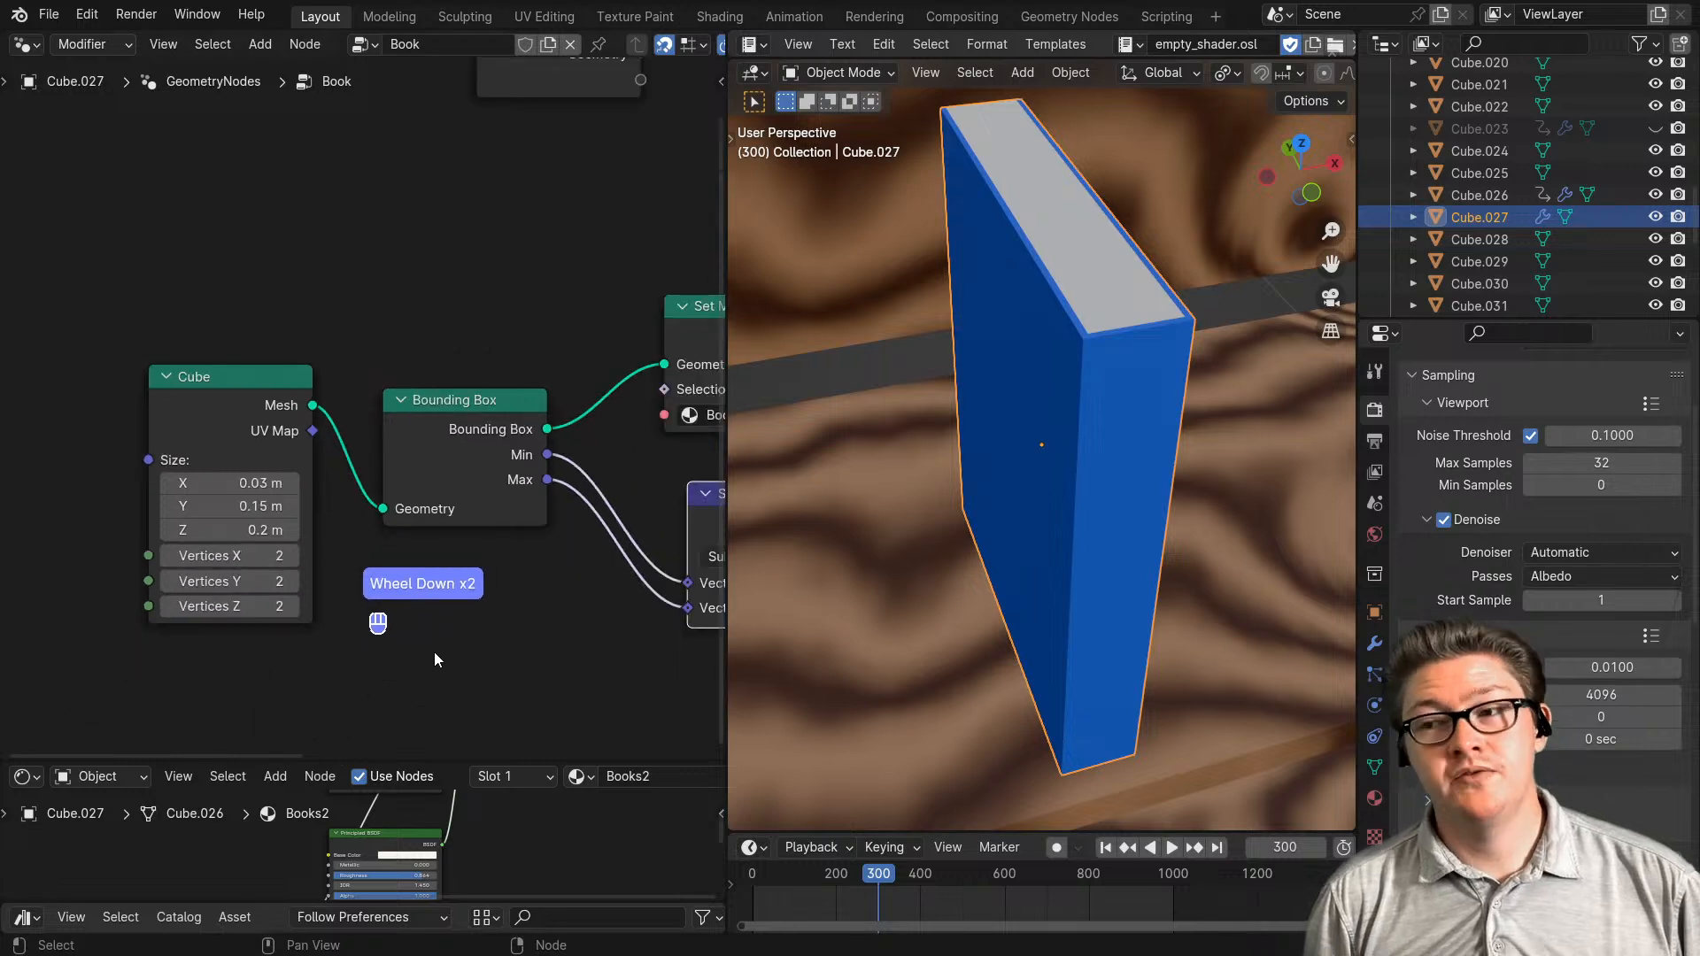
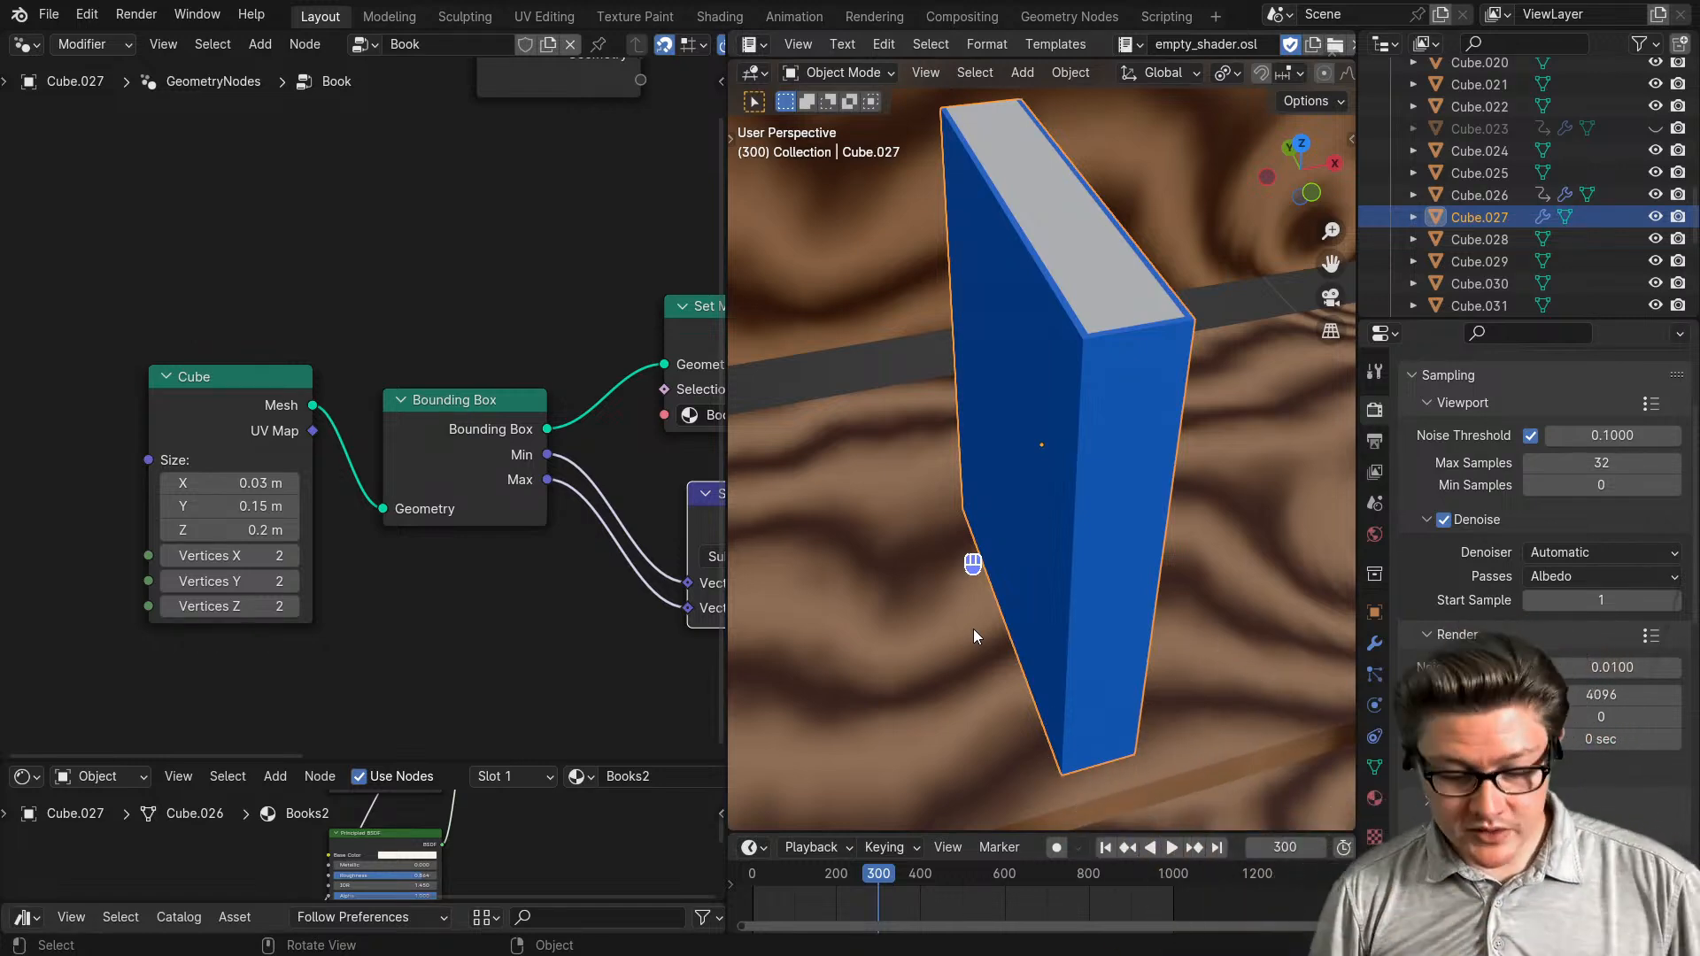
- Try applying the book object's location with its transform values shown, and undo it
key(n)
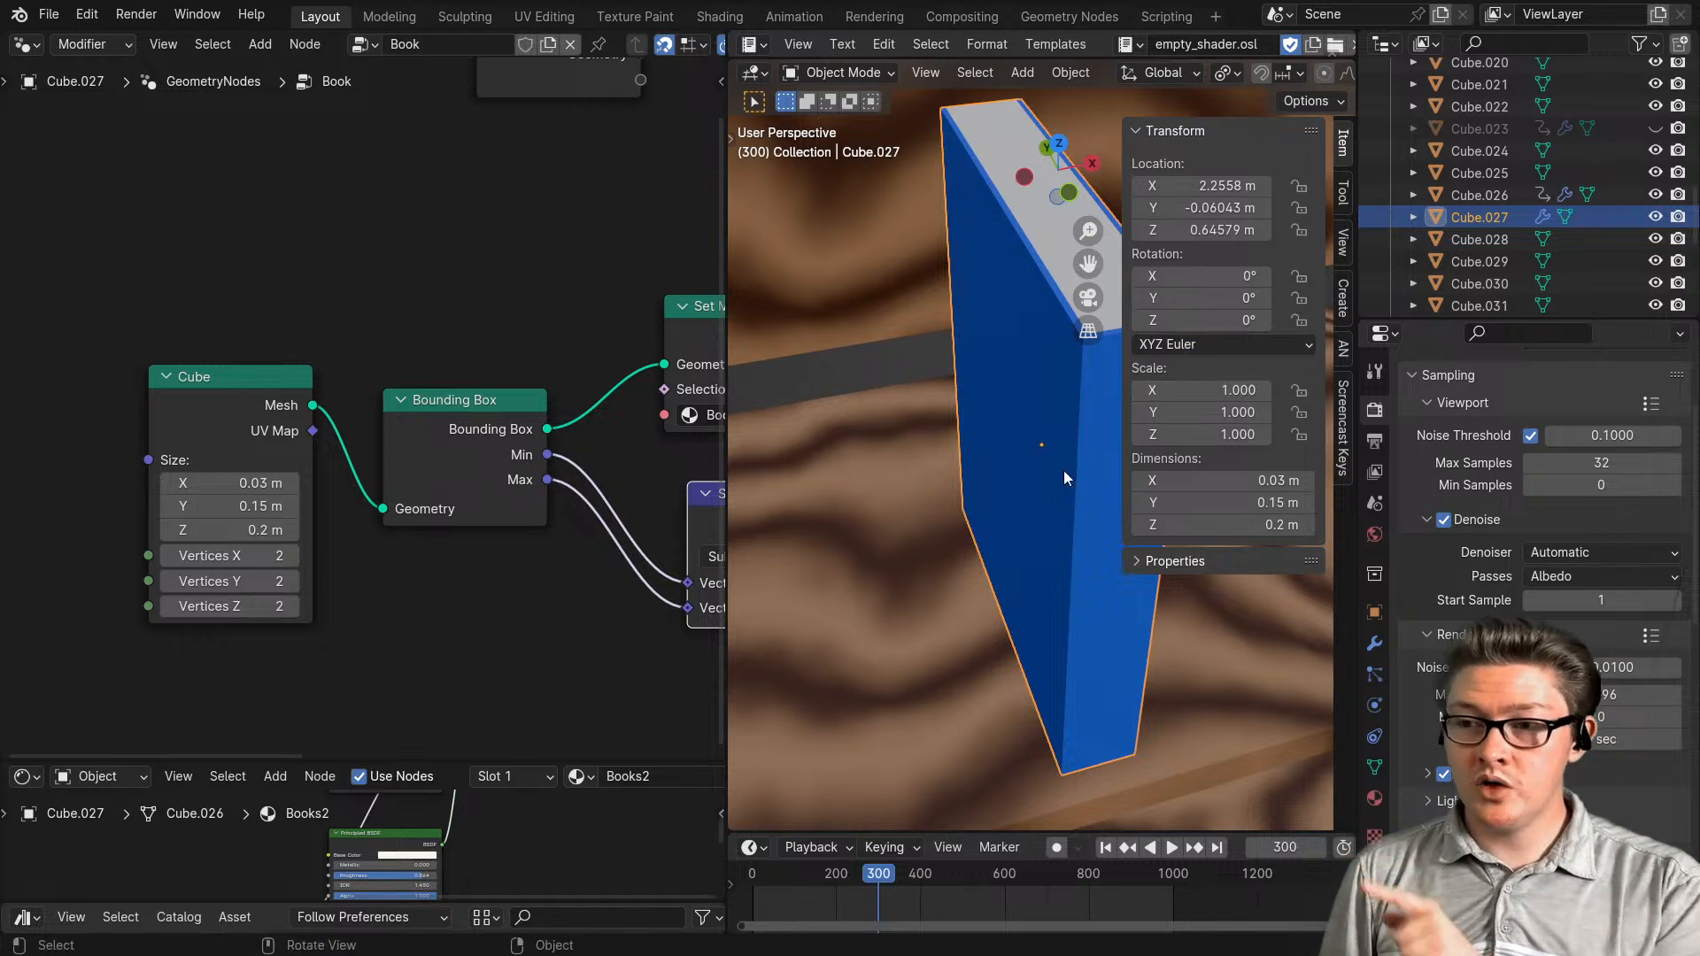
key(ctrl+a)
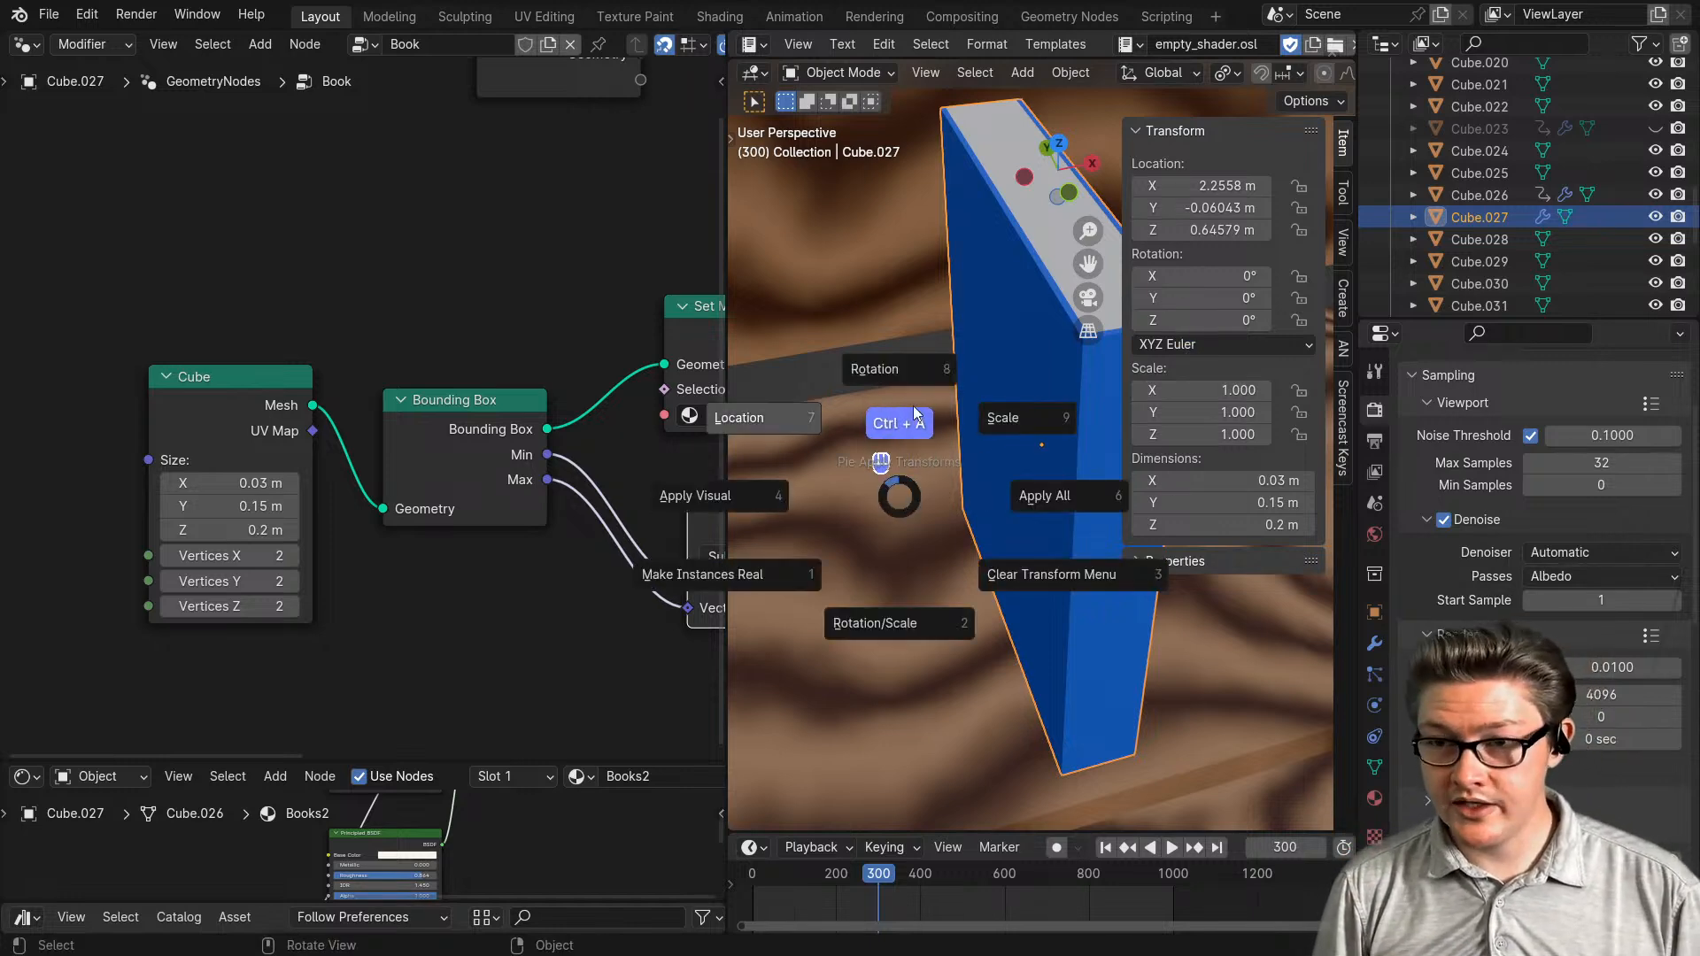
click(757, 415)
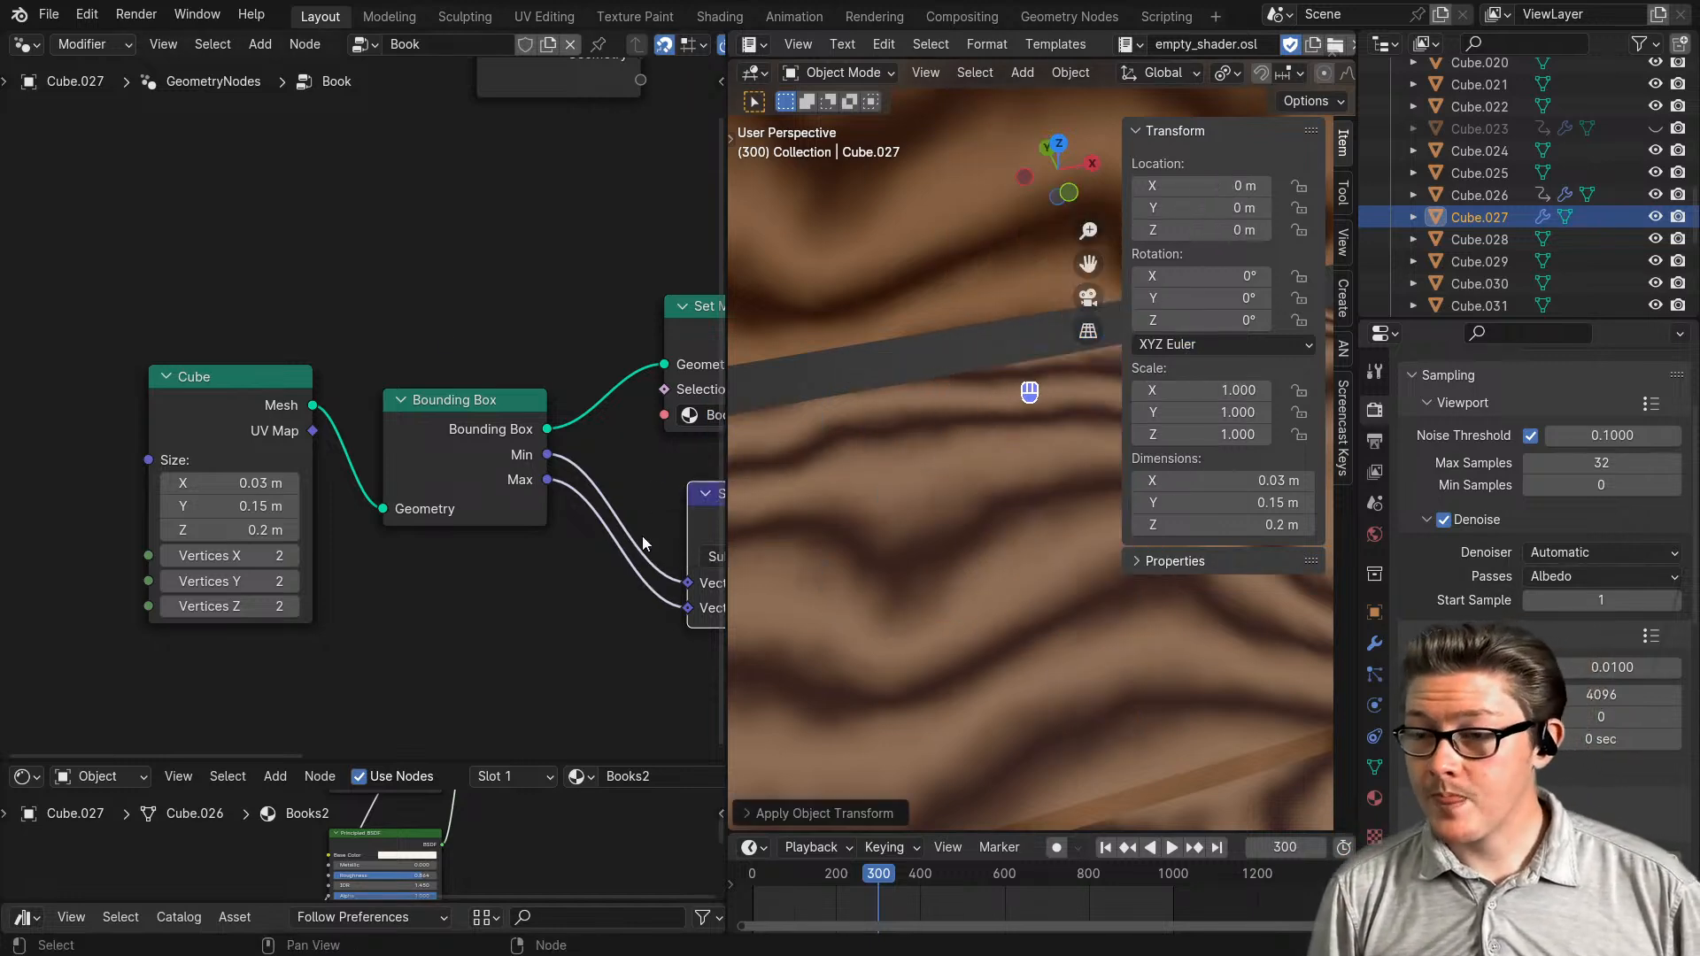
key(ctrl+z)
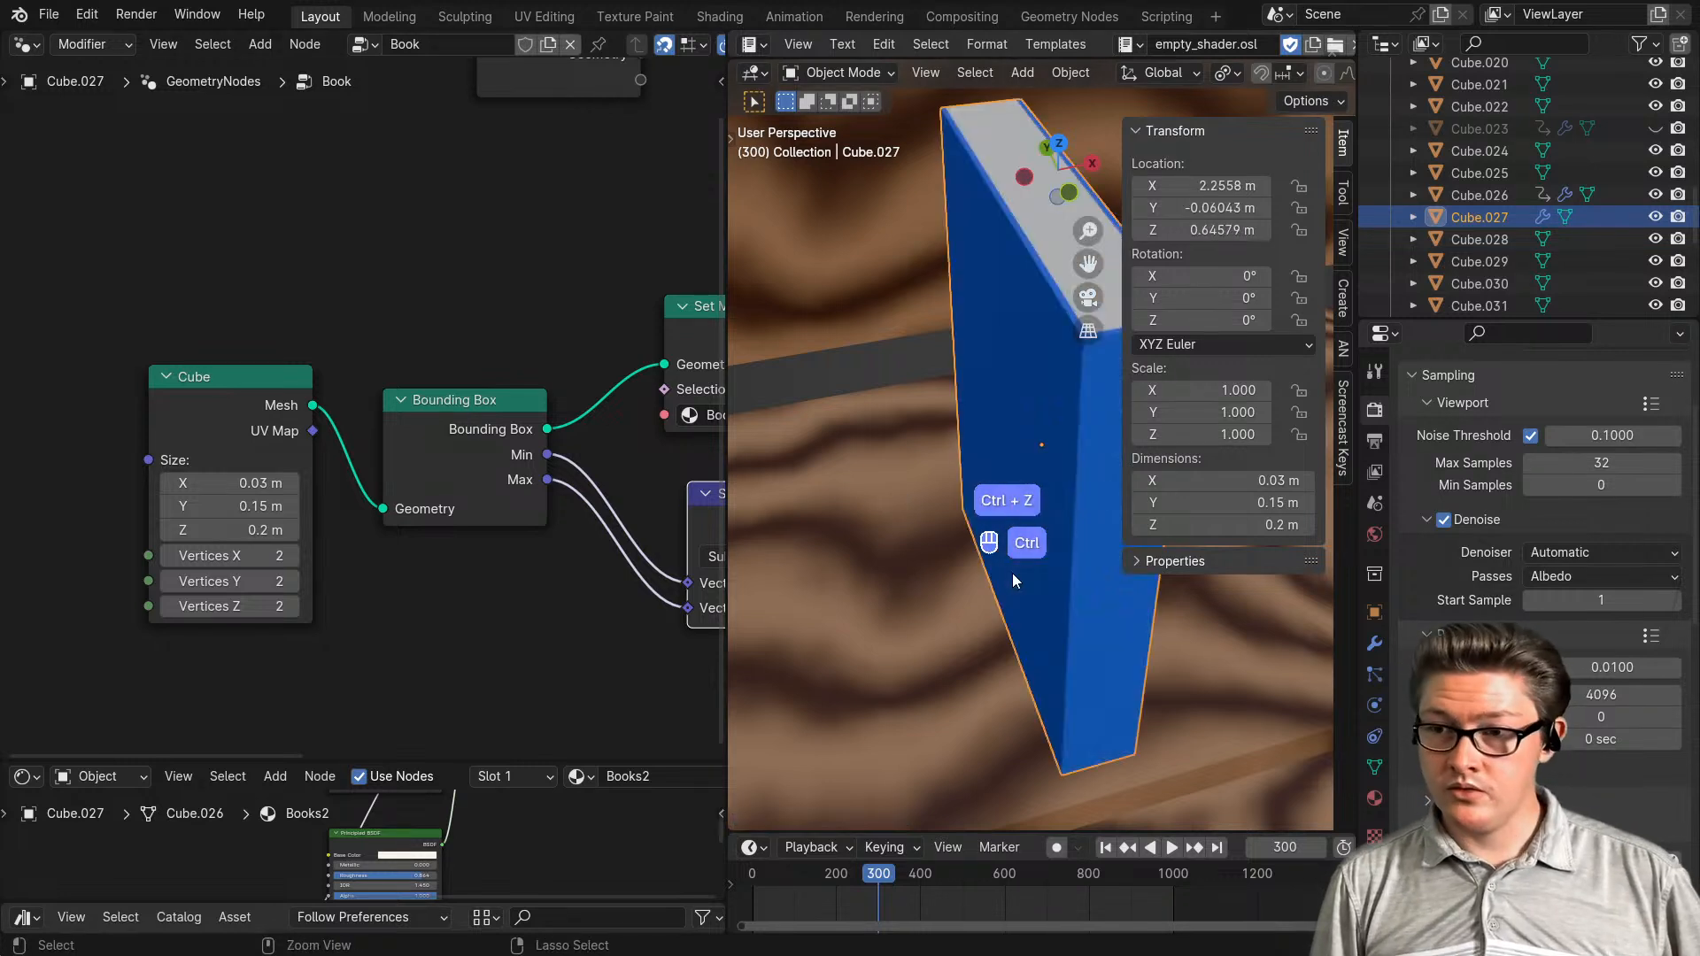
key(n)
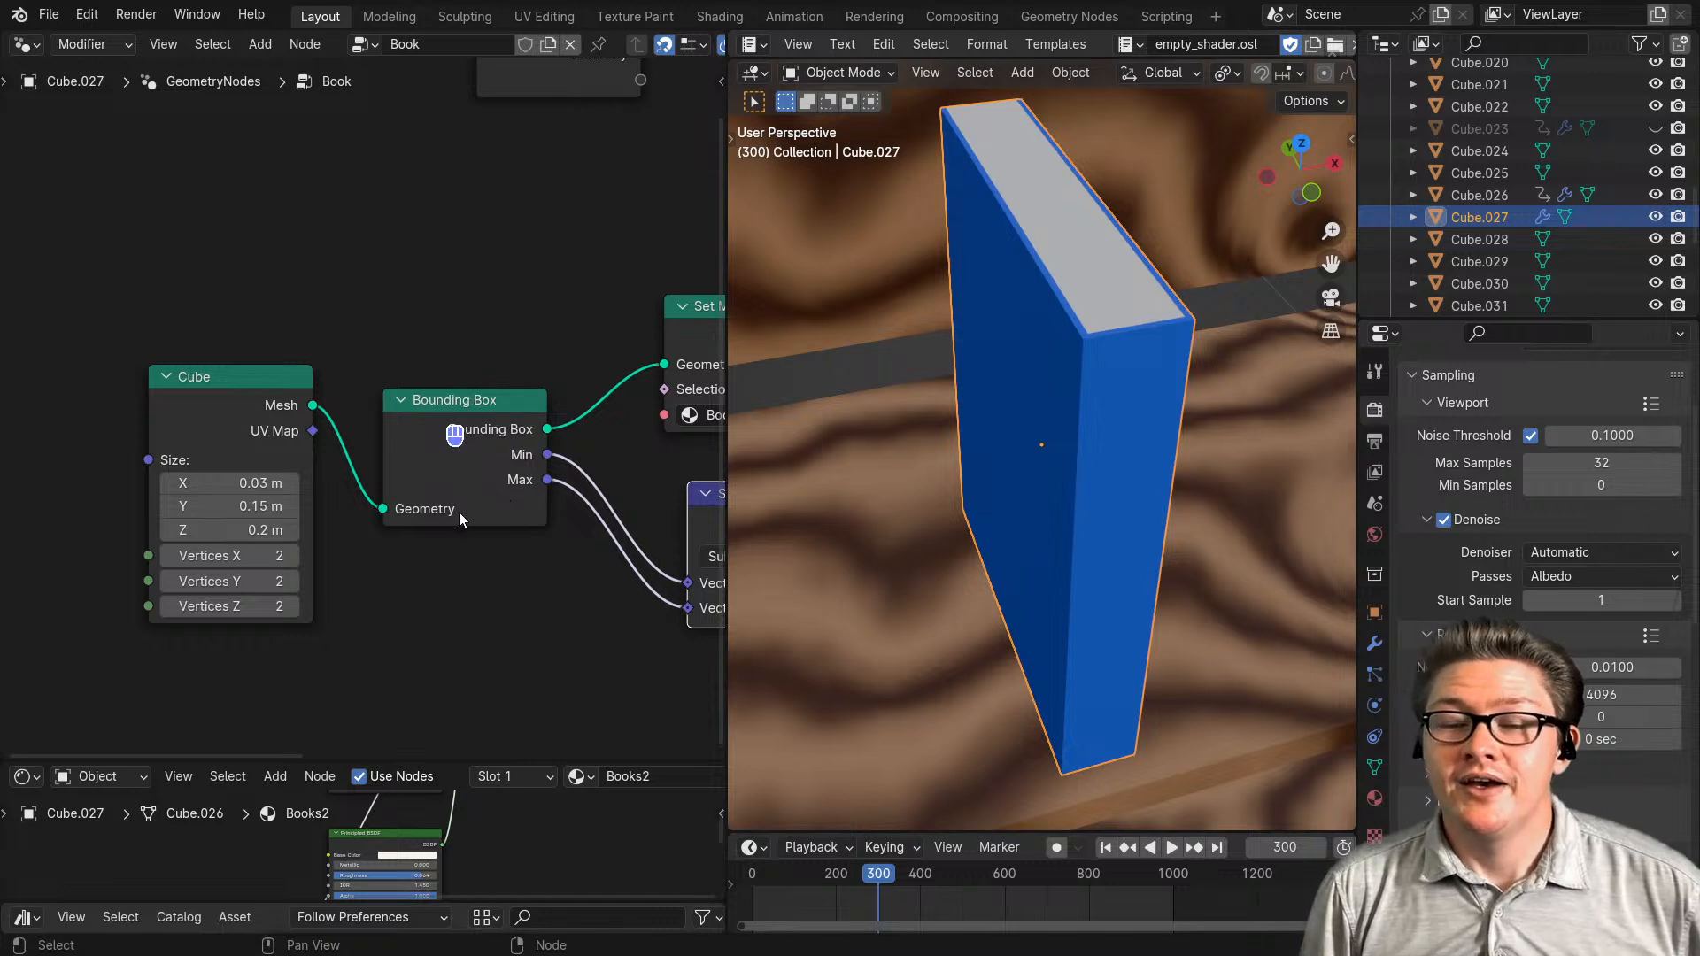
- Try a Y size of 0.25 m on the Cube node, restore 0.15 m, set X to 0.23 m and inspect the cover edges
scroll(407, 565, up, 2)
middle_drag(407, 565, 502, 606)
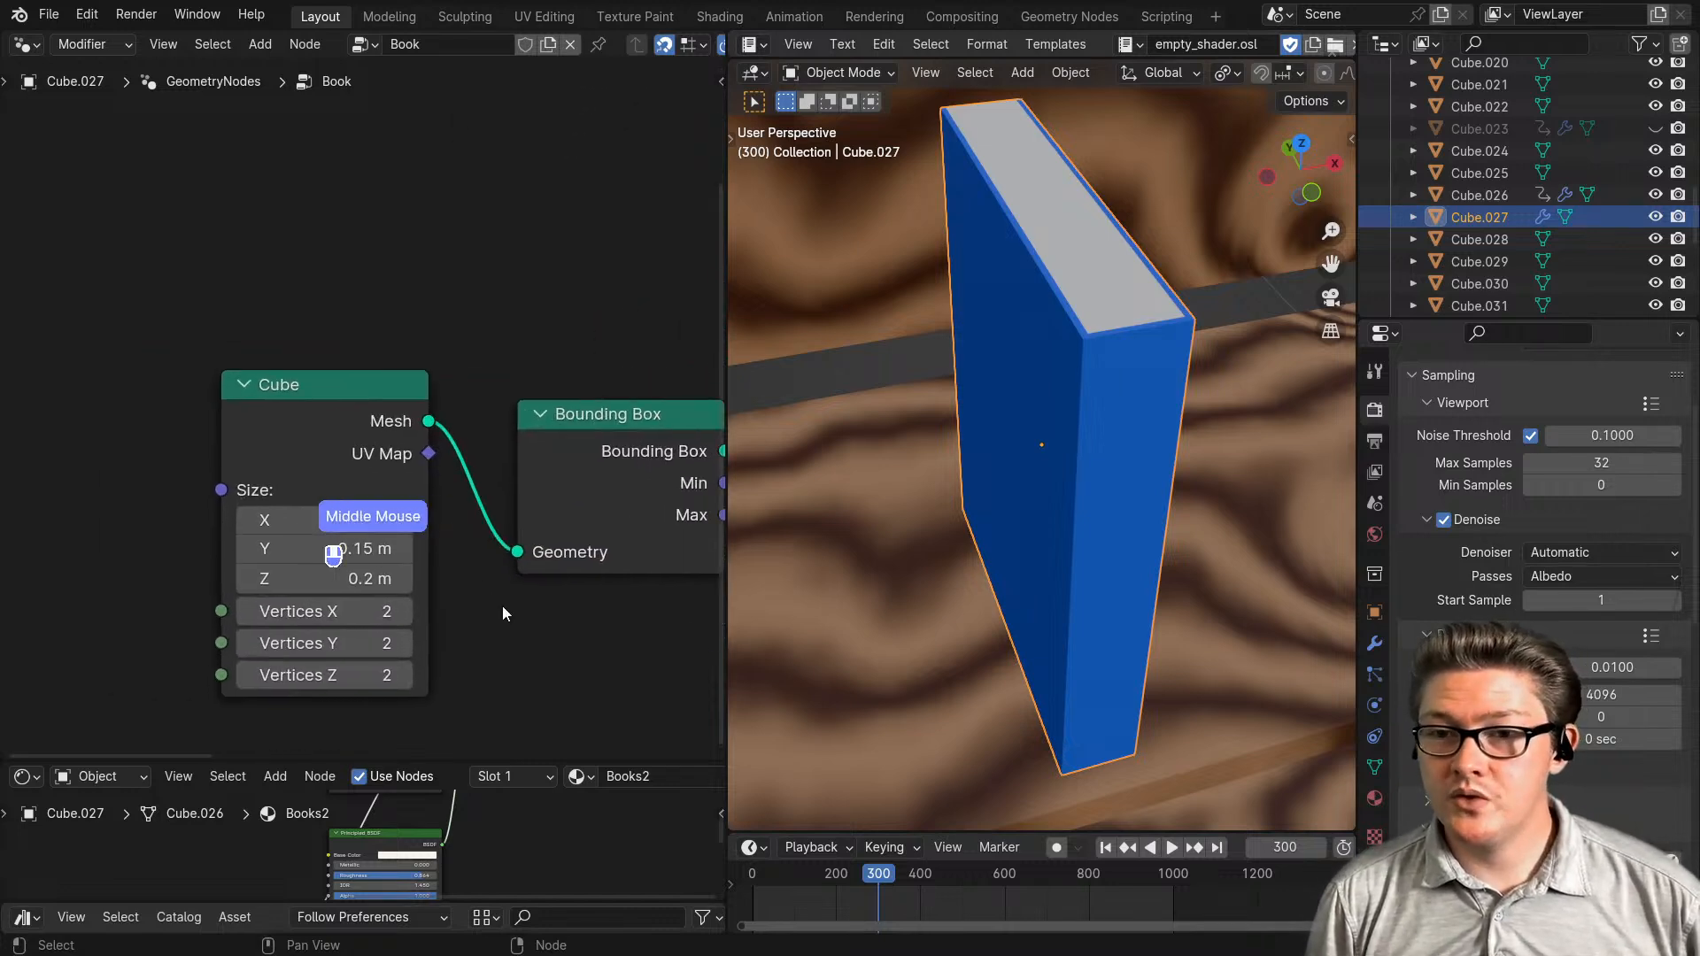
click(411, 551)
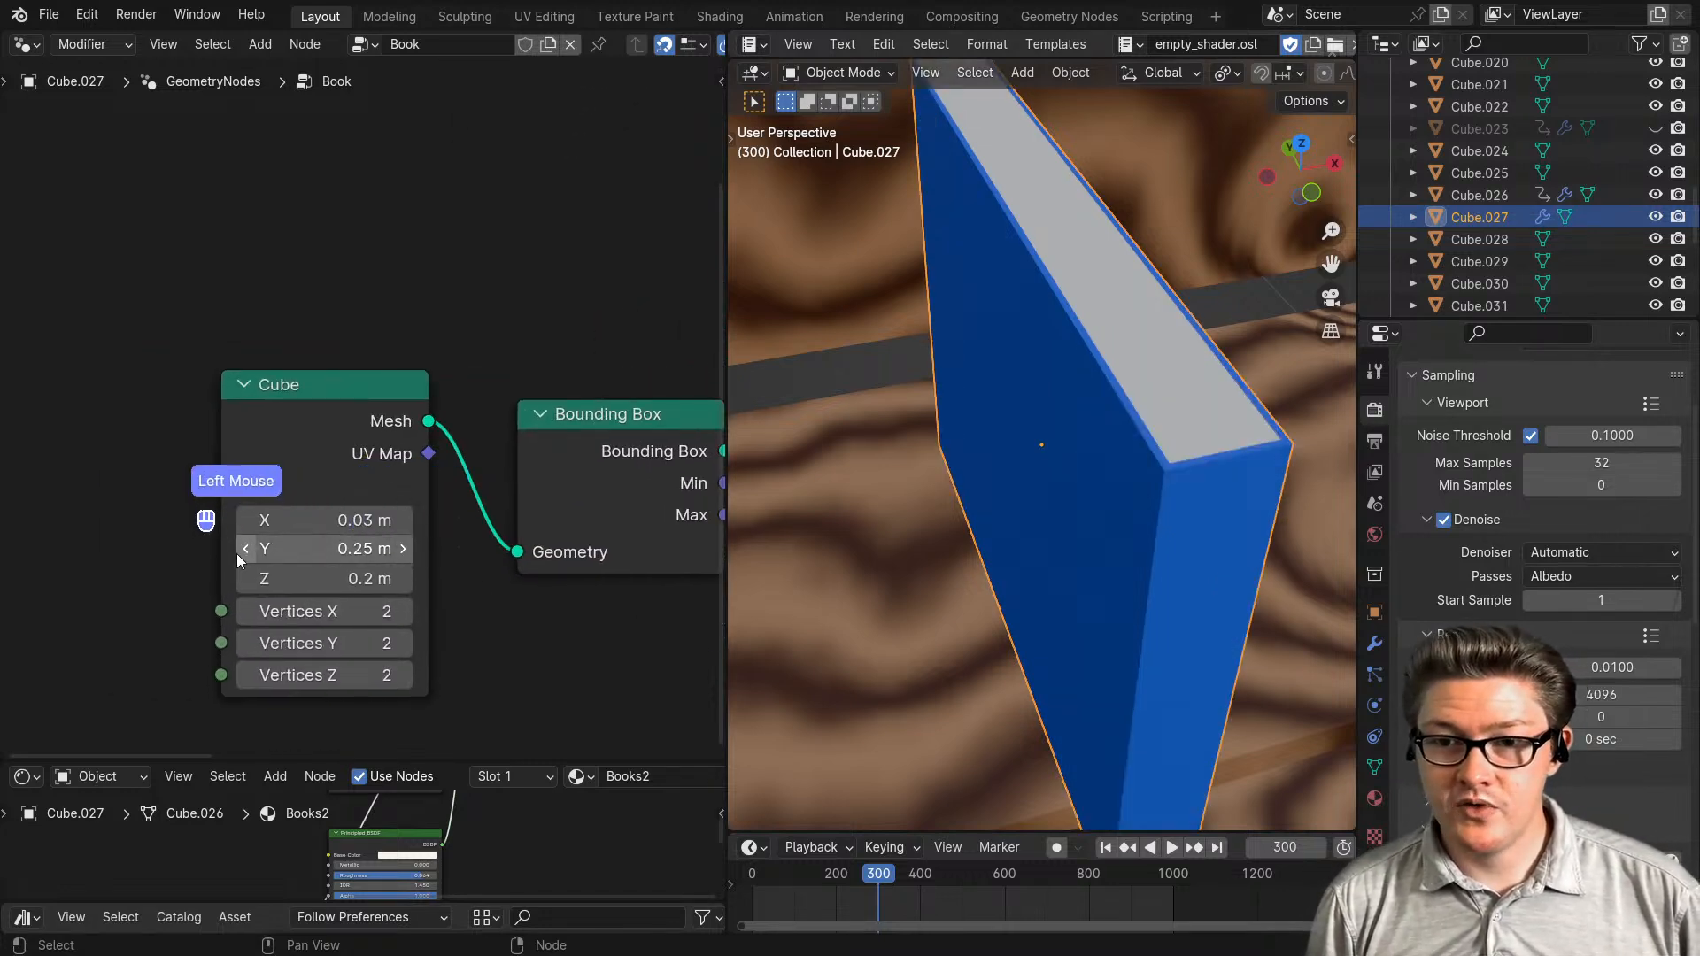
click(246, 549)
click(406, 517)
click(405, 517)
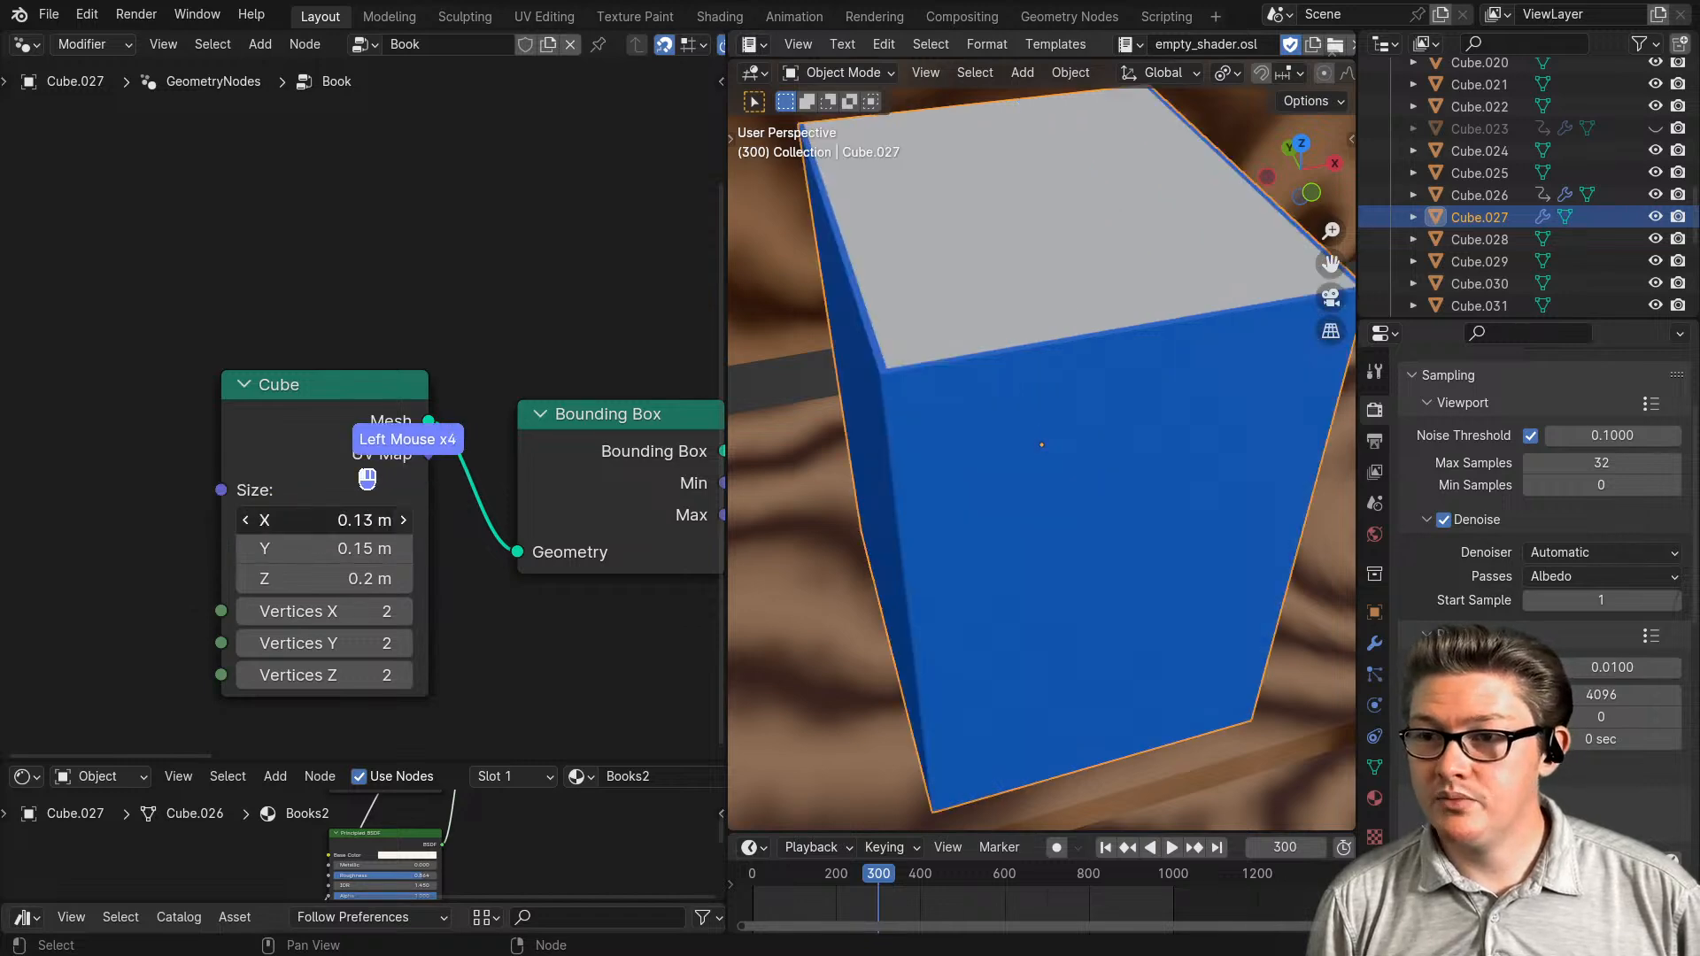
scroll(1075, 526, down, 2)
middle_drag(1077, 534, 1071, 588)
scroll(976, 578, up, 2)
scroll(1071, 531, up, 1)
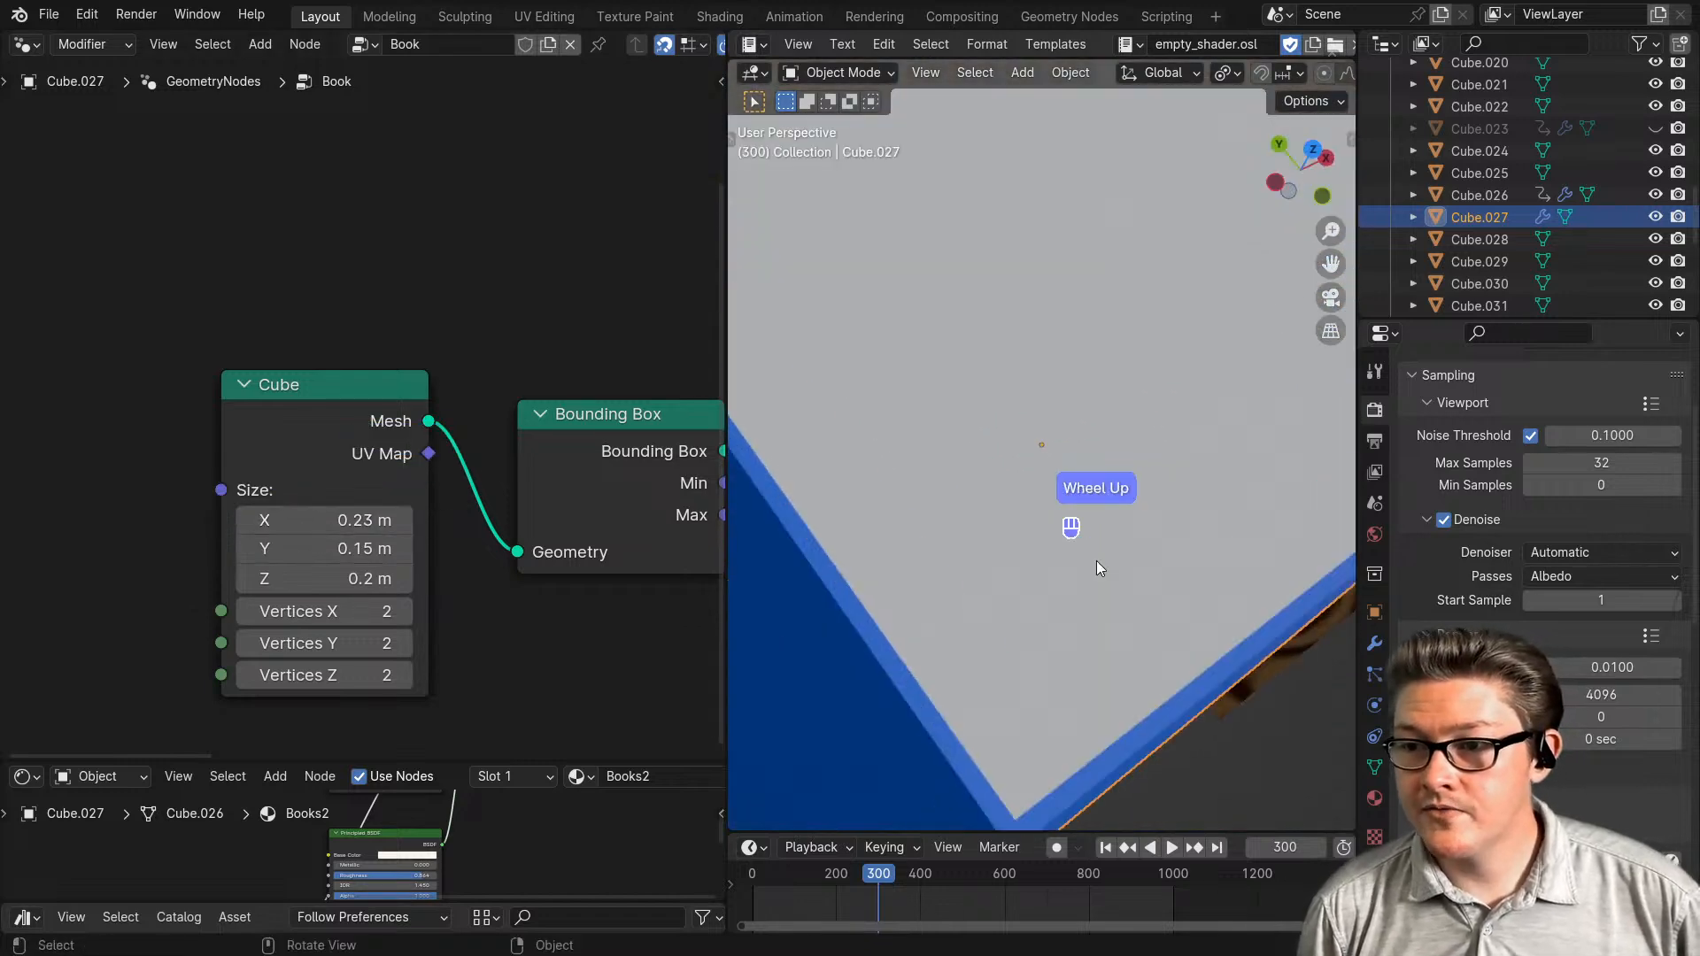
scroll(907, 636, down, 4)
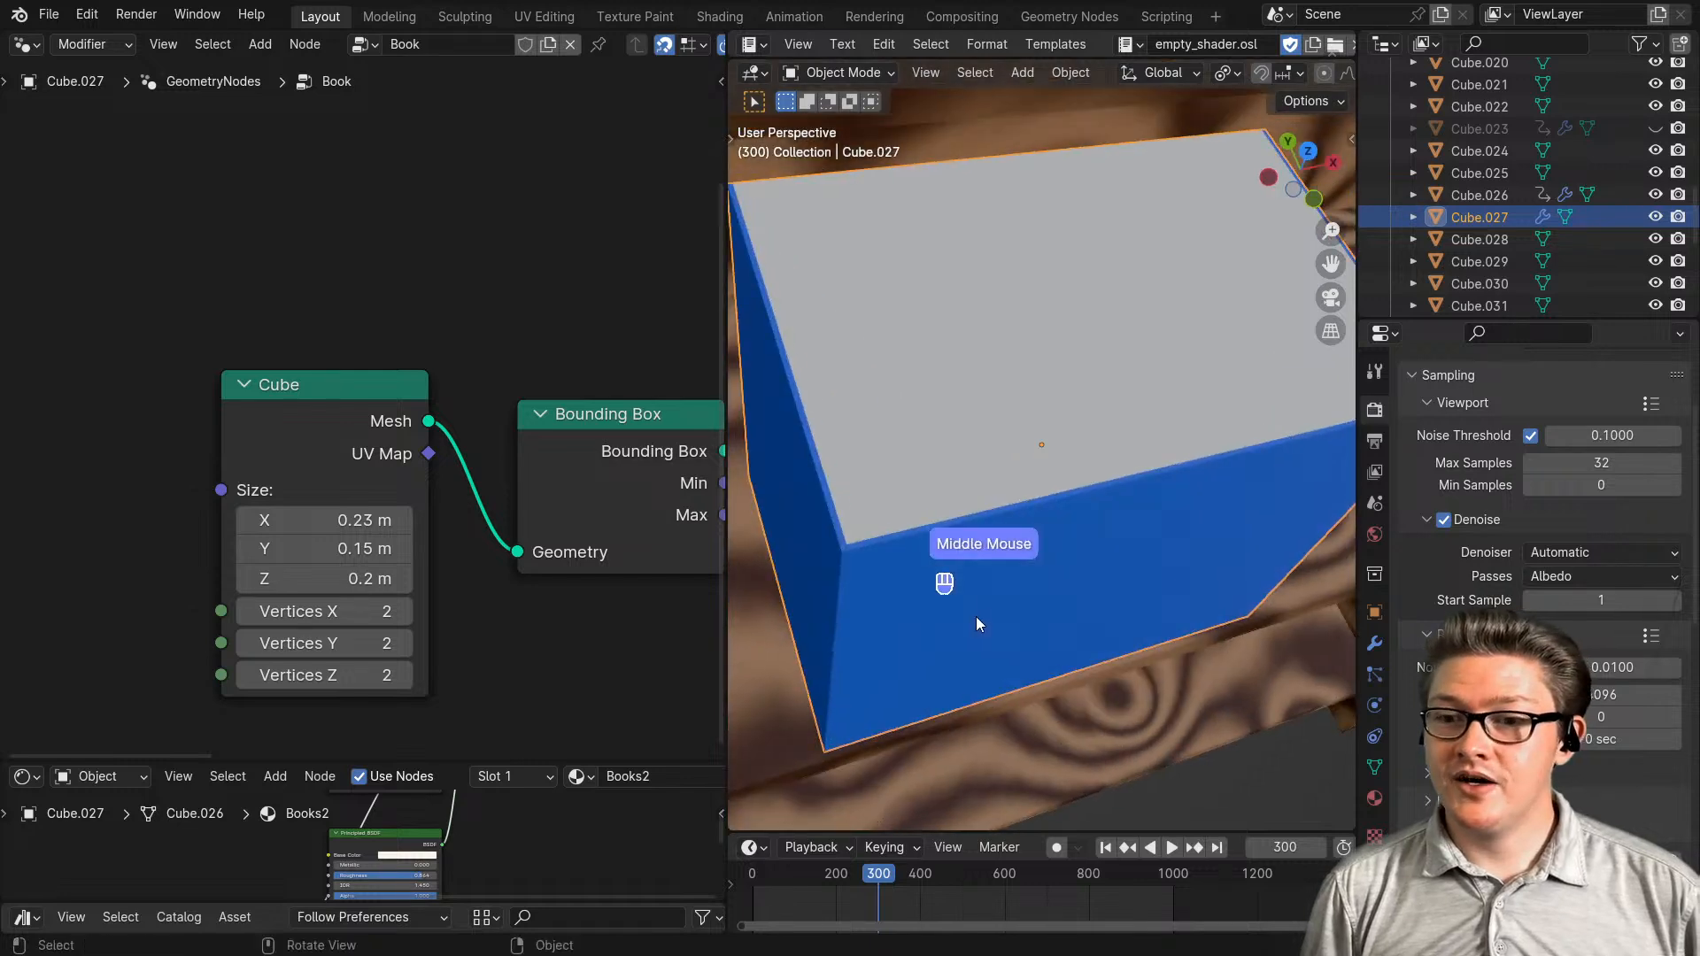
- Set the Cube node's X size to 0.03 m and inspect the cover edges on the thinner book
middle_click(396, 817)
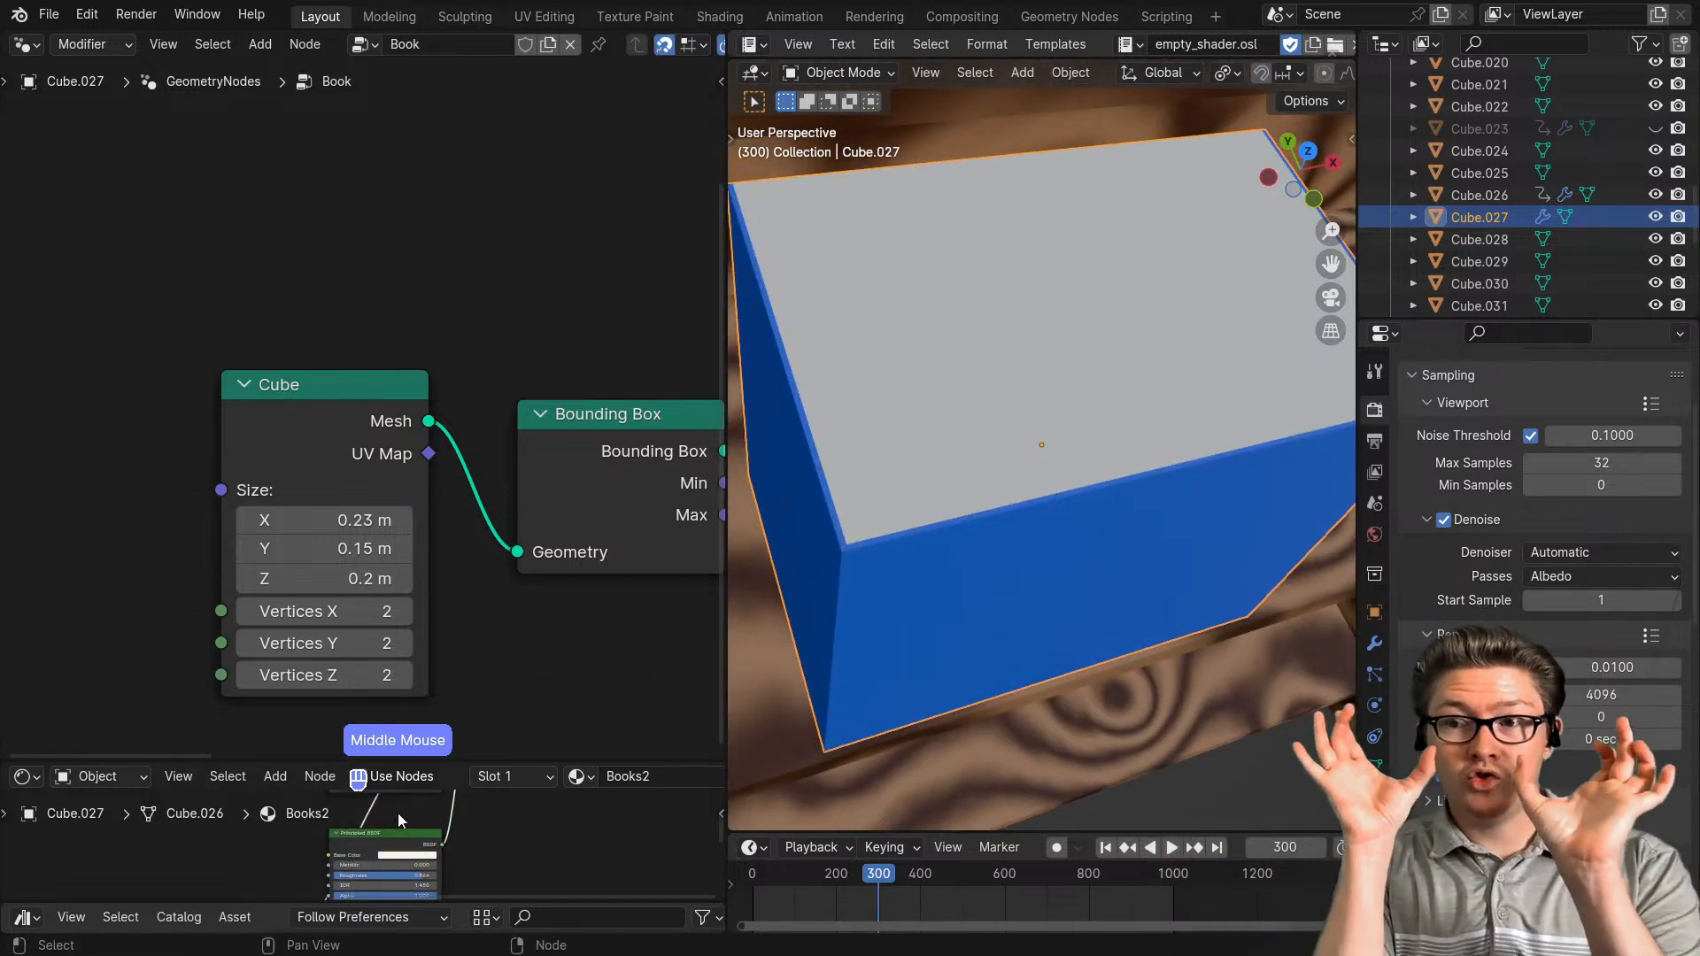
click(246, 521)
click(246, 520)
middle_drag(863, 465, 1151, 514)
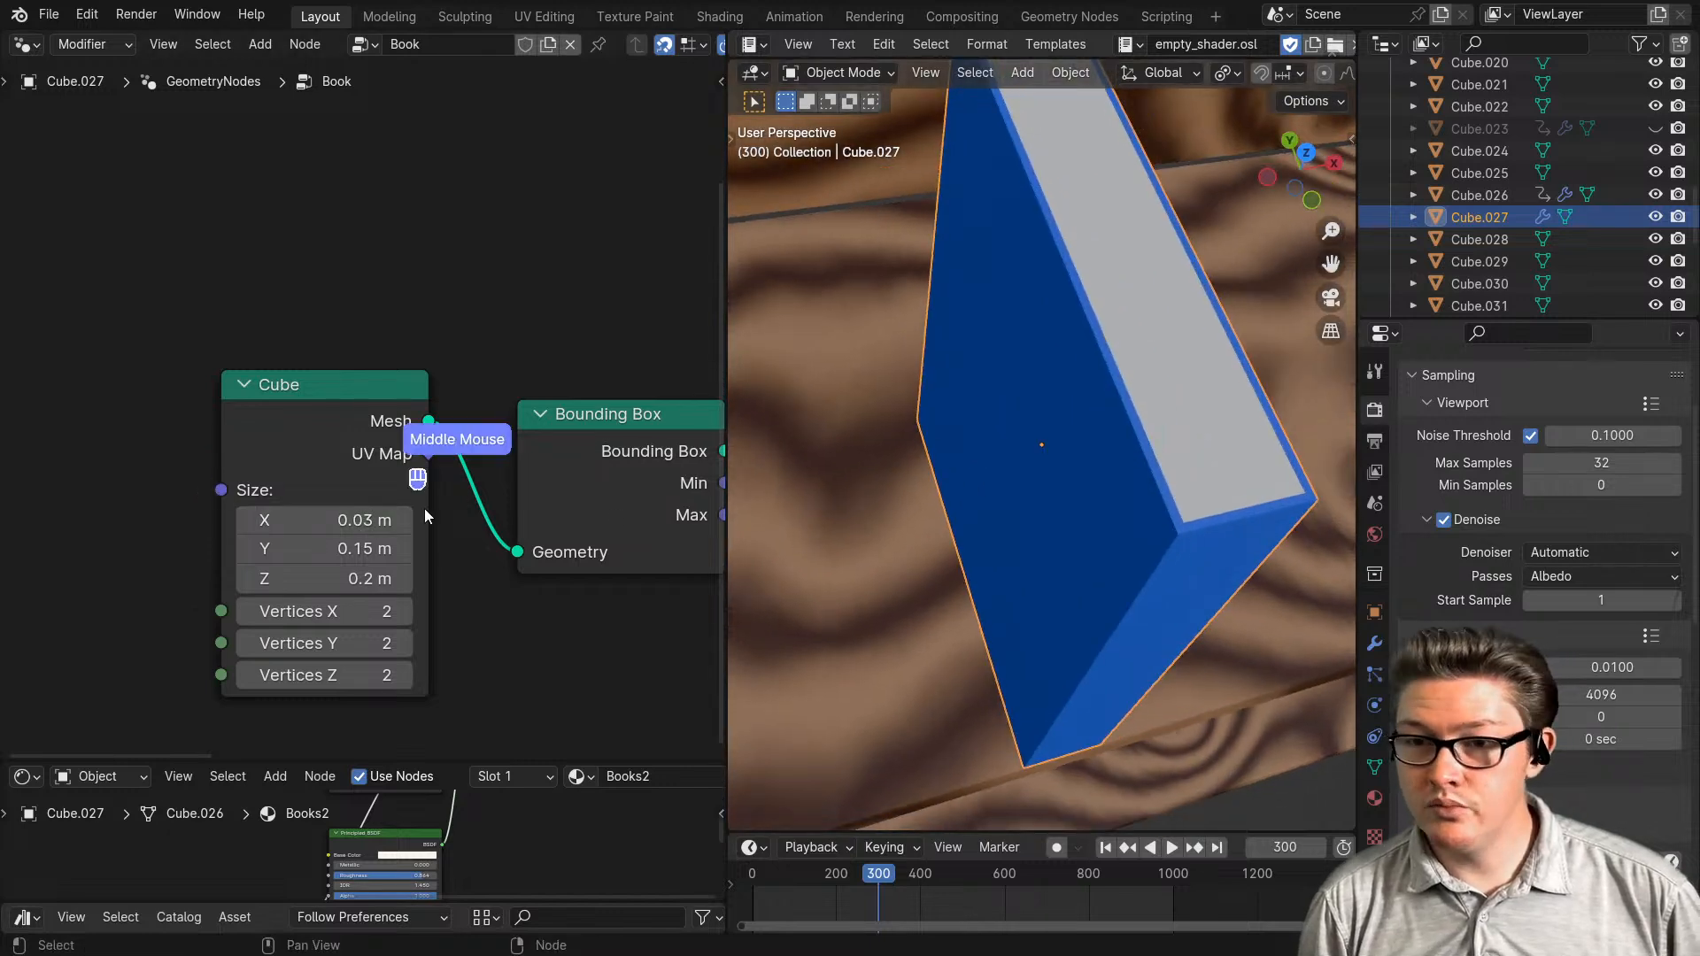
- Try an X size of 0.01 m on the Cube node, inspect the cover edges and restore 0.03 m
click(347, 519)
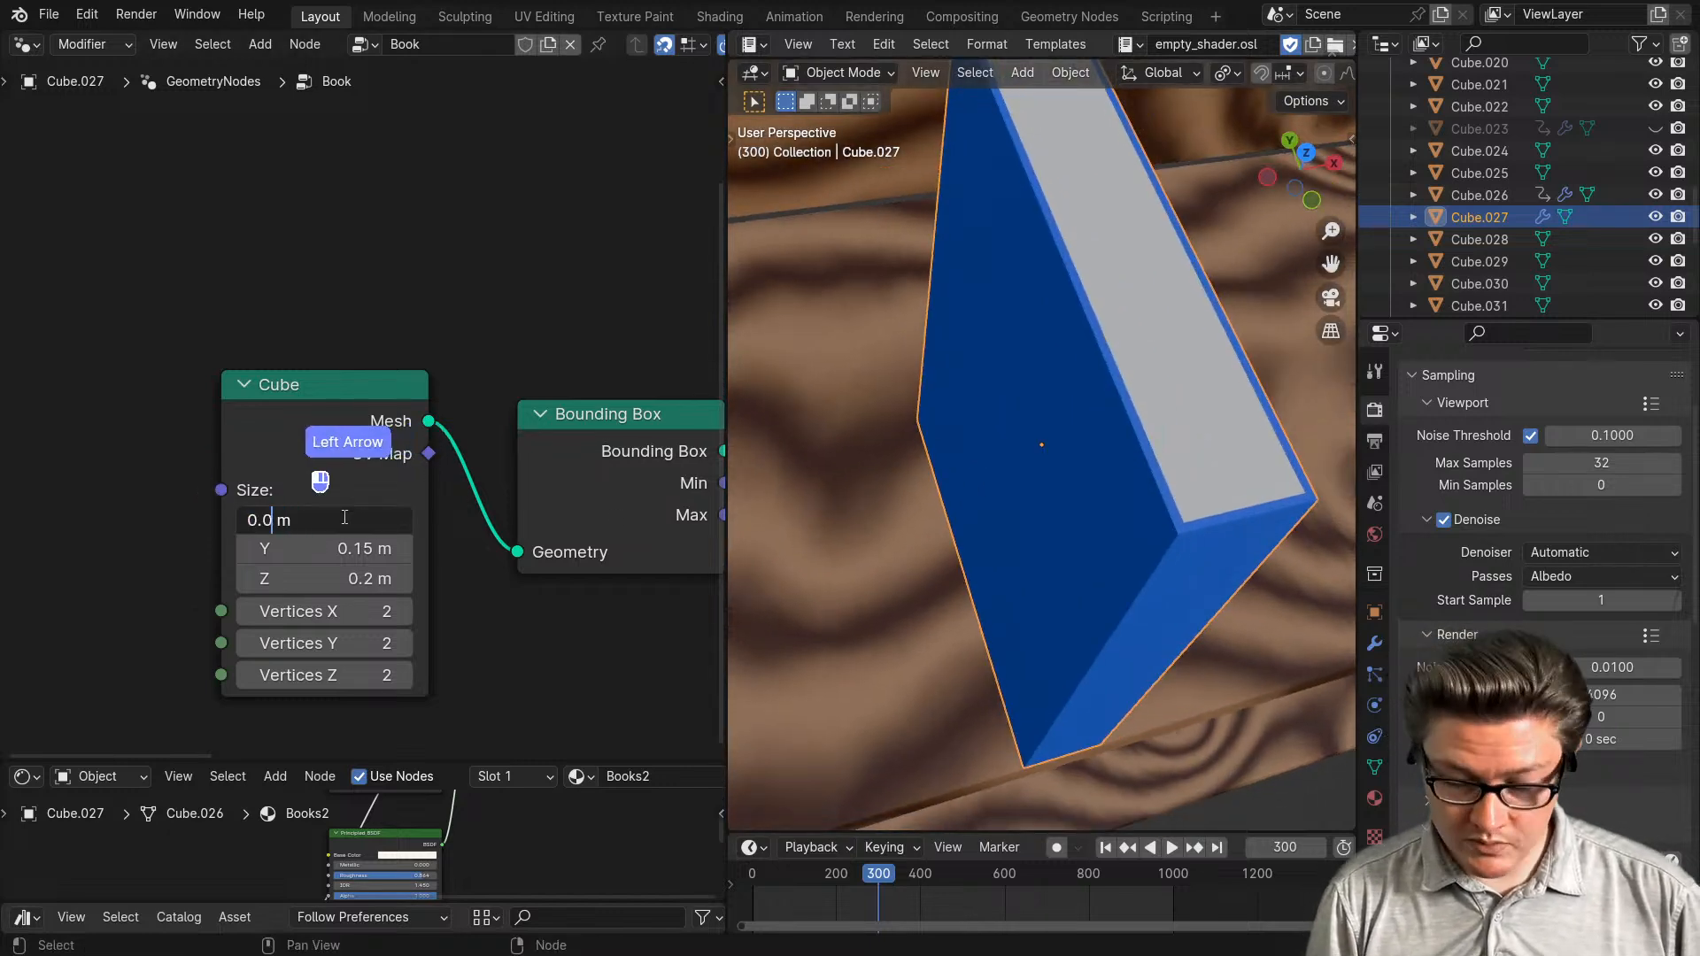
click(868, 492)
middle_drag(1157, 492, 1182, 609)
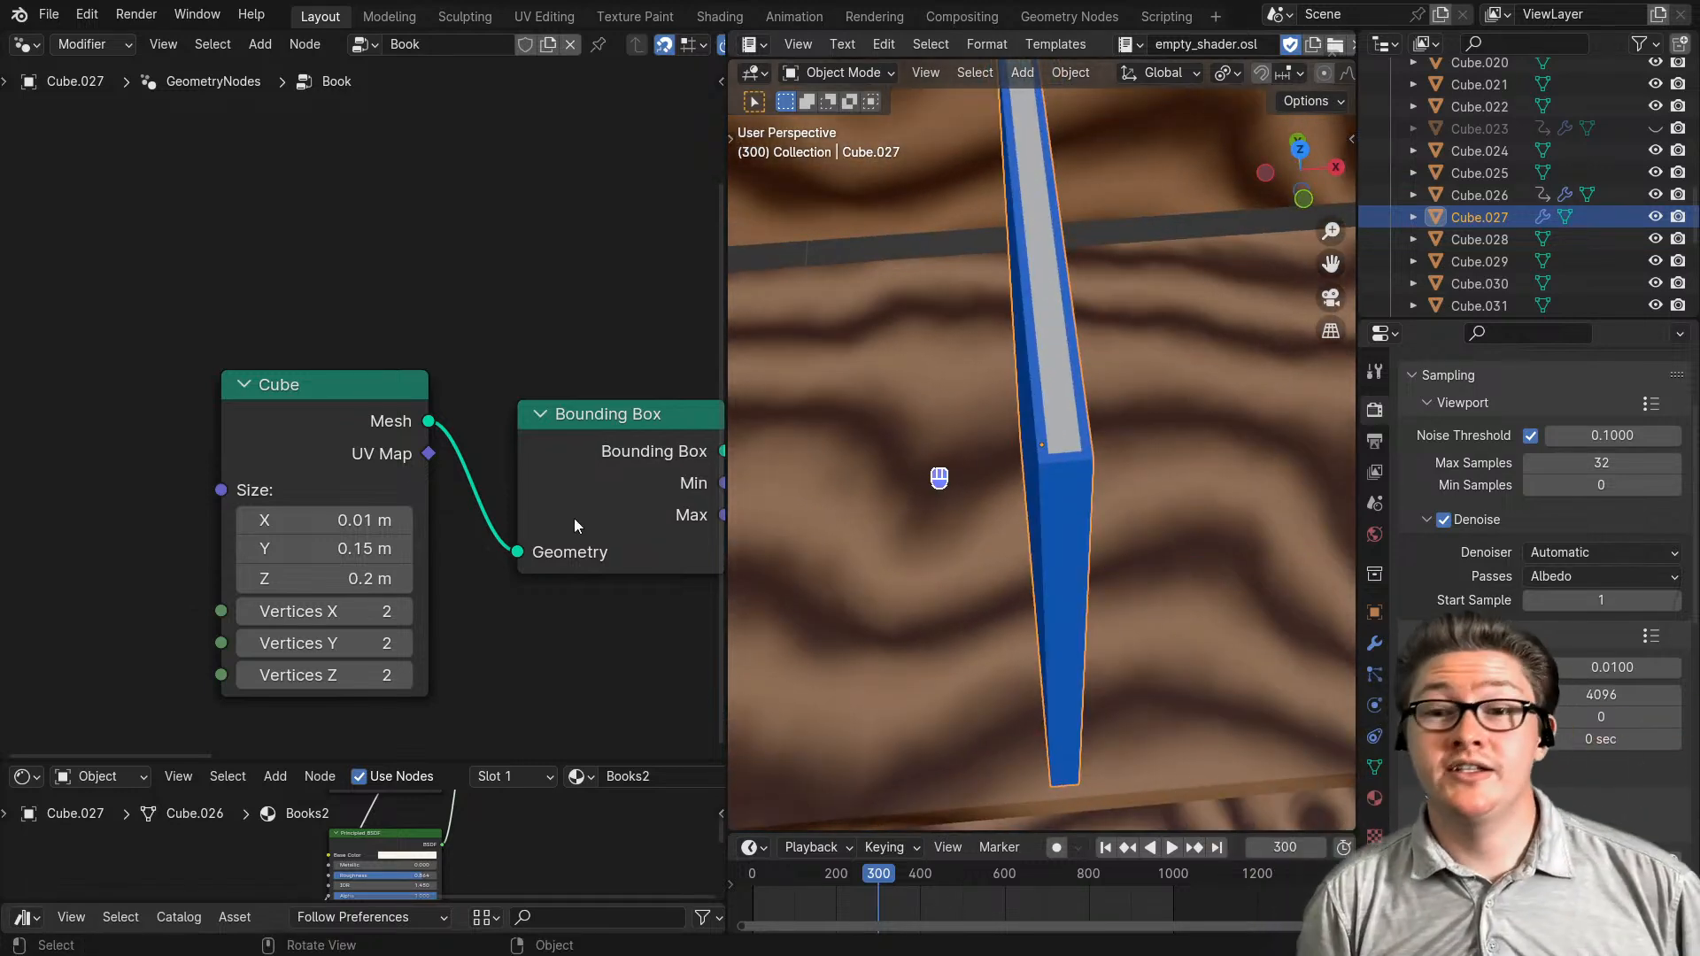
click(318, 527)
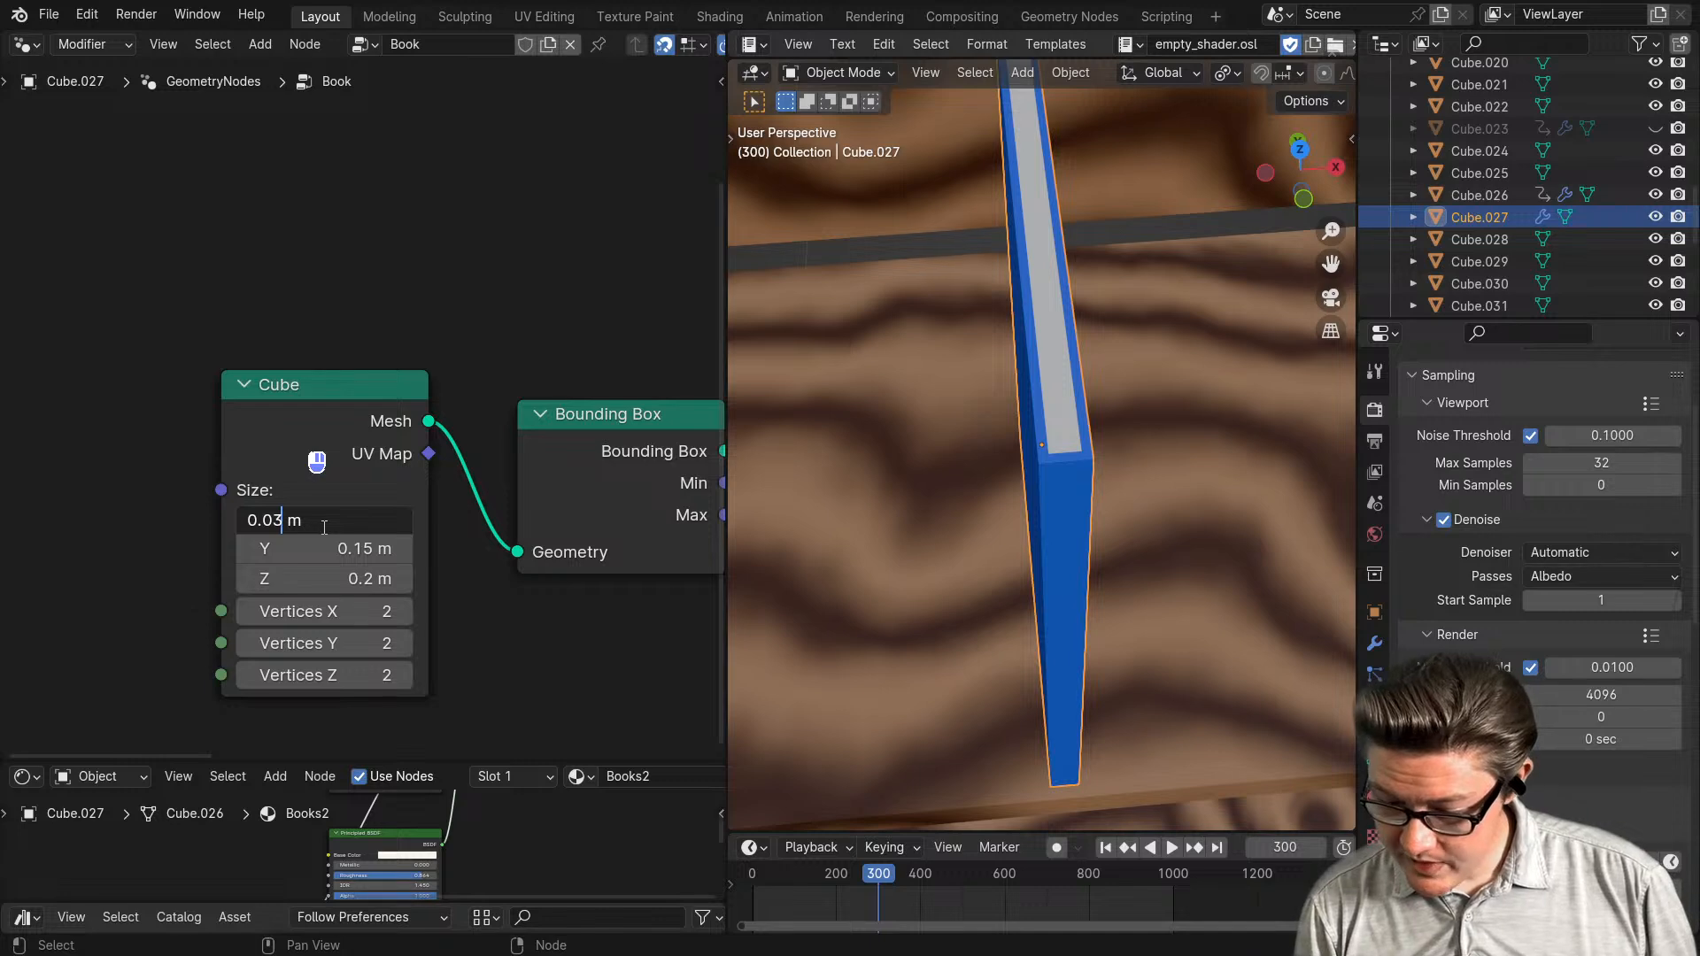
key(Return)
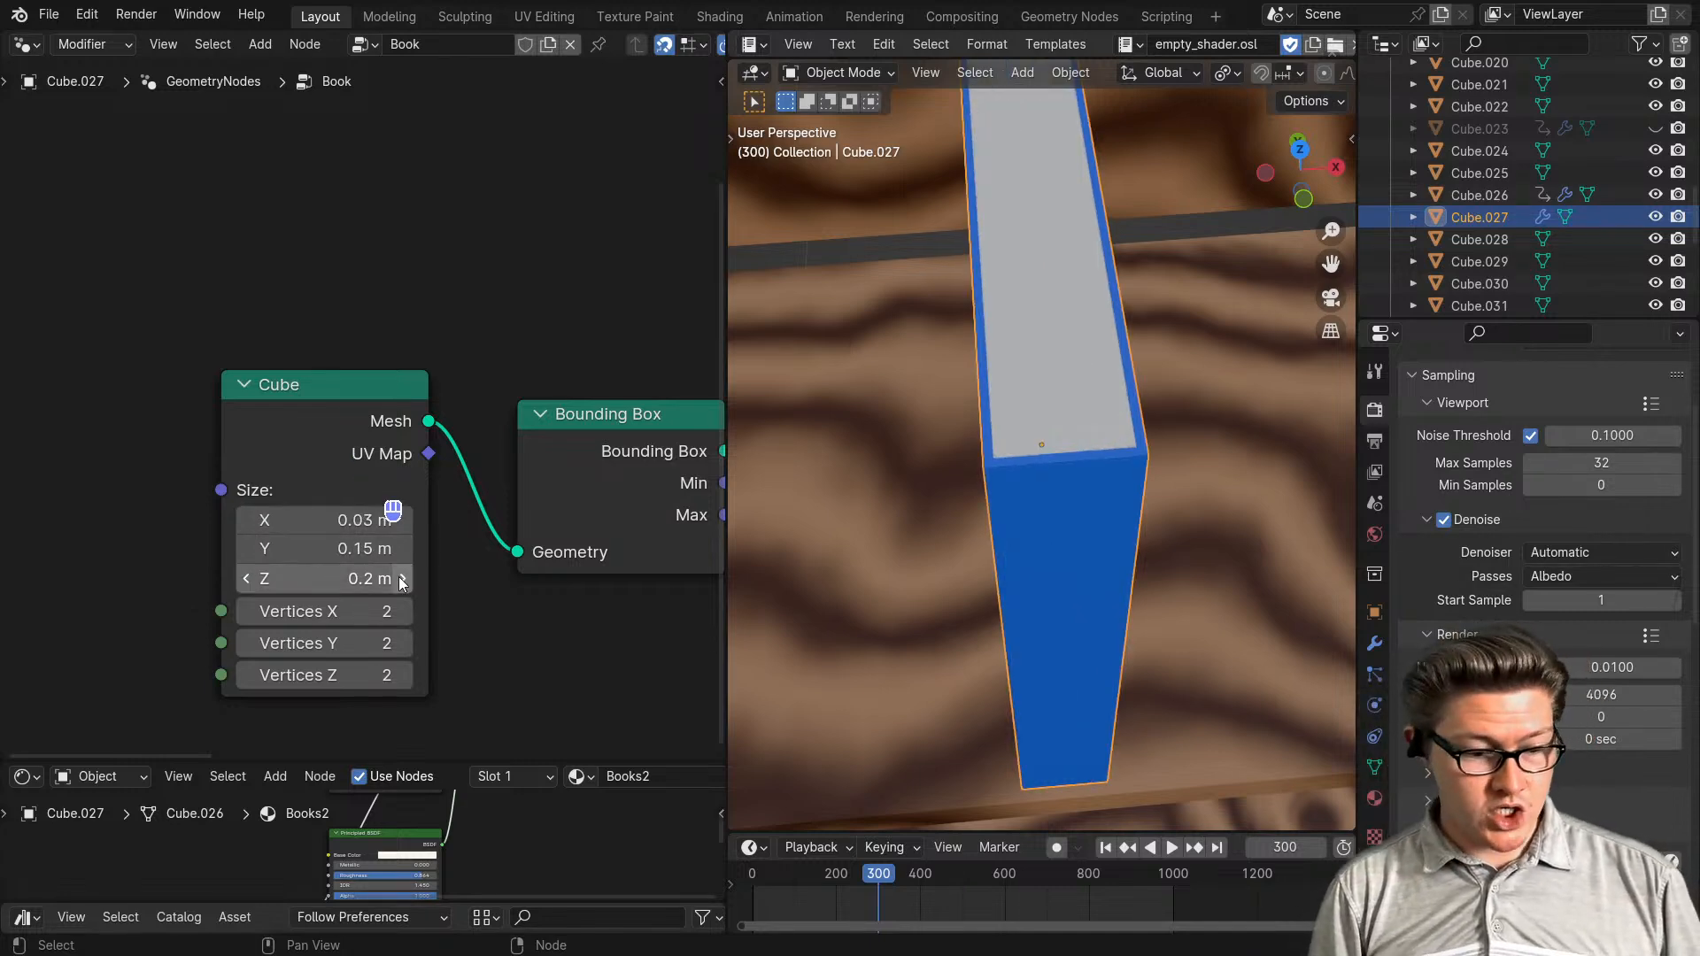
- Enlarge the shader editor over the geometry node editor and view the book on its shelf
scroll(501, 581, down, 5)
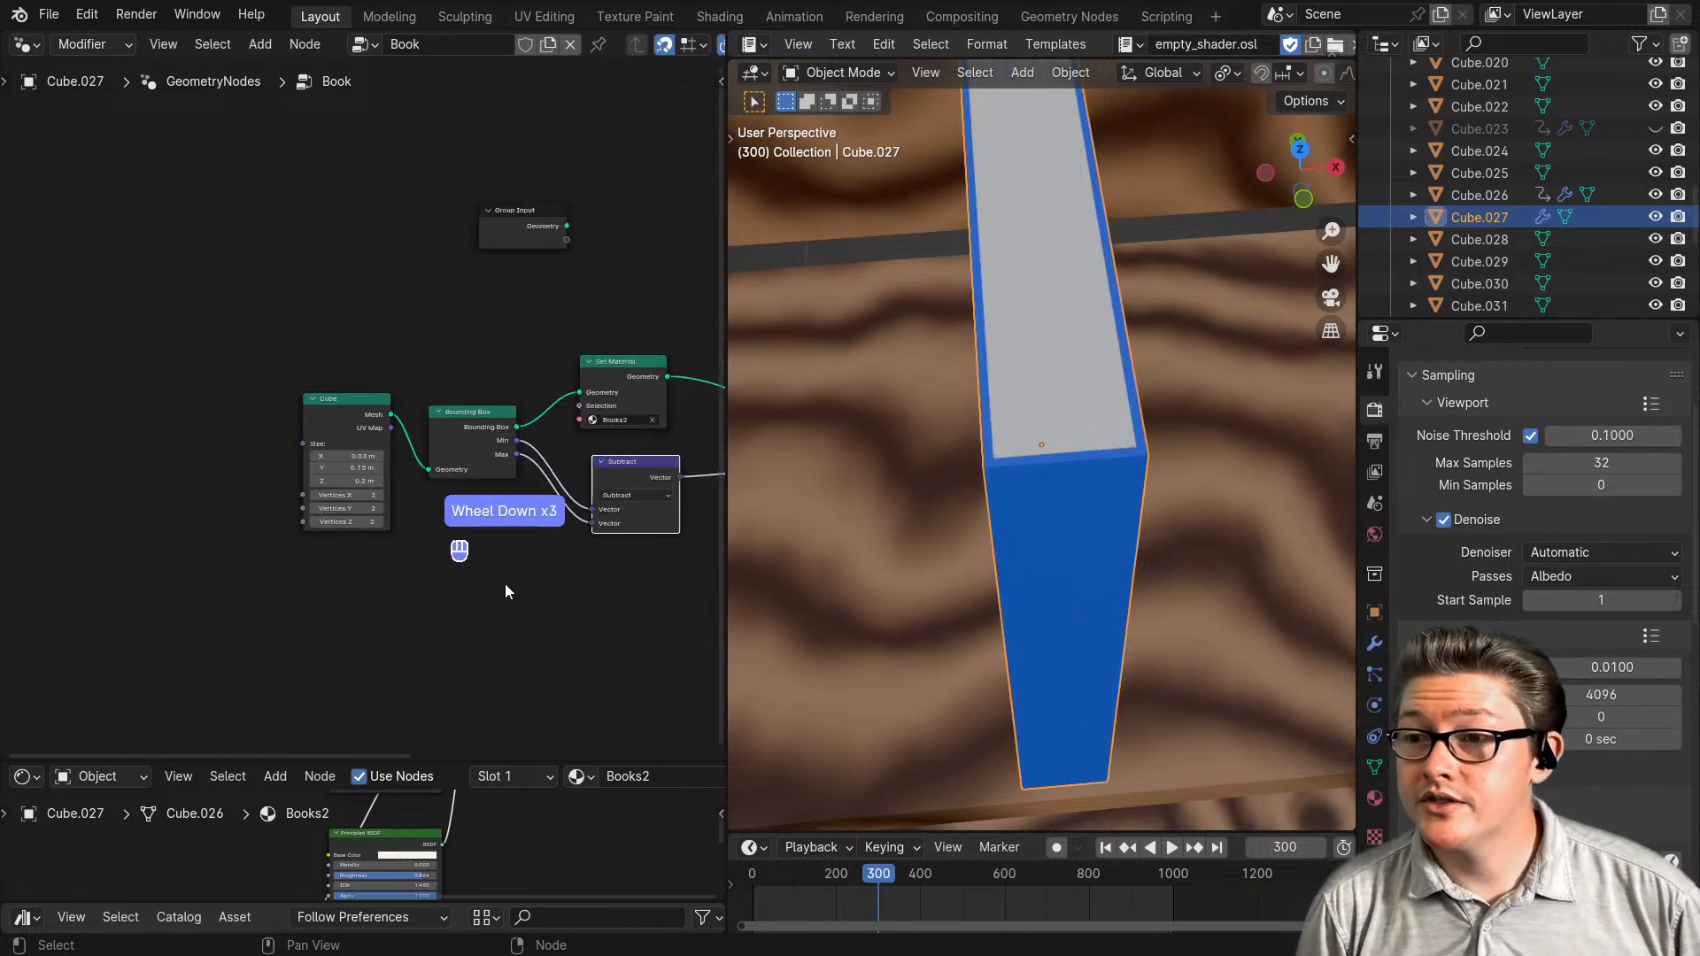
middle_drag(469, 585, 394, 592)
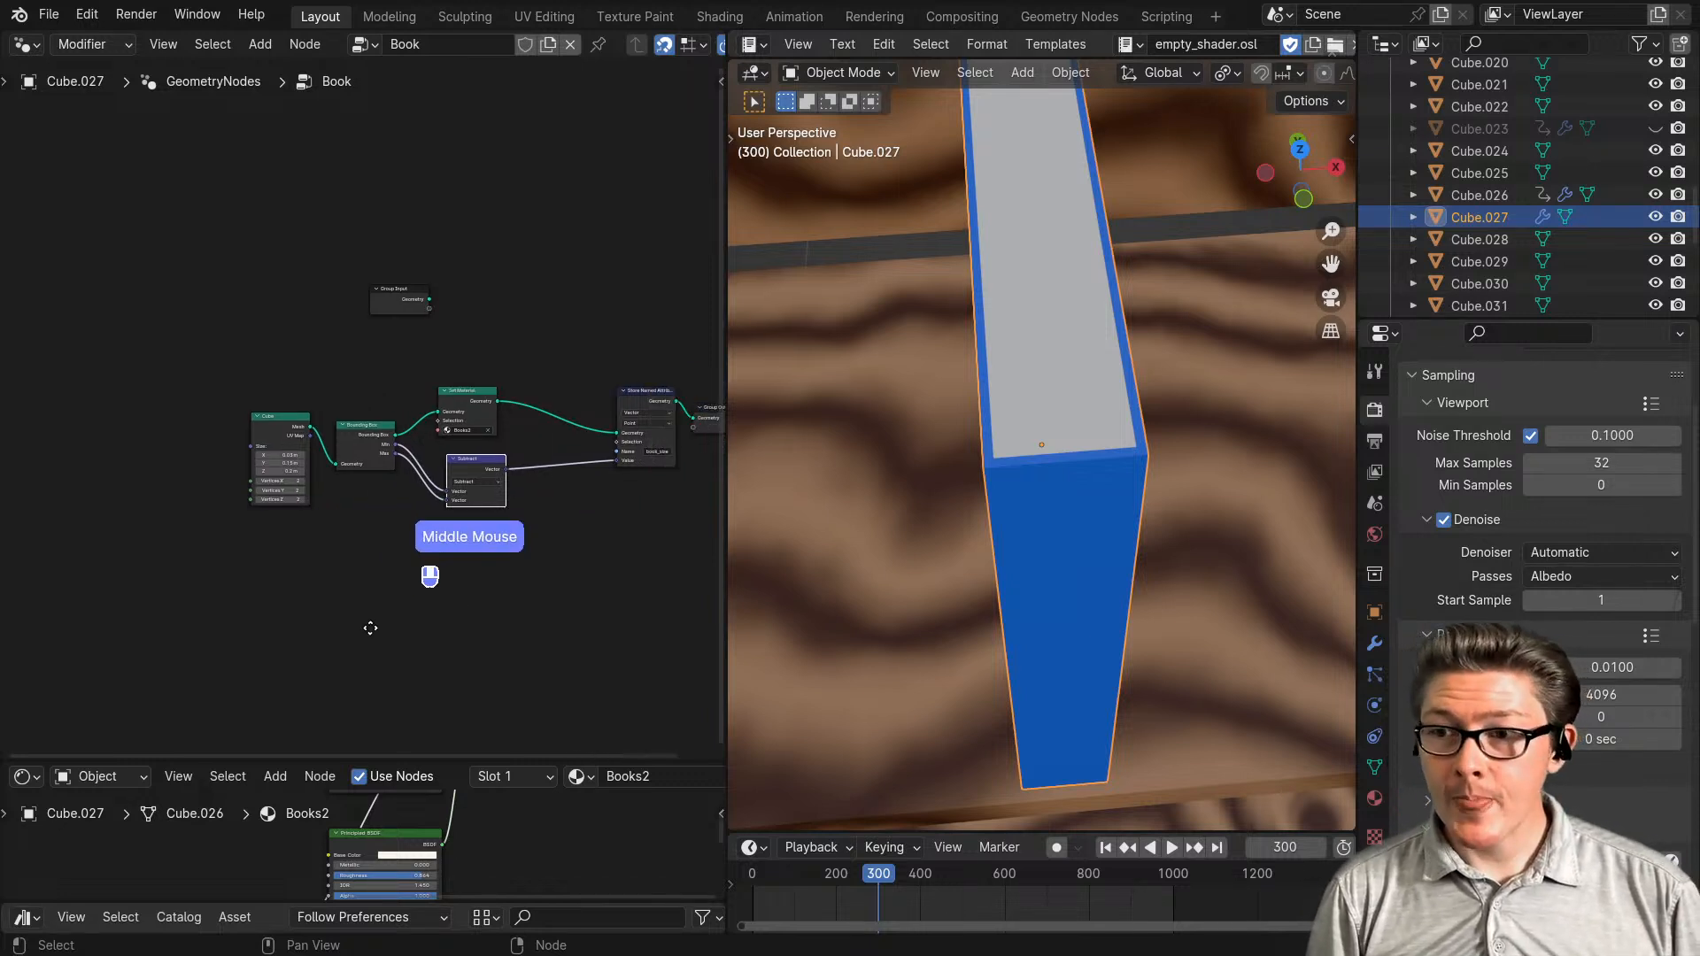
middle_drag(516, 612, 405, 628)
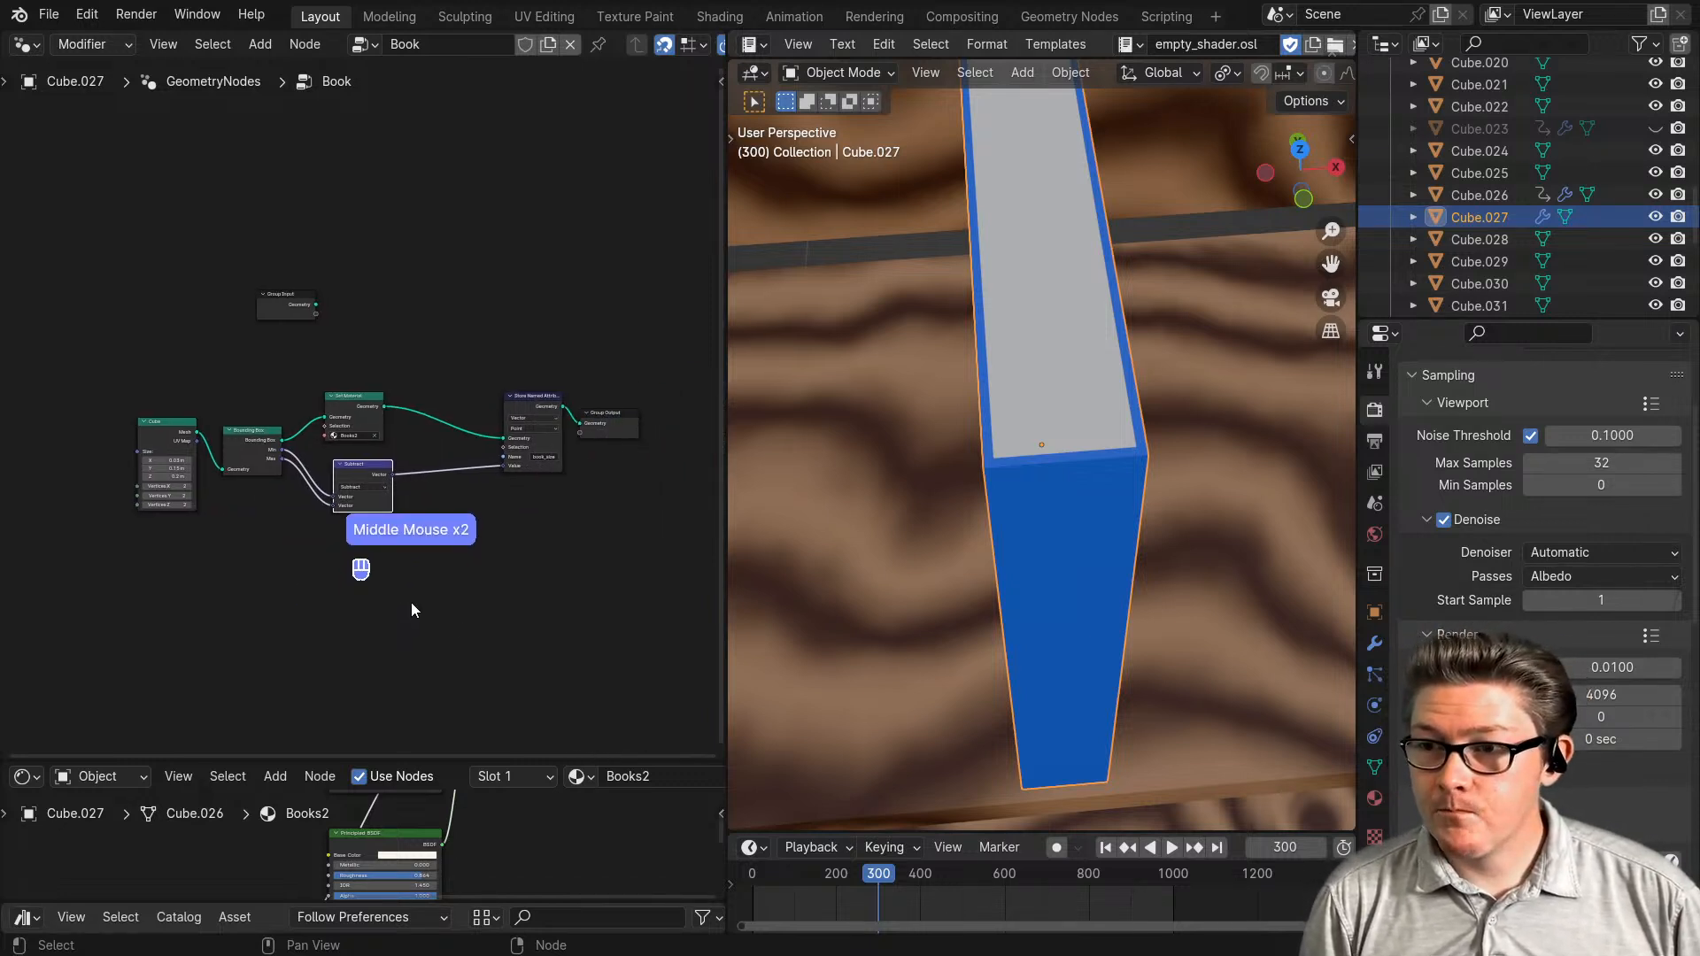
key(Tab)
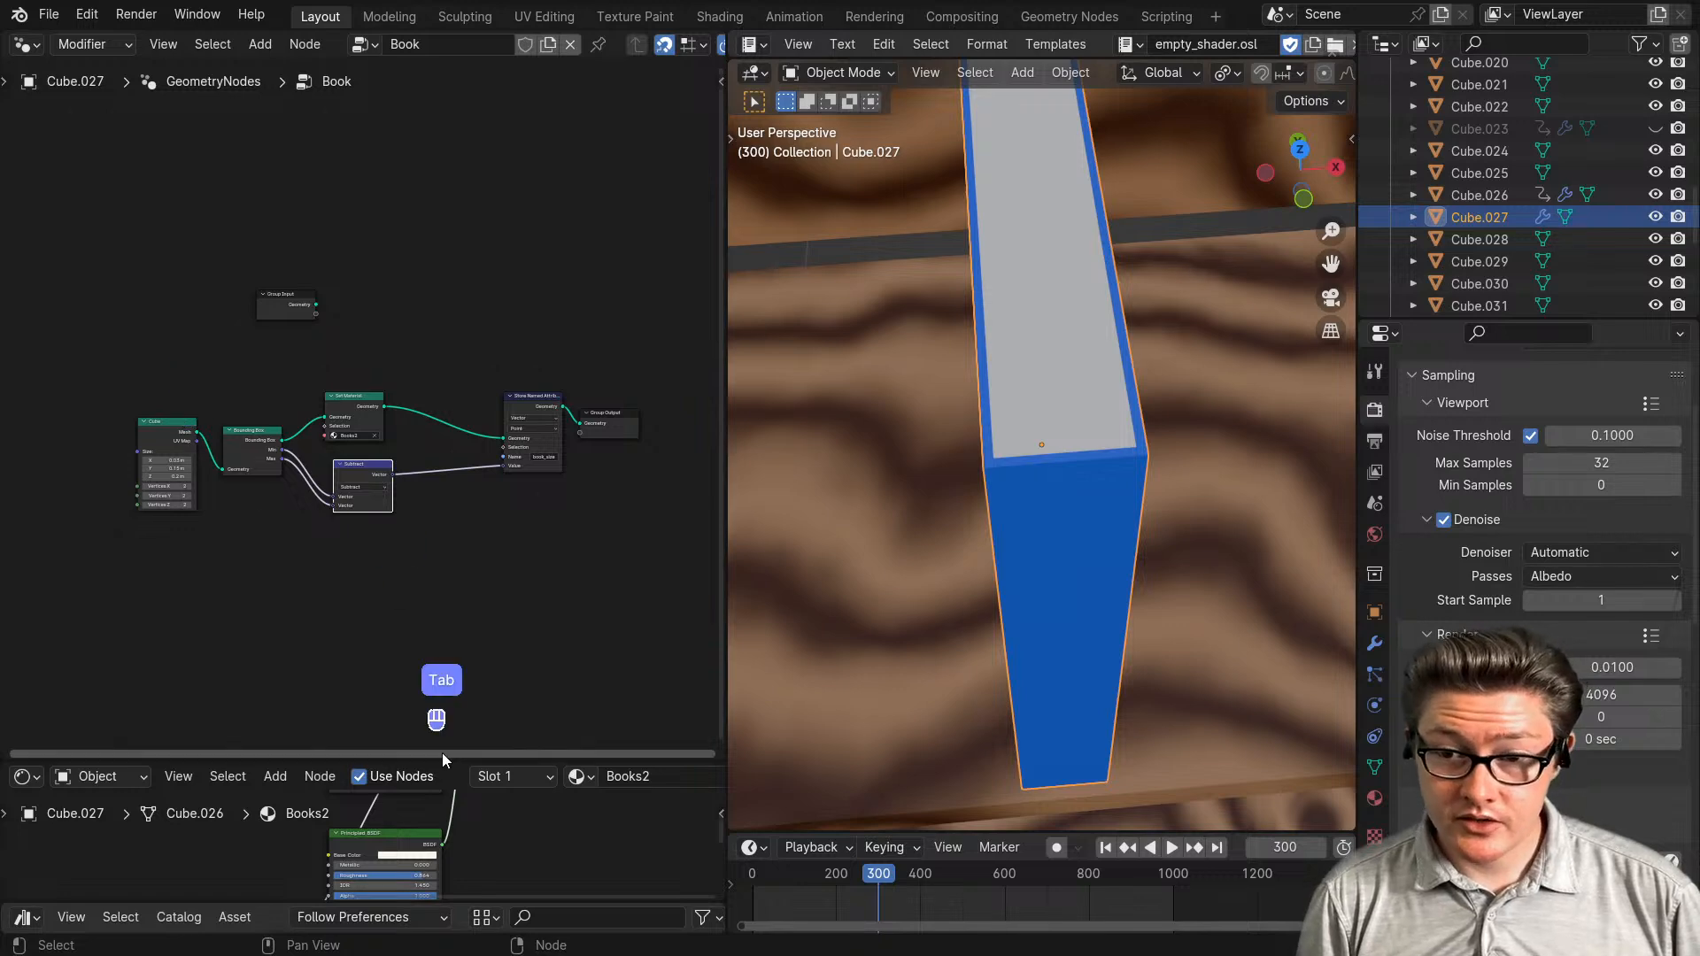
drag(438, 760, 416, 267)
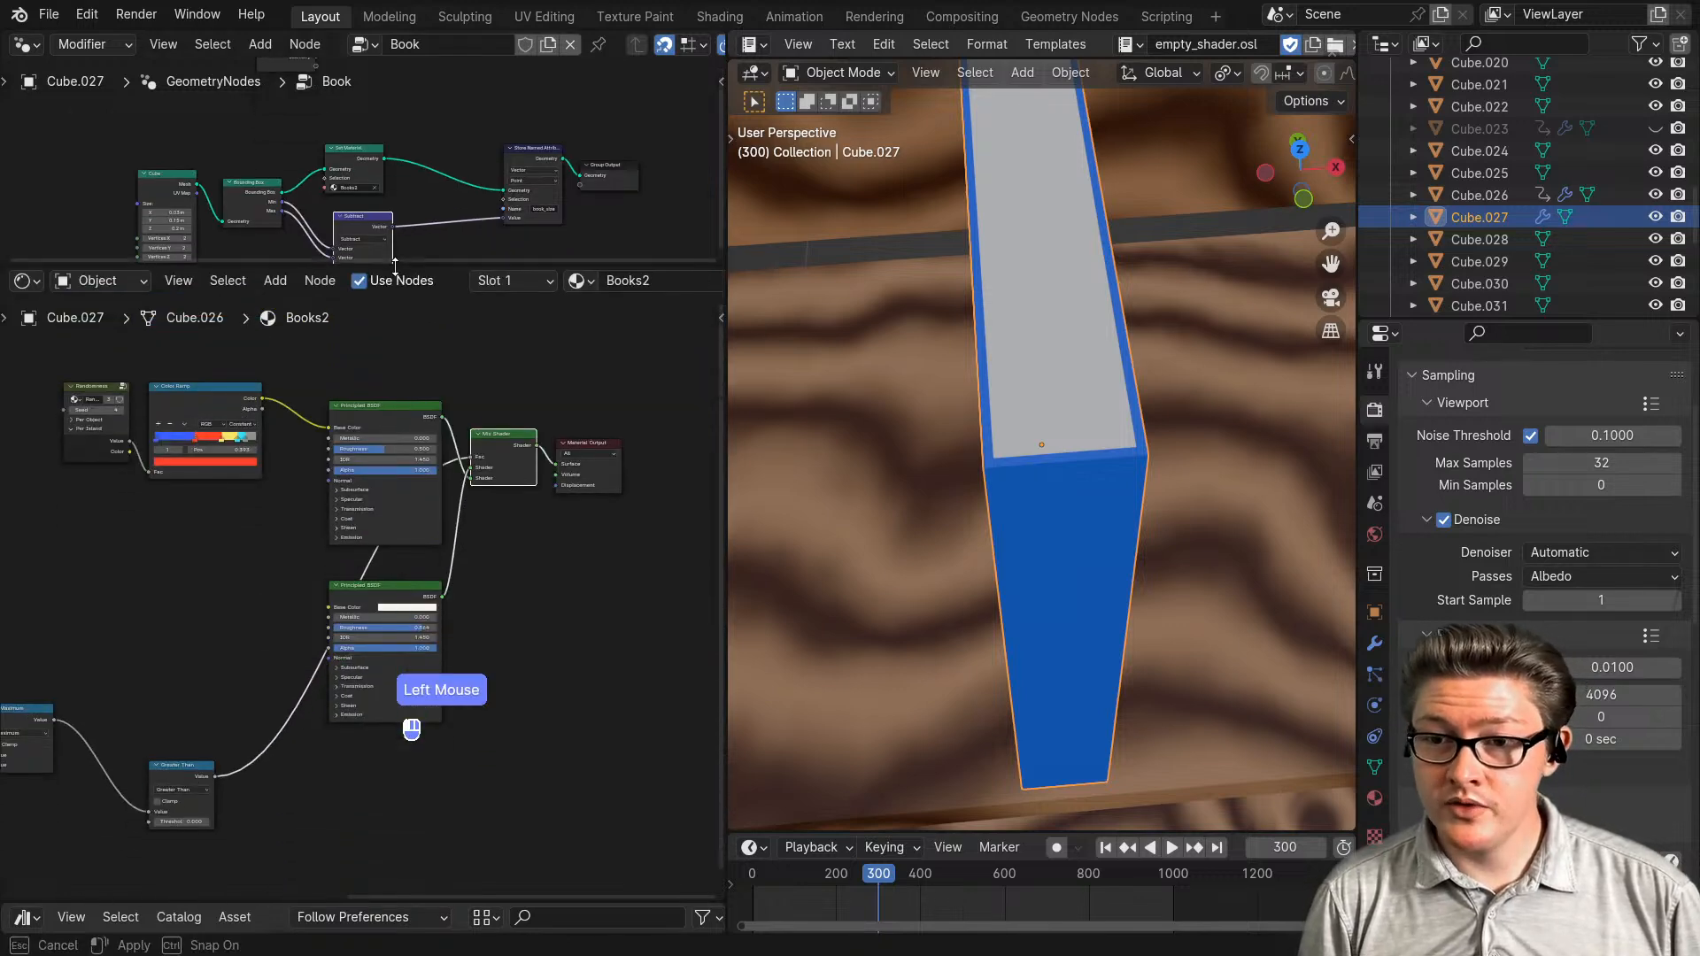
scroll(1068, 613, down, 10)
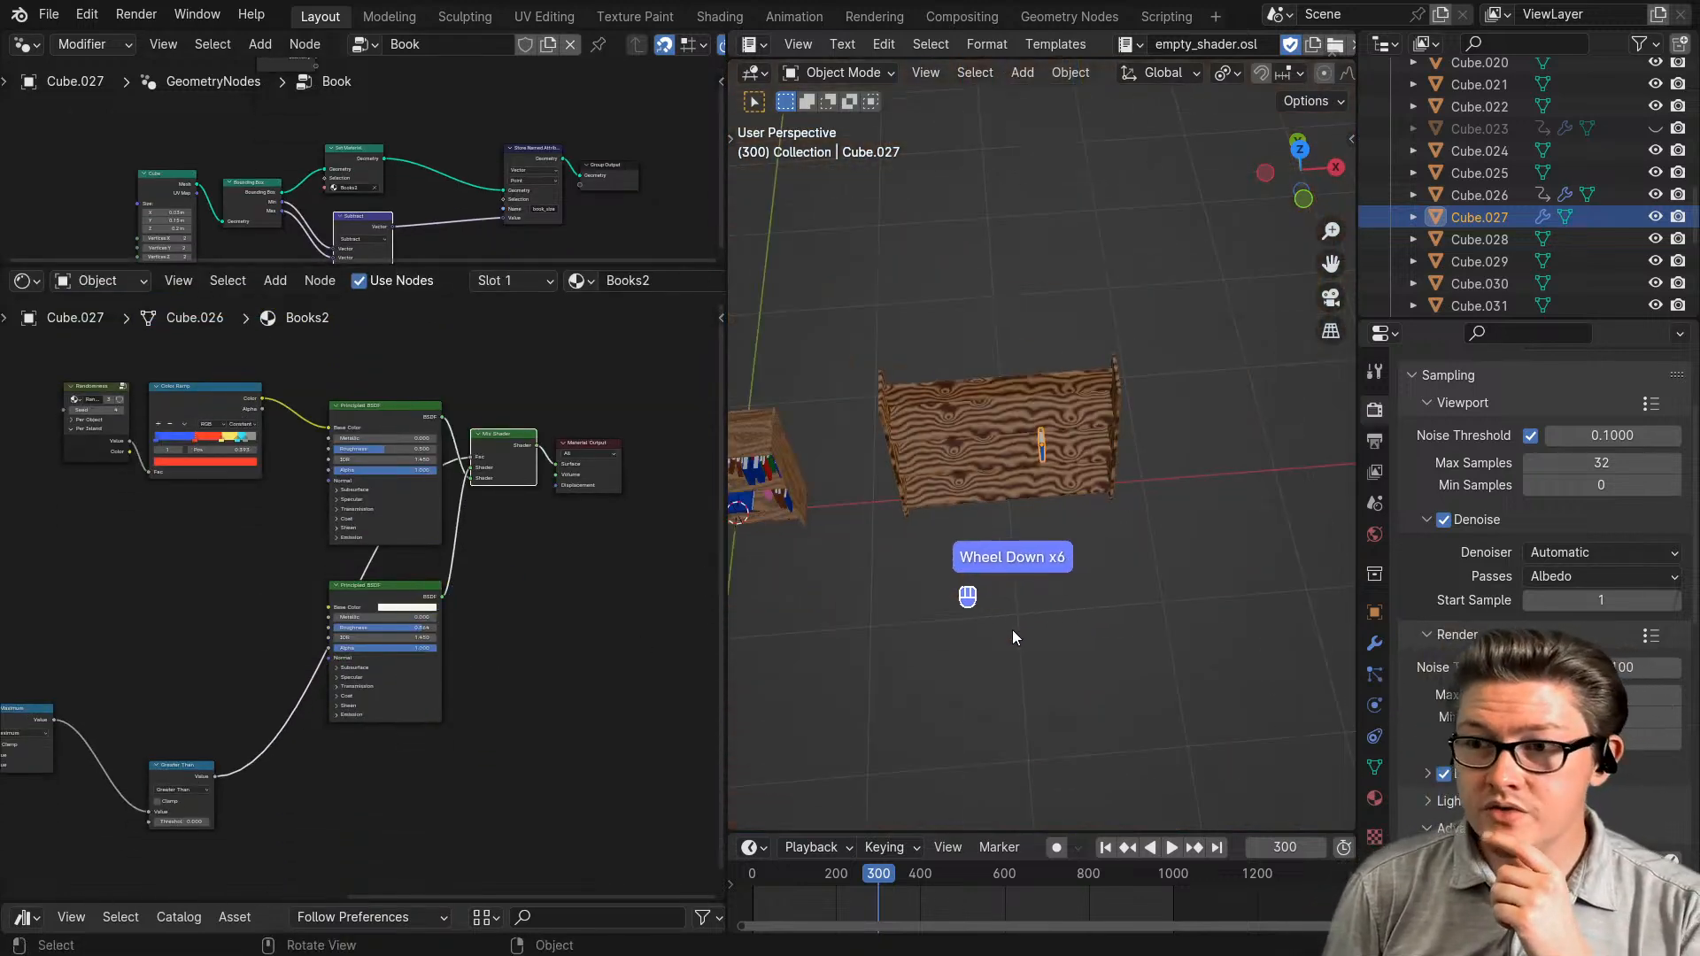
middle_drag(1012, 629, 963, 585)
scroll(1075, 517, up, 7)
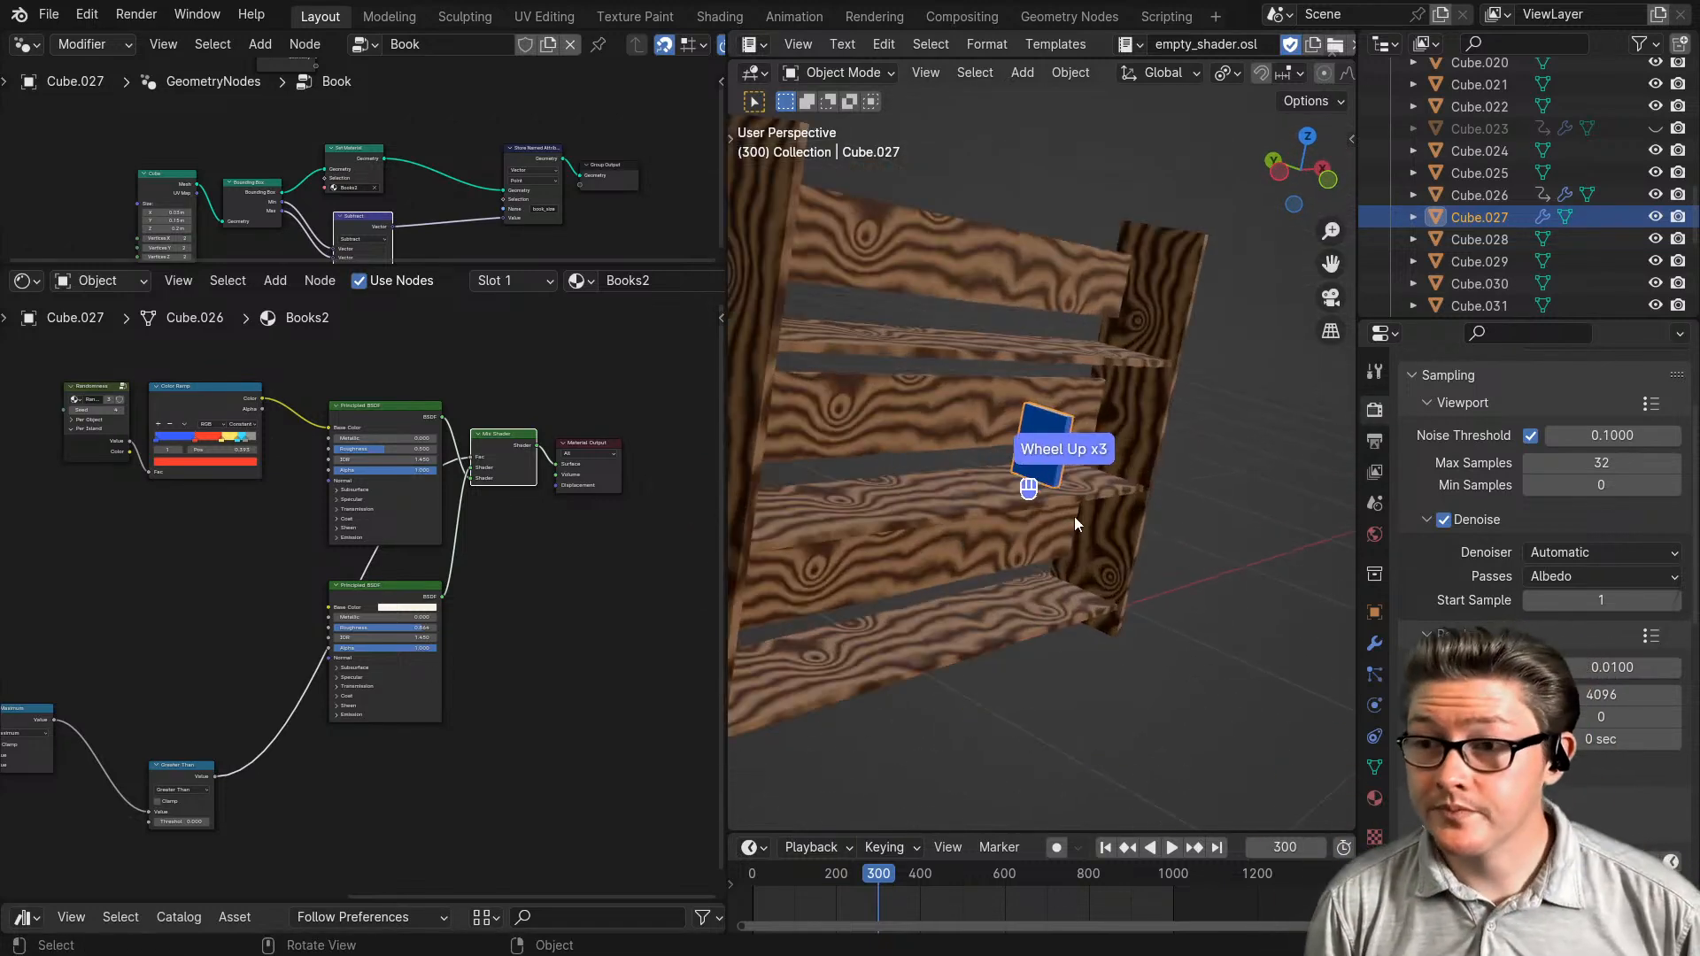
- Maximize the shader editor and align the Right and Left branches' Divide and Map Range nodes in rows with their Maximum beside them
middle_click(338, 740)
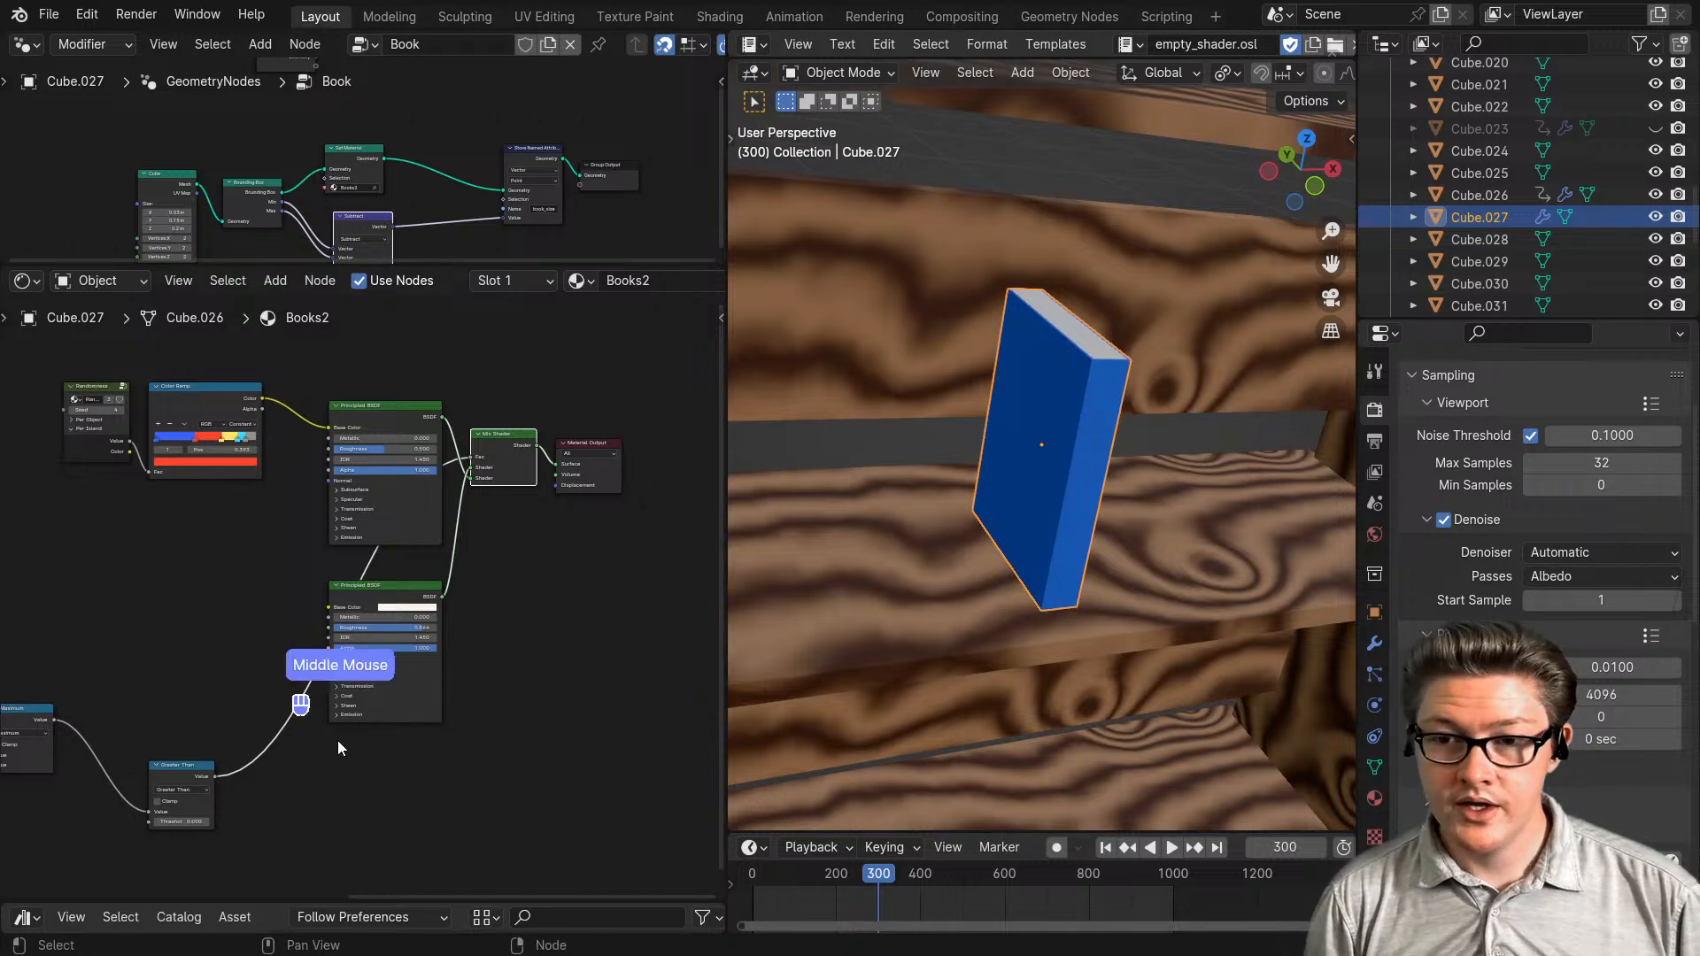
scroll(372, 744, down, 2)
middle_drag(383, 746, 500, 682)
scroll(459, 687, up, 1)
scroll(391, 697, down, 2)
middle_drag(289, 702, 474, 698)
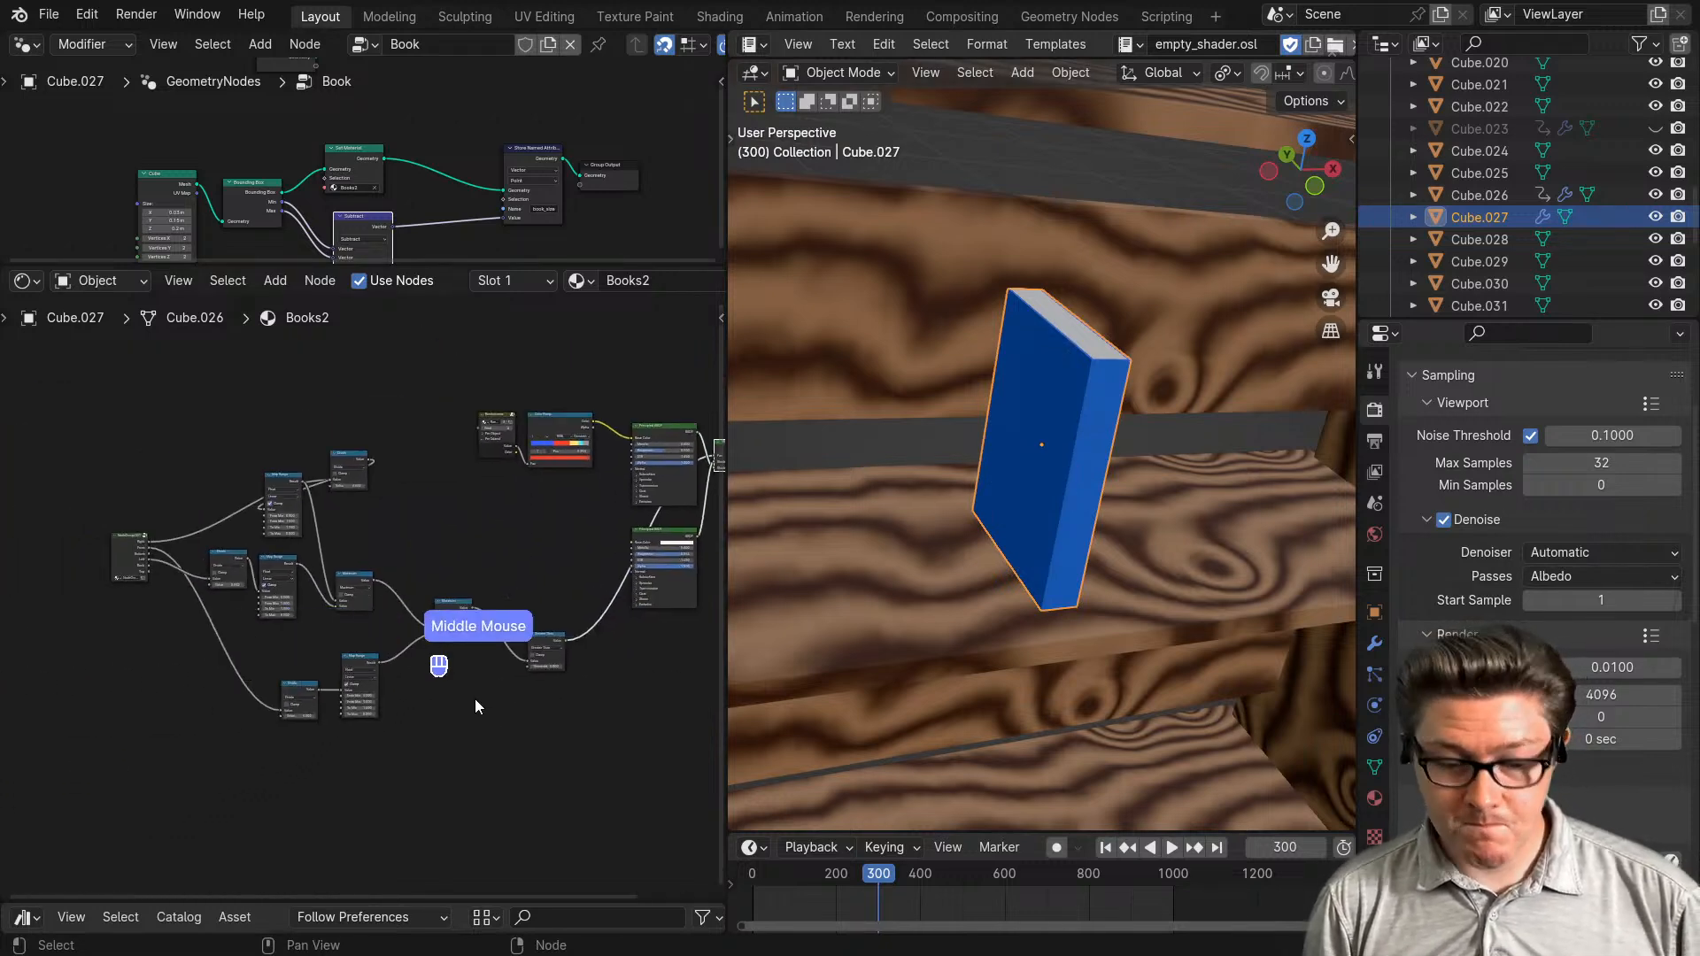
key(ctrl+space)
scroll(514, 691, up, 2)
middle_drag(840, 534, 724, 647)
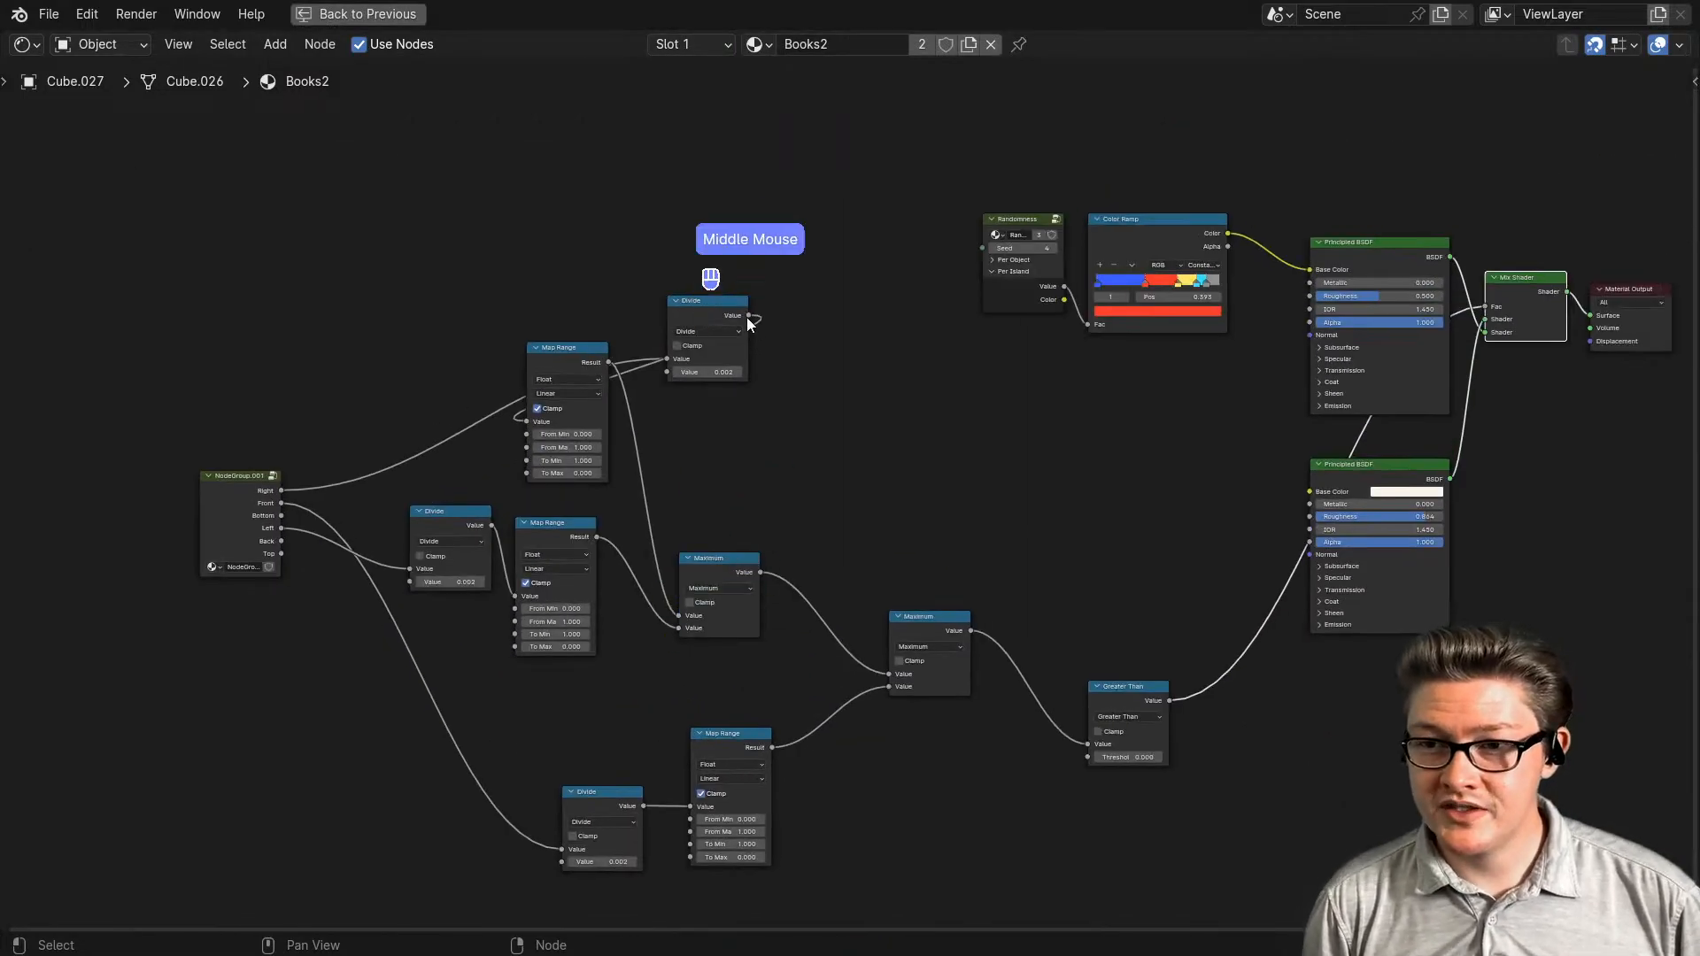
drag(710, 309, 476, 354)
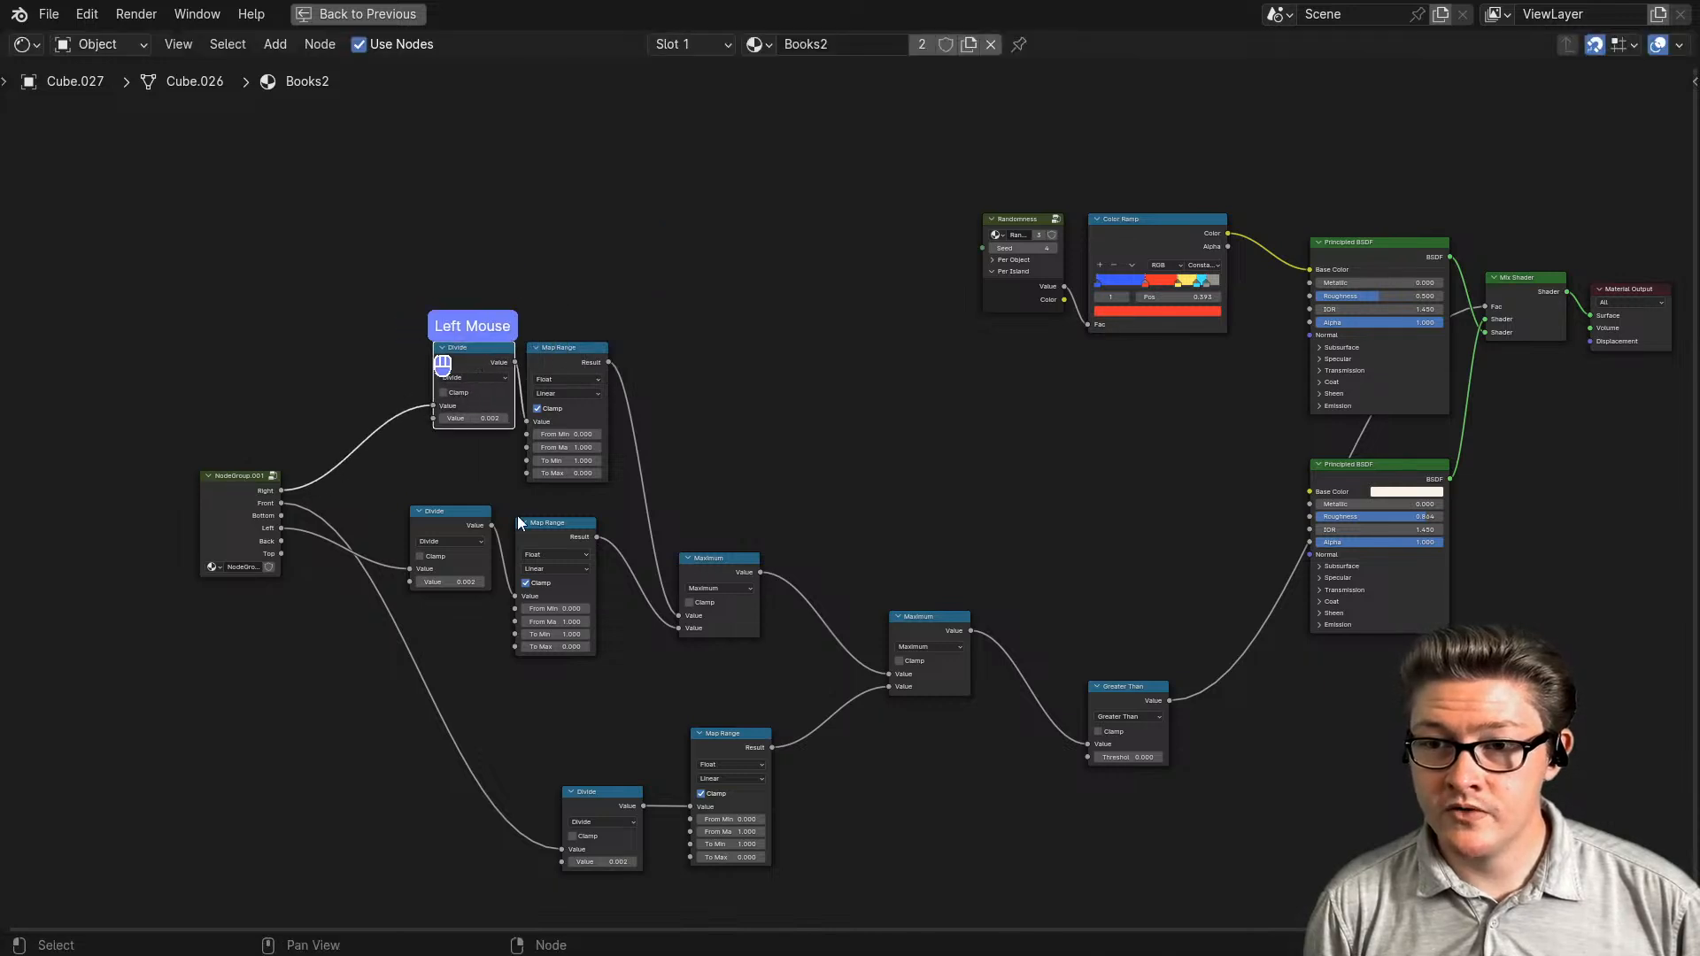
drag(522, 526, 476, 500)
drag(699, 557, 651, 379)
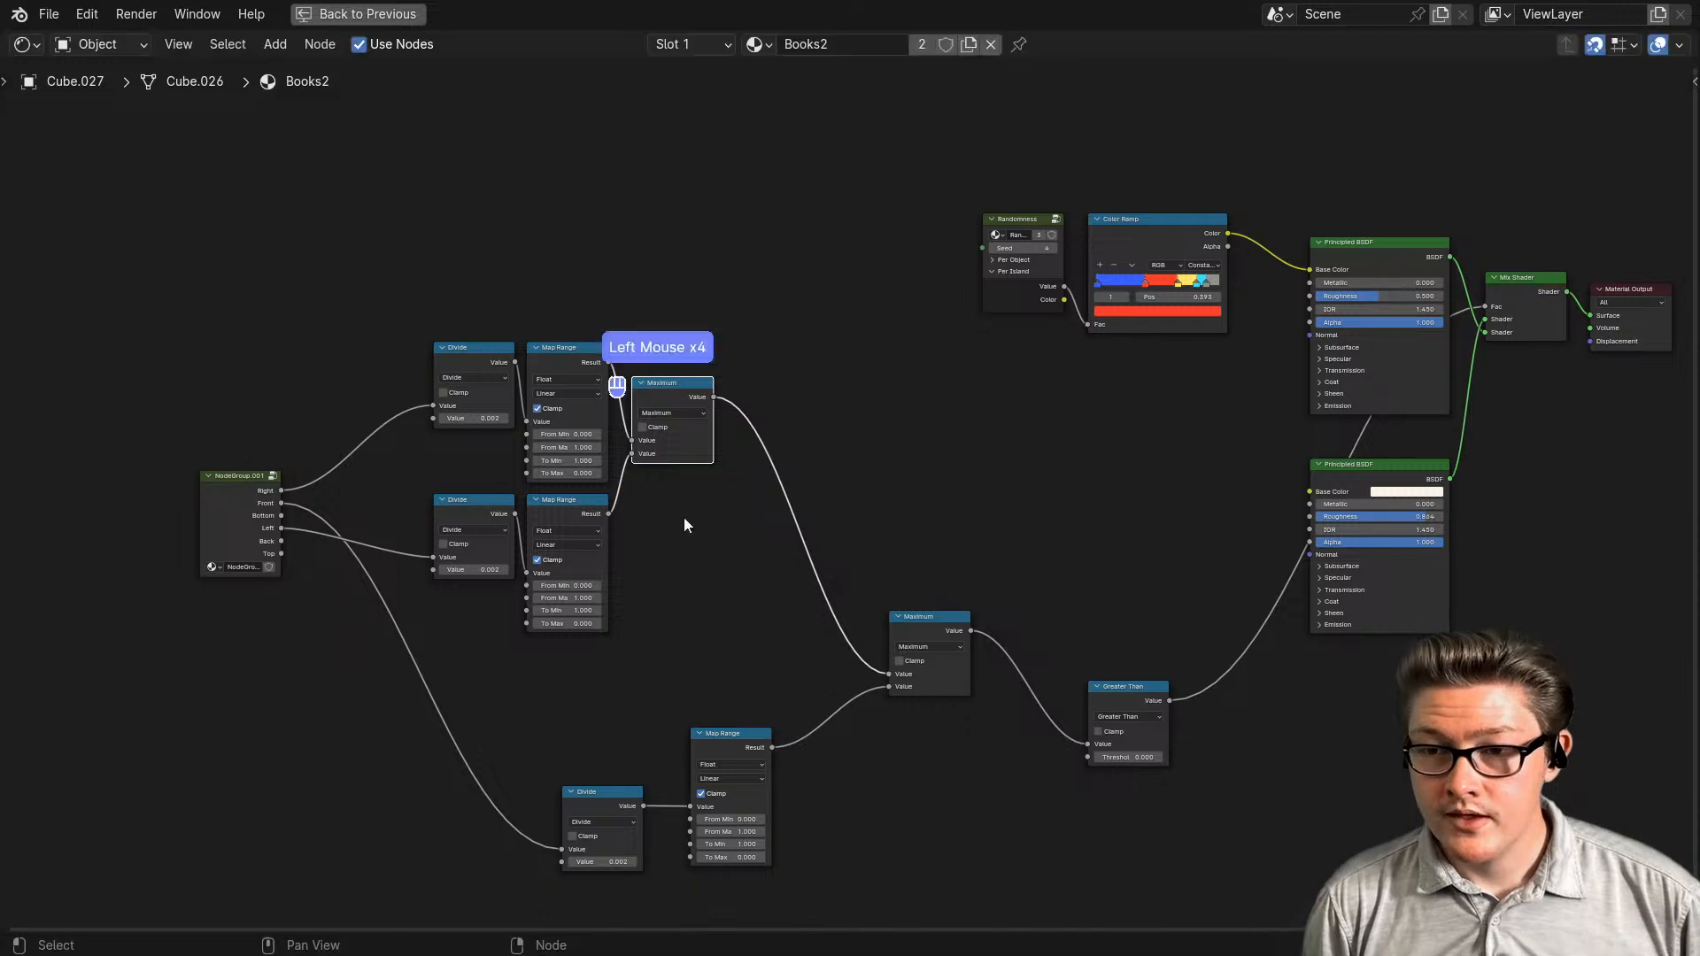
- Move the Front branch's Divide and Map Range under the other two branches and place the second Maximum beside them
drag(725, 702, 598, 820)
key(g)
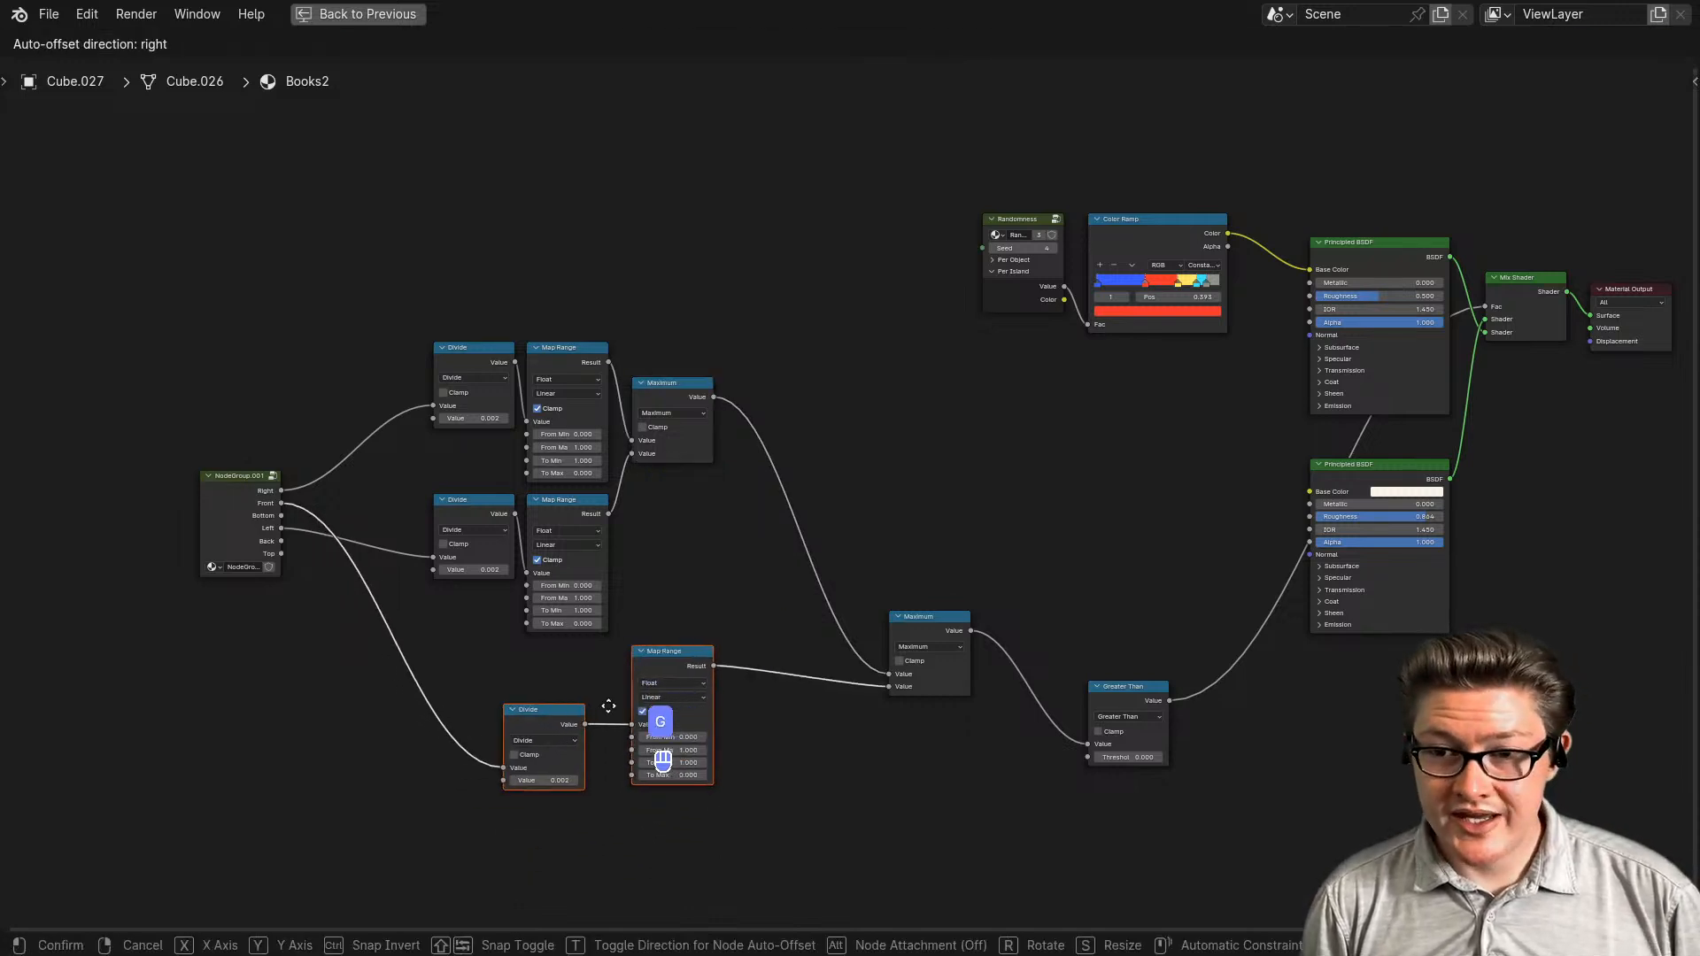
click(629, 656)
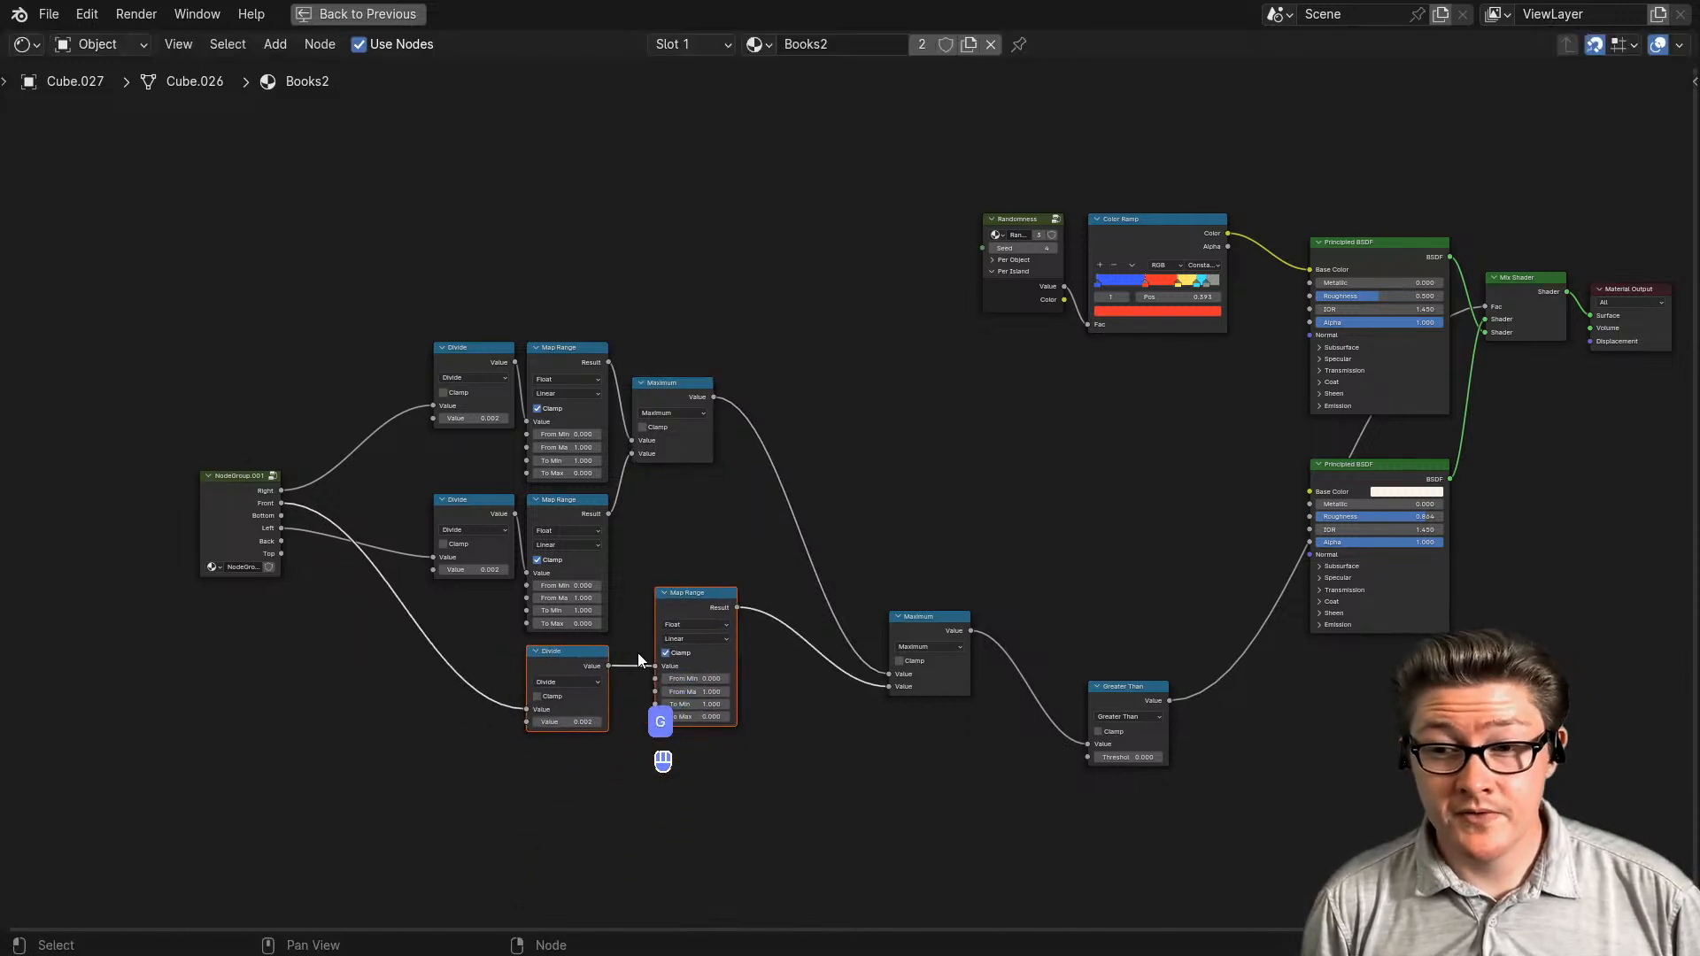
click(937, 624)
drag(937, 623, 815, 491)
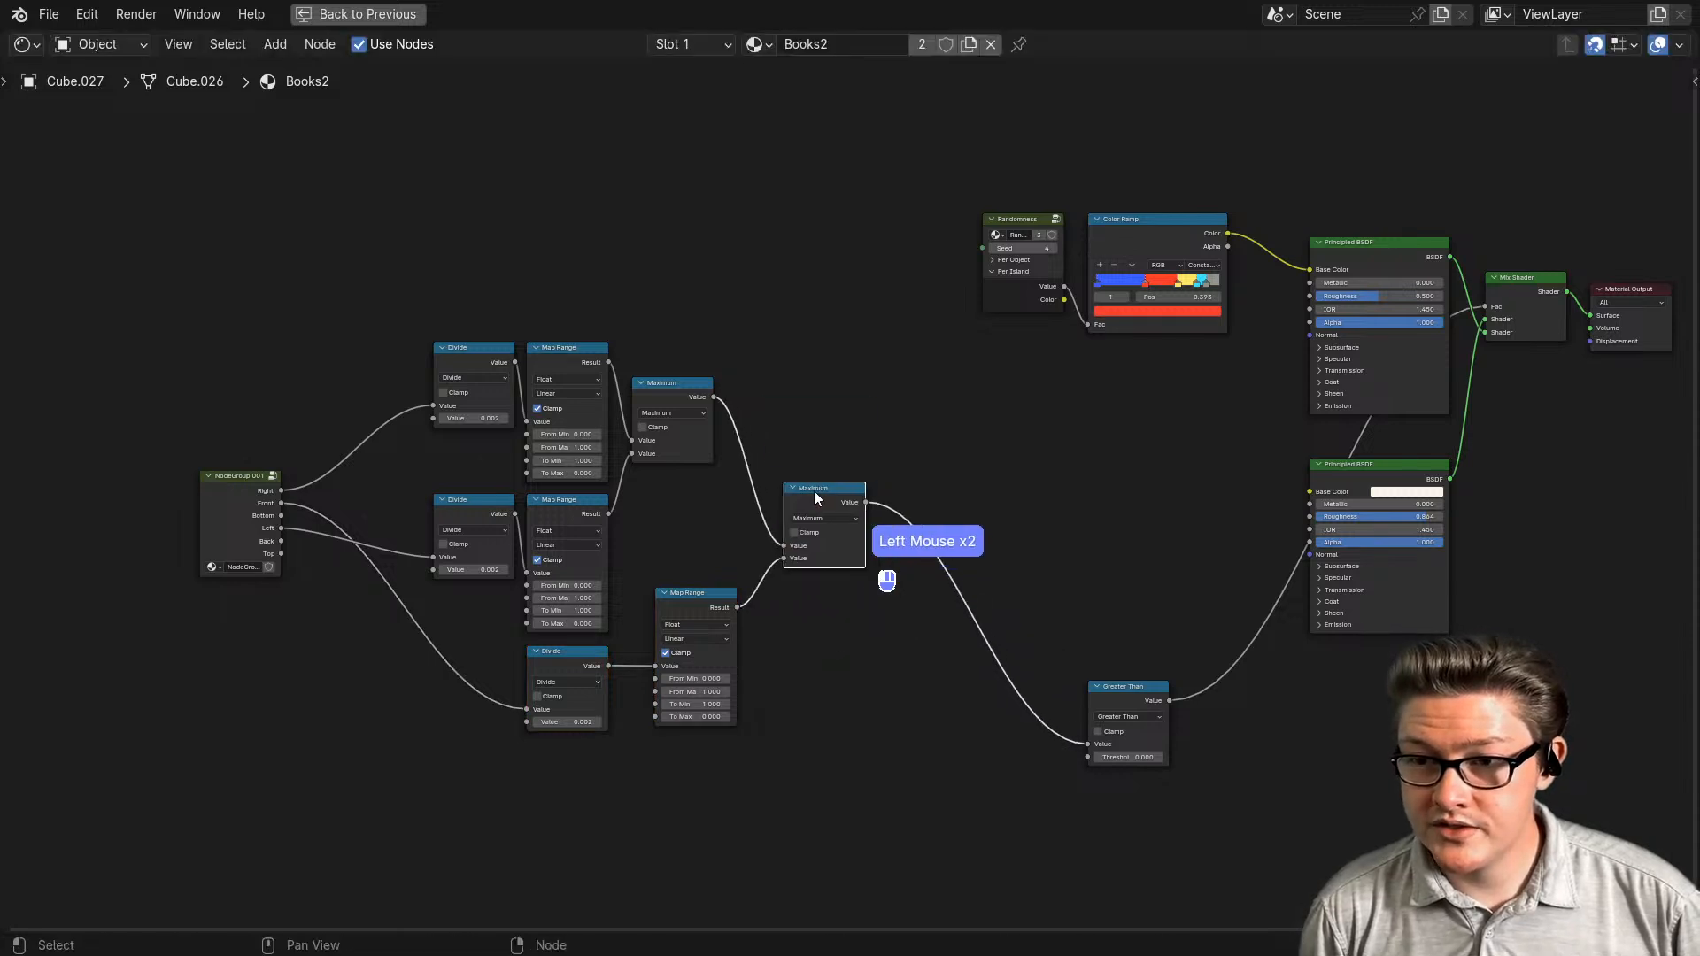
drag(698, 603, 674, 603)
- Place the Greater Than node beside the second Maximum and shift the whole mask network closer to the shader nodes
drag(1133, 694, 932, 493)
shift+click(824, 496)
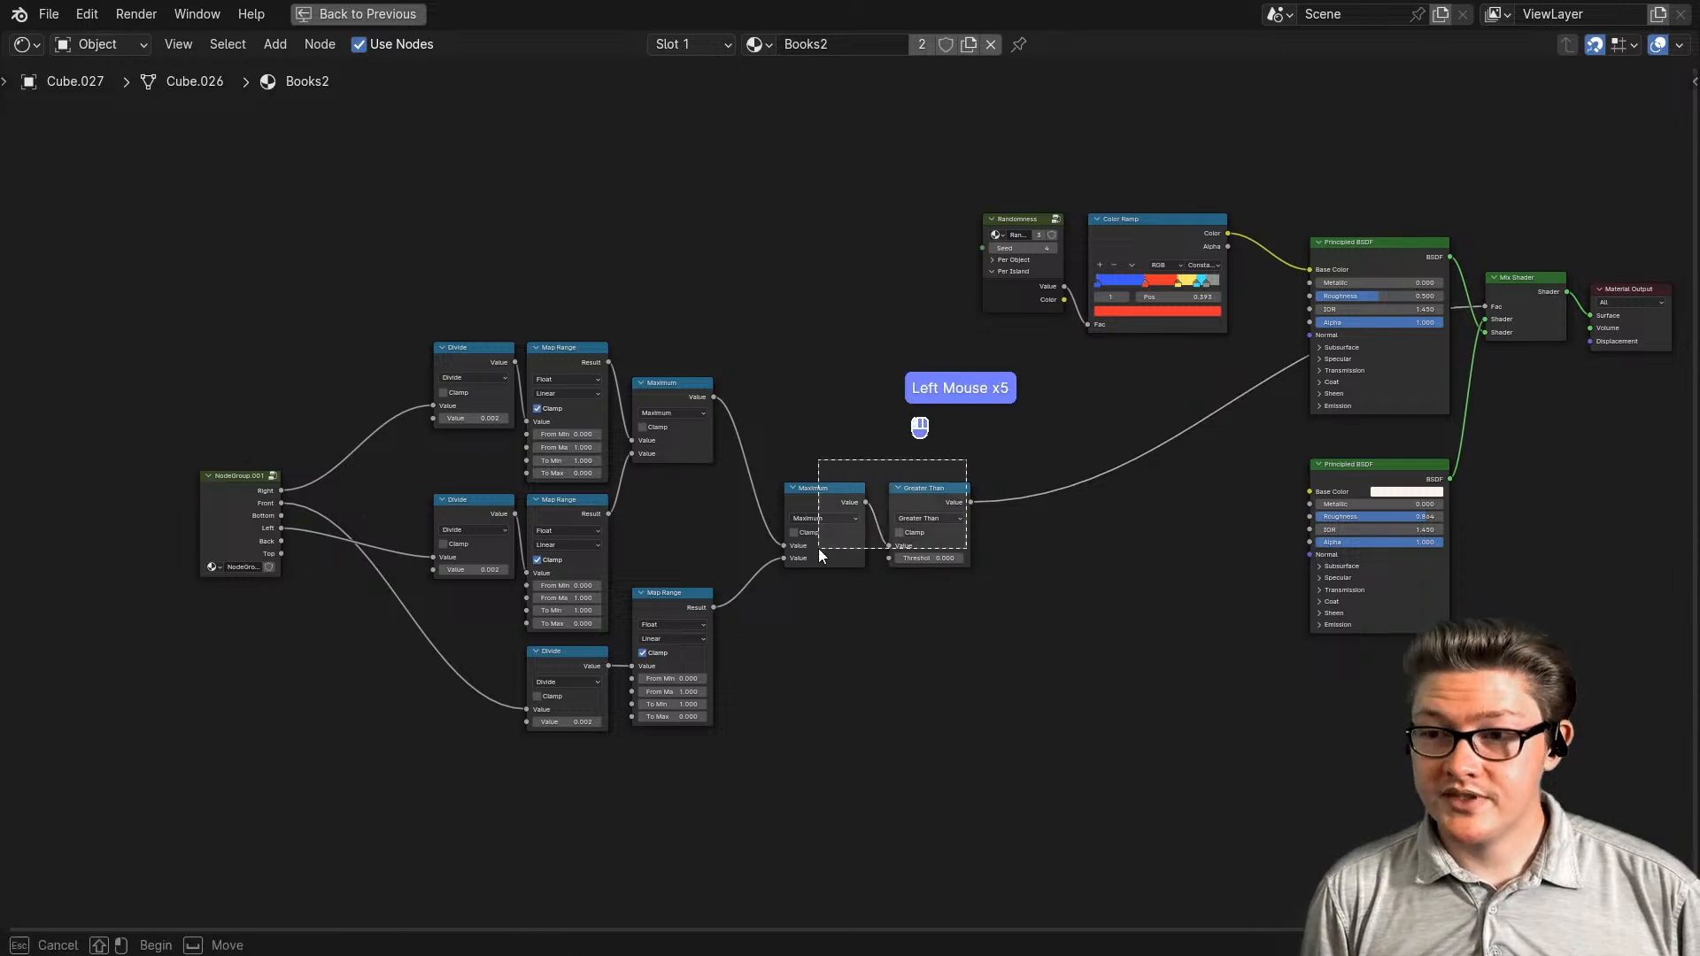
key(g)
click(884, 629)
middle_drag(887, 629, 799, 694)
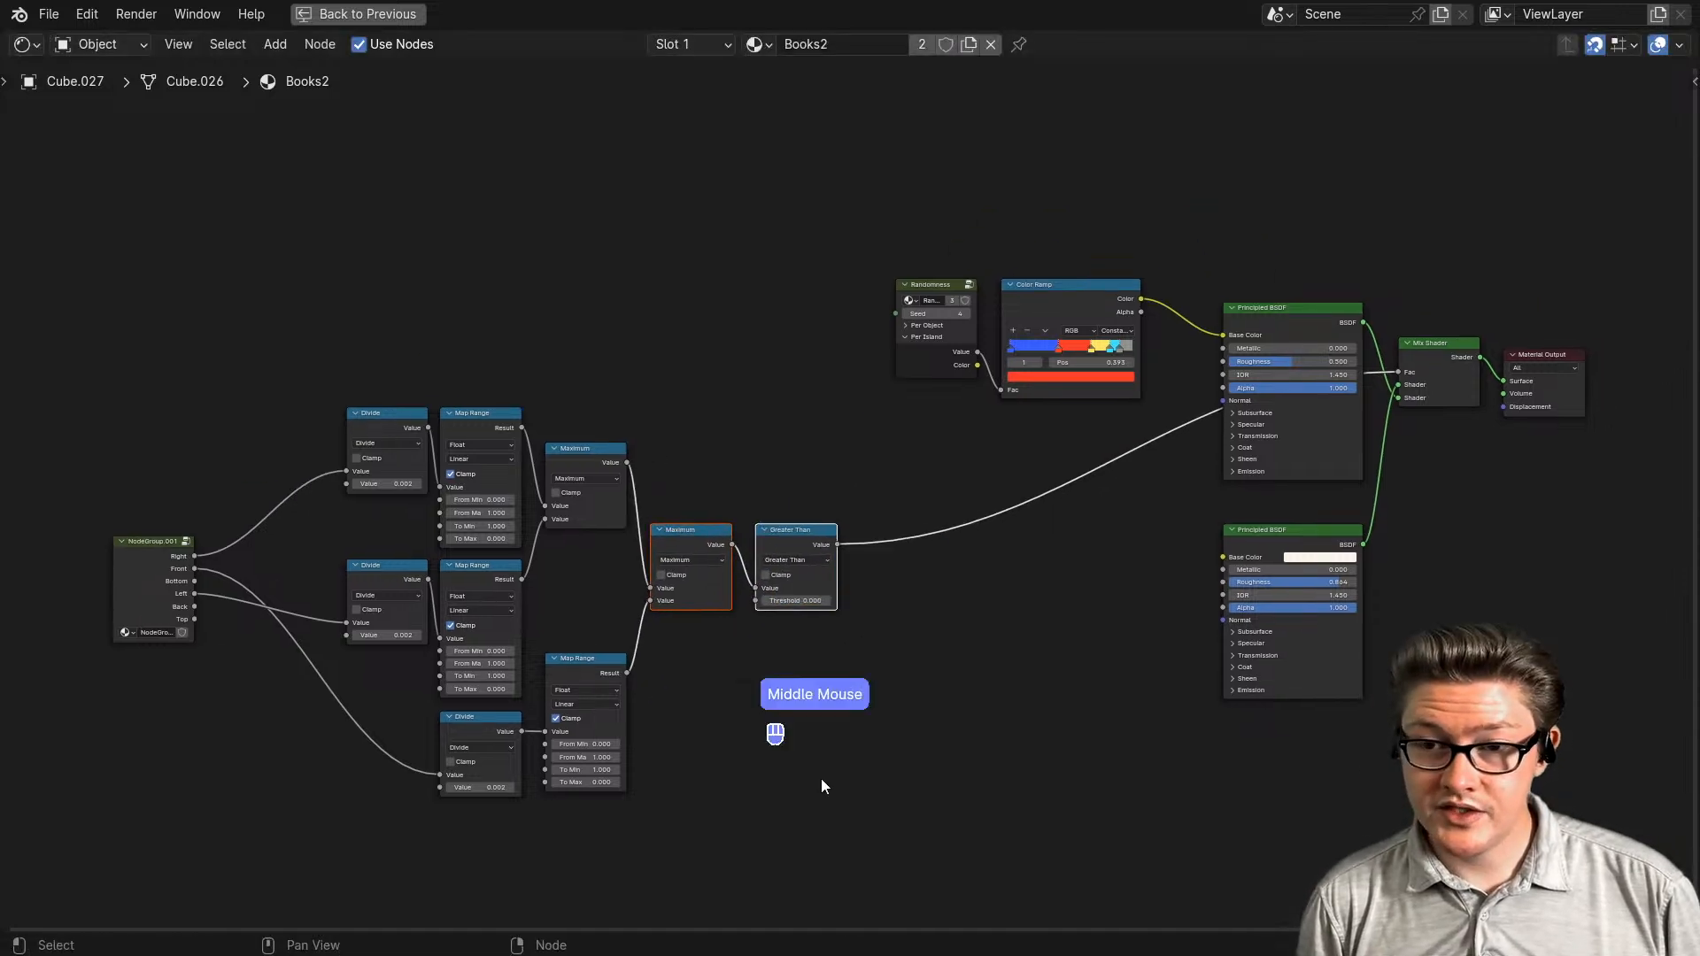
drag(821, 778, 191, 493)
key(g)
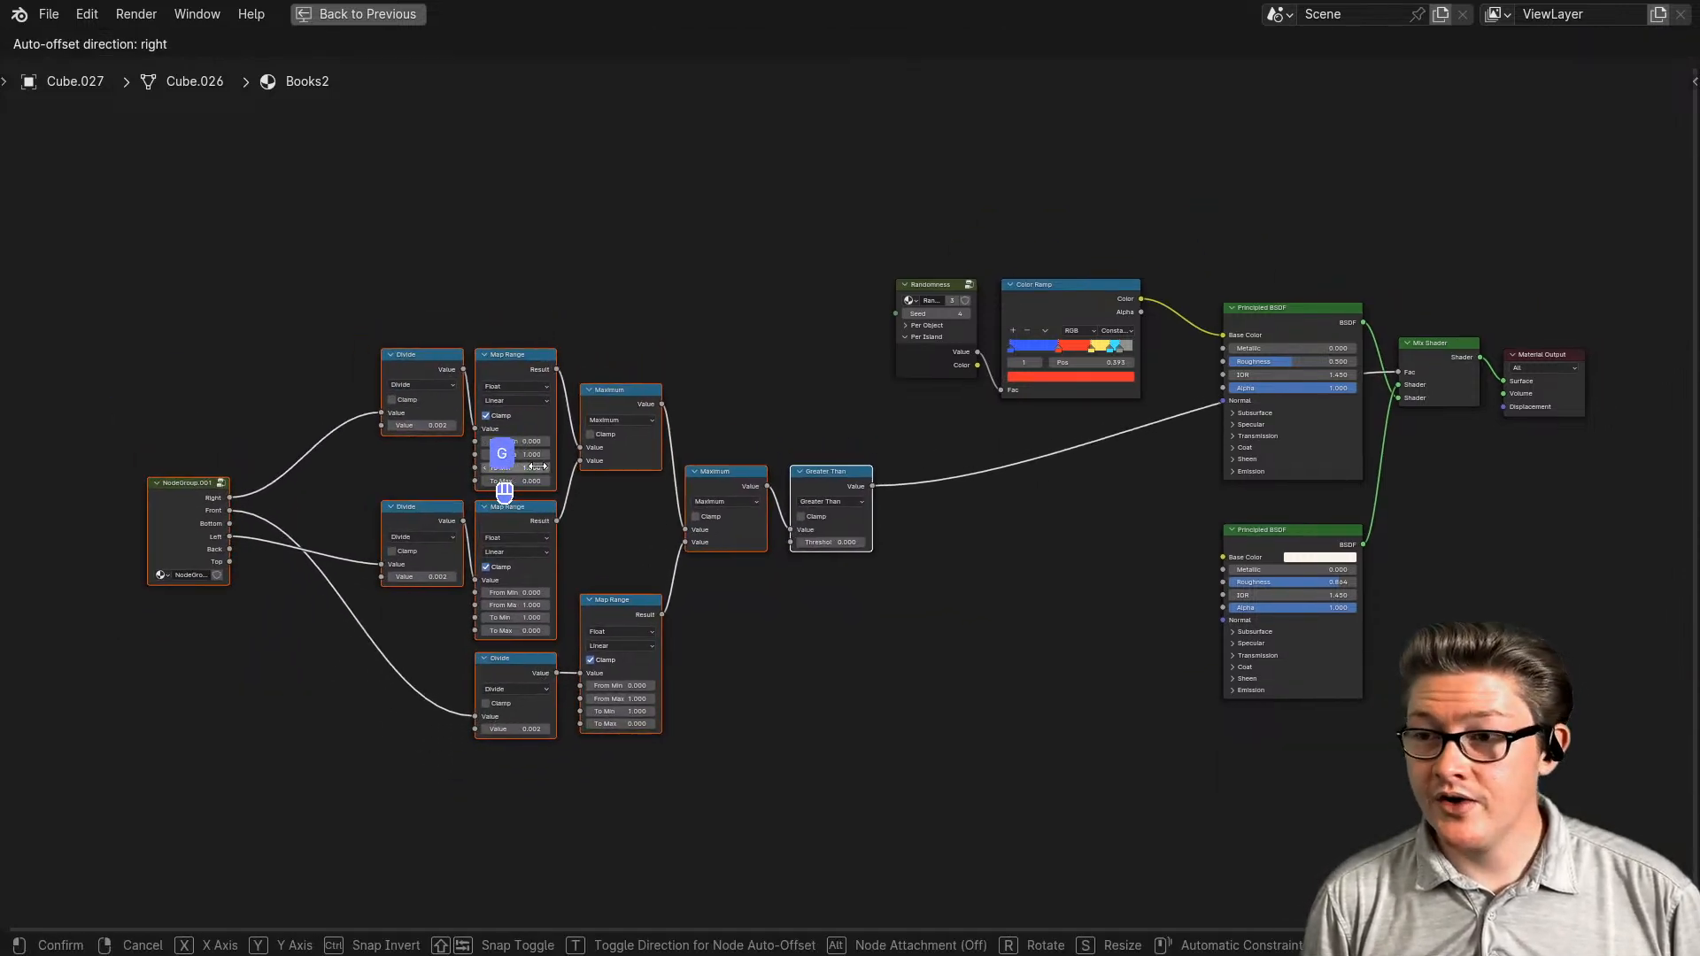
click(527, 434)
- Rename the NodeGroup.001 node group to Object Scale and open the context options of its name
click(186, 476)
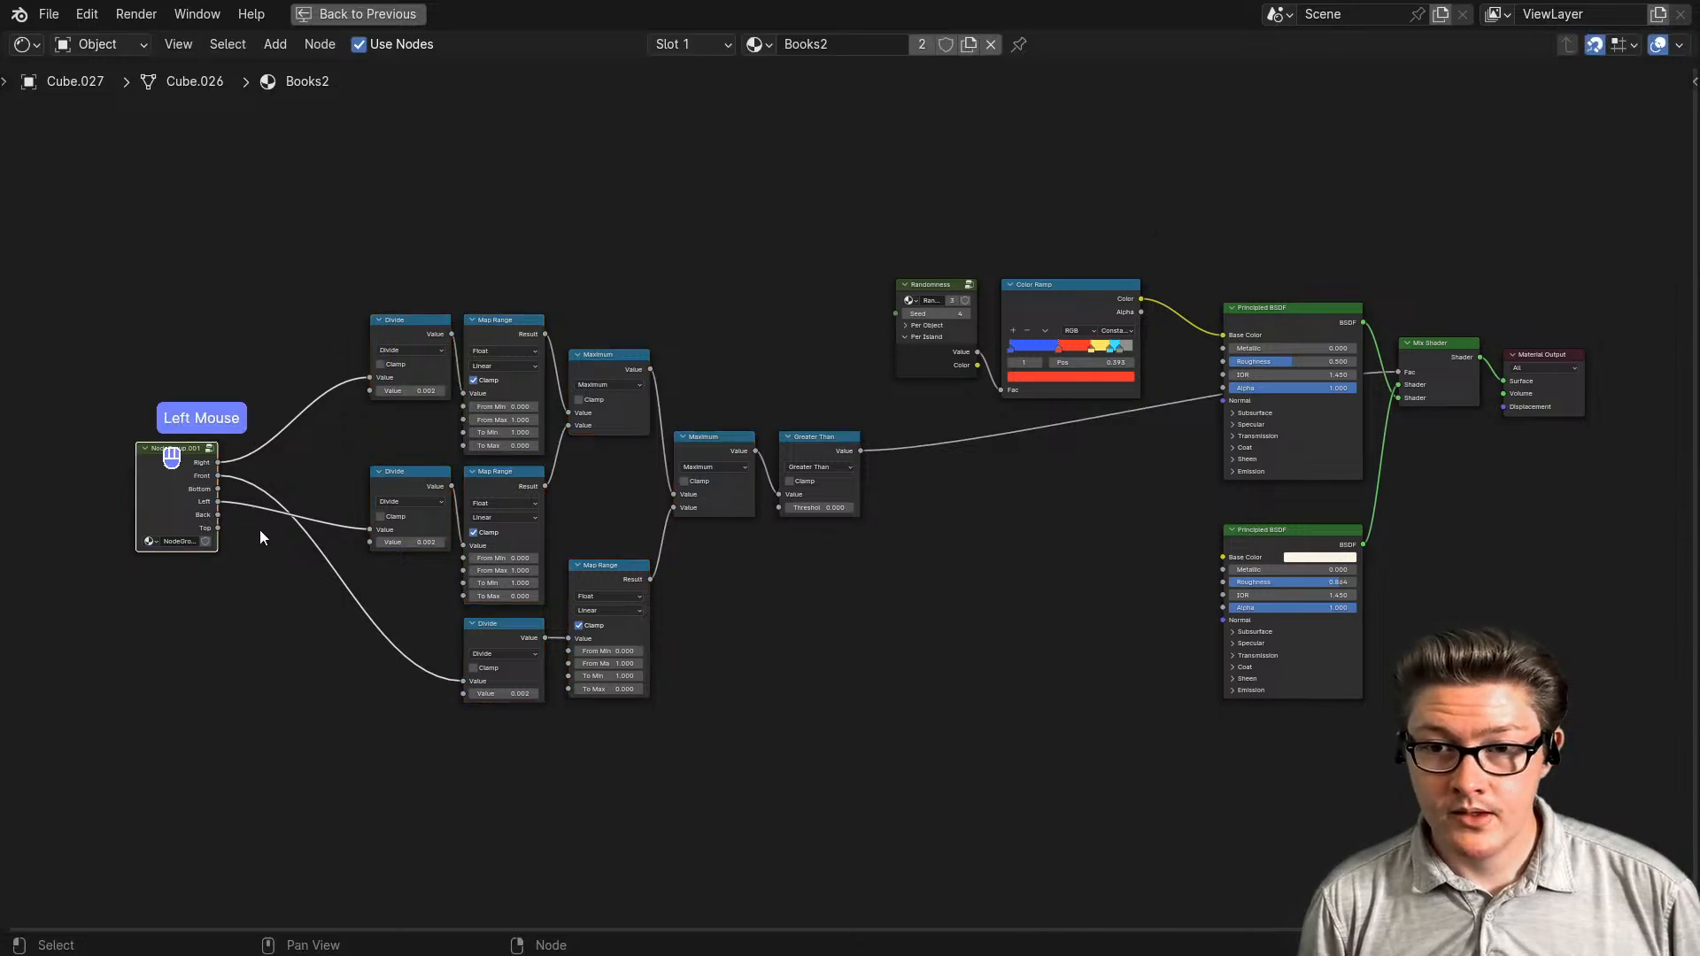
middle_drag(258, 531, 470, 570)
scroll(946, 564, up, 2)
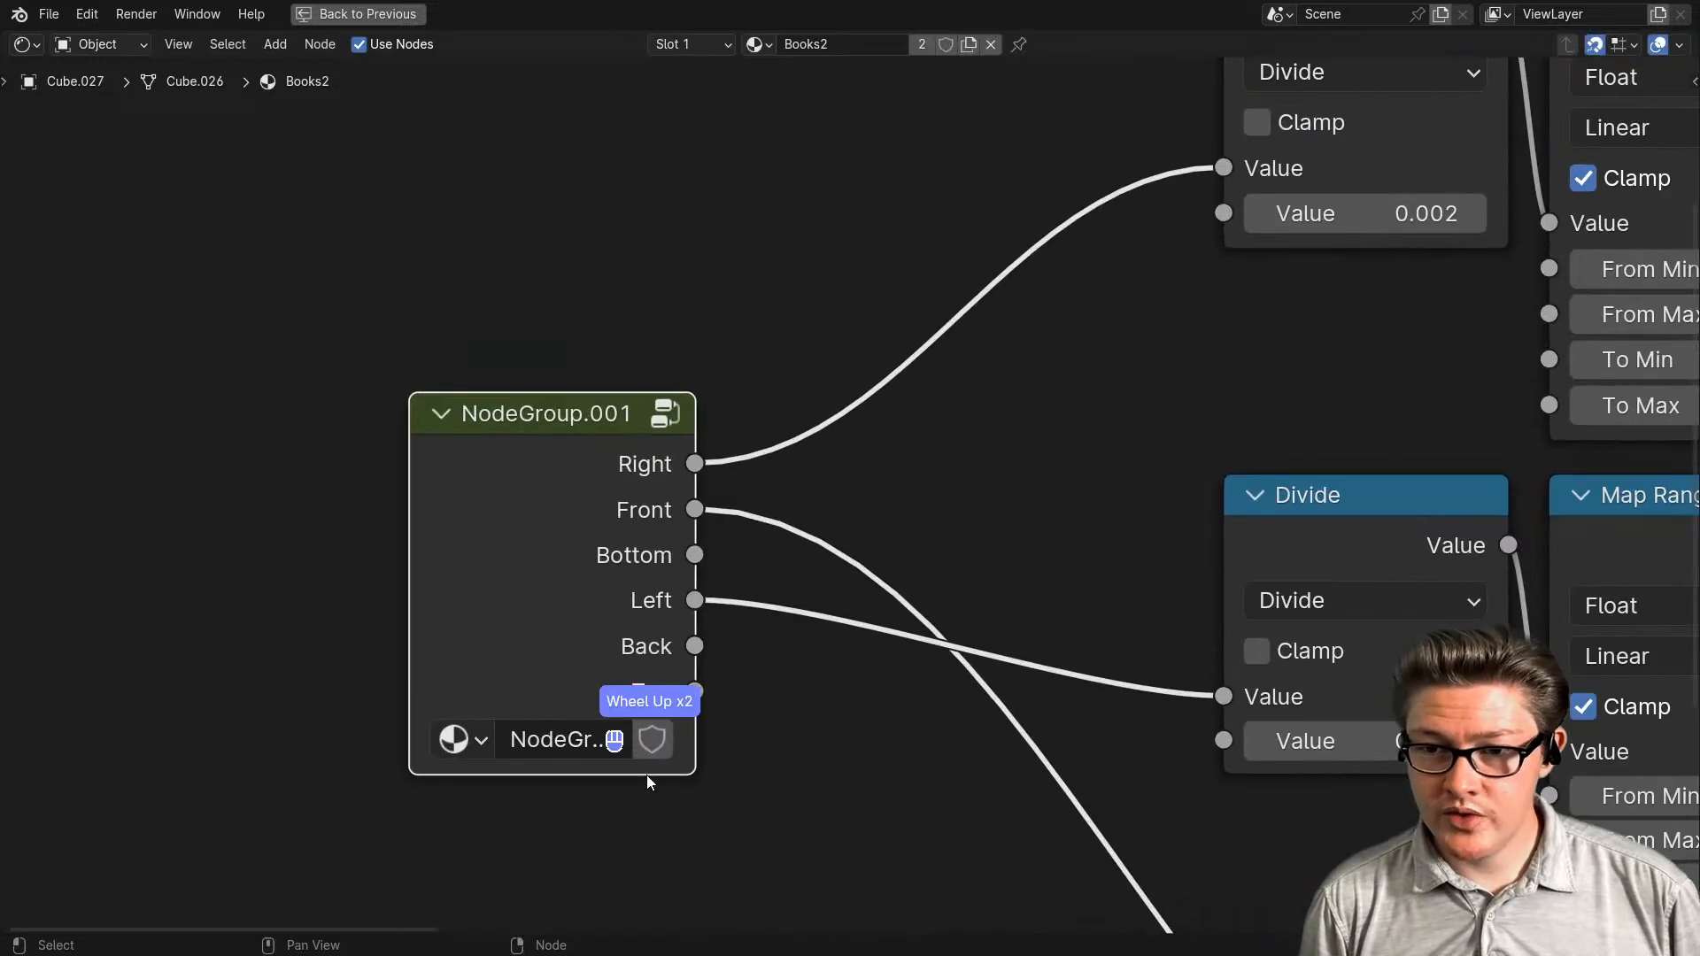
click(555, 741)
text(Obje)
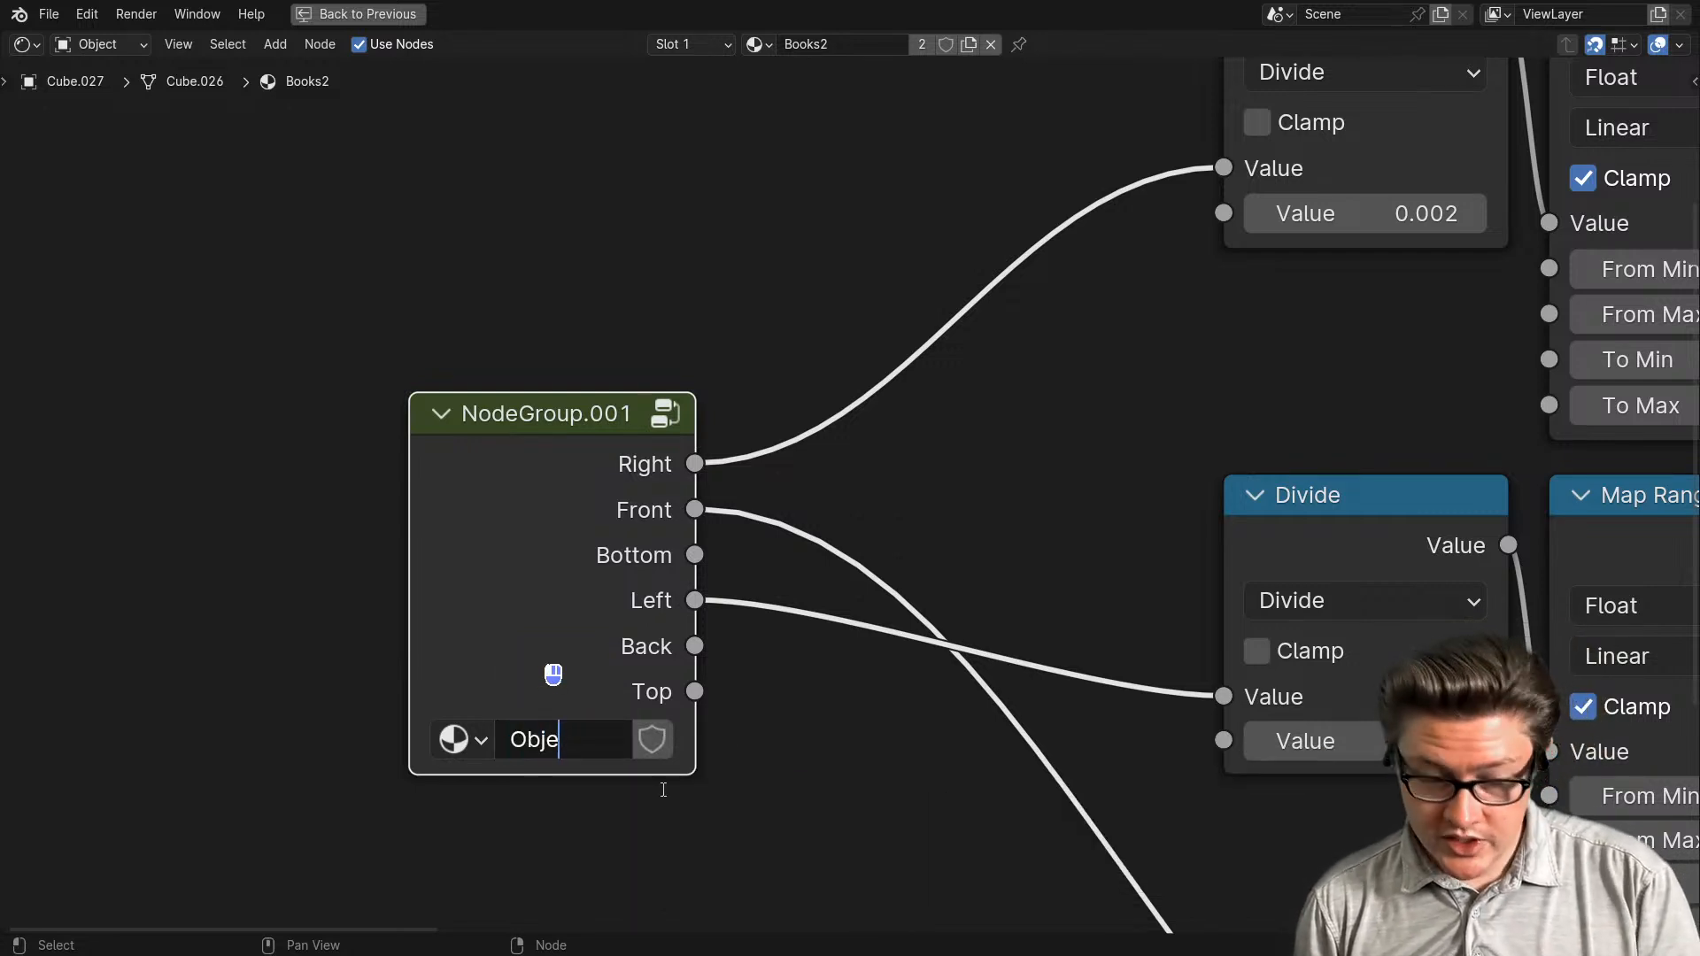
text(ct Scale)
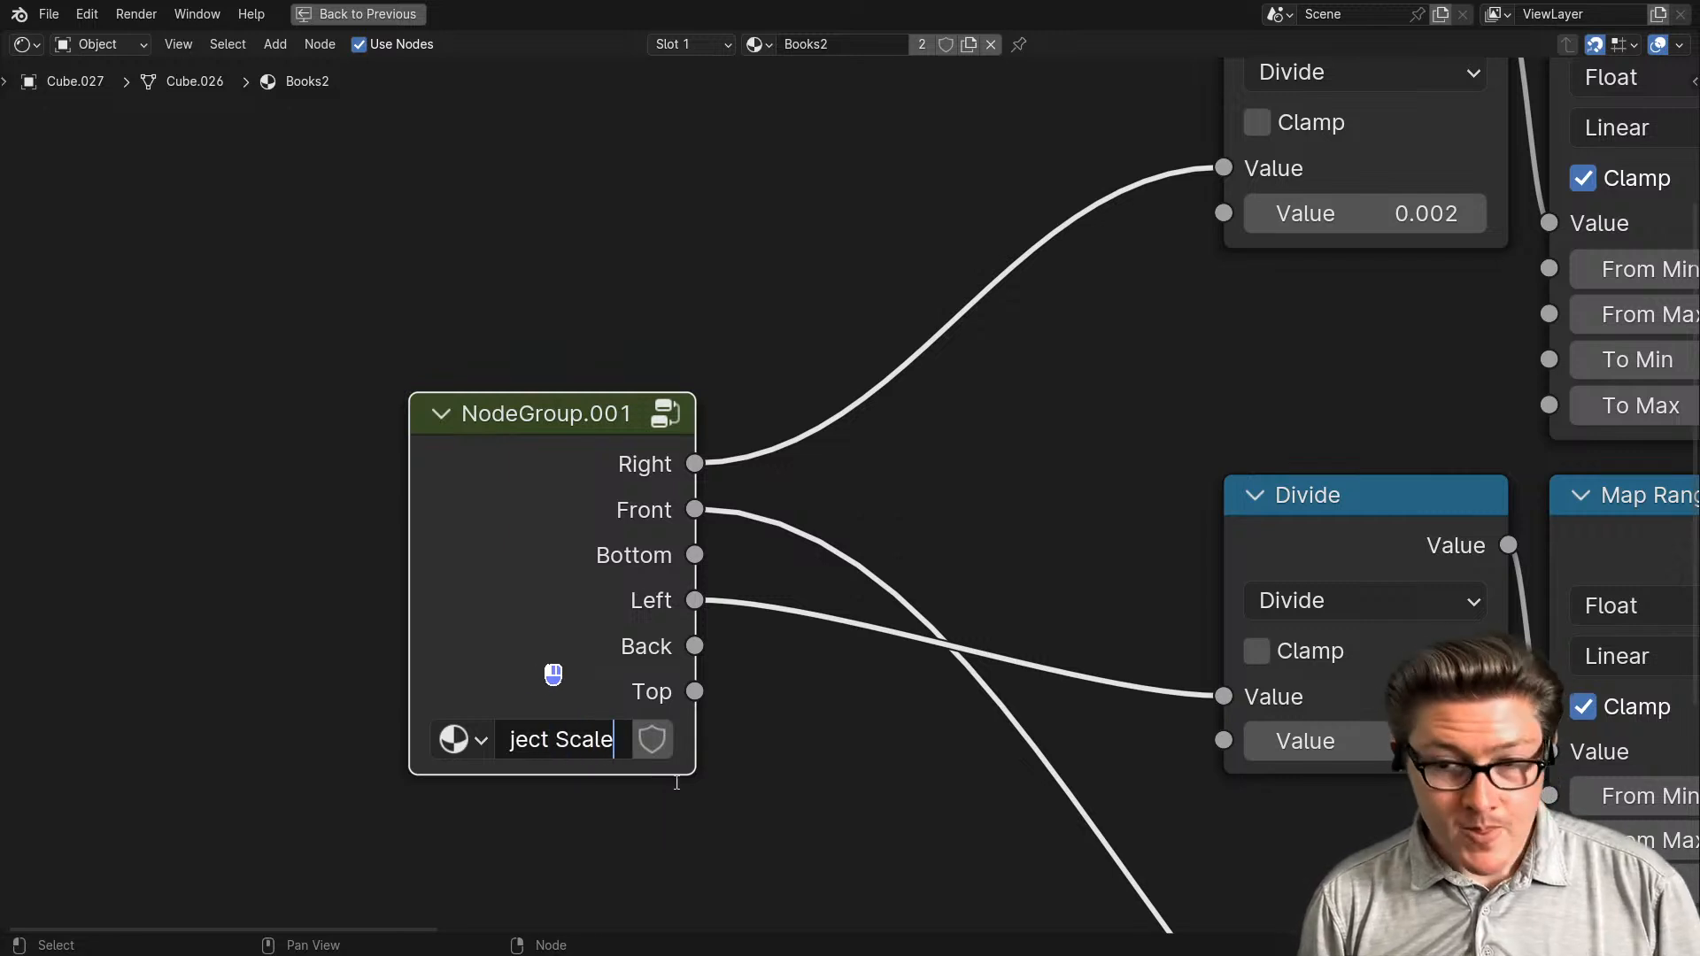
key(Return)
right_click(579, 744)
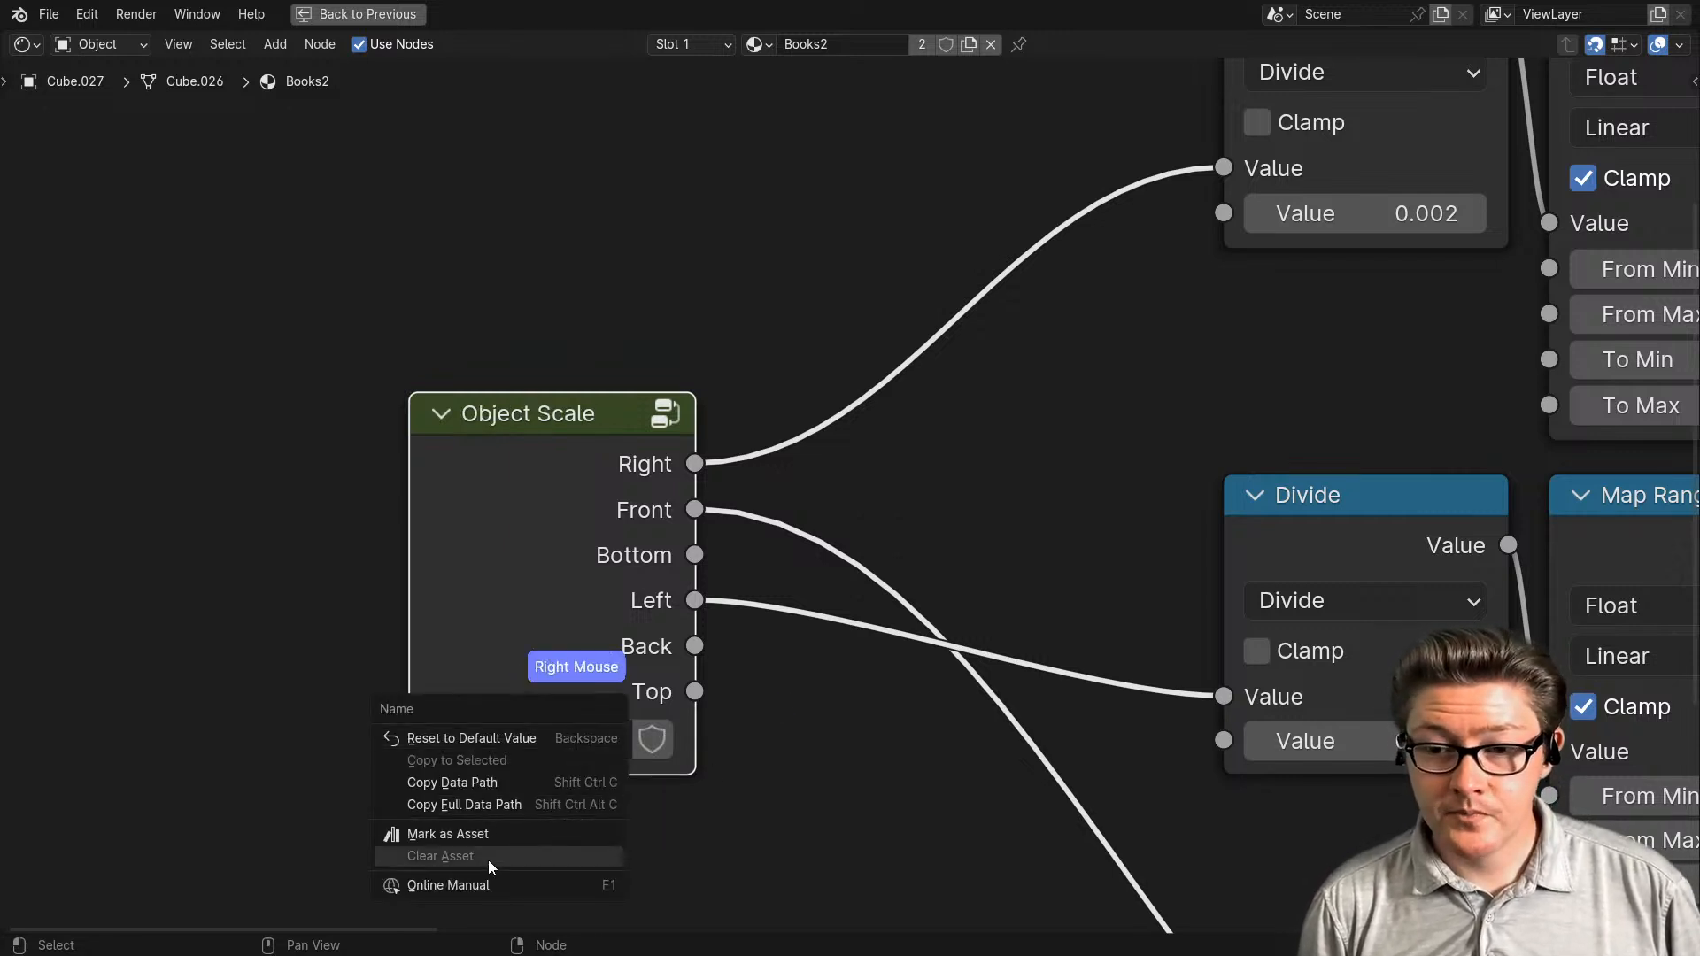
- Mark the Object Scale node group as an asset
click(478, 836)
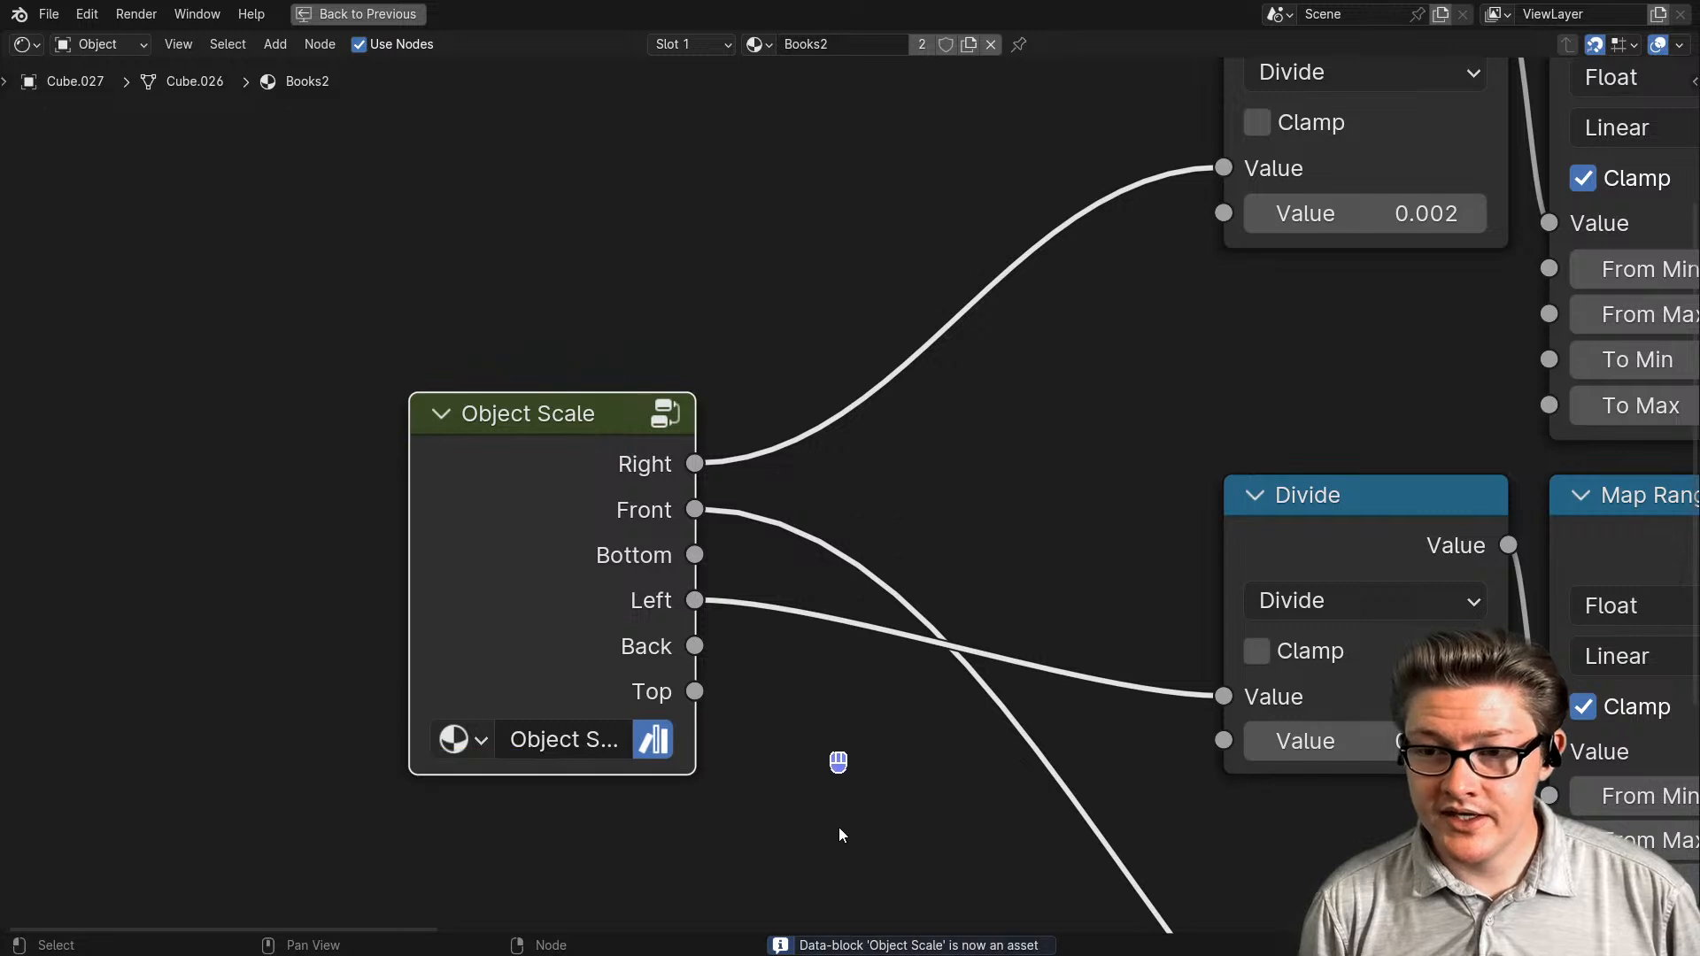
scroll(627, 698, down, 2)
scroll(611, 603, up, 1)
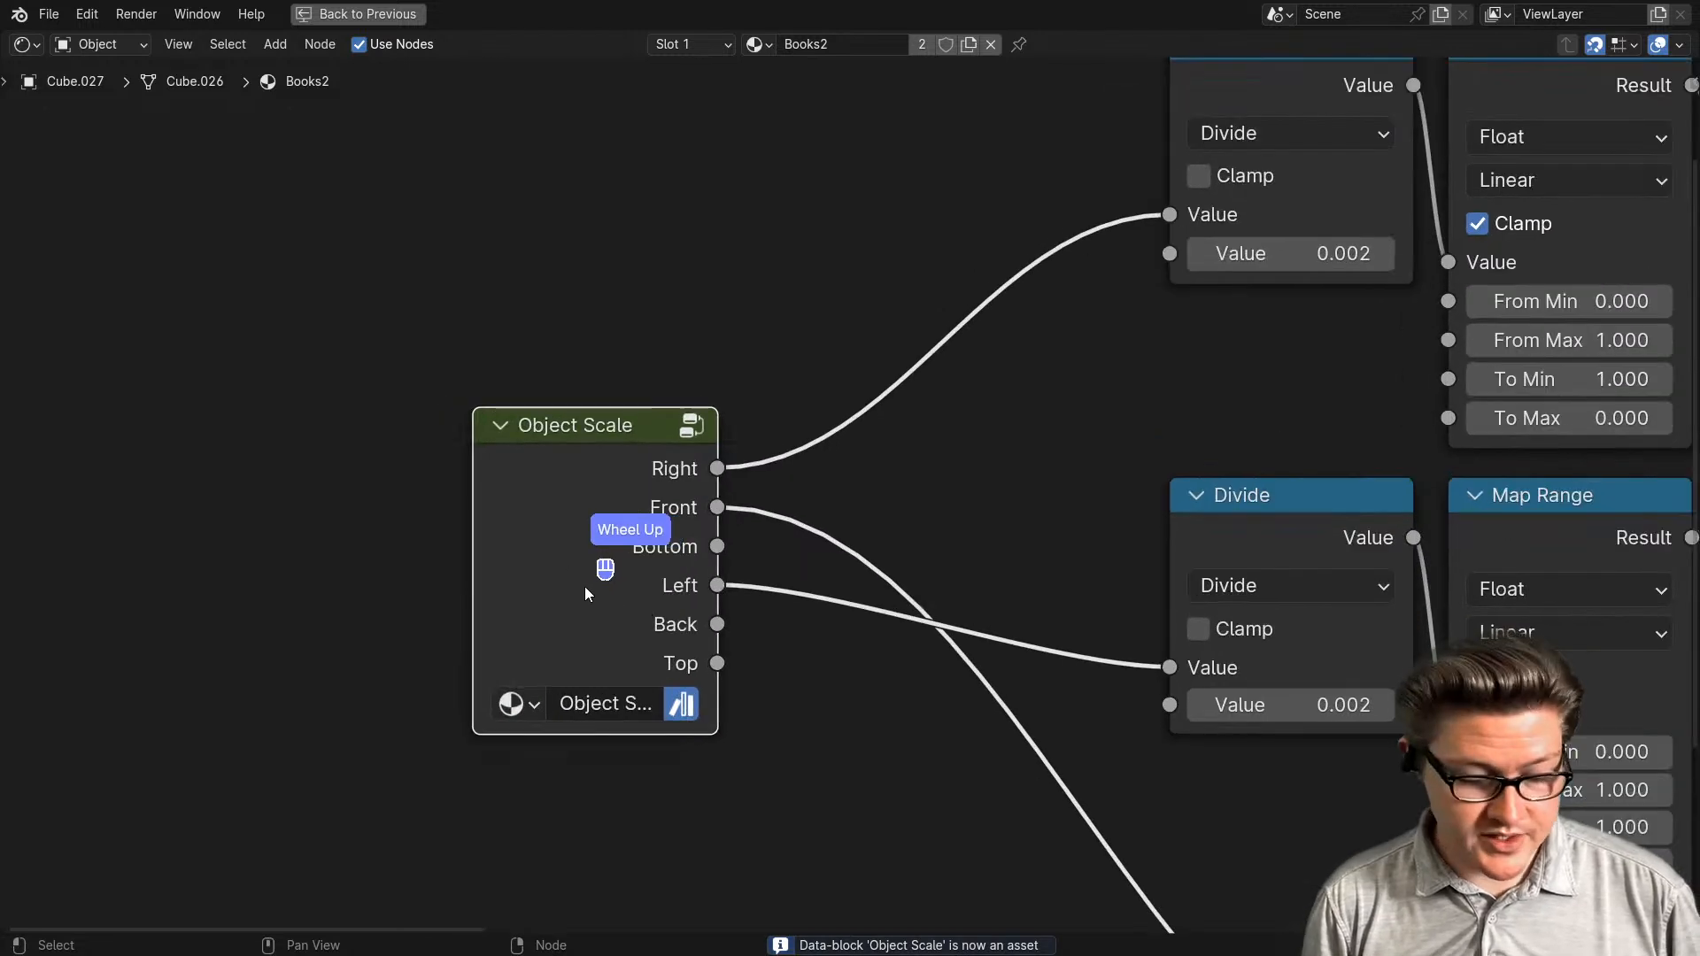
- Inside the Object Scale group, reorder the output sockets to Left, Right, Front, Back, Top, Bottom, and return to the Books2 material
key(Tab)
middle_drag(1093, 565, 1046, 603)
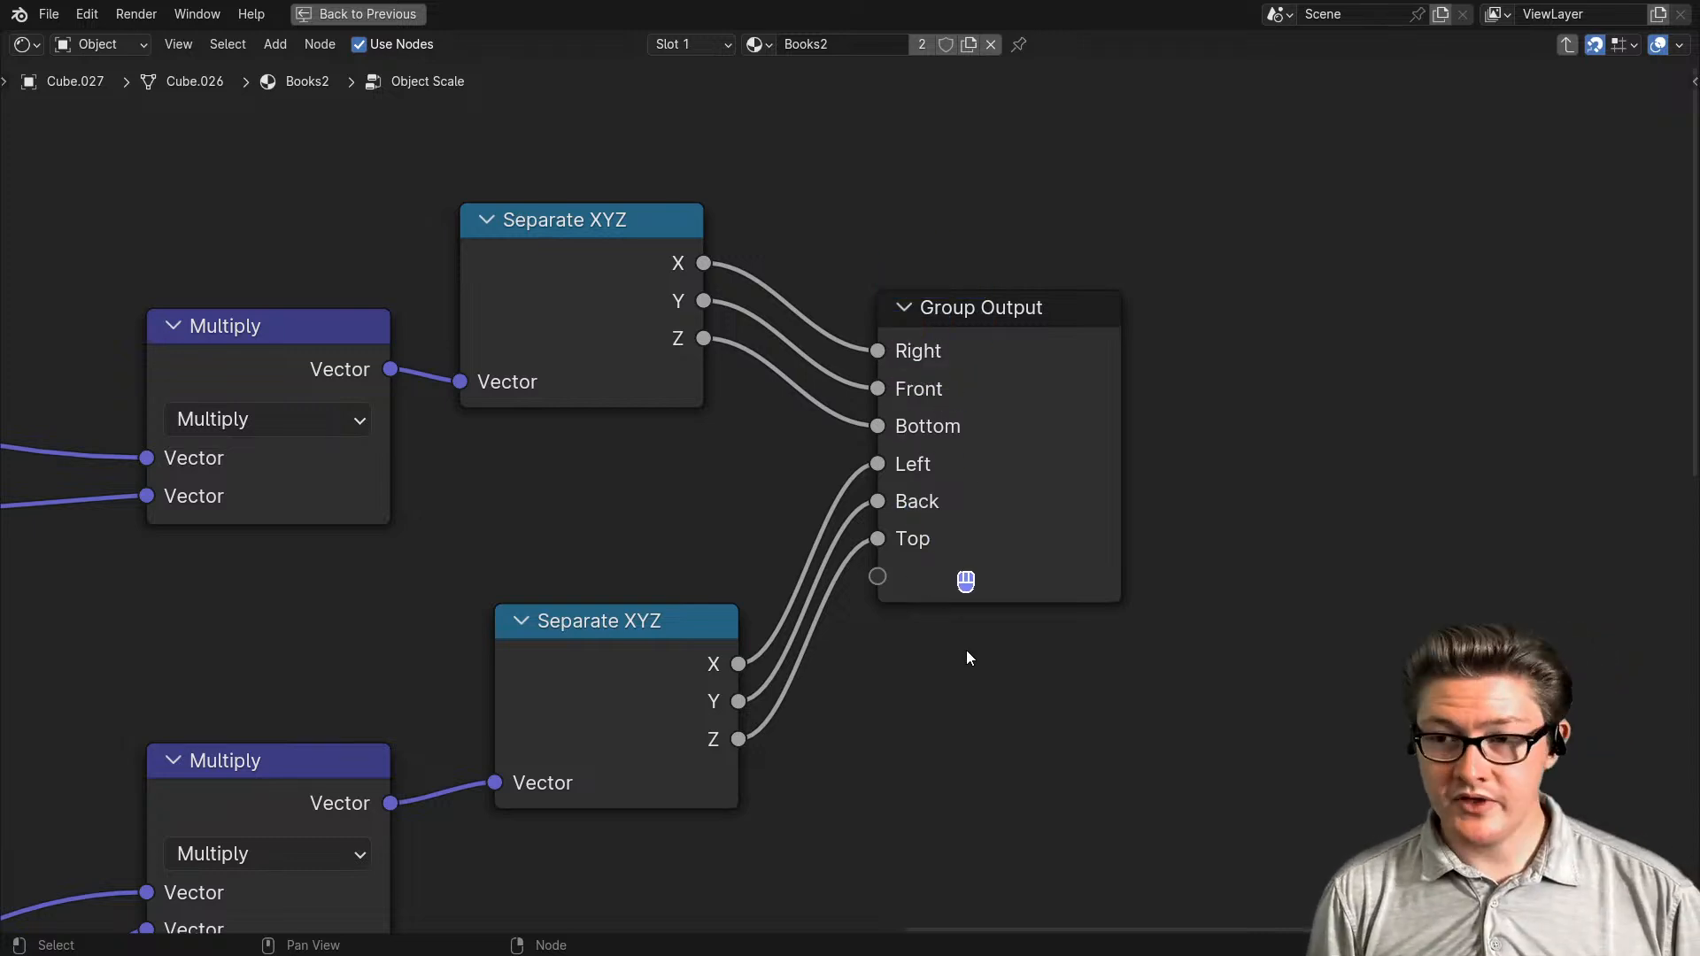
key(n)
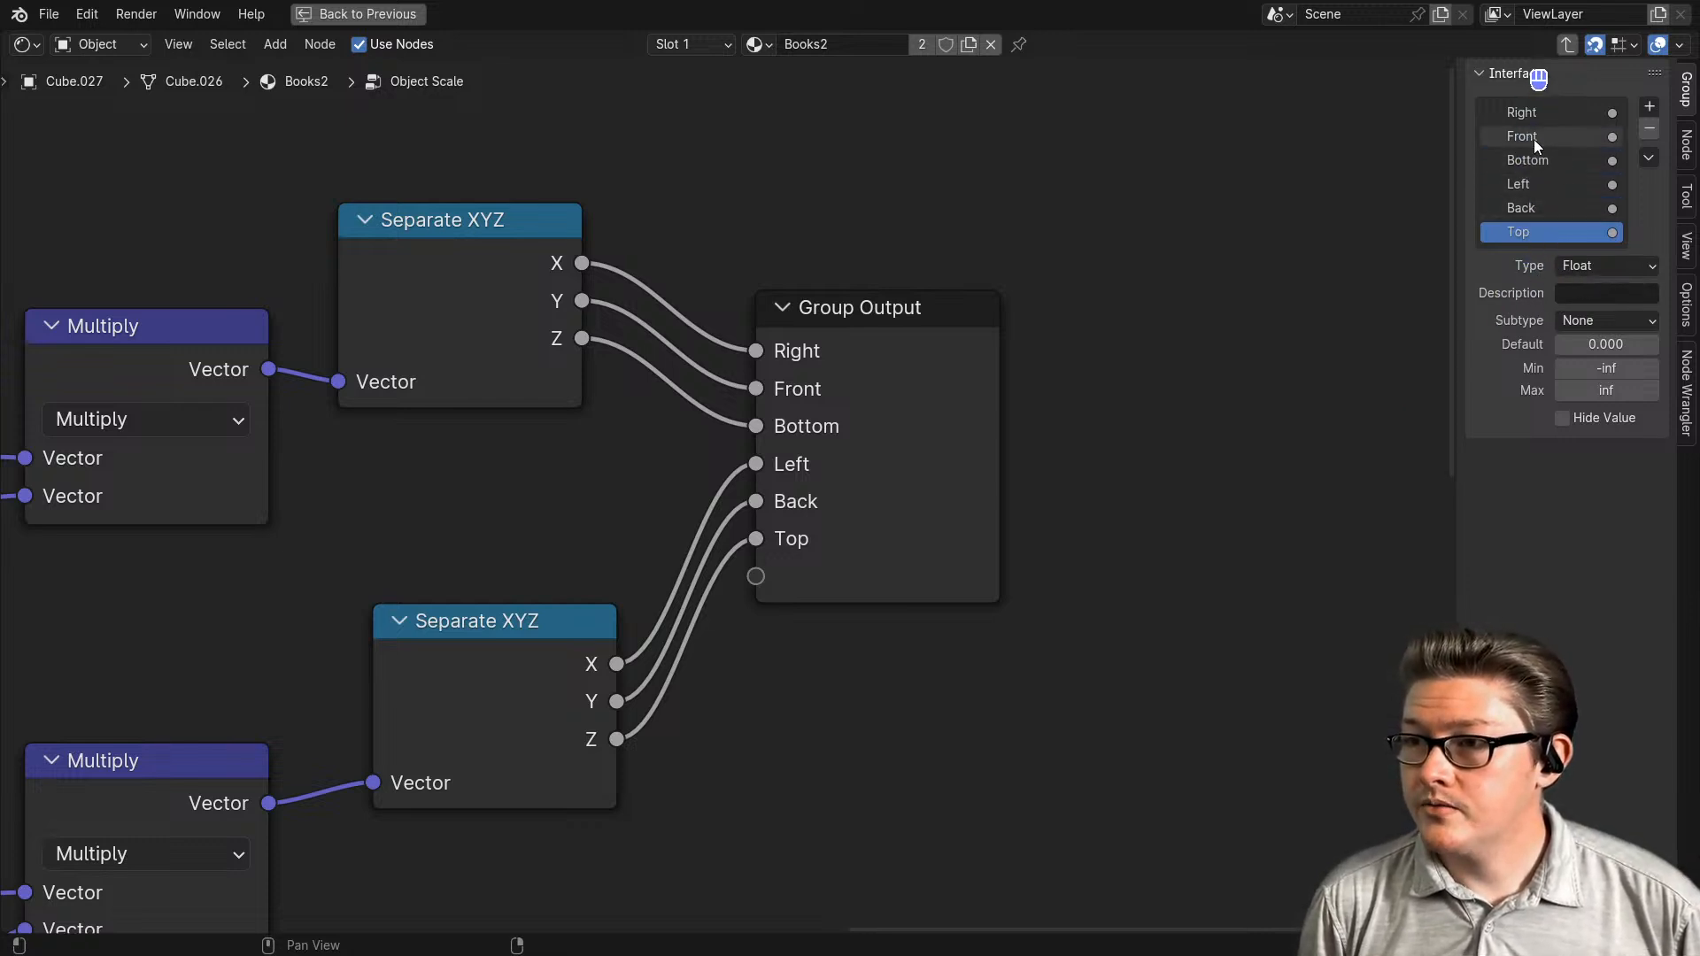
drag(1527, 181, 1525, 104)
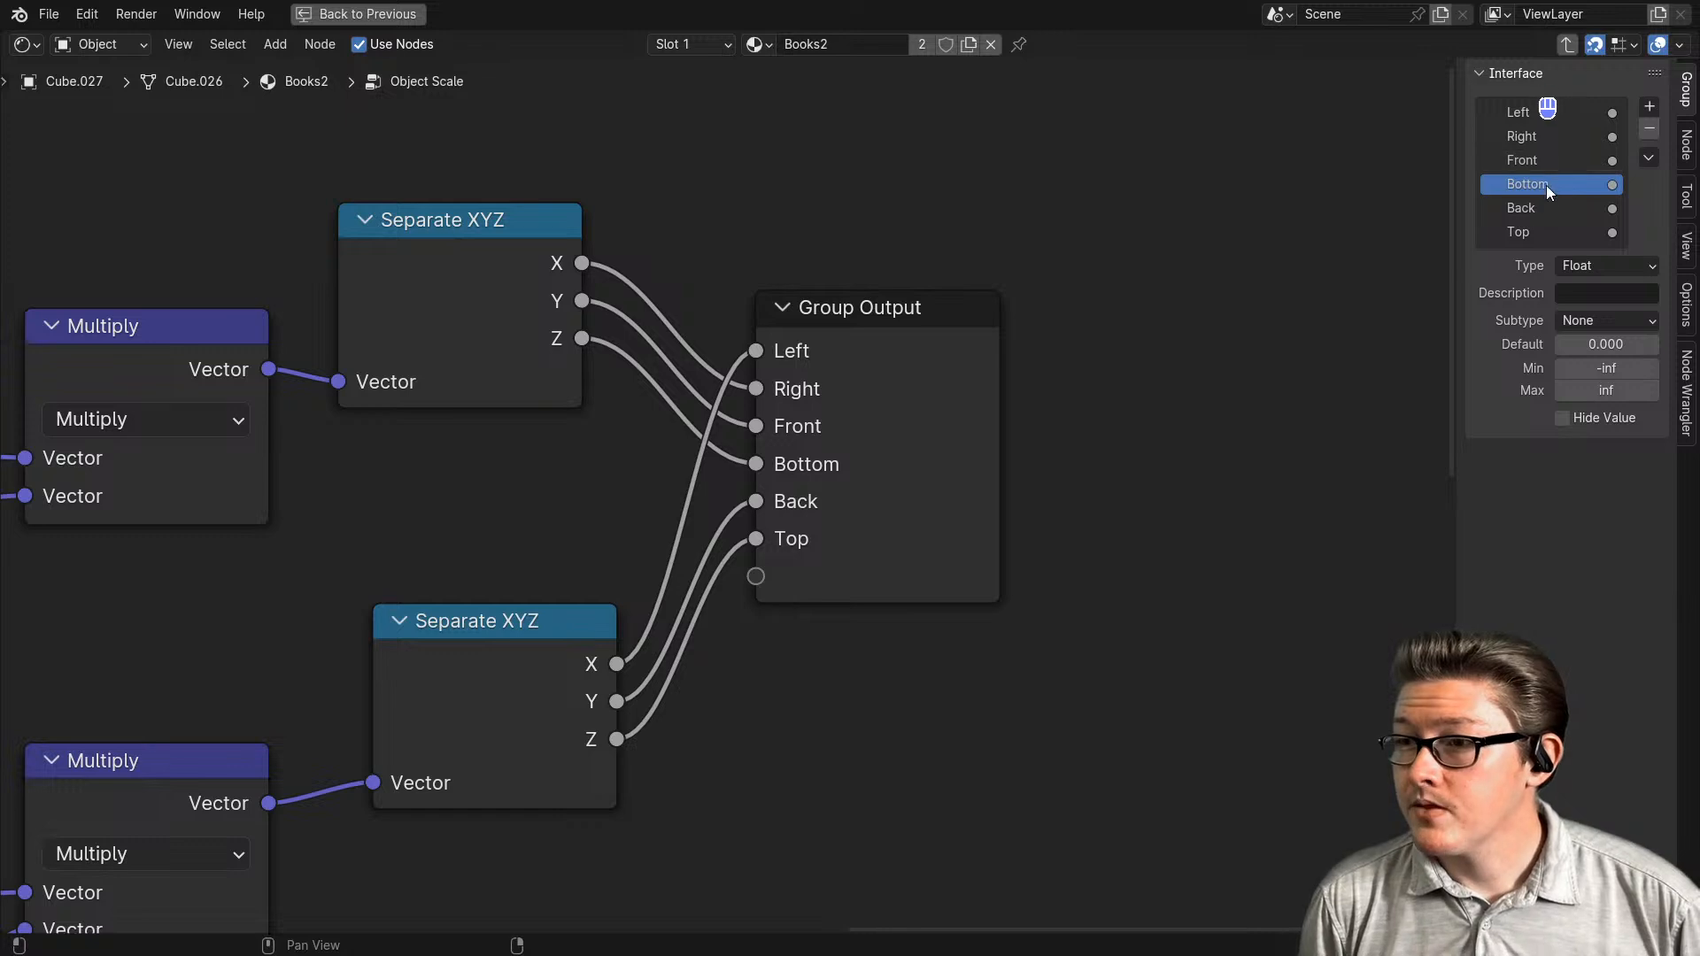
mouse_move(1546, 207)
mouse_down()
mouse_move(1542, 175)
mouse_move(1544, 224)
mouse_move(1534, 205)
mouse_move(1531, 222)
mouse_up()
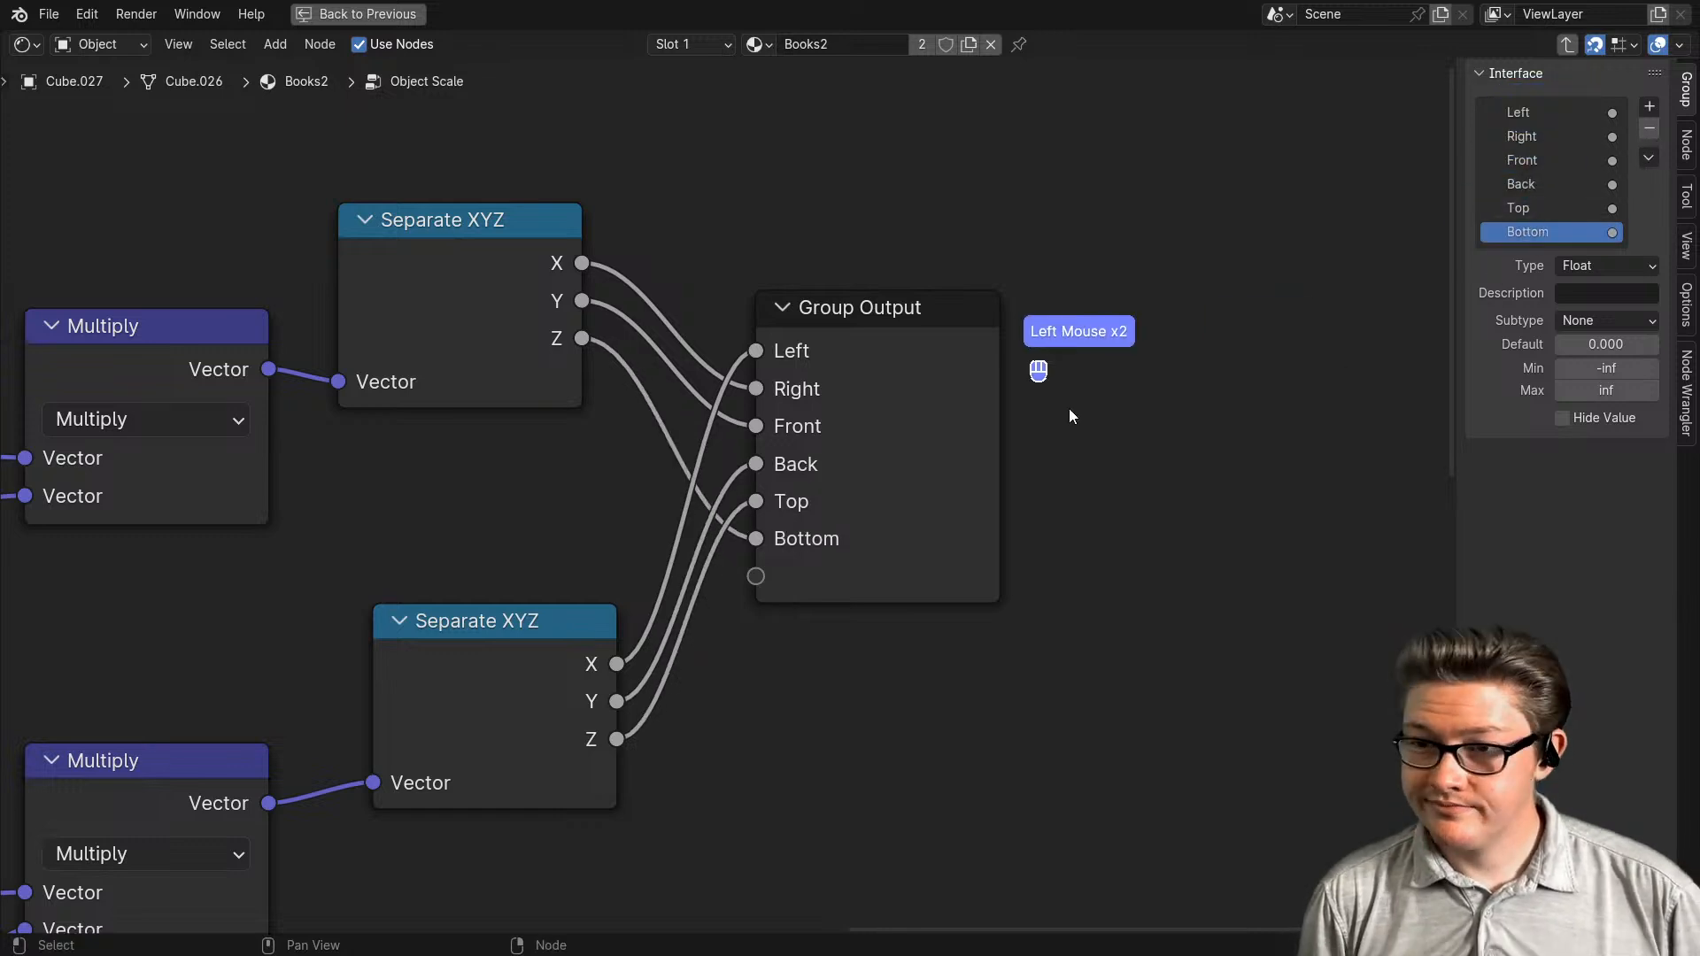
click(864, 454)
key(Tab)
key(n)
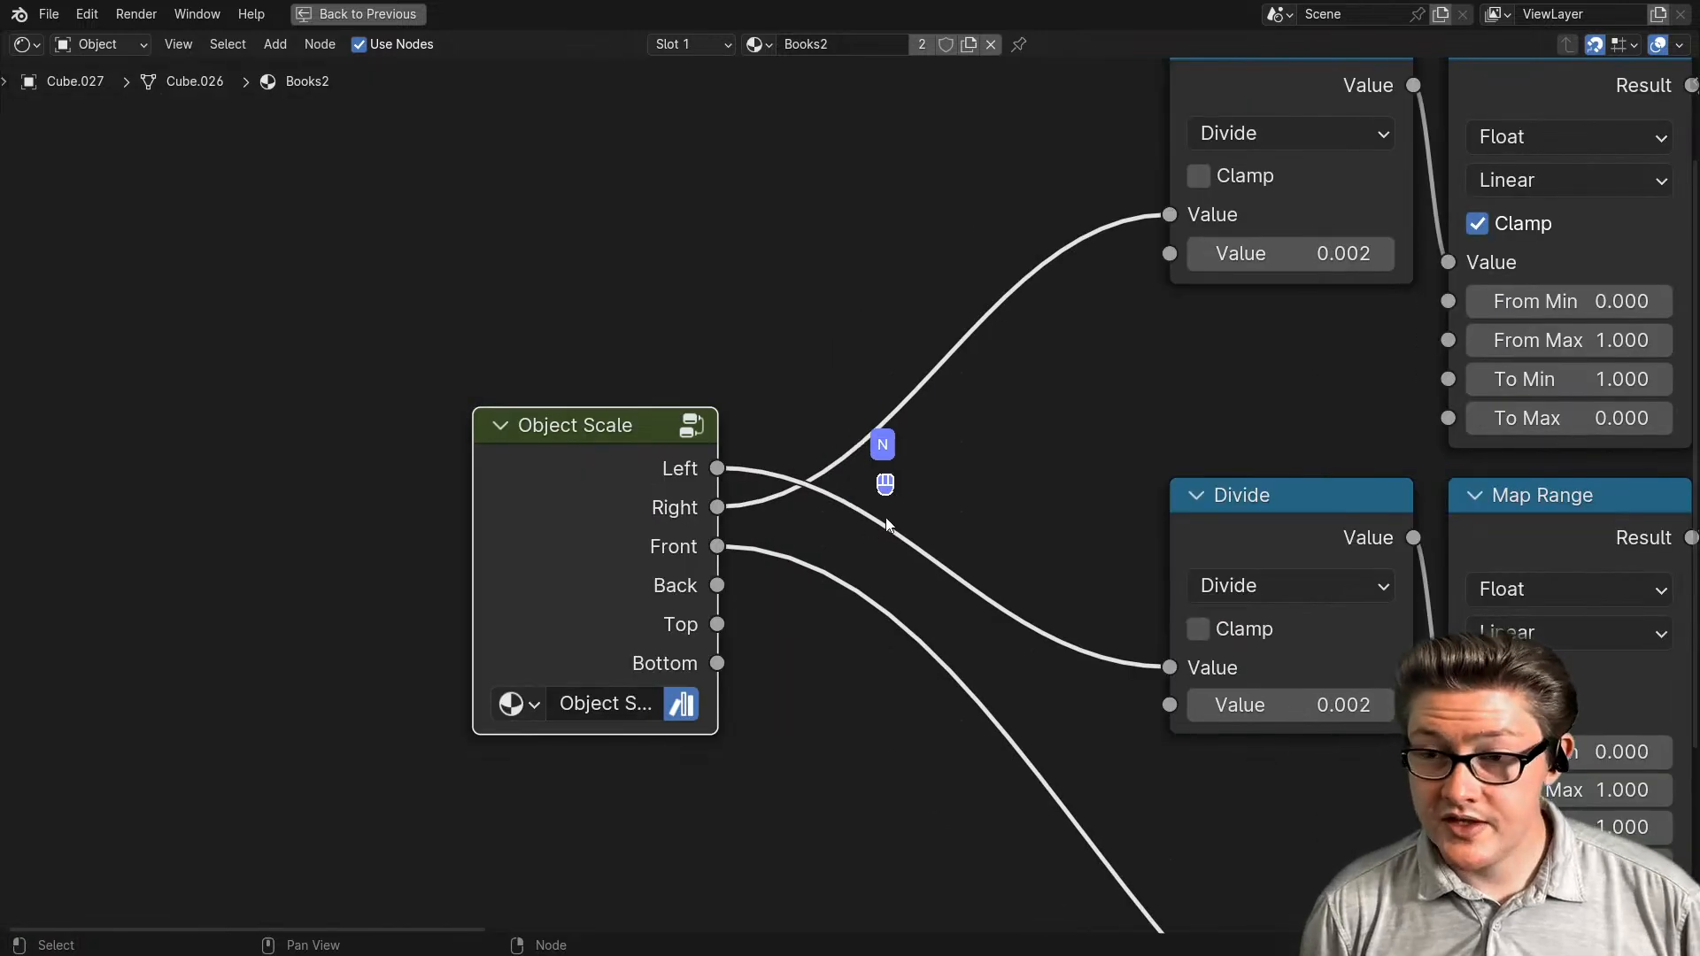
- Restore the multi-editor layout and display the book in Rendered shading with the viewport overlays hidden
scroll(938, 513, down, 2)
middle_drag(948, 539, 767, 538)
scroll(765, 595, down, 11)
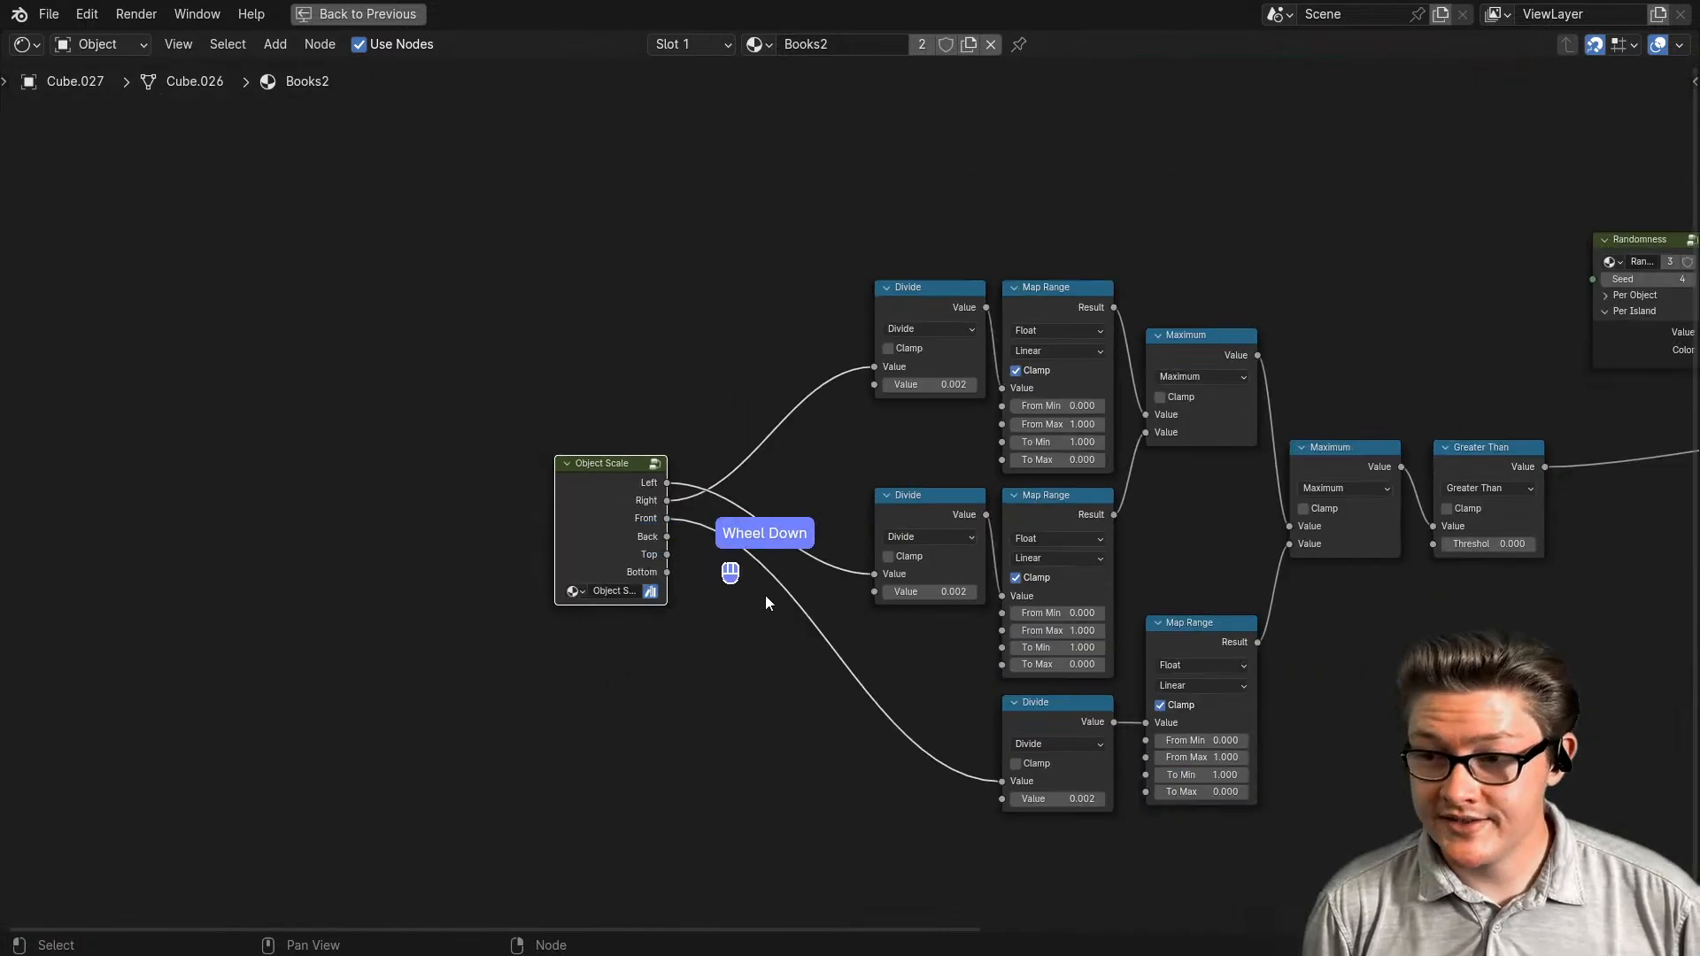
middle_drag(815, 644, 535, 636)
middle_drag(972, 624, 644, 612)
scroll(787, 630, up, 1)
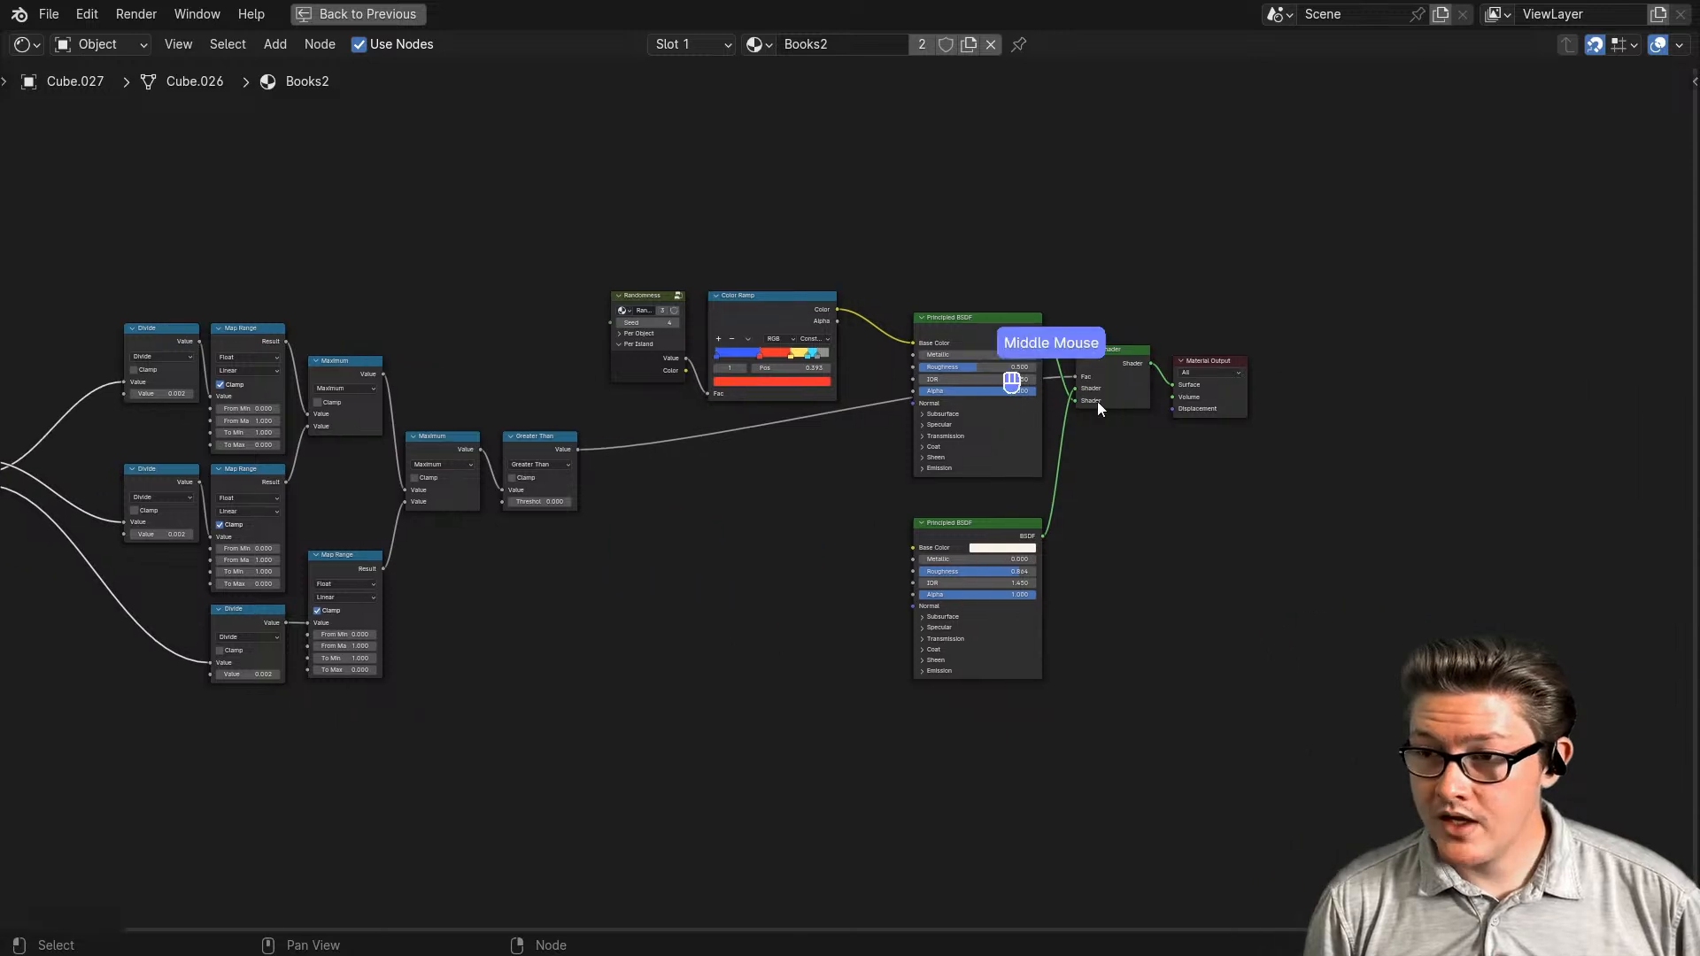
key(ctrl+space)
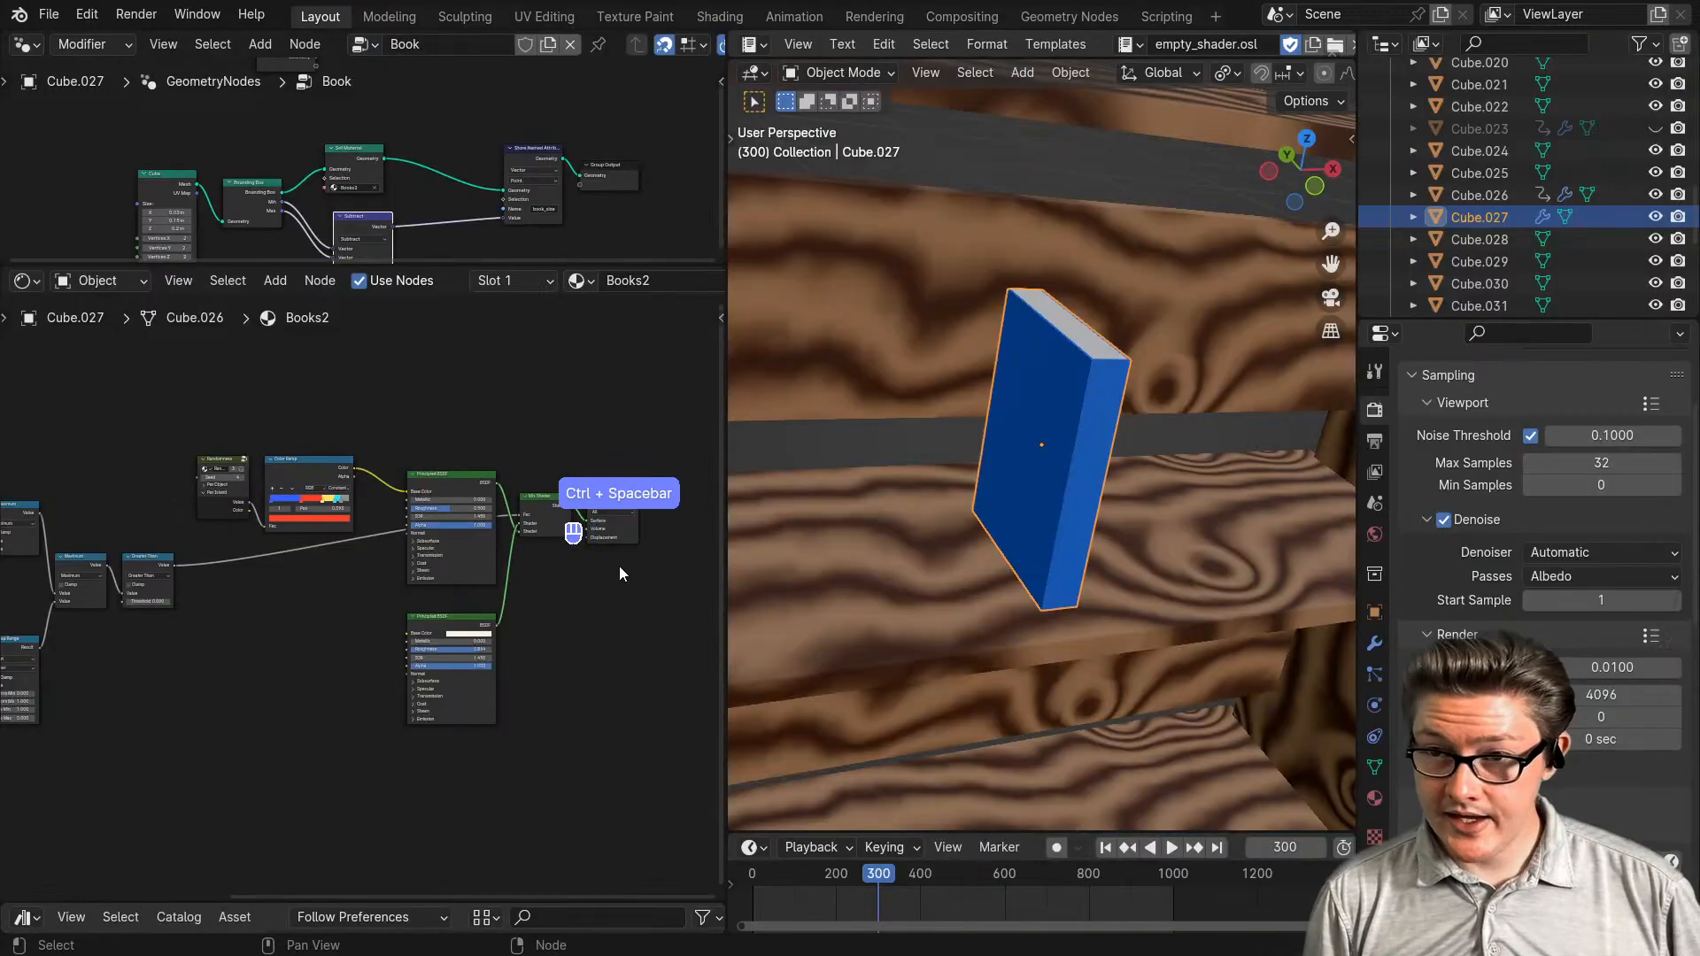
scroll(1084, 527, up, 2)
key(z)
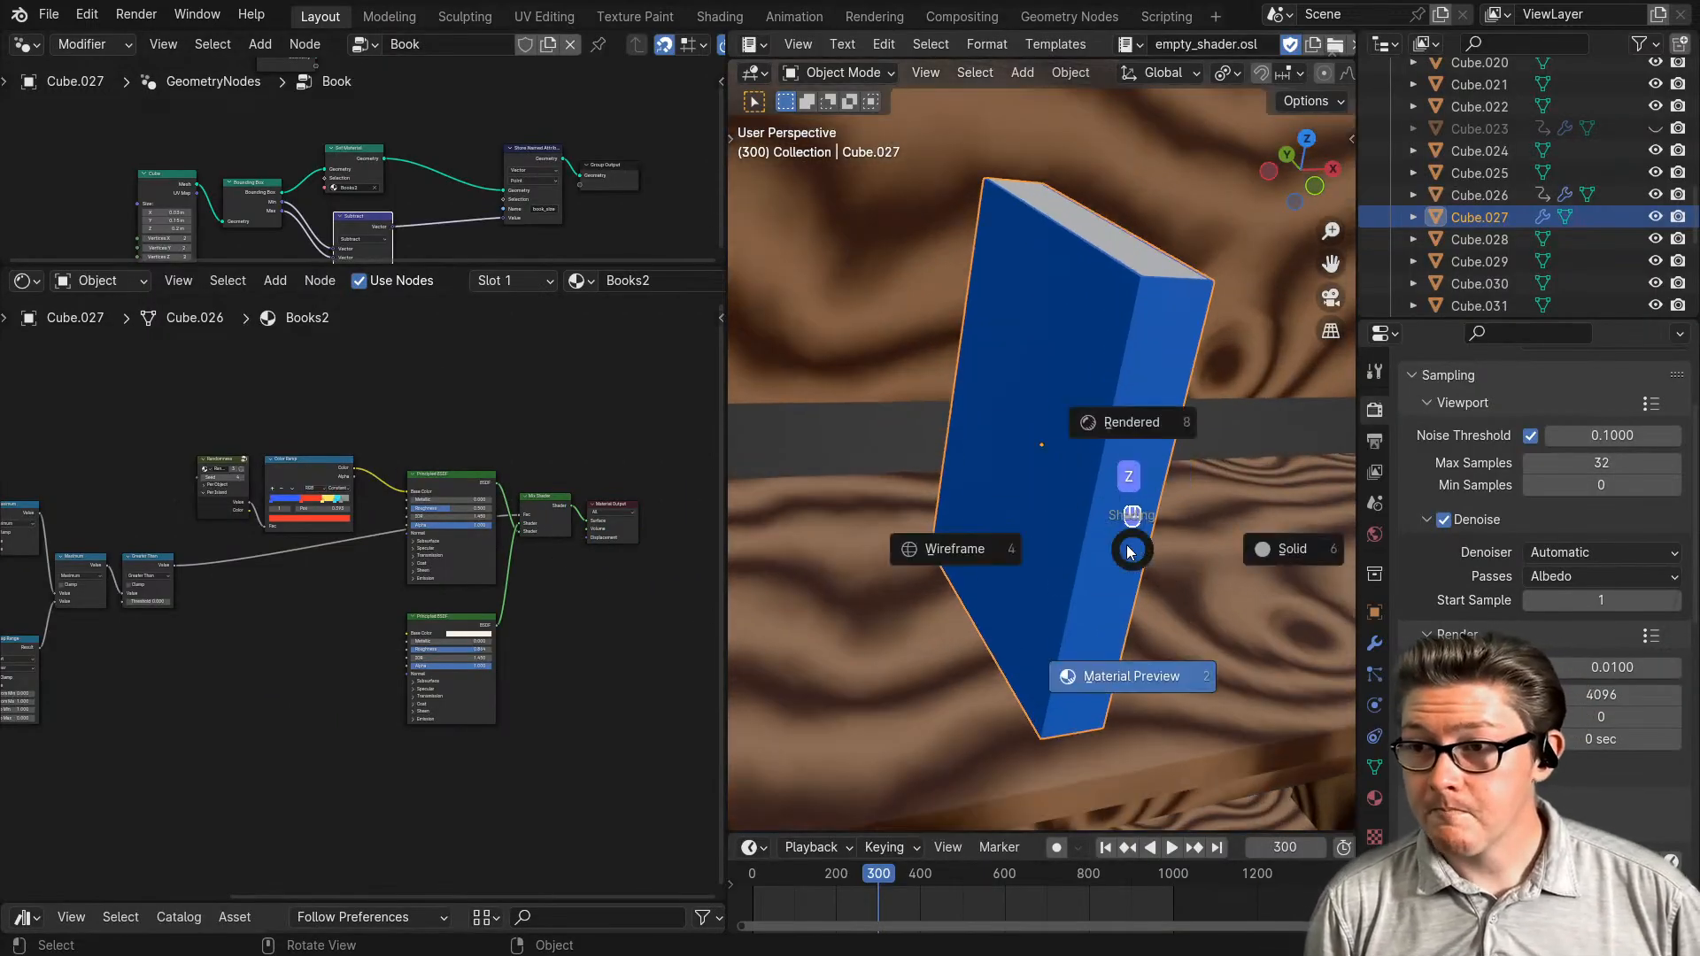
click(1139, 422)
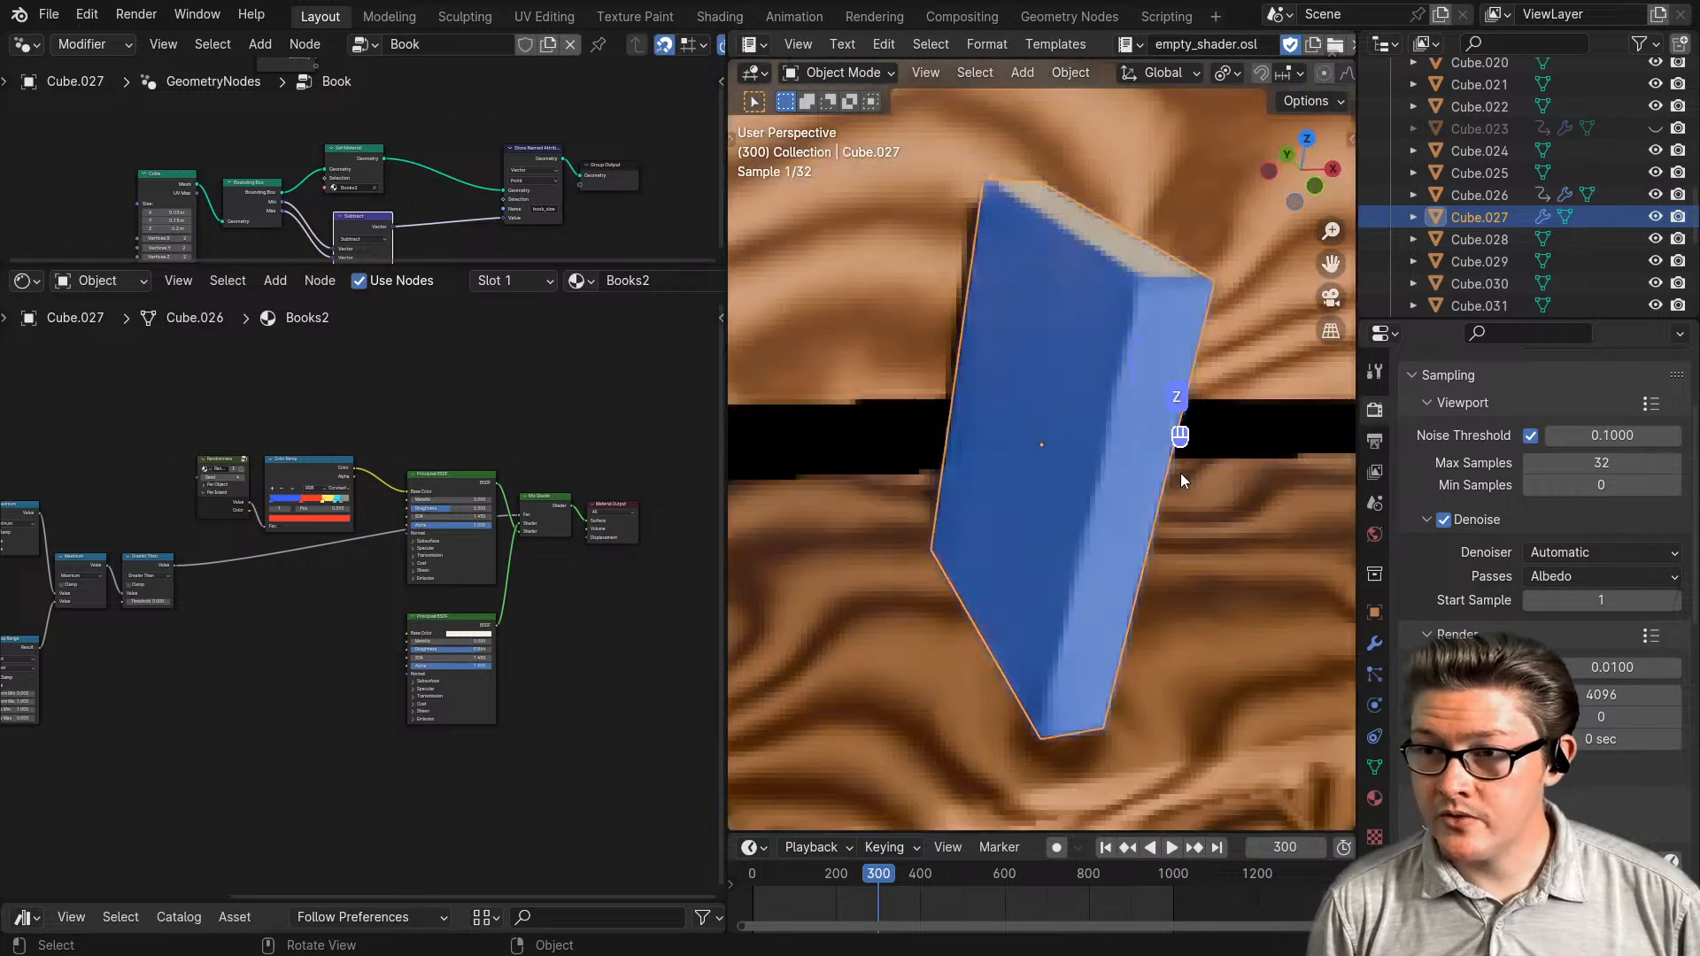
mouse_move(1181, 473)
middle_down()
mouse_move(1009, 512)
mouse_move(1072, 496)
middle_up()
key(shift+alt+z)
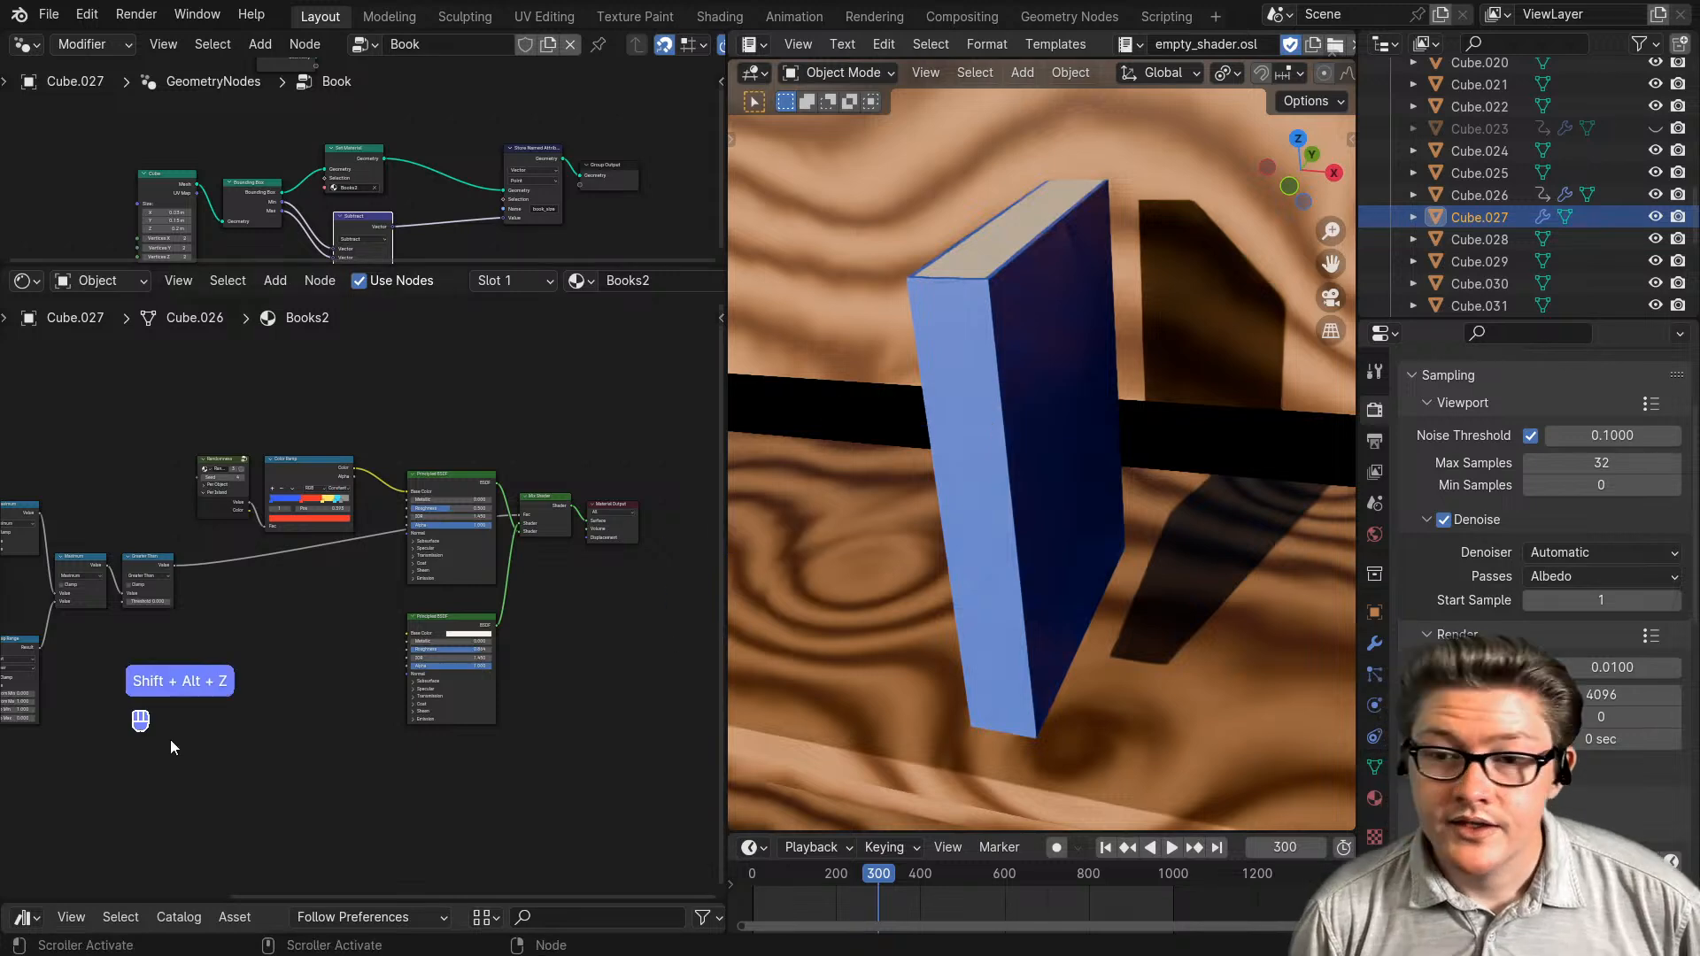
- Add a Voronoi Texture node below the Greater Than node and preview its Distance output on the book
middle_drag(209, 757, 234, 714)
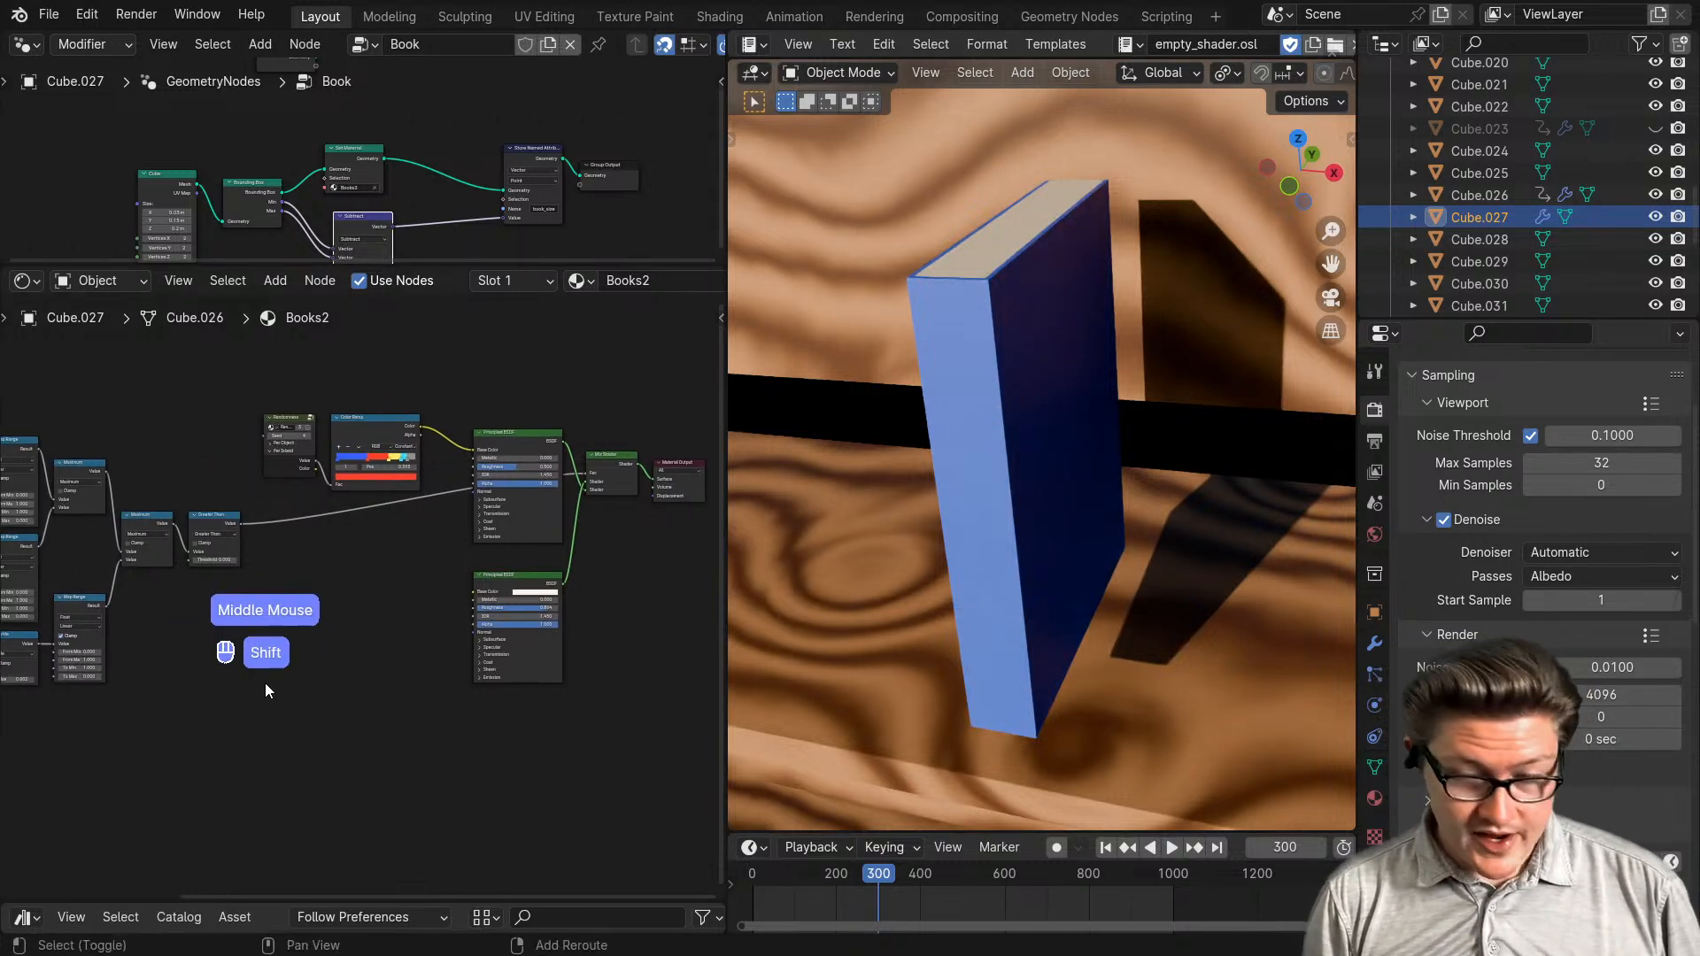
key(shift+a)
mouse_move(265, 684)
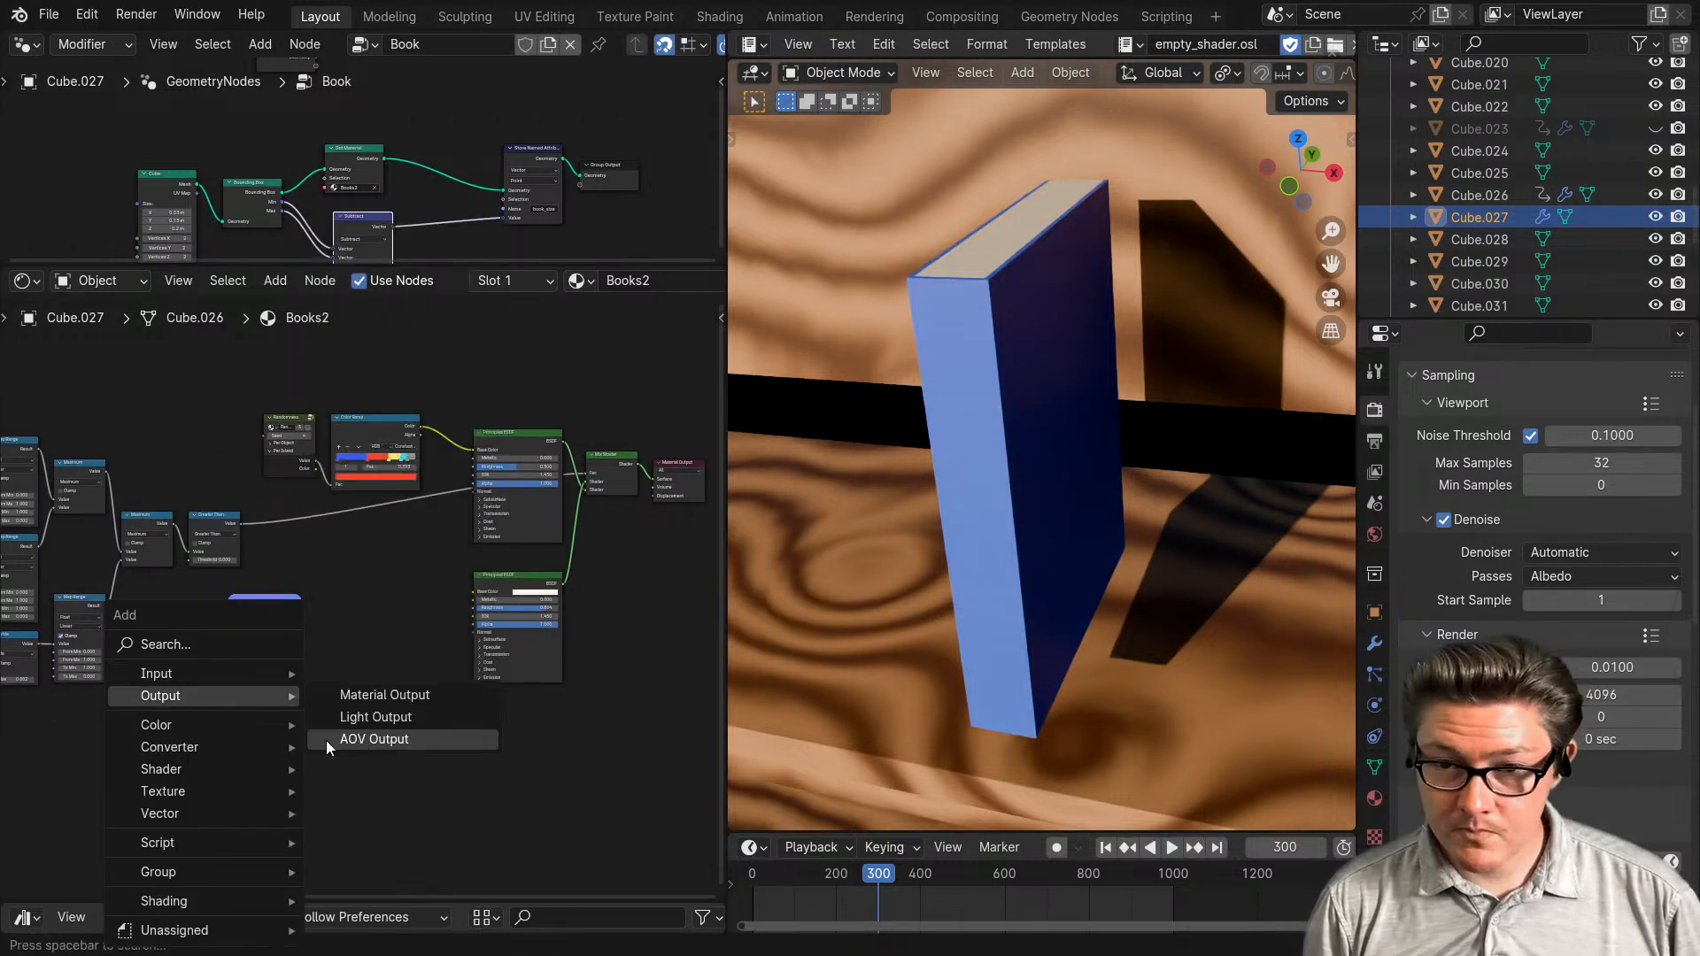
text(voron)
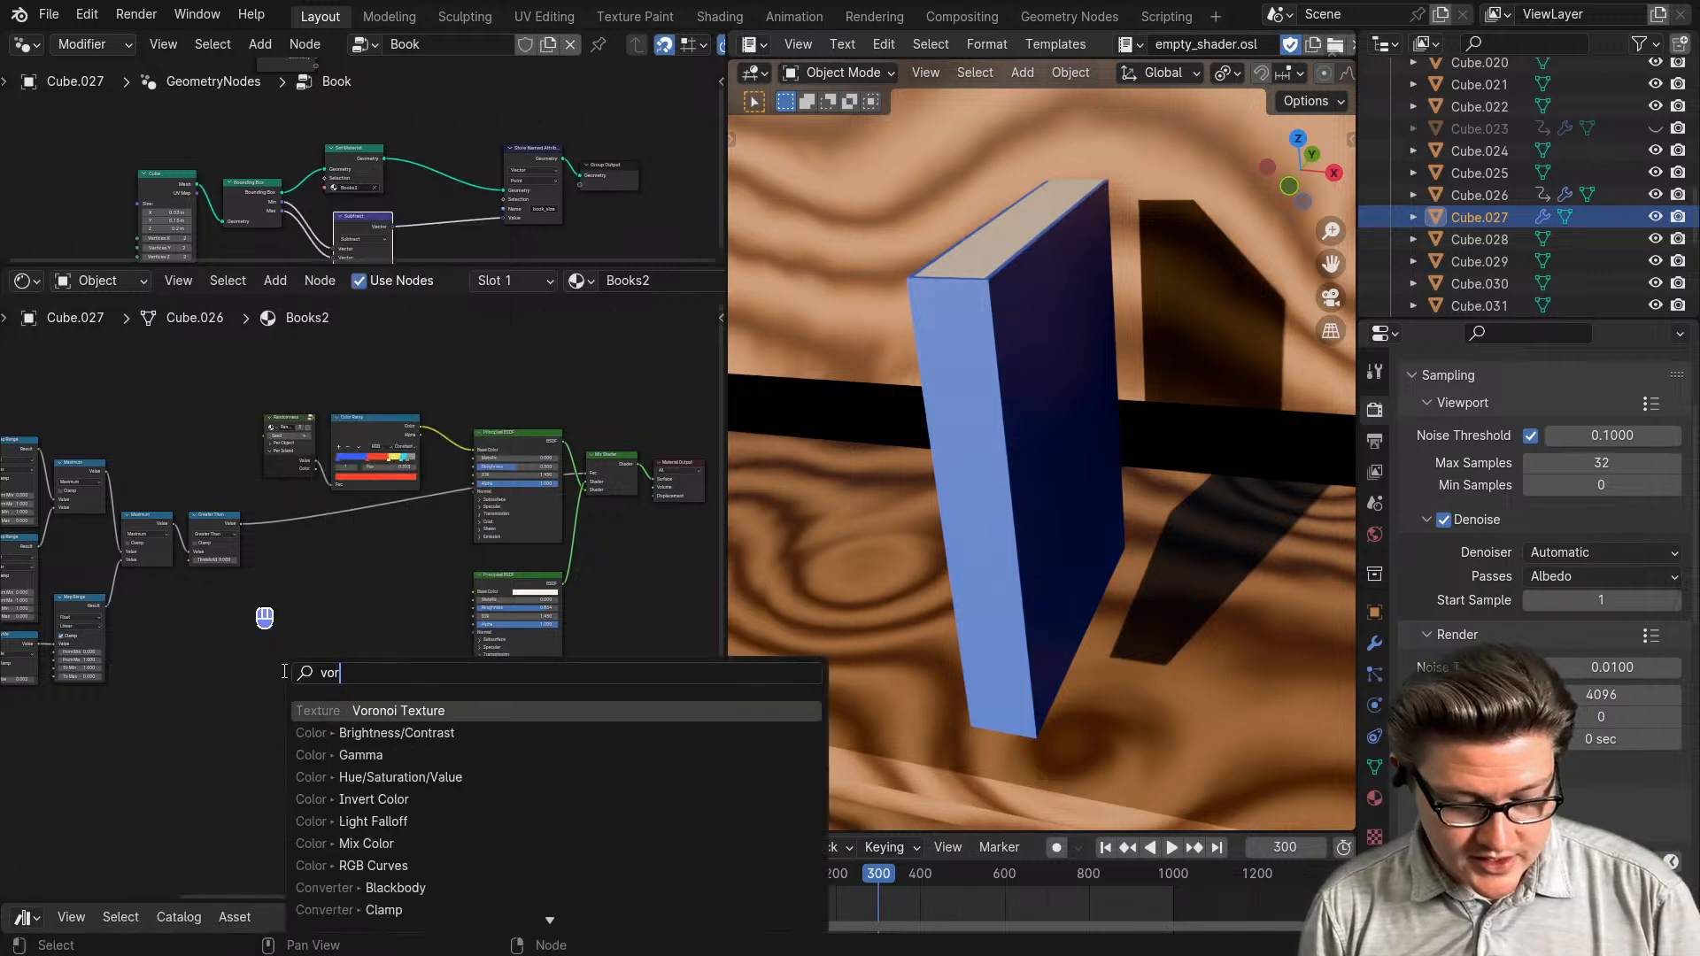
click(410, 711)
click(253, 651)
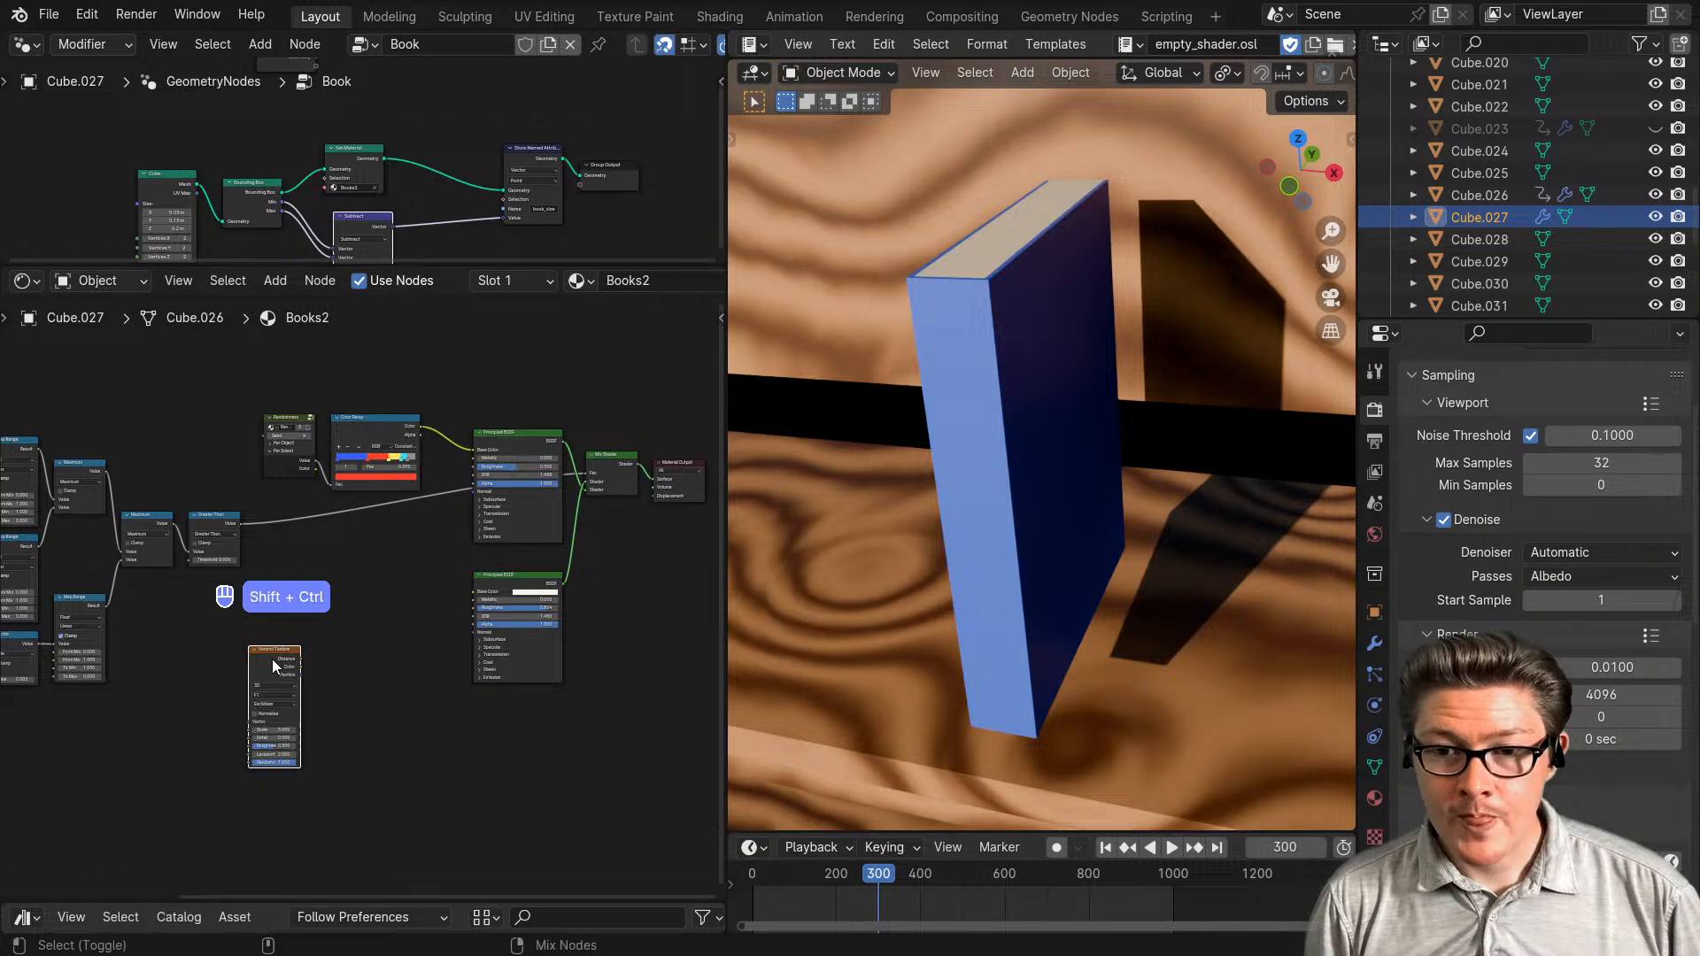
ctrl+shift+click(272, 659)
middle_drag(1033, 609, 1209, 618)
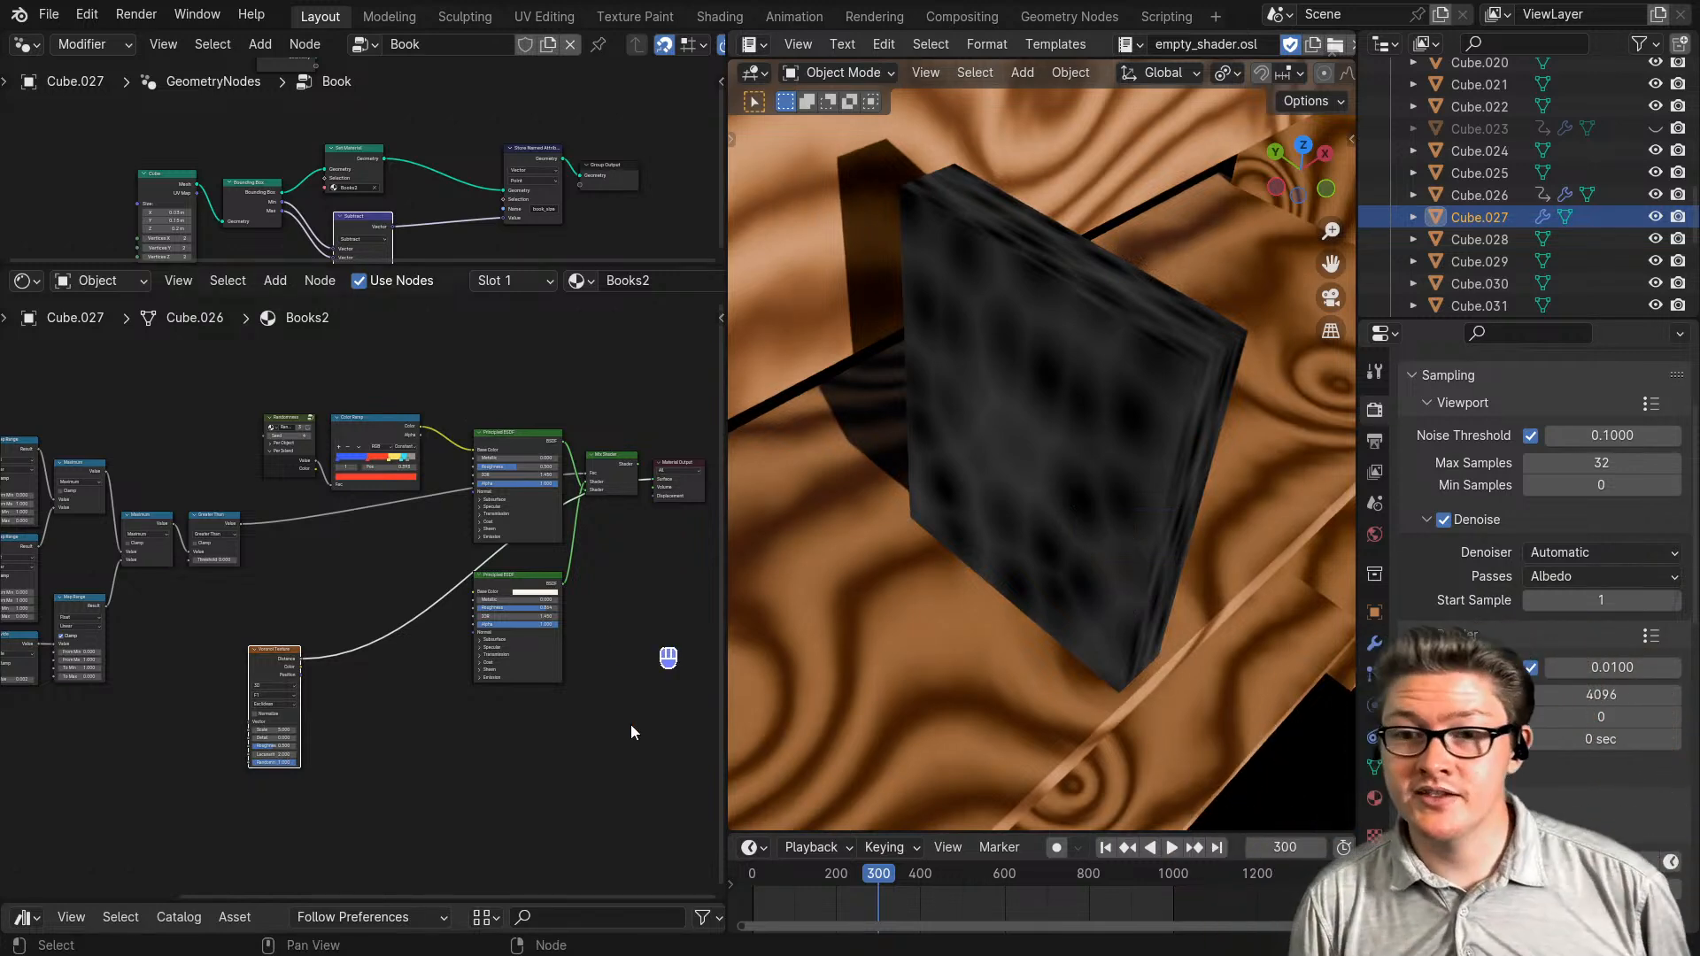
middle_drag(1130, 624, 984, 668)
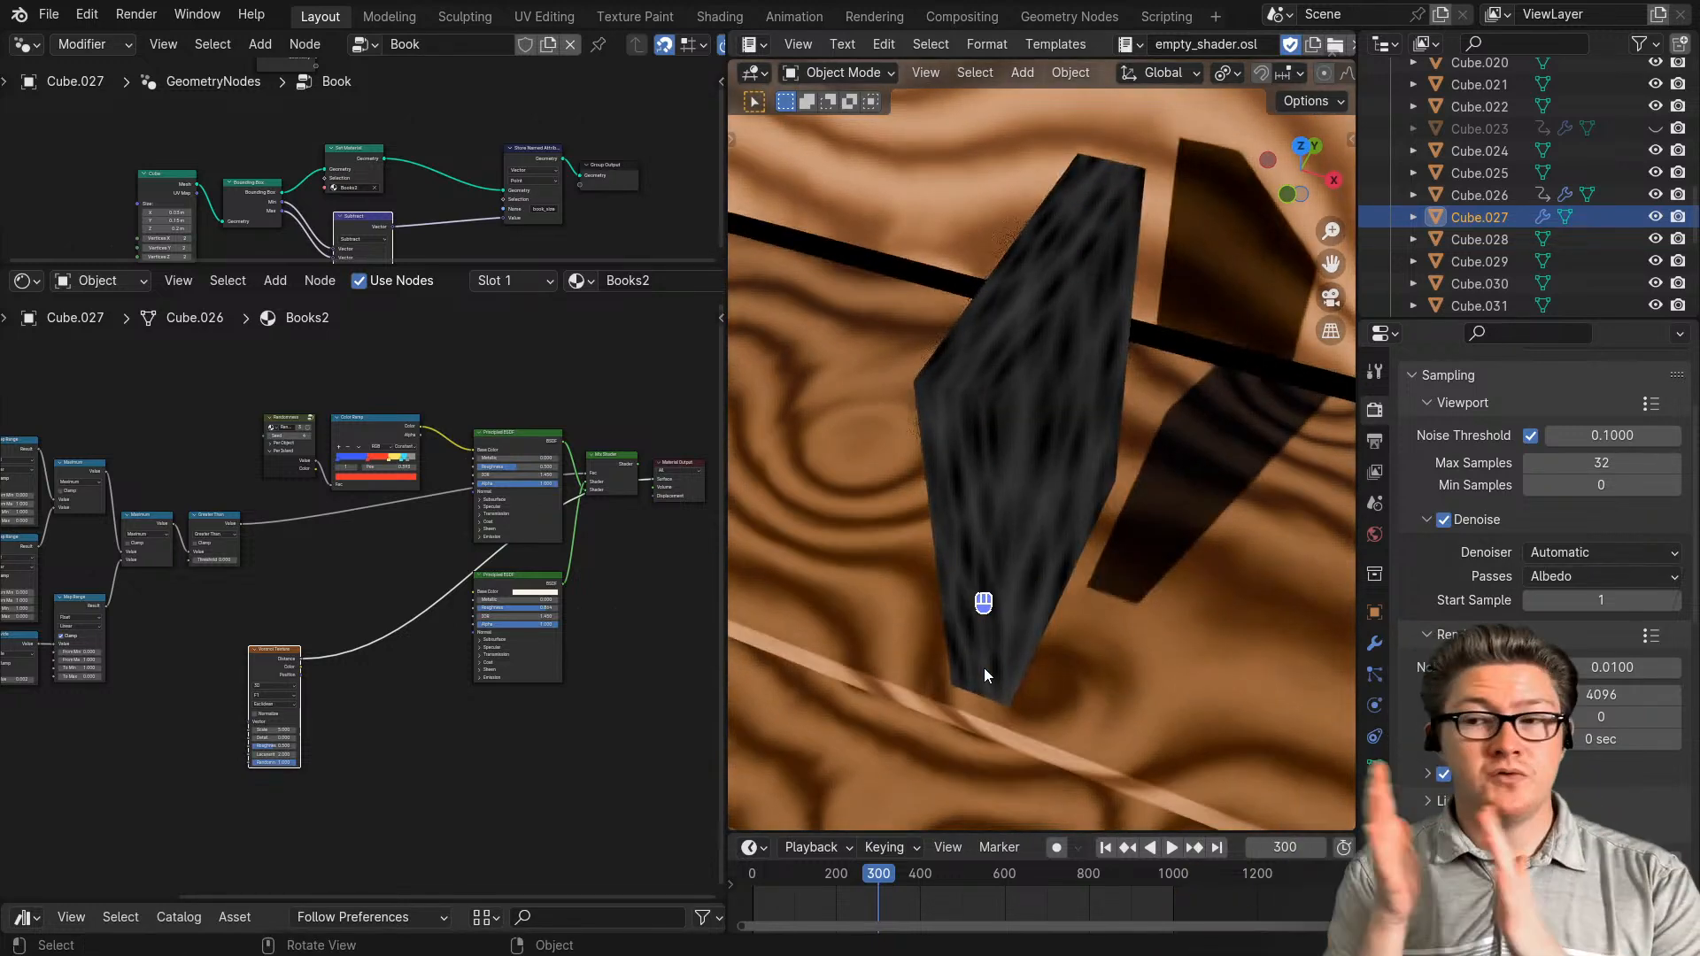
- Reposition the Voronoi Texture node in the open space just before the lower Principled BSDF
middle_drag(276, 671, 423, 636)
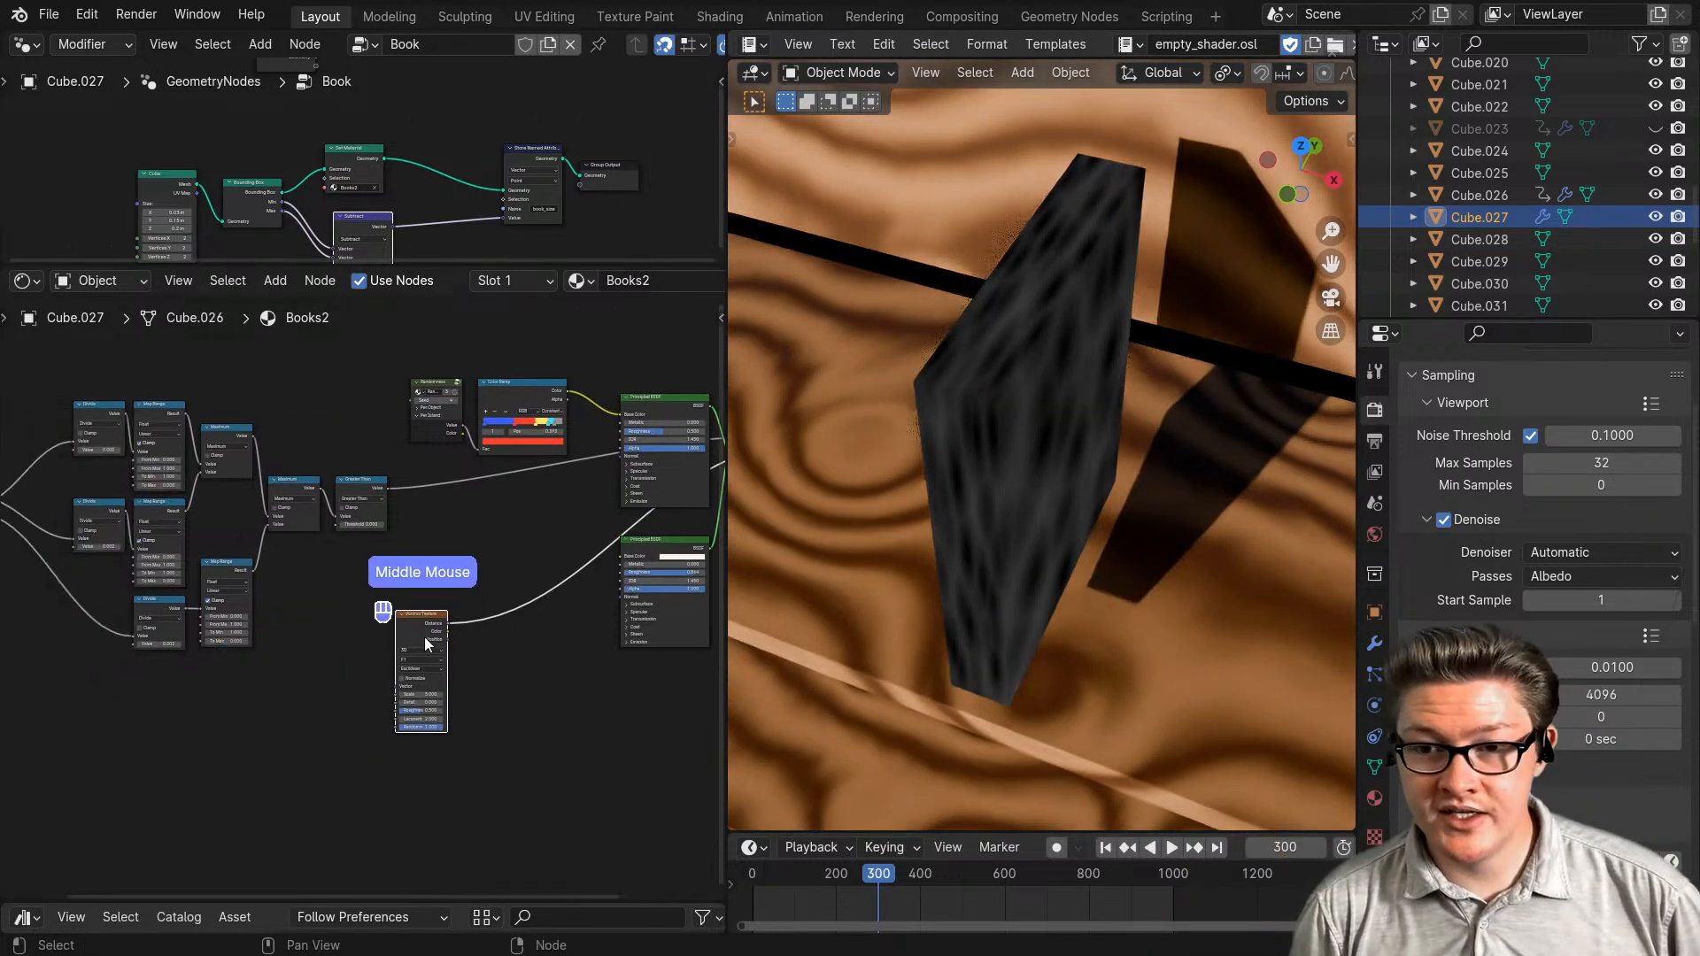
drag(424, 636, 509, 689)
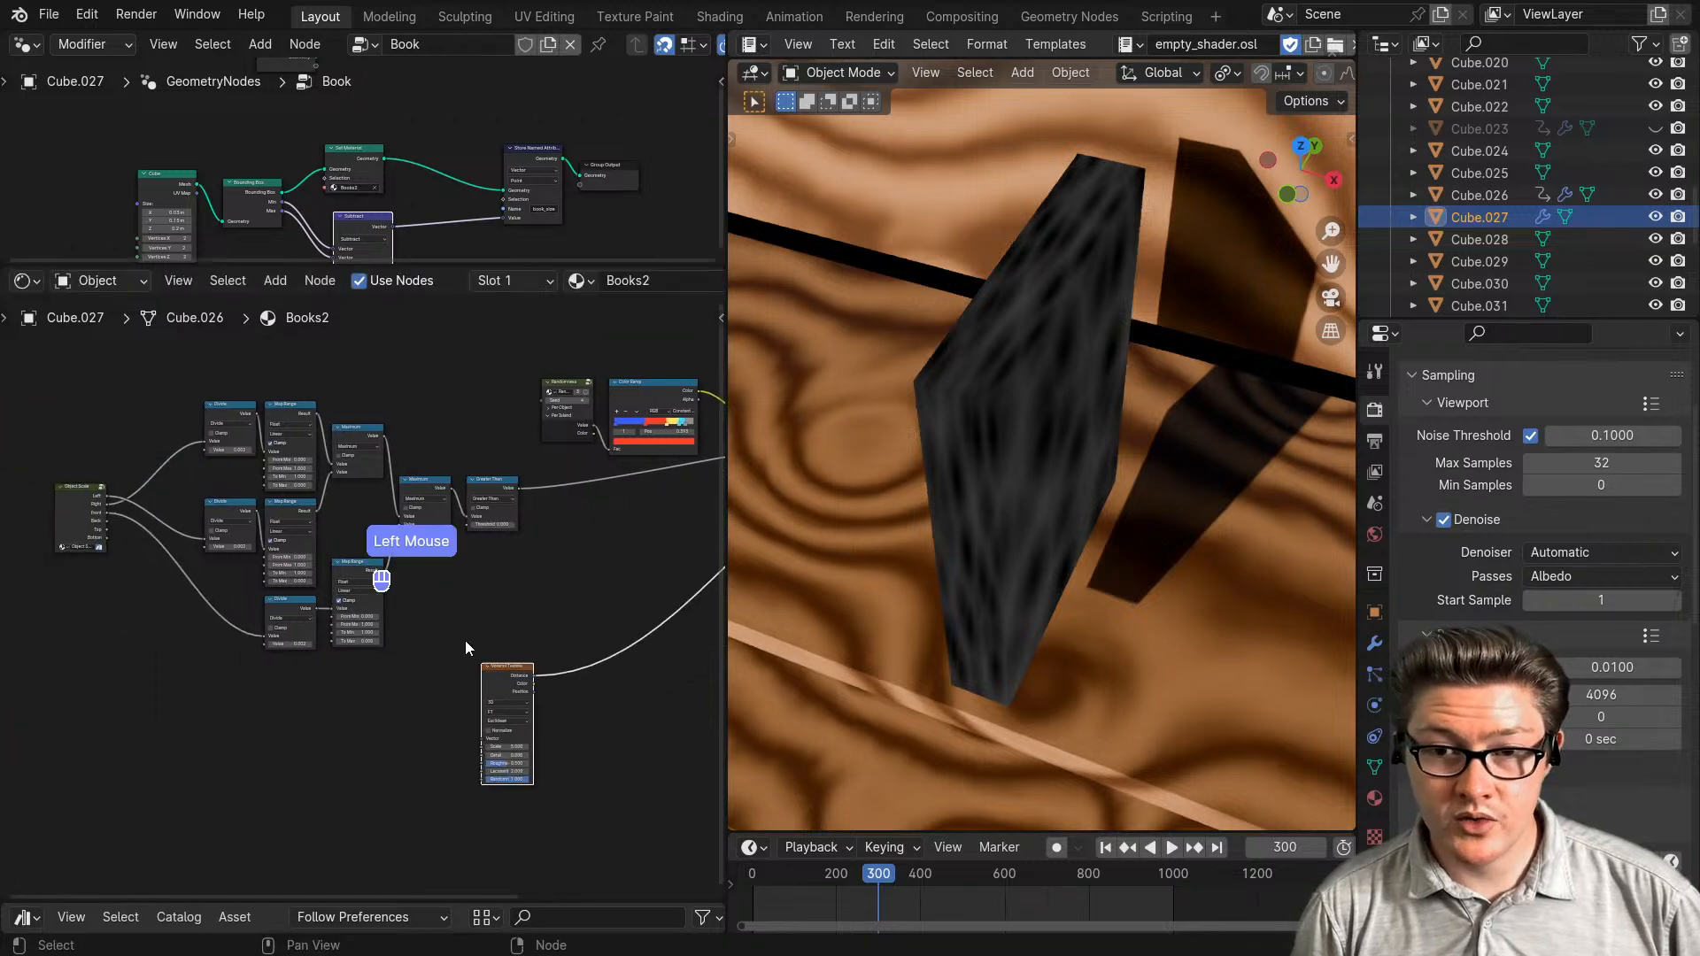
middle_drag(465, 646, 353, 639)
drag(394, 669, 538, 635)
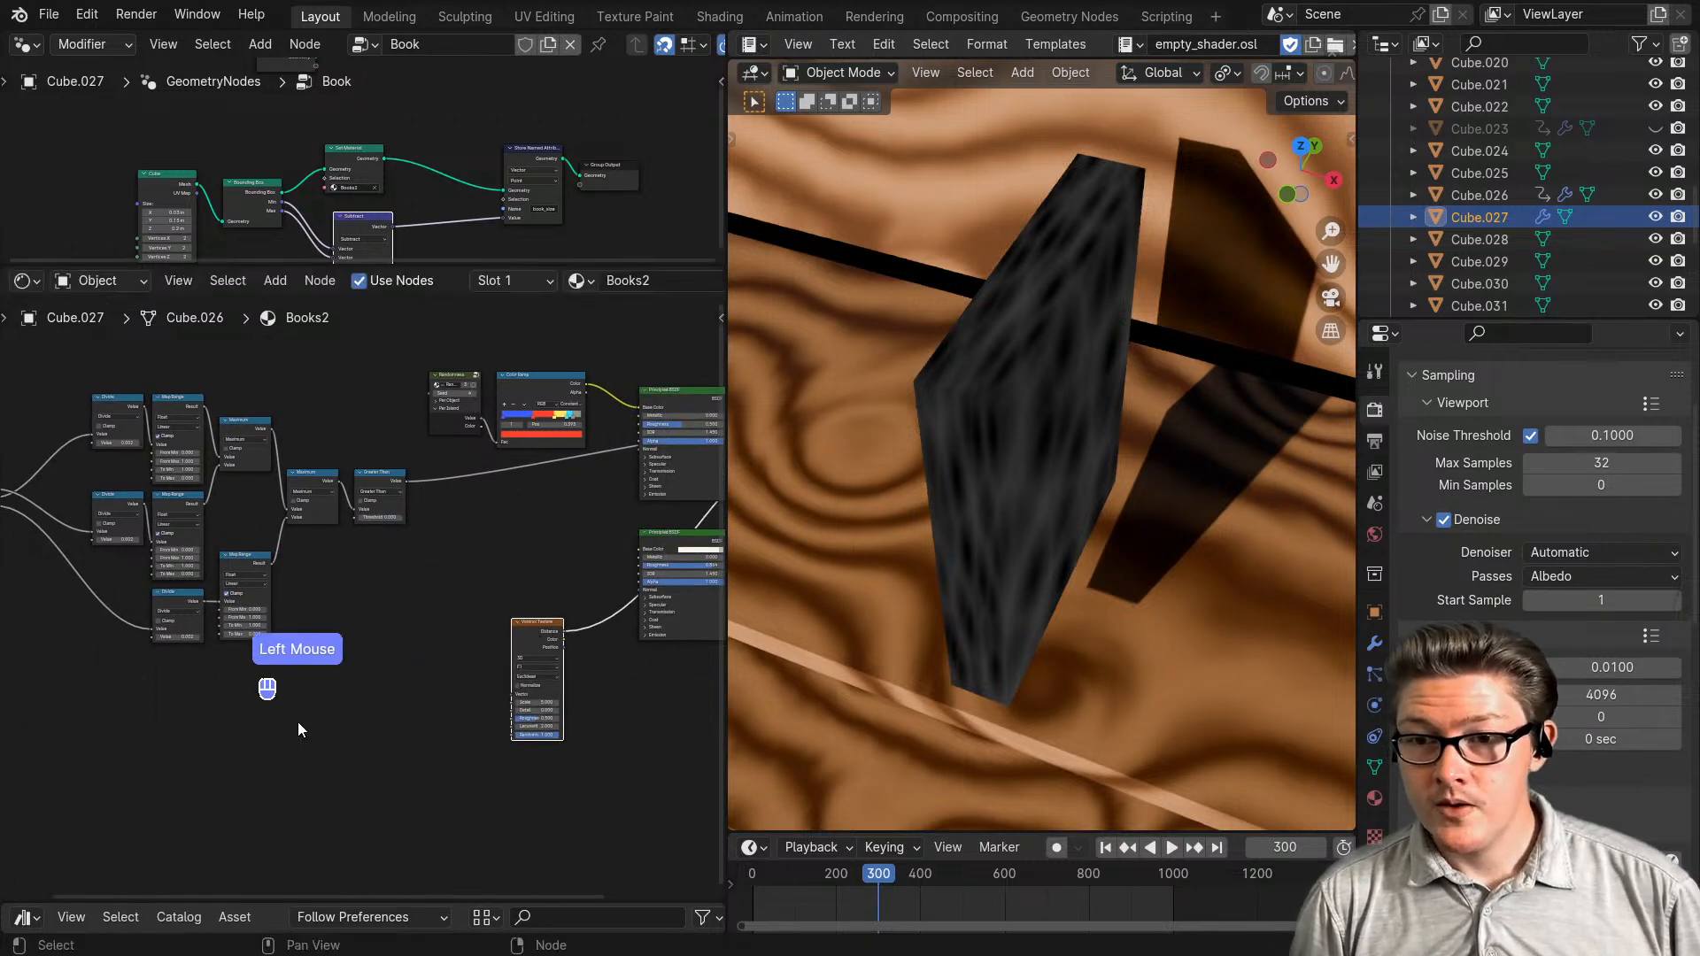
middle_drag(298, 729, 408, 732)
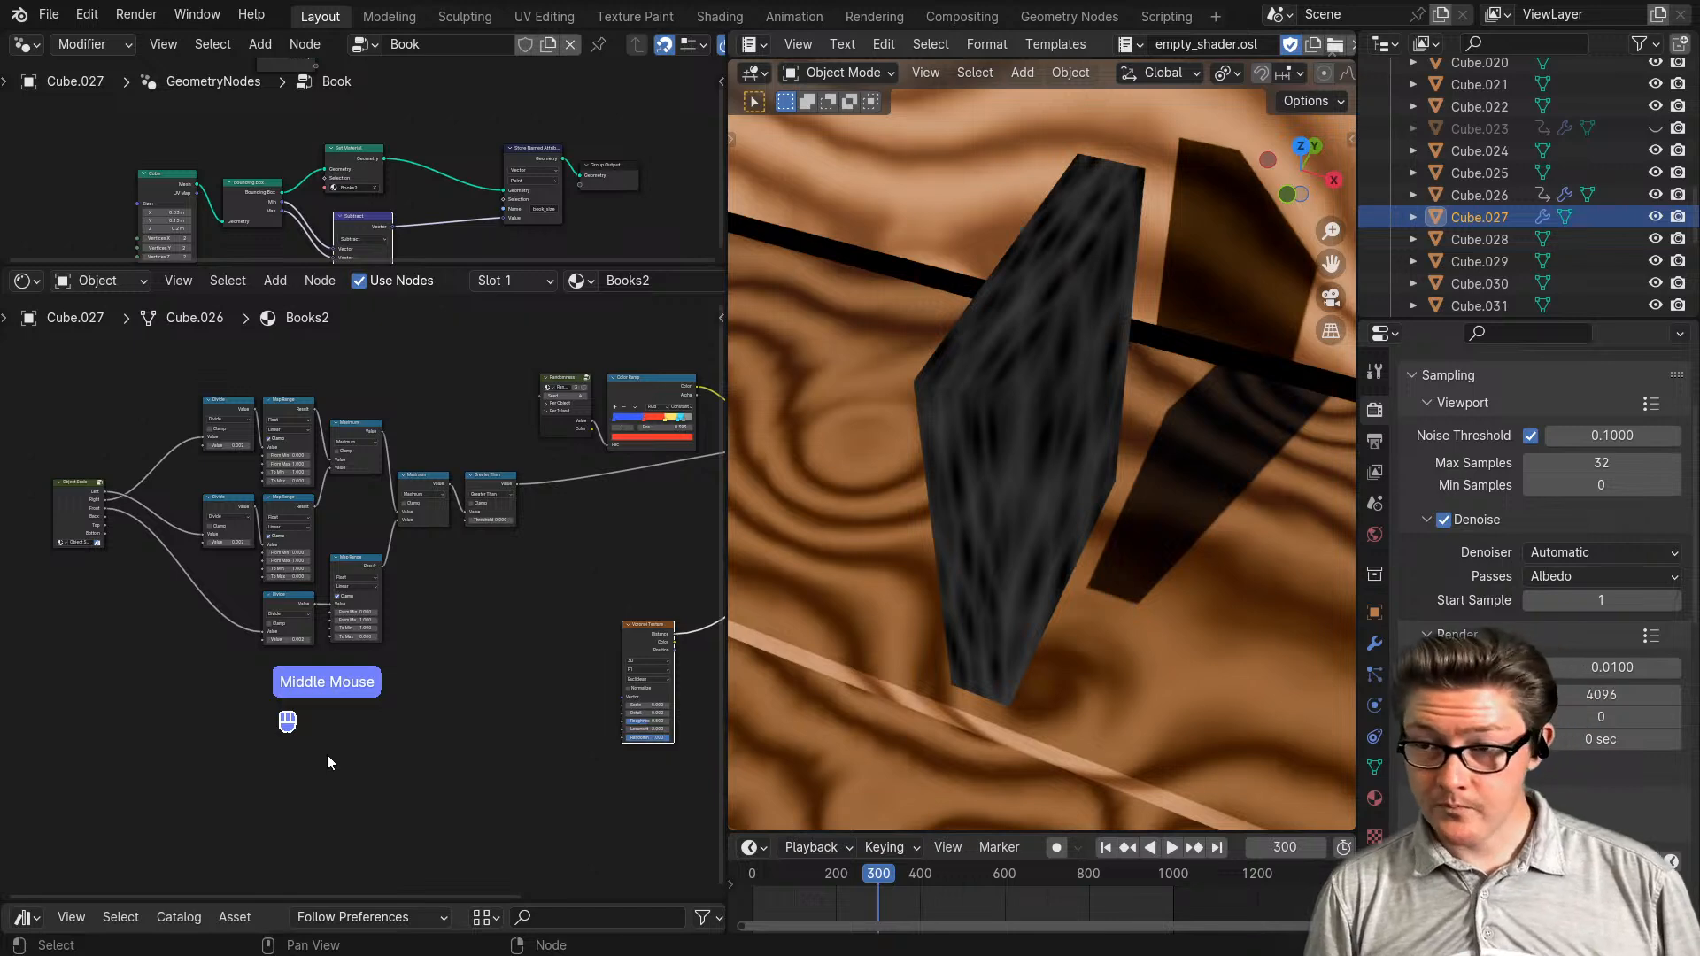
middle_drag(597, 661, 377, 637)
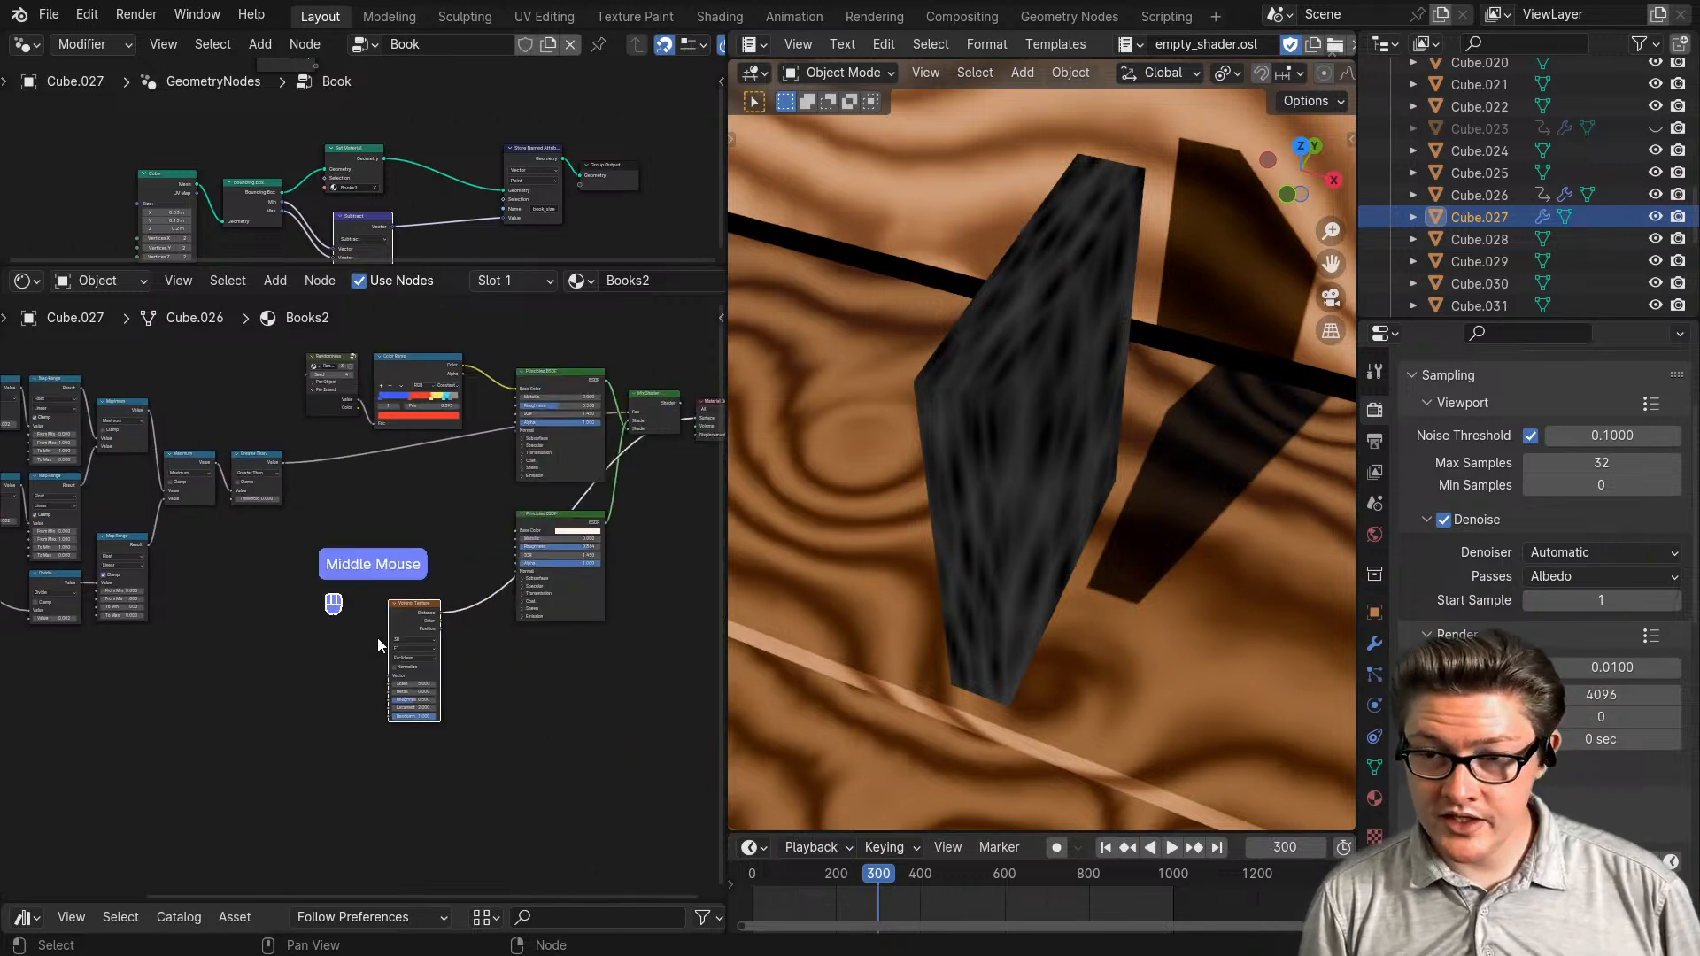
- Add Texture Coordinate and Mapping nodes feeding the Voronoi Texture's Vector input
scroll(429, 620, up, 2)
key(ctrl)
key(ctrl+t)
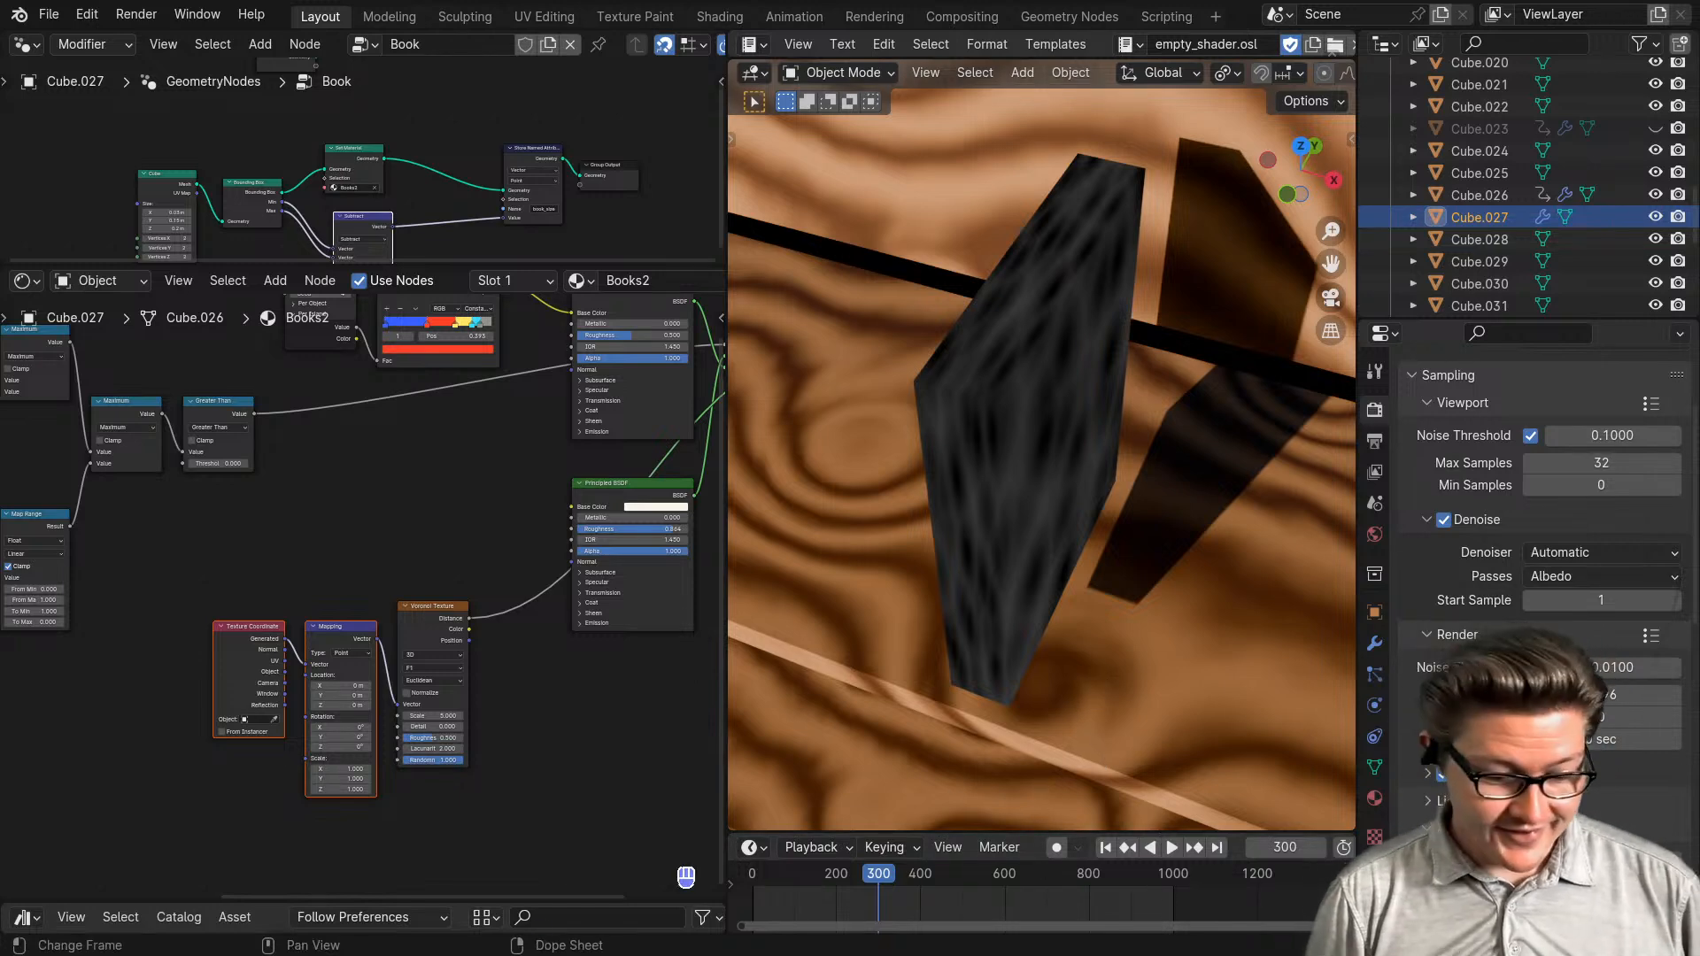
middle_drag(998, 780, 1118, 663)
- Align the Texture Coordinate and Mapping nodes in a row with the Voronoi Texture and space them apart
middle_drag(341, 651, 432, 604)
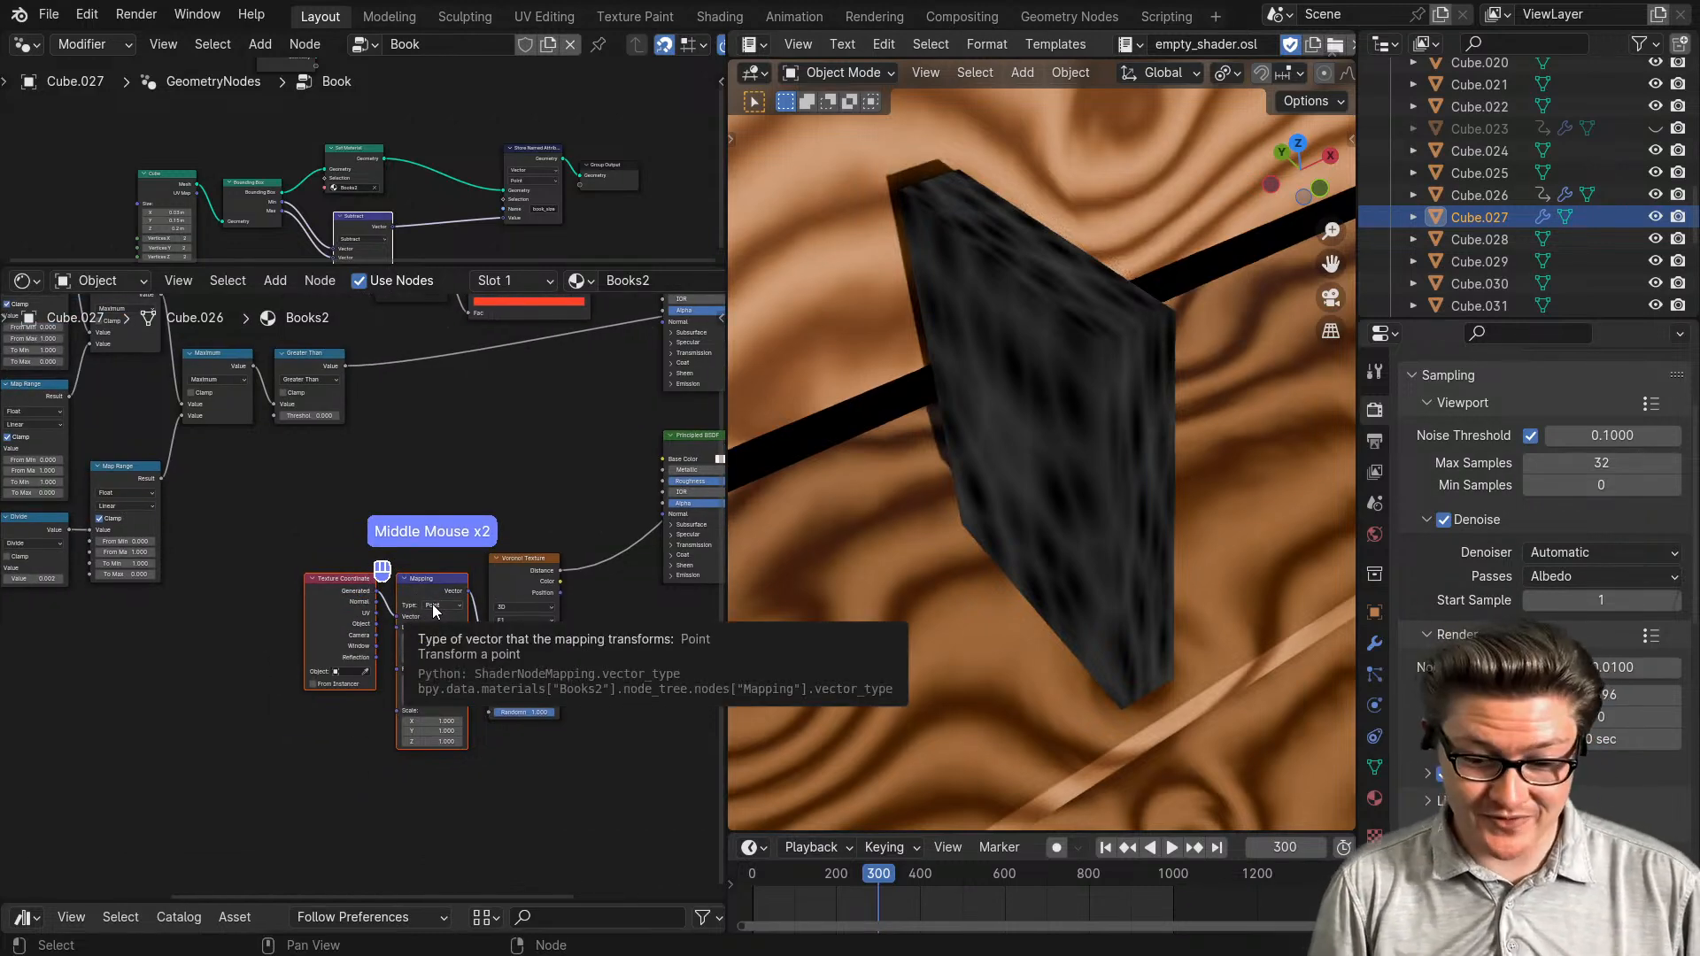
scroll(445, 551, up, 2)
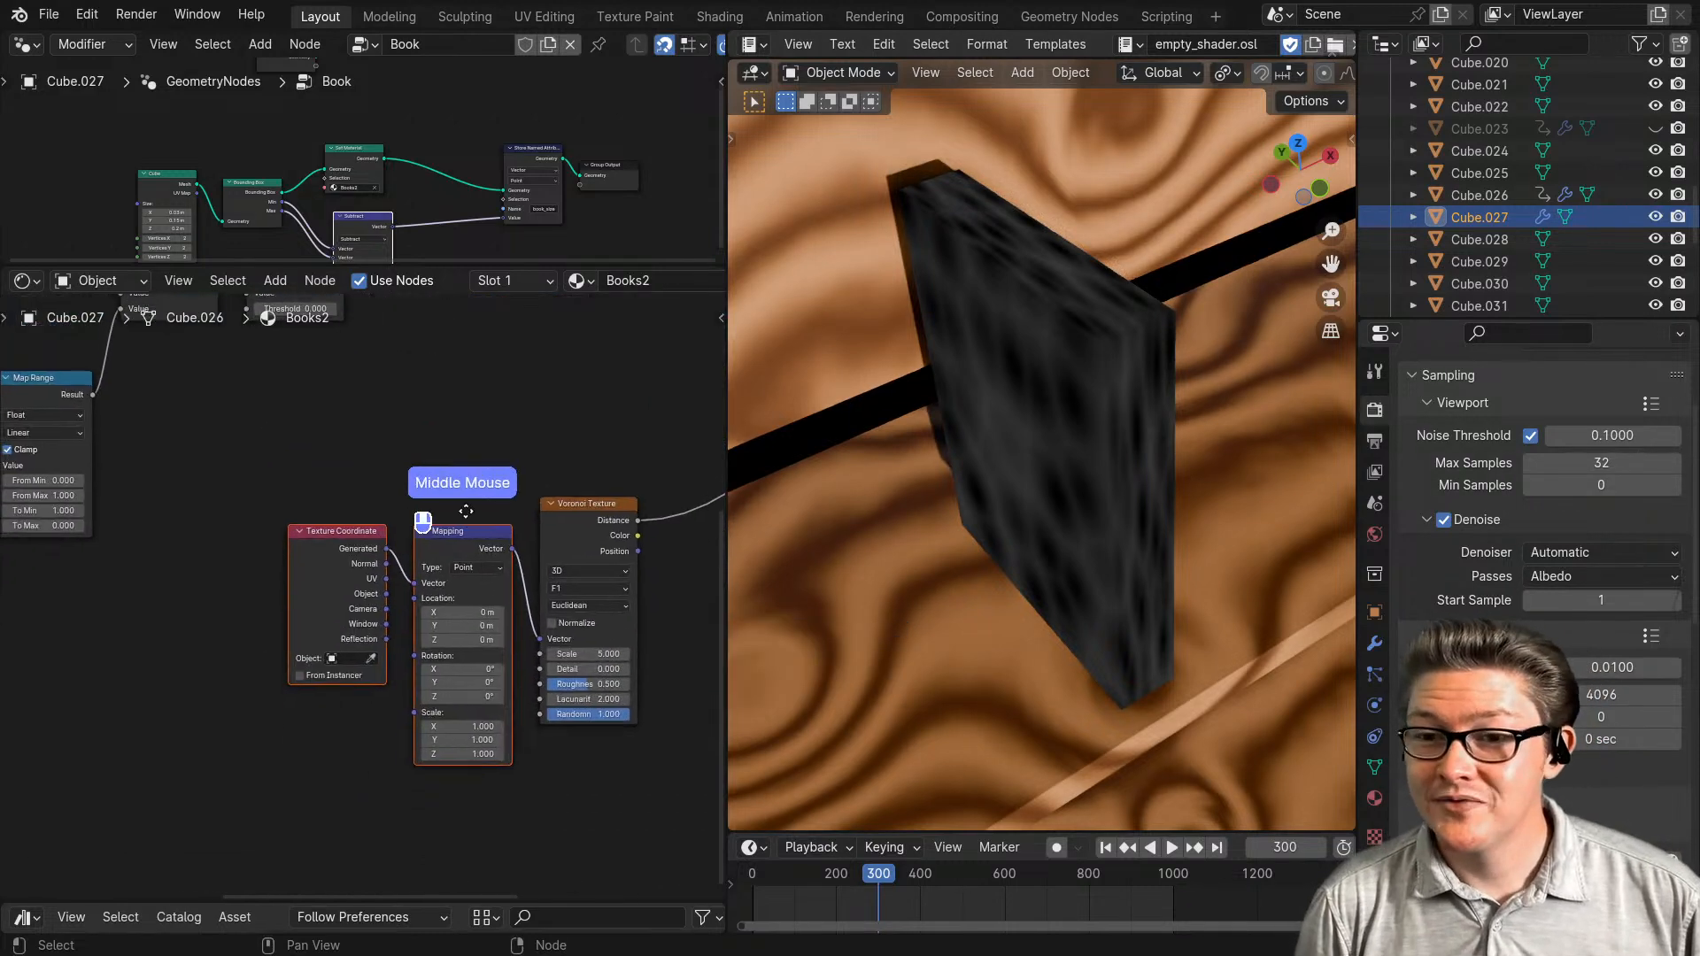
click(468, 540)
drag(468, 540, 469, 513)
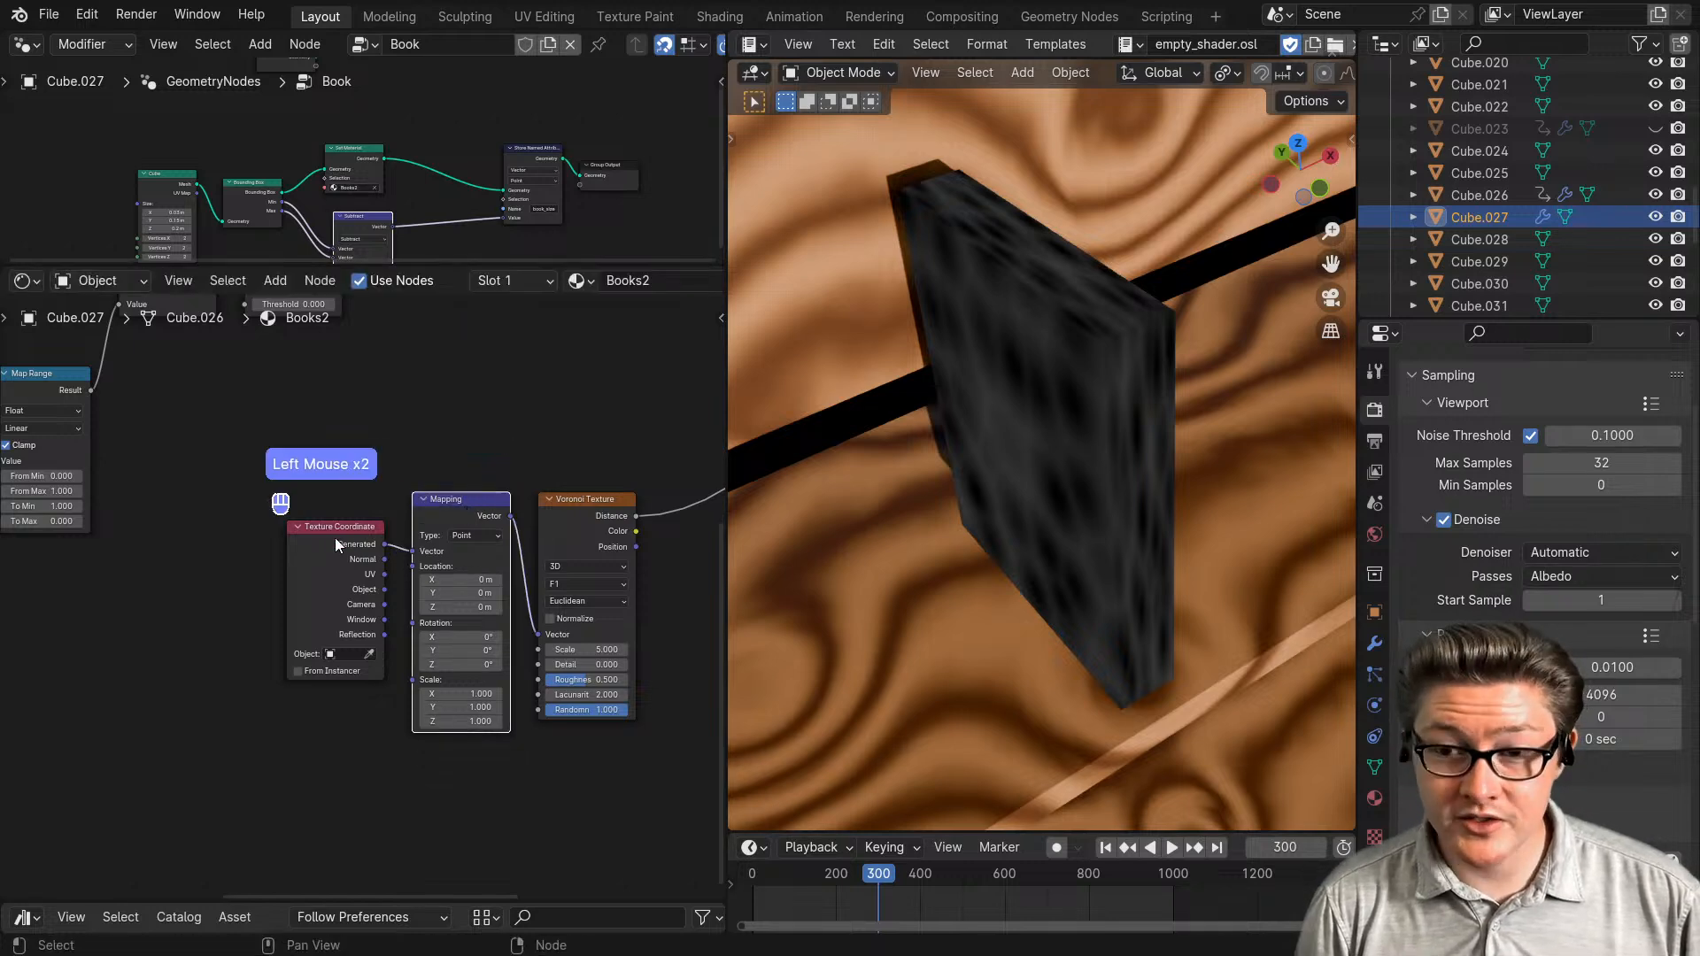
drag(341, 536, 343, 509)
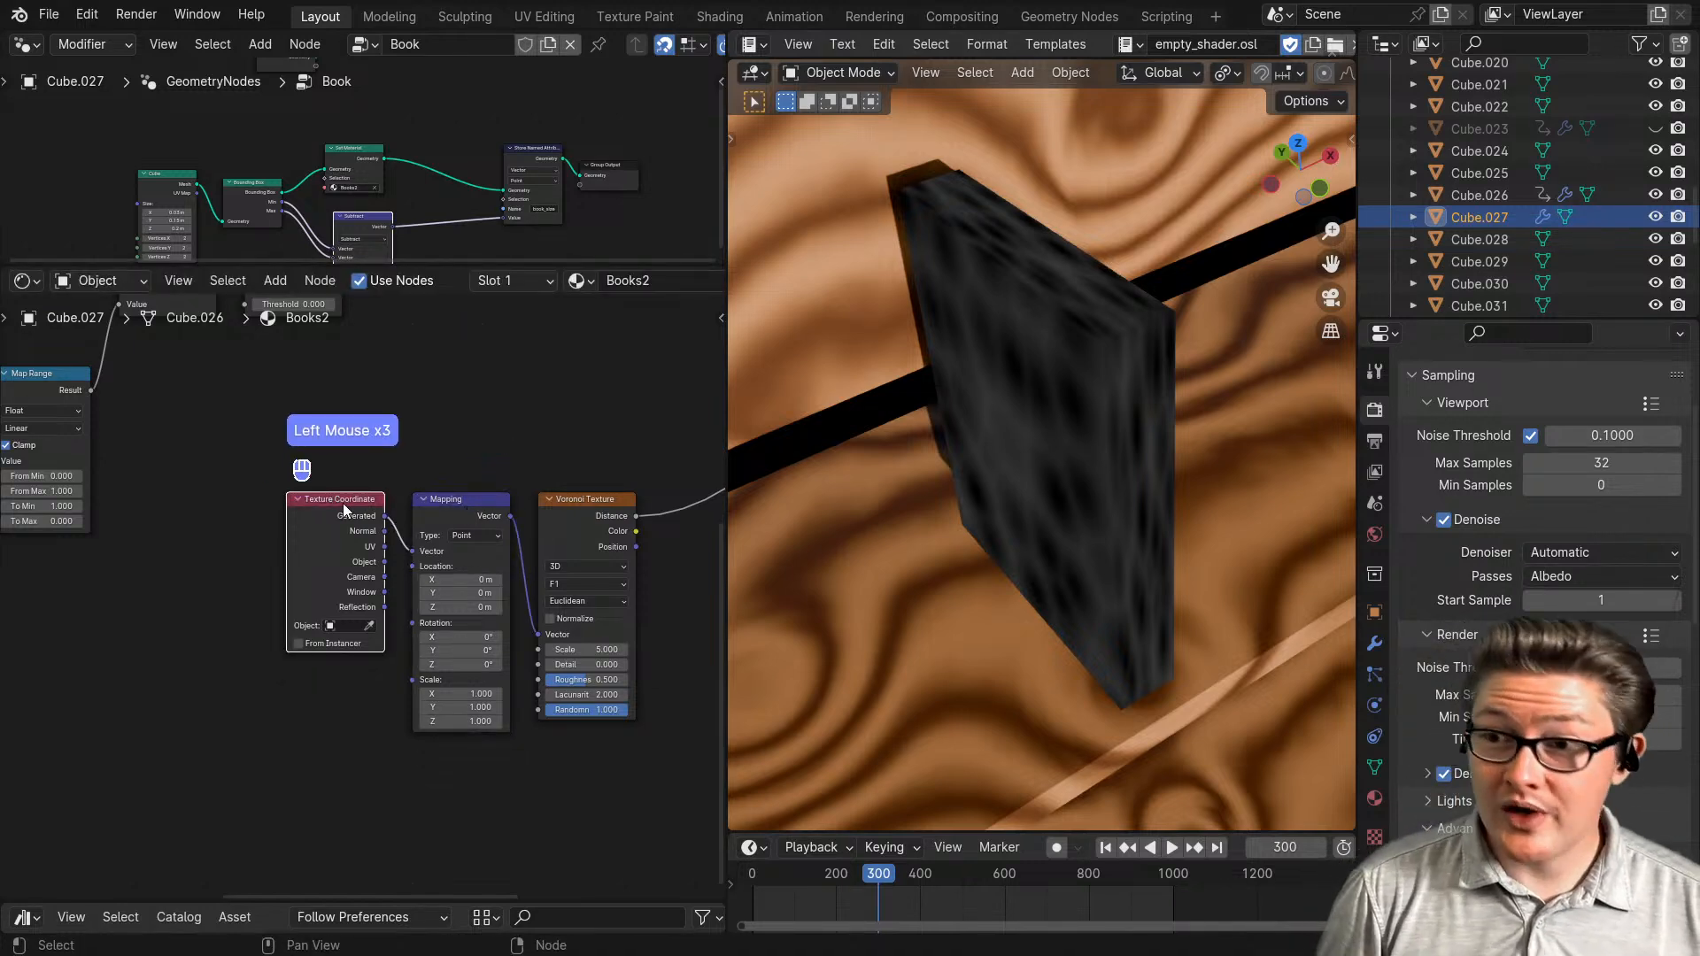
scroll(474, 550, up, 2)
click(487, 497)
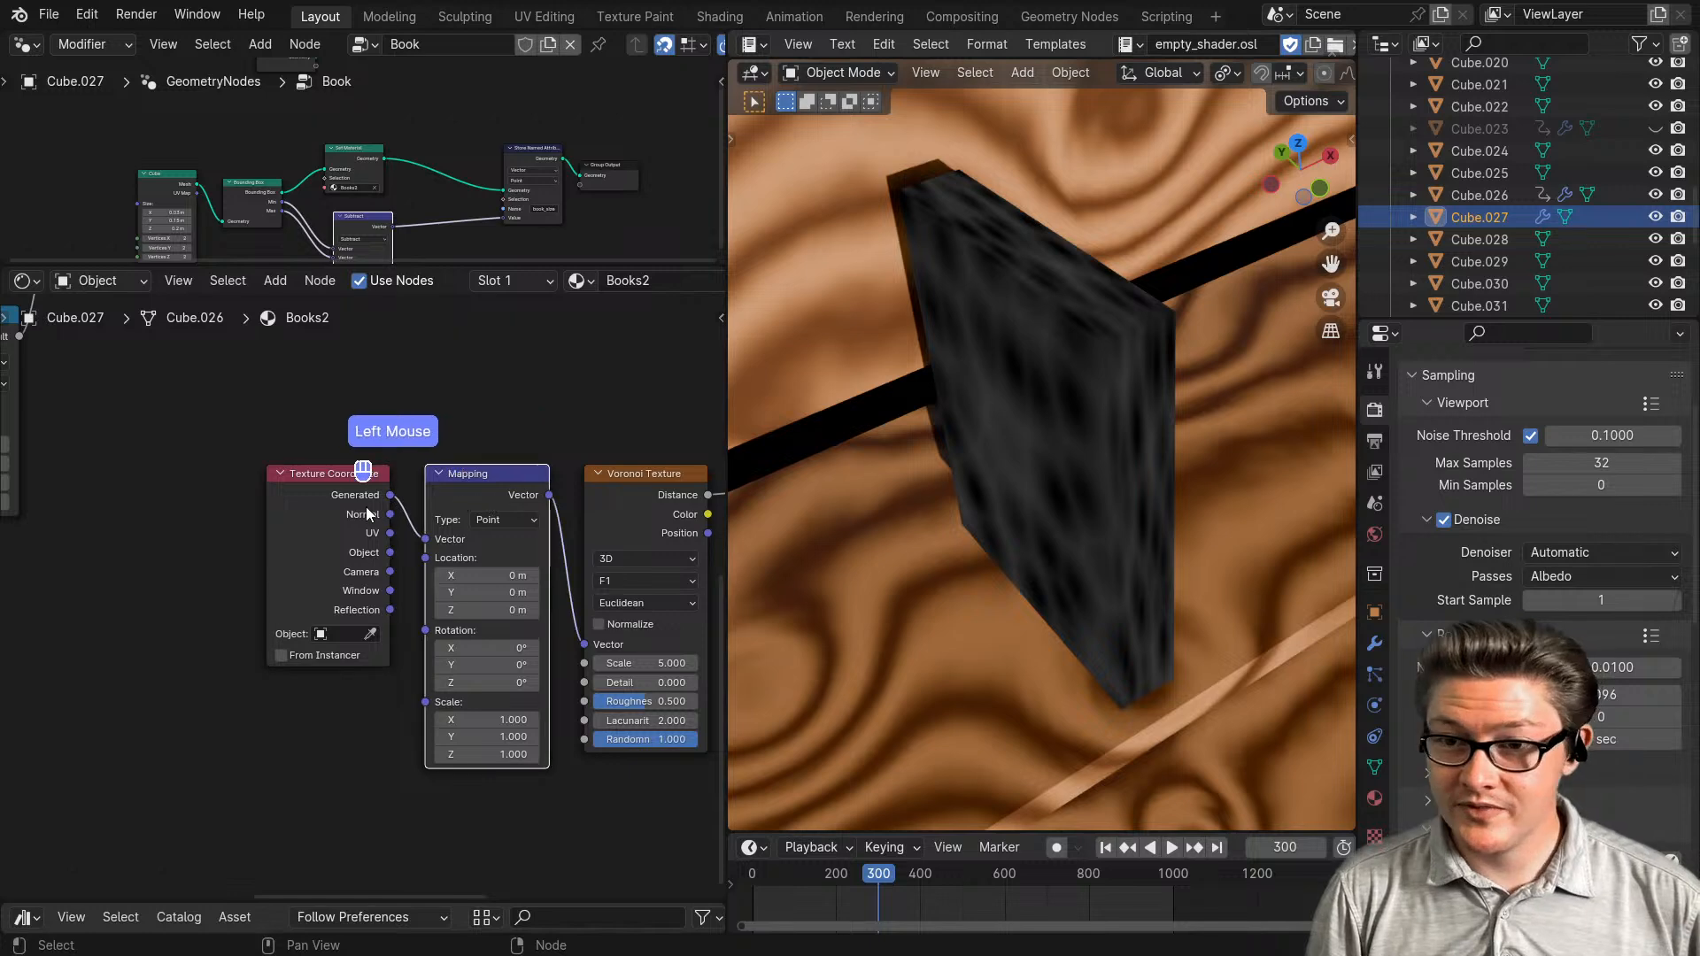
drag(365, 507, 285, 507)
drag(502, 493, 466, 494)
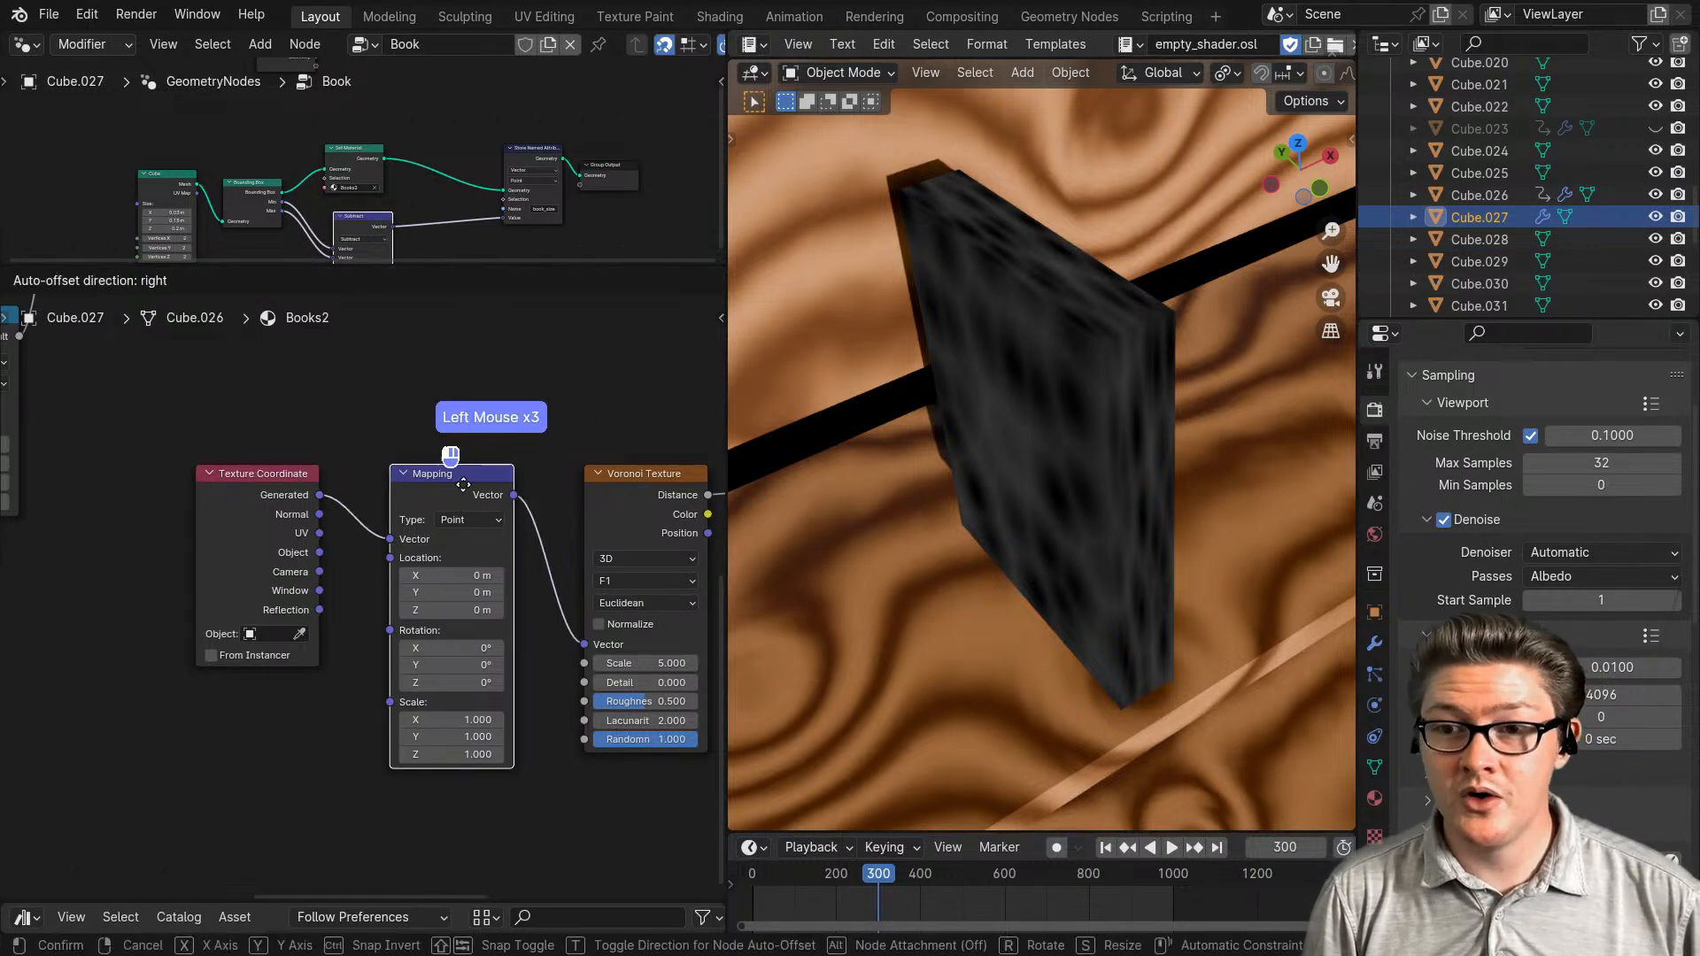
click(512, 541)
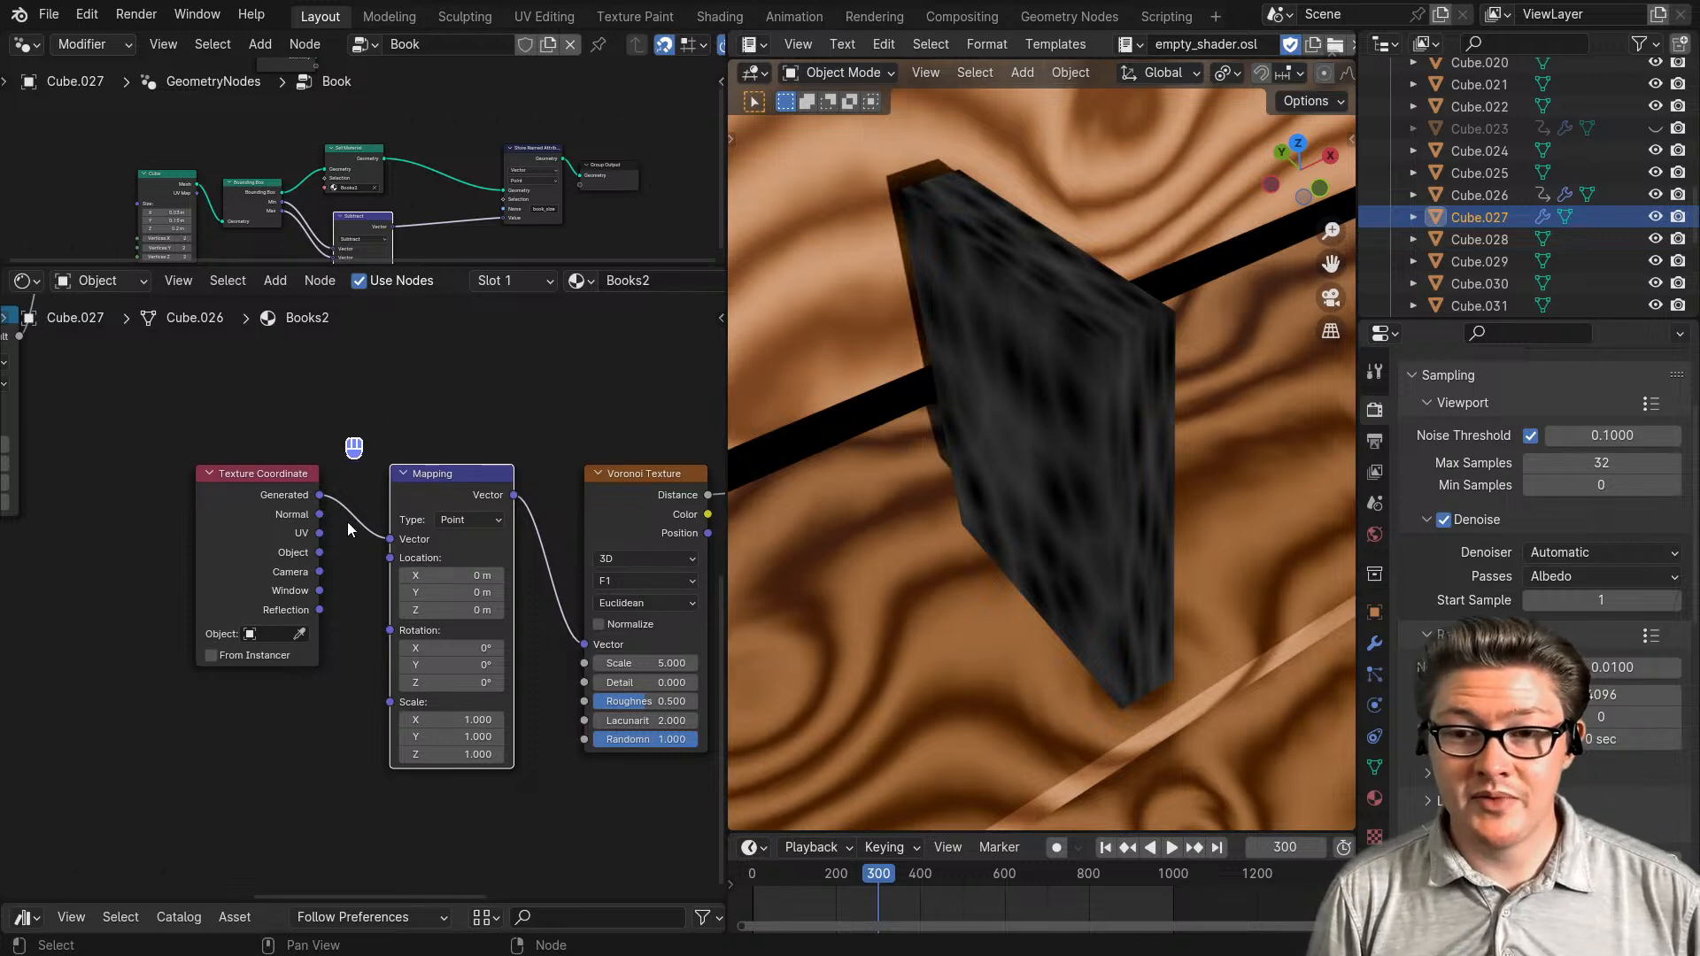
- Remove the Mapping node while keeping its connection, and link the Texture Coordinate's Object output to the Voronoi Texture's Vector input
key(ctrl+x)
middle_drag(354, 529, 312, 620)
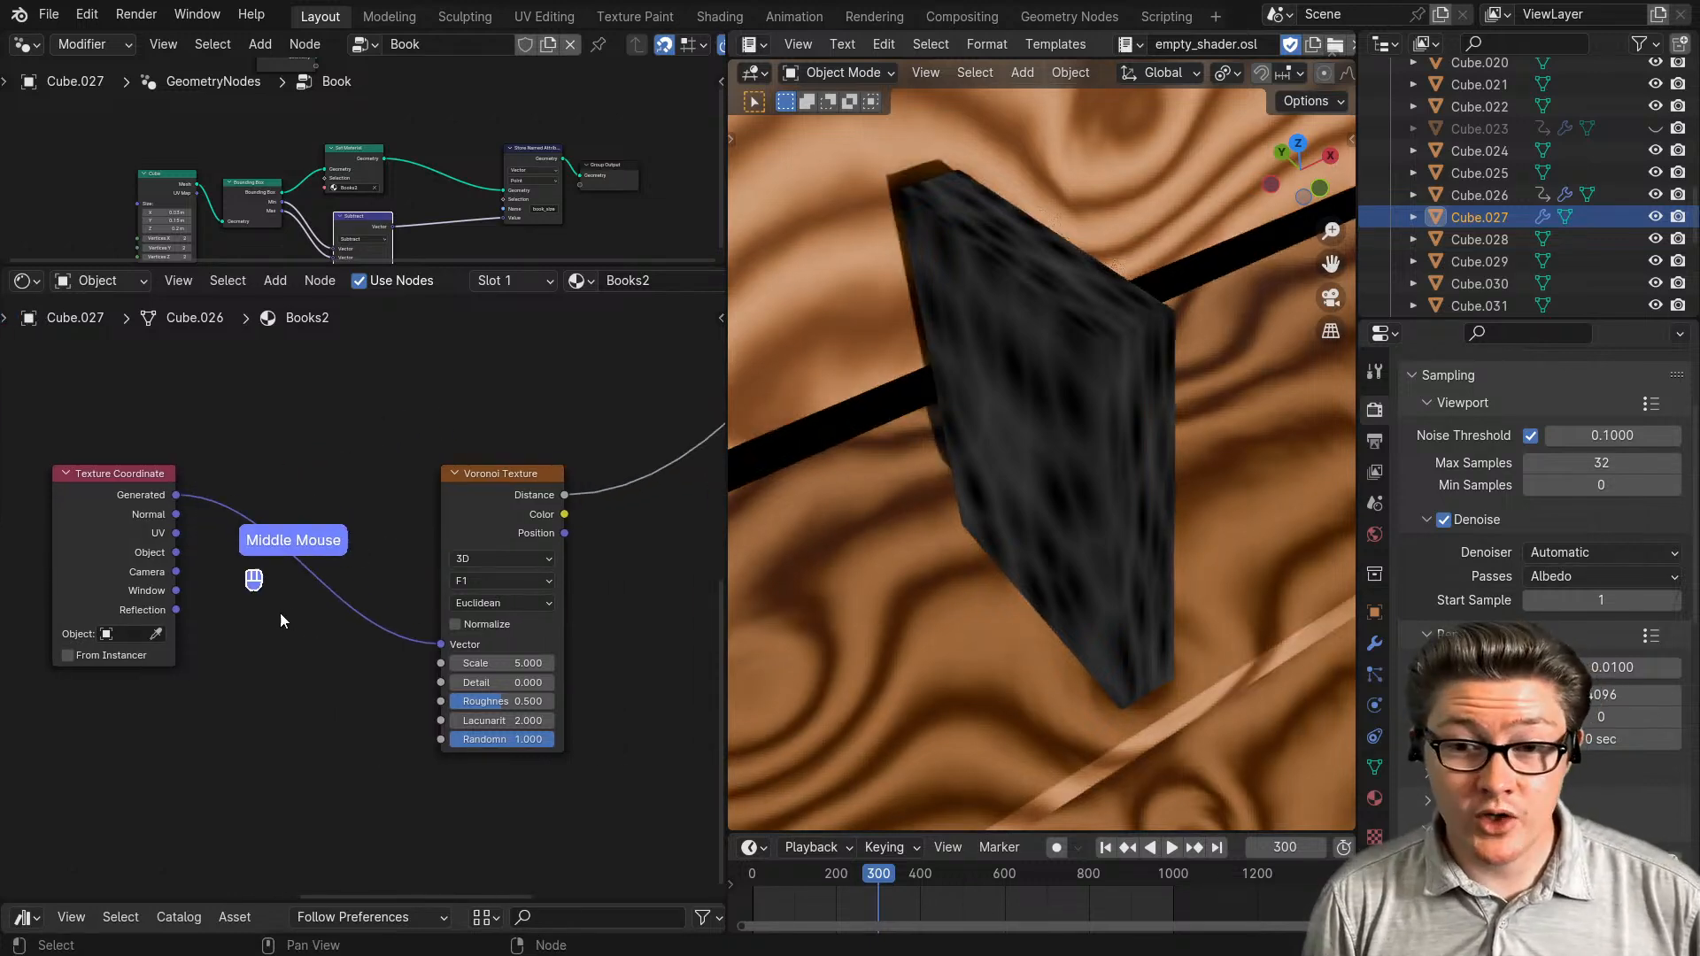
scroll(279, 620, up, 2)
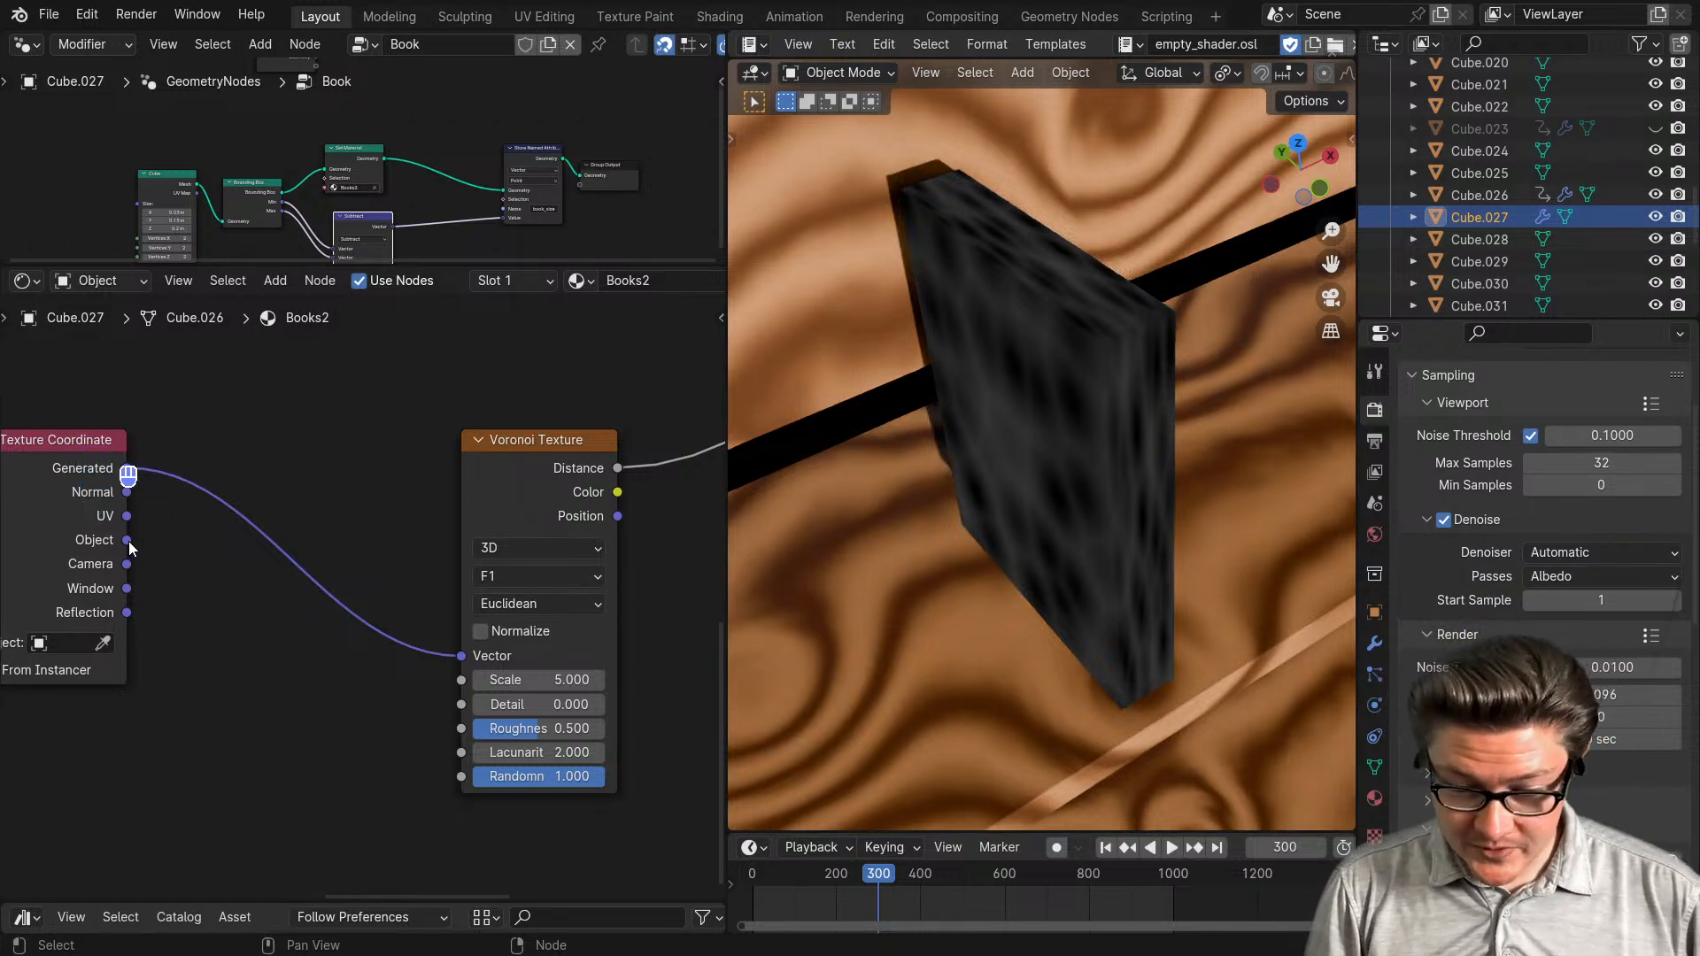
drag(128, 541, 462, 655)
middle_drag(193, 612, 427, 675)
scroll(372, 641, down, 10)
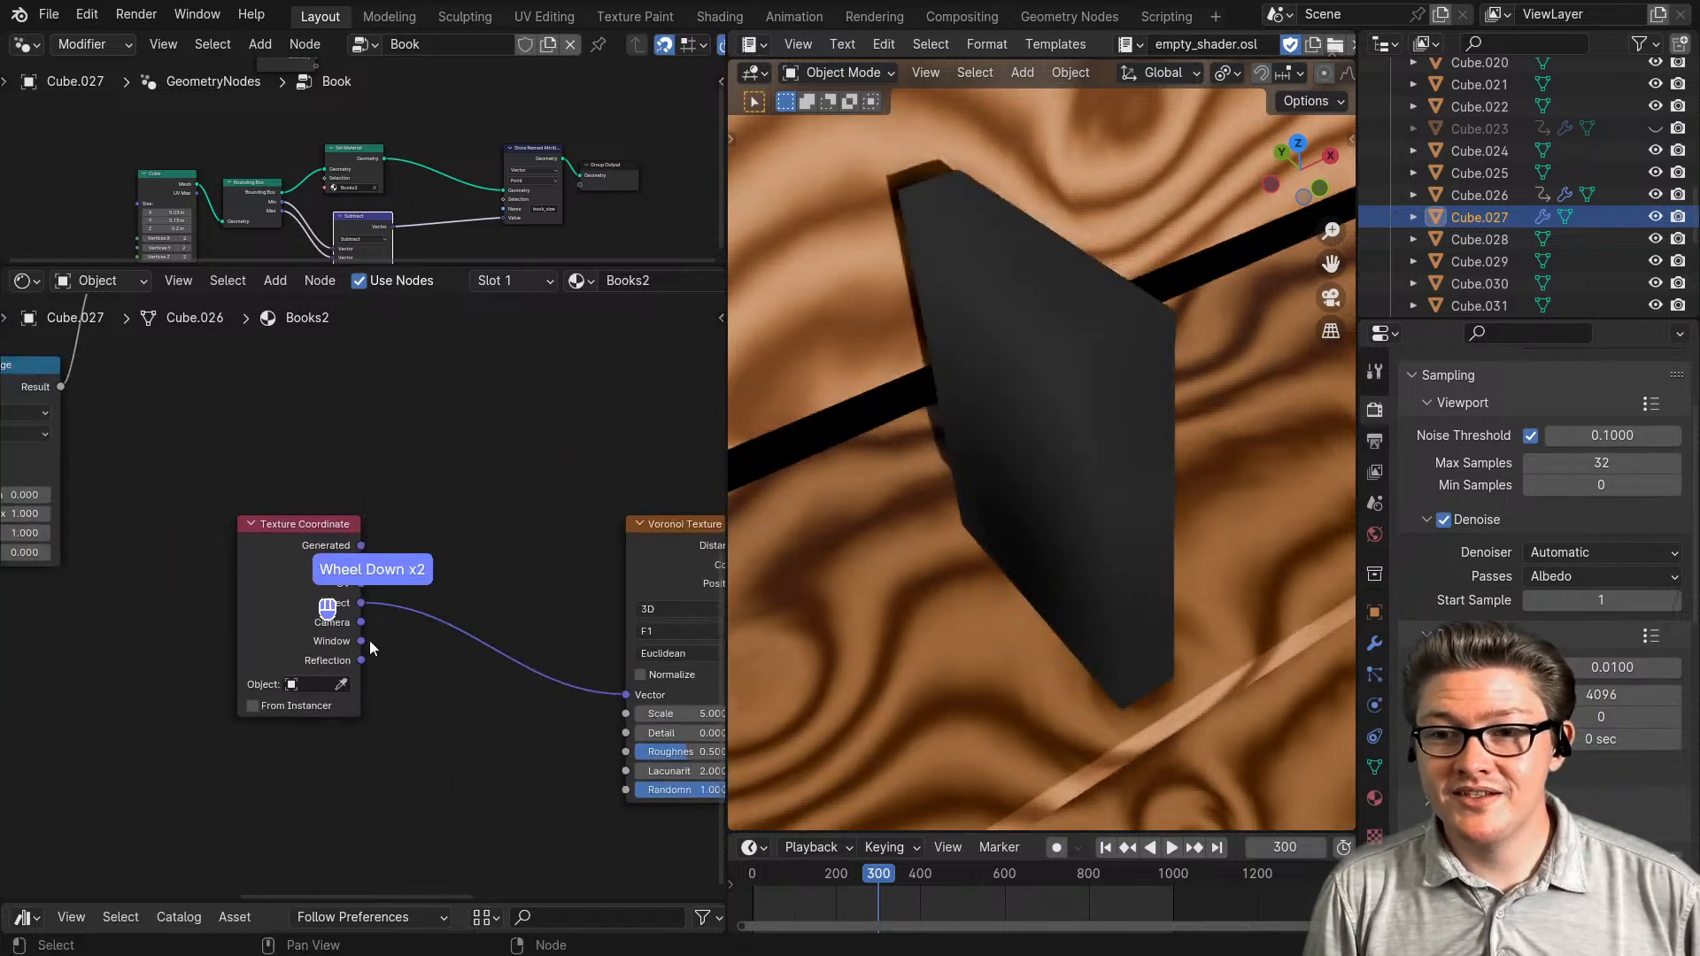
middle_drag(230, 574, 546, 676)
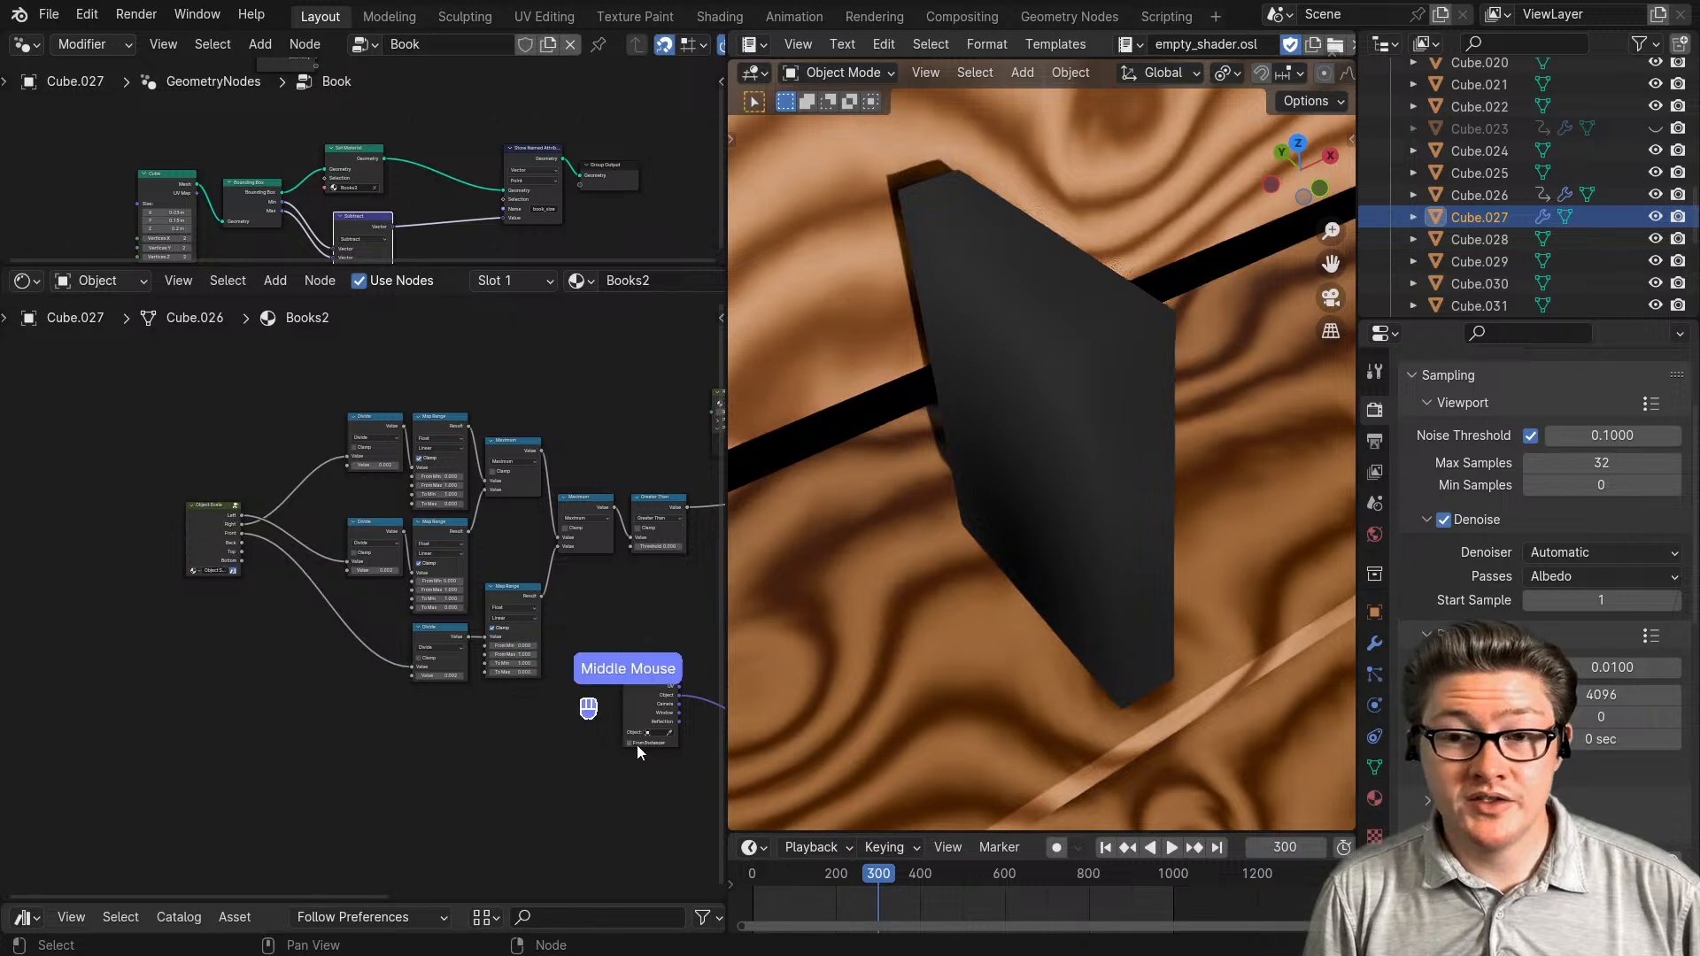
middle_drag(636, 745, 407, 700)
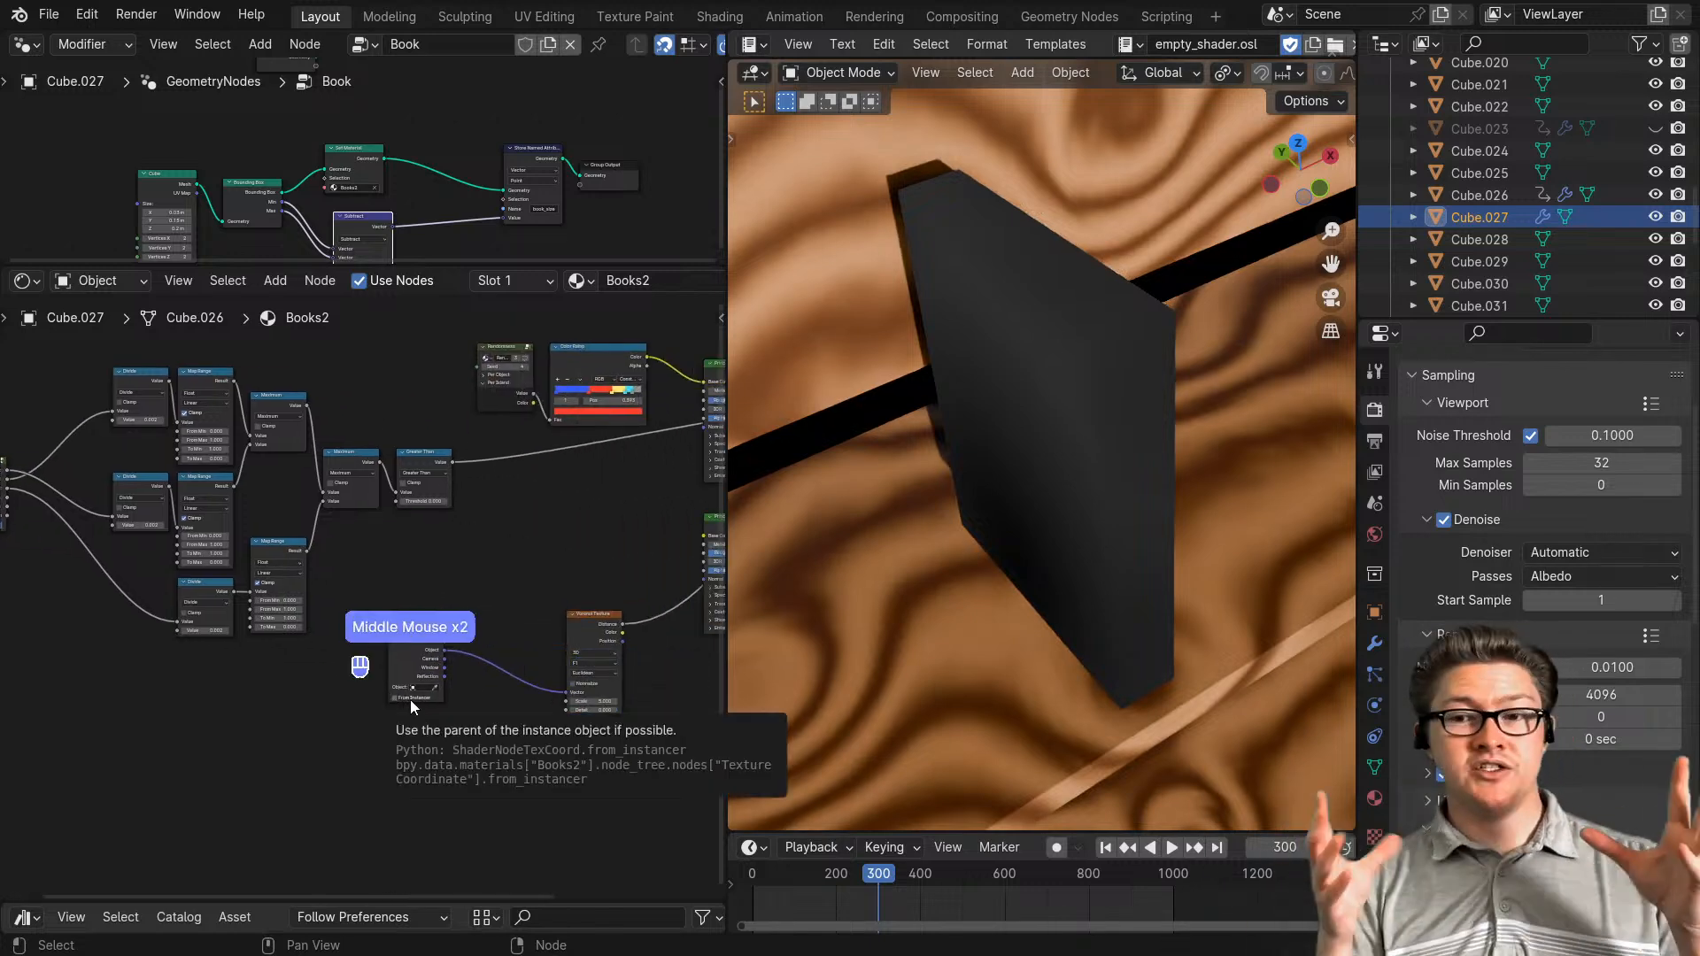
scroll(448, 705, up, 4)
middle_drag(479, 725, 449, 625)
scroll(460, 620, up, 1)
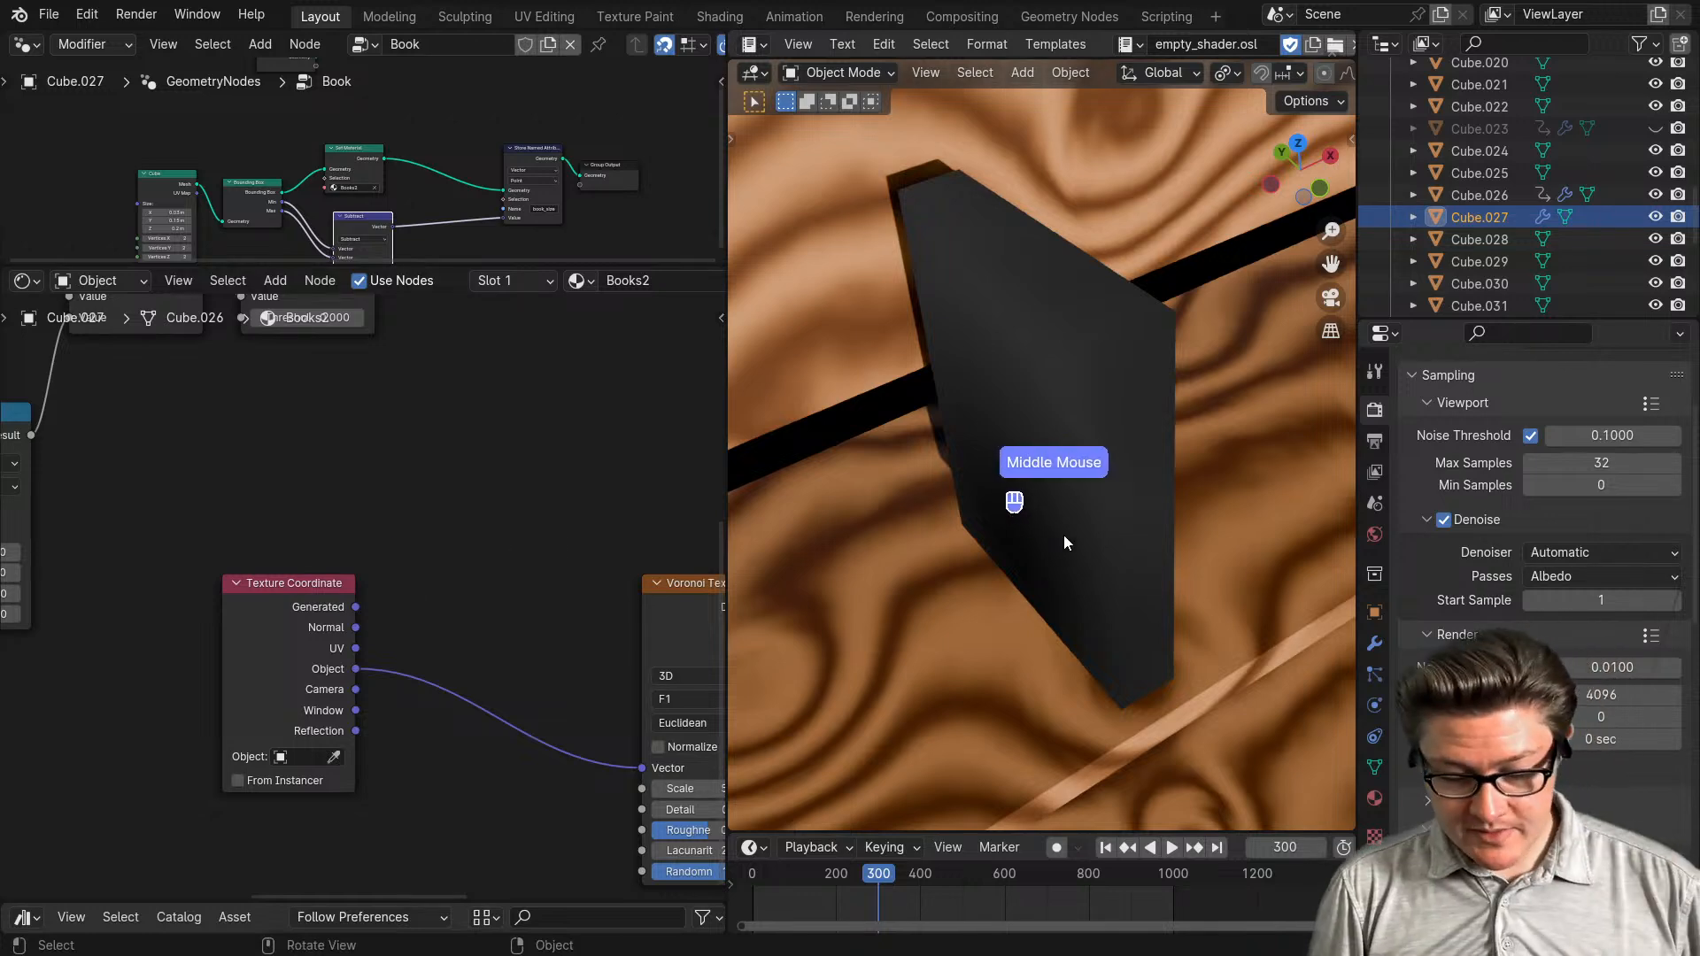
key(n)
key(n)
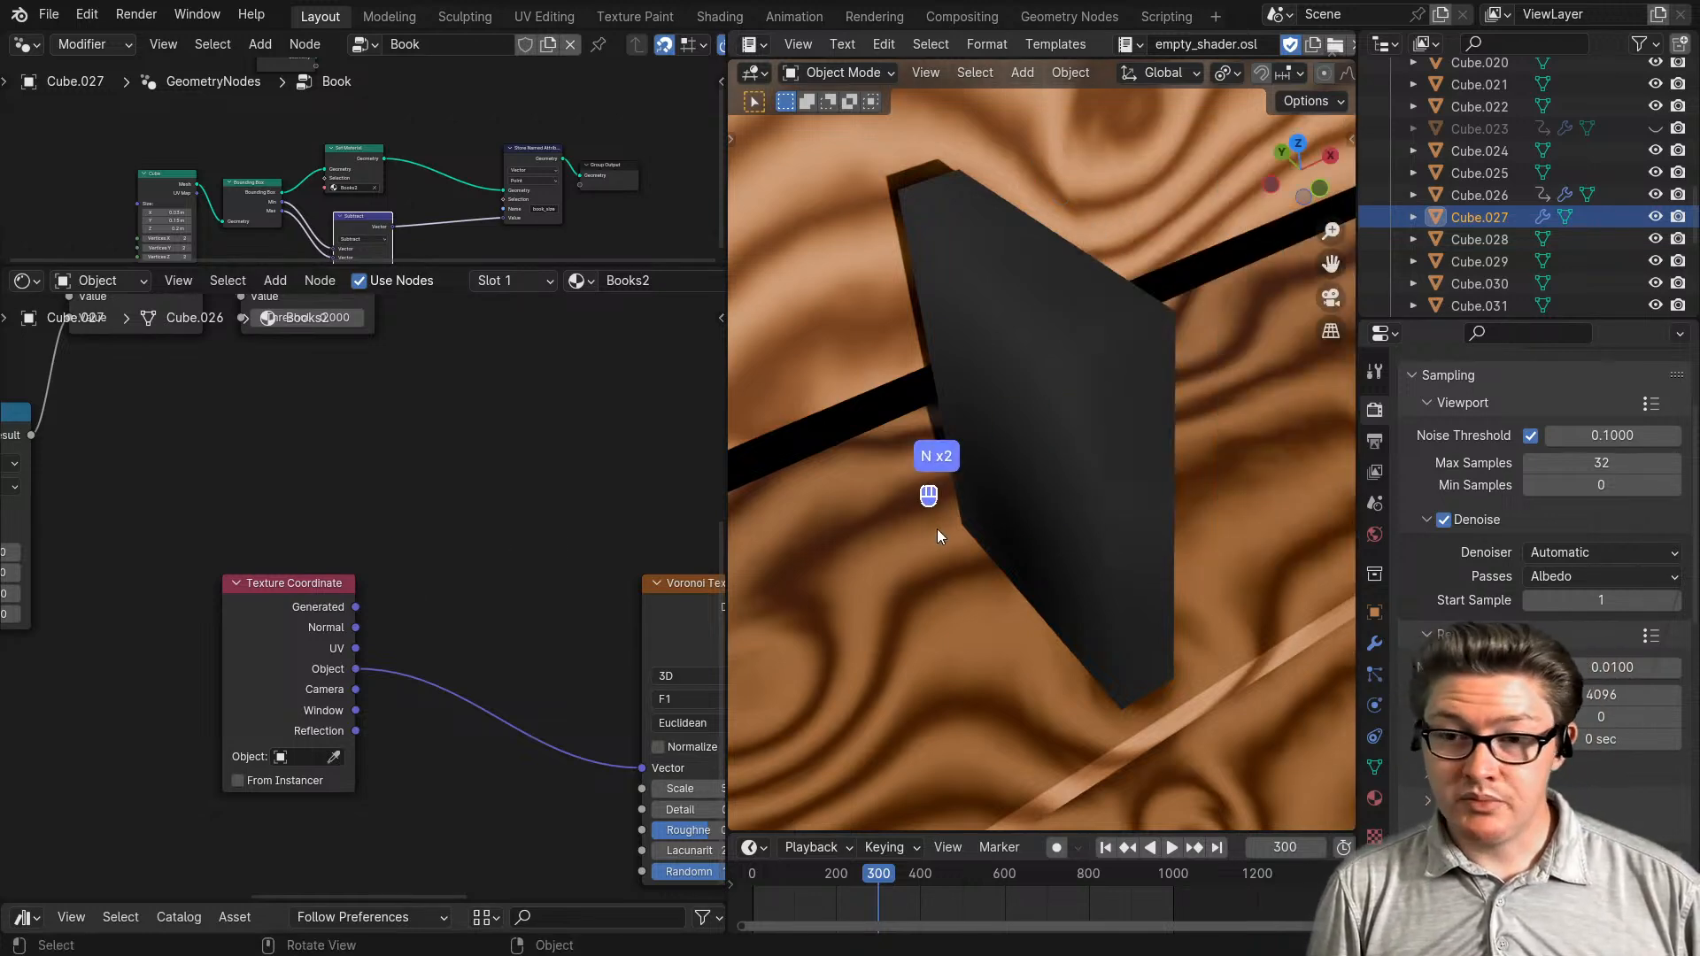
scroll(526, 676, down, 2)
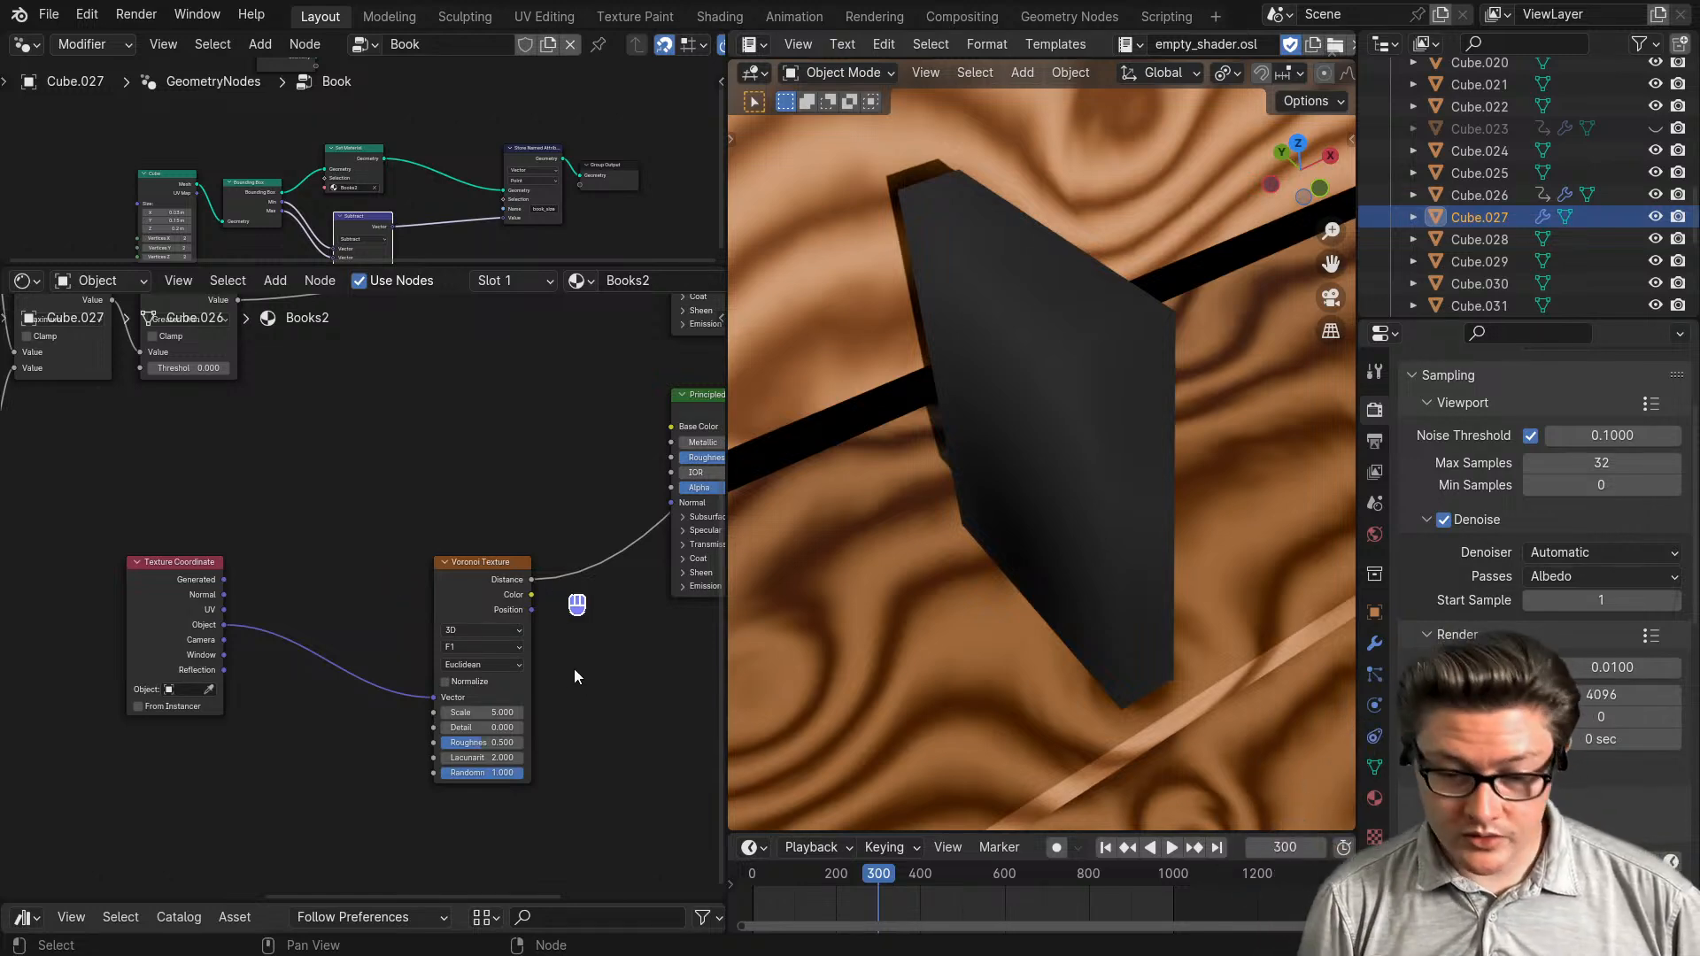
- Raise the Voronoi Texture's Scale to 144.5 while viewing the book from its spine side
middle_drag(507, 724, 411, 705)
scroll(439, 731, up, 4)
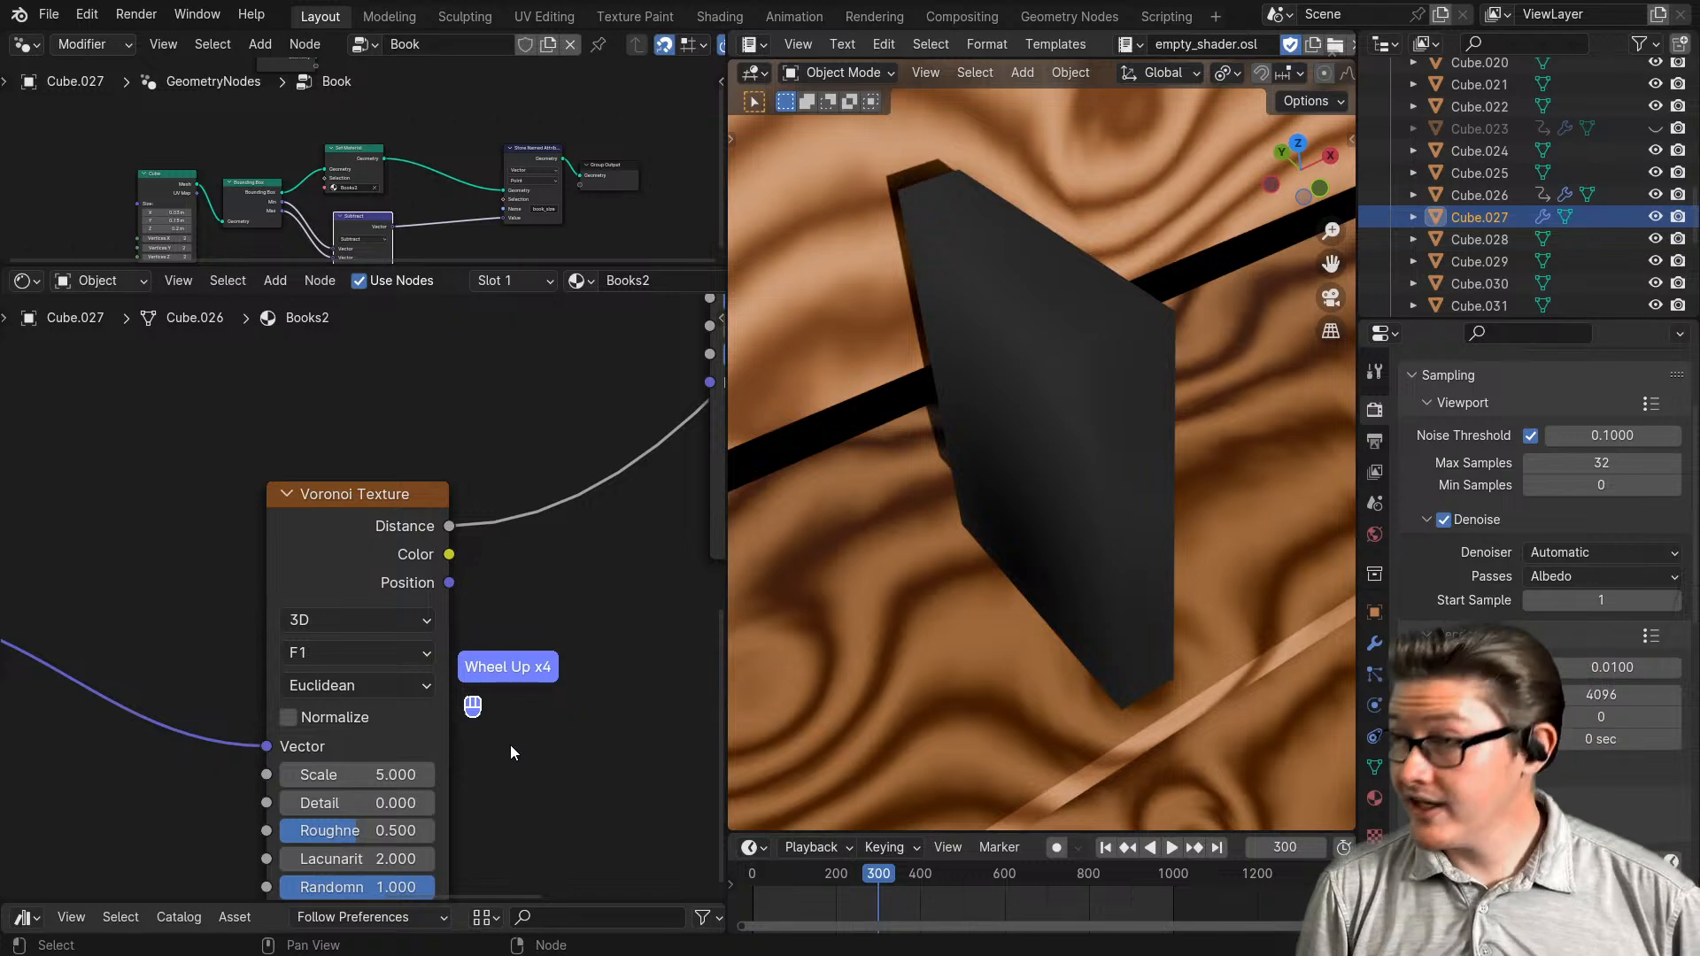
middle_drag(510, 746, 454, 691)
middle_drag(1219, 667, 949, 668)
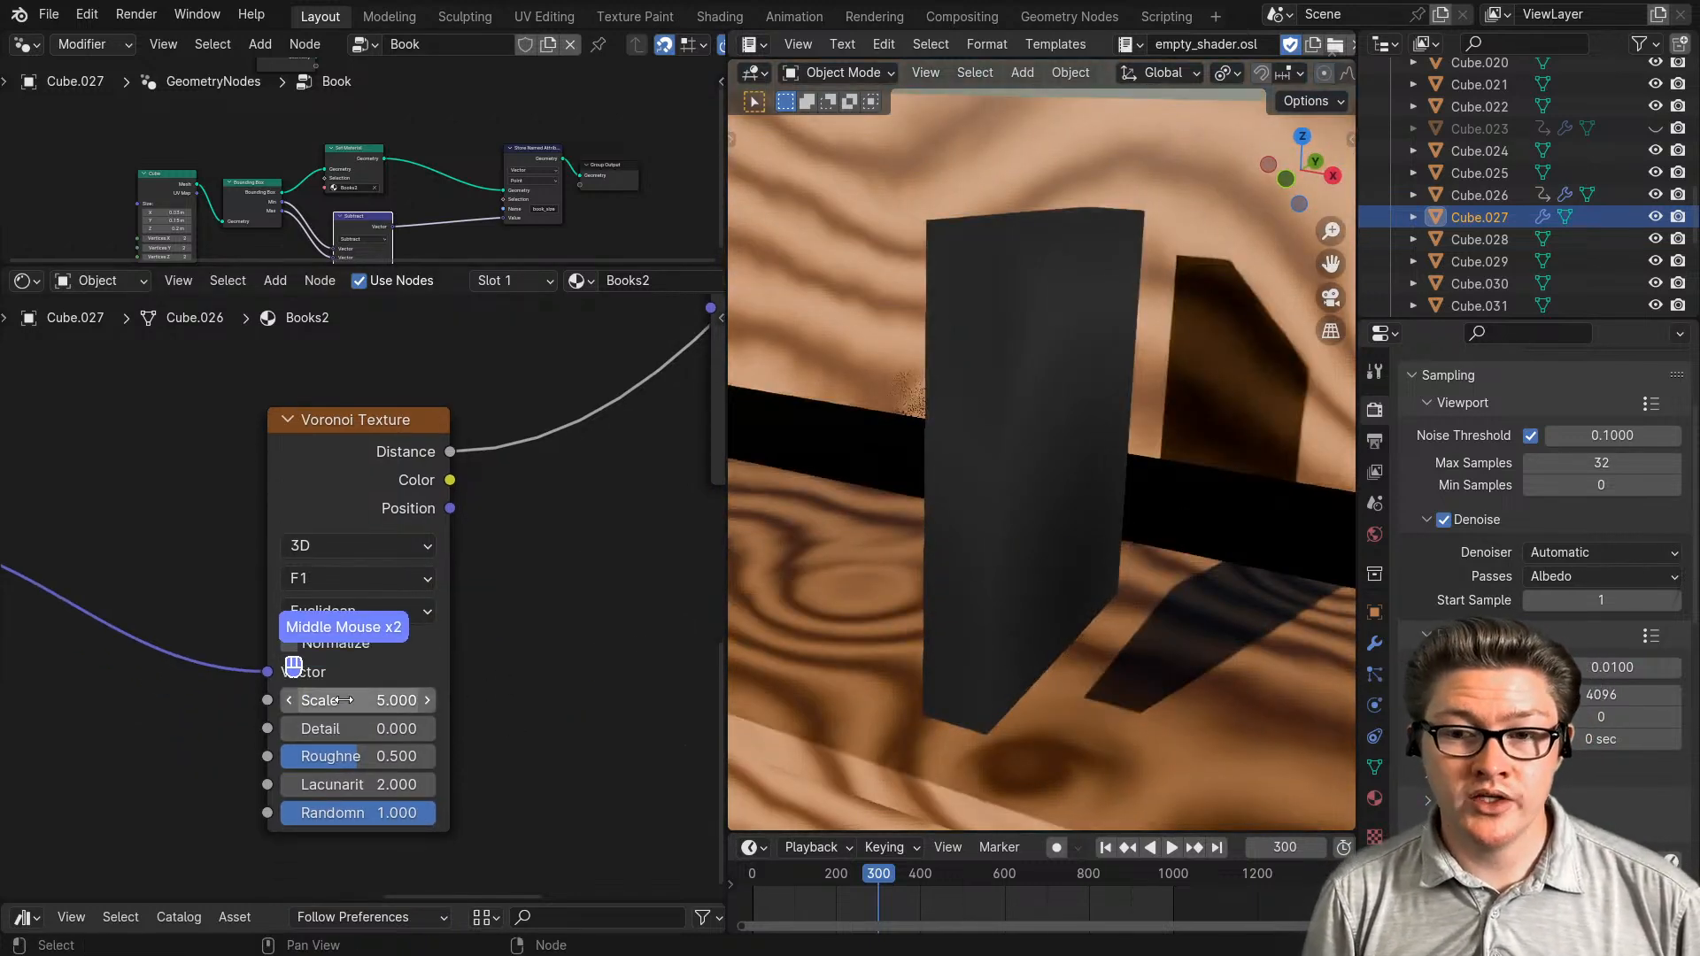
drag(354, 701, 531, 700)
drag(313, 665, 353, 635)
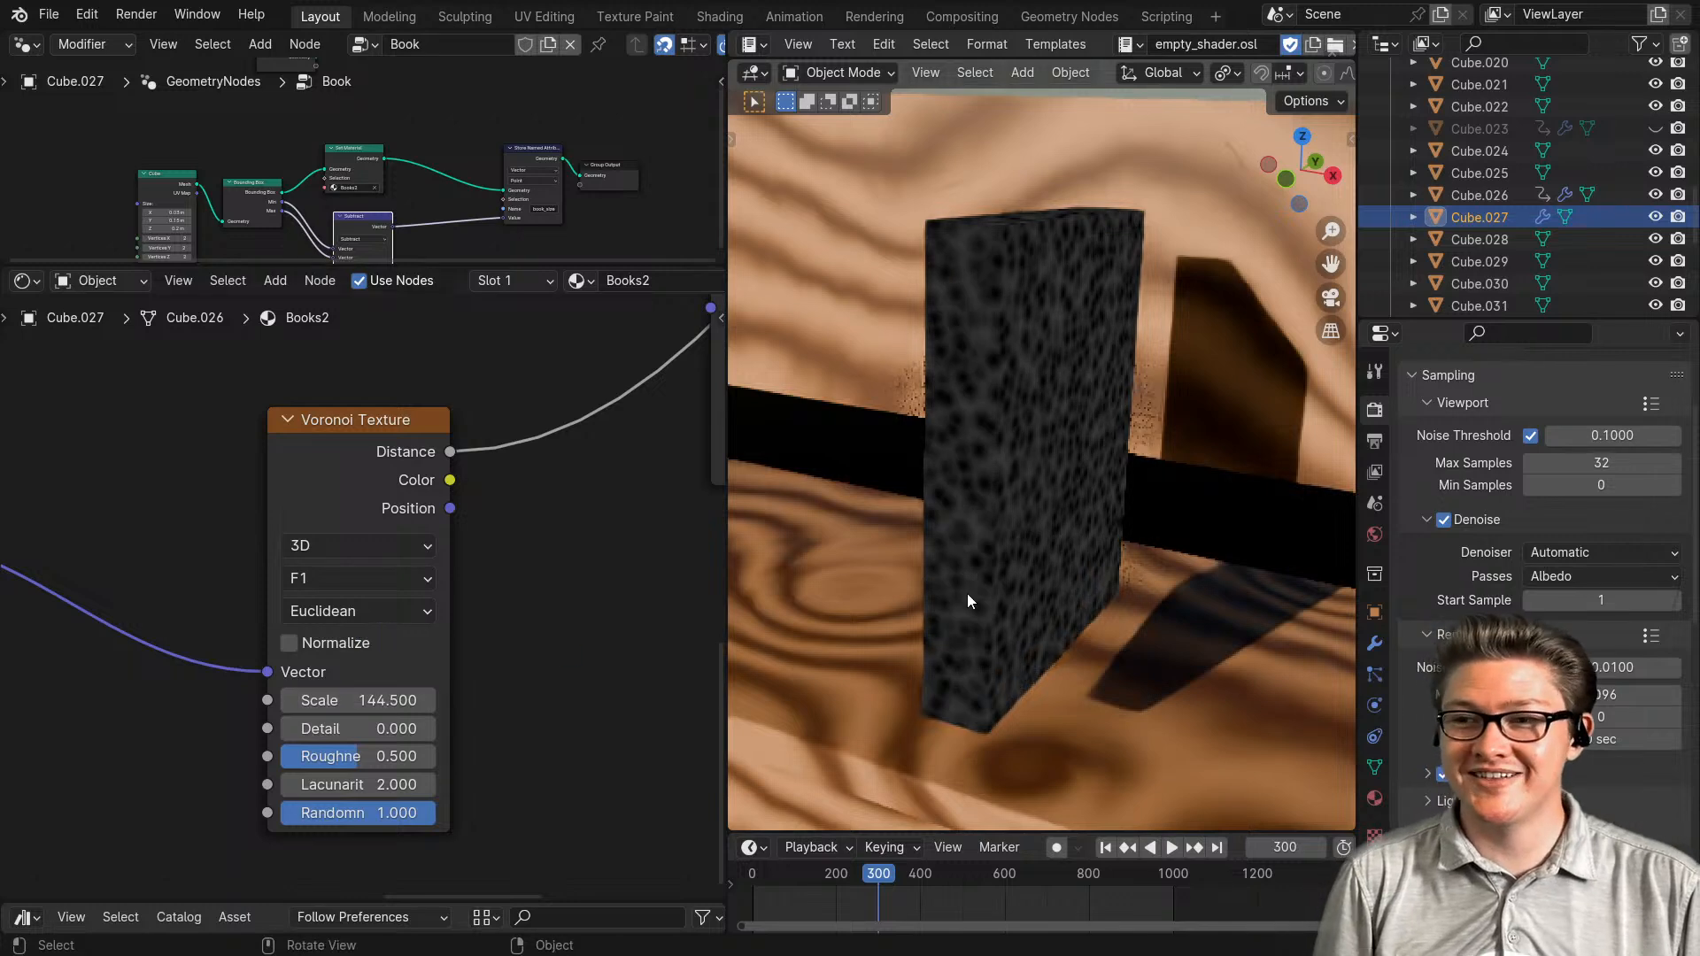
- Select a finished book on the other bookshelf and examine the Leather node setup in its Books material
middle_drag(1091, 597, 1018, 611)
scroll(1038, 540, down, 4)
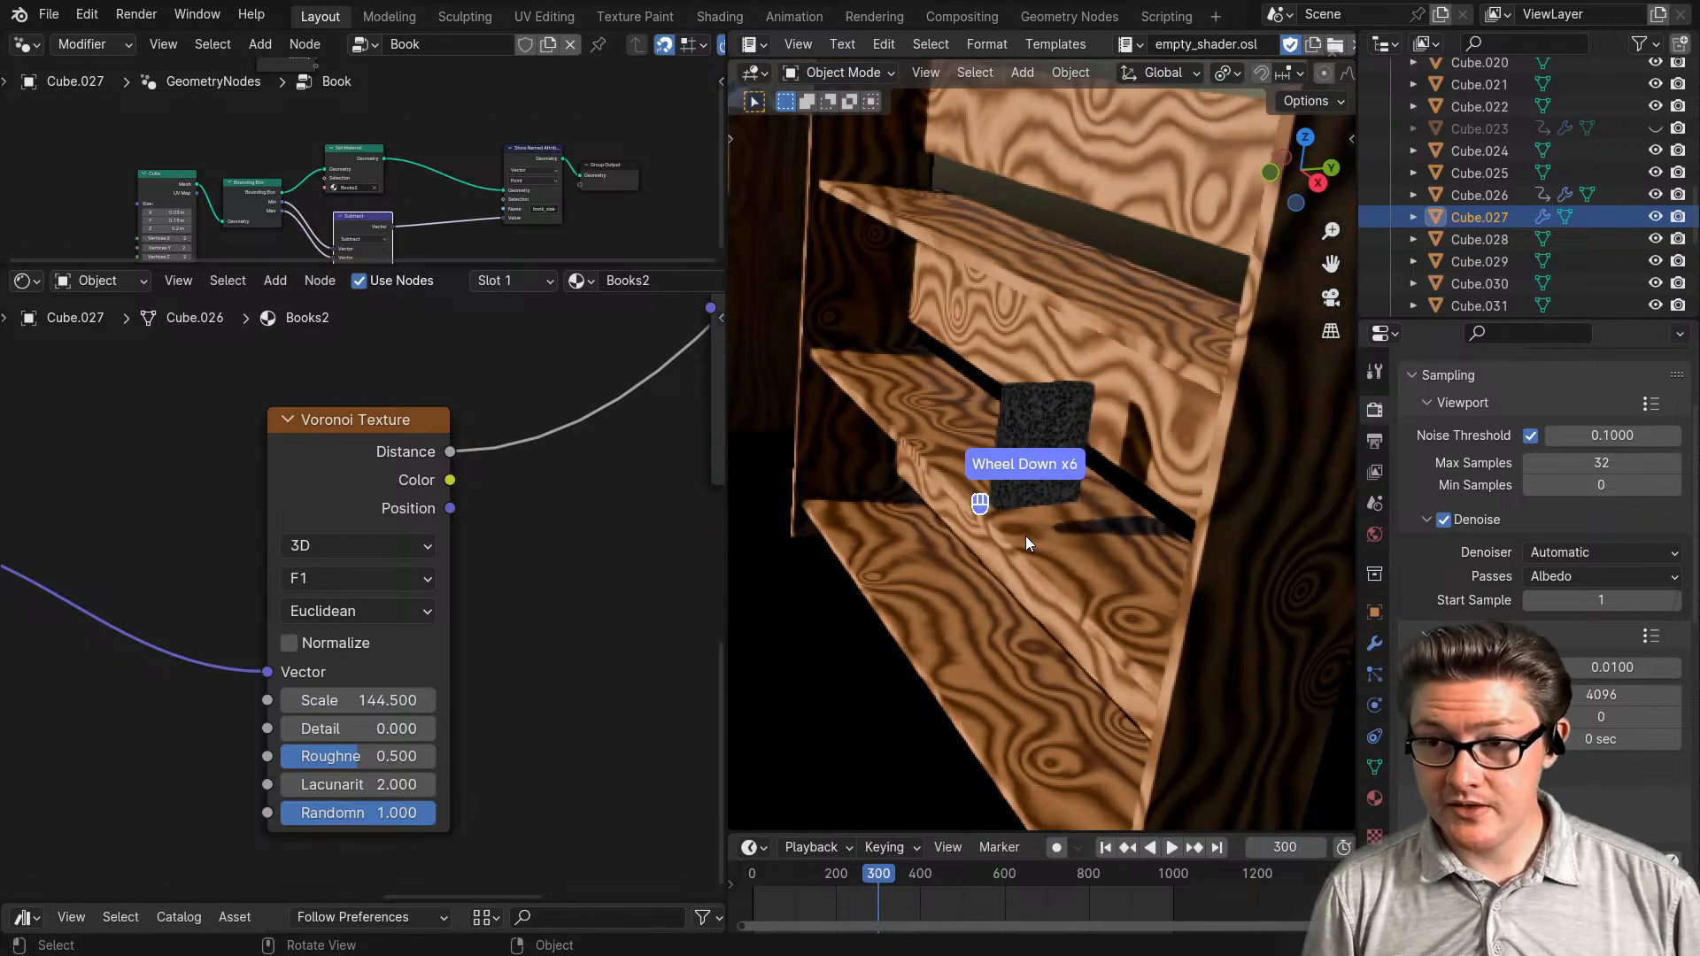
scroll(1025, 535, down, 2)
click(804, 295)
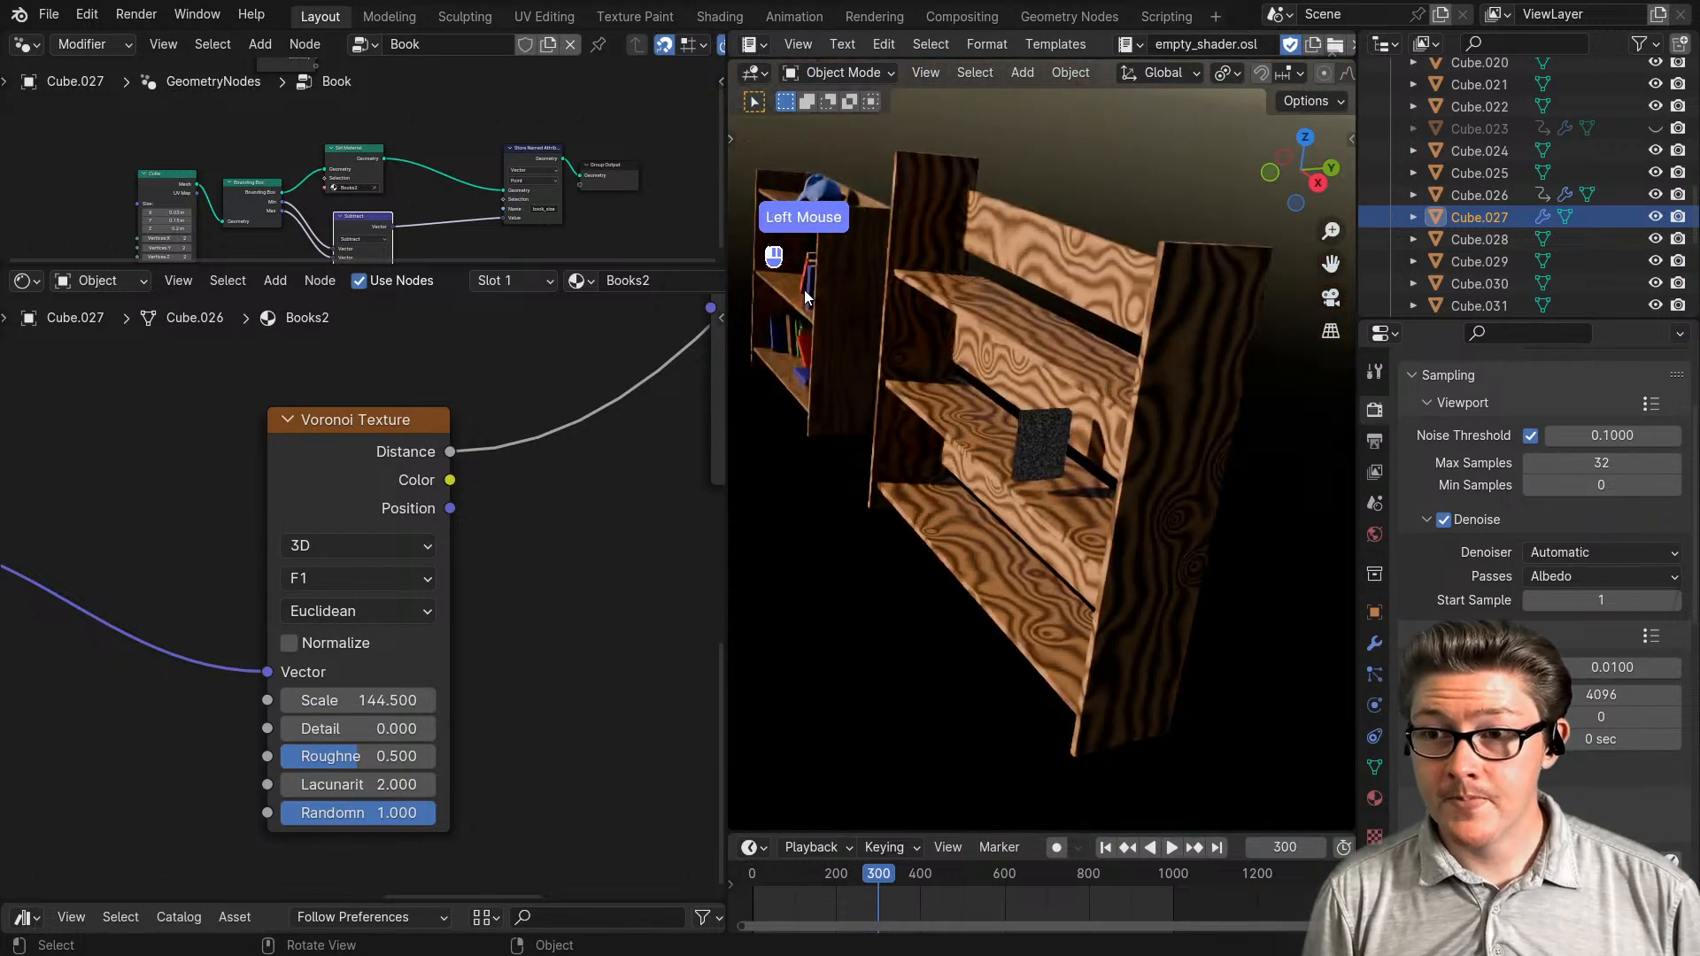
key(KP_Decimal)
scroll(386, 656, down, 3)
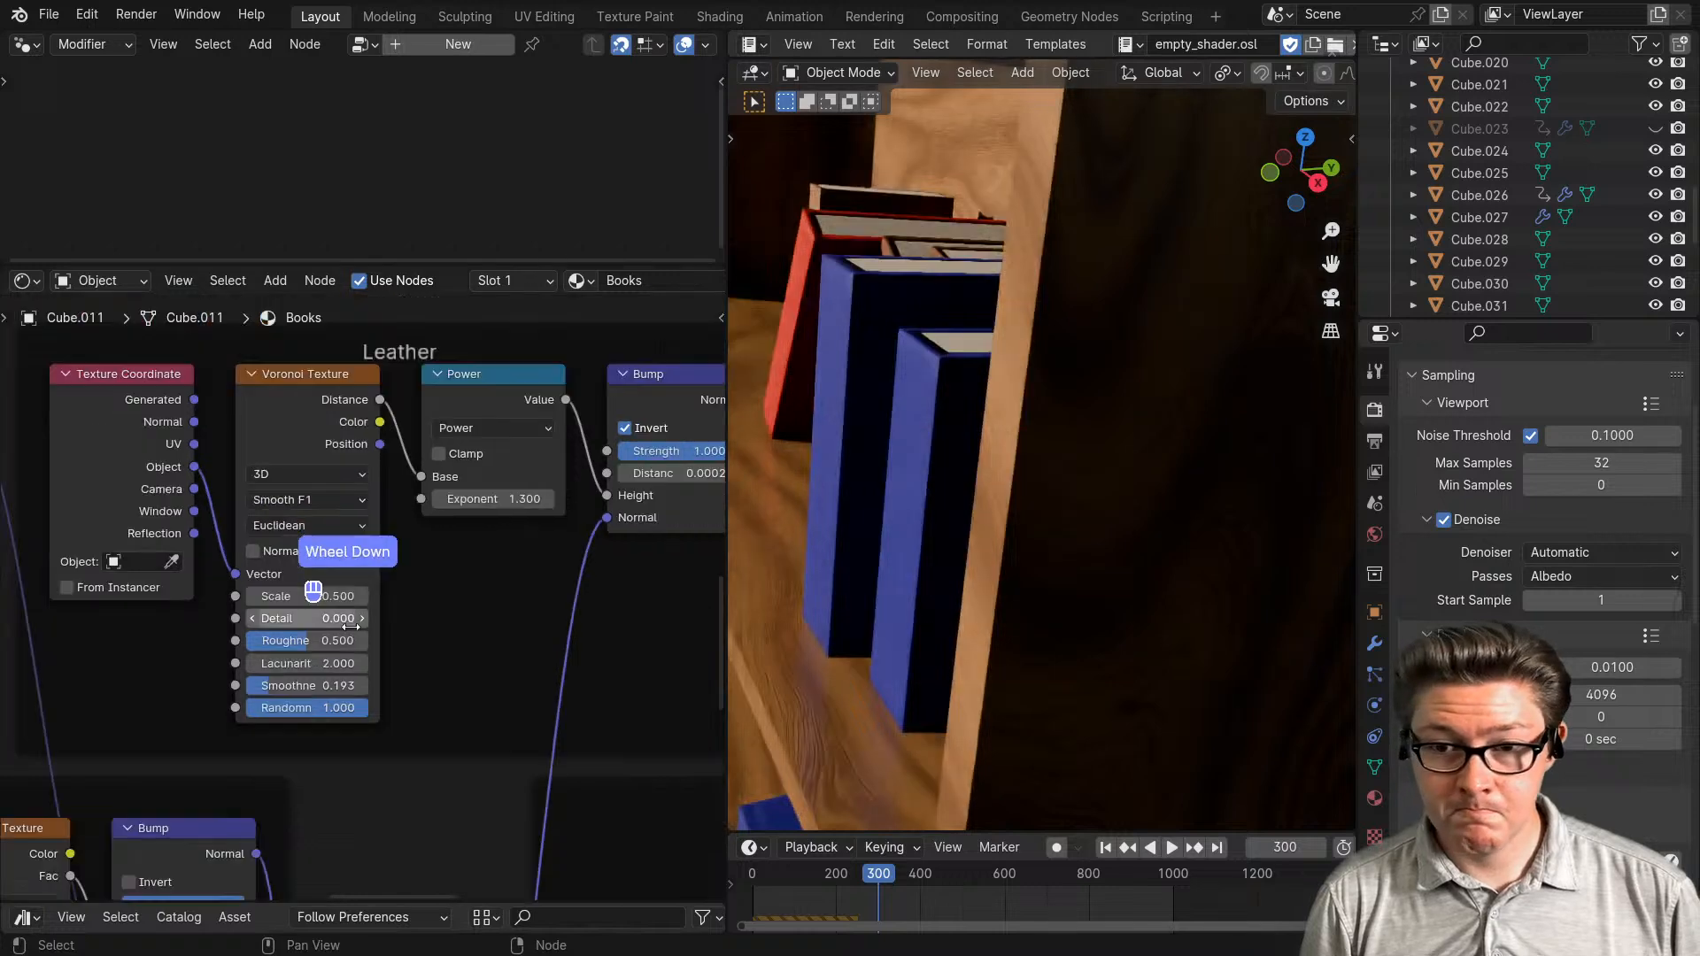
key(ctrl+space)
scroll(882, 586, up, 2)
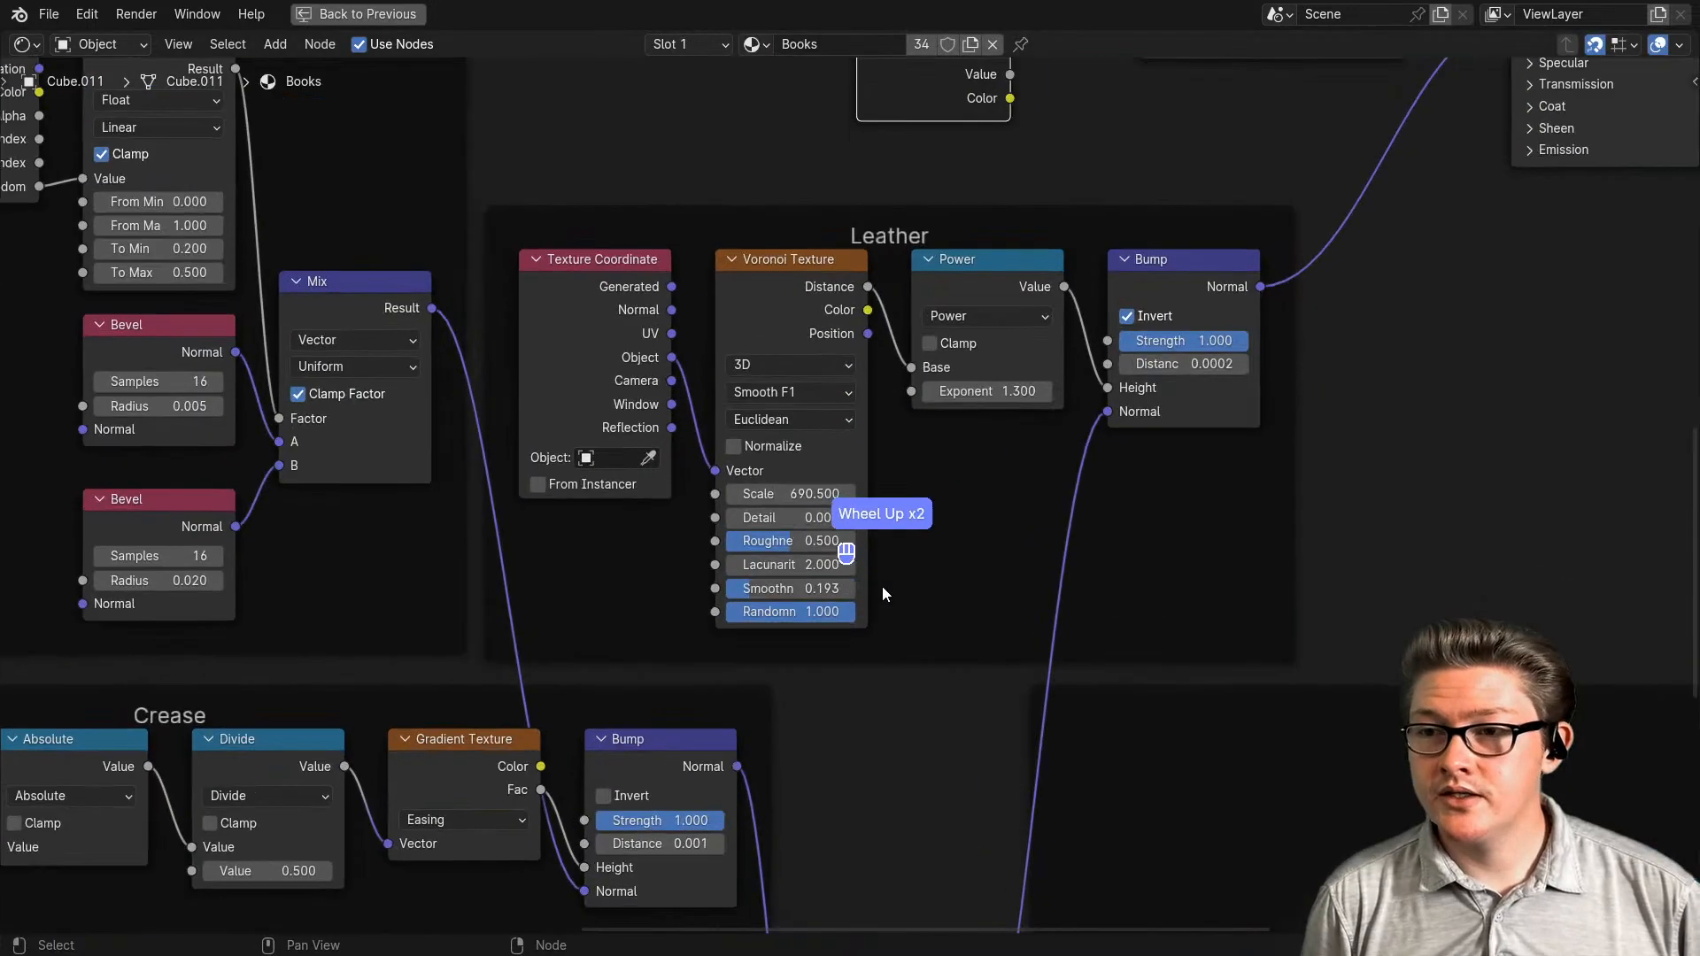
middle_drag(882, 586, 932, 629)
scroll(799, 675, up, 2)
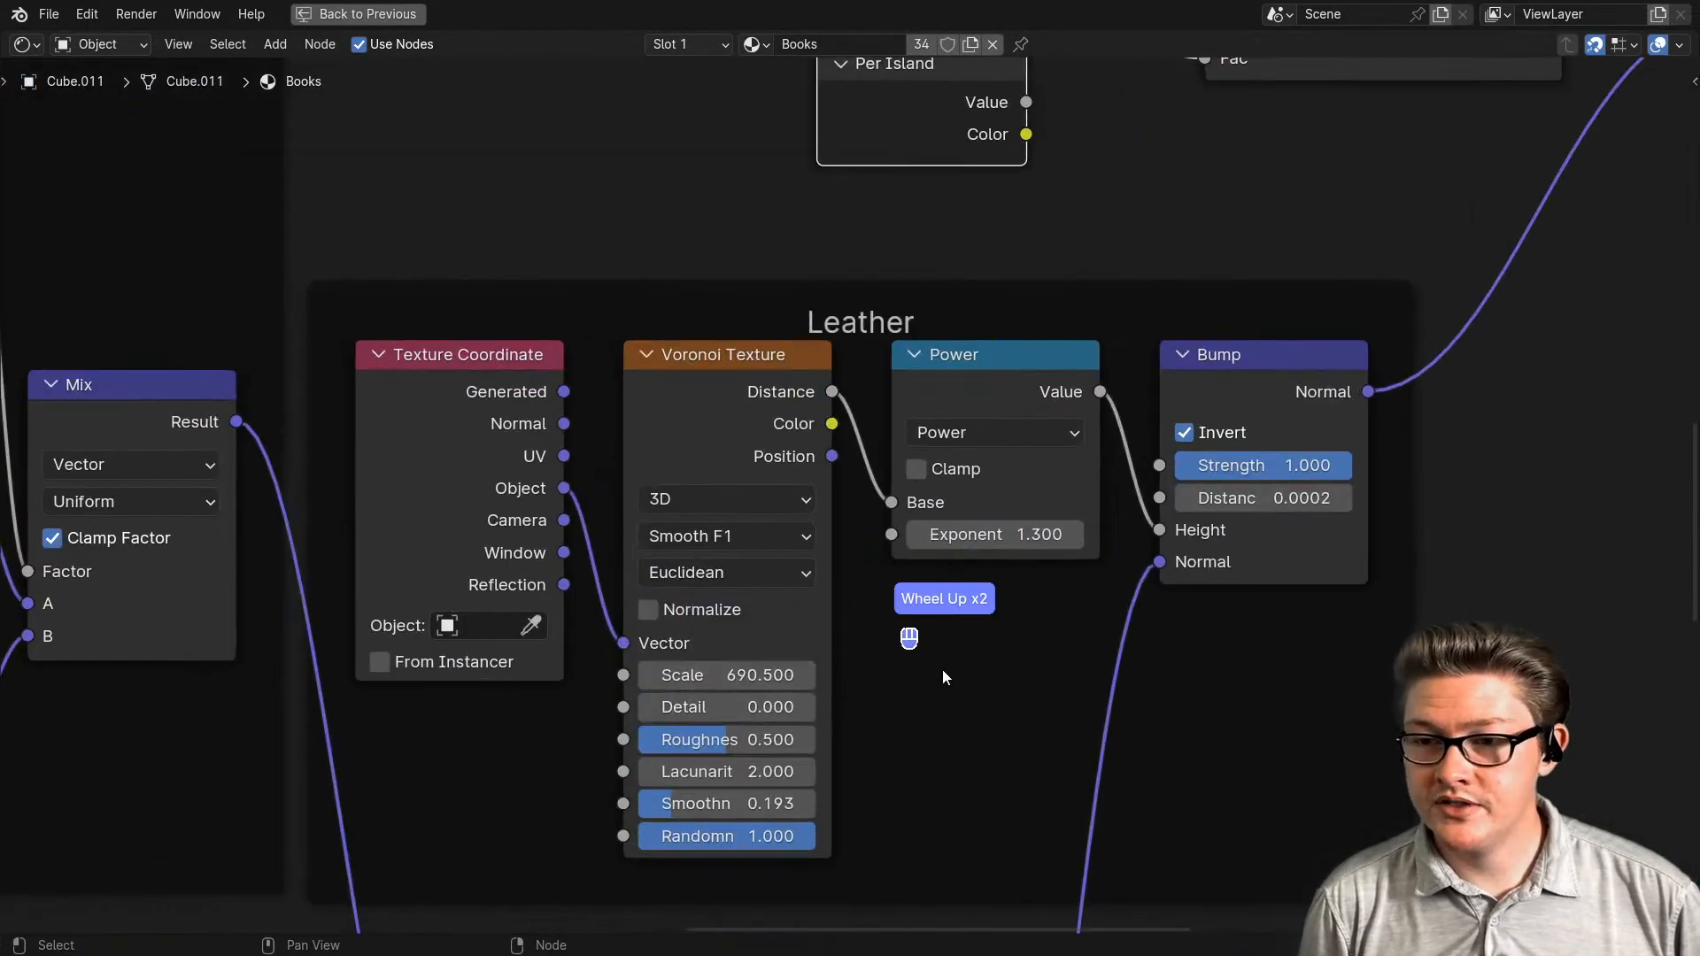
key(ctrl+space)
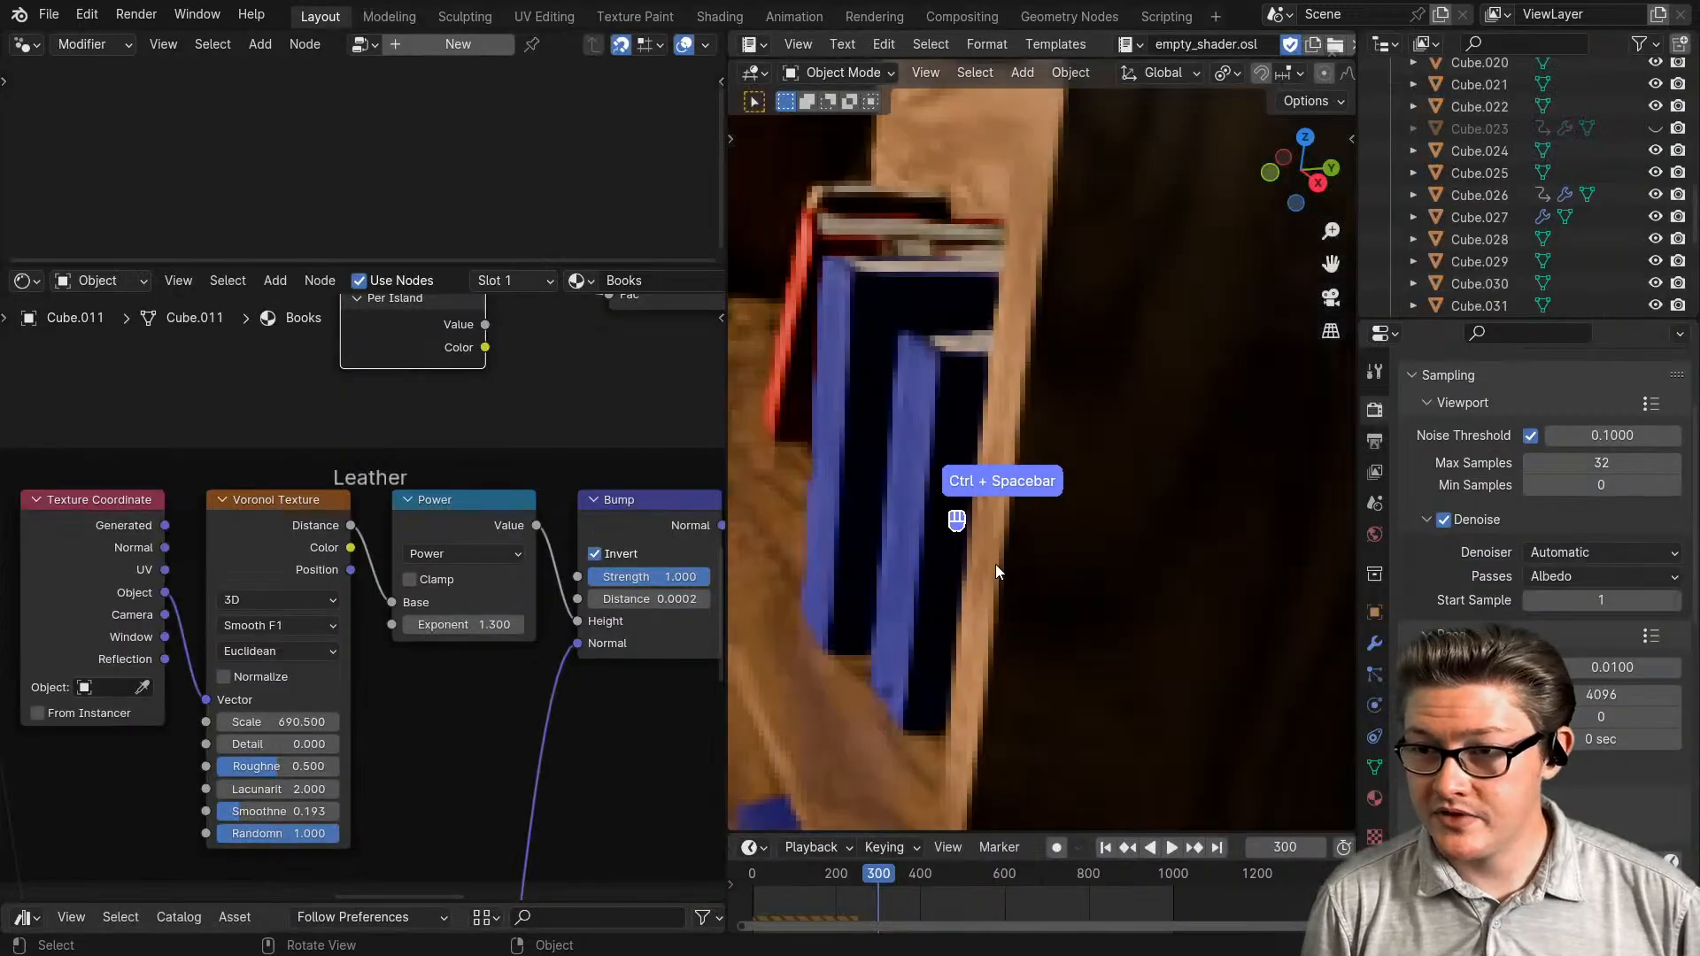
- Reselect the single book on the empty bookshelf, shift its Voronoi Texture node slightly, and set the node's Scale to 700
scroll(995, 564, down, 4)
click(1264, 626)
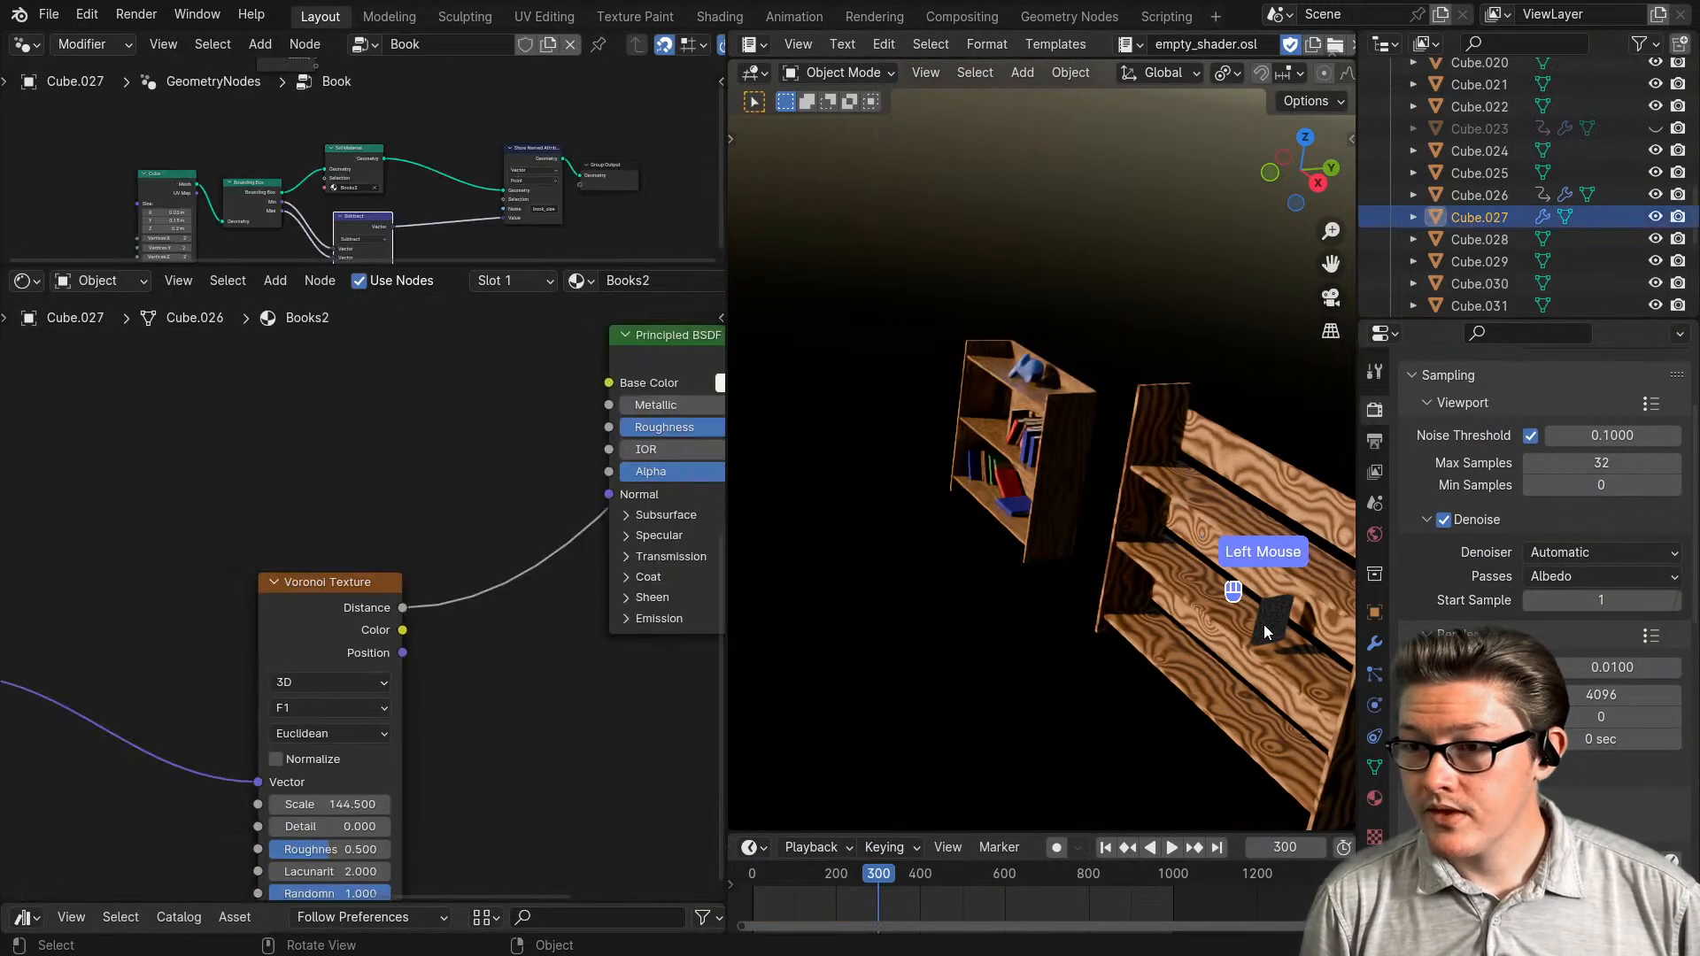
key(KP_Decimal)
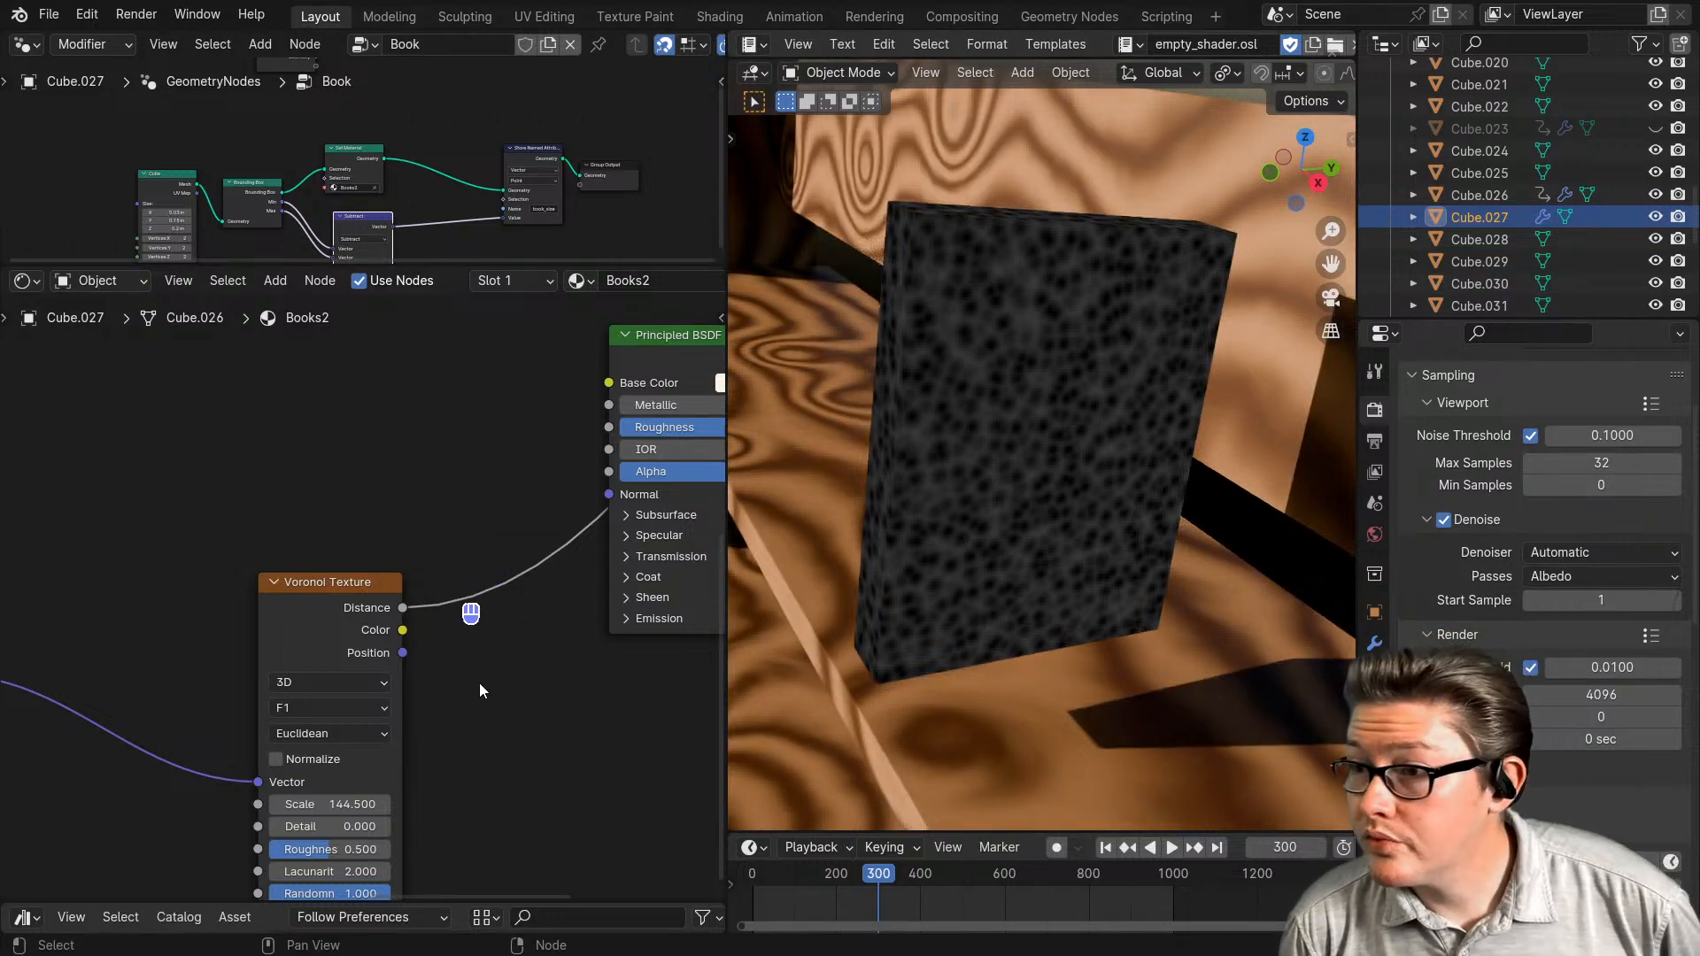
middle_drag(486, 679, 567, 638)
middle_drag(378, 611, 457, 597)
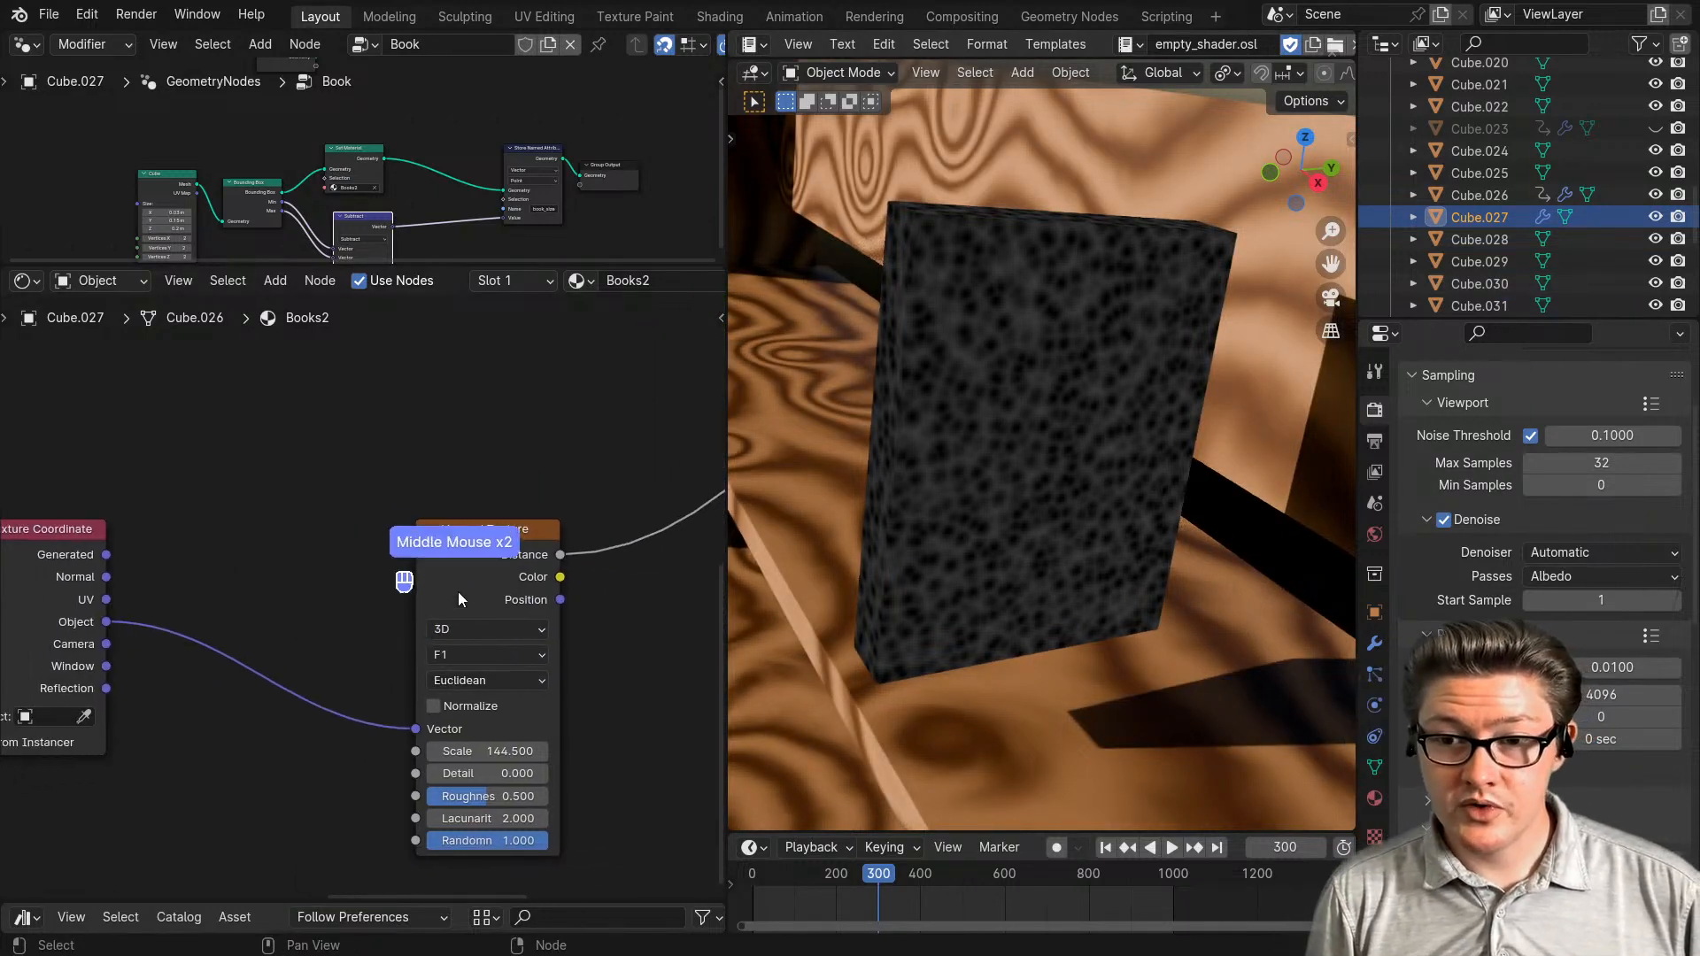
drag(482, 552, 540, 488)
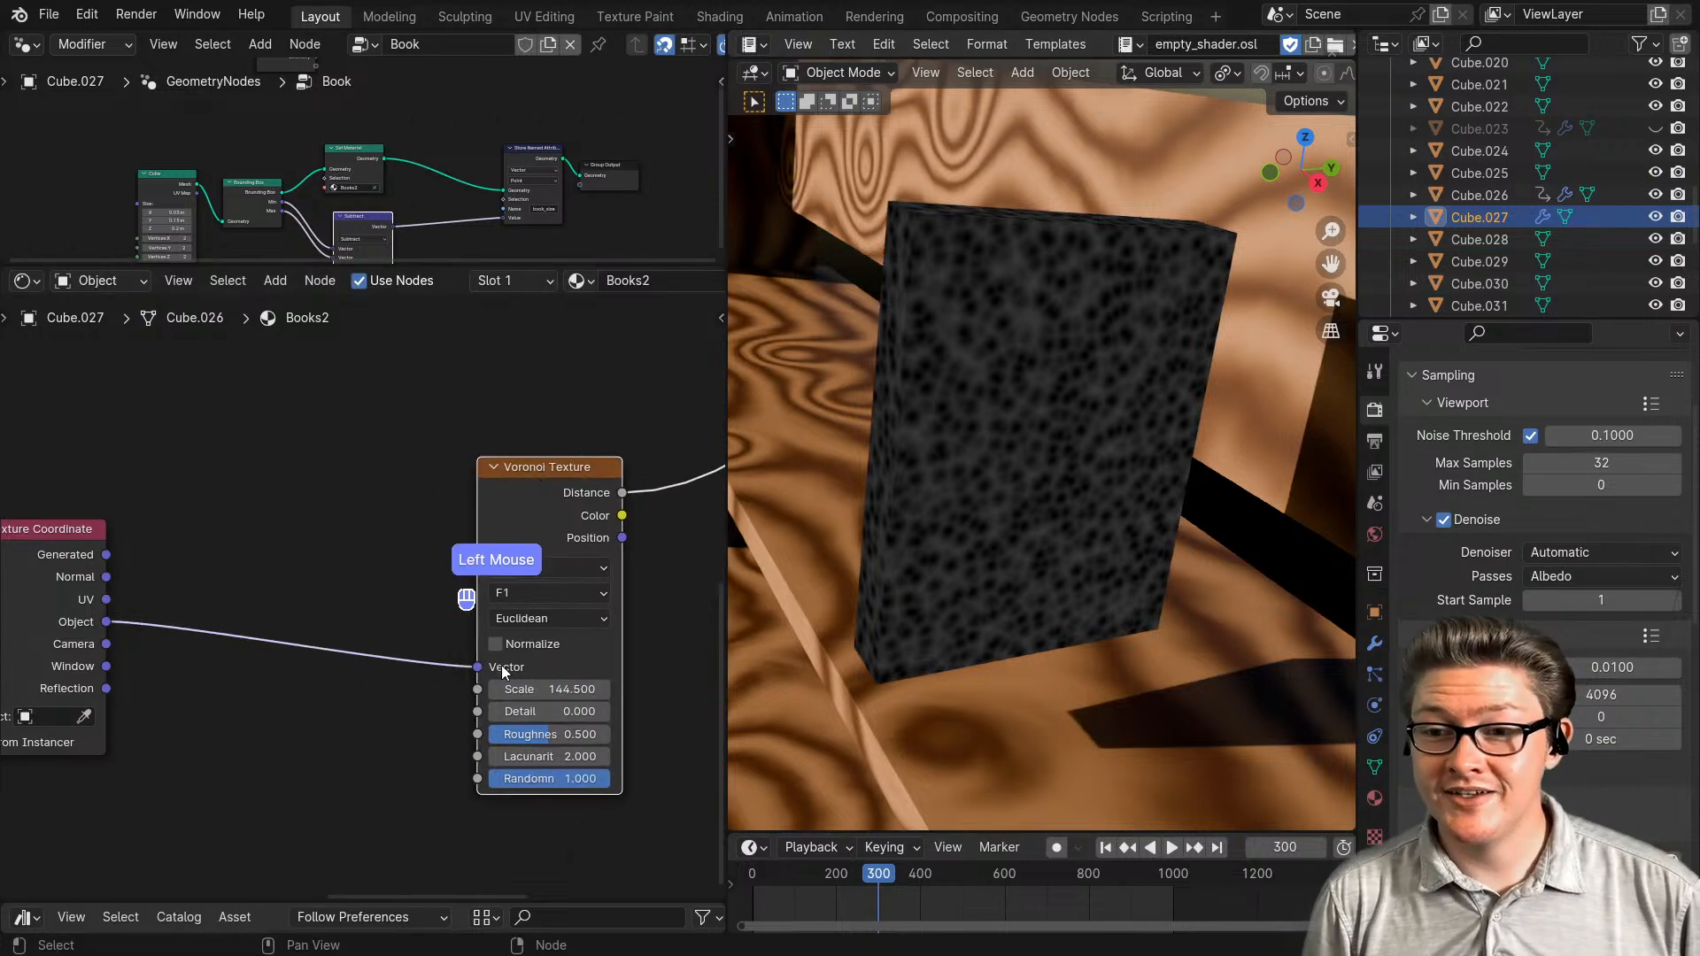
double_click(571, 690)
text(700)
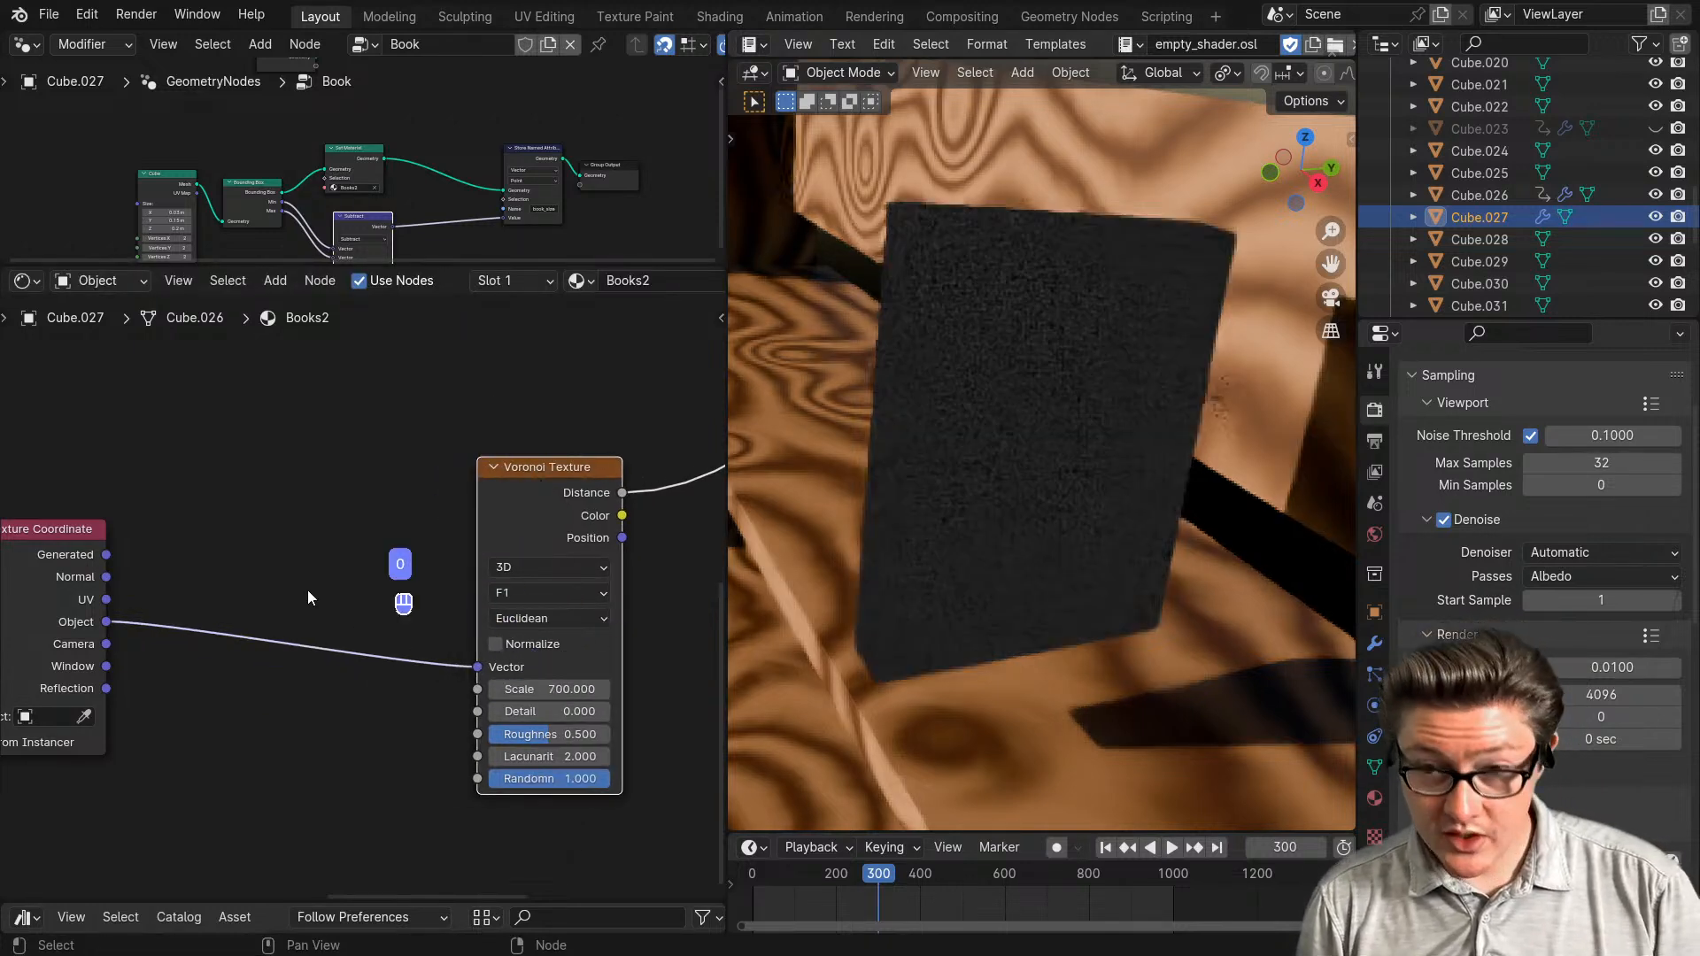
click(307, 590)
scroll(1062, 573, up, 2)
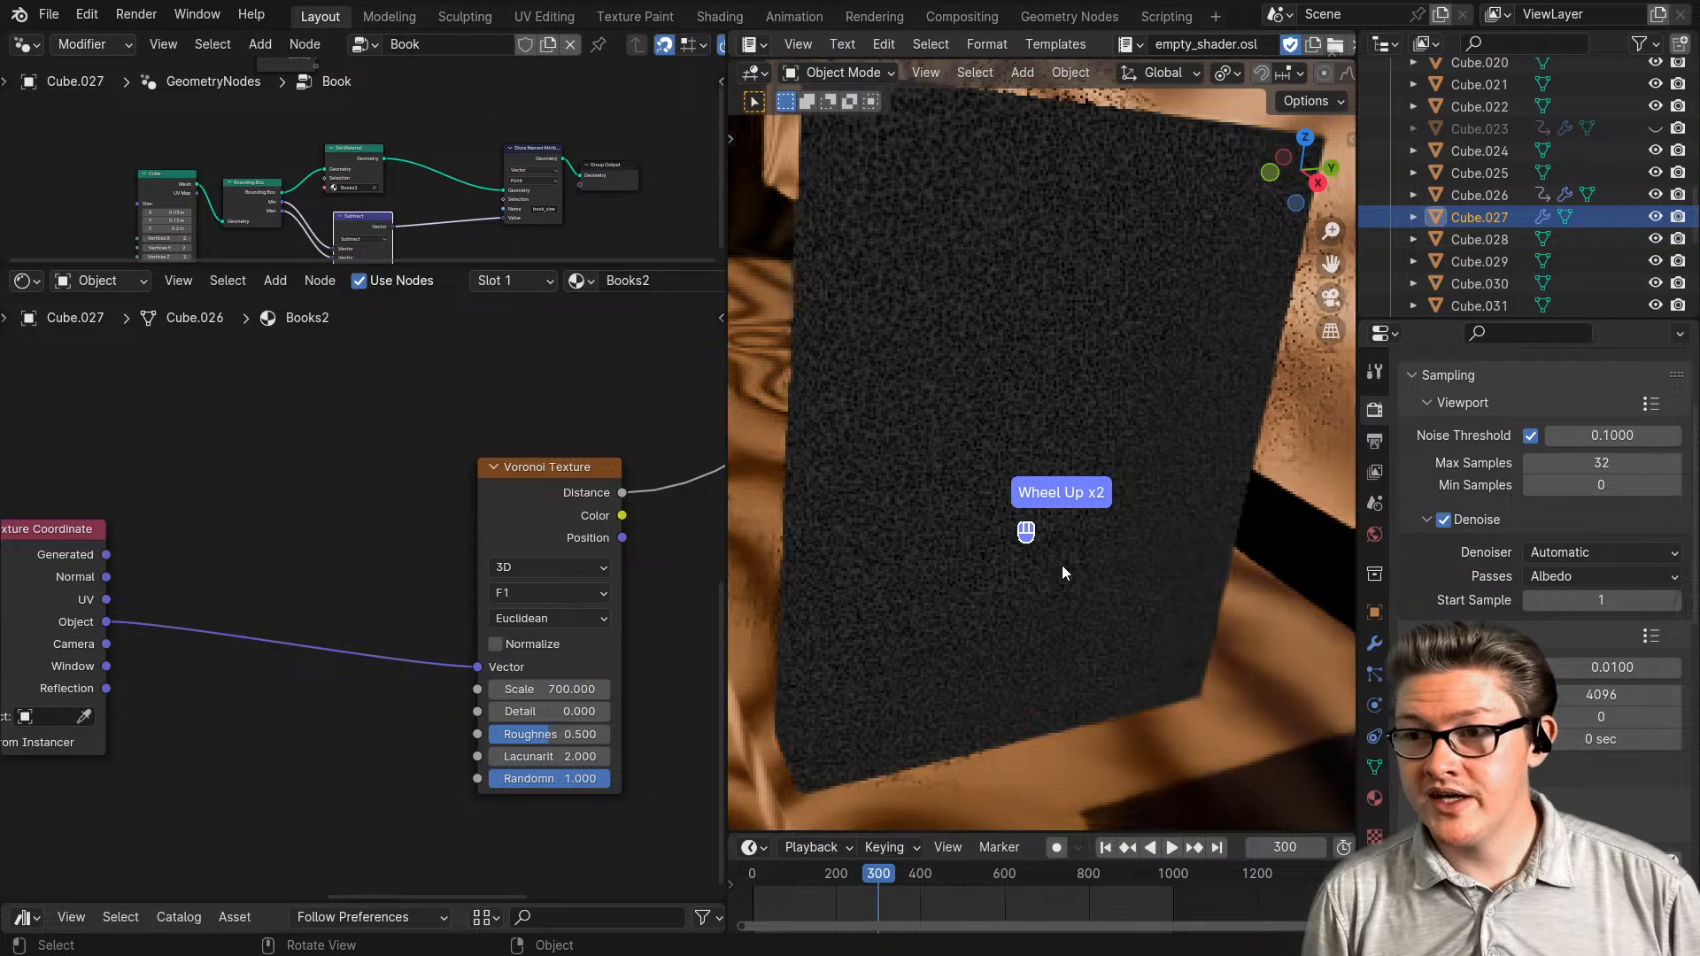
scroll(1062, 572, up, 1)
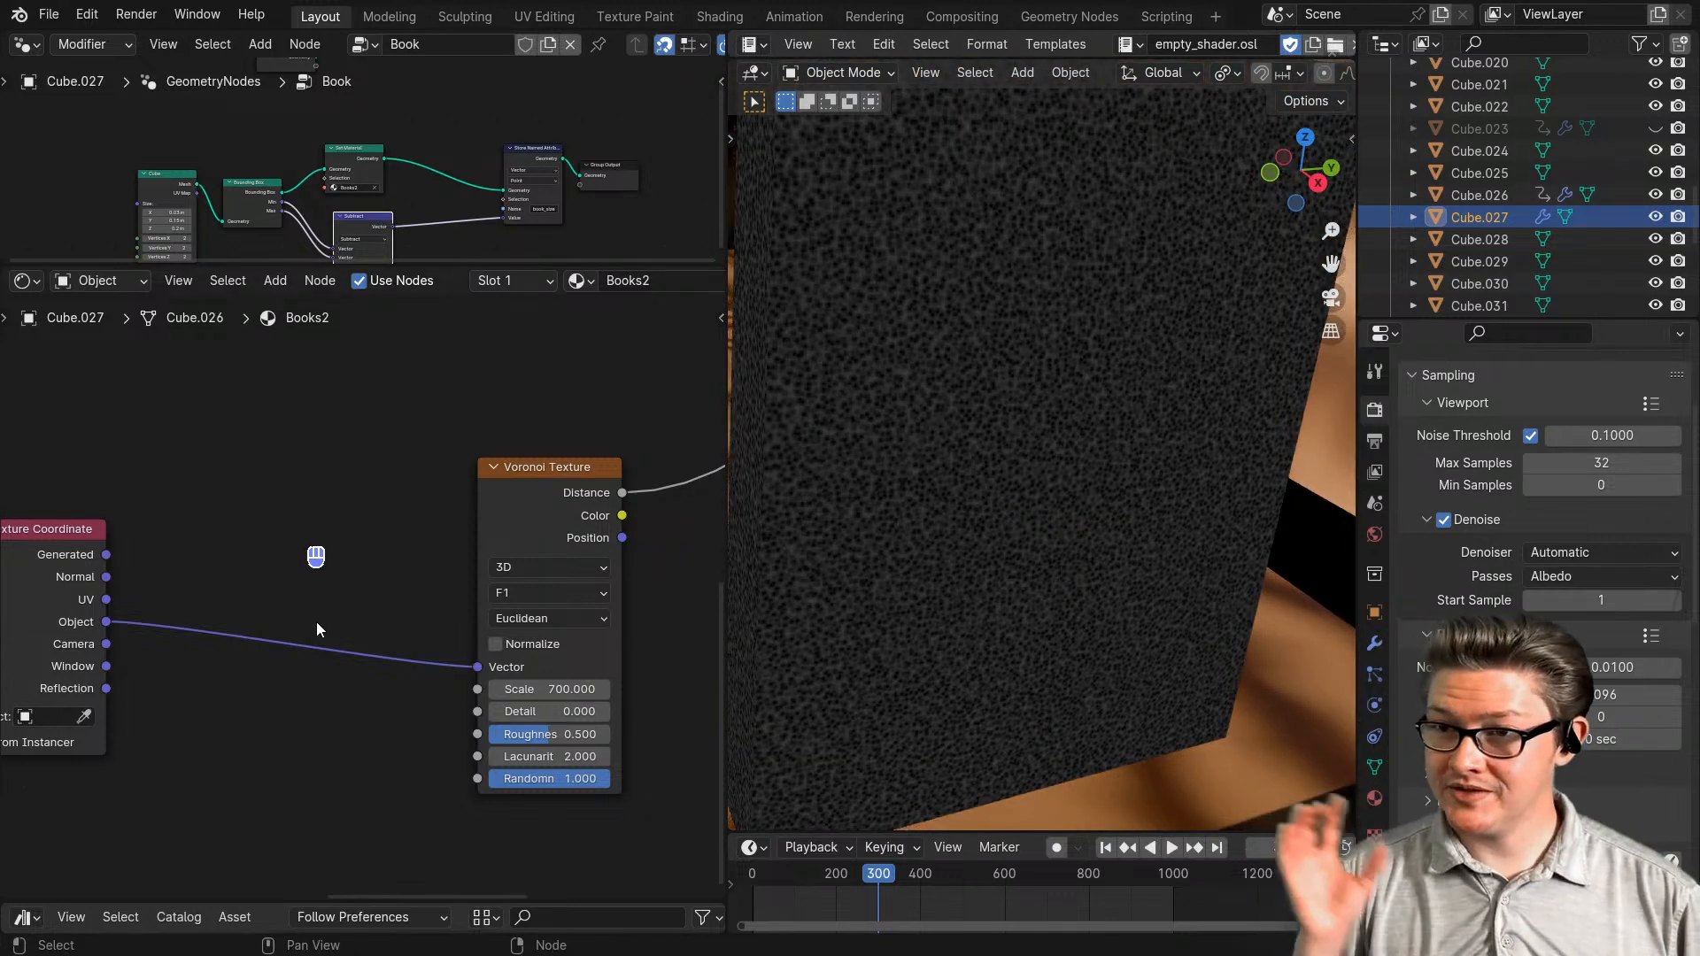
- Move the Texture Coordinate node clear and join all nodes from Object Scale through Greater Than in one frame
scroll(319, 611, down, 2)
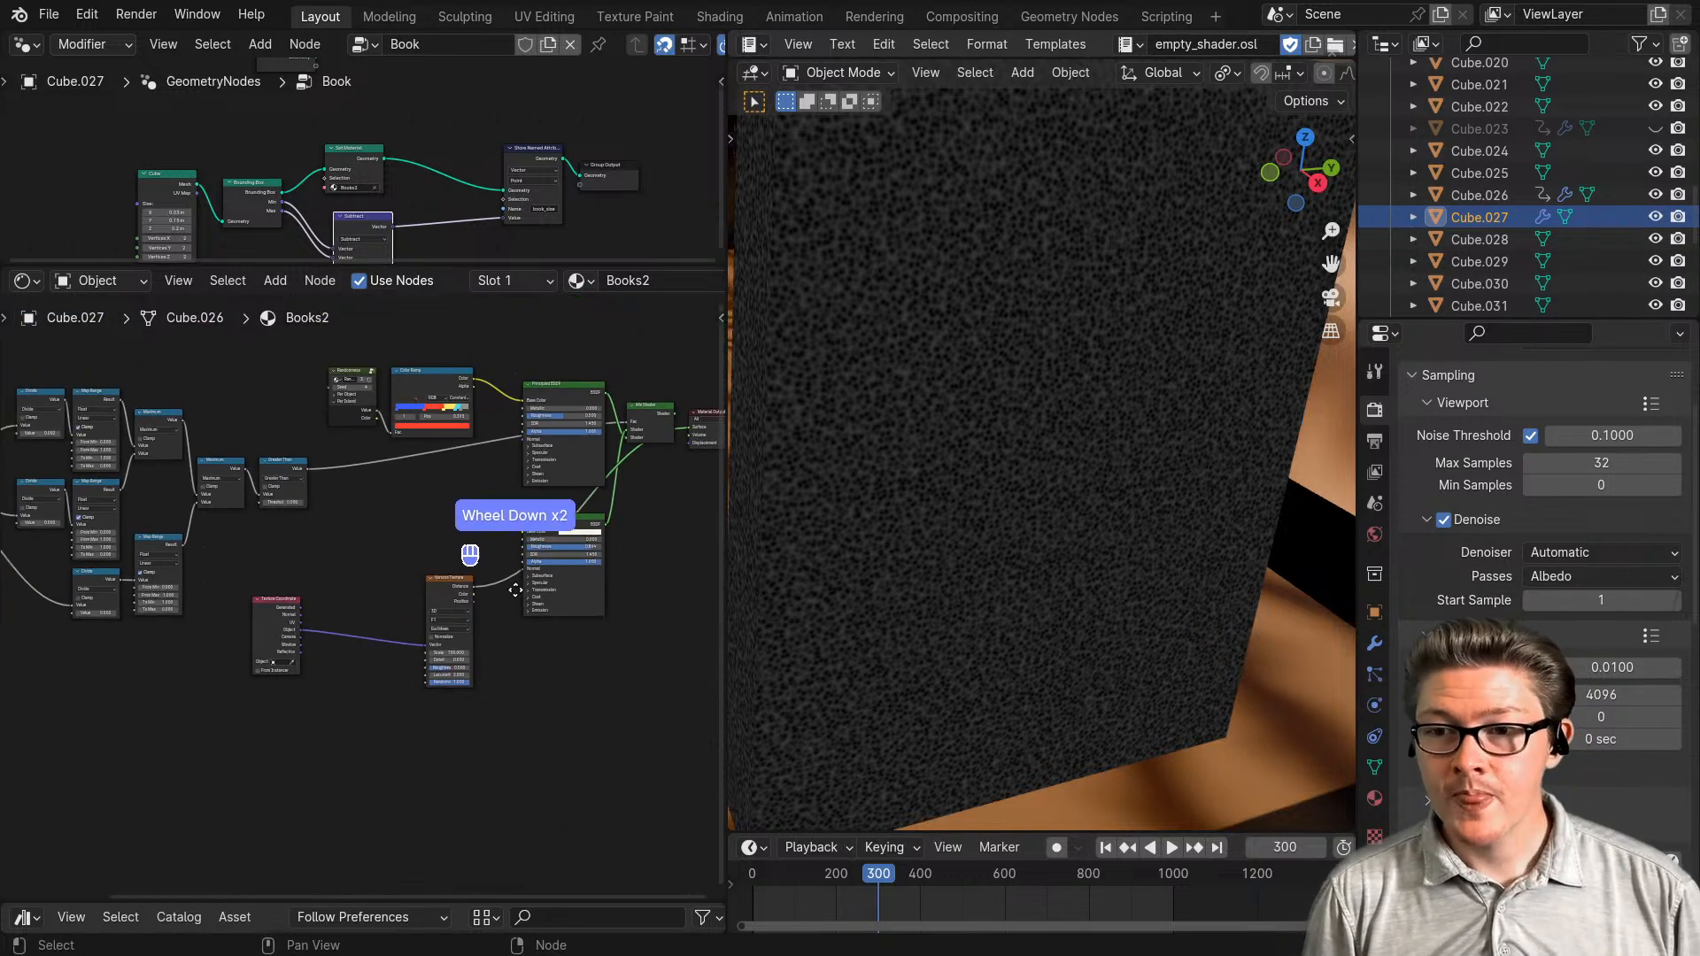
middle_drag(516, 590, 455, 657)
scroll(310, 602, down, 1)
middle_drag(308, 602, 413, 609)
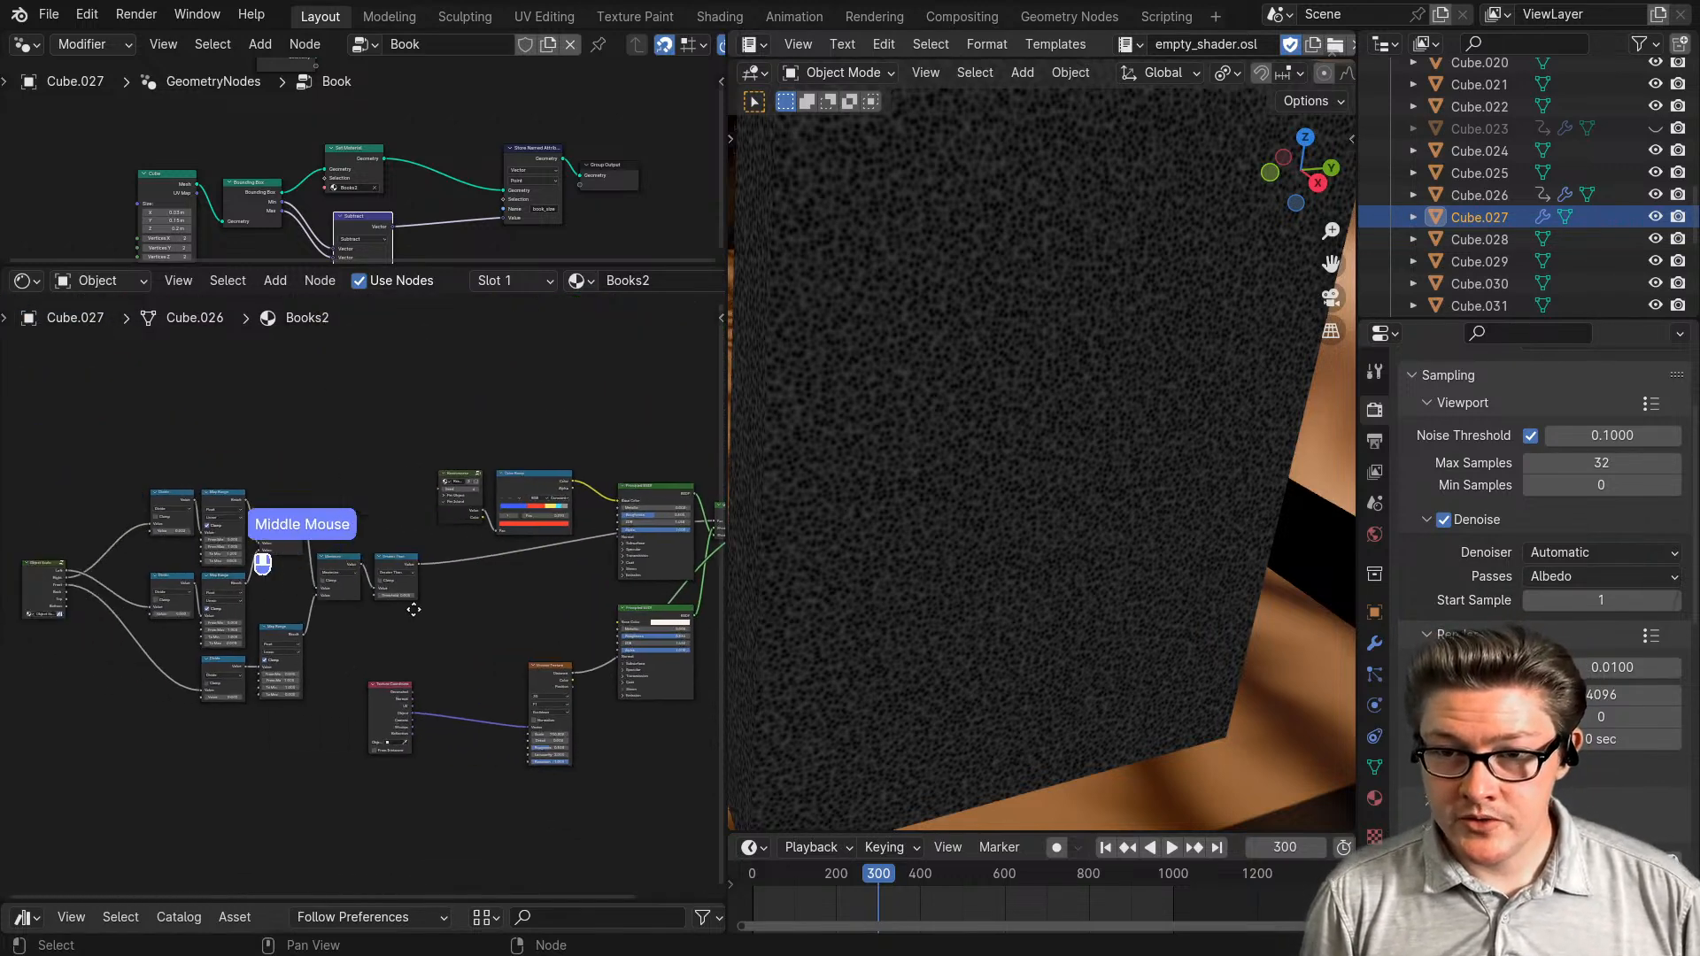
key(ctrl+space)
middle_drag(893, 627, 868, 652)
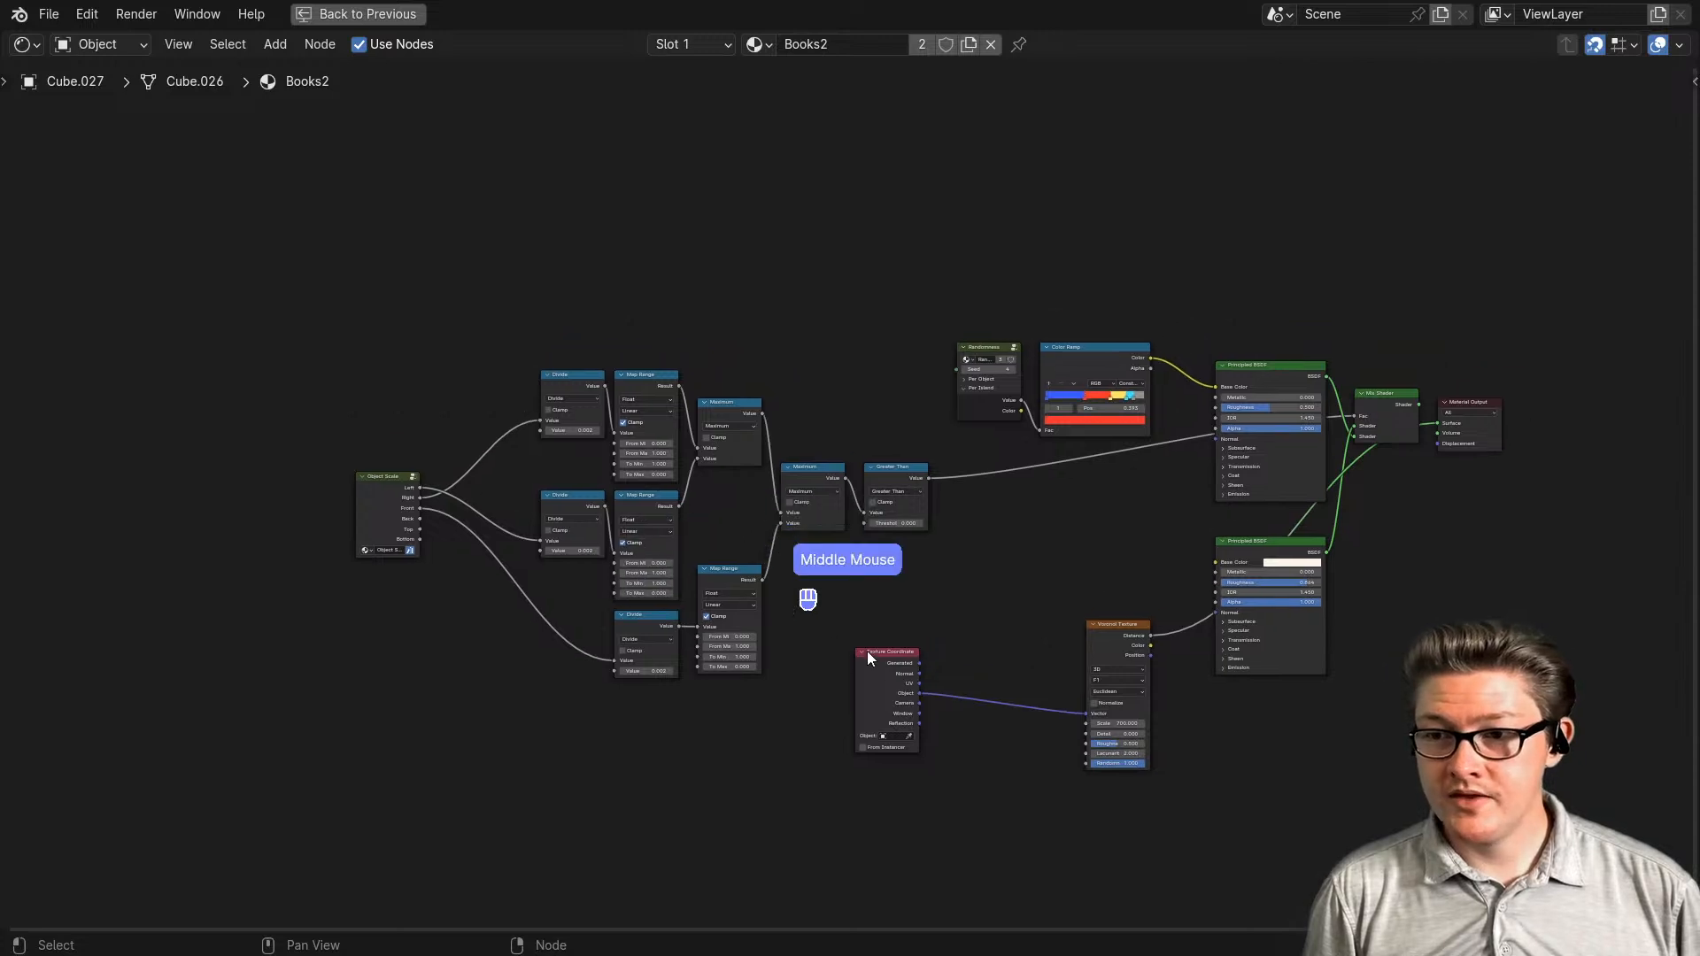
drag(868, 653, 894, 792)
scroll(962, 725, up, 1)
drag(958, 728, 284, 390)
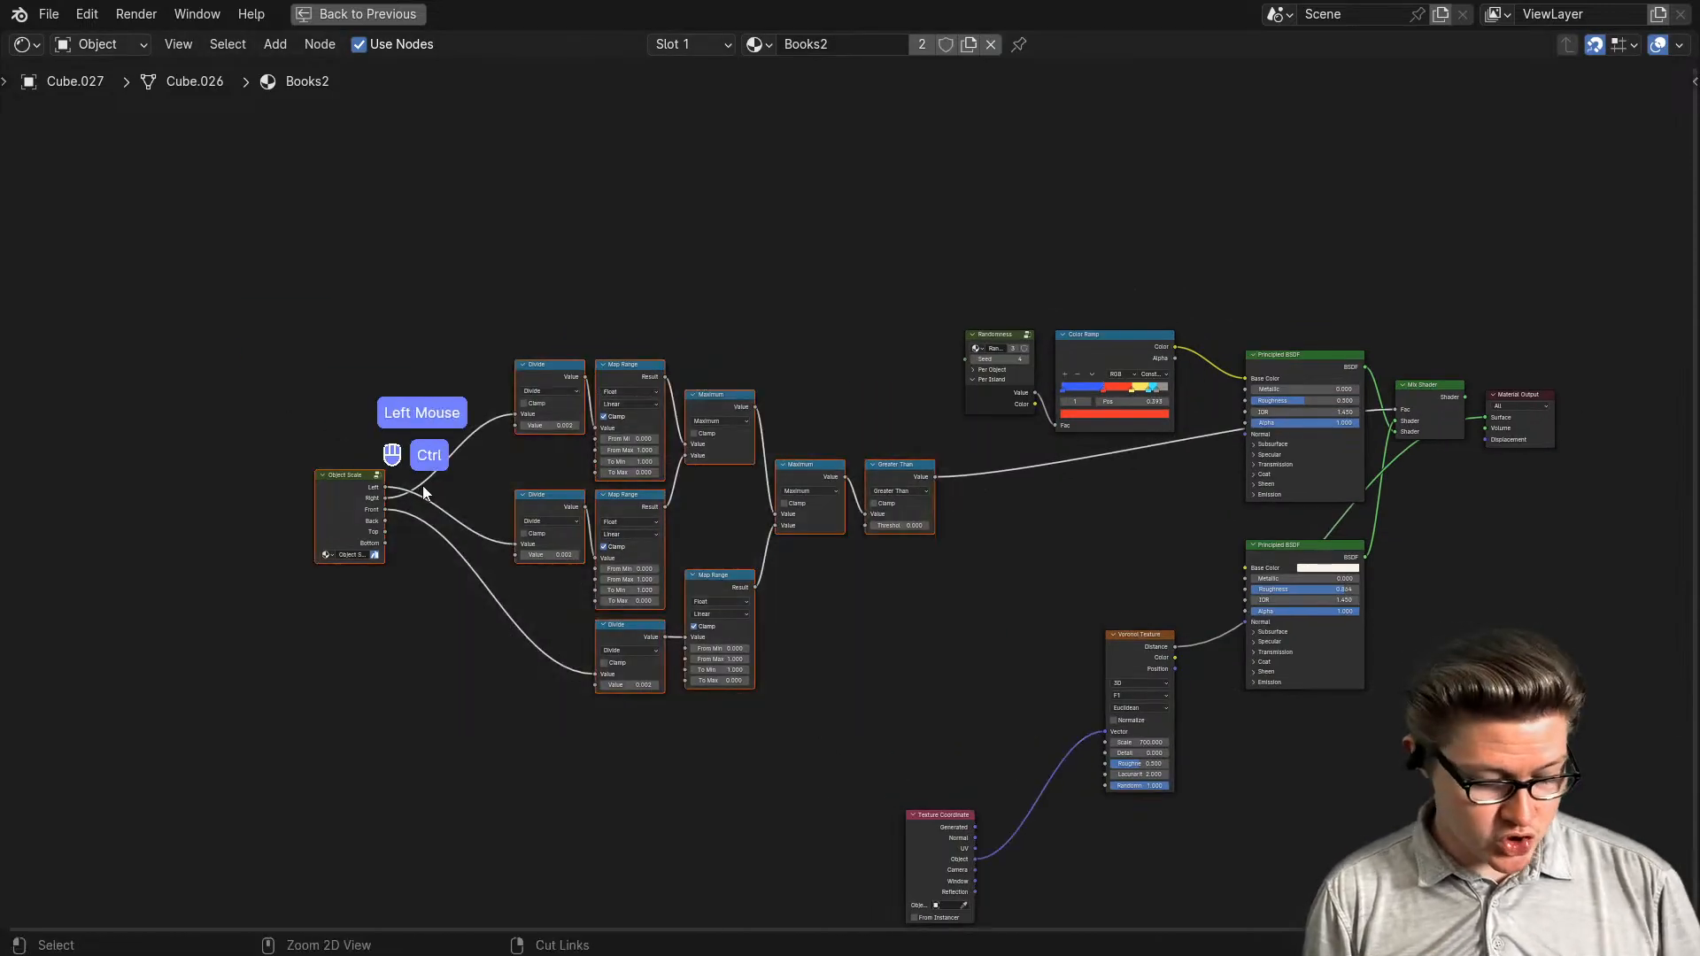
key(ctrl+j)
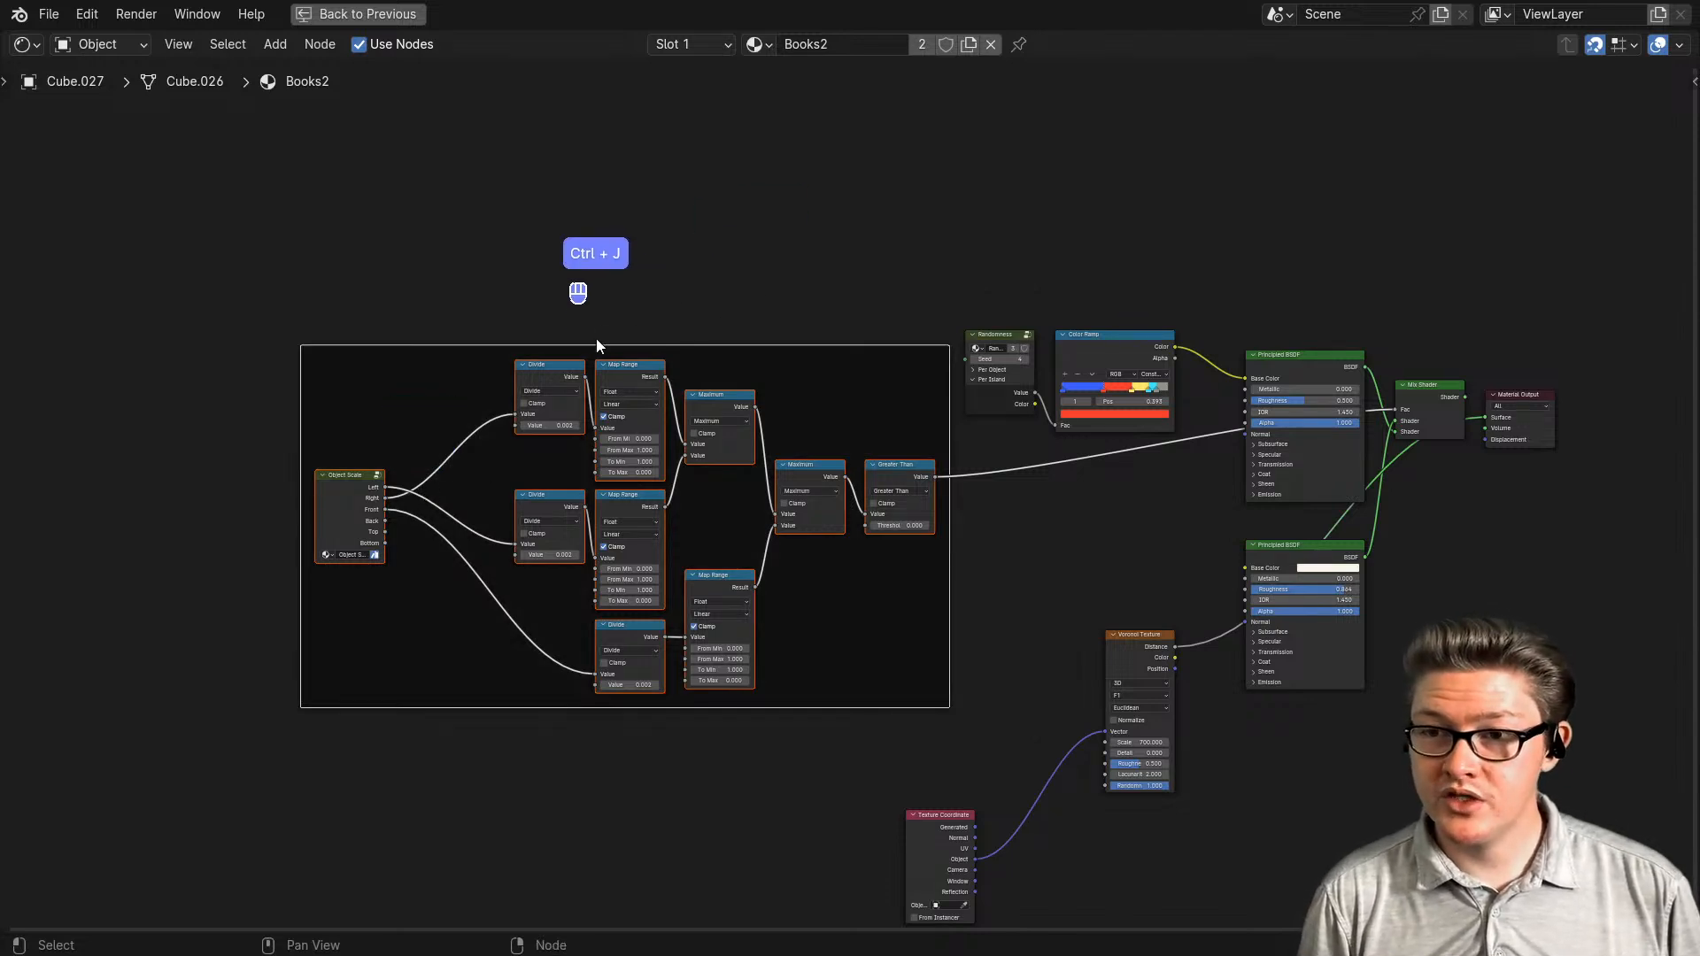
- Move the new frame farther away from the shader nodes and place Texture Coordinate back beside the Voronoi Texture
drag(597, 350, 442, 464)
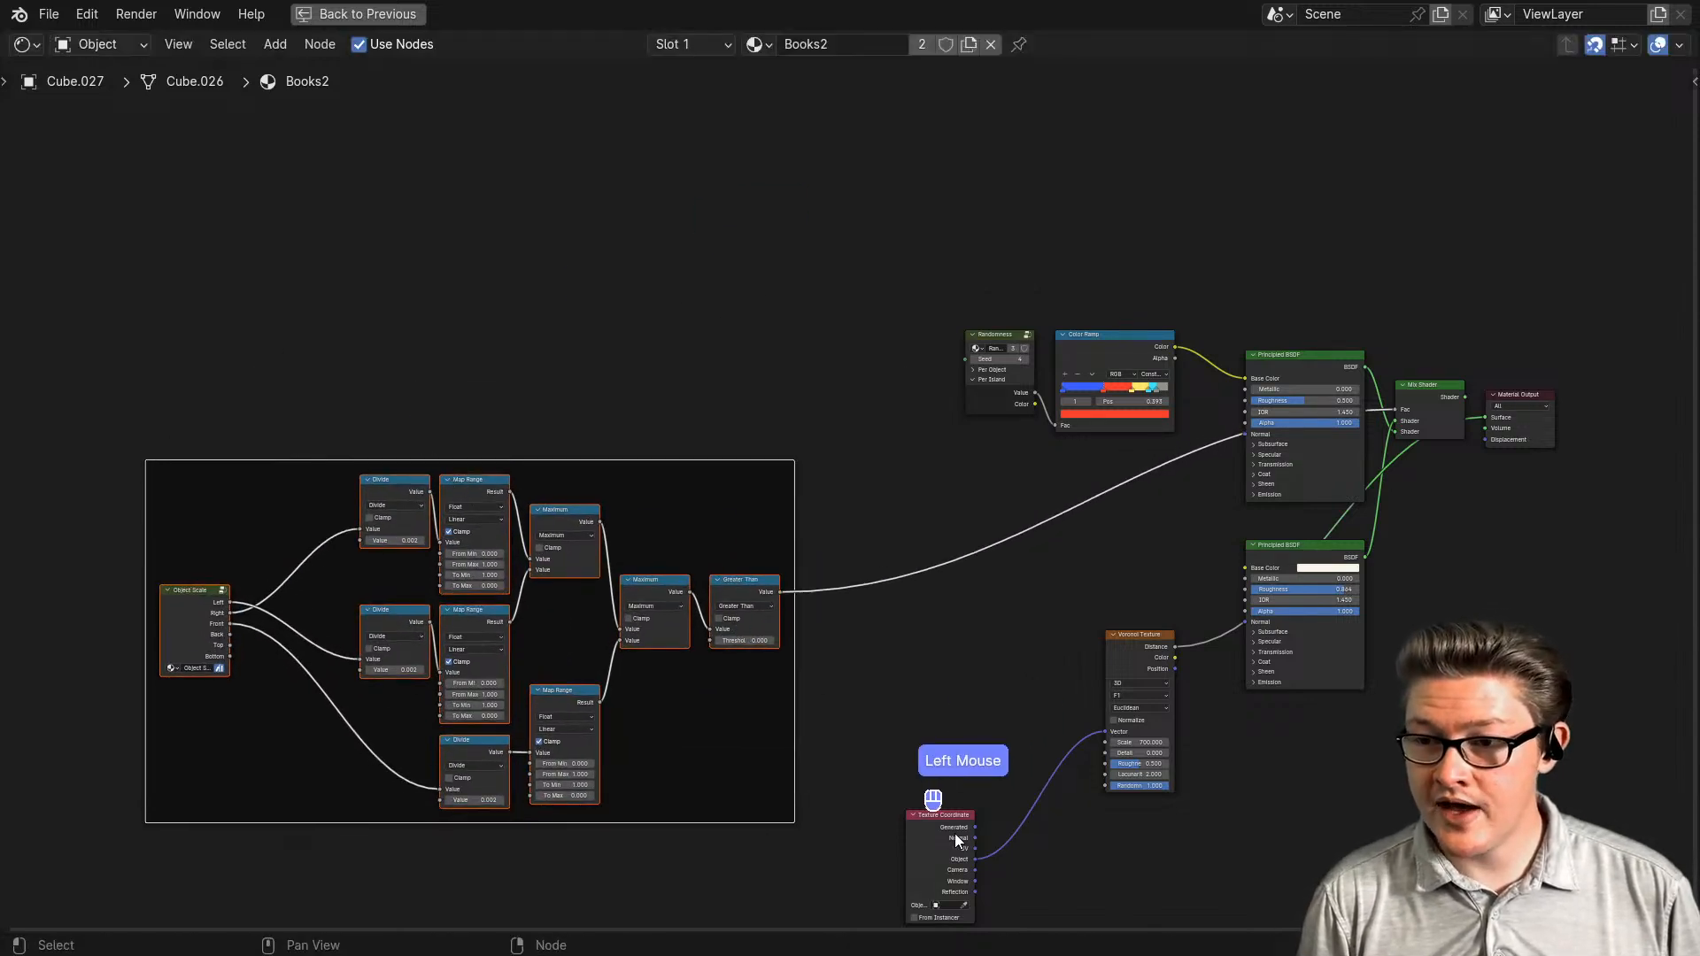
drag(947, 836, 916, 686)
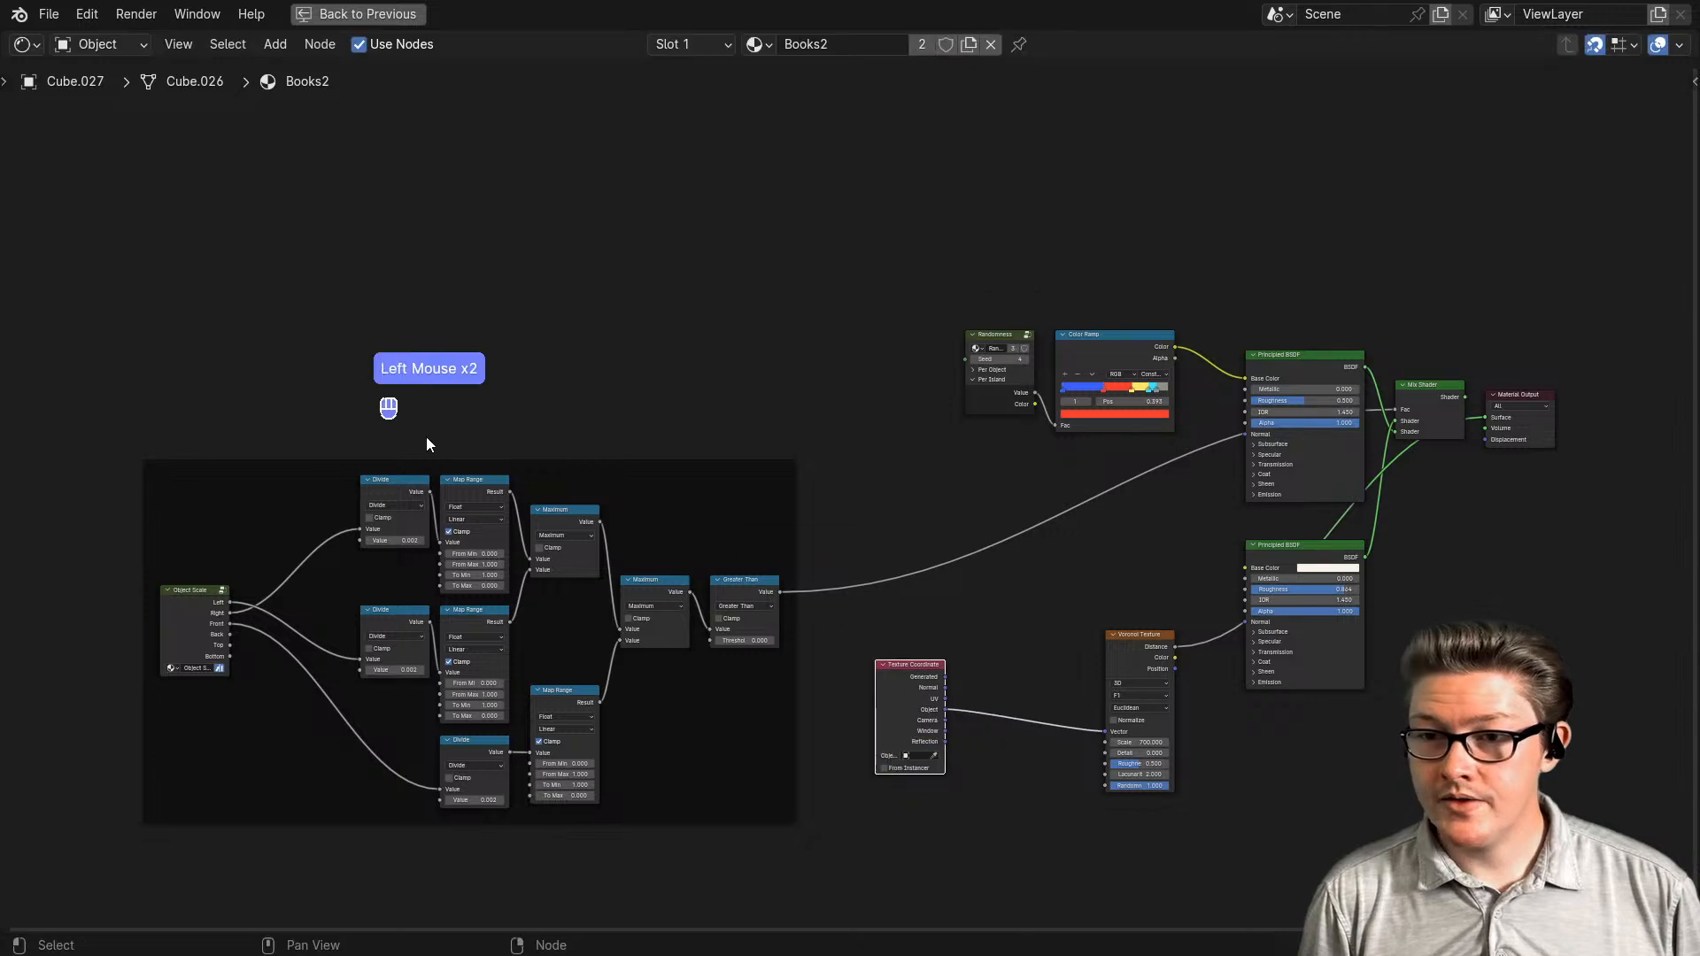
drag(430, 470, 307, 491)
middle_drag(808, 640, 633, 639)
drag(741, 683, 722, 647)
- Move the Texture Coordinate and Voronoi Texture nodes together into the open space above the frame, ahead of the Randomness node
middle_drag(1144, 651, 1093, 680)
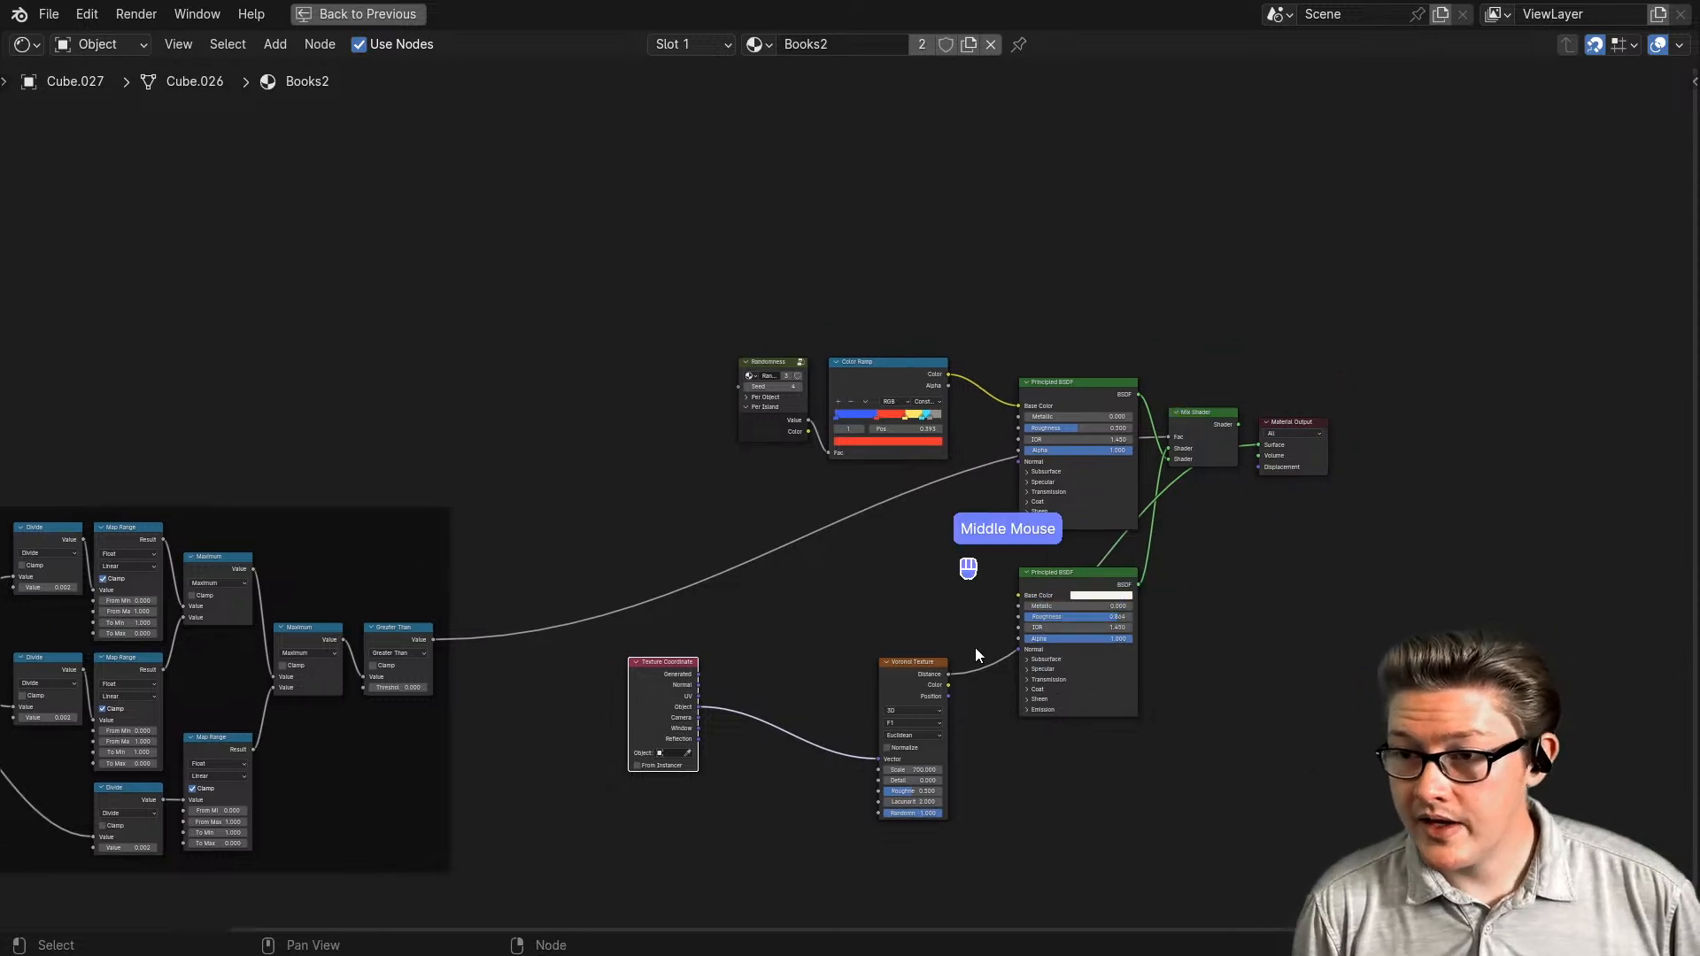
drag(927, 627, 669, 767)
key(g)
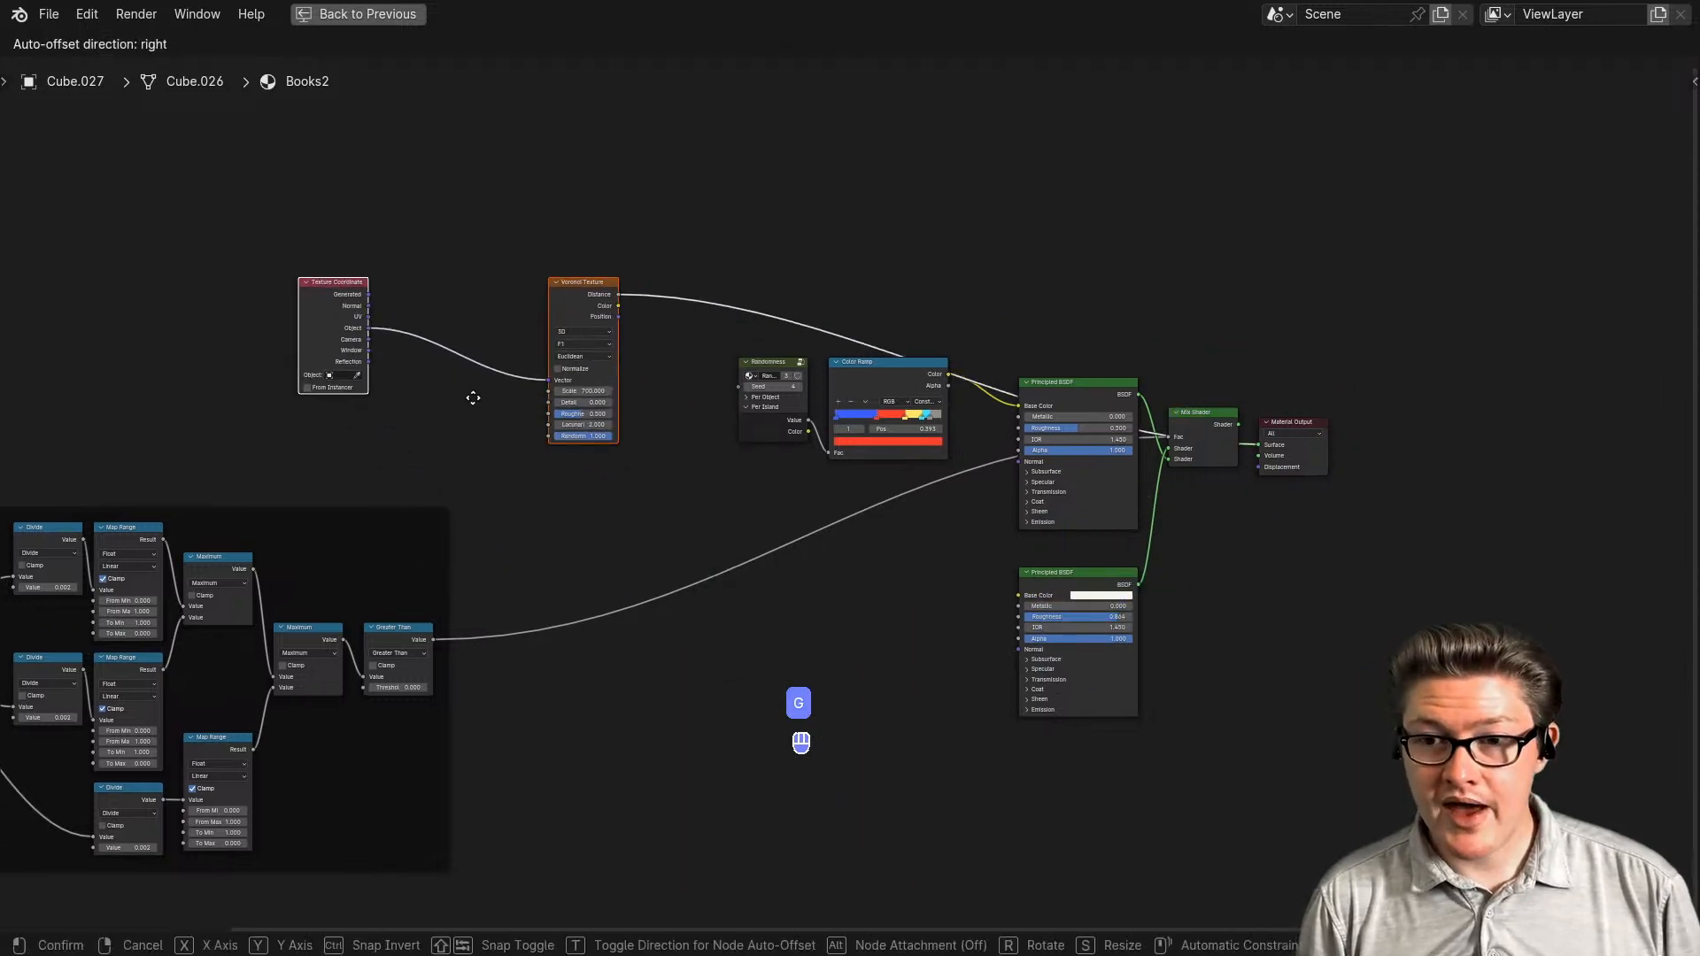
click(473, 398)
scroll(864, 532, up, 2)
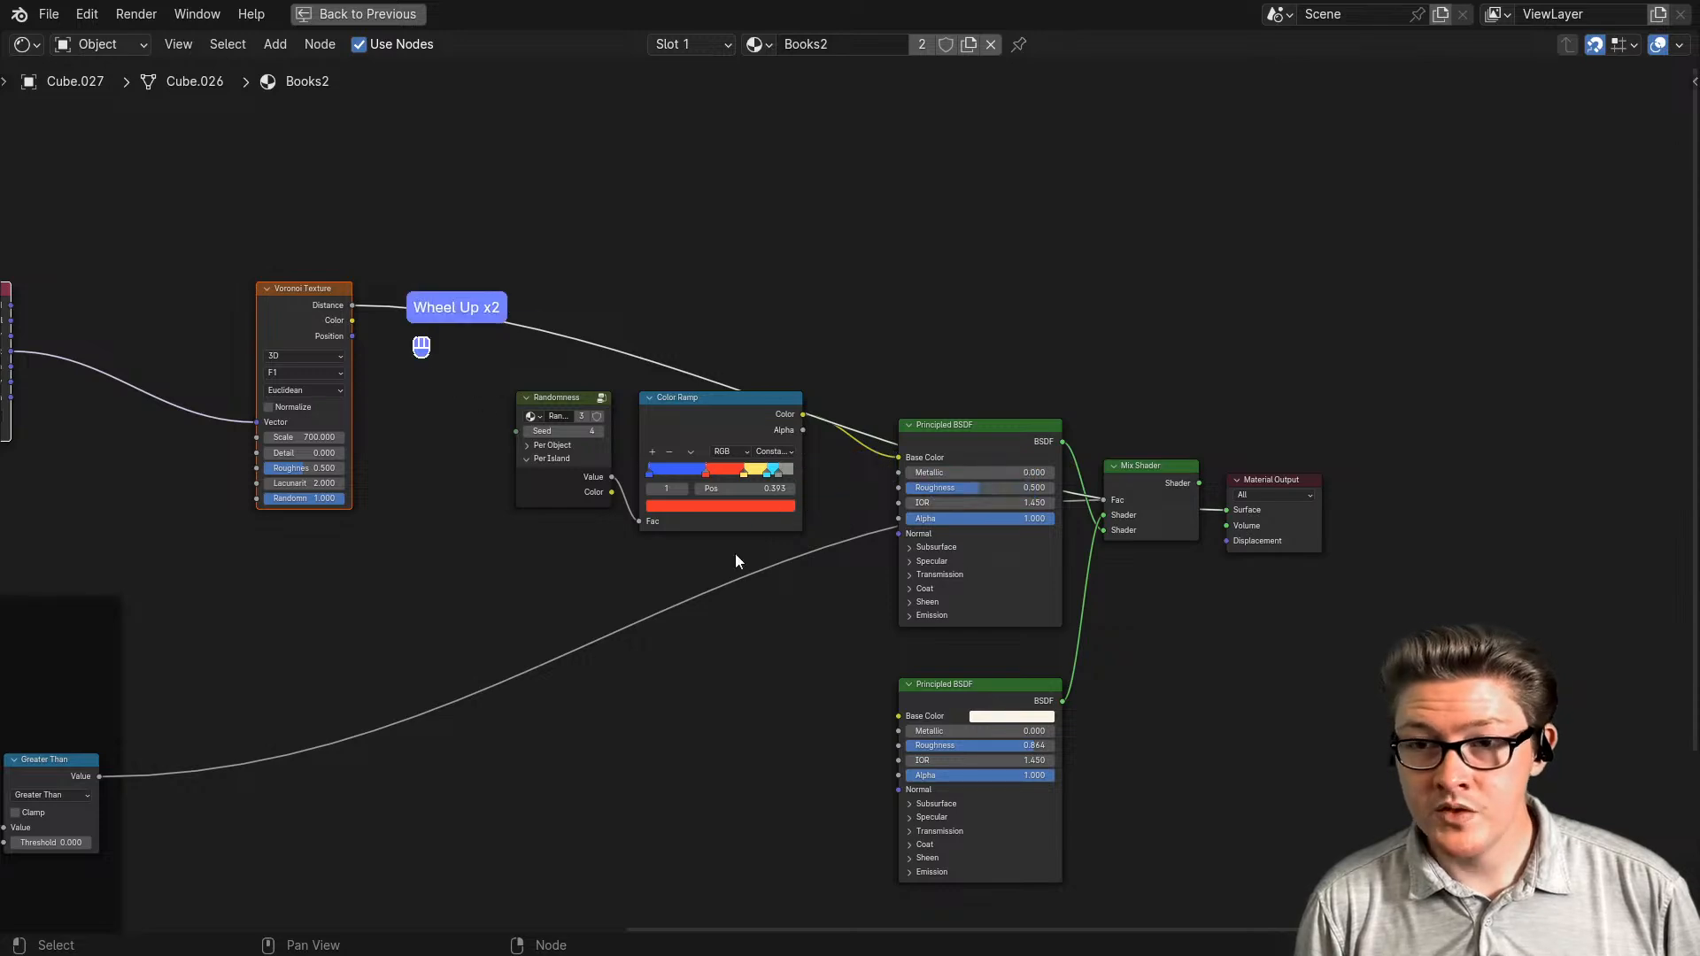
scroll(923, 618, up, 5)
middle_drag(1019, 645, 902, 622)
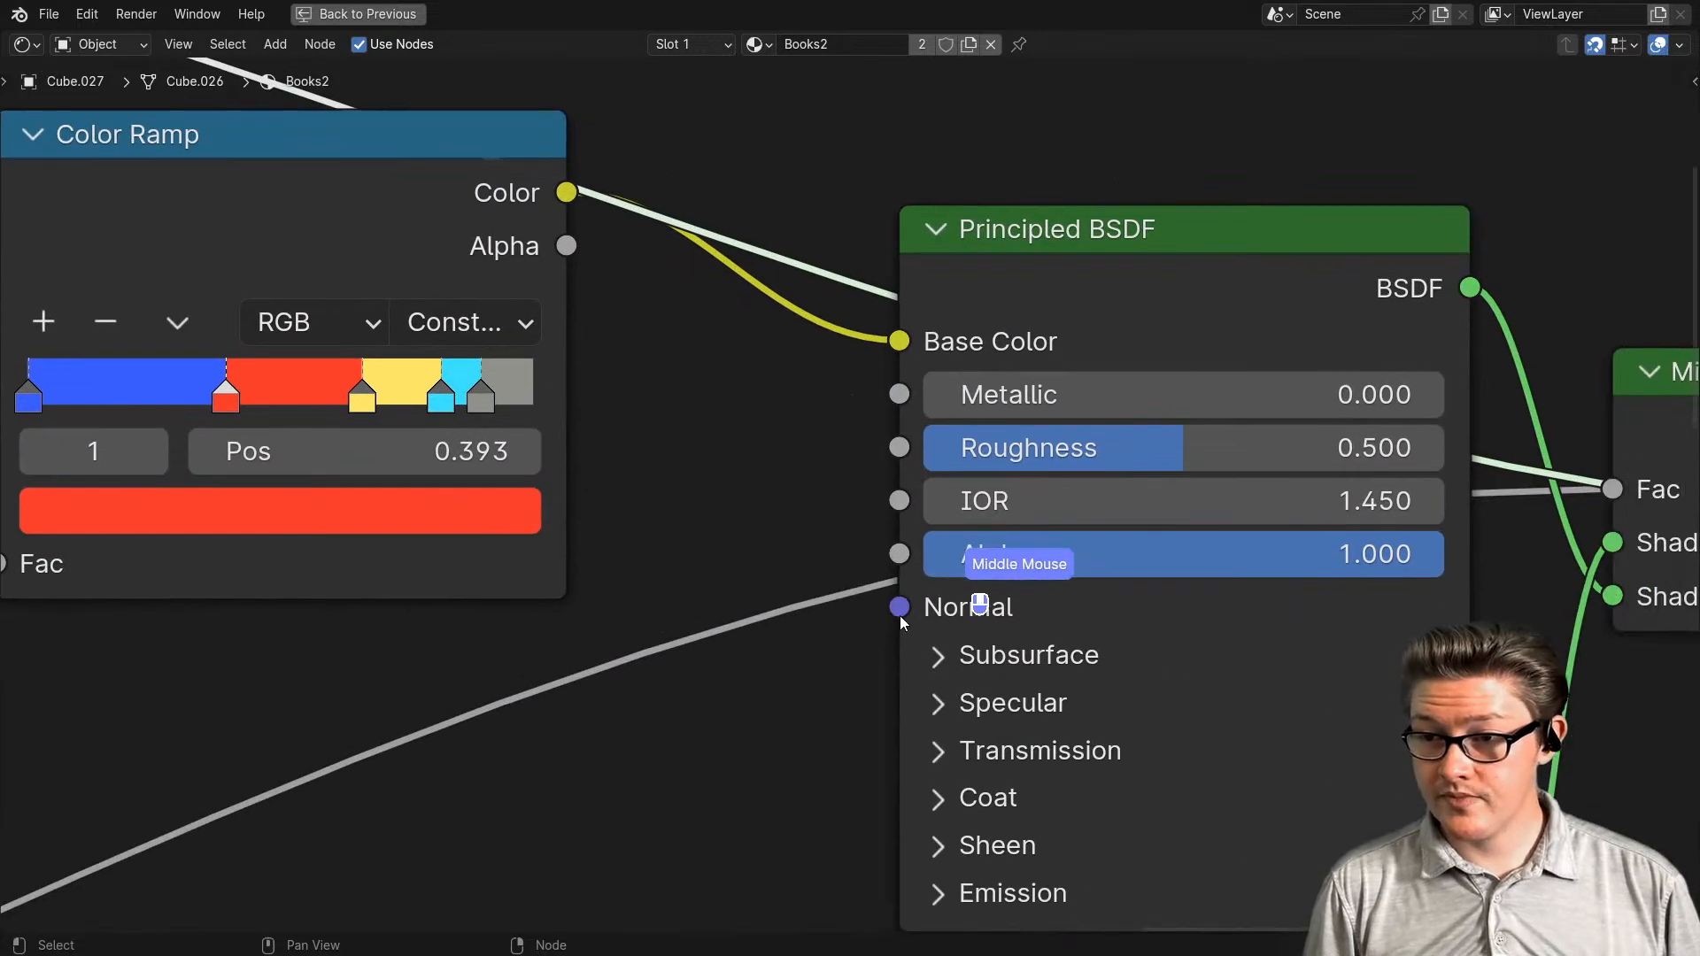
drag(900, 607, 664, 699)
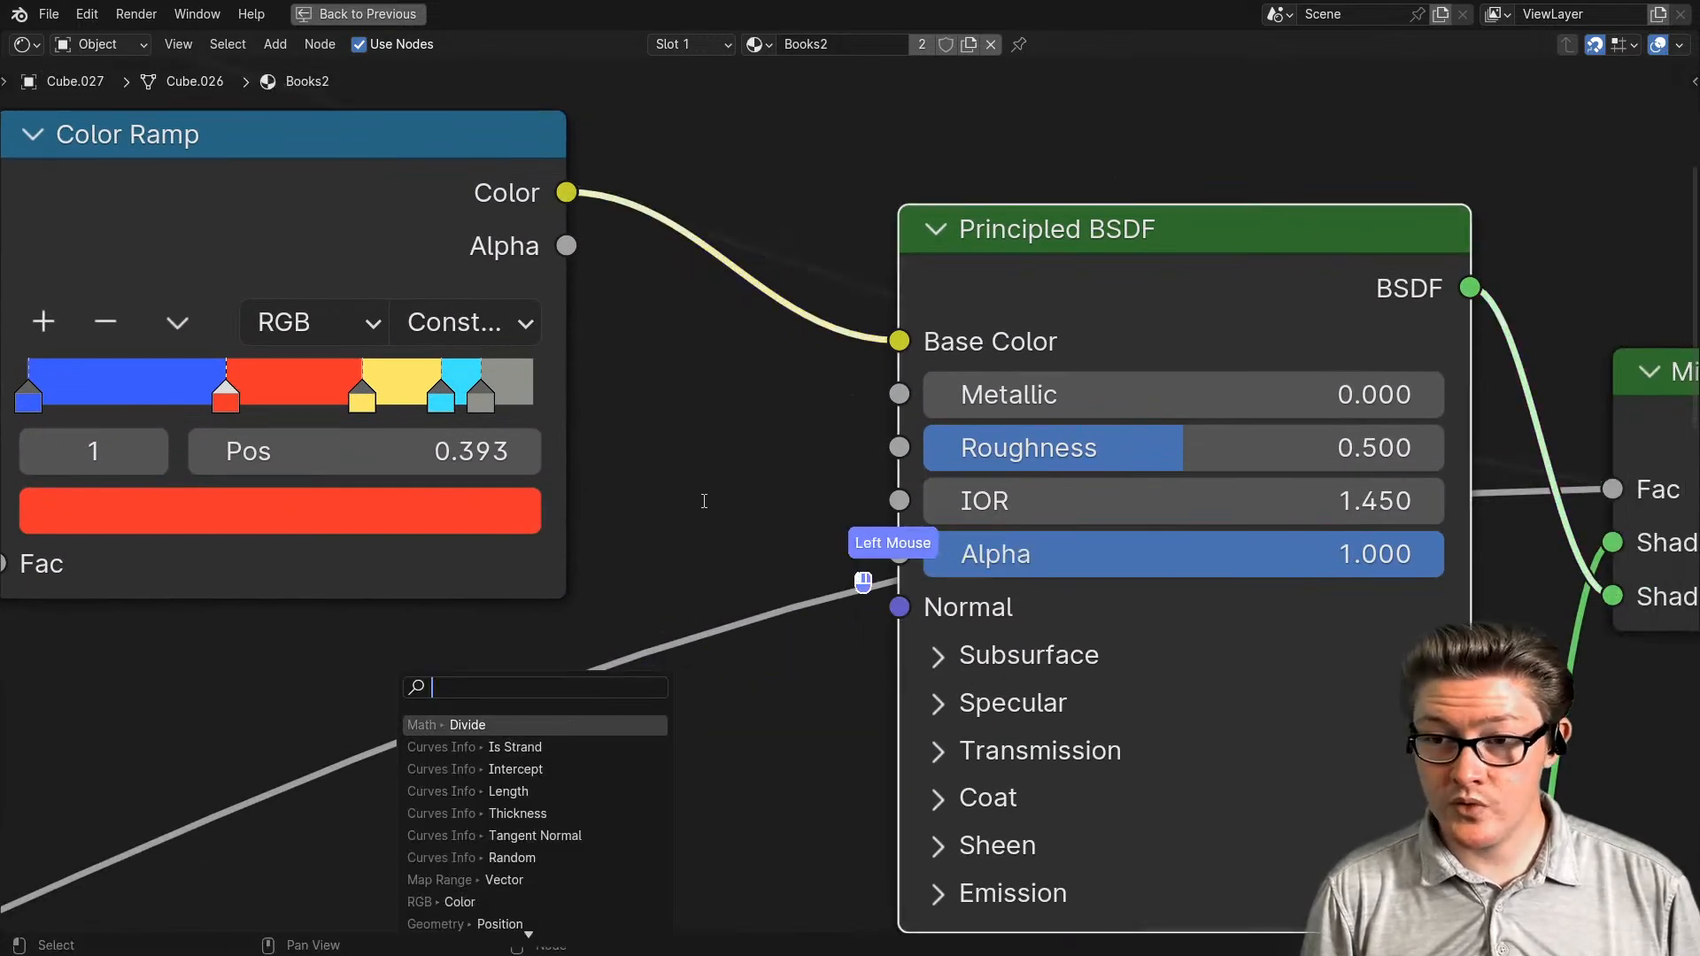
scroll(709, 514, down, 6)
middle_drag(617, 571, 614, 542)
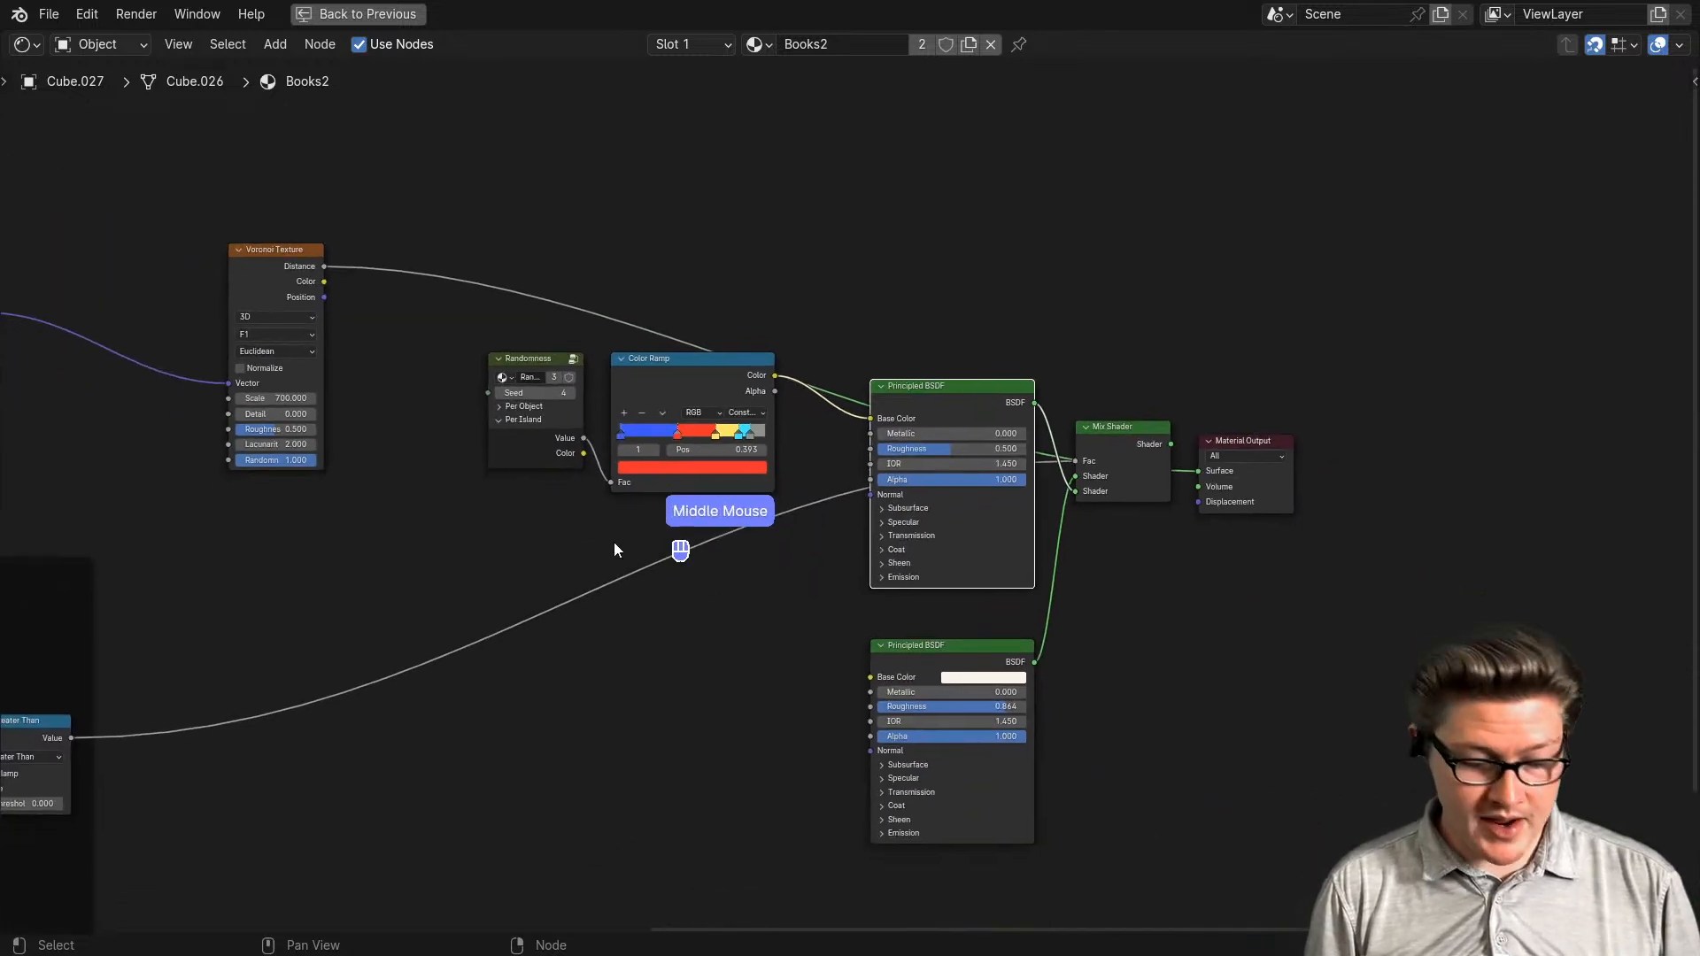
- Add a Bump node in the open space below the Color Ramp, ahead of the Principled BSDF nodes
key(shift+a)
text(ba)
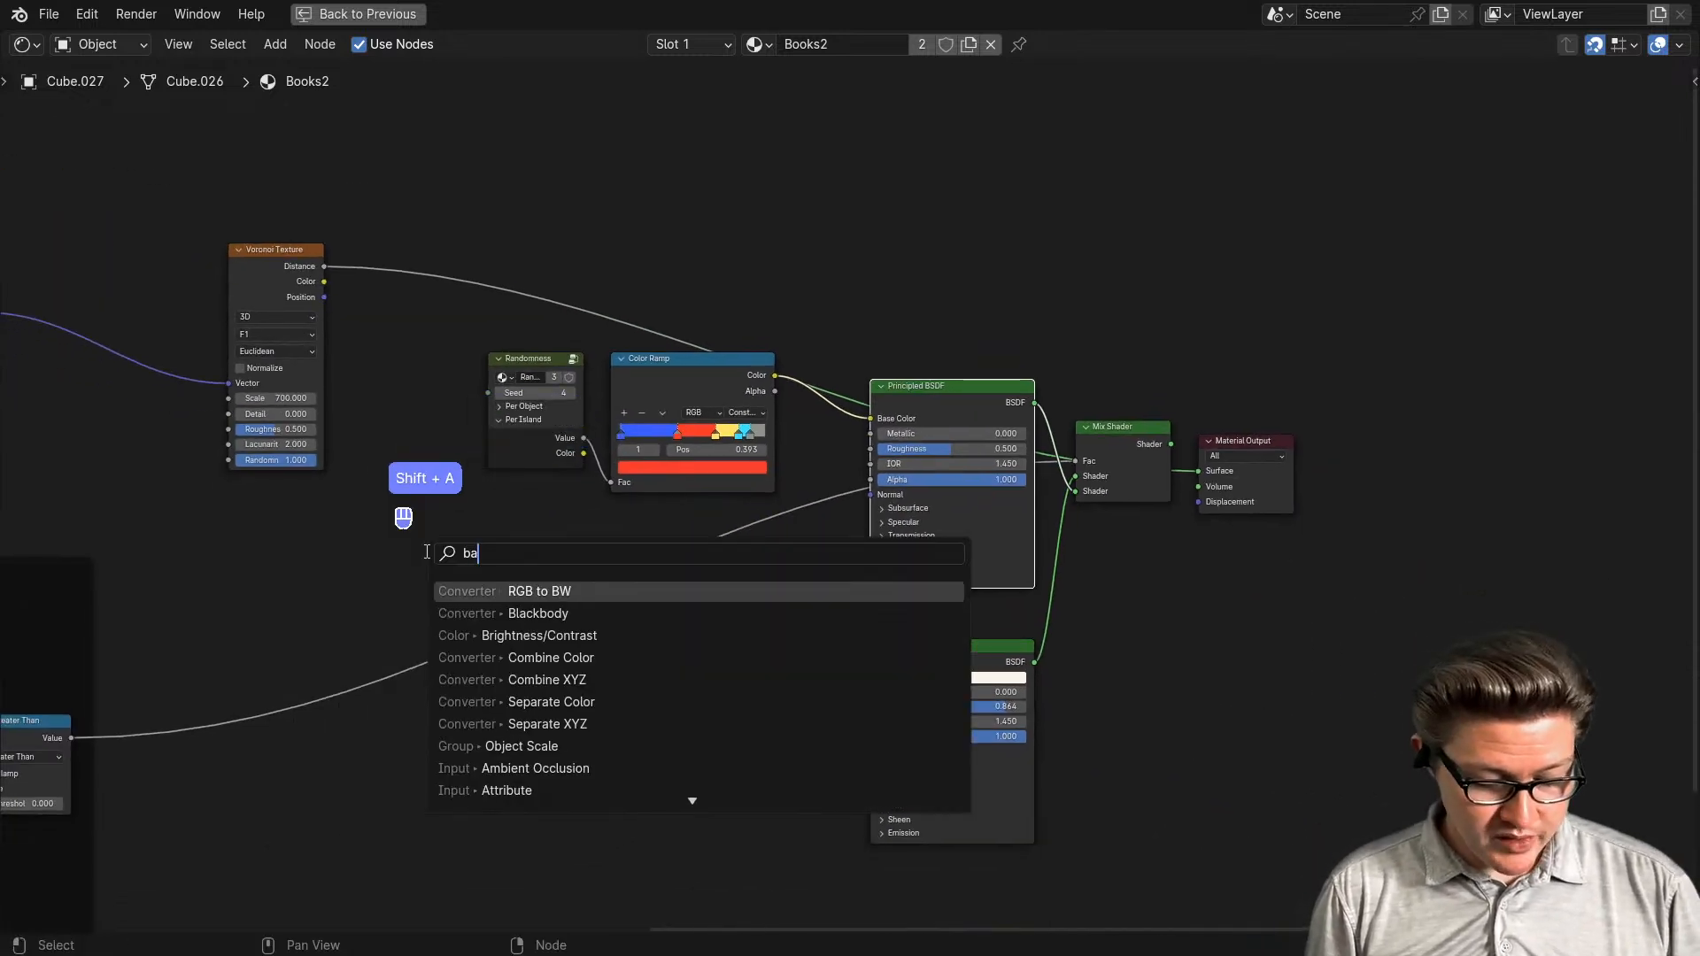
key(BackSpace)
text(u)
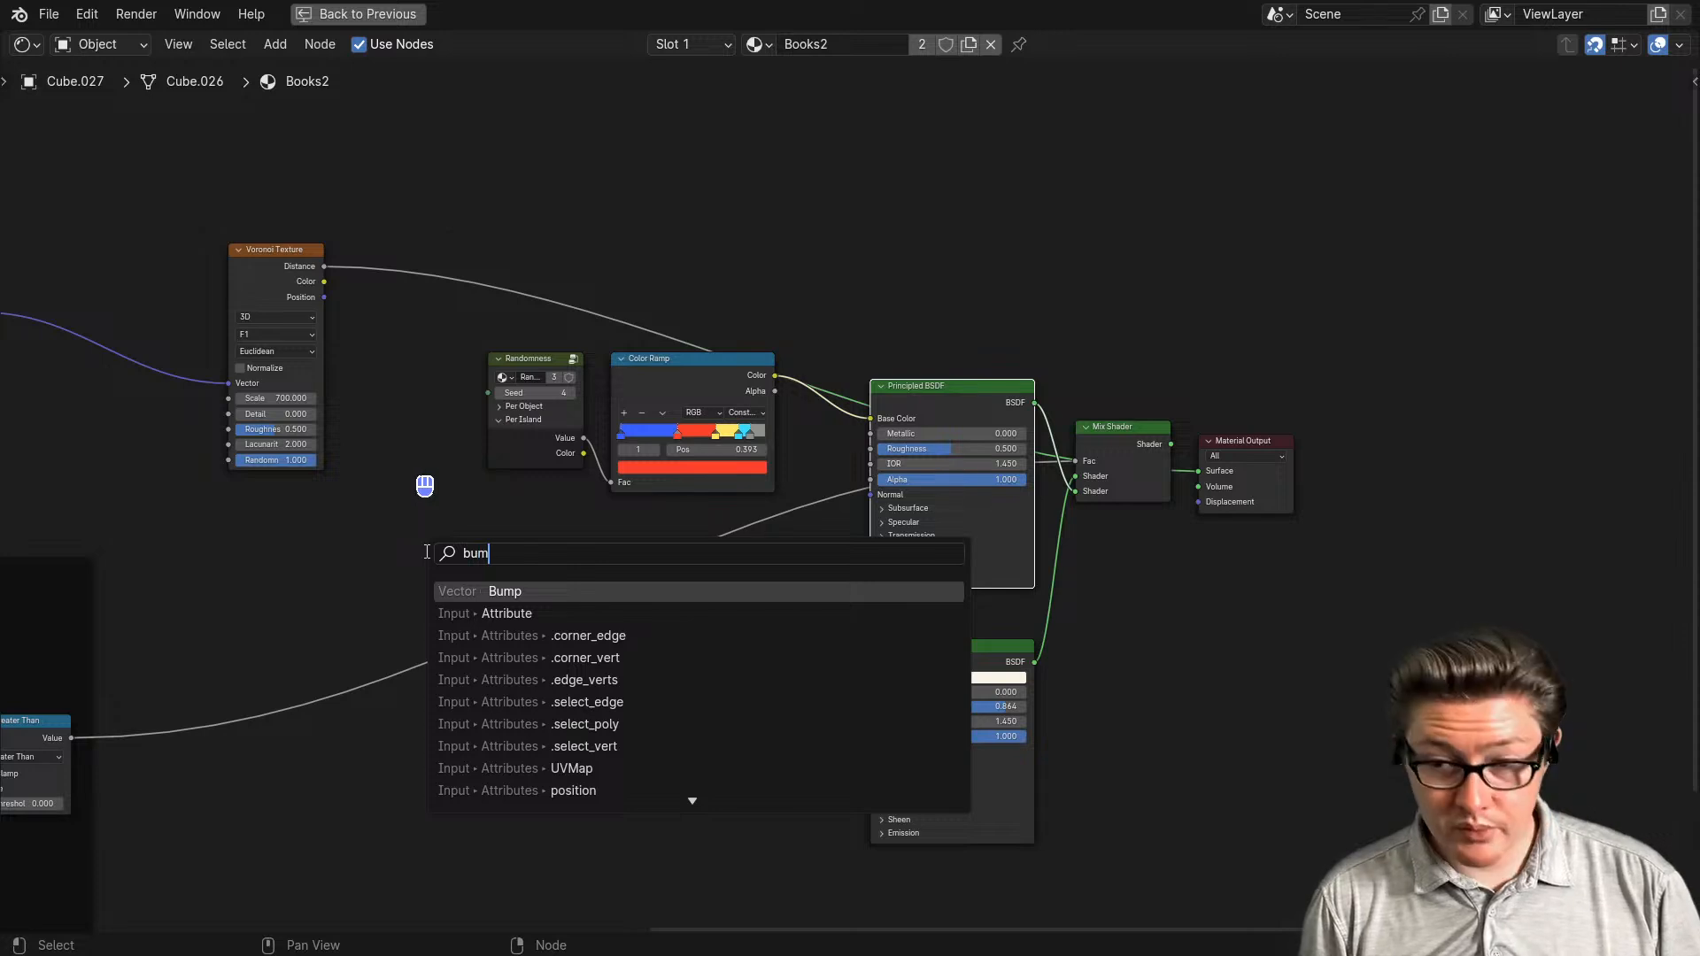
text(m)
key(Return)
click(571, 660)
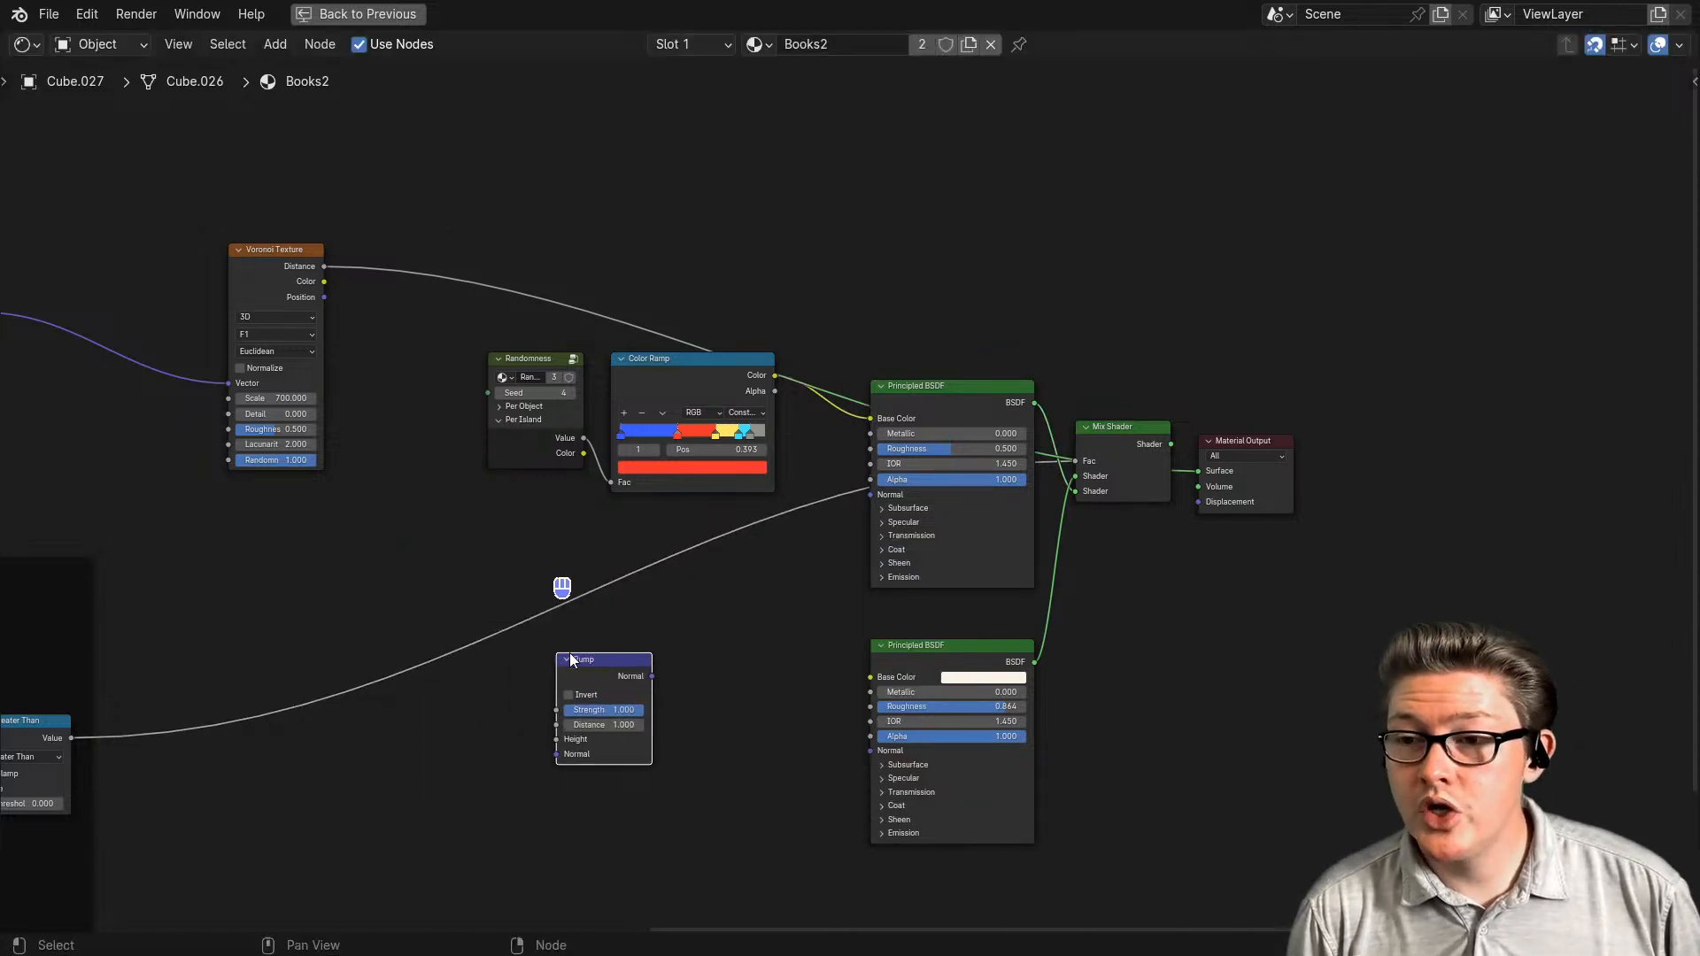
- Link the Bump's Normal output to the cover Principled BSDF's Normal and the Voronoi Distance output to the Bump's Height
drag(653, 677, 870, 495)
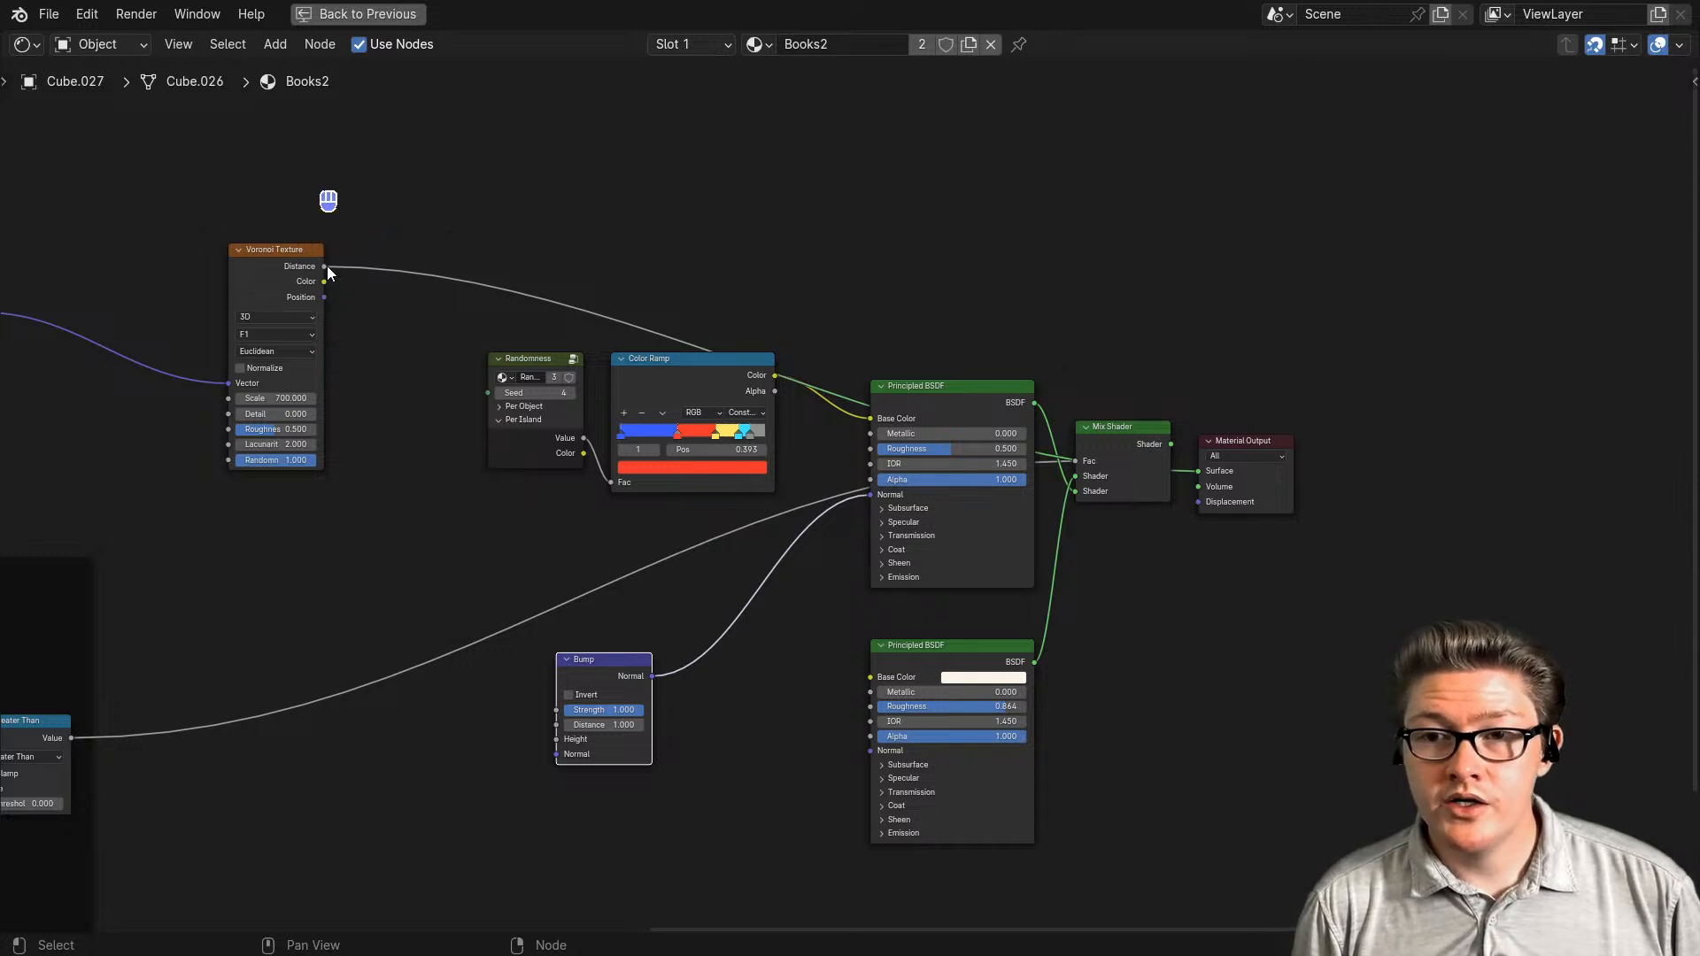
drag(326, 266, 633, 612)
scroll(619, 771, up, 2)
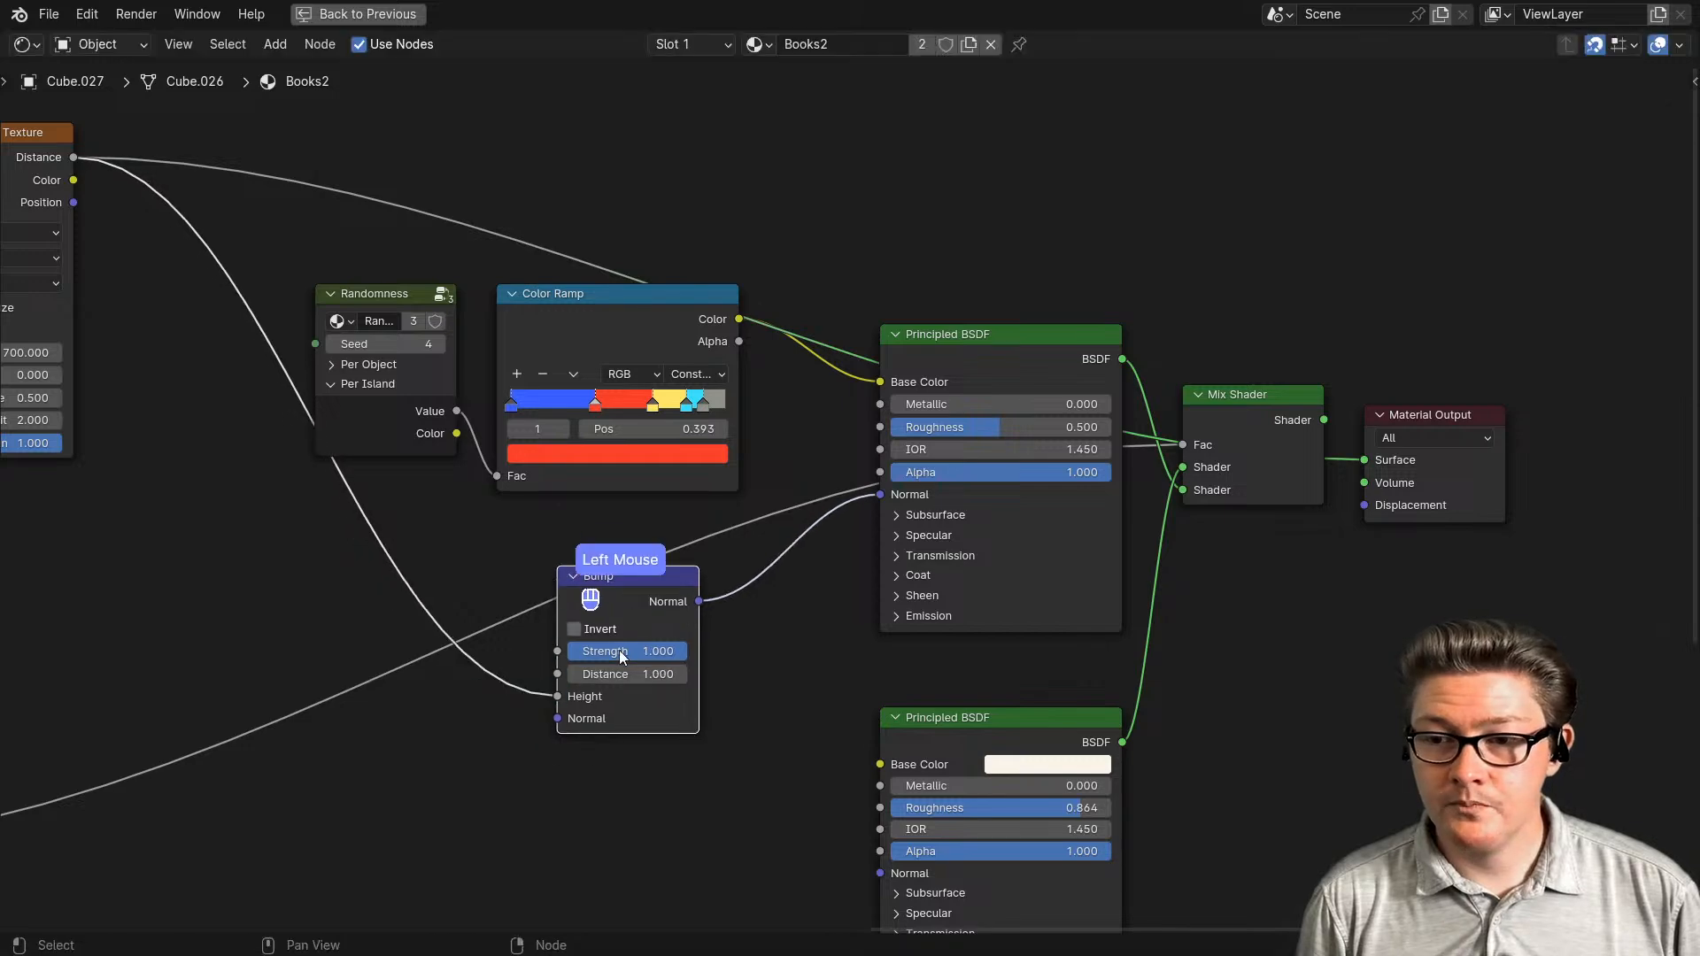
scroll(620, 656, up, 2)
middle_drag(620, 655, 732, 640)
scroll(869, 746, up, 2)
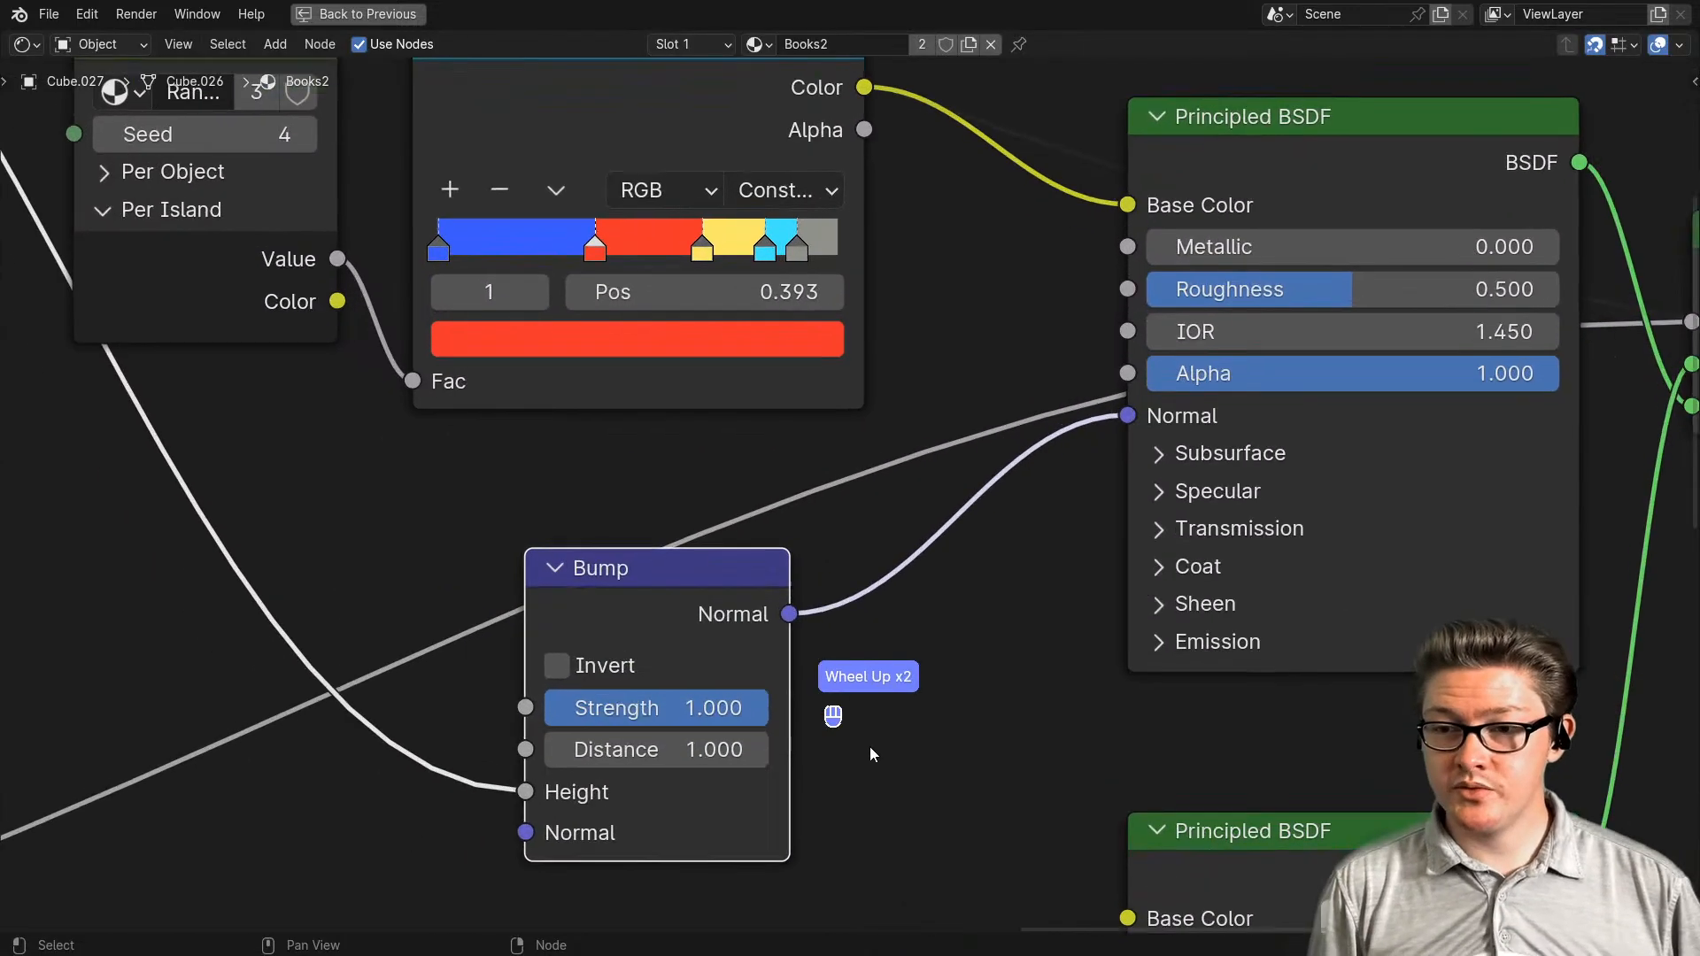
middle_drag(869, 747, 895, 587)
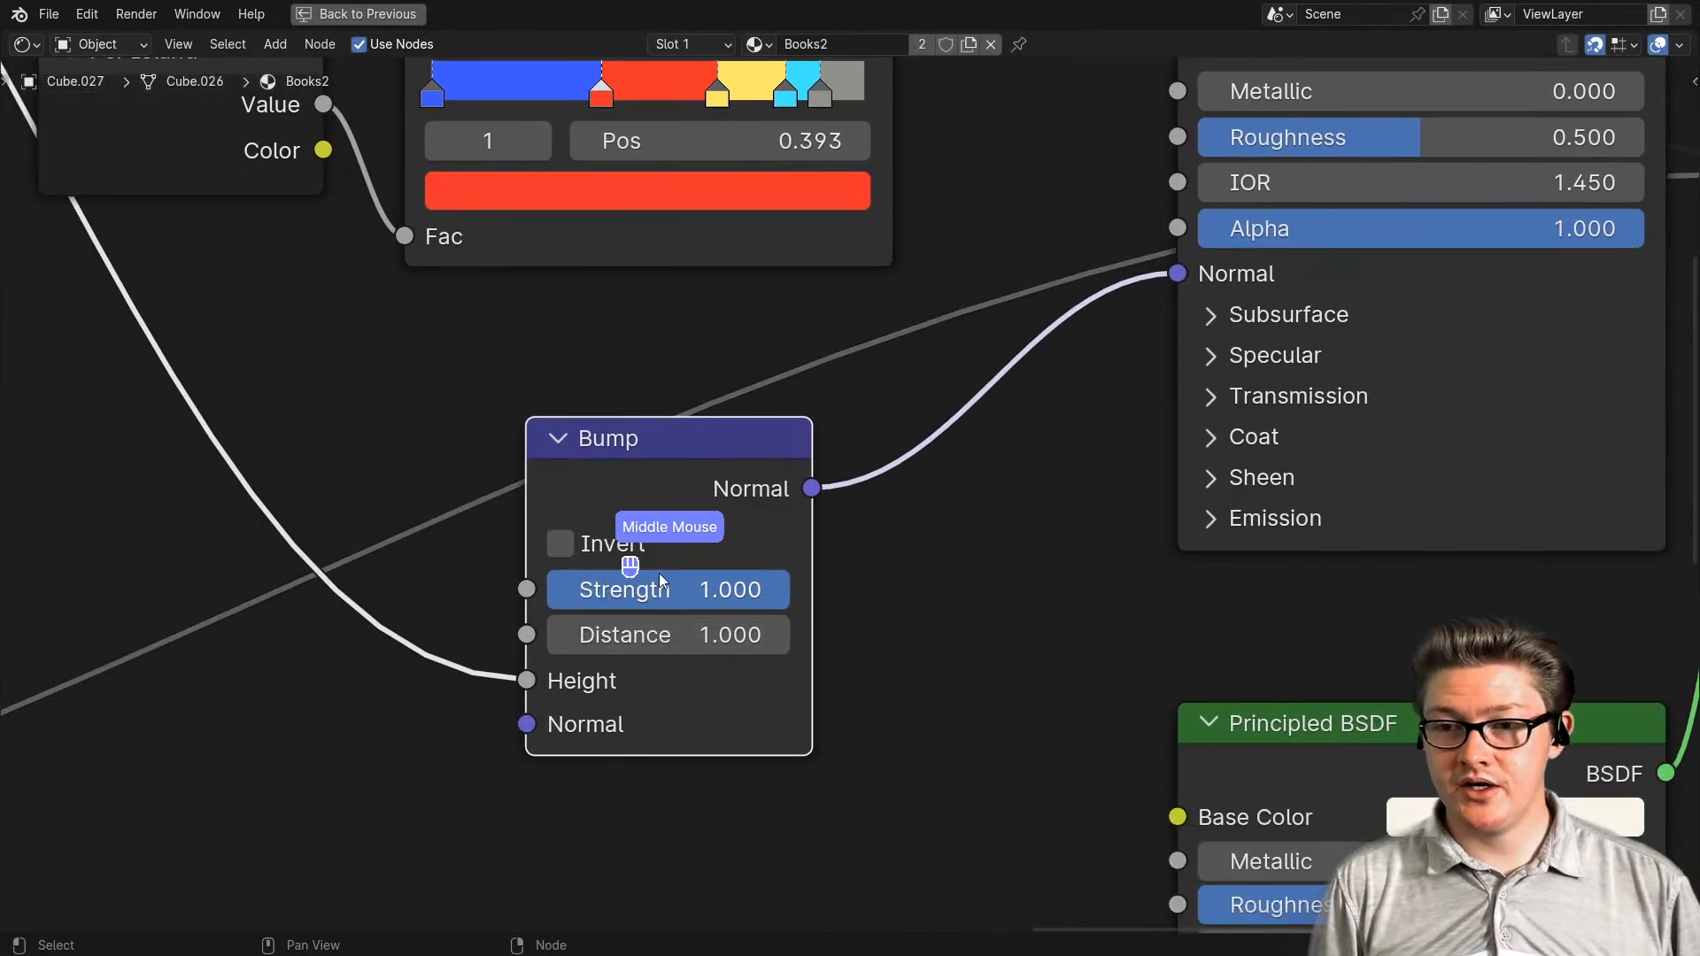
scroll(705, 646, down, 2)
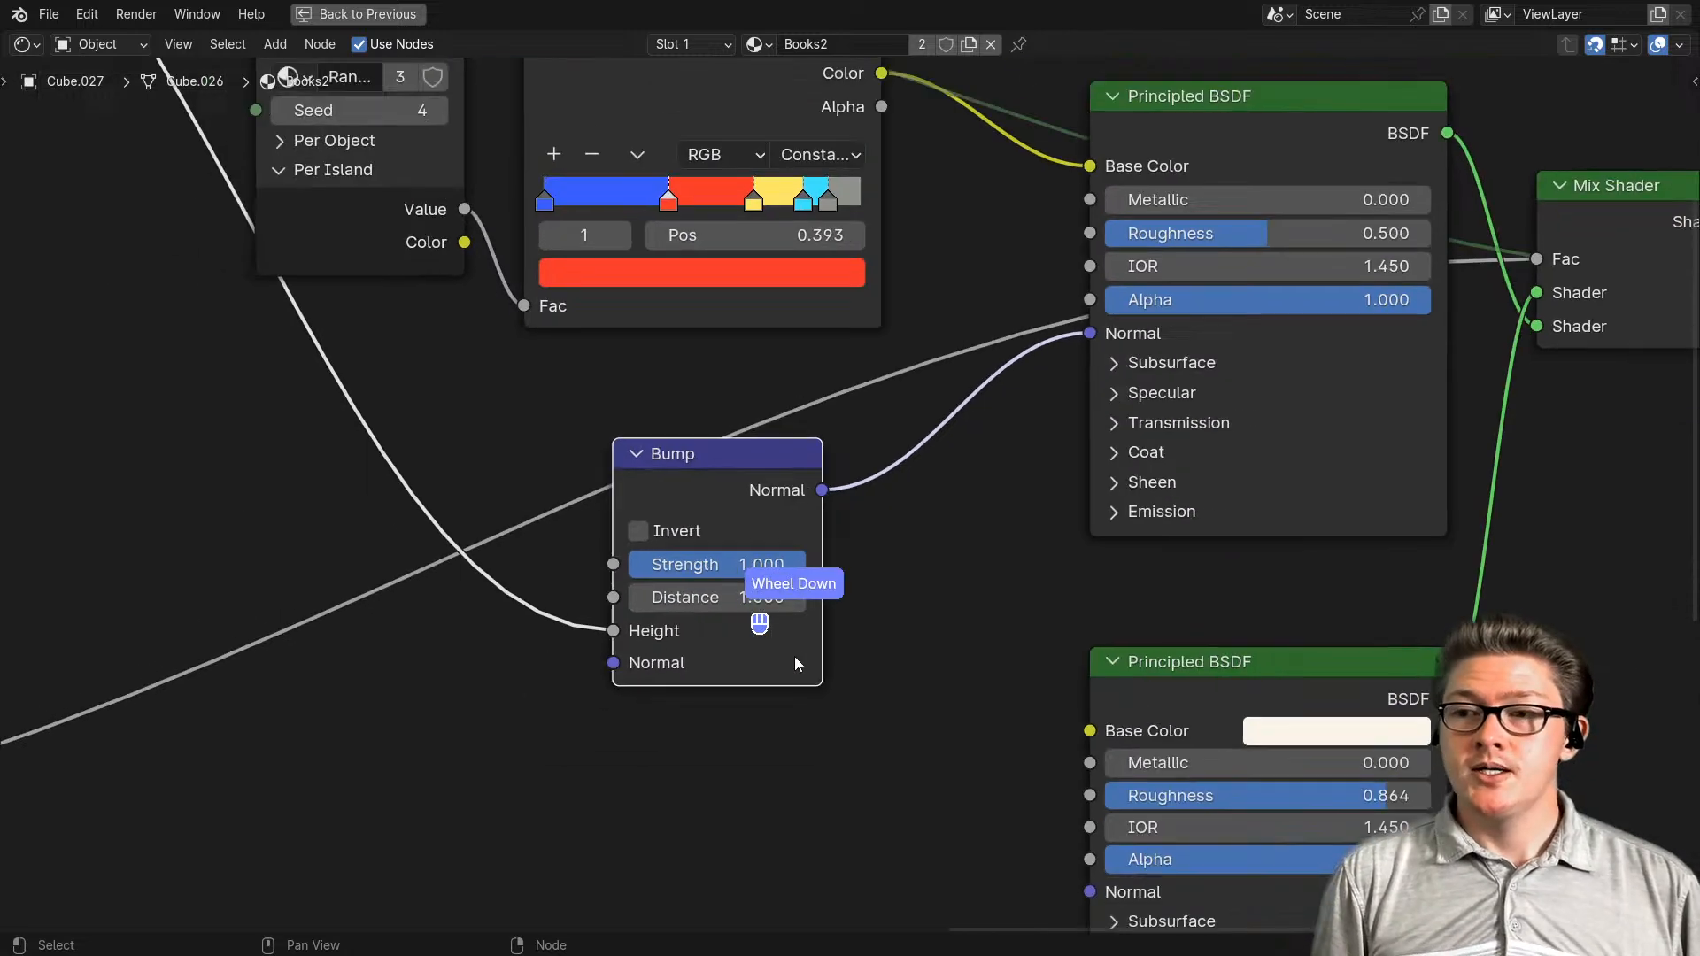
- Restore the full editor layout, connect the Mix Shader to the Material Output, and view the bump effect on the book's surface
key(ctrl+space)
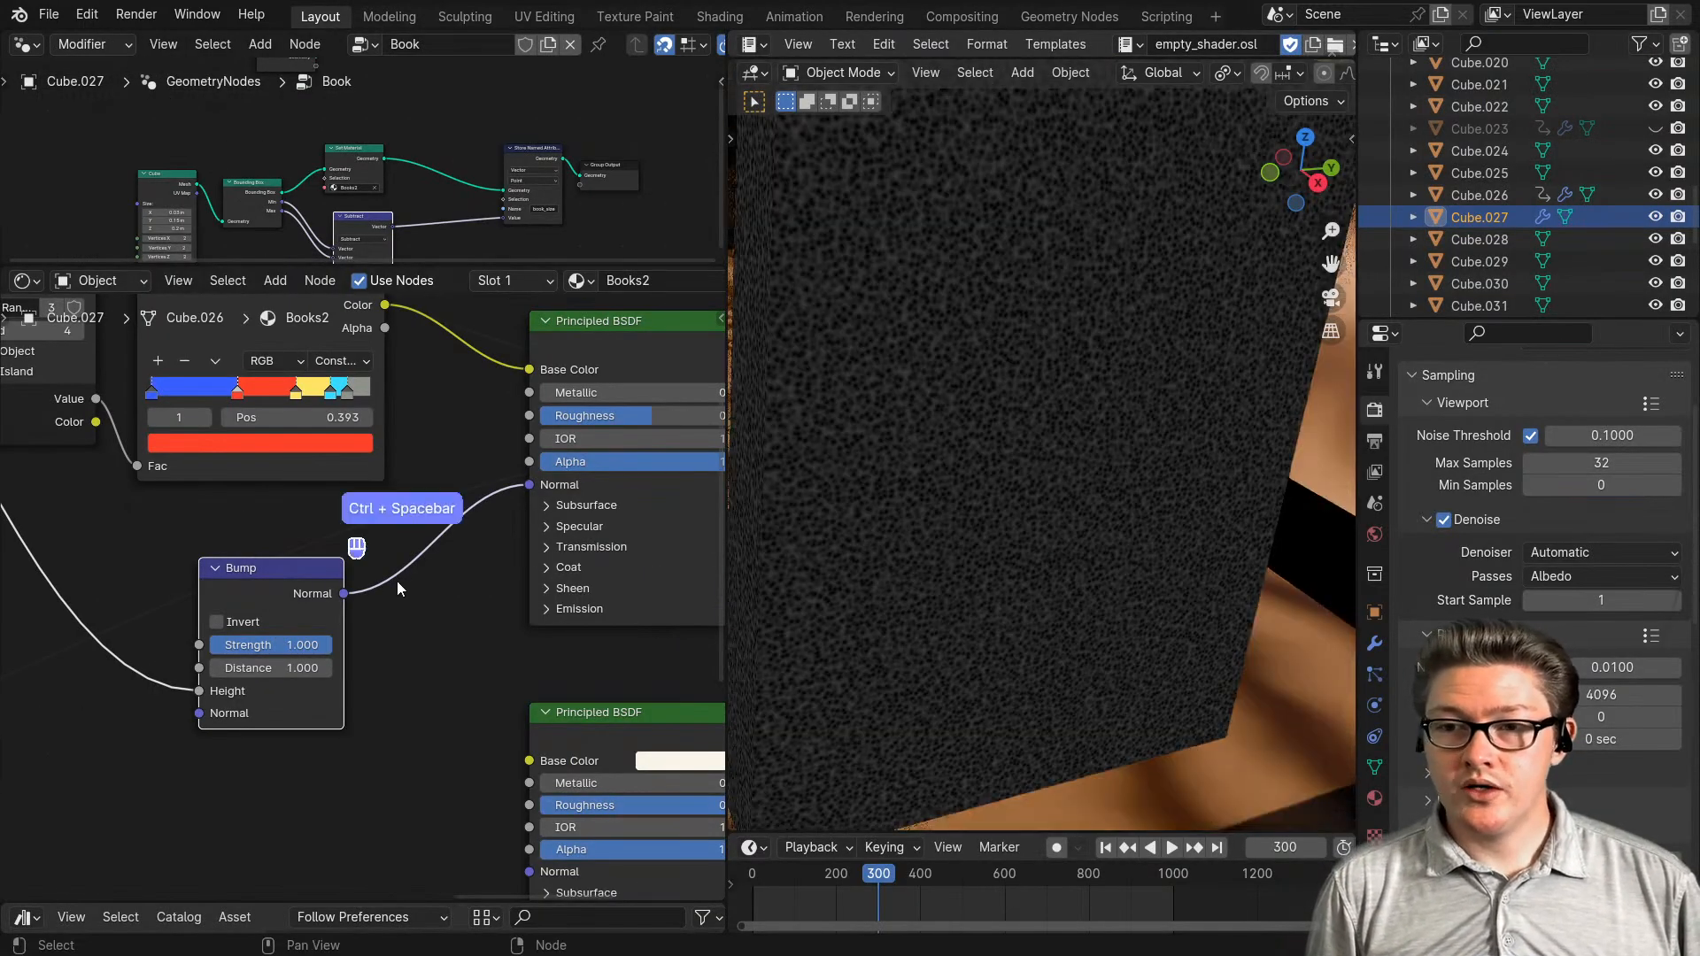
scroll(443, 585, down, 3)
middle_drag(496, 592, 599, 524)
ctrl+shift+click(606, 509)
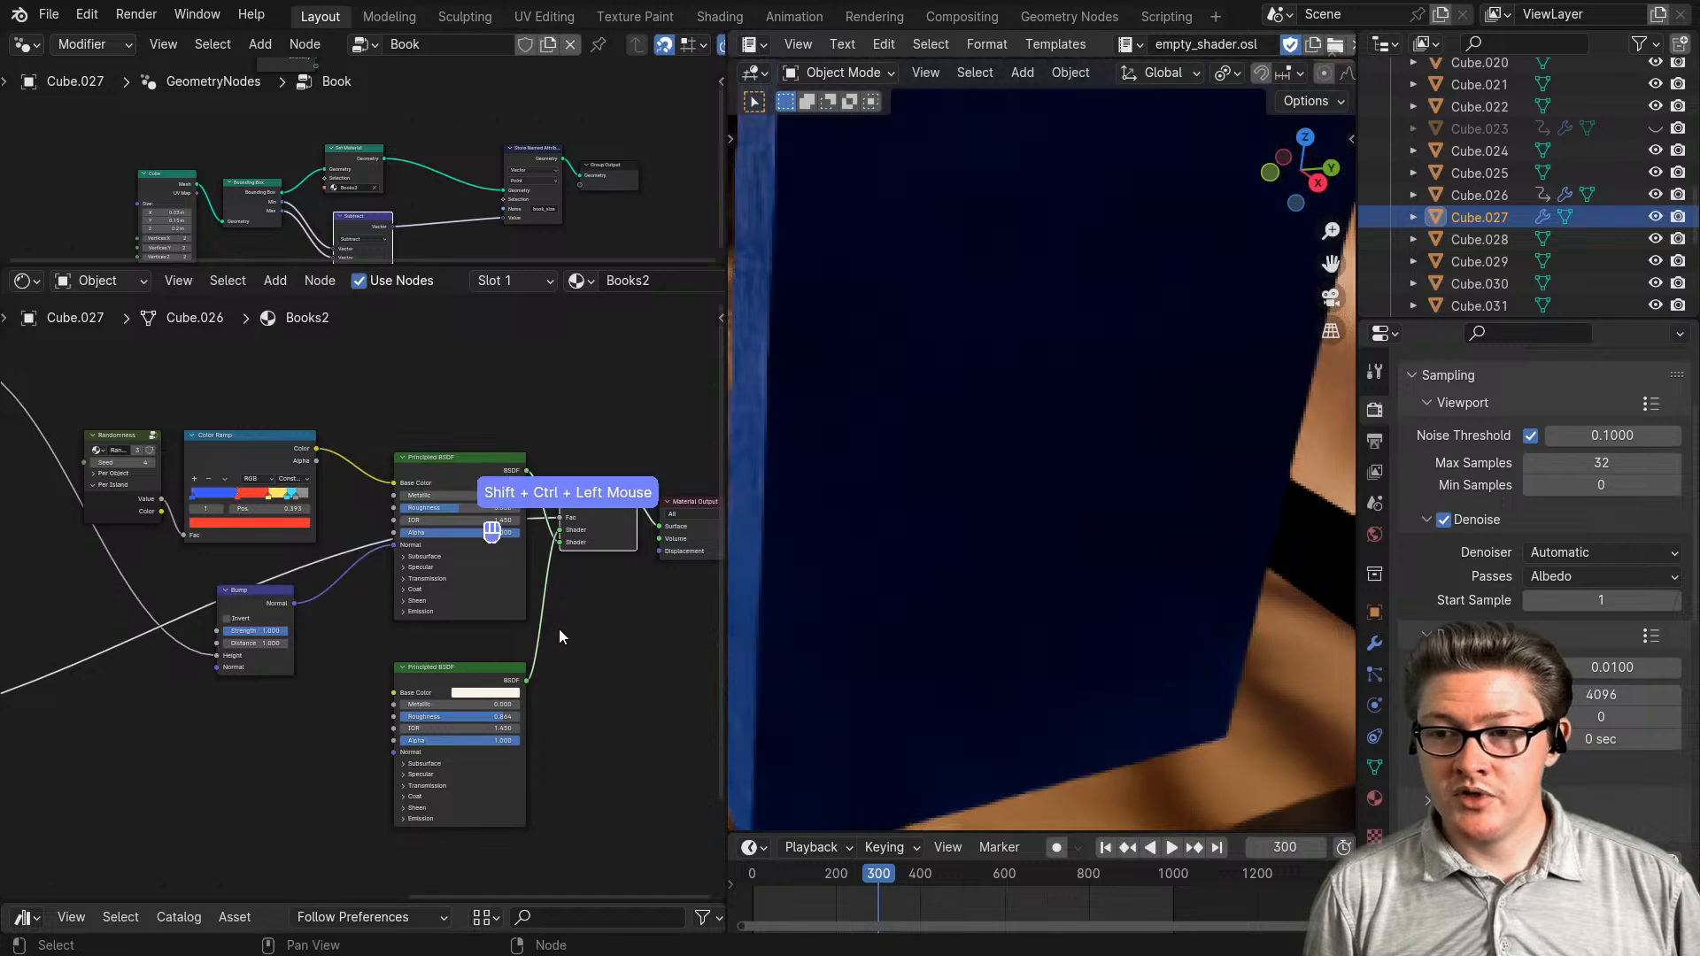
middle_drag(926, 648, 1047, 639)
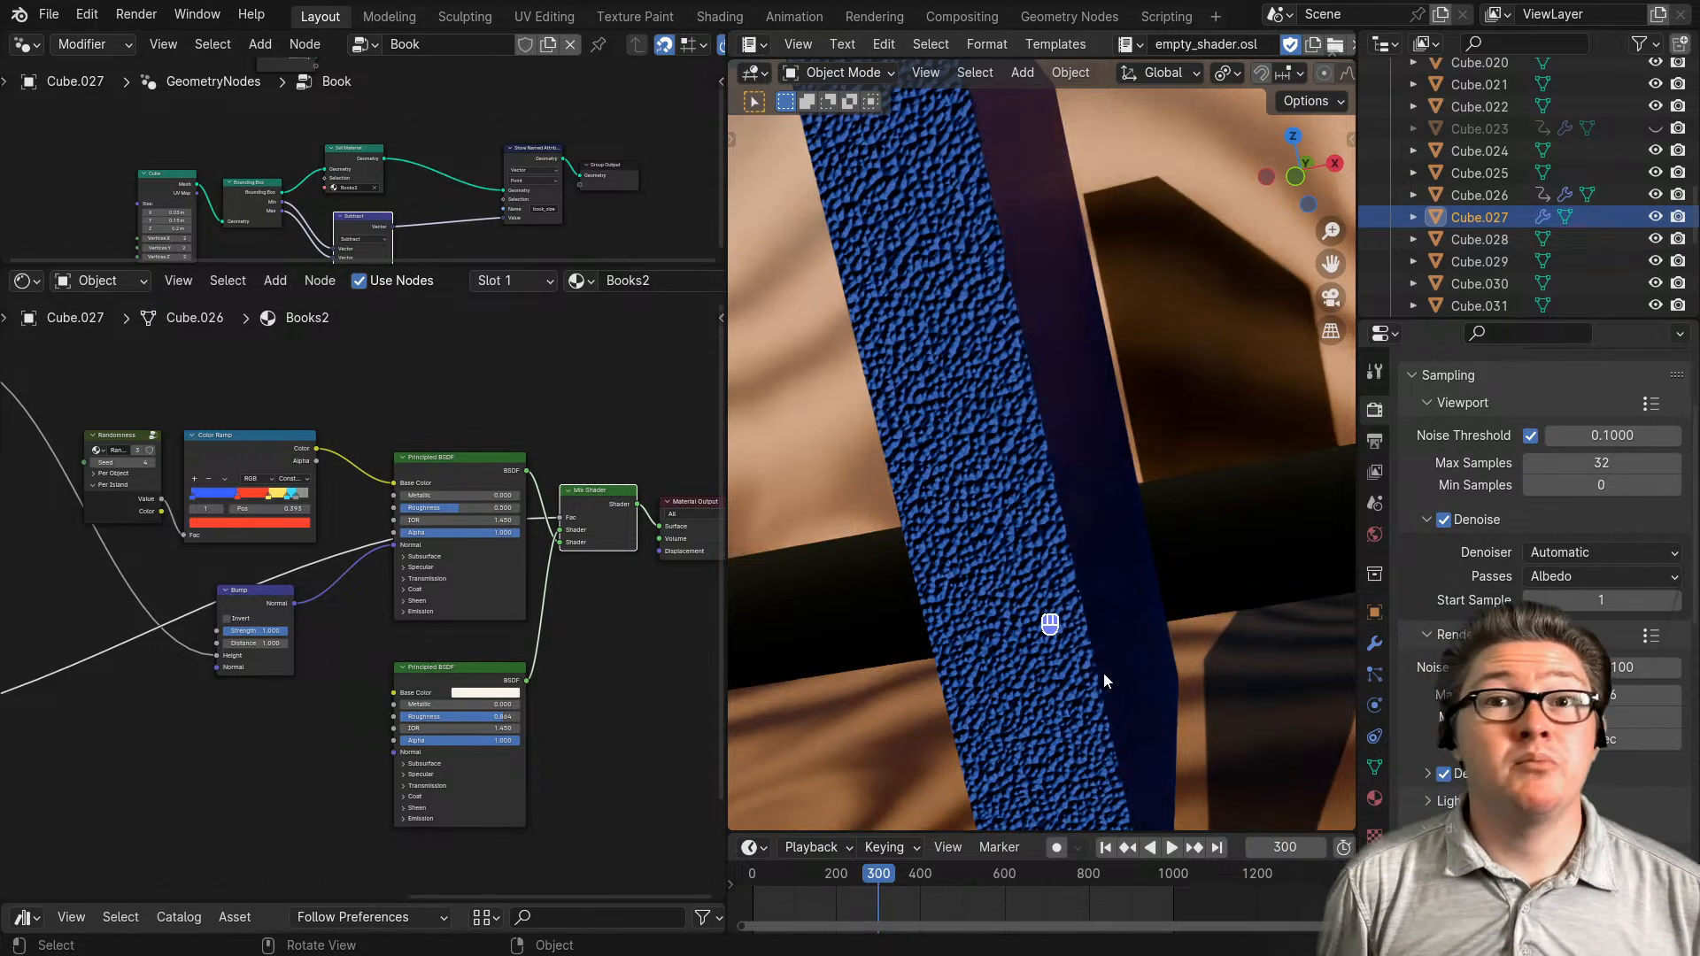
scroll(460, 678, up, 2)
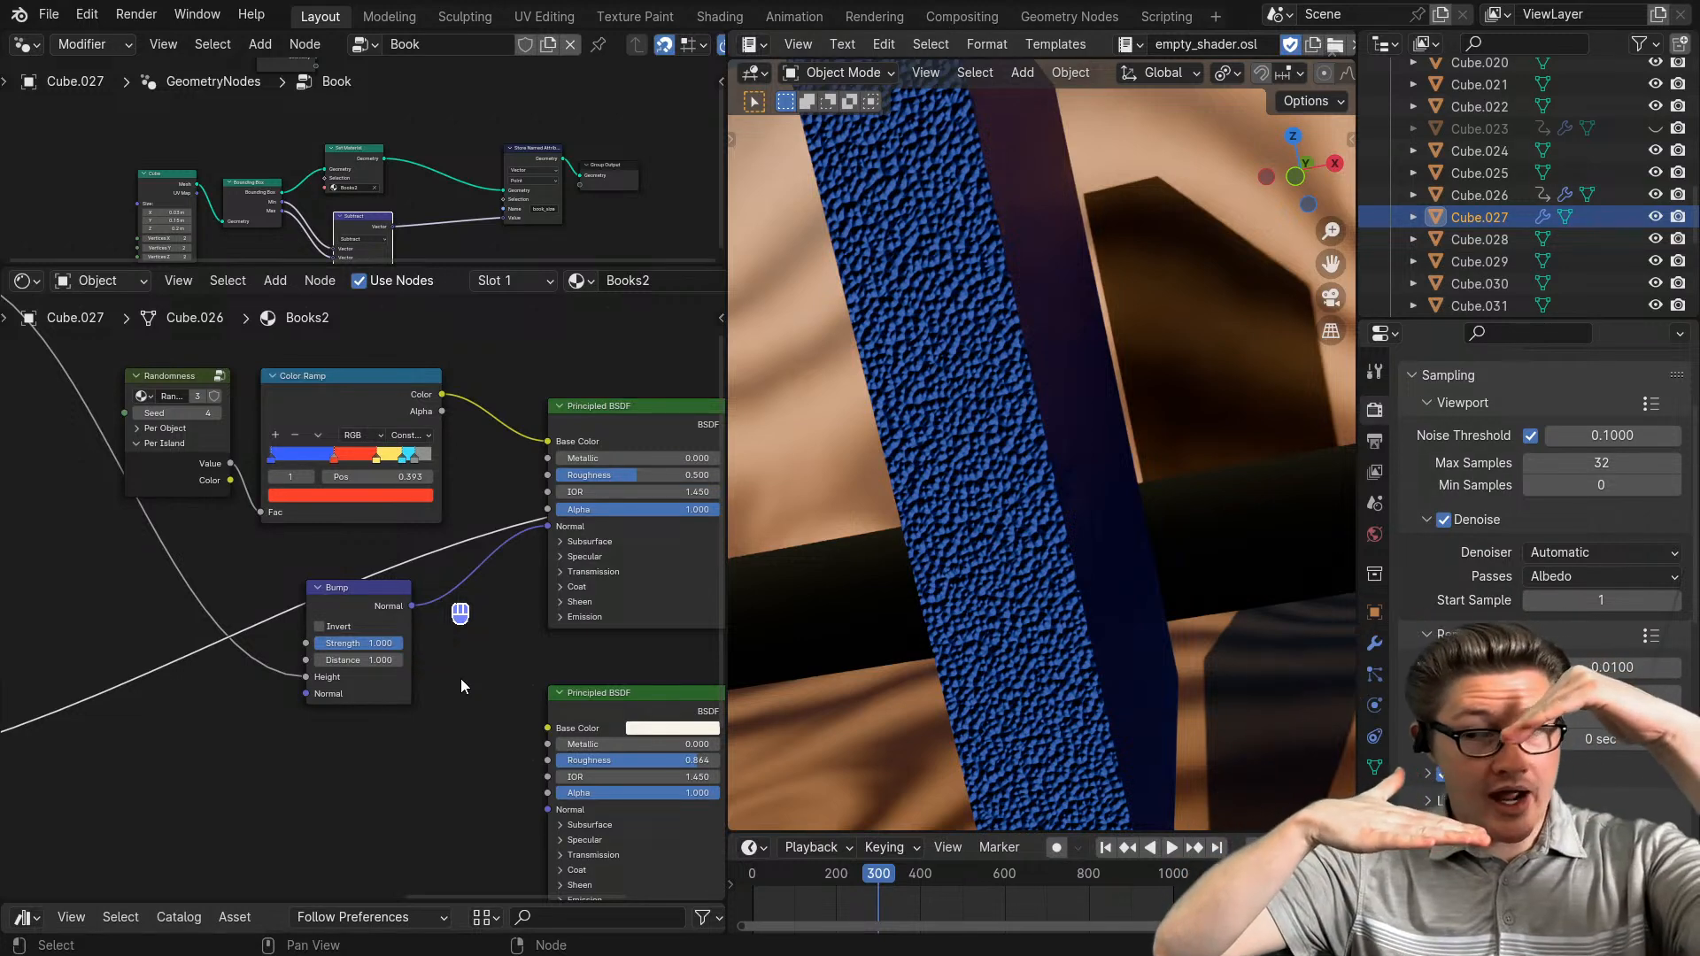
- Preview the Voronoi Texture's Distance output on the book up close and switch the output back to the Mix Shader
scroll(367, 615, down, 2)
middle_drag(100, 437, 198, 483)
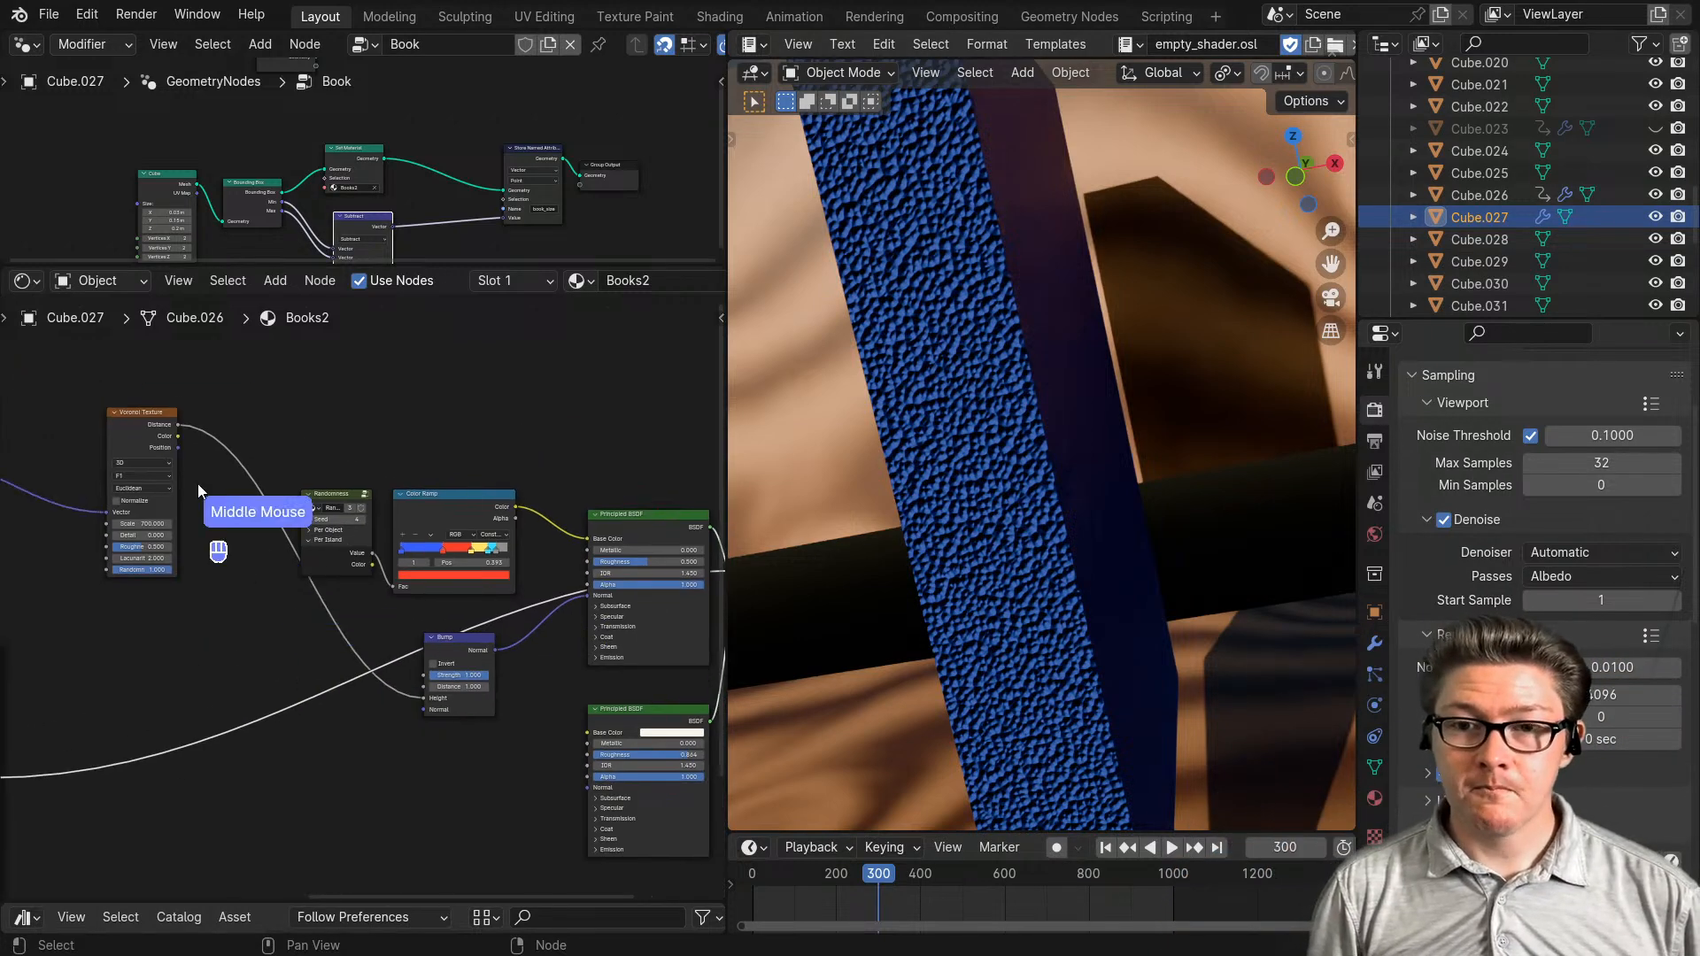
ctrl+shift+click(168, 433)
scroll(987, 473, up, 3)
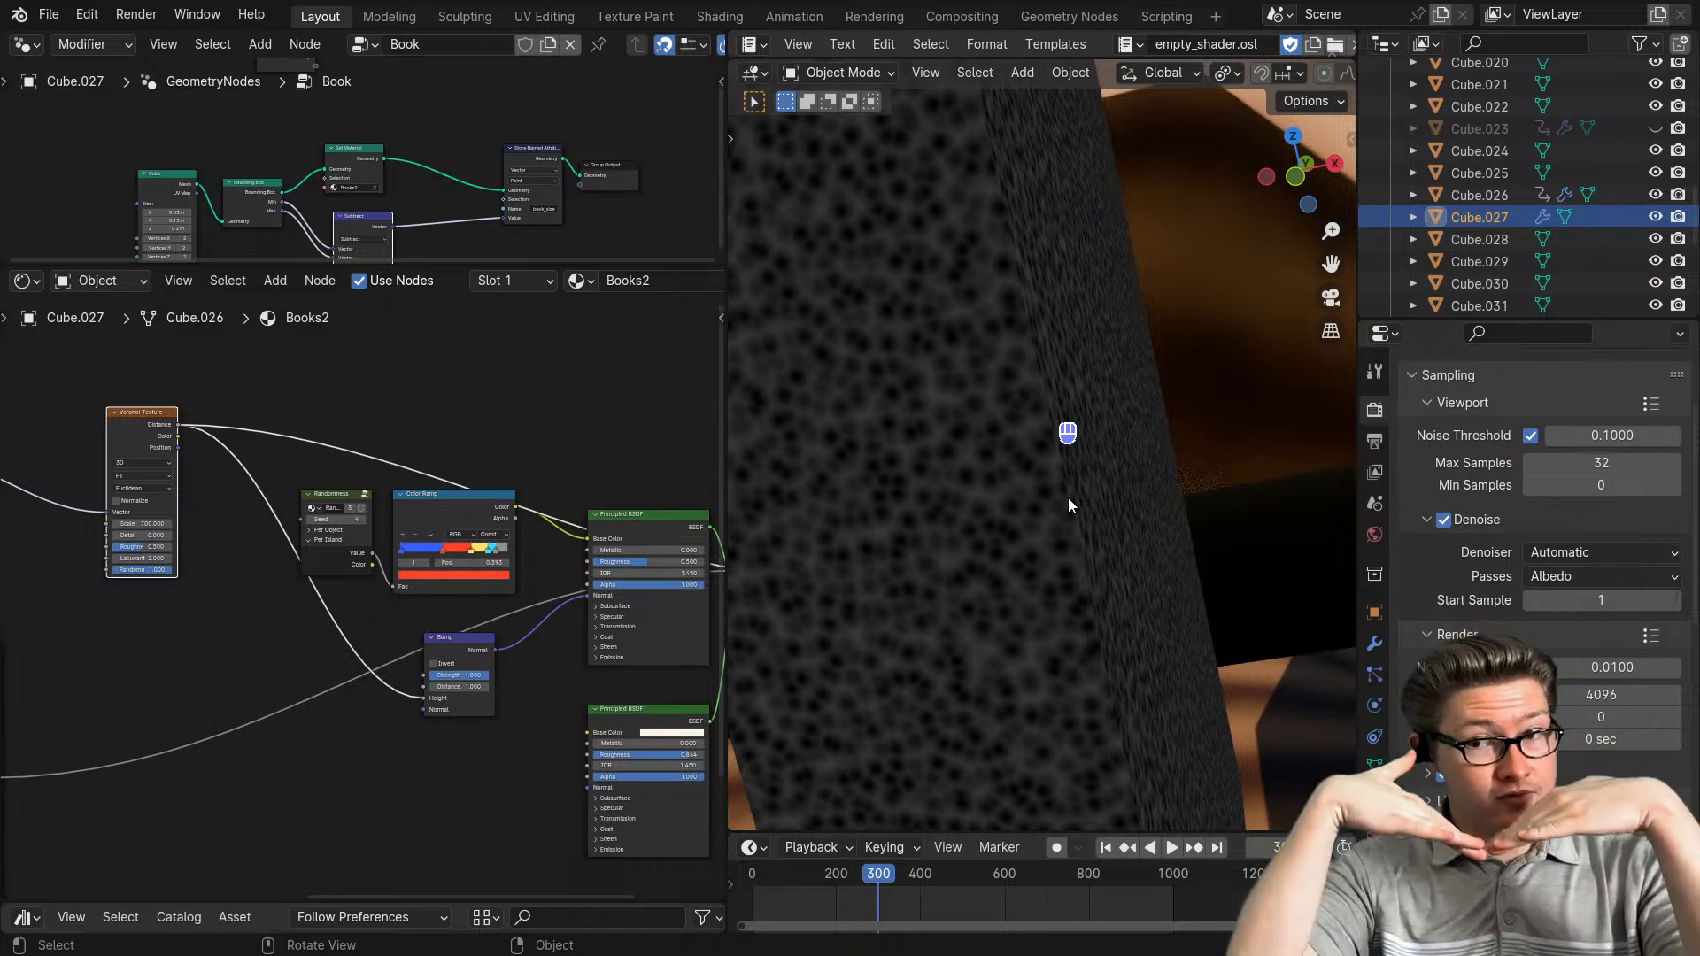
middle_drag(708, 549, 500, 534)
ctrl+shift+click(503, 558)
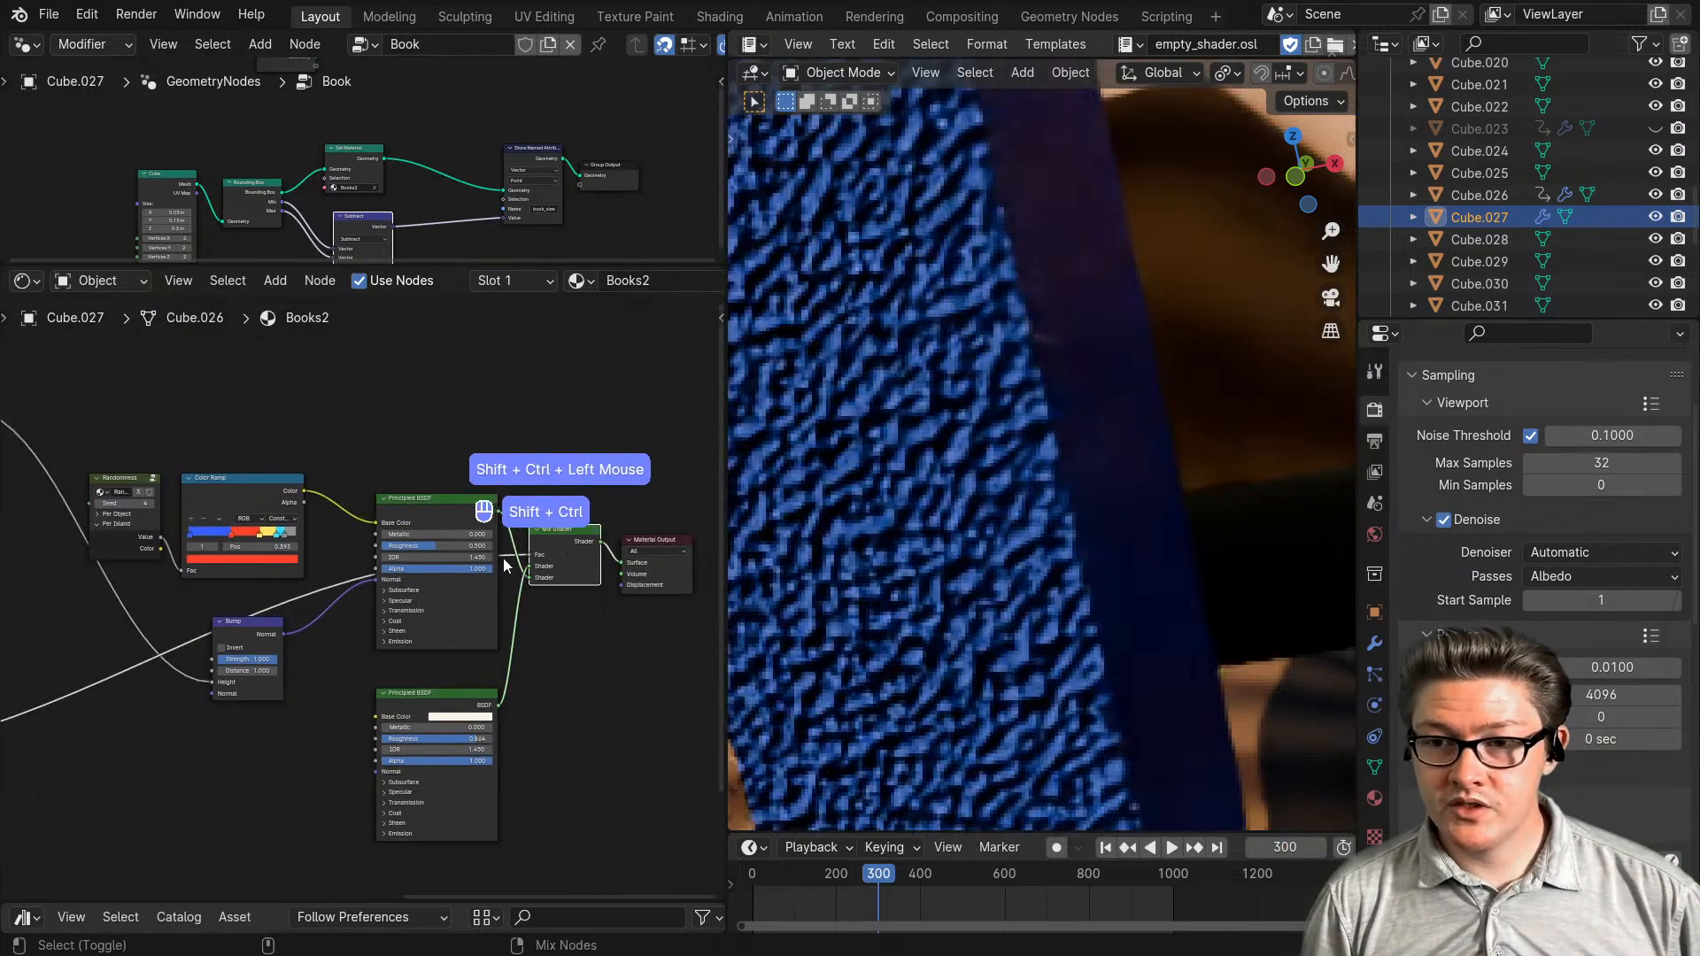
- Enable Invert on the Bump node
scroll(192, 699, up, 4)
middle_drag(191, 699, 444, 593)
click(298, 612)
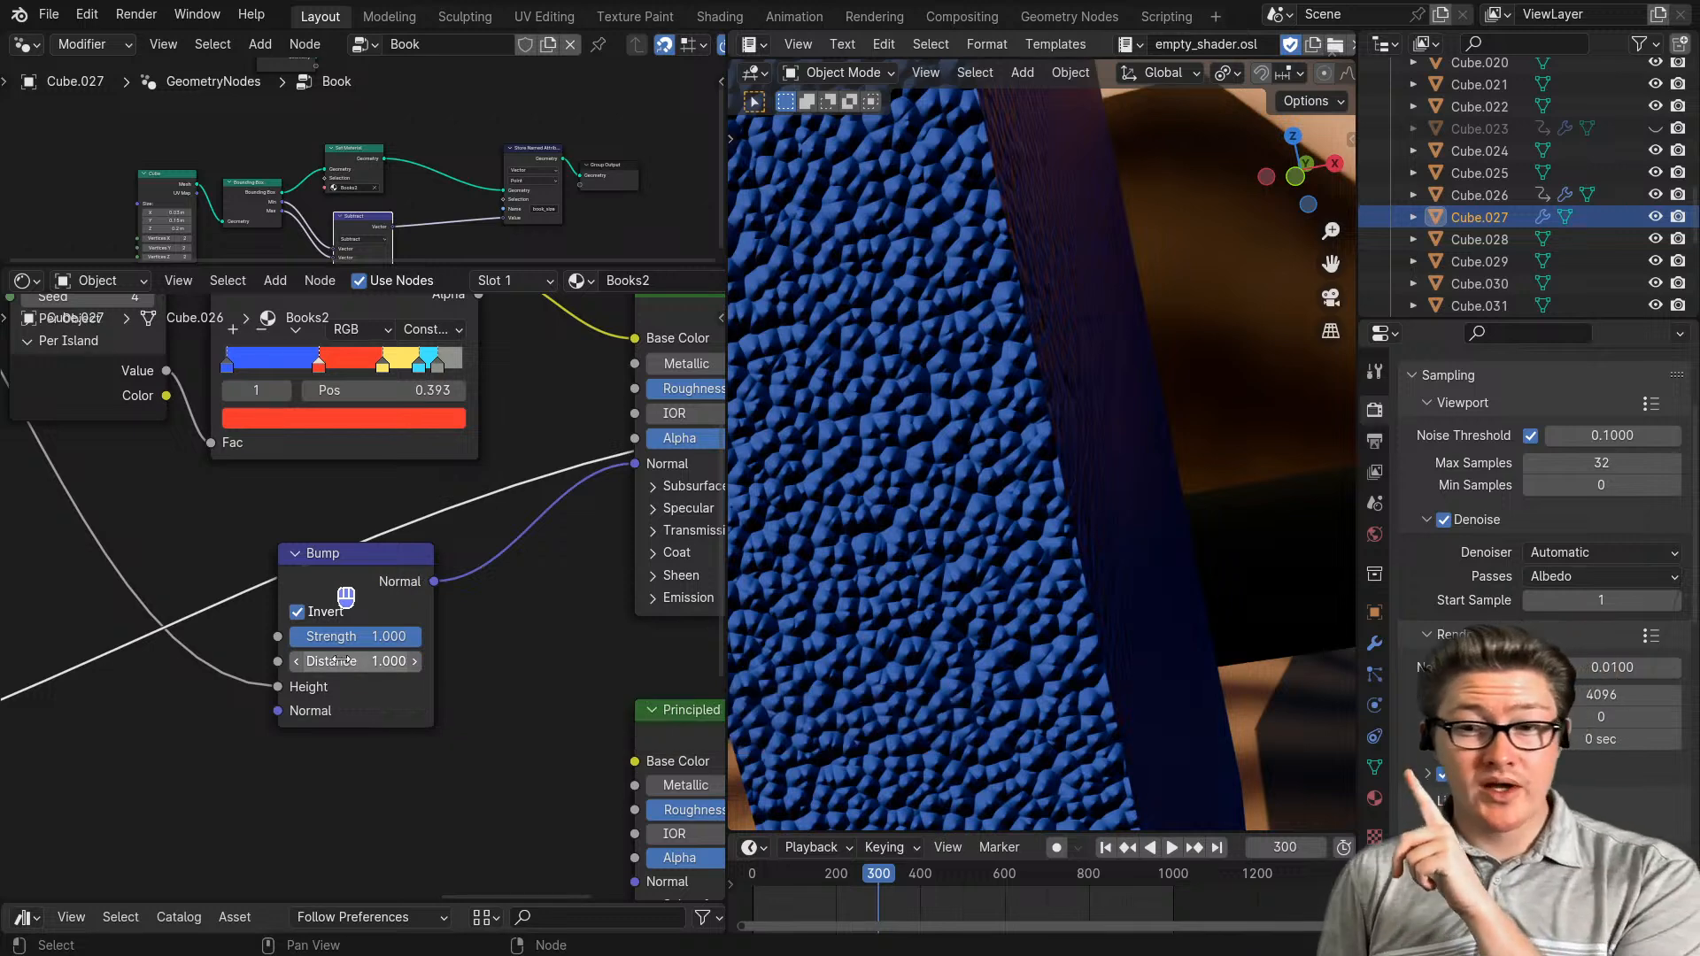
- Move the Voronoi Texture node closer to the Texture Coordinate node to free space ahead of the Randomness node
scroll(341, 661, down, 3)
middle_drag(341, 661, 656, 700)
drag(369, 459, 274, 465)
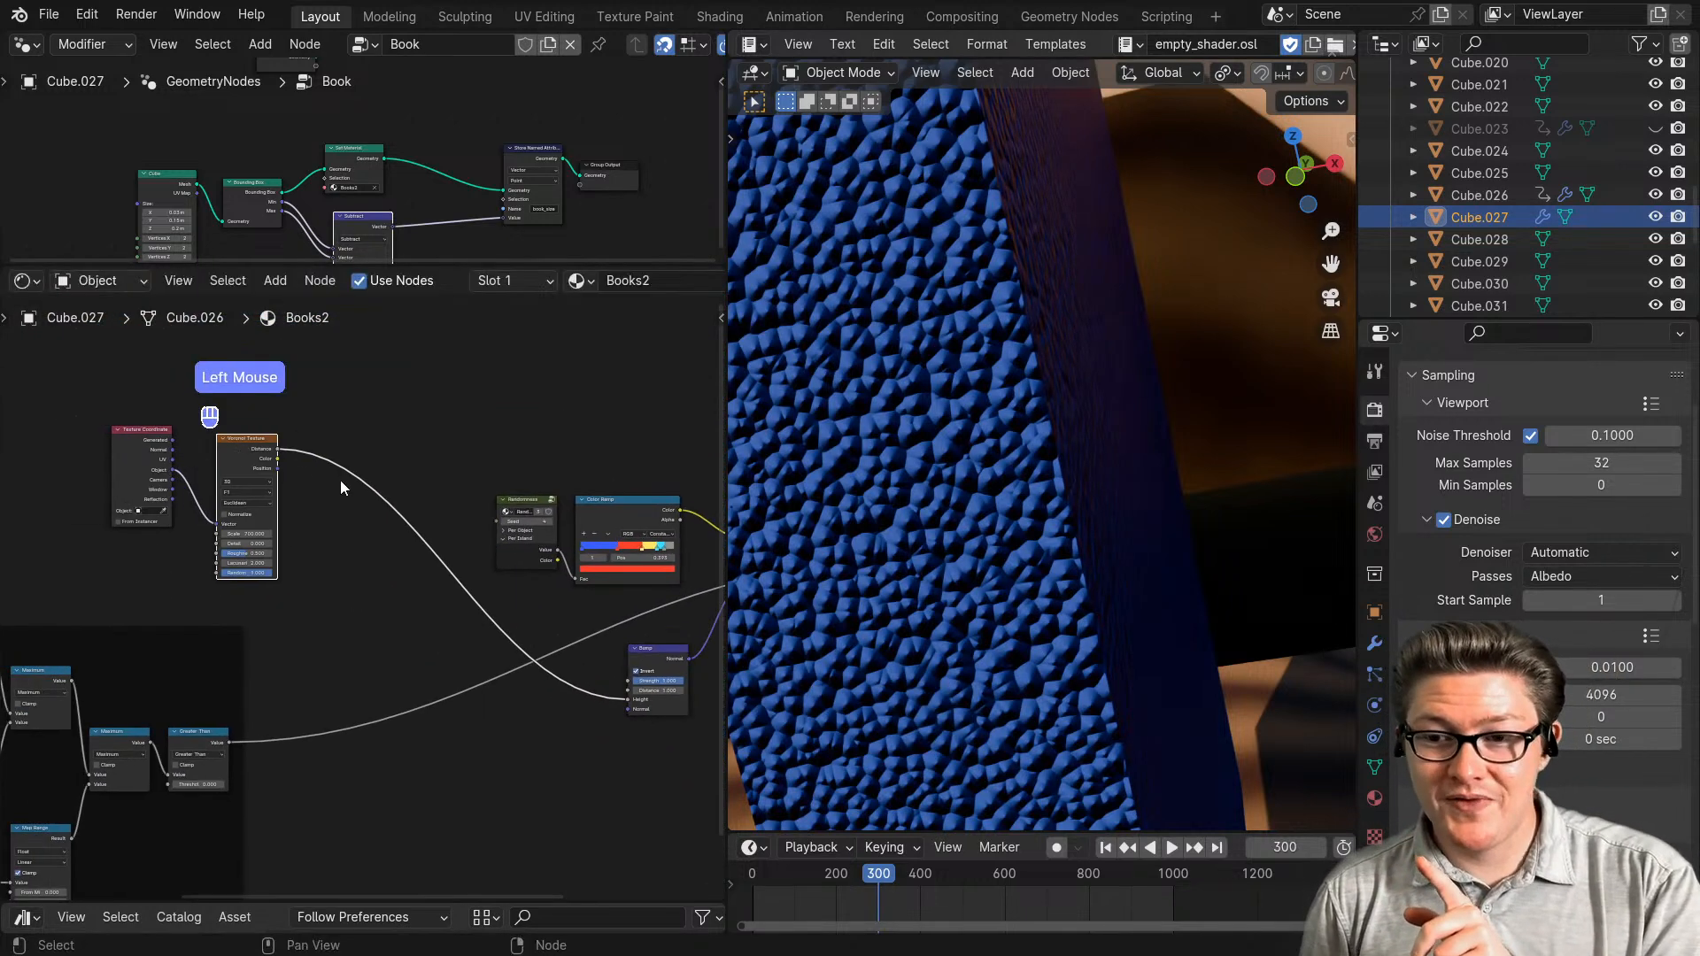
- Add a Math node set to Power and insert it on the link between the Voronoi Distance and the Bump Height
scroll(432, 585, up, 1)
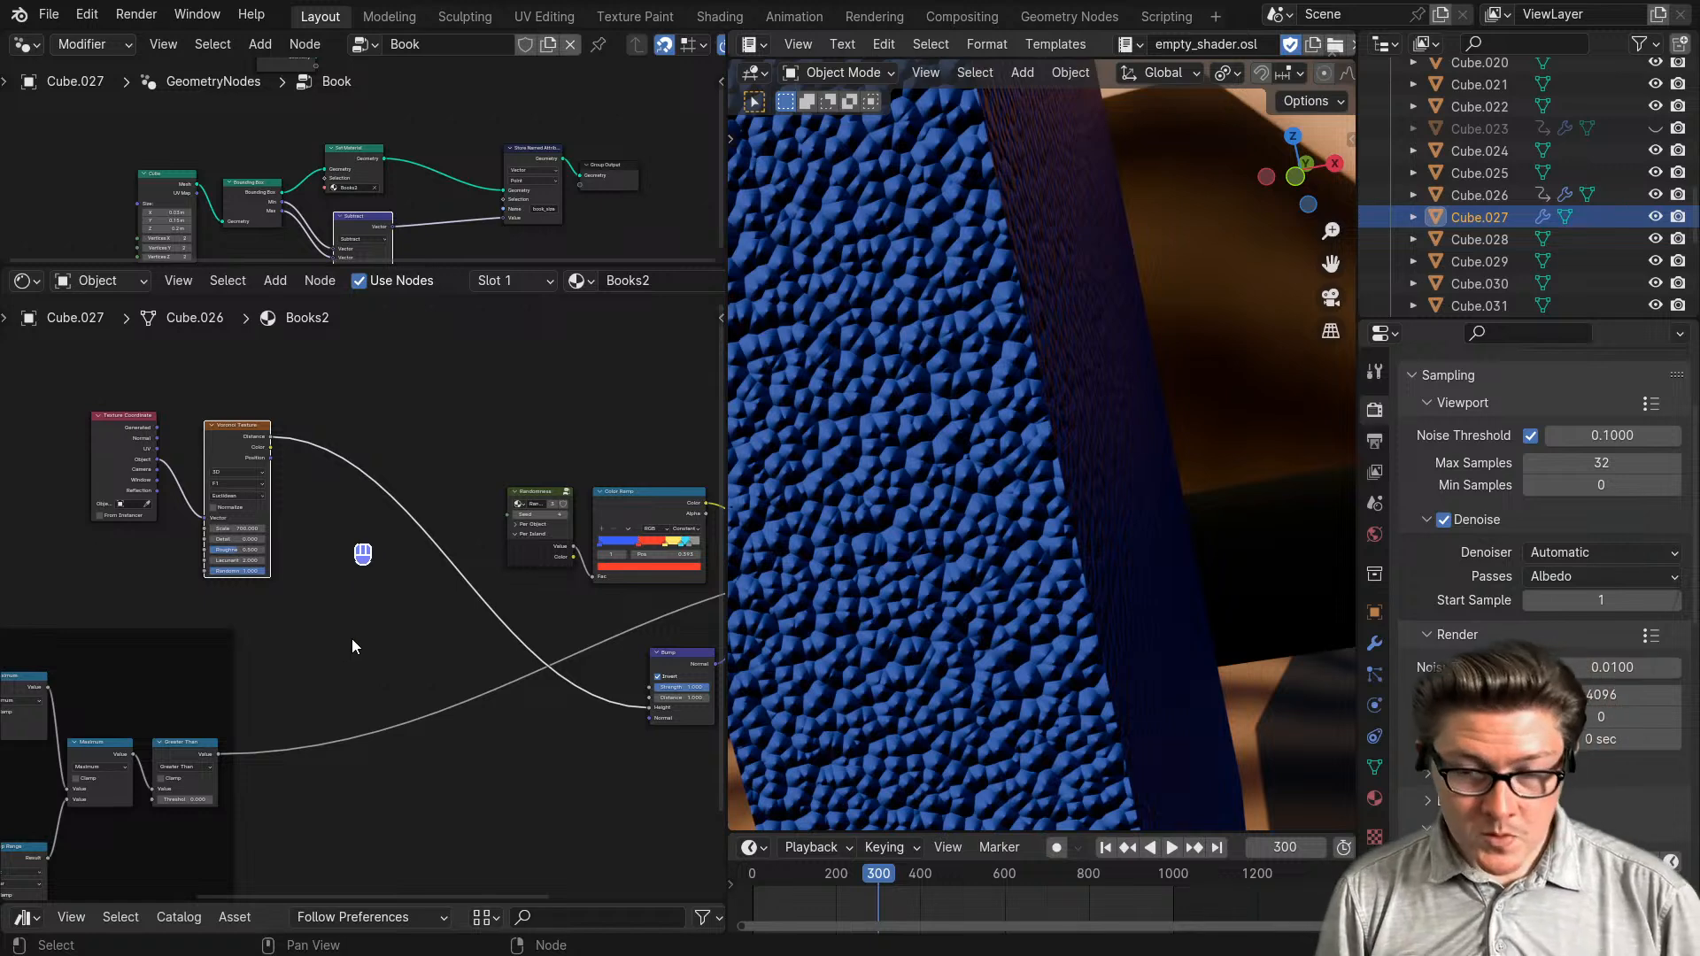
key(ctrl+m)
click(358, 590)
scroll(372, 608, up, 2)
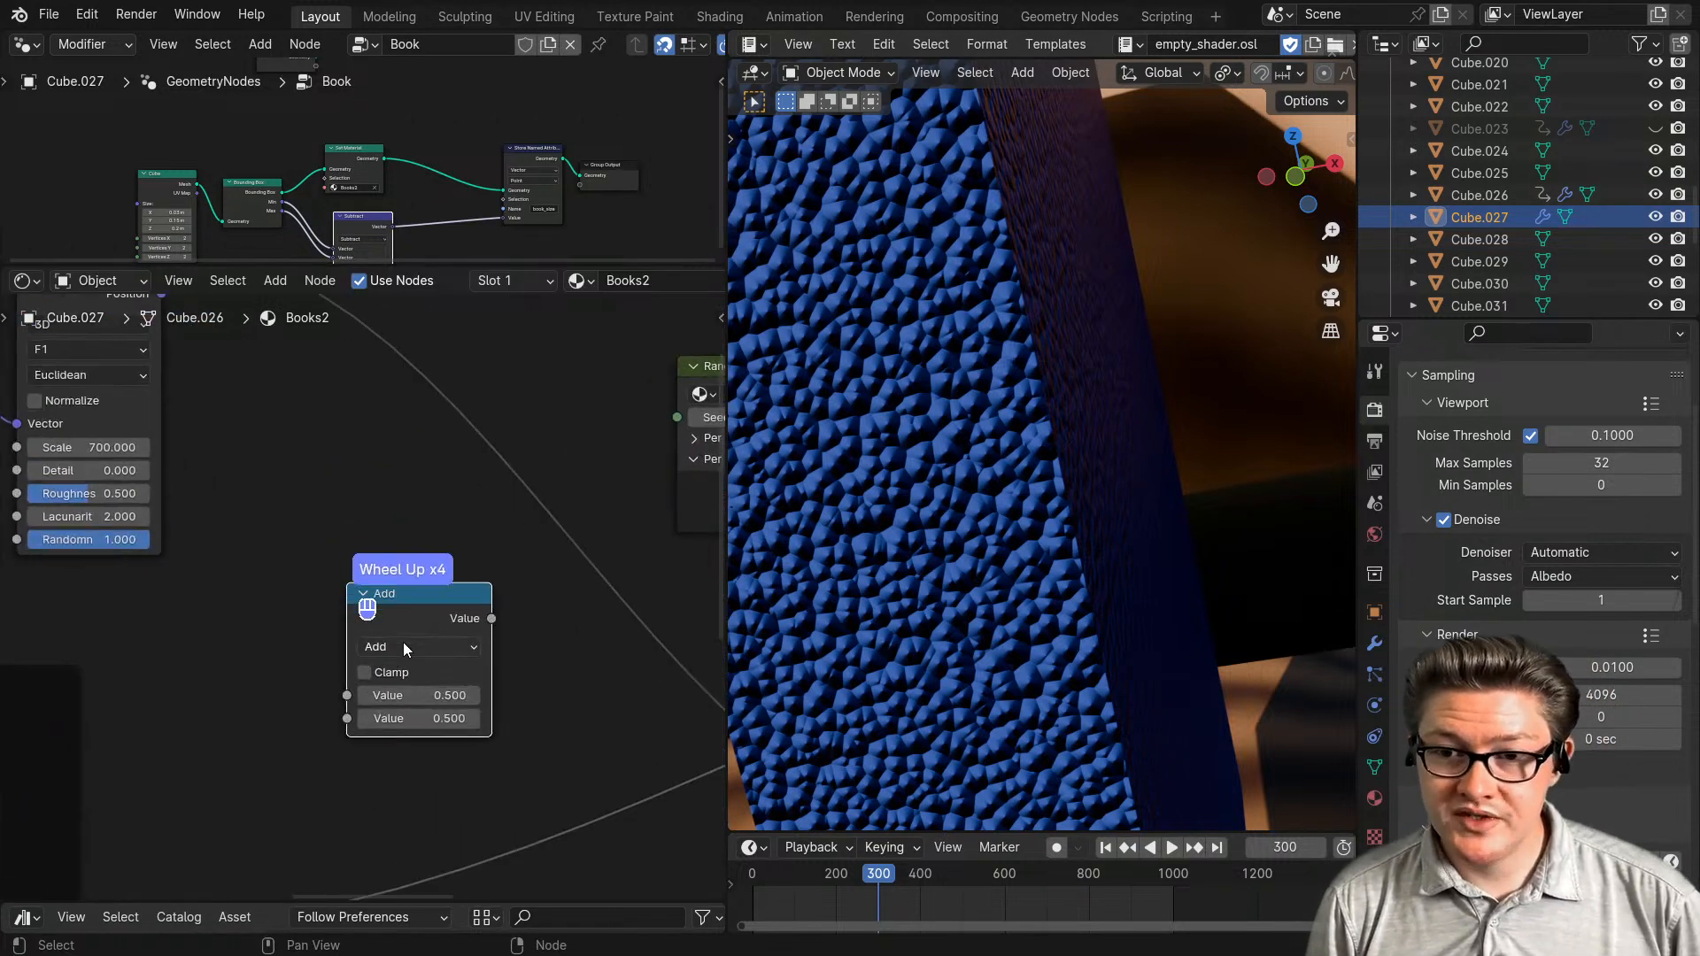
click(406, 643)
click(413, 820)
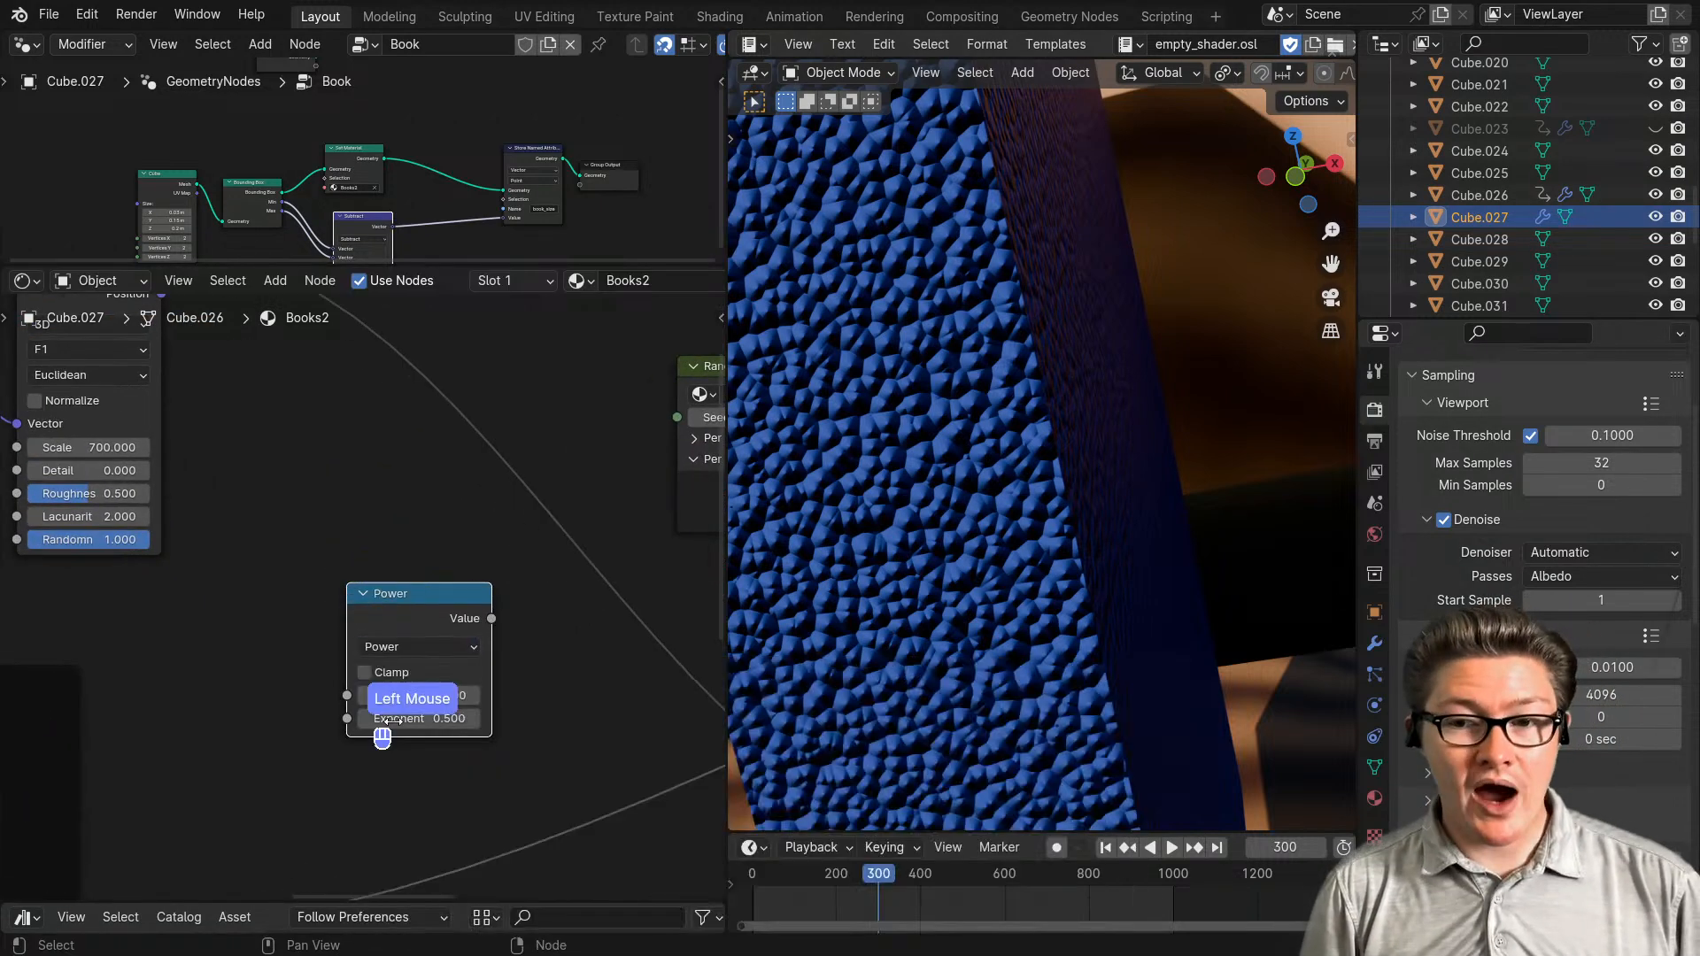
scroll(417, 622, down, 2)
middle_drag(417, 622, 413, 632)
drag(413, 632, 410, 449)
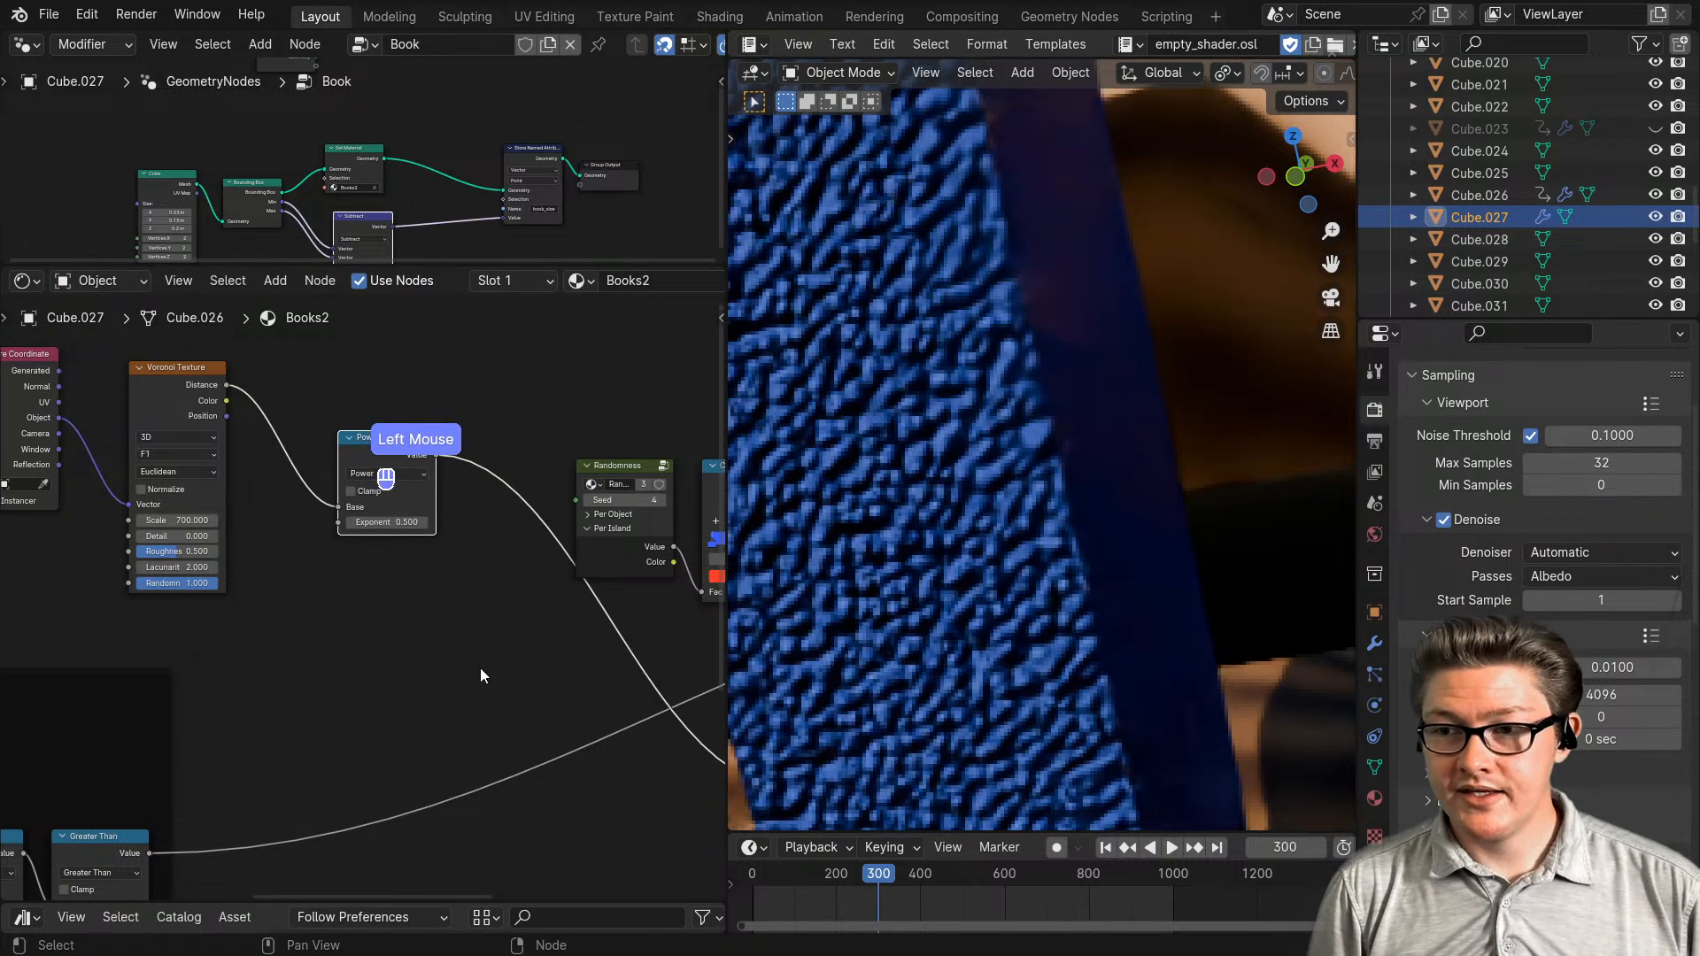
- Set the Power node's Exponent to 2
scroll(445, 661, up, 1)
middle_drag(445, 661, 429, 717)
scroll(429, 717, up, 1)
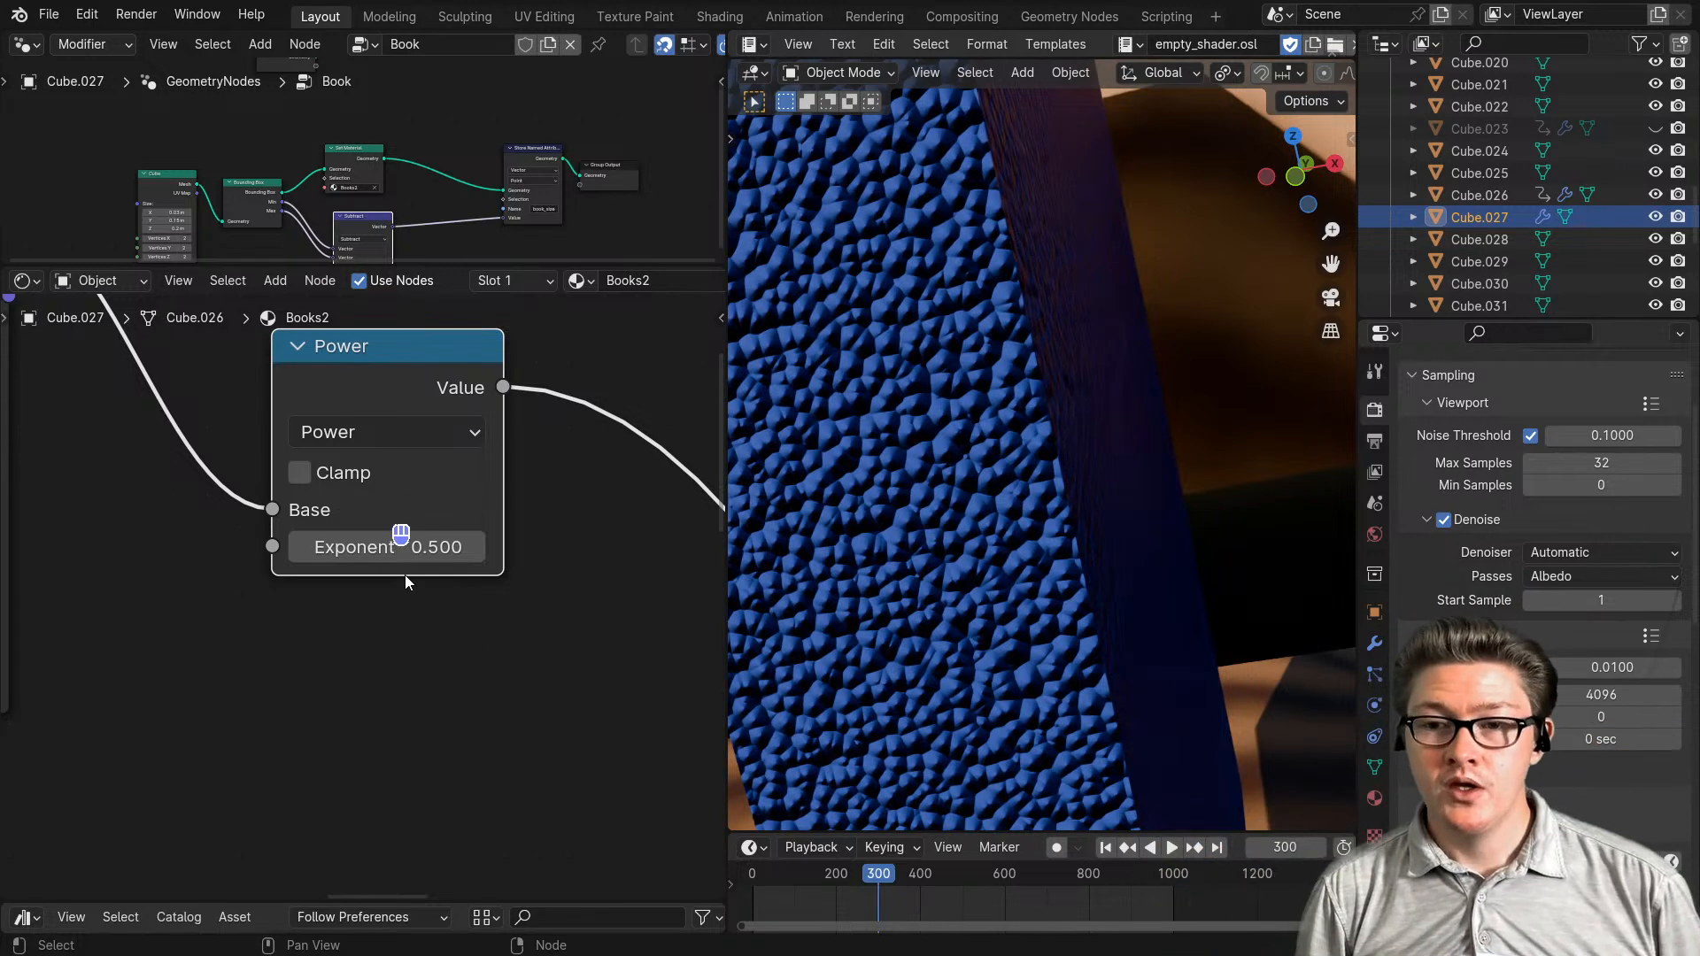
click(407, 549)
click(386, 646)
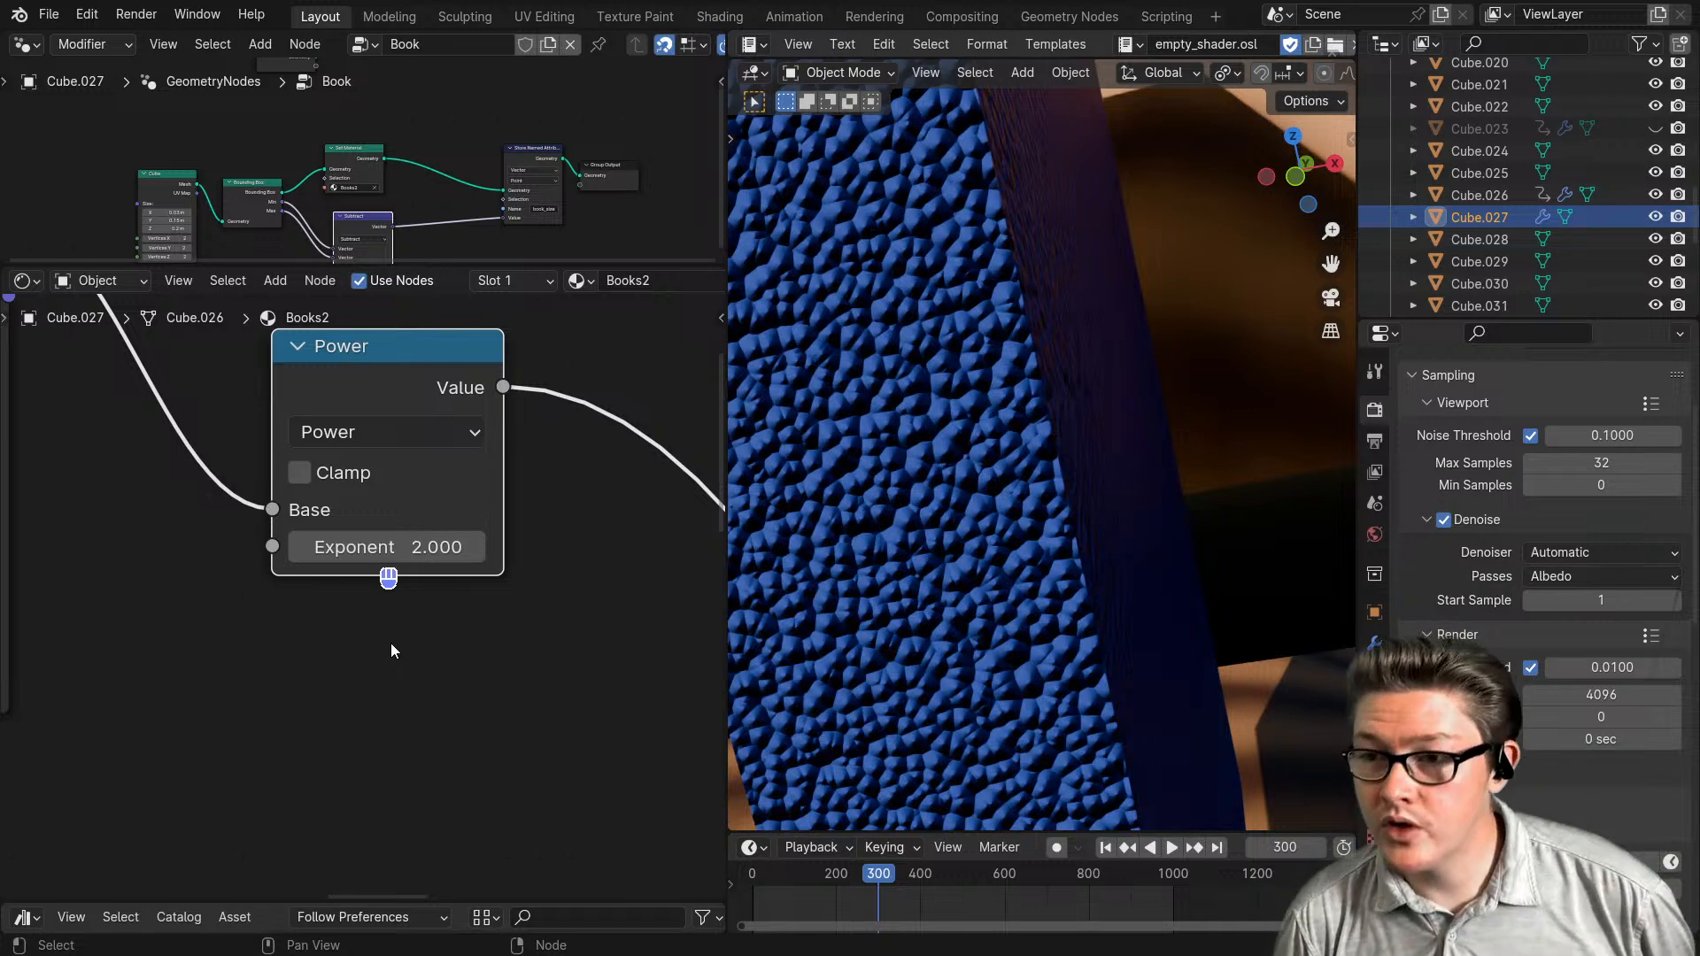
- Try raising the Power node's Exponent to 9.5 to compare the bump shape on the cover
drag(397, 551, 471, 551)
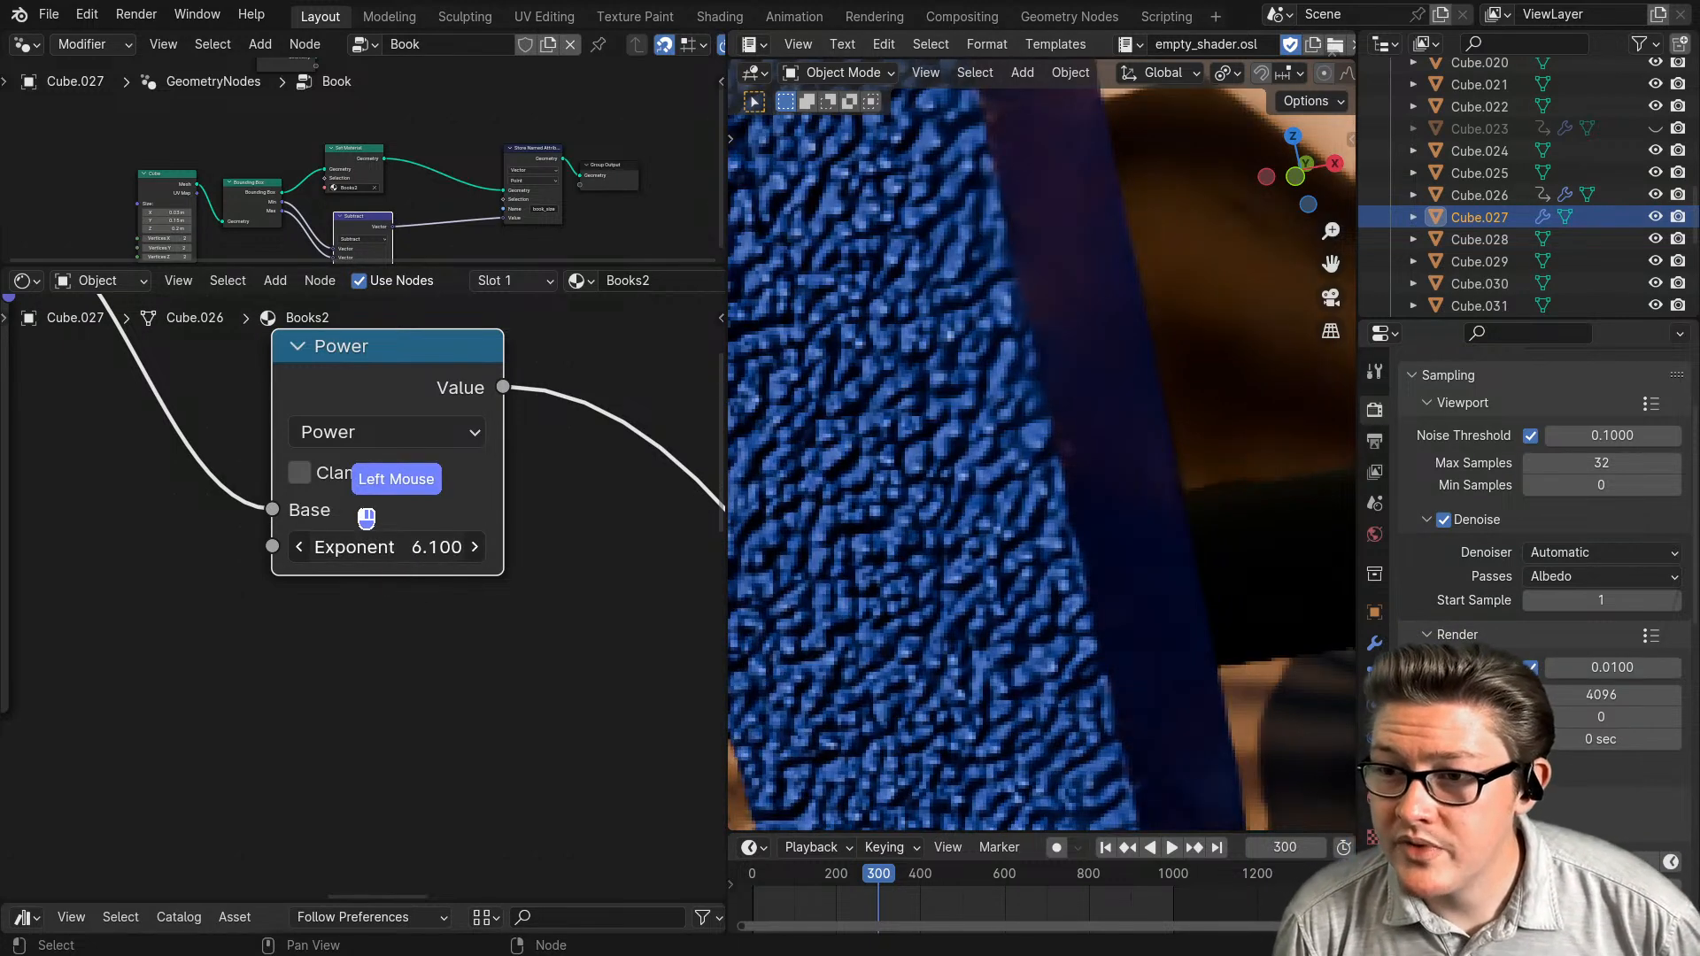
drag(366, 517, 396, 486)
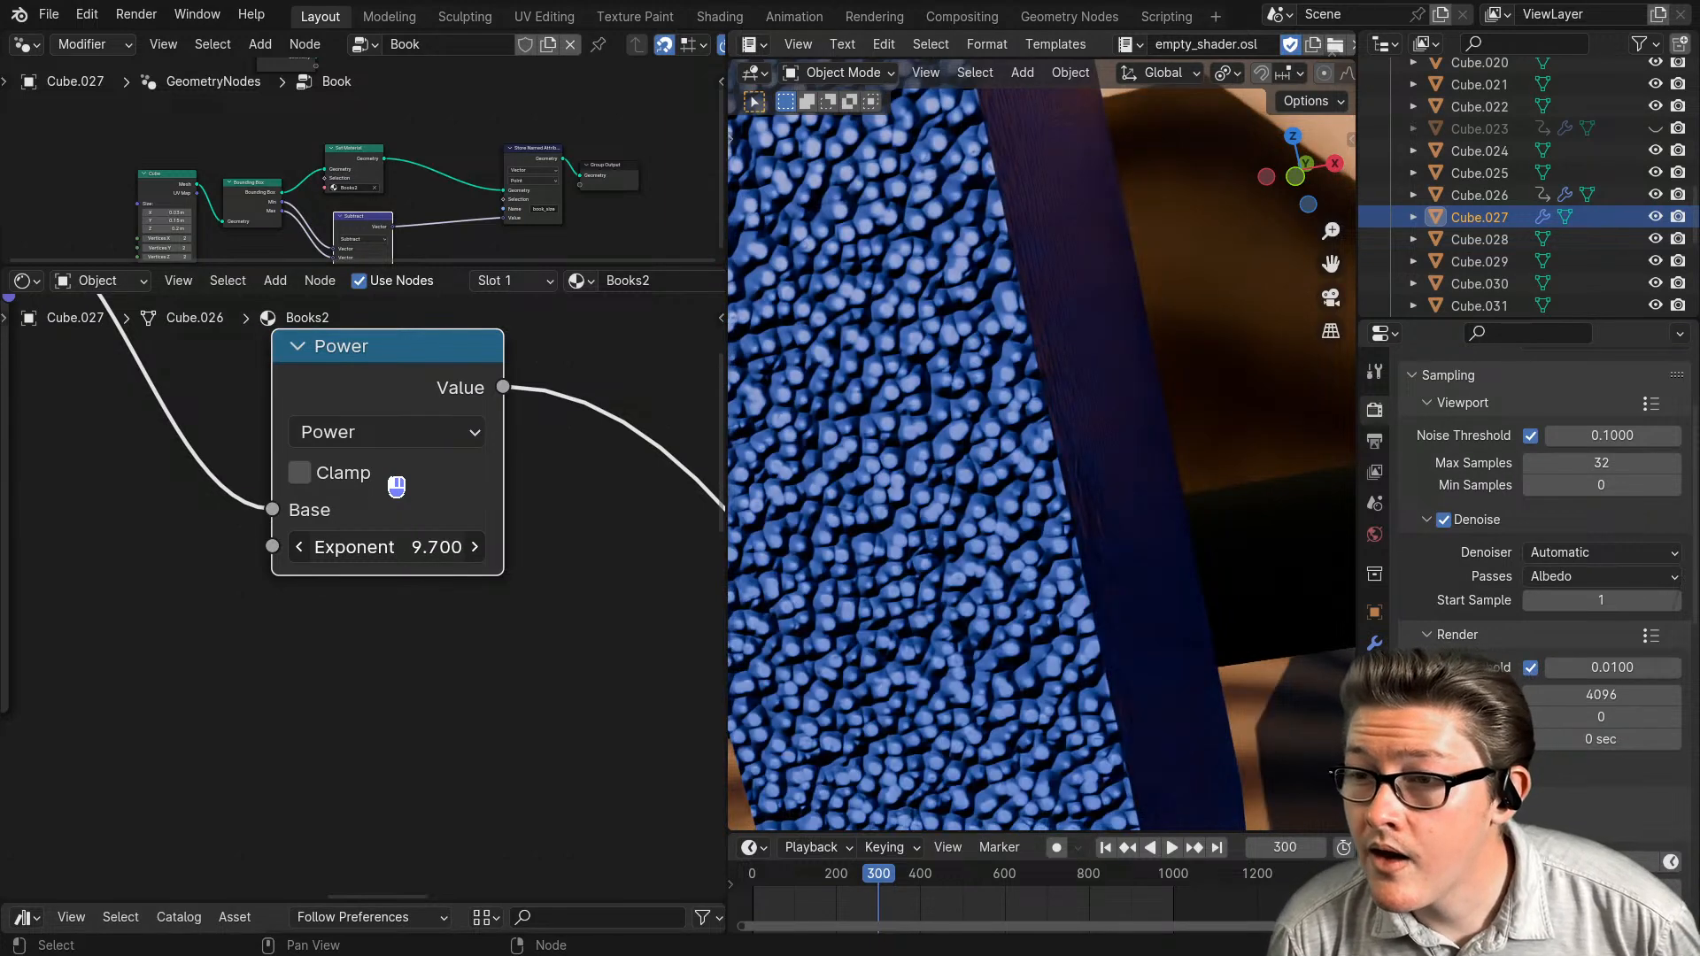
key(ctrl+z)
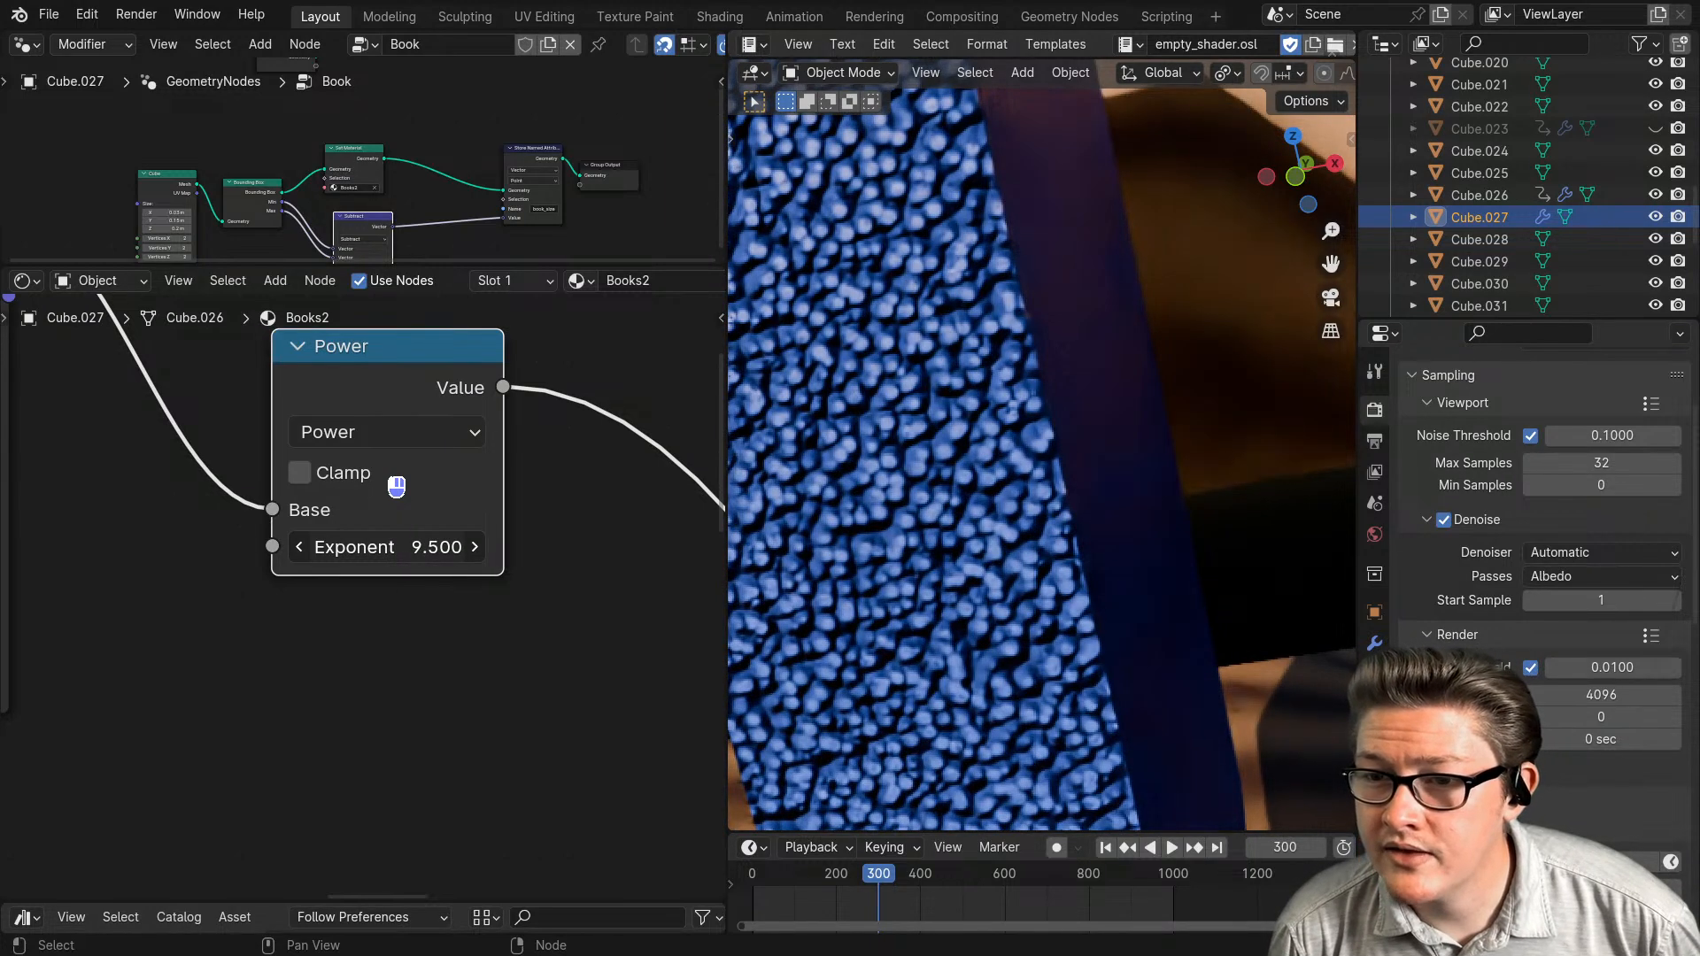
scroll(398, 665, down, 2)
scroll(400, 675, down, 1)
scroll(408, 684, up, 3)
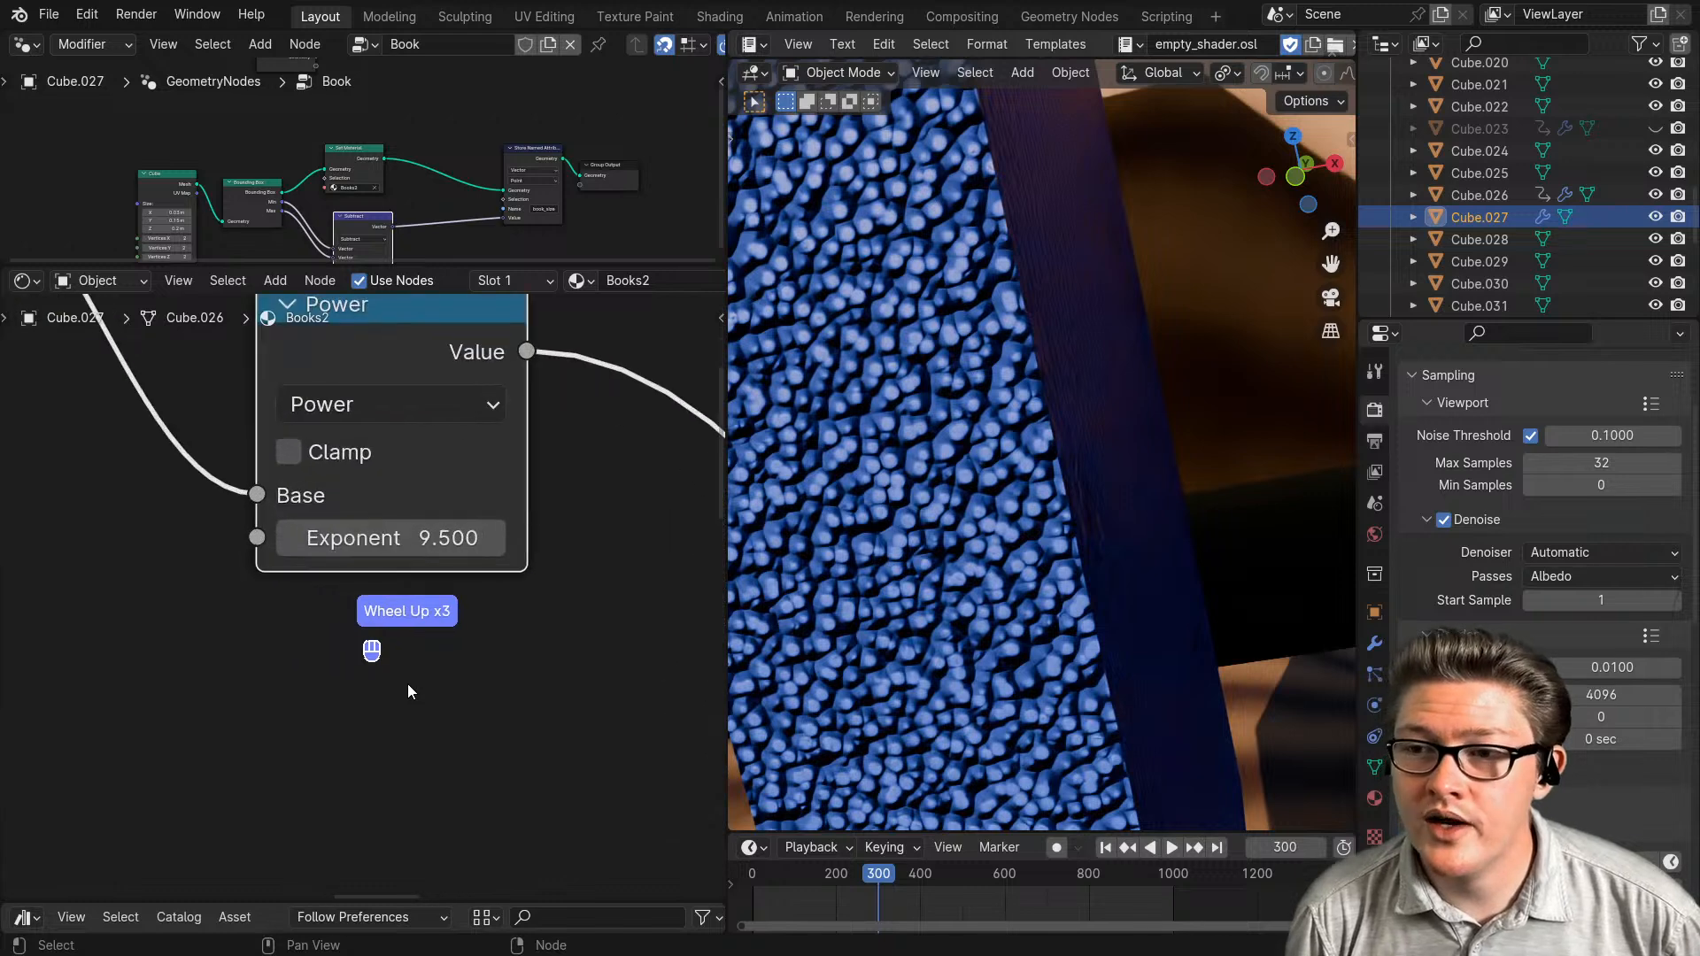
- Return the Power node's Exponent to 2
click(381, 556)
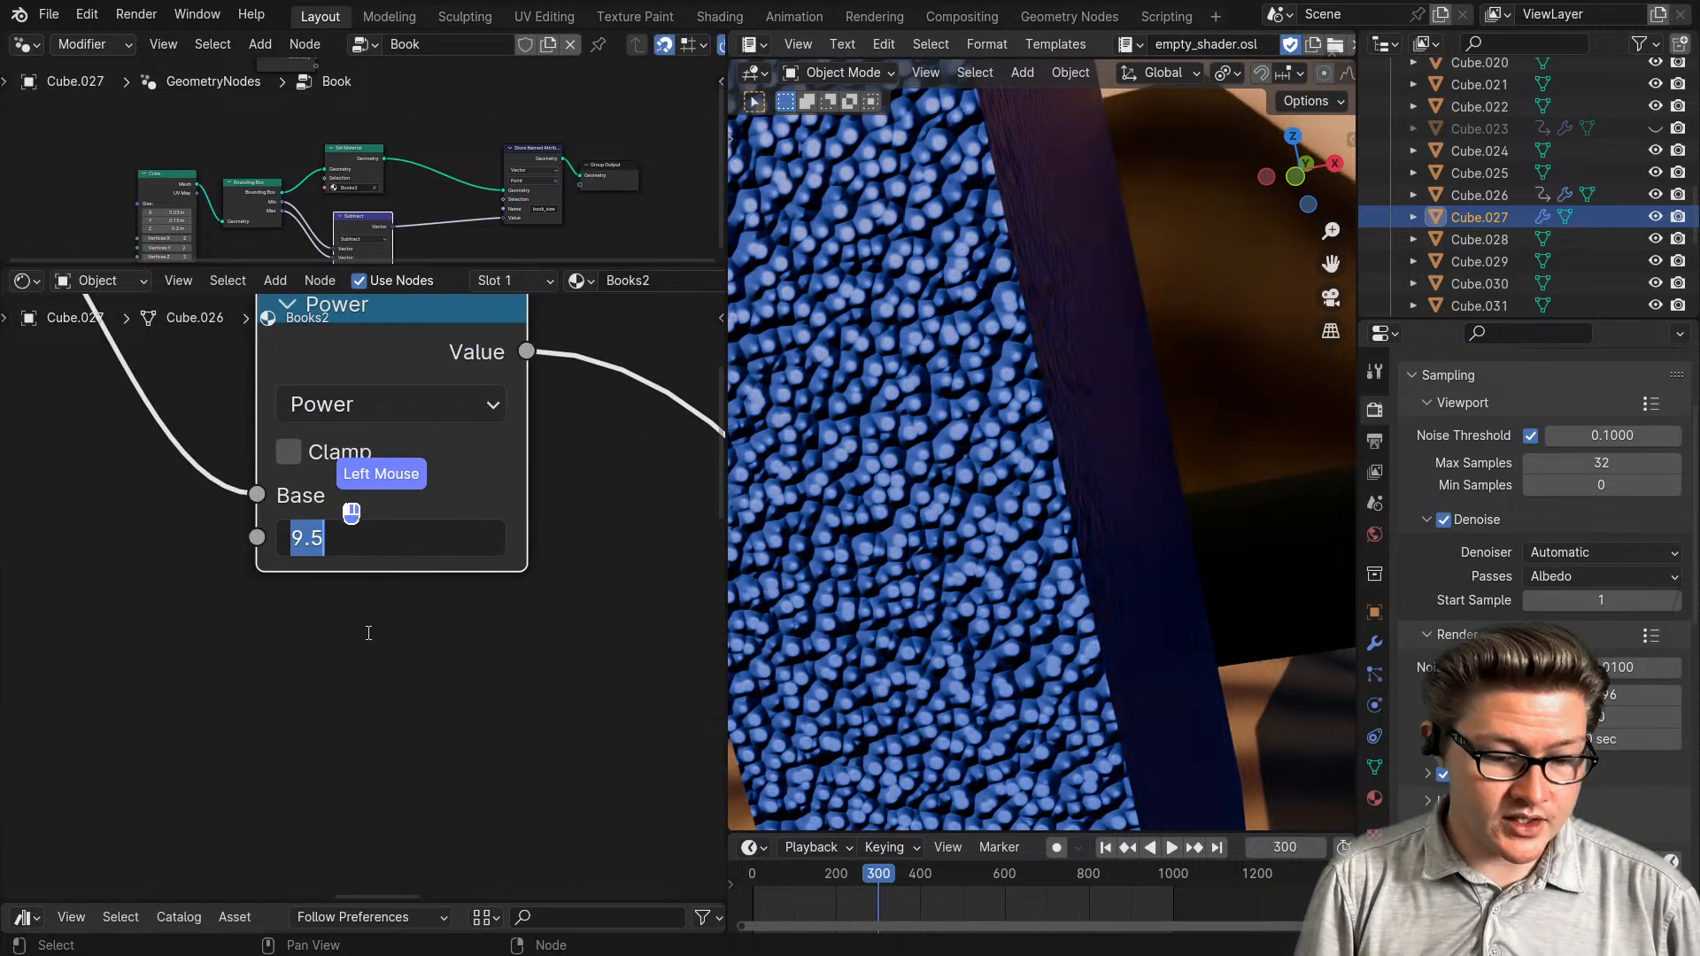
text(2)
key(Return)
- Set the Bump node's Distance to 0.001
scroll(406, 672, down, 3)
middle_drag(470, 689, 353, 659)
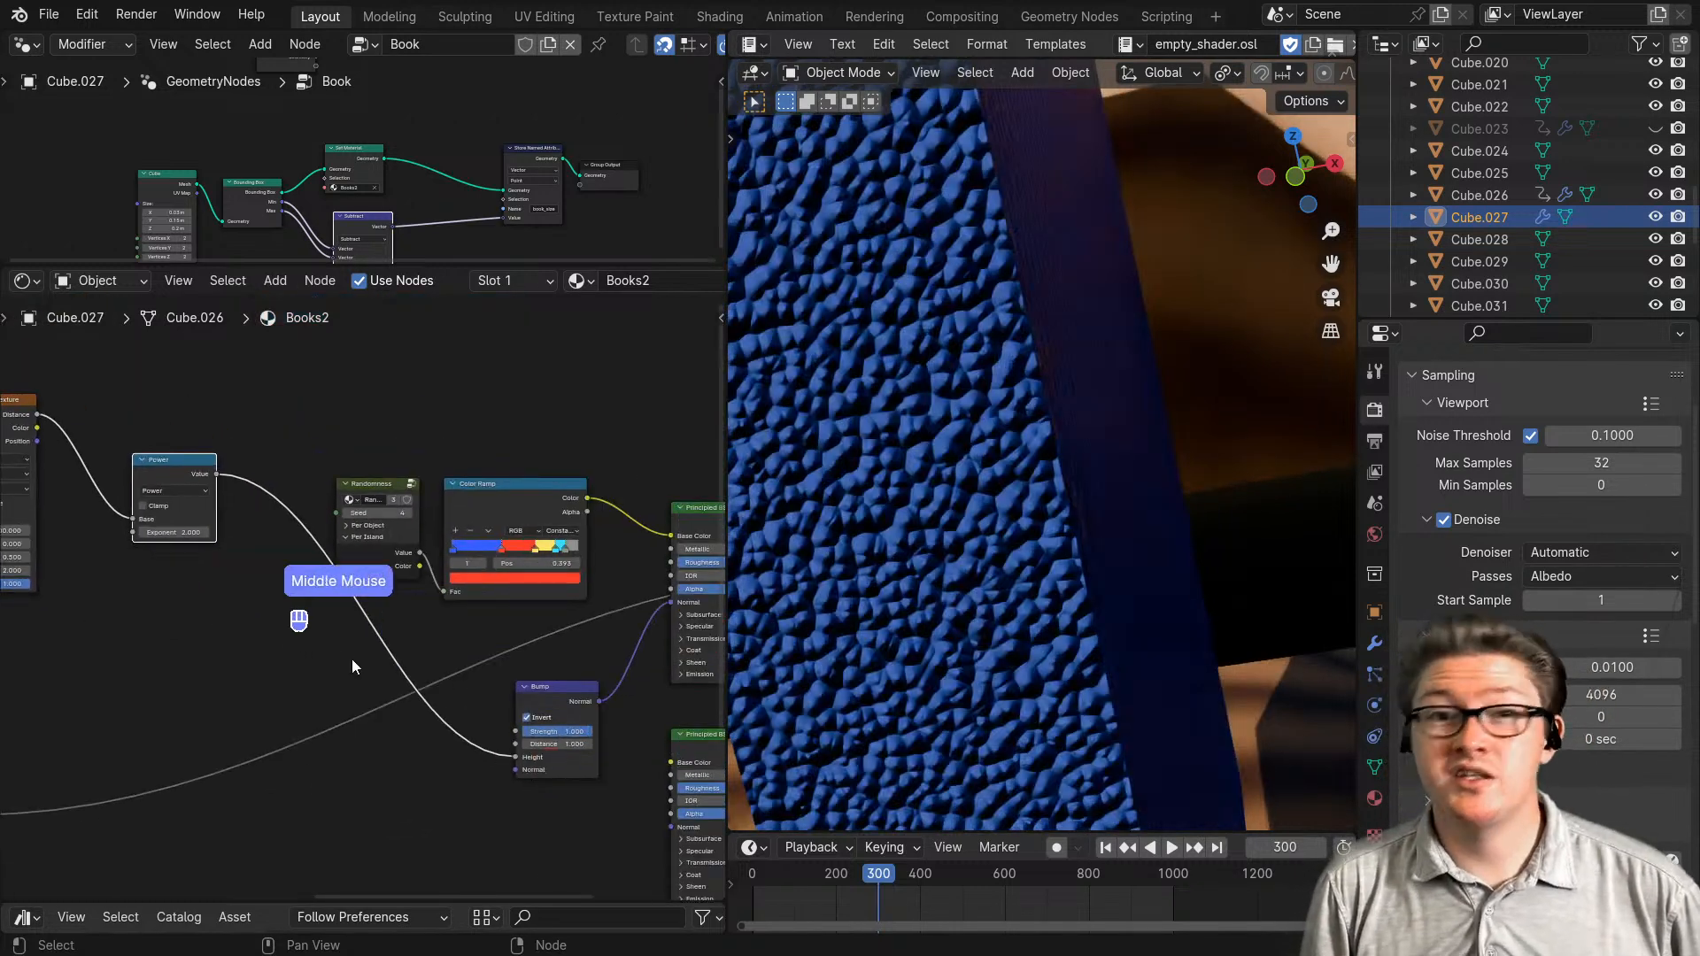
scroll(488, 700, up, 2)
middle_drag(487, 707, 345, 620)
scroll(496, 708, up, 3)
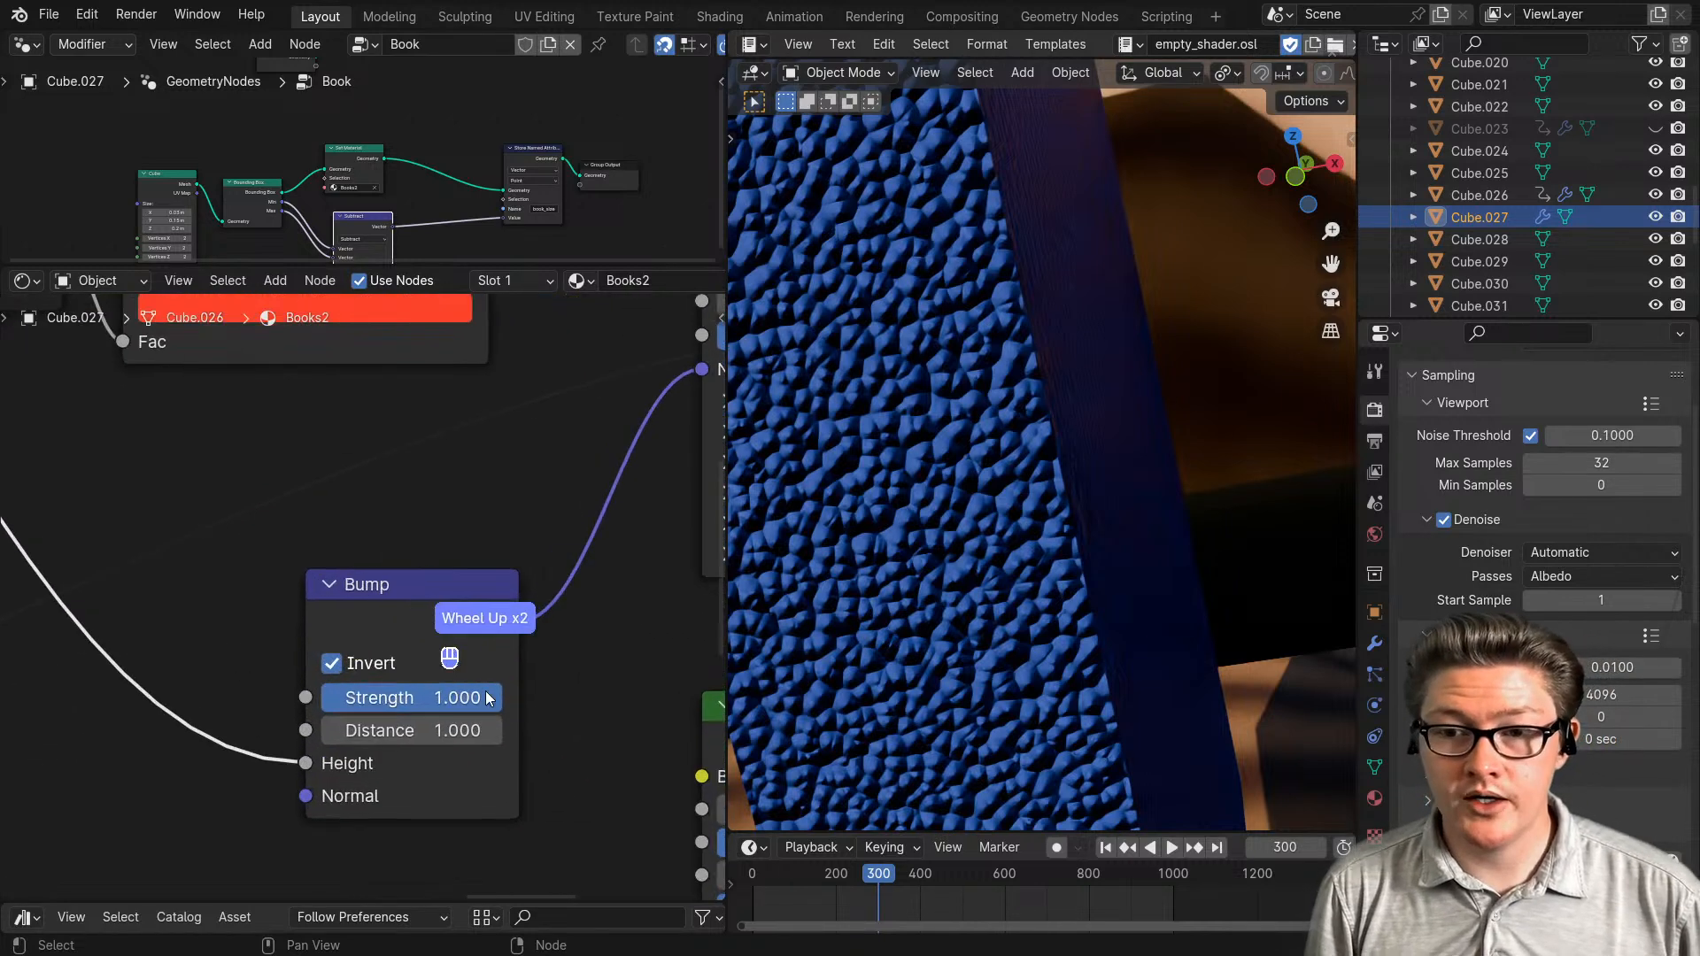
middle_drag(521, 754, 368, 678)
scroll(567, 689, up, 2)
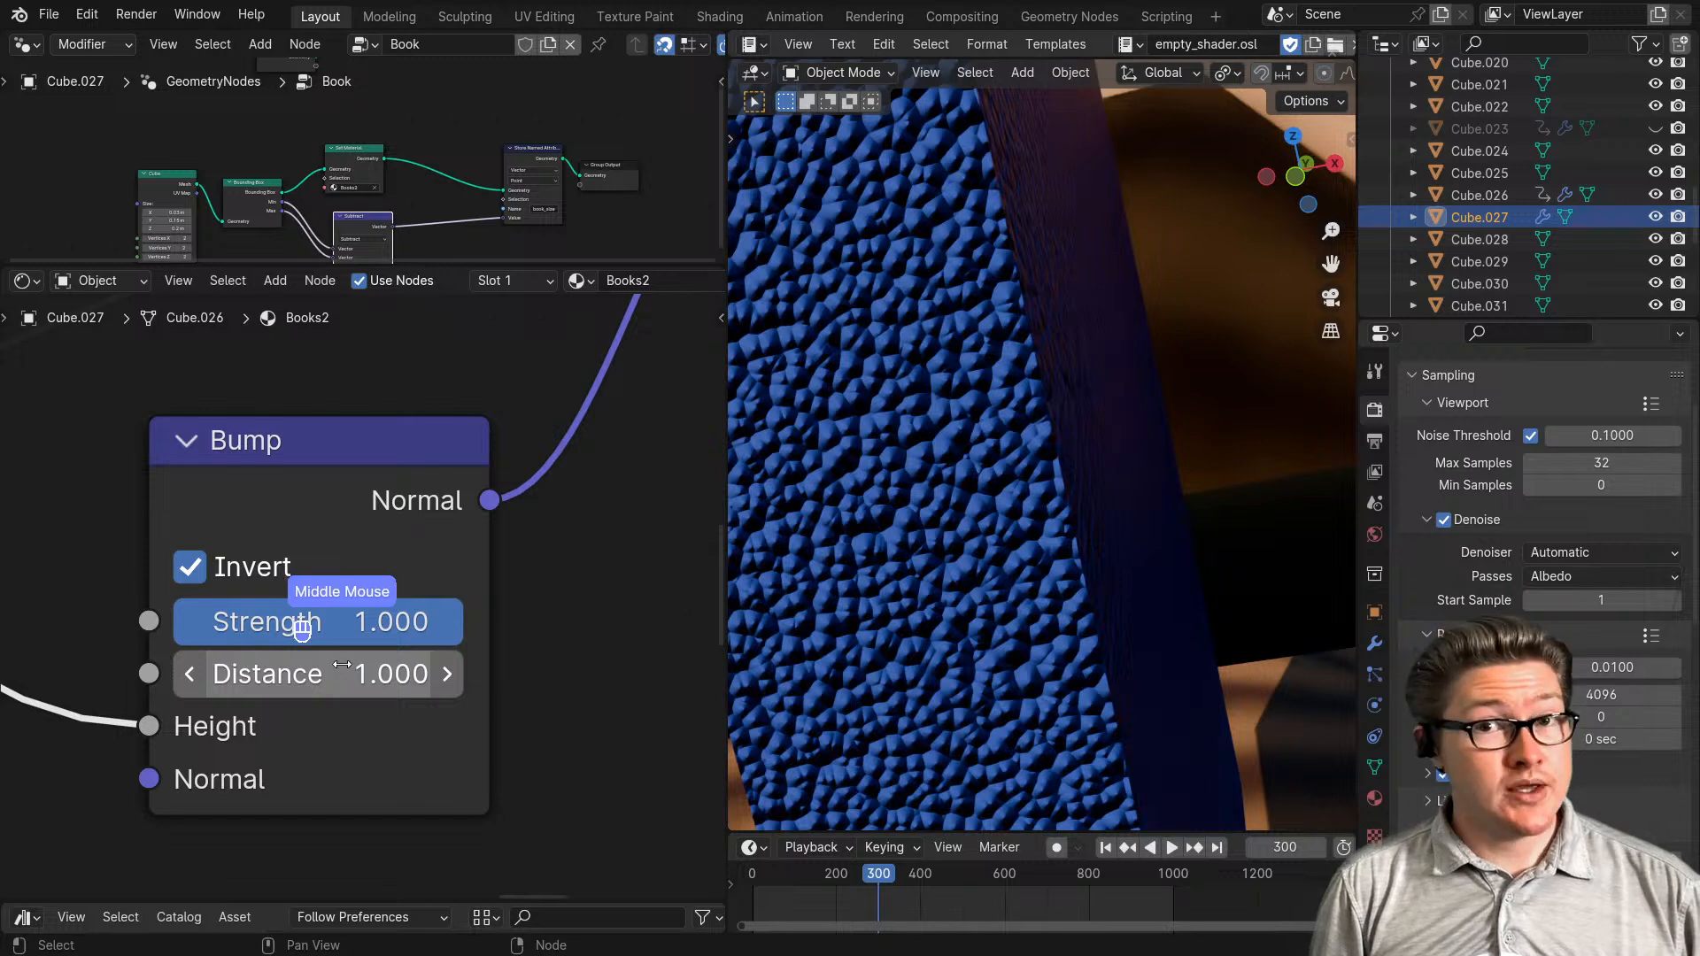
drag(382, 592, 416, 591)
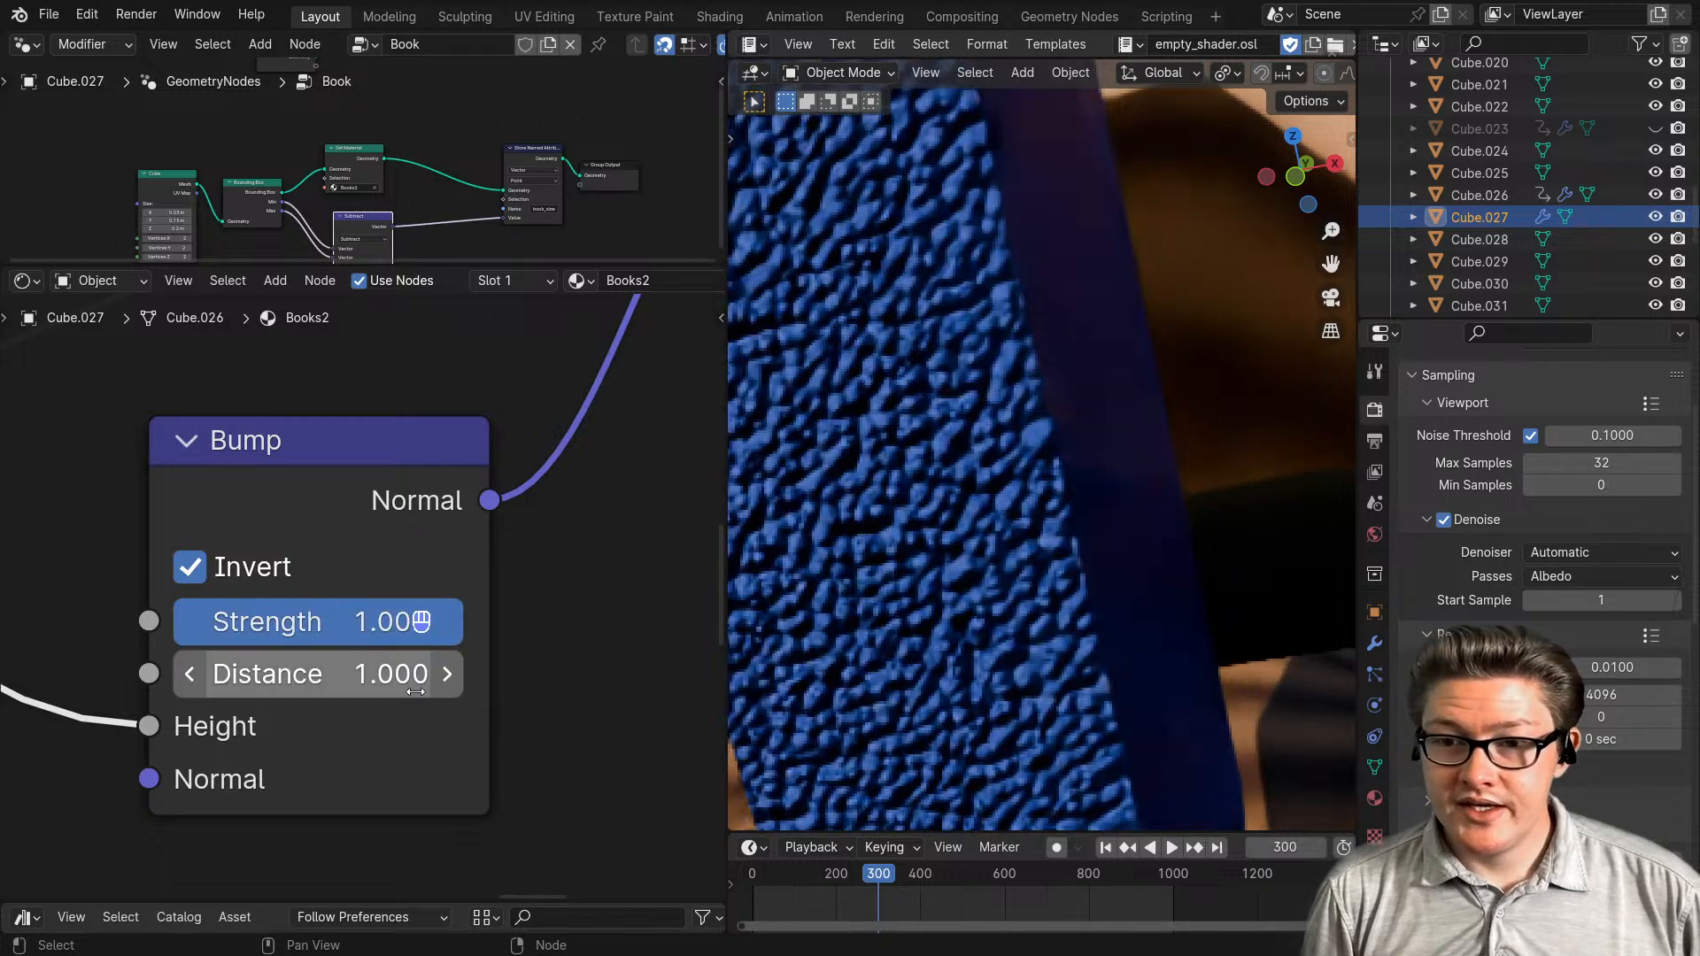
click(342, 687)
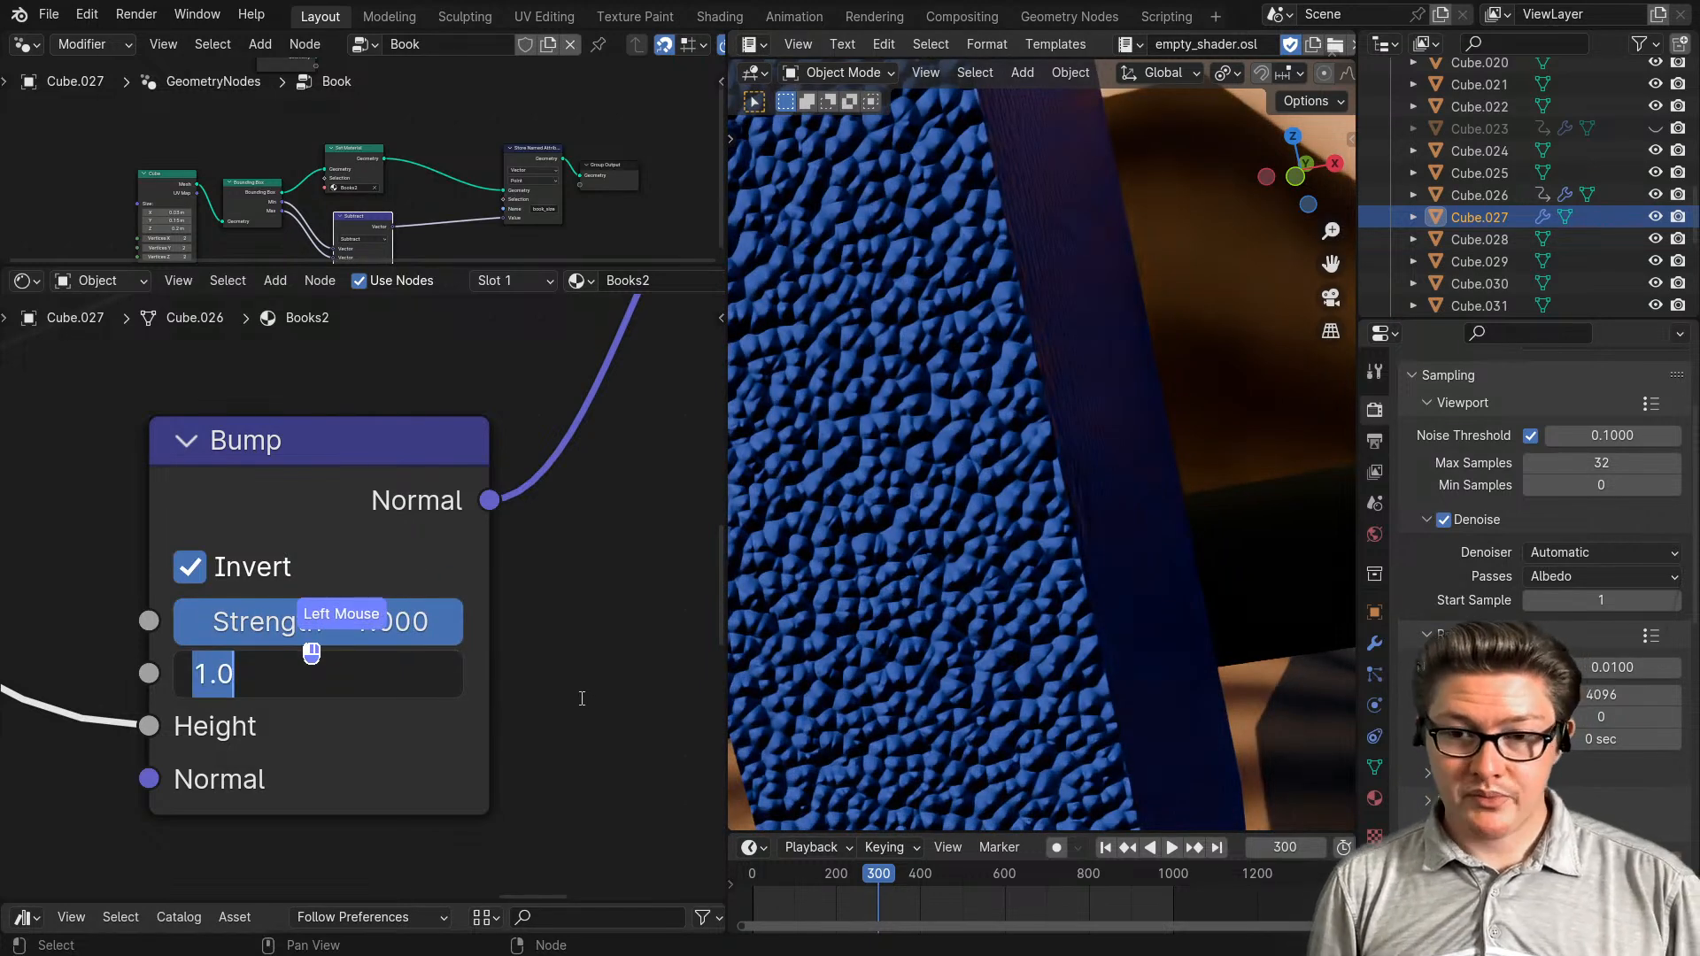
click(567, 697)
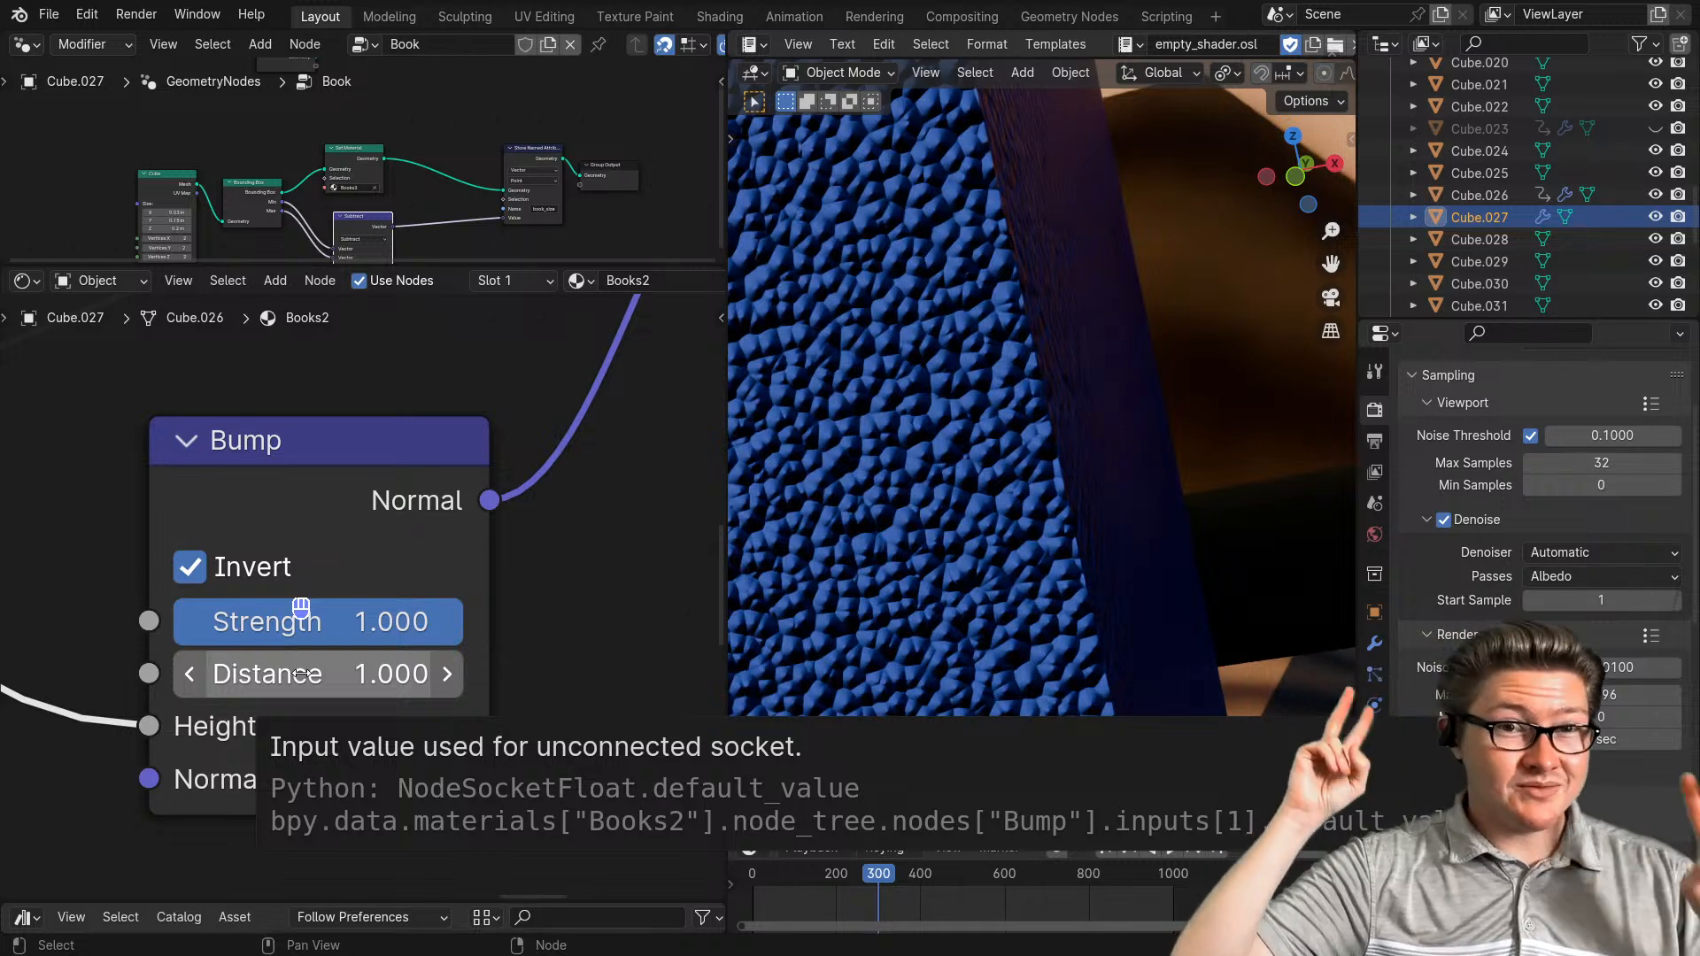
click(305, 674)
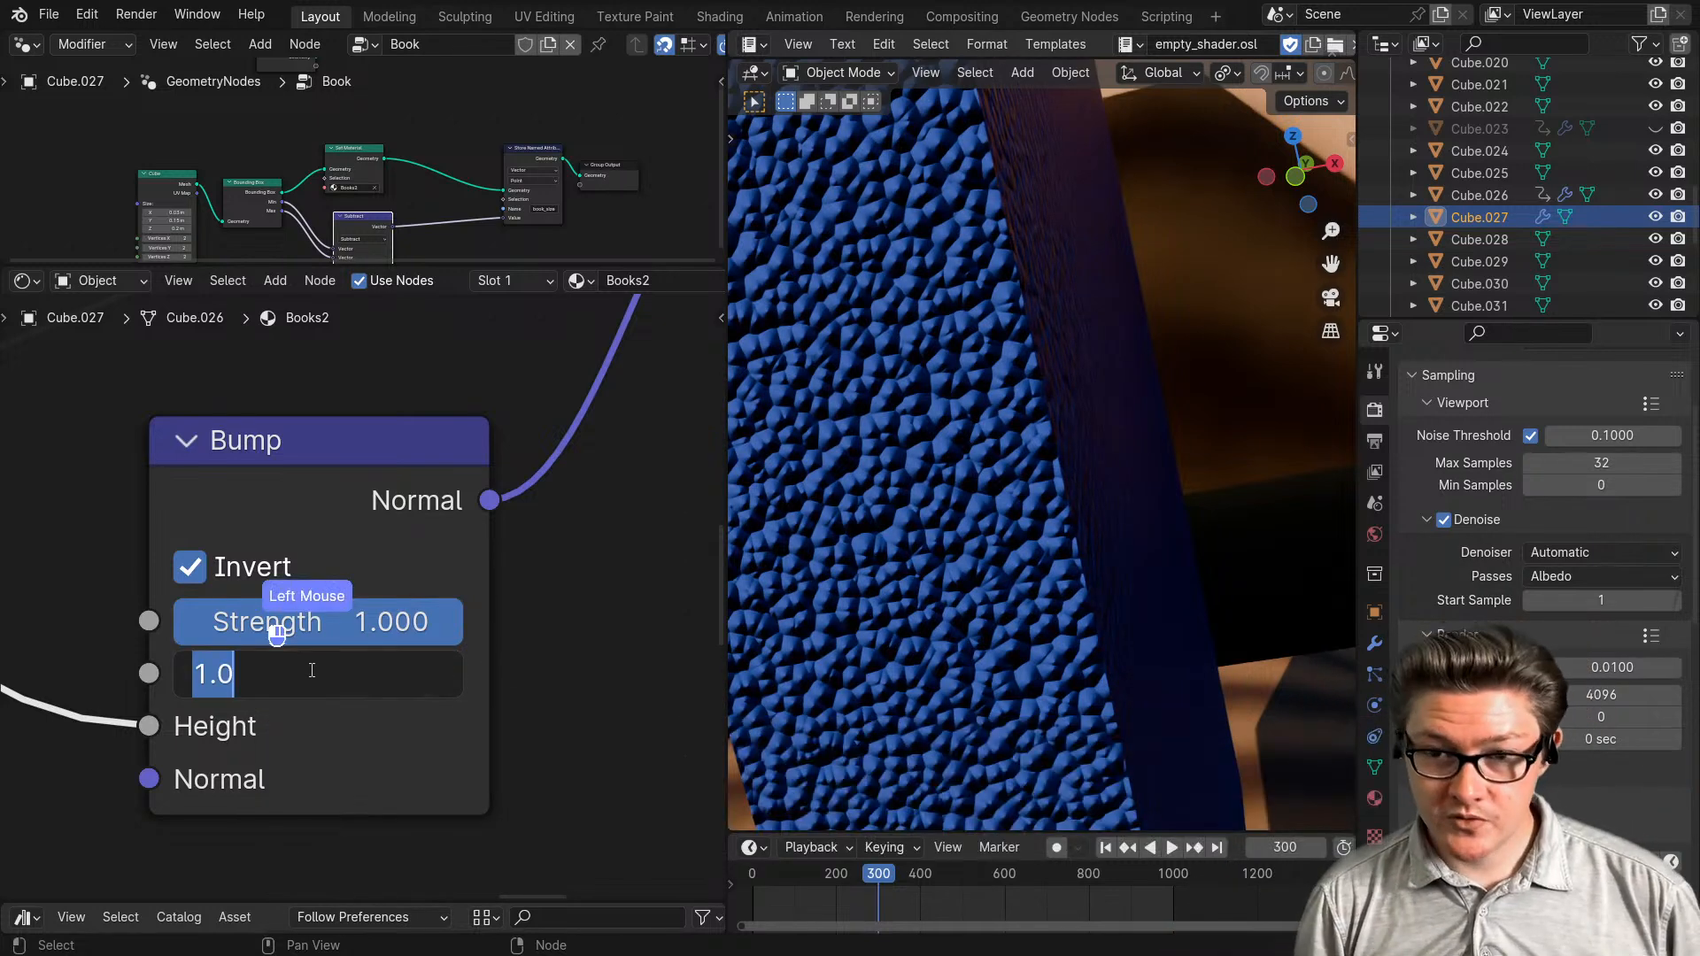
text(.)
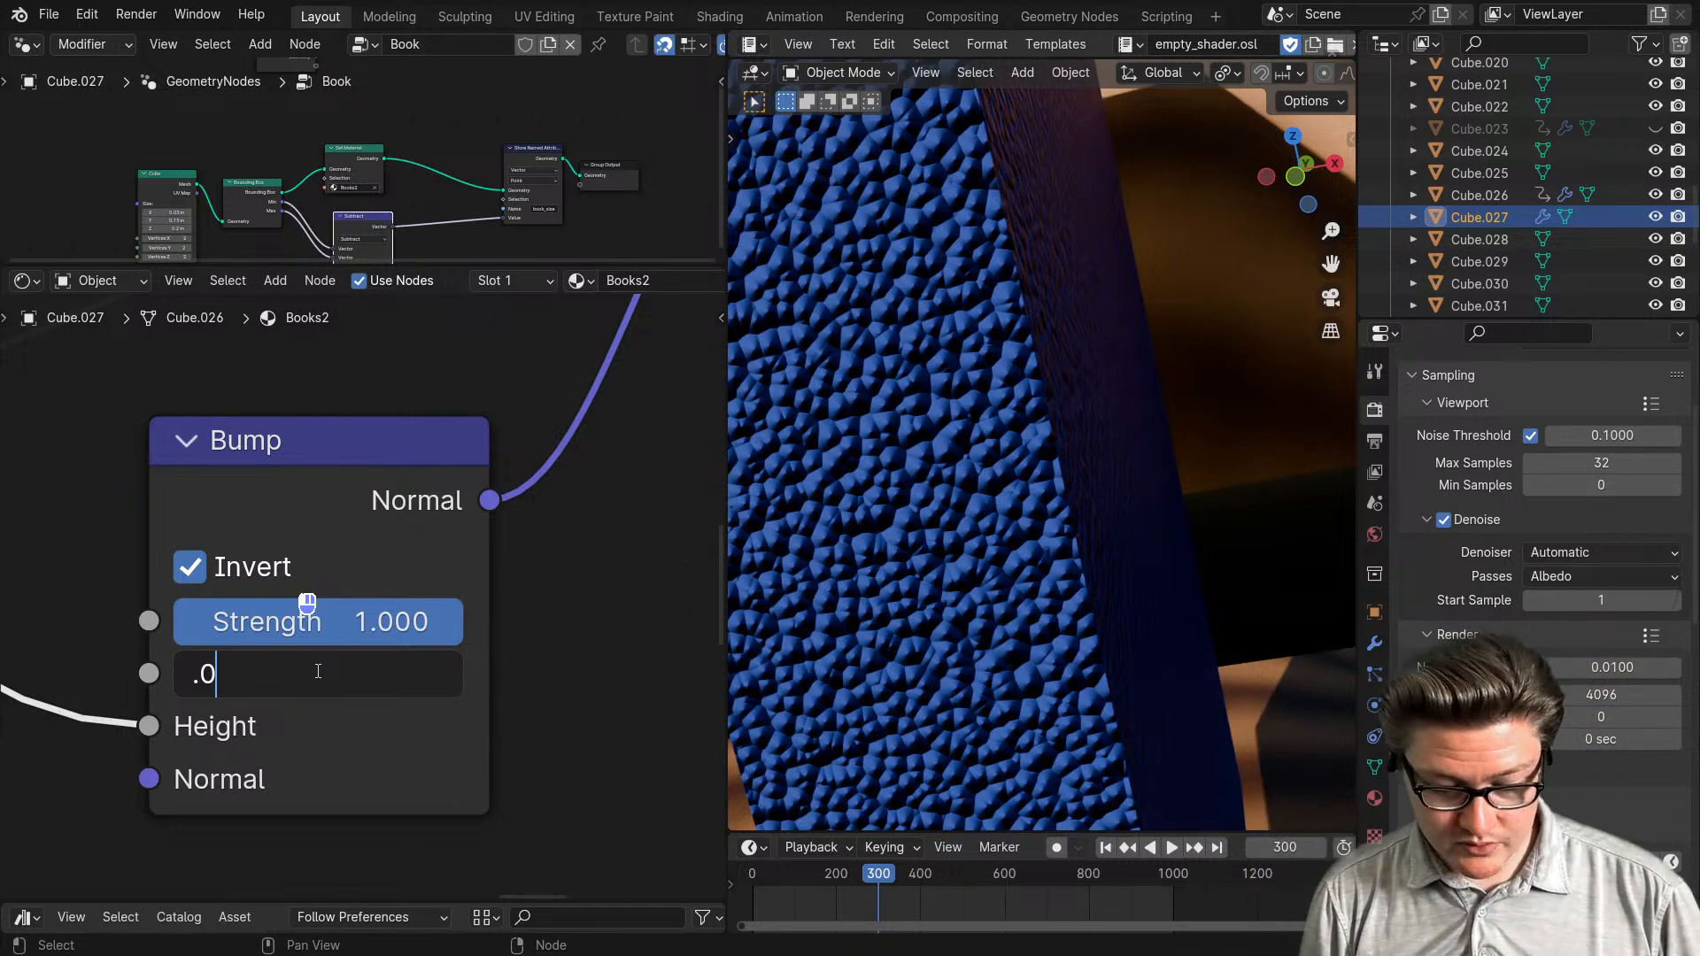
click(554, 711)
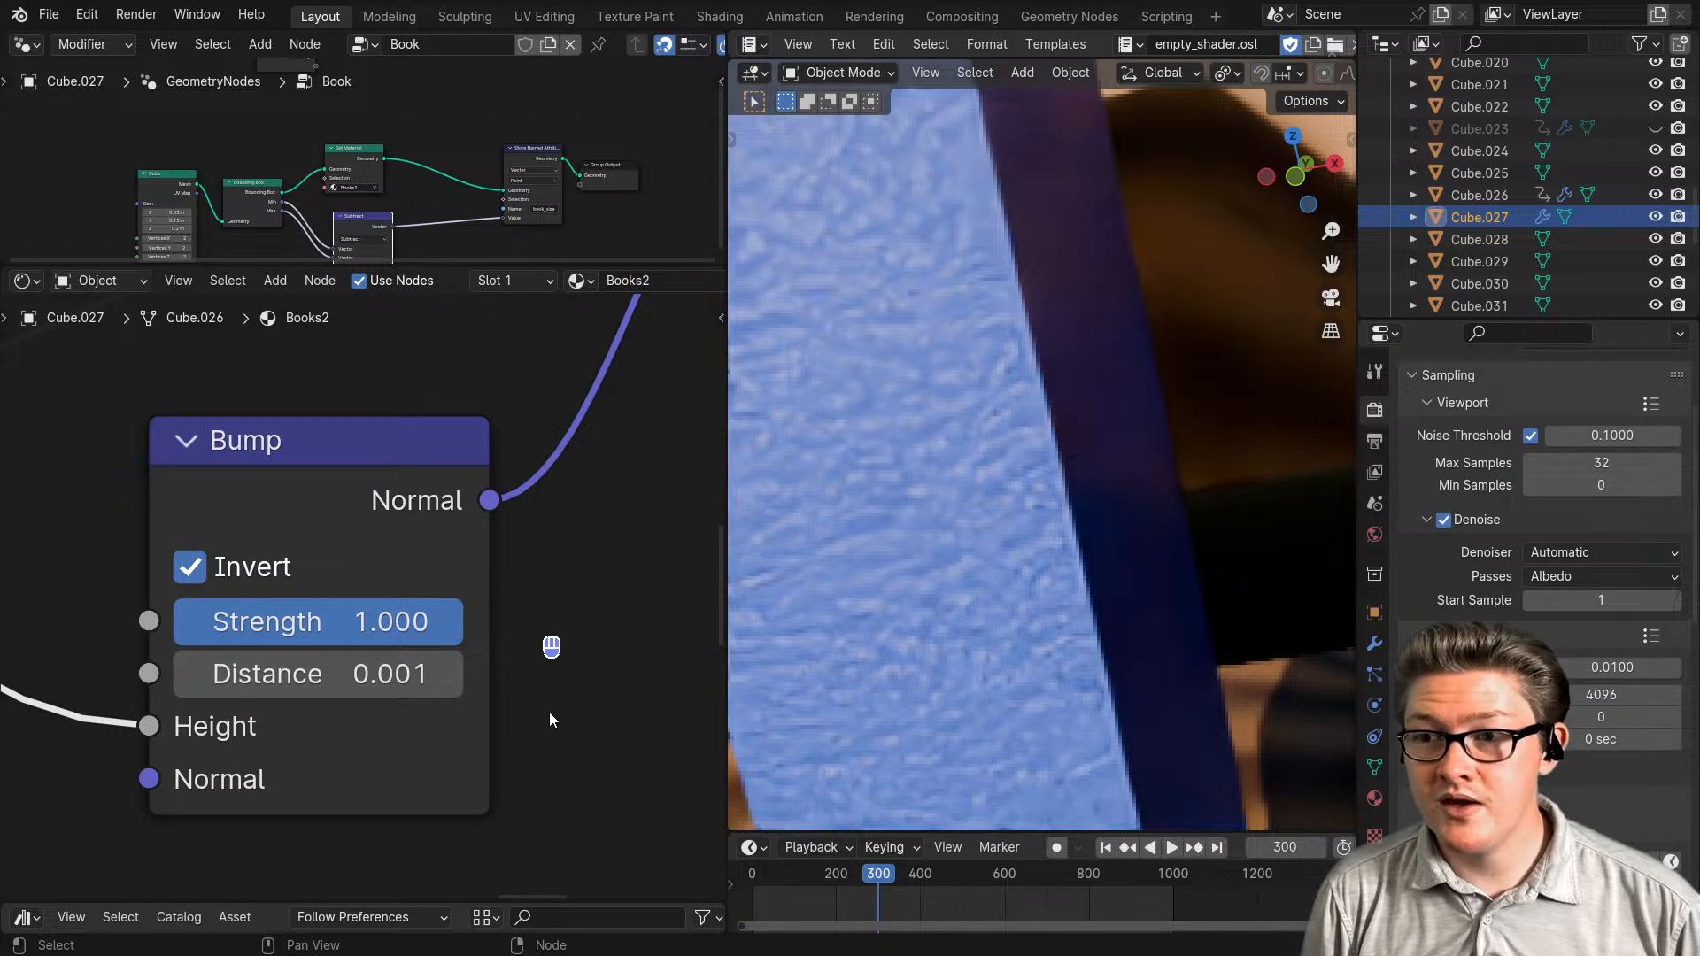
- Try a Distance of 0.0001 on the Bump node to flatten the cover's relief
double_click(298, 673)
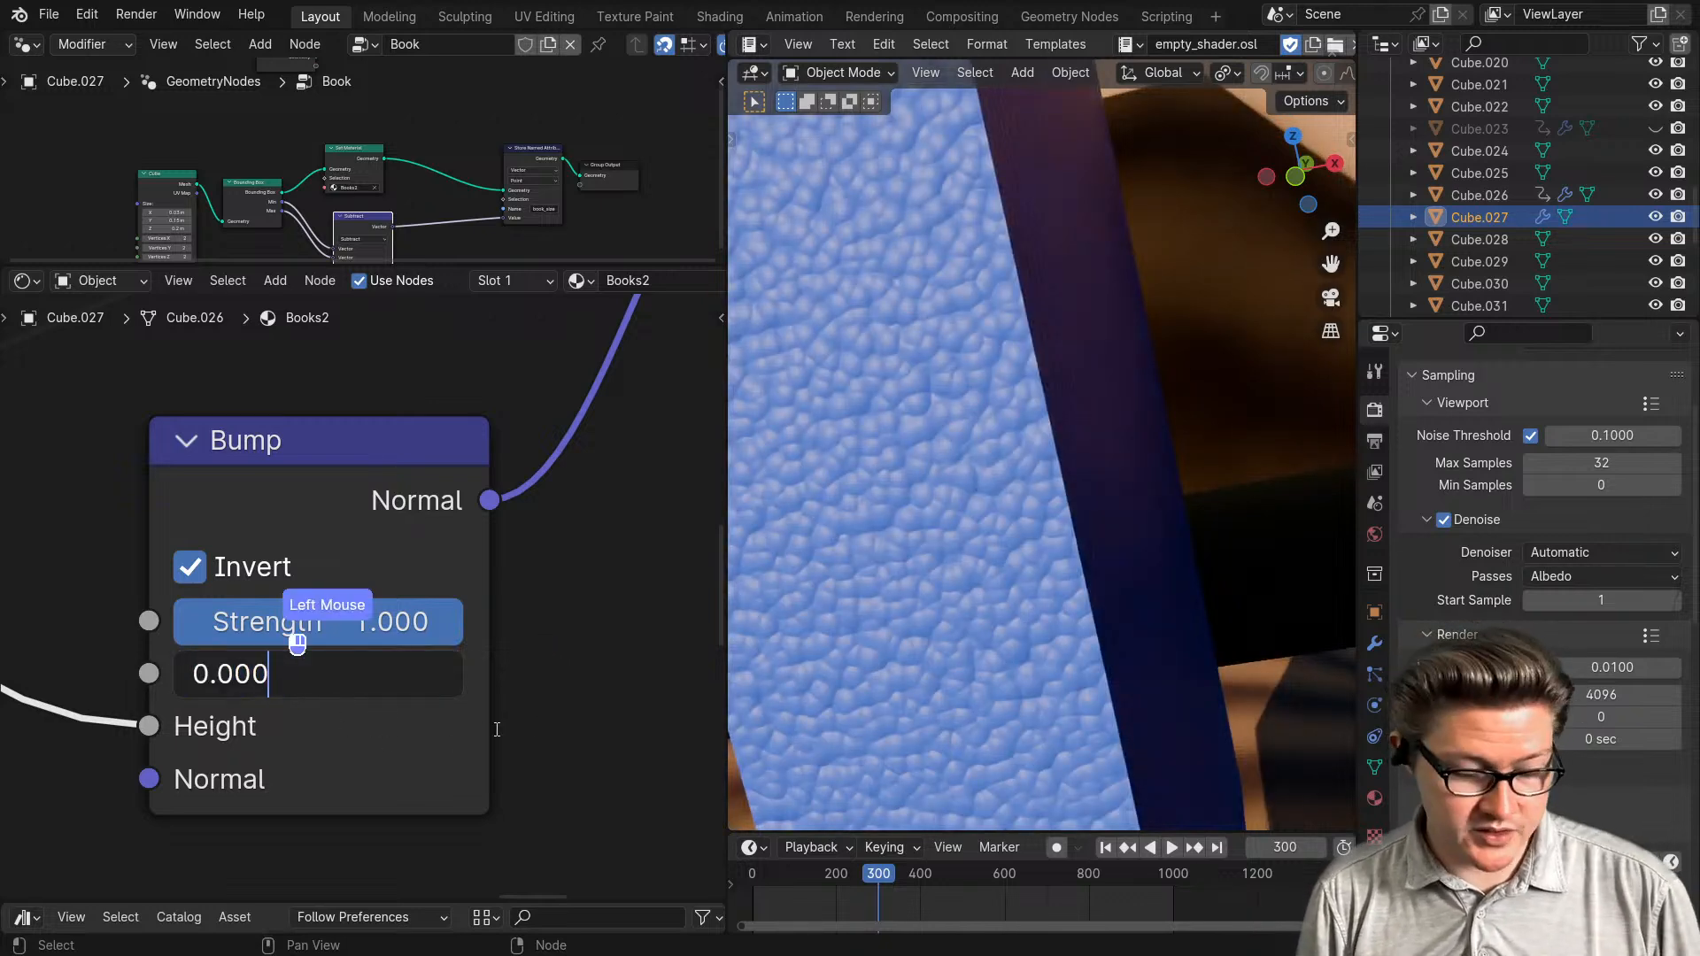
text(1)
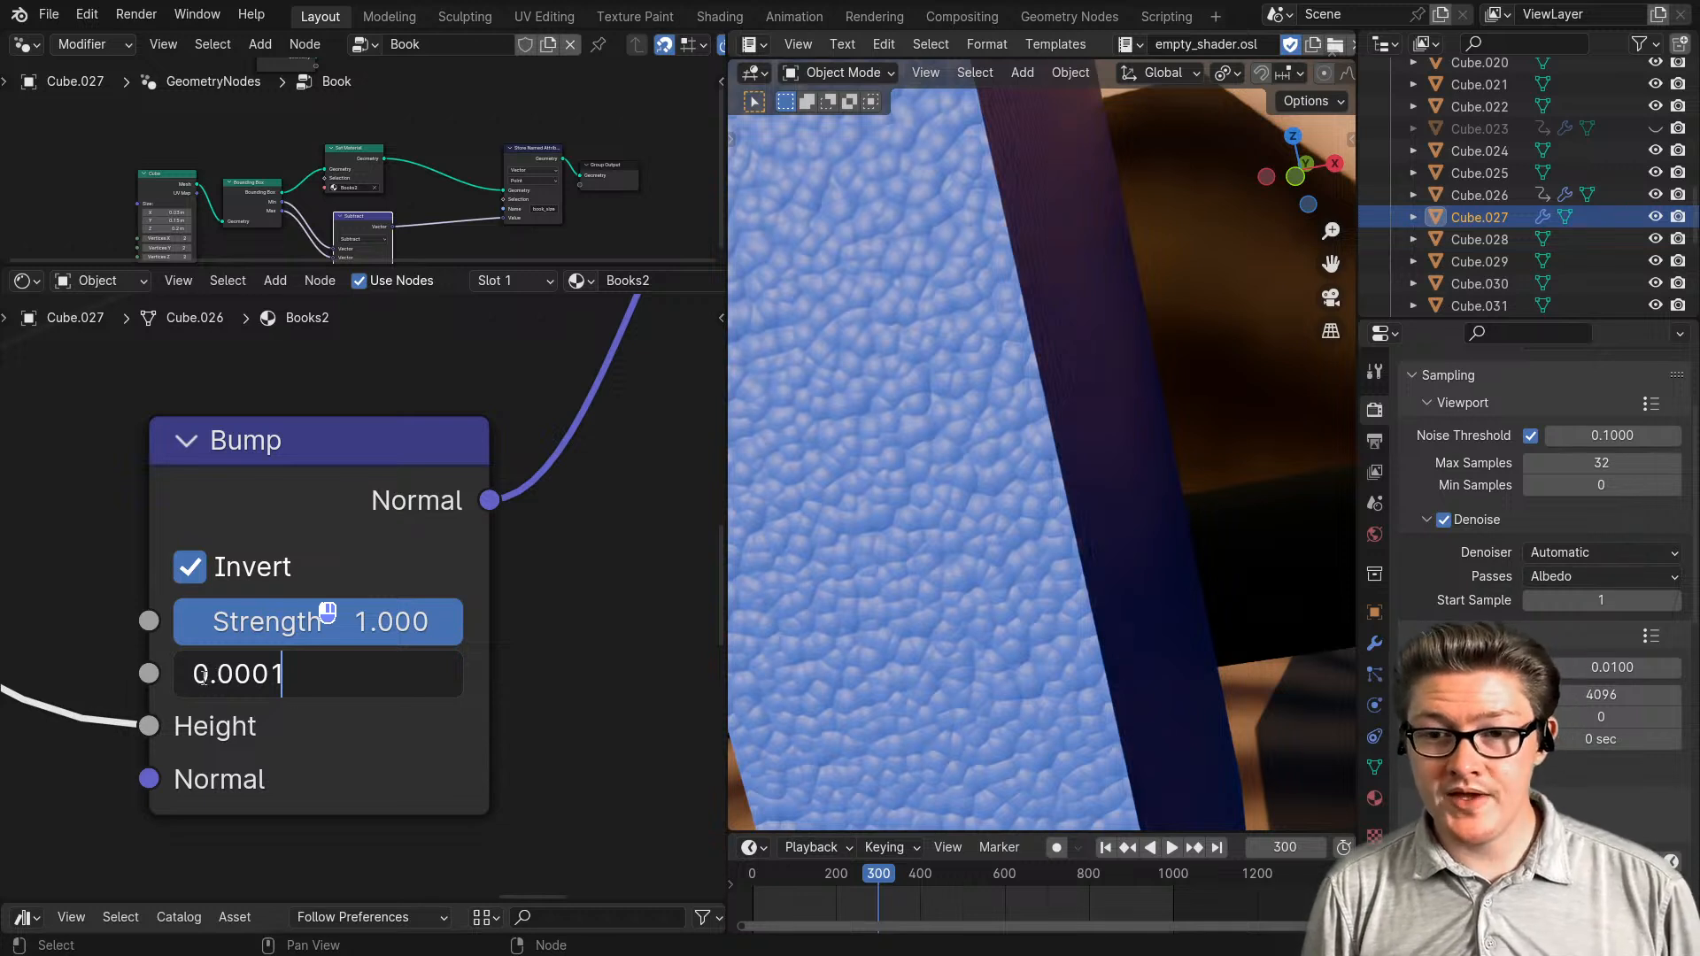
drag(218, 678, 255, 676)
click(293, 677)
click(536, 673)
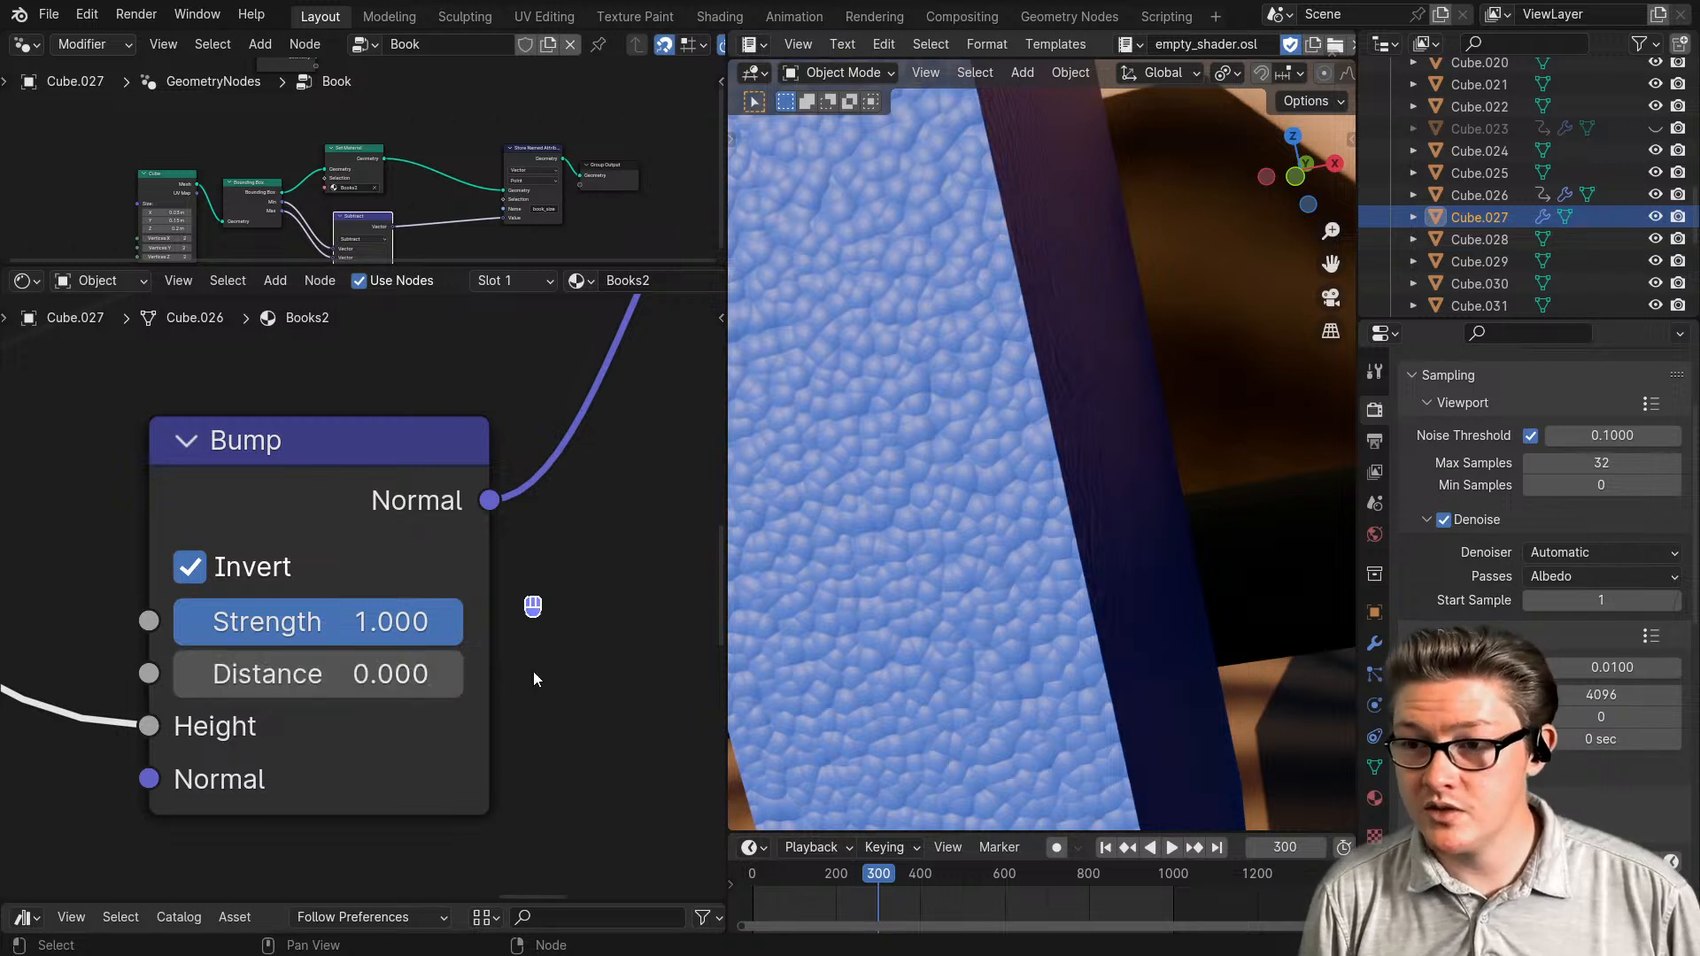
- Return the Bump node's Distance to 0.001
click(251, 675)
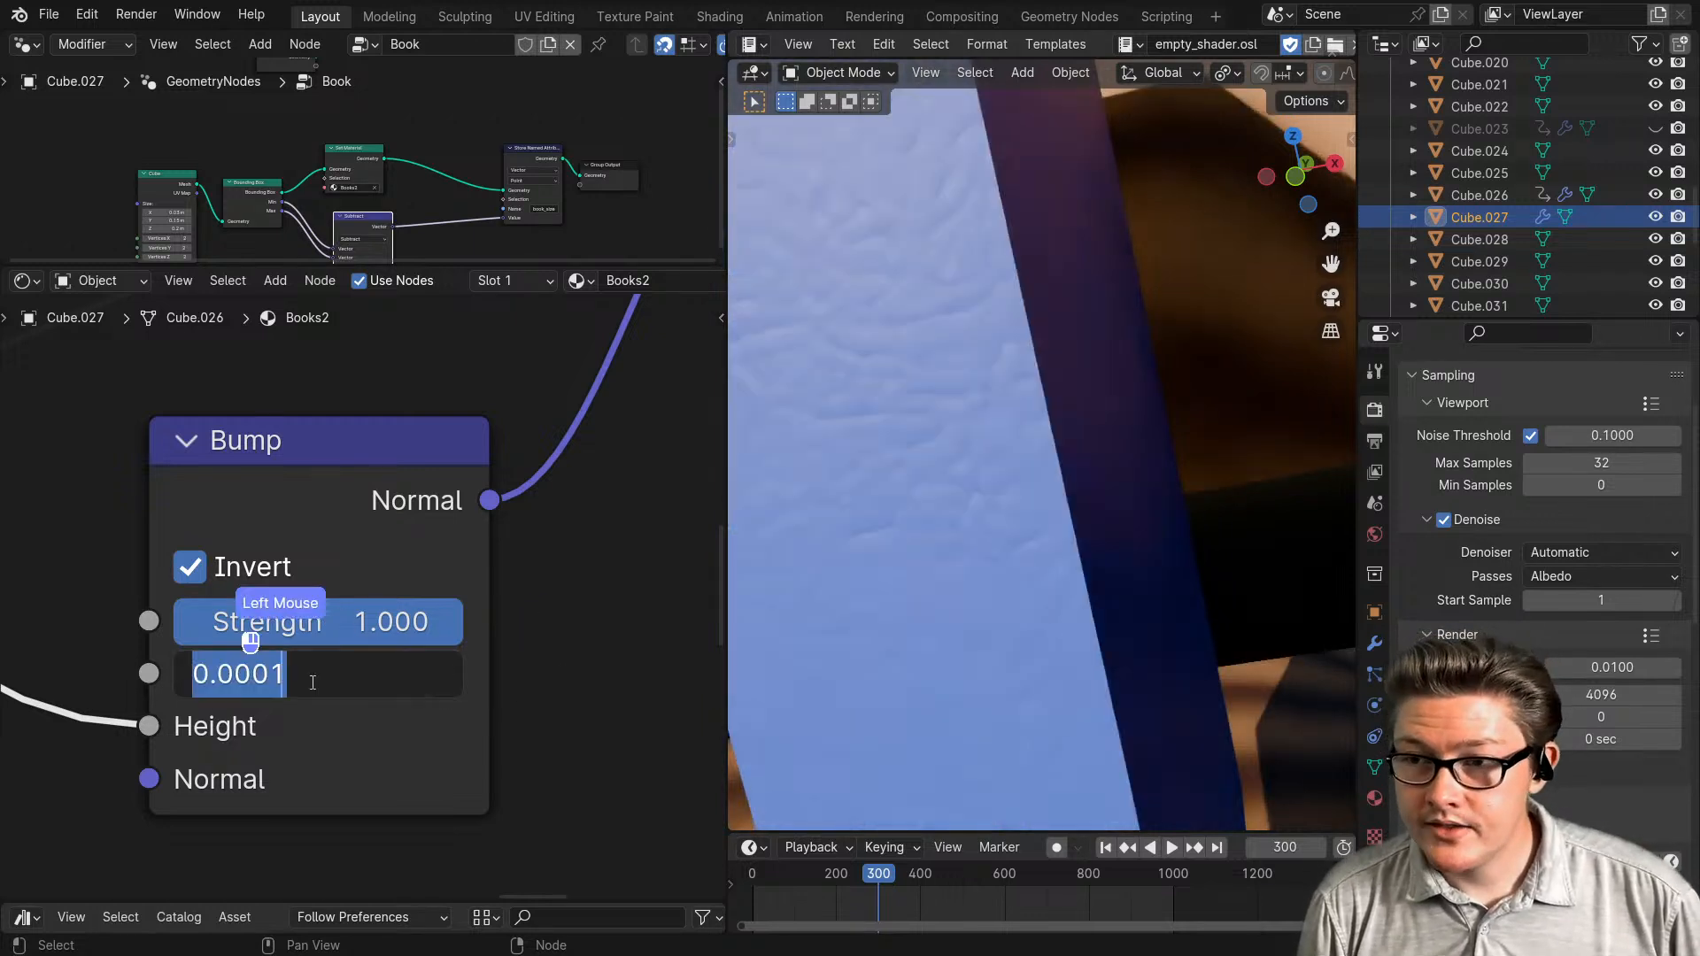
click(556, 716)
click(265, 675)
click(270, 674)
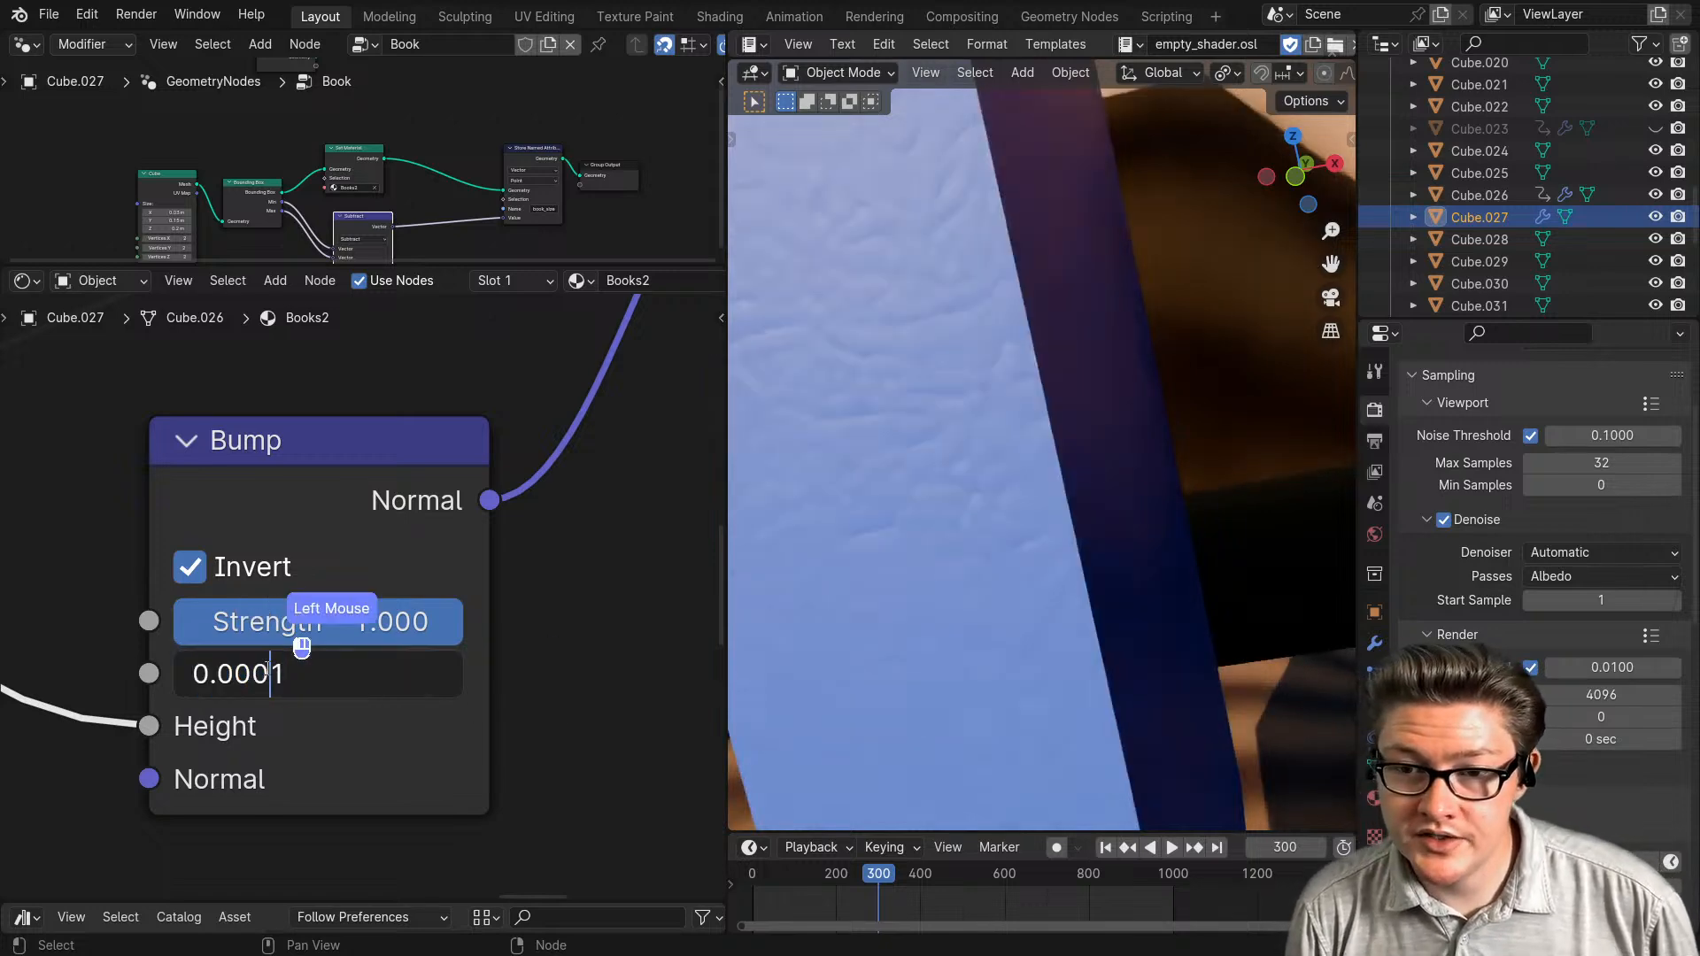
click(558, 684)
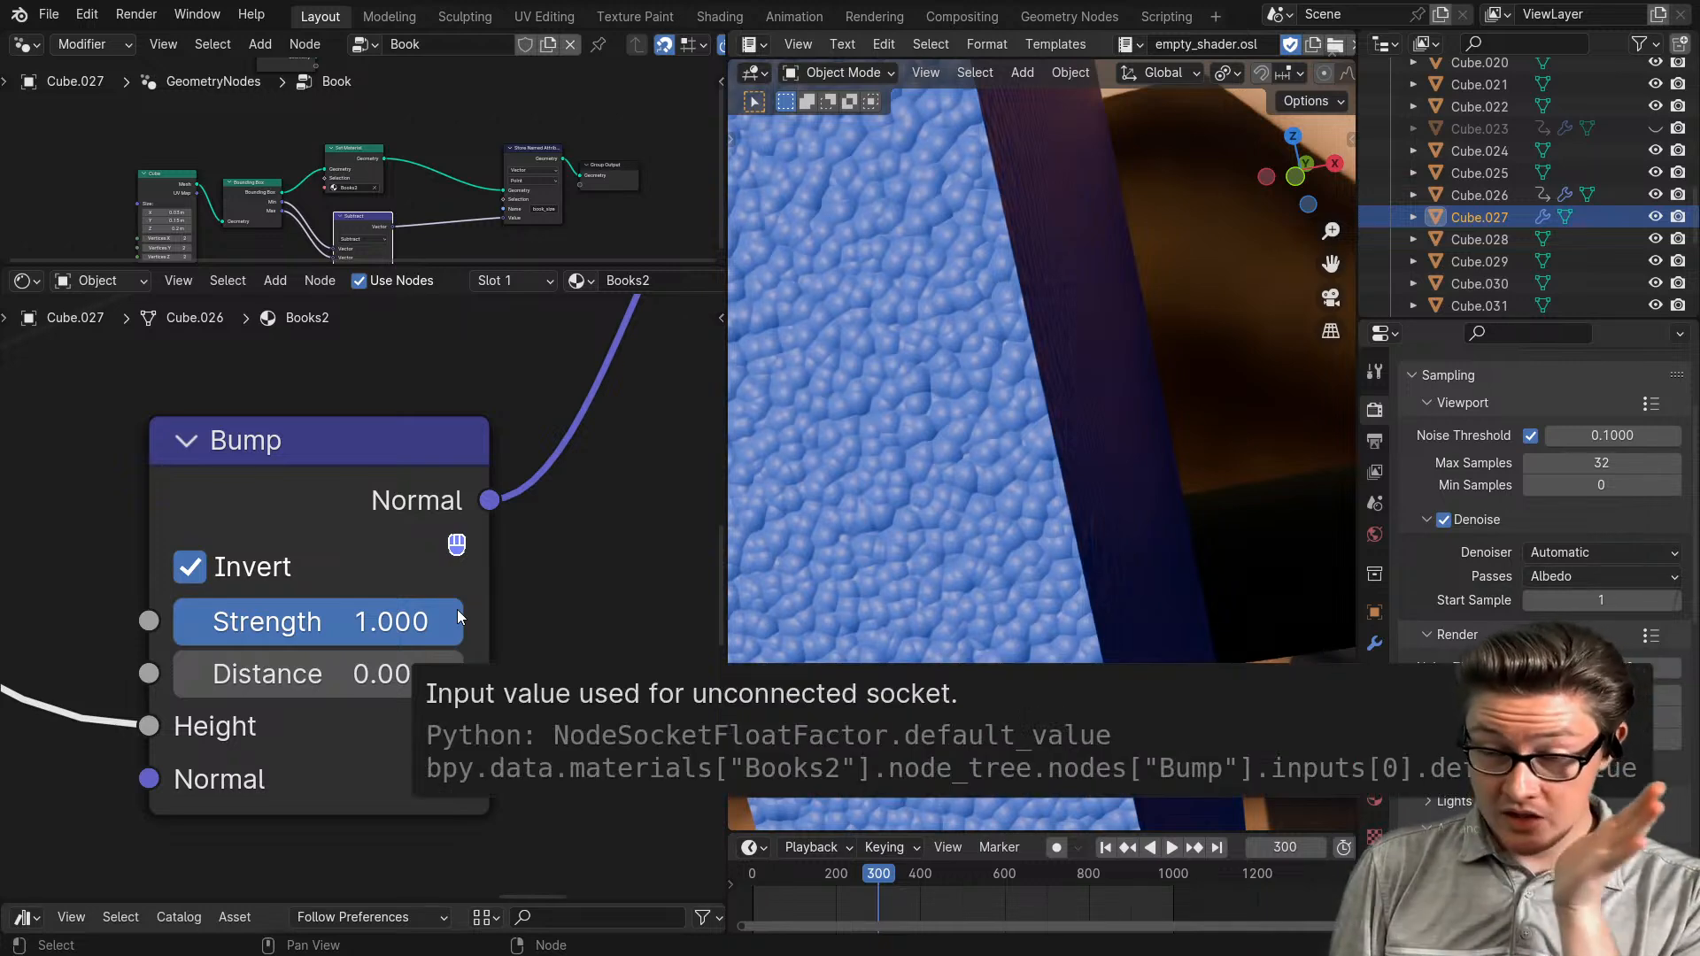
- Try adjusting the Bump node's Strength and bring it back to 1
mouse_move(457, 620)
mouse_down()
mouse_move(201, 620)
mouse_move(466, 624)
mouse_up()
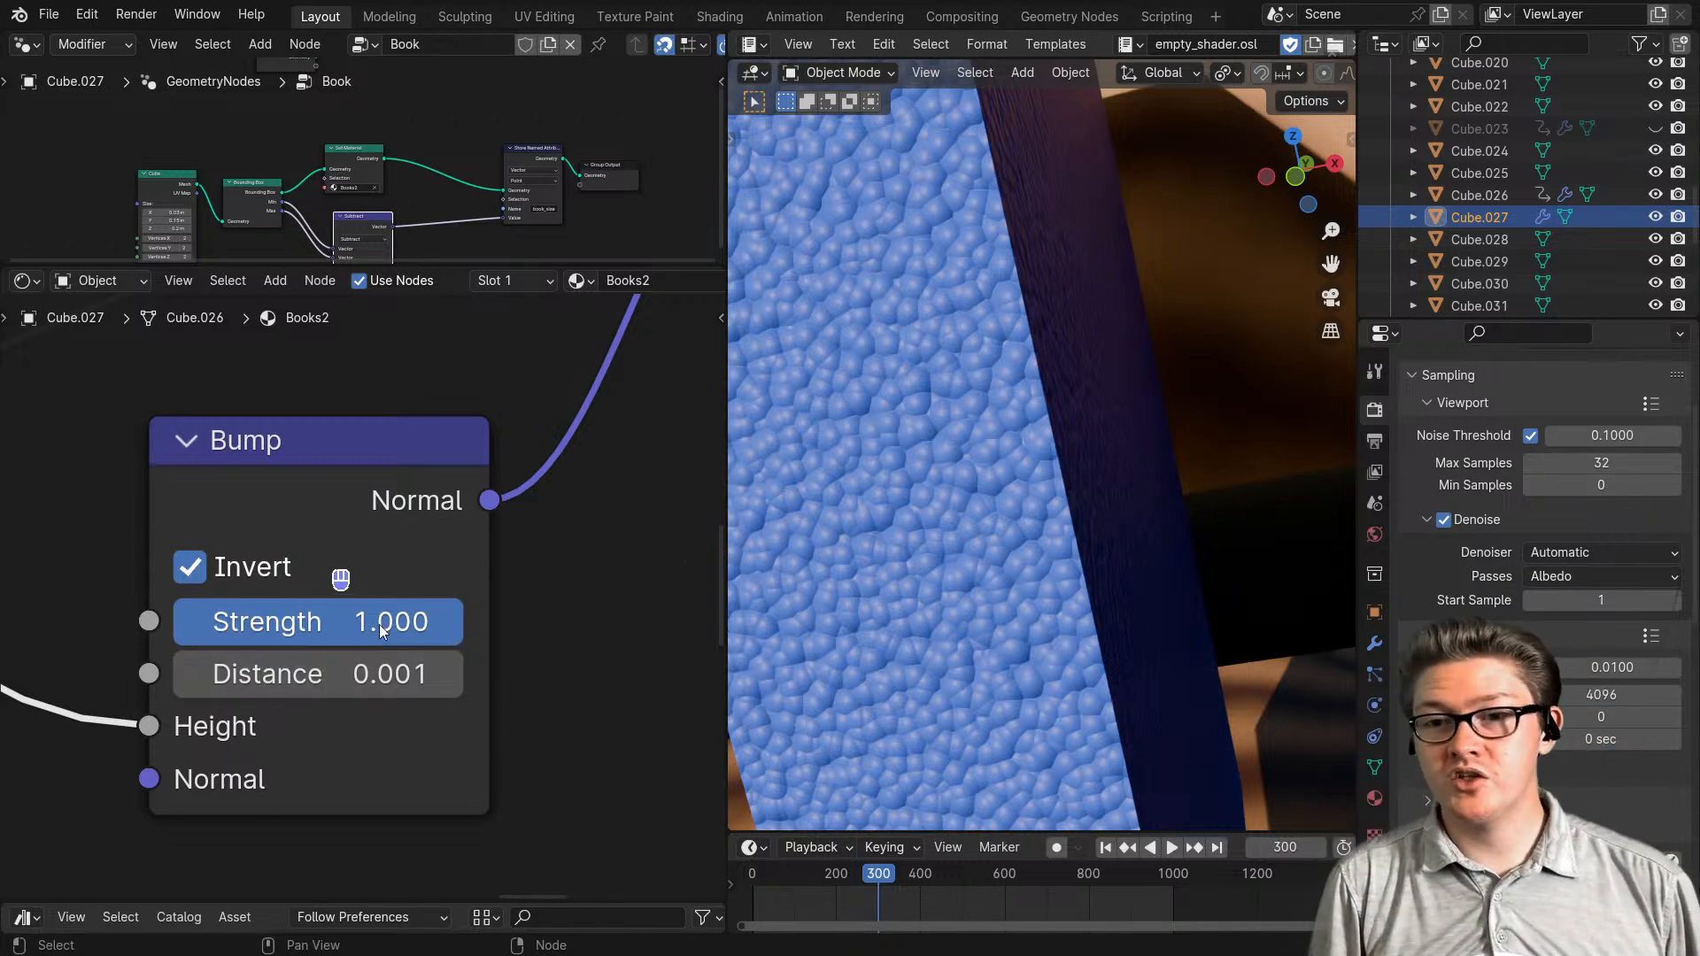
click(402, 588)
drag(401, 622, 462, 644)
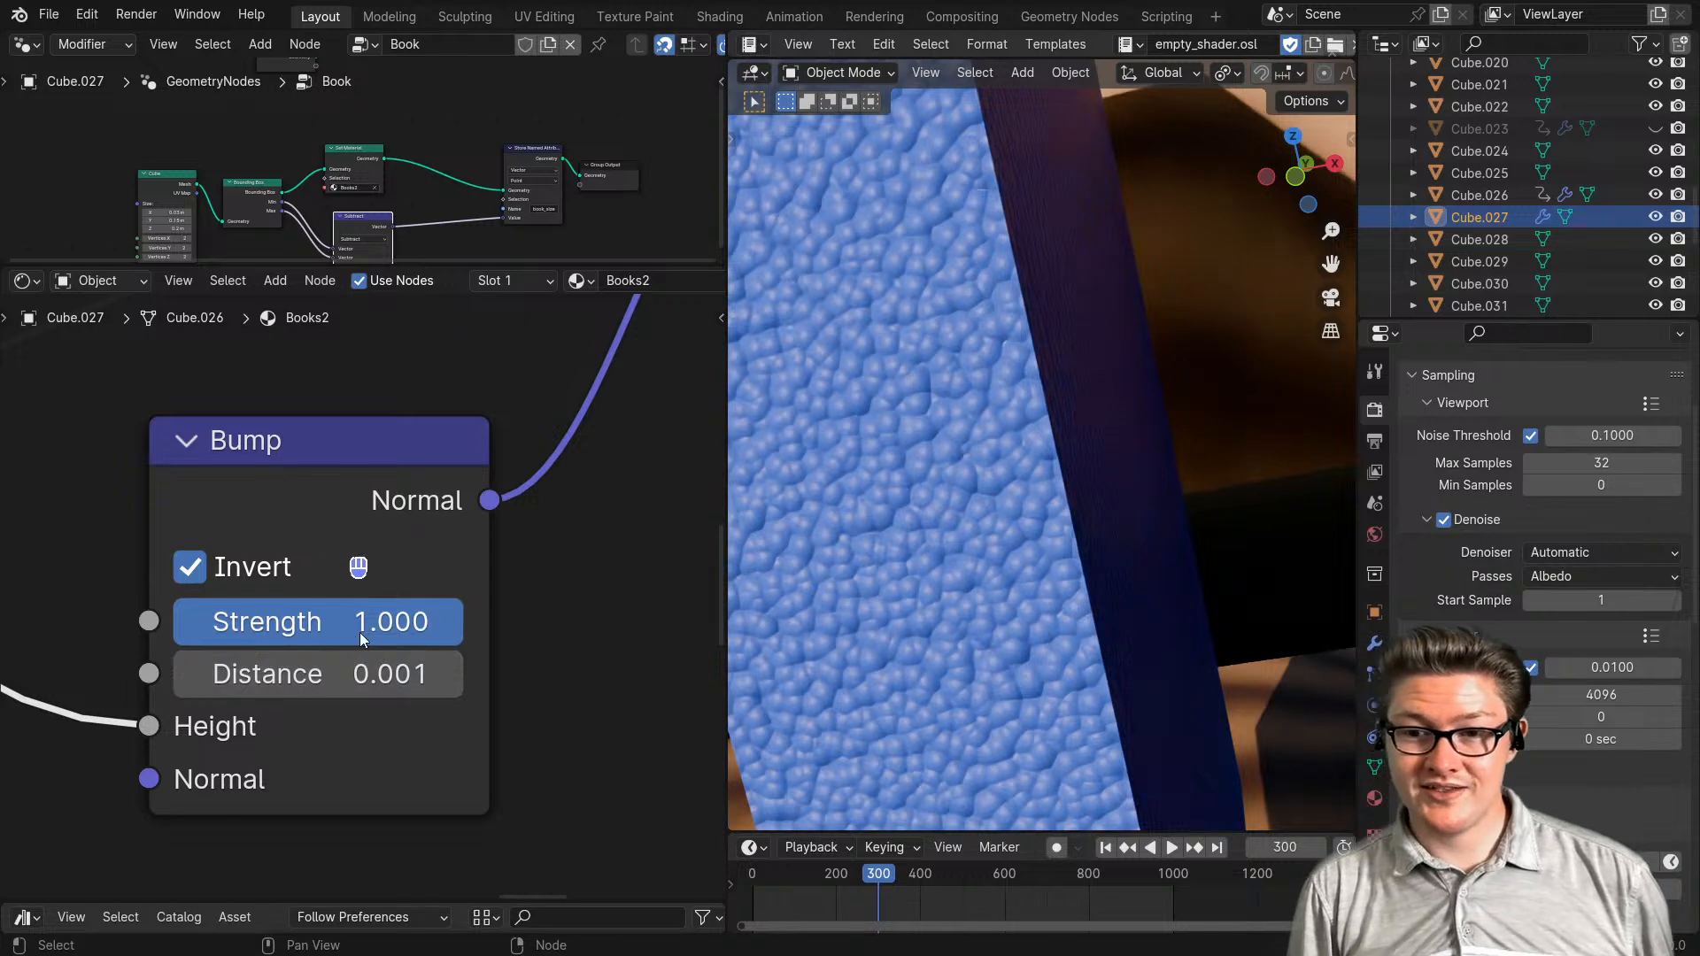
- Move the Texture Coordinate and Voronoi Texture nodes closer to the Power node and line the three up in a compact row
scroll(346, 577, down, 8)
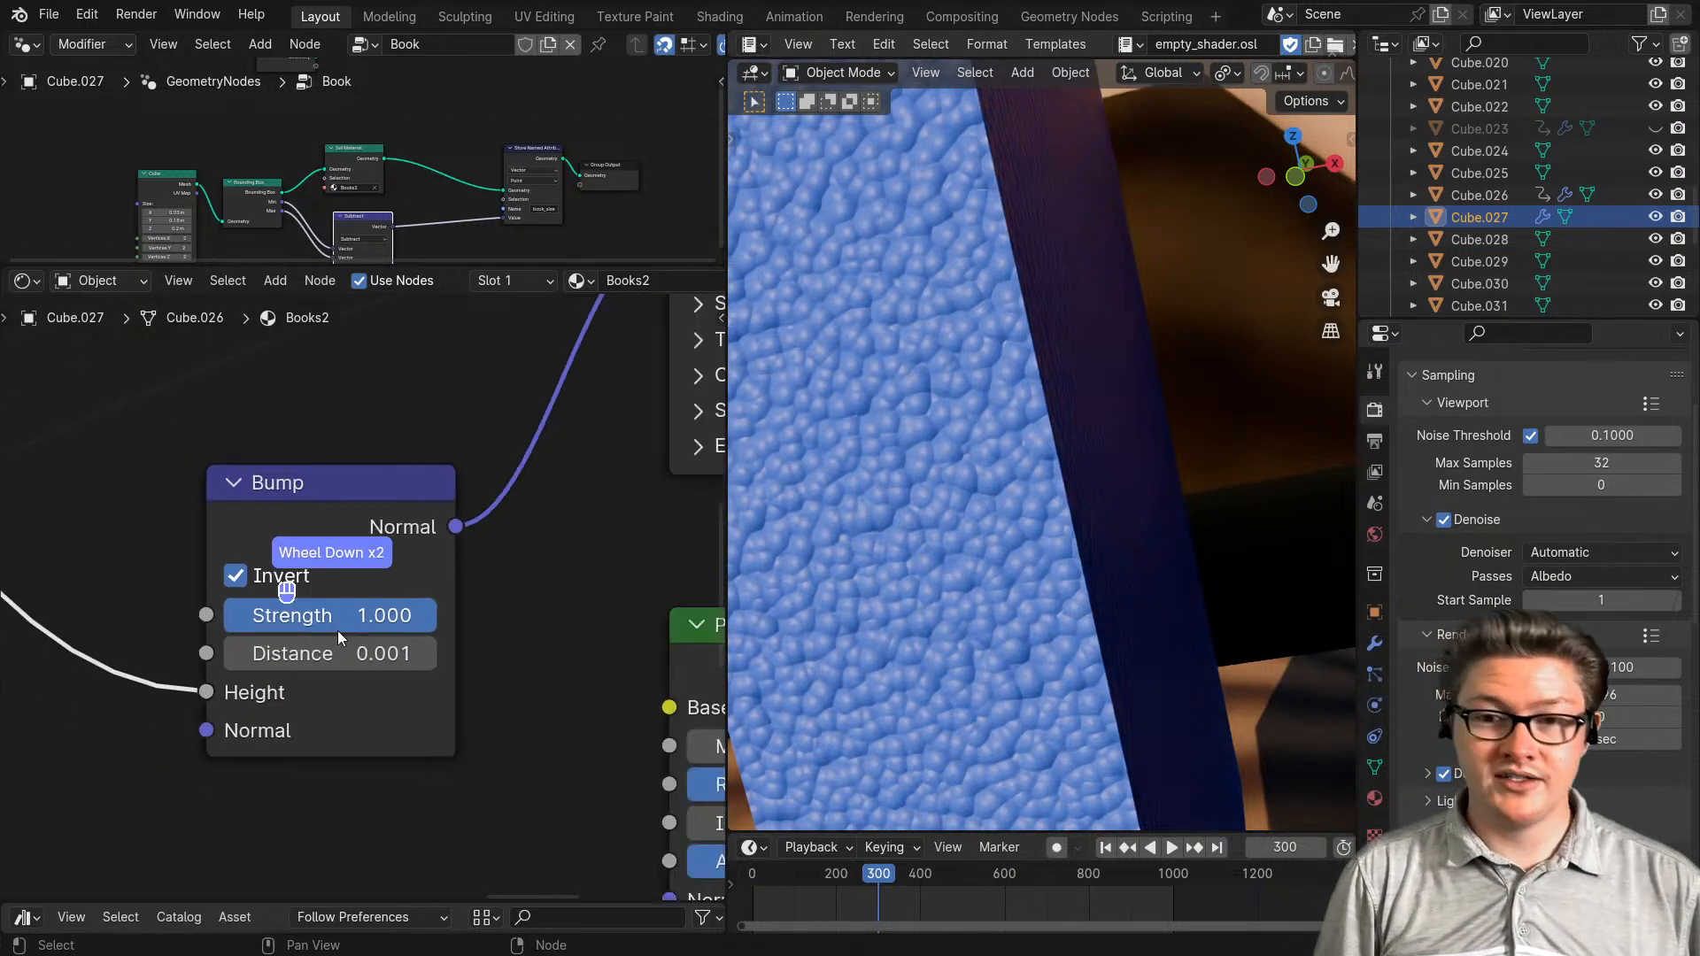
middle_drag(392, 620, 406, 661)
scroll(406, 661, up, 5)
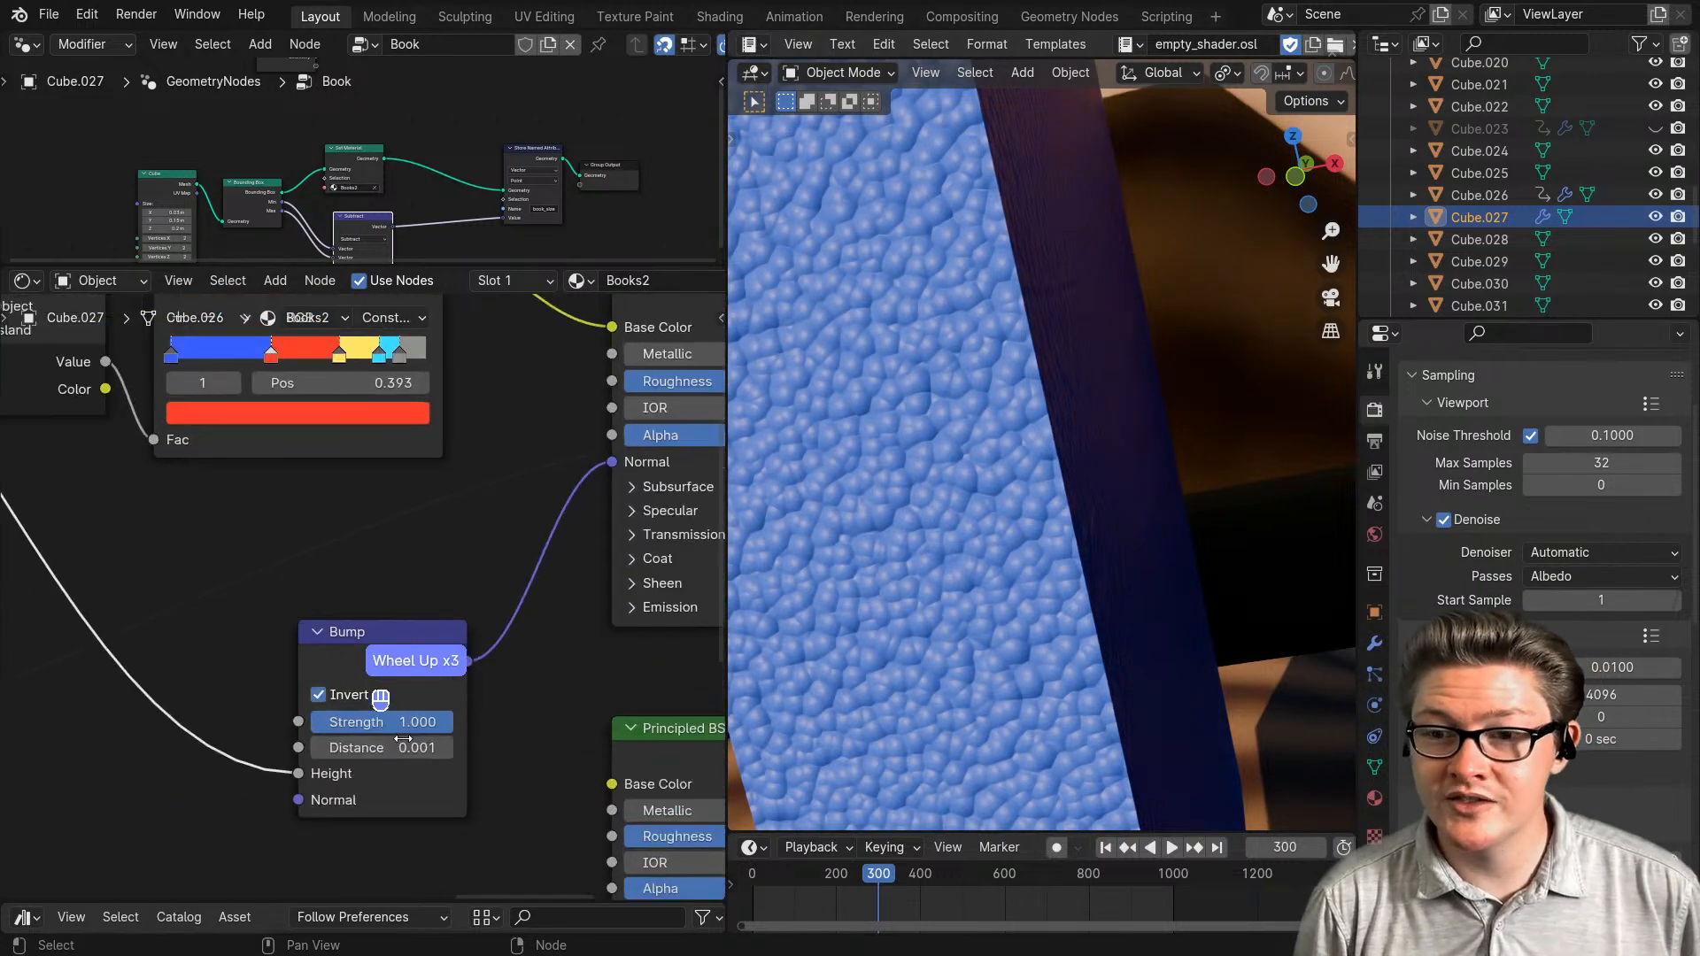
scroll(225, 619, down, 2)
middle_drag(225, 619, 431, 662)
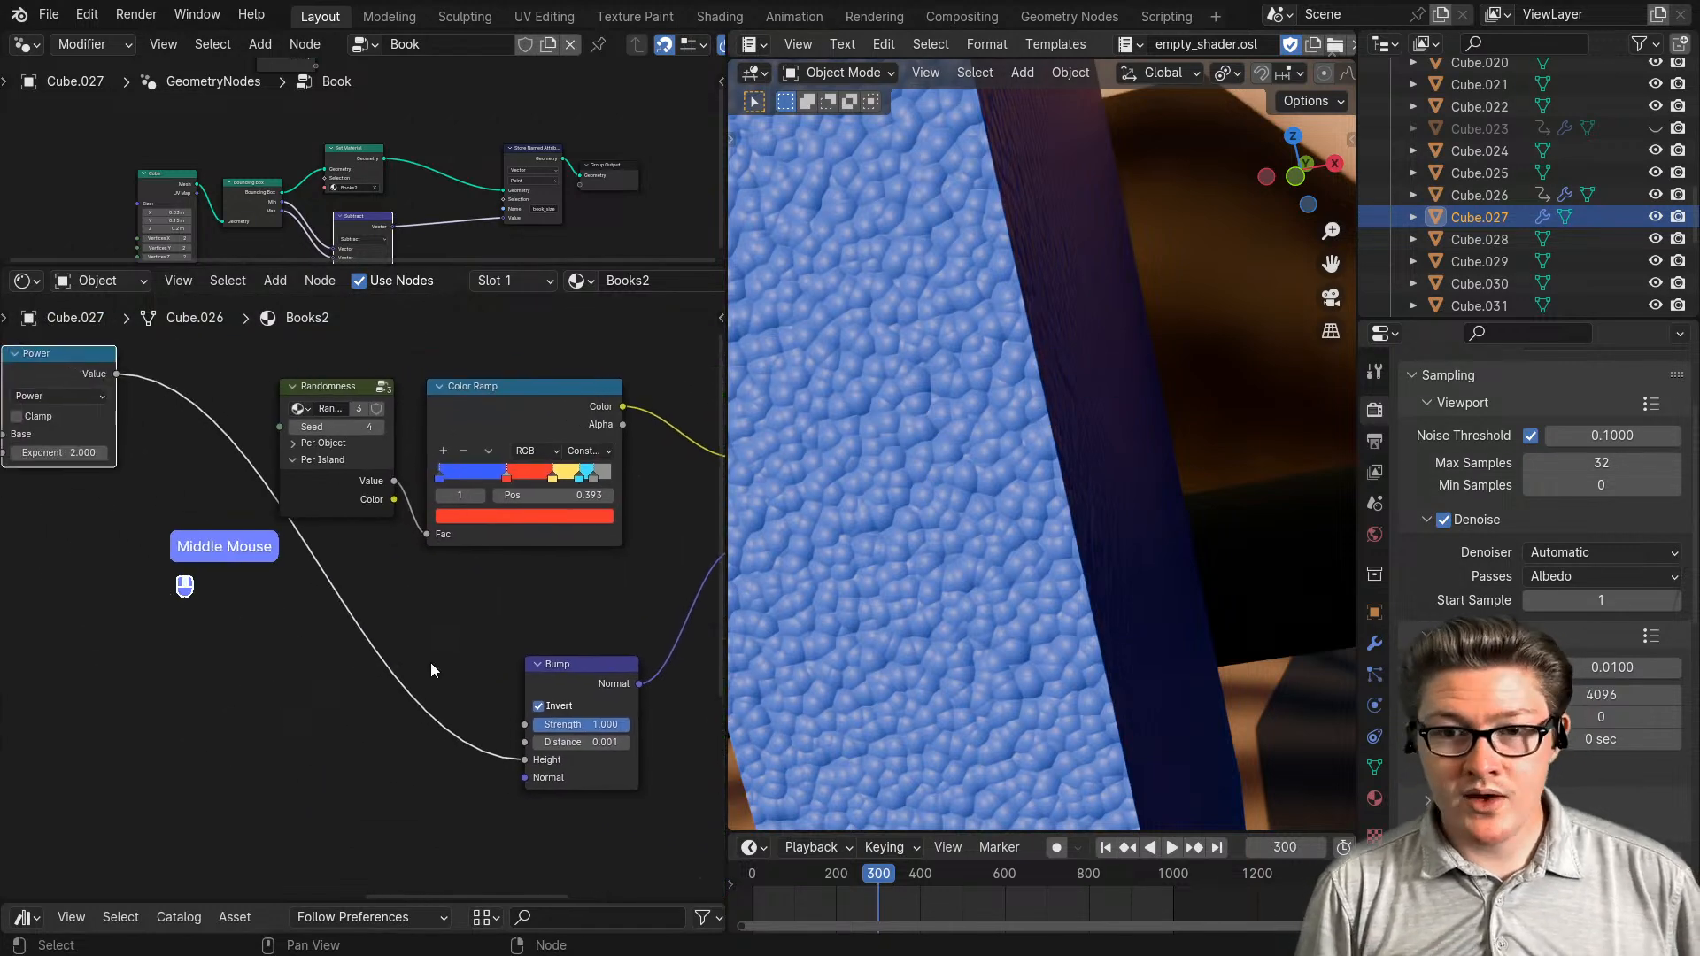
middle_drag(94, 620, 321, 666)
middle_drag(151, 602, 444, 705)
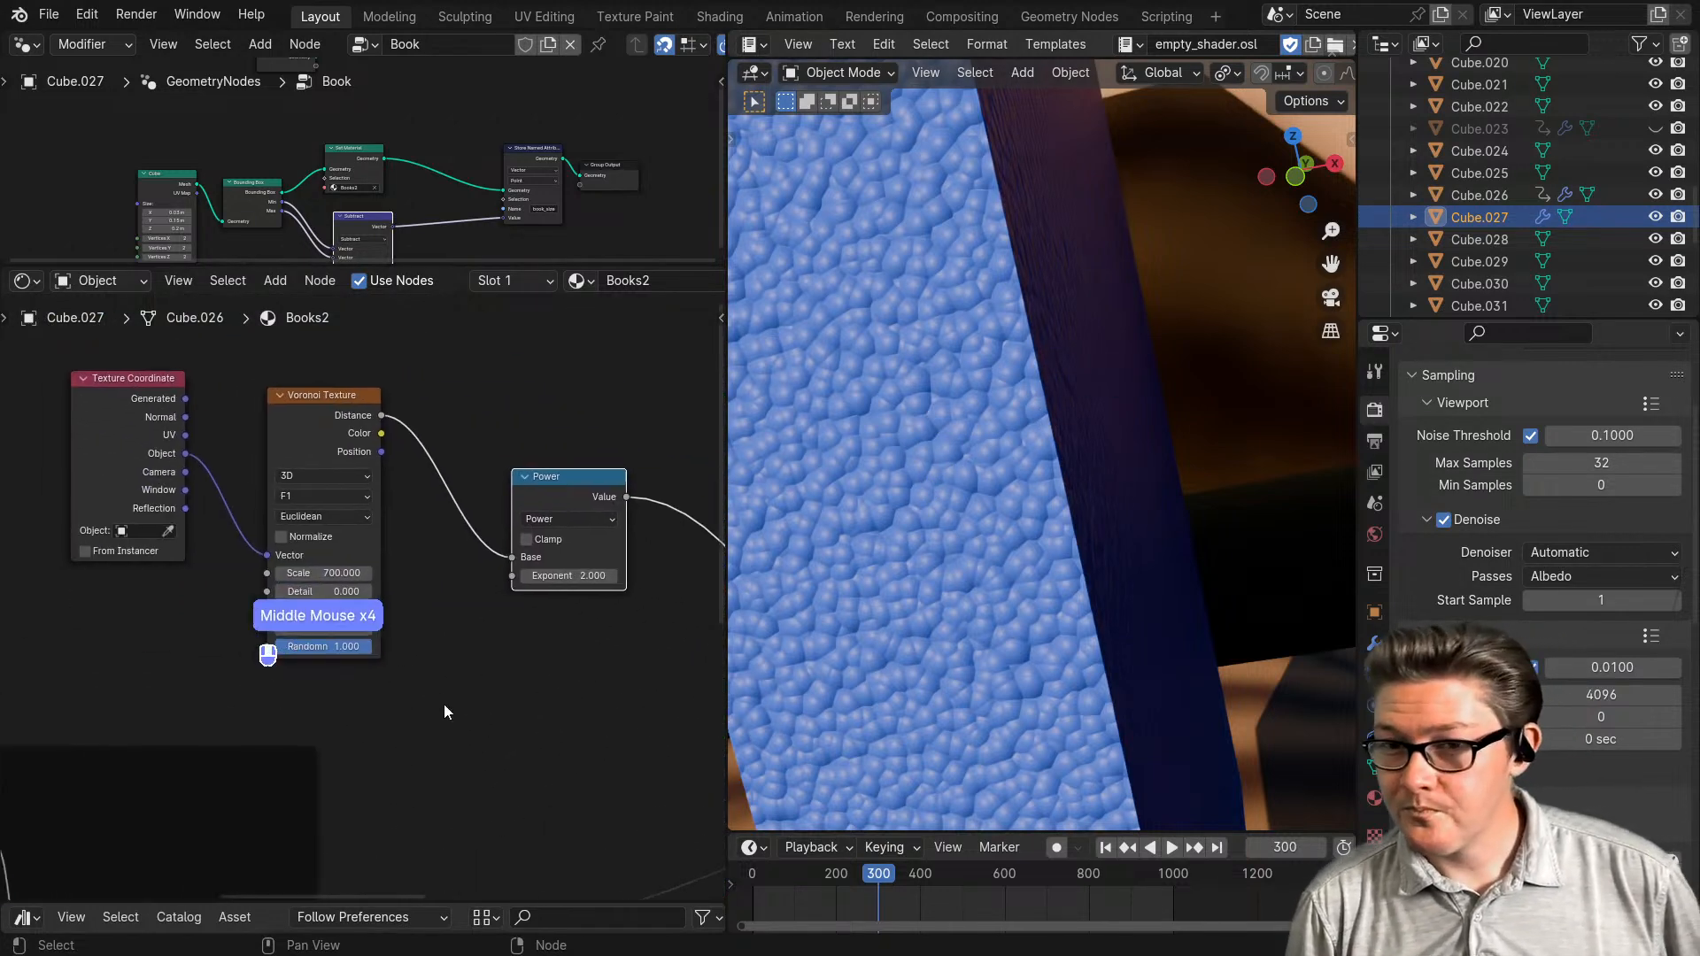
drag(311, 393, 392, 441)
drag(149, 428, 265, 491)
scroll(506, 602, up, 2)
drag(570, 462, 553, 426)
- Change the Voronoi Texture's feature output to Smooth F1
scroll(540, 651, up, 2)
scroll(455, 584, up, 1)
middle_drag(455, 585, 458, 656)
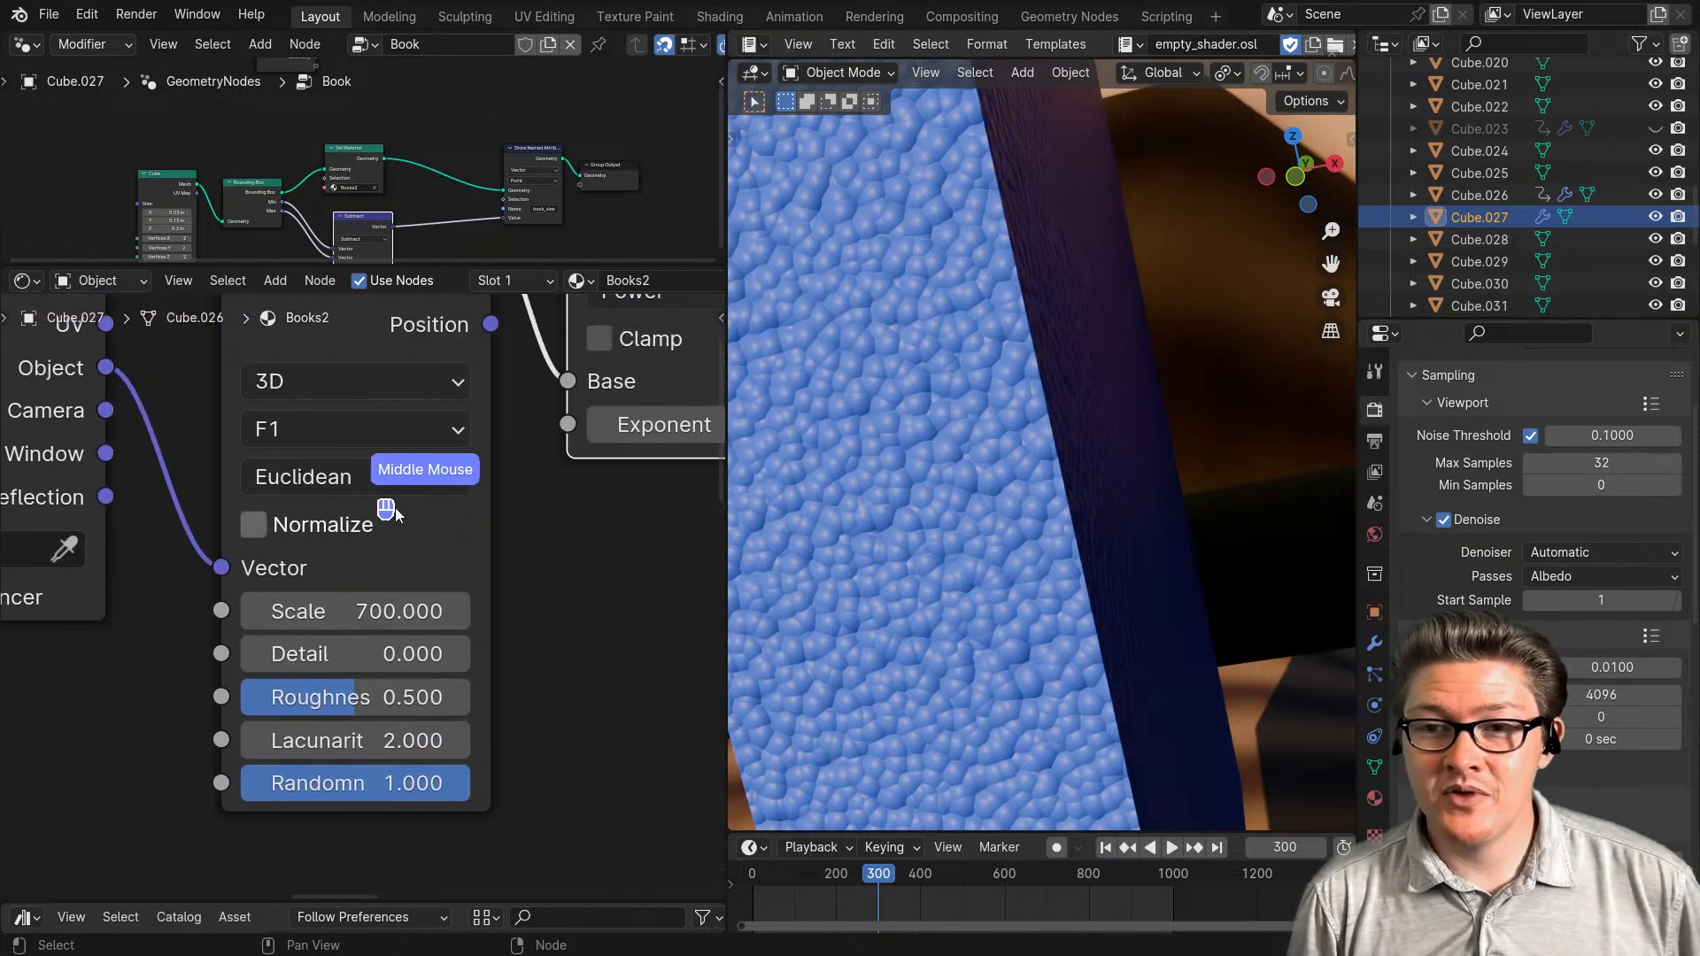
click(356, 438)
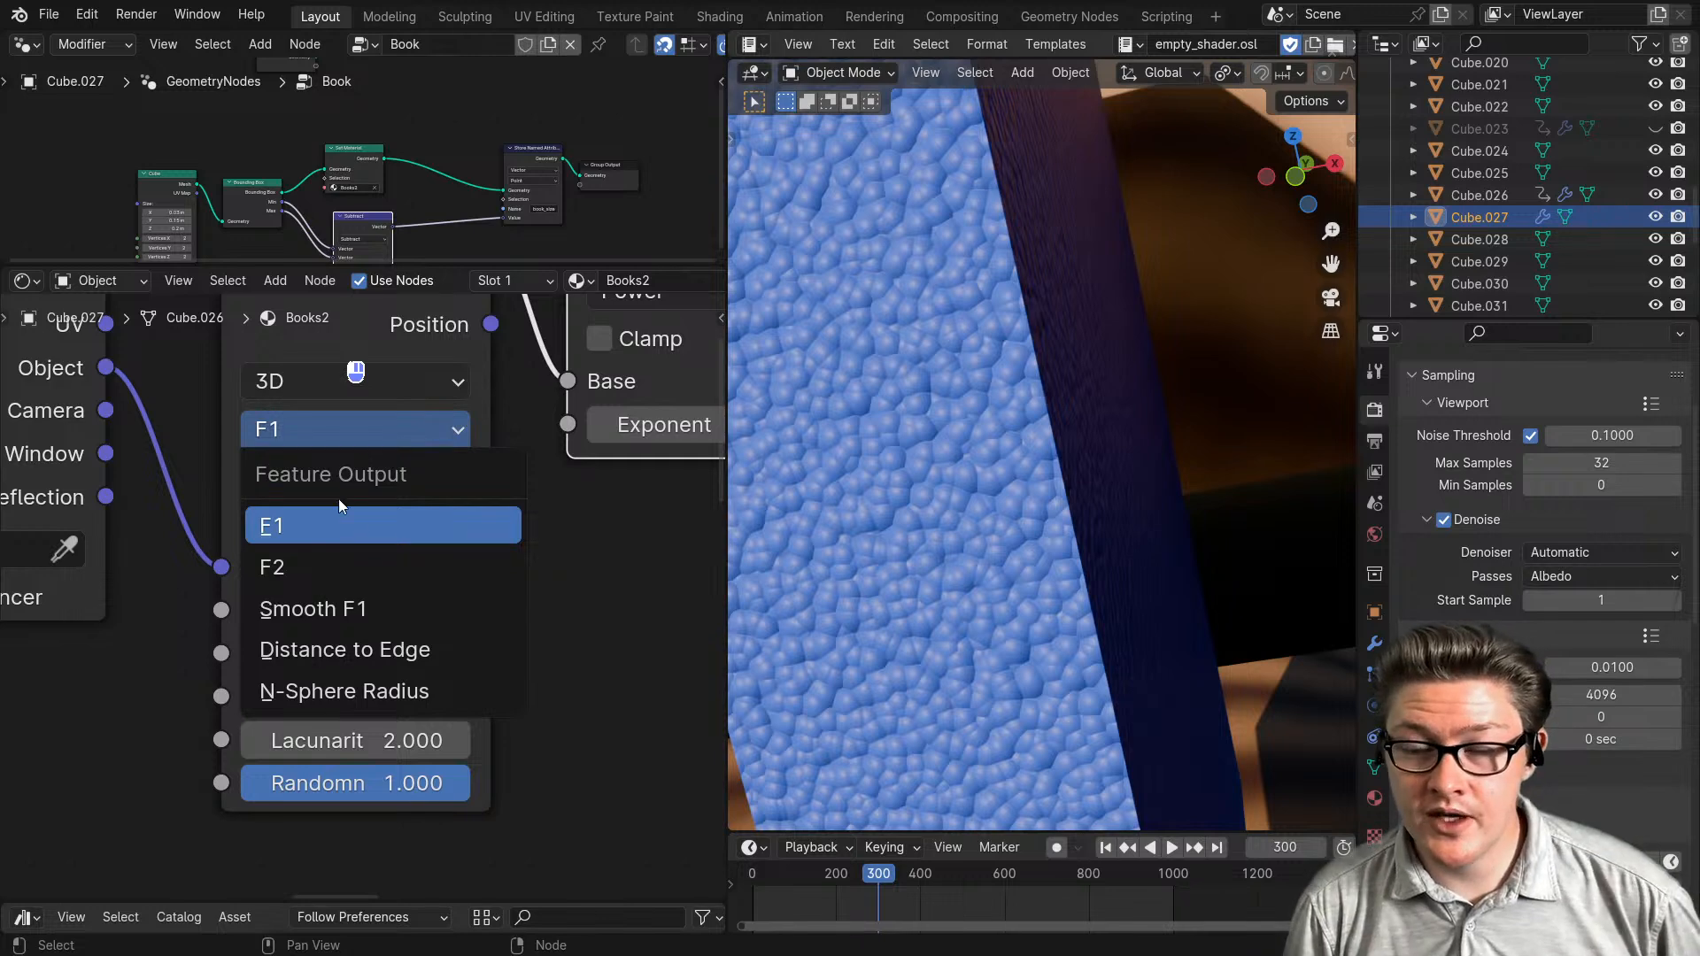
click(361, 615)
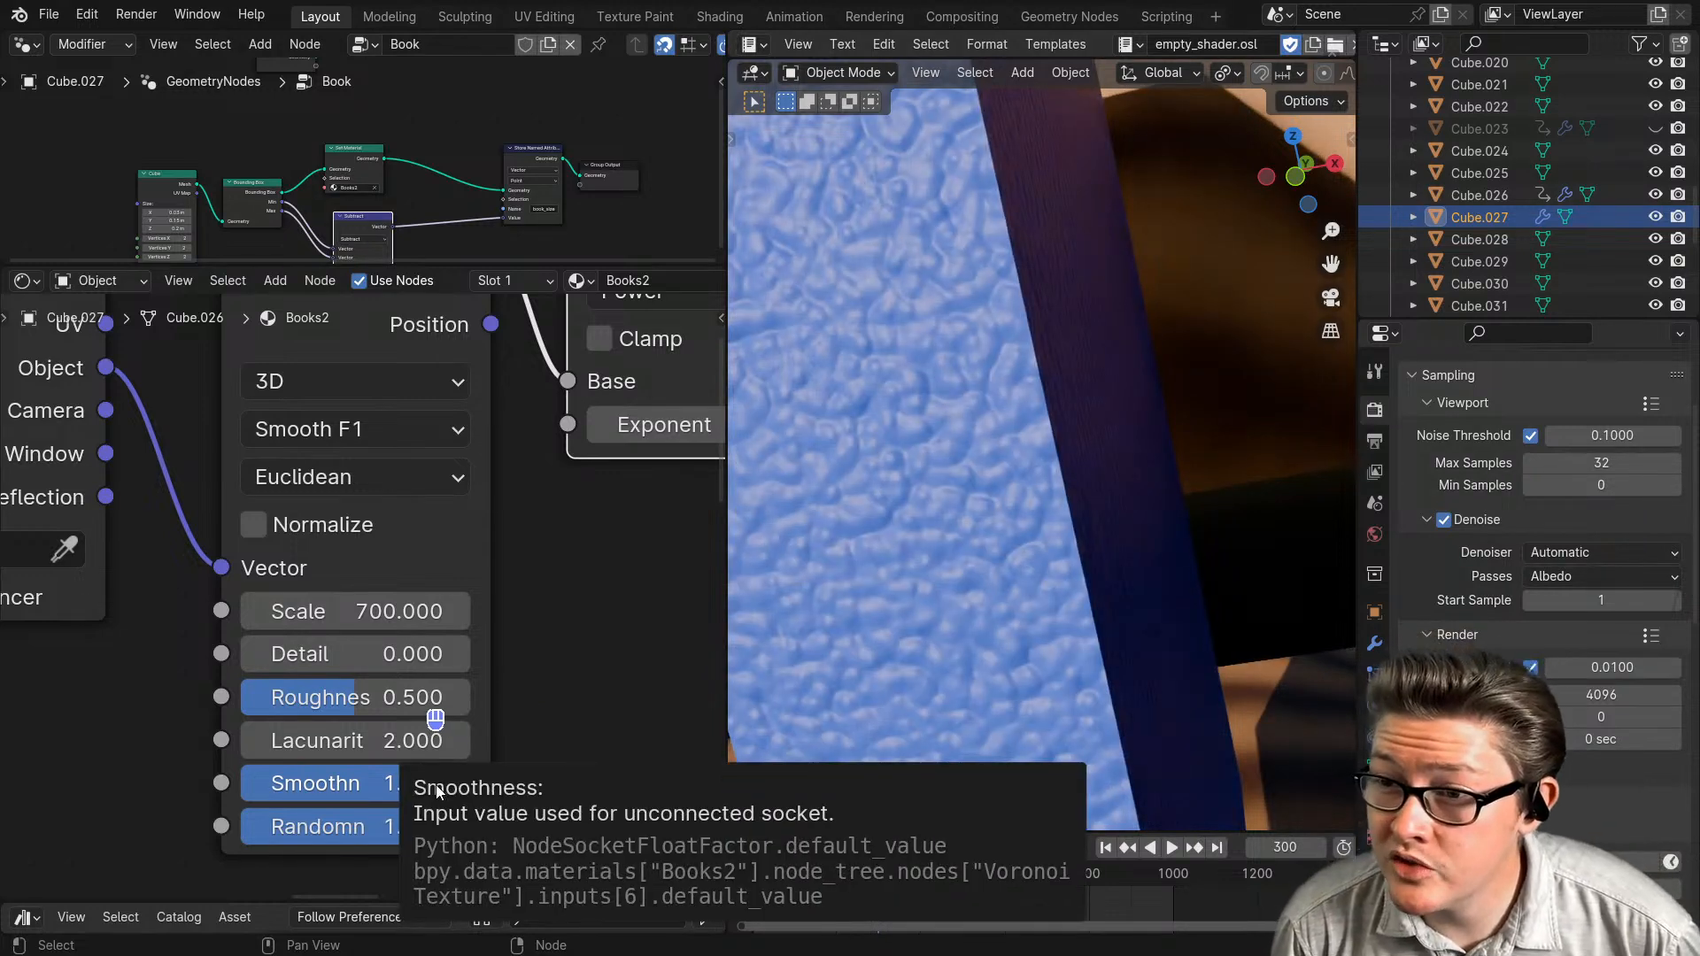
- Adjust the Voronoi Texture's Smoothness to about 0.34 so the leather cells blend softly
drag(421, 788, 404, 751)
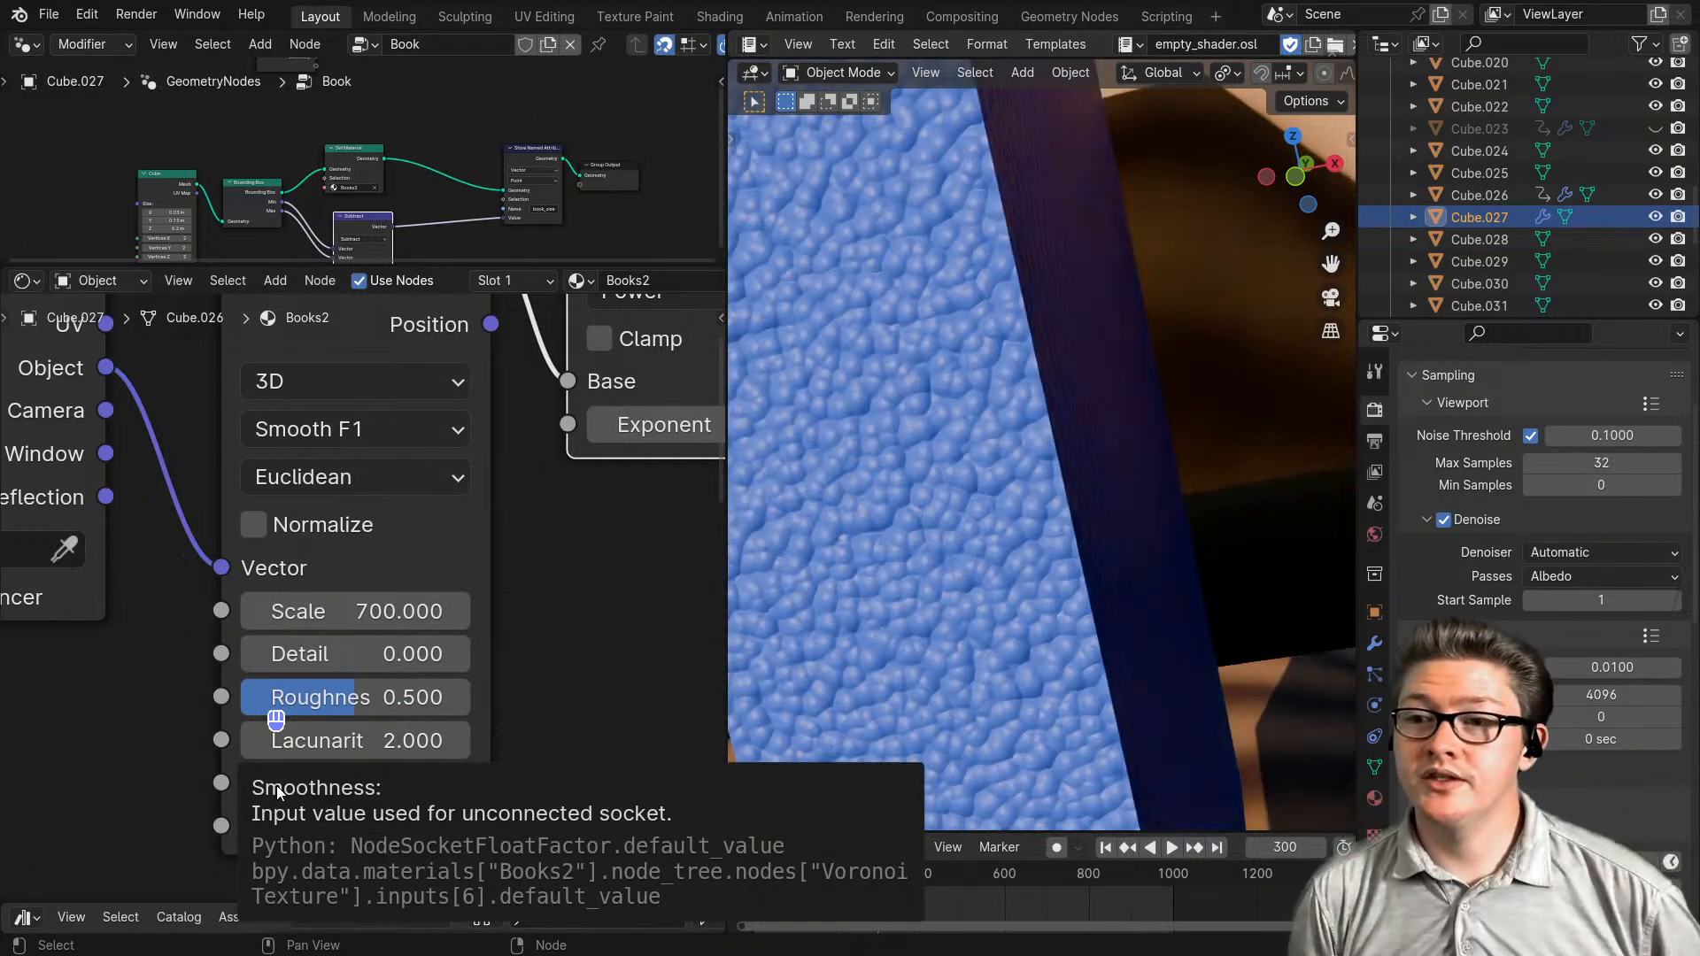
middle_drag(376, 797, 360, 744)
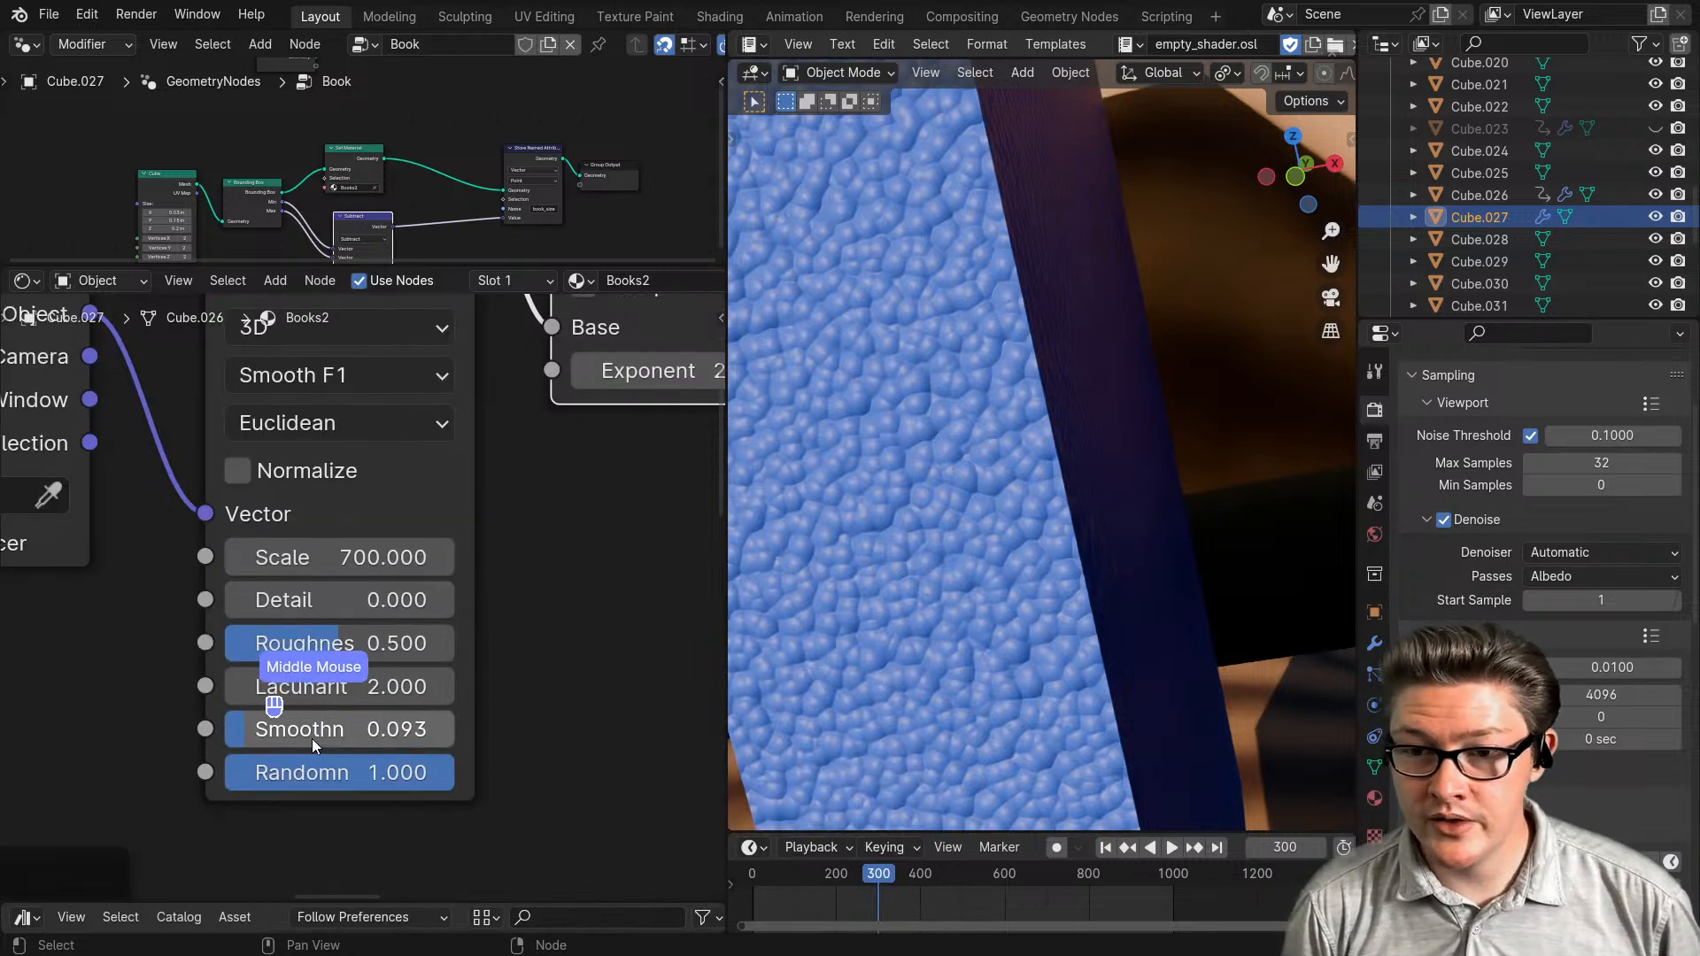
drag(311, 738, 371, 738)
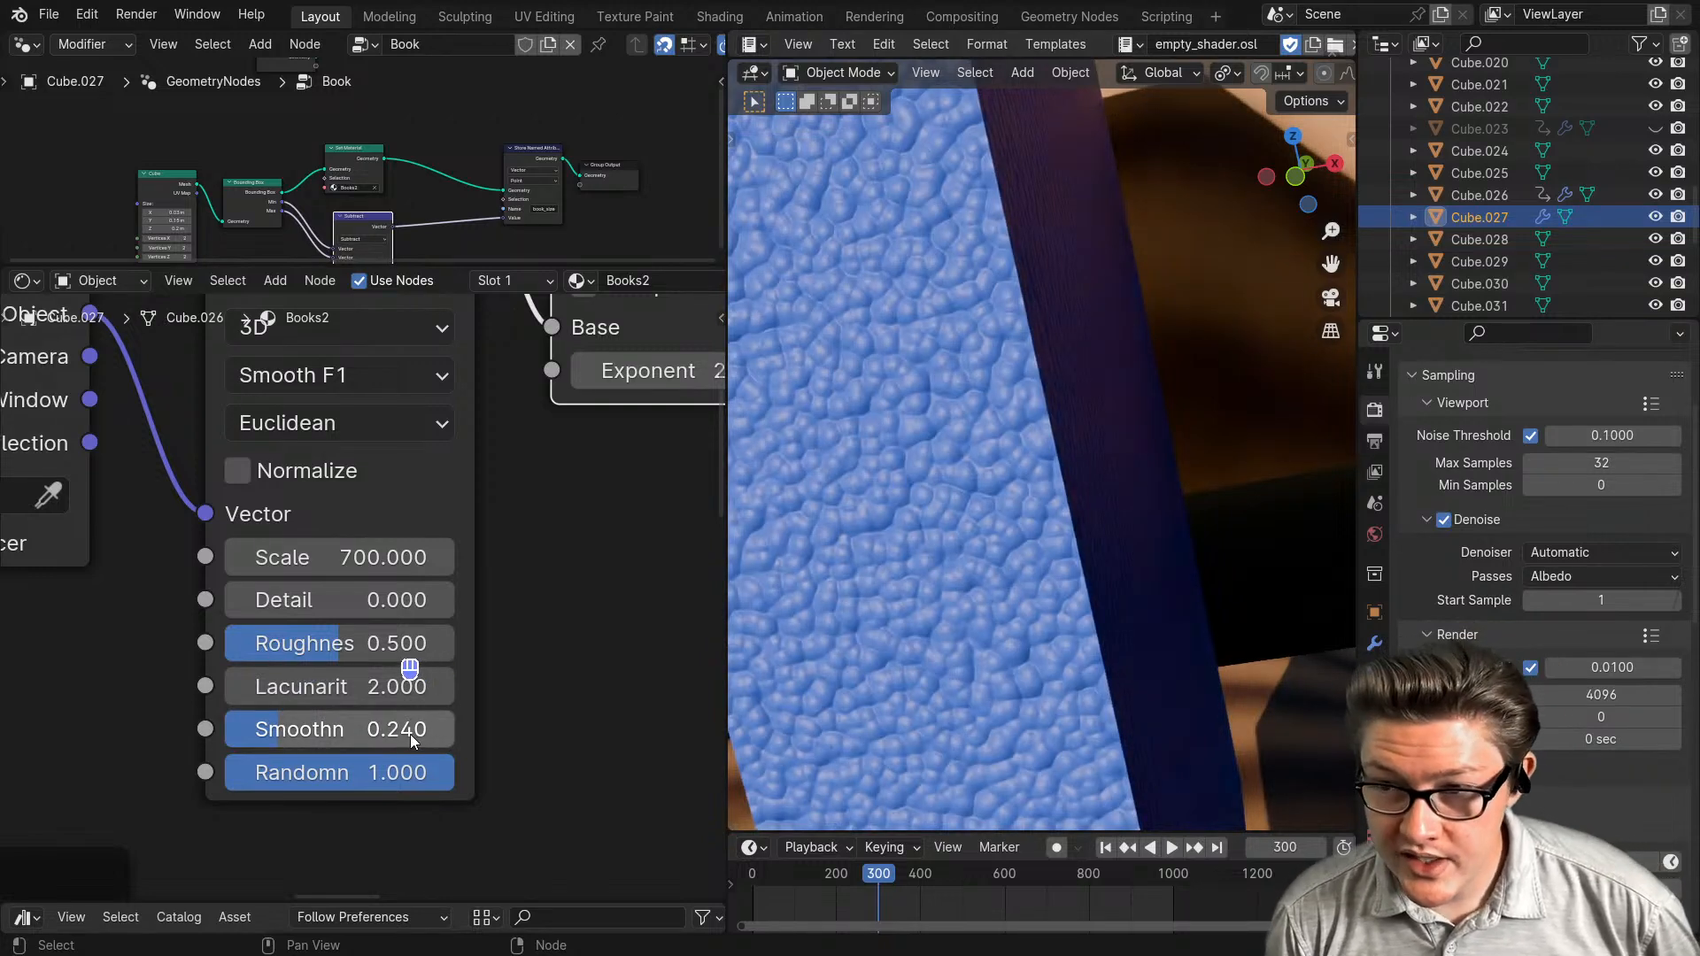
drag(312, 737, 401, 737)
- Reduce the Bump node's Distance to a tiny value that displays as 0.000, and check the book from a view of the whole shelf
scroll(358, 744, down, 6)
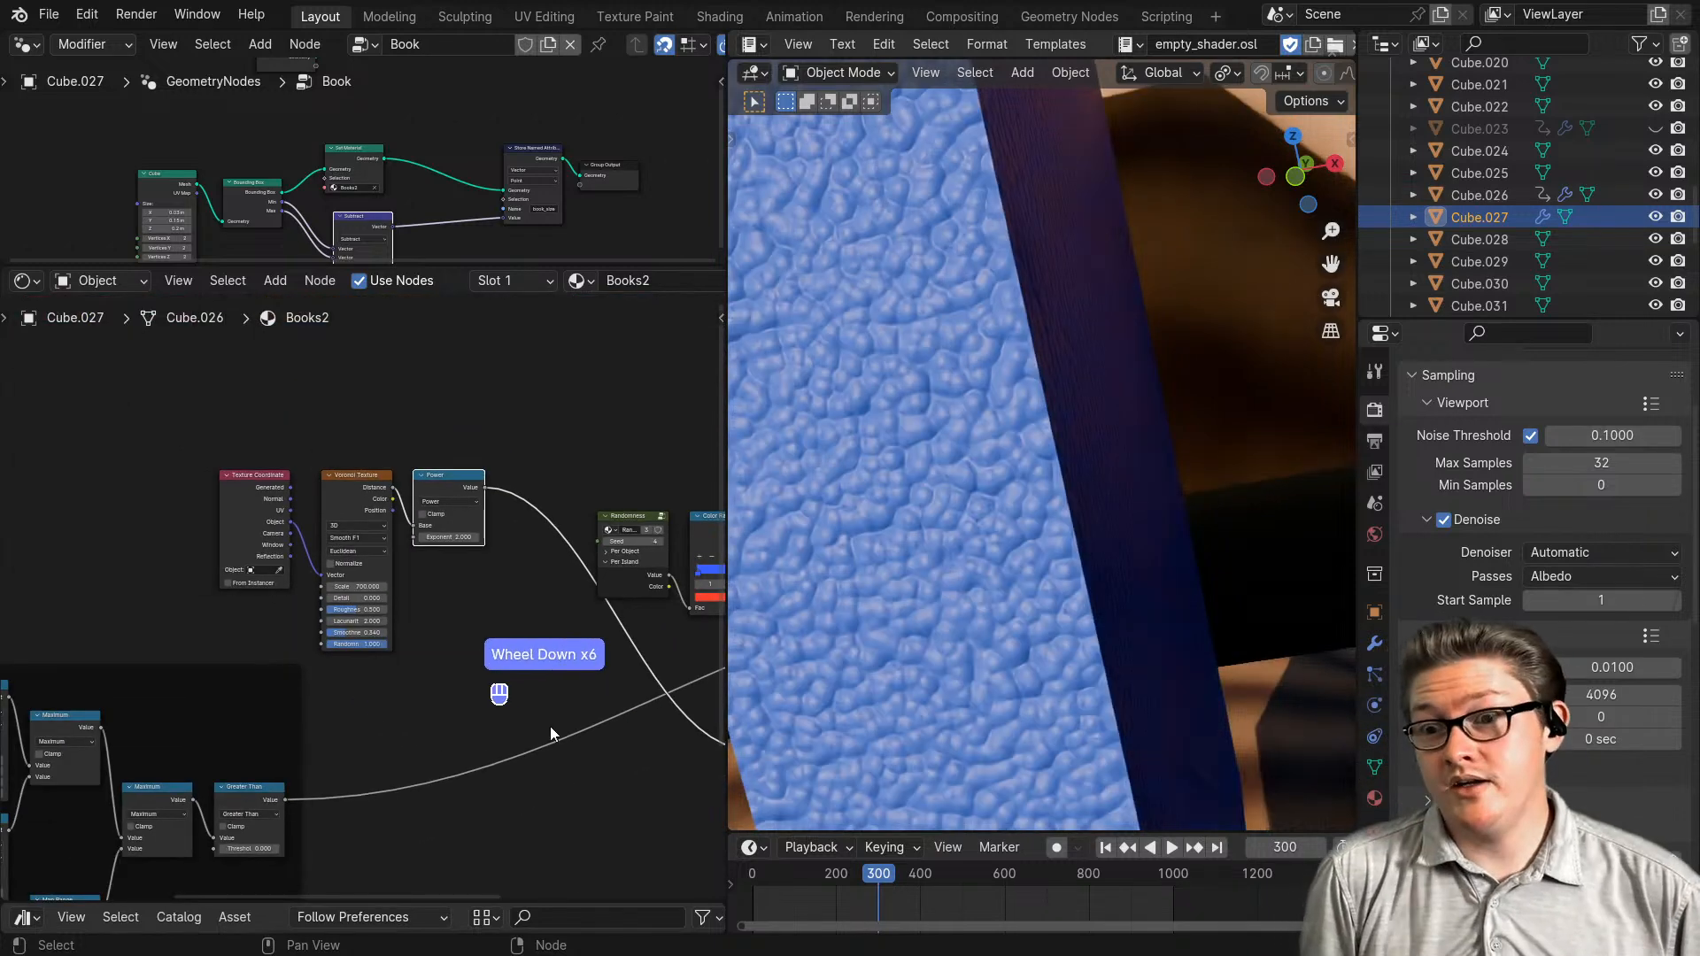
middle_drag(550, 733, 220, 613)
scroll(425, 732, up, 3)
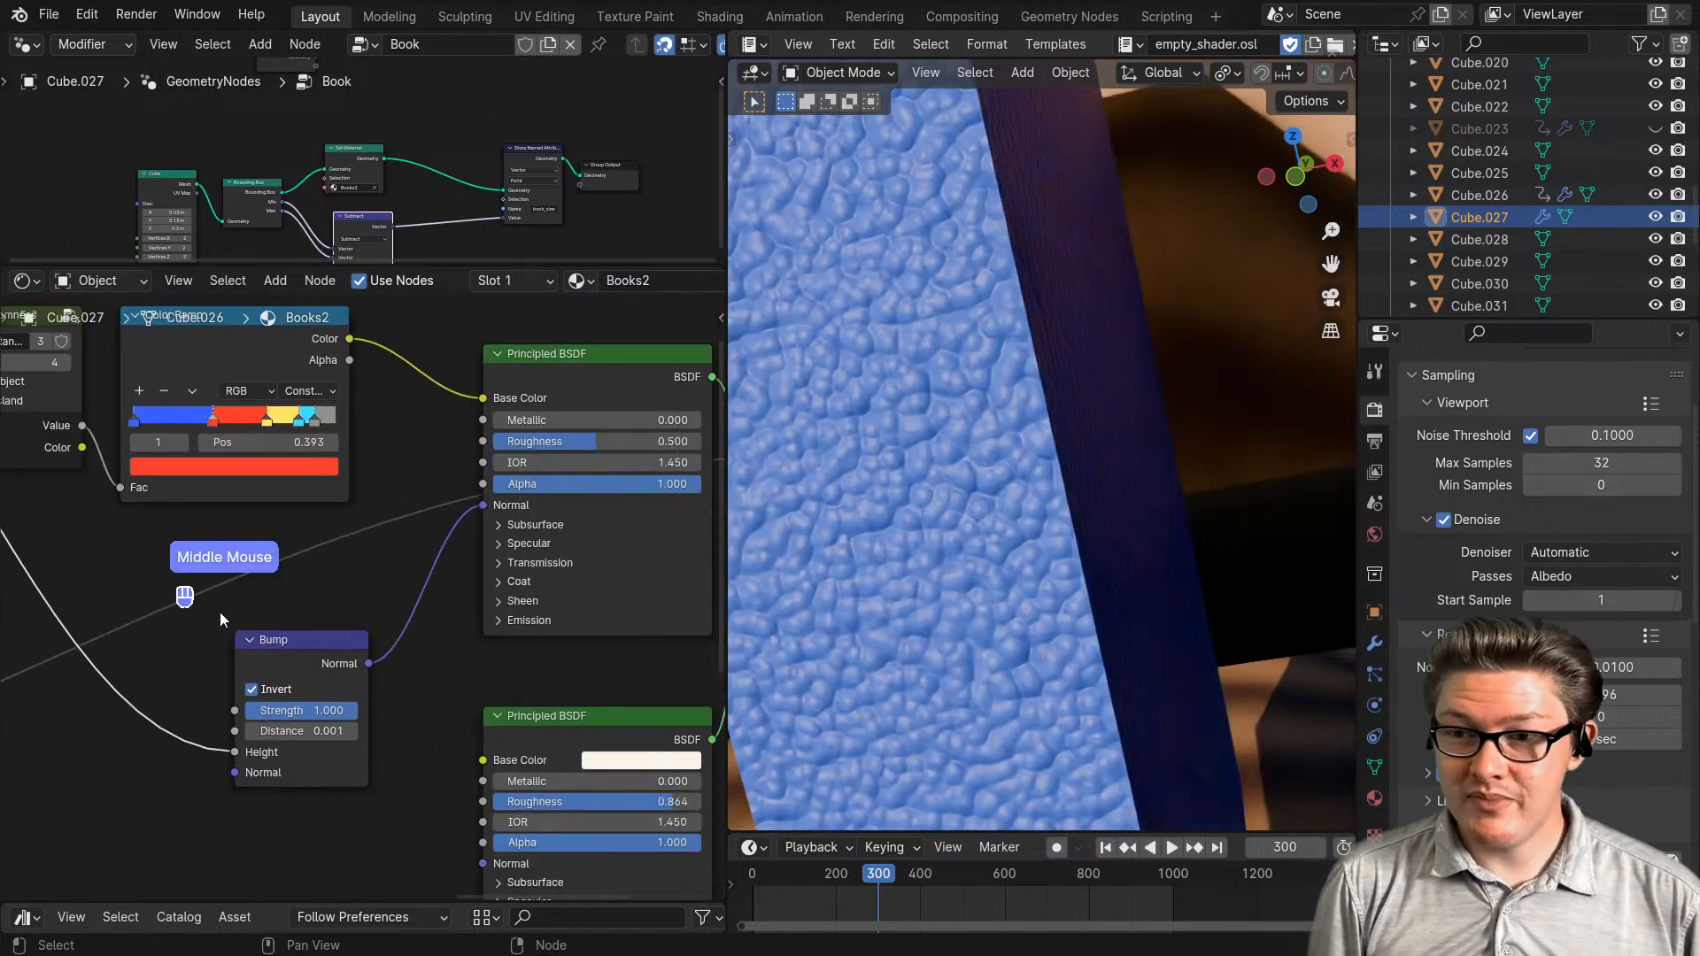
scroll(359, 595, up, 2)
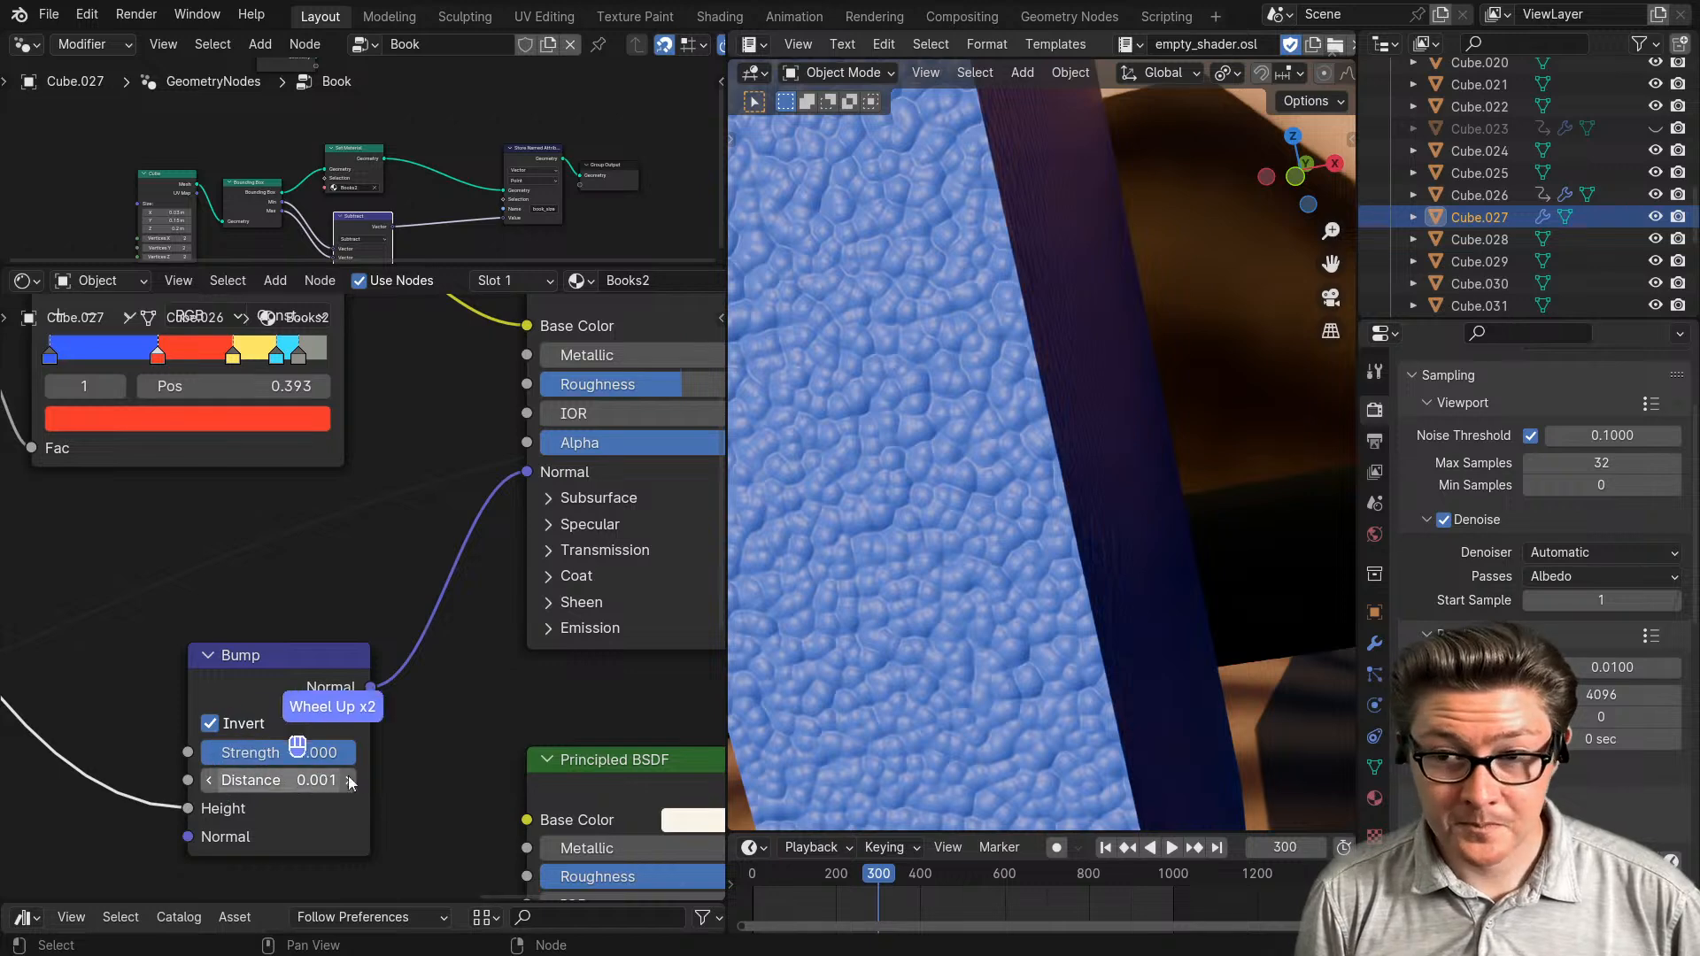
ctrl+right_drag(426, 646, 427, 694)
middle_drag(431, 690, 324, 806)
drag(264, 803, 420, 588)
middle_drag(260, 876, 434, 677)
click(387, 702)
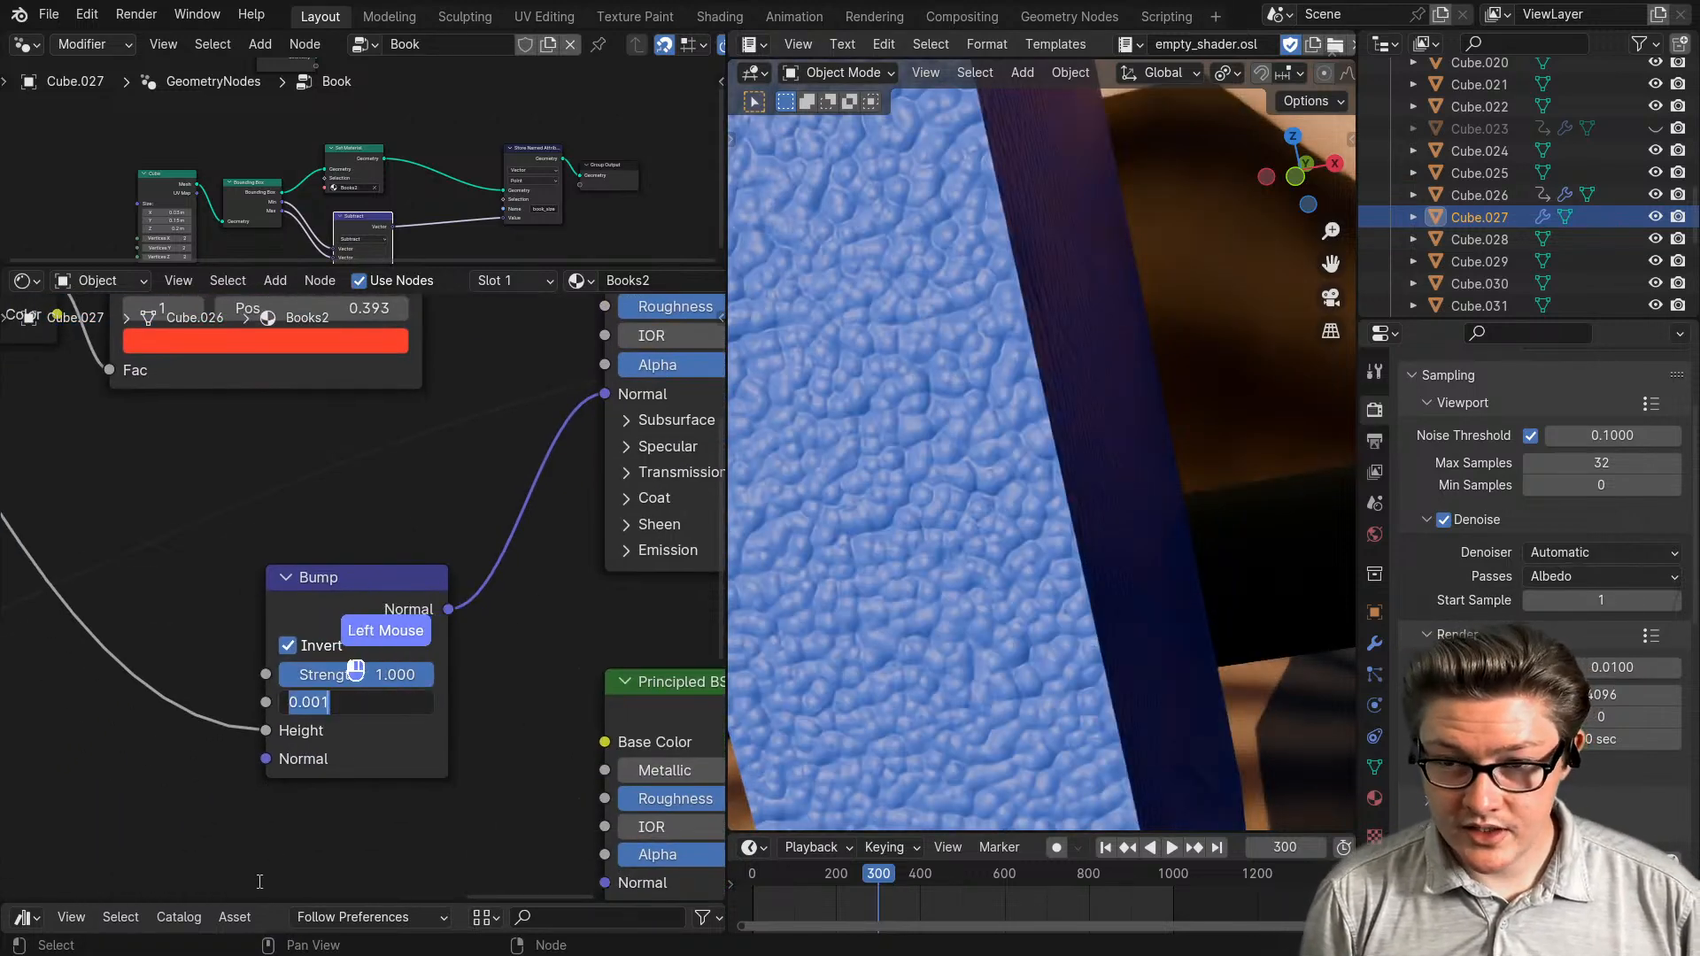
click(216, 581)
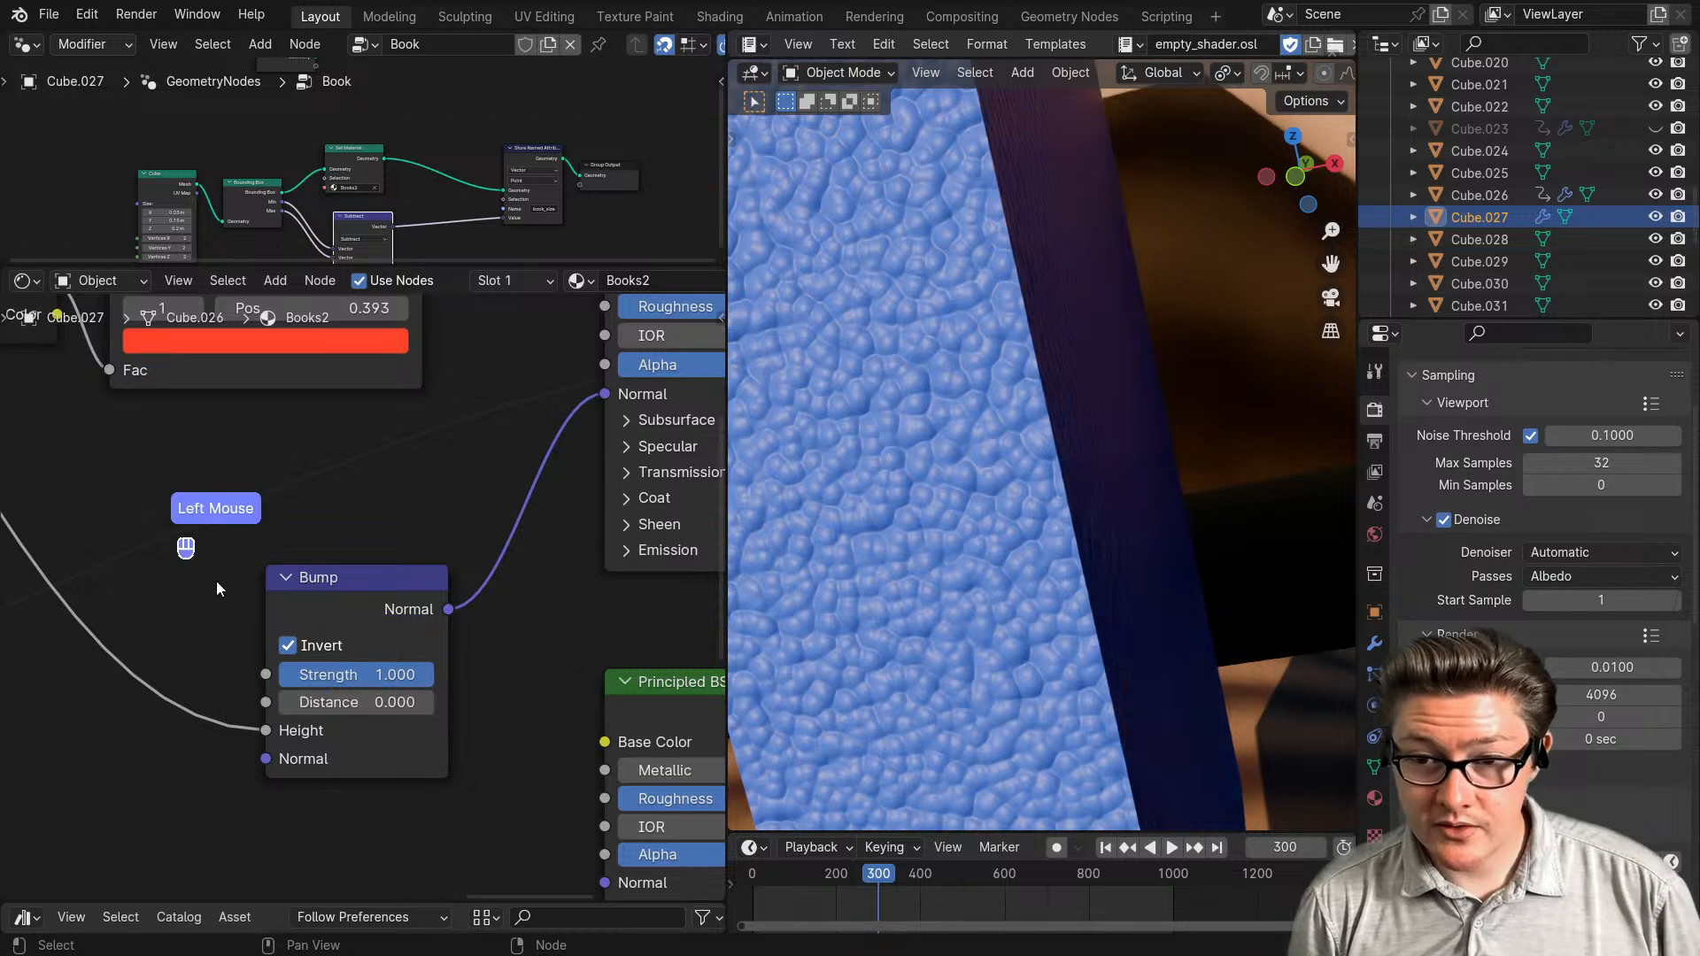
scroll(216, 581, down, 4)
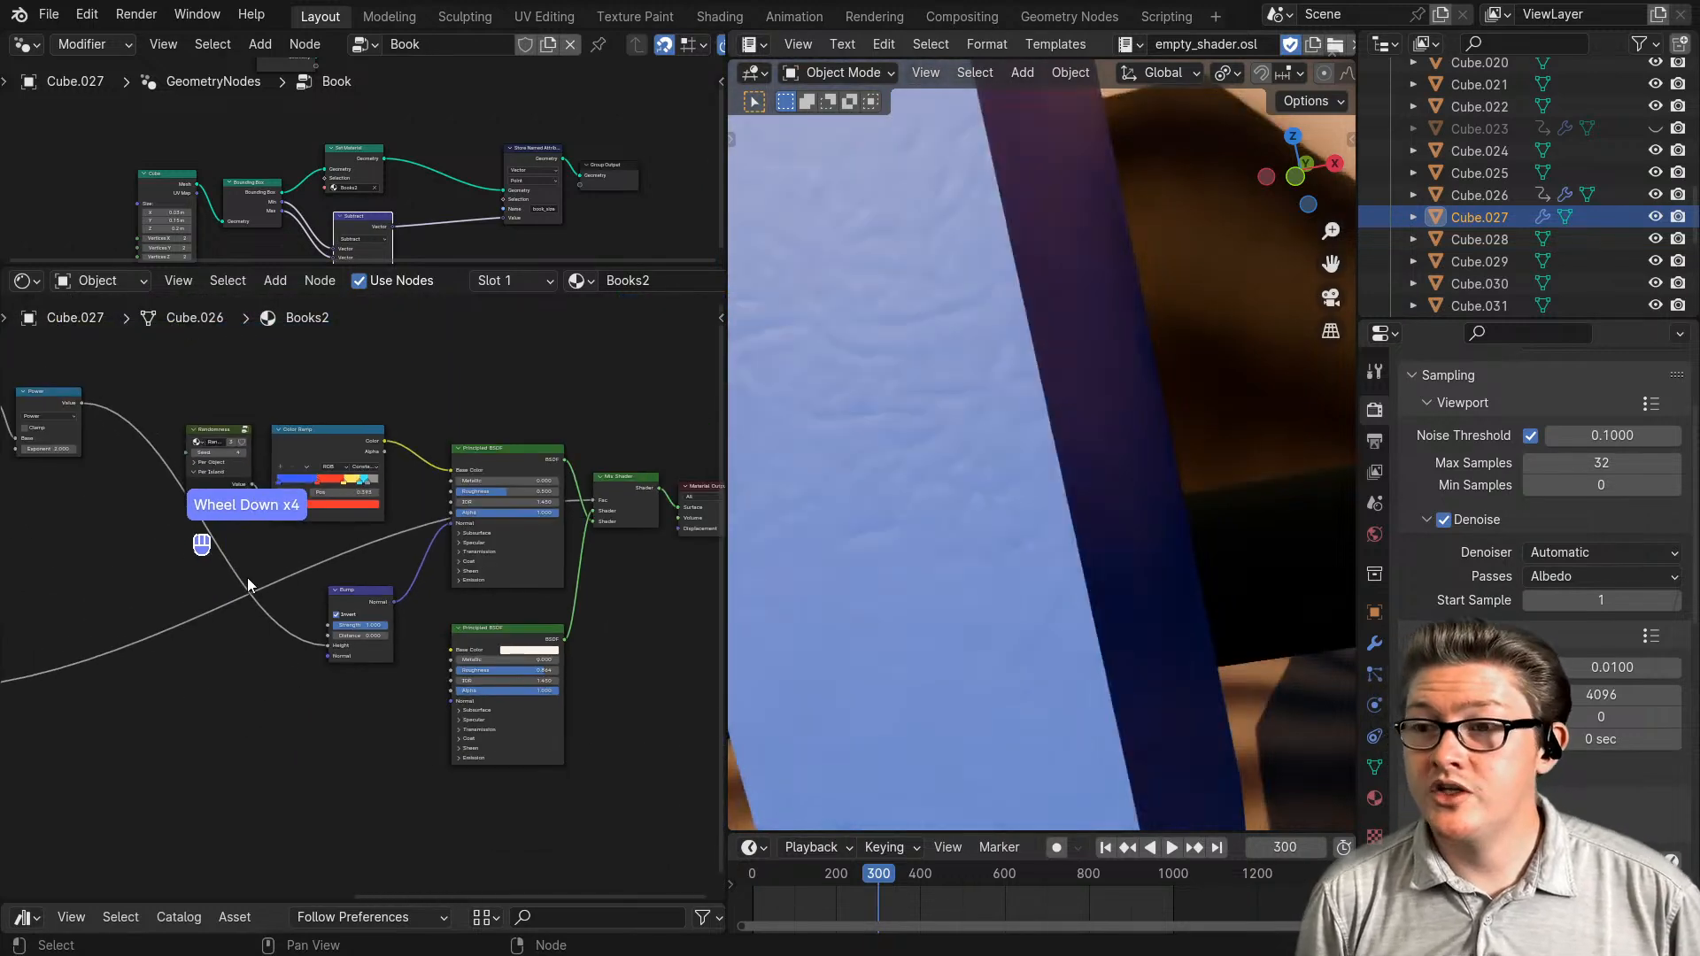
scroll(280, 589, down, 4)
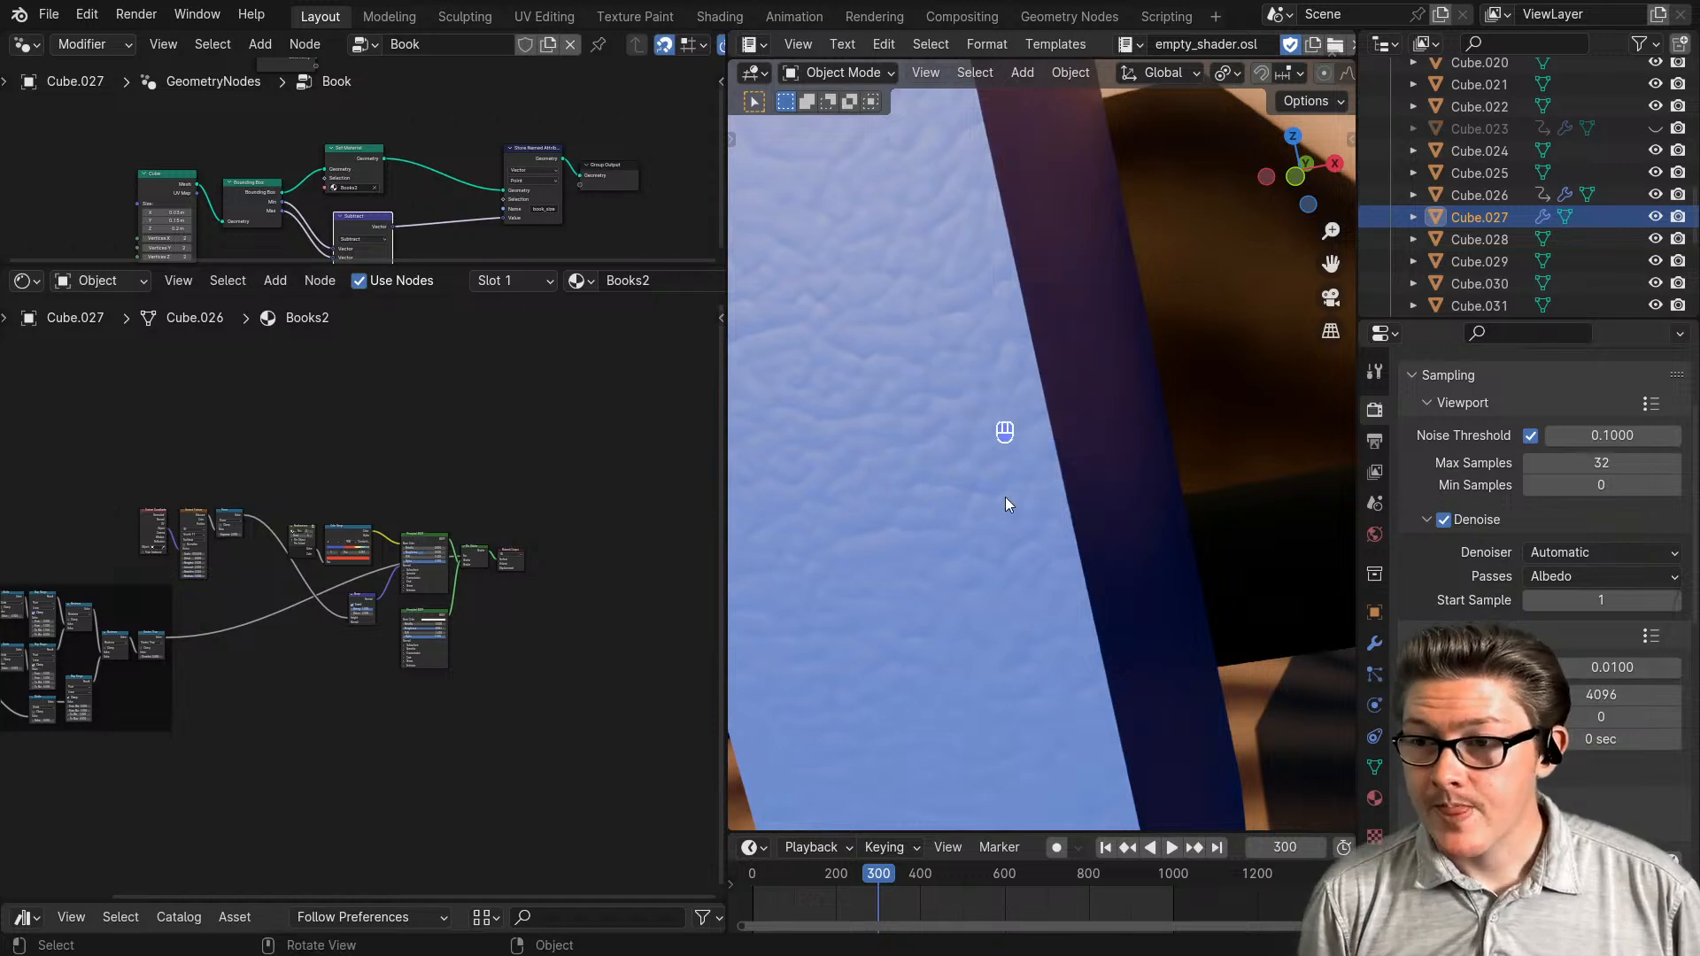
scroll(1006, 501, down, 10)
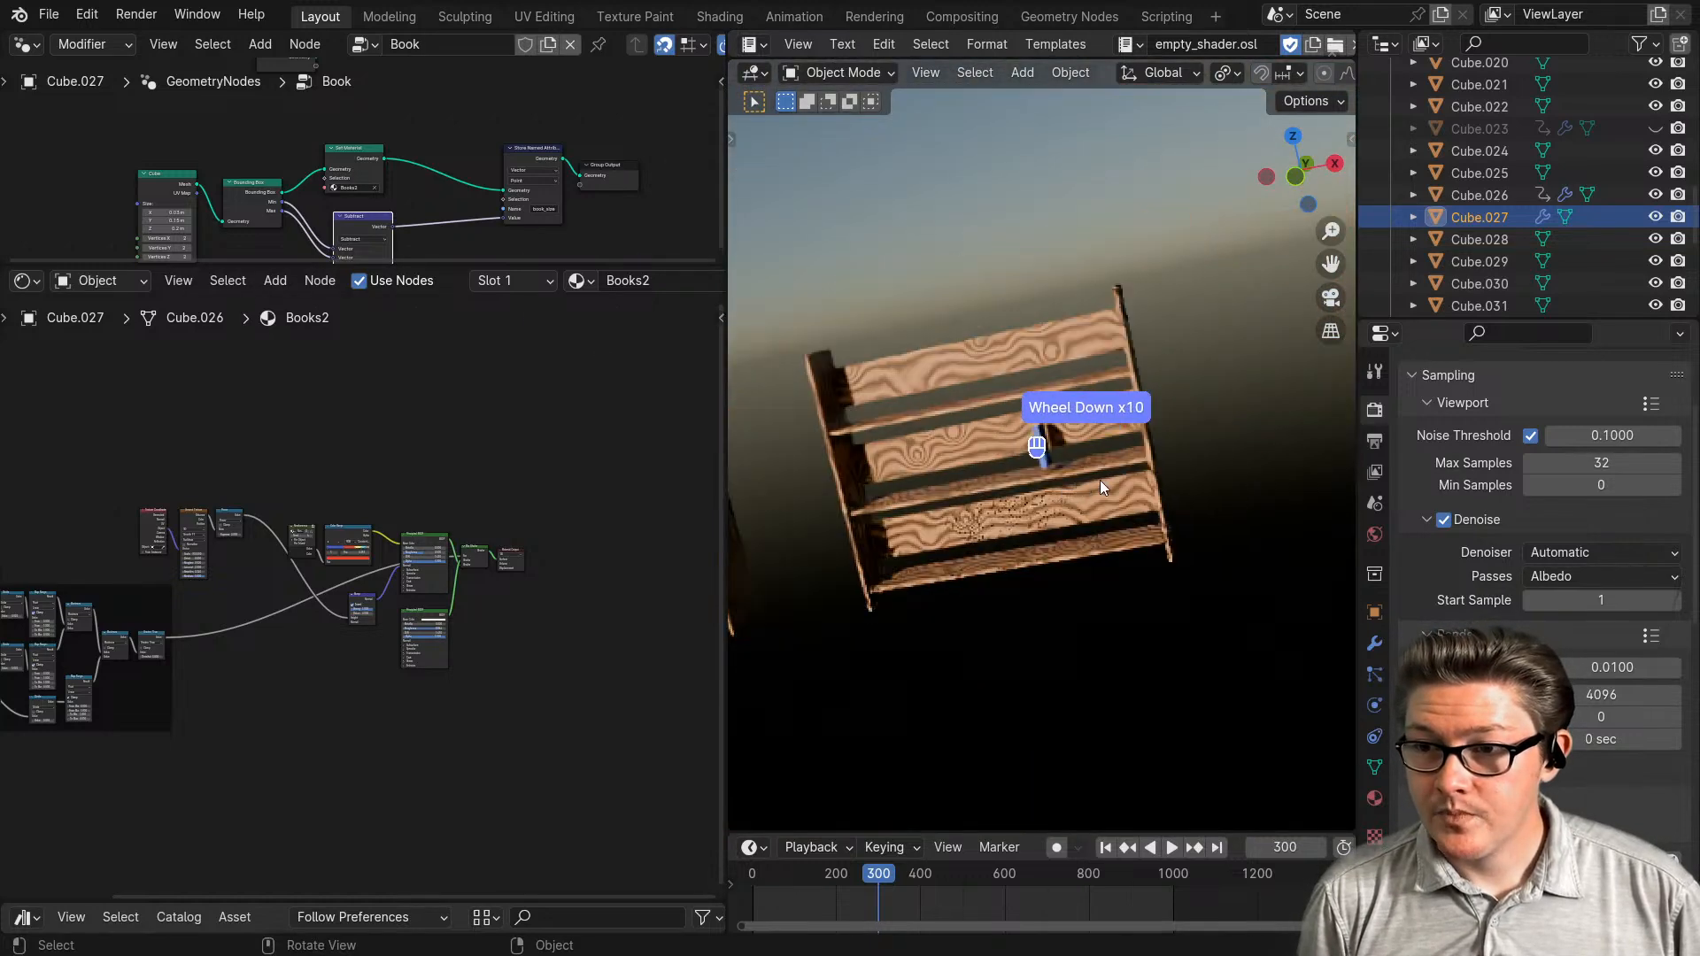
- Examine the Bump settings in the Leather frame of the Books material on the finished shelf book
scroll(1063, 531, down, 5)
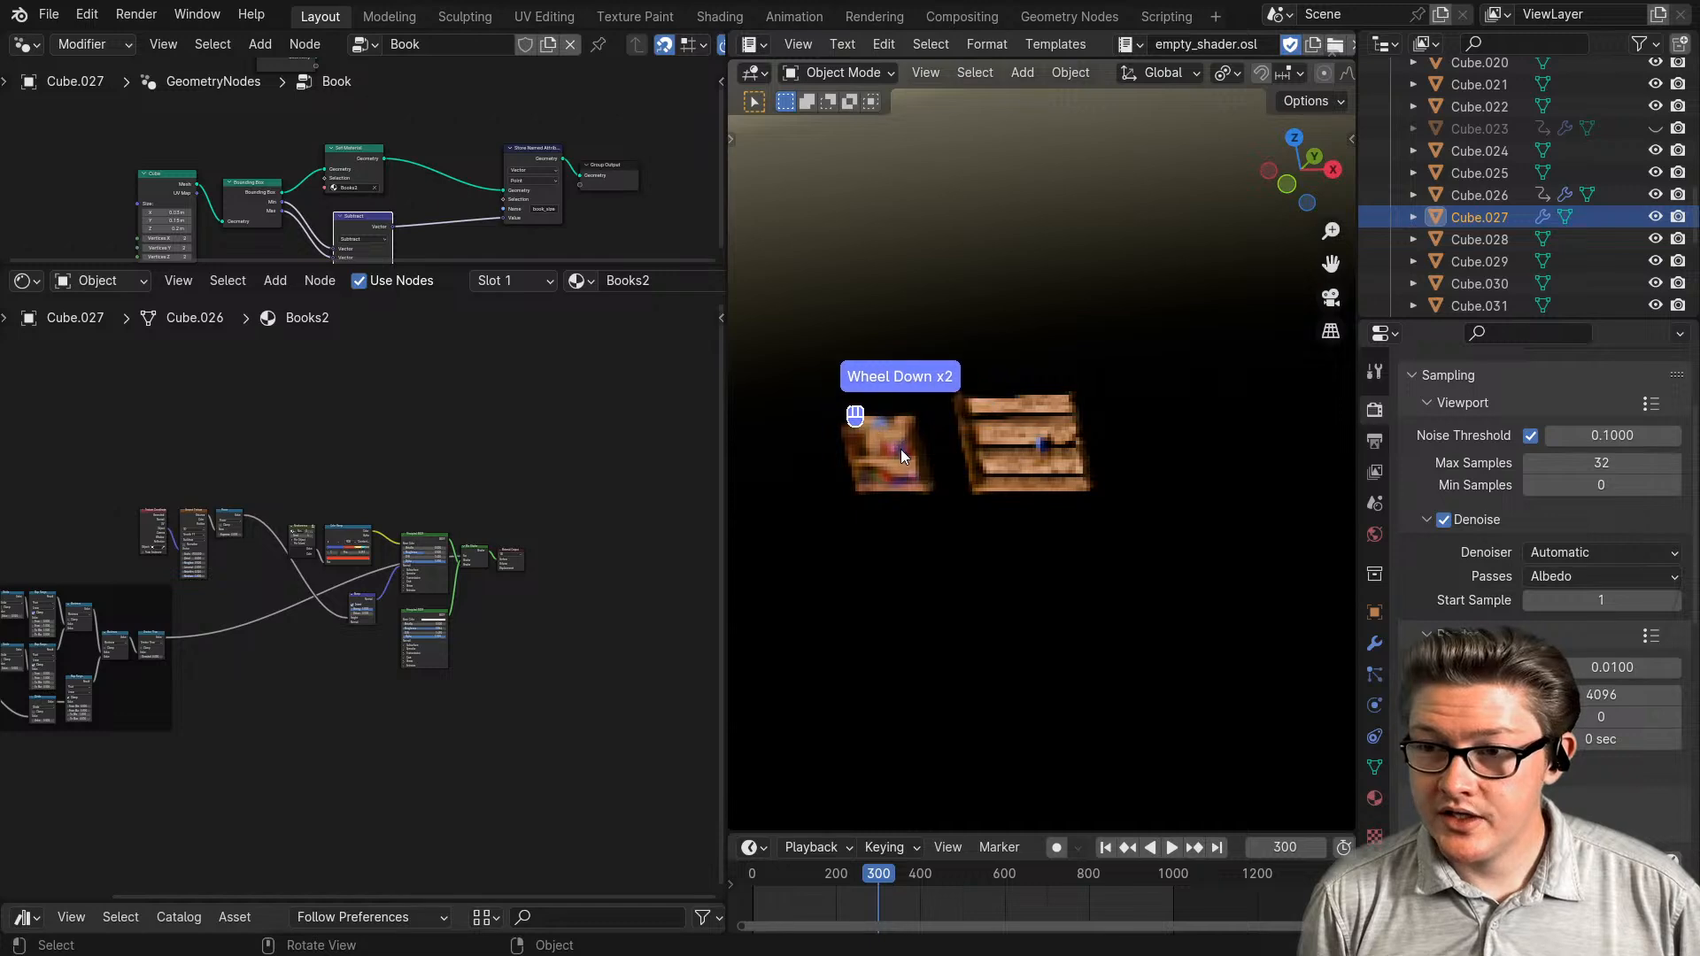
click(900, 449)
key(KP_Decimal)
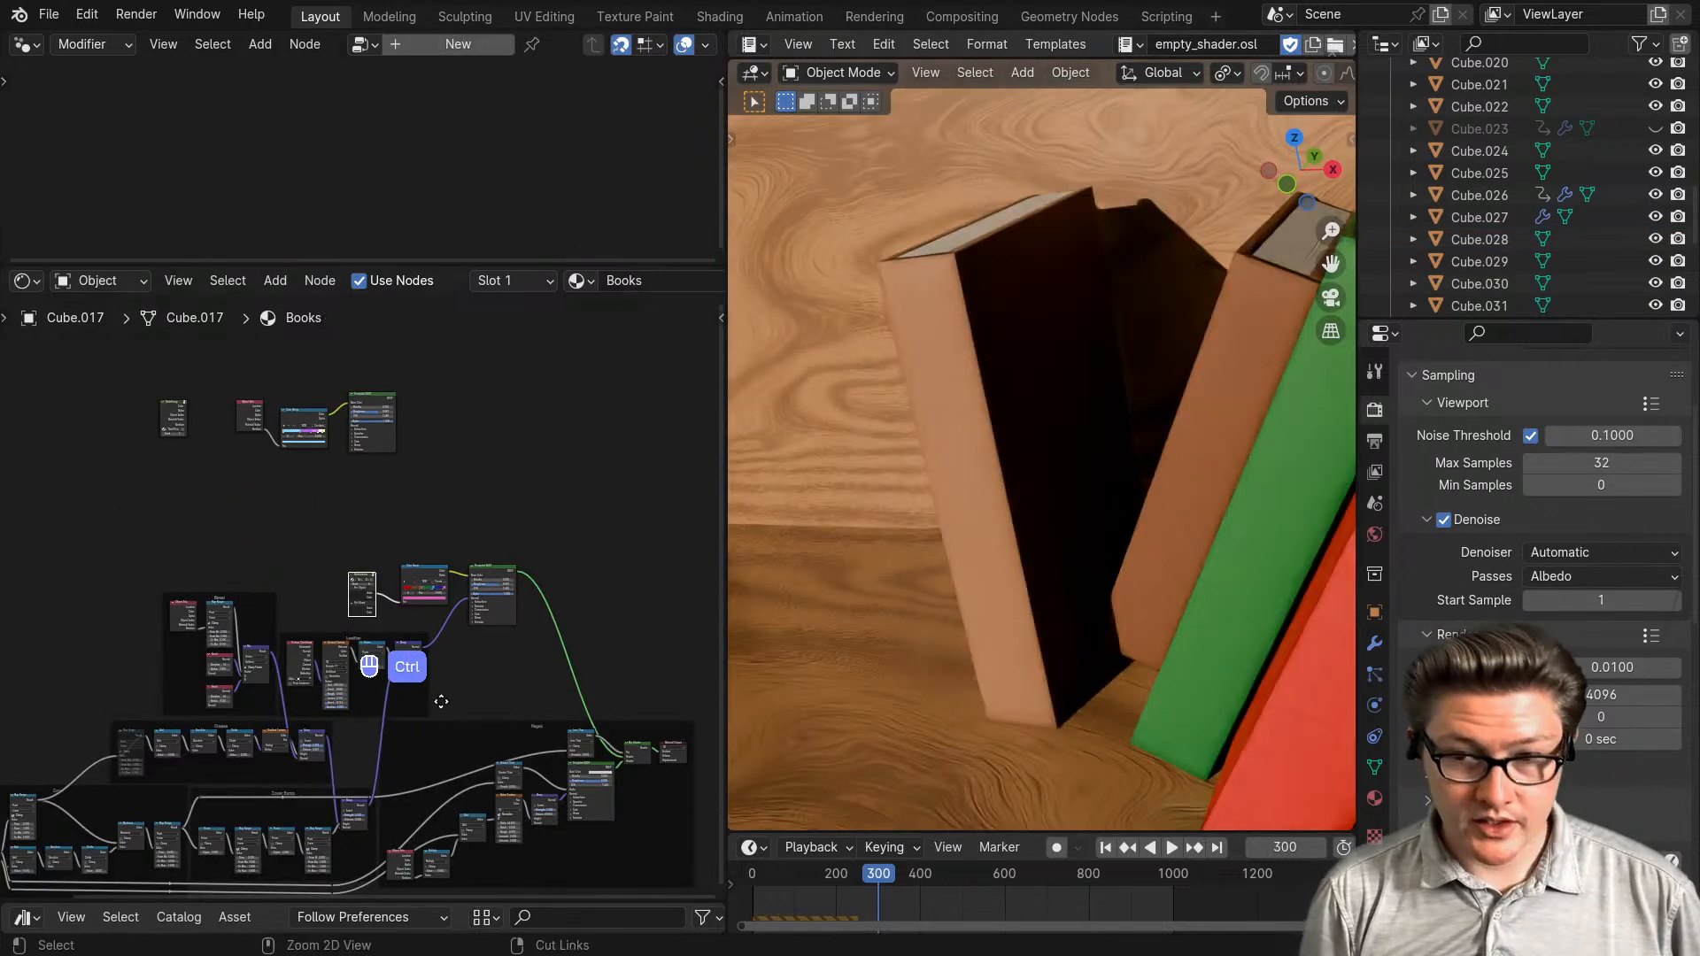
key(ctrl+space)
scroll(901, 646, up, 3)
middle_drag(1055, 710, 895, 556)
scroll(894, 556, up, 2)
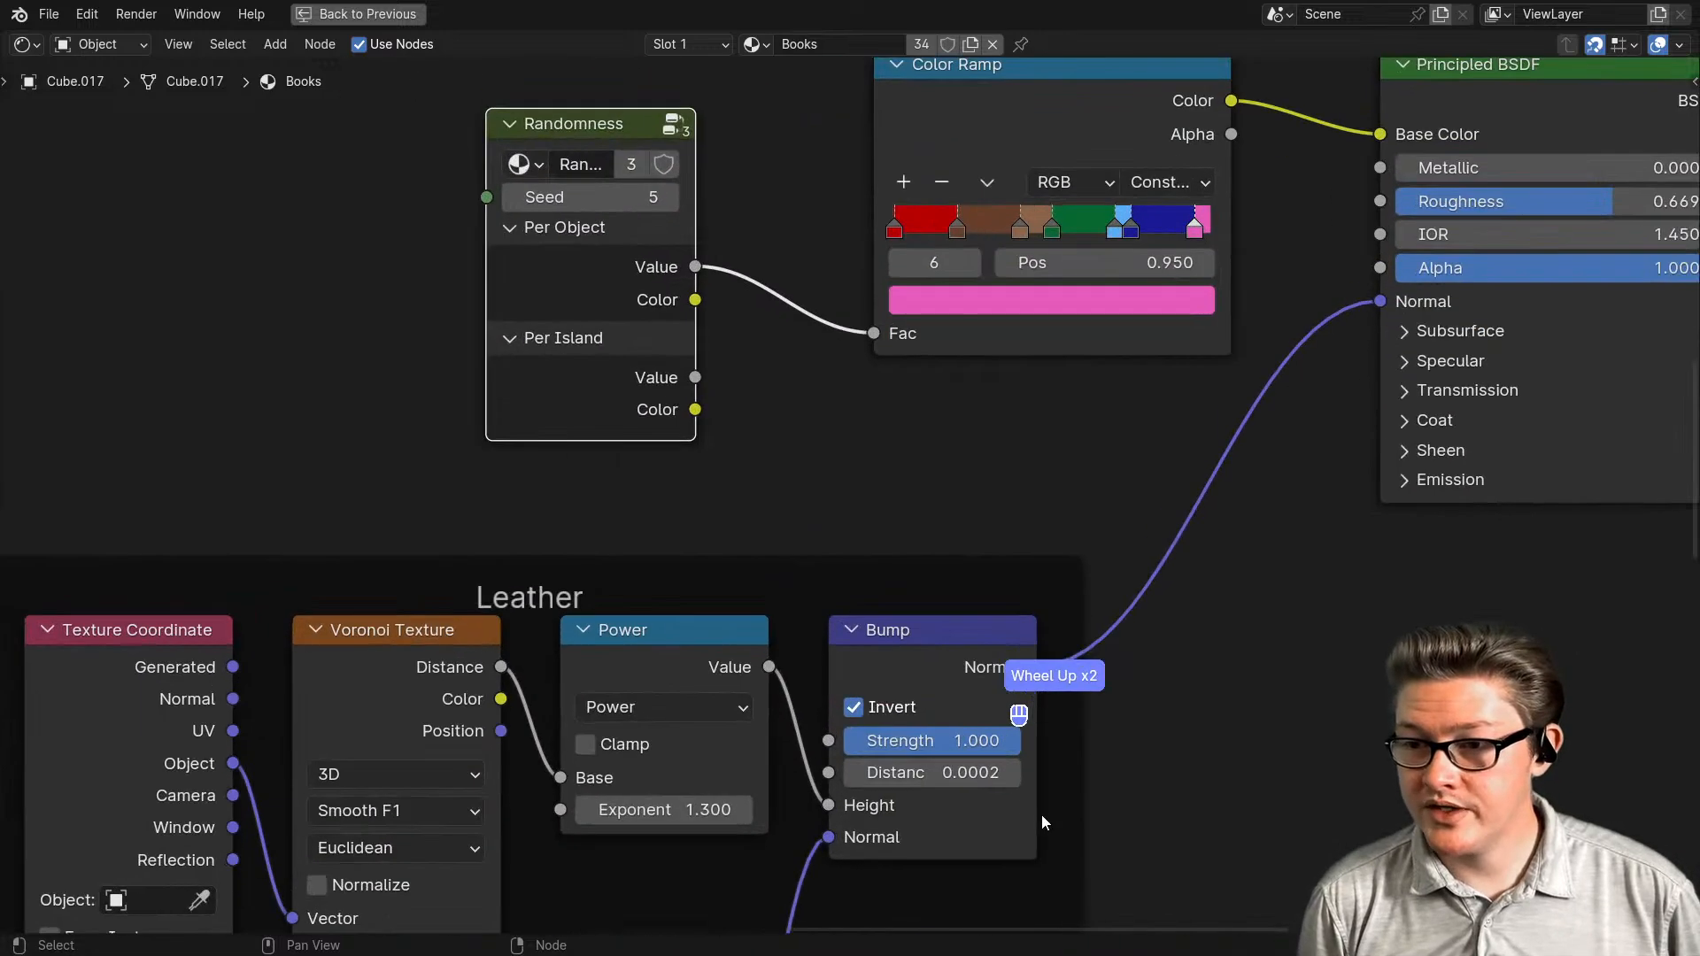
scroll(1019, 791, up, 2)
middle_drag(974, 709, 884, 624)
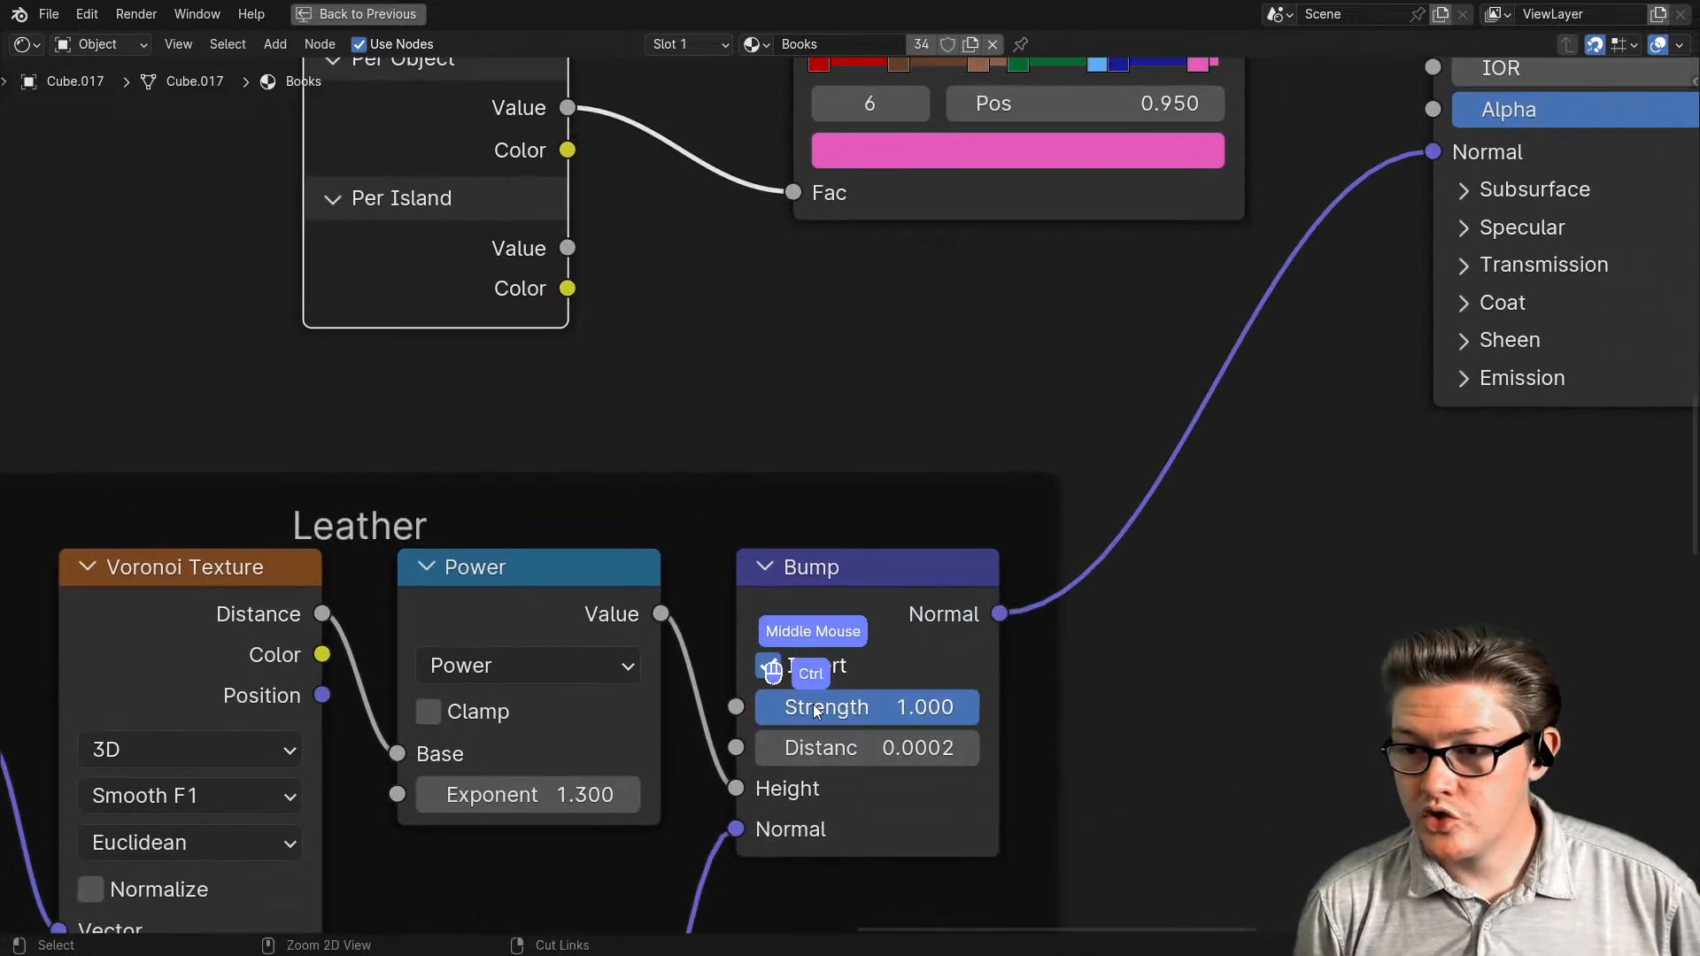
key(ctrl+space)
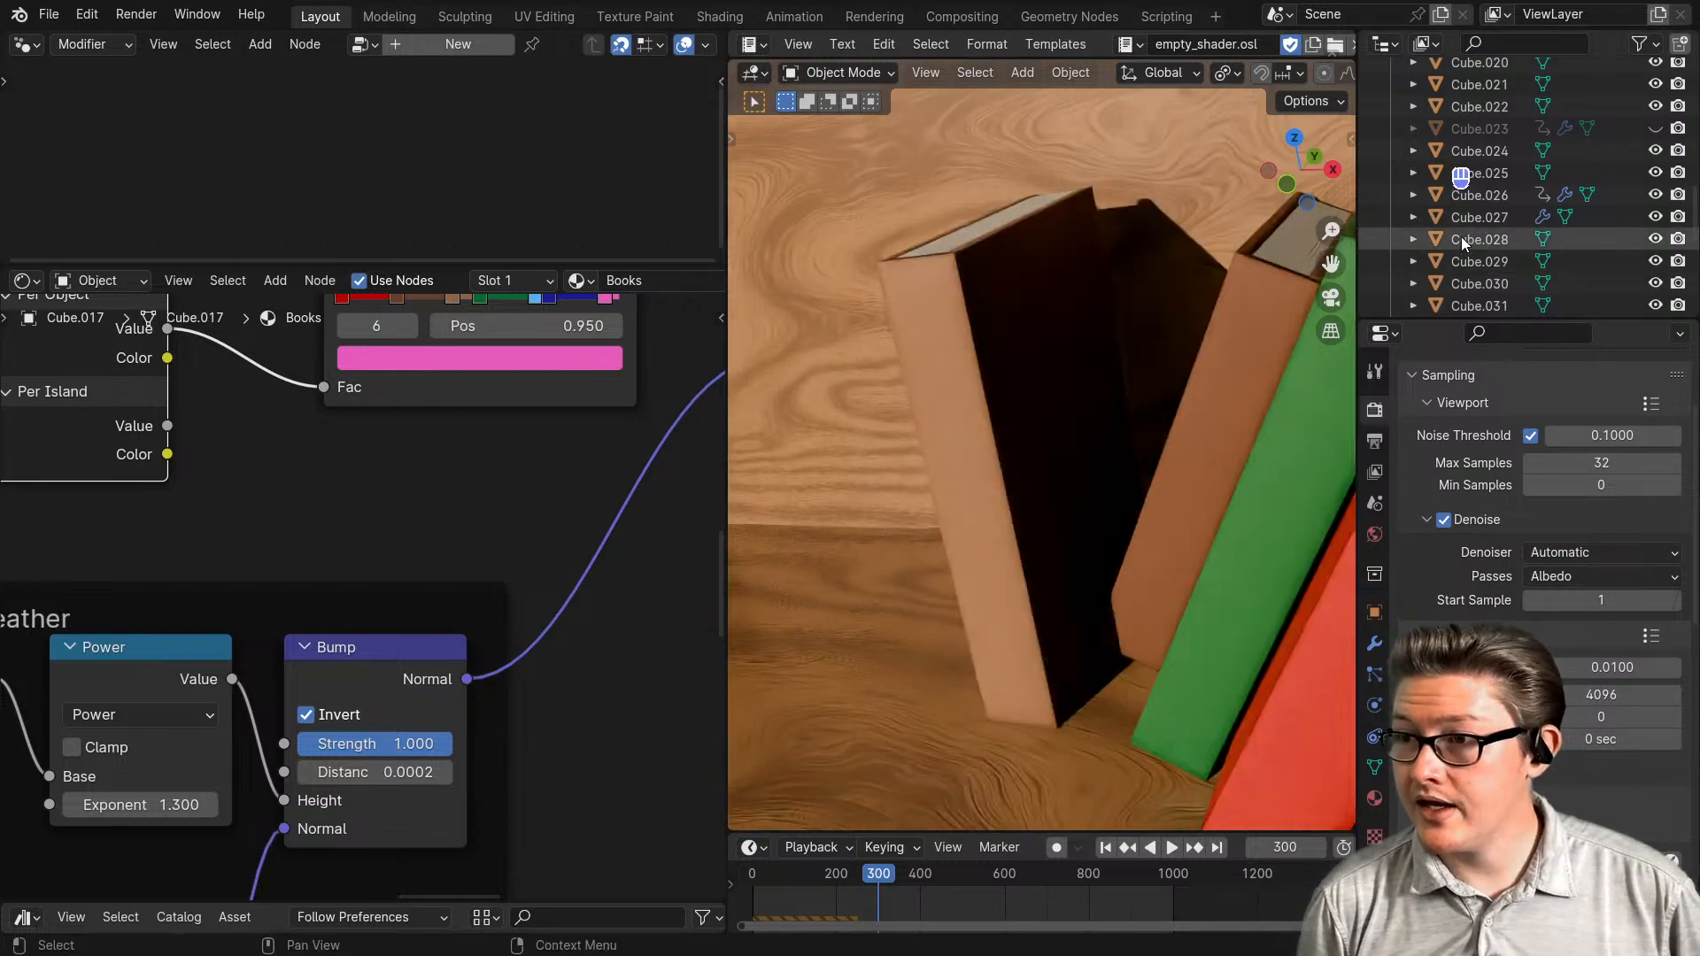
- Select Cube.027 again, set its Bump node's Distance to 0.0001, and check the leather on the cover and spine up close
click(1473, 217)
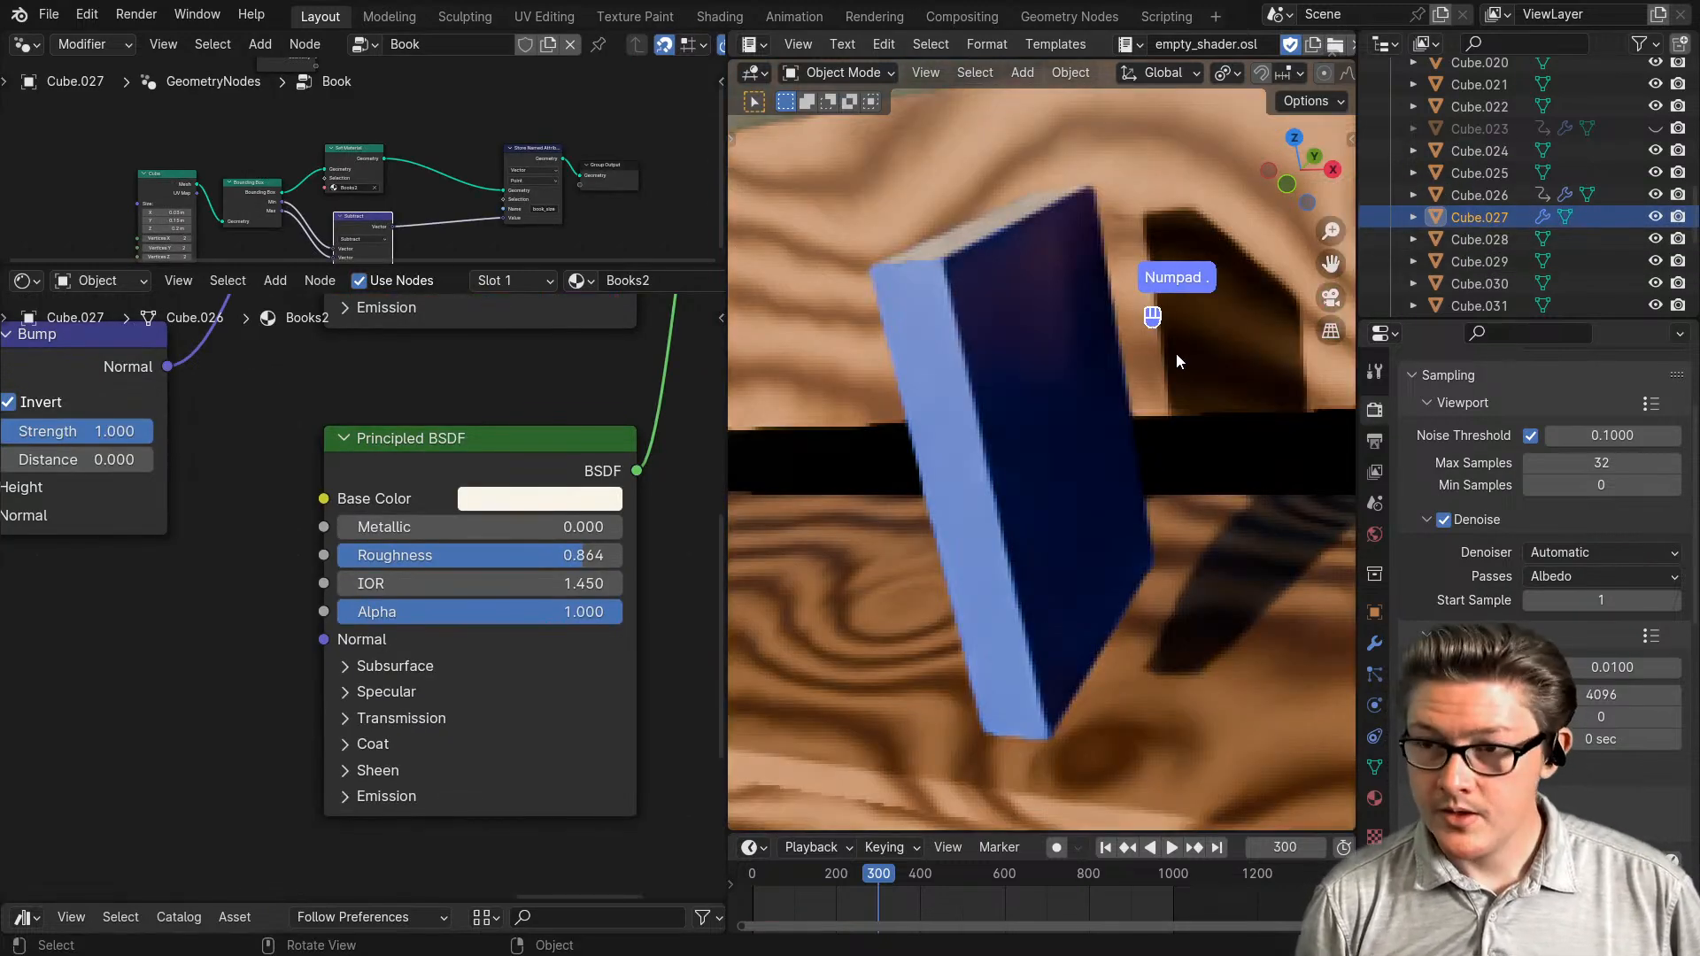
scroll(406, 611, down, 2)
scroll(249, 629, up, 4)
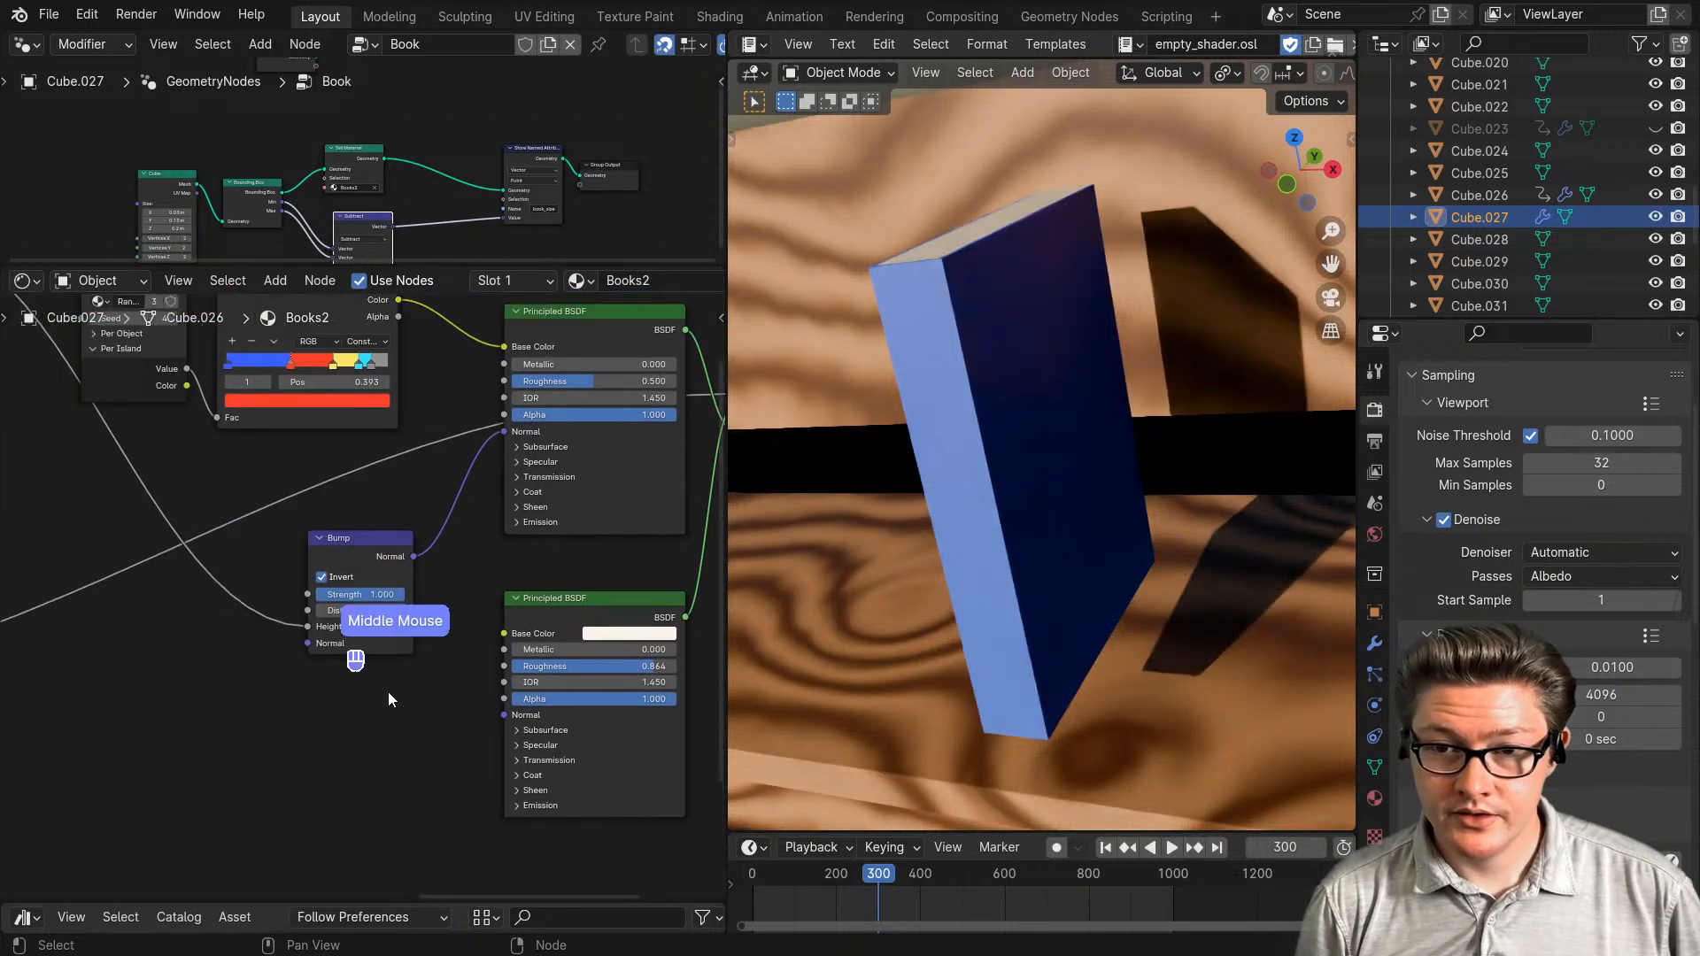
click(370, 625)
text(0.0001)
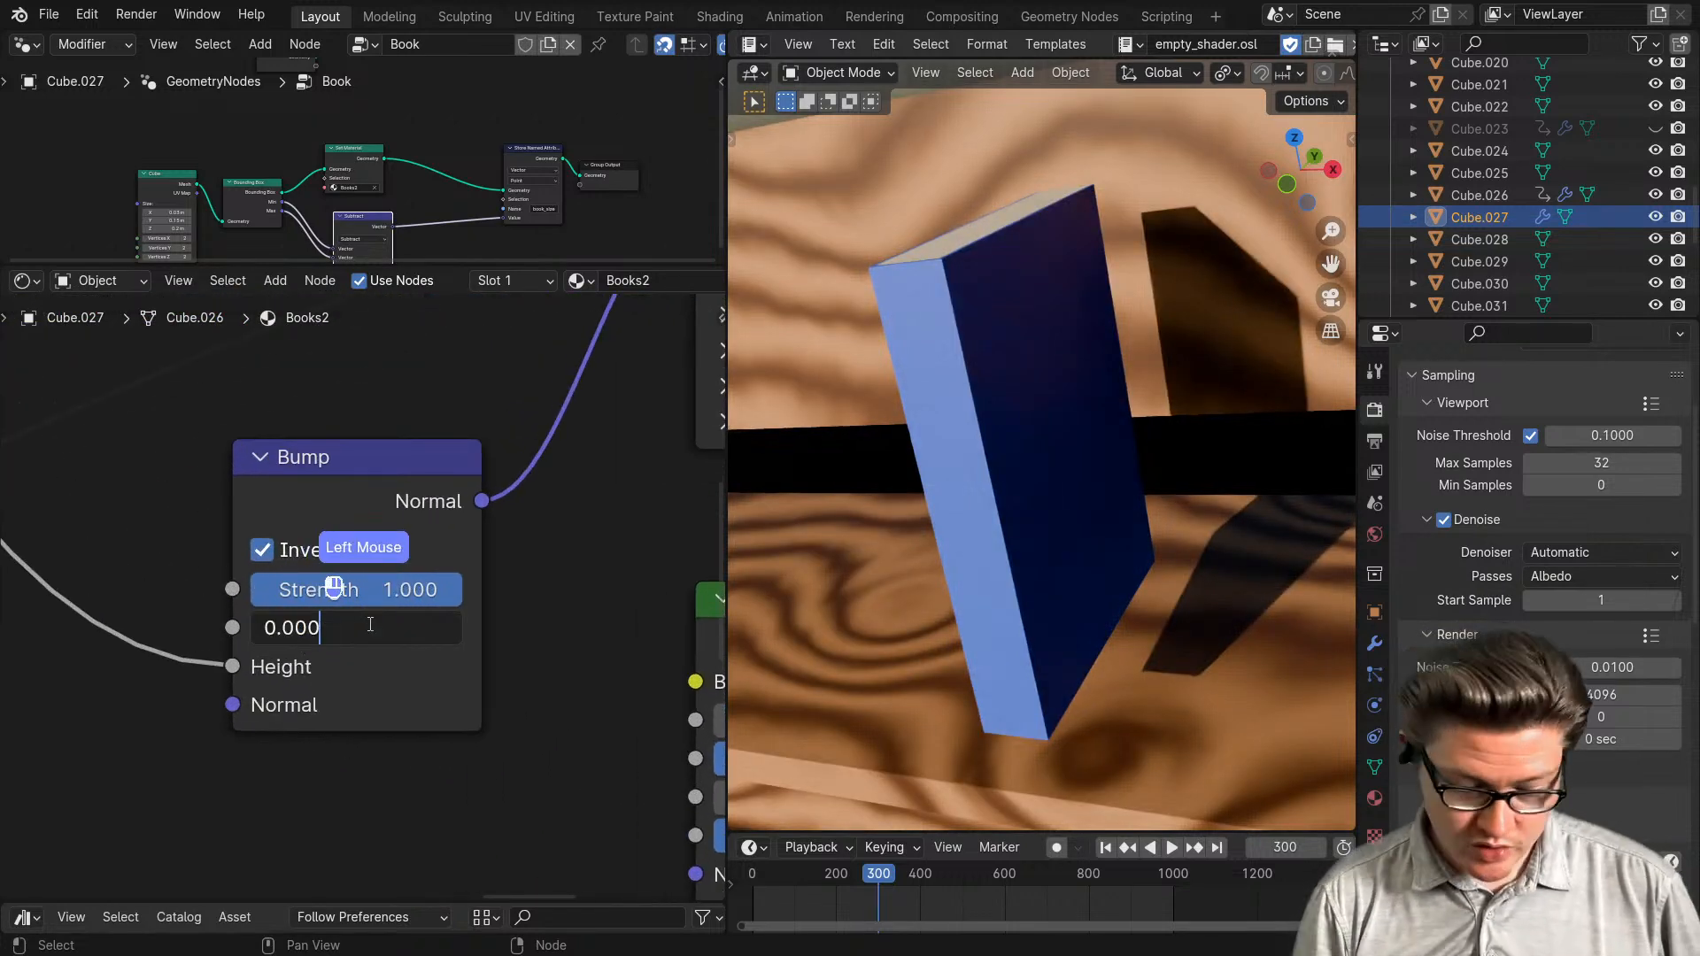
key(Return)
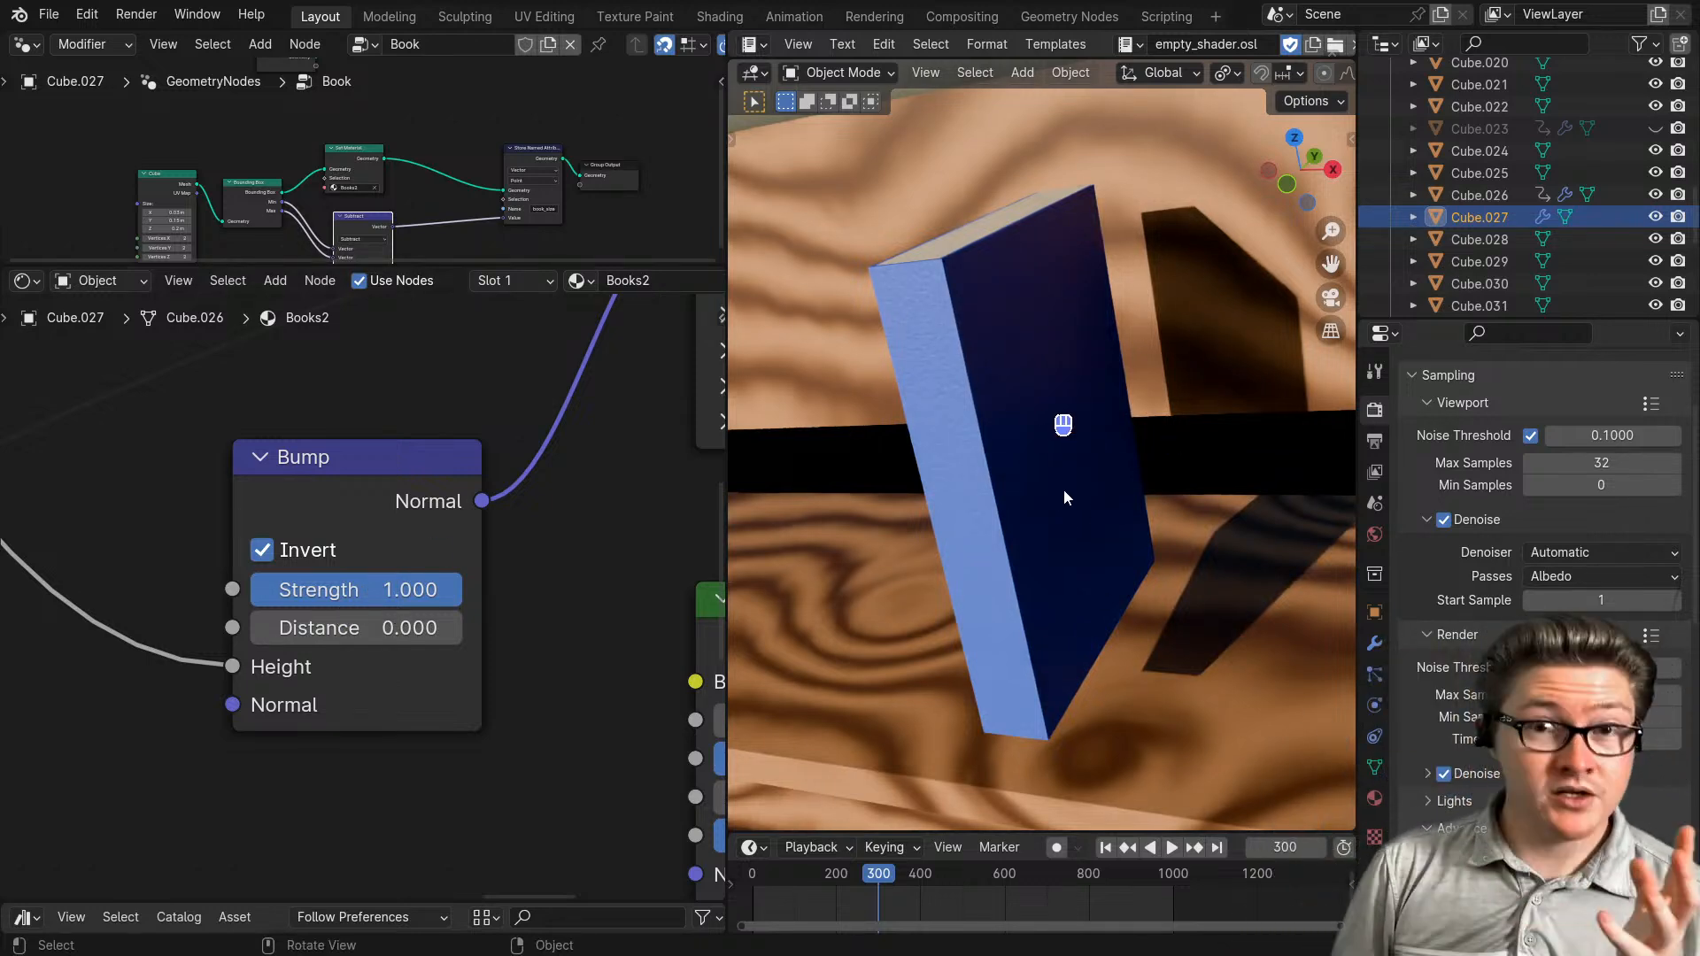
middle_drag(1019, 515, 1076, 540)
scroll(1083, 540, up, 3)
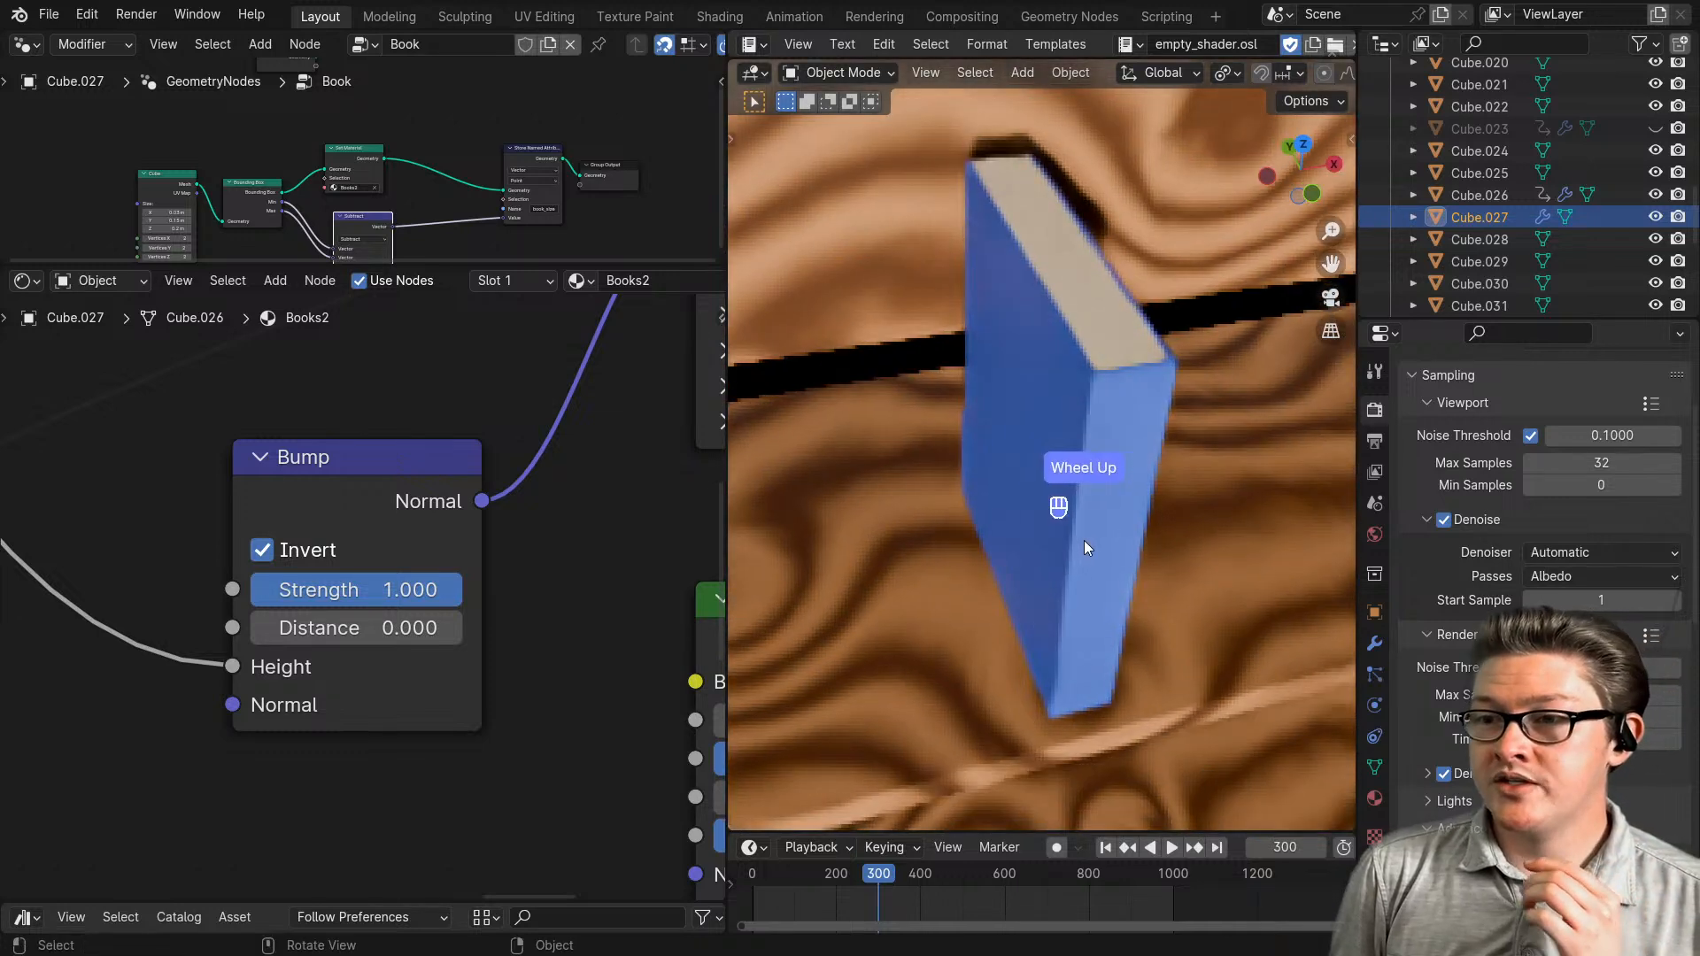
scroll(1084, 541, up, 2)
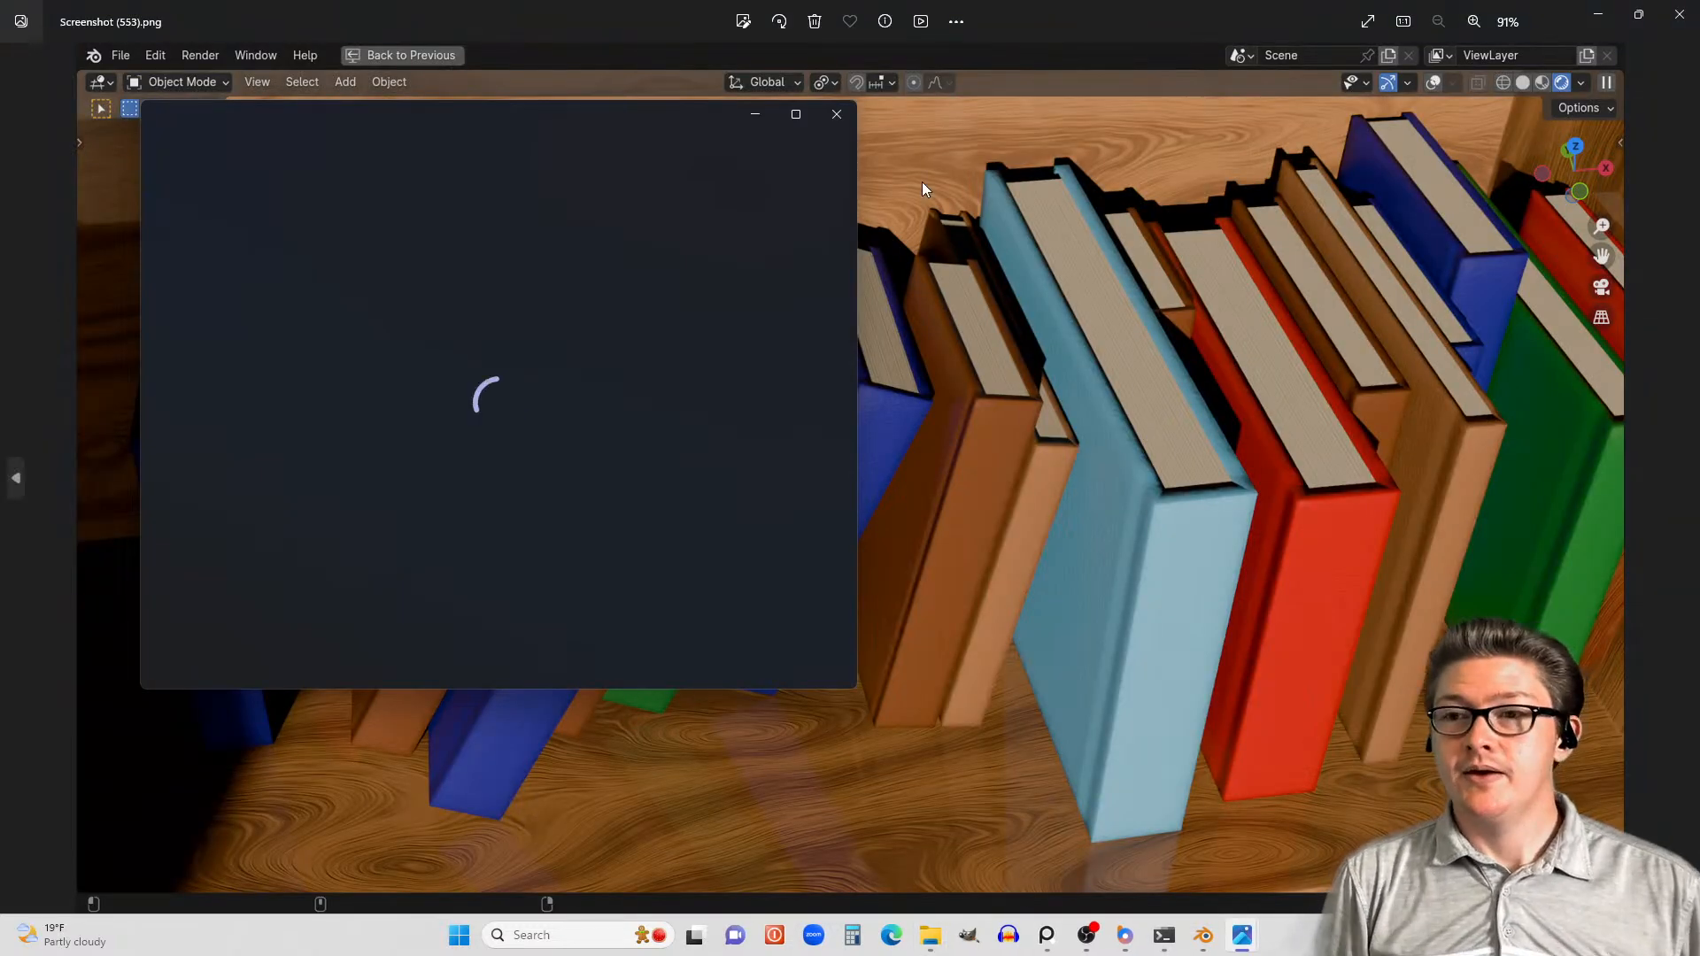
- Examine the softened cover edges and spine corners of the books in Screenshot (553).png, and return to Blender
click(836, 115)
scroll(1212, 485, up, 6)
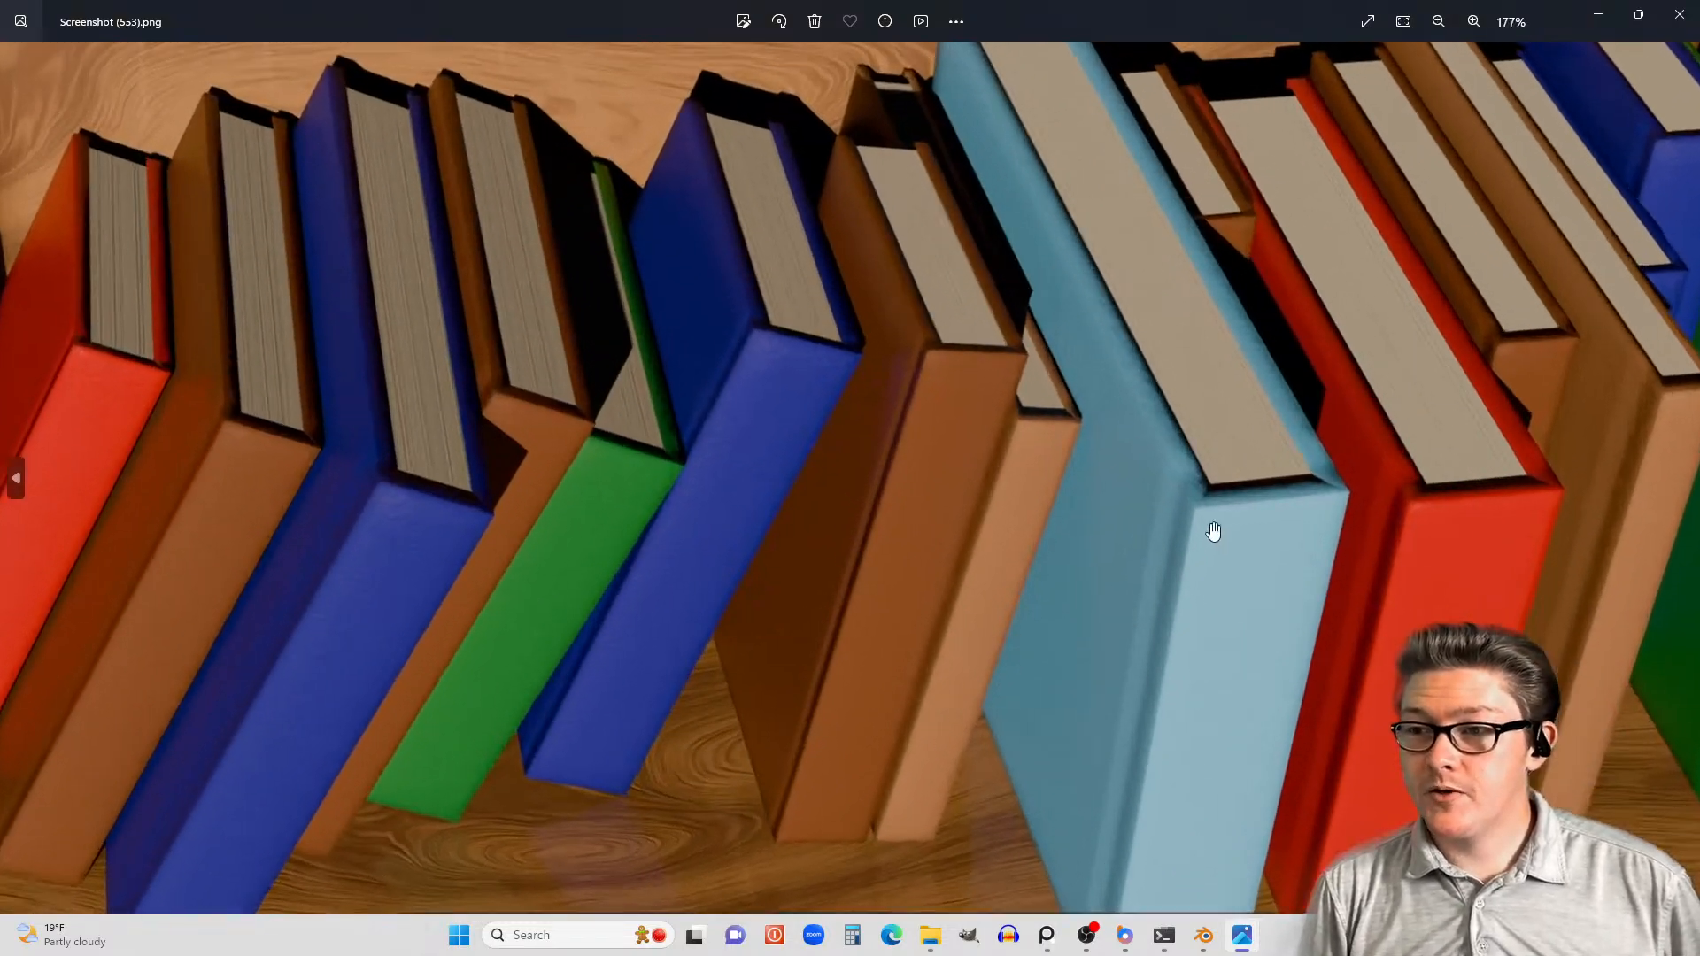
drag(1236, 444, 1253, 626)
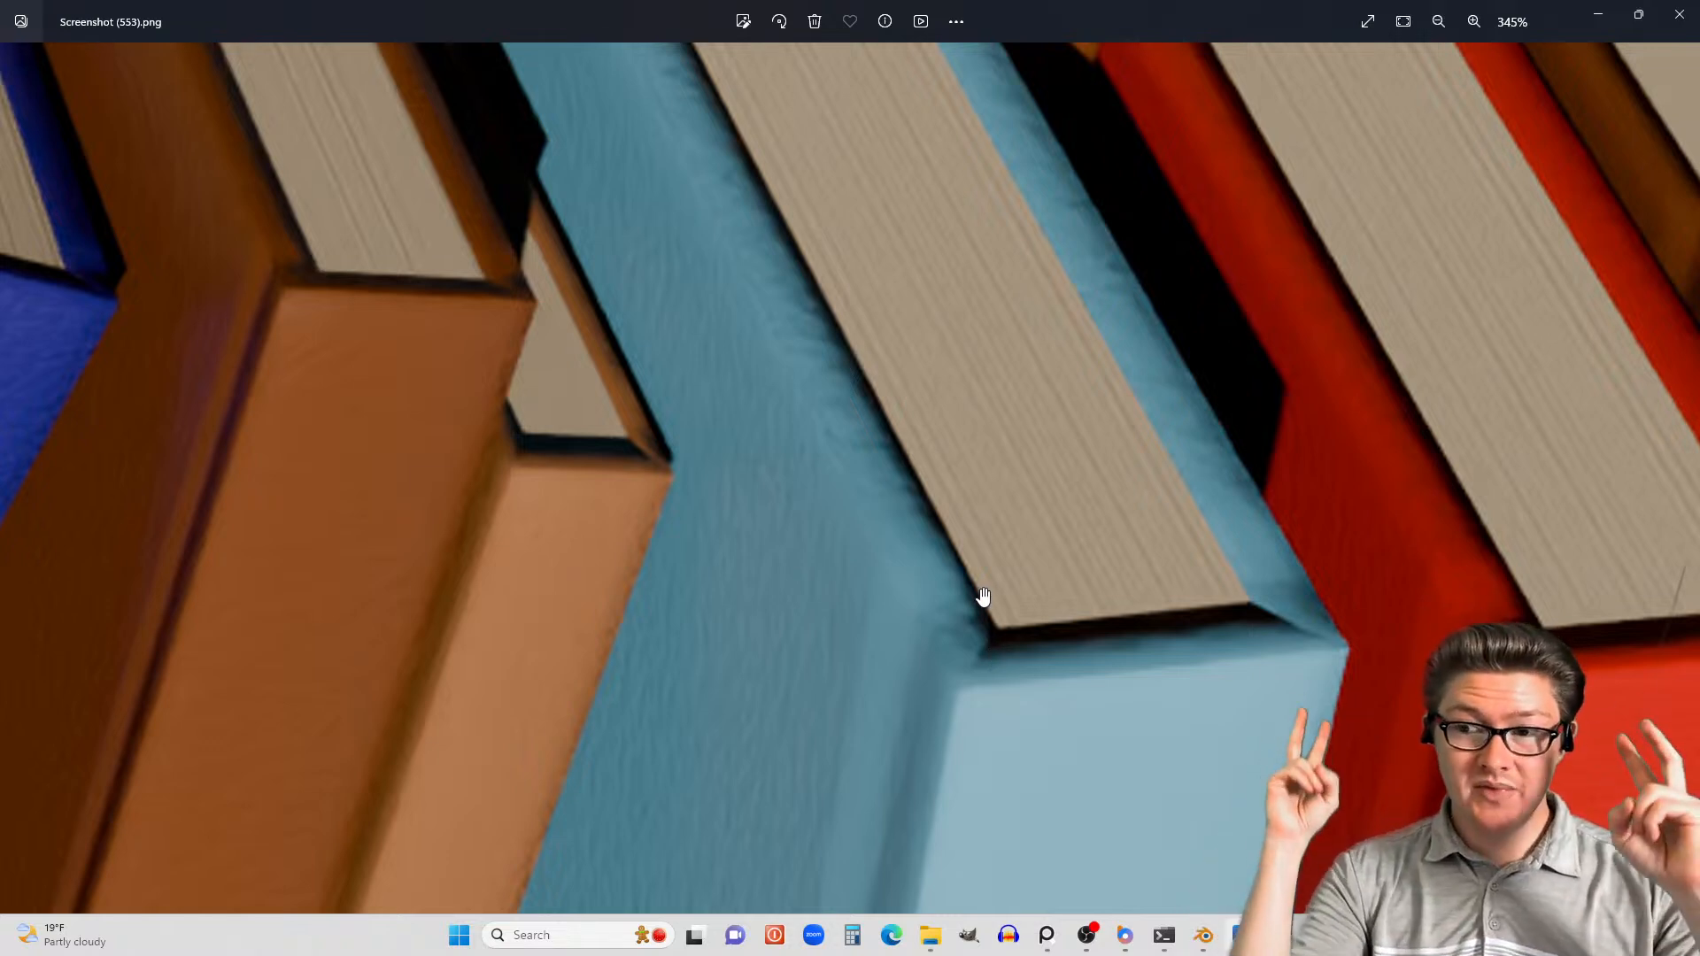
drag(918, 497, 924, 581)
drag(973, 647, 725, 296)
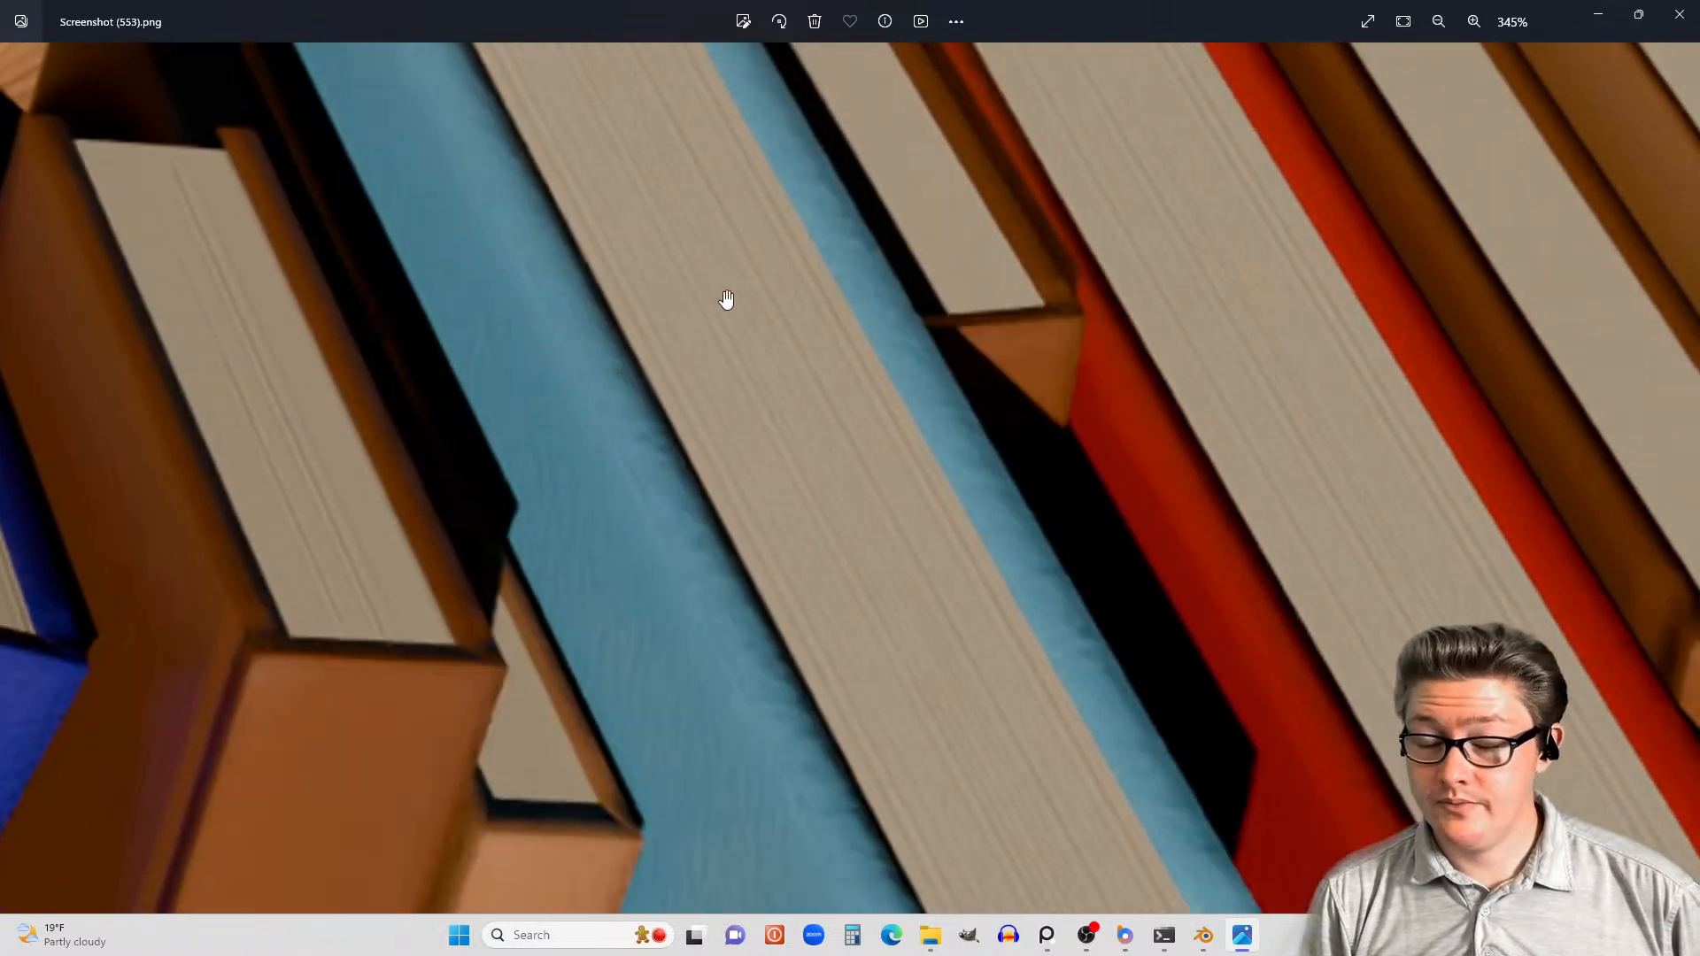
drag(885, 577, 691, 376)
drag(745, 591, 881, 497)
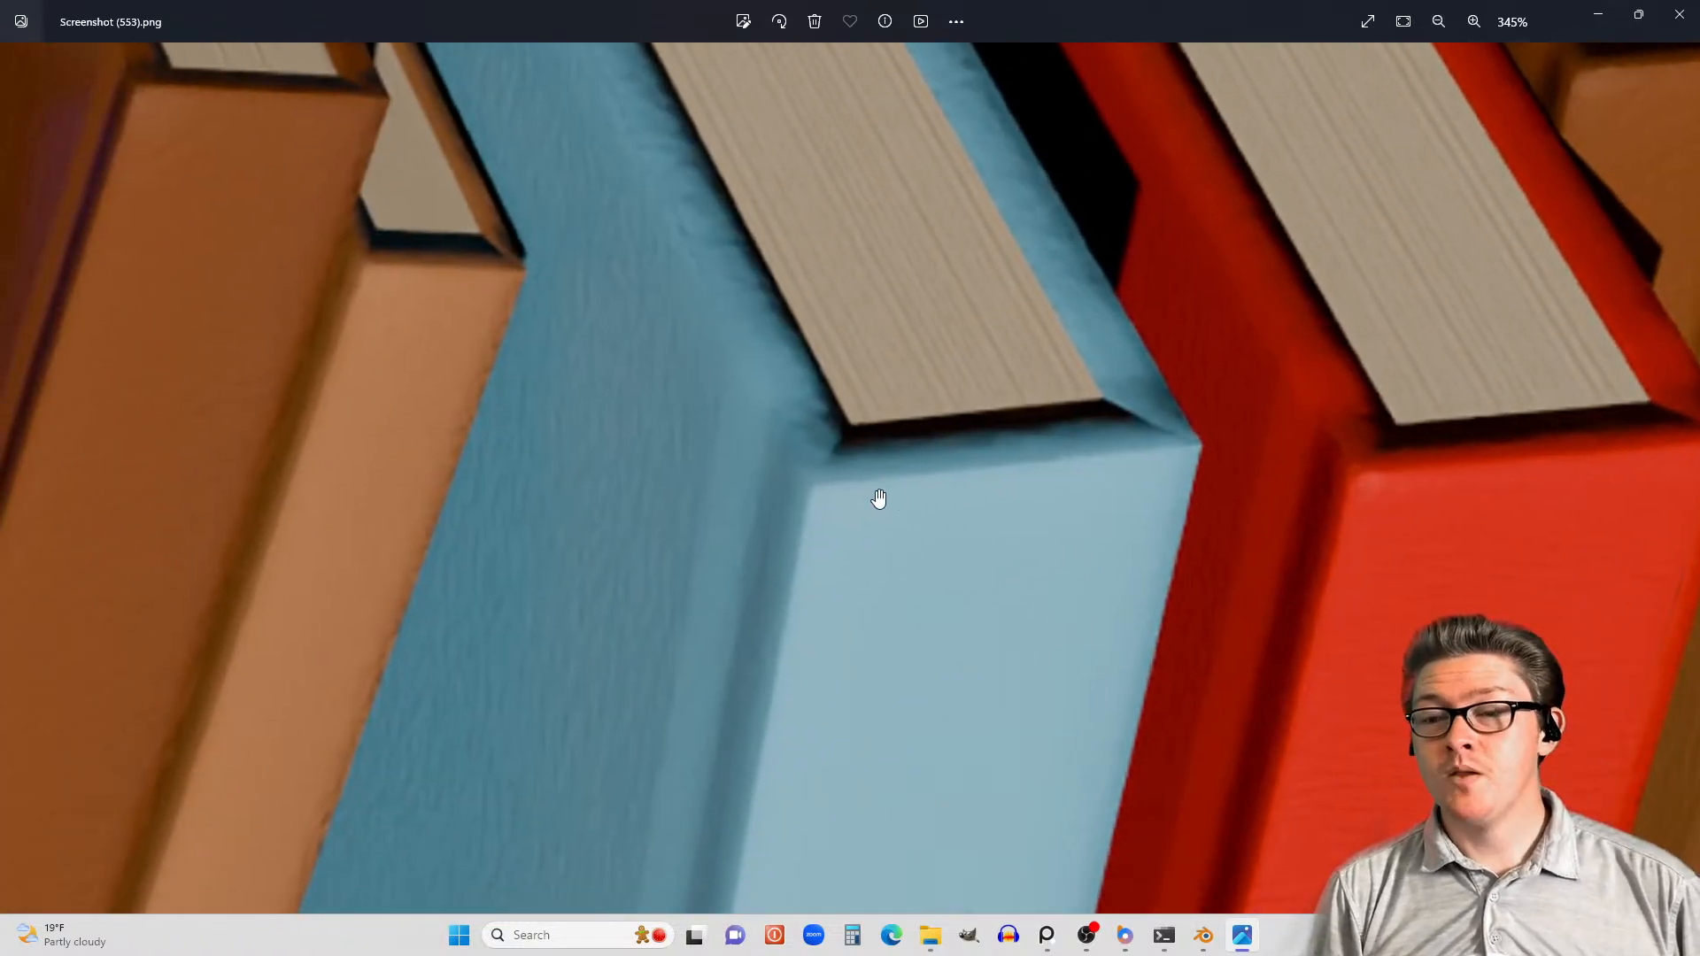
drag(774, 425, 851, 298)
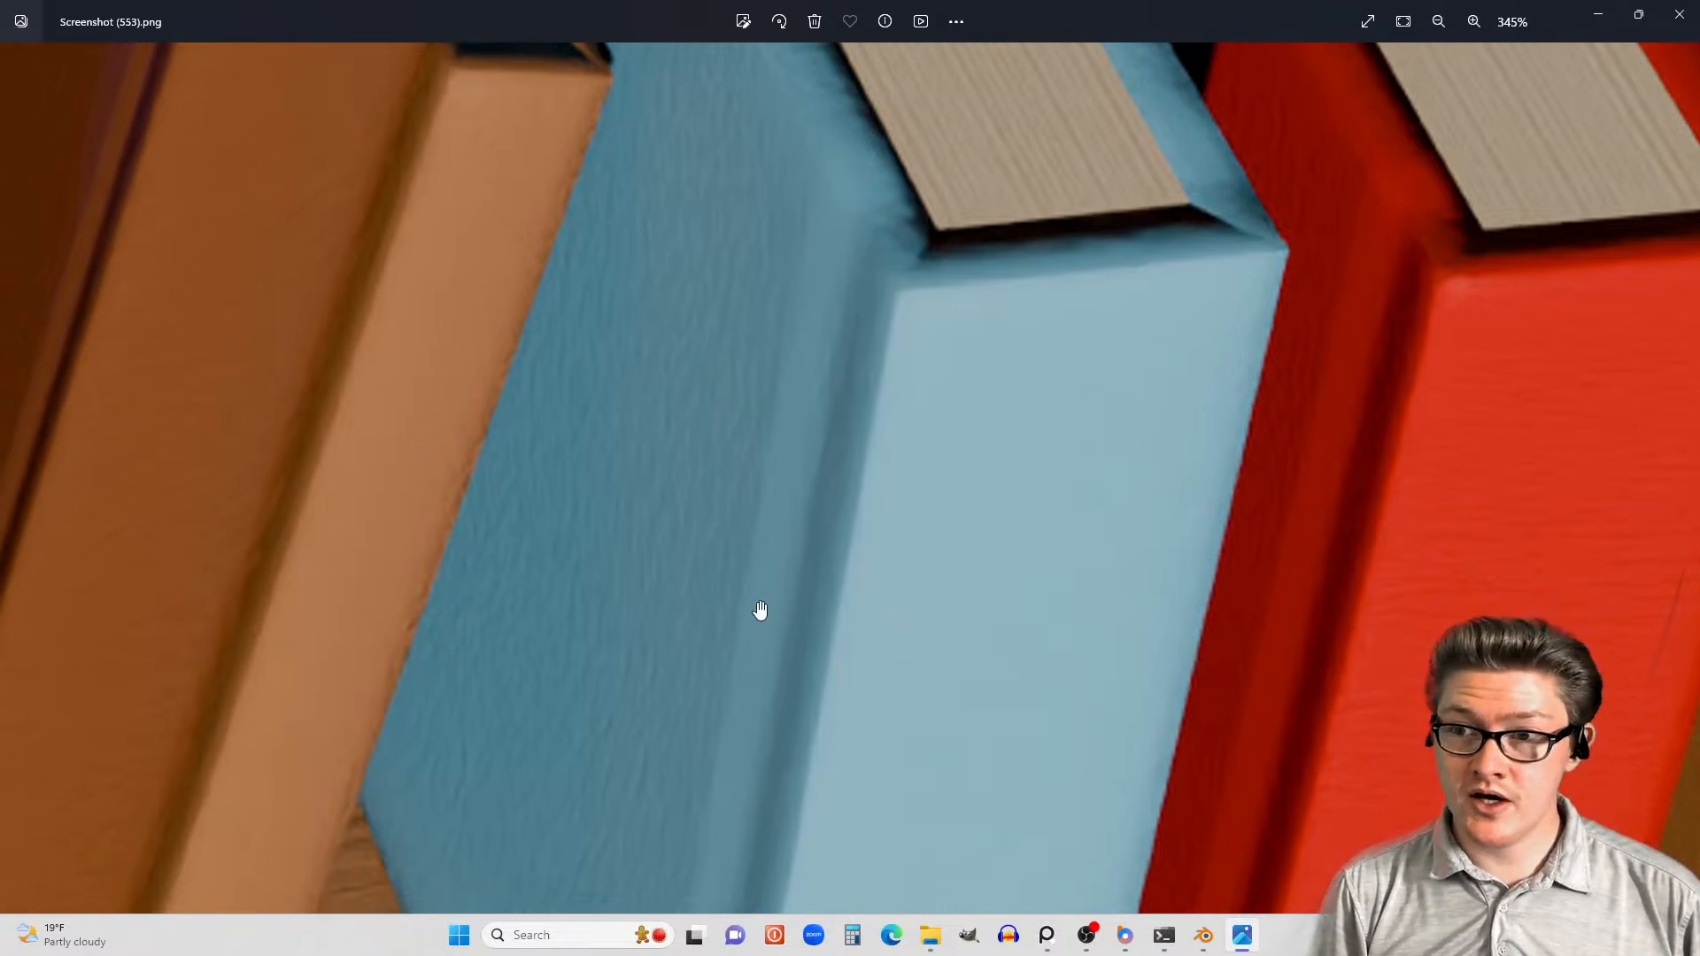
drag(1092, 404, 957, 444)
drag(987, 373, 900, 505)
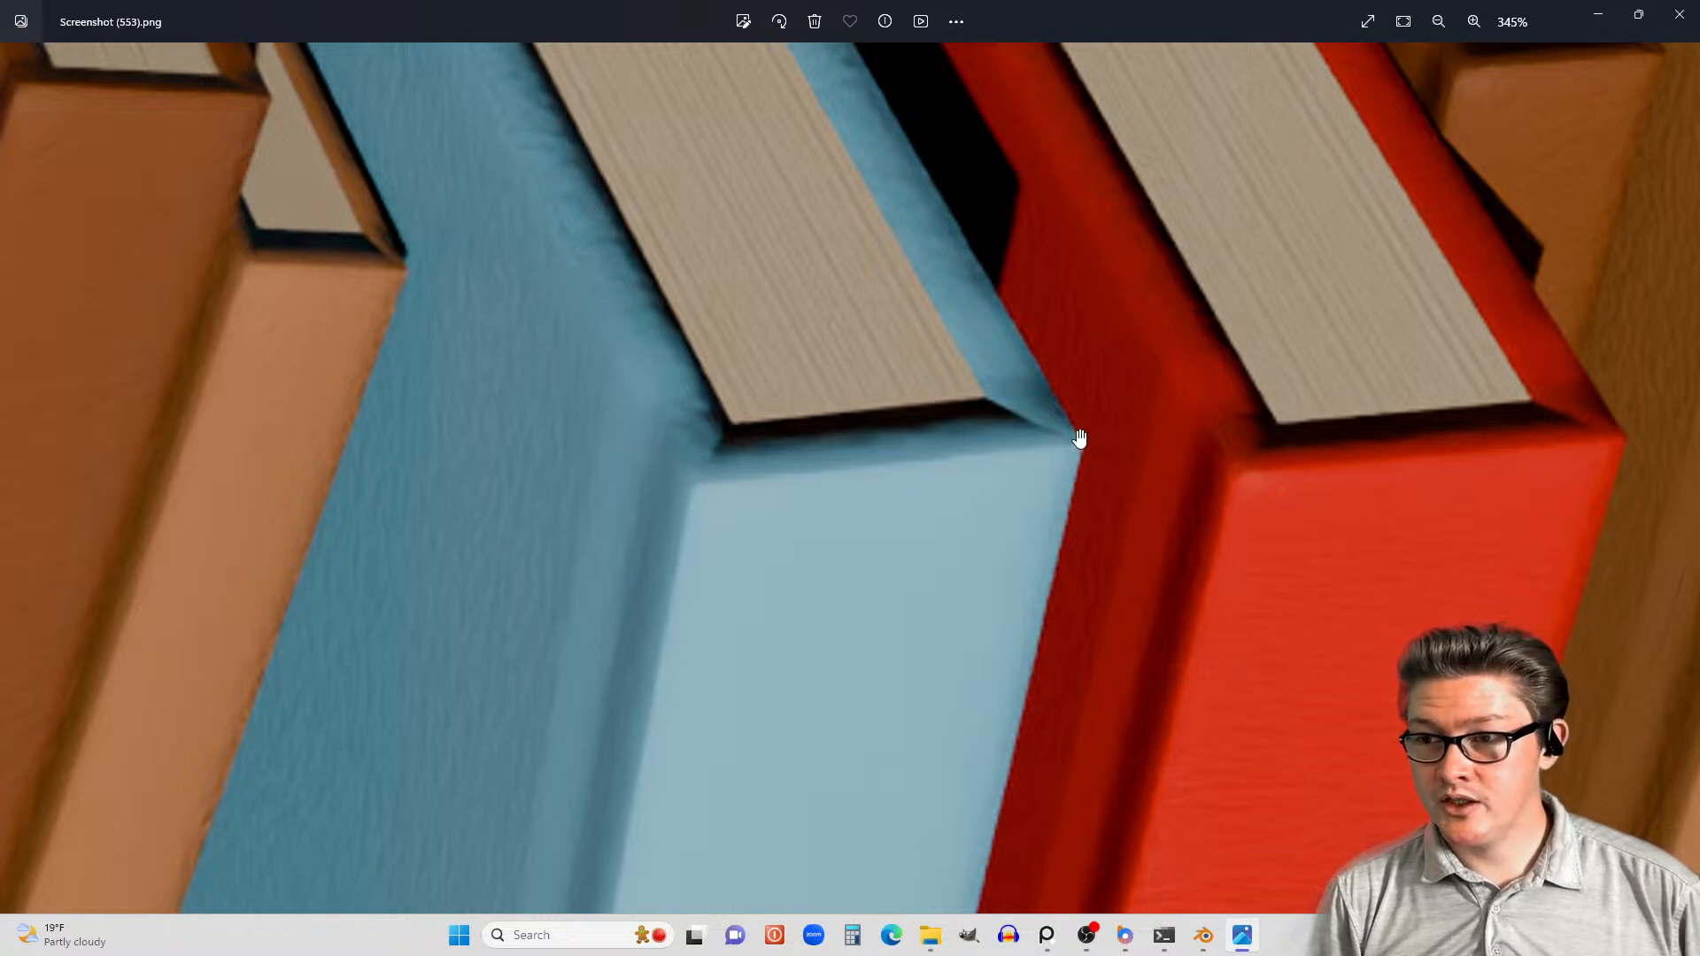
scroll(848, 556, down, 5)
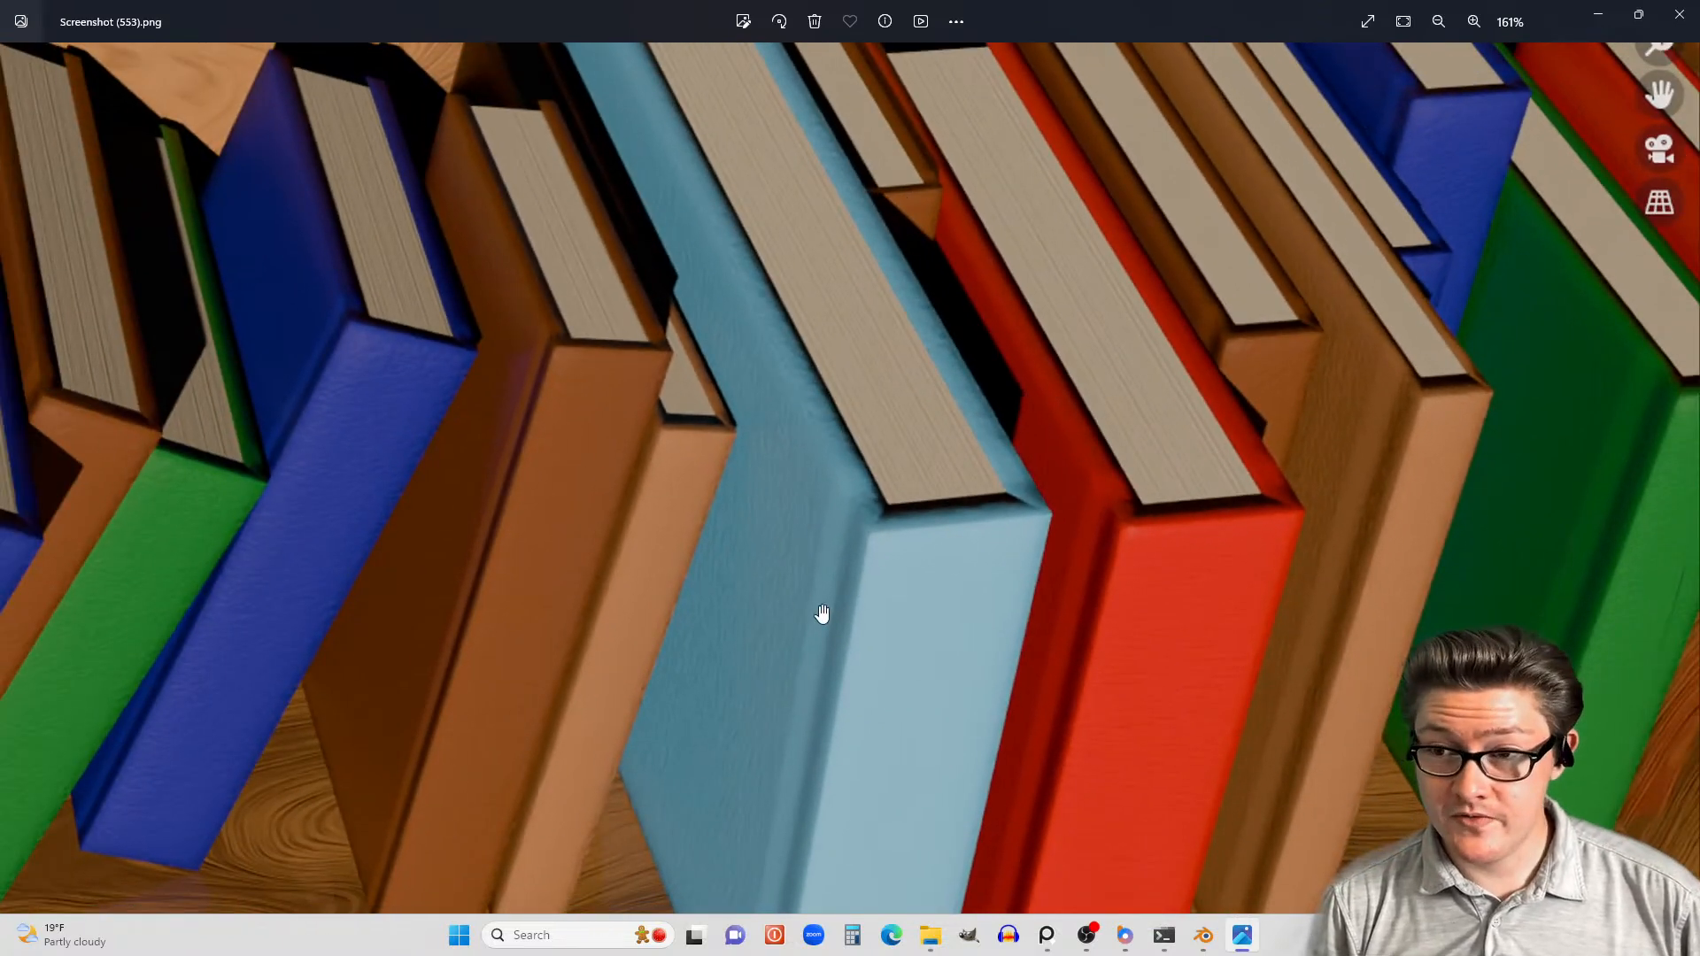
drag(815, 615, 895, 558)
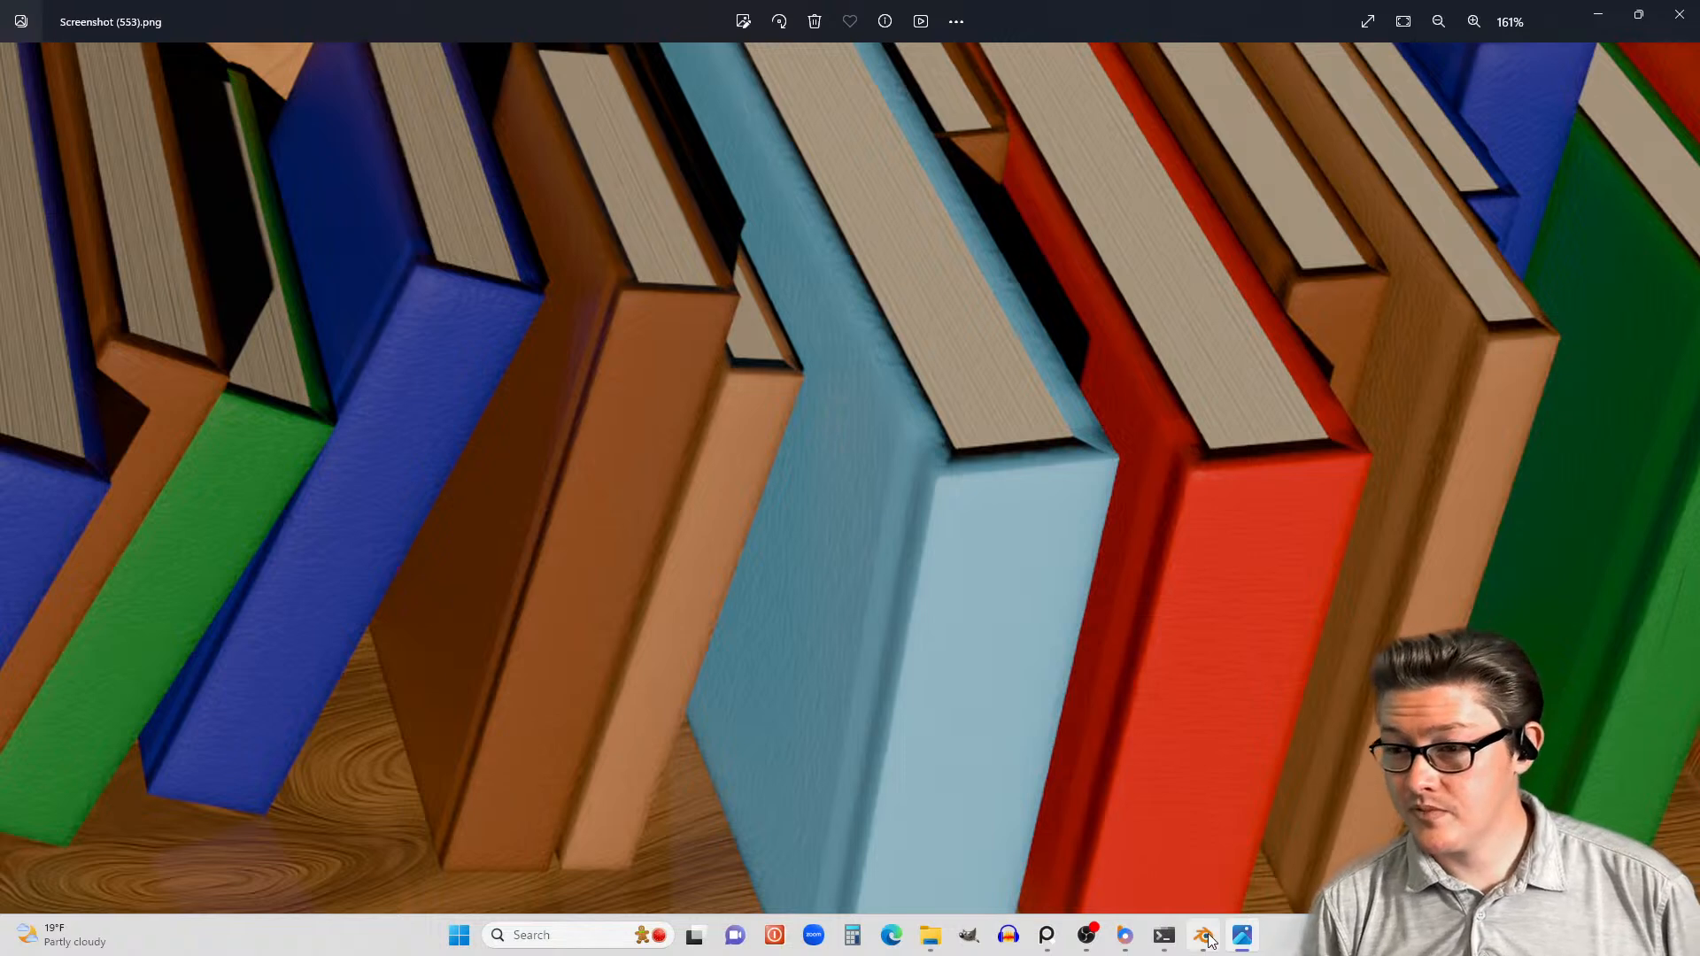
mouse_move(1209, 941)
click(1204, 892)
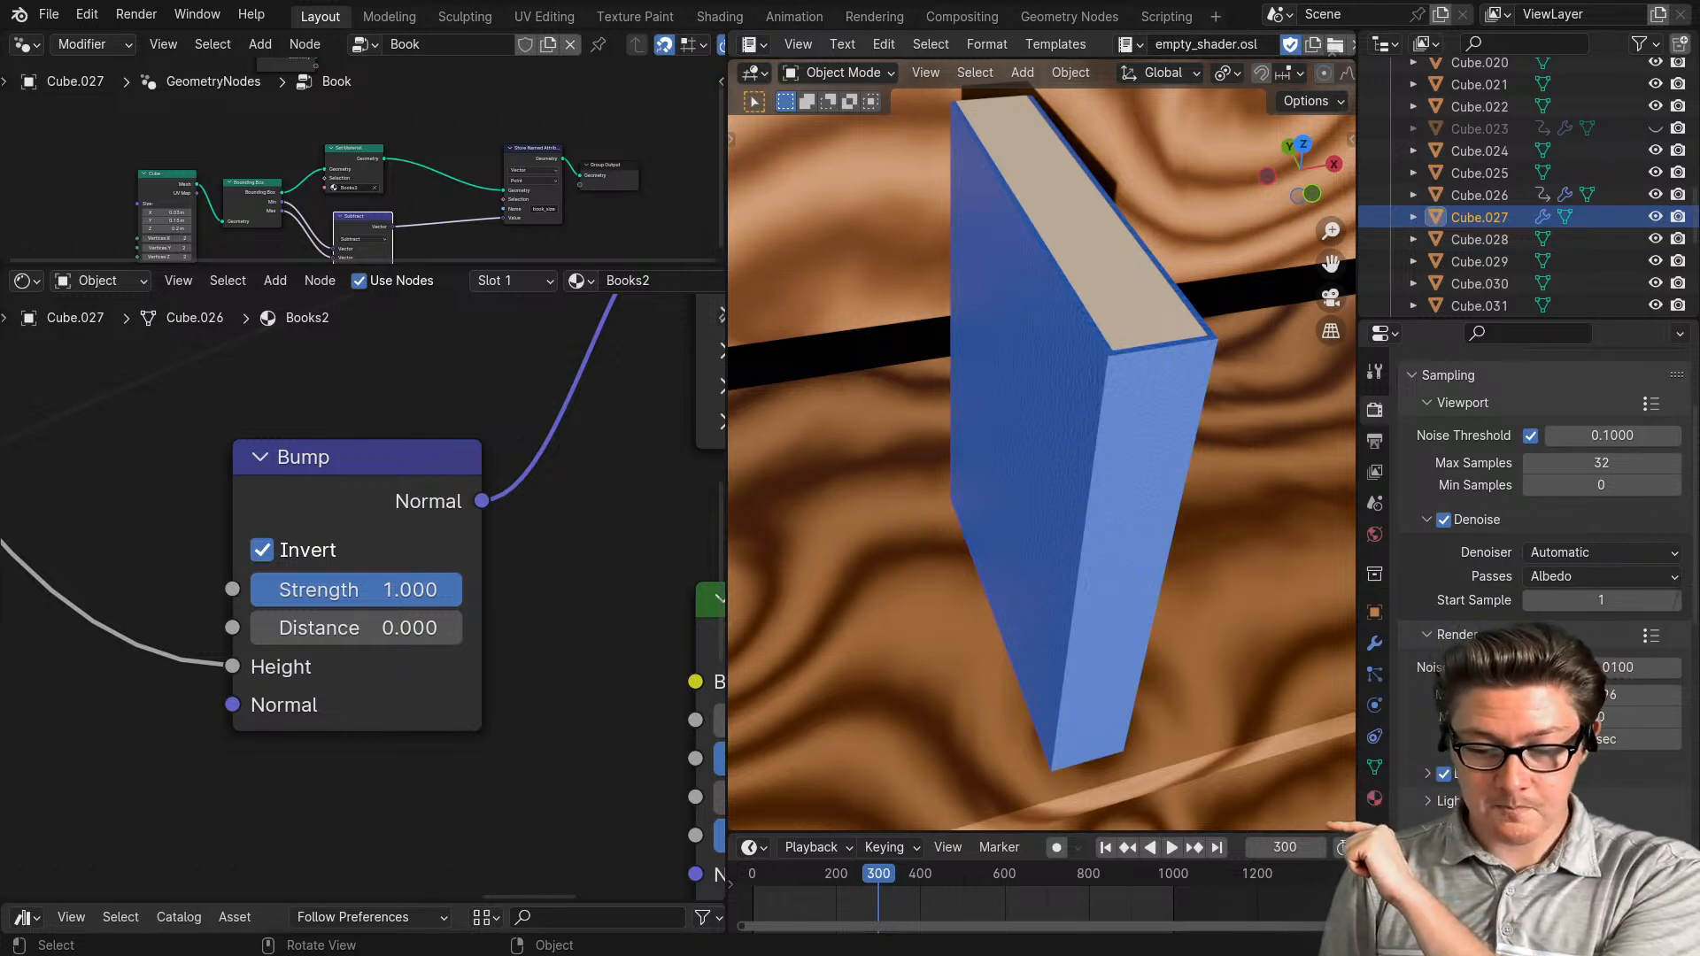
- Add a Bevel node to the Books2 material and place it in the empty area below the Bump node
scroll(442, 735, down, 6)
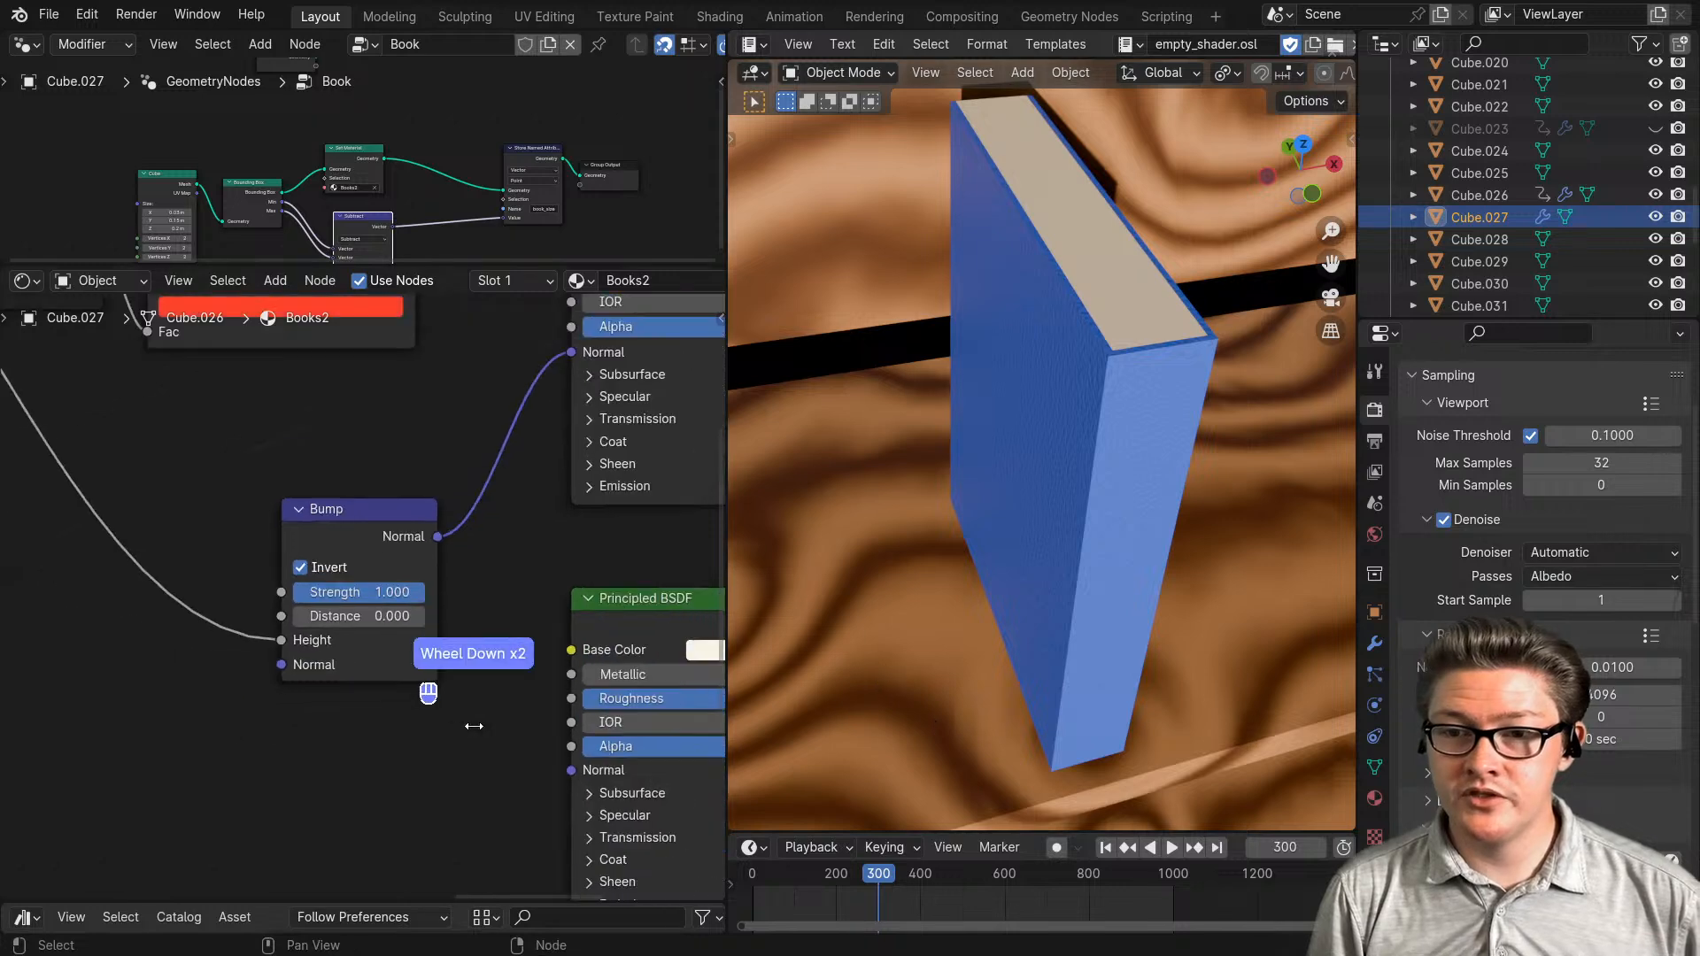
middle_drag(301, 758, 443, 756)
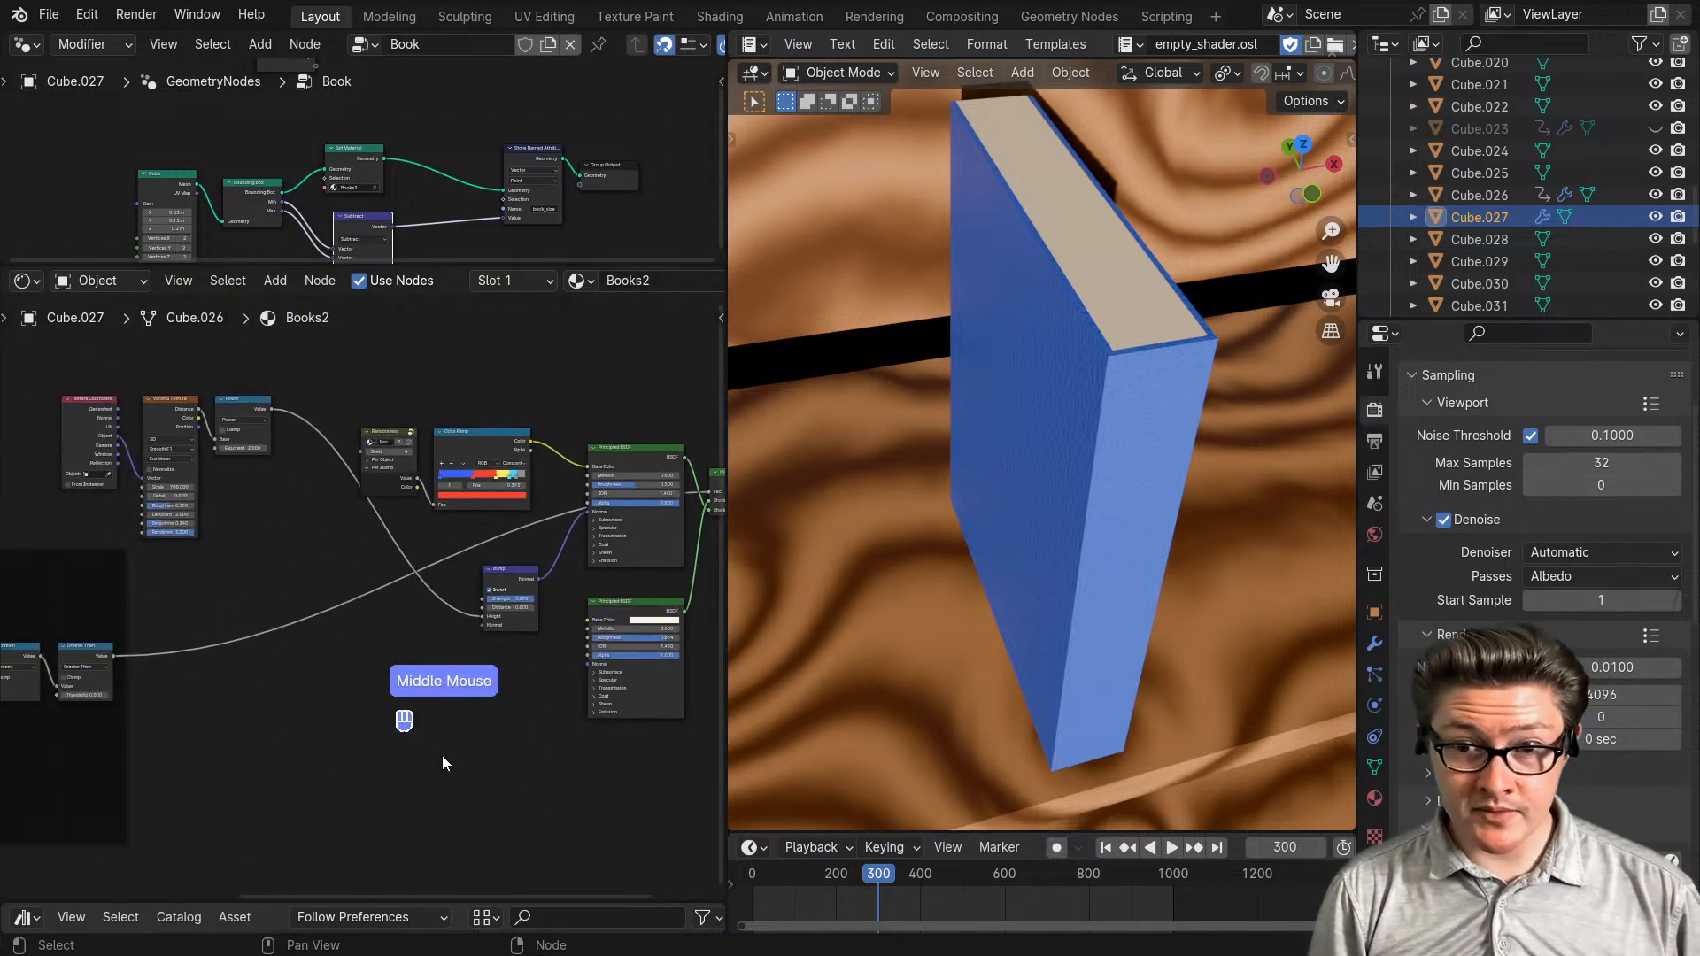
key(shift+a)
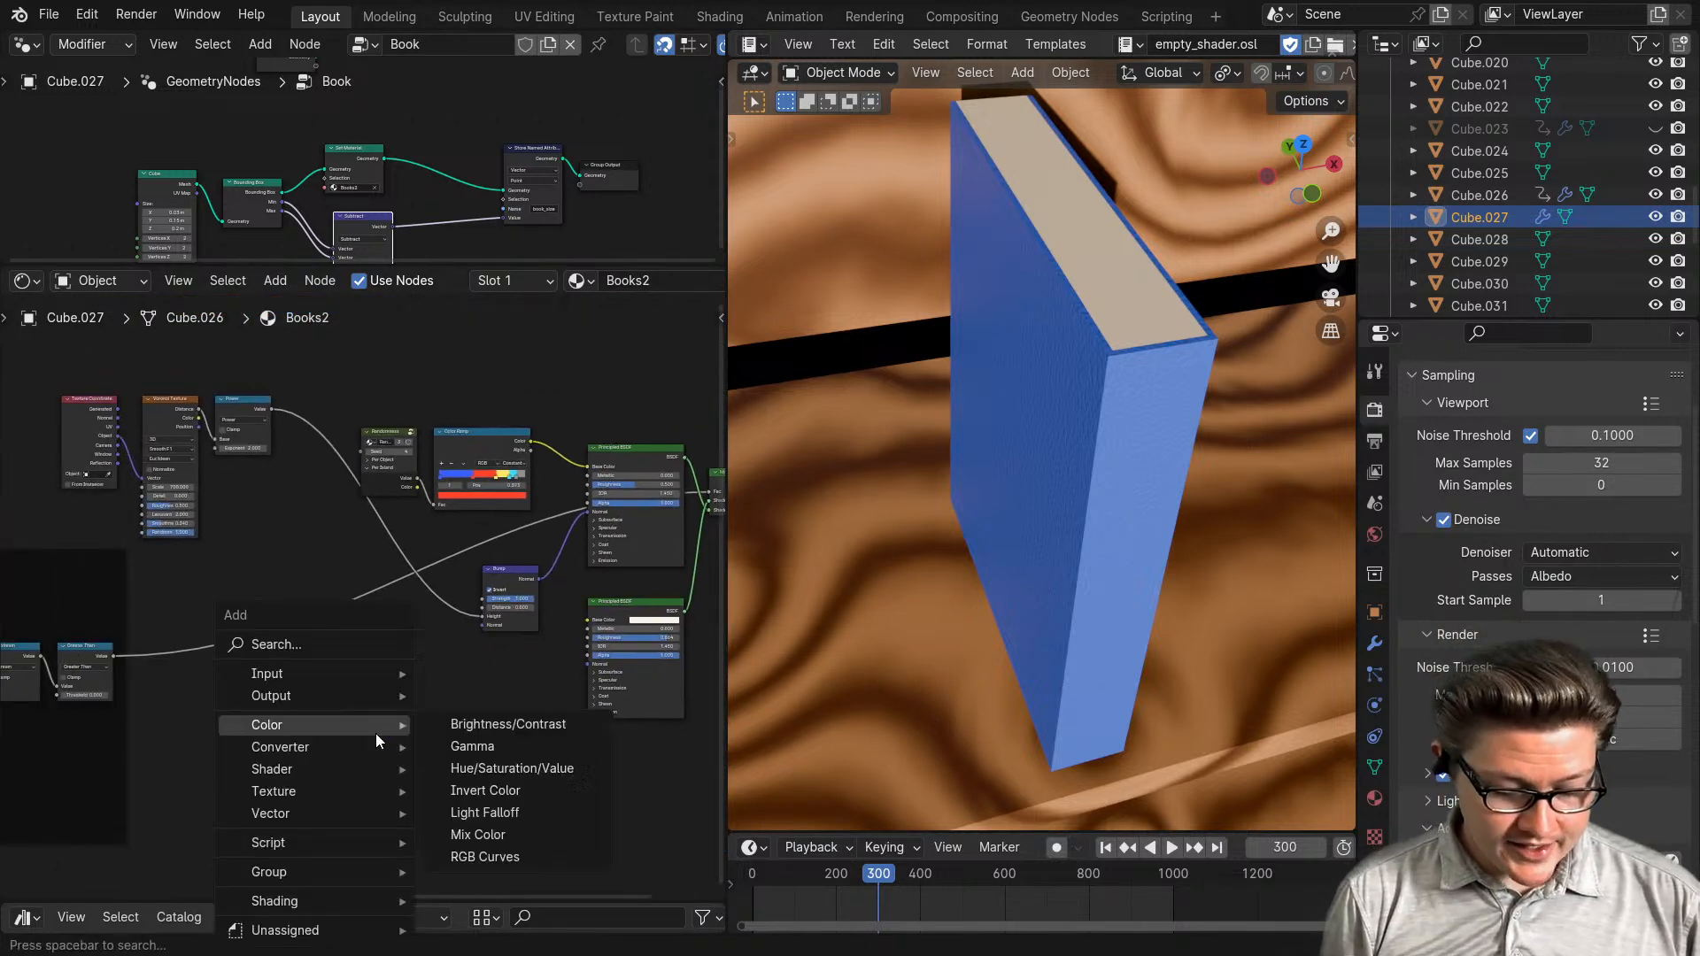
text(bel)
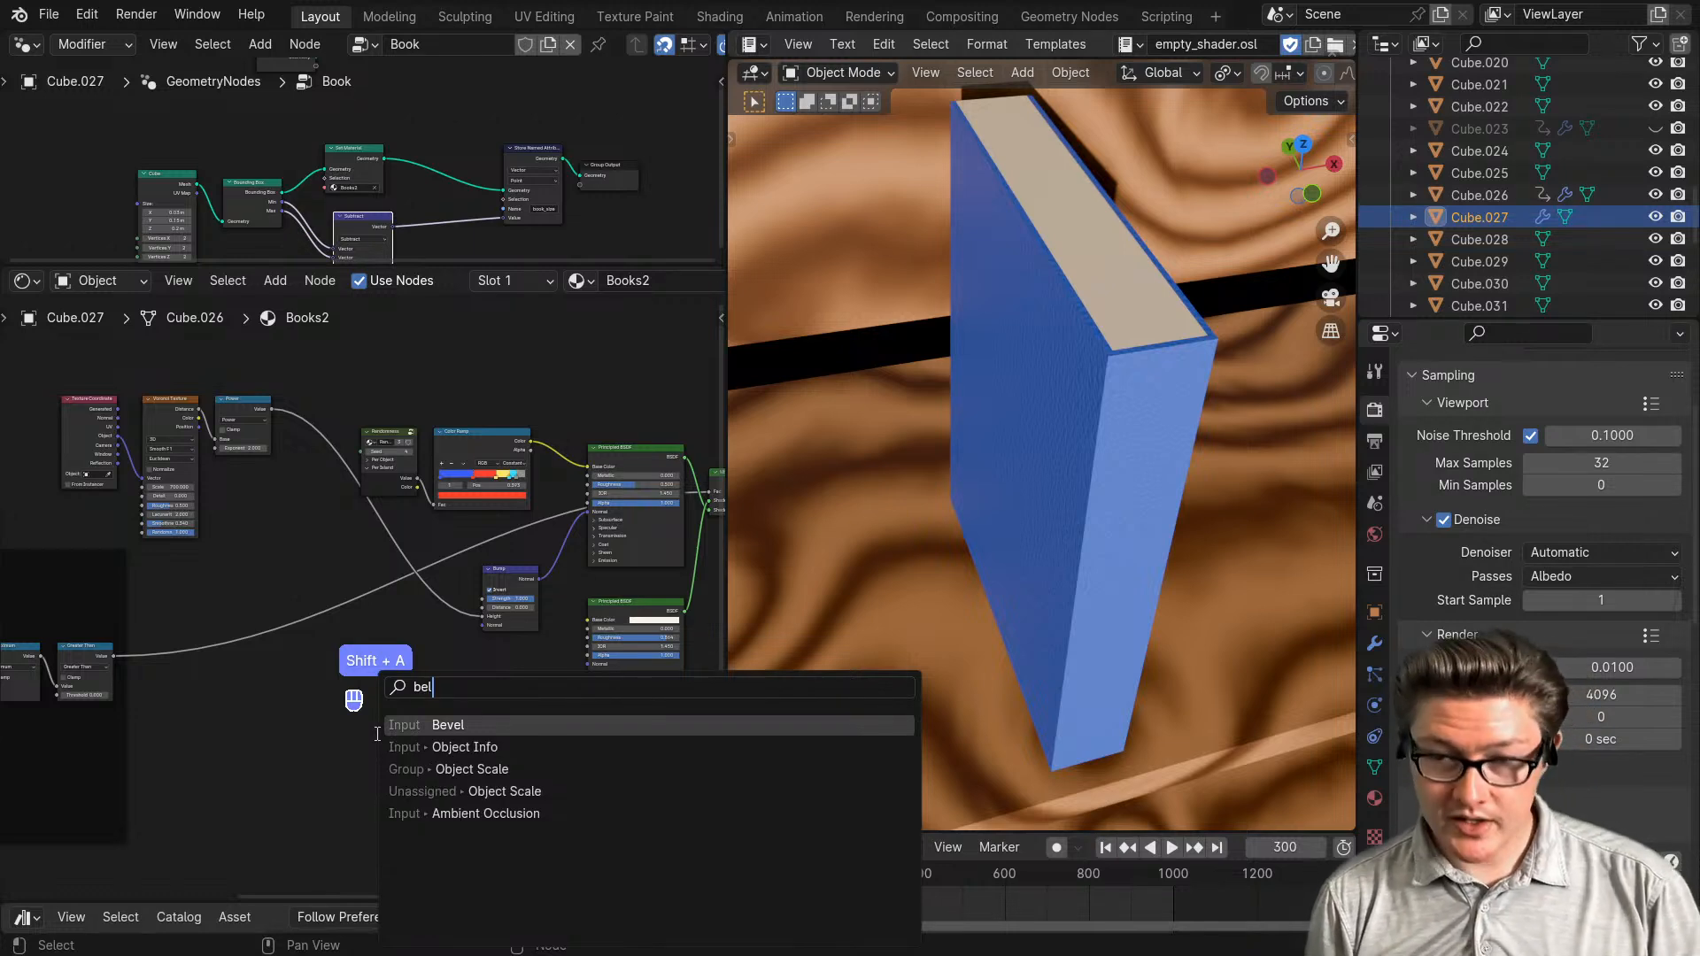
key(Return)
click(345, 718)
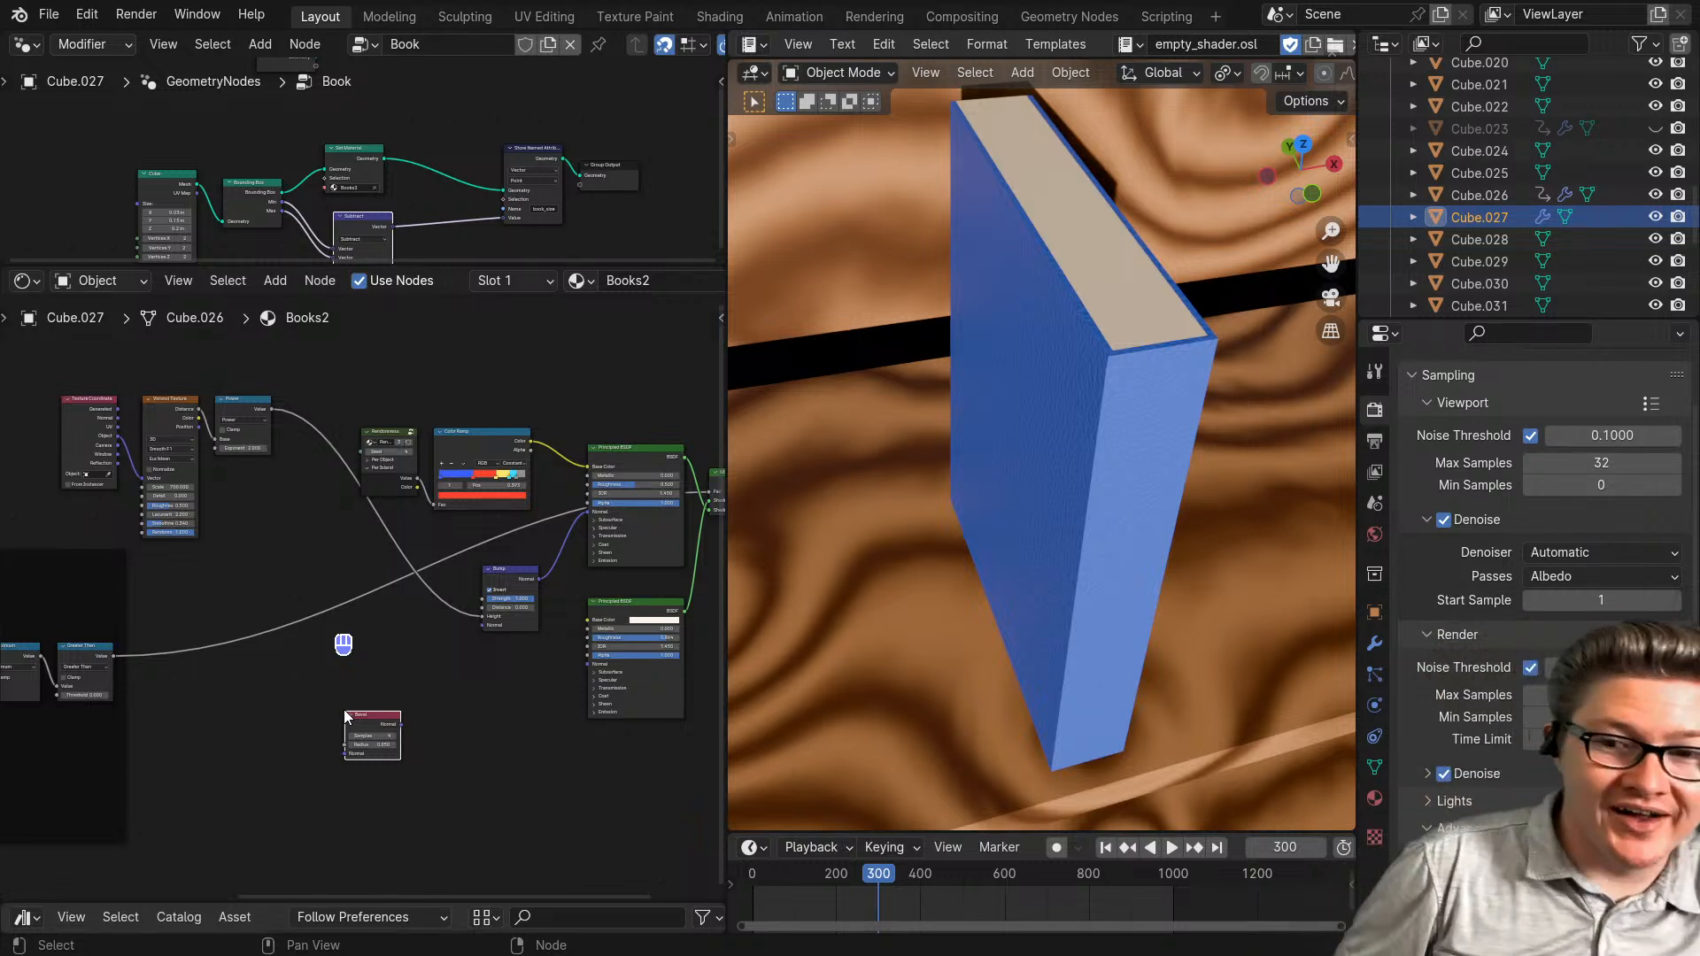
scroll(390, 717, up, 4)
middle_drag(422, 746, 348, 510)
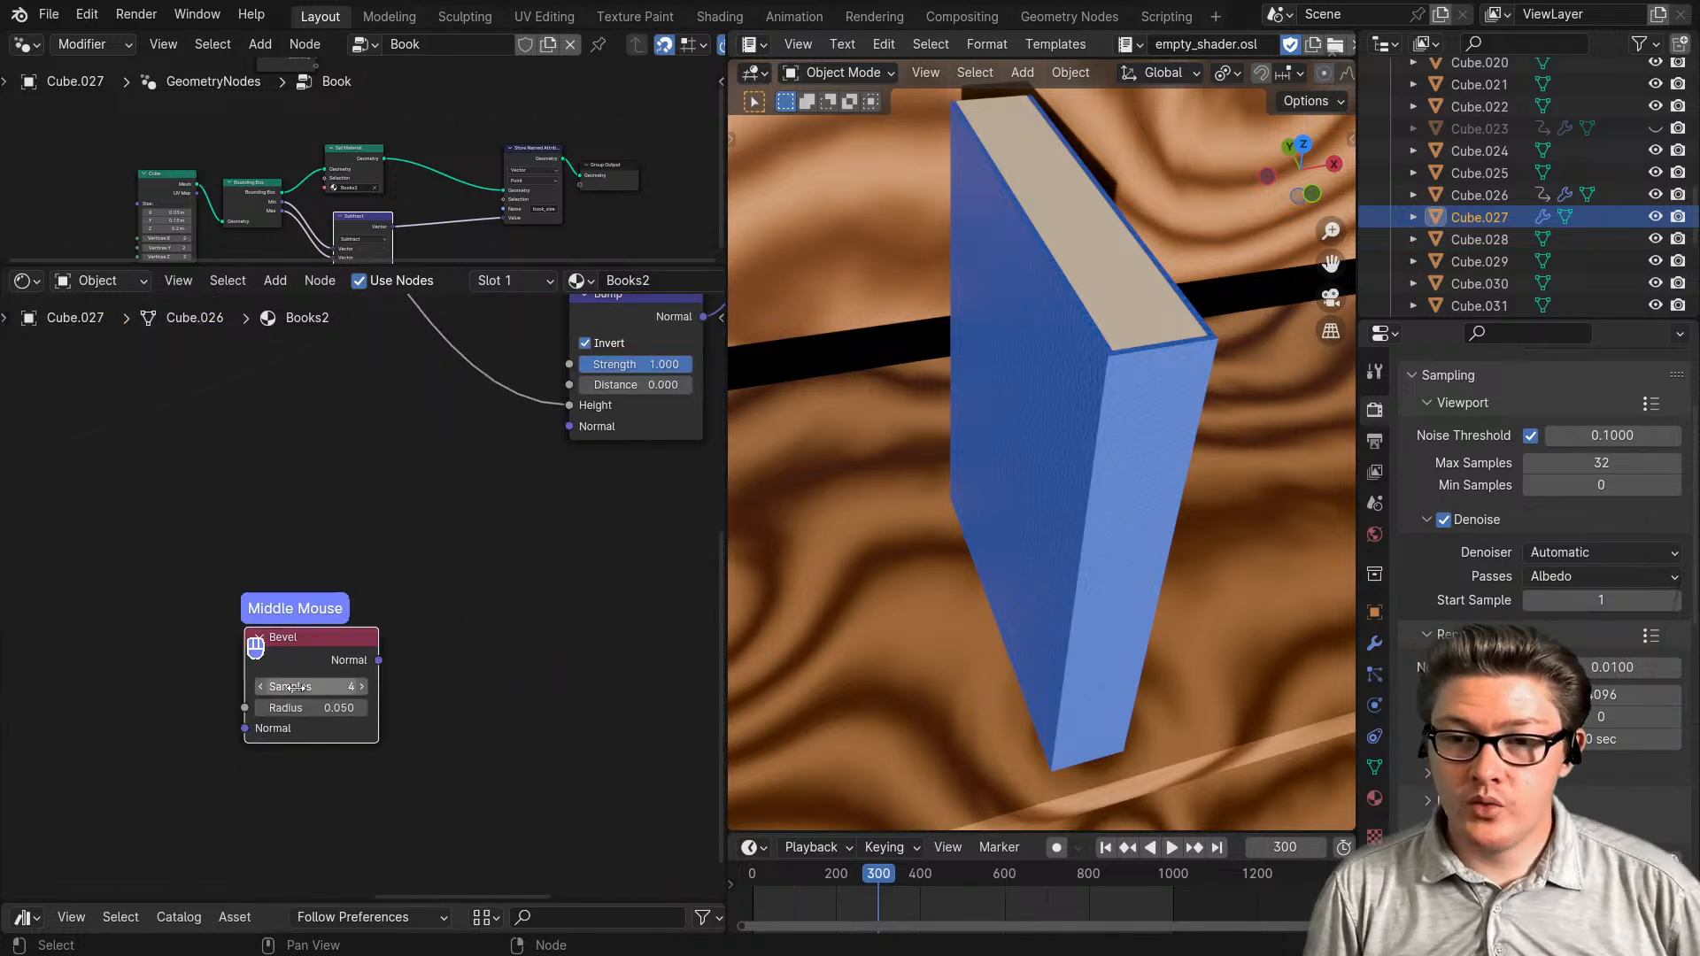
drag(319, 665, 338, 557)
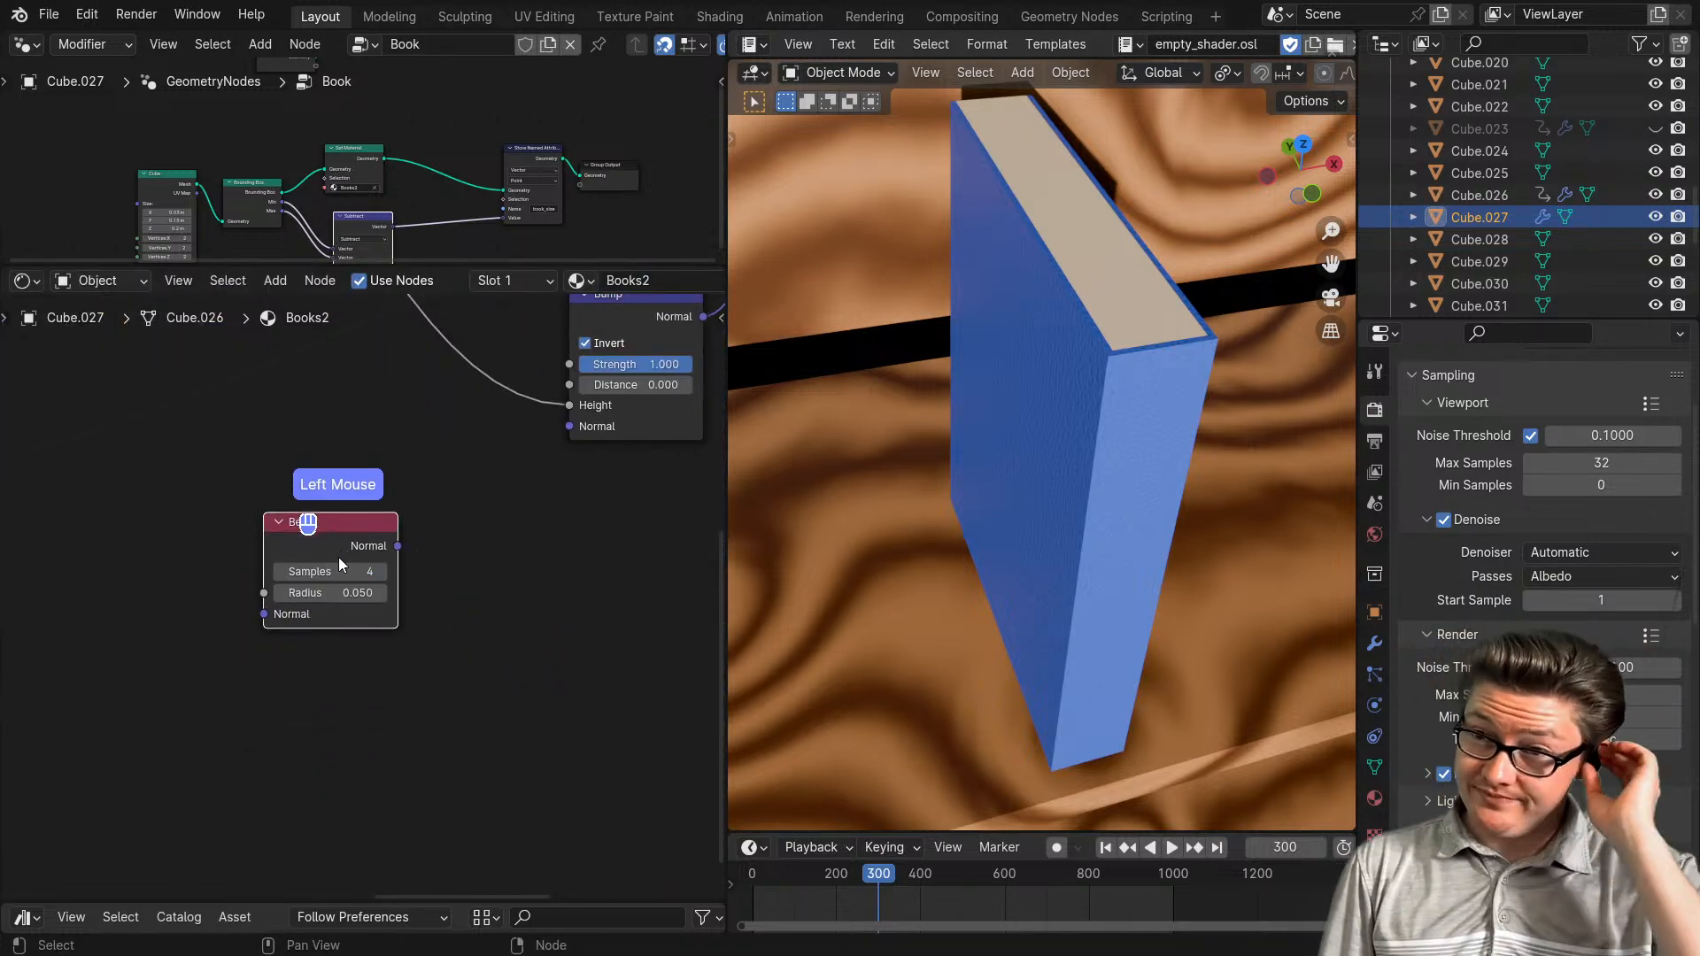
- Move the Bump node aside beneath the Randomness node and connect the Bevel's Normal output to the cover Principled BSDF's Normal input
scroll(425, 616, down, 2)
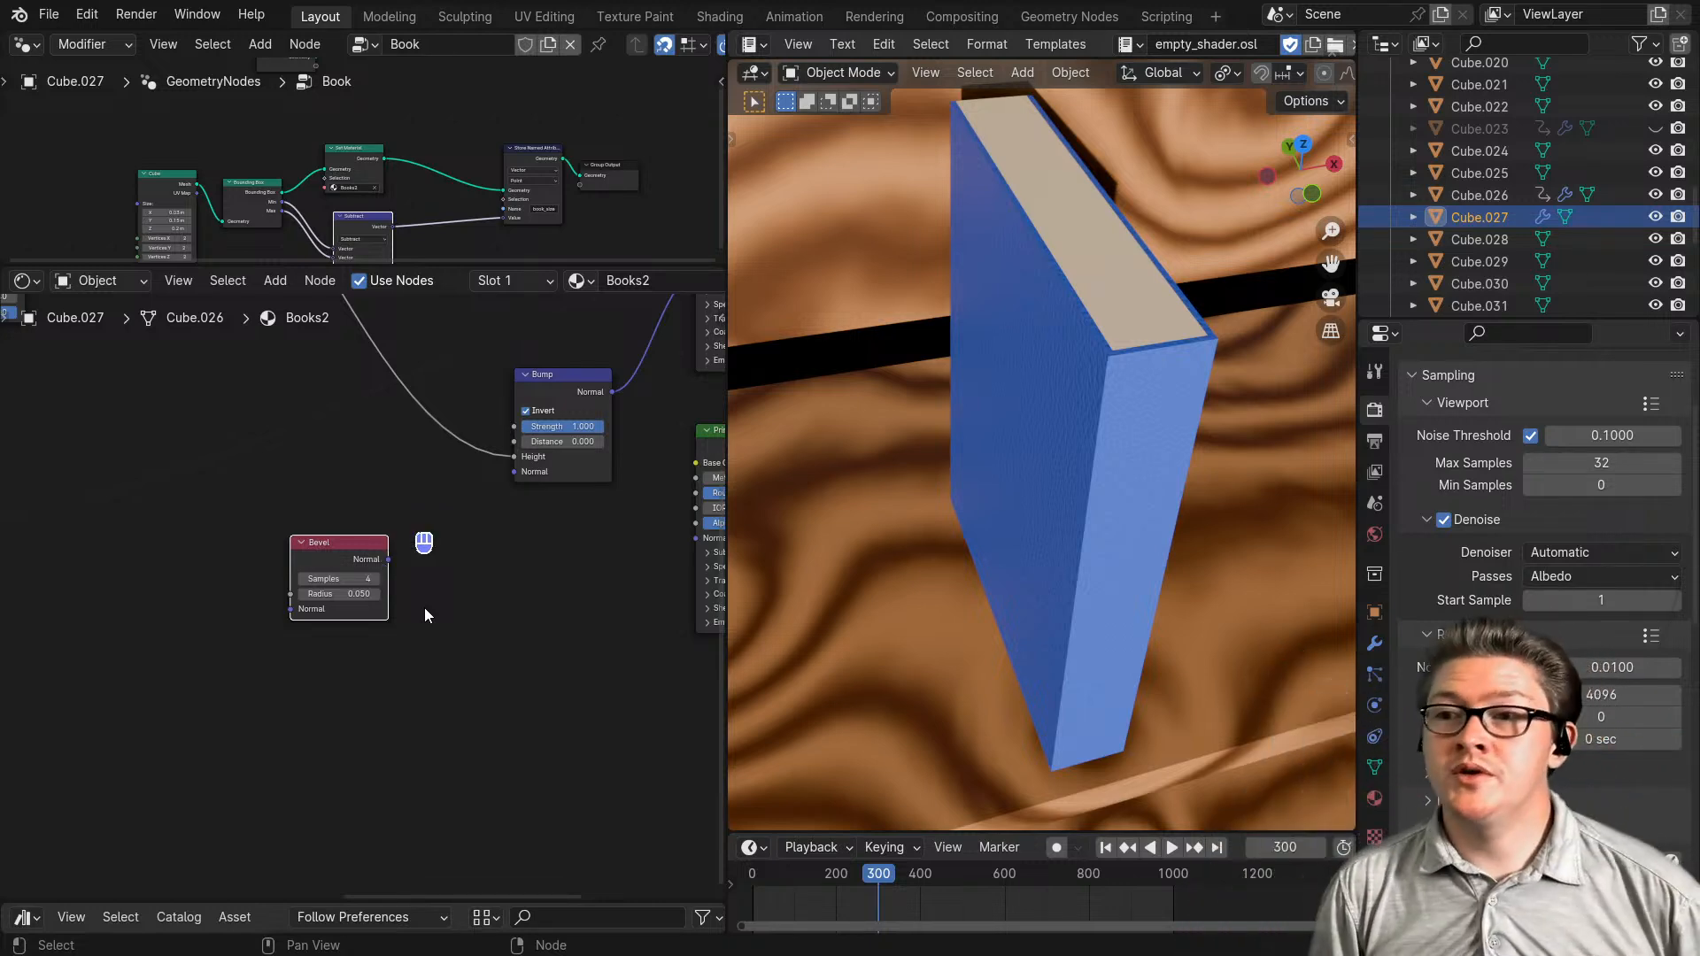
scroll(296, 501, down, 2)
middle_drag(412, 567, 332, 666)
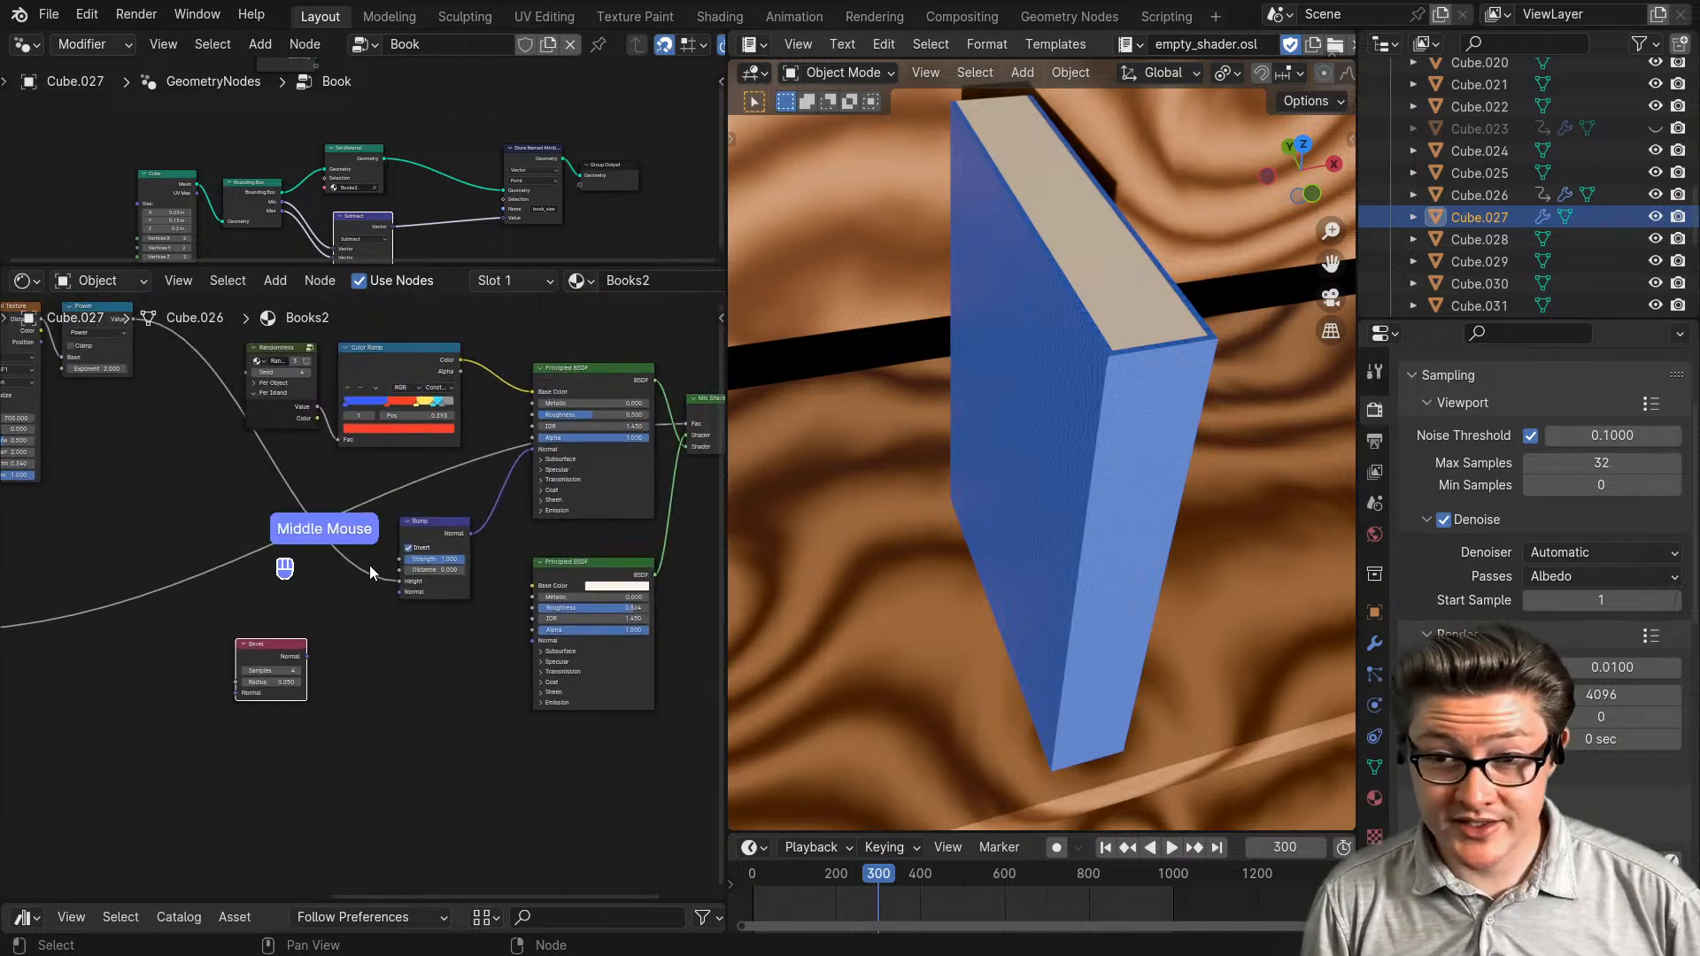
drag(426, 535, 278, 492)
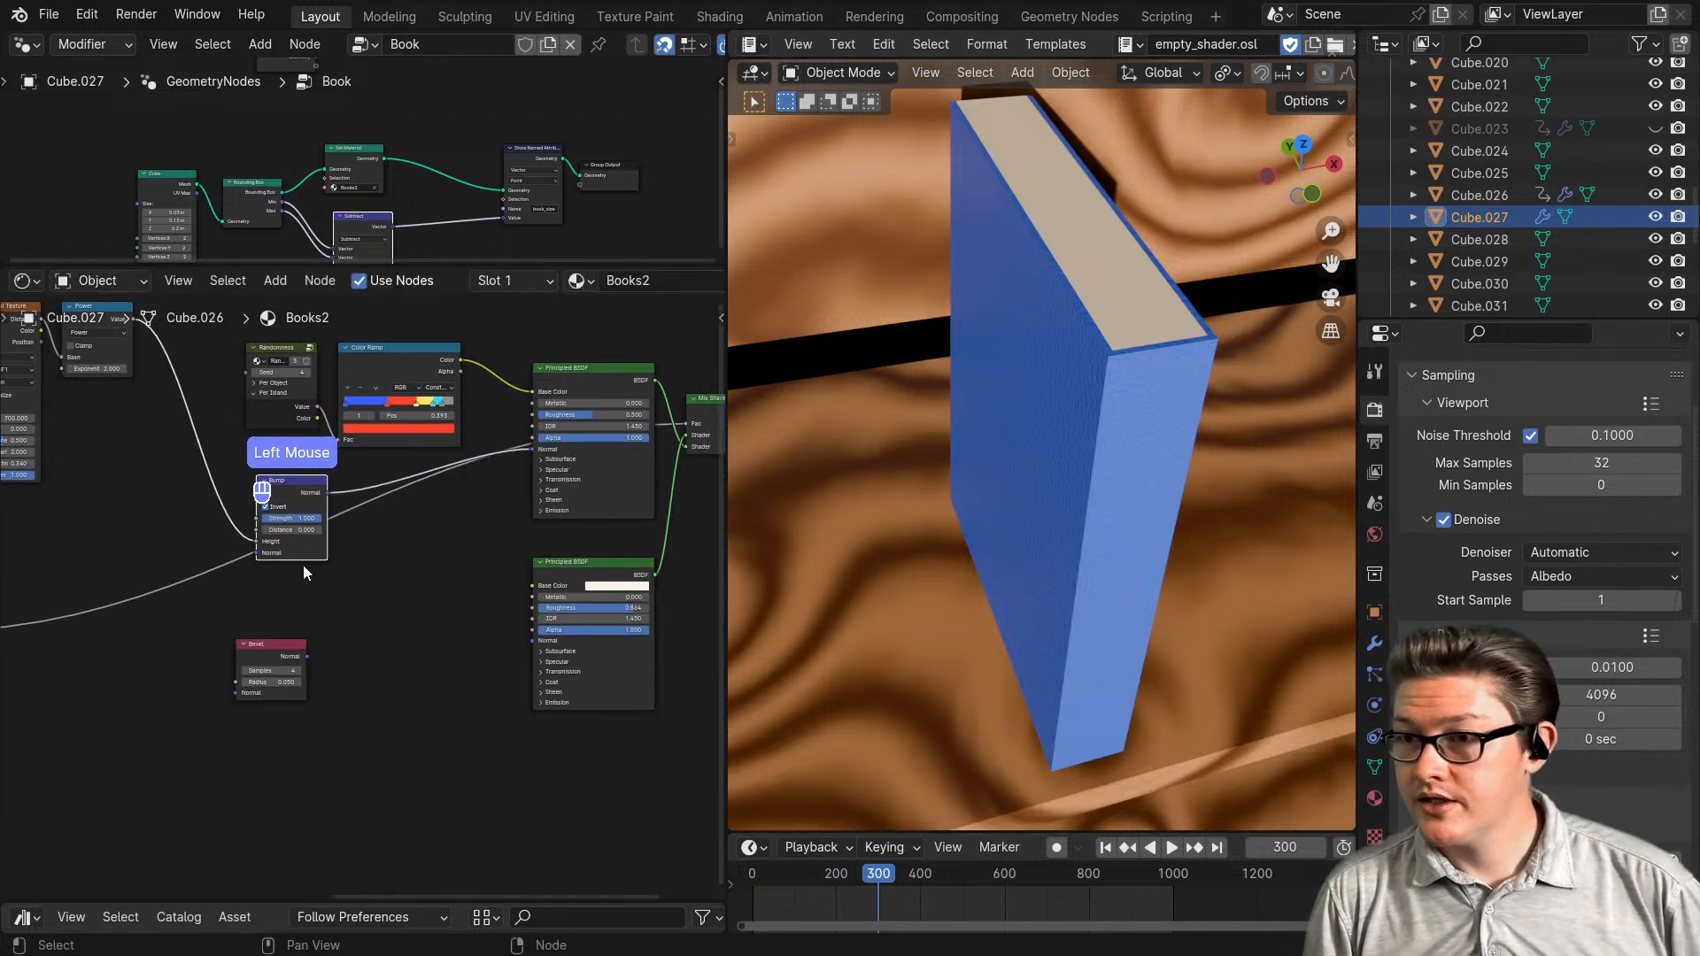
scroll(246, 735, up, 3)
drag(189, 753, 389, 610)
drag(189, 753, 479, 491)
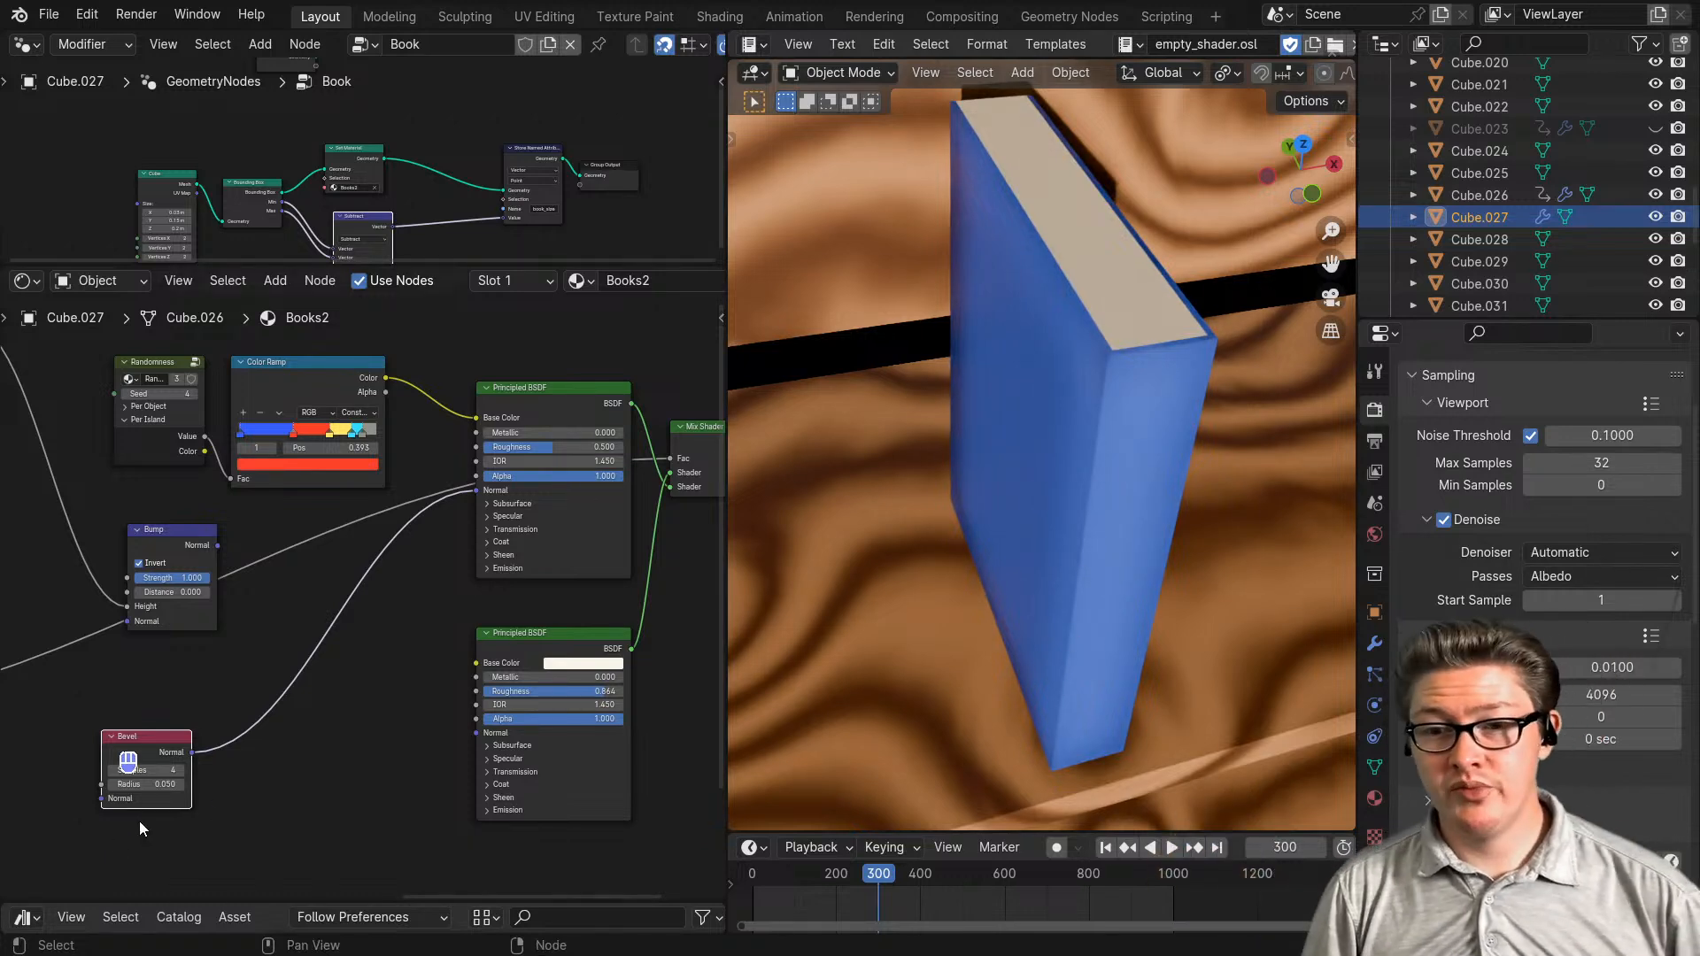
- Set the Bevel node's Samples to 8
ctrl+middle_drag(220, 774, 327, 684)
click(329, 715)
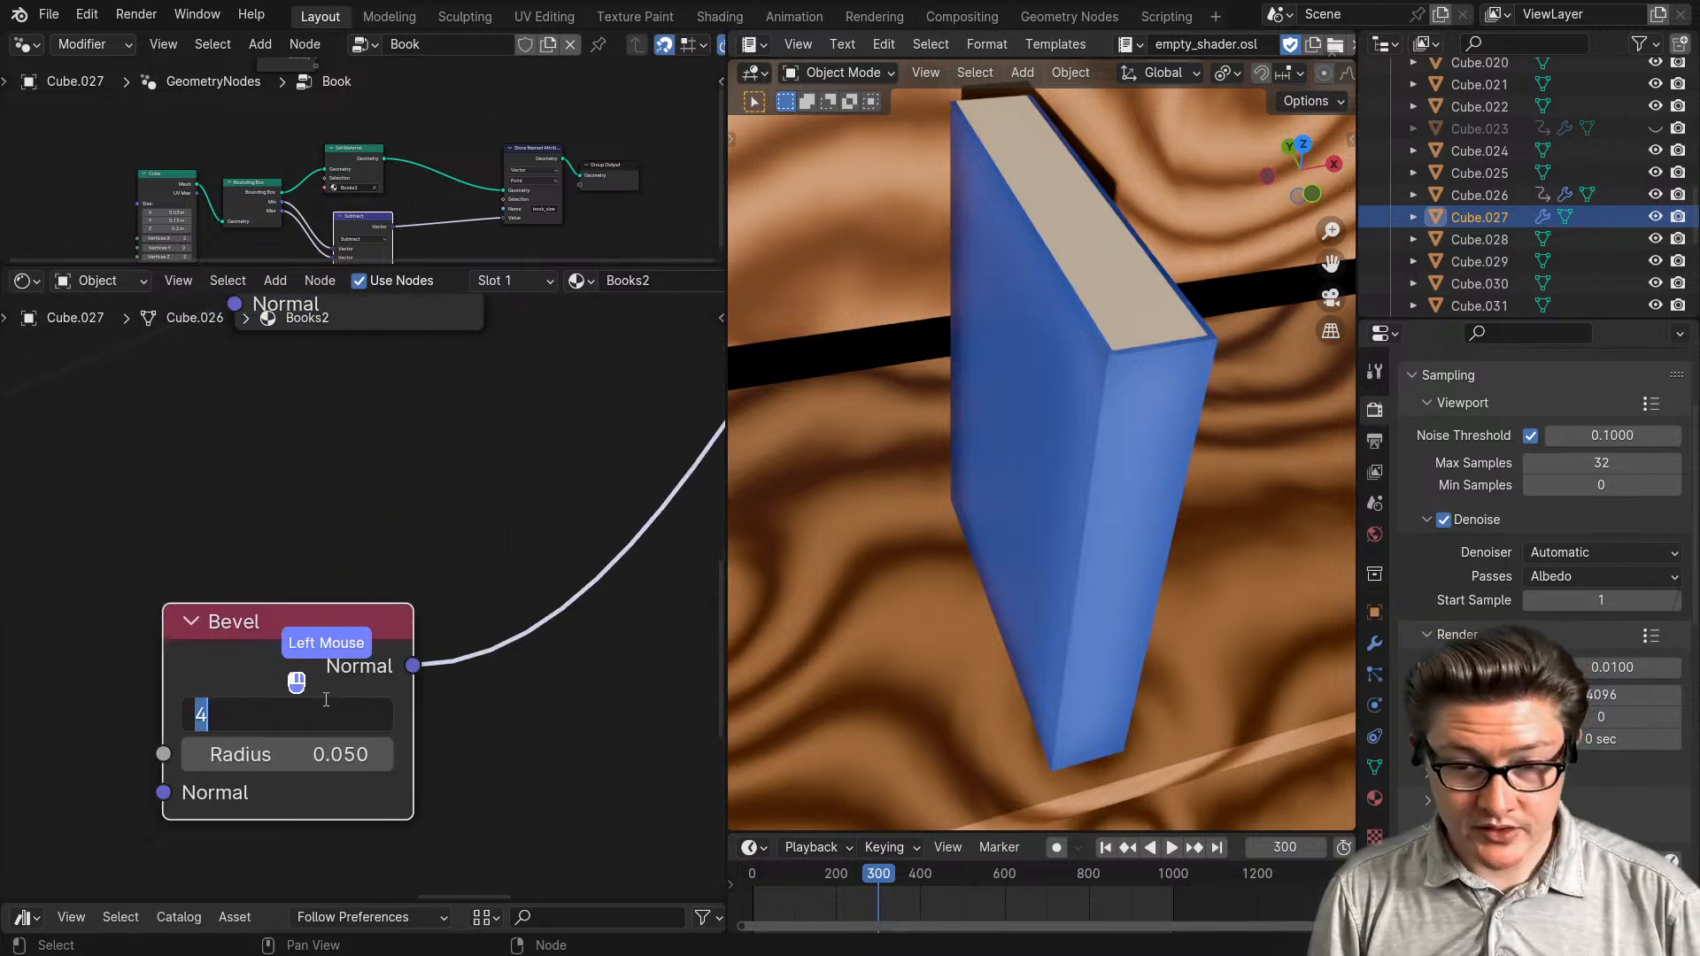
click(341, 535)
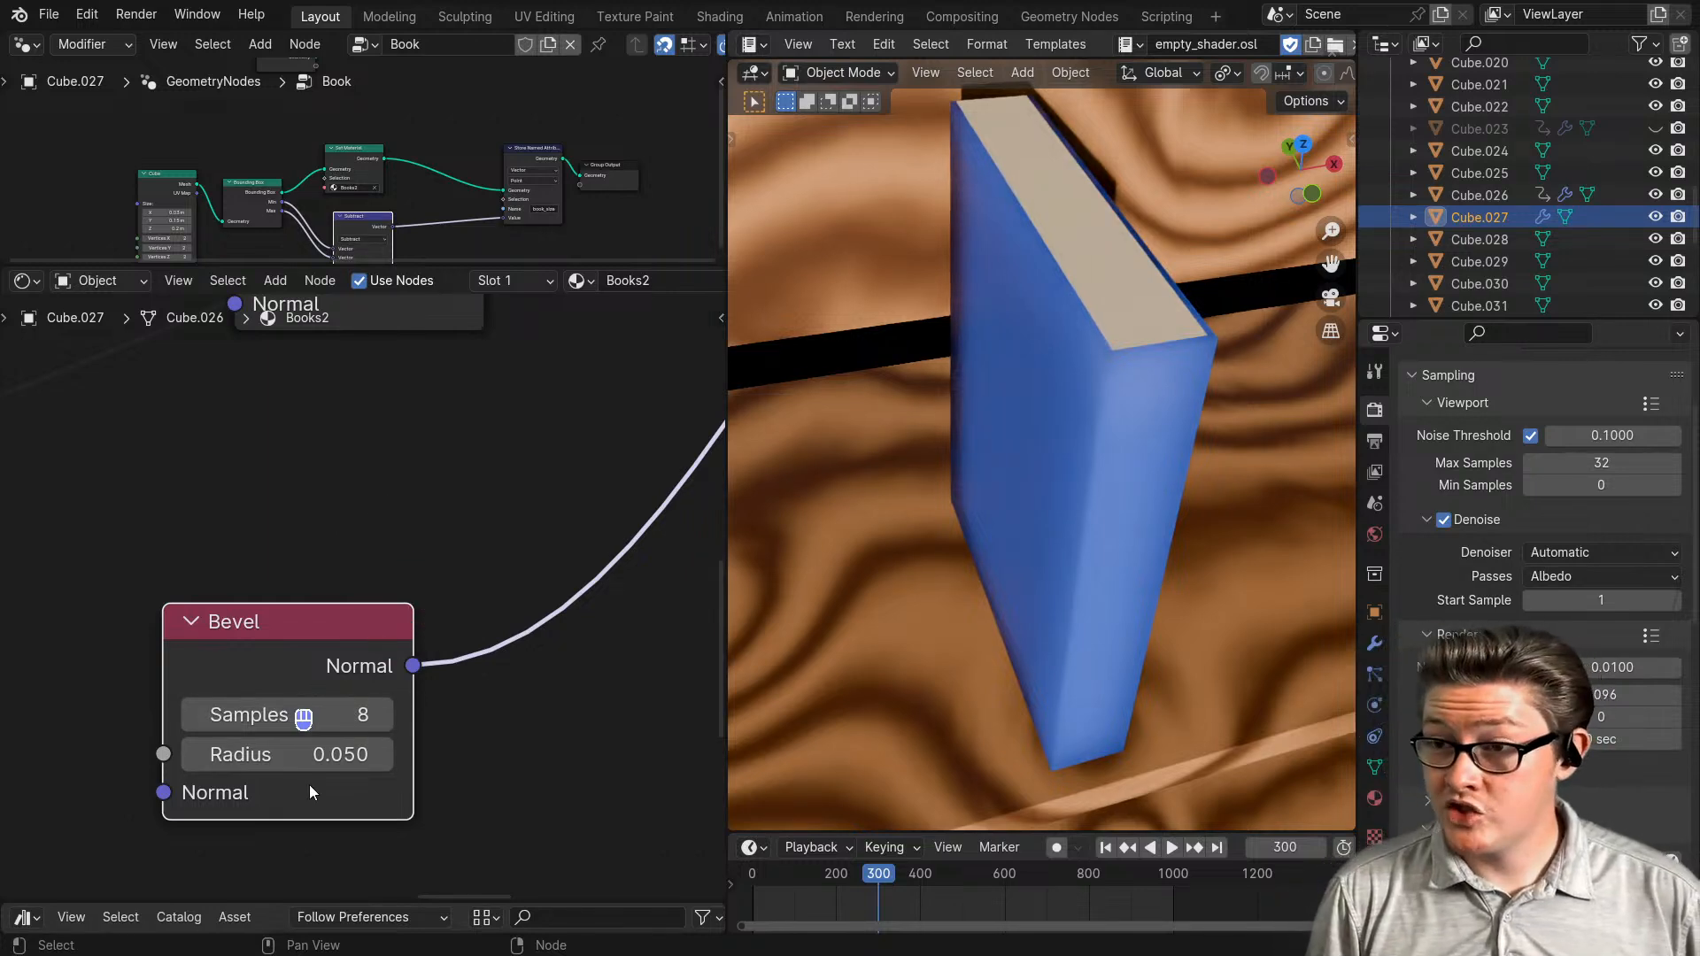
- Set the Bevel node's Radius to 0.001 and check the blue book's spine edges from another angle
scroll(318, 796, down, 3)
scroll(311, 719, up, 2)
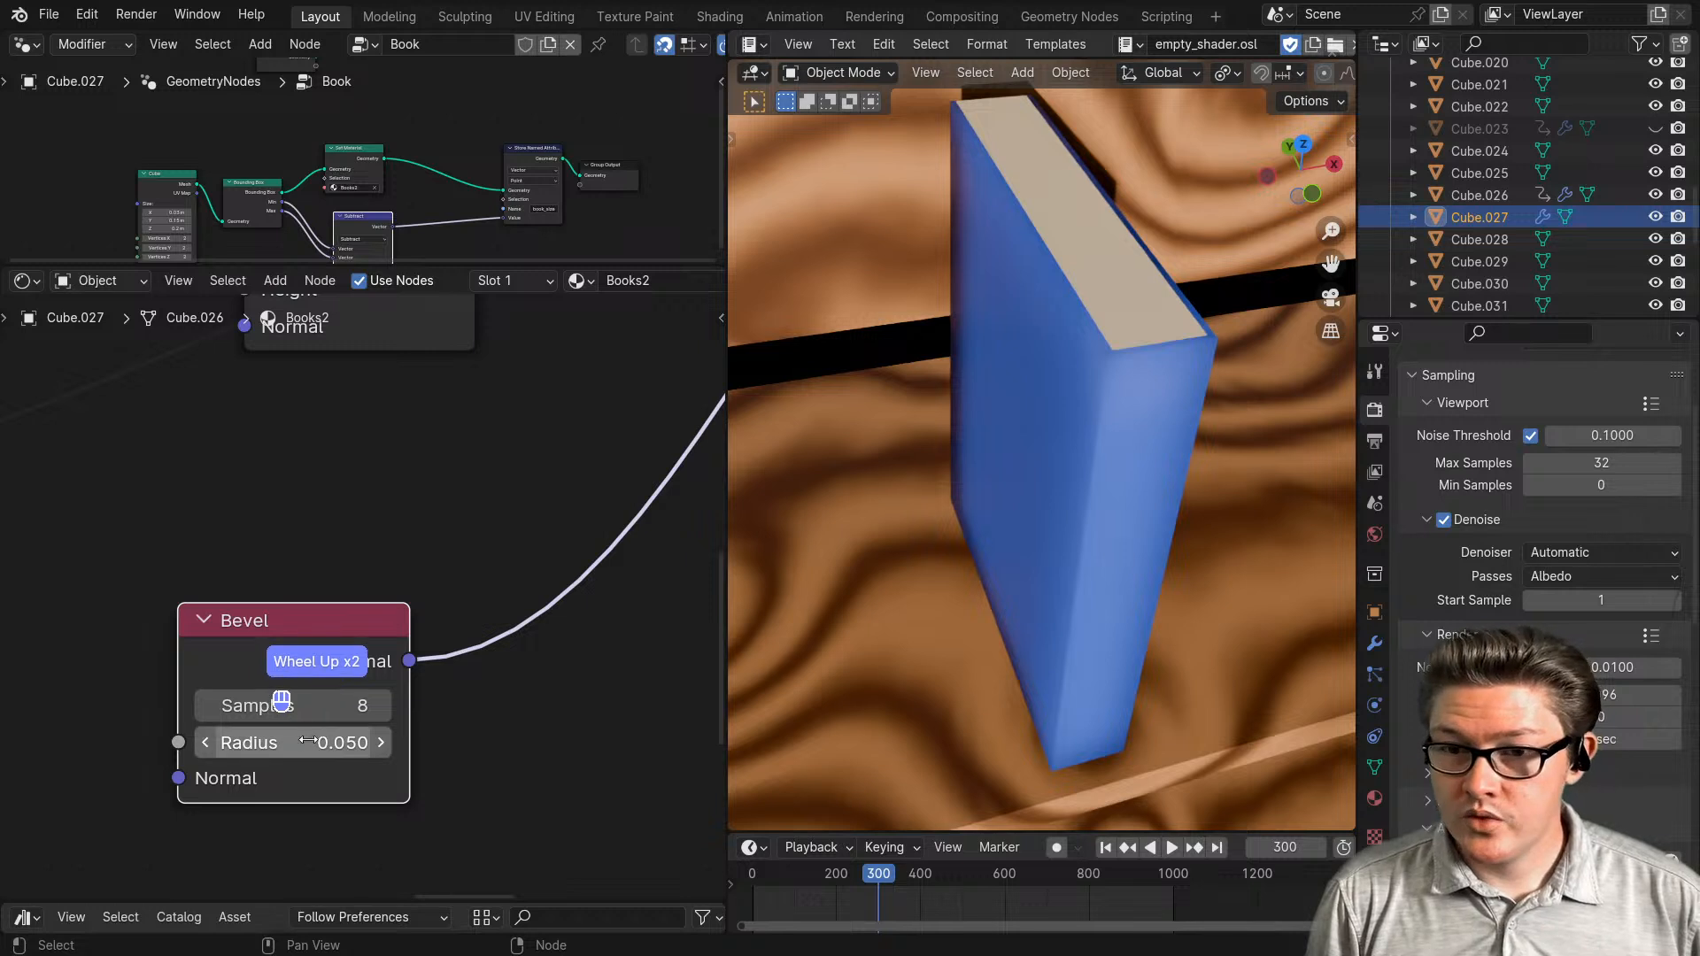
click(312, 744)
click(316, 746)
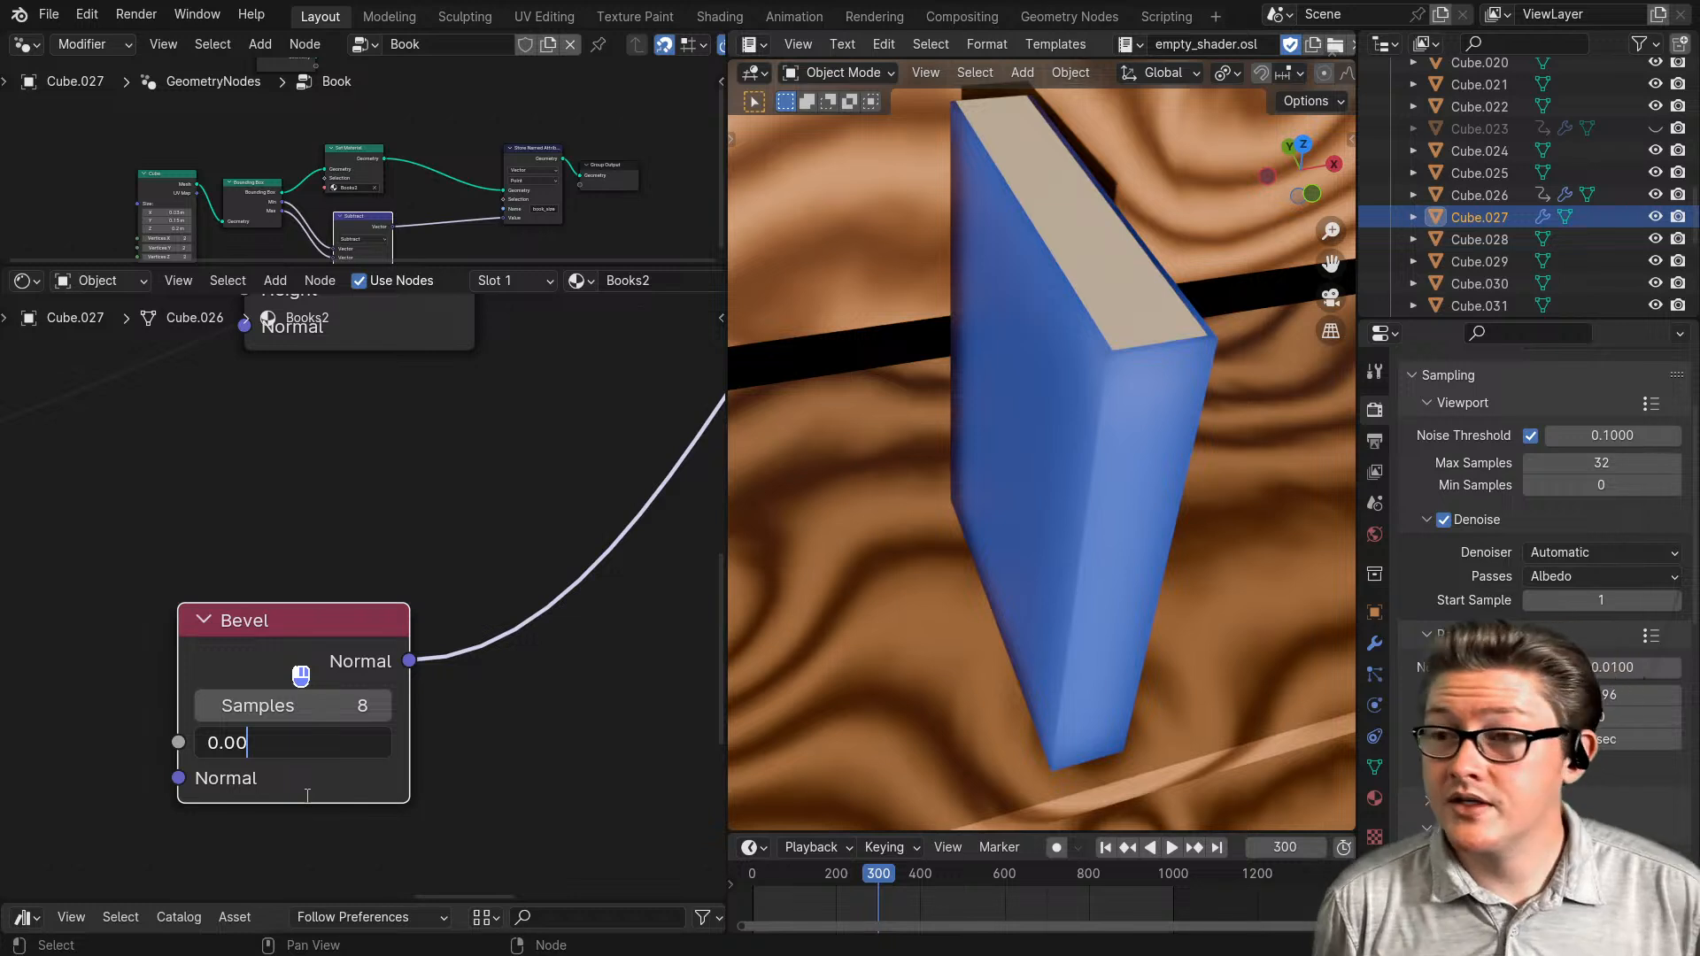
key(BackSpace)
key(BackSpace)
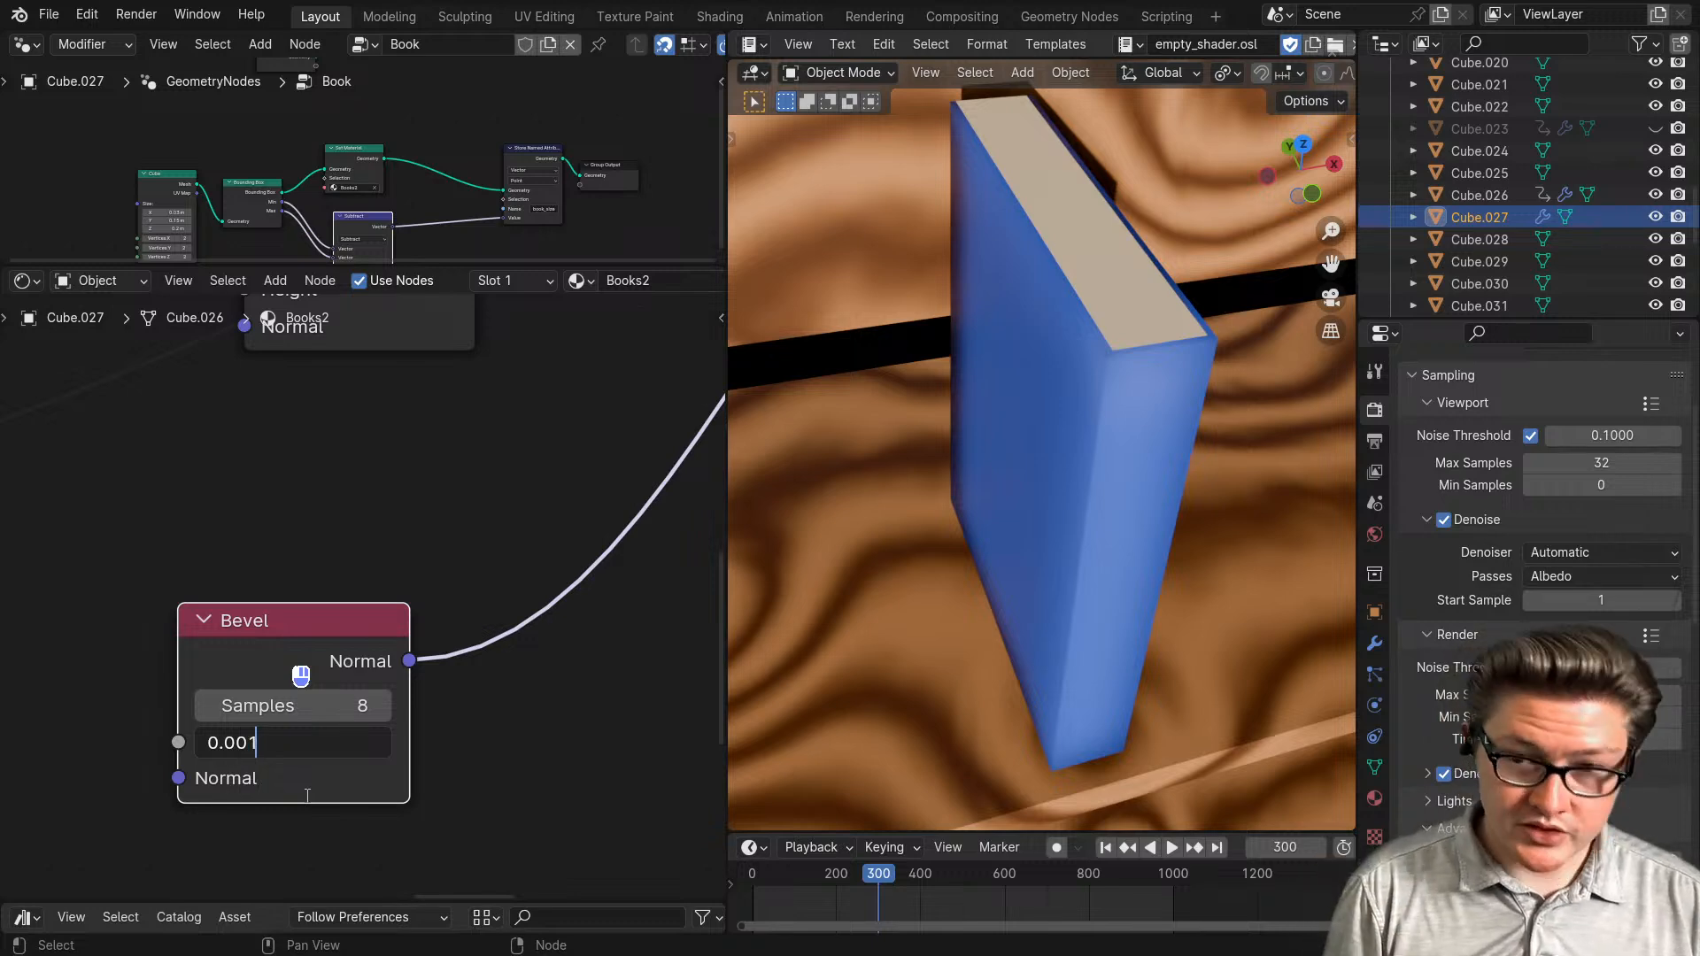
click(305, 797)
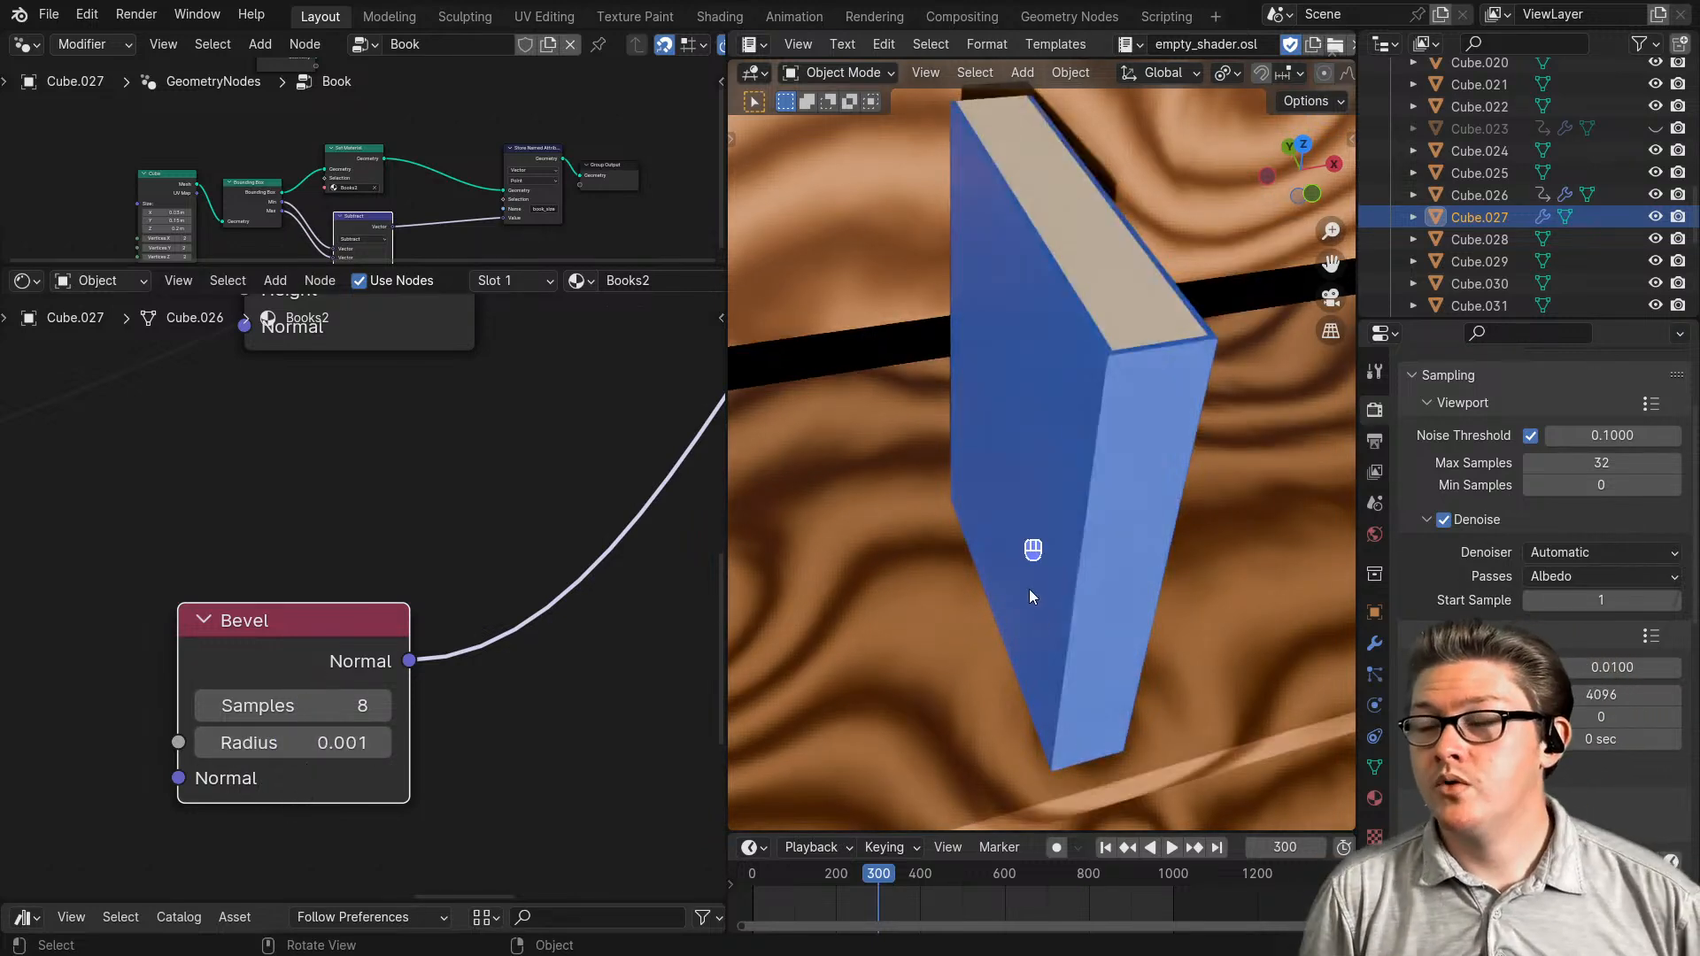
middle_drag(1082, 666, 1135, 641)
scroll(1182, 634, up, 5)
scroll(1183, 636, down, 5)
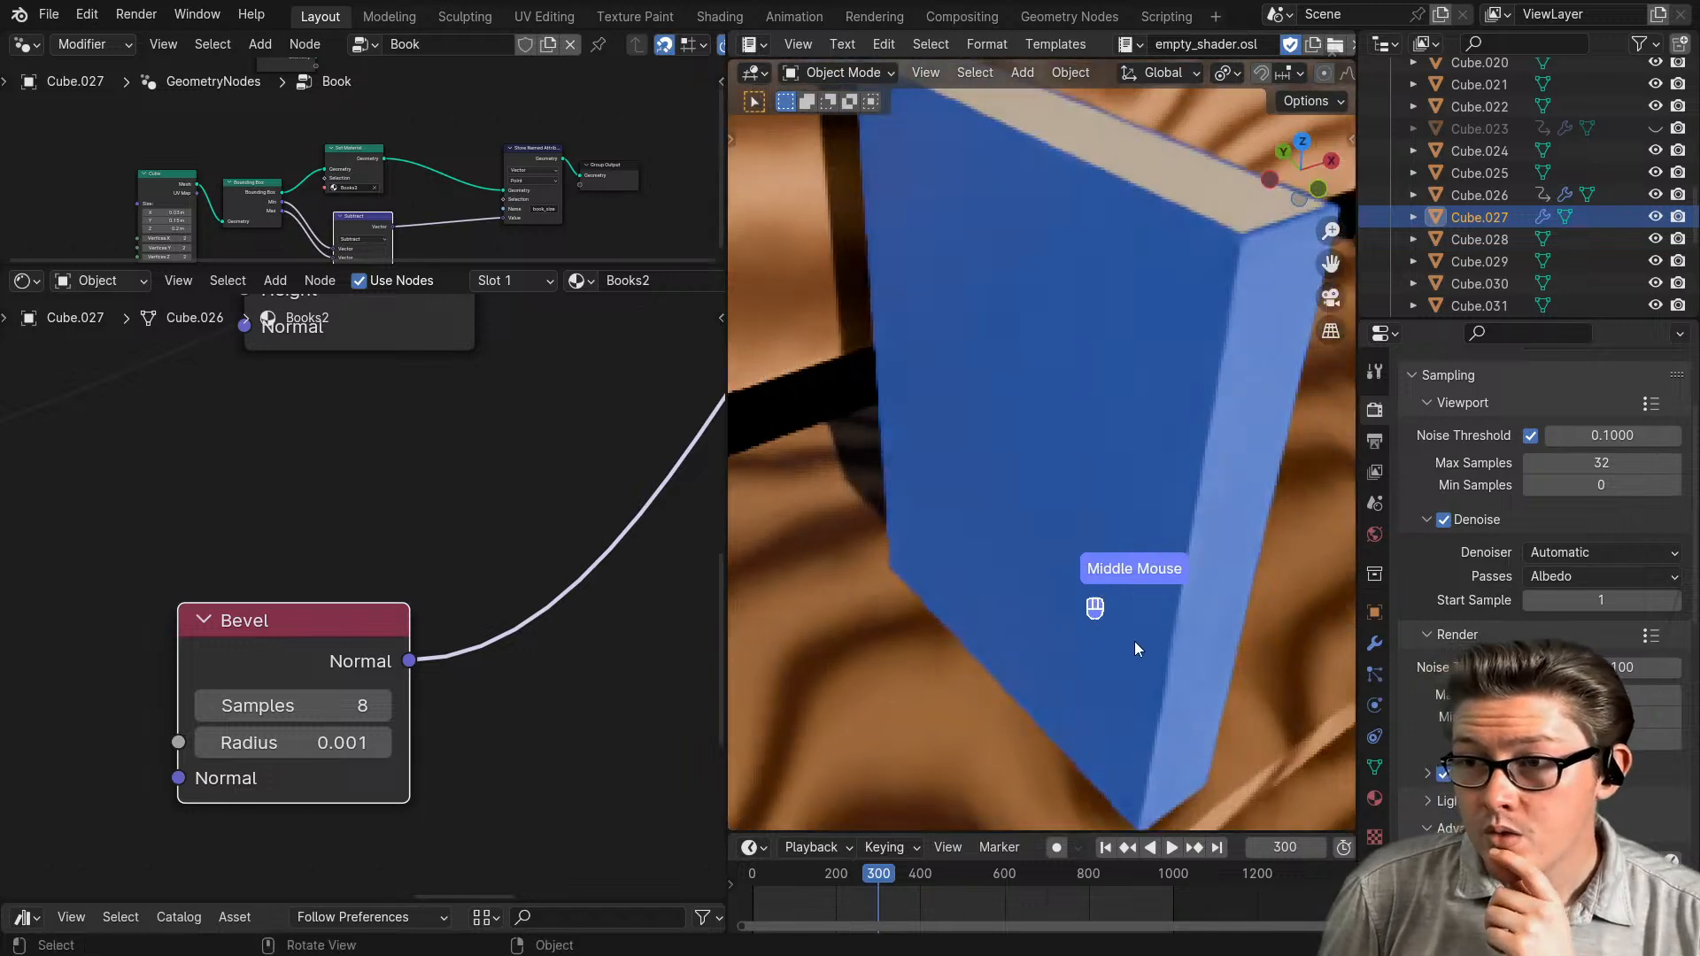
- Set the Bevel node's Radius to 0.010
click(265, 743)
click(308, 750)
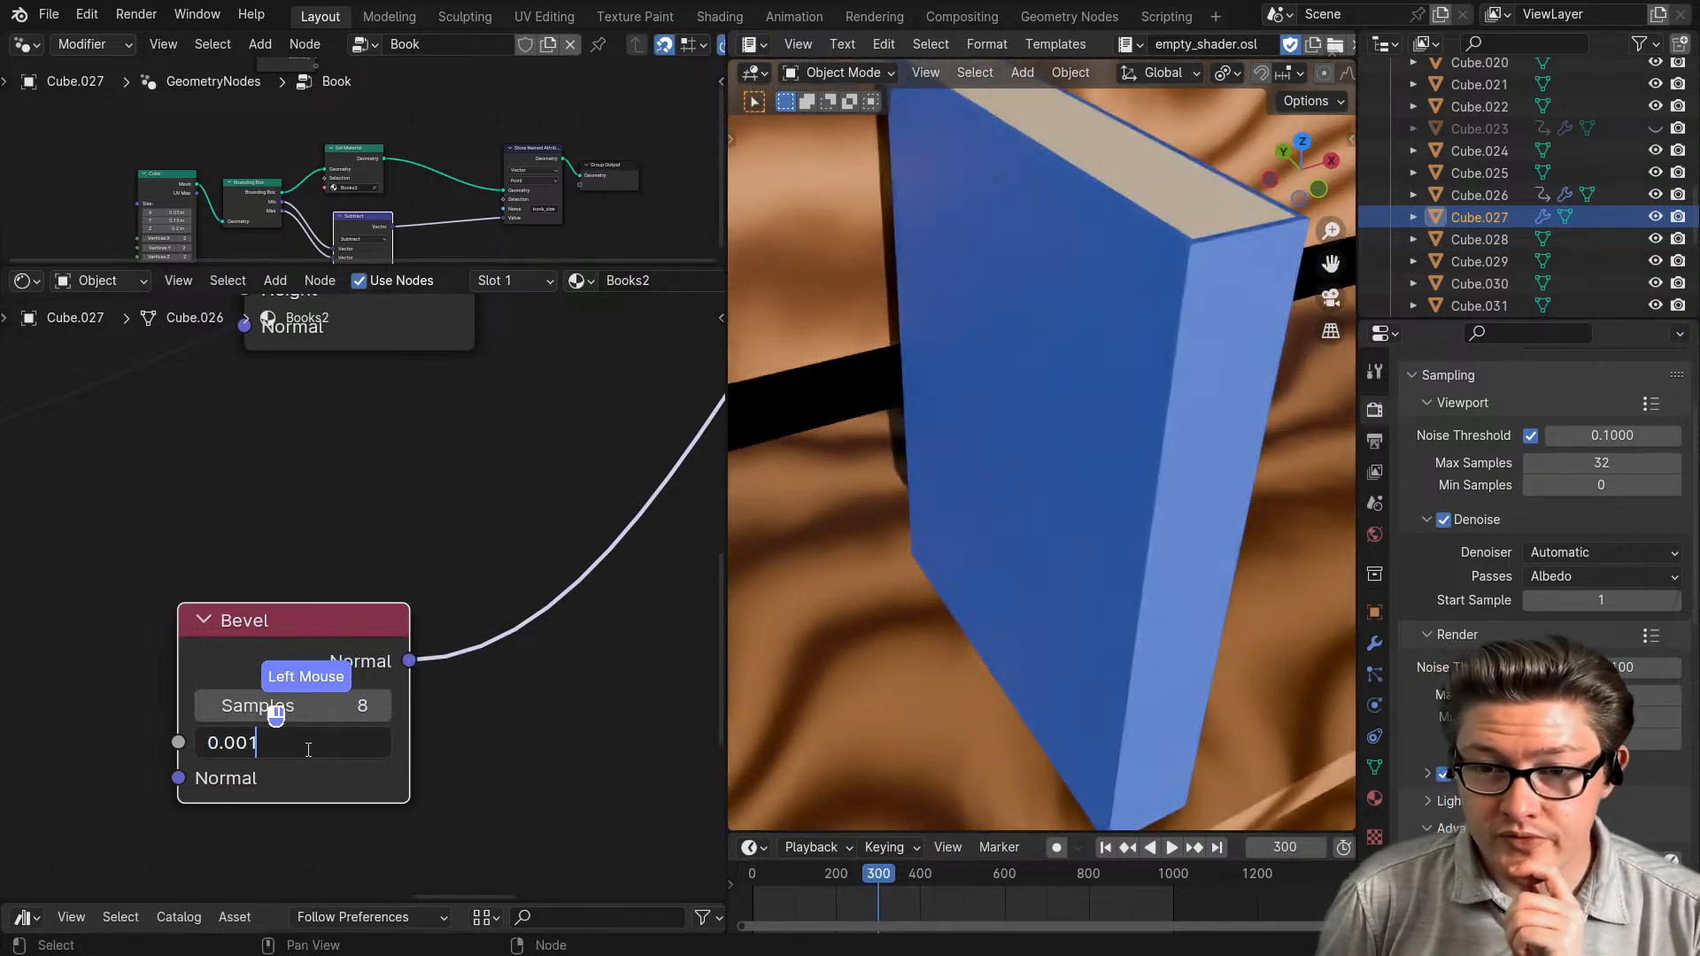
key(Left)
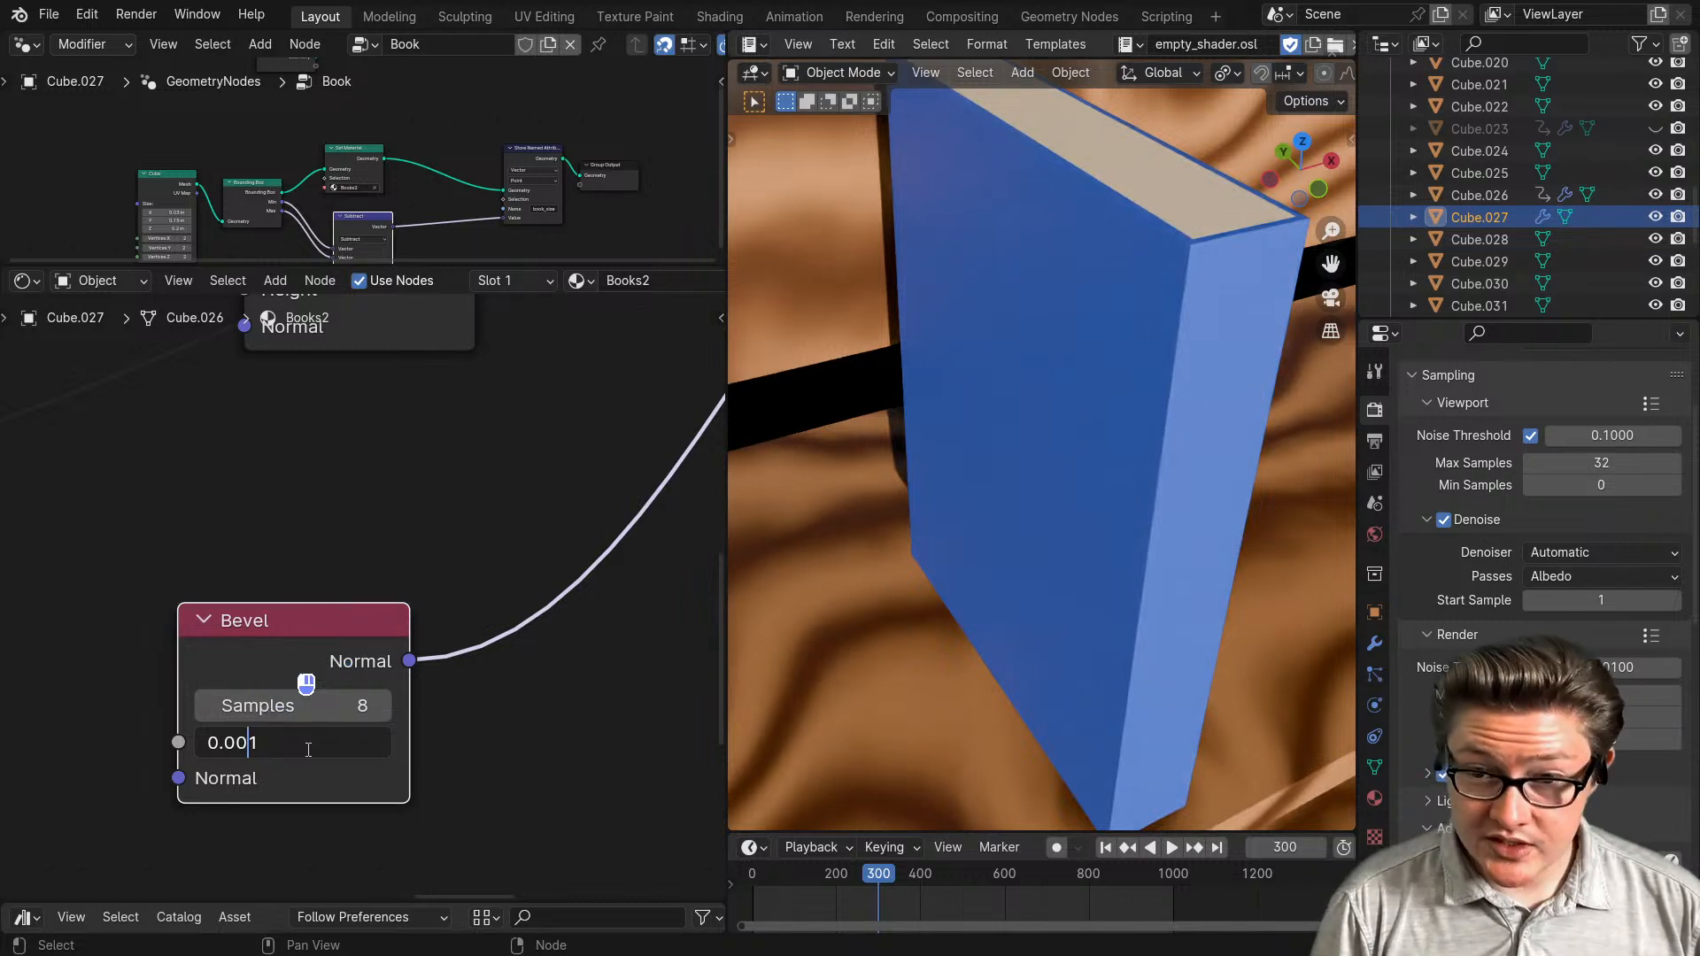
key(Return)
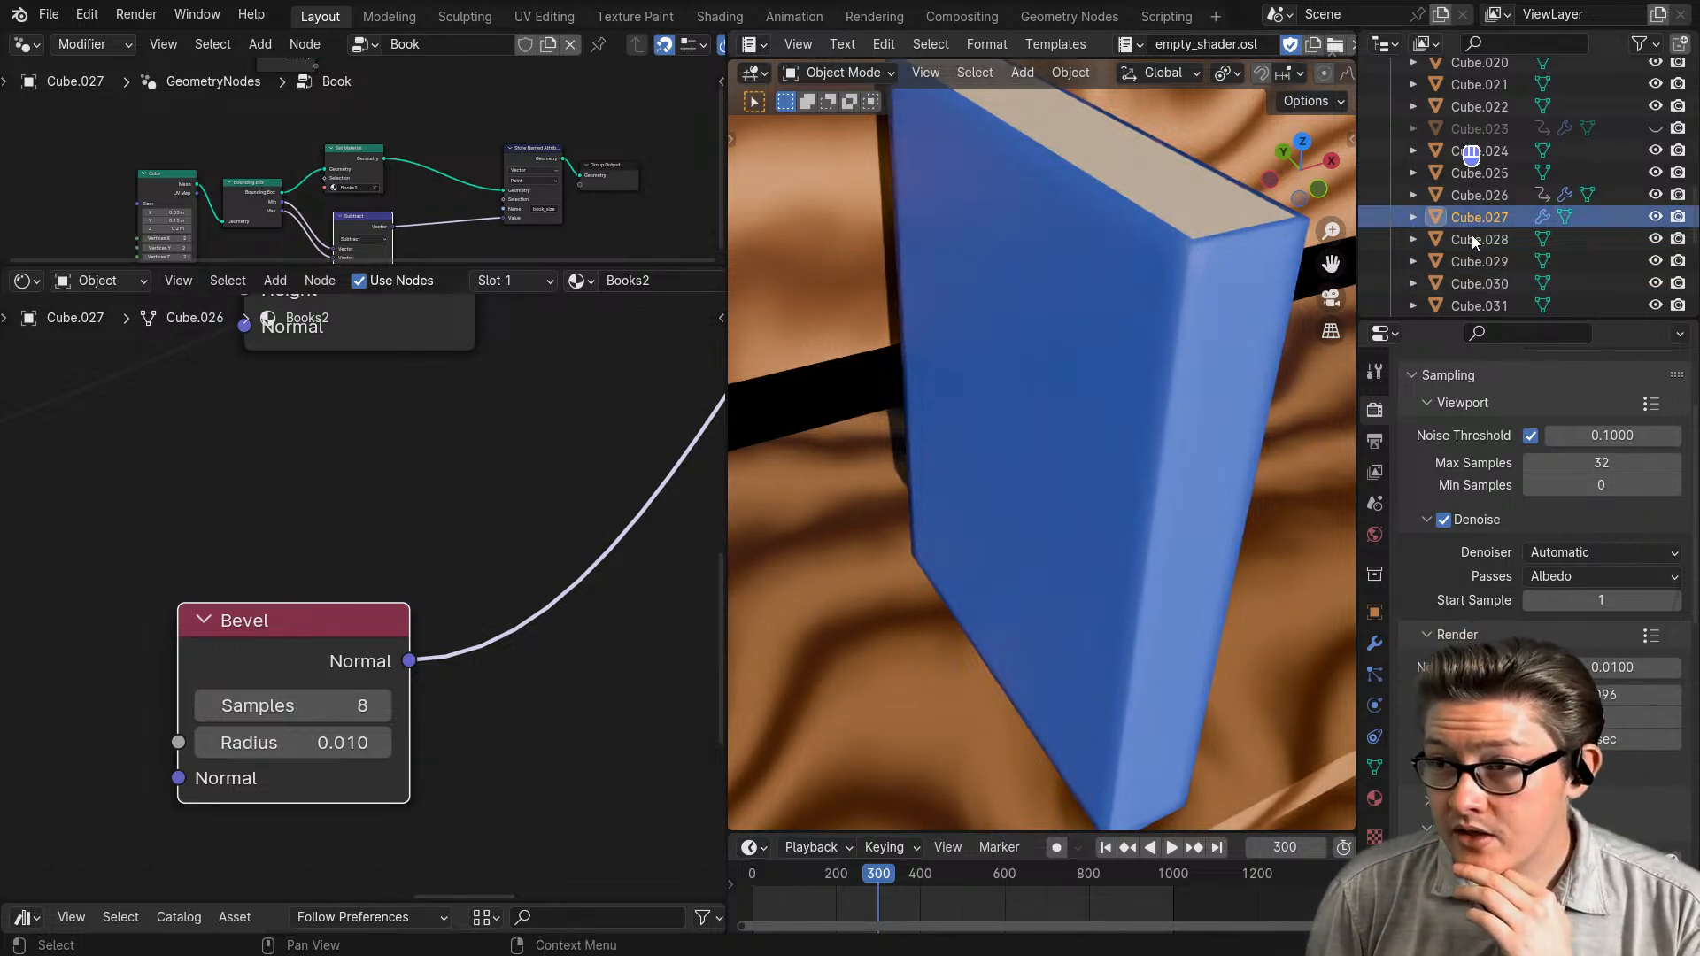
- Compare the Cube.025 book's edges with the stacked-books photo on the reference board, and return to Cube.027 in Blender
click(1486, 172)
key(KP_Decimal)
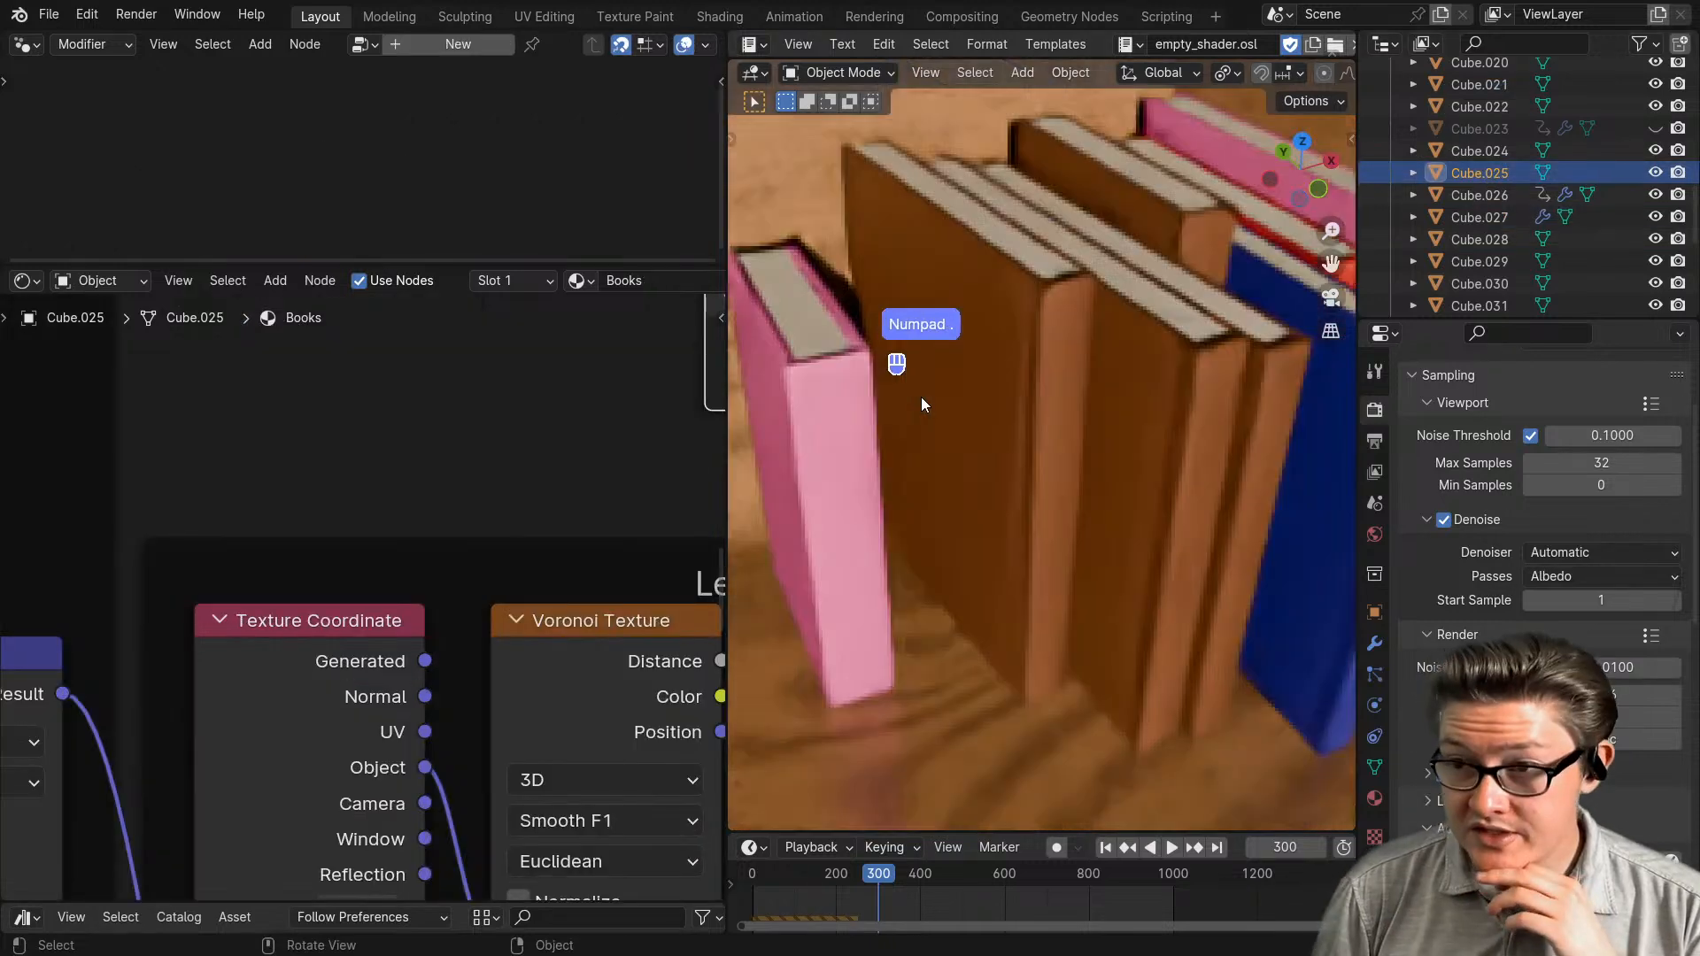
middle_drag(1149, 577, 1106, 578)
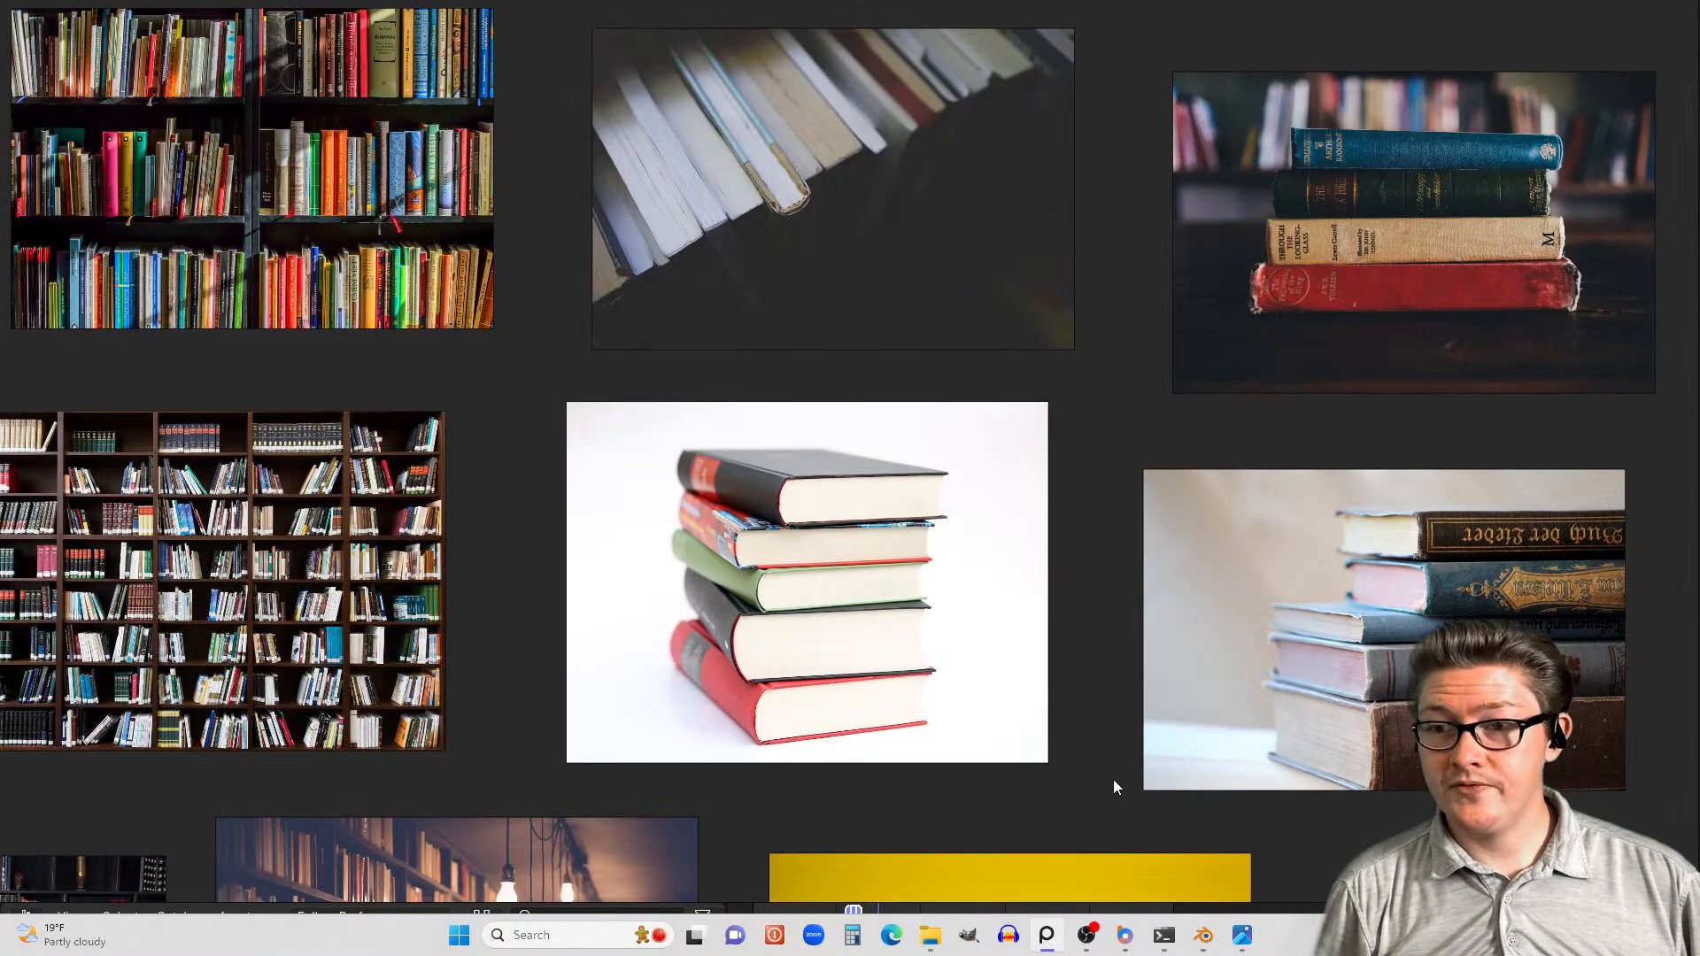
scroll(788, 604, up, 8)
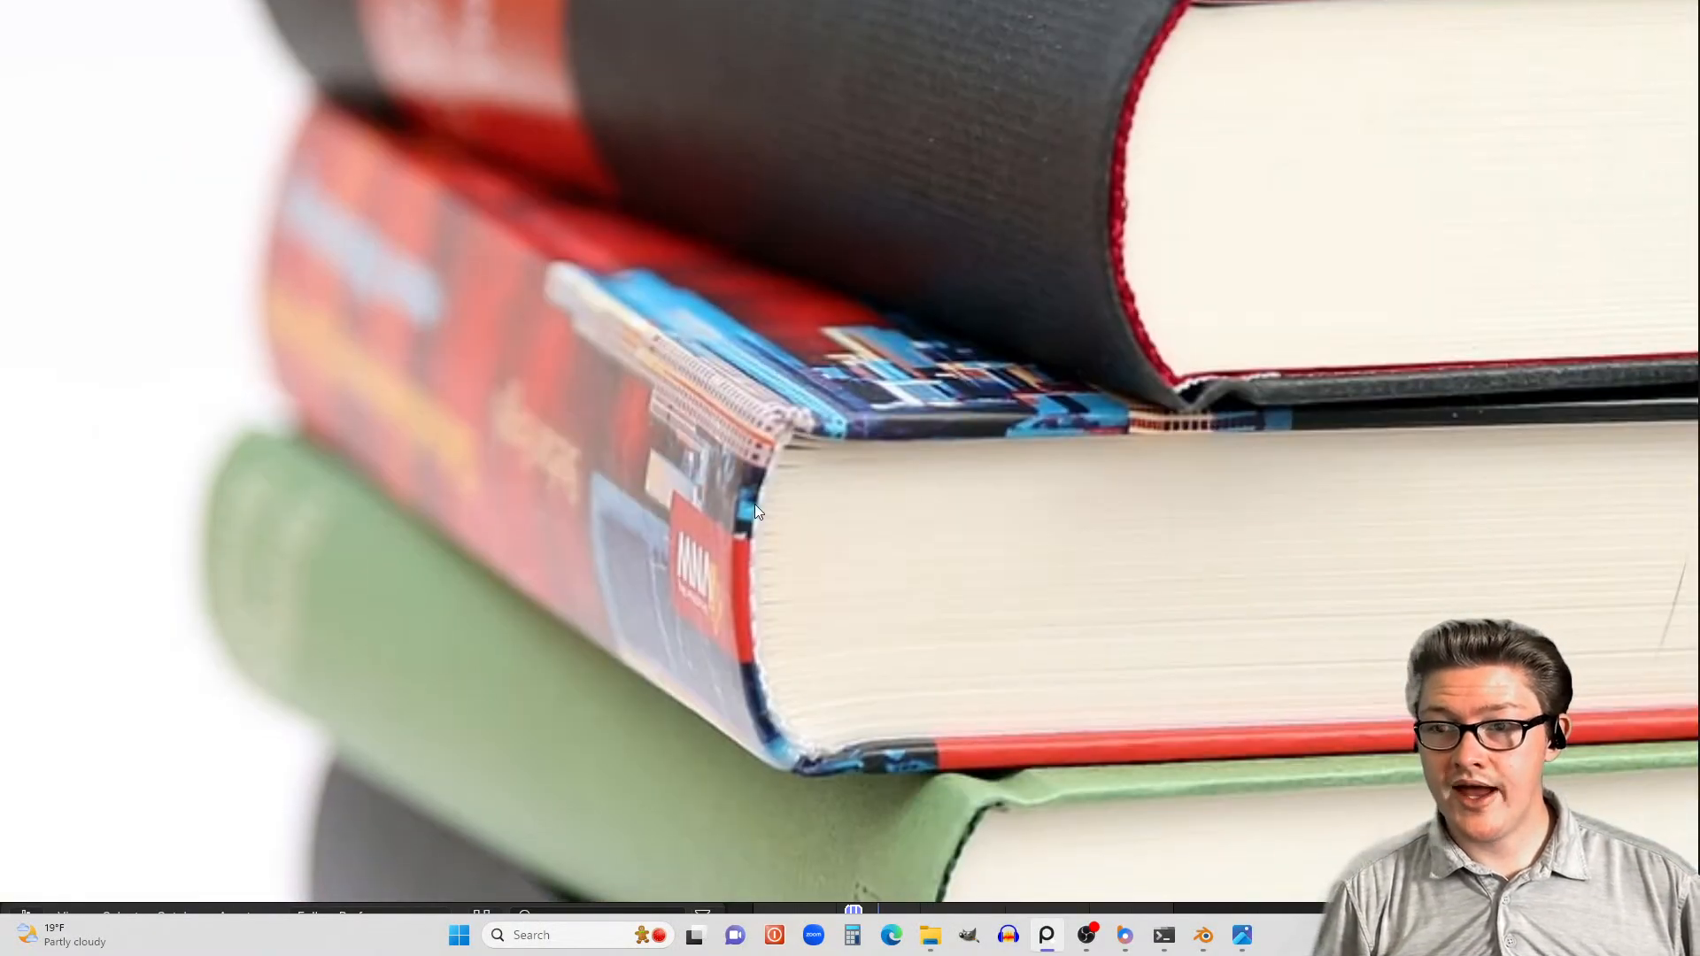
middle_drag(754, 503, 774, 177)
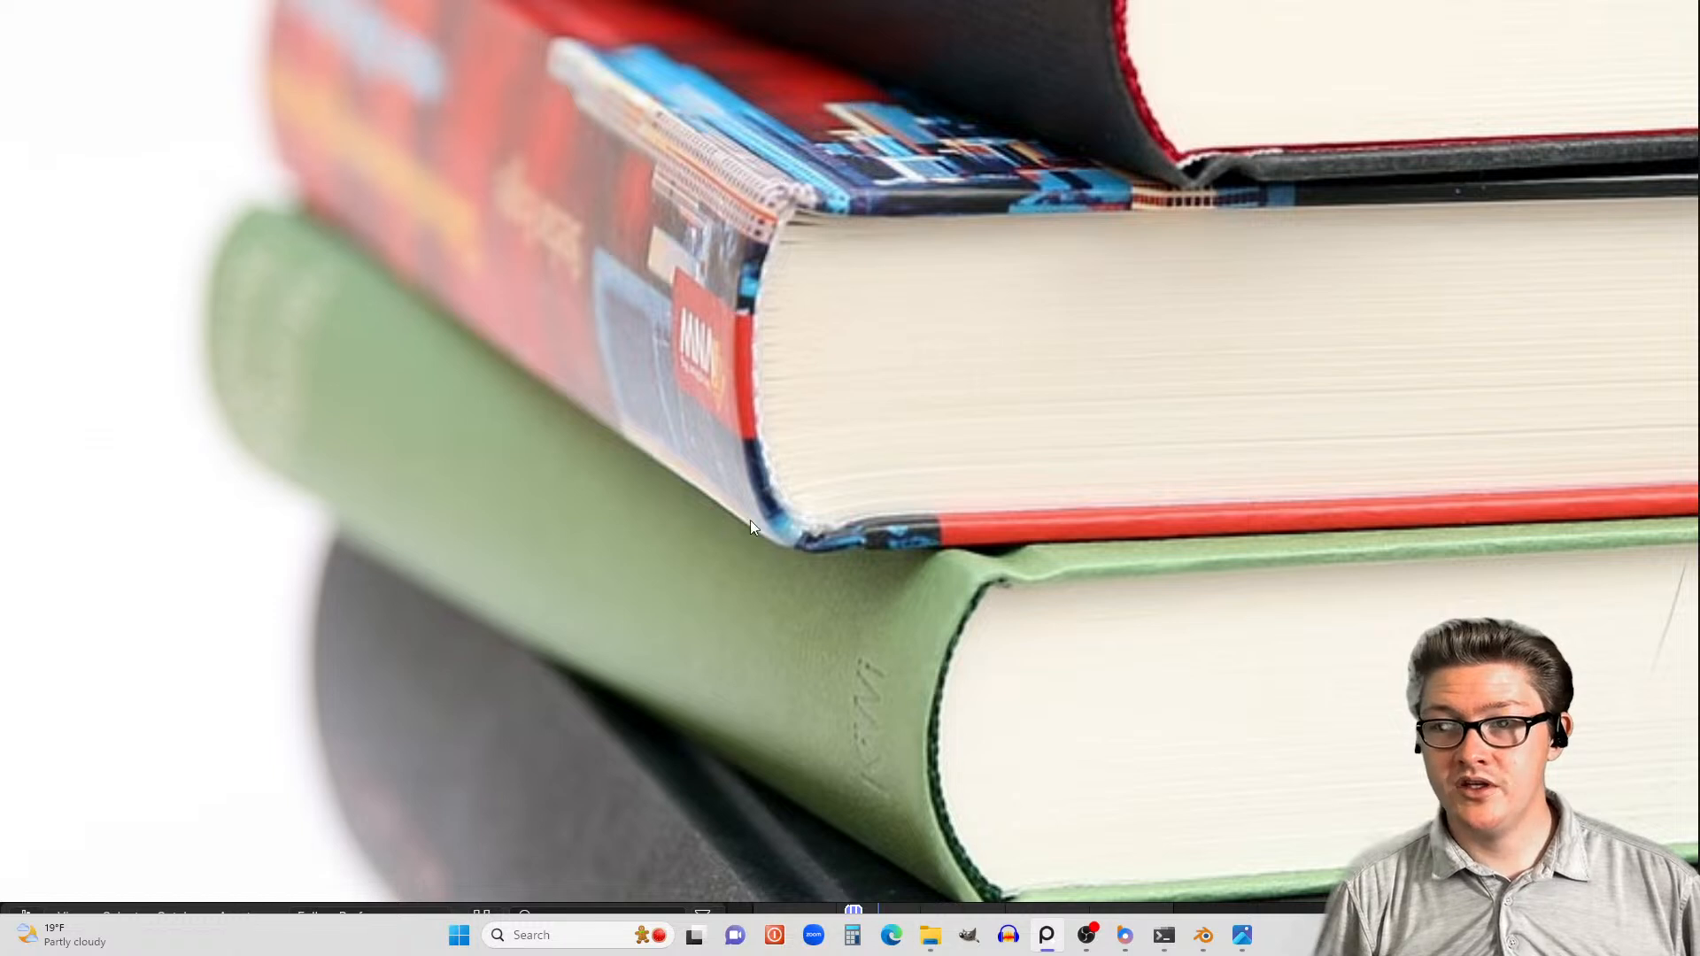
scroll(1032, 540, down, 5)
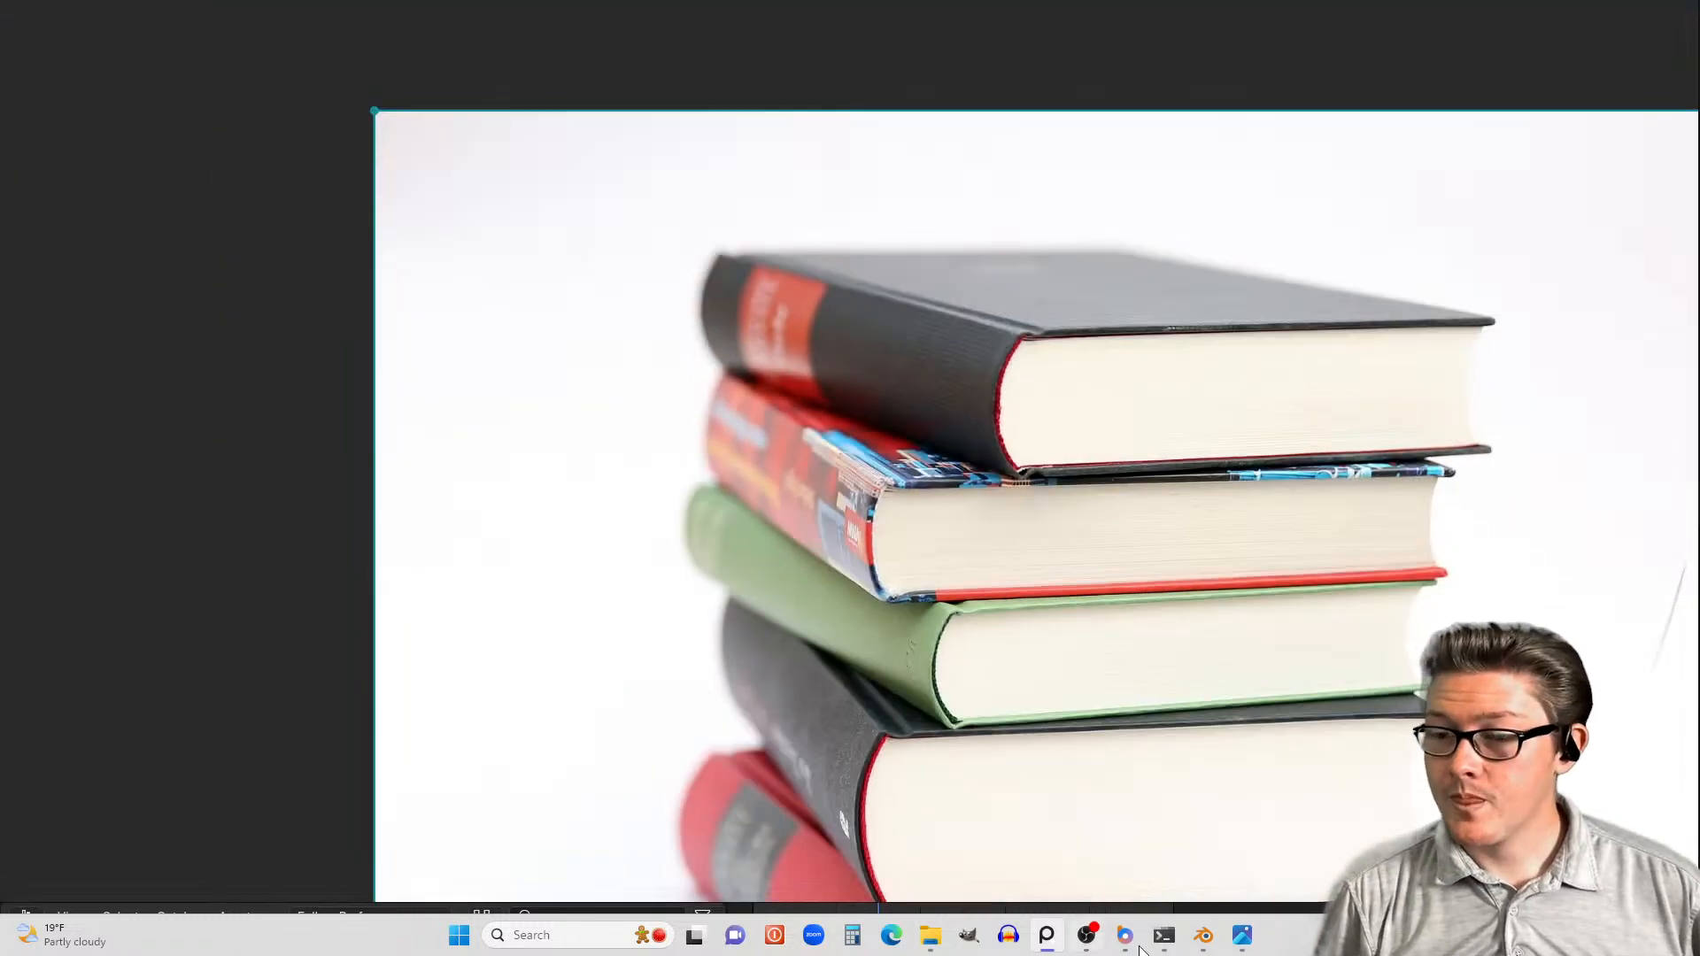
click(1205, 939)
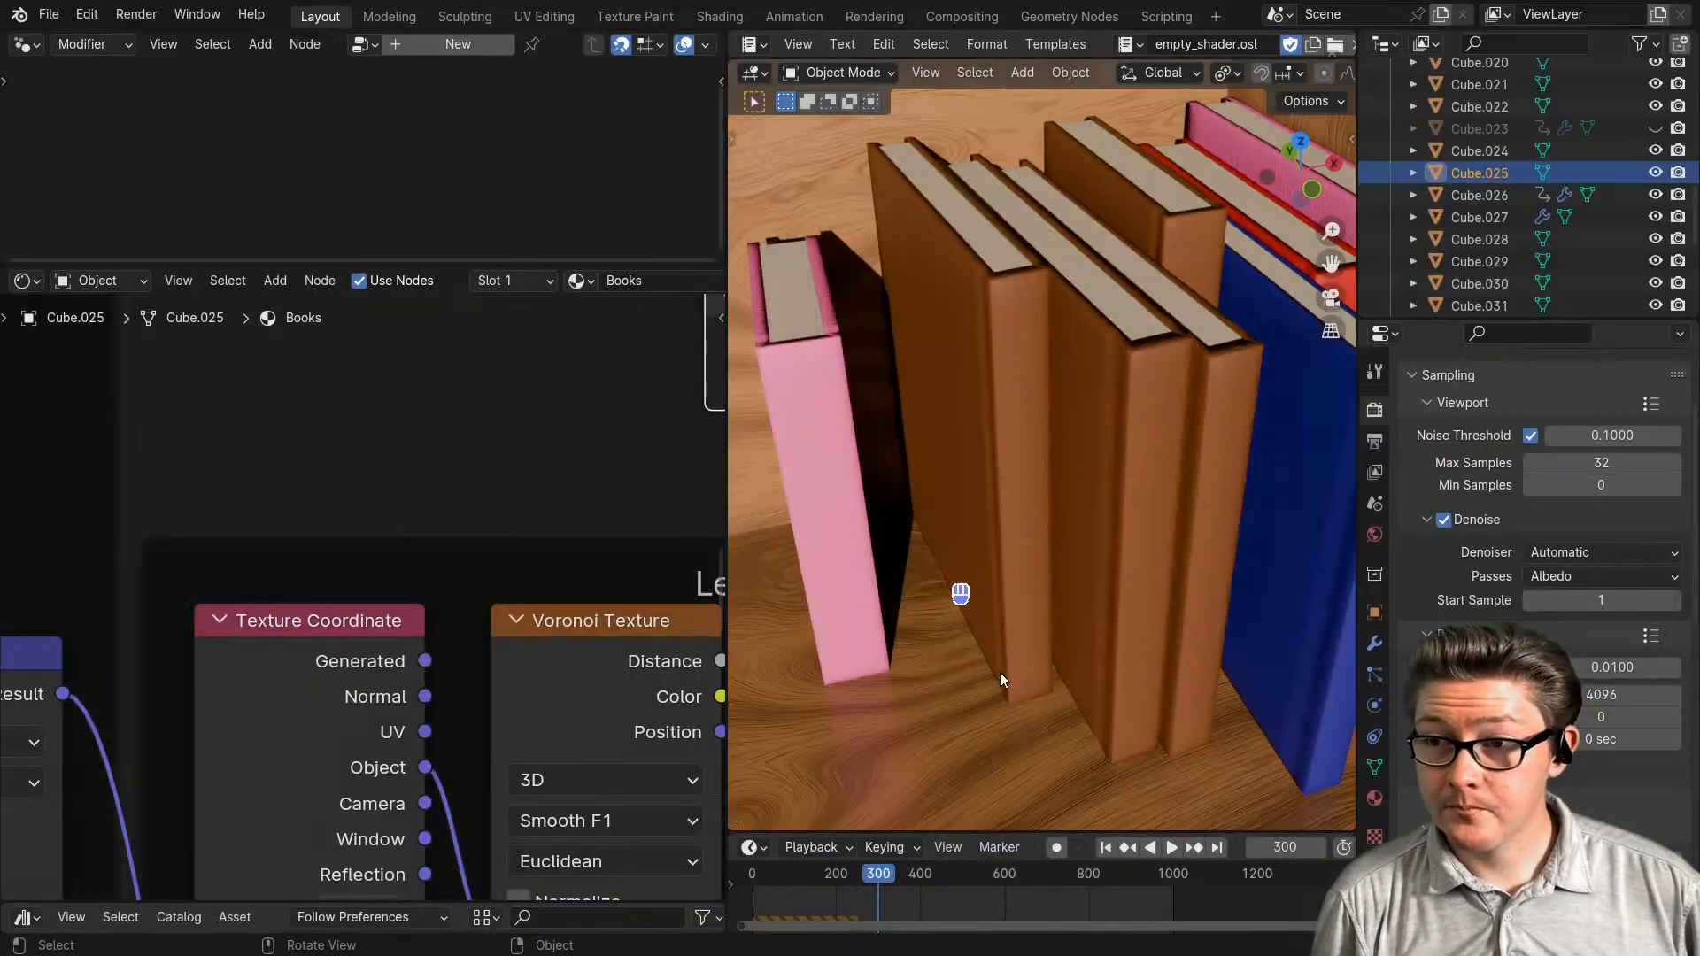
click(1502, 218)
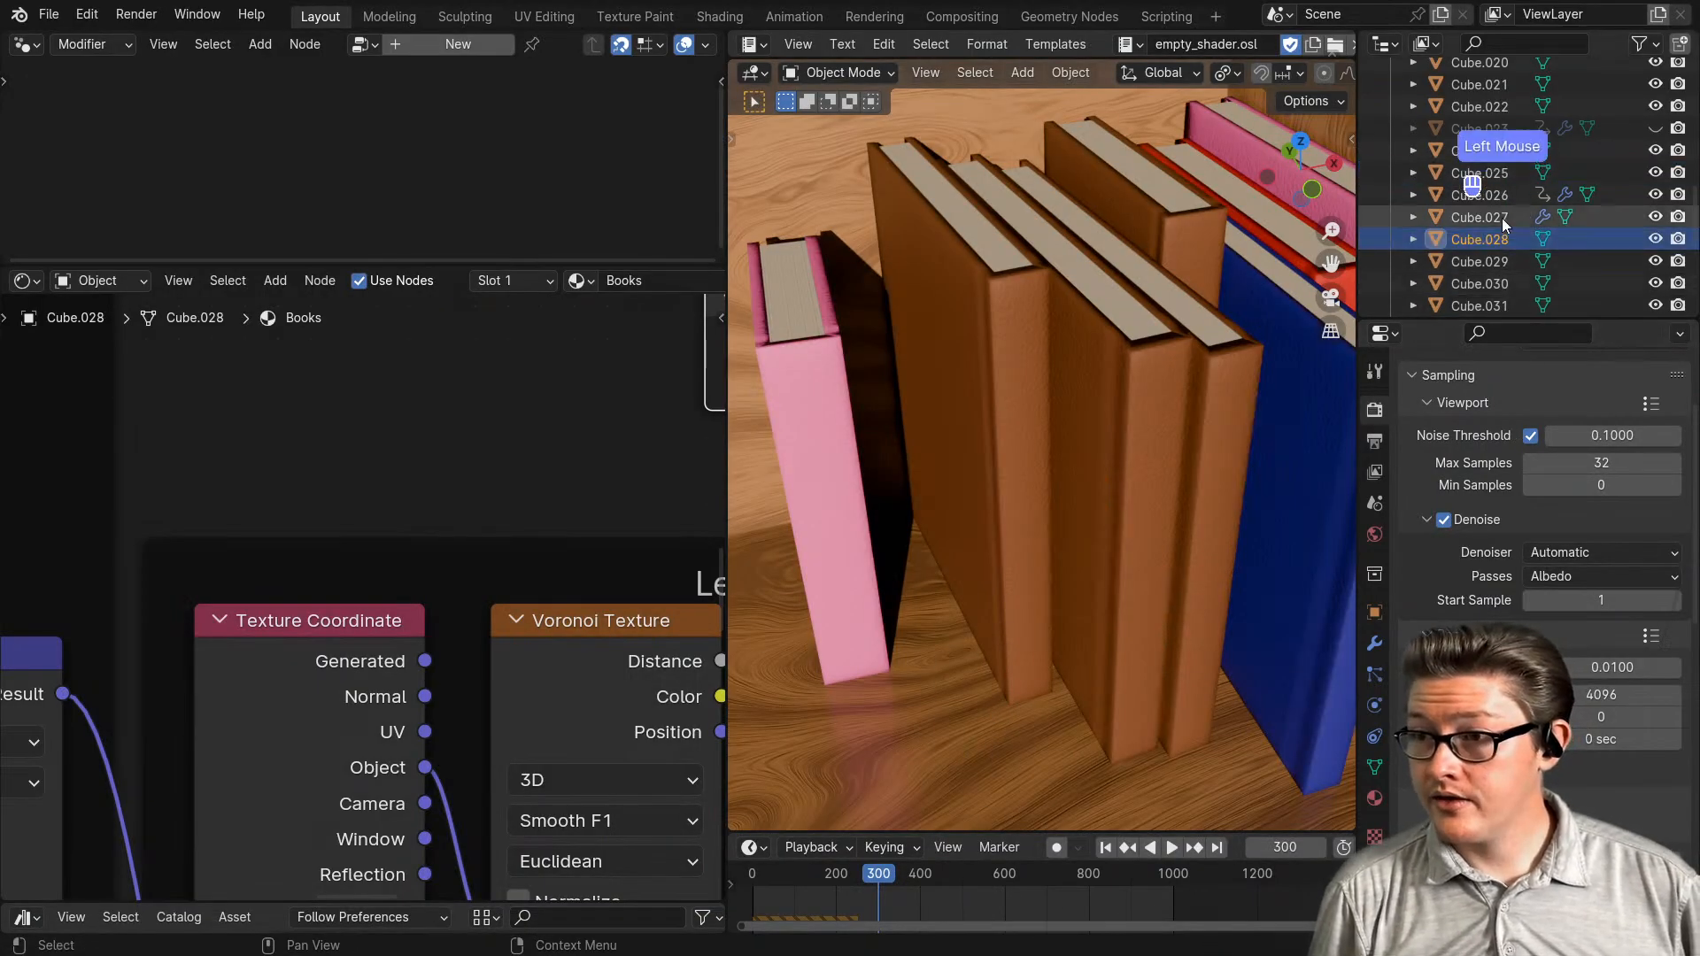
key(KP_Decimal)
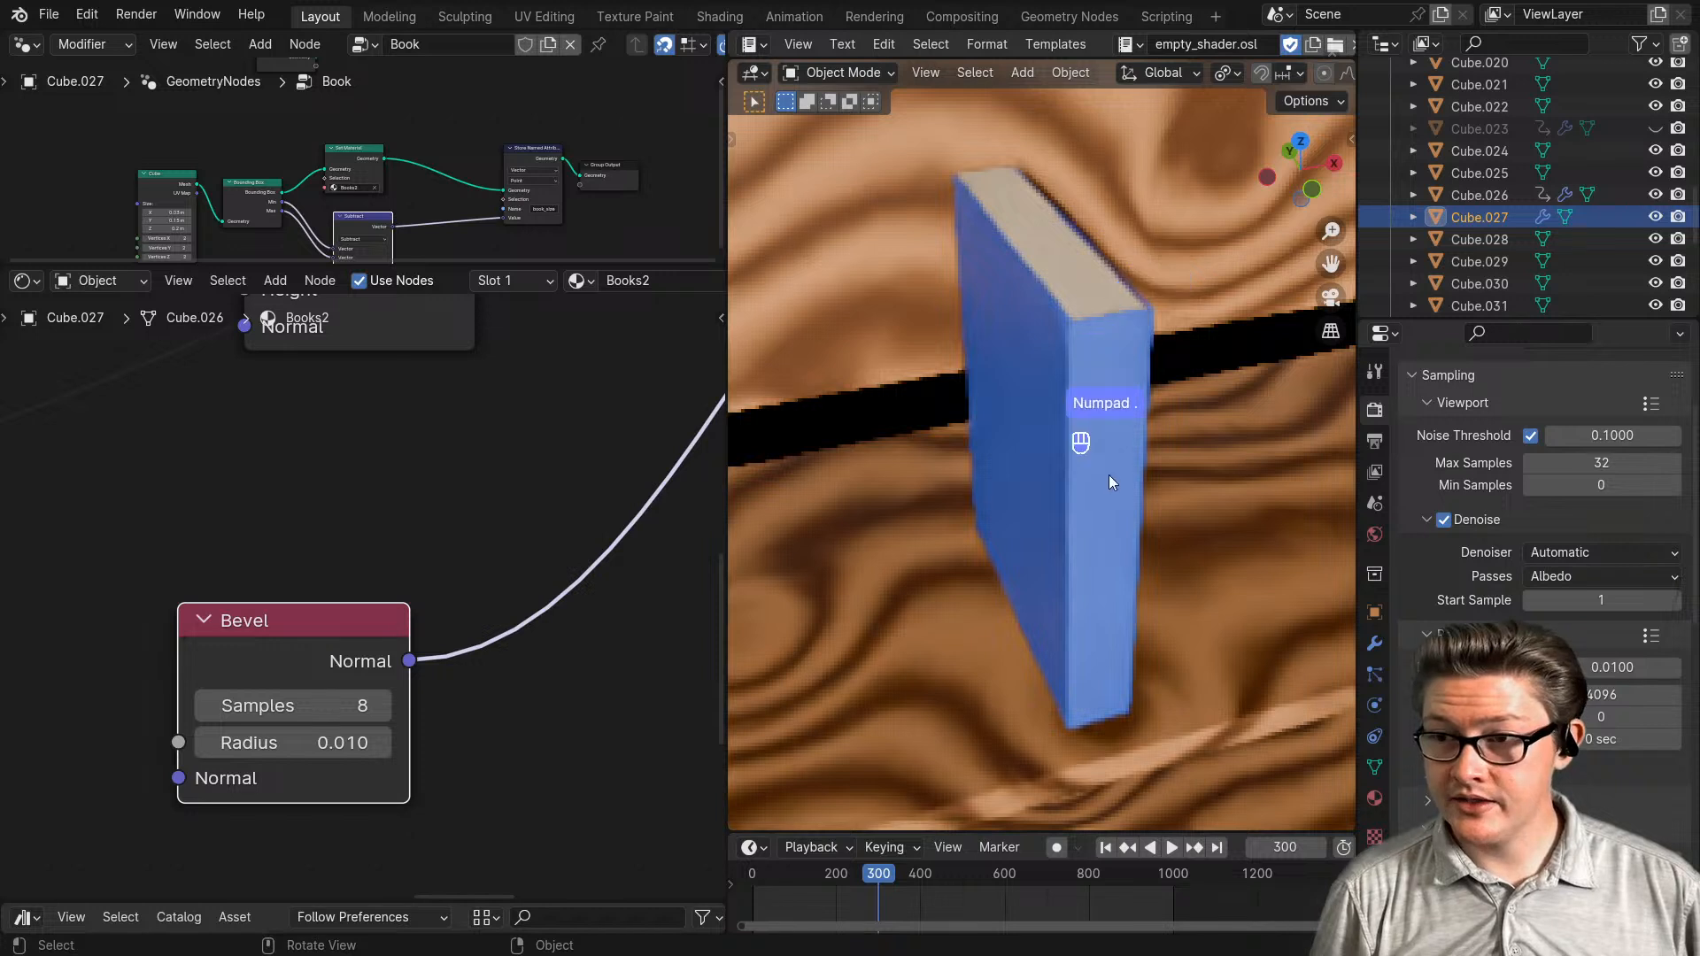
- Set the Bevel node's Radius to 0.040
click(305, 748)
click(305, 754)
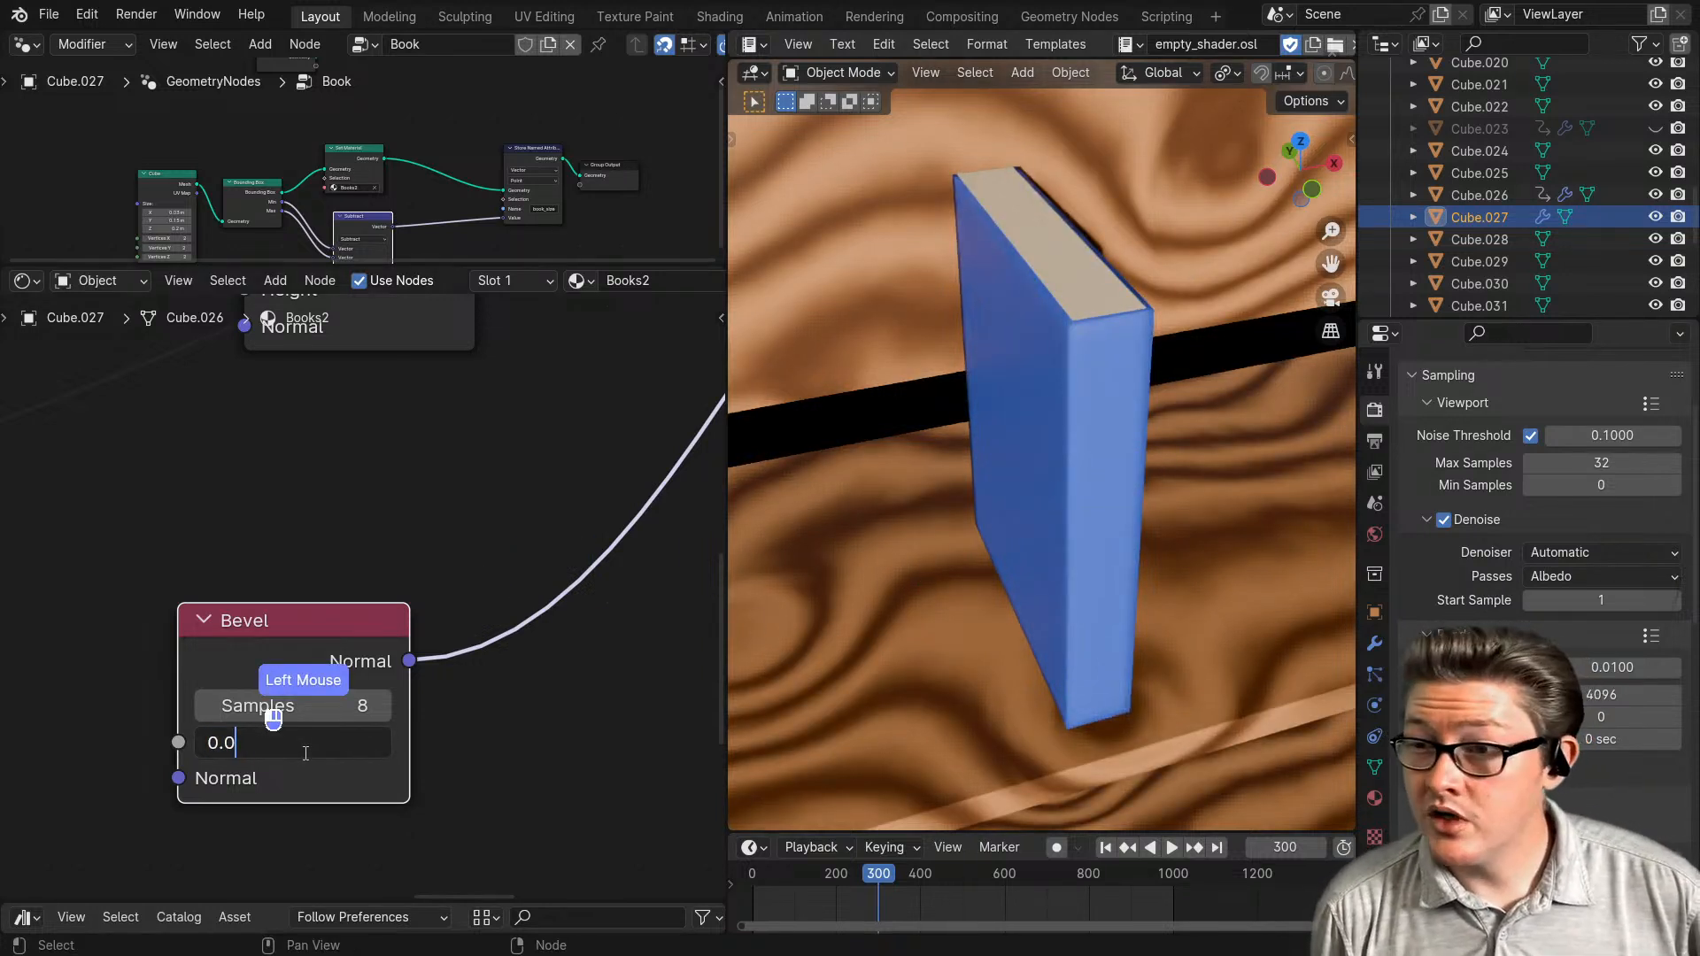
text(4)
key(Return)
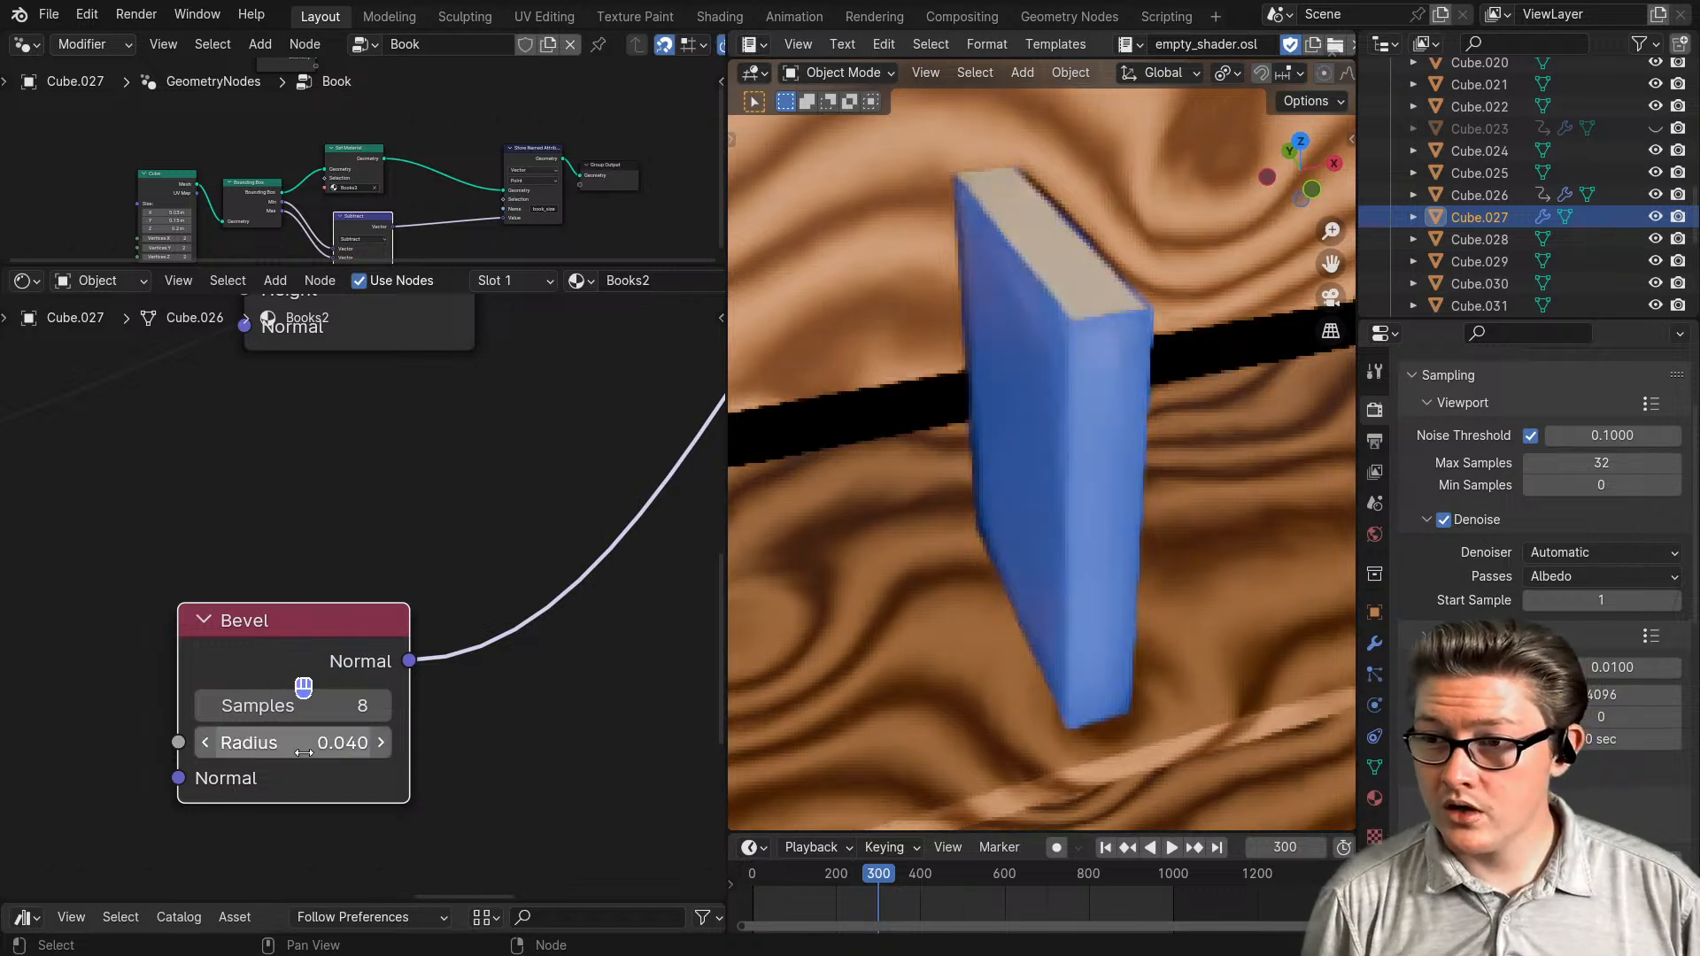
- Set the Bevel node's Radius to 0.004
click(303, 752)
key(Left)
key(Left)
key(Left)
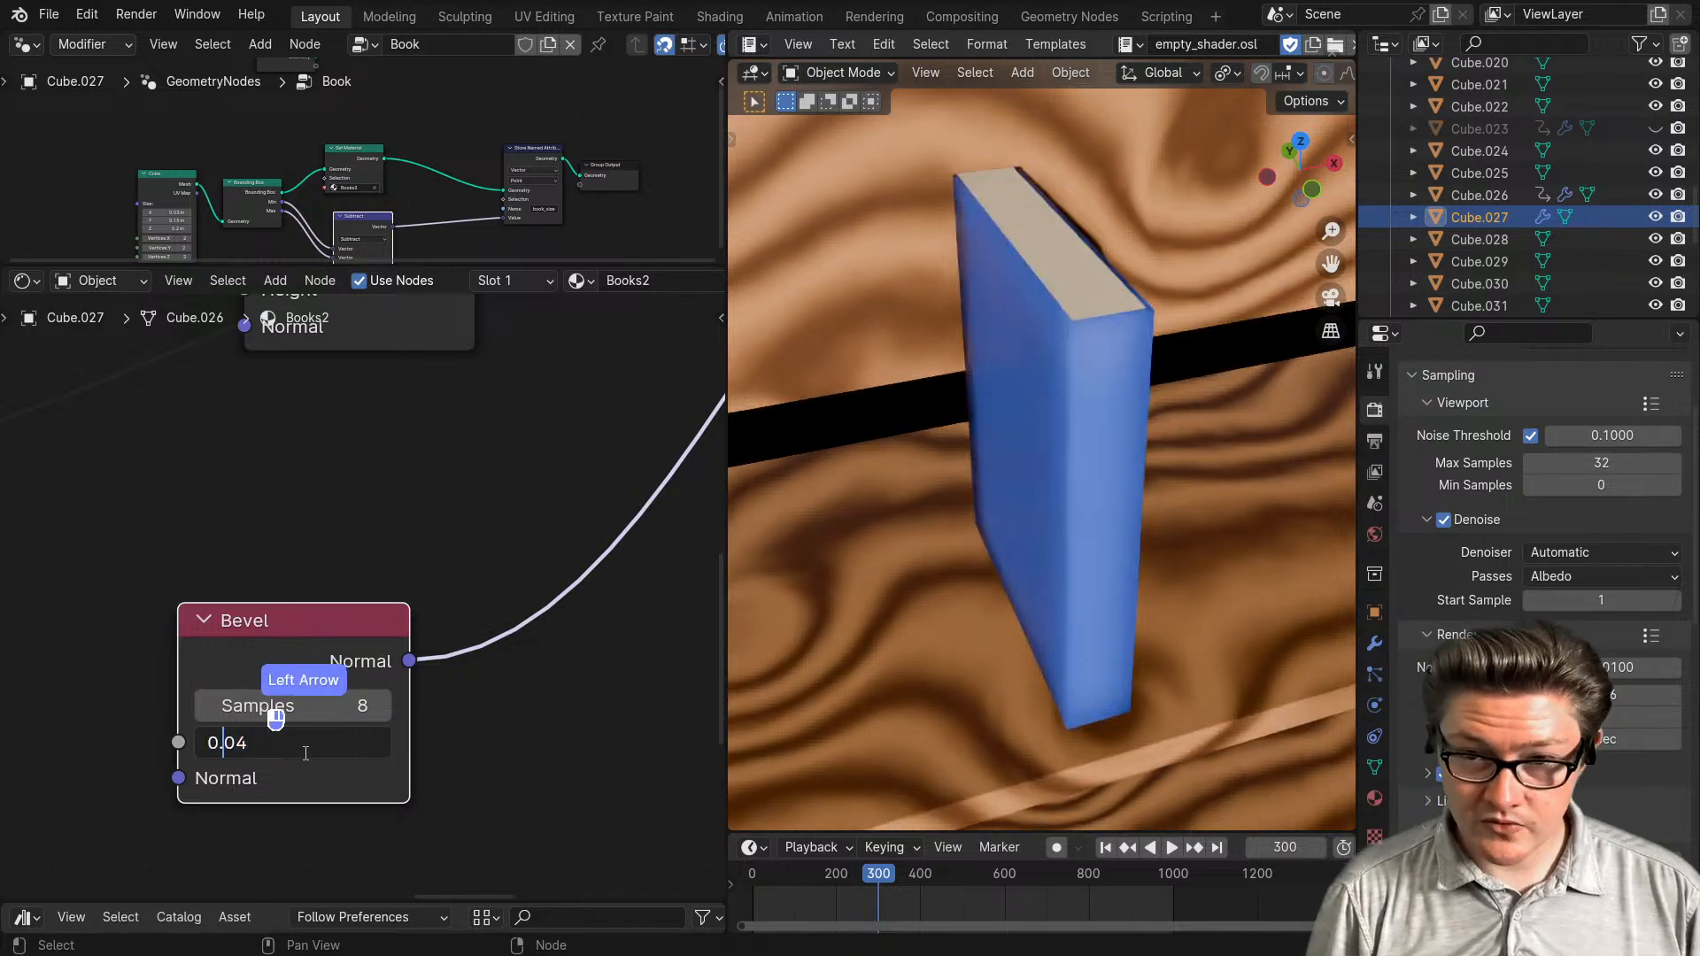
key(Return)
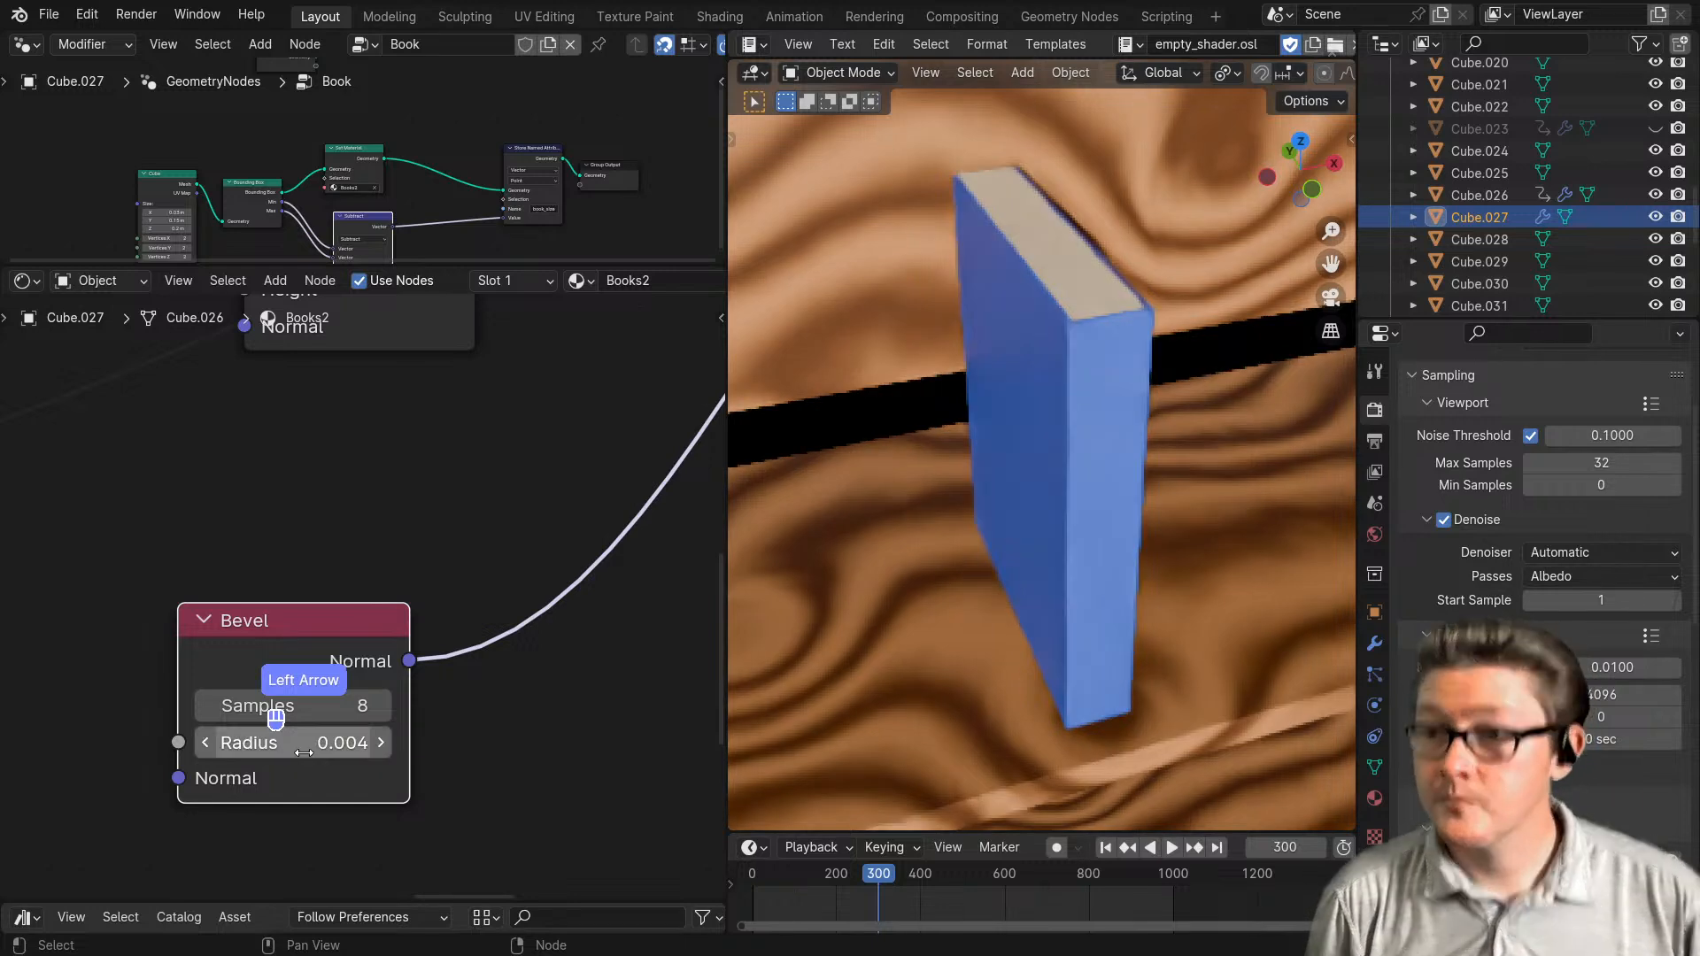
- Set the Bevel node's Radius to 0.005 and inspect the softened spine edges of the blue book up close
click(305, 746)
click(305, 742)
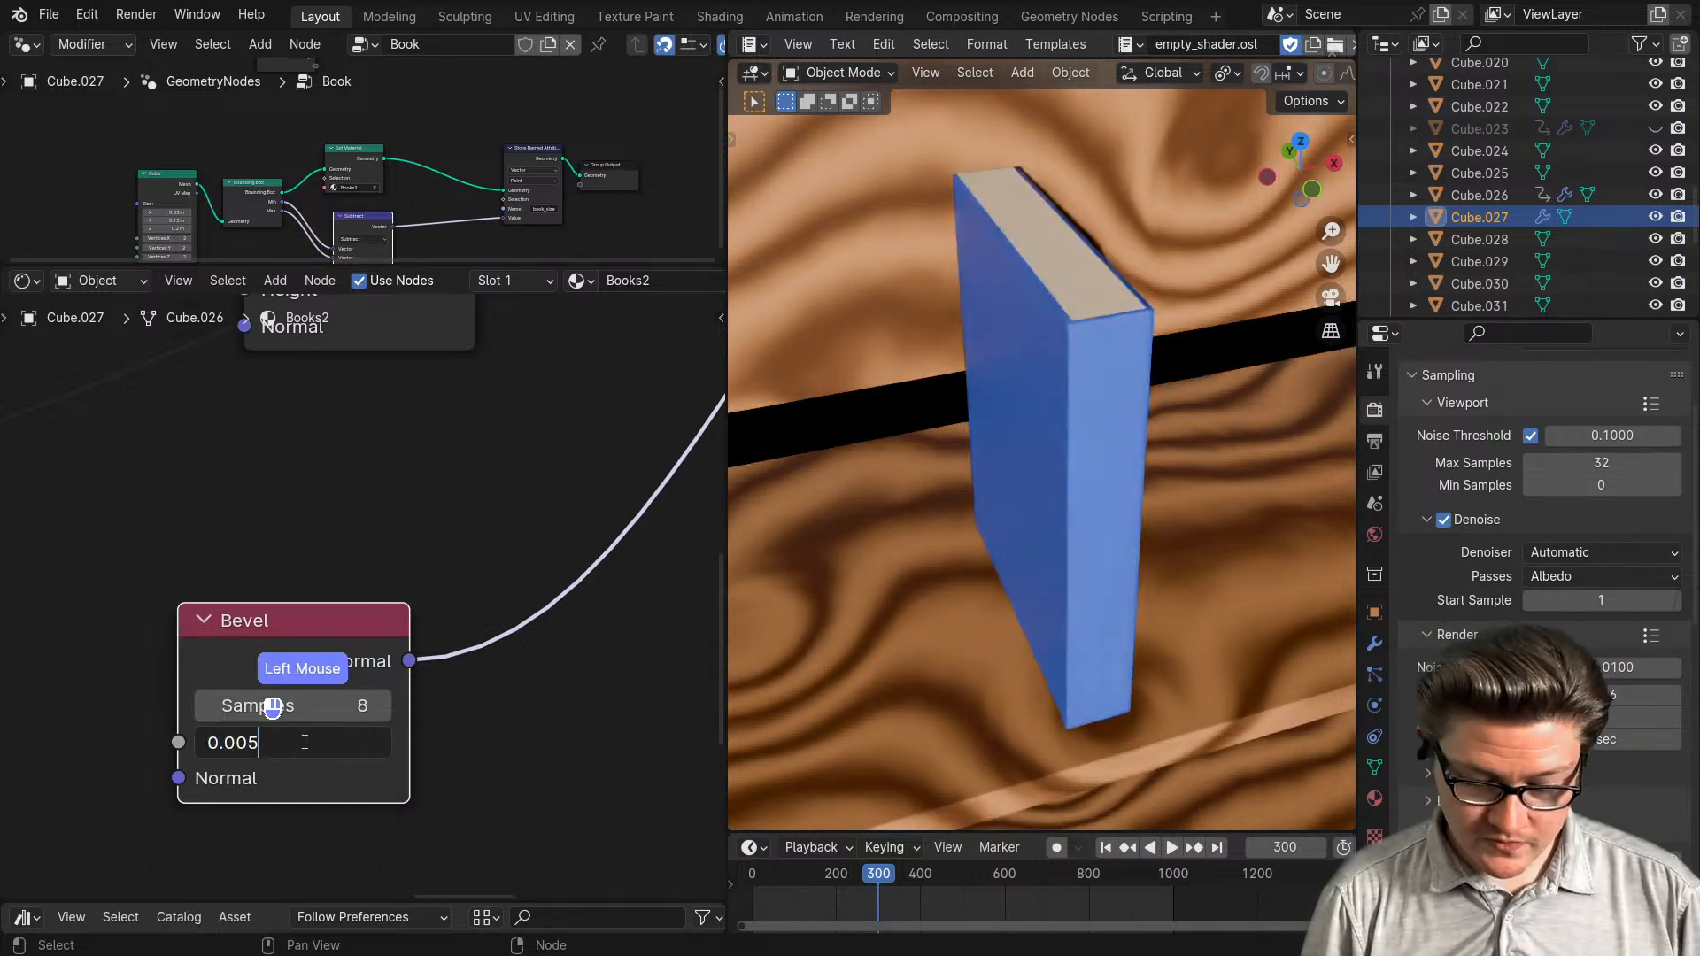
key(Return)
middle_drag(1116, 612, 1091, 569)
shift+middle_drag(425, 666, 375, 664)
scroll(390, 689, down, 2)
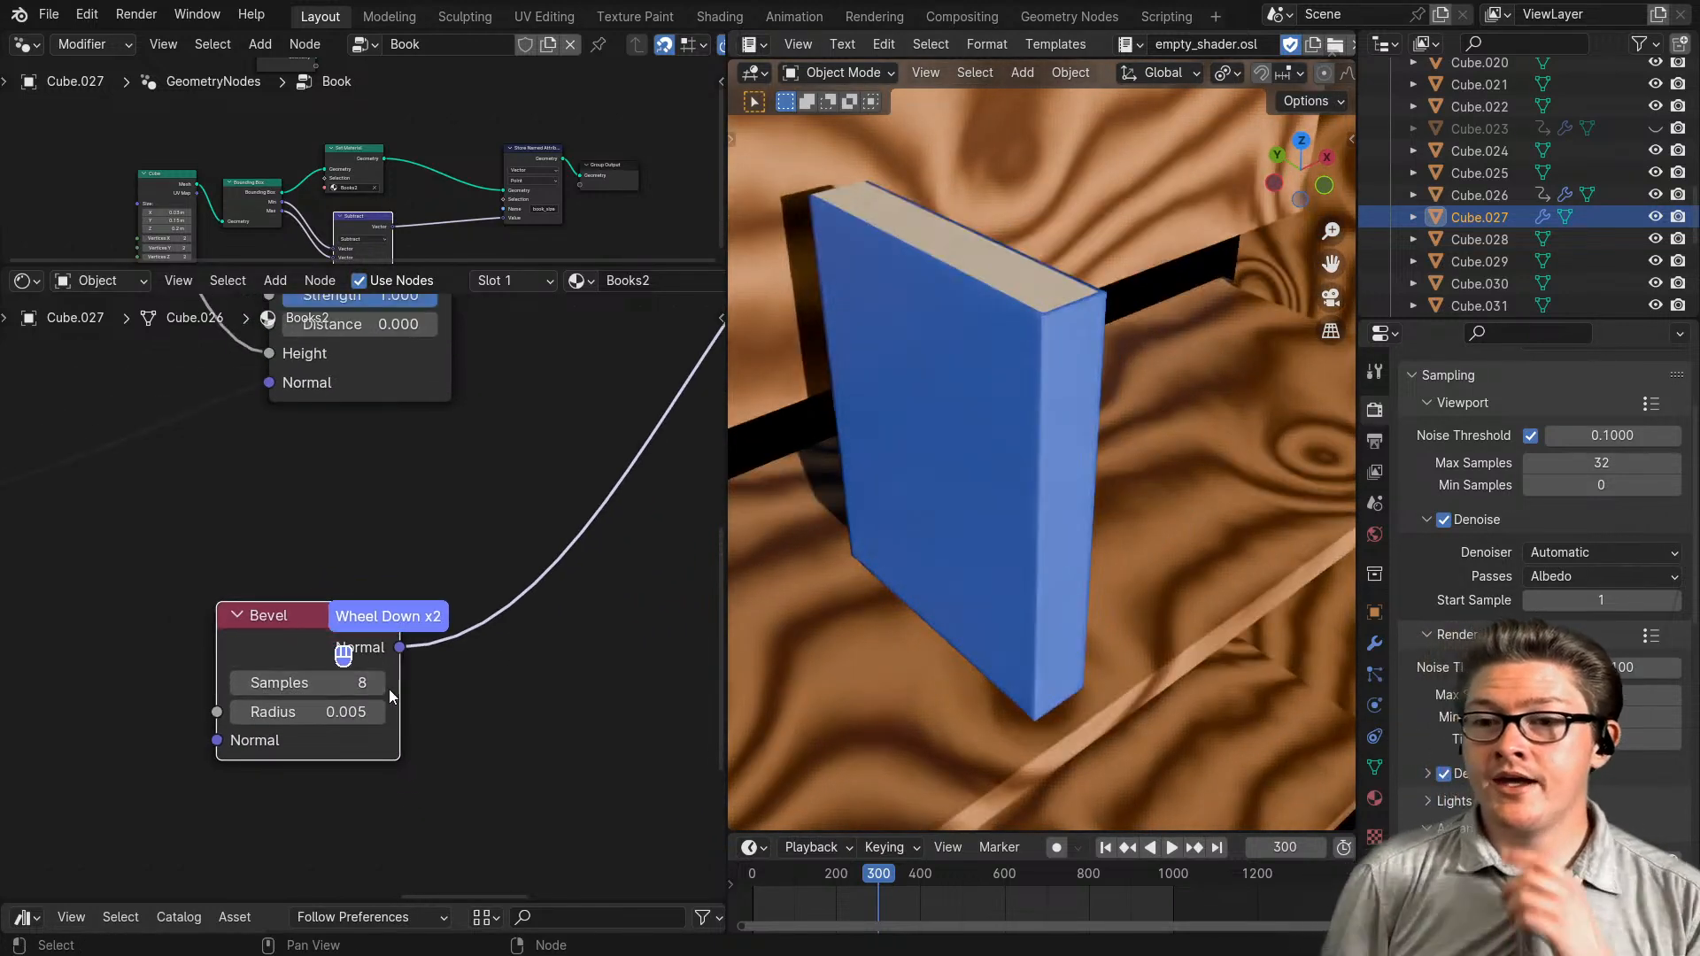
scroll(412, 682, down, 3)
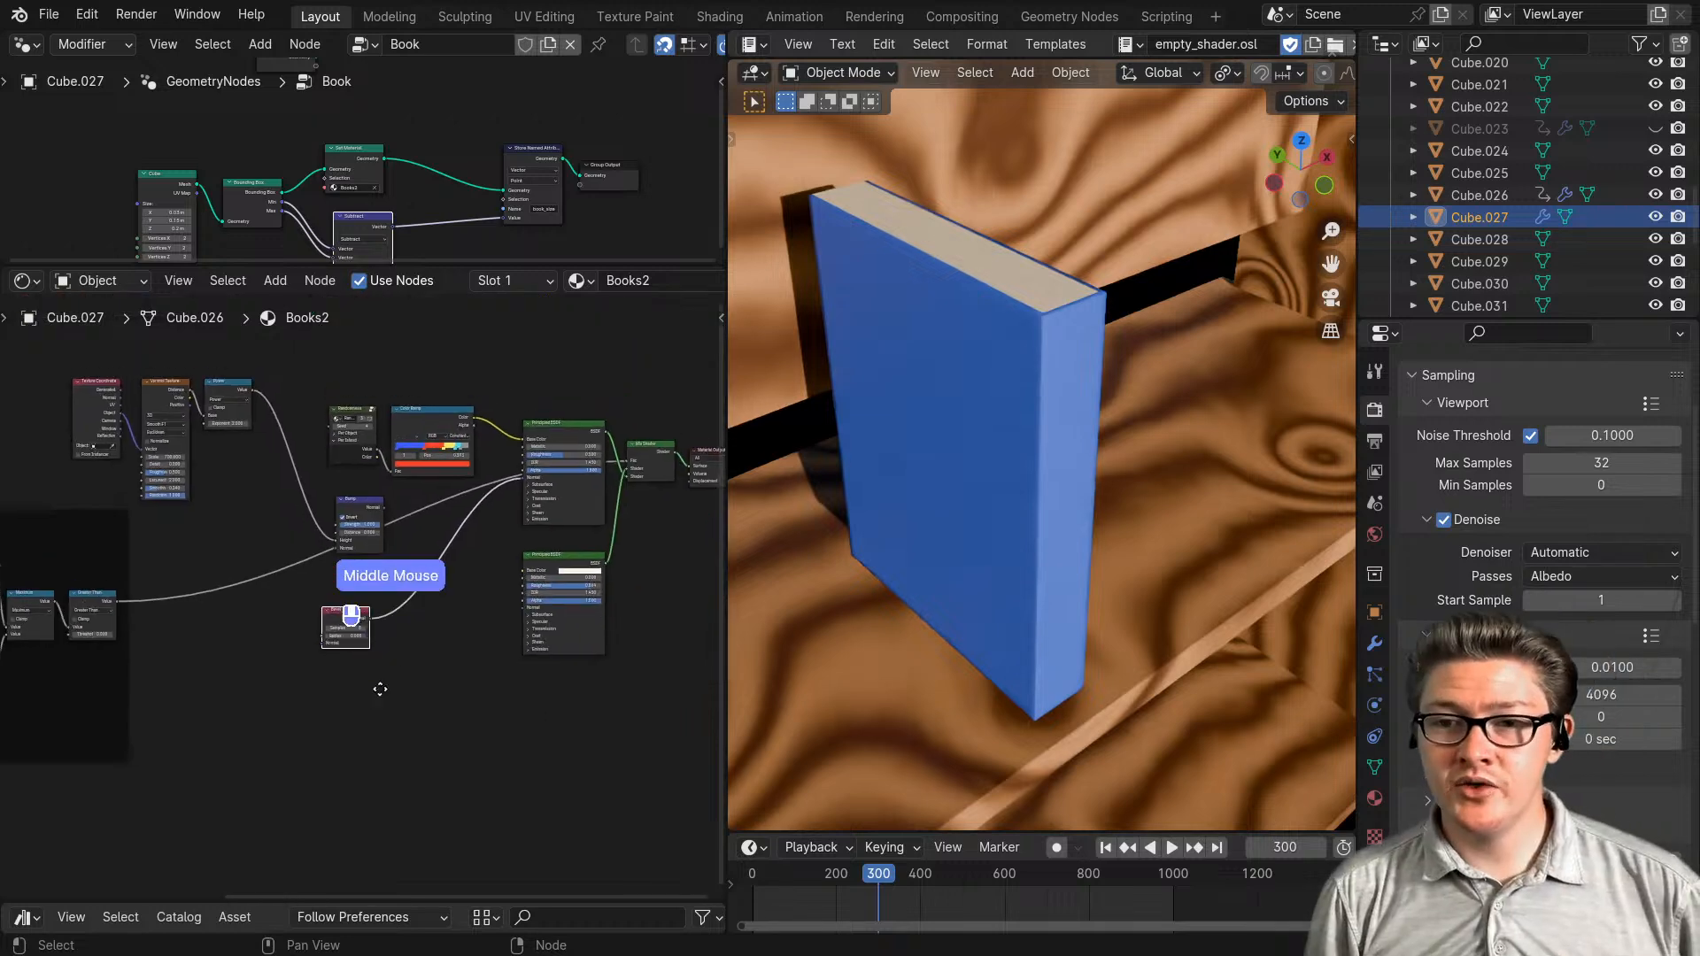
scroll(372, 737, up, 2)
scroll(372, 737, up, 1)
scroll(1118, 417, up, 4)
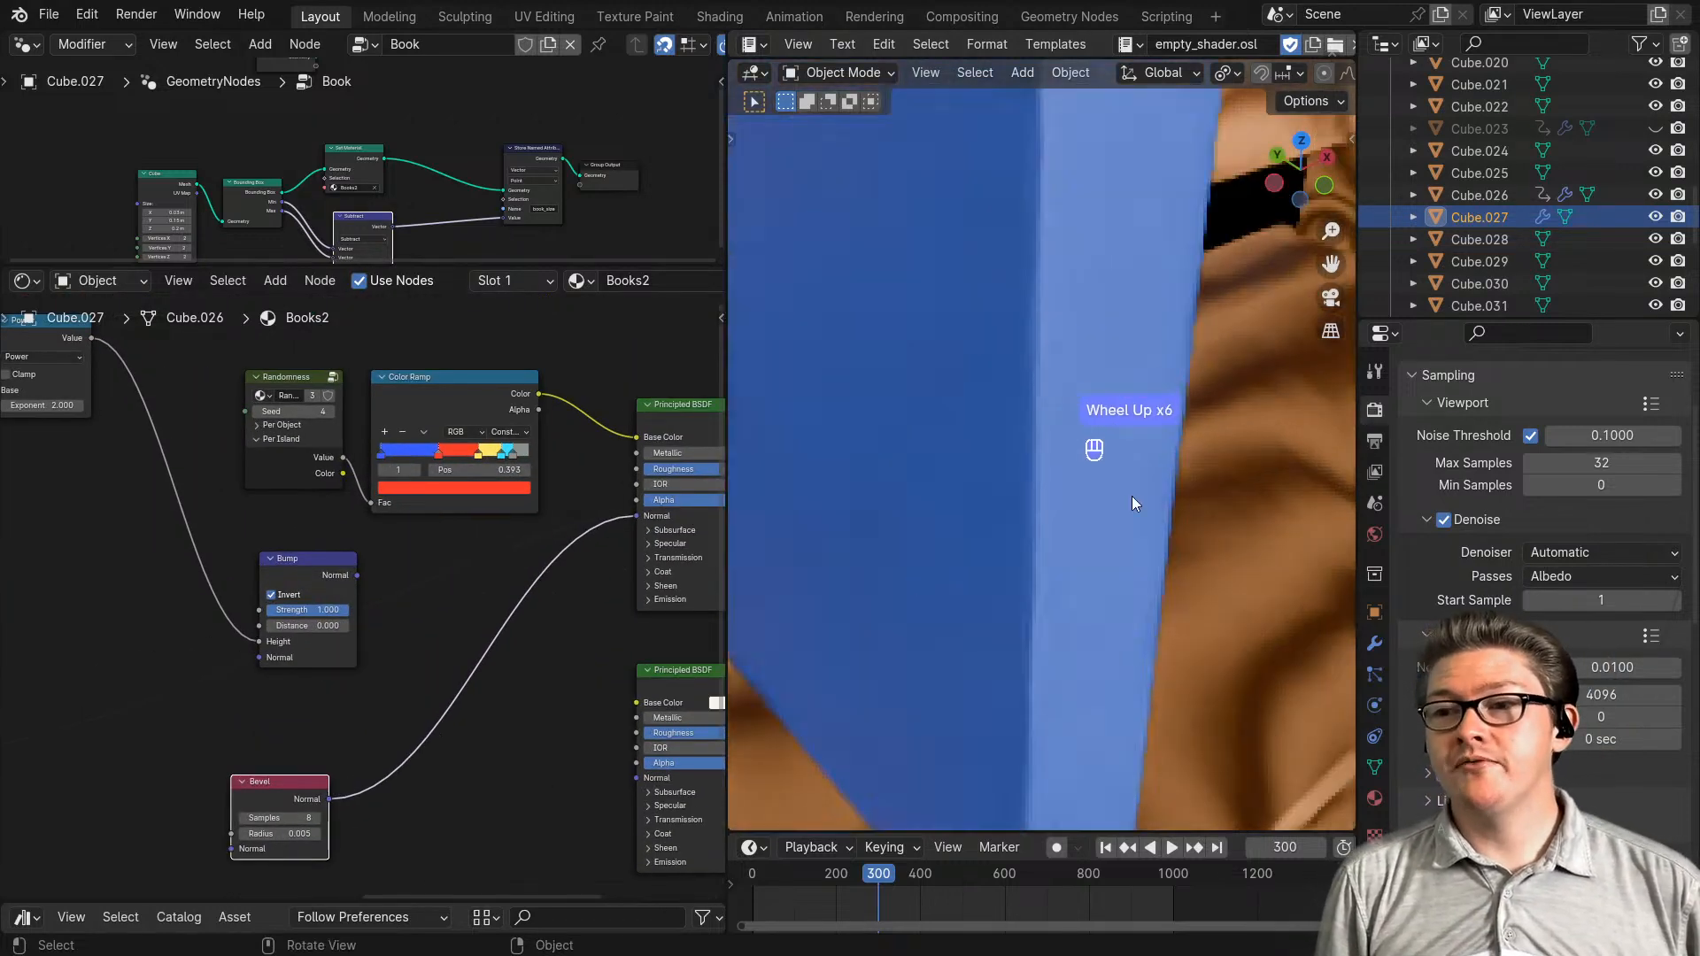
middle_drag(1131, 496, 1070, 494)
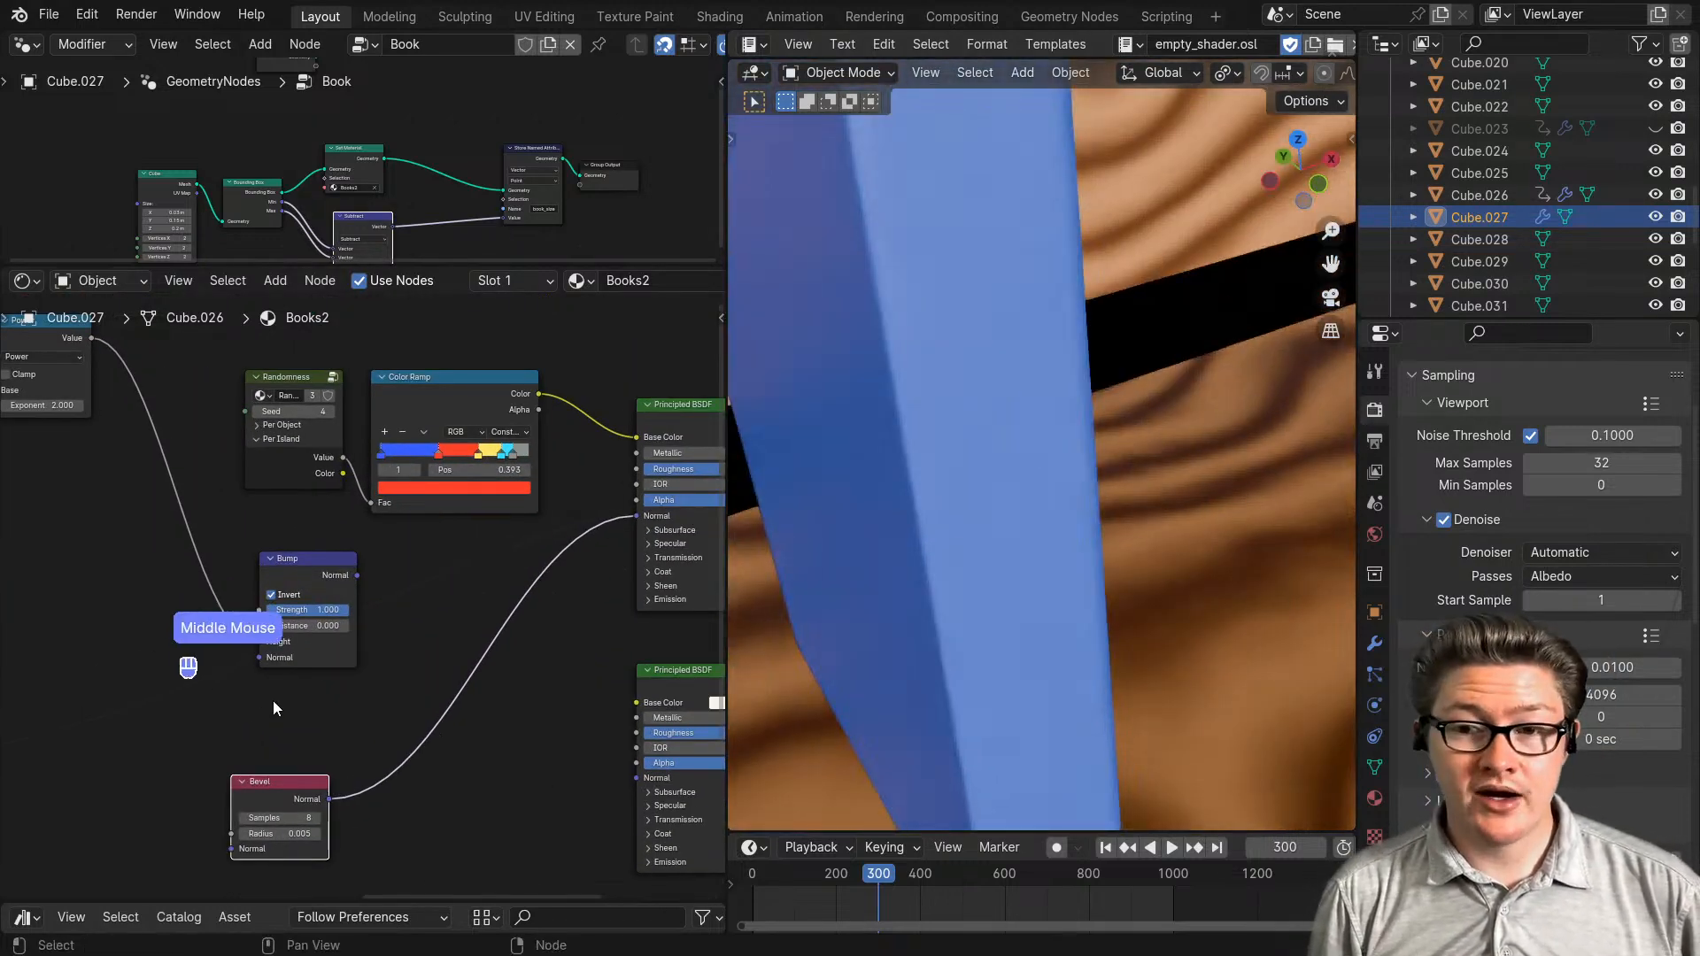
- Move the Bump node away from the Randomness node toward the Power node and place the Bevel node directly beneath it
key(ctrl+space)
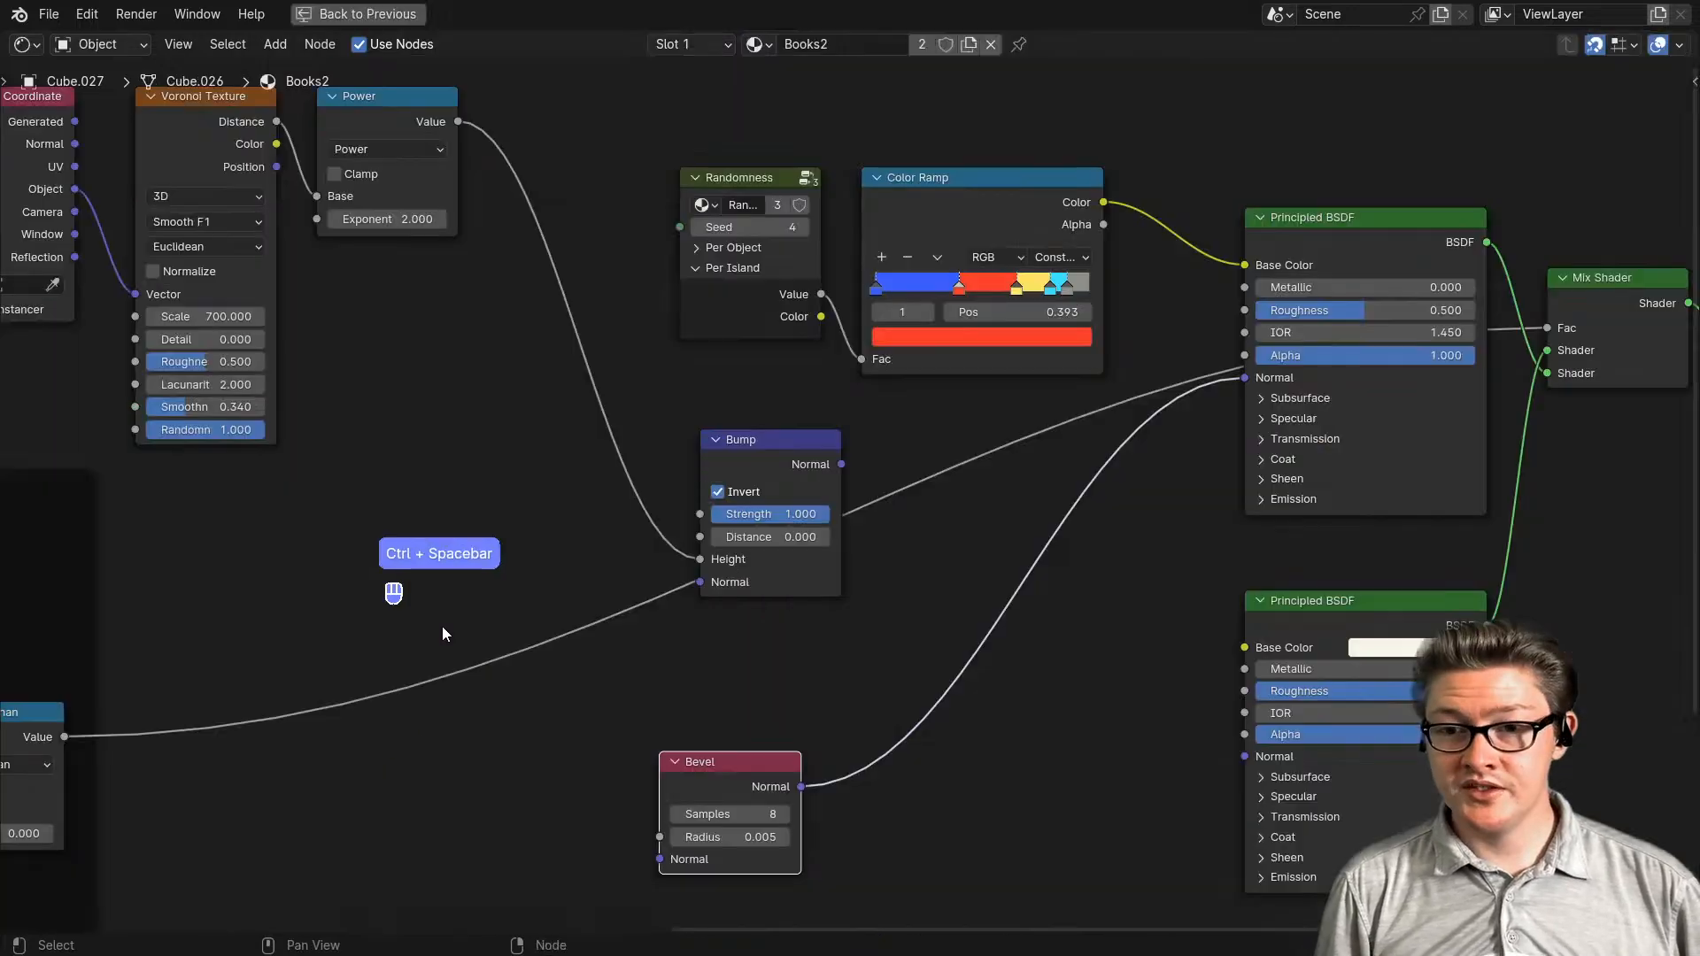
middle_drag(895, 609, 723, 659)
drag(563, 520, 442, 540)
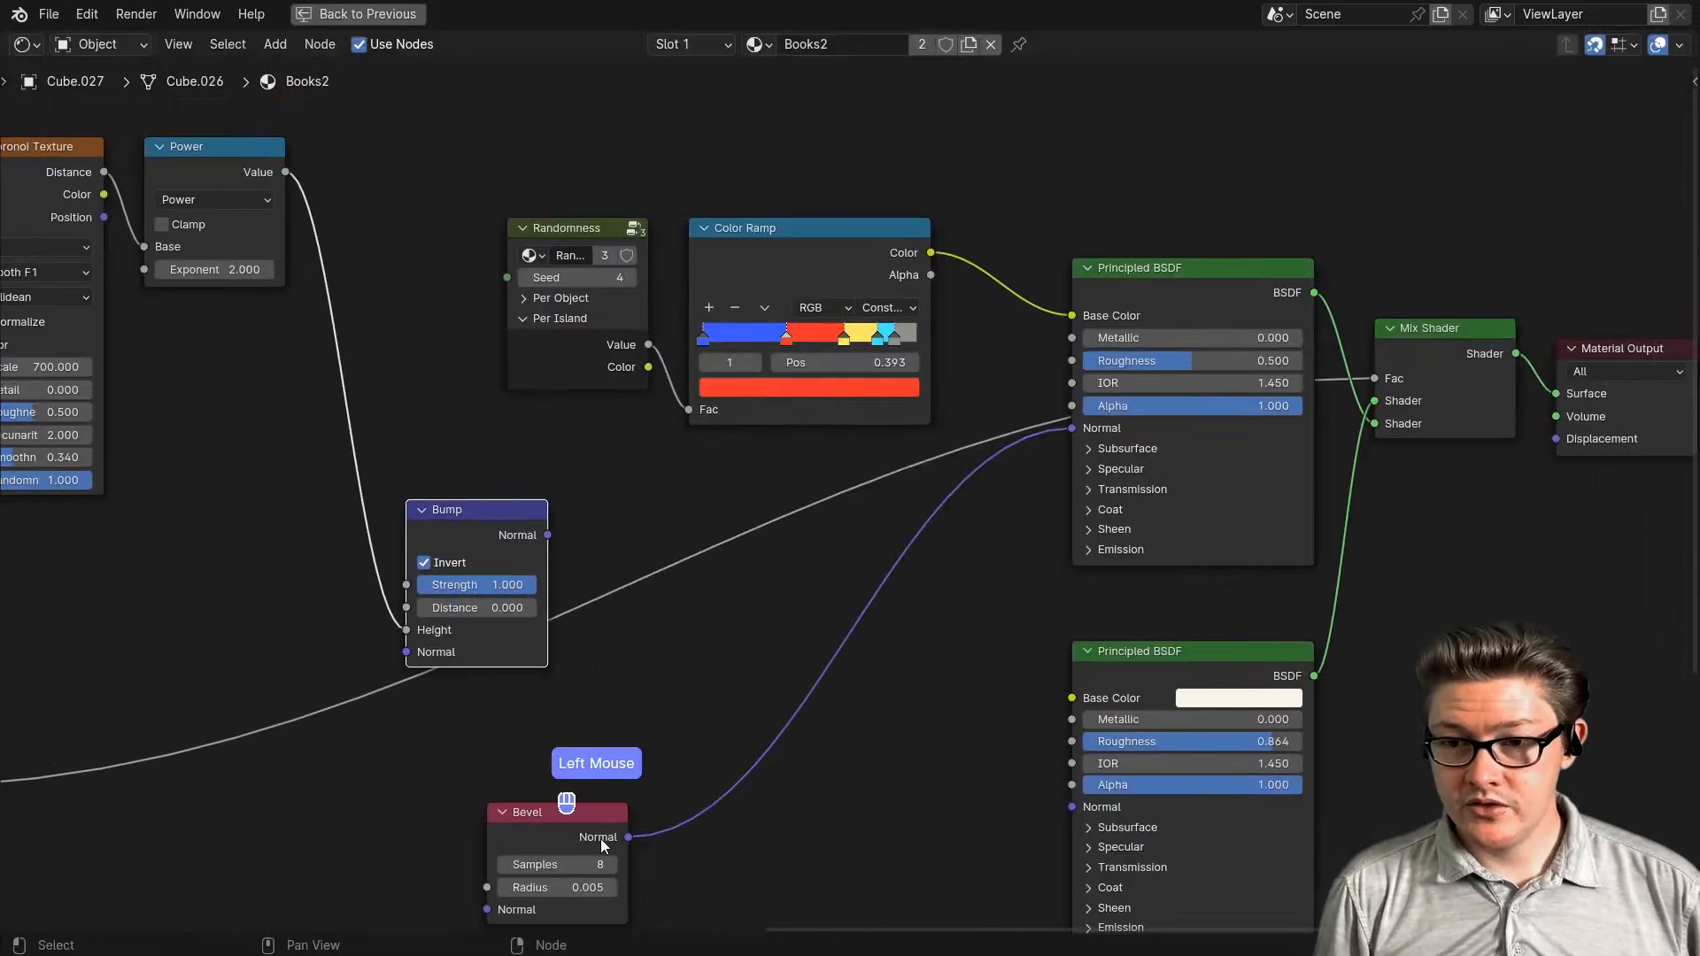
drag(569, 816, 469, 735)
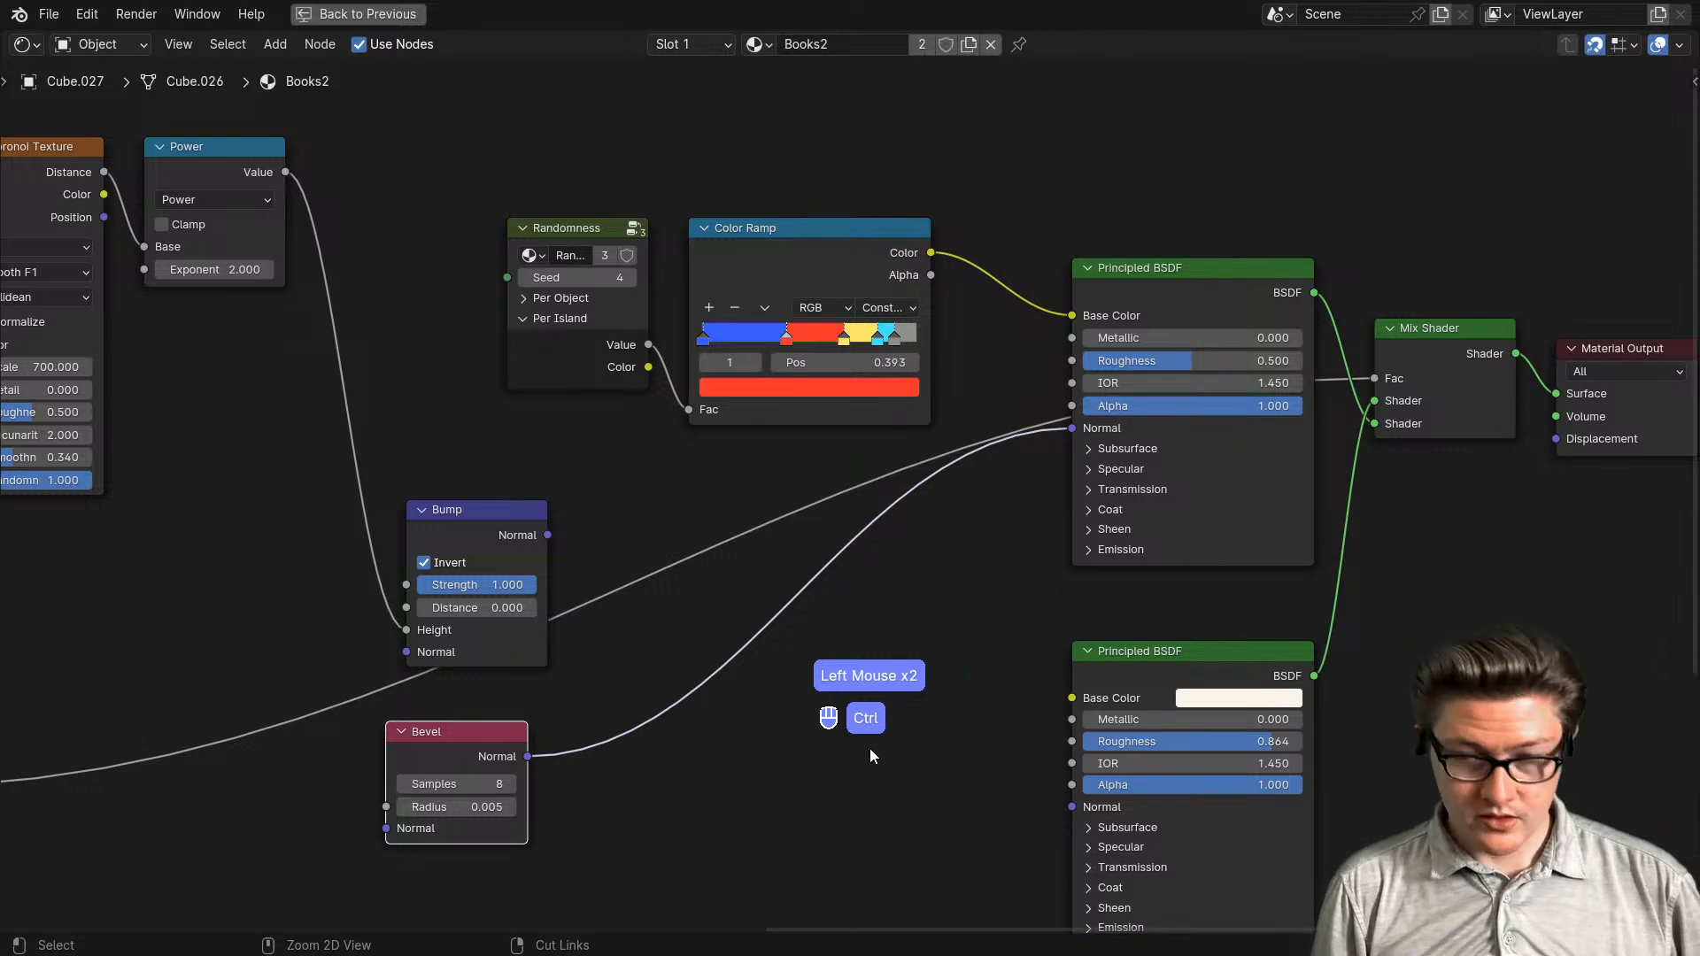
key(ctrl+space)
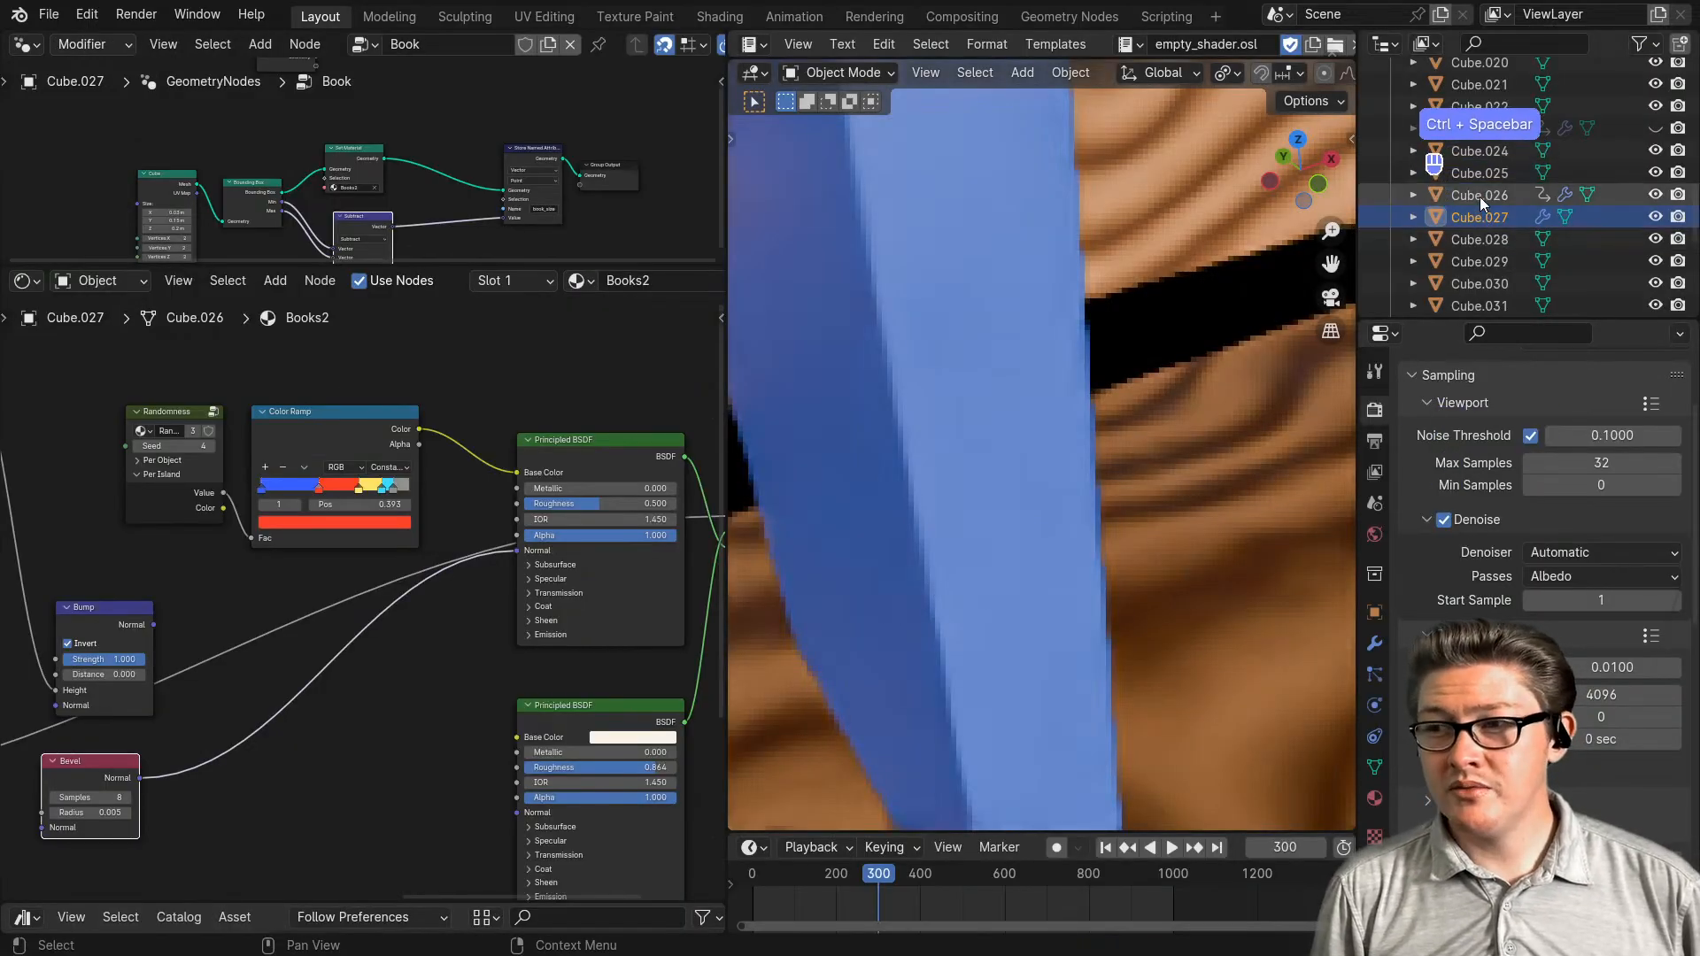
- Examine the Bevel, Leather and Crease node frames in the Books material of Cube.025 and how their normals are chained
click(1480, 194)
key(KP_Decimal)
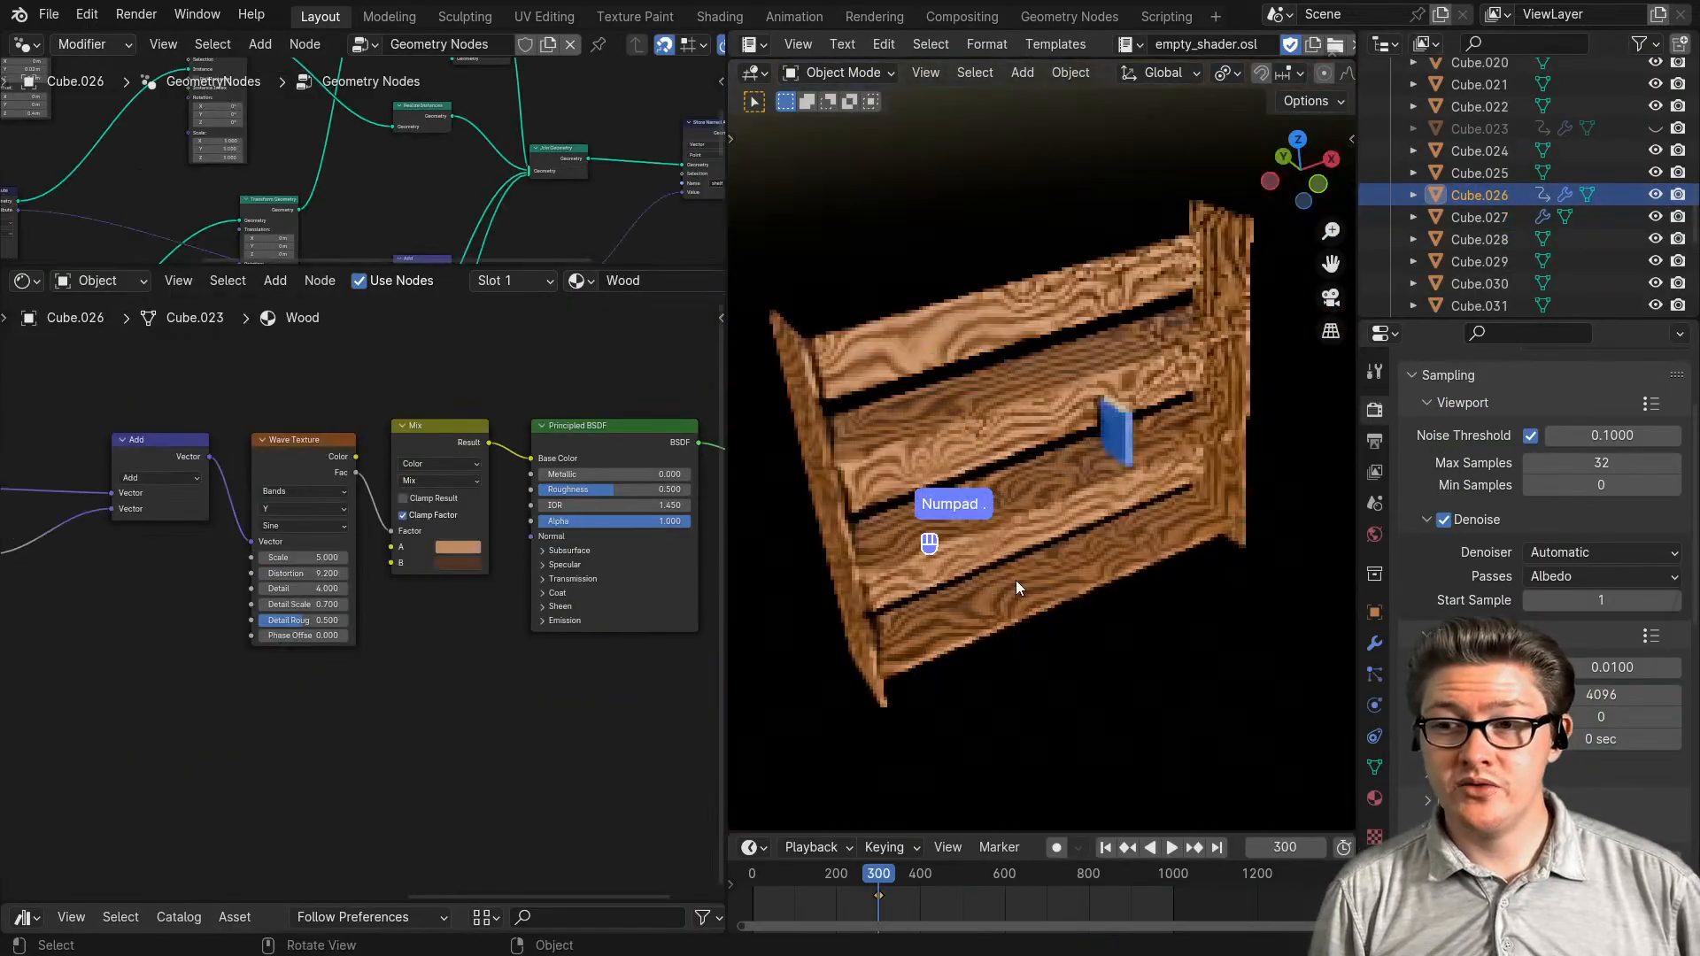
click(1463, 175)
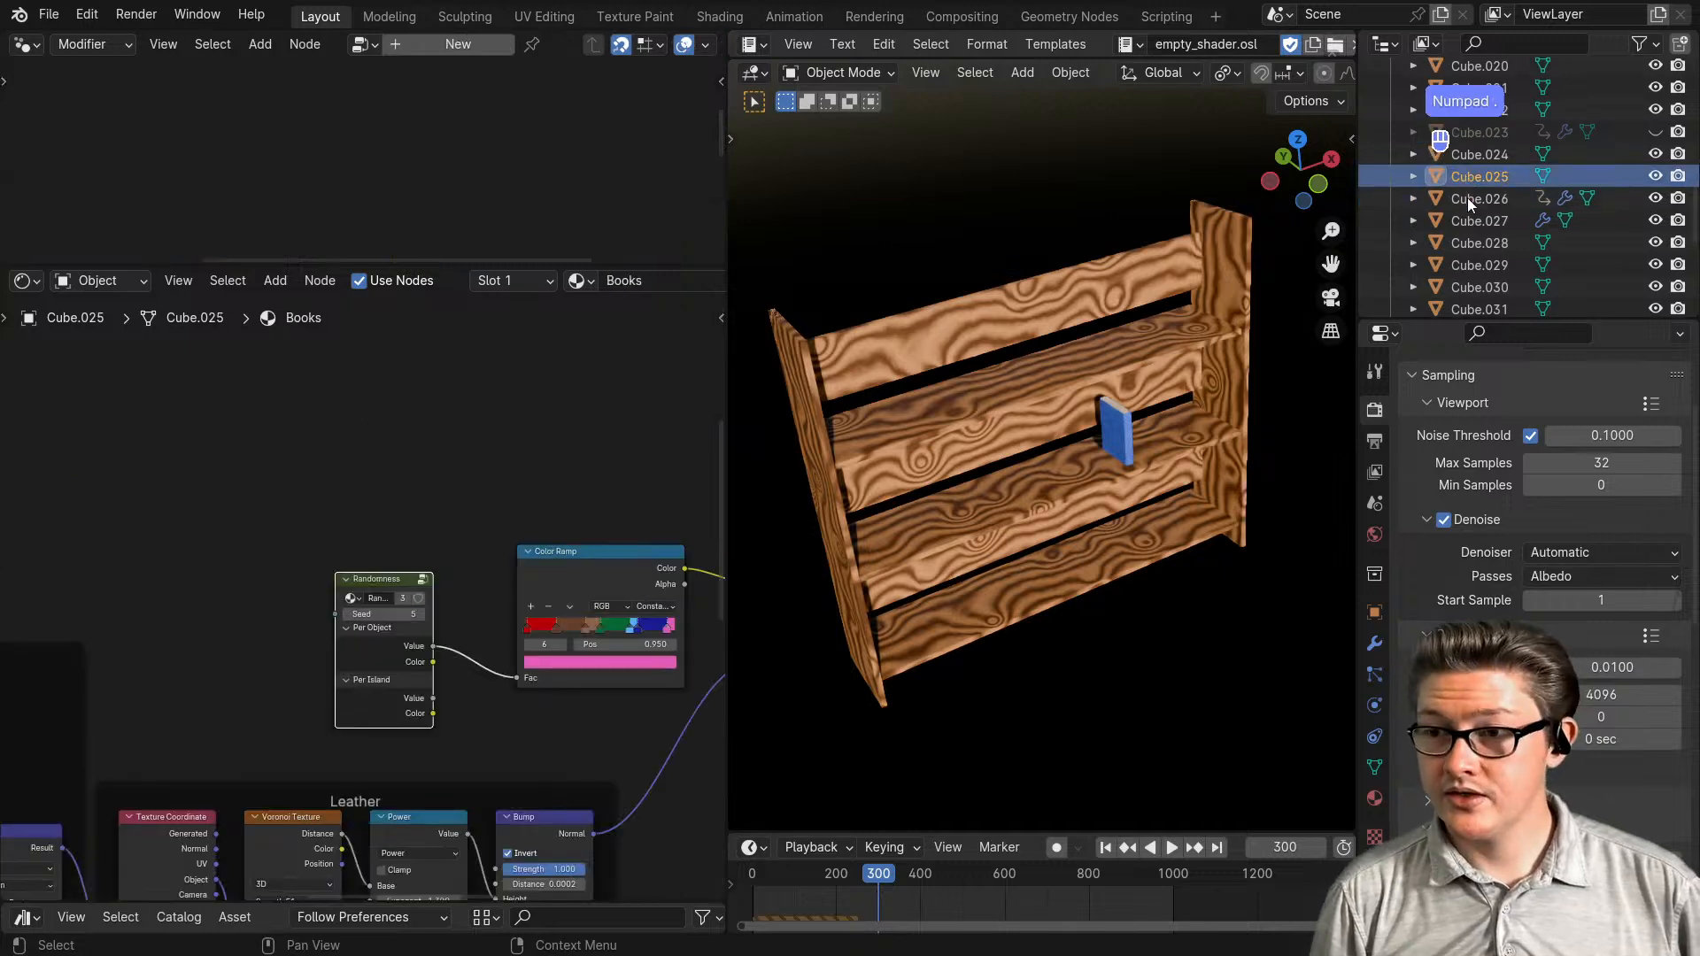
key(KP_Decimal)
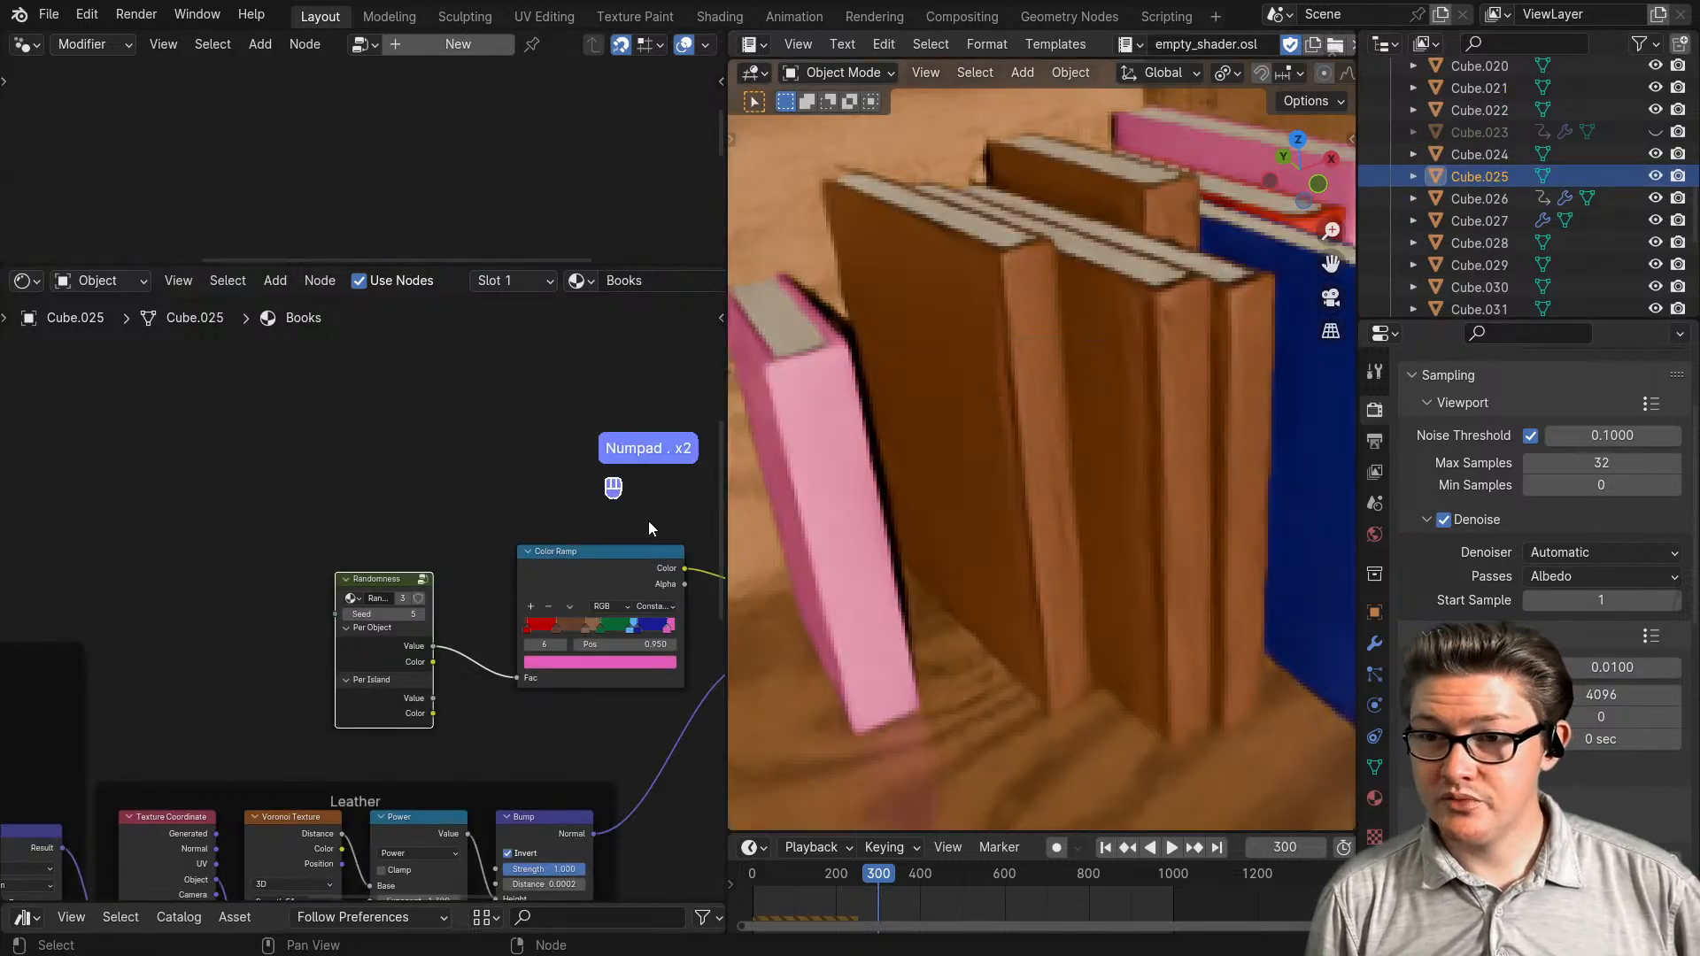
key(ctrl+space)
scroll(395, 625, down, 2)
middle_drag(1184, 801, 1166, 591)
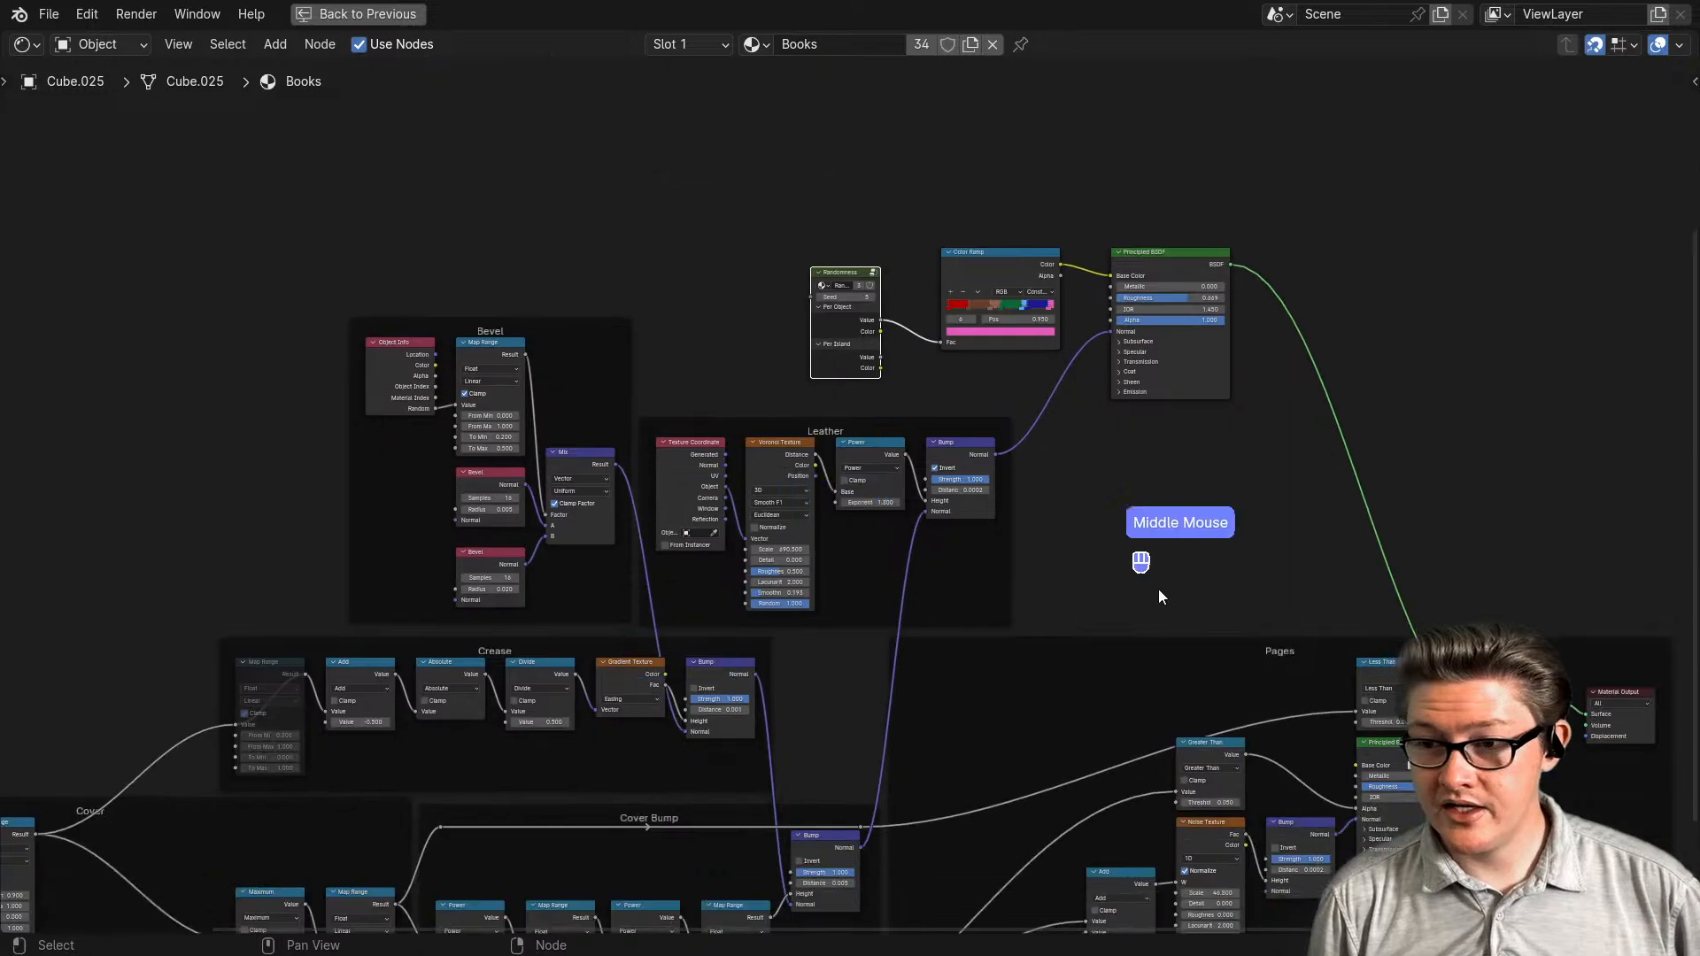
scroll(1109, 597, up, 6)
middle_drag(521, 599, 753, 384)
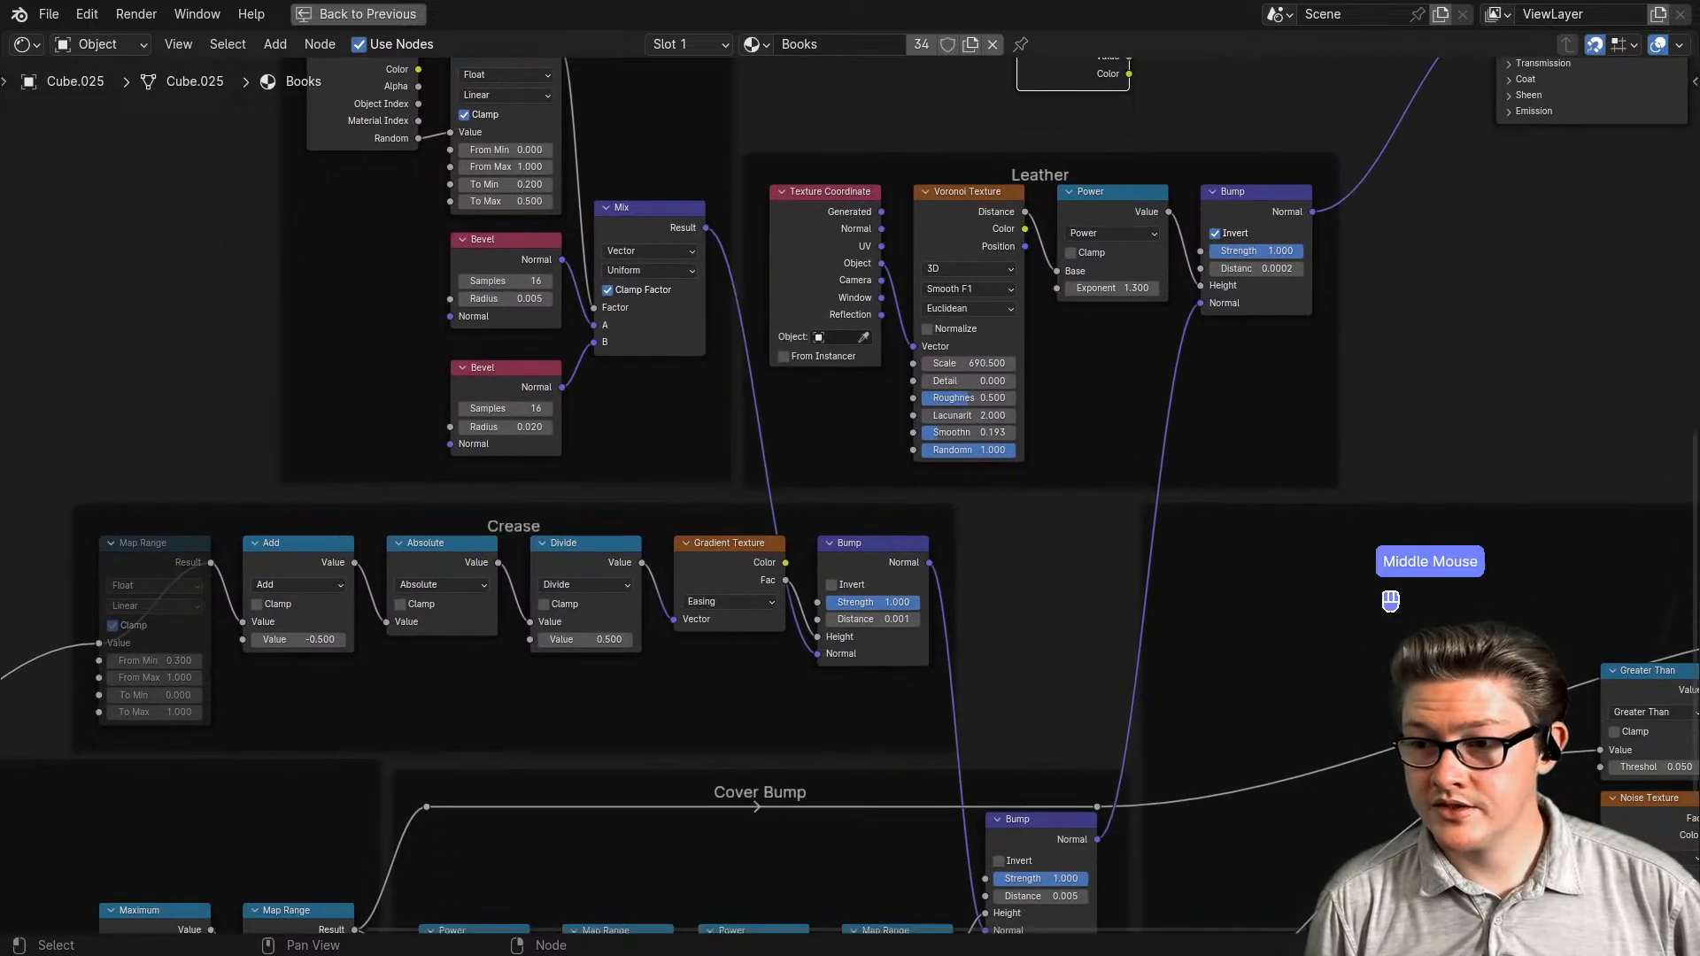
key(ctrl+space)
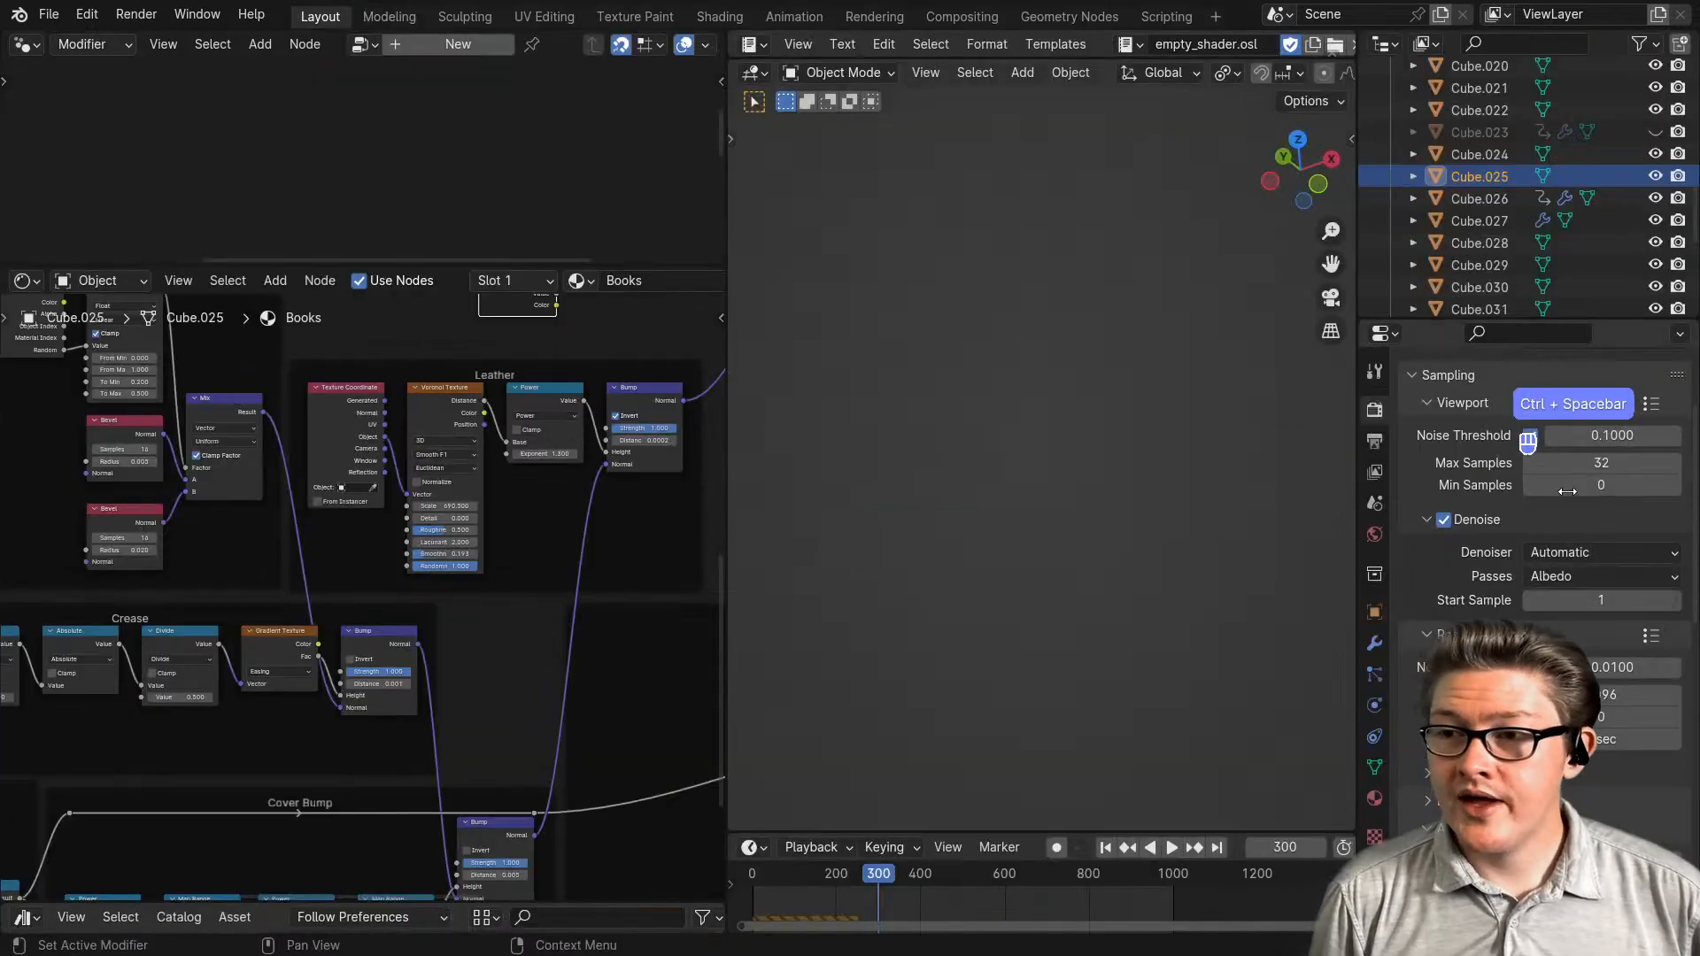
- Select and frame the book Cube.027, and move the Bevel node of its Books2 material clear of the Bump node
click(1485, 217)
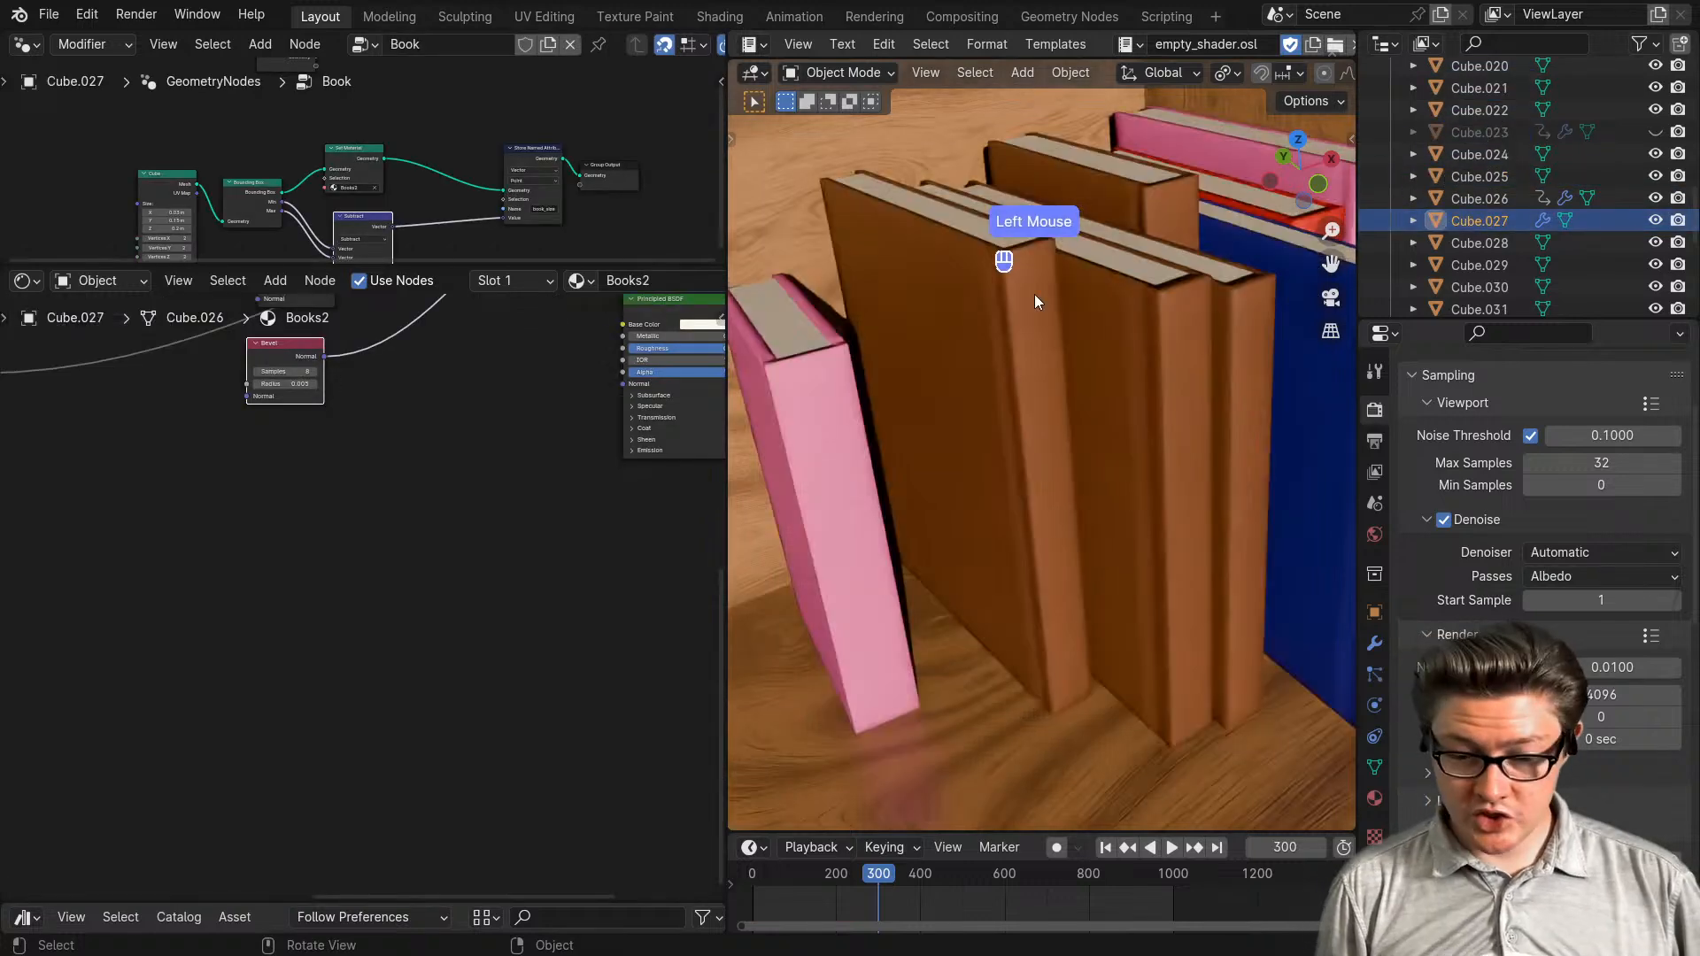
key(KP_Decimal)
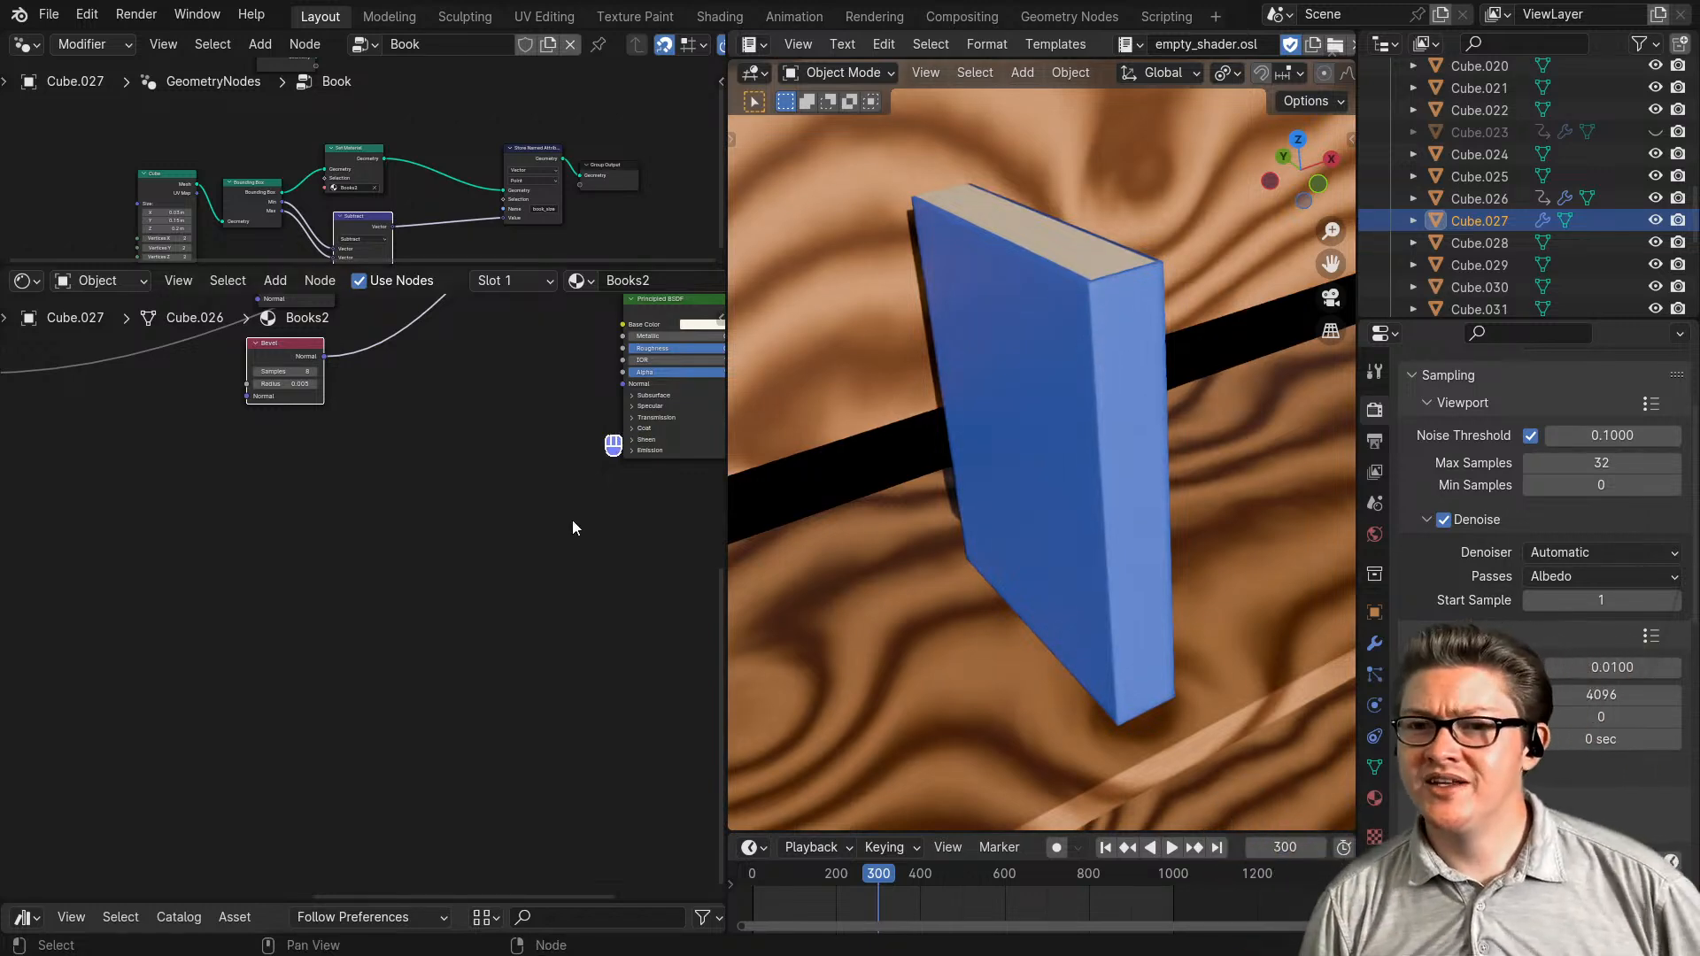
drag(285, 347, 238, 612)
scroll(440, 551, up, 2)
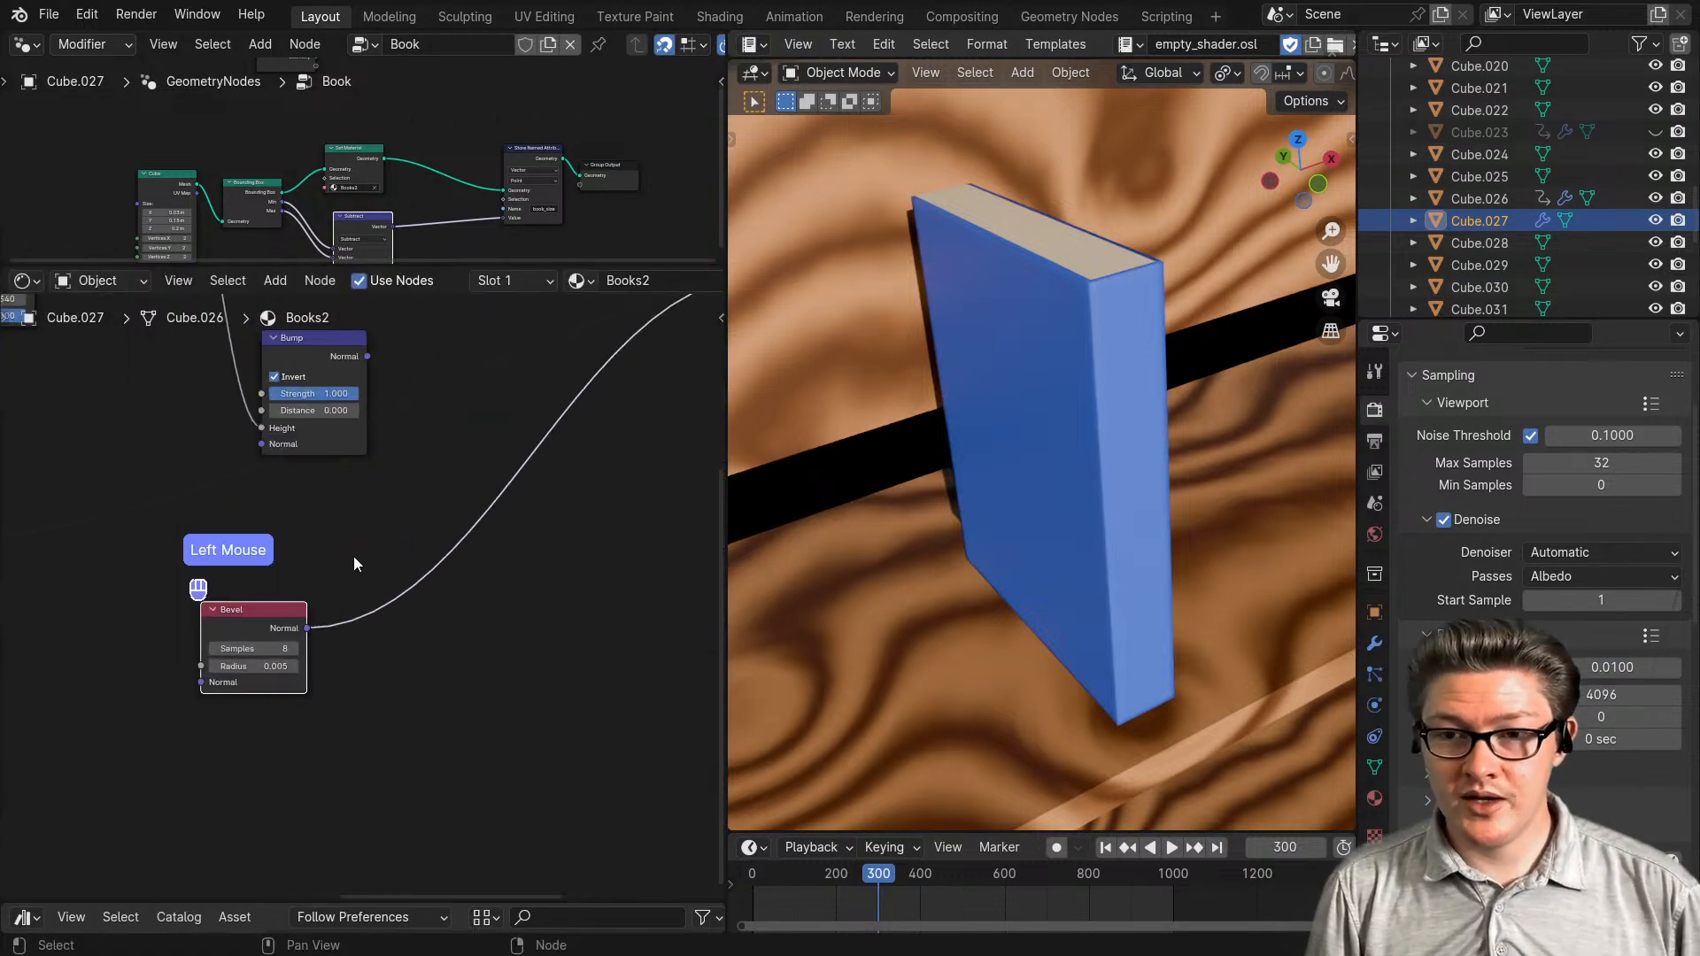
middle_drag(328, 414, 223, 496)
drag(226, 443, 152, 441)
drag(174, 673, 395, 475)
scroll(374, 495, up, 3)
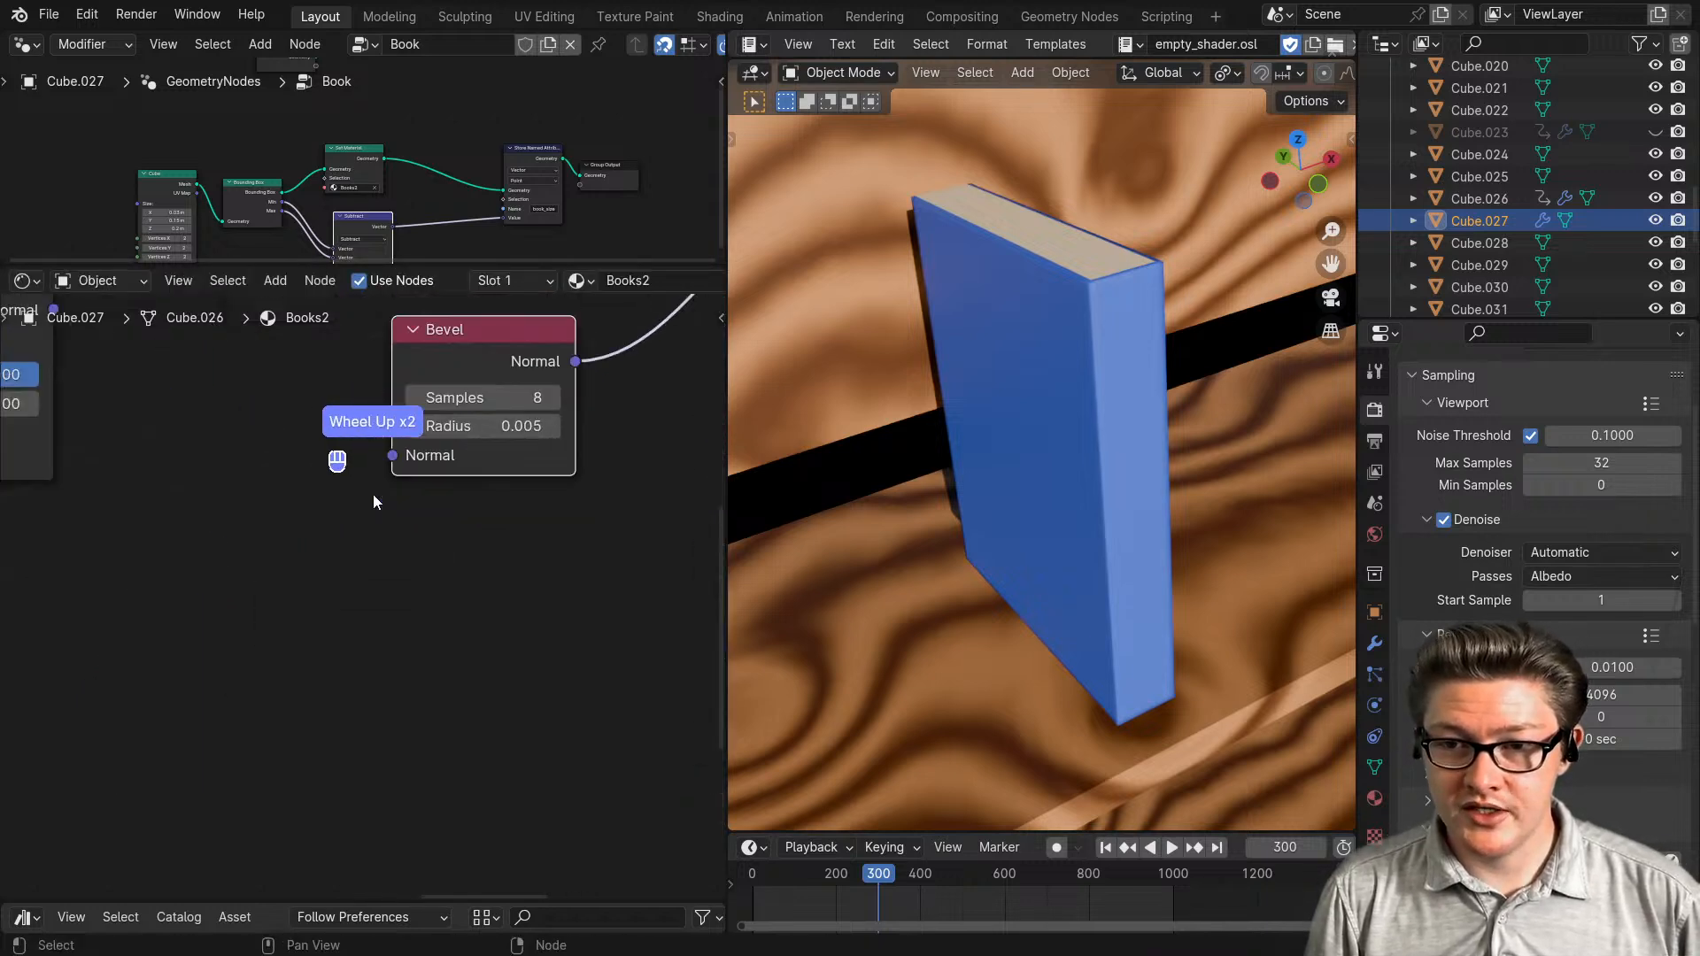
middle_drag(374, 494, 523, 593)
drag(501, 582, 424, 611)
- Connect the Bump node's Normal output to the Bevel node's Normal input
click(248, 517)
middle_drag(99, 567, 432, 524)
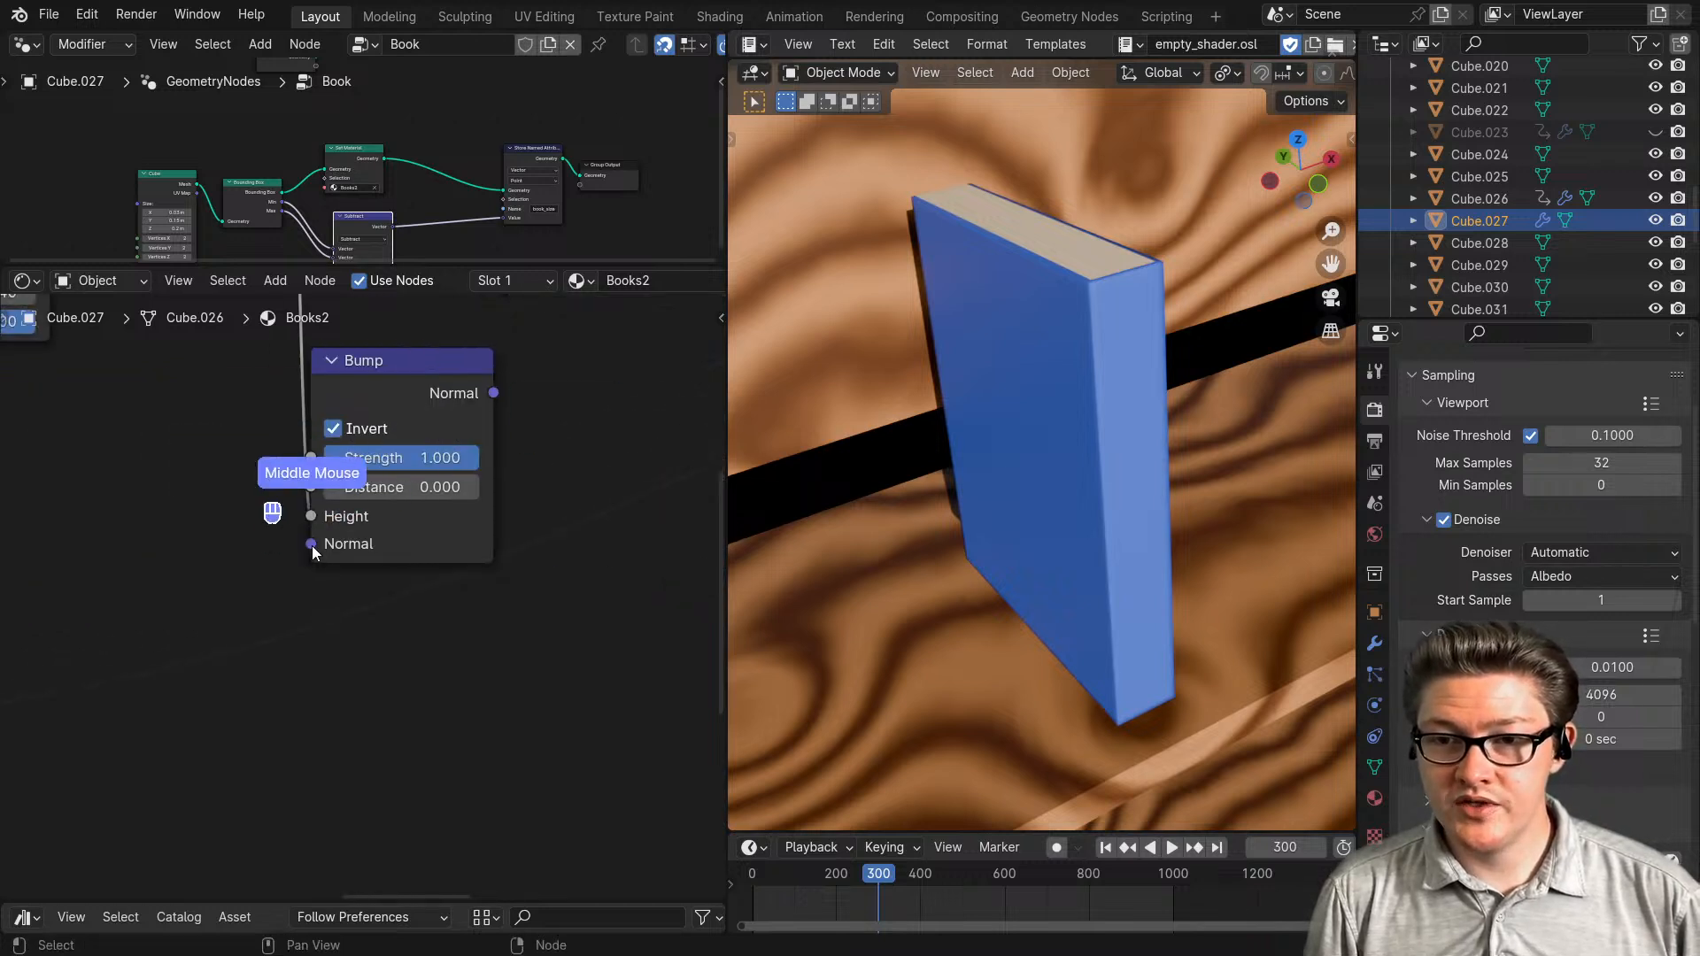
drag(312, 545, 207, 569)
scroll(538, 584, down, 5)
middle_drag(532, 570, 352, 602)
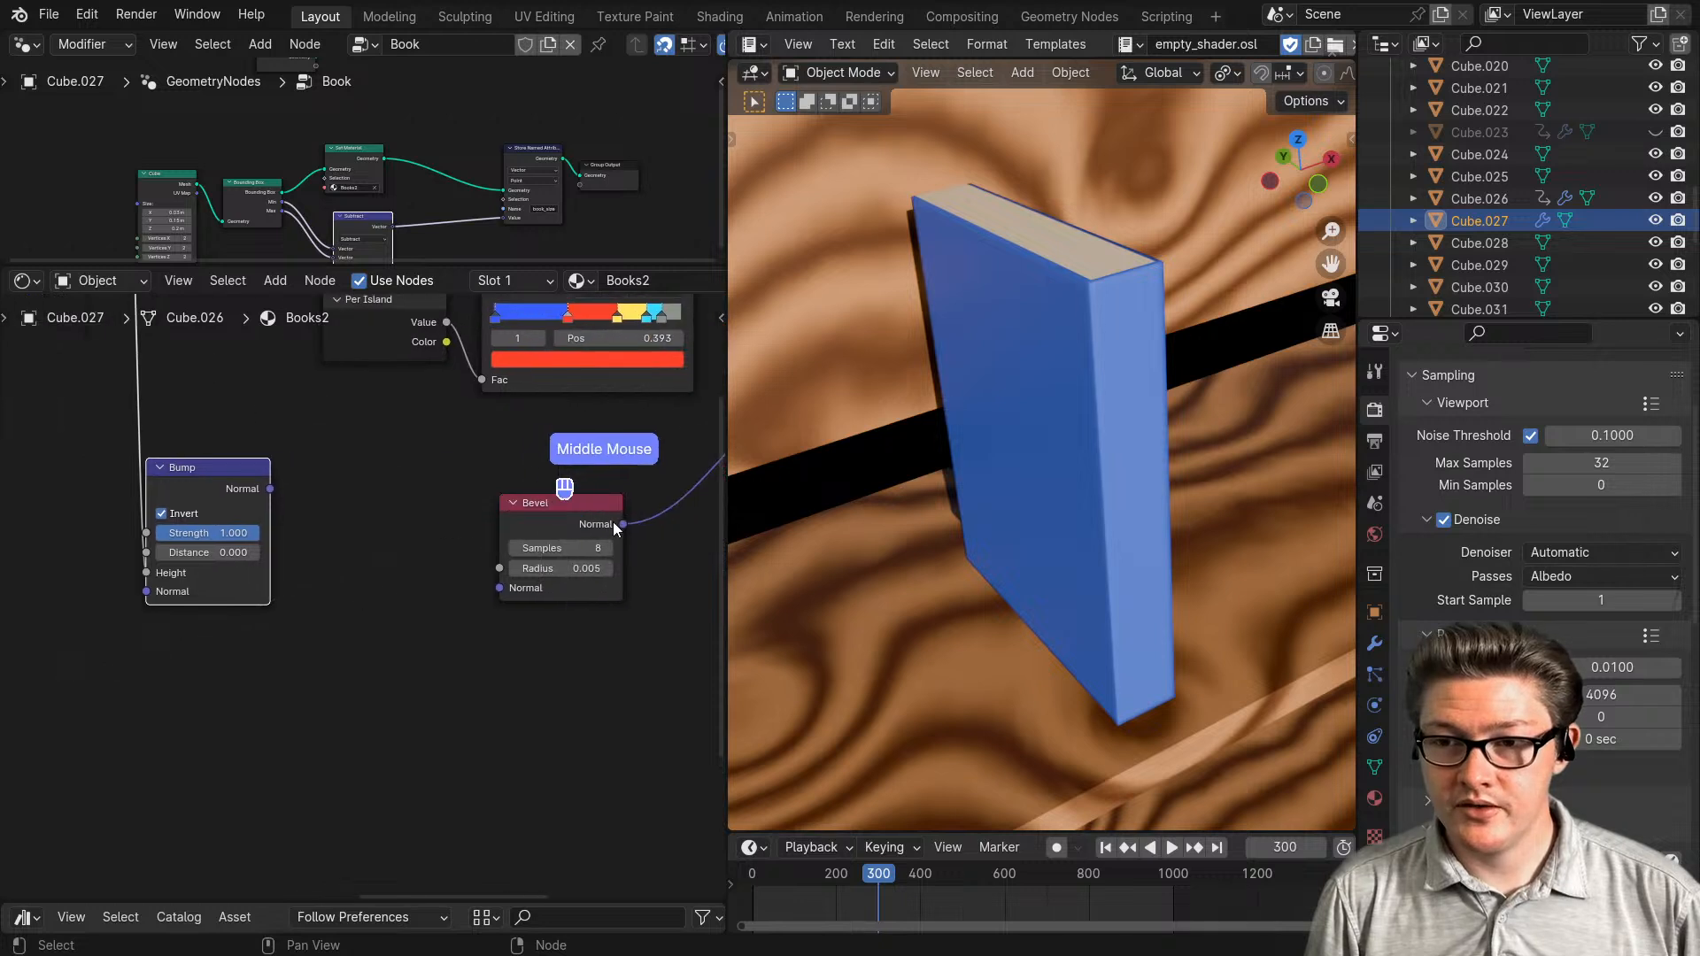
drag(620, 525, 425, 587)
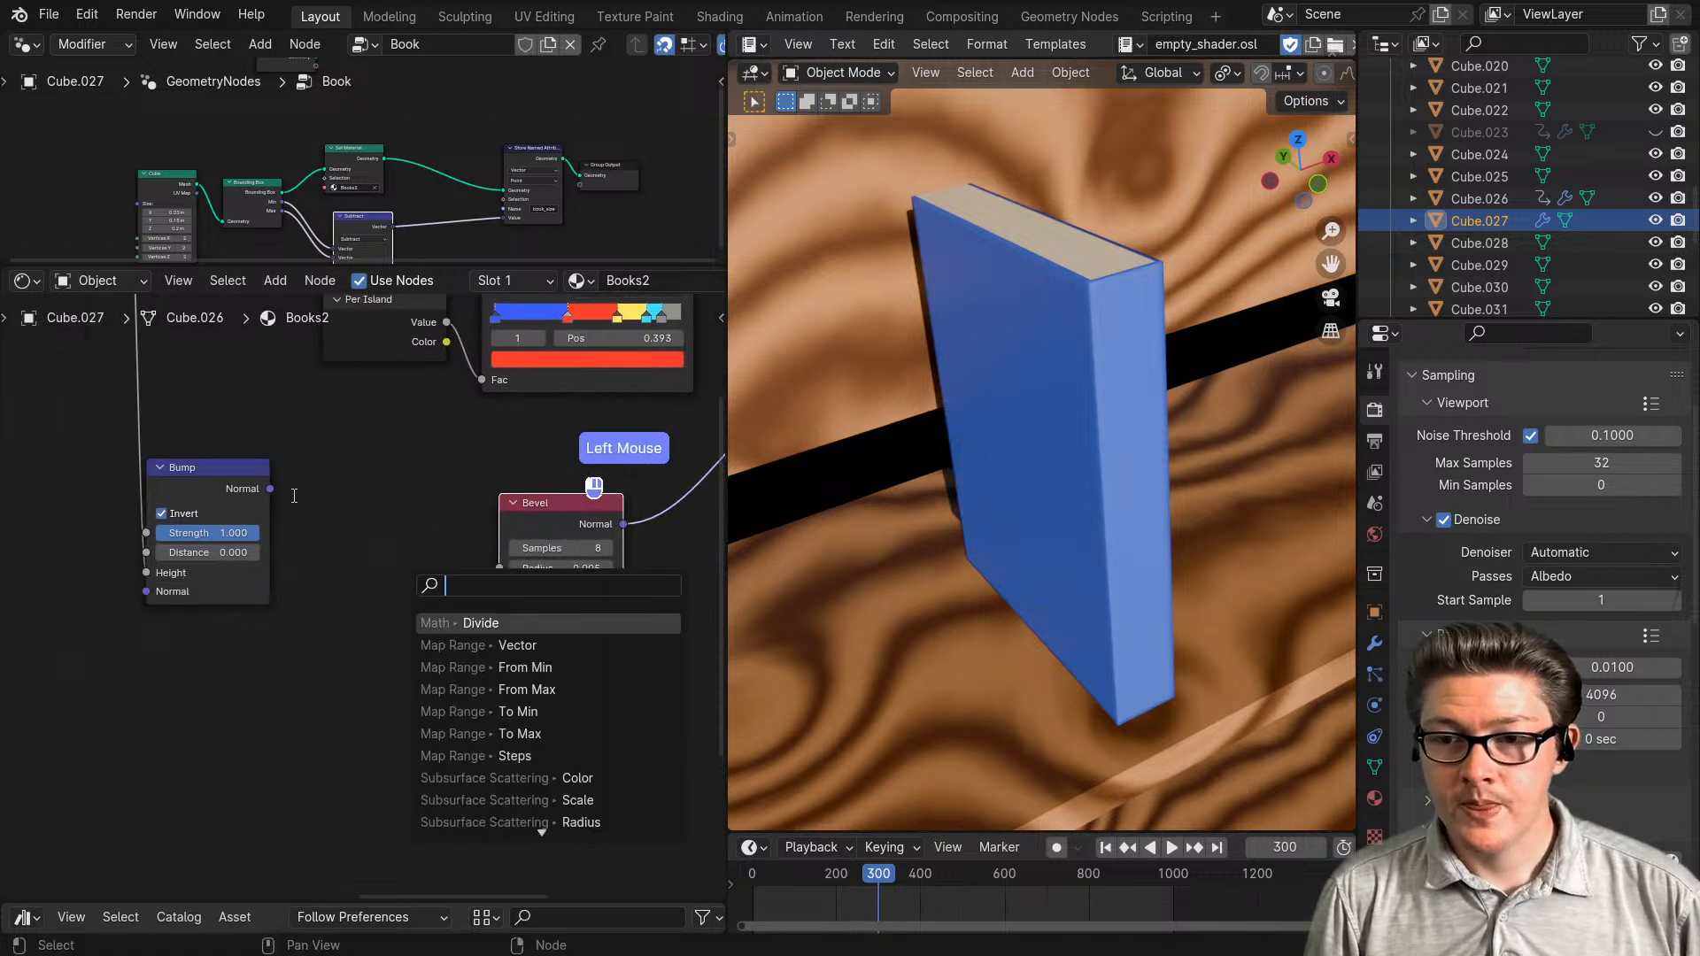
click(270, 493)
drag(269, 492, 501, 593)
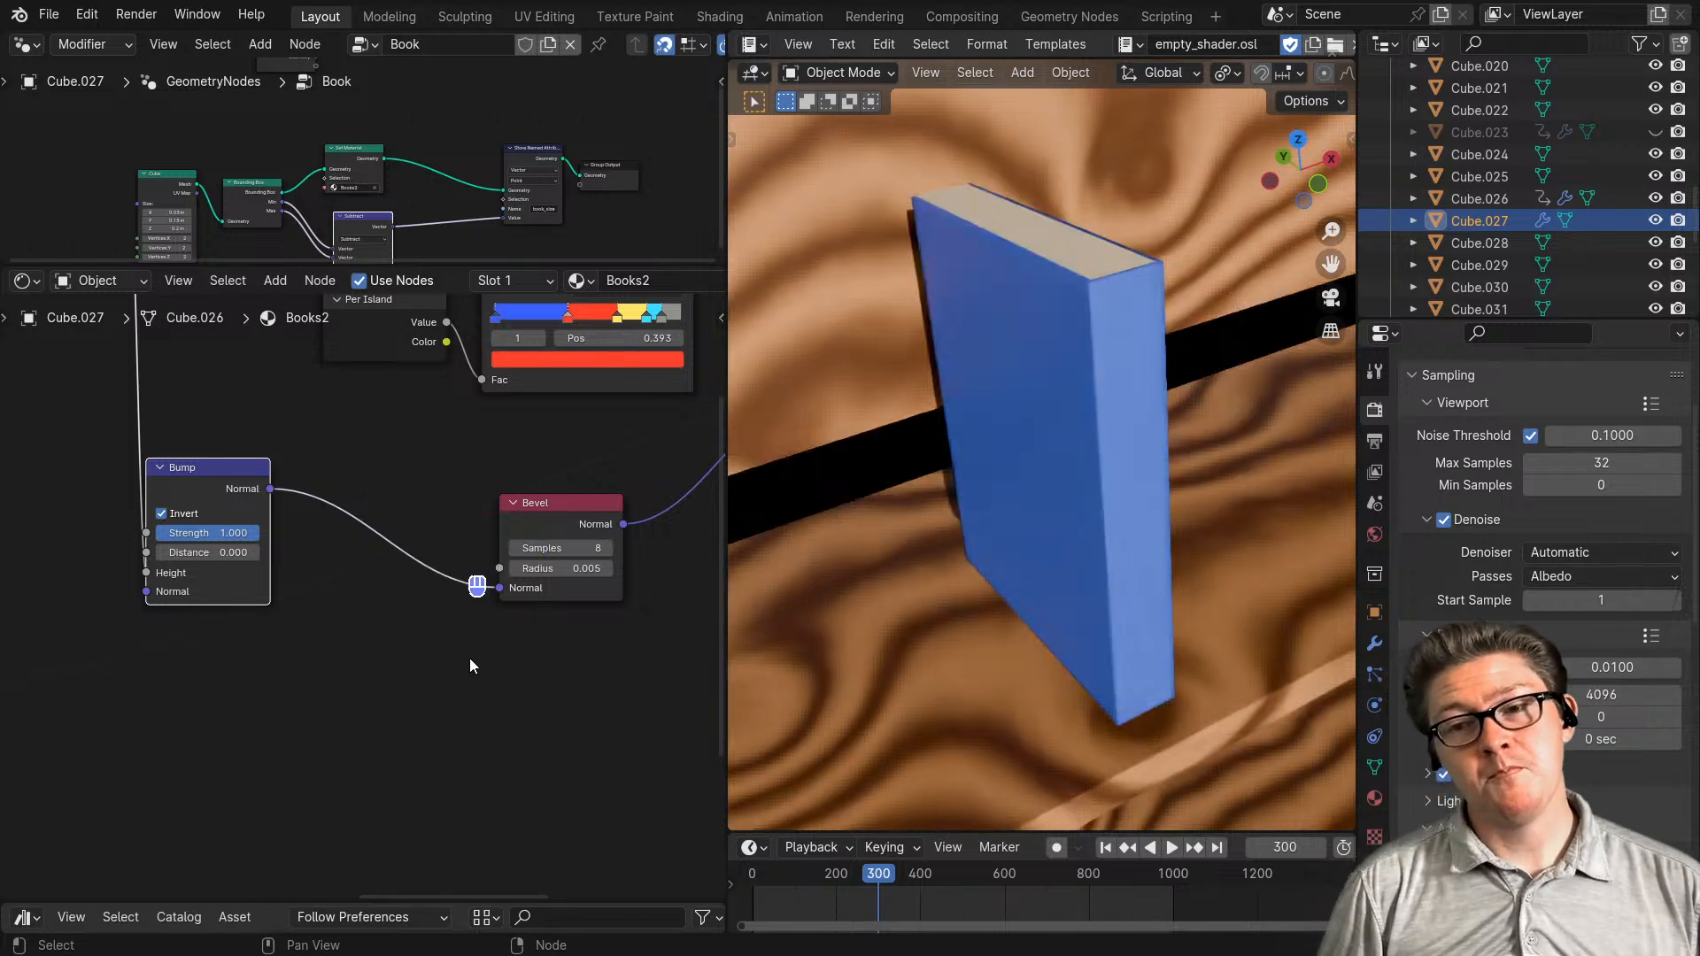
- Move the Bump node right beside the Bevel node and align the two at the same height
drag(226, 480, 421, 516)
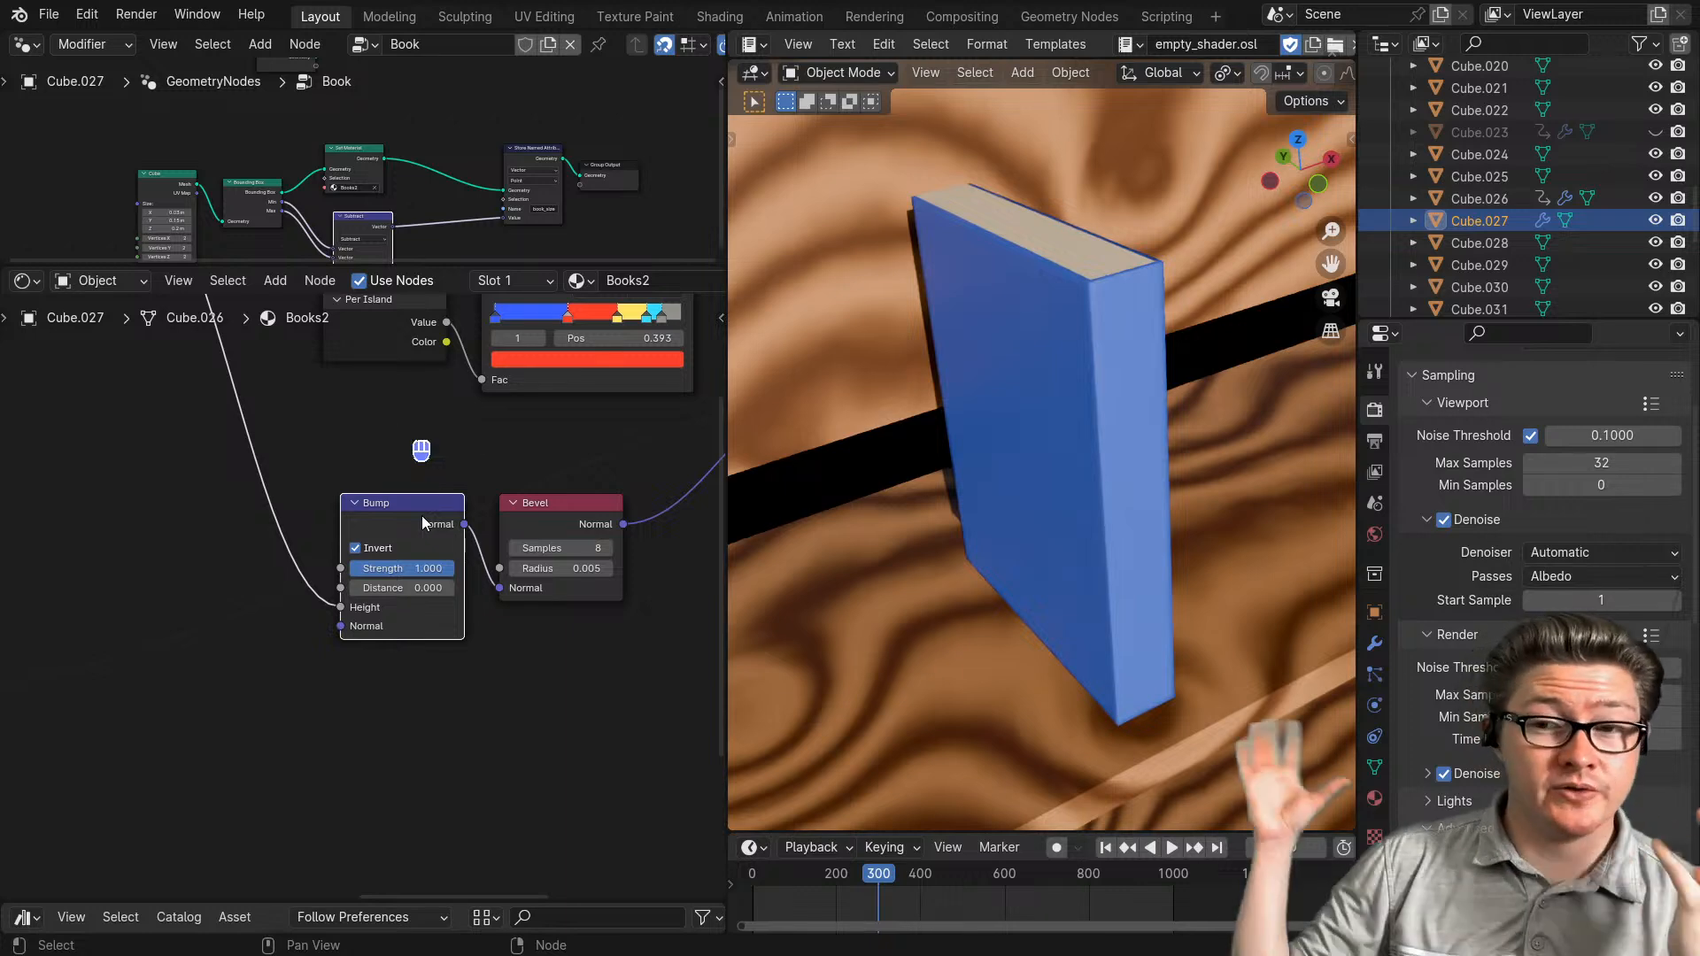
scroll(422, 567, up, 2)
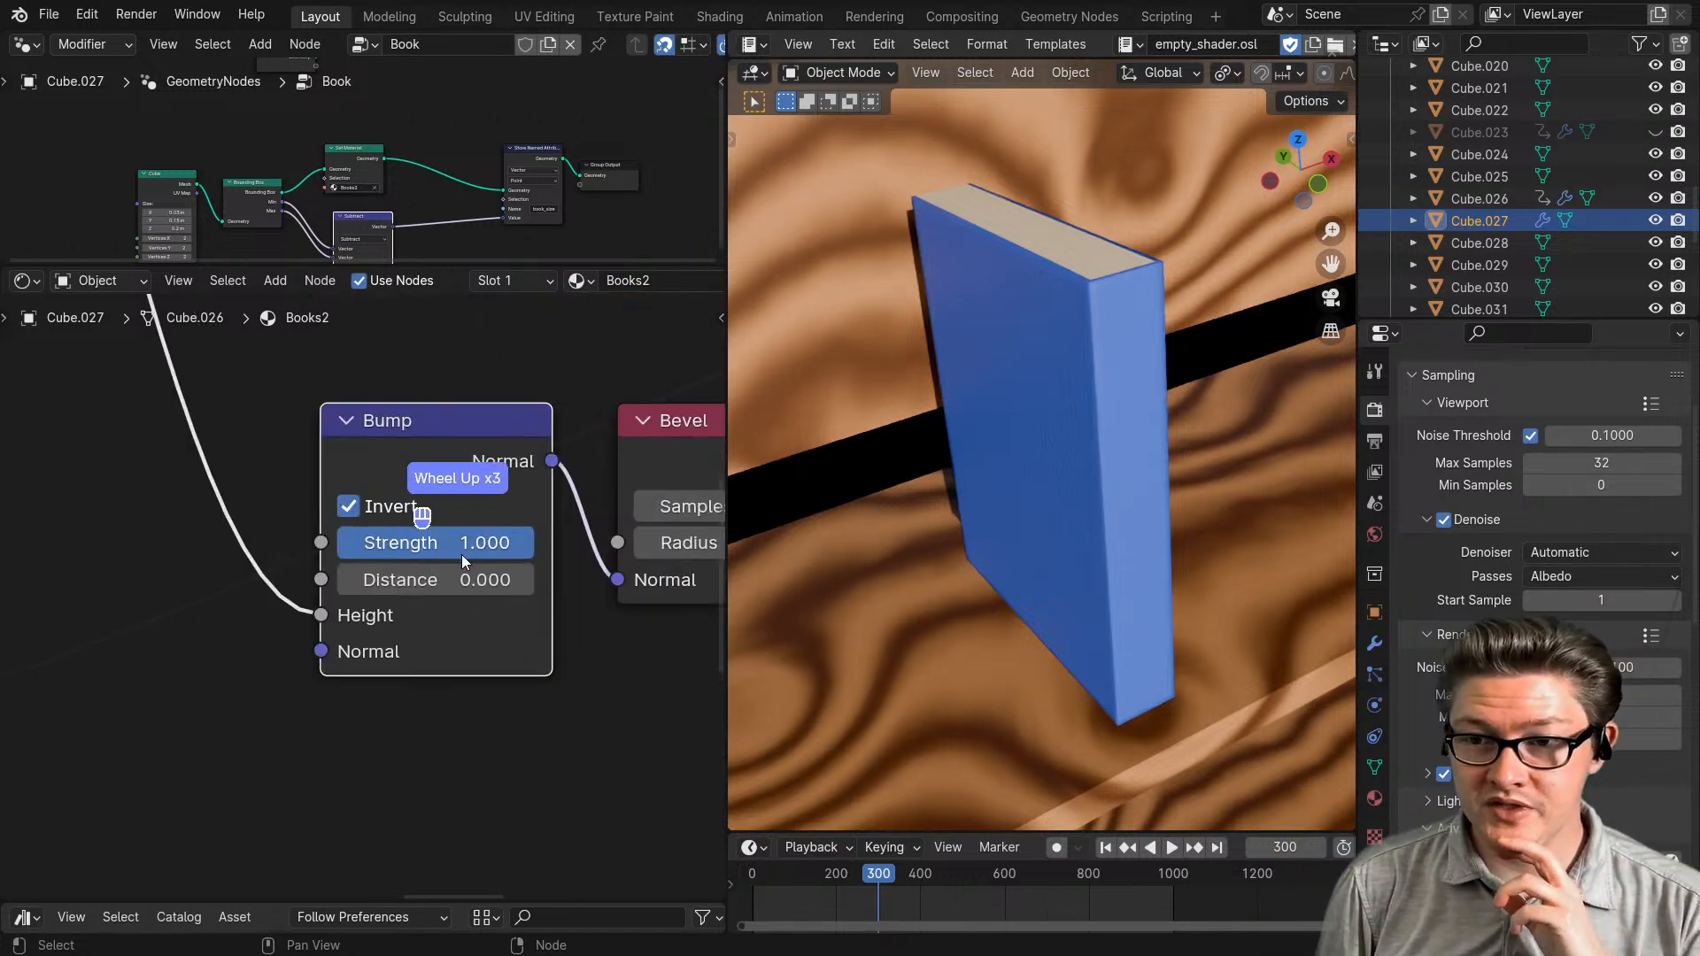
scroll(460, 554, down, 2)
middle_drag(514, 551, 411, 494)
mouse_move(412, 496)
mouse_down()
mouse_move(447, 544)
mouse_move(429, 498)
mouse_move(413, 516)
mouse_up()
scroll(368, 605, up, 2)
scroll(363, 632, up, 1)
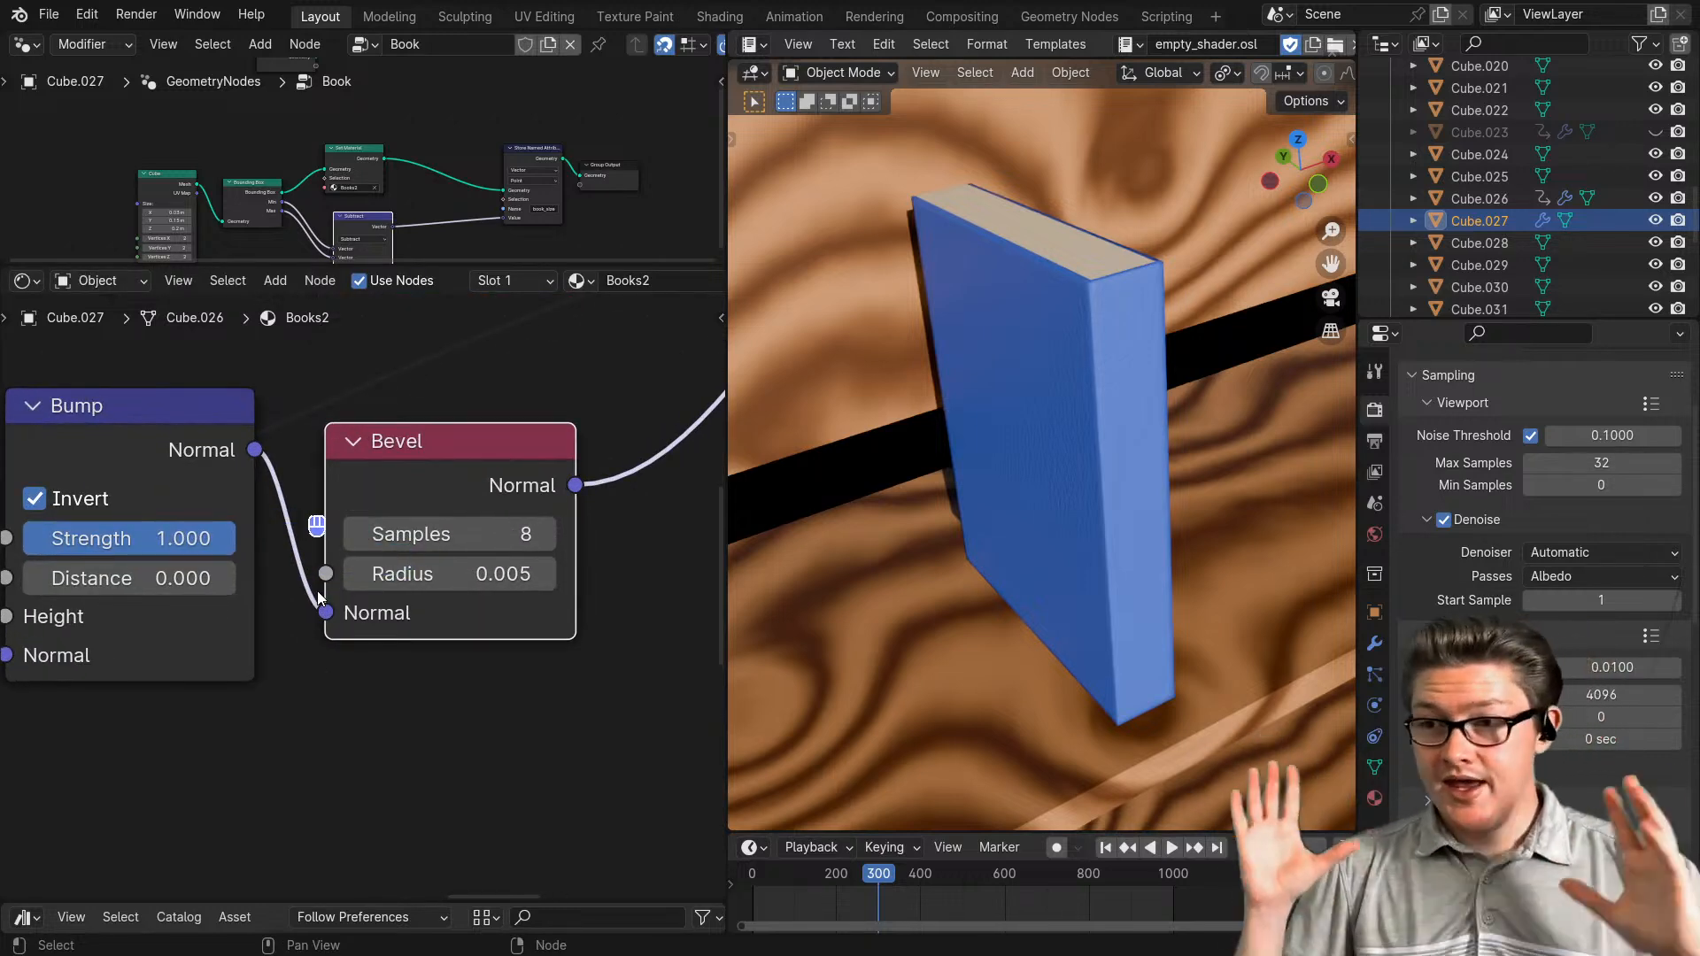
scroll(370, 641, down, 4)
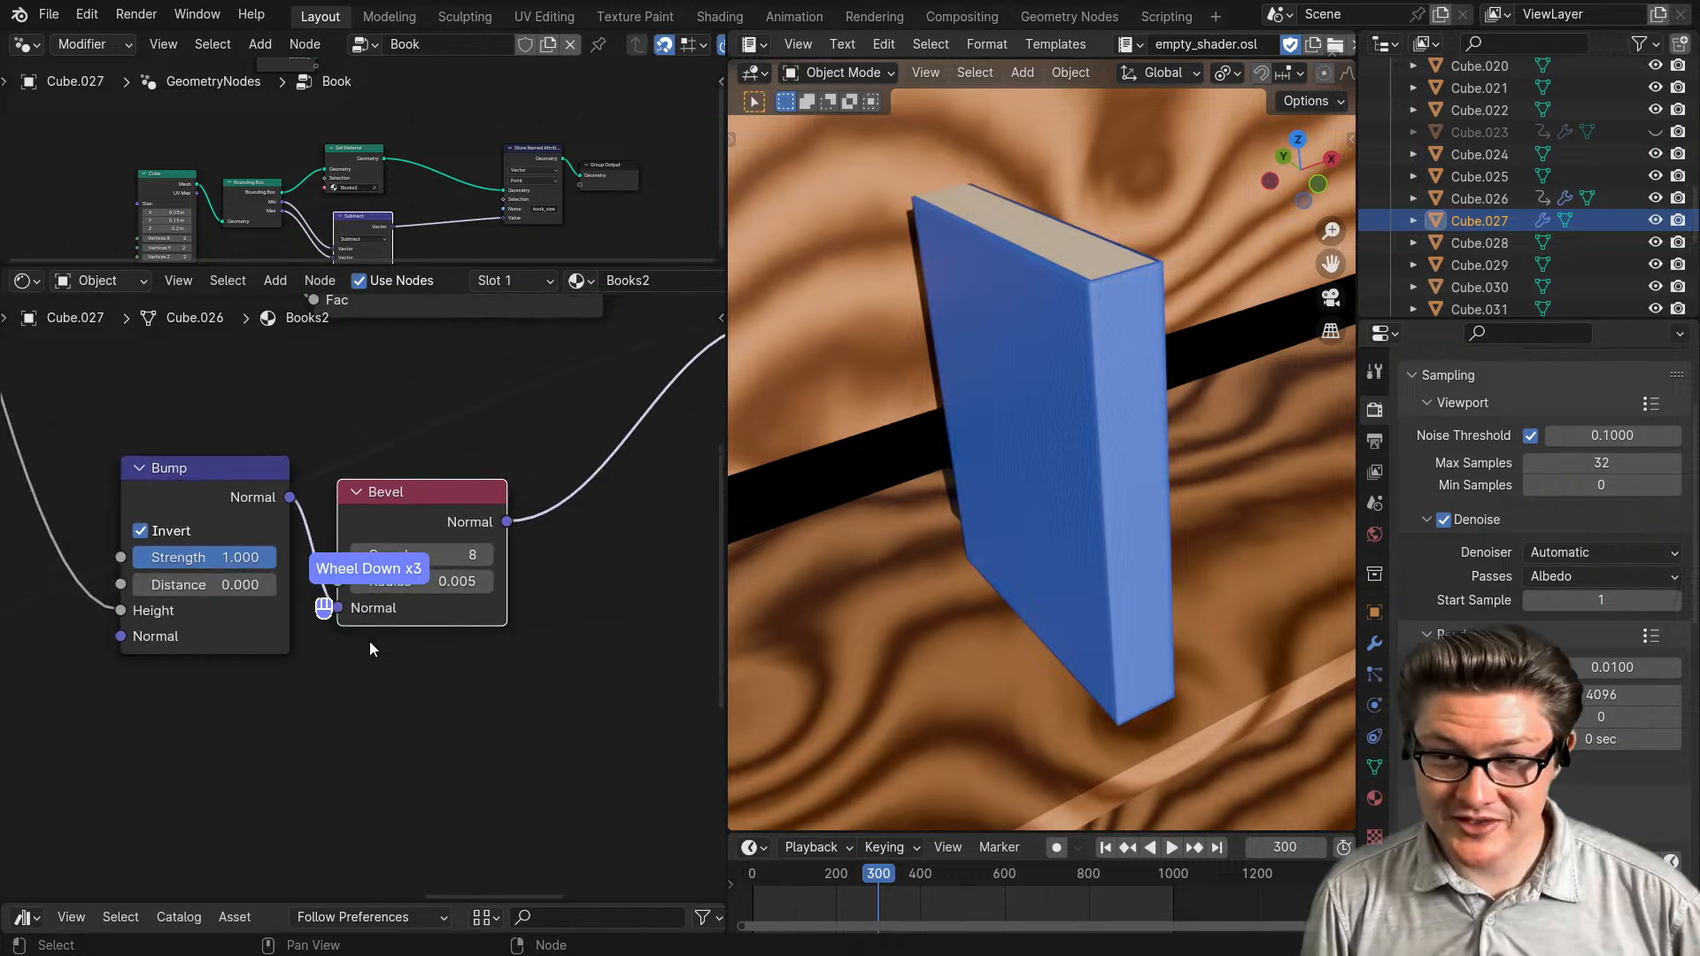
drag(402, 522, 402, 502)
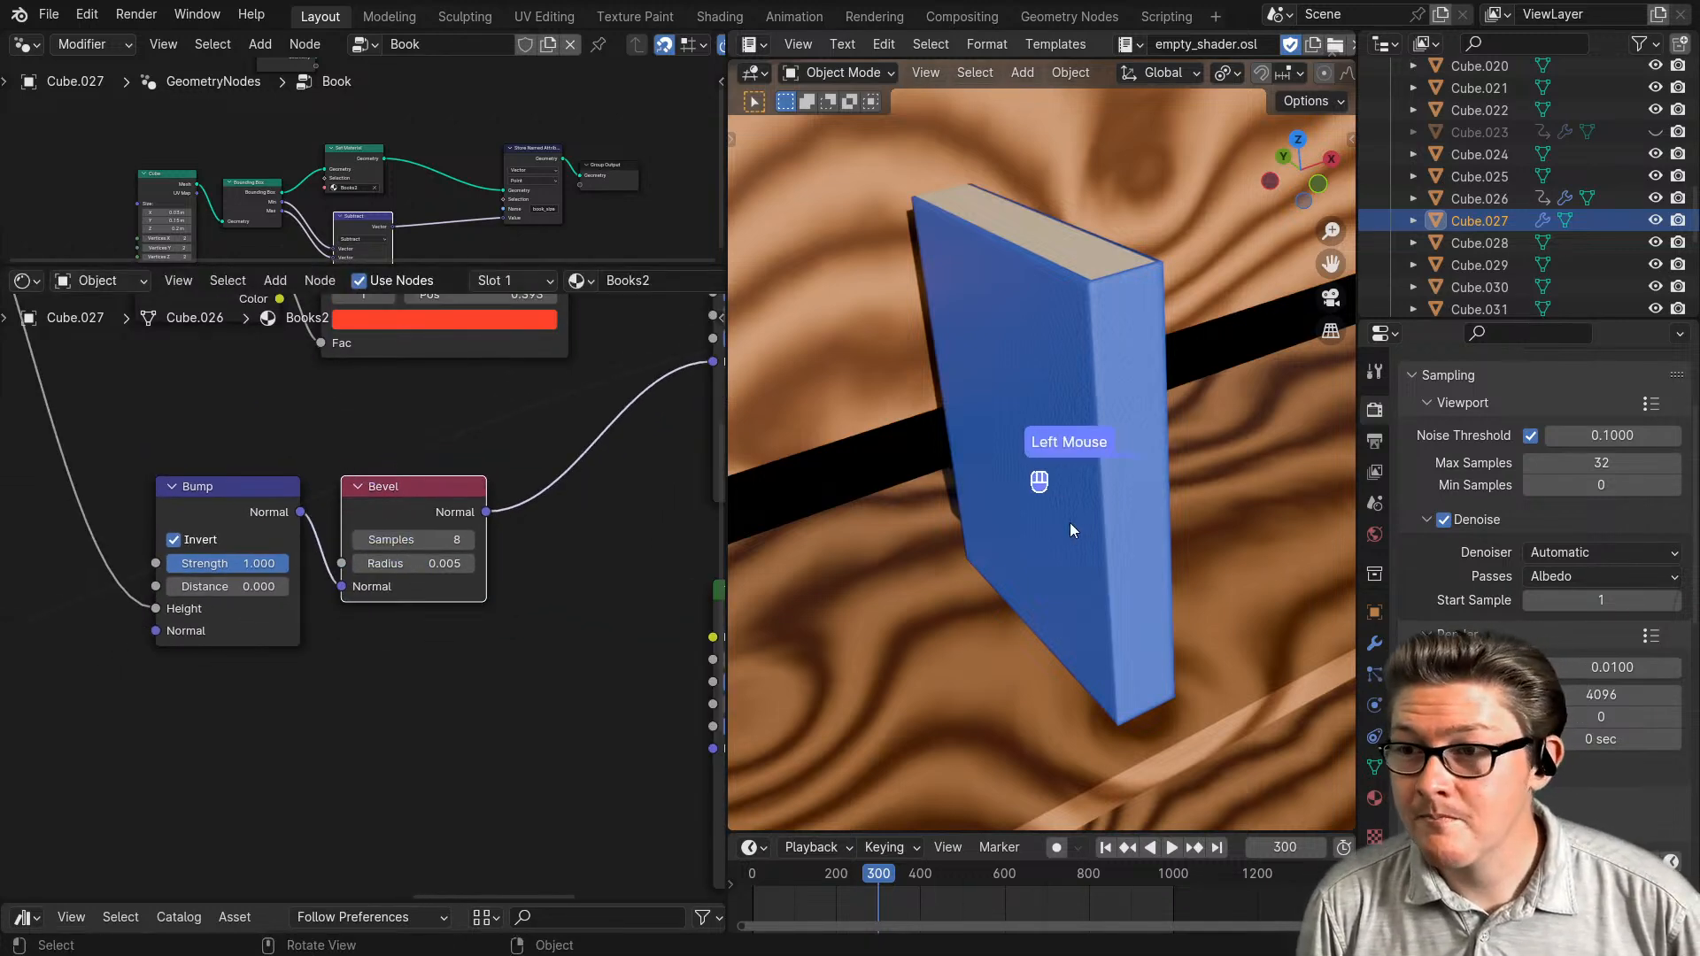
- Inspect the blue book's cover and spine in an enlarged rendered view to judge the Bump feeding into the Bevel
key(ctrl+space)
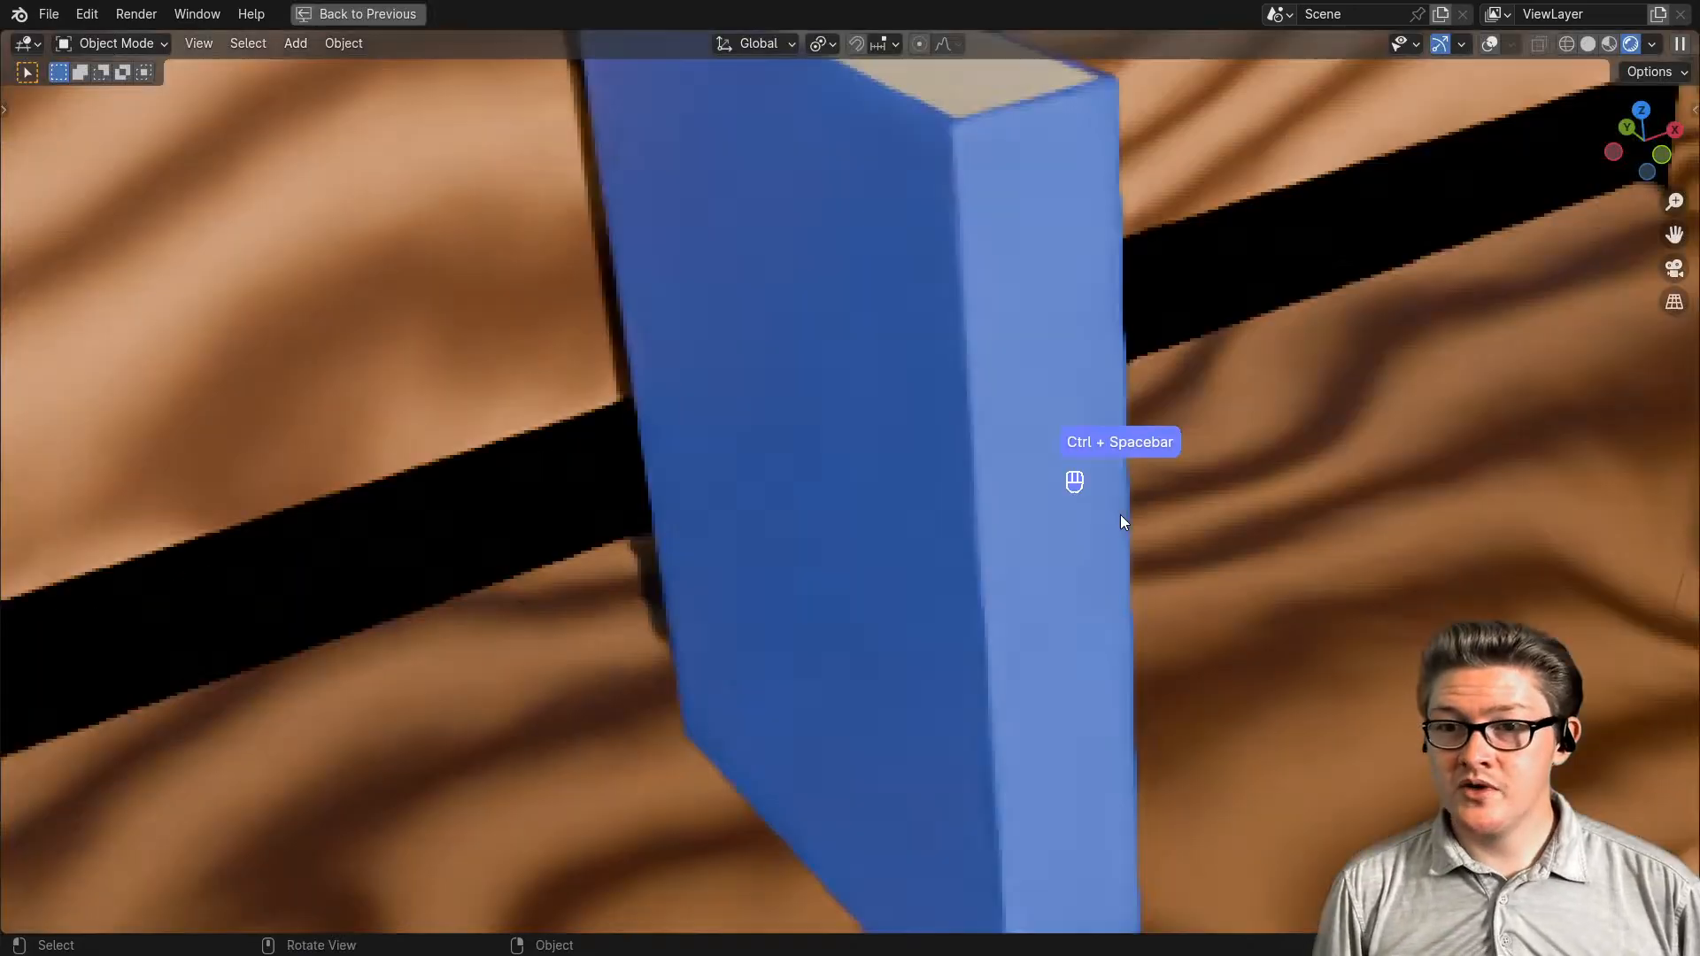
shift+middle_drag(1091, 538, 1029, 676)
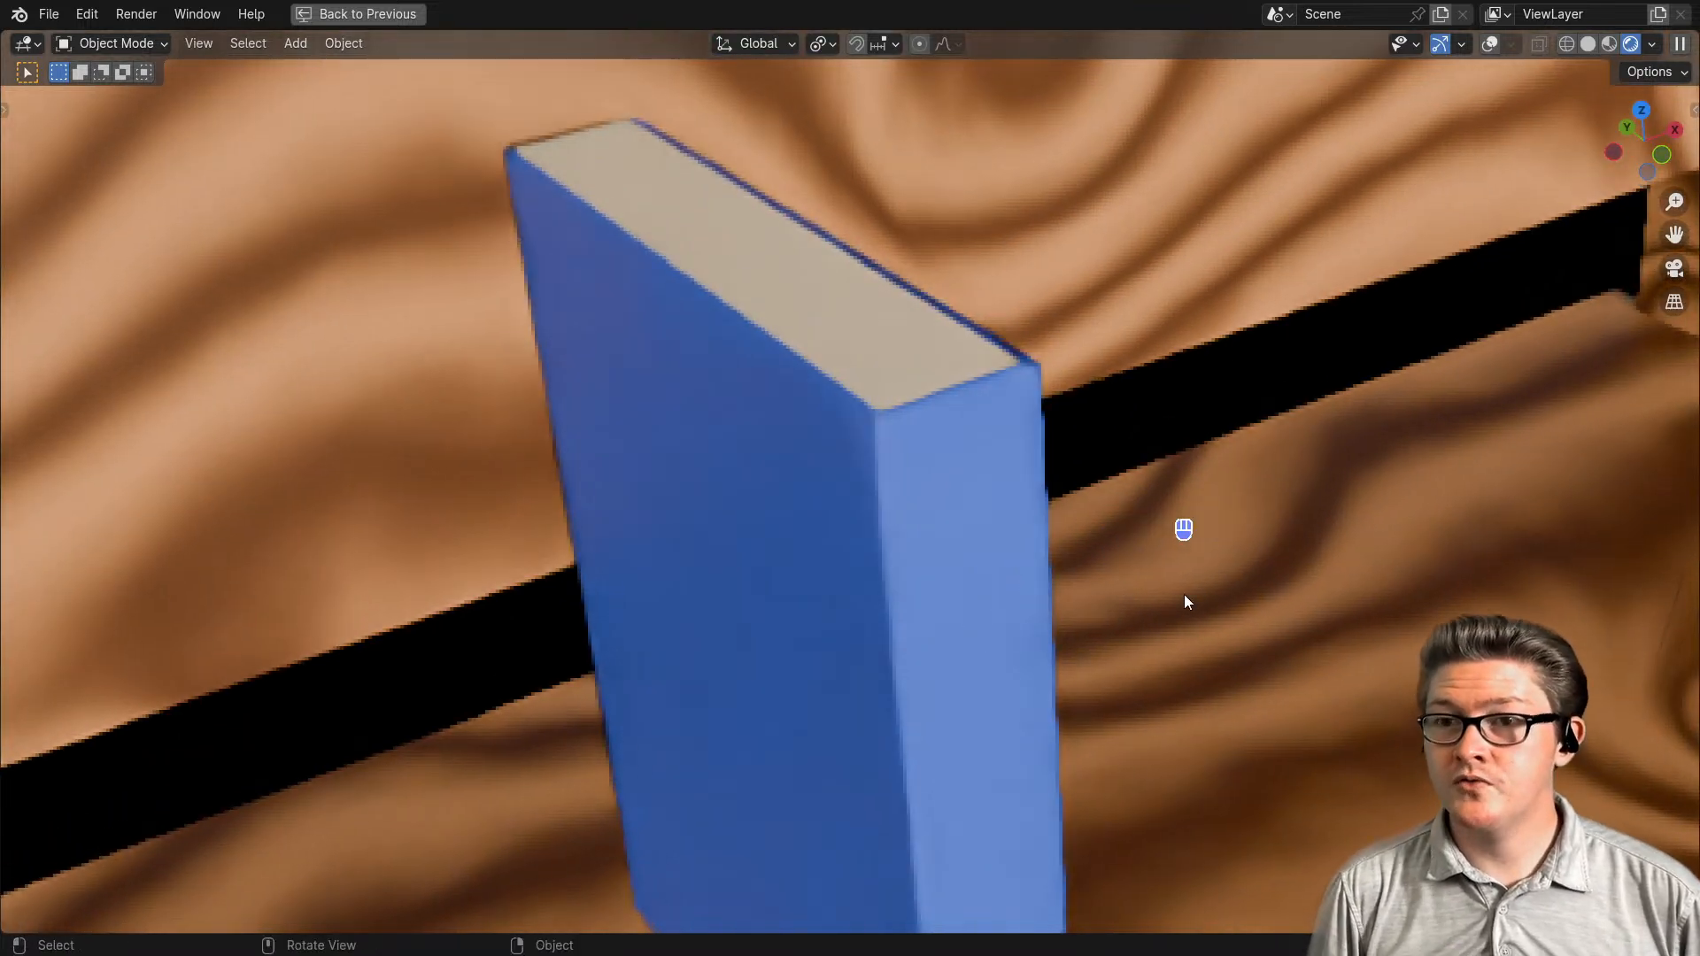
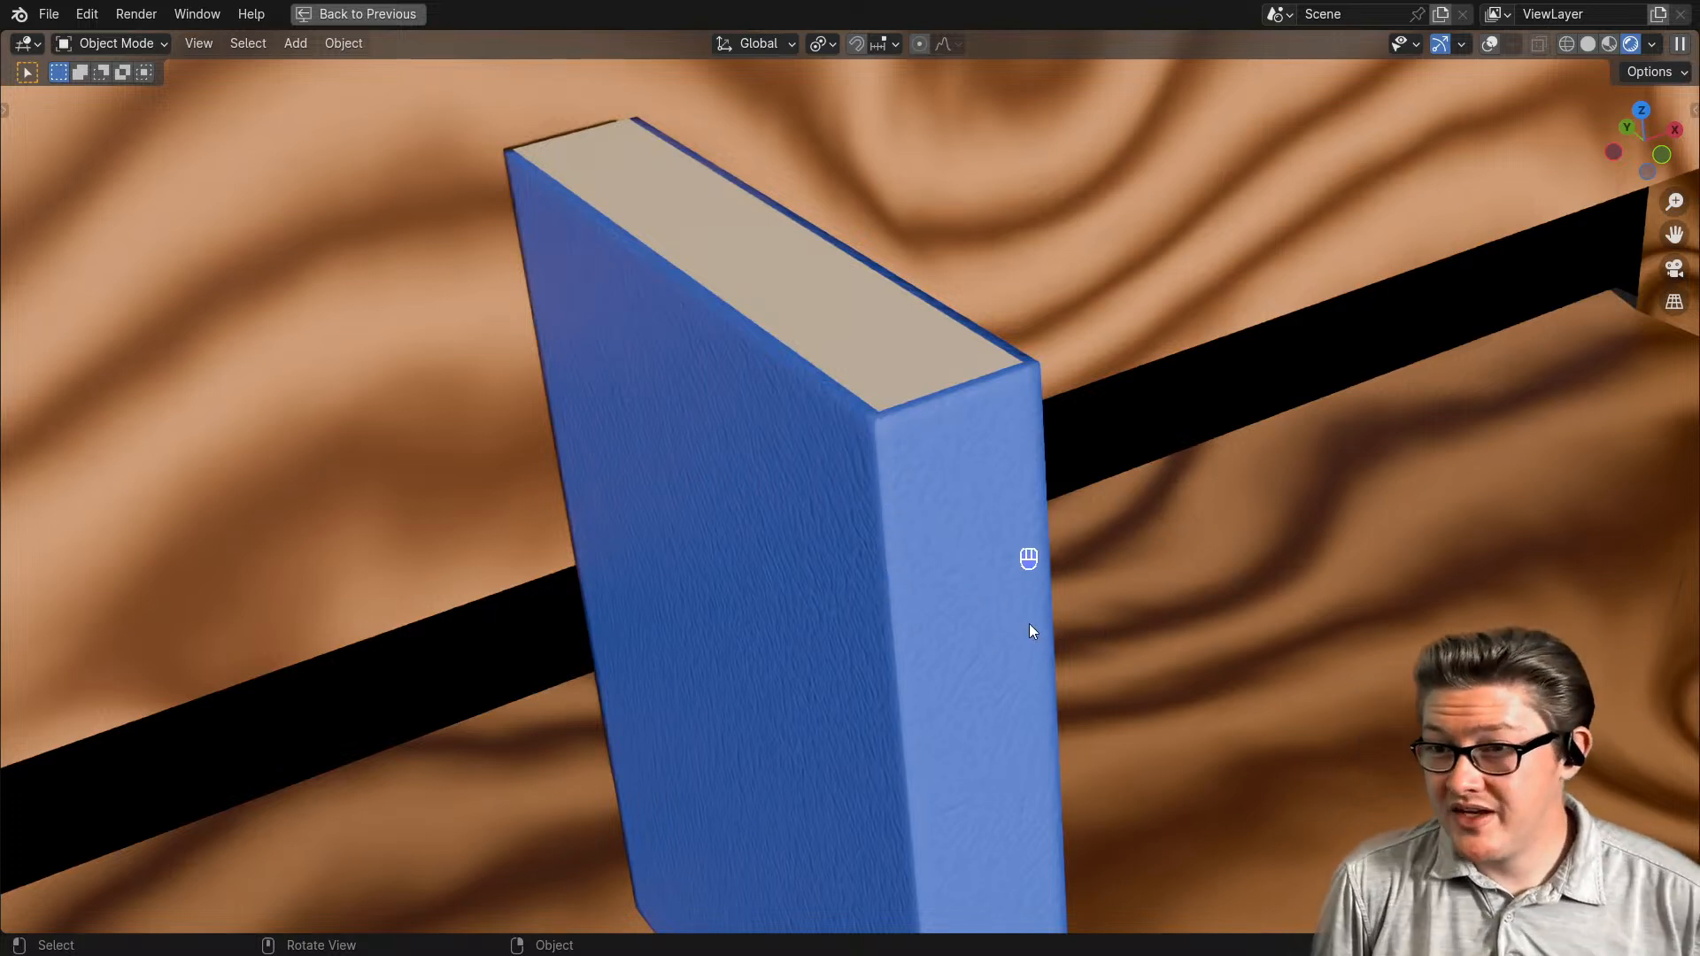
key(ctrl)
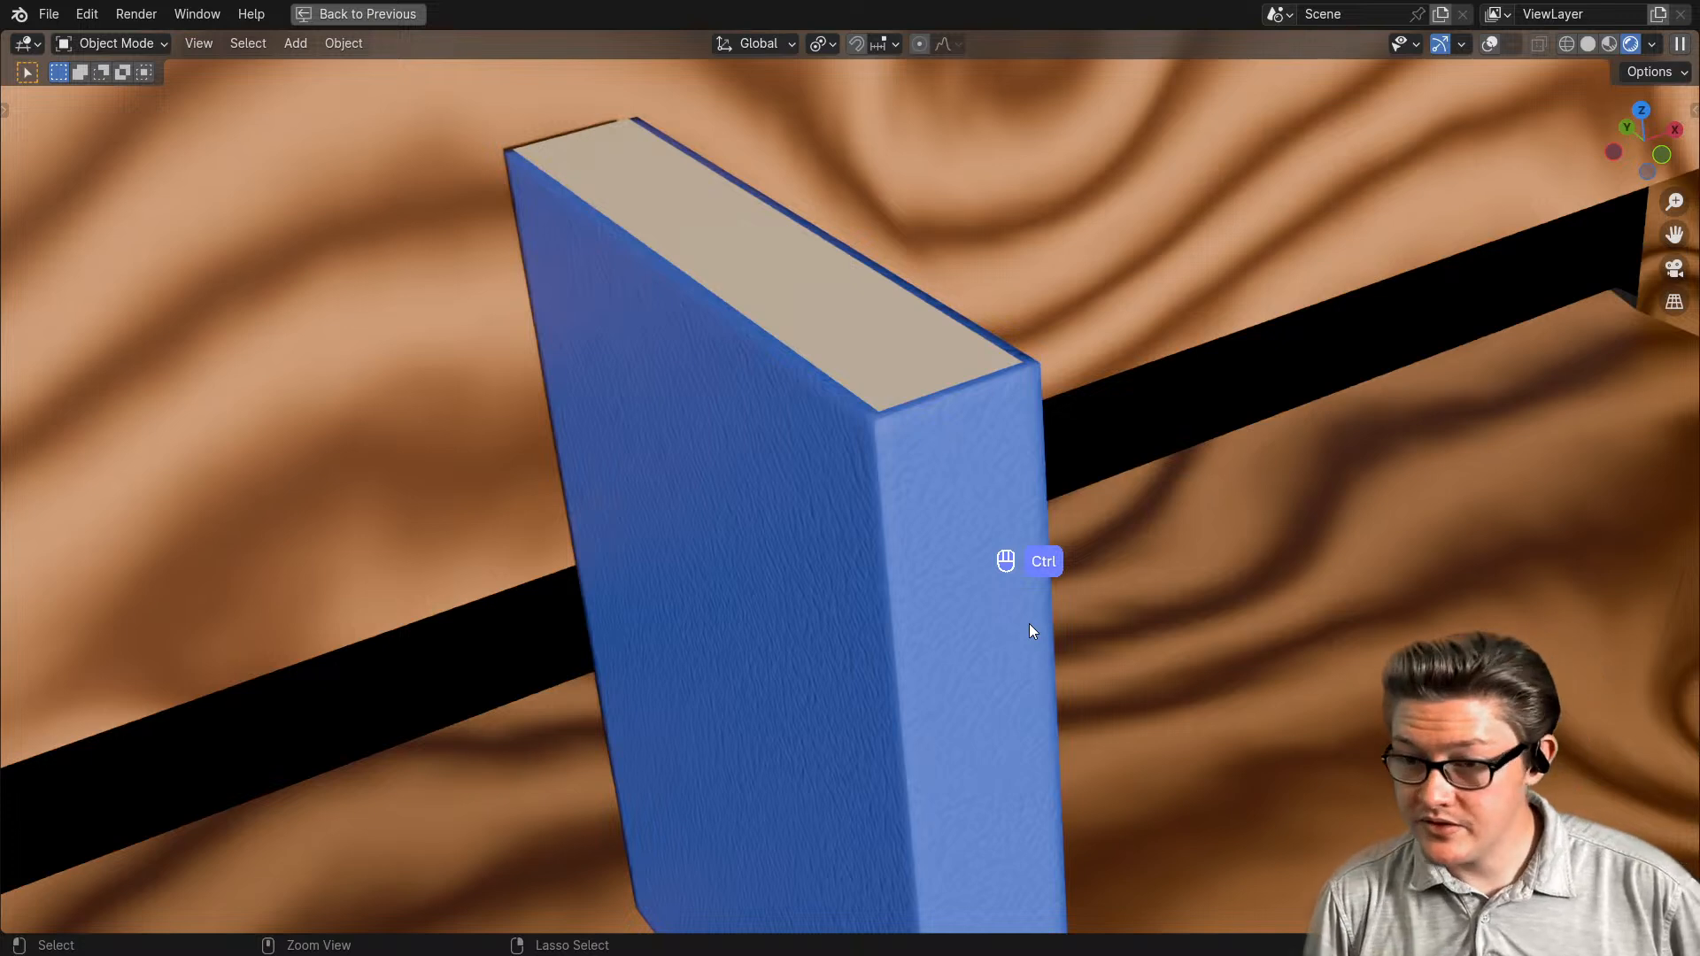
key(ctrl+space)
scroll(1063, 591, down, 4)
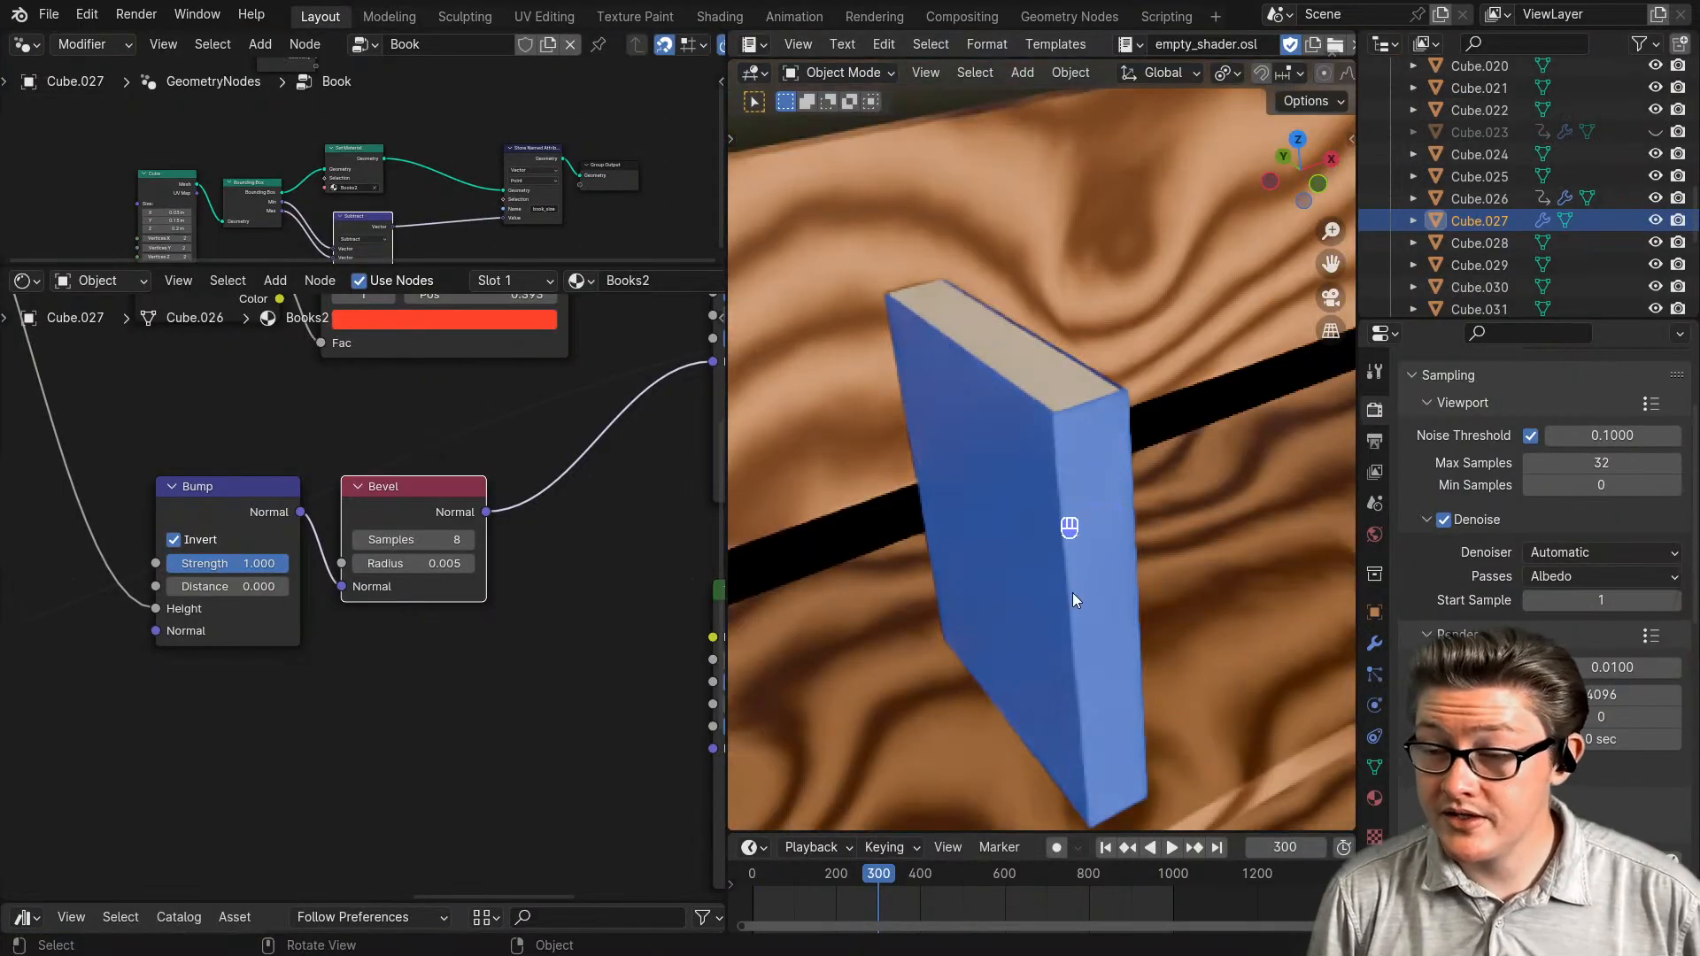
scroll(1081, 591, up, 2)
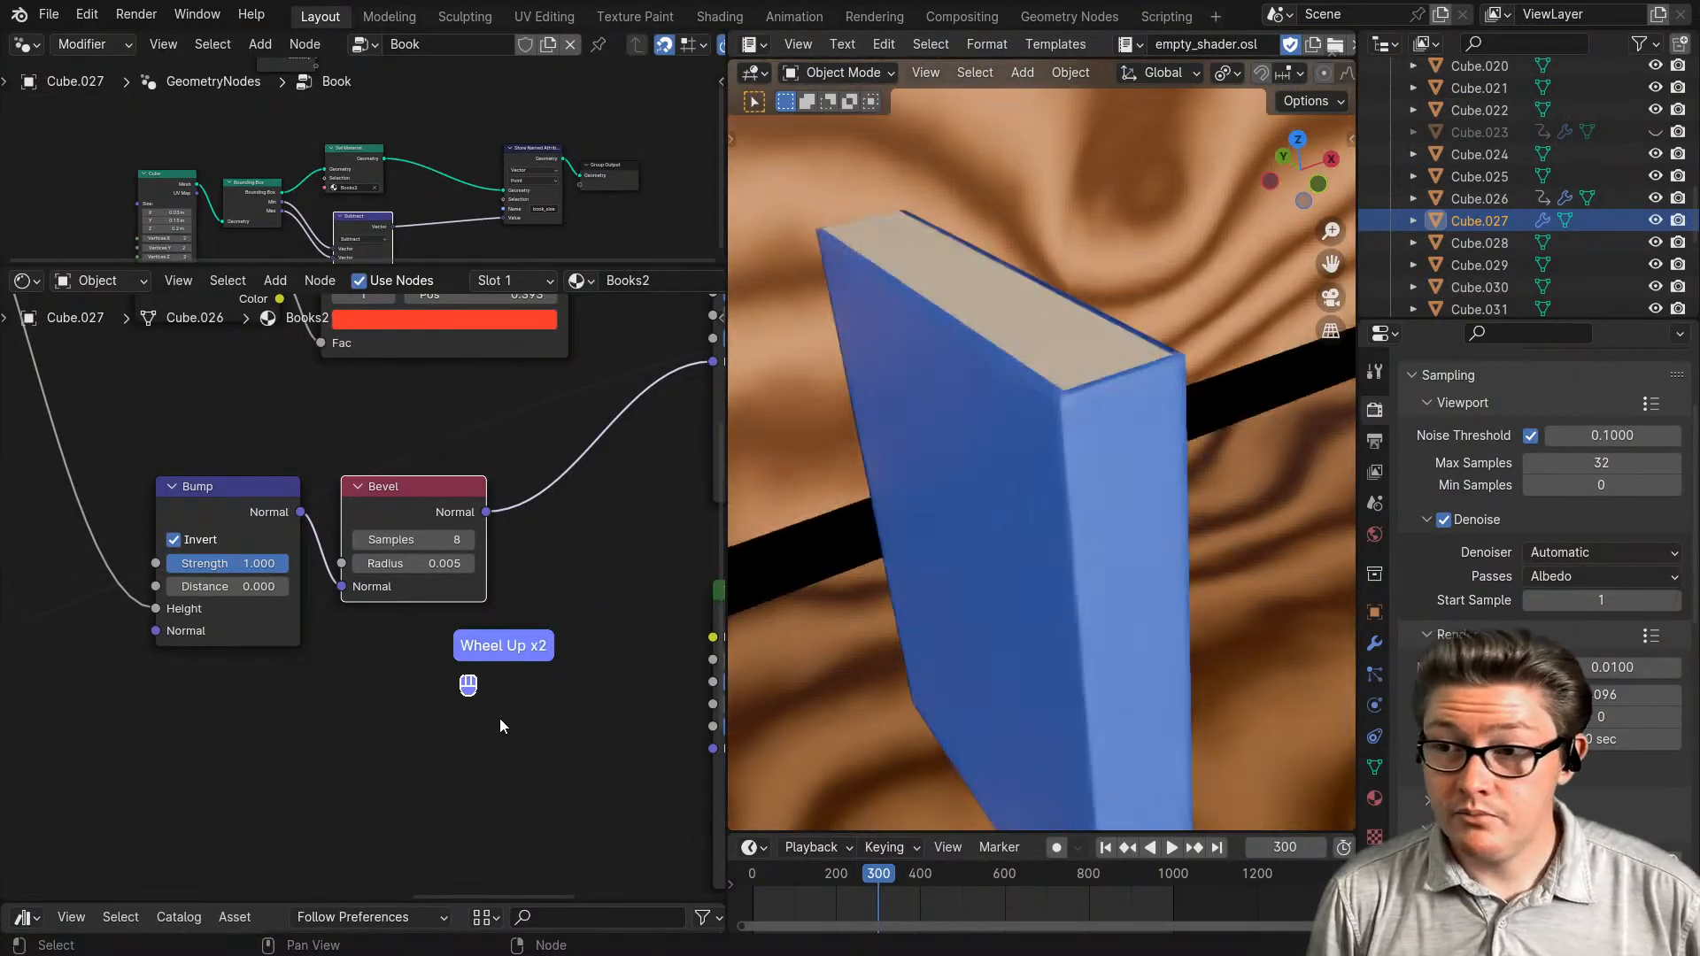
- Space the Bevel node slightly away from the Bump and move both up beneath the Randomness and Color Ramp nodes
middle_drag(328, 683, 466, 705)
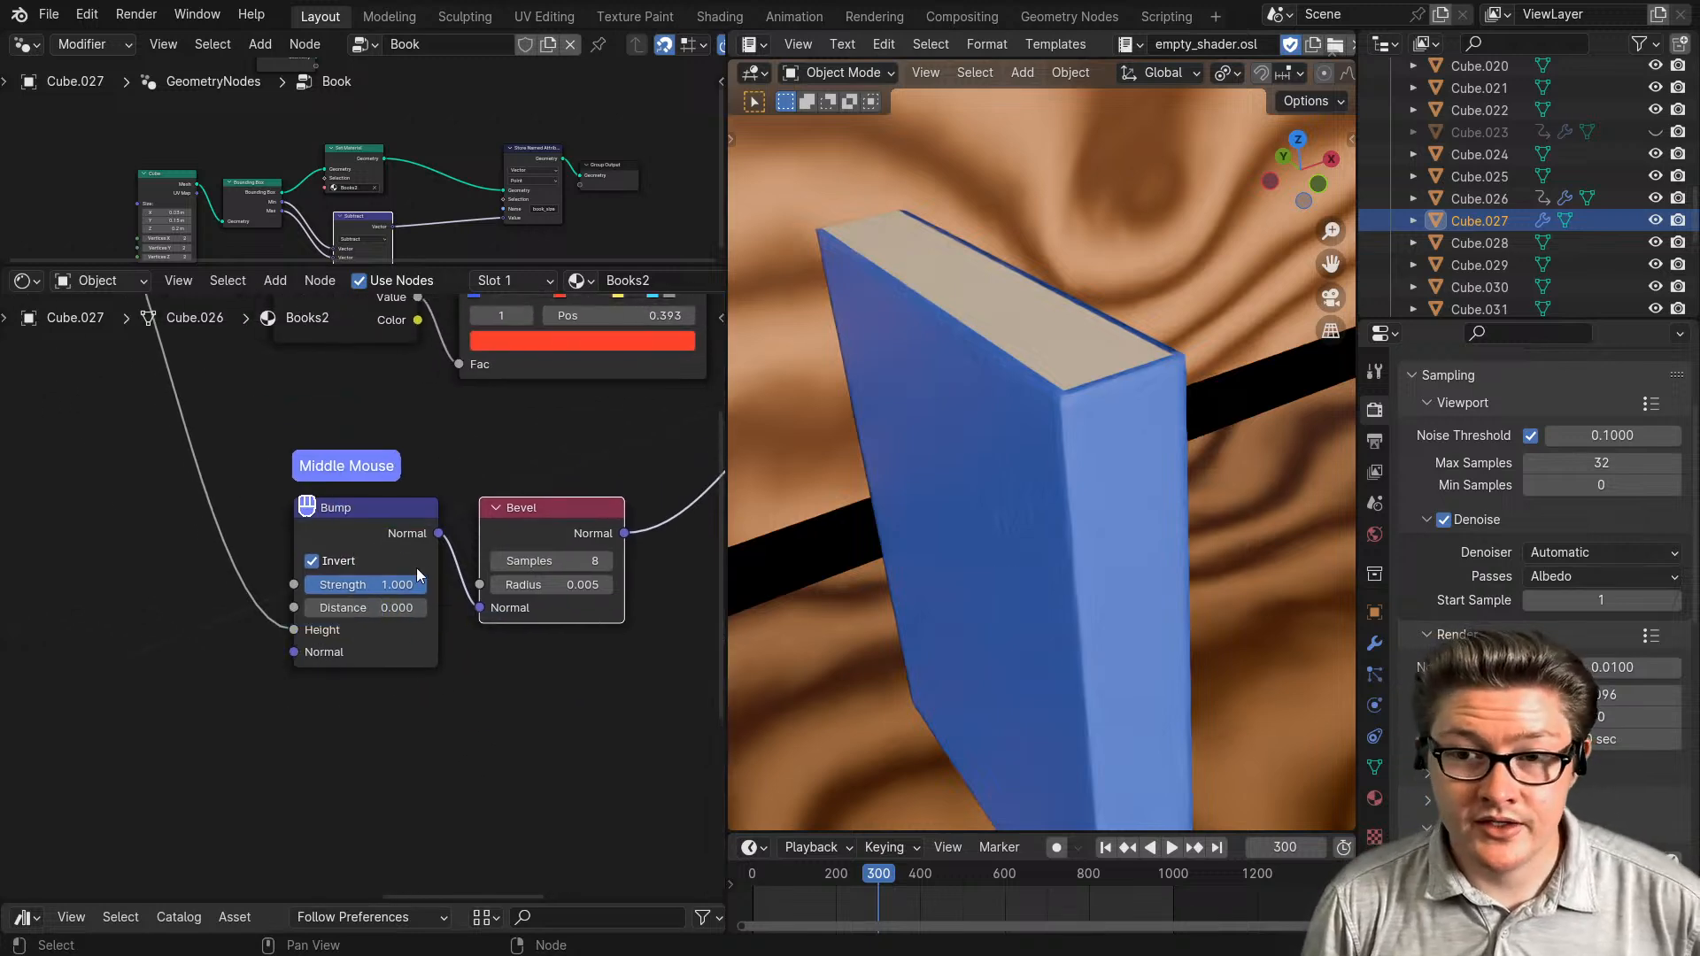
drag(560, 532, 581, 533)
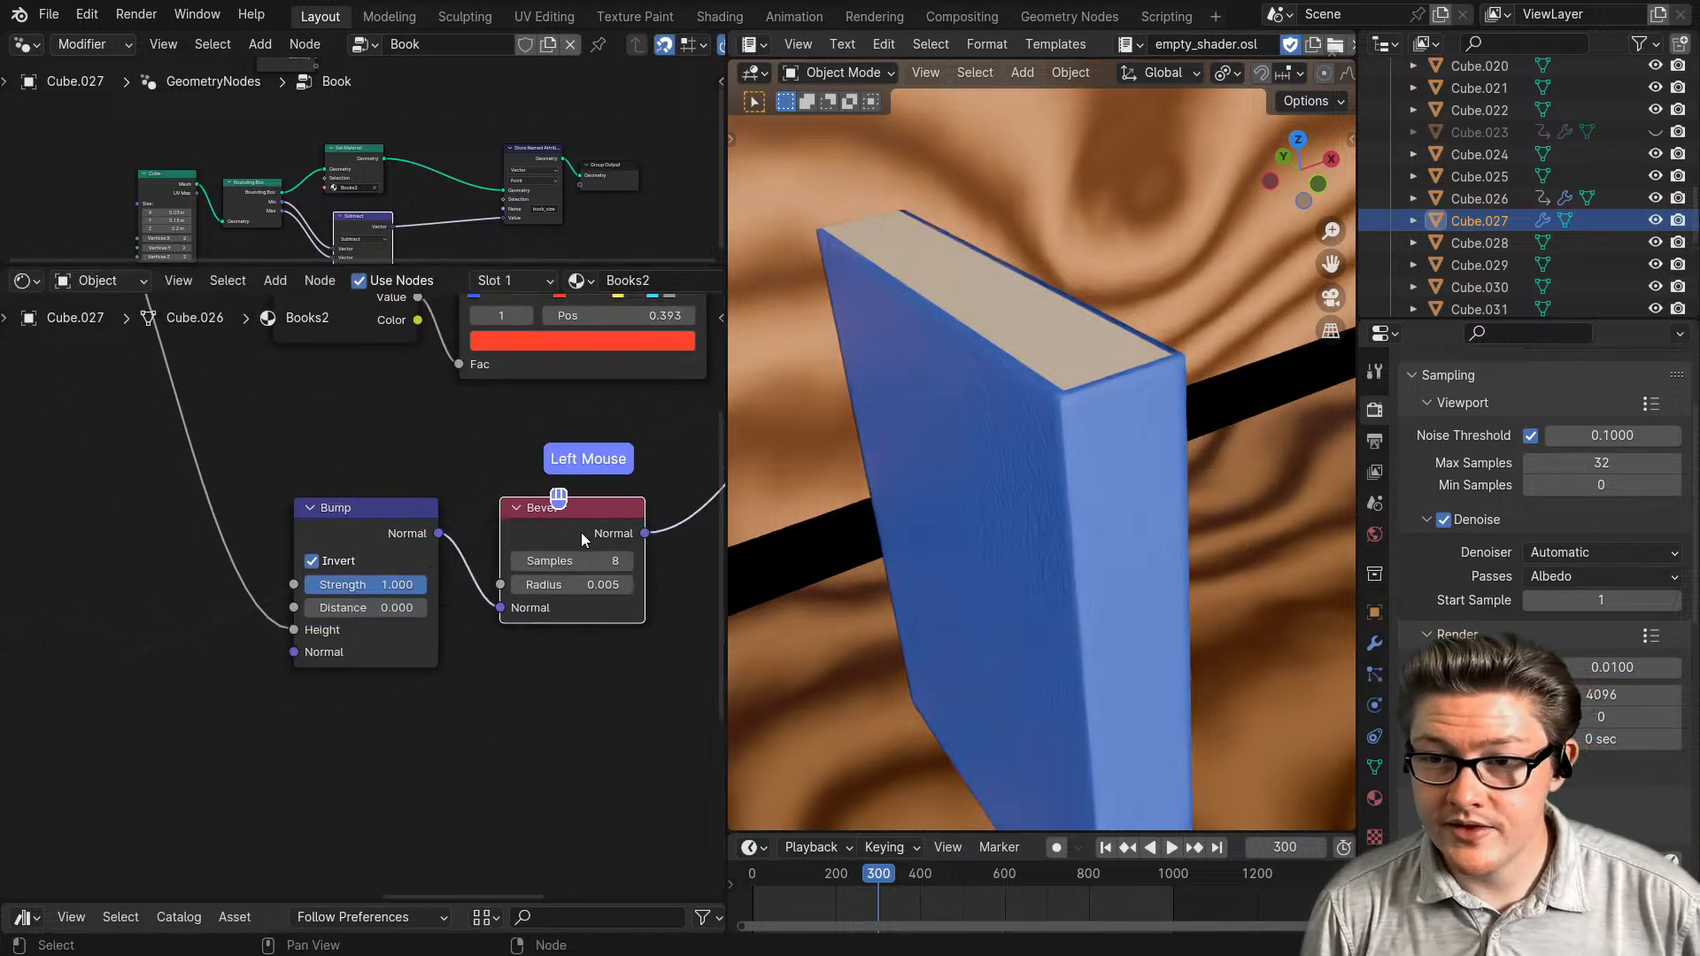
scroll(531, 550, down, 2)
middle_drag(532, 551, 588, 601)
click(432, 620)
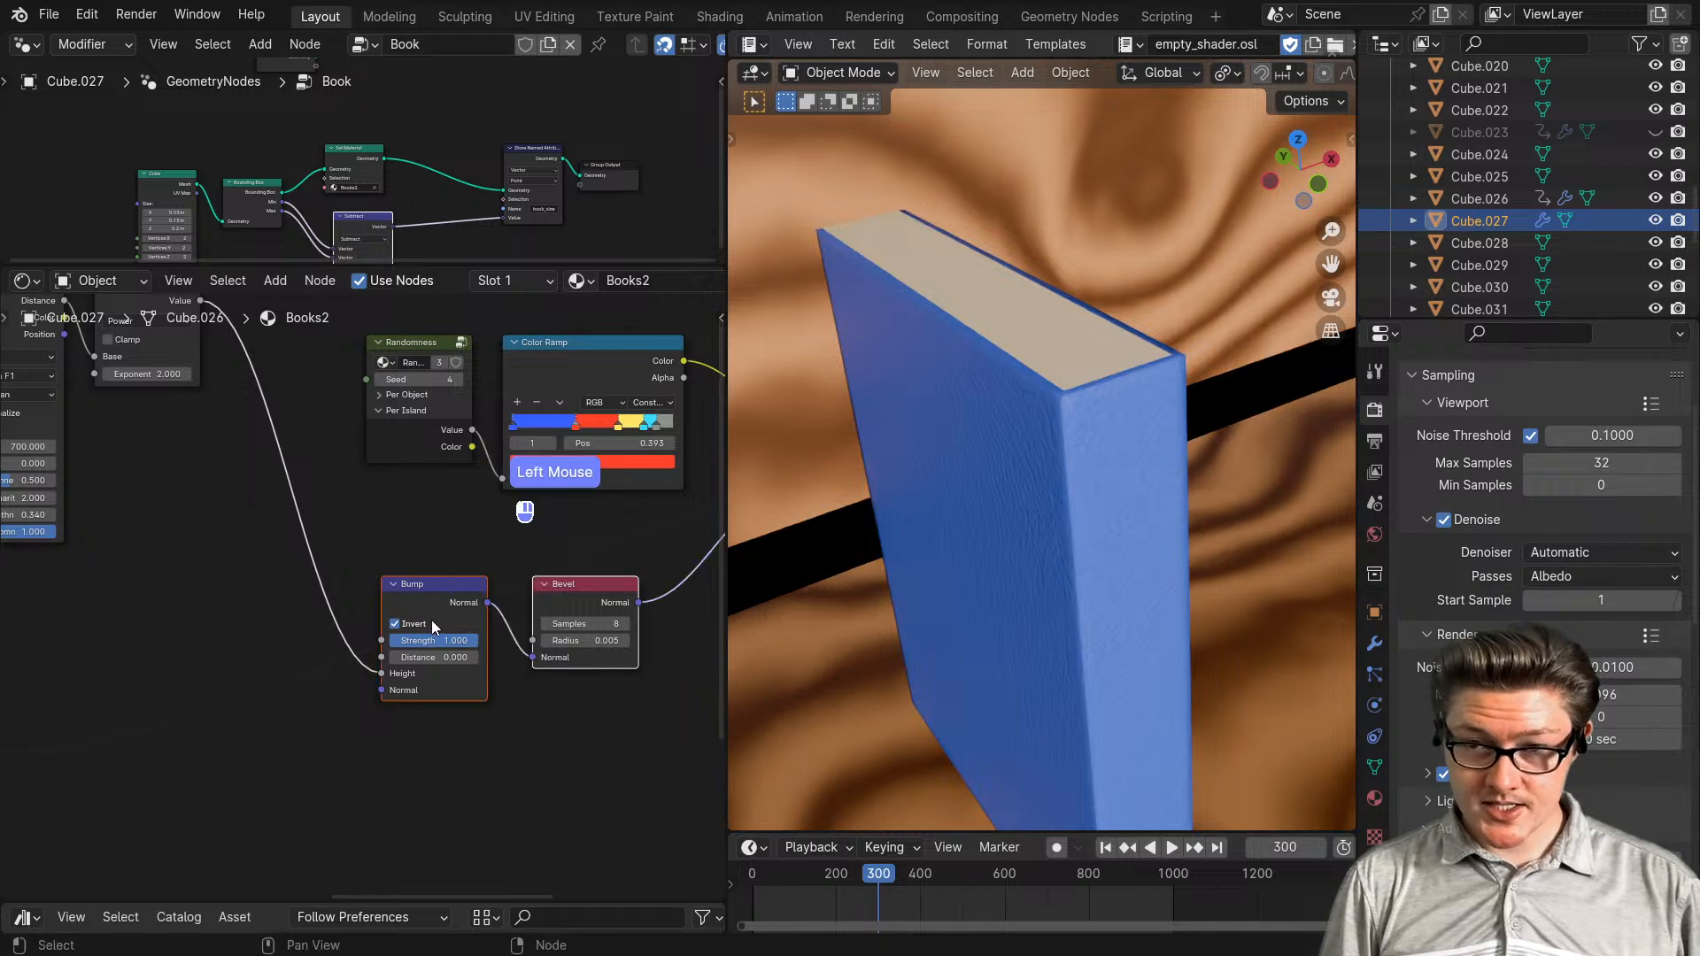
key(g)
click(476, 585)
- Examine the Books2 node tree from the Bump and Bevel pair back to the framed nodes ending in Greater Than
scroll(520, 643, down, 2)
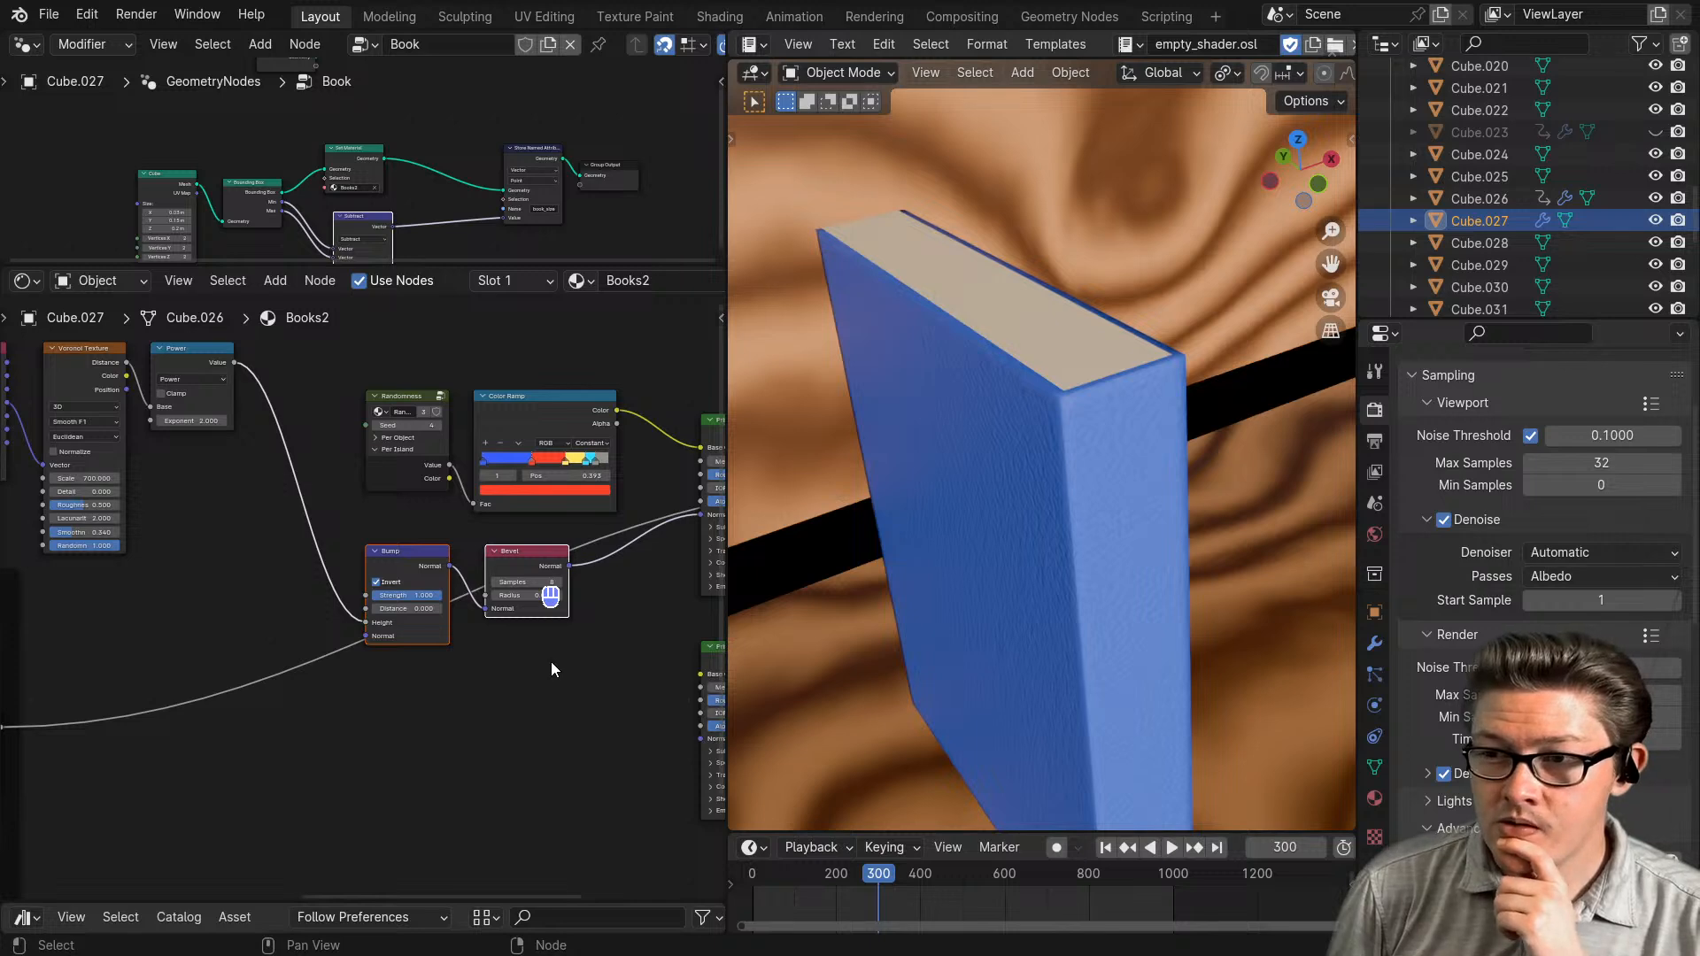
scroll(541, 666, down, 1)
scroll(334, 707, down, 1)
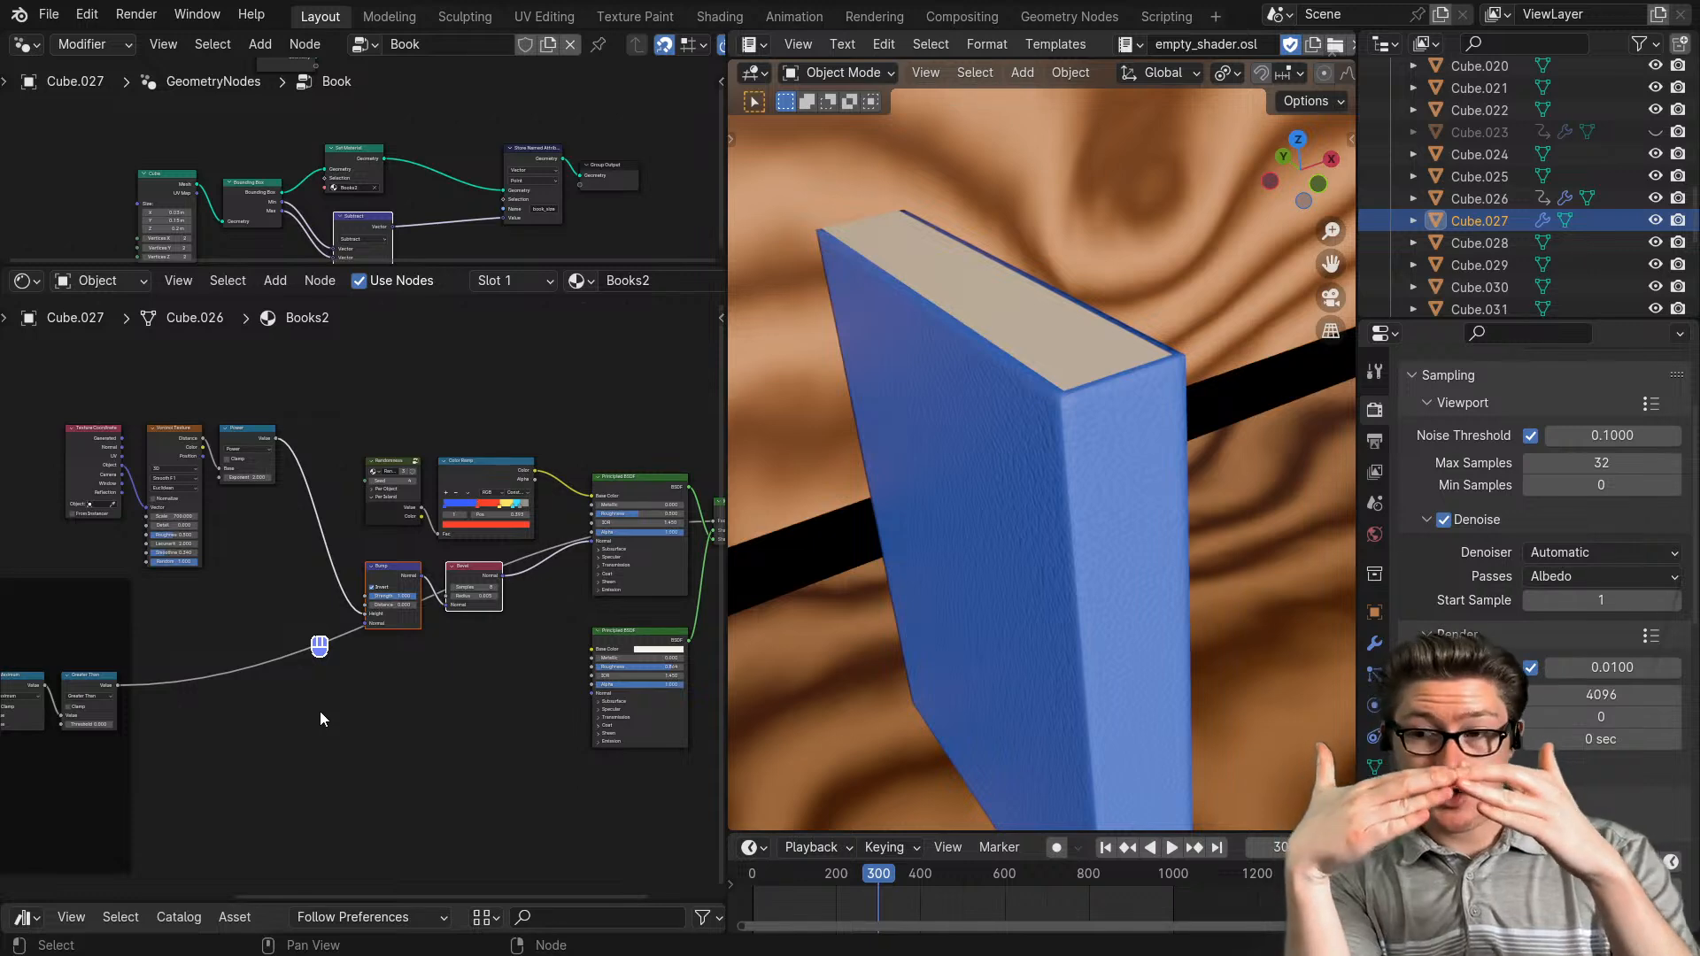
scroll(320, 710, down, 2)
middle_drag(346, 742, 464, 731)
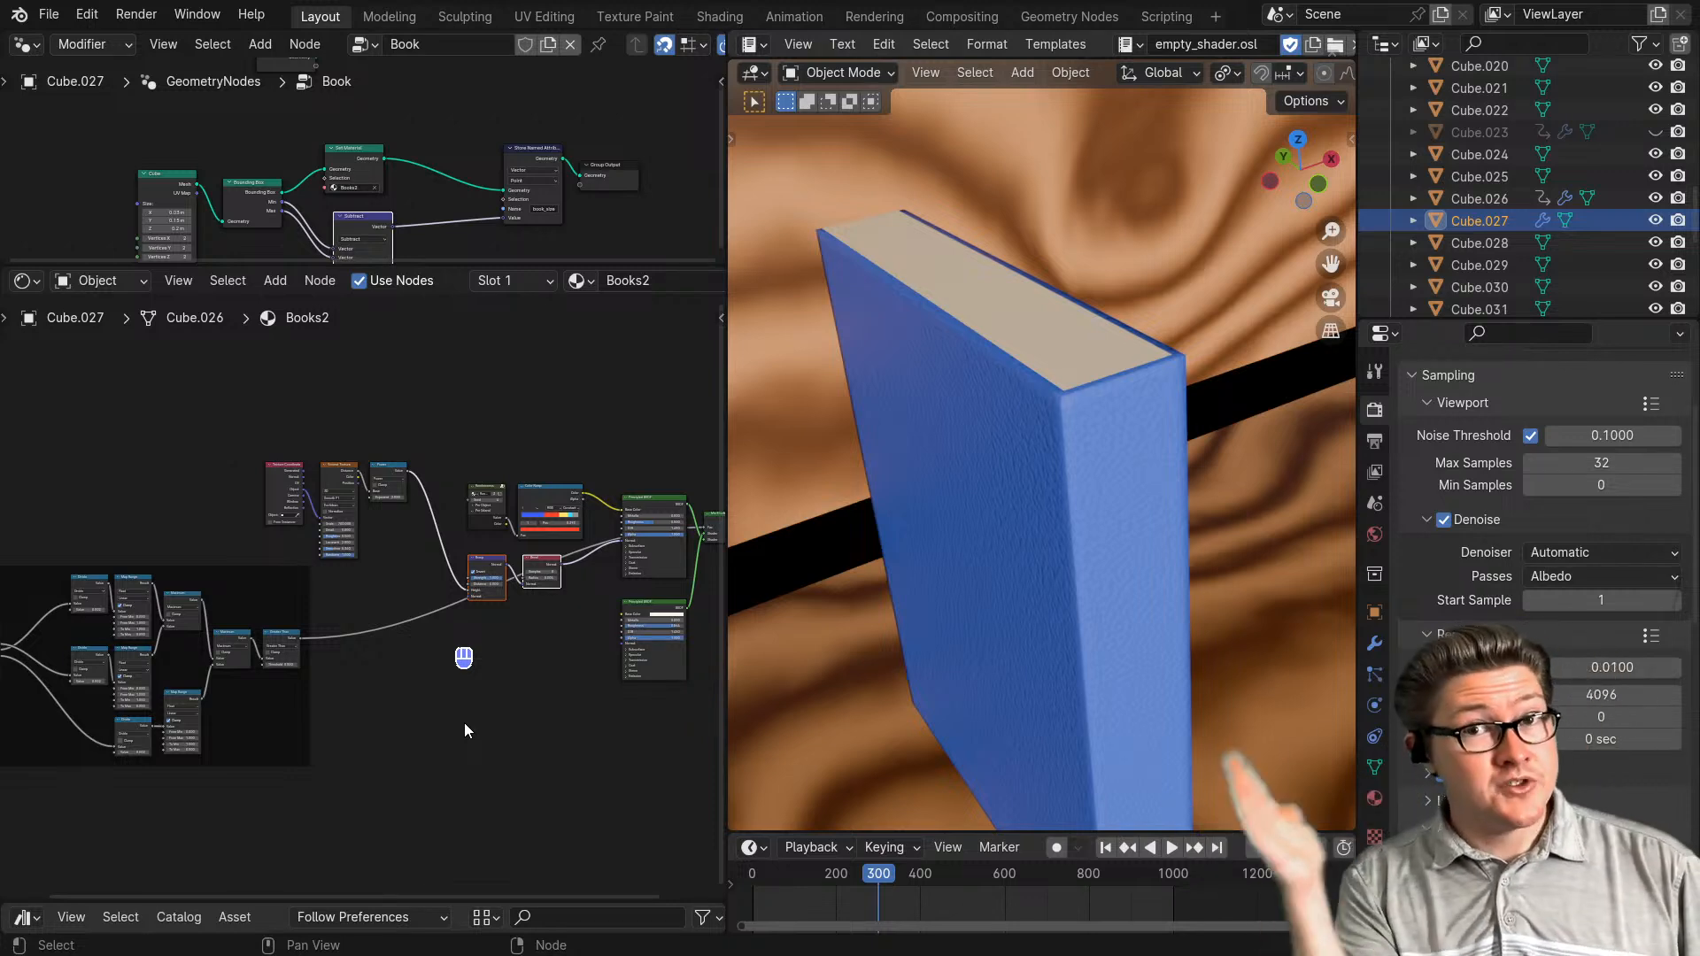
scroll(464, 723, down, 2)
middle_drag(417, 727, 506, 678)
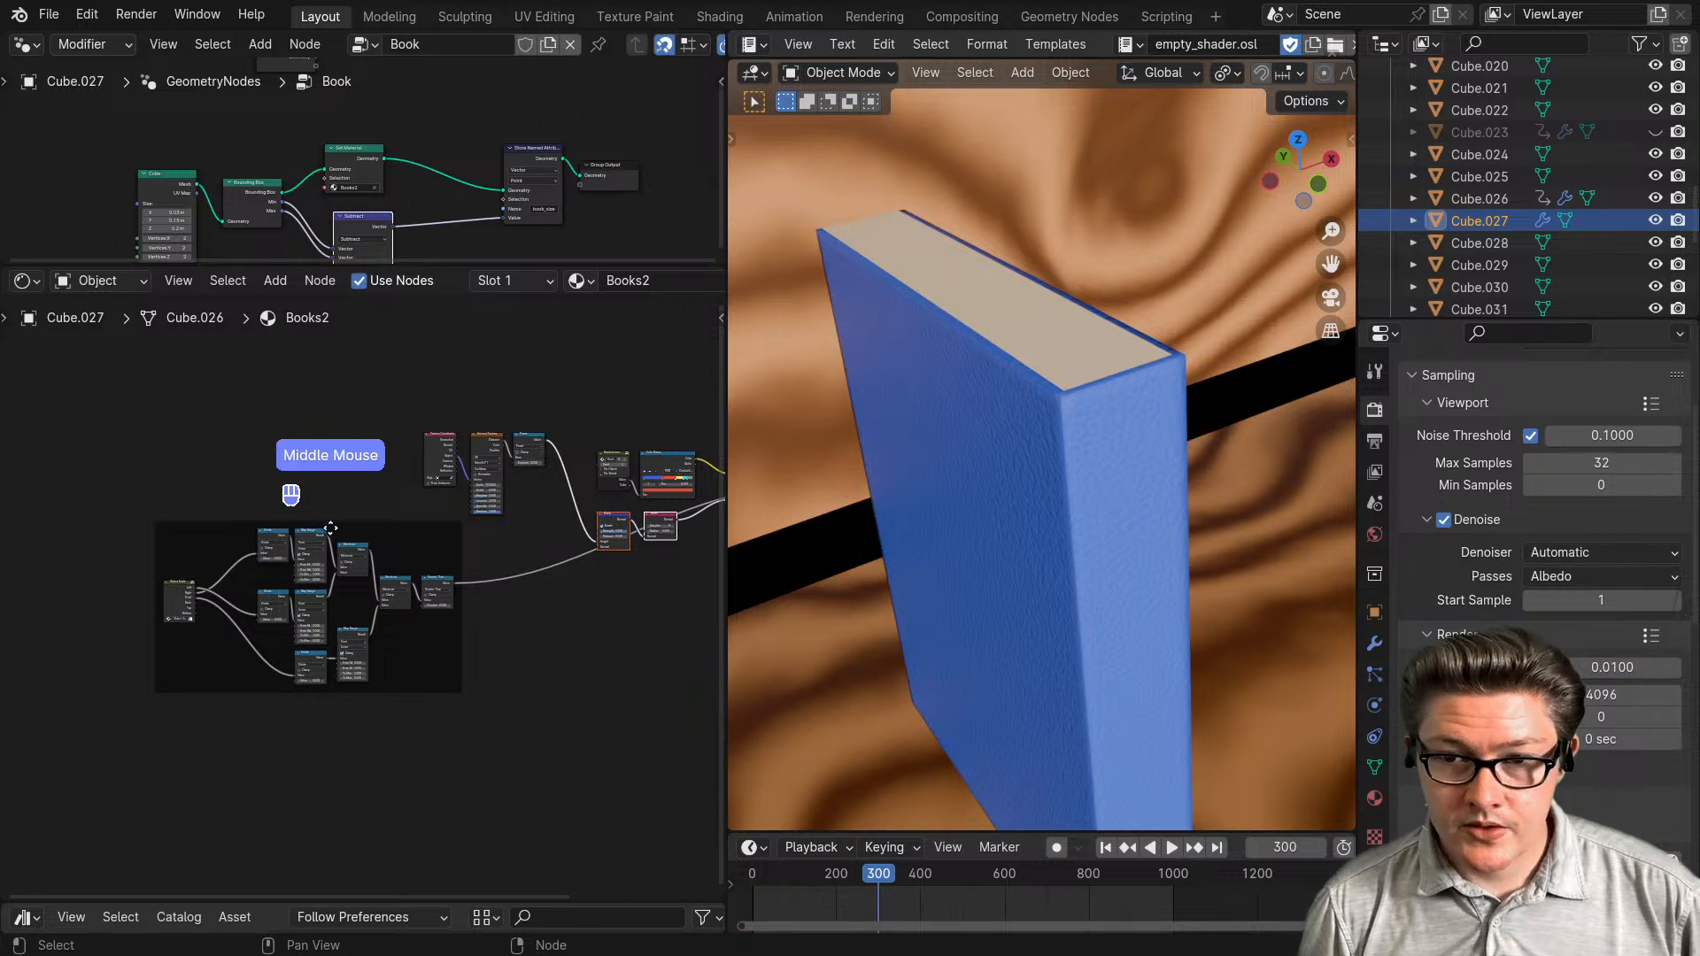
drag(178, 601, 124, 587)
scroll(490, 742, up, 2)
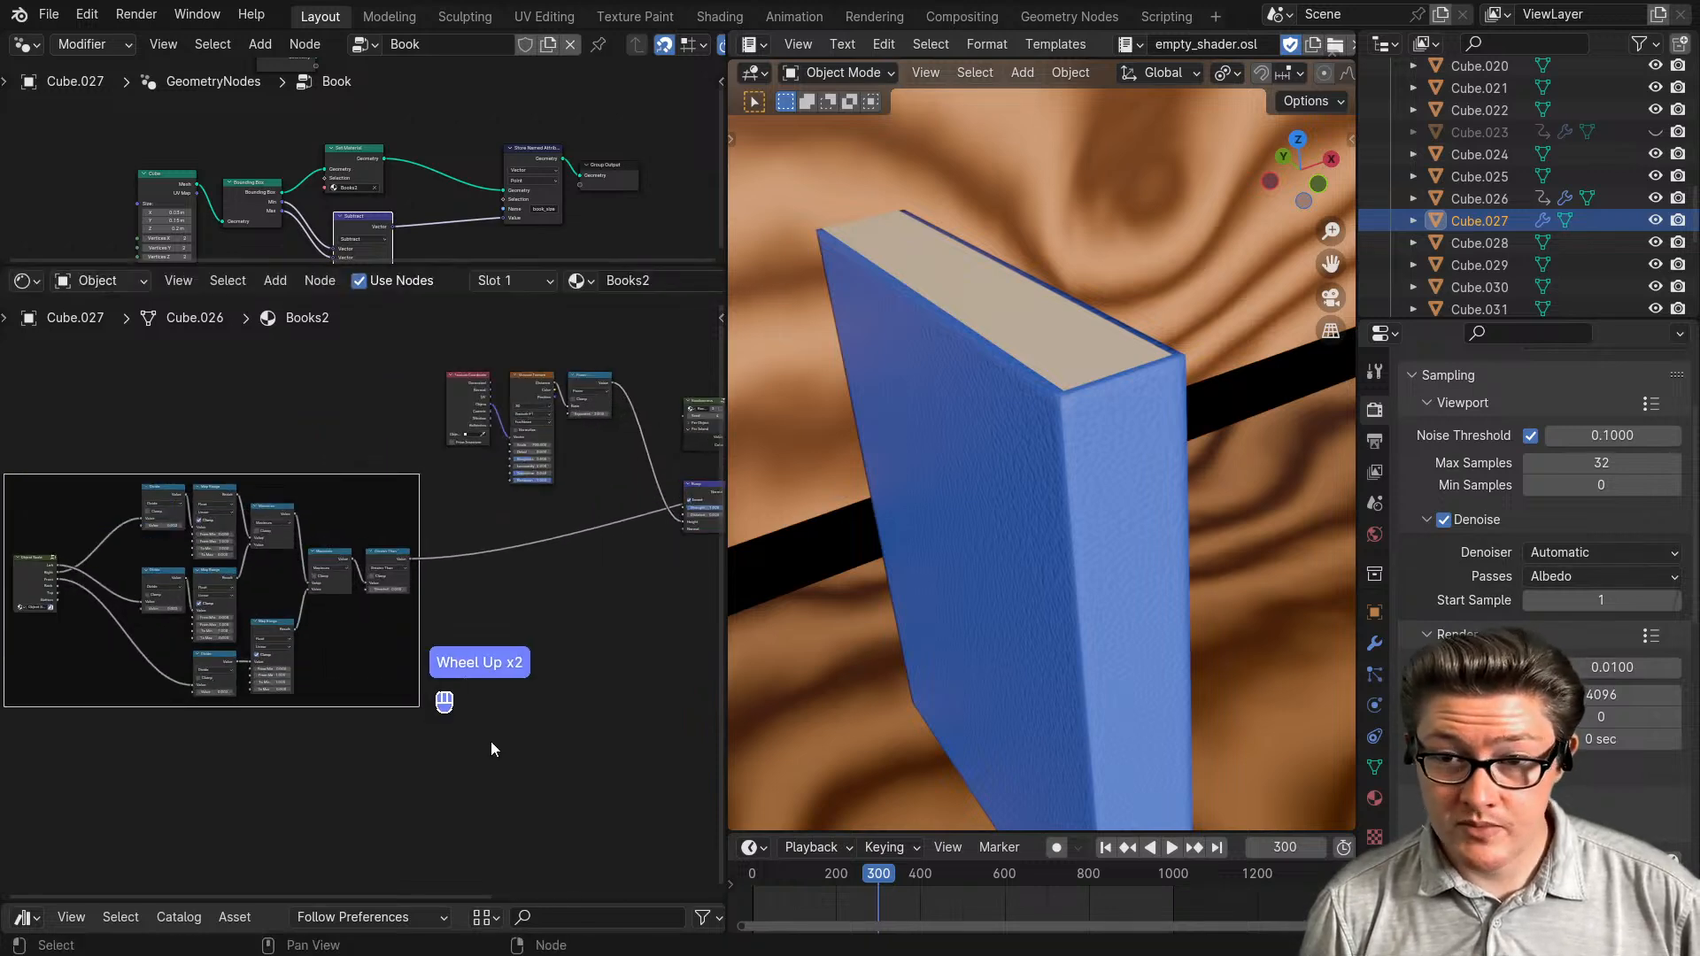
middle_drag(491, 741, 364, 515)
scroll(317, 707, up, 2)
middle_drag(317, 707, 386, 513)
- Duplicate the Texture Coordinate node that feeds the Voronoi Texture and place the copy in the empty space below the Bump node
click(183, 534)
scroll(197, 554, up, 3)
scroll(388, 627, up, 2)
scroll(386, 609, down, 5)
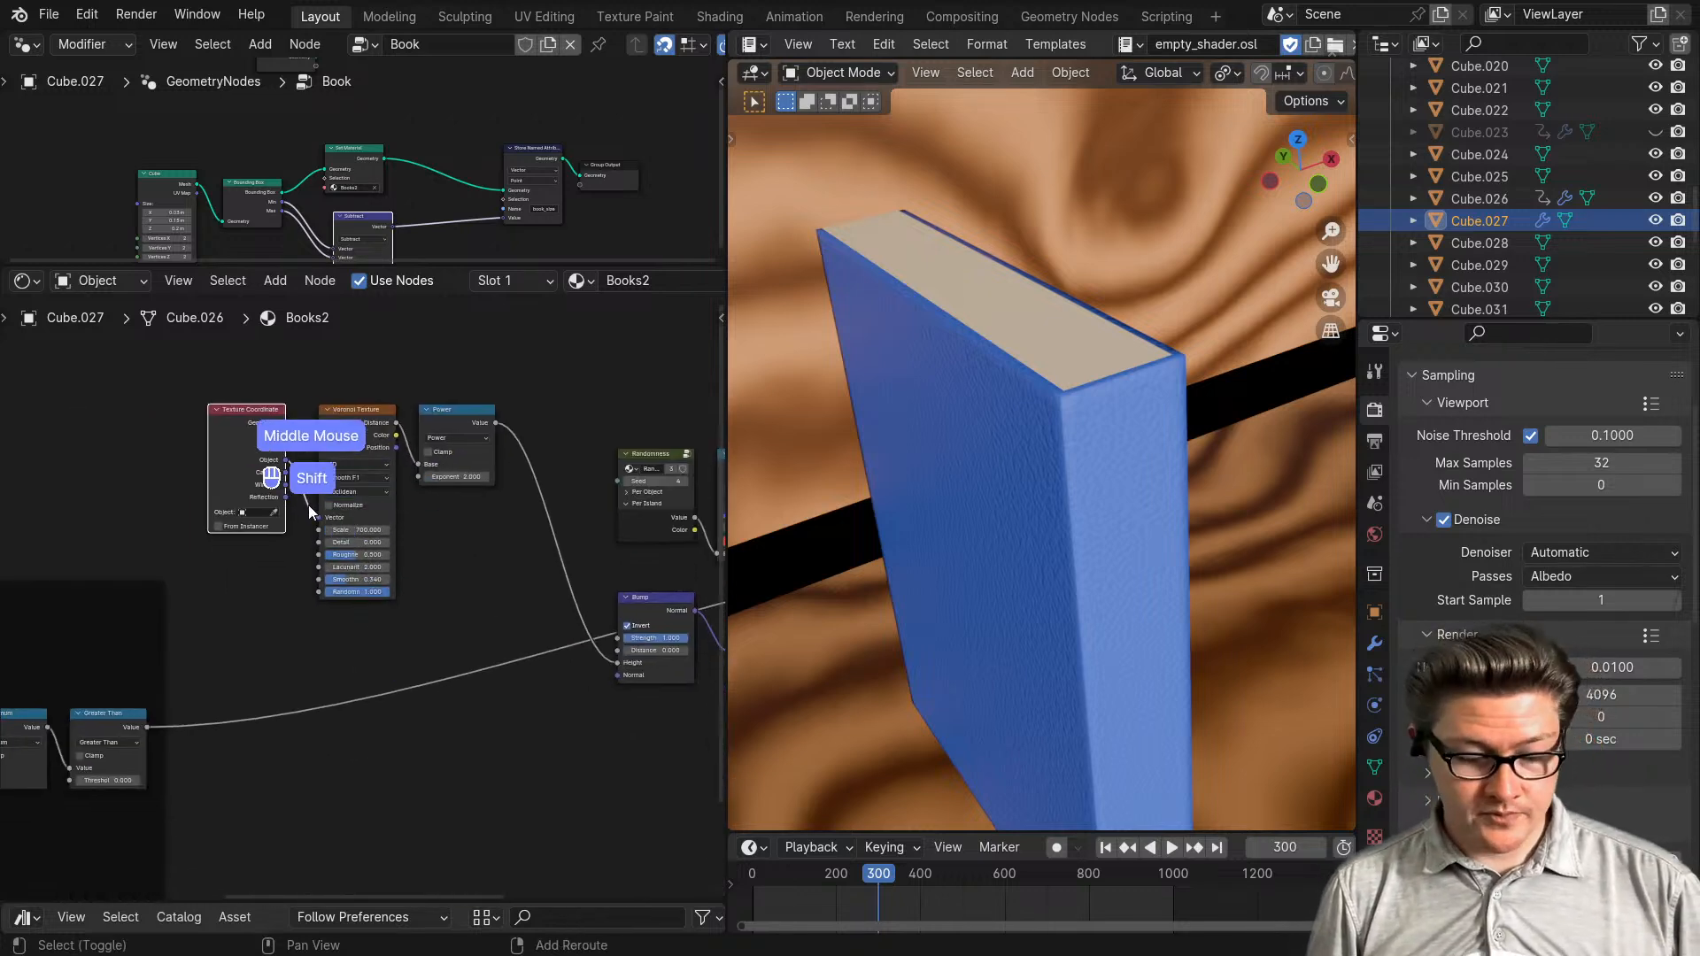
key(shift+d)
click(386, 801)
middle_drag(386, 799, 283, 742)
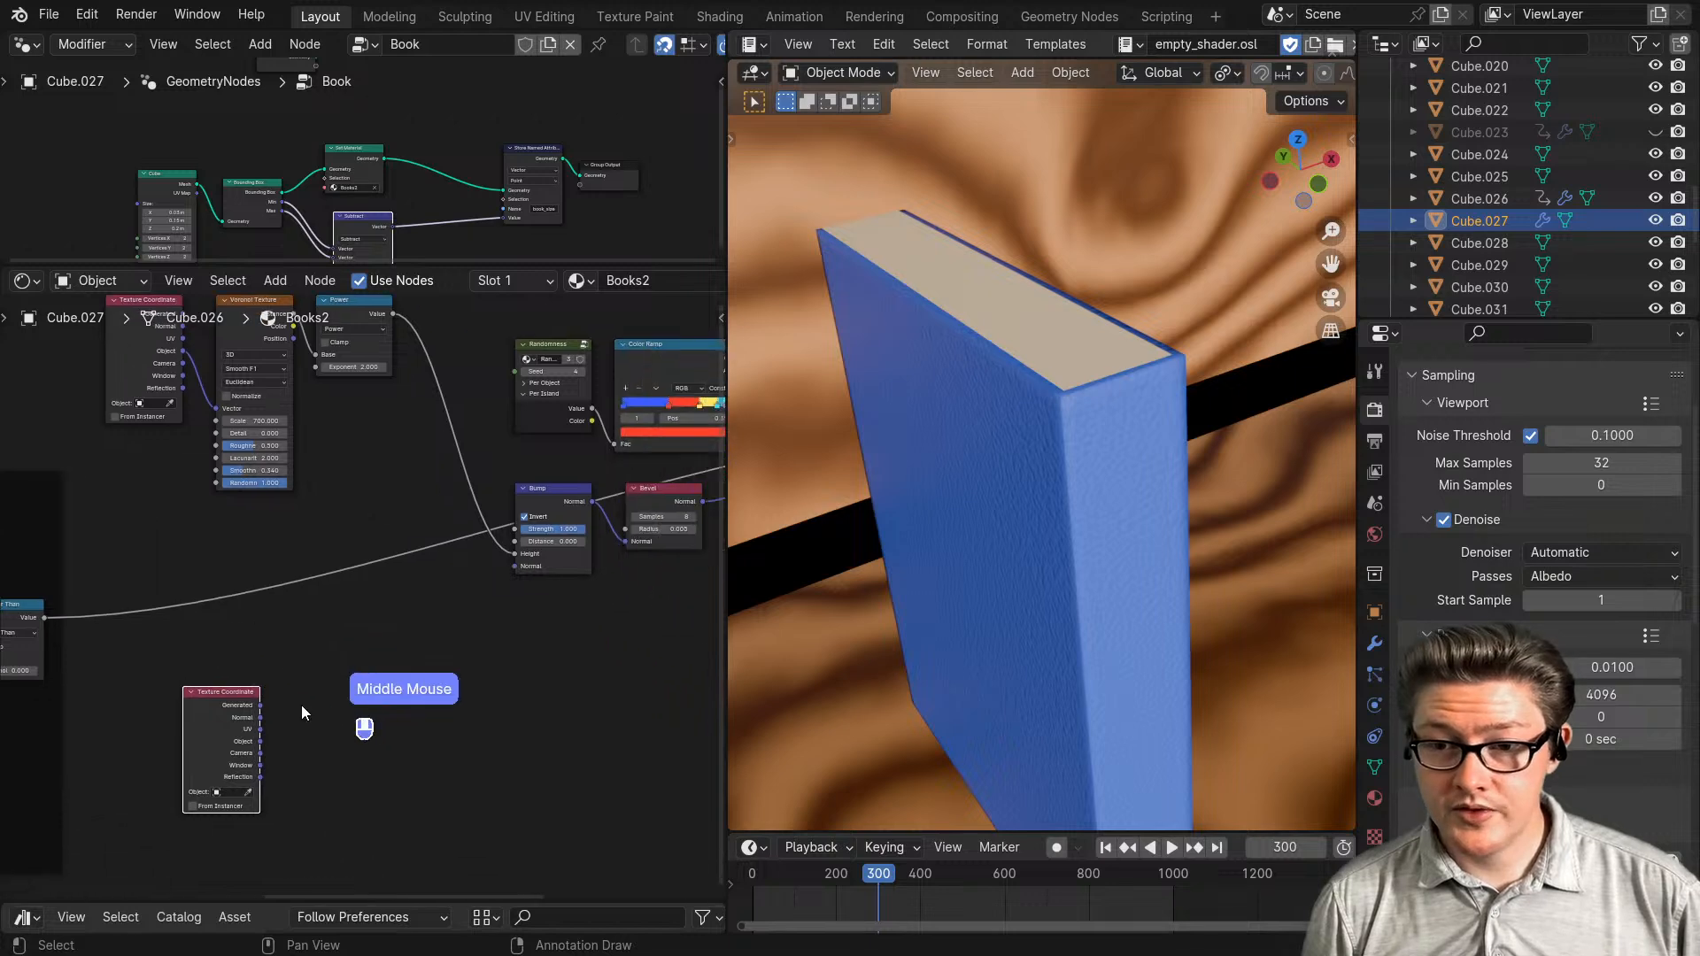
- Preview the duplicate's Generated output, insert a Separate XYZ node after it, and inspect the X gradient on the book
ctrl+shift+click(227, 710)
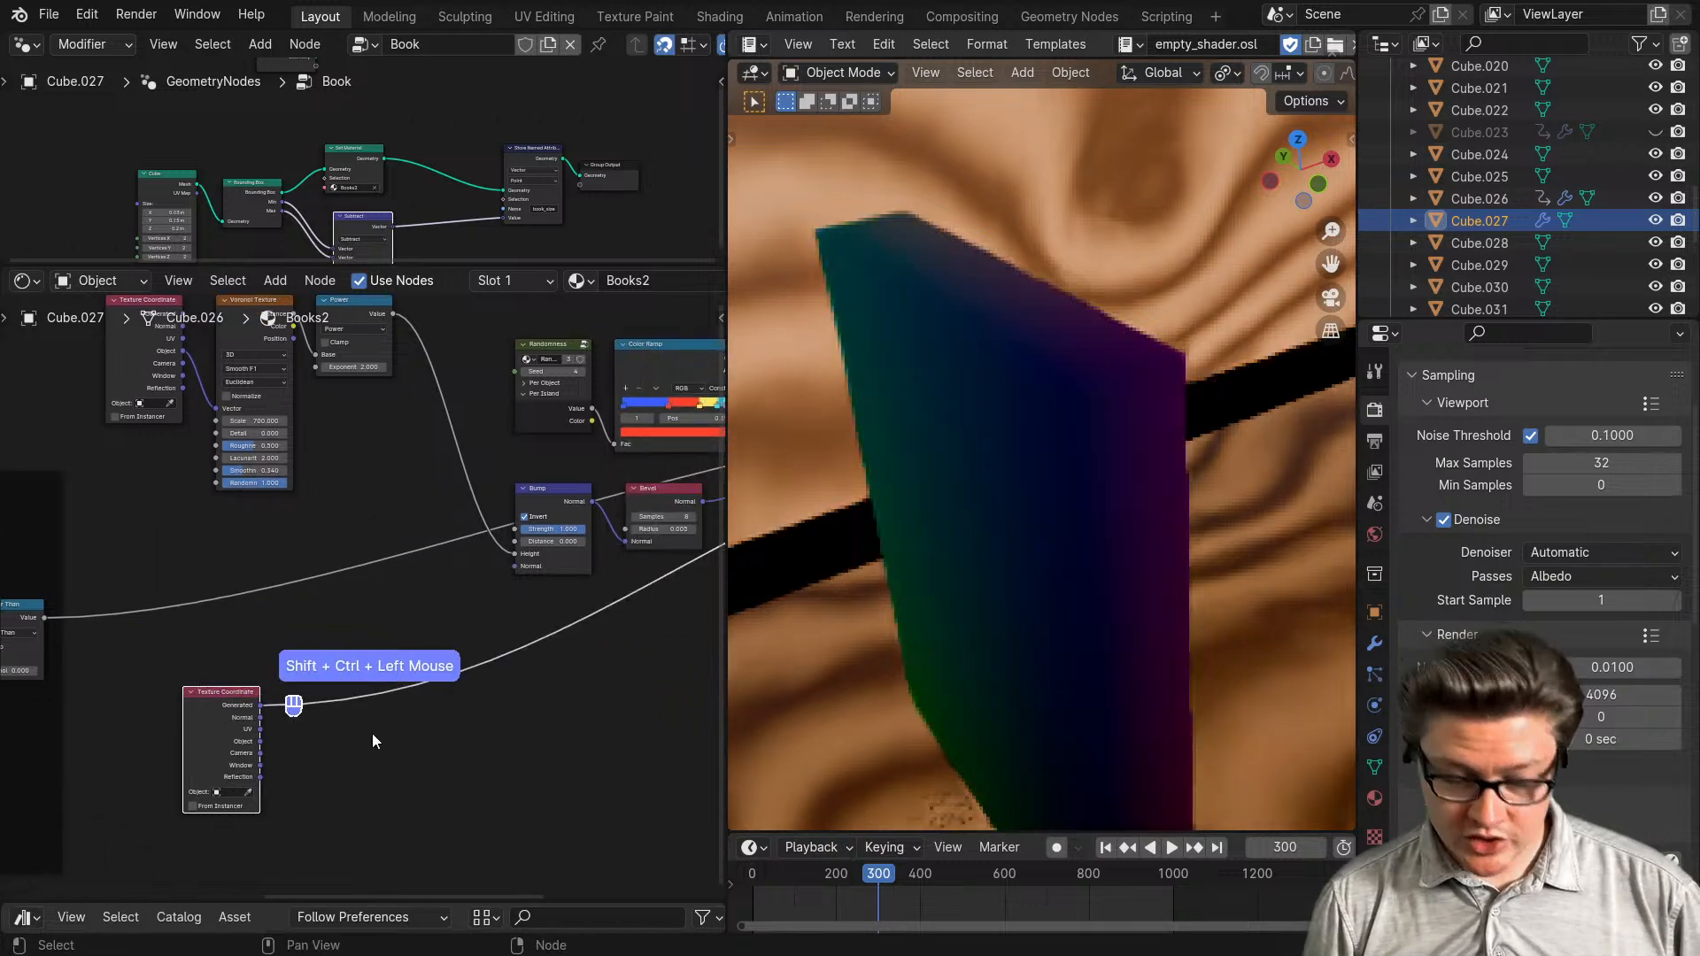
key(q)
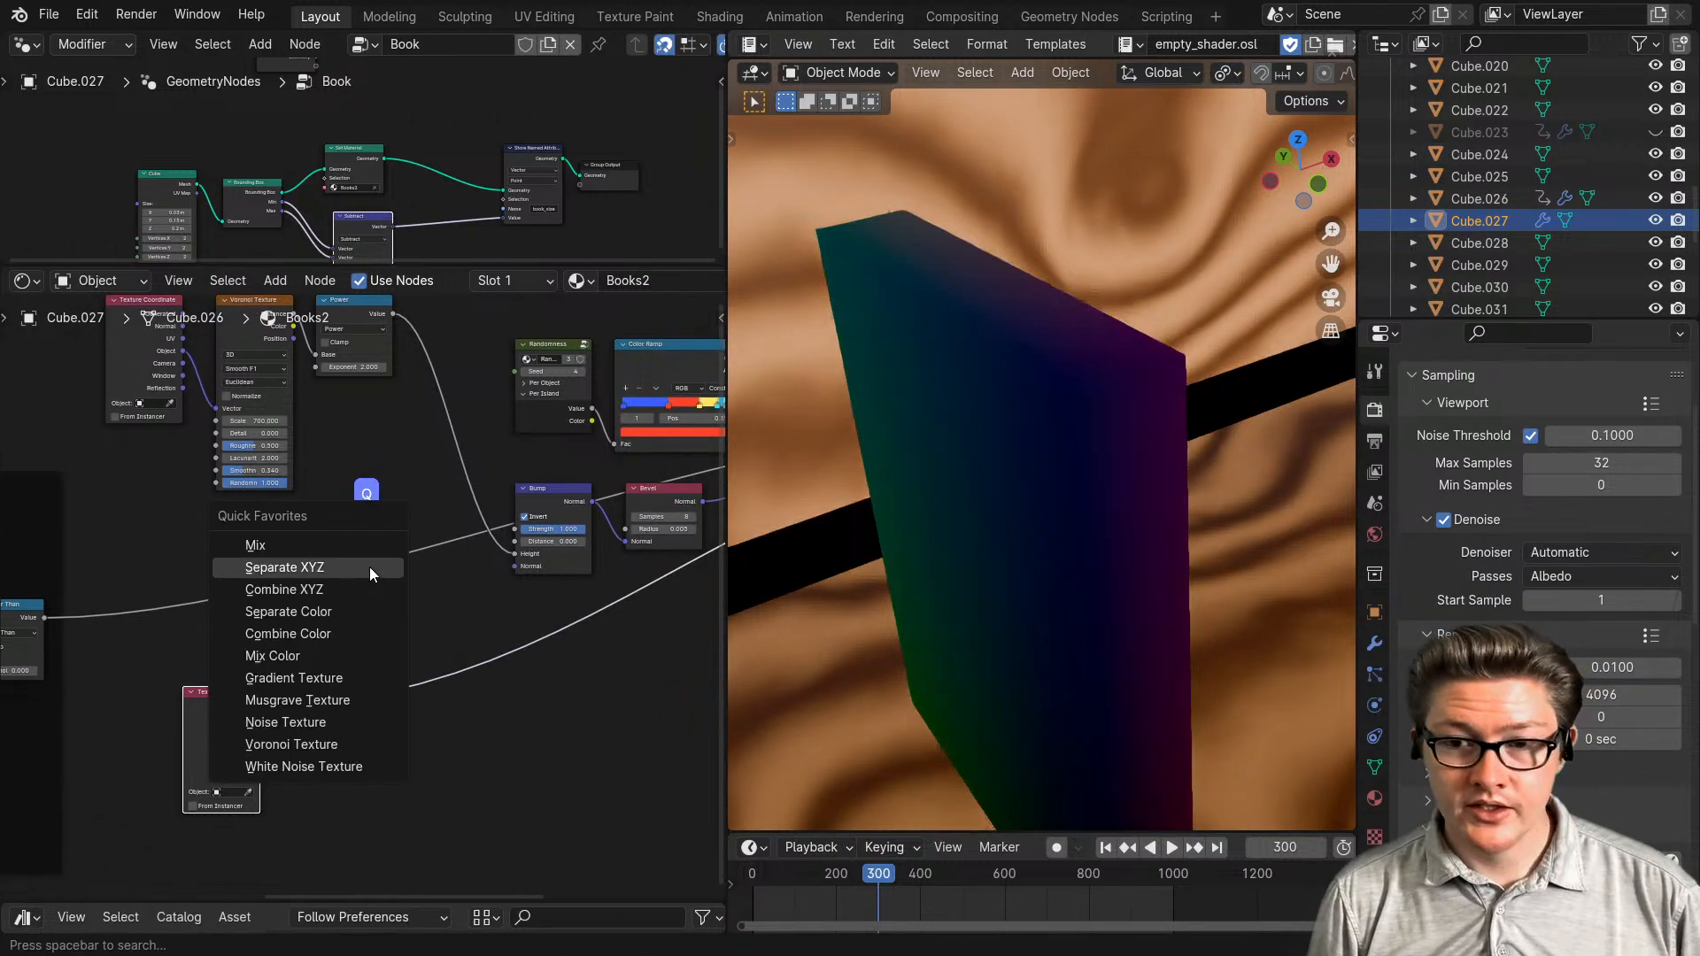
click(316, 573)
click(457, 748)
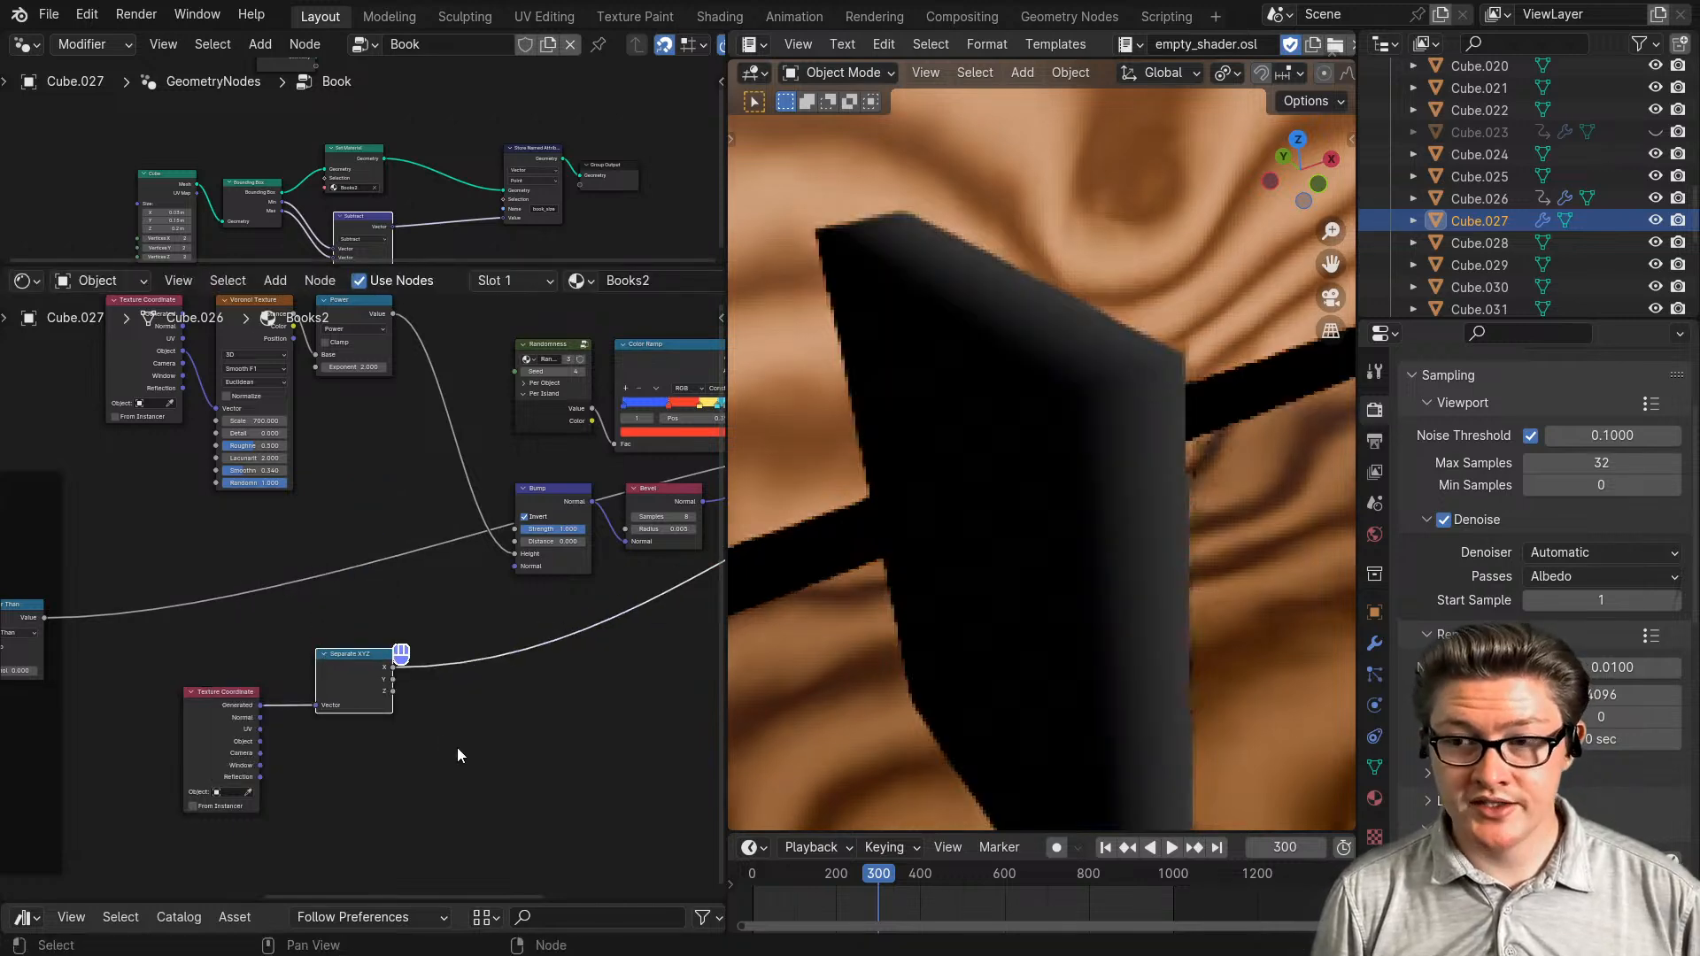
scroll(457, 748, up, 2)
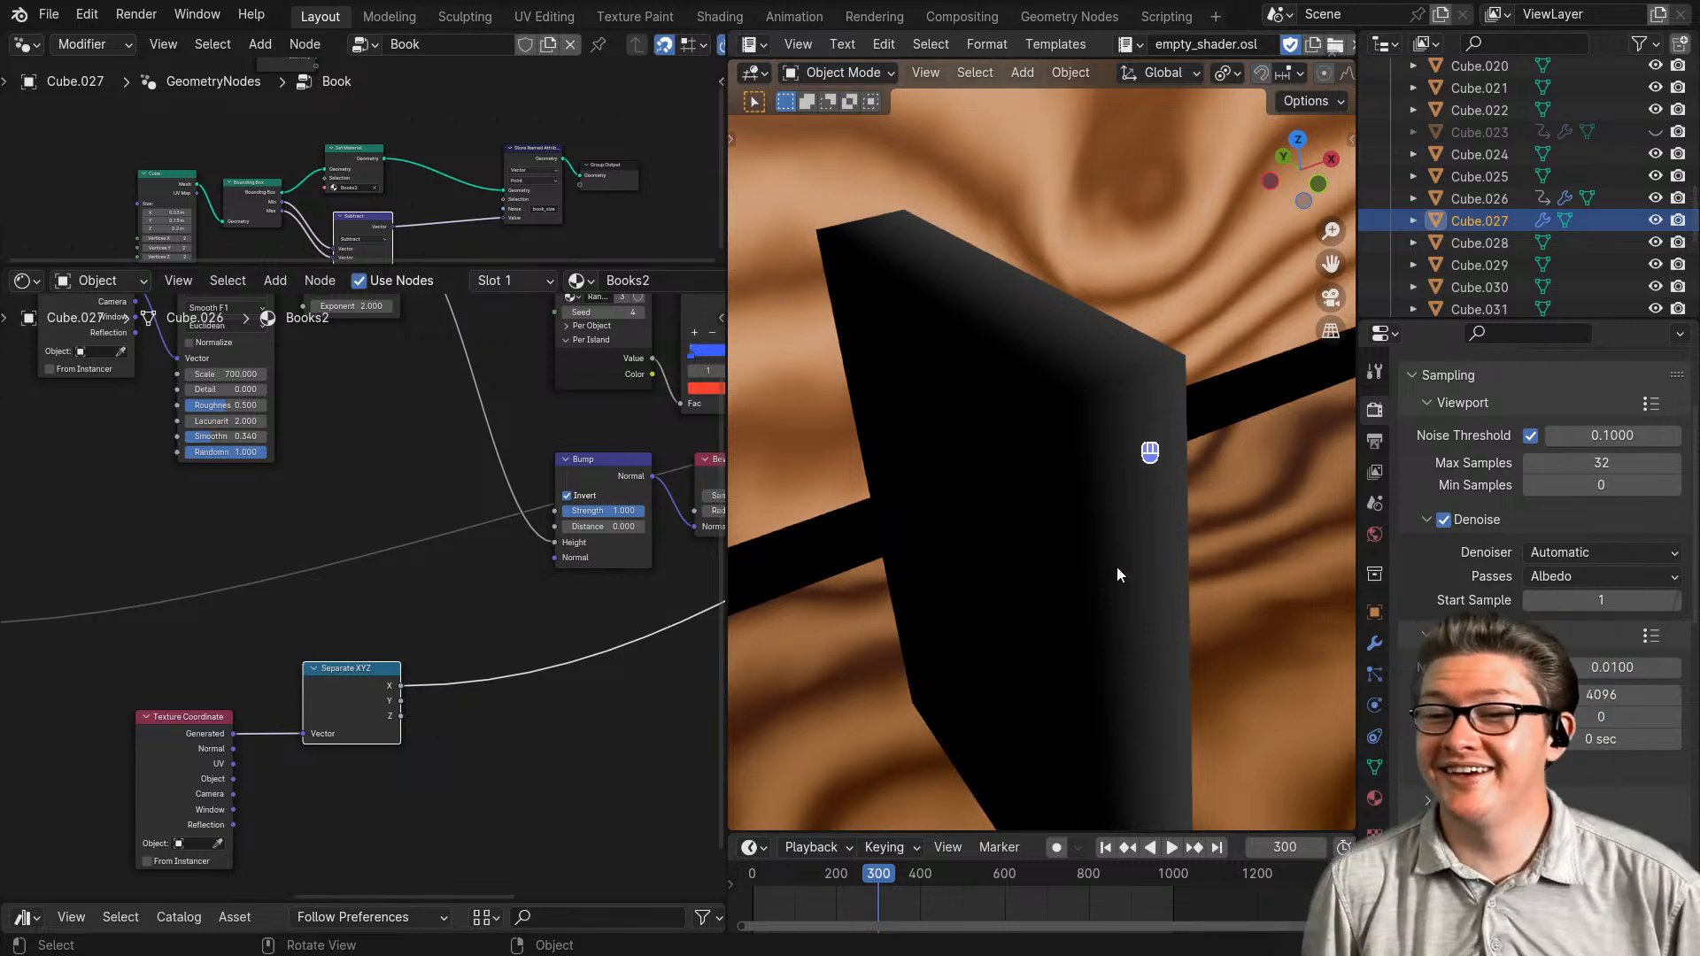
middle_drag(458, 789, 363, 793)
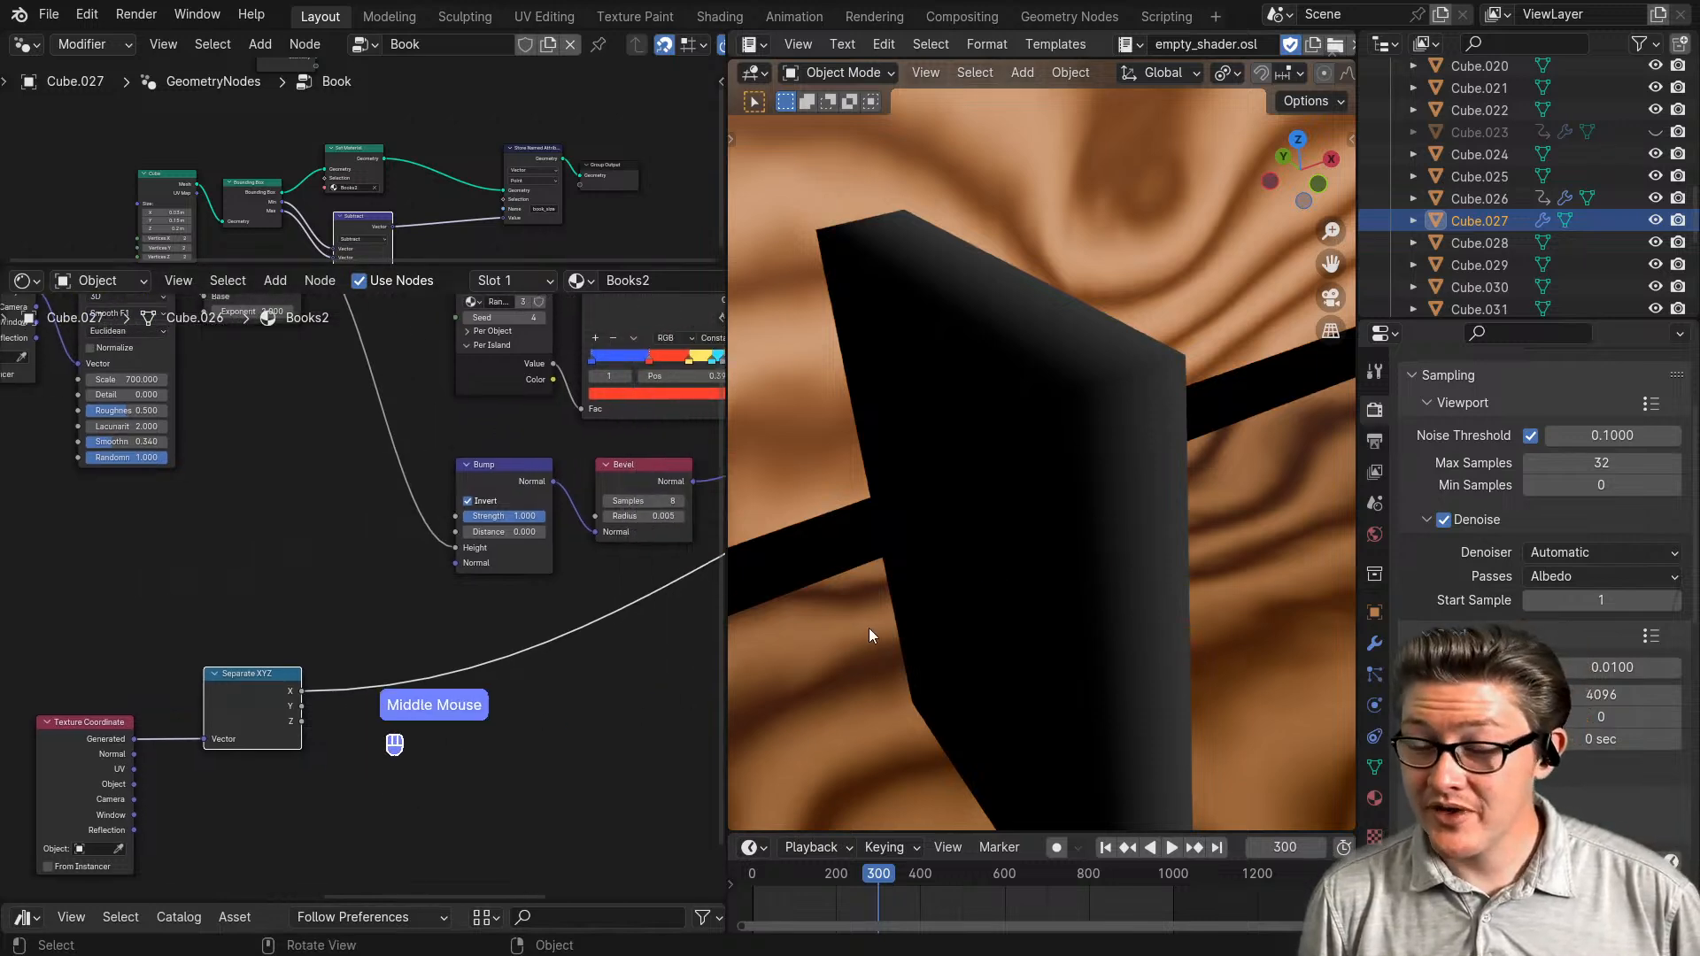
middle_drag(1125, 638, 1013, 636)
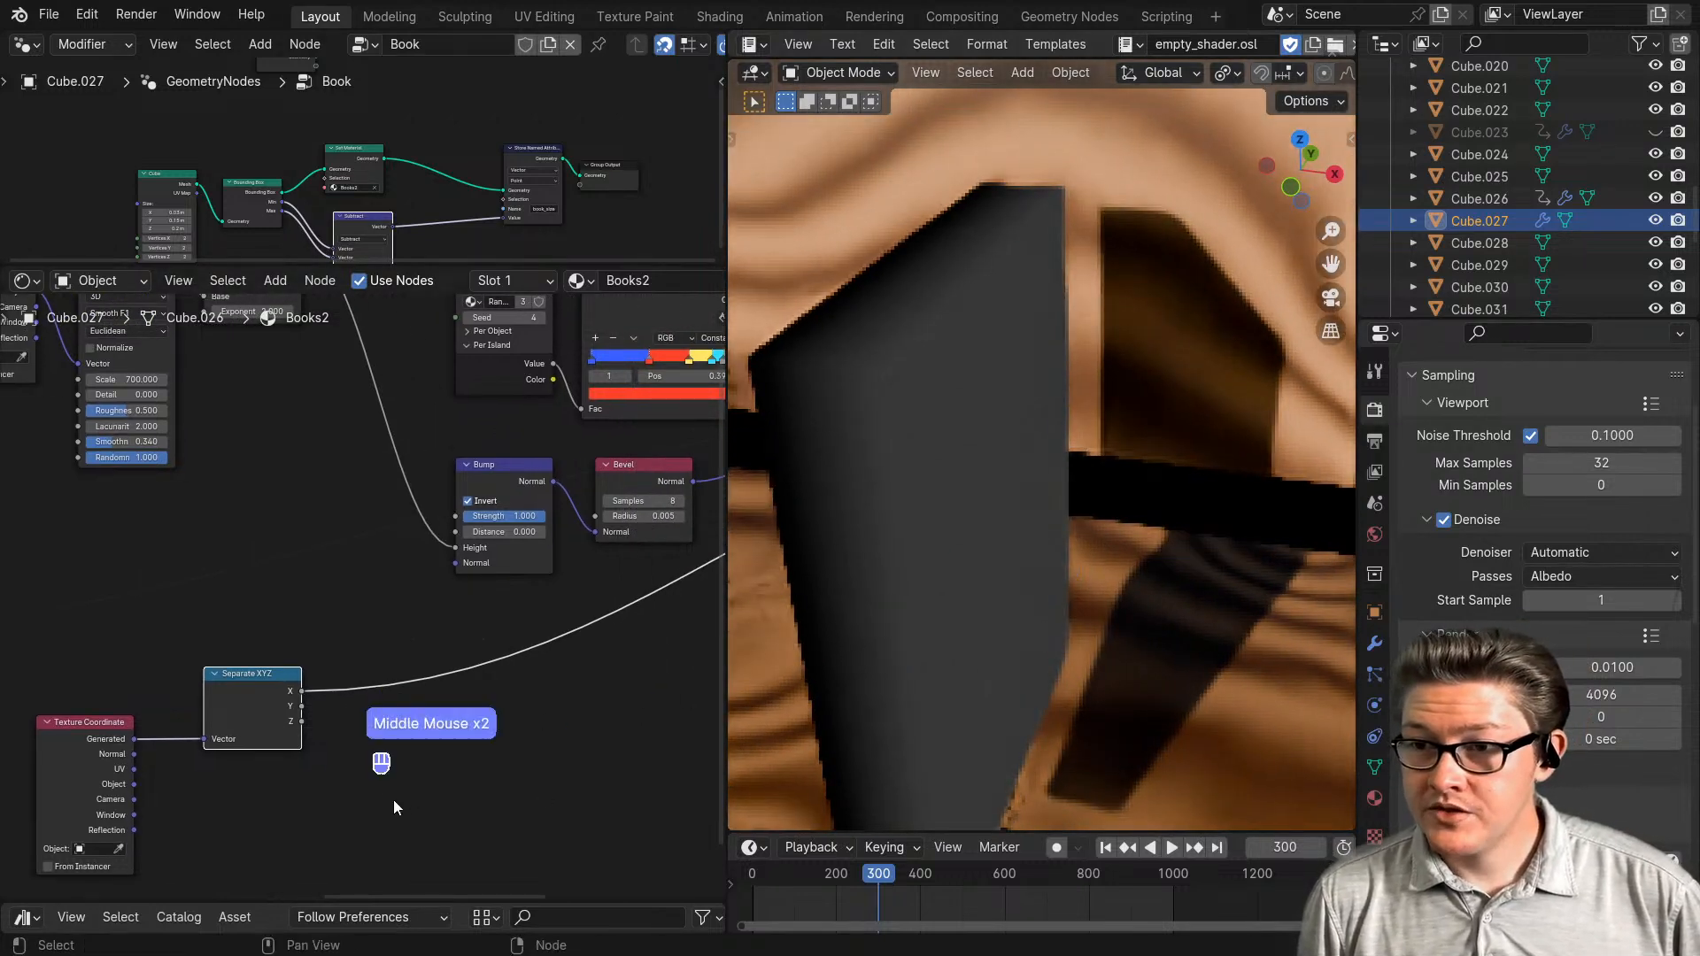
- Move the lower Texture Coordinate and its Separate XYZ node farther from the Bump node, down and to the left
ctrl+middle_drag(393, 800, 455, 730)
click(285, 627)
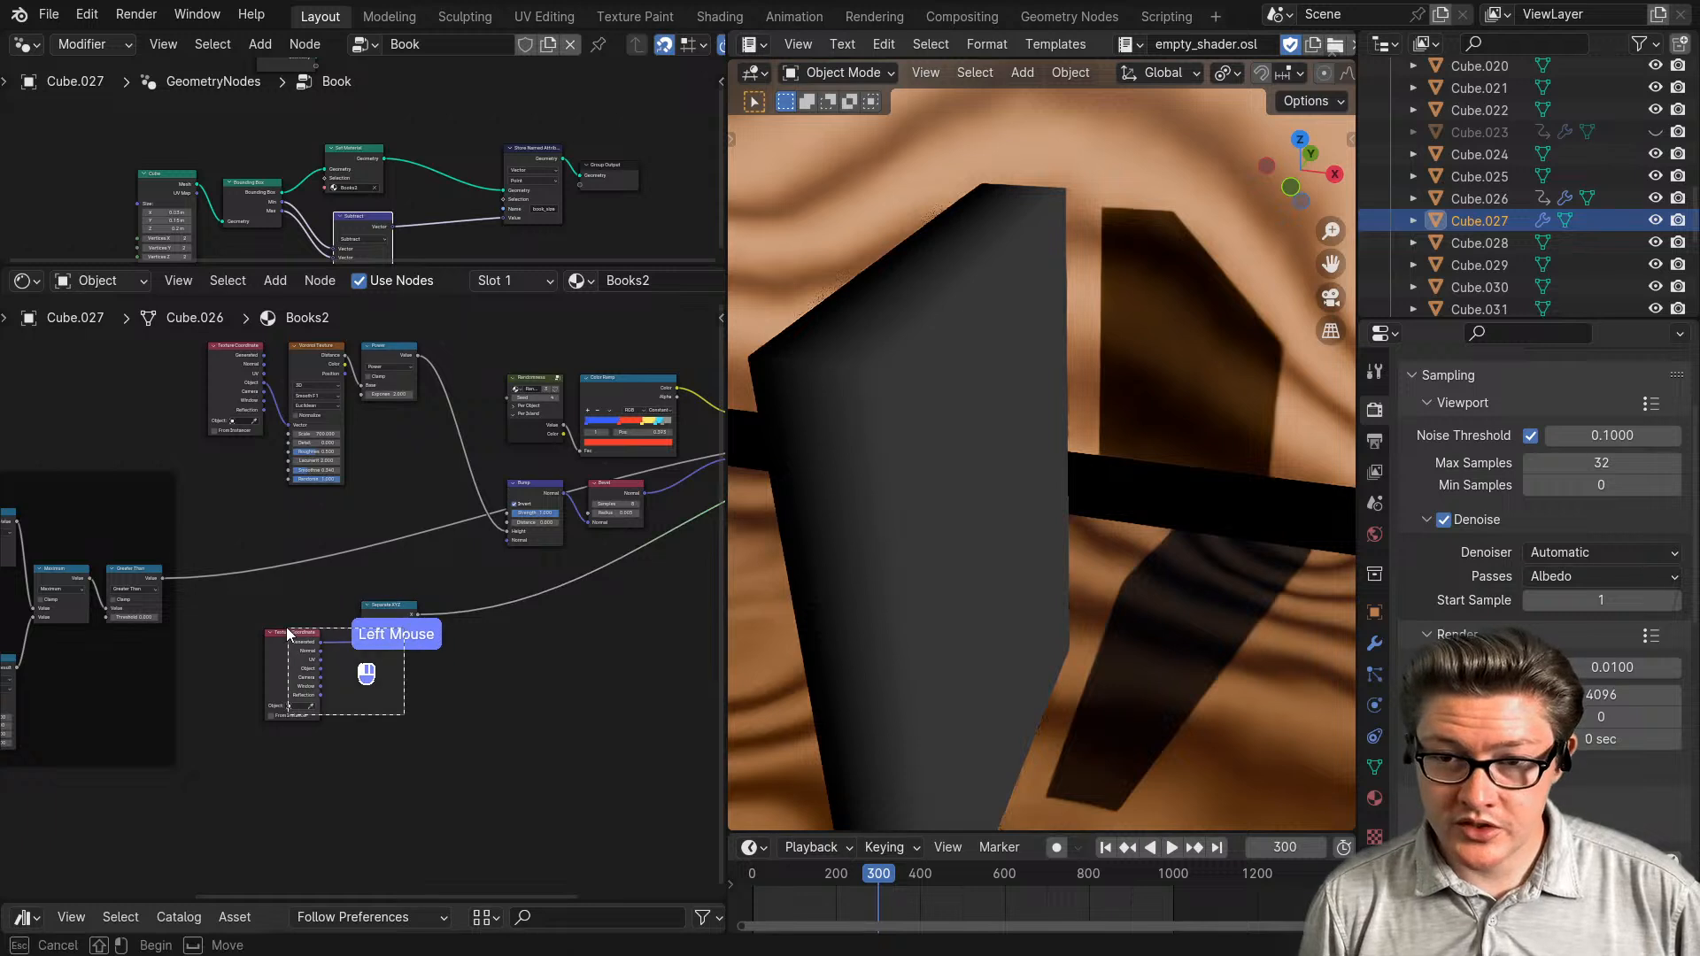
drag(289, 650, 237, 677)
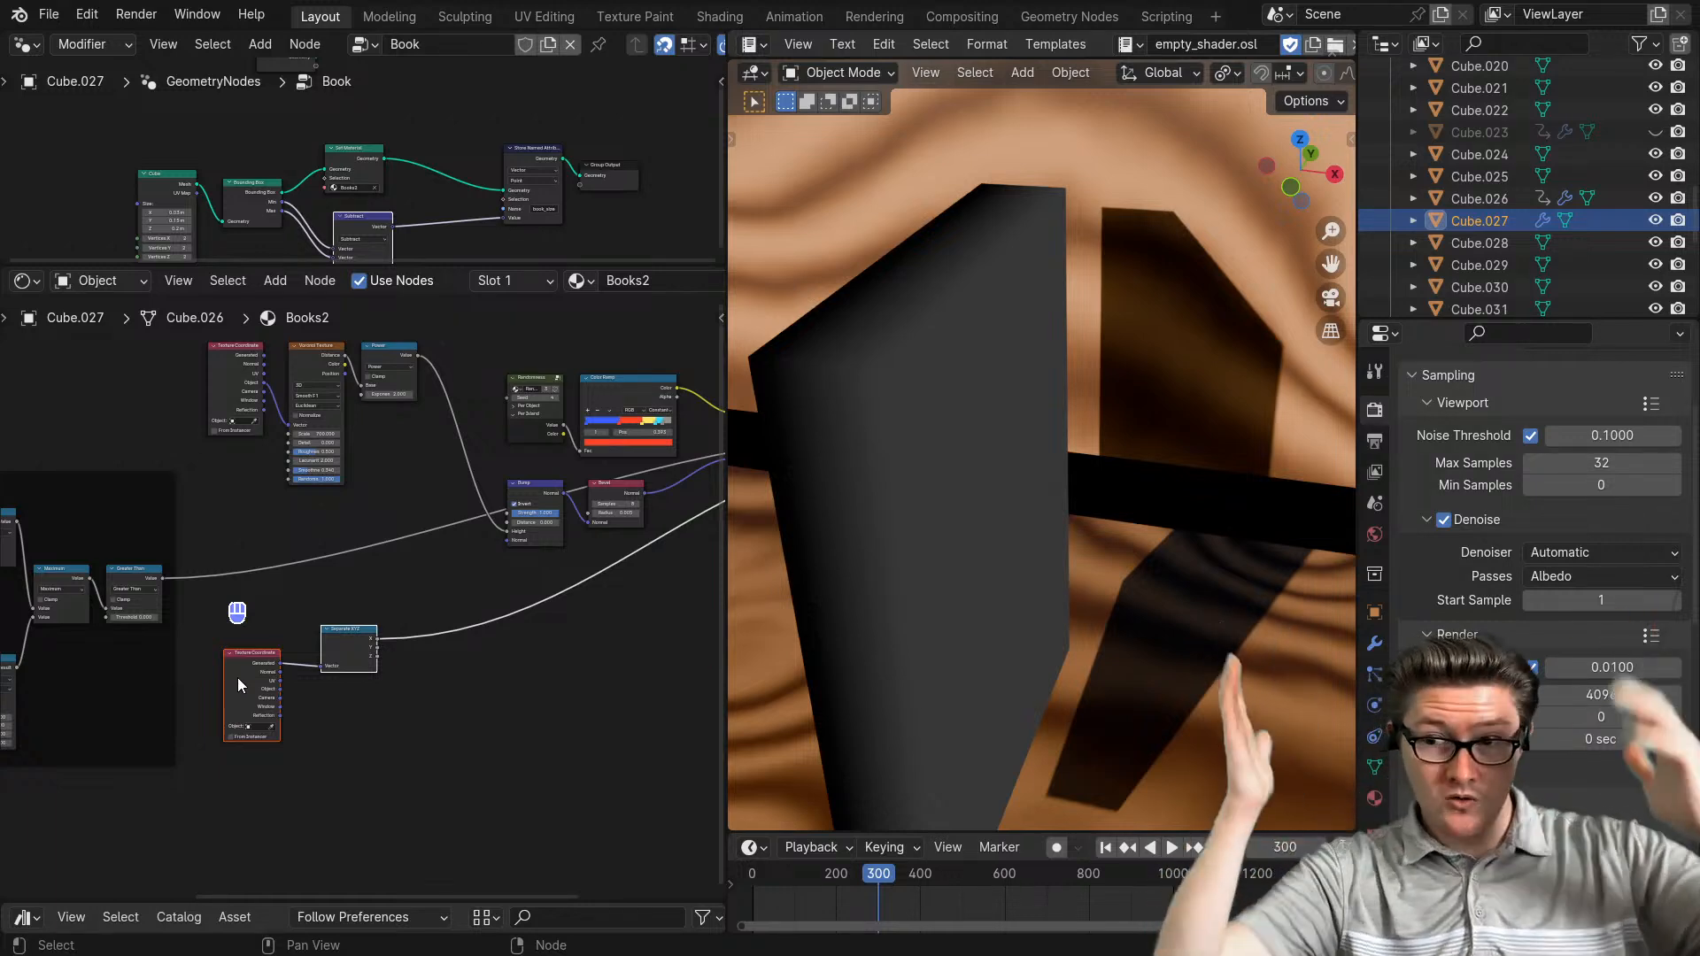
- Insert a Math node set to Add after Separate XYZ's X output and set its value to -0.5
middle_drag(285, 700, 340, 735)
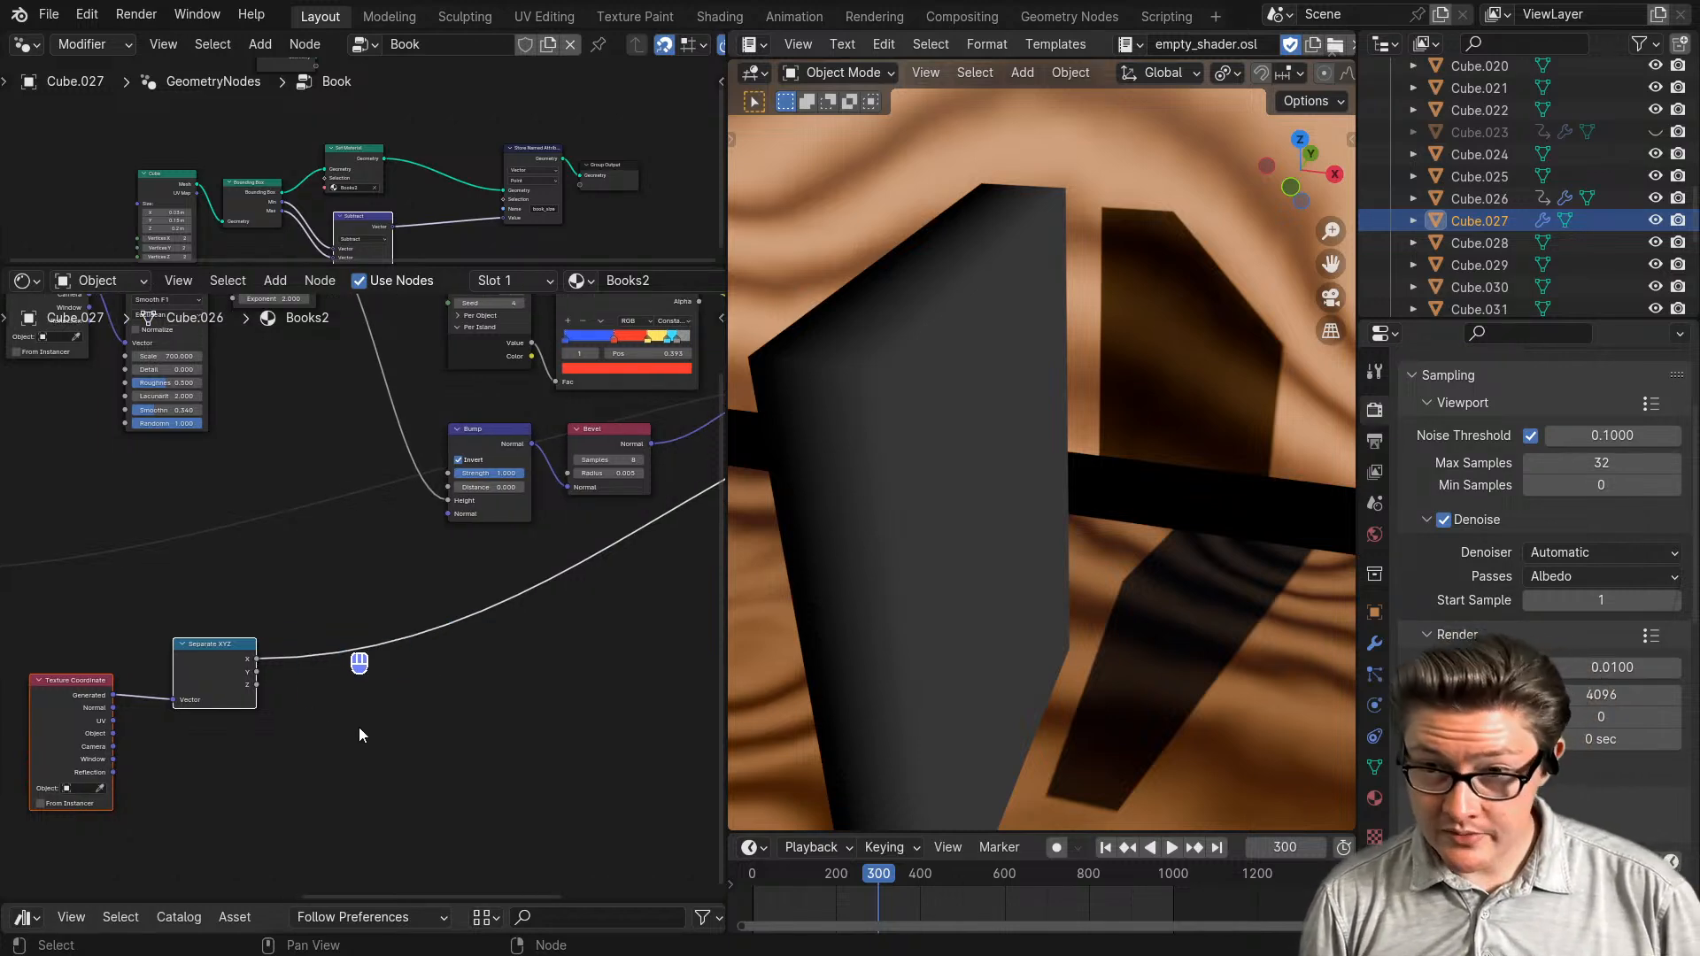
key(ctrl+m)
click(316, 628)
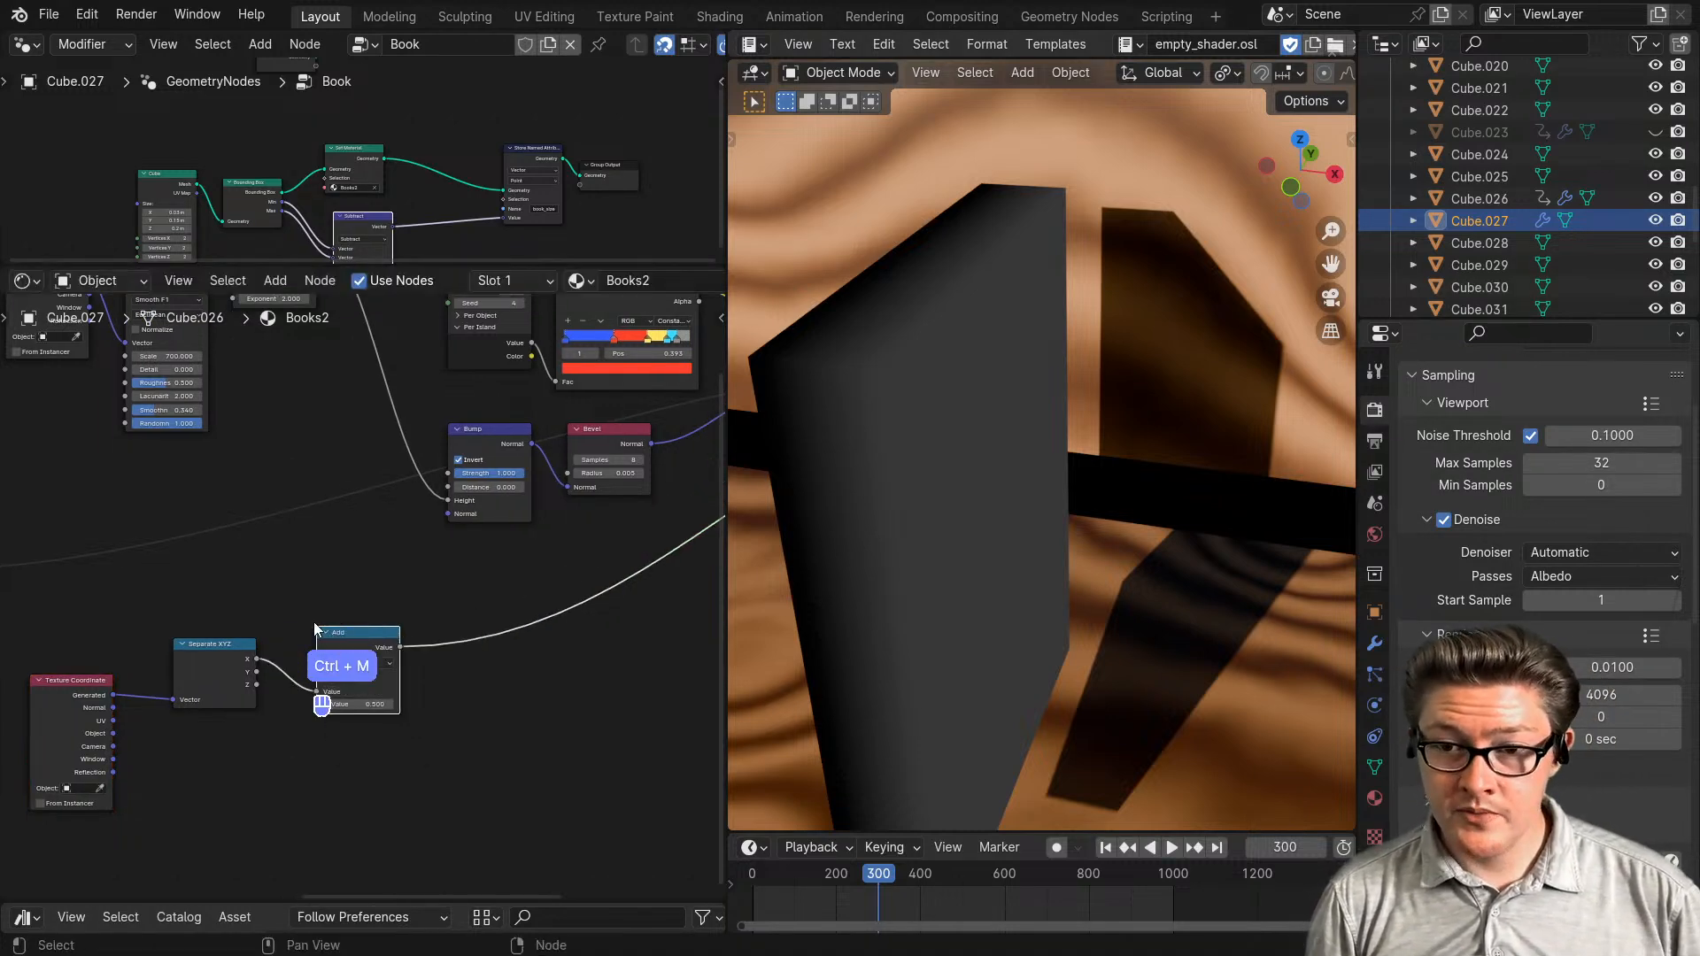
scroll(418, 759, up, 3)
scroll(418, 757, up, 1)
click(355, 811)
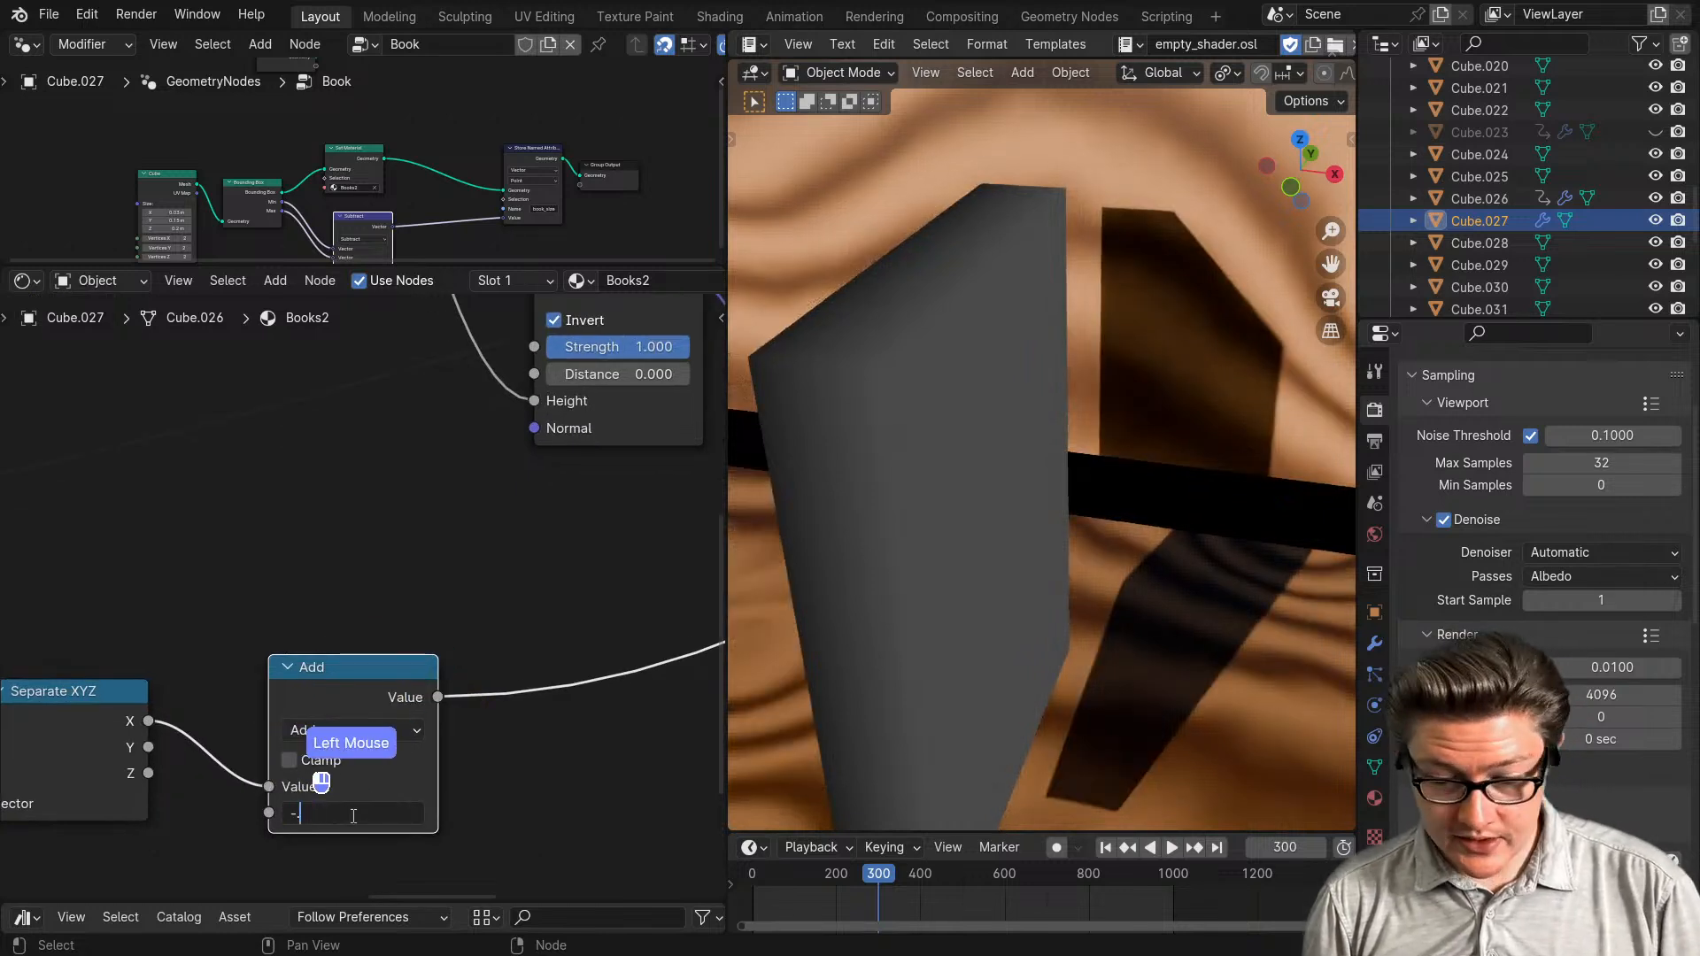
text(-.5)
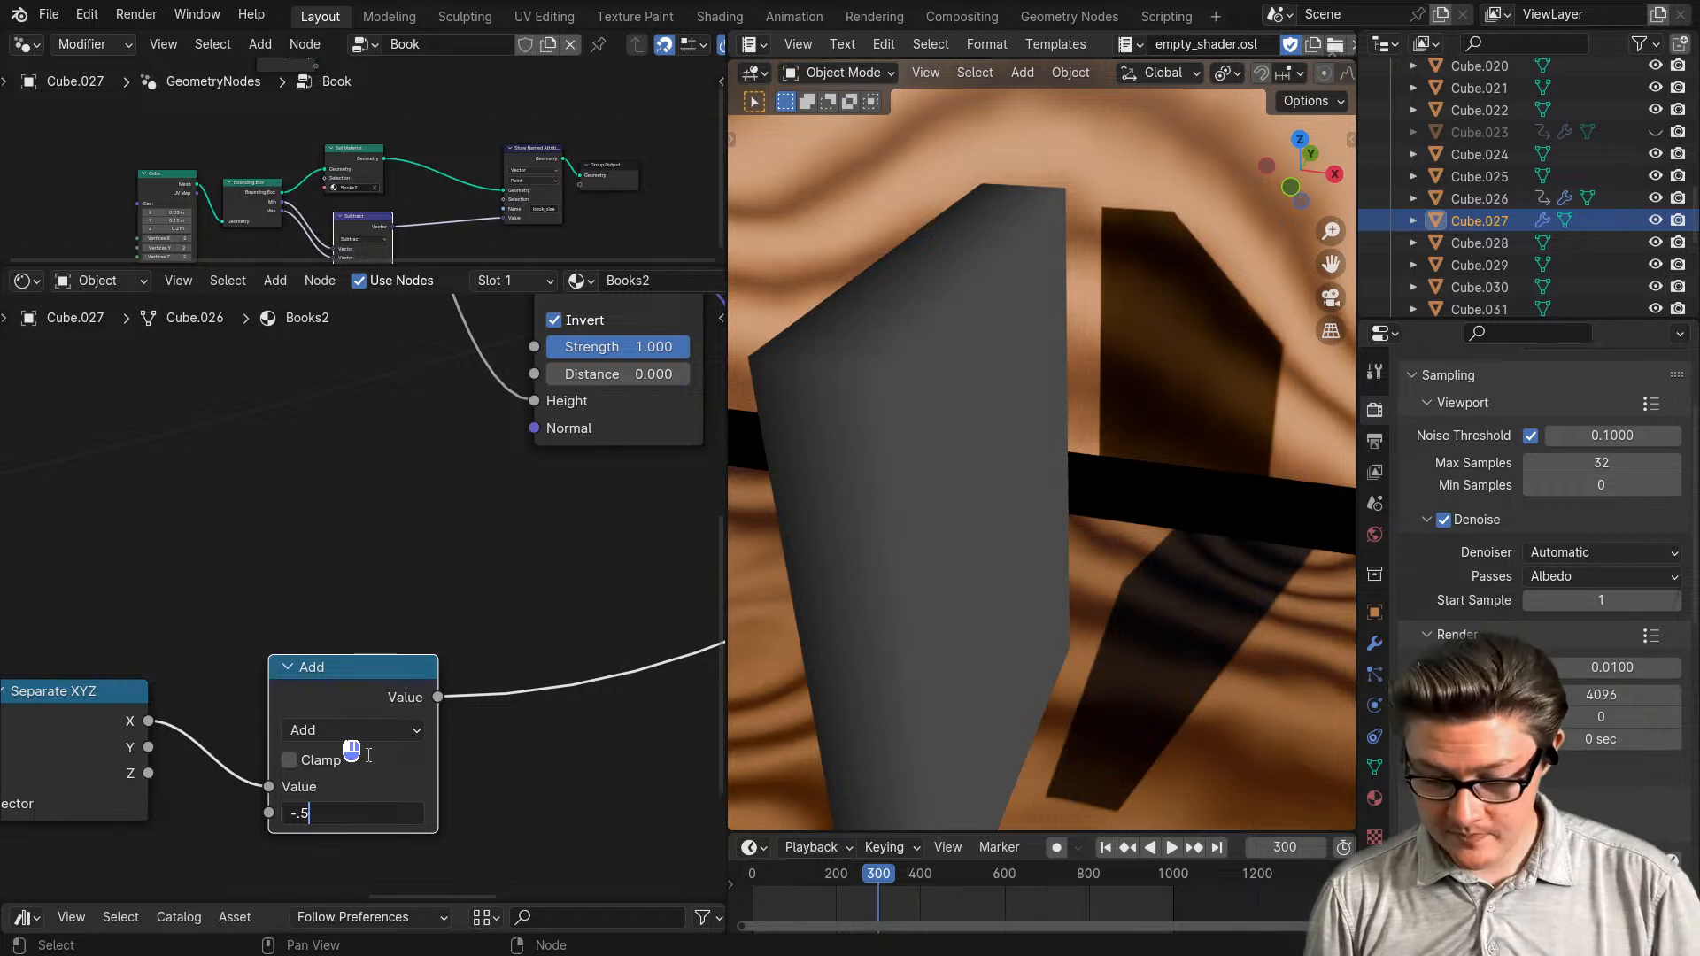
key(Return)
scroll(478, 766, down, 1)
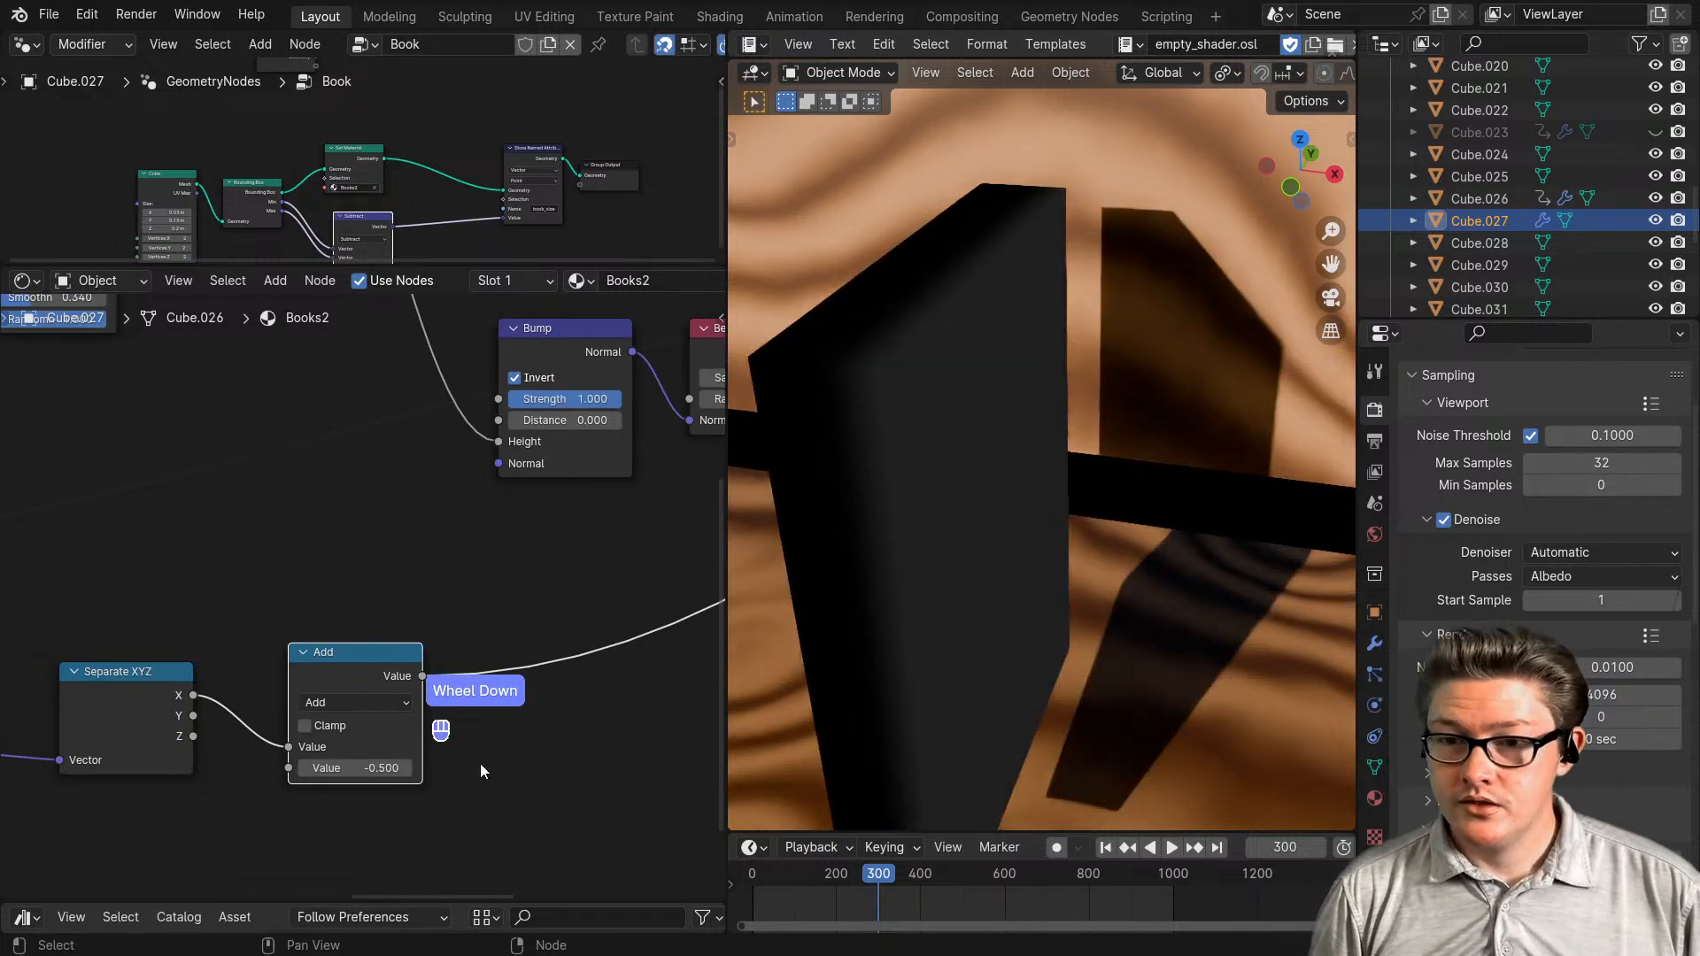
- Insert another Math node after the Add node and set its operation to Absolute
key(ctrl+m)
click(450, 625)
click(526, 683)
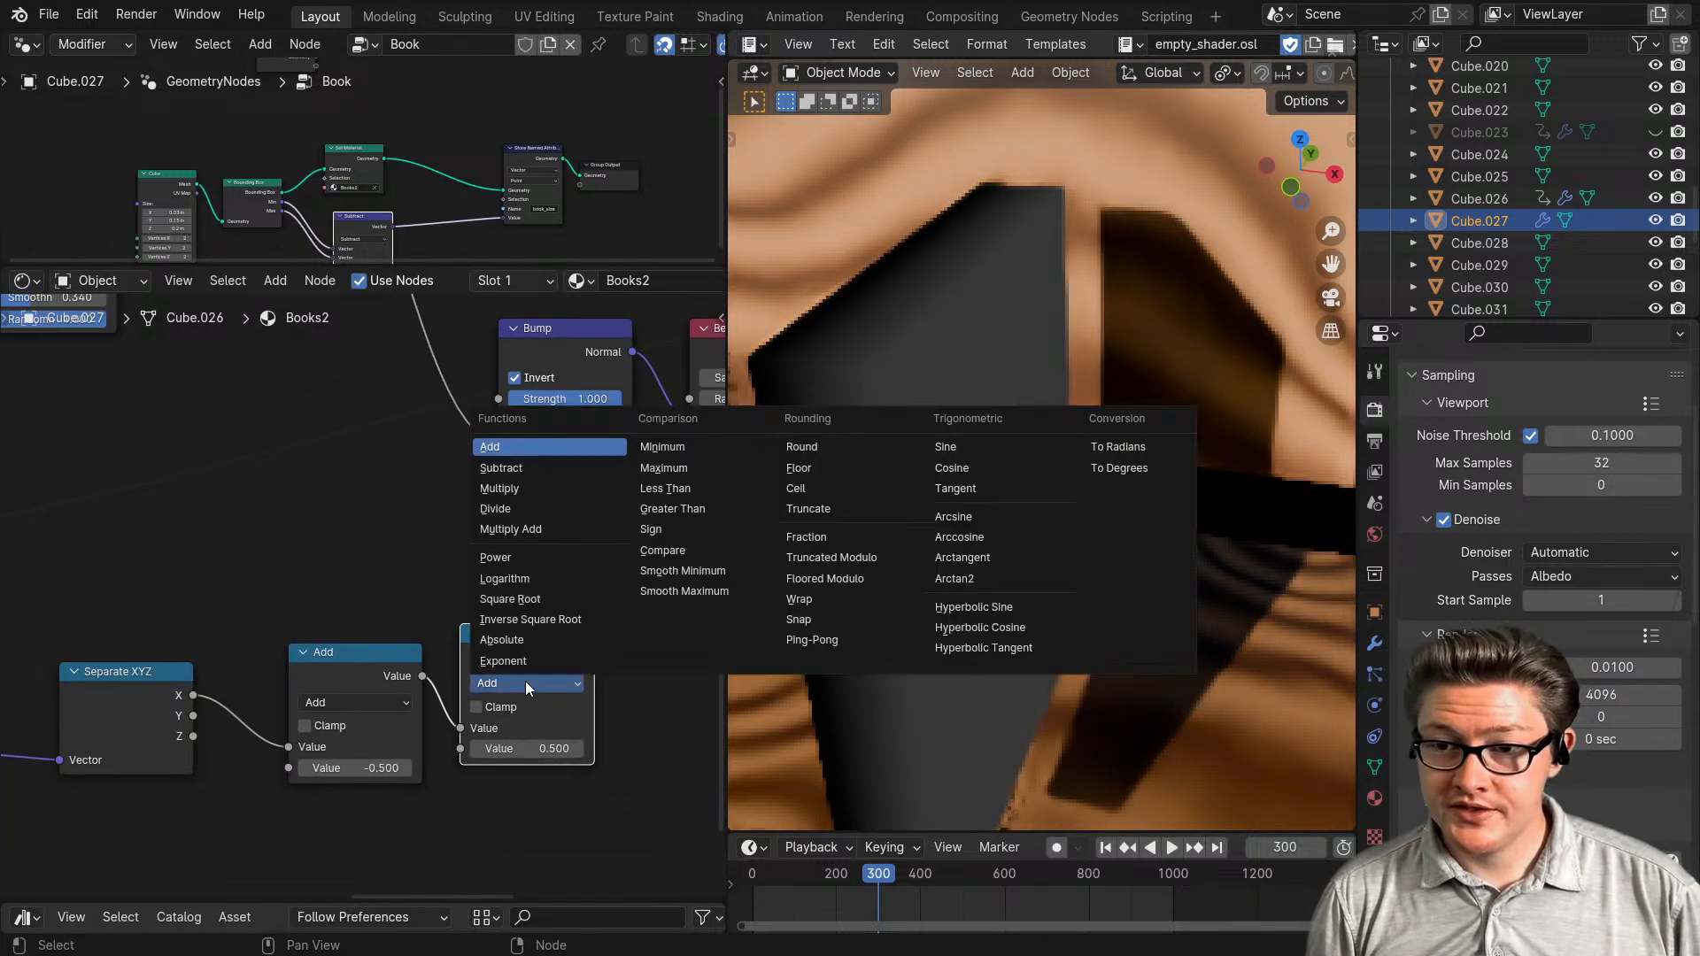
click(503, 639)
scroll(479, 627, down, 2)
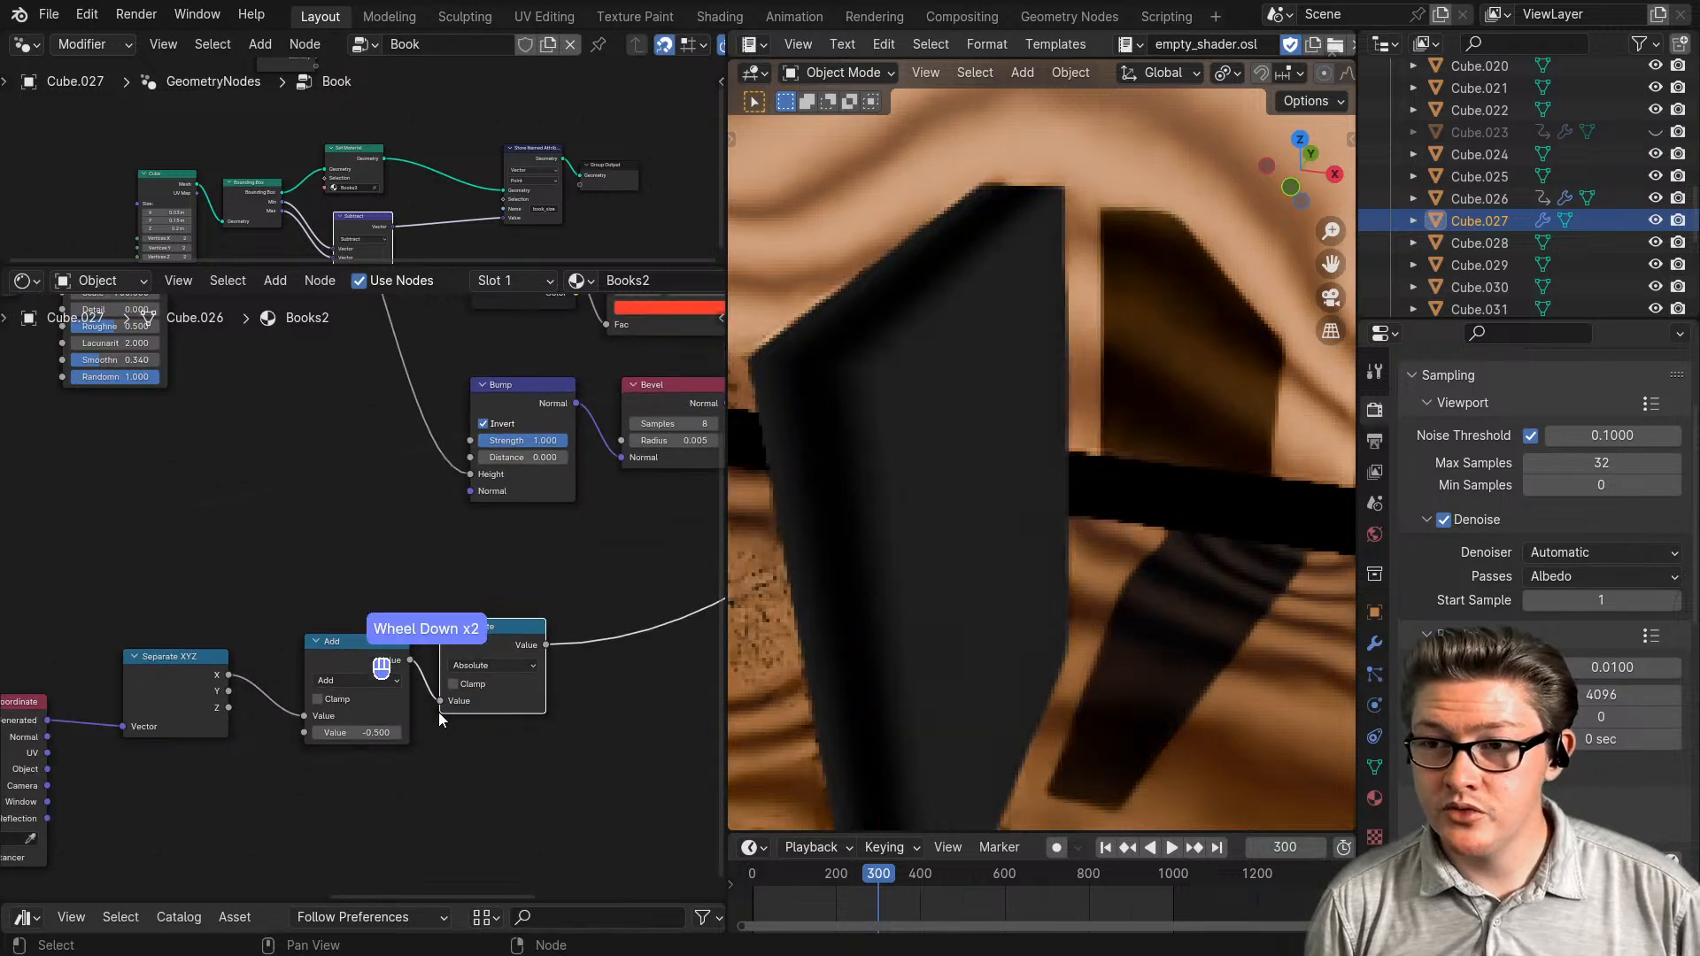
- Move the framed node group ending in Greater Than above the Voronoi Texture chain
scroll(479, 627, down, 5)
drag(496, 734, 251, 638)
scroll(250, 638, down, 2)
middle_drag(251, 637, 282, 658)
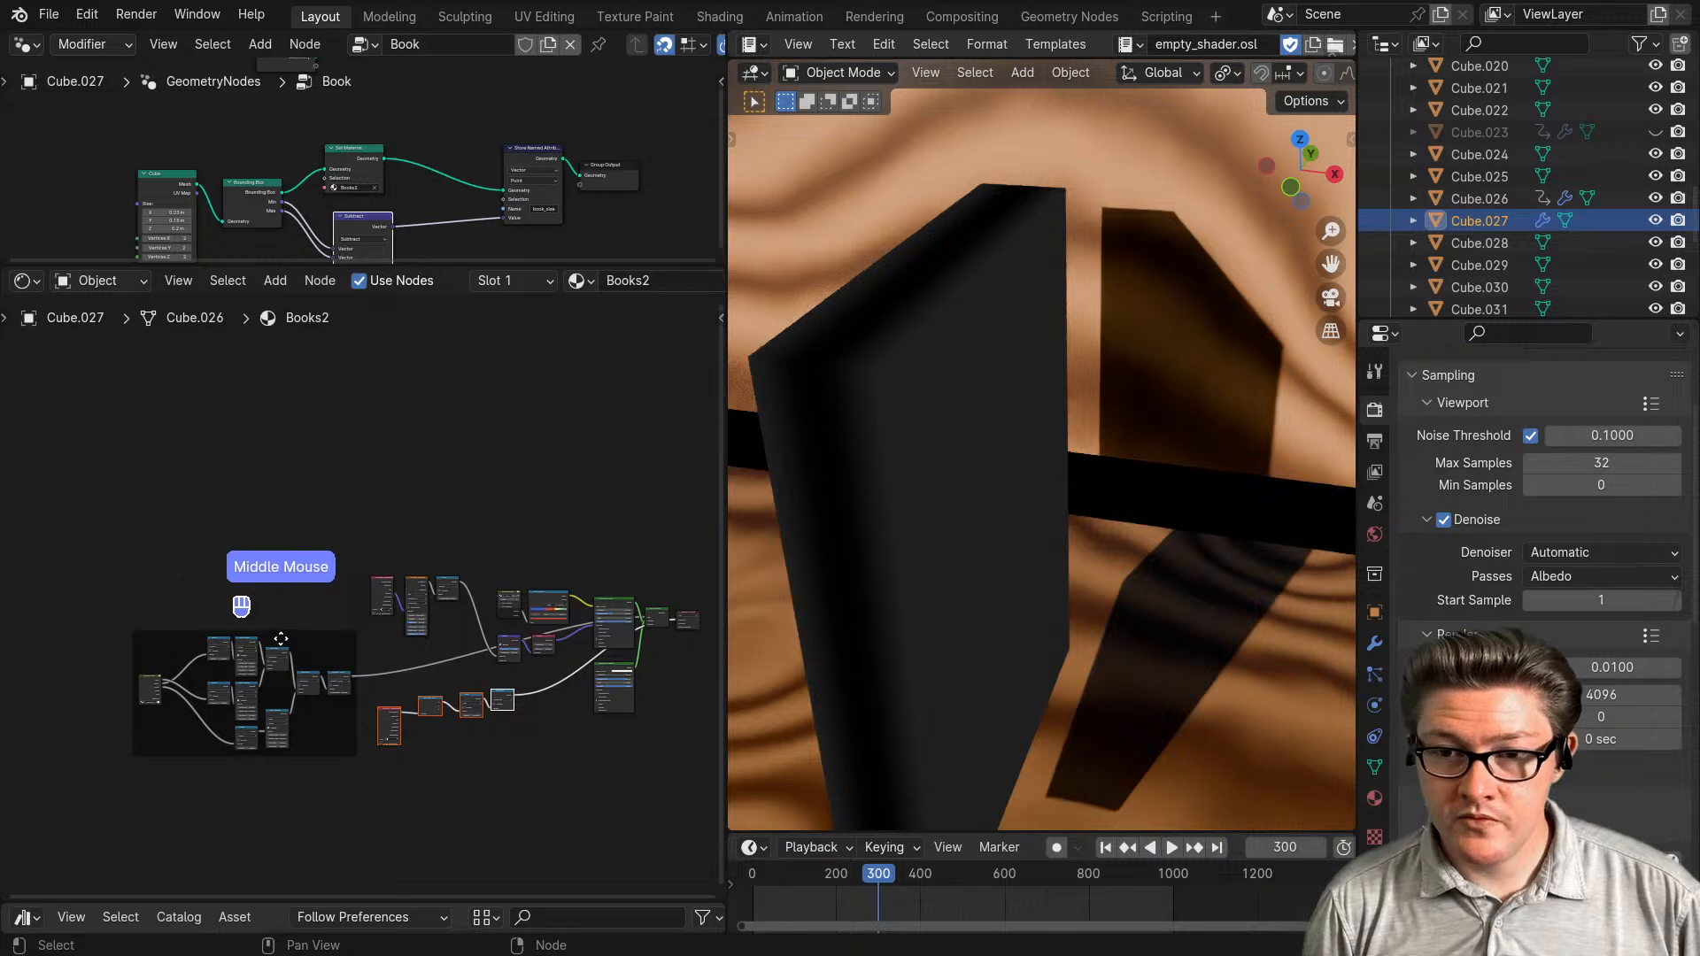
drag(241, 611, 463, 423)
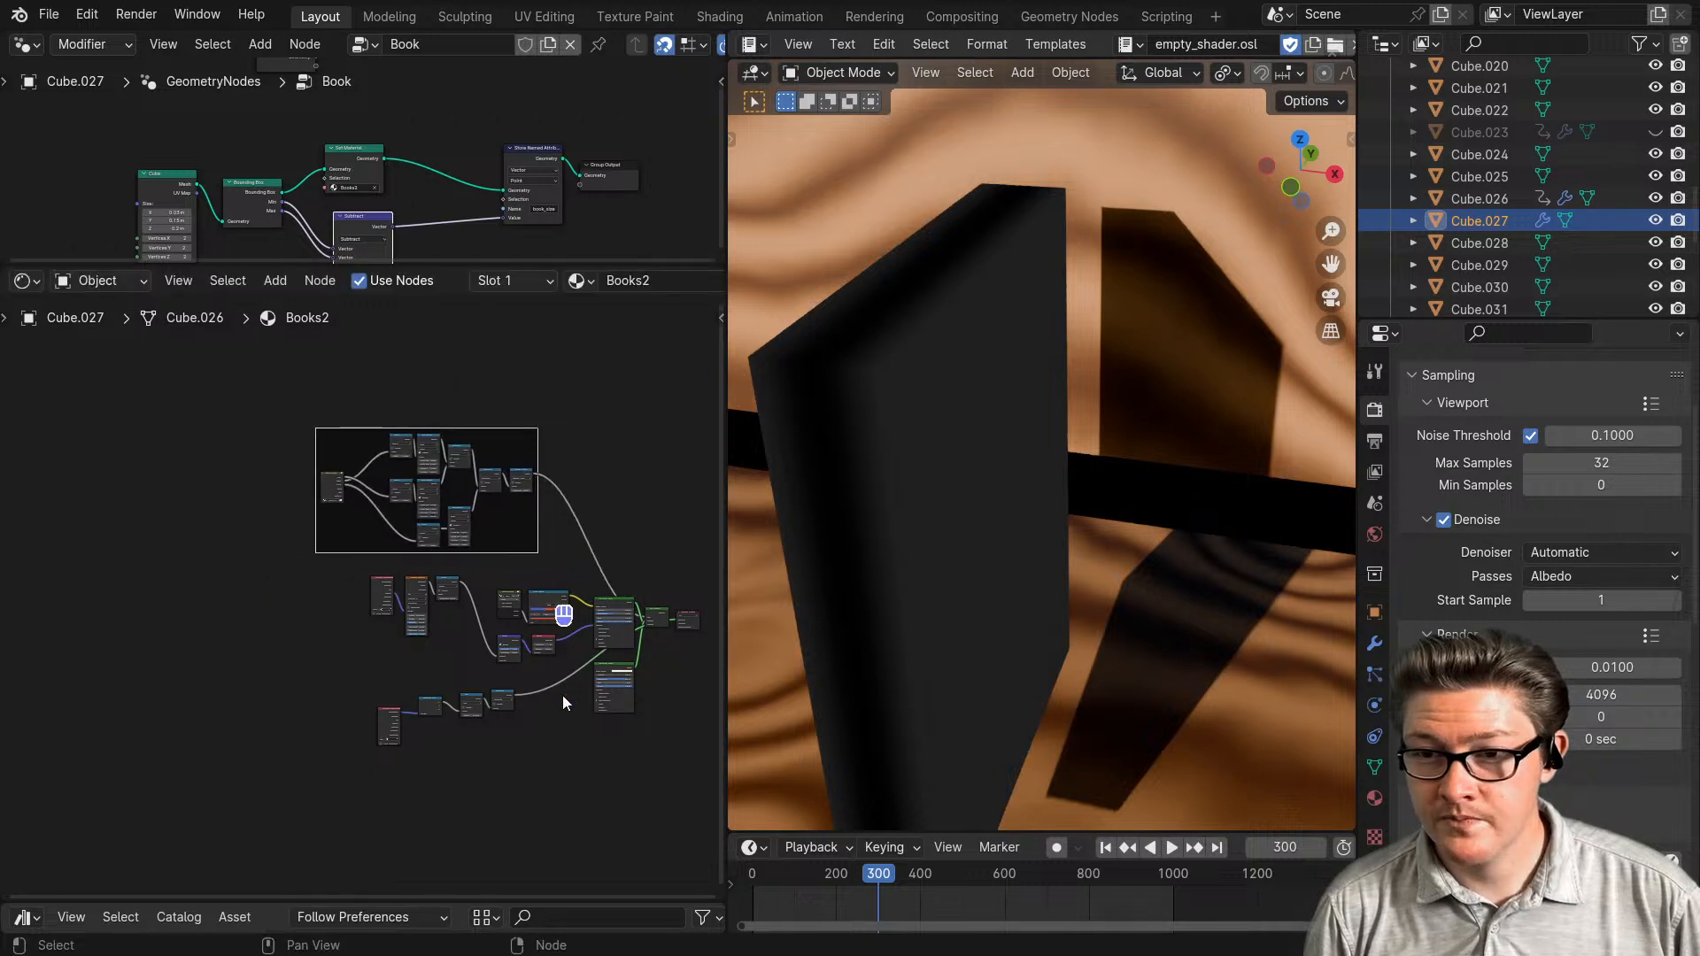
- Shift the gradient chain from Texture Coordinate to Absolute left to free space after the Absolute node
scroll(561, 694, up, 4)
middle_drag(560, 748, 418, 762)
scroll(354, 735, up, 1)
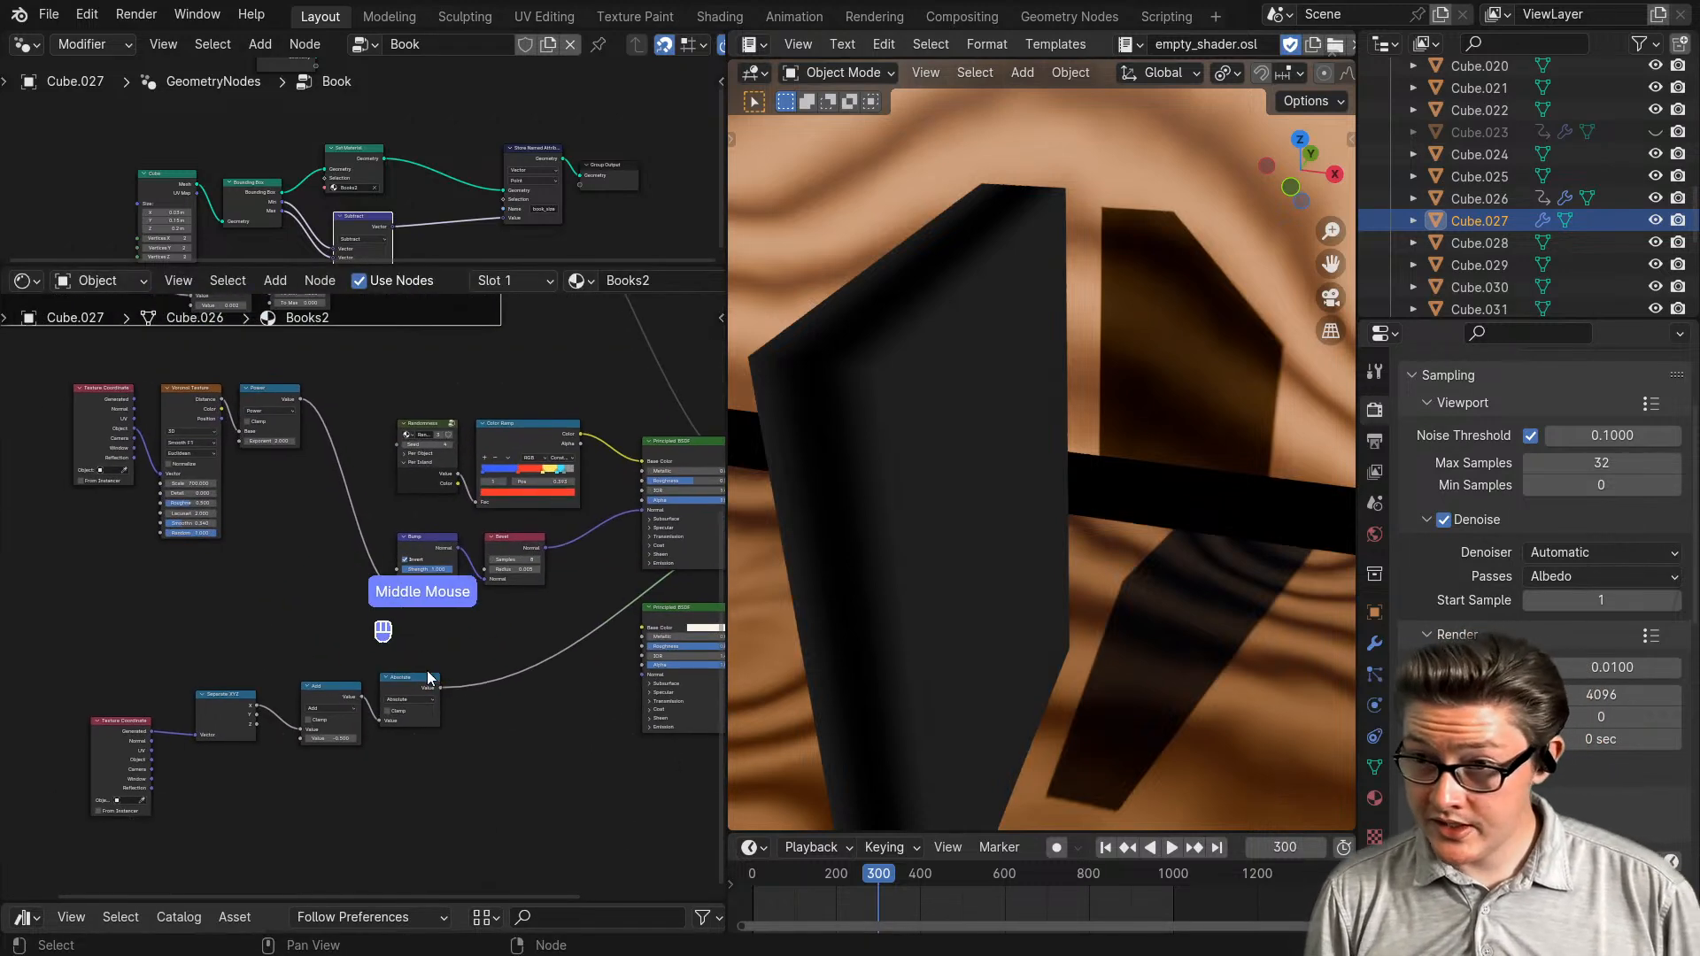
scroll(471, 752, up, 1)
scroll(471, 752, up, 1)
drag(456, 828, 87, 733)
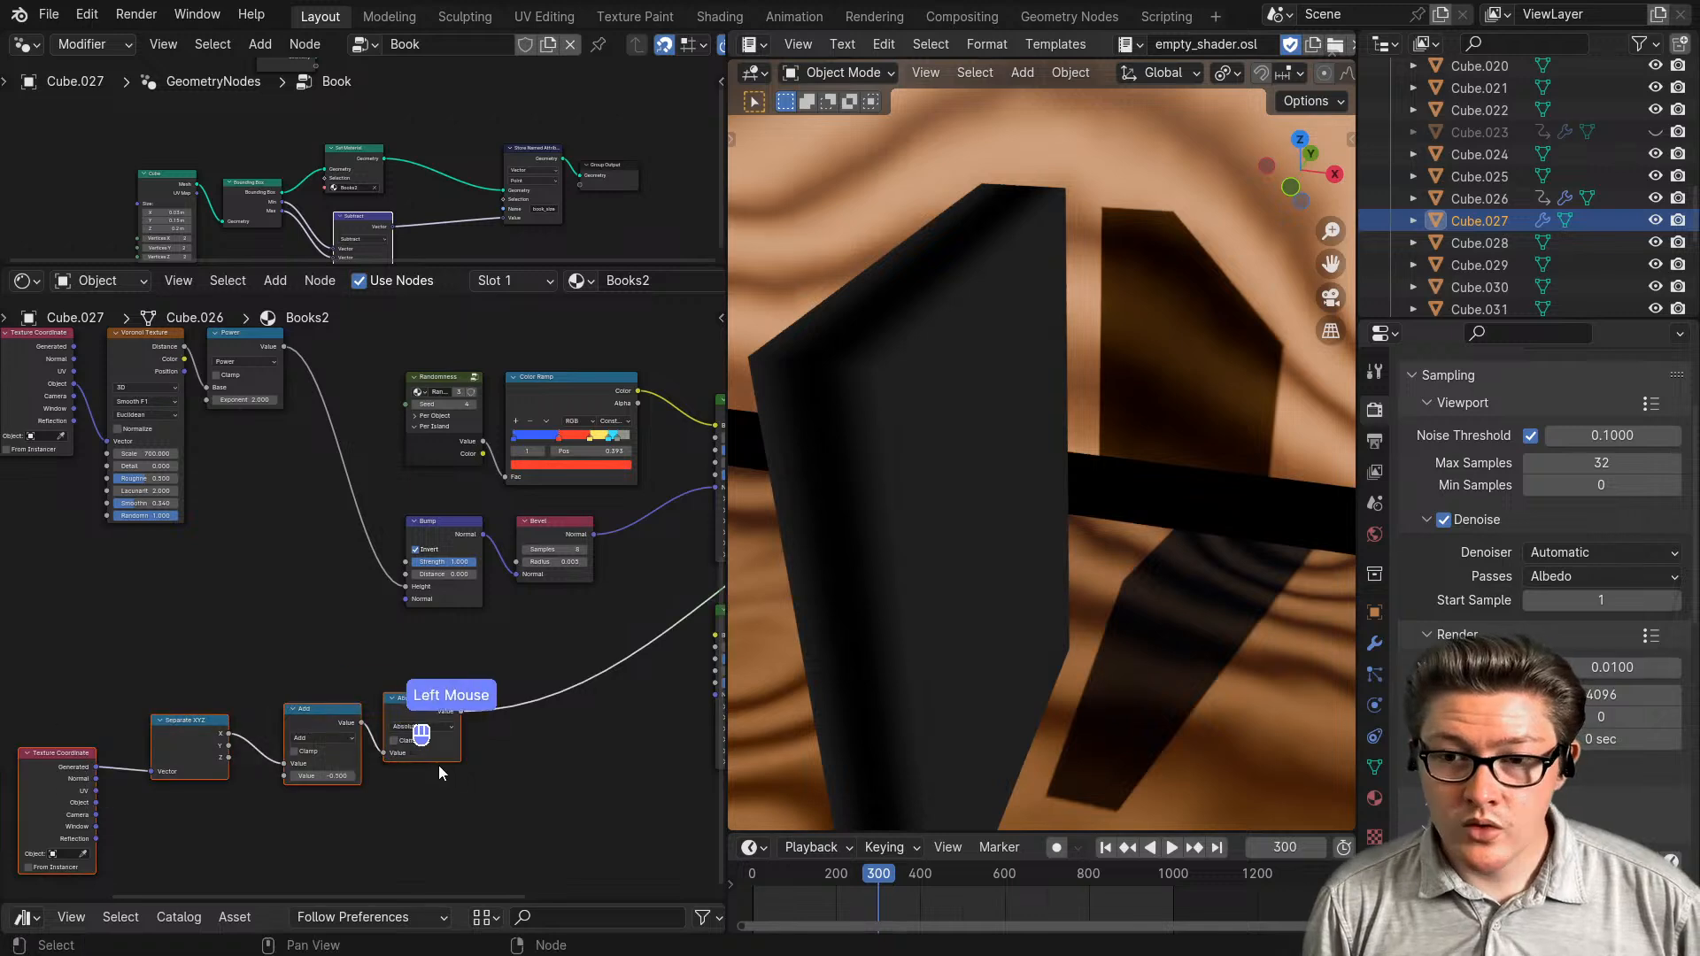
key(g)
click(275, 758)
- Insert a Map Range node after Absolute and invert its output with To Min 1 and To Max 0
key(shift+m)
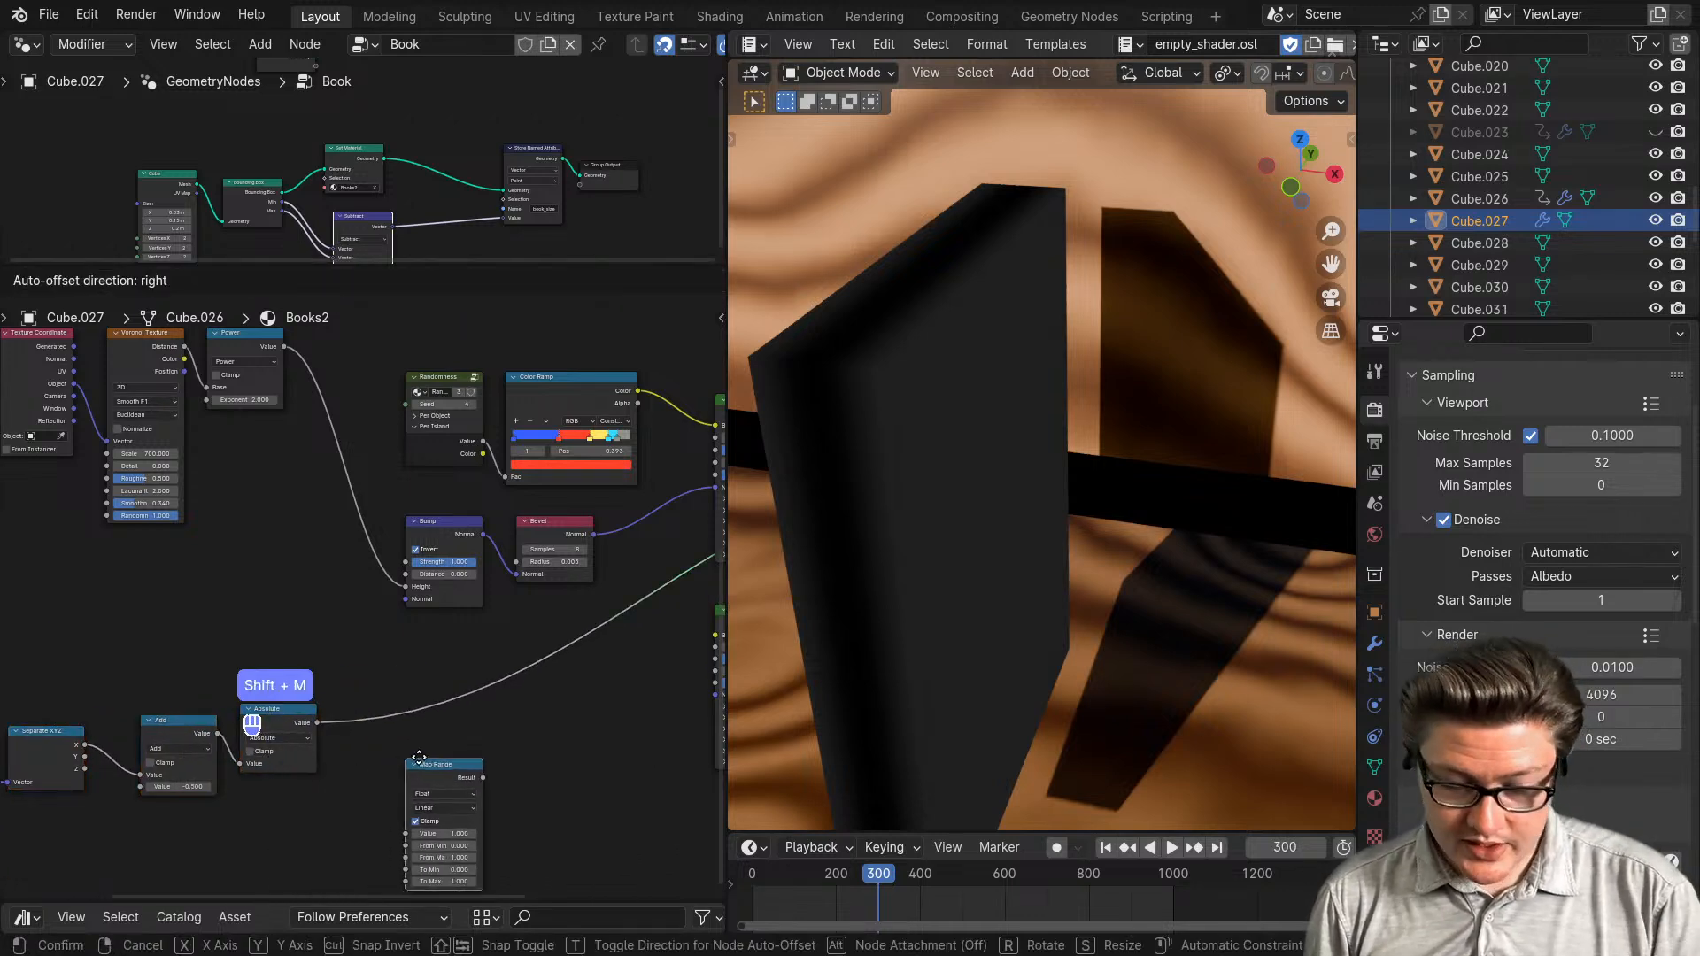
click(457, 655)
click(510, 771)
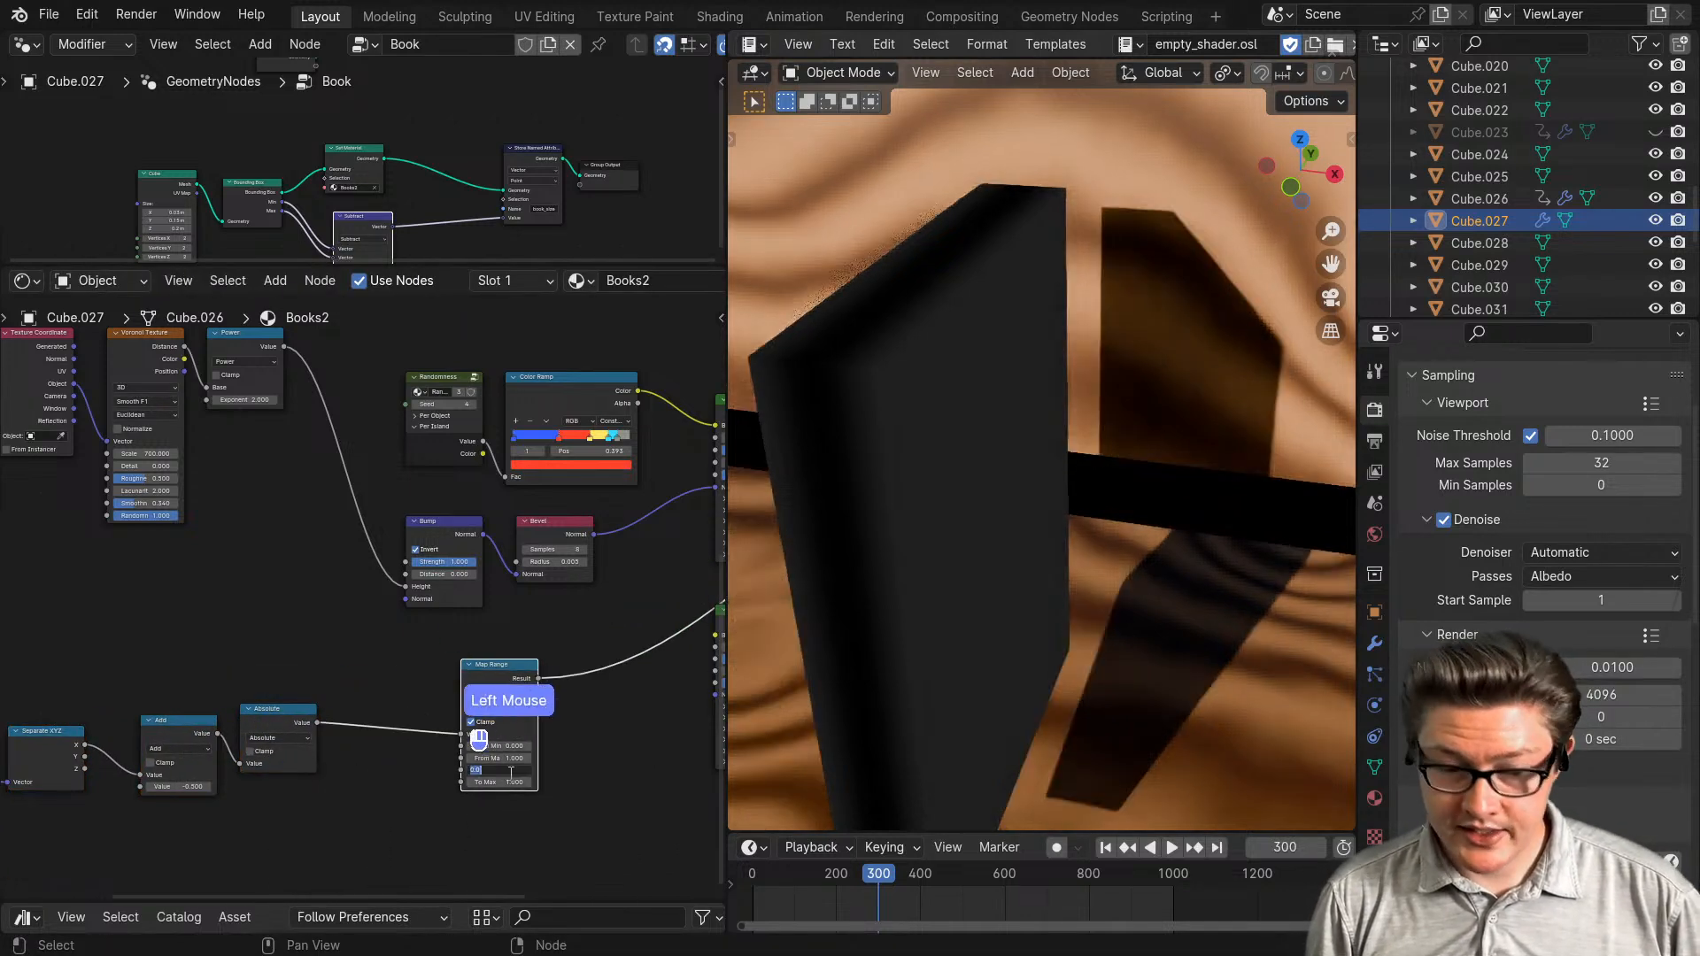
text(1)
key(Tab)
text(0)
key(Return)
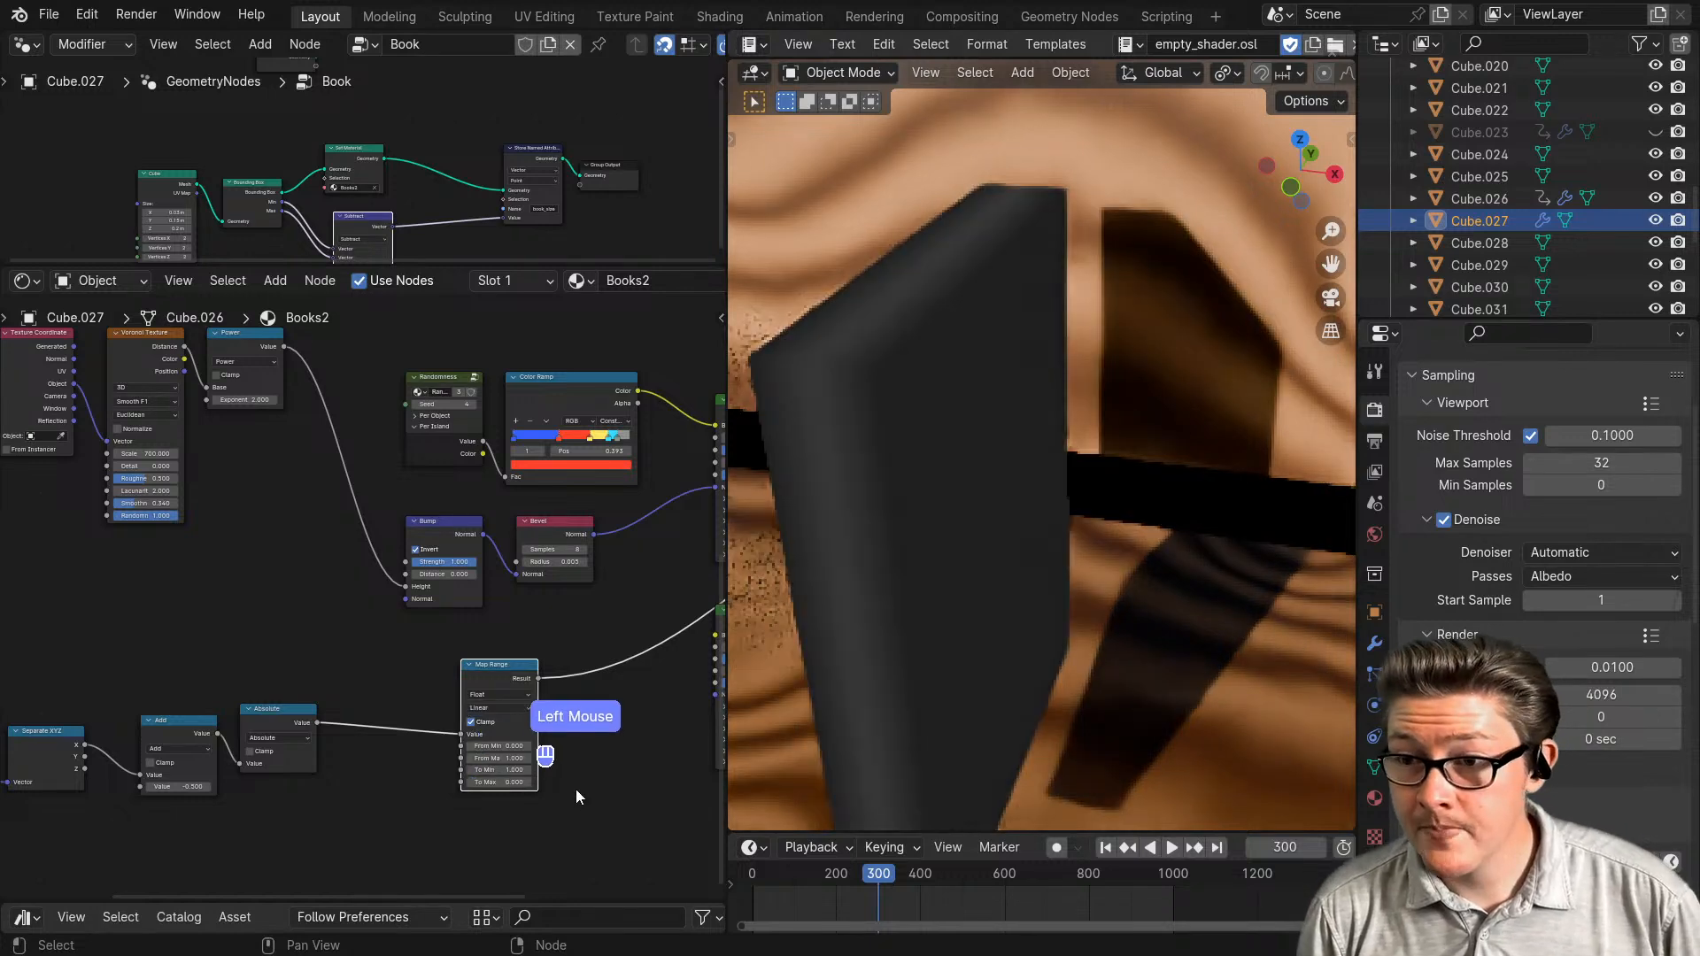
- Insert a Math node between Absolute and Map Range, set it to Multiply and its value to 2
scroll(323, 747, up, 2)
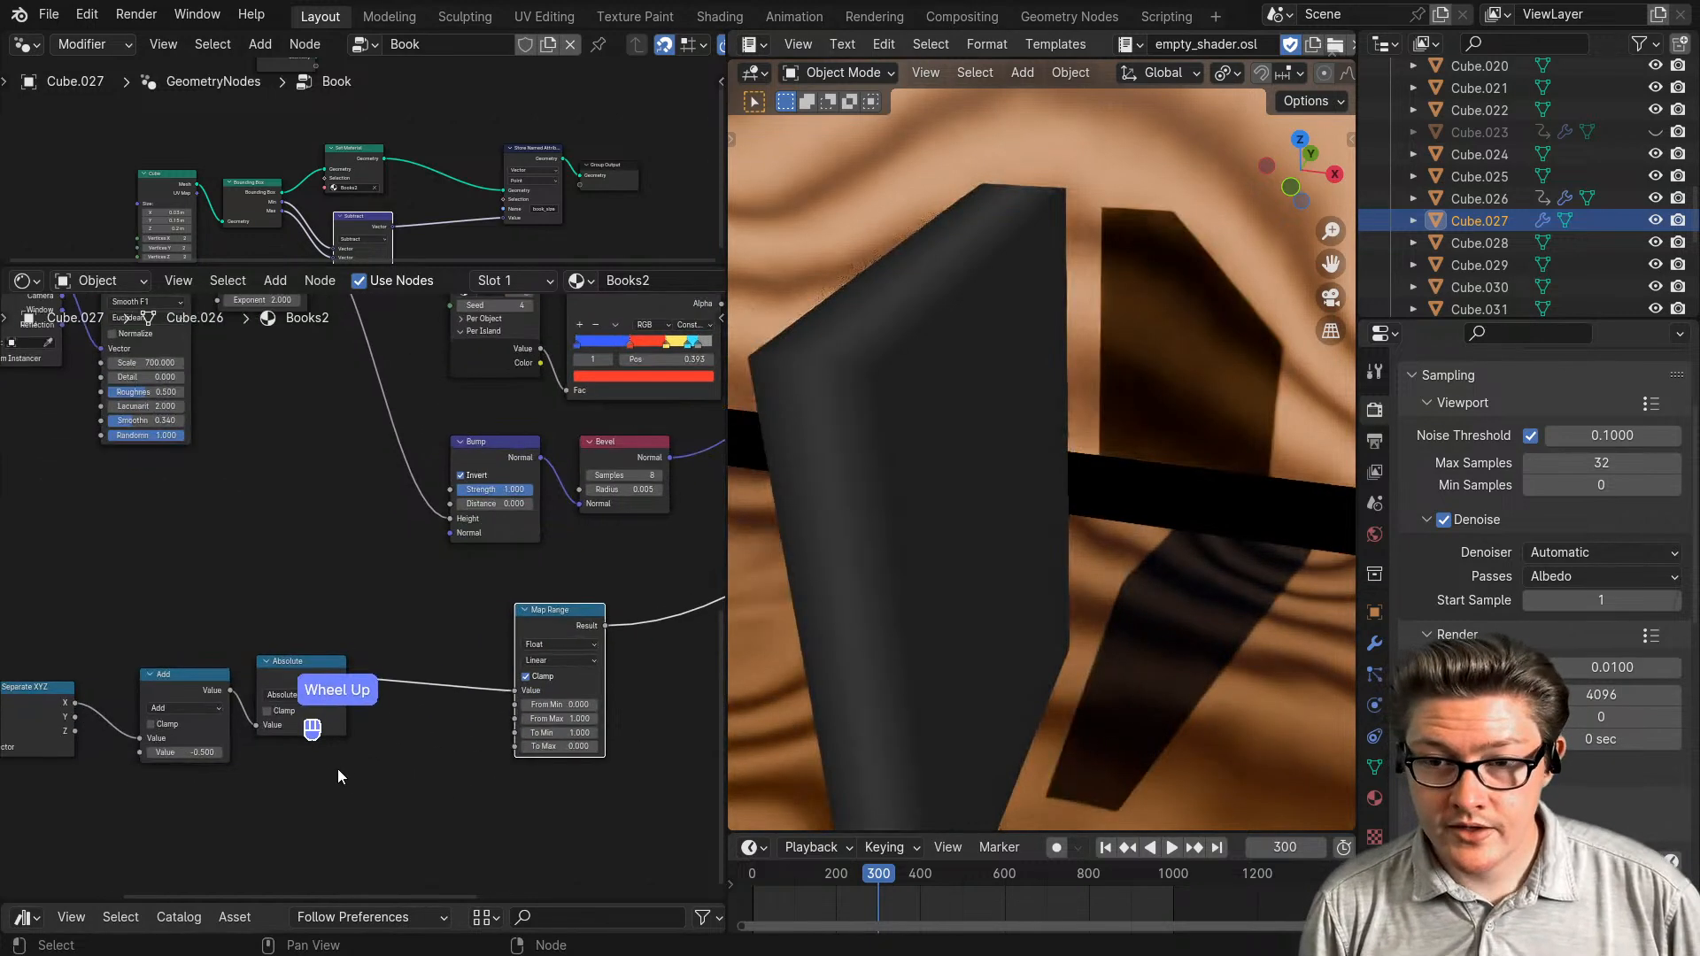
scroll(337, 774, down, 1)
key(ctrl+m)
click(370, 649)
scroll(370, 649, up, 3)
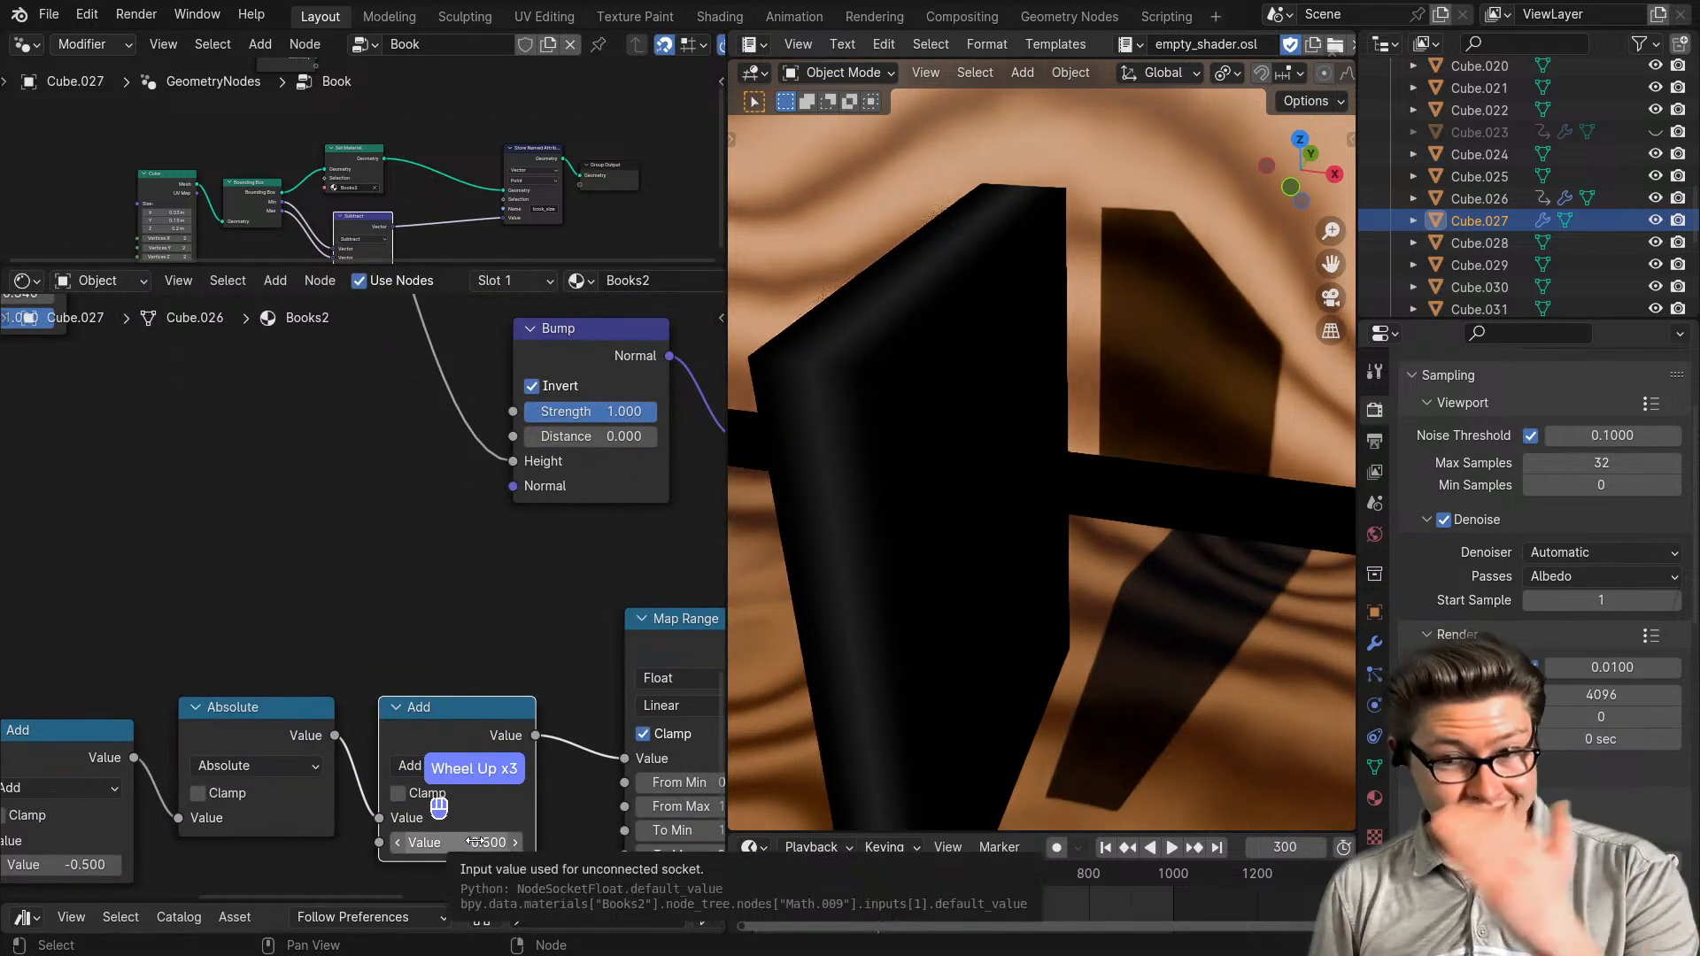
click(444, 765)
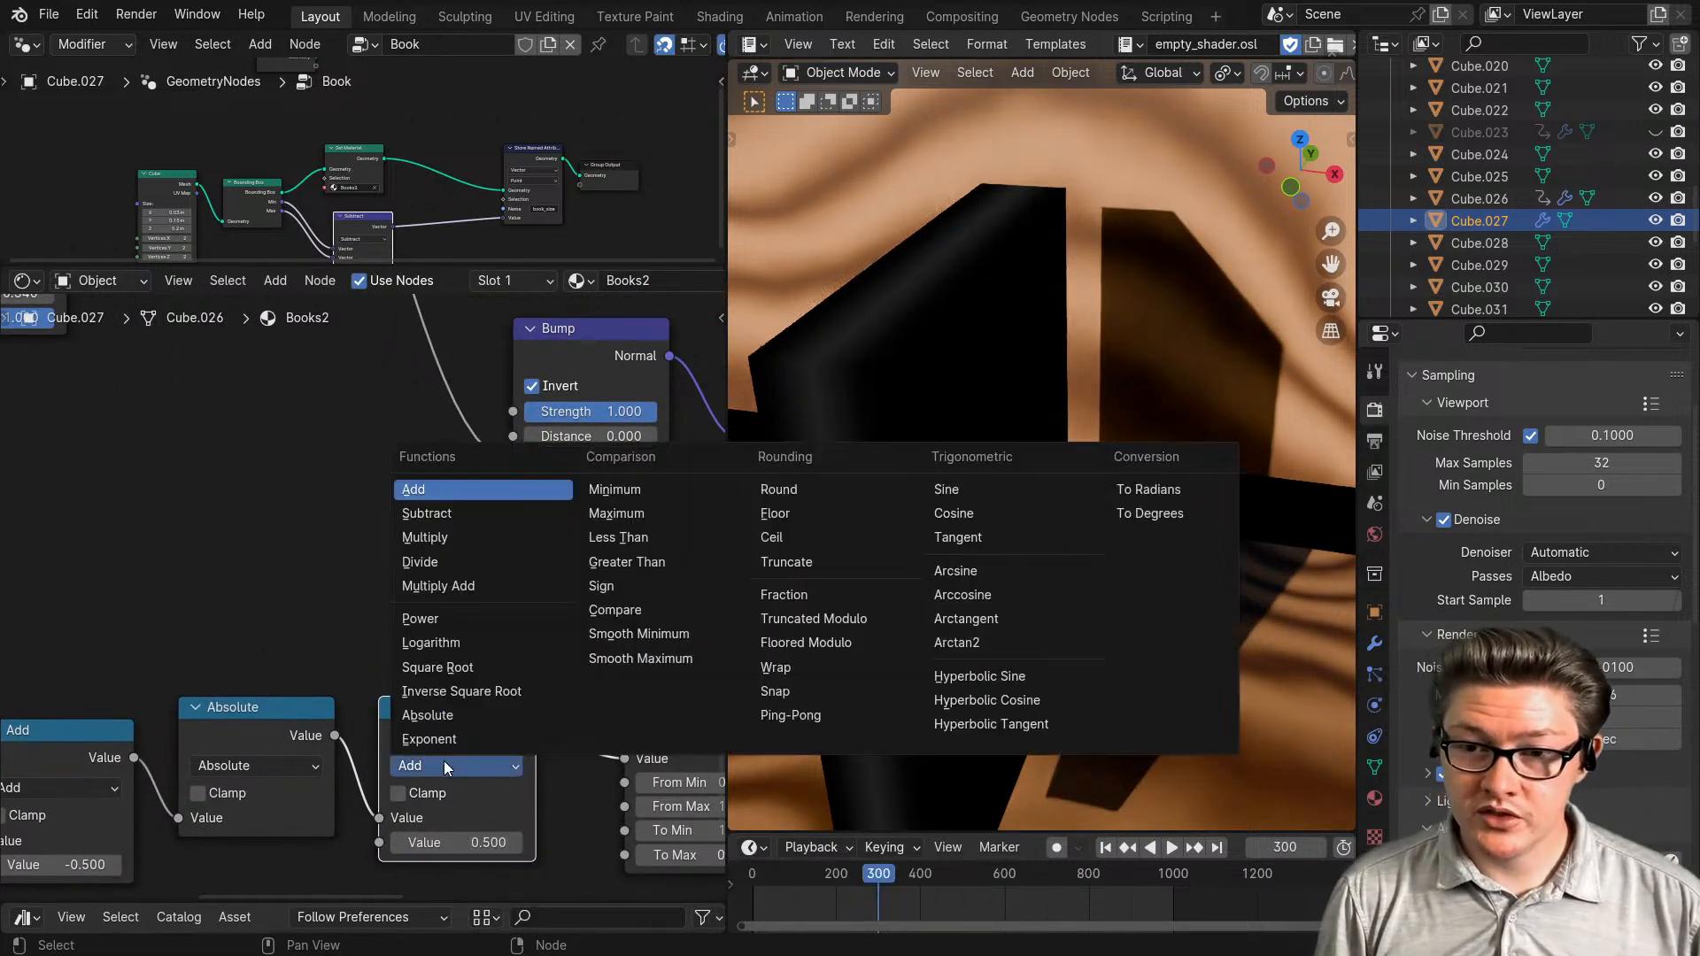
click(439, 536)
click(477, 844)
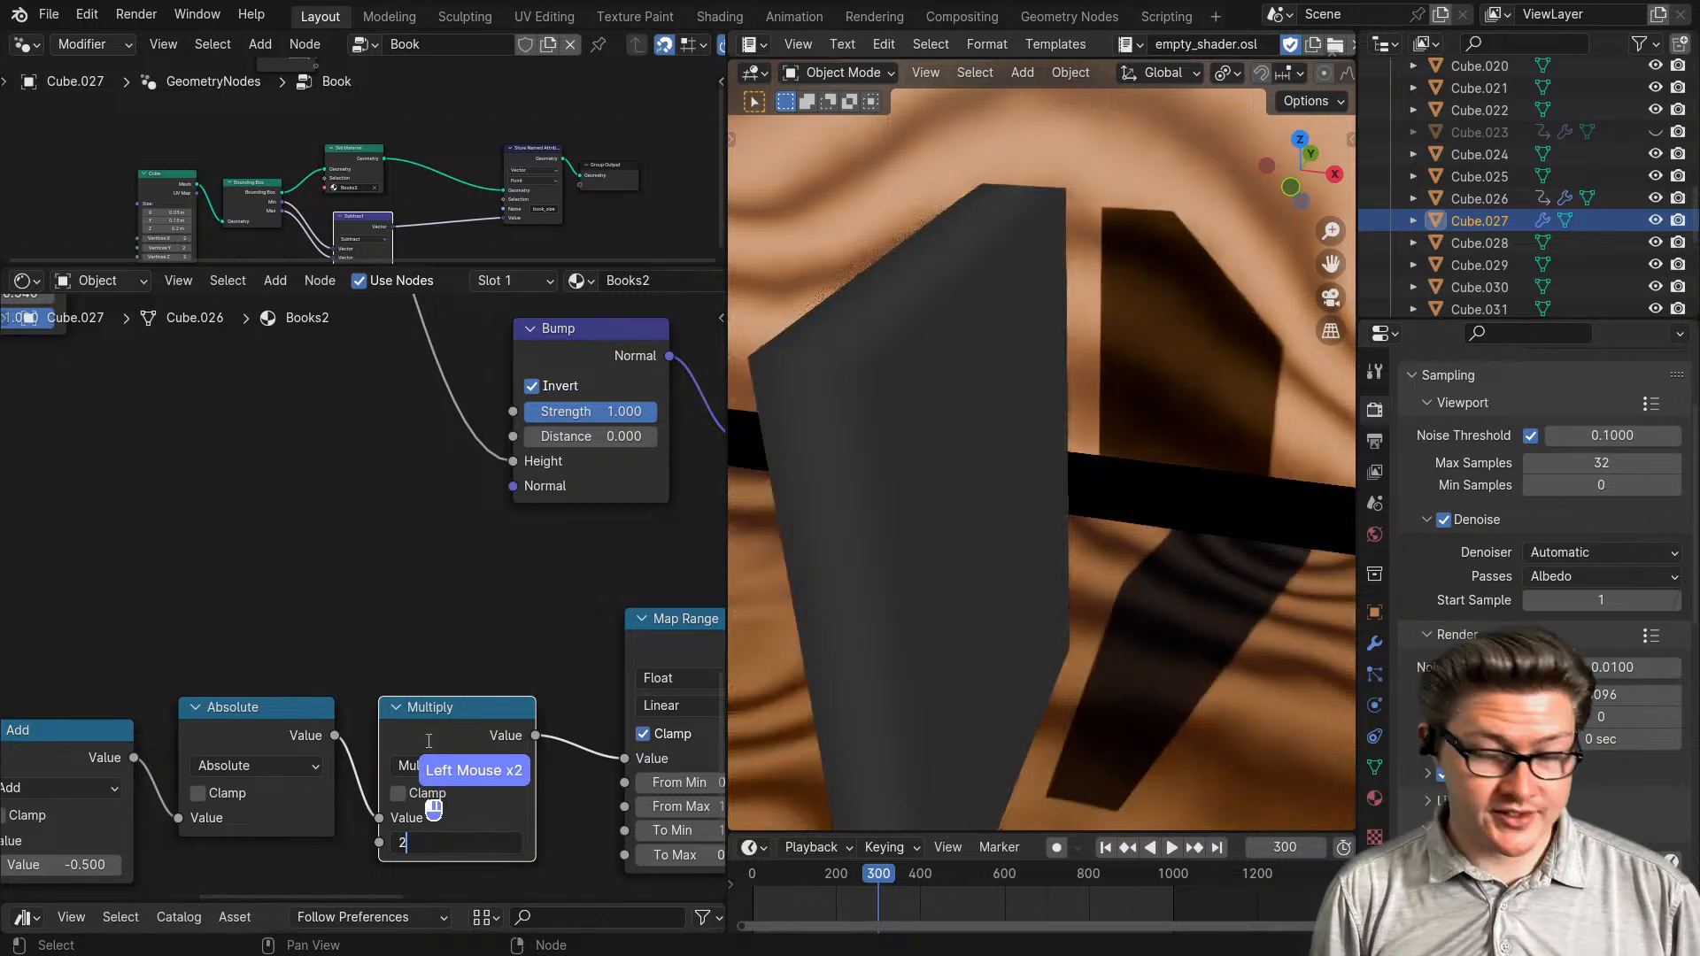
text(2)
- Move the nodes from Texture Coordinate through Multiply left to open a gap before Map Range
scroll(414, 710, down, 4)
middle_drag(415, 735, 529, 783)
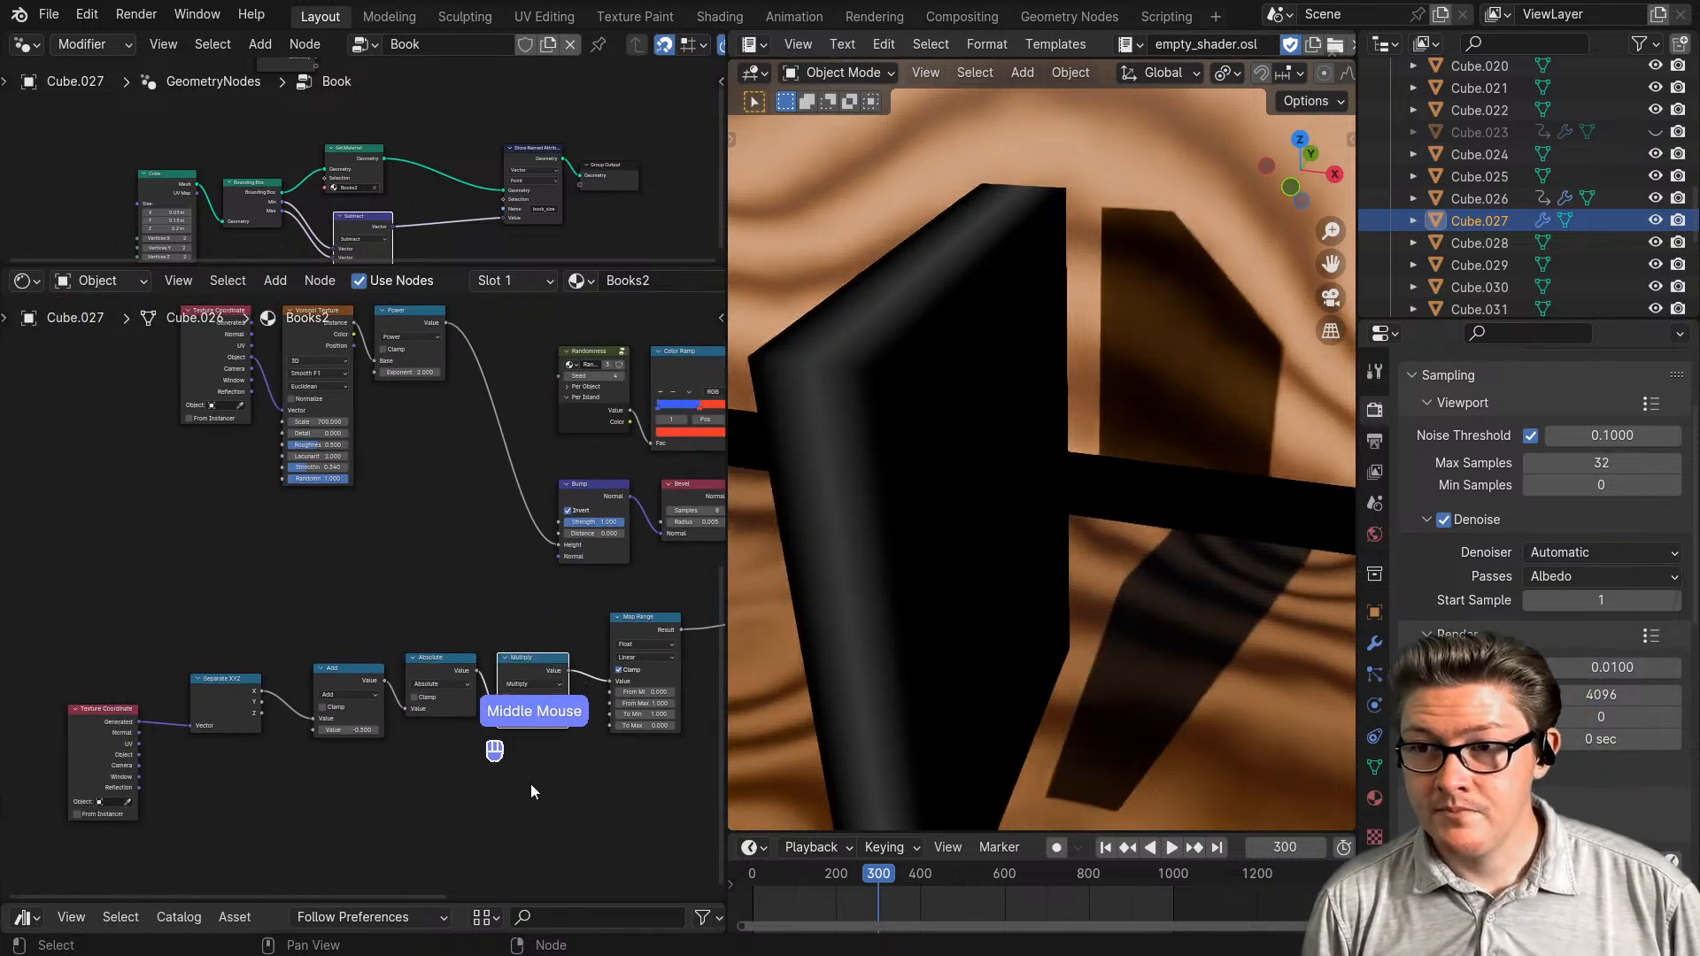
scroll(529, 784, down, 1)
drag(496, 791, 88, 620)
key(g)
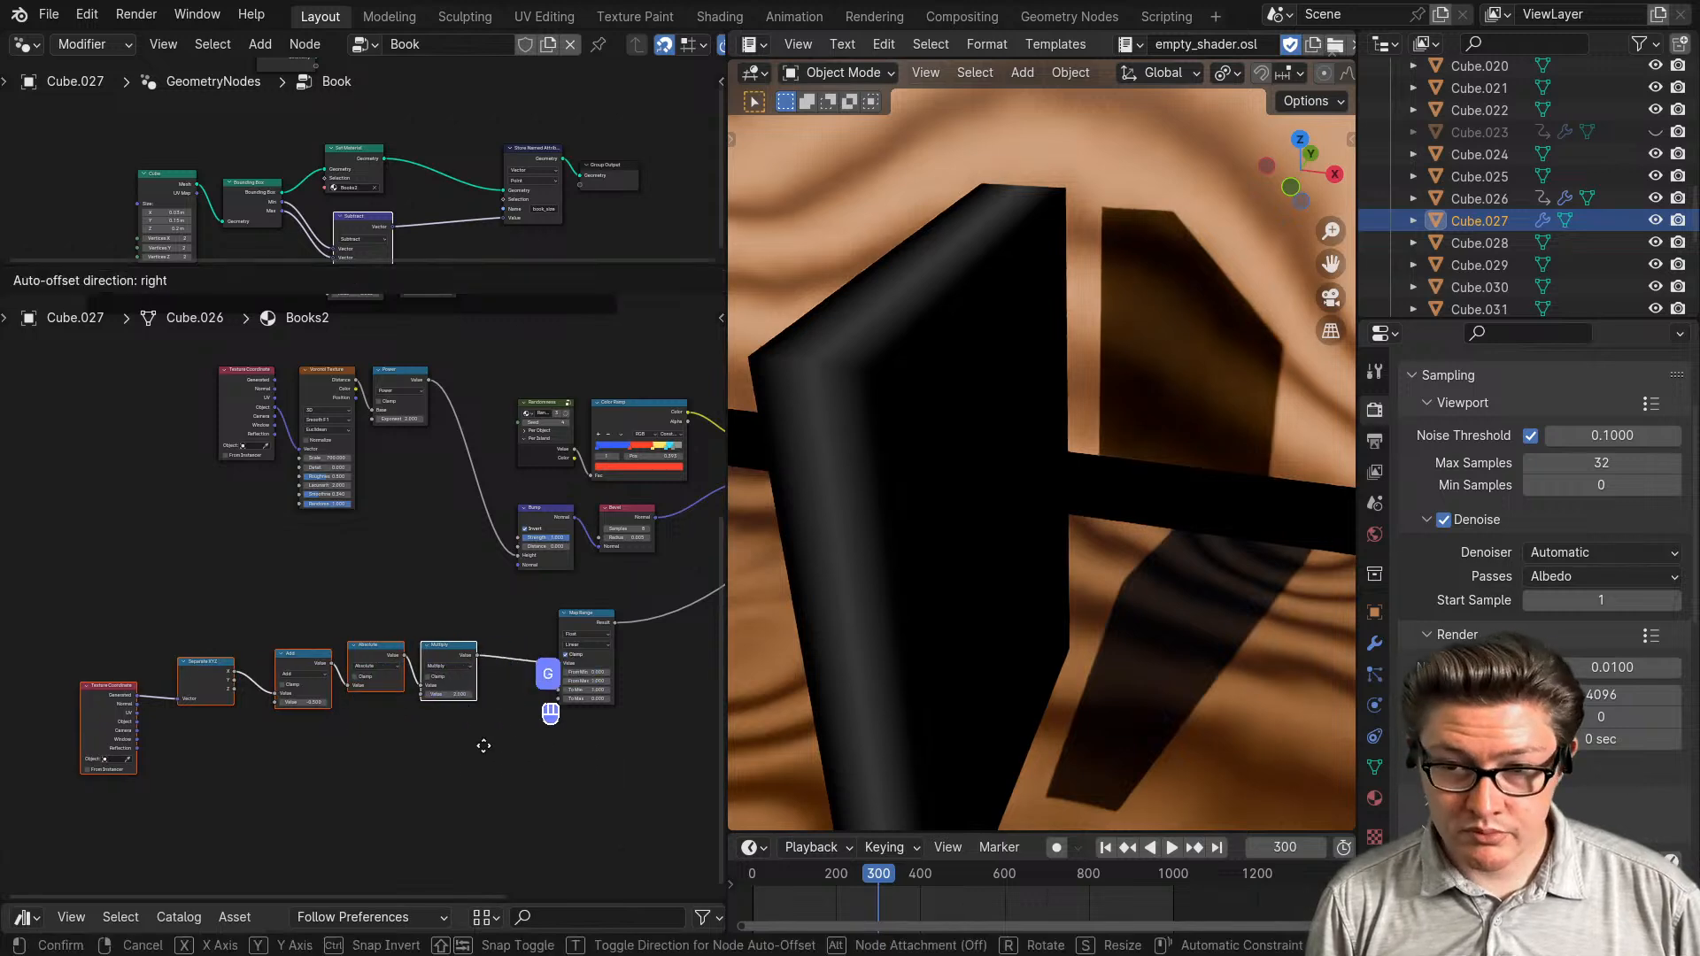
click(348, 747)
- Add a Math node set to Power and connect it into the link between Multiply and Map Range
scroll(535, 773, up, 1)
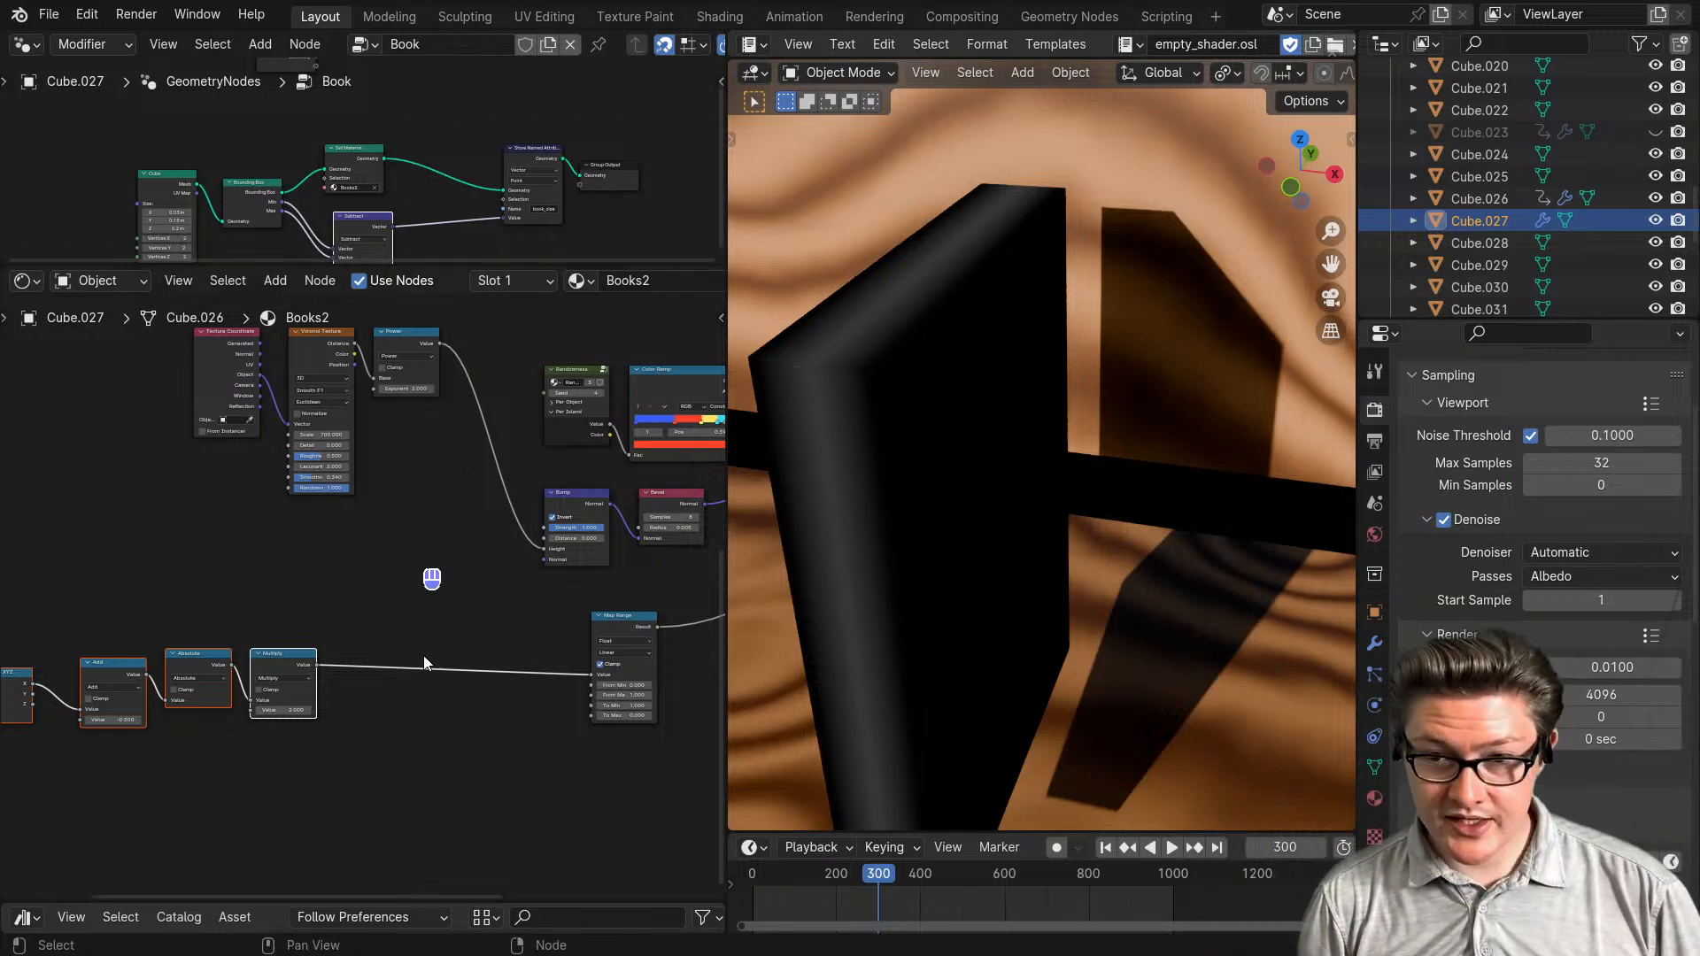
key(ctrl+m)
click(401, 678)
scroll(401, 679, up, 3)
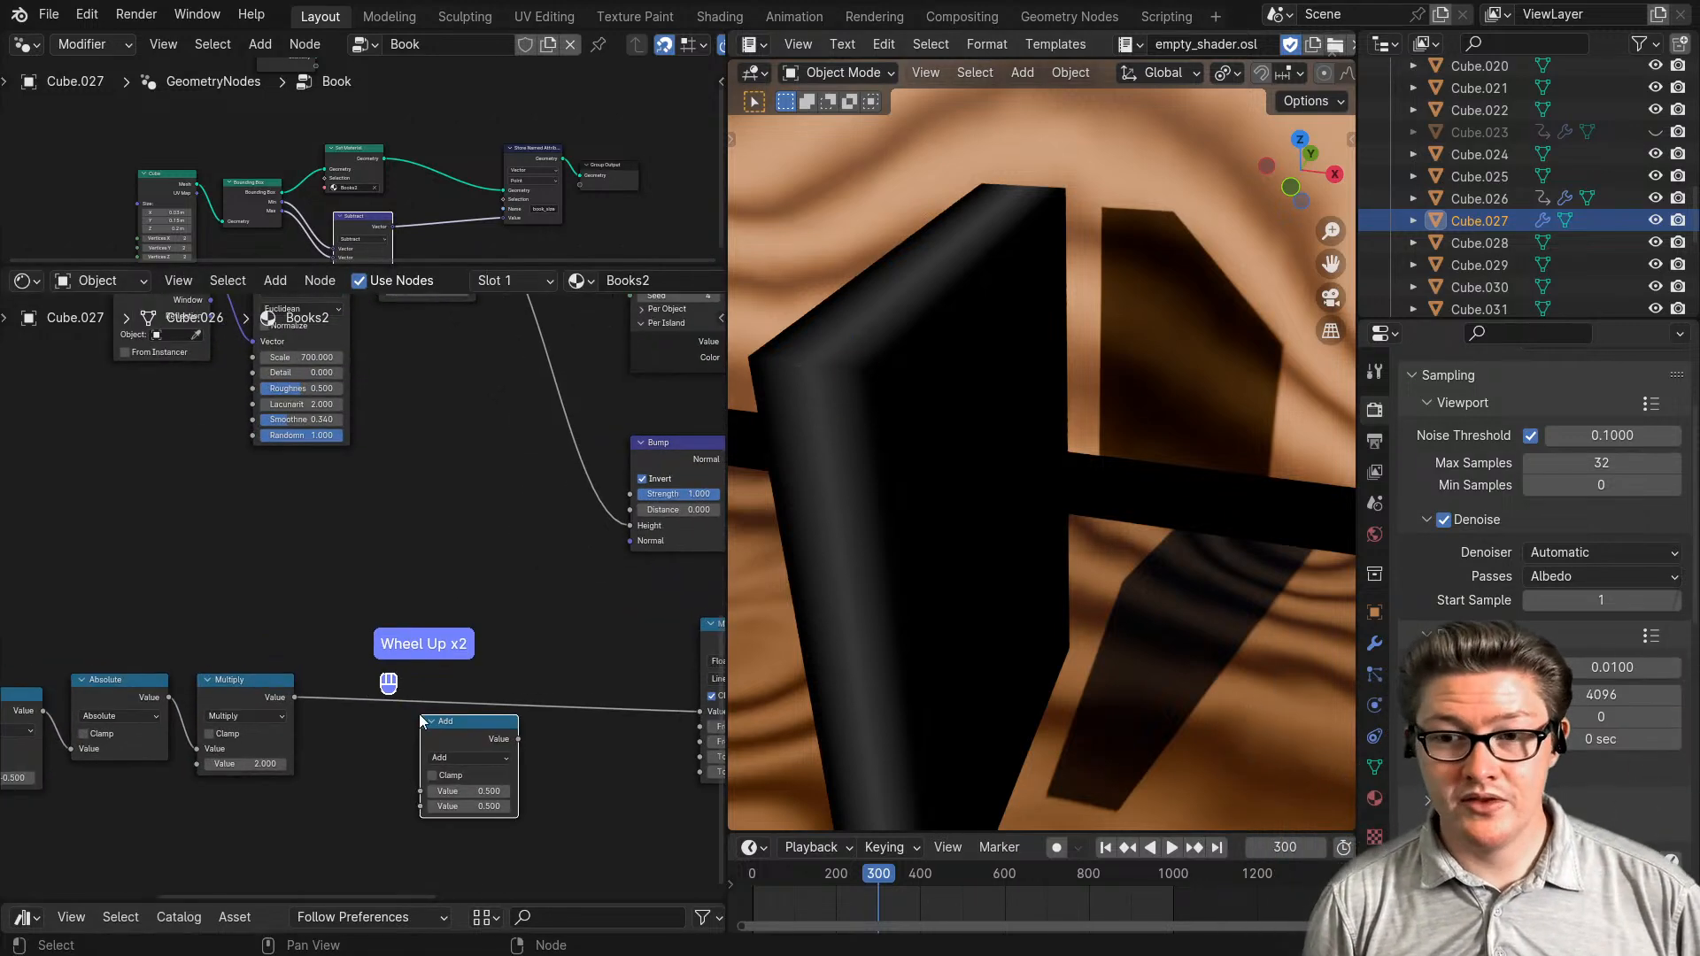
middle_drag(454, 734, 390, 661)
scroll(390, 661, up, 2)
drag(400, 708, 395, 731)
click(394, 739)
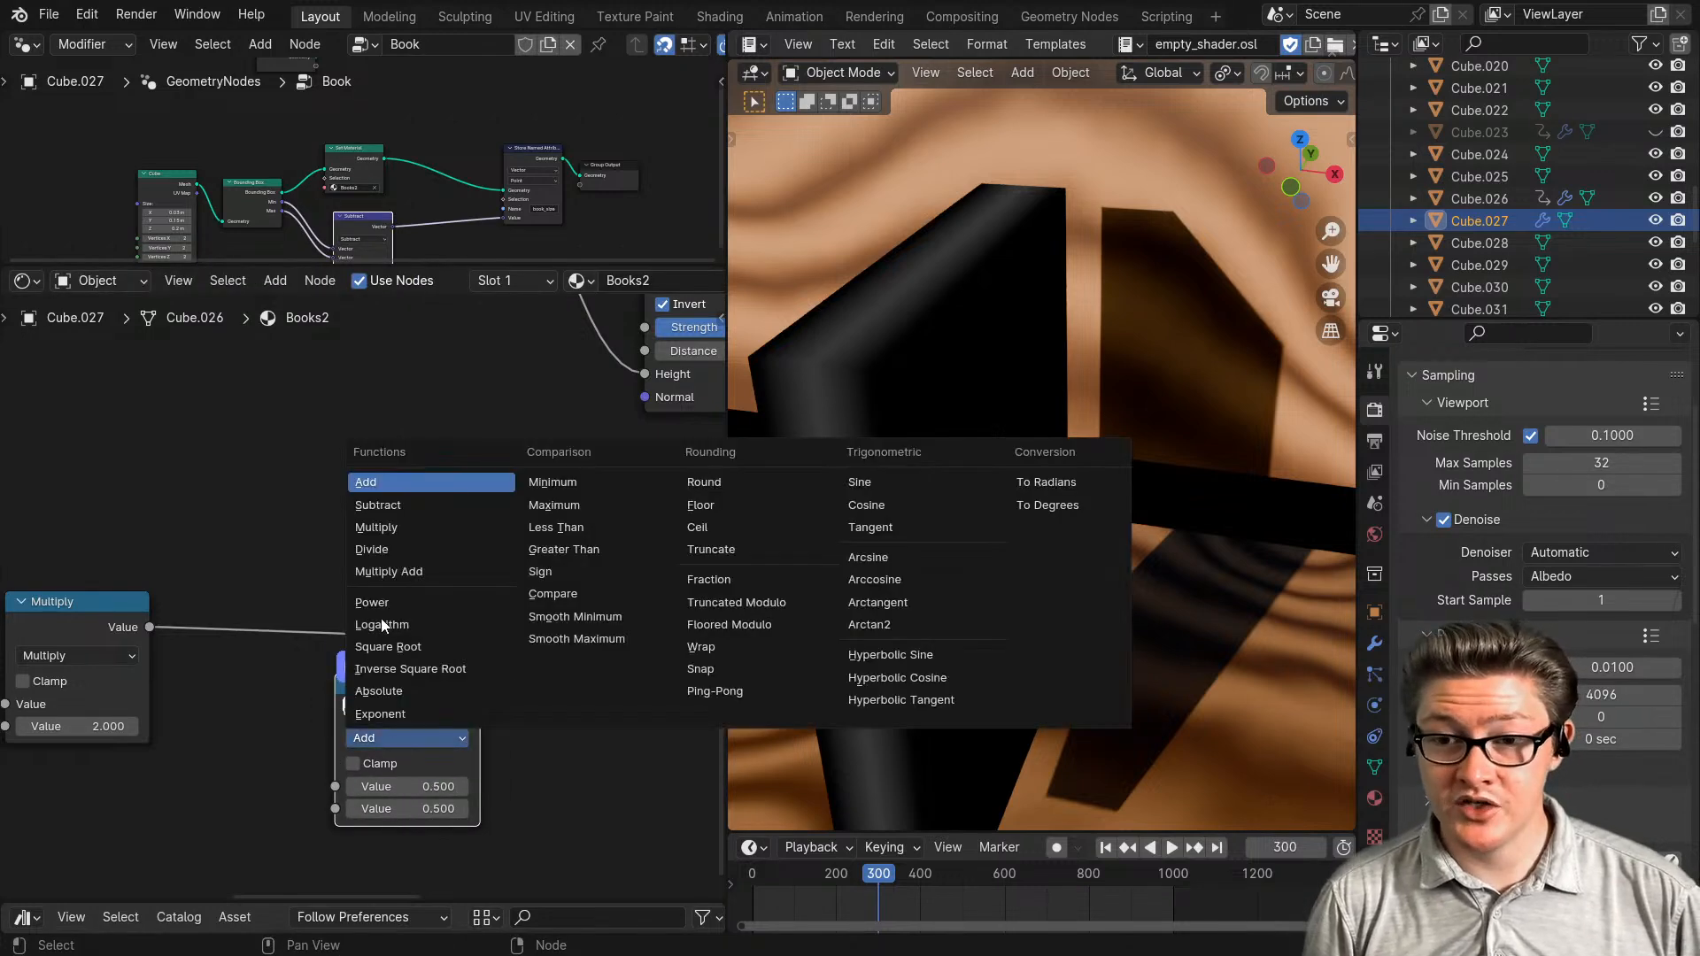
click(380, 620)
drag(404, 721, 364, 609)
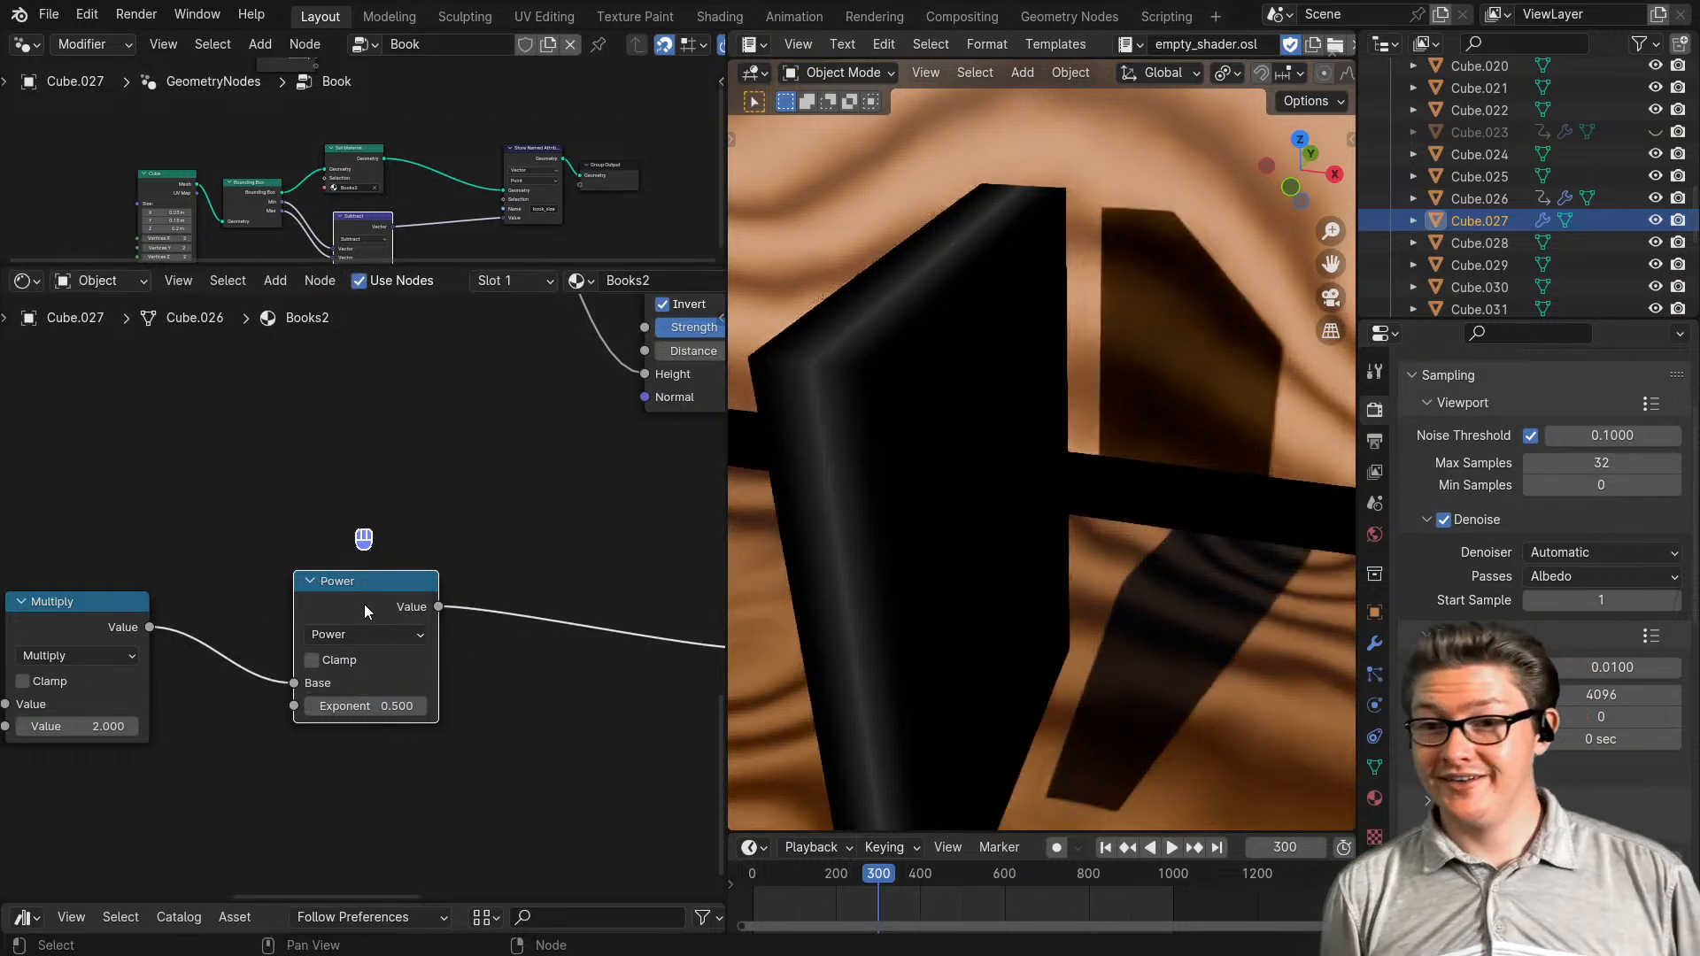
- Set the new Power node's exponent to 2 and inspect the rounded gradient on the book's spine
scroll(364, 604, up, 2)
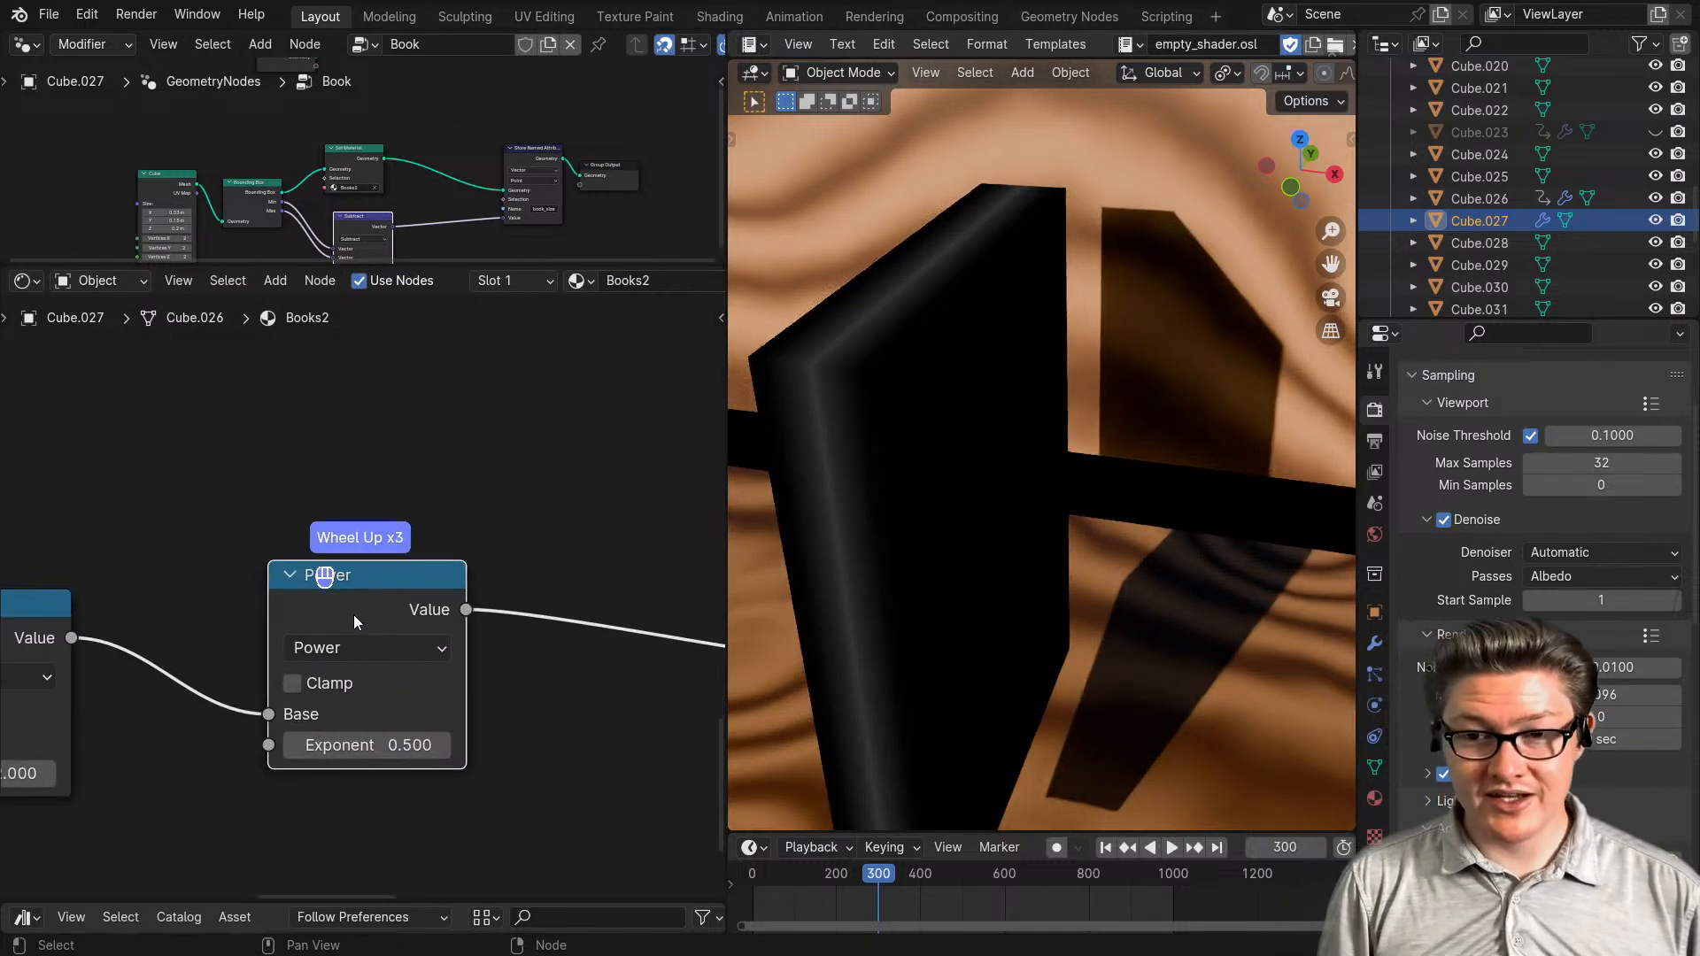
click(363, 645)
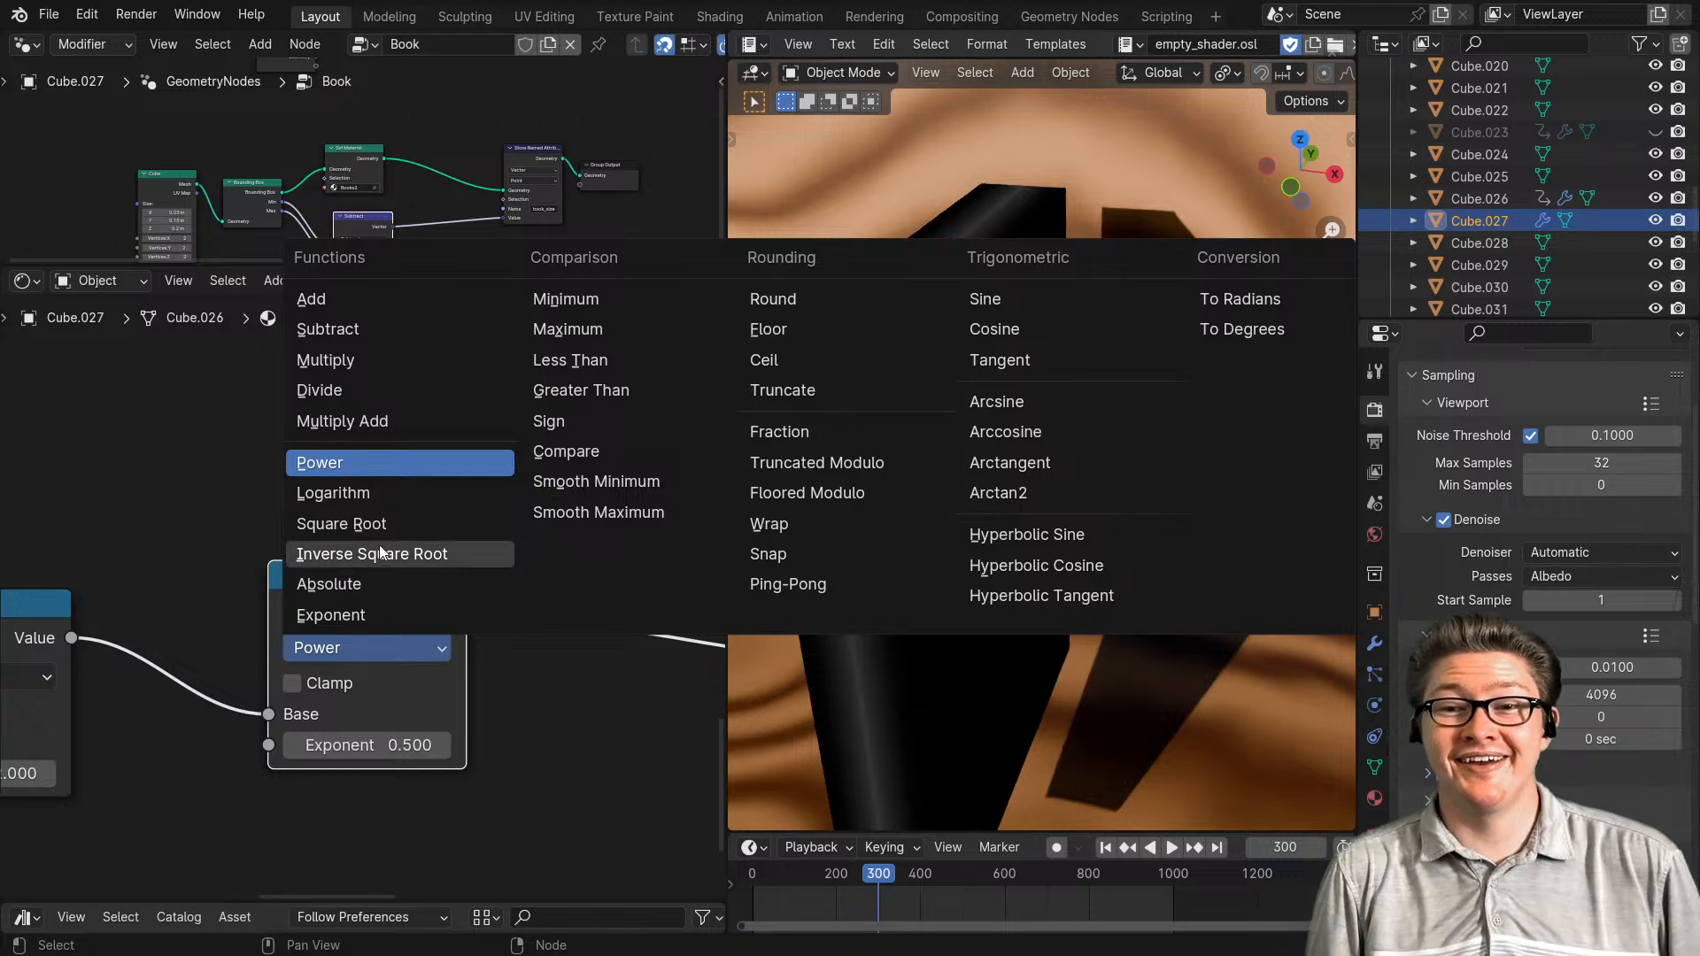
click(533, 760)
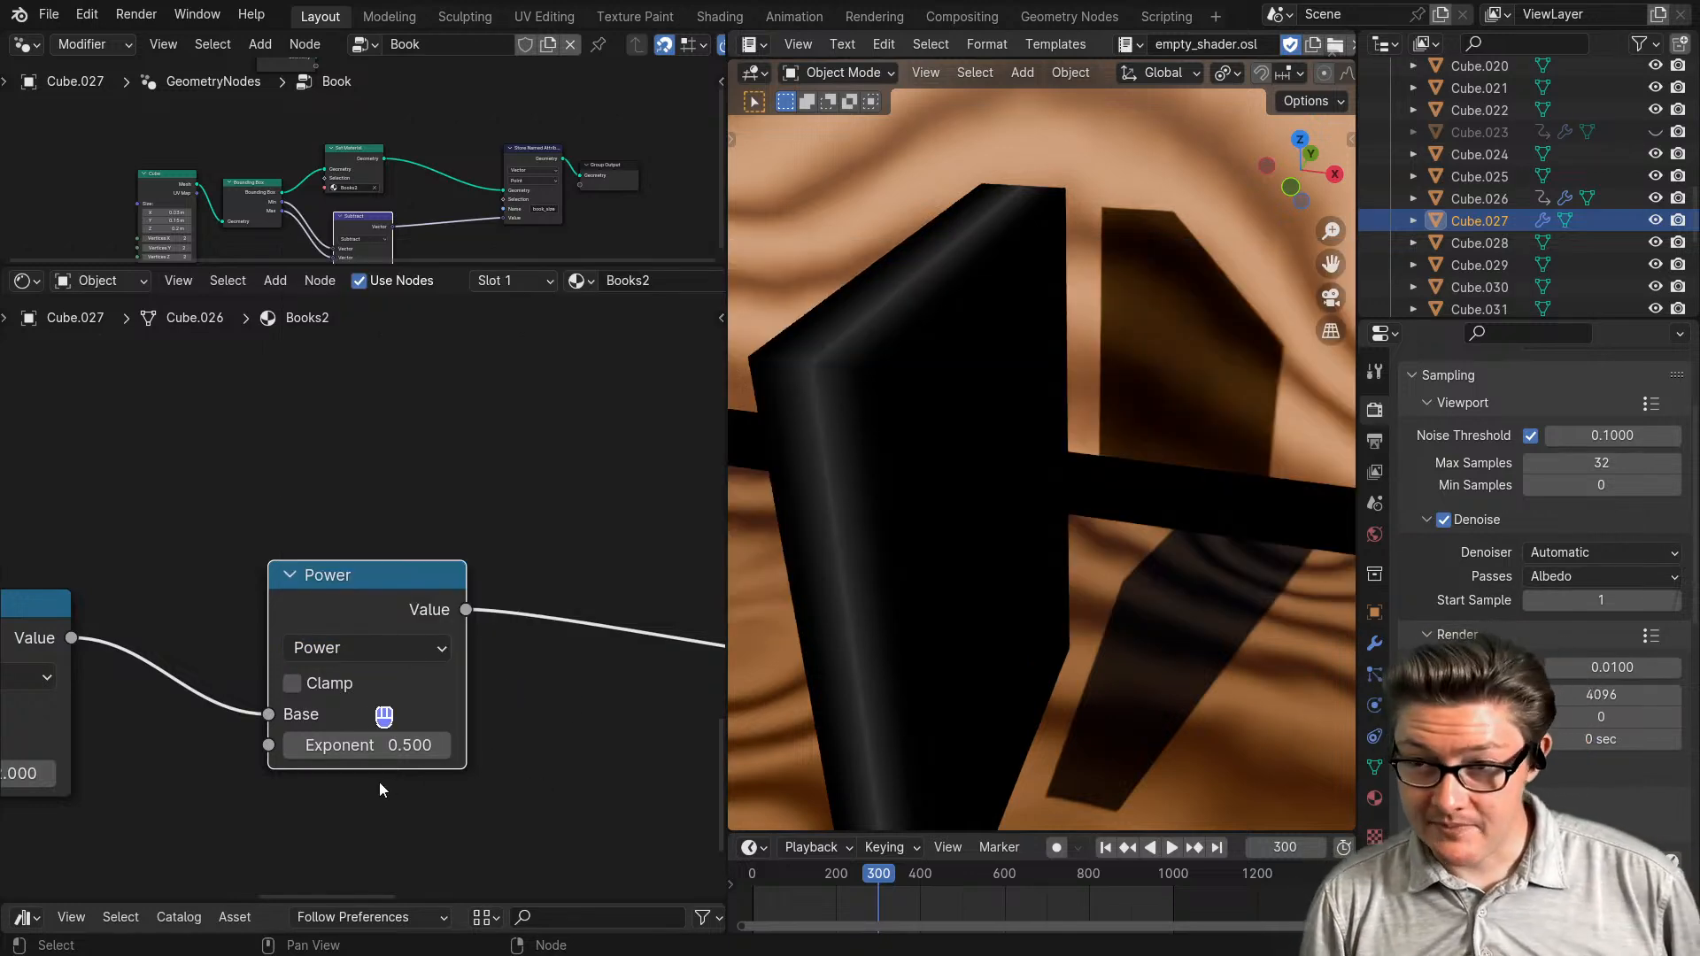
click(376, 748)
text(2)
click(380, 812)
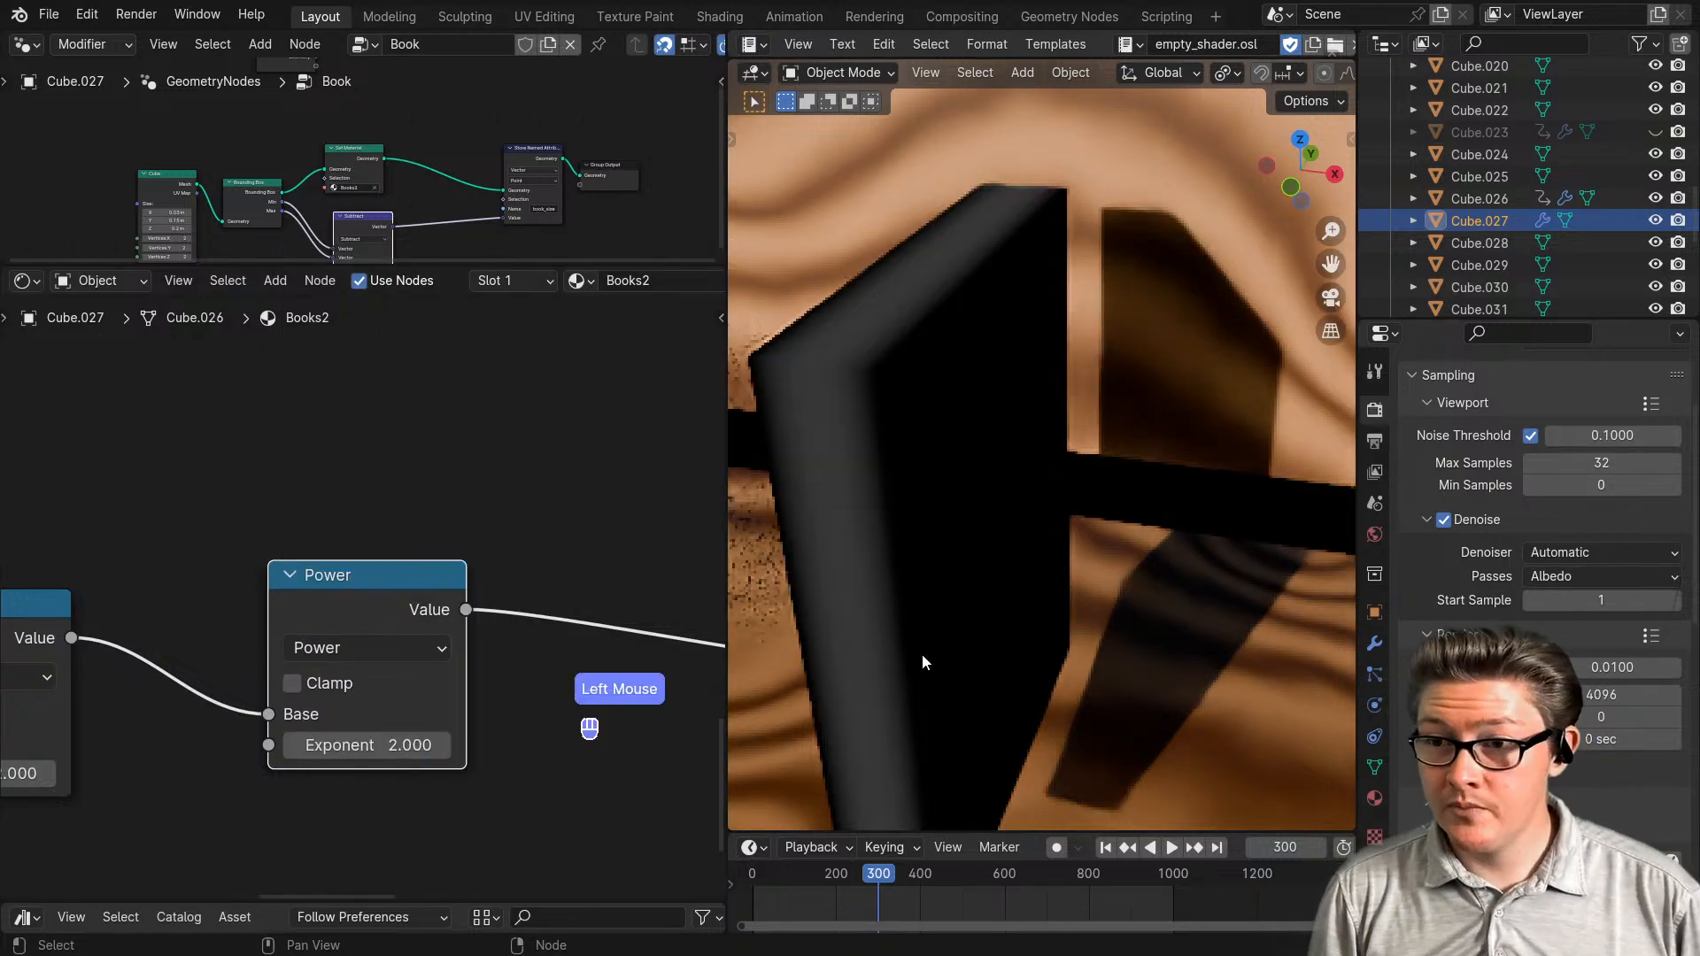
middle_drag(886, 665, 1014, 666)
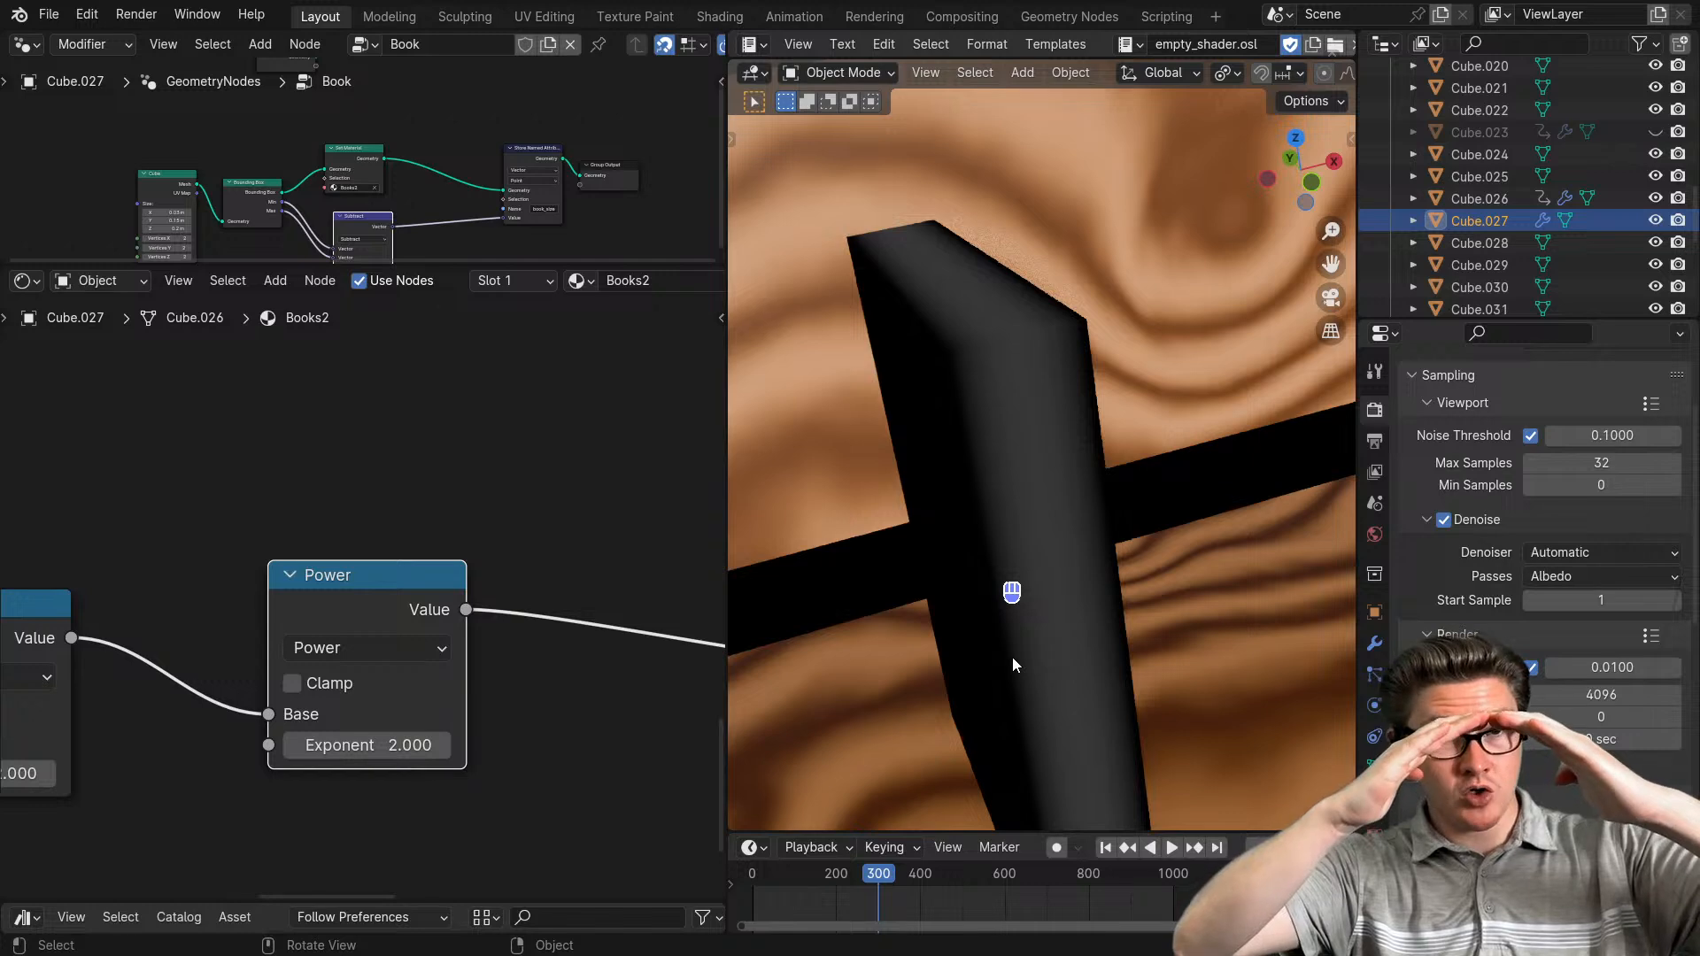
- Move the Map Range node down to make room beneath the Bump and Bevel pair
scroll(452, 712, down, 5)
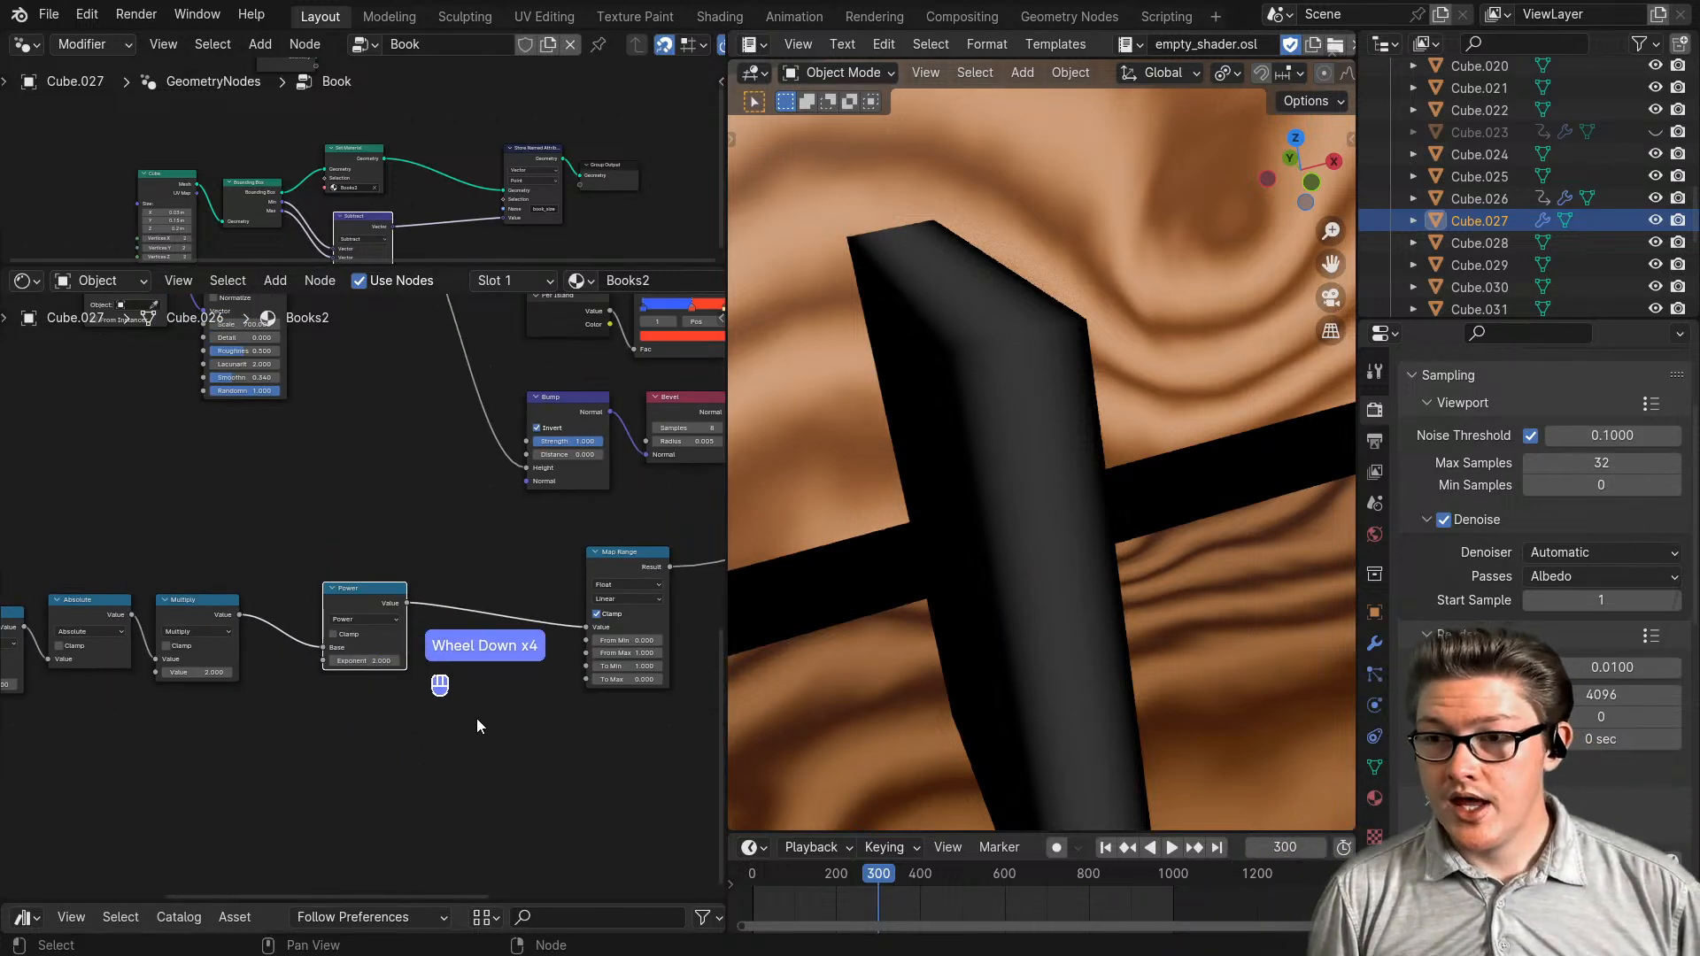
middle_drag(477, 719, 367, 755)
scroll(373, 713, down, 2)
scroll(367, 755, up, 1)
drag(397, 713, 396, 754)
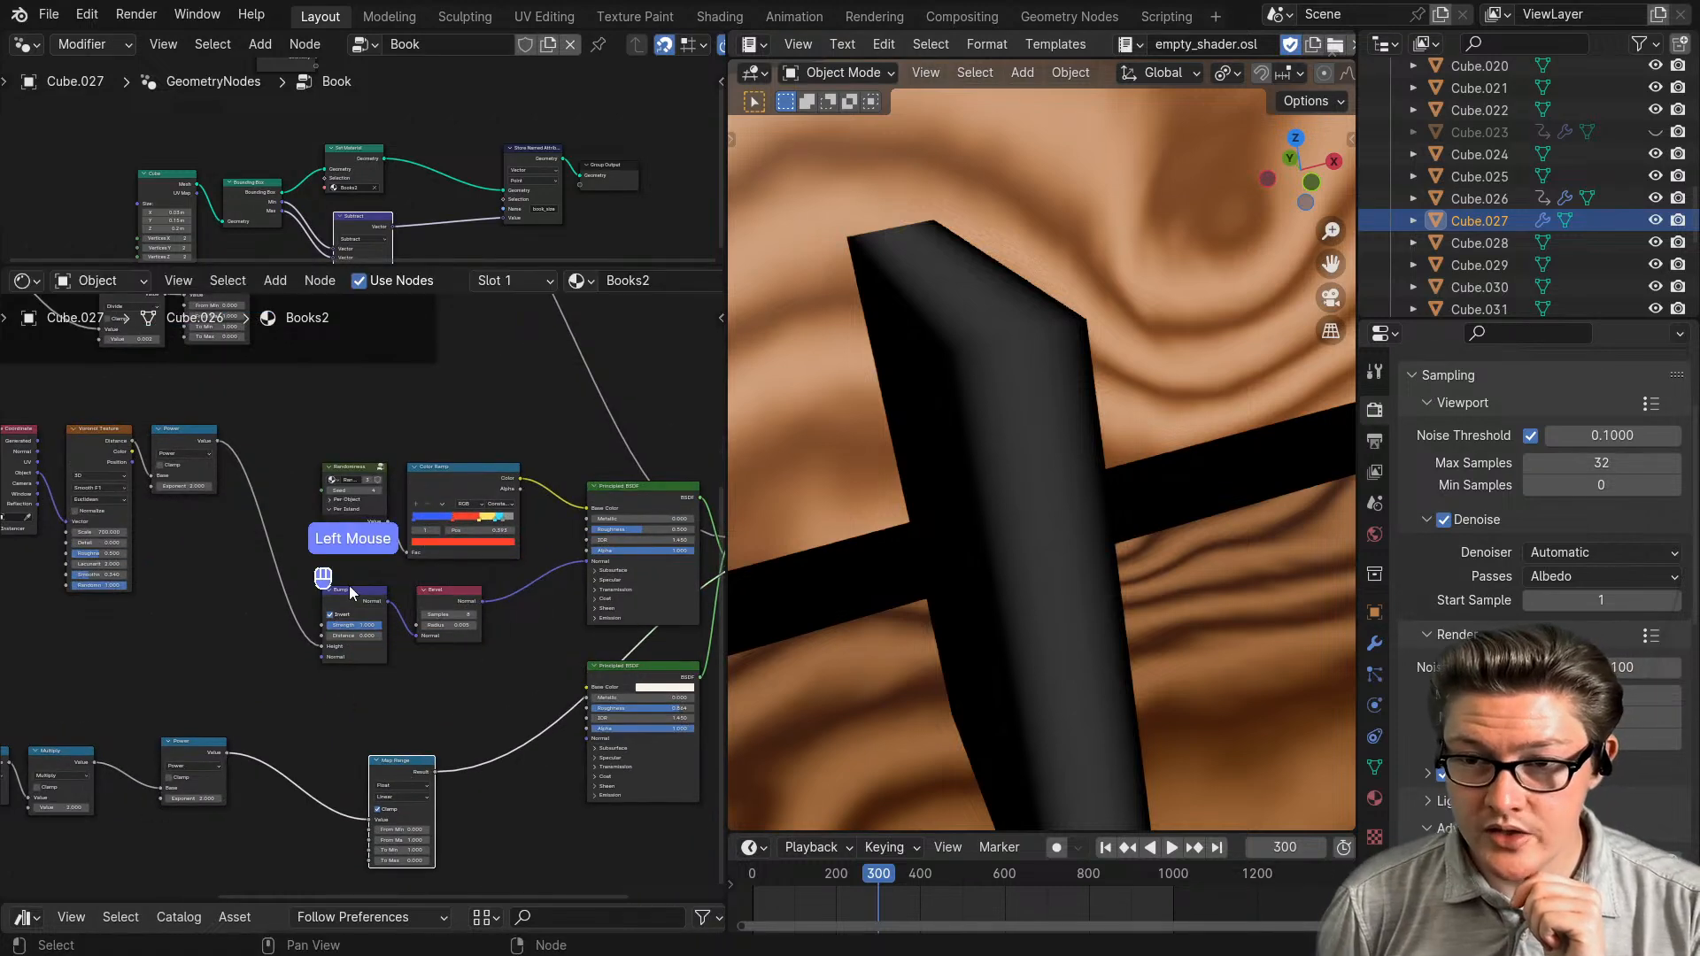
- Duplicate the Bump node and place the copy between the Bevel and Map Range nodes
click(355, 599)
key(shift+d)
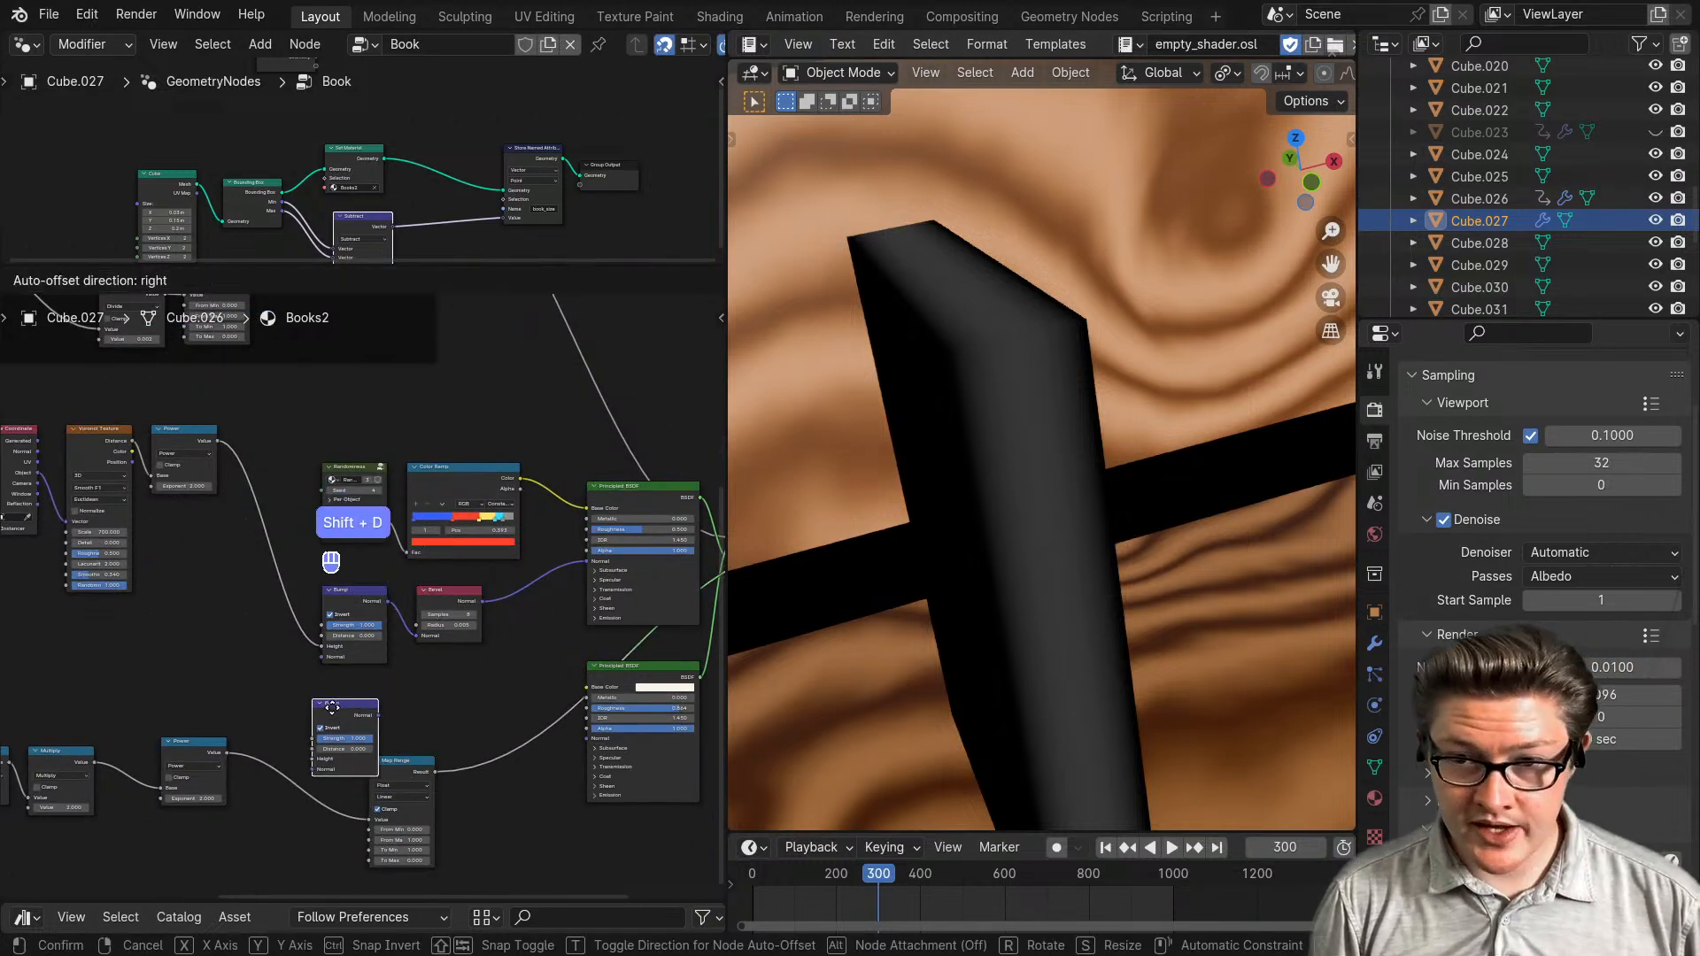
click(446, 680)
scroll(382, 747, down, 3)
middle_drag(381, 747, 572, 647)
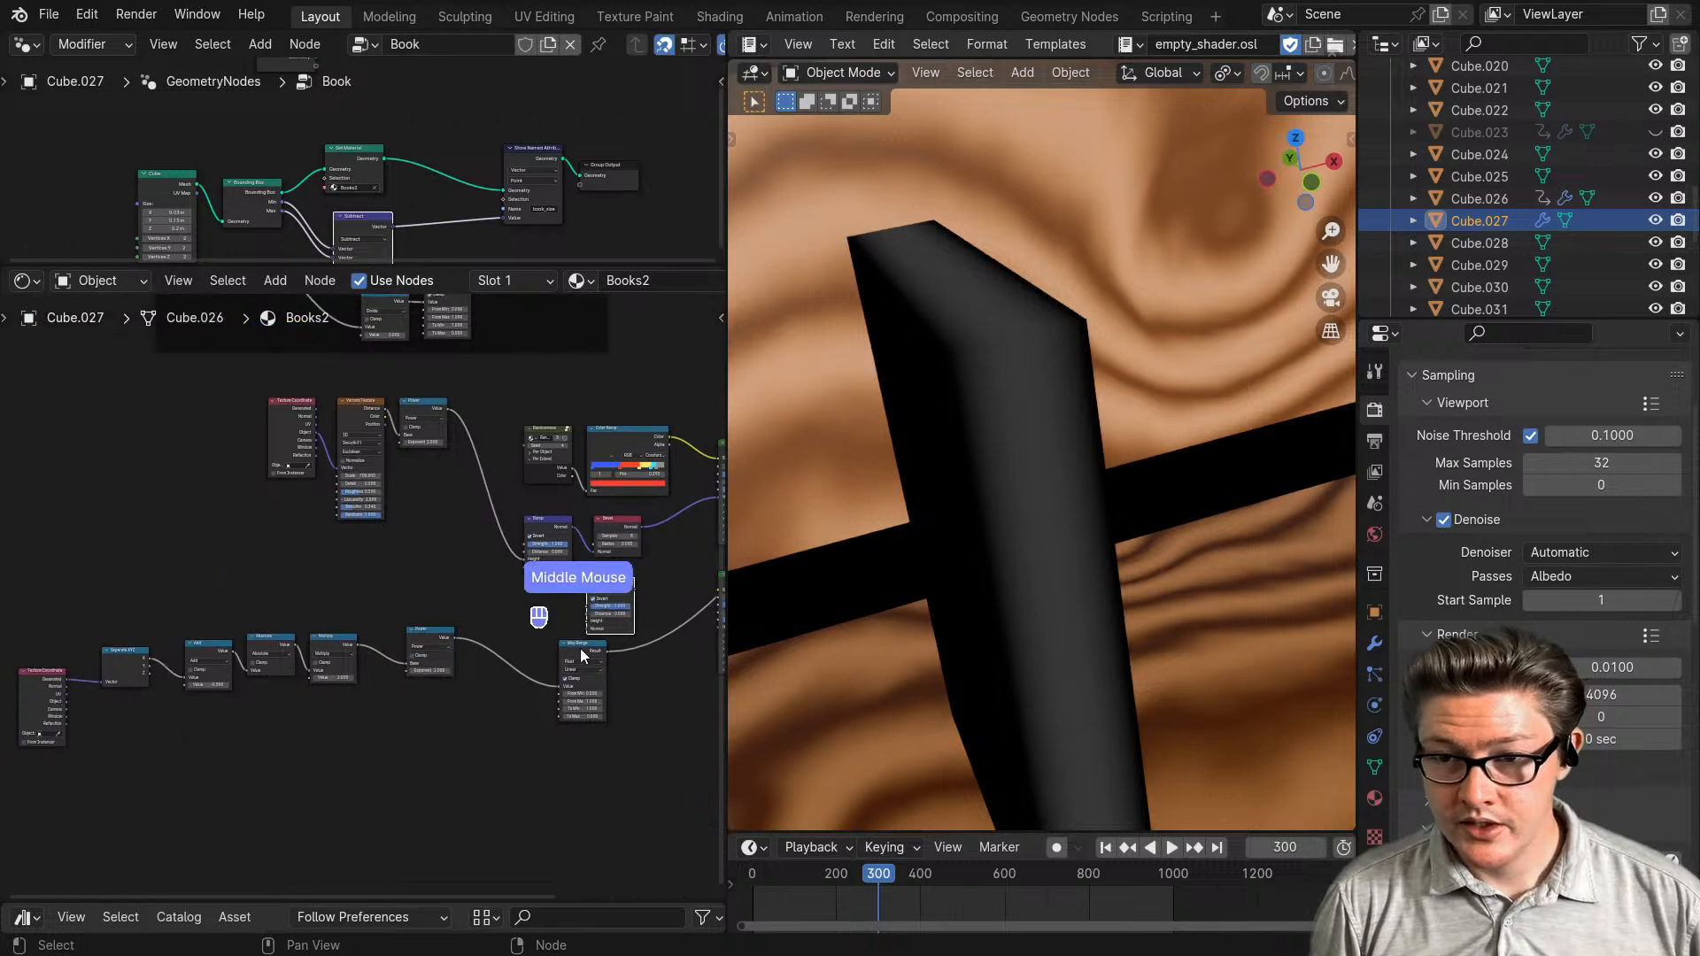
- Close the gaps in the spine gradient chain by shifting the nodes from Add through Map Range into a compact row
drag(573, 647, 482, 632)
drag(501, 776, 429, 654)
key(g)
click(395, 658)
drag(506, 789, 196, 647)
key(g)
click(178, 662)
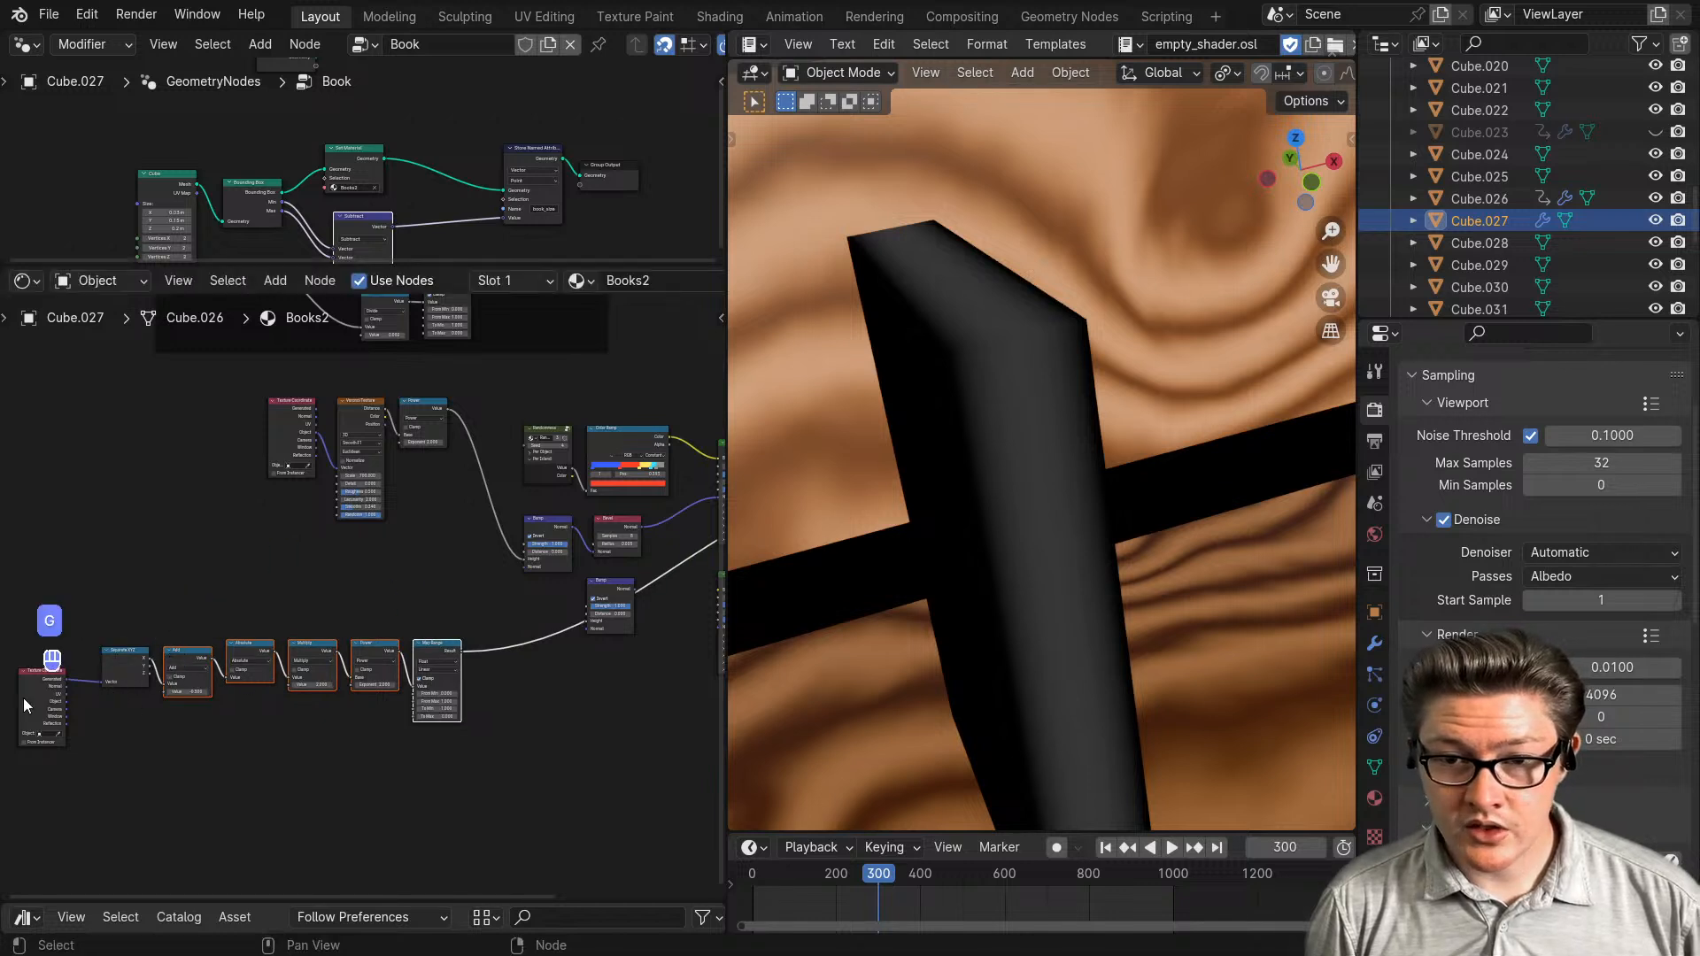
- Group the gradient nodes from Texture Coordinate through Map Range in a frame and label it Spine Curve
click(45, 686)
drag(435, 616, 36, 748)
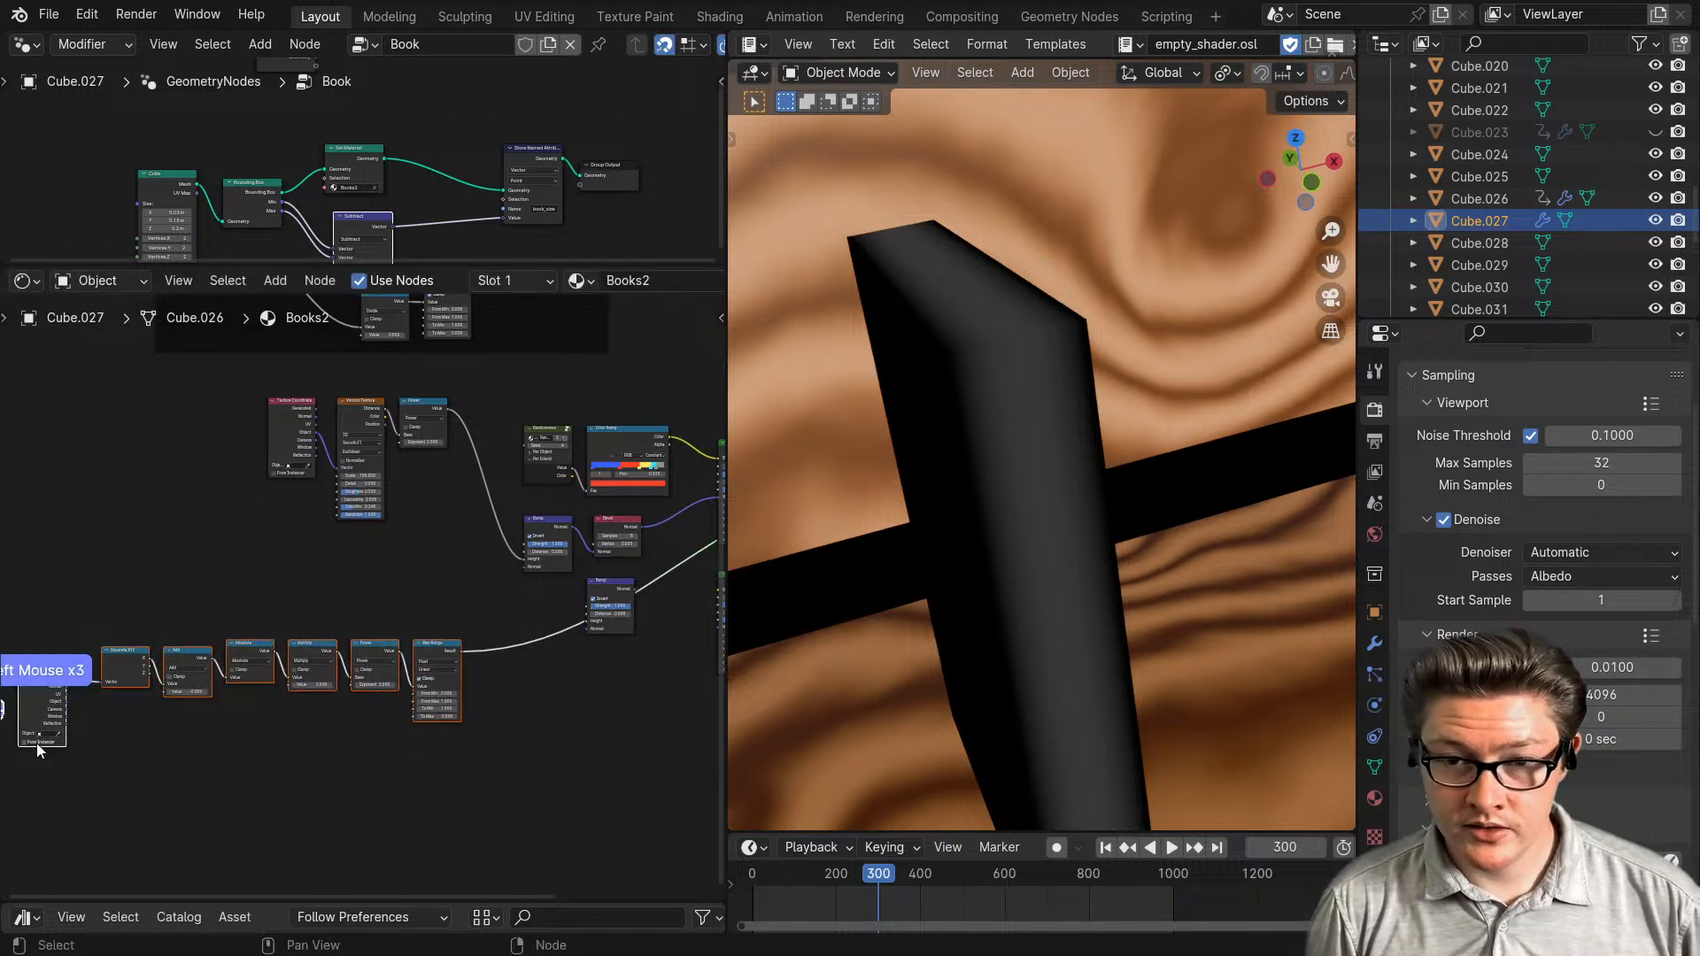
key(ctrl+j)
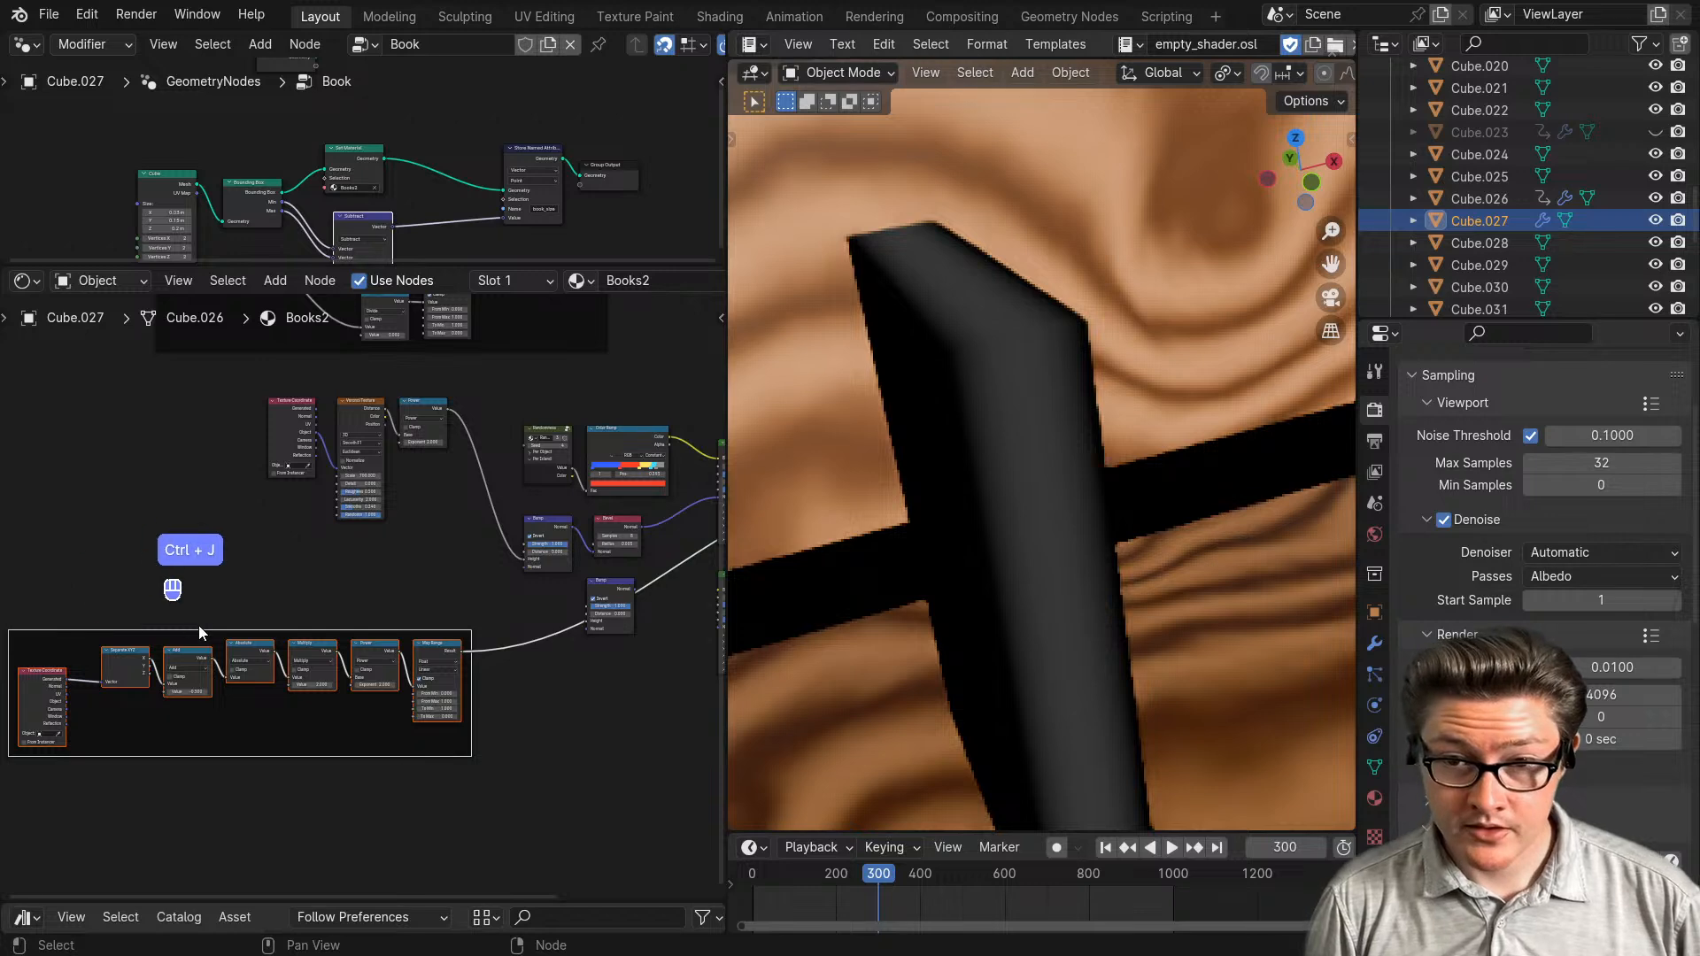
drag(202, 632, 150, 609)
scroll(316, 695, up, 1)
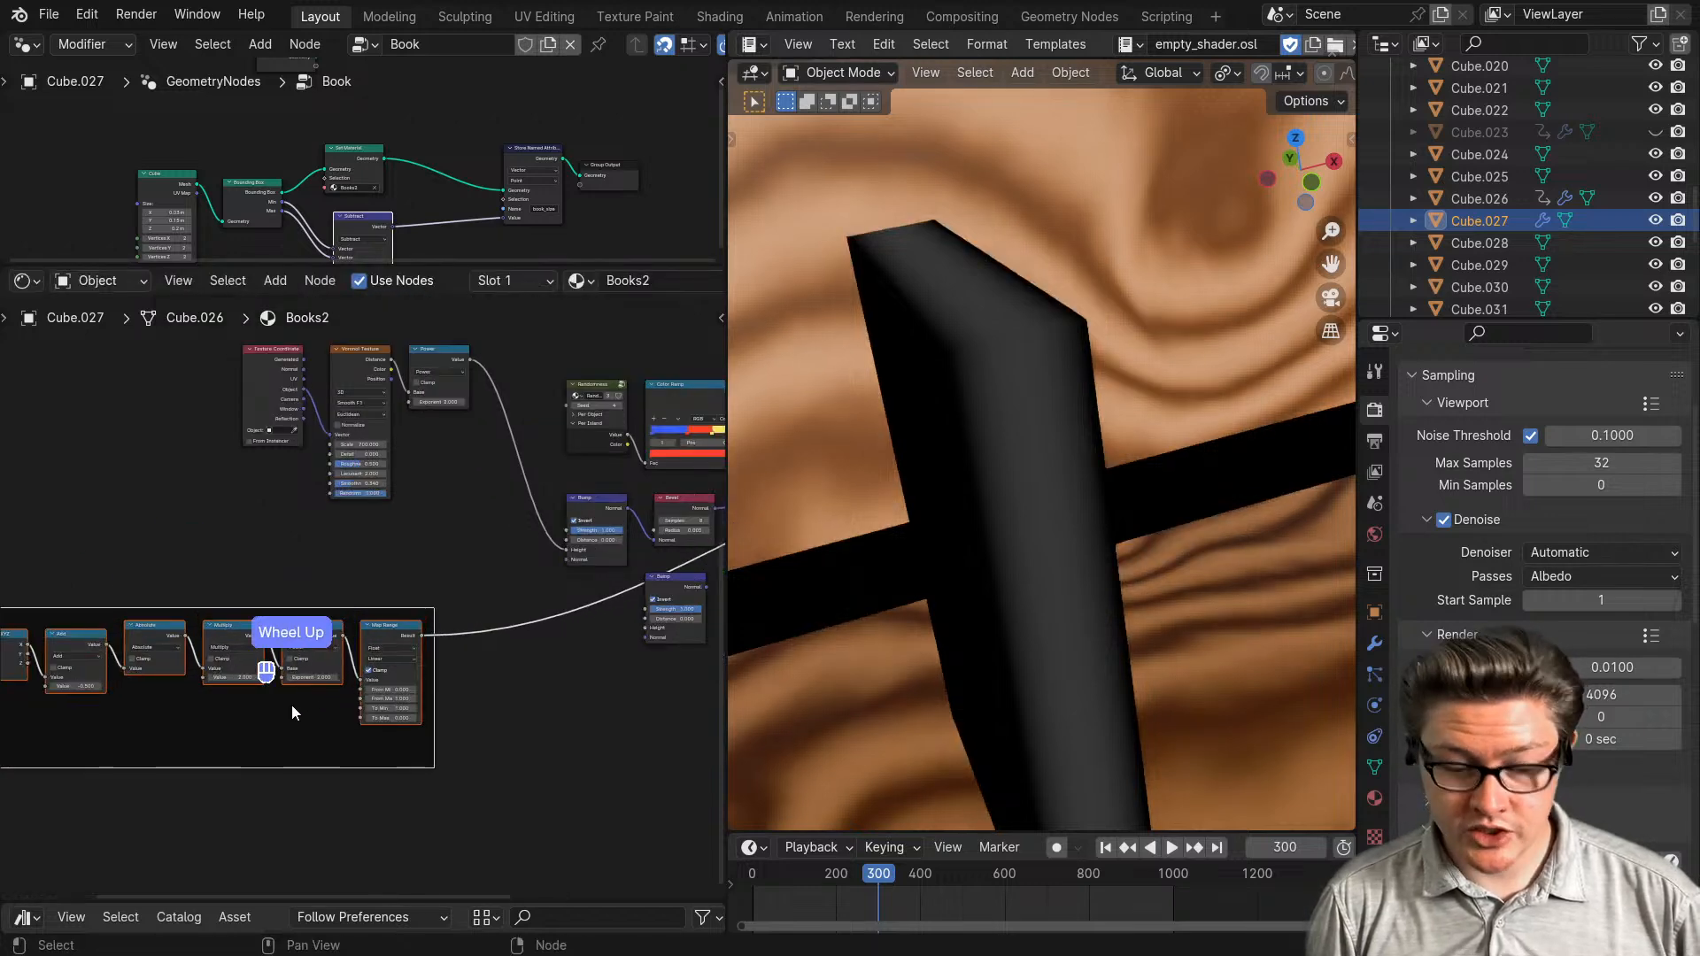
key(F2)
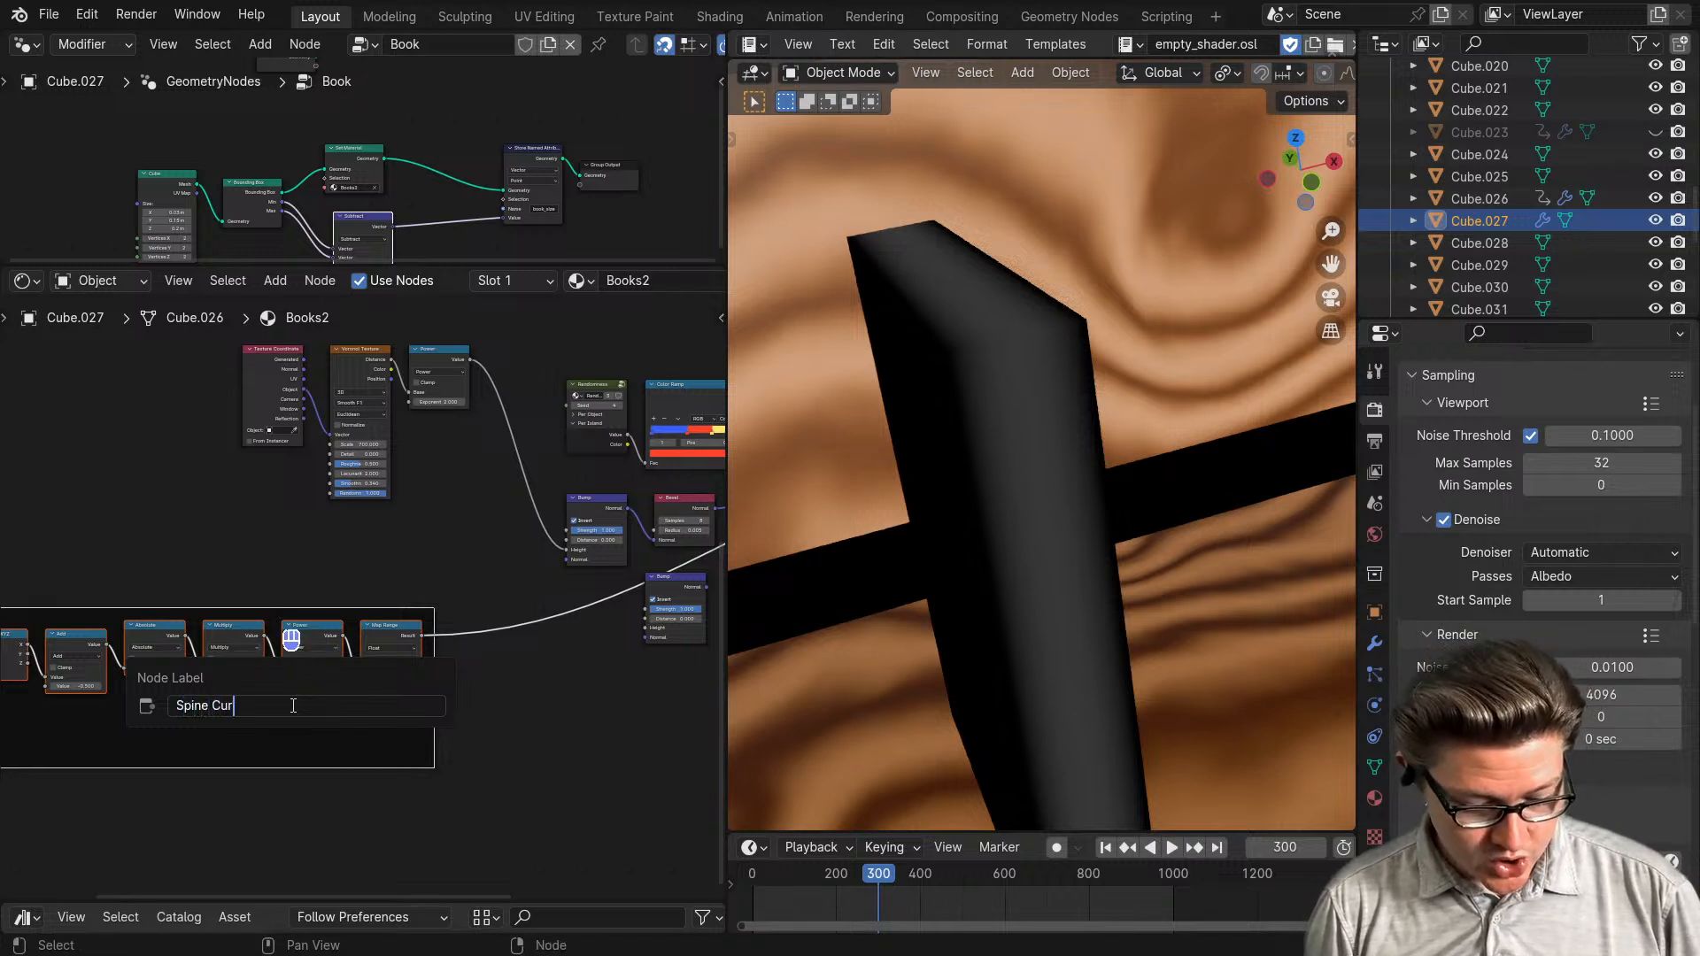
key(Return)
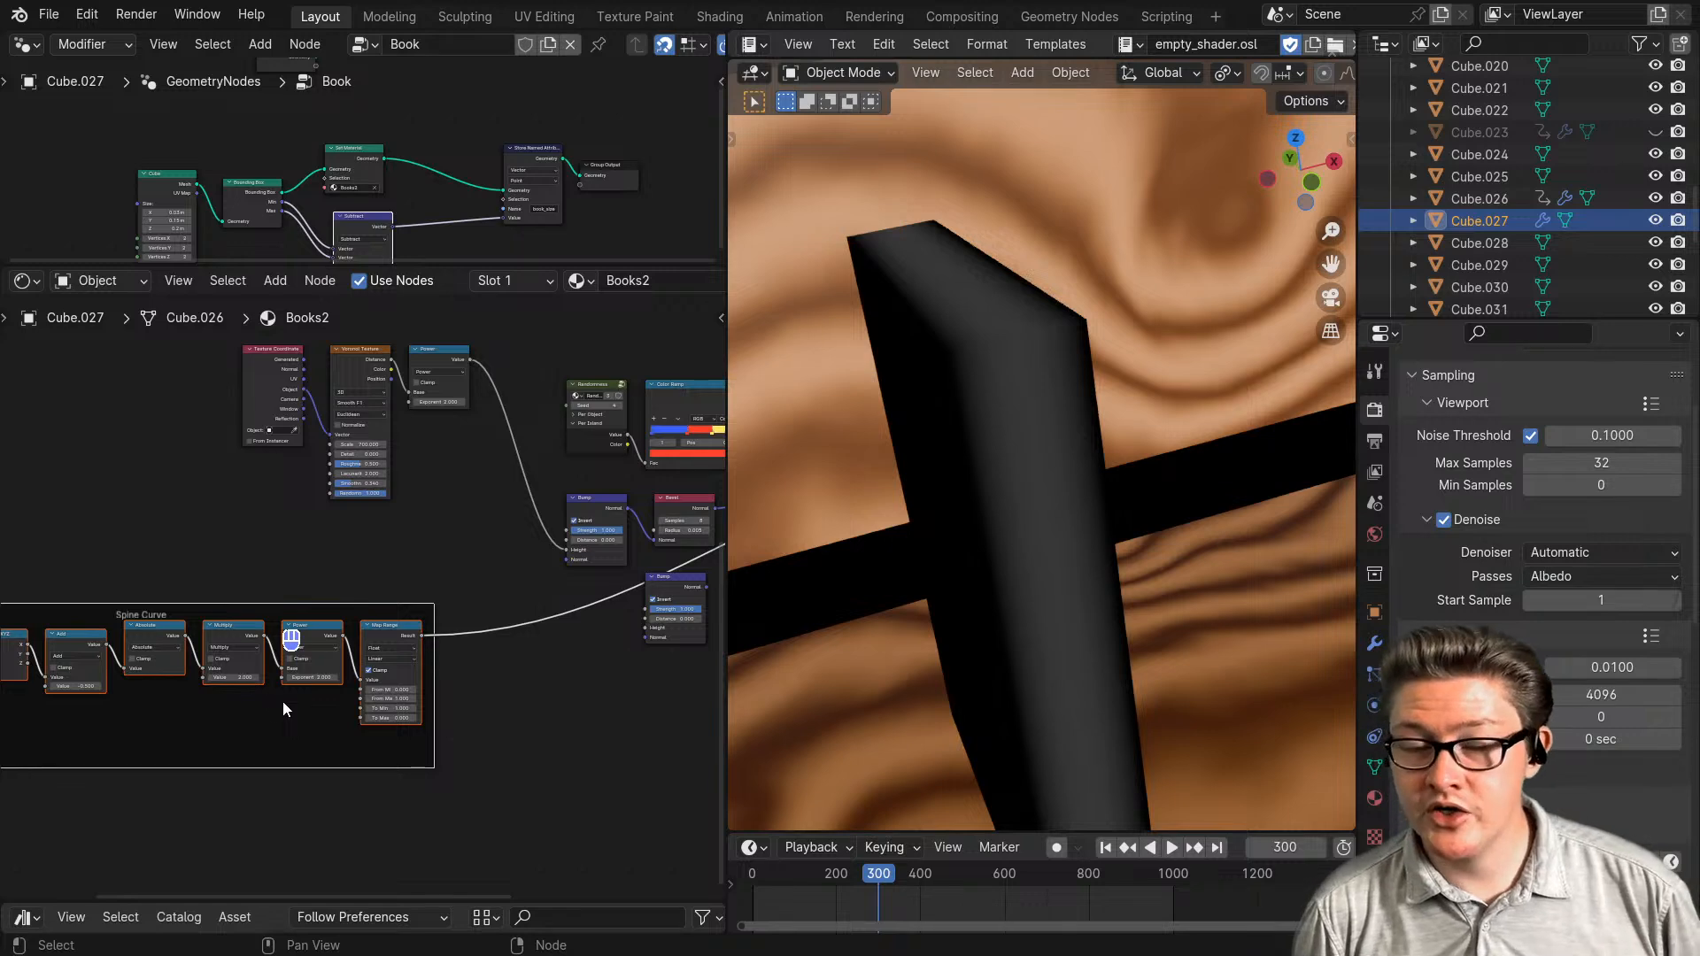
- Route the Mix Shader back to the Material Output to view the full book material
scroll(365, 606, down, 3)
middle_drag(516, 665, 323, 643)
scroll(362, 644, up, 3)
middle_drag(448, 612, 349, 688)
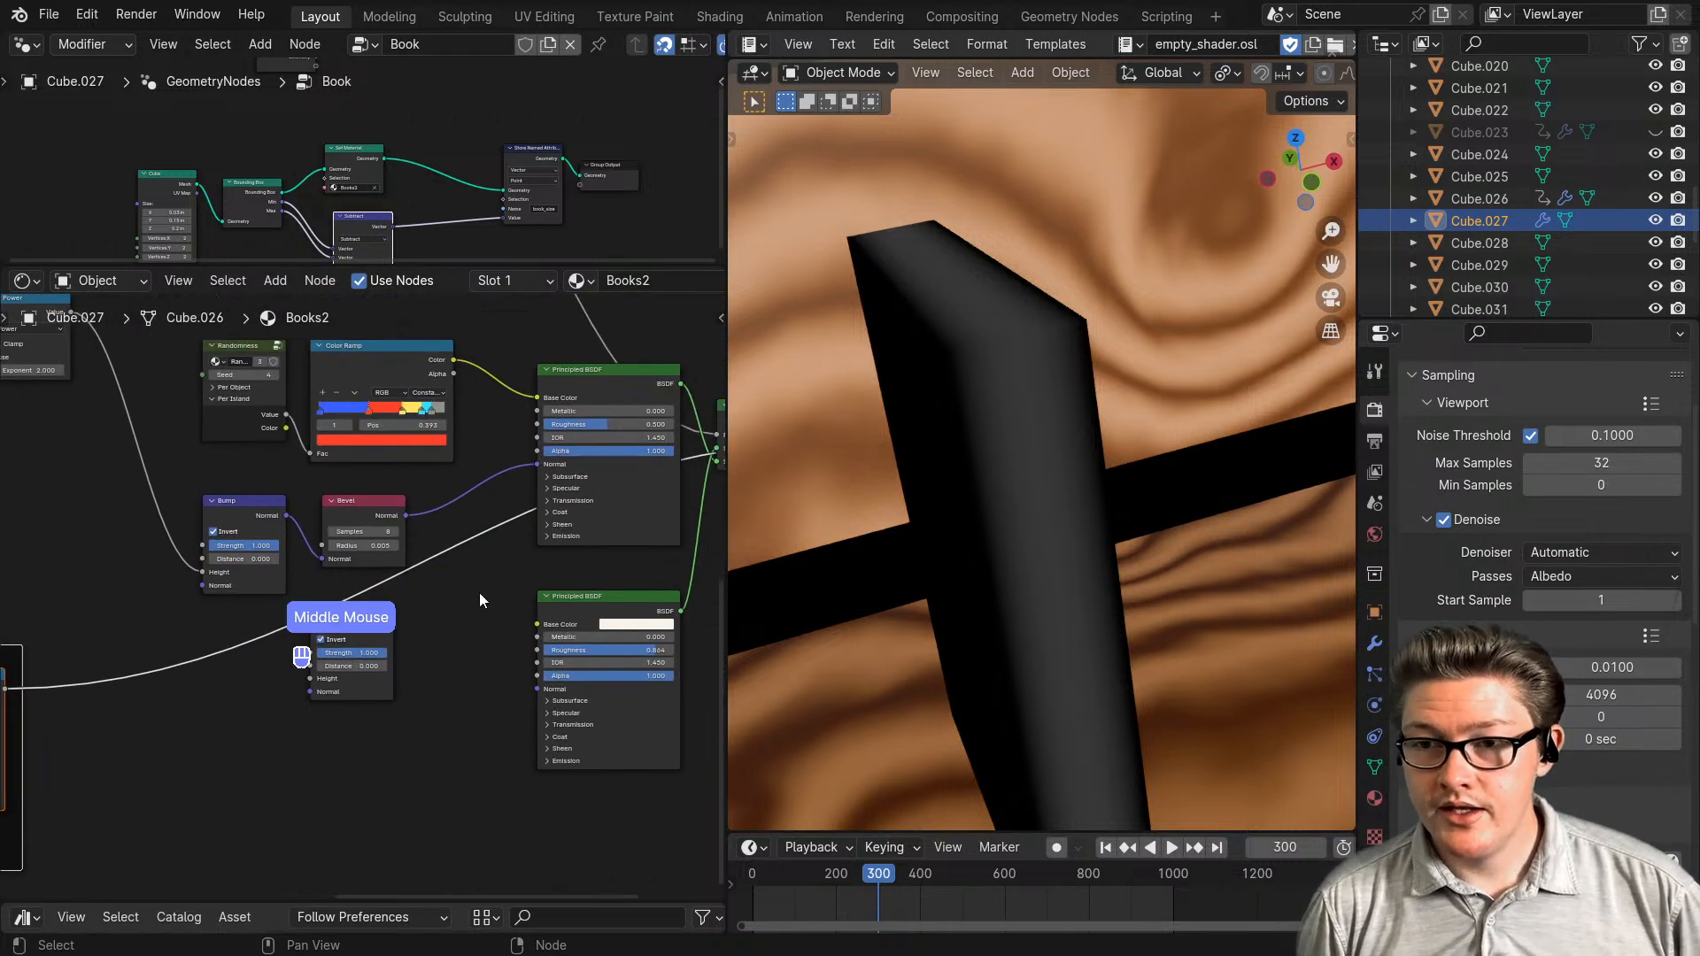
middle_drag(625, 521, 442, 580)
ctrl+shift+click(577, 477)
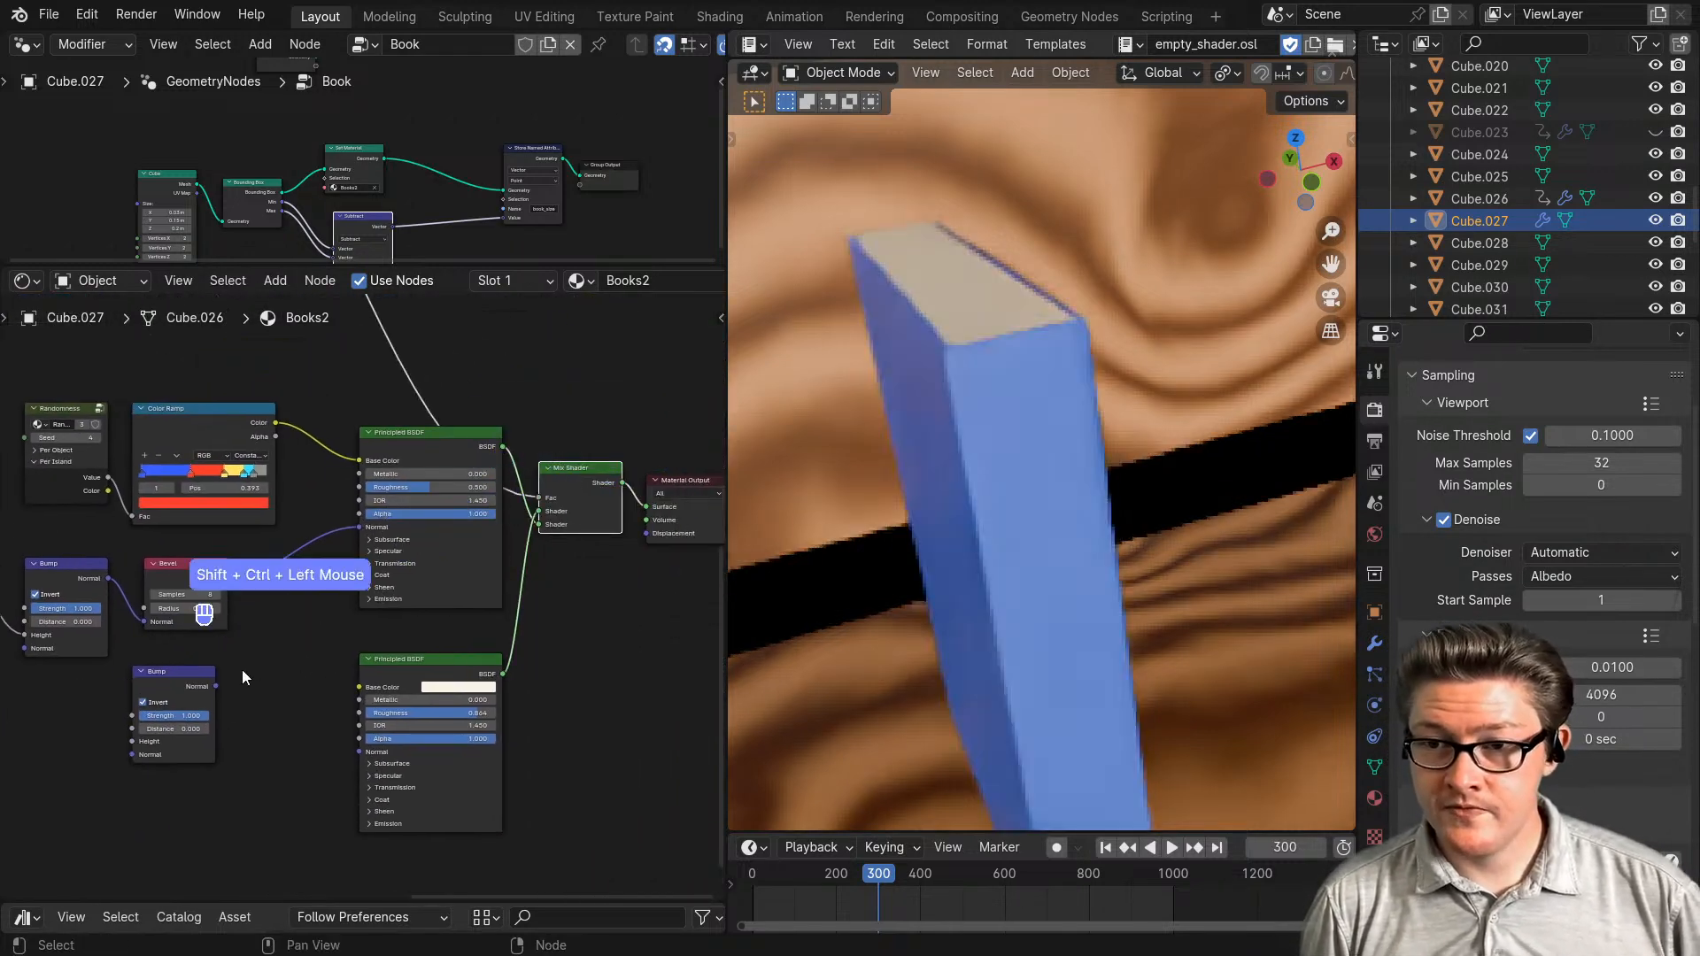
- Insert the duplicated Bump node between the Bevel node and the cover Principled BSDF's Normal input
middle_drag(242, 669, 344, 638)
drag(317, 655, 397, 541)
click(274, 654)
drag(361, 612, 362, 612)
middle_drag(362, 612, 460, 612)
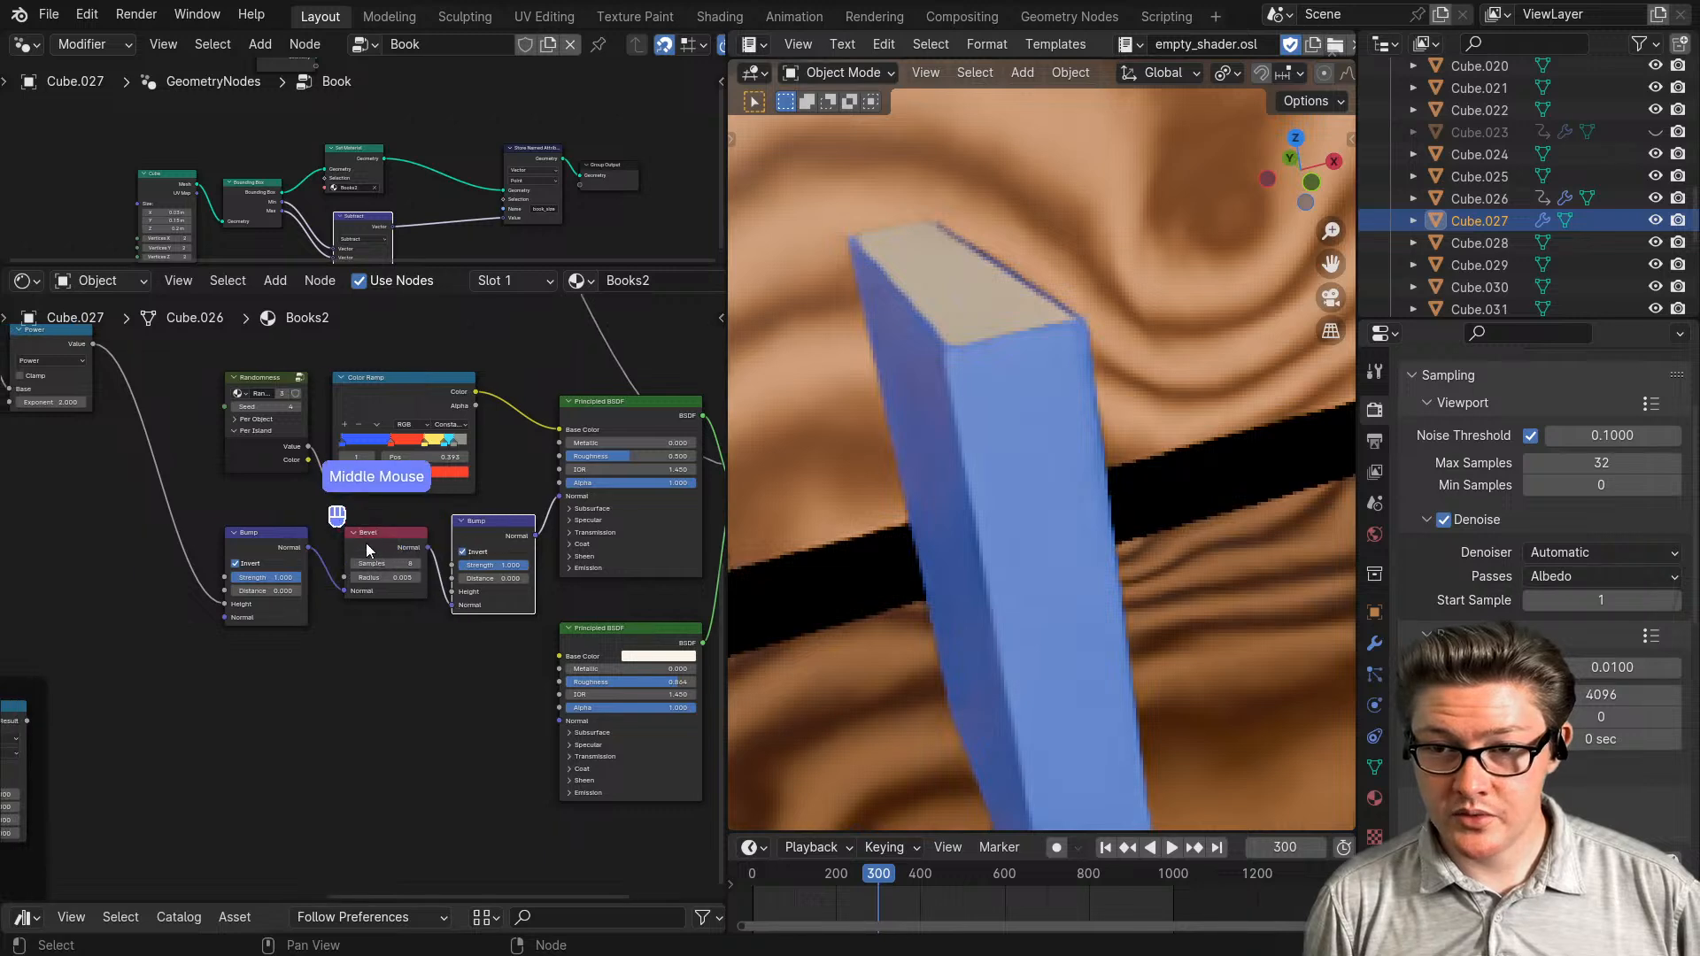
- Space out the Bump, Bevel and Bump chain and connect the Spine Curve Map Range Result to the second Bump's Height
drag(271, 538, 187, 527)
drag(373, 533, 242, 533)
drag(488, 521, 440, 532)
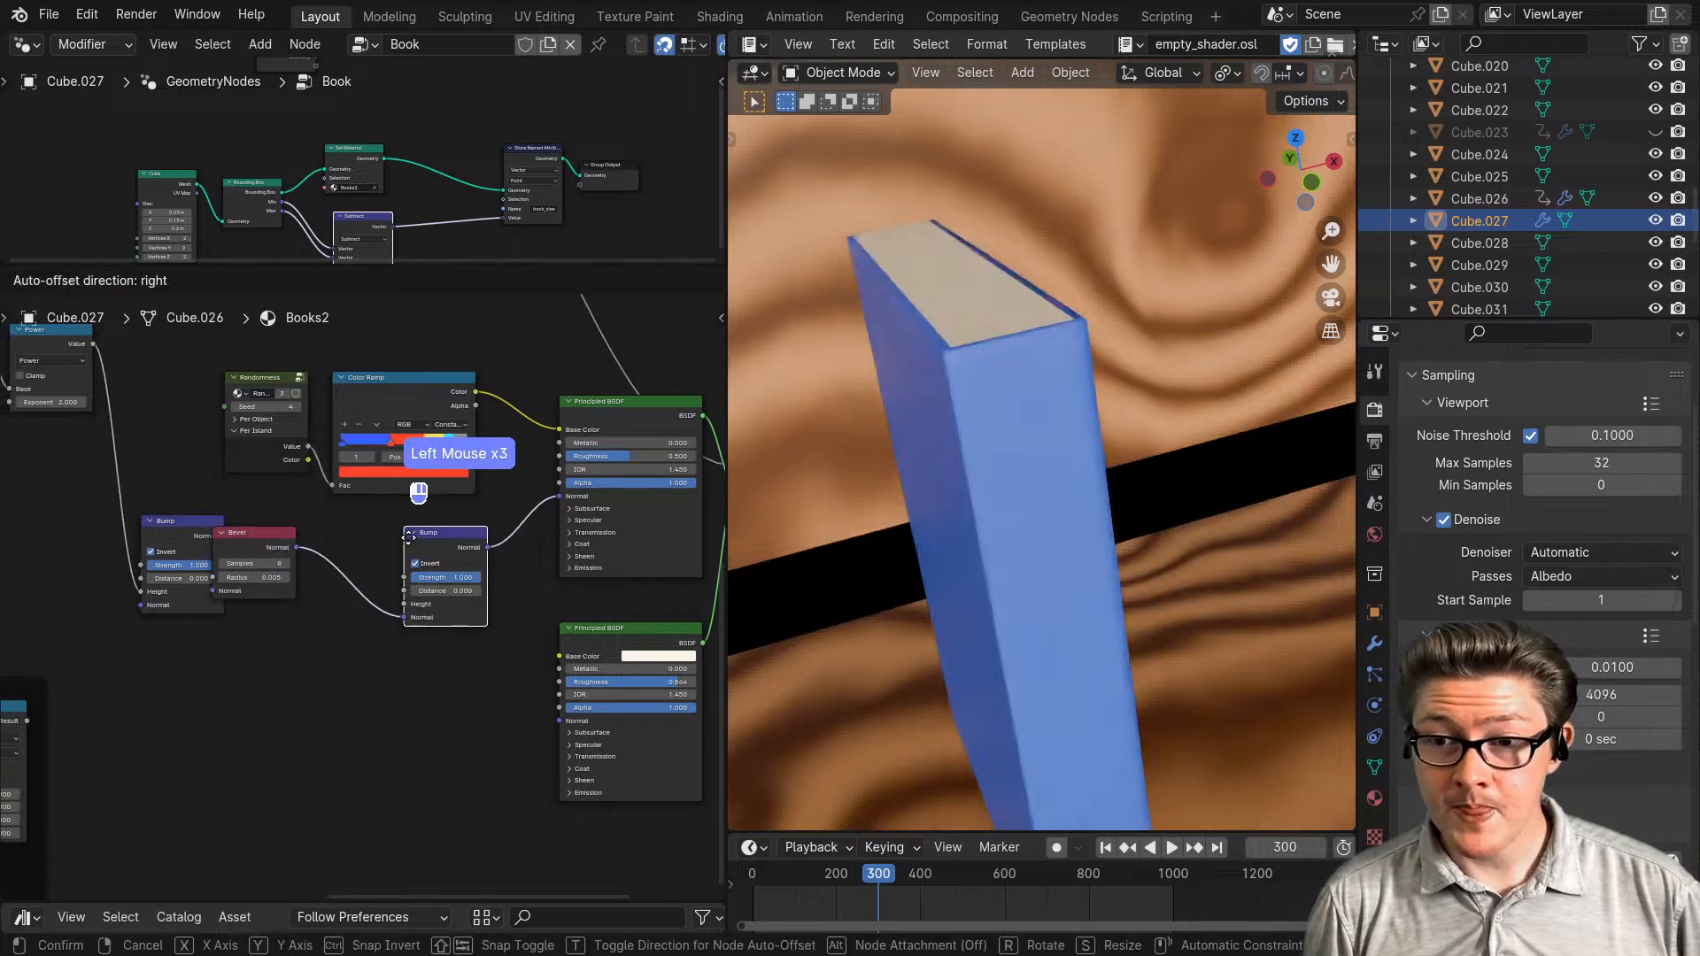
drag(248, 533, 308, 533)
middle_drag(19, 769, 167, 700)
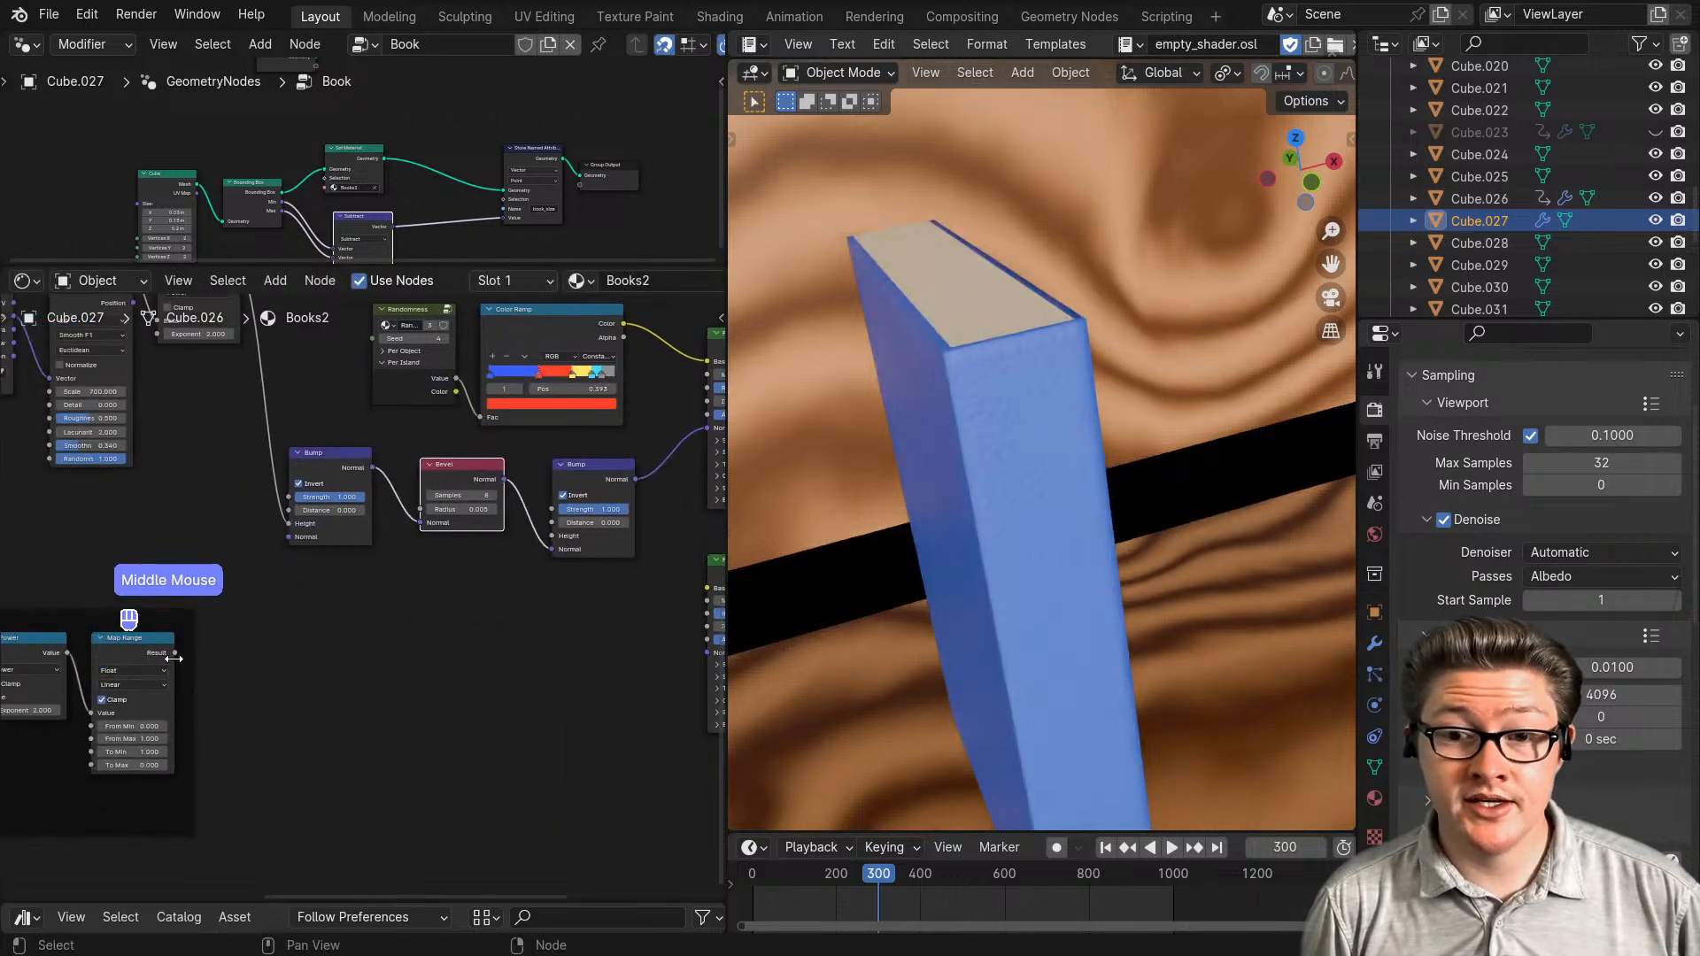
drag(175, 653, 551, 539)
- Set the second Bump node's Distance to 0.1
scroll(545, 566, up, 5)
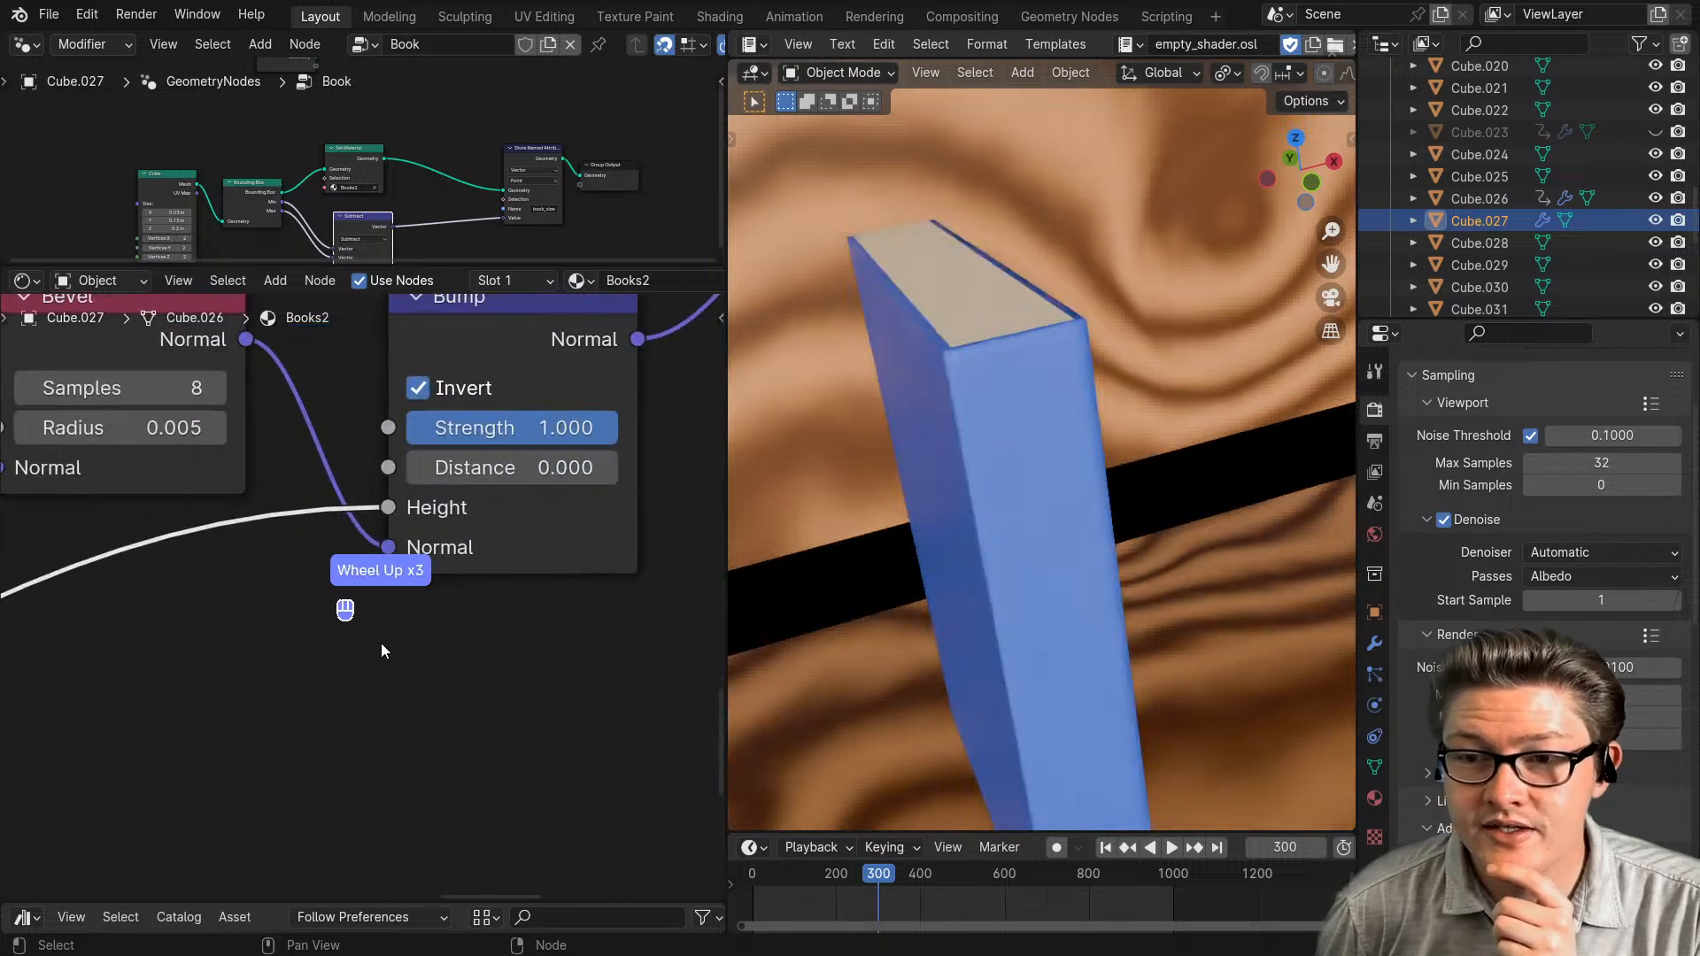
scroll(361, 581, up, 2)
middle_drag(509, 613, 410, 755)
scroll(412, 689, up, 1)
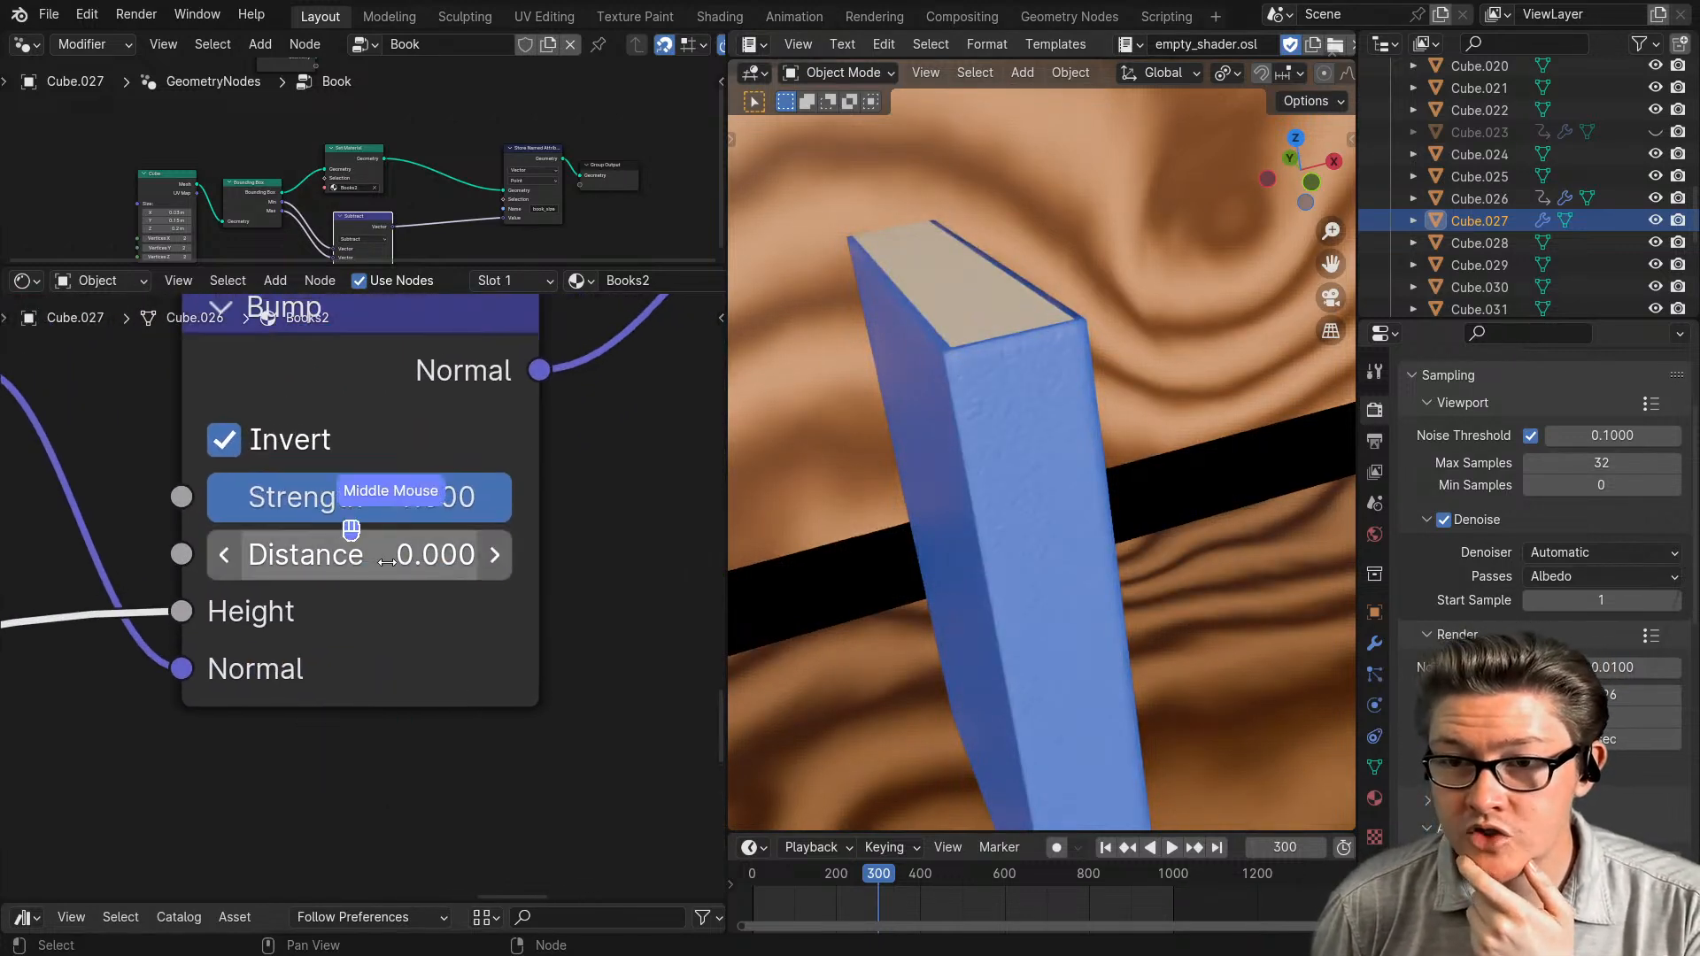
click(352, 567)
drag(351, 568, 215, 560)
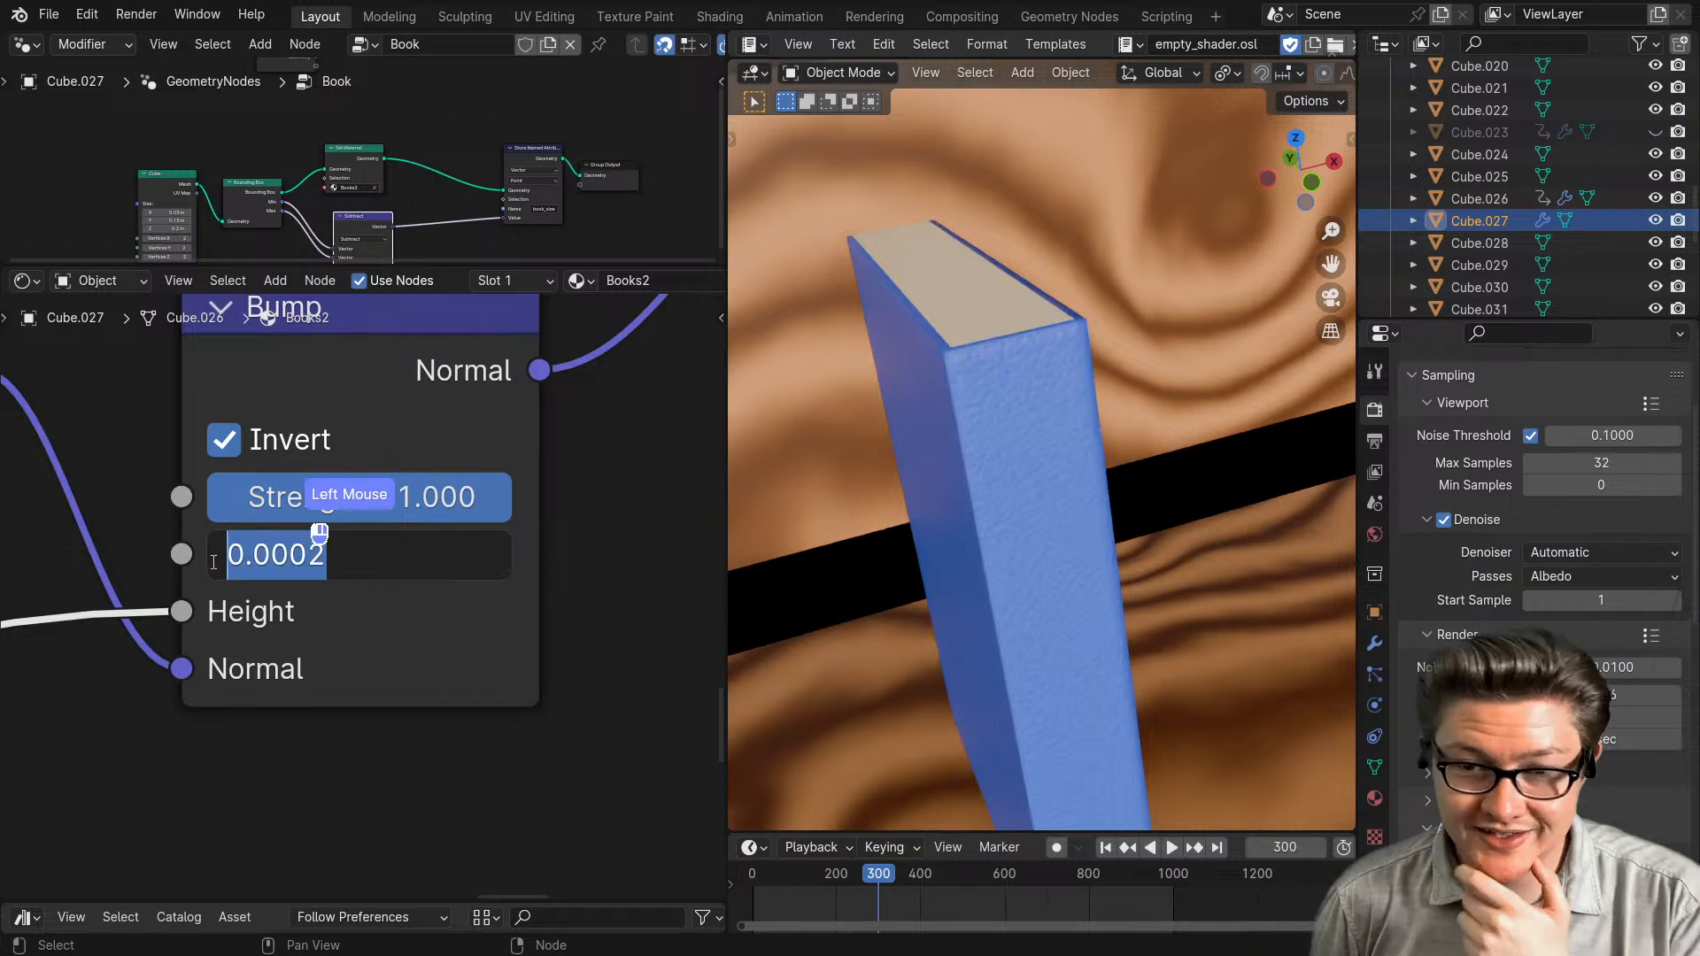
text(.1)
key(Return)
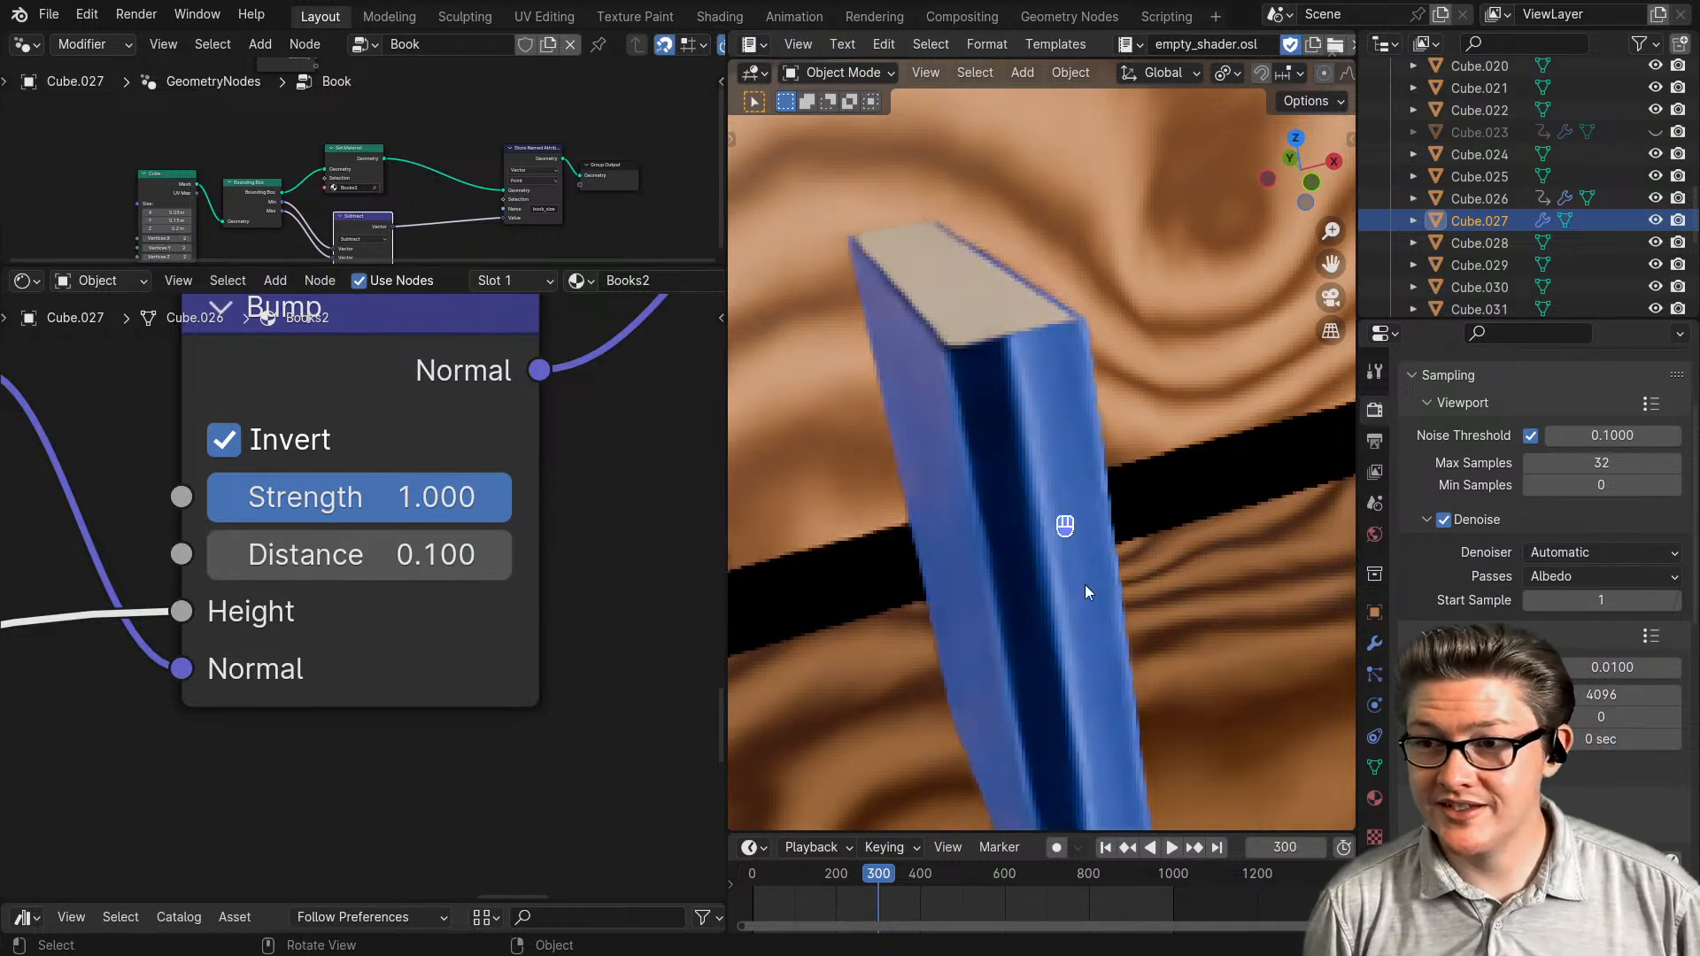
- Turn off Invert on the second Bump node, set its Distance to 0.01, and compare the spine with the book reference photo
middle_drag(1088, 592, 1028, 647)
middle_drag(1028, 646, 879, 760)
middle_click(247, 443)
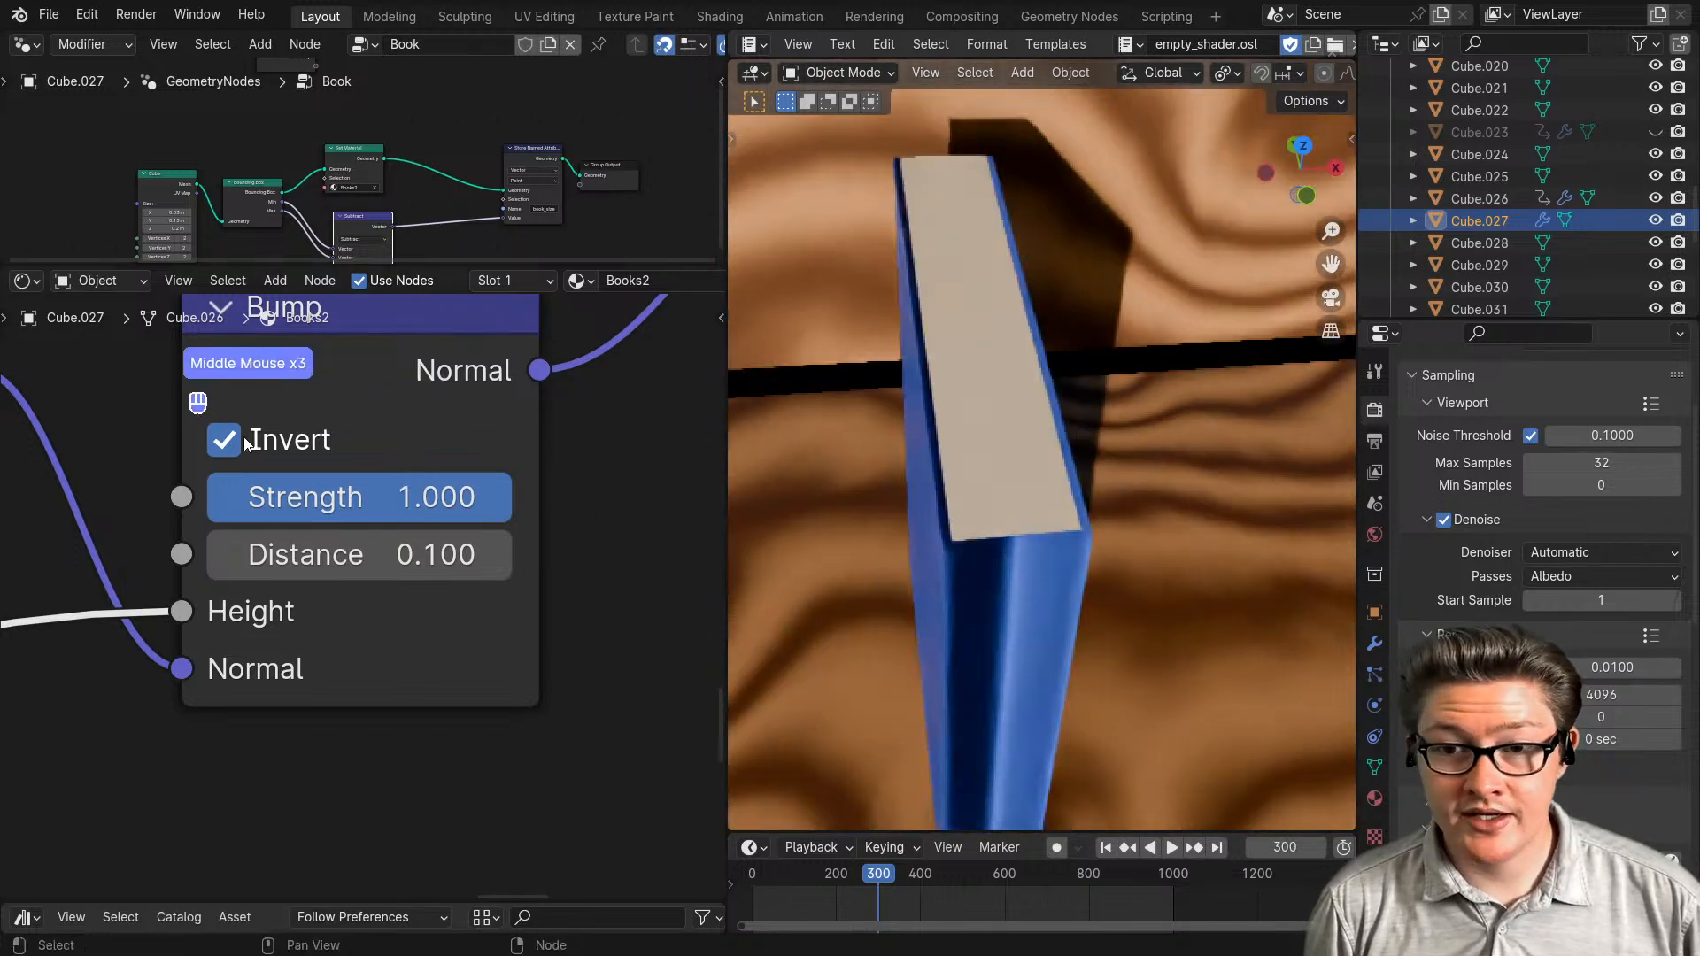
click(228, 439)
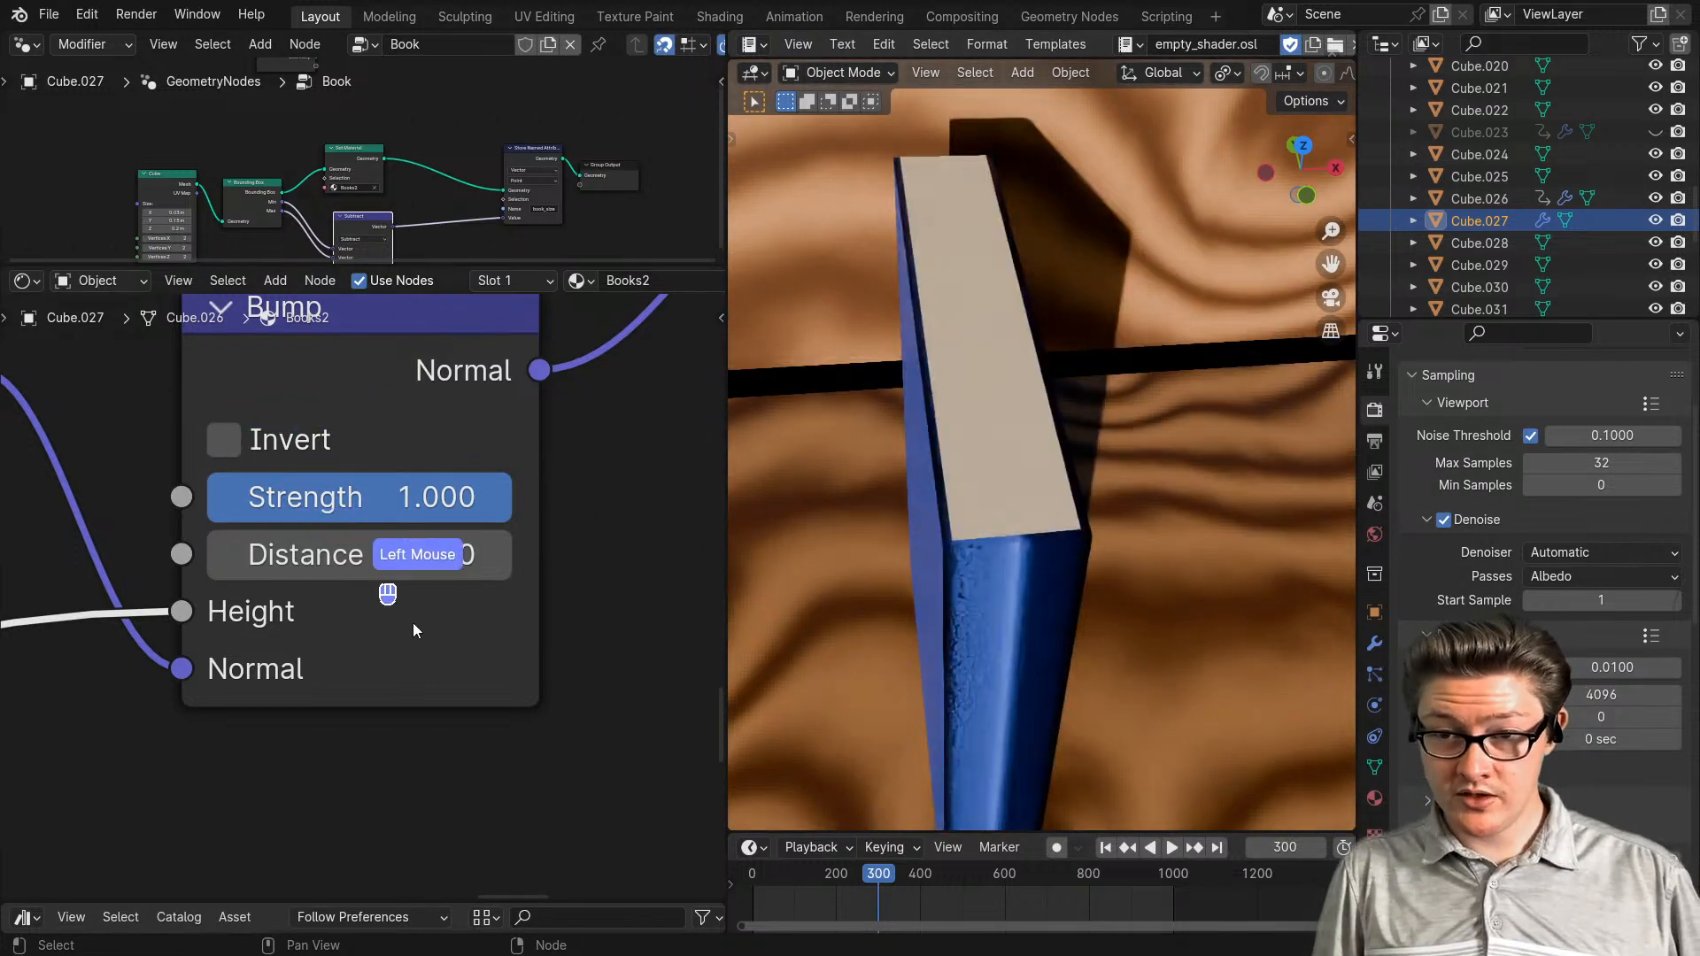
click(358, 567)
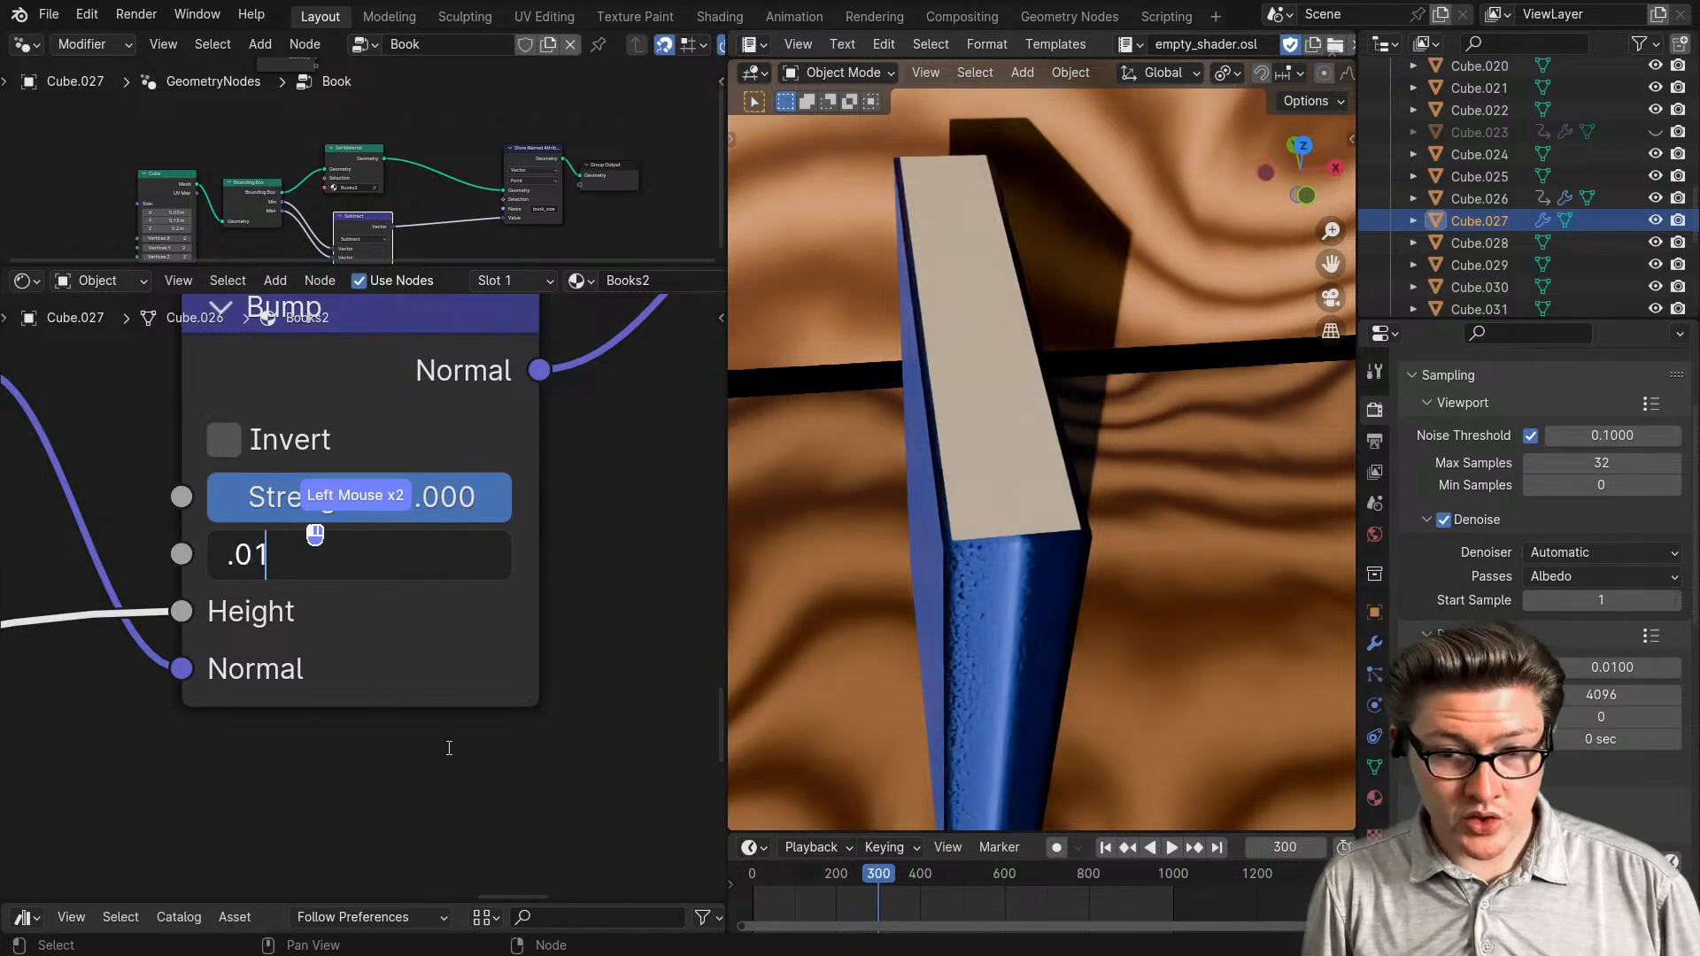
text(.01)
click(424, 760)
middle_drag(992, 644, 1007, 592)
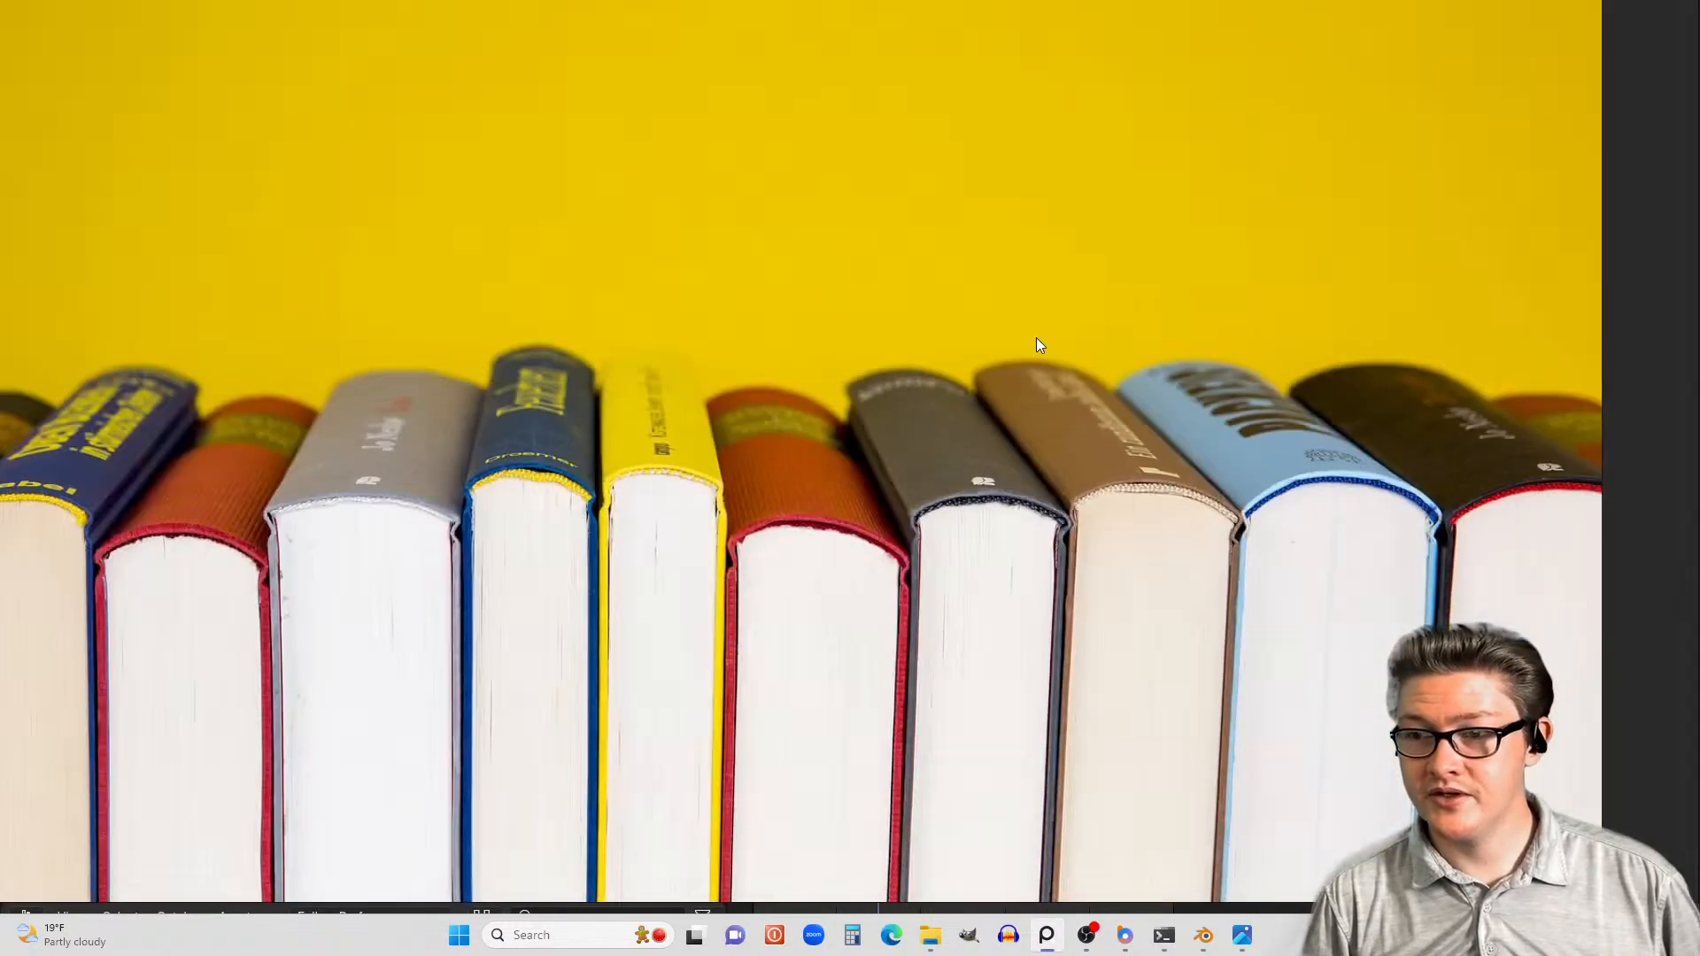
click(1203, 937)
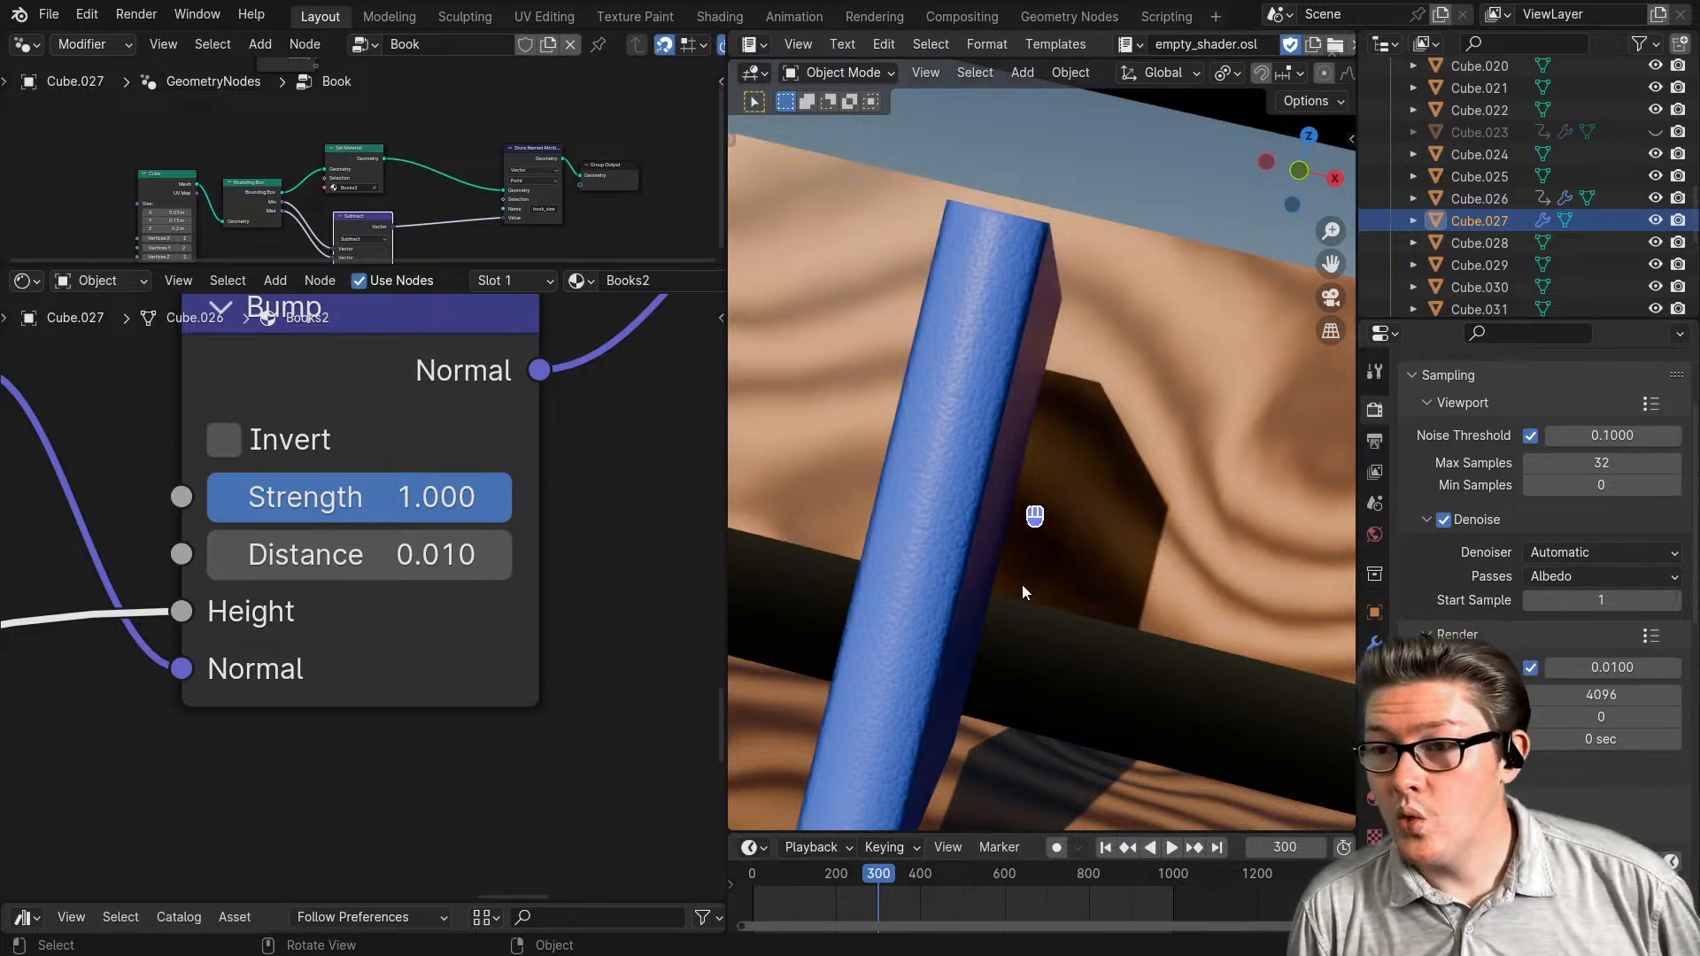
- Move the Randomness node farther from the Color Ramp to make room between them
scroll(363, 714, down, 4)
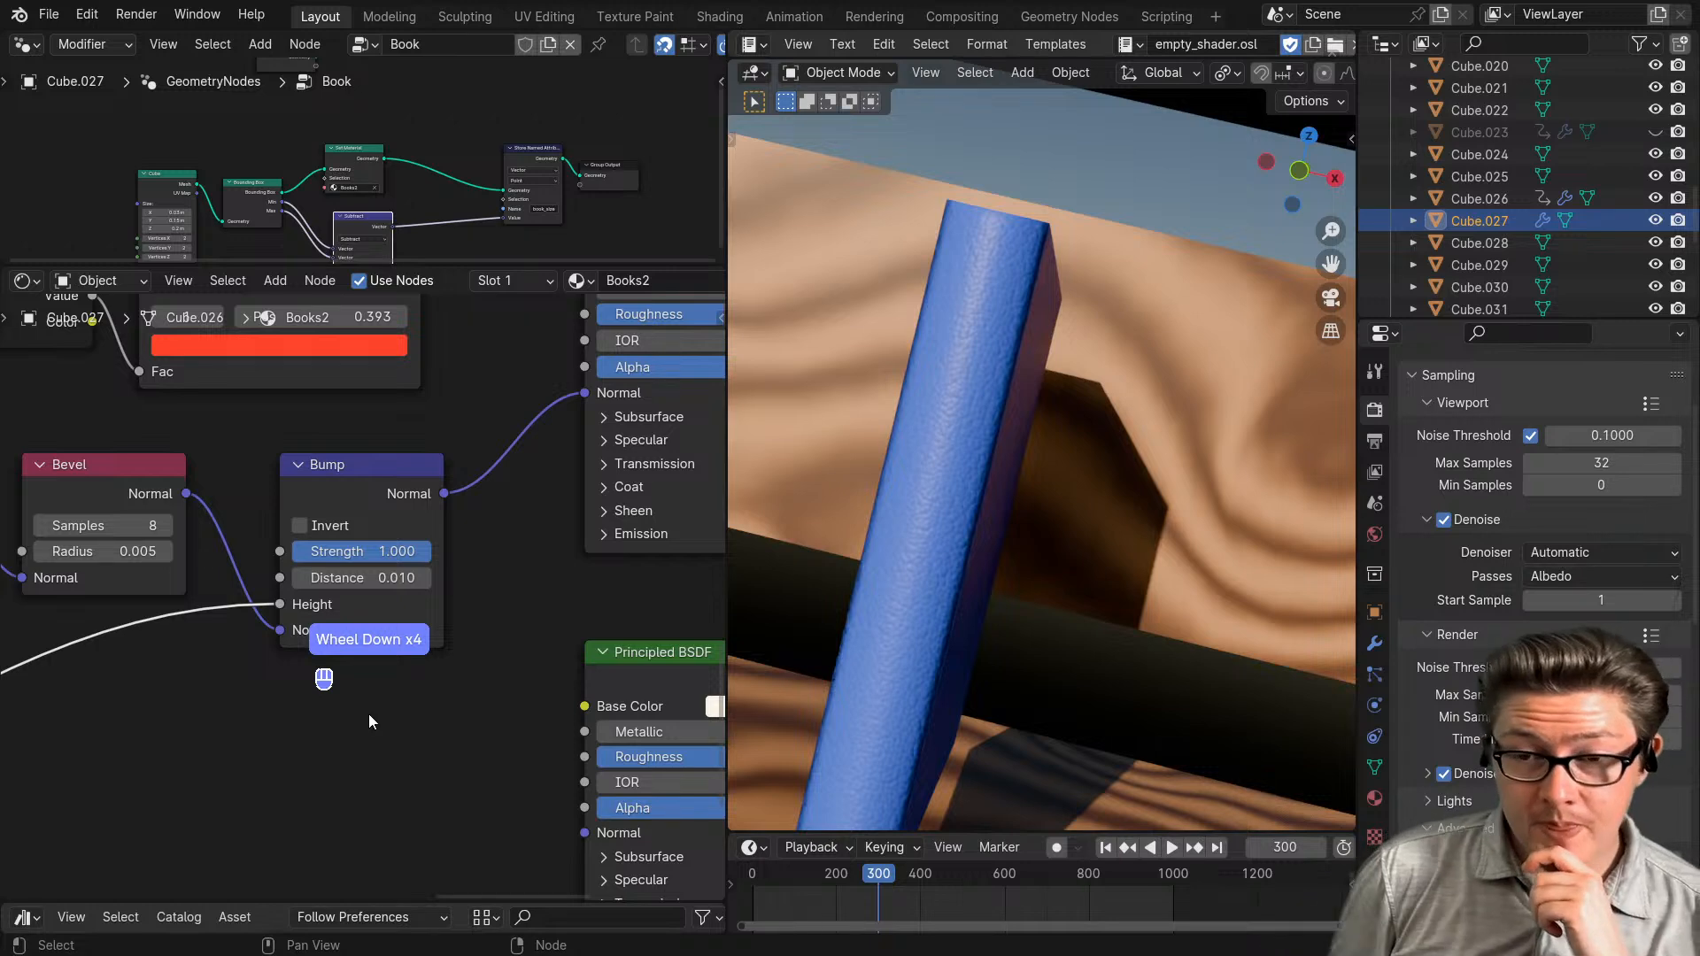
scroll(368, 714, down, 4)
middle_drag(201, 690, 484, 728)
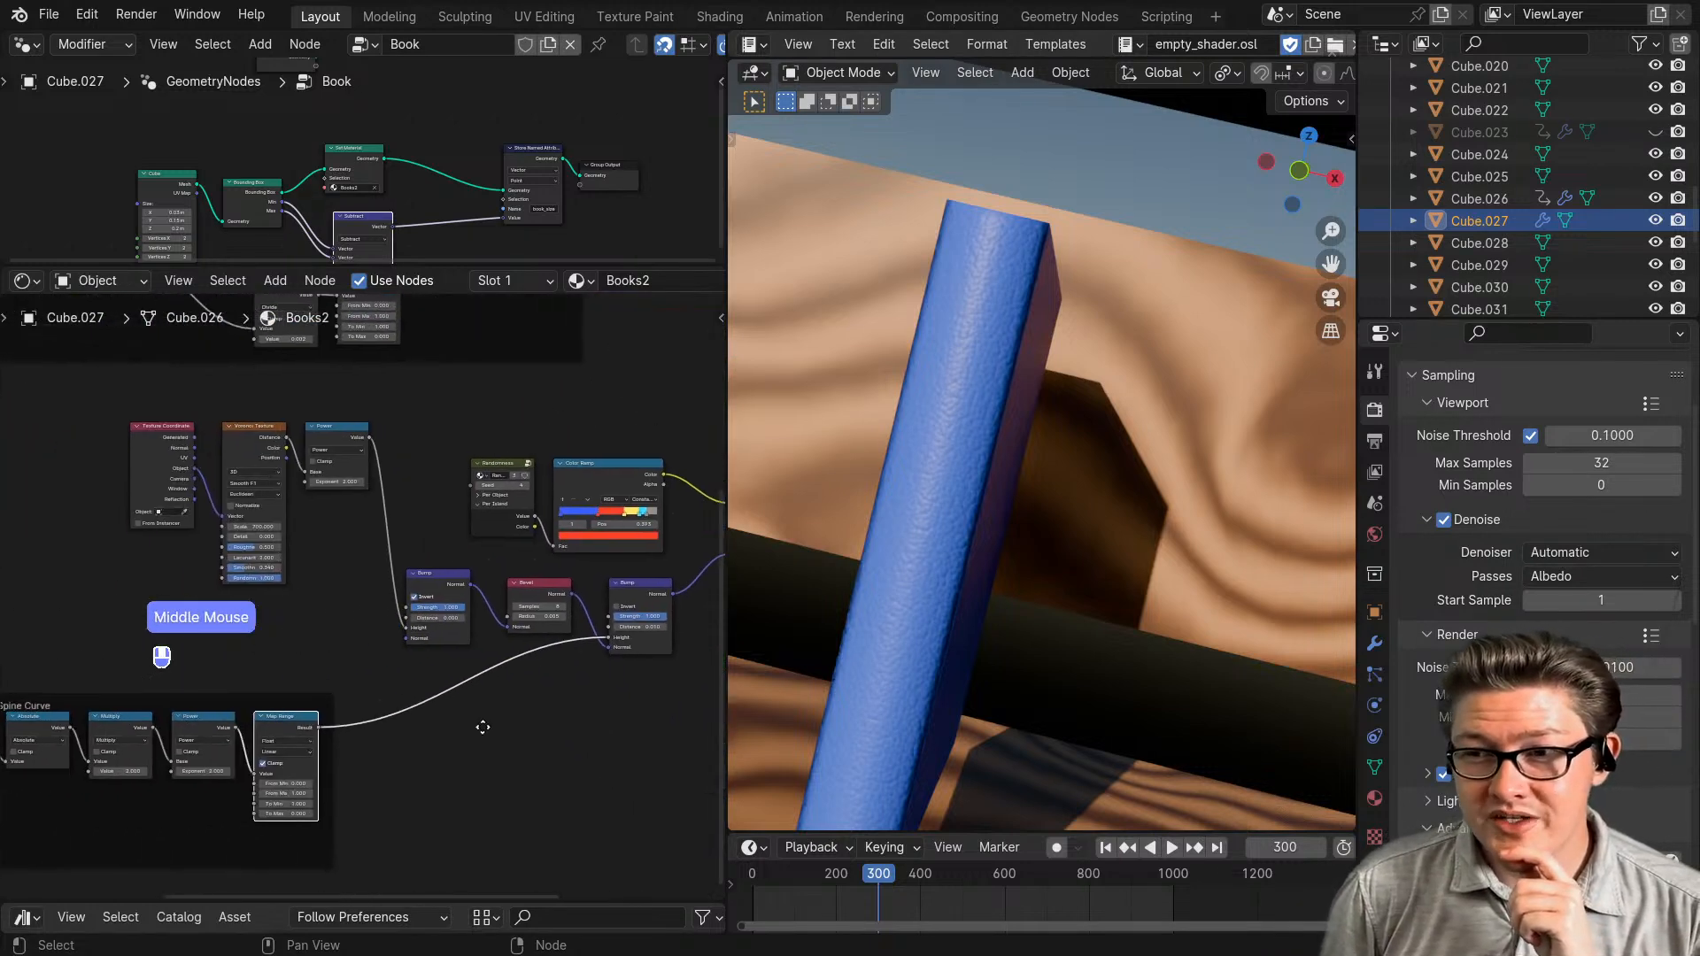
middle_drag(339, 638, 505, 651)
scroll(344, 659, up, 3)
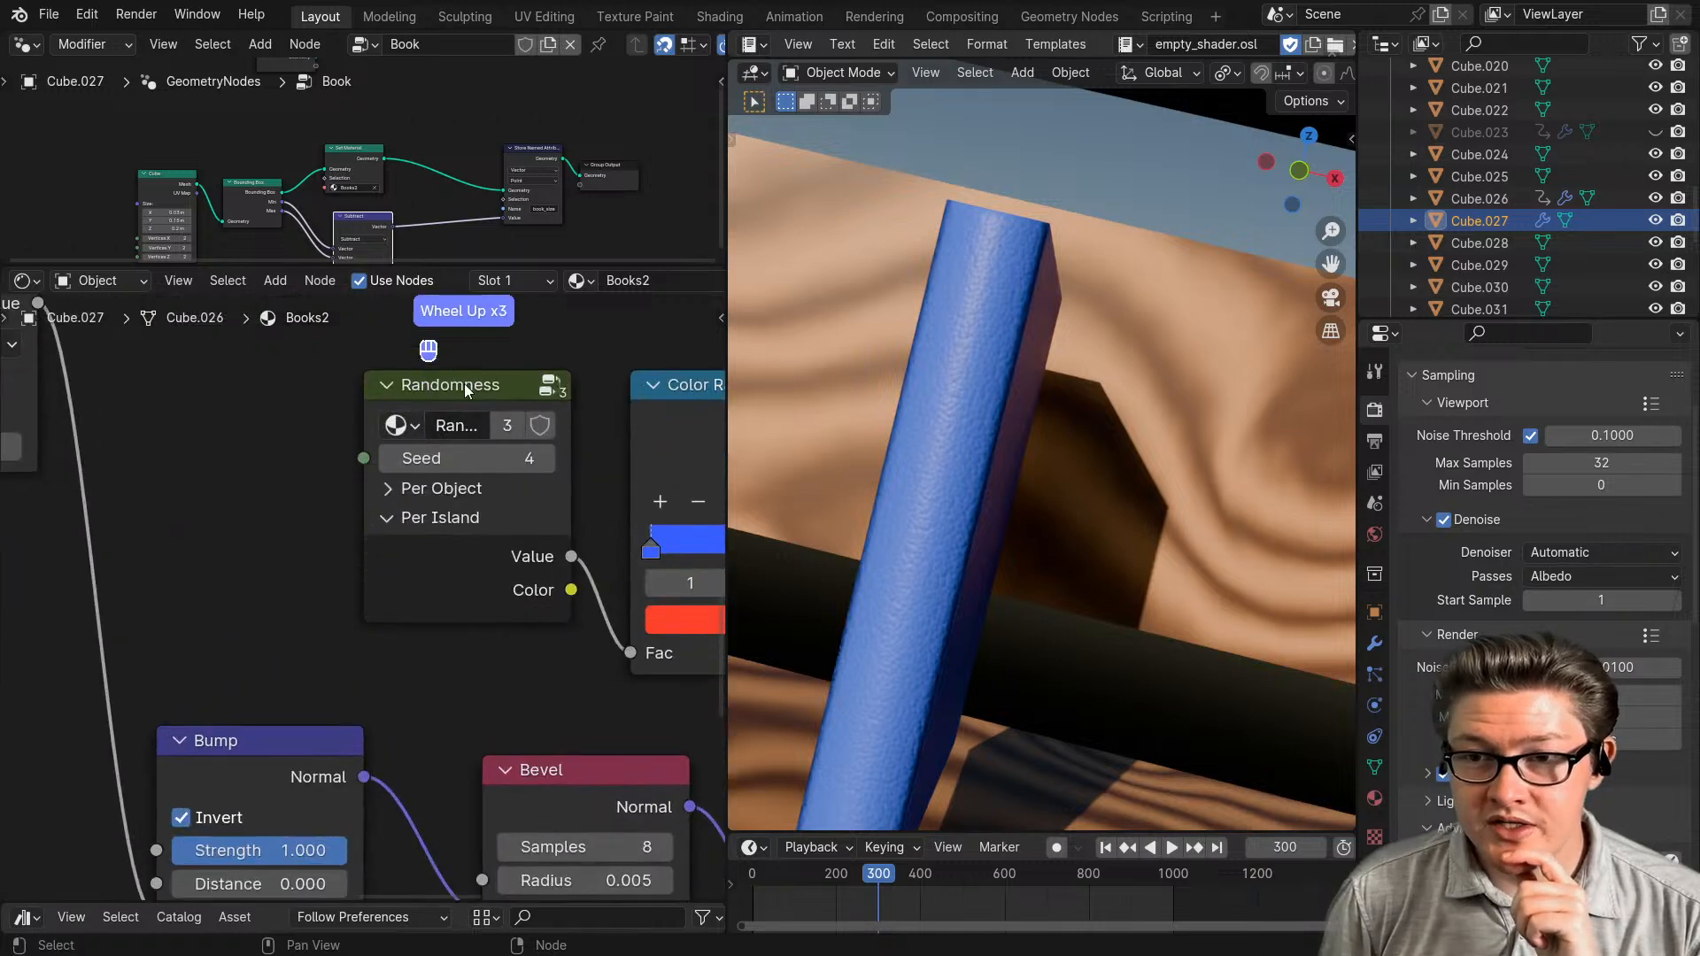
drag(464, 384, 374, 388)
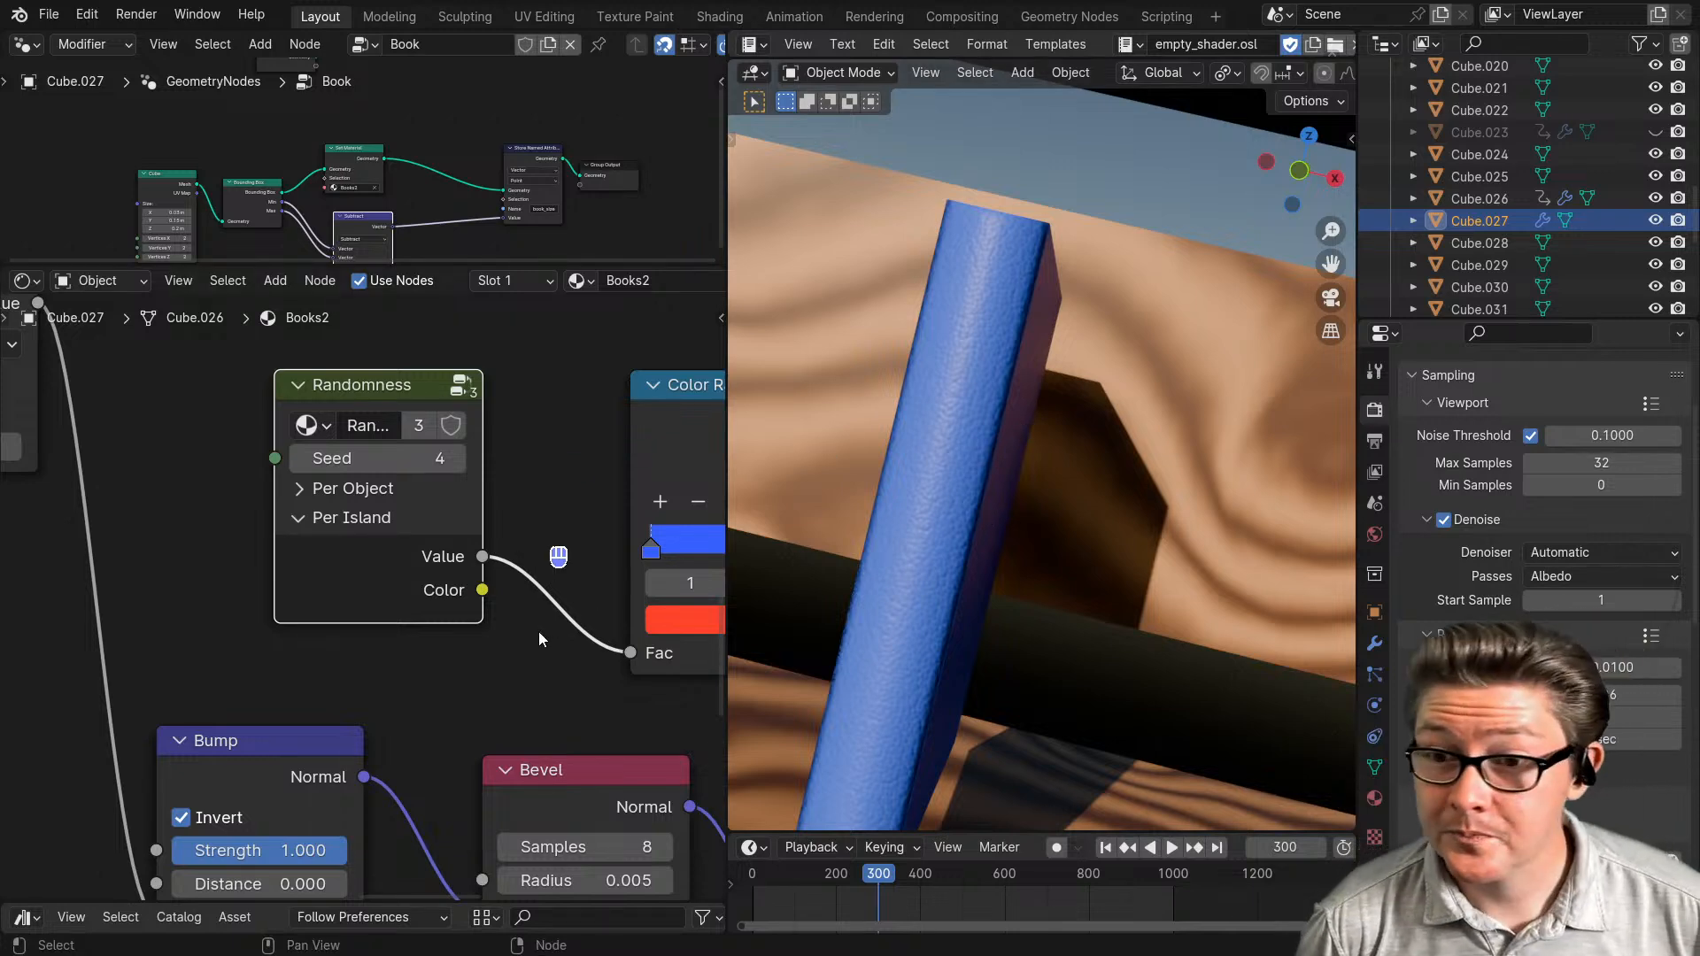
scroll(523, 619, down, 2)
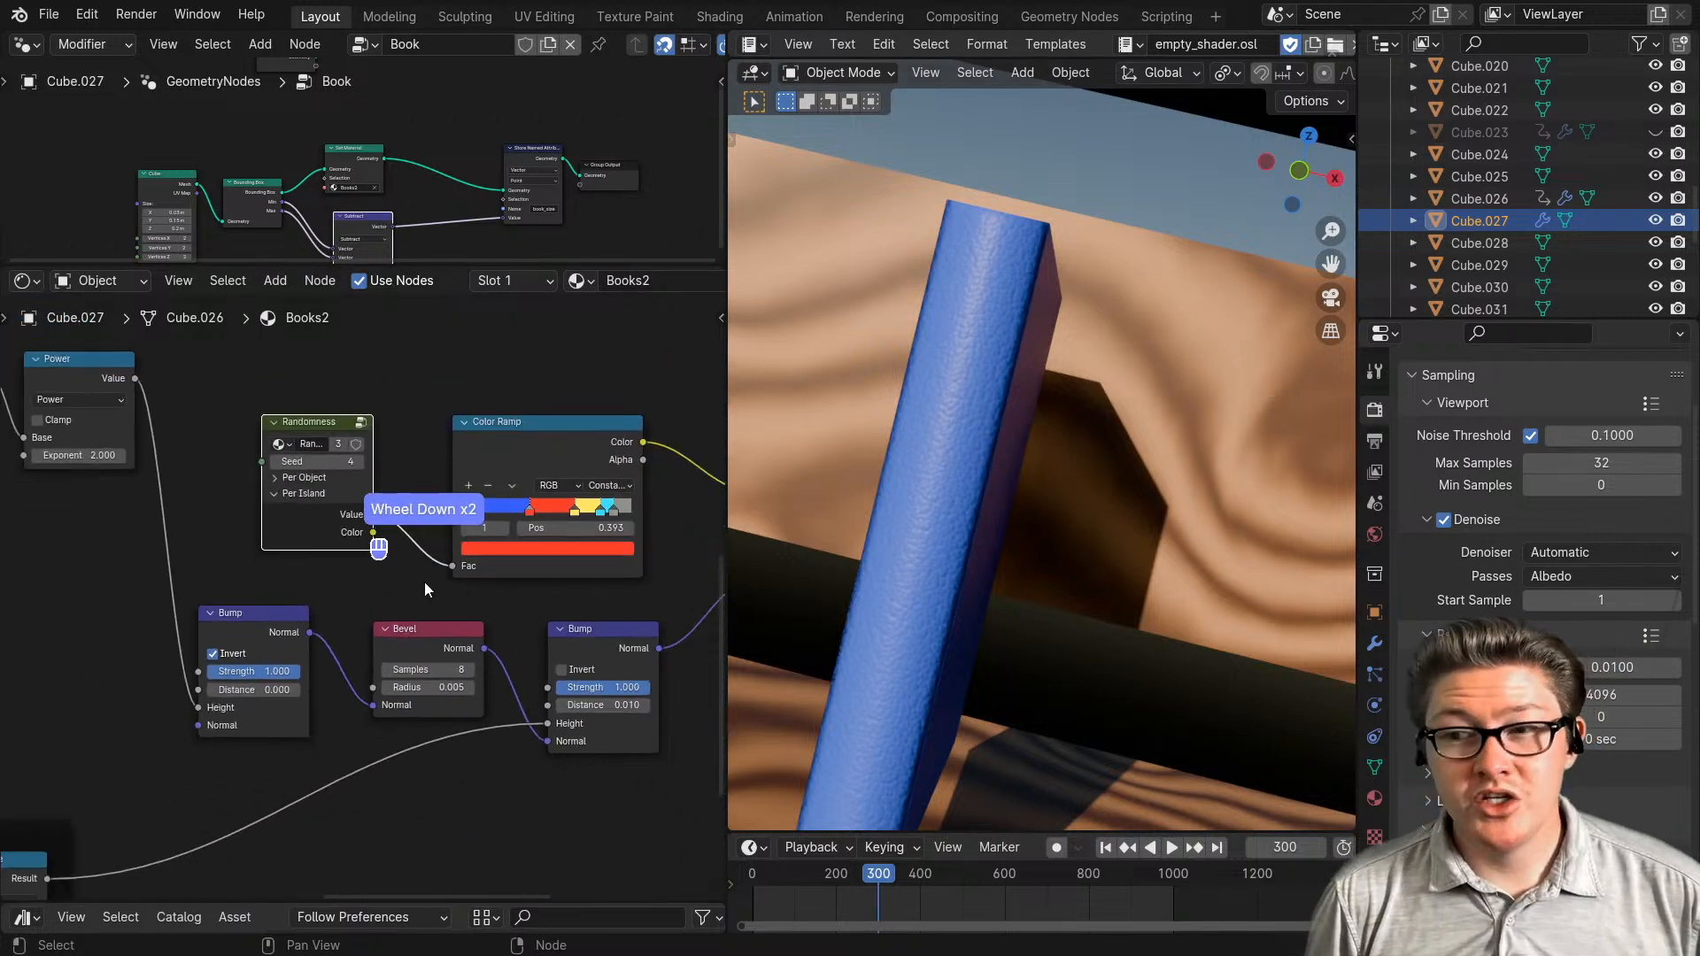
scroll(513, 664, up, 2)
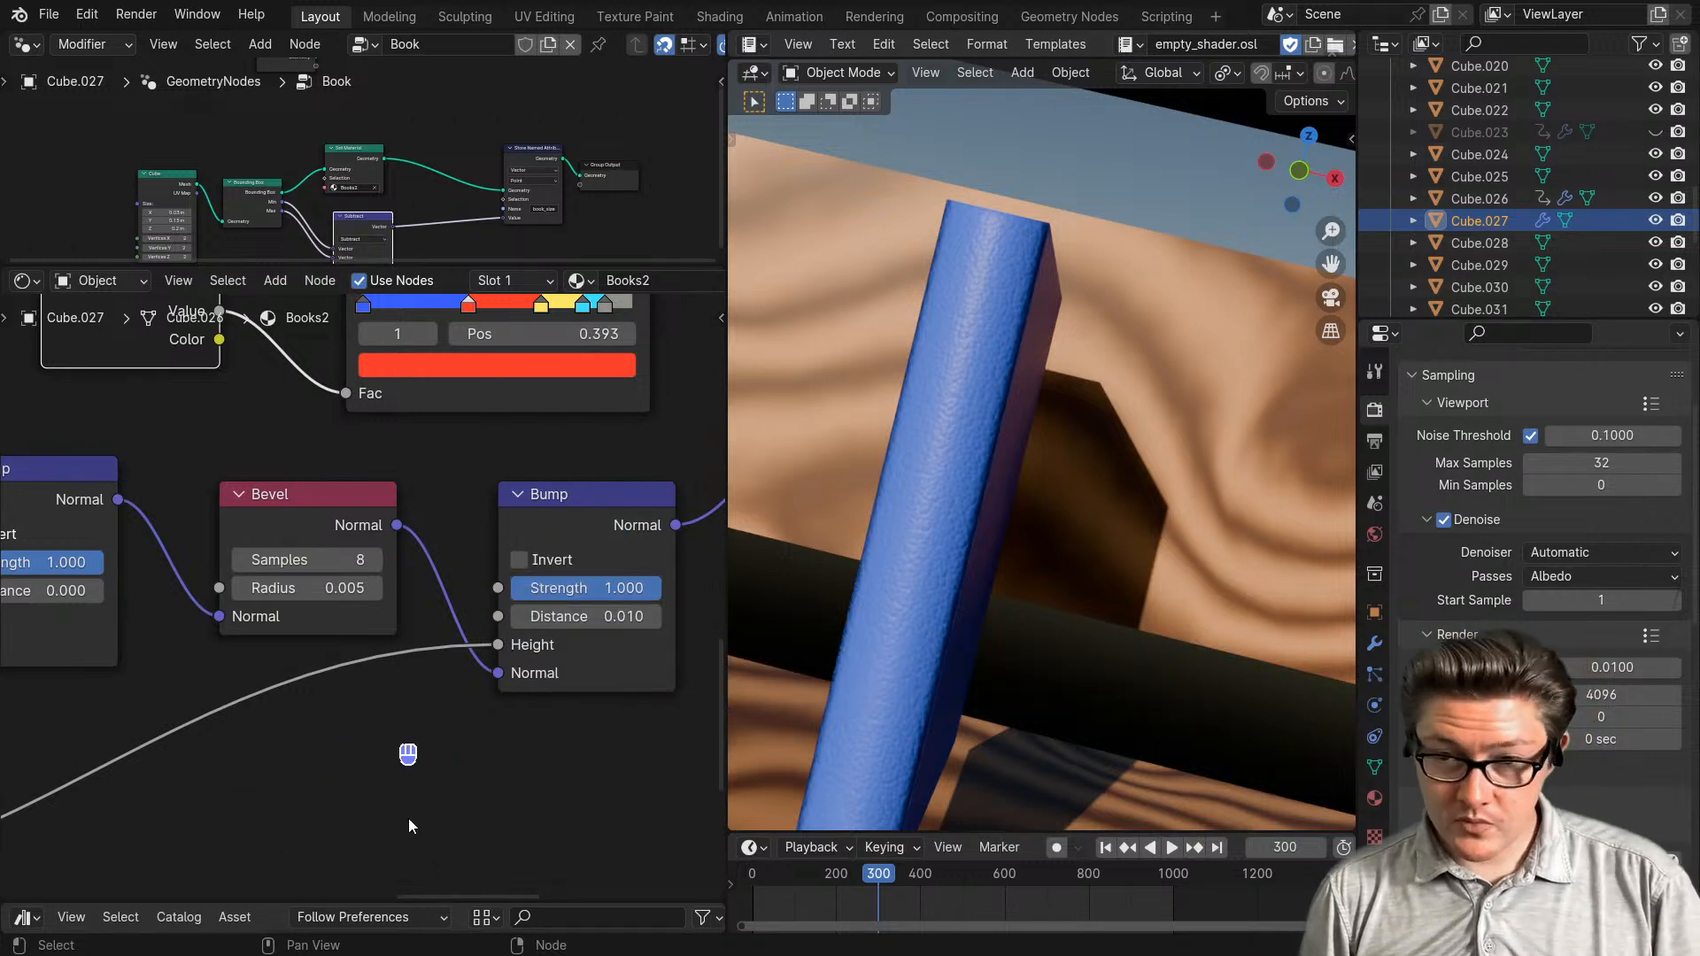
- Add a Map Range node beneath the Bevel and second Bump nodes, and raise the Color Ramp to free up space
key(shift+m)
click(286, 767)
scroll(531, 580, down, 2)
middle_drag(551, 563, 484, 740)
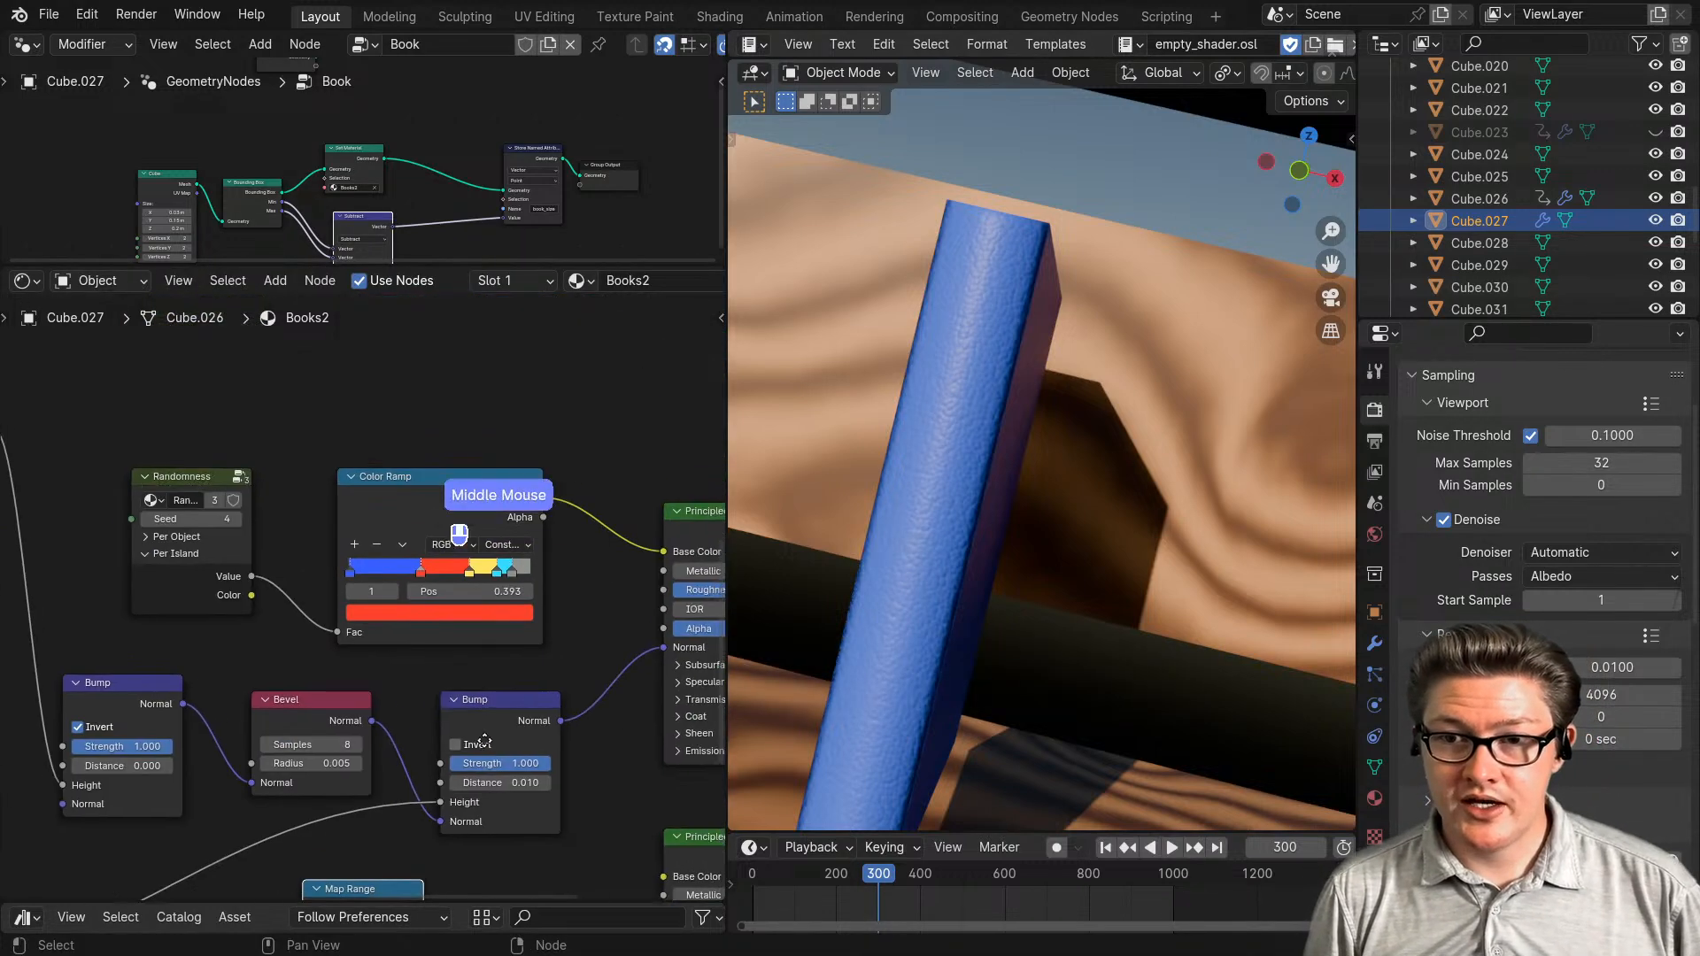
drag(438, 507, 456, 439)
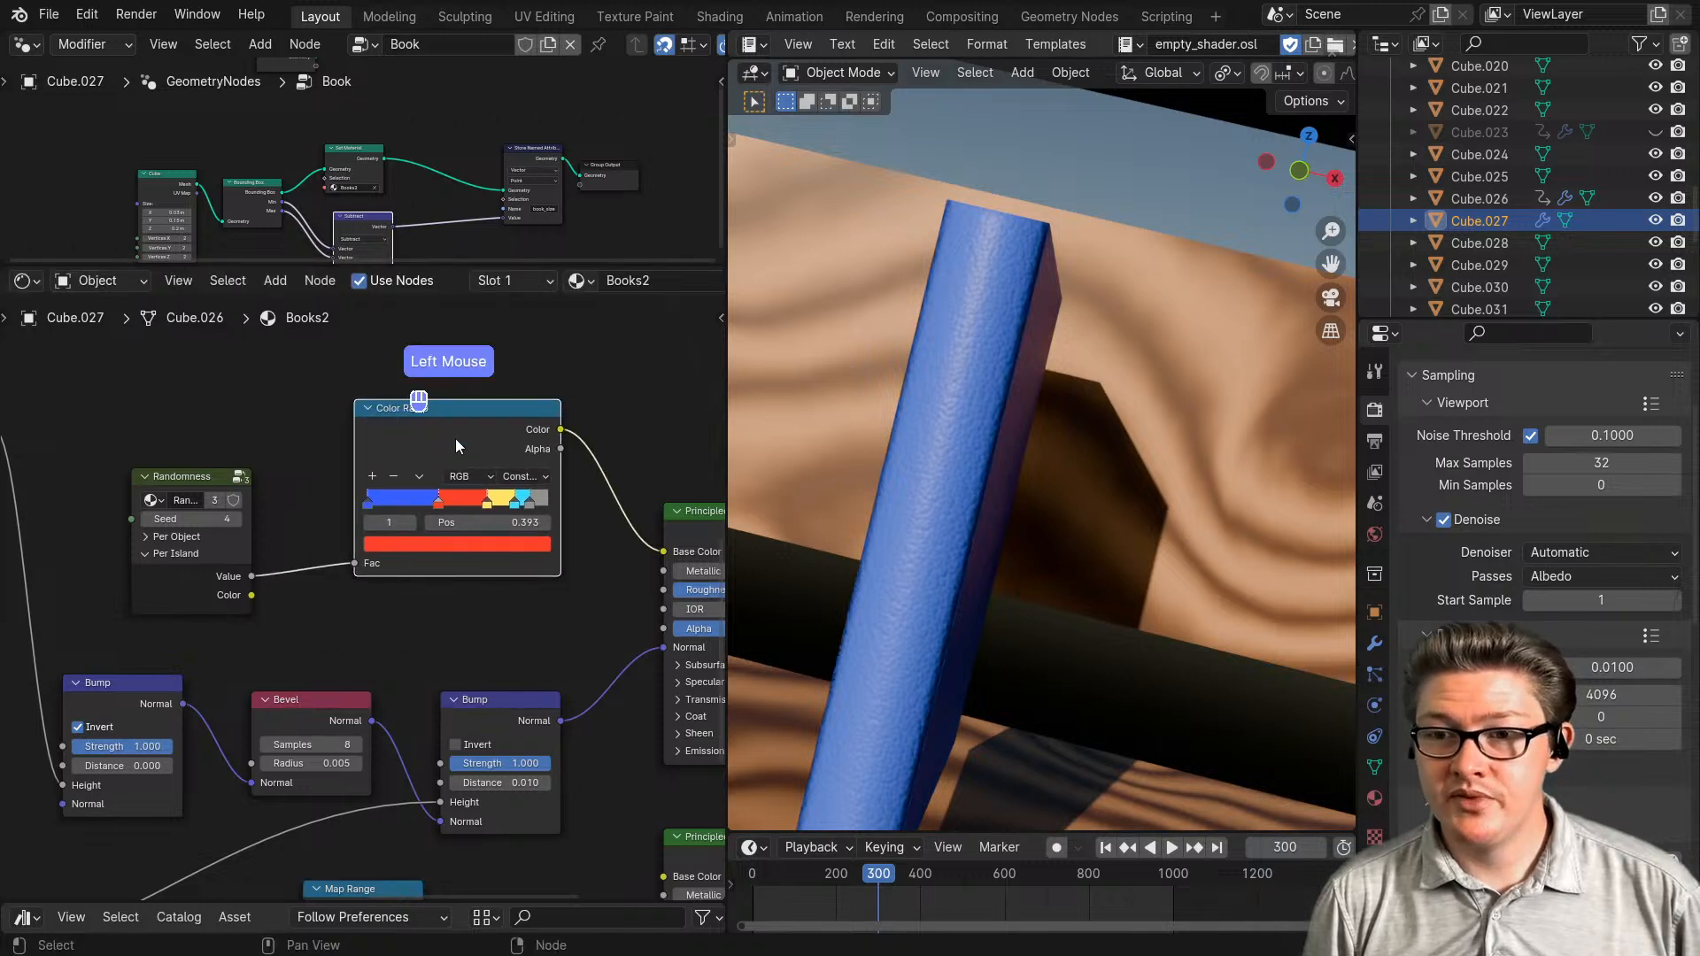
middle_drag(518, 575, 442, 779)
scroll(518, 682, up, 3)
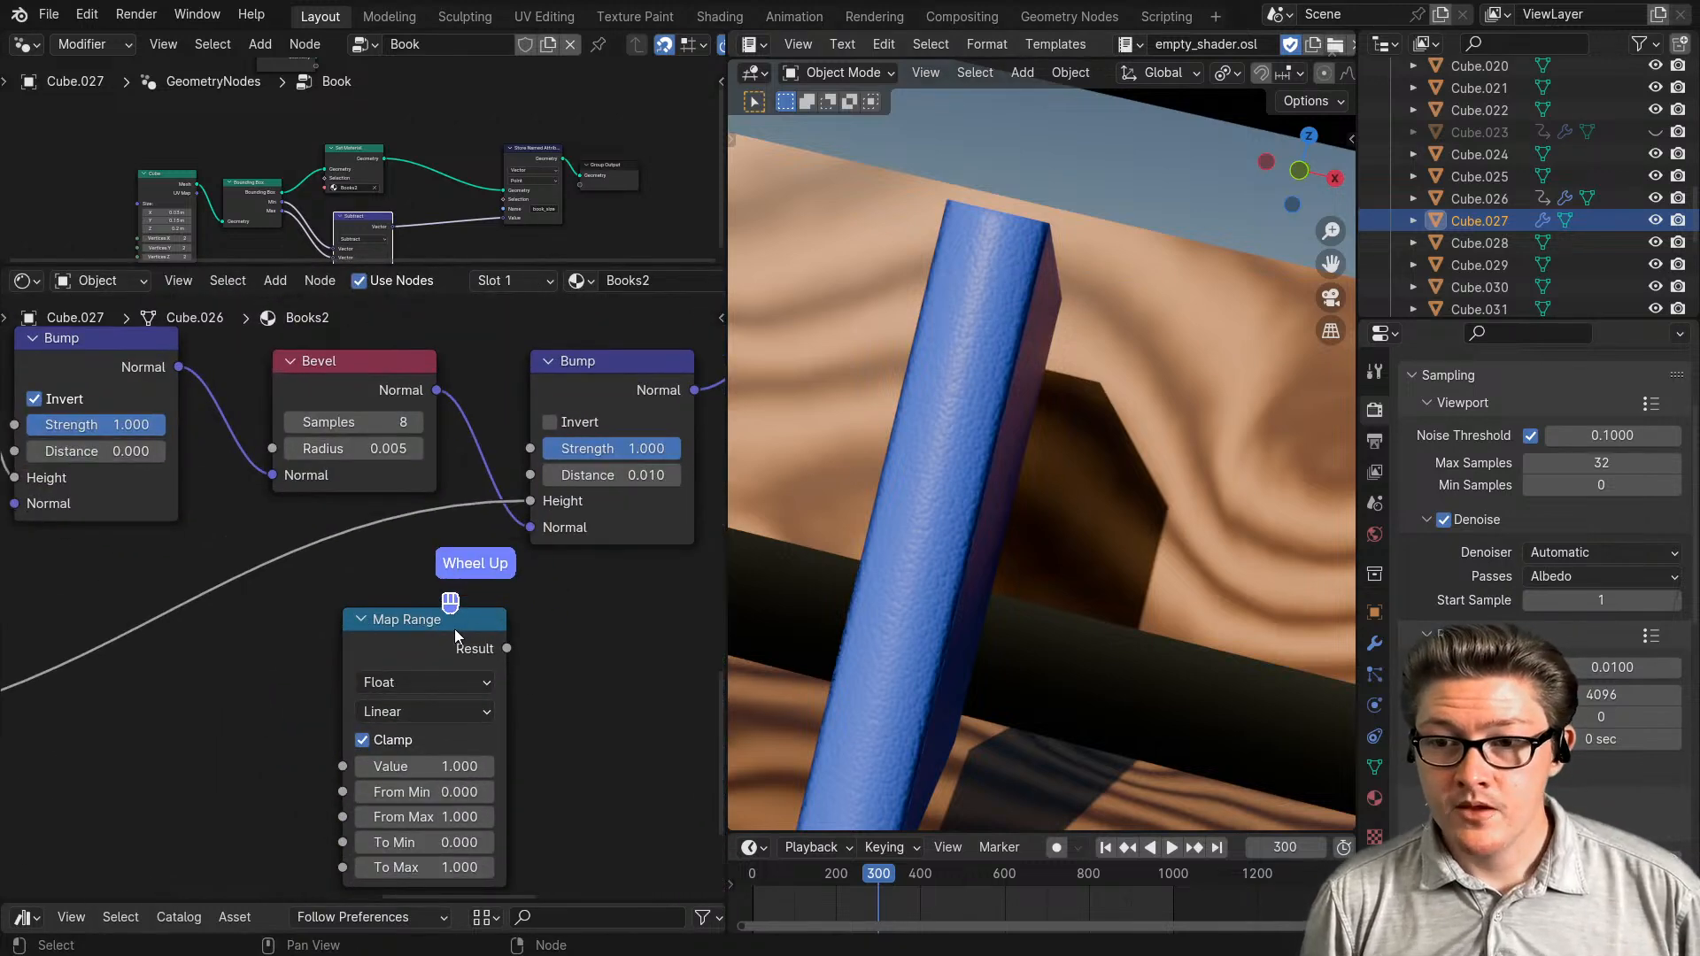
drag(454, 628, 361, 629)
- Set the second Bump node's Distance to 0.001 to test a flatter spine curve
middle_drag(613, 611, 362, 695)
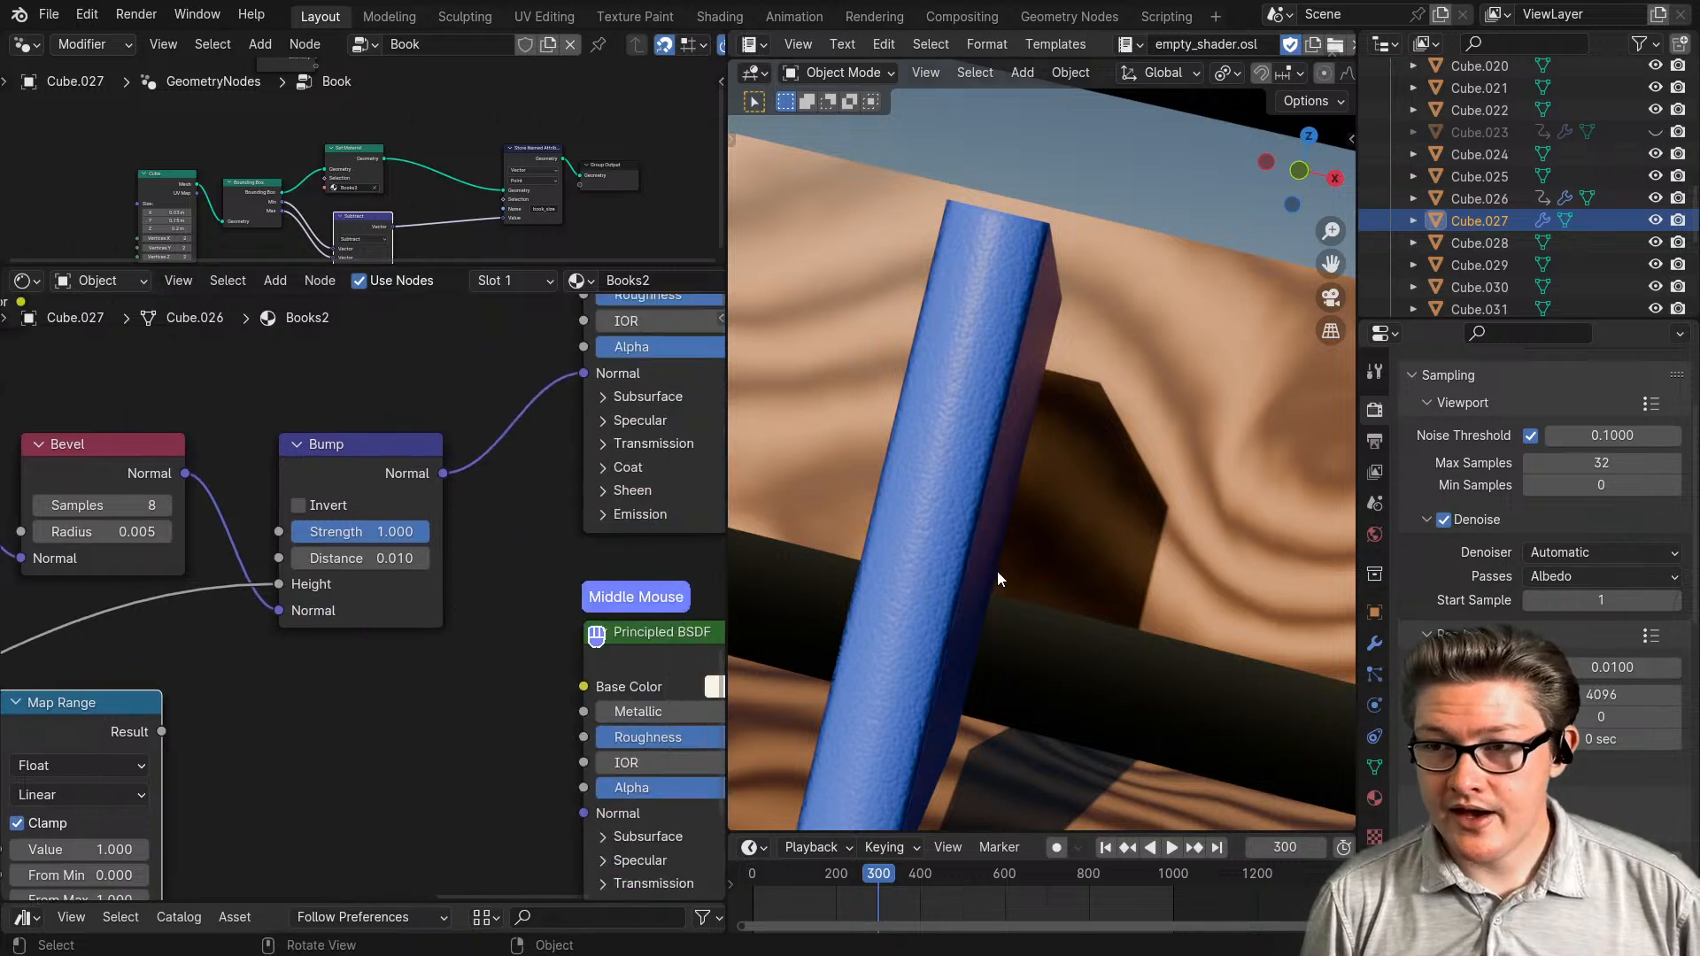
middle_drag(997, 580, 997, 529)
scroll(399, 618, up, 2)
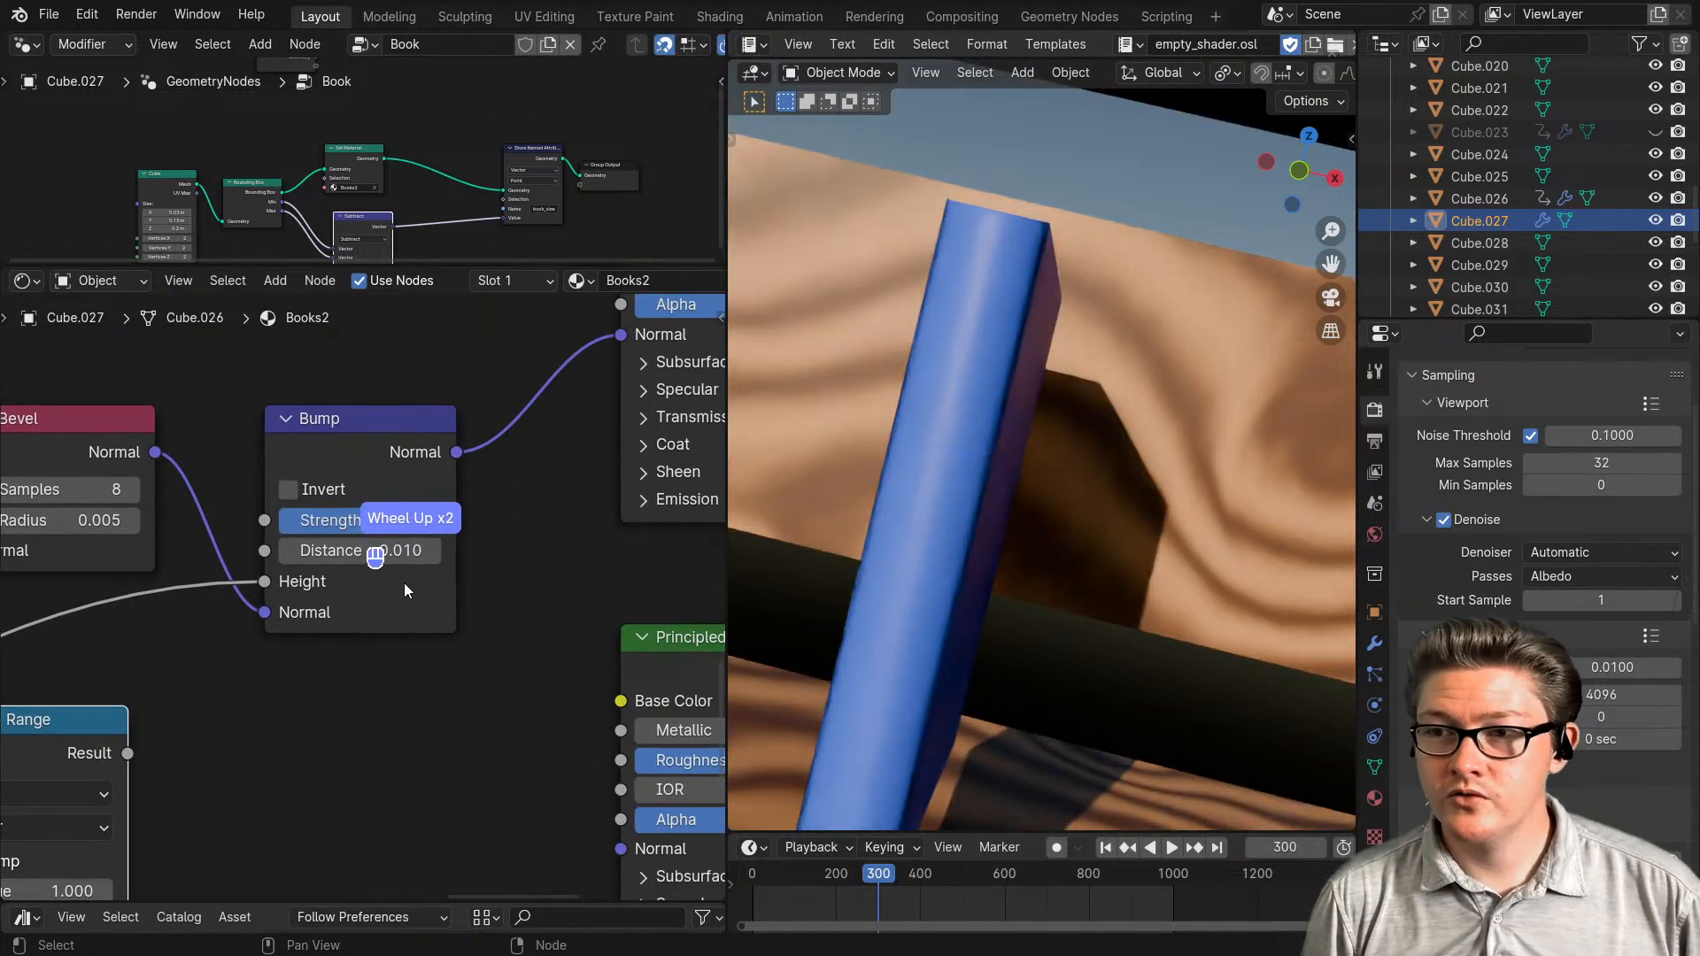
scroll(403, 587, up, 3)
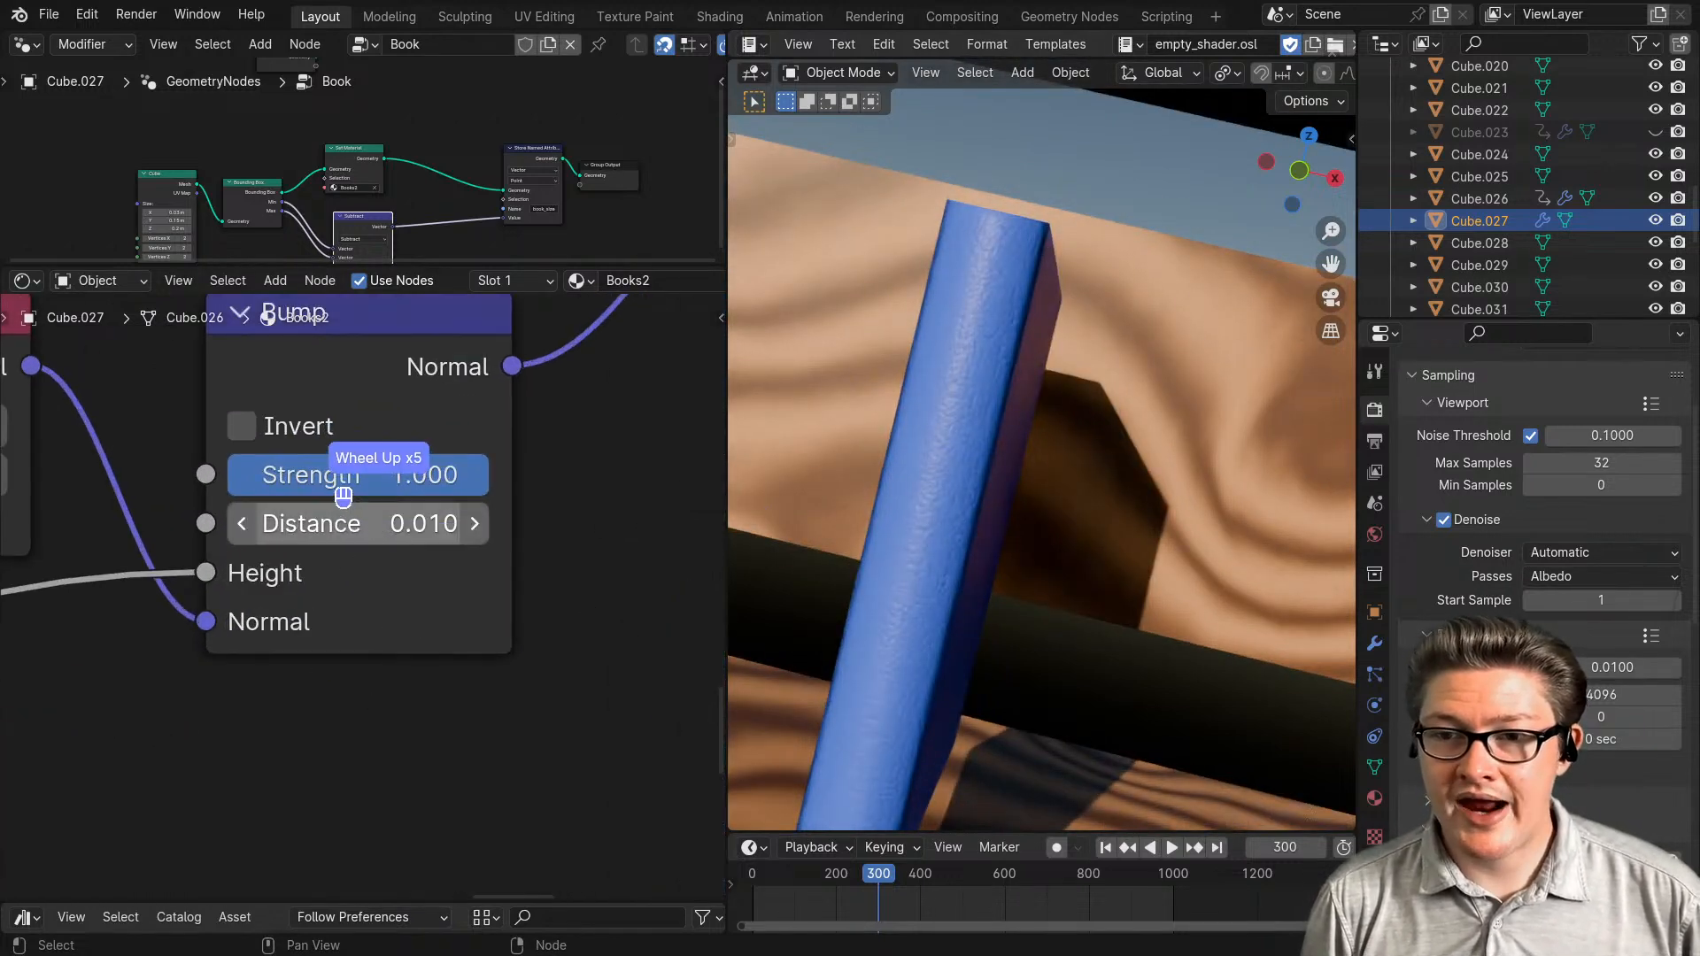
click(381, 530)
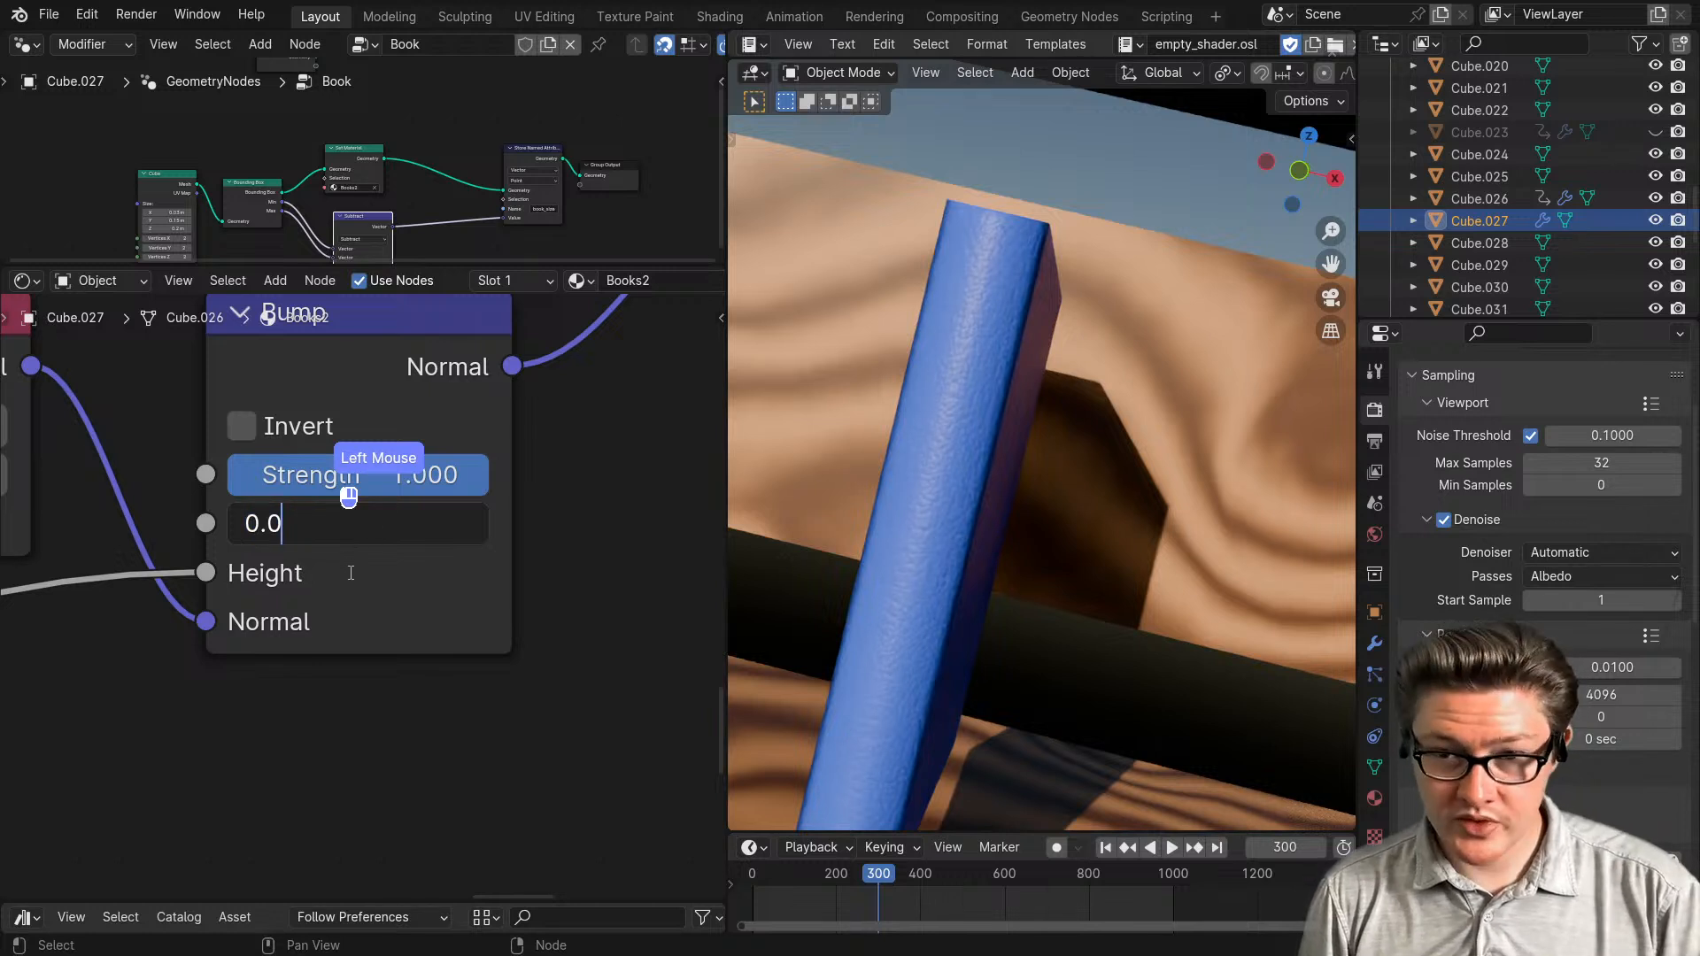
text(0.001)
key(Return)
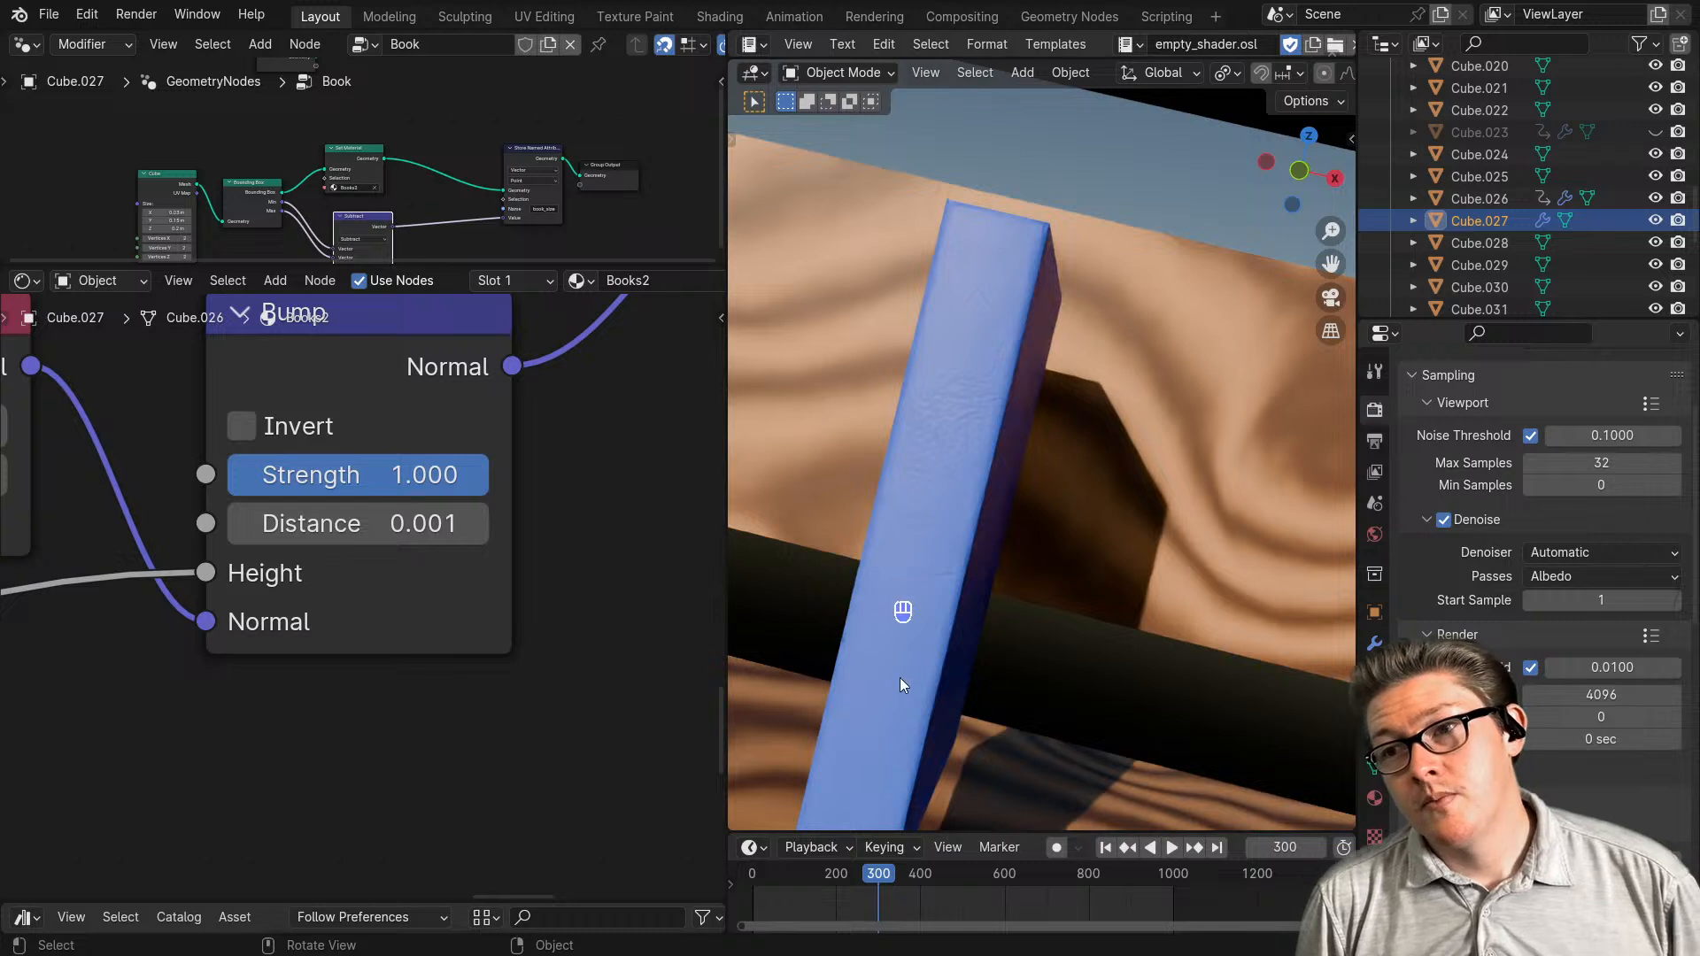
- Test the second Bump node's Distance at 0.005, 0.003 and 0.004 to compare the spine's curvature
click(362, 524)
click(363, 524)
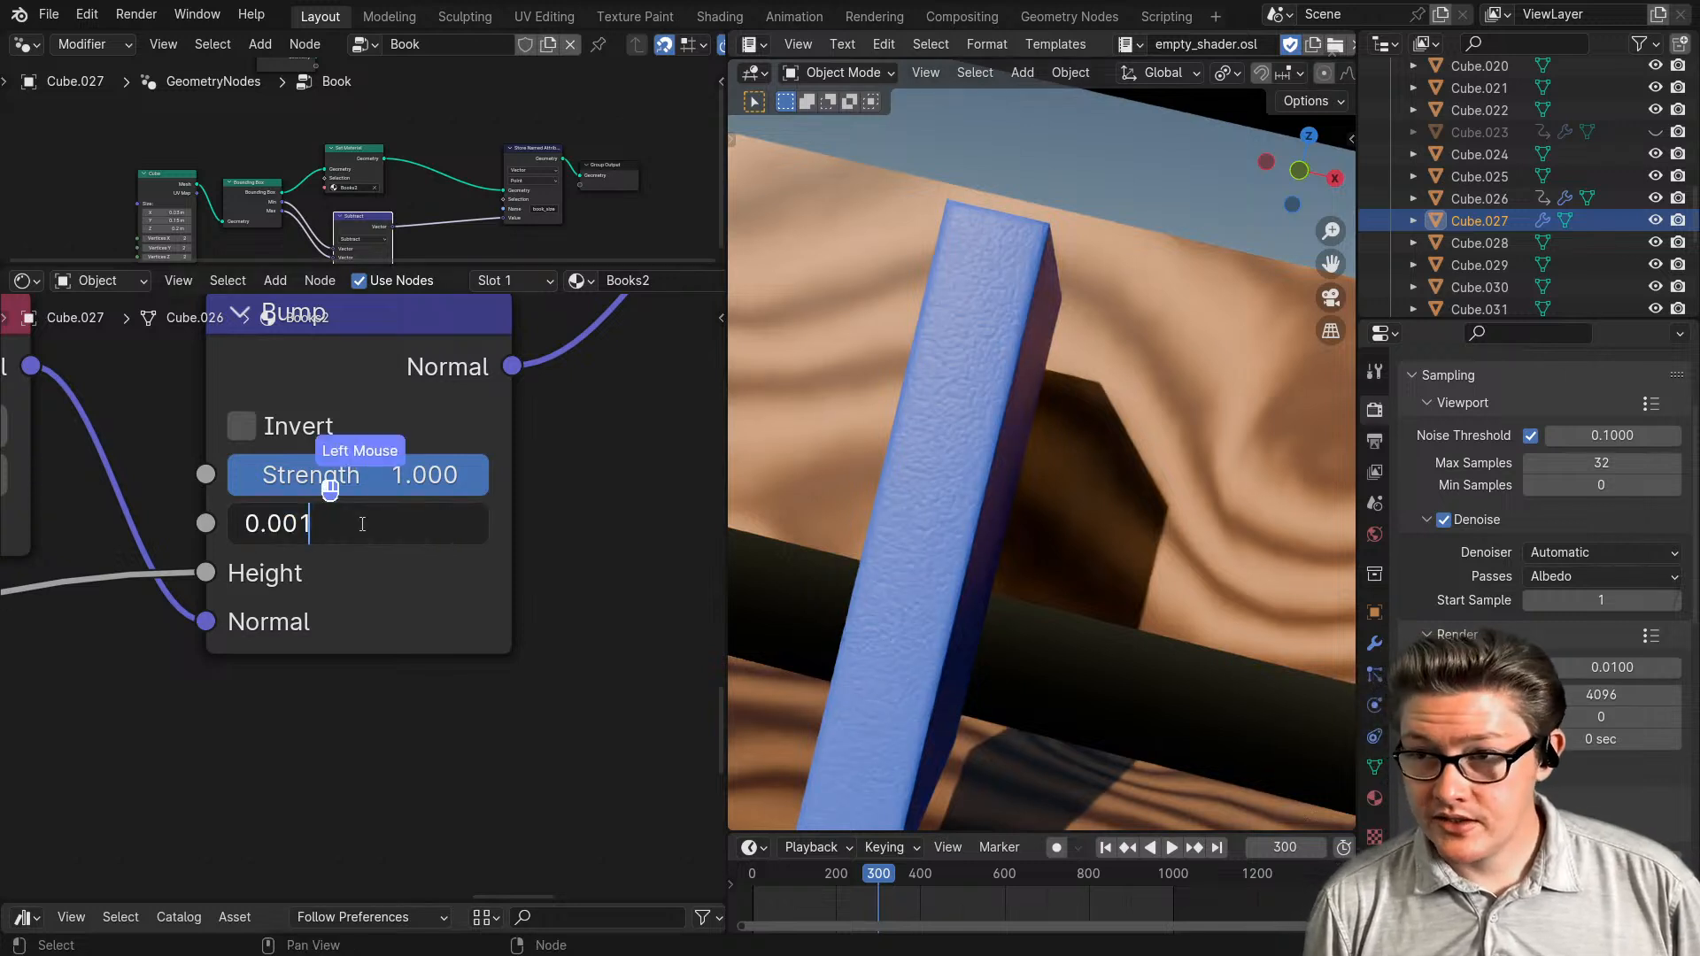
key(BackSpace)
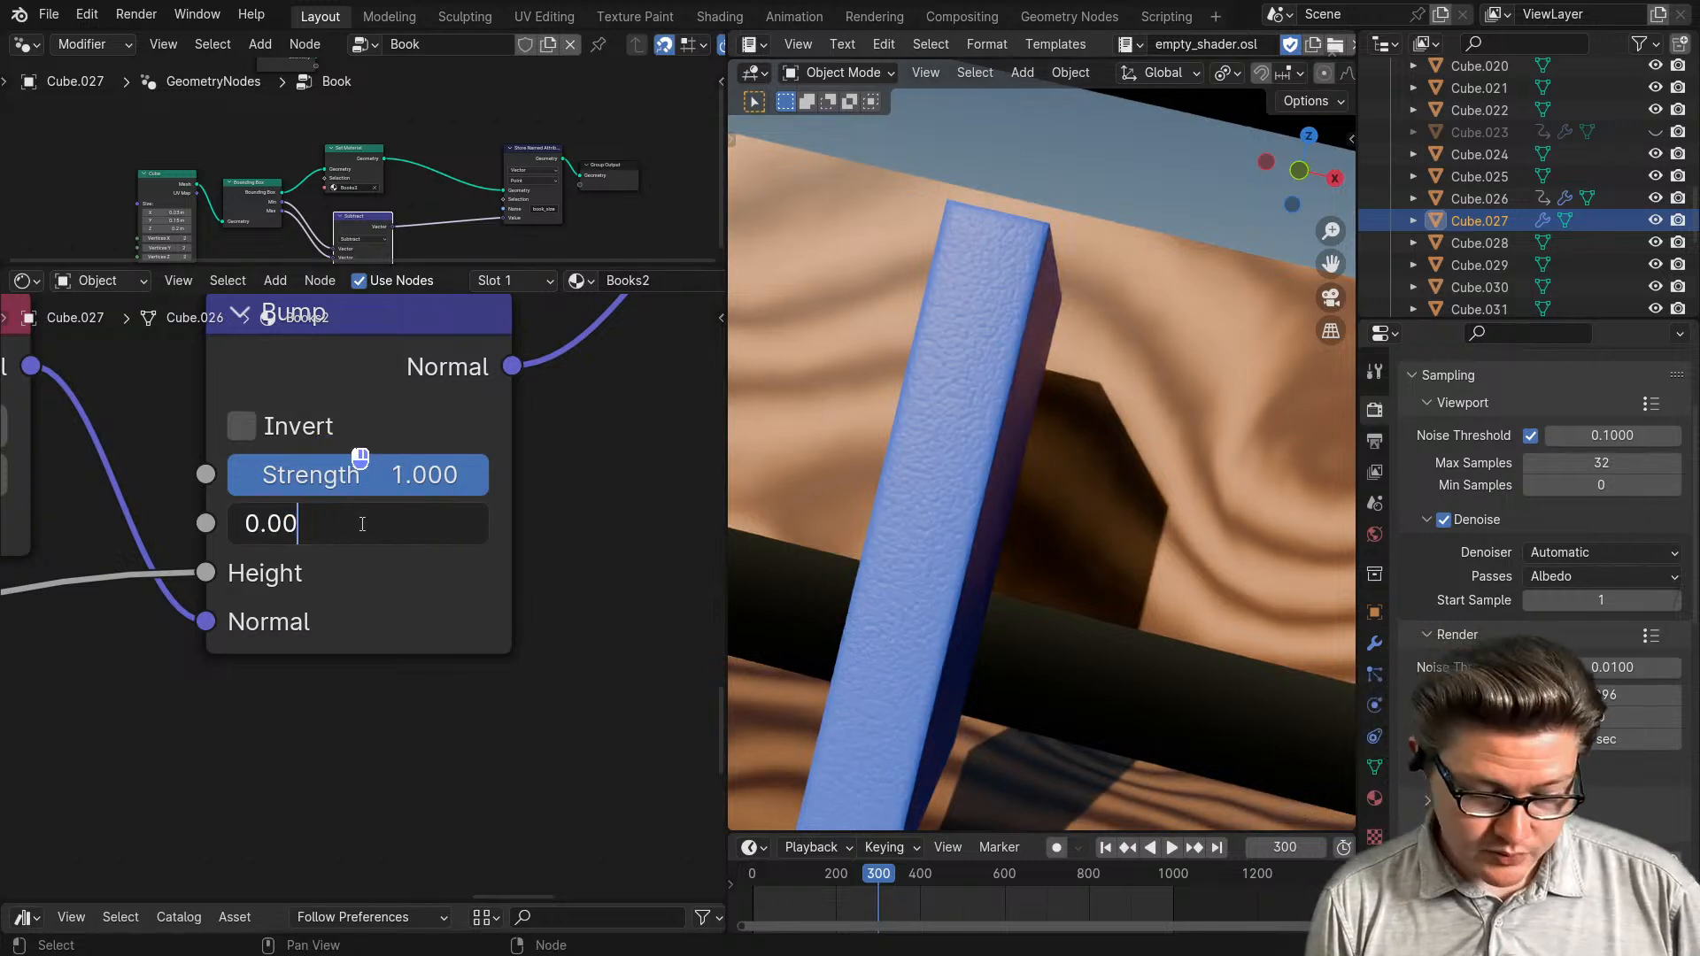
text(5)
key(Return)
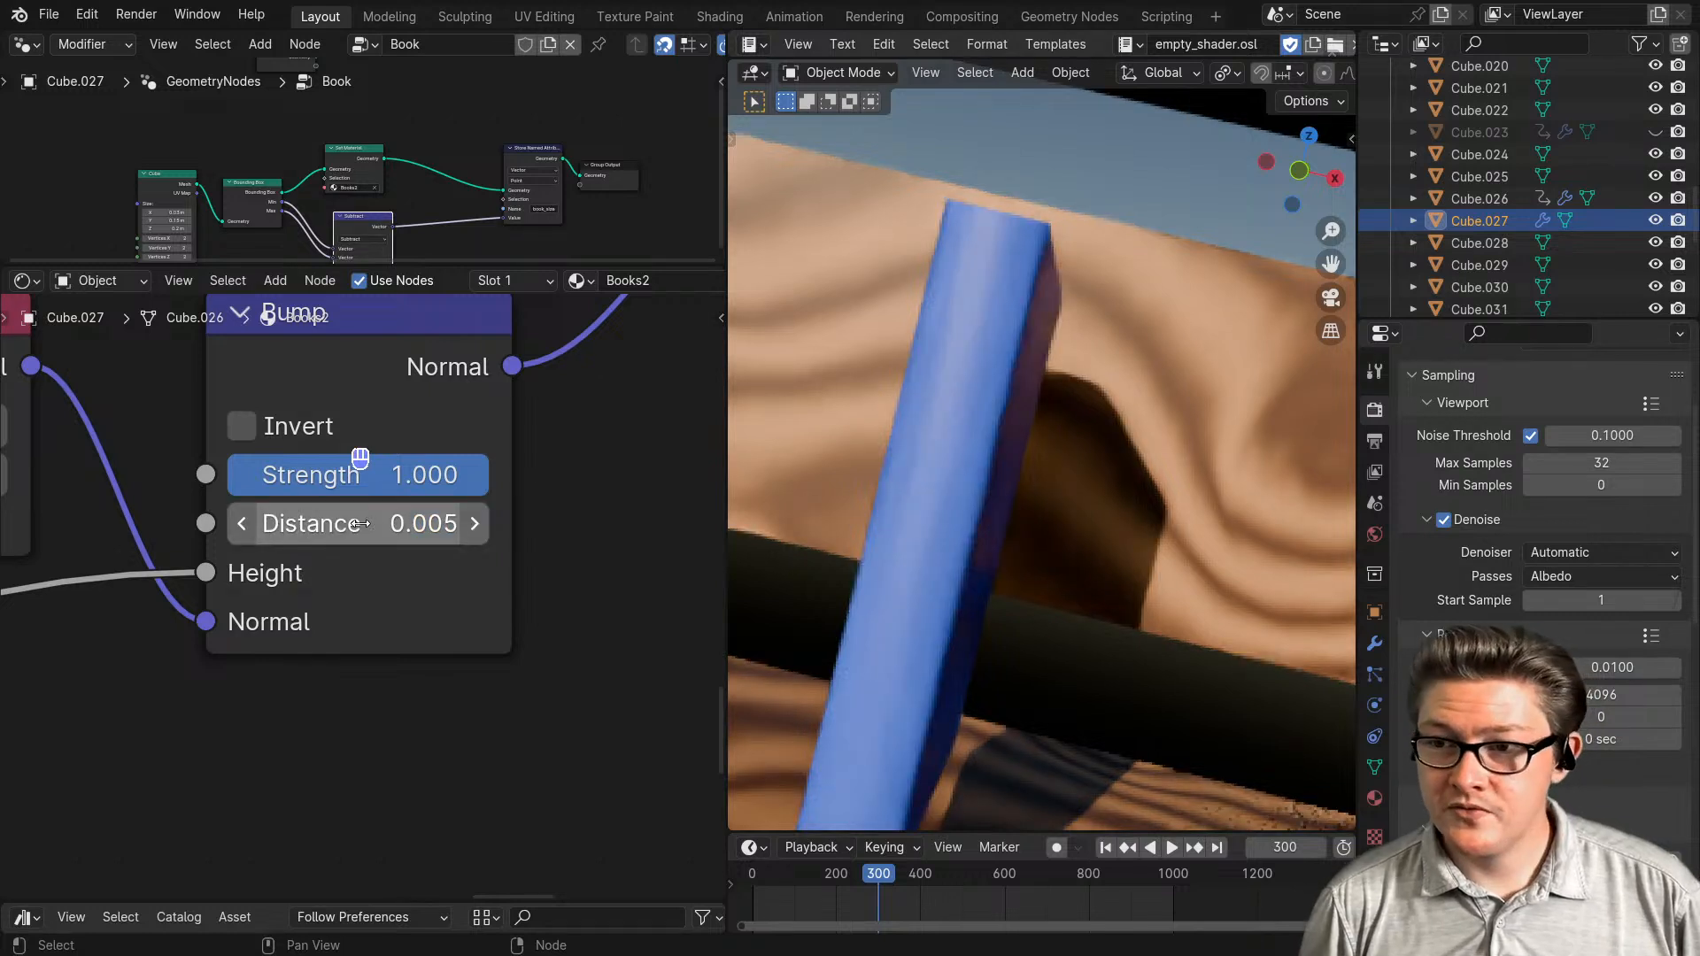
click(363, 524)
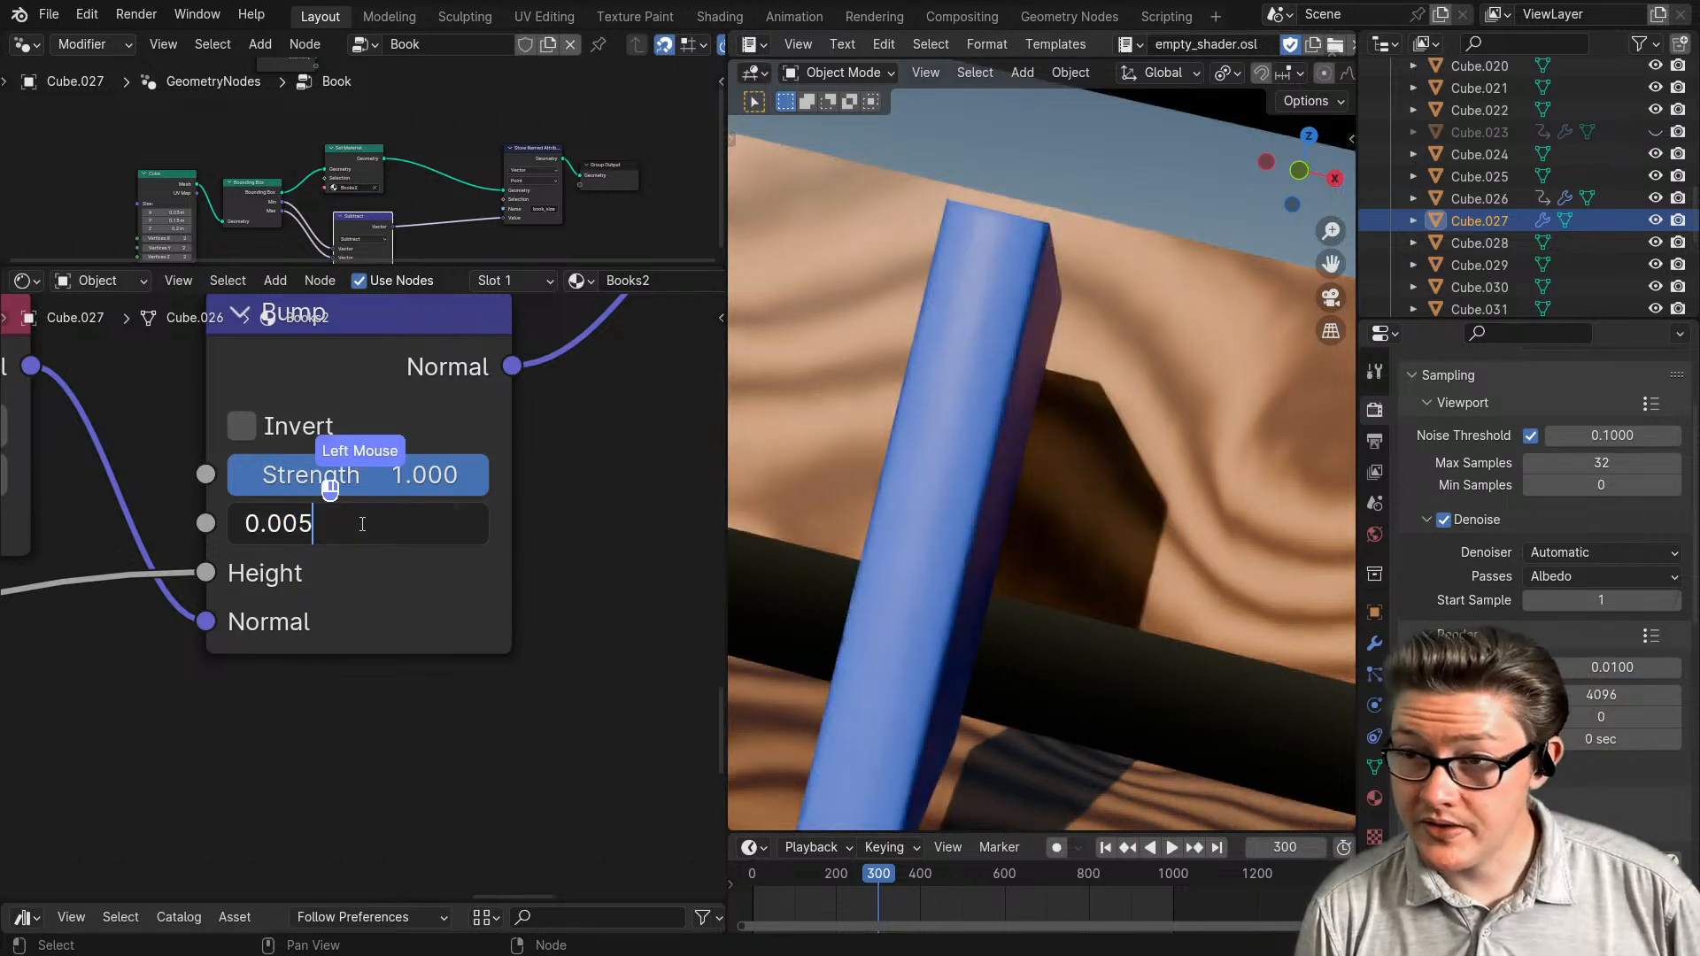
key(BackSpace)
key(Return)
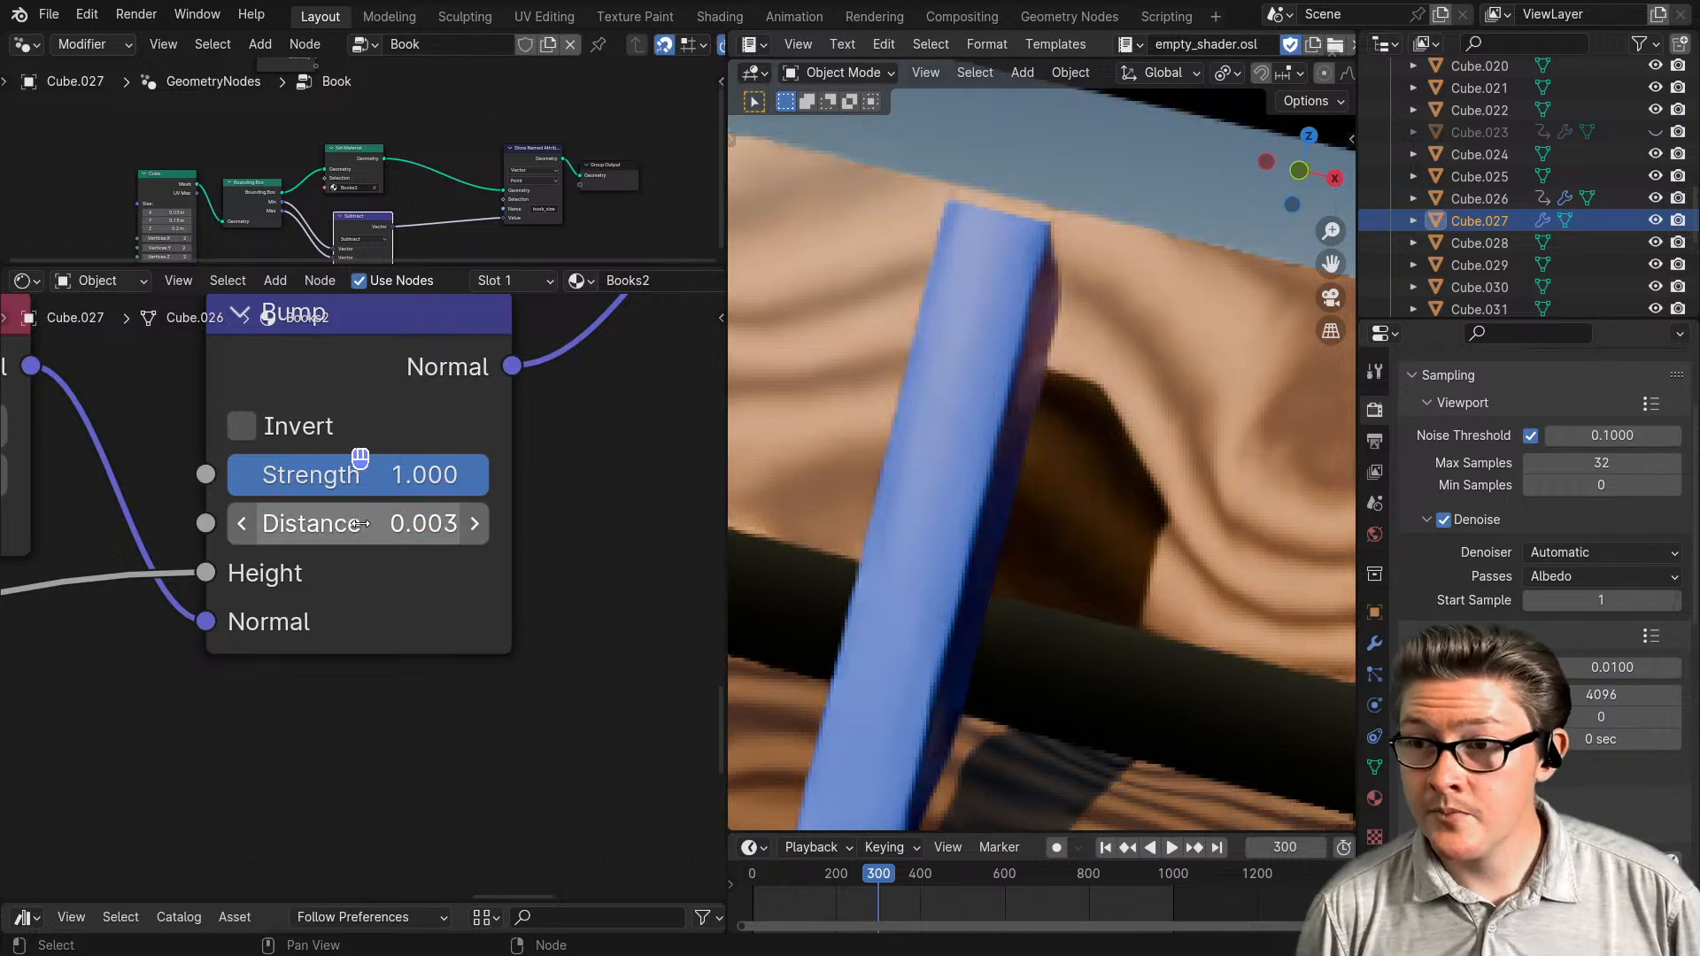
click(361, 524)
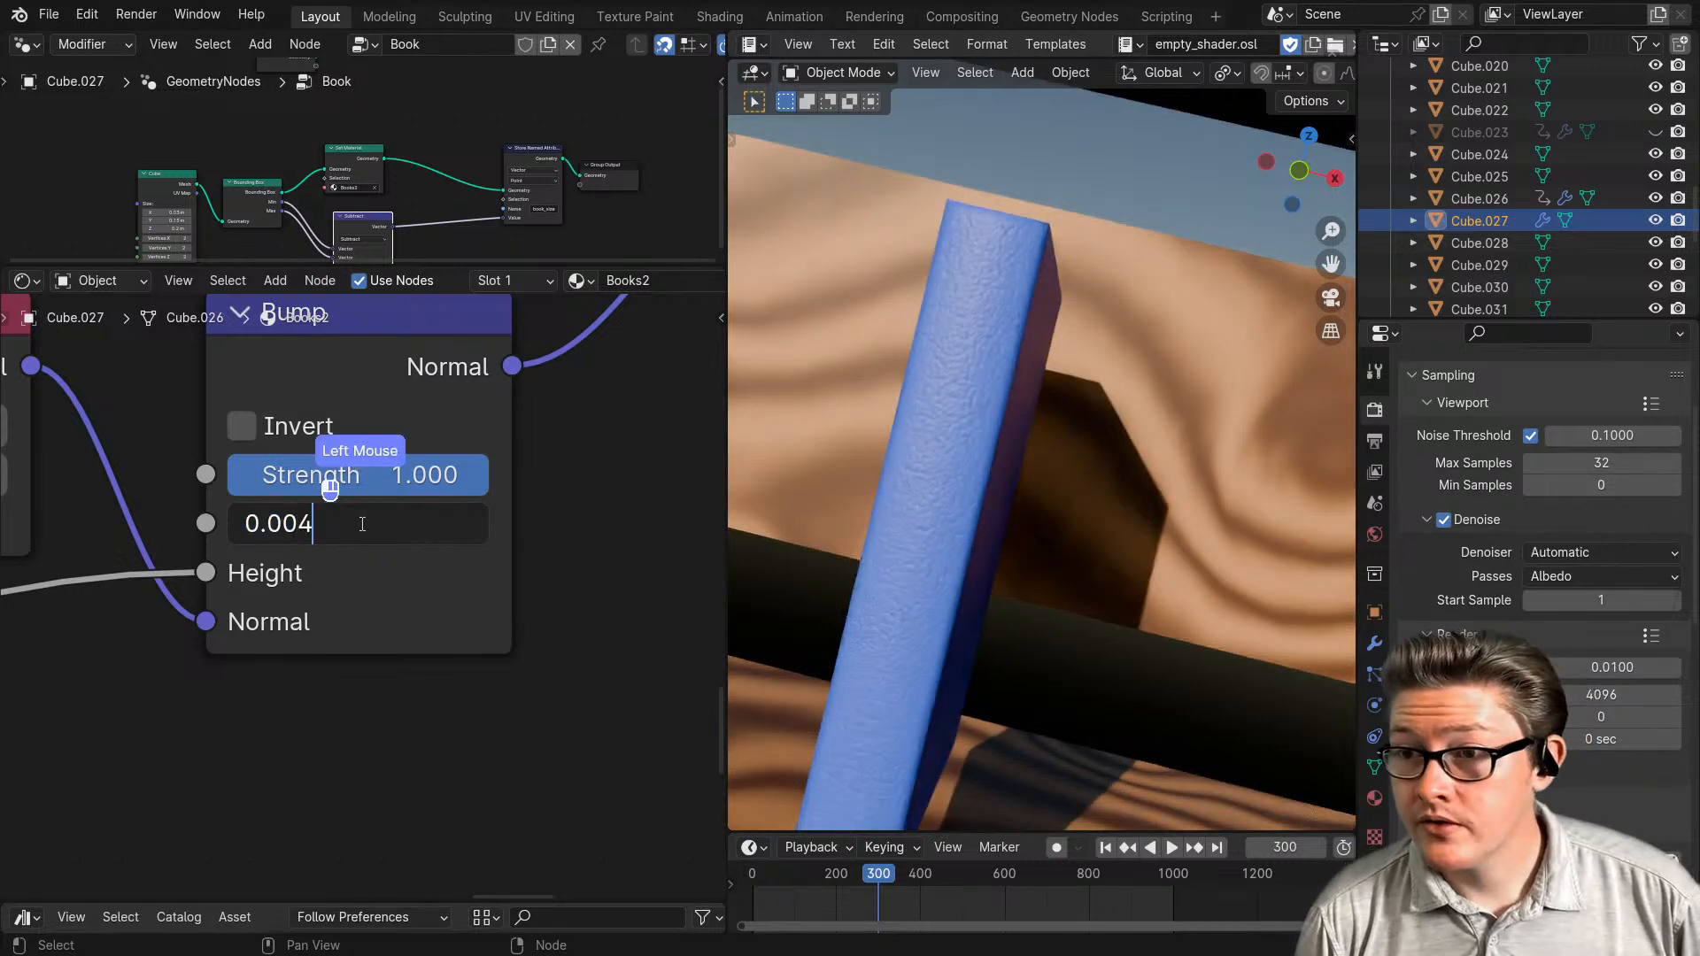
key(Return)
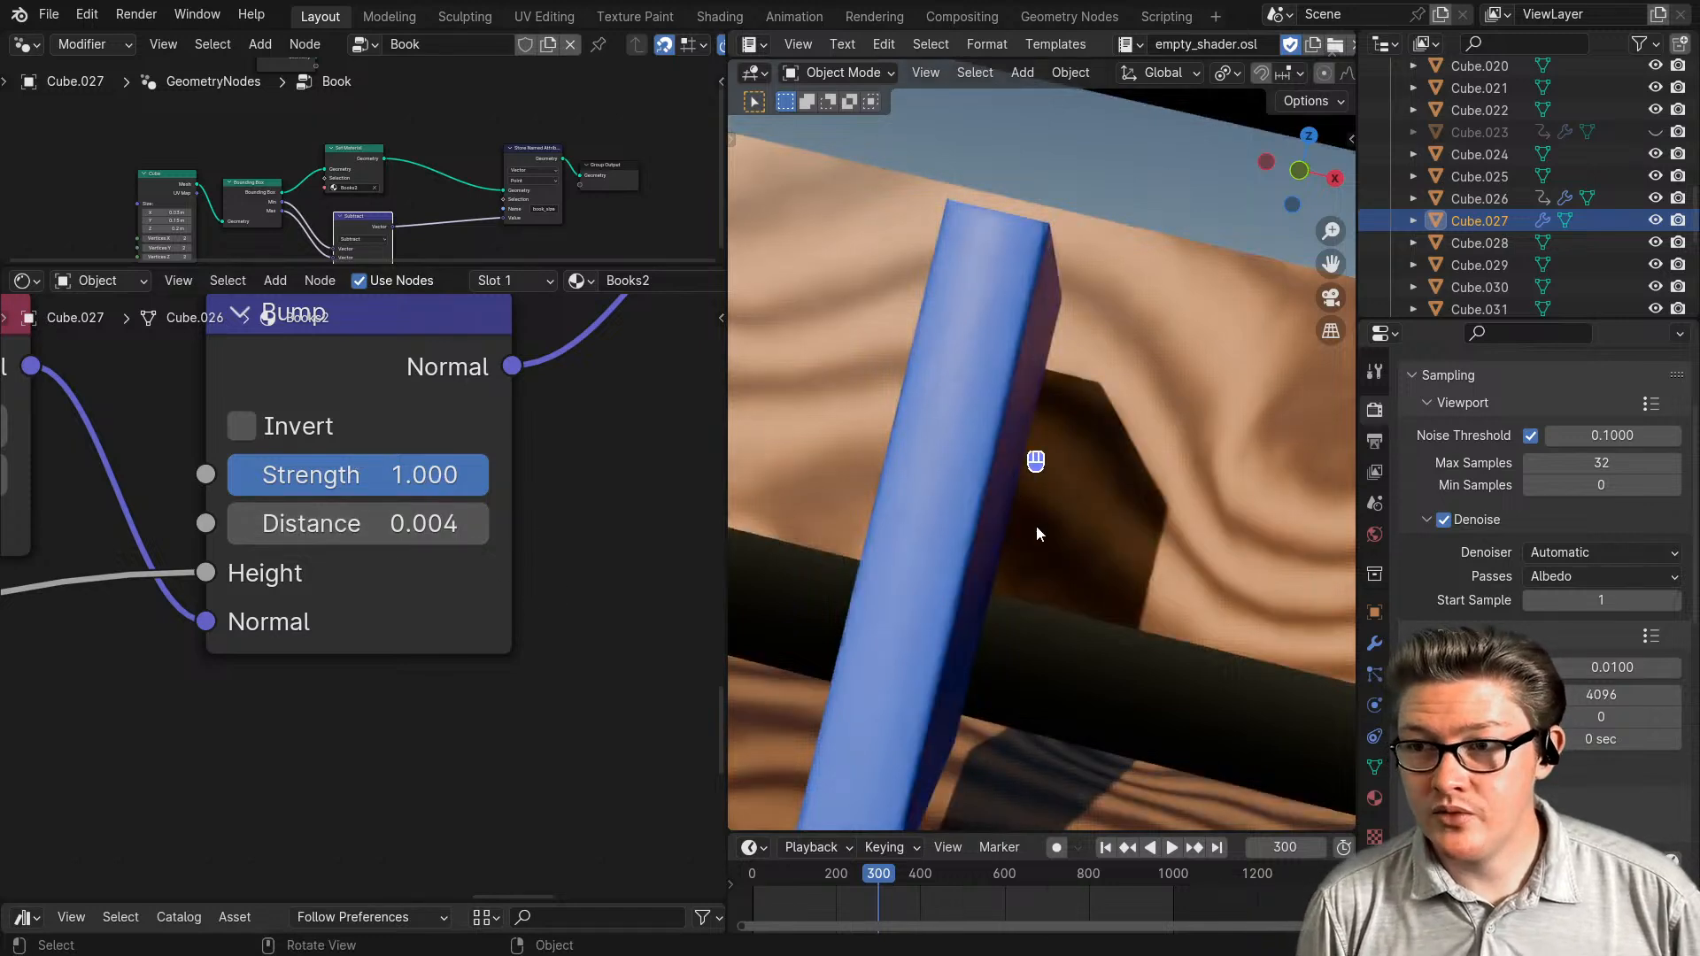
- Set the second Bump node's Distance to 0.005 and enter the same value as the Map Range node's To Min
scroll(1038, 531, down, 2)
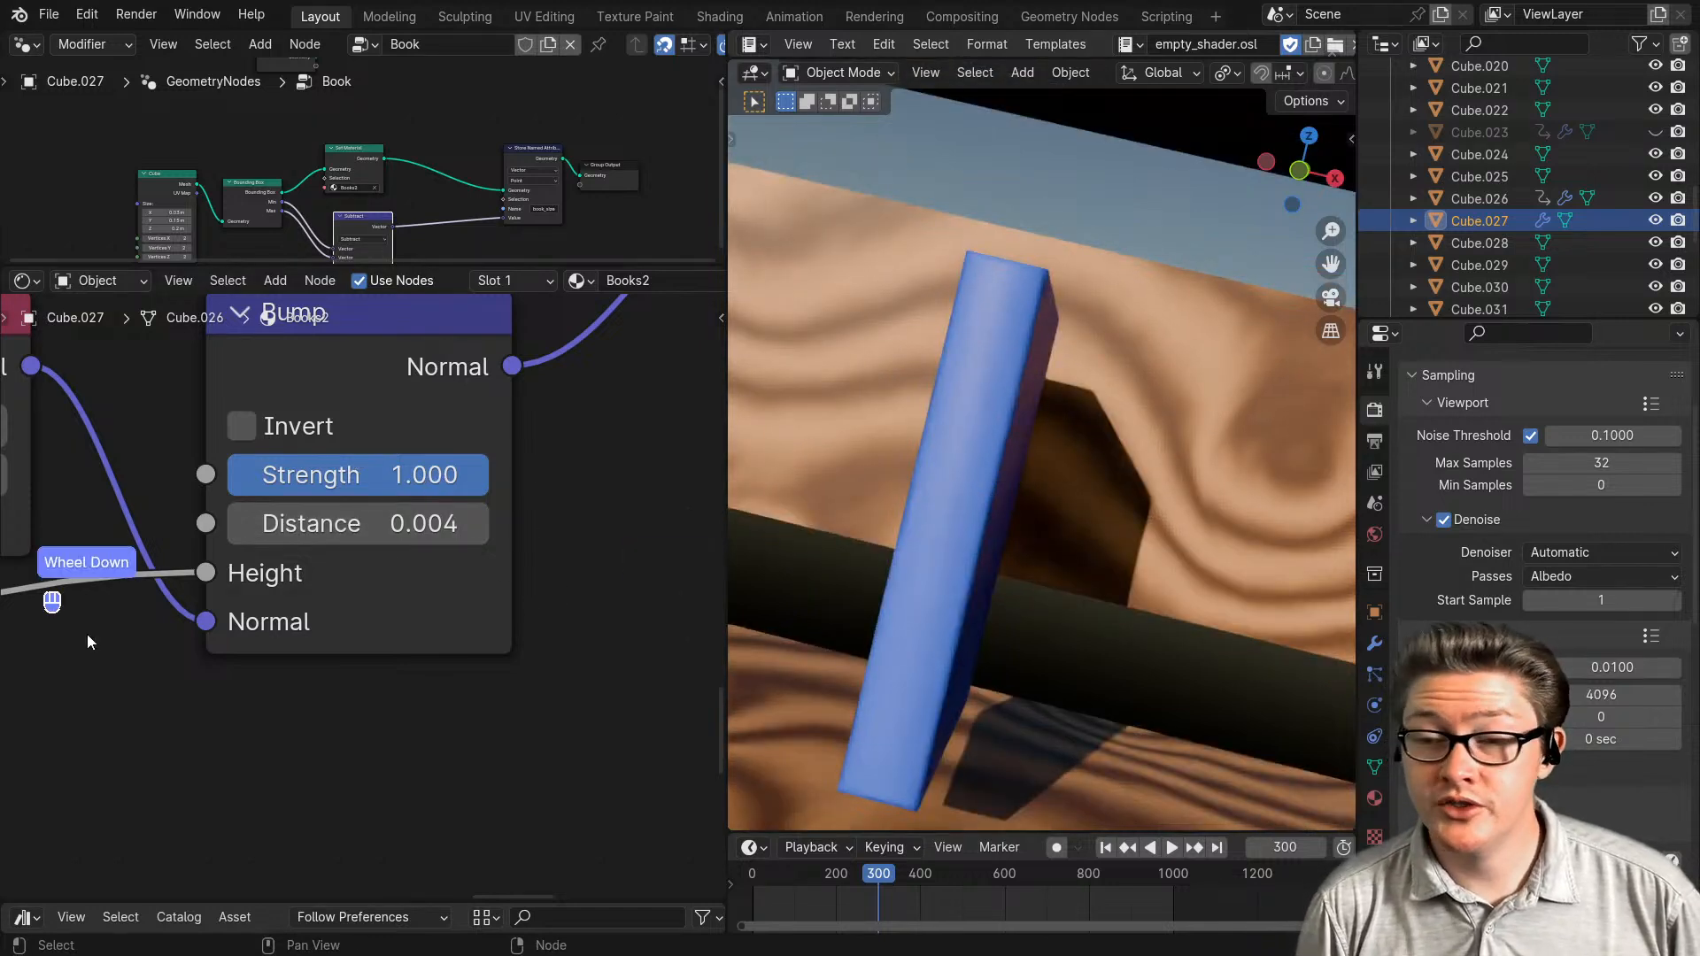
scroll(291, 676, down, 2)
middle_drag(181, 744, 388, 720)
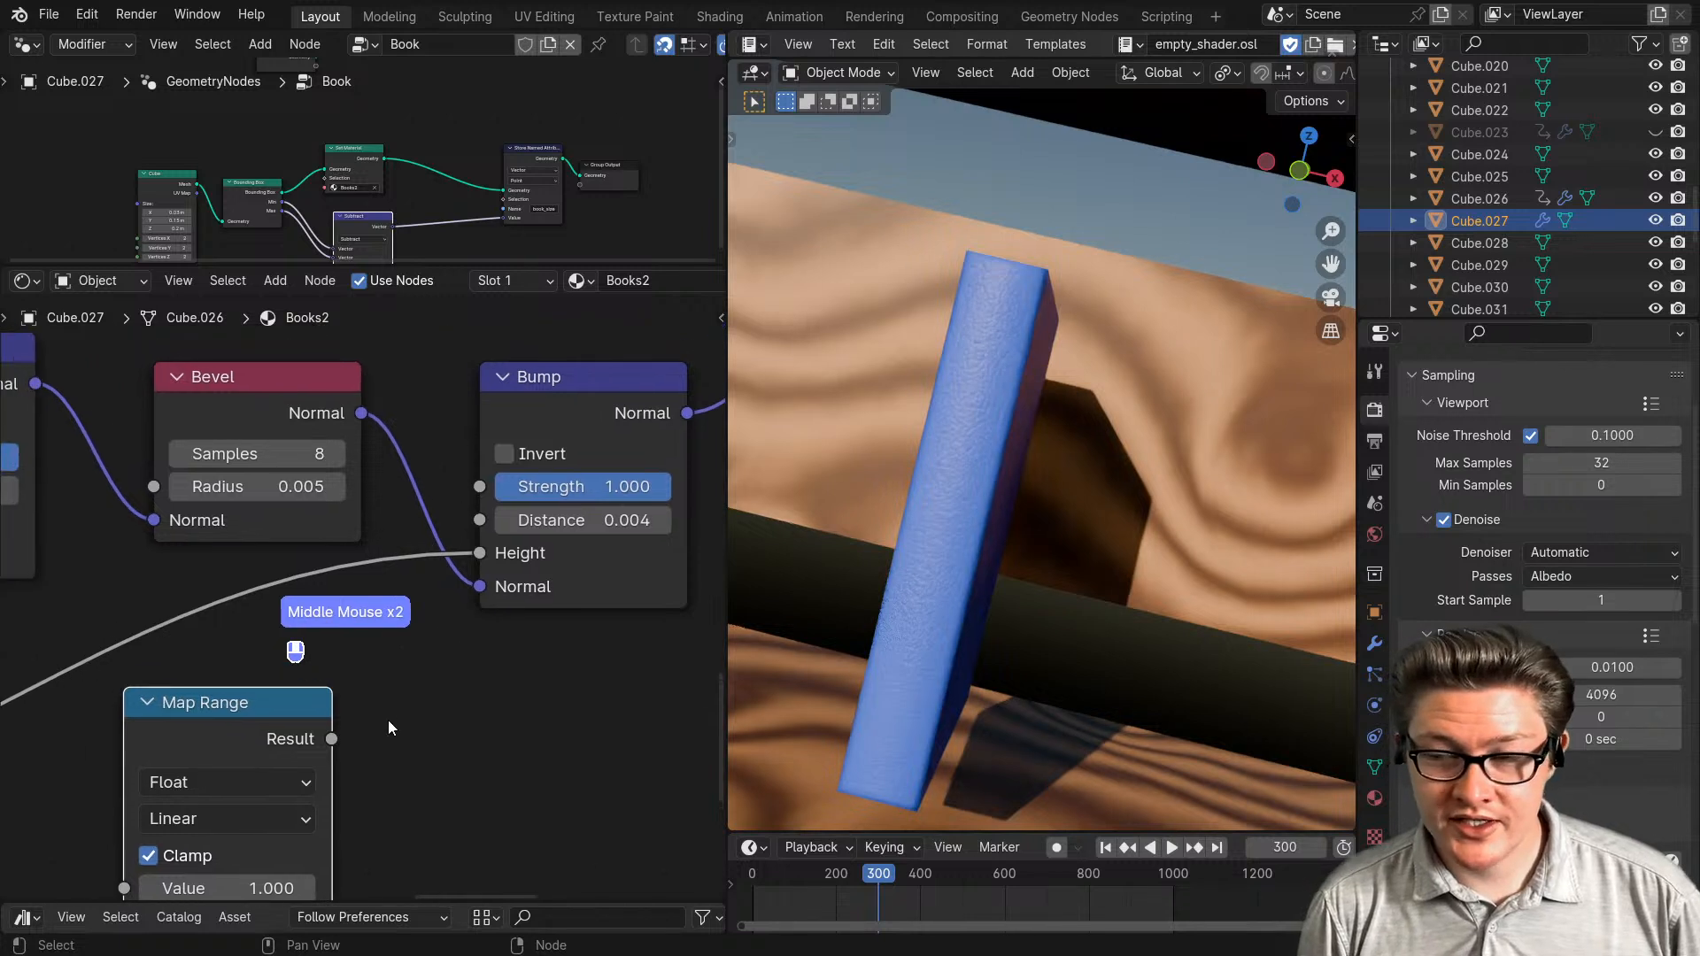
click(591, 520)
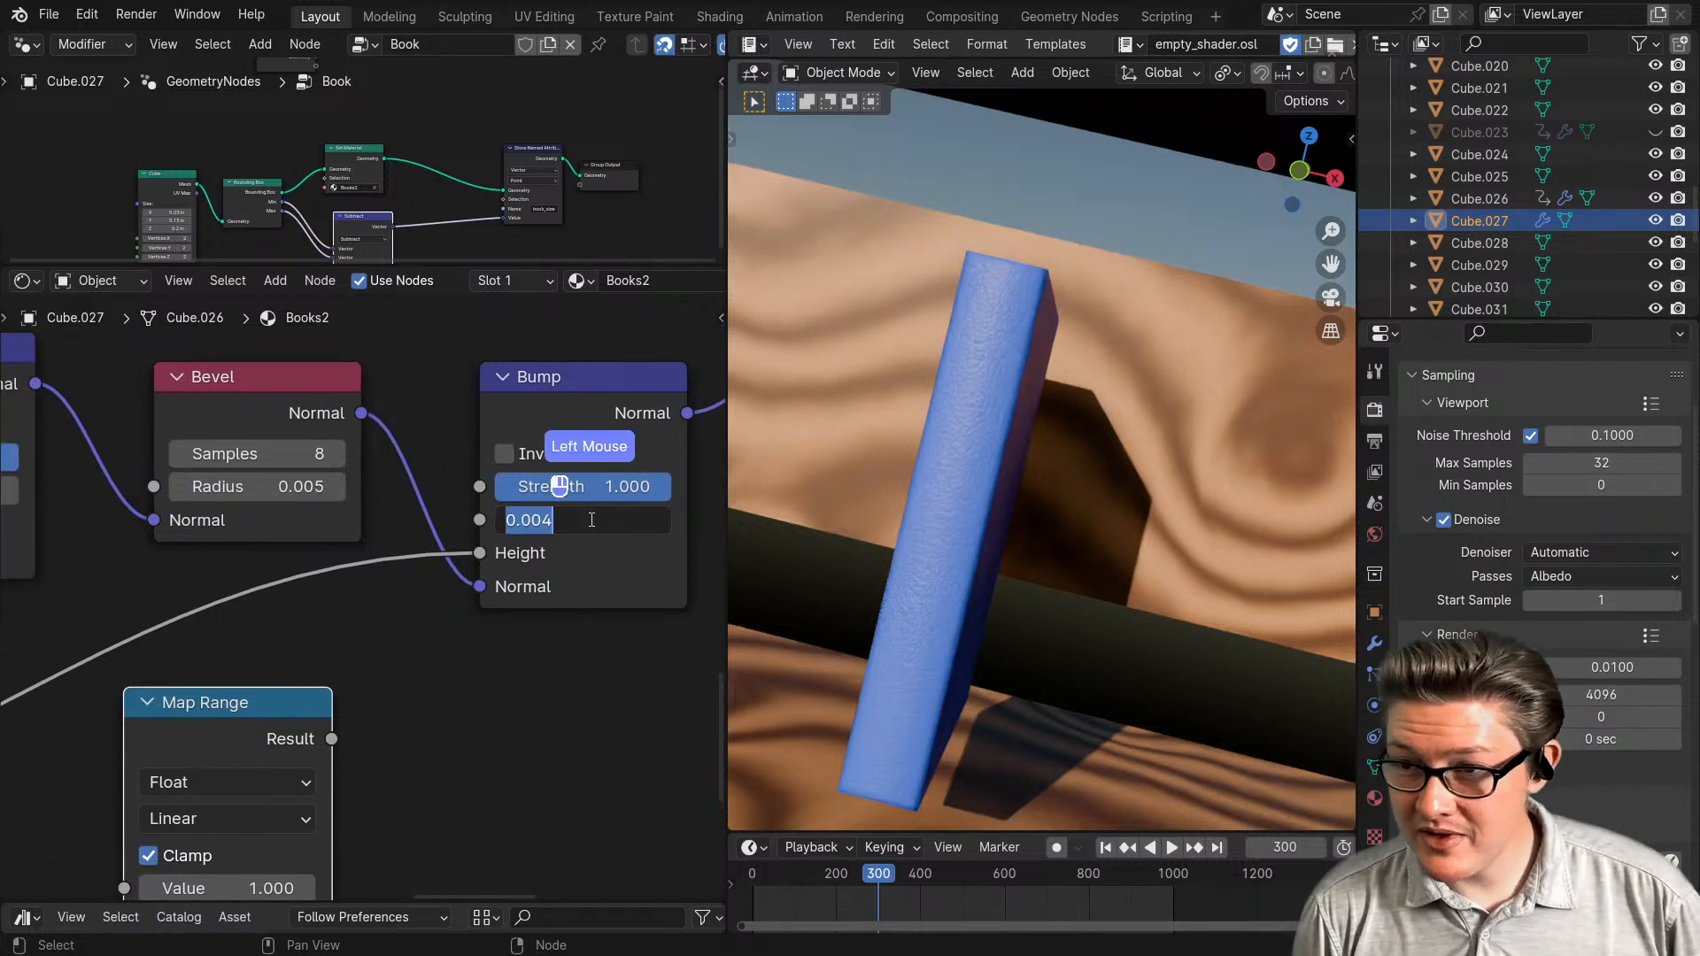
key(Return)
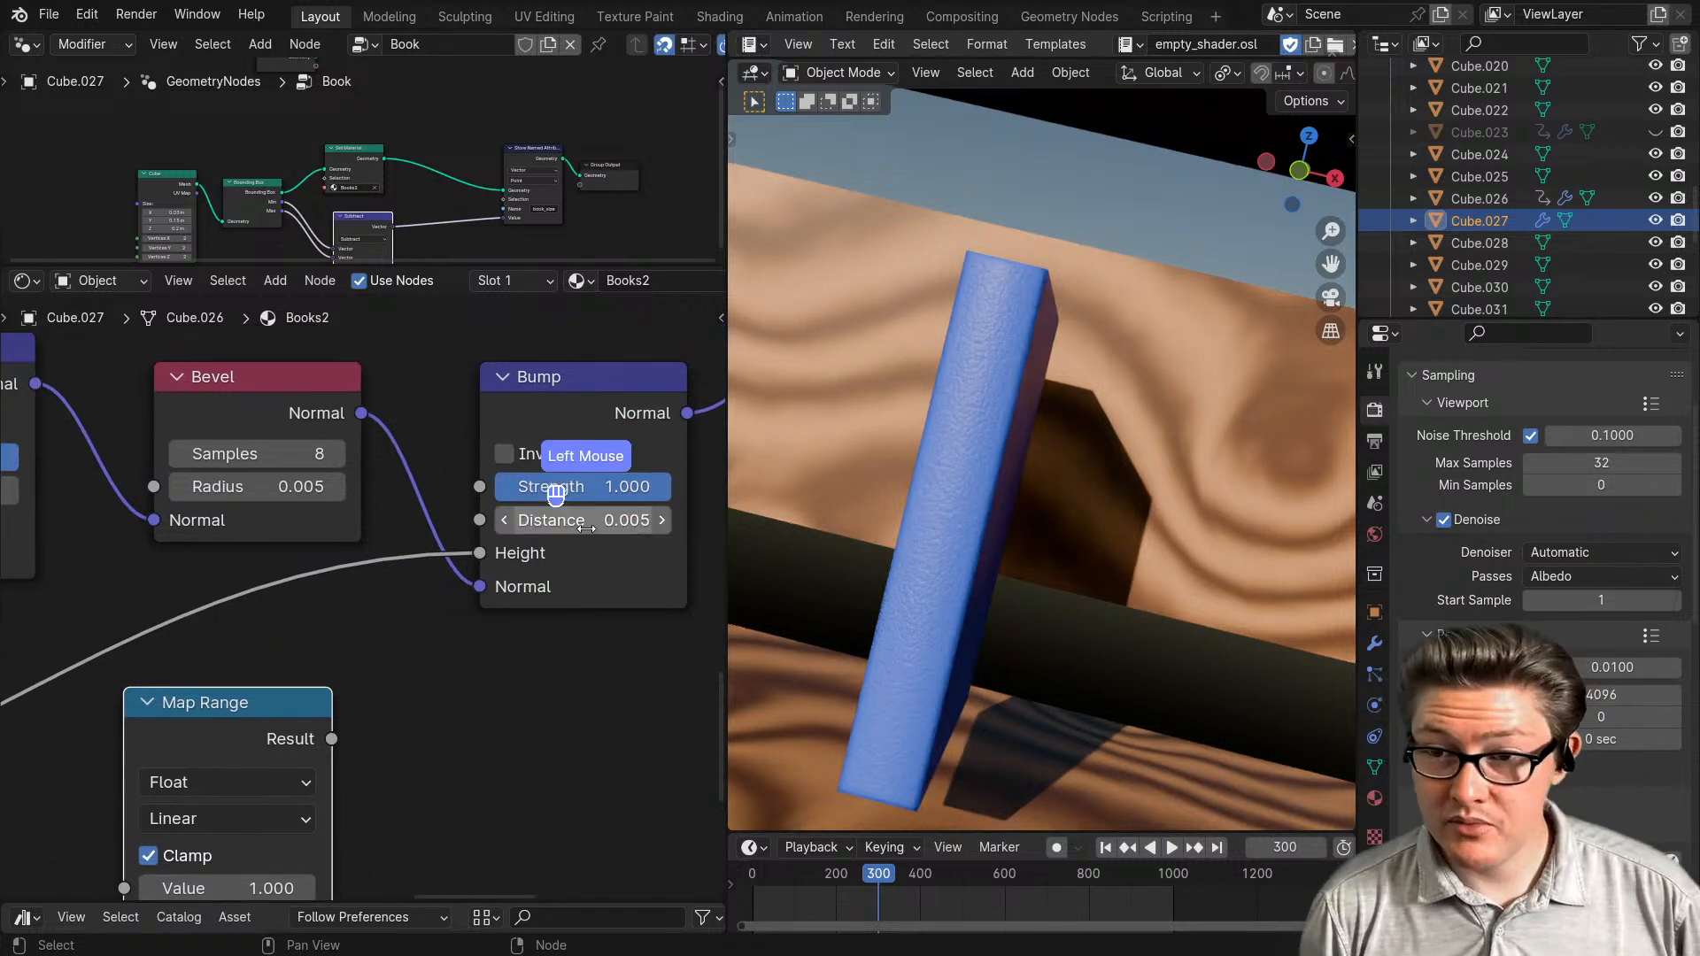
scroll(482, 676, down, 2)
middle_drag(481, 677, 487, 585)
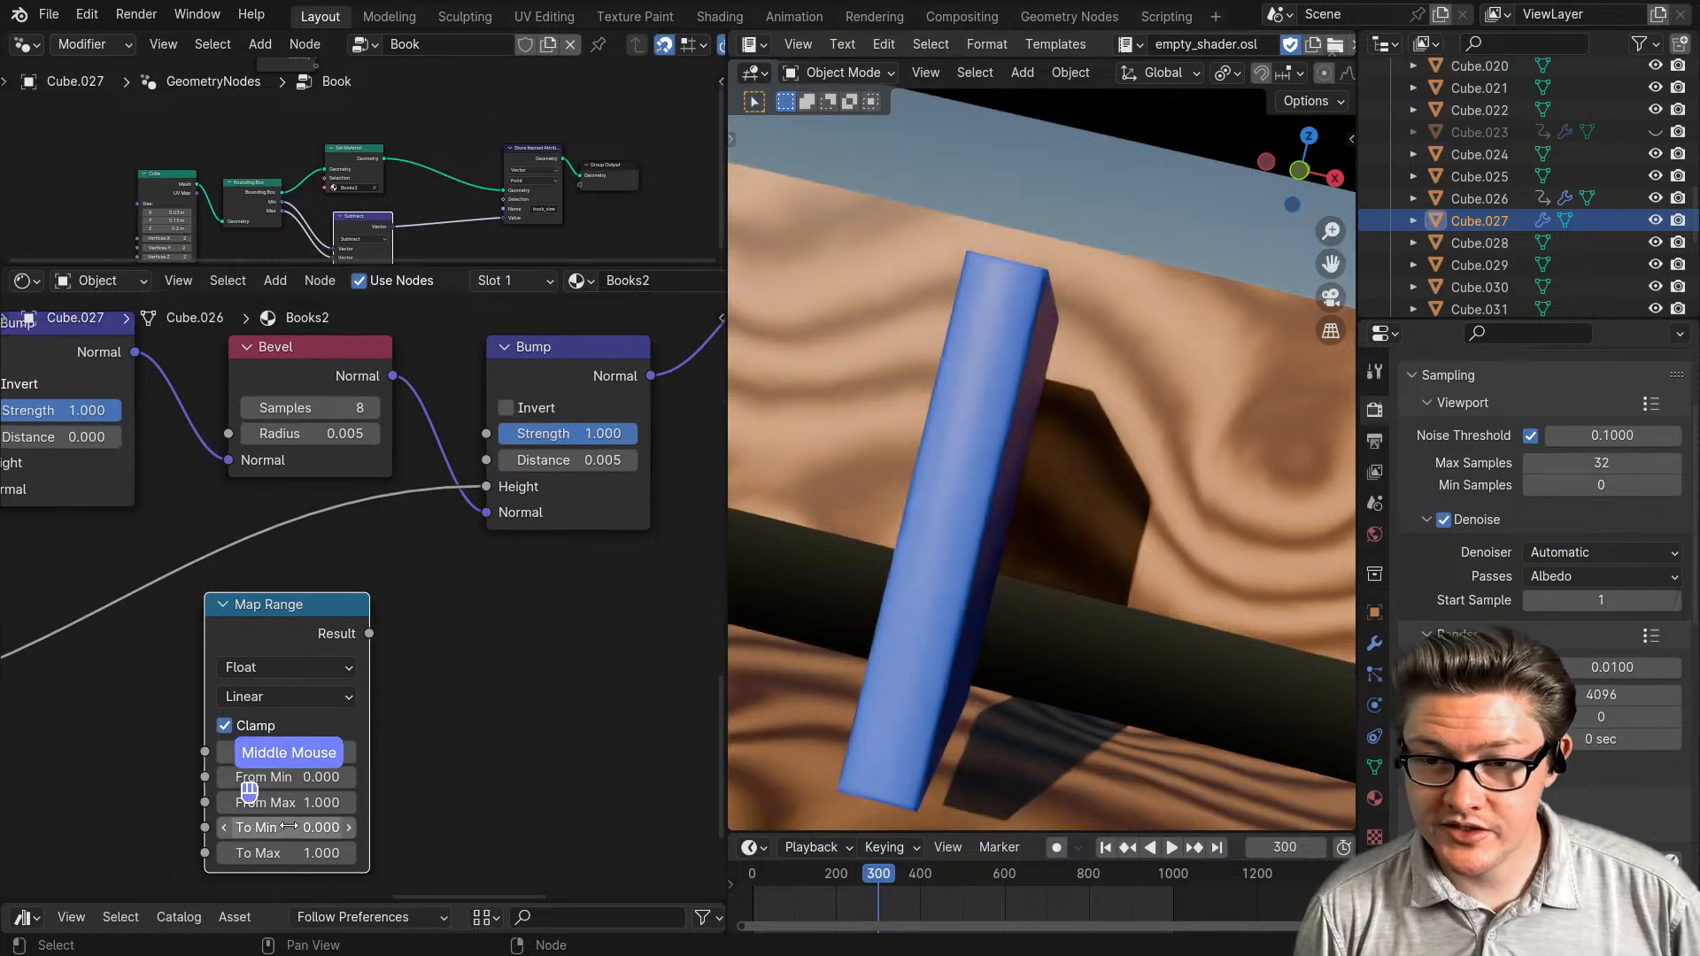
click(326, 827)
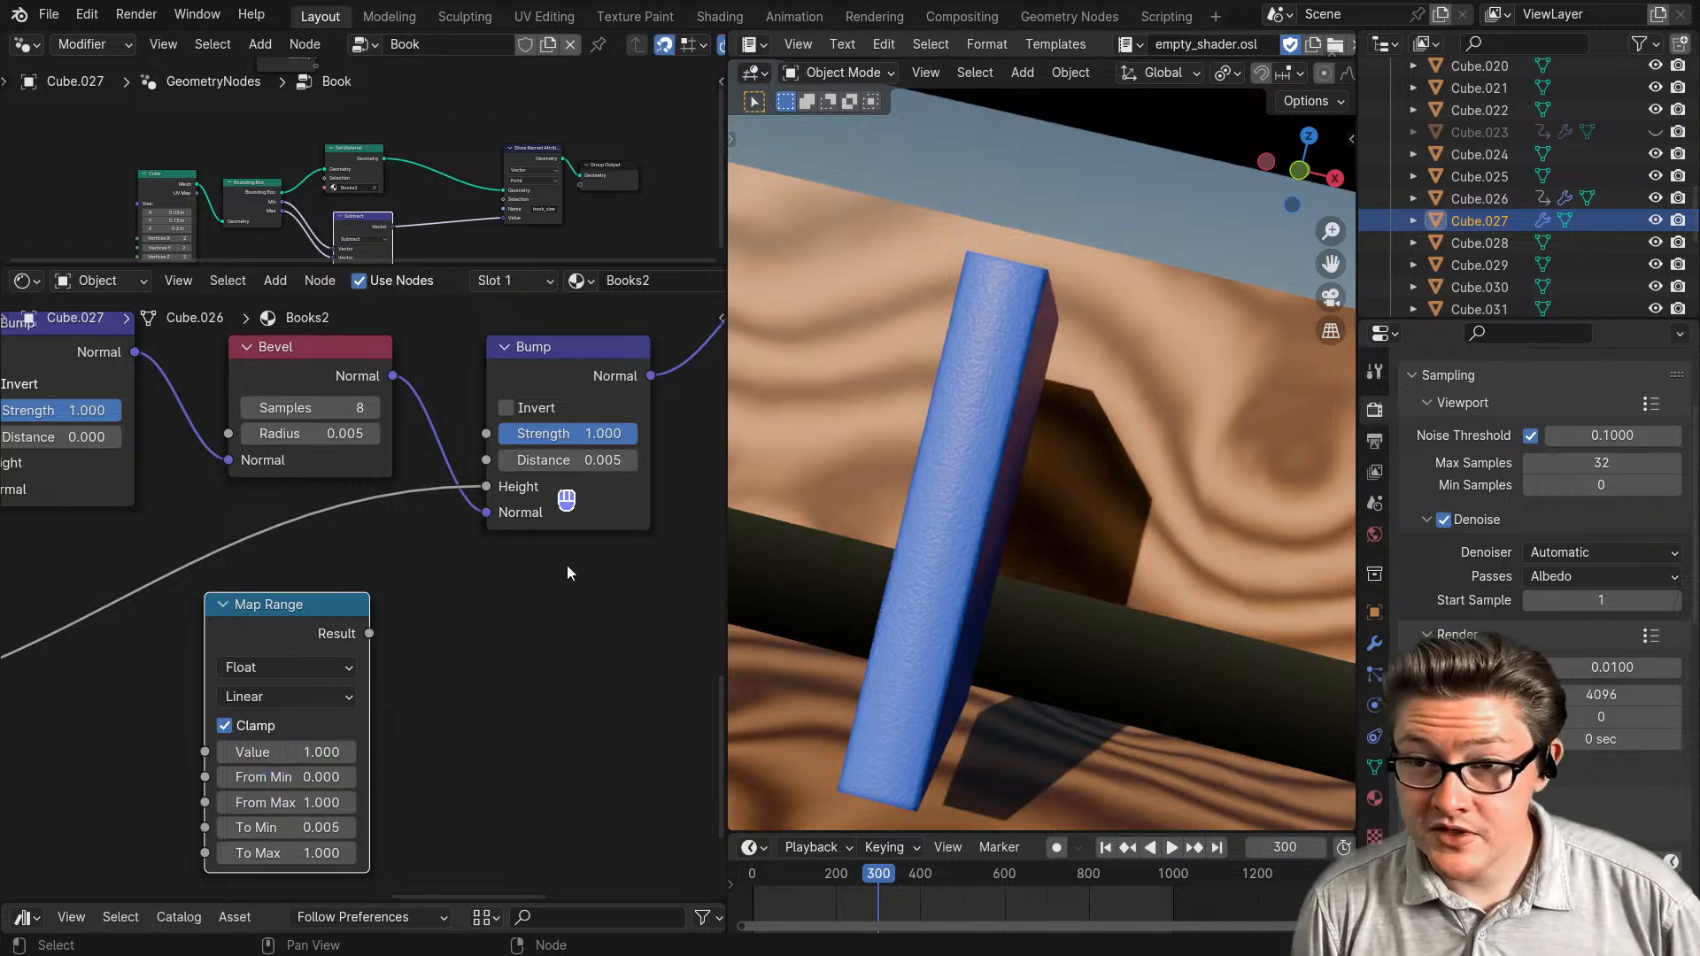
- Test stronger spine rounding by setting the second Bump node's Distance to 0.05, 0.03 and 0.02
middle_drag(567, 573, 407, 765)
middle_drag(1031, 474, 998, 477)
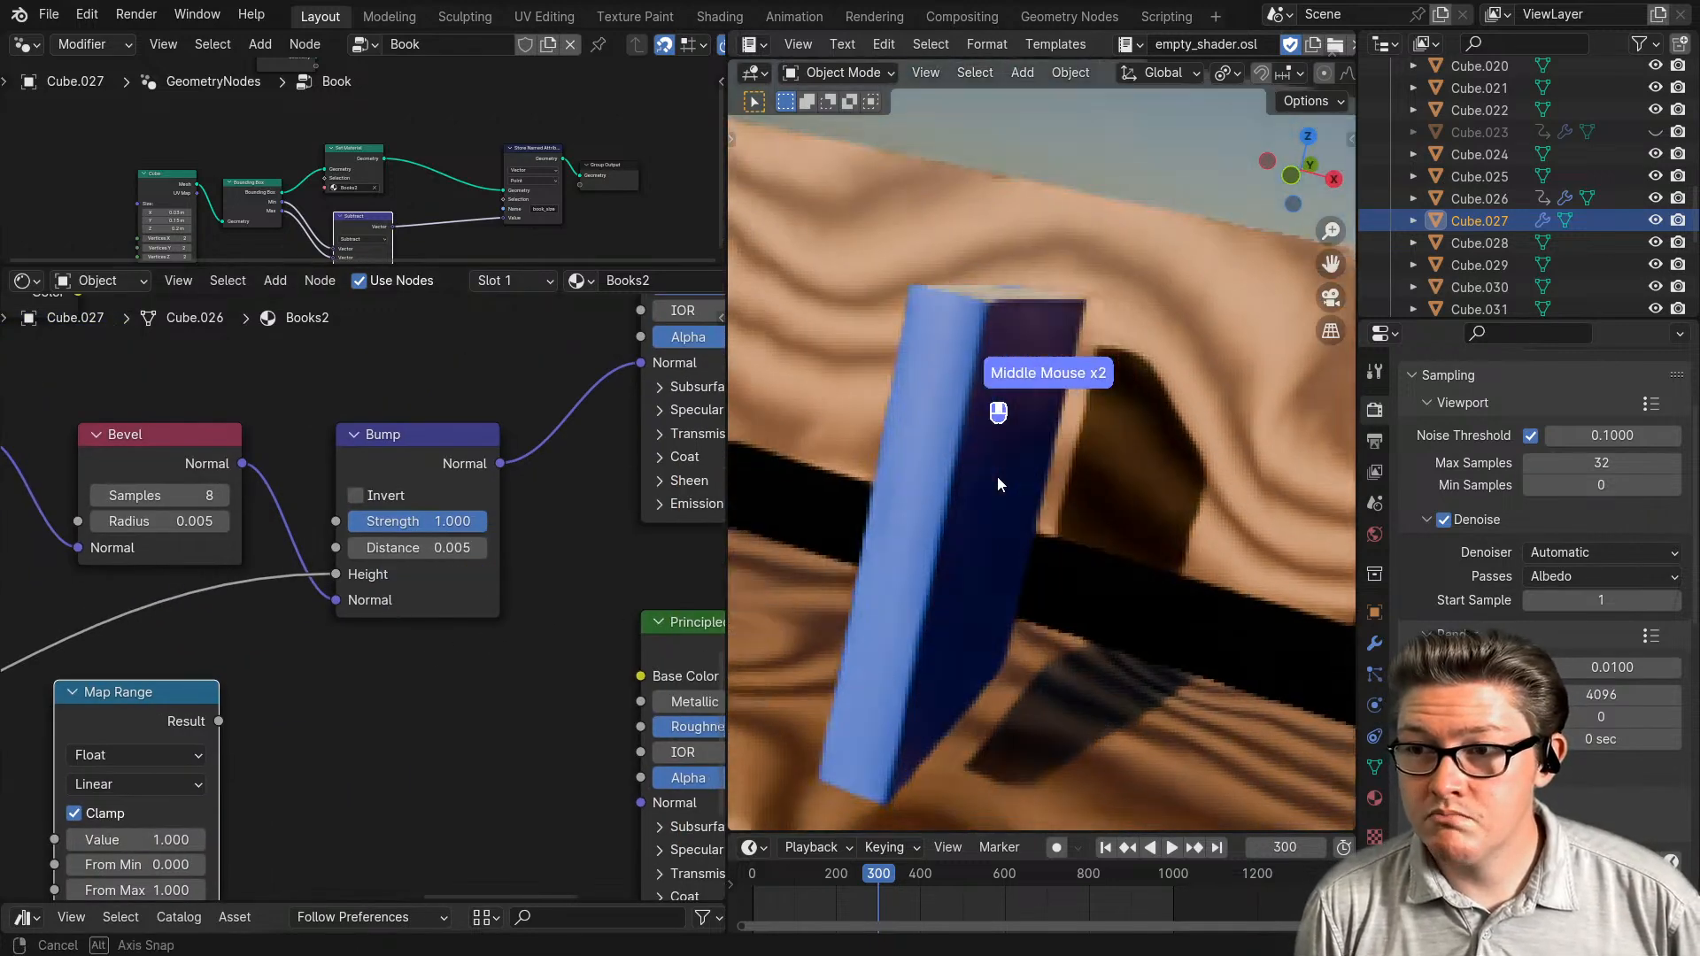
click(447, 551)
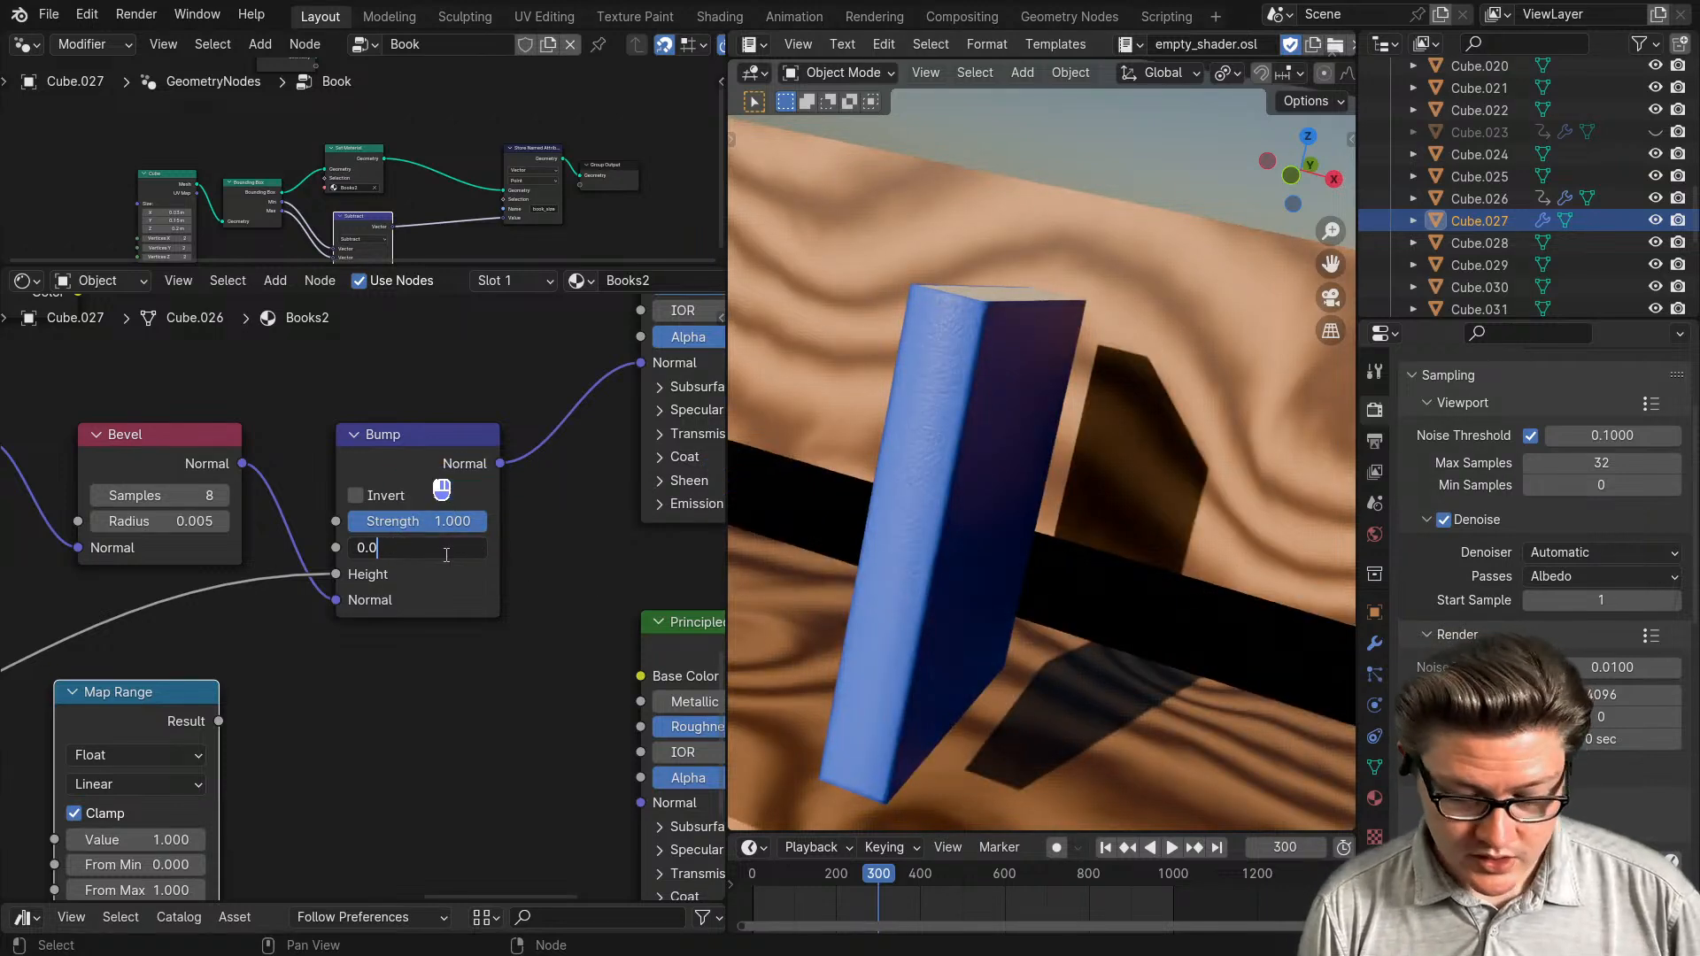
text(0.05)
key(Return)
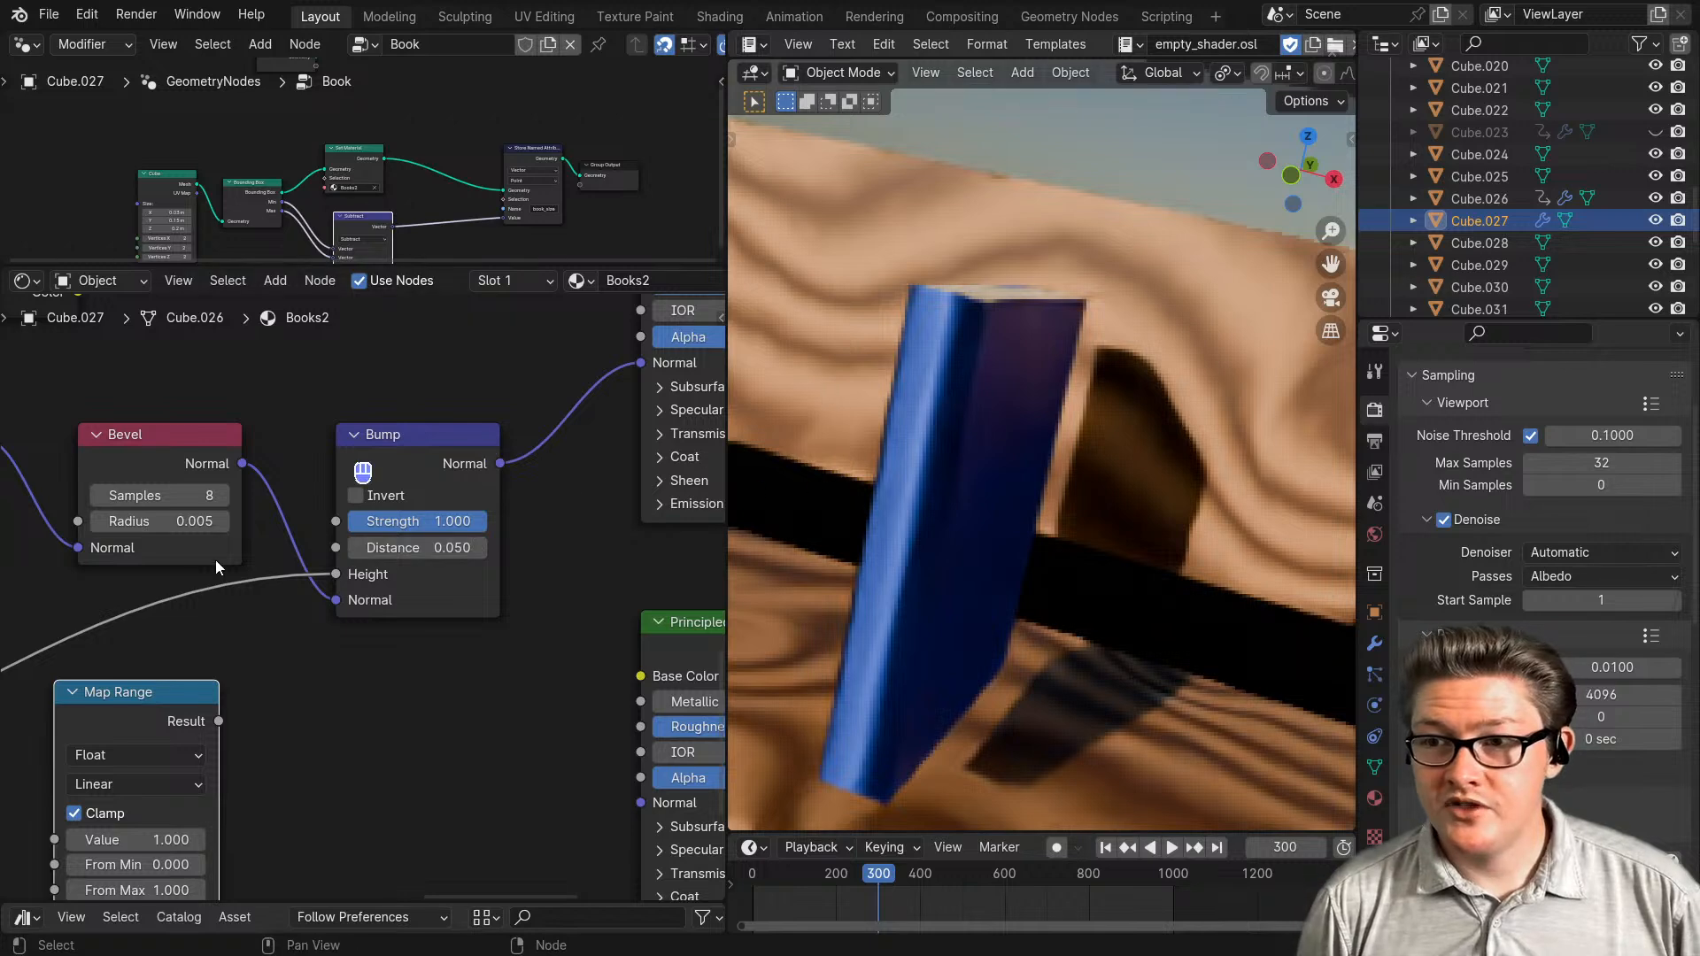
middle_drag(903, 567, 1010, 576)
click(387, 511)
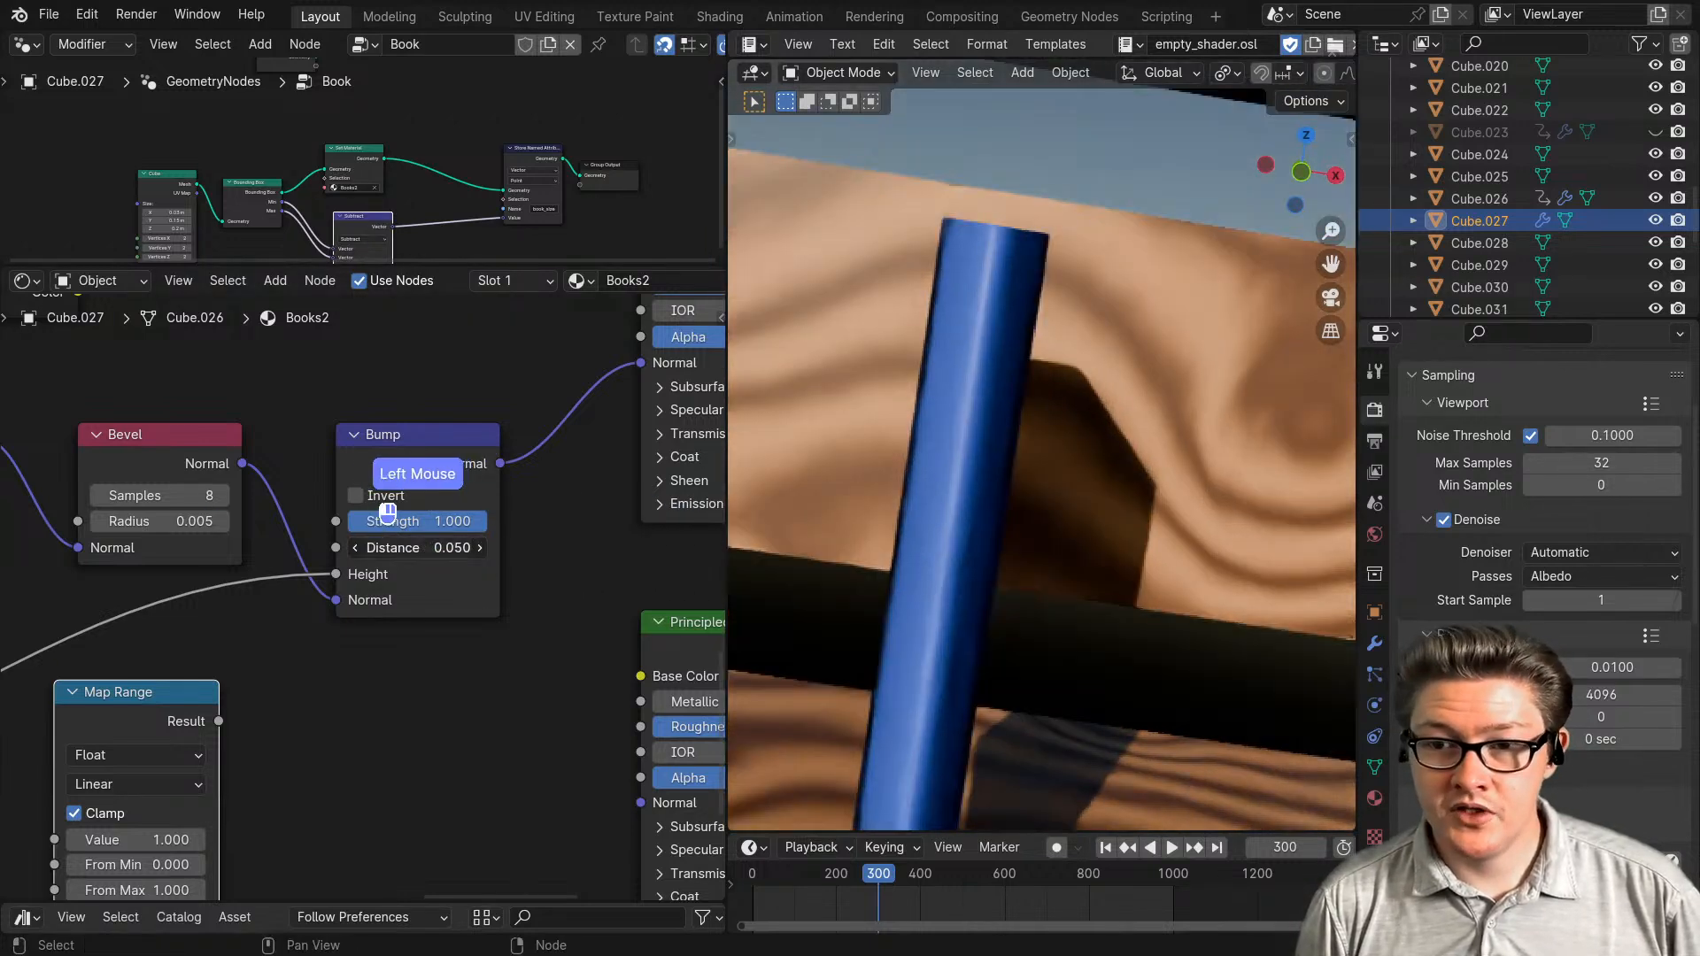
text(0.03)
key(Return)
click(420, 548)
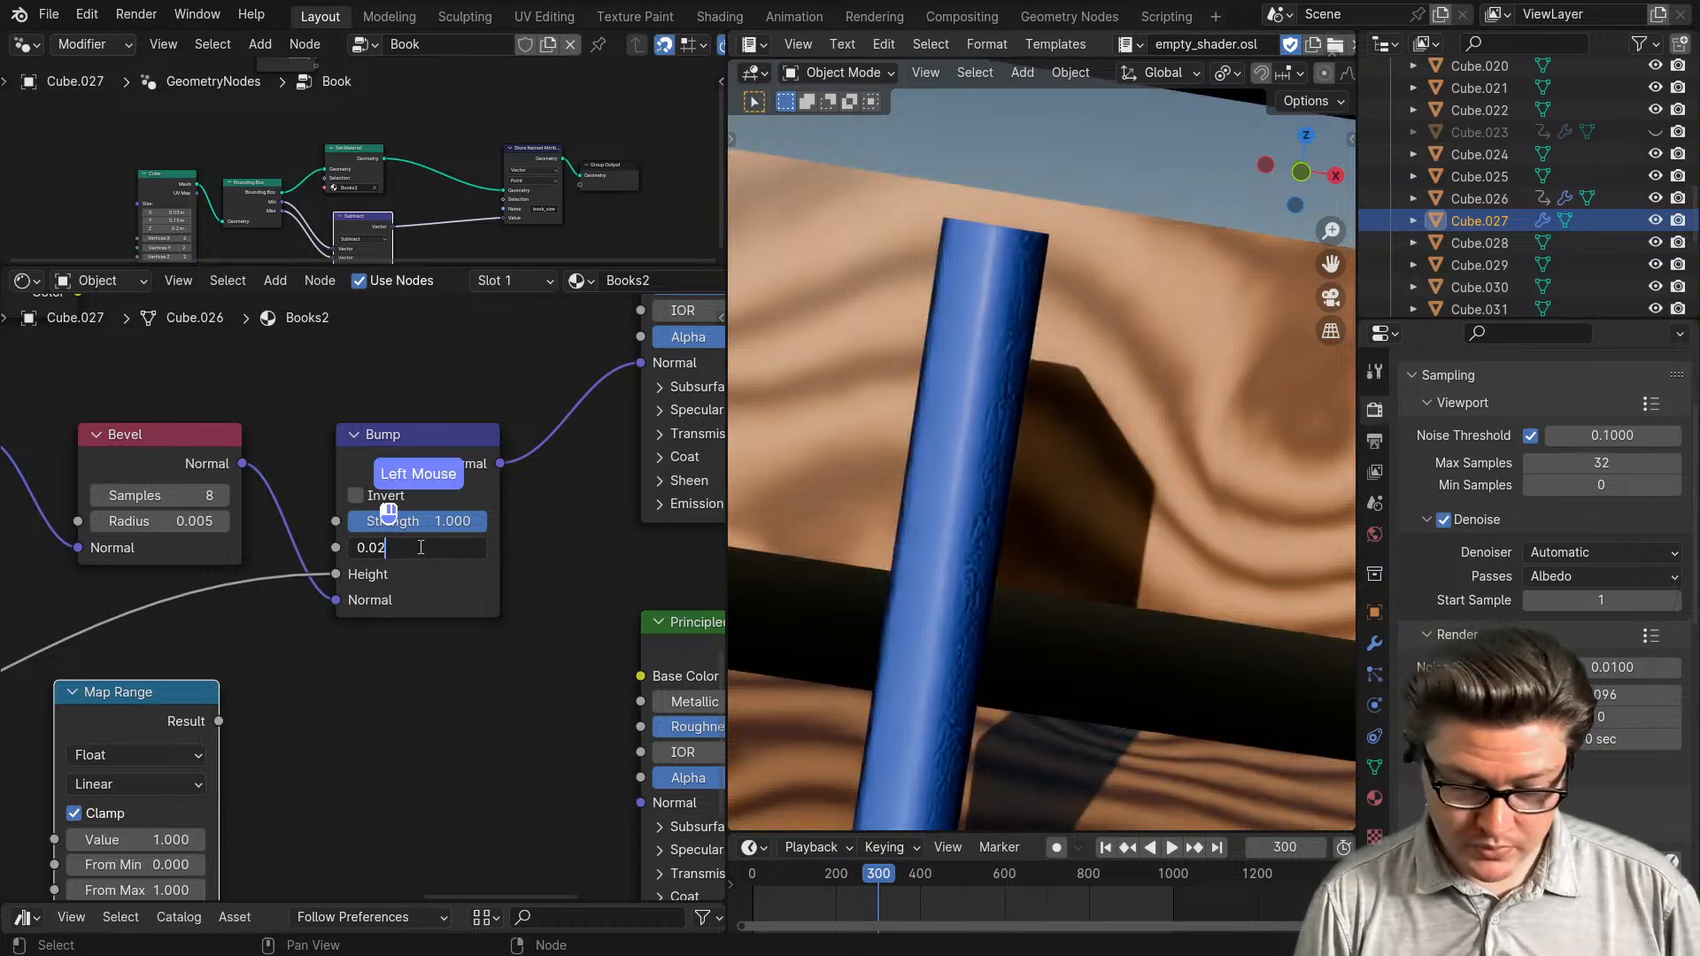
text(0.02)
click(985, 547)
middle_drag(984, 548, 1018, 599)
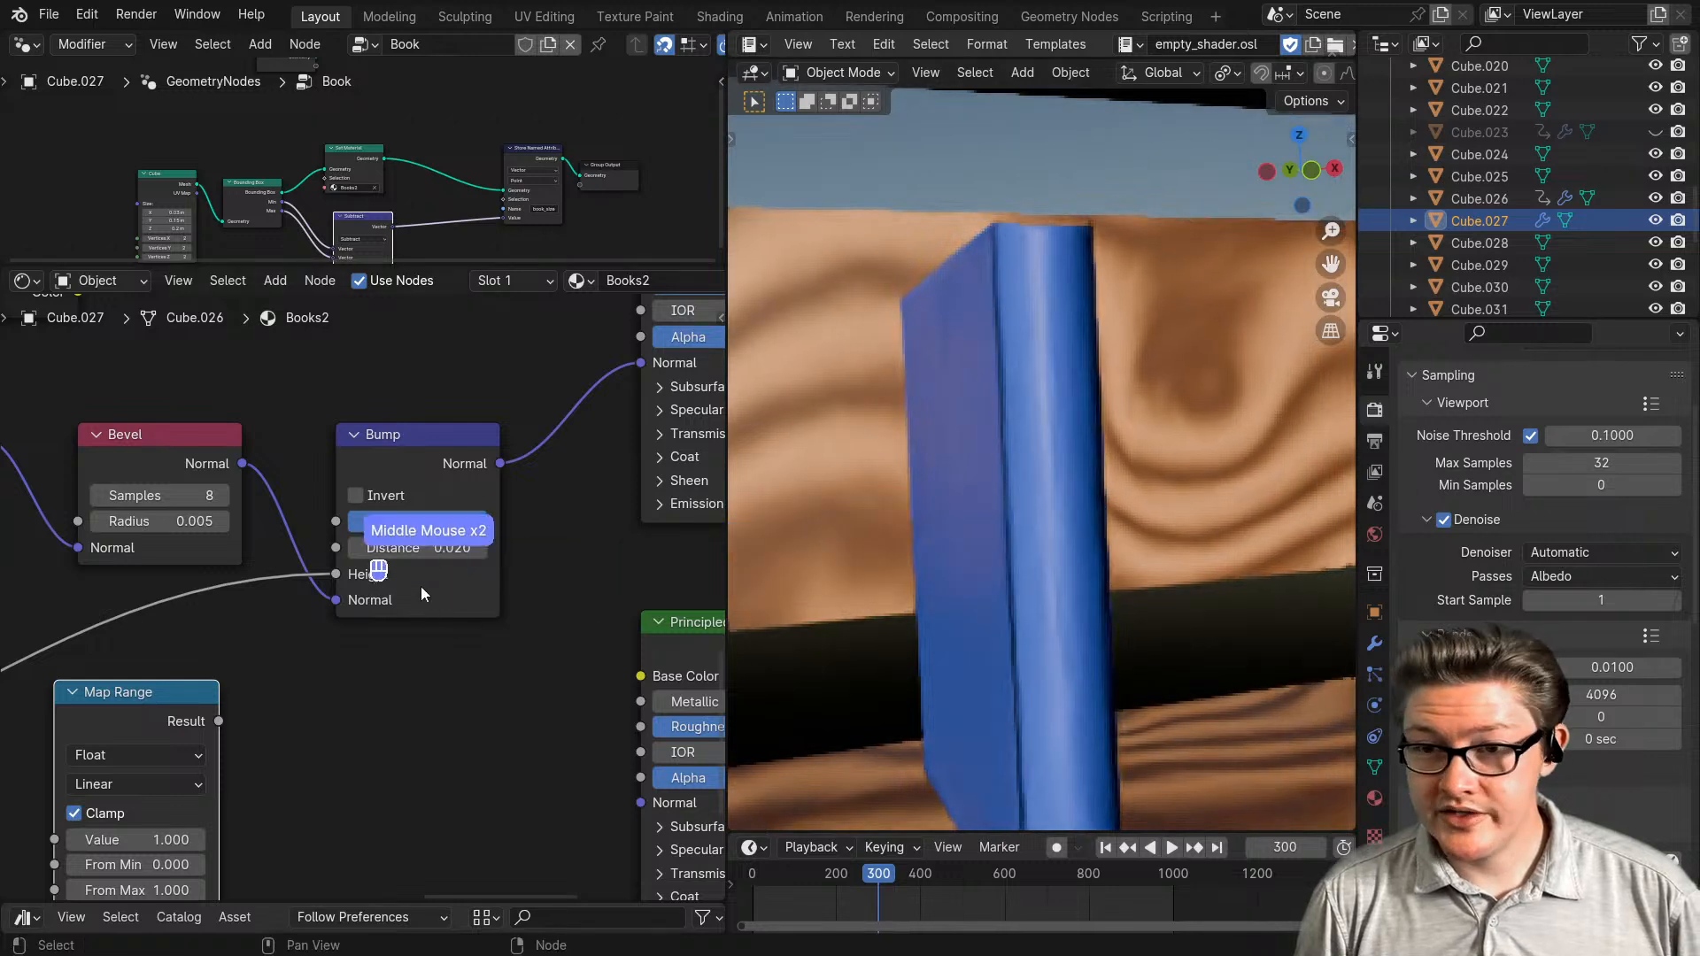
- Set the second Bump node's Distance to 0.01 and enter 0.01 as the Map Range node's To Max
click(423, 548)
text(1)
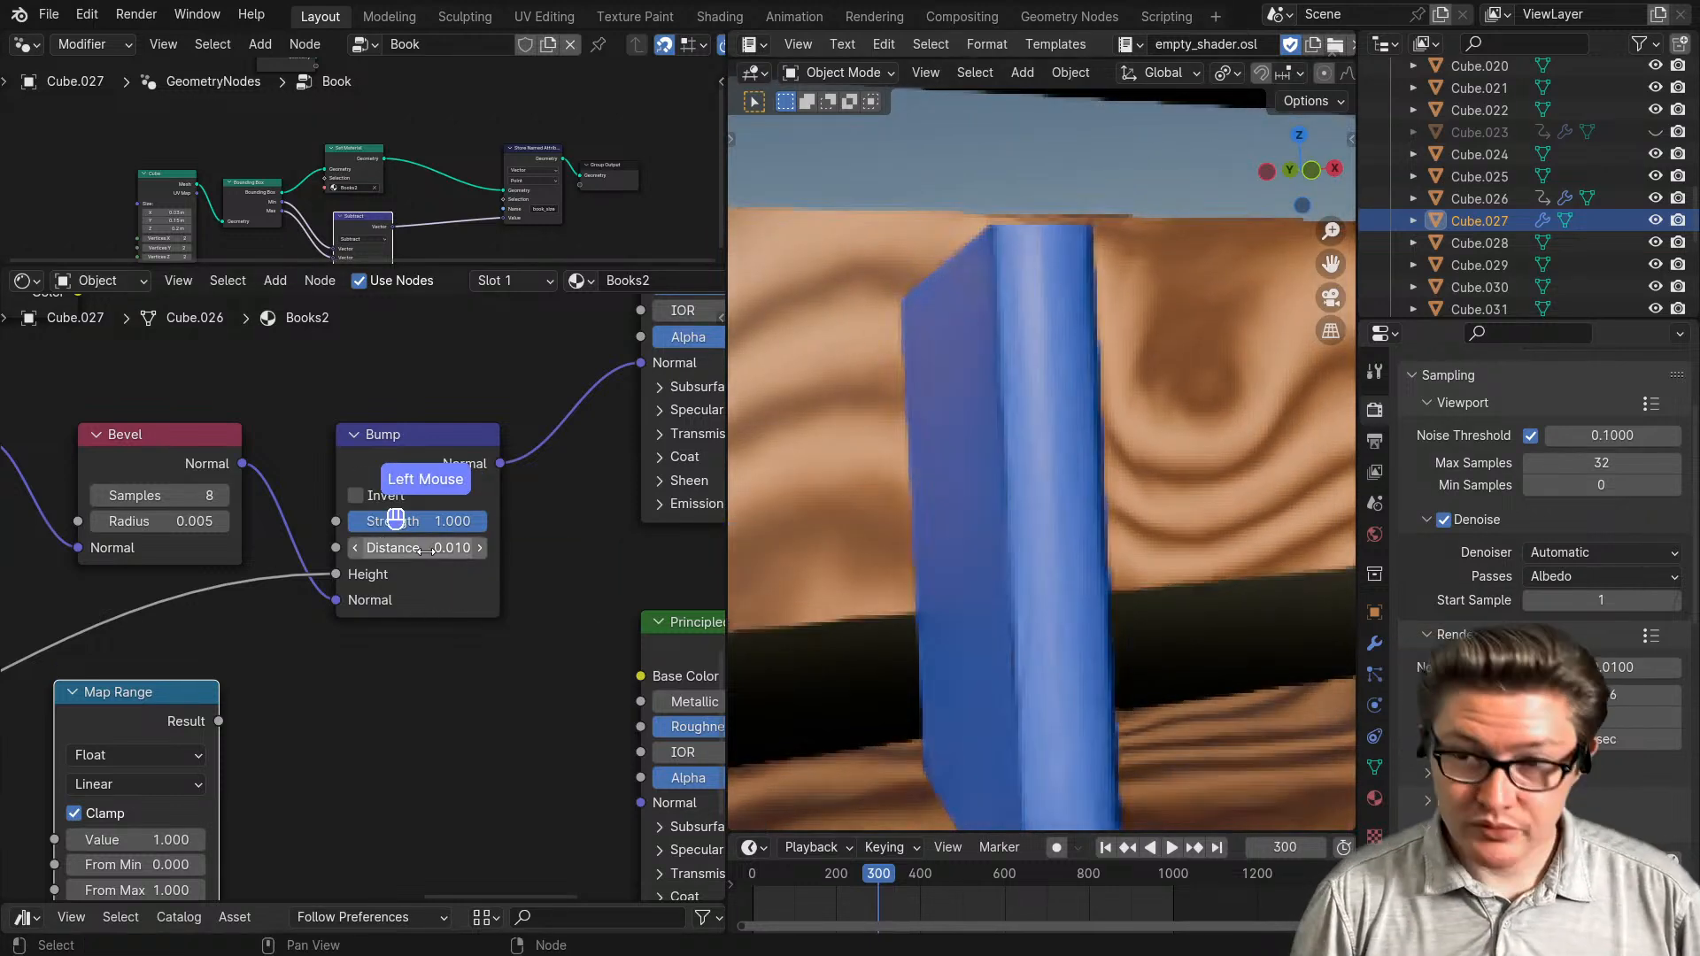
click(1276, 412)
middle_drag(1231, 465, 1081, 496)
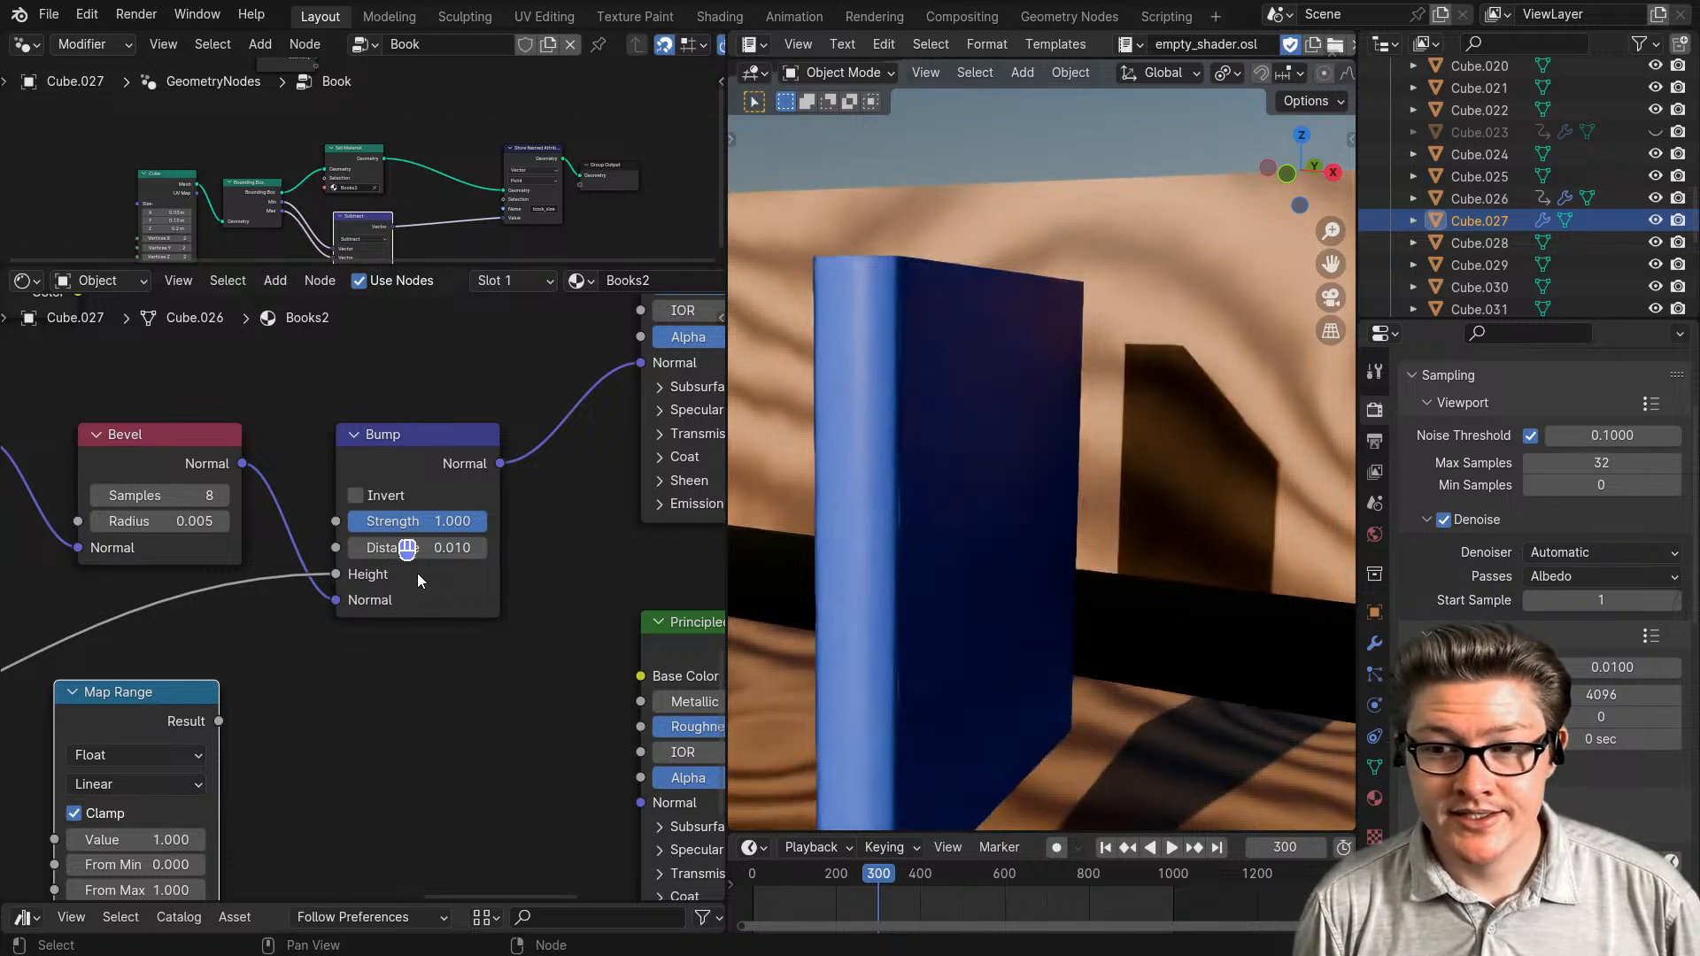
middle_drag(410, 554, 257, 735)
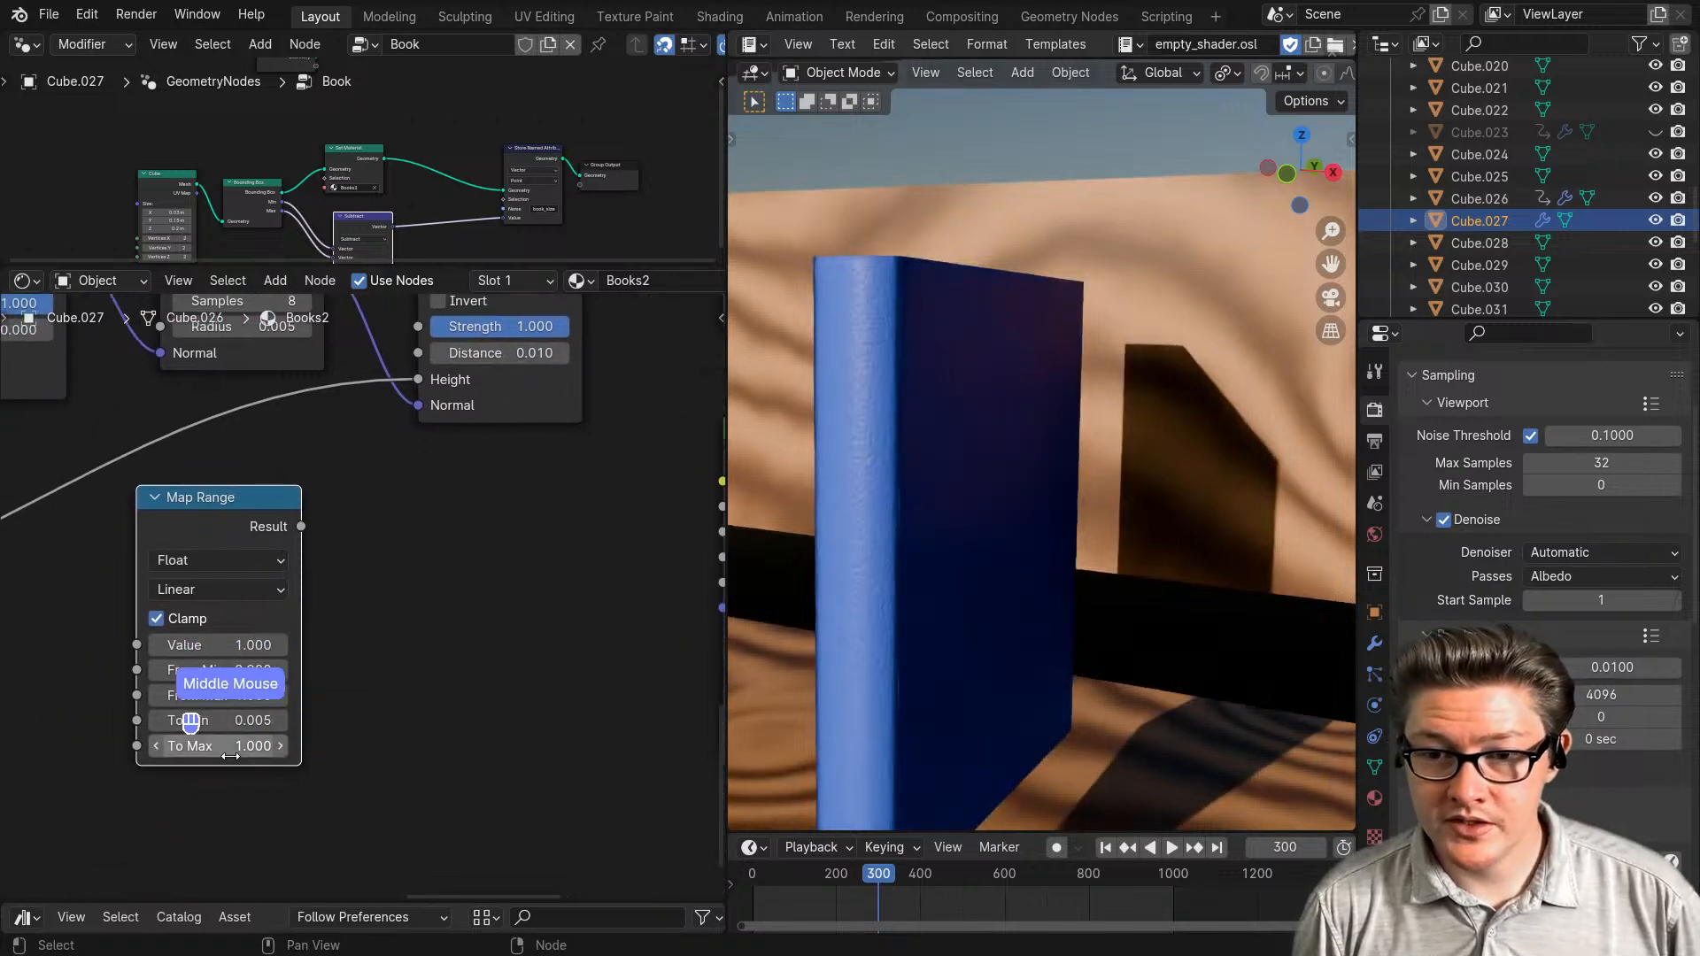
click(231, 746)
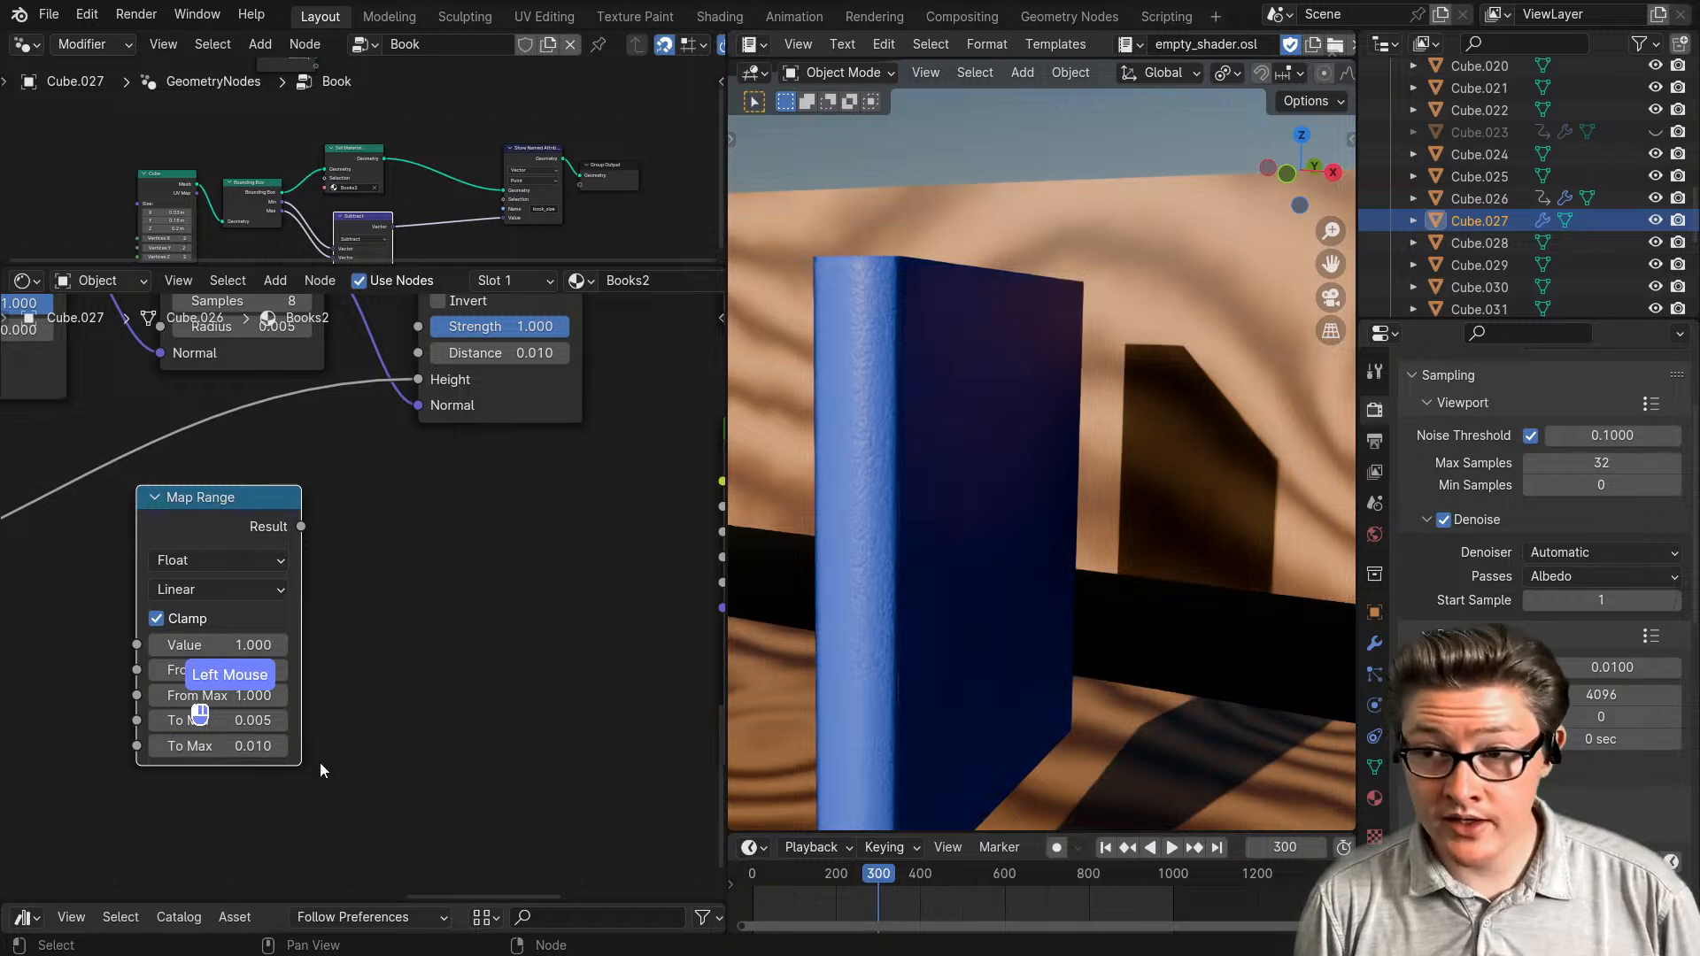
- Try a Distance of 0.015 on the second Bump node and inspect the book's spine from another angle
middle_drag(438, 432, 354, 551)
double_click(431, 472)
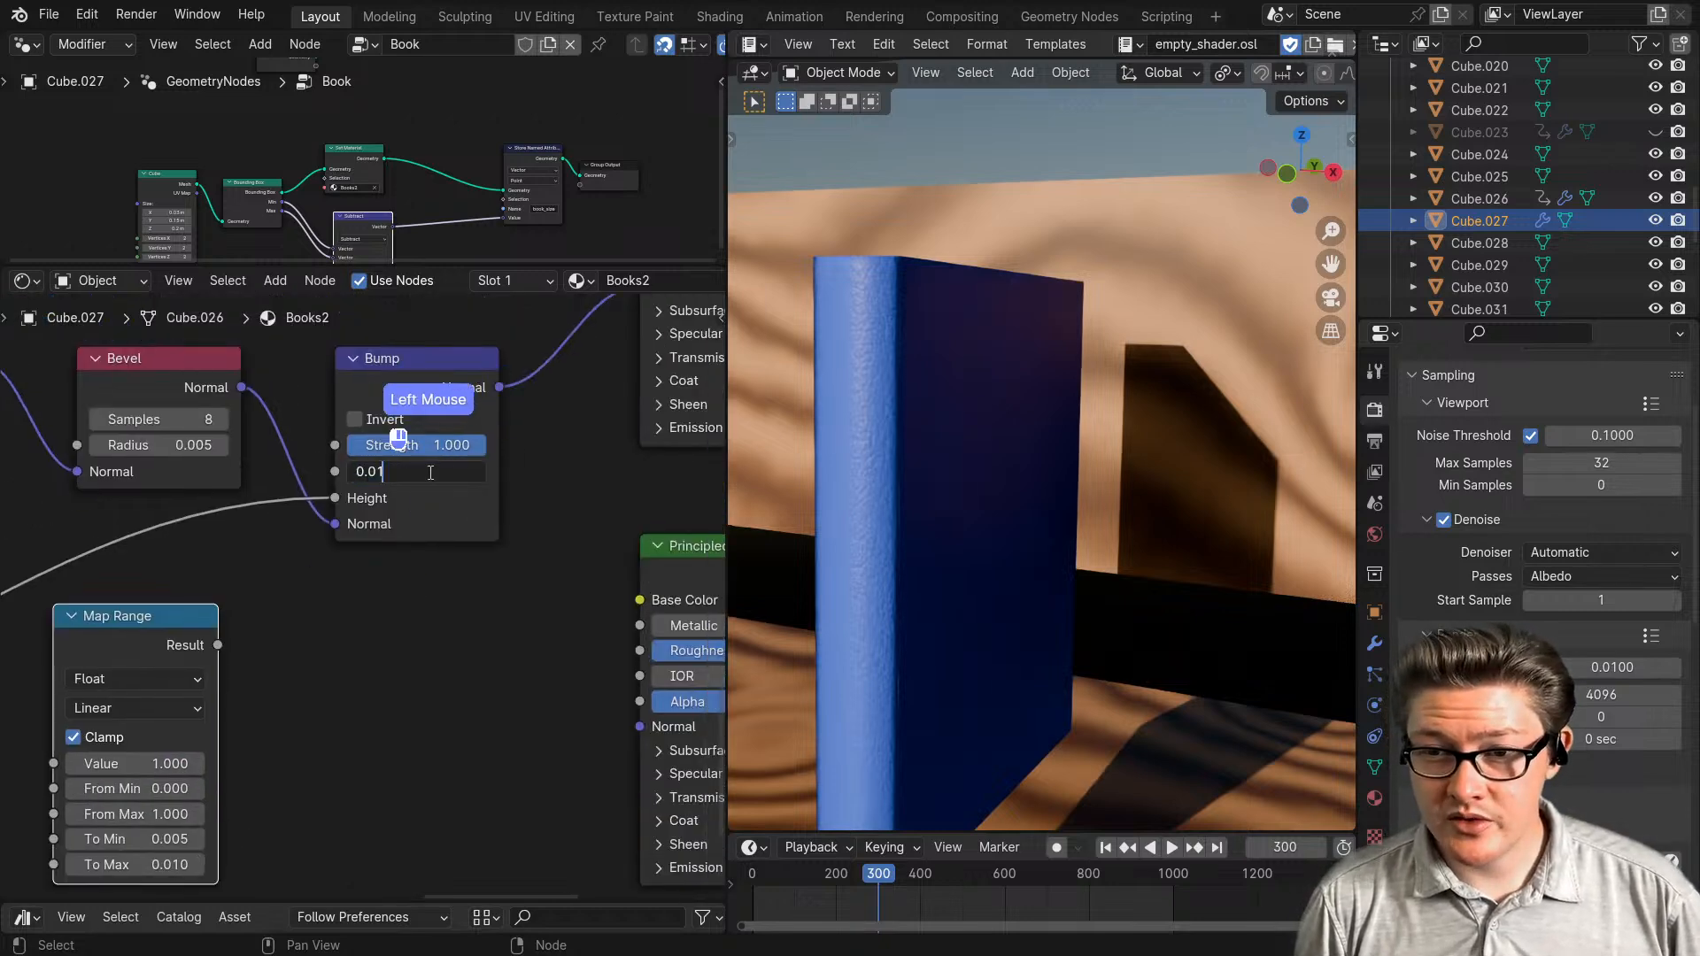
text(5)
click(406, 640)
click(760, 581)
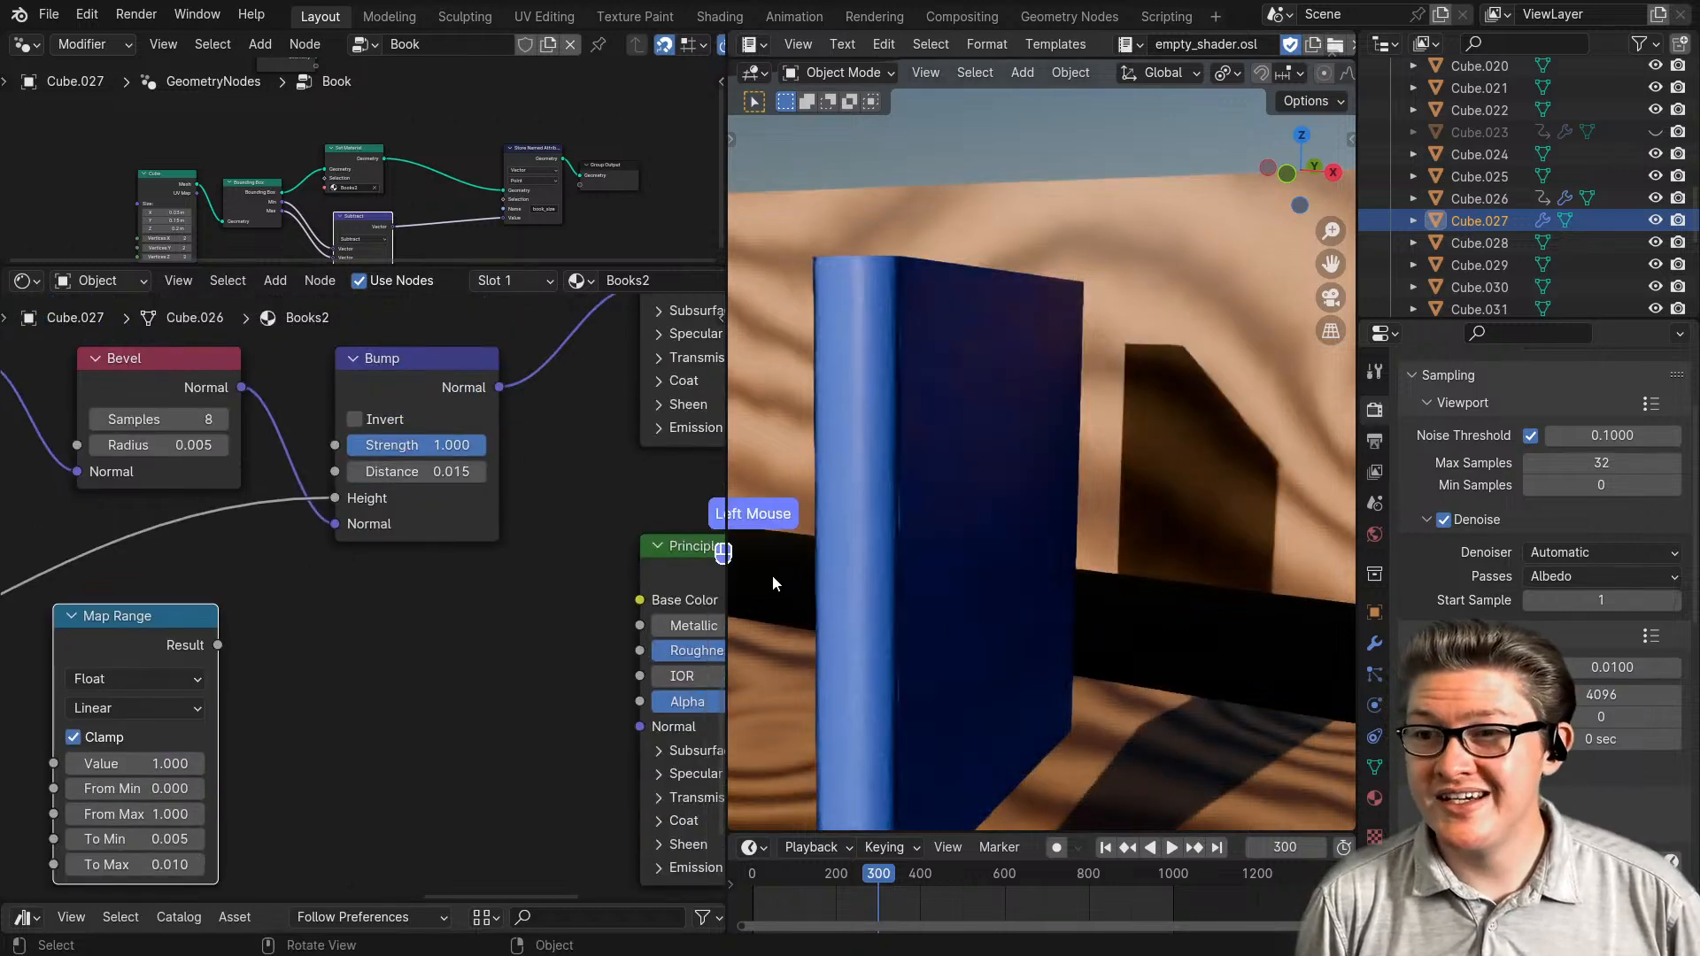
middle_drag(934, 553, 975, 542)
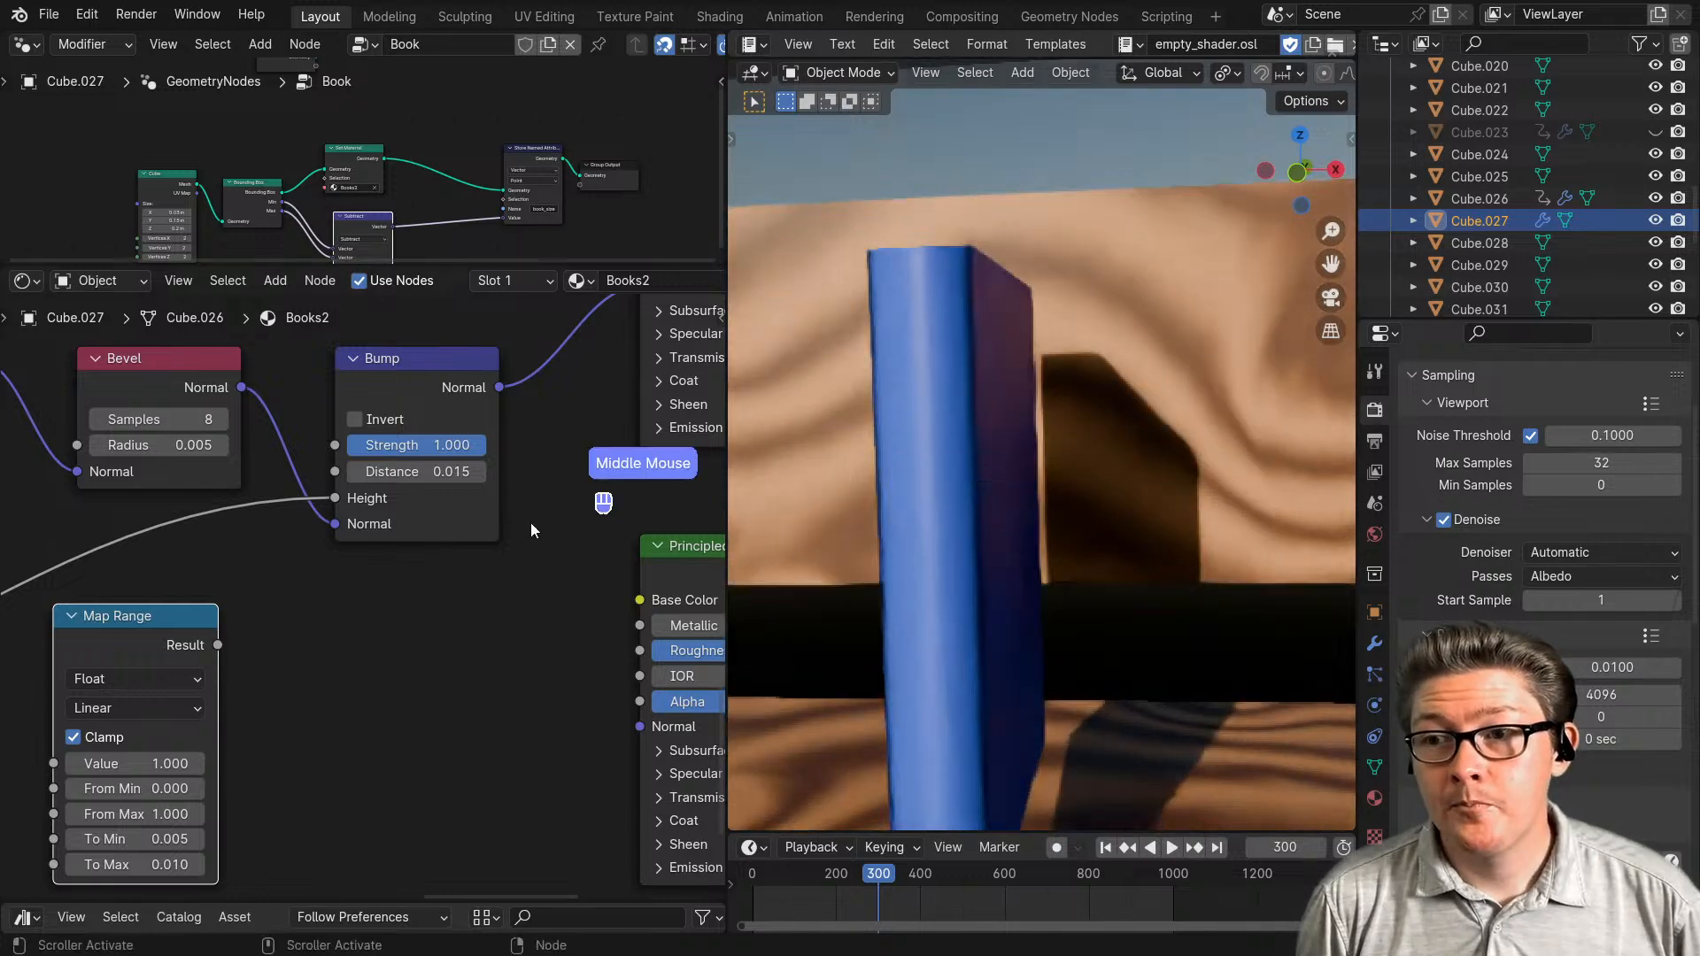
- Set the Map Range node's To Max to 0.012
middle_drag(372, 706, 460, 553)
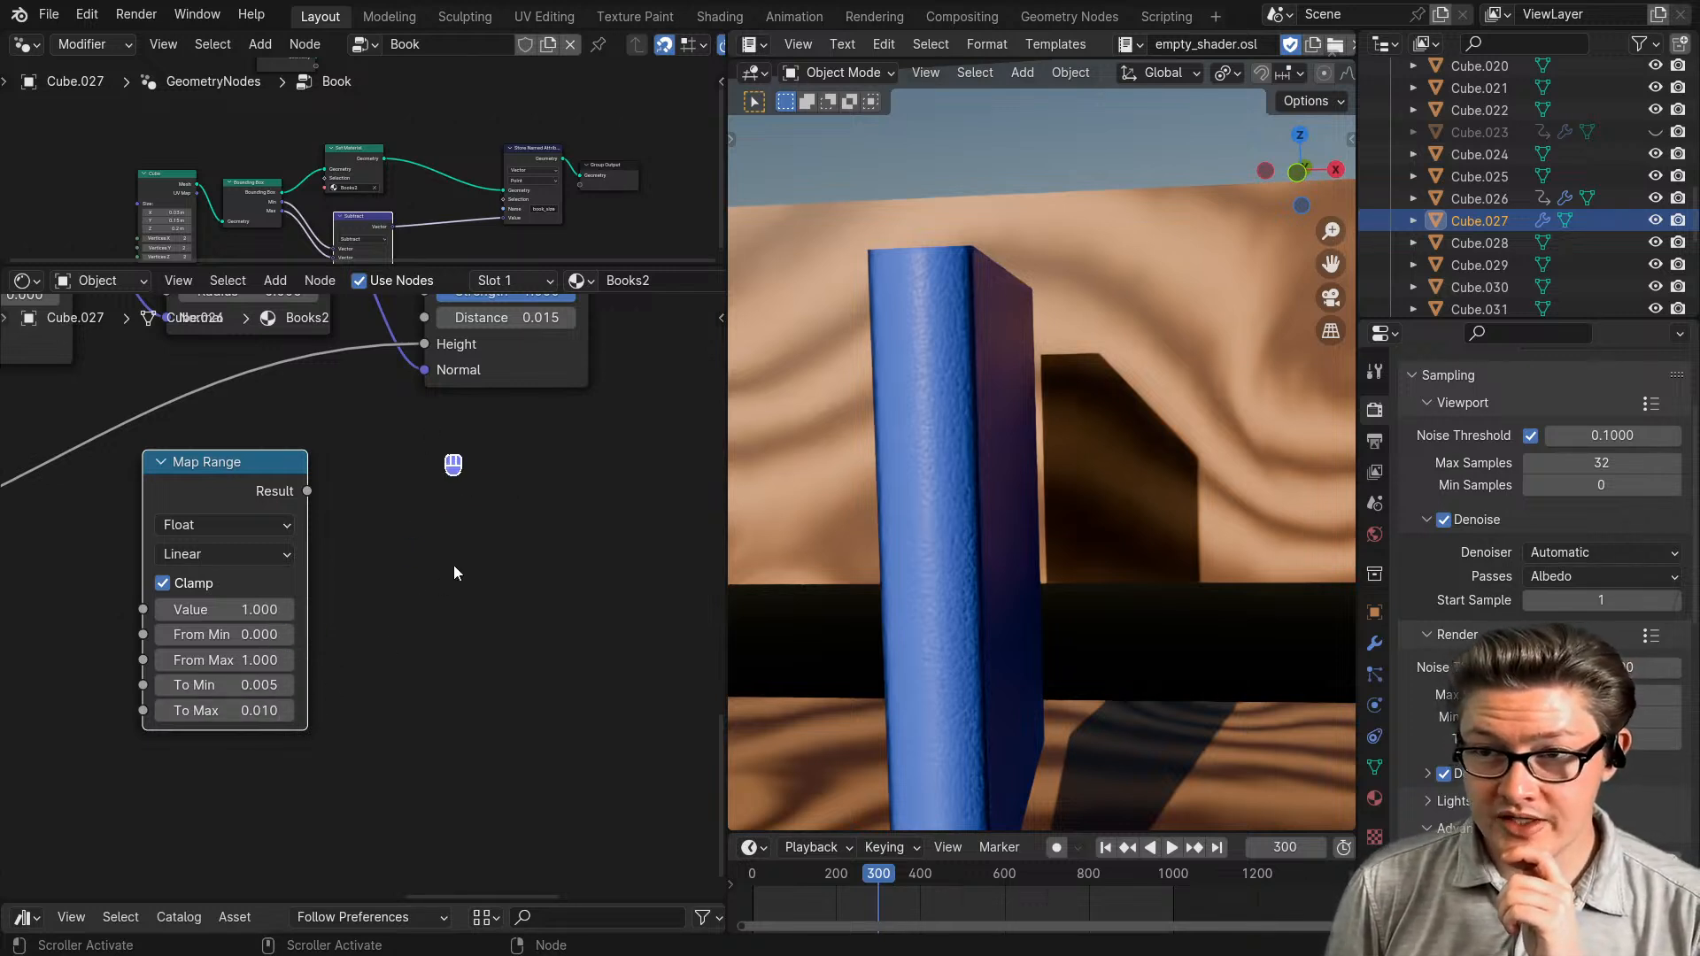
middle_drag(453, 565, 451, 629)
click(210, 777)
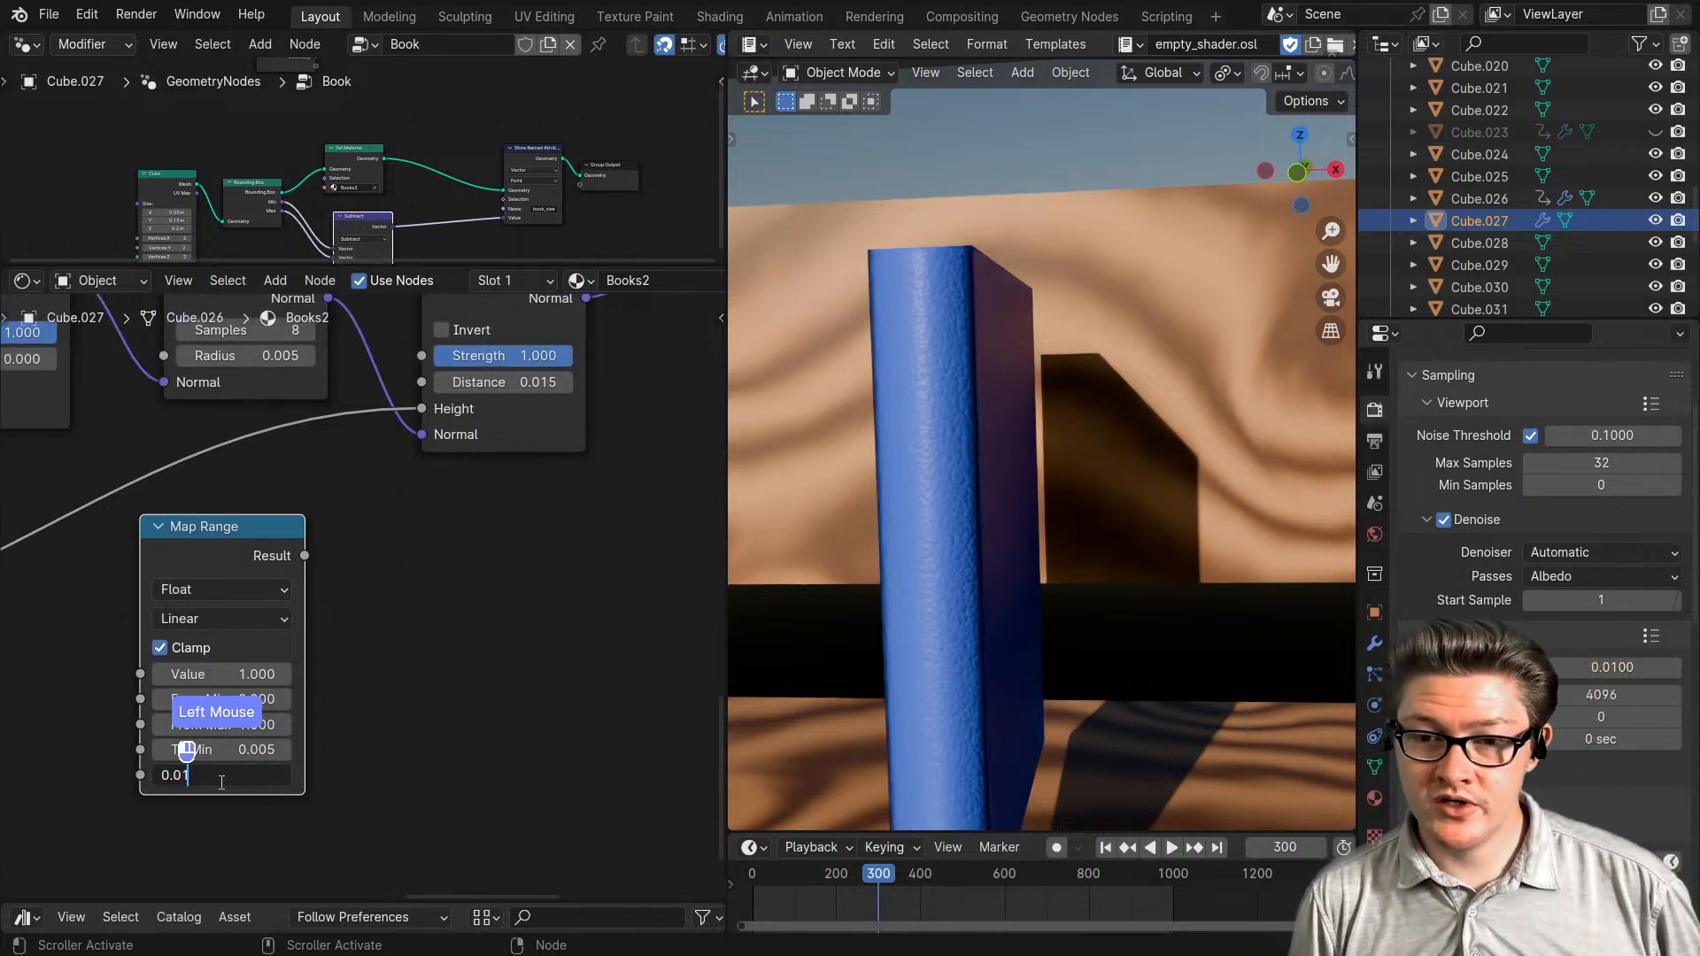
click(348, 767)
- Set the Map Range node's To Min to 0.003
middle_drag(432, 693, 410, 759)
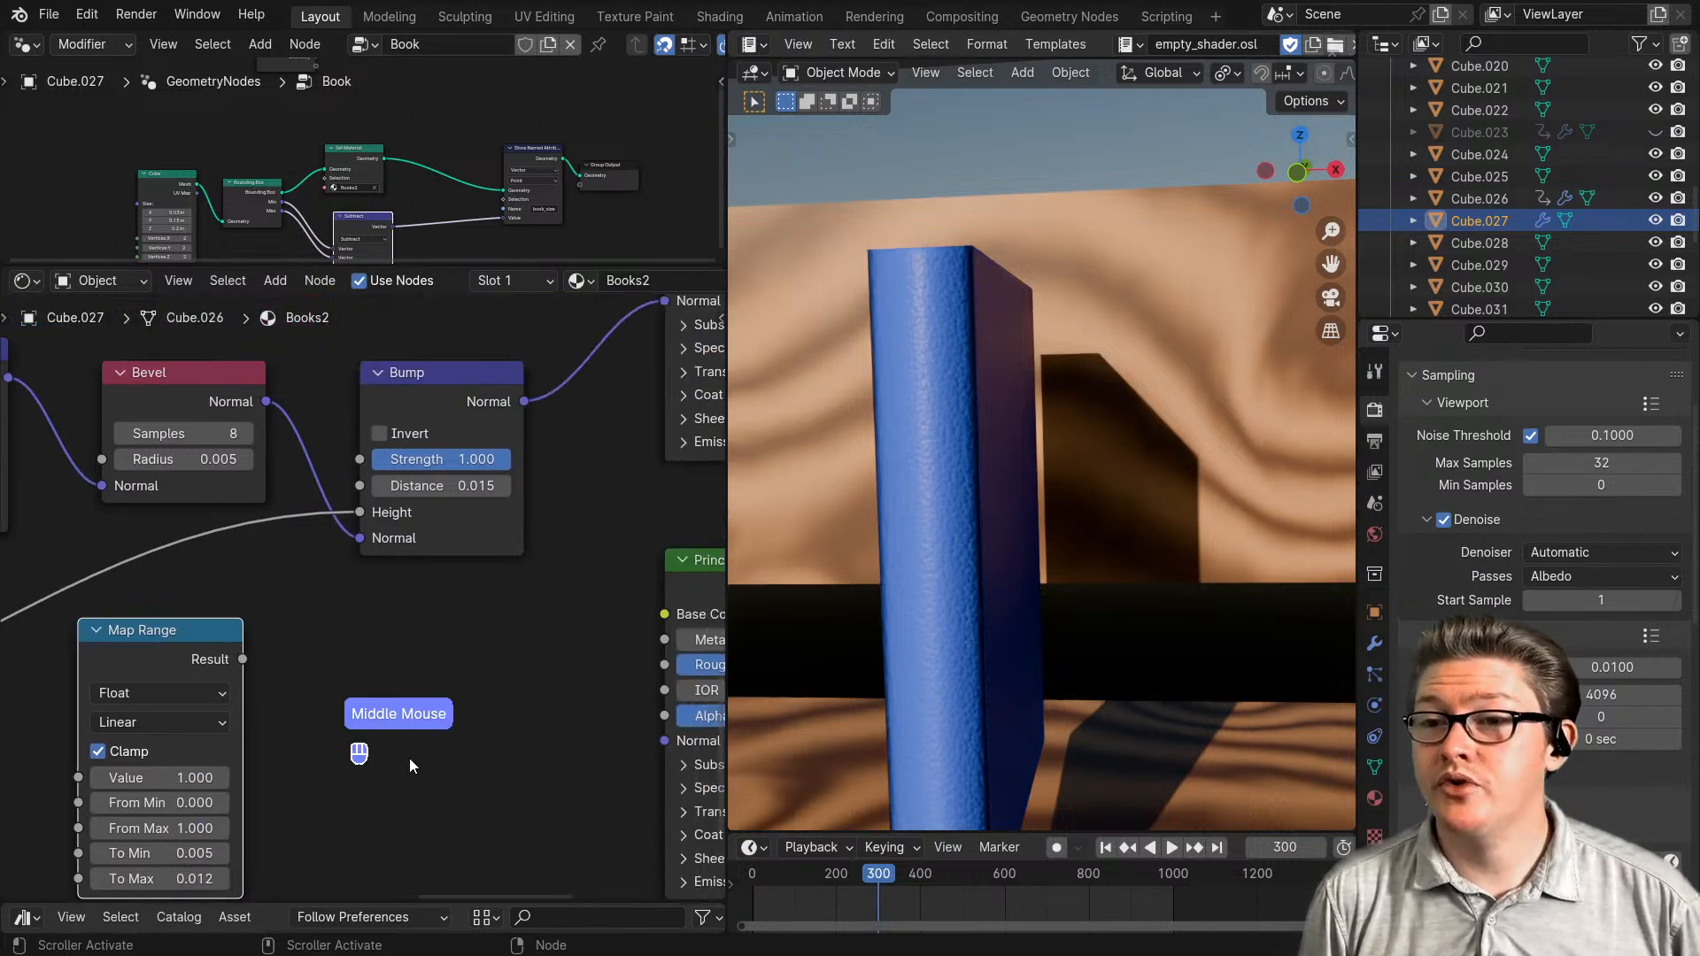
middle_drag(292, 792, 426, 559)
scroll(379, 623, up, 4)
click(289, 624)
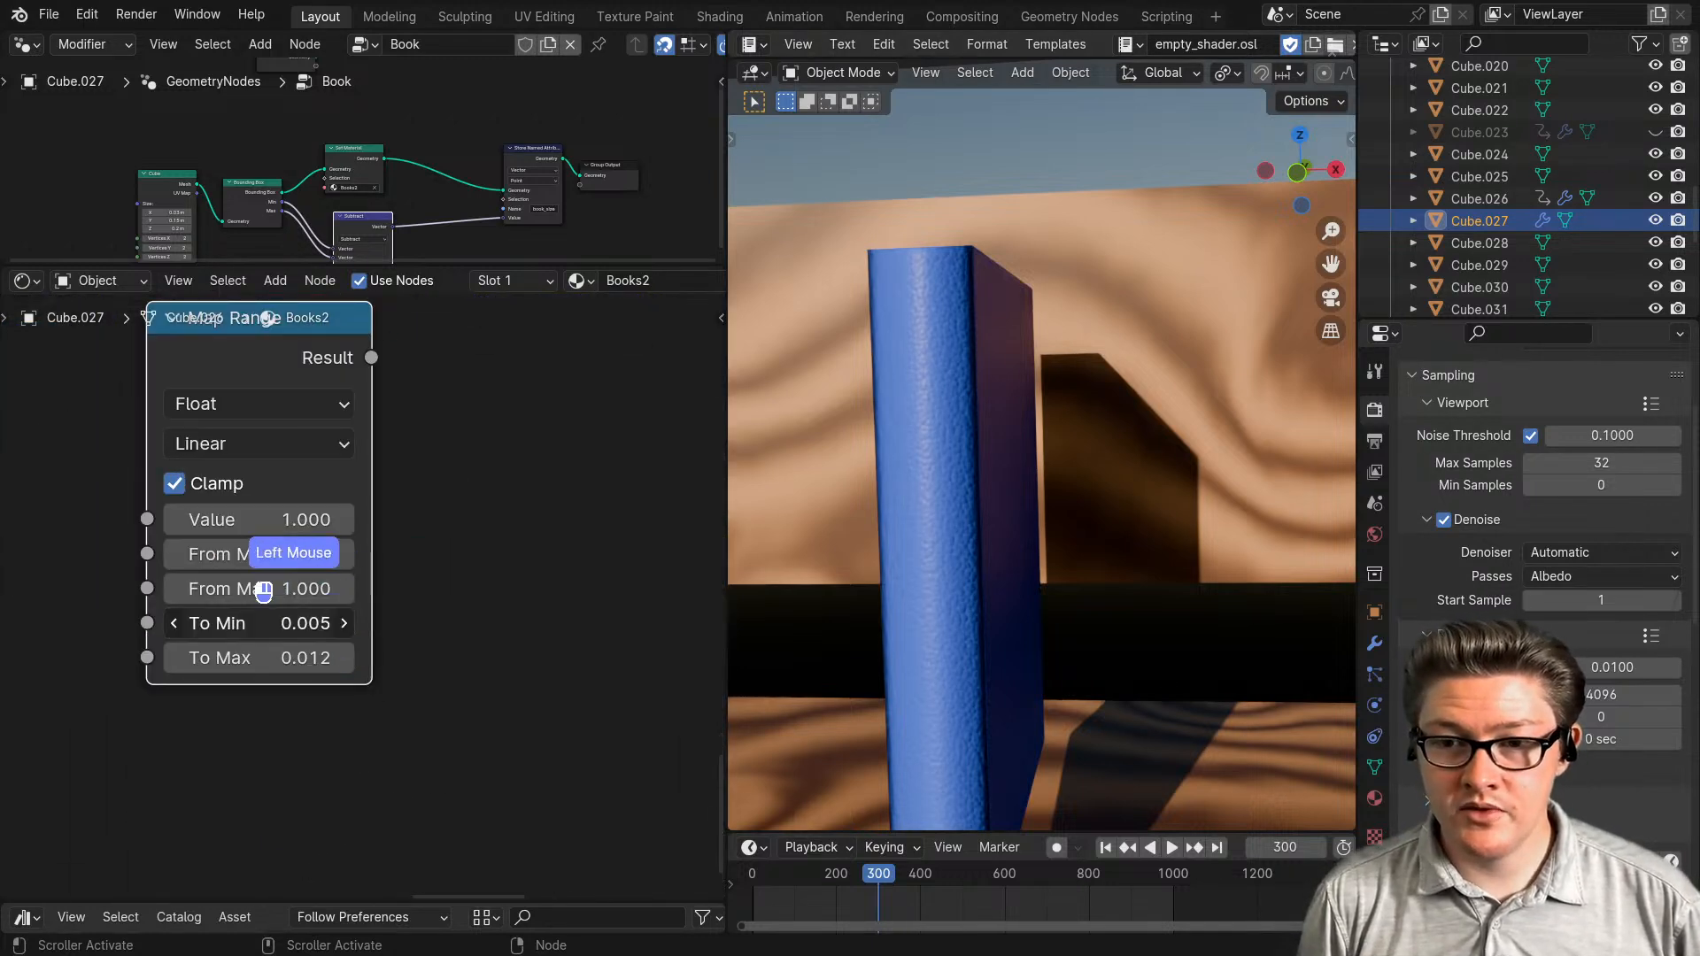
key(Return)
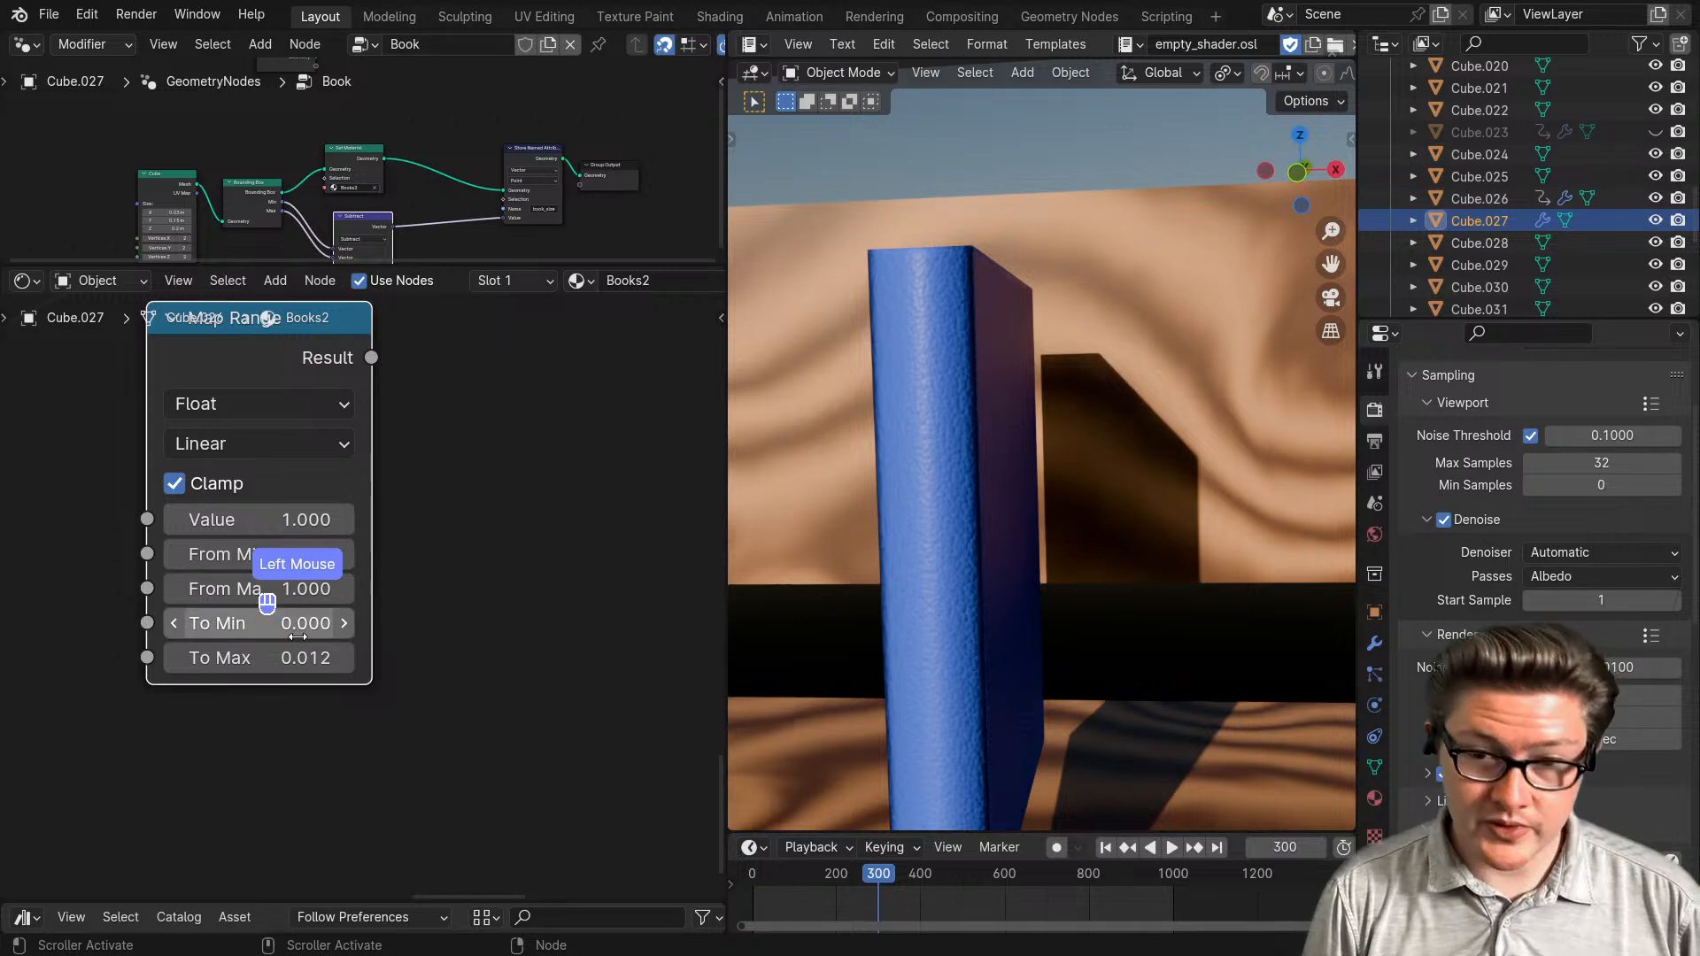
click(298, 625)
text(0.00)
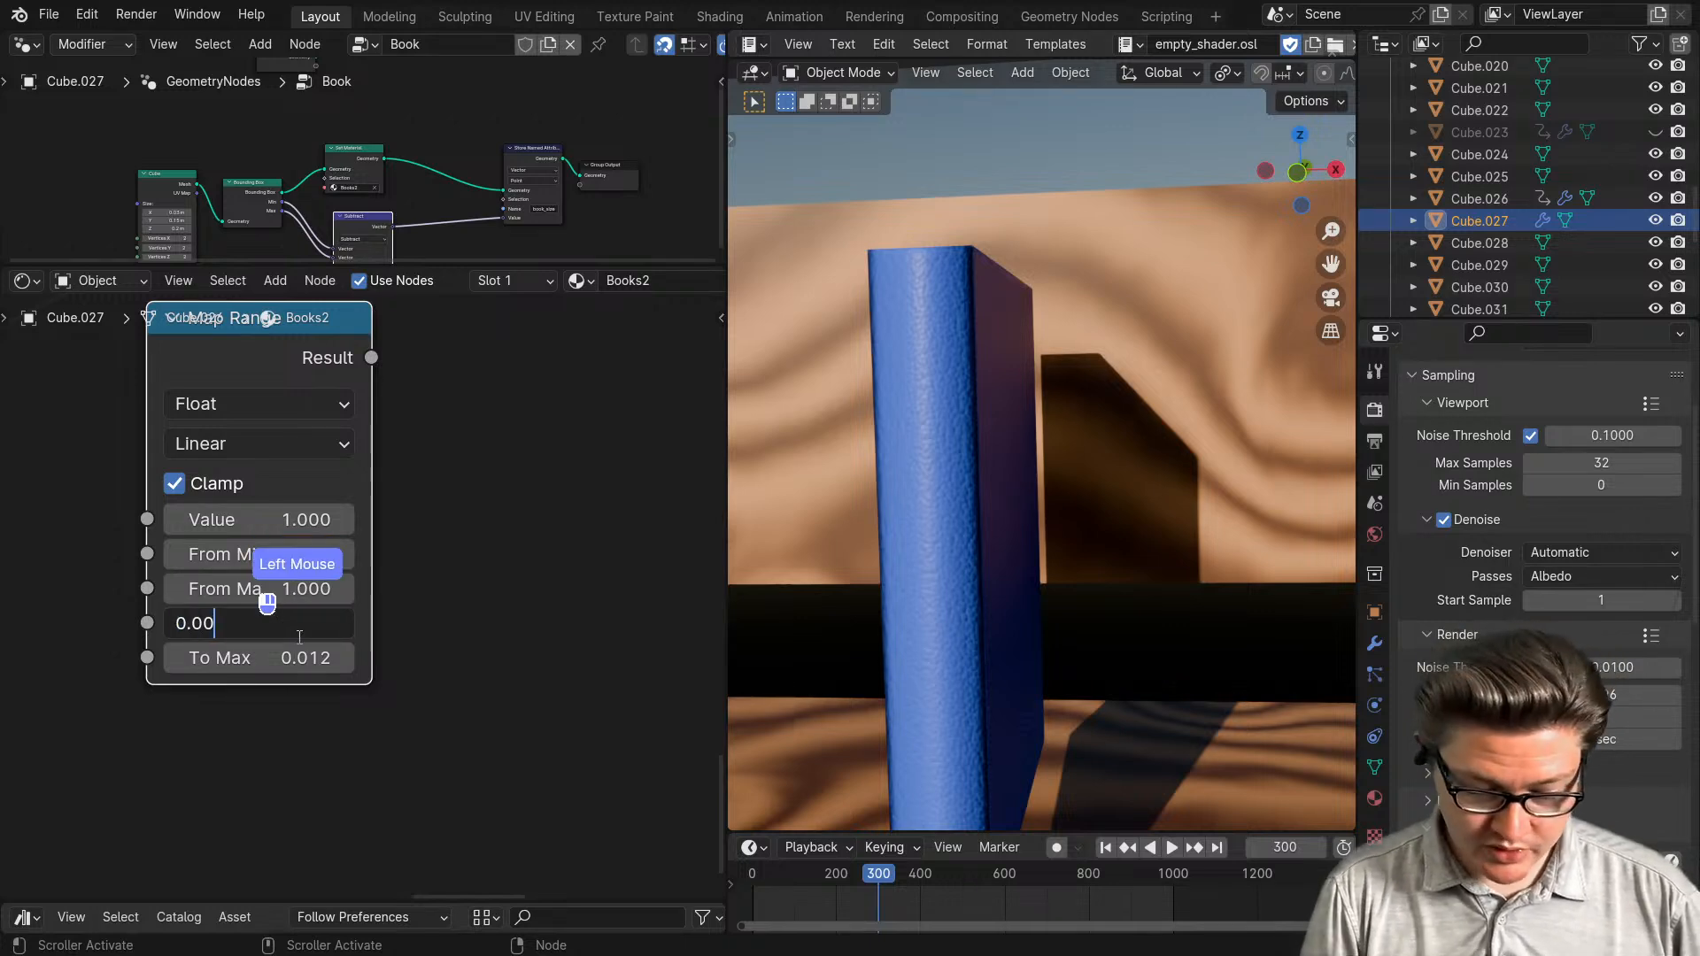
text(3)
key(Return)
- Connect the Map Range node's Result to the second Bump node's Distance input
scroll(354, 583, down, 4)
scroll(312, 690, up, 2)
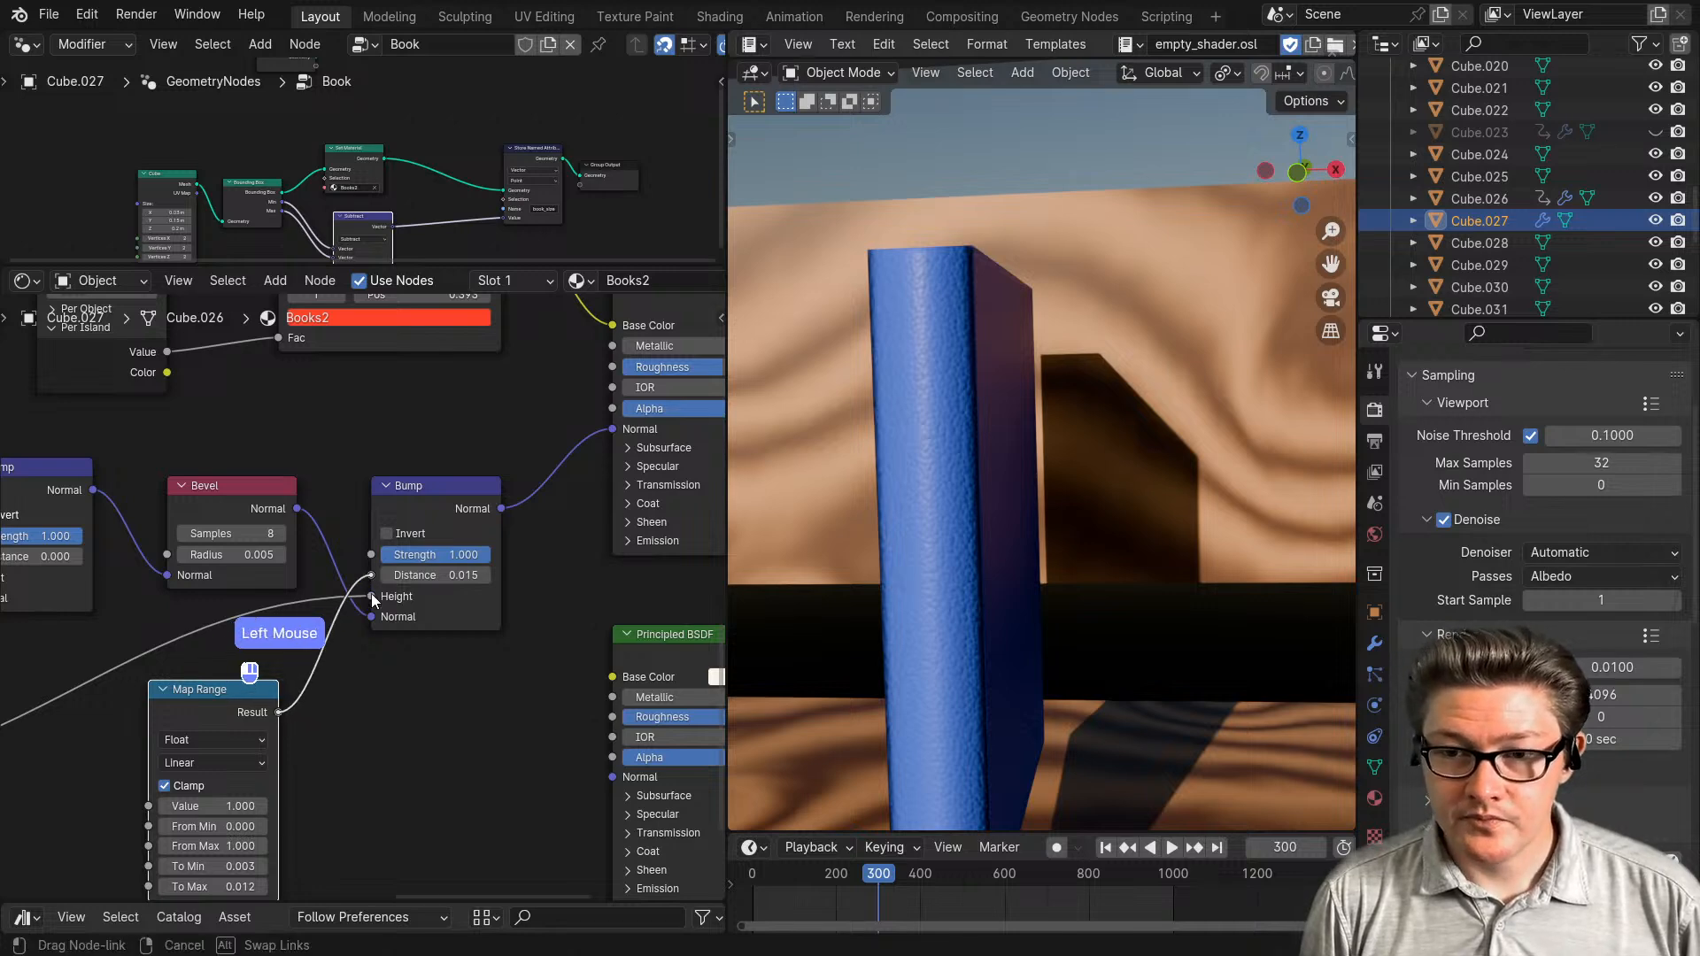
middle_drag(341, 727, 449, 634)
- Set the Map Range node's Value to 0.5 to test a mid-range spine curvature
scroll(381, 616, up, 5)
click(330, 654)
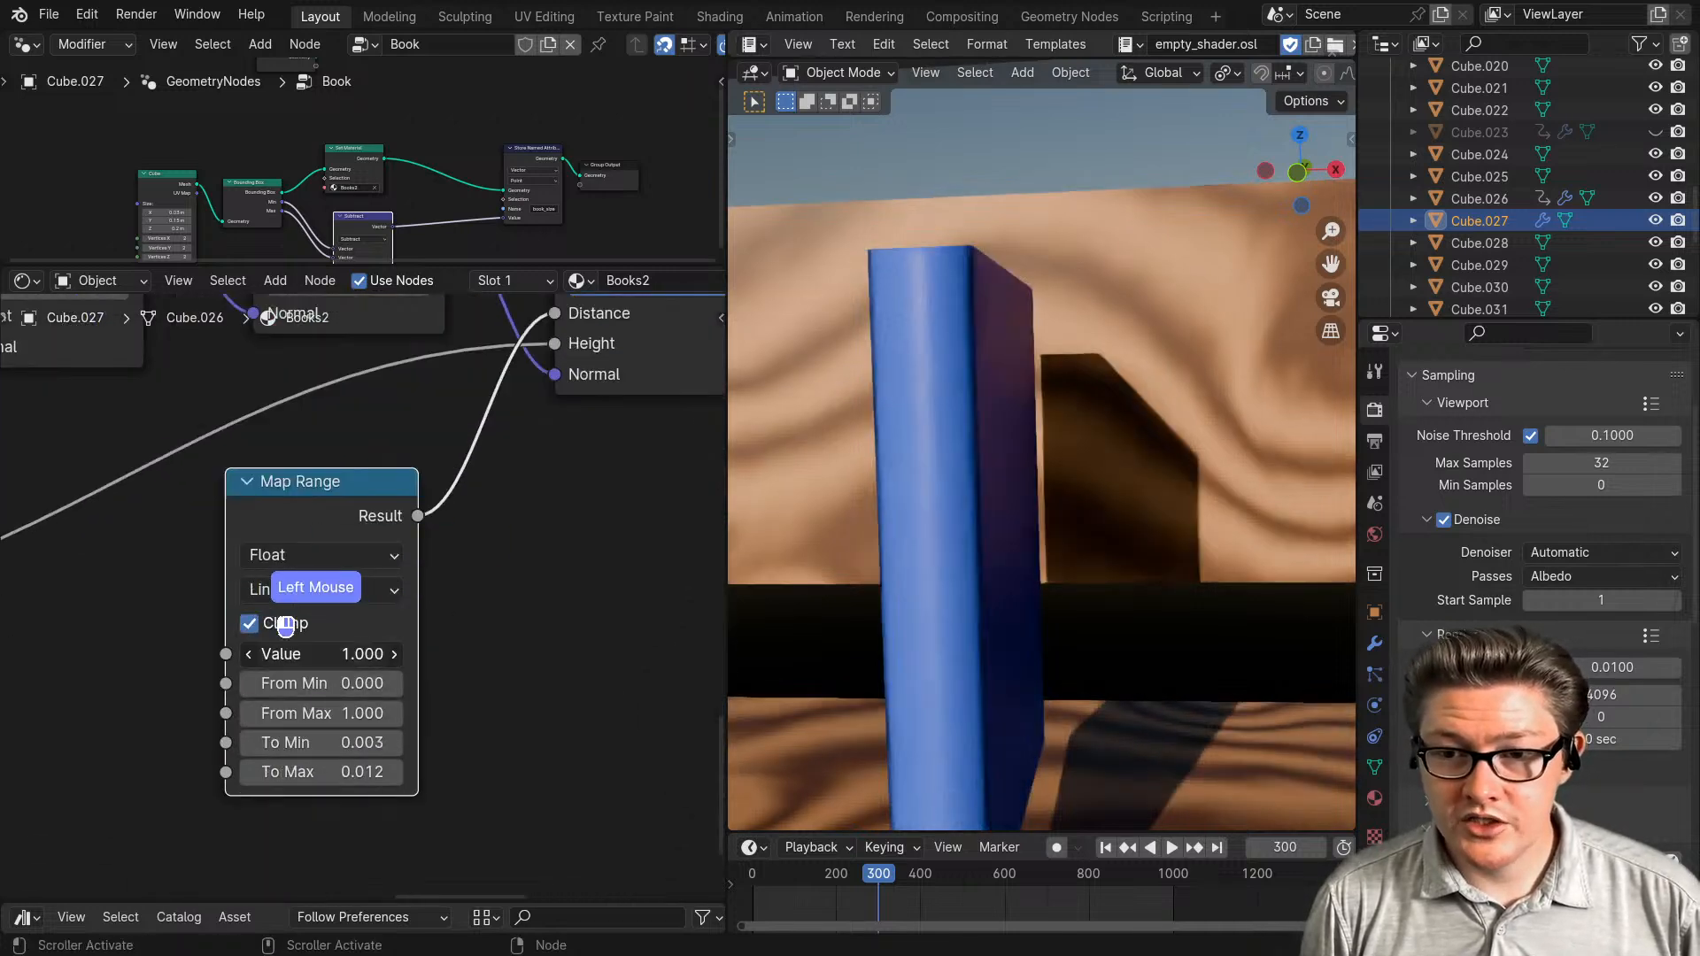
text(.5)
key(Return)
scroll(468, 687, down, 2)
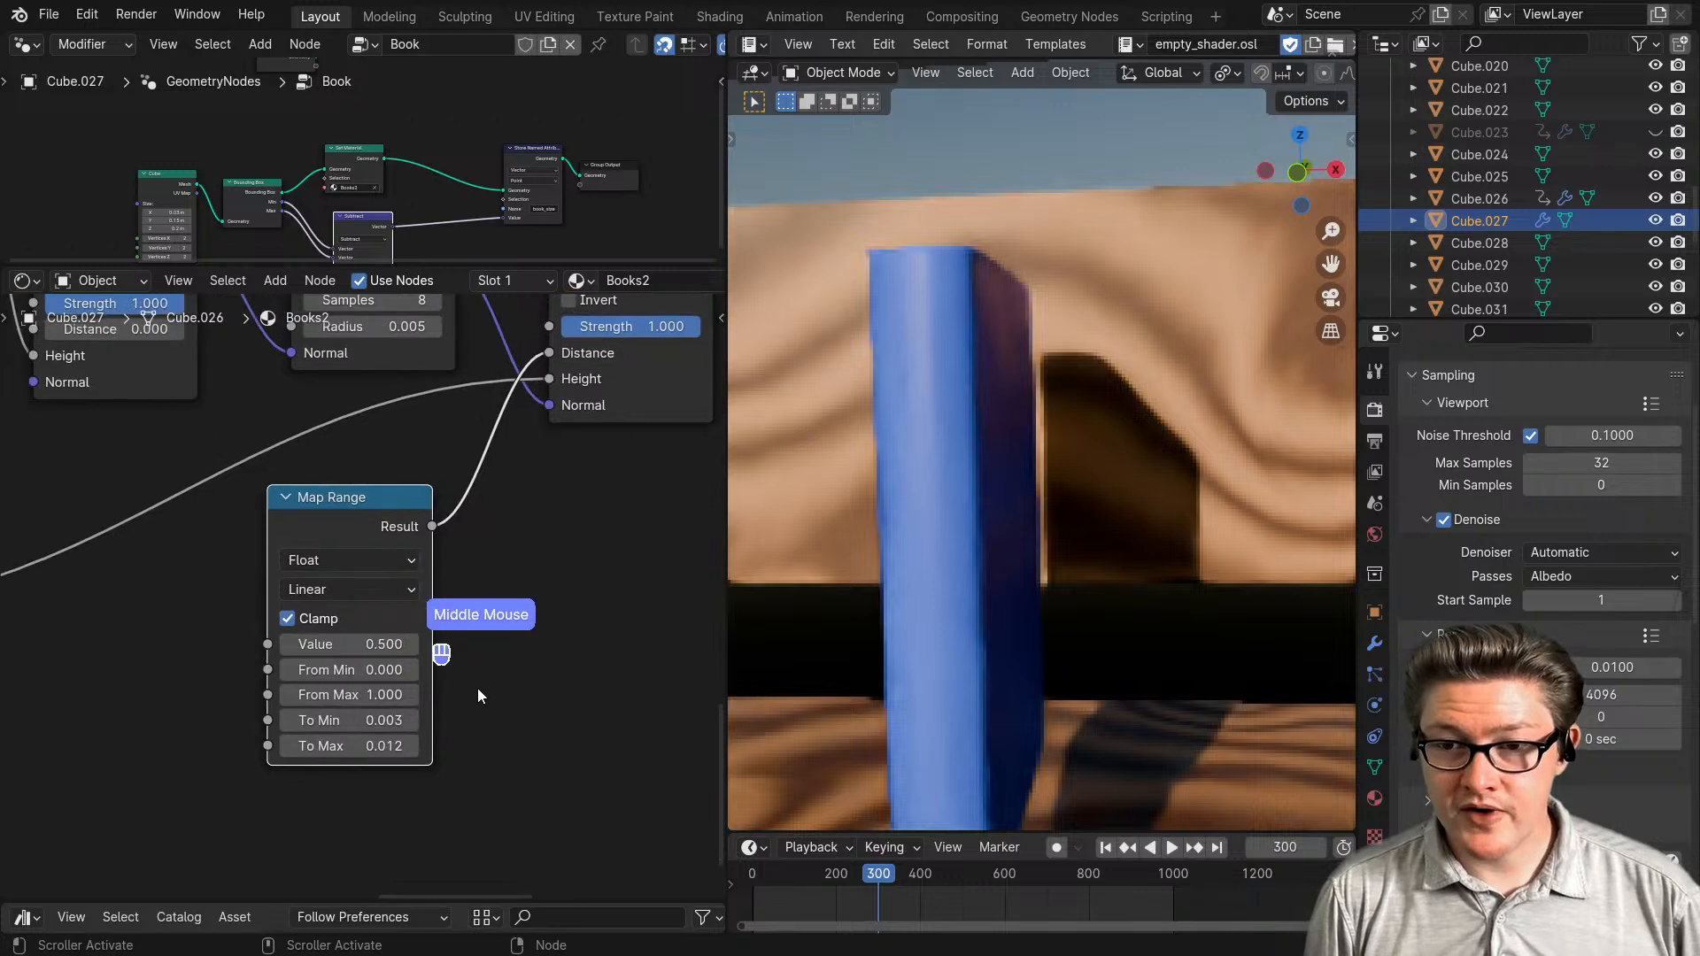
scroll(486, 709, up, 2)
scroll(439, 483, down, 4)
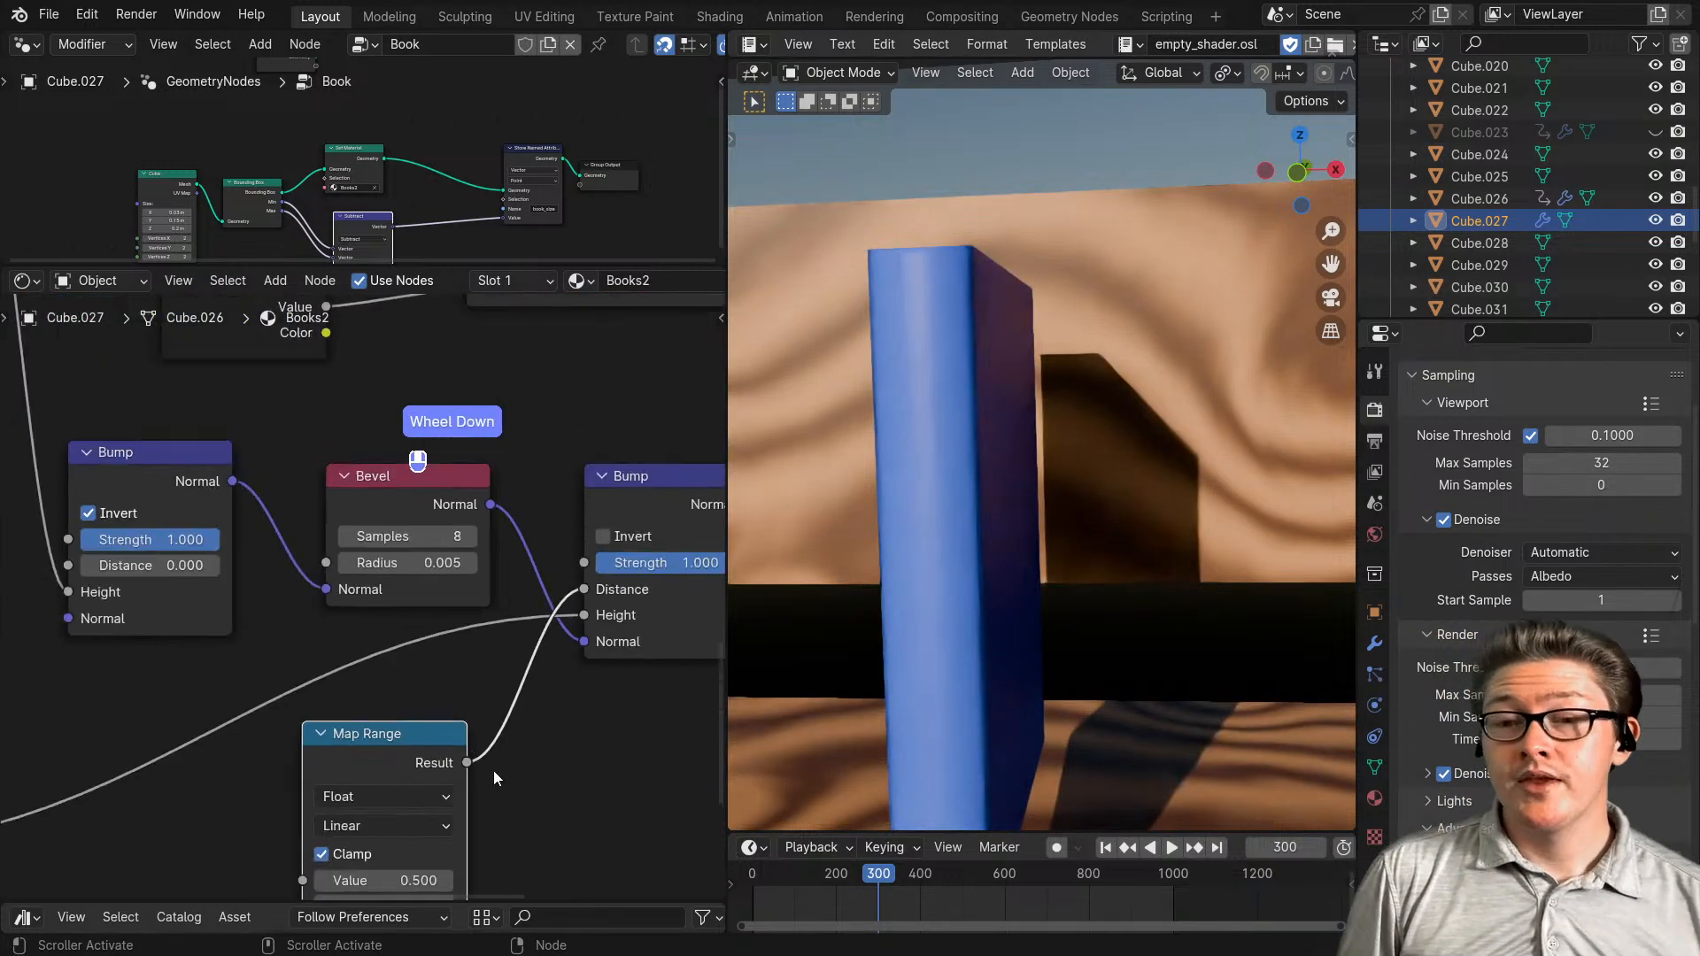
drag(342, 442, 396, 495)
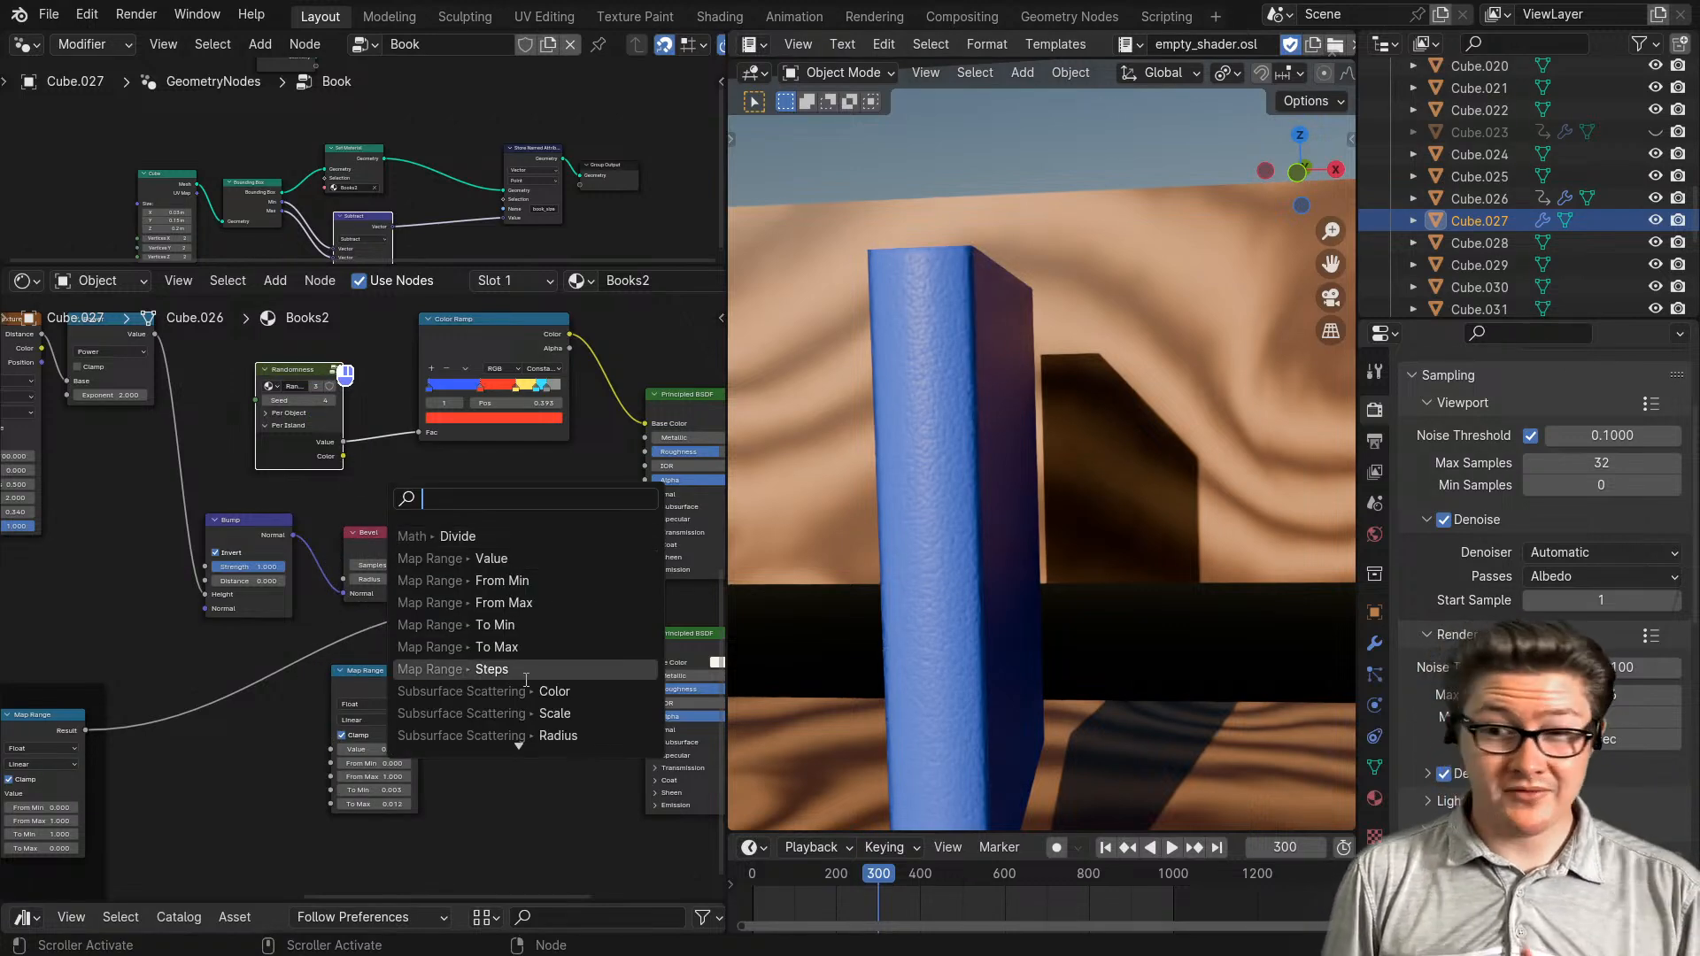
scroll(267, 731, up, 1)
scroll(267, 732, up, 3)
middle_drag(299, 719, 243, 673)
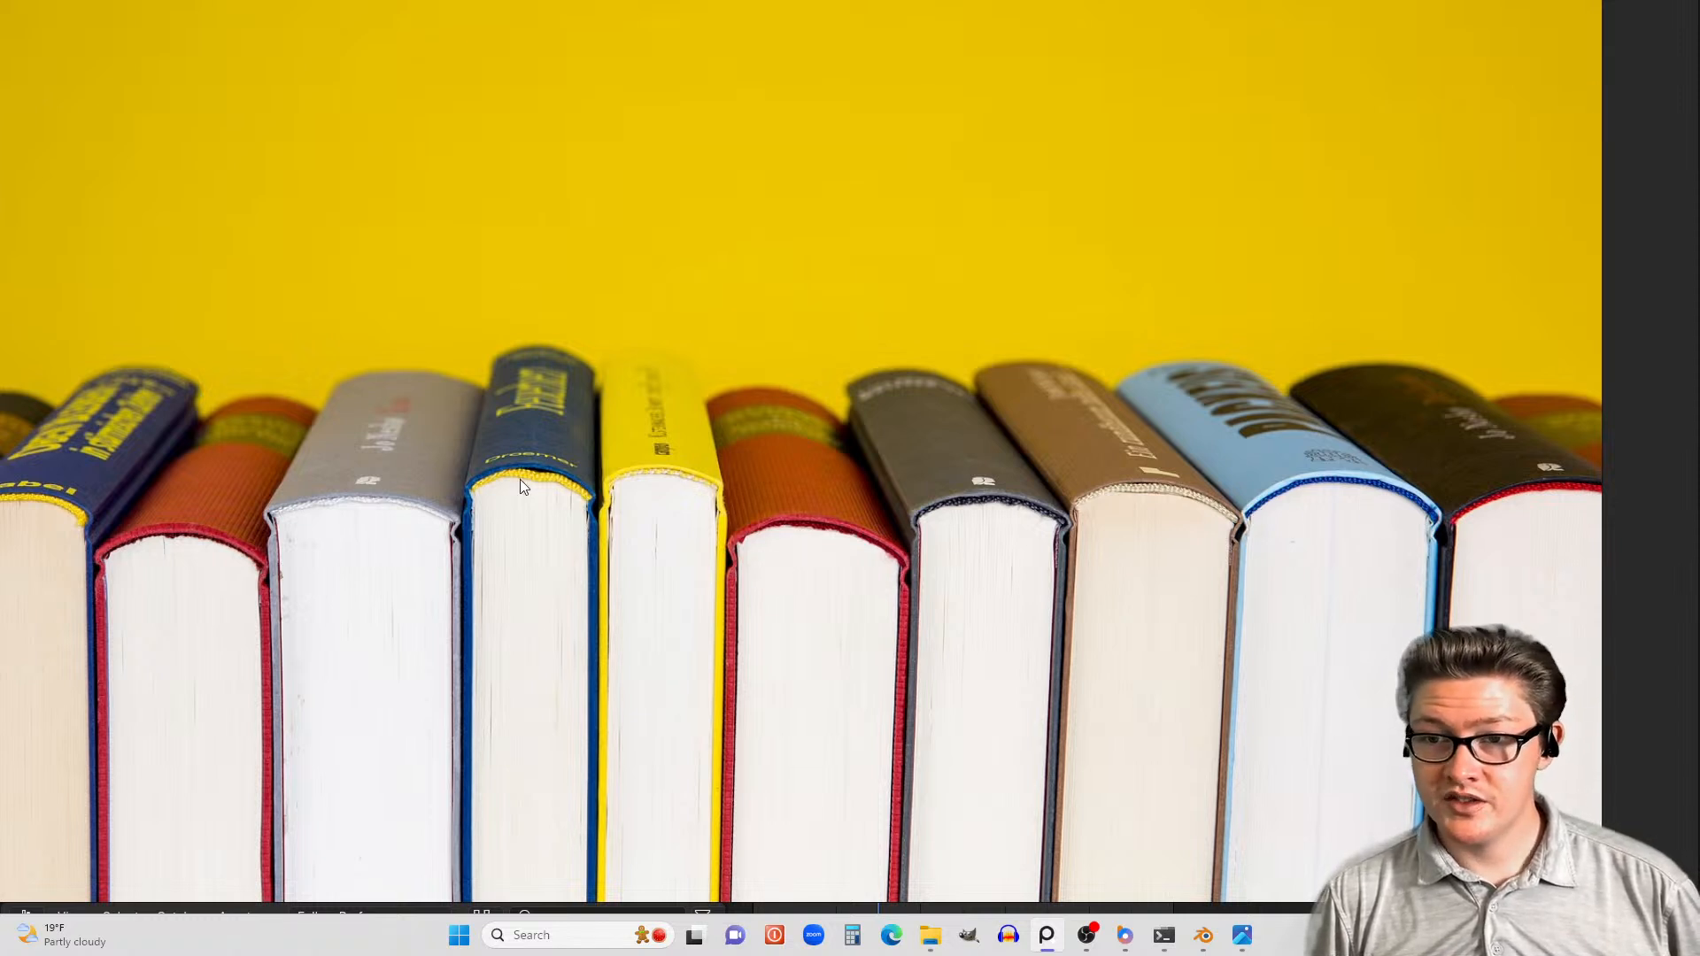
- Return from the reference photo to Blender, add a Value node and connect it to the Map Range's Value input
mouse_move(1203, 936)
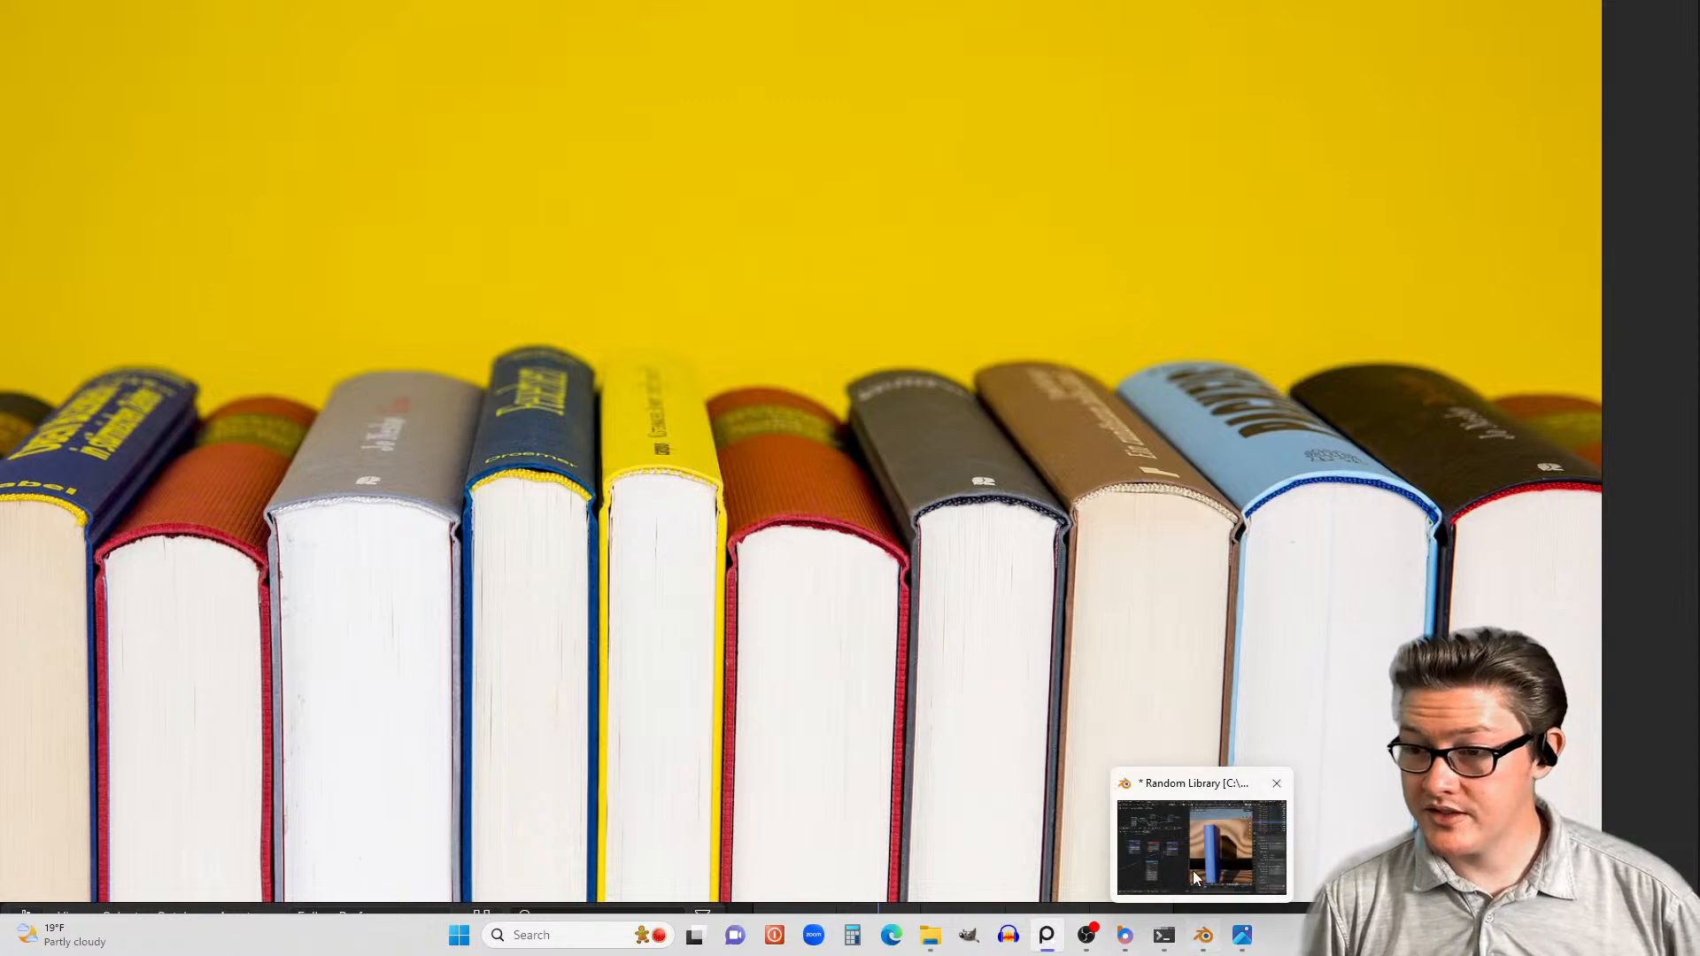
click(1193, 869)
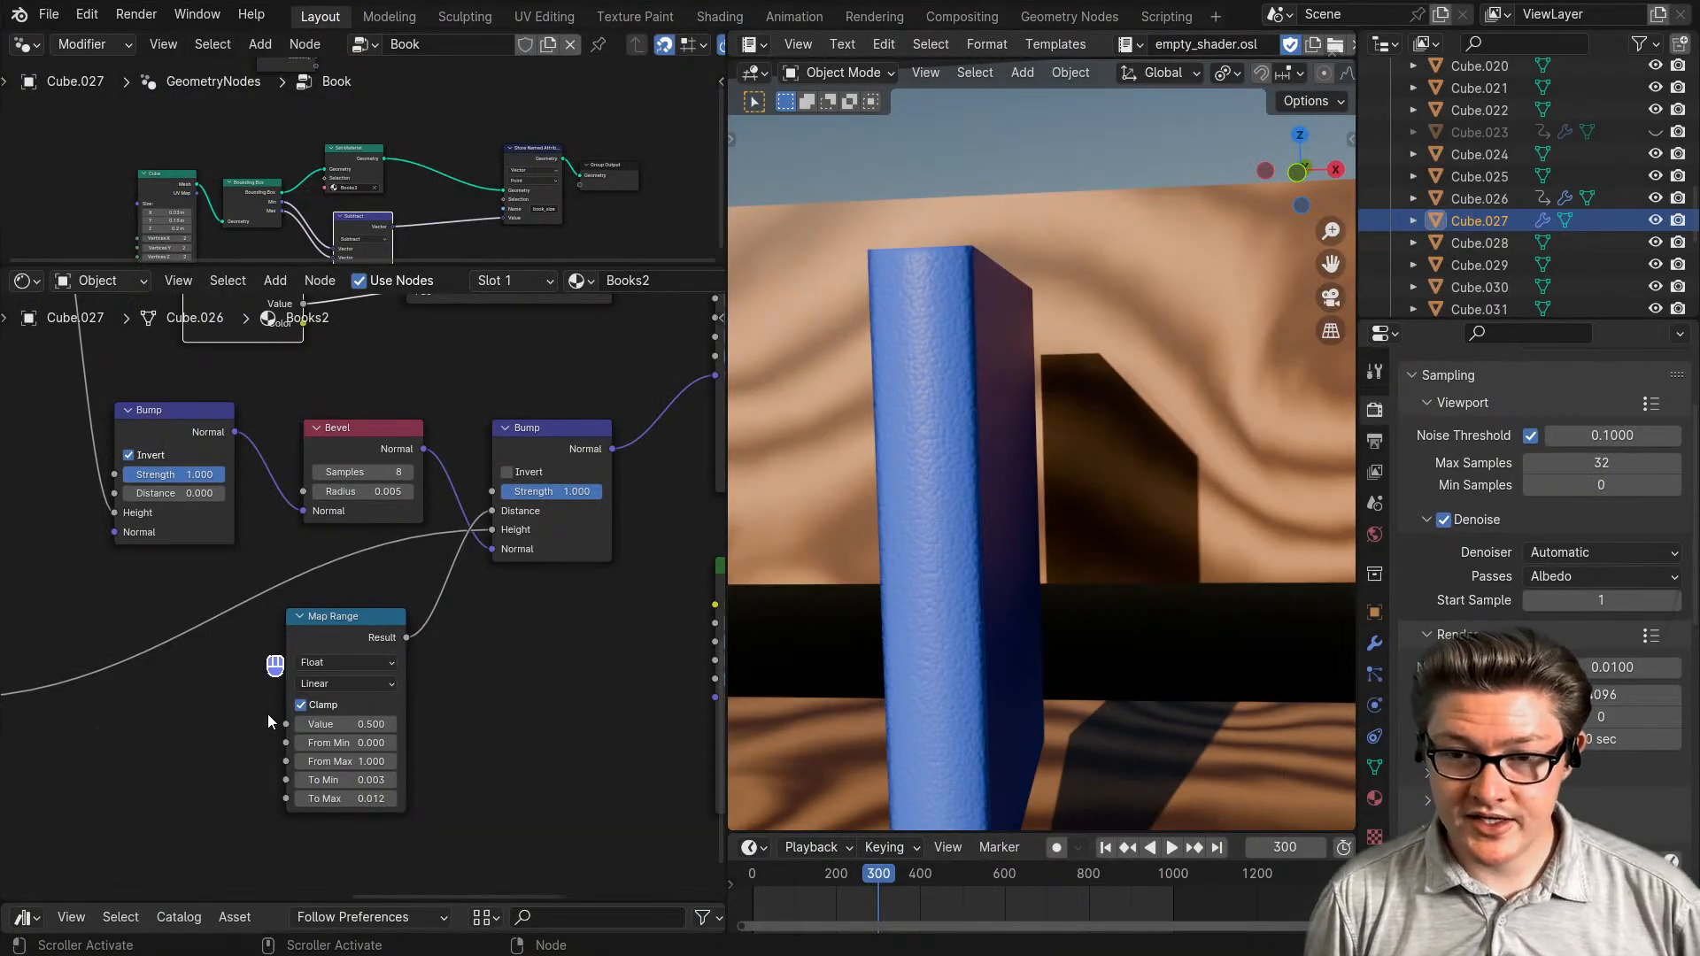
middle_drag(199, 767, 363, 710)
key(shift+a)
text(val)
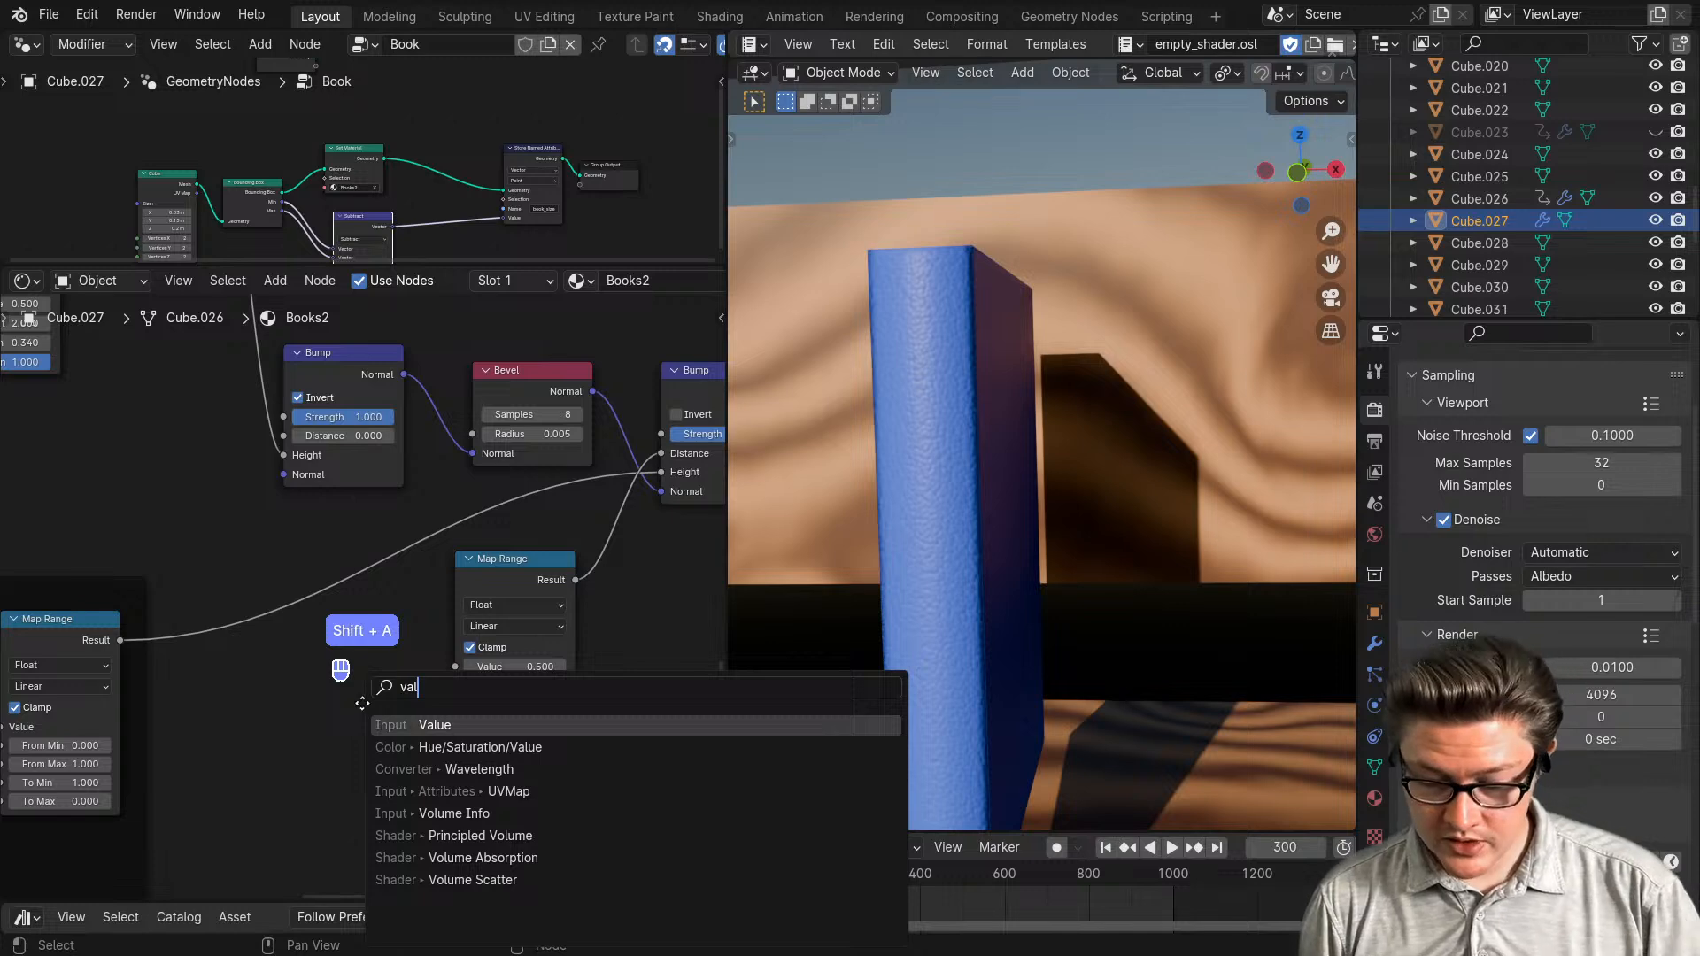
key(Return)
click(374, 767)
scroll(374, 768, up, 2)
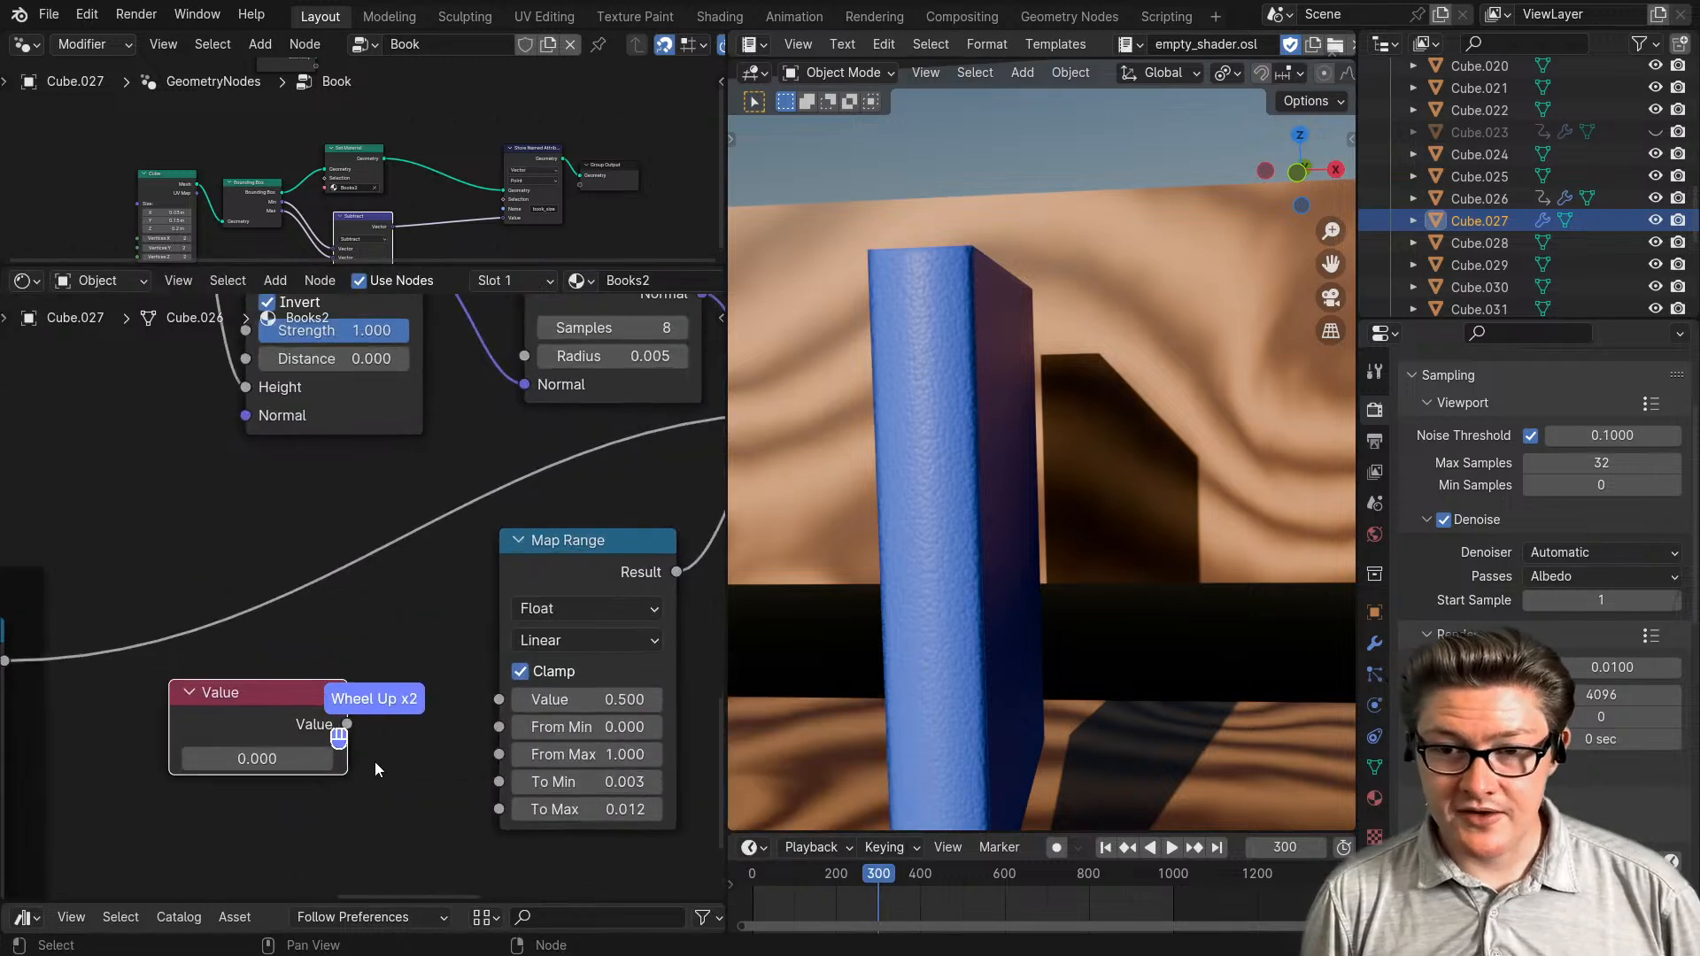
drag(348, 725, 499, 701)
middle_drag(492, 751, 366, 683)
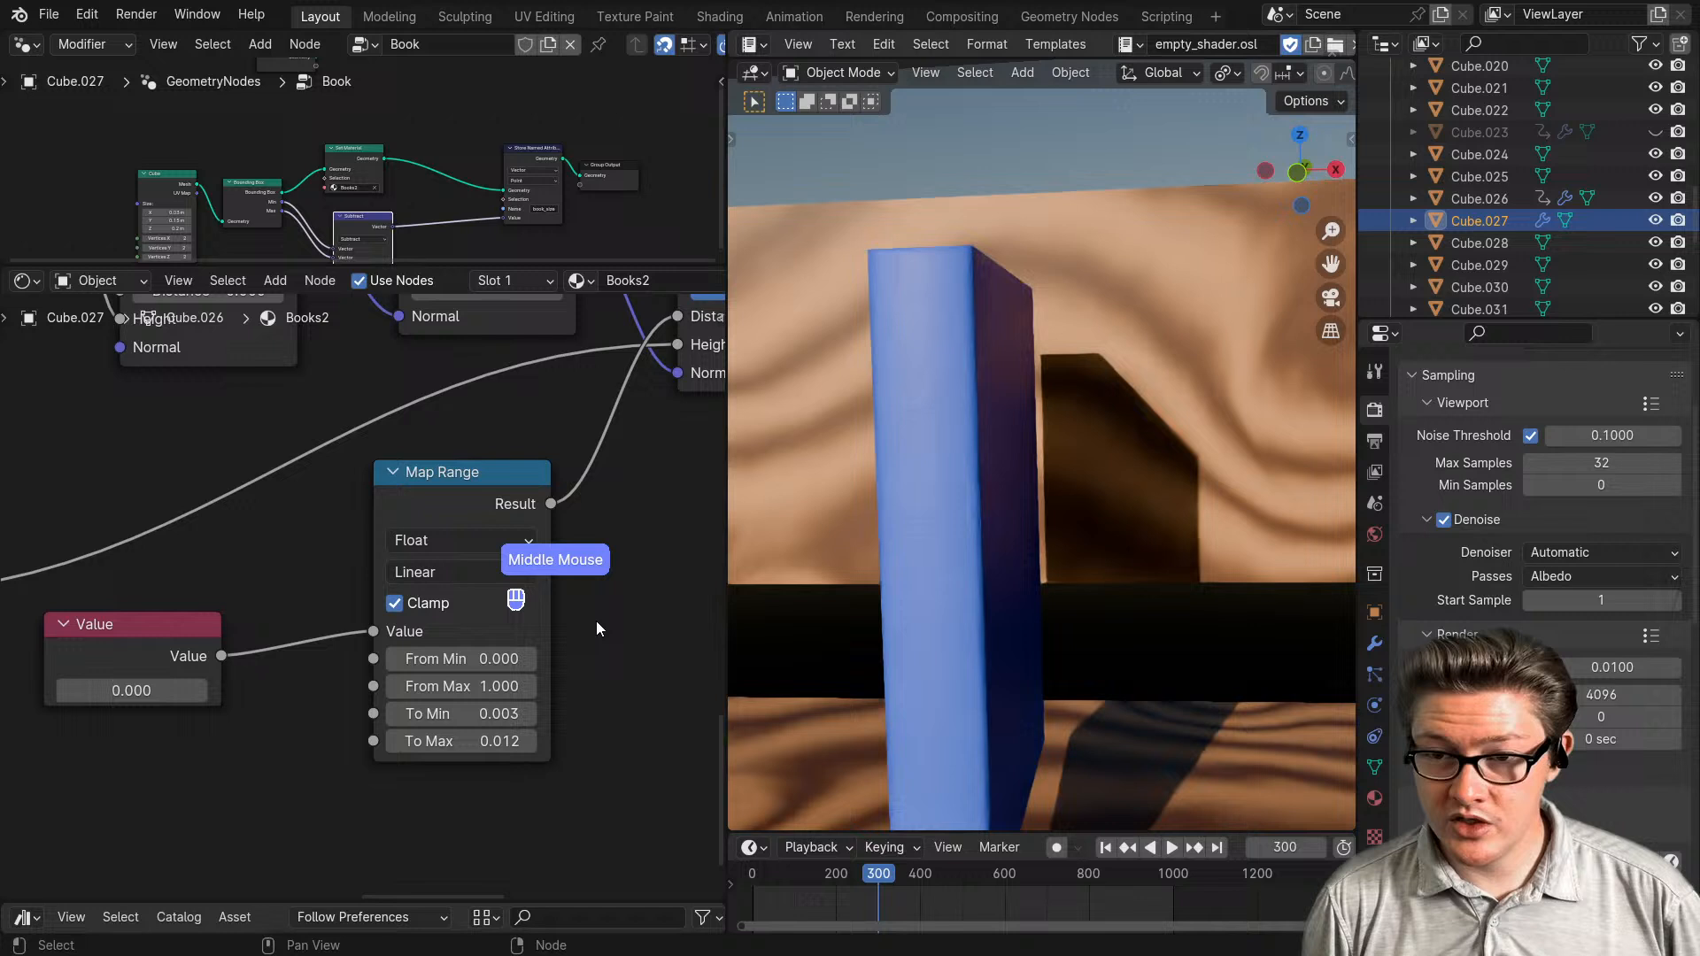
- Hide the Map Range node's unused sockets and delete the temporary Value node
click(465, 502)
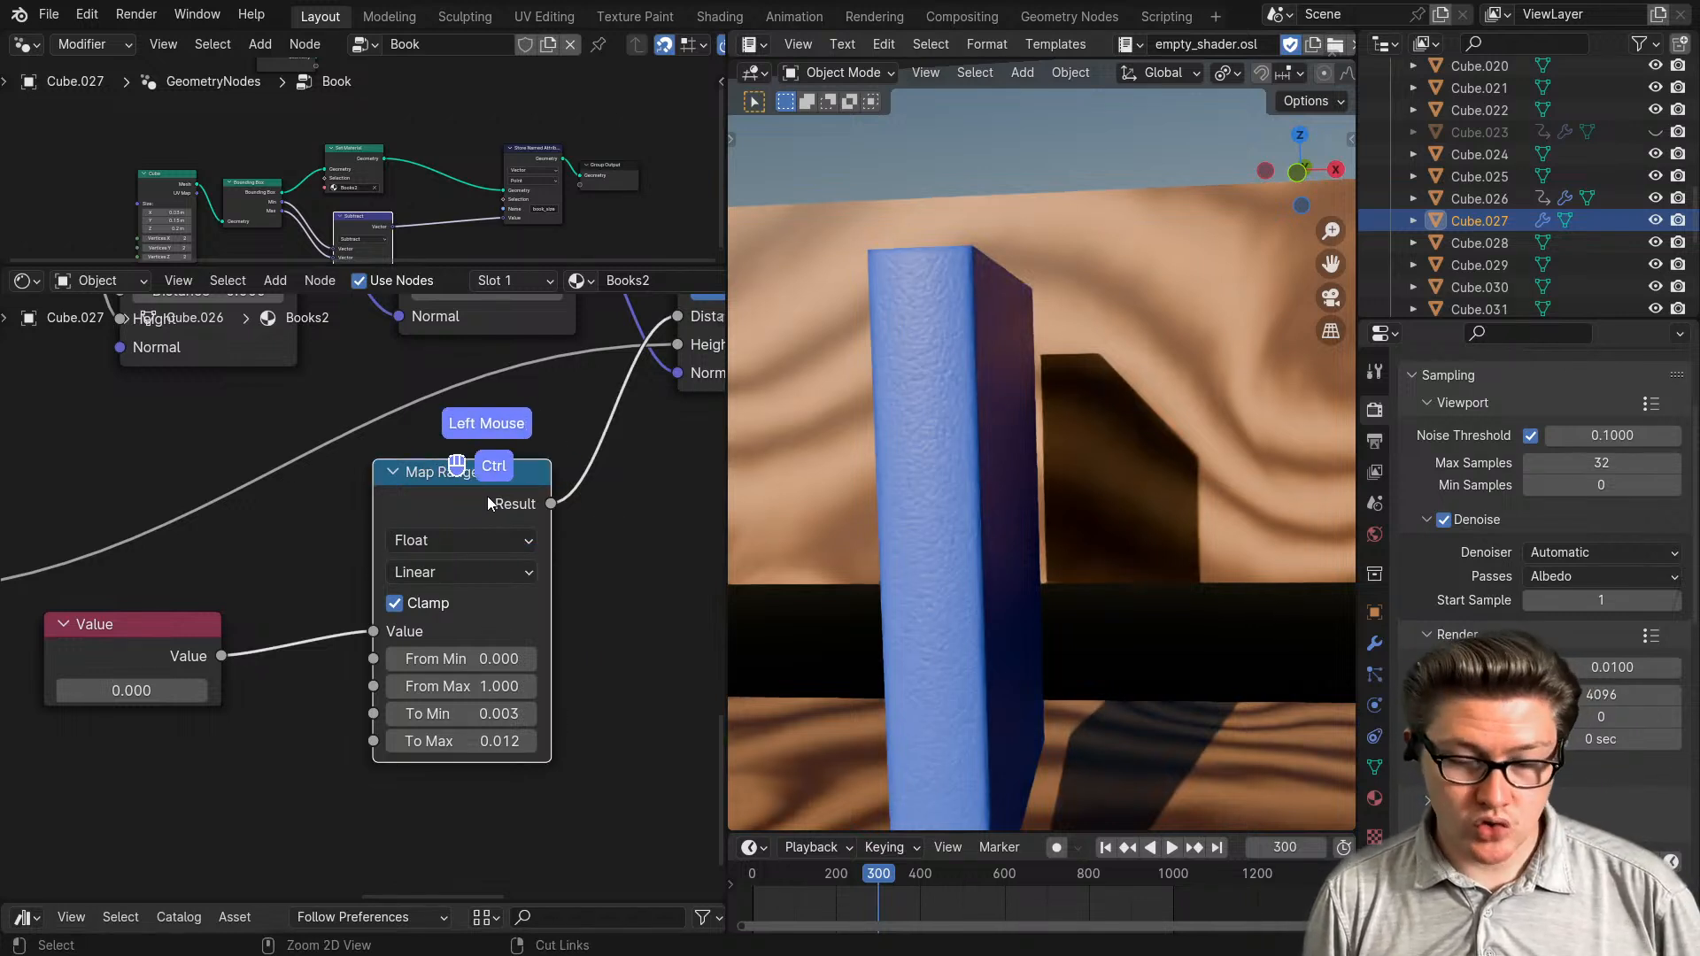
key(ctrl+h)
click(170, 640)
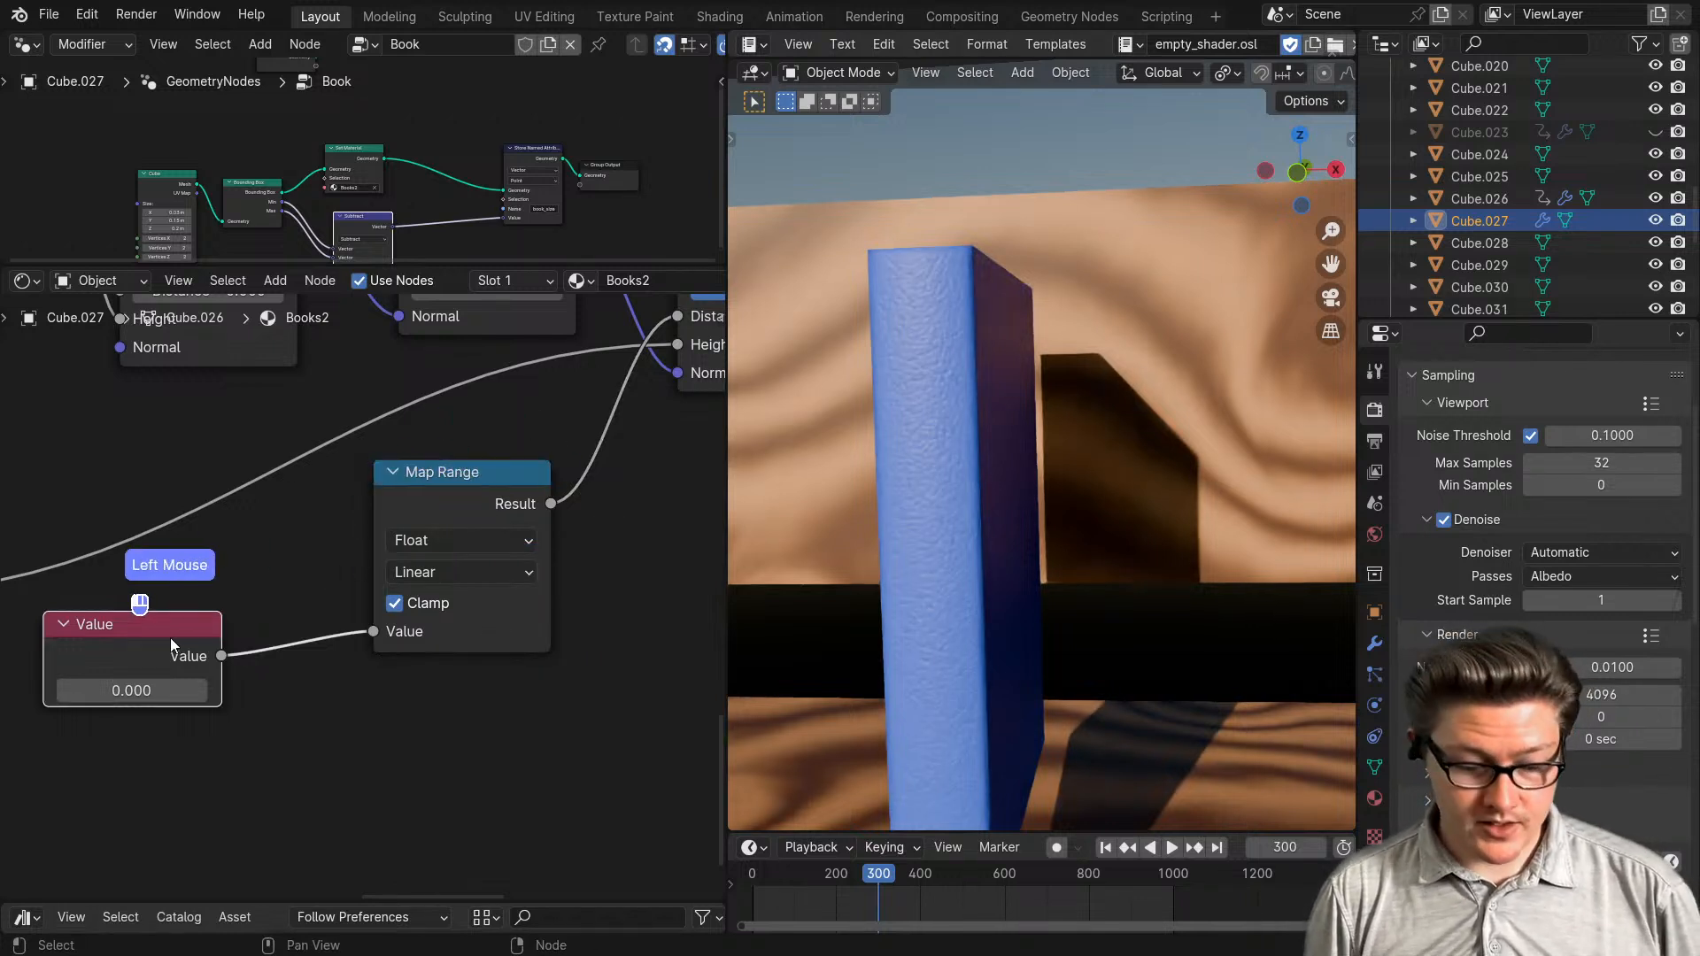
key(x)
- Place the Map Range node directly above the Bevel node, shifting the first Bump and Bevel nodes down to make room
mouse_move(465, 497)
mouse_down()
mouse_move(566, 575)
mouse_move(415, 523)
mouse_move(460, 503)
mouse_up()
scroll(496, 510, down, 2)
middle_drag(530, 518, 362, 788)
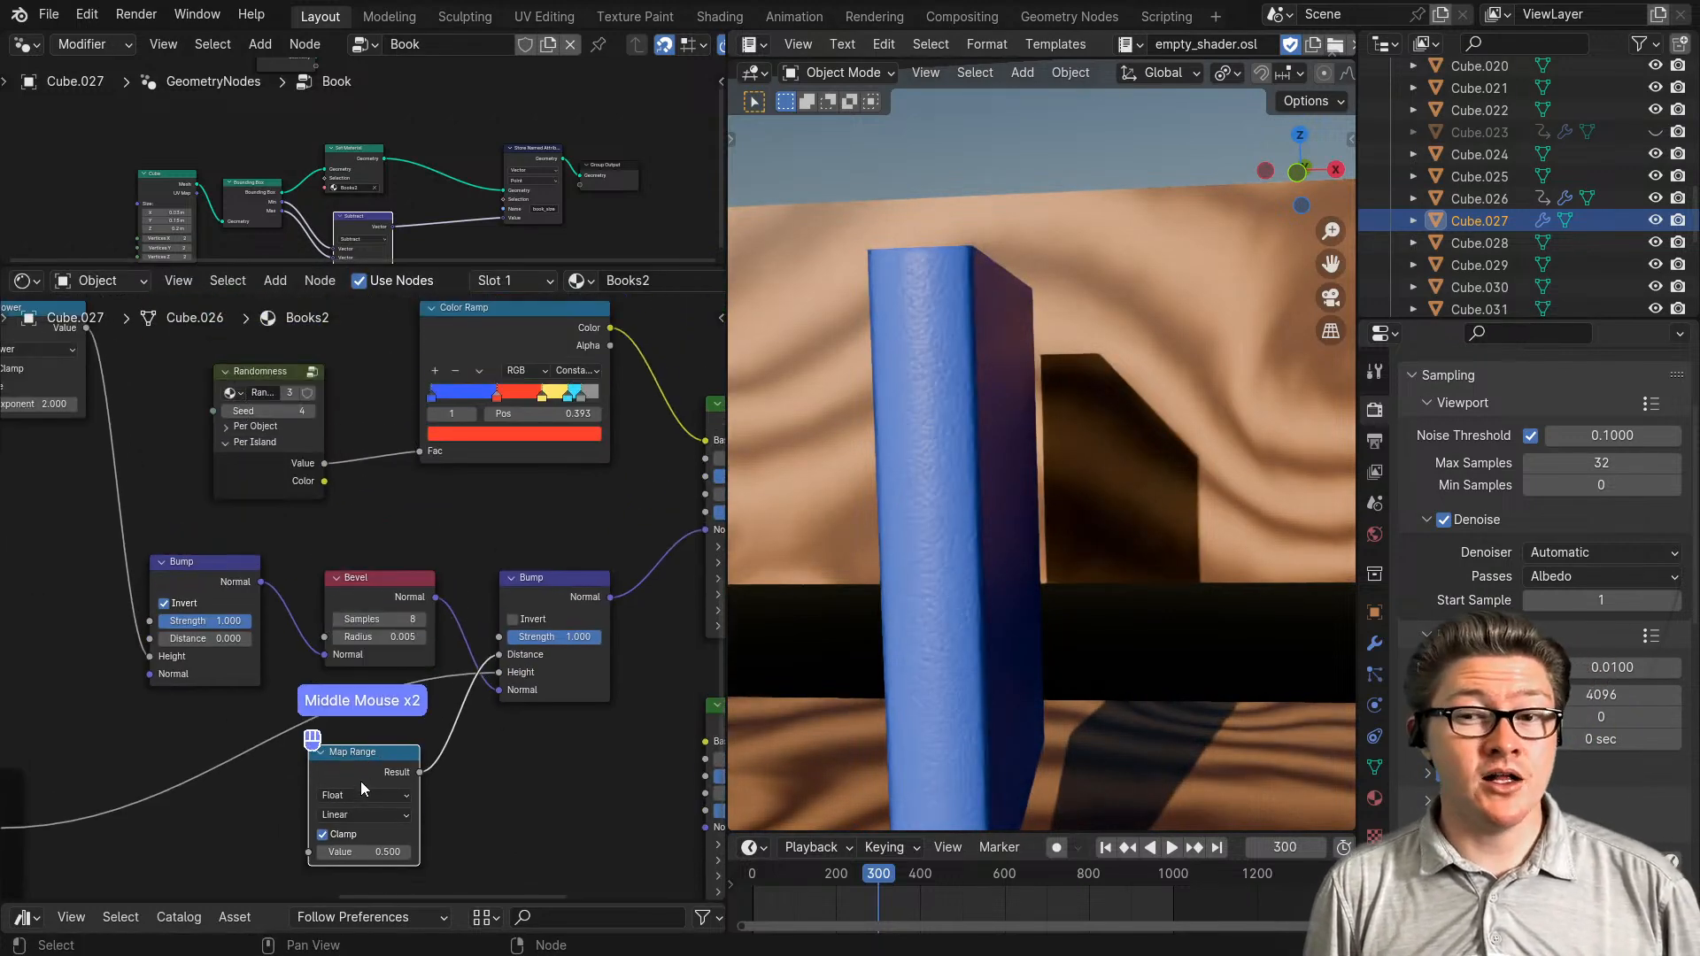
drag(362, 788, 378, 503)
drag(491, 751, 204, 533)
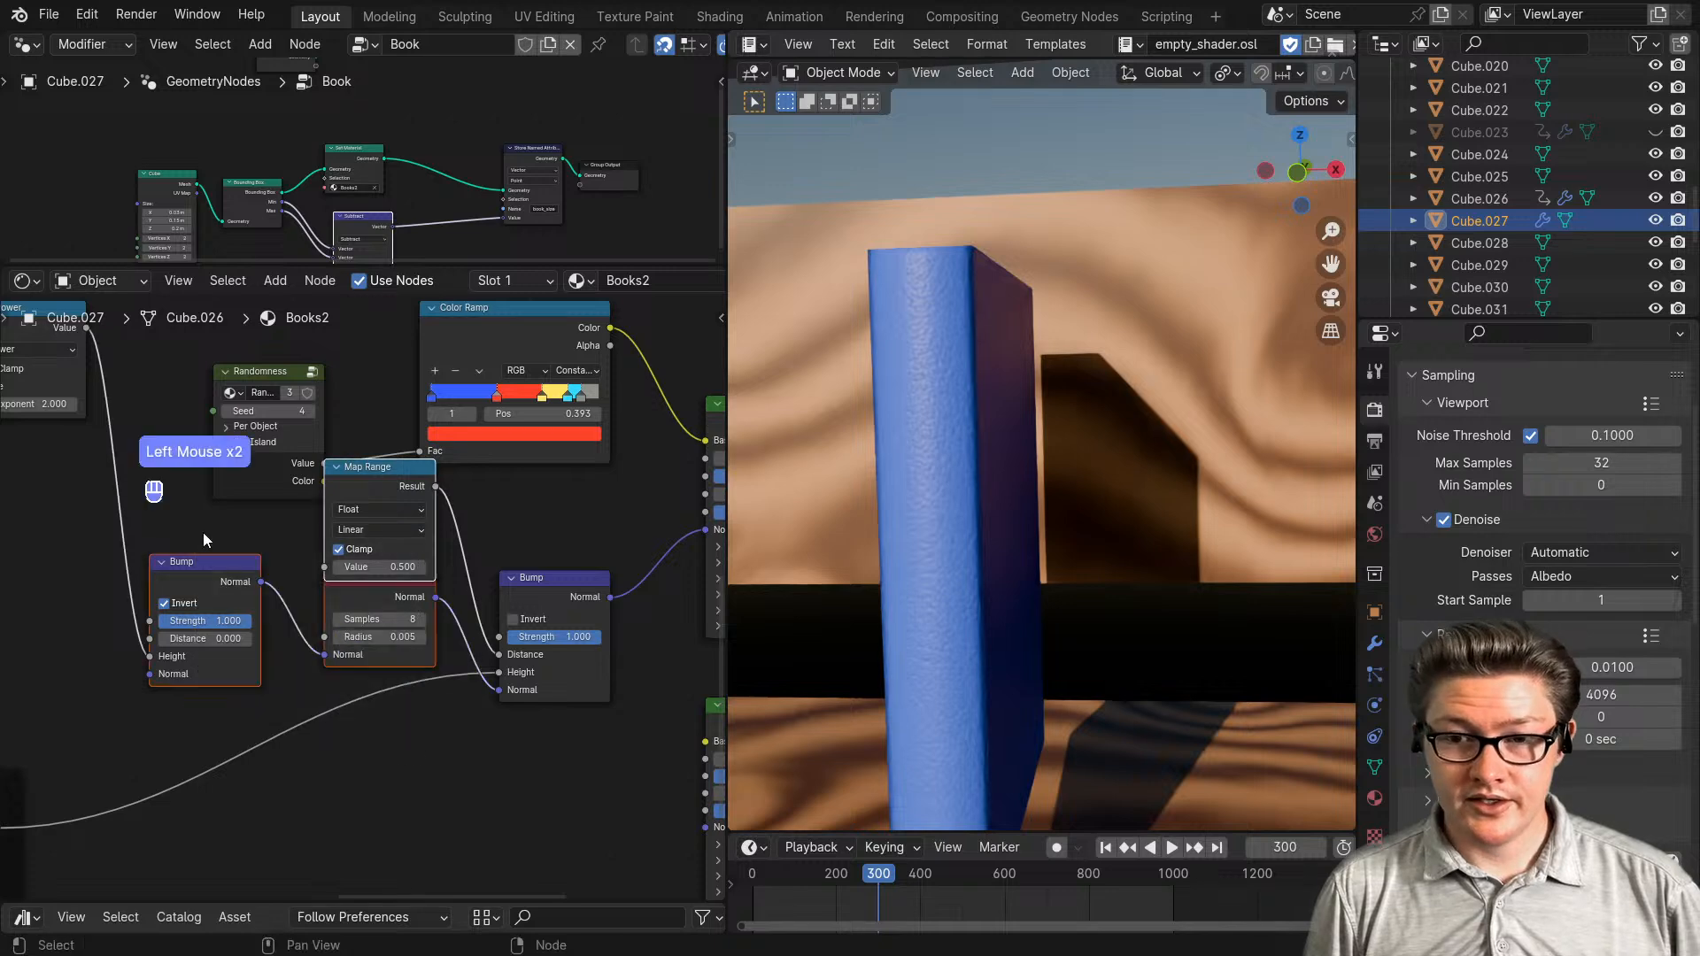
drag(389, 592, 405, 639)
click(399, 535)
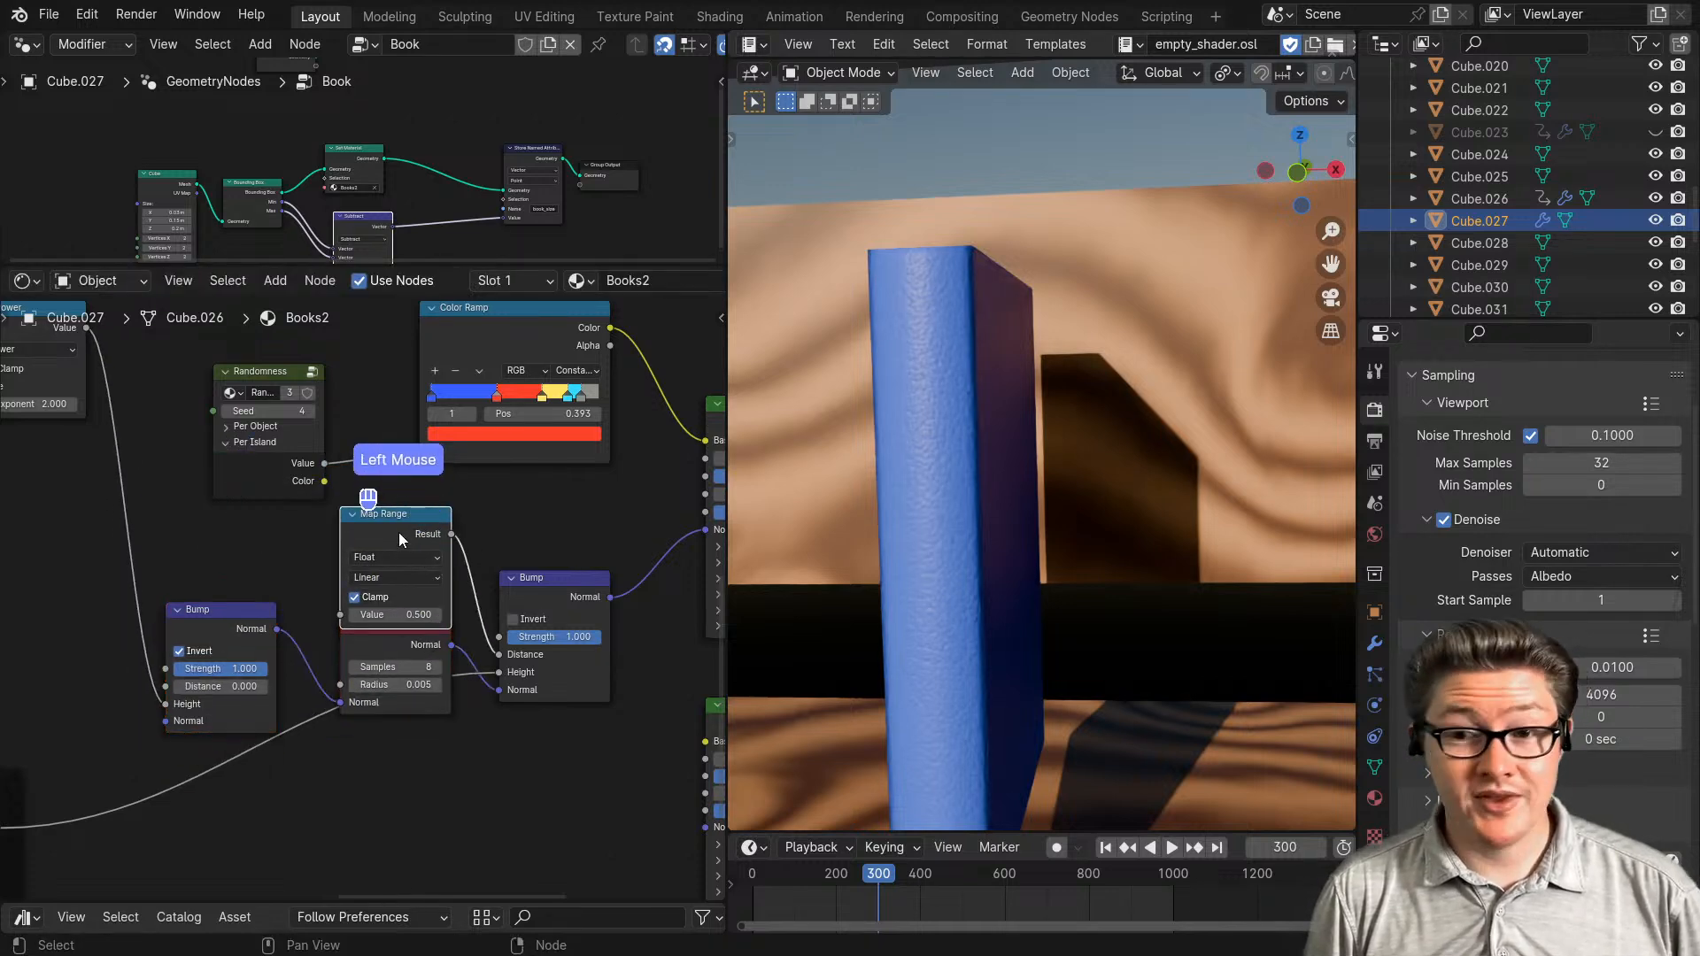
drag(399, 533, 404, 499)
- Move the Color Ramp and Randomness nodes up clear of the Map Range, raising Randomness a little further
scroll(404, 498, down, 2)
middle_drag(404, 498, 476, 590)
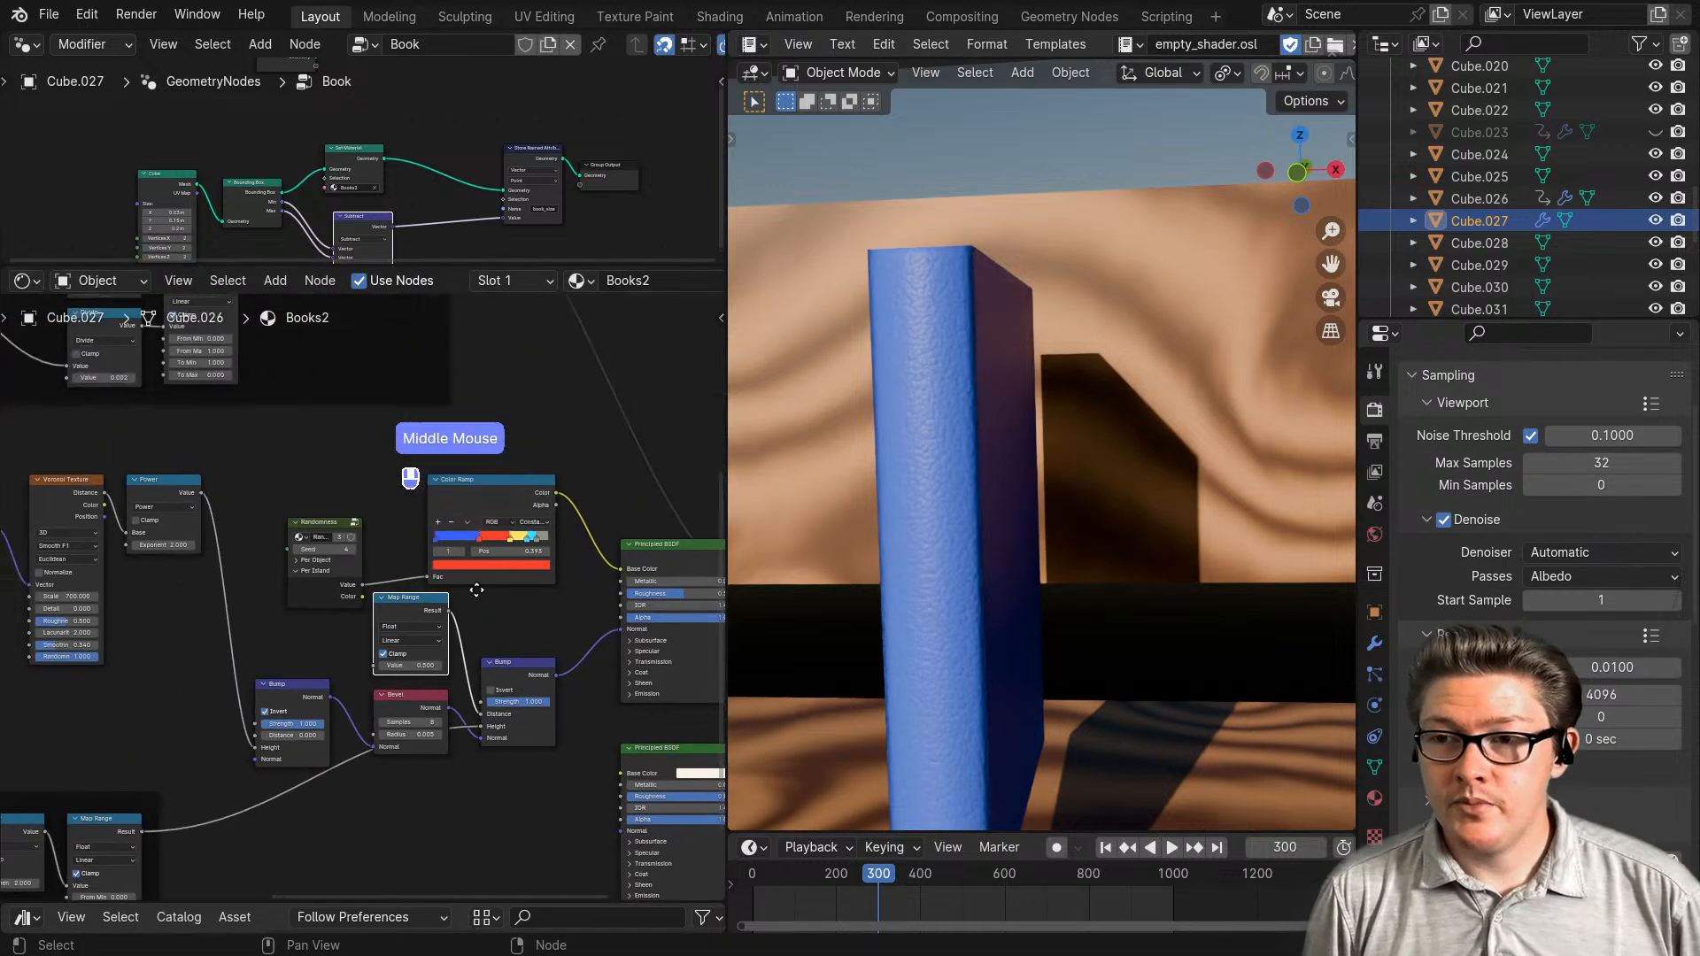
drag(462, 471, 322, 544)
key(g)
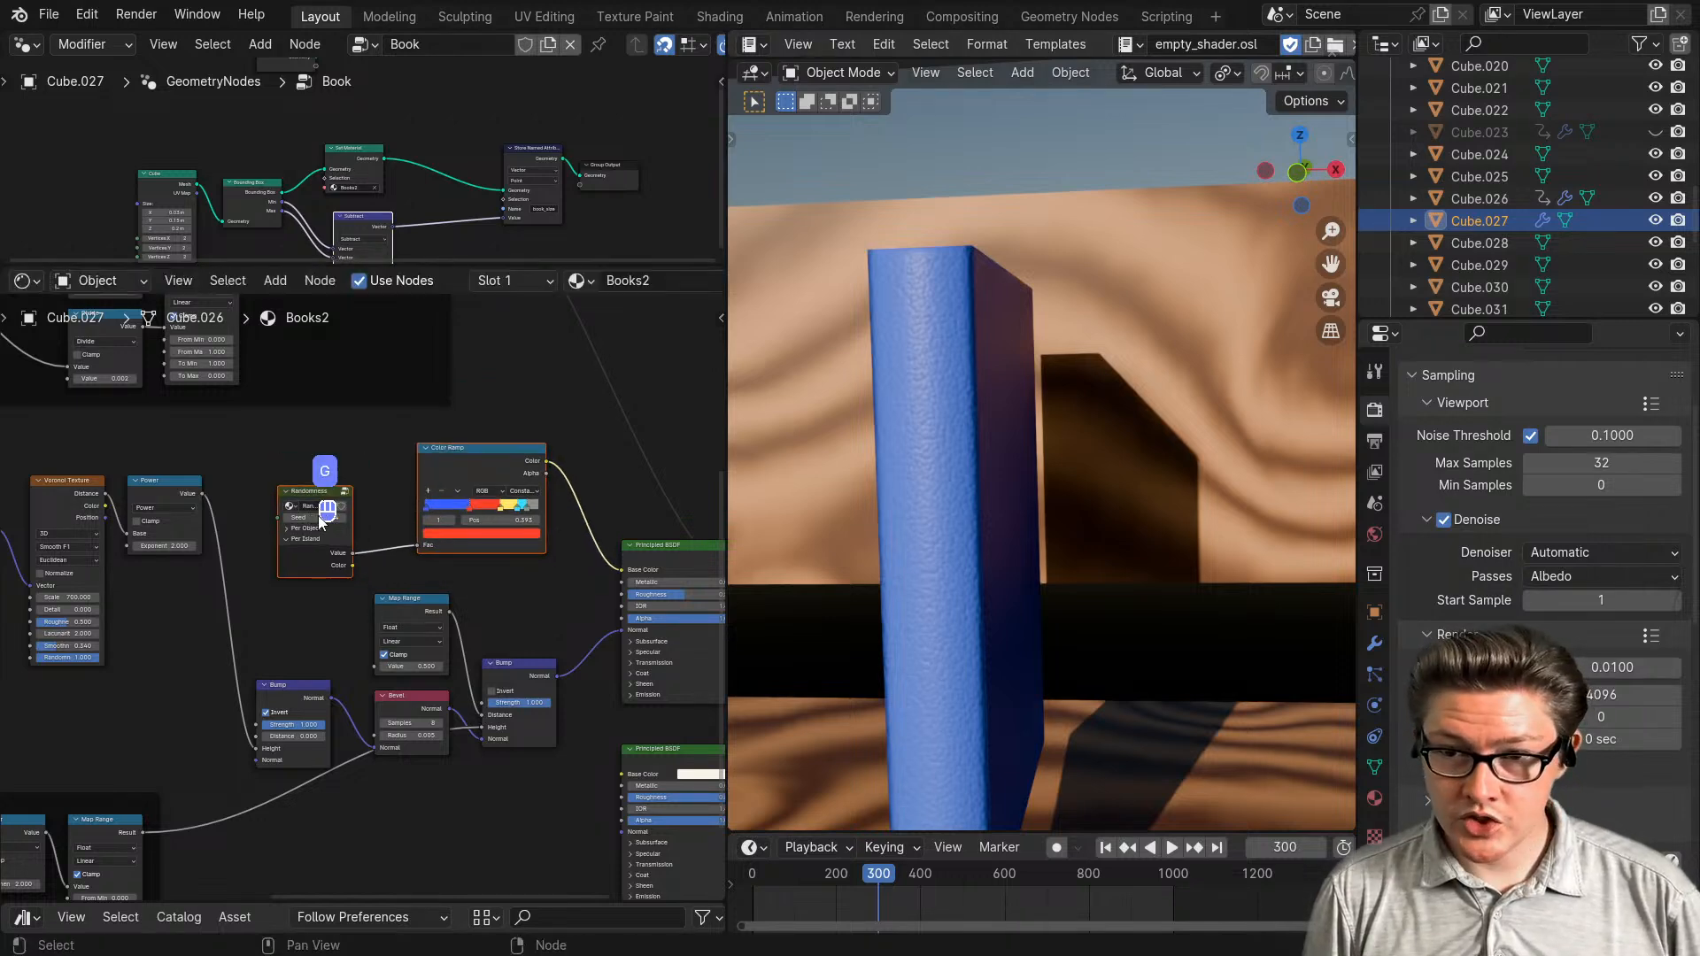
click(302, 484)
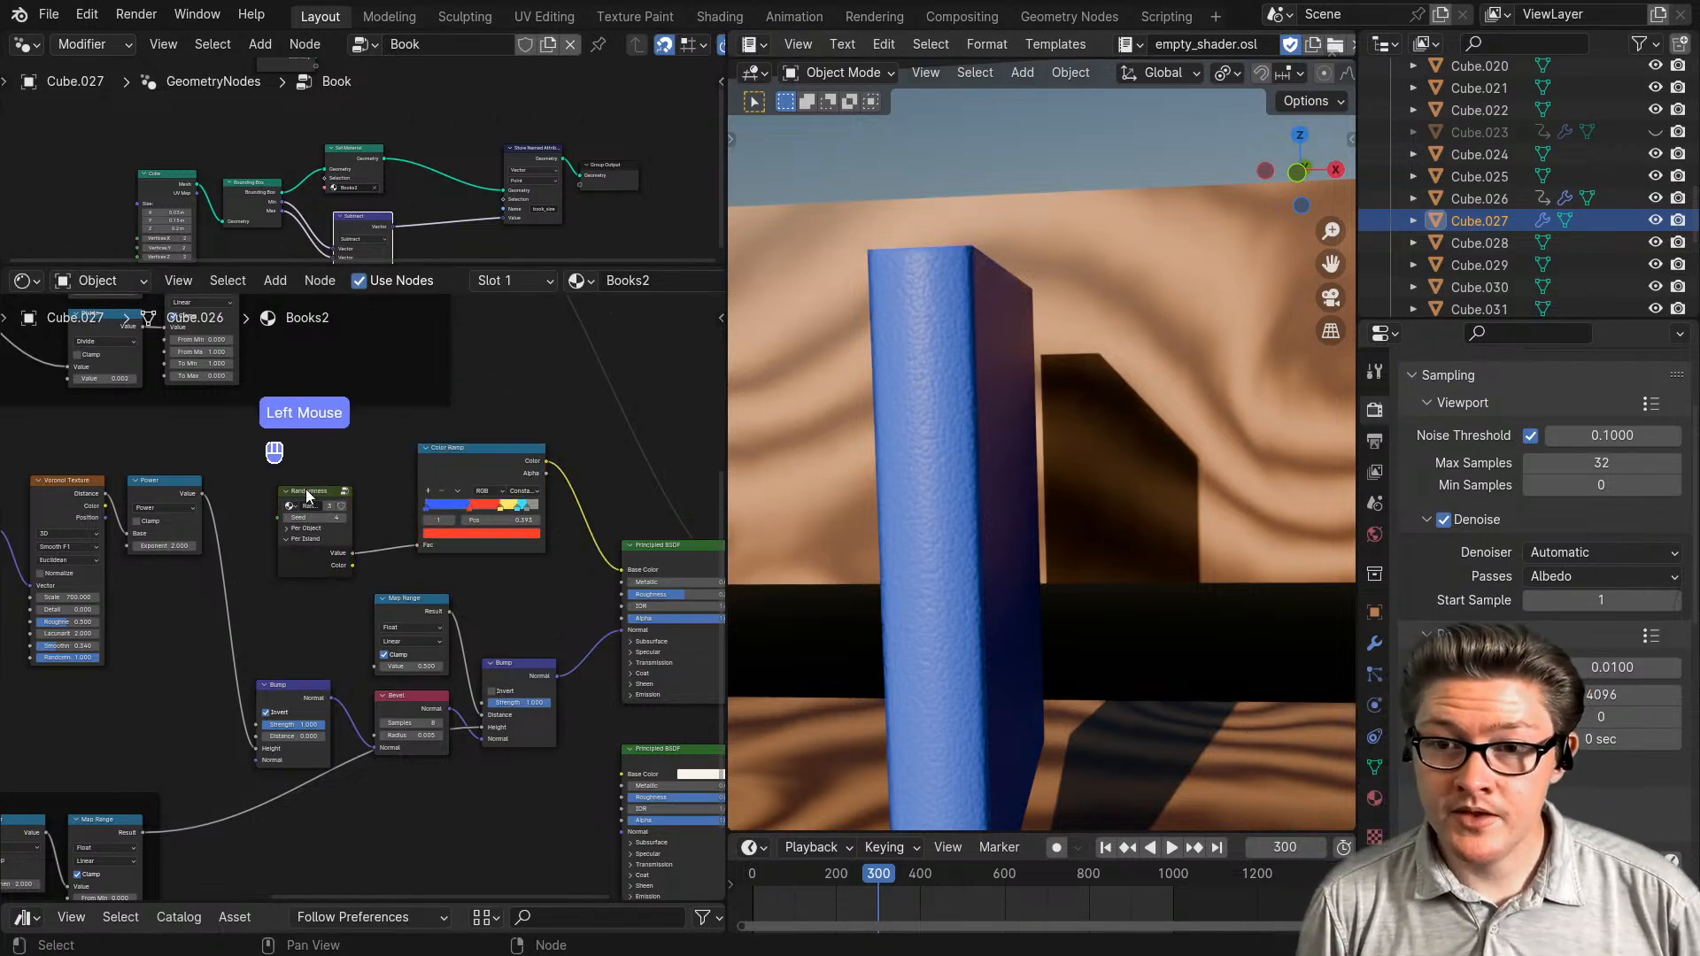
drag(306, 496, 314, 454)
- Compare the book's cover and spine with the reference render and close the small Screenshot (553).png window
middle_drag(930, 518, 1154, 533)
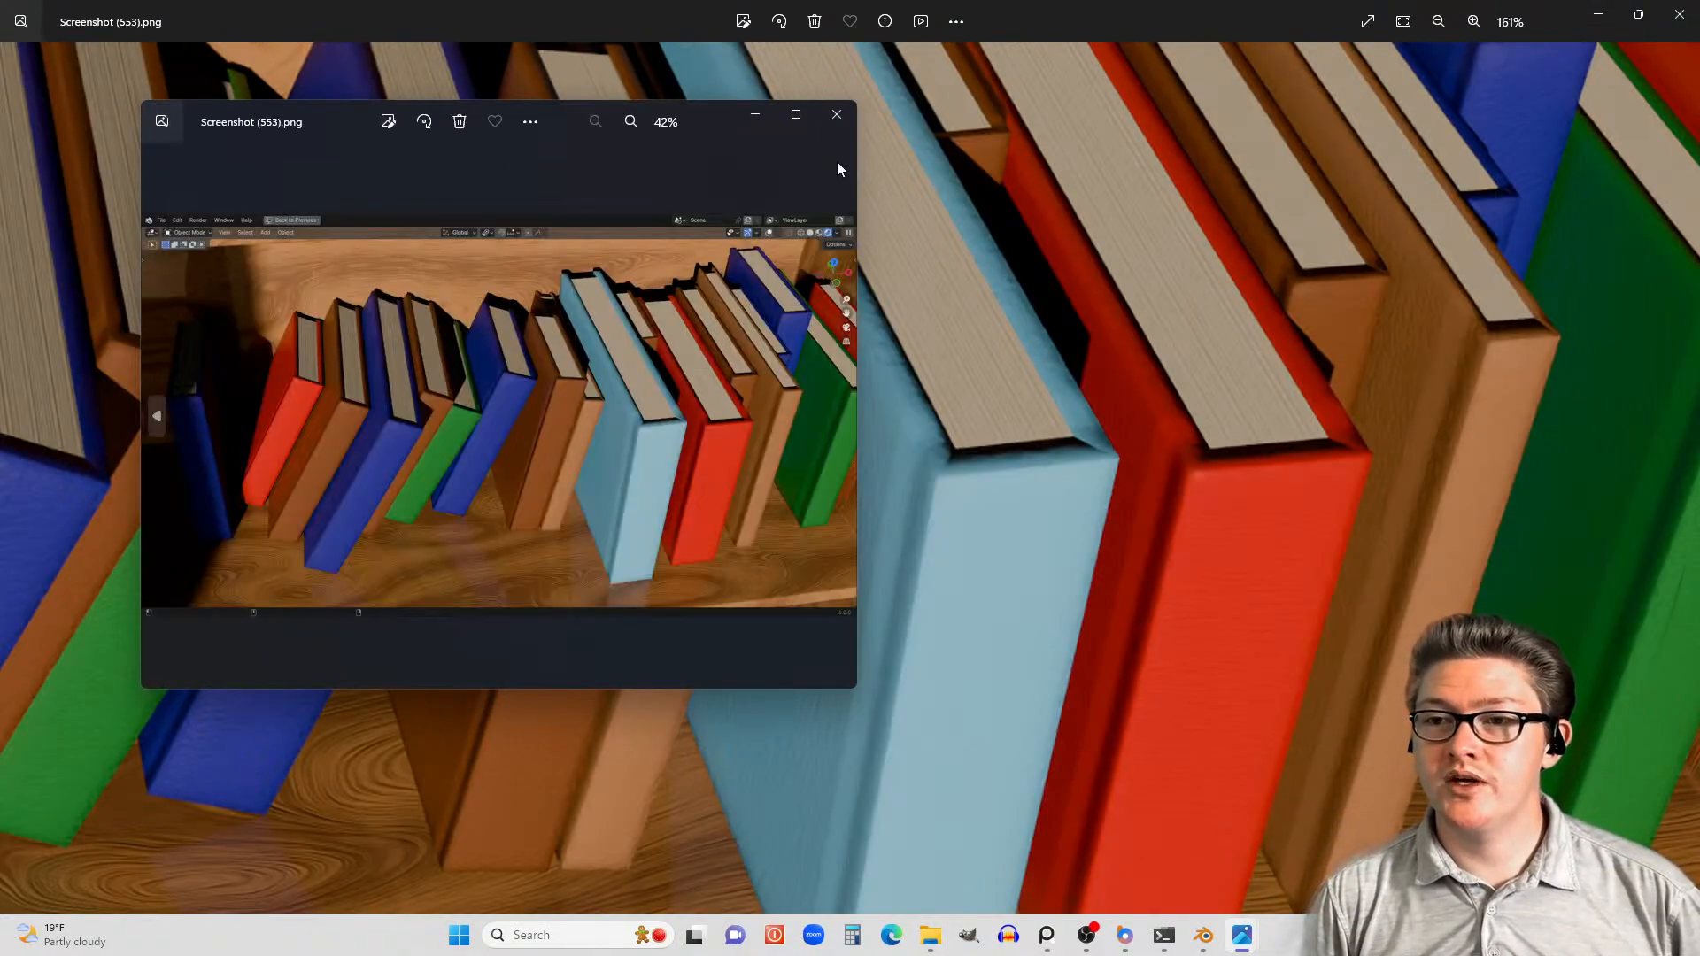
click(837, 114)
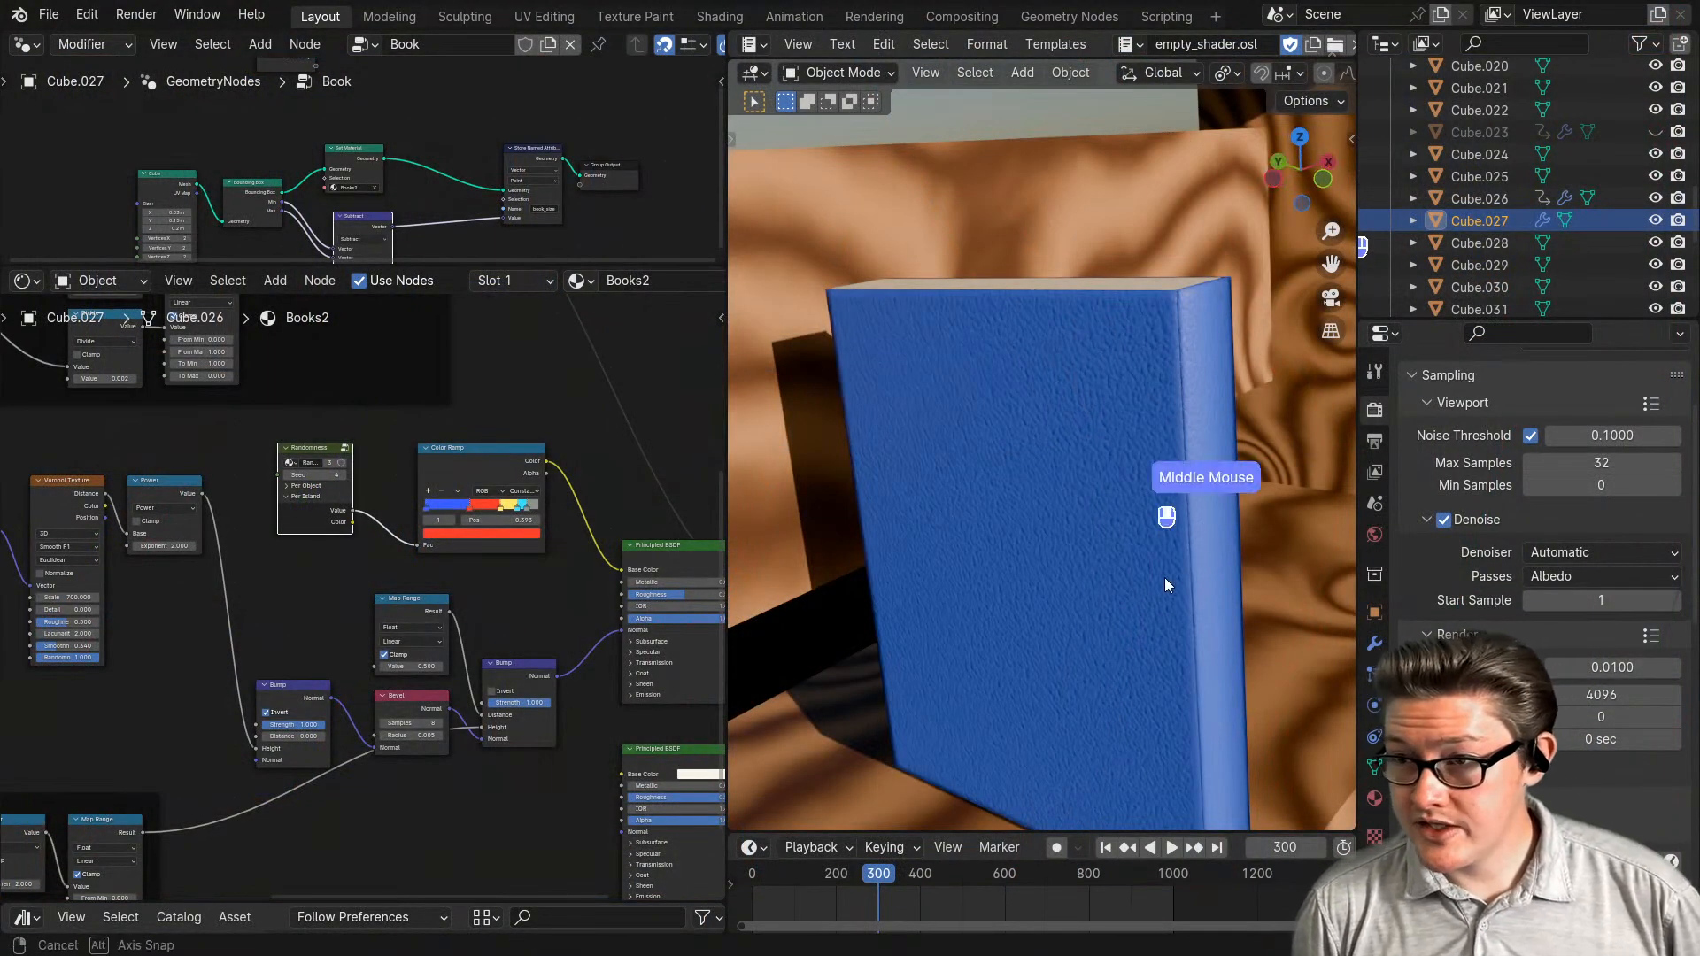
middle_drag(1165, 585, 1137, 599)
- Rearrange the node frames, placing the spine curve frame above the leather nodes and the Object Scale mask frame below them
scroll(447, 670, down, 3)
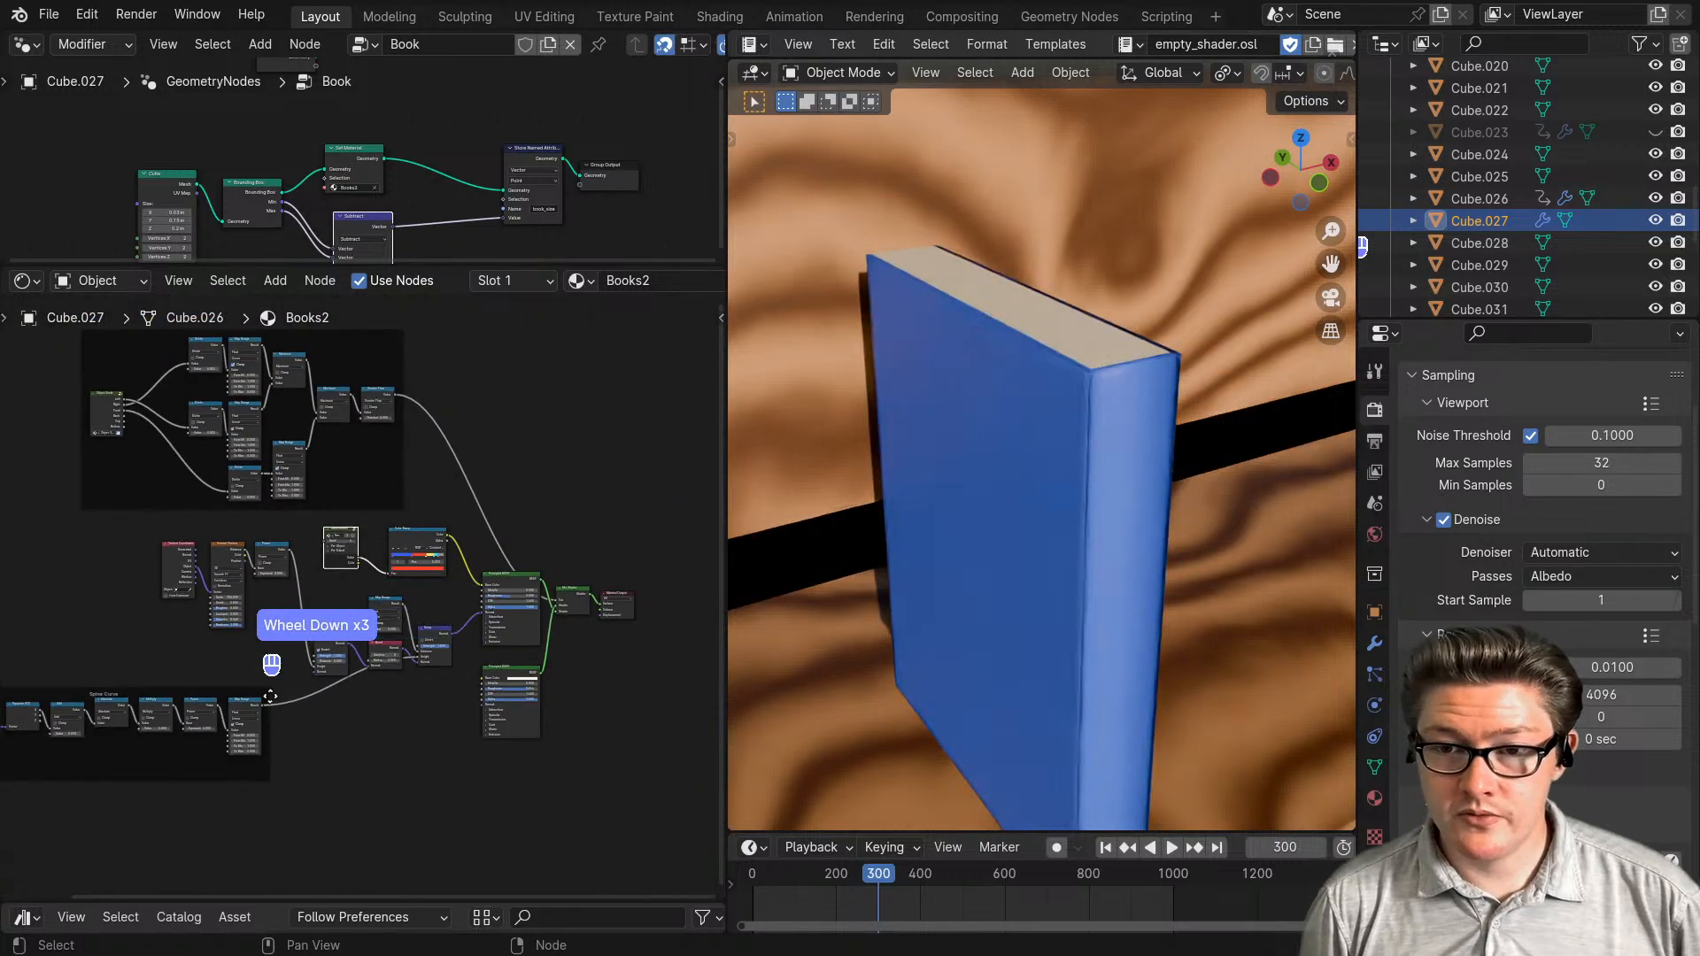
middle_drag(271, 697, 445, 751)
drag(410, 407, 140, 481)
drag(265, 761, 345, 402)
drag(80, 473, 79, 743)
middle_drag(390, 761, 367, 653)
scroll(203, 648, down, 3)
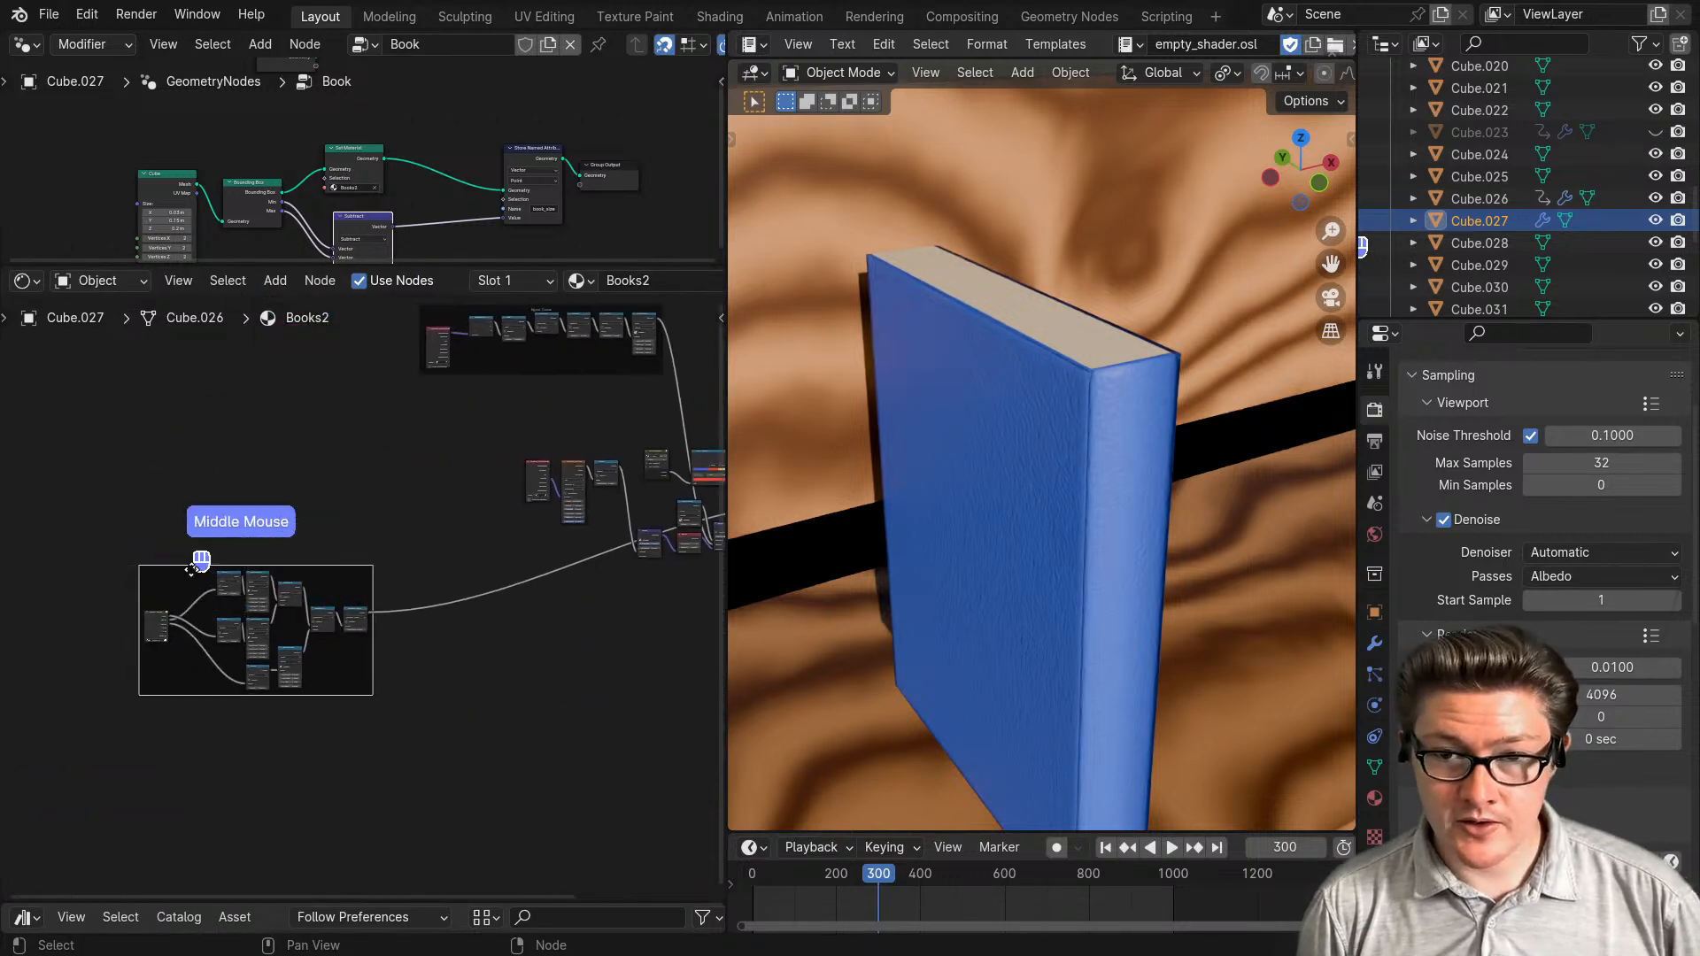
drag(261, 552, 417, 549)
scroll(511, 655, up, 1)
middle_drag(511, 655, 385, 656)
scroll(294, 554, up, 1)
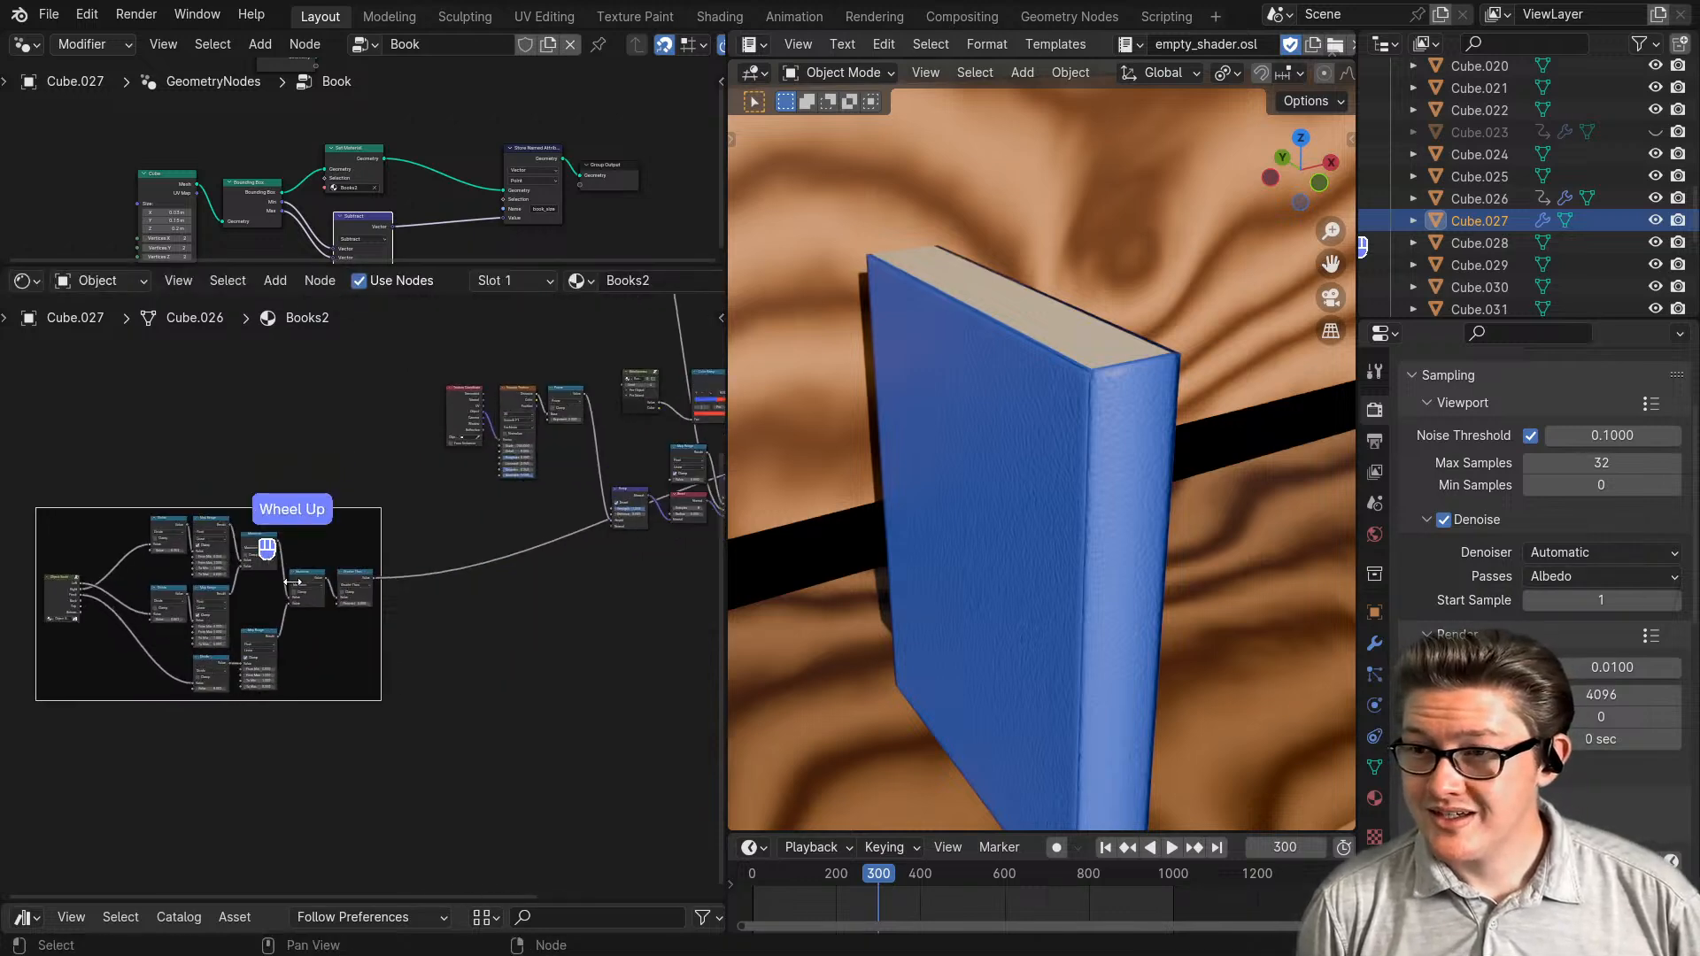
drag(209, 496, 182, 470)
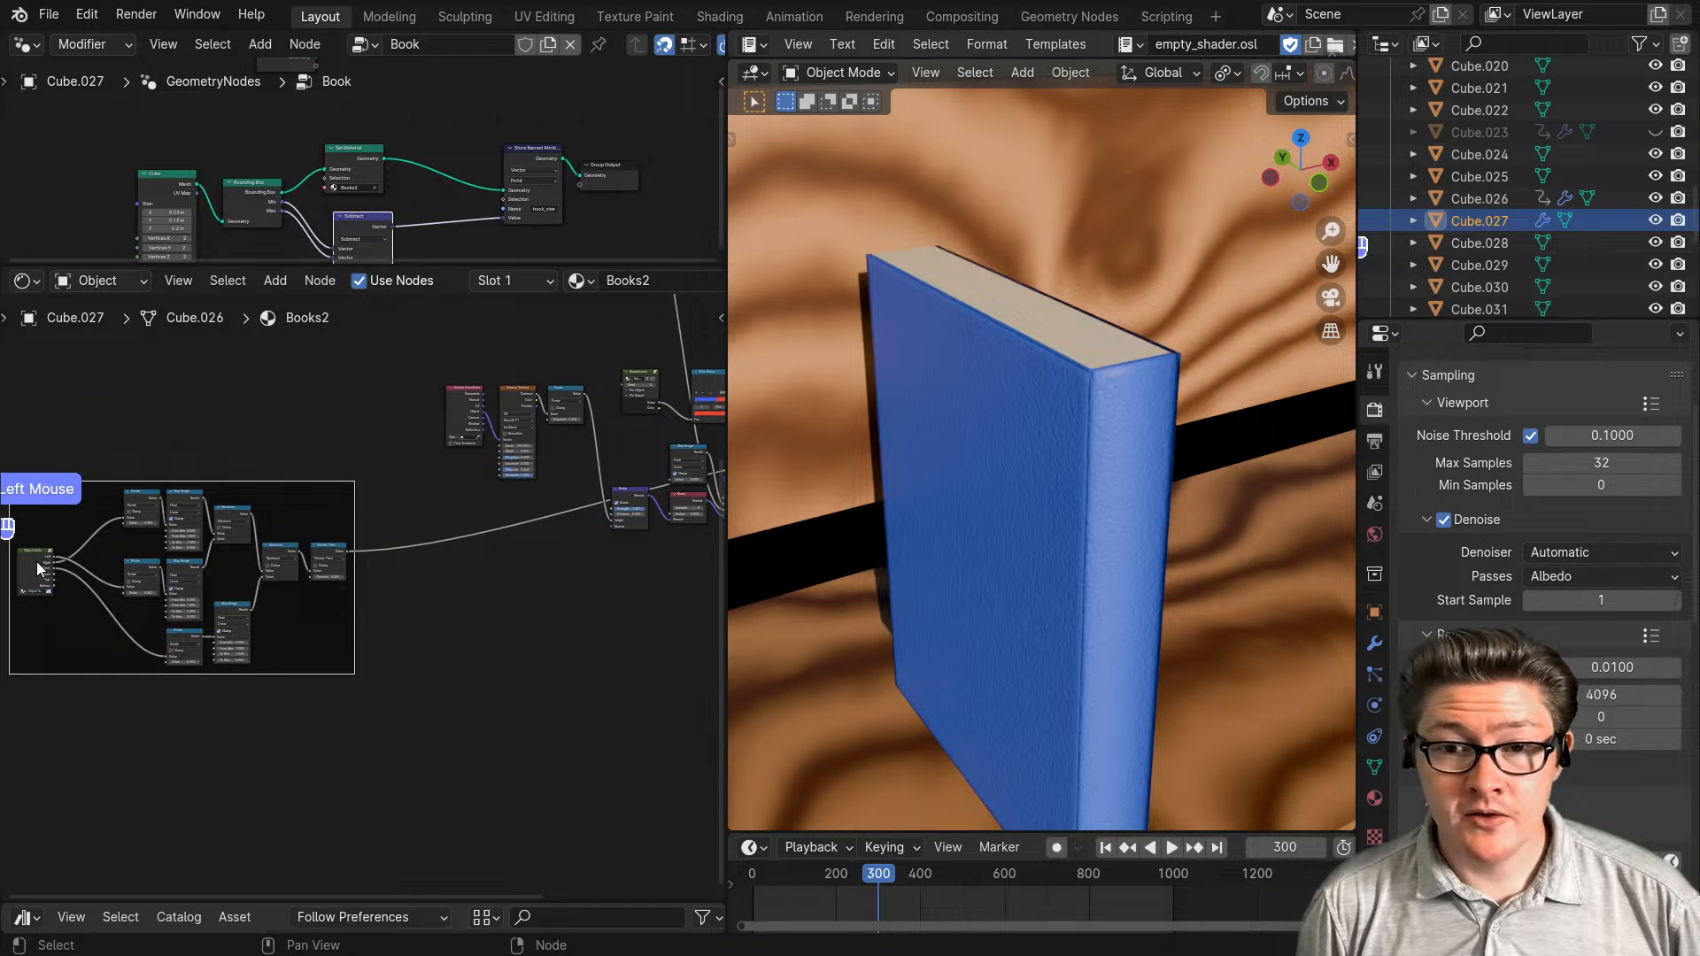
- Duplicate the Object Scale node, detach the copy from its frame and place it in open space below the Bump nodes
key(shift+d)
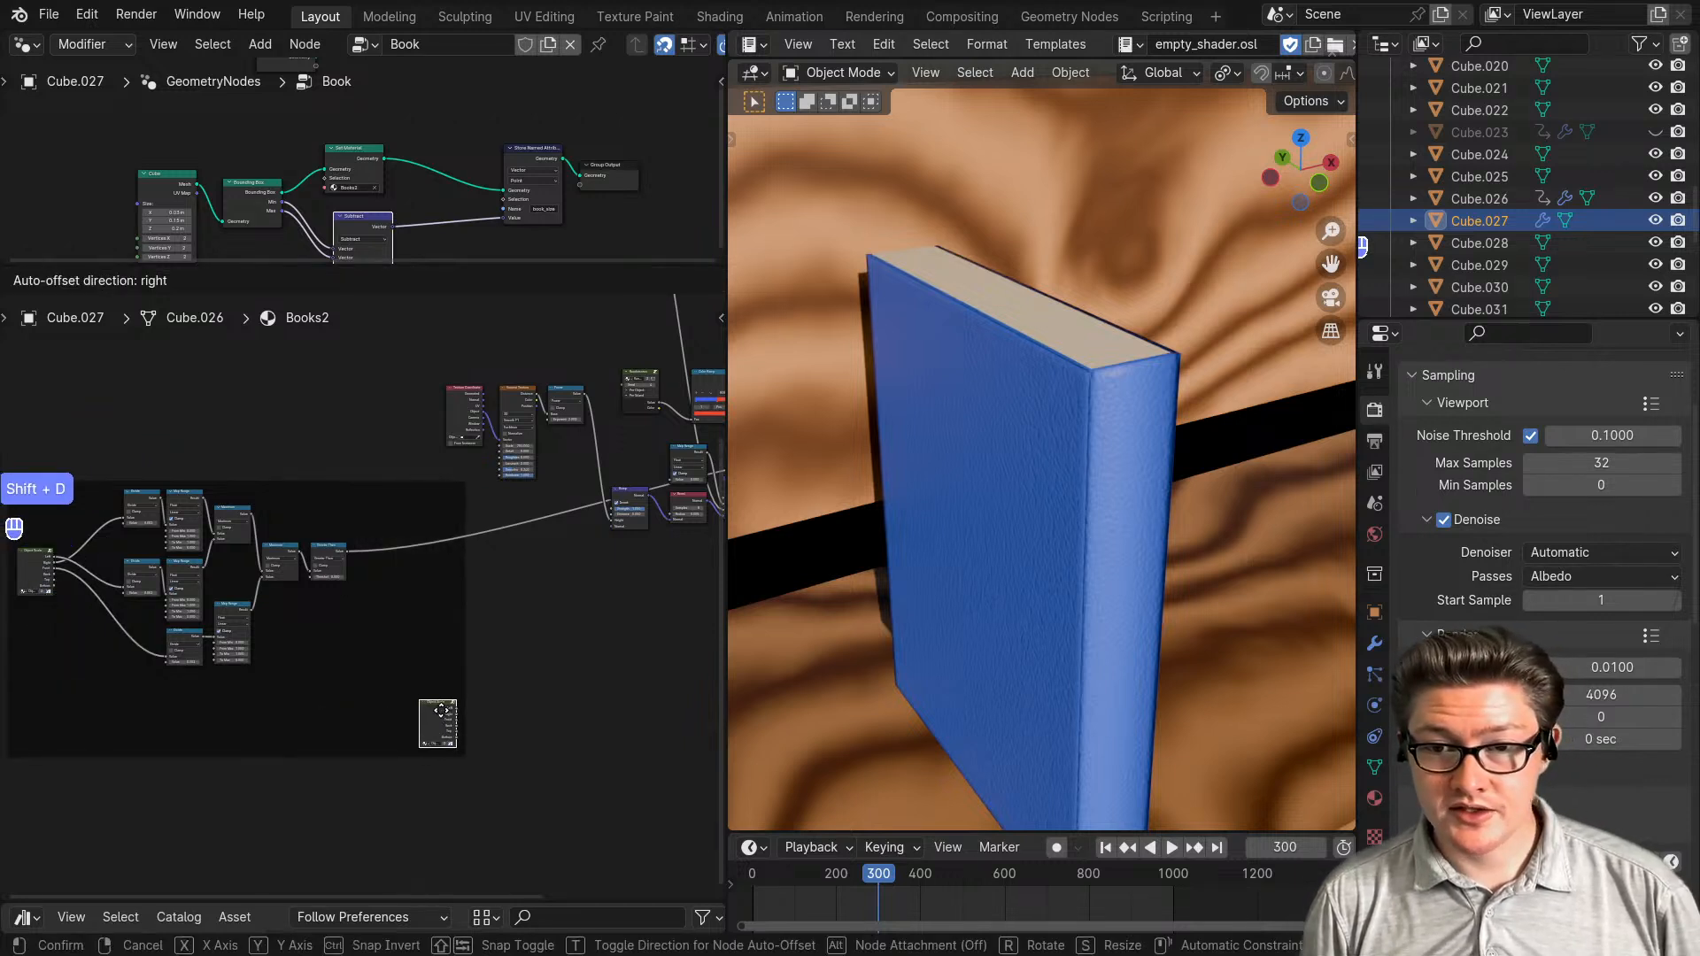
click(443, 718)
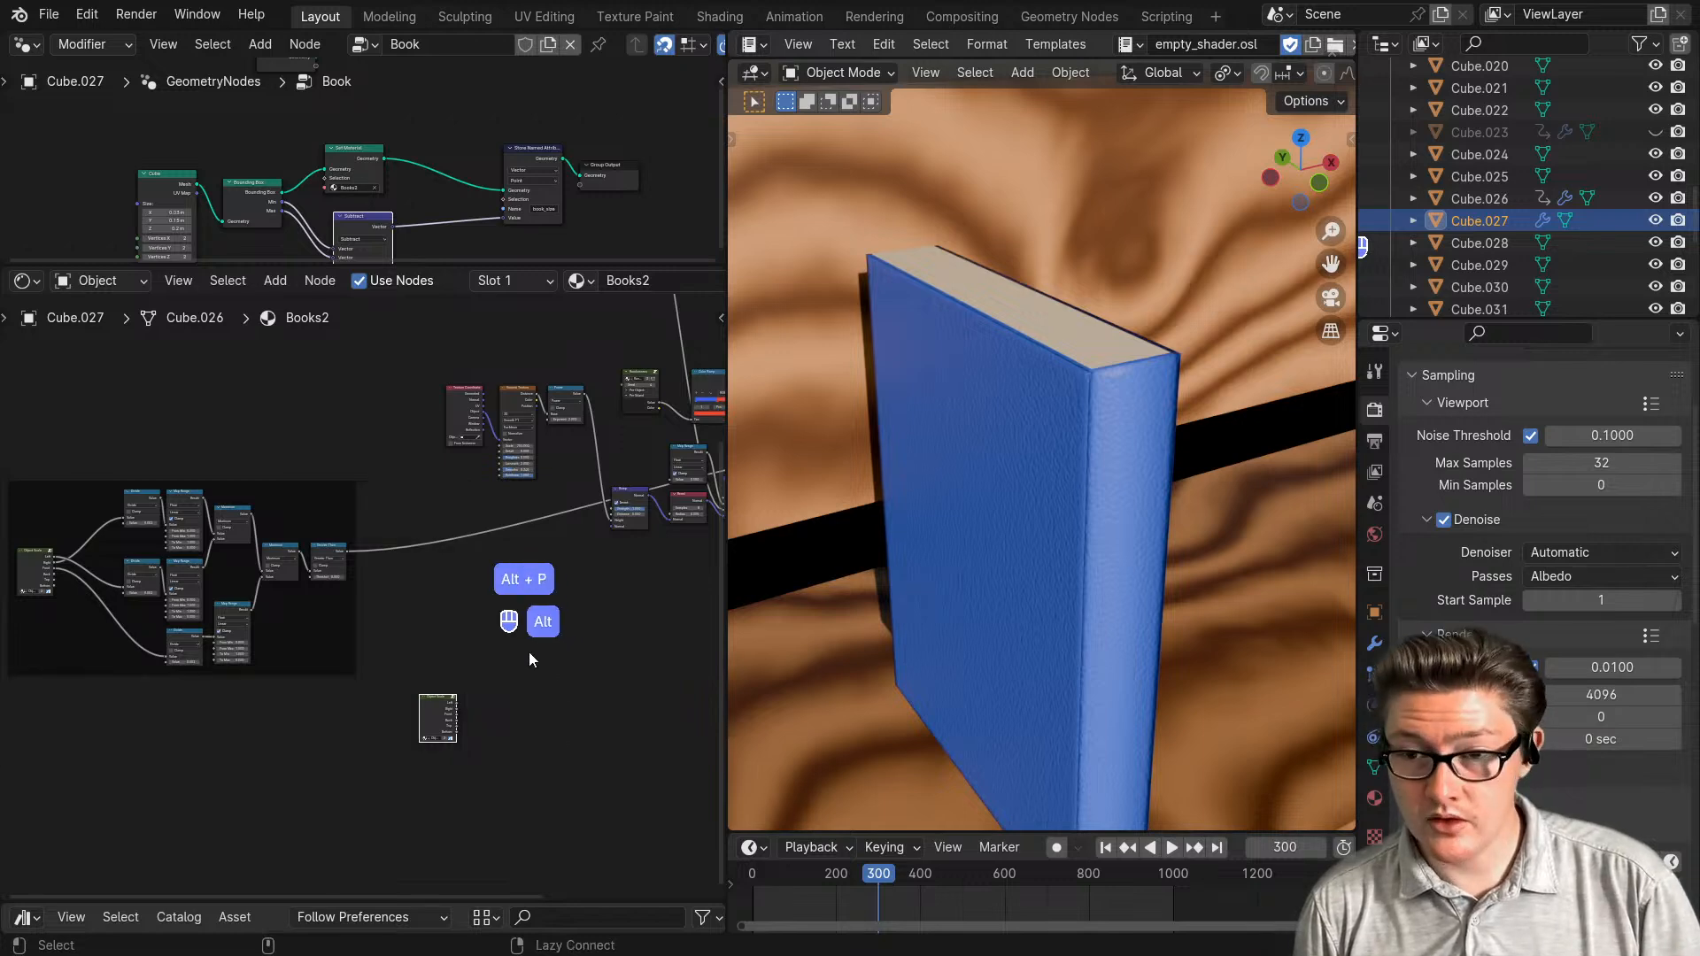
scroll(480, 725, up, 2)
middle_drag(496, 719, 245, 644)
scroll(244, 636, up, 3)
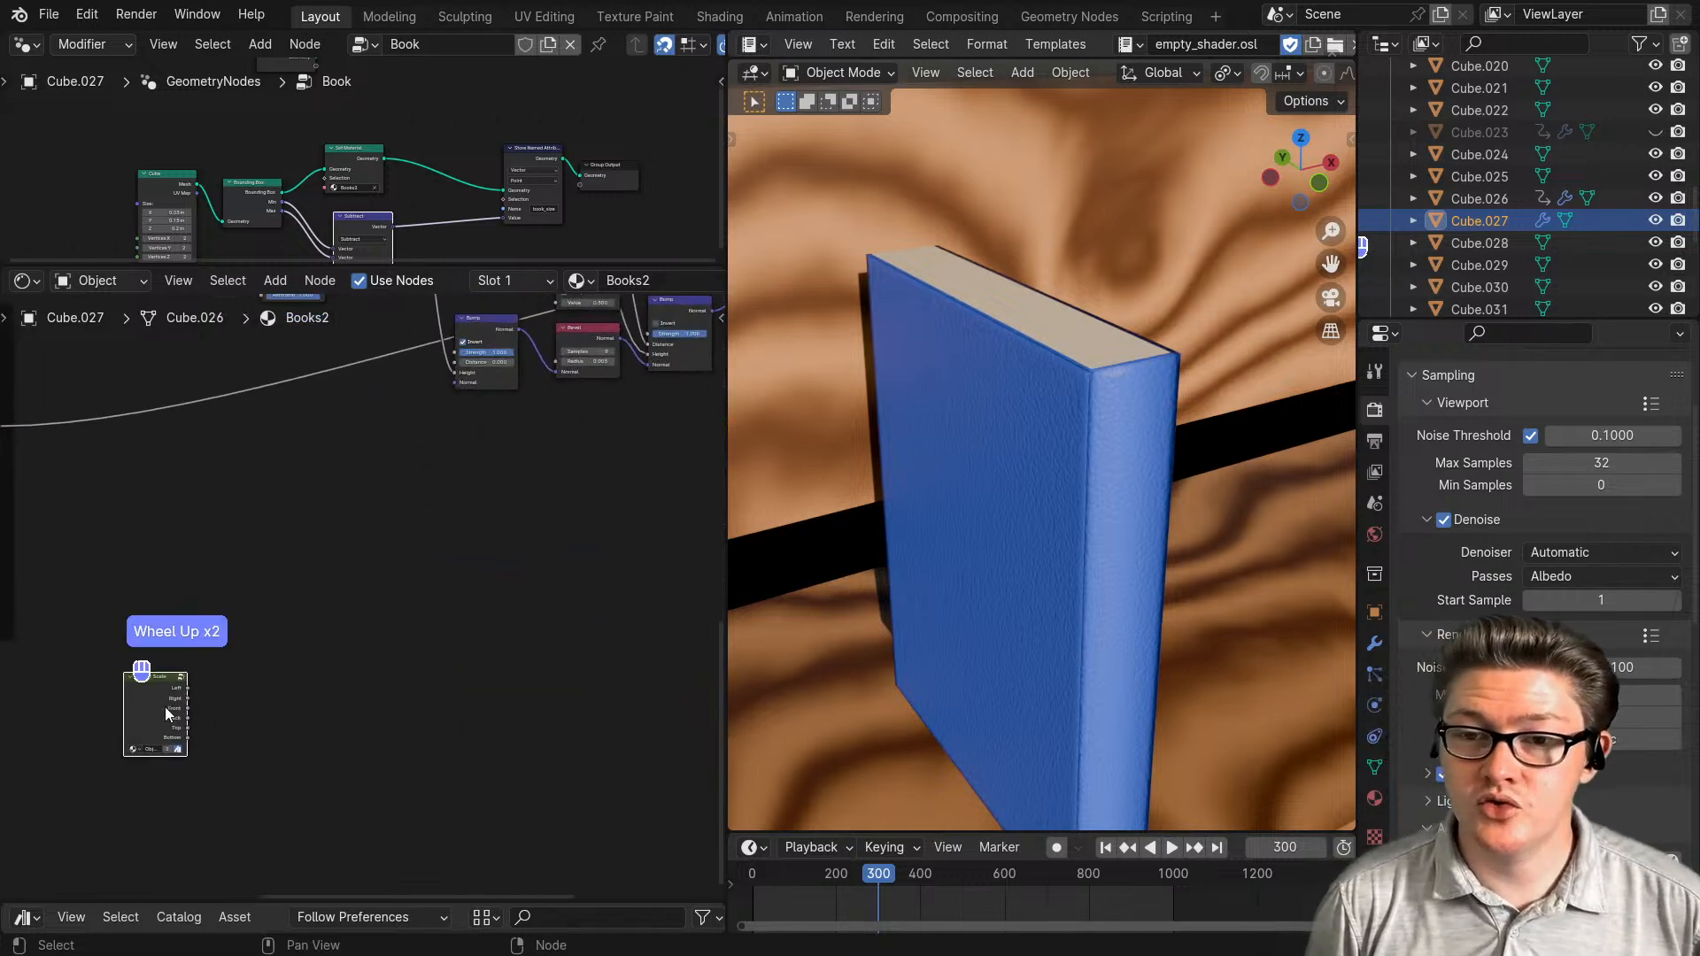
drag(156, 691, 251, 578)
scroll(278, 603, up, 4)
middle_drag(289, 591, 162, 695)
drag(145, 649, 250, 611)
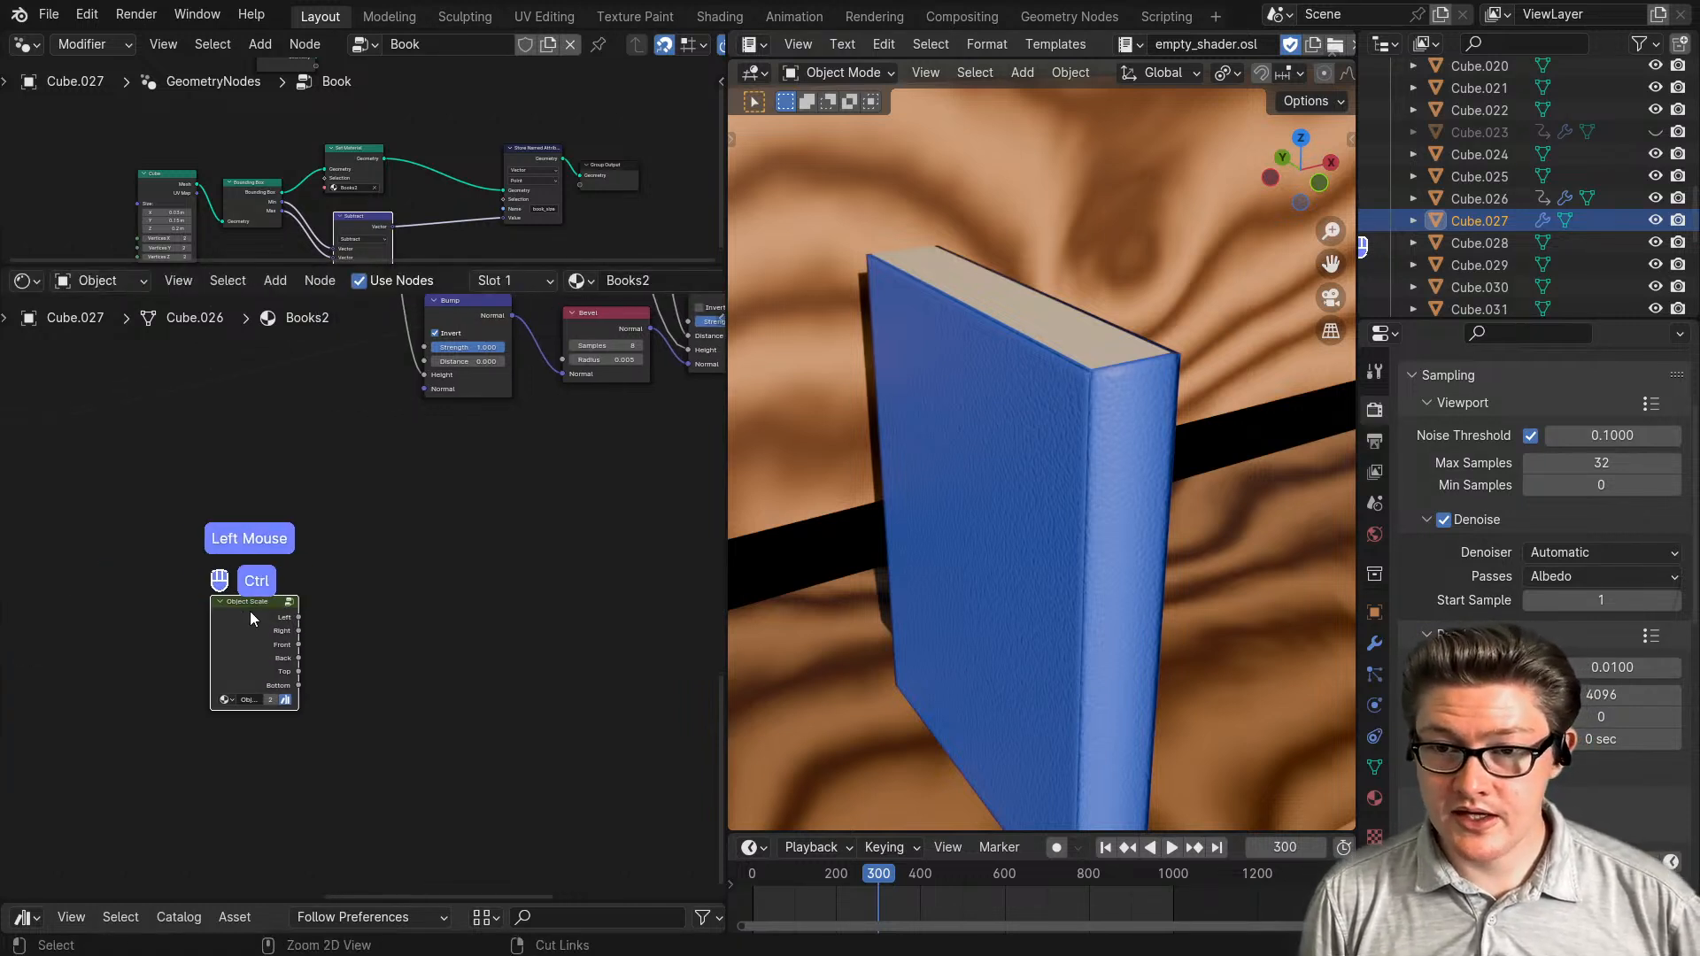
- Preview the duplicated Object Scale node's Front output on the book and check it from the spine side
ctrl+shift+click(250, 611)
ctrl+shift+click(250, 611)
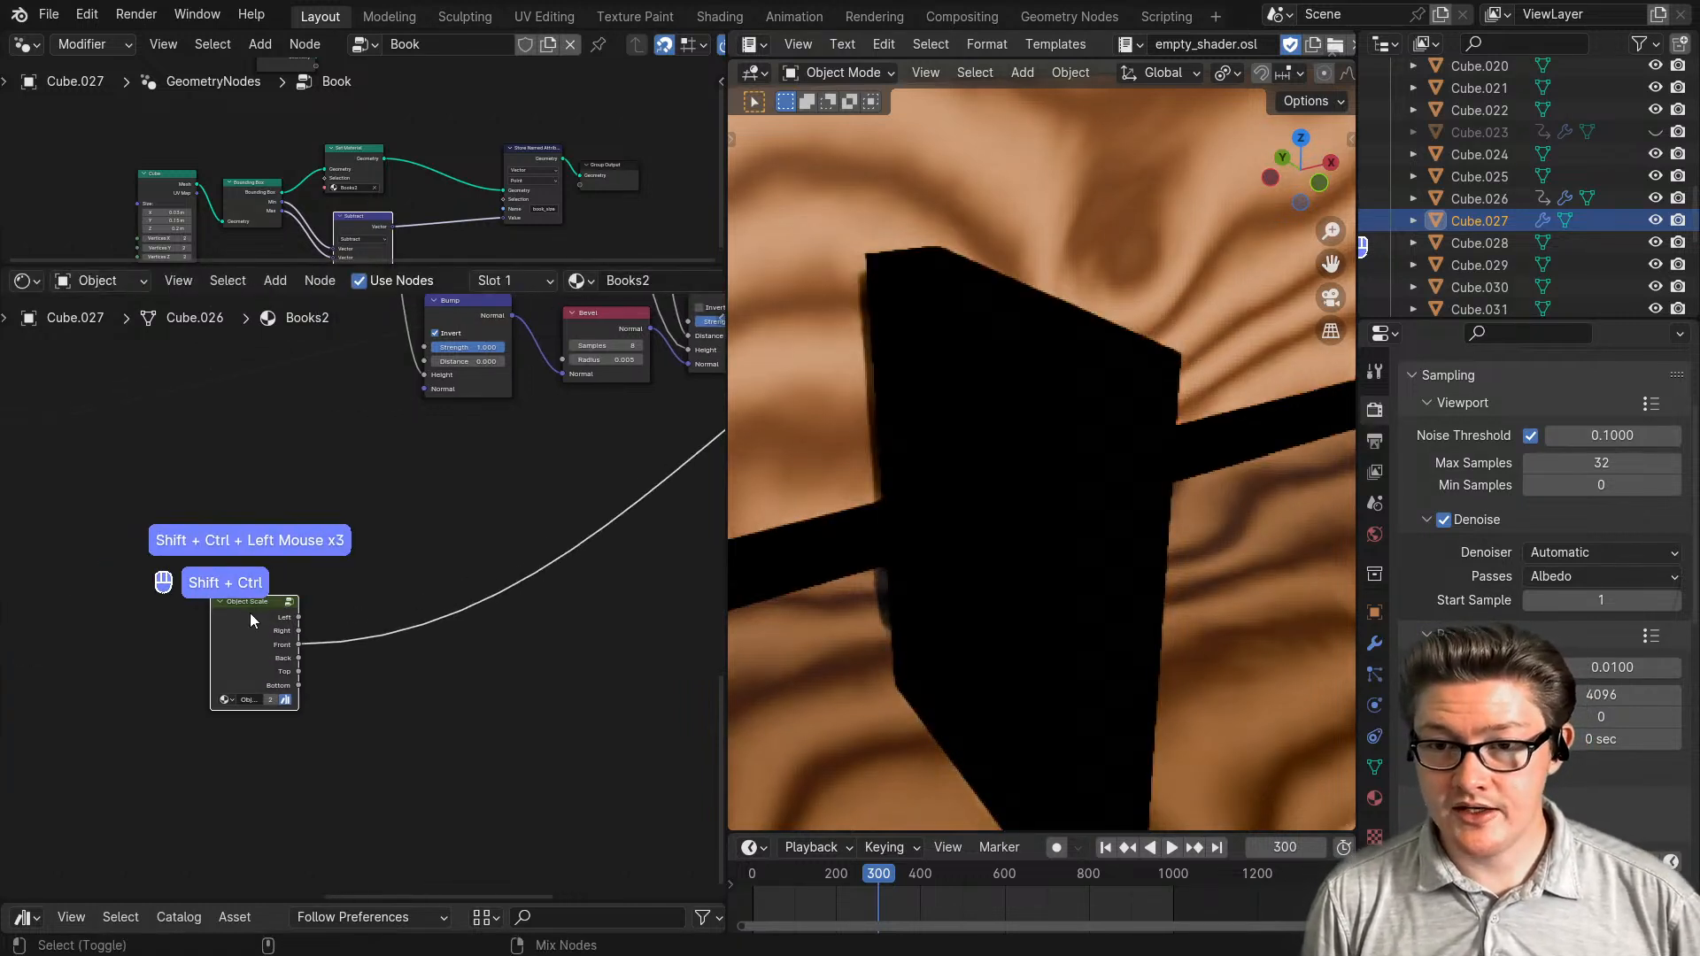
ctrl+shift+click(250, 613)
middle_drag(491, 671, 410, 687)
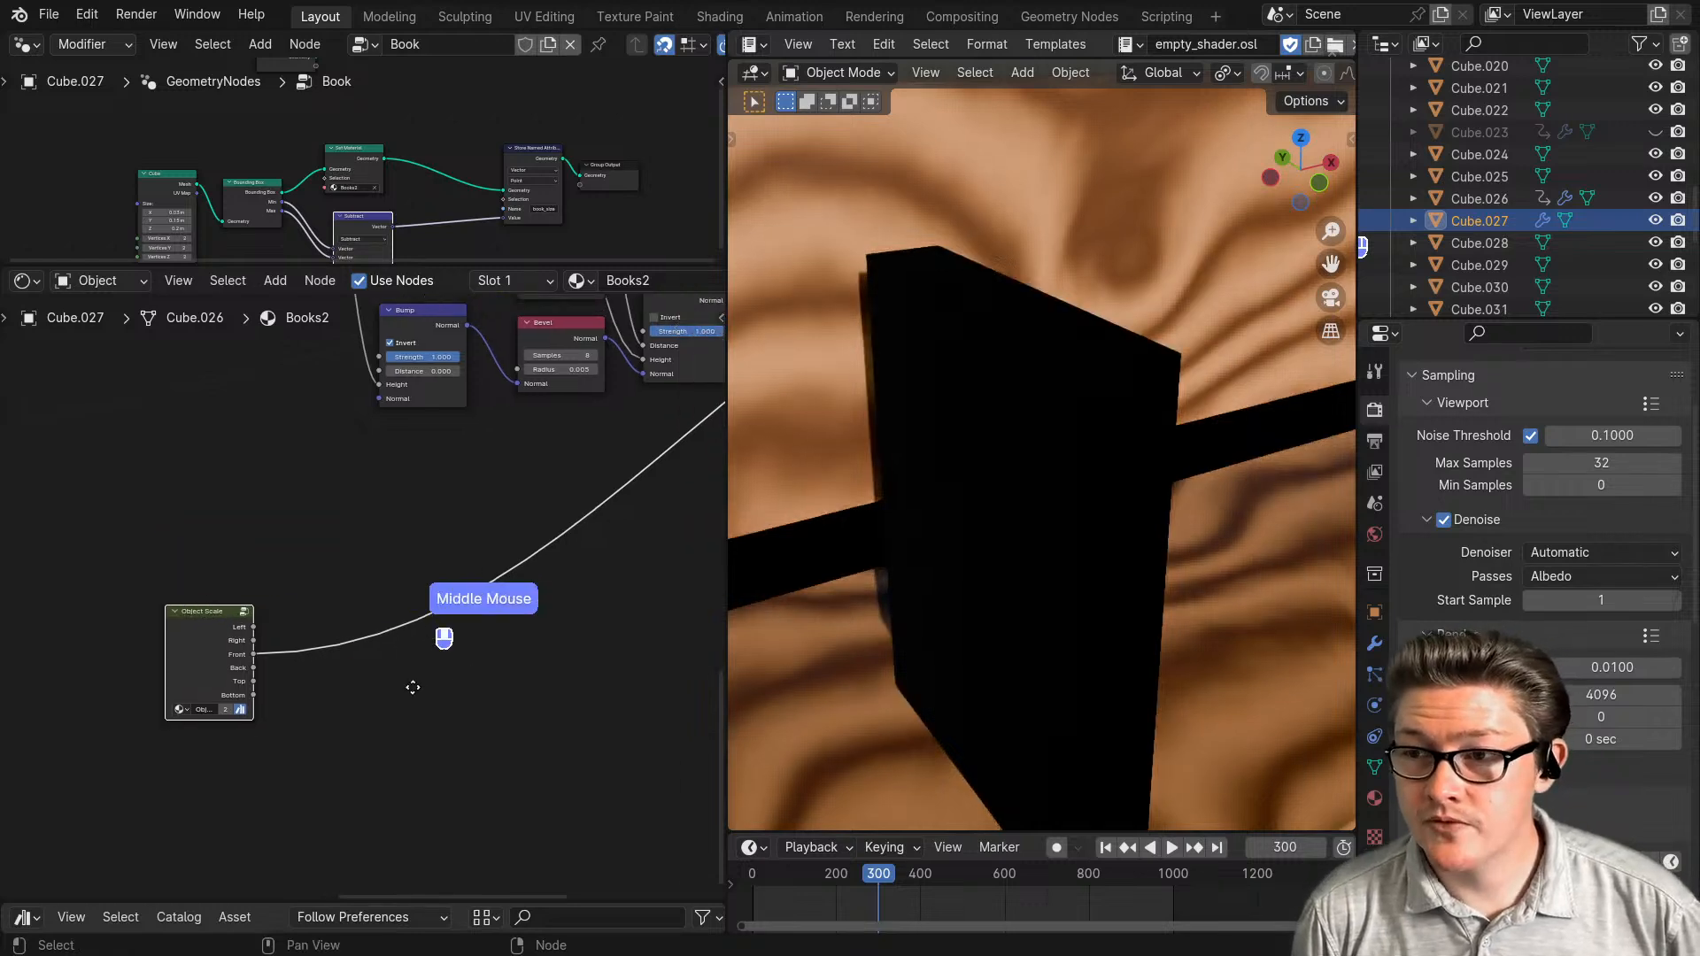
middle_drag(1075, 620, 838, 609)
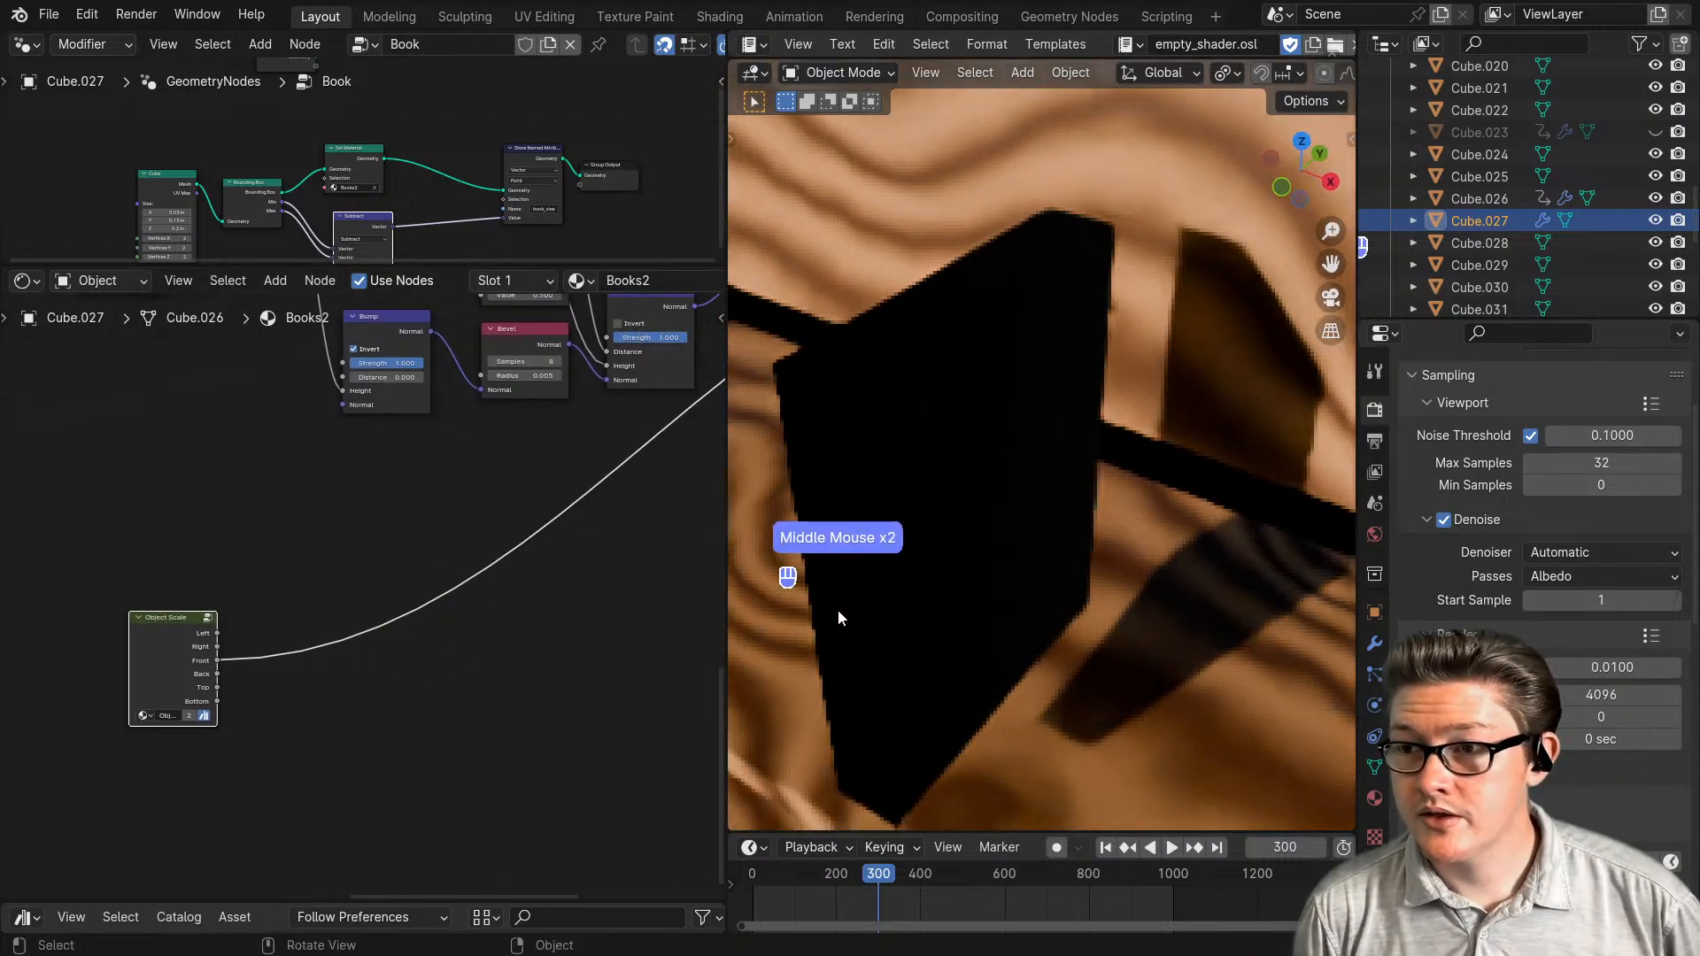
- Insert a Math node after the Front output and set it to Multiply with a value of 10.2
scroll(470, 746, down, 2)
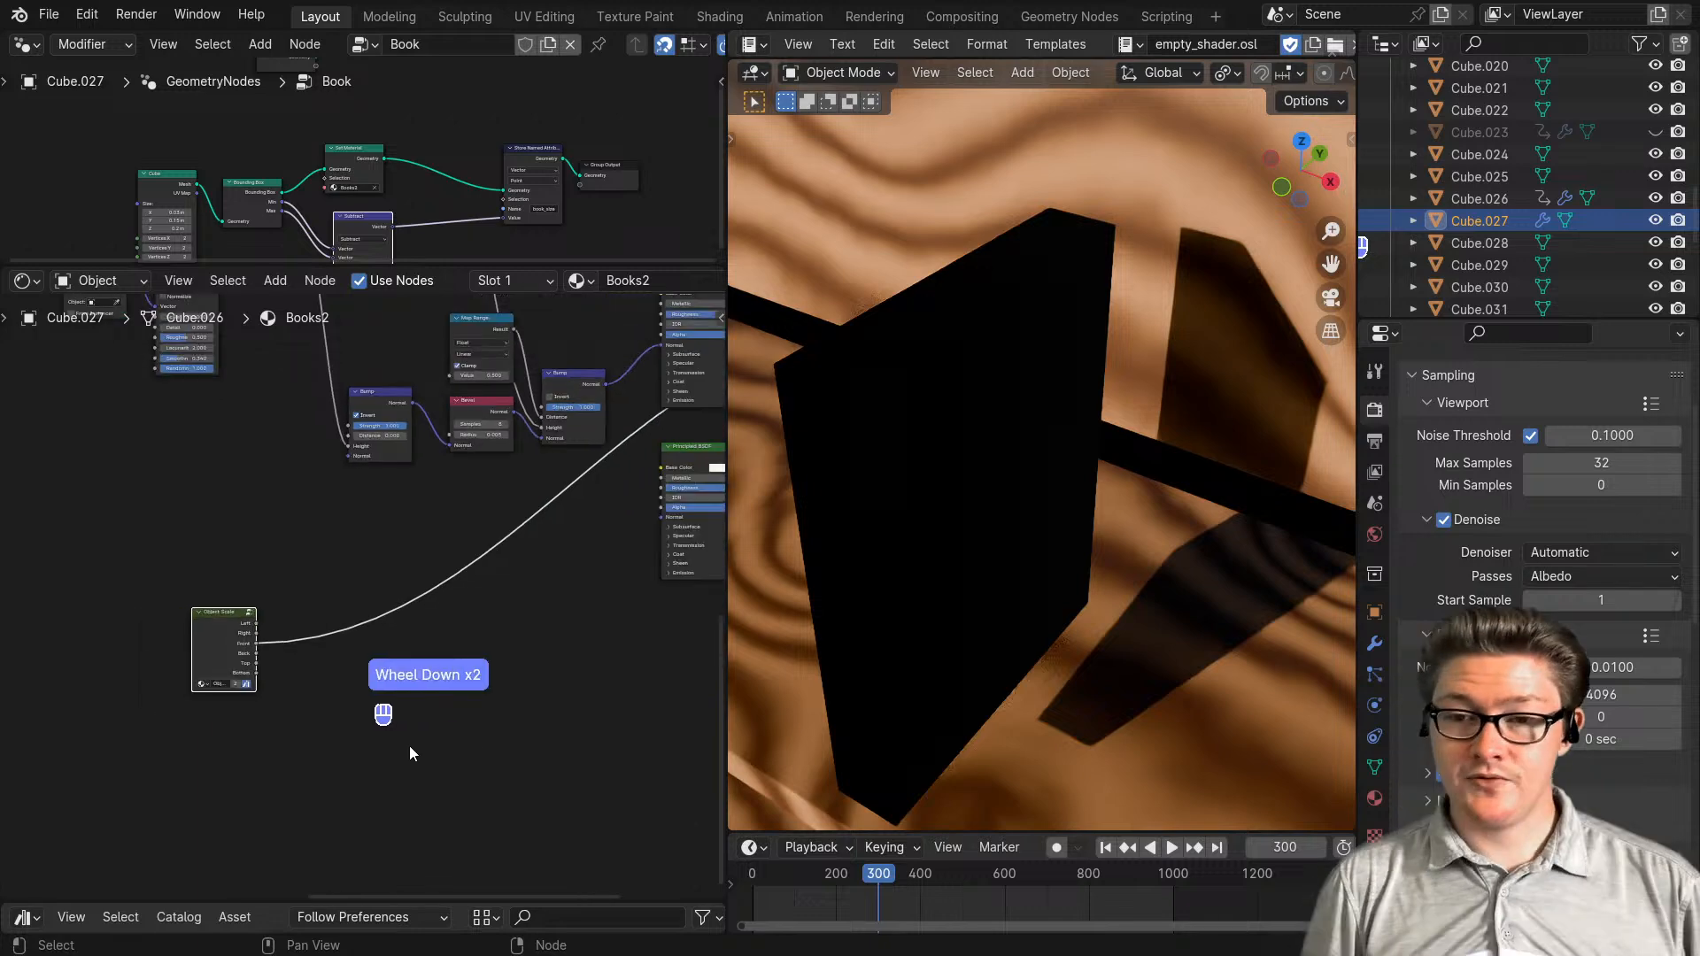
key(ctrl+m)
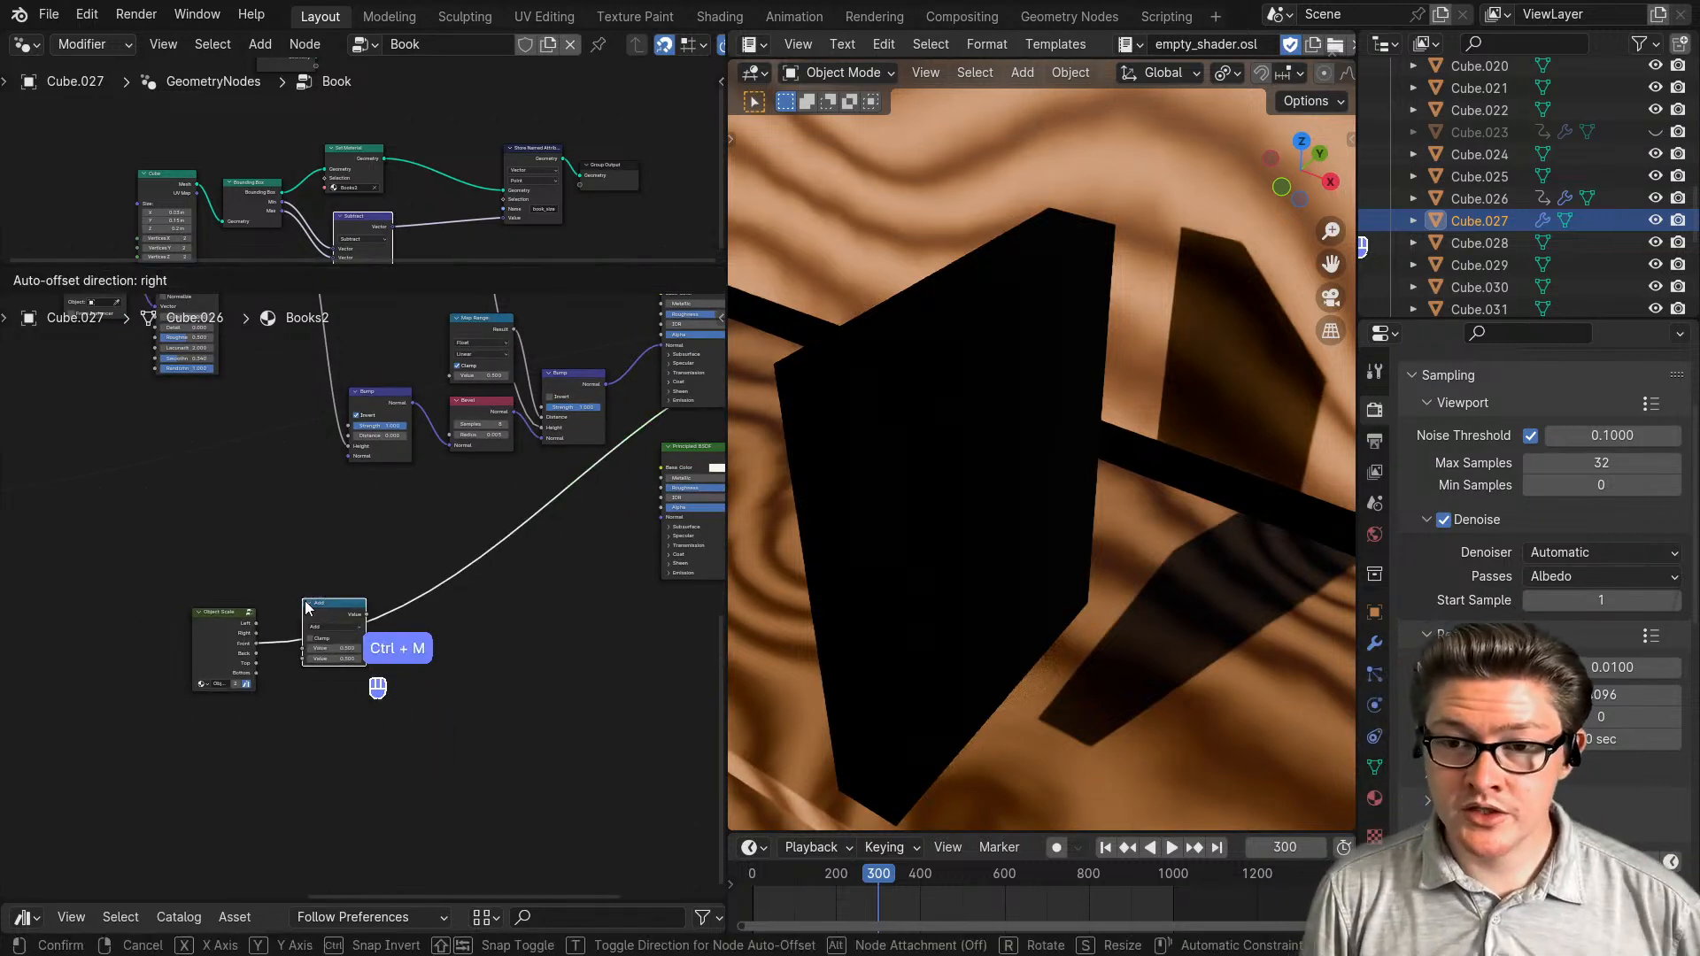
click(305, 600)
scroll(310, 611, up, 3)
click(311, 661)
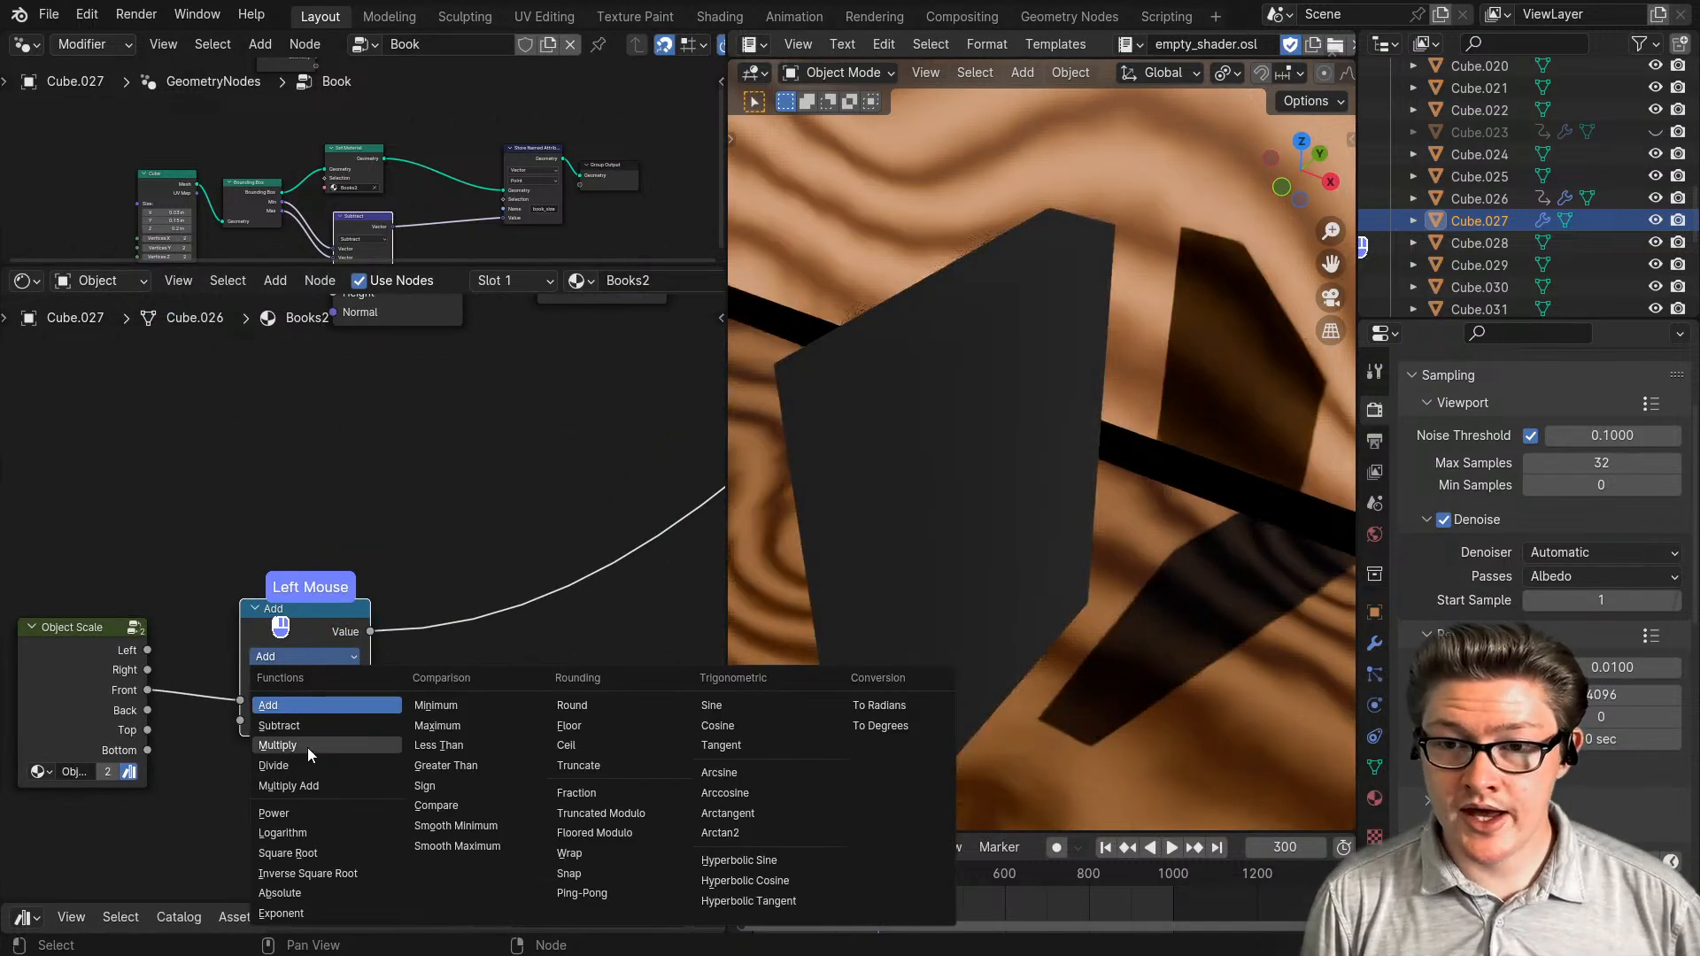
click(306, 746)
click(244, 688)
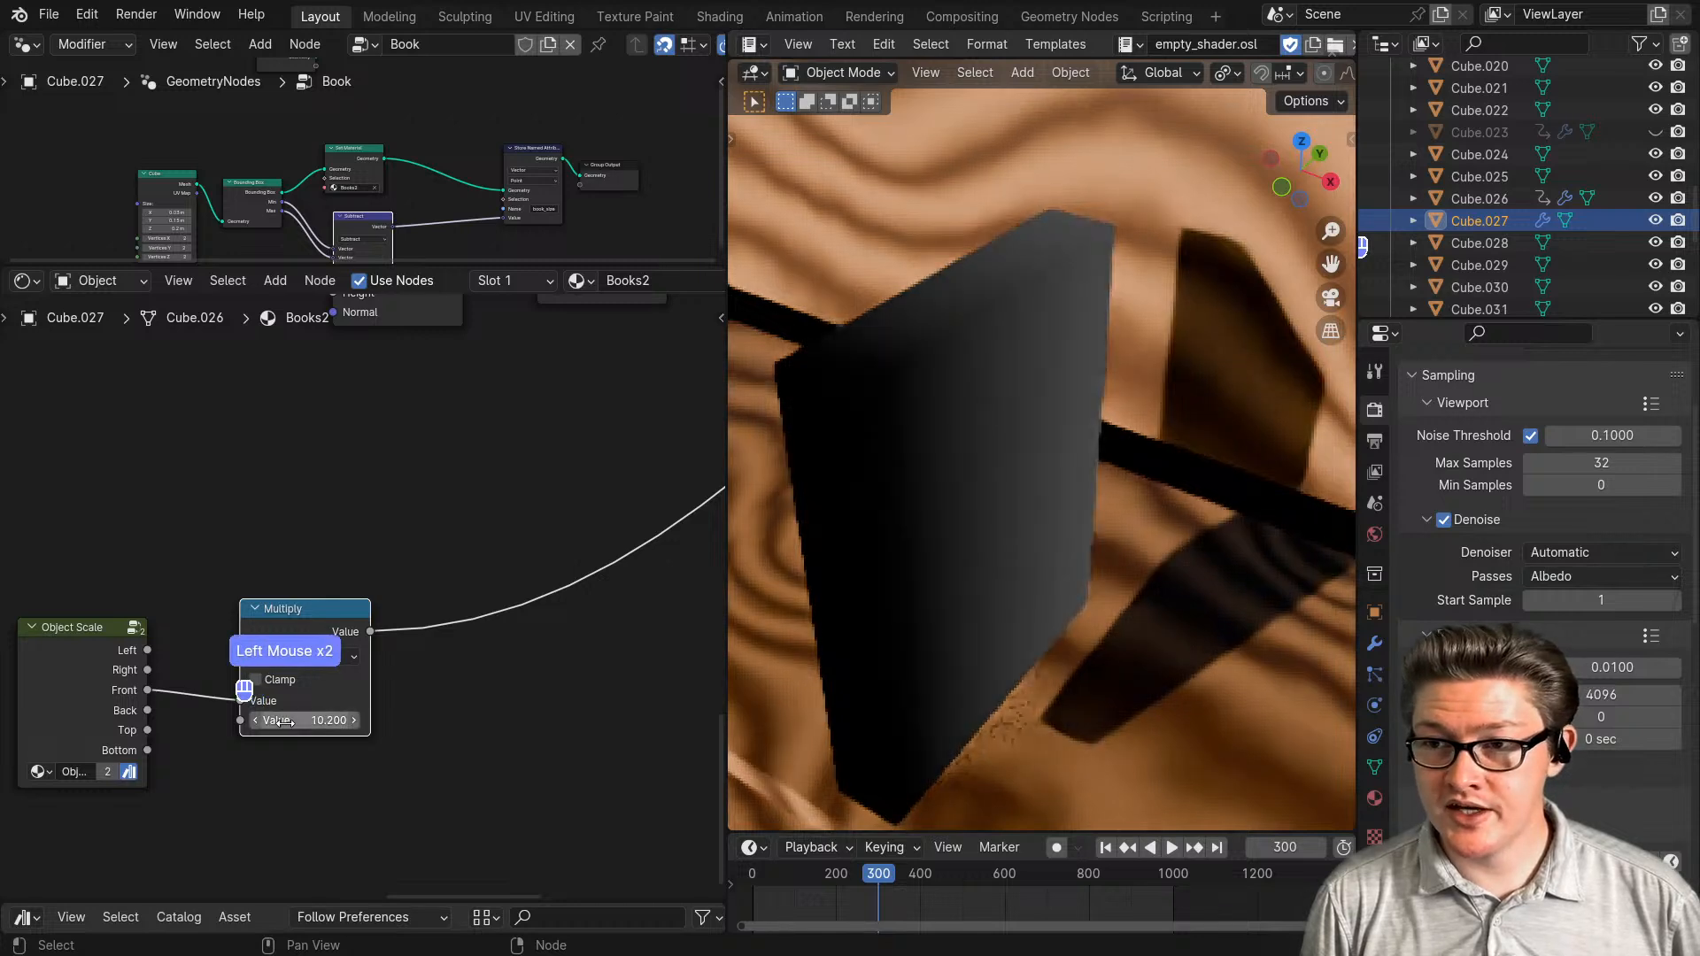
- Switch the Math node to Divide and set its second value to 0.01
click(285, 661)
click(286, 765)
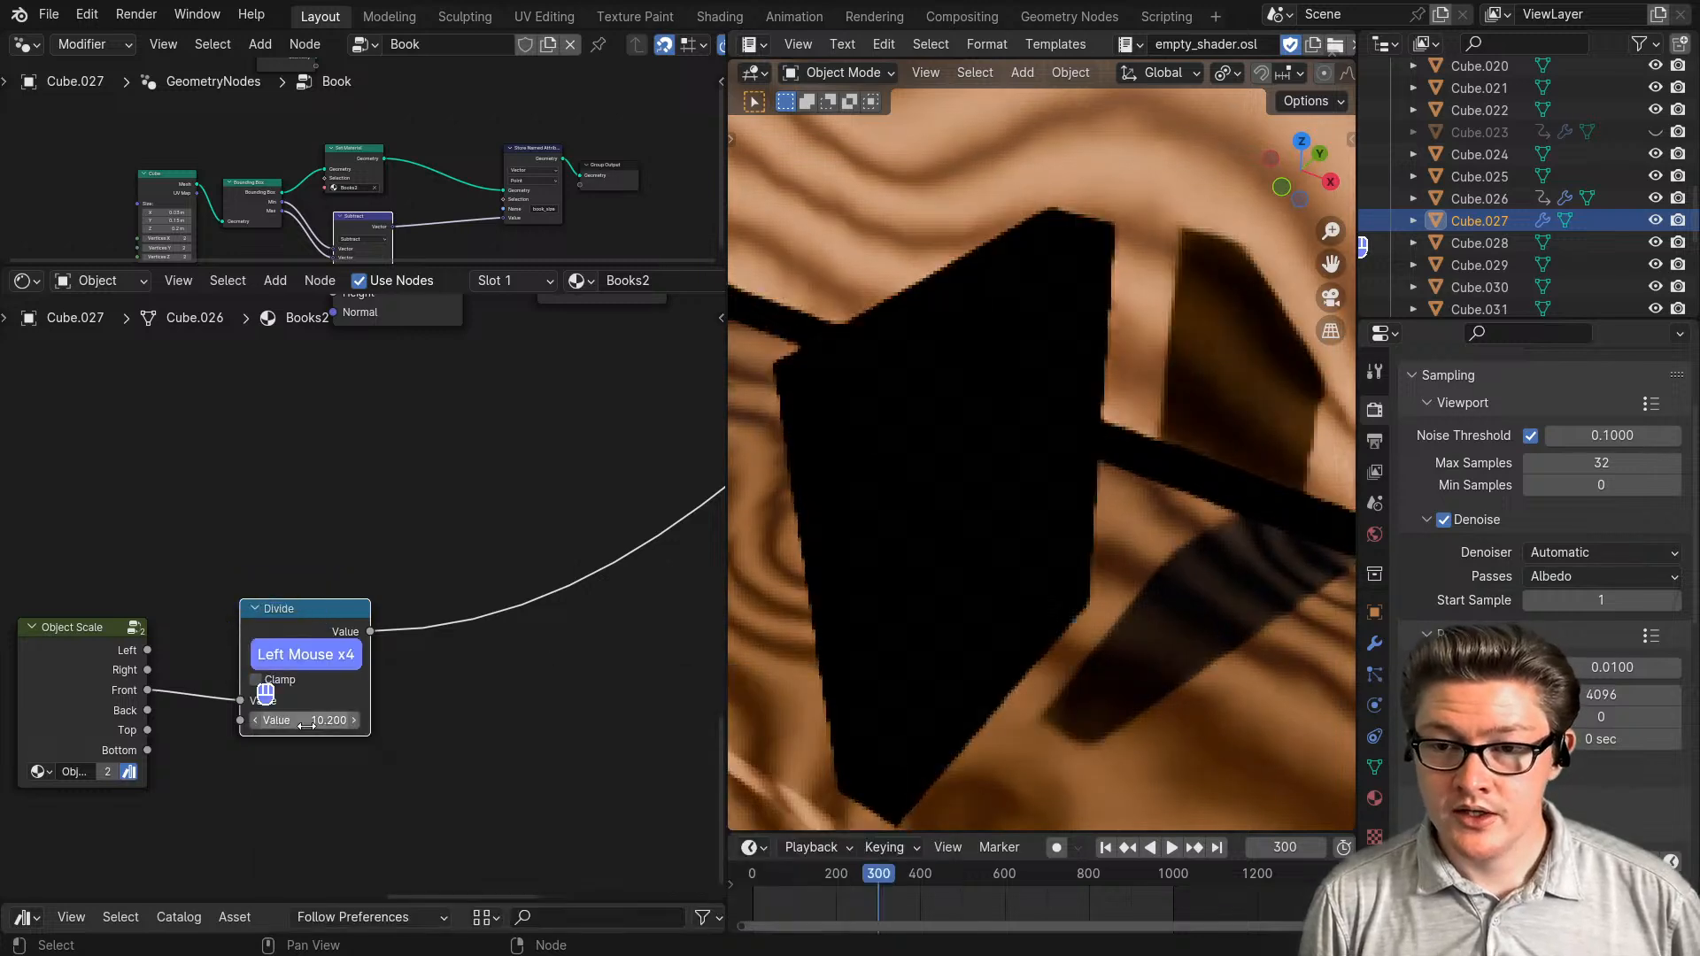
text(0)
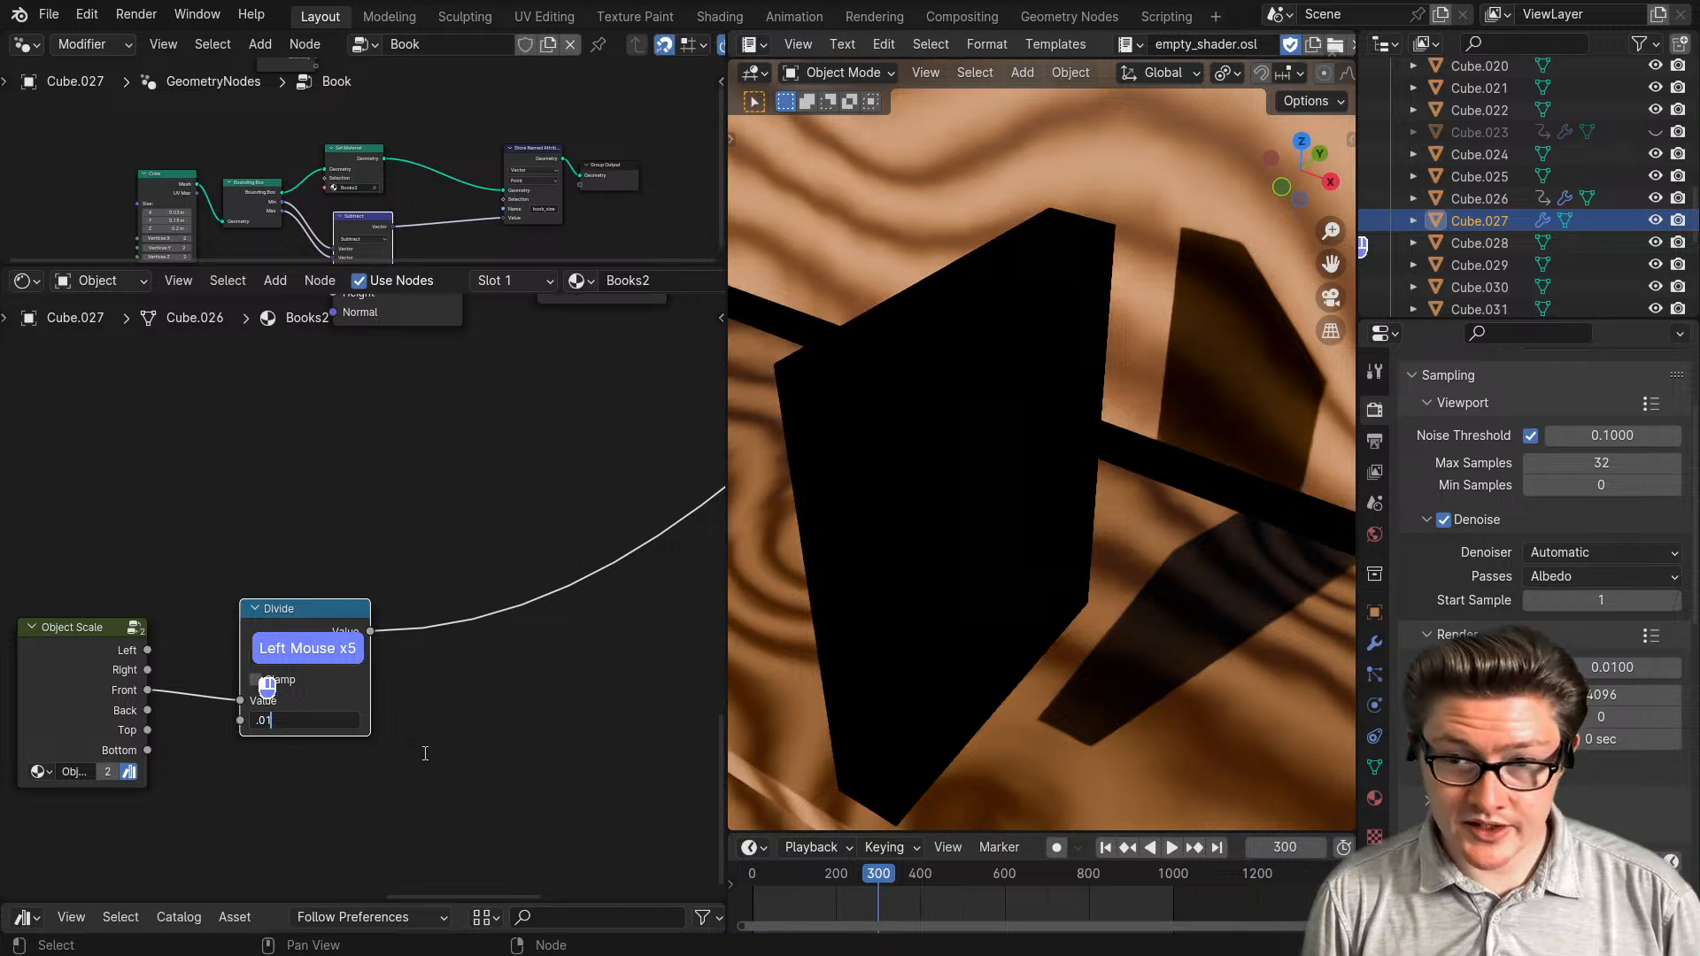
text(1)
click(423, 753)
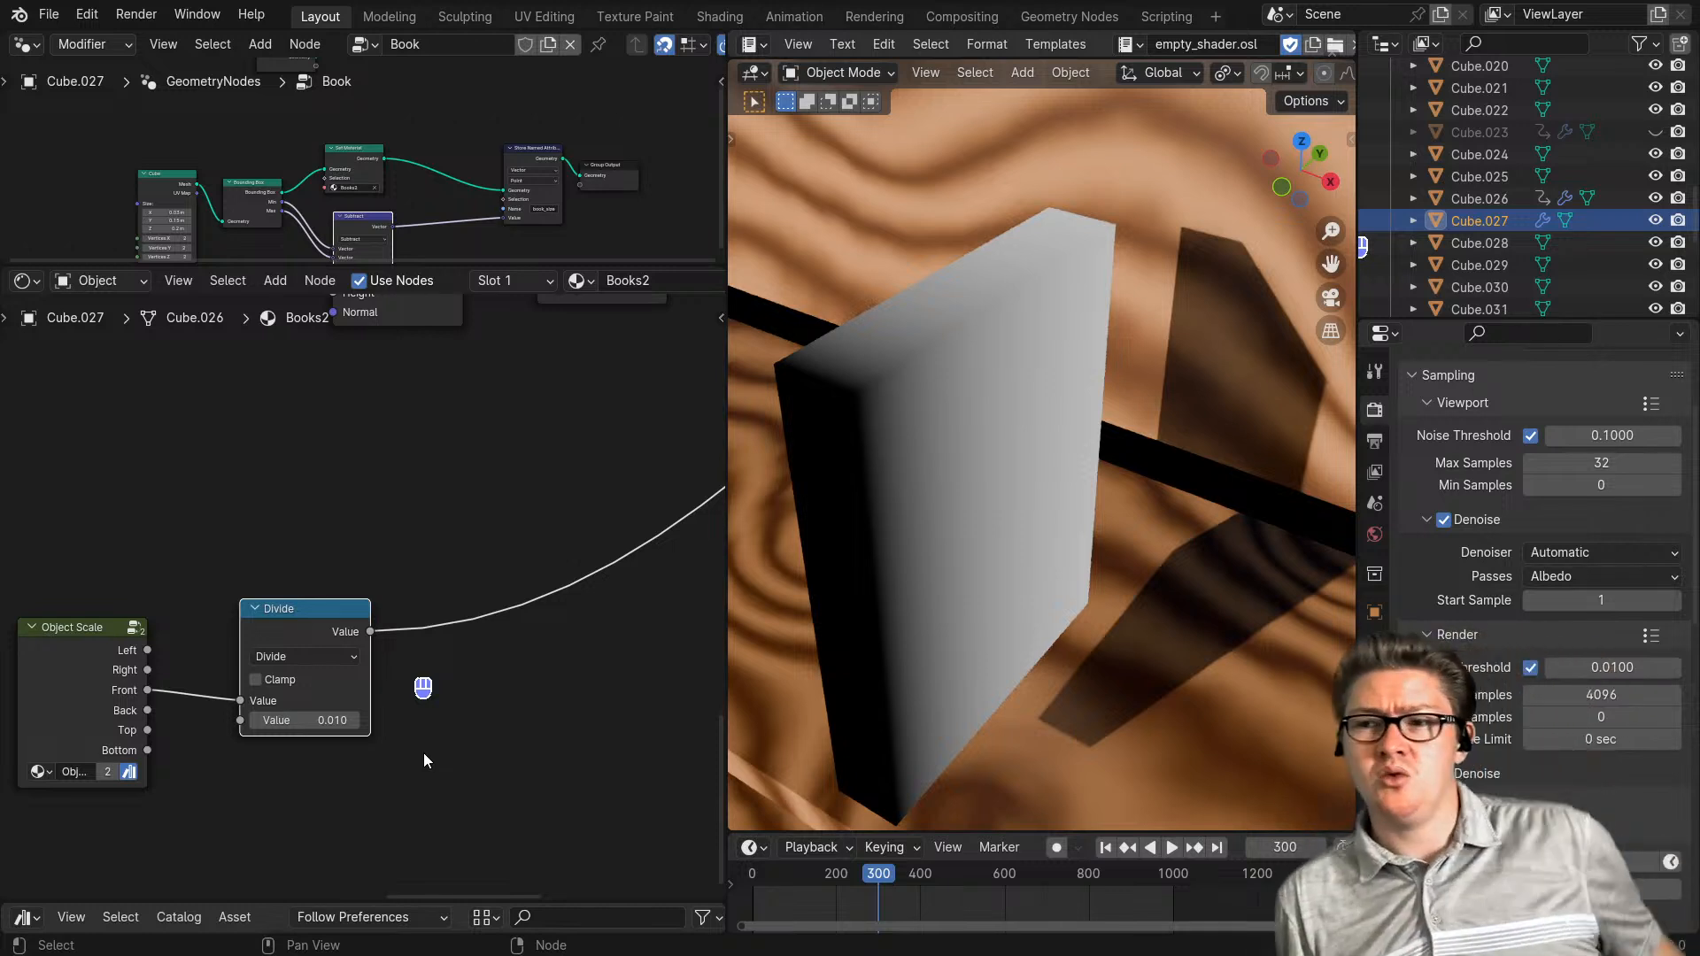
- Move the duplicated Object Scale node and the Divide node together to free space after them
scroll(372, 620, down, 2)
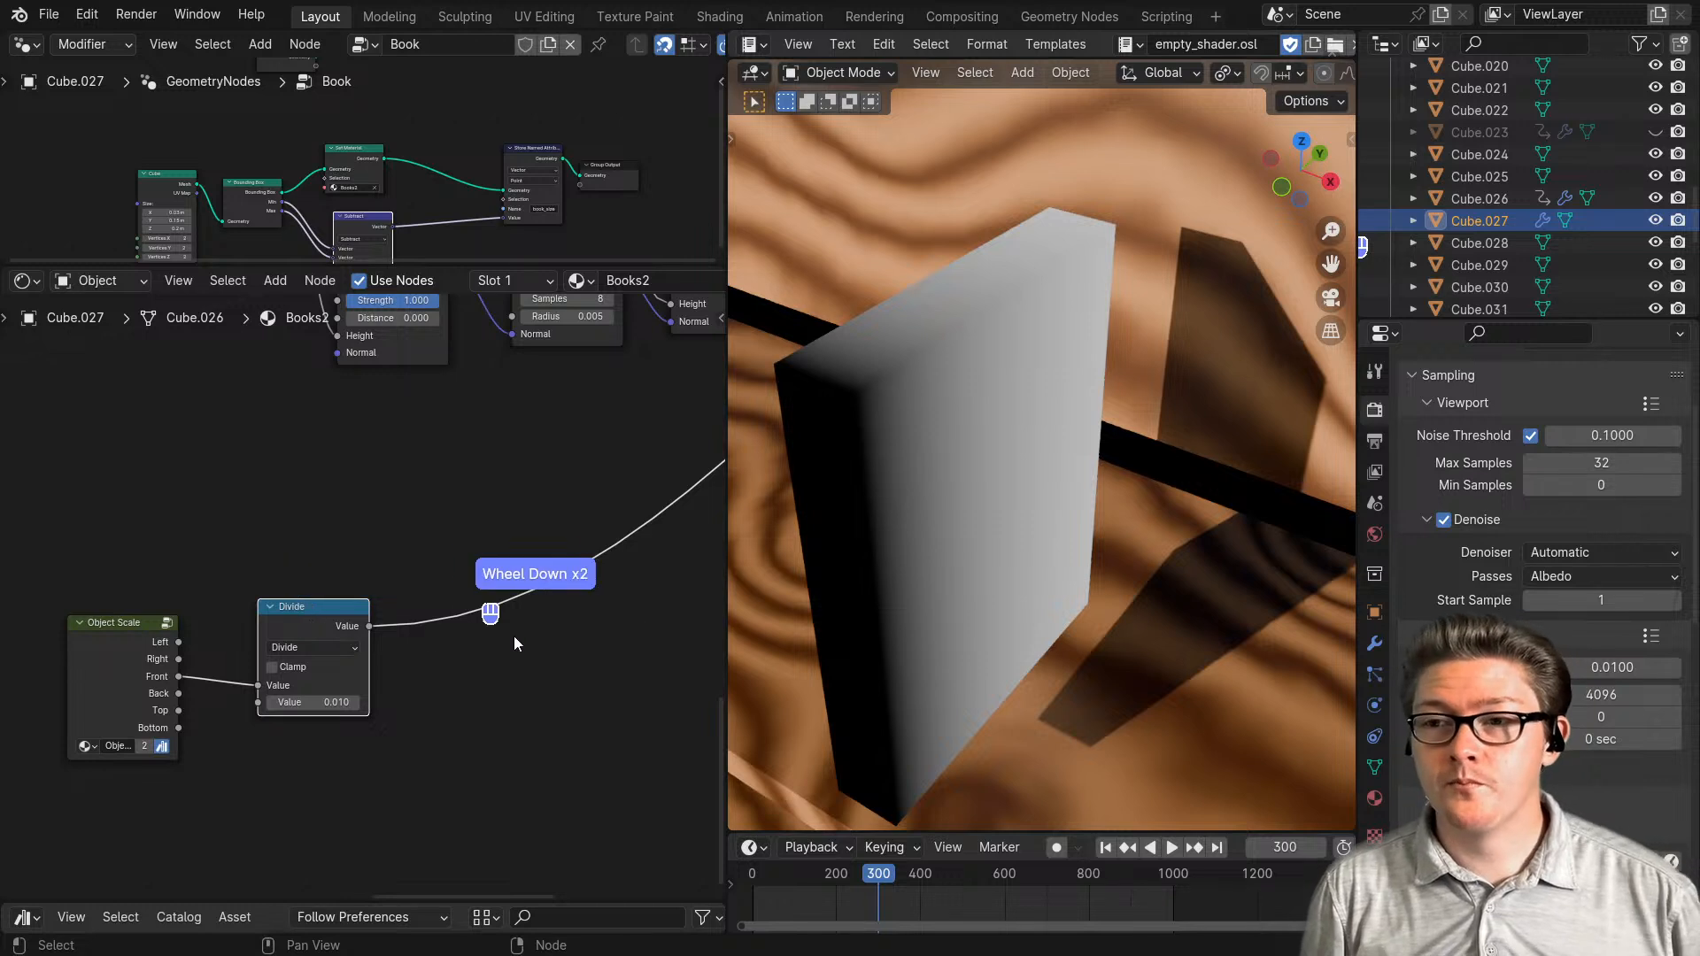
drag(342, 555, 124, 736)
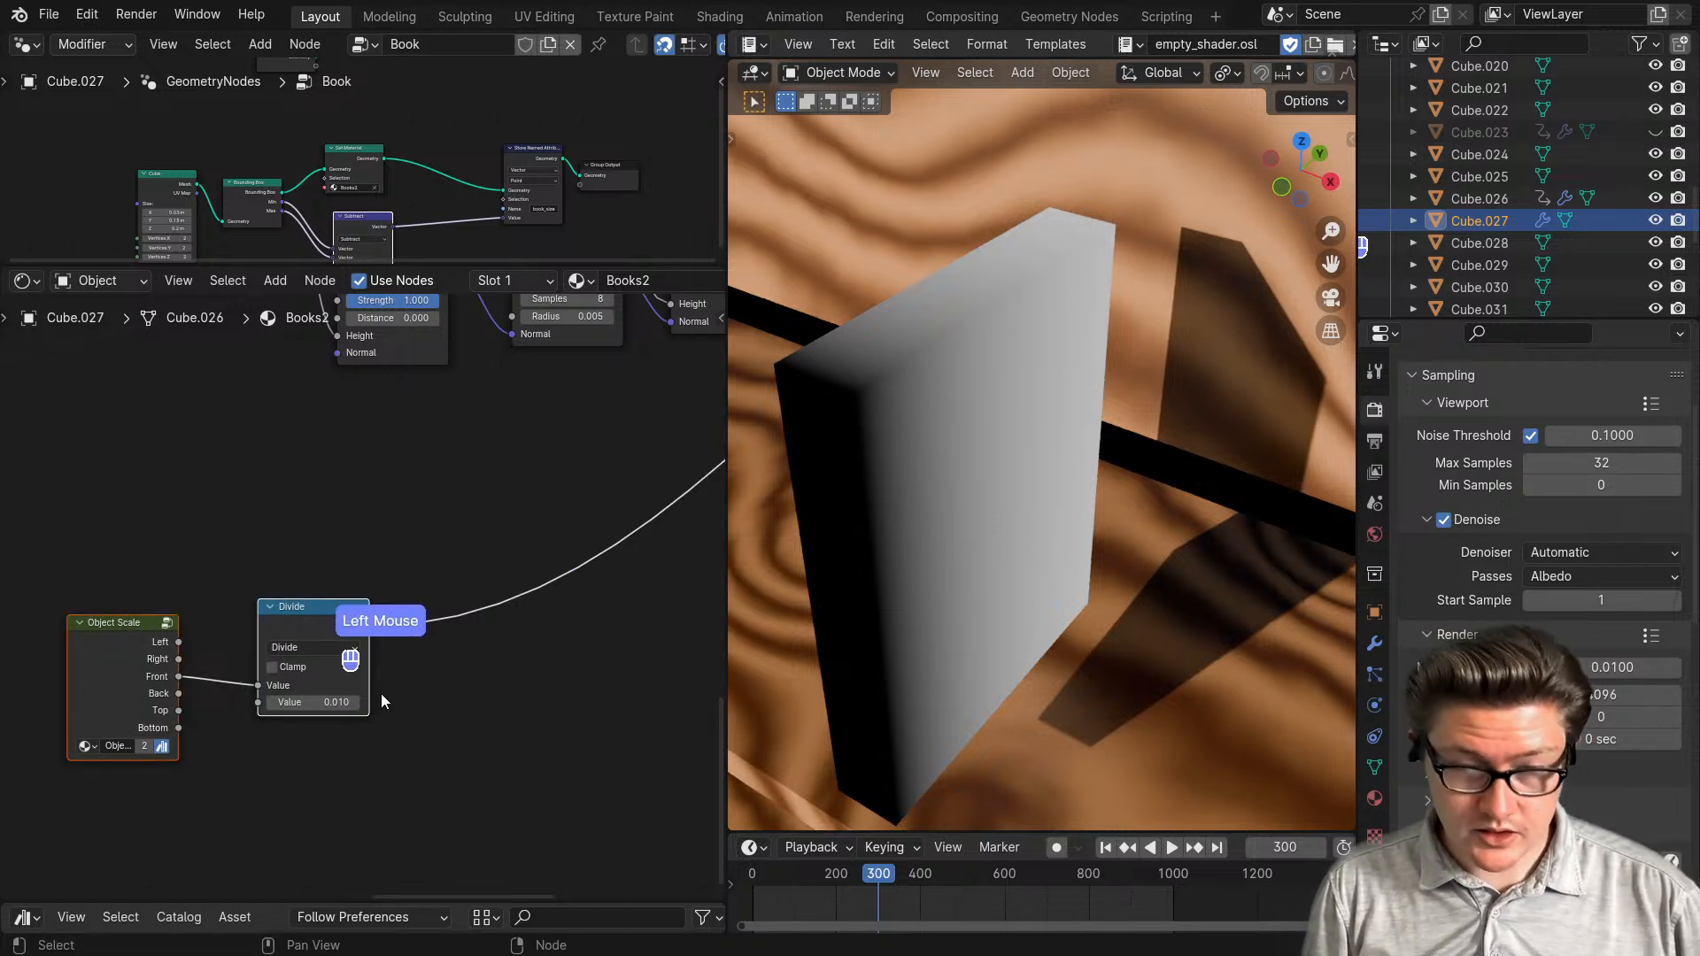
key(g)
click(271, 711)
scroll(348, 699, down, 2)
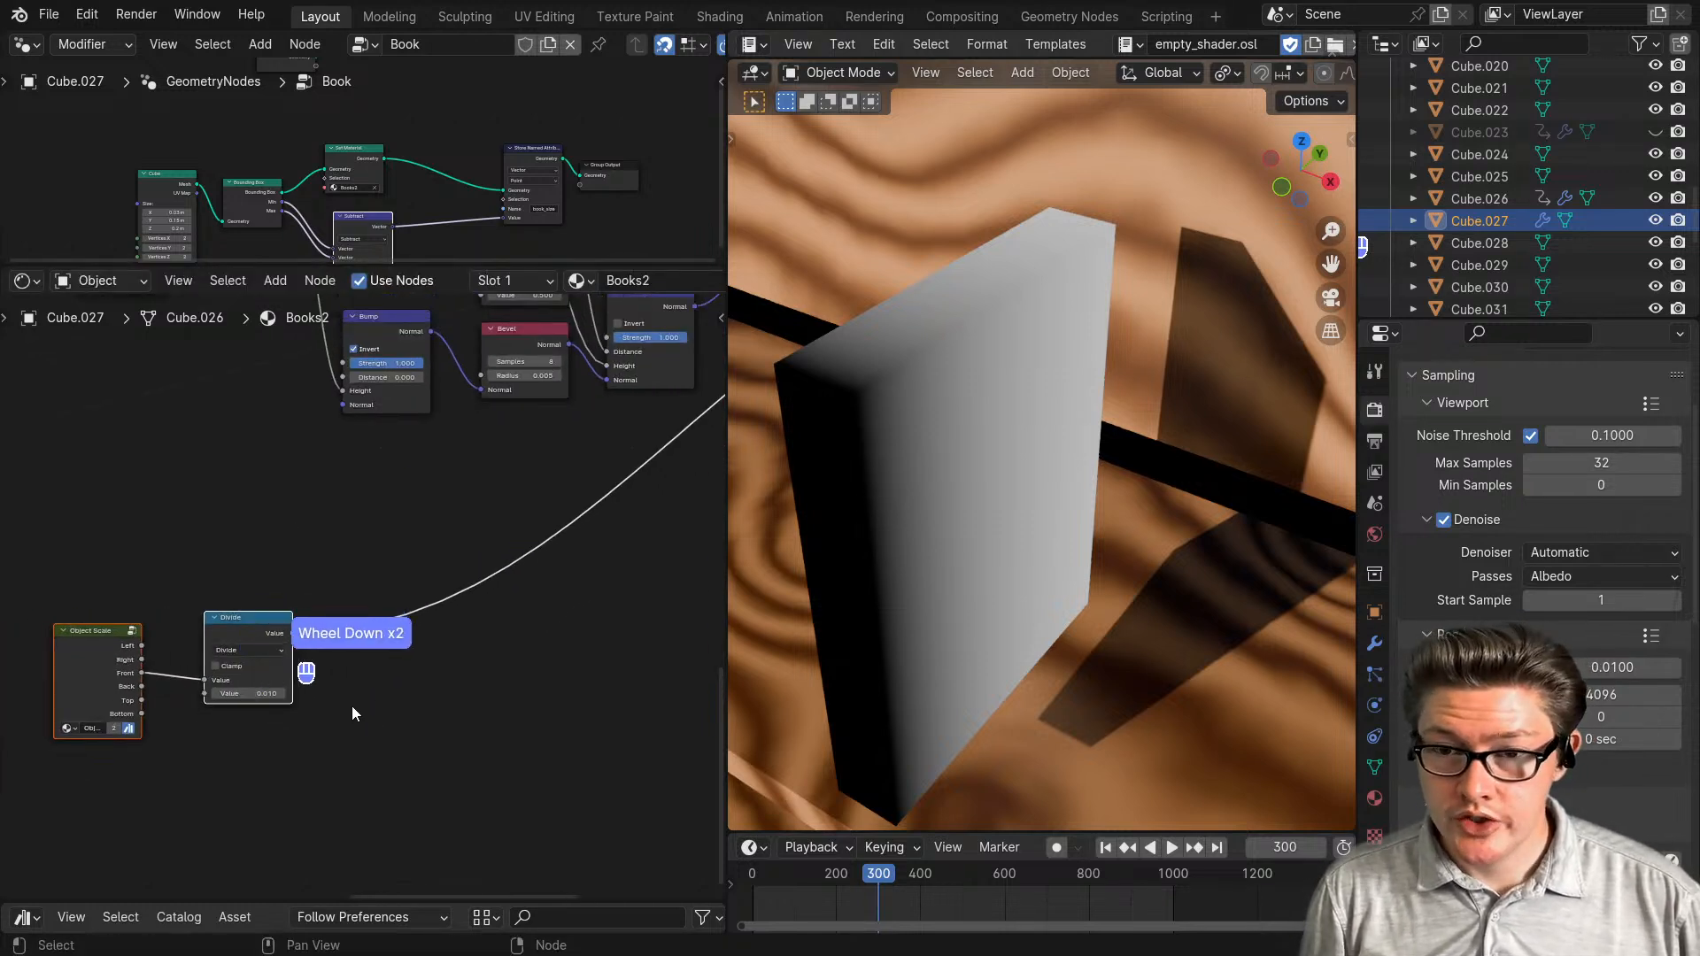
- Duplicate the Add, Absolute, Multiply, Power and Map Range nodes from the Spine Curve frame
scroll(368, 728, down, 2)
mouse_move(368, 727)
middle_down()
mouse_move(542, 684)
mouse_move(478, 532)
mouse_move(354, 647)
mouse_move(363, 759)
middle_up()
scroll(365, 757, up, 3)
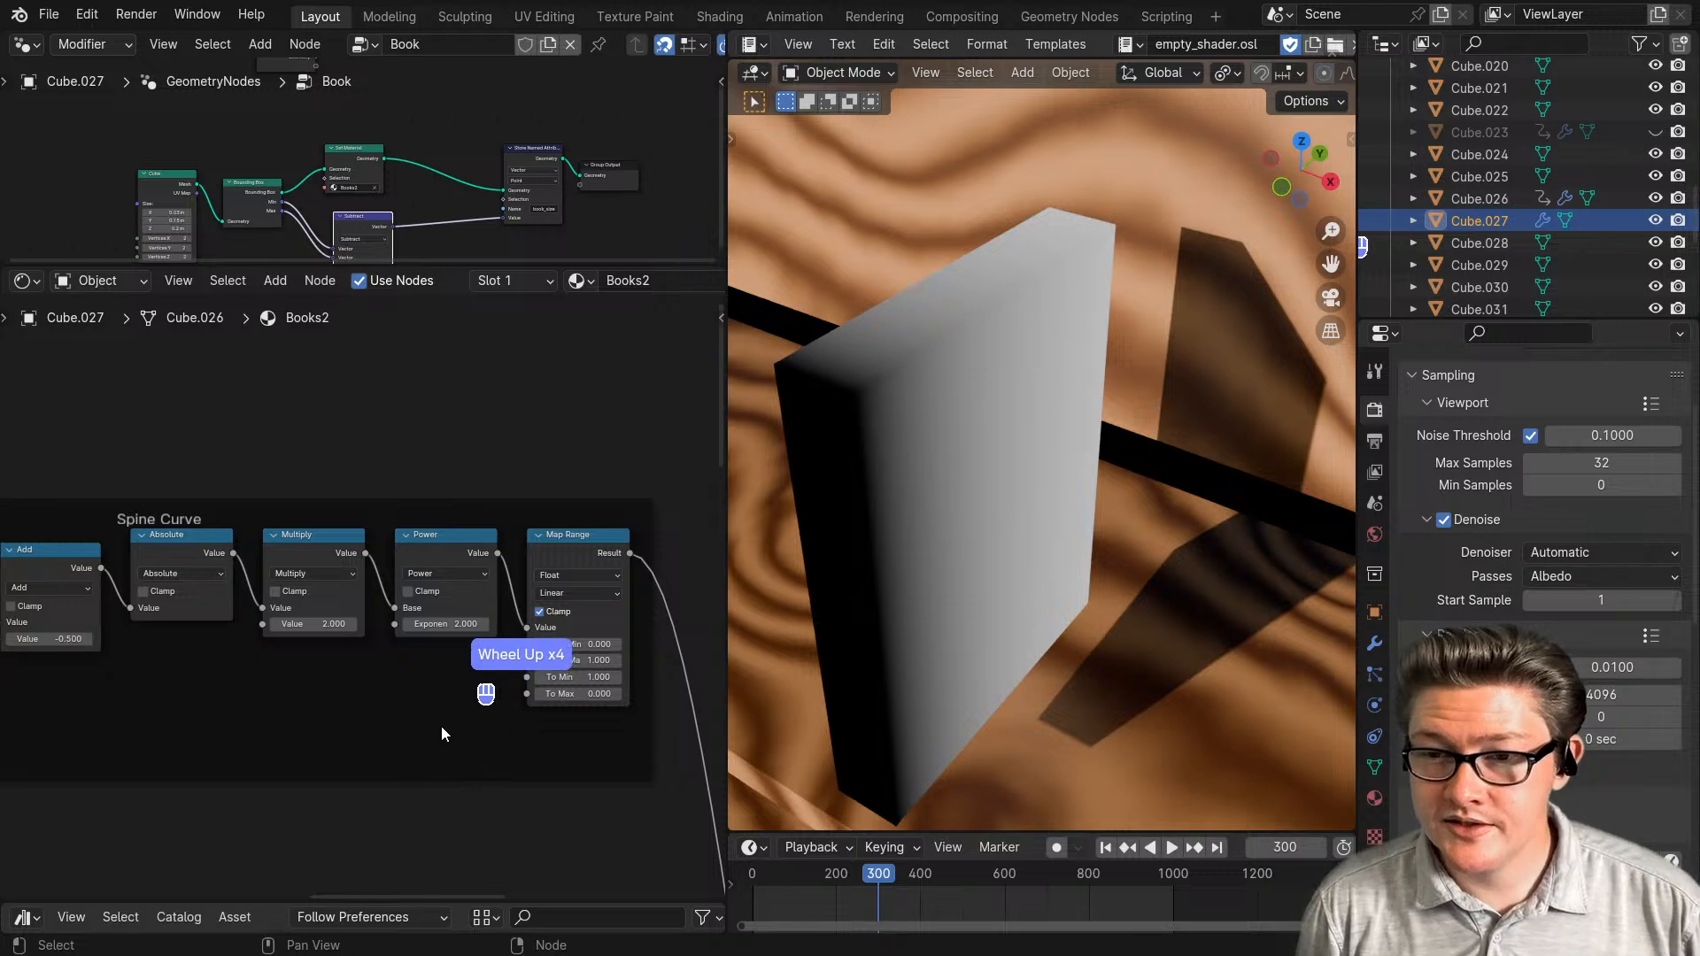
middle_drag(441, 726, 523, 735)
drag(649, 736, 142, 563)
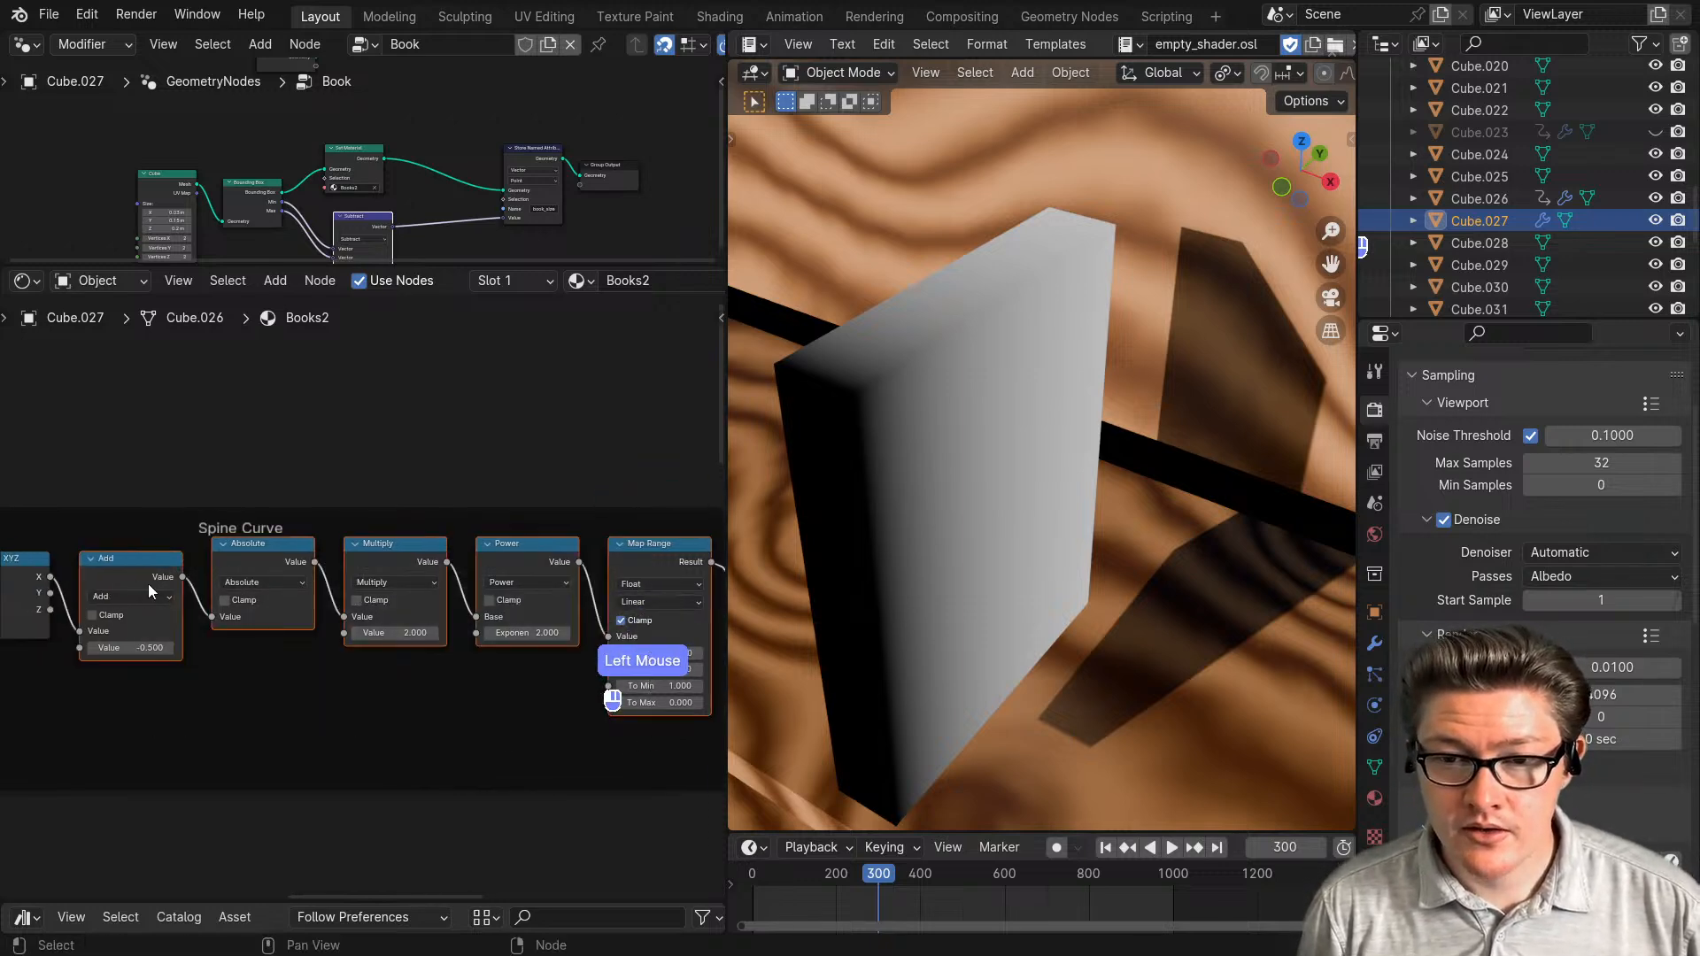
scroll(342, 720, down, 3)
middle_drag(342, 720, 345, 509)
key(shift+d)
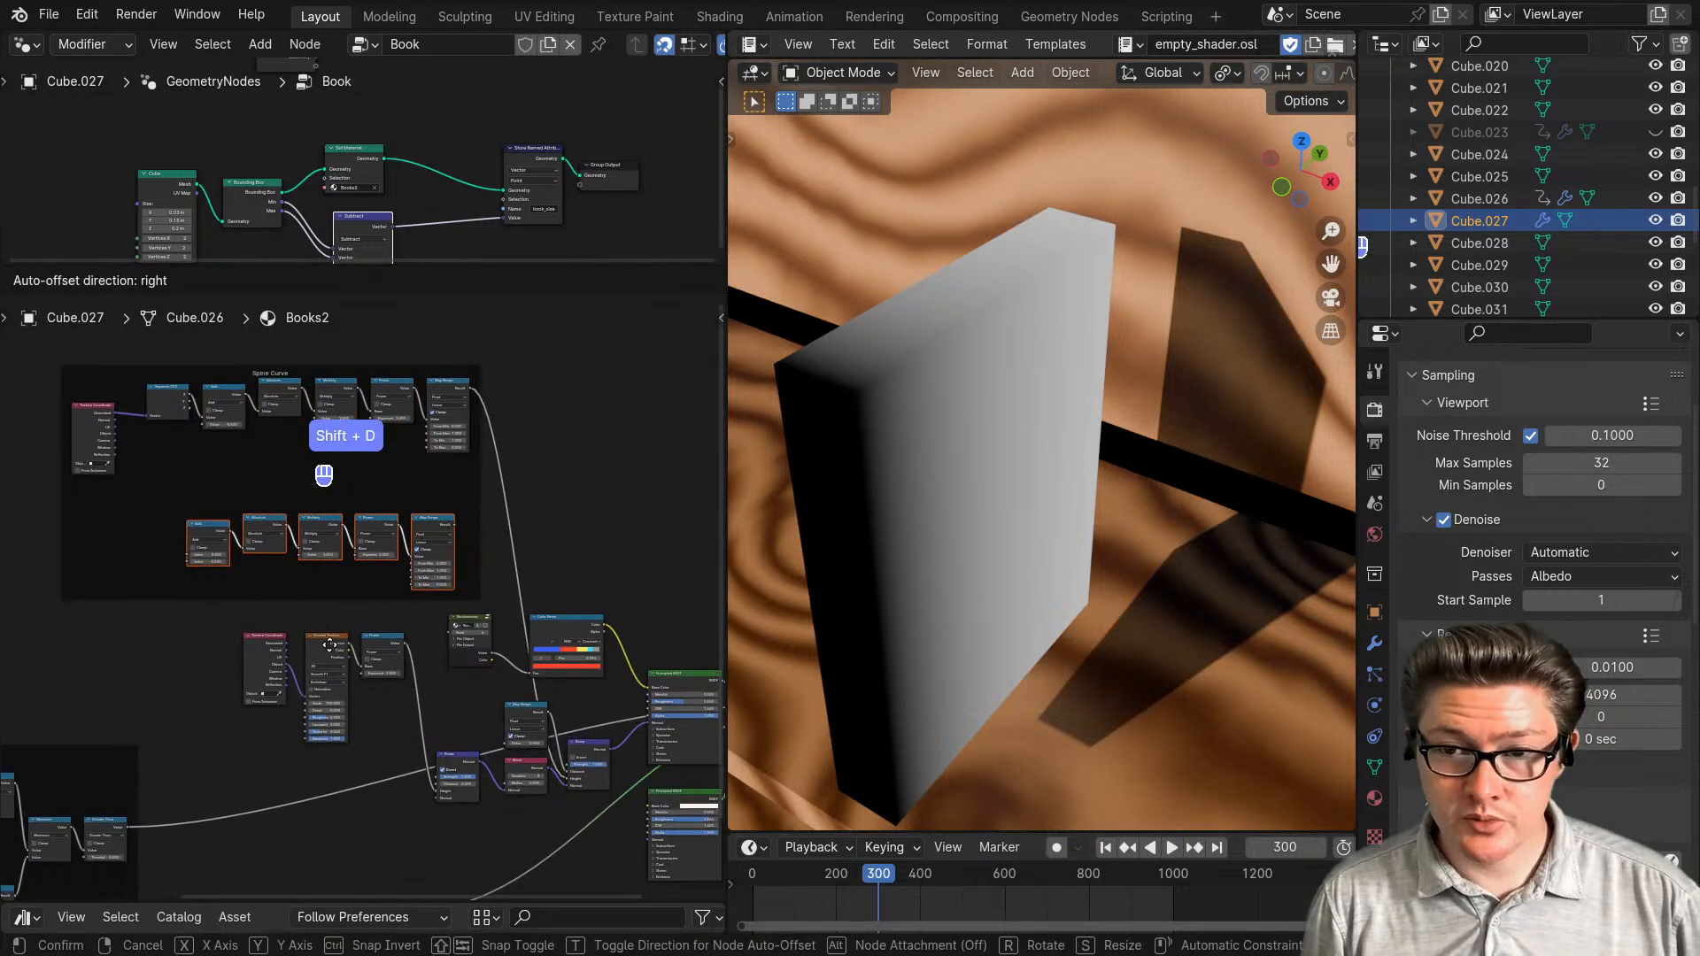
click(333, 653)
- Move the duplicated nodes out of the frame below the shader nodes, and shift Object Scale and Divide aside to make room
scroll(329, 658, down, 1)
middle_drag(330, 657, 317, 531)
key(g)
click(523, 888)
scroll(411, 770, up, 2)
drag(440, 828, 287, 738)
key(g)
click(185, 744)
- Place the duplicated chain beside the Divide node and connect Divide's output to the Add node's first value
scroll(531, 815, down, 1)
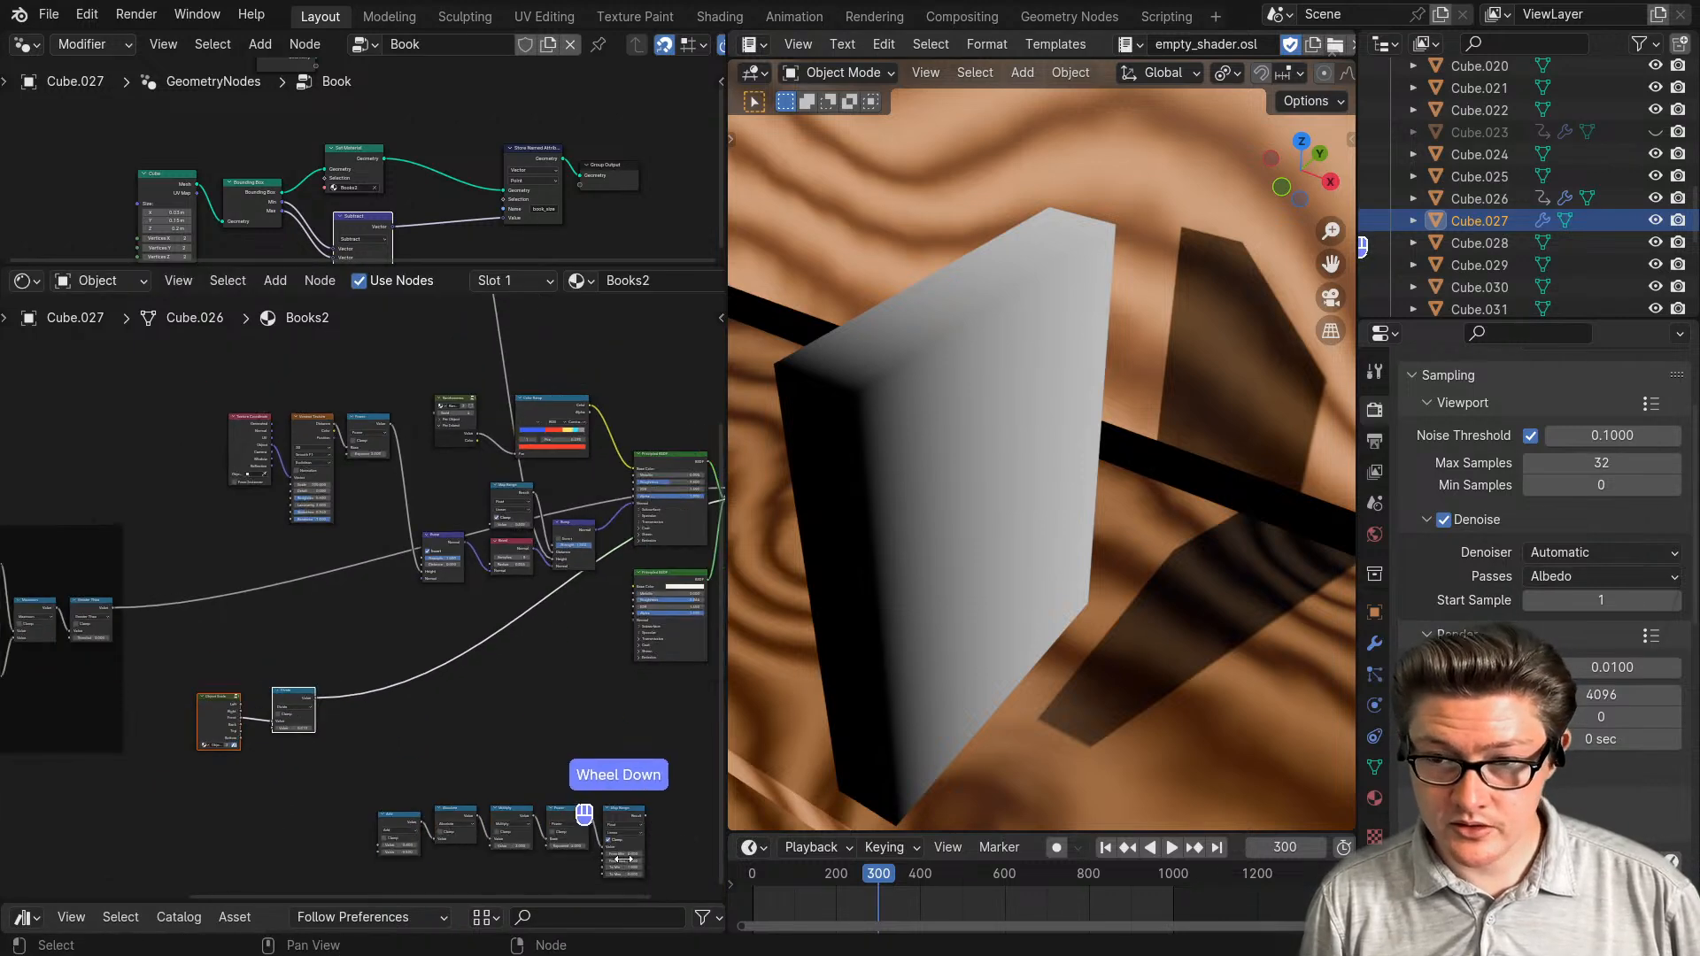
drag(652, 795, 401, 857)
key(g)
click(384, 720)
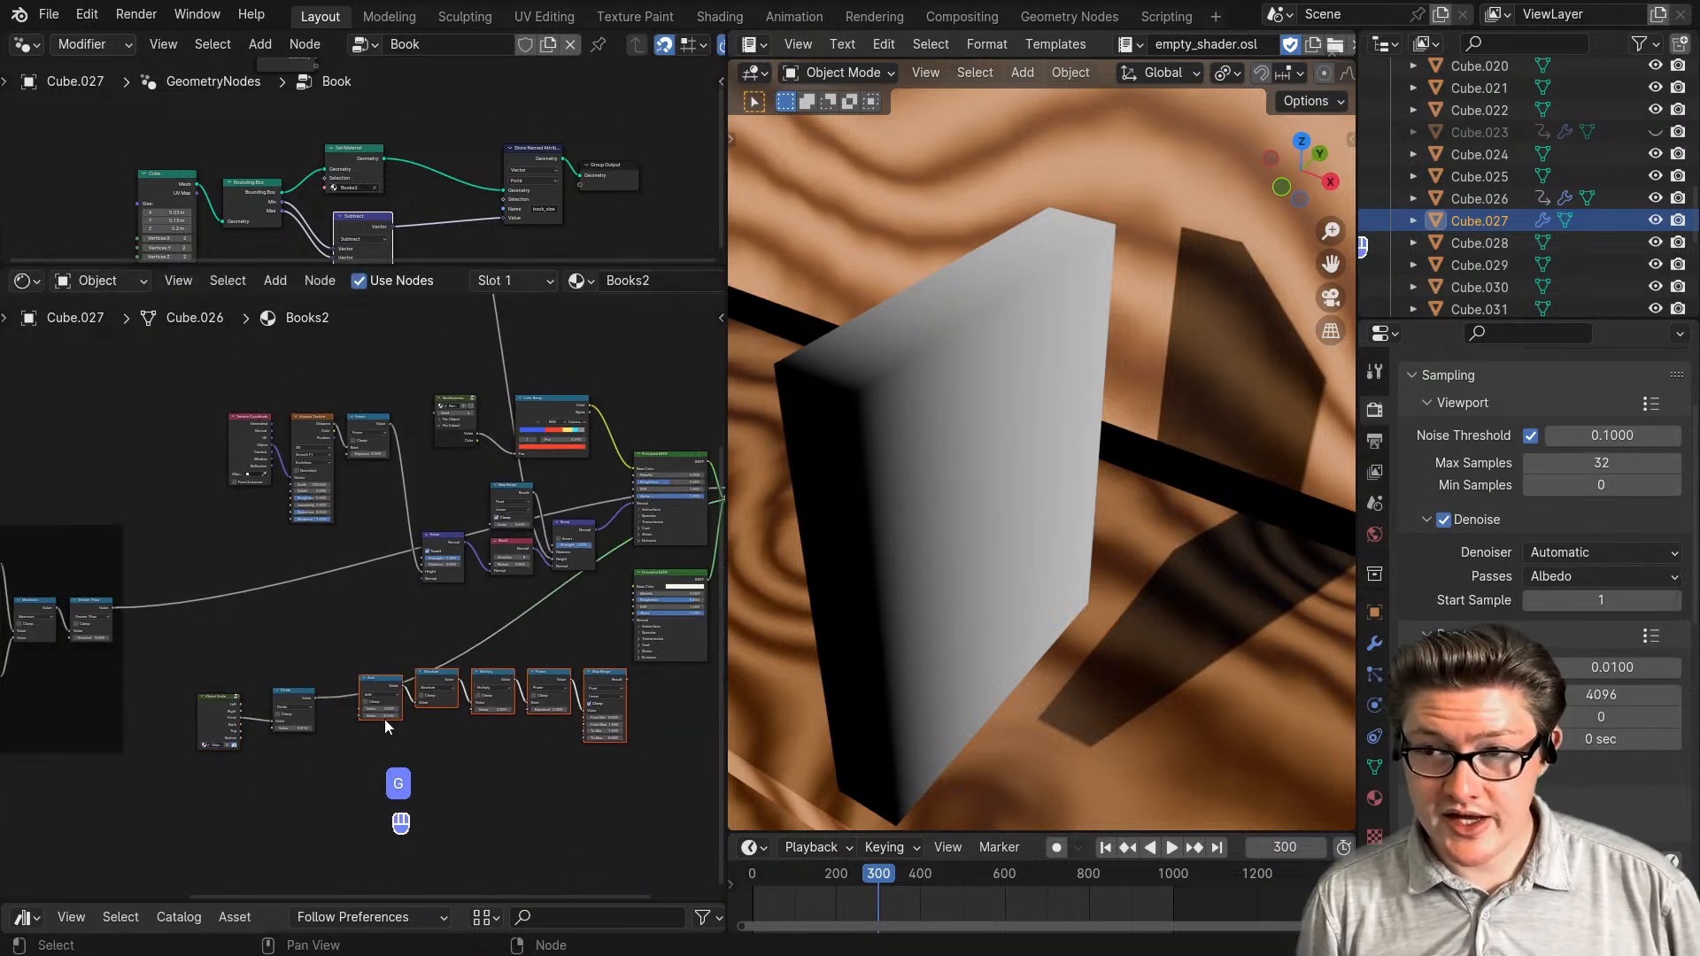
scroll(386, 719, up, 2)
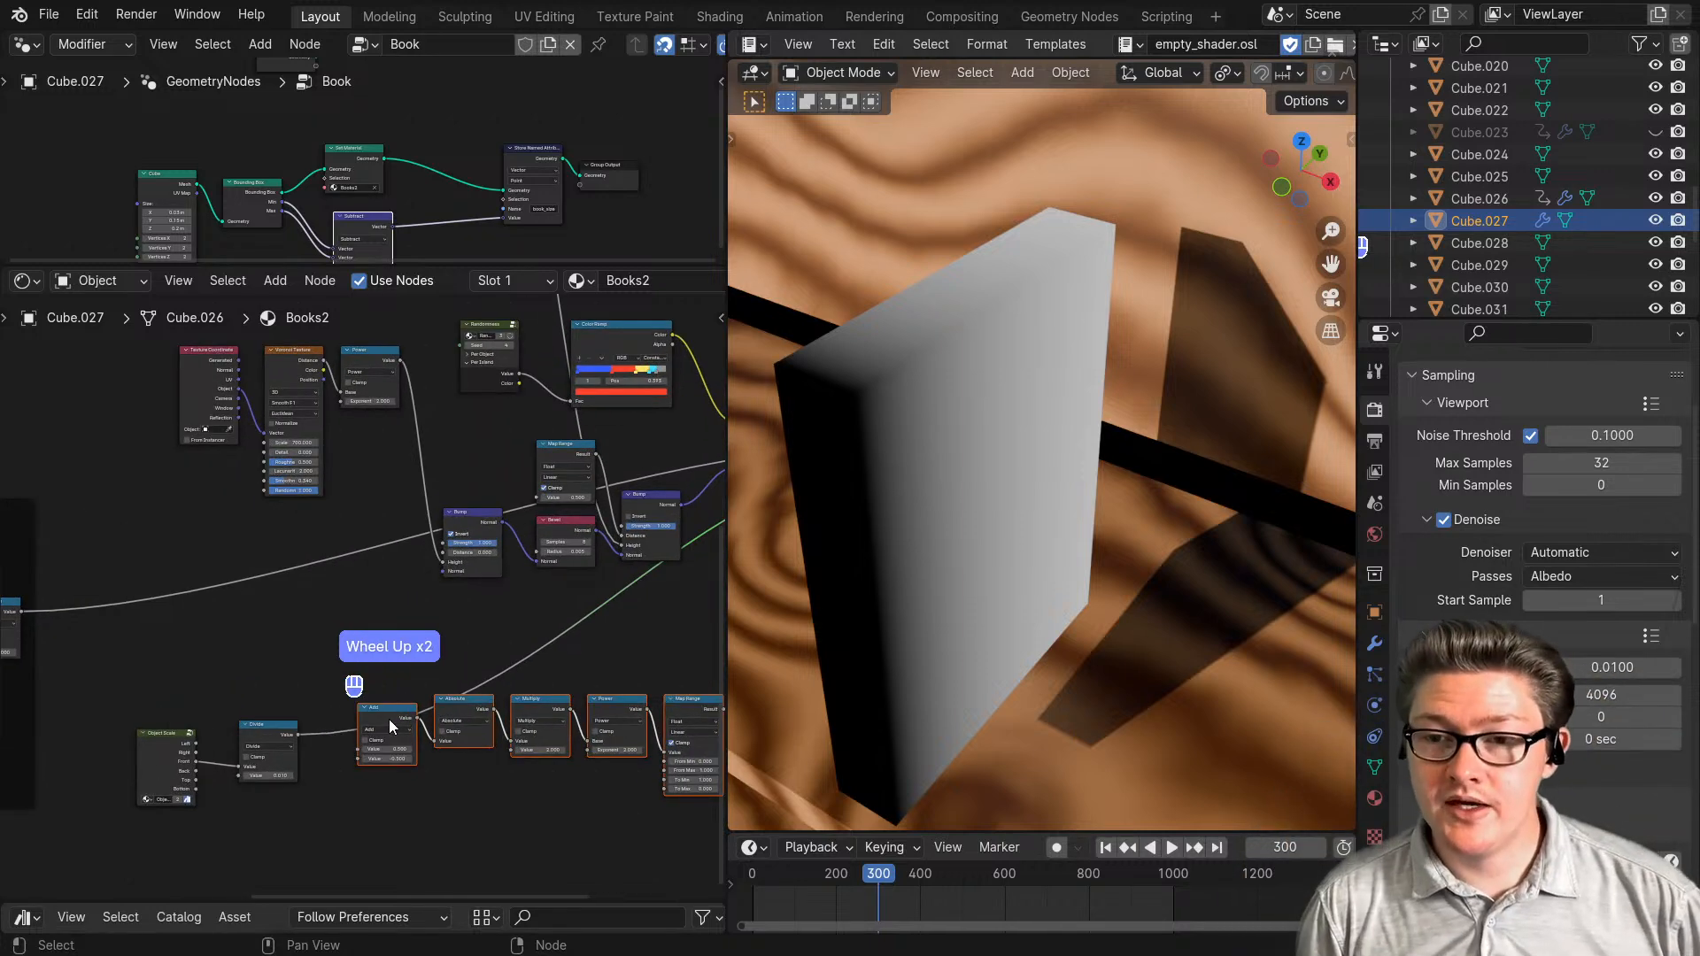
click(288, 742)
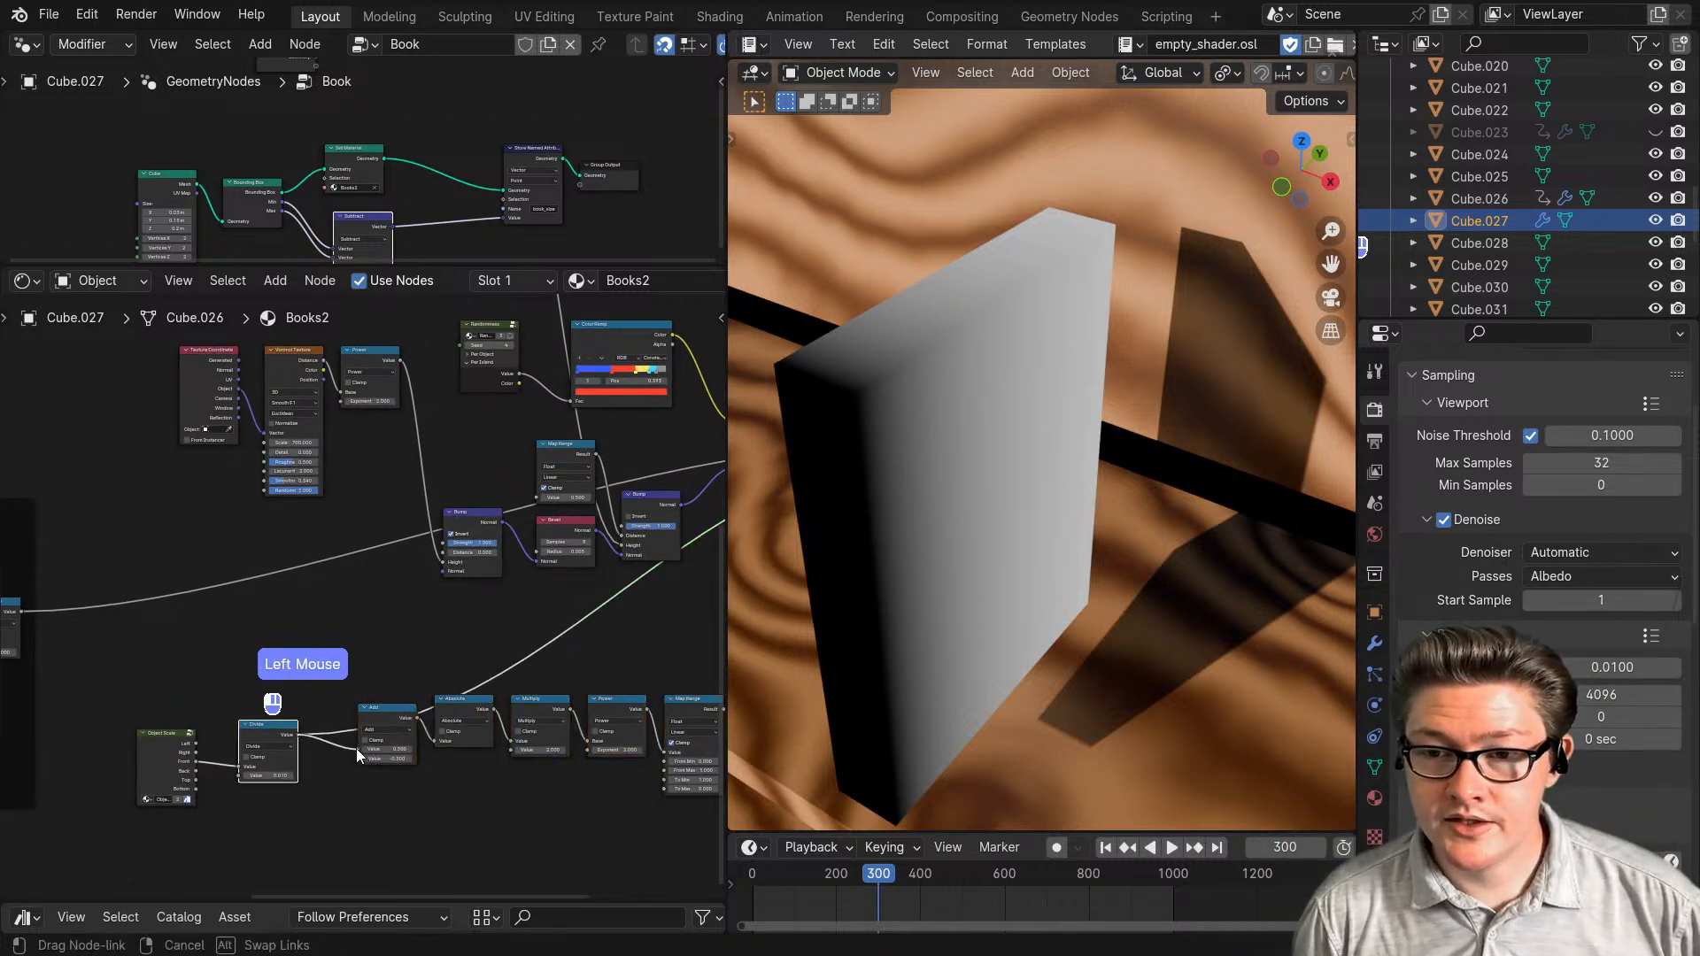
- Preview the duplicated Multiply node's output and delete the duplicated Power and Map Range nodes after it
middle_drag(447, 763, 309, 765)
middle_drag(527, 763, 436, 658)
scroll(254, 623, up, 2)
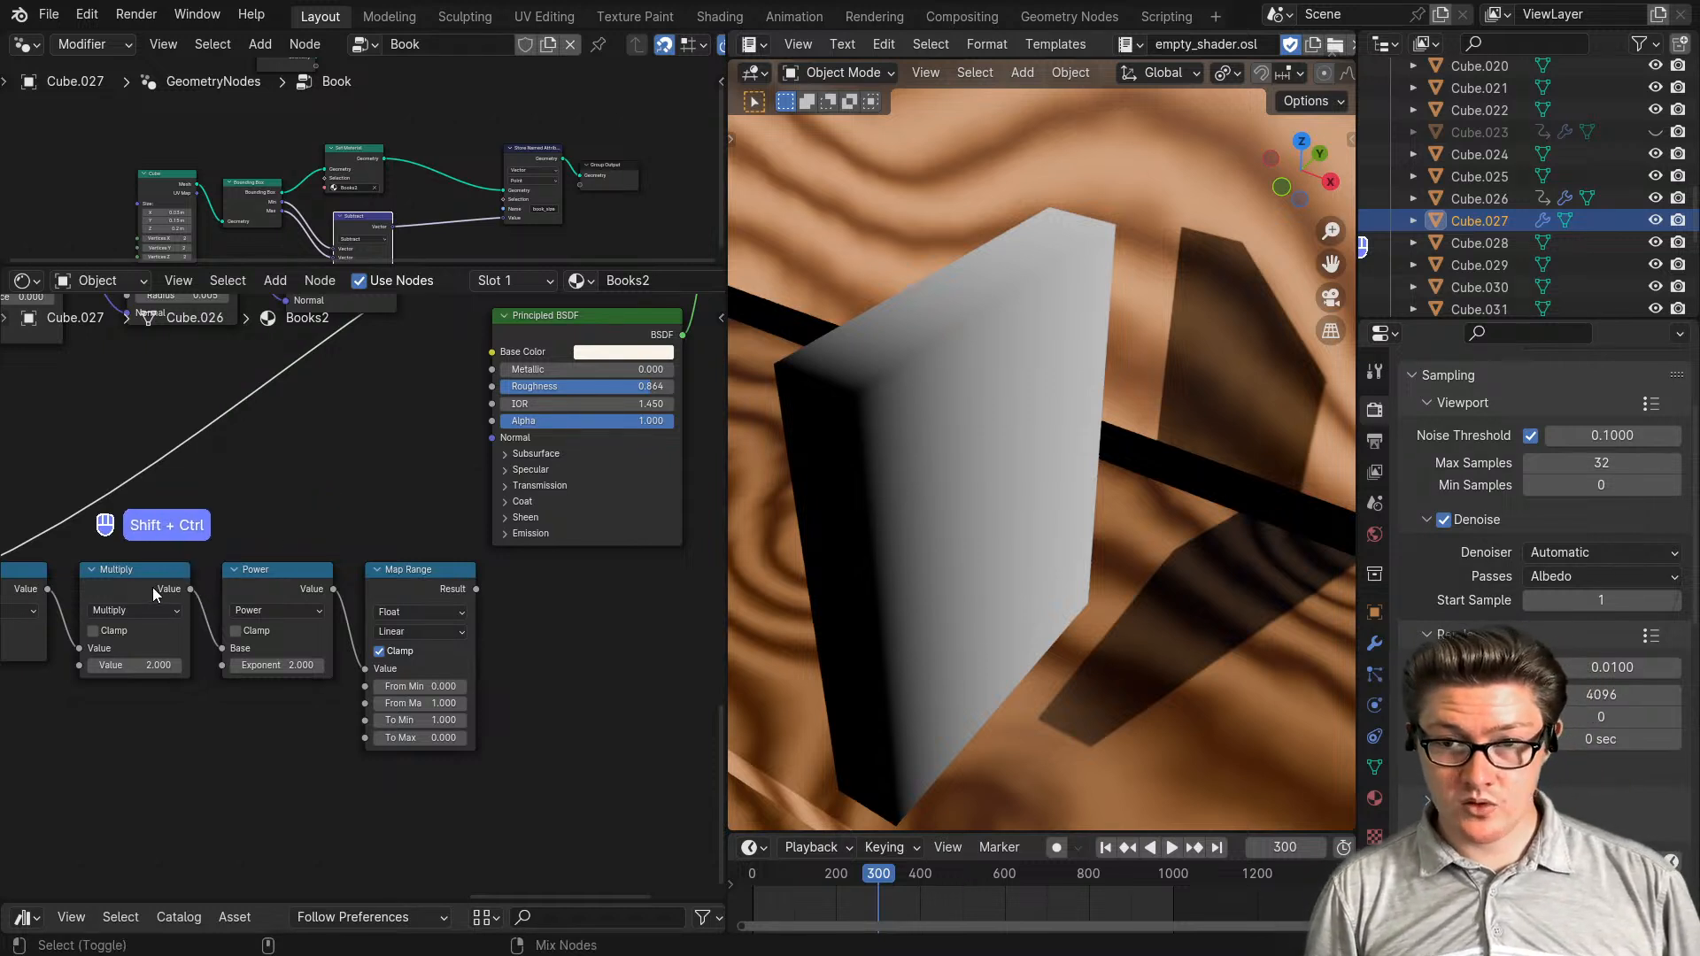
ctrl+shift+click(153, 587)
click(265, 608)
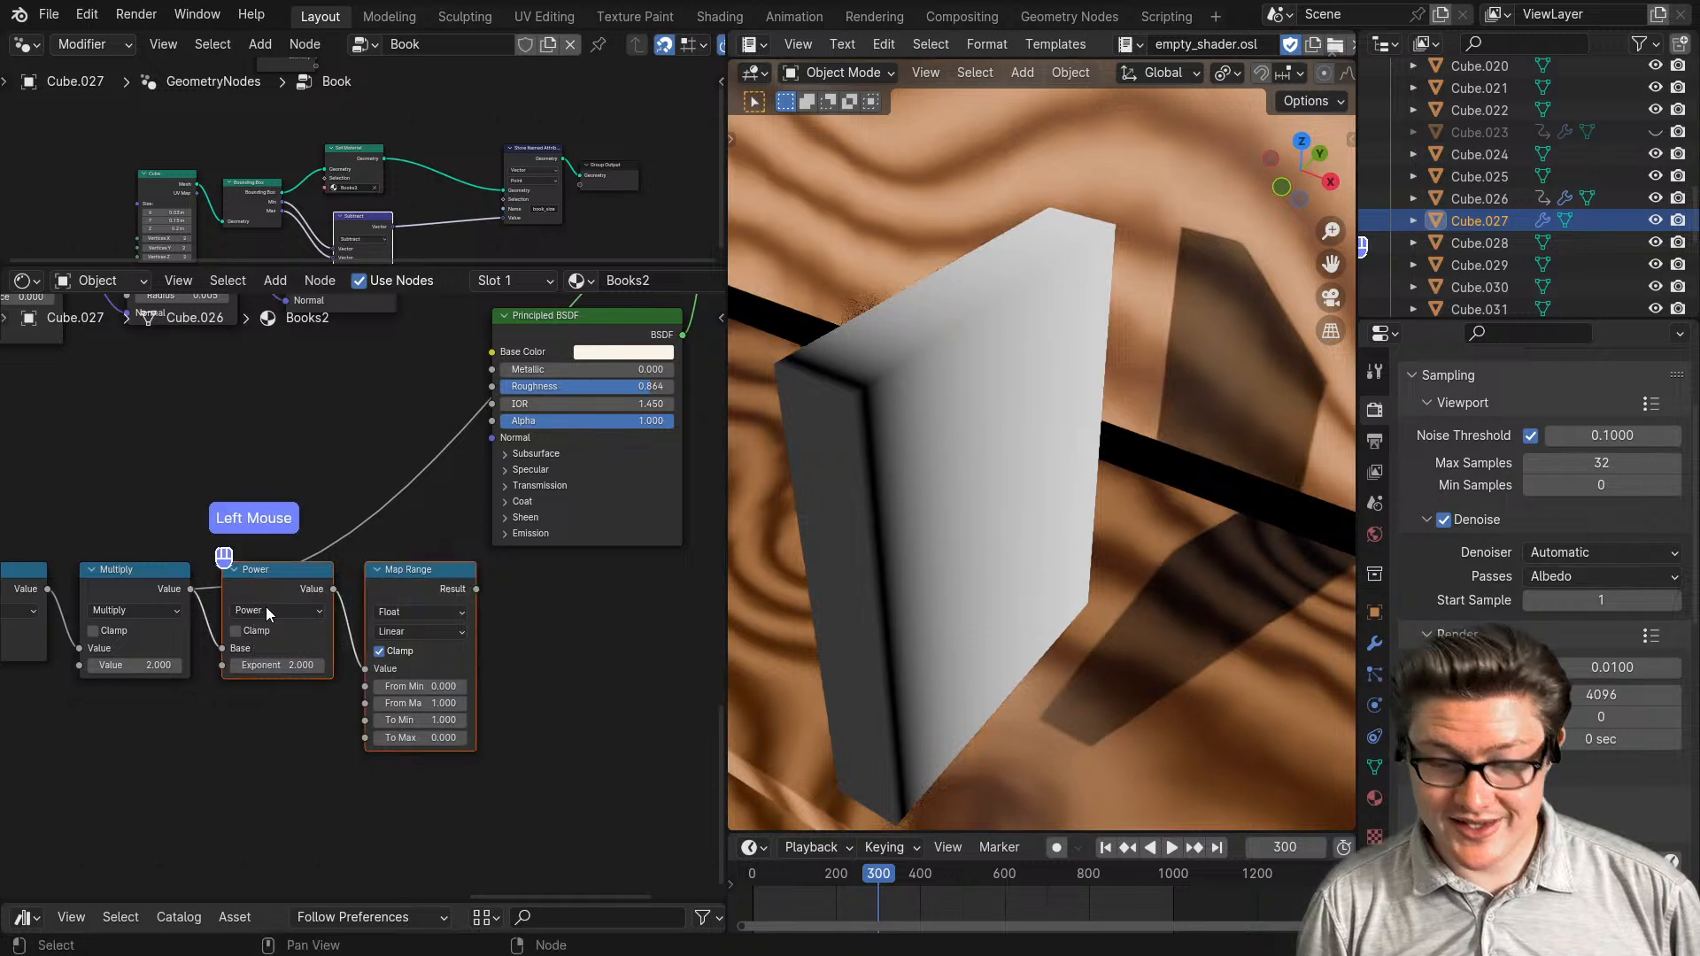
- Examine the chain of Divide, Add, Absolute and Multiply nodes and their values
middle_drag(266, 608, 490, 705)
scroll(323, 783, up, 2)
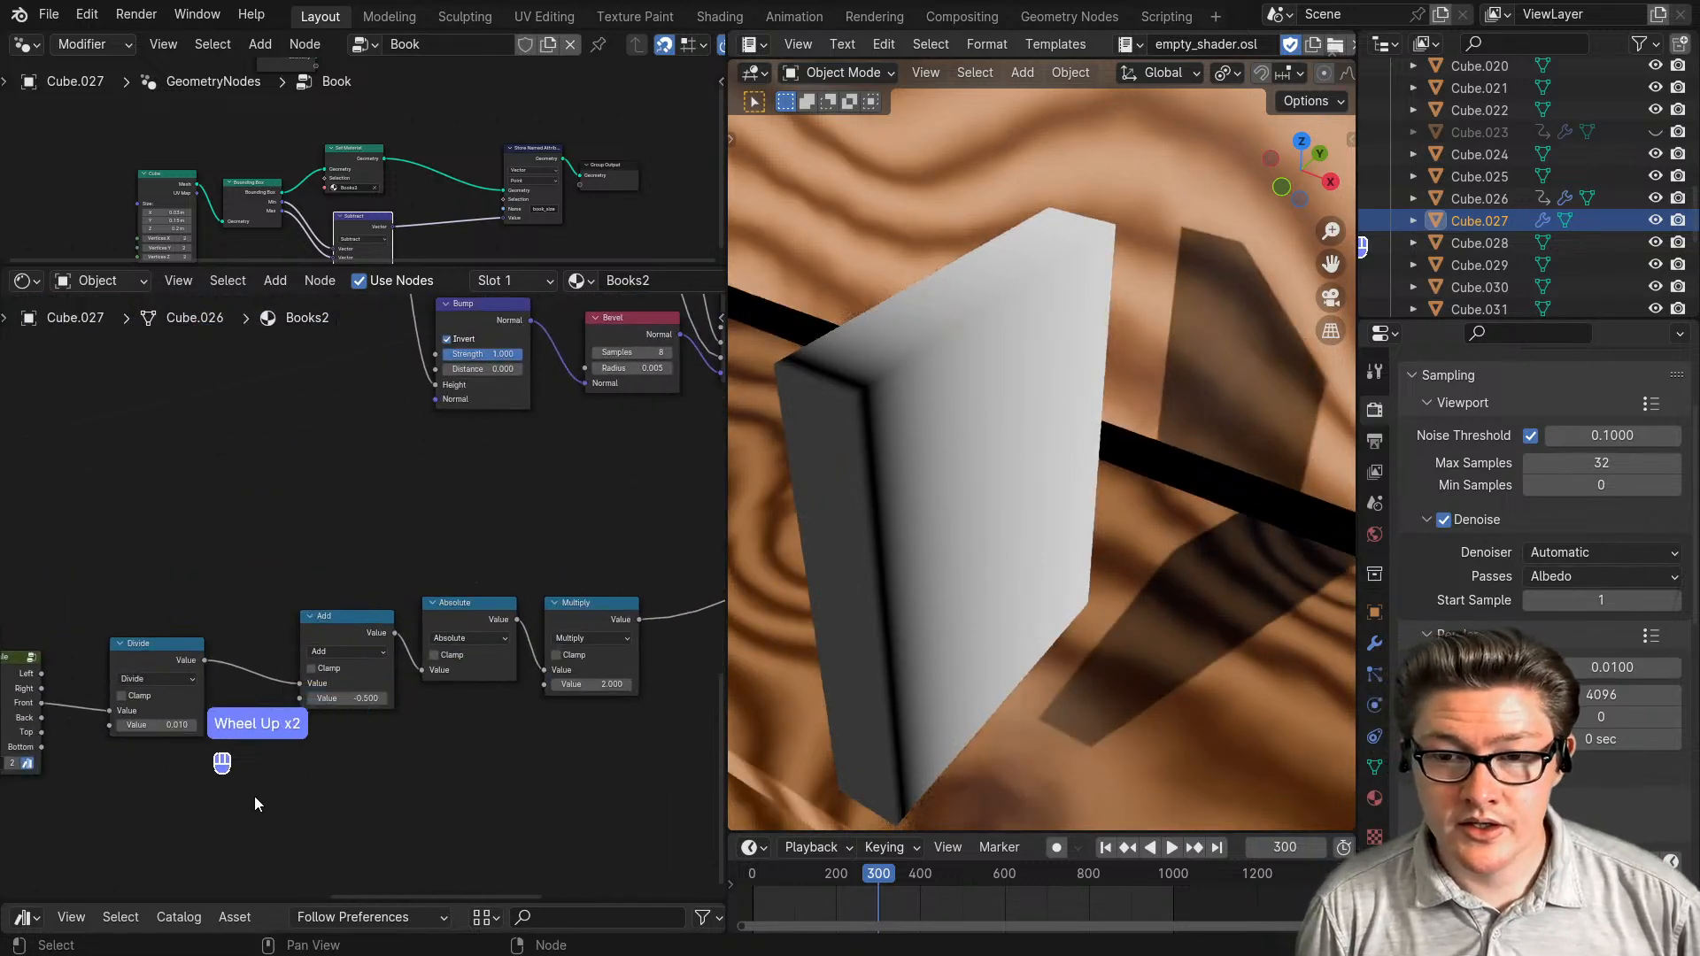
middle_drag(255, 798, 385, 773)
middle_drag(498, 770, 398, 784)
scroll(457, 795, up, 1)
scroll(384, 793, down, 2)
scroll(383, 794, up, 5)
middle_drag(349, 781, 453, 781)
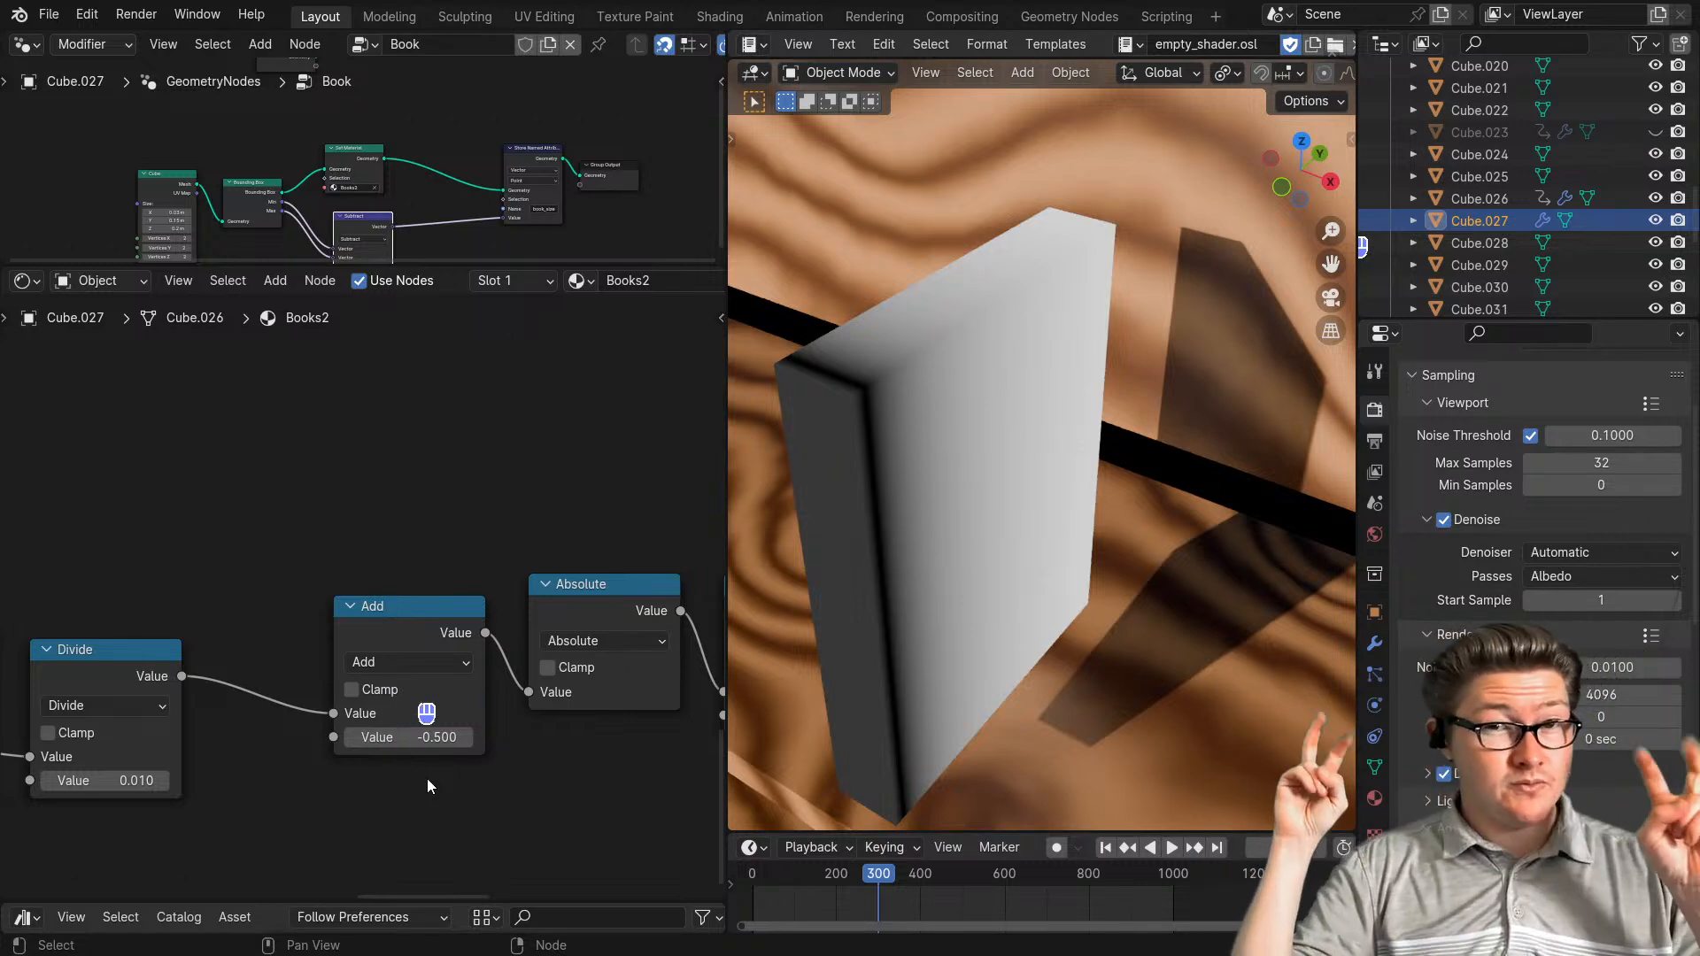
scroll(306, 771, up, 2)
middle_drag(281, 782, 394, 782)
middle_drag(426, 782, 204, 781)
- Try clamping the Add node, and clamp the Absolute node instead
click(235, 706)
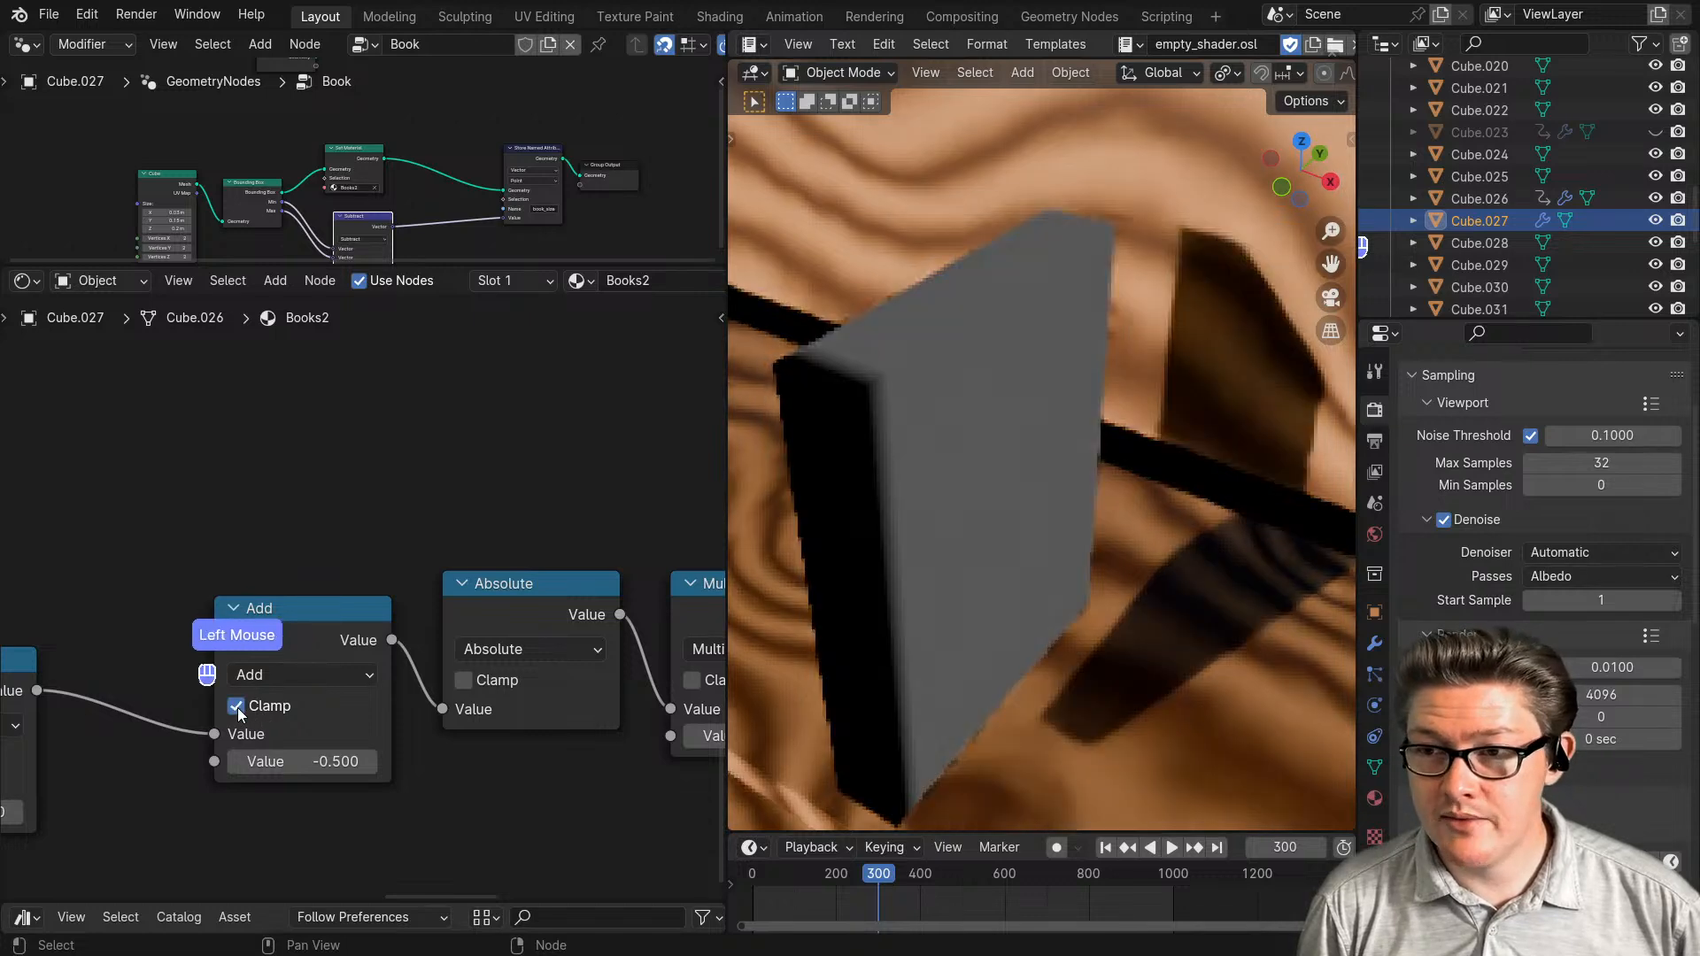
click(236, 707)
middle_drag(603, 741, 438, 737)
click(299, 682)
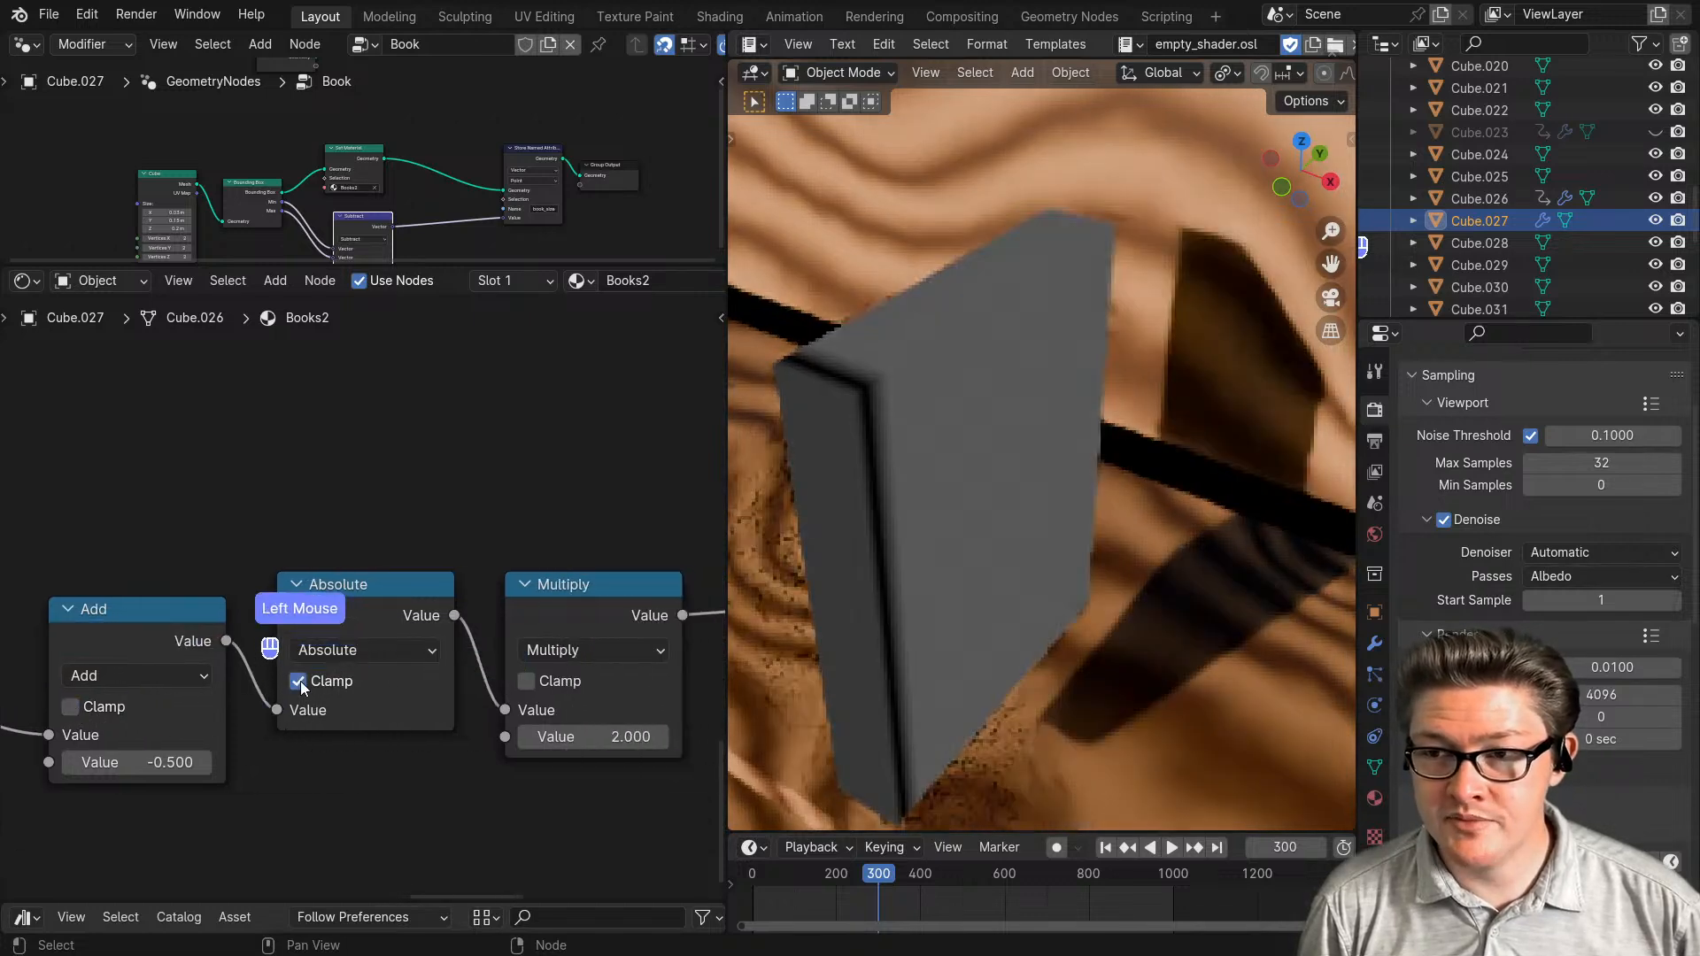
- Move the Add, Absolute and Multiply nodes closer to the Divide node in a tidy row
scroll(302, 695, down, 2)
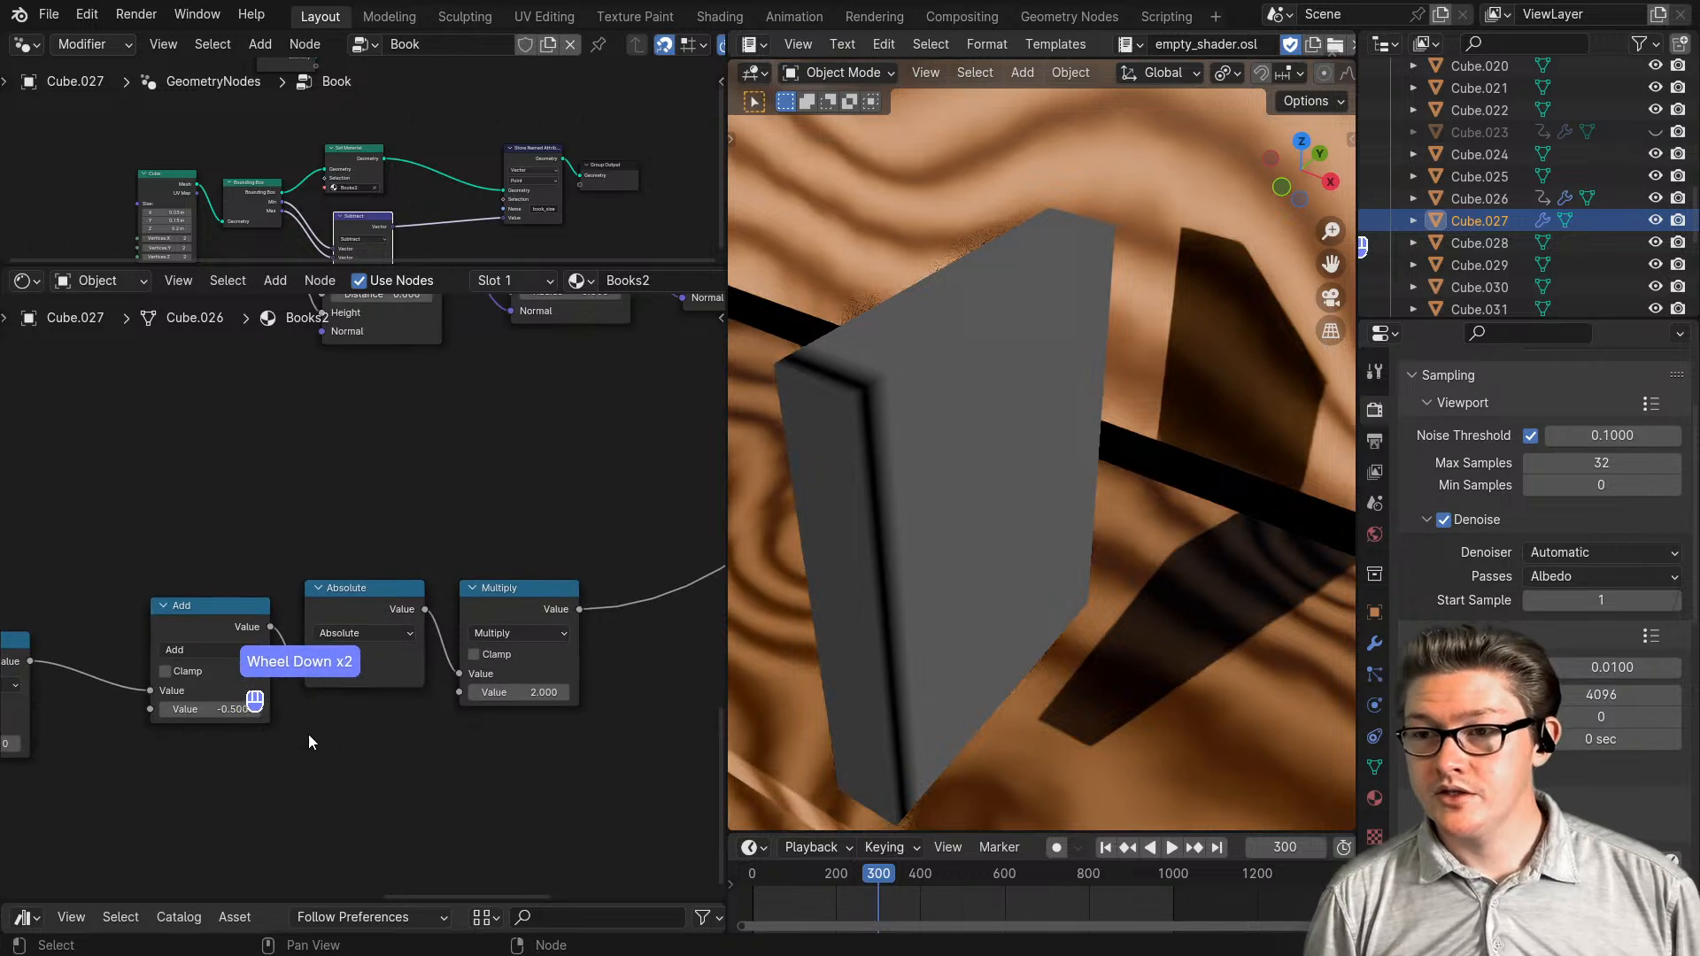
middle_drag(241, 759, 502, 755)
scroll(397, 757, down, 3)
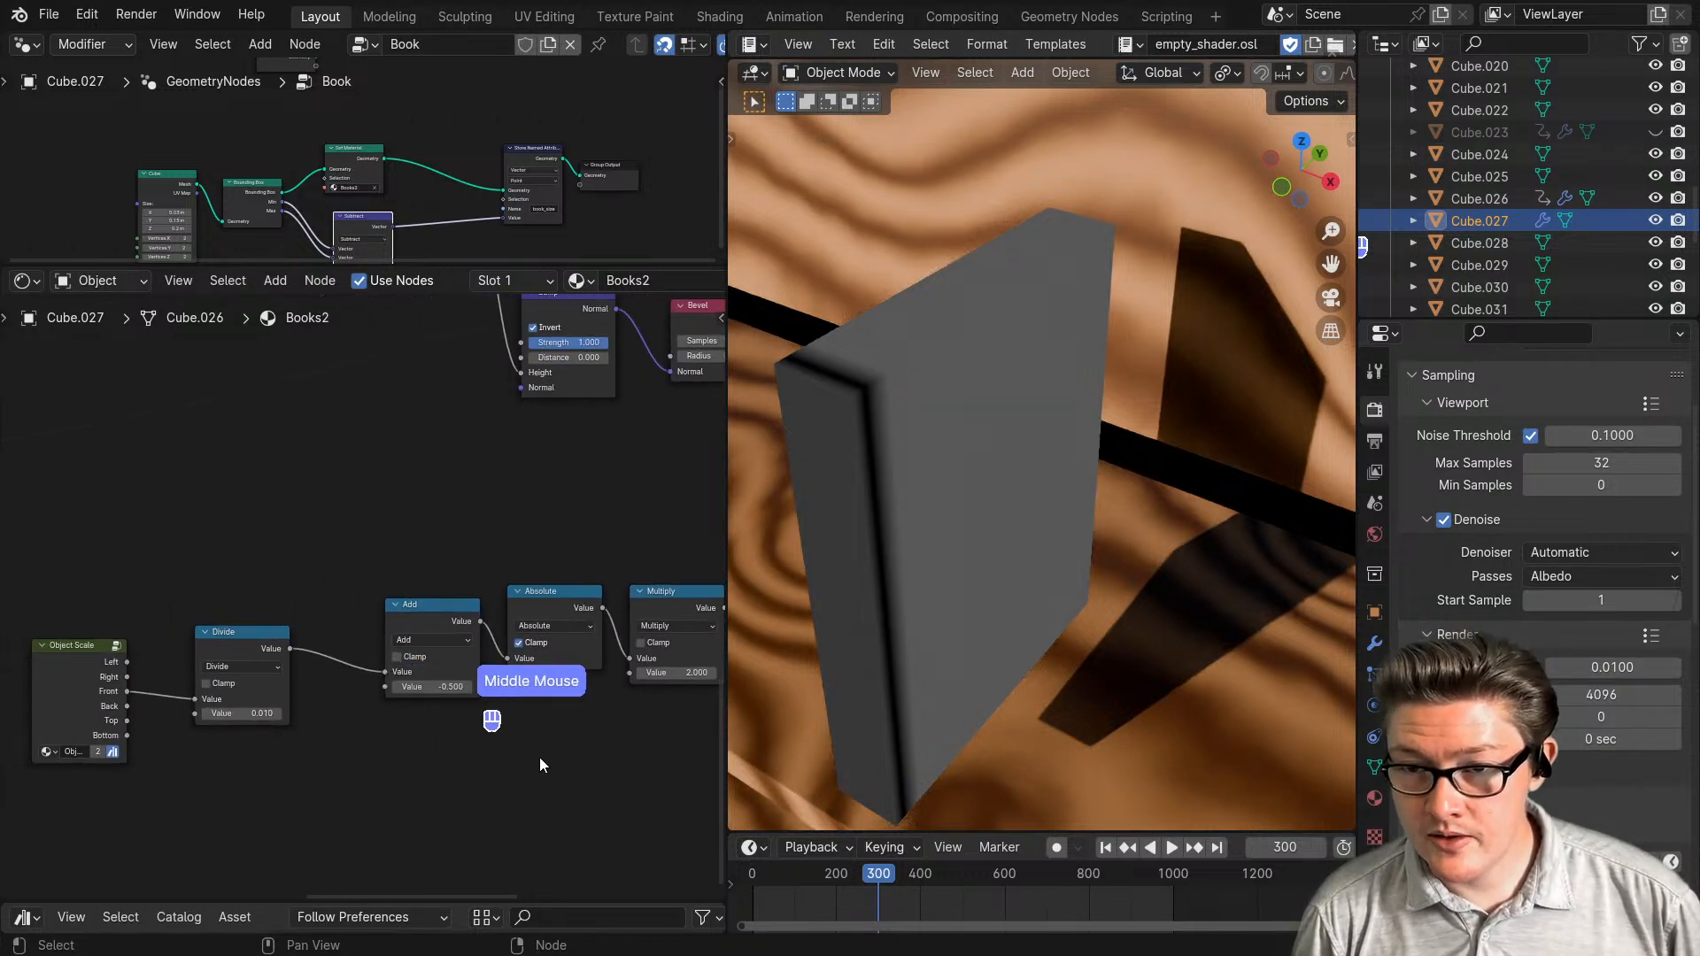
drag(554, 774, 412, 644)
middle_drag(510, 758, 400, 758)
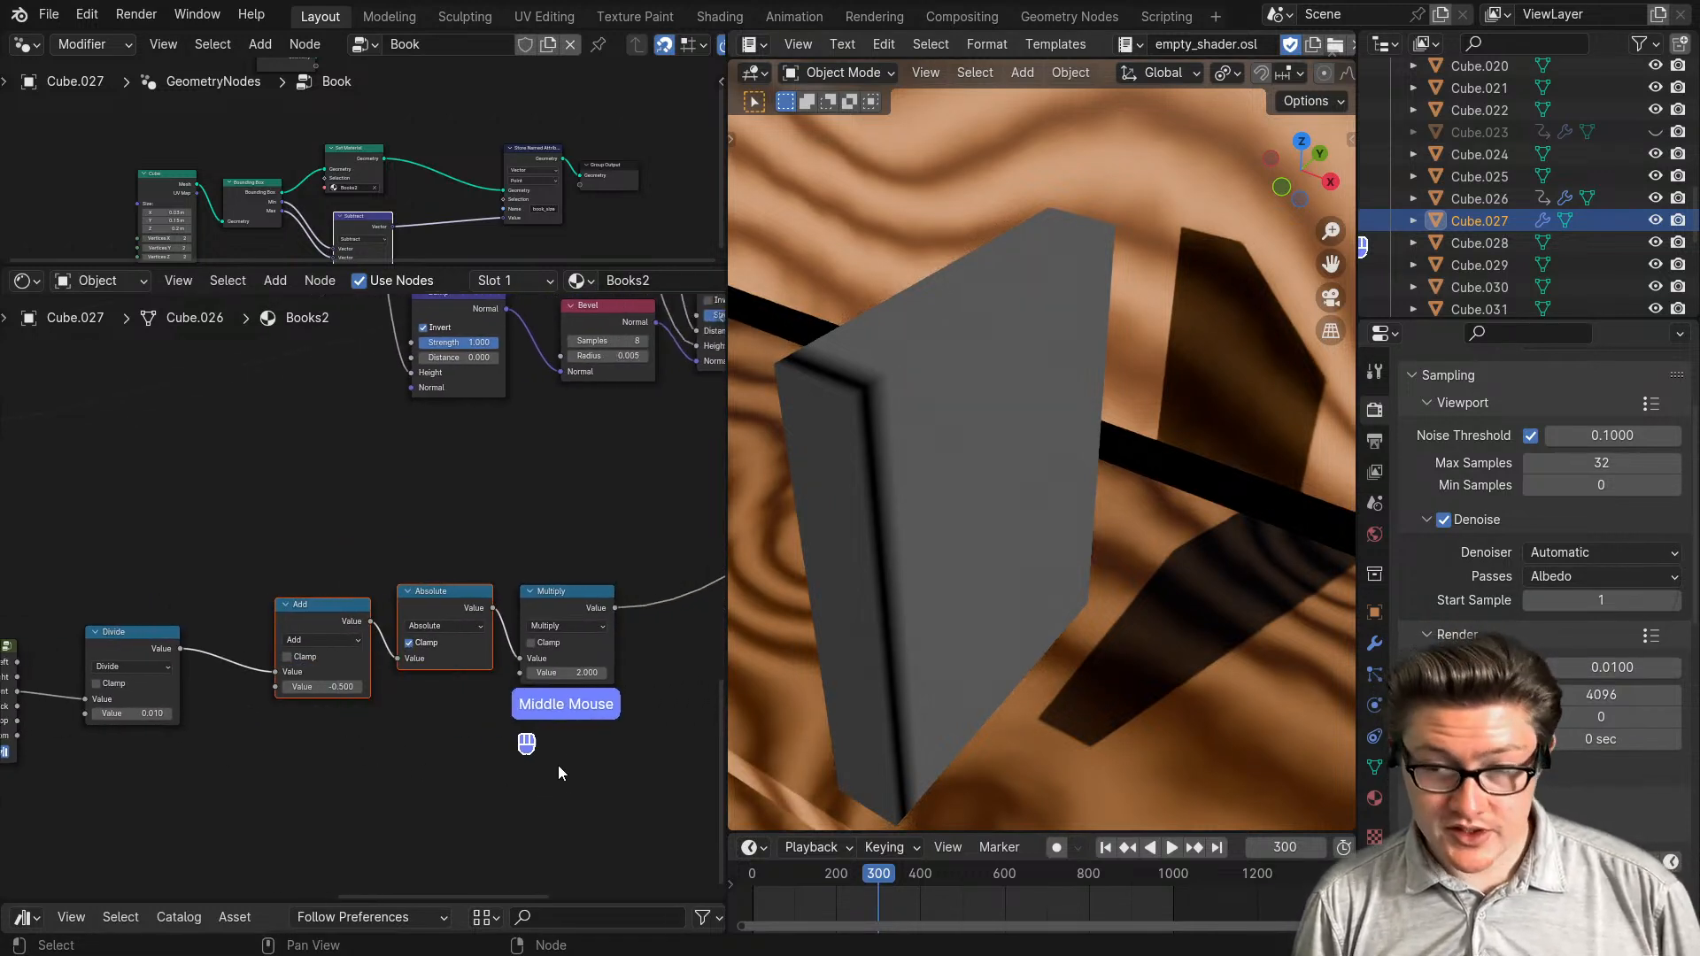
drag(566, 778, 343, 620)
key(g)
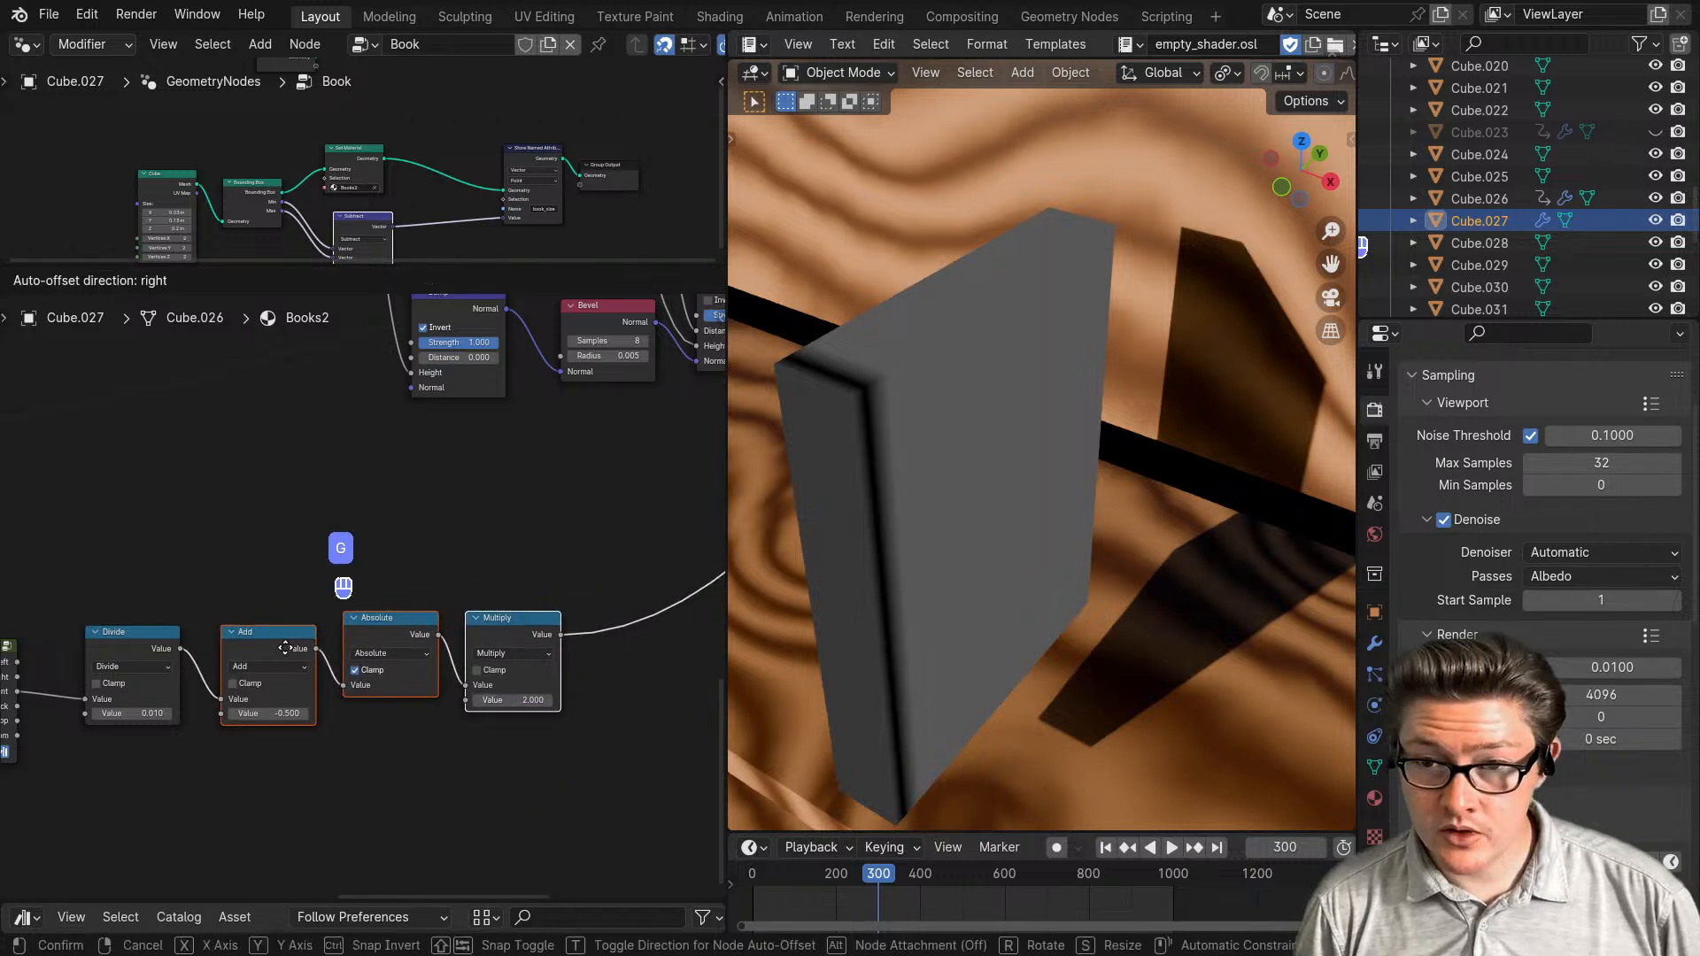
click(285, 648)
- Reposition the whole chain from Object Scale through Multiply as one block
middle_drag(321, 711, 443, 728)
drag(605, 619, 35, 798)
key(g)
click(437, 681)
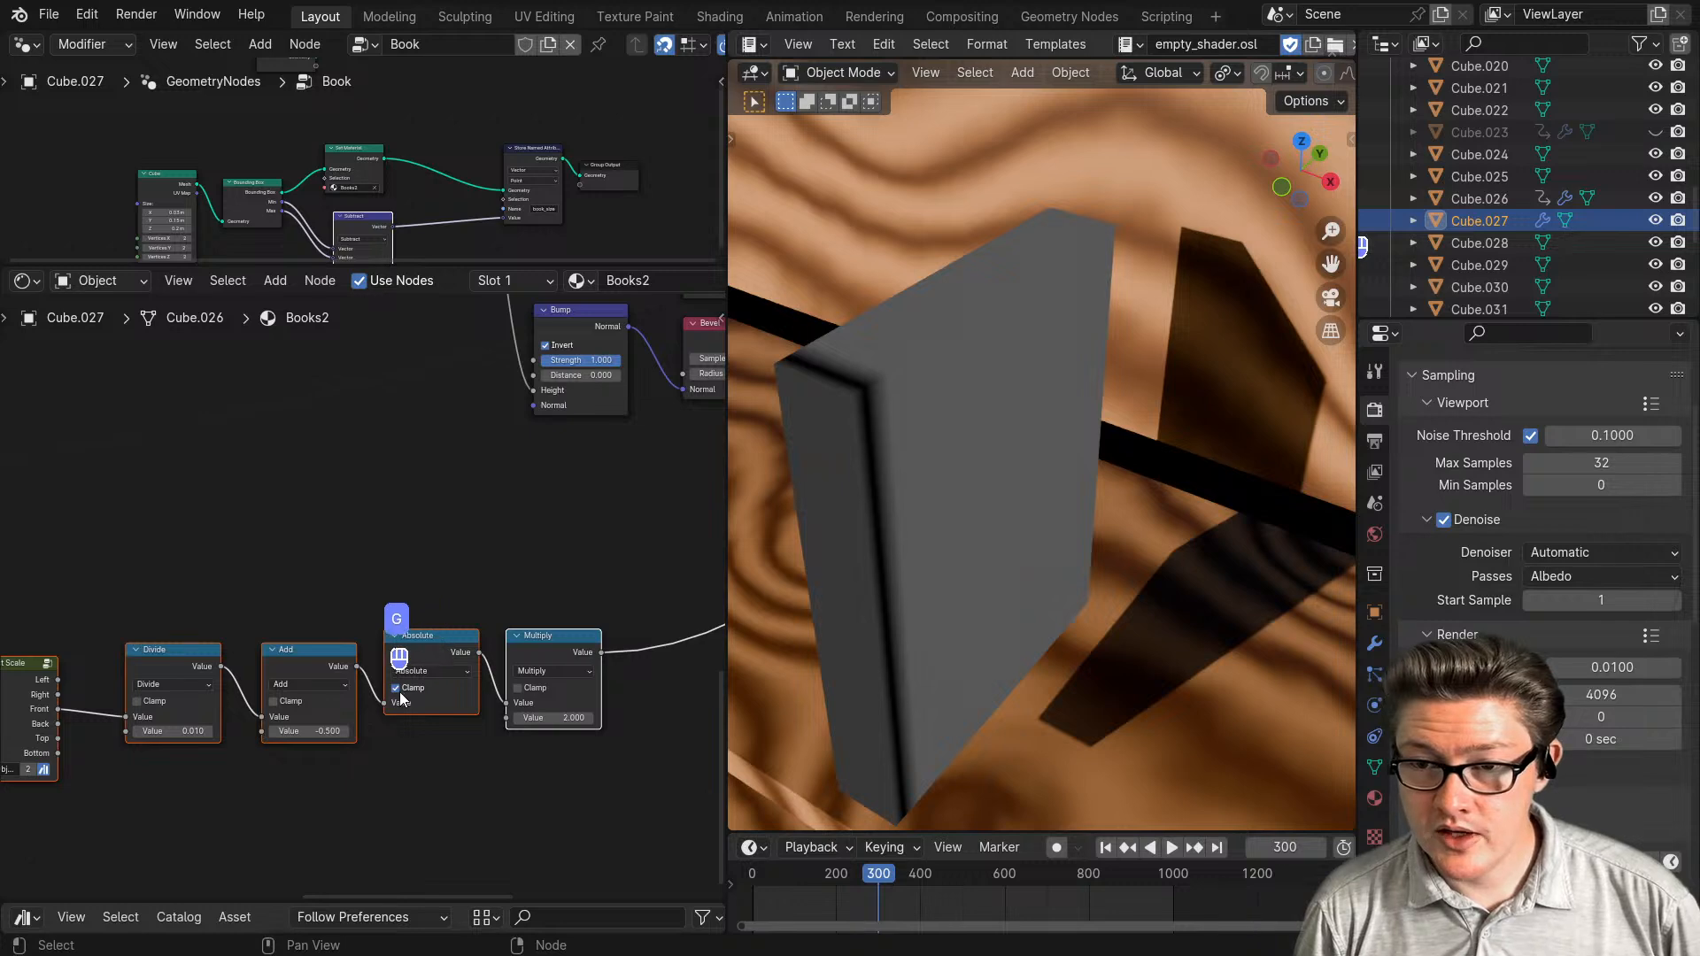
- Turn off clamping on the Absolute node and turn it on for the Multiply node
click(397, 688)
click(518, 688)
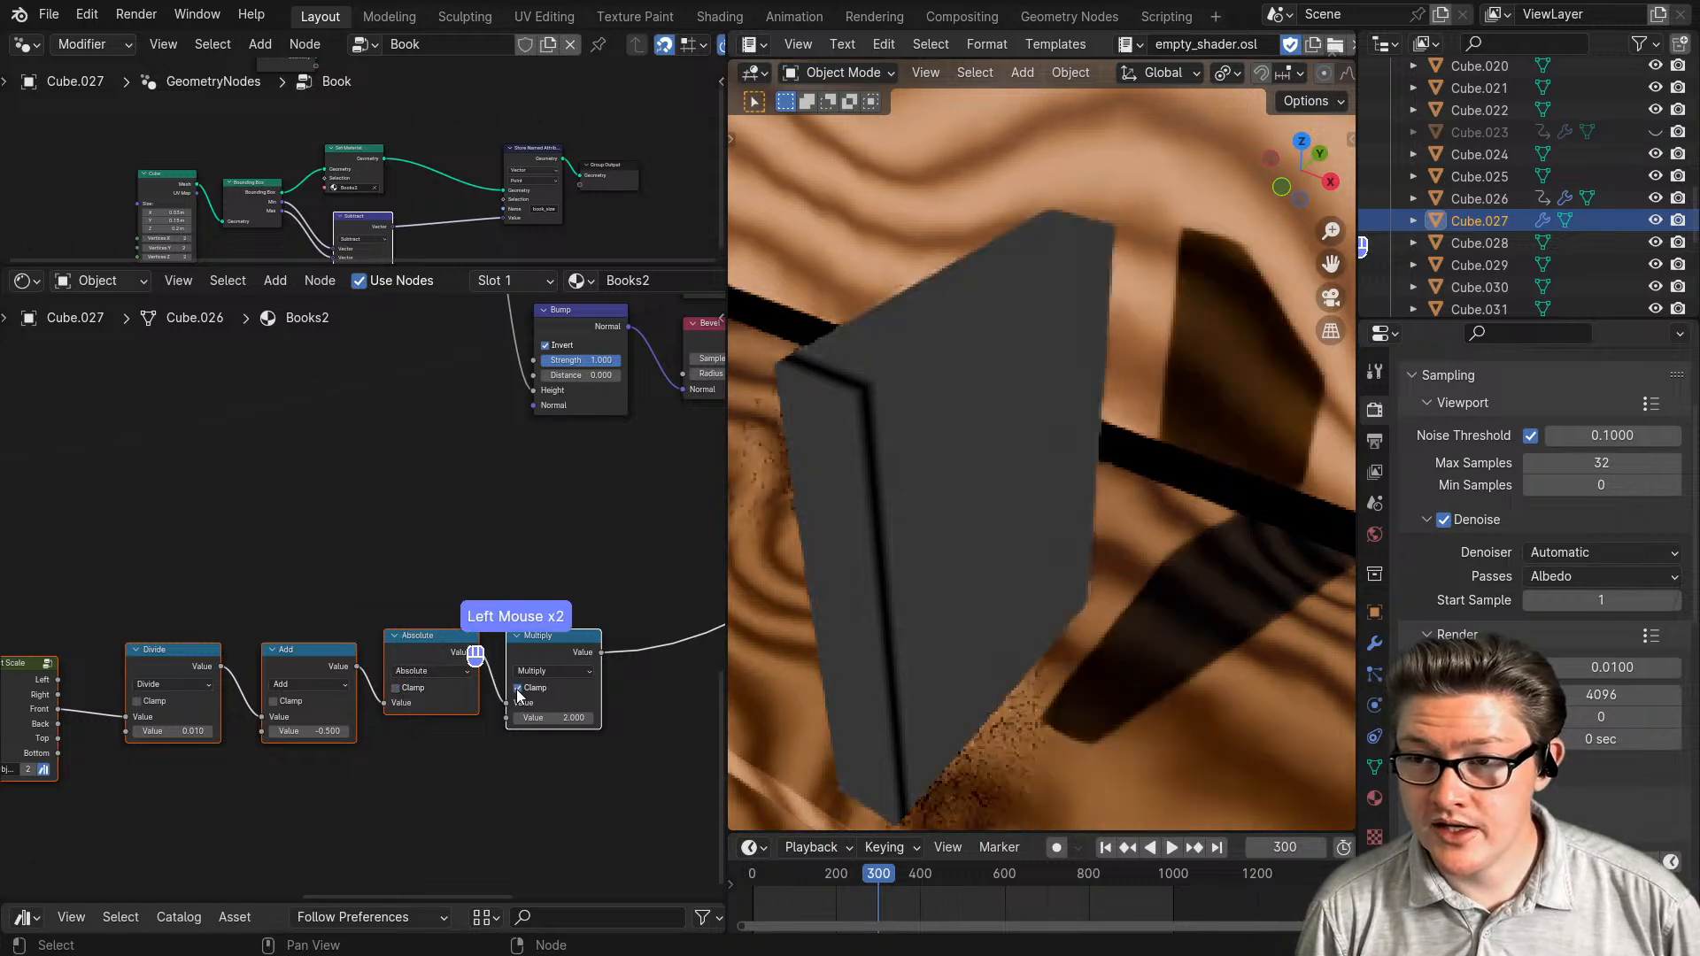
middle_drag(486, 743, 232, 747)
scroll(296, 747, up, 2)
middle_drag(117, 774, 387, 782)
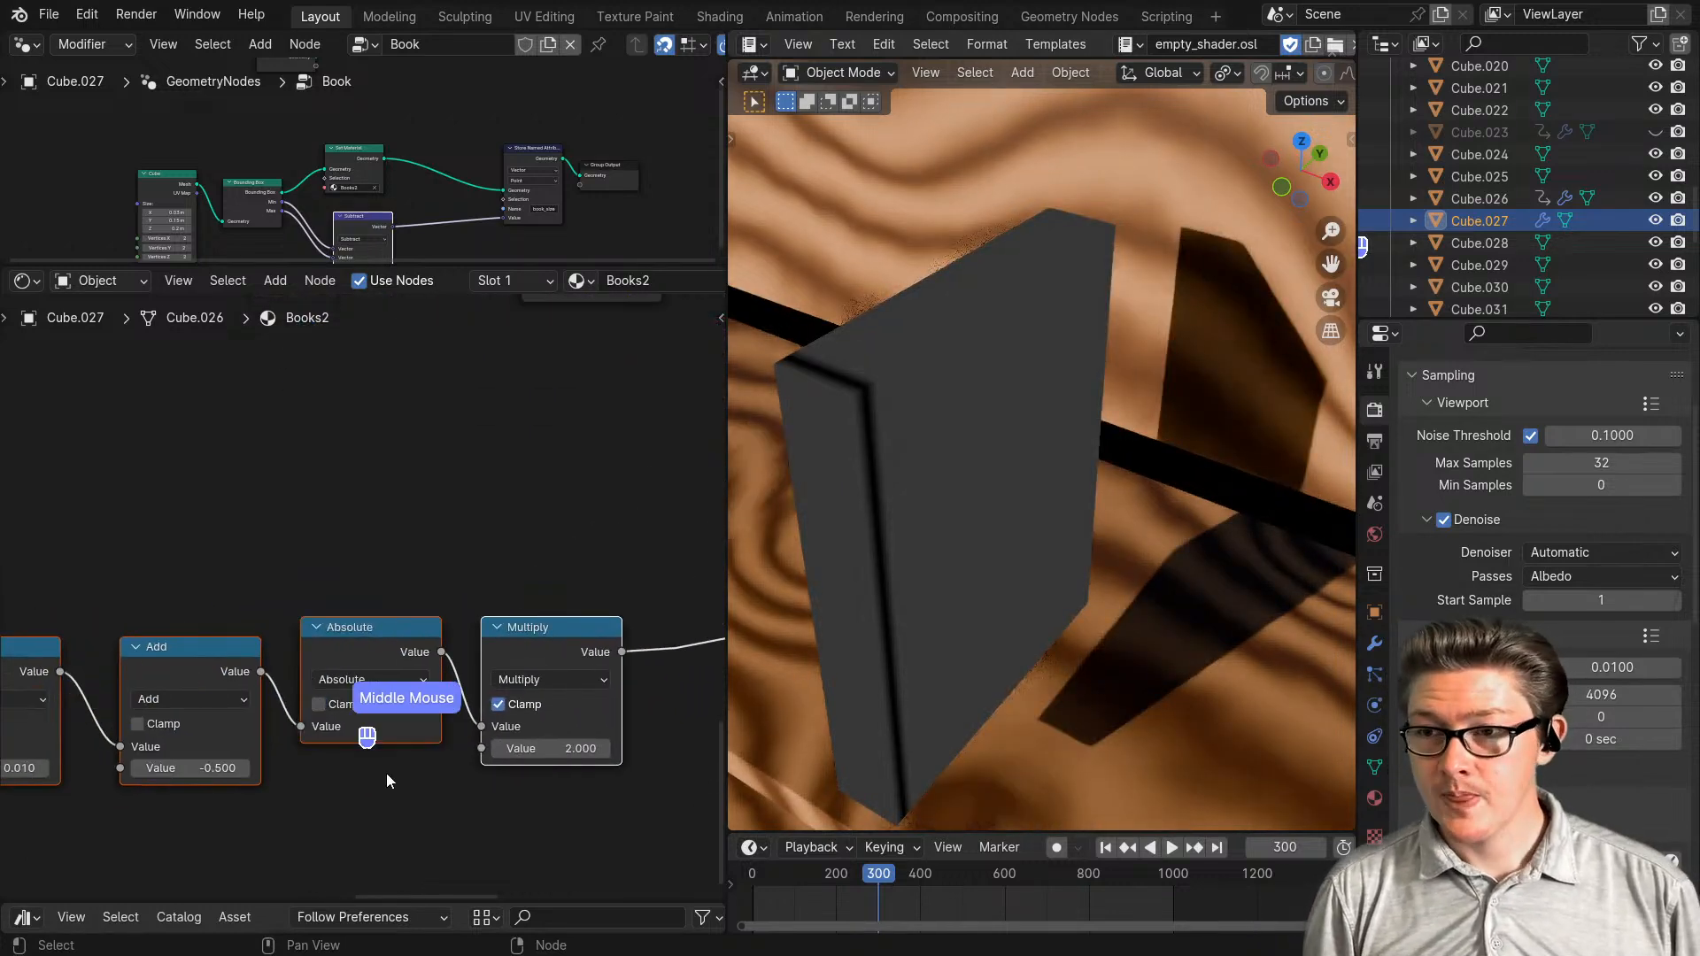
middle_click(969, 625)
middle_drag(968, 625, 1119, 609)
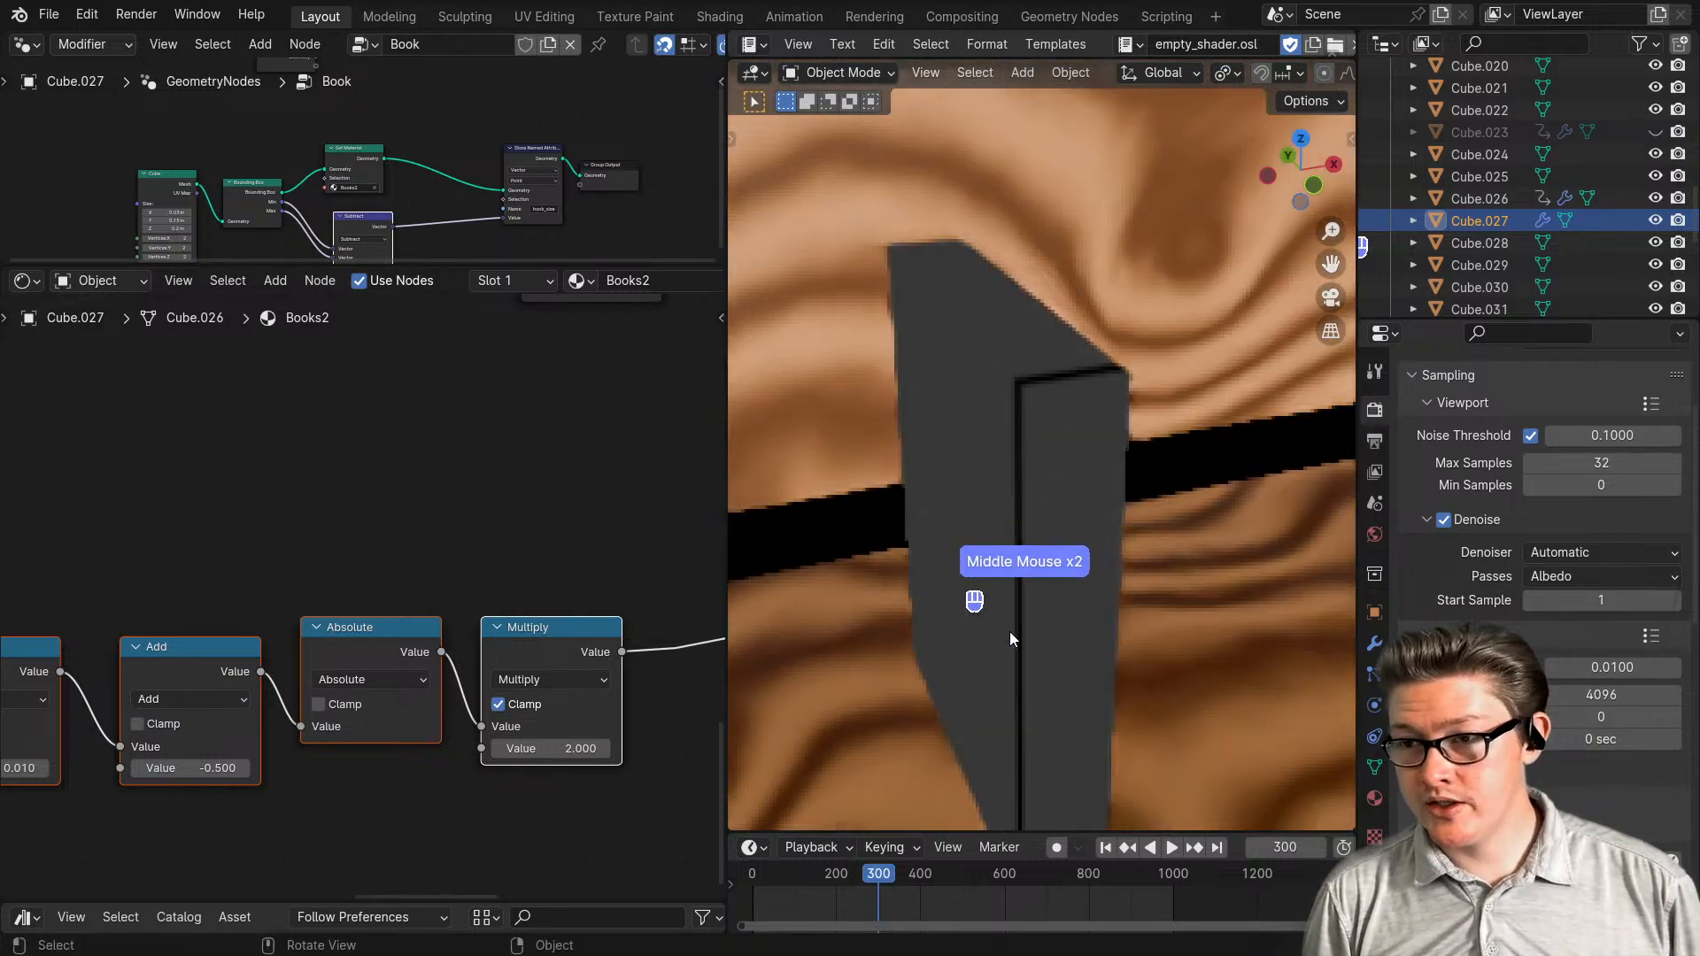
middle_drag(996, 633, 1150, 598)
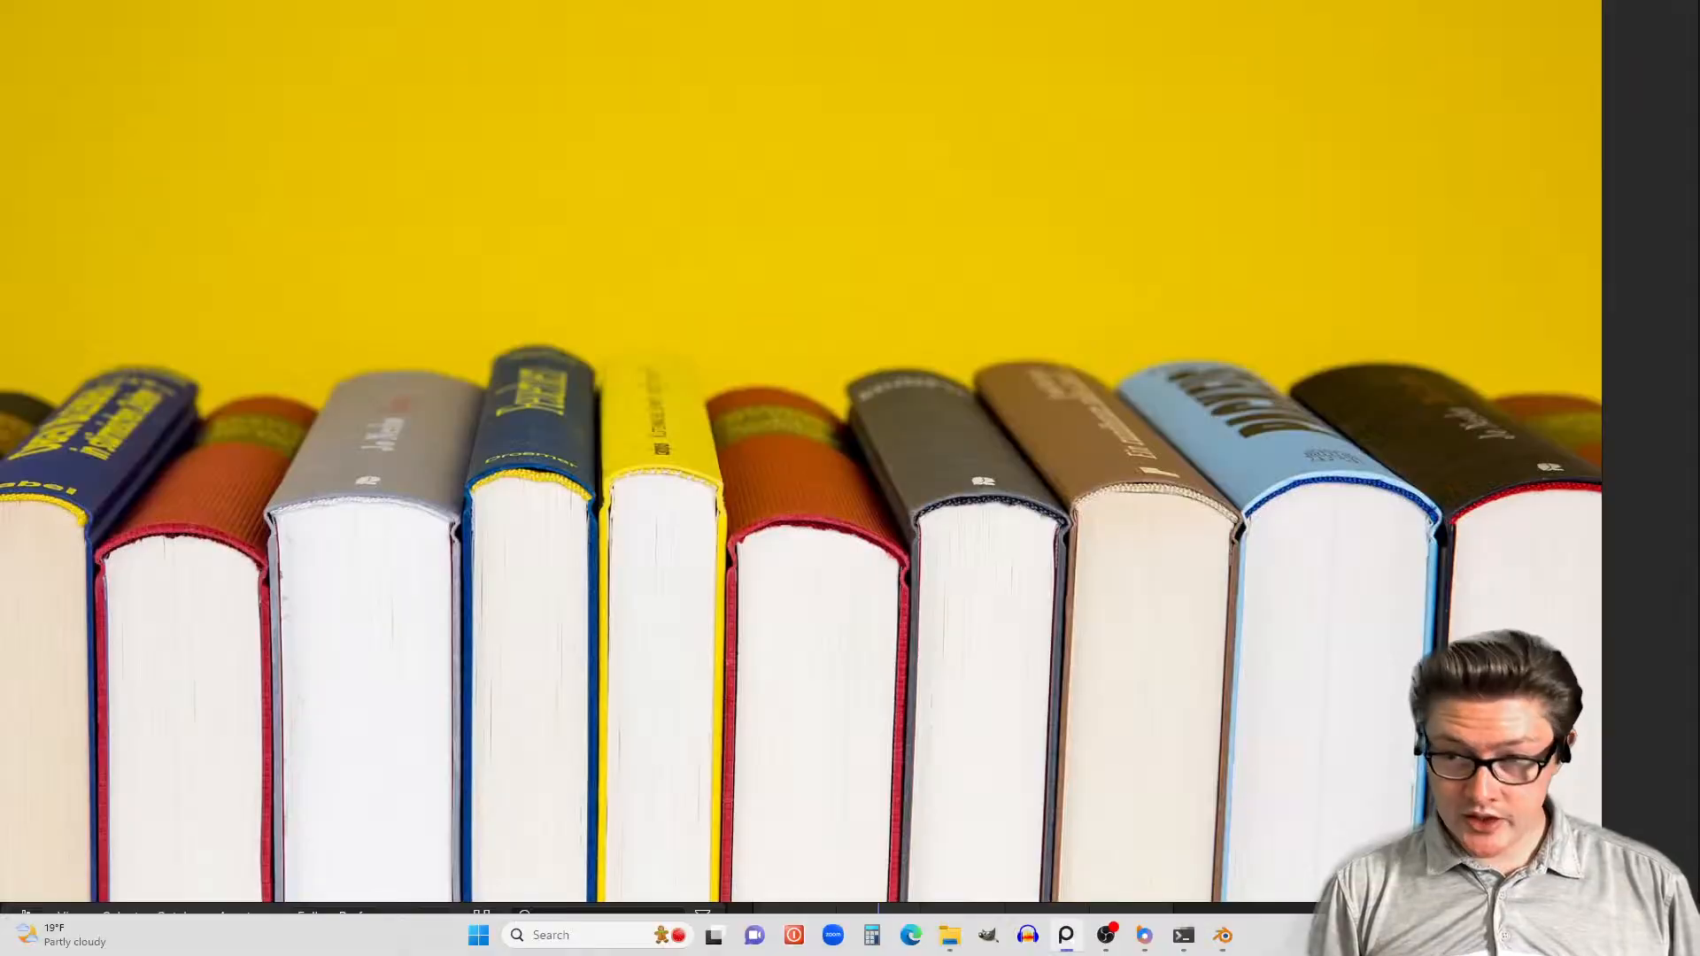
- Examine the cover edges of the upright books on the yellow background in the reference images
scroll(1074, 666, down, 4)
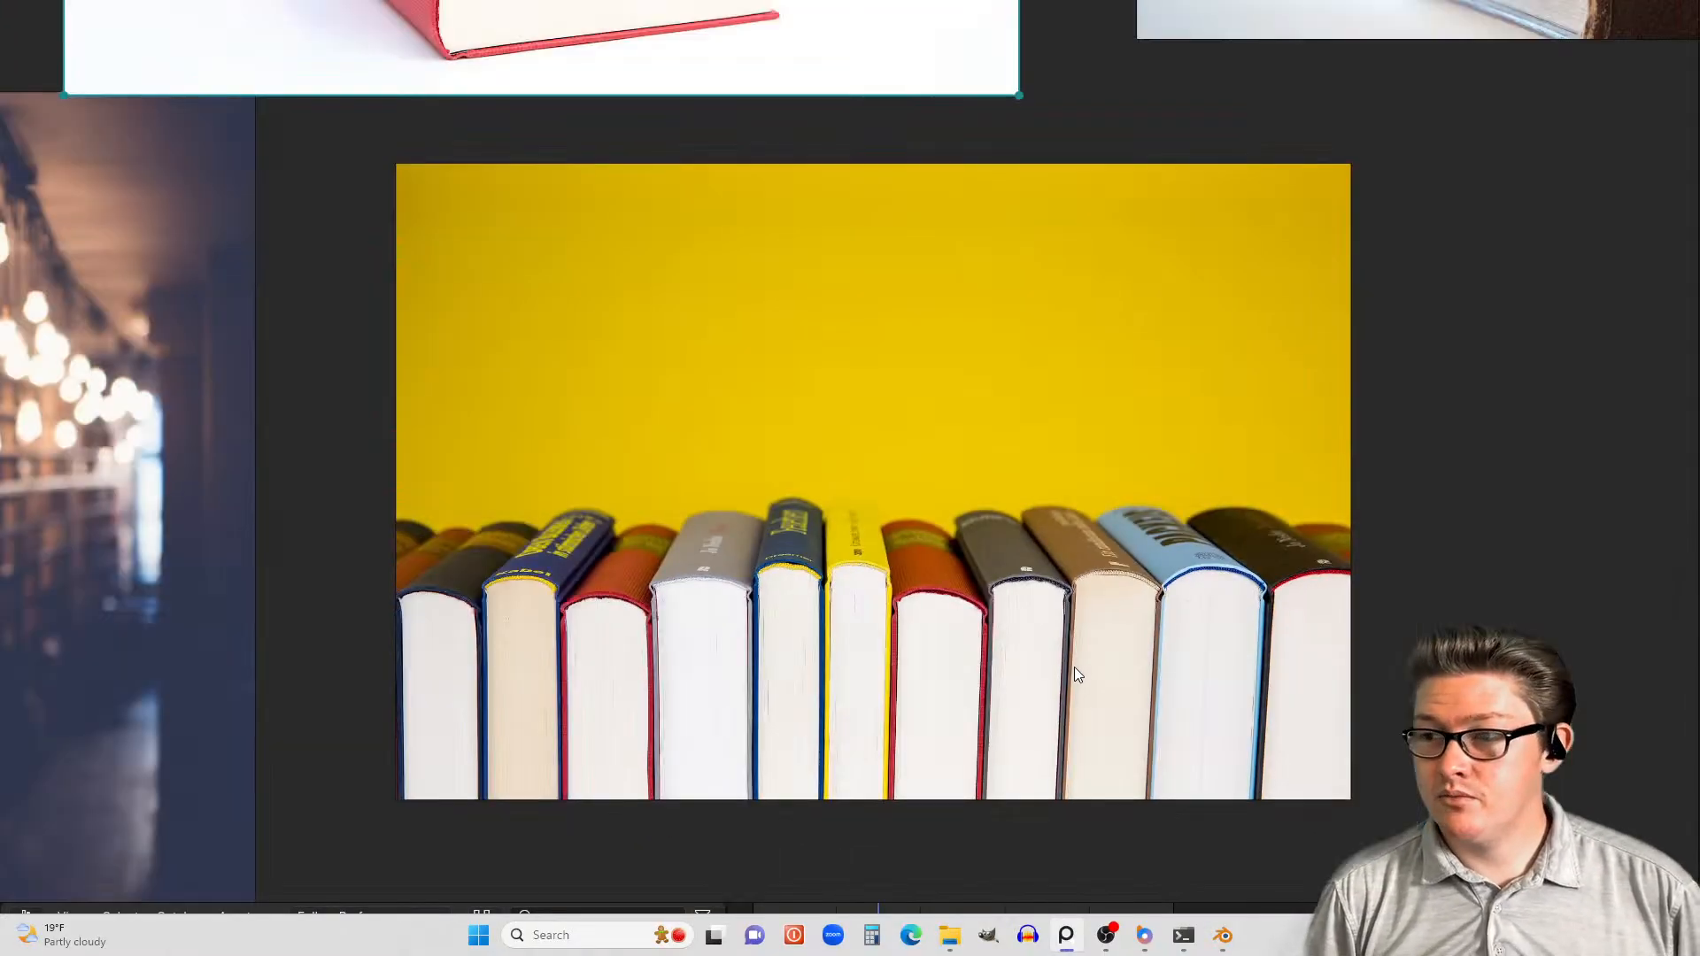
scroll(958, 664, up, 3)
middle_drag(748, 648, 979, 652)
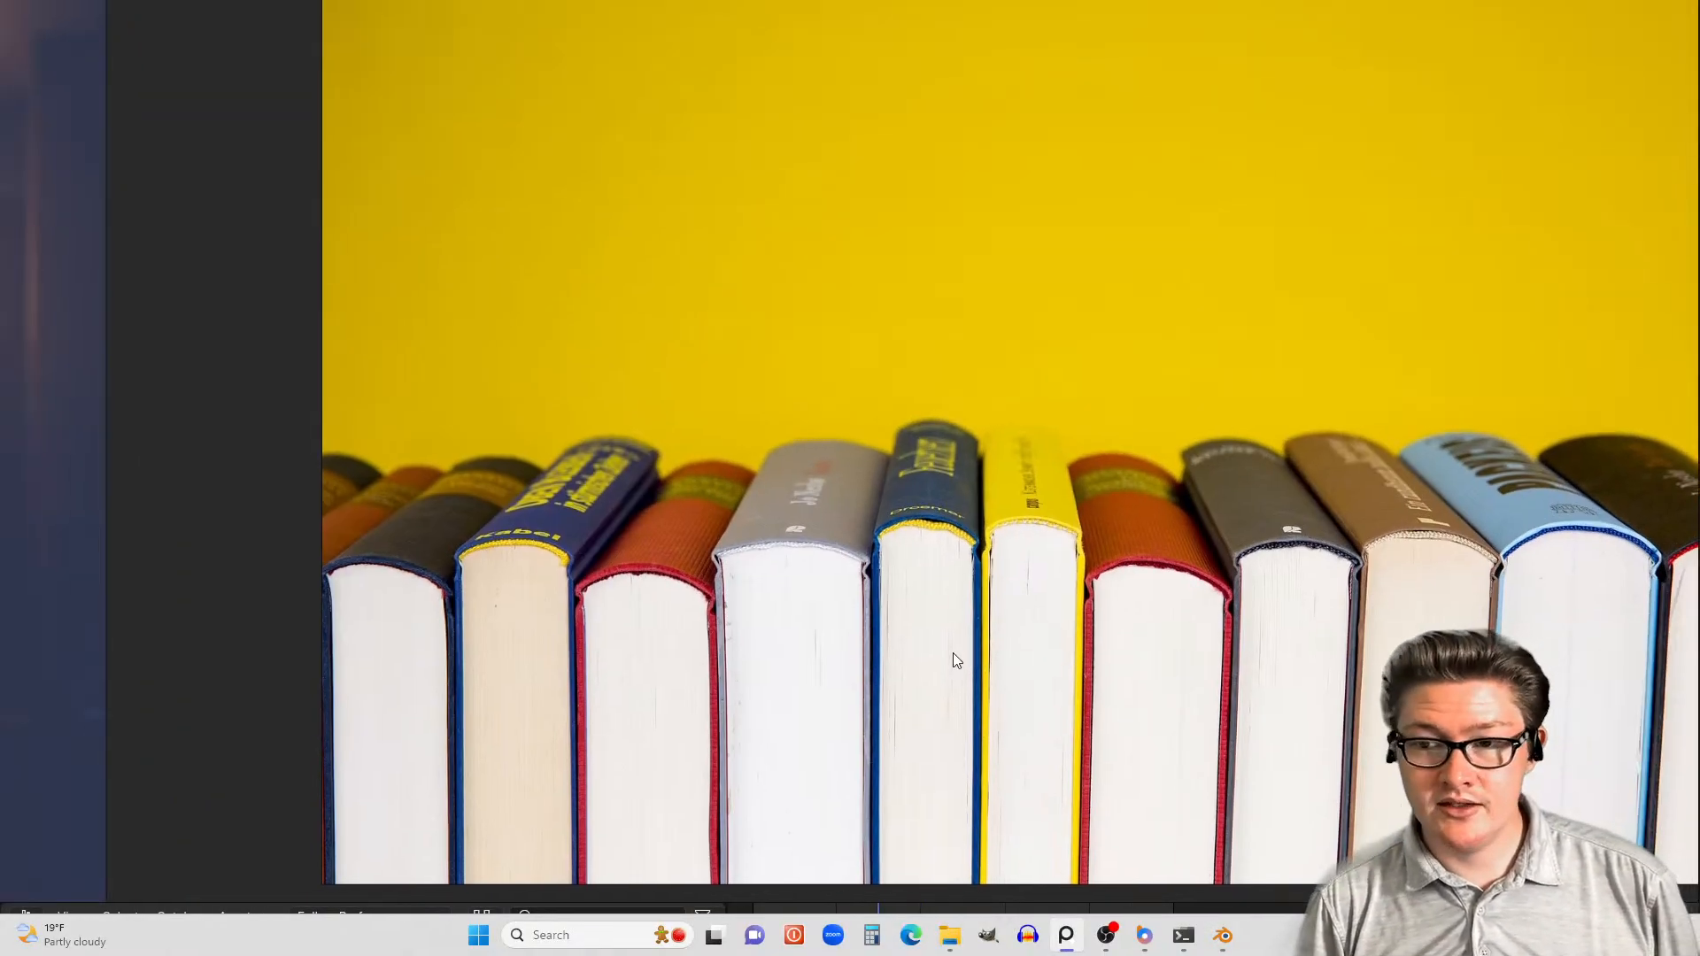
- Find the reference photo of books against a dark background and inspect the spine end of the cloth-bound book
scroll(1036, 570, down, 5)
middle_drag(935, 459, 830, 731)
middle_drag(1060, 456, 892, 586)
middle_drag(597, 499, 864, 538)
scroll(863, 538, up, 3)
middle_drag(834, 240, 820, 527)
scroll(820, 527, up, 2)
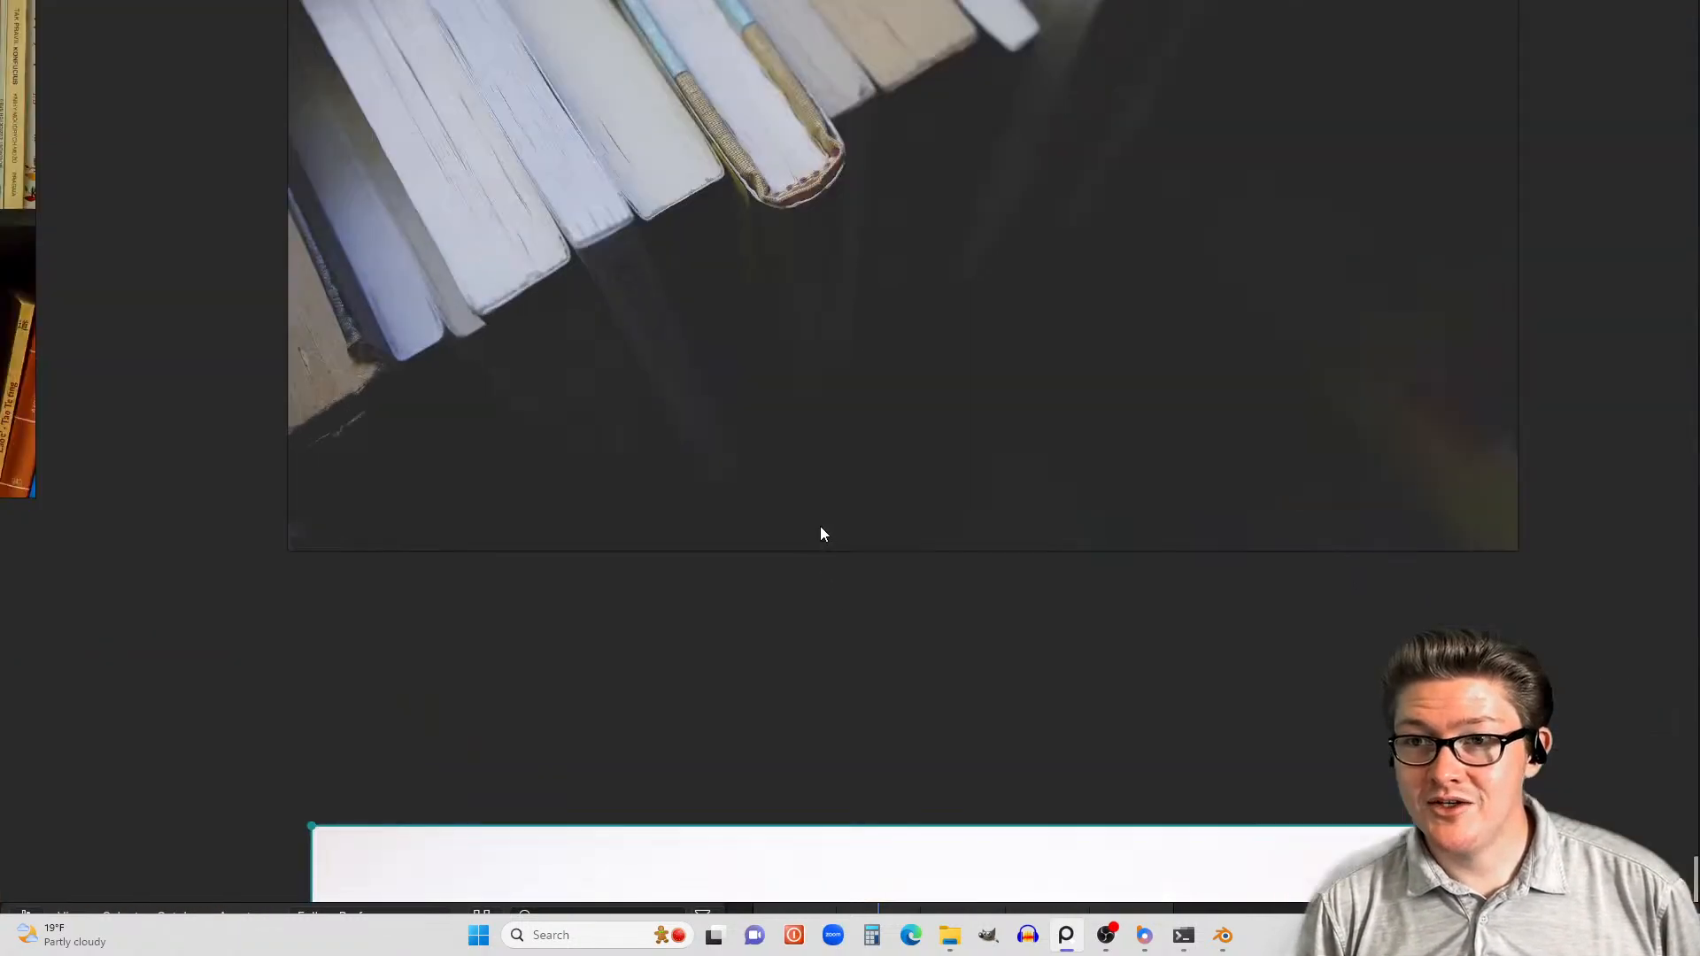
scroll(820, 526, up, 1)
middle_drag(946, 269, 985, 683)
scroll(985, 683, up, 2)
middle_drag(923, 571, 954, 656)
scroll(955, 656, up, 2)
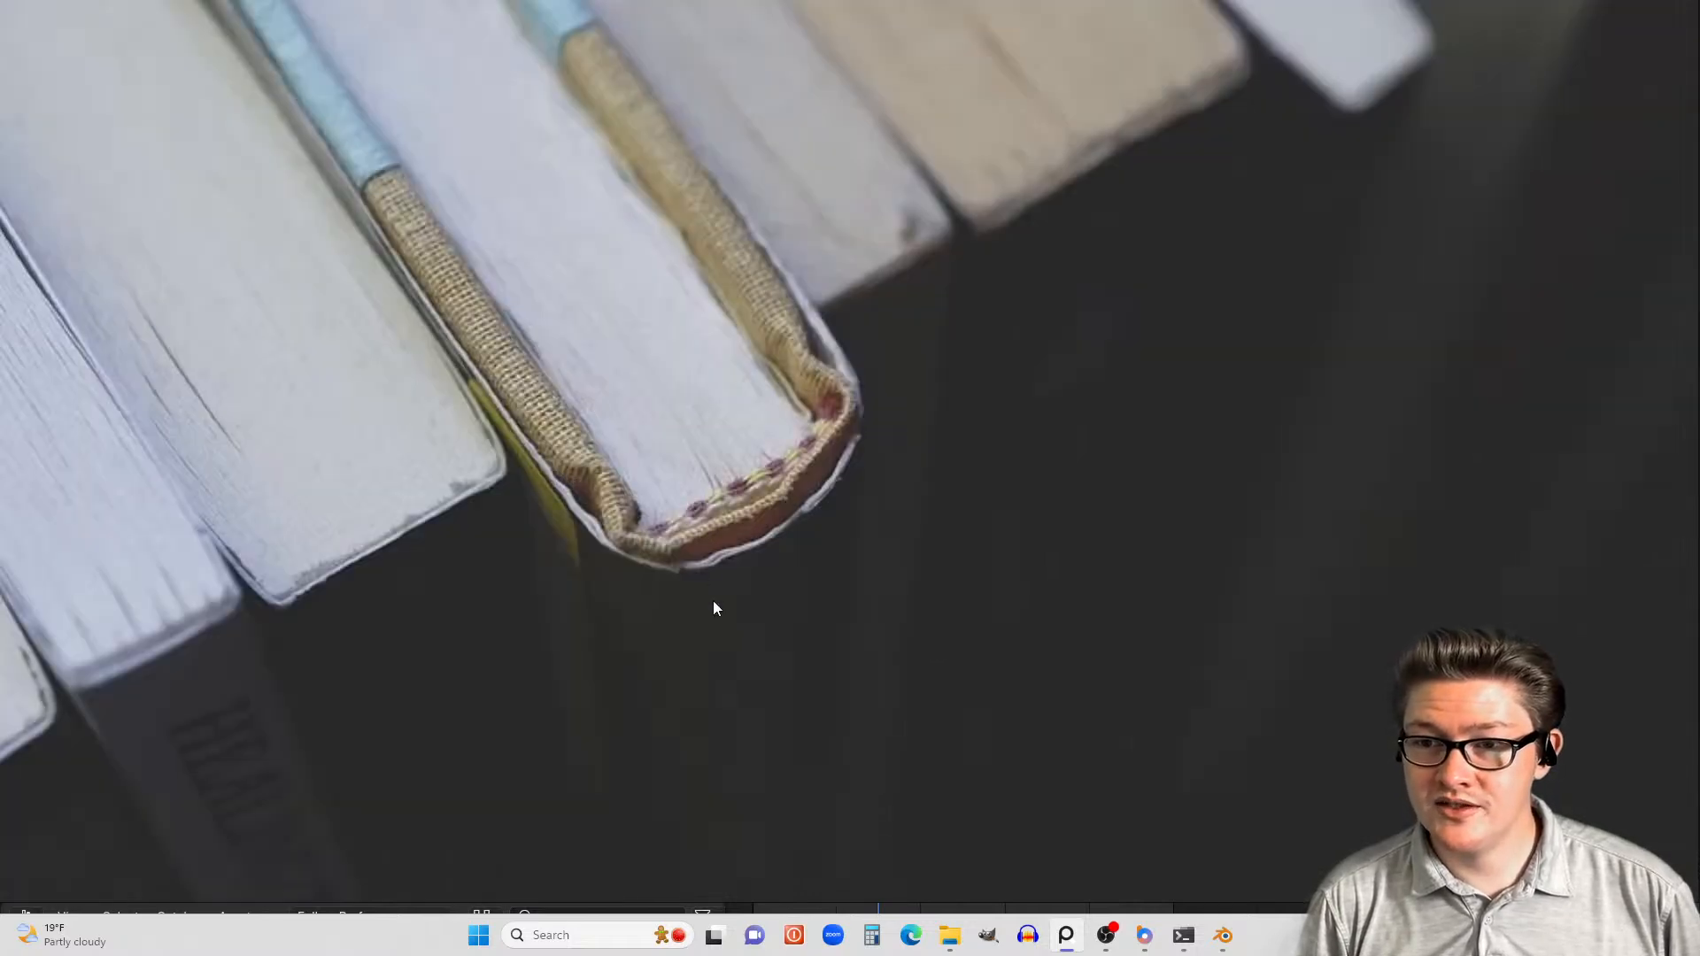
- Inspect the cover and spine edges of the top books in the white-background stack photo
scroll(714, 601, down, 8)
middle_drag(862, 573, 878, 344)
scroll(834, 645, up, 4)
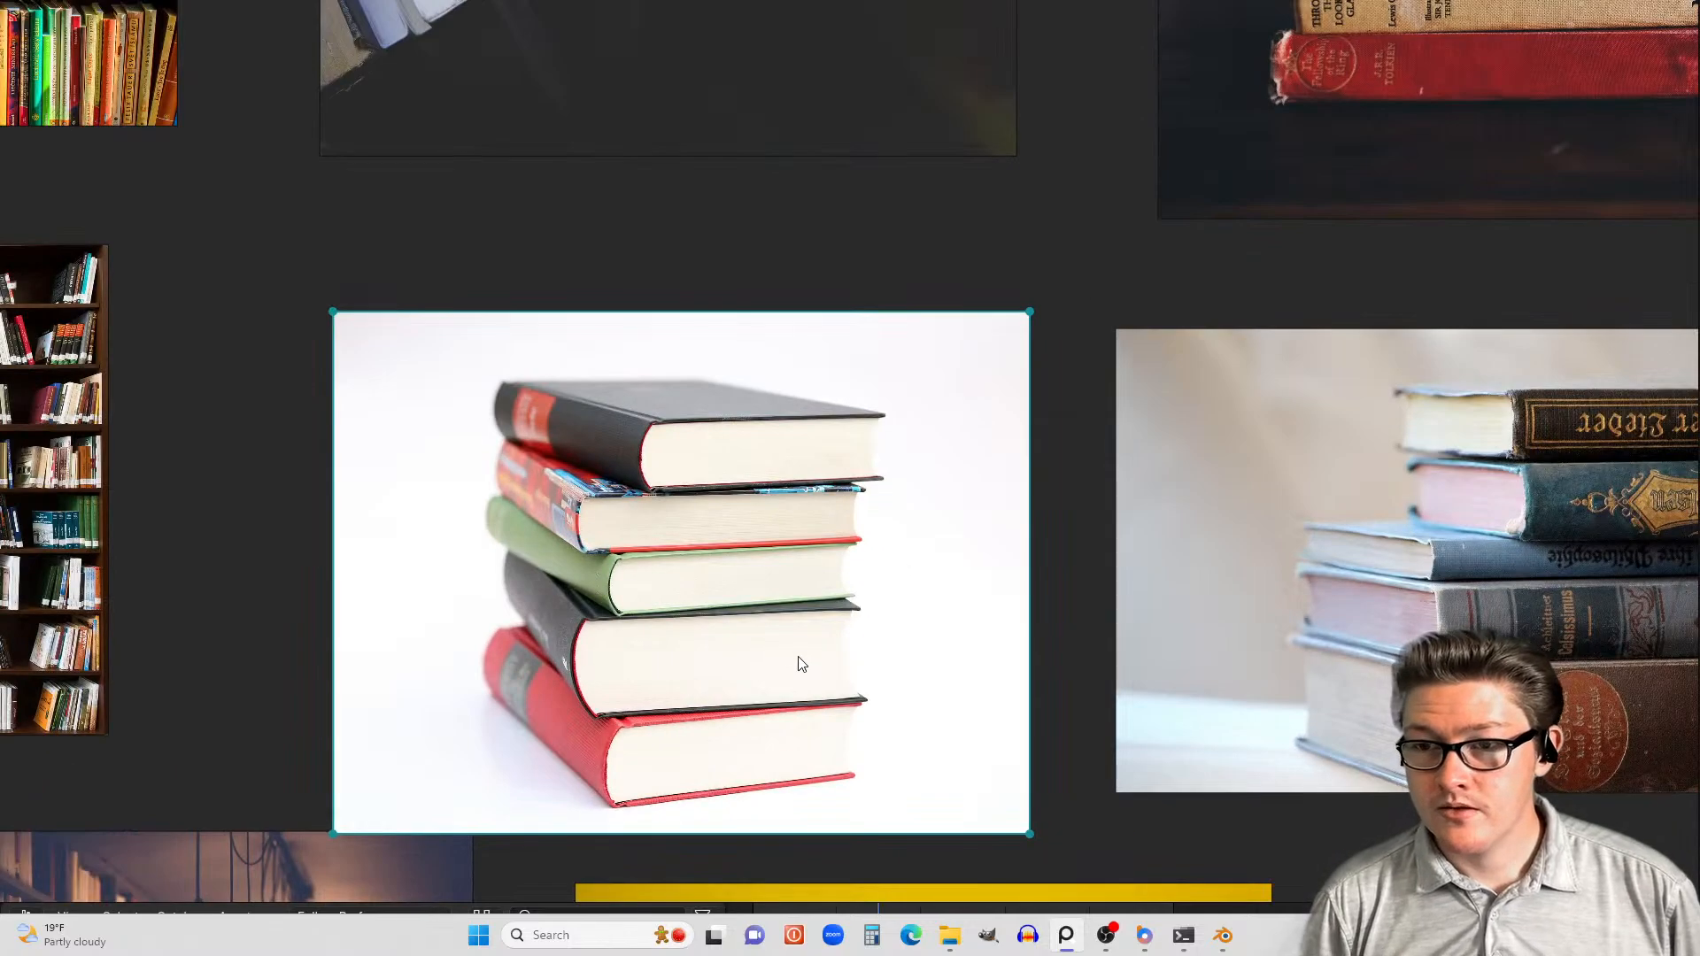
middle_drag(801, 665, 921, 654)
scroll(912, 607, up, 5)
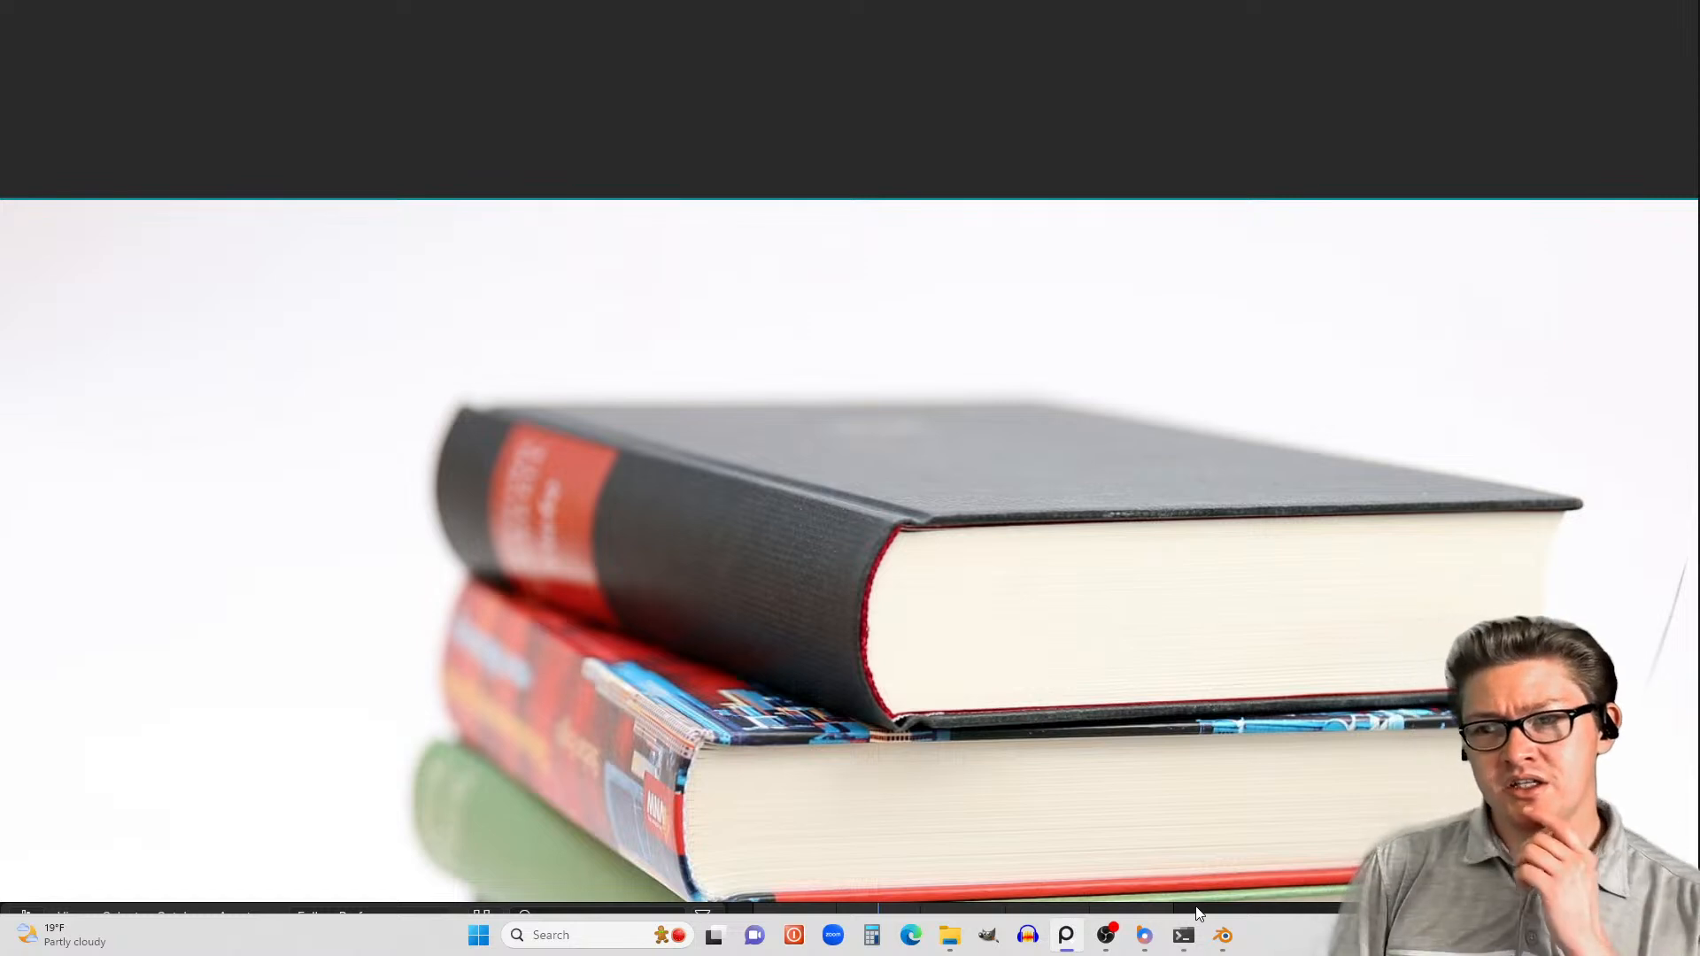
- Switch back to Blender and set the Divide node's second value to 0.005
click(1220, 921)
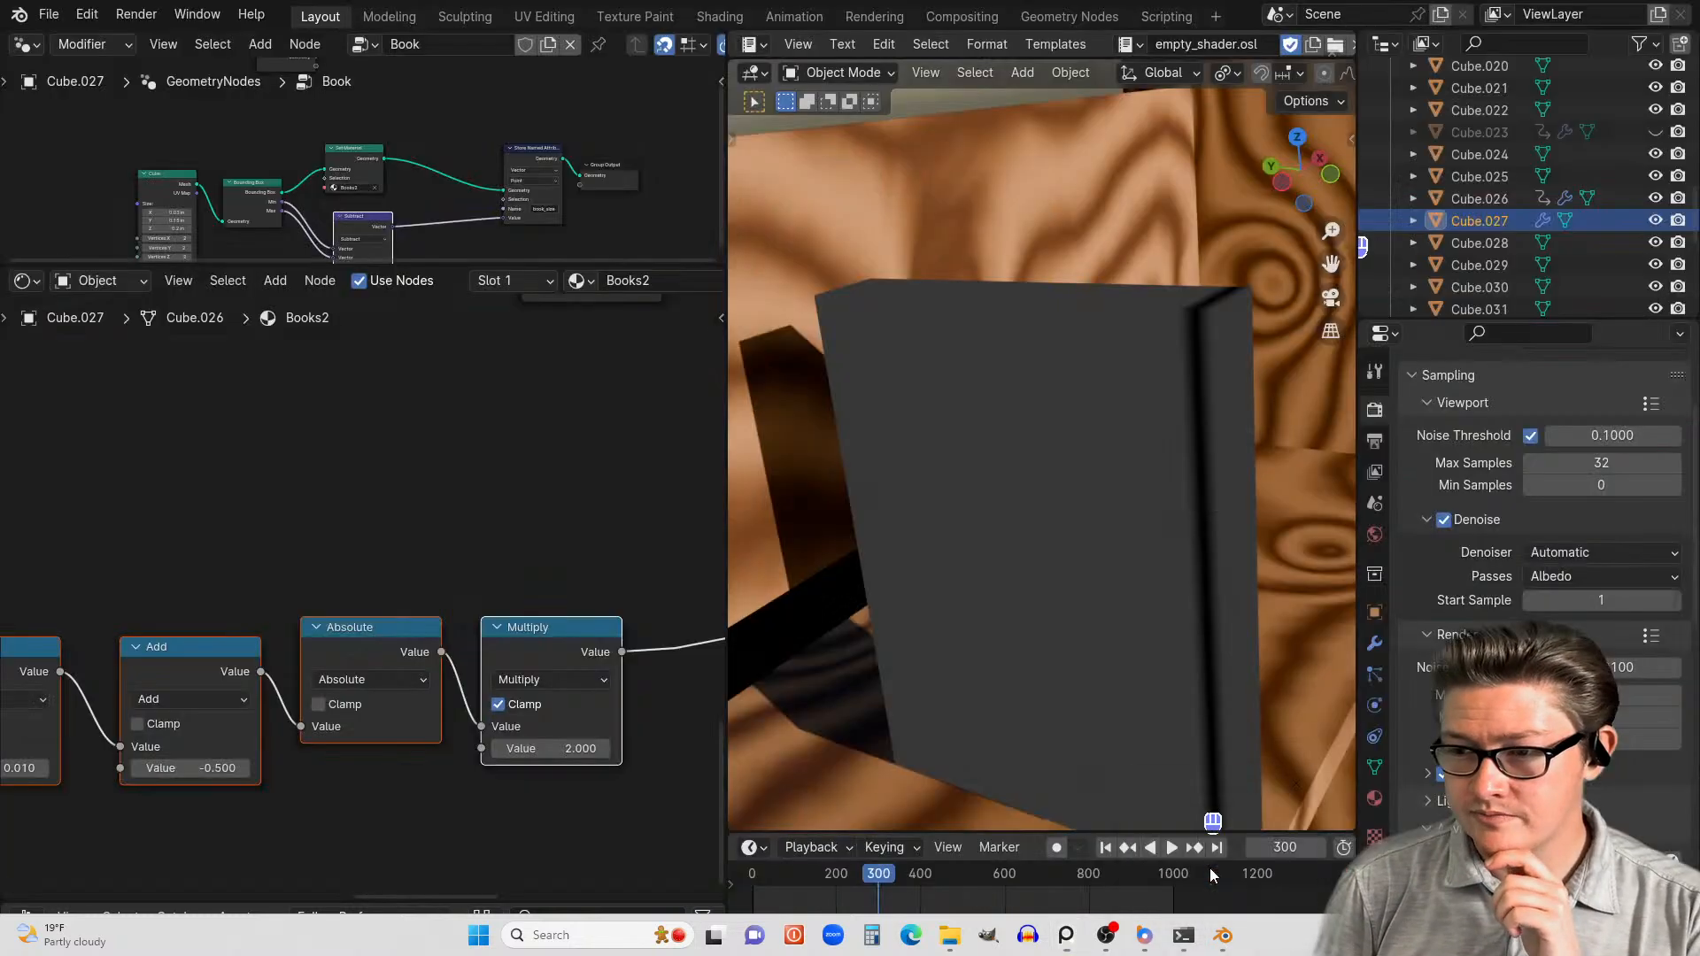
scroll(496, 699, down, 3)
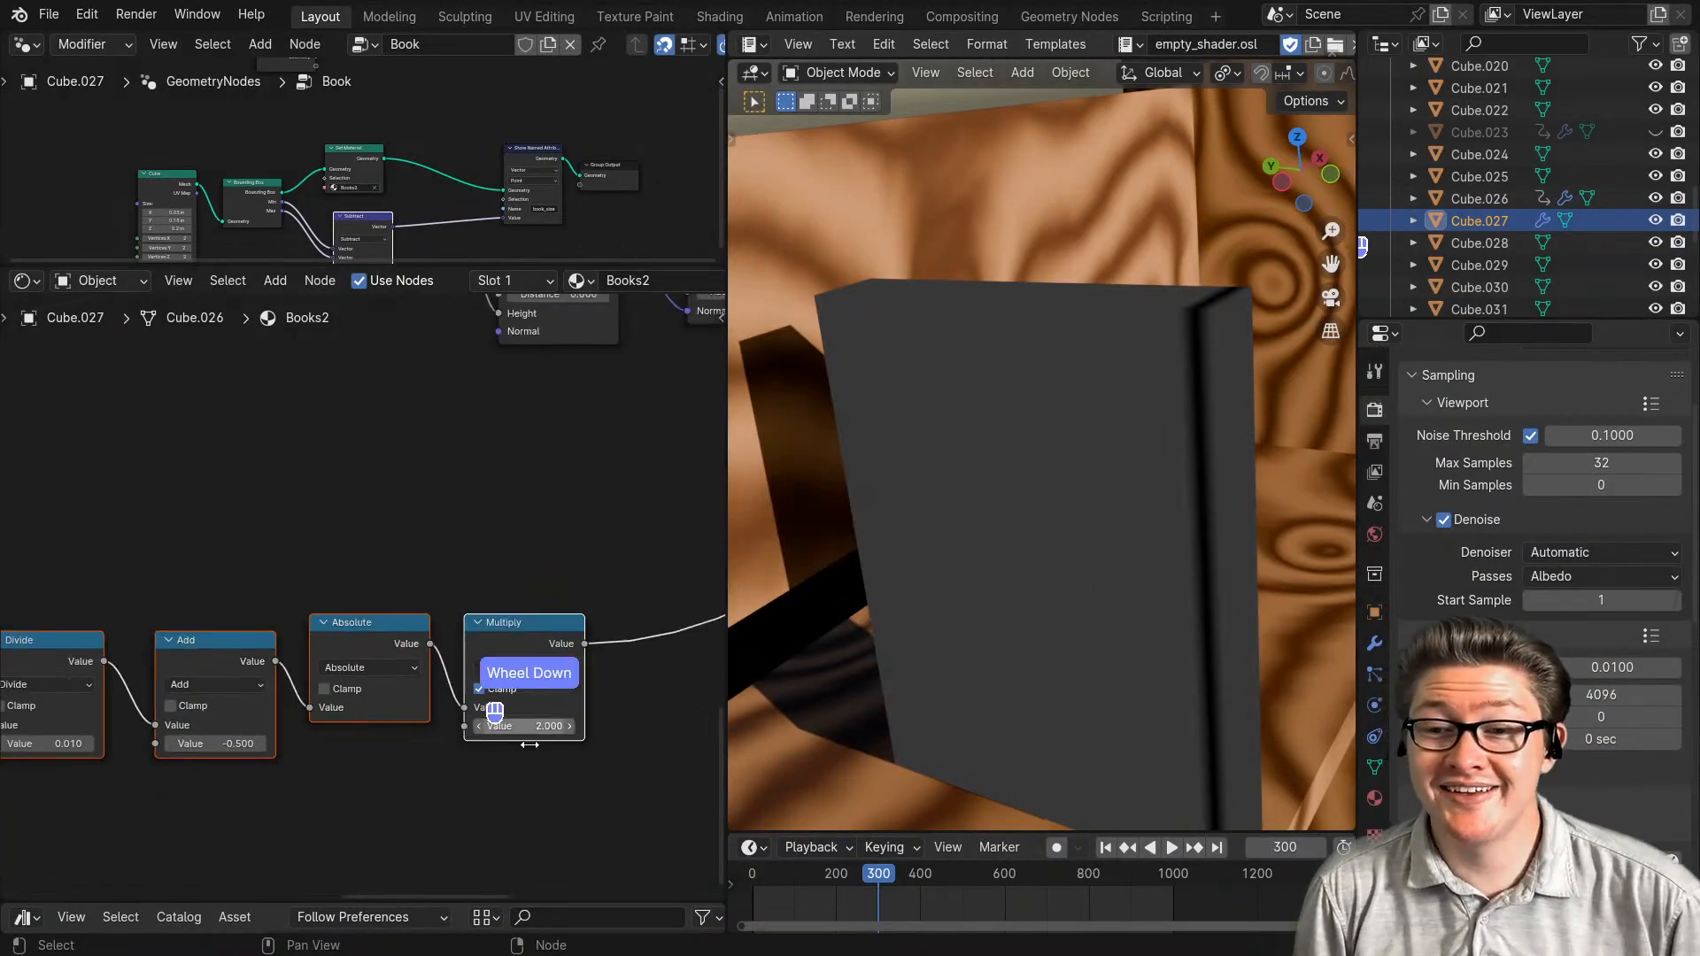
middle_drag(425, 730, 354, 748)
click(344, 736)
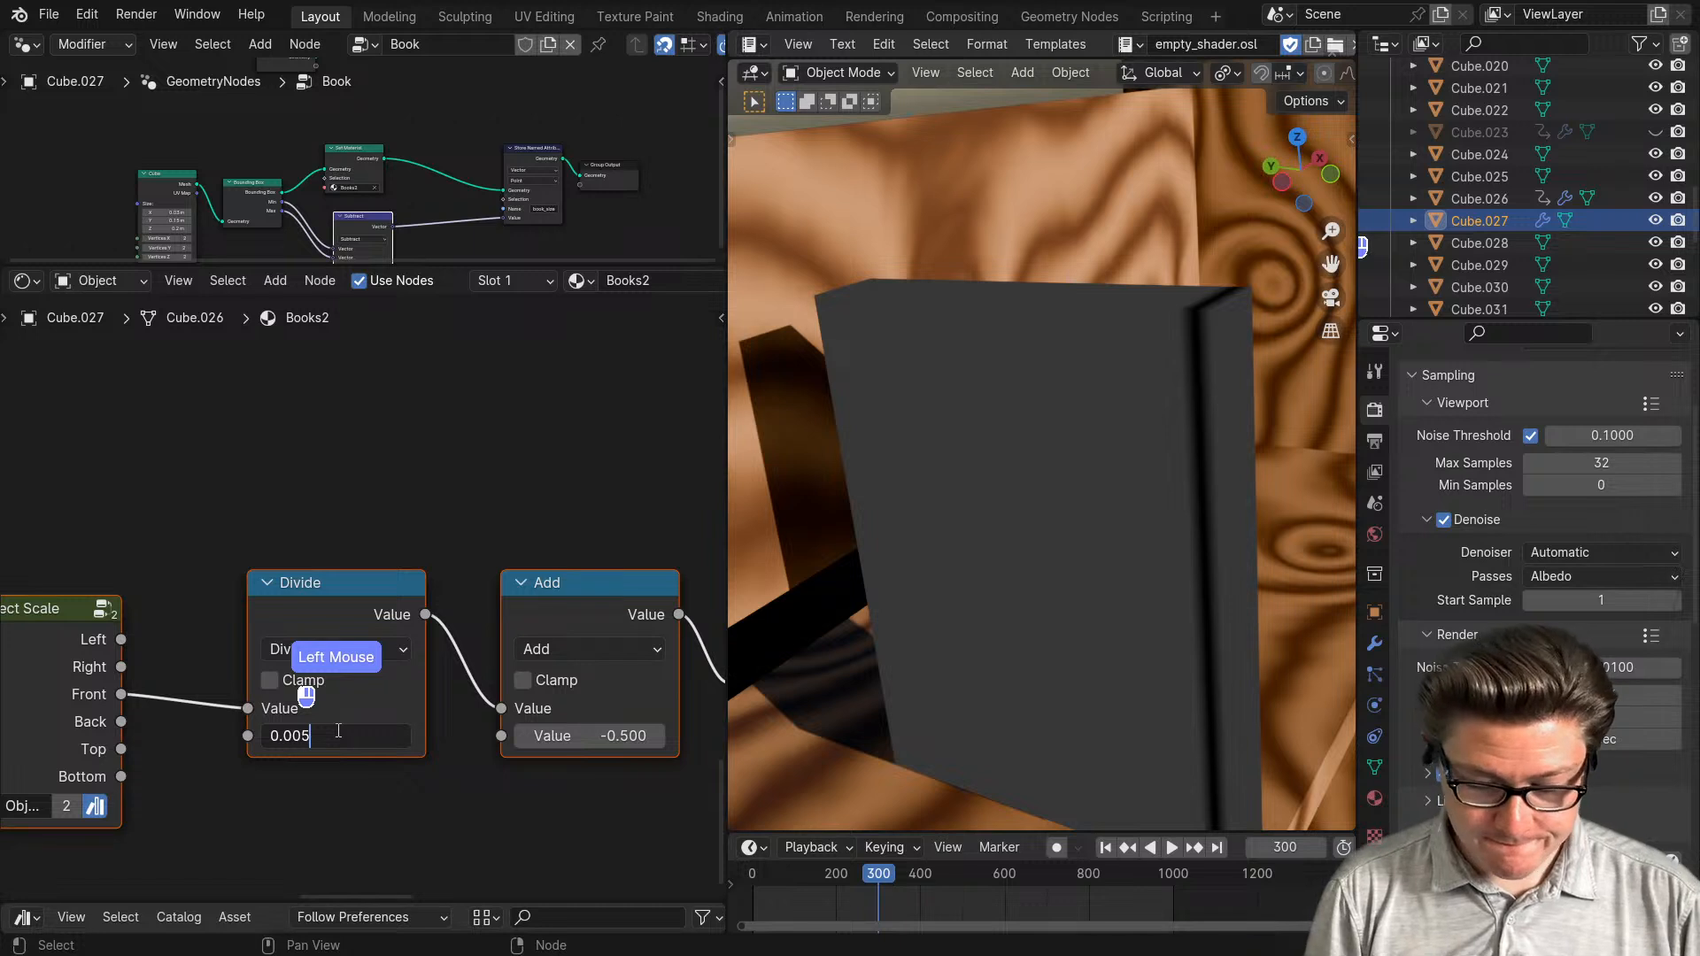
key(Return)
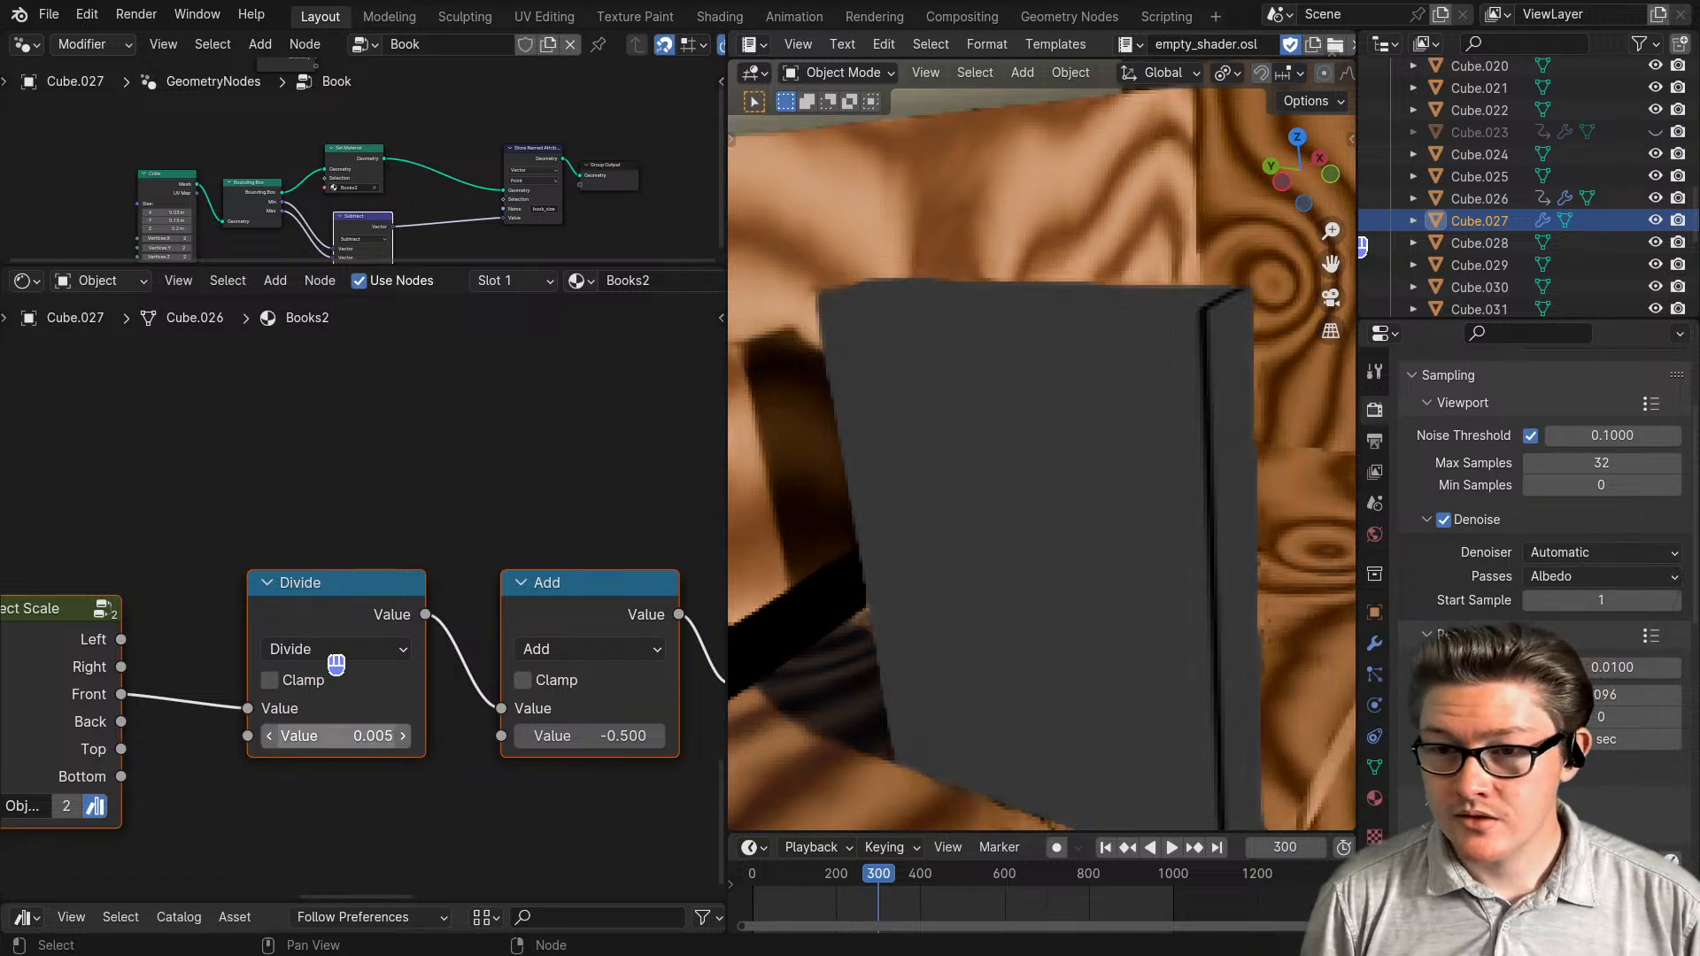
- Try 0.007 and 0.005 as the Divide node's second value, and settle on 0.006
click(338, 733)
key(Return)
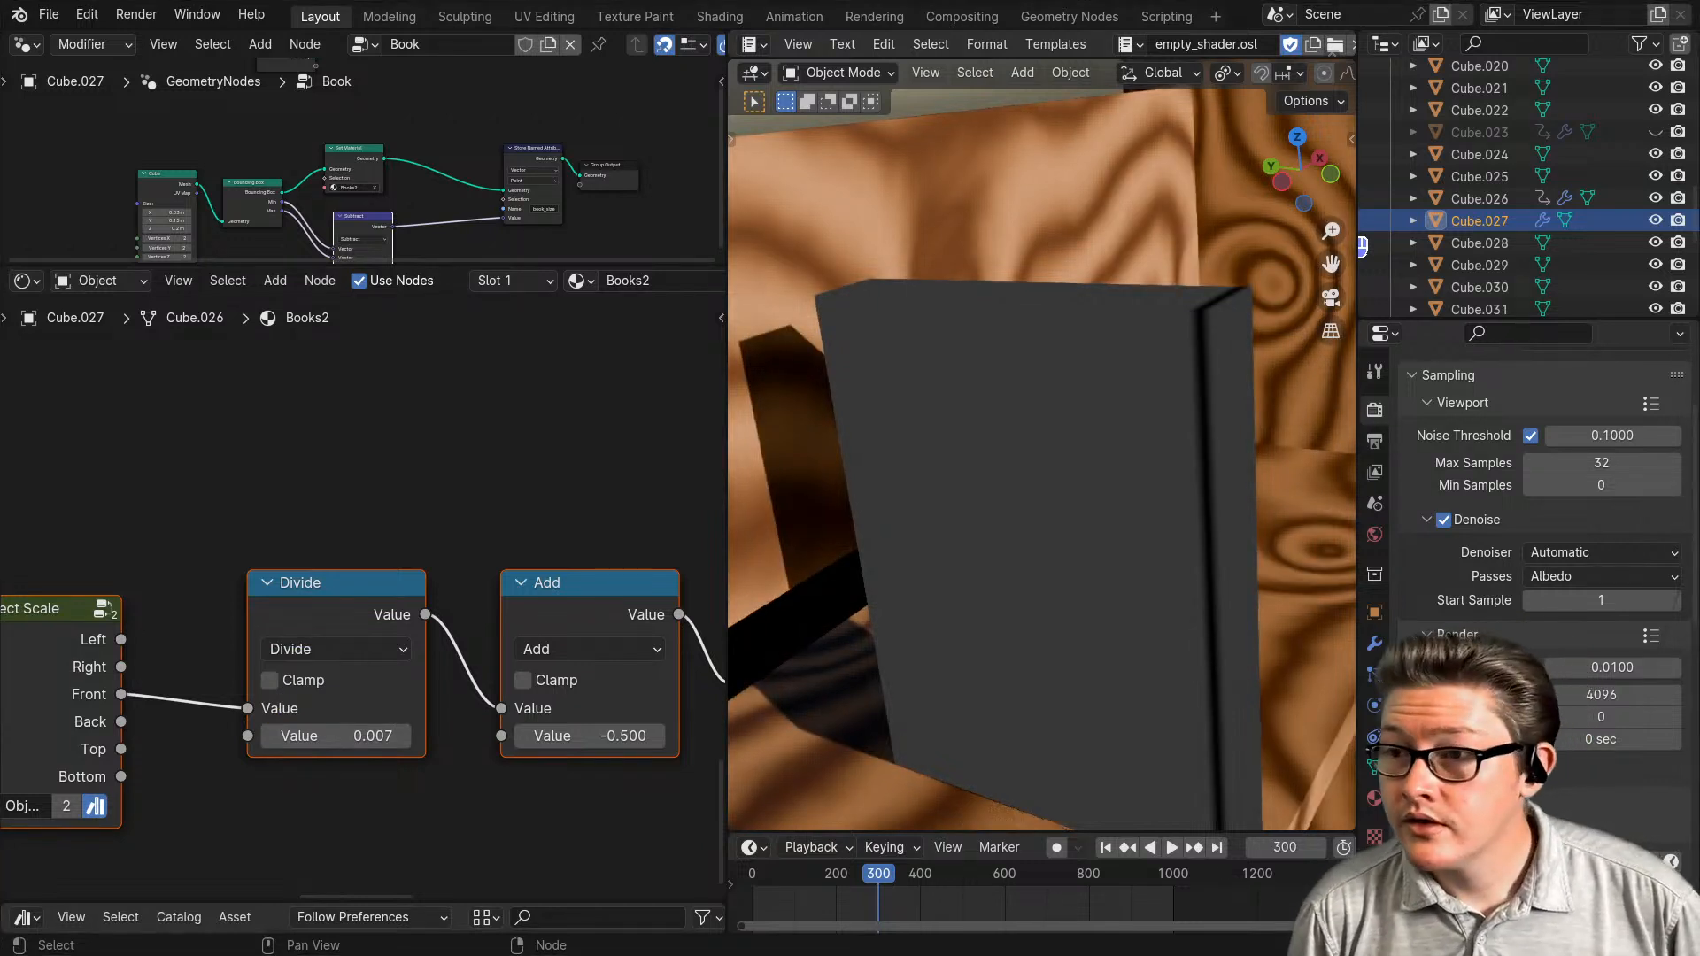
click(349, 739)
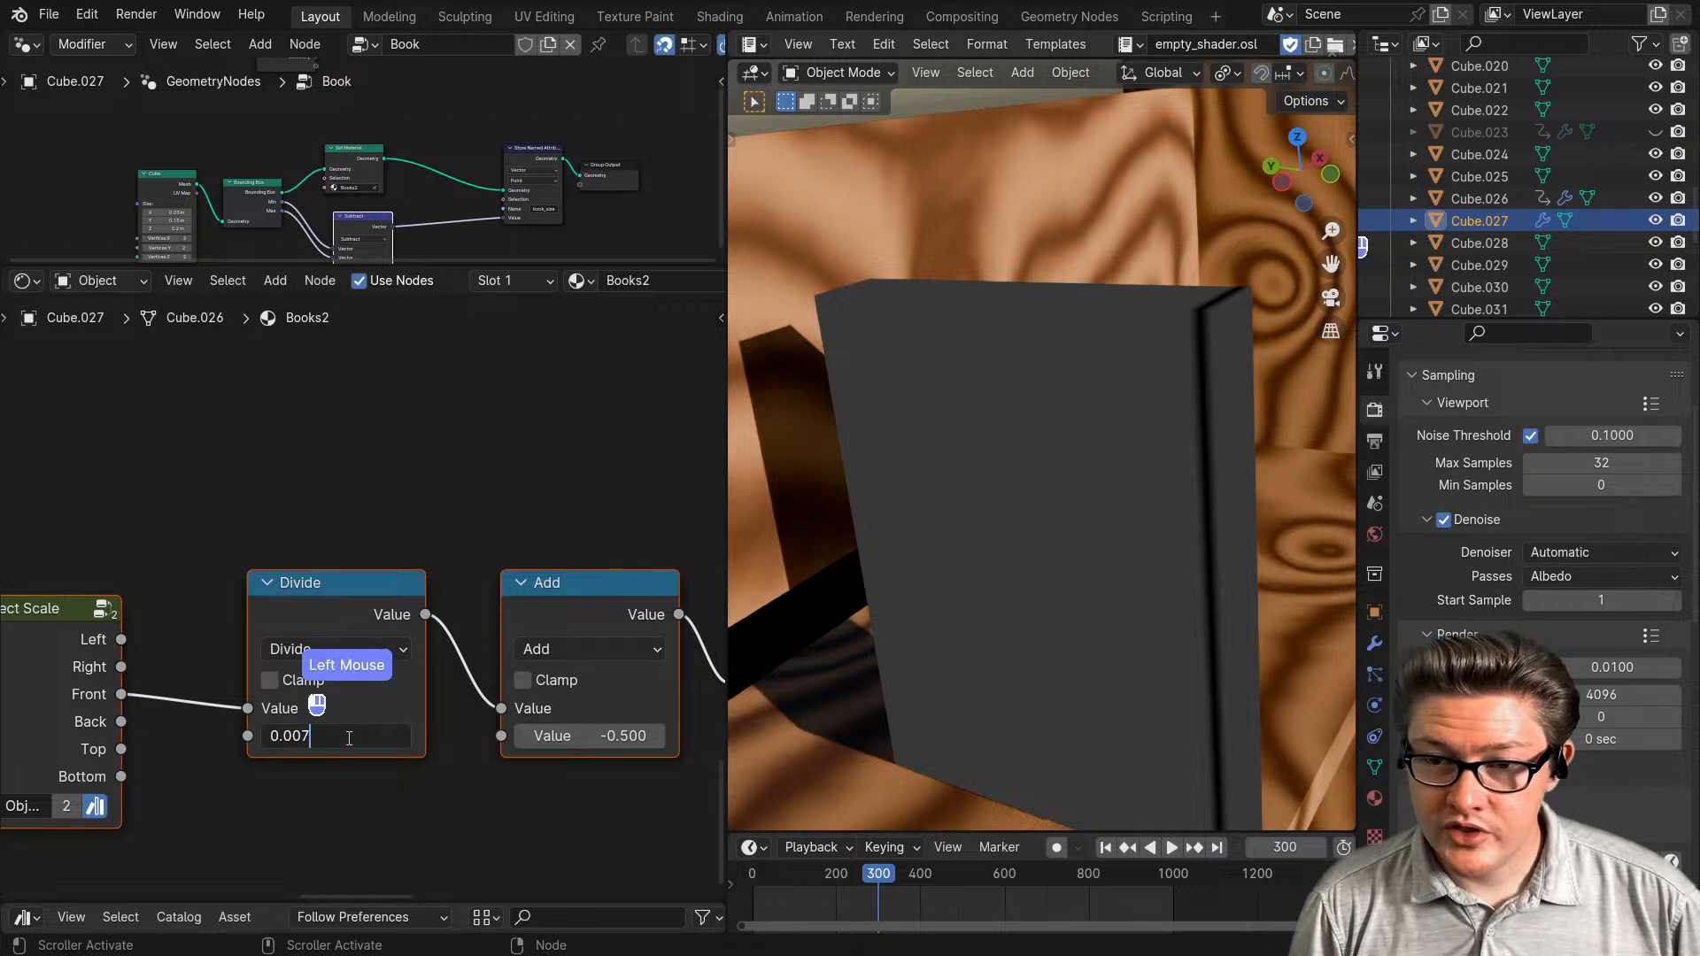
text(5)
double_click(349, 739)
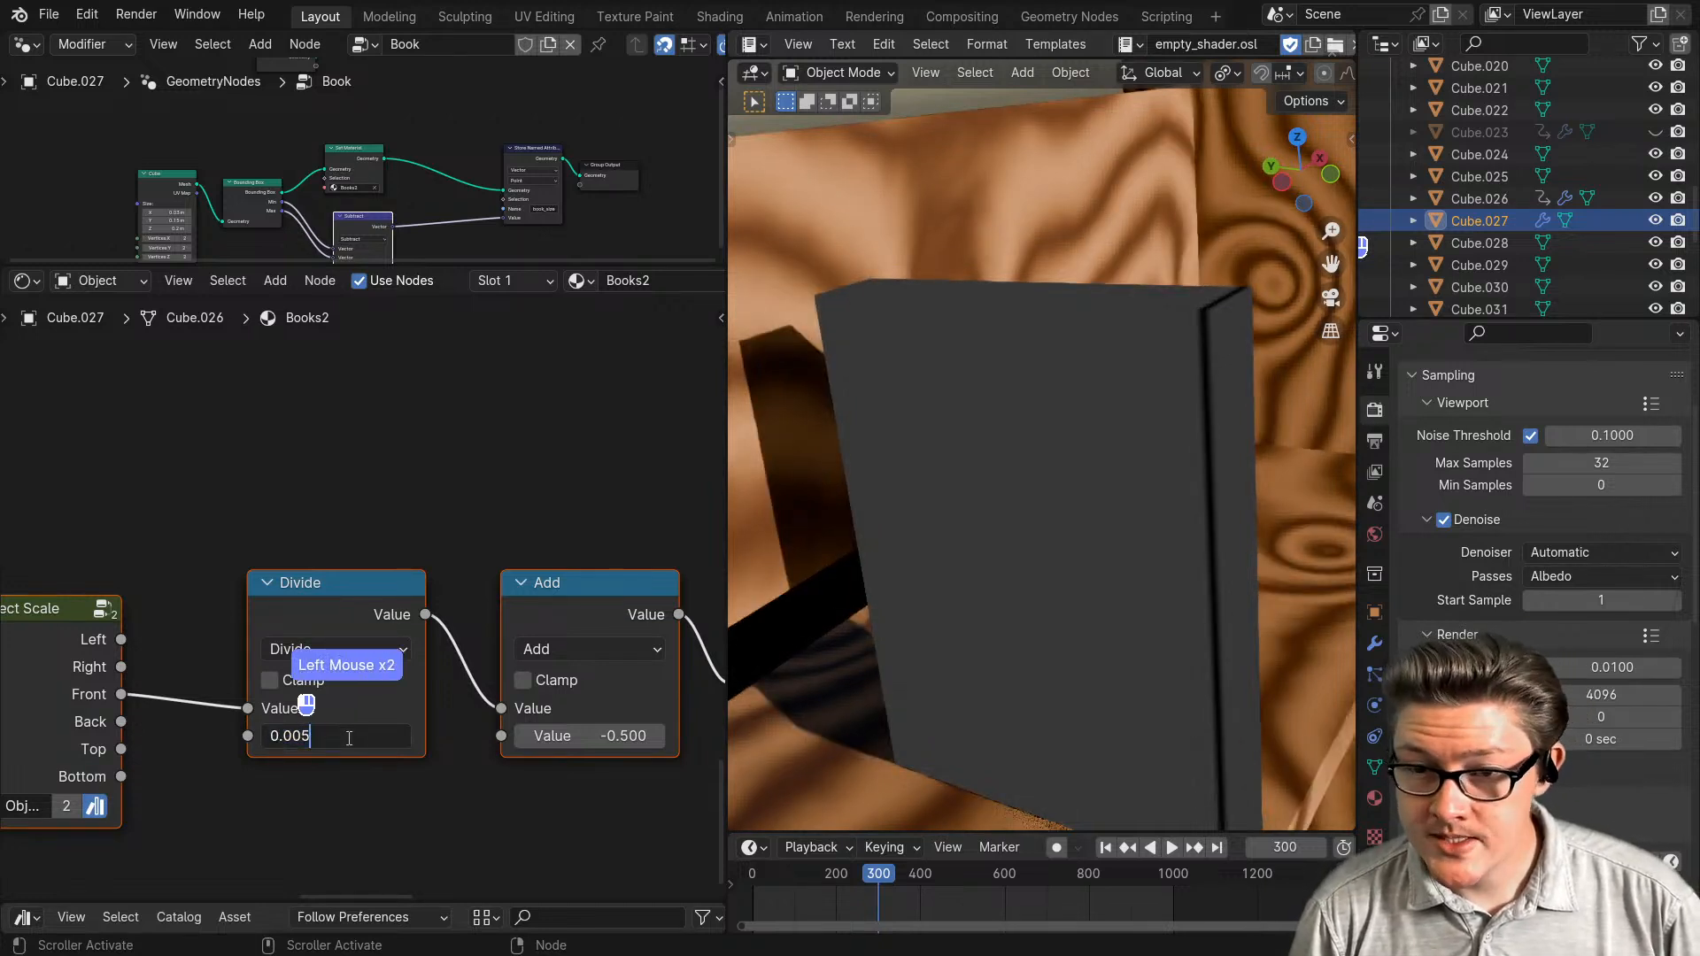
key(BackSpace)
key(Return)
scroll(375, 741, down, 6)
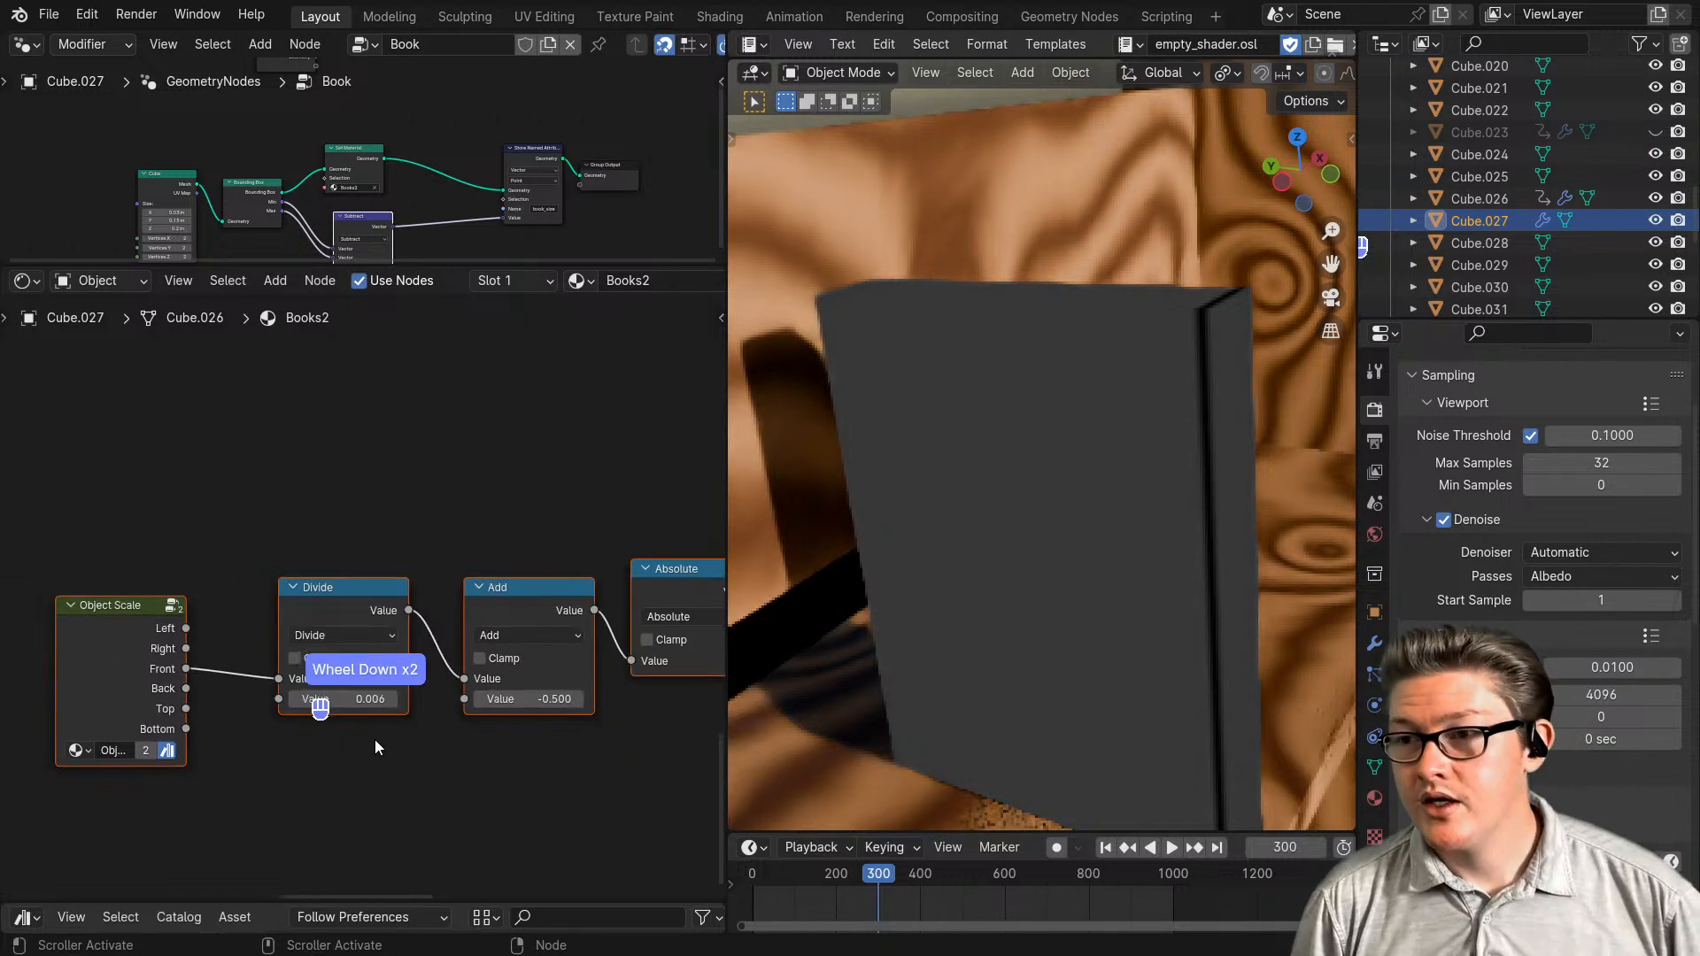
- Reposition the Object Scale node slightly higher beside the Divide node
scroll(354, 708, up, 5)
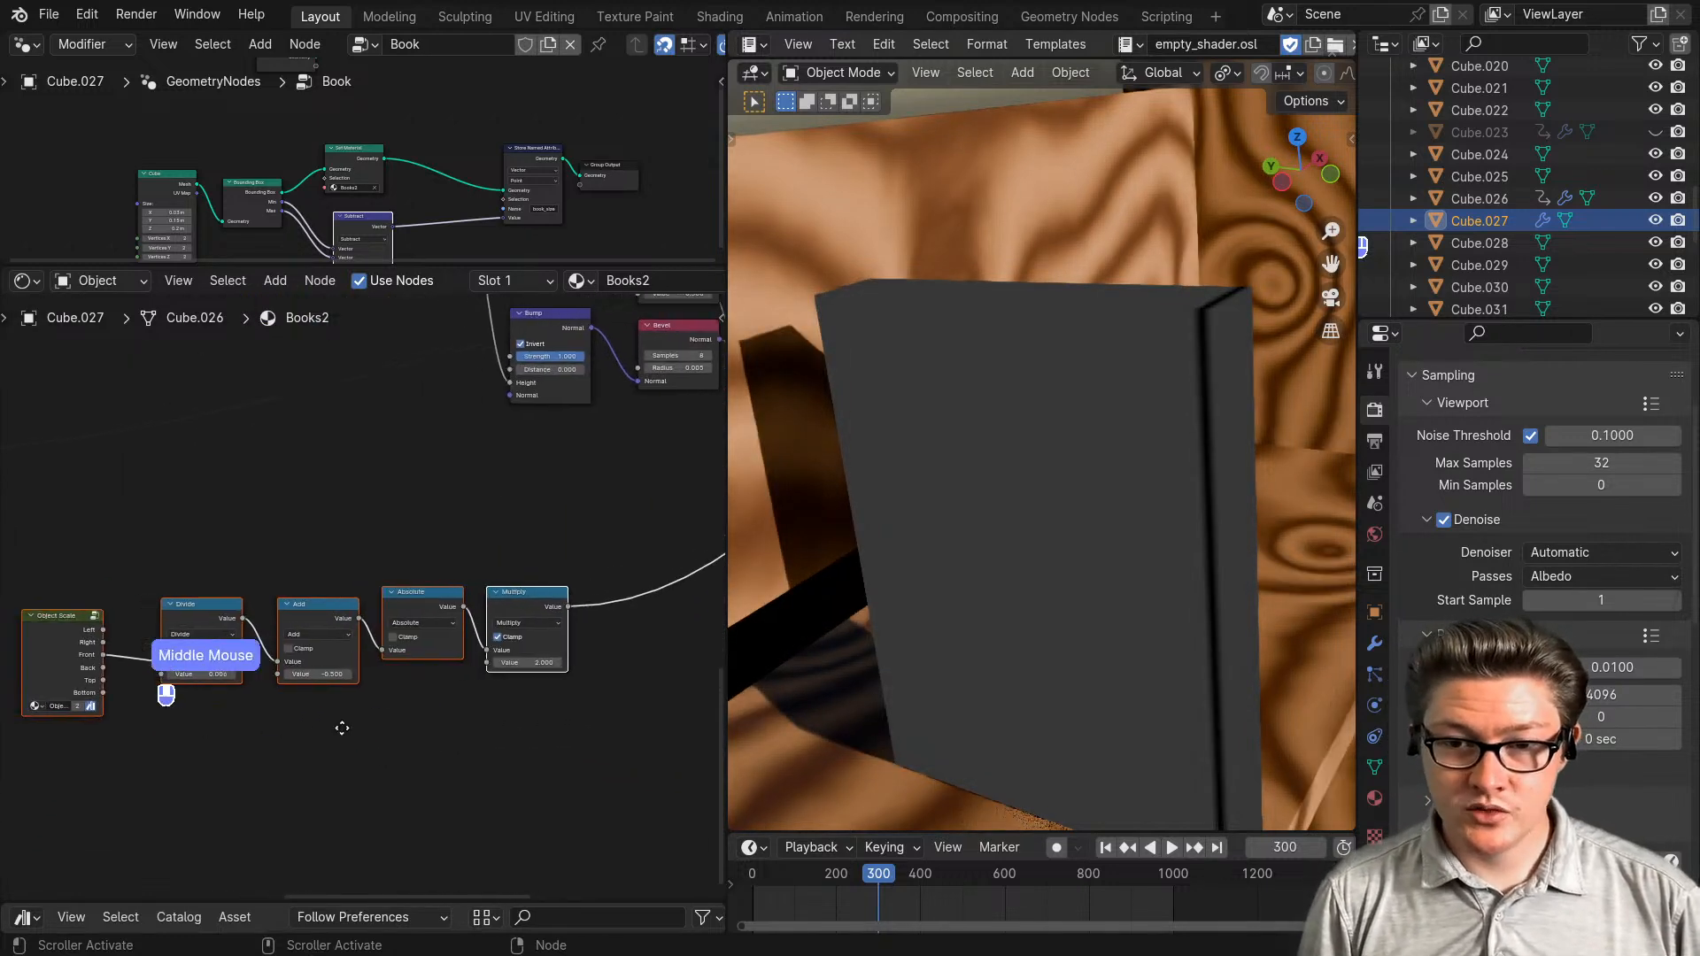
mouse_move(228, 673)
mouse_down()
mouse_move(229, 603)
mouse_move(229, 676)
mouse_up()
drag(273, 618, 271, 543)
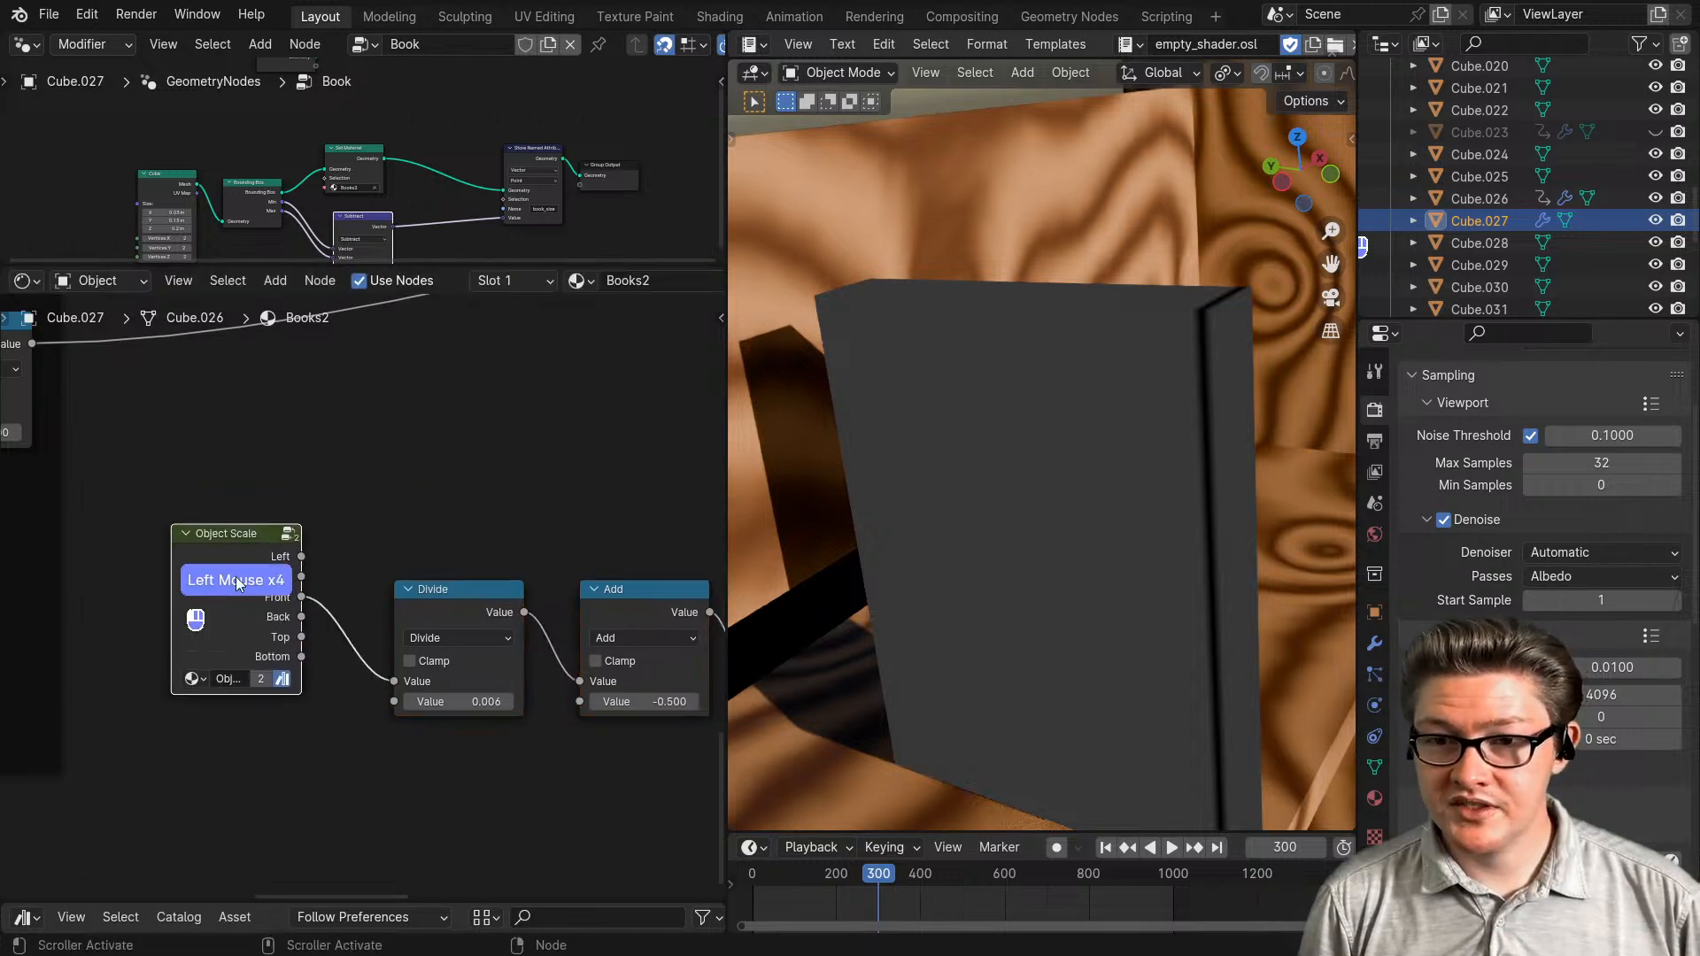
- Inspect the dark crease line along the book's spine edge from a distance and up close
scroll(1101, 512, down, 2)
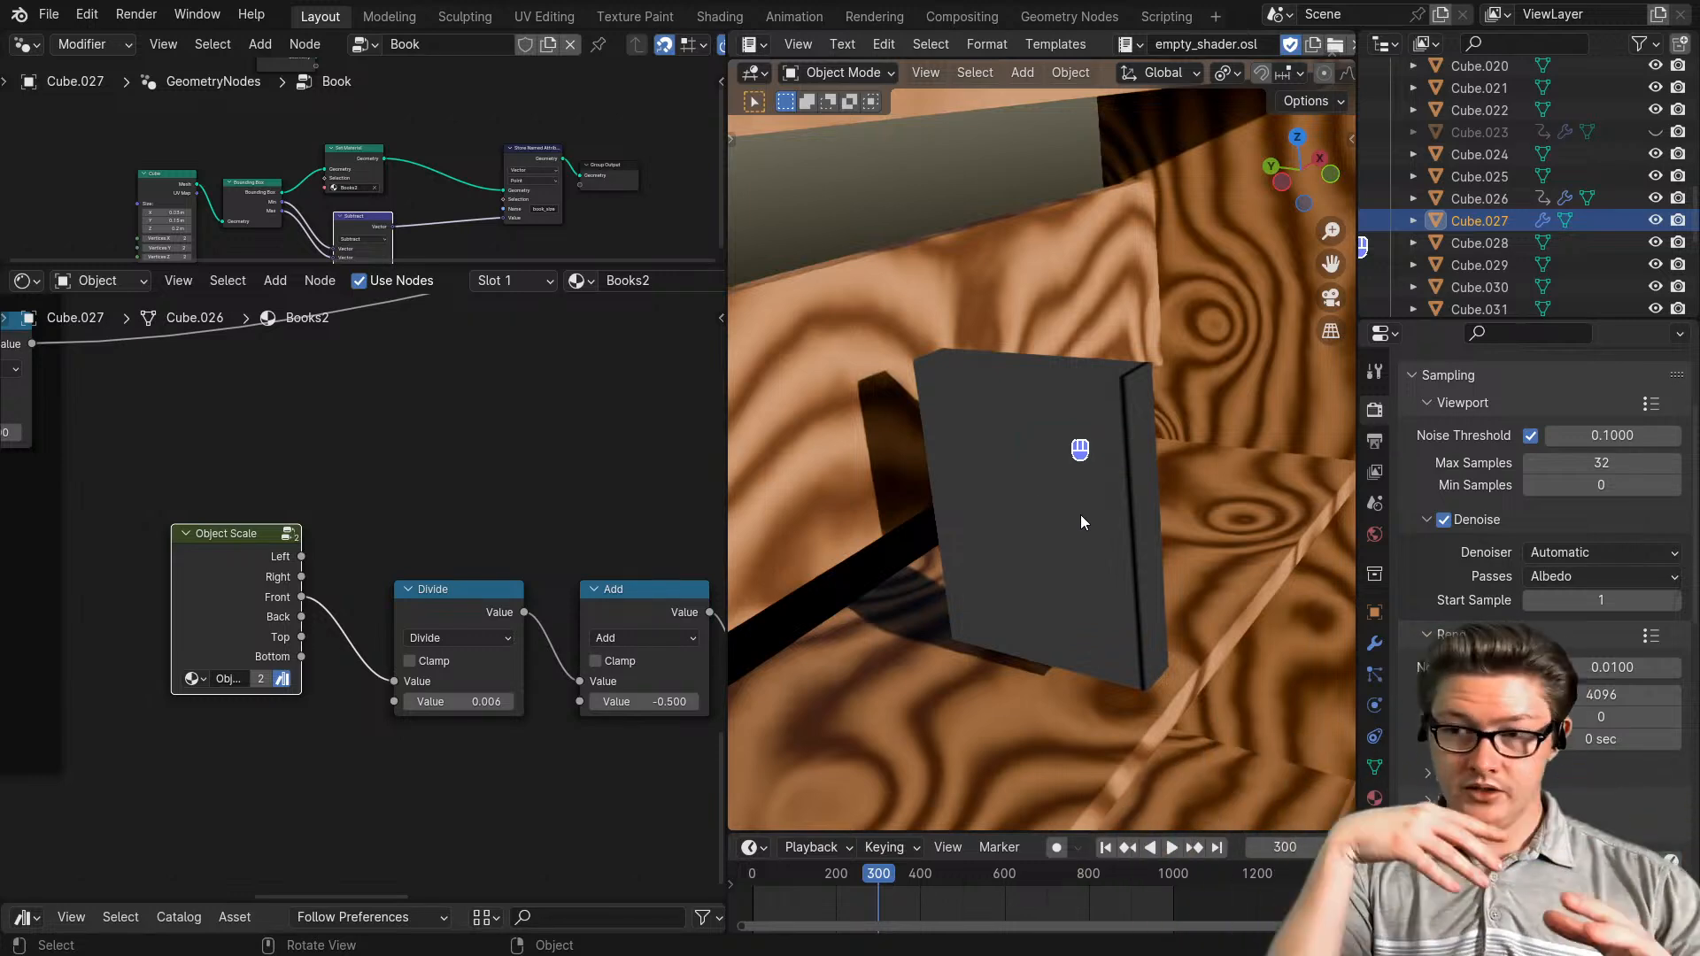
scroll(509, 679, up, 1)
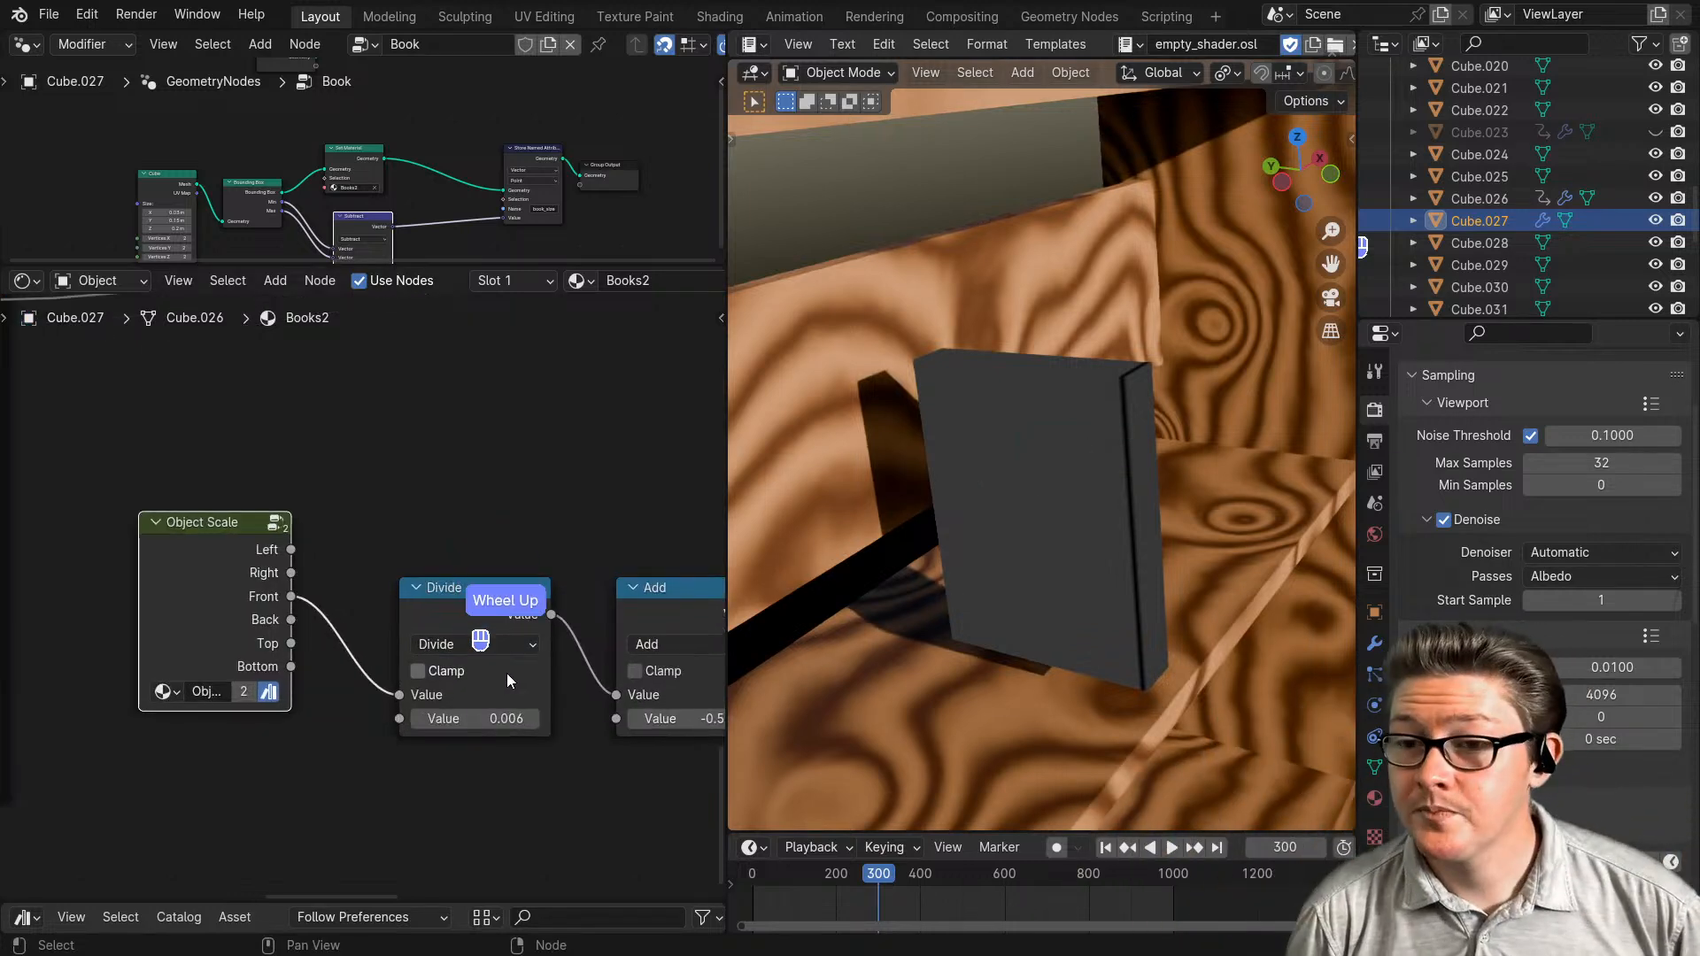
click(467, 590)
middle_drag(708, 753, 465, 693)
scroll(525, 726, down, 2)
scroll(381, 719, up, 1)
scroll(1185, 551, up, 2)
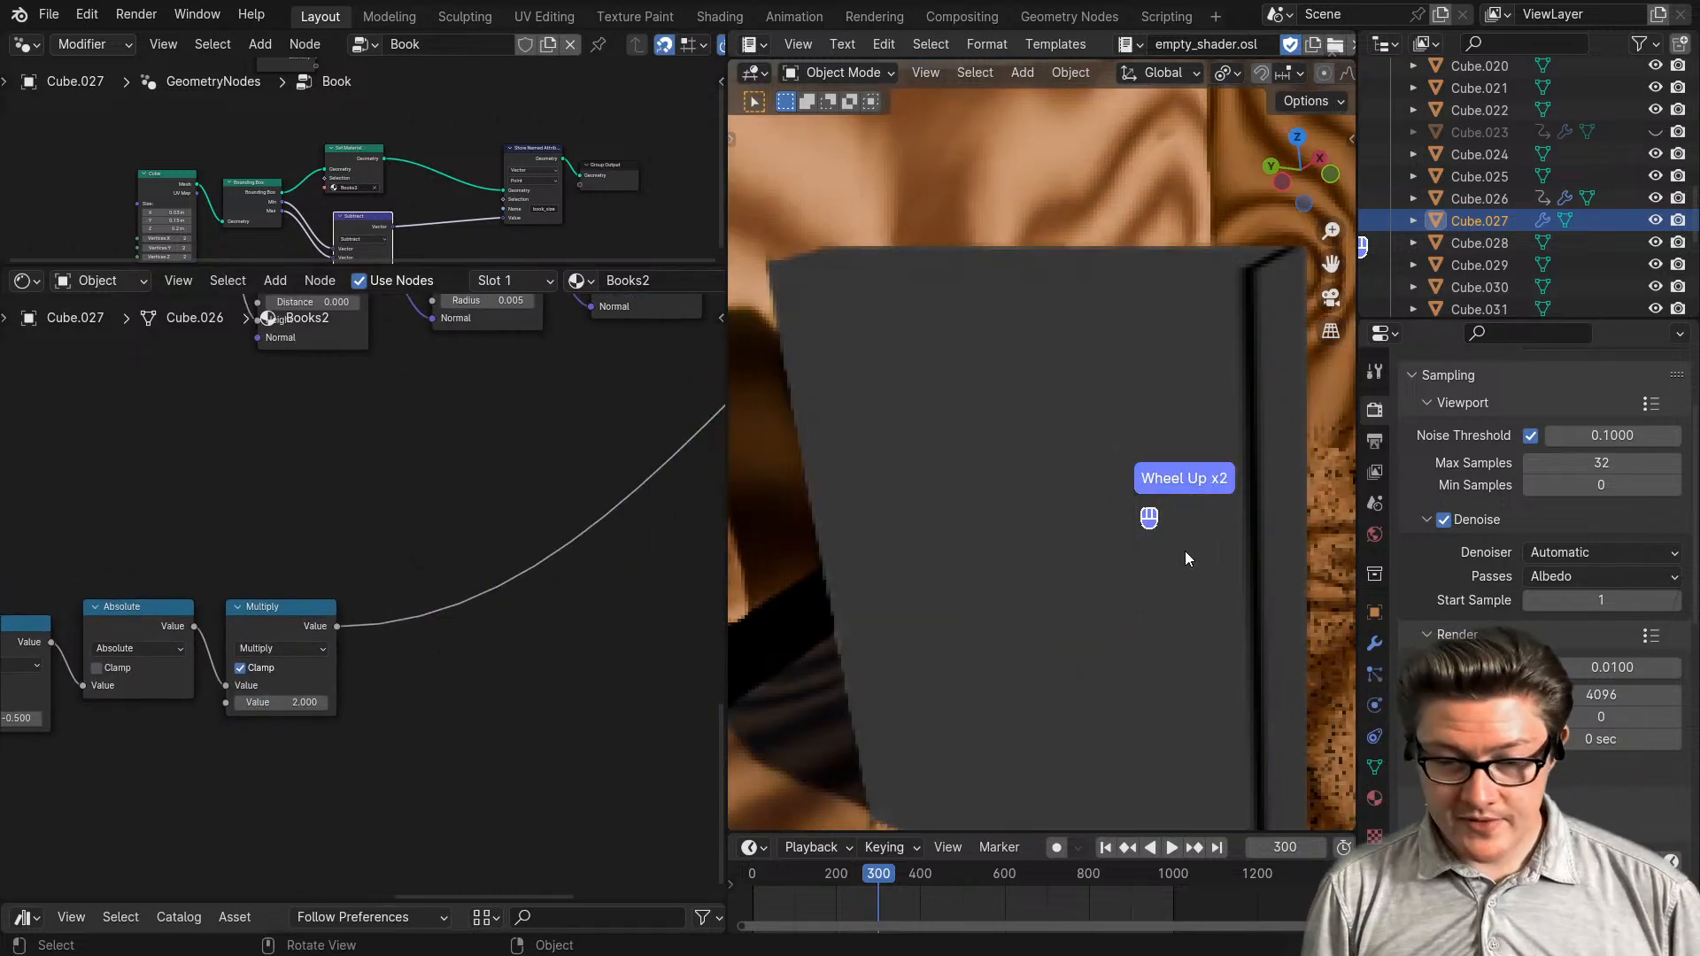
scroll(1188, 549, up, 1)
shift+middle_drag(1199, 523, 975, 561)
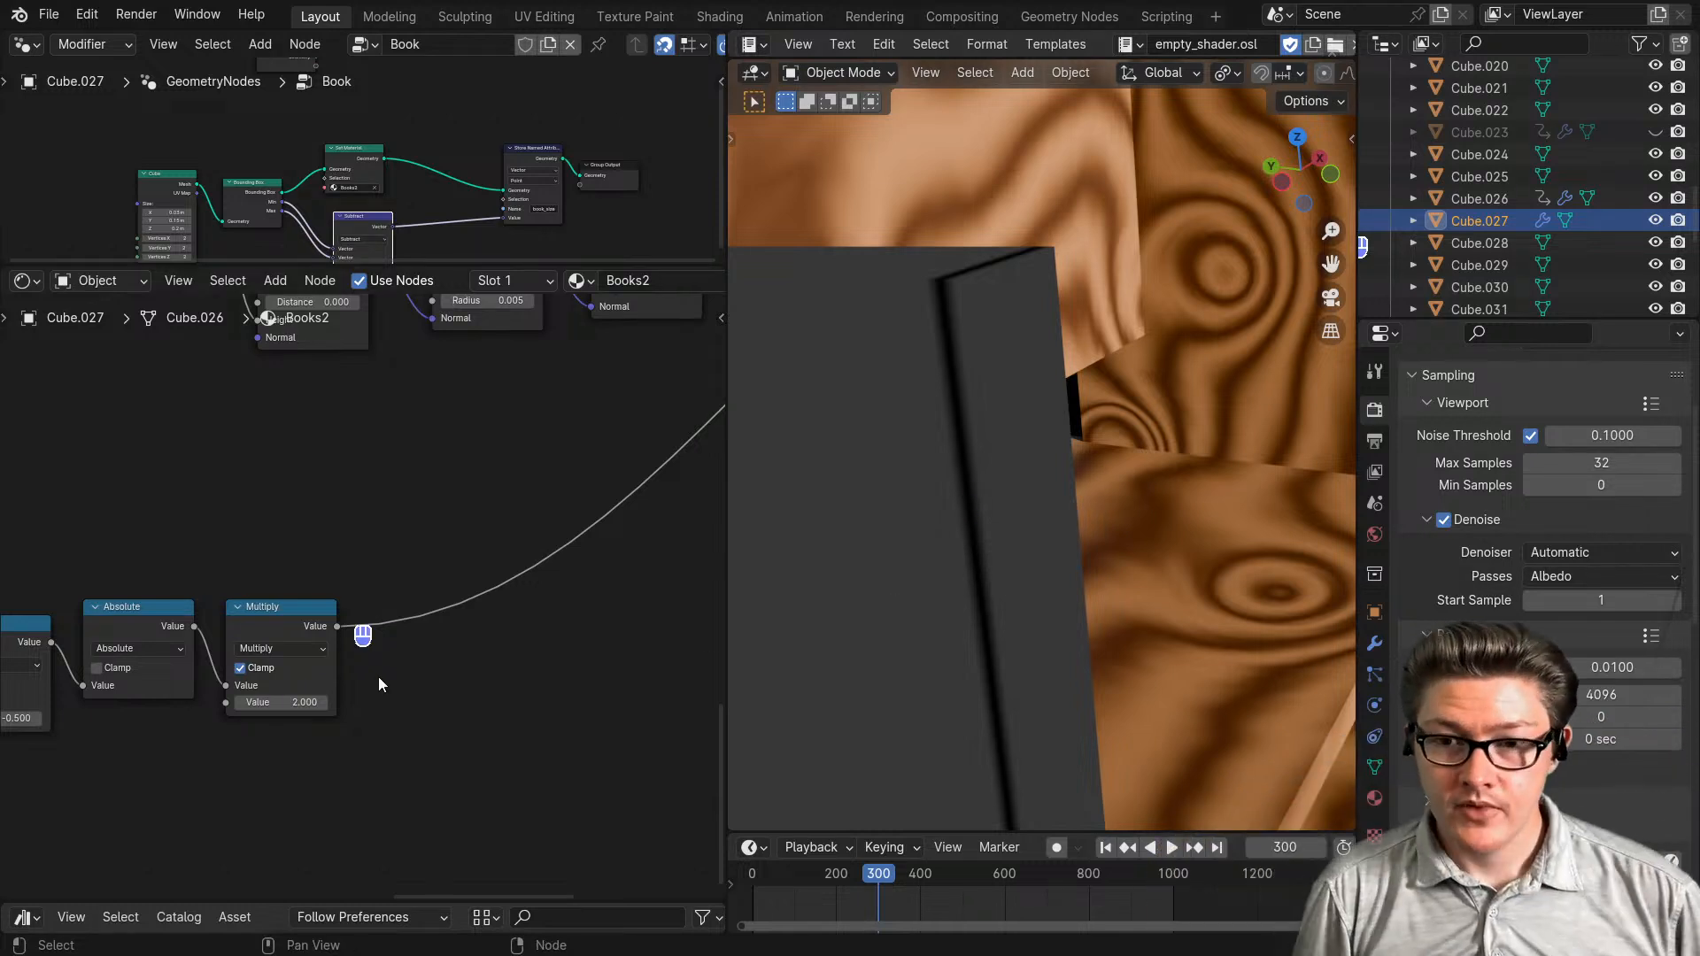
- Add a Gradient Texture node and insert it on the link after the clamped Multiply node
key(q)
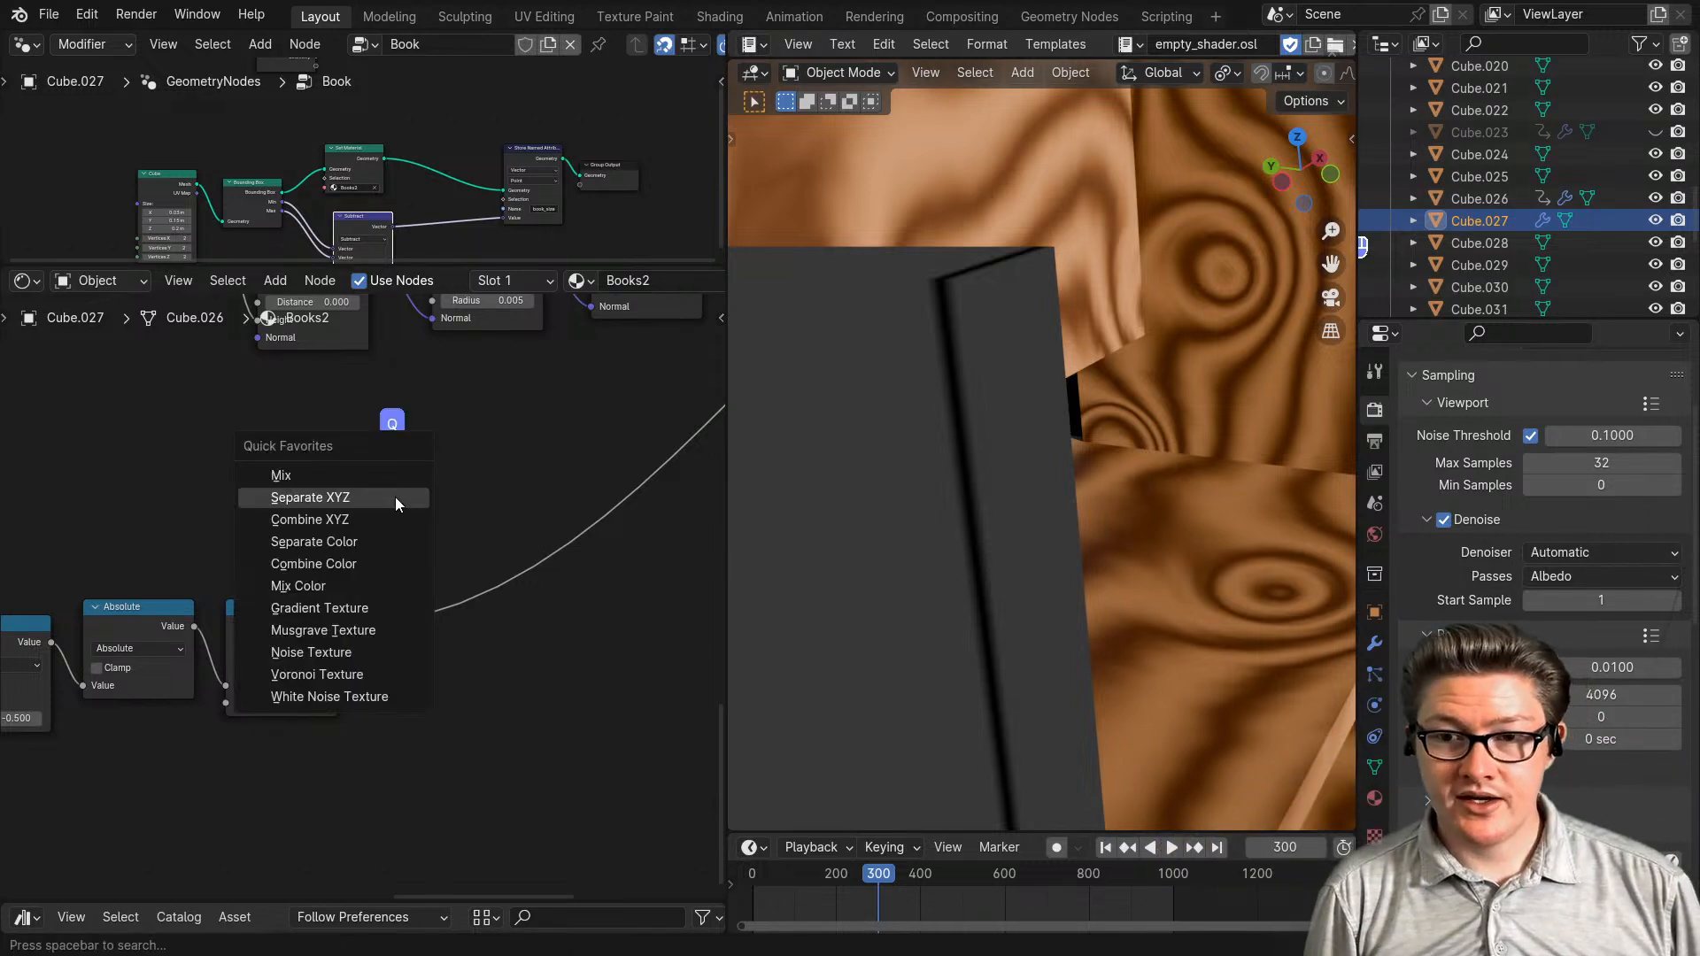
click(337, 609)
click(477, 676)
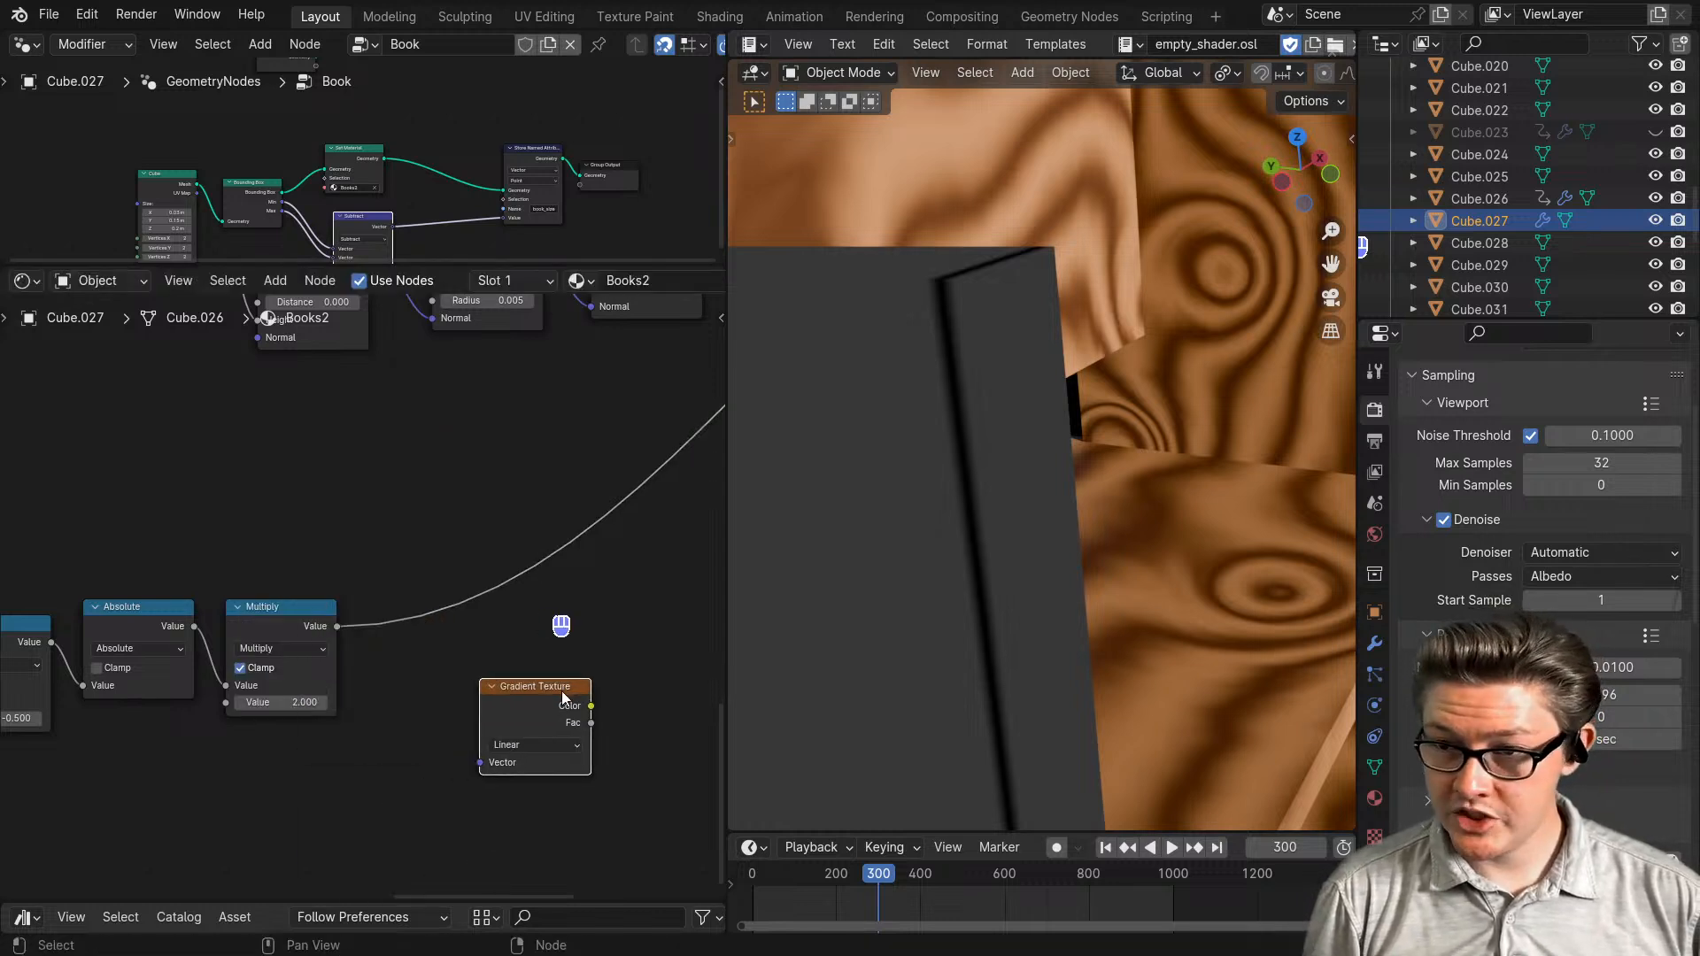
middle_drag(564, 711, 453, 700)
drag(409, 694, 355, 596)
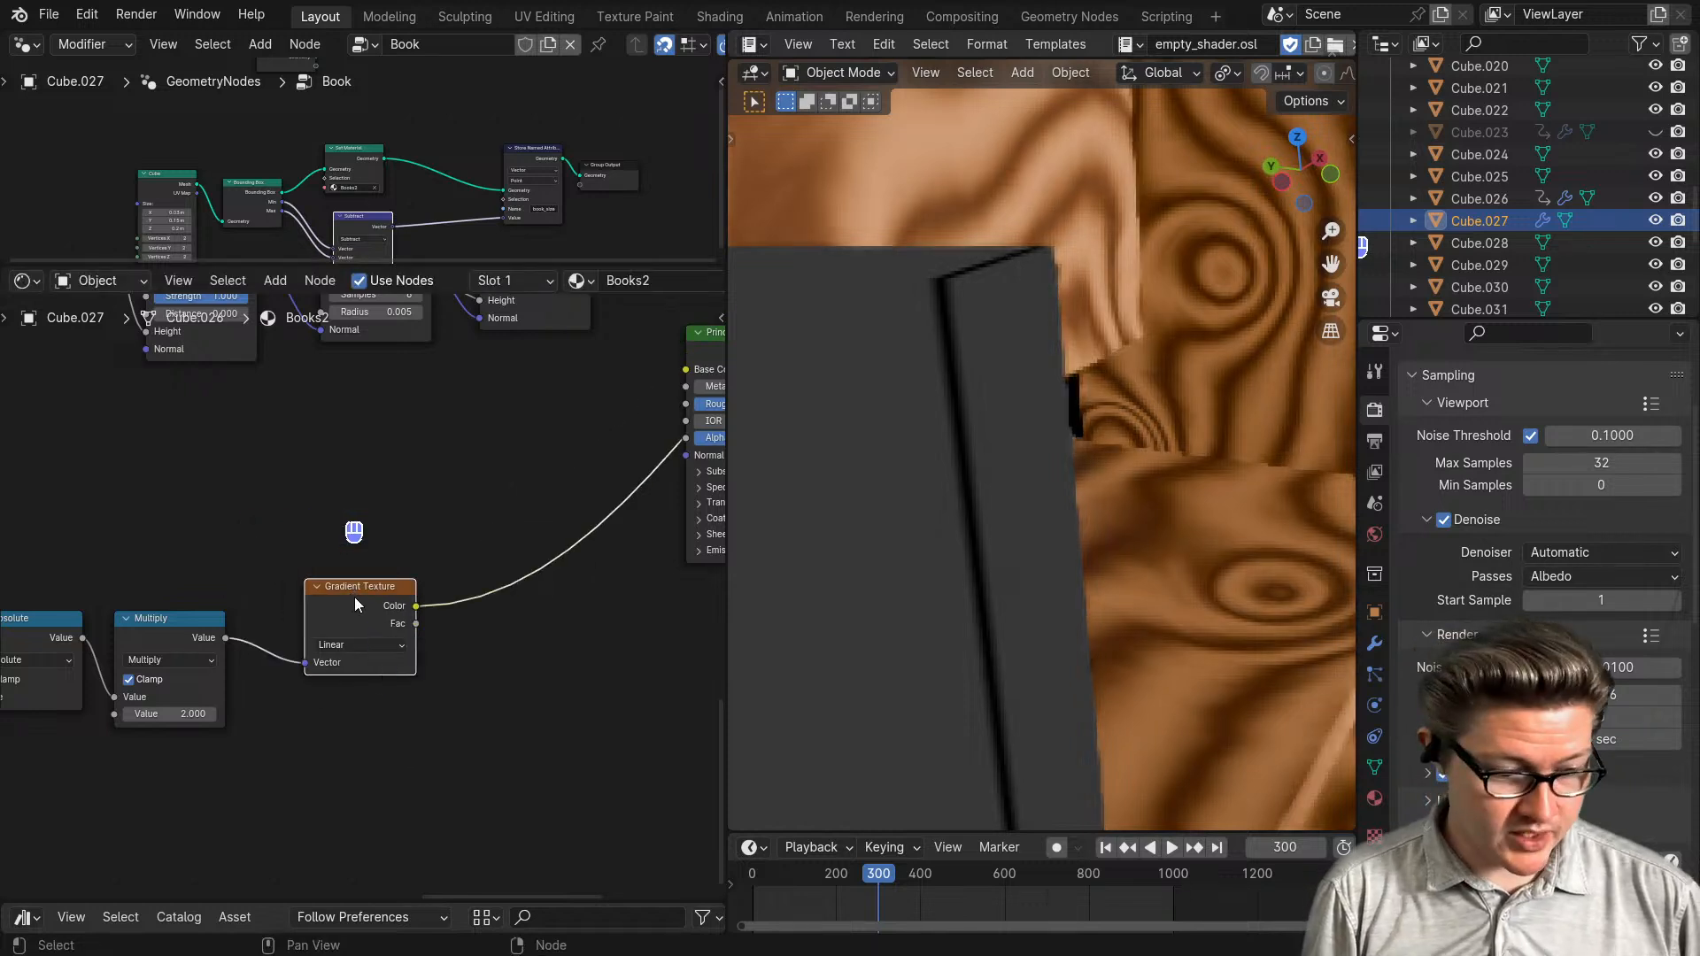
- Preview the Gradient Texture's Fac output and set its gradient type to Easing
scroll(442, 676, up, 3)
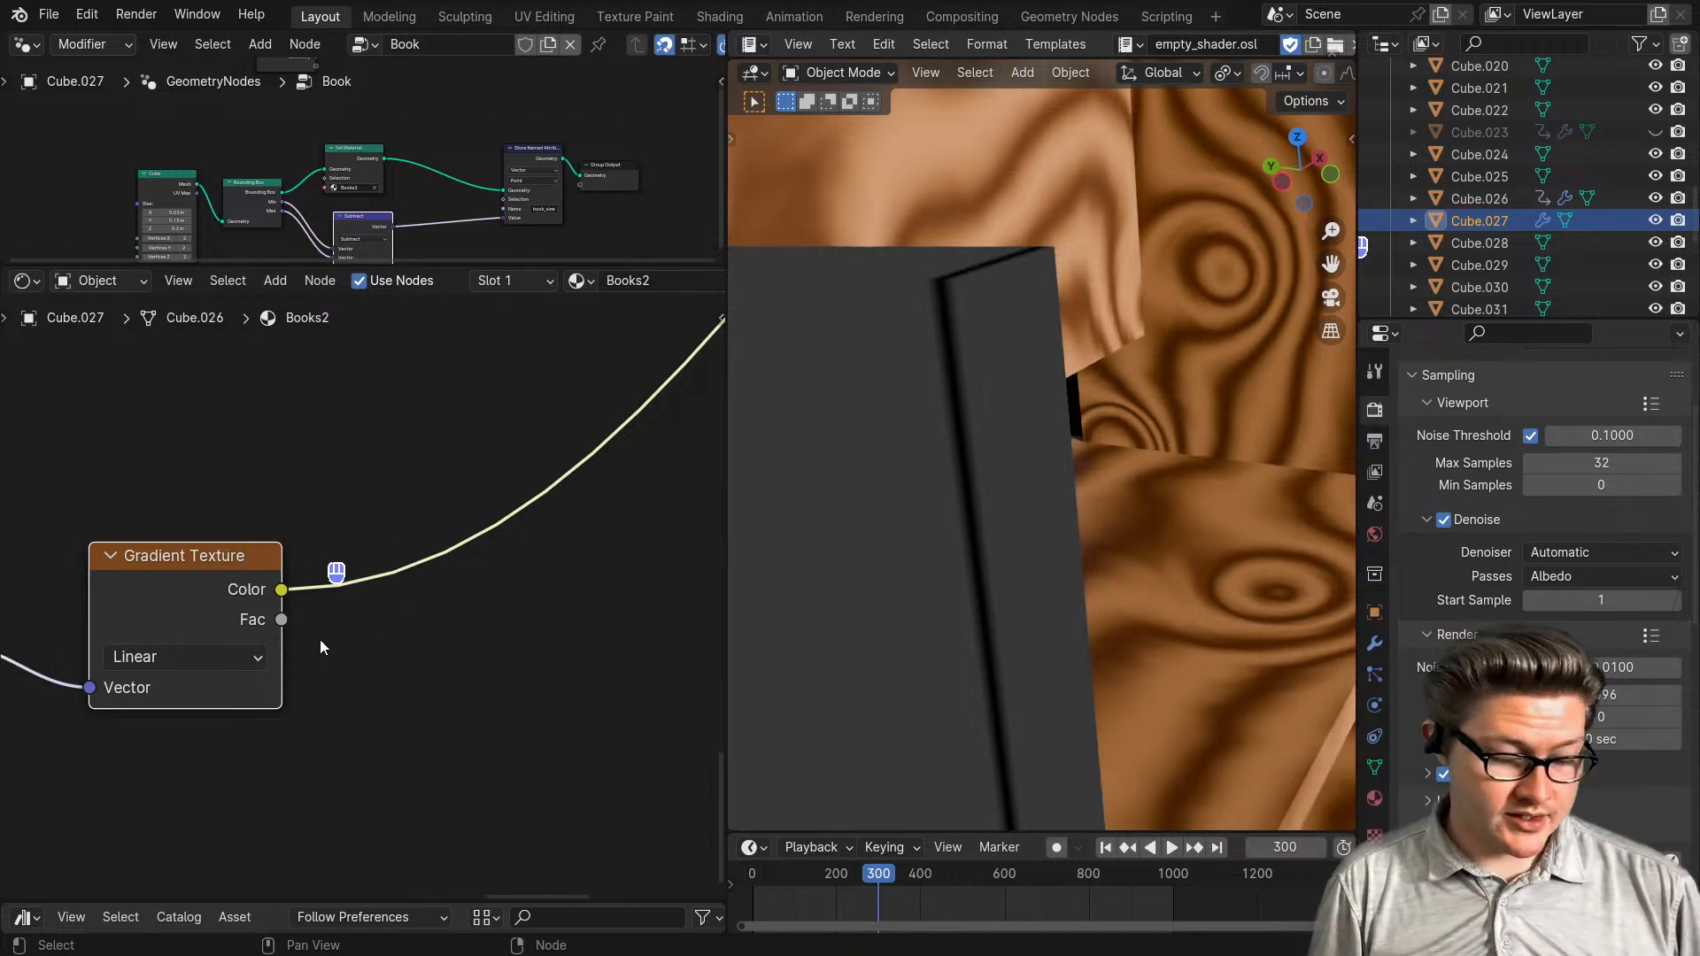
ctrl+shift+click(226, 622)
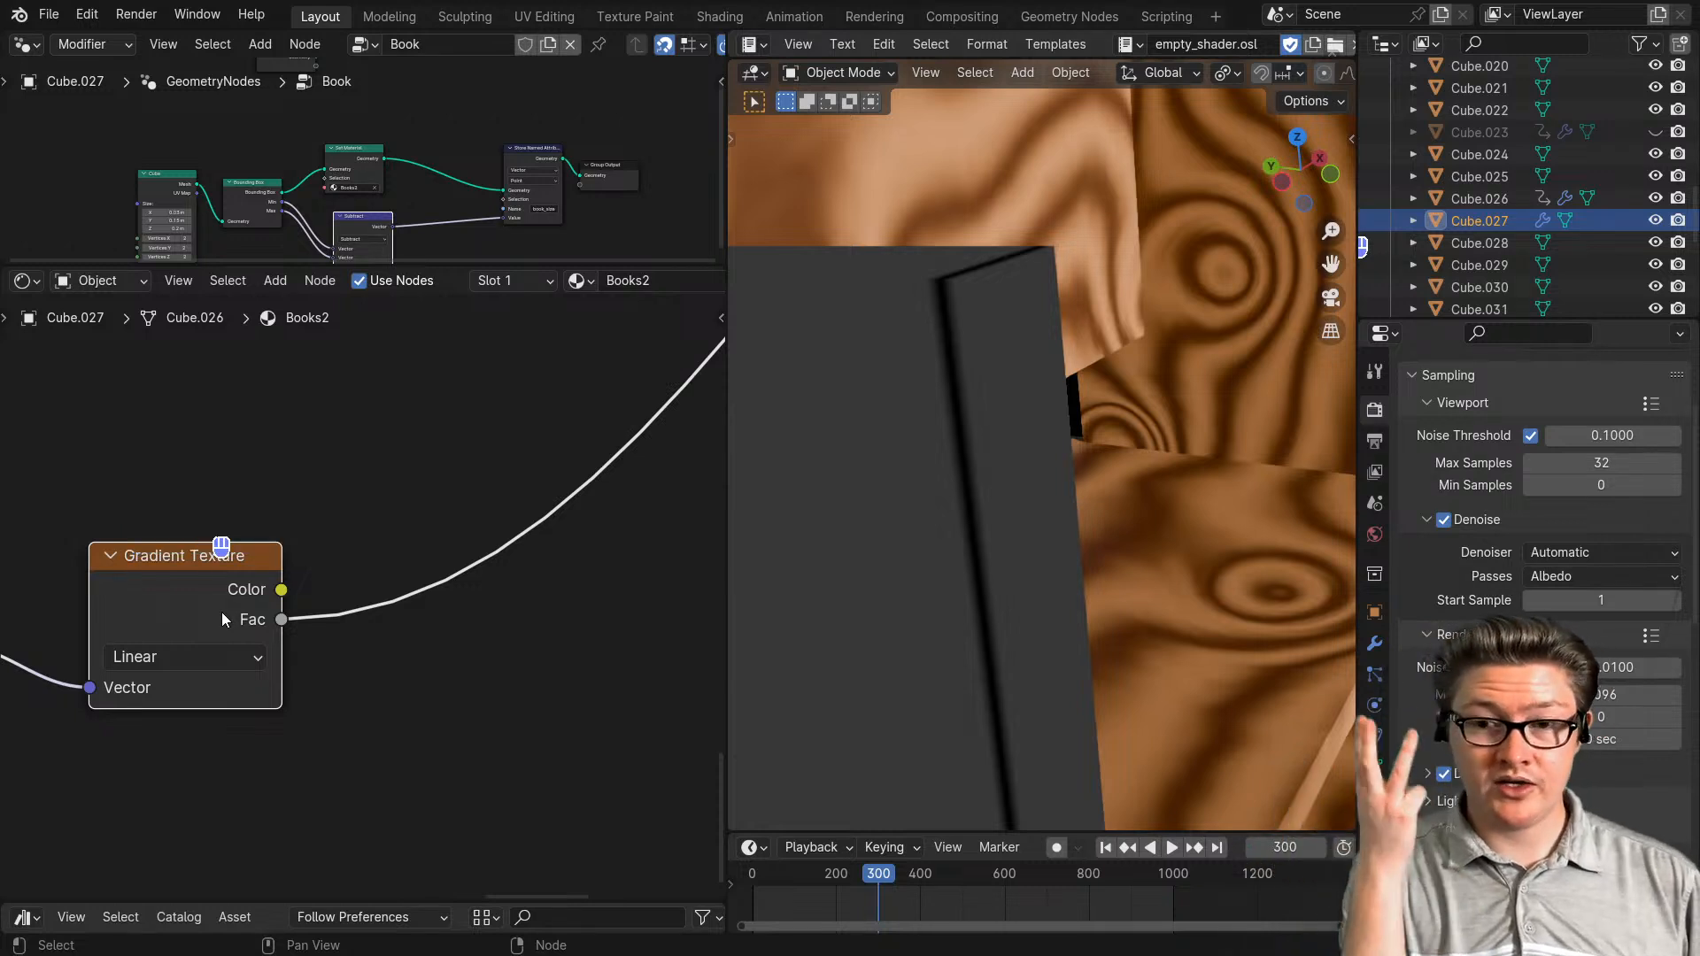
drag(172, 647, 425, 642)
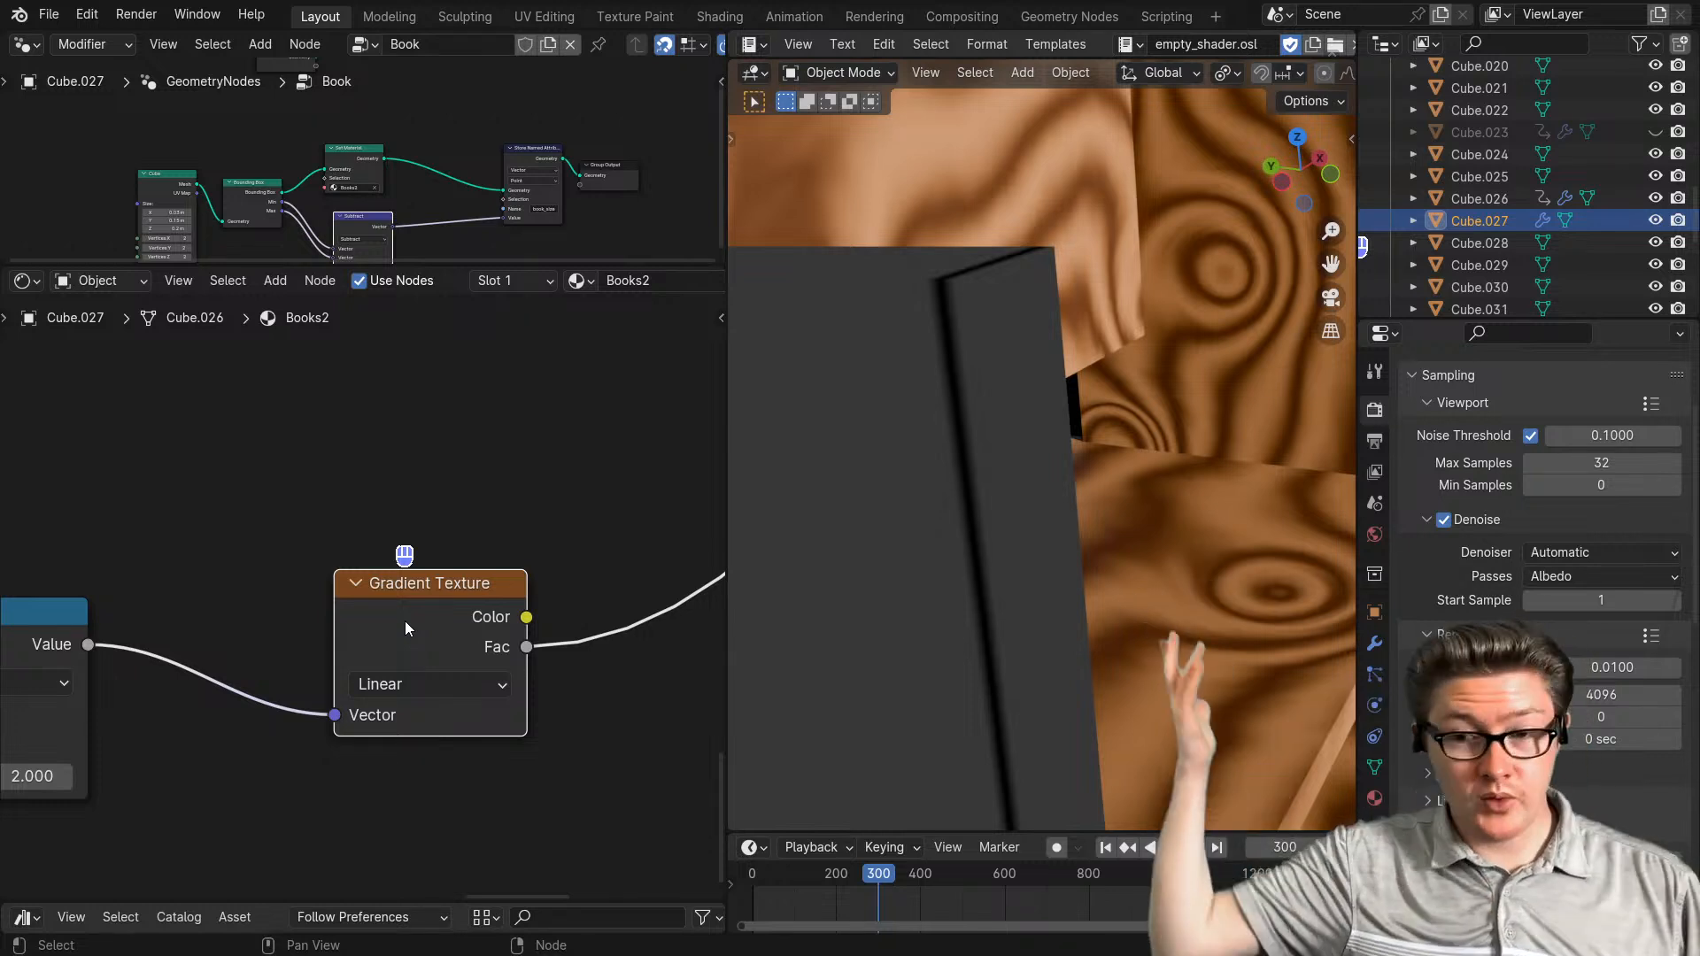
click(441, 684)
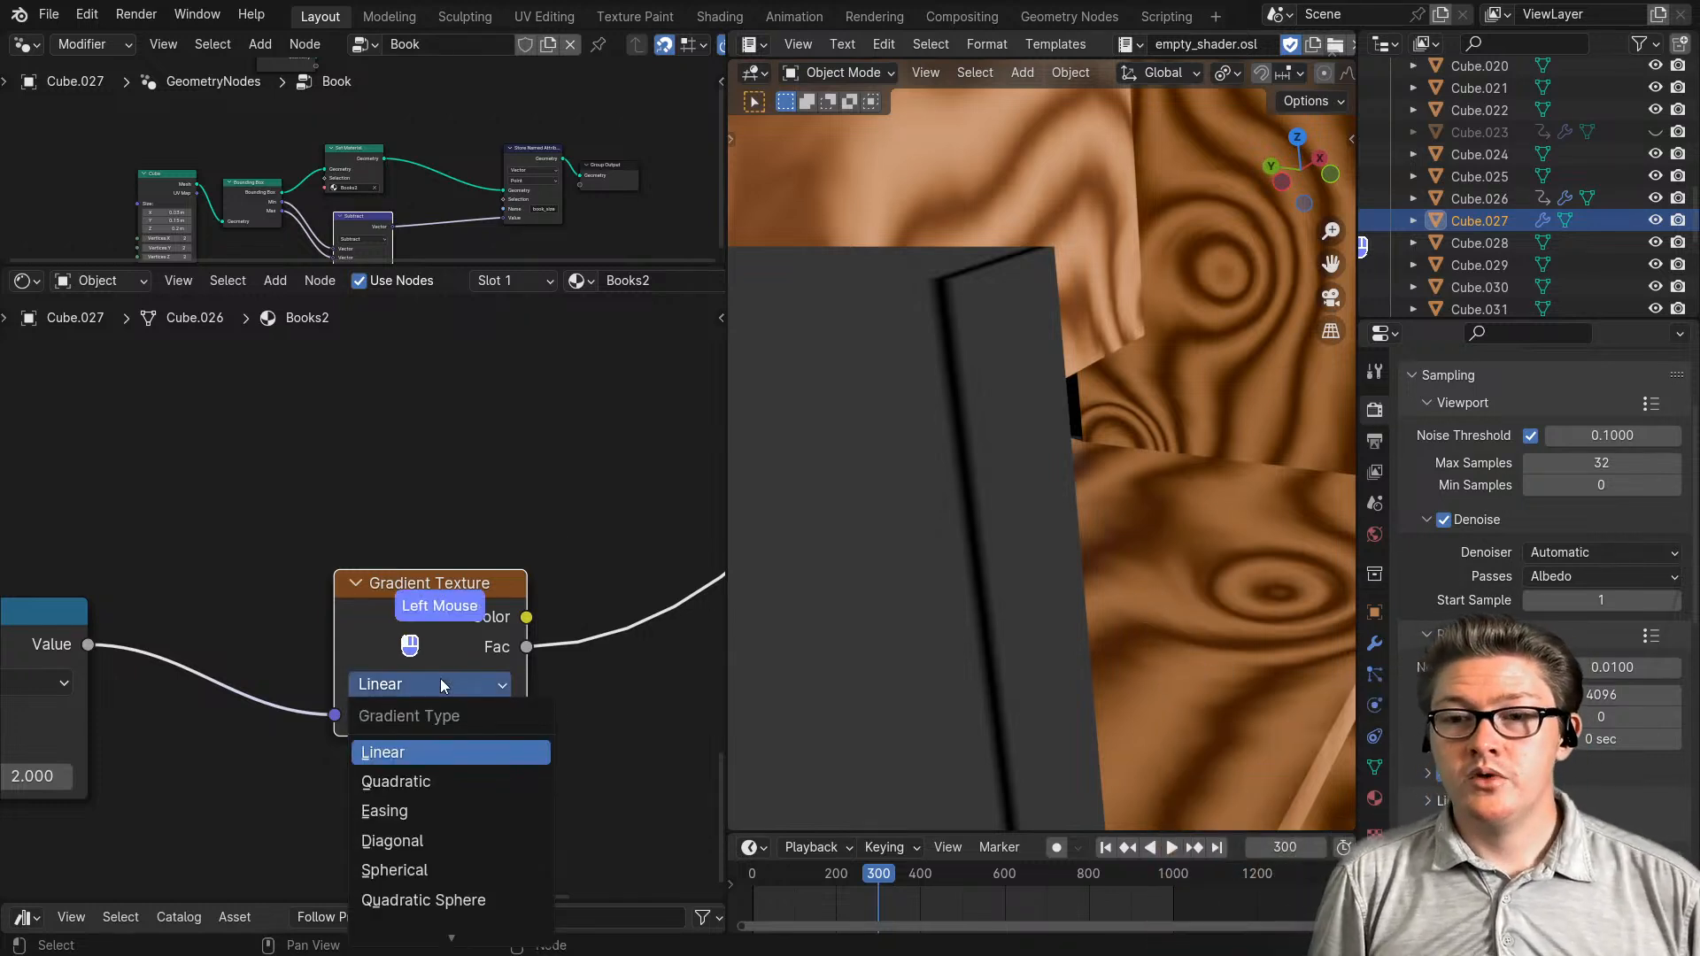
click(429, 810)
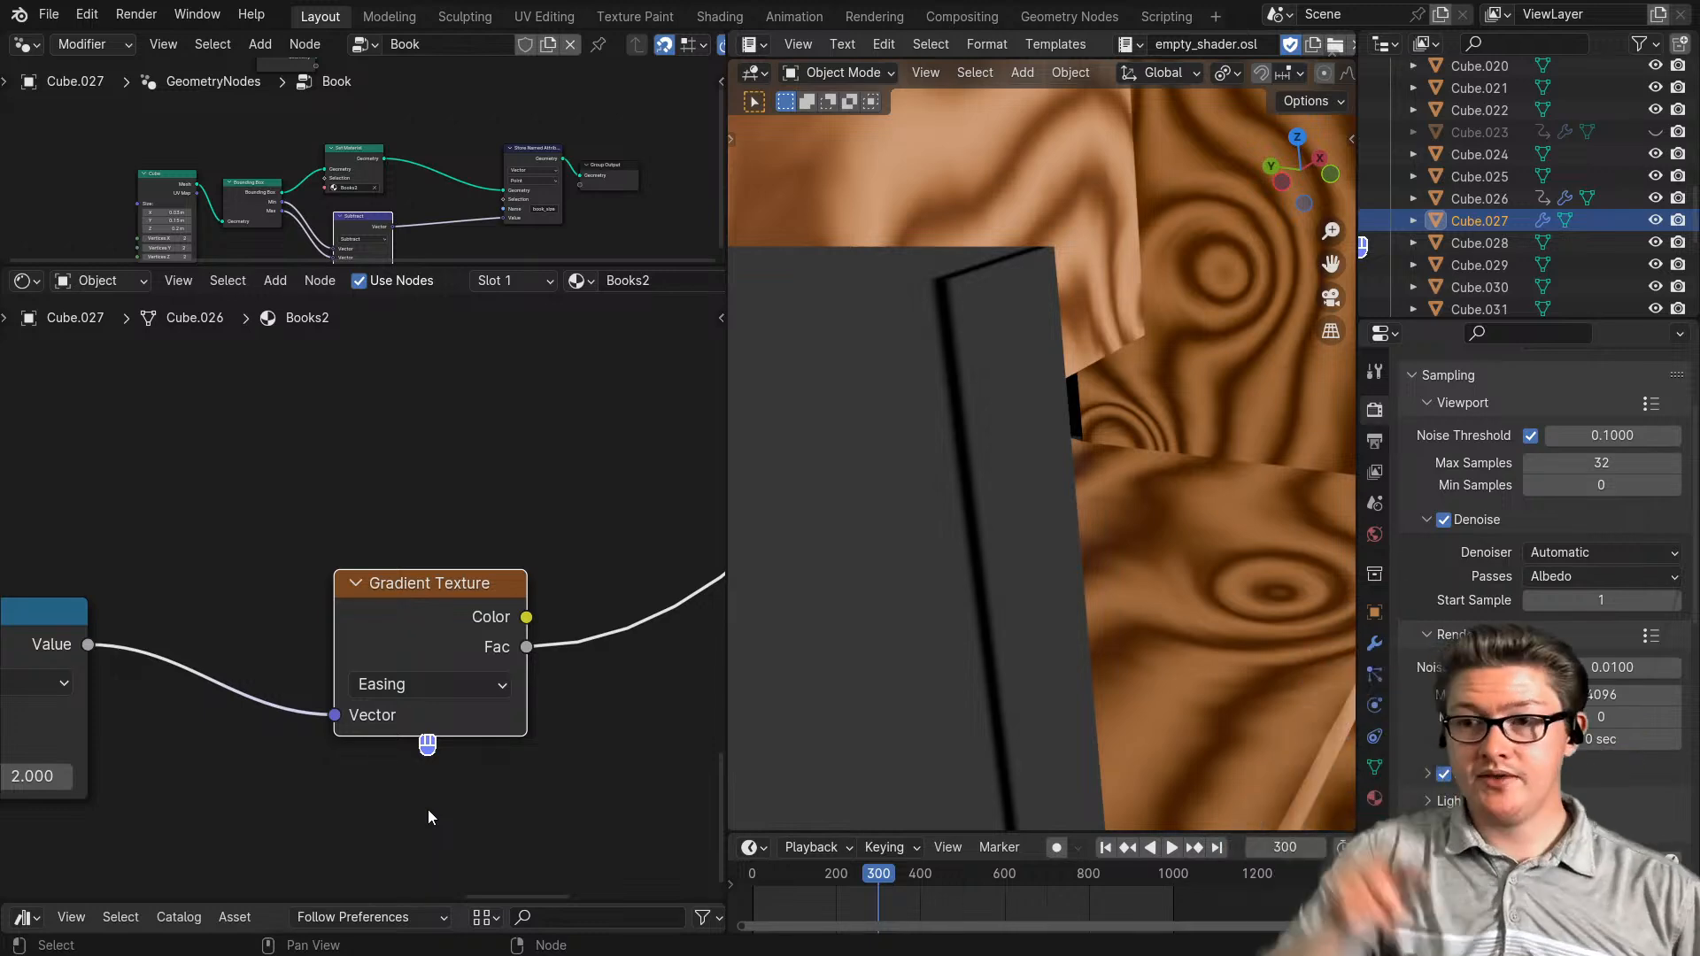
- Move the three-node texture chain feeding the first Bump node further left to free up space
scroll(448, 764, down, 4)
middle_drag(486, 661, 491, 779)
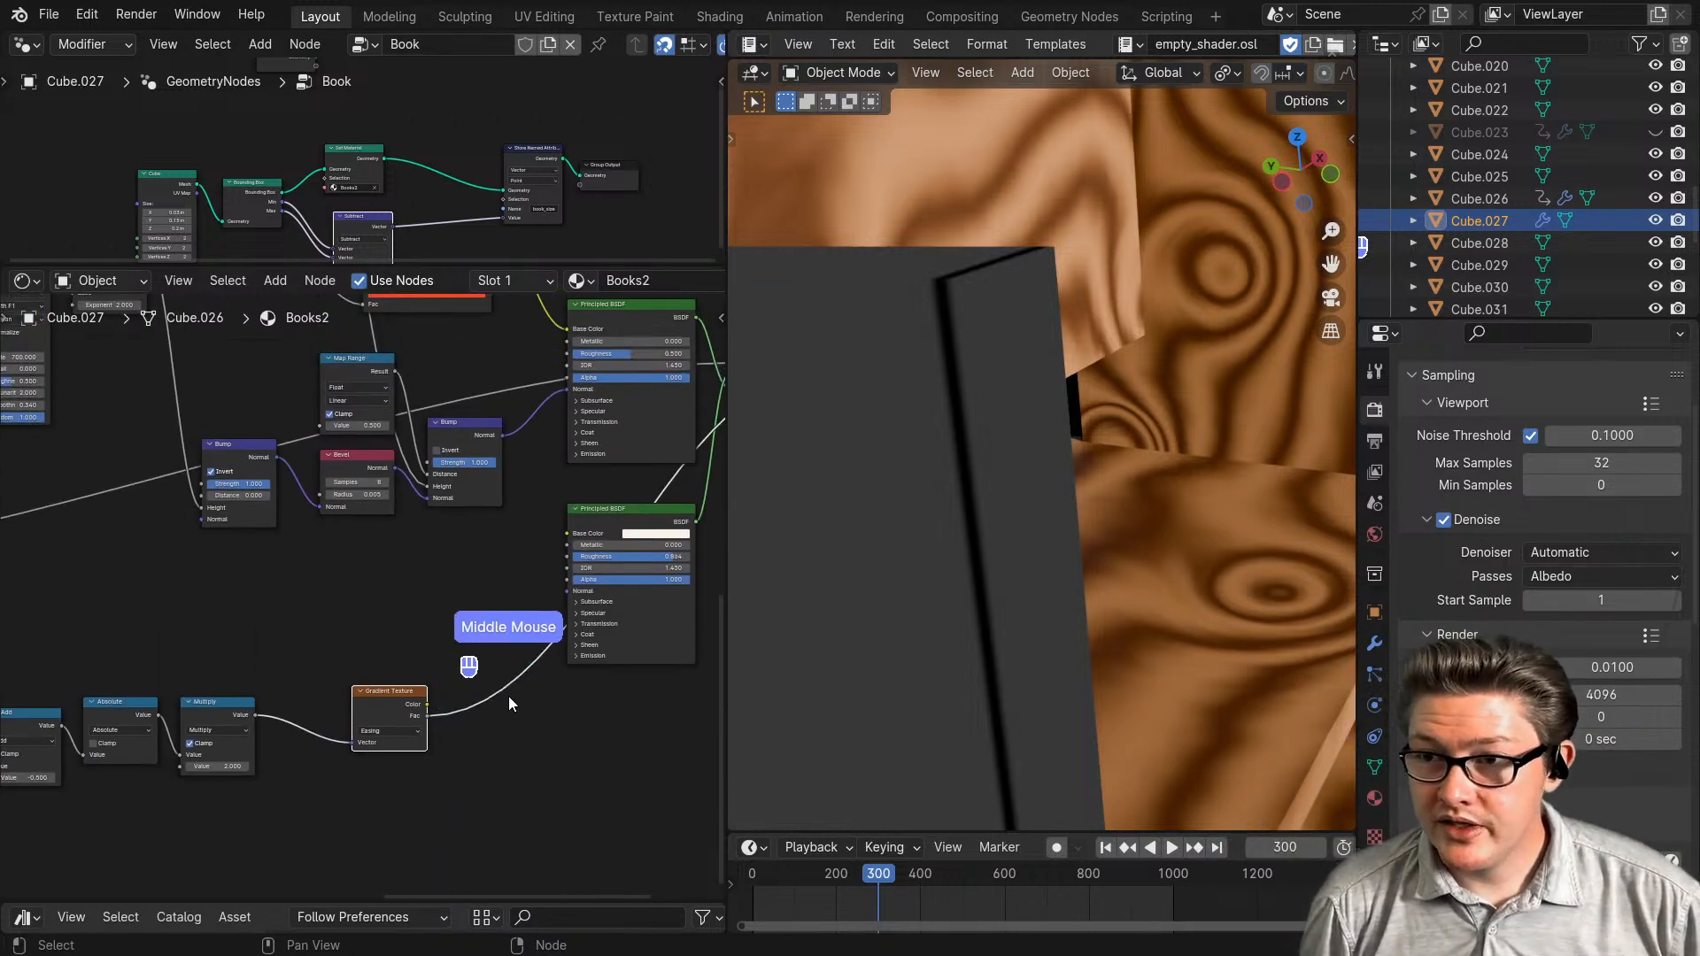
middle_drag(508, 696, 475, 688)
scroll(493, 574, down, 4)
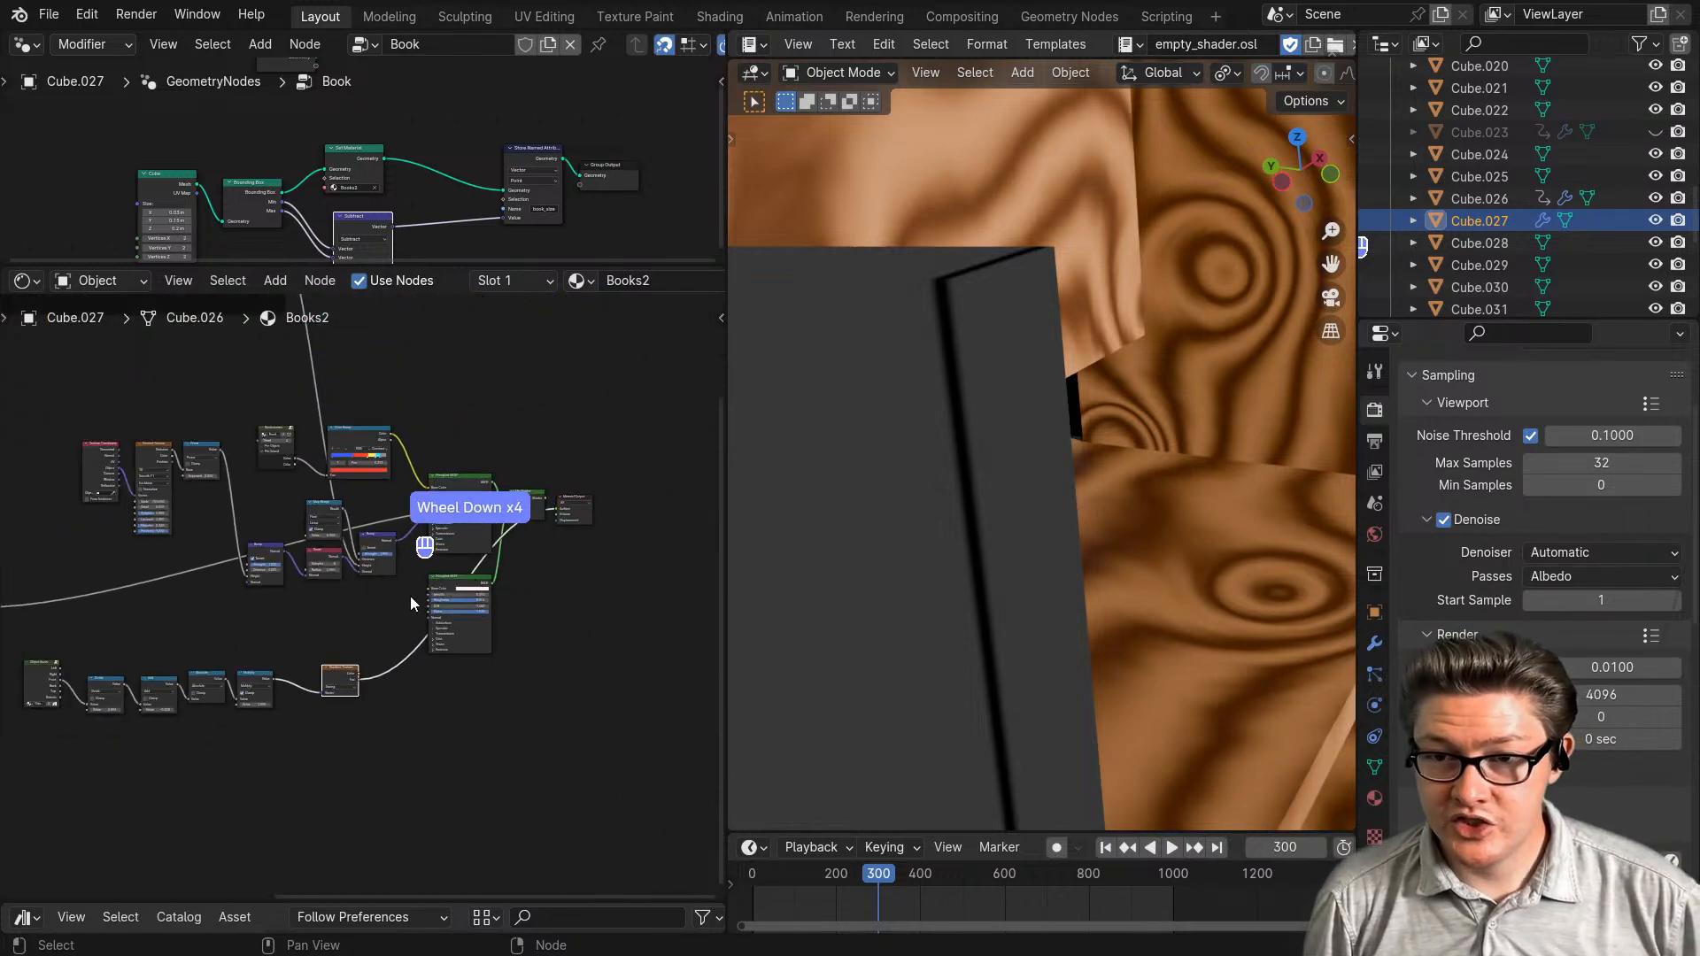
middle_drag(411, 597, 509, 632)
drag(327, 442, 230, 523)
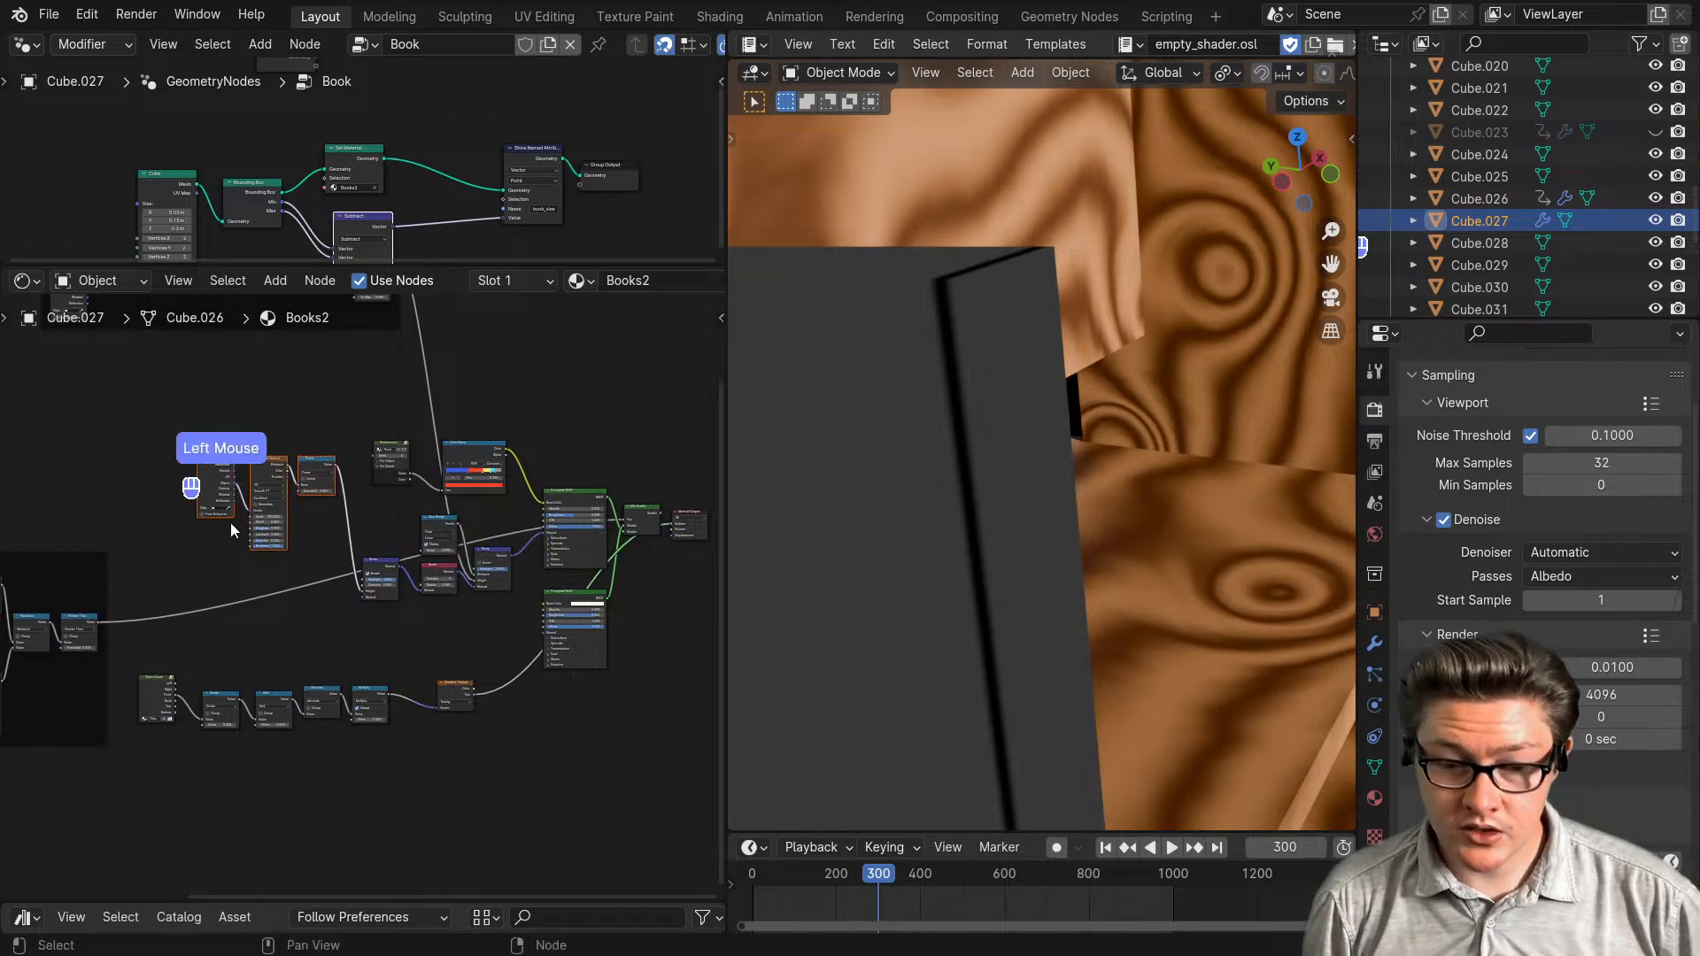
key(g)
click(112, 498)
- Move the Map Range, Bevel and two Bump nodes left, away from the cover's Principled BSDF
scroll(99, 522, up, 1)
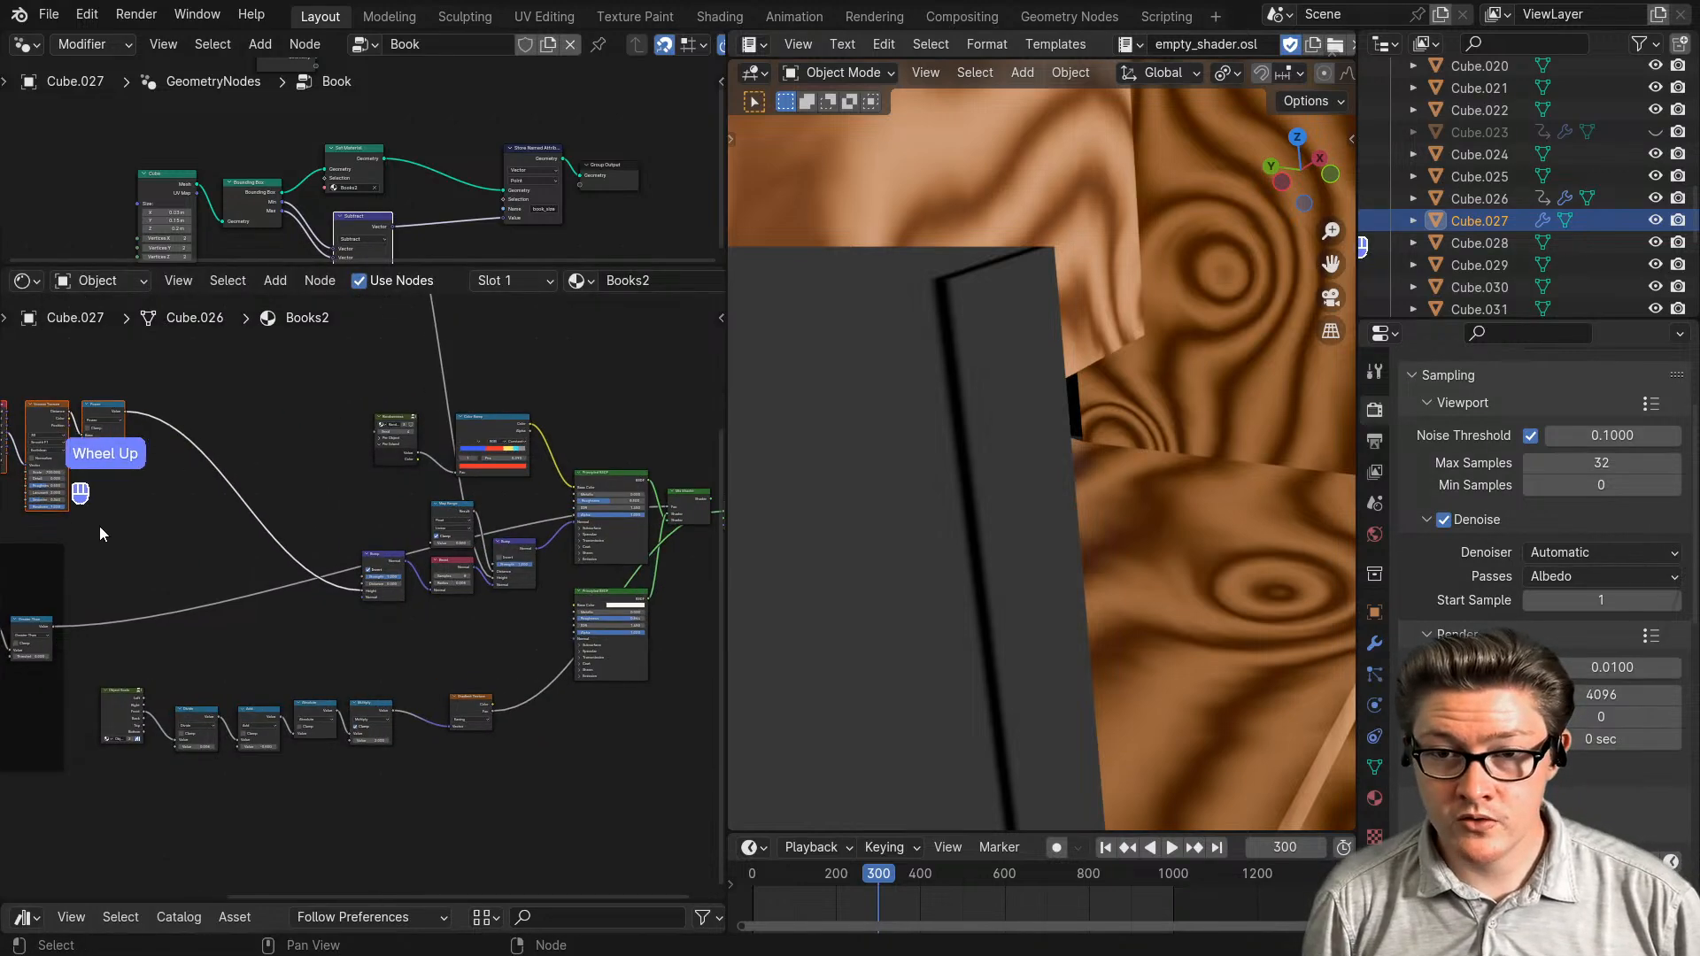
middle_drag(97, 527, 252, 576)
scroll(334, 595, up, 12)
scroll(335, 613, down, 7)
scroll(252, 576, down, 6)
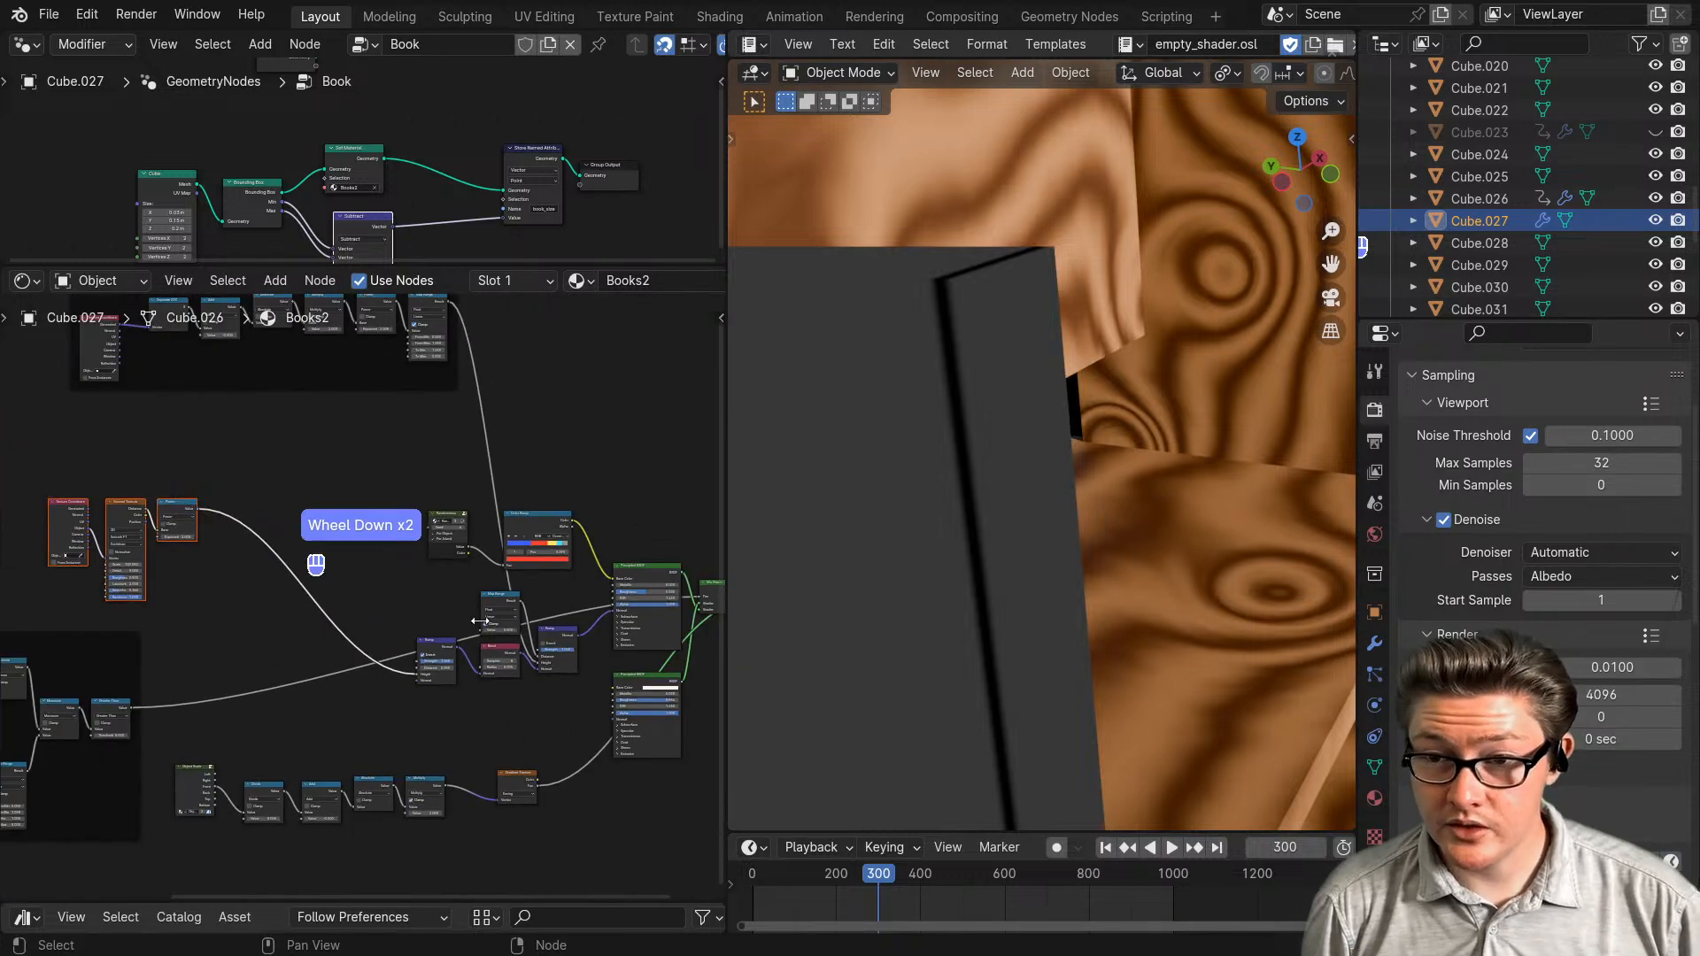
middle_drag(500, 620, 390, 613)
scroll(395, 620, up, 2)
drag(463, 690, 318, 603)
drag(481, 652, 295, 638)
scroll(349, 650, up, 2)
- Add a Bump node and insert it between the last Bump node and the cover's Principled BSDF
key(shift+a)
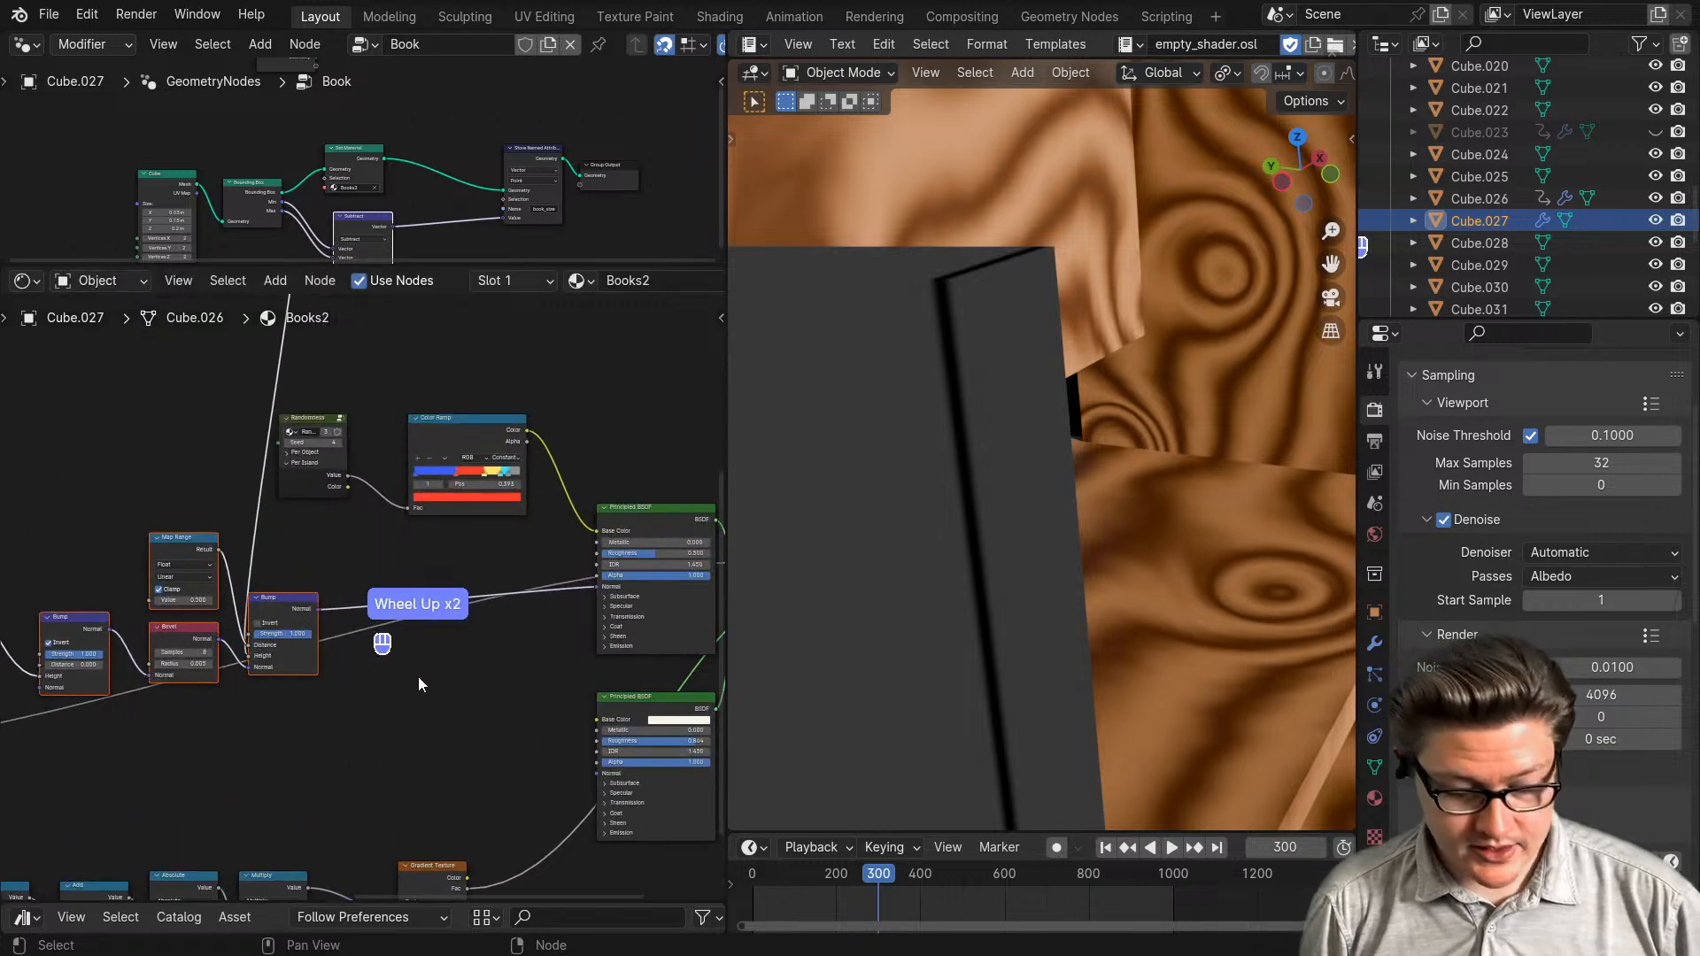
text(bim)
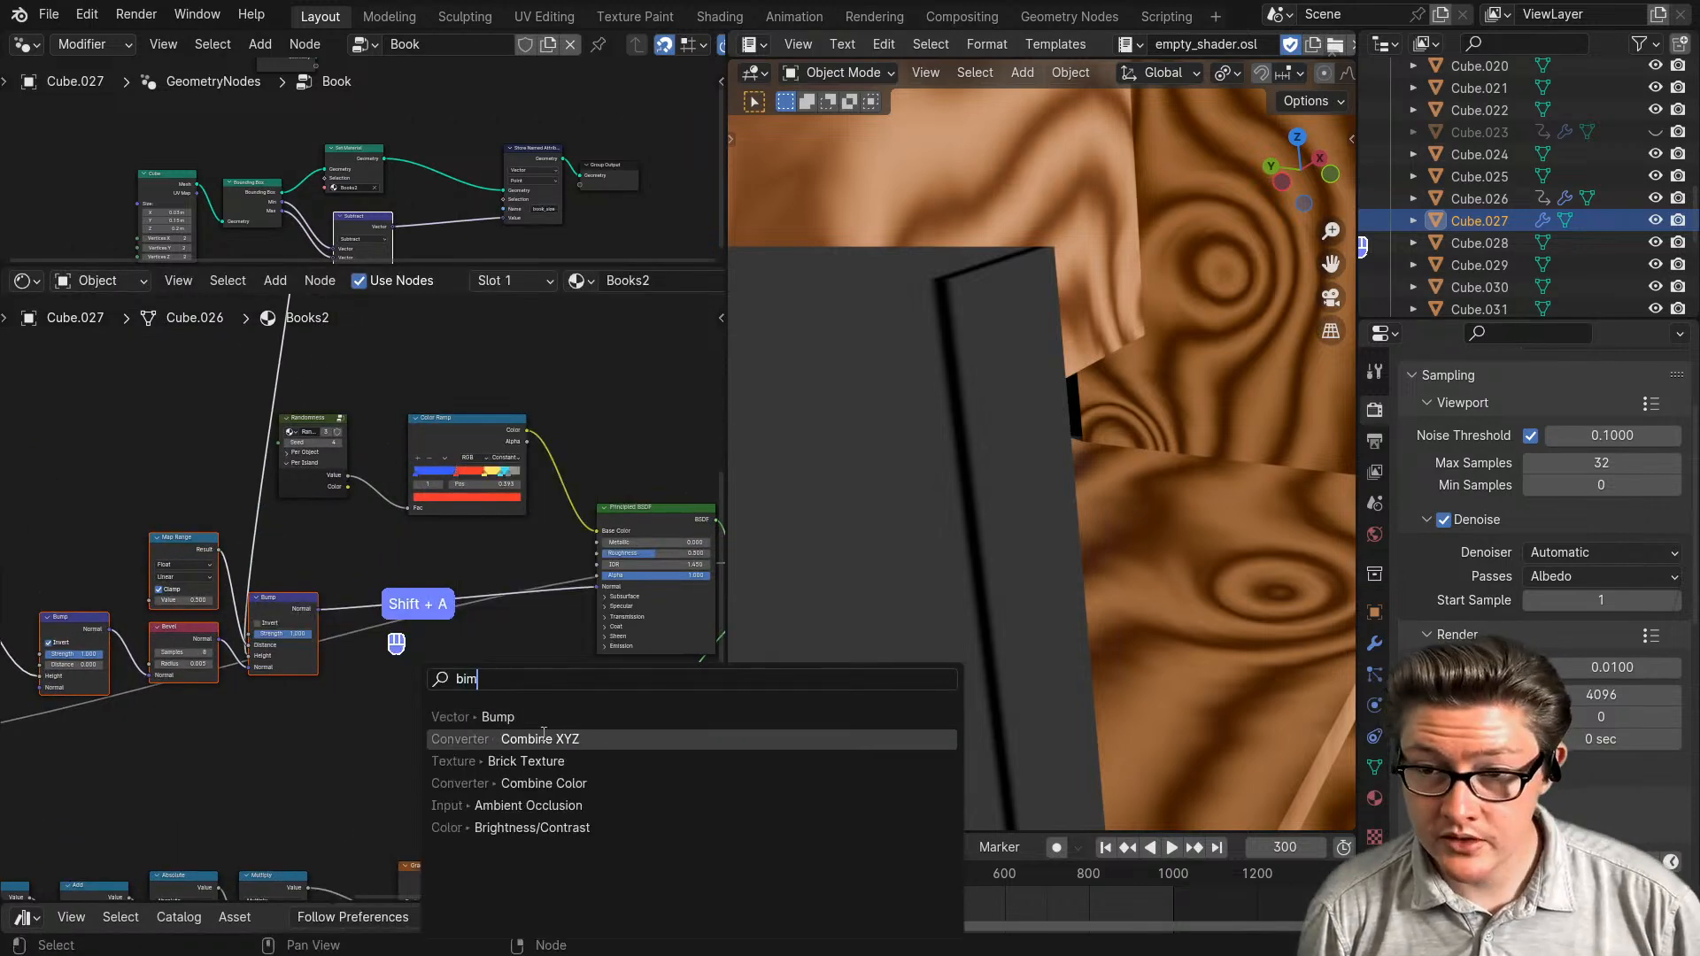
key(Return)
click(350, 577)
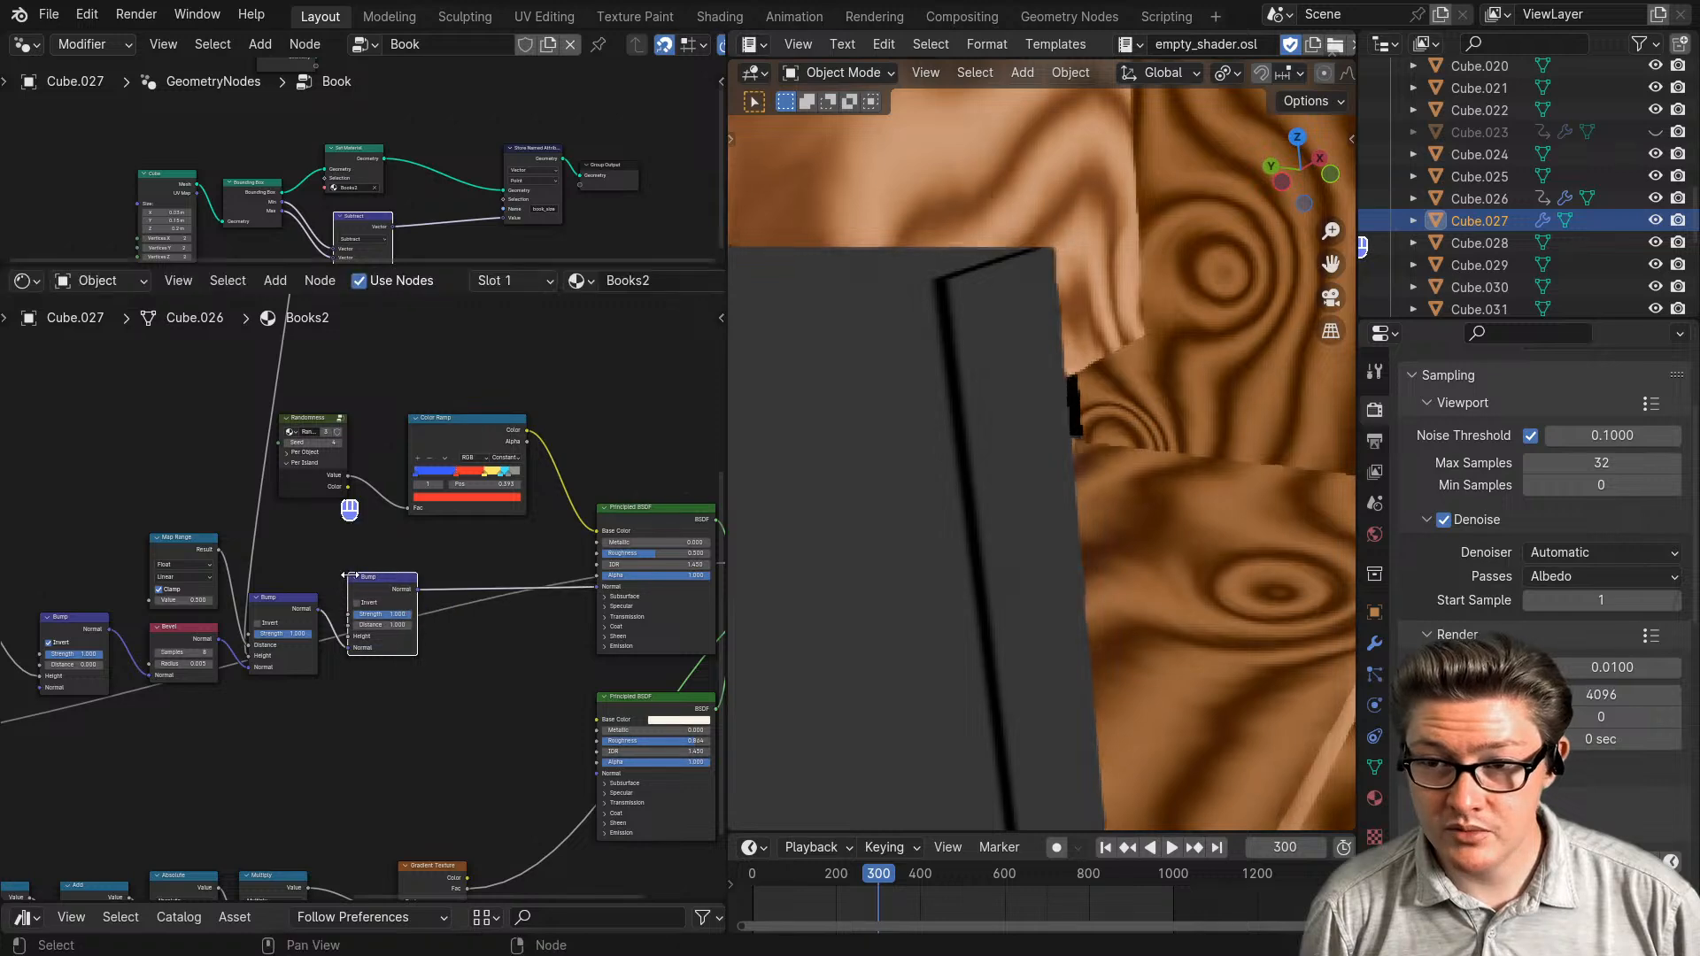
- Switch the material preview back to the Mix Shader that combines the two Principled BSDF nodes
scroll(480, 641, down, 2)
middle_drag(673, 558, 492, 558)
ctrl+shift+click(497, 563)
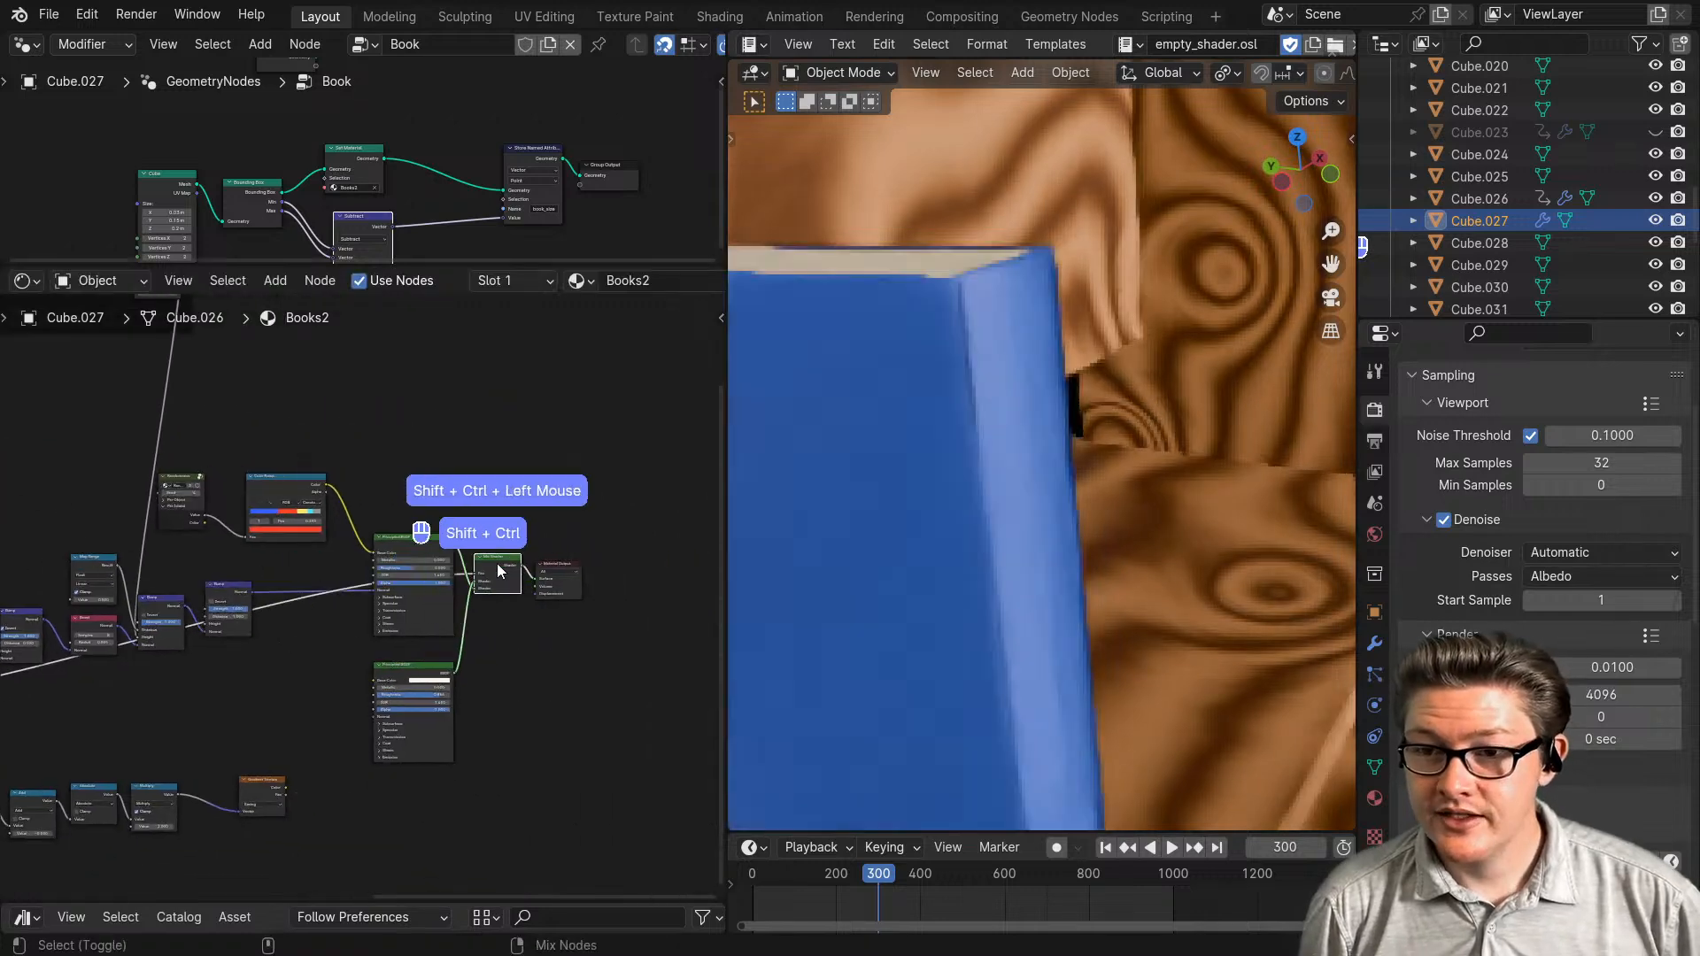
scroll(501, 584, up, 5)
ctrl+shift+click(624, 533)
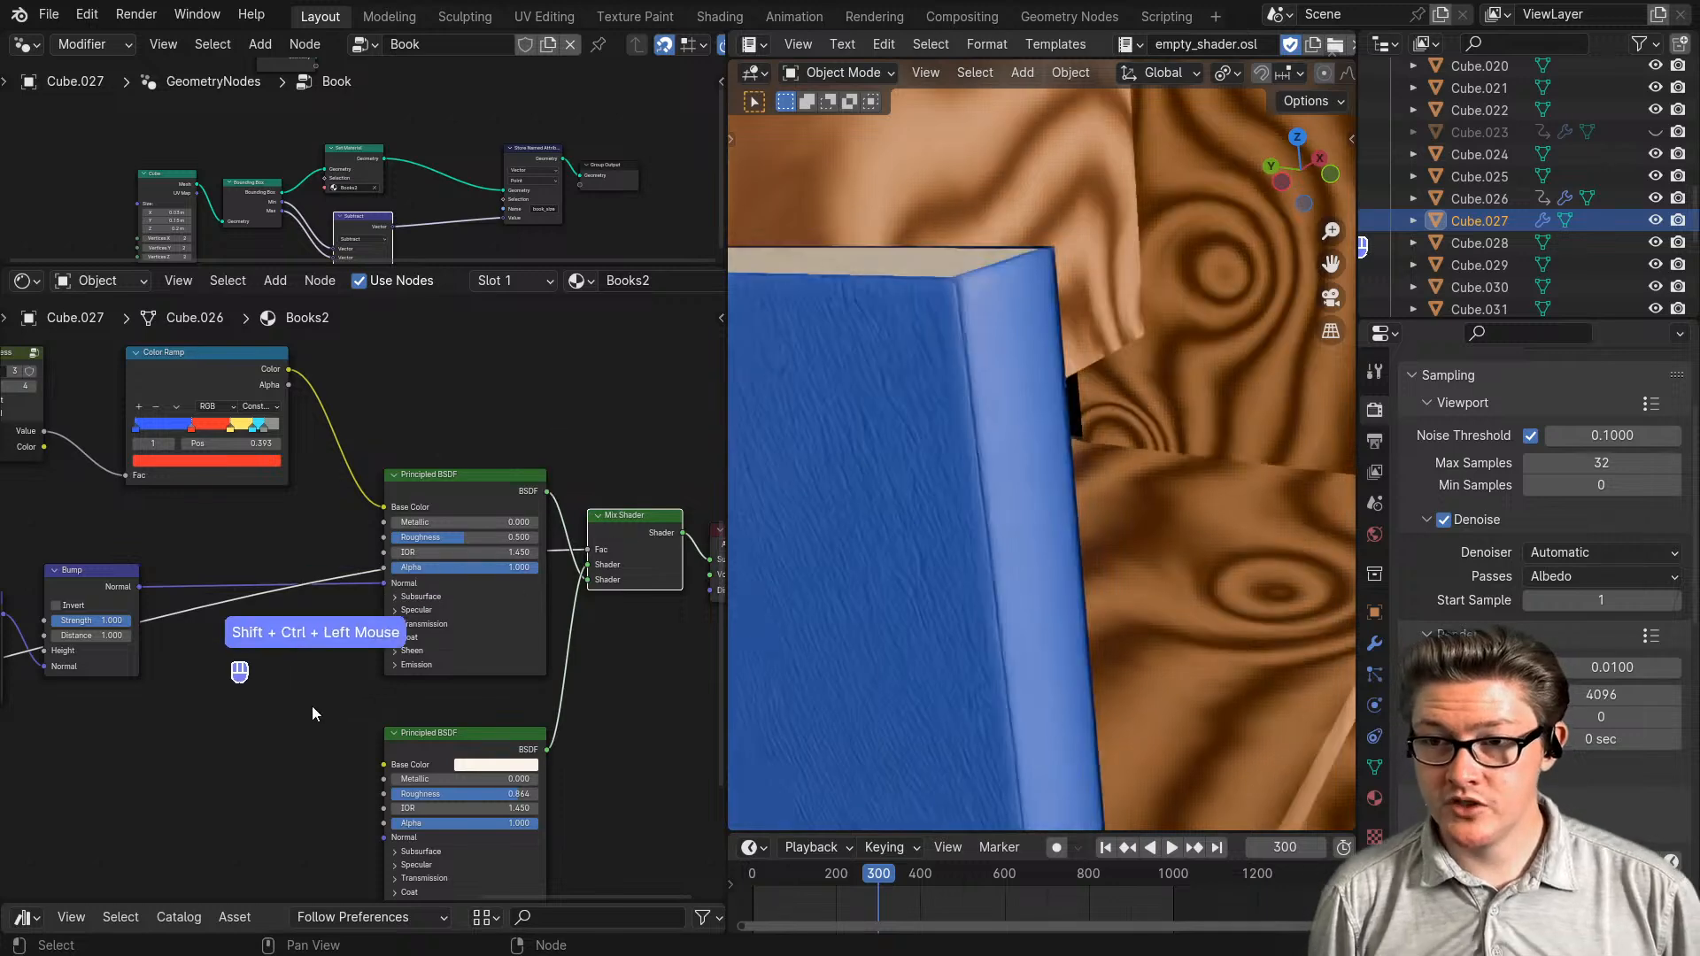
- Shift the new Bump node towards the Principled BSDF and place the Gradient Texture beside the Multiply node
scroll(312, 705, down, 2)
middle_drag(312, 705, 322, 640)
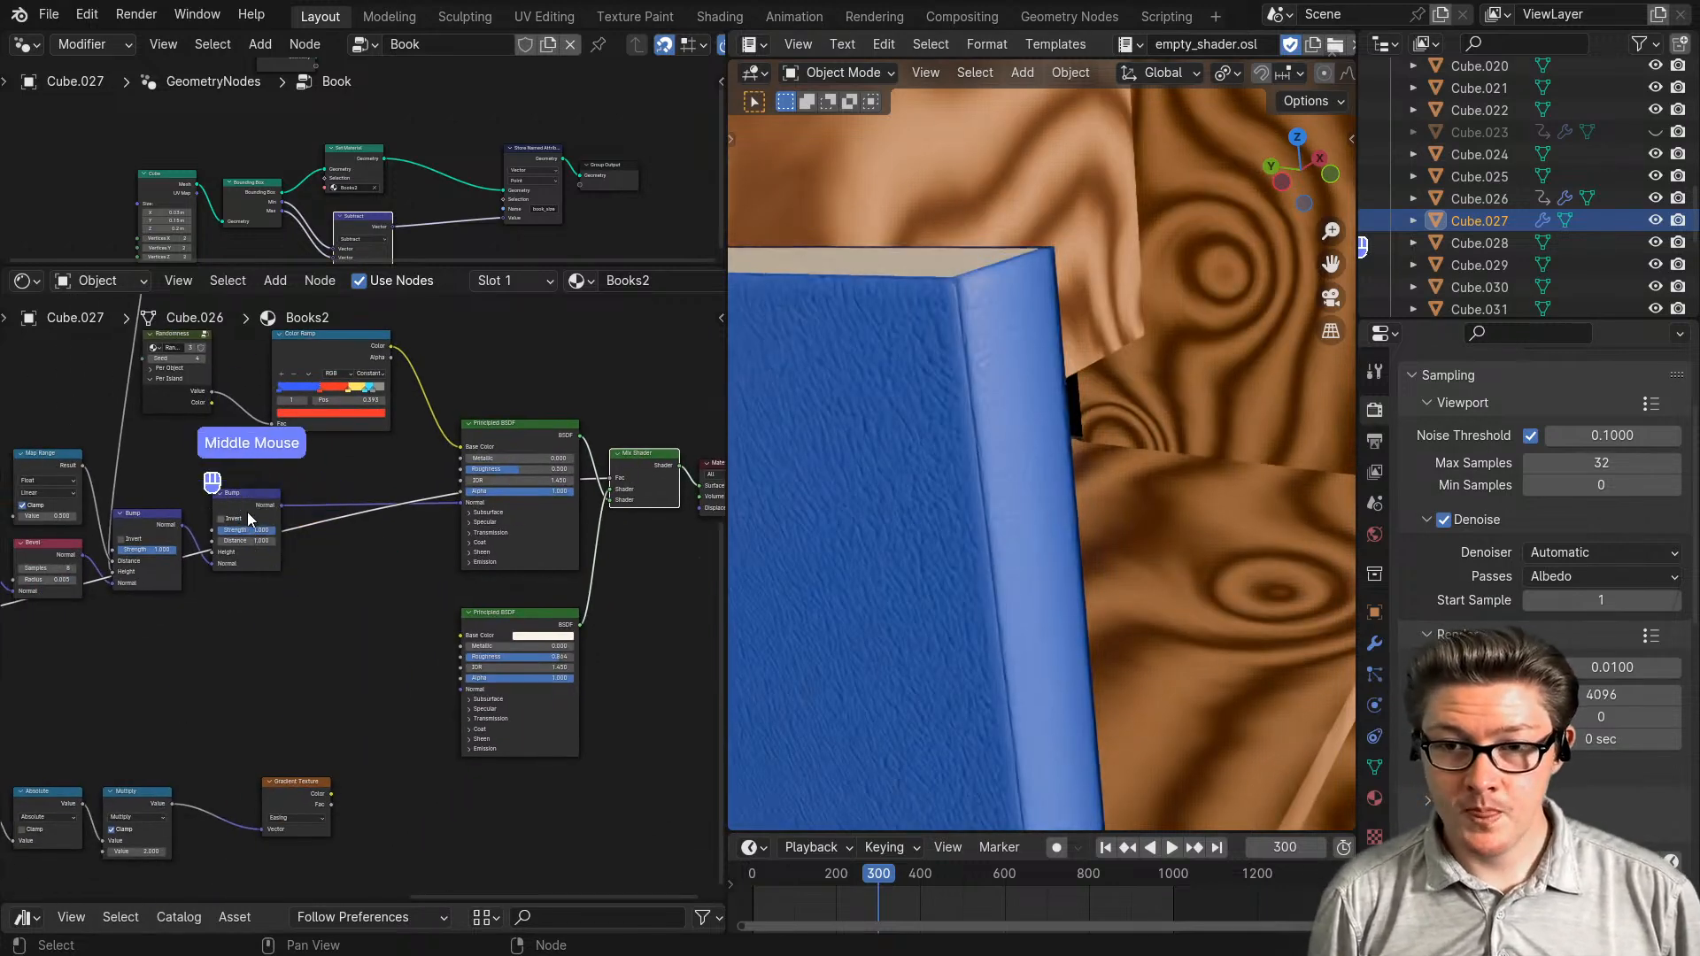
drag(241, 505, 348, 550)
drag(301, 797, 230, 777)
- Group the node chain from Object Scale through the Gradient Texture into a single frame
scroll(257, 804, up, 2)
middle_drag(257, 805, 507, 613)
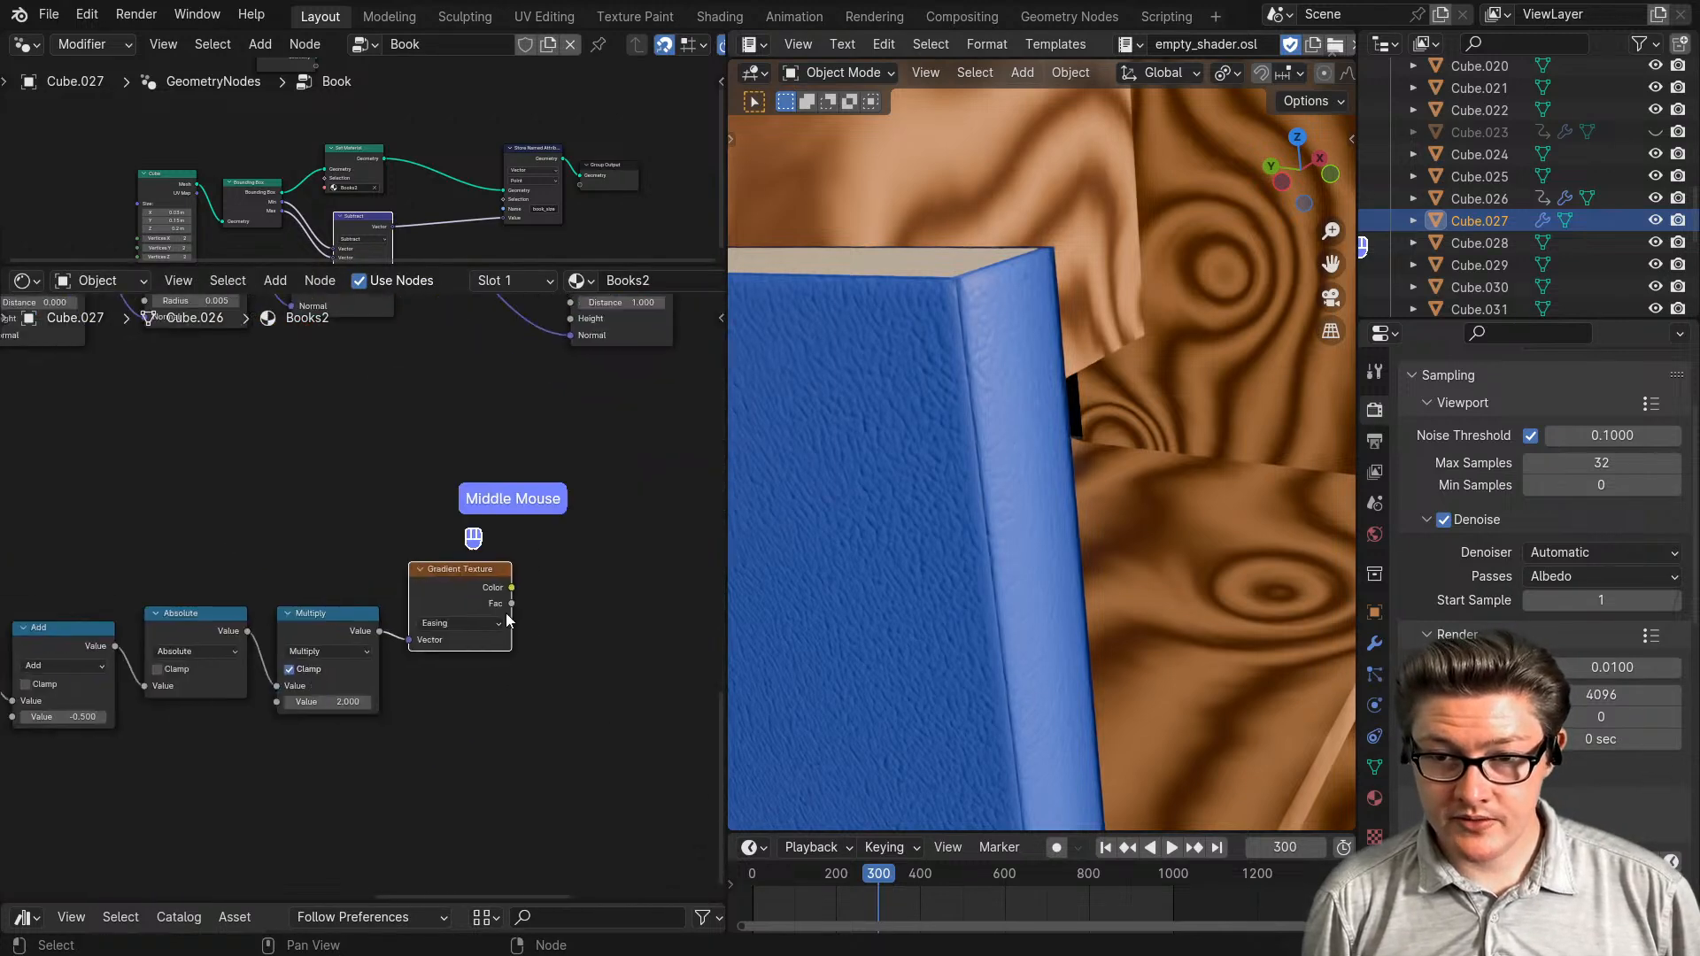
scroll(475, 628, down, 5)
drag(453, 721, 1, 565)
middle_drag(106, 576, 173, 574)
key(ctrl+j)
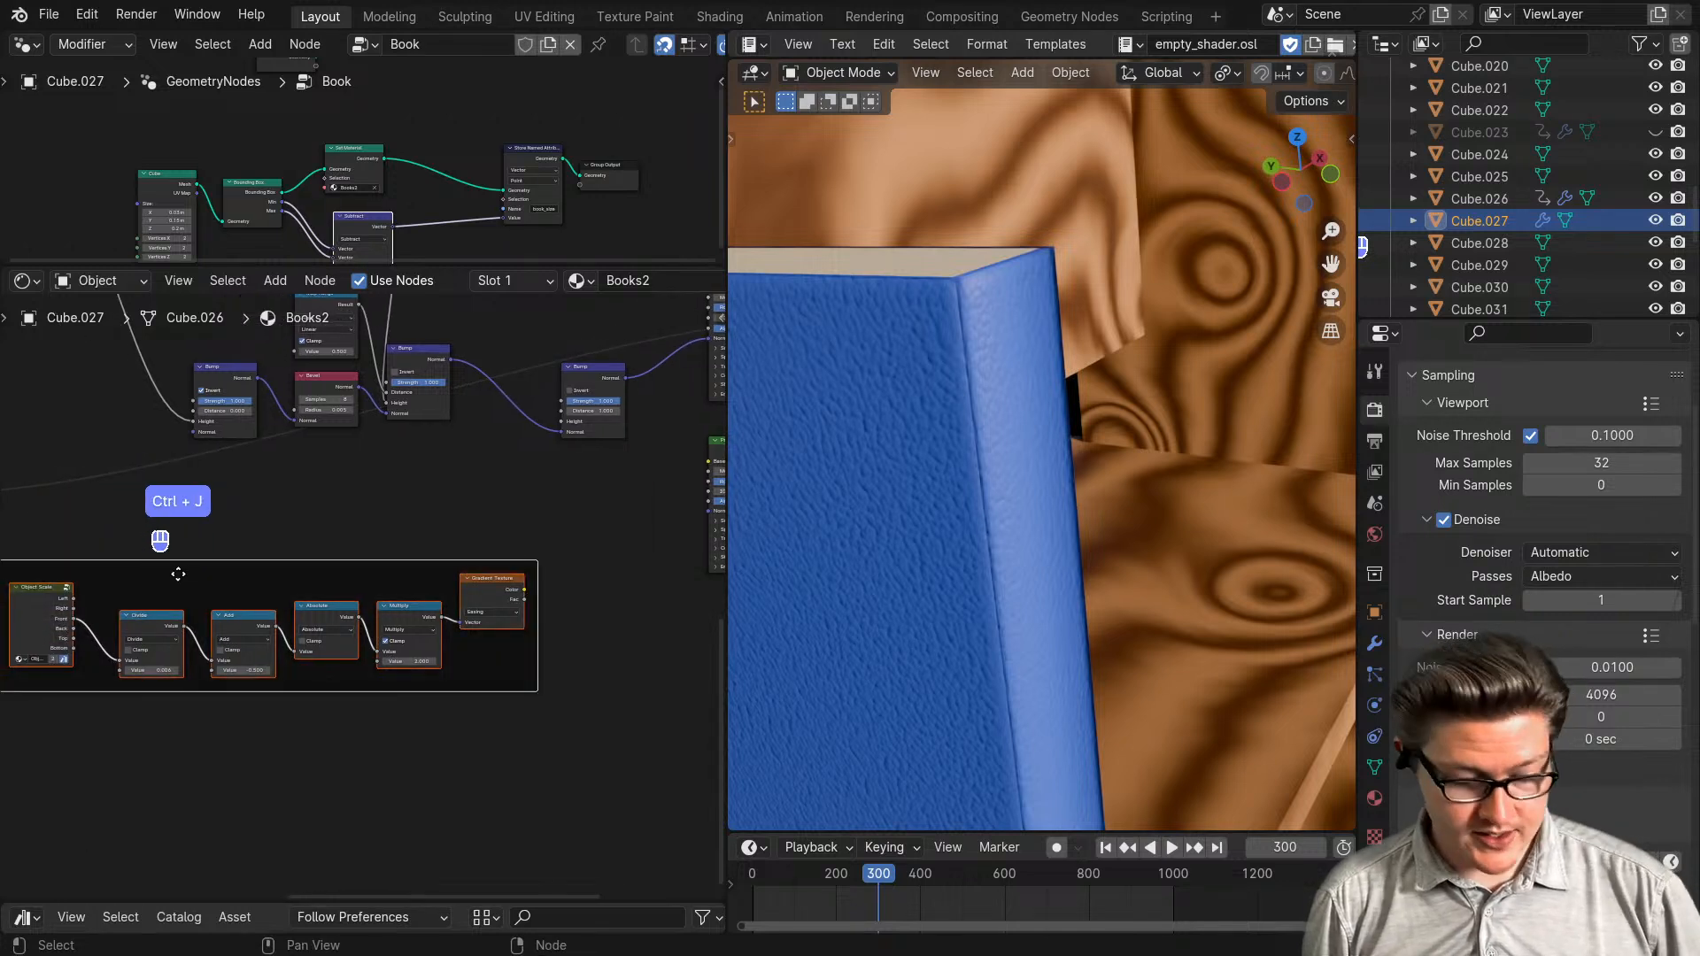
- Label the new node frame "Spine Crease"
key(F2)
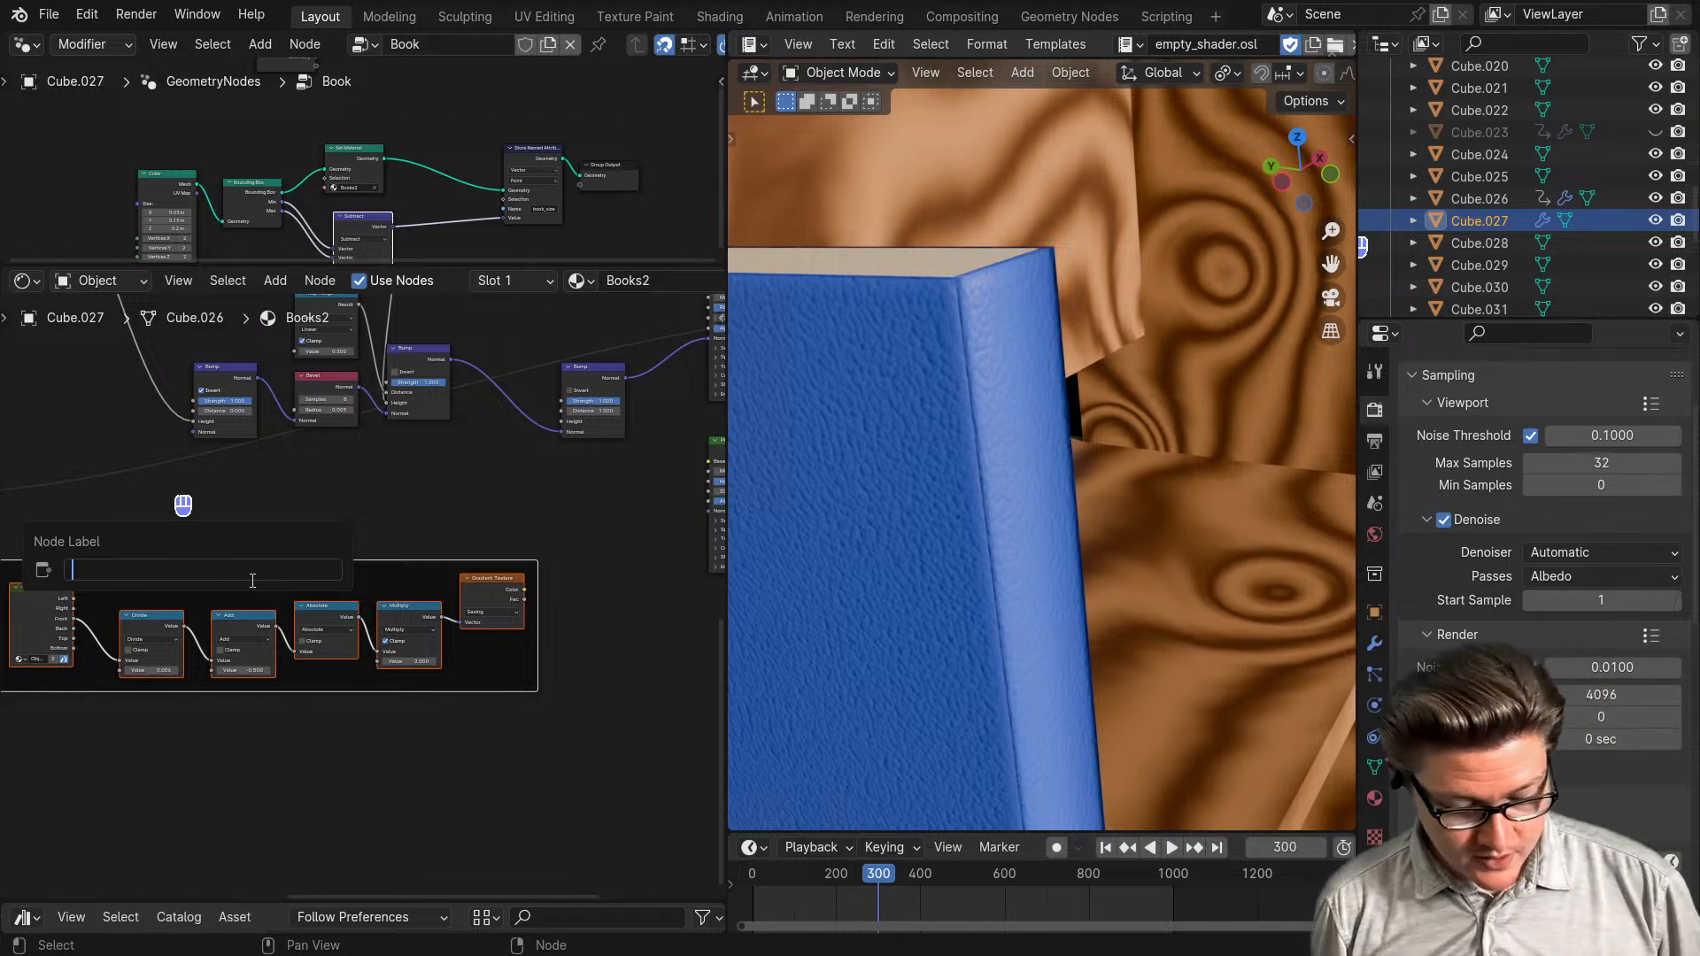
key(shift)
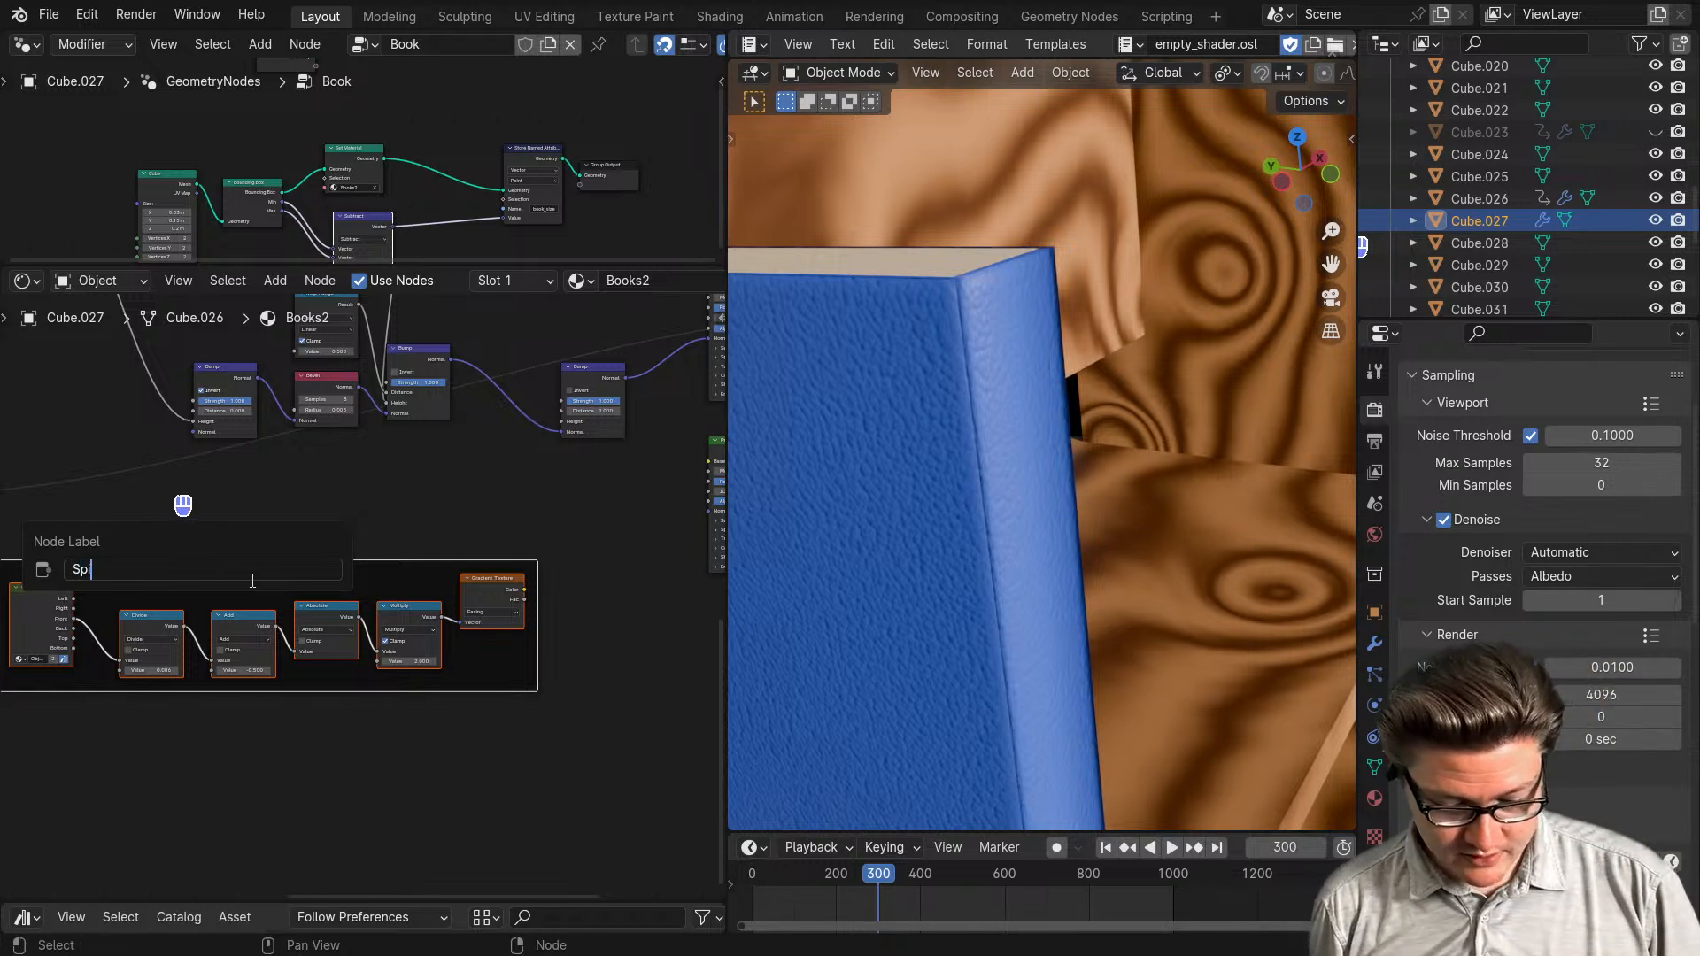
text(Spine )
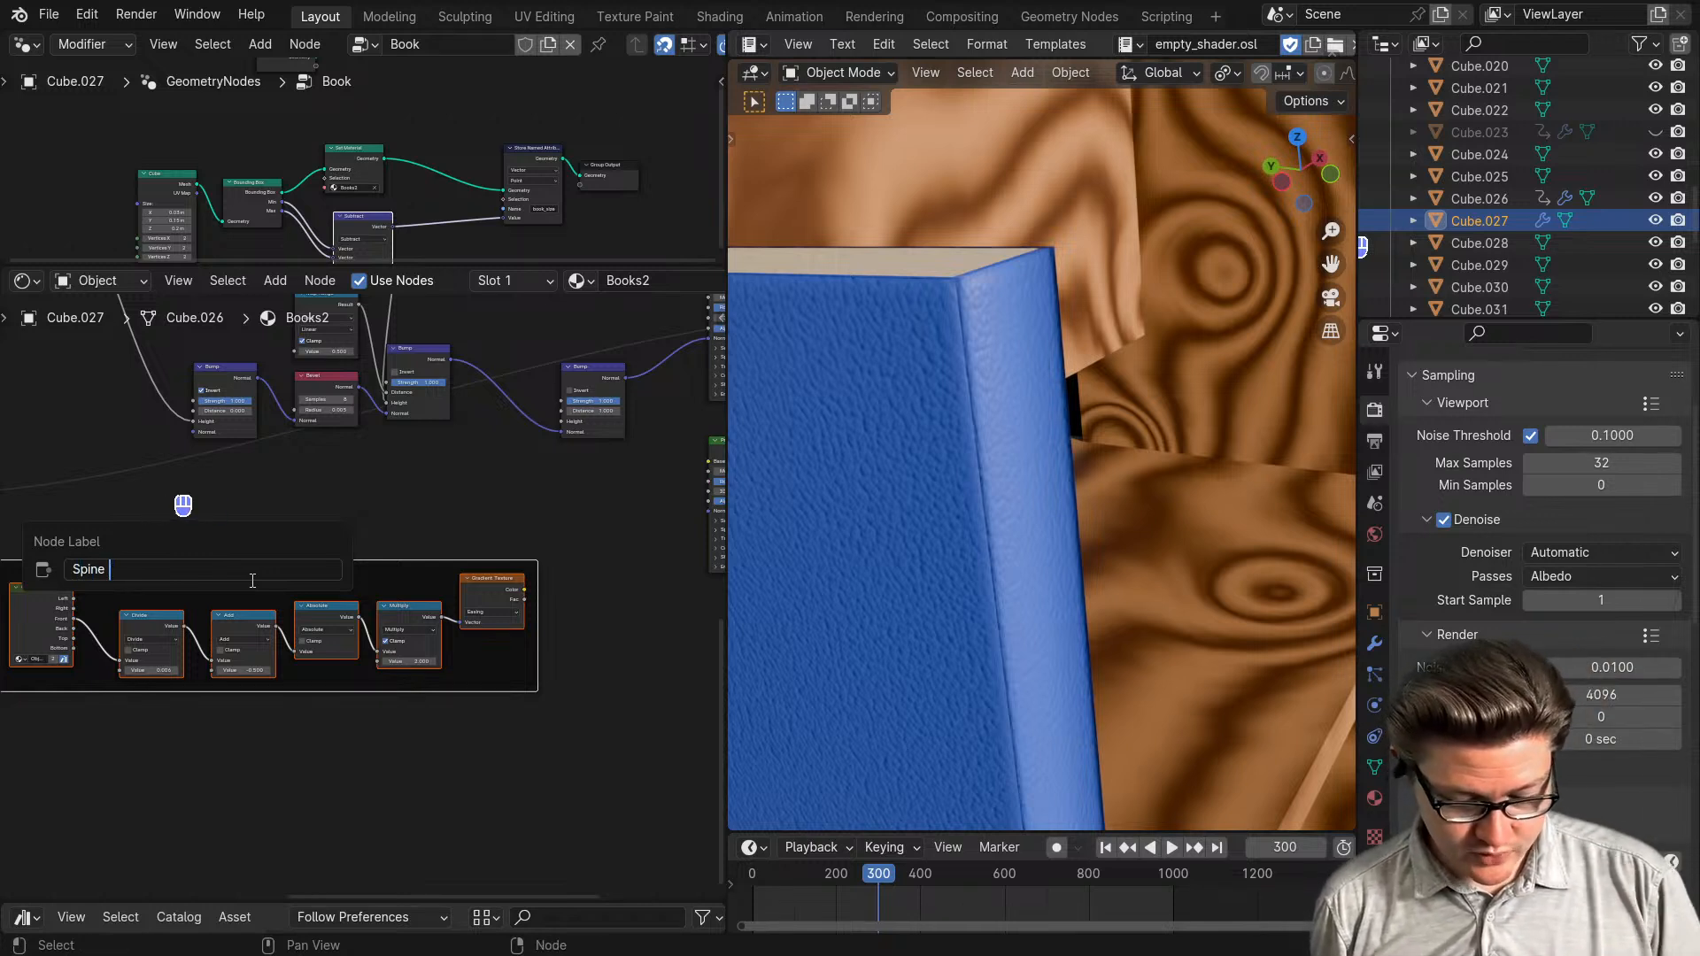
text(RCrease)
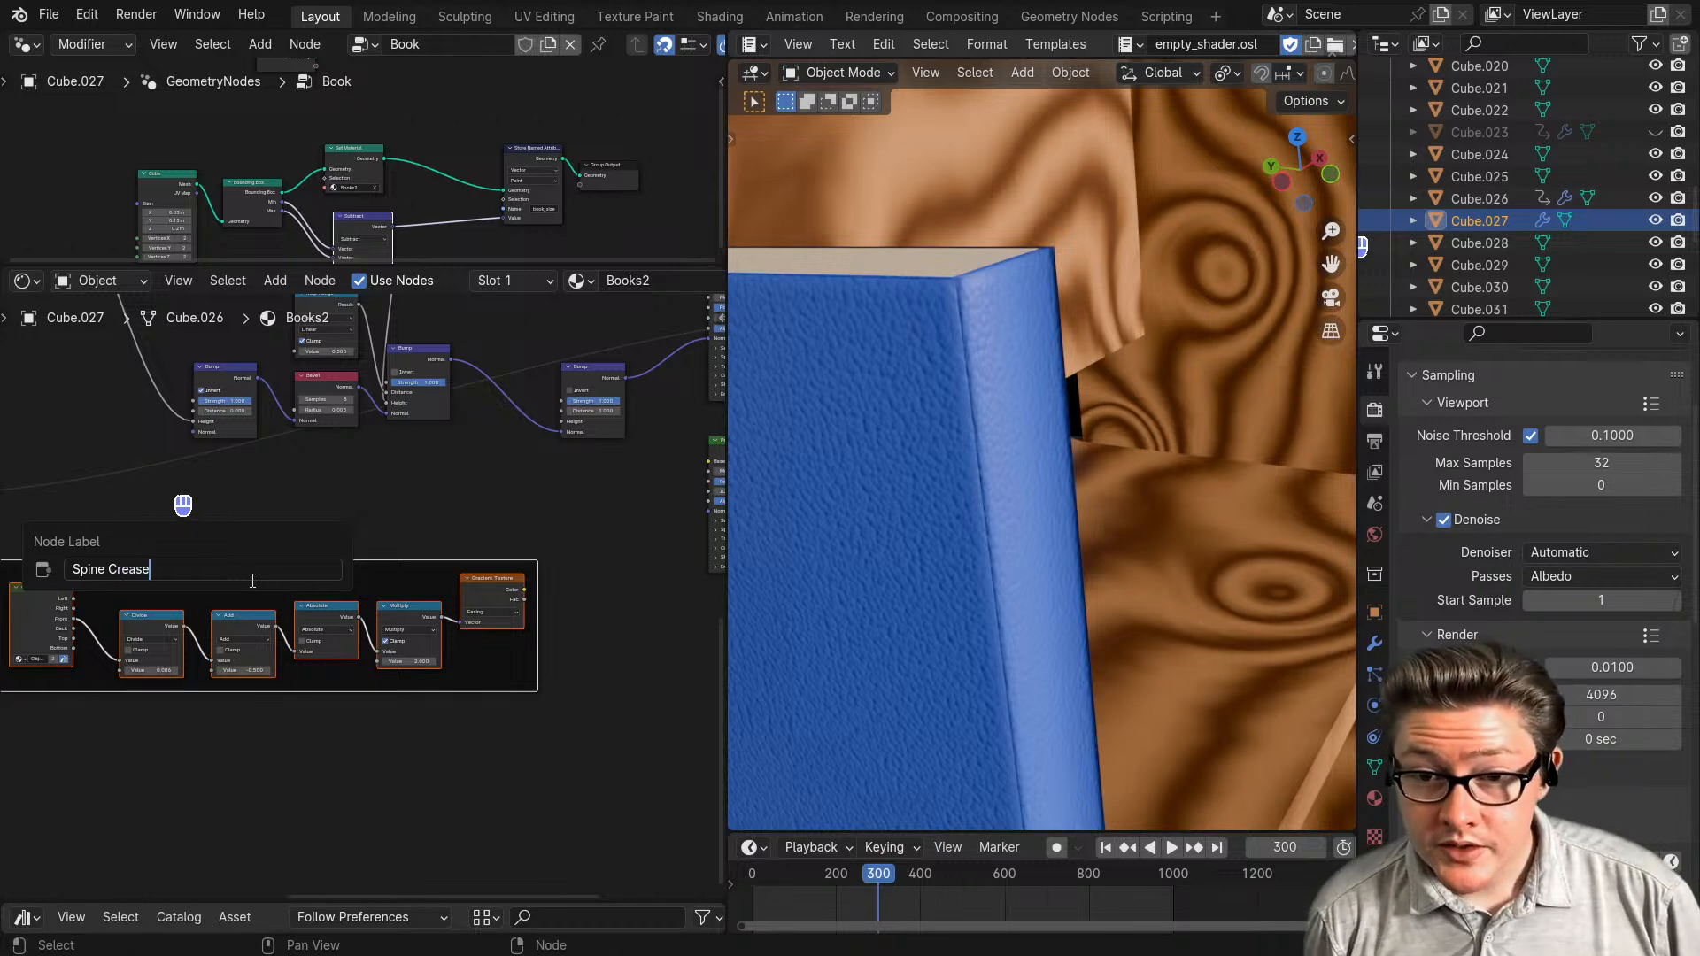
key(Return)
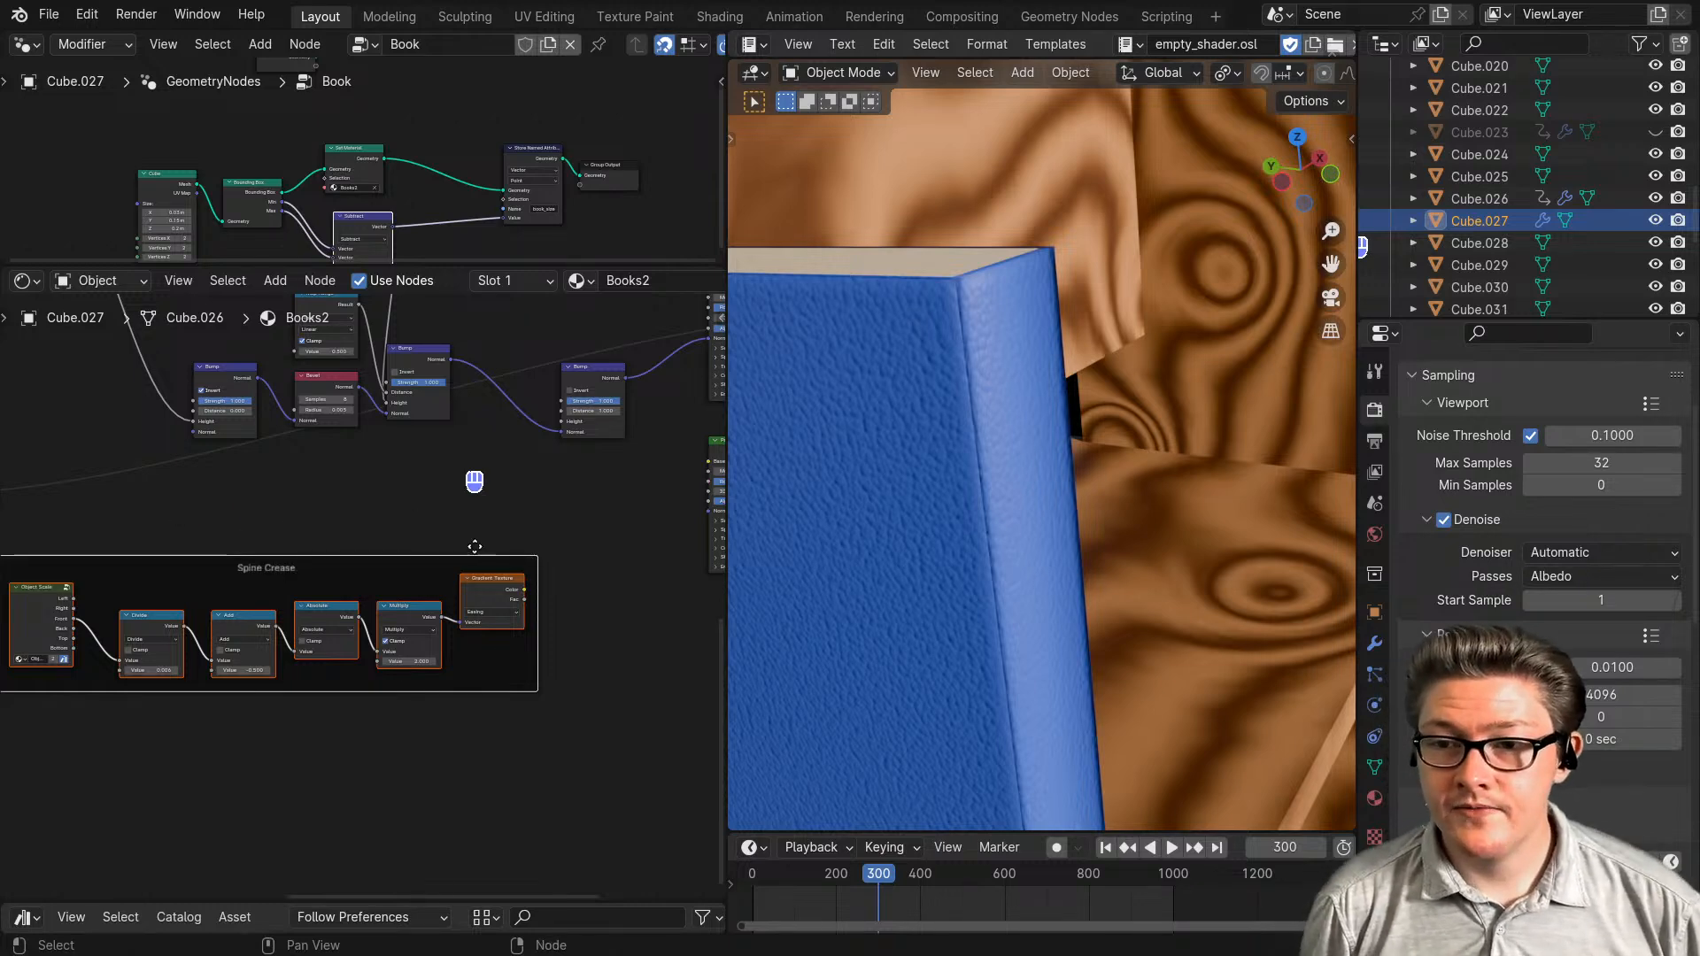
- Connect the Gradient Texture's Fac output to the Height input of the last Bump node before the cover's Principled BSDF
scroll(426, 627, up, 2)
scroll(444, 663, up, 2)
drag(475, 712, 551, 677)
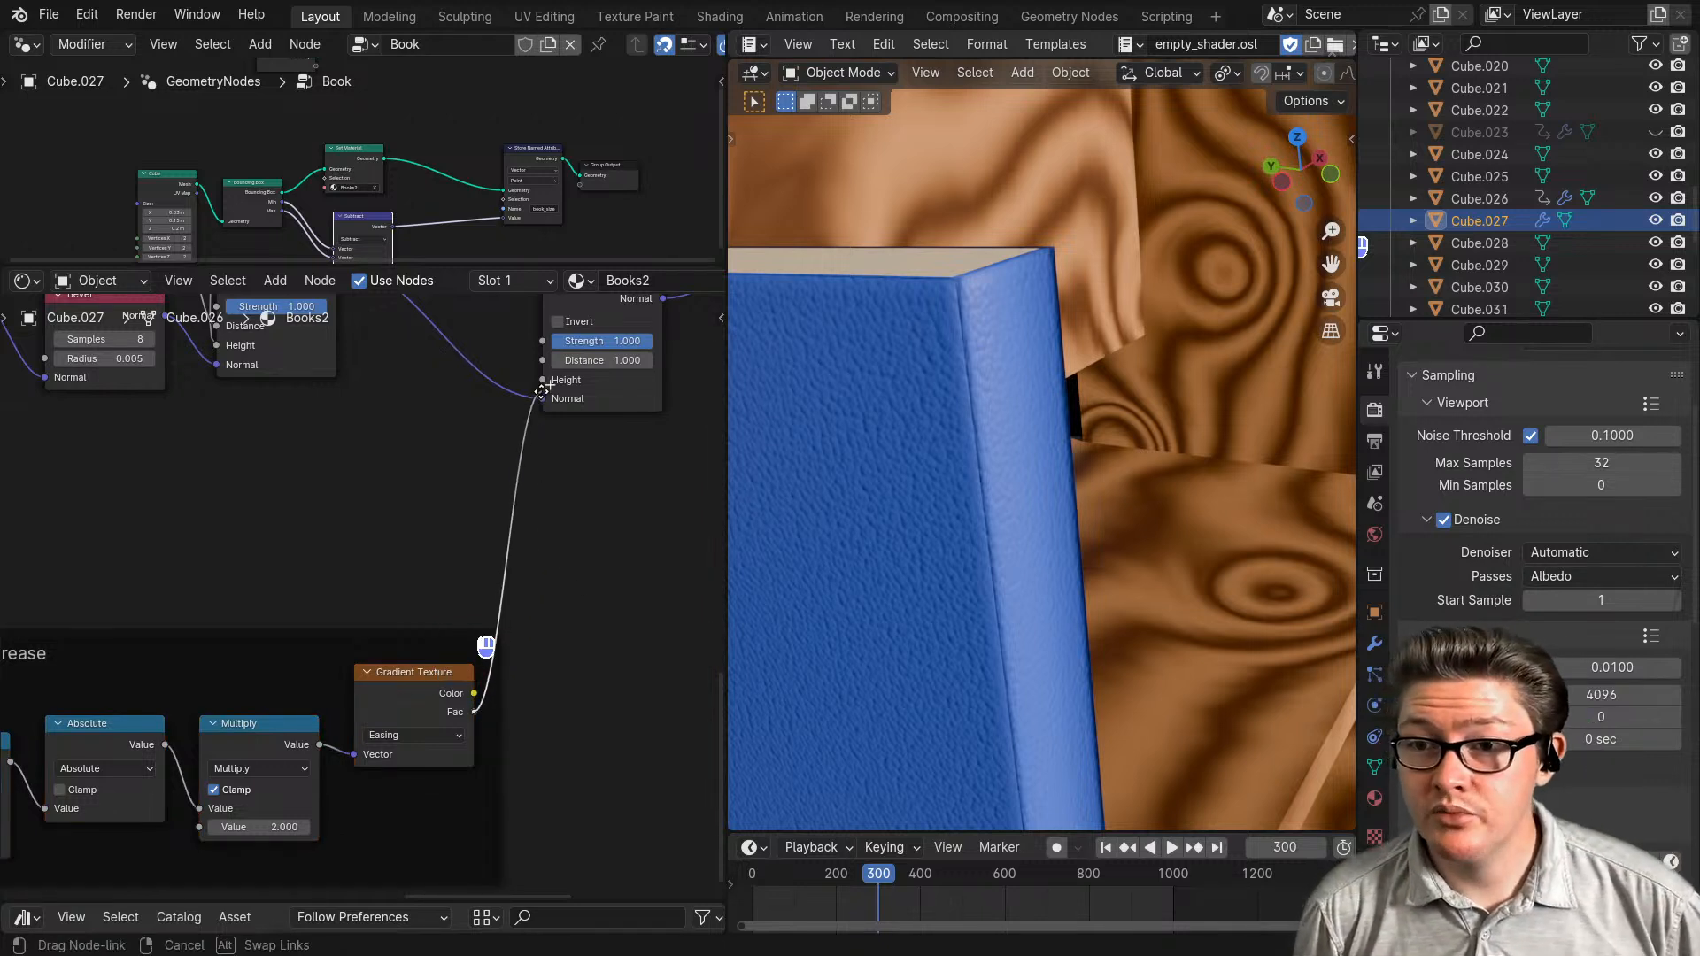
drag(542, 384, 543, 380)
middle_drag(581, 523, 341, 645)
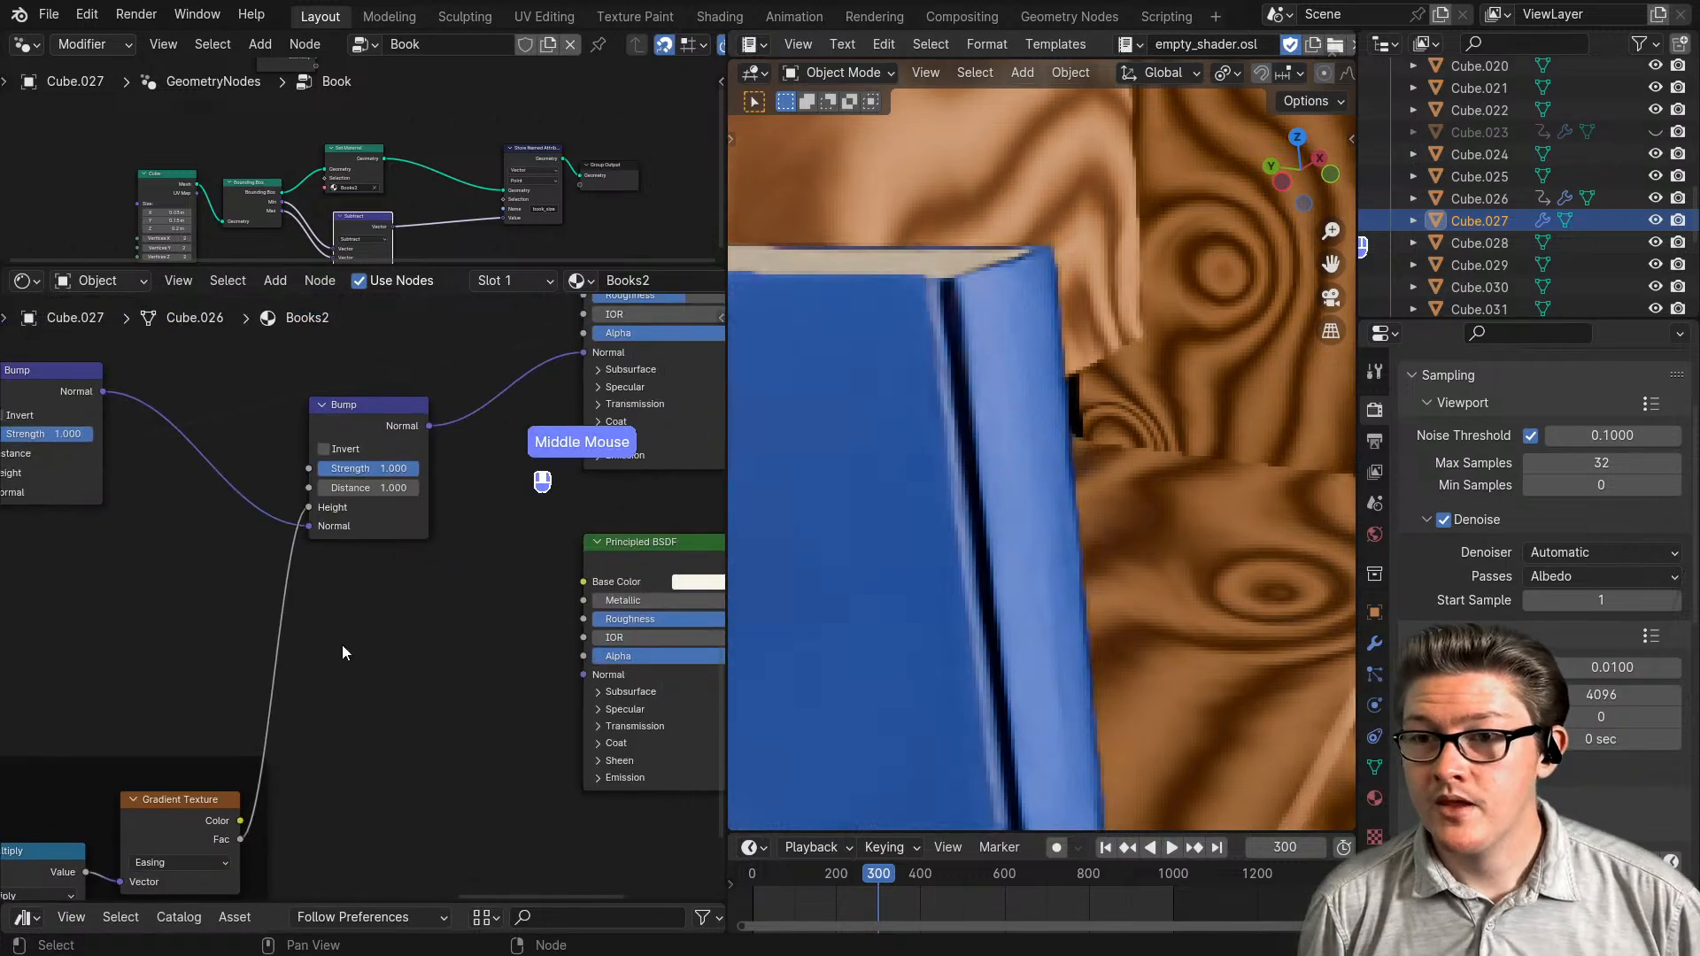
middle_drag(983, 434, 1085, 513)
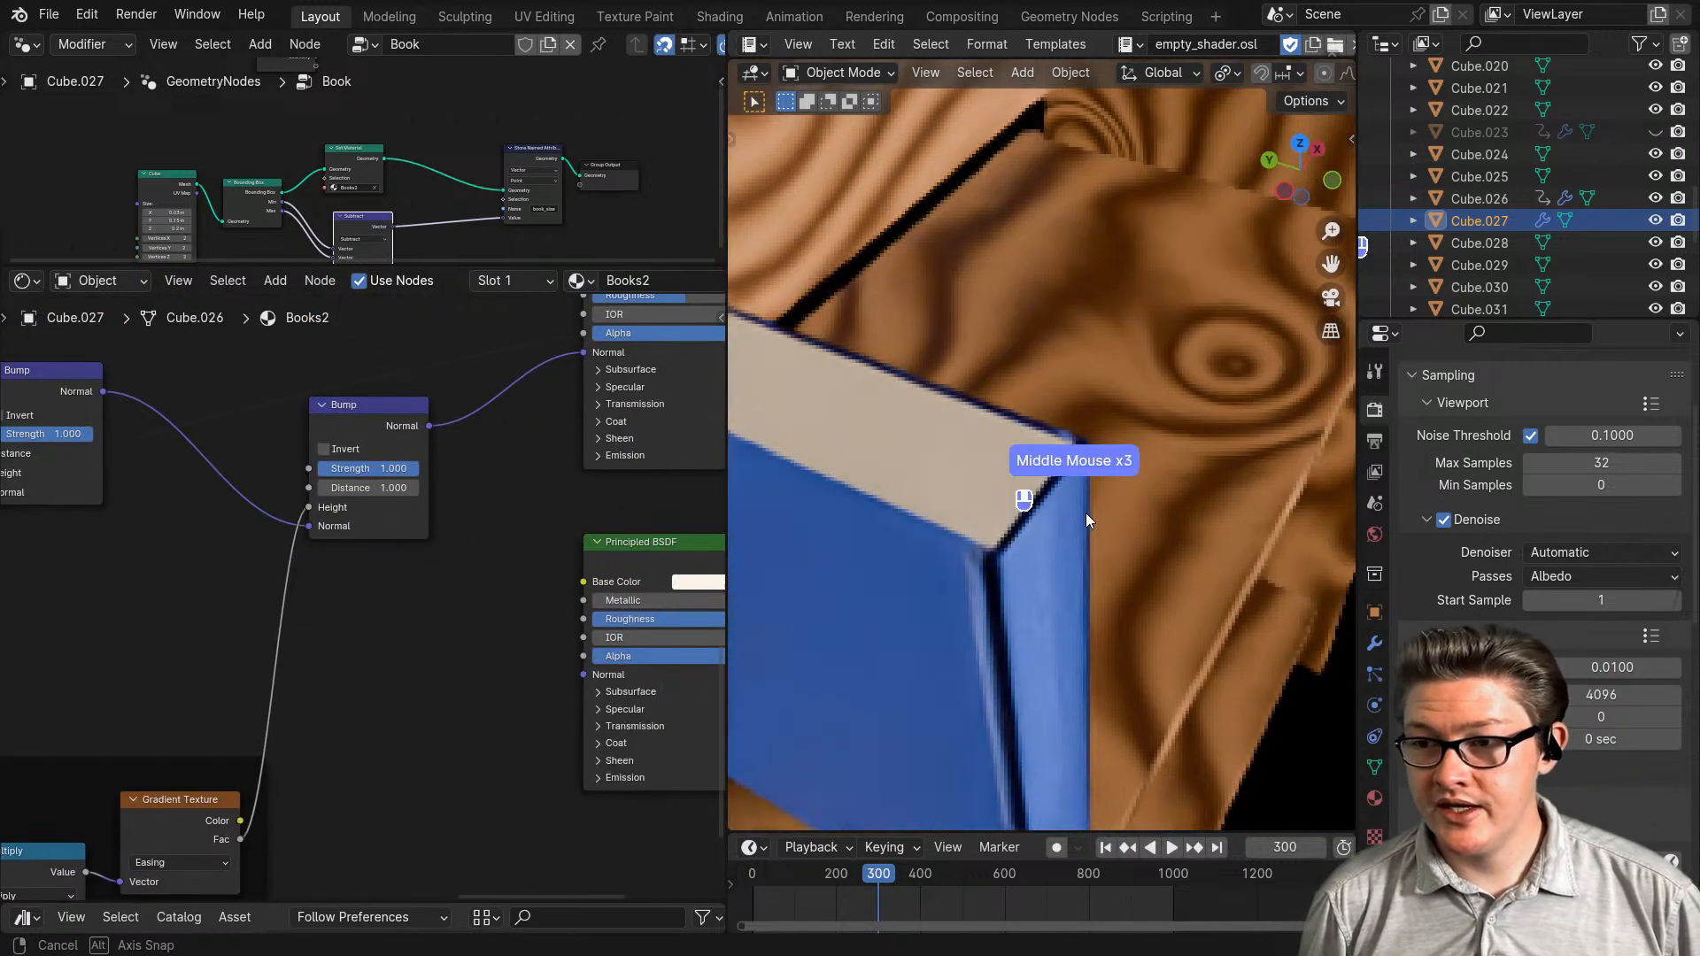
- Set the Distance of the Bump node fed by the Gradient Texture to 0.0001 and fine-tune the value
scroll(554, 523, up, 4)
middle_drag(415, 364, 336, 563)
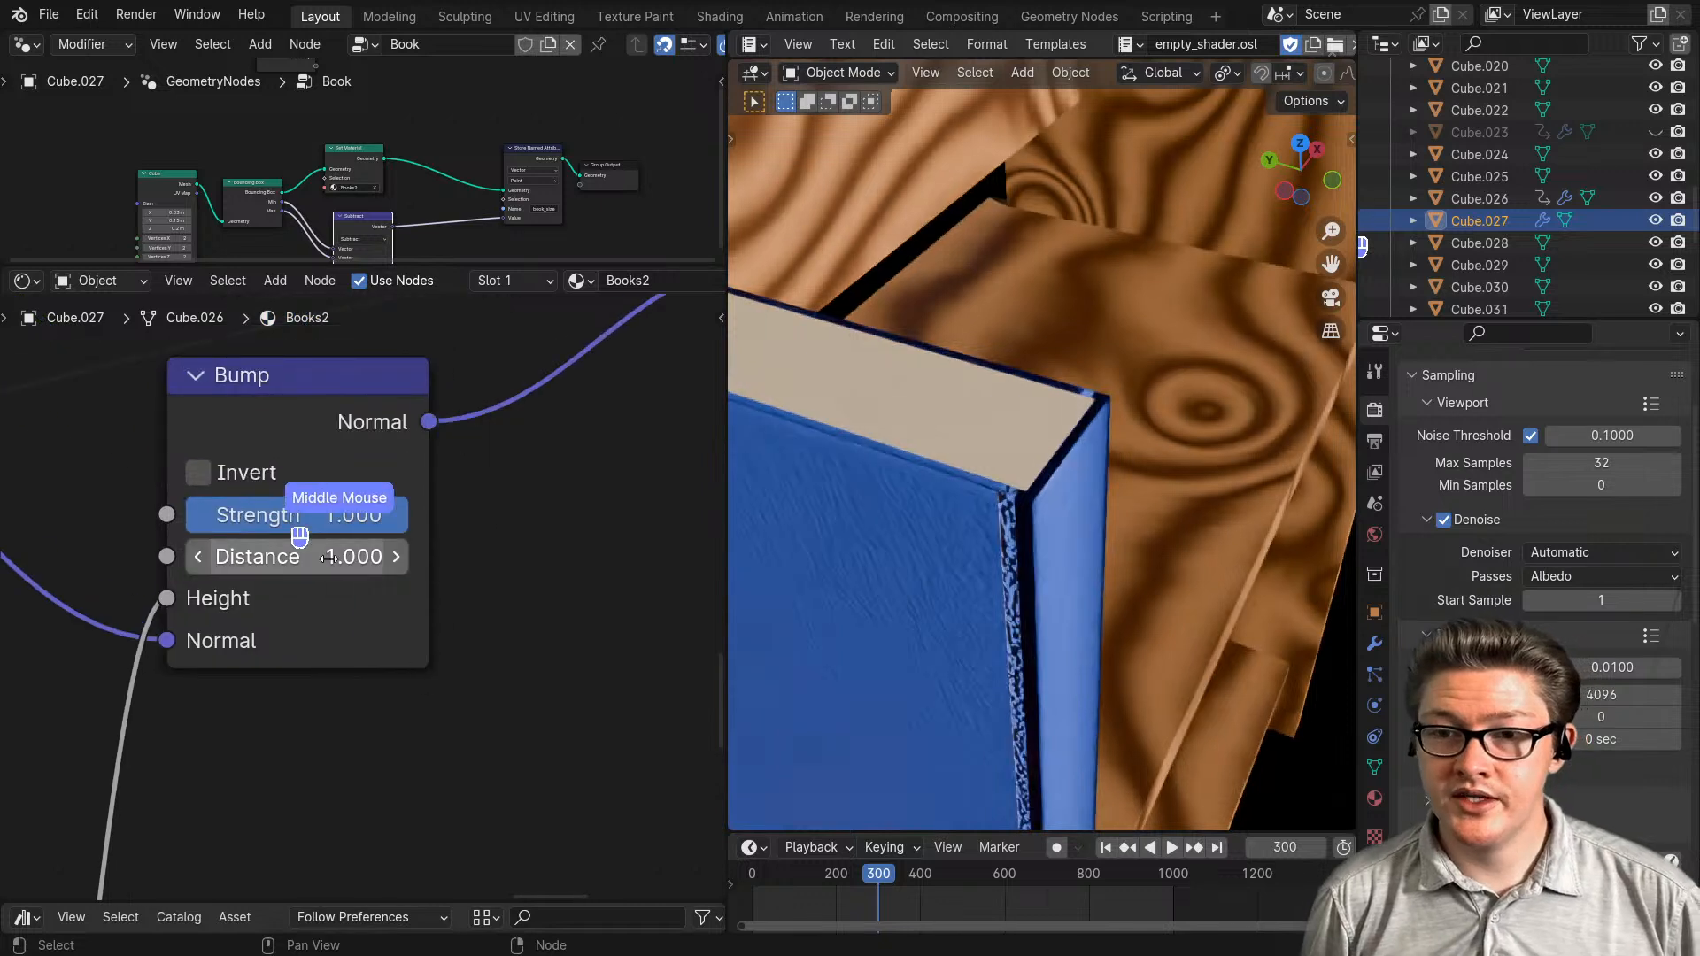
click(321, 558)
text(.00)
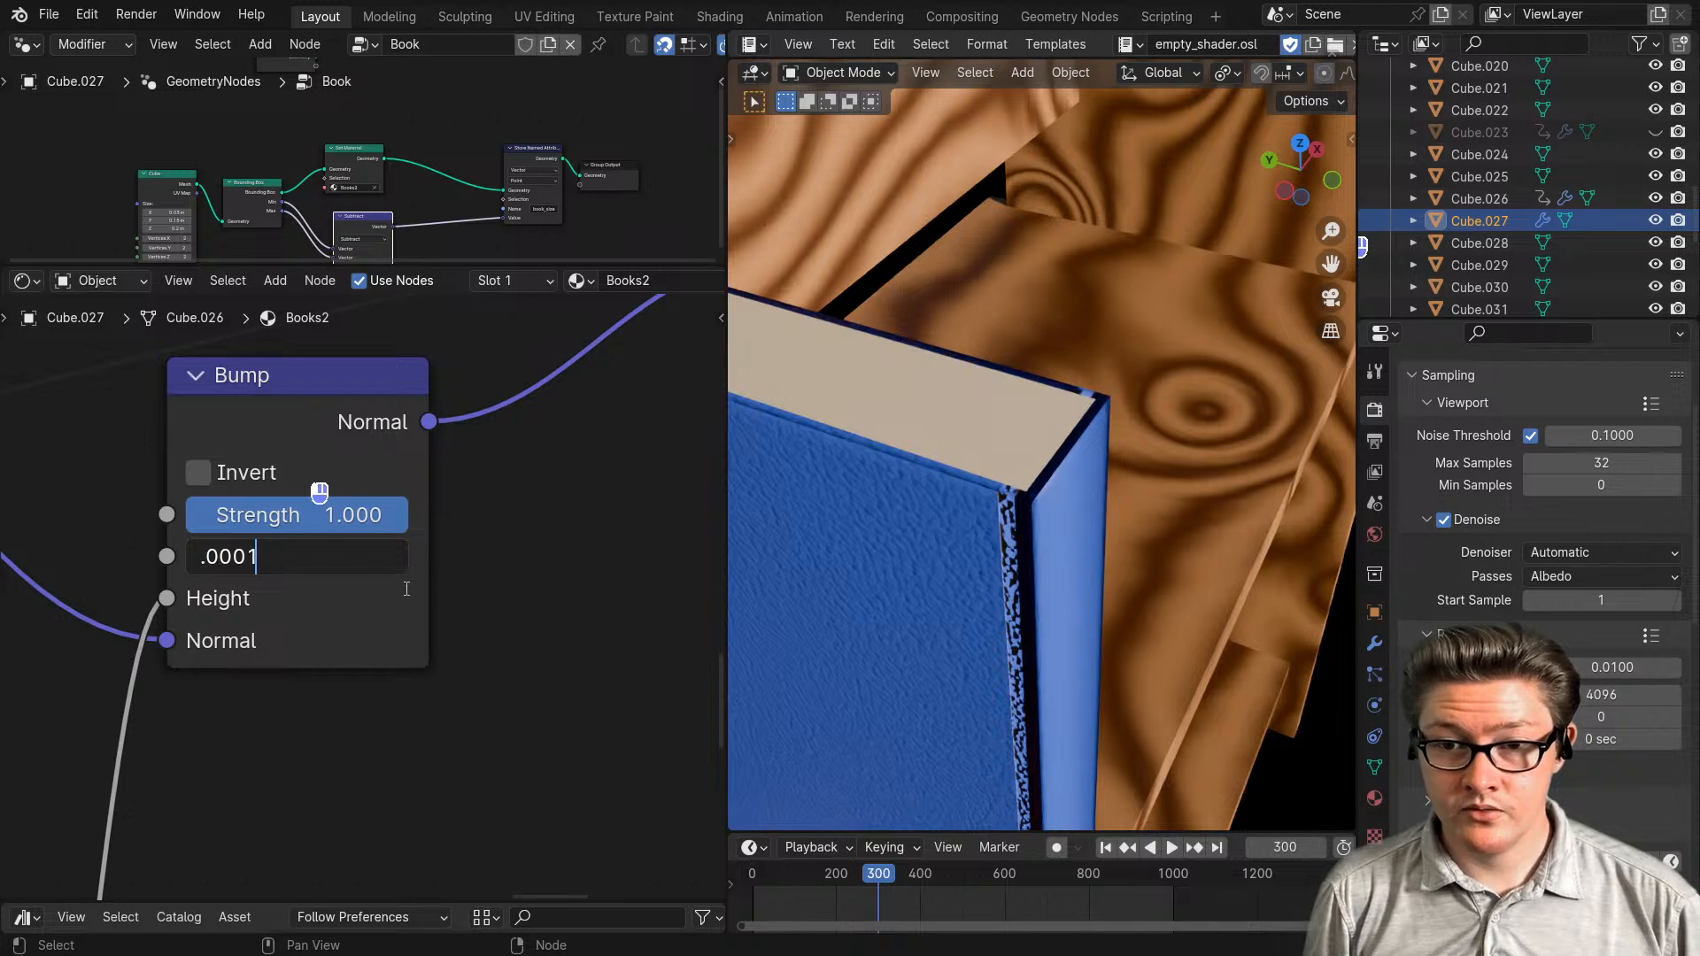
text(01)
key(Return)
click(298, 558)
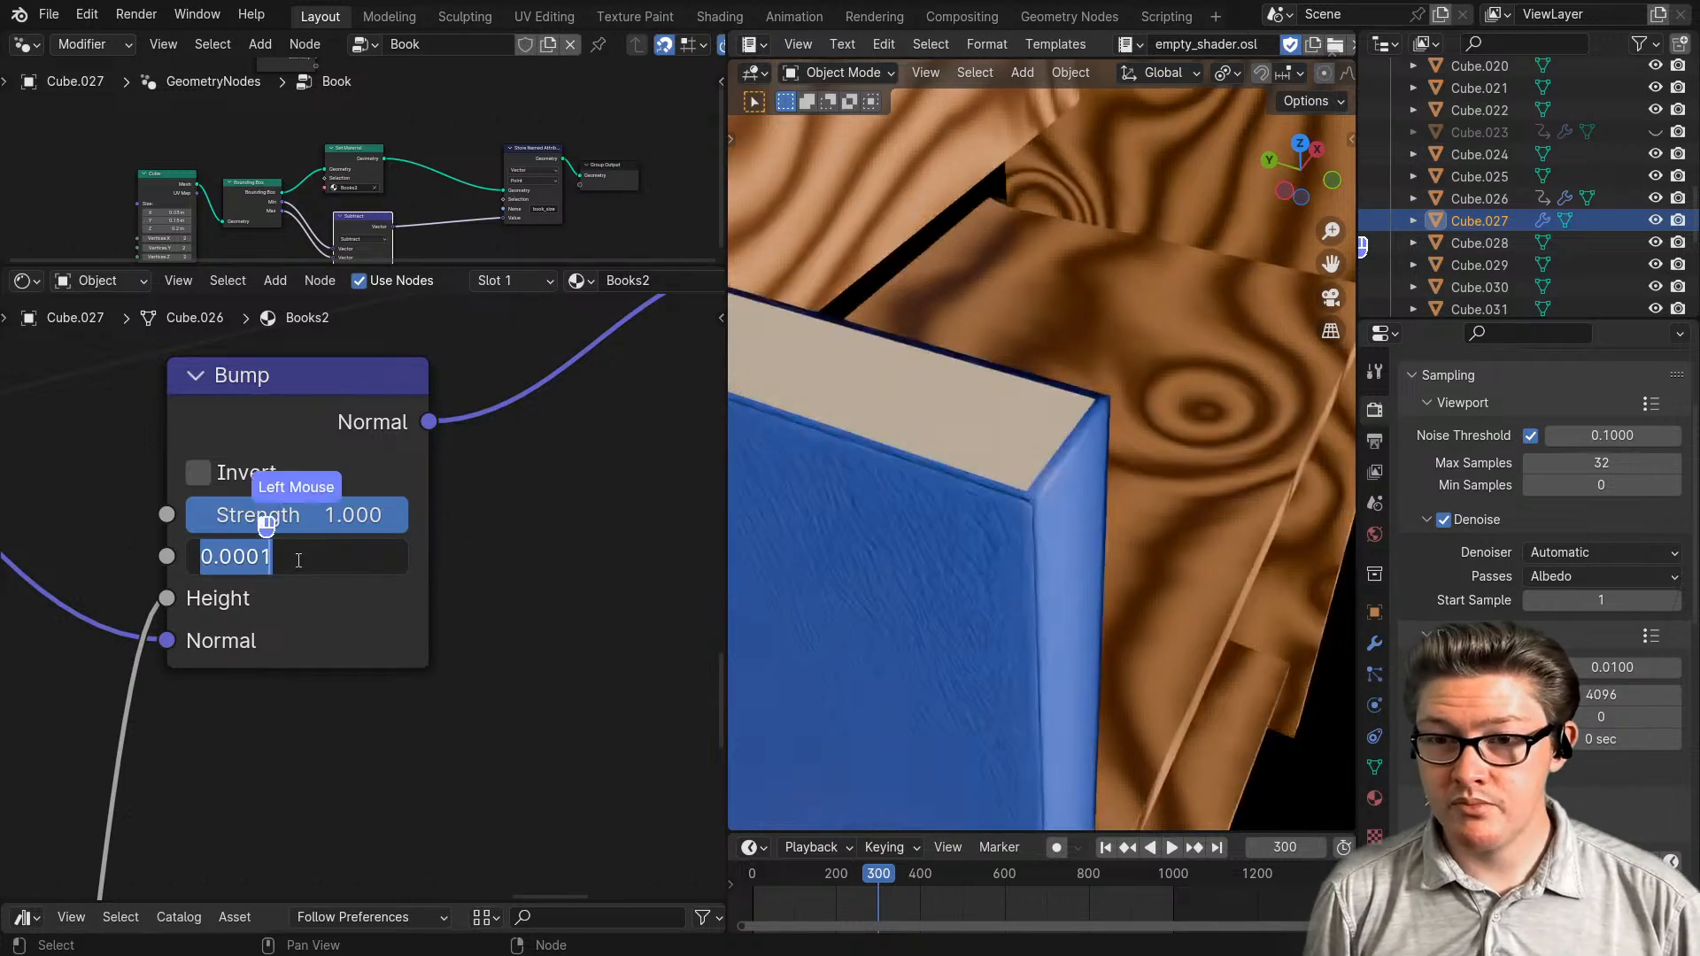
click(254, 558)
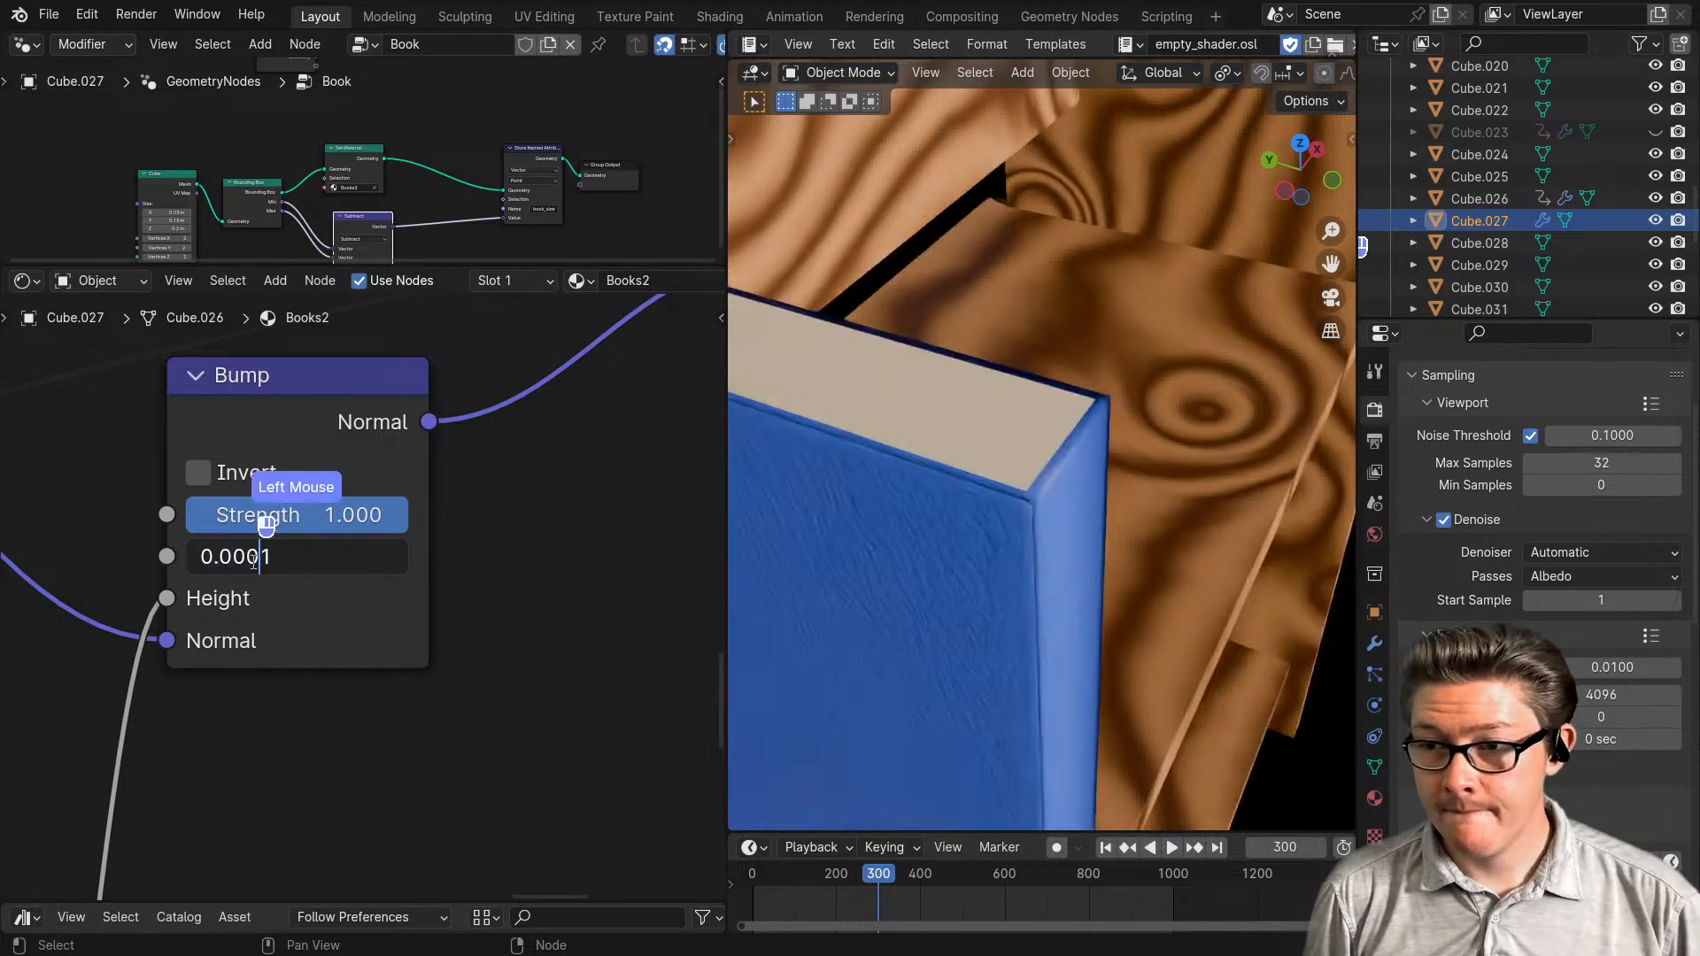
click(469, 629)
- Examine the spine crease on the books in the reference photo, and switch back to Blender
middle_drag(981, 599, 1019, 595)
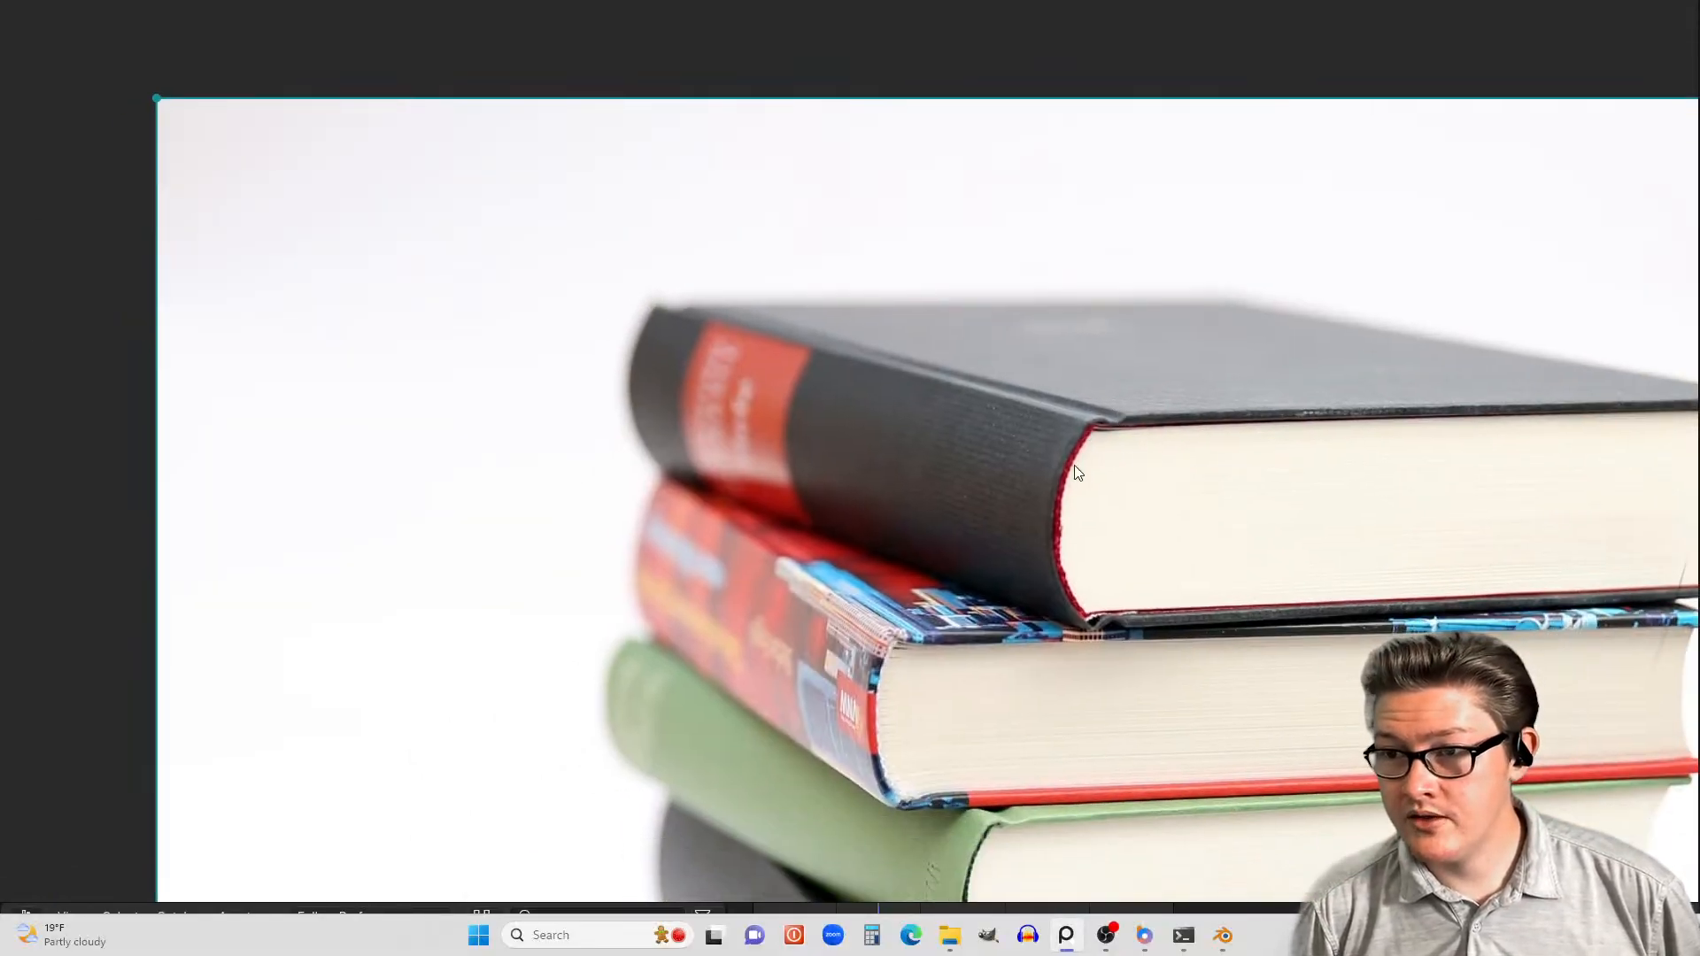
mouse_move(1143, 937)
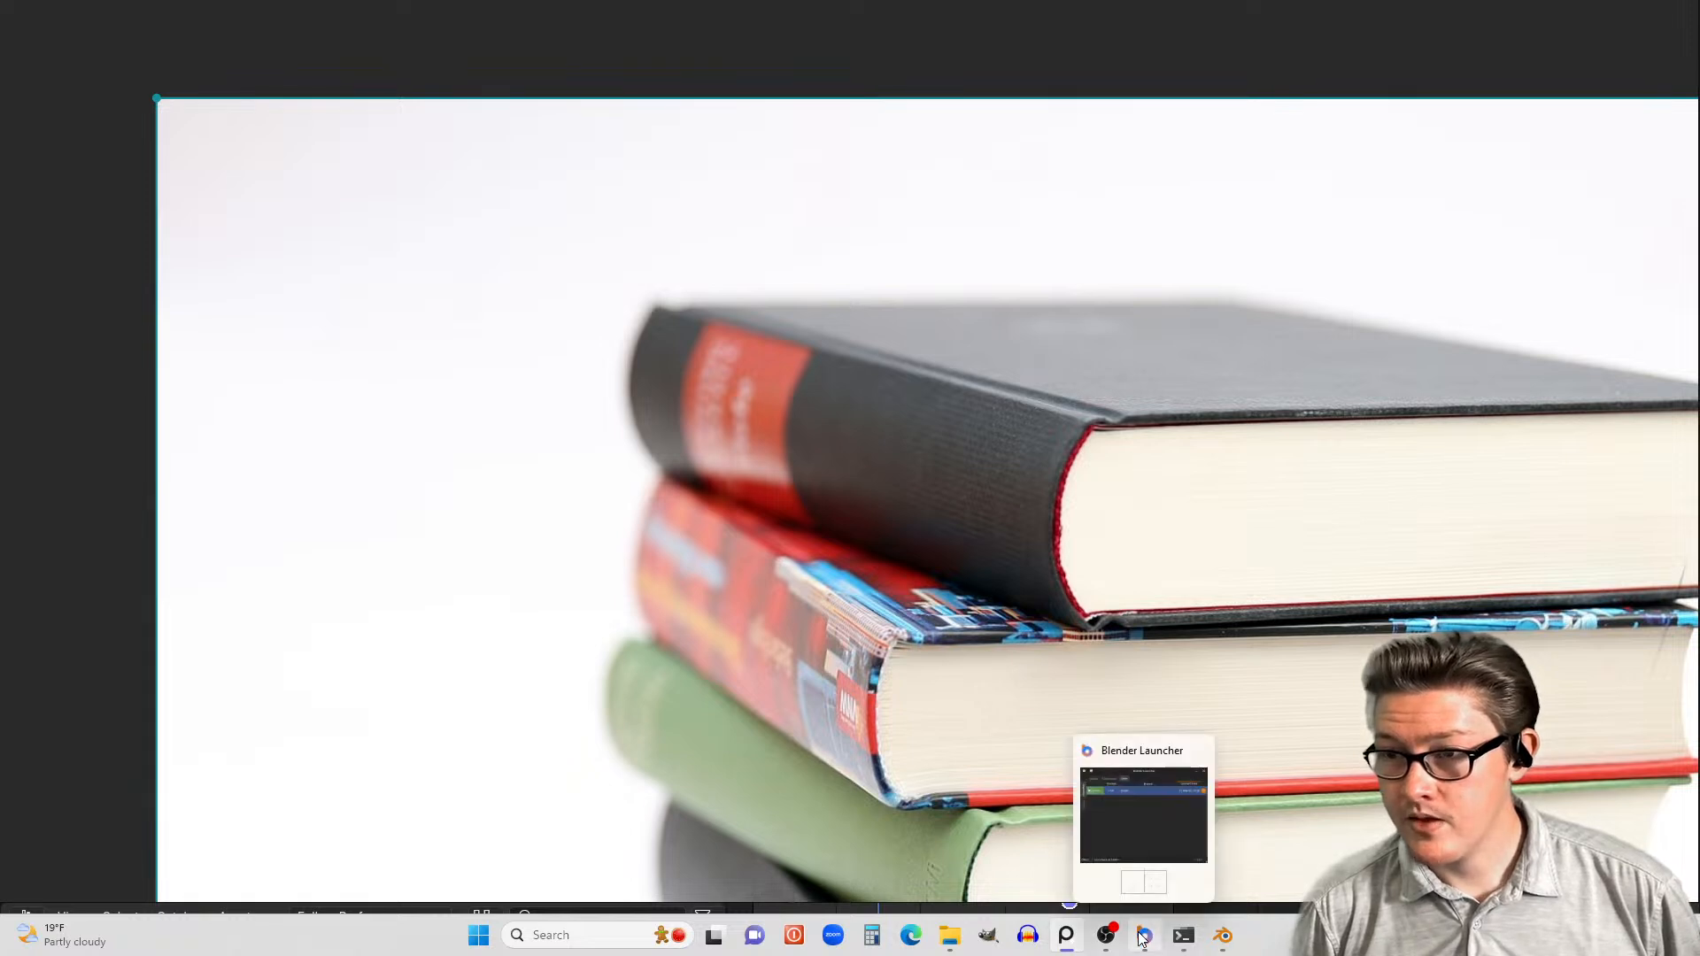
click(1223, 937)
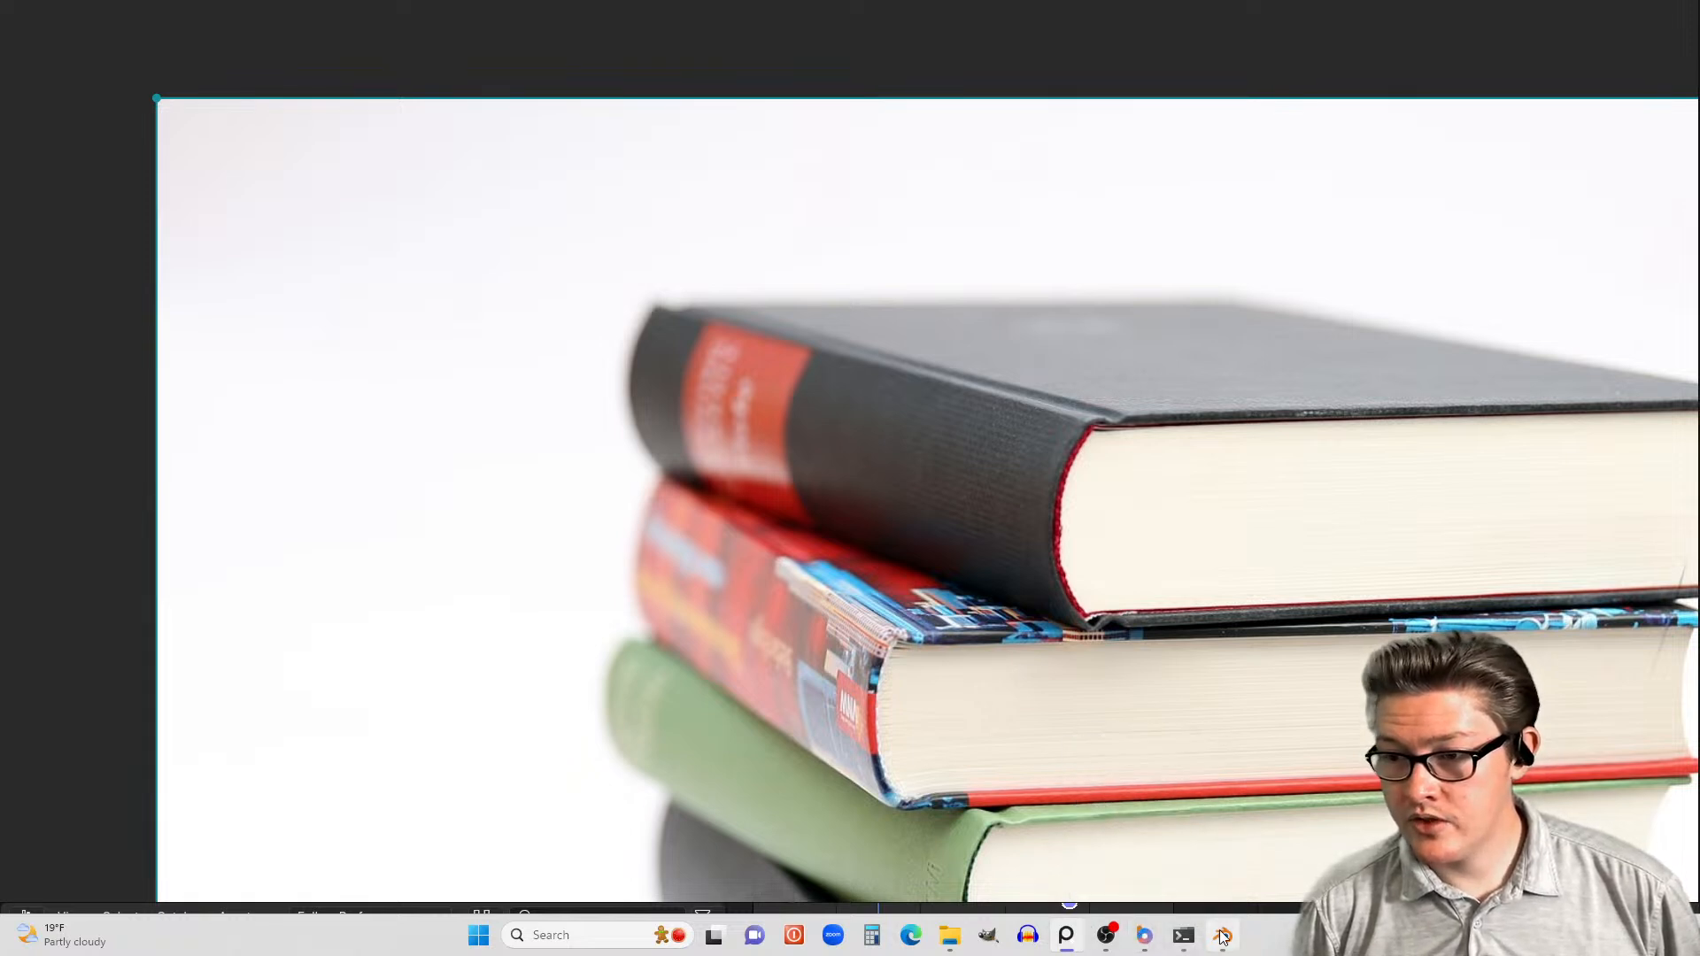
- Try 0.02 and 0.015 as the value of the Divide node in the Spine Crease frame
scroll(357, 657, down, 3)
middle_drag(342, 673, 251, 705)
scroll(452, 651, up, 3)
scroll(451, 651, up, 5)
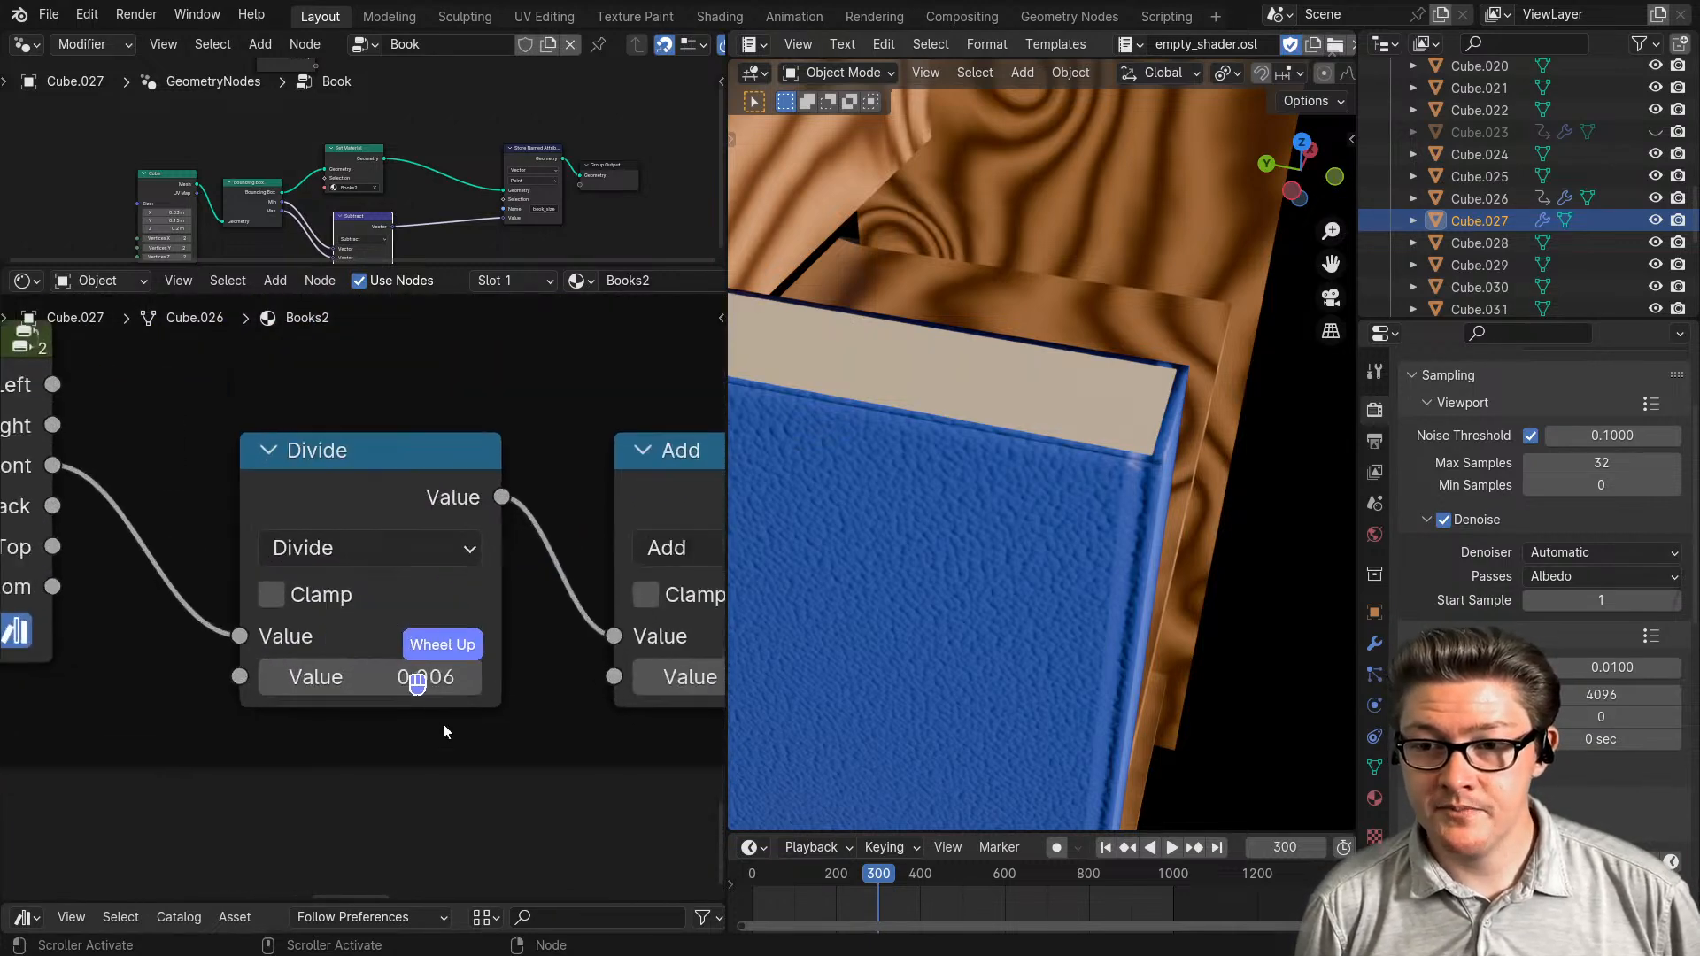
click(428, 715)
click(428, 716)
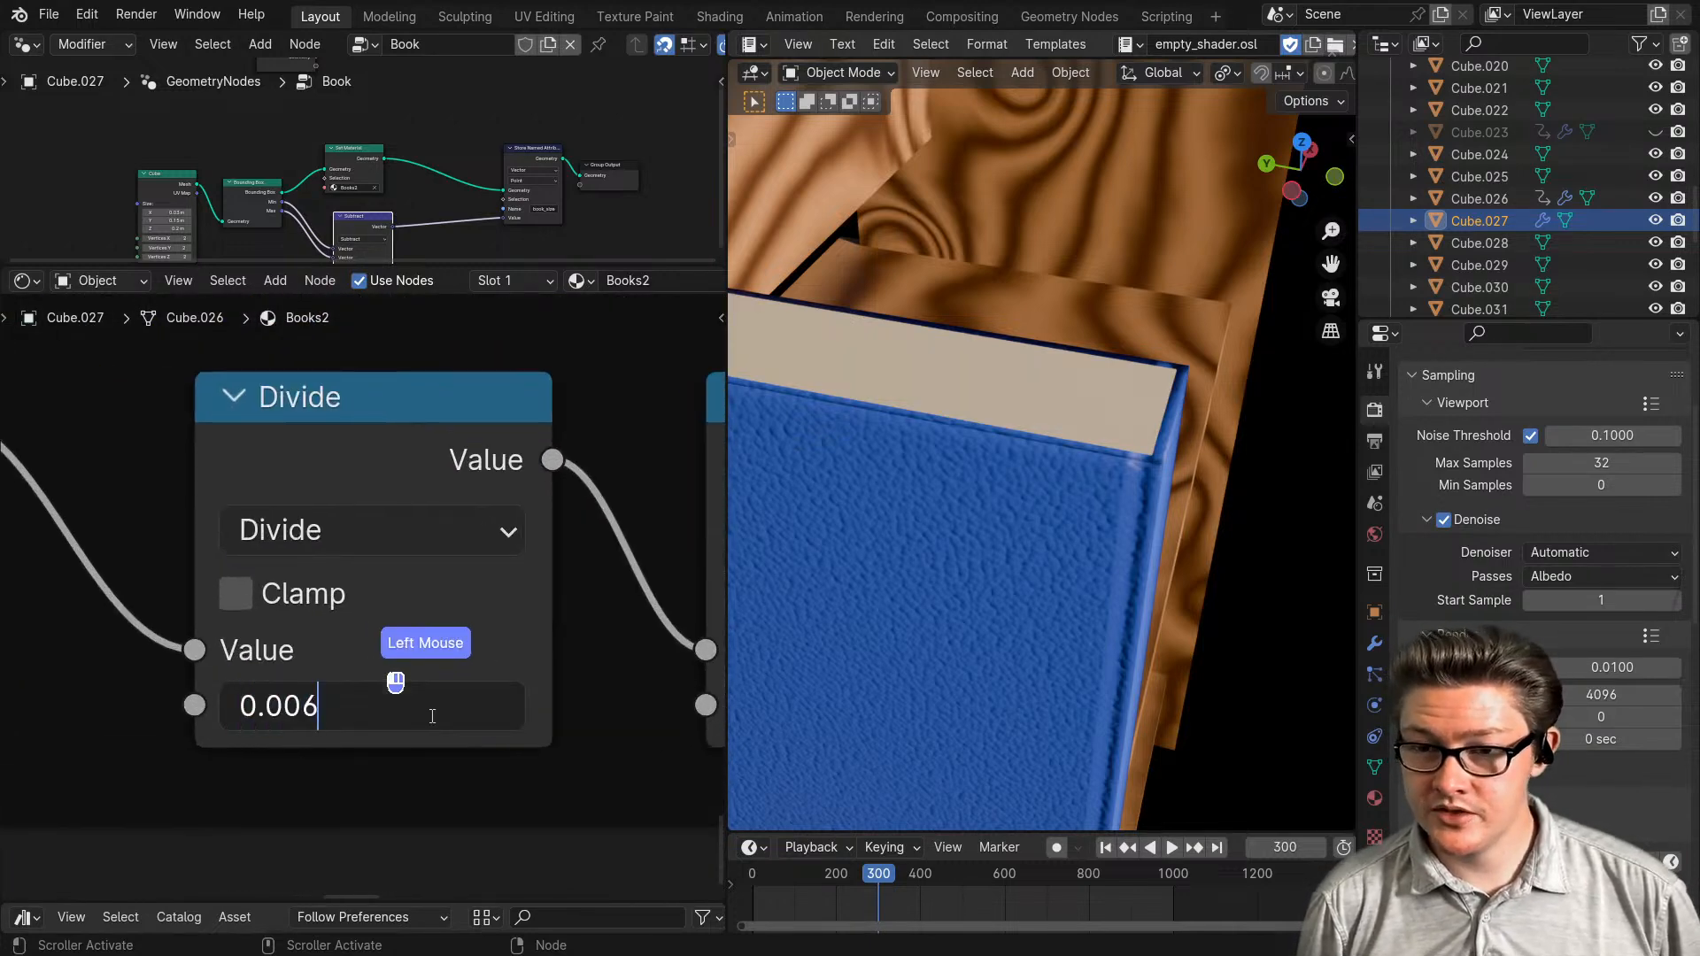
key(BackSpace)
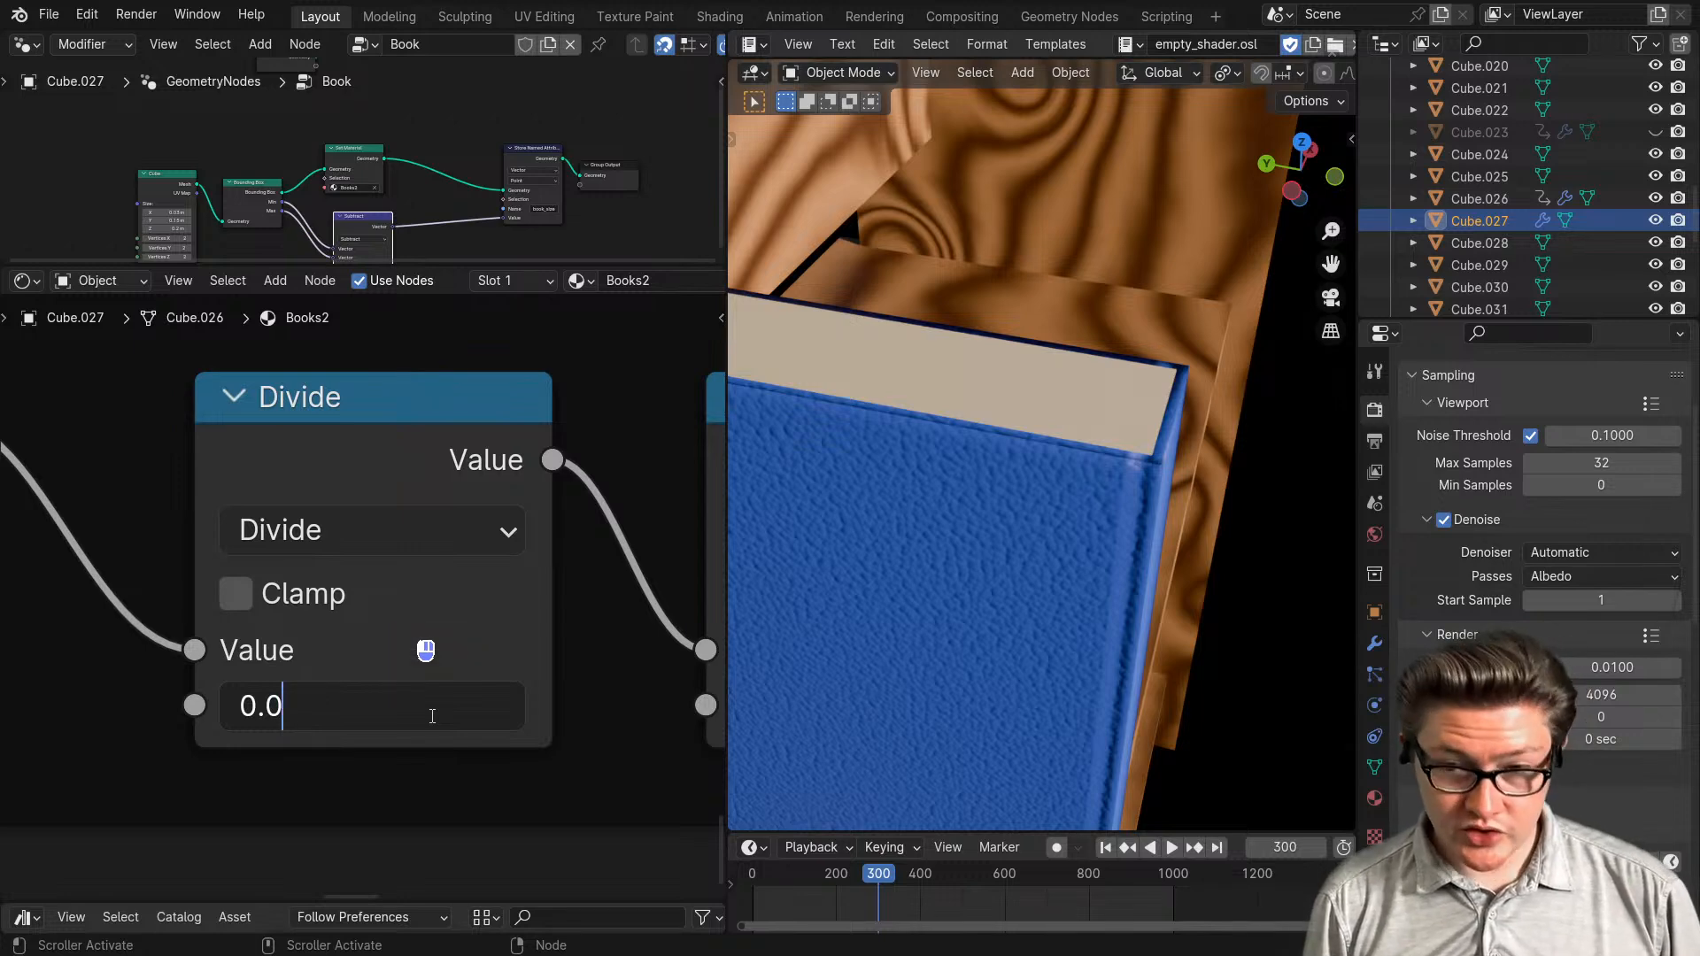
text(2)
key(Return)
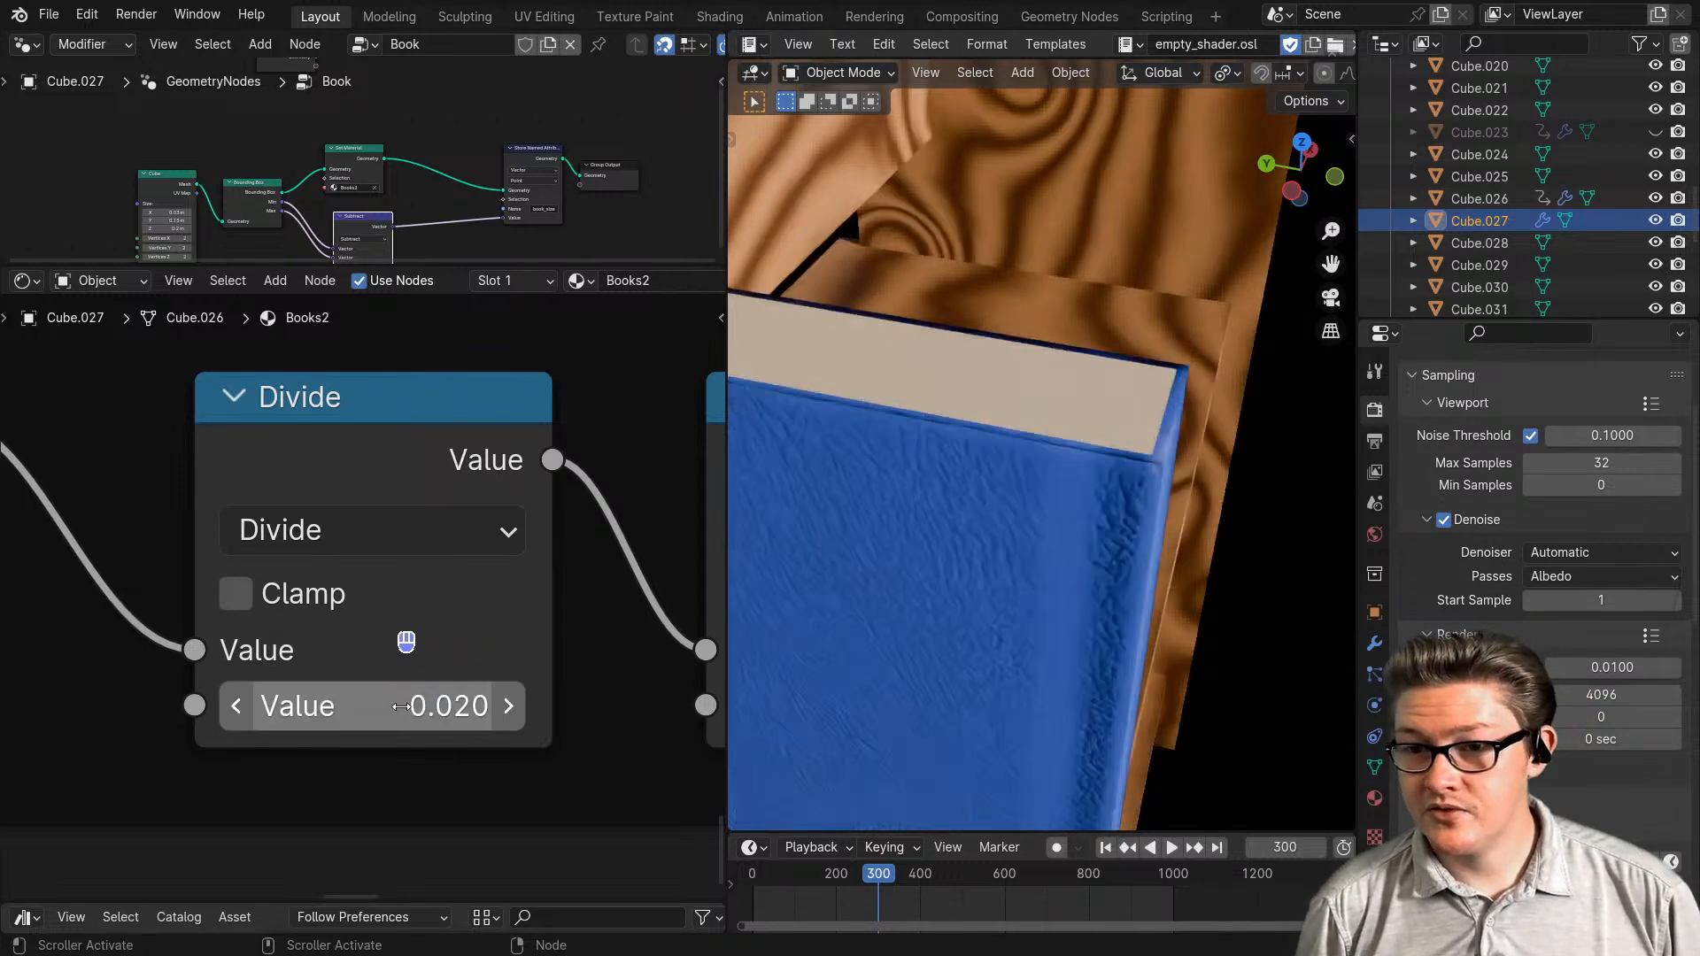
click(398, 711)
click(397, 711)
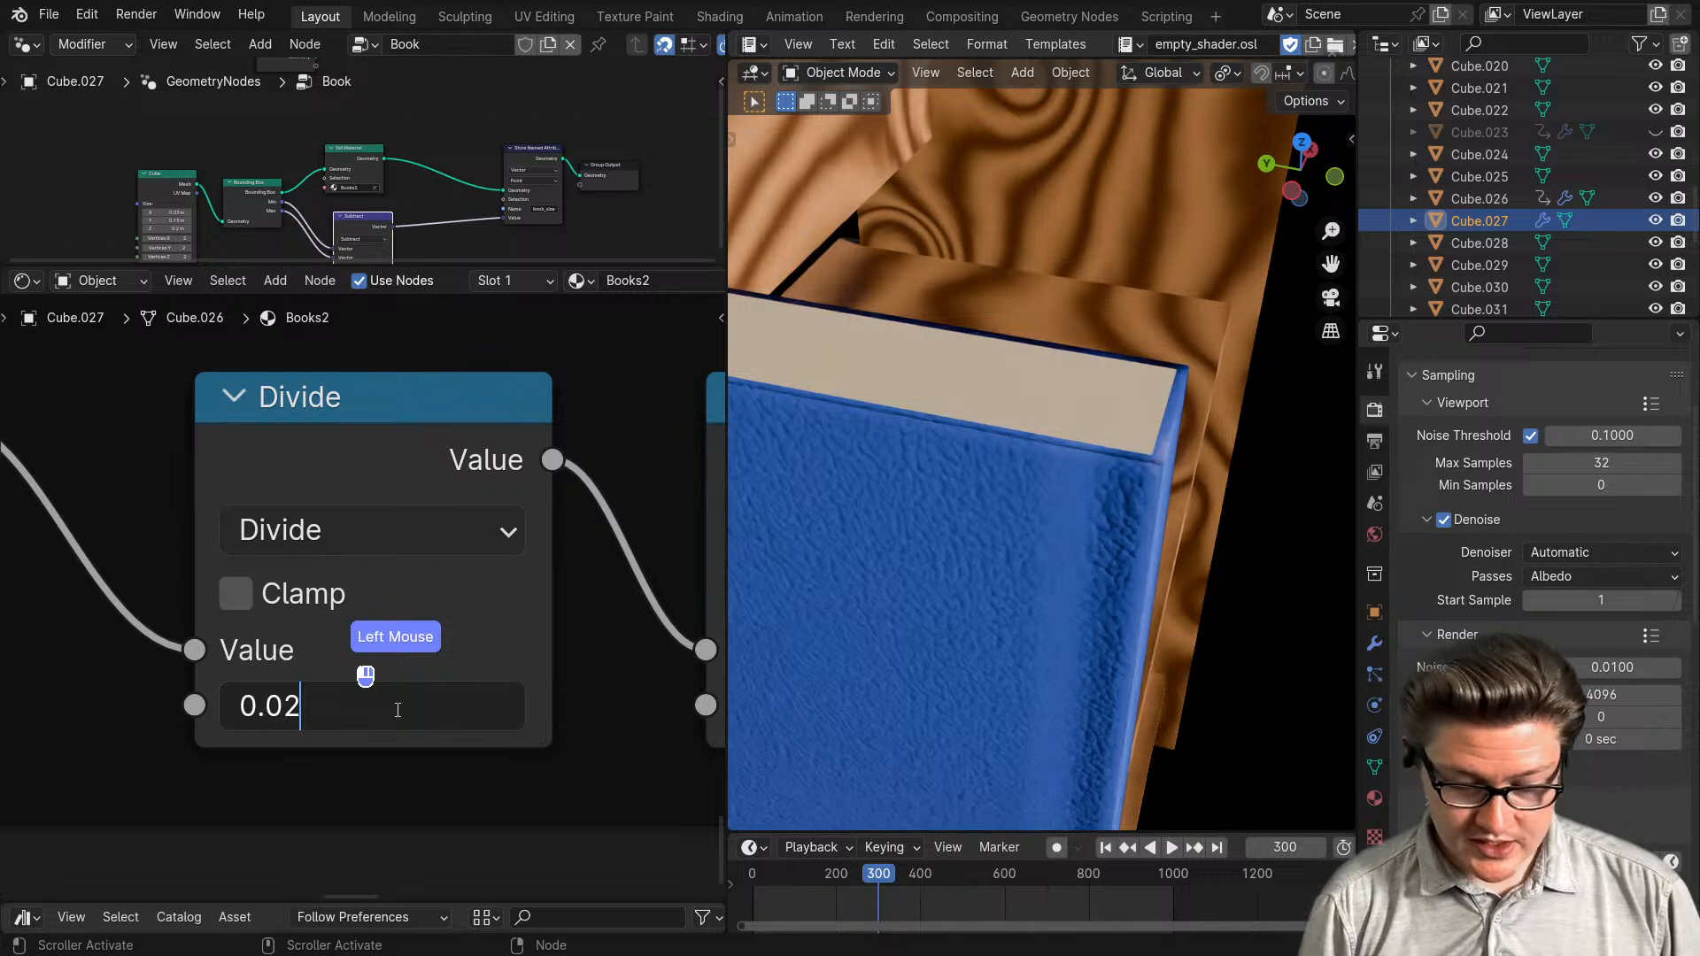
text(15)
key(Return)
- Set the Spine Crease Divide node's value to 0.01
click(396, 708)
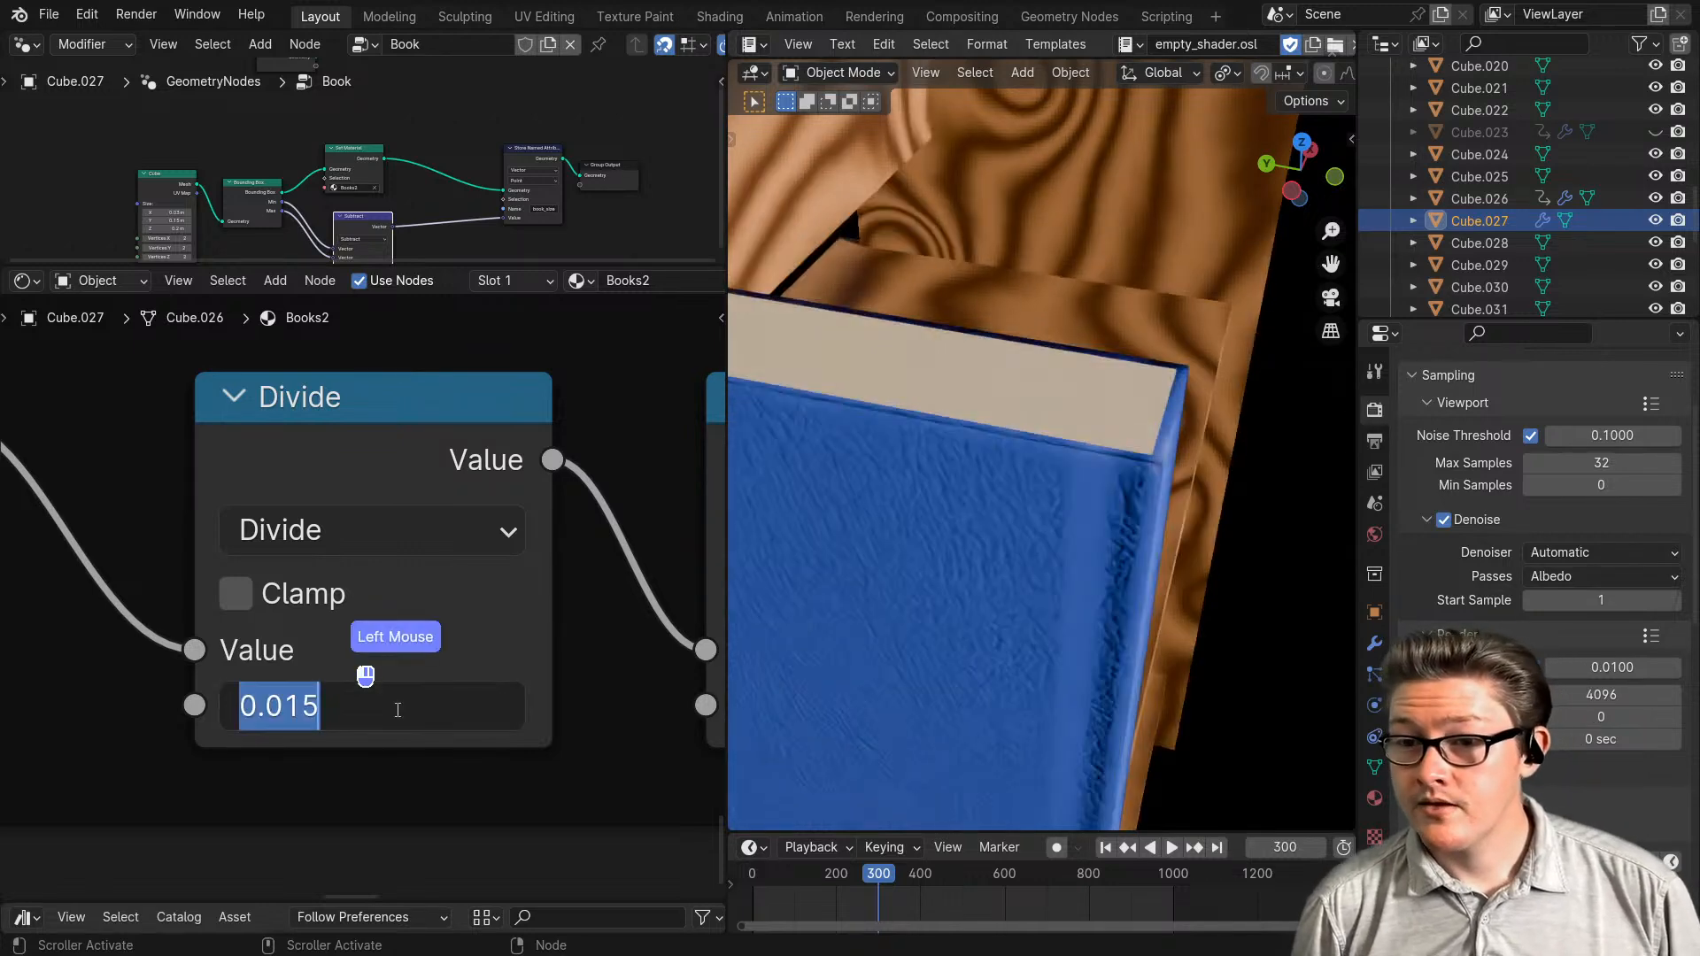
click(397, 711)
key(Return)
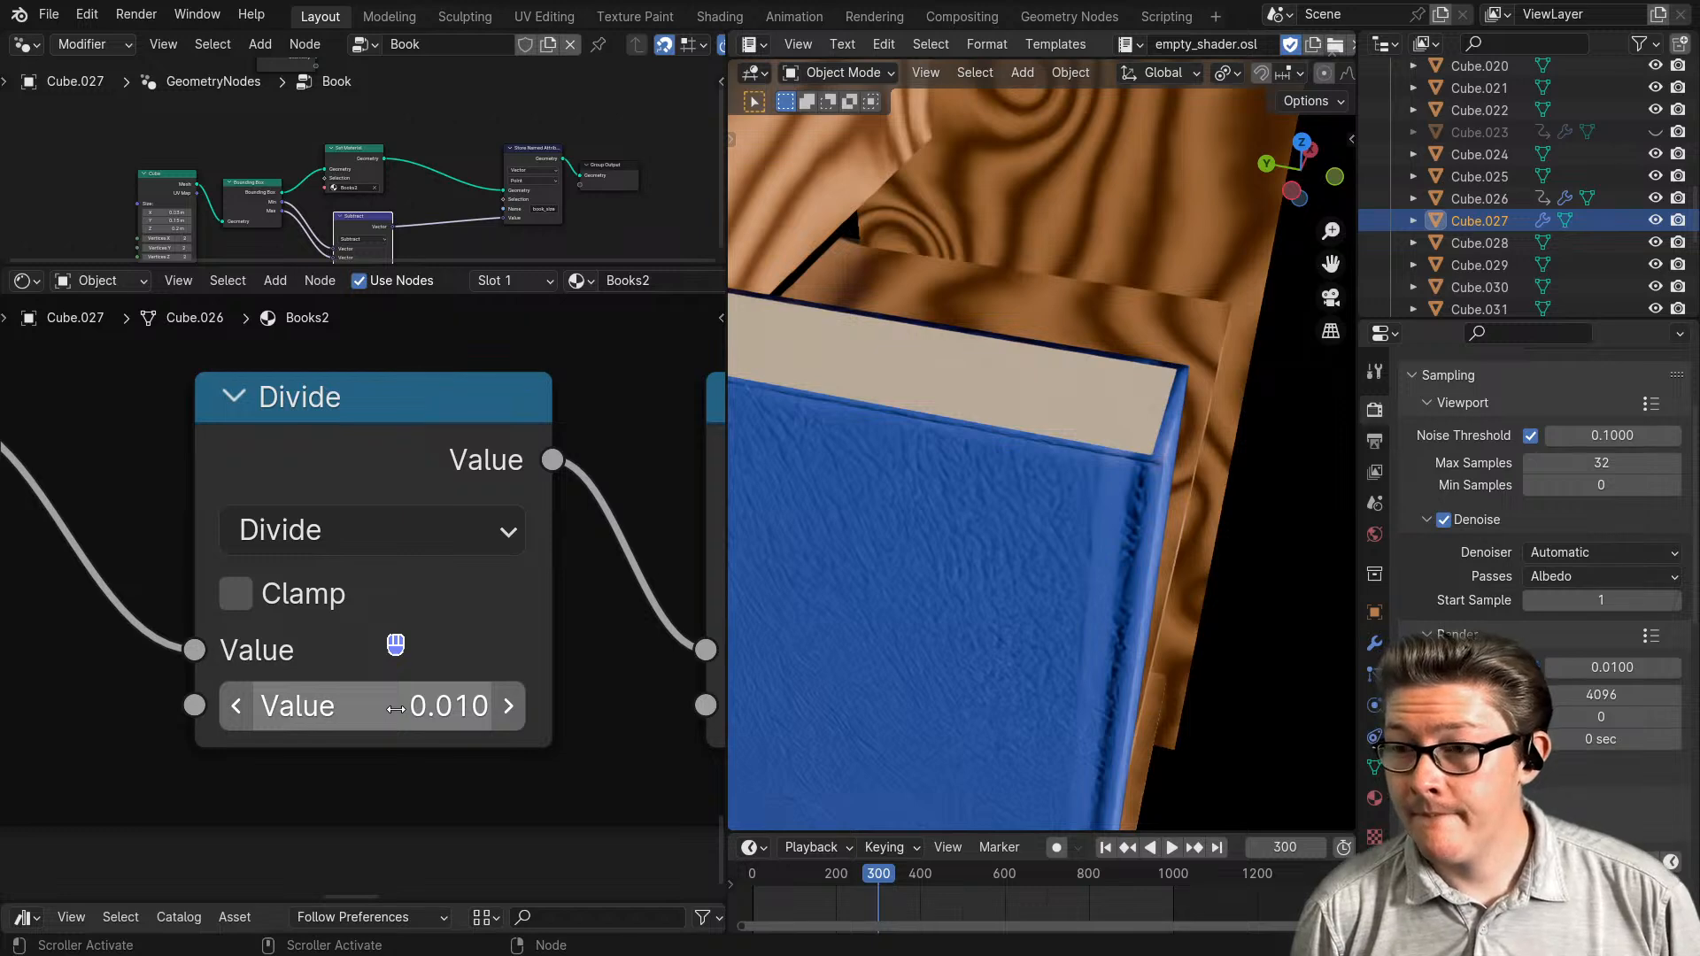
- Move the Spine Crease frame away from the neighbouring frame that holds the Greater Than node
scroll(404, 722, down, 6)
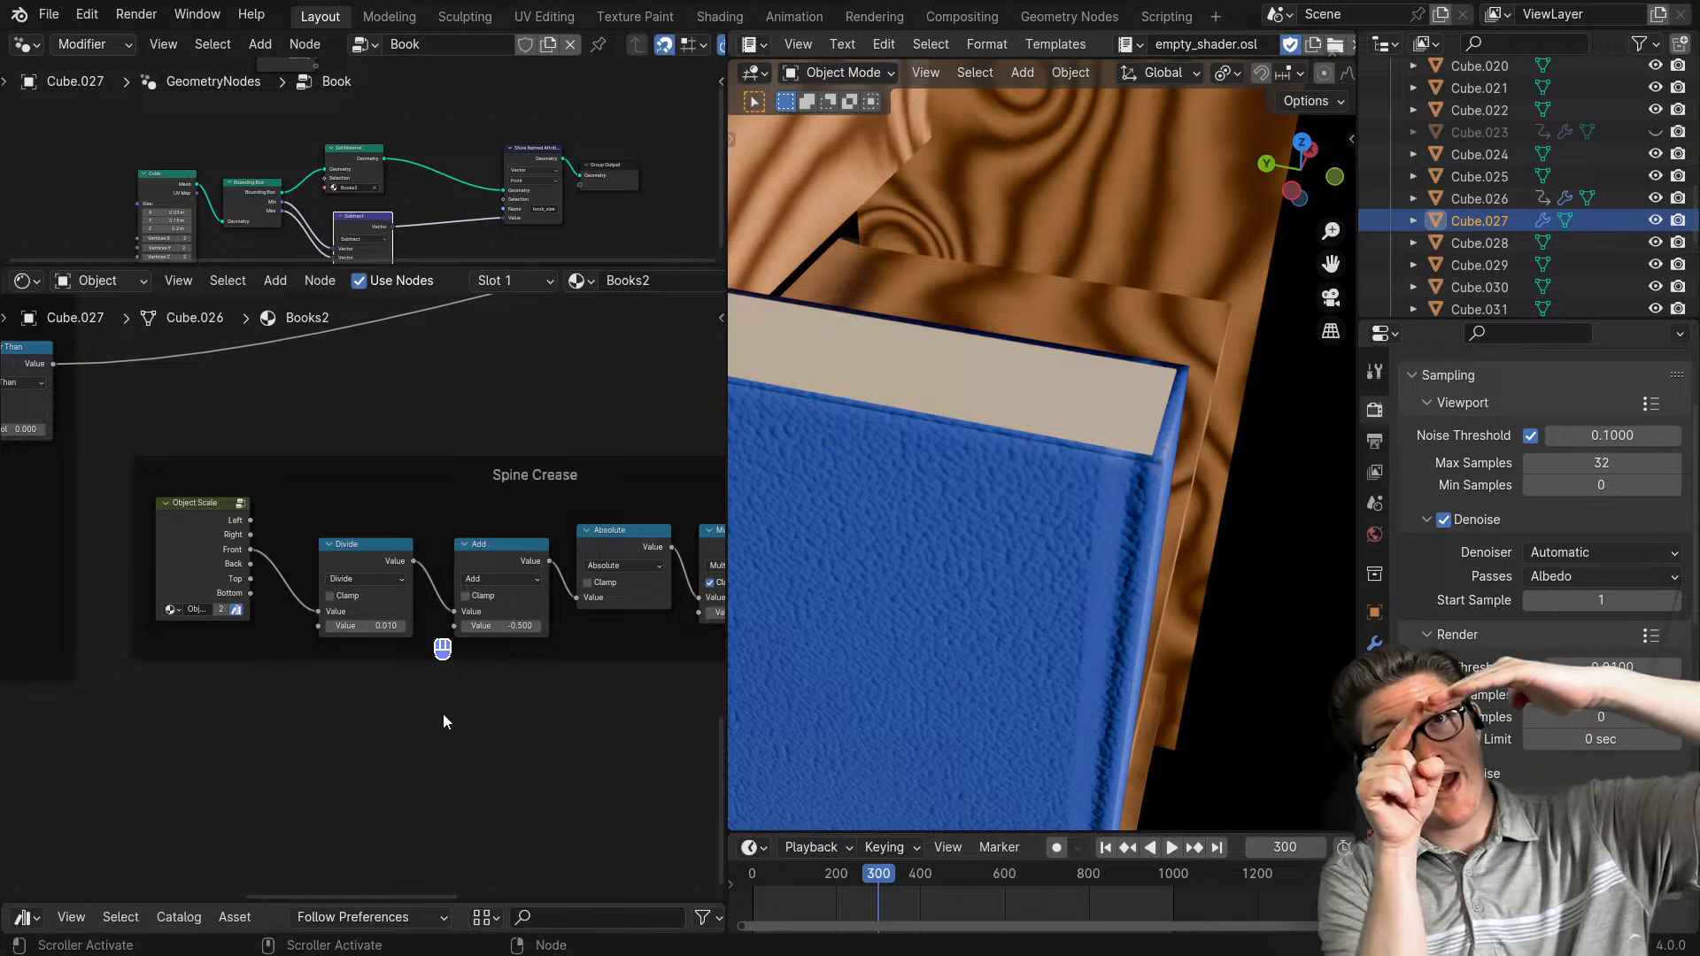
scroll(381, 611, down, 3)
middle_drag(381, 611, 283, 452)
drag(275, 449, 176, 442)
scroll(333, 556, up, 2)
drag(265, 542, 205, 532)
middle_drag(205, 531, 201, 558)
click(445, 505)
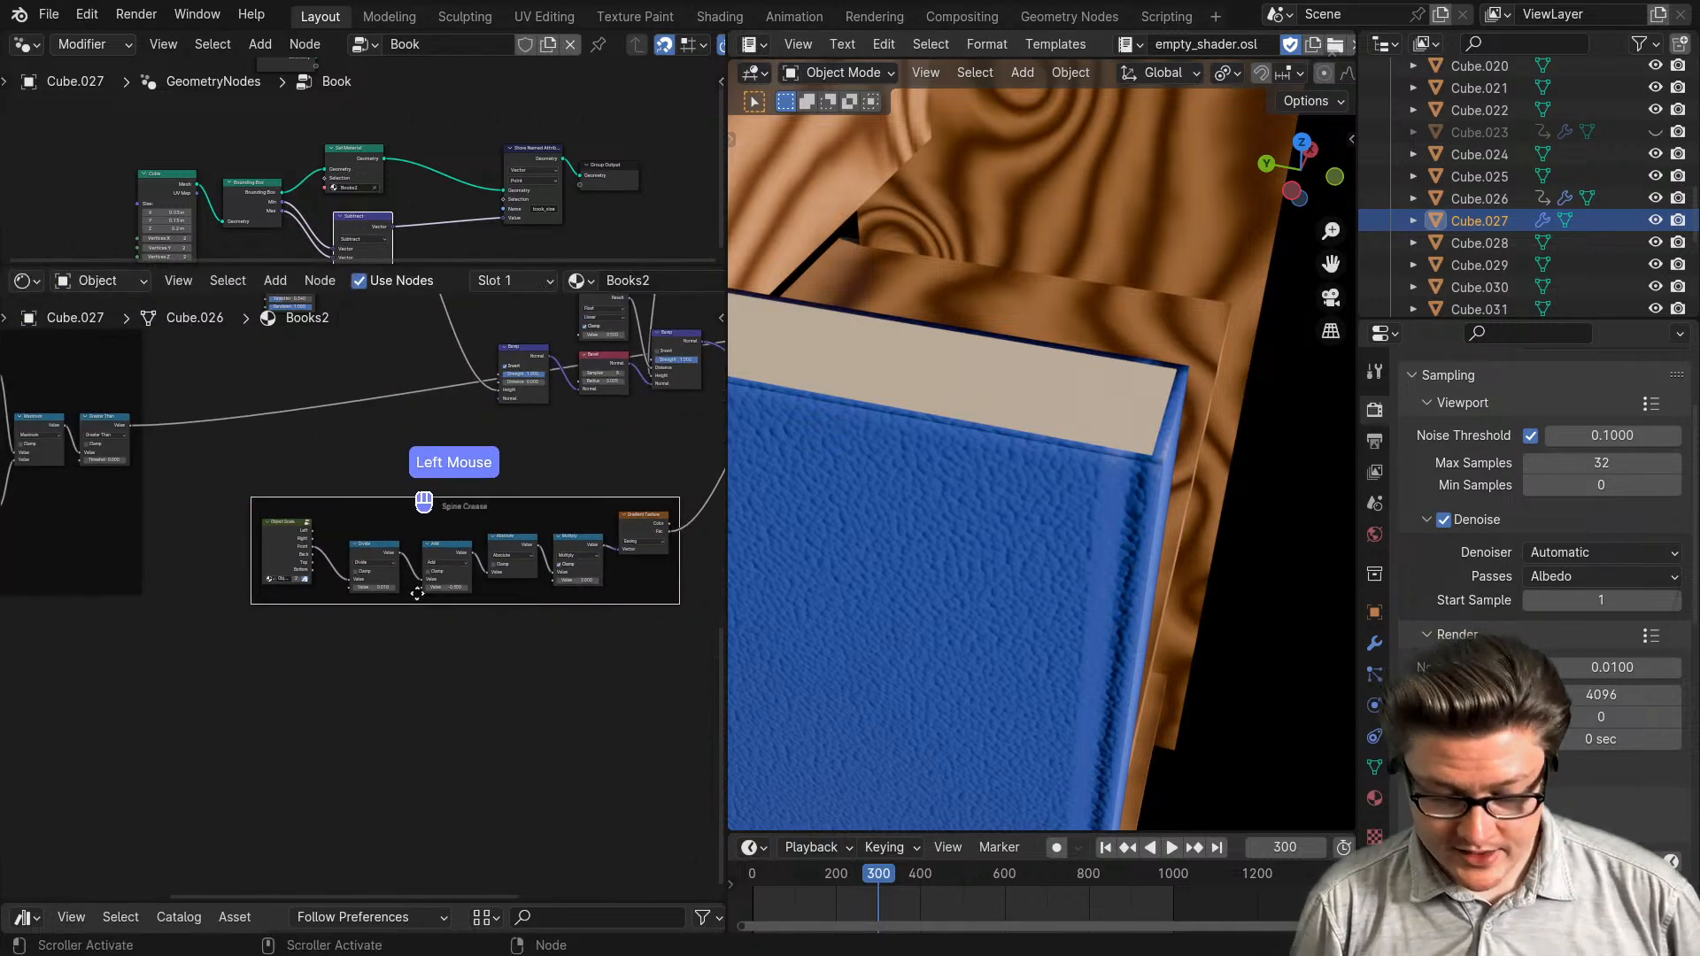
- Insert an Add math node between Object Scale's Front output and the Divide node in the Spine Crease frame
scroll(375, 657, up, 4)
middle_drag(375, 657, 444, 740)
key(ctrl+m)
drag(620, 527, 387, 550)
middle_drag(496, 634, 429, 634)
scroll(246, 701, up, 2)
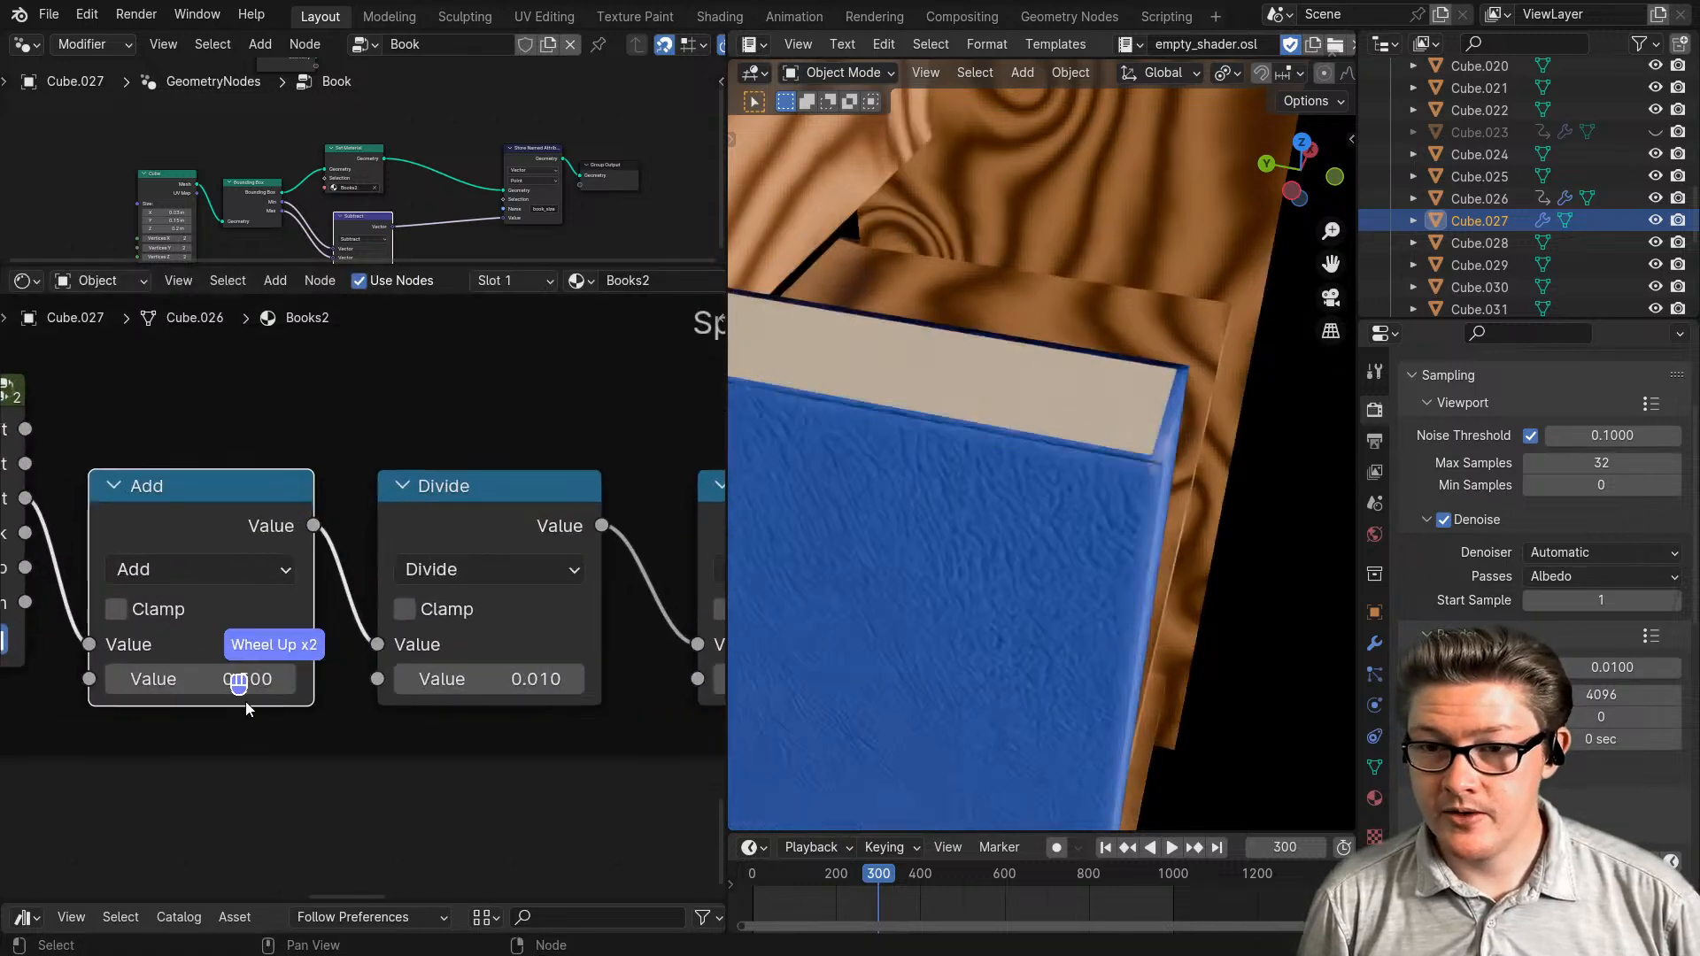
- Try 0.001 and 0.002 as the value of the Add node in front of the Divide node
middle_drag(188, 688, 292, 688)
click(305, 686)
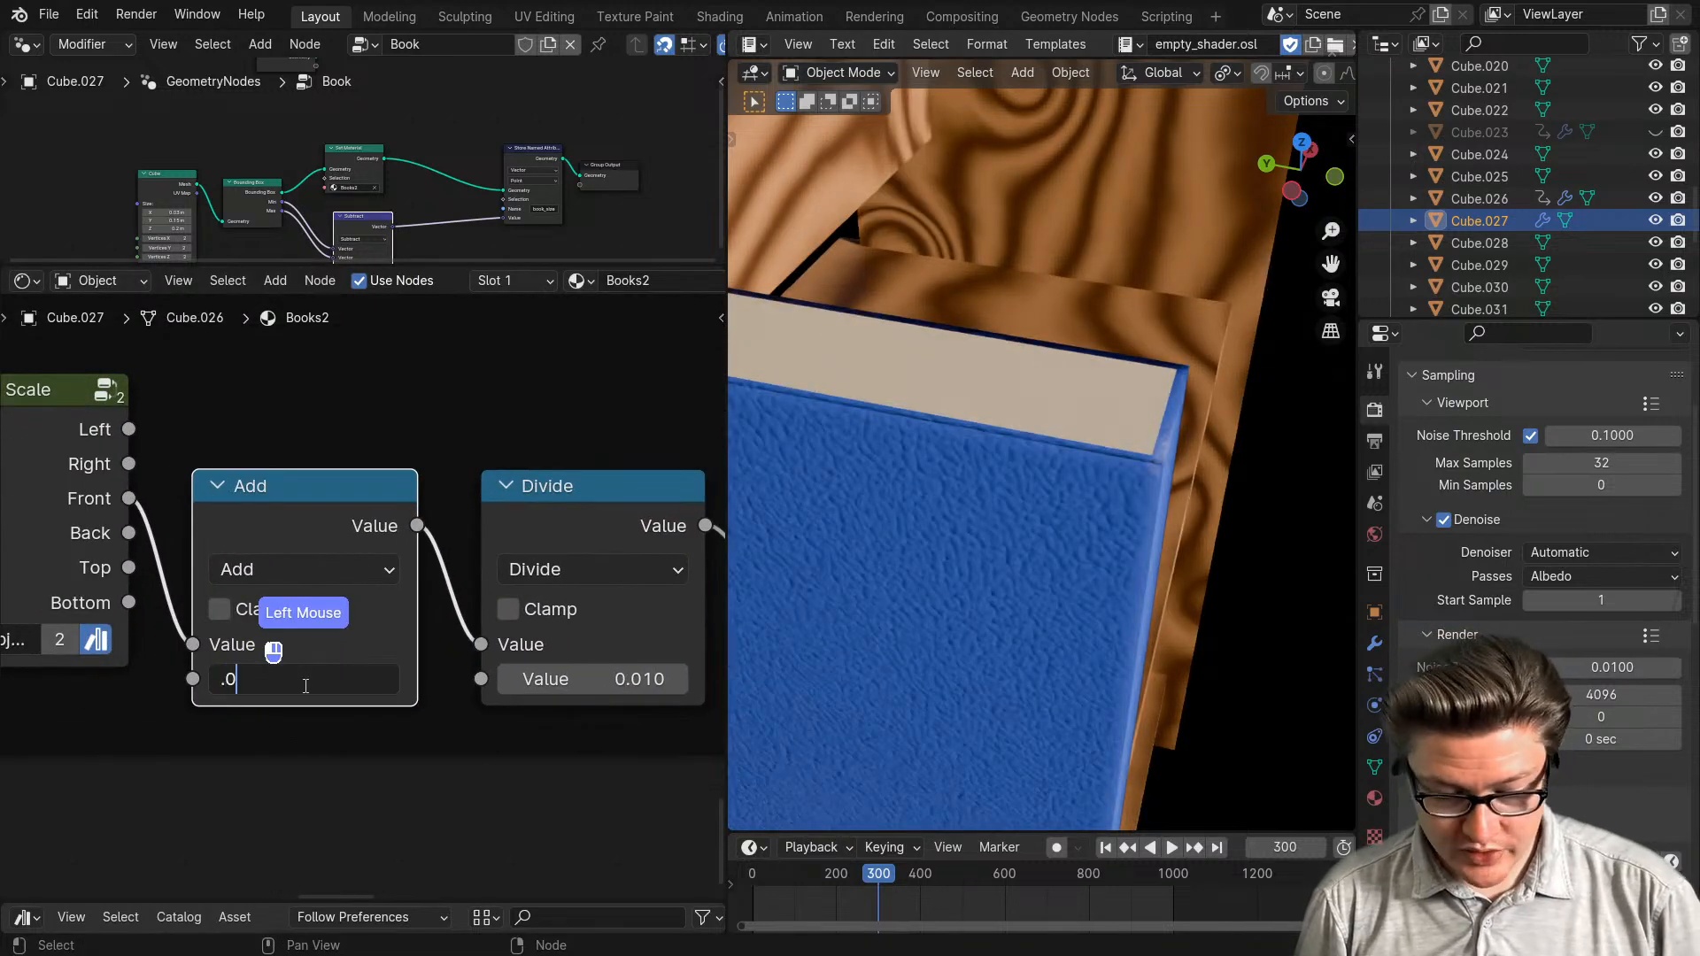
text(.001)
key(Return)
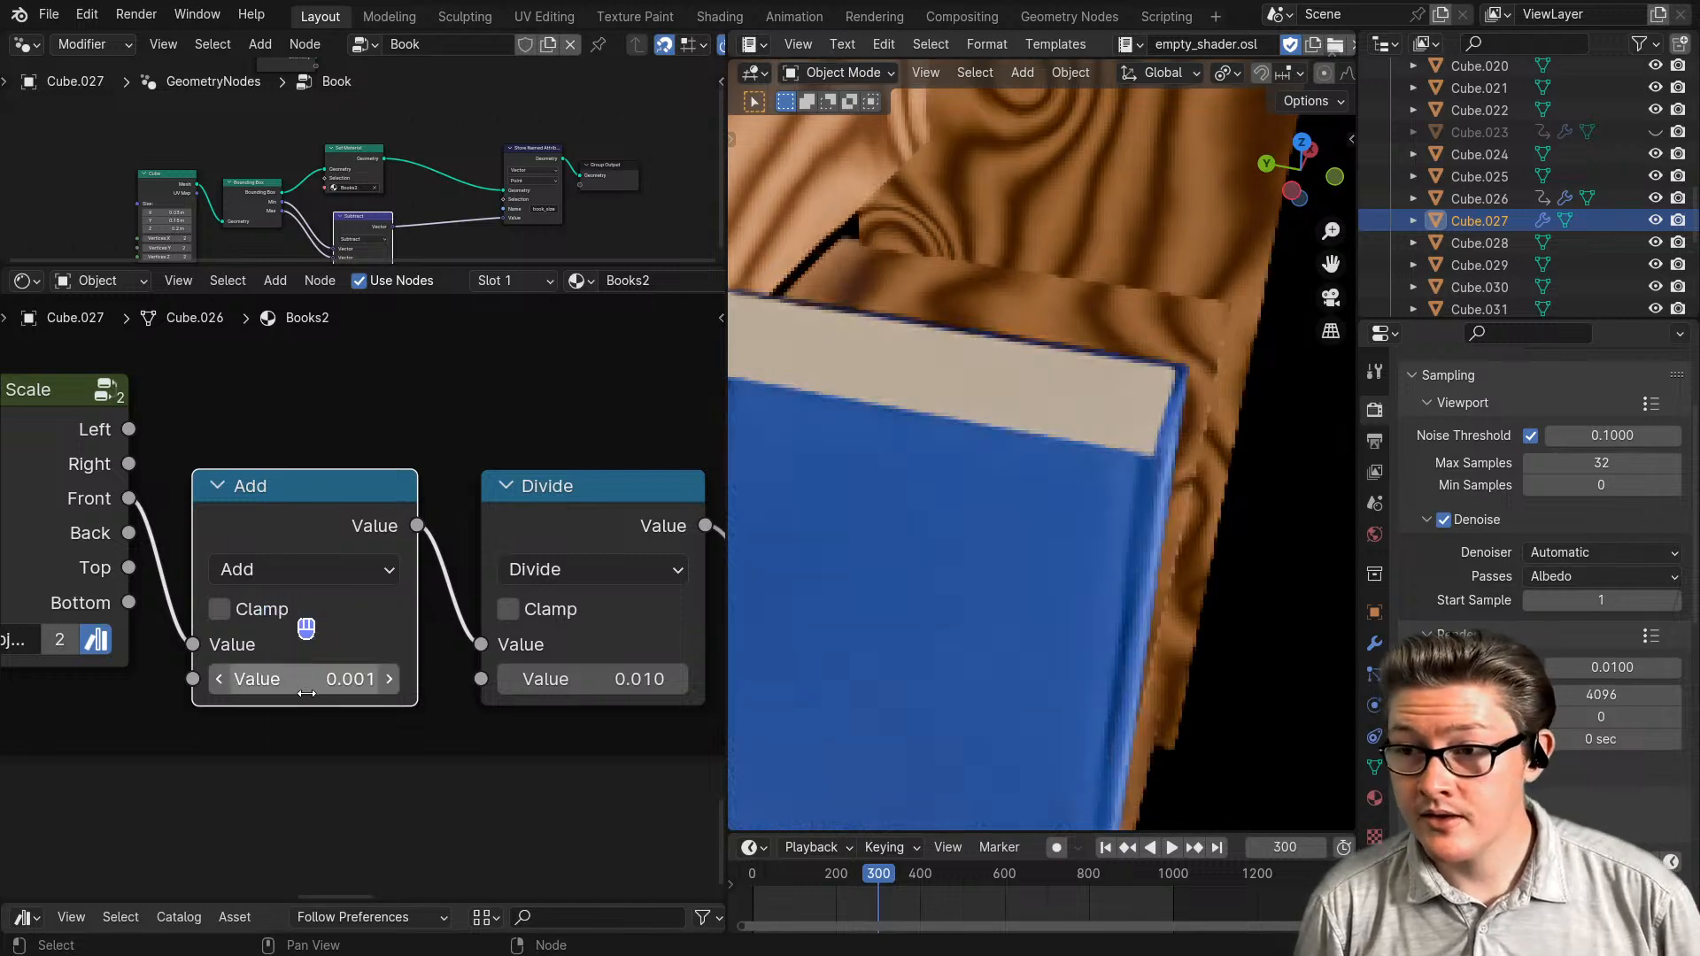
click(320, 686)
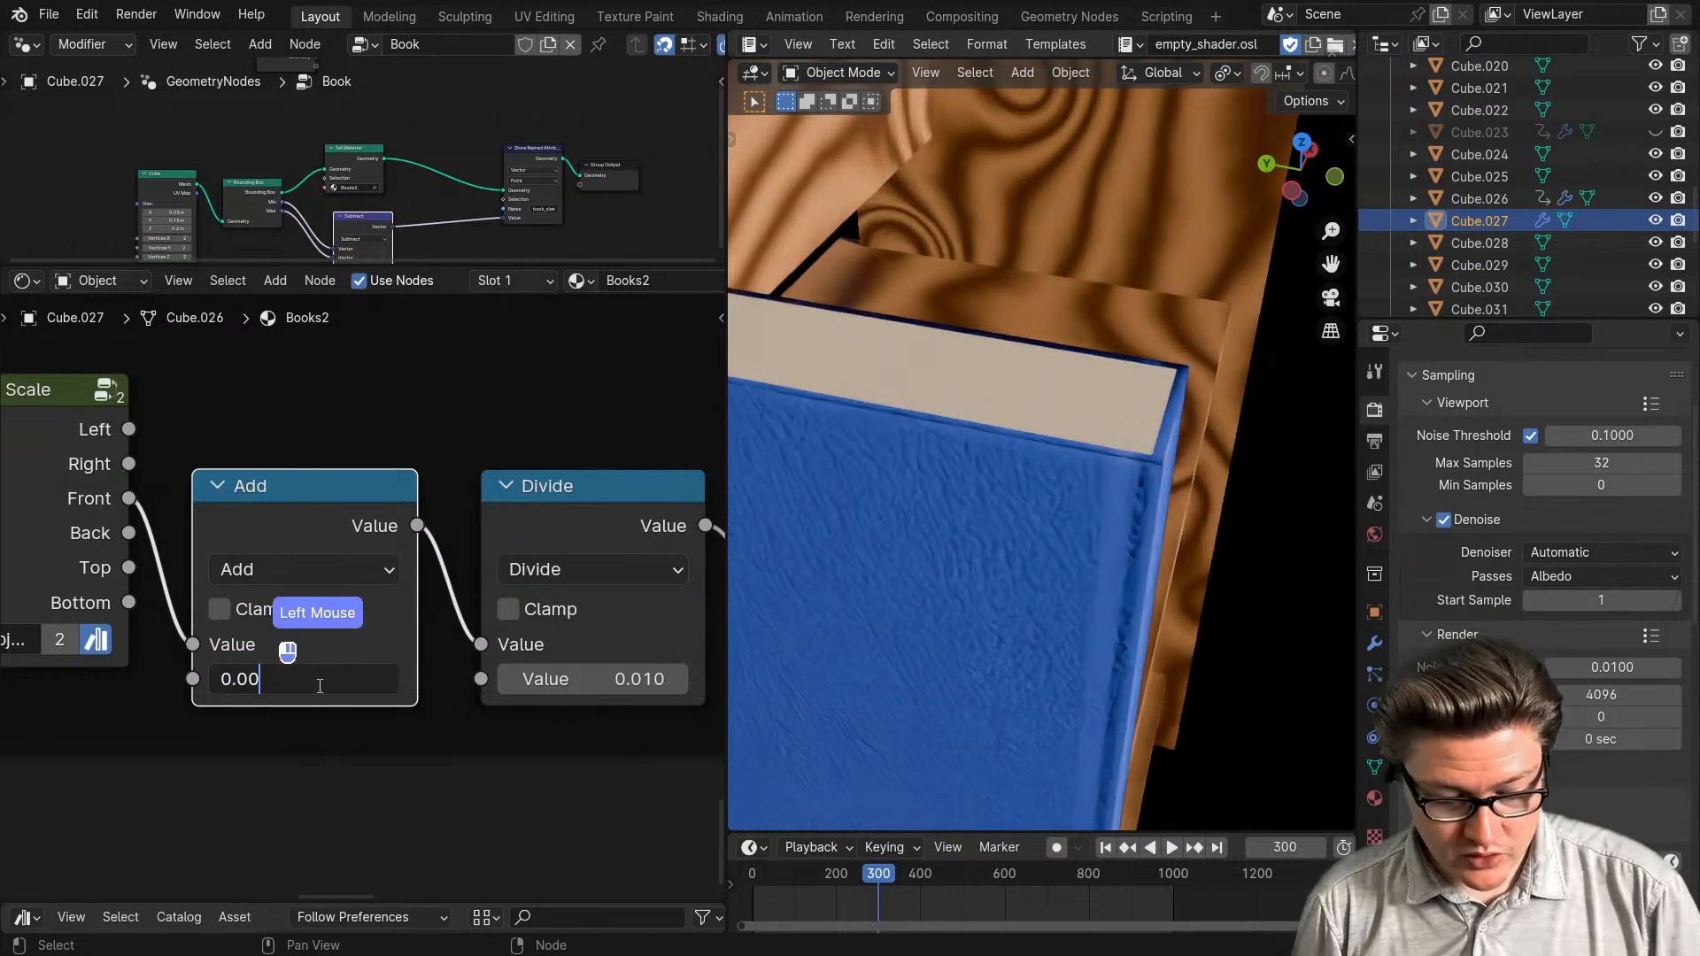
text(0.002)
key(Return)
- Change the Add node before the Divide node to Subtract and set its value to 0.01
click(320, 686)
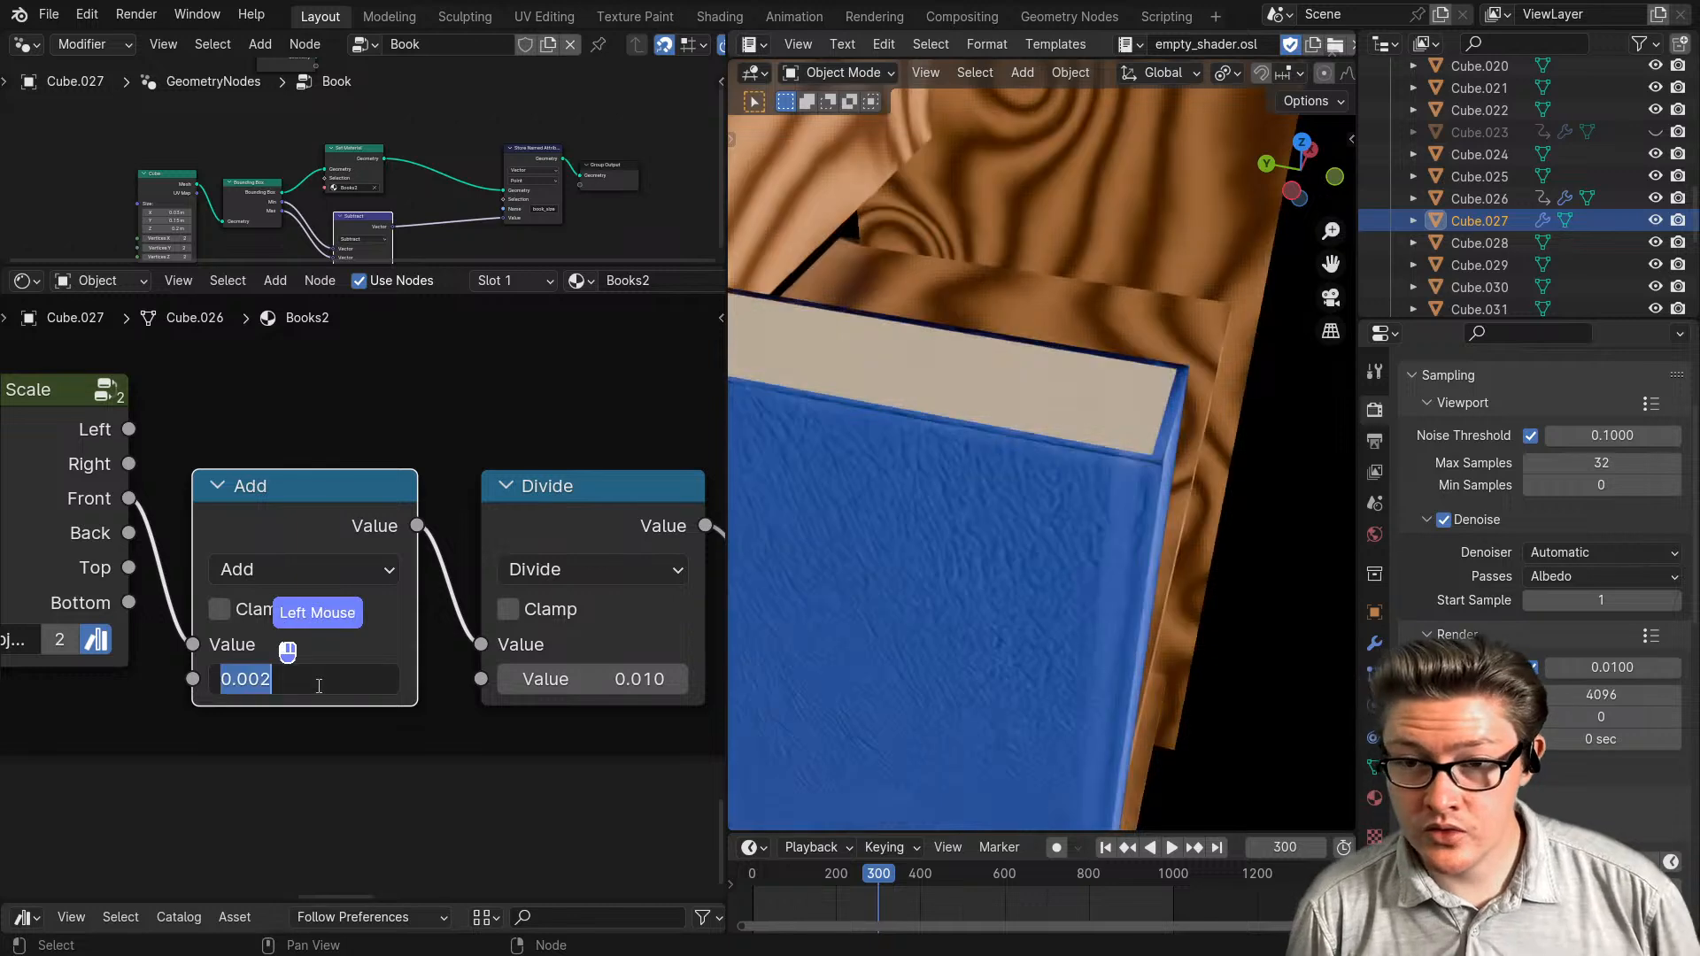
click(256, 568)
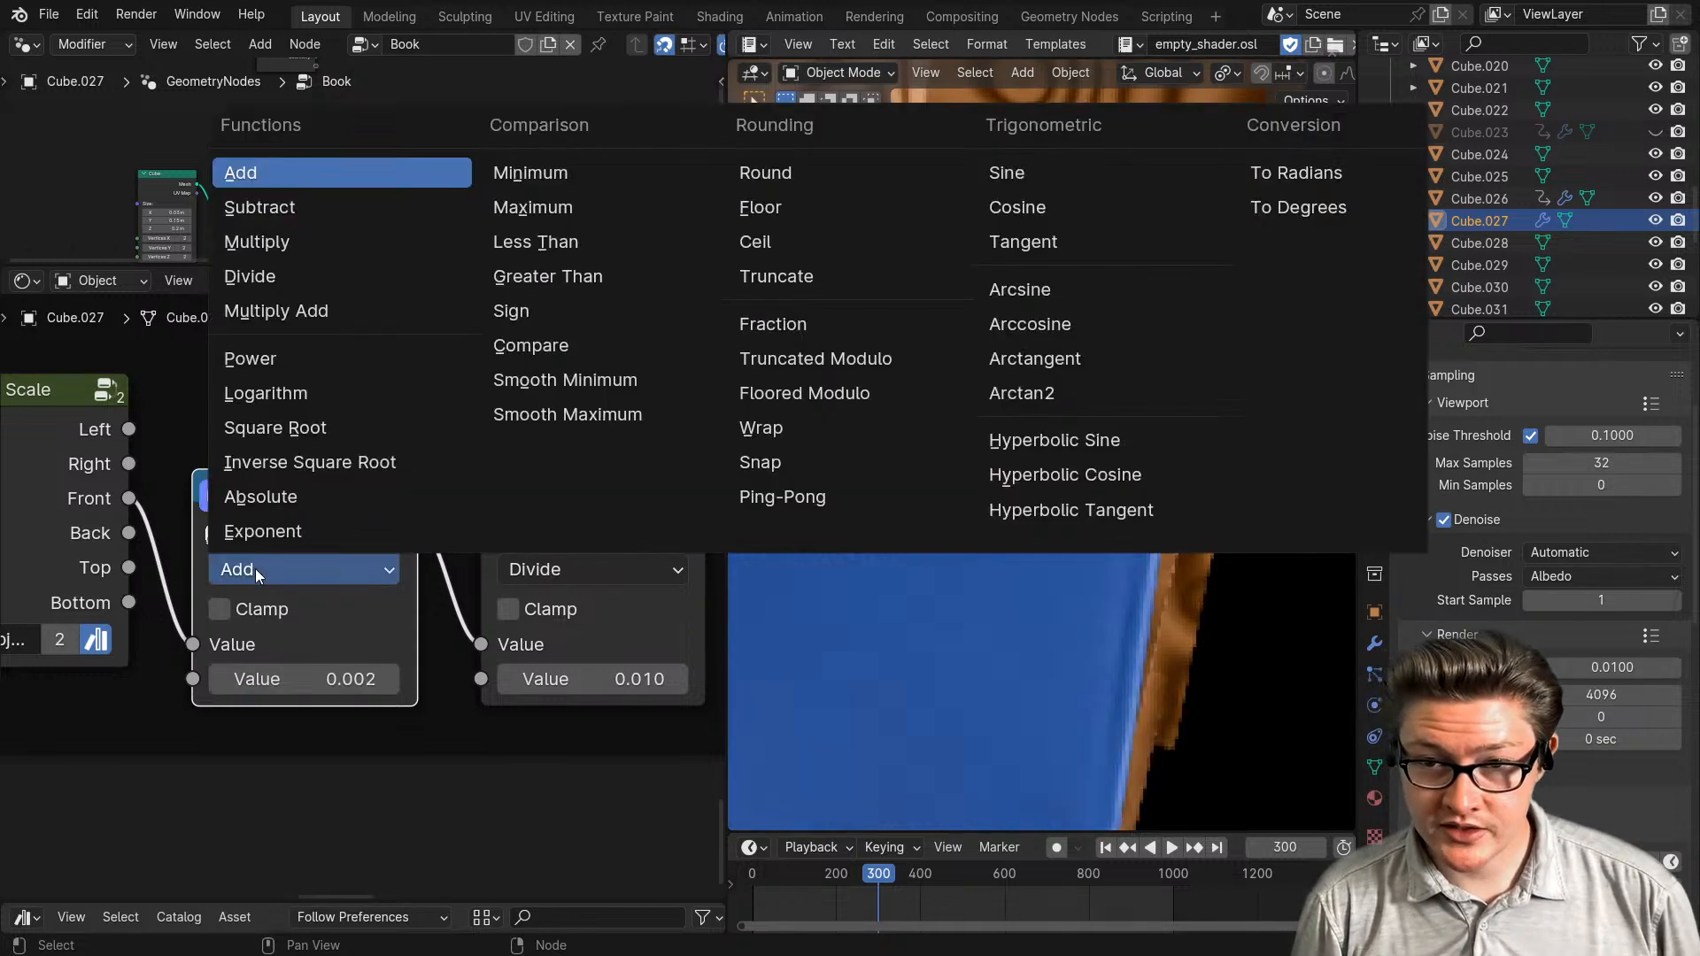
click(232, 209)
click(348, 689)
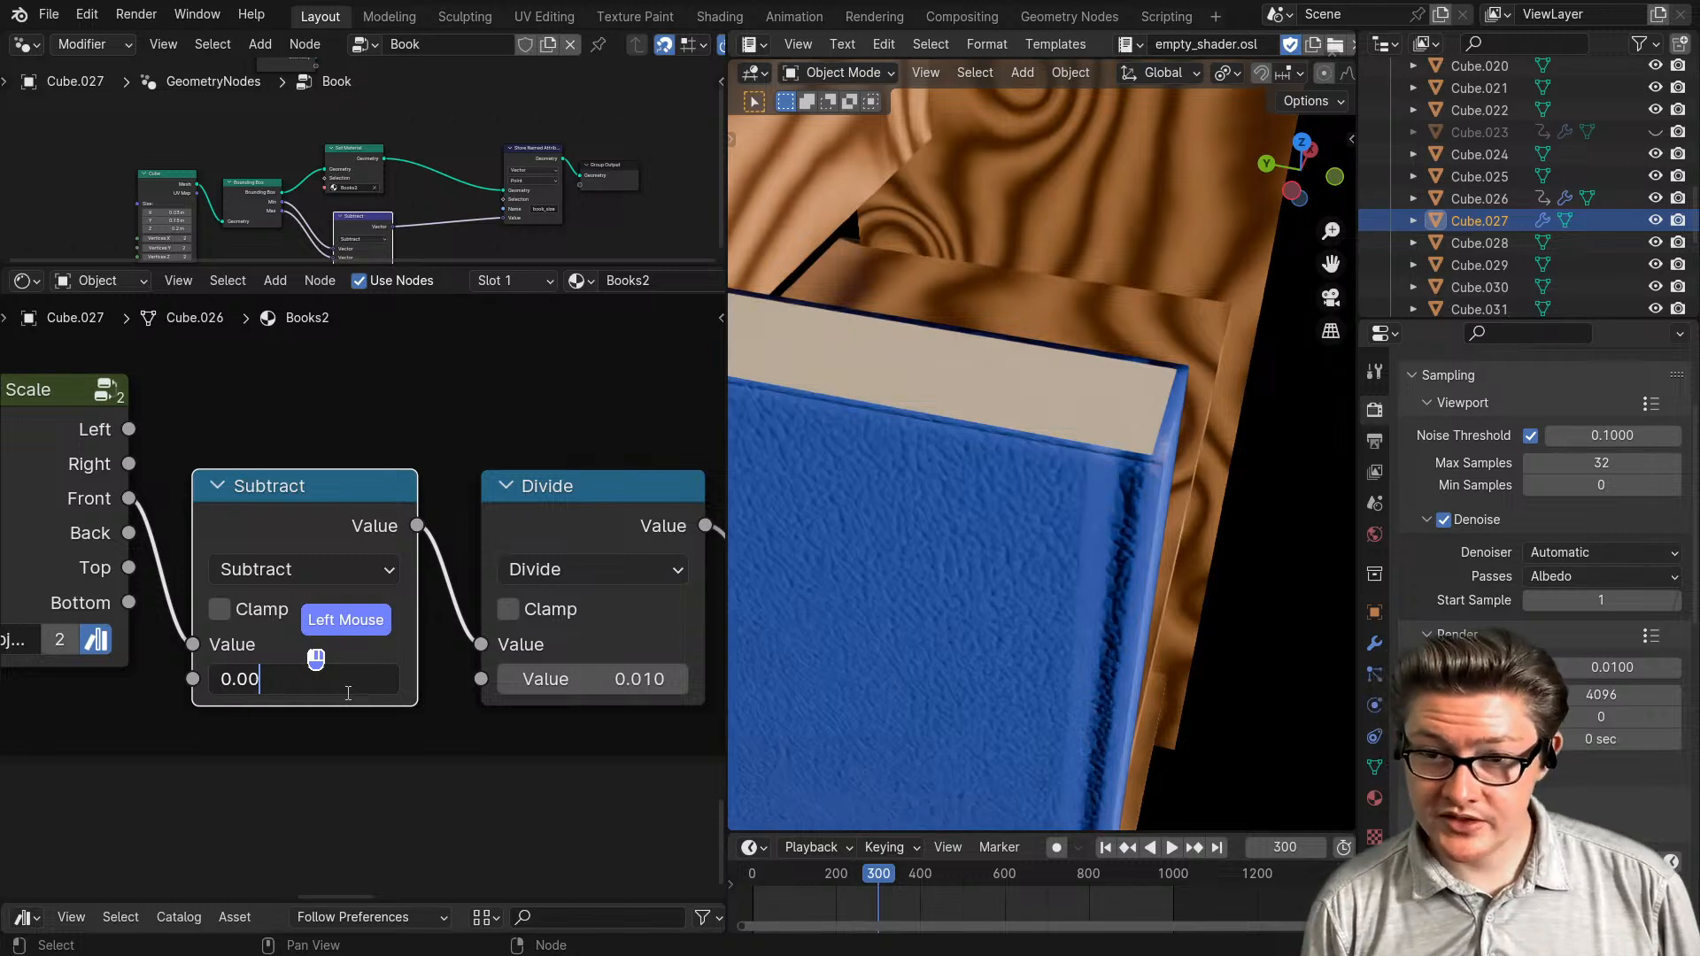
text(0.01)
key(Return)
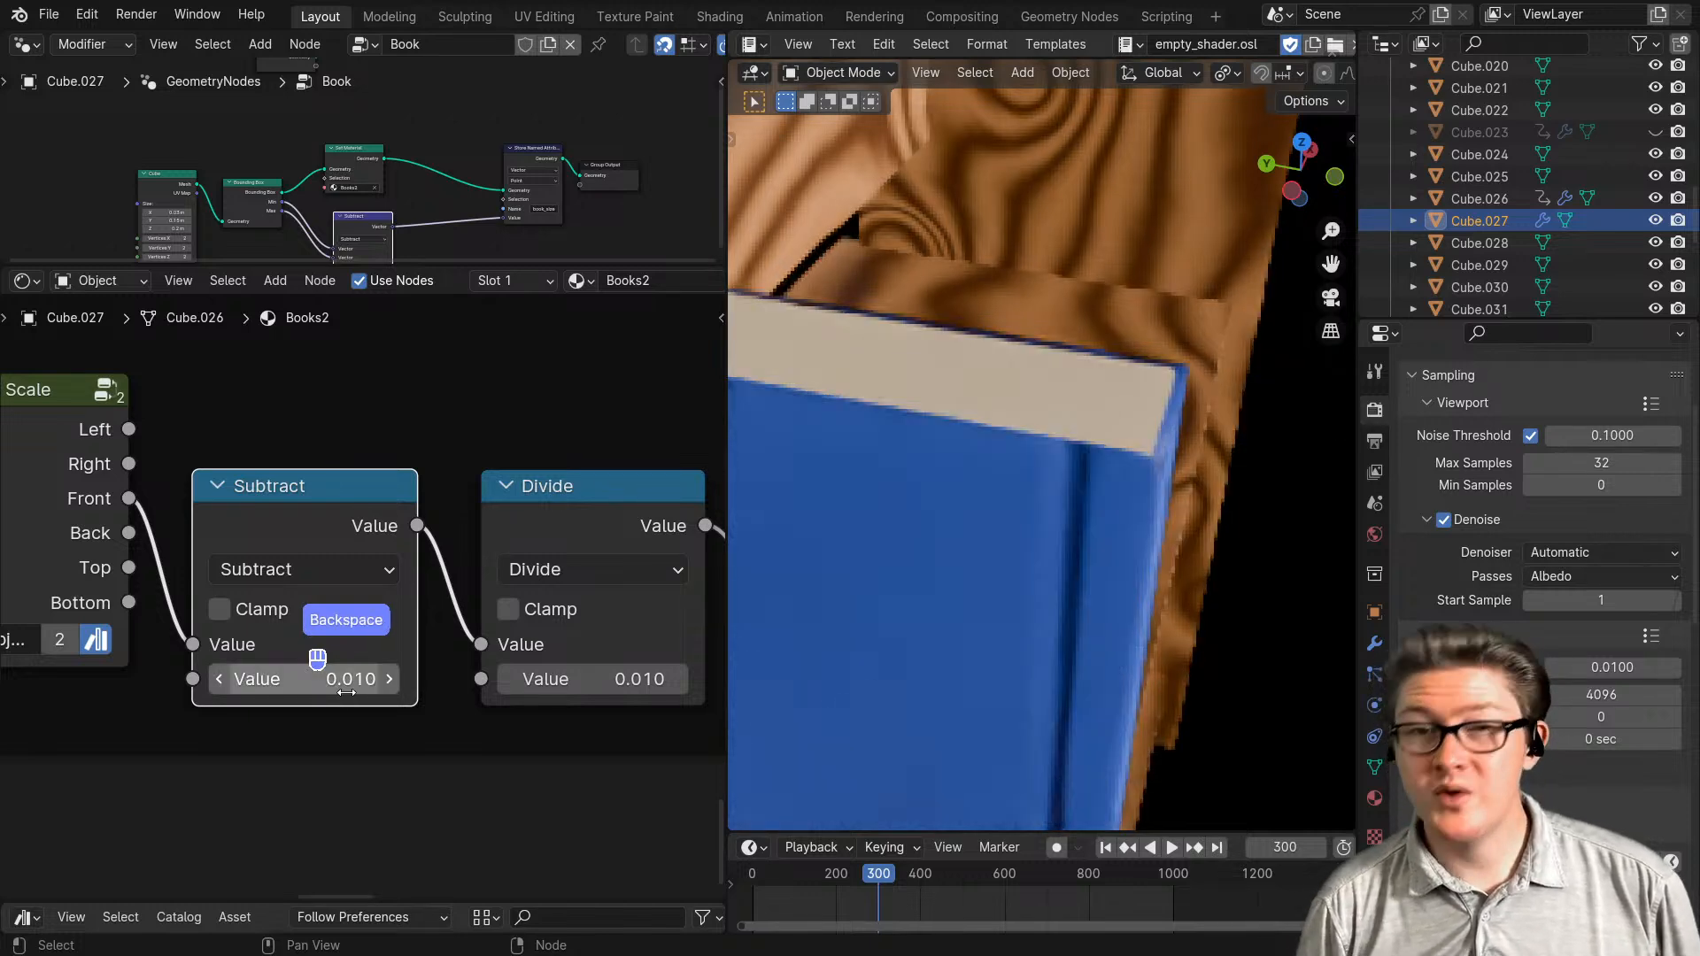
- Try 0.005 and 0.003 as the value of the Subtract node in front of the Divide node
click(345, 680)
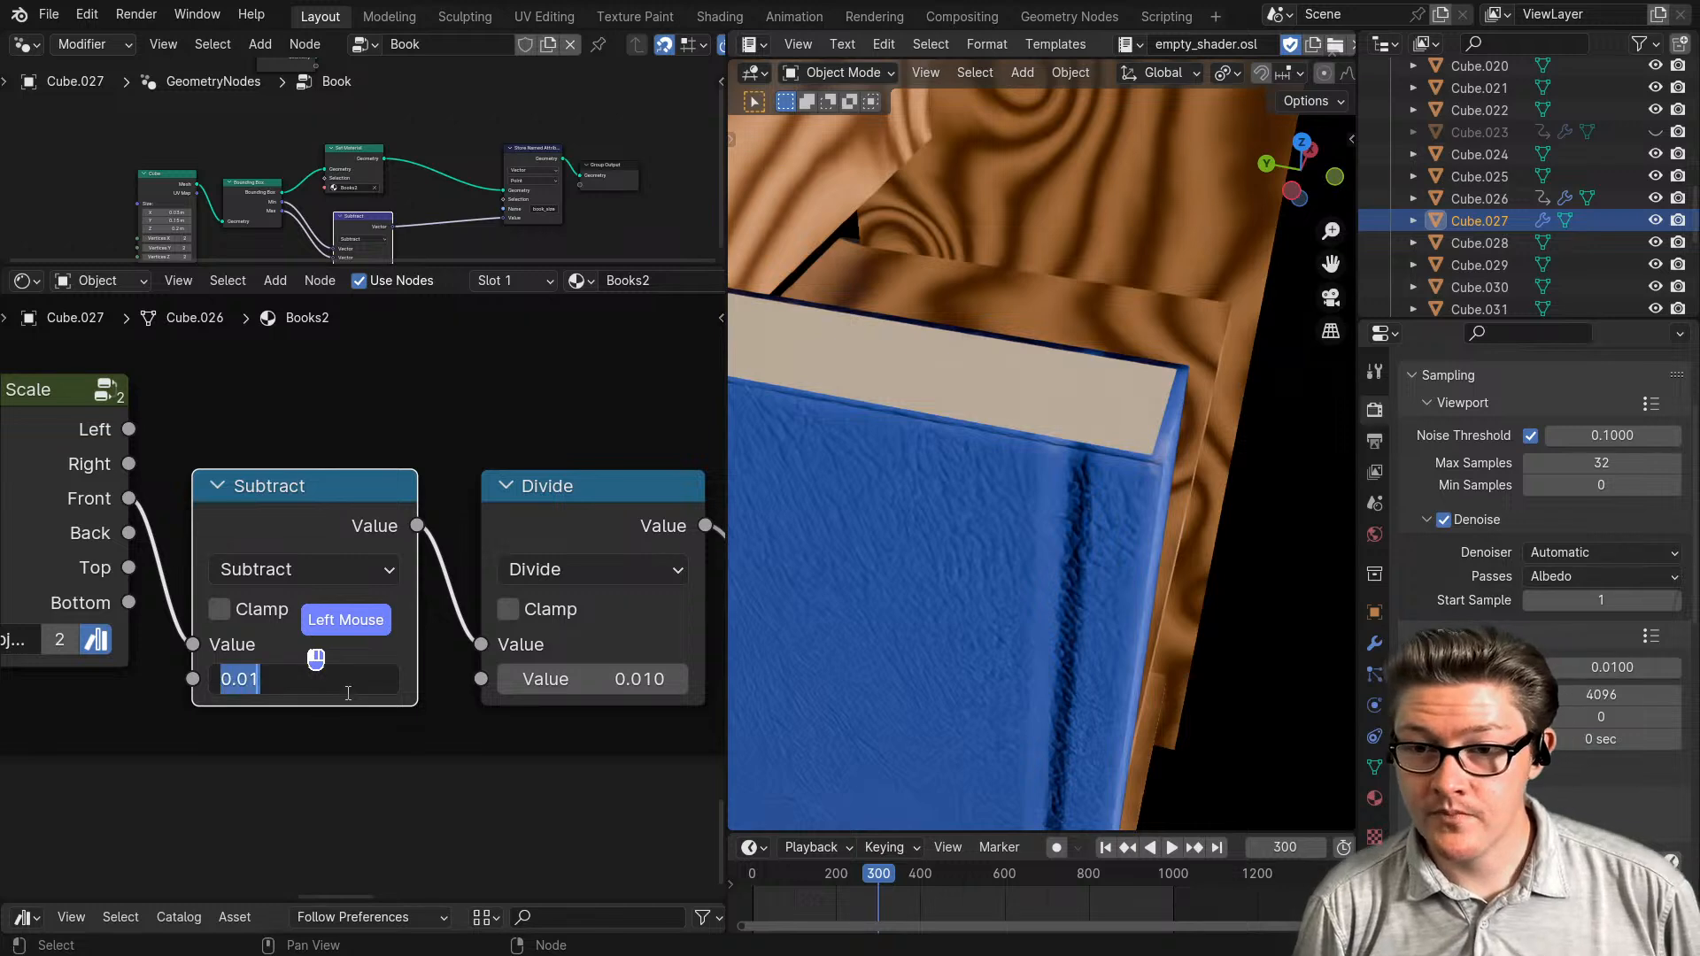
text(0.005)
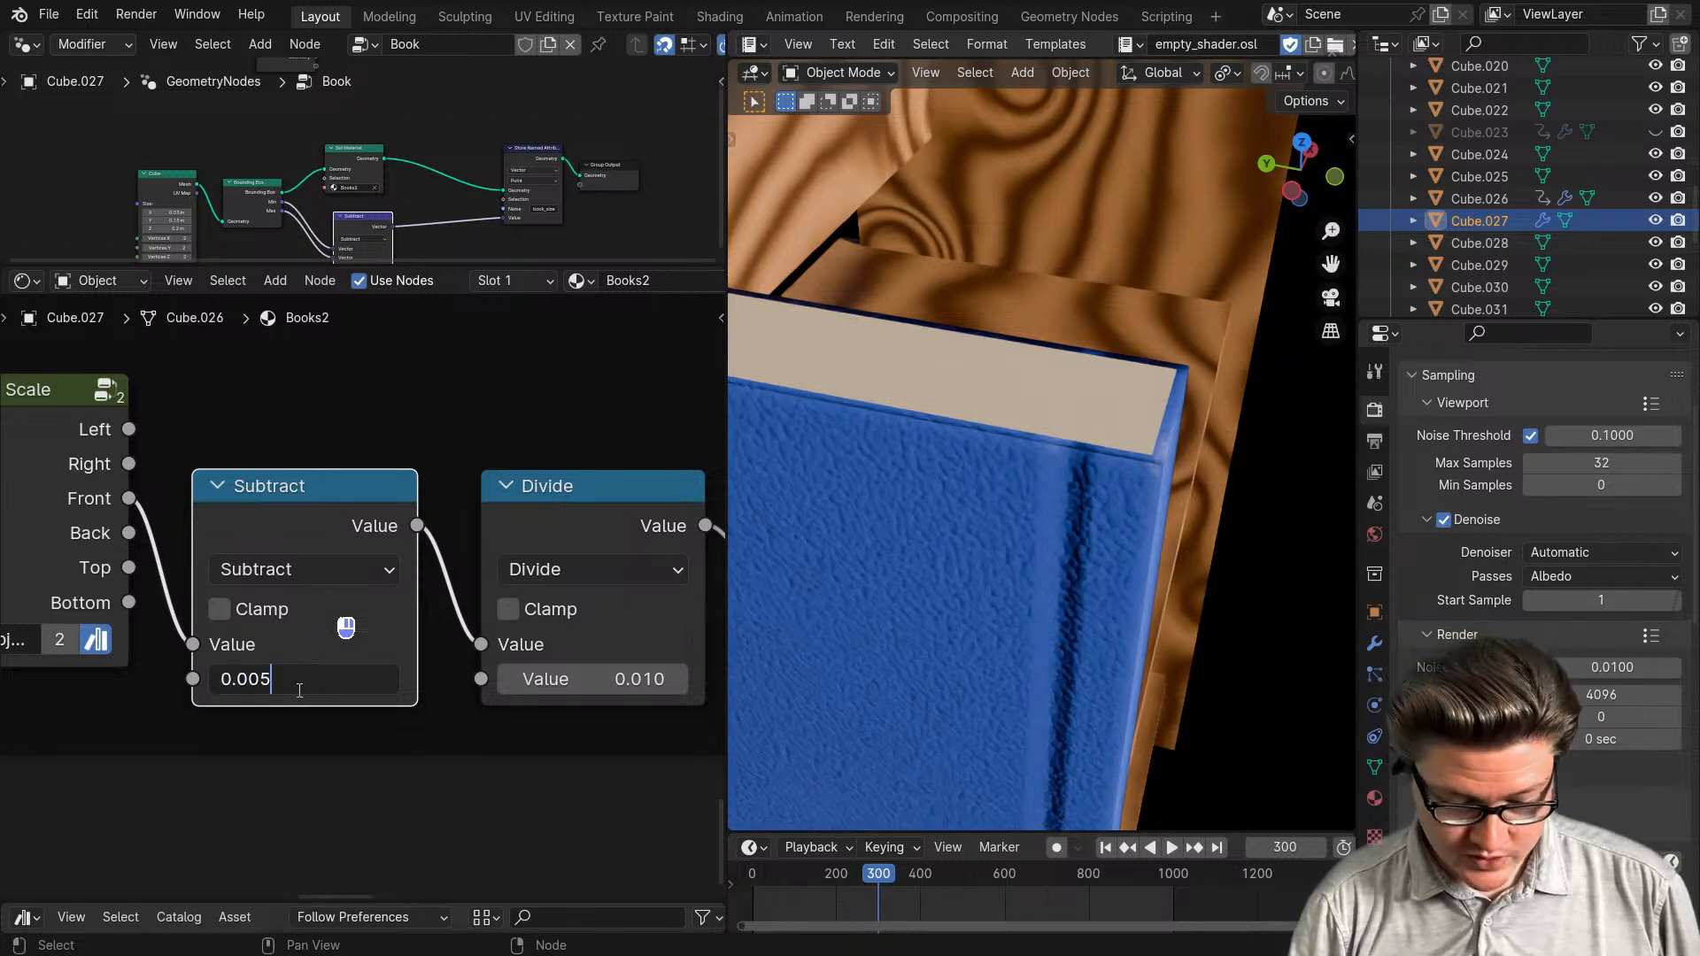
key(Return)
click(297, 690)
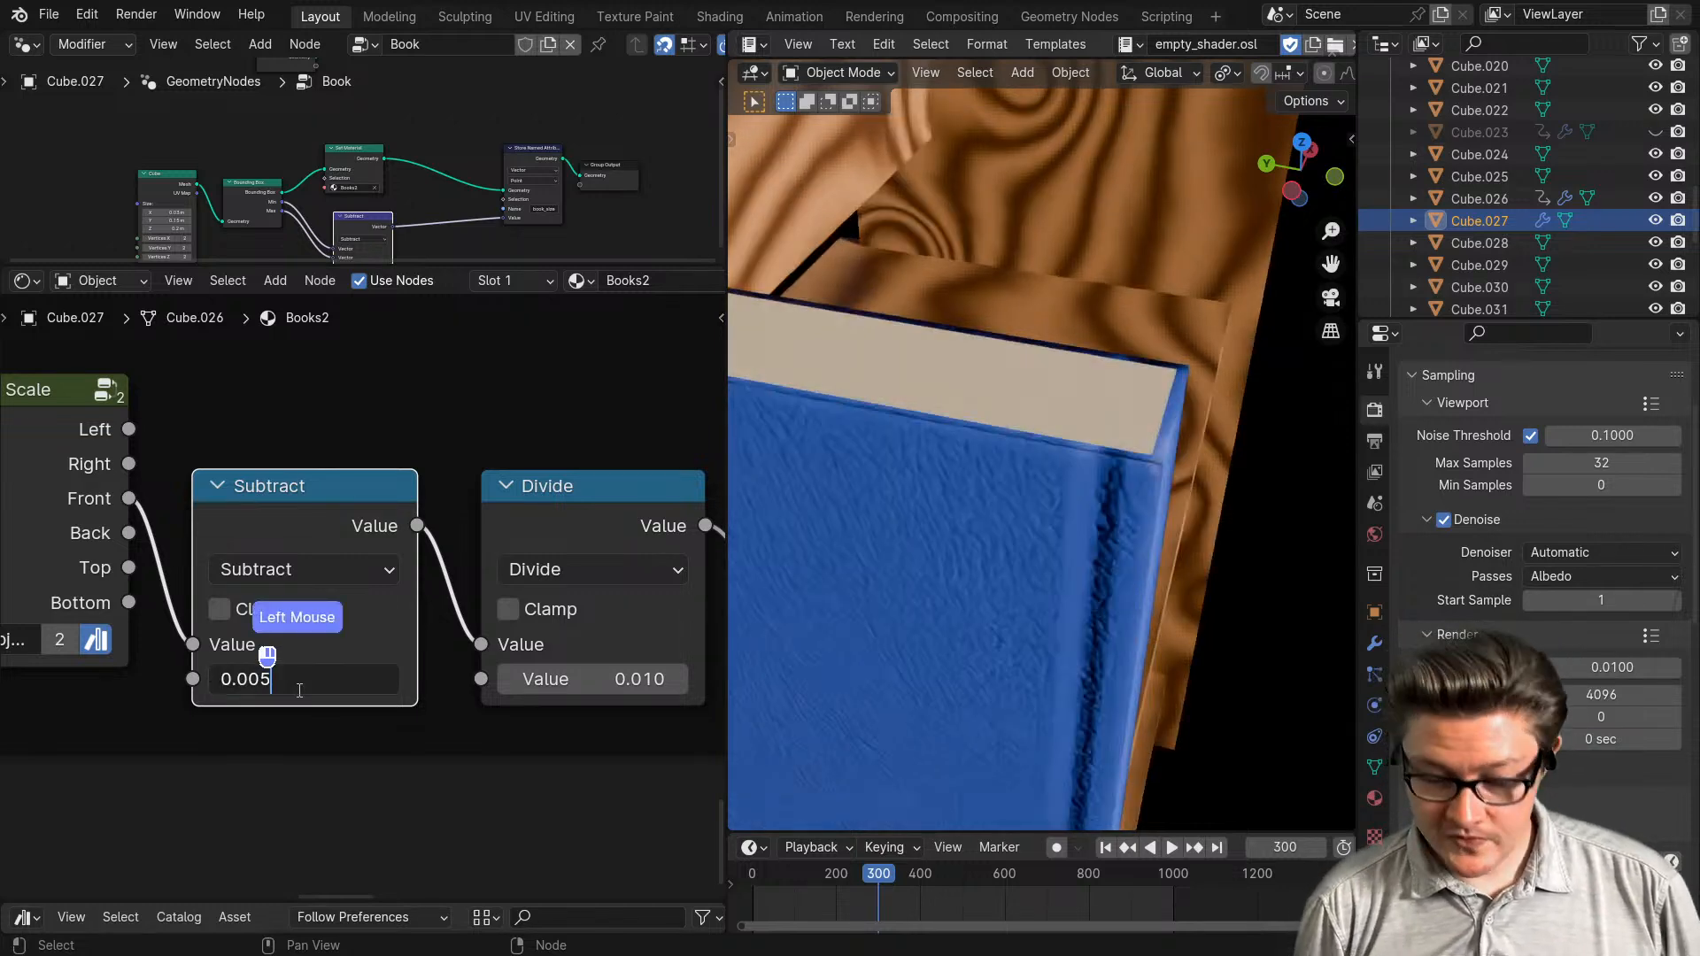
key(BackSpace)
text(3)
key(Return)
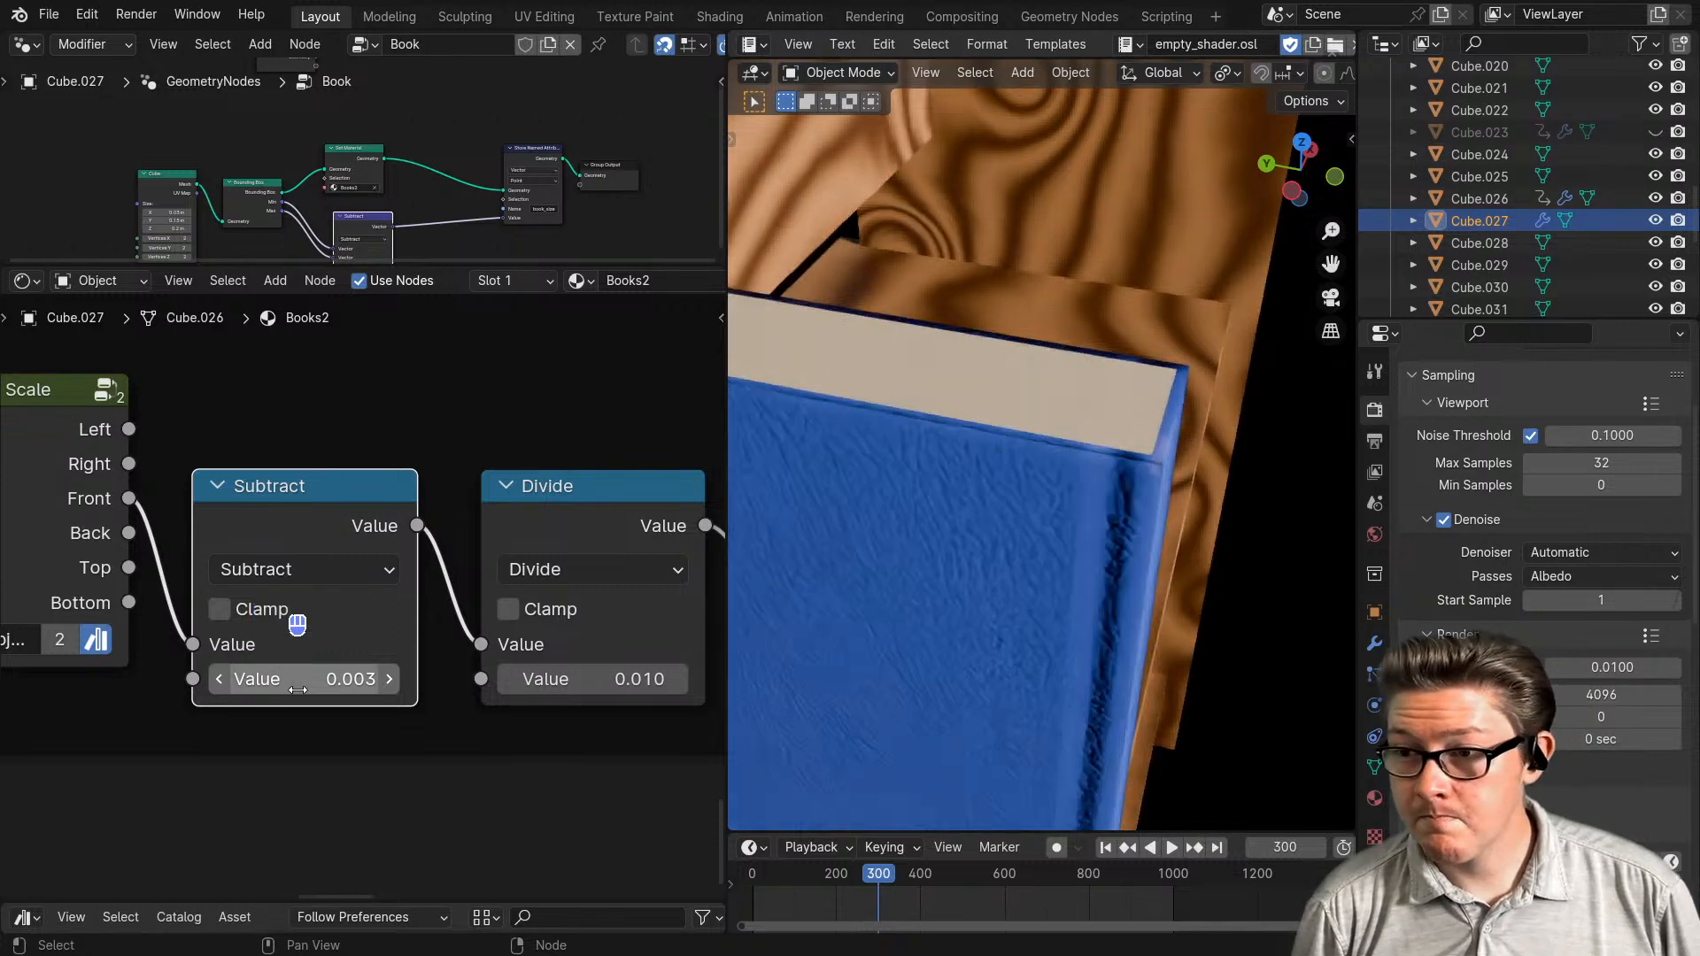
- Set the value of the Subtract node in front of the Divide node to 0.002
click(298, 690)
text(0.002)
key(Return)
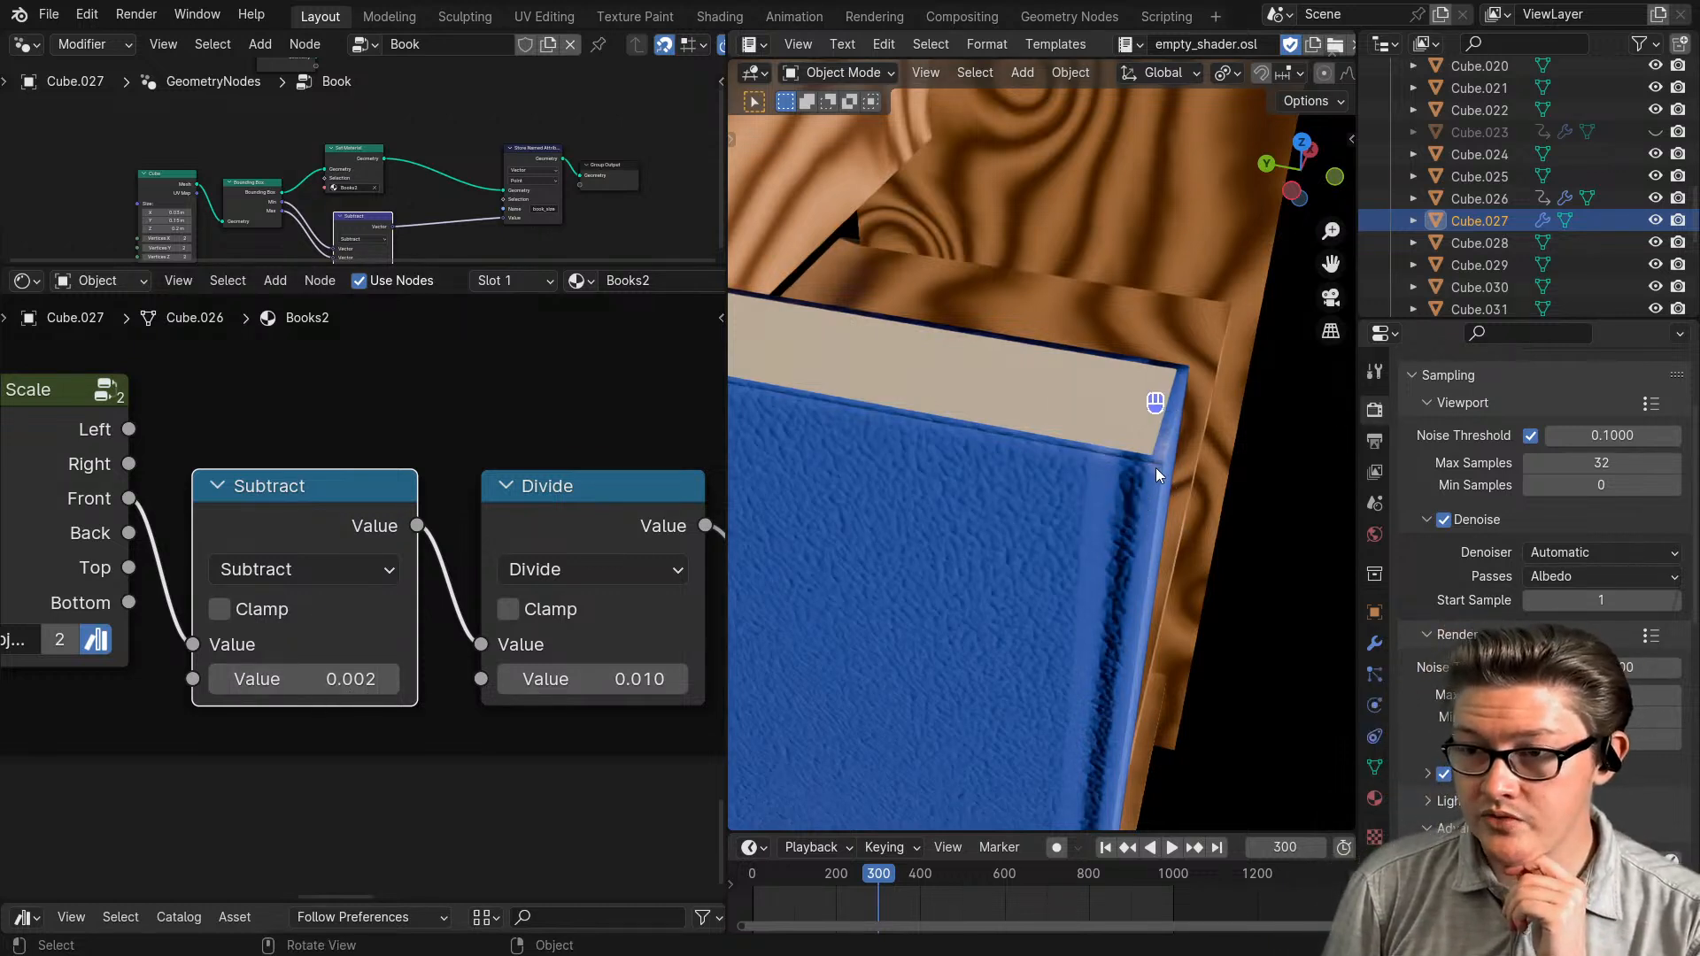
- Try 0.005 and 0.007 as the divisor of the Spine Crease frame's Divide node to change the crease width
middle_drag(587, 682, 413, 696)
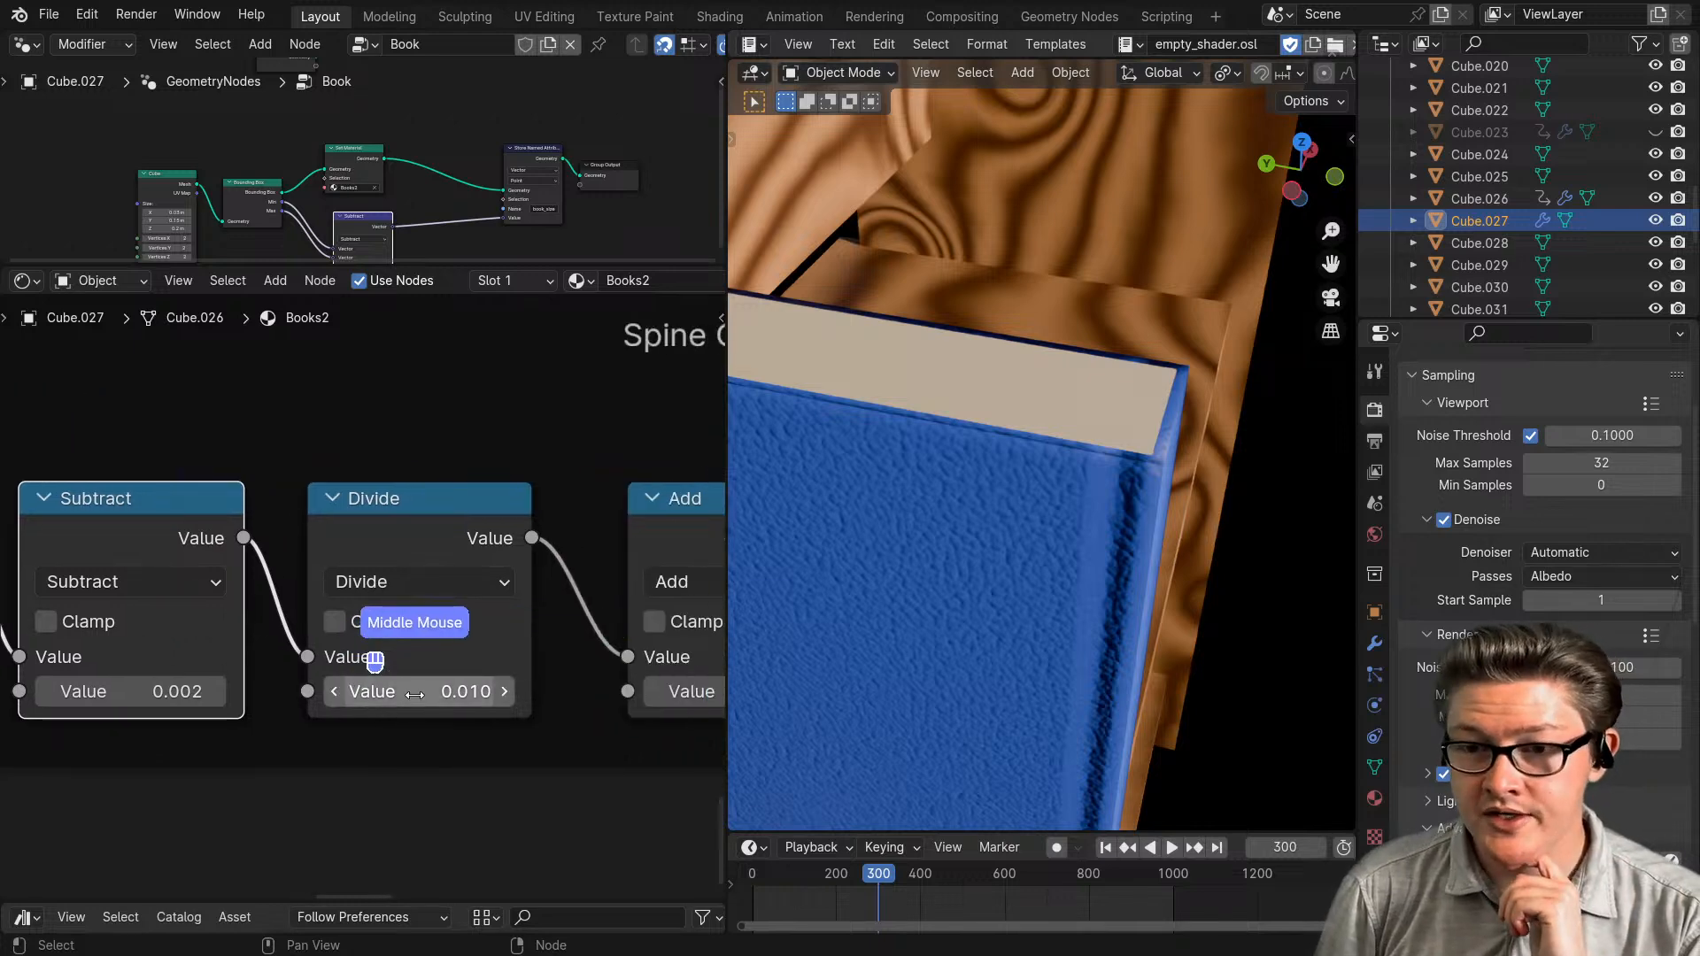
click(433, 696)
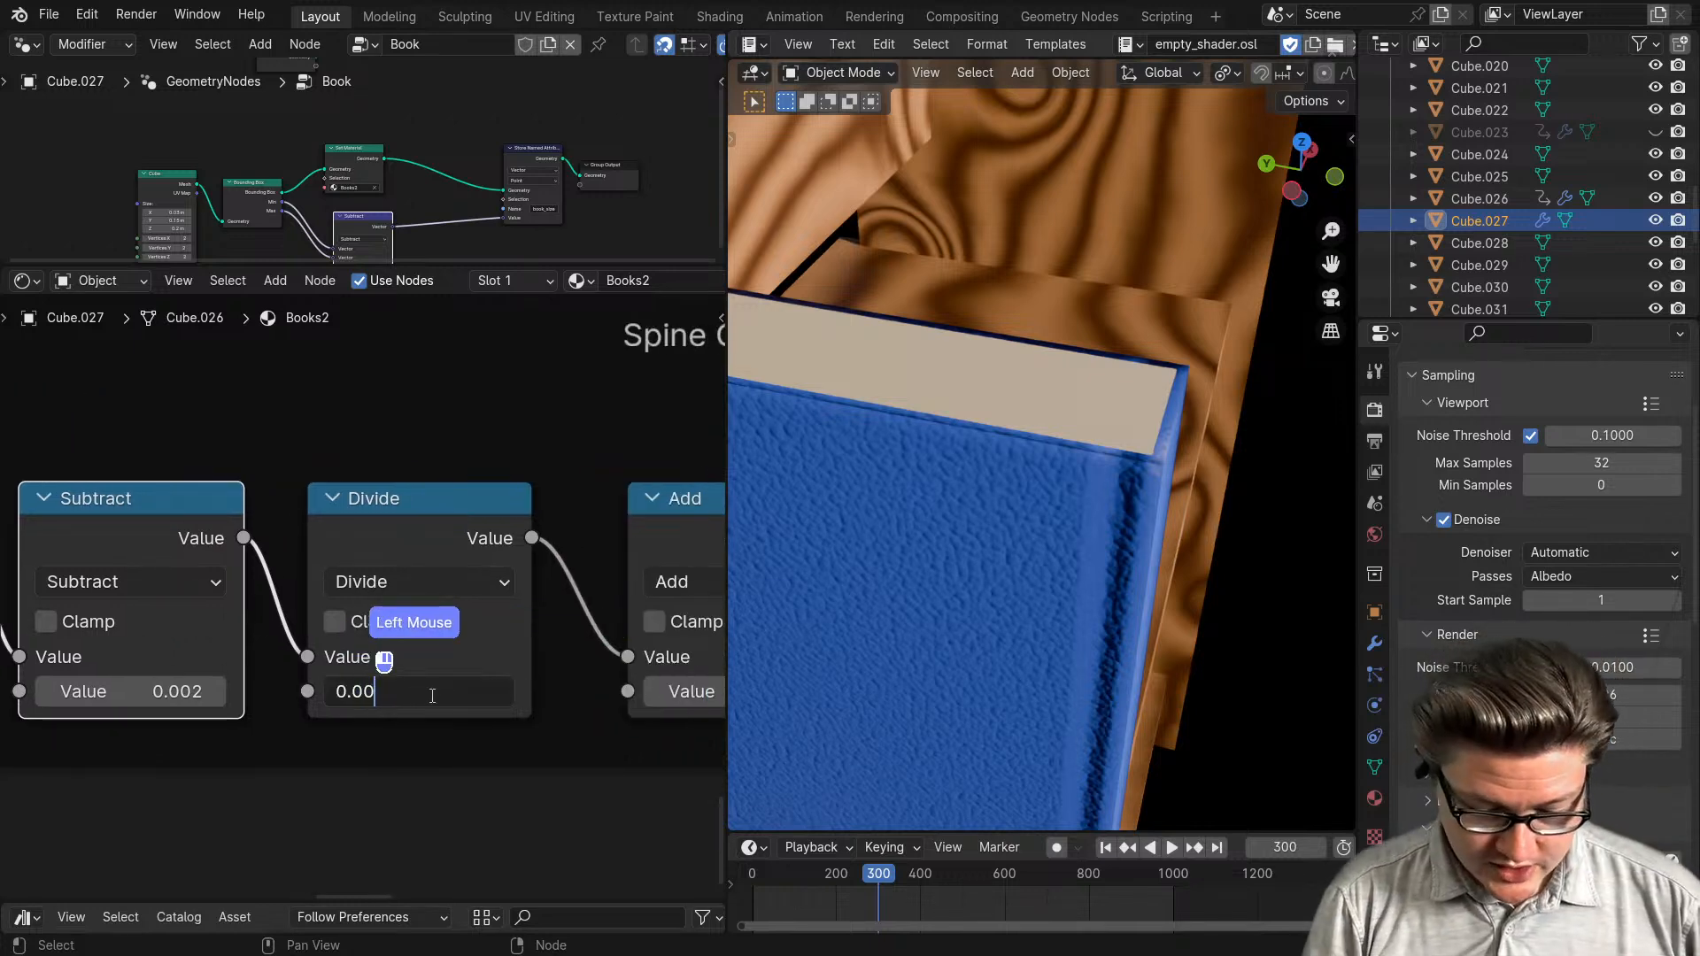
key(Return)
click(431, 695)
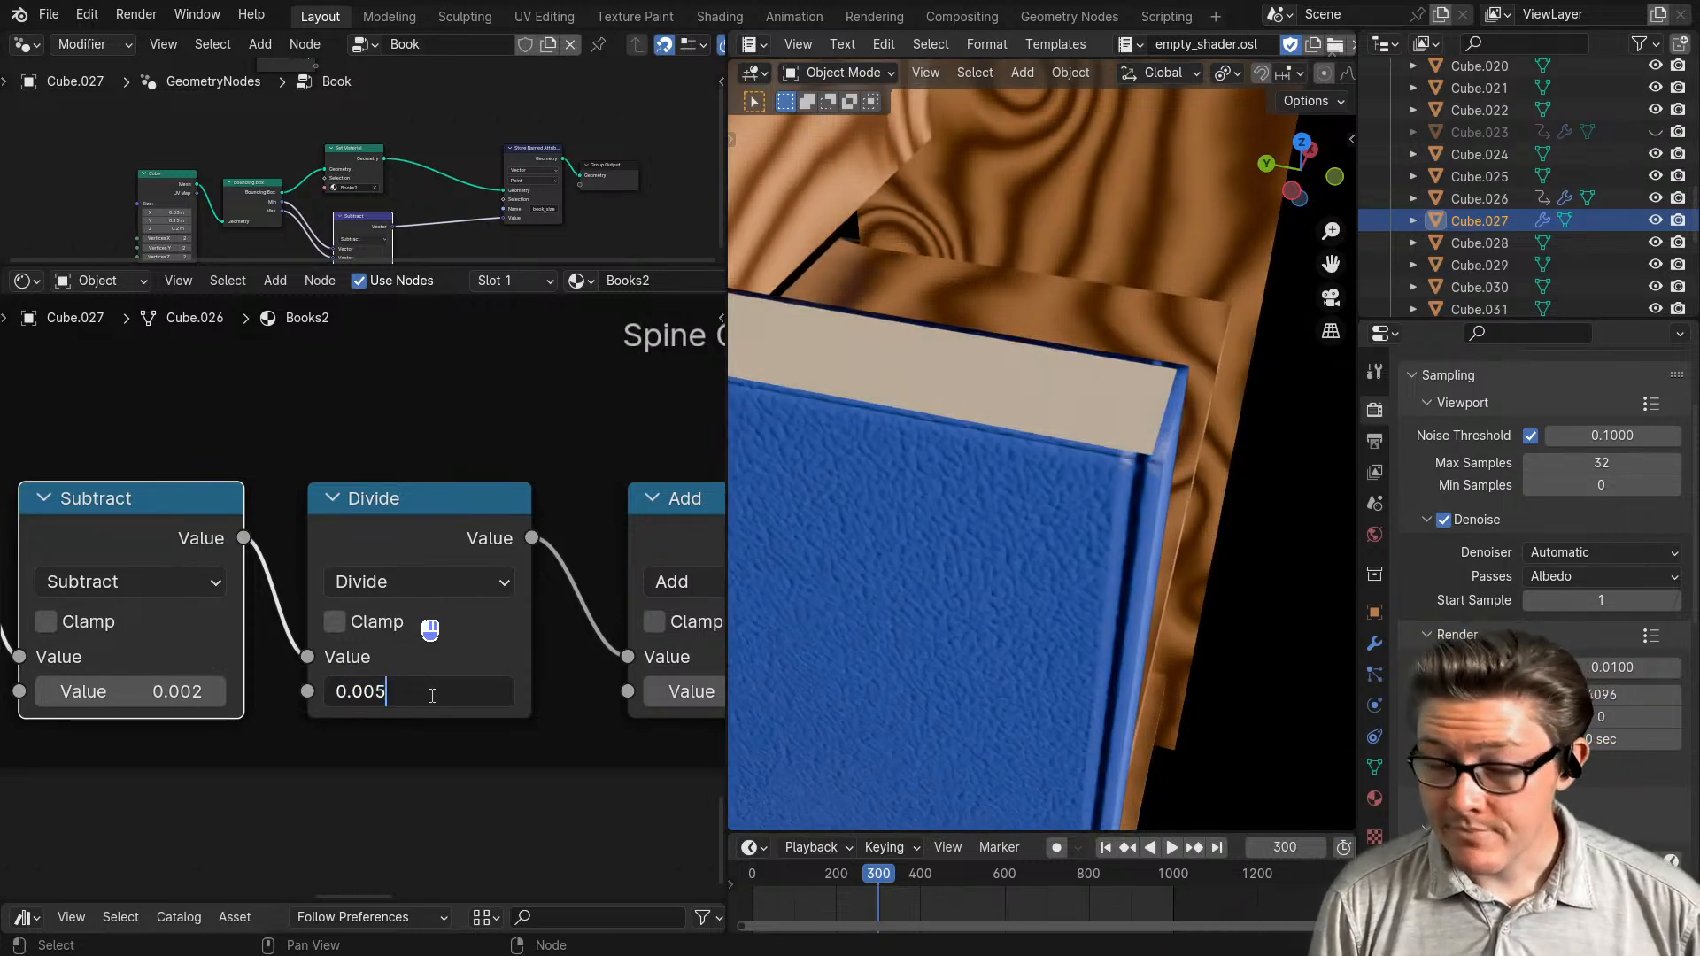
text(0.007)
key(Return)
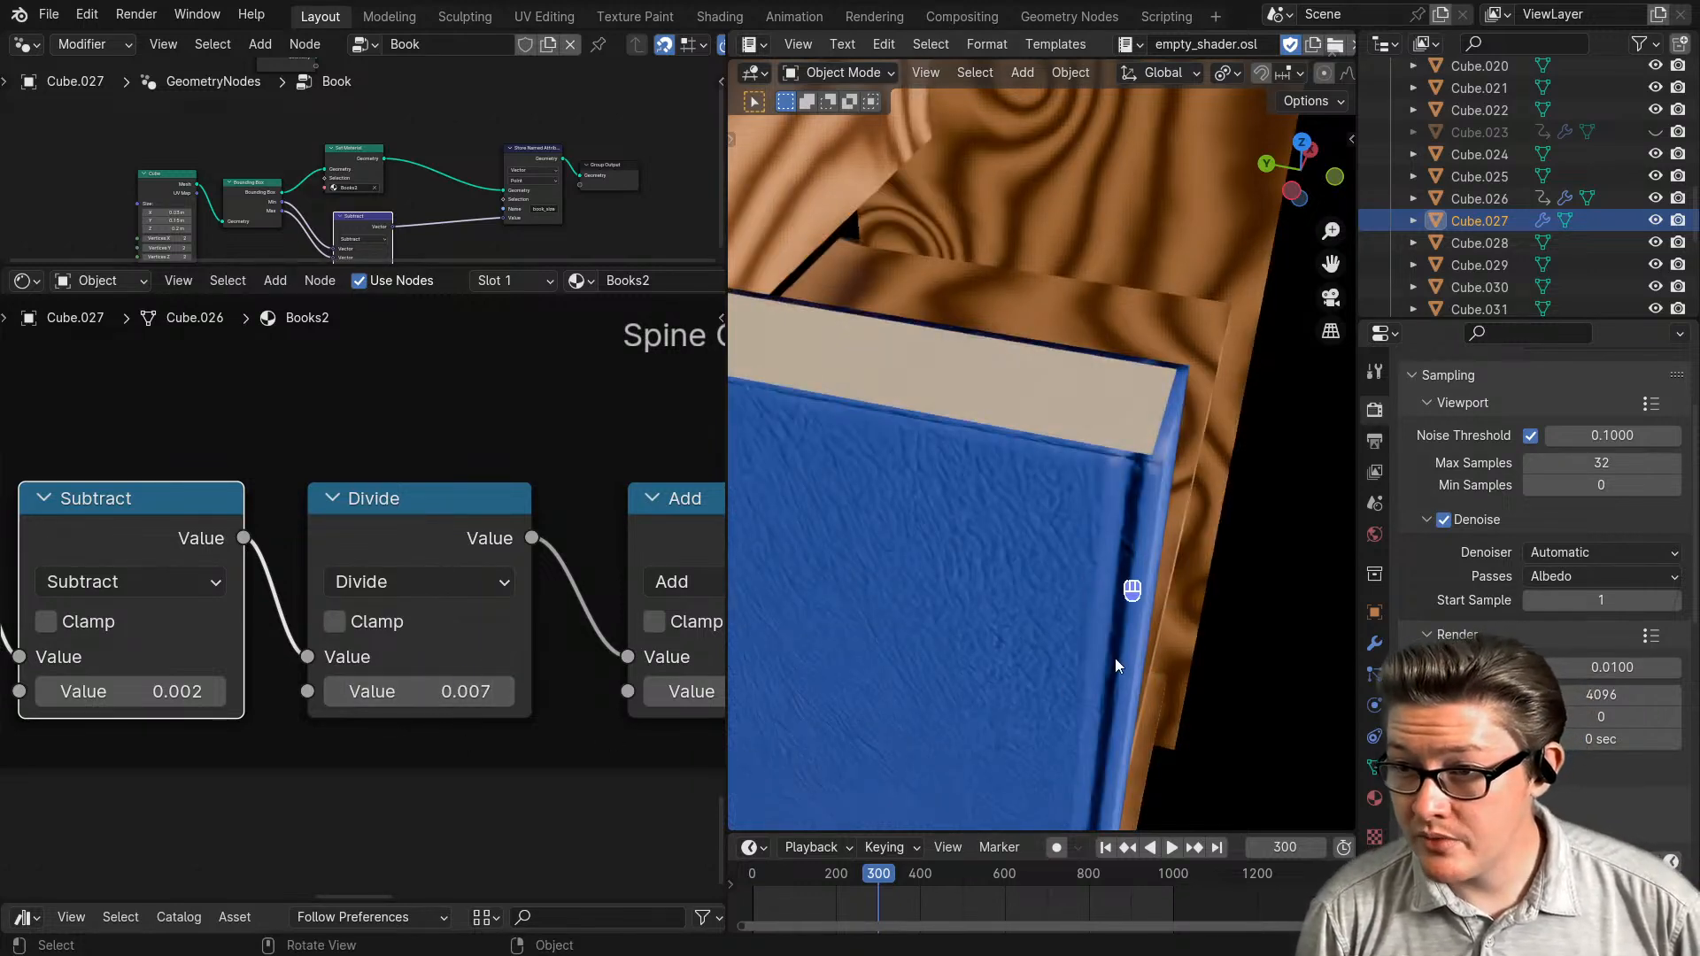
scroll(1165, 651, down, 2)
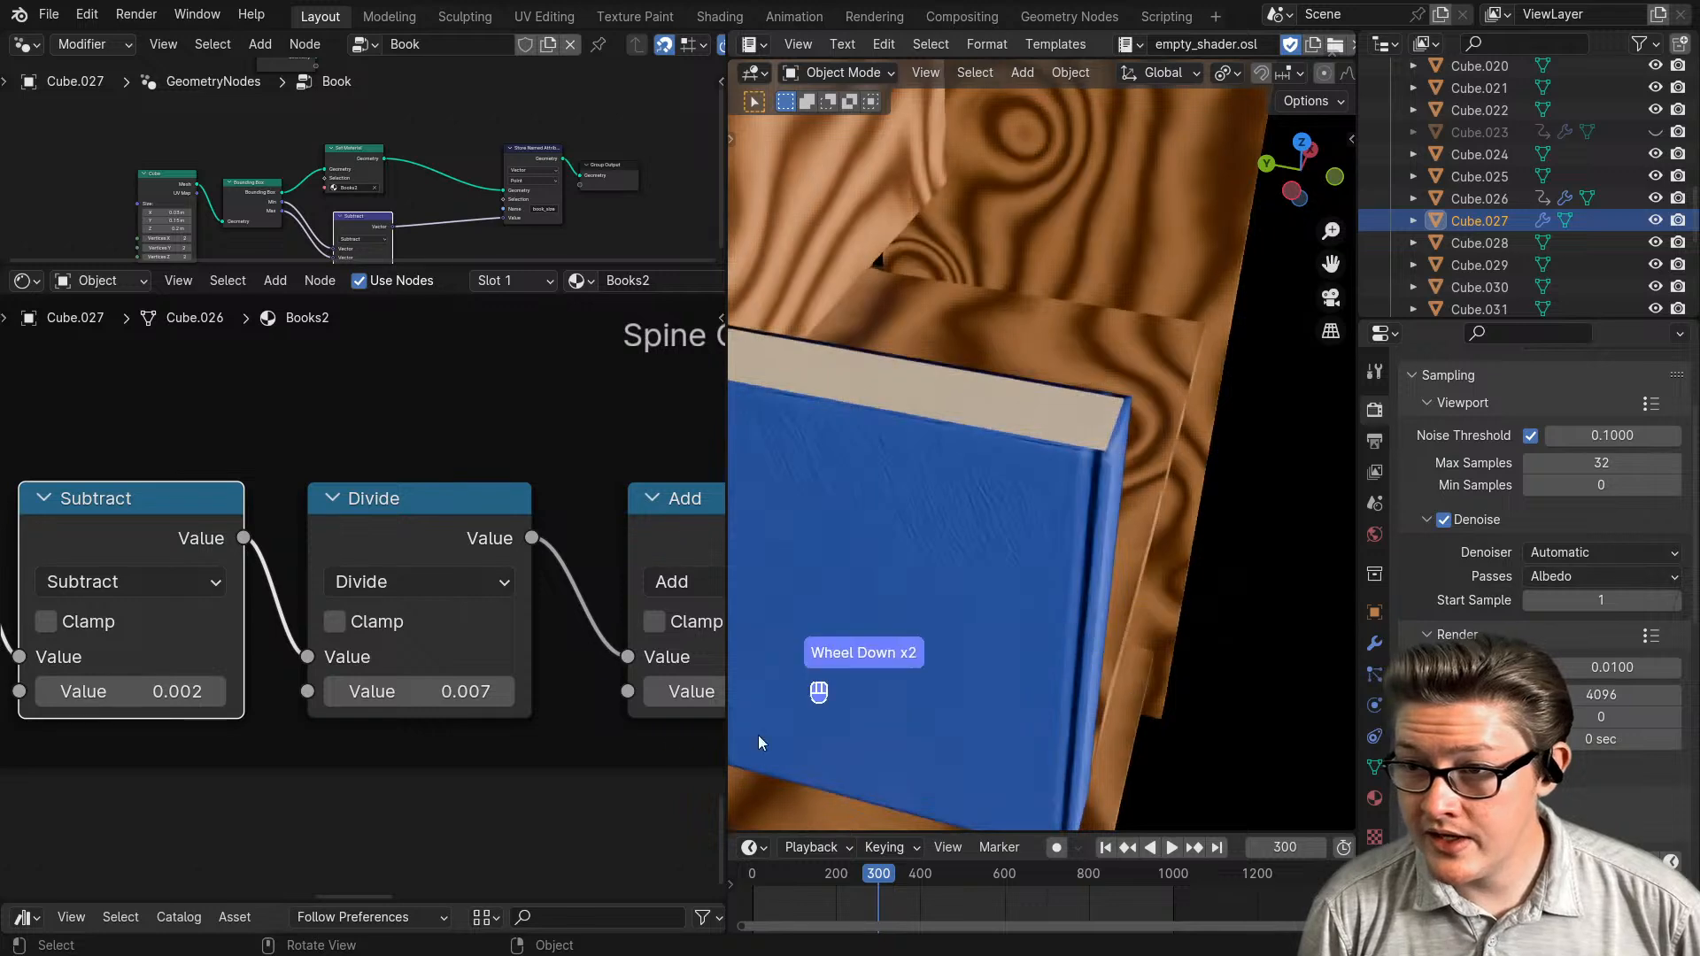
- Set the divisor of the Spine Crease frame's Divide node to 0.006
click(428, 700)
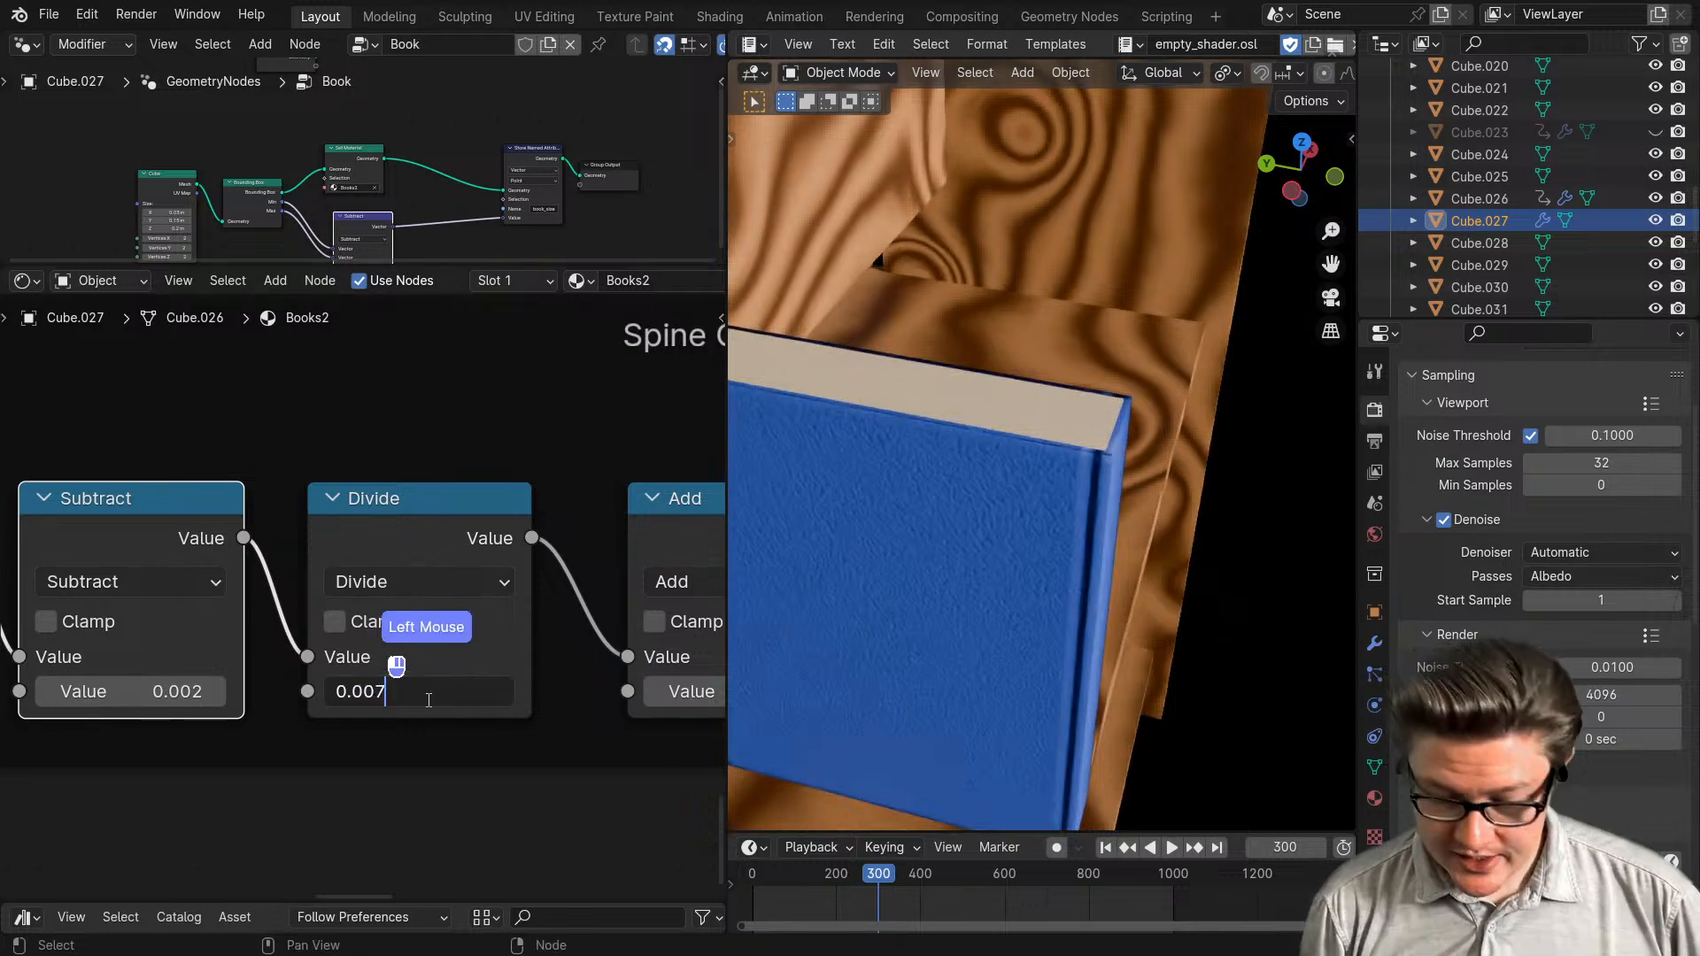
text(0.006)
key(Return)
- Frame the reference book Cube.025 to compare its spine crease, and return to Cube.027 to examine its spine up close
scroll(443, 638, down, 4)
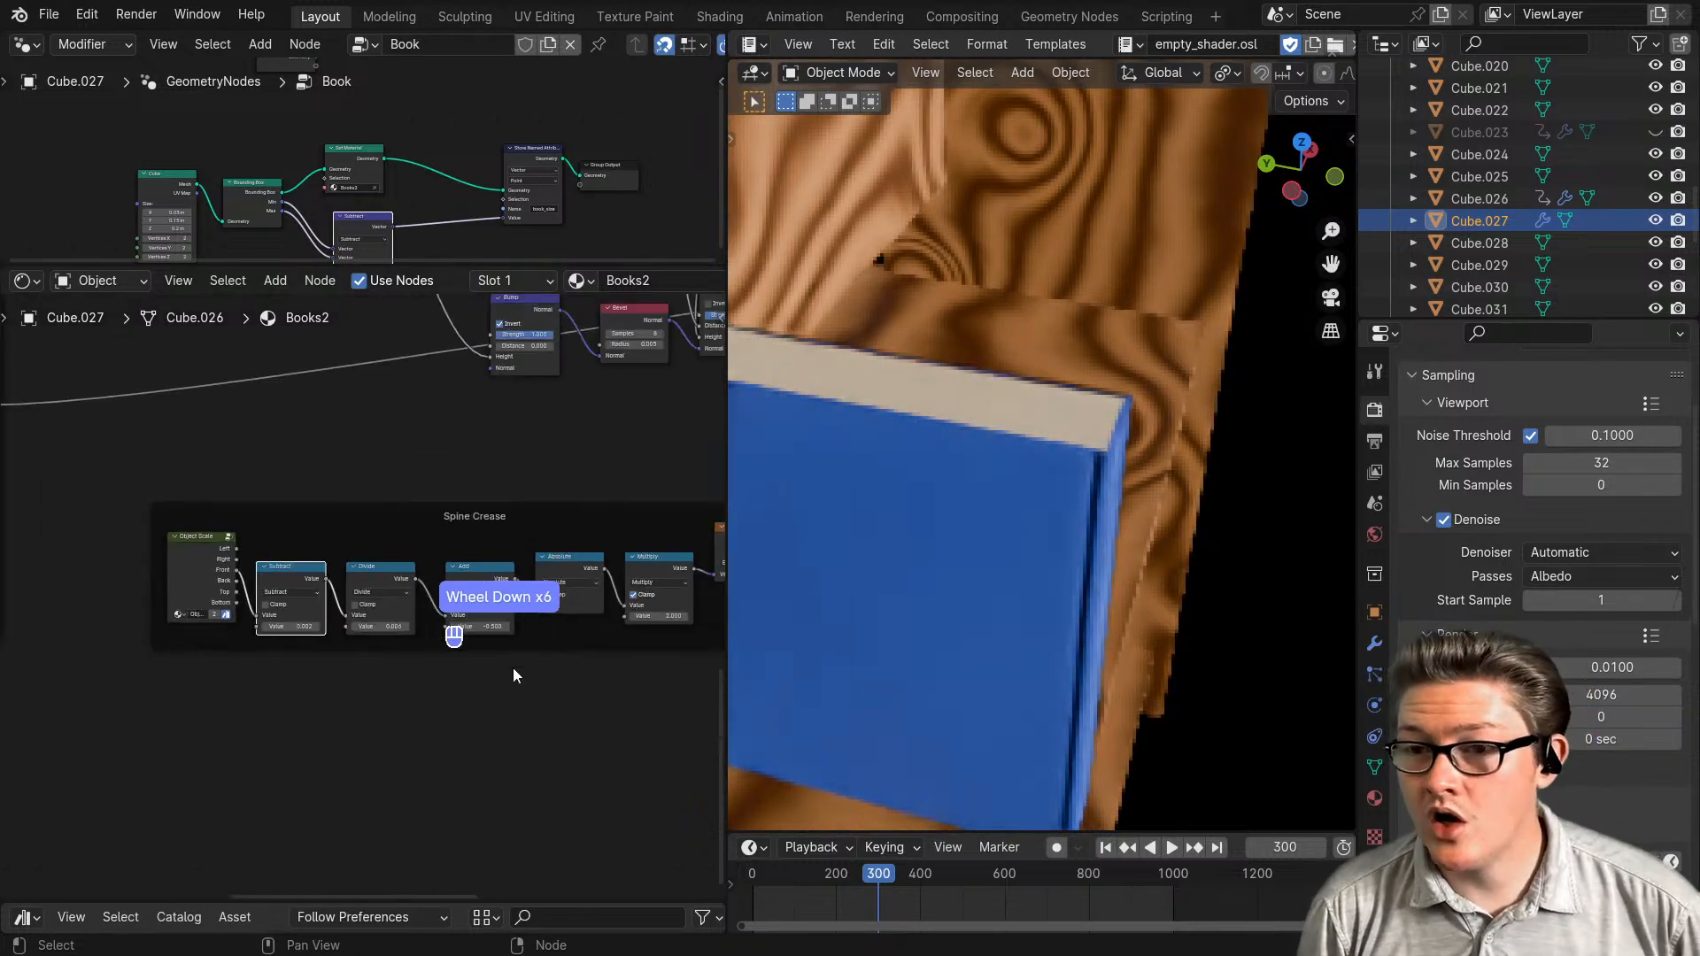
middle_drag(487, 599, 327, 675)
scroll(327, 675, down, 2)
middle_drag(496, 620, 323, 683)
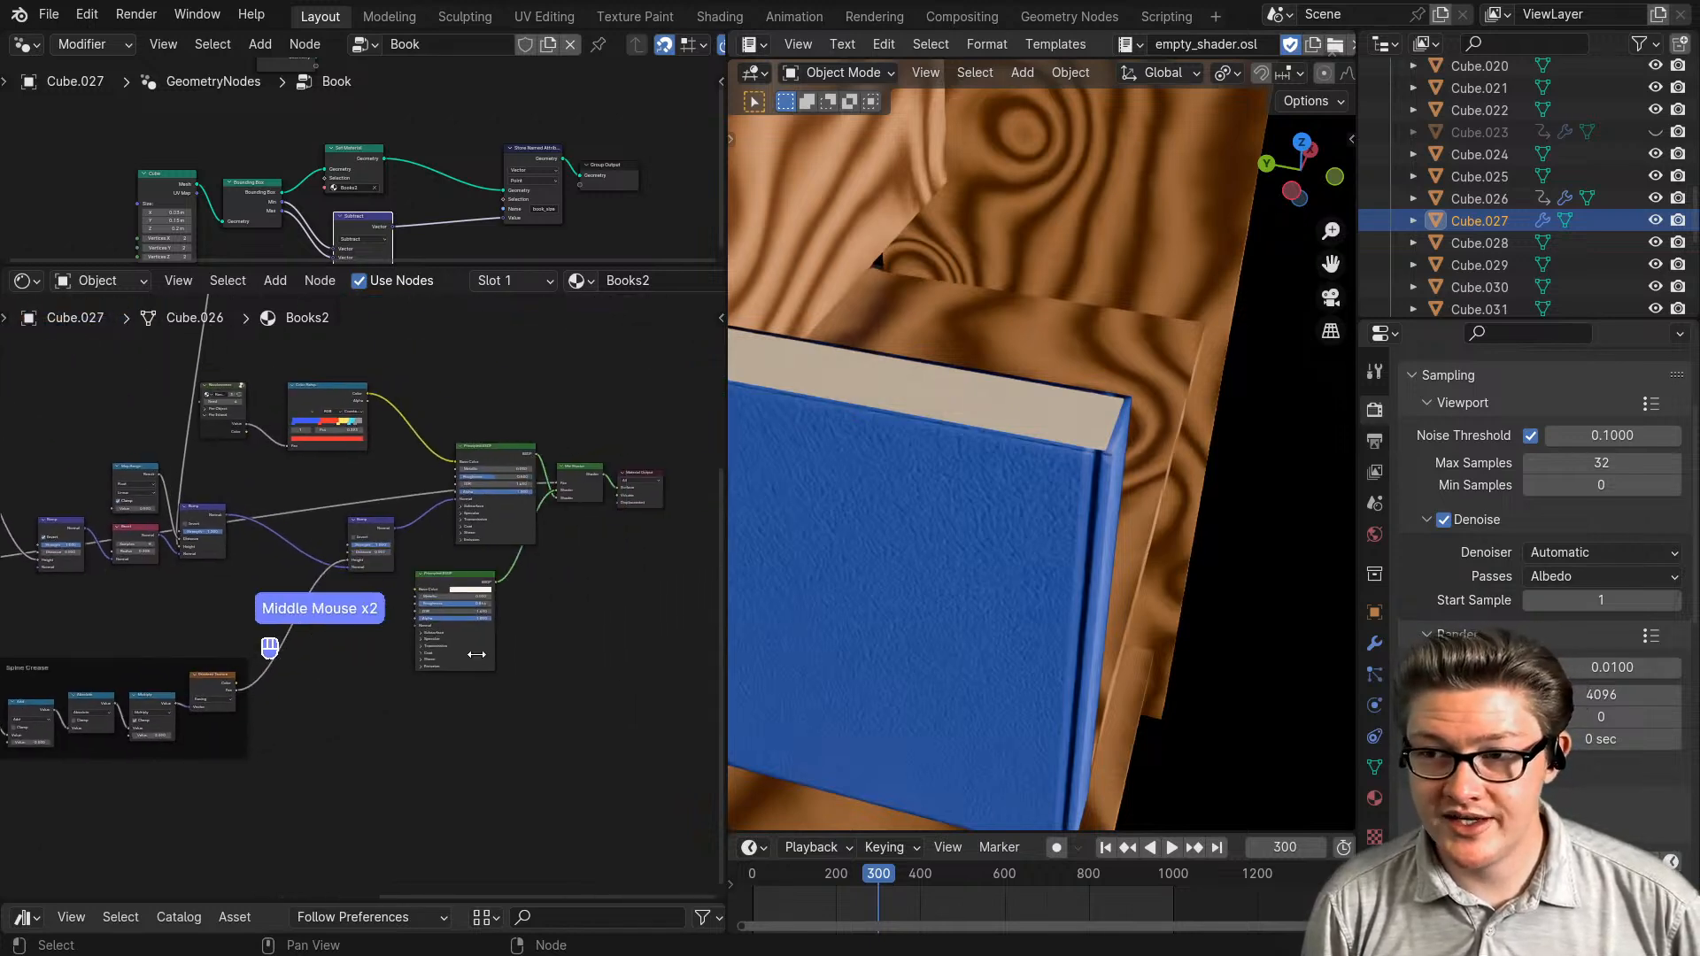
click(1462, 185)
key(KP_Decimal)
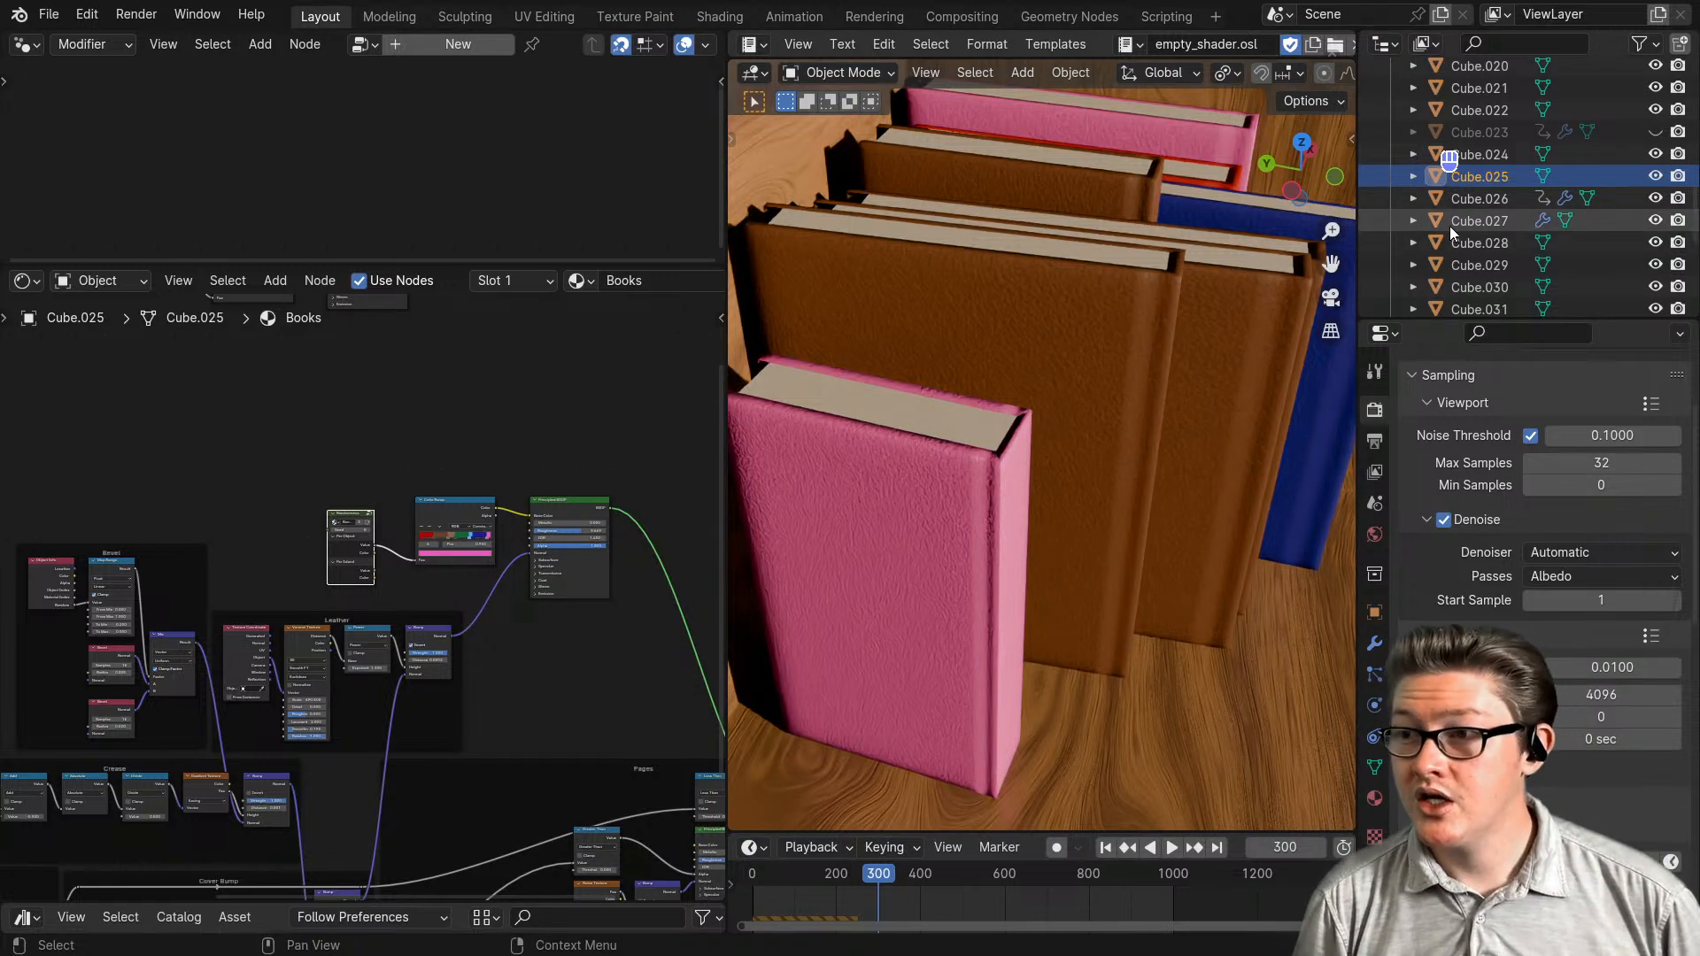
click(1472, 220)
key(KP_Decimal)
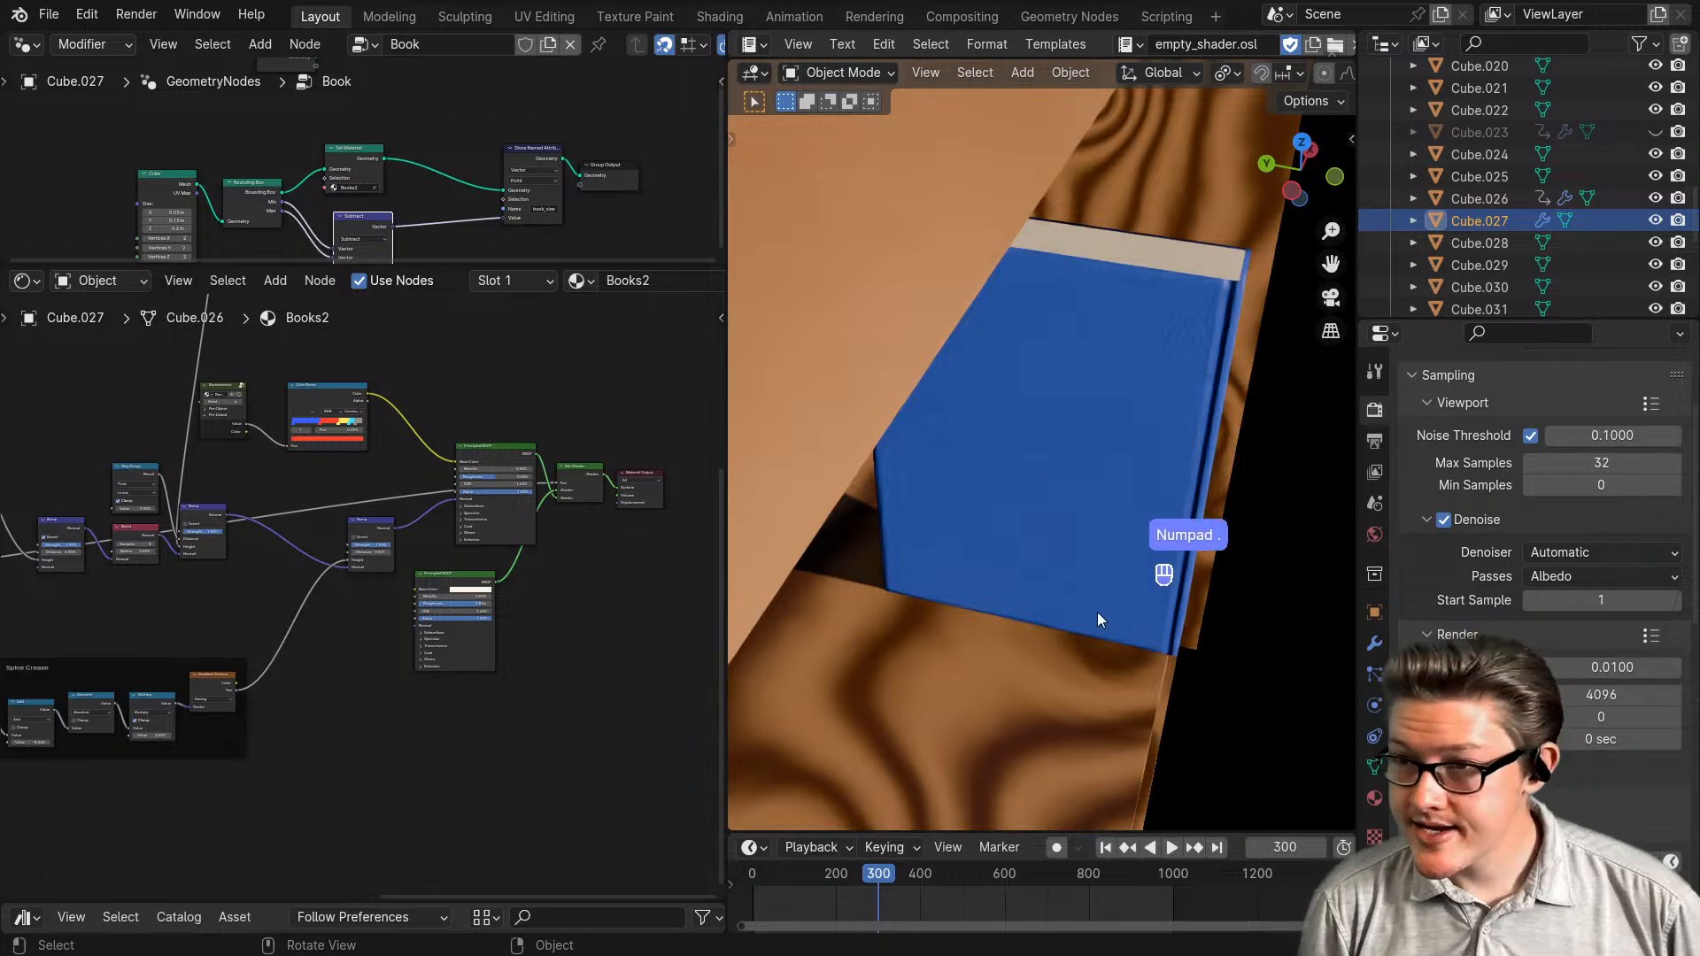
middle_drag(1097, 613, 1039, 611)
scroll(1054, 583, up, 2)
scroll(1054, 592, up, 1)
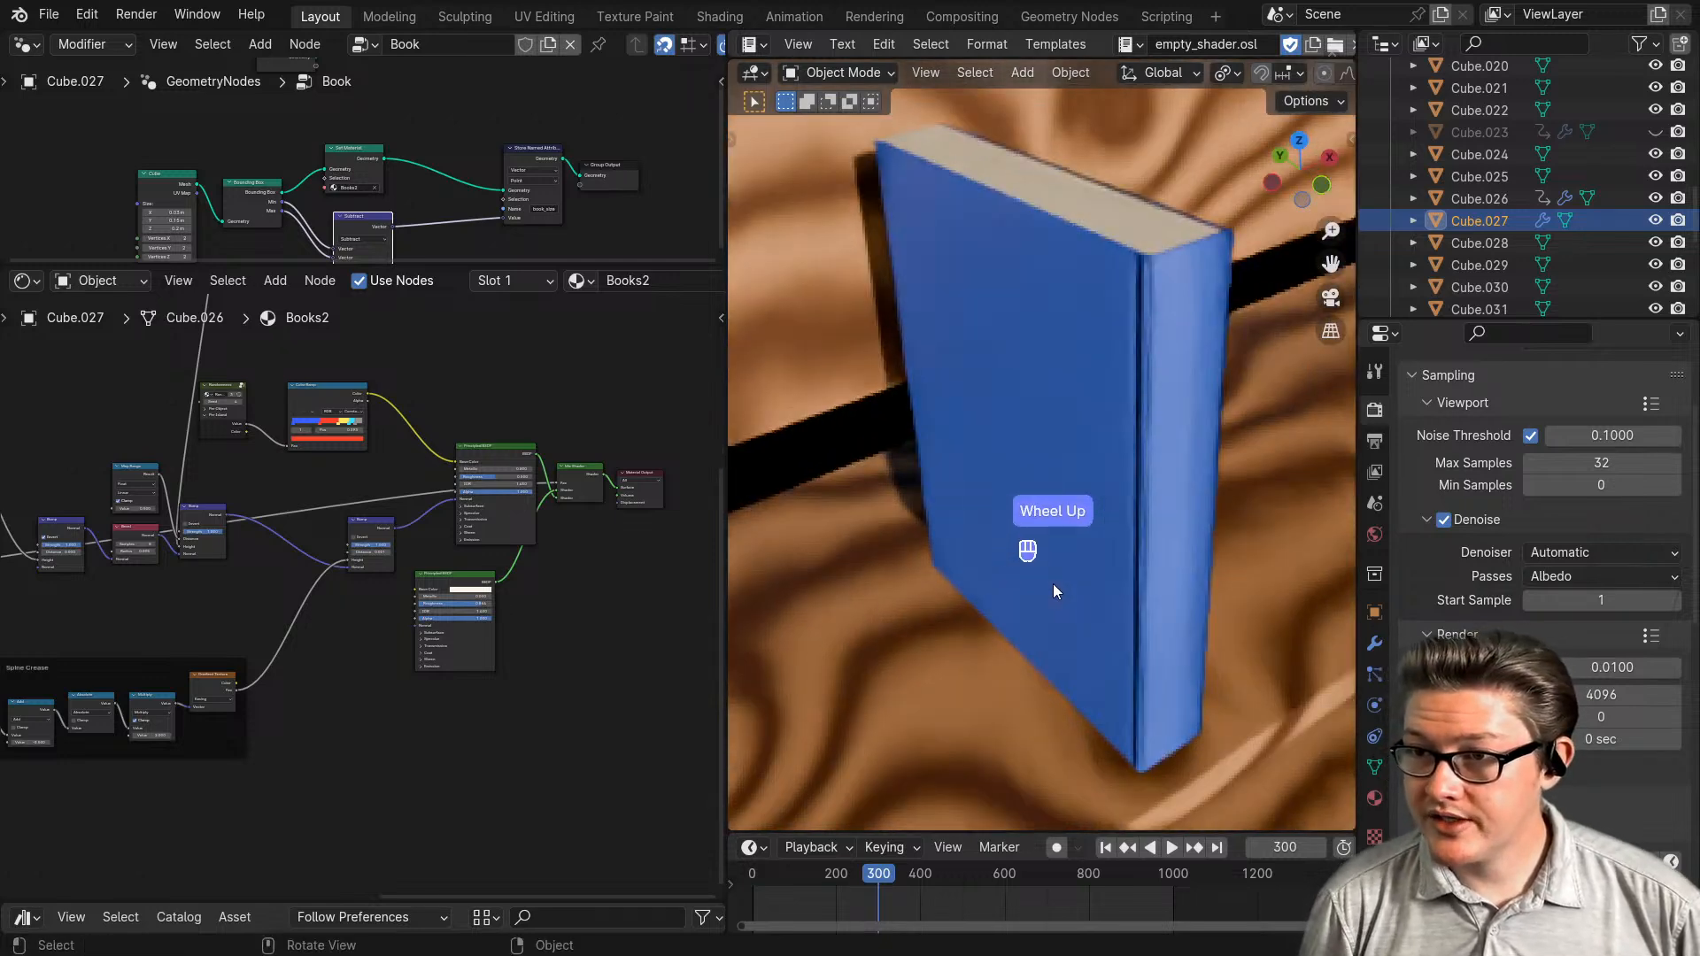
- Try 0.0005 as the Distance of the Bump node that receives the spine crease height
scroll(267, 671, up, 9)
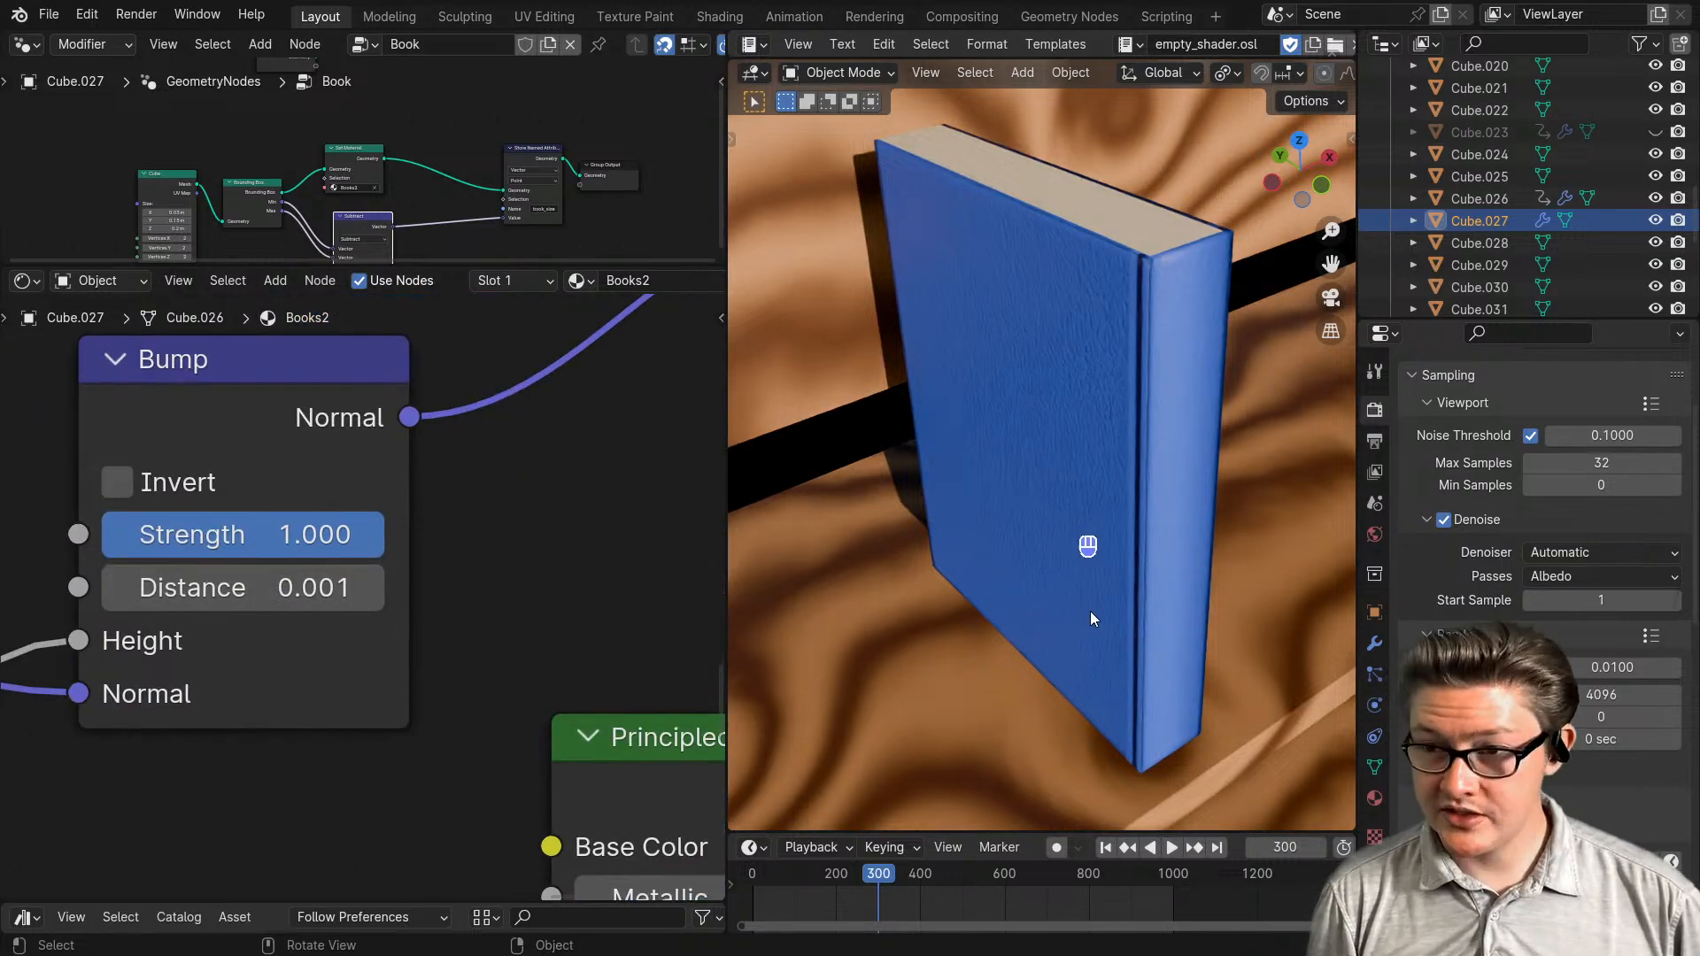
mouse_move(1092, 611)
middle_down()
mouse_move(1155, 592)
mouse_move(1197, 540)
mouse_move(1078, 635)
mouse_move(1103, 614)
middle_up()
click(293, 591)
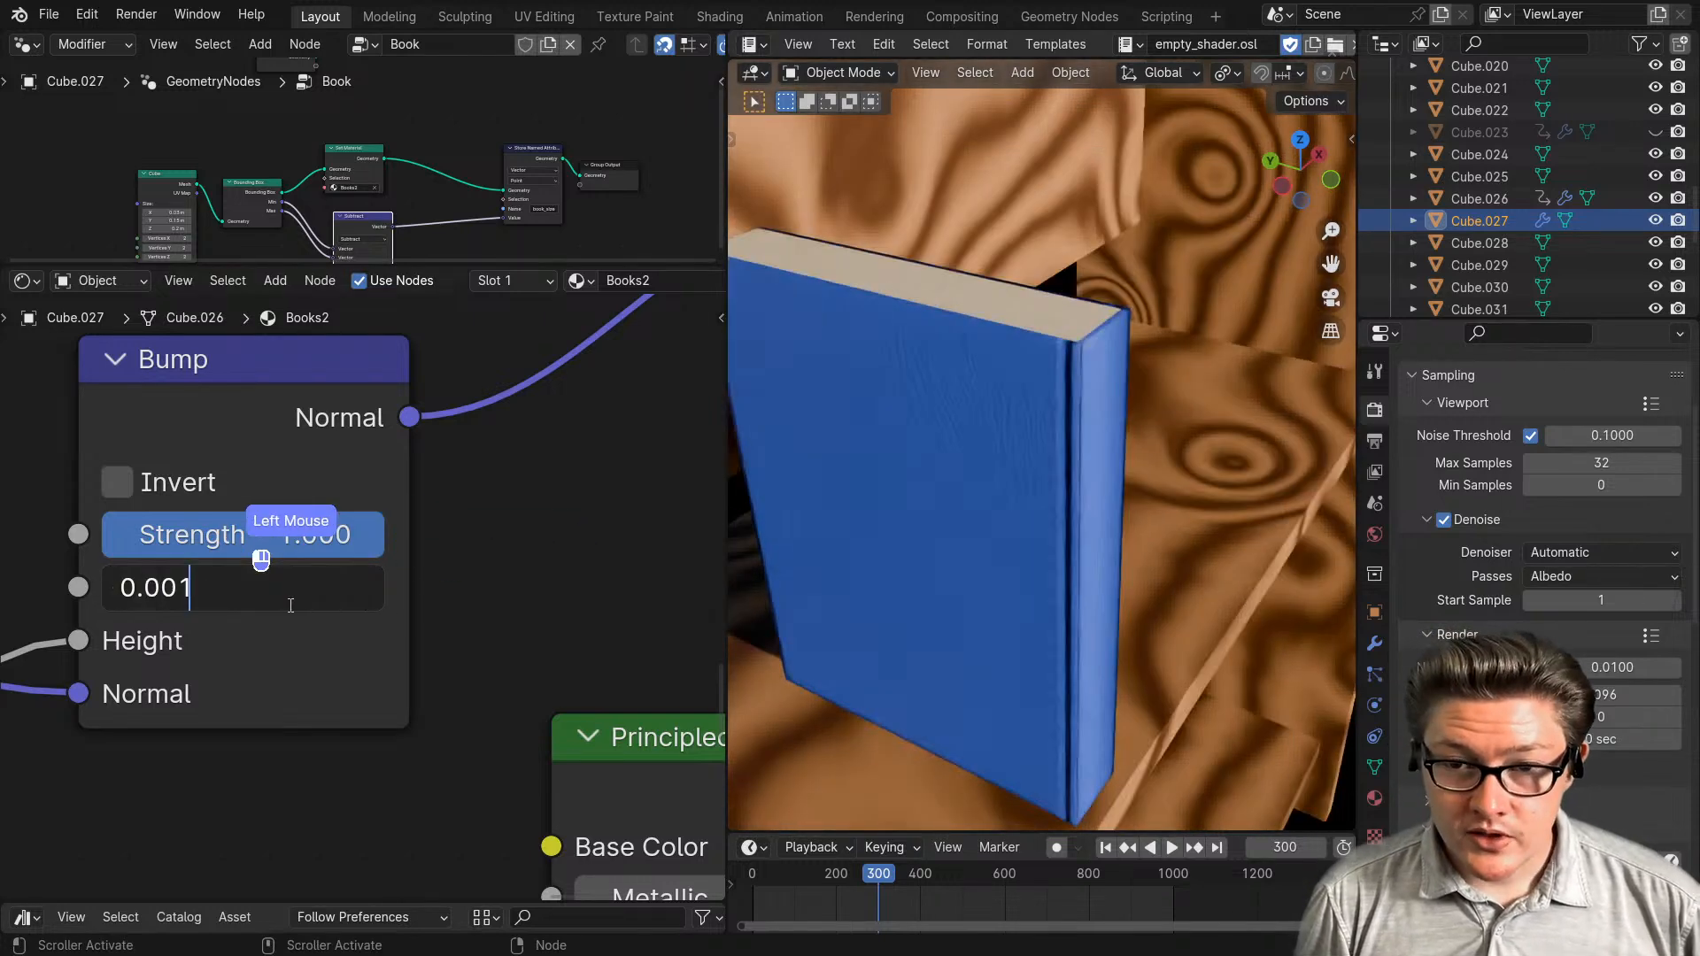
text(0.0005)
key(Return)
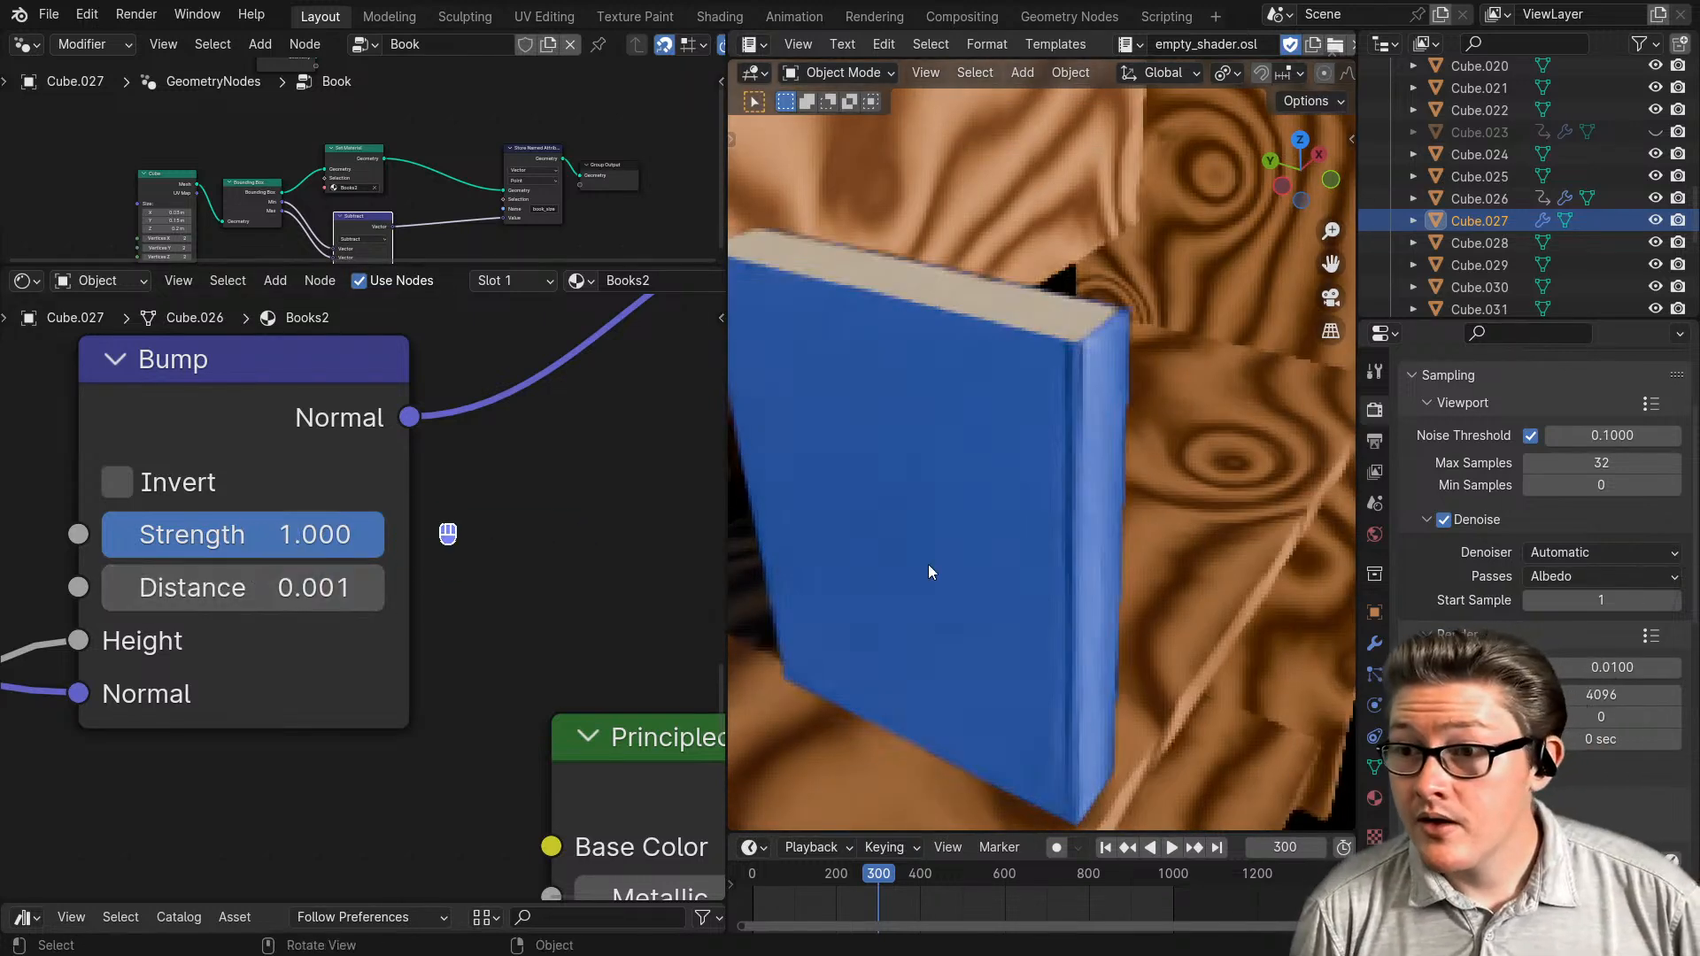
scroll(1168, 549, up, 2)
- Try several other small Distance values, including 0.0003, on the spine crease's Bump node
click(253, 593)
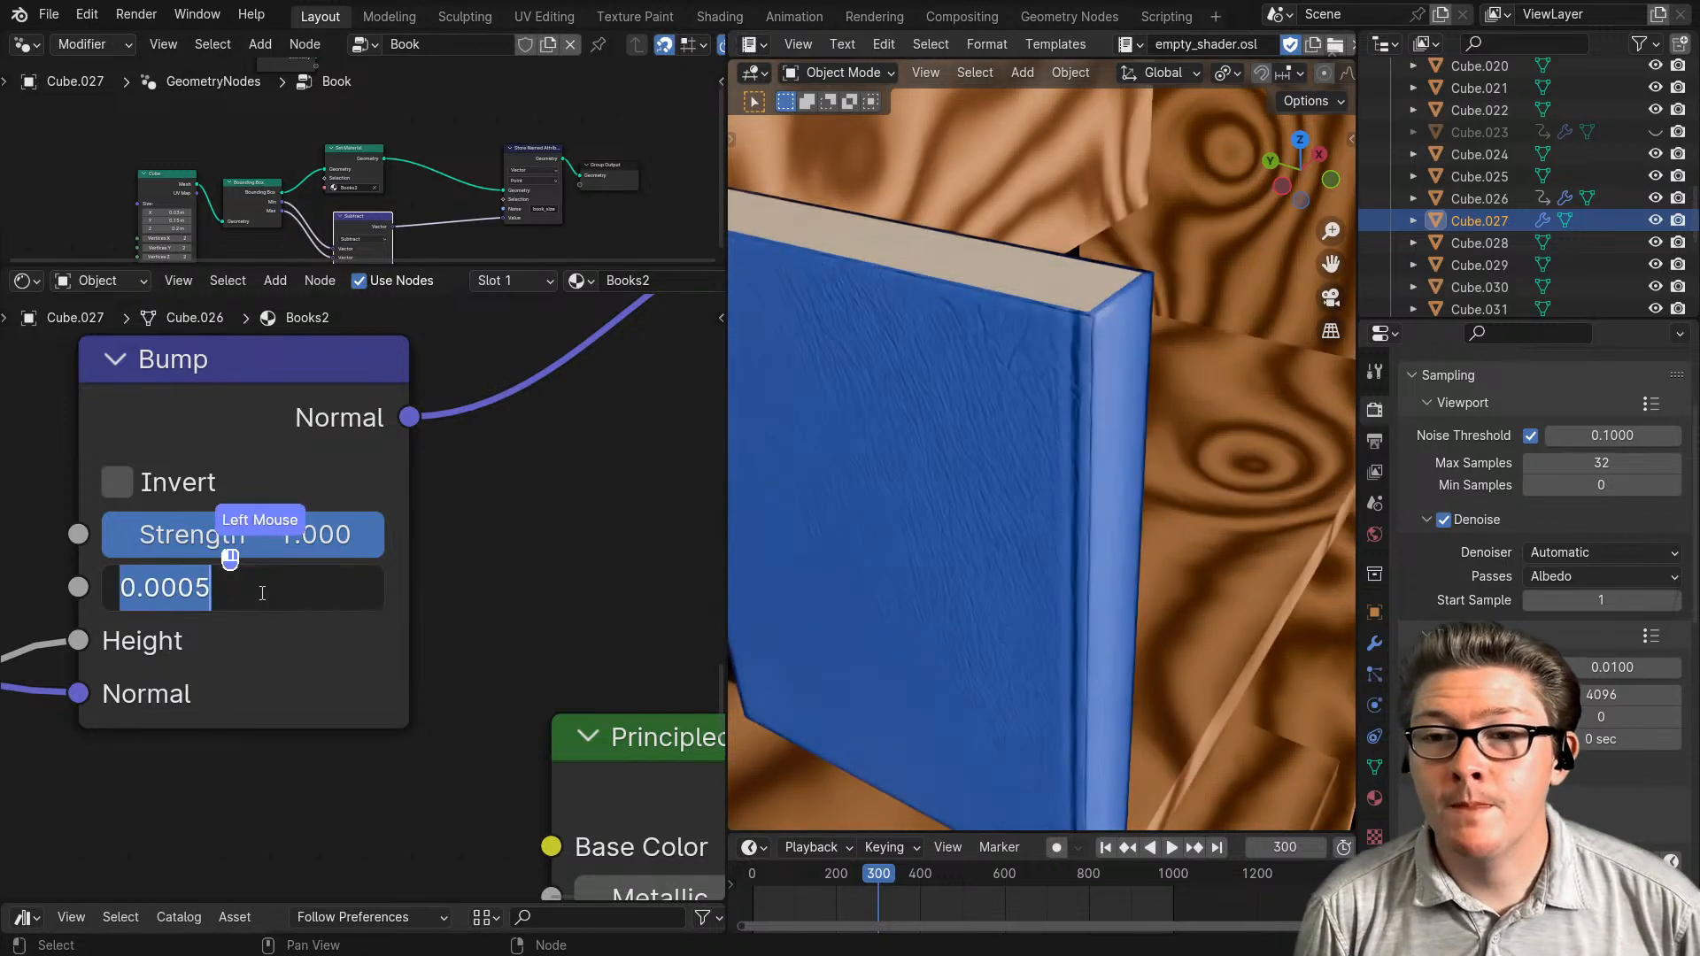
text(1)
key(Return)
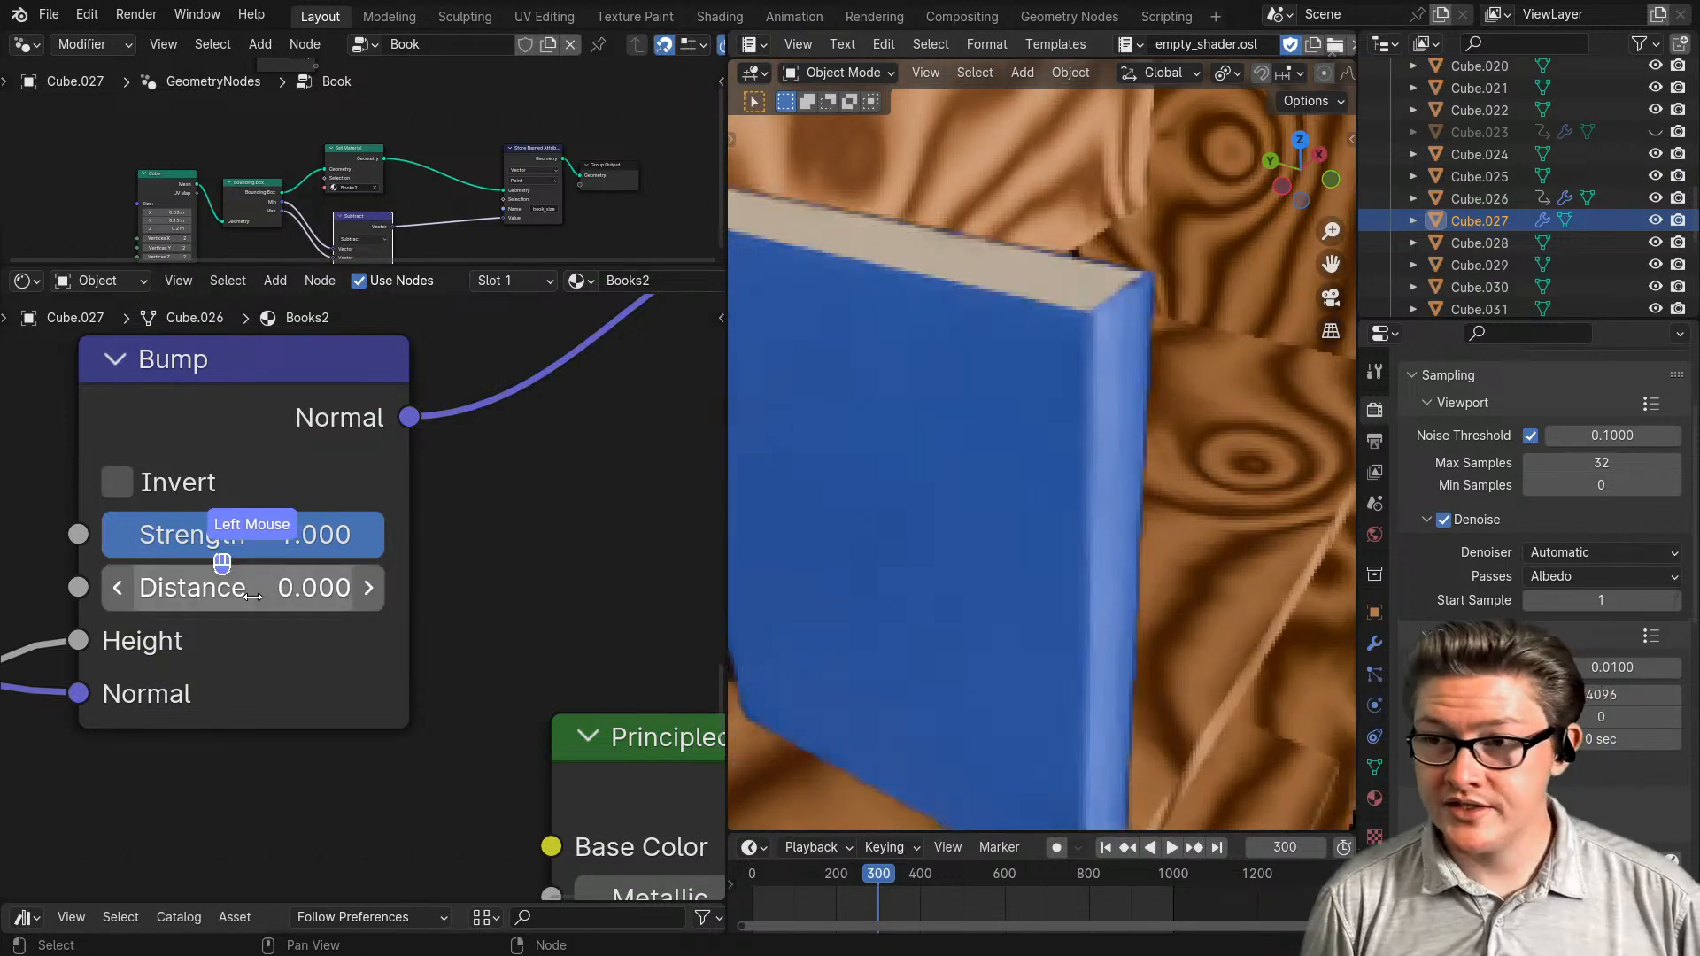
double_click(254, 594)
text(2)
key(Return)
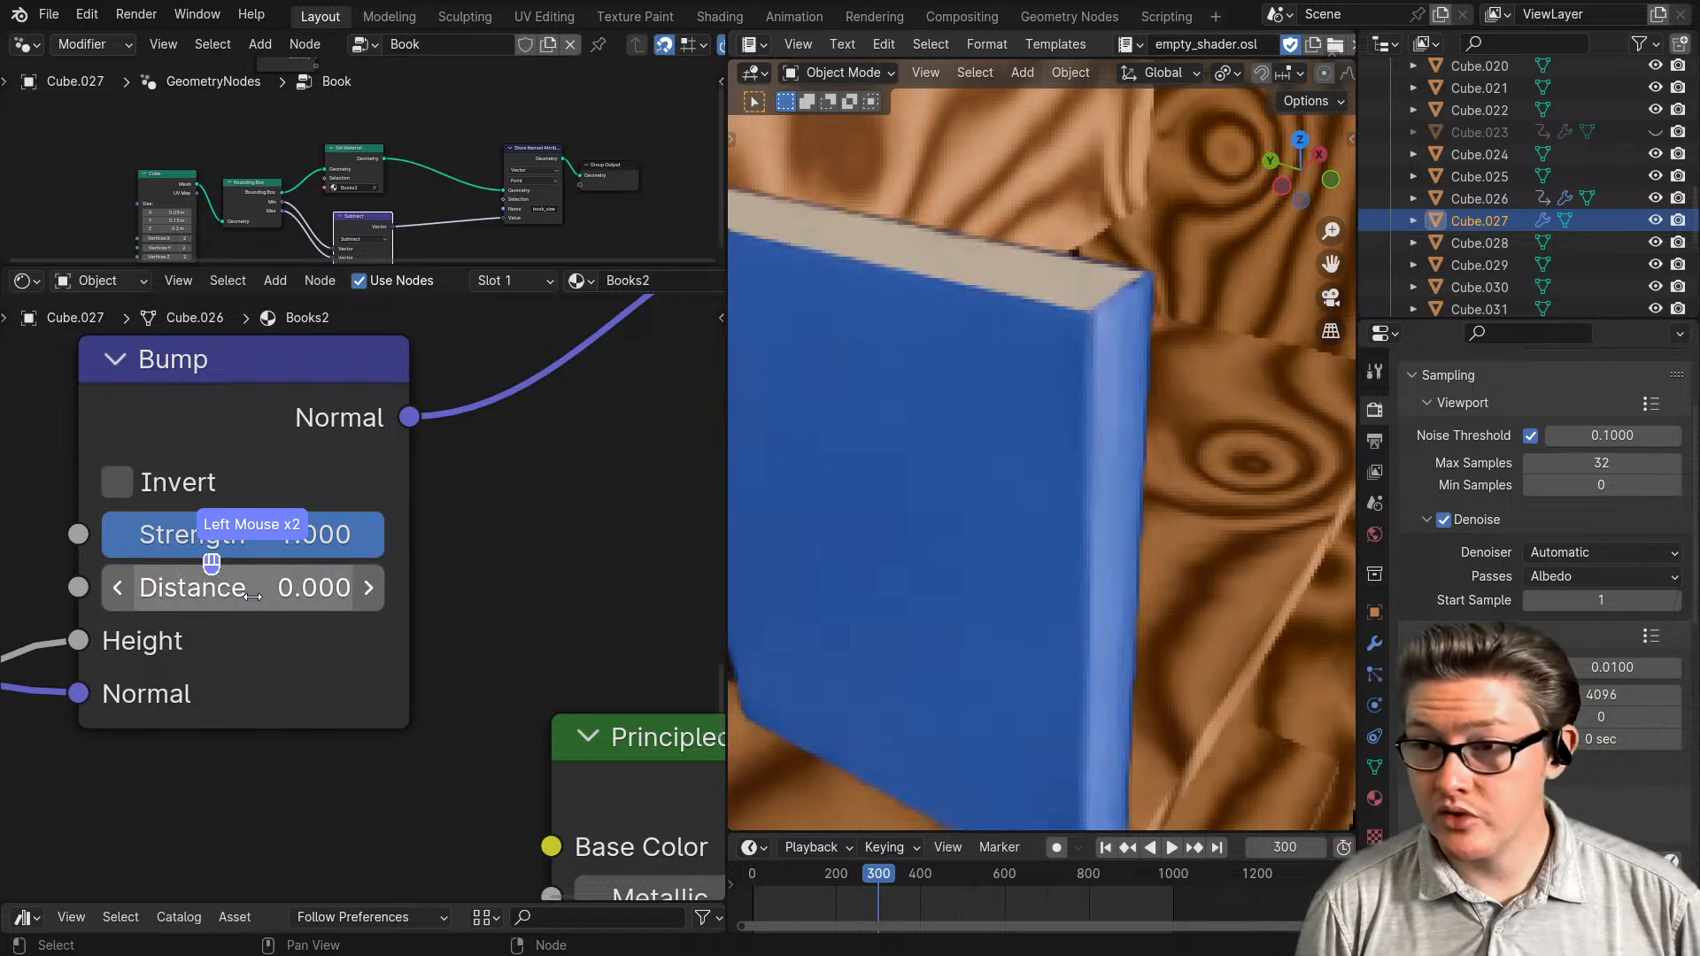
click(254, 596)
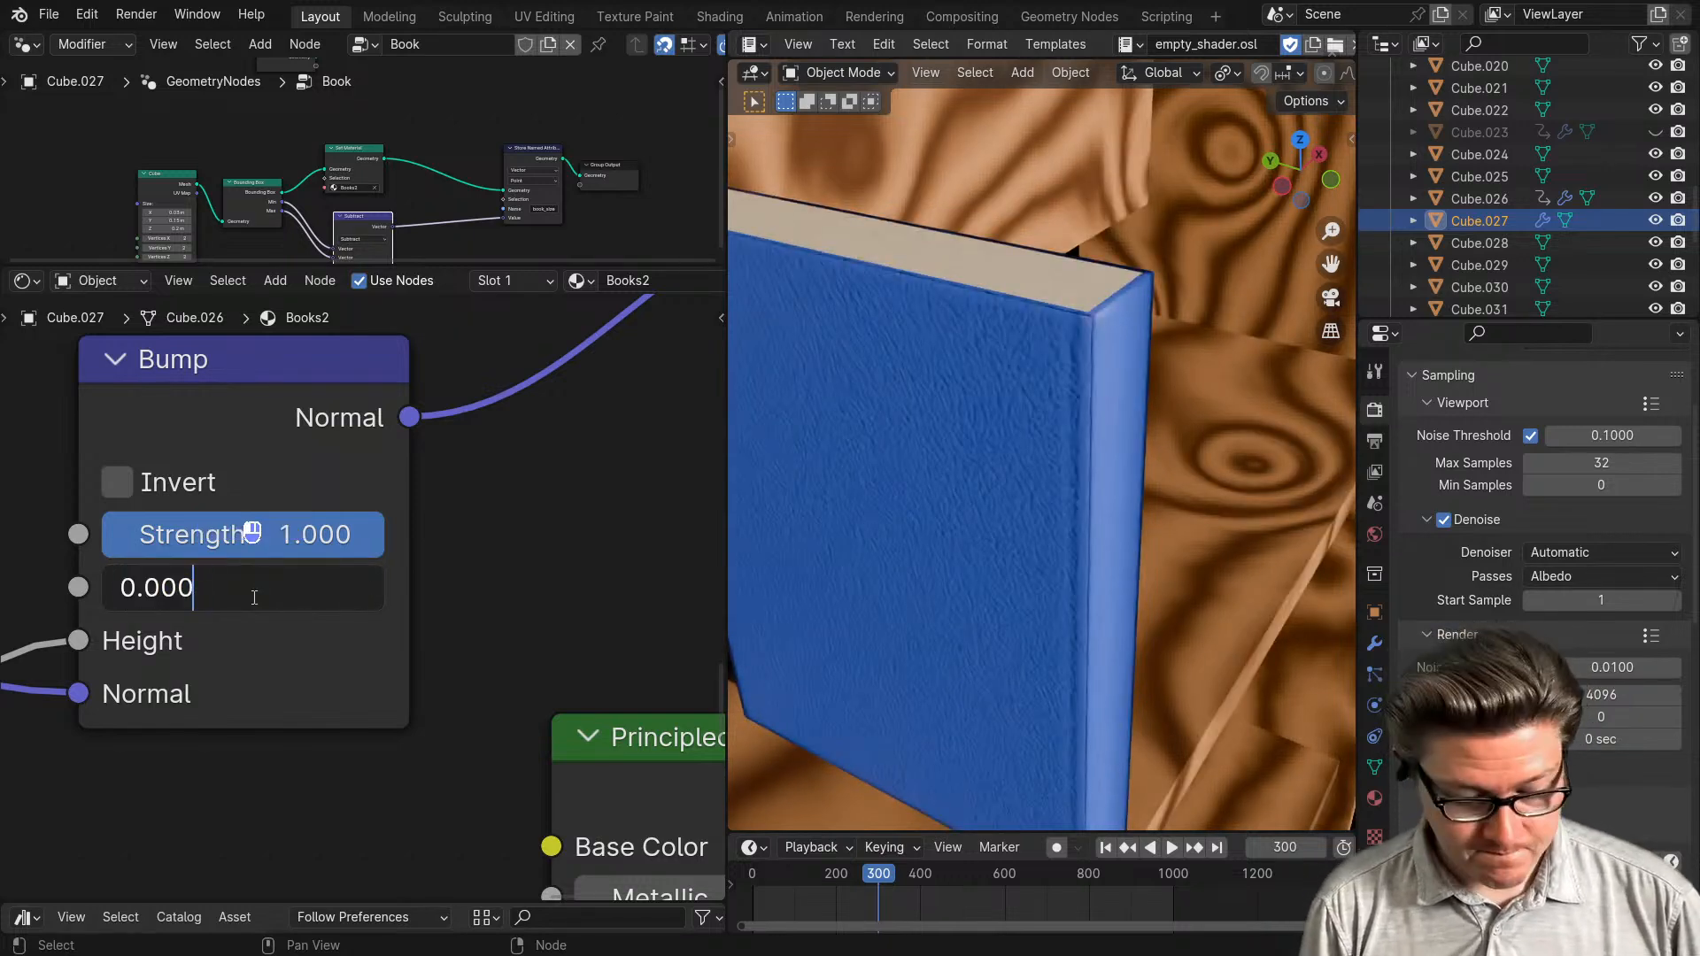
key(Return)
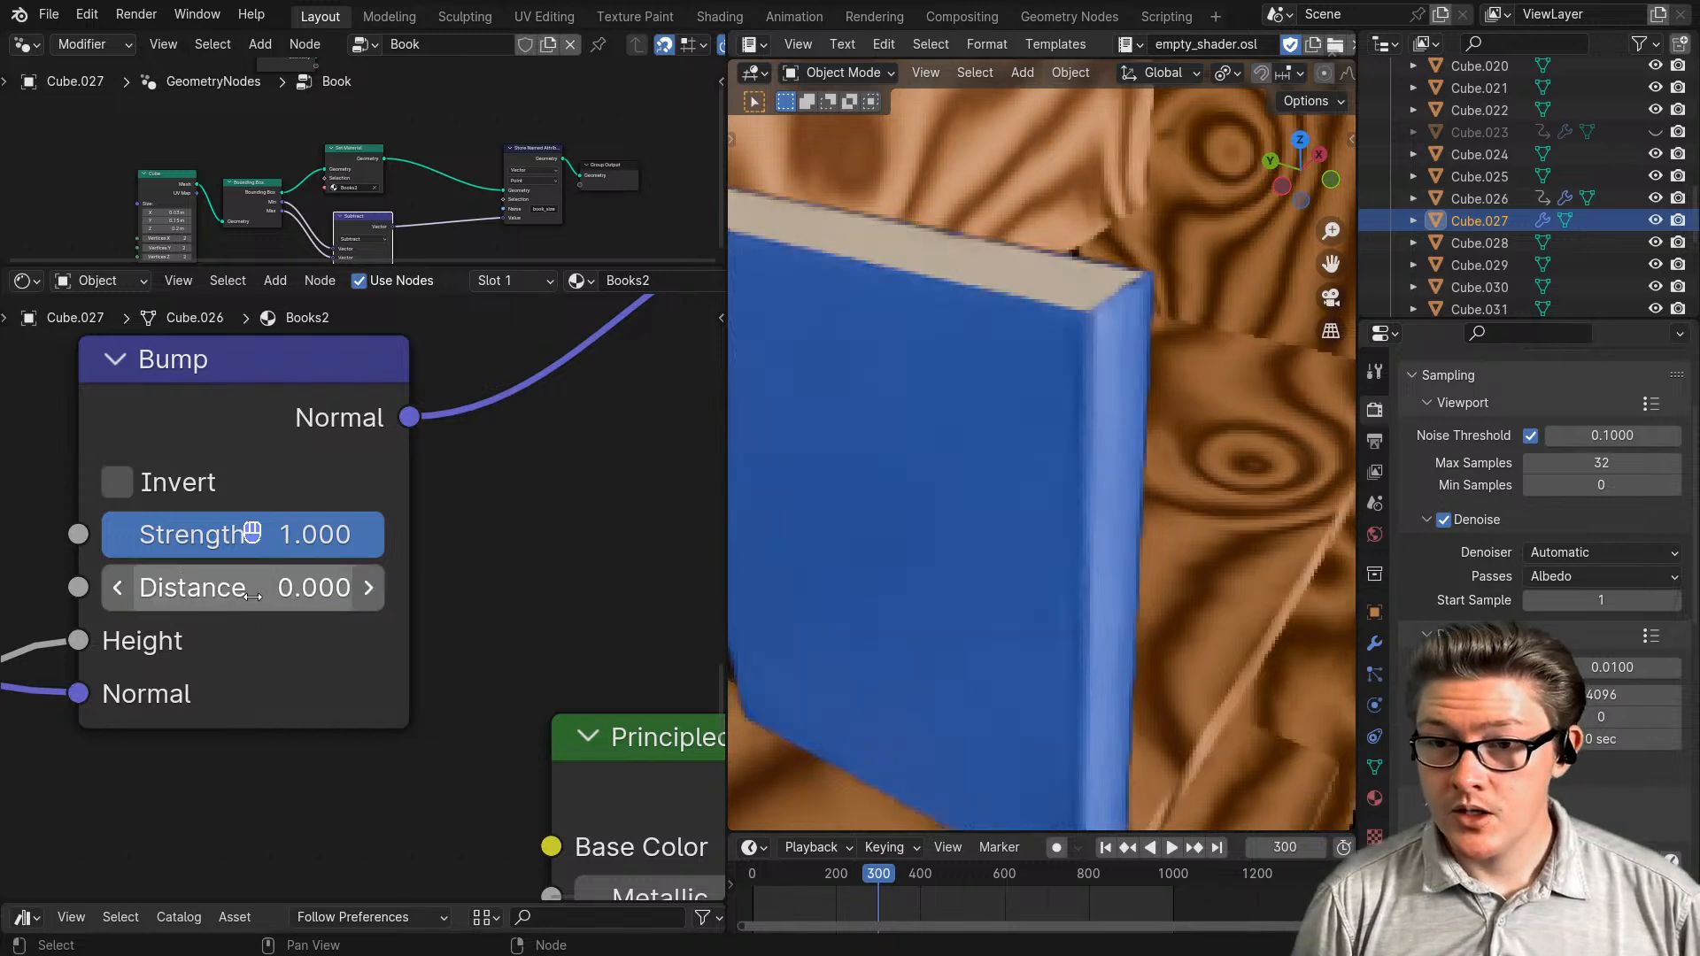
click(254, 598)
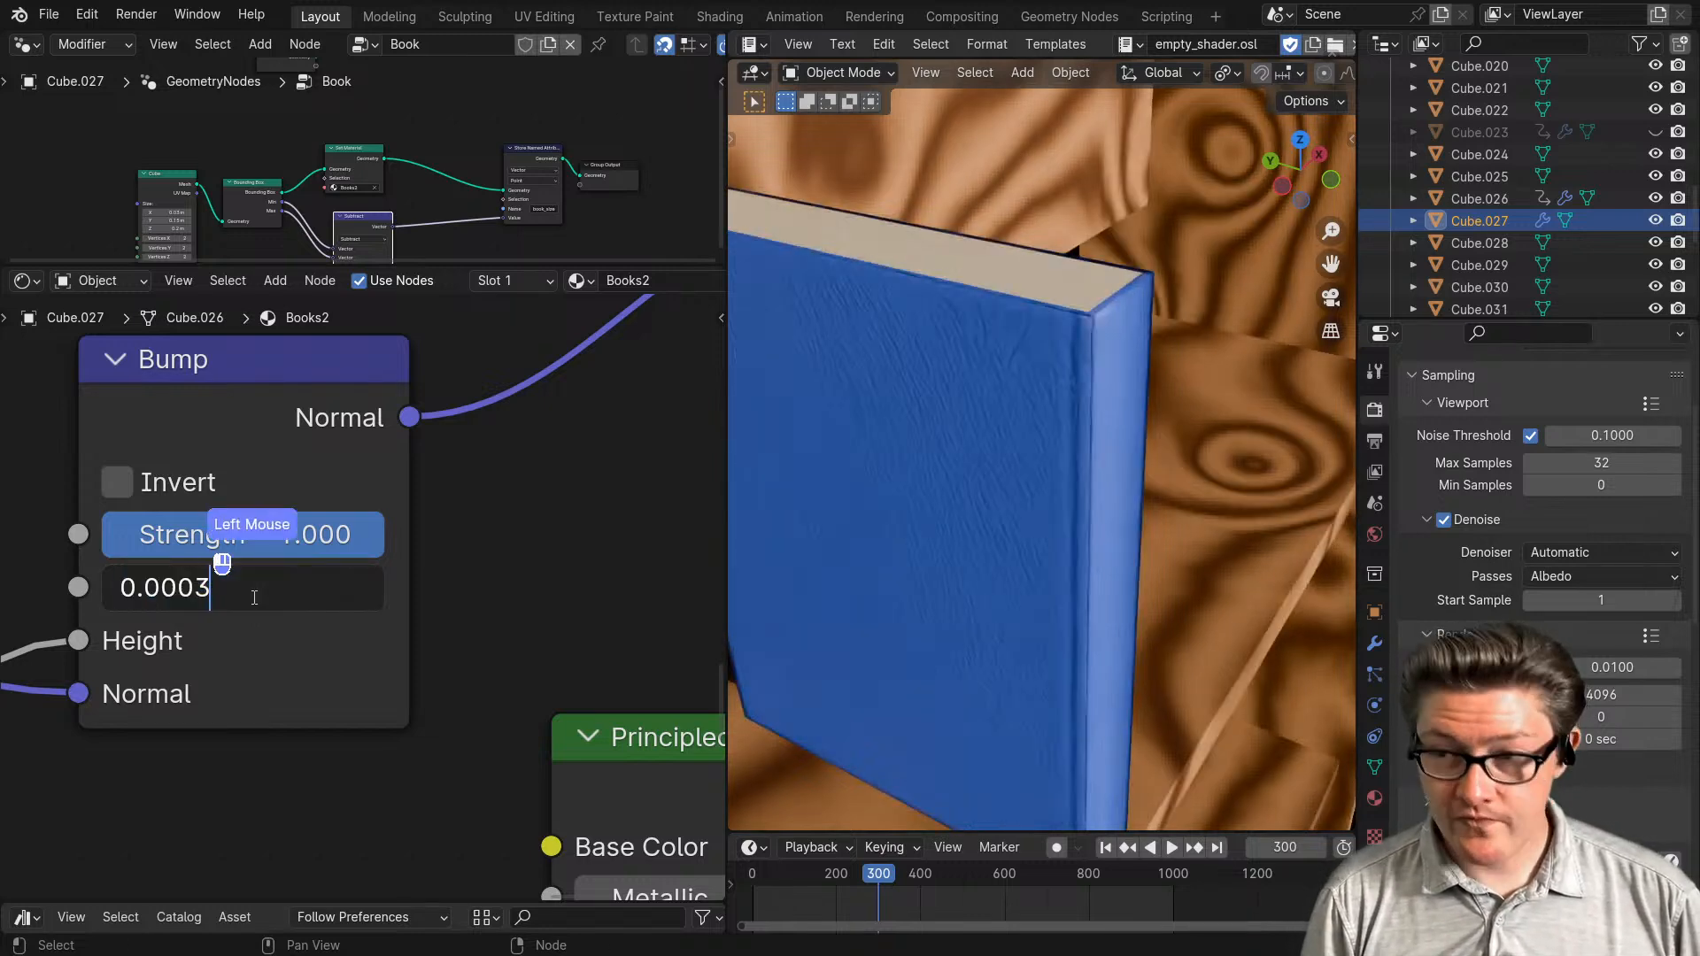
key(Return)
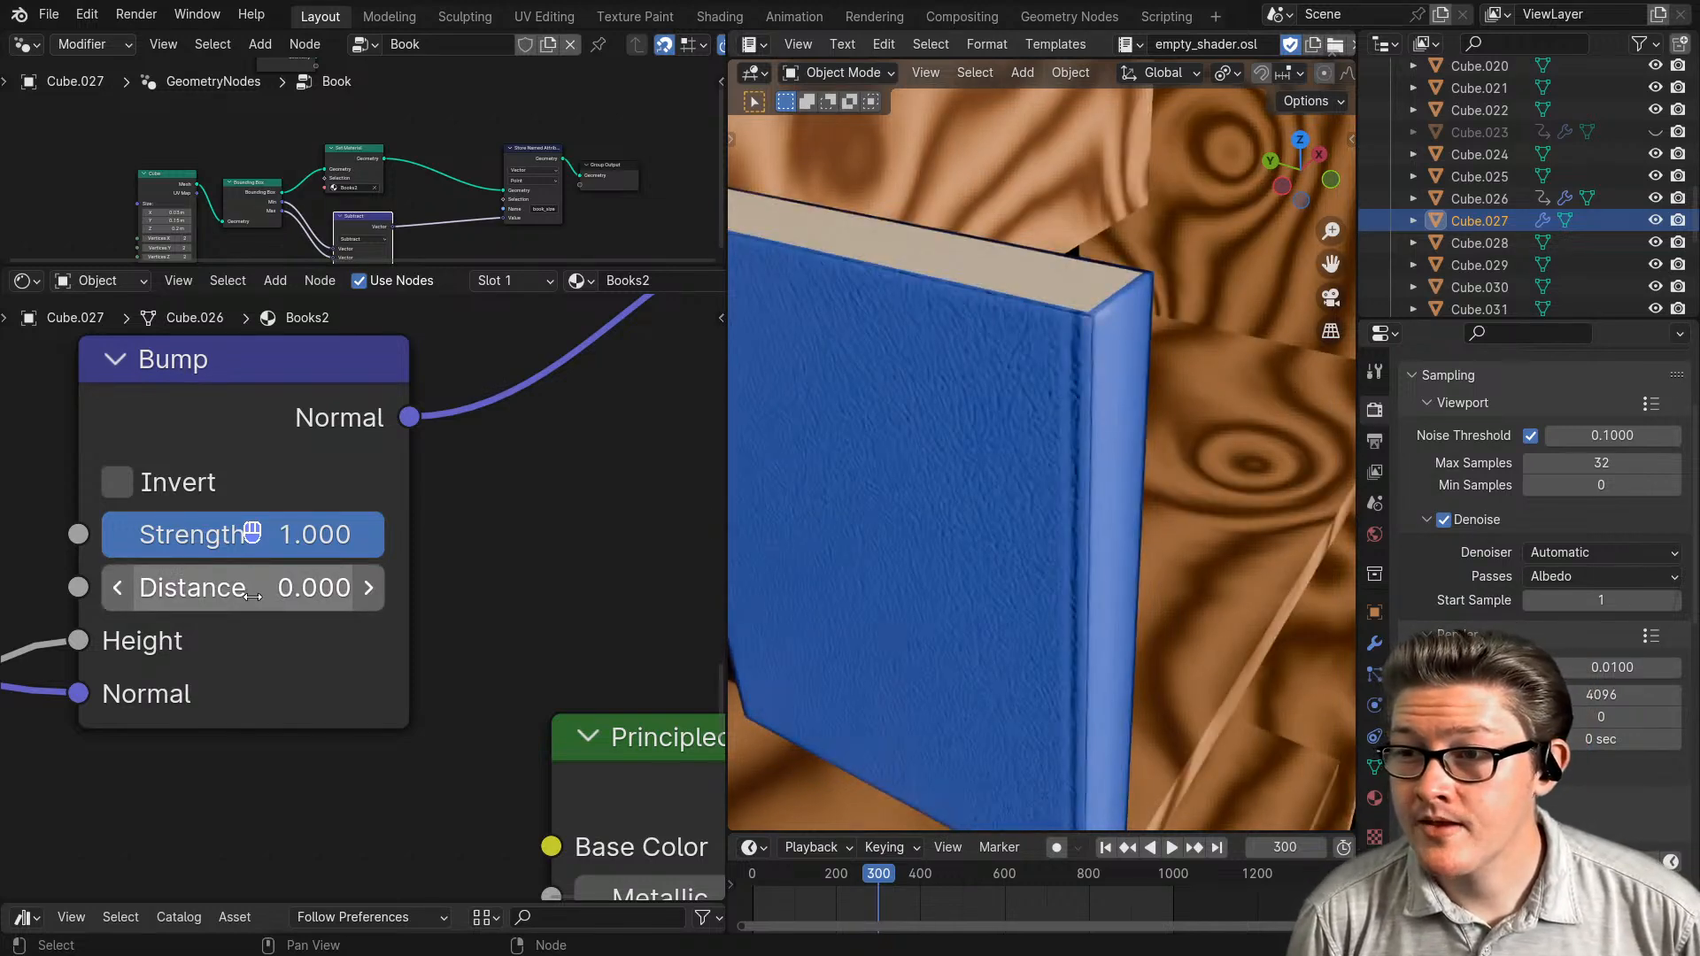
- Raise the spine crease Bump node's Distance to a value displayed as 0.001 and inspect the crease in a maximized 3D viewport
click(253, 596)
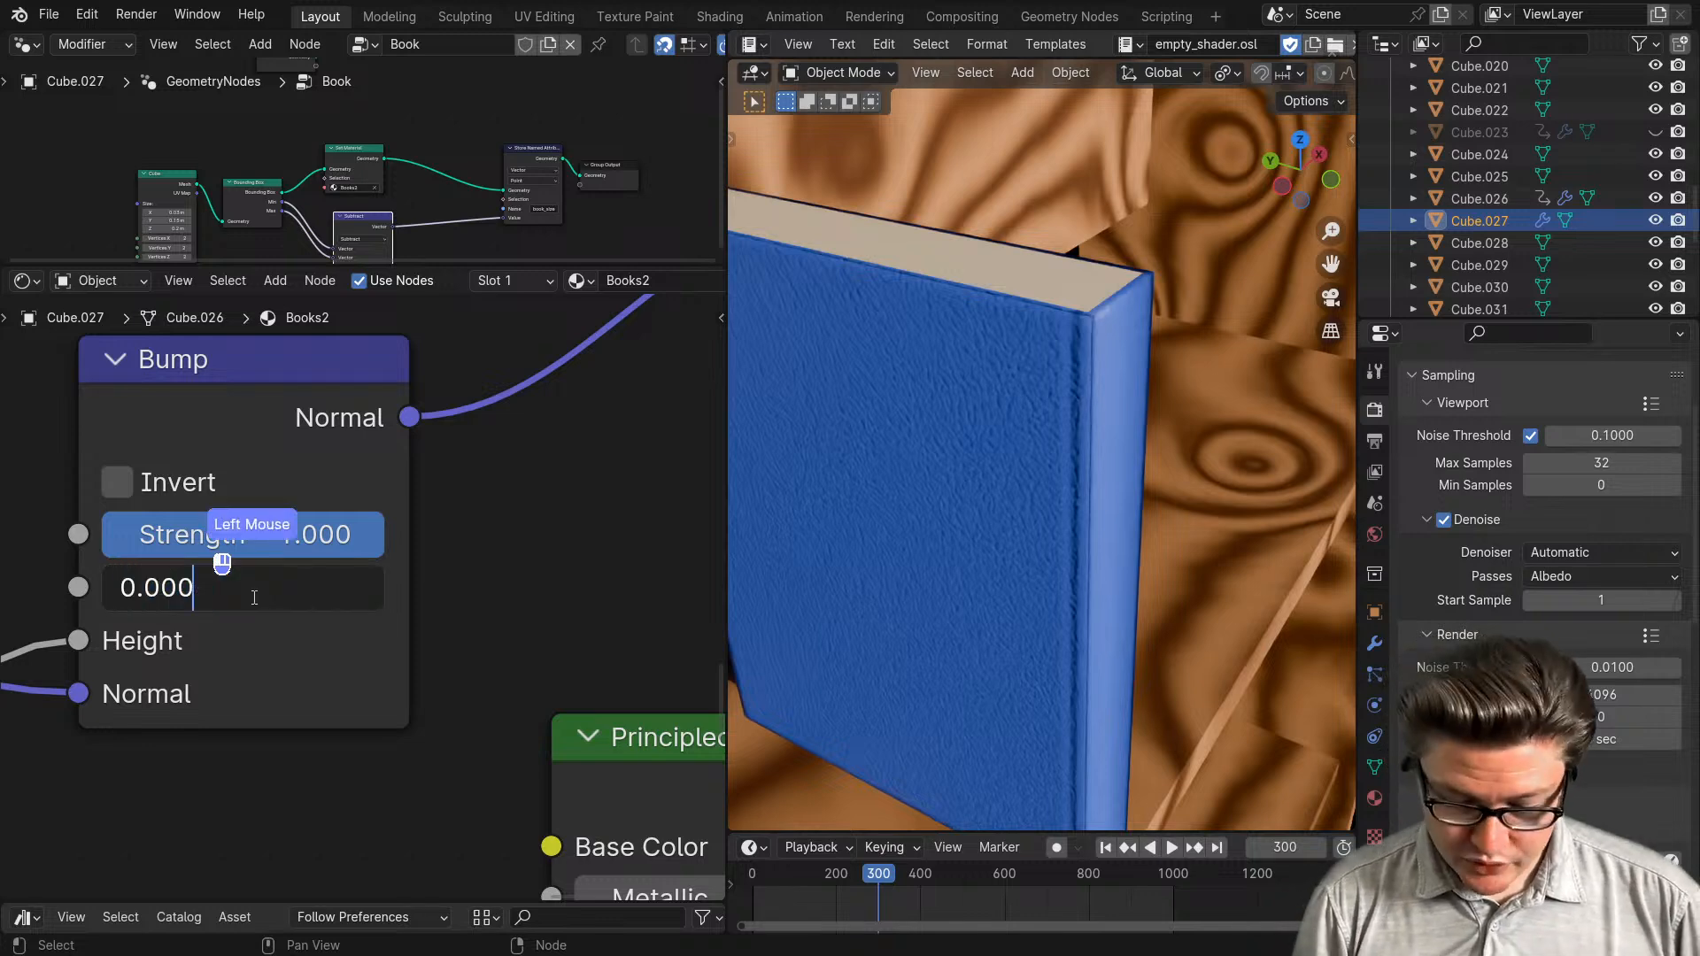
key(Return)
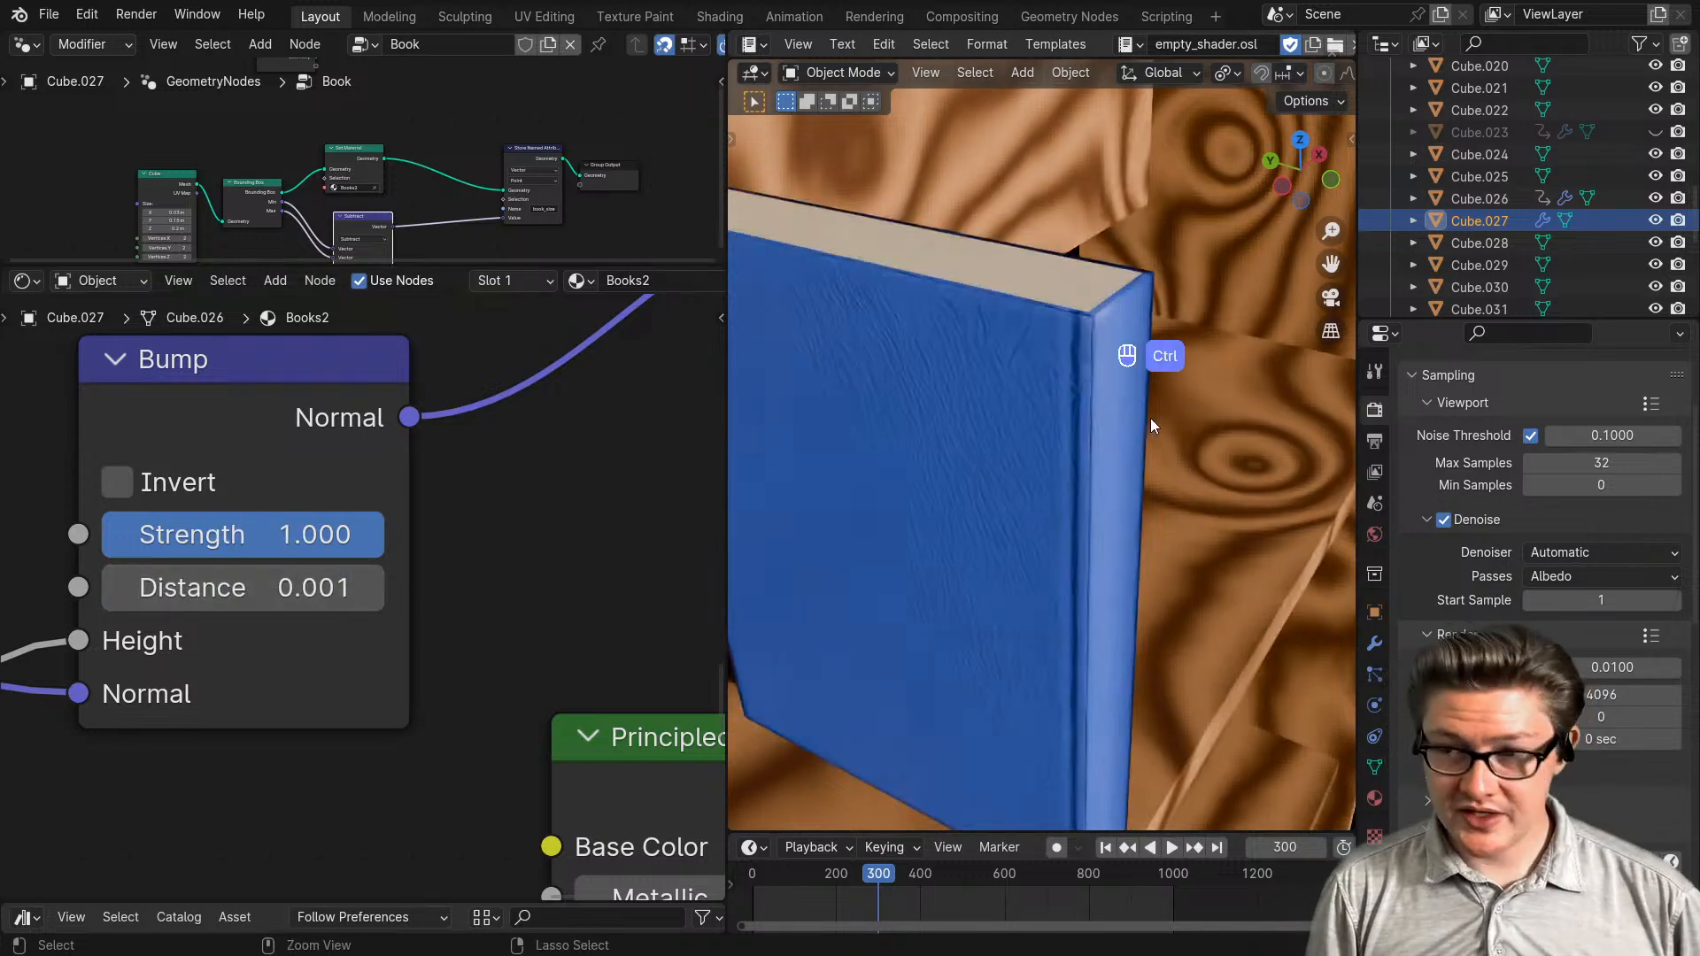
key(ctrl+space)
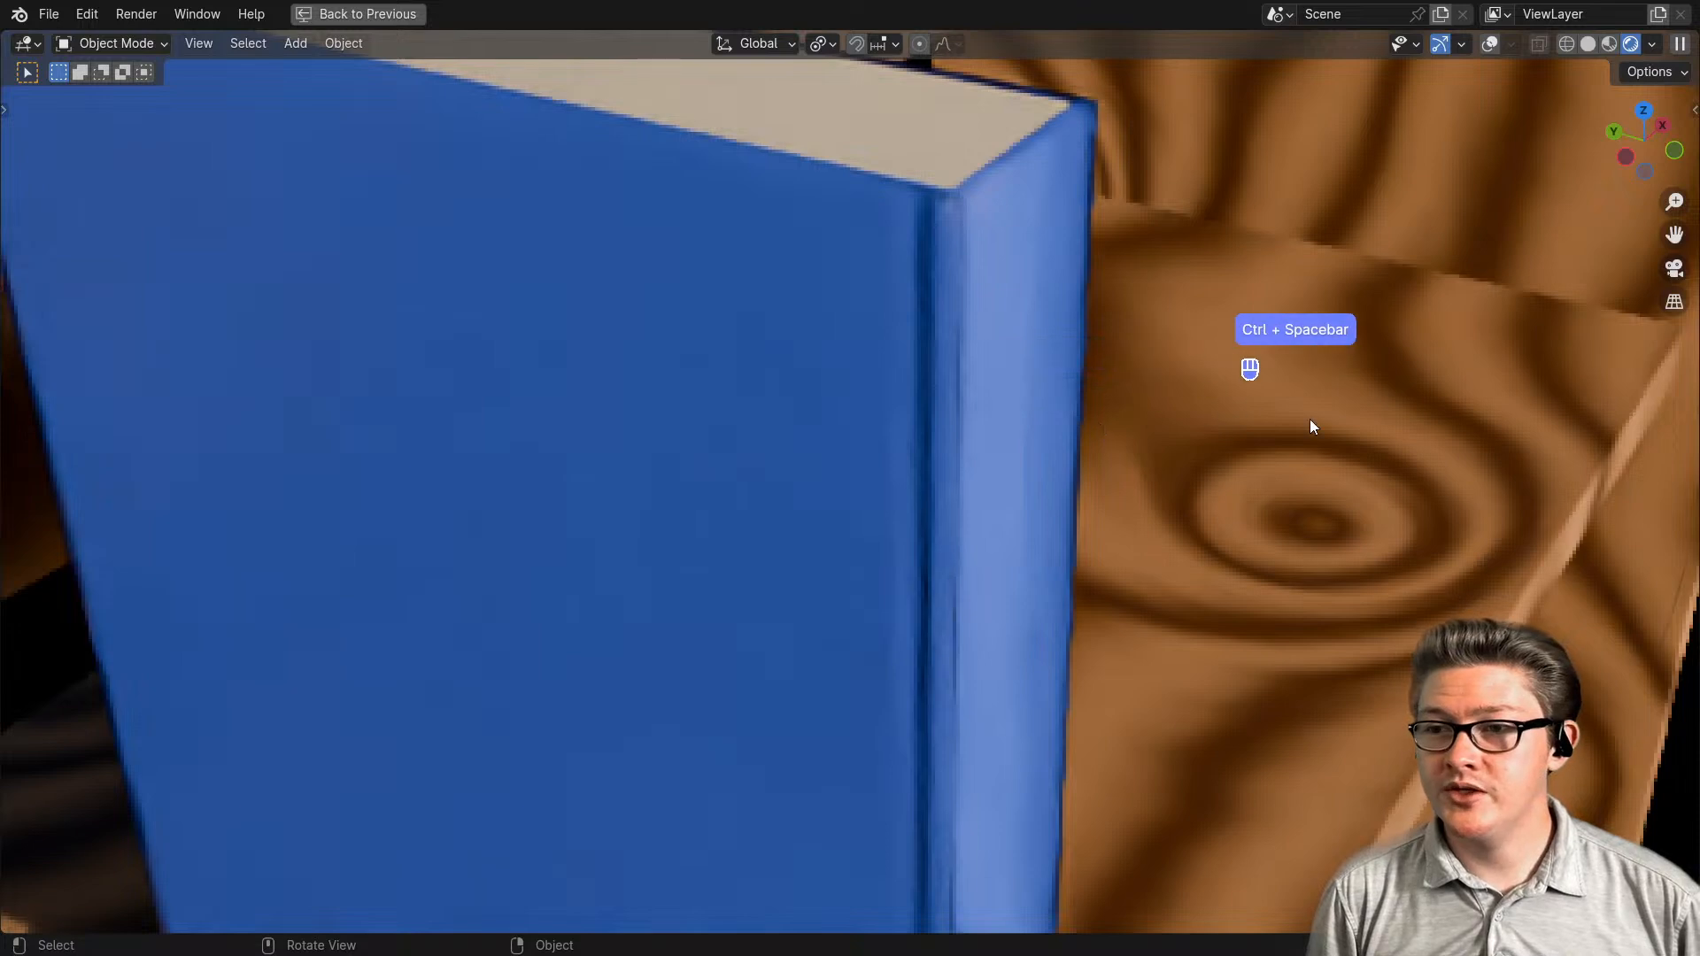
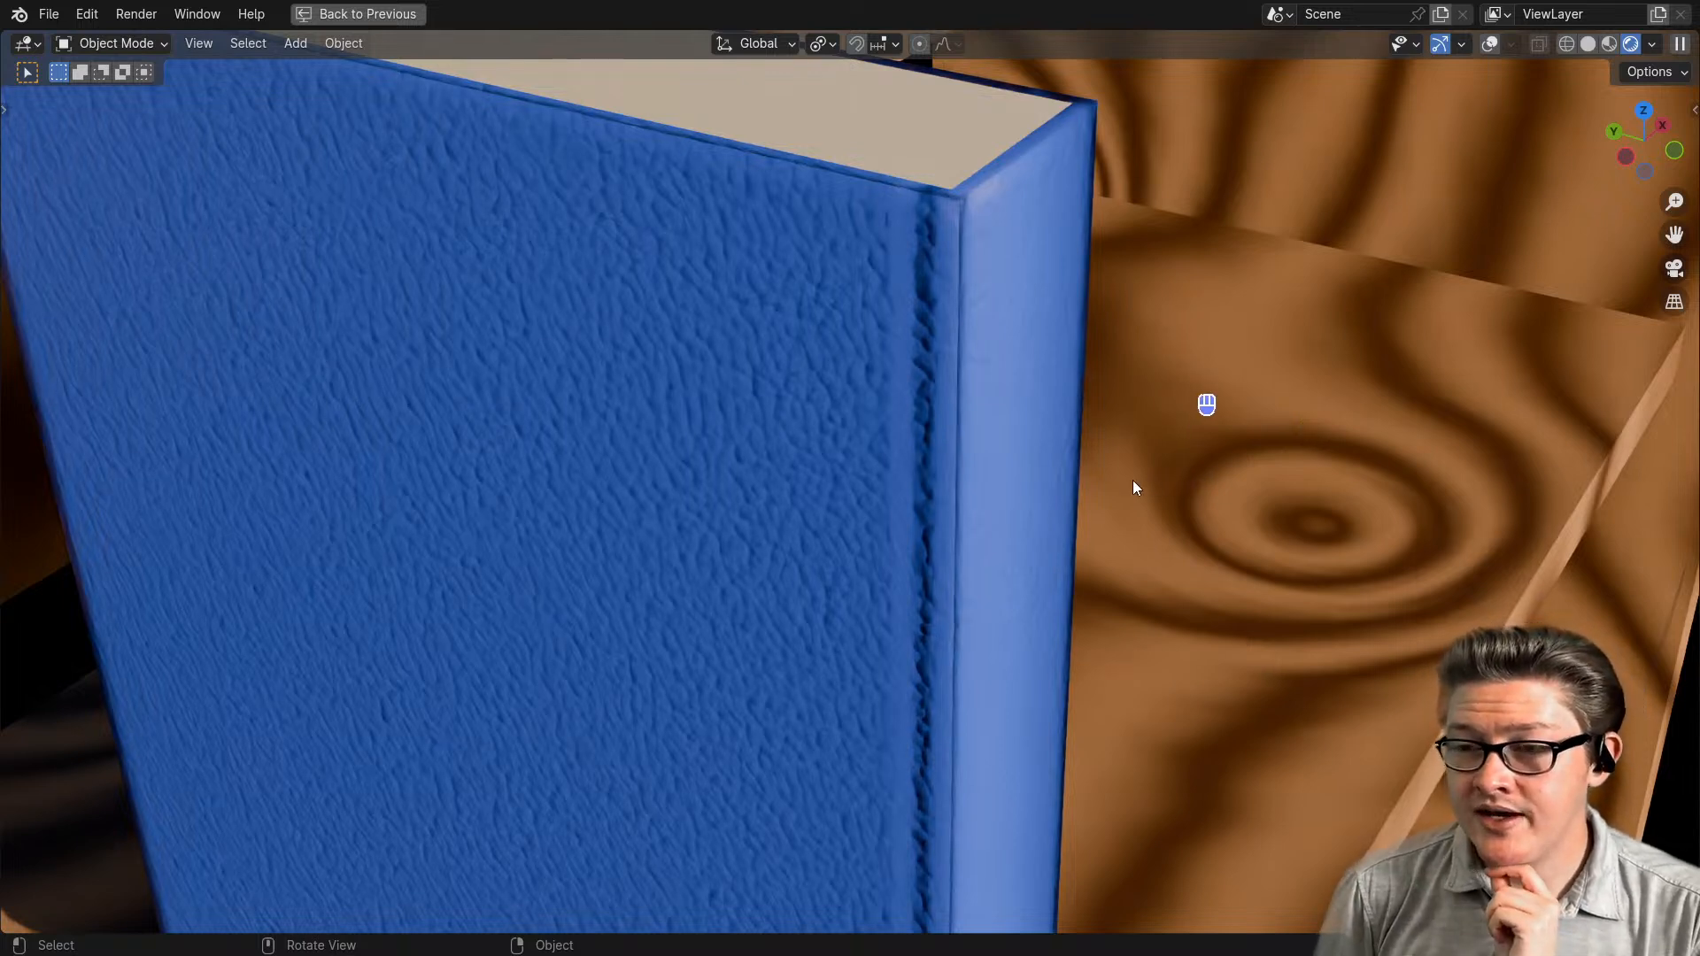
middle_drag(1002, 502, 1047, 482)
middle_drag(266, 452, 369, 501)
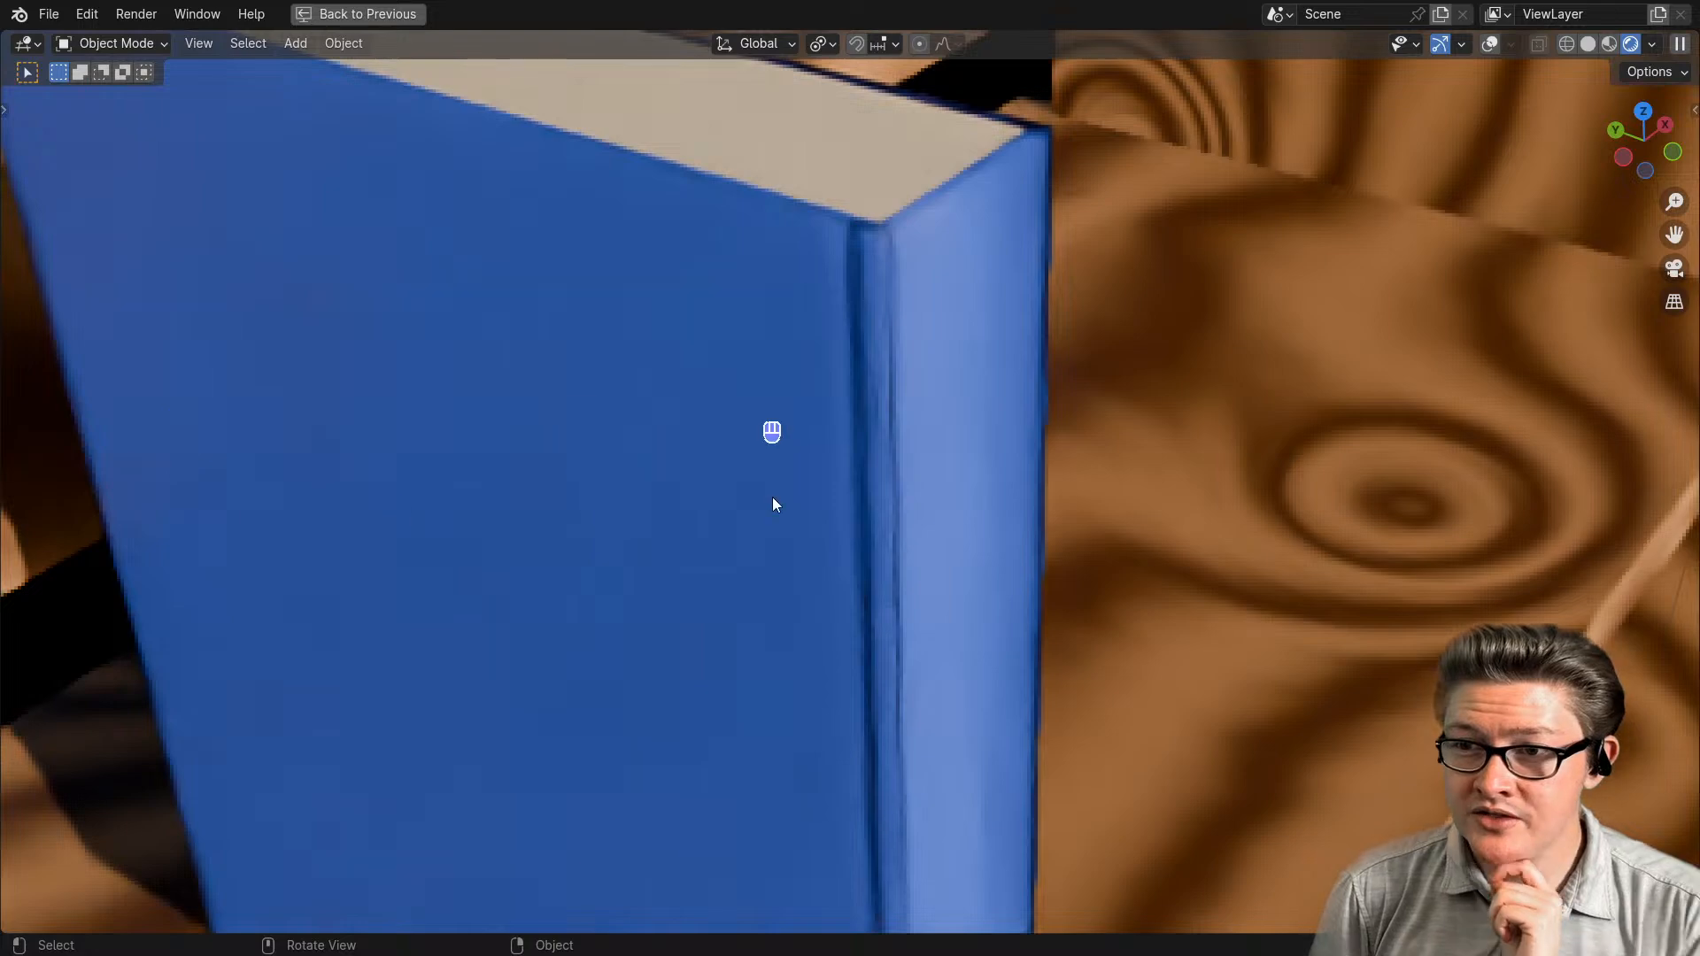
key(ctrl+space)
- Maximize the shader editor and examine the chained Bump nodes together with their Bevel and Map Range nodes
key(ctrl+space)
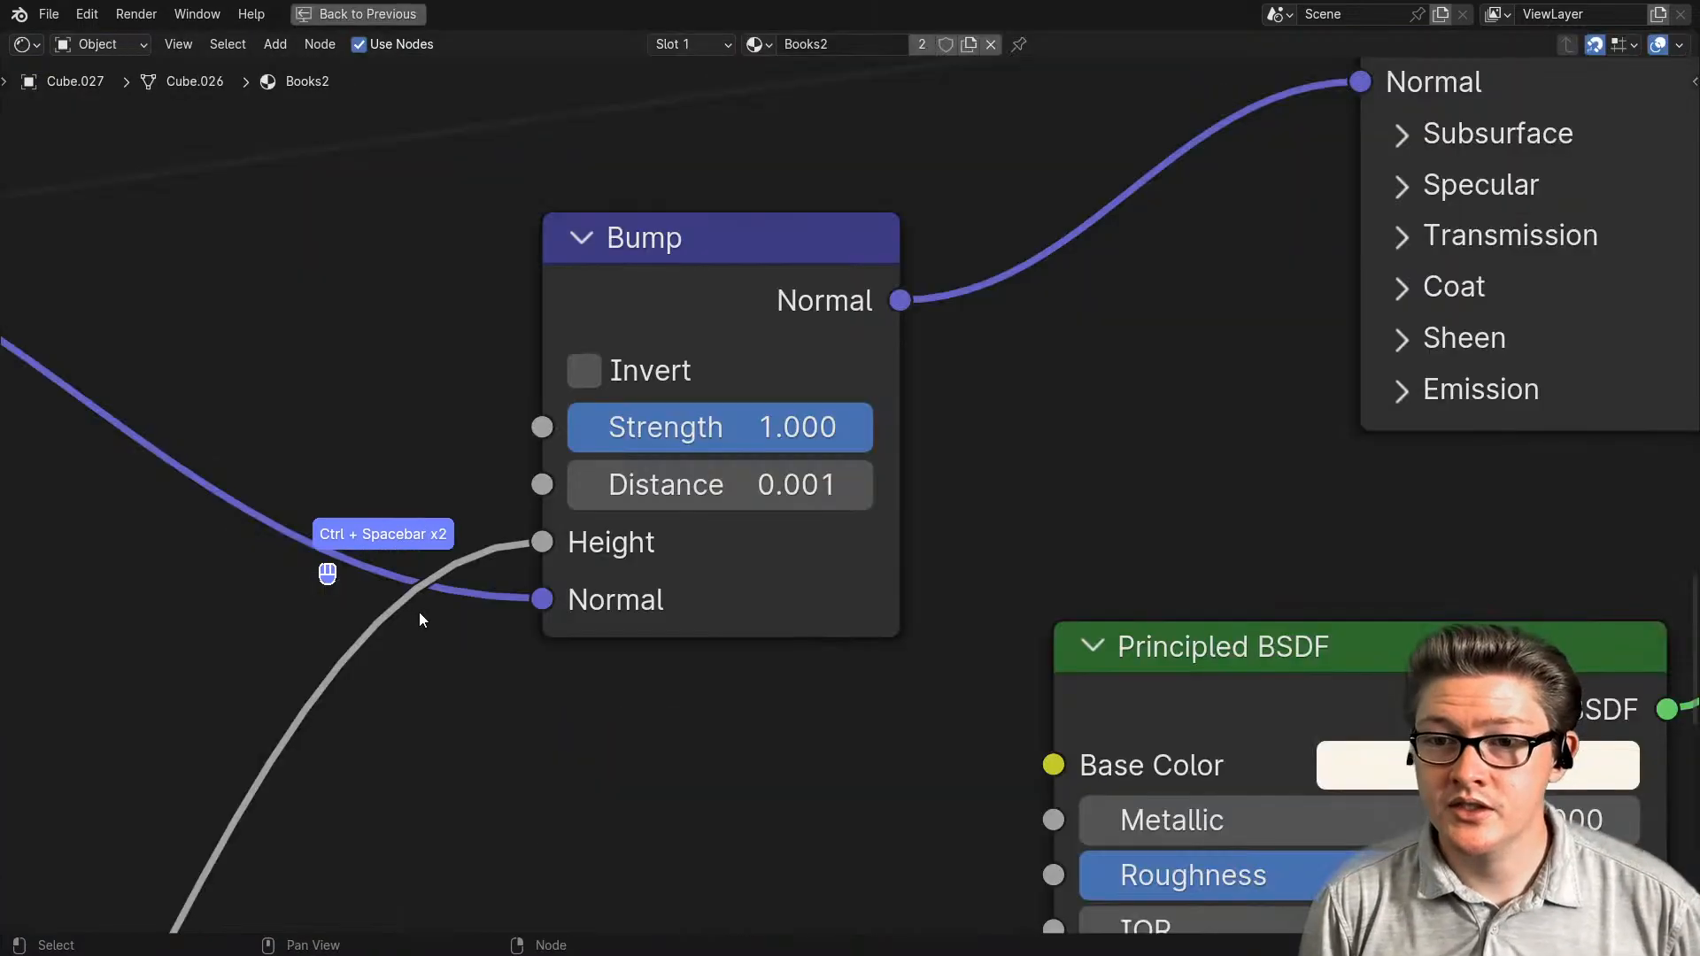
scroll(443, 606, down, 6)
middle_drag(591, 595, 656, 646)
scroll(669, 634, up, 5)
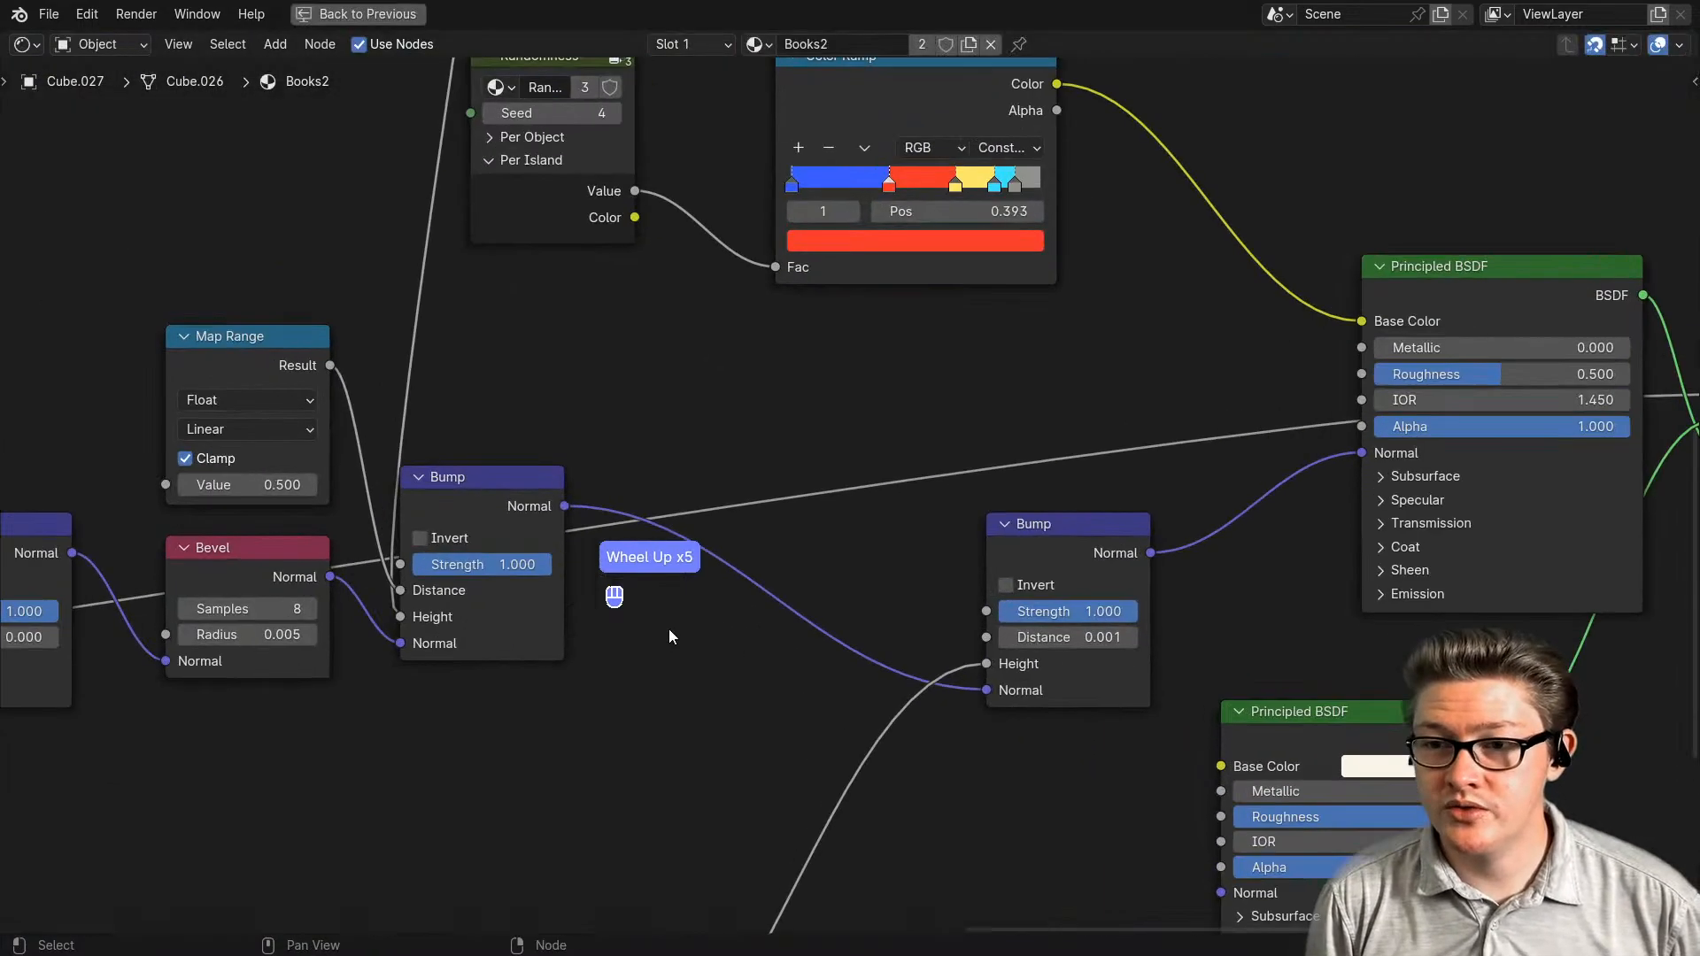
middle_drag(513, 636, 823, 635)
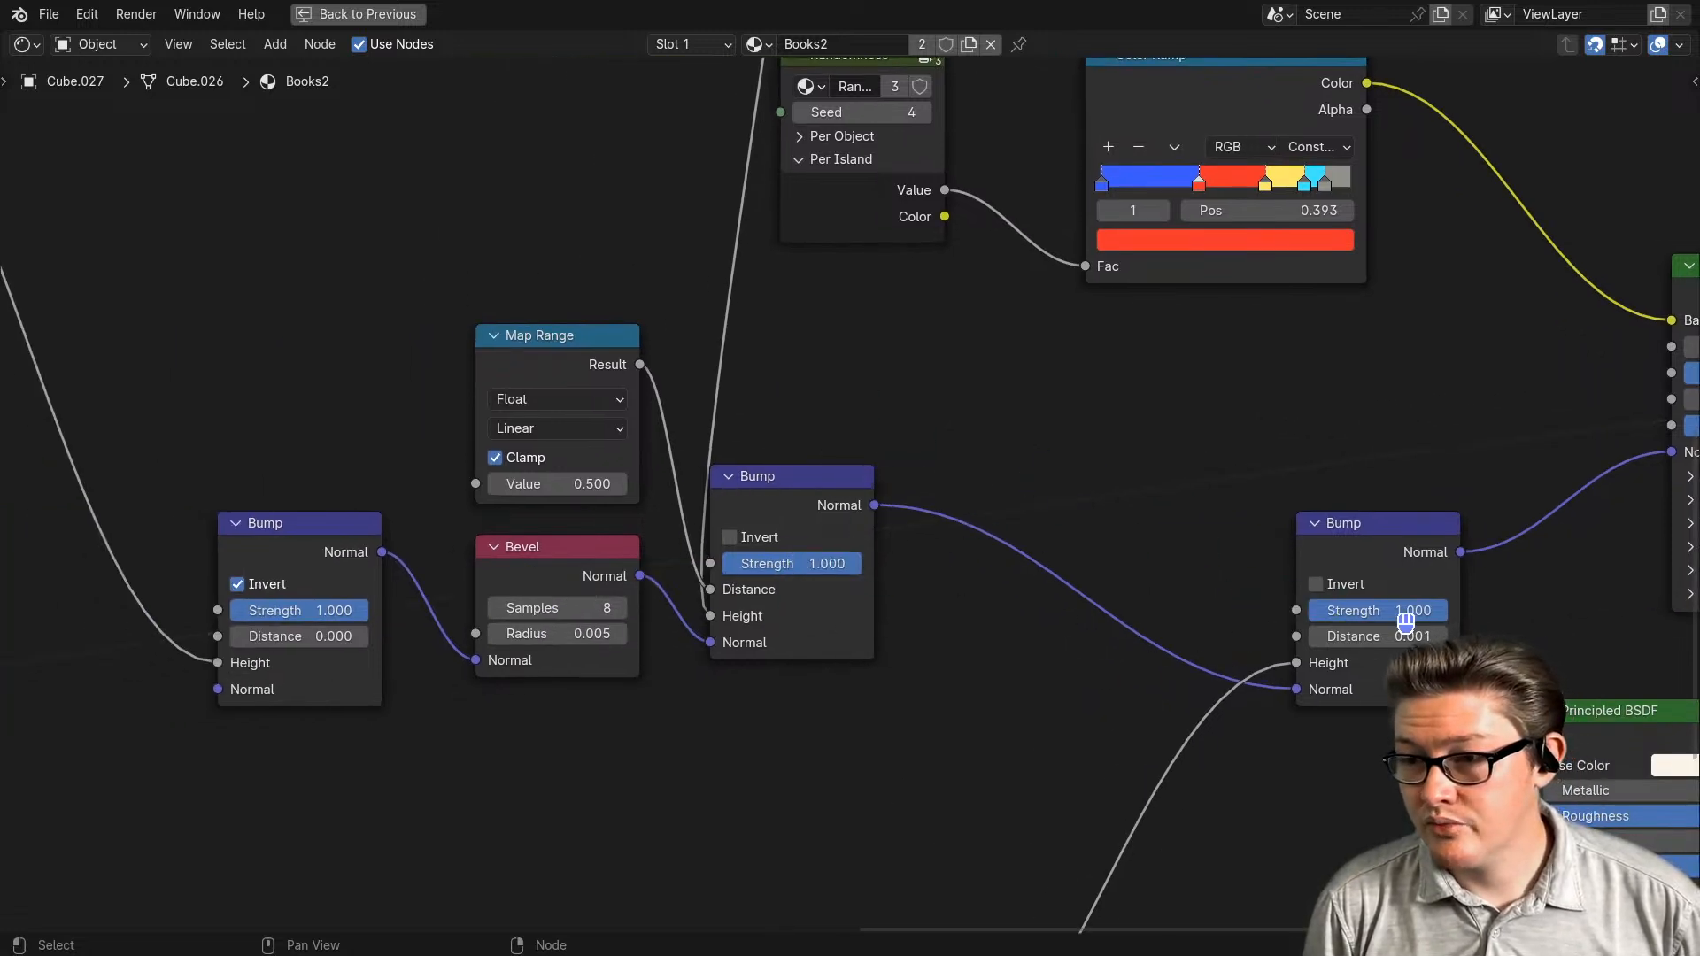
scroll(1017, 669, down, 1)
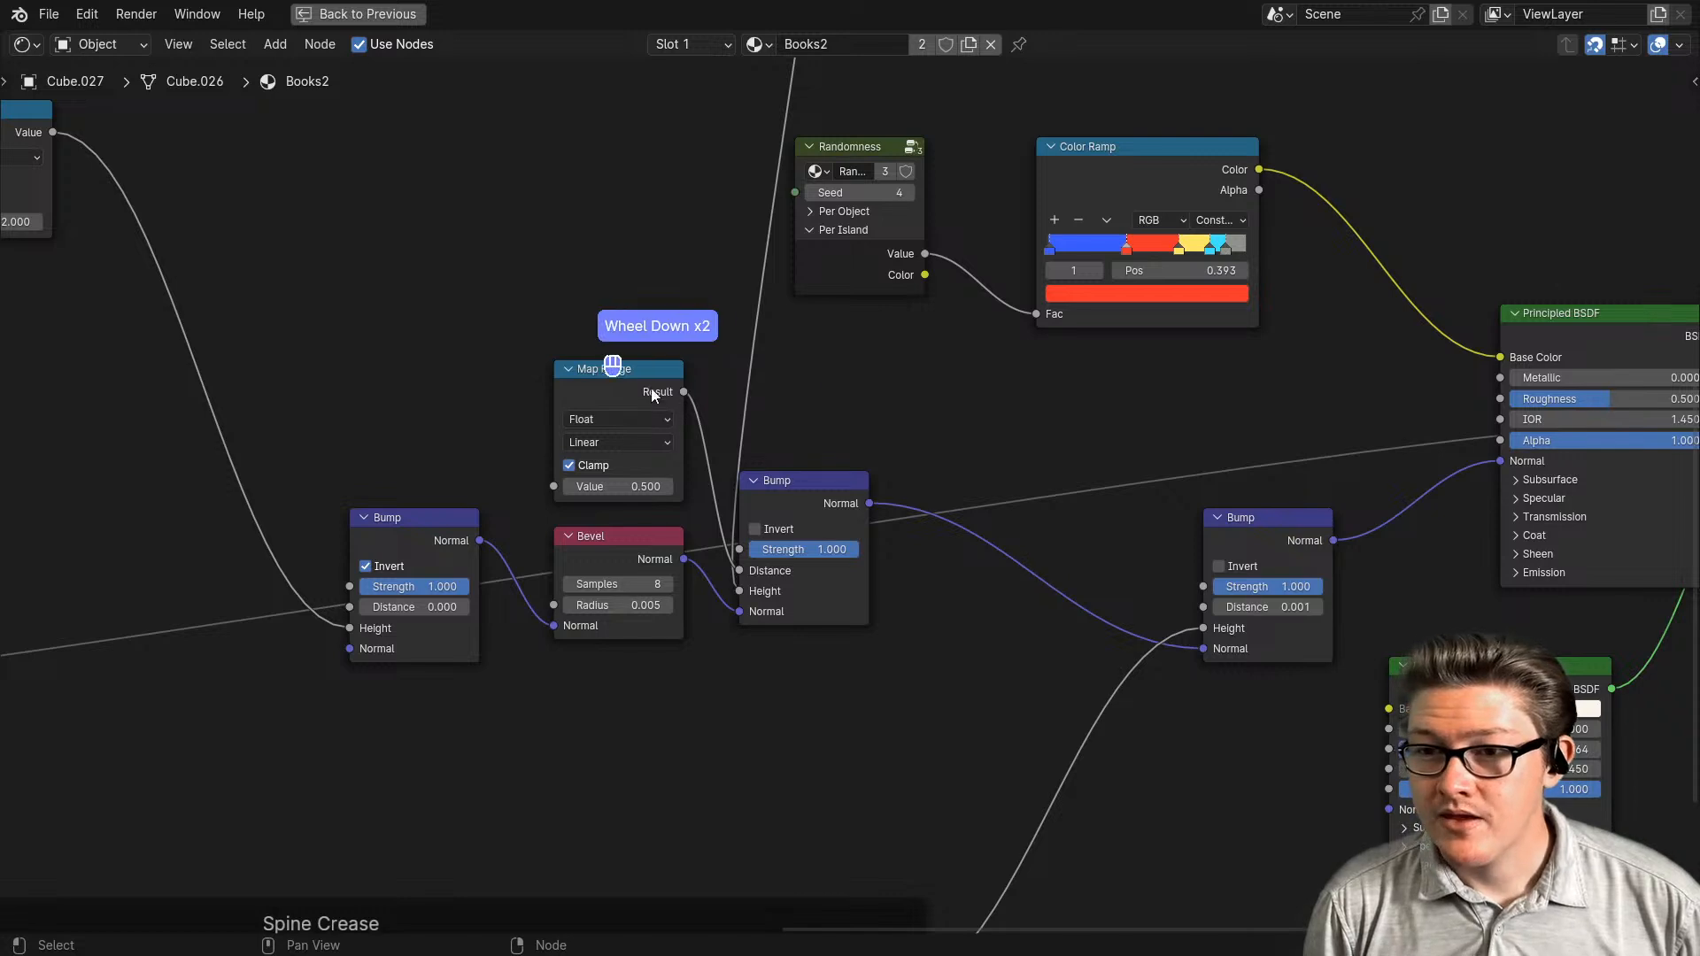
- Spread the Map Range, Bump and Bevel nodes apart and add a Vector Math node set to Add below them
click(605, 387)
drag(606, 381, 569, 290)
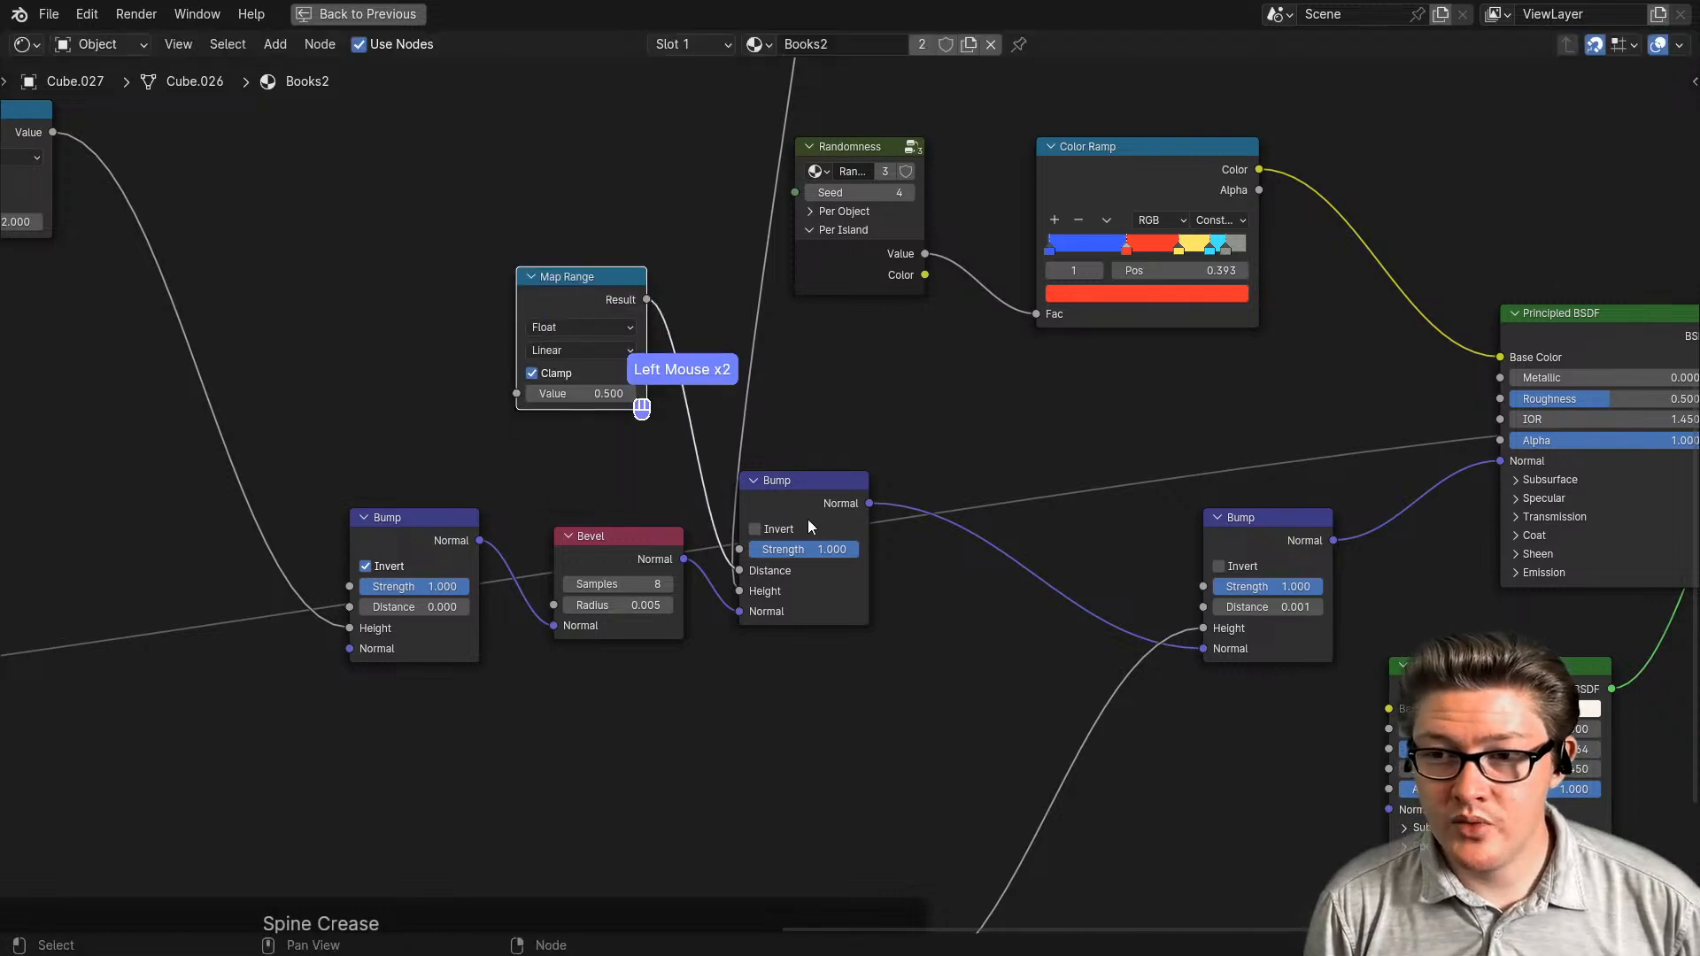
drag(791, 491, 788, 399)
drag(670, 561, 651, 505)
key(alt+m)
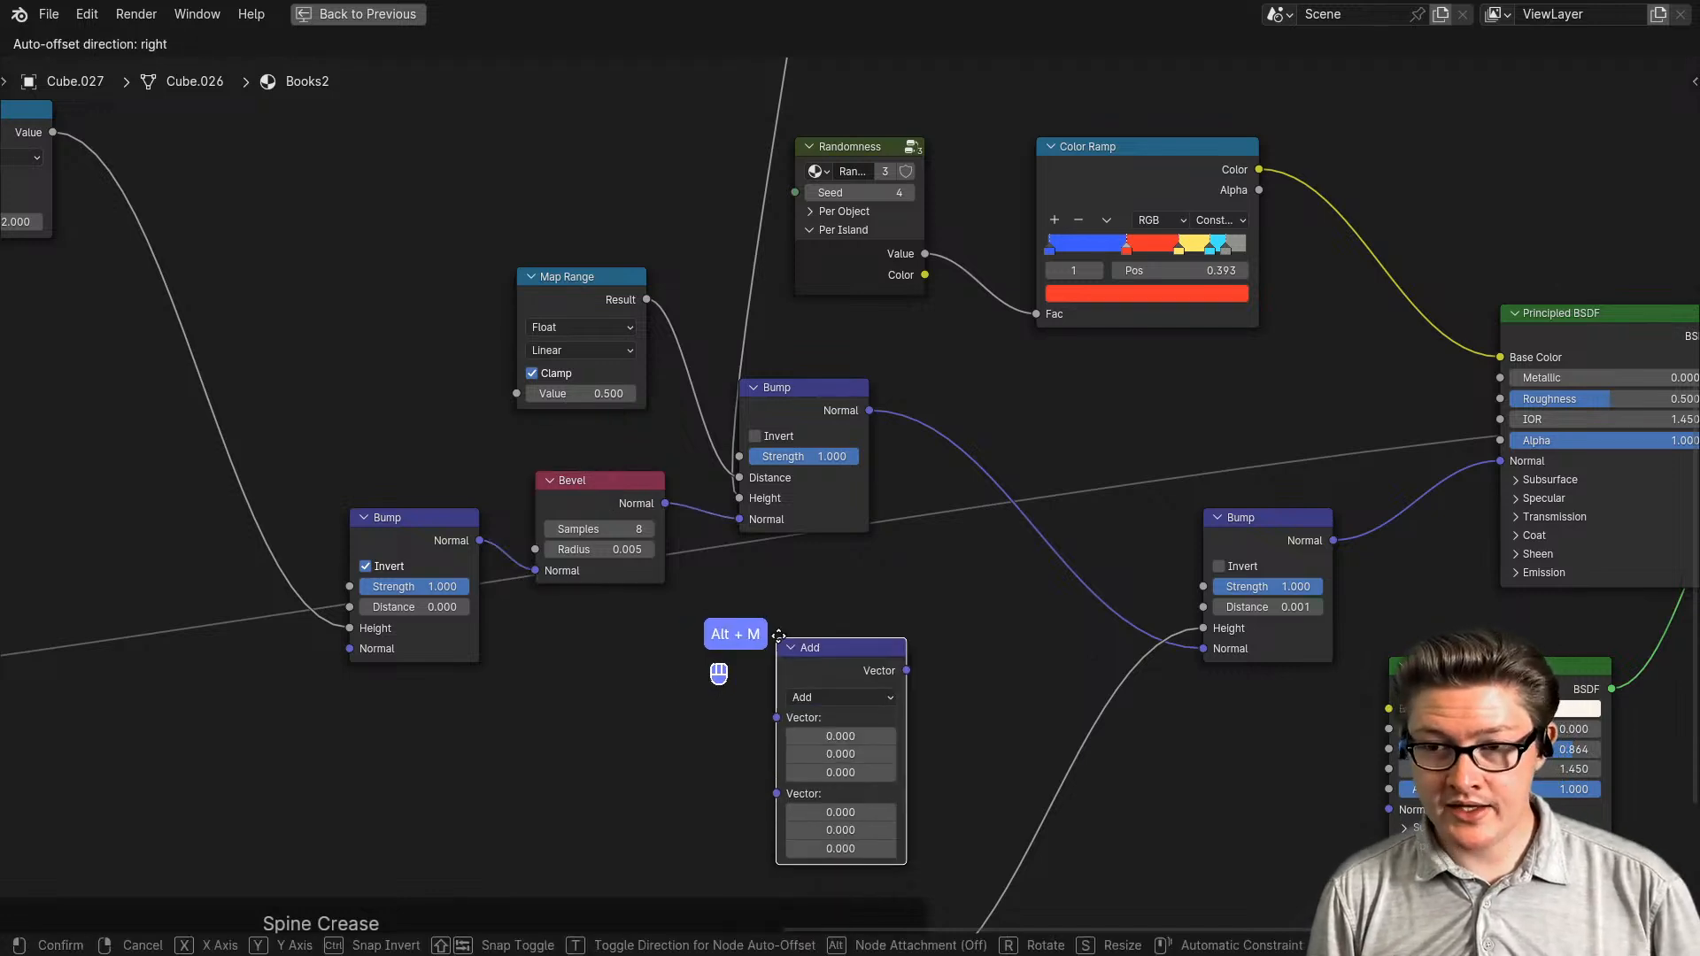
click(760, 602)
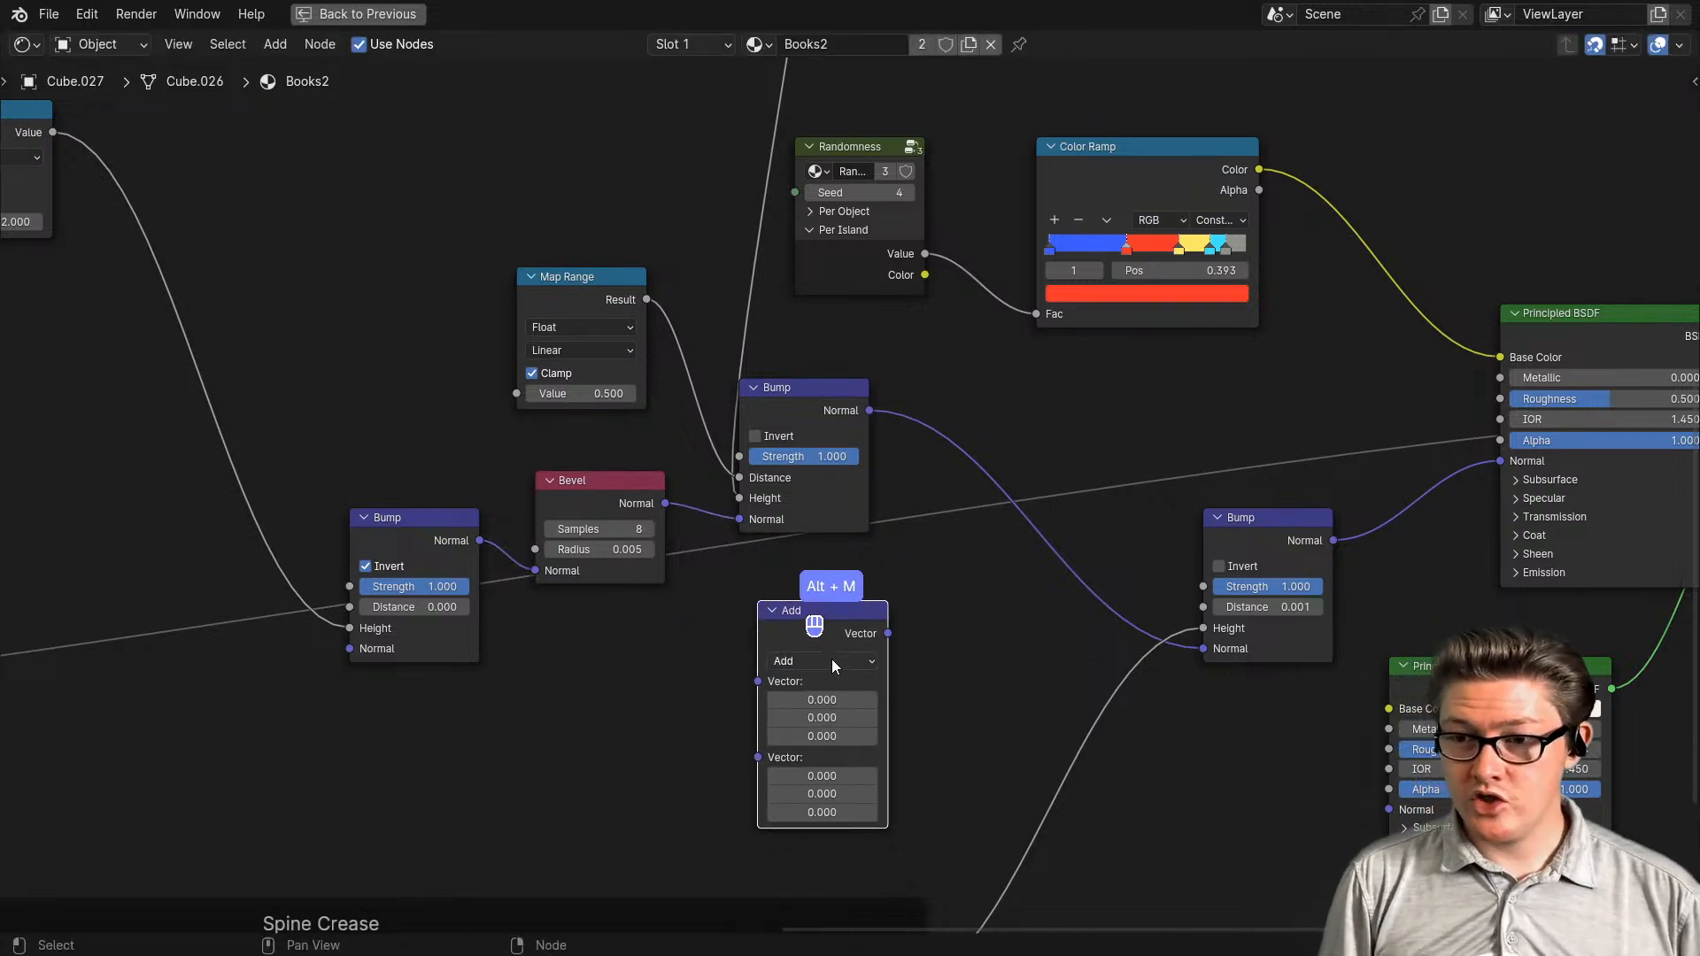
scroll(673, 603, down, 2)
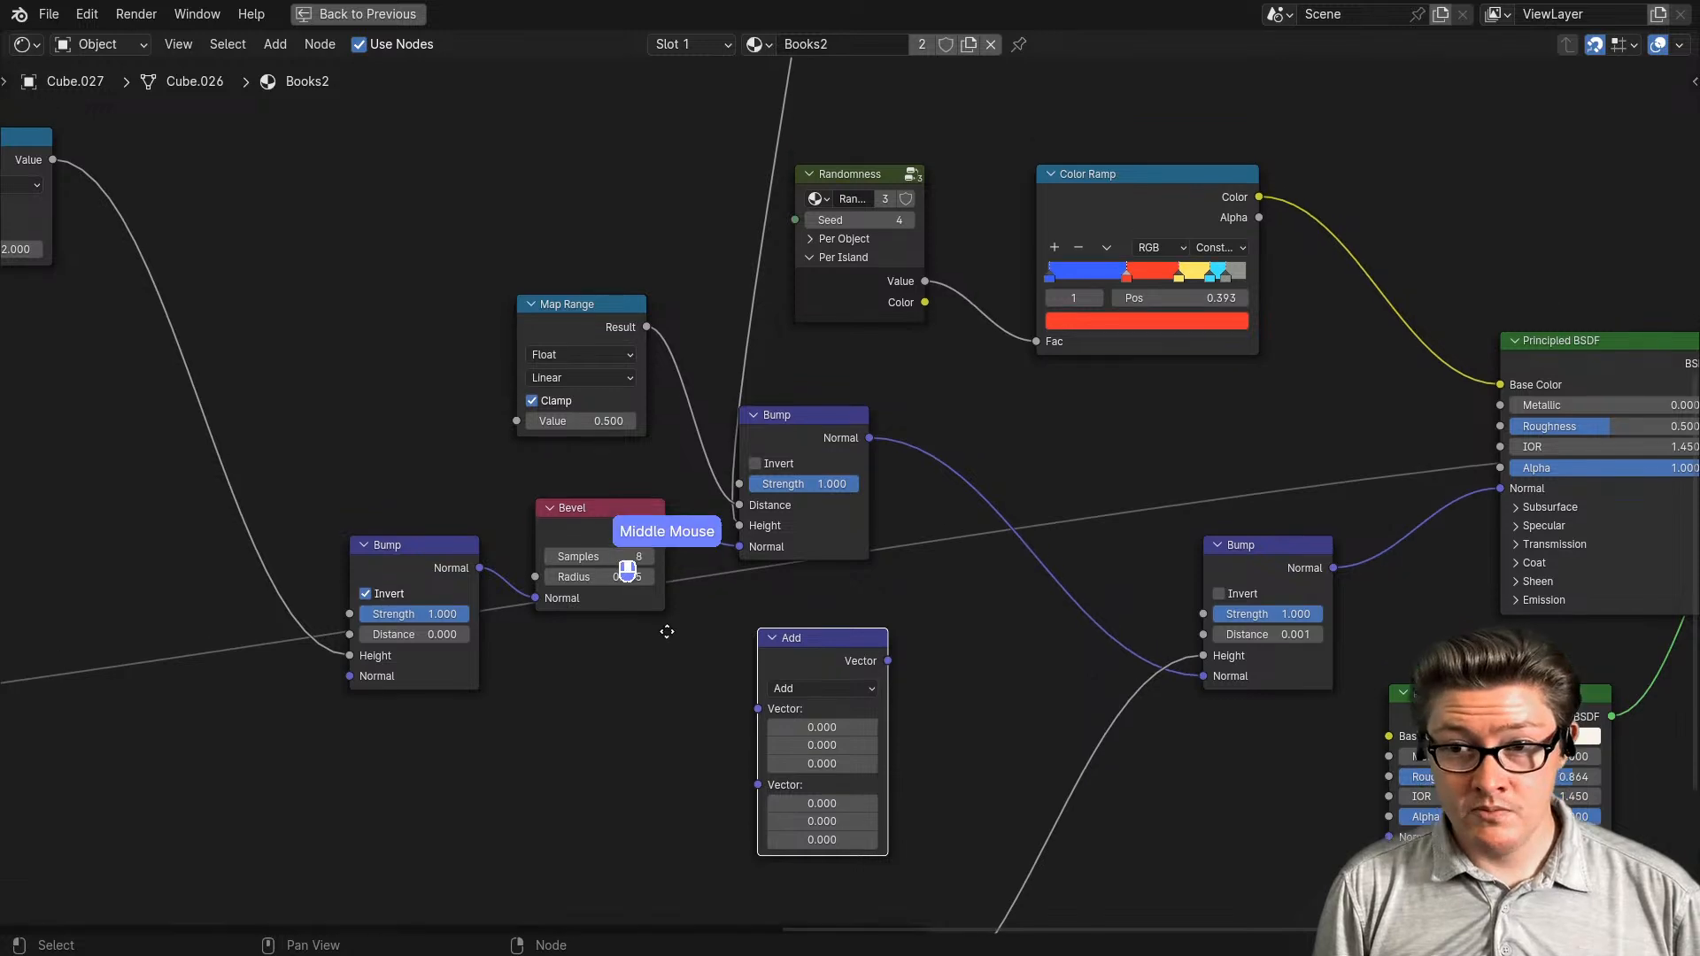
- Reposition the inverted leather Bump, the Bevel, the Map Range and the spine curve's Bump node around each other
drag(710, 496, 663, 443)
mouse_move(560, 512)
mouse_down()
mouse_move(648, 555)
mouse_move(630, 569)
mouse_move(542, 510)
mouse_up()
middle_drag(988, 610, 853, 626)
scroll(843, 626, down, 2)
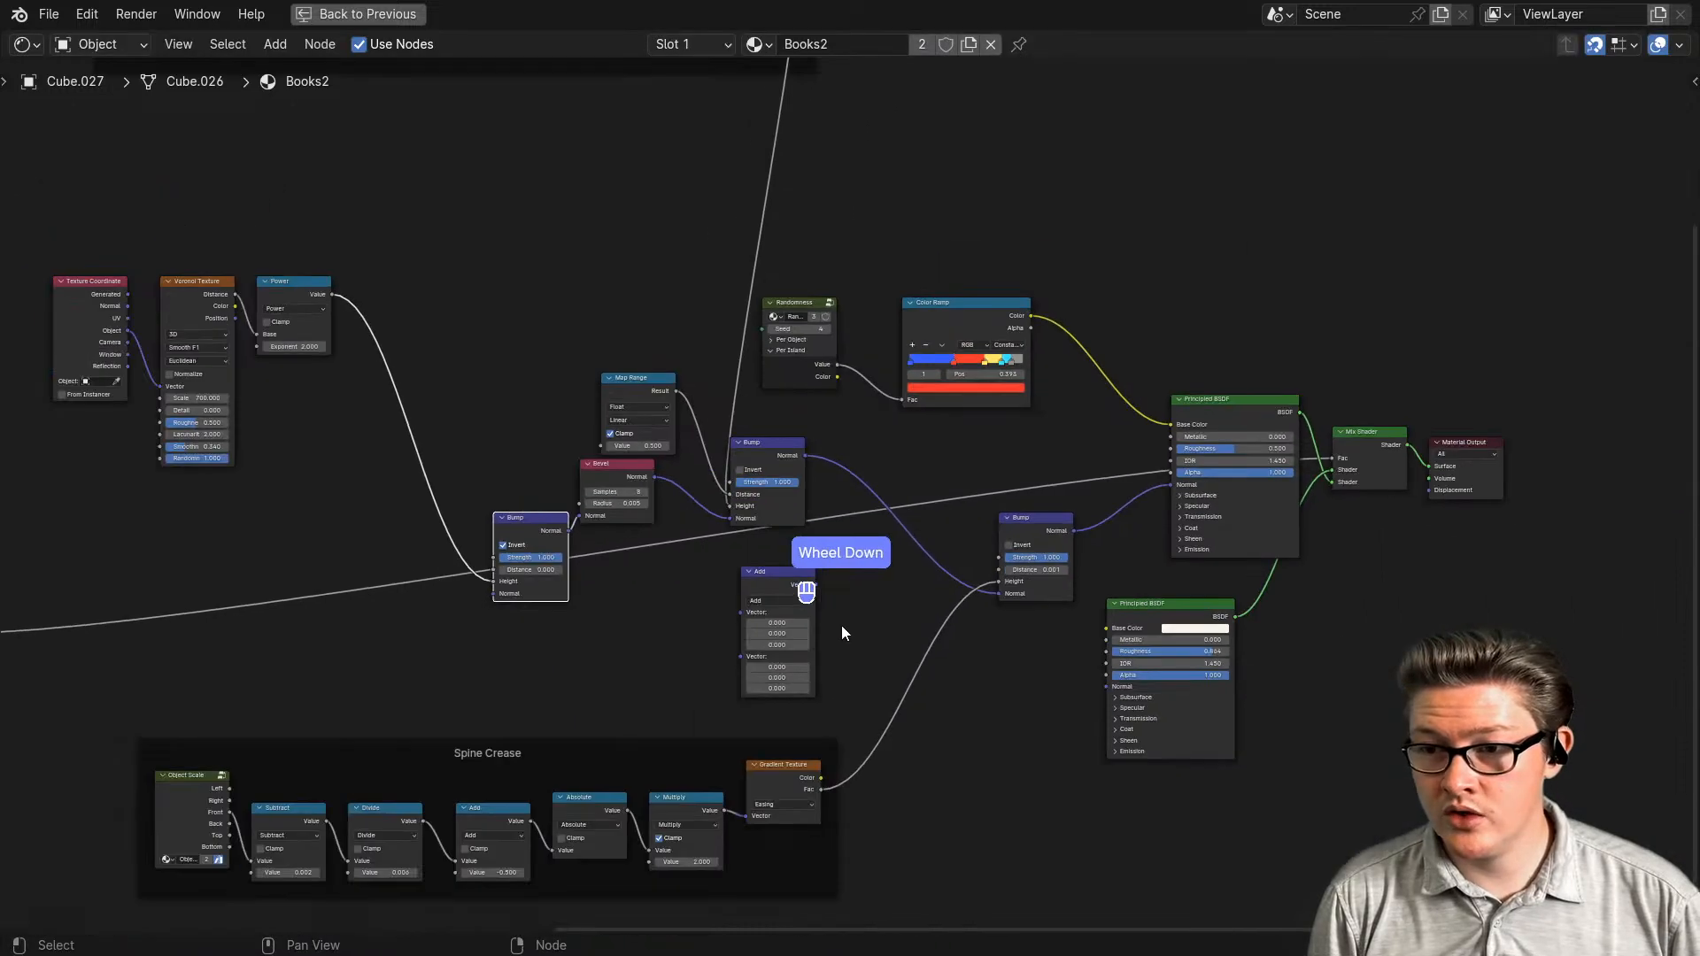
scroll(842, 630, up, 2)
middle_drag(735, 455, 735, 558)
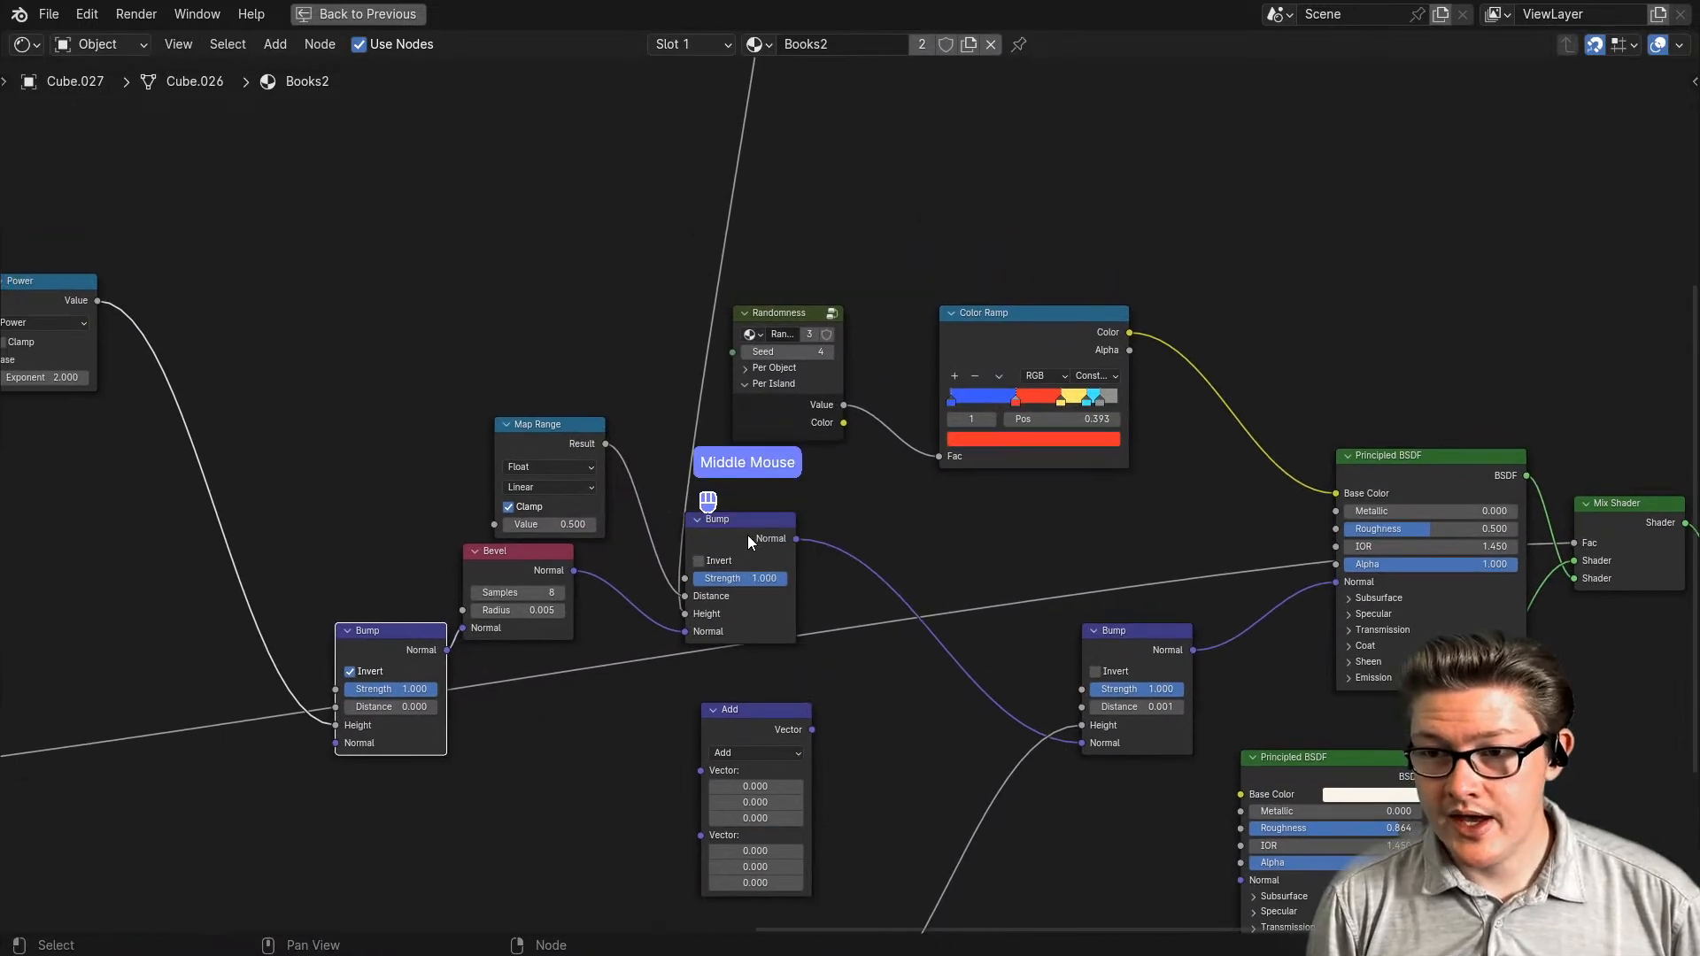
drag(751, 522, 863, 474)
- Shift the Spine Curve frame away from the shader chain and bring its Bump and distance Map Range nodes up beside it
scroll(862, 497, down, 11)
middle_drag(759, 362, 811, 468)
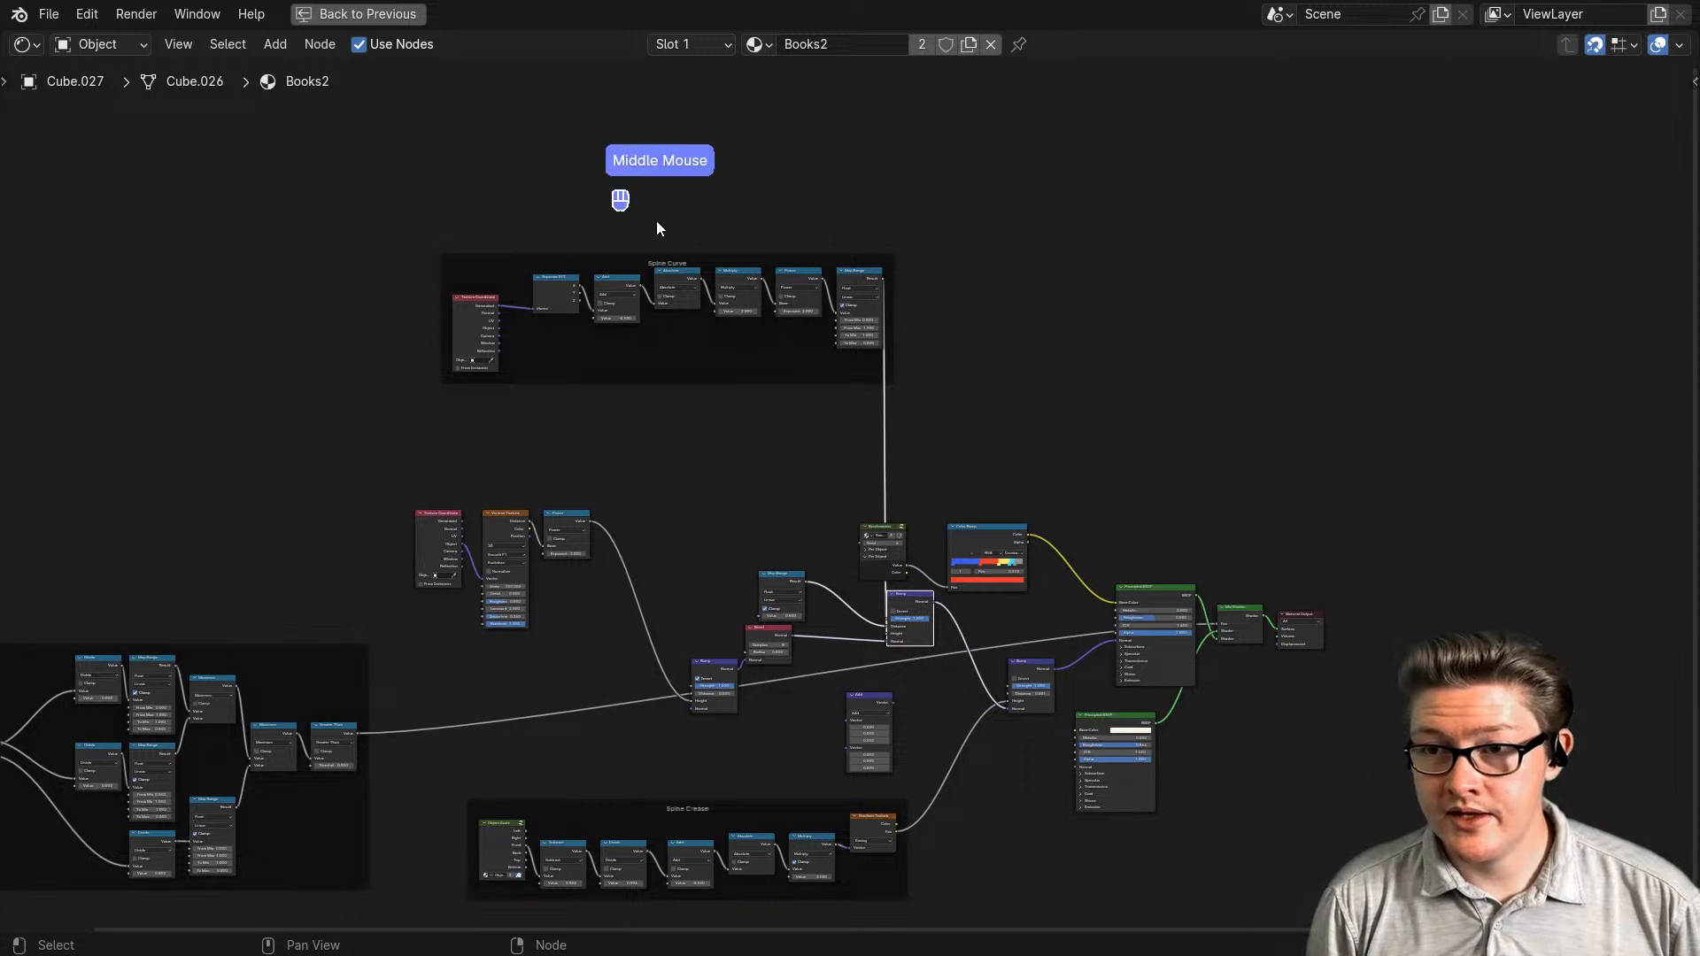
drag(668, 261, 435, 280)
scroll(812, 535, up, 1)
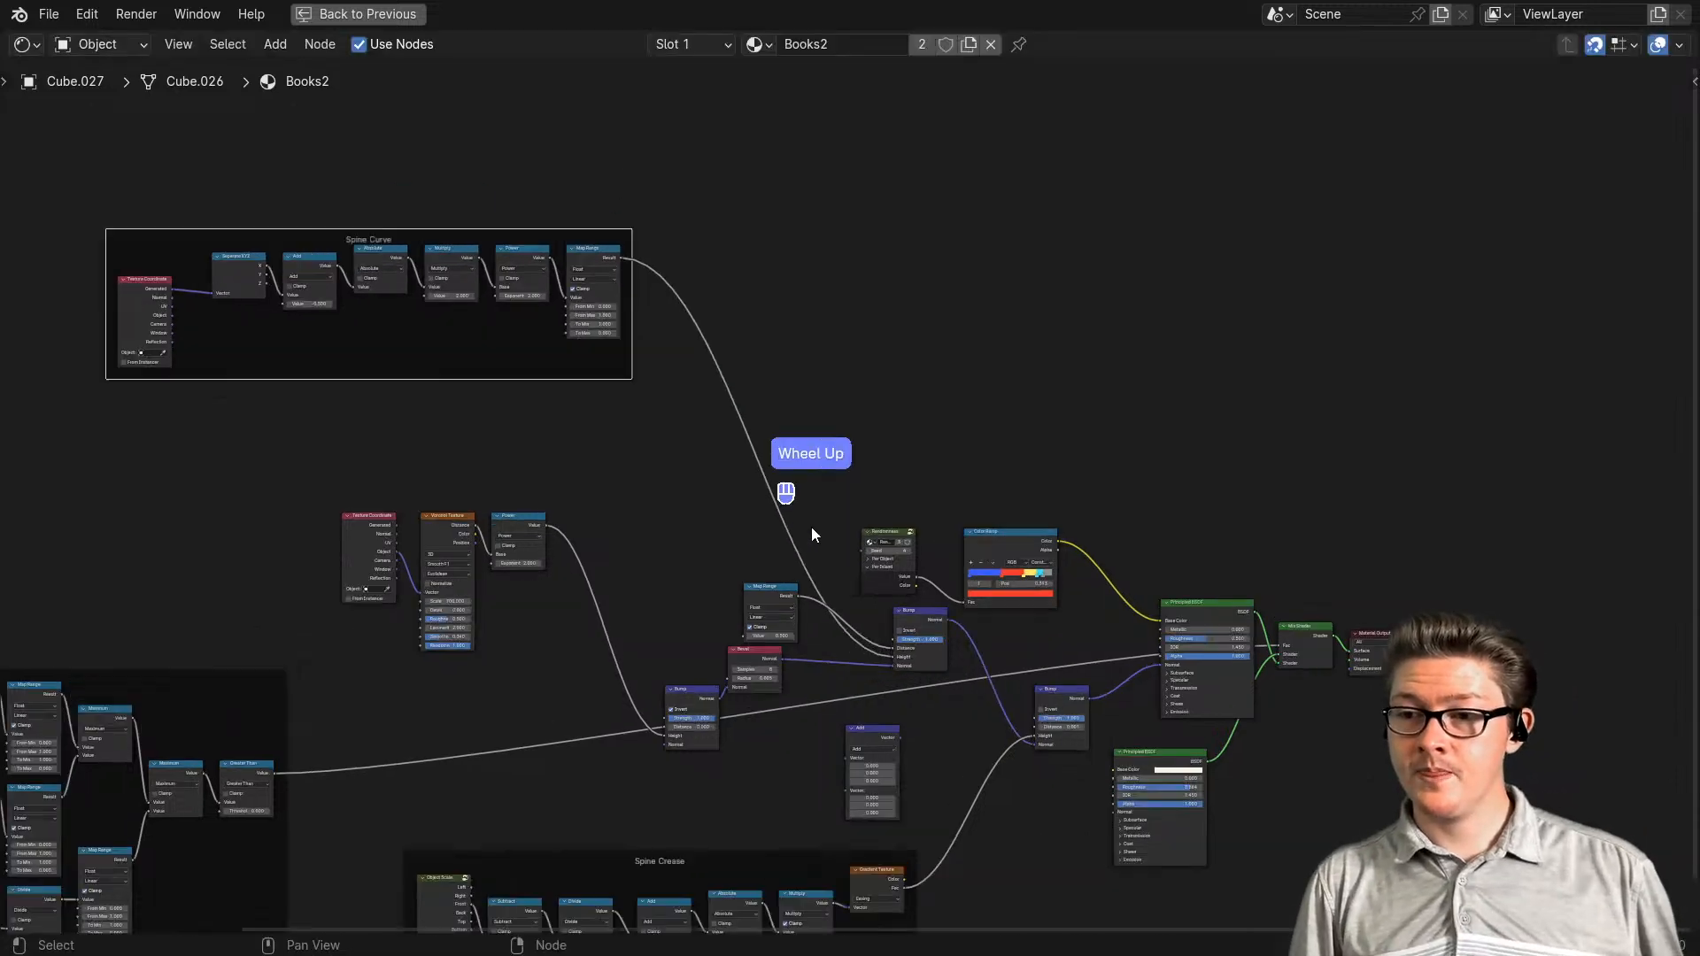
scroll(811, 535, up, 3)
drag(979, 692, 854, 575)
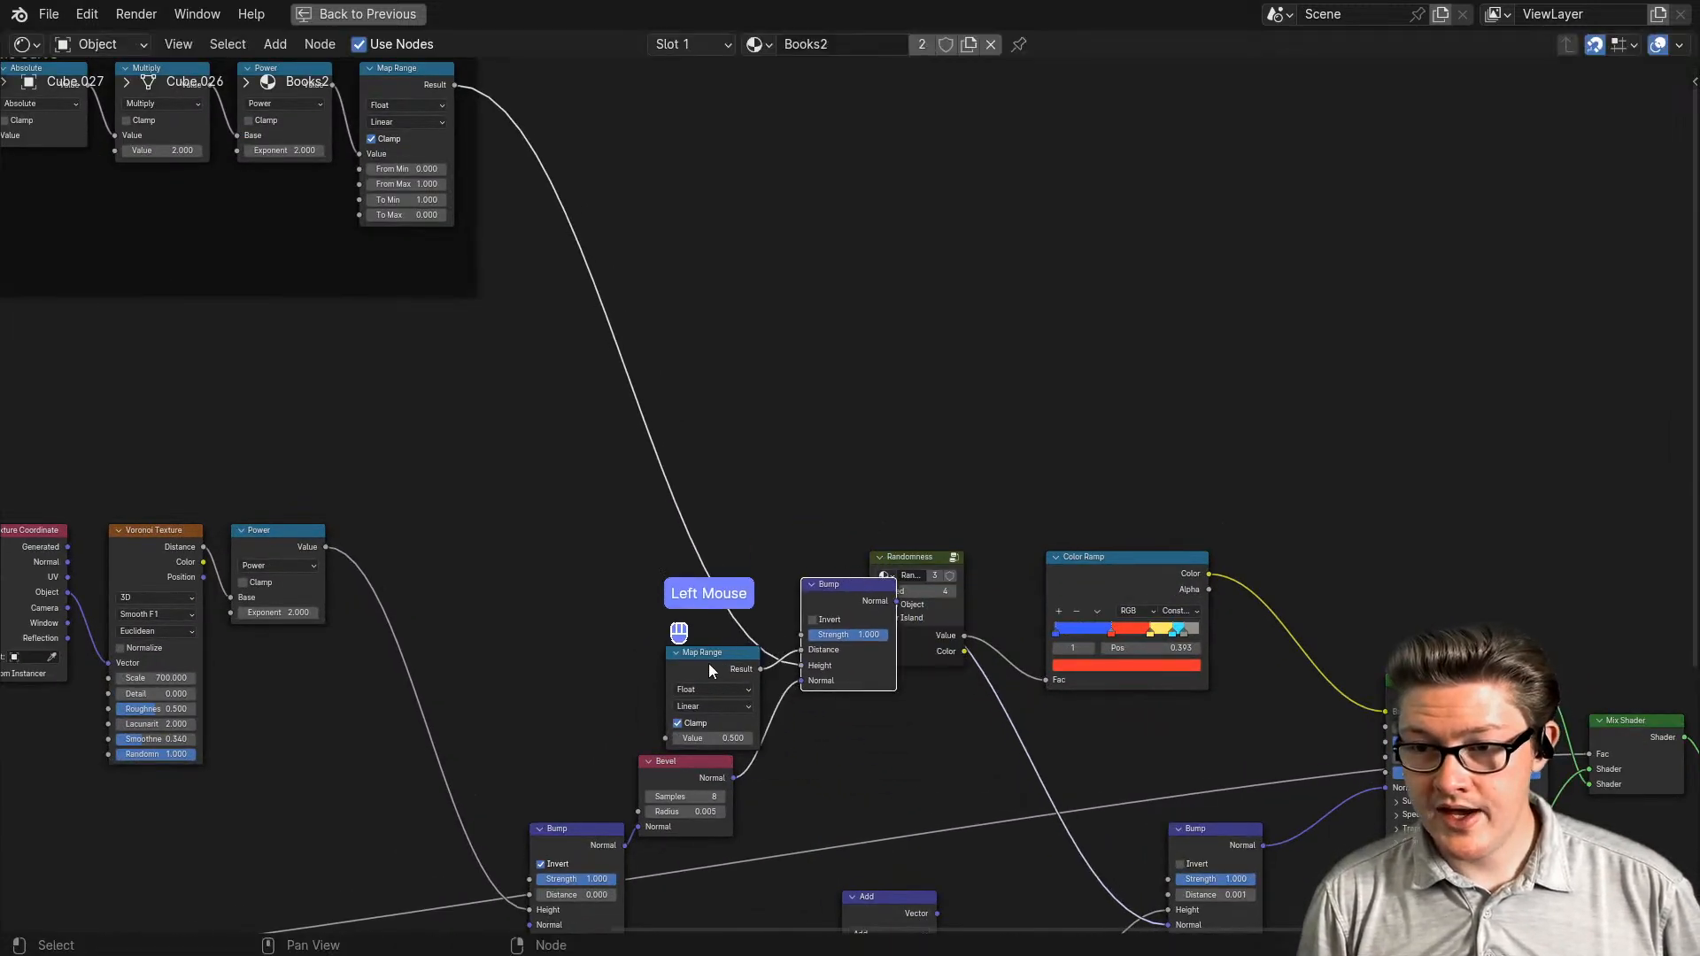
drag(709, 670, 628, 575)
drag(886, 595, 764, 421)
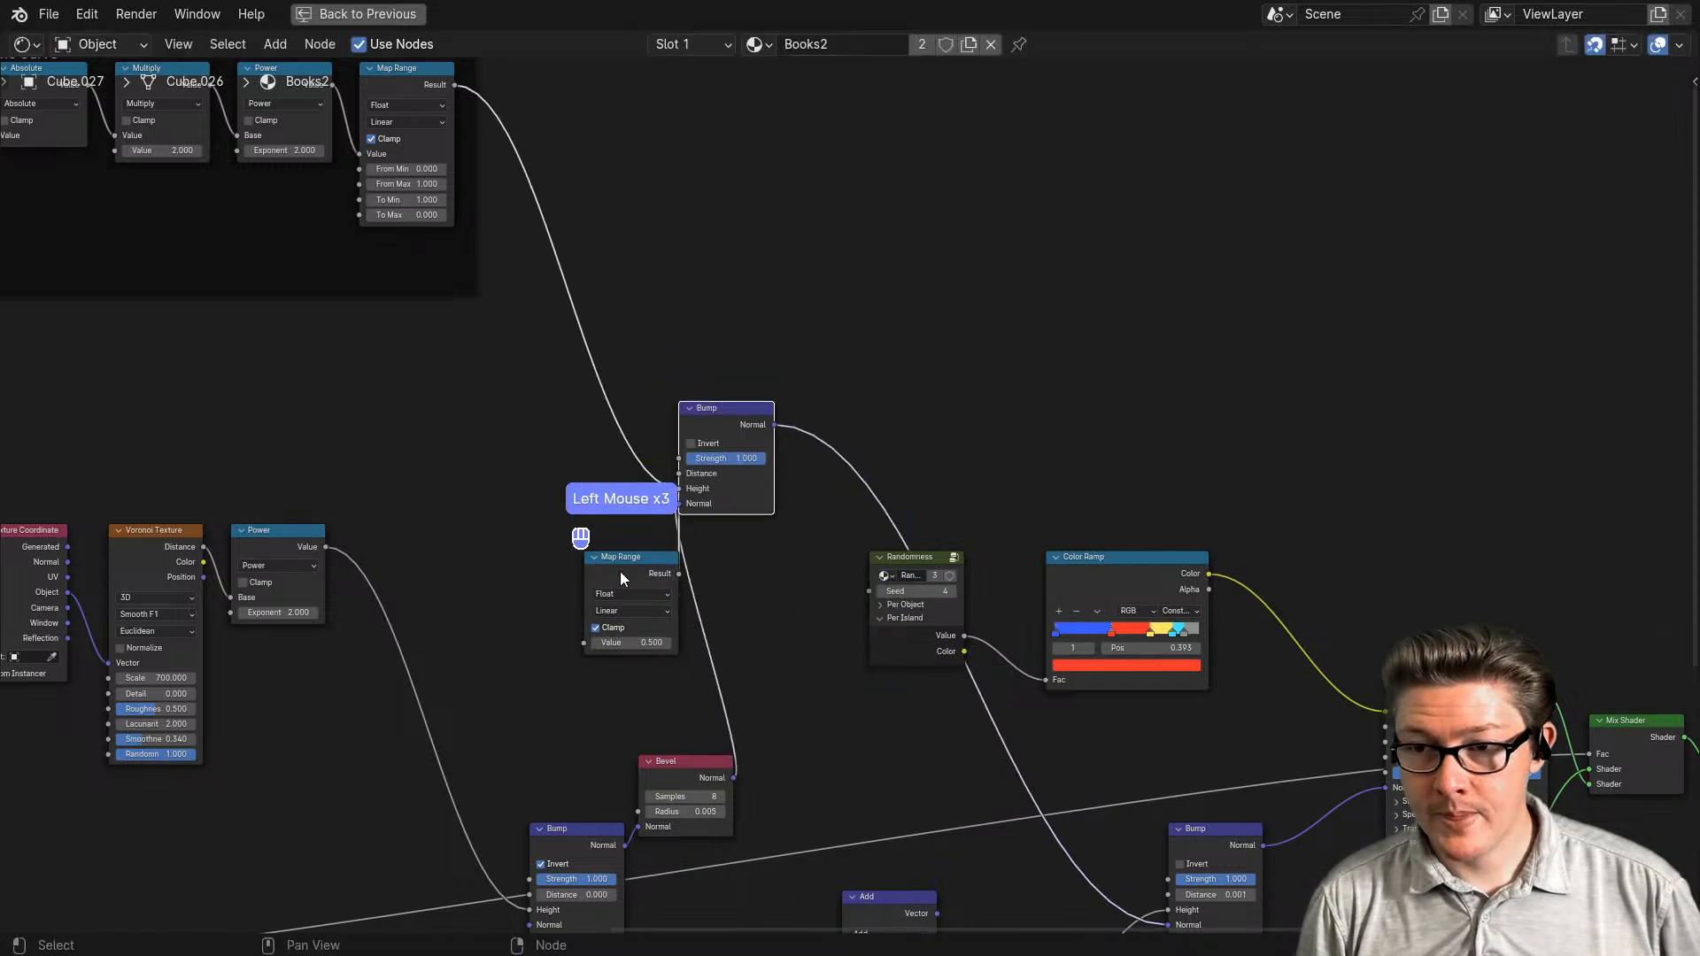
drag(622, 578, 500, 397)
drag(735, 416, 645, 279)
middle_drag(646, 279, 741, 453)
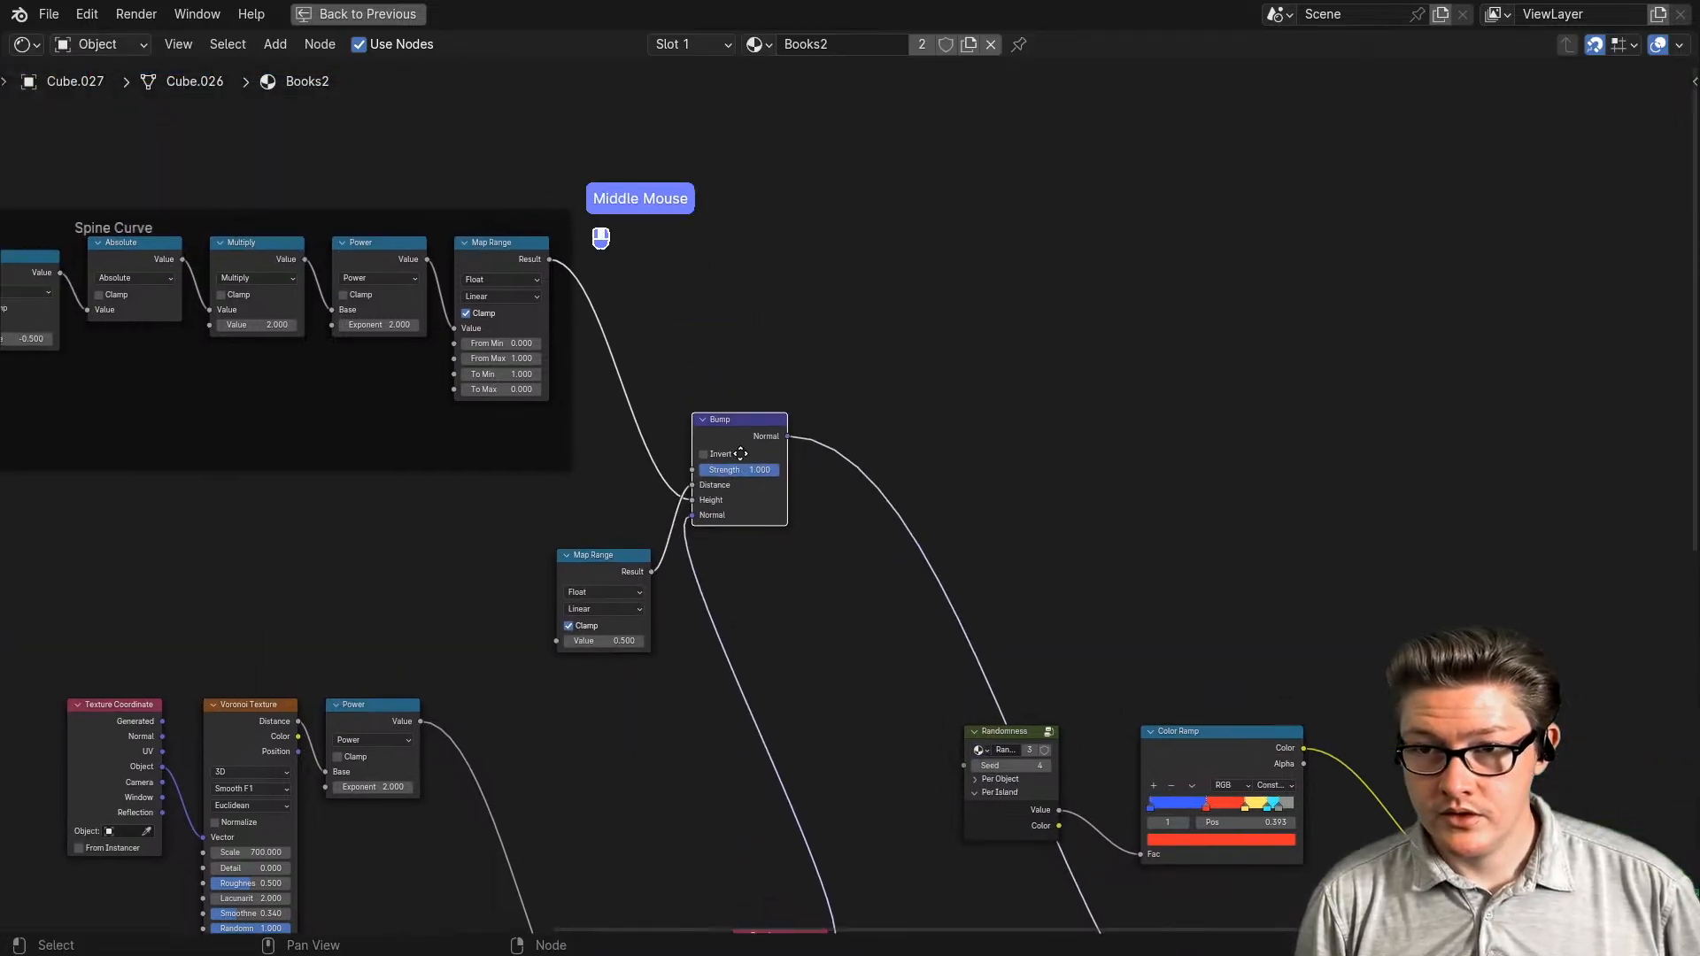
- Place the spine curve's Bump node and the Map Range feeding its Distance inside the Spine Curve frame
drag(740, 453, 834, 450)
click(643, 542)
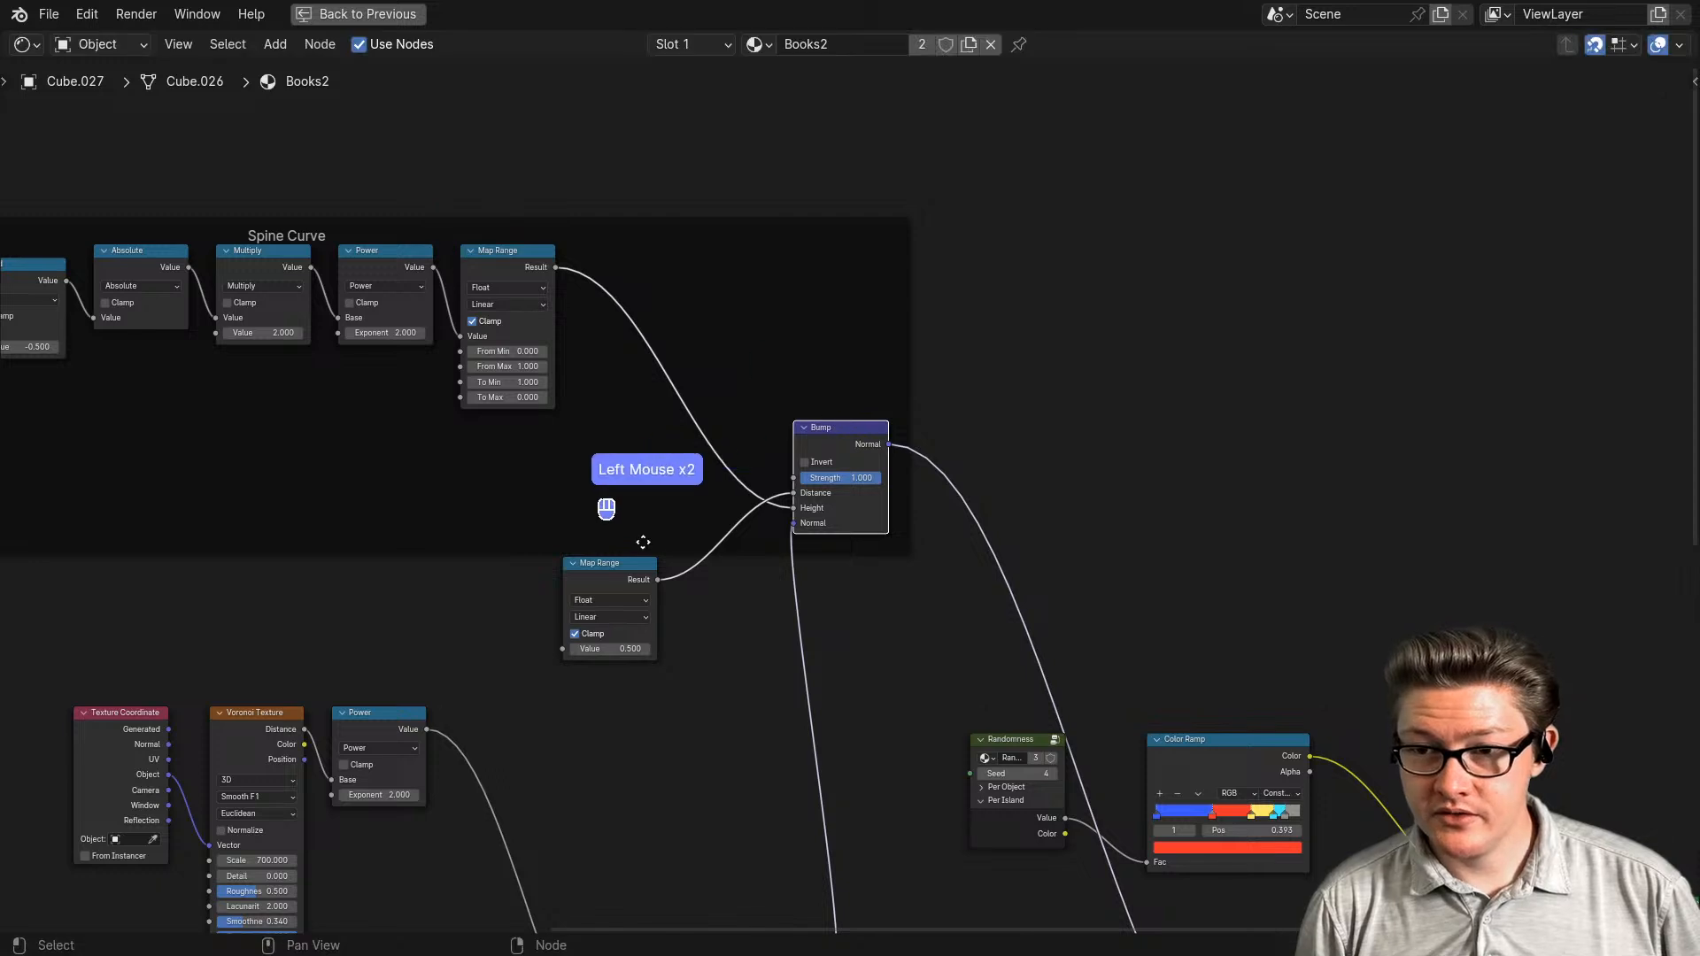
drag(620, 565, 512, 438)
drag(803, 427, 797, 395)
scroll(820, 450, down, 3)
middle_drag(820, 450, 968, 357)
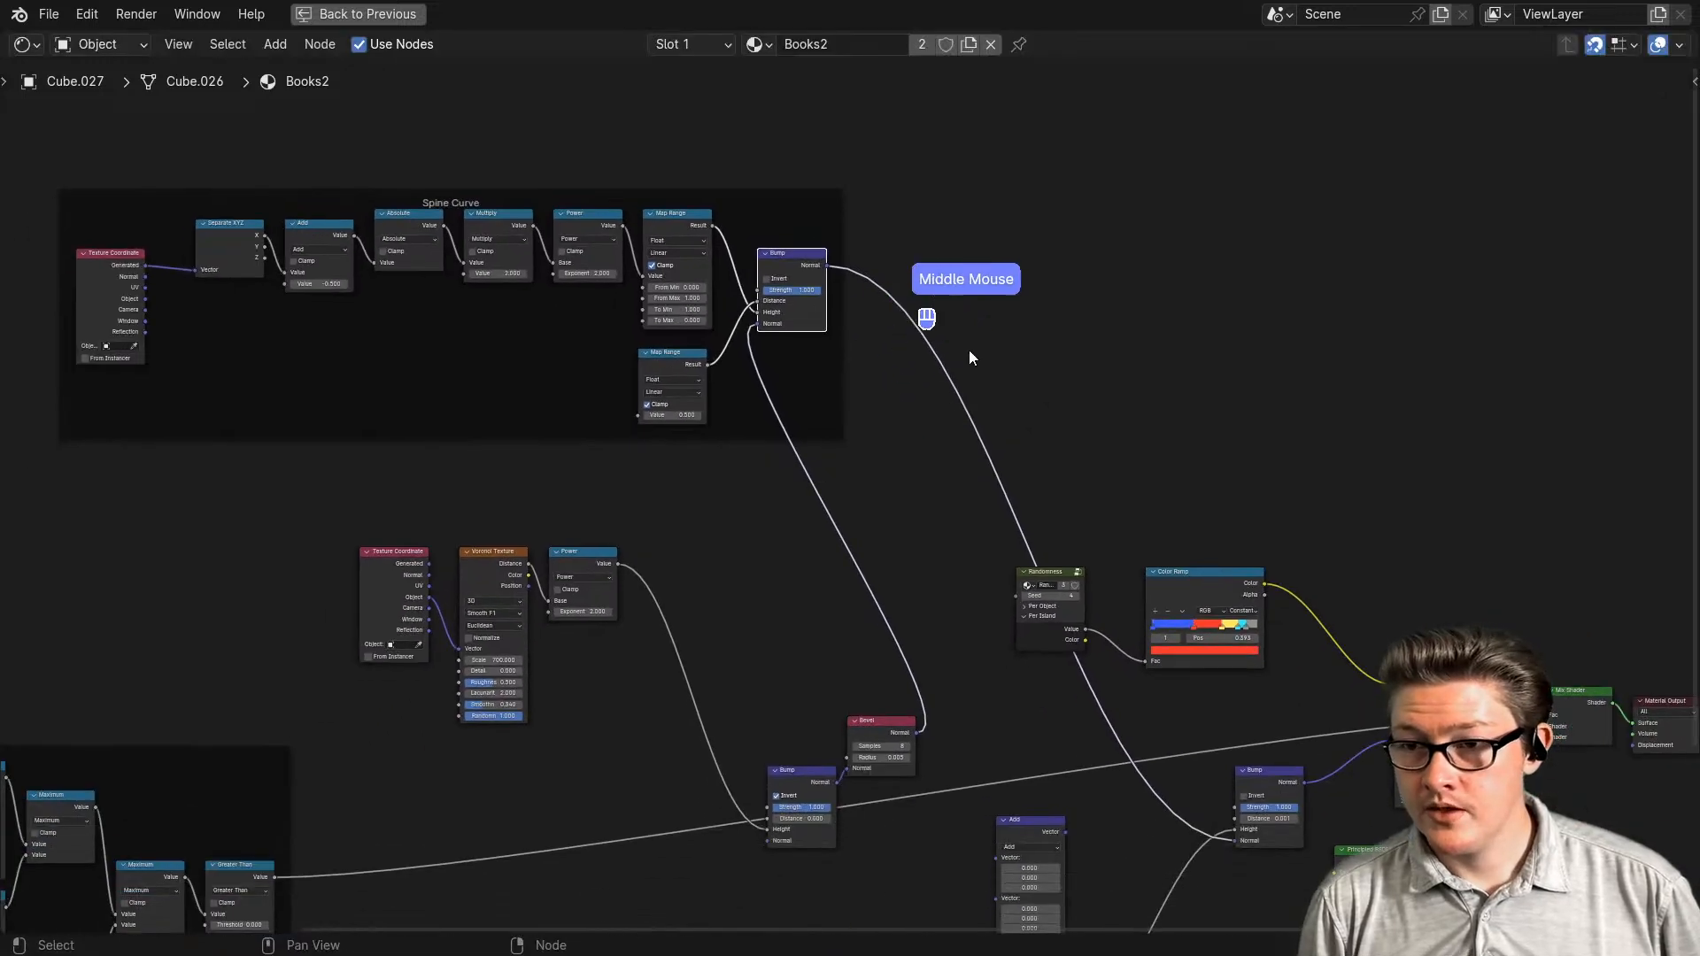
- Cut the normal links on the Spine Curve Bump and between the leather Bump and Bevel, separating those two nodes
shift+right_drag(978, 359, 767, 602)
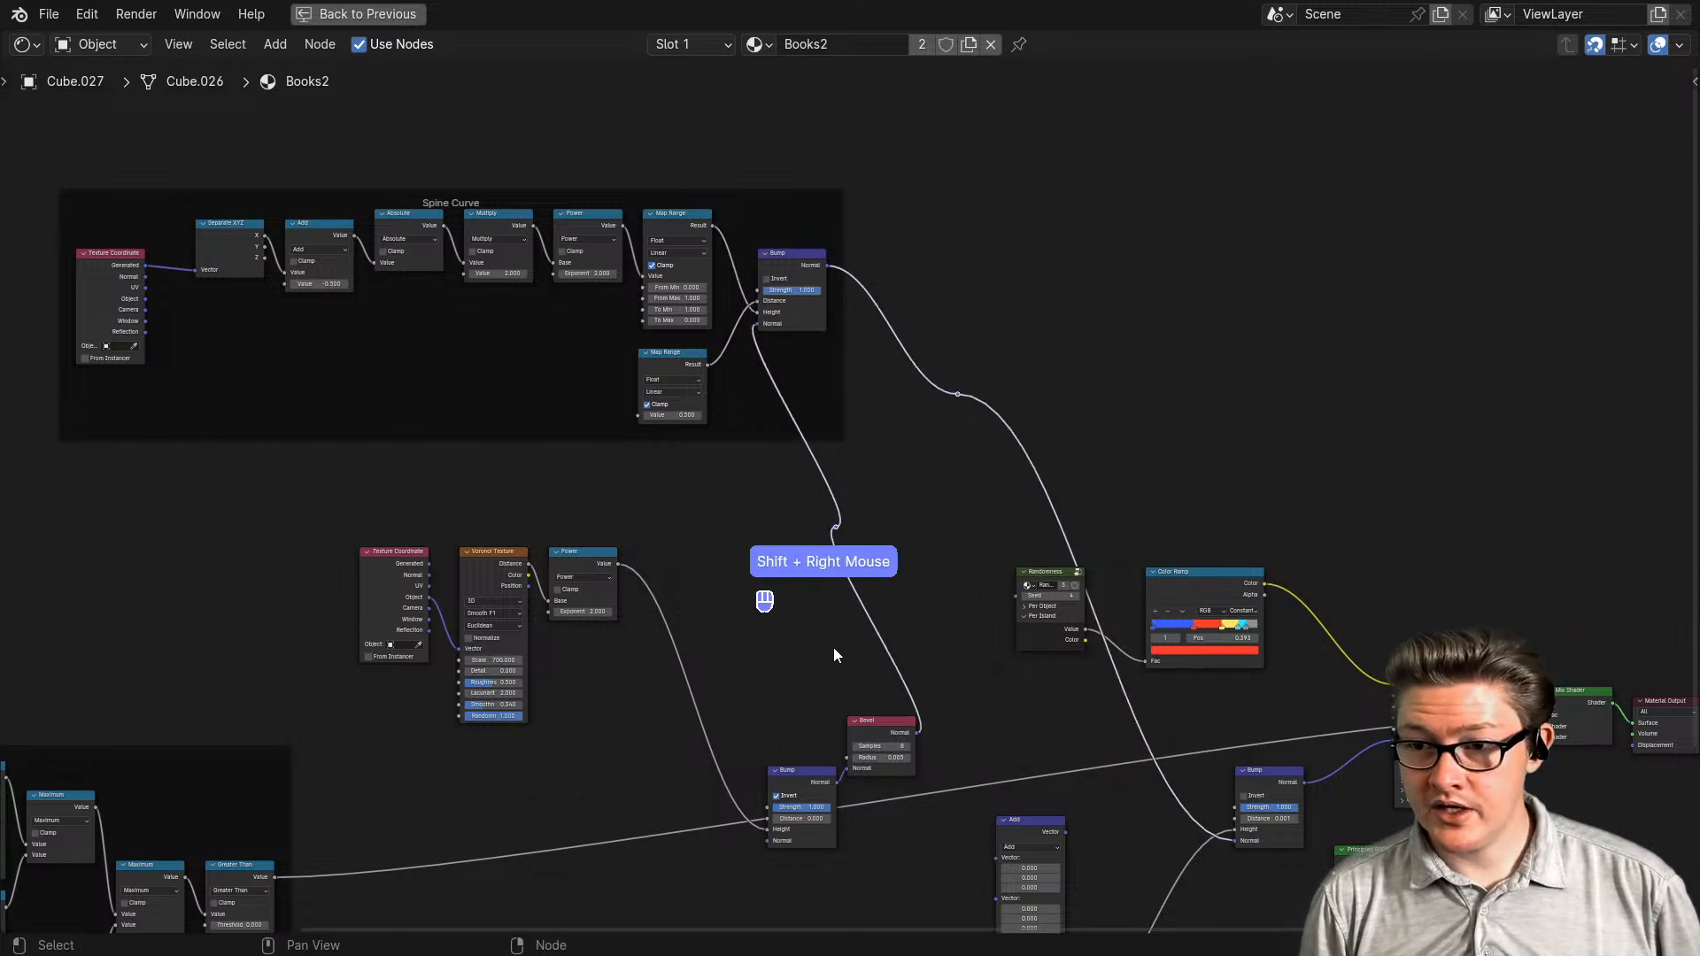
key(ctrl+z)
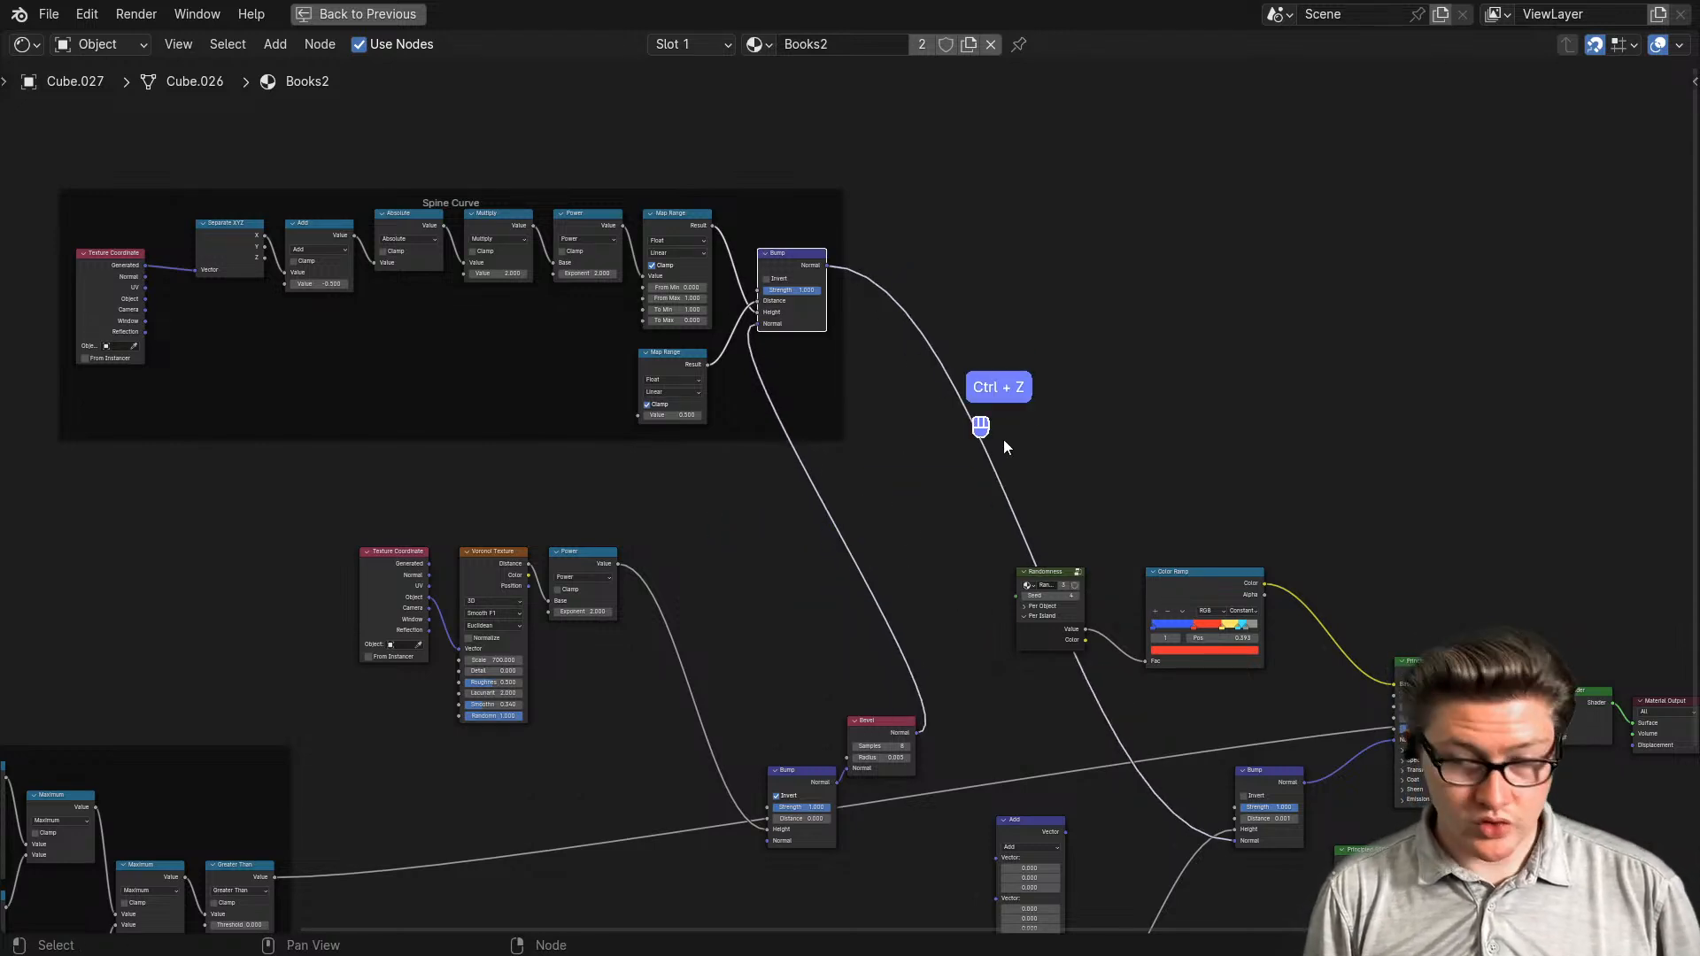
mouse_move(996, 389)
ctrl+right_down()
mouse_move(967, 489)
mouse_move(848, 523)
ctrl+right_up()
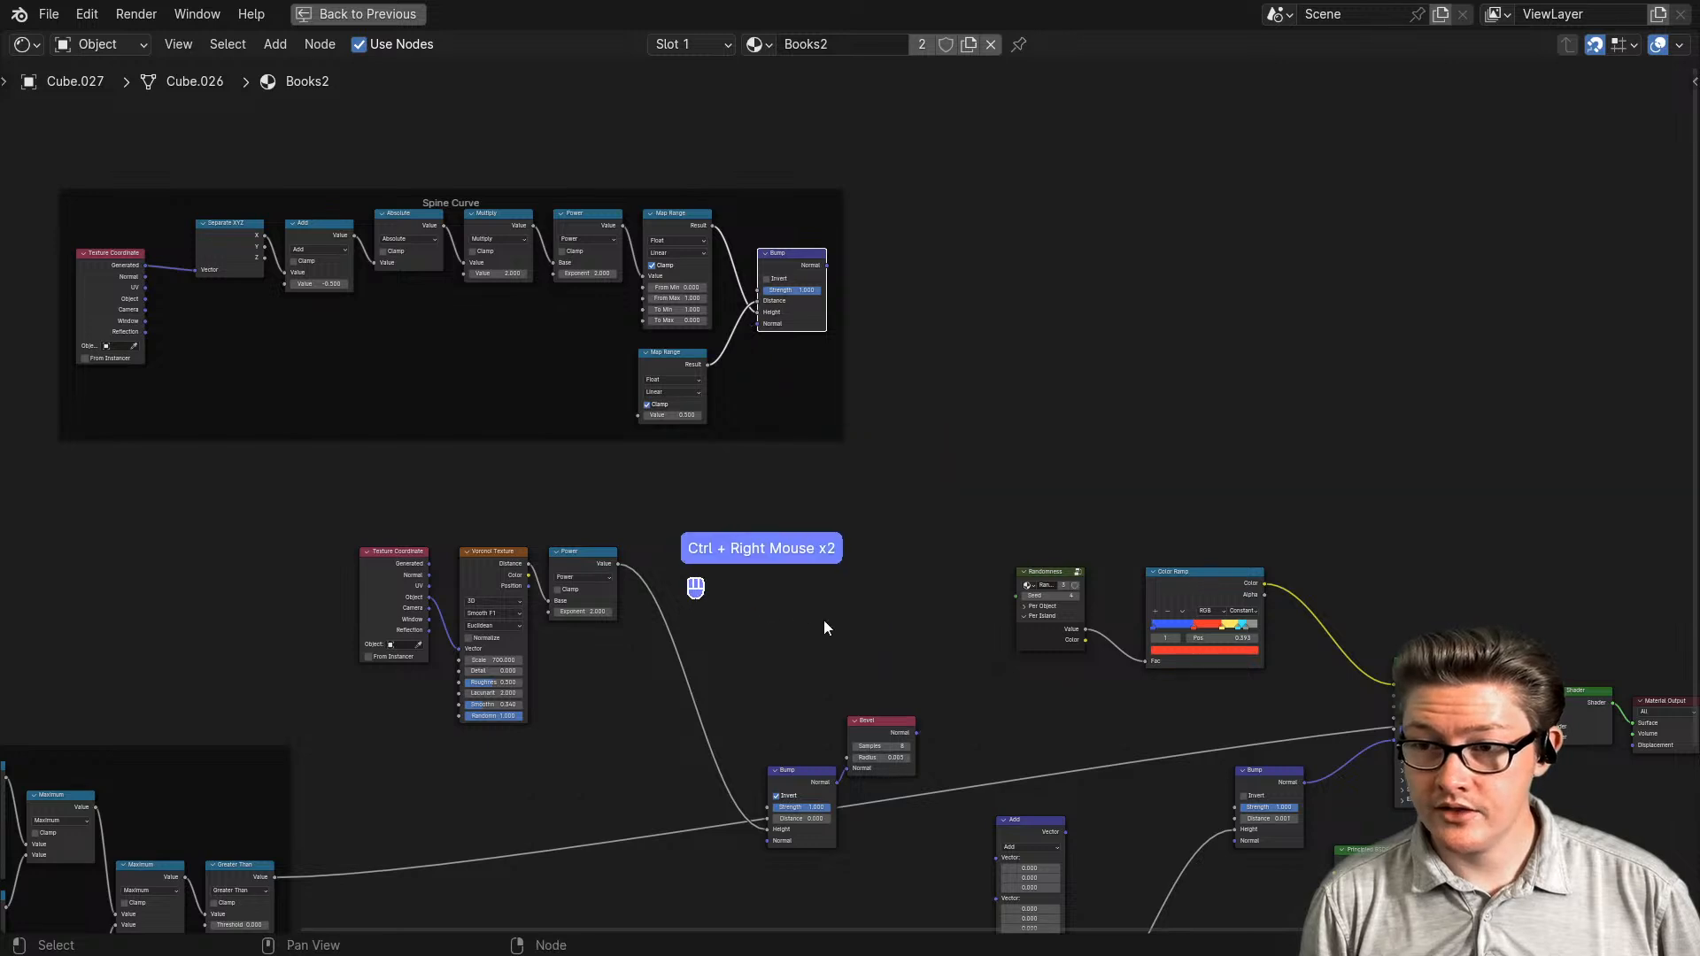
middle_drag(823, 627, 790, 528)
scroll(815, 544, up, 2)
drag(704, 688, 612, 460)
ctrl+right_drag(767, 531, 673, 615)
drag(770, 624, 620, 630)
- Frame the Texture Coordinate, Voronoi Texture, Power and inverted Bump nodes together and label the frame "Leather"
scroll(654, 543, down, 2)
middle_drag(654, 544, 704, 594)
drag(817, 488, 348, 593)
scroll(580, 630, up, 1)
key(ctrl+j)
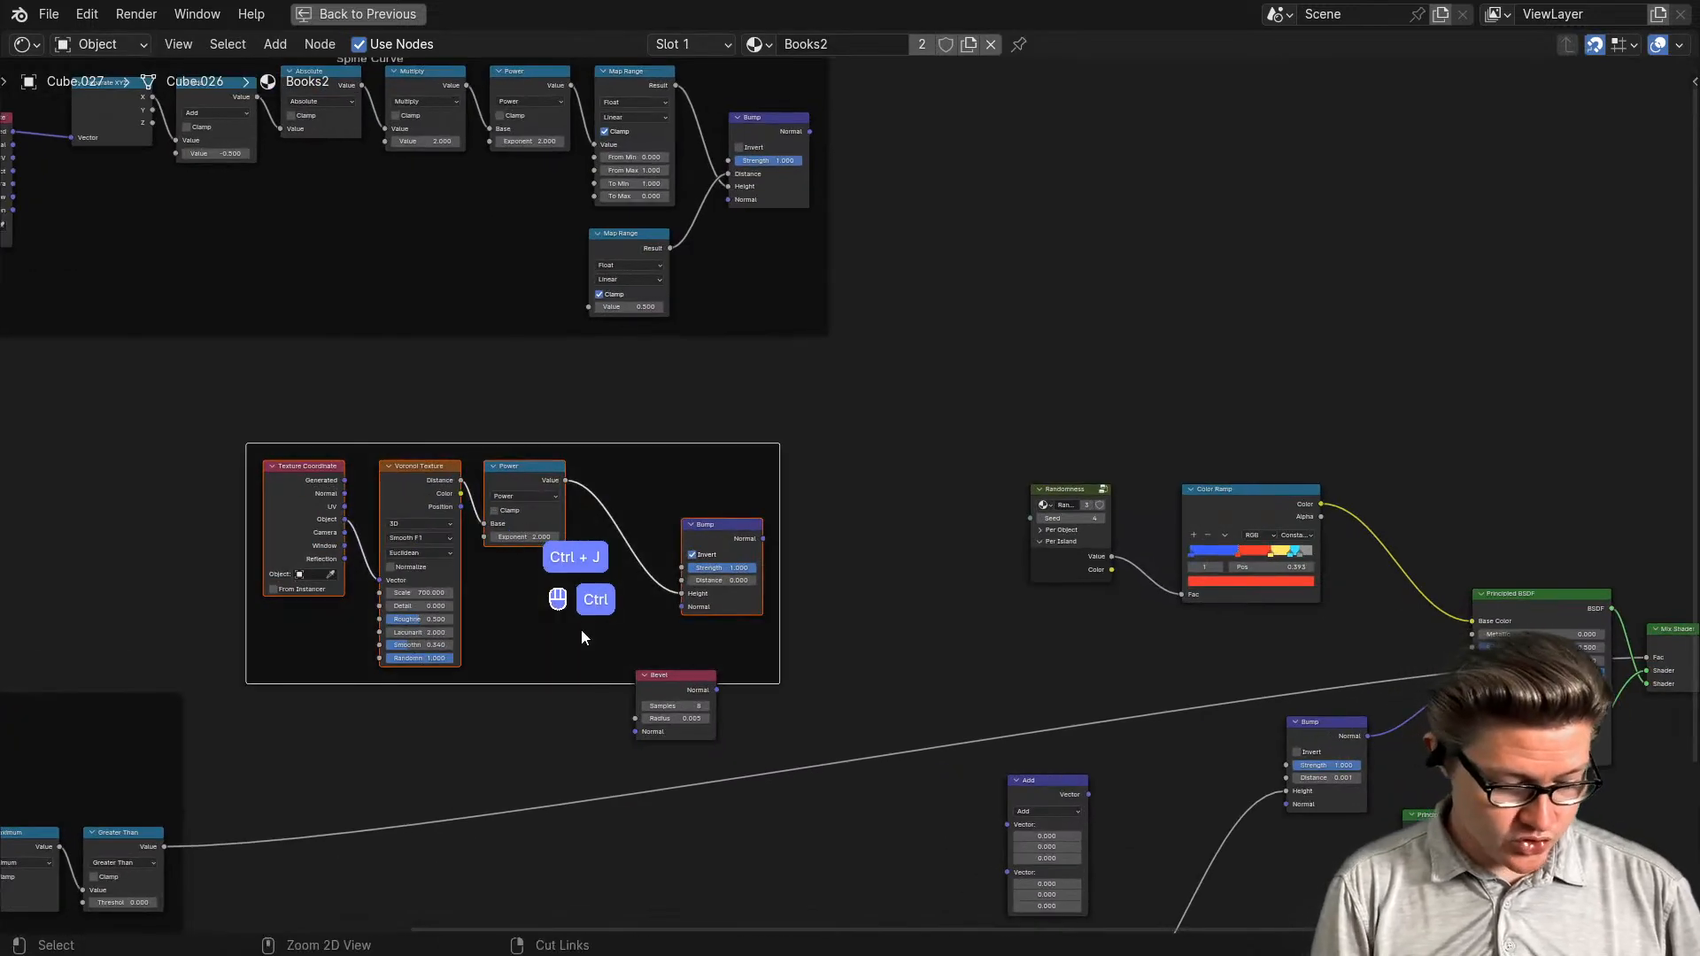
key(F2)
text(L)
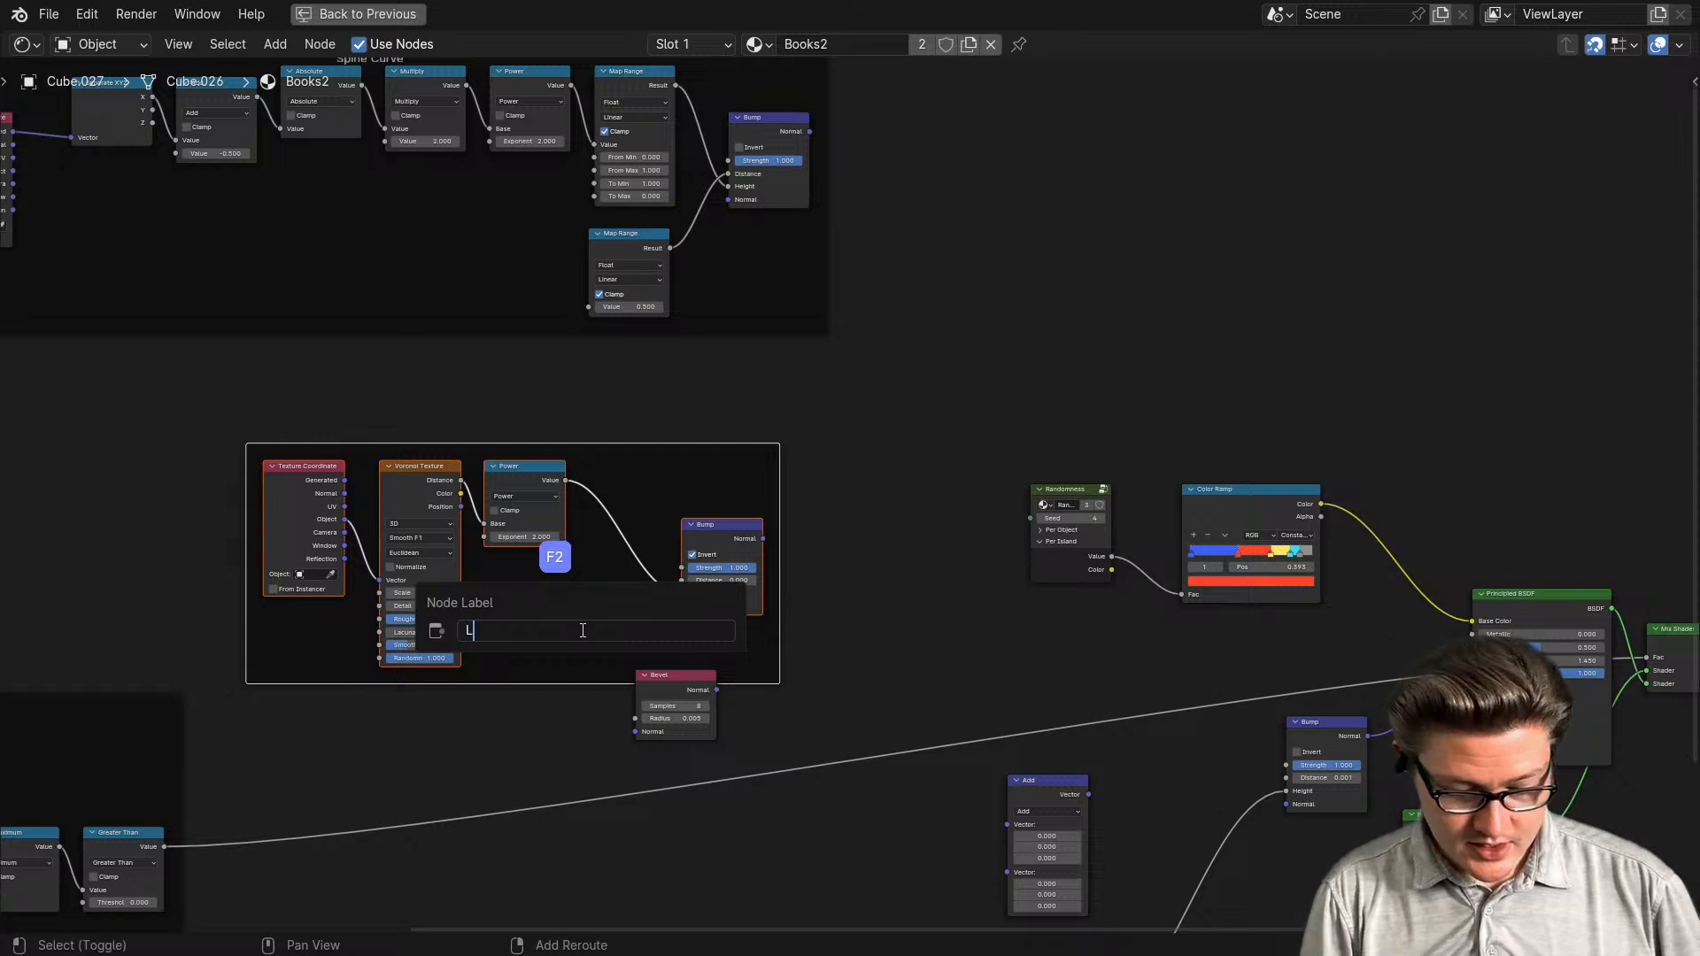
text(eather)
key(Return)
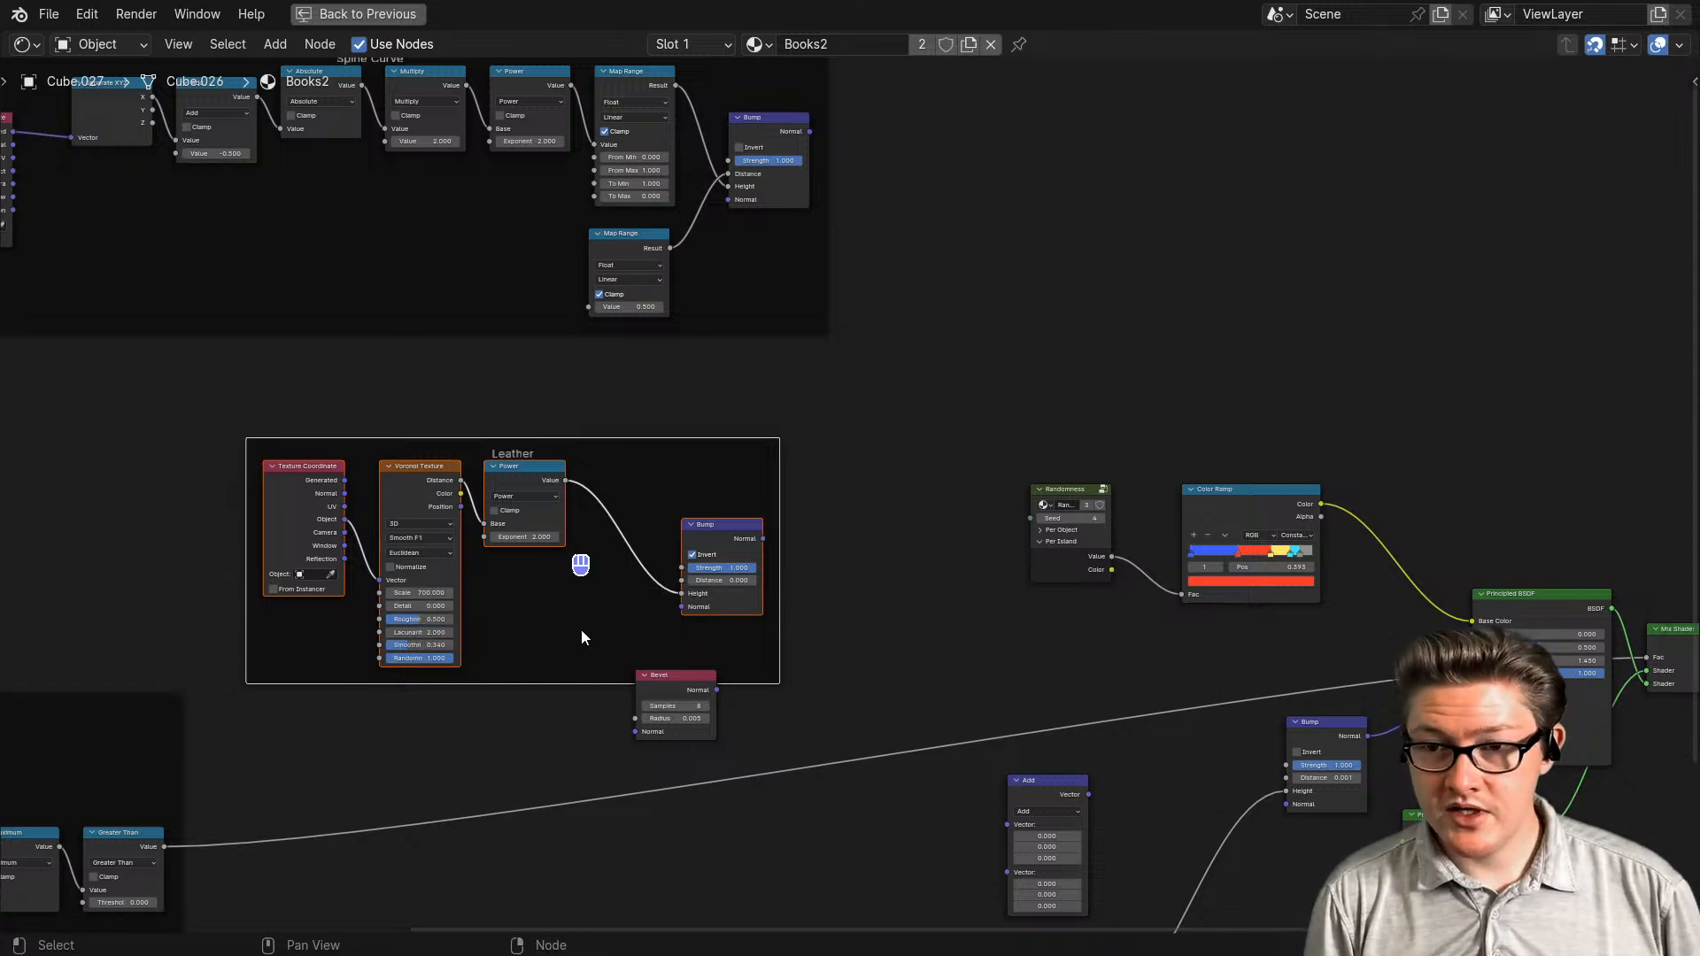
- Move the Leather frame up beneath the Spine Curve frame and place the Bevel node just below it
middle_drag(330, 369, 502, 568)
scroll(502, 569, up, 2)
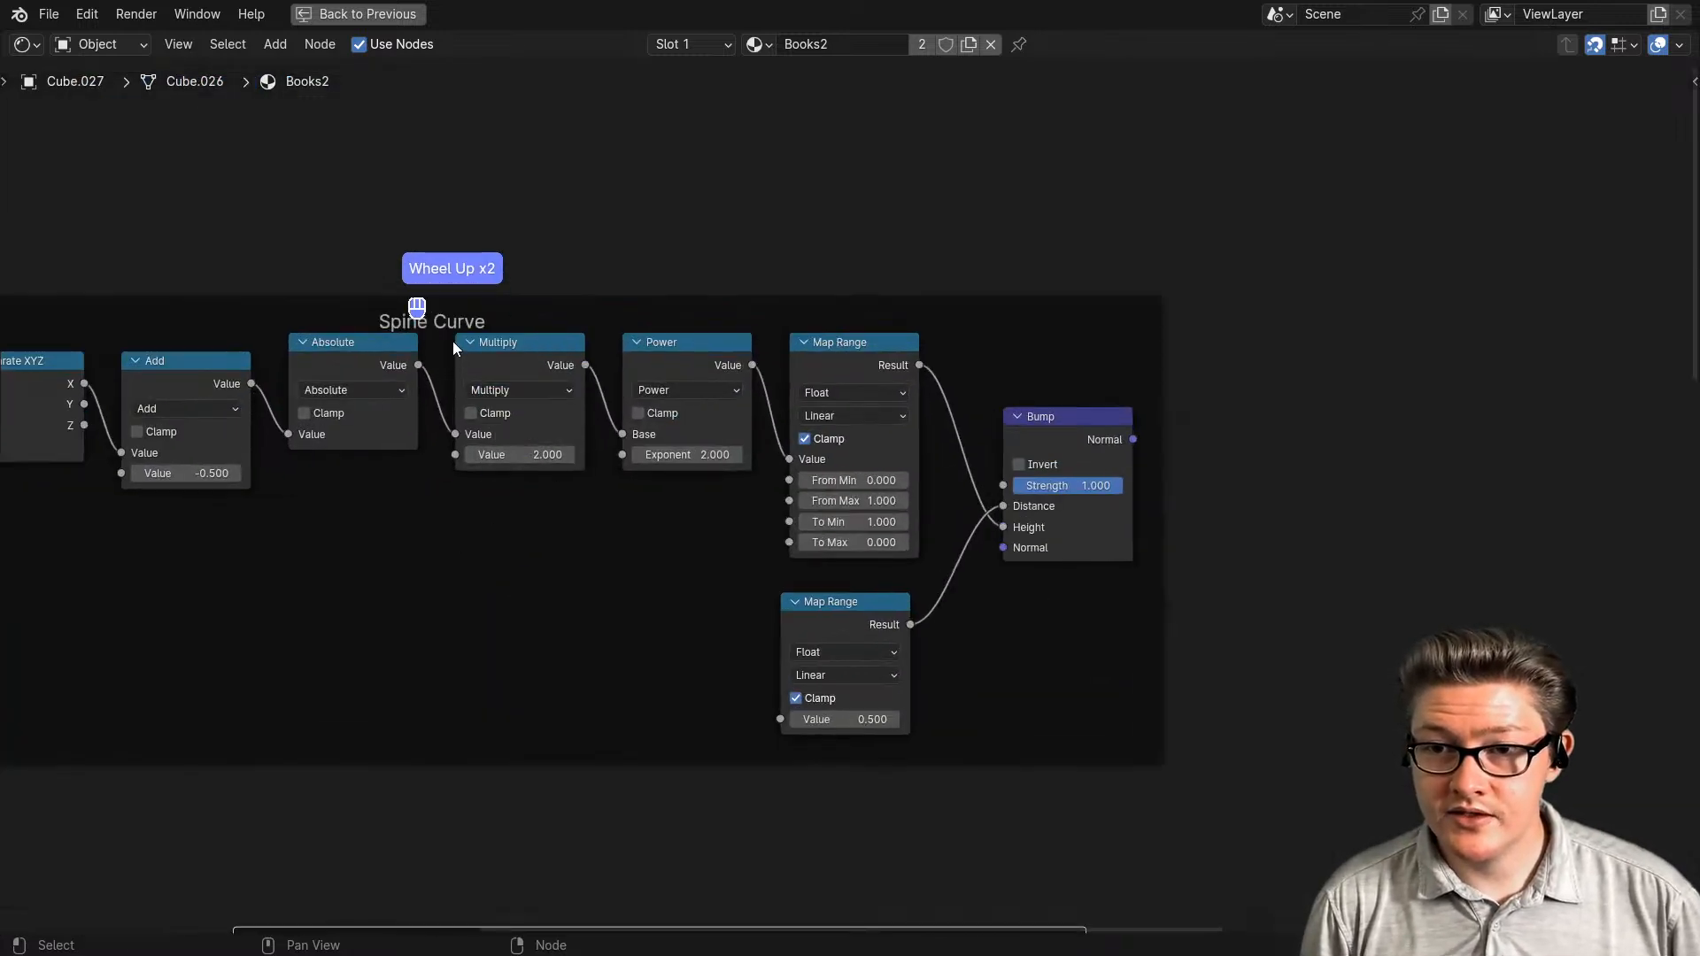
scroll(798, 531, down, 6)
middle_drag(892, 649, 767, 420)
scroll(720, 605, up, 2)
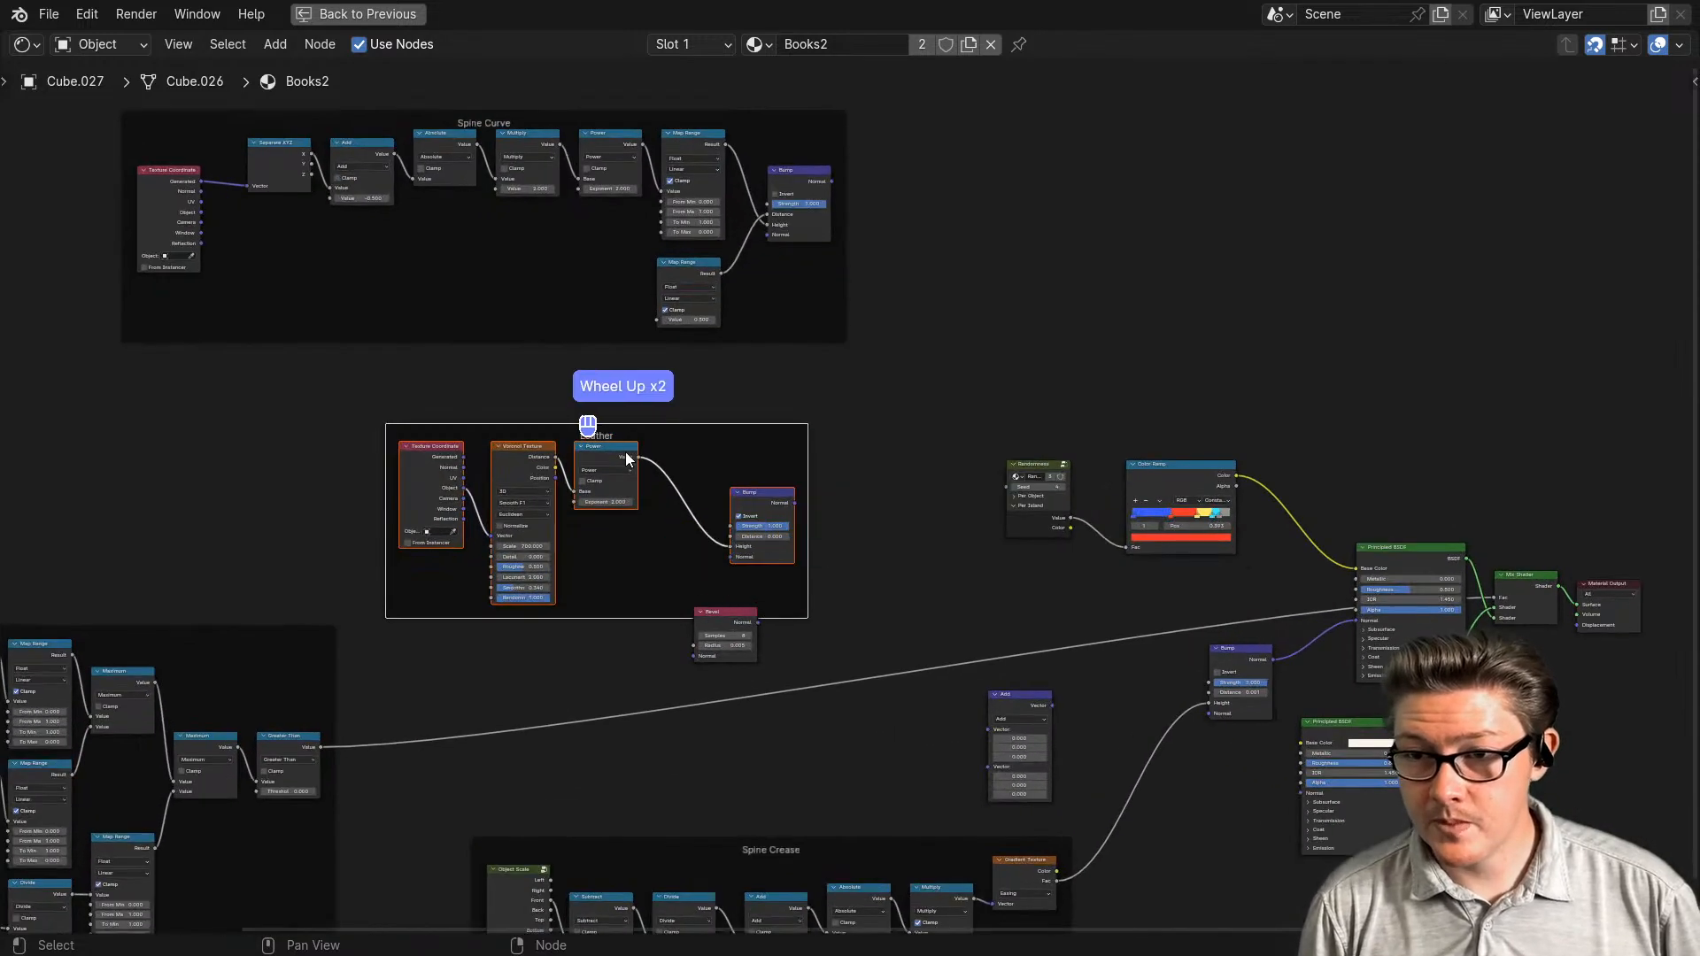
drag(602, 431, 597, 385)
click(722, 623)
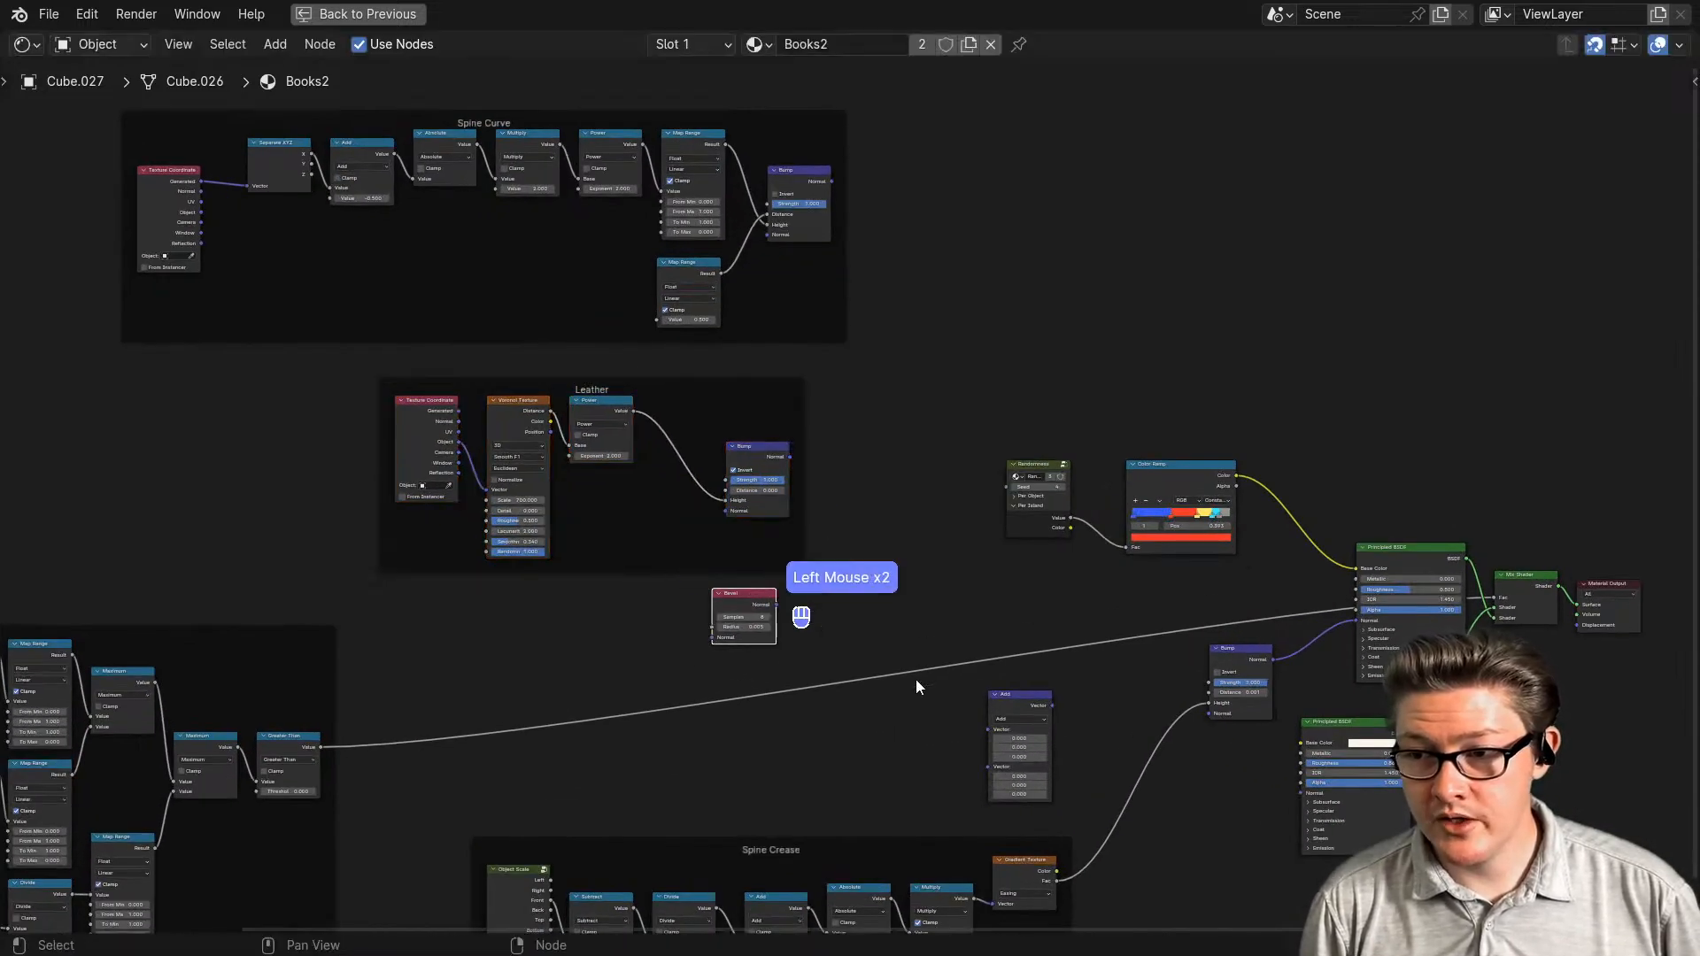
- Move the spine crease's Bump node into the Spine Crease frame and realign that frame with the others
middle_drag(914, 687, 755, 566)
drag(1064, 538, 933, 751)
drag(668, 724, 549, 724)
middle_drag(667, 418, 646, 555)
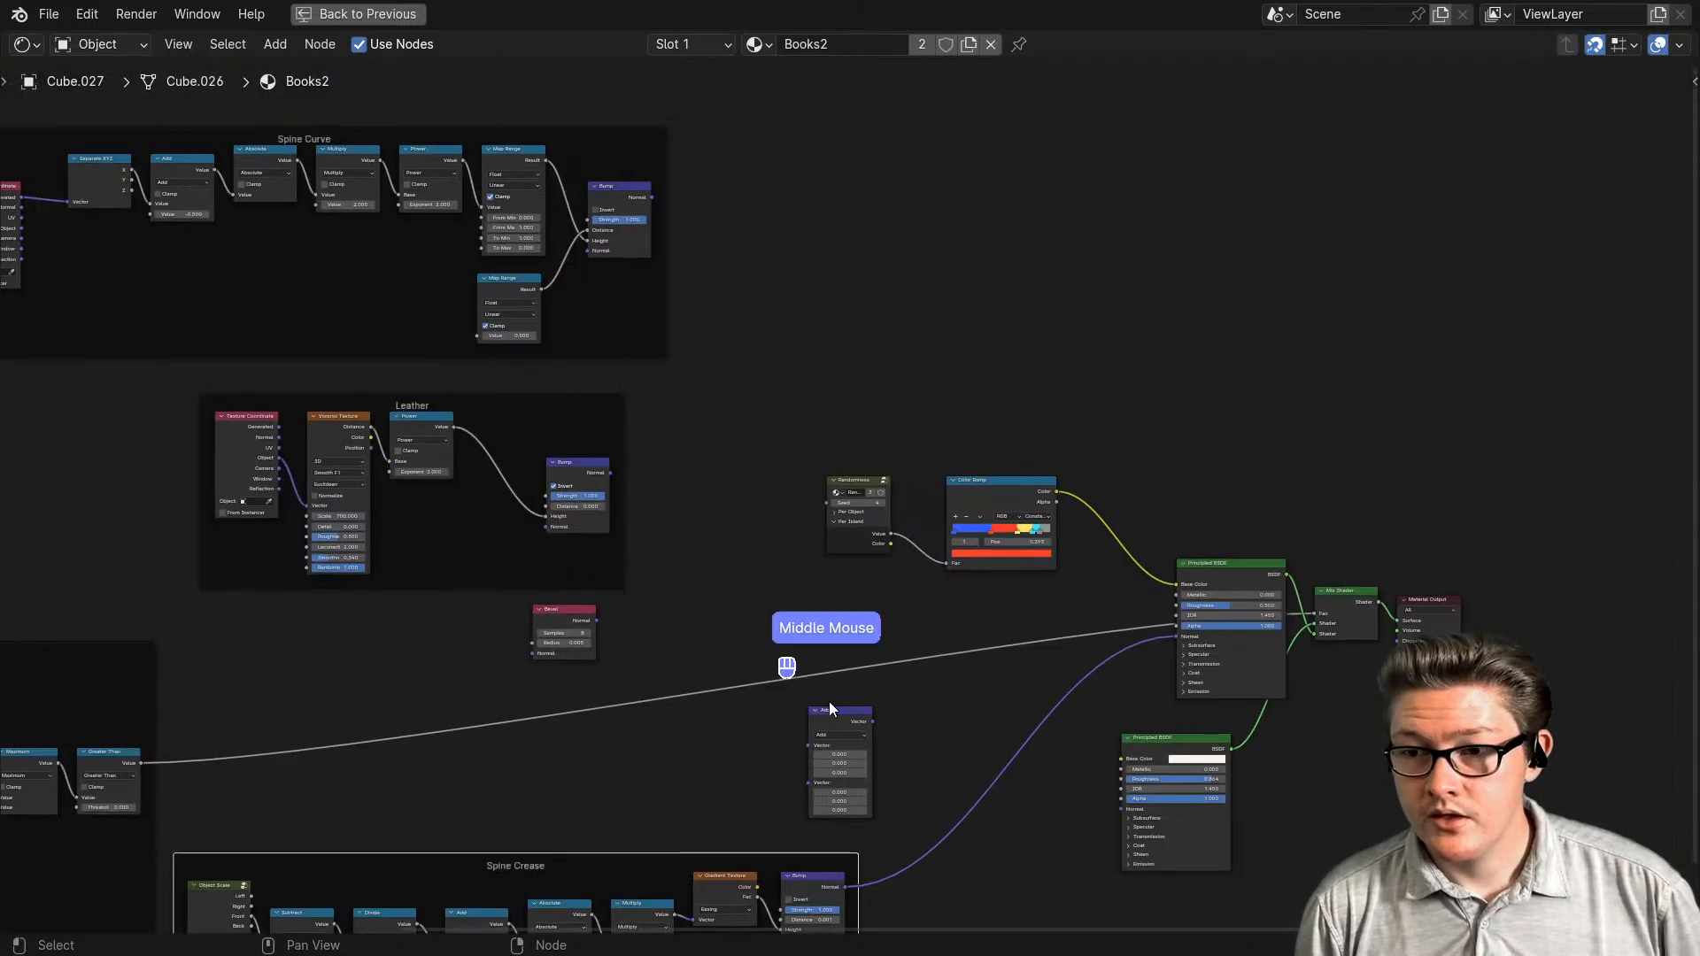
- Bring the vector Add node beside the frames and feed it the Normal outputs of the Spine Curve and Leather Bump nodes
drag(828, 709, 769, 323)
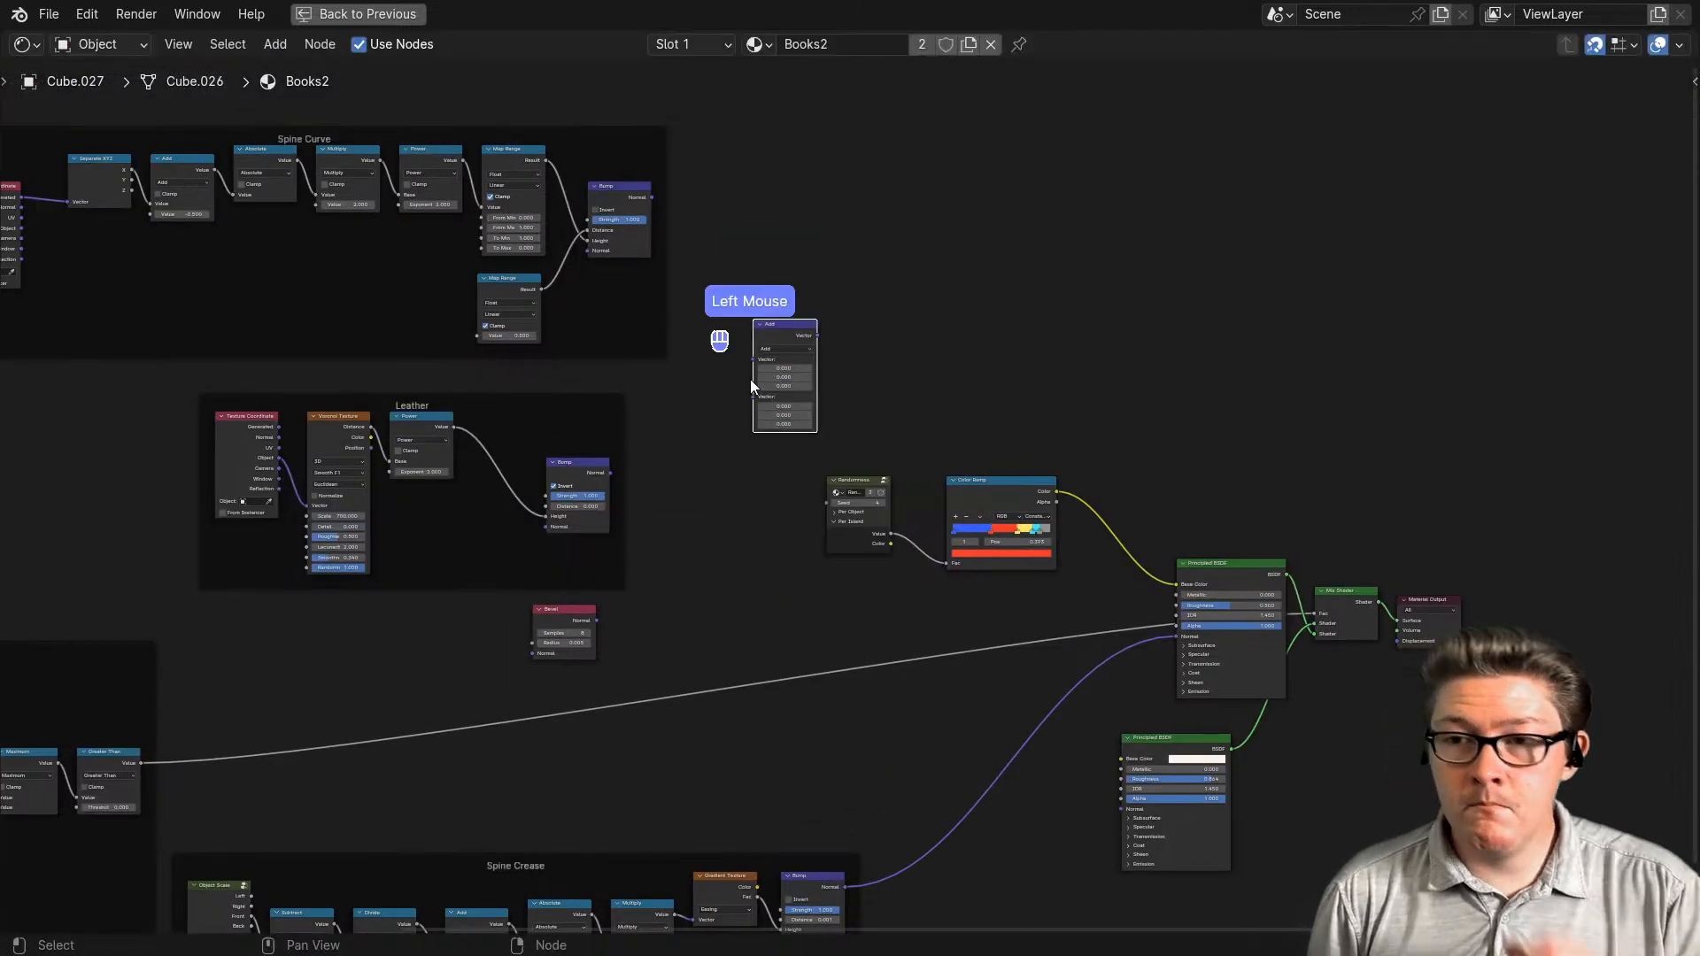
scroll(742, 380, up, 1)
middle_drag(682, 199, 666, 390)
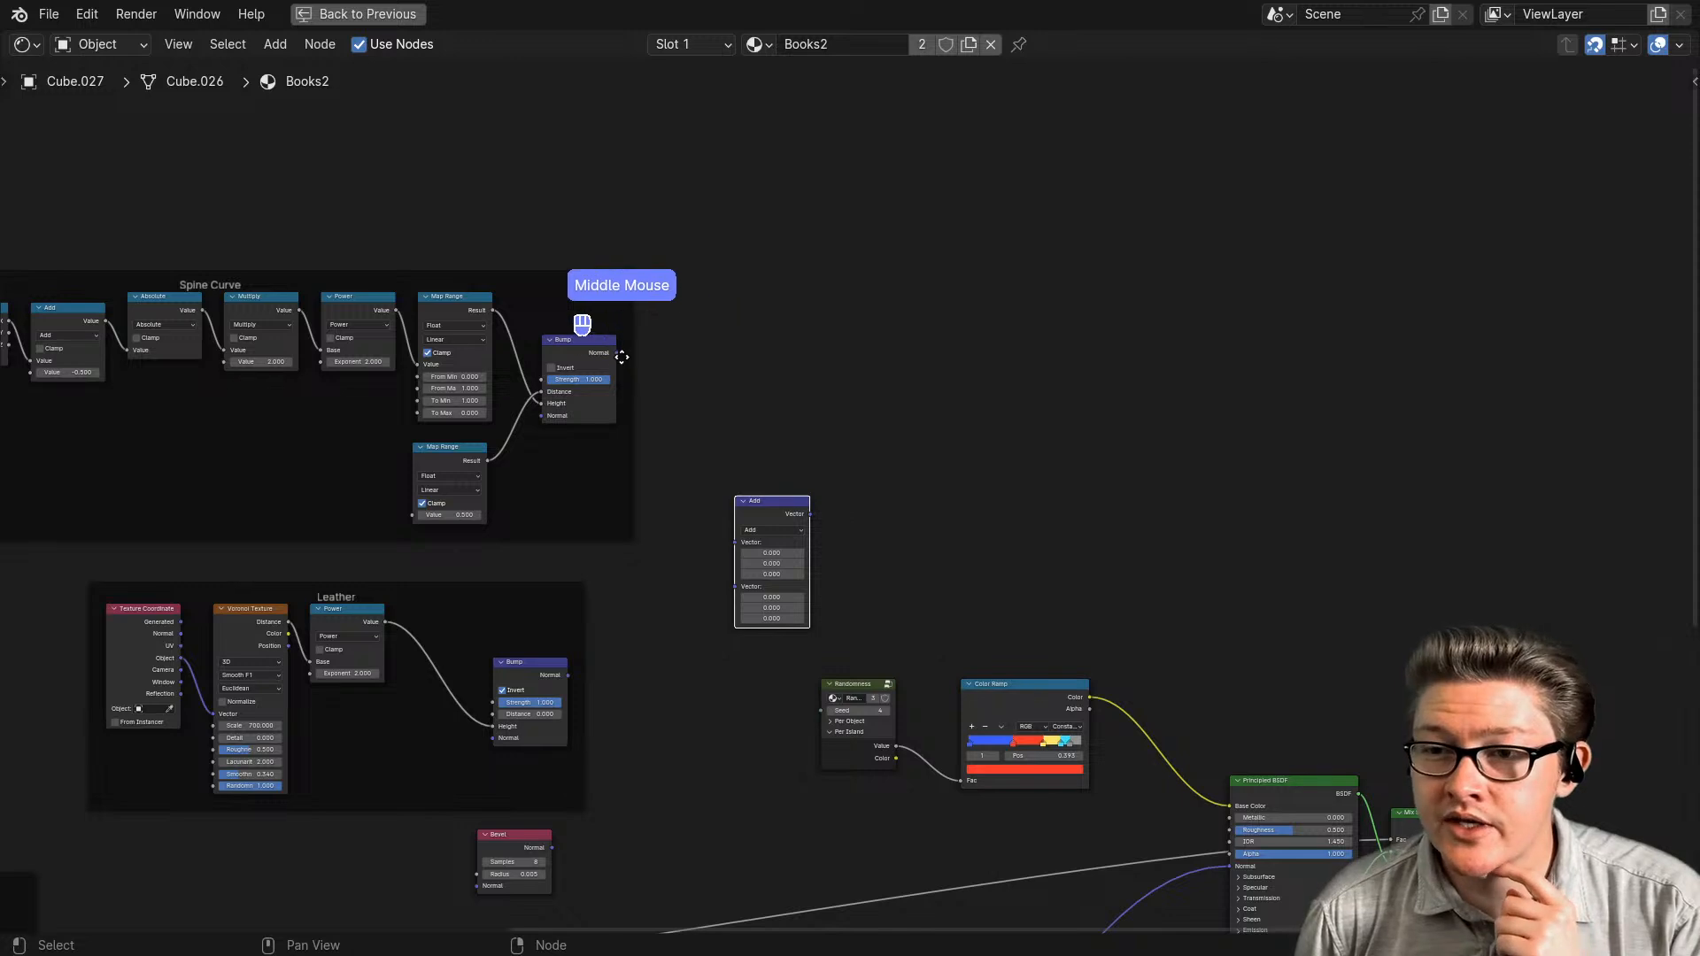
drag(615, 352, 735, 542)
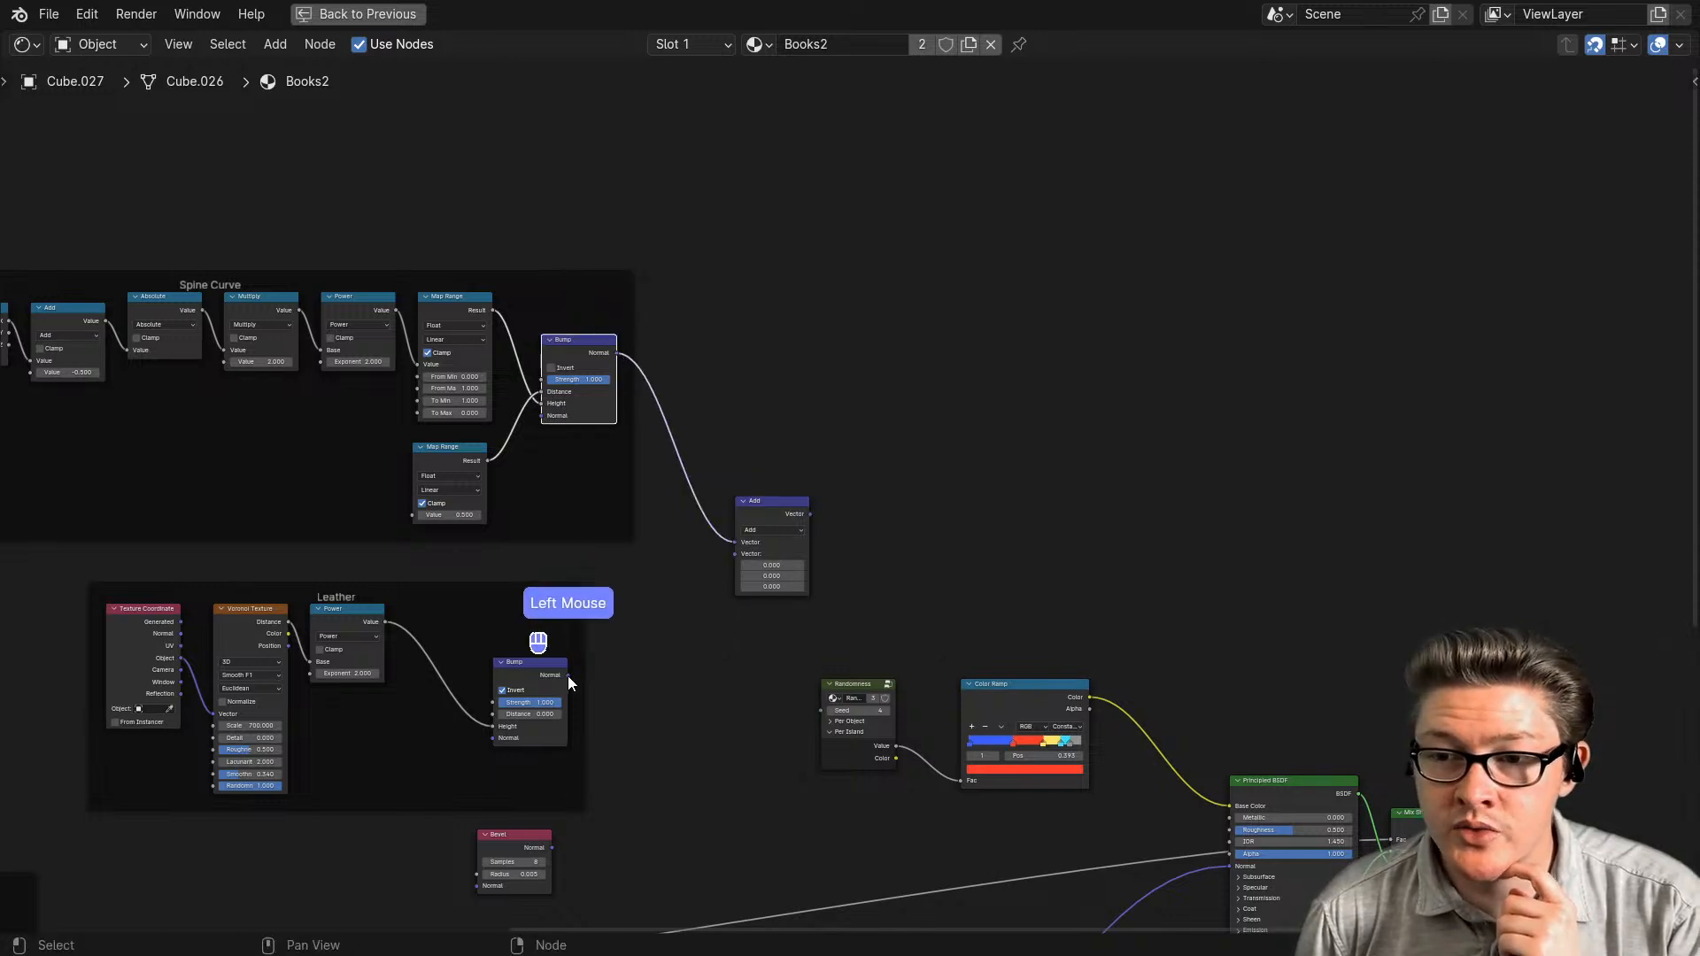
drag(568, 675, 737, 558)
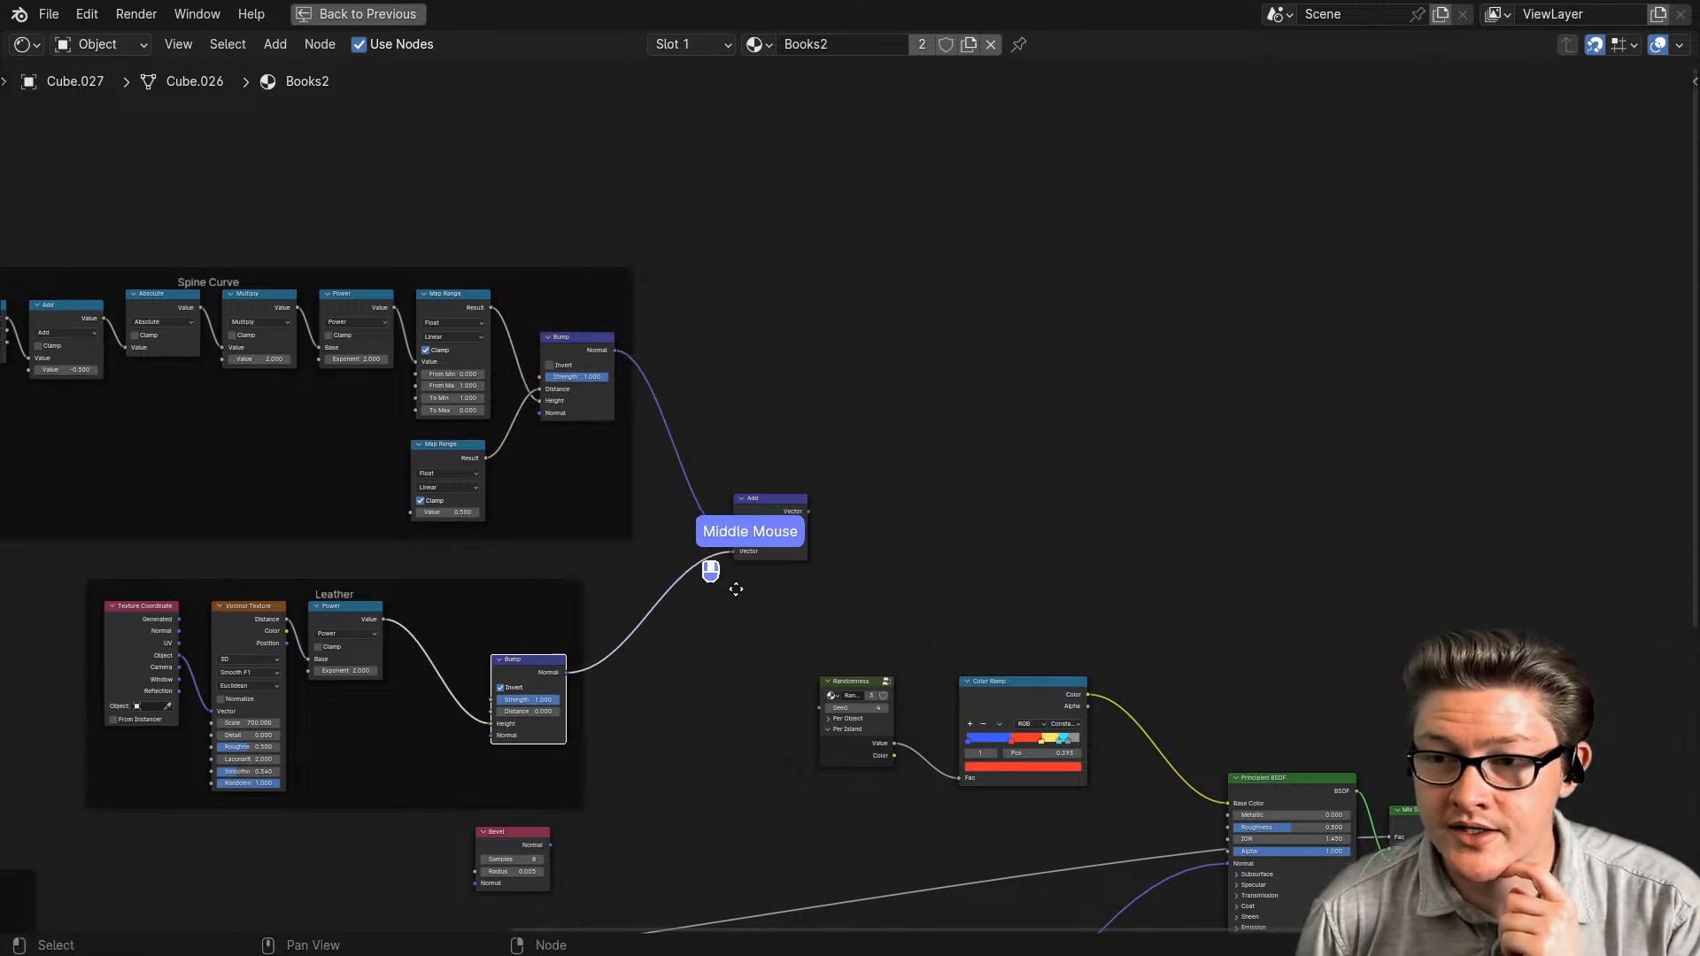
- Duplicate the vector Add node and connect the first Add's result and the Bevel's Normal to the copy
middle_drag(783, 483, 682, 391)
drag(670, 414, 595, 641)
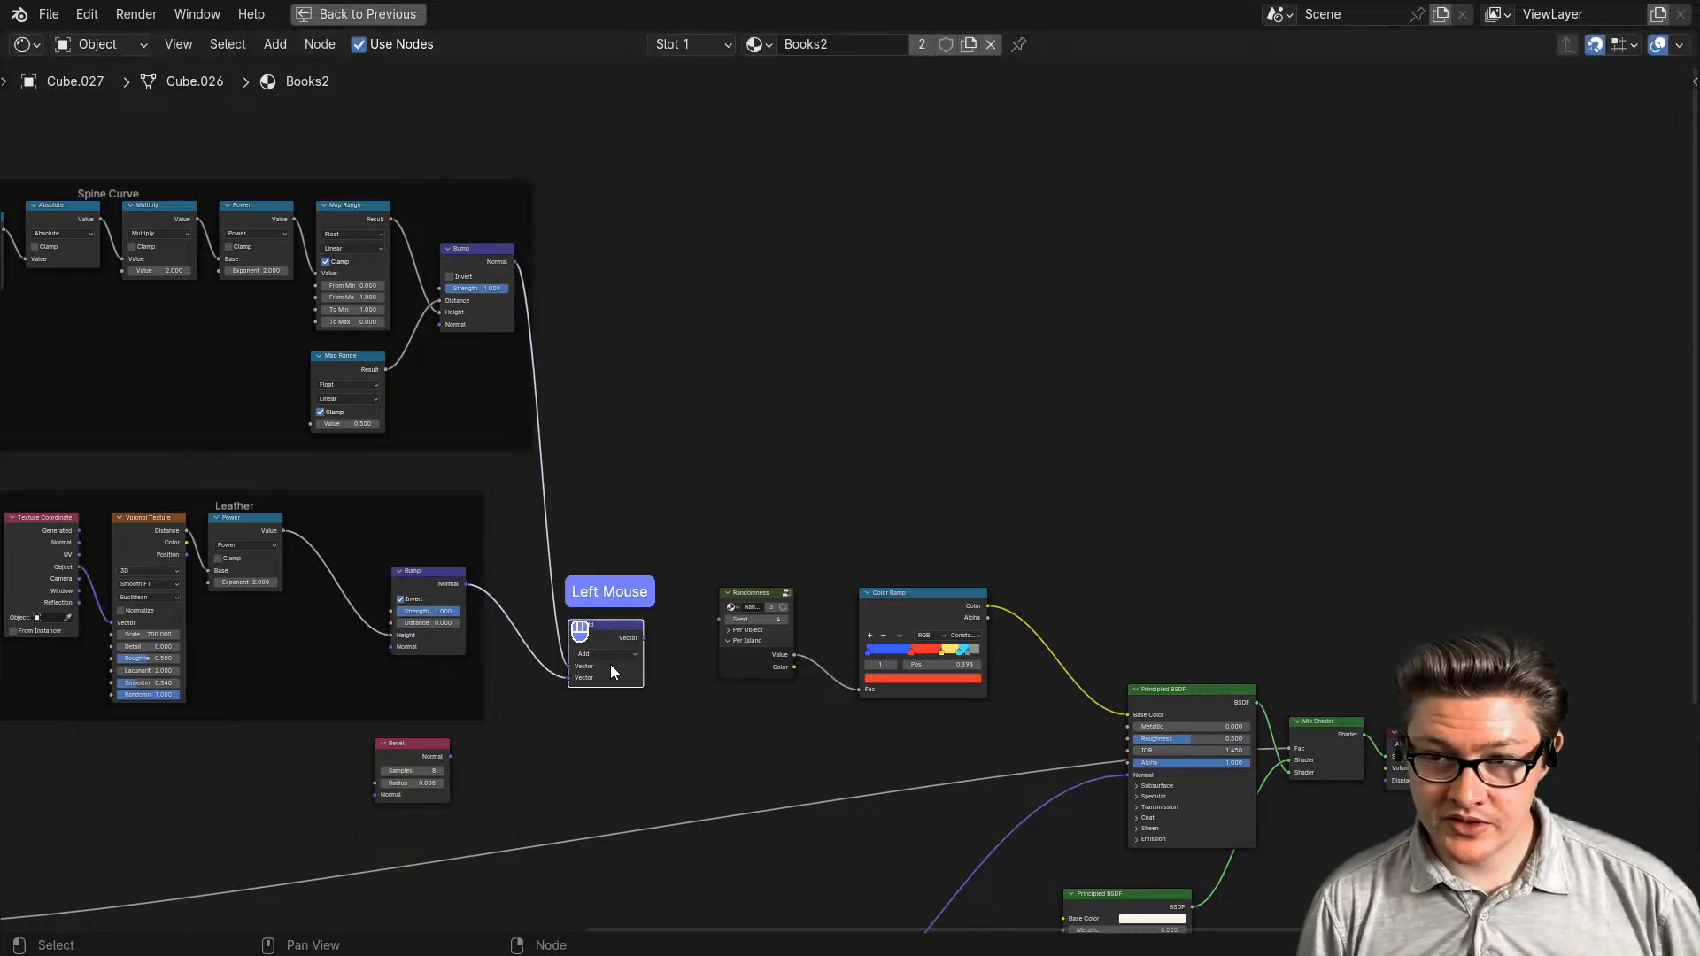
middle_drag(609, 664, 482, 443)
scroll(482, 443, up, 2)
key(shift+d)
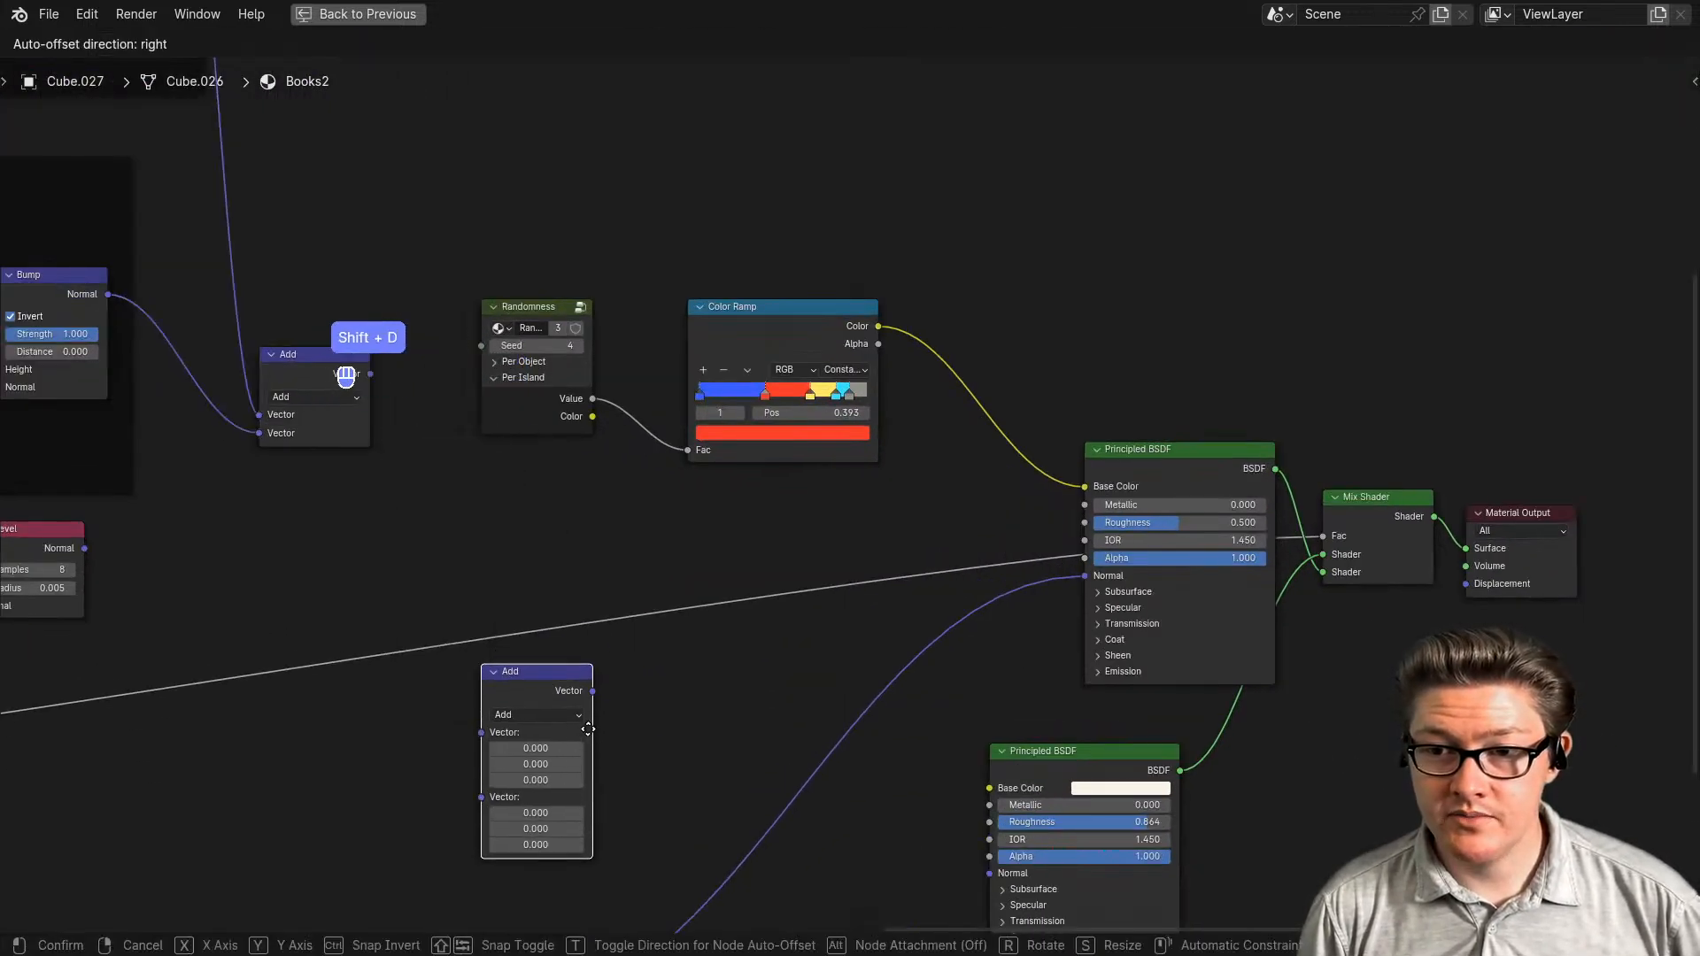
click(595, 737)
middle_drag(356, 371, 450, 327)
drag(464, 331, 576, 688)
click(179, 509)
drag(181, 507, 856, 521)
- Duplicate Add again to combine the Spine Crease Bump with the second Add's result, feeding the Principled BSDF's Normal
scroll(856, 521, down, 2)
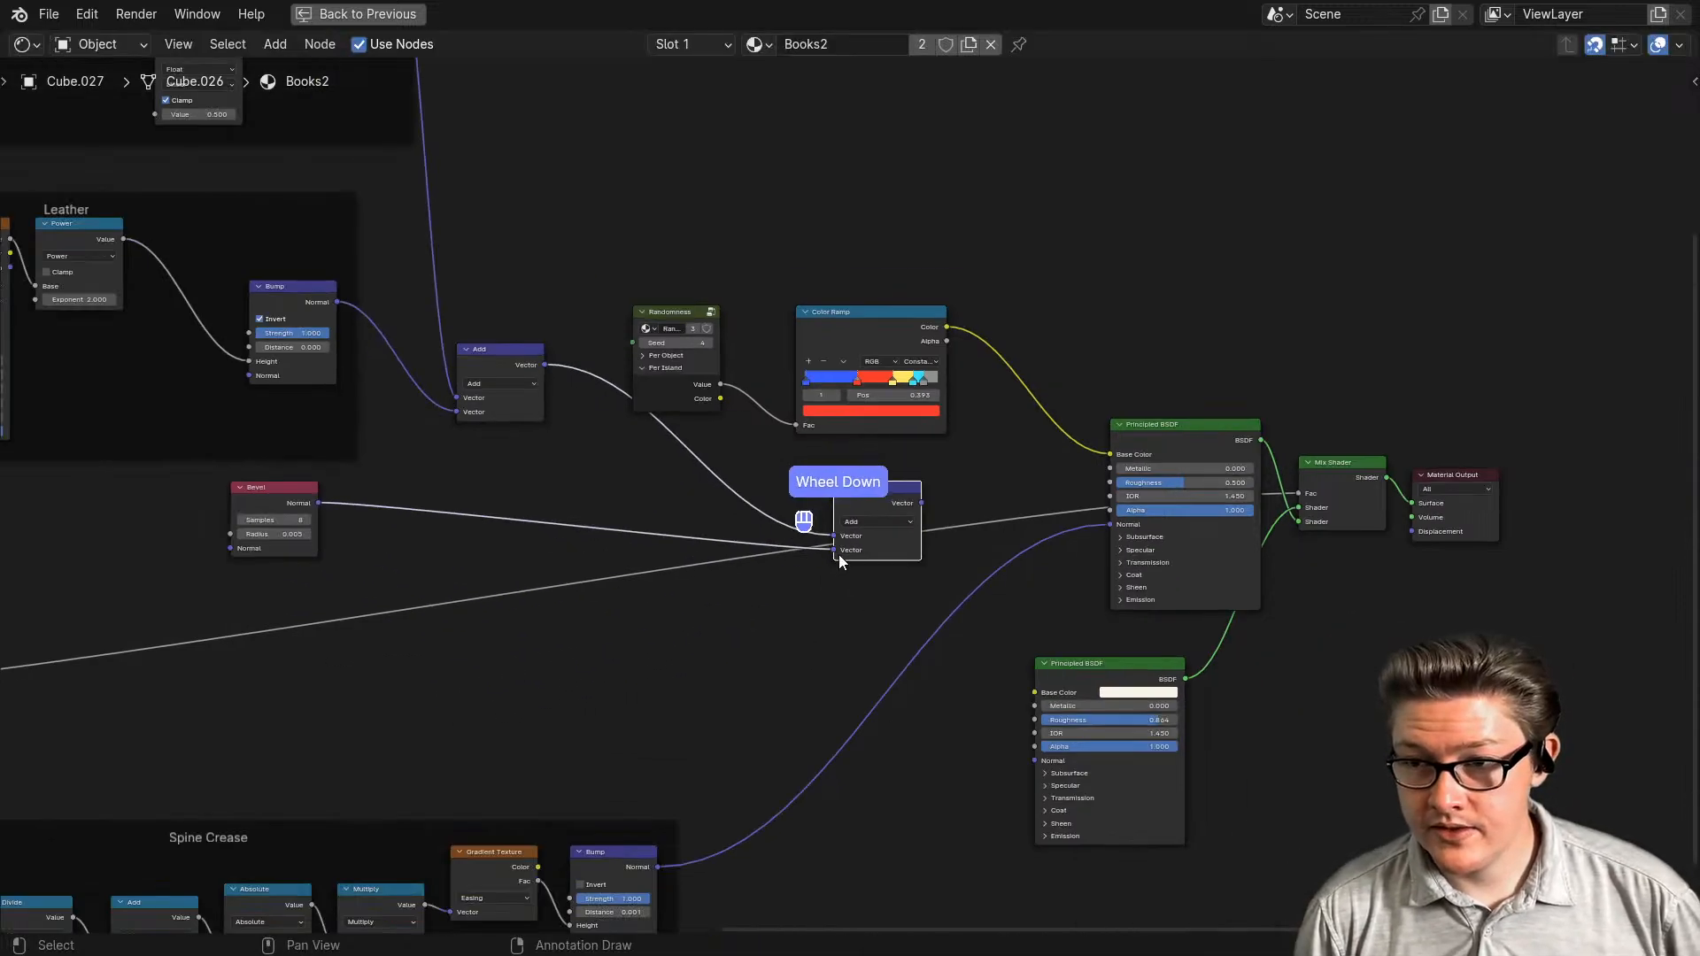
middle_drag(838, 554, 829, 535)
key(shift+d)
click(886, 526)
drag(872, 512, 863, 612)
click(753, 557)
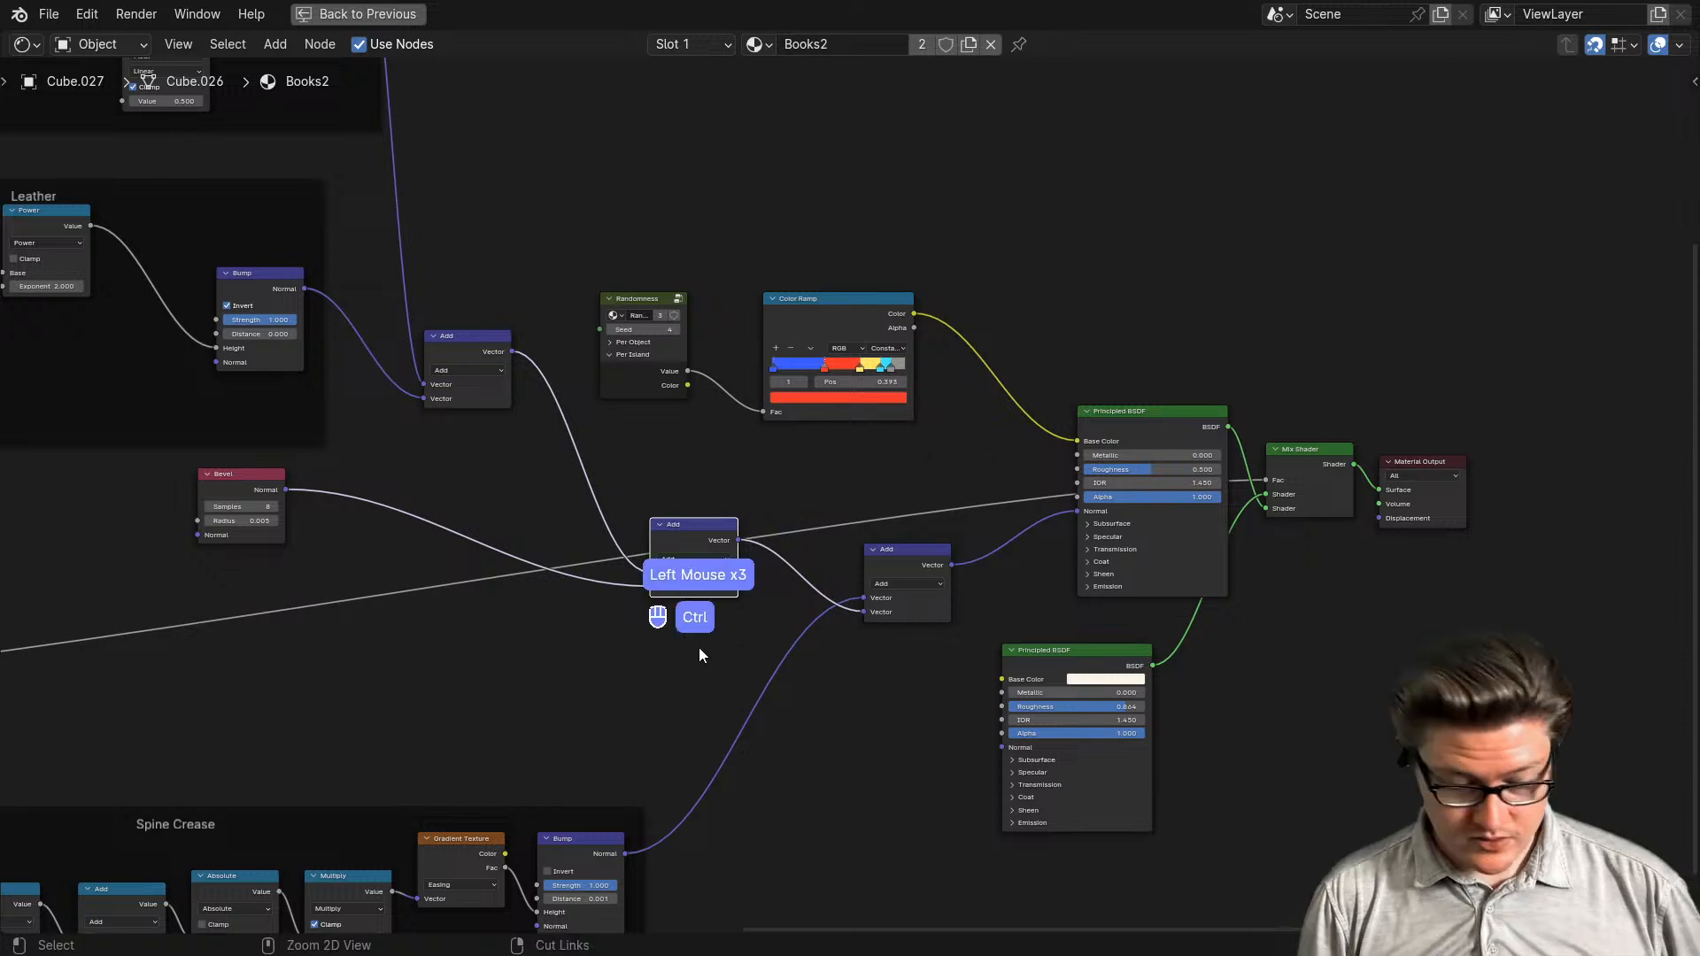
- Restore the full layout and inspect the combined normals on the book, along with the Bevel node's connections
key(ctrl+space)
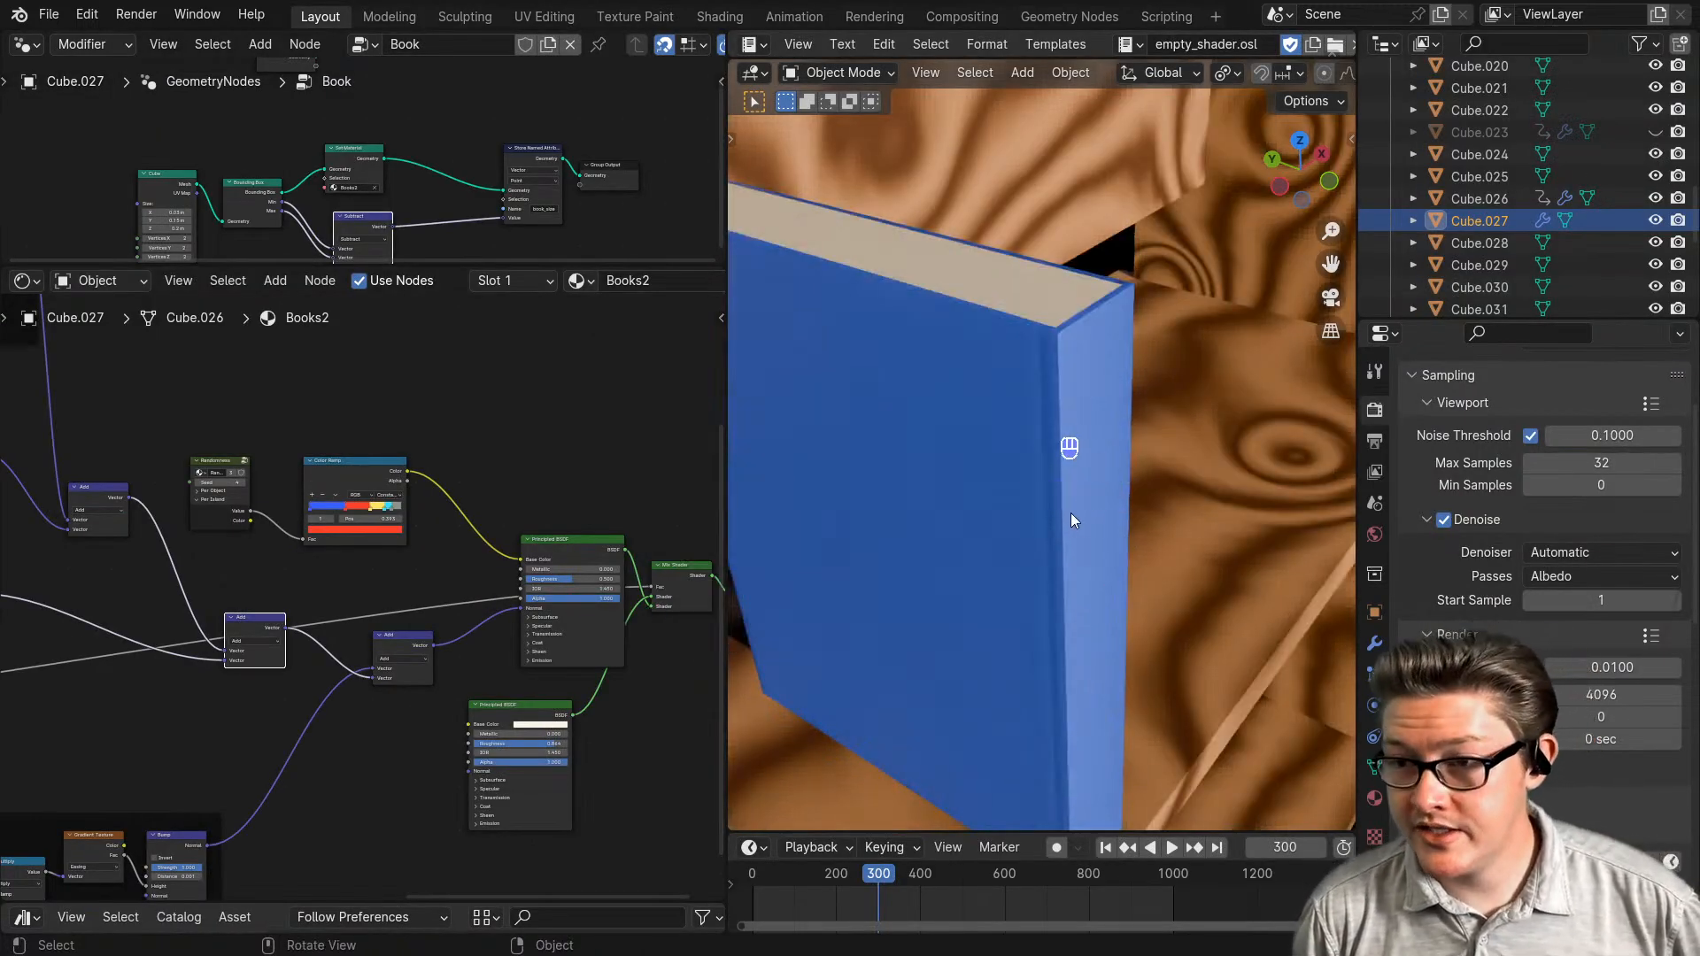
scroll(1091, 530, up, 2)
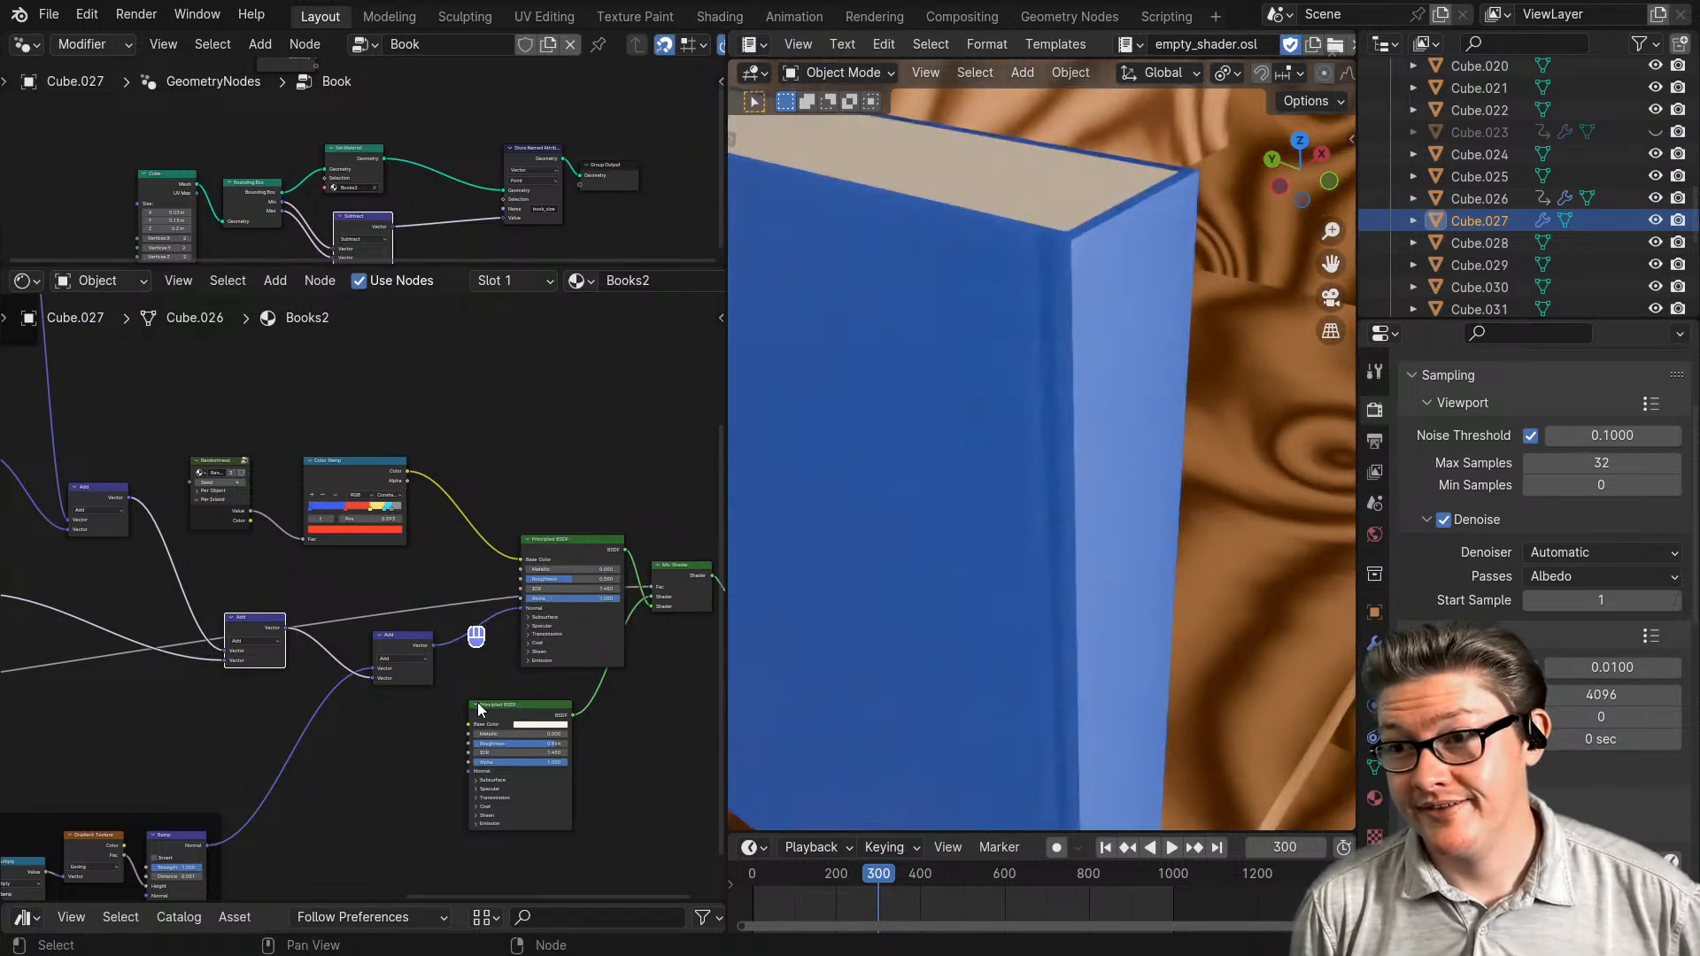
middle_drag(280, 704, 428, 738)
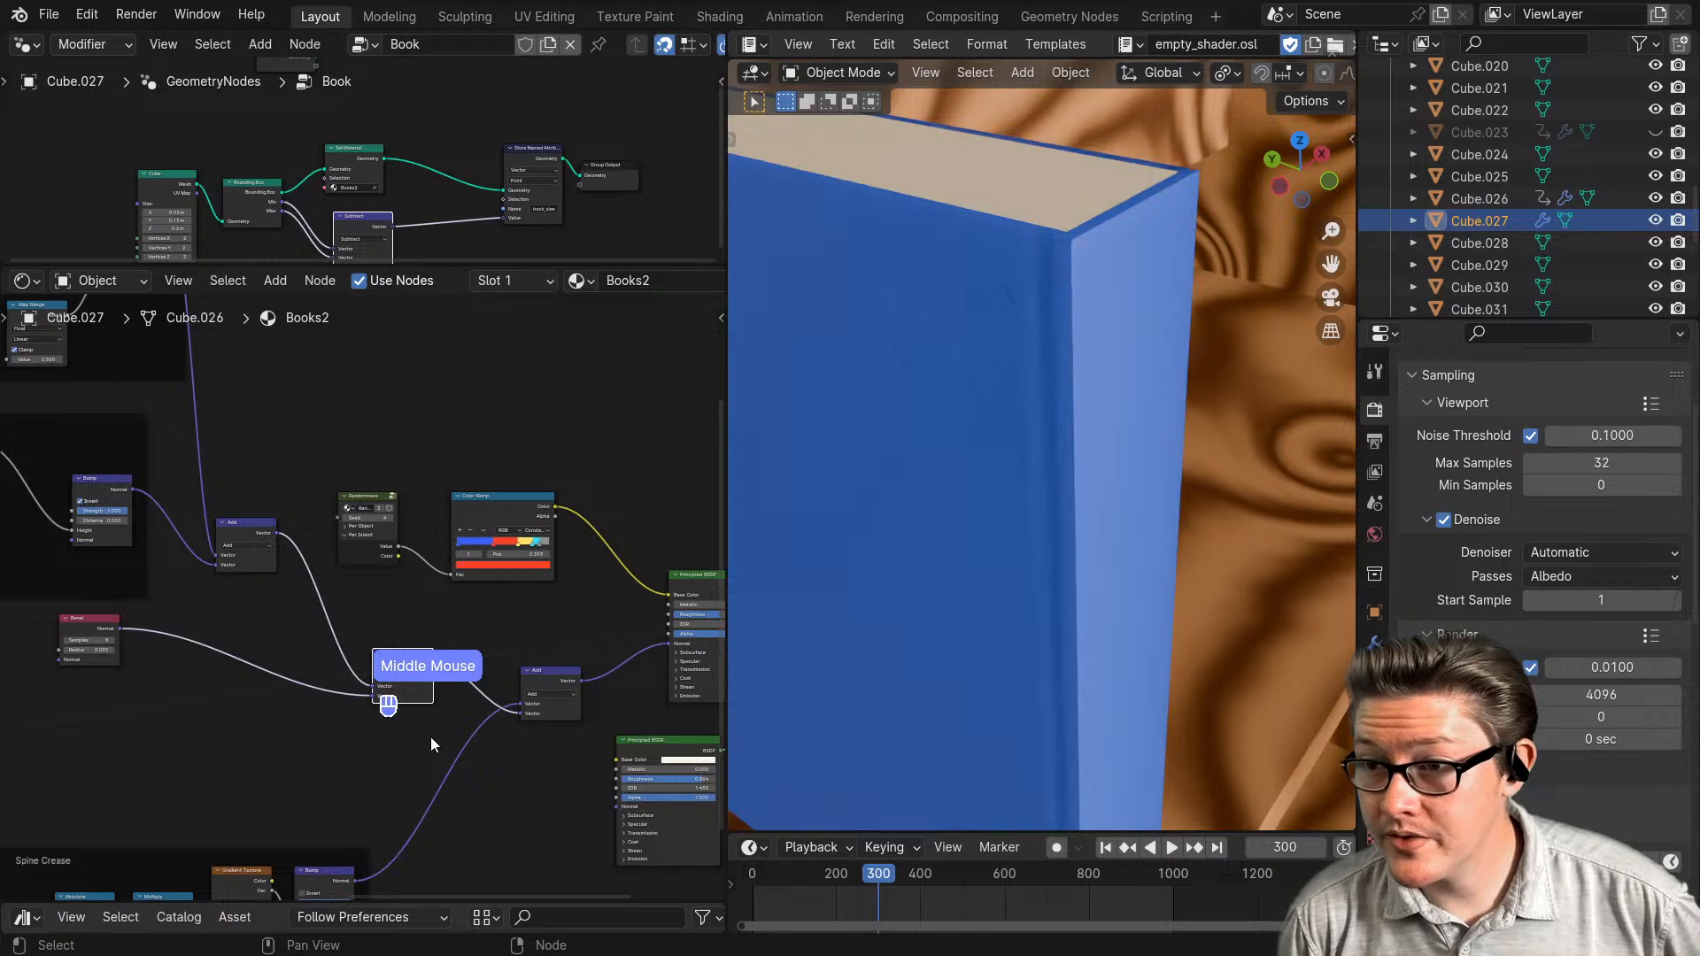
middle_drag(140, 645, 331, 703)
scroll(331, 703, up, 2)
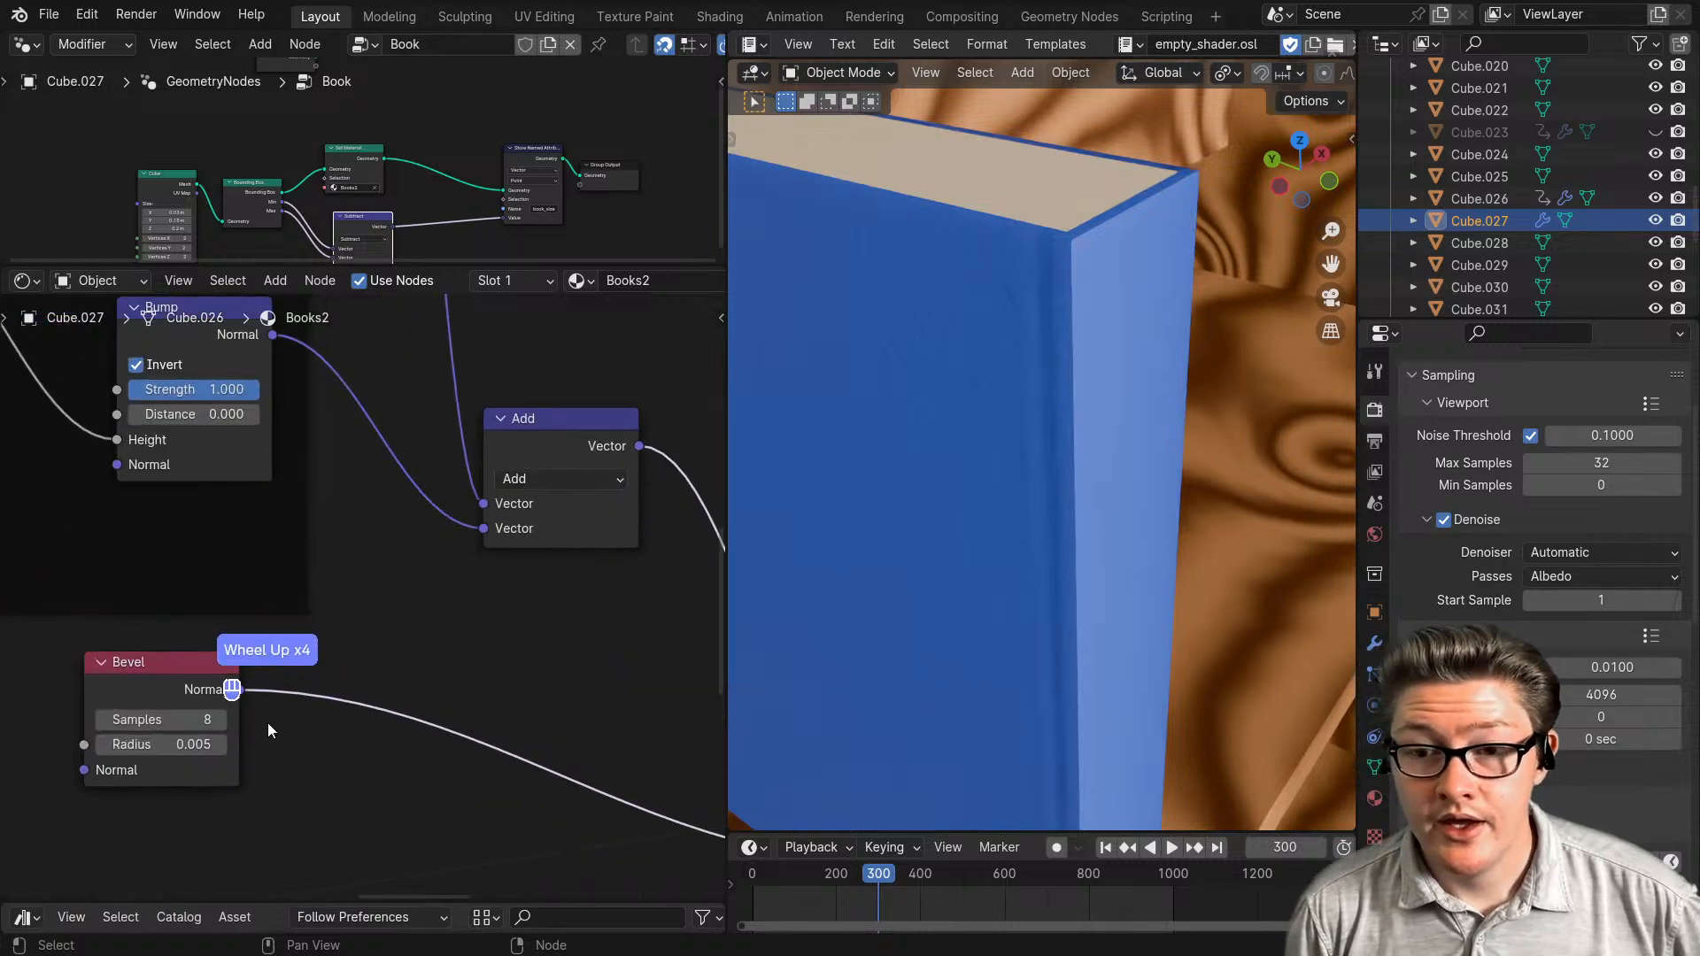
- Check the Bevel node's Radius and follow its Normal output through the vector Add nodes
scroll(381, 713, up, 1)
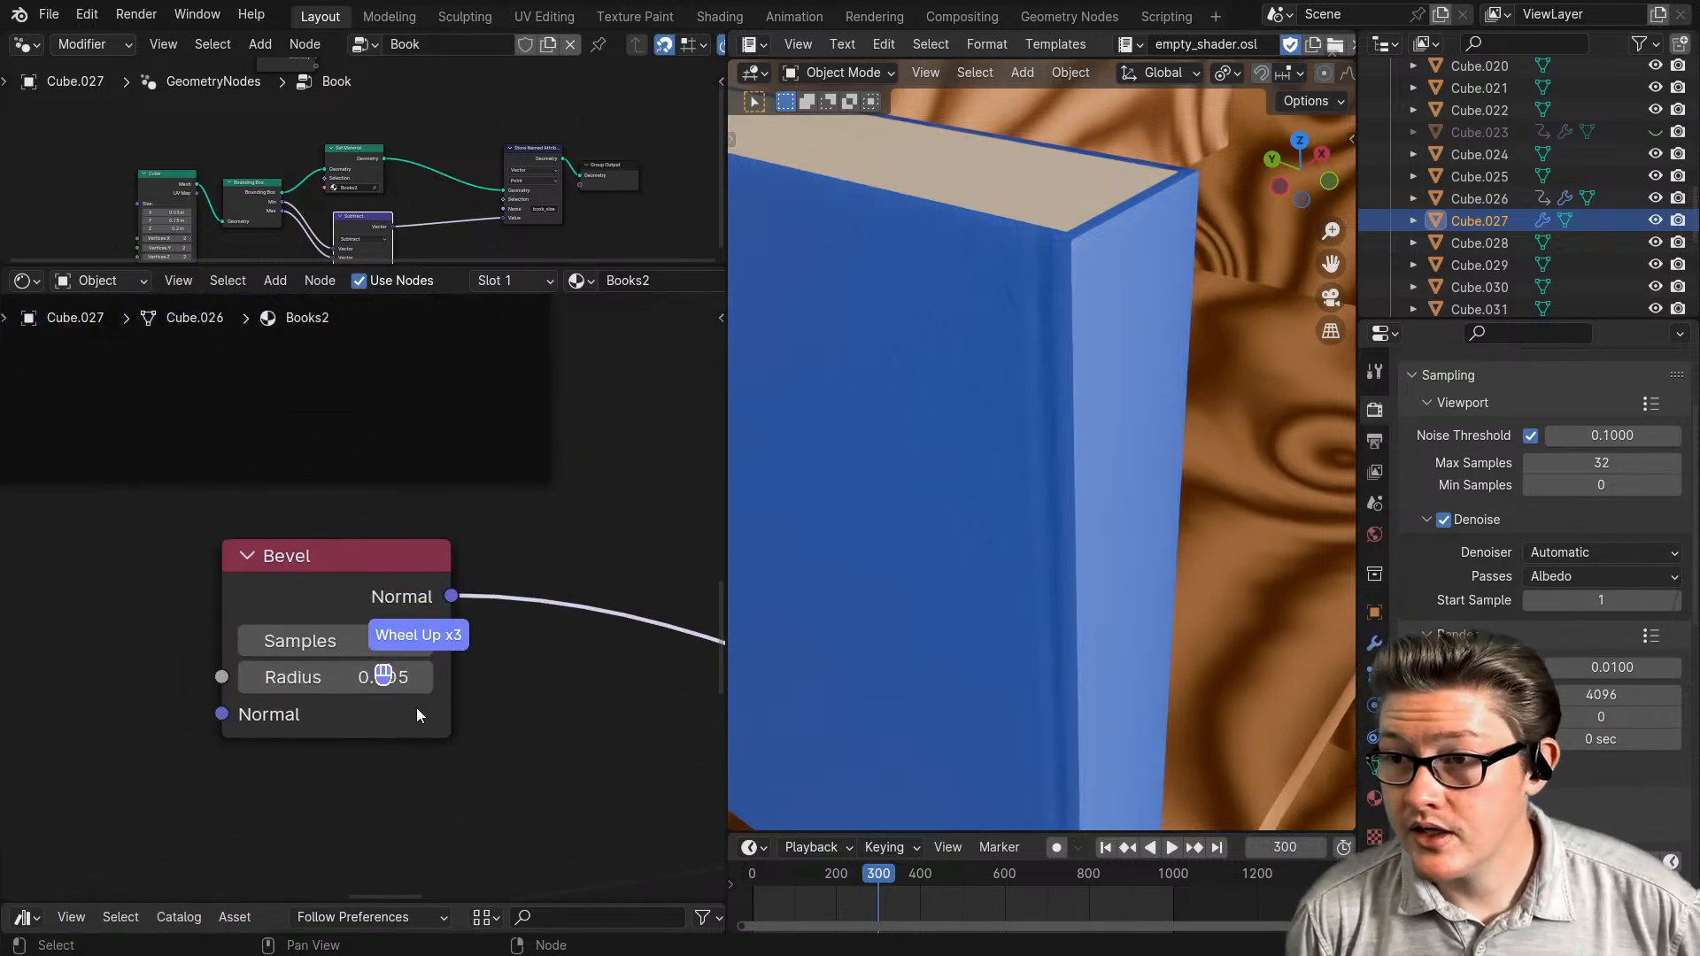
click(374, 679)
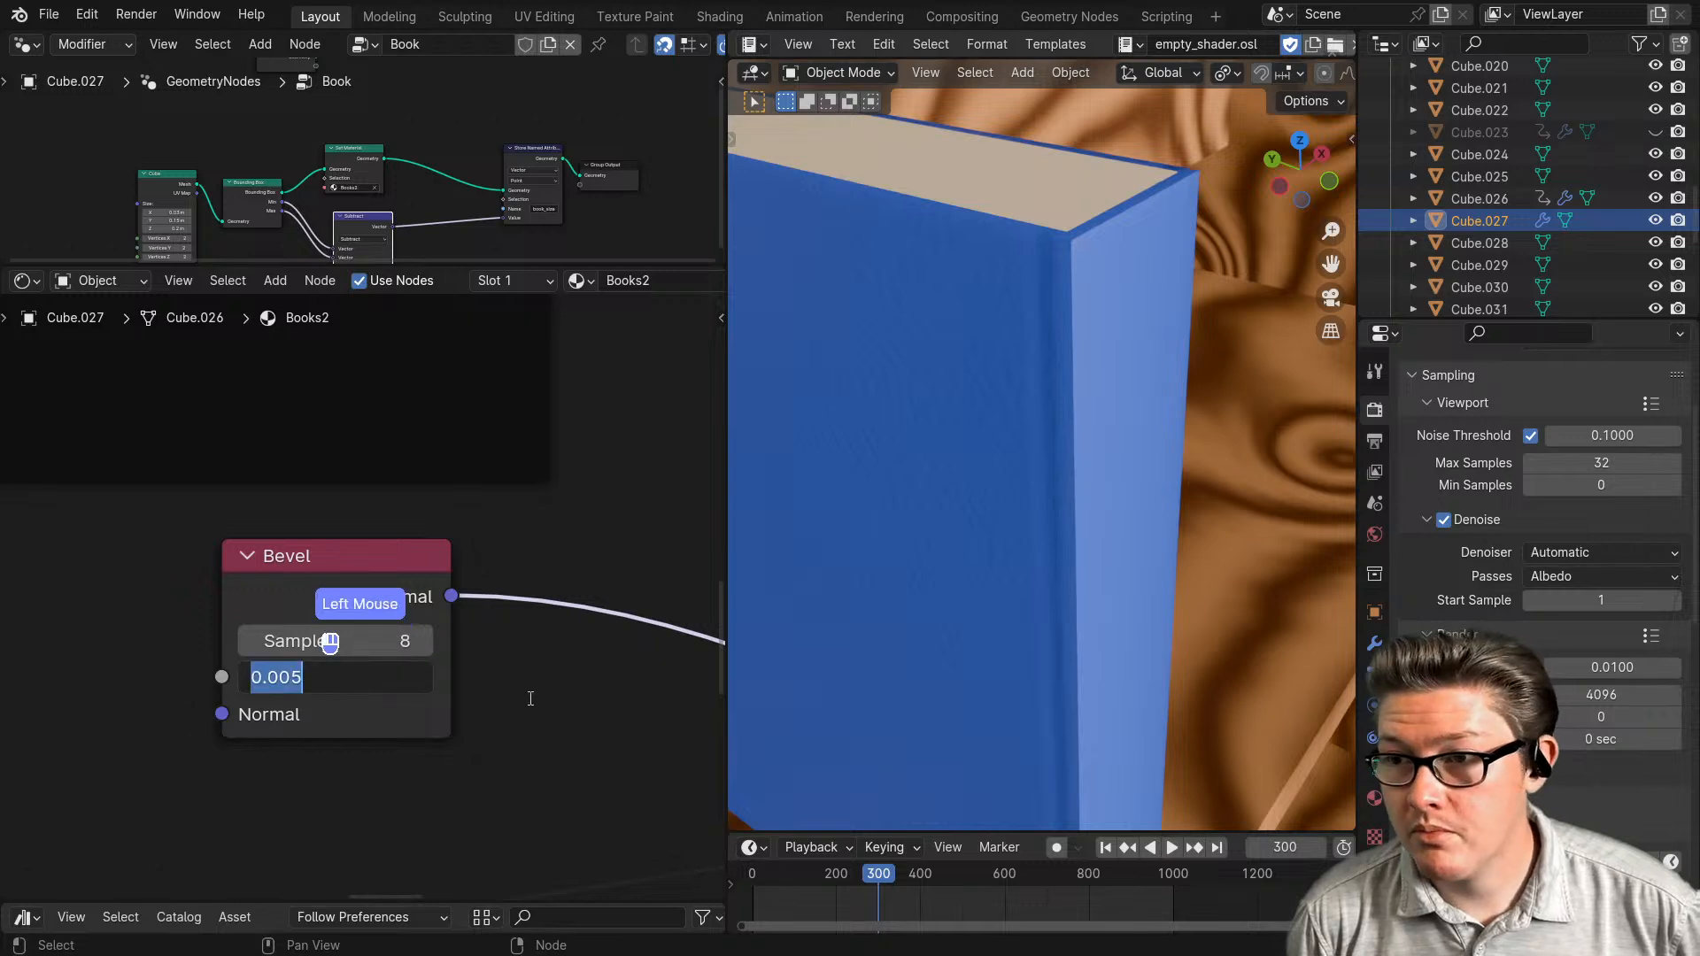
click(487, 697)
click(345, 683)
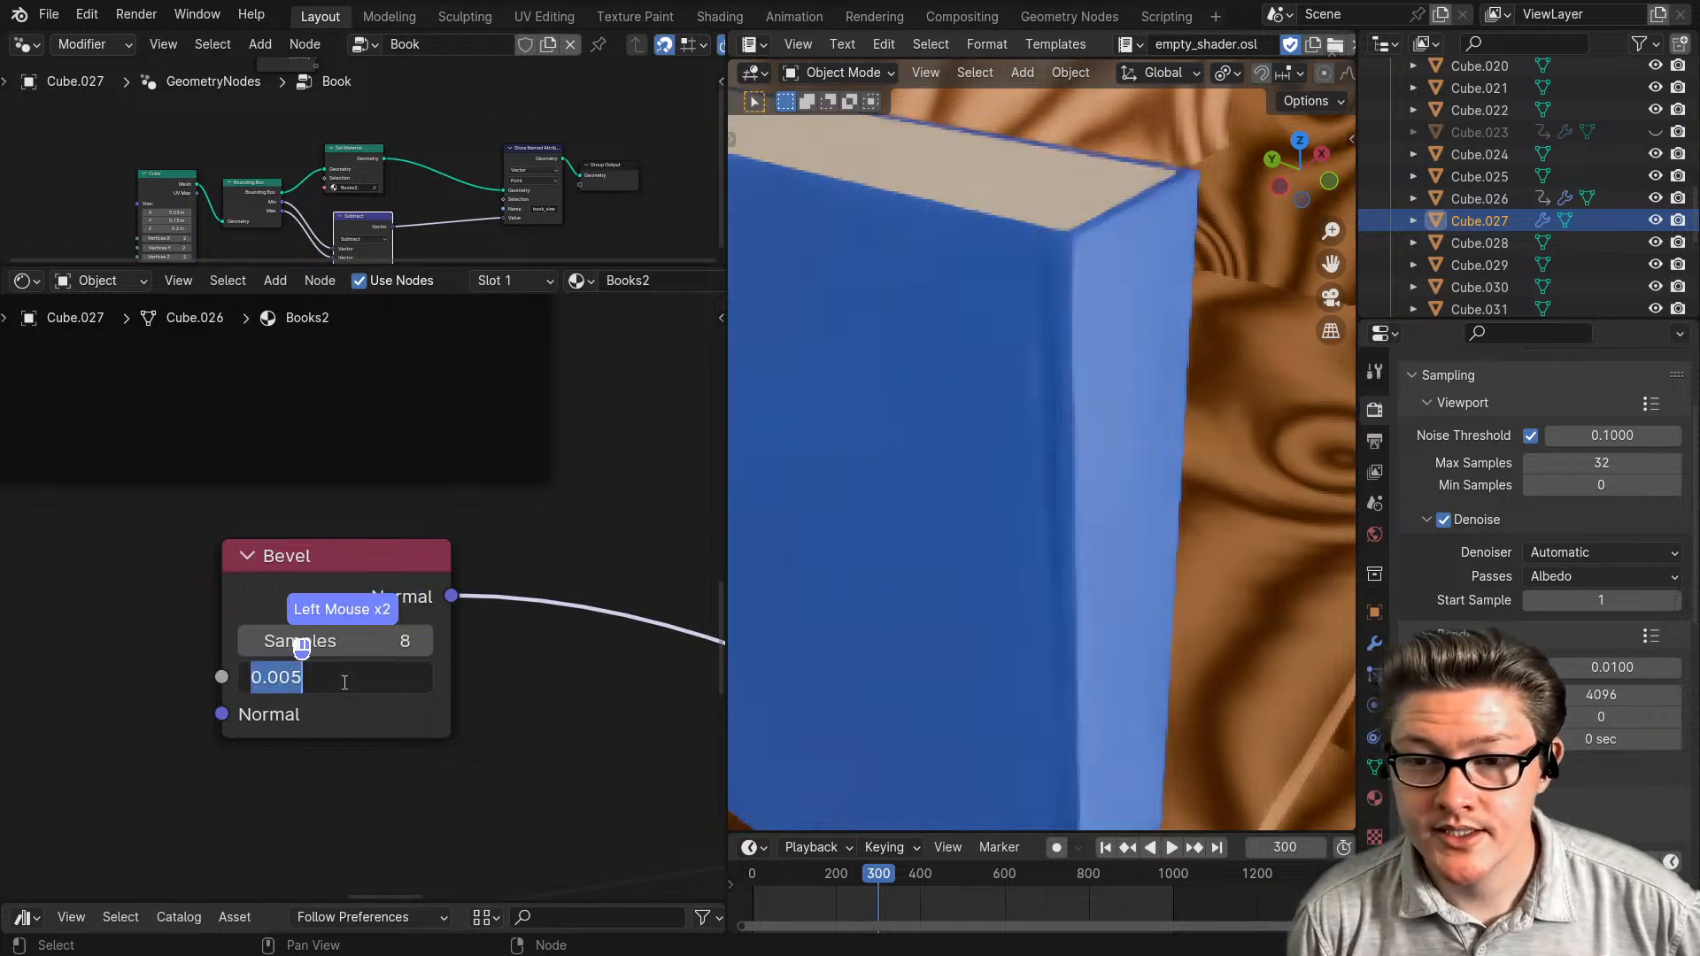
click(539, 683)
scroll(538, 676, down, 3)
middle_drag(528, 570, 406, 706)
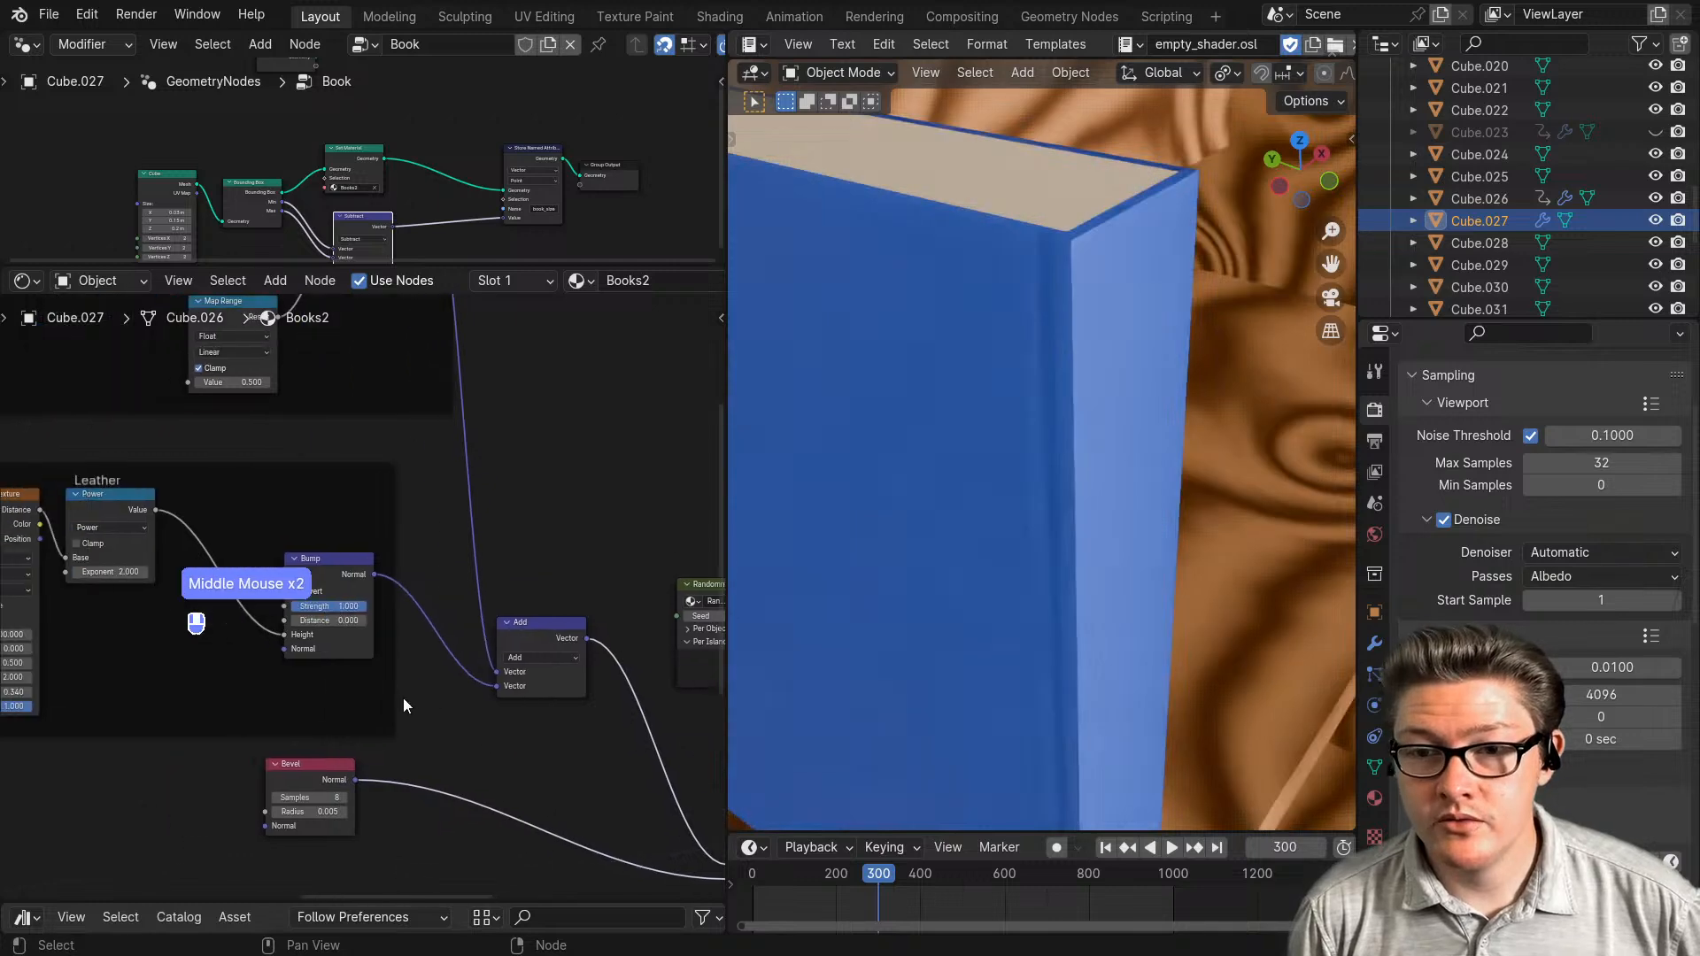
scroll(372, 700, up, 5)
scroll(360, 689, down, 4)
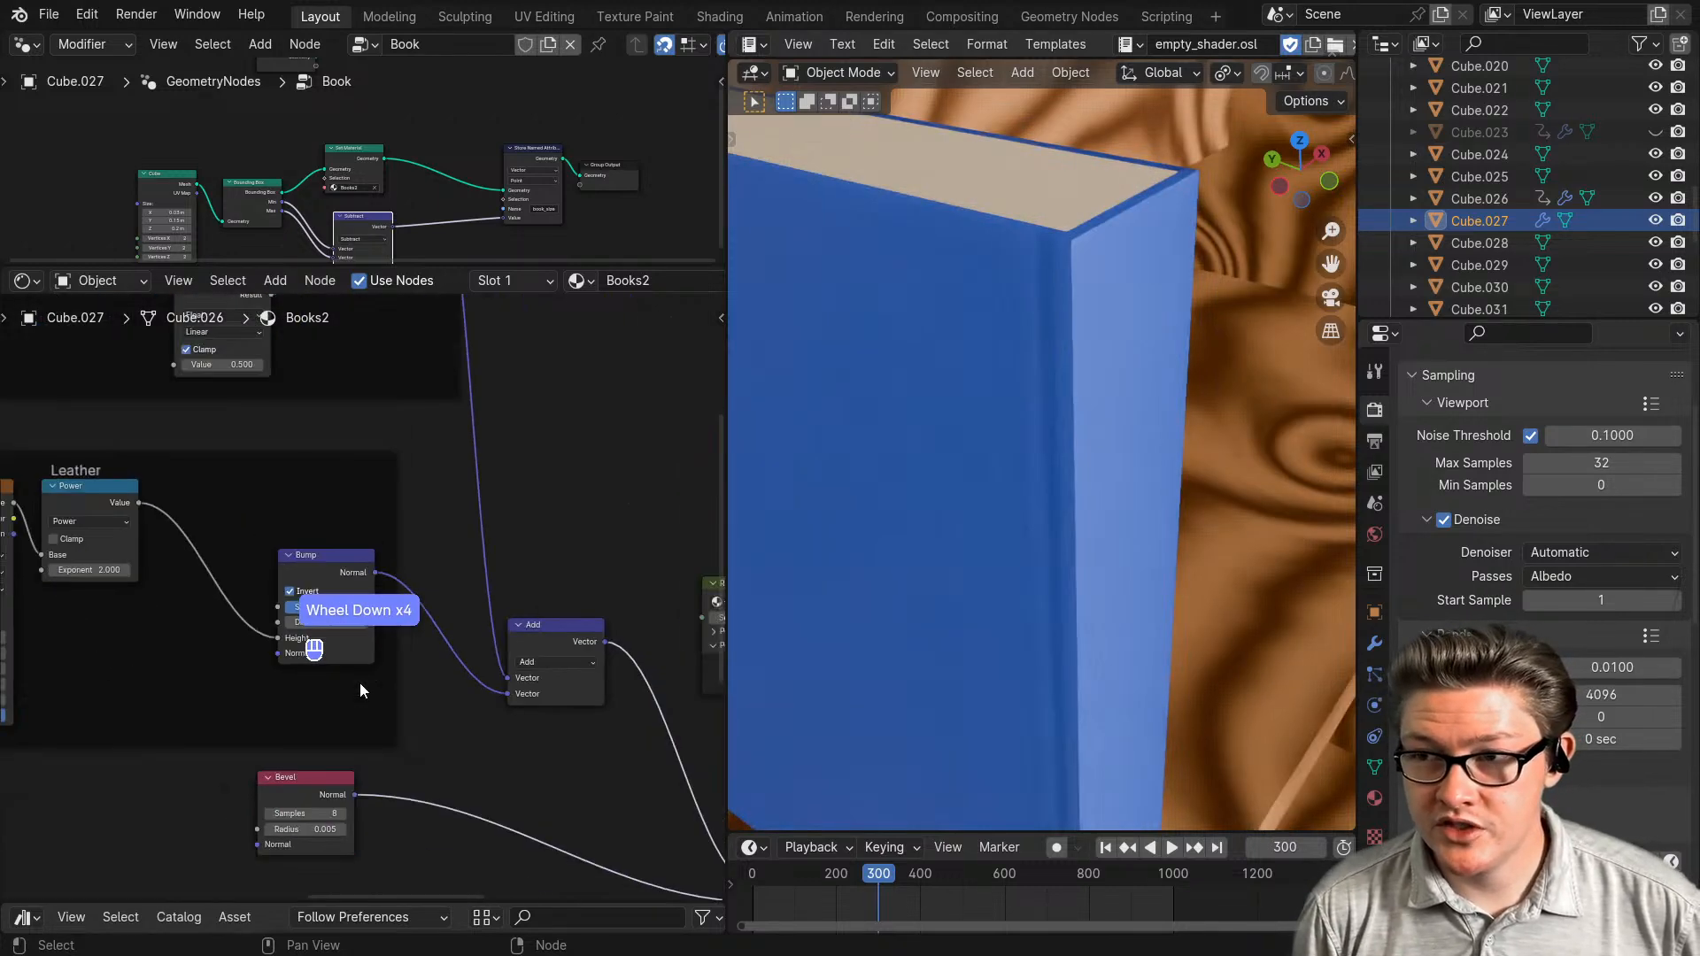
scroll(433, 687, up, 4)
middle_drag(429, 743, 455, 672)
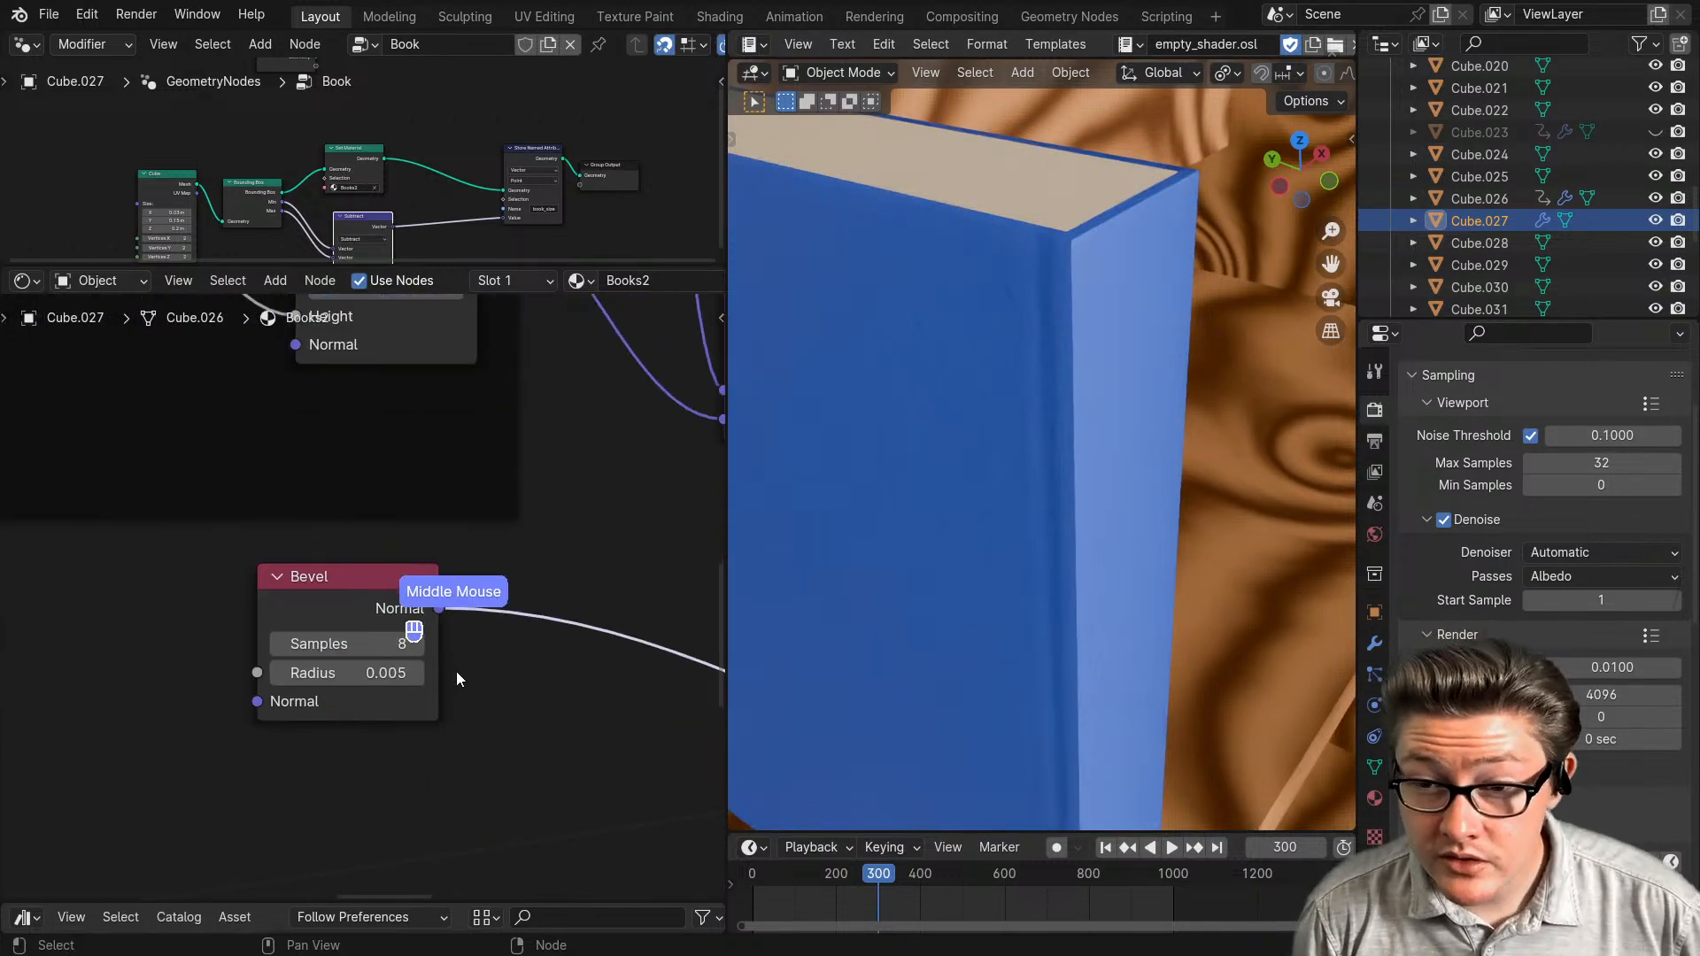
scroll(359, 615, up, 1)
click(352, 679)
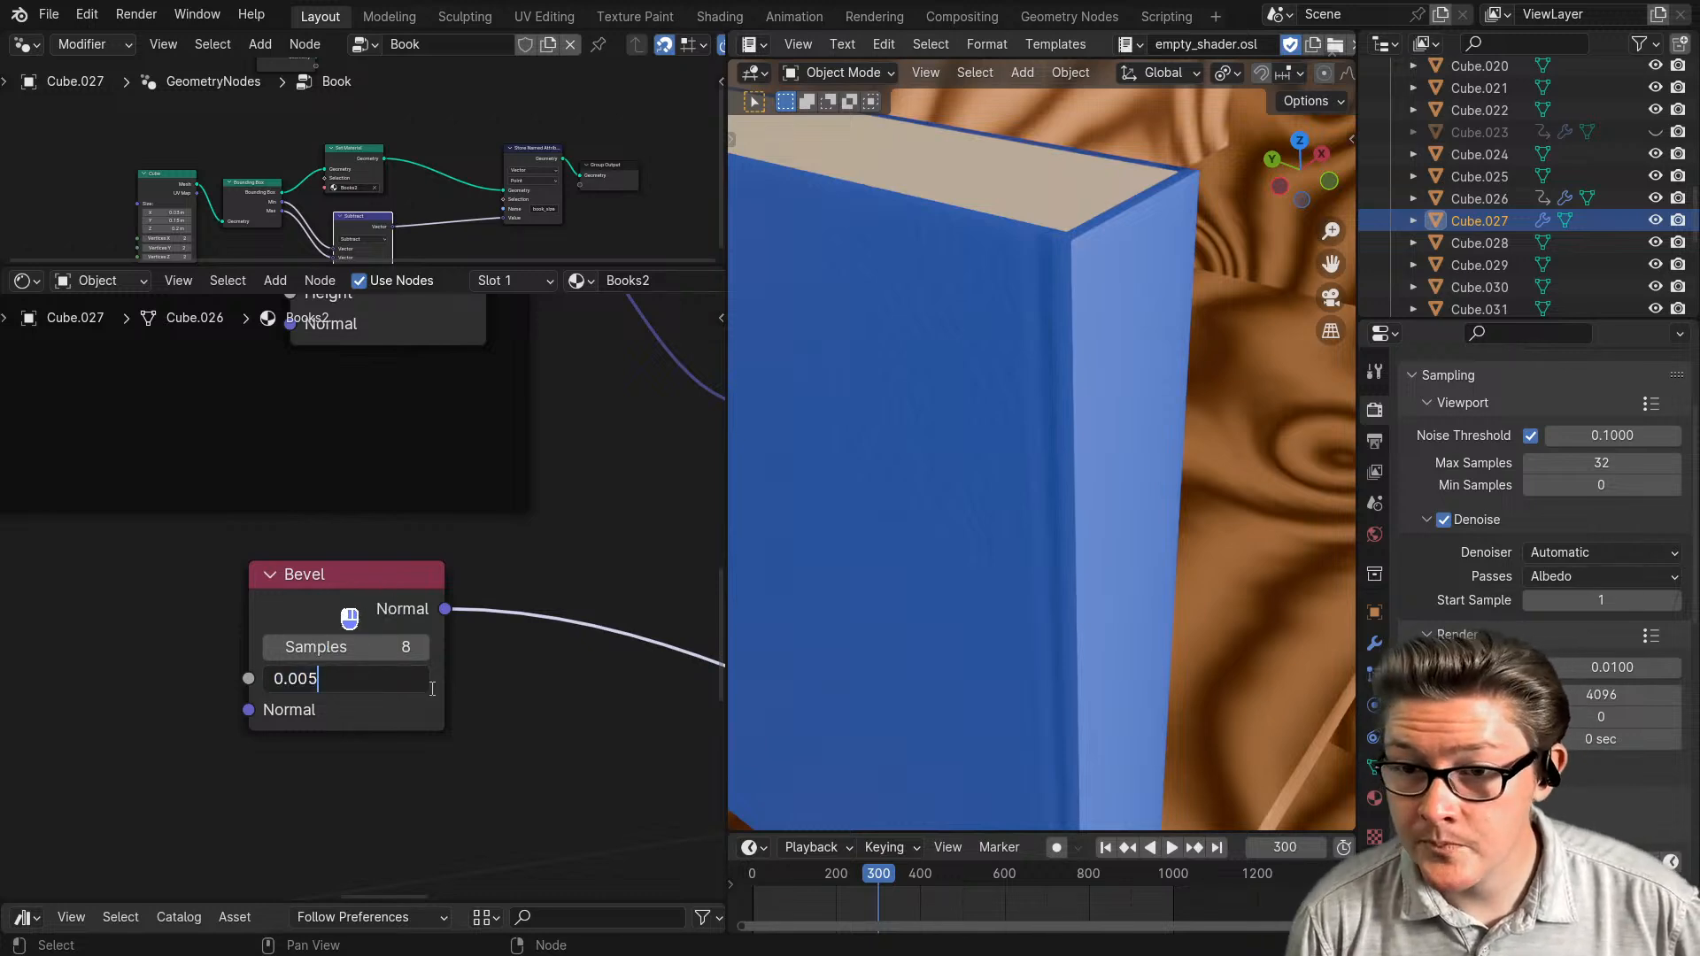
key(Return)
scroll(578, 699, down, 3)
middle_drag(565, 715, 256, 660)
scroll(315, 653, down, 4)
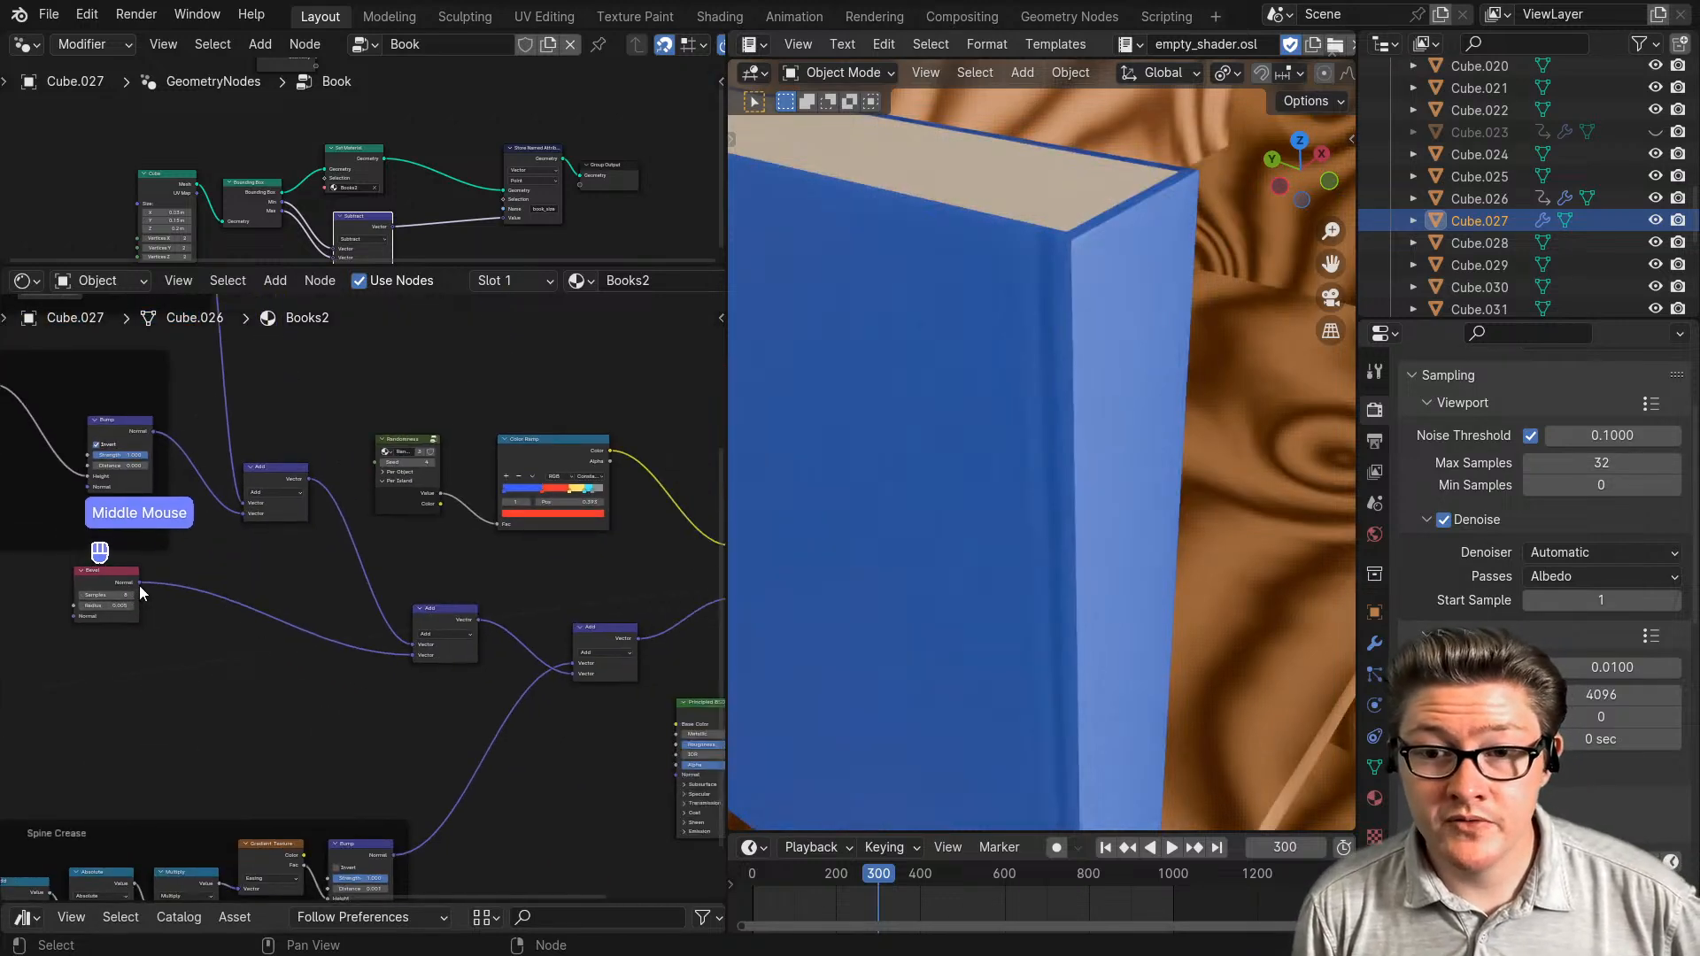
- Connect the Bevel's Normal directly to the cover's Principled BSDF Normal to compare the shading
drag(139, 587, 585, 601)
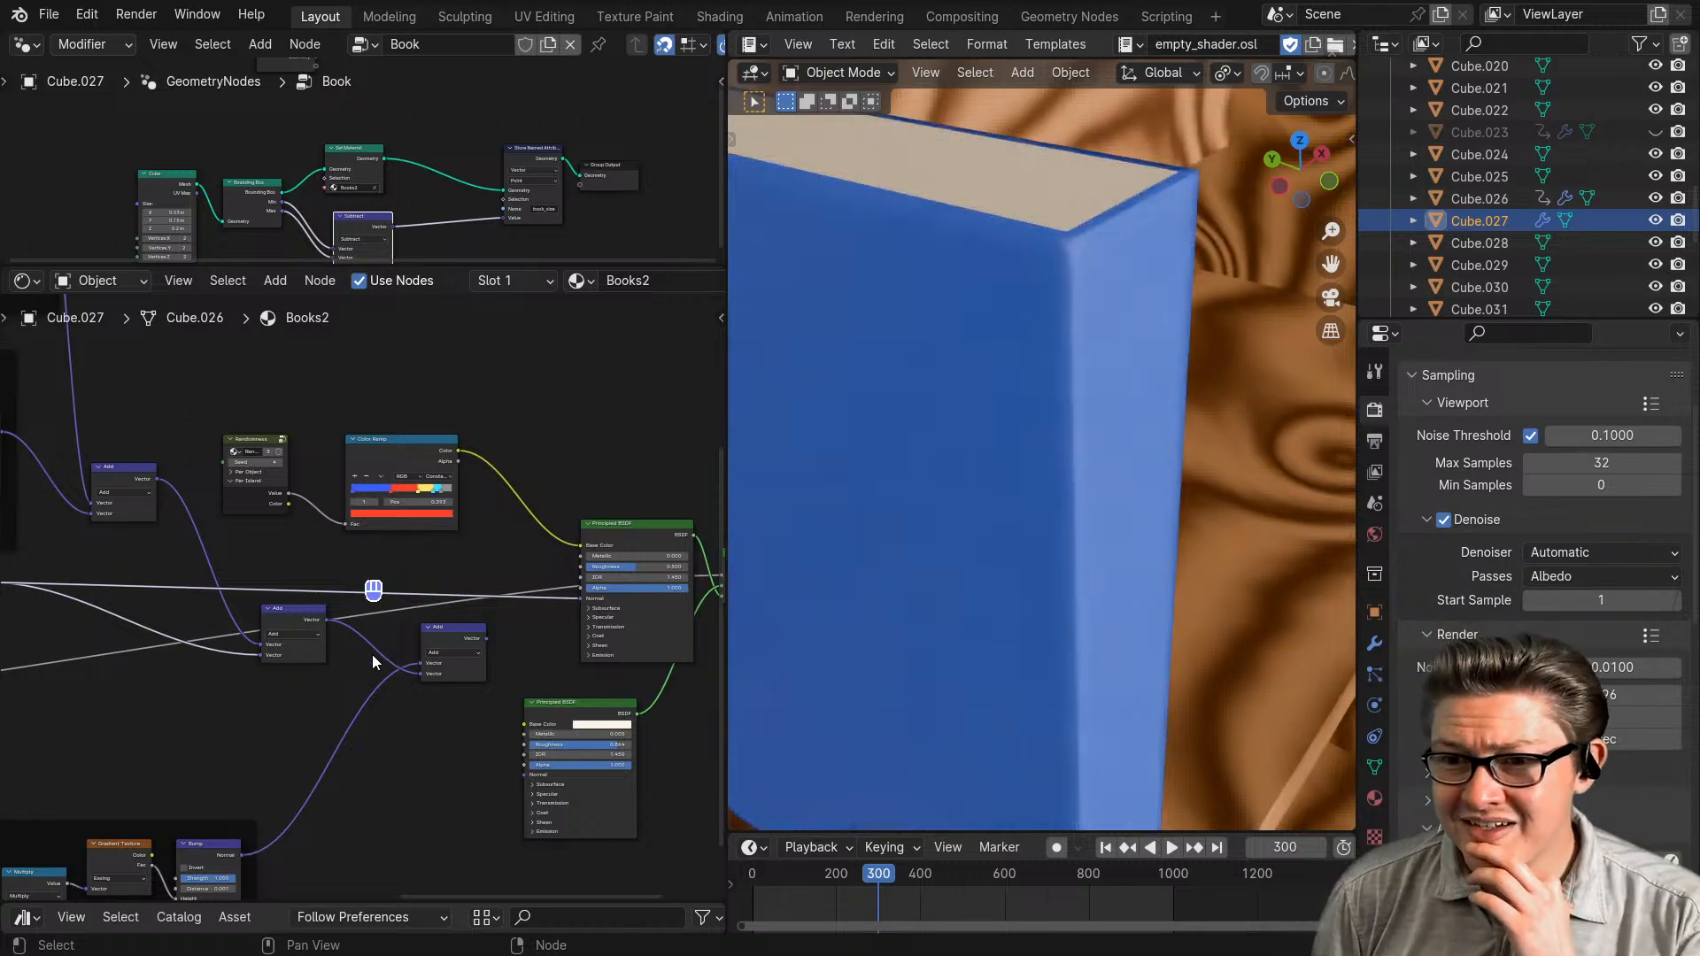
scroll(373, 660, down, 2)
middle_drag(266, 698, 329, 711)
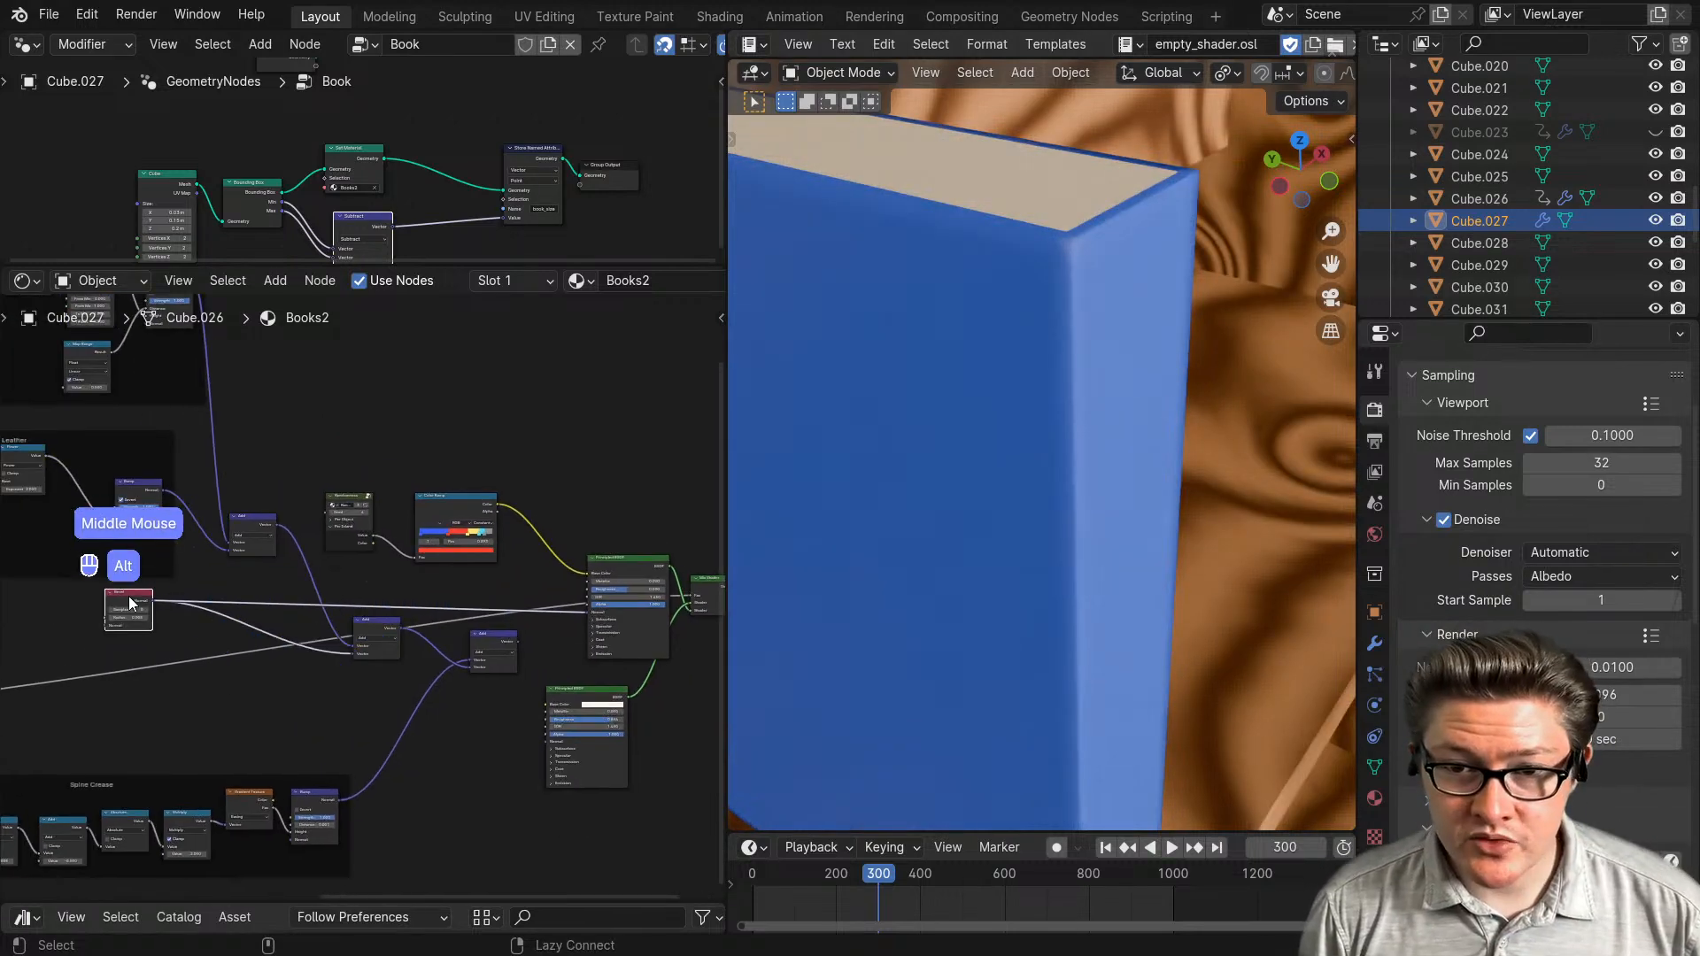
- Detach the Bevel and place it near the cover's Principled BSDF, feeding the Spine Crease Bump's Normal into the second vector Add
alt+drag(130, 603, 472, 771)
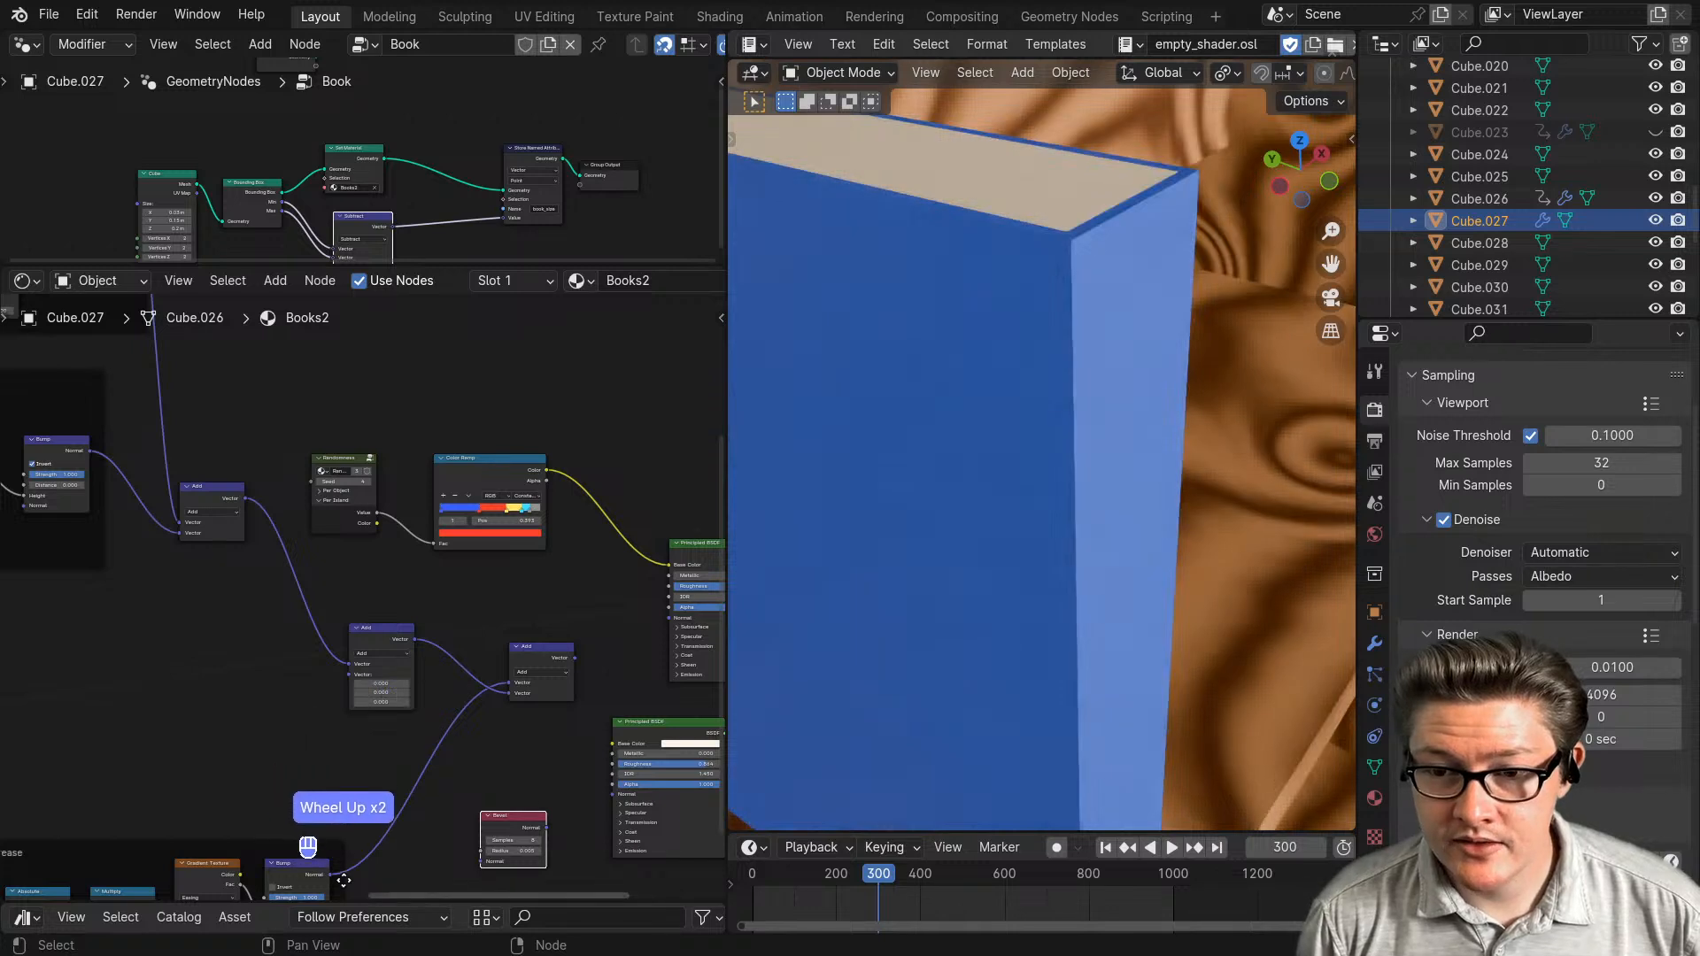
drag(332, 875, 350, 675)
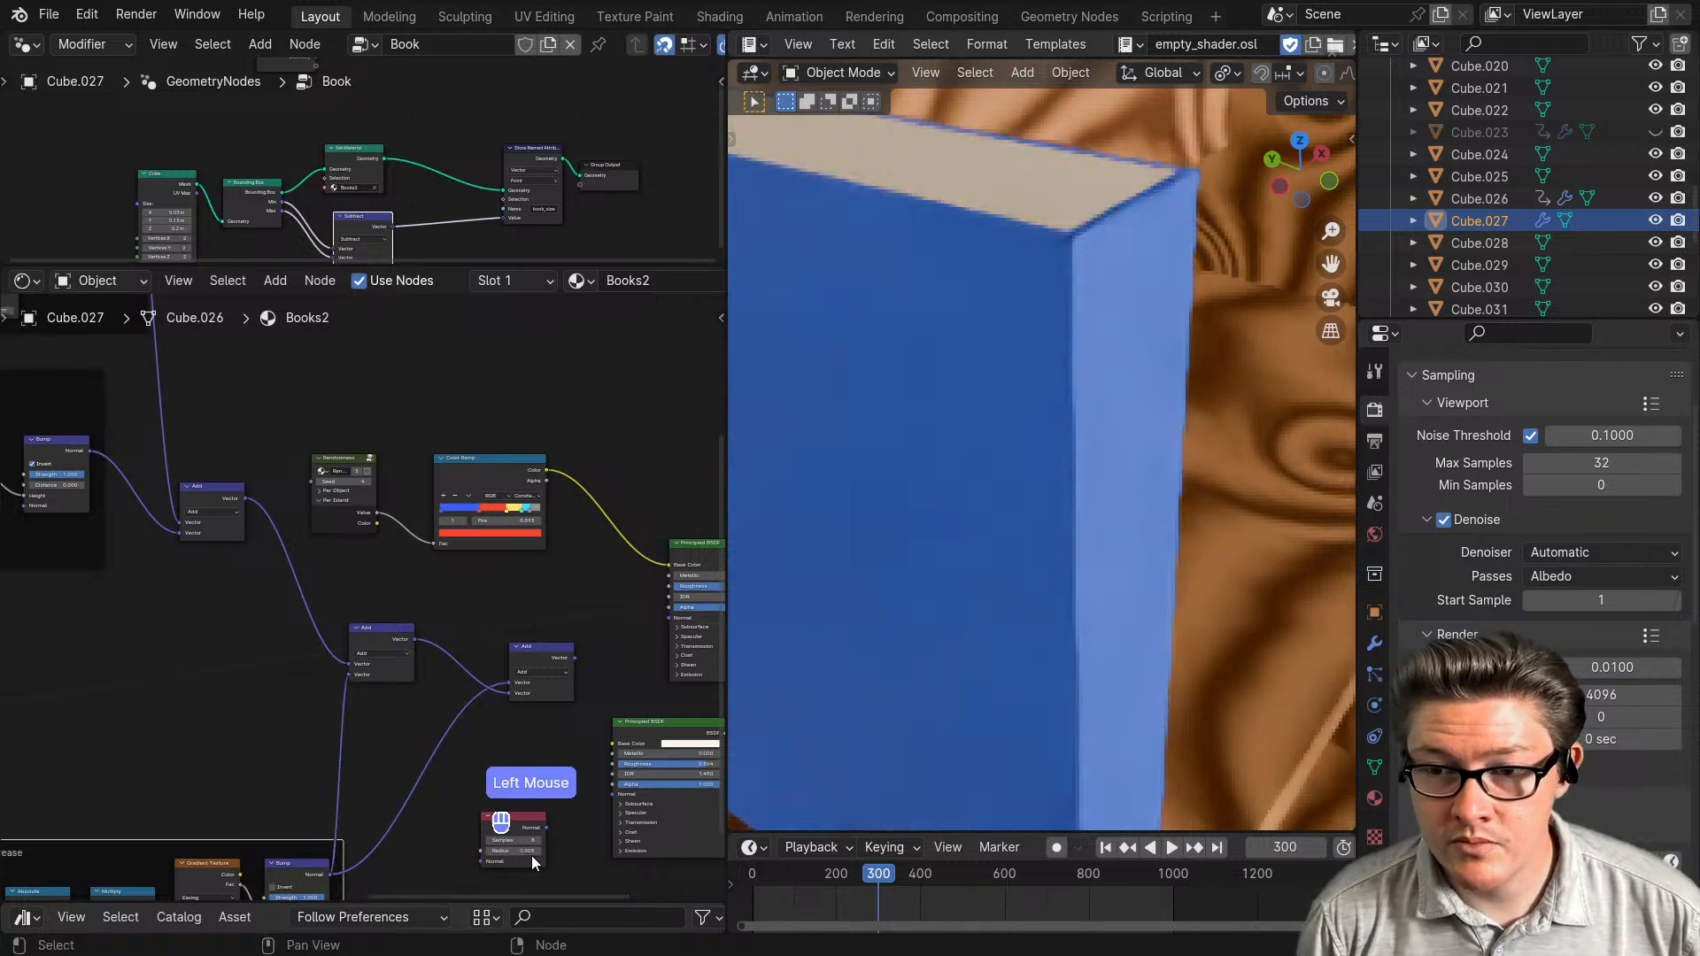
drag(529, 817, 512, 595)
- Cut the last Add's input links, insert it between the Bevel and the Principled BSDF, and feed it the second Add's result
drag(558, 653, 615, 643)
ctrl+right_drag(539, 665, 539, 735)
click(592, 654)
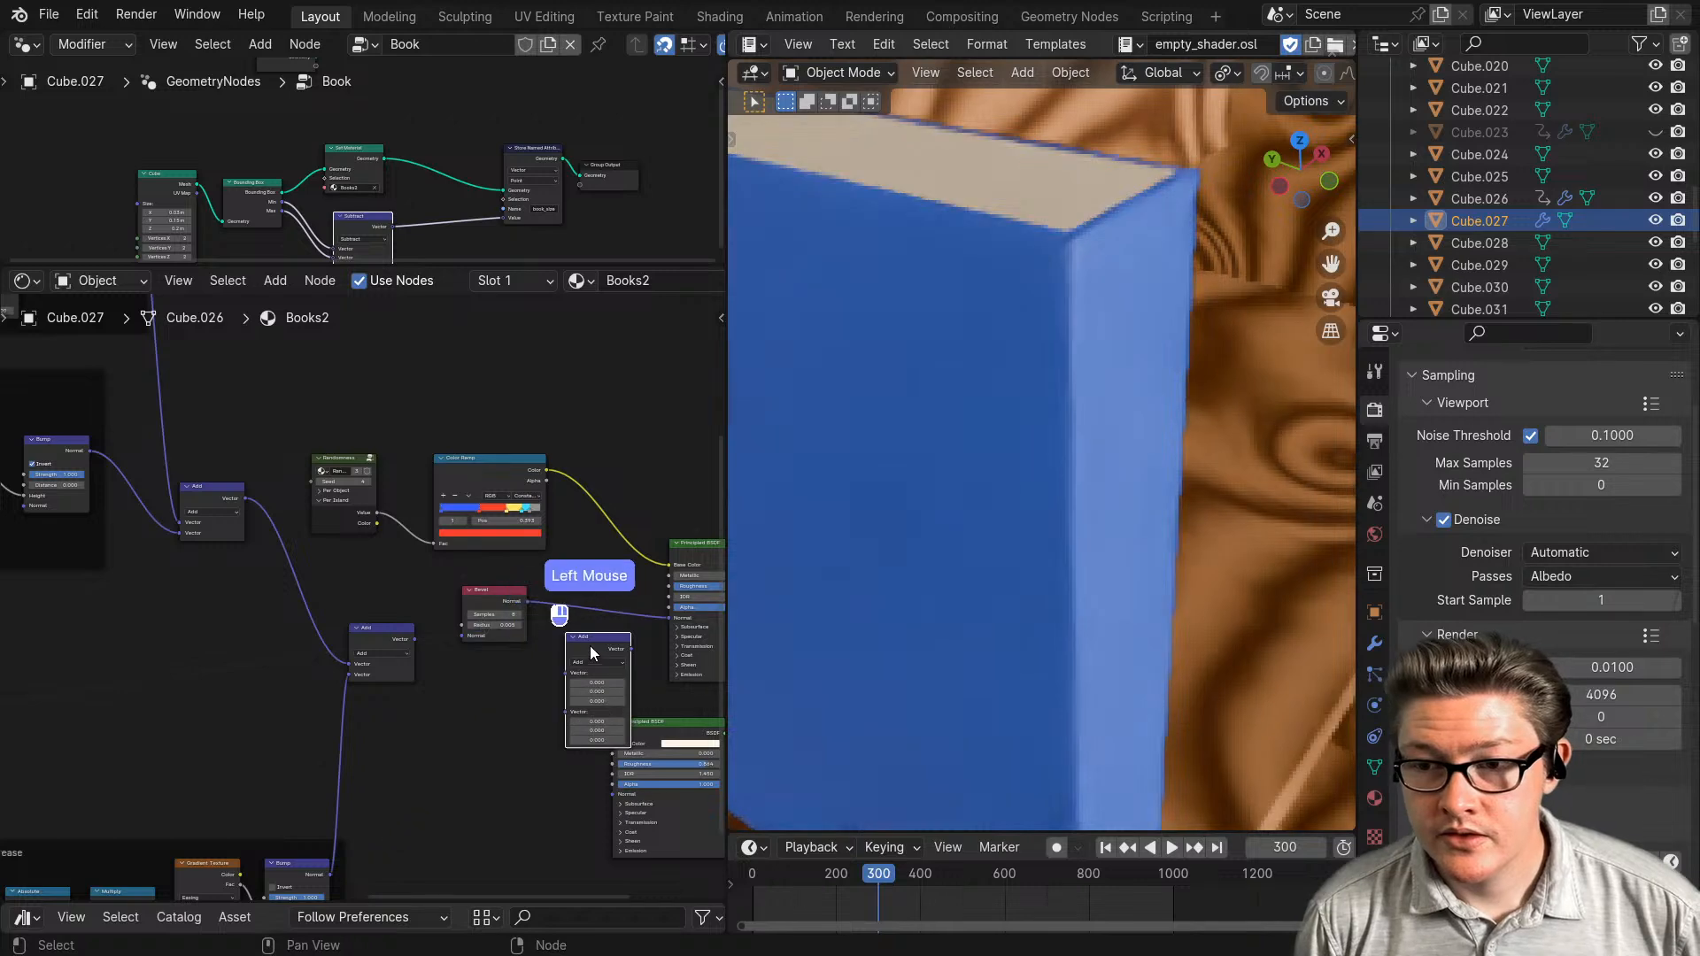
drag(592, 653, 592, 617)
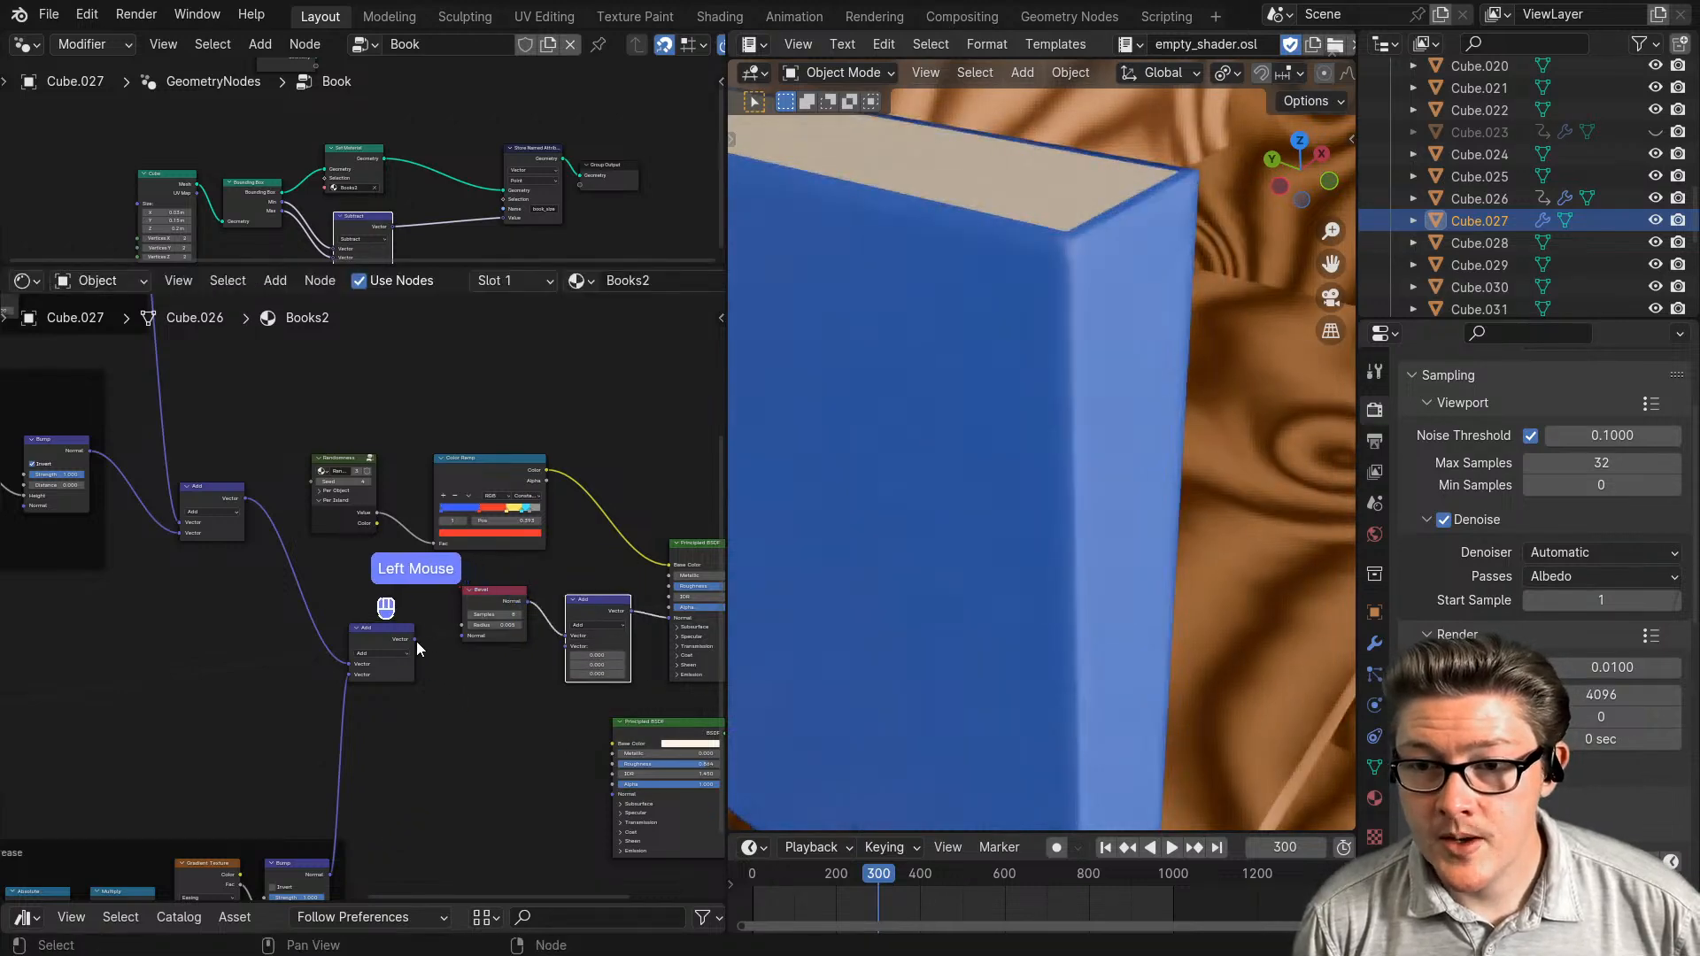
drag(416, 639, 566, 646)
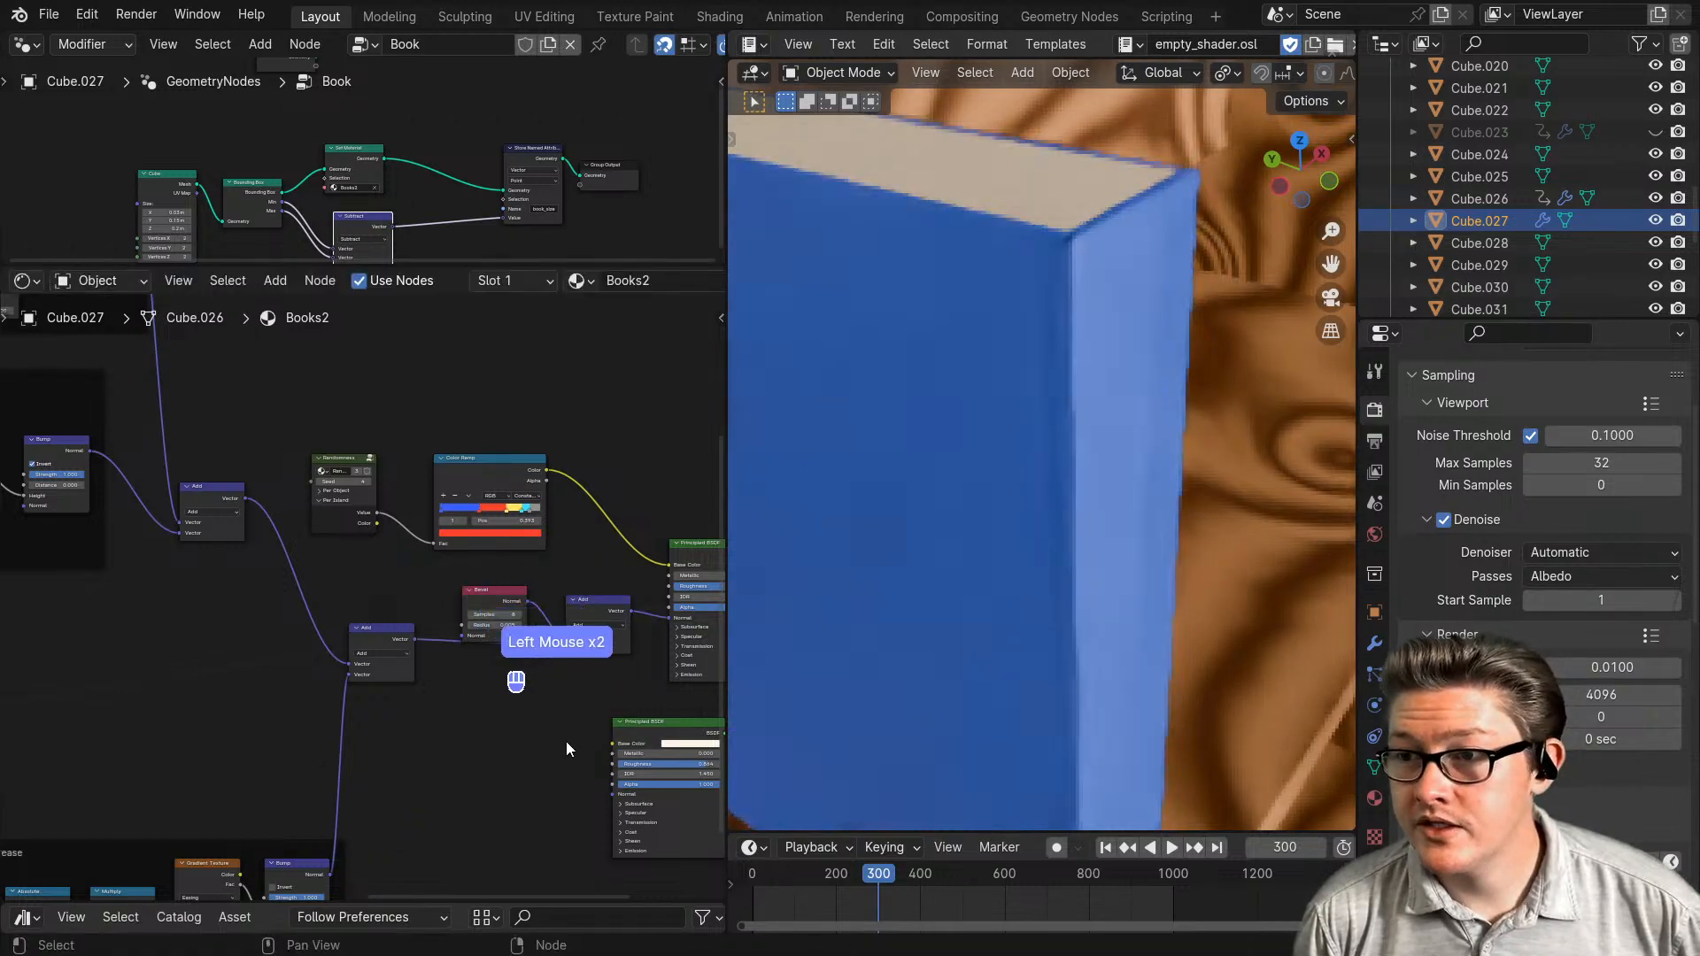
scroll(566, 742, up, 3)
middle_drag(524, 731, 428, 749)
scroll(422, 790, down, 2)
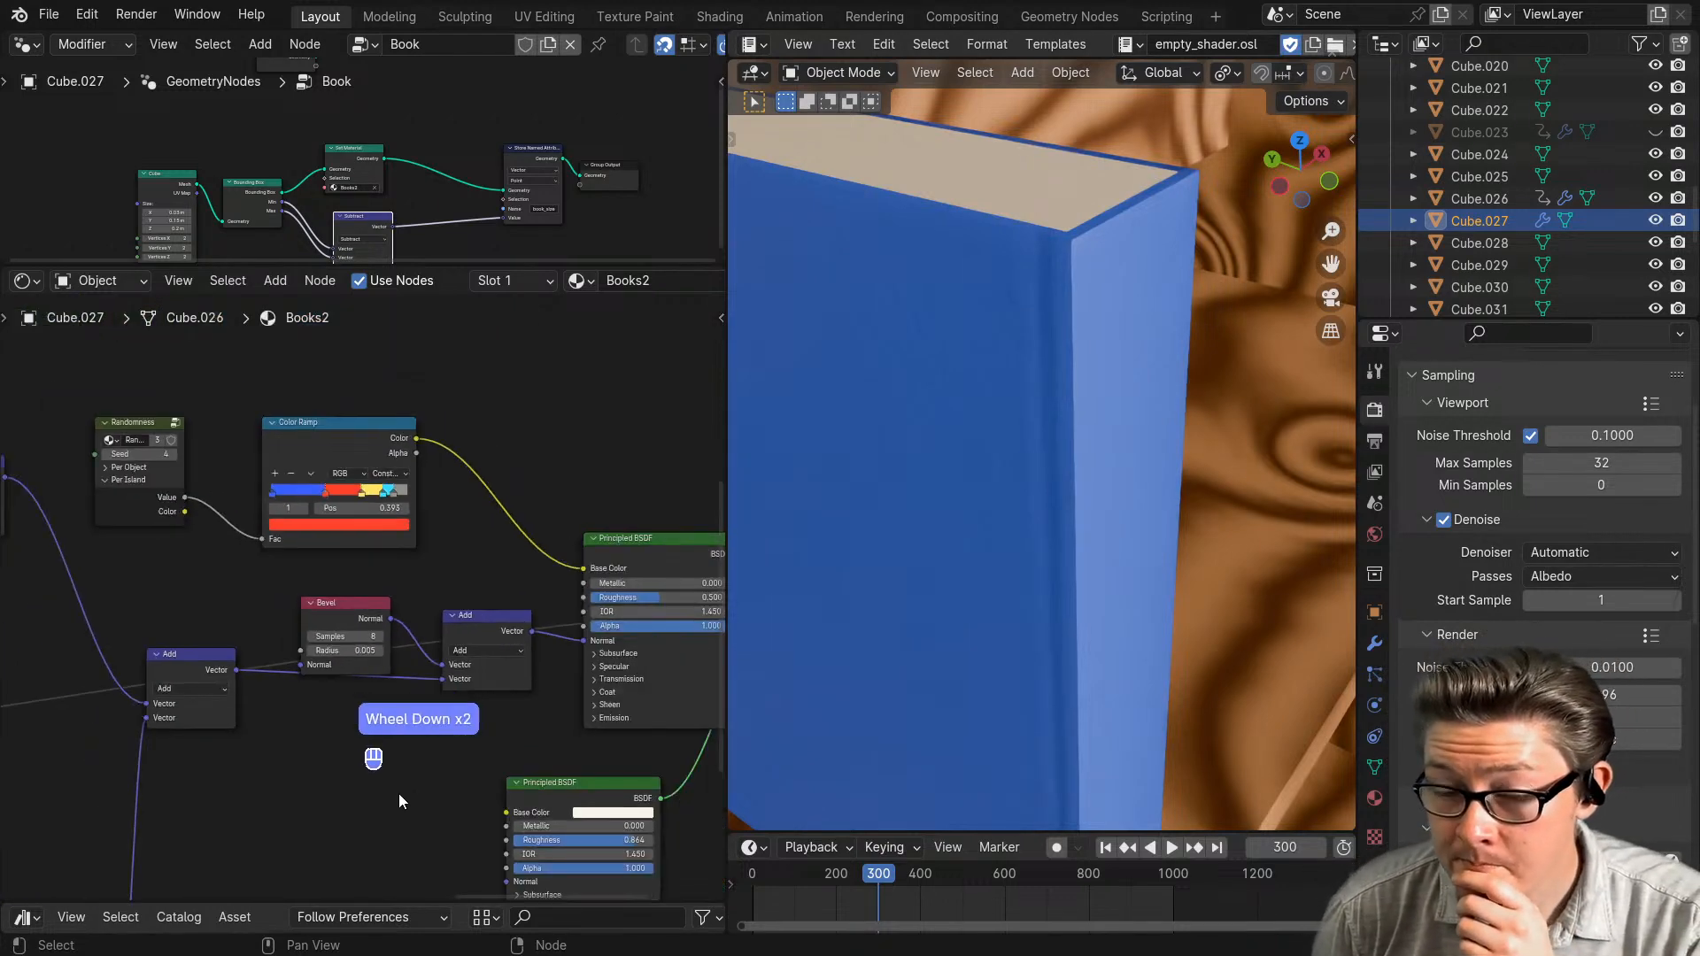
- Maximize the shader editor and connect the Leather Bump's Normal output to the Spine Curve Bump's Normal input
key(ctrl+space)
middle_drag(391, 783, 647, 844)
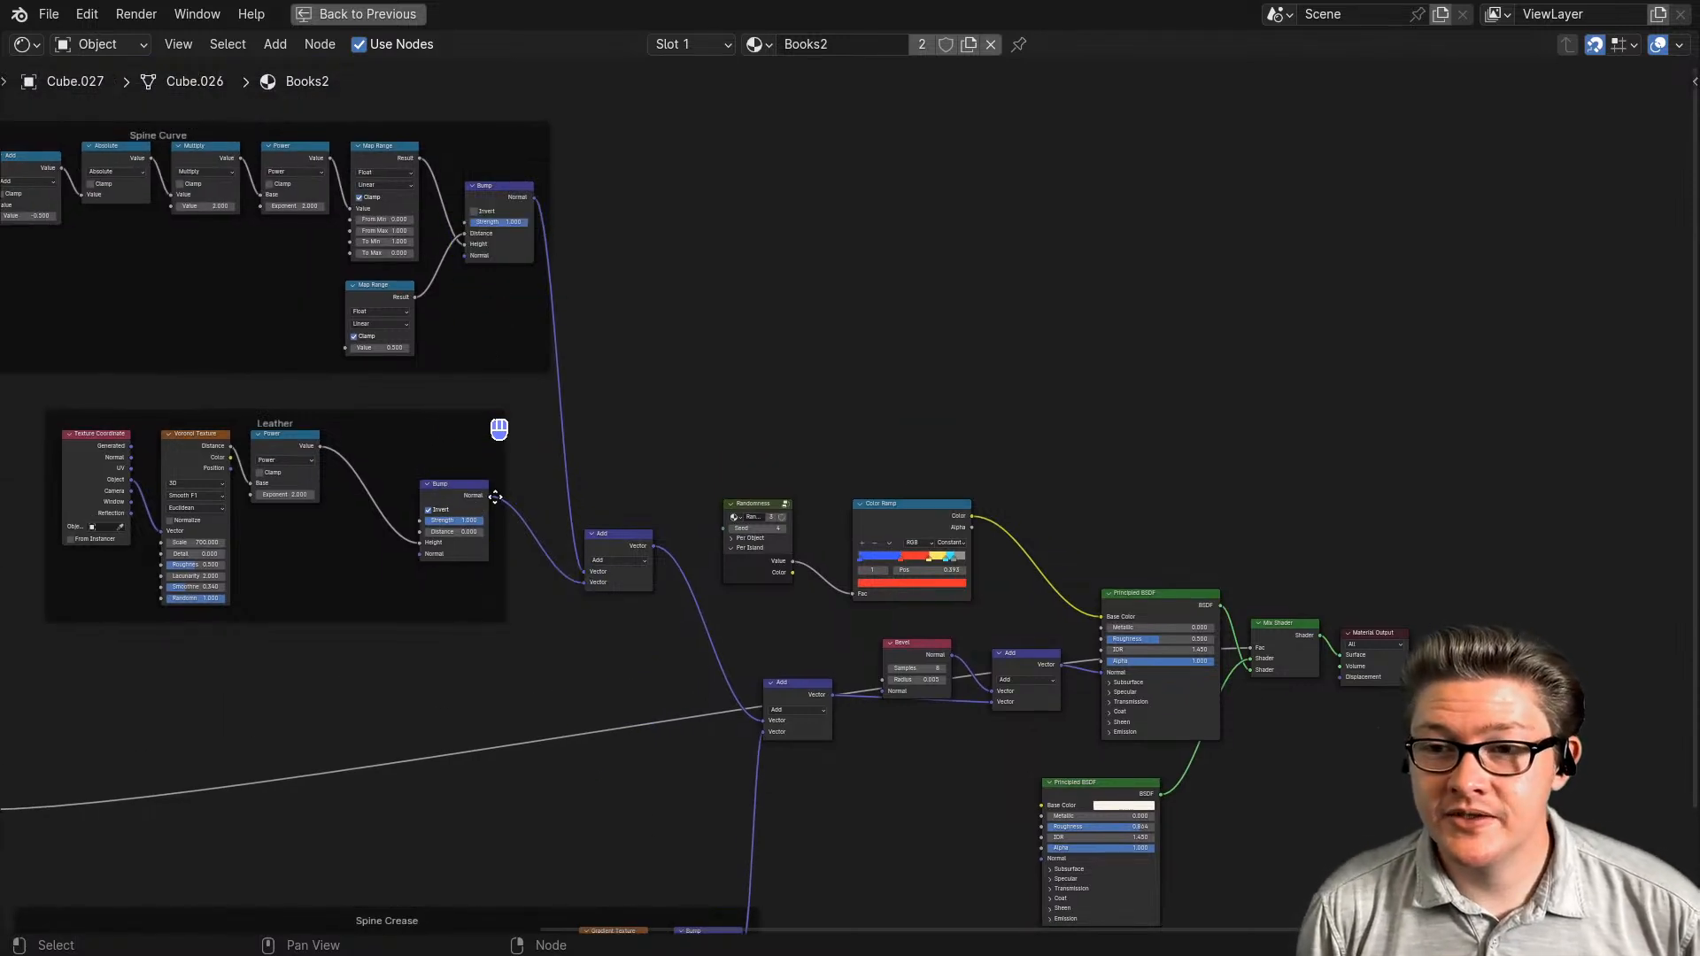
drag(490, 497, 515, 445)
drag(460, 267, 464, 258)
click(631, 556)
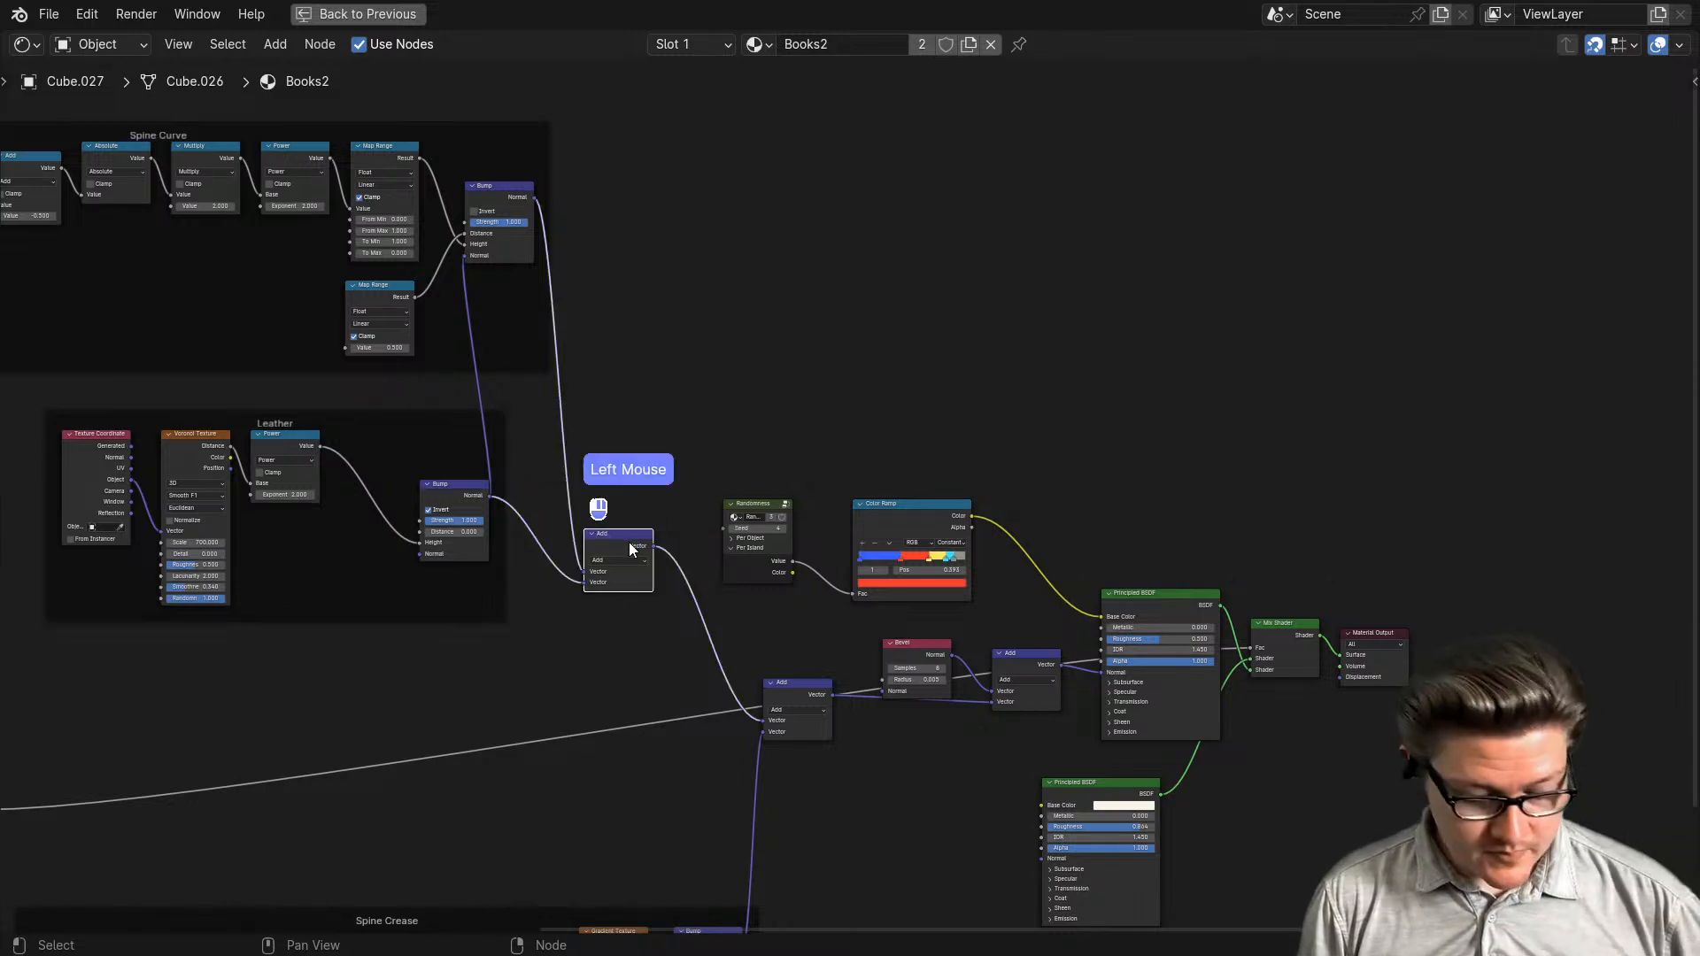
- Chain the Spine Curve Bump's Normal into the Spine Crease Bump, and that Bump's Normal into the Bevel's Normal input
middle_drag(632, 549, 602, 482)
scroll(698, 810, down, 2)
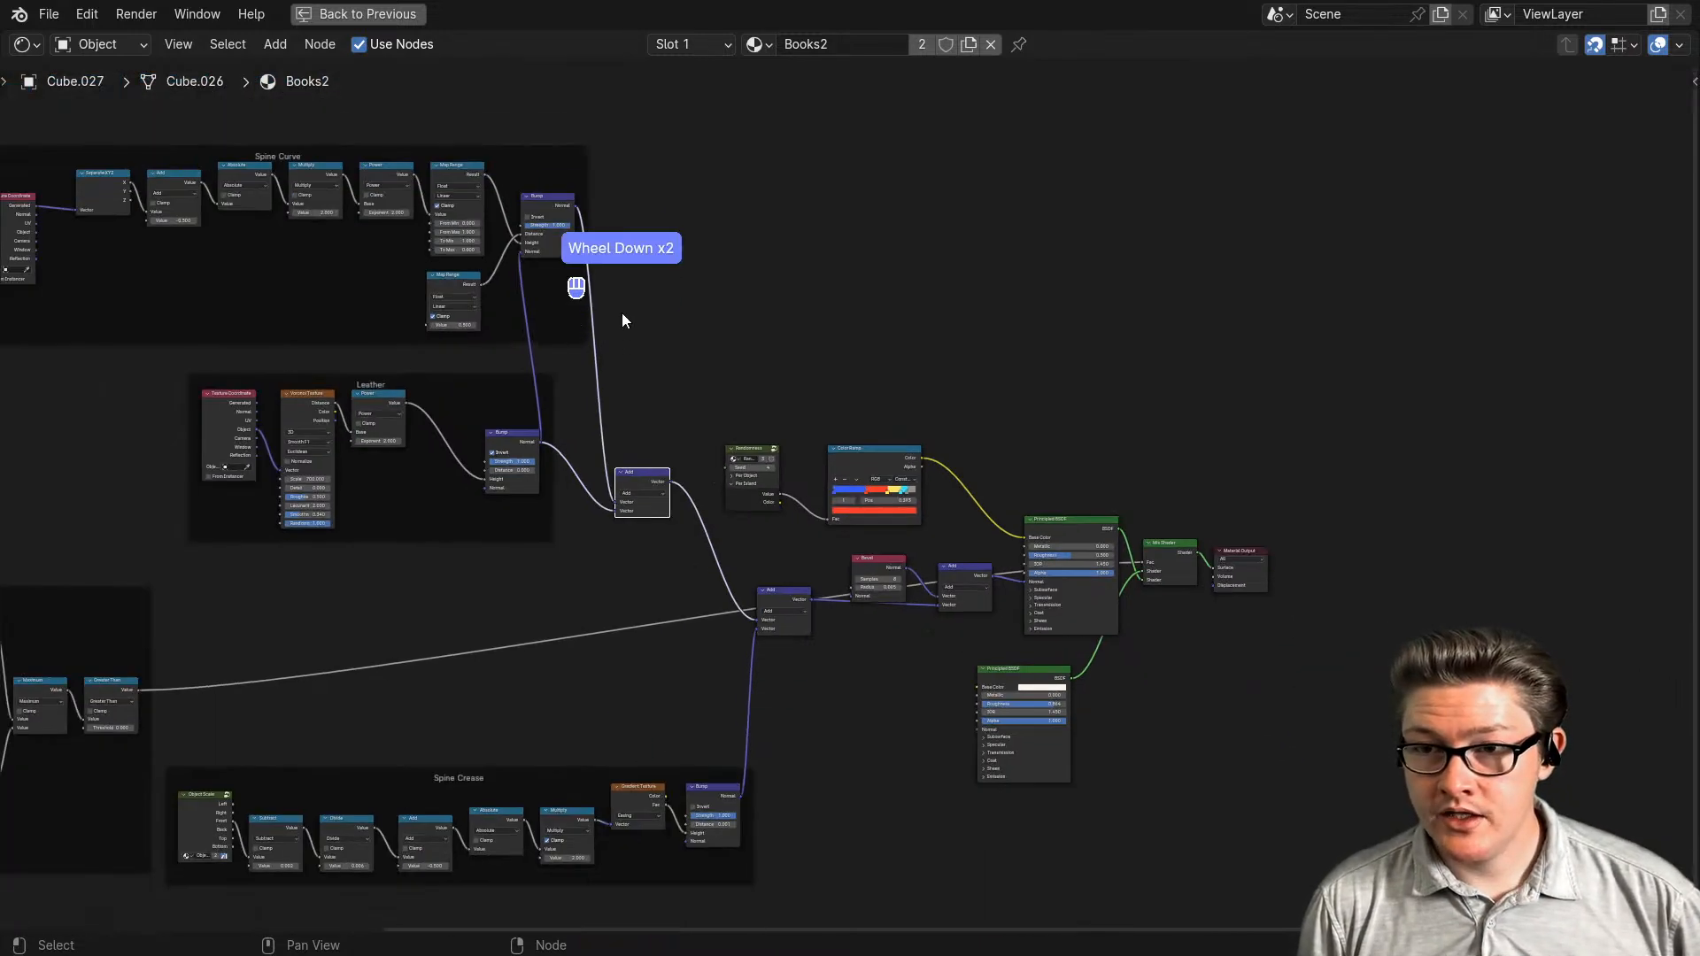
drag(575, 209, 850, 598)
click(751, 800)
click(874, 561)
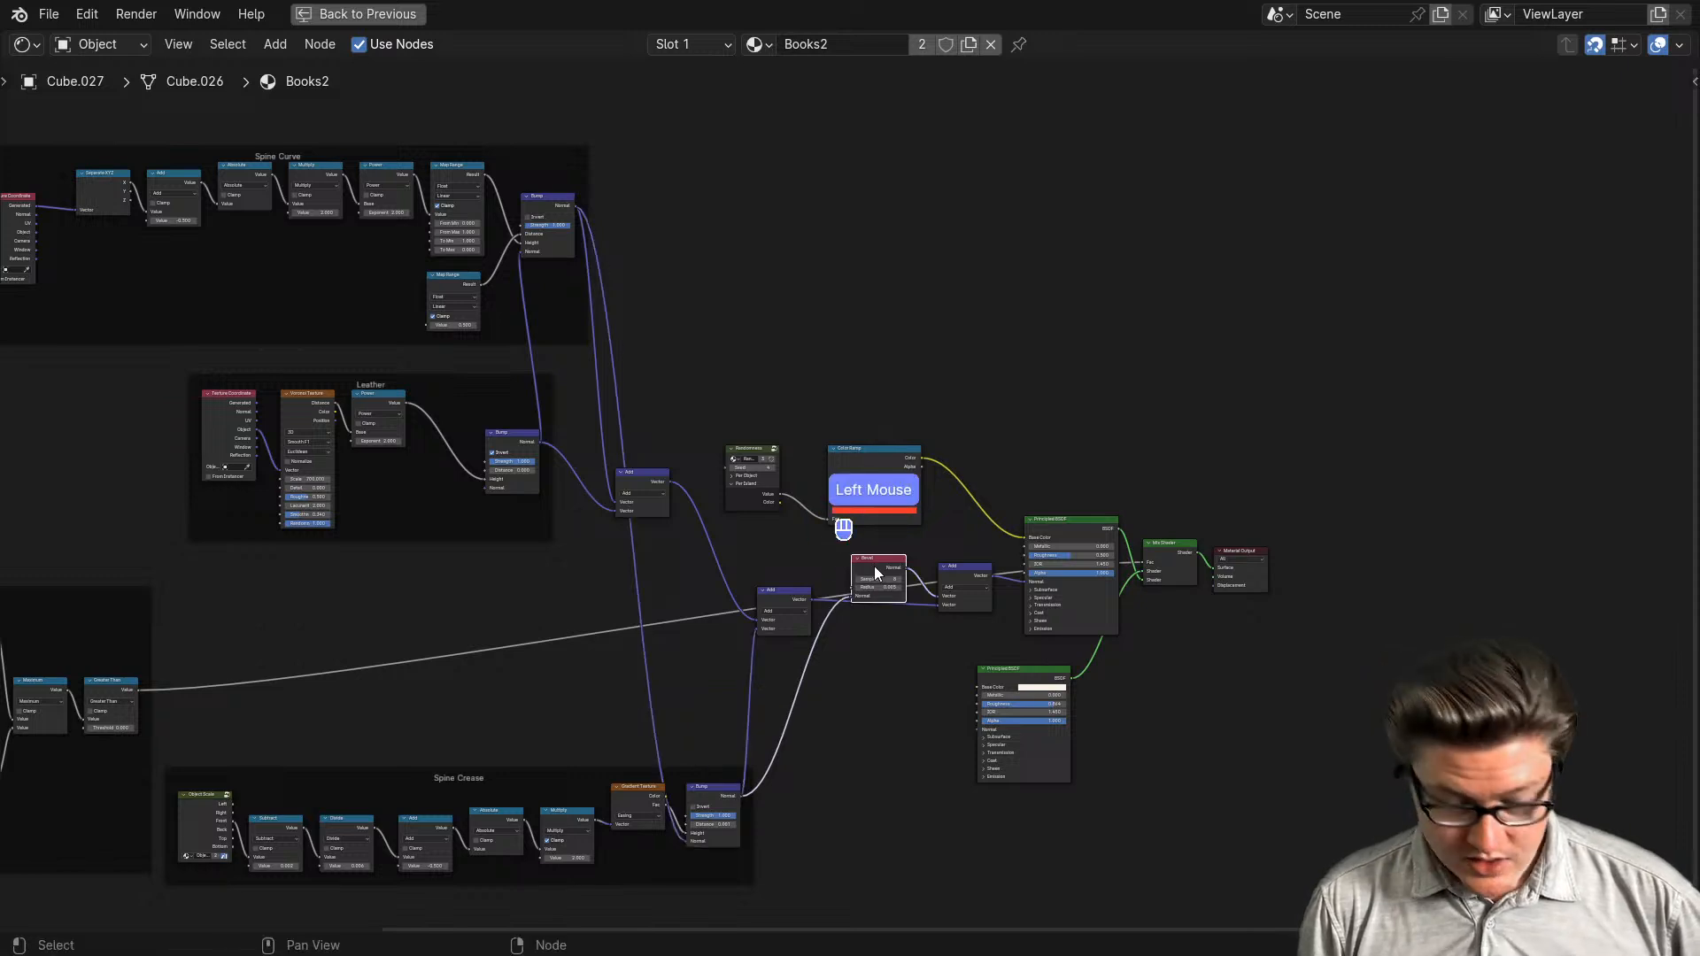
- Remove all three vector Add nodes, keeping the Bevel linked to the Principled BSDF and moving it closer
scroll(874, 566, up, 2)
click(1024, 630)
key(ctrl+x)
drag(877, 615, 972, 659)
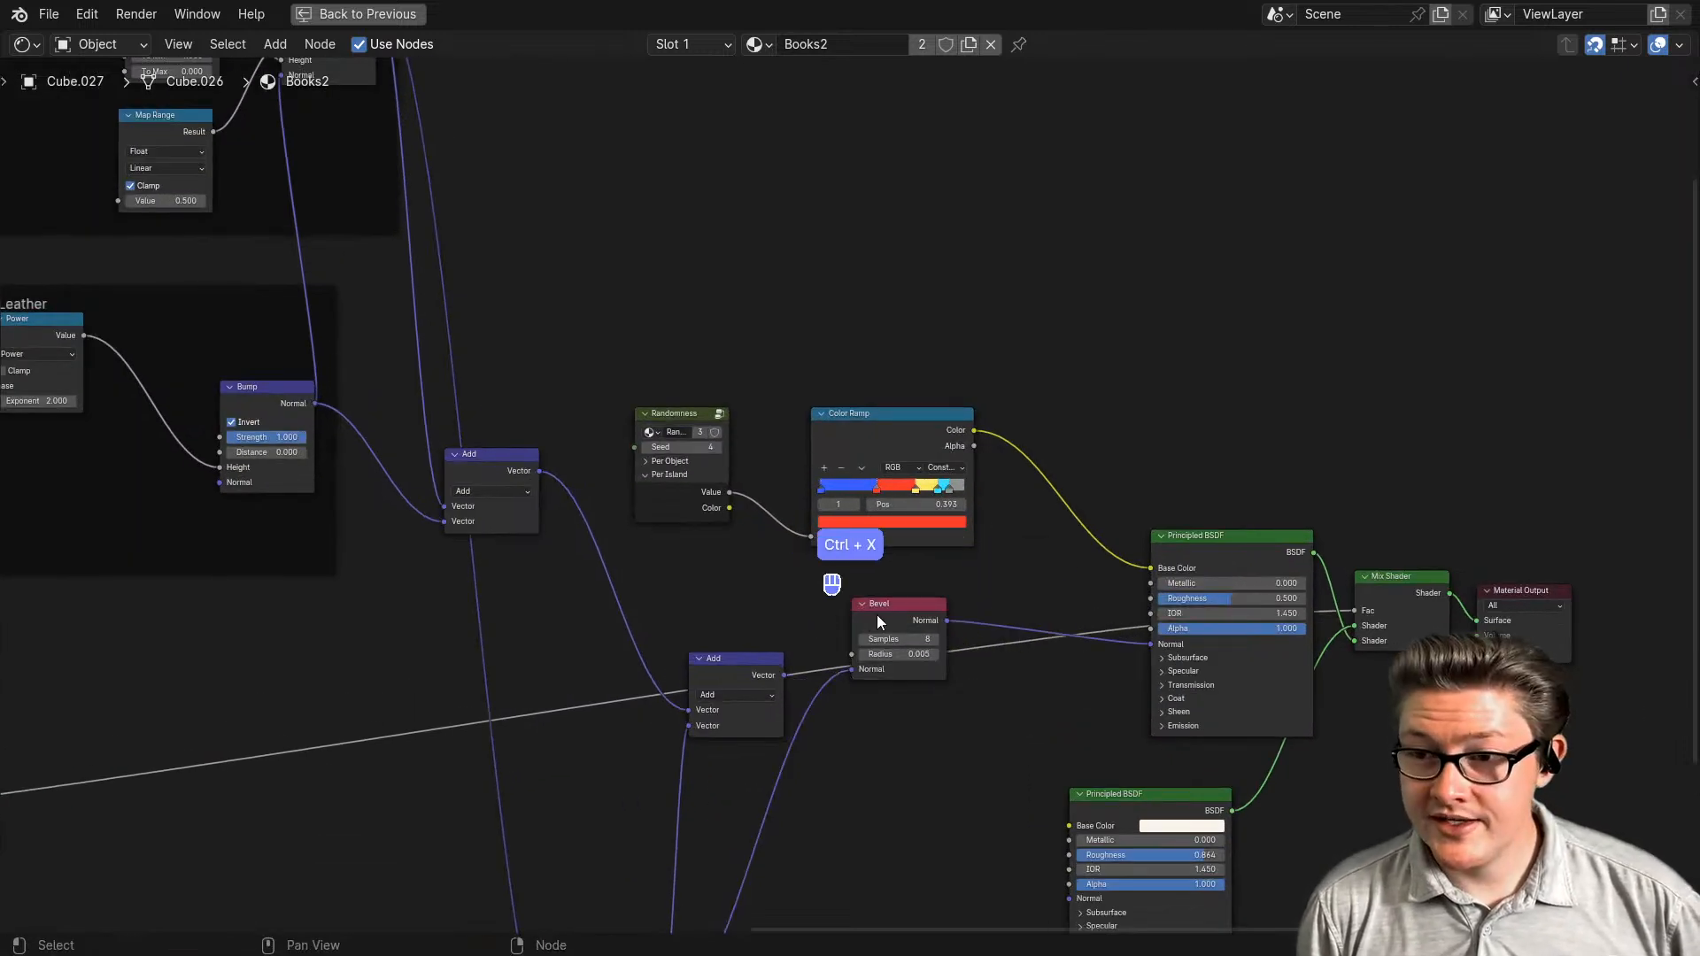
drag(800, 627, 753, 736)
key(x)
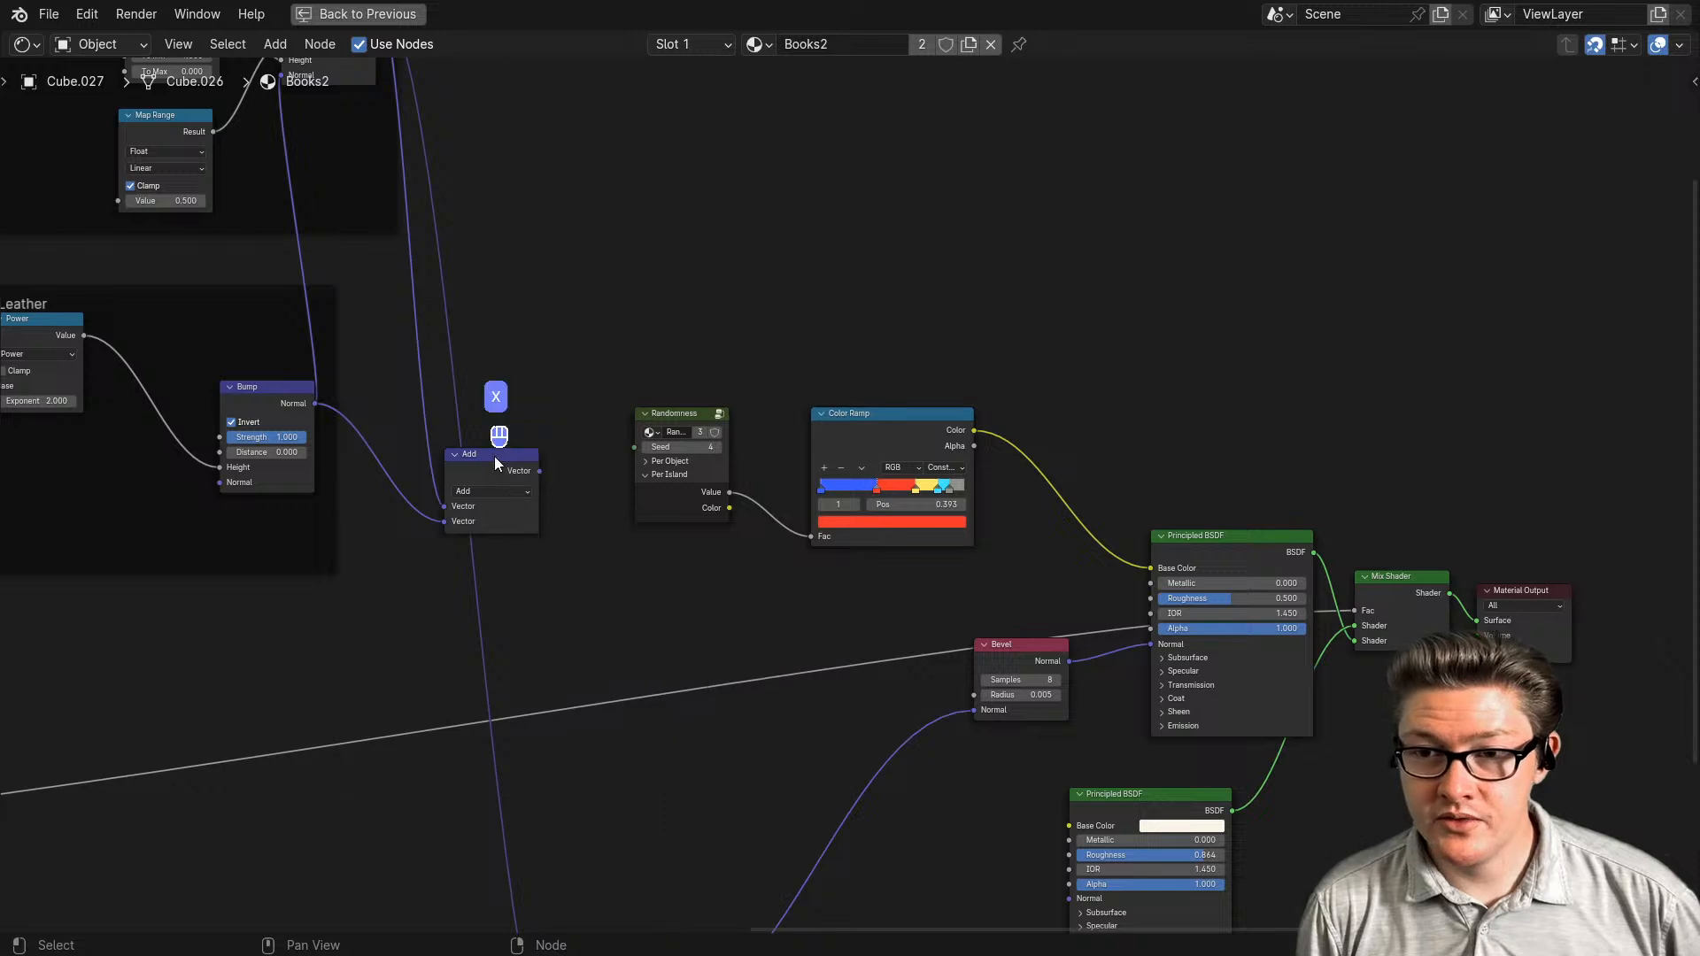
click(495, 464)
key(x)
- Move the Leather frame farther back from the Spine Curve Bump and restore the full layout
scroll(558, 673, down, 4)
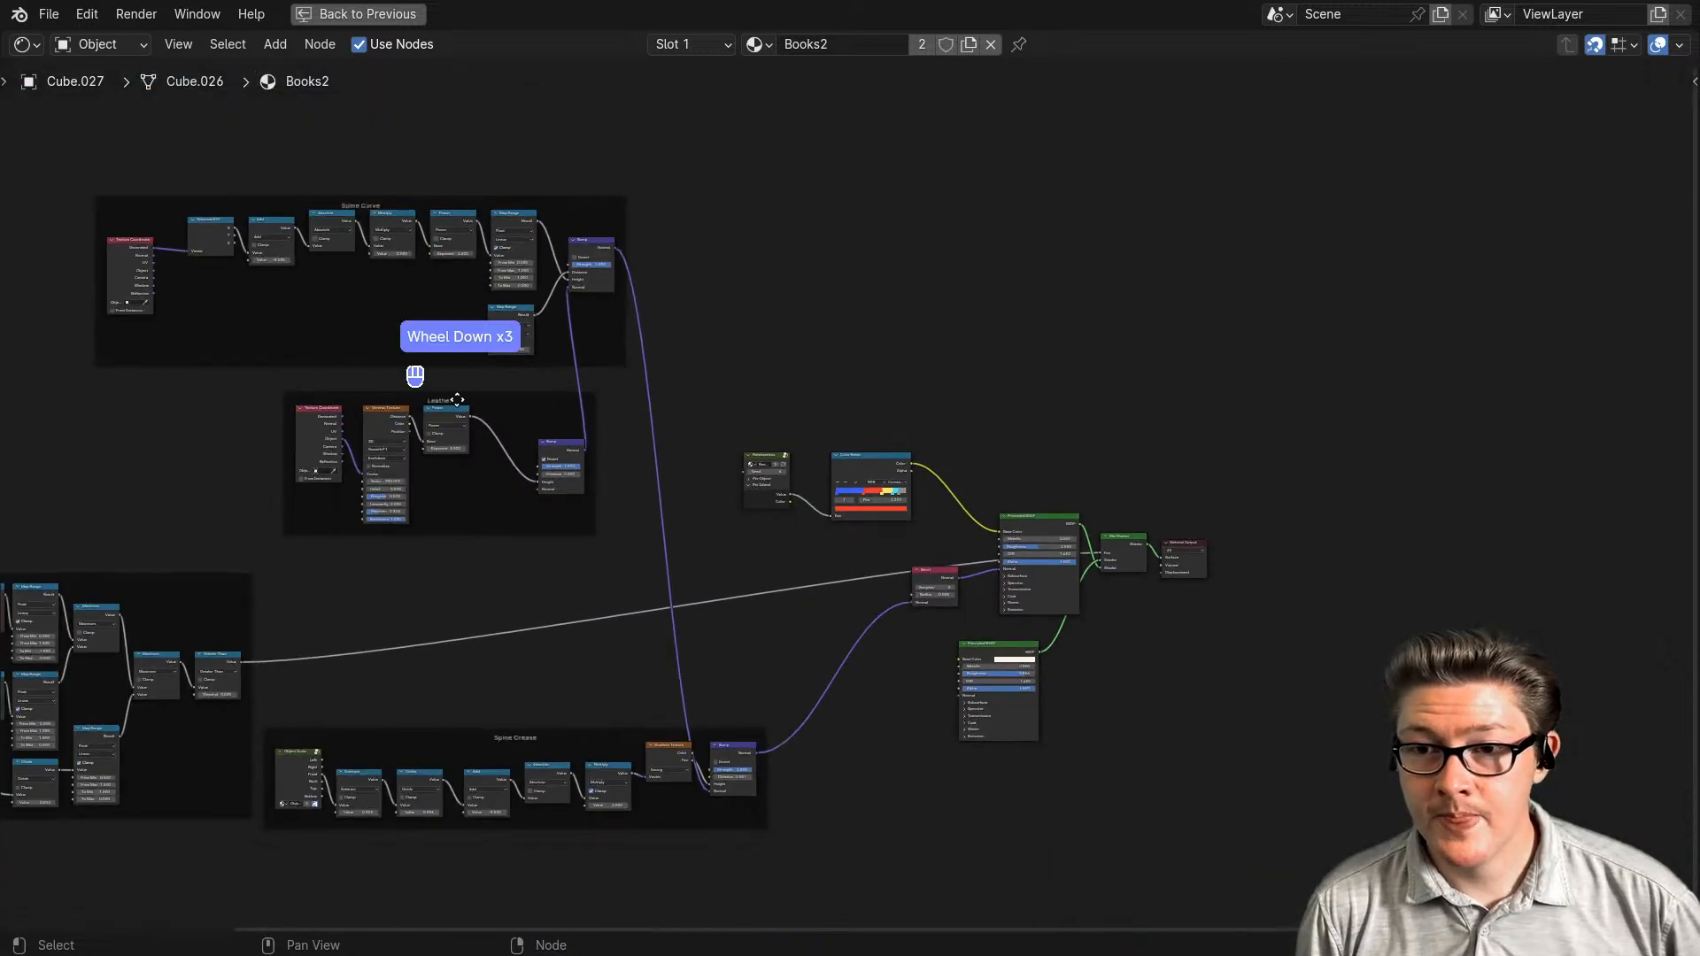
click(430, 398)
key(ctrl+space)
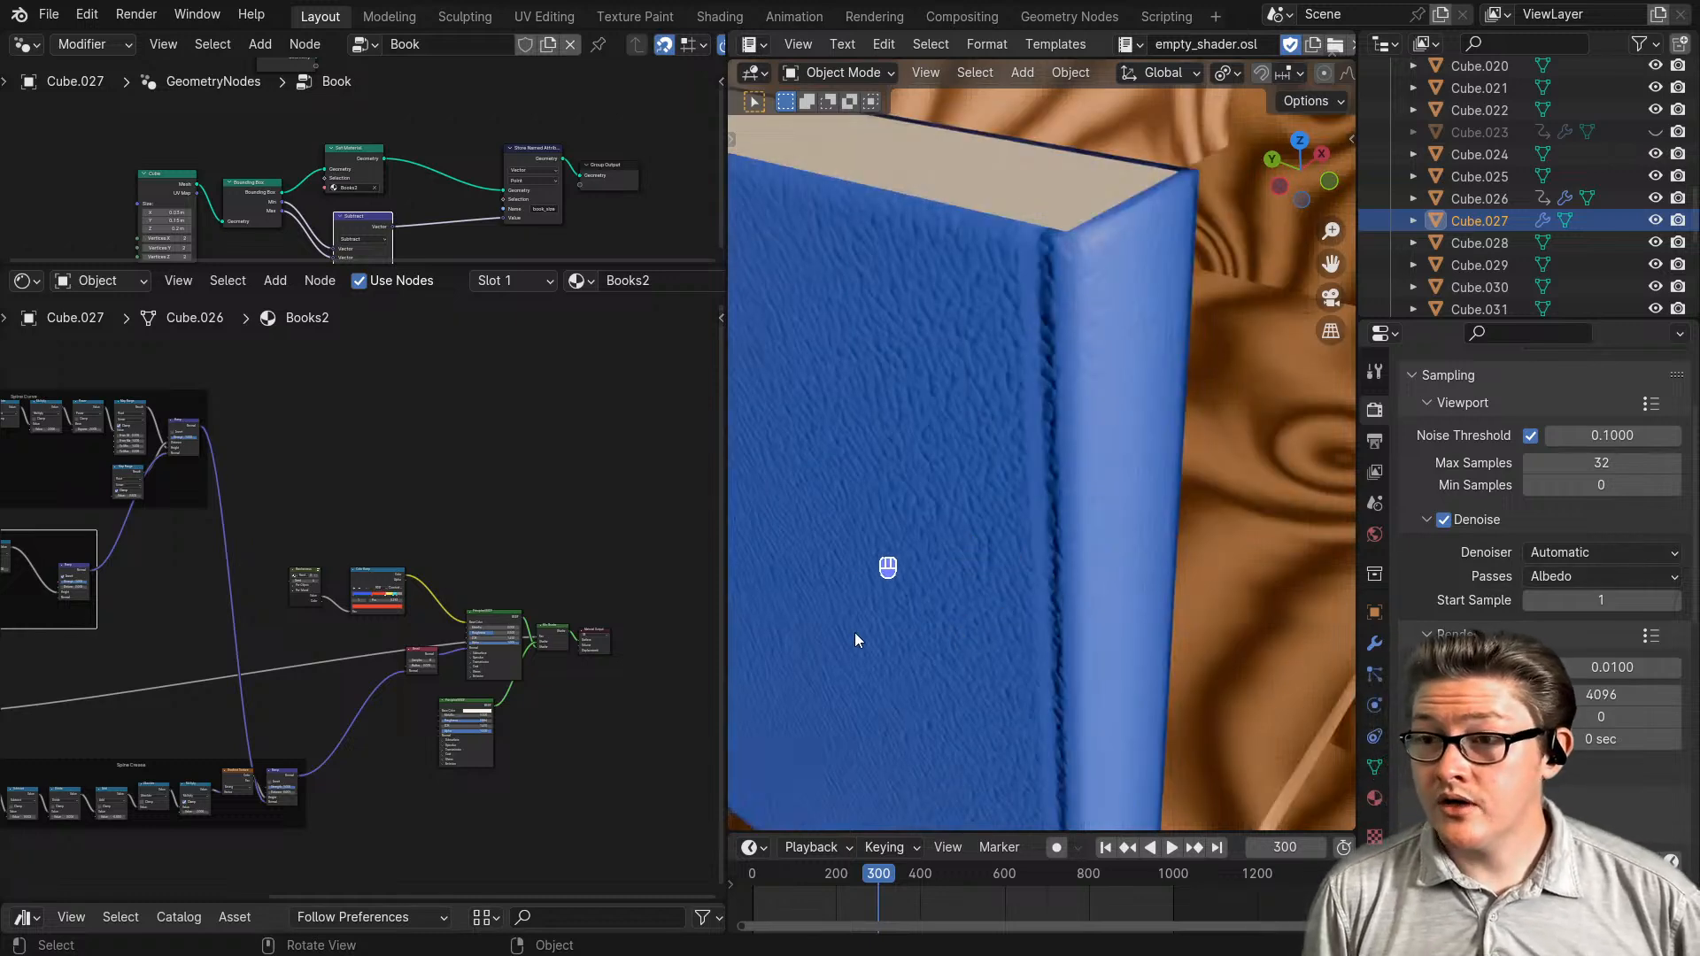
- Nudge the Bevel node slightly closer to the cover's Principled BSDF while reviewing the chained bumps on the book
scroll(443, 682, up, 3)
middle_drag(288, 749, 514, 655)
scroll(496, 648, up, 2)
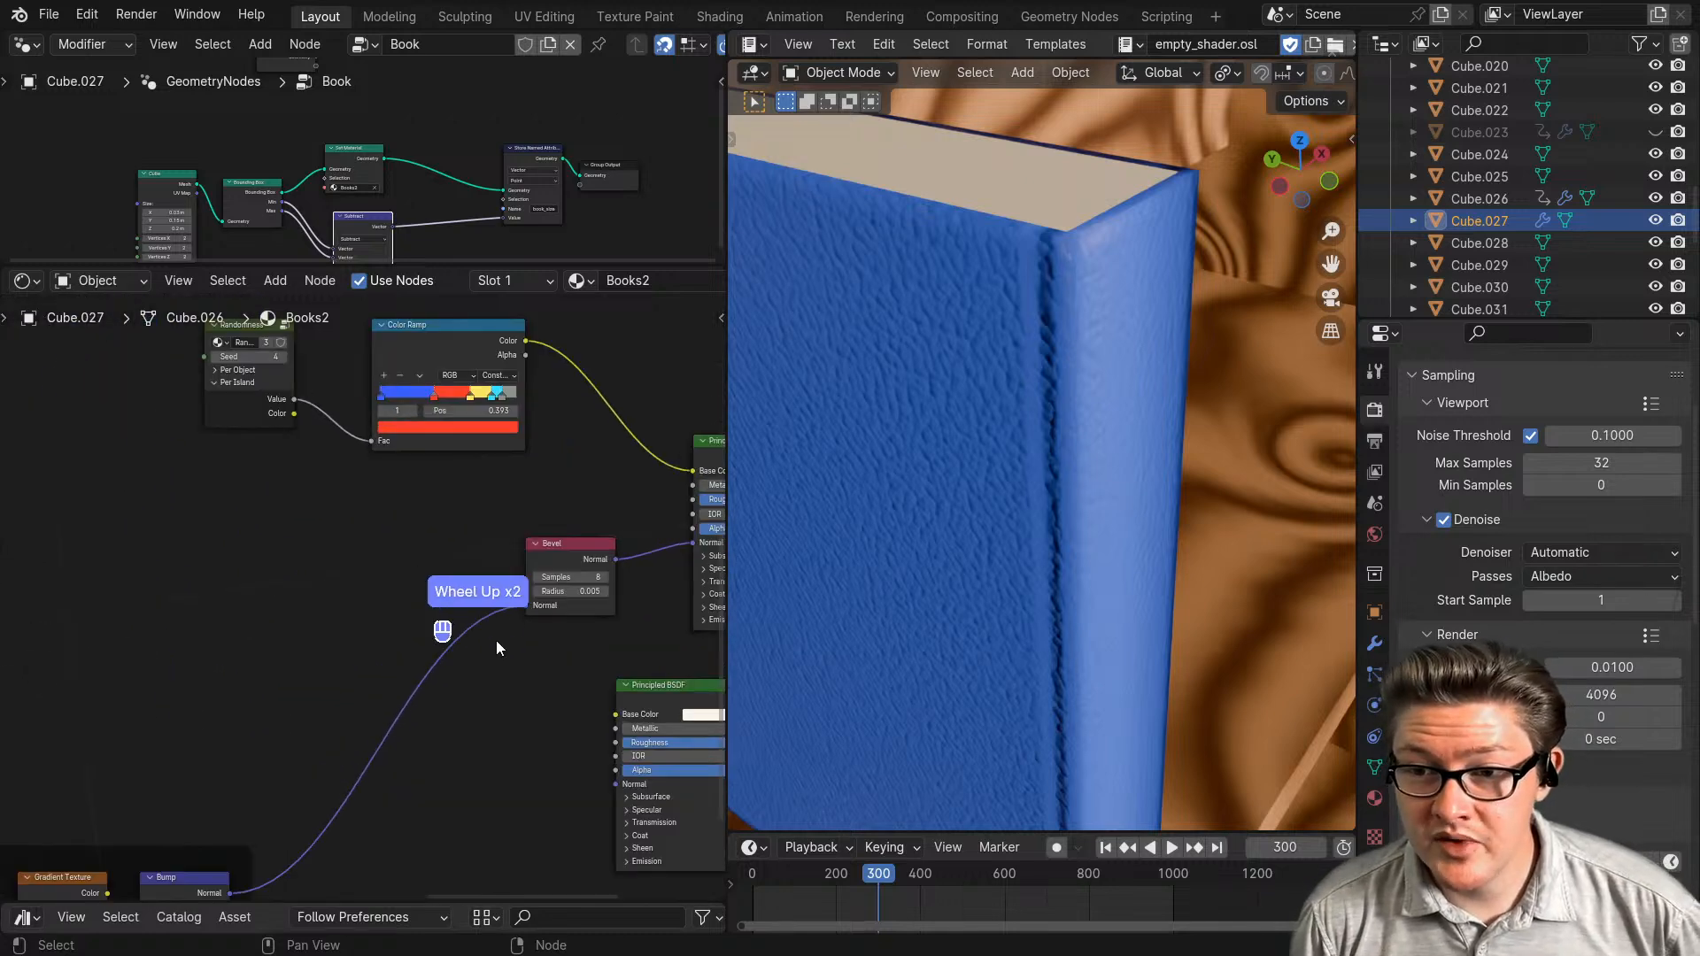
click(561, 565)
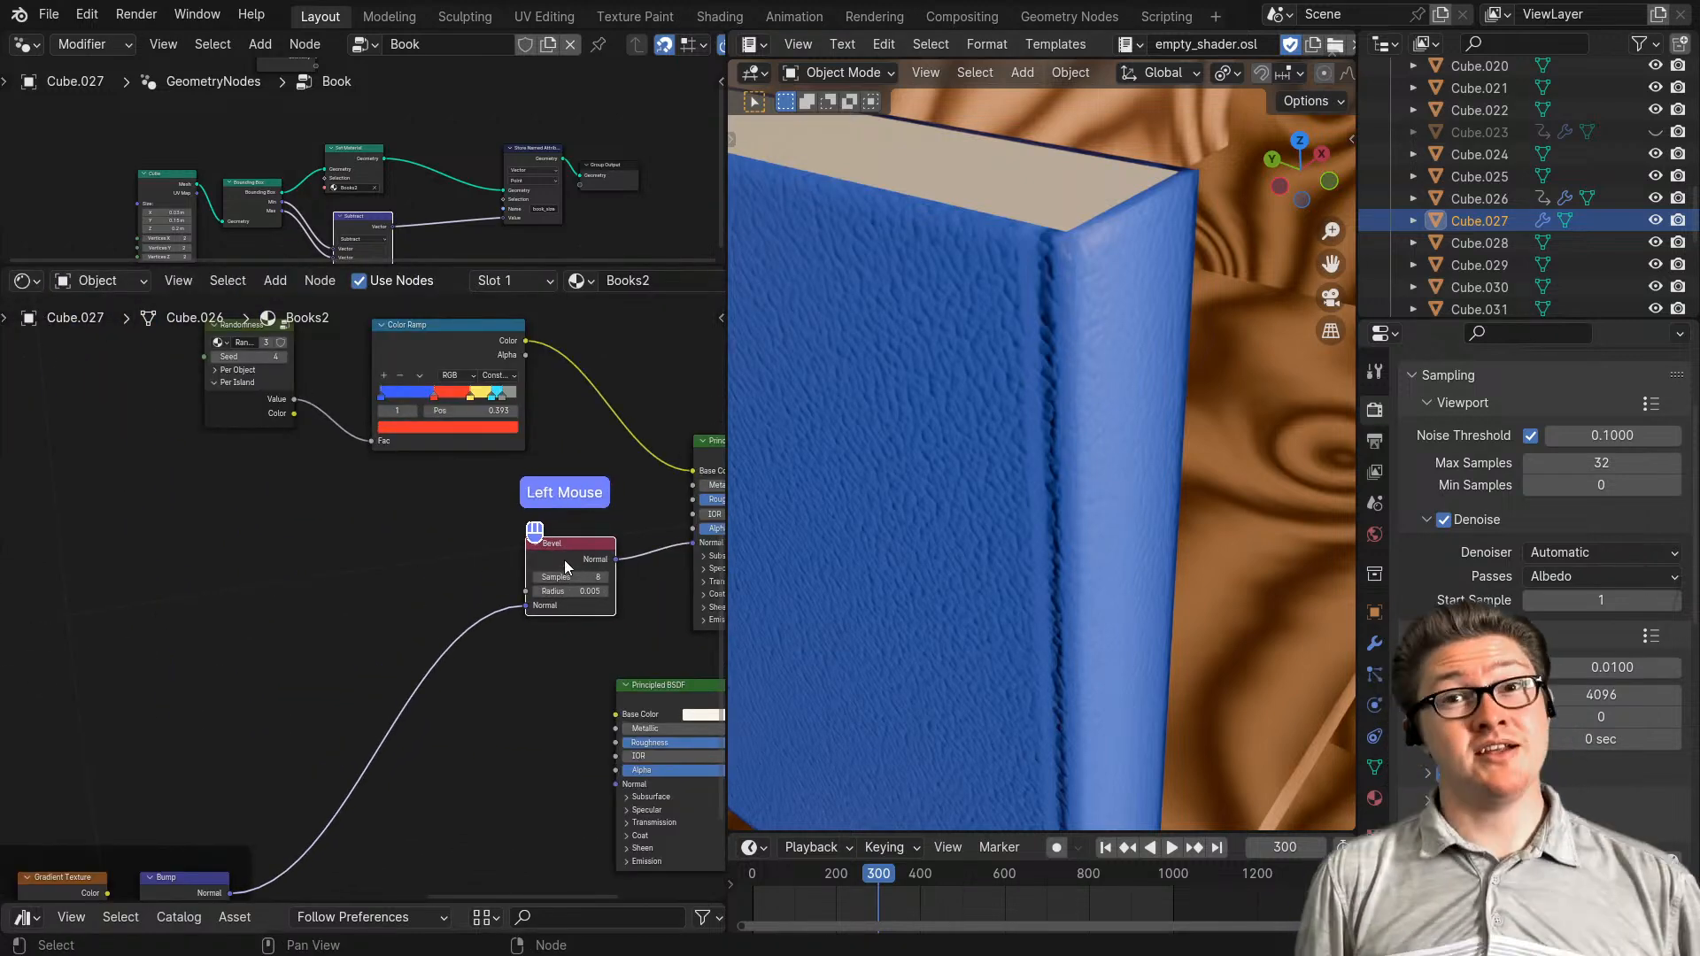
scroll(584, 574, up, 3)
middle_drag(613, 537, 590, 514)
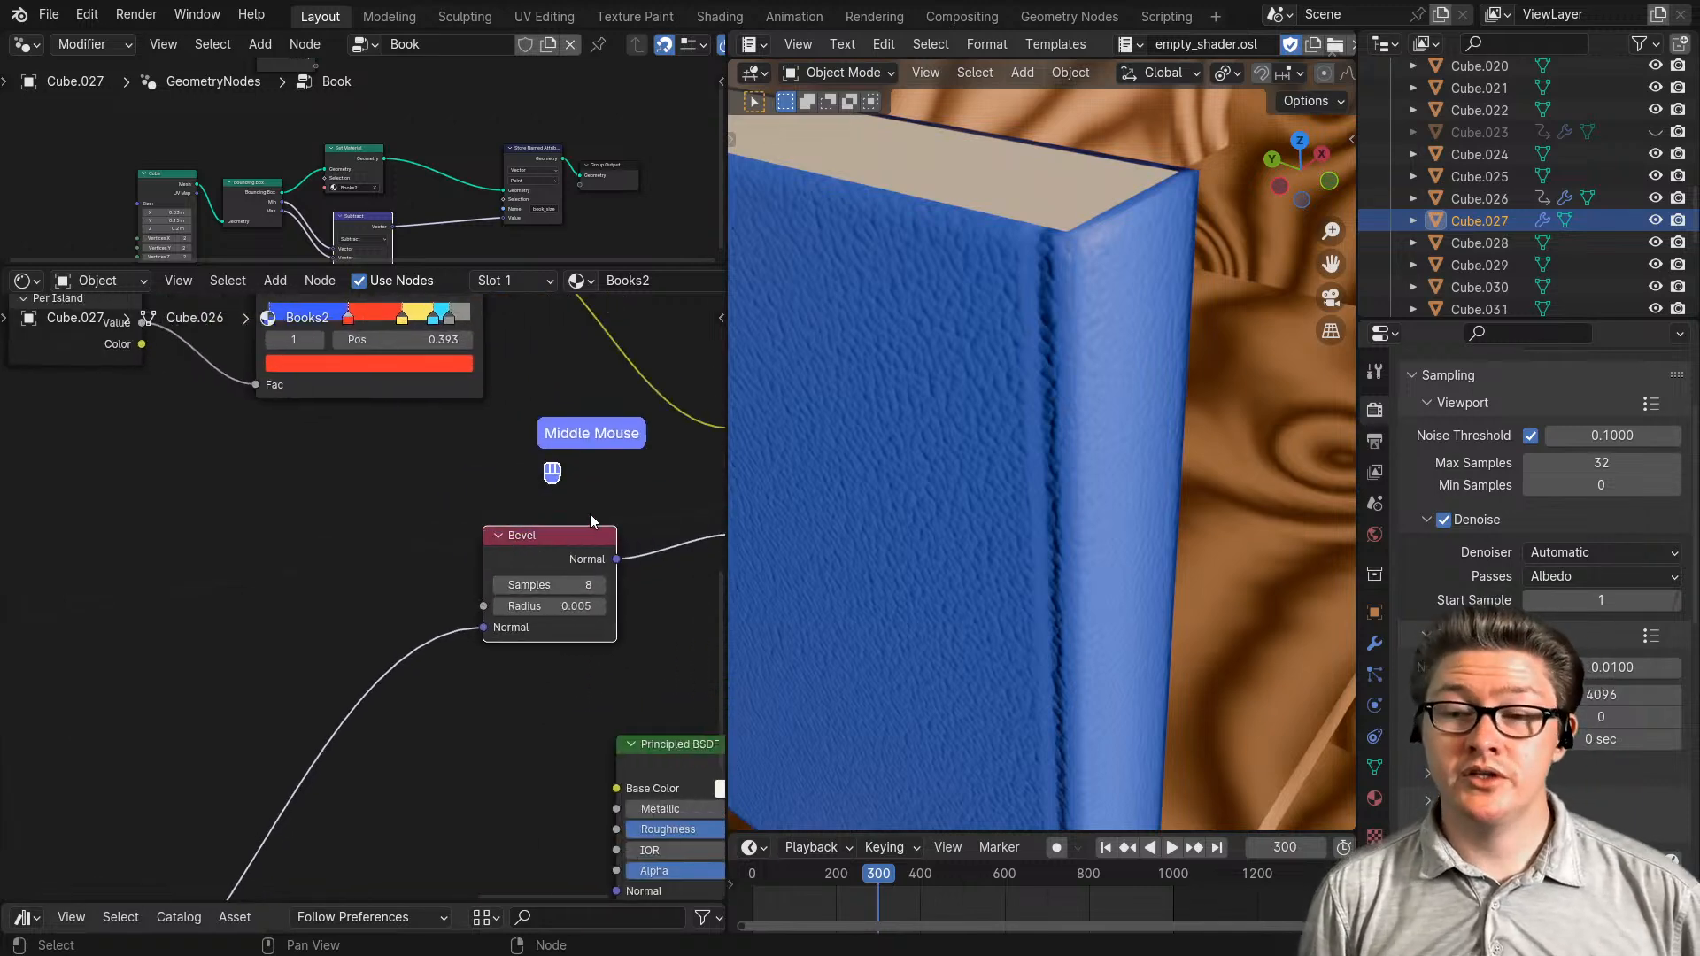
mouse_move(553, 549)
mouse_down()
mouse_move(588, 549)
mouse_move(571, 549)
mouse_up()
scroll(619, 551, down, 5)
middle_drag(661, 547, 424, 563)
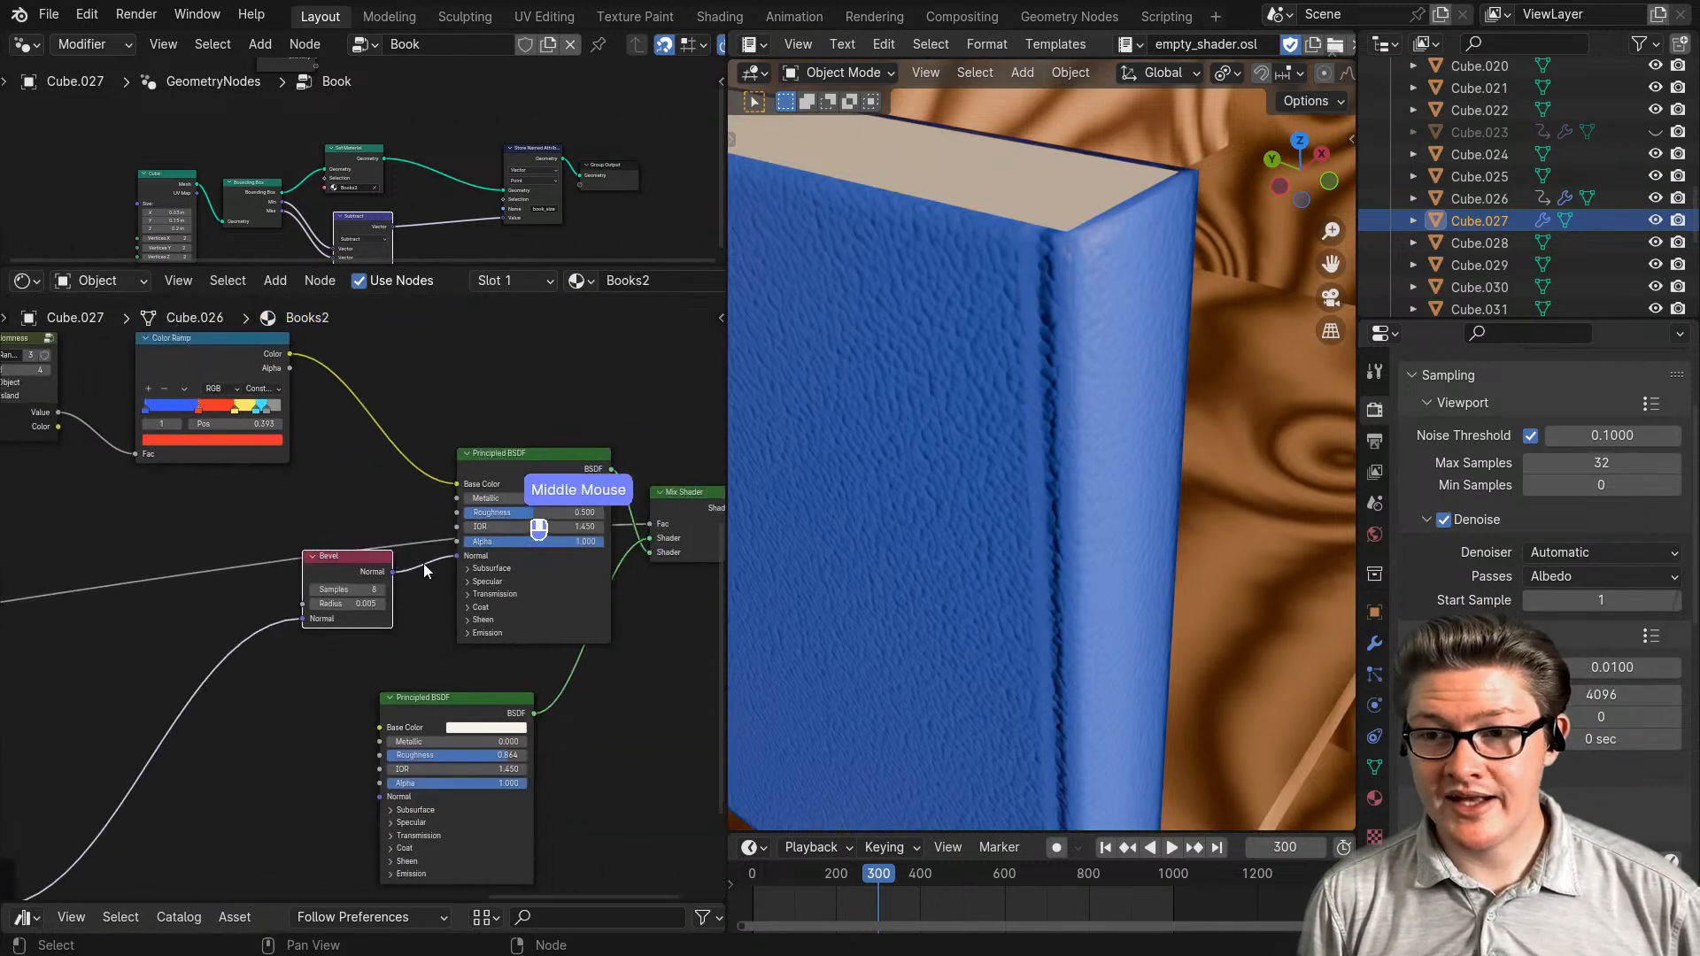
scroll(377, 642, down, 3)
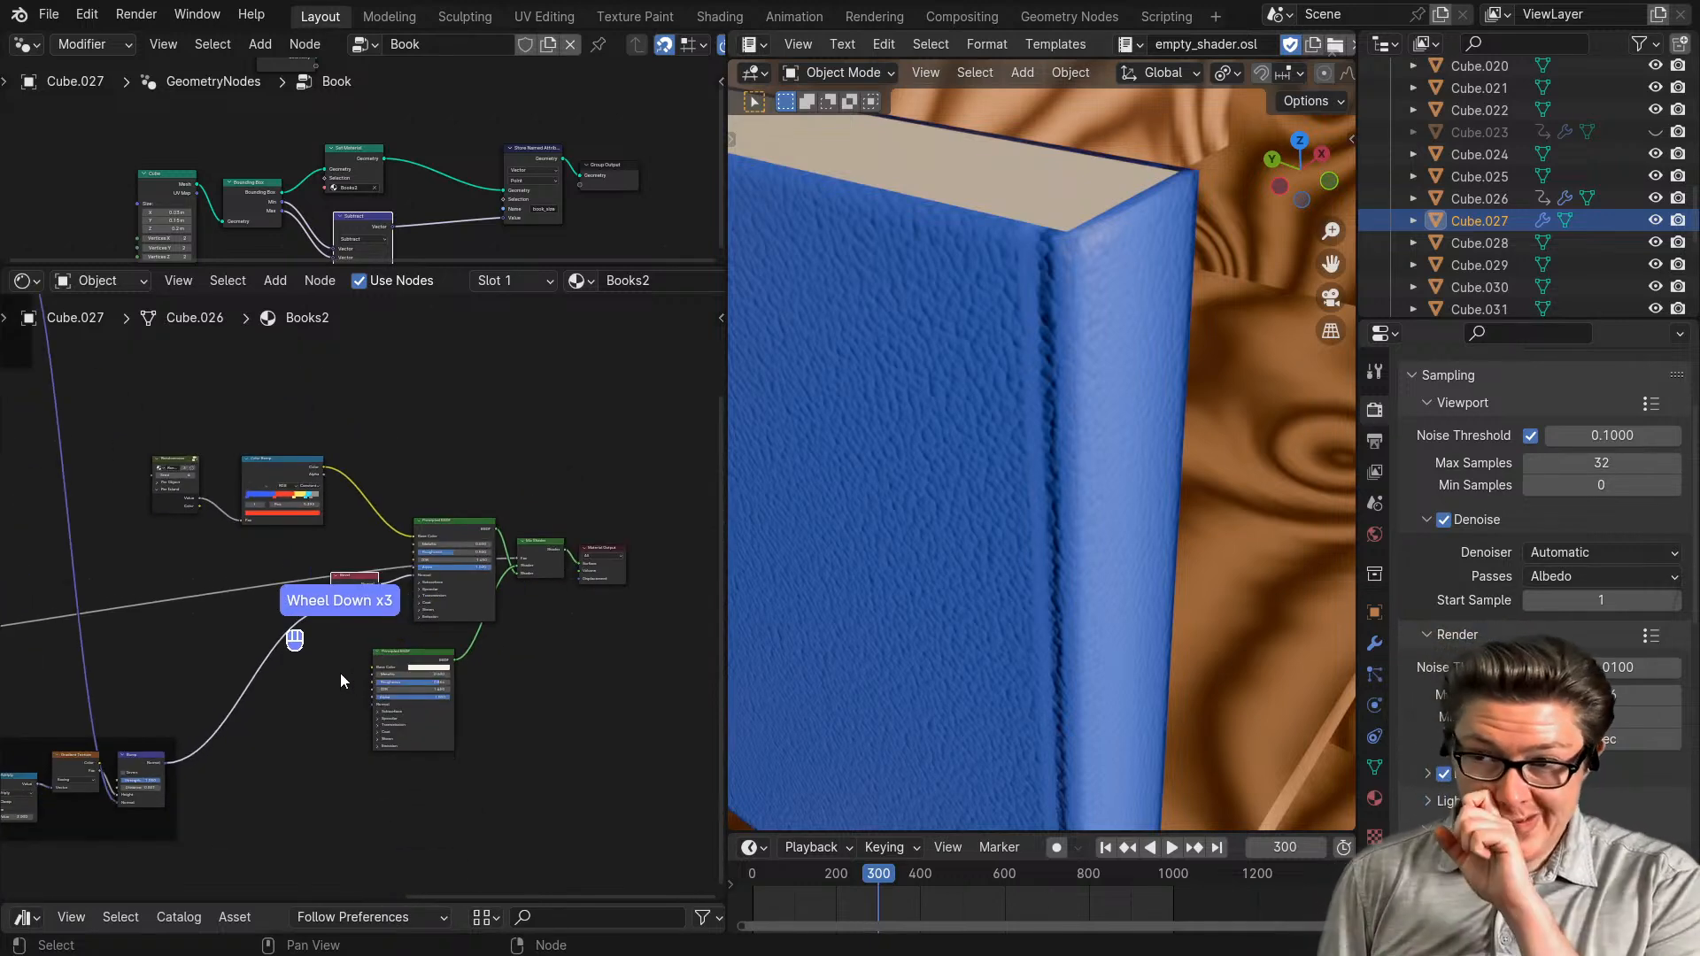
drag(295, 638, 340, 607)
- Show the book's page block from above and move the Spine Crease frame up closer to the Leather frame
middle_drag(1128, 424, 1063, 518)
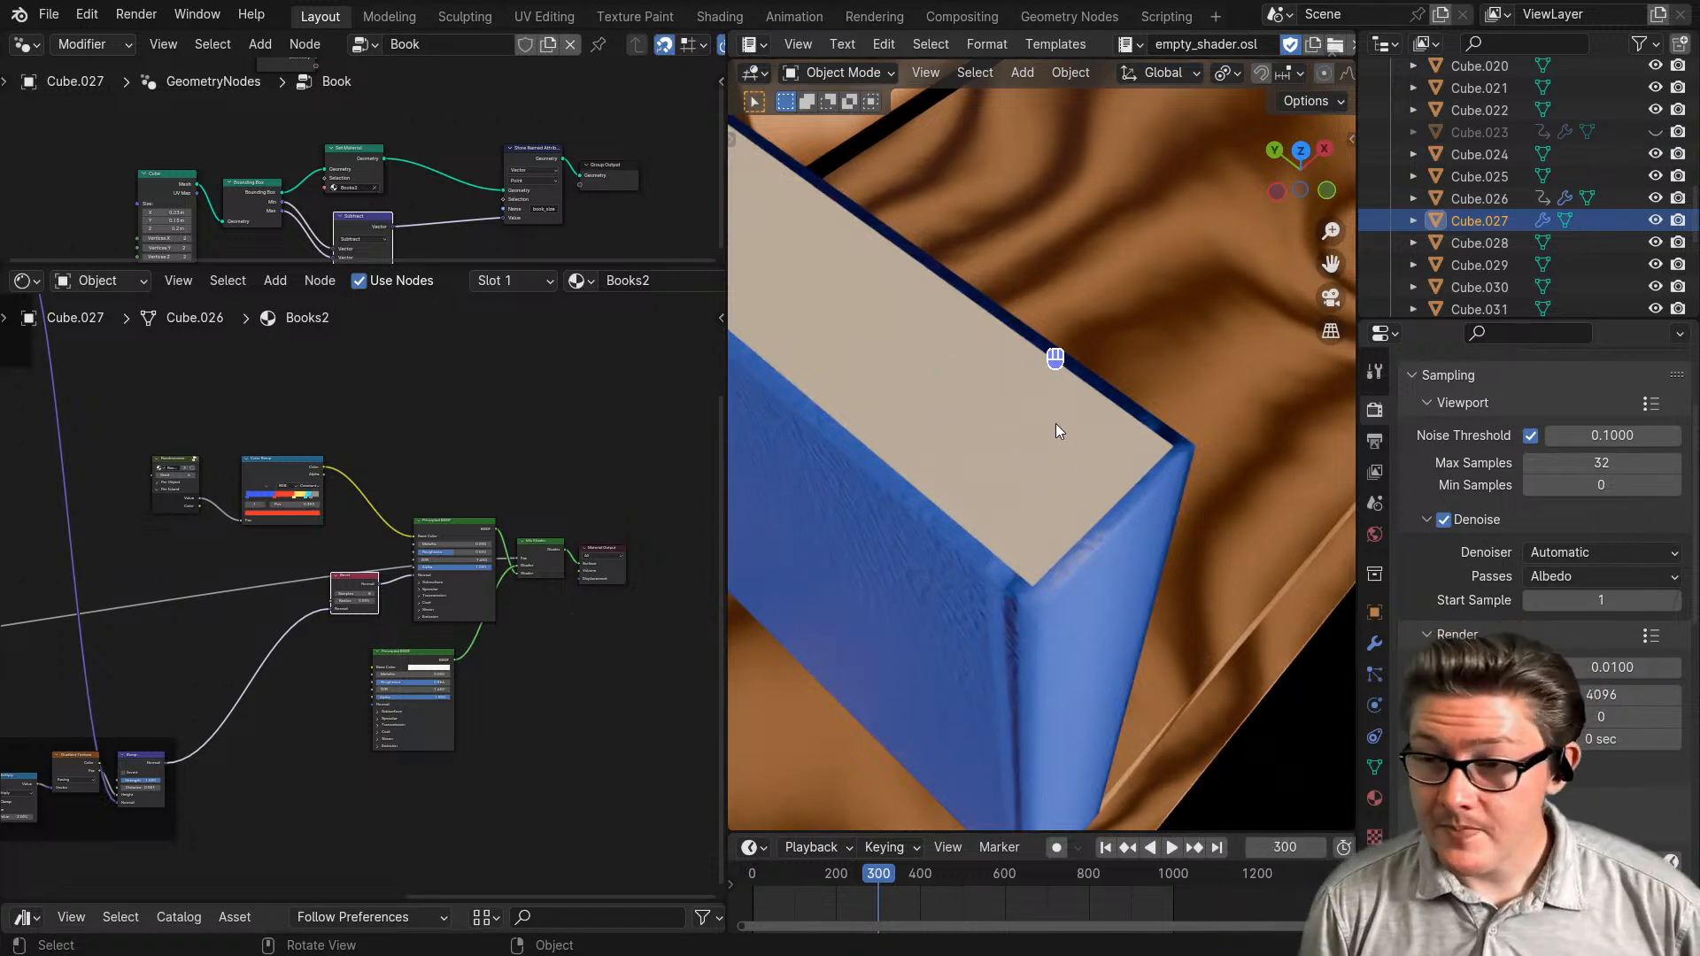
scroll(319, 726, down, 2)
middle_drag(312, 728, 451, 616)
scroll(283, 730, down, 2)
middle_drag(211, 639, 218, 606)
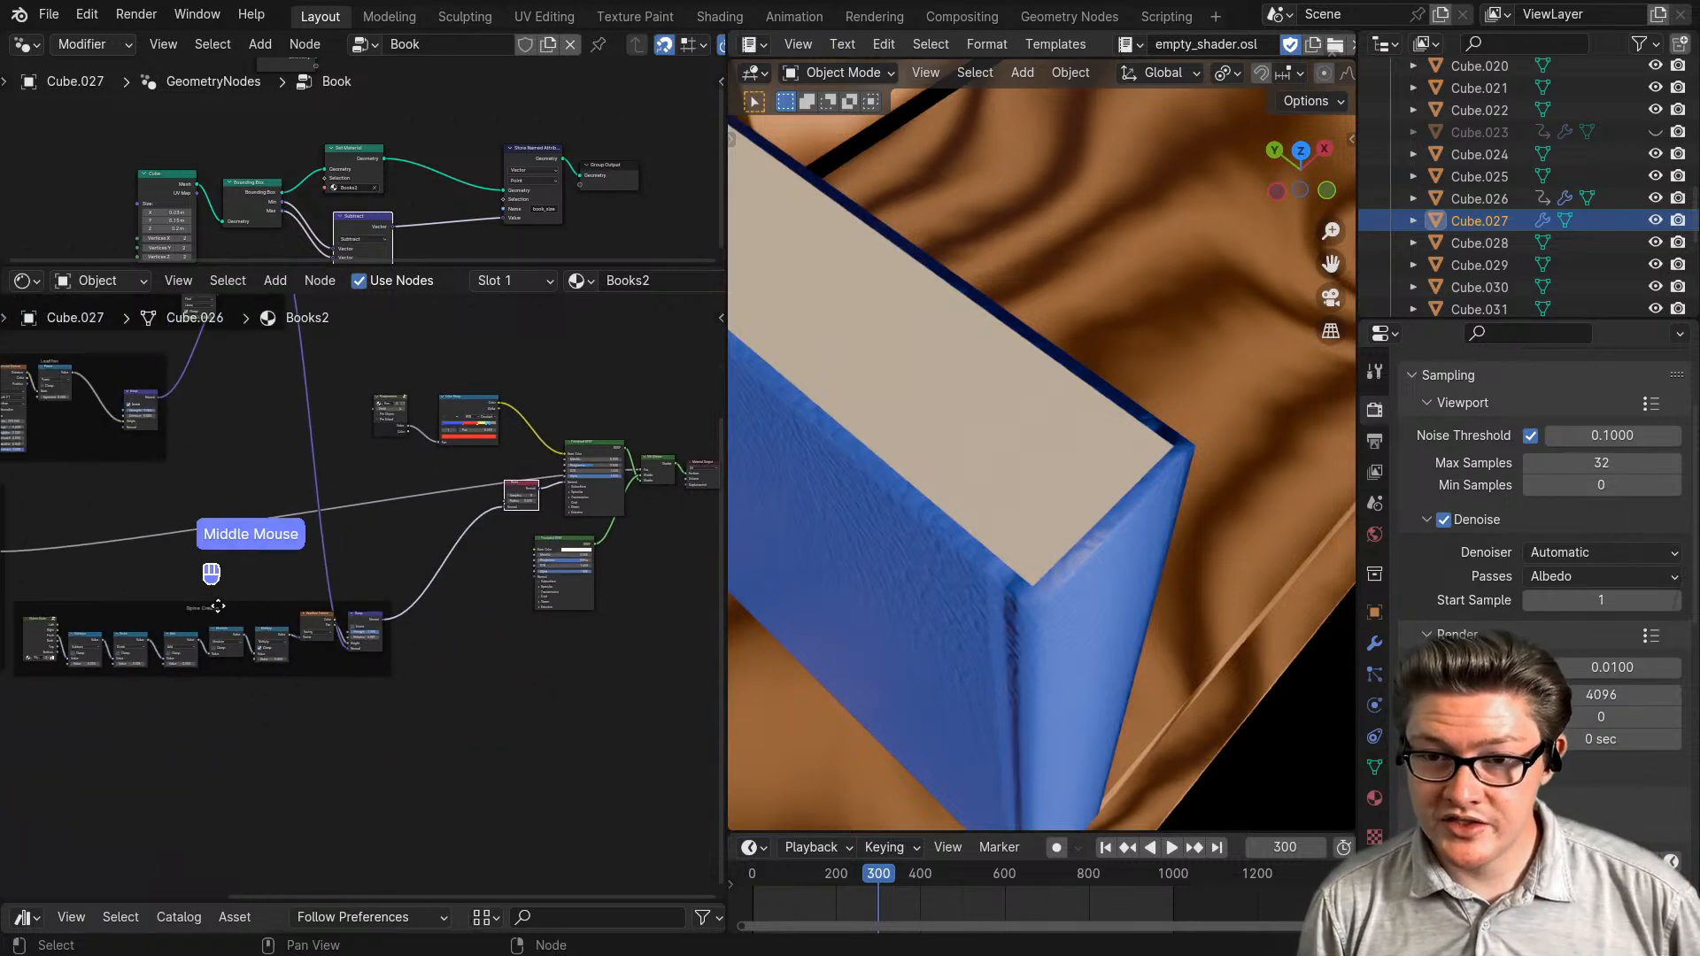
drag(218, 606, 209, 544)
- Add a Bump node and connect its Normal output to the page material's Principled BSDF Normal input
key(shift+a)
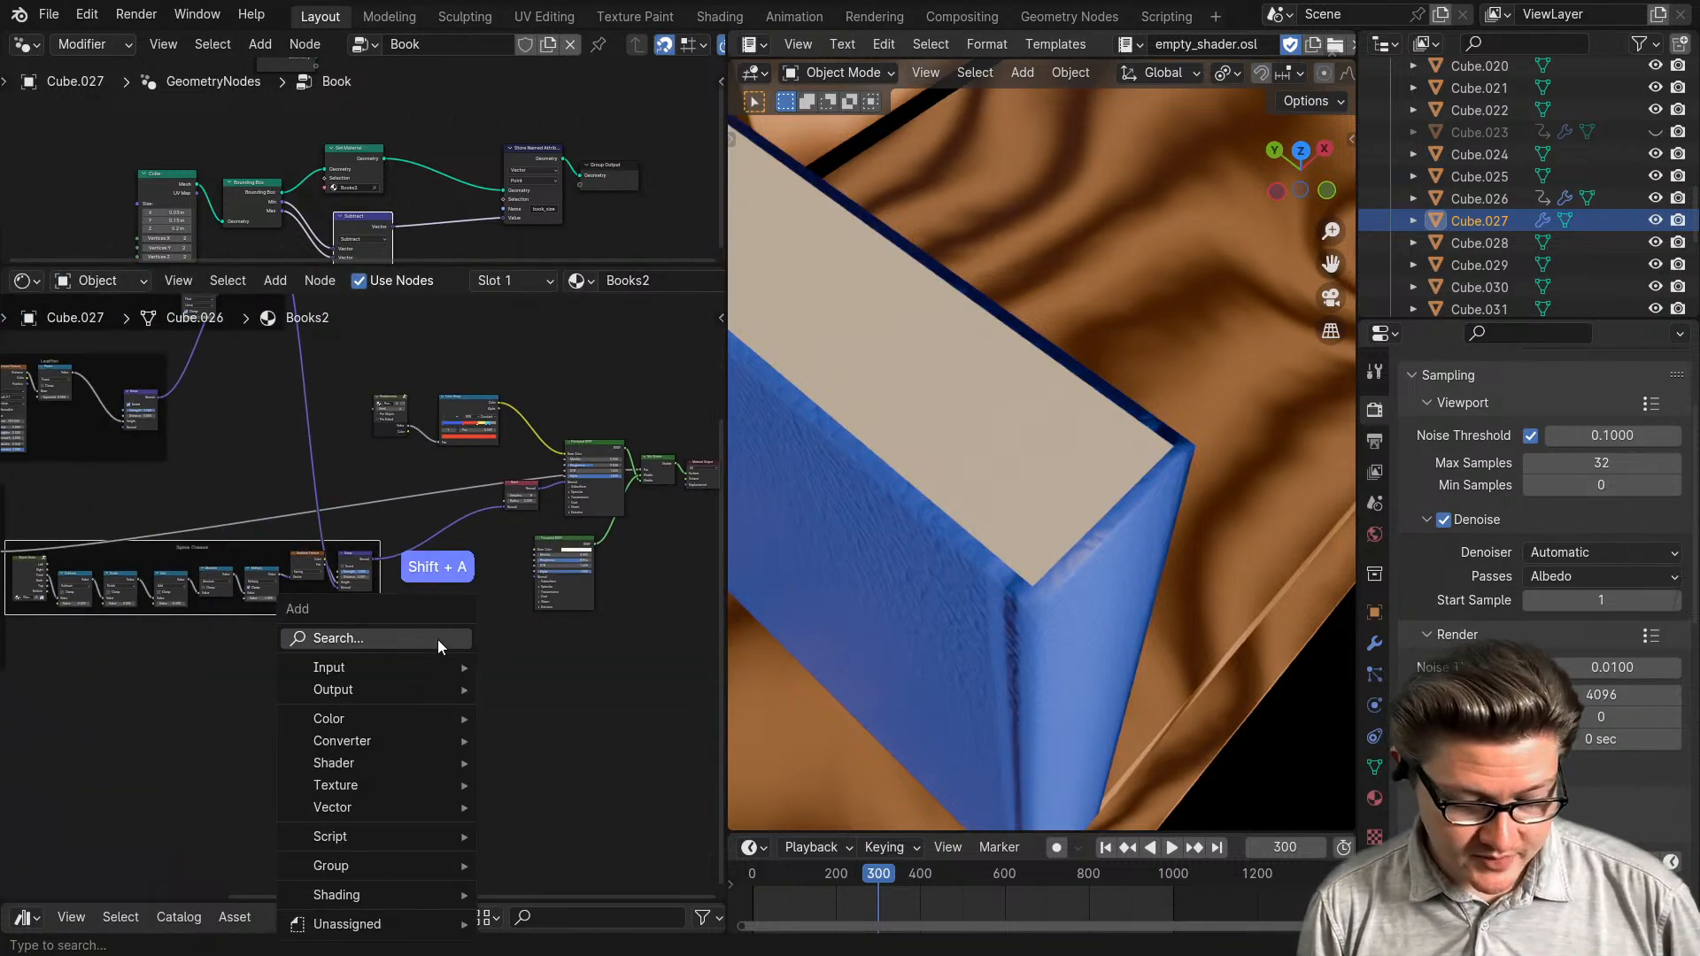
click(437, 639)
text(bum)
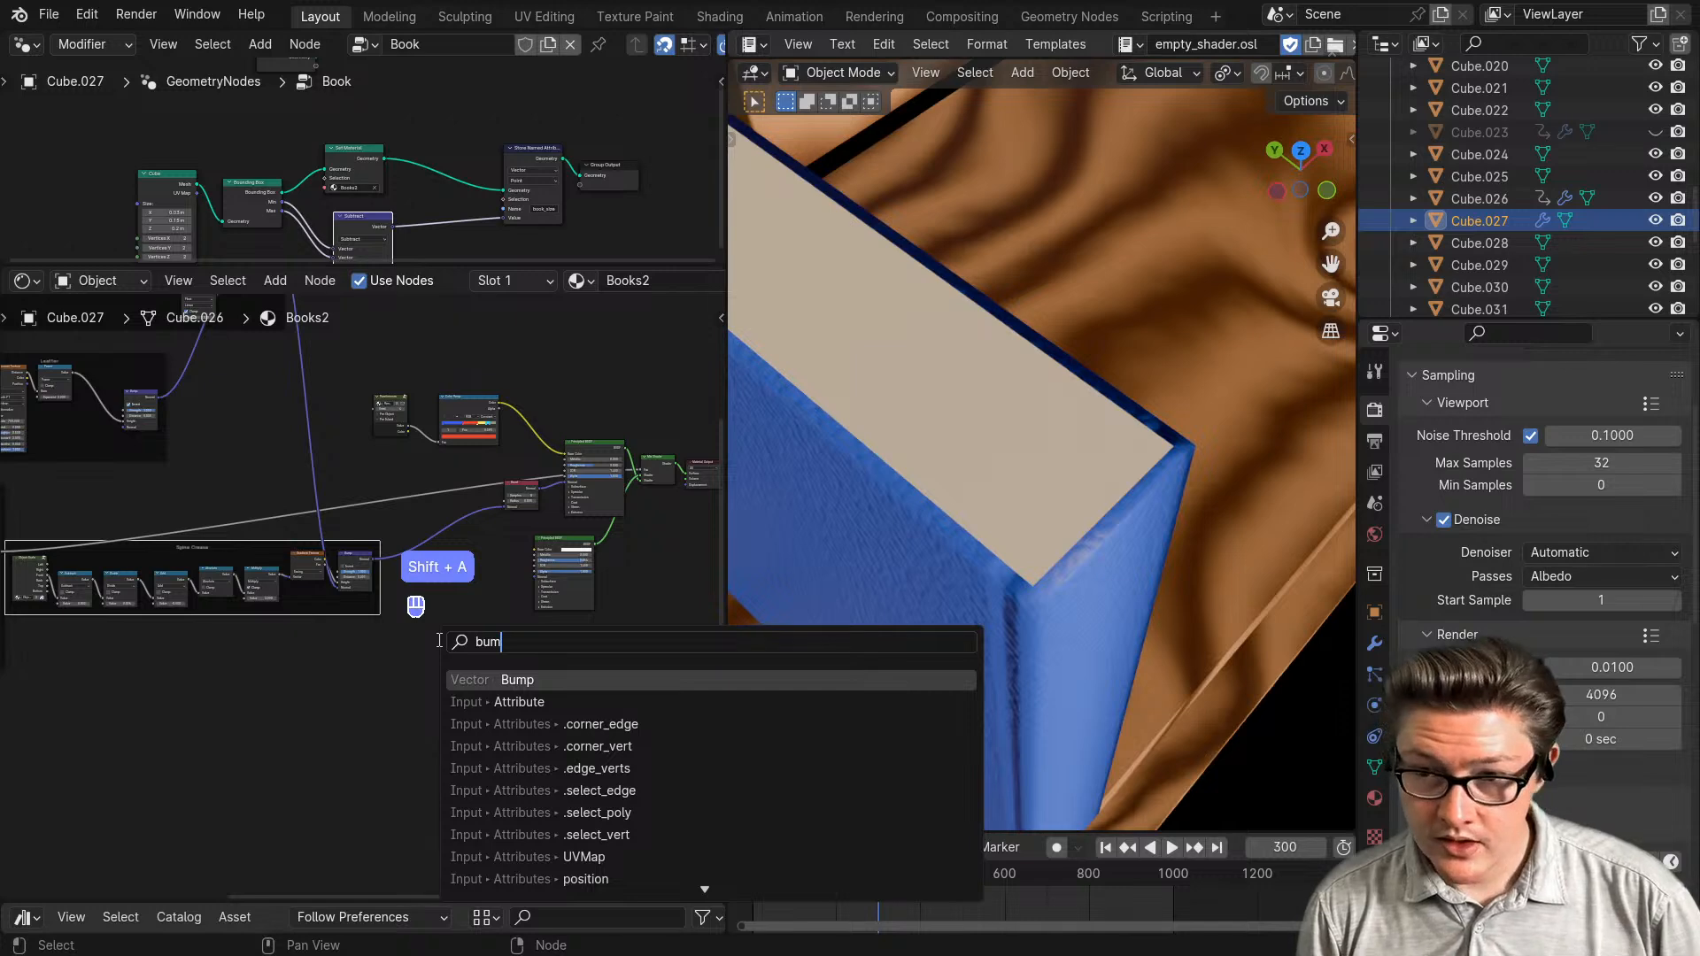
key(Return)
click(462, 591)
scroll(452, 589, up, 1)
scroll(594, 602, up, 3)
middle_drag(461, 589, 251, 620)
scroll(291, 634, up, 2)
drag(295, 611, 443, 537)
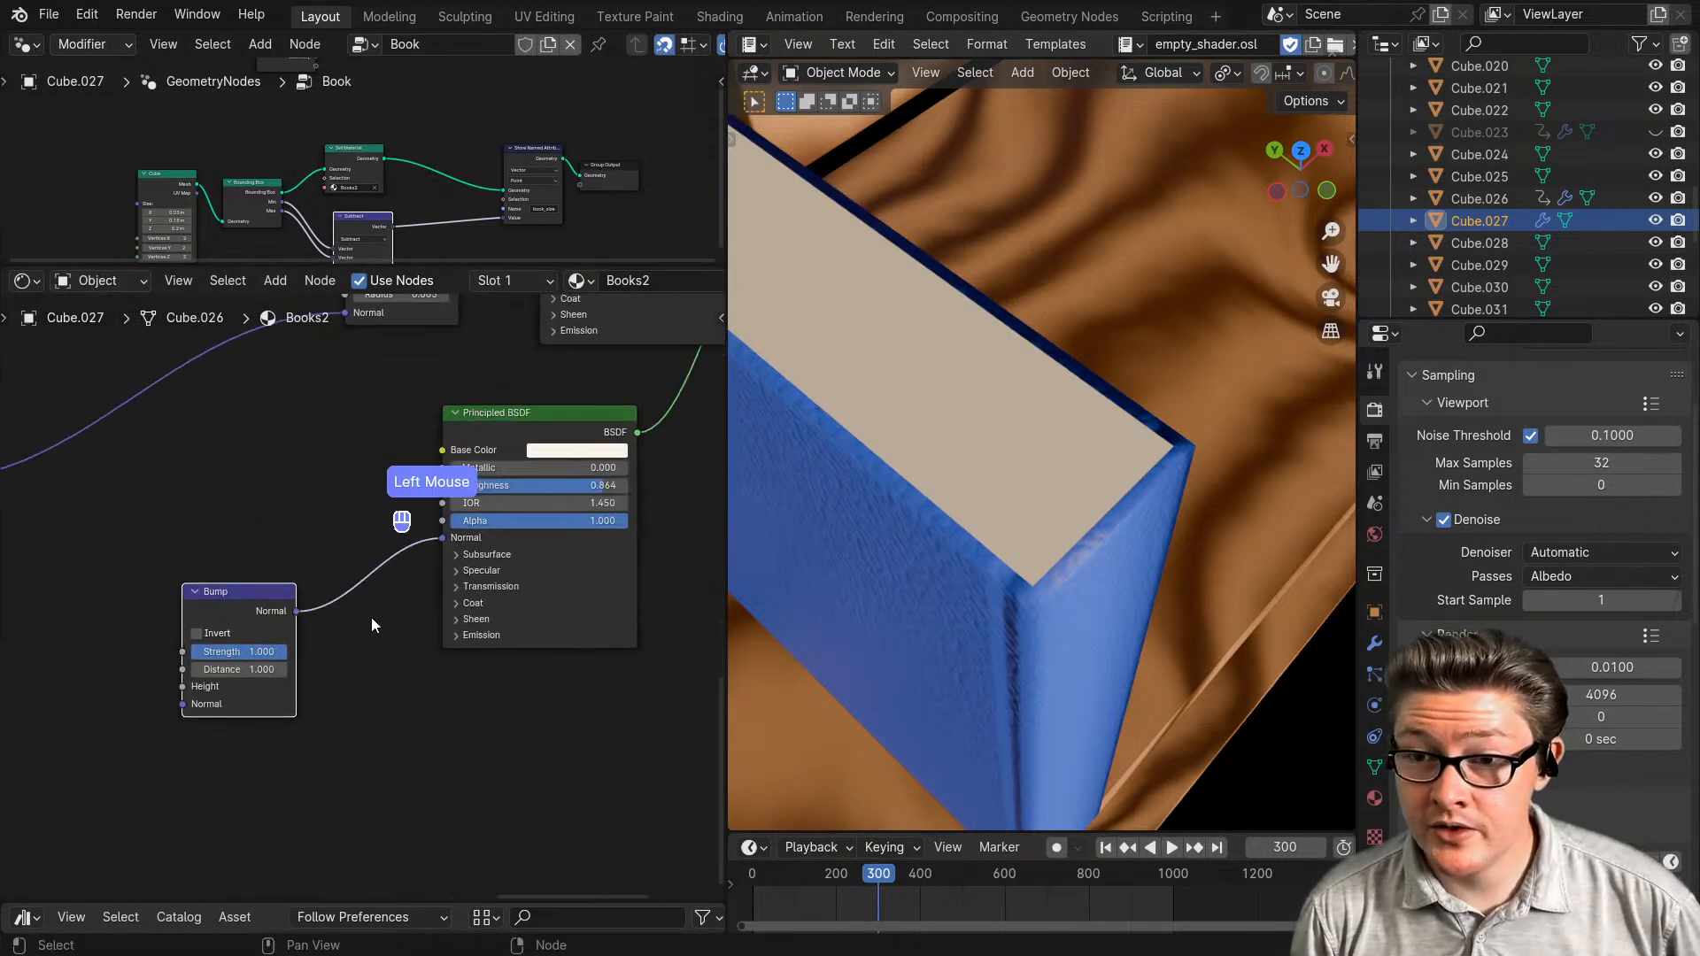
scroll(363, 602, down, 2)
middle_drag(288, 668, 423, 648)
scroll(249, 694, down, 5)
middle_drag(236, 693, 498, 682)
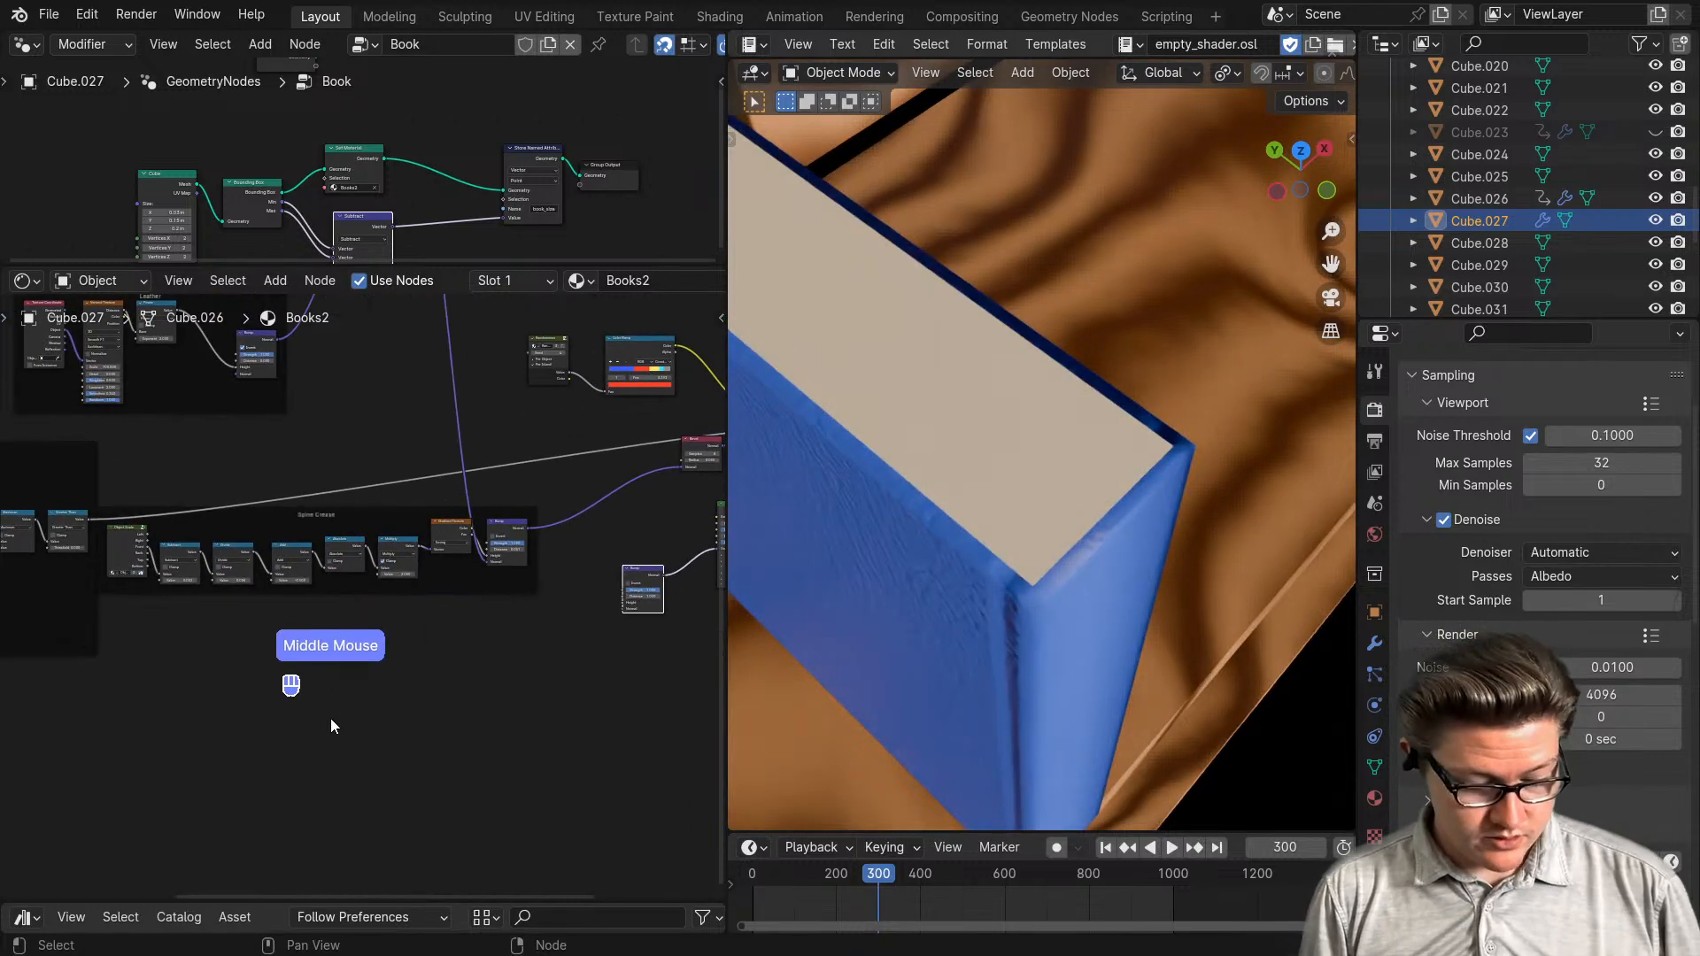
- Add a Texture Coordinate node before the page material's Bump, discarding the Mapping and Image Texture nodes that come with it
key(ctrl+t)
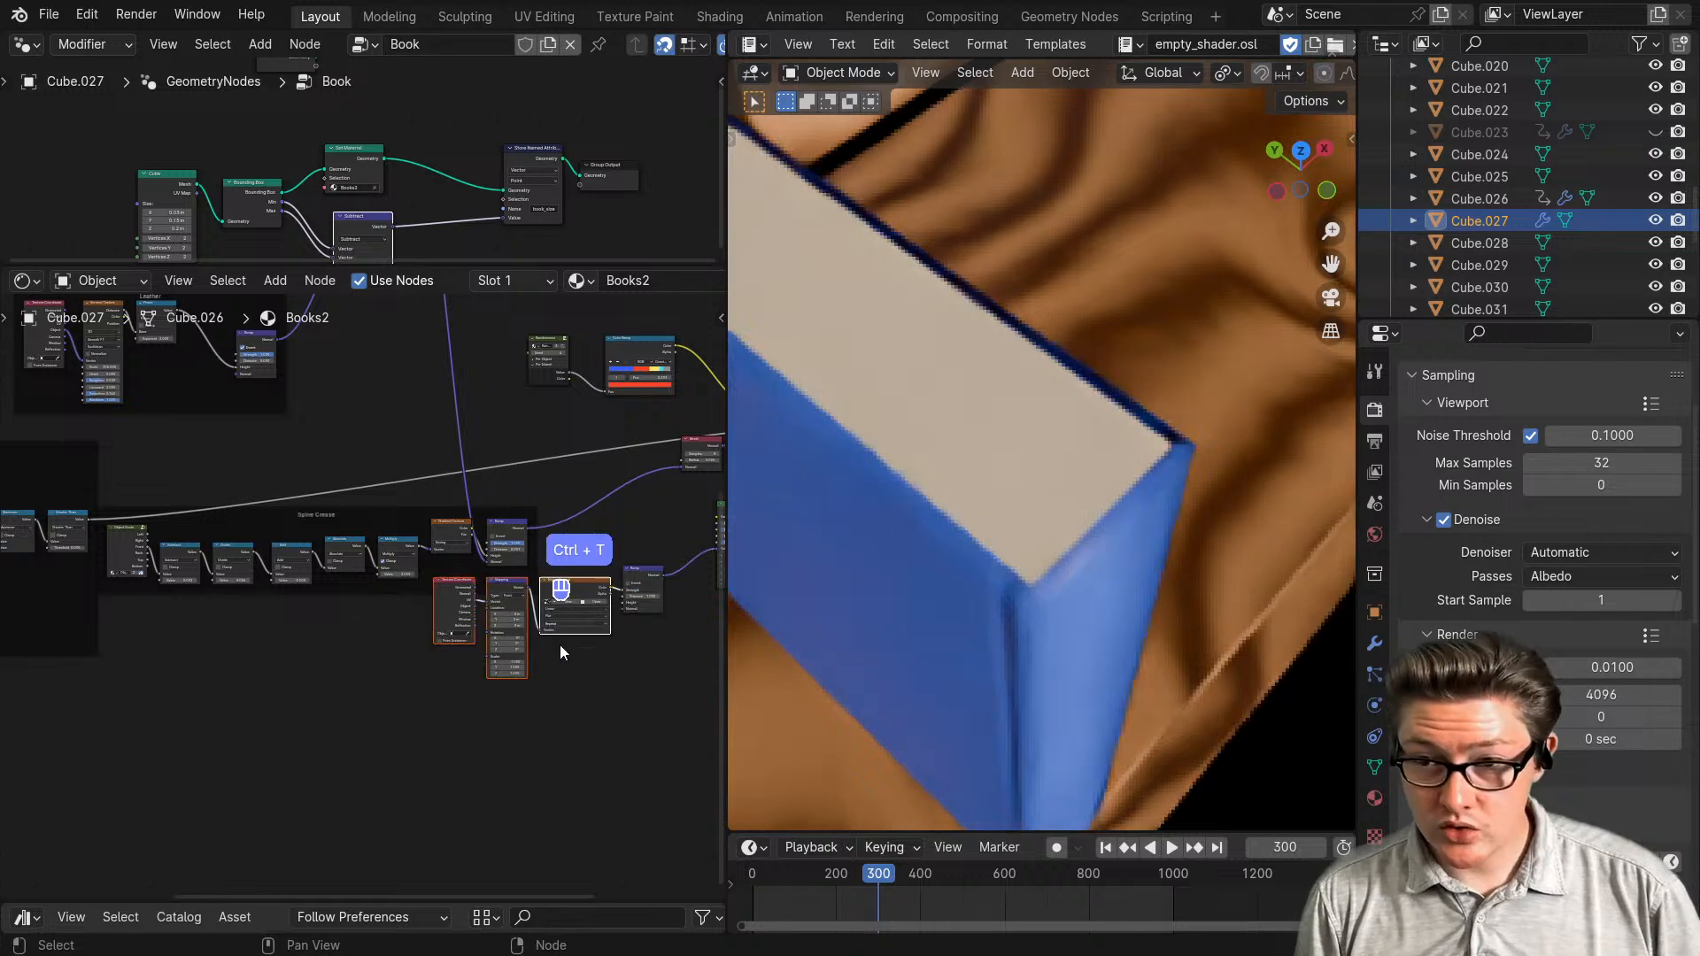
scroll(564, 653, up, 2)
middle_drag(666, 738, 480, 736)
drag(530, 749, 382, 619)
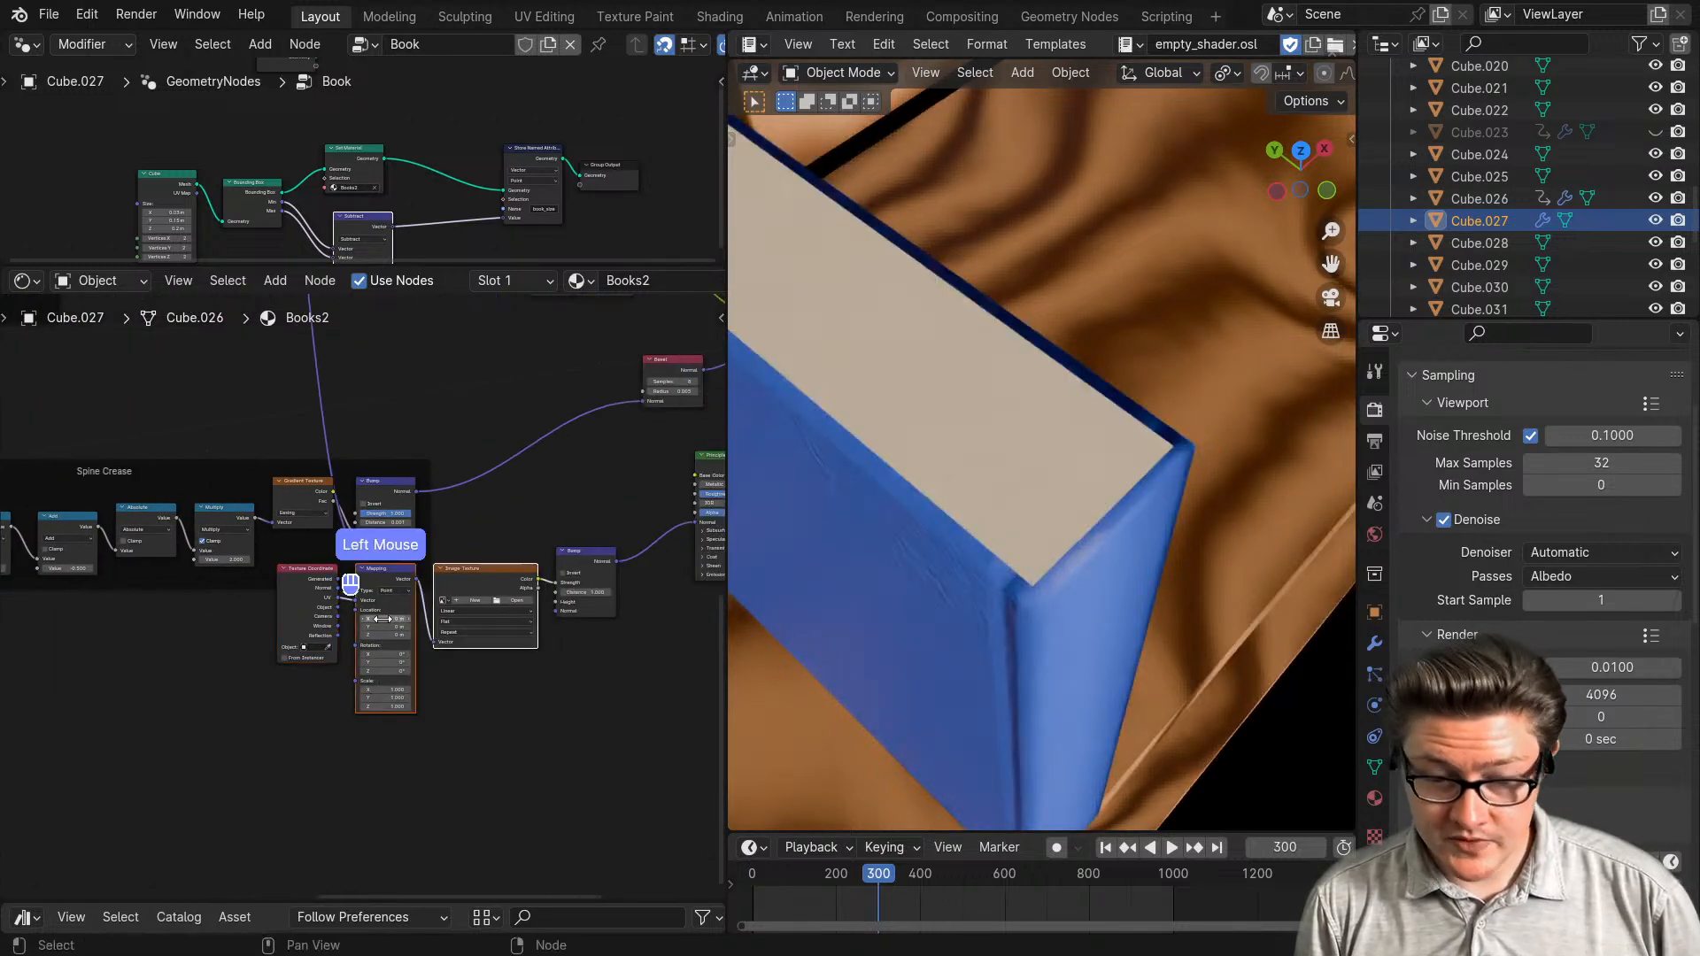
key(x)
drag(302, 571, 362, 666)
scroll(416, 719, up, 1)
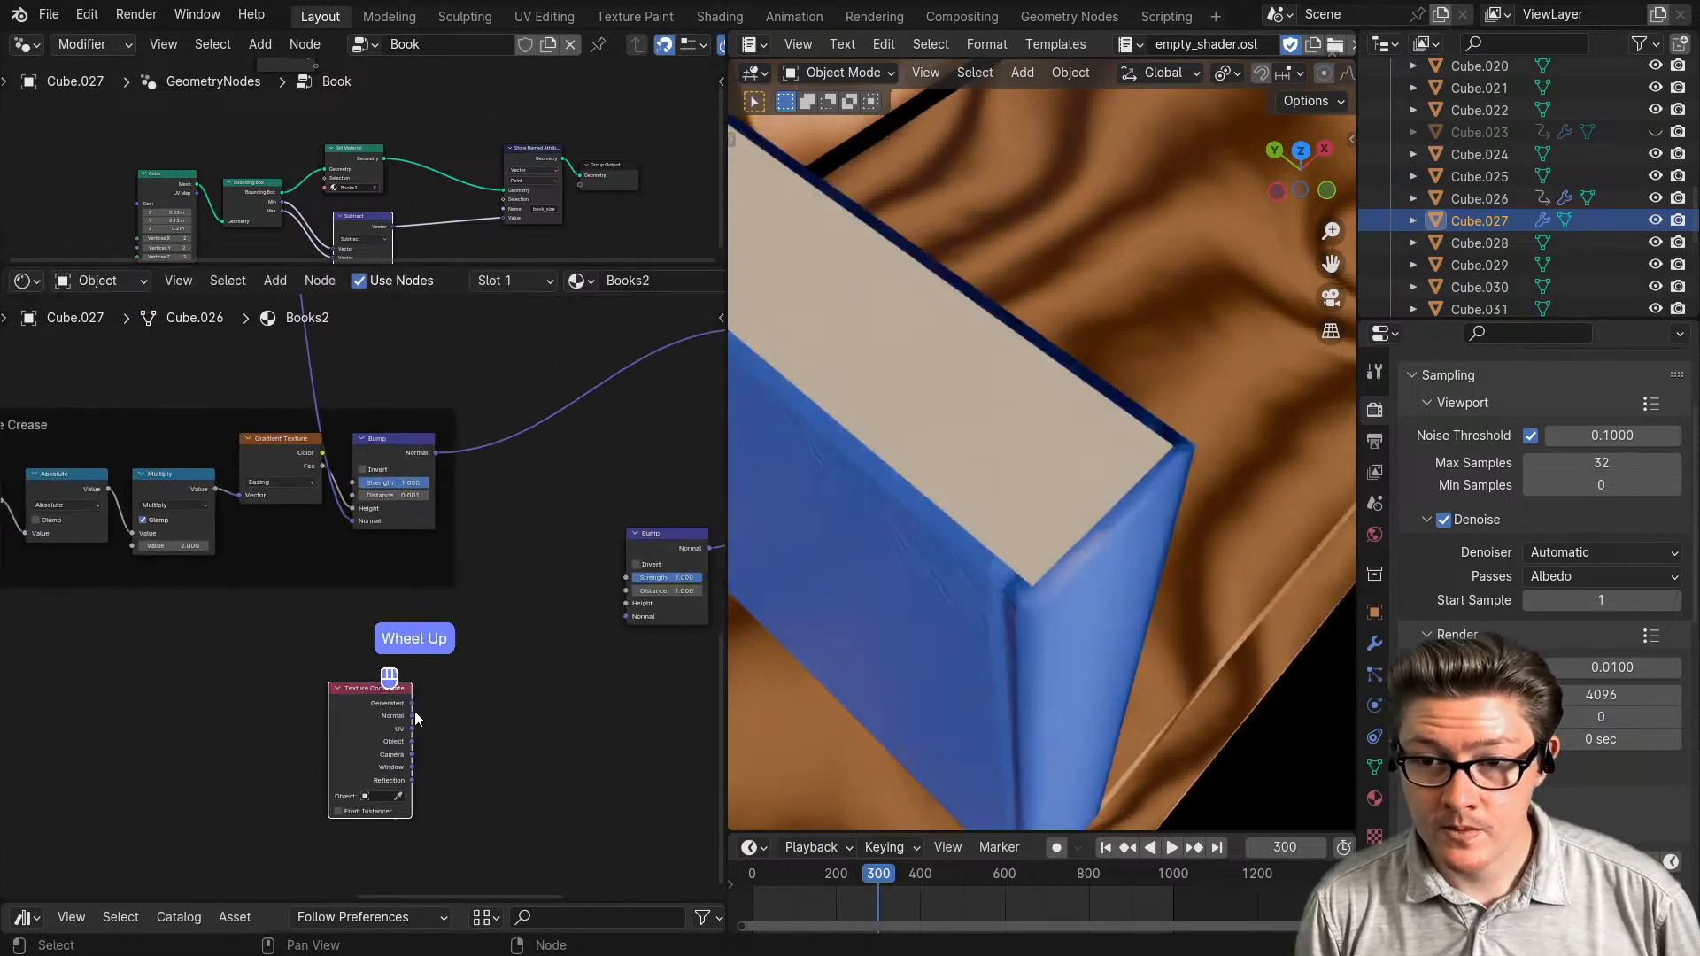
- Connect the Texture Coordinate's Object output to the page Bump's Height input and move the node farther back
scroll(417, 719, up, 3)
middle_drag(434, 708, 206, 585)
drag(206, 700, 258, 675)
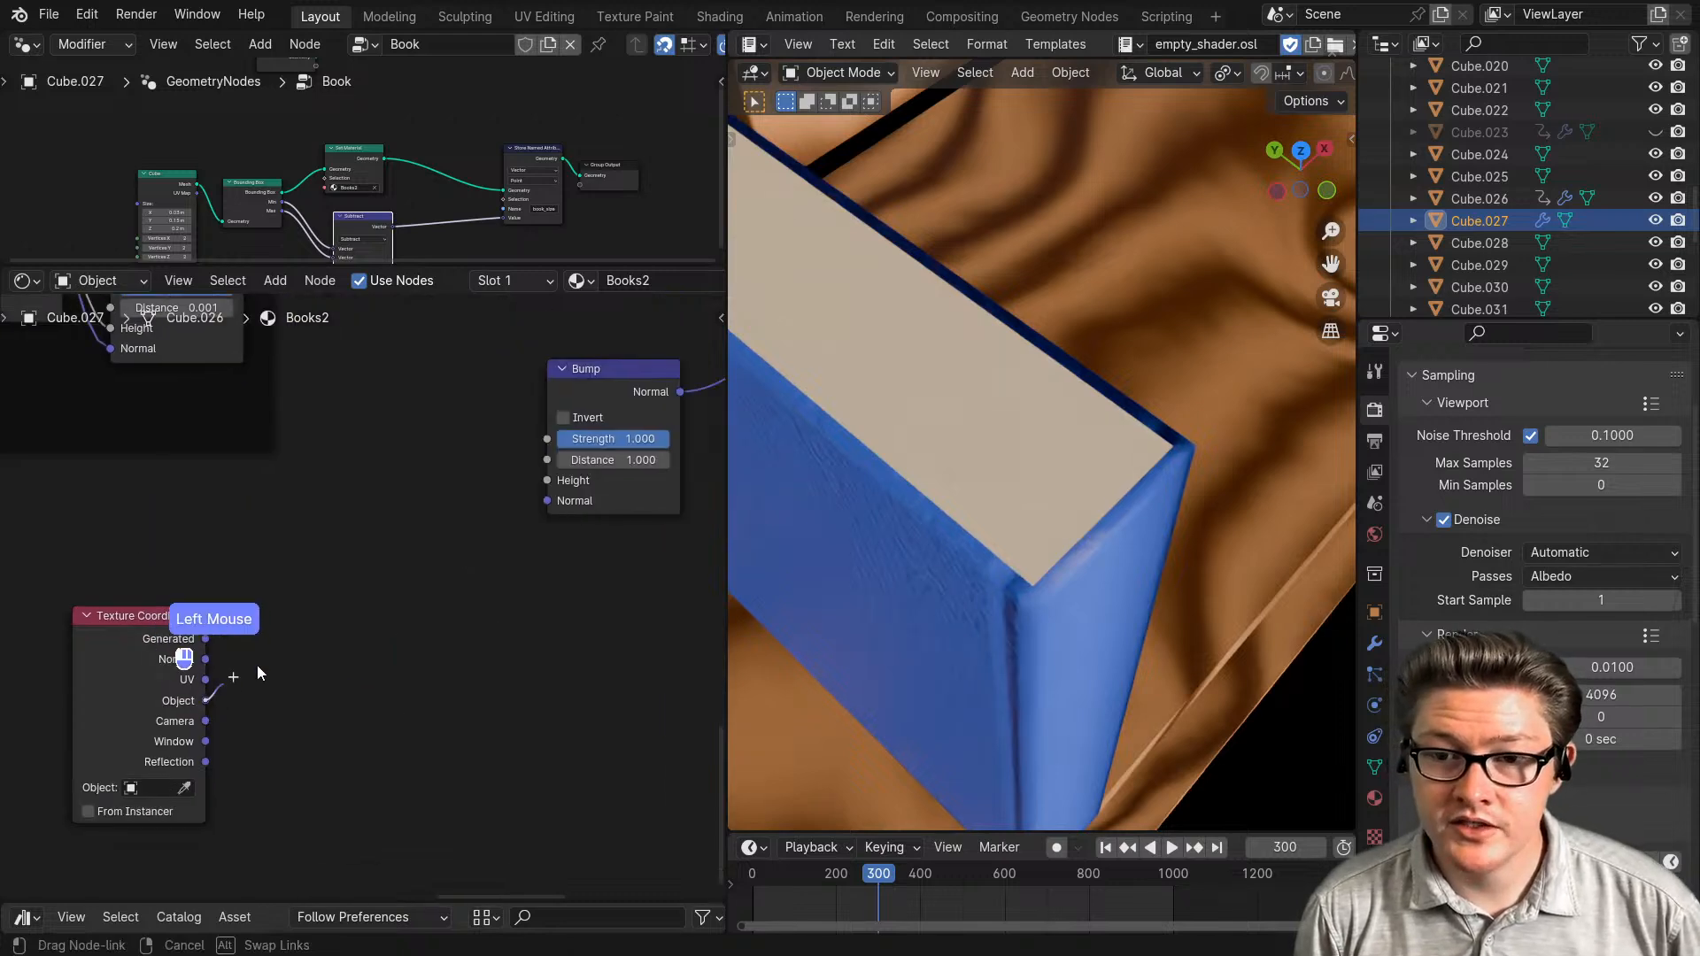
drag(479, 530, 546, 480)
scroll(327, 699, down, 2)
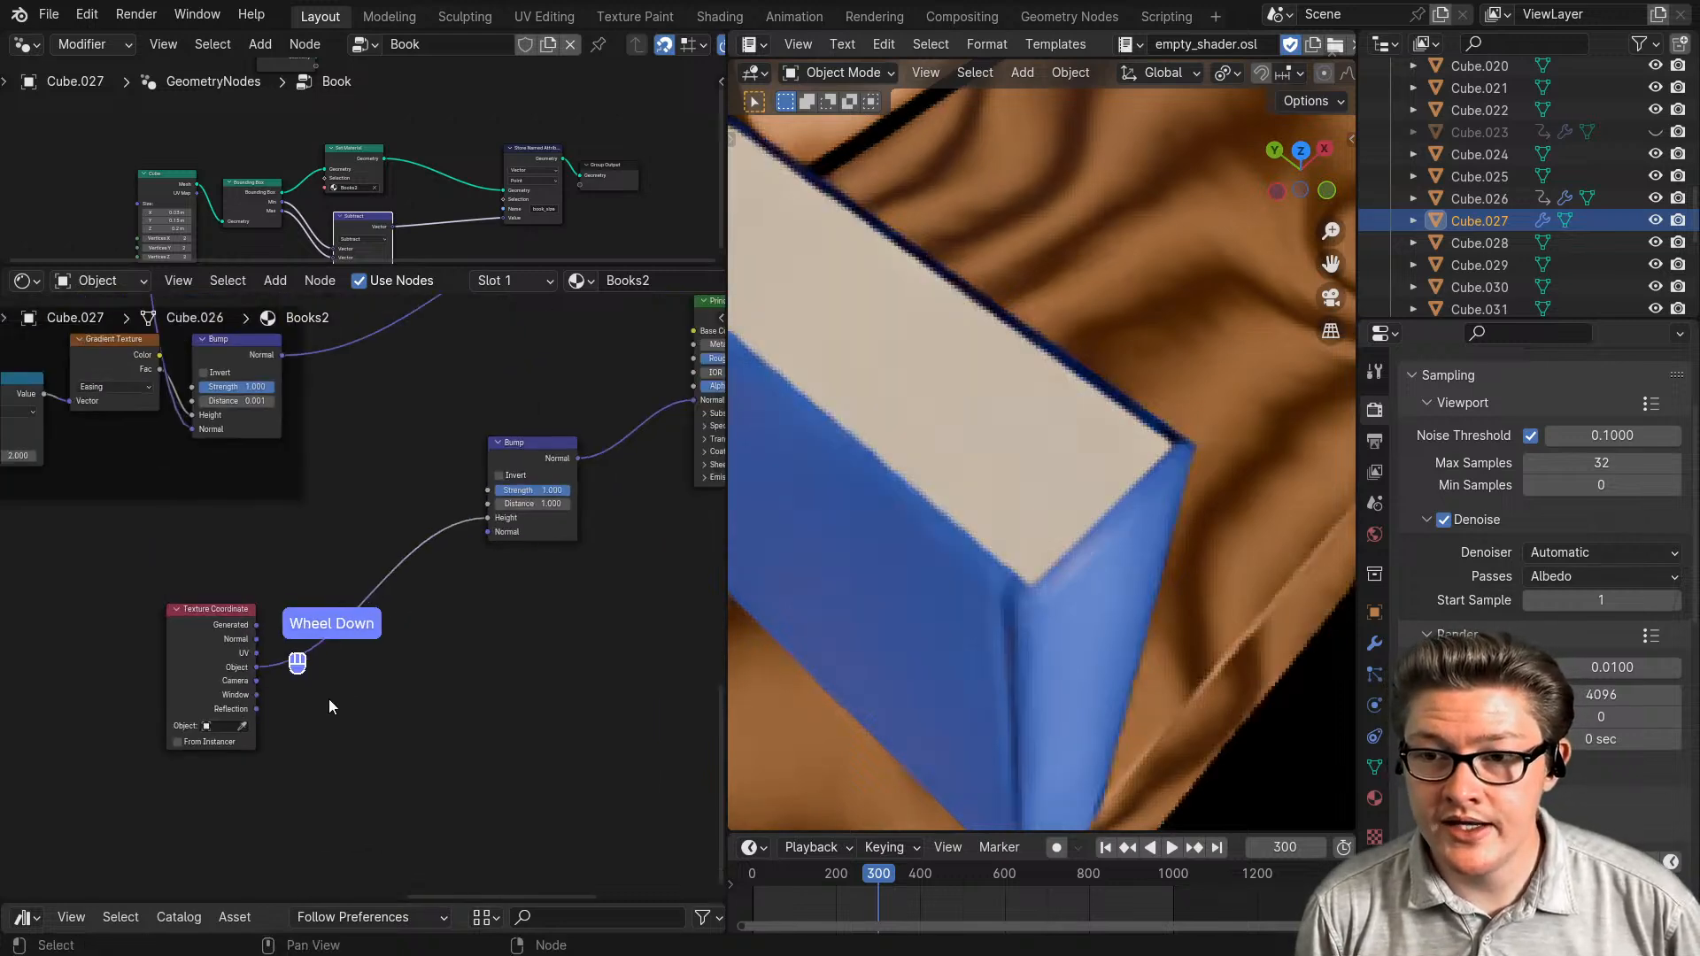
drag(231, 662, 139, 676)
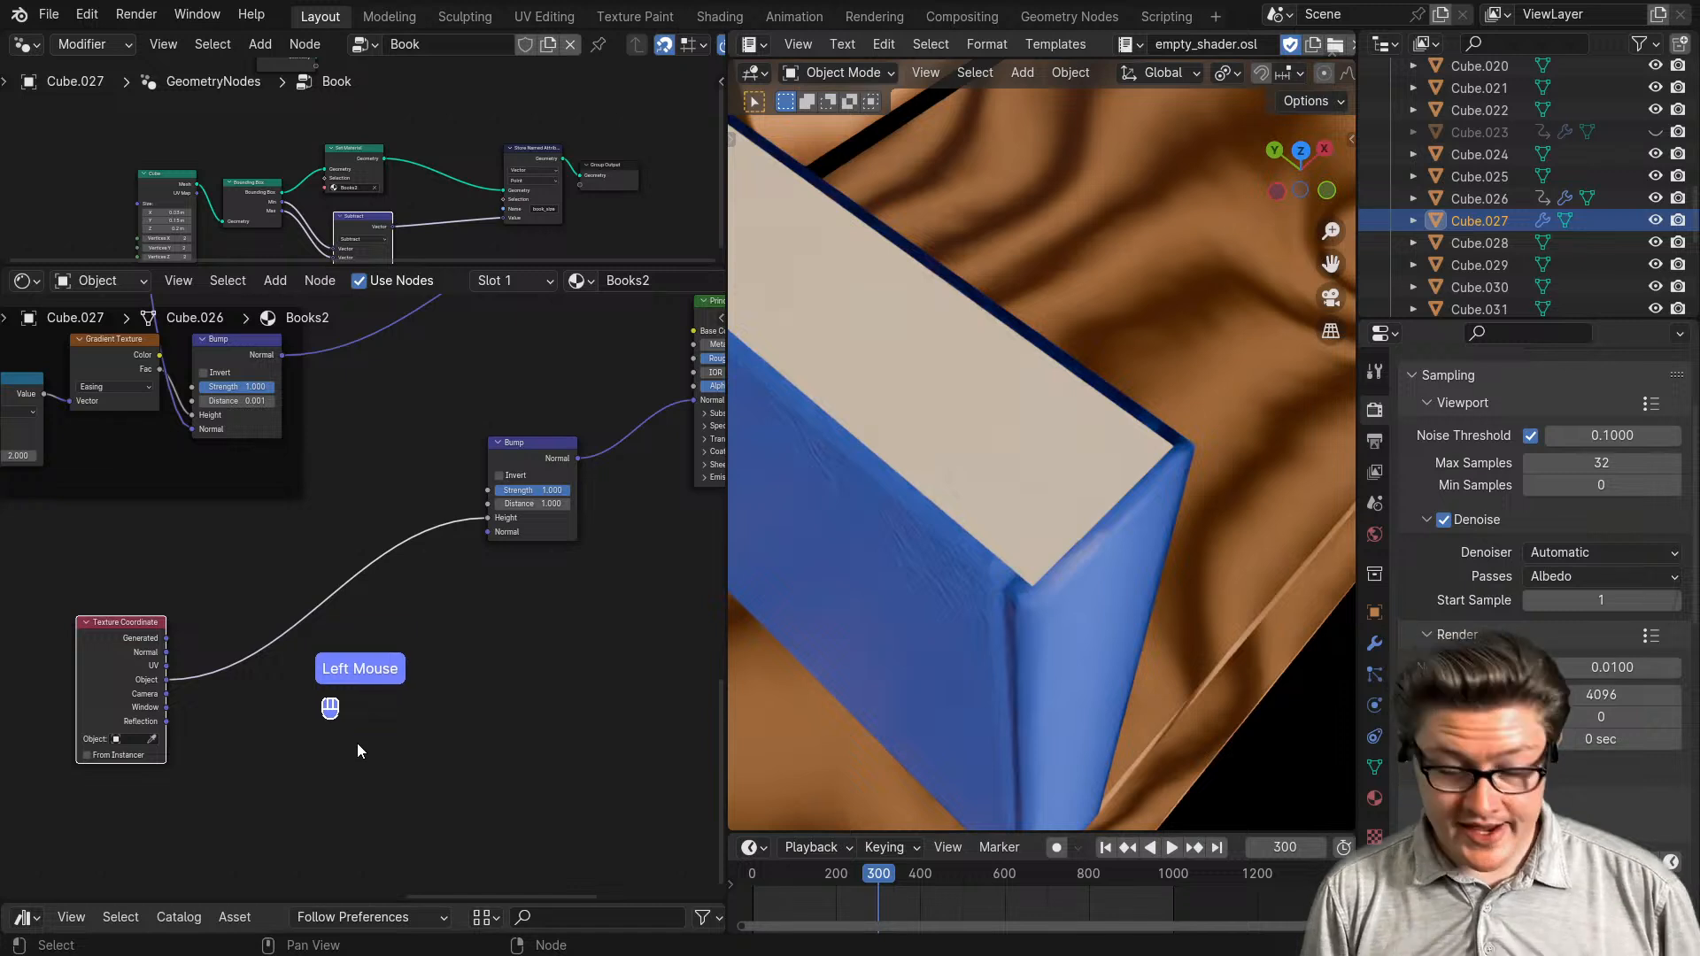
- Insert a Separate XYZ node on the link between the Texture Coordinate and the page Bump
key(q)
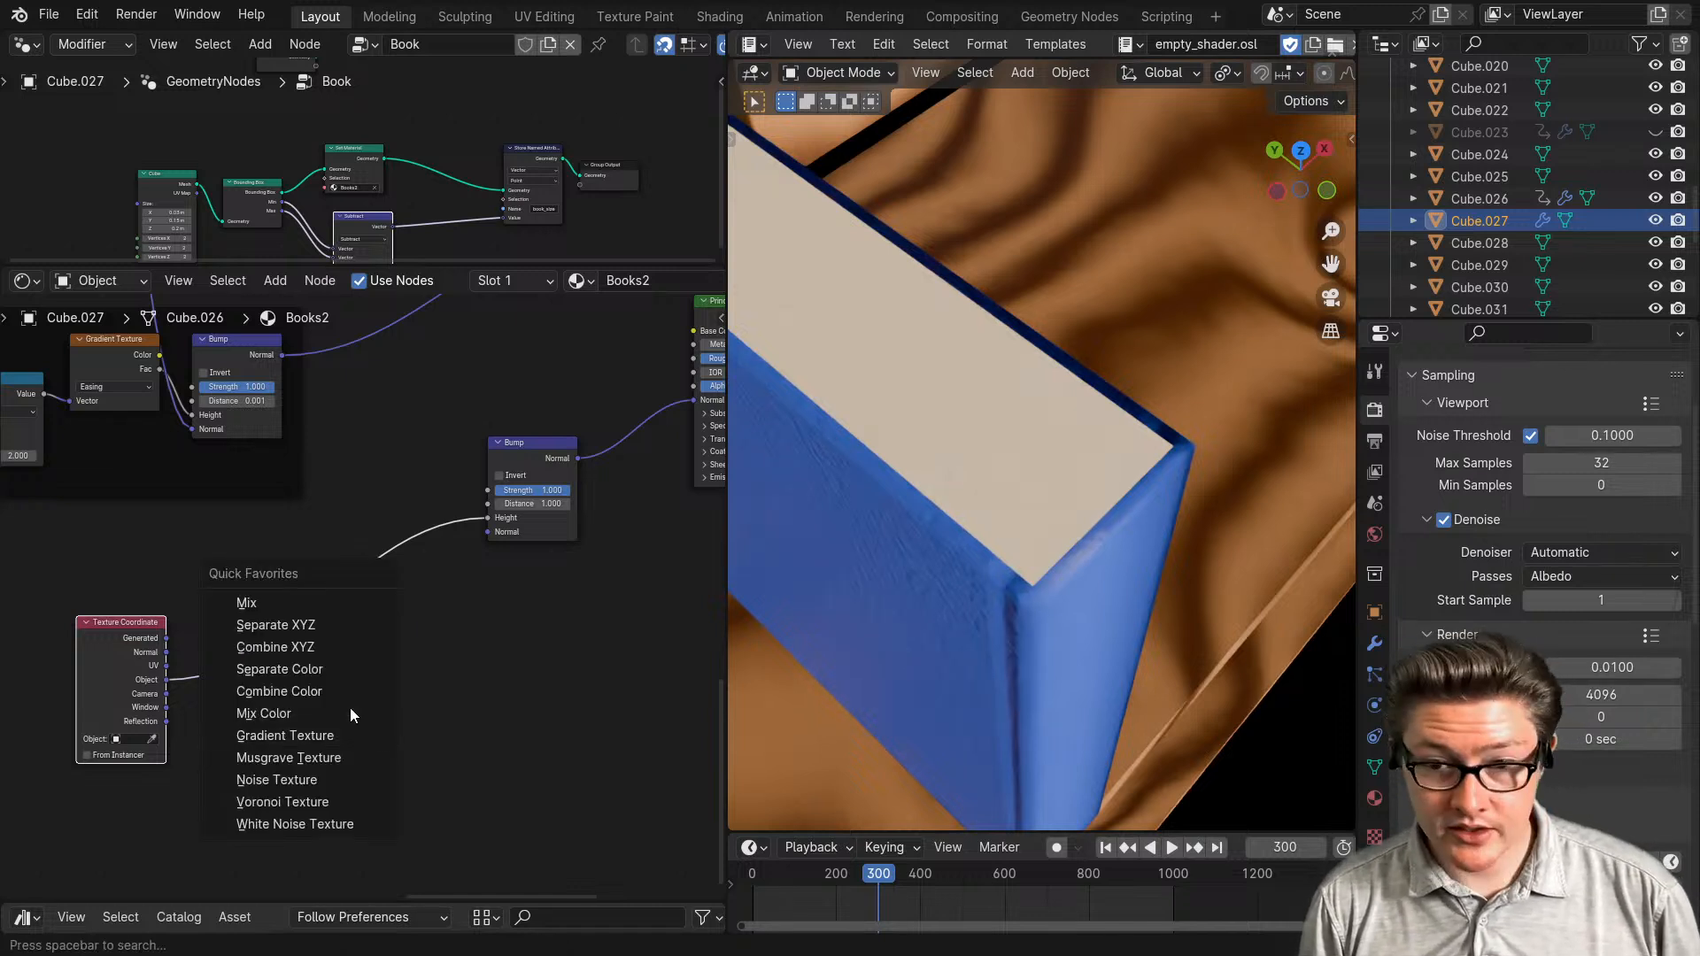
click(285, 634)
click(262, 631)
- Preview the Separate XYZ outputs on the book and switch the preview back to the Mix Shader
ctrl+shift+click(262, 630)
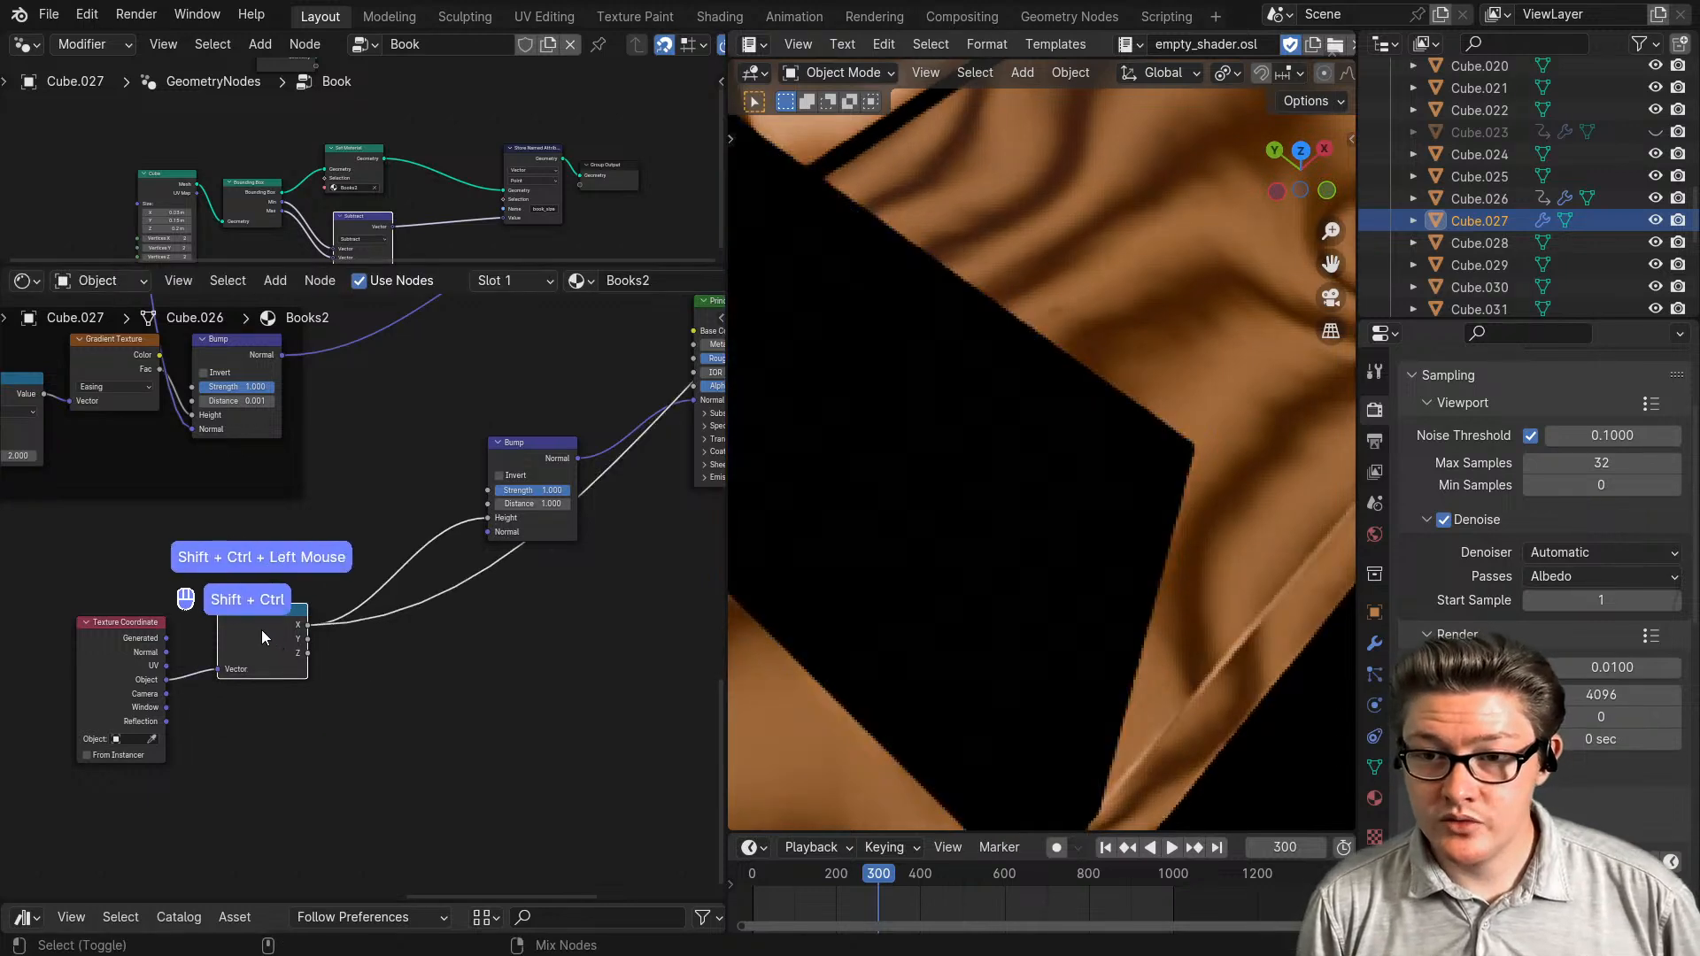
ctrl+shift+click(262, 629)
ctrl+shift+click(263, 629)
scroll(985, 613, down, 2)
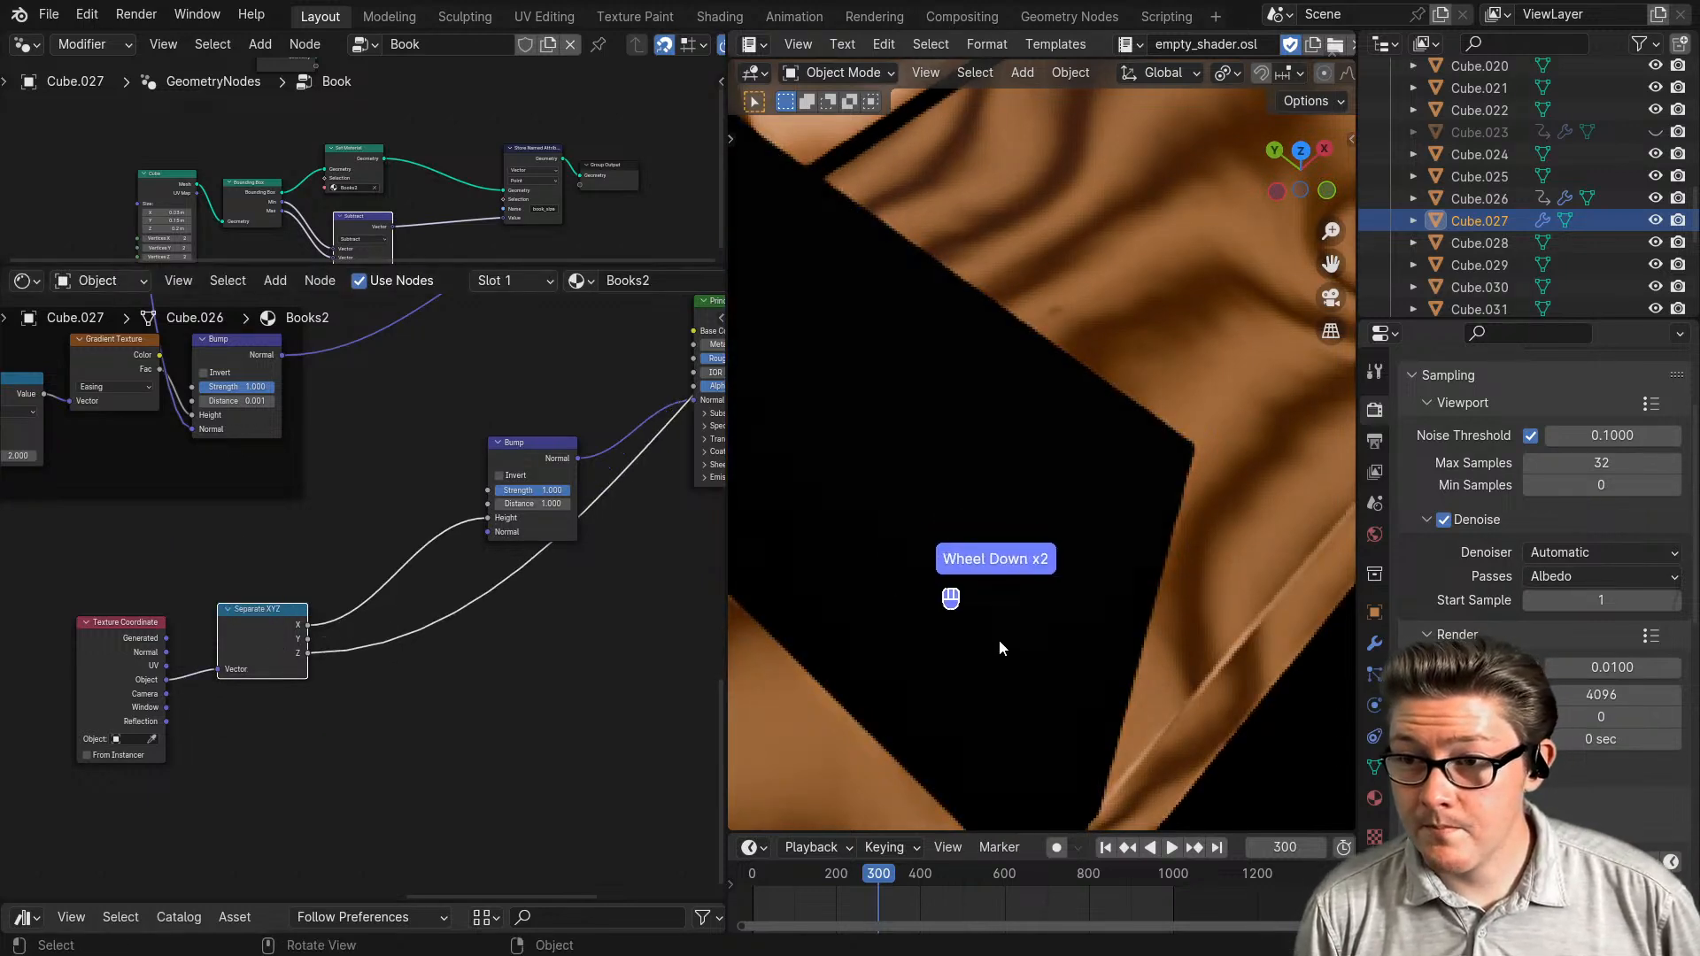
middle_drag(955, 698, 937, 634)
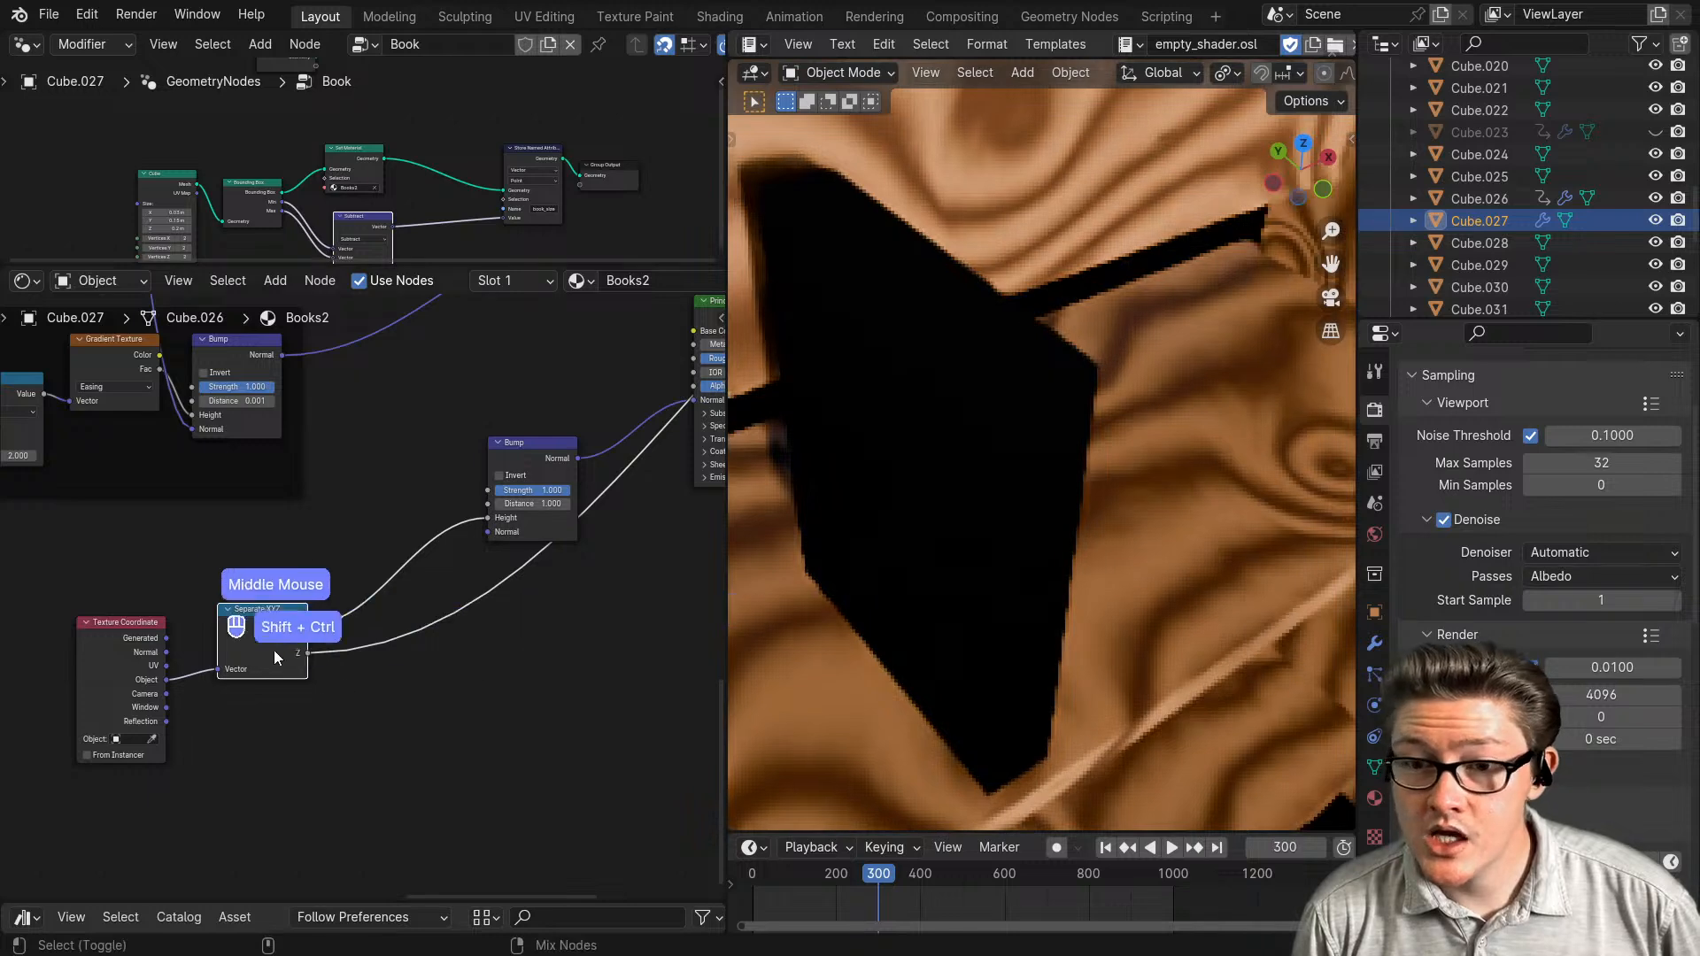
ctrl+shift+click(263, 648)
middle_drag(687, 437, 516, 520)
middle_drag(601, 470, 551, 454)
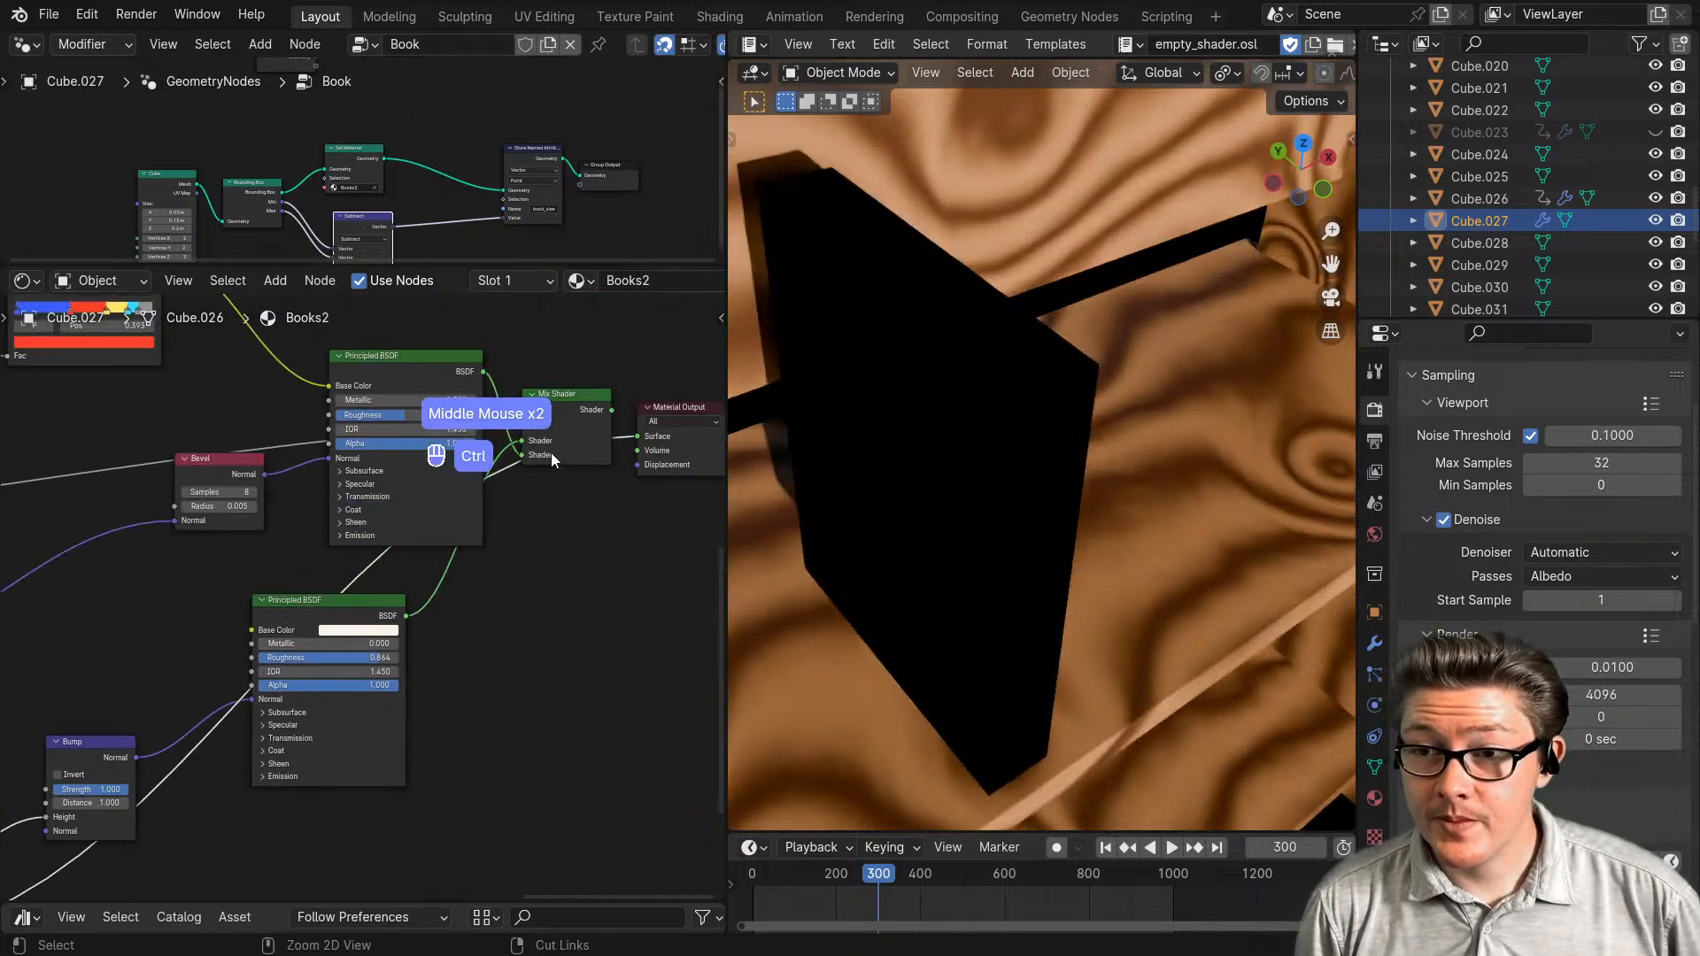
ctrl+shift+click(554, 407)
middle_drag(161, 822, 552, 683)
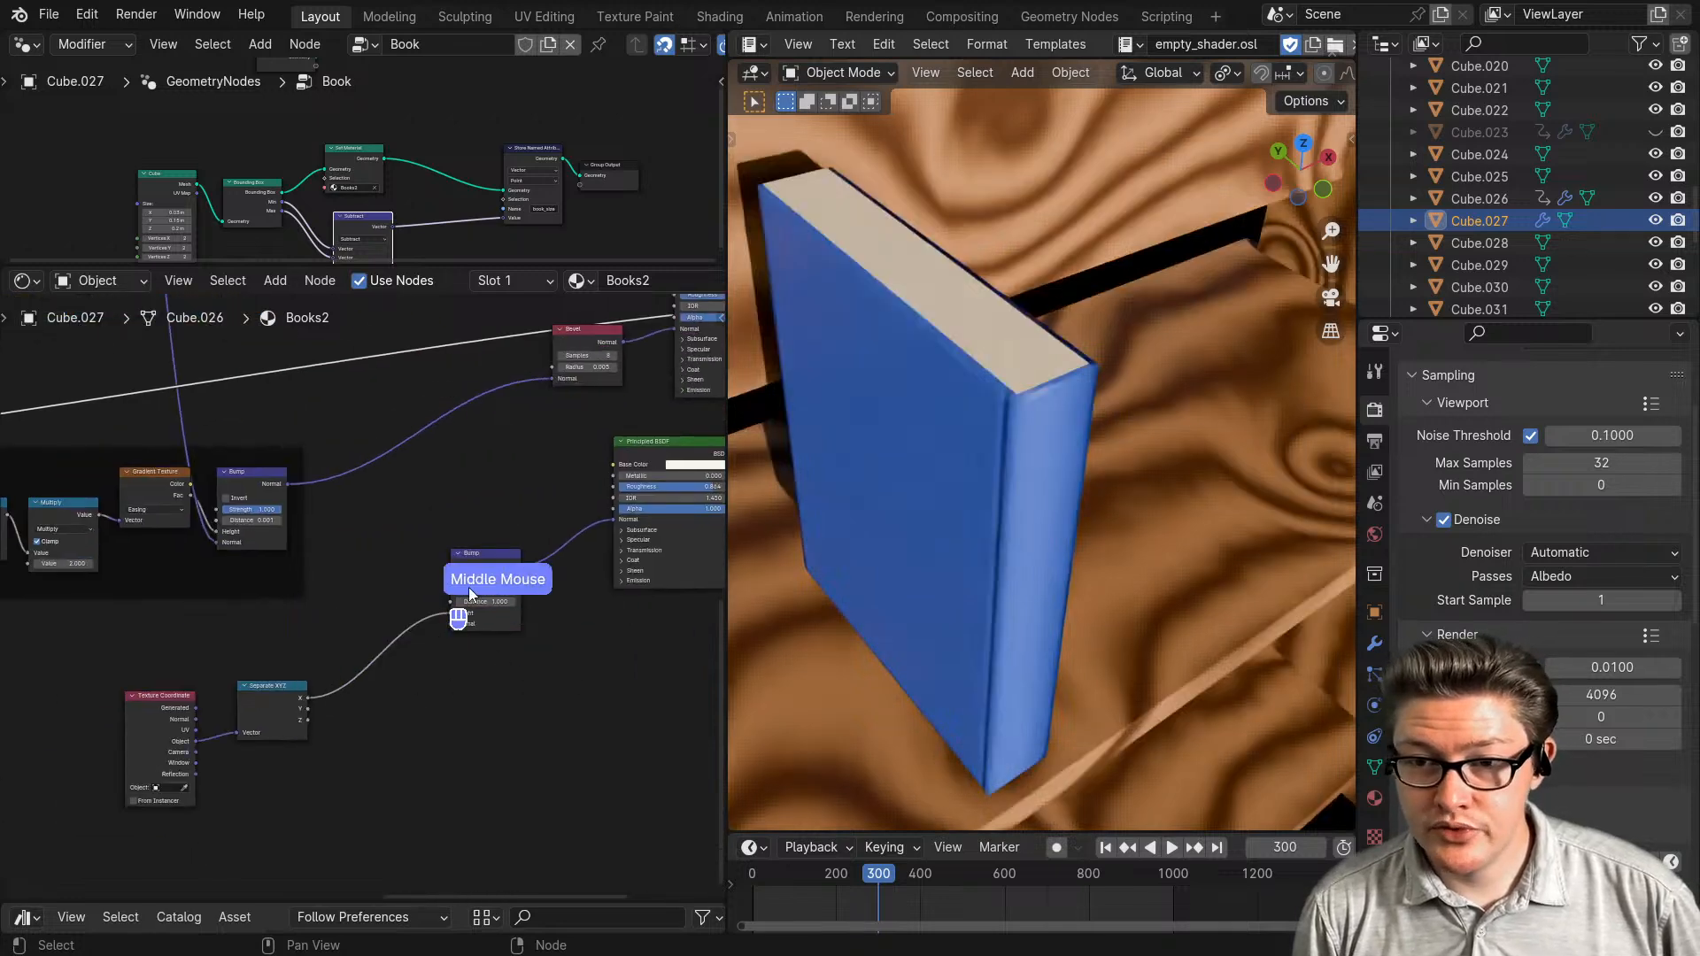
- Move the page Bump, Separate XYZ and Texture Coordinate nodes back to make room before the page's Principled BSDF
drag(462, 573, 313, 727)
drag(373, 670, 192, 763)
drag(168, 748, 66, 759)
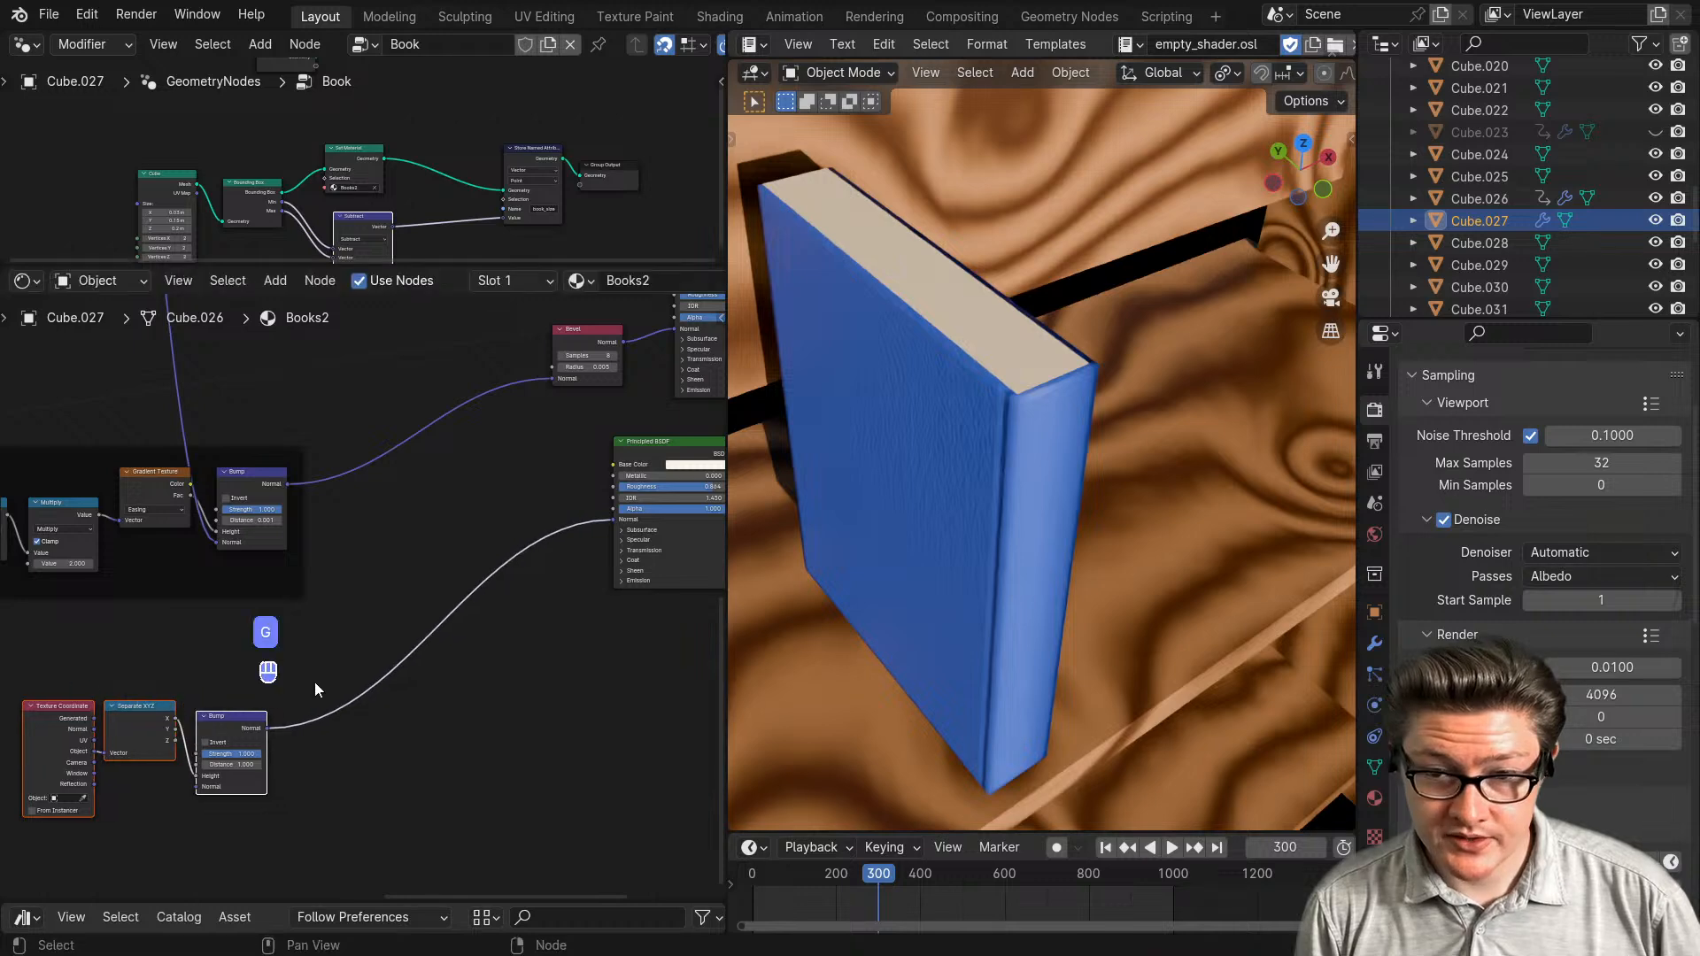
key(shift+a)
text(noi)
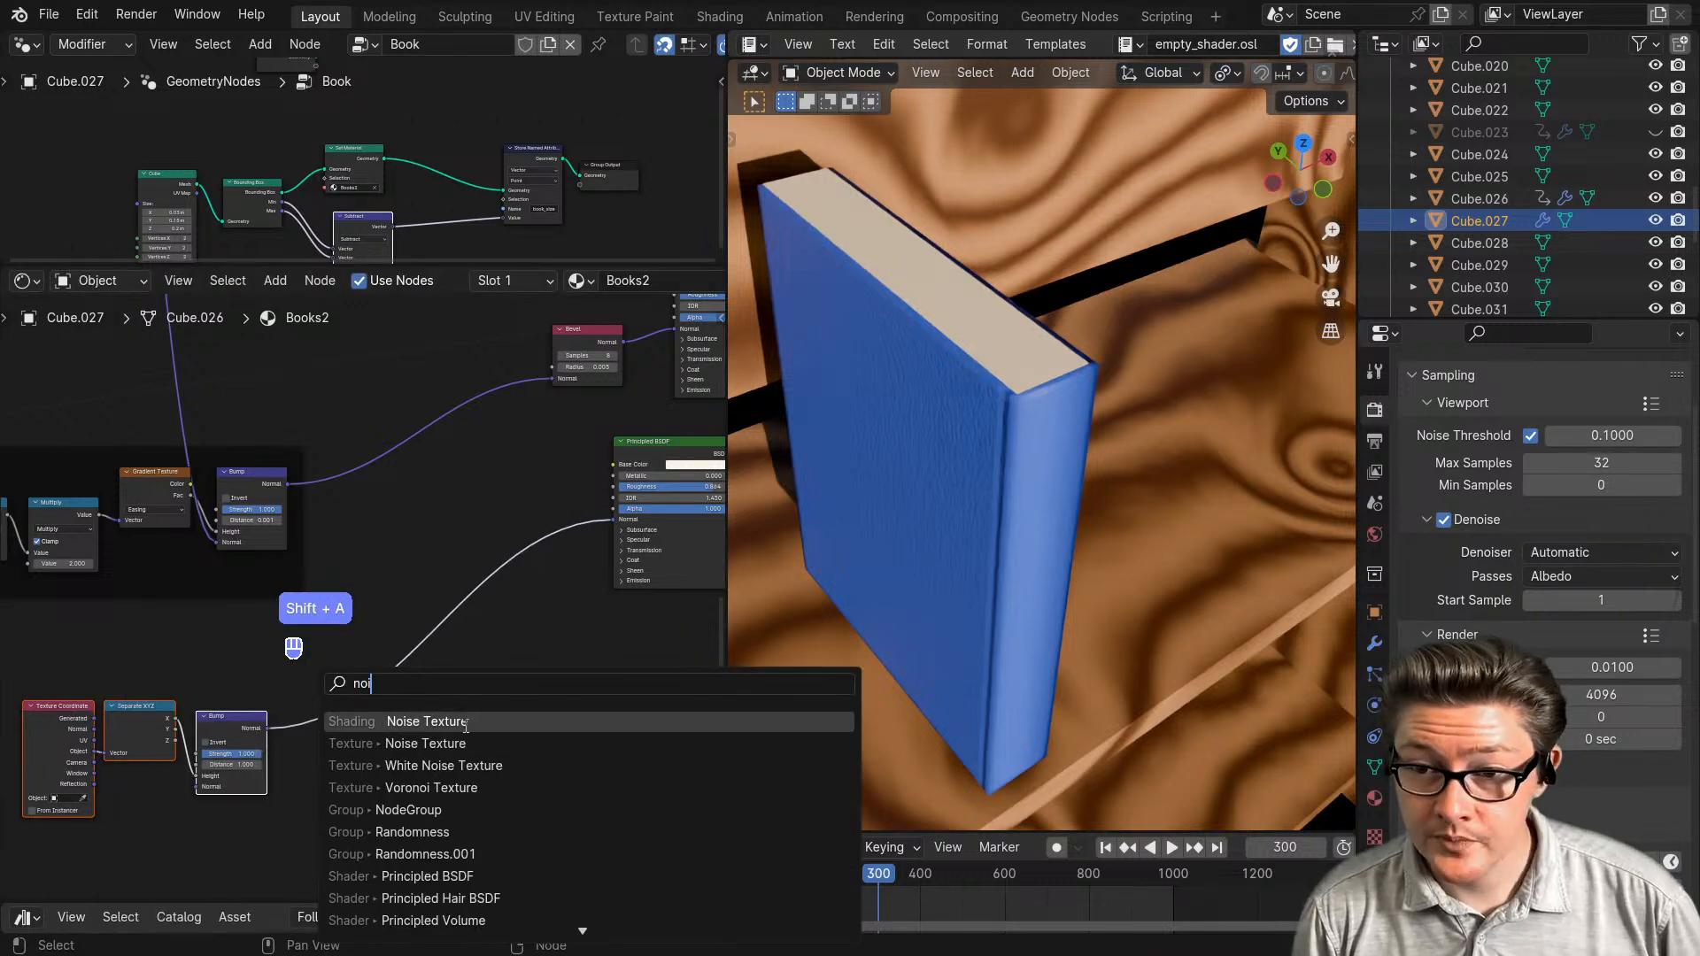
key(Escape)
key(q)
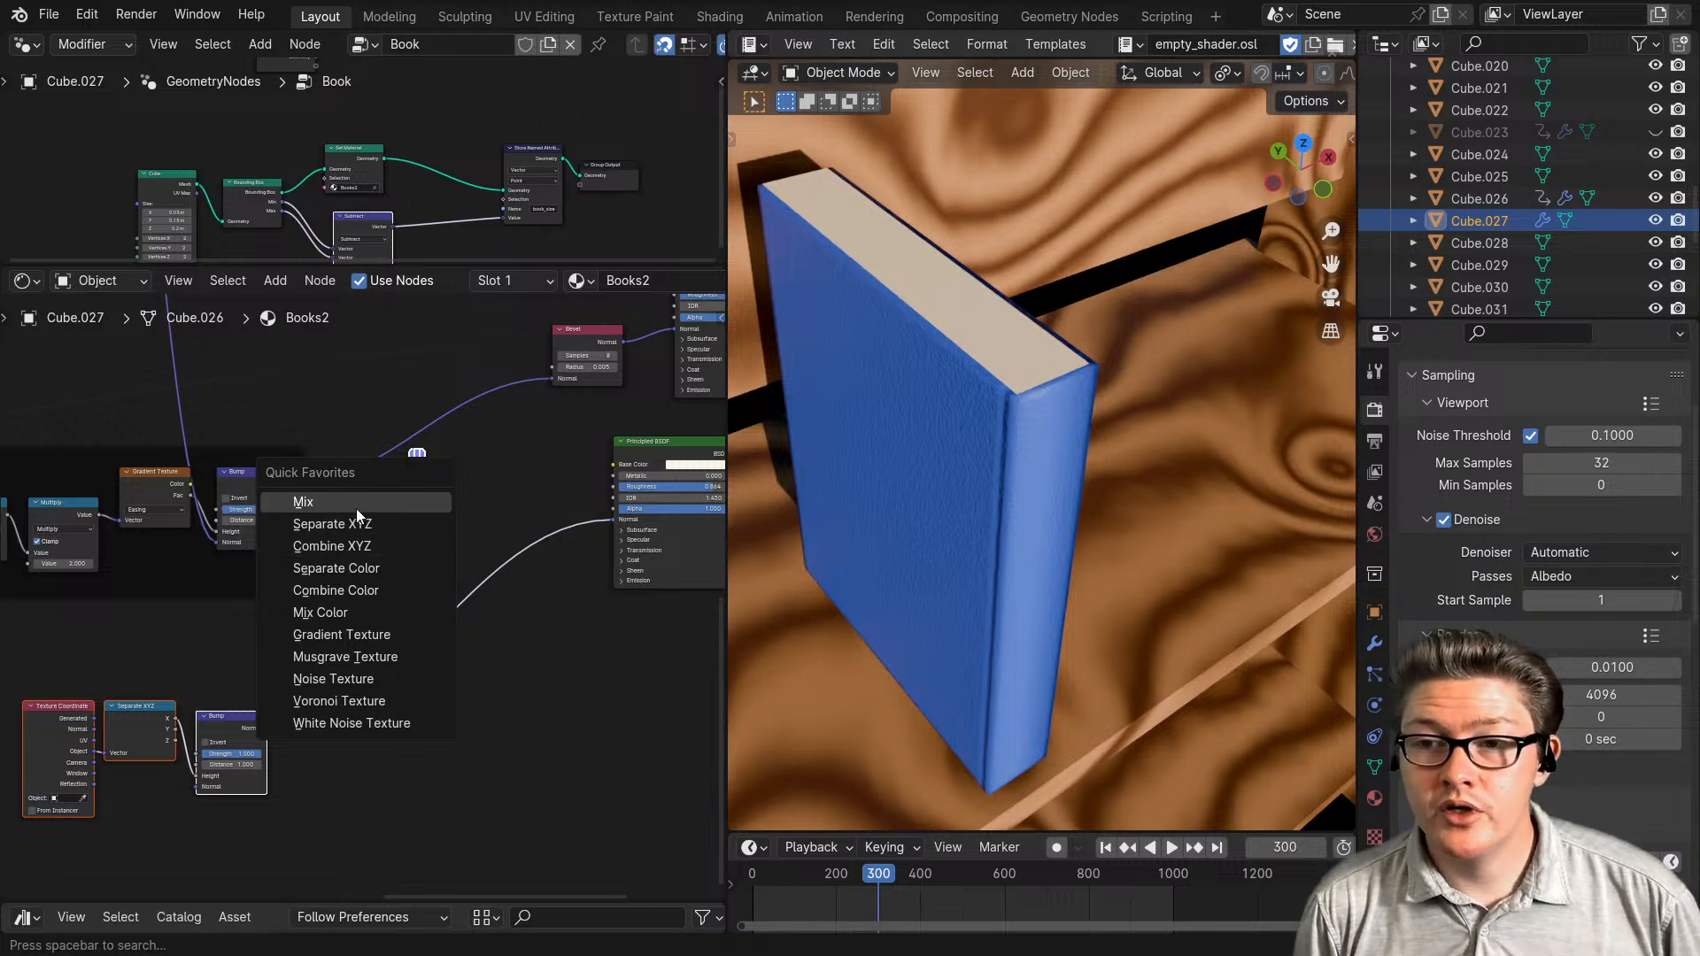
click(327, 501)
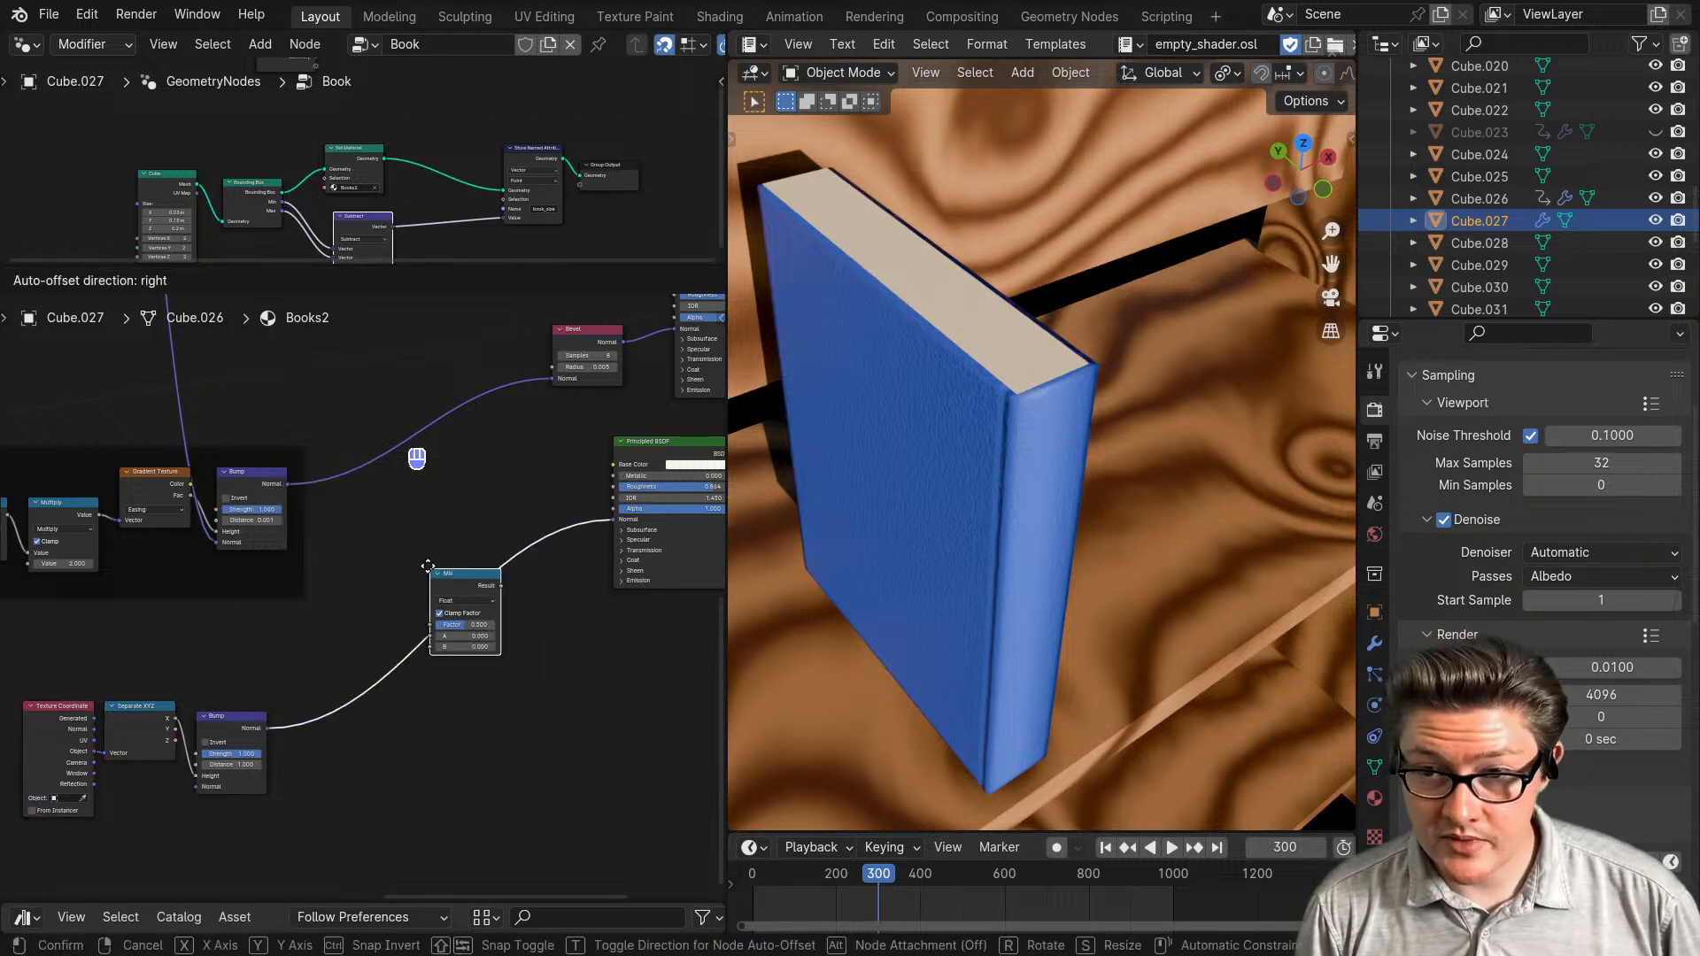
key(Escape)
- Insert a Noise Texture node on the link between the Bump and the page's Principled BSDF
key(q)
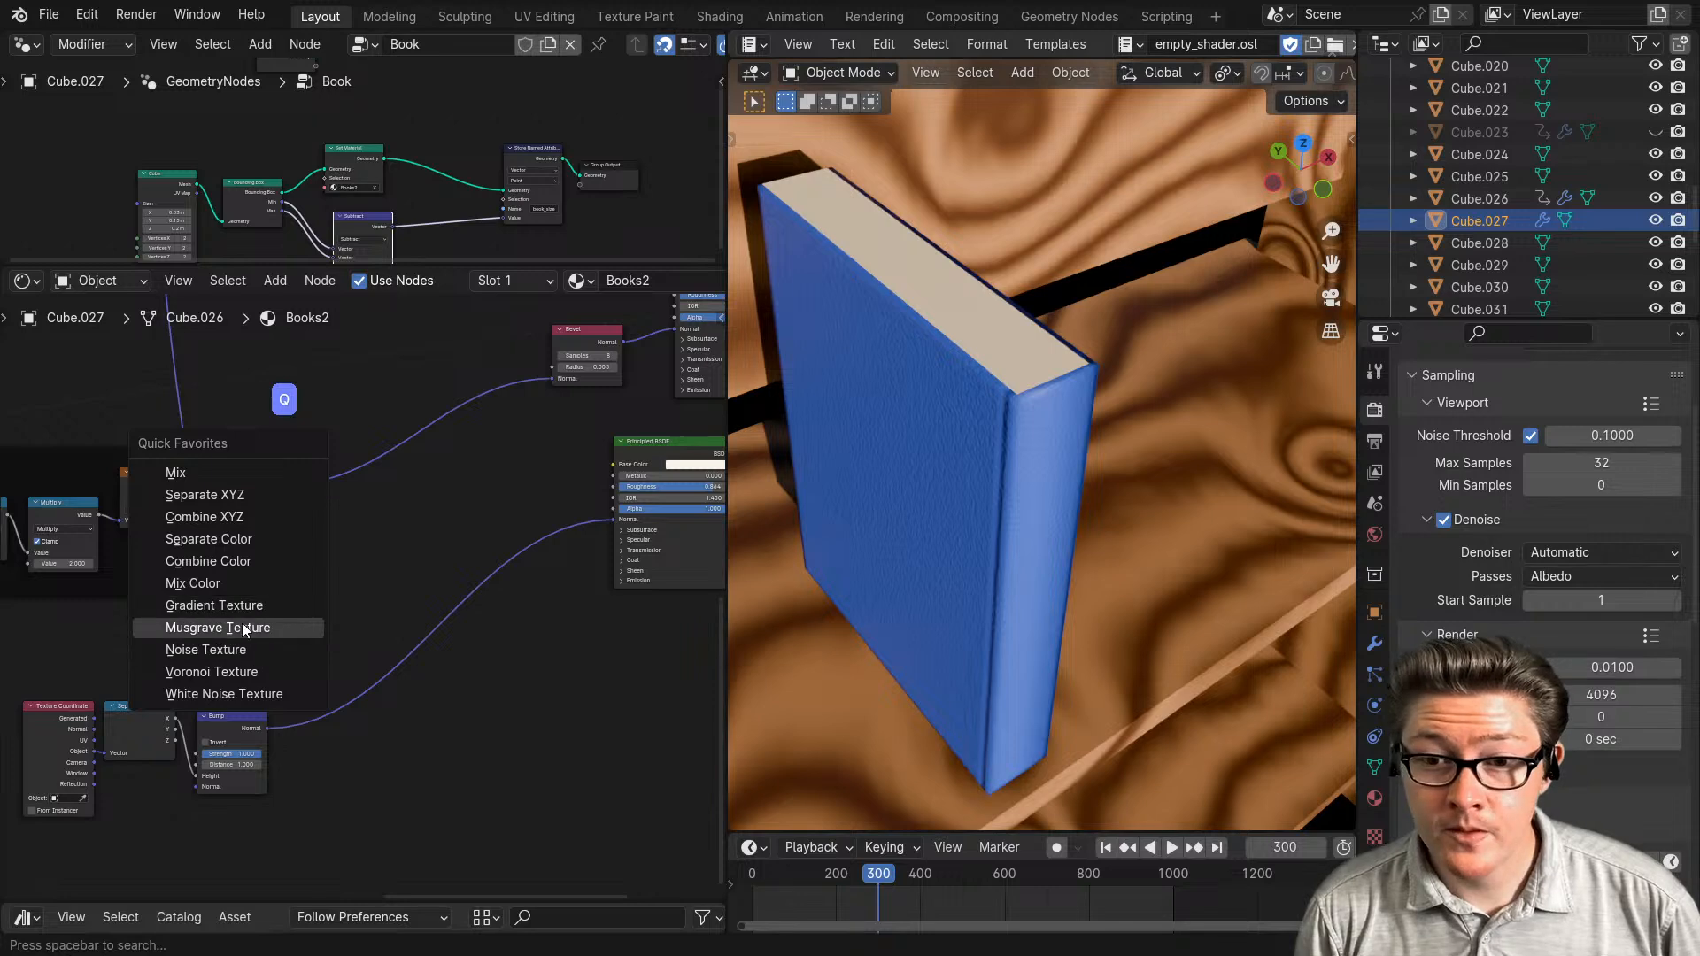
click(237, 655)
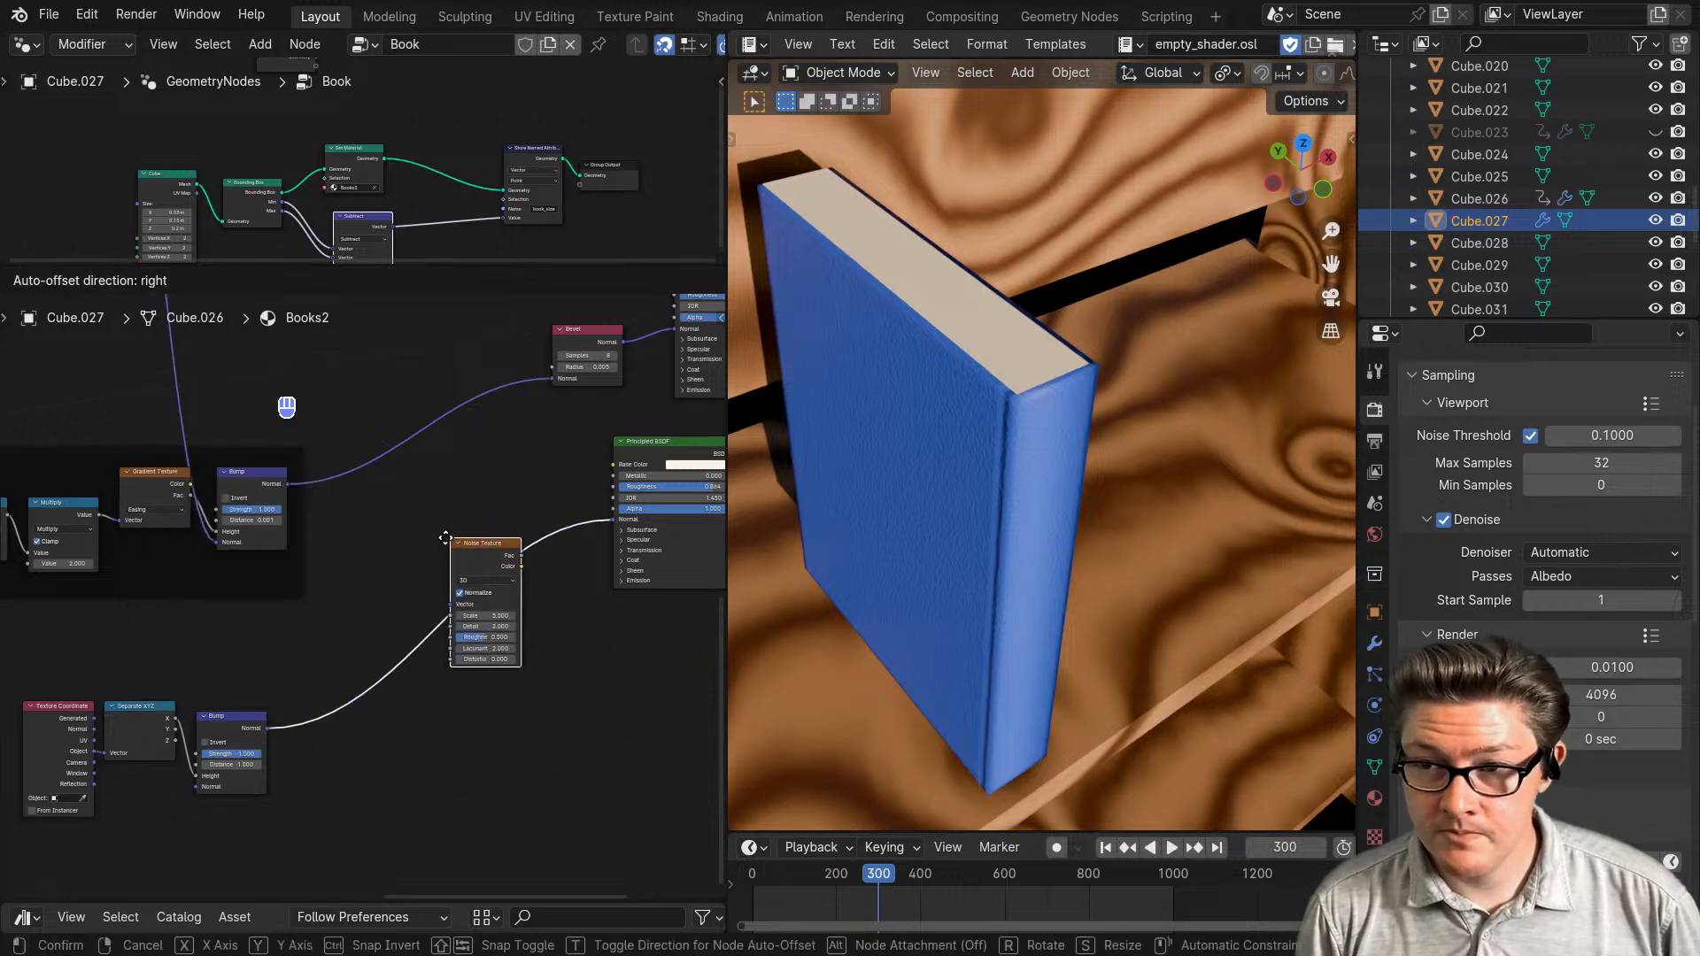
click(441, 543)
middle_drag(560, 598, 428, 623)
scroll(428, 623, up, 1)
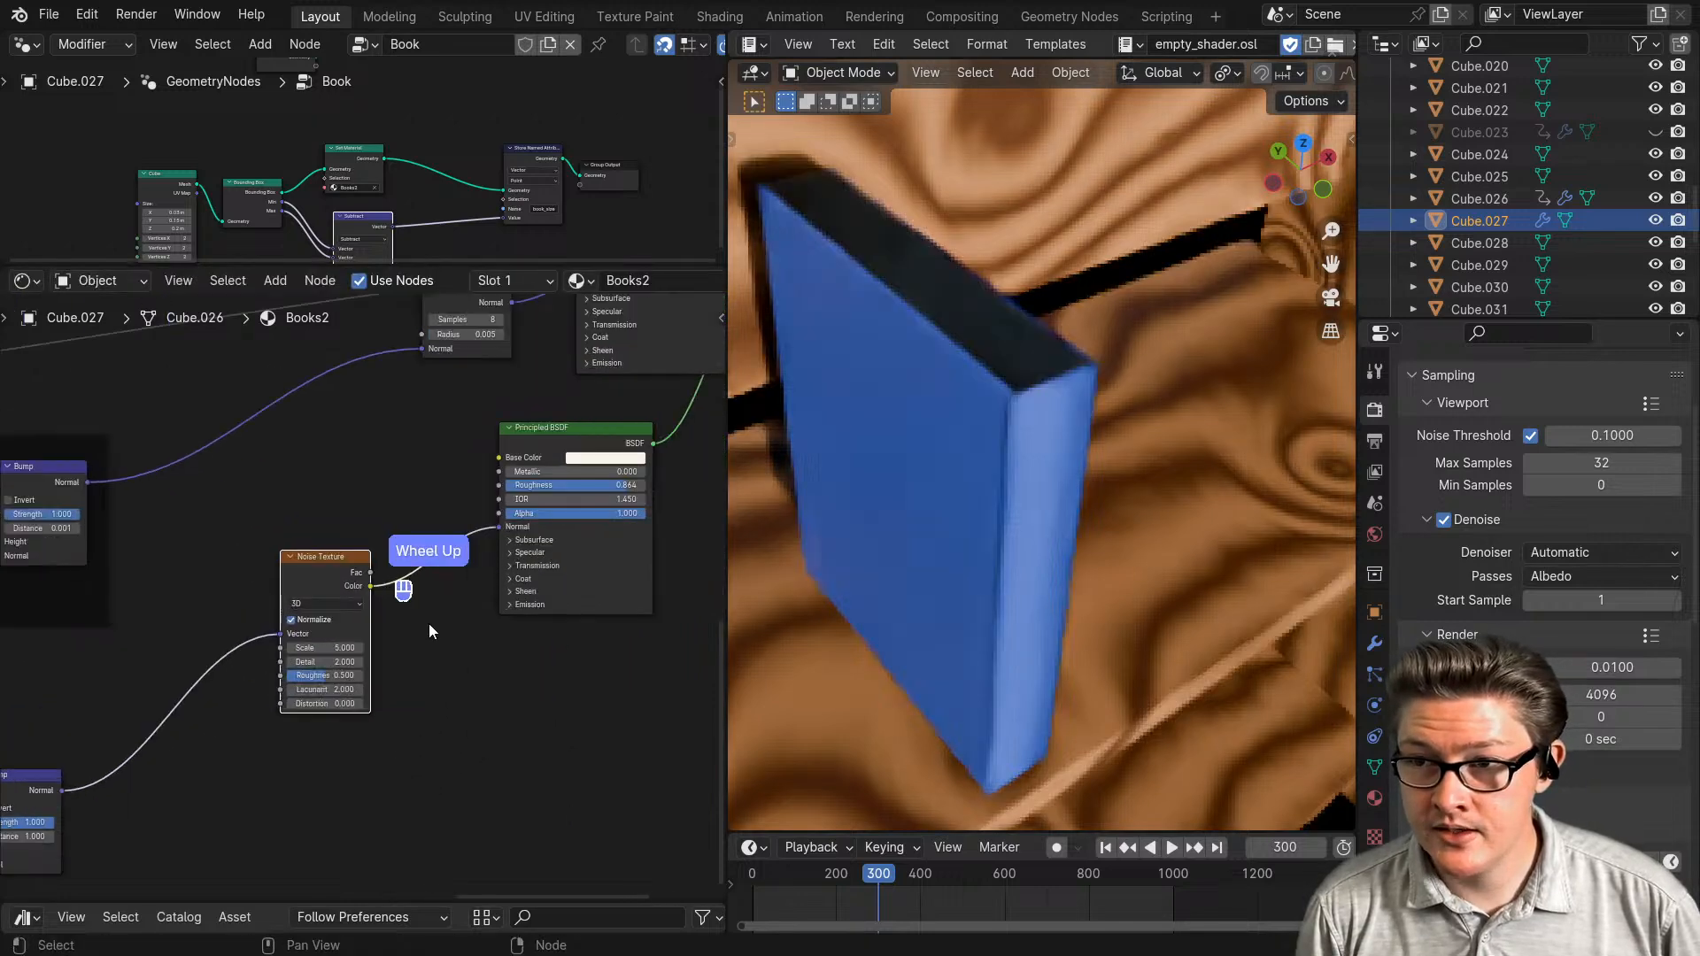
- Preview the Noise Texture on the book and set its dimensions to 1D
ctrl+shift+click(324, 586)
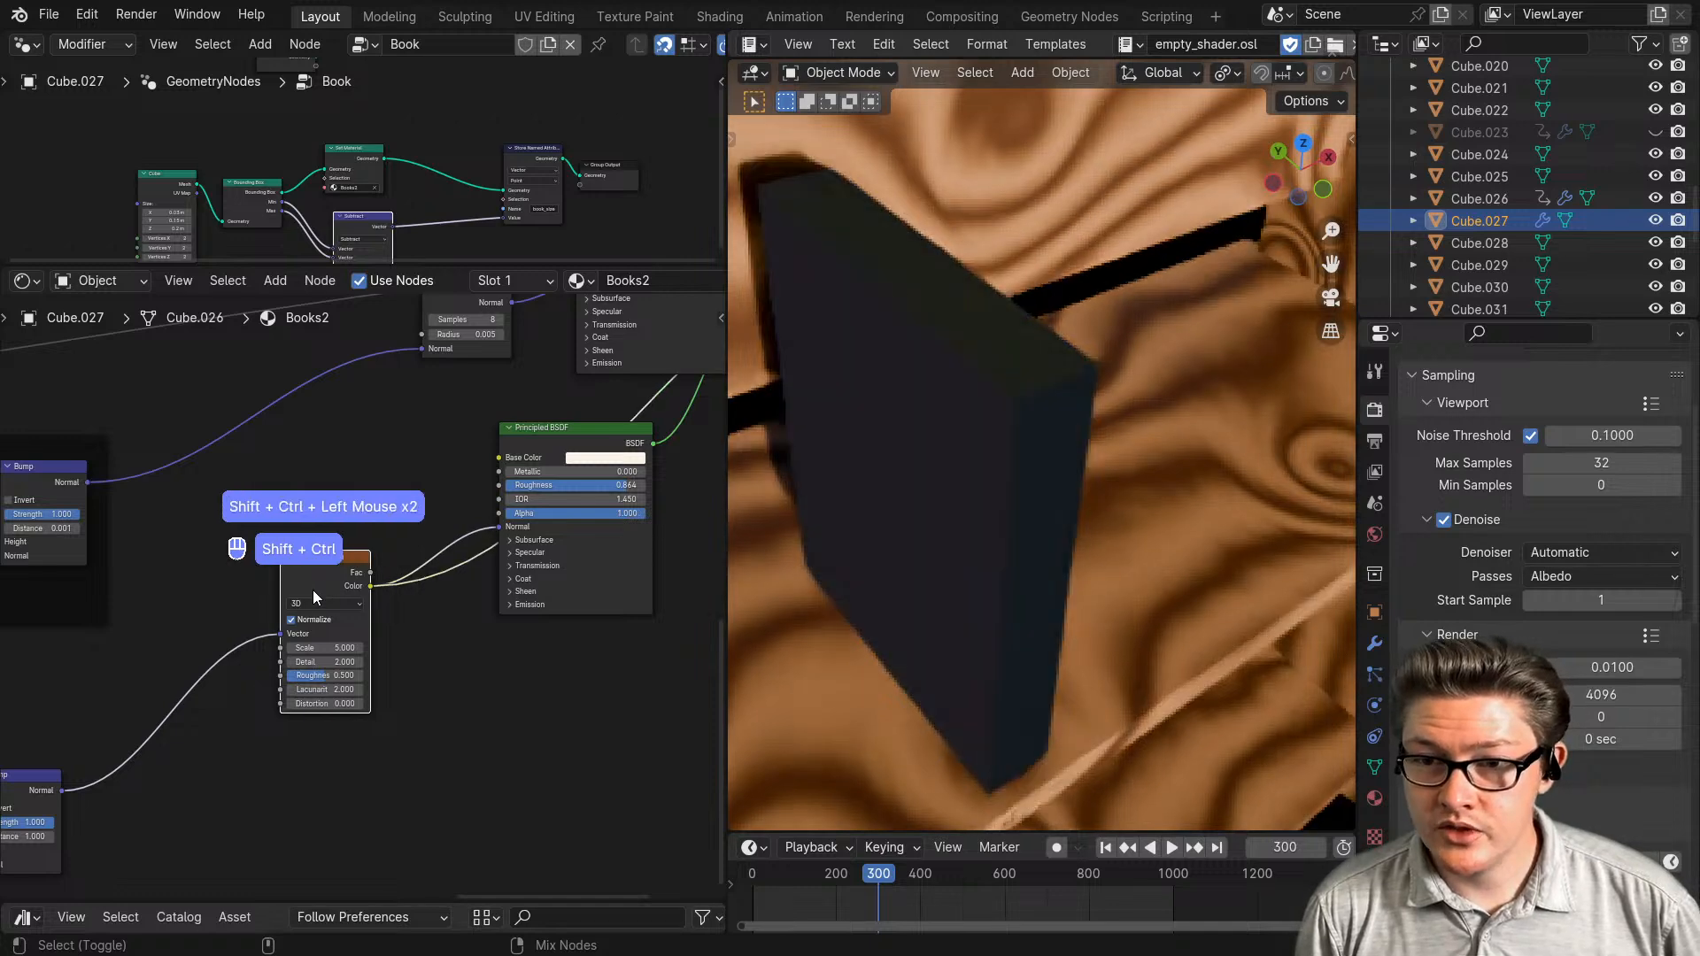
middle_drag(311, 590, 553, 532)
scroll(533, 622, up, 1)
scroll(300, 676, up, 2)
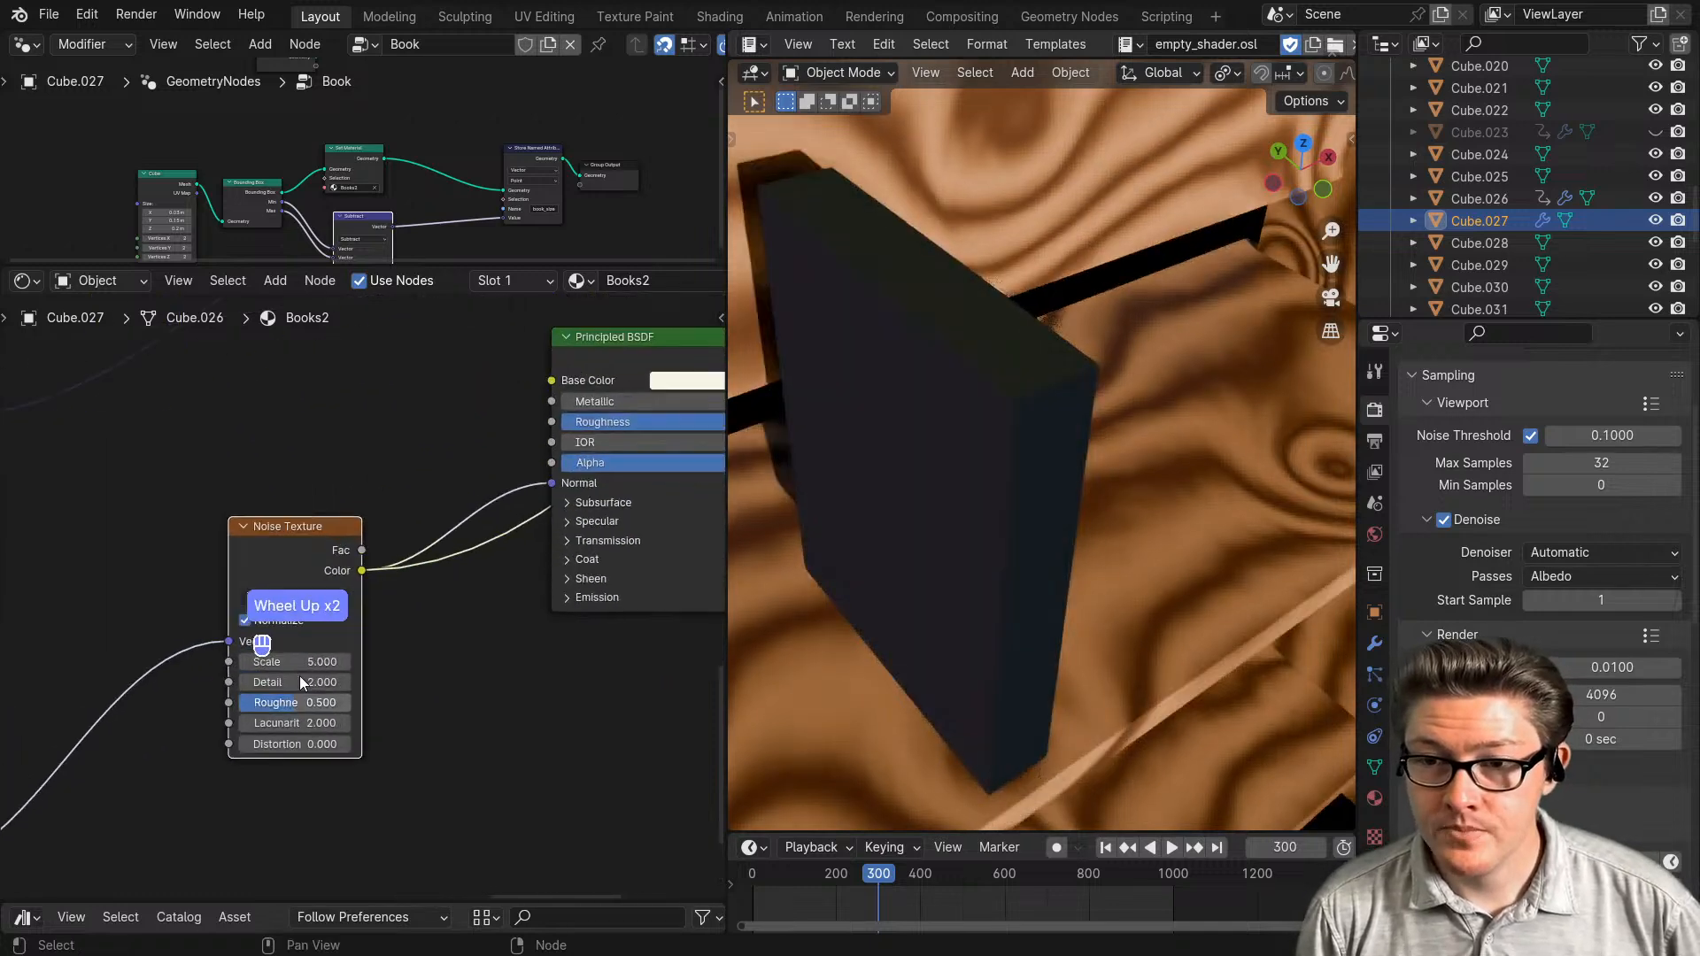
click(301, 593)
click(274, 655)
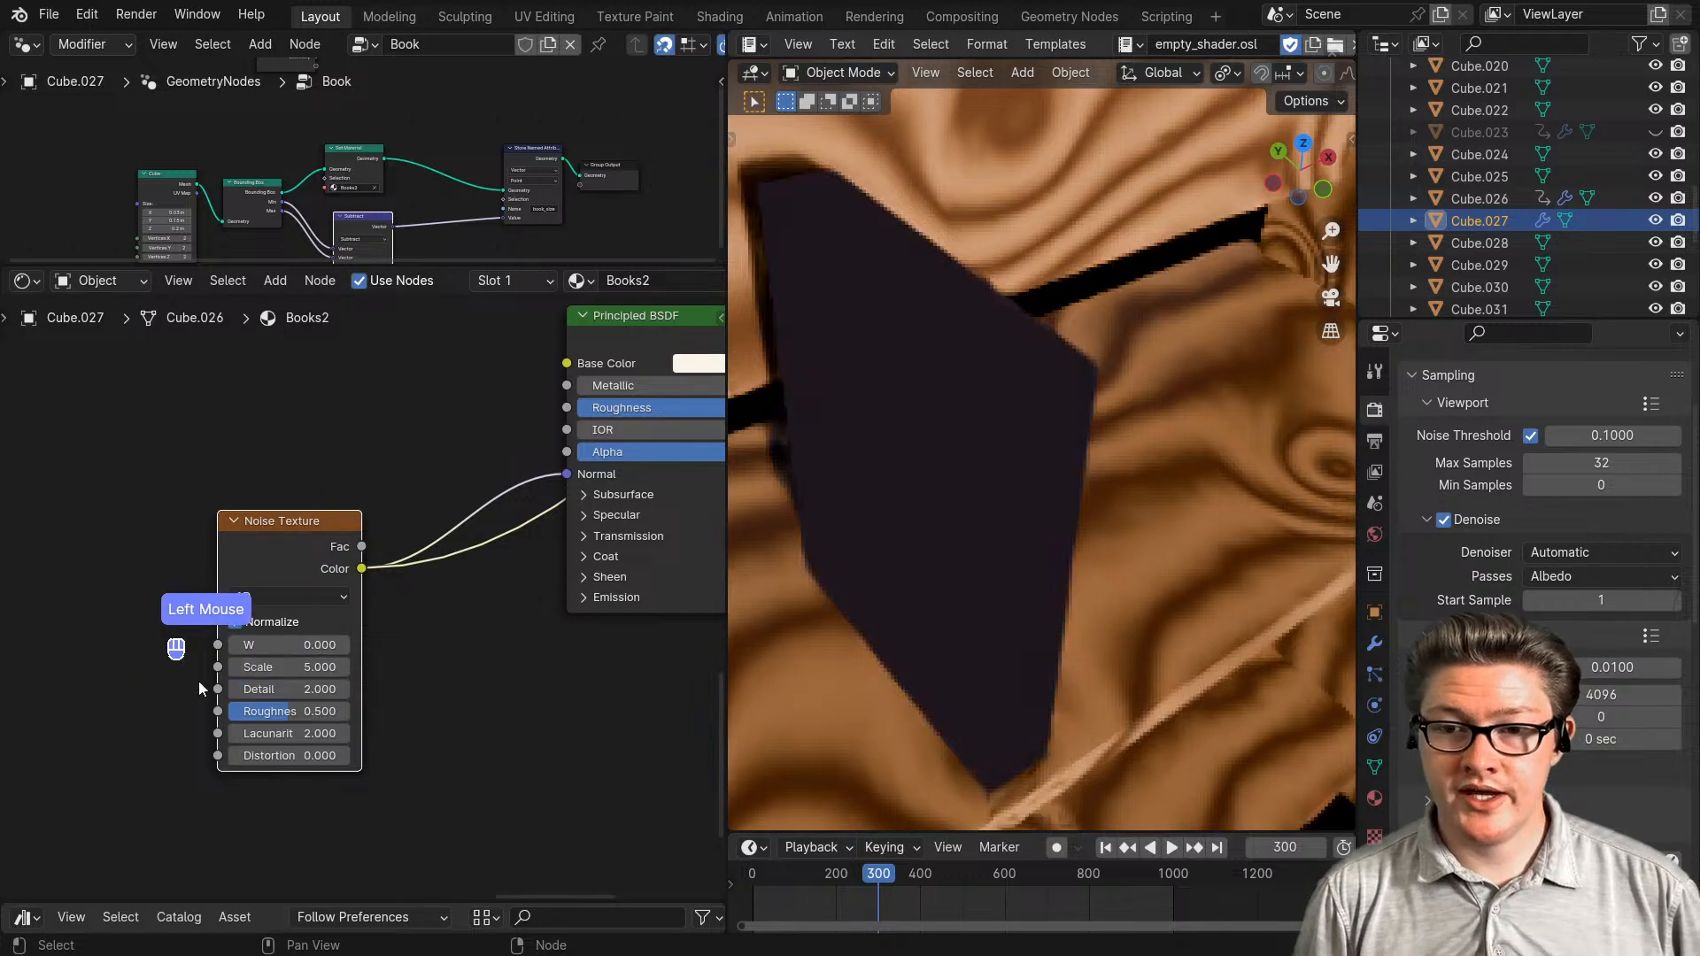
- Move the Bump out of the way and connect the Separate XYZ's X output to the Noise Texture's W input
middle_drag(198, 682, 253, 692)
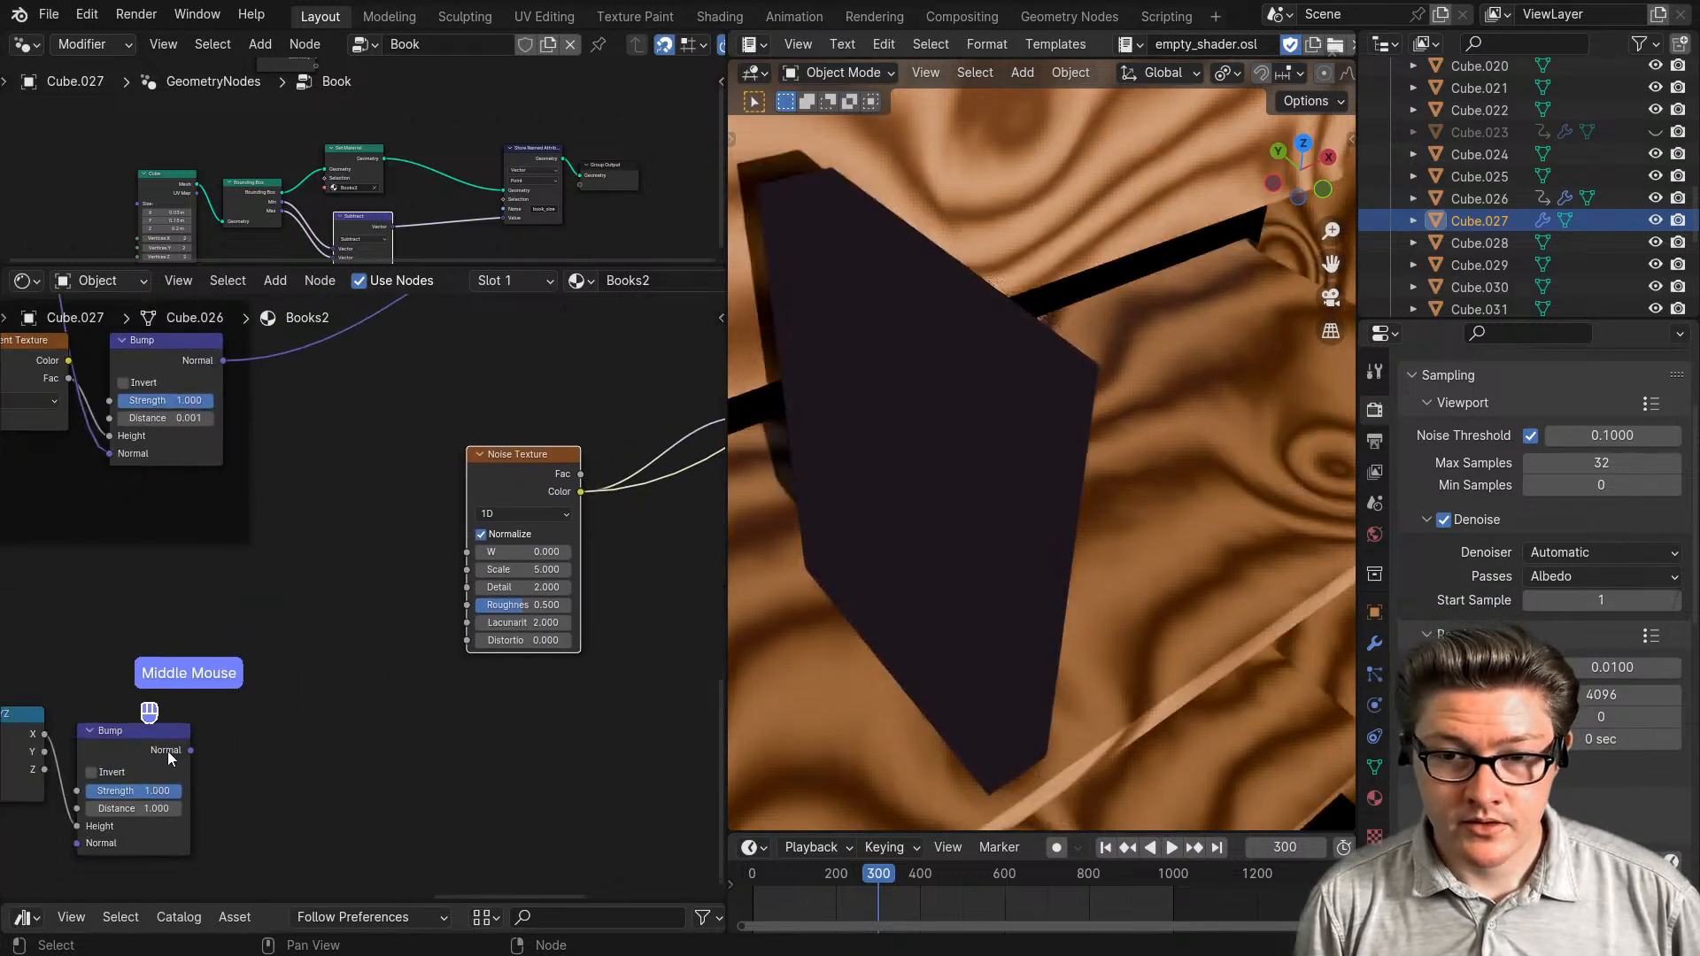
drag(154, 752, 479, 735)
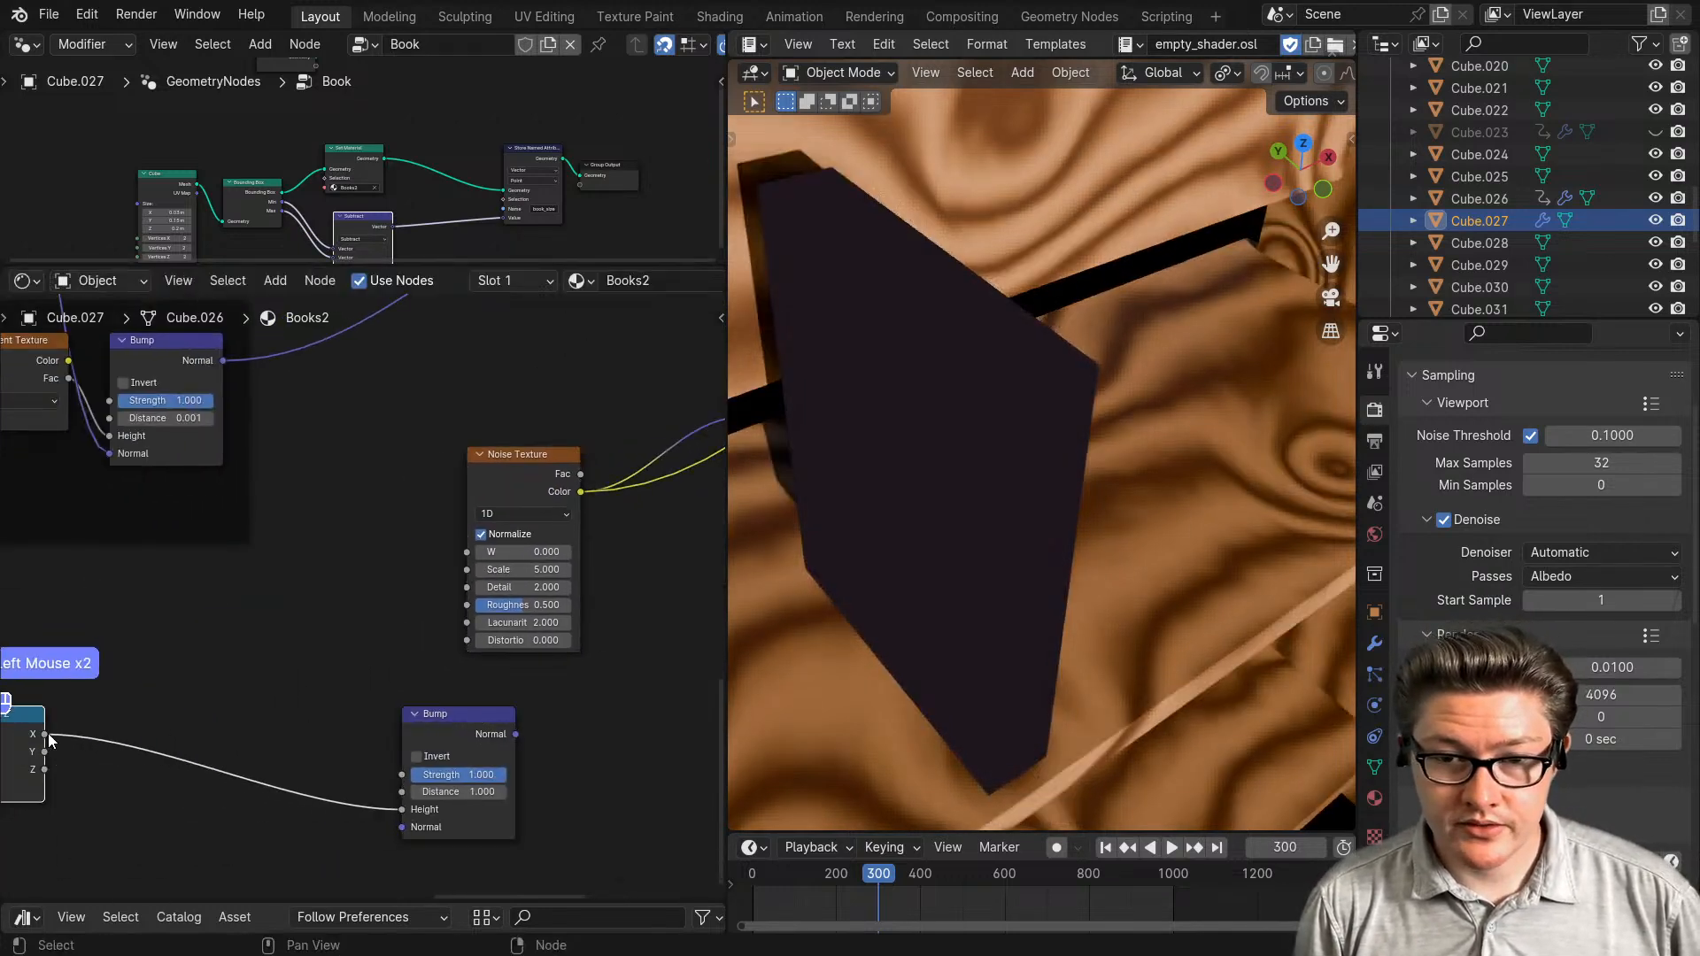
drag(46, 735, 467, 553)
- Move the Noise Texture back and insert the Bump between its Color output and the page's Principled BSDF Normal input
drag(487, 482, 340, 531)
middle_drag(475, 558, 245, 630)
drag(222, 797, 407, 448)
middle_drag(407, 449, 433, 507)
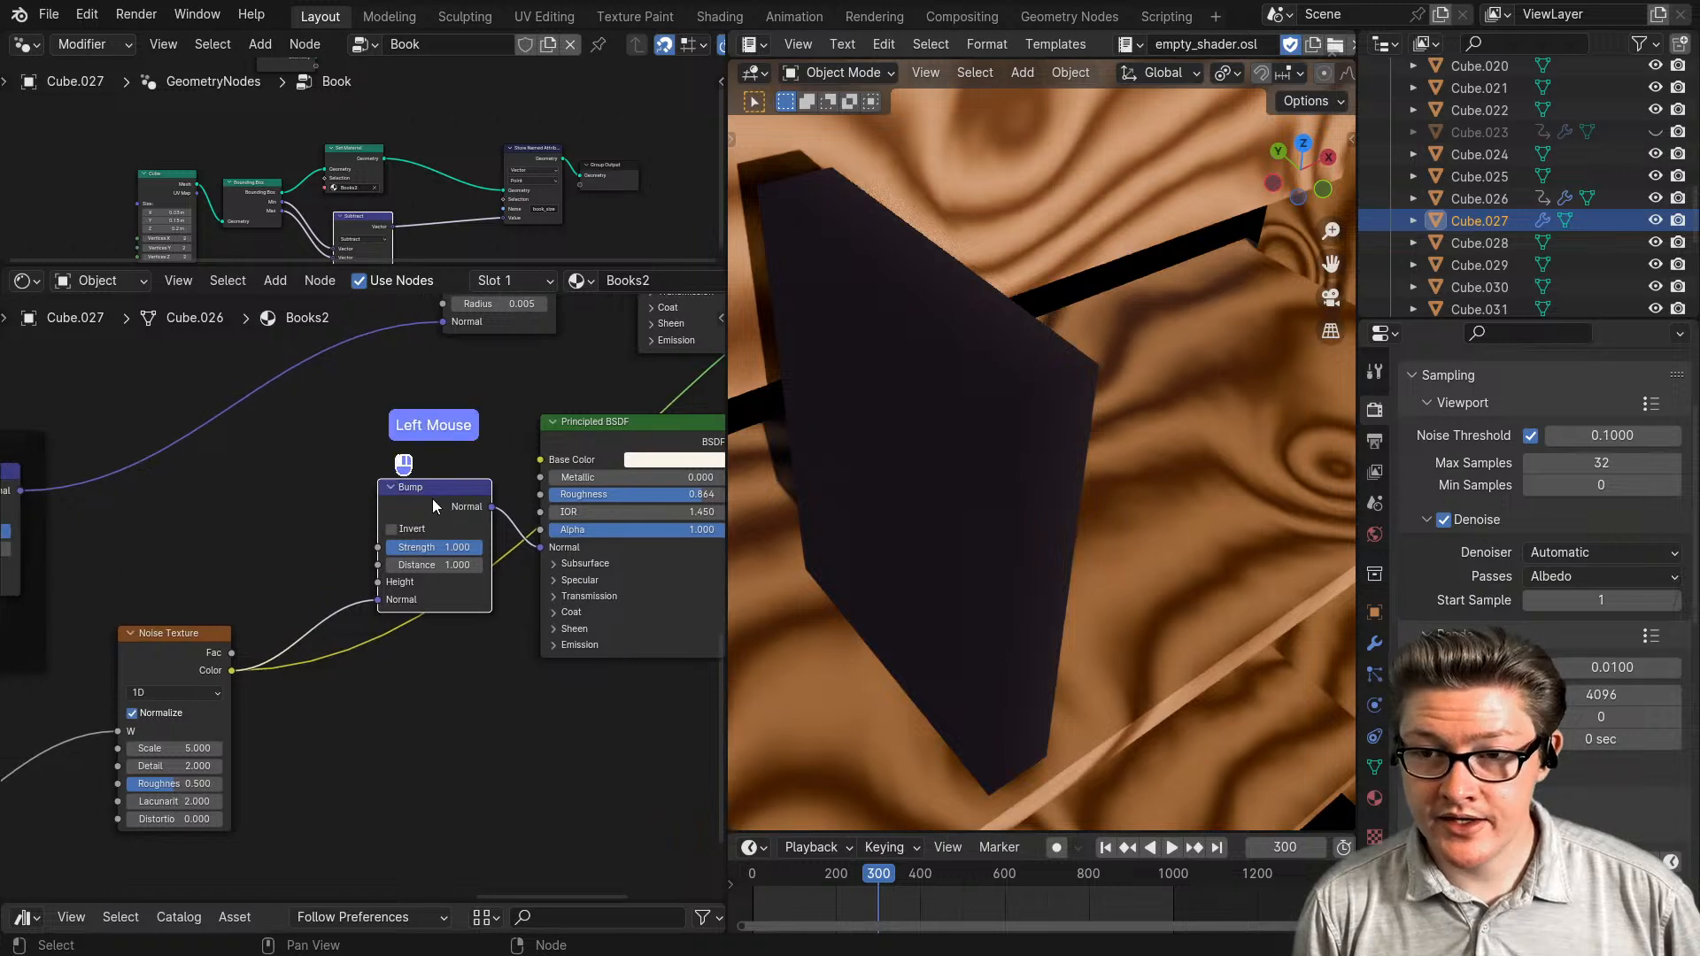
drag(433, 507, 405, 653)
middle_drag(405, 653, 233, 653)
middle_drag(496, 505, 404, 646)
scroll(266, 673, down, 2)
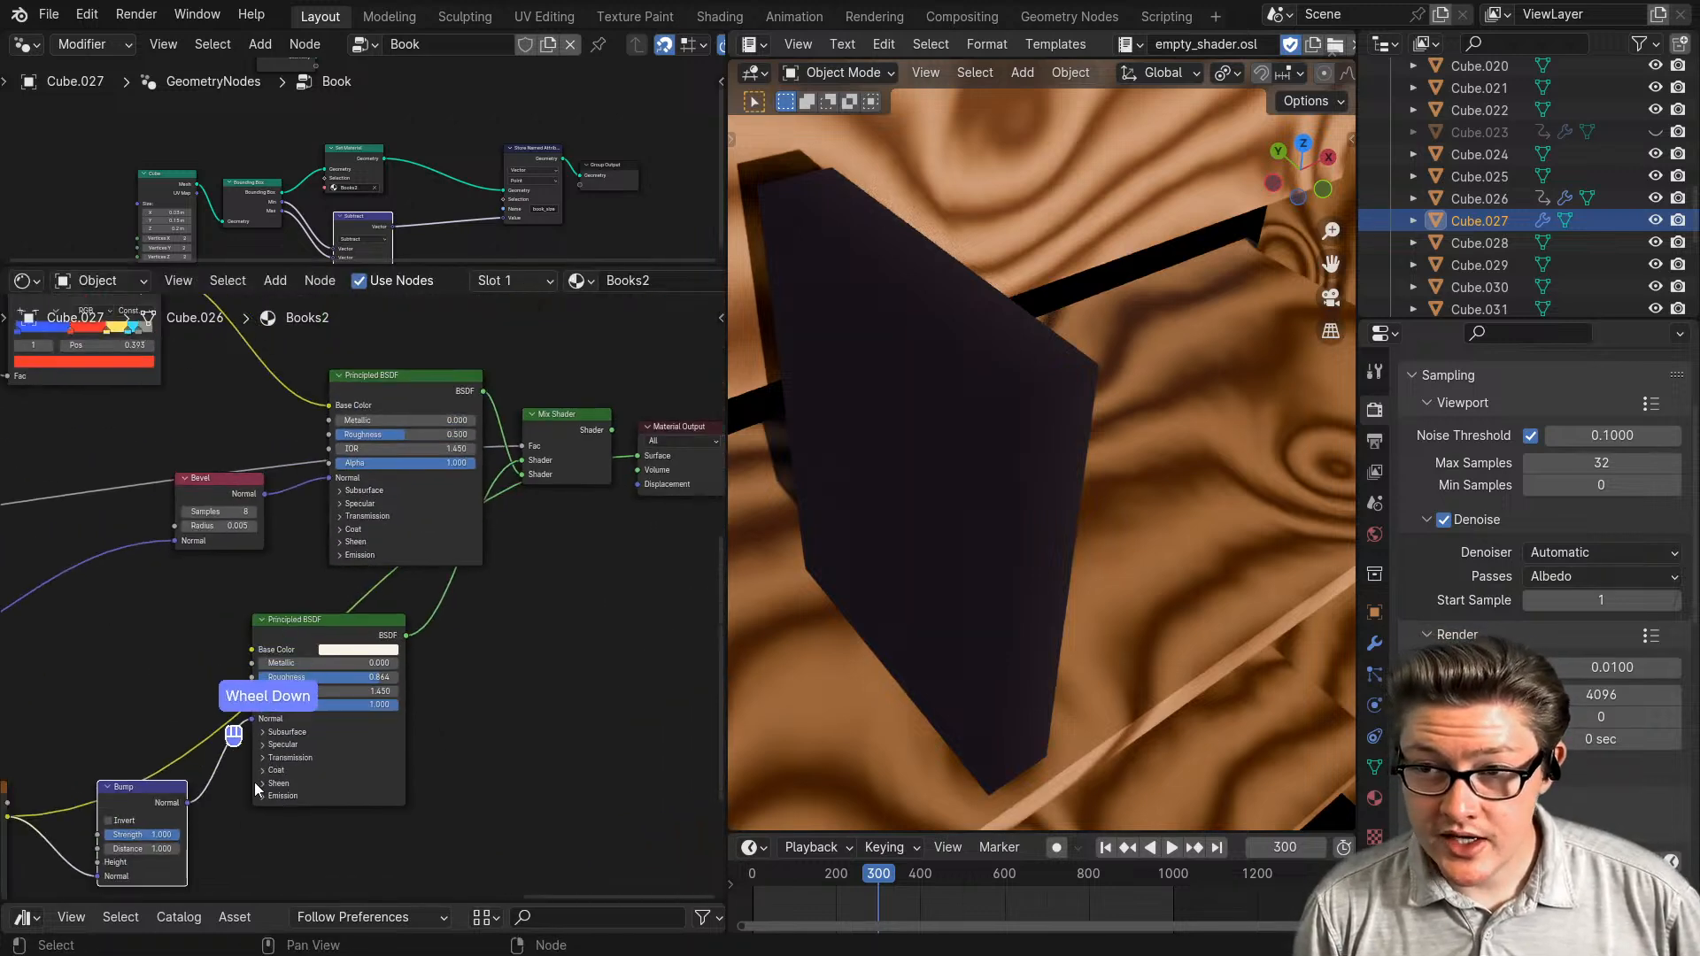
- Set the Noise Texture's Detail and Roughness to 0 and its Scale to 299
middle_drag(266, 673, 496, 602)
scroll(211, 827, up, 2)
scroll(319, 708, up, 3)
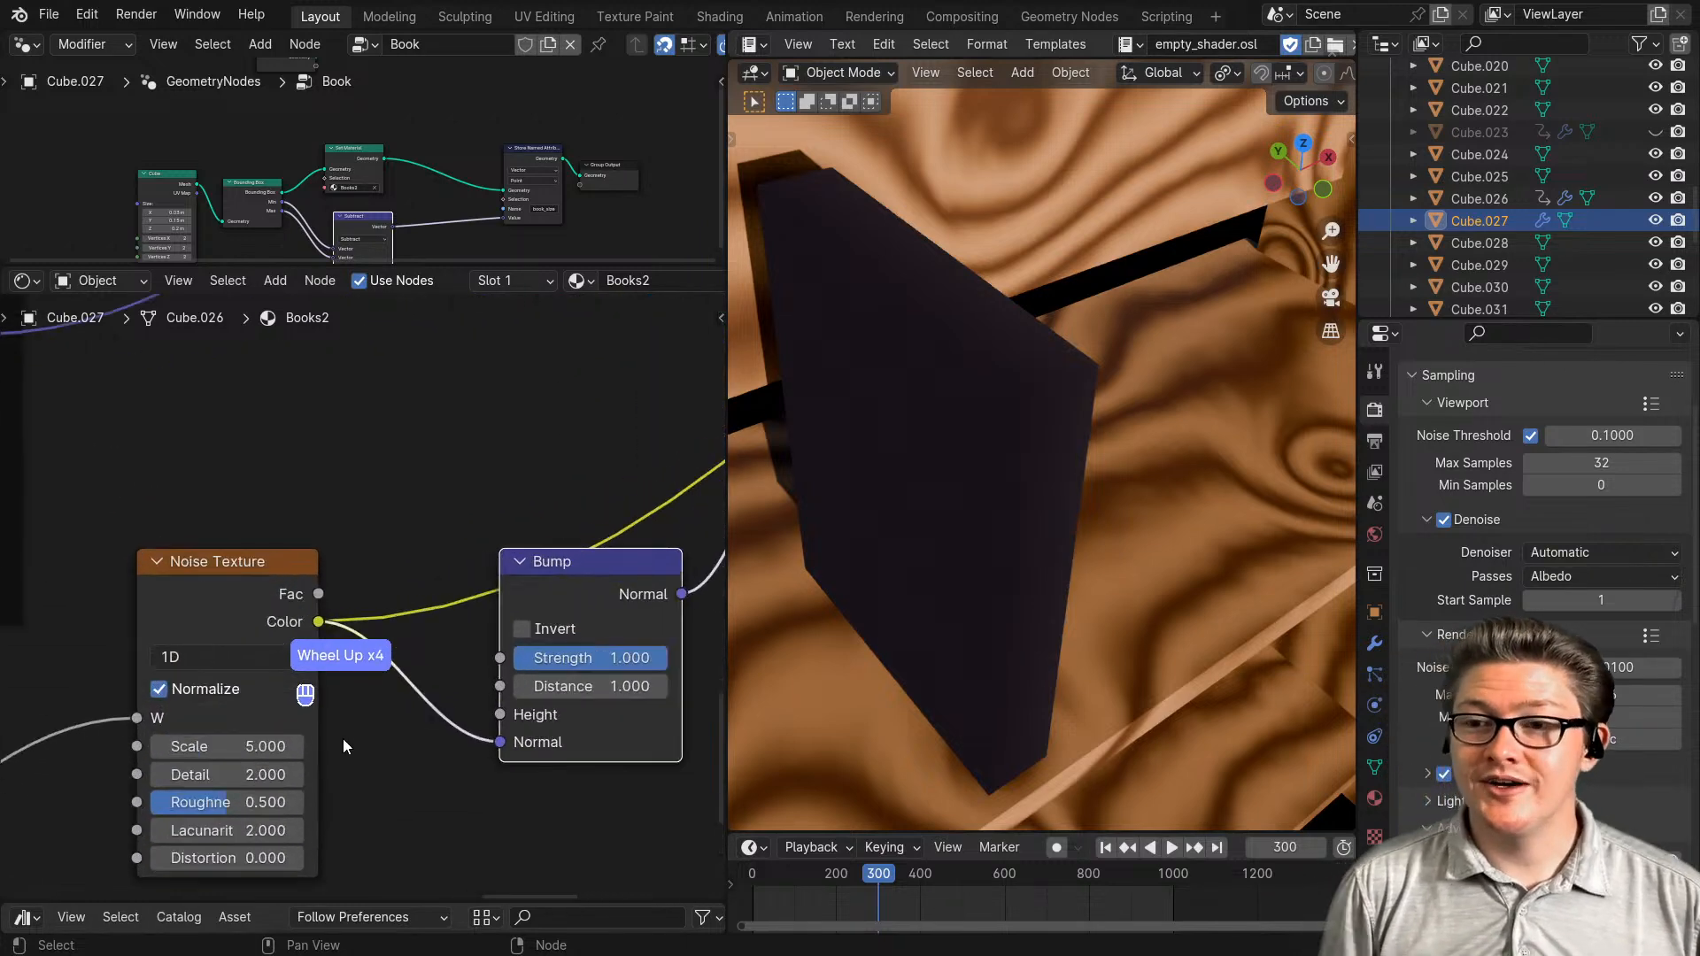
middle_drag(292, 735, 485, 564)
scroll(391, 639, up, 1)
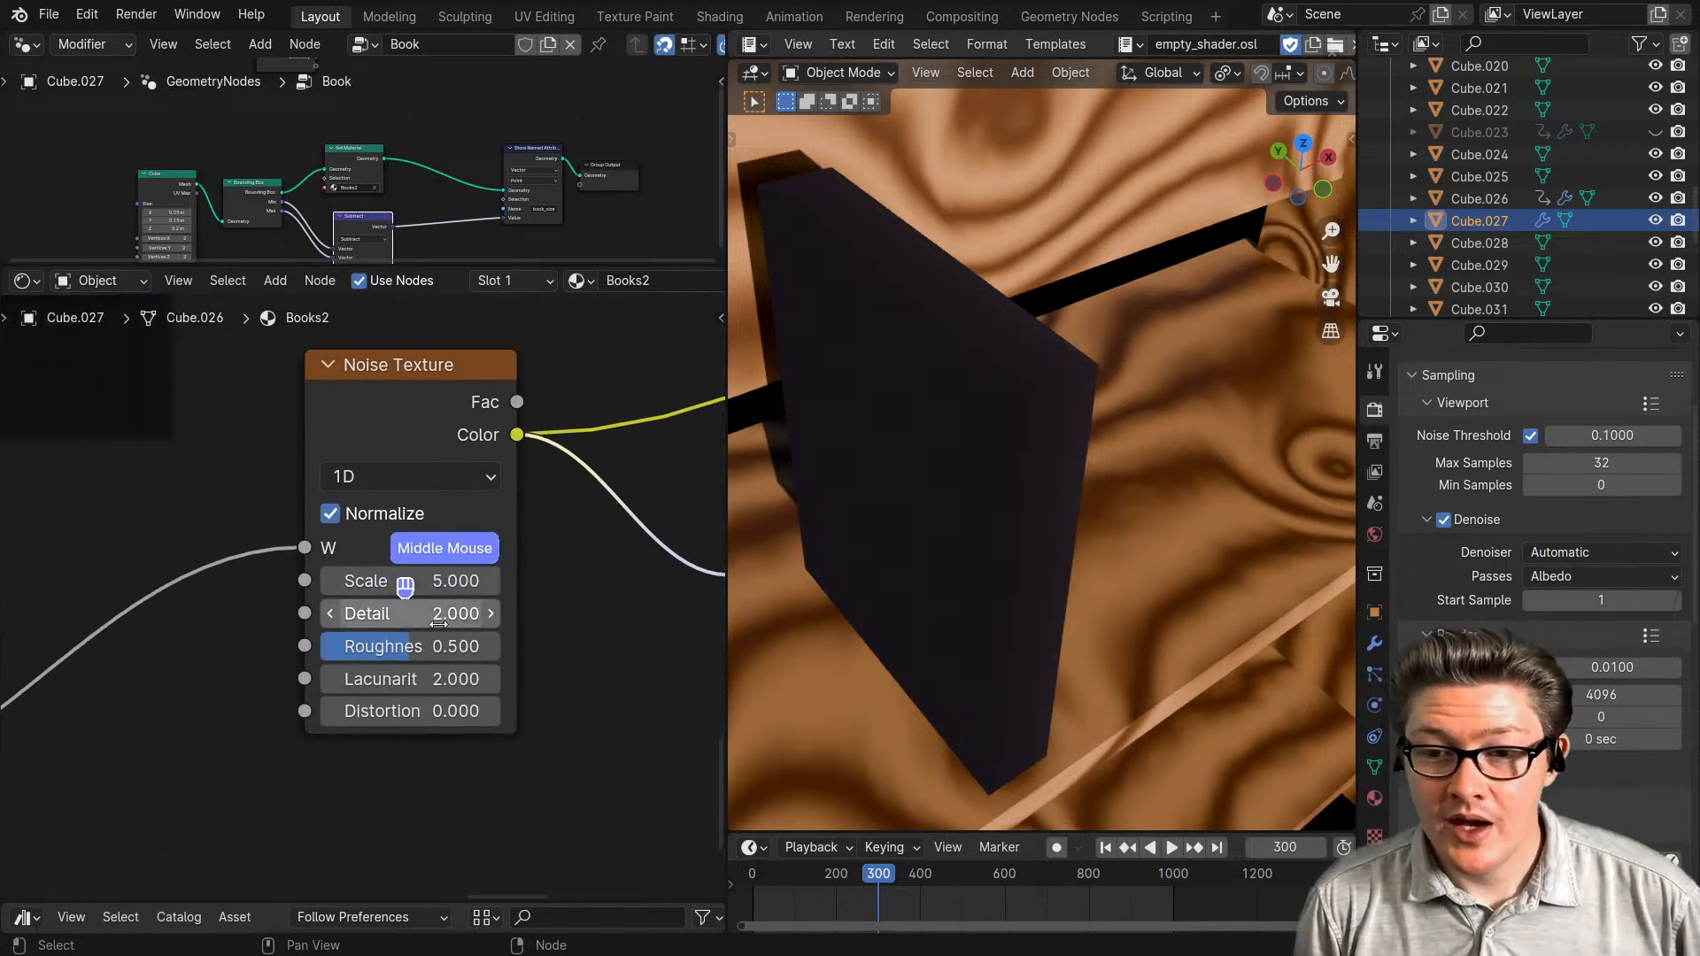
drag(425, 614, 364, 645)
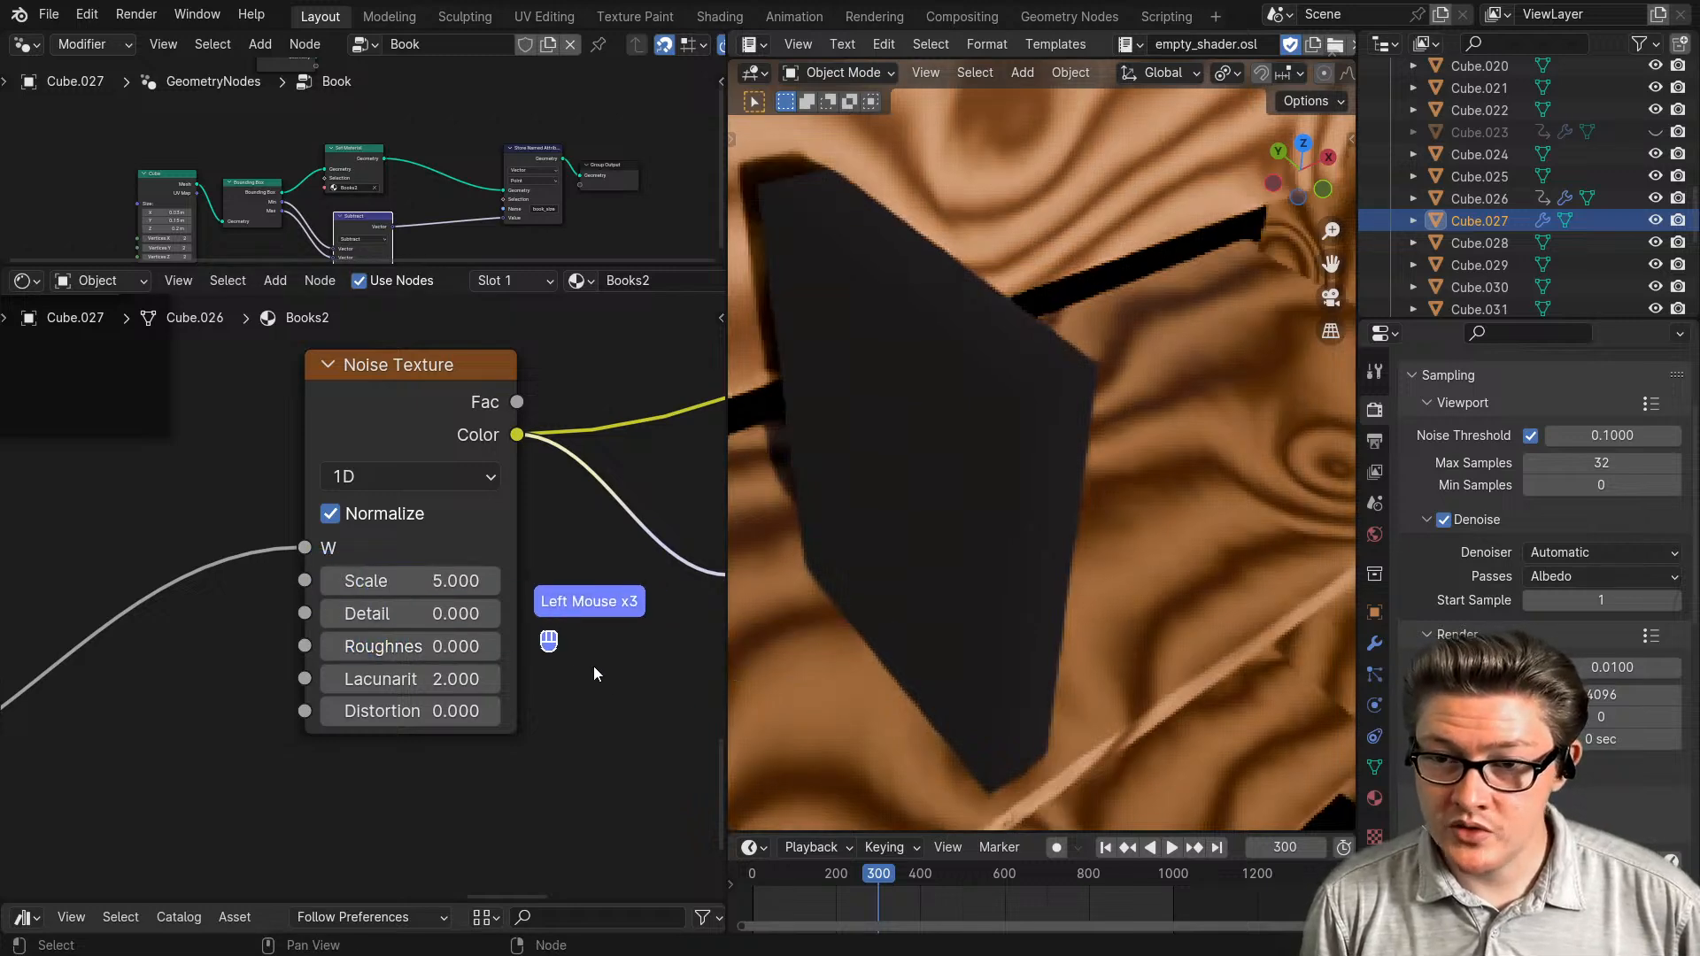
scroll(594, 666, down, 1)
middle_drag(520, 636, 439, 690)
scroll(439, 690, up, 1)
drag(323, 627, 417, 627)
- Preview the Noise Texture's Fac output and connect it to the Bump's Normal input in place of Color
middle_drag(332, 572, 204, 603)
ctrl+shift+click(266, 489)
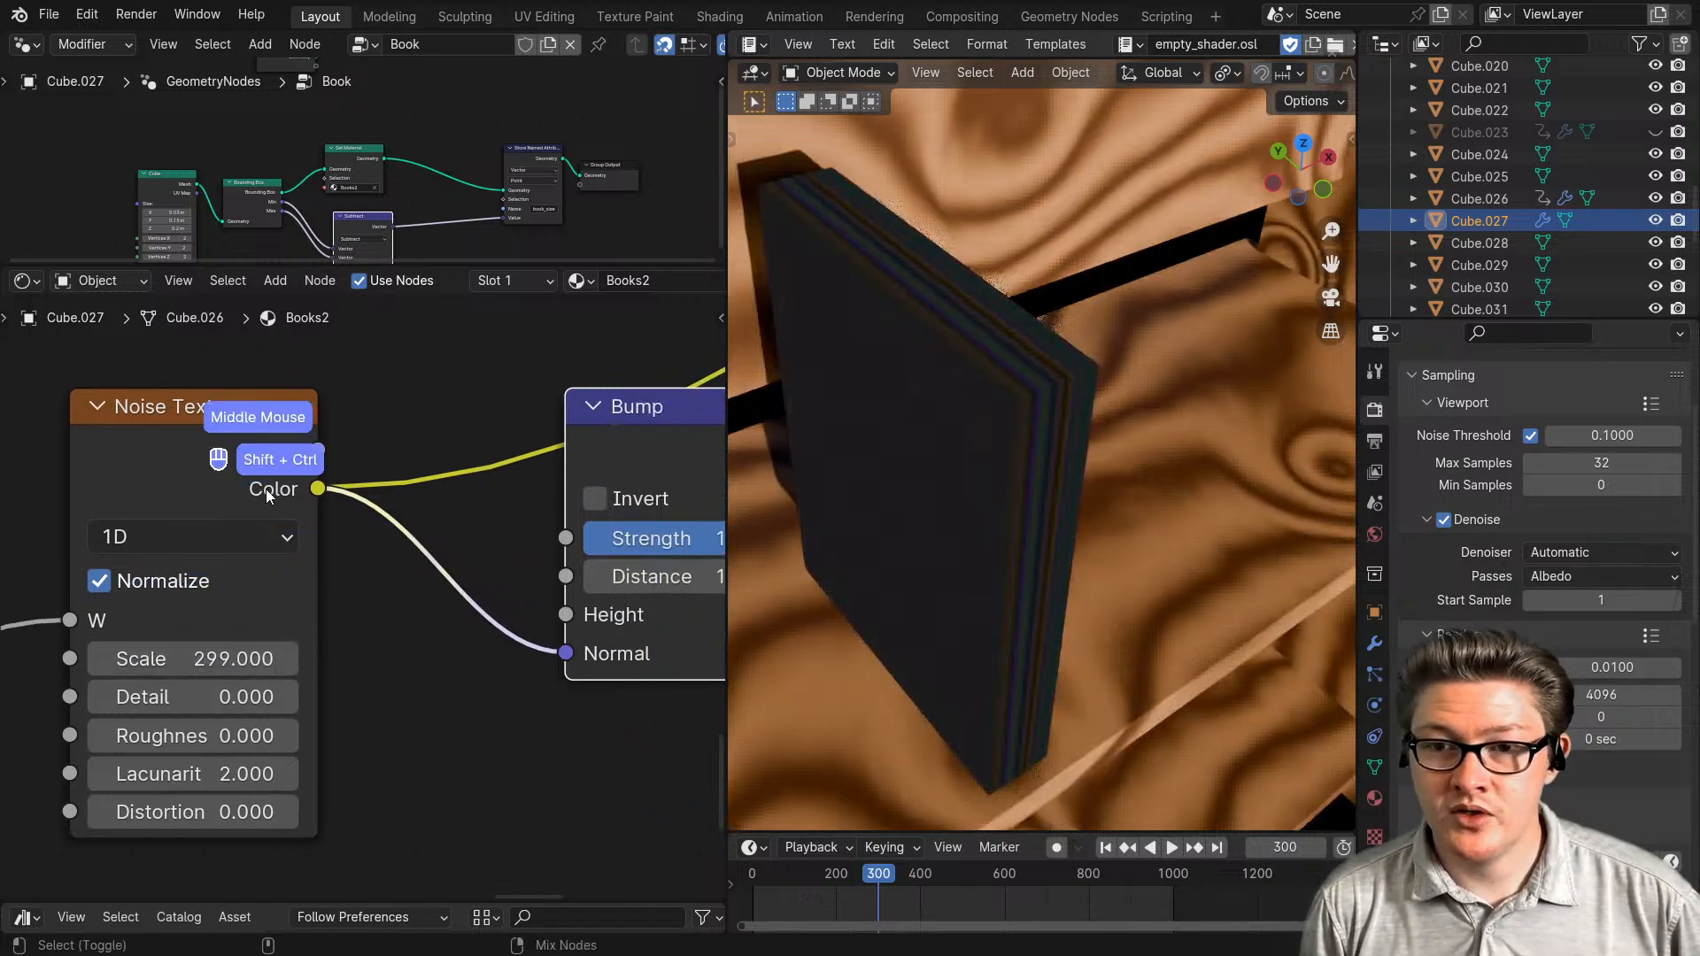
scroll(245, 486, down, 1)
middle_drag(299, 461, 268, 535)
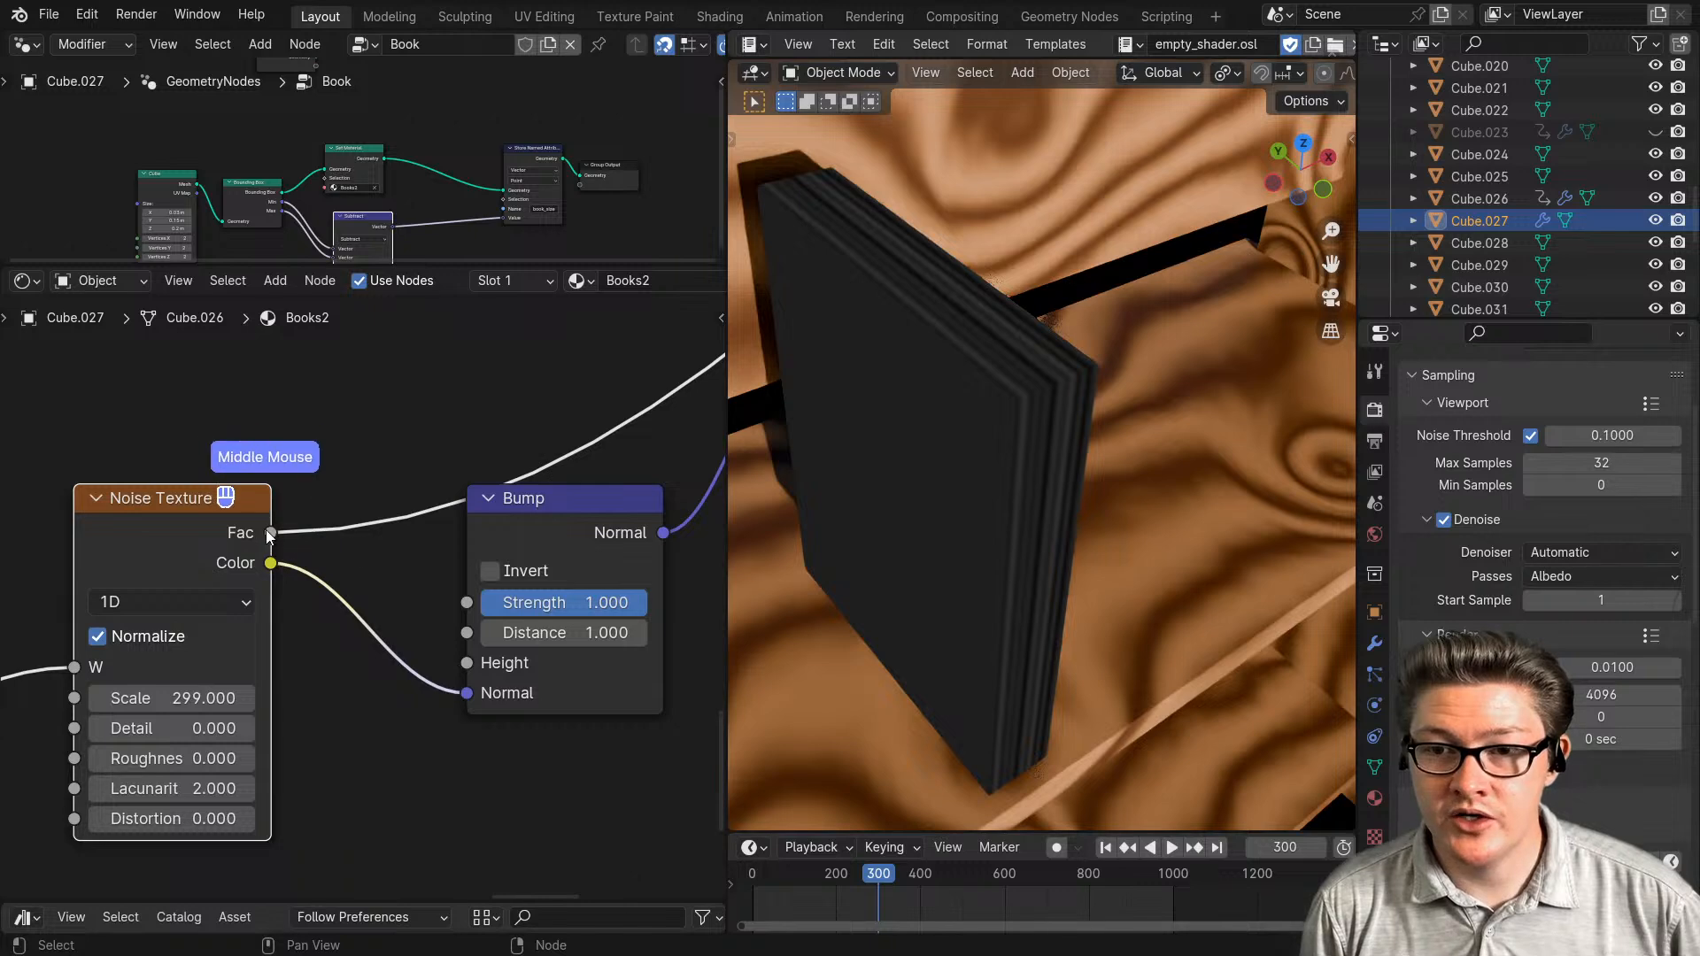
drag(442, 699, 458, 705)
middle_drag(341, 755, 492, 737)
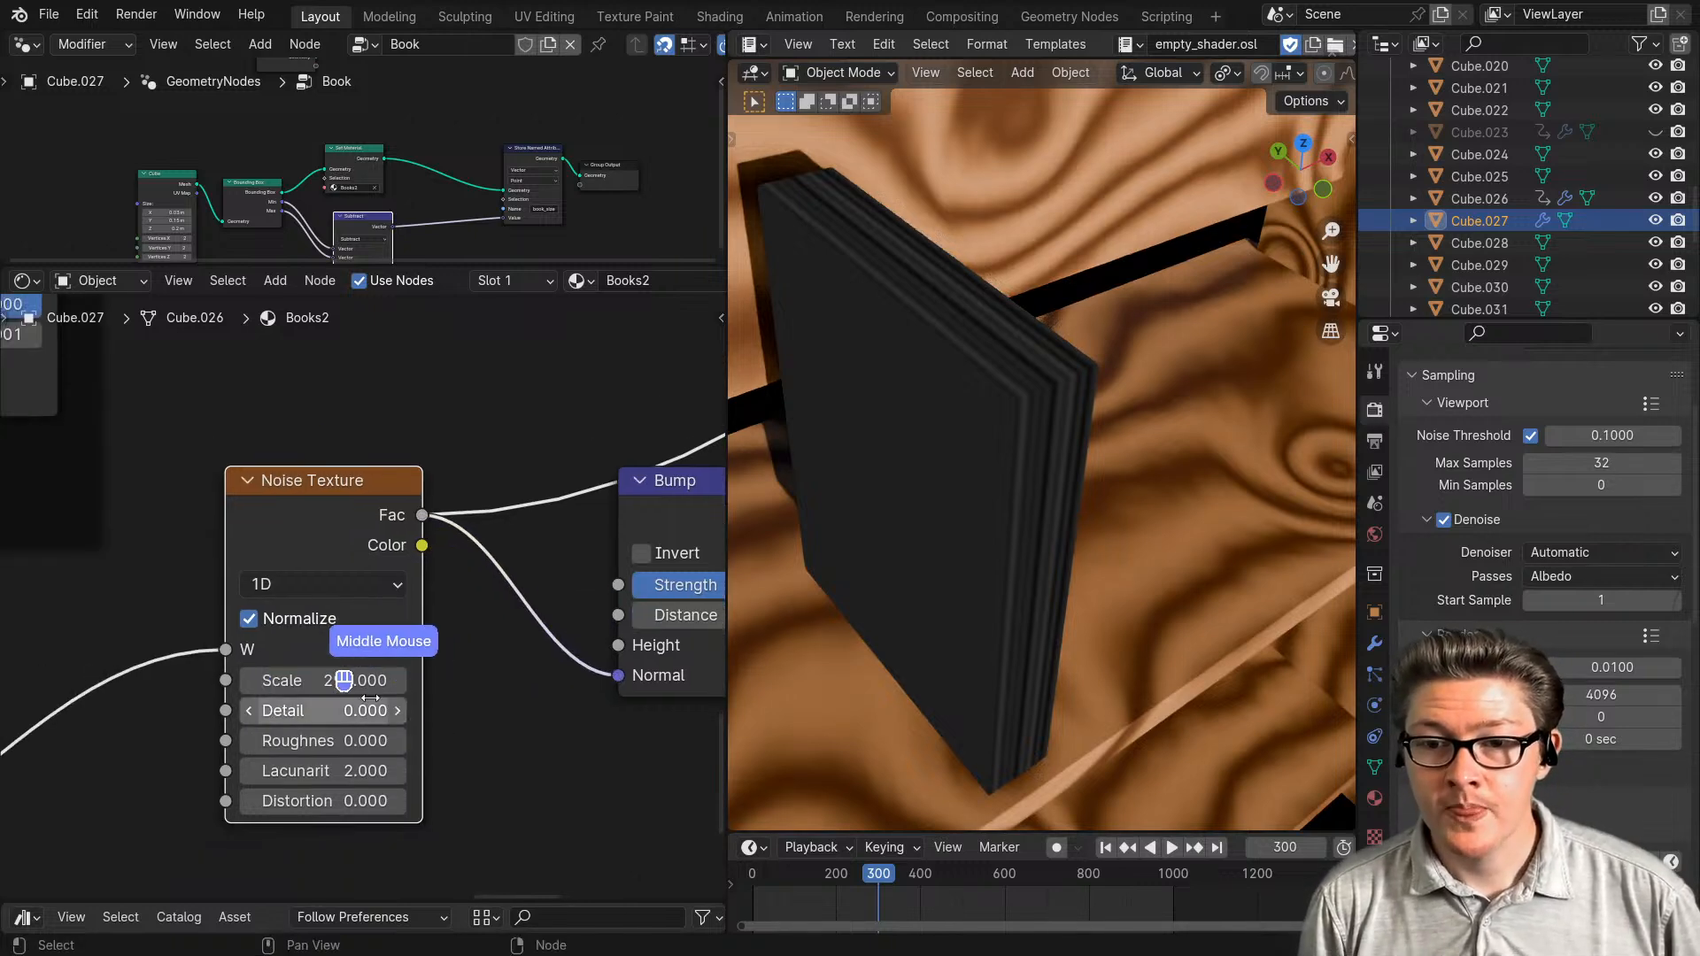
- Set the Noise Texture's Scale to 1000 and preview the Mix Shader on the book from above
drag(354, 682, 403, 682)
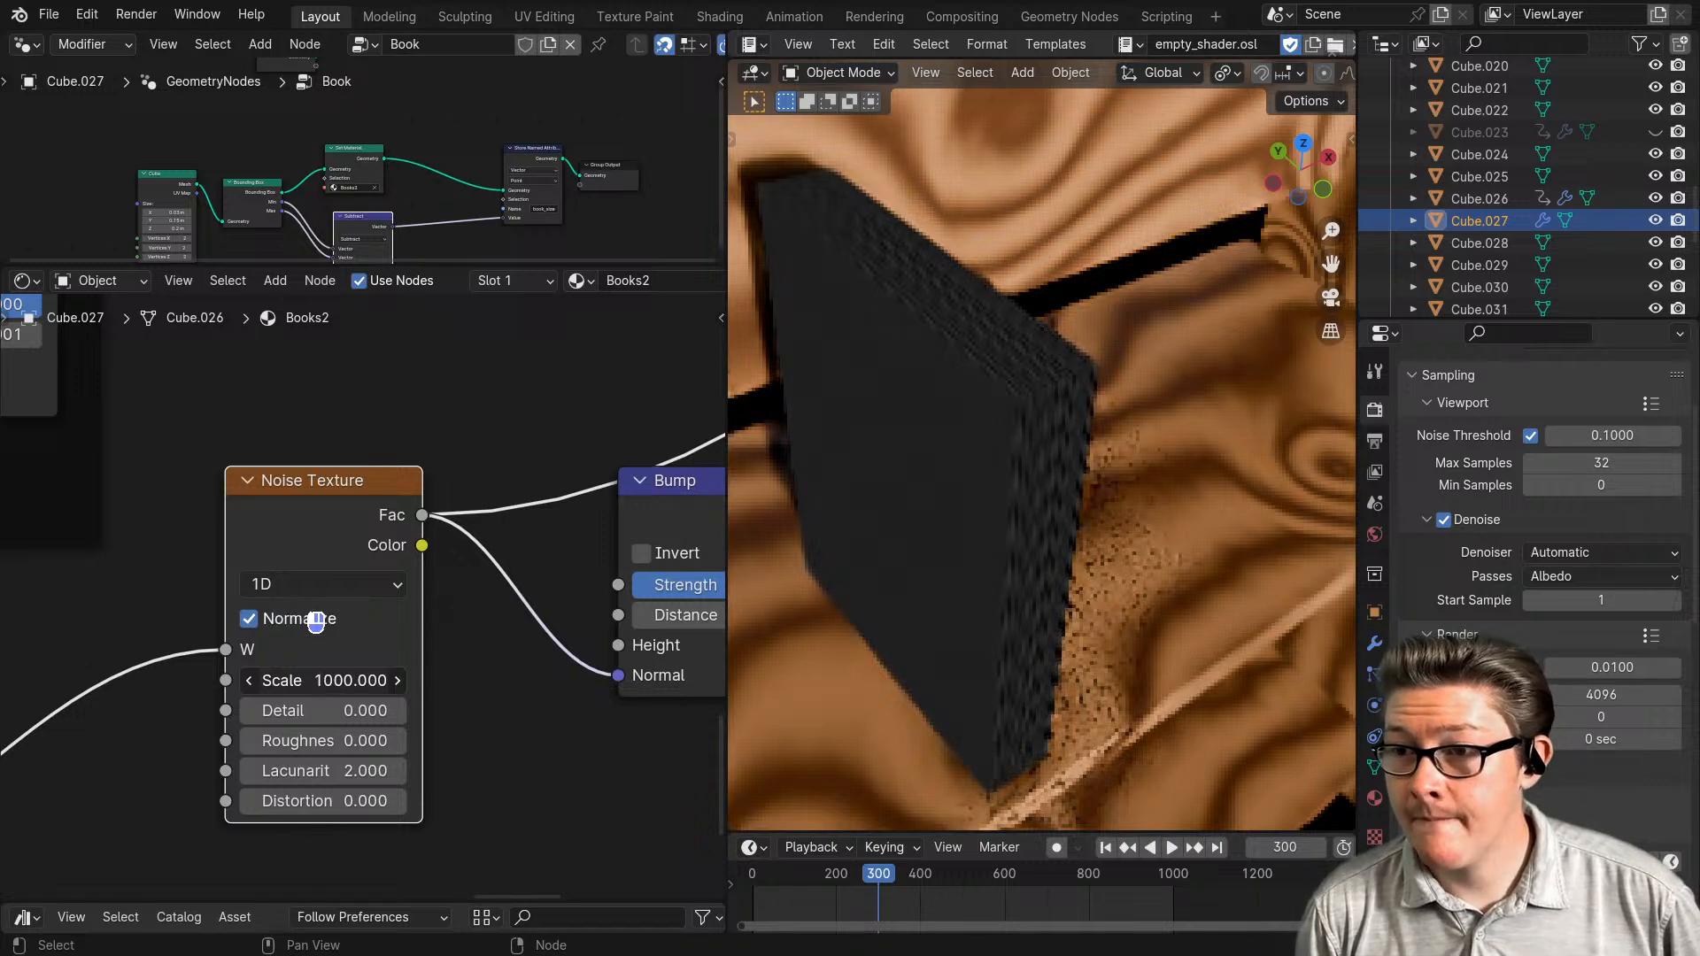
middle_drag(1092, 427, 1066, 502)
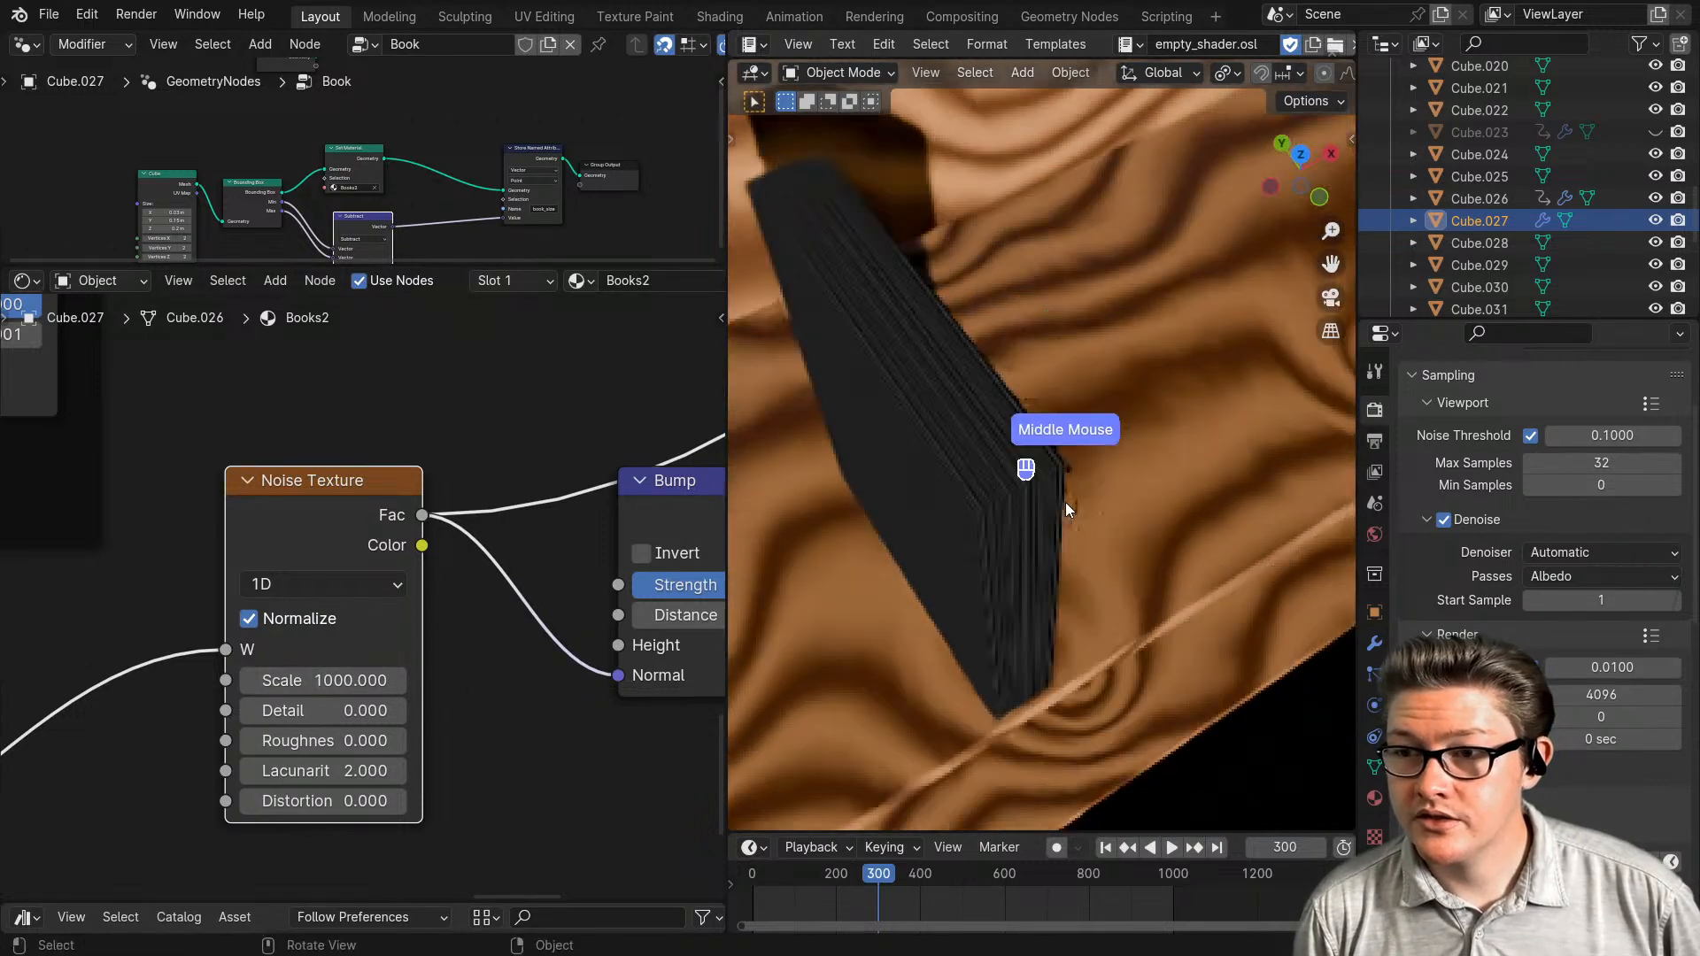
middle_drag(540, 641, 476, 603)
ctrl+shift+click(604, 358)
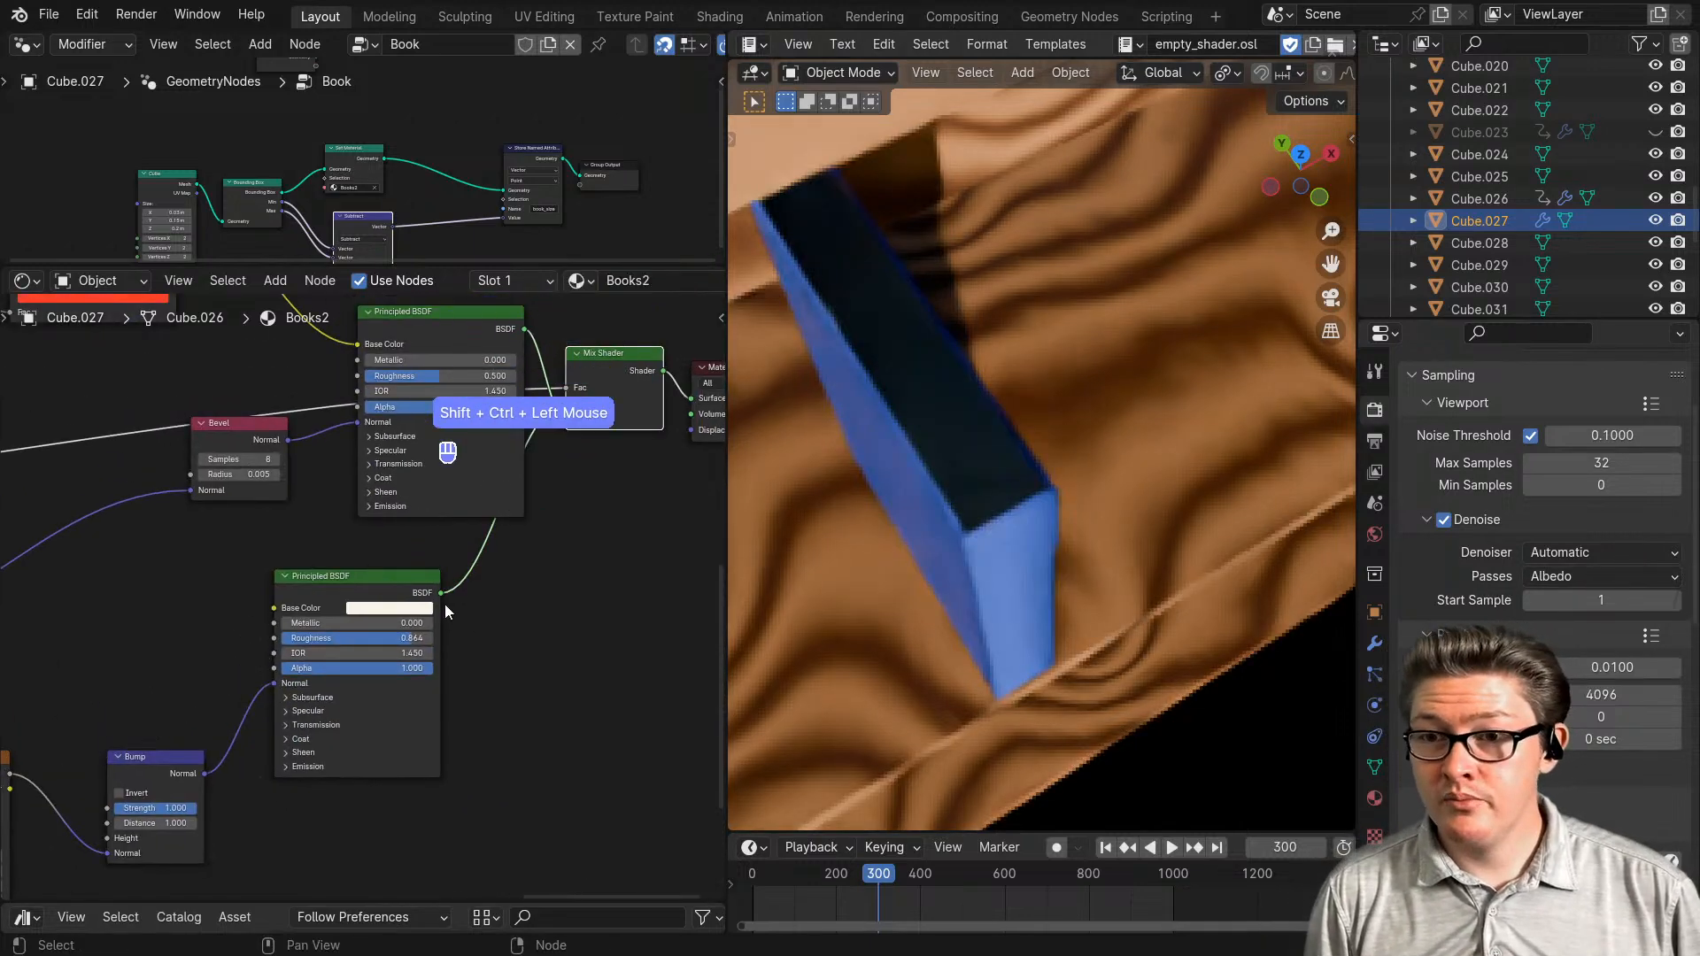
- Set the Distance of the page's Bump node to 0.00001 and check the book from another angle
middle_drag(297, 688, 429, 523)
scroll(380, 614, up, 3)
drag(269, 623, 267, 545)
scroll(346, 606, up, 4)
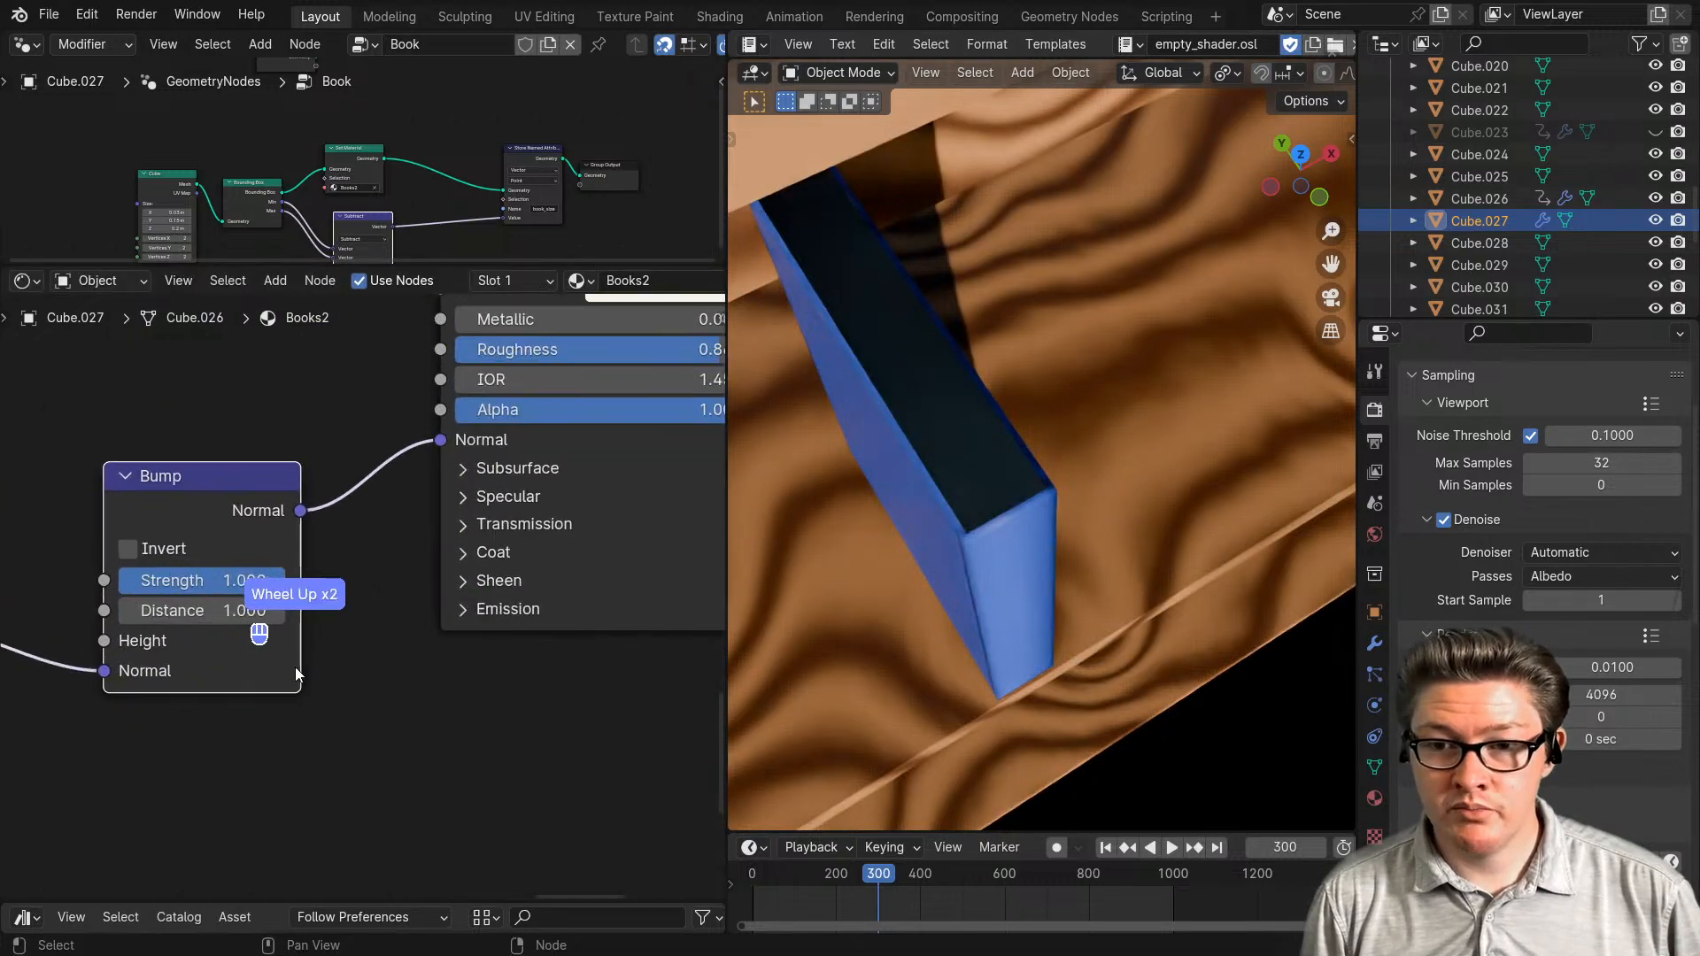
scroll(214, 614, up, 2)
middle_drag(213, 615, 295, 593)
click(270, 646)
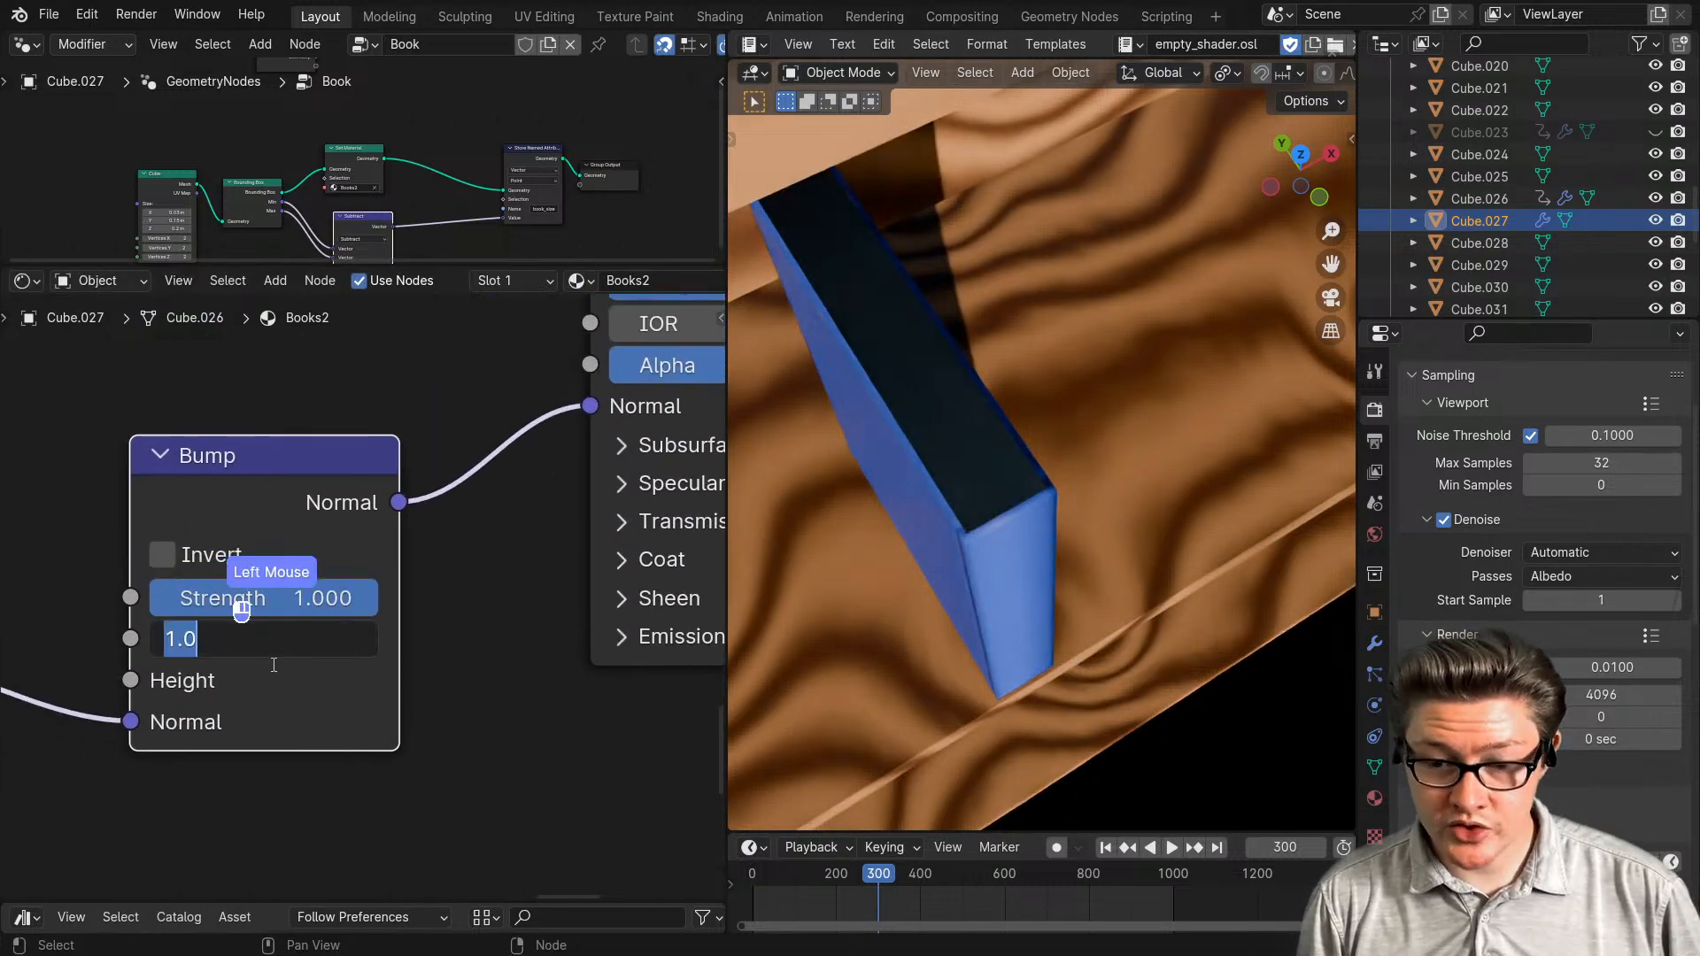
text(.0000)
click(473, 727)
middle_drag(868, 556, 976, 521)
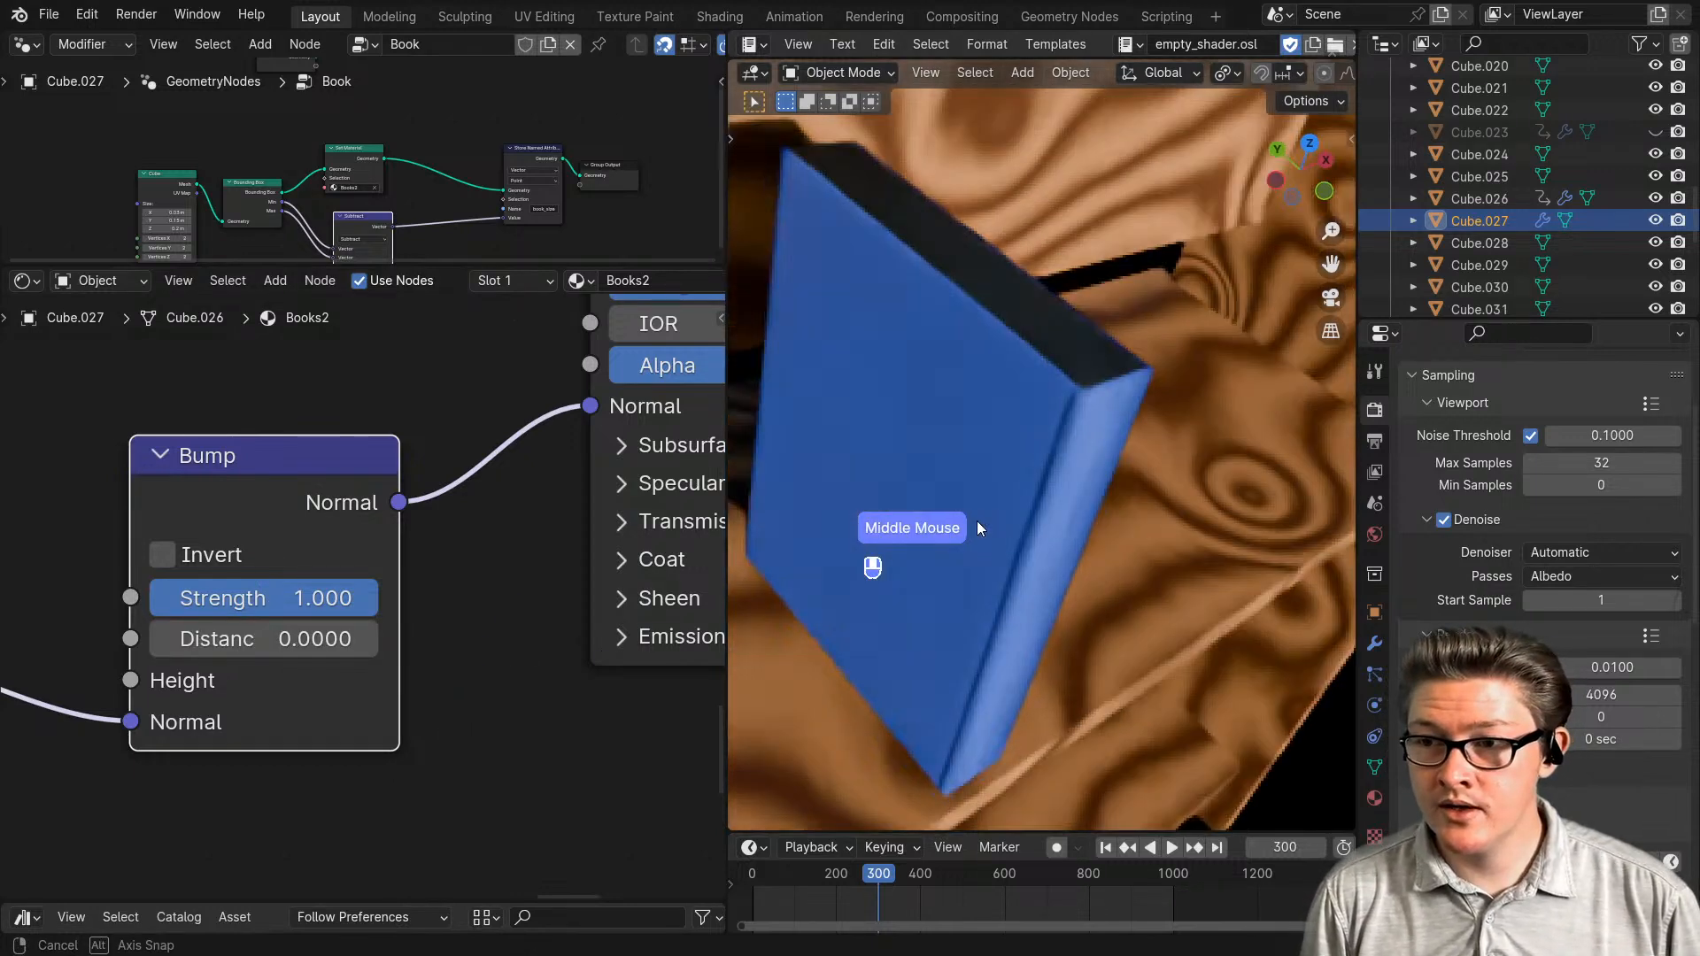
- Connect the Noise Texture's Fac output to the page Bump's Height input in place of Normal
middle_drag(514, 503, 414, 635)
middle_drag(30, 853, 282, 742)
drag(282, 742, 283, 701)
middle_drag(570, 704, 477, 733)
middle_drag(959, 484, 983, 571)
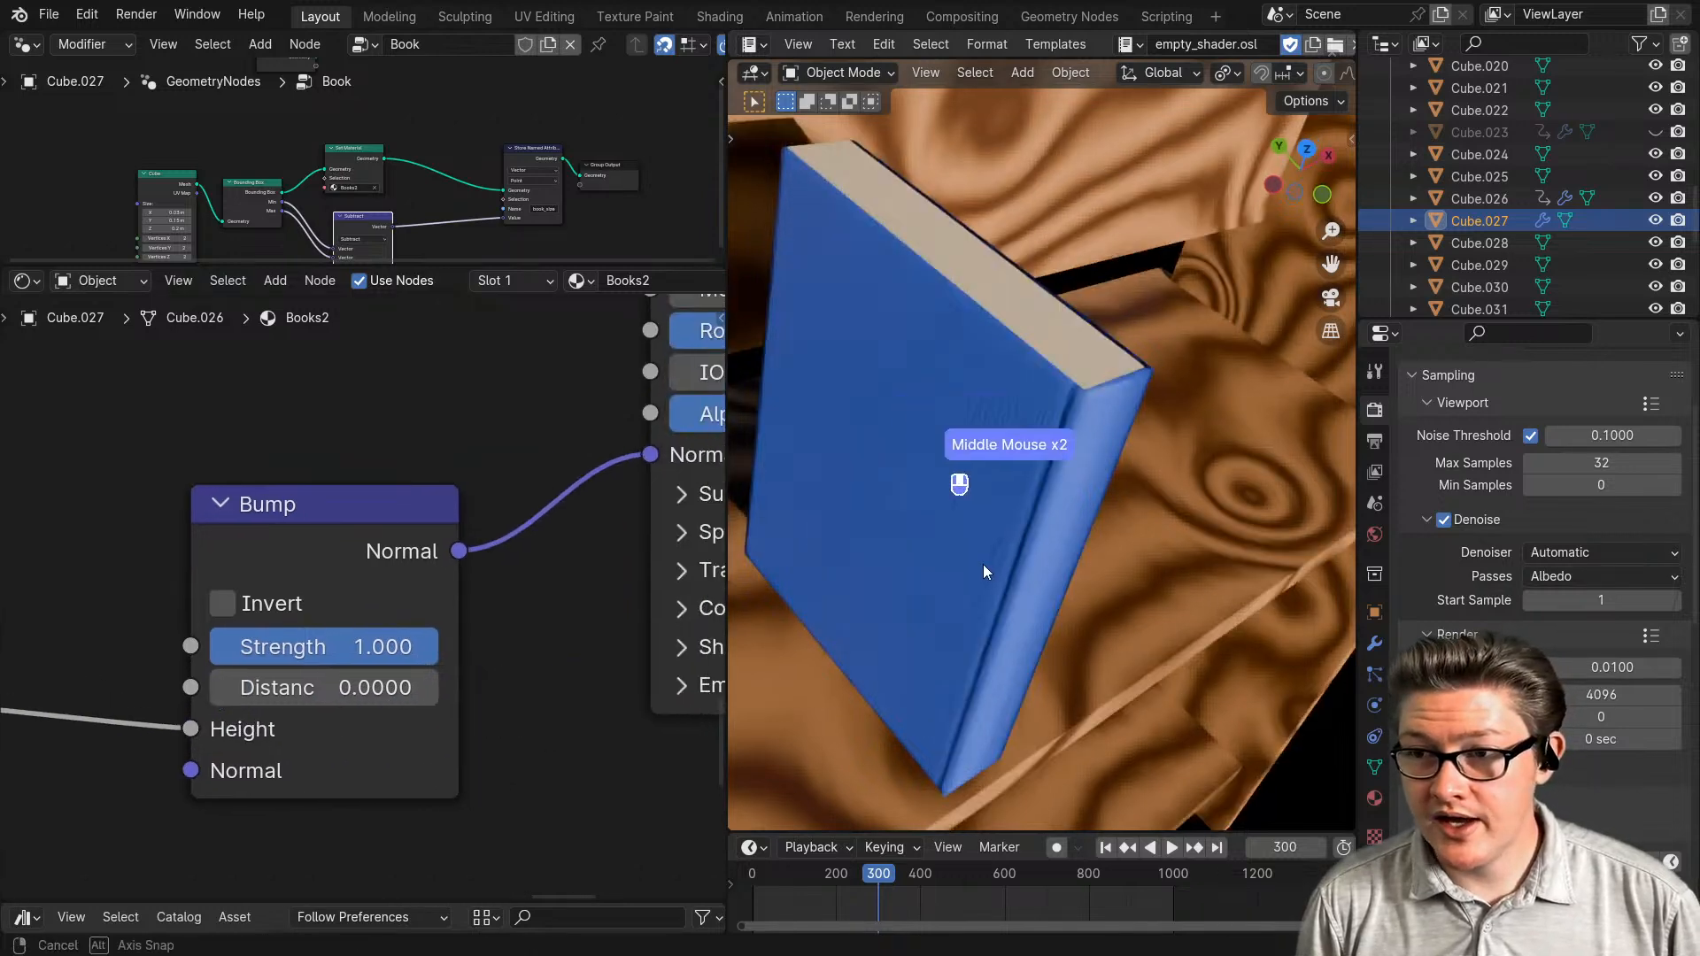
scroll(983, 566, up, 2)
- Try the page Bump's Distance at 0.001 and reduce it to a smaller value for subtler paper lines
click(283, 691)
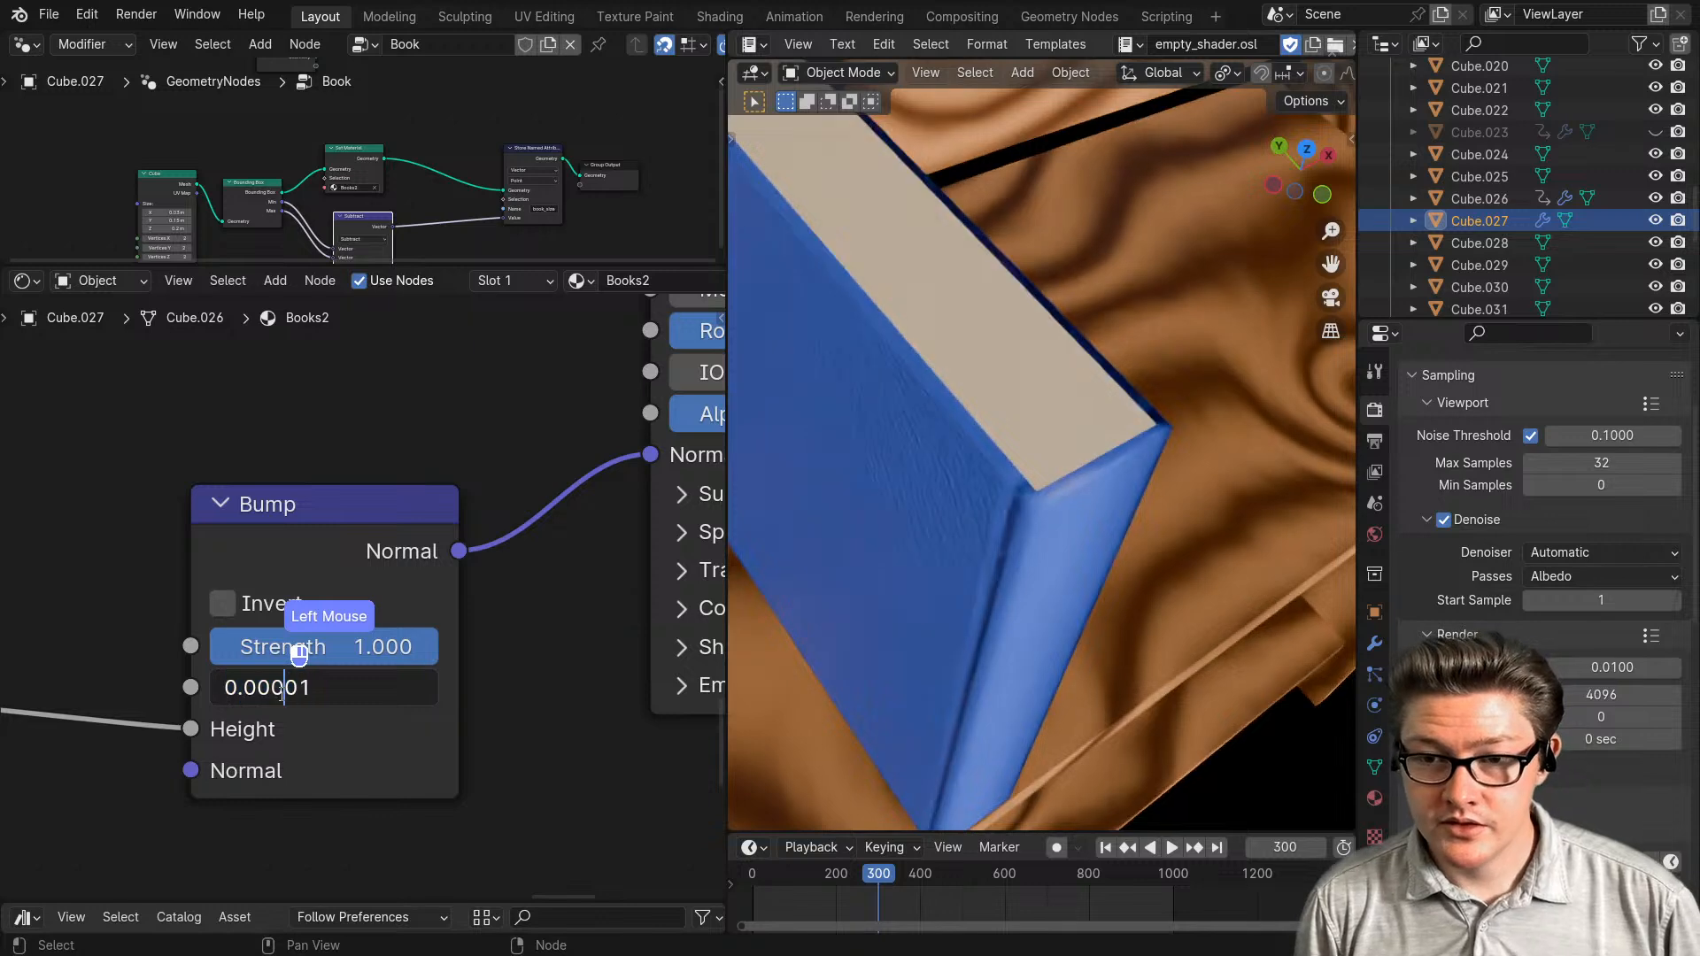
click(513, 668)
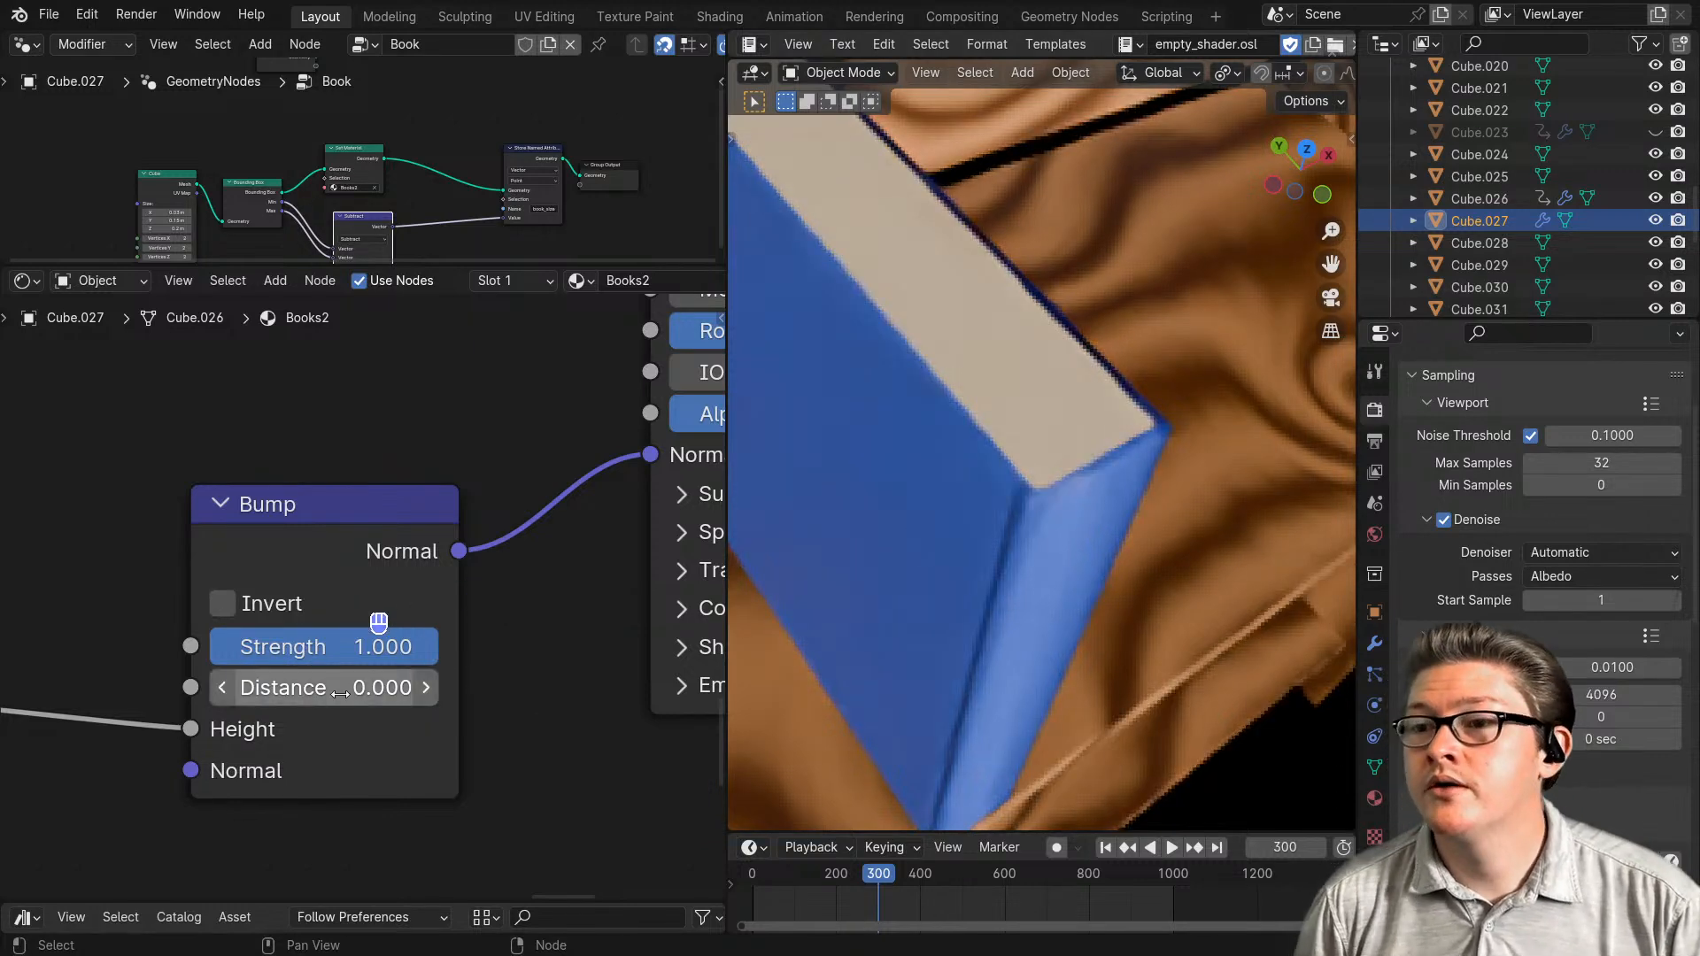
click(314, 692)
click(504, 695)
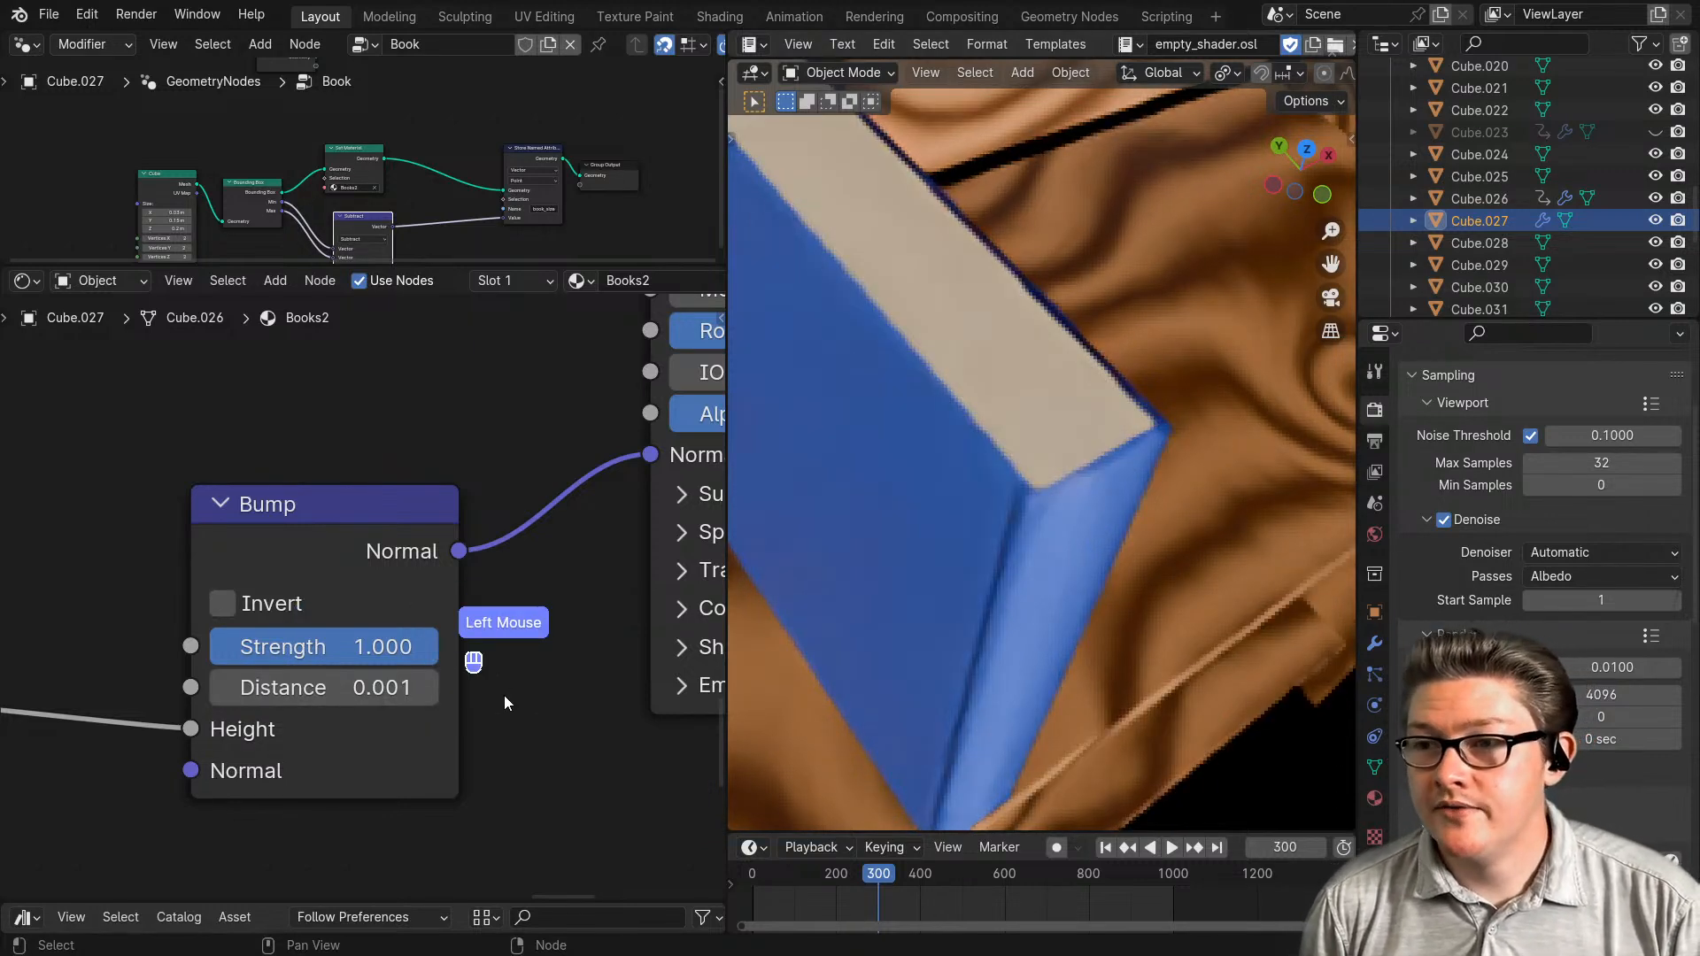
click(315, 693)
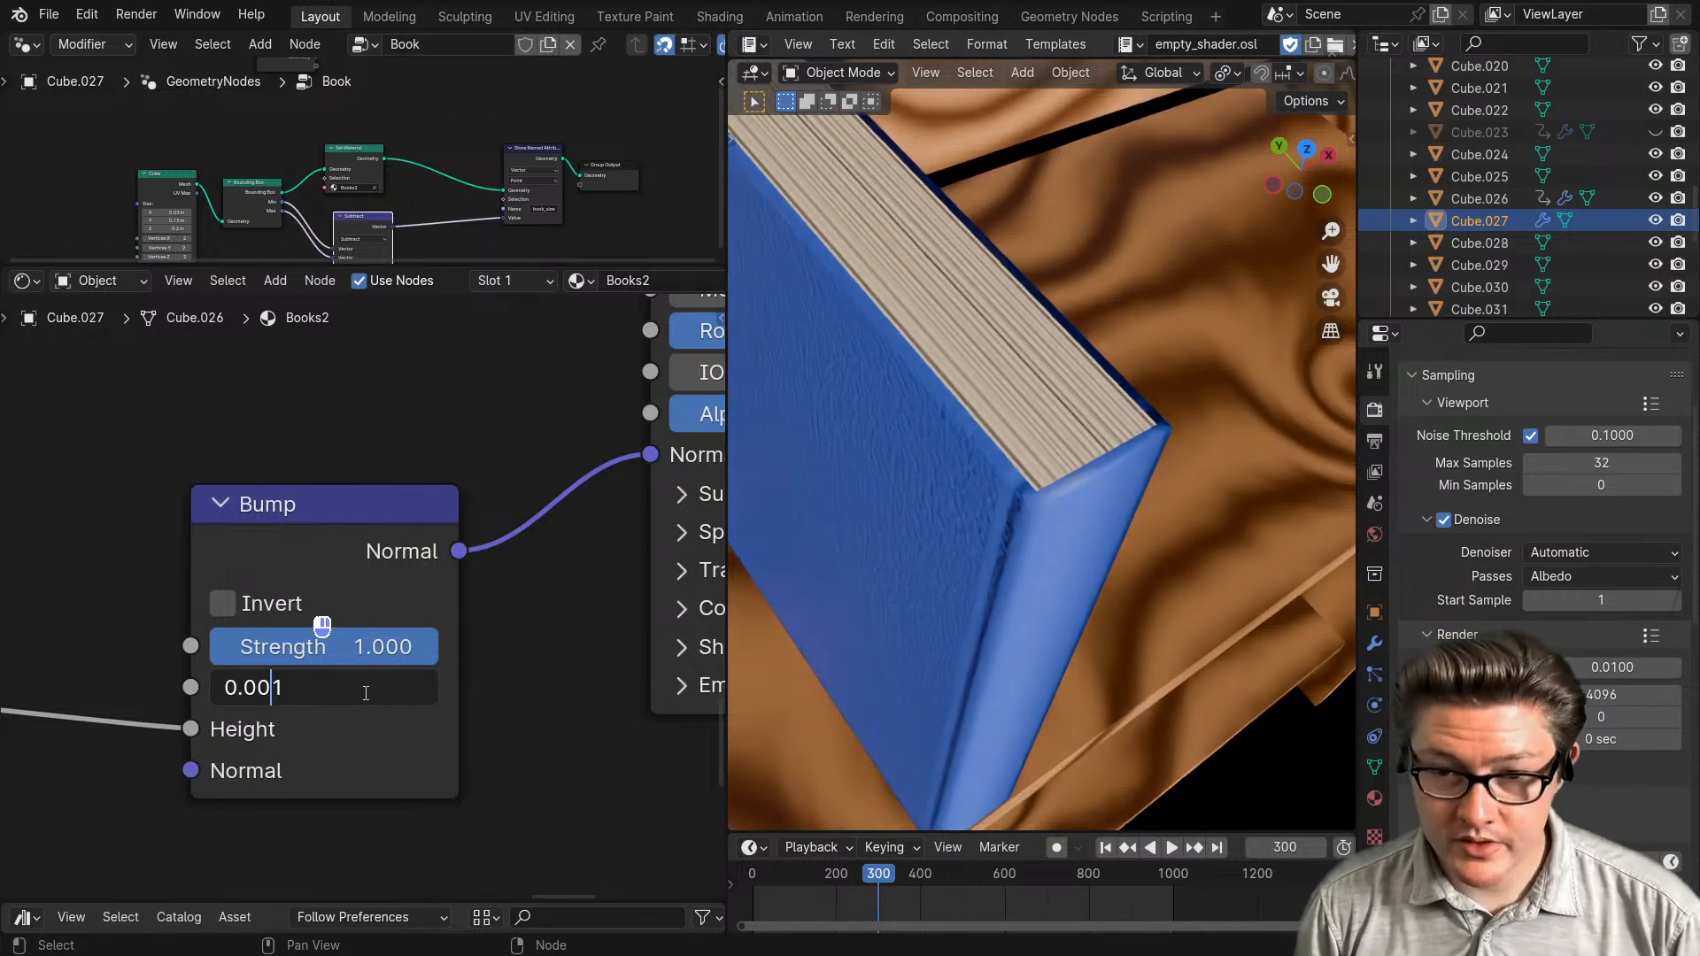
click(502, 698)
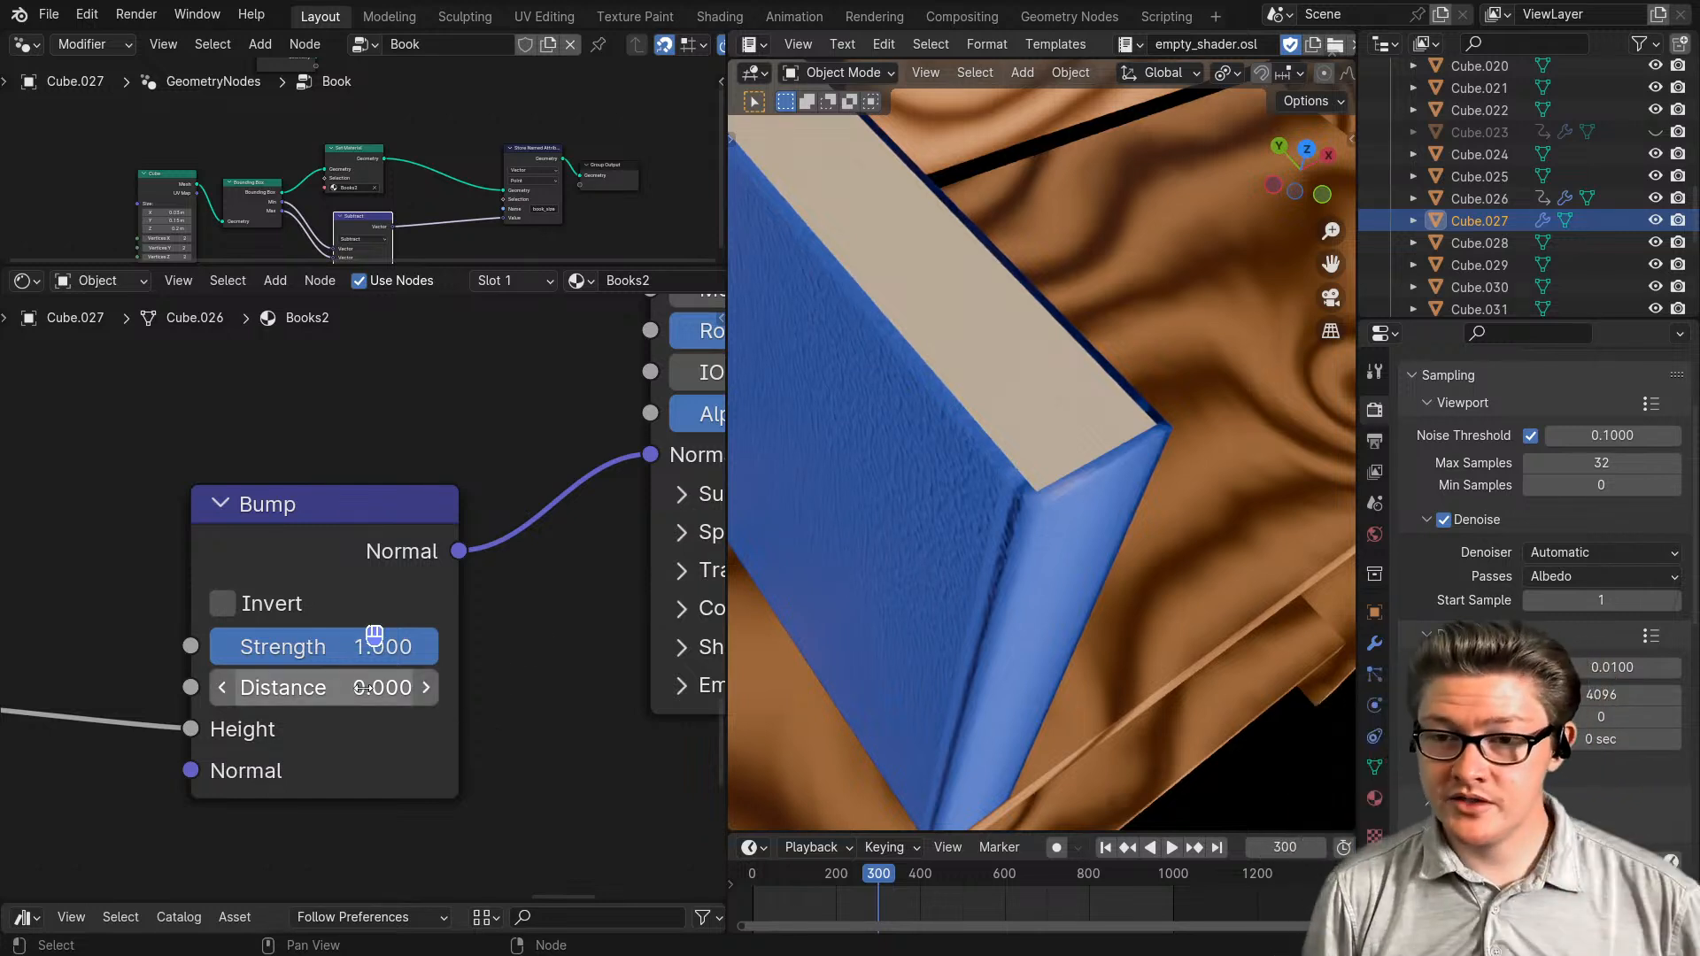
click(362, 688)
click(501, 708)
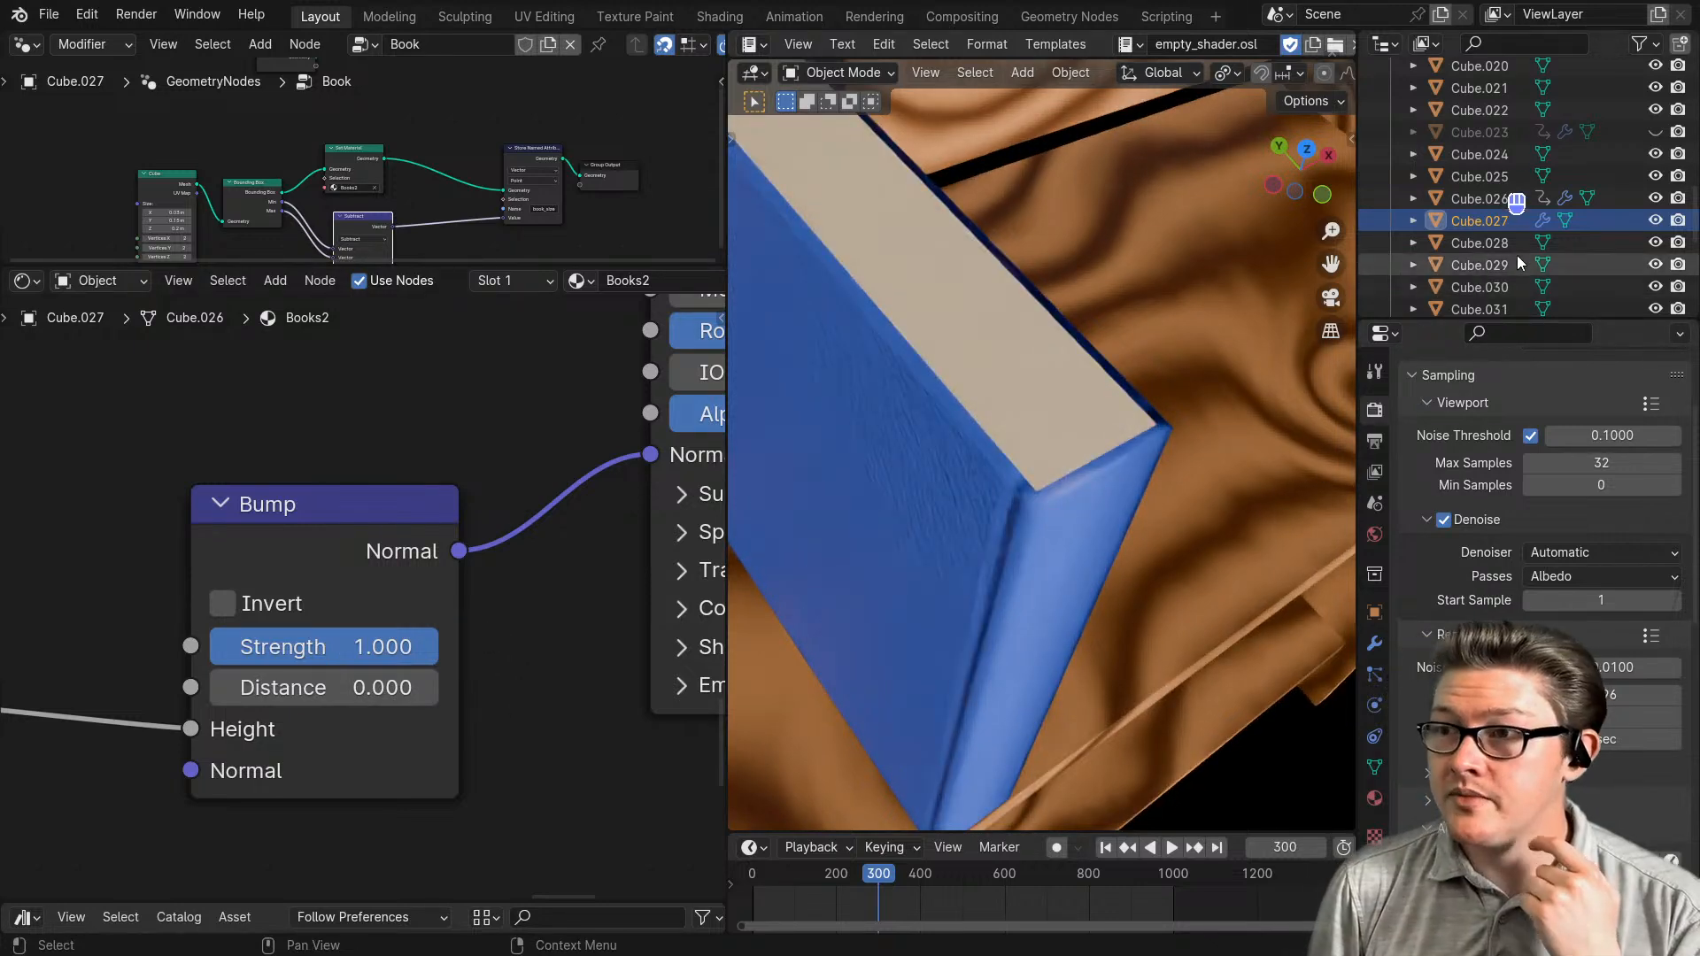
- Compare the Noise Texture and Bump settings in the Pages frame of Cube.025's material with the page Bump of Cube.027
click(1496, 176)
scroll(327, 590, down, 7)
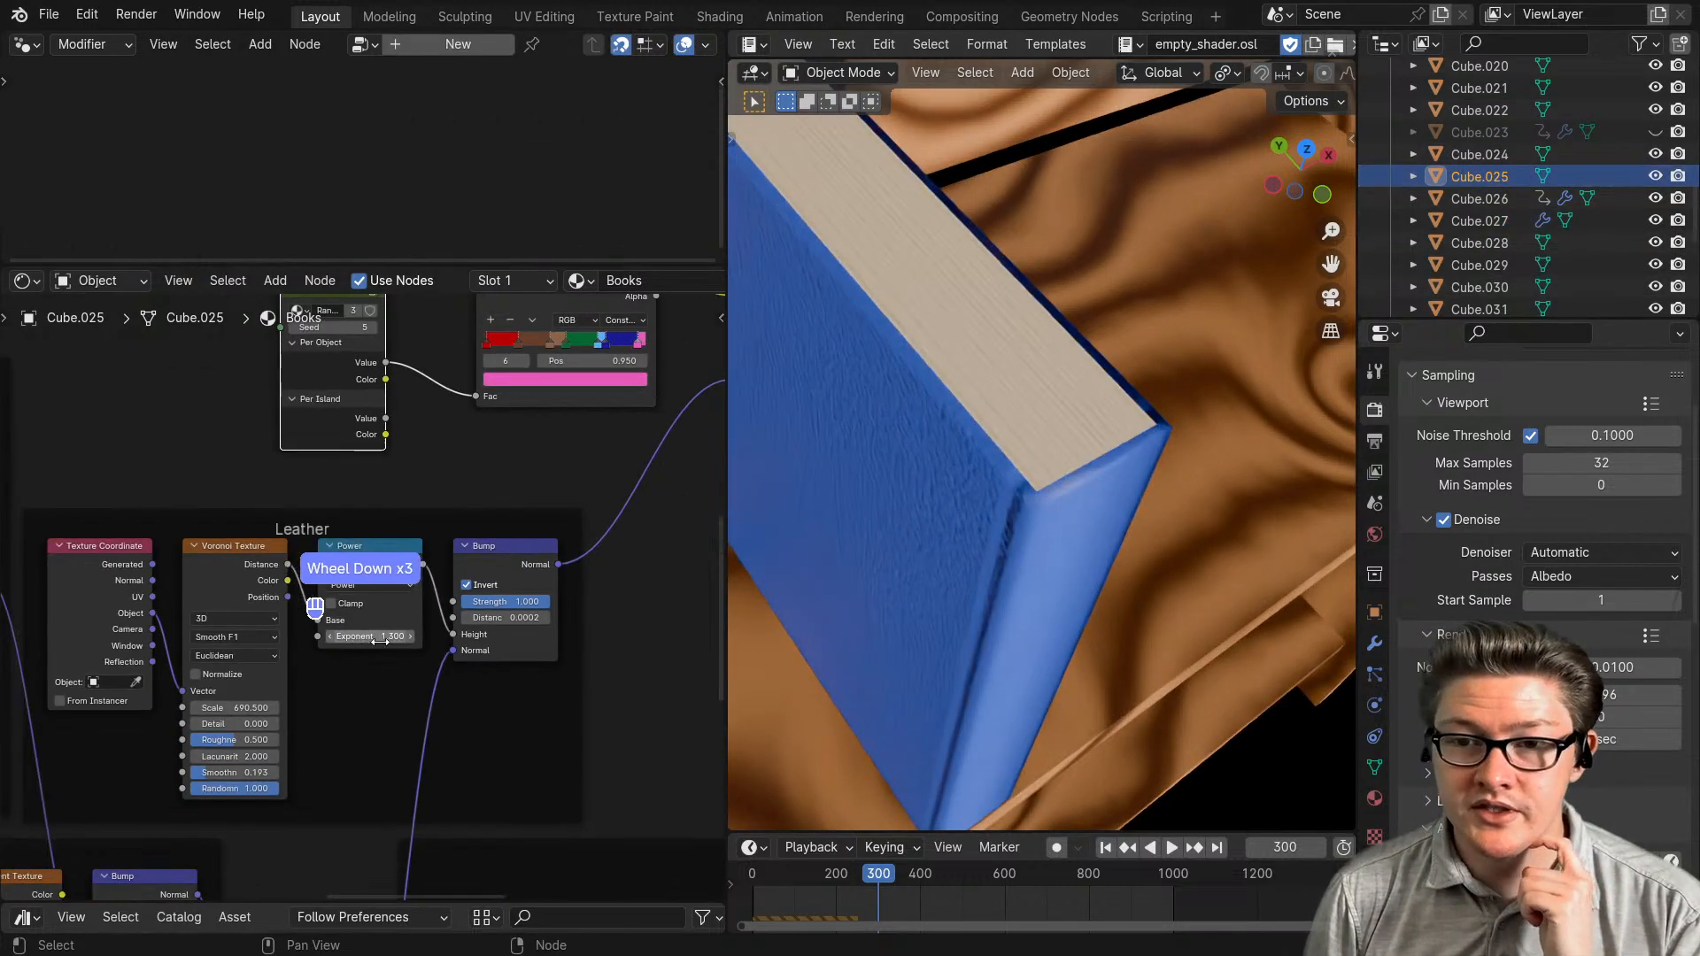
middle_drag(364, 620, 278, 541)
scroll(343, 708, up, 5)
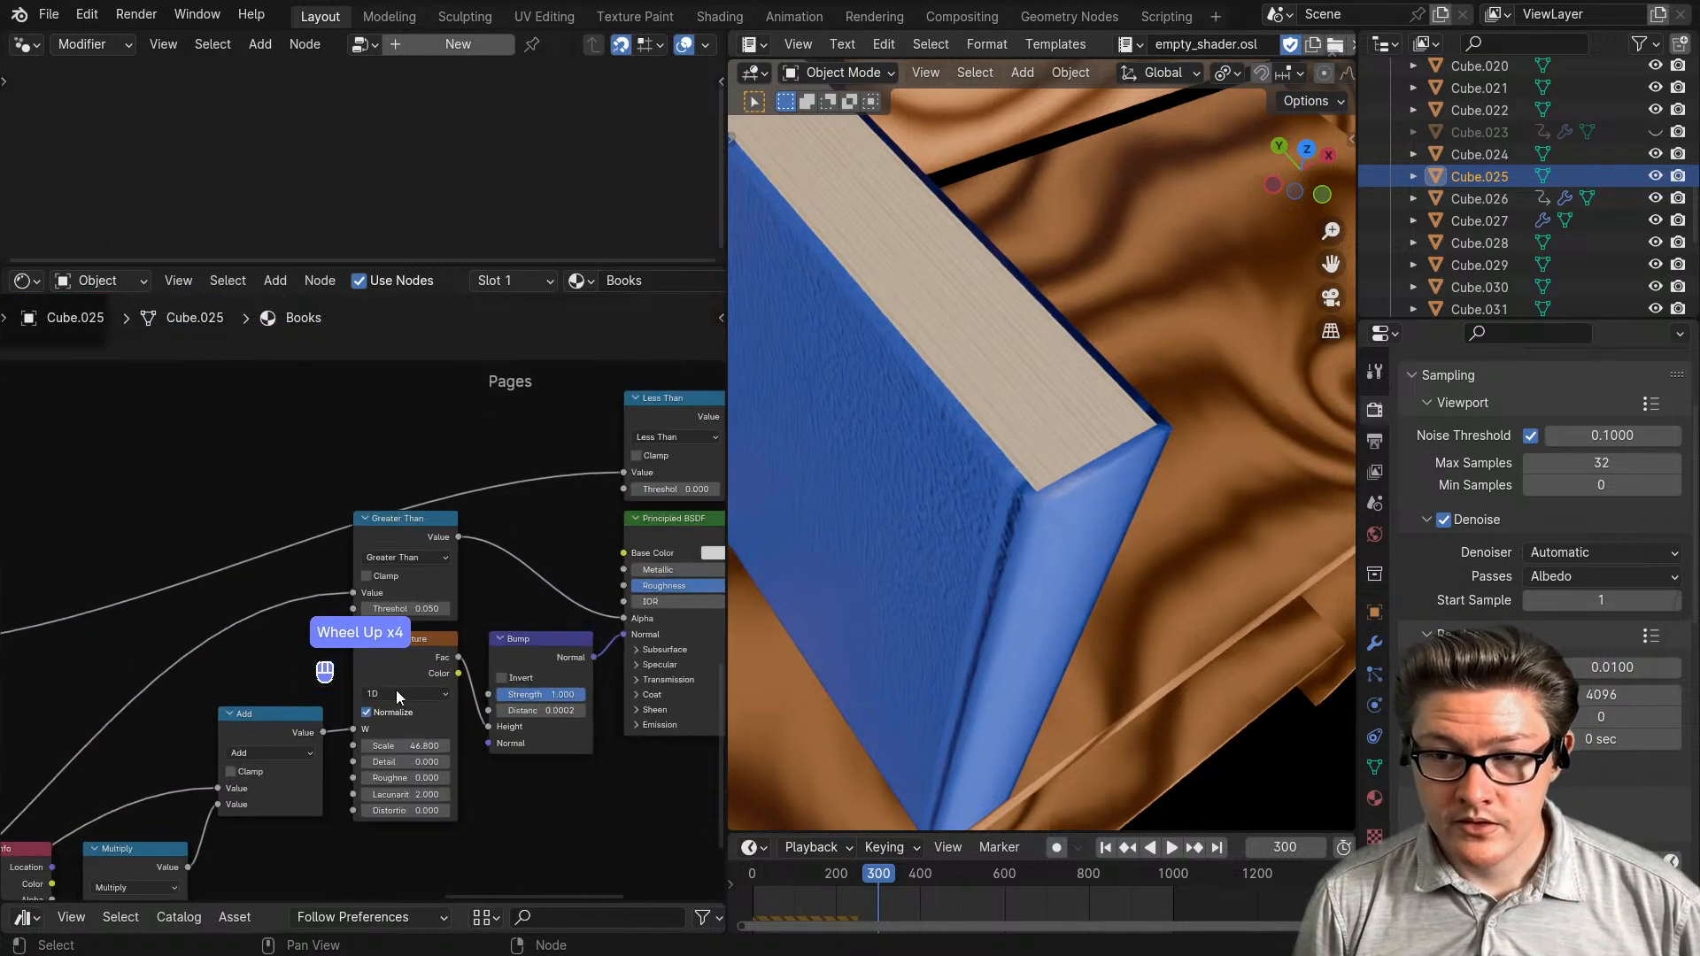
middle_drag(396, 689, 365, 634)
click(1022, 454)
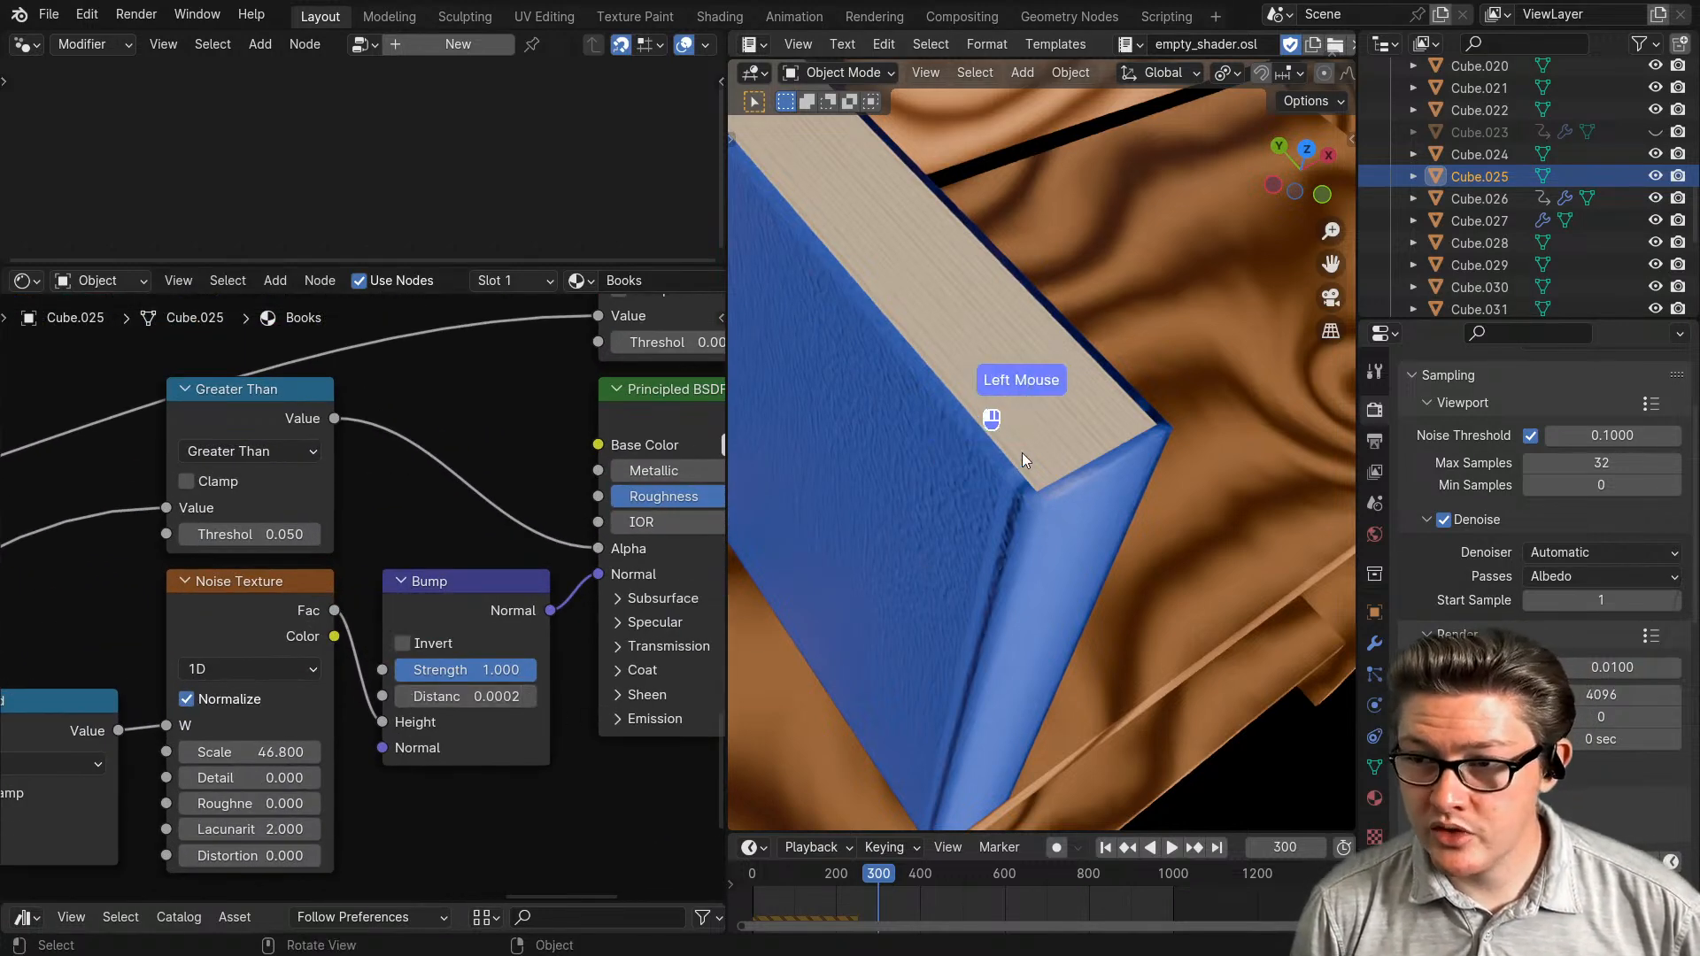
scroll(439, 574, down, 5)
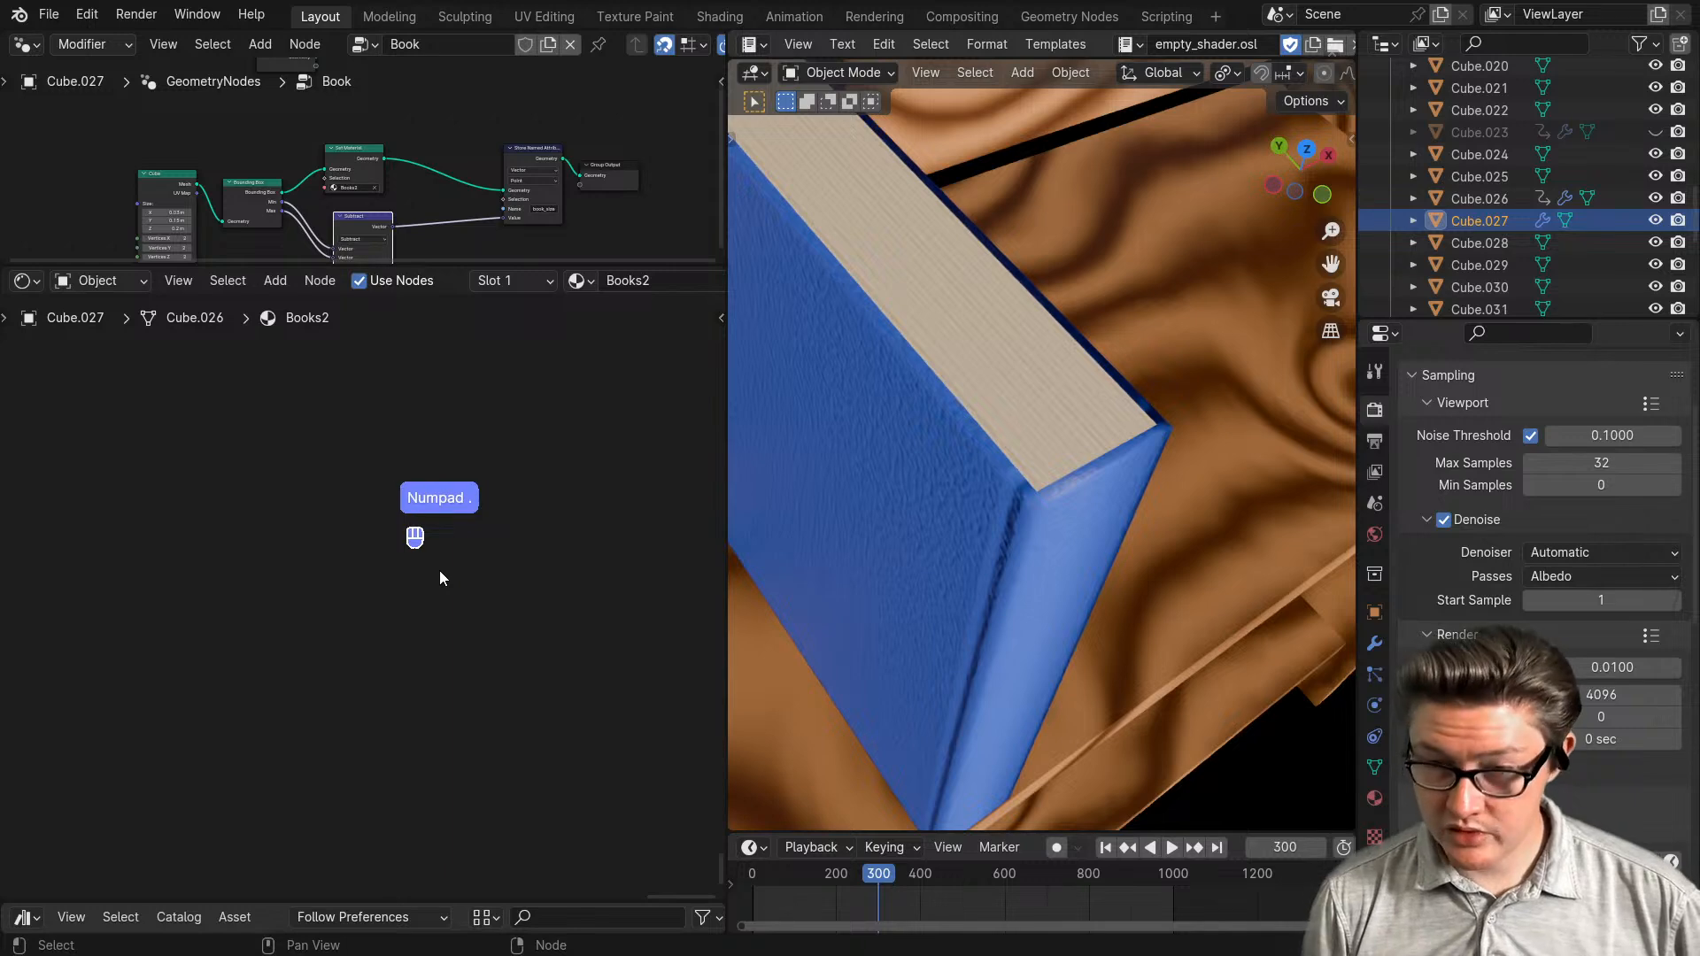
middle_drag(425, 585, 363, 522)
scroll(263, 668, up, 6)
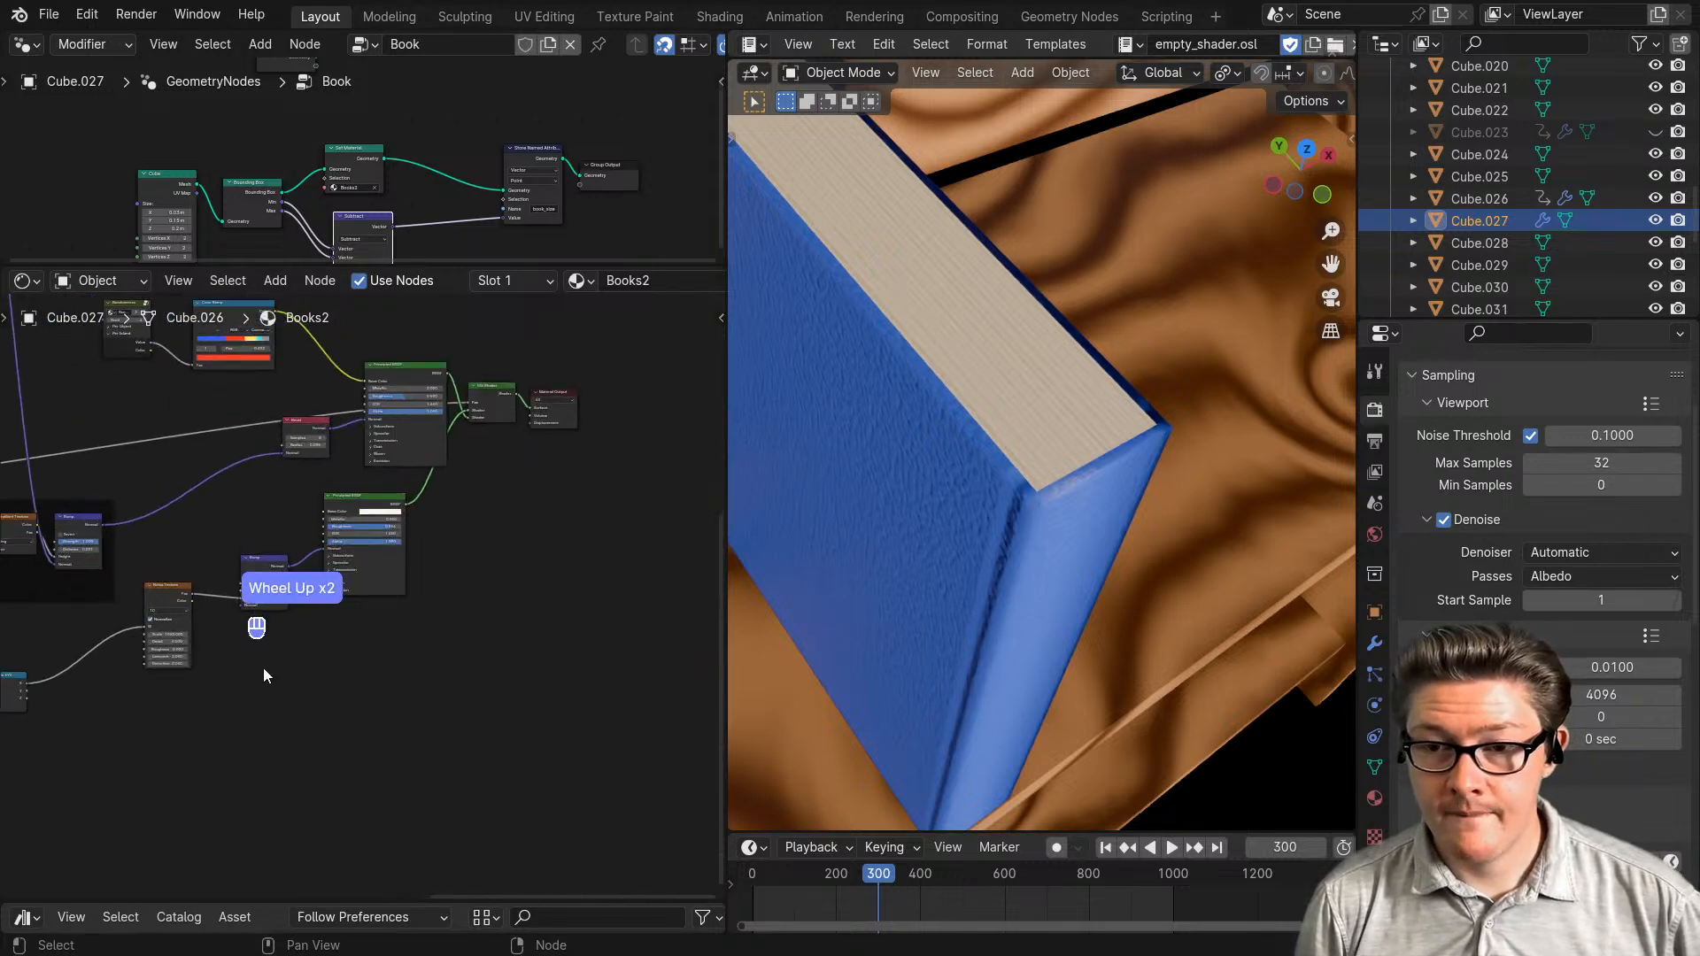
middle_drag(202, 651, 449, 706)
scroll(363, 607, up, 4)
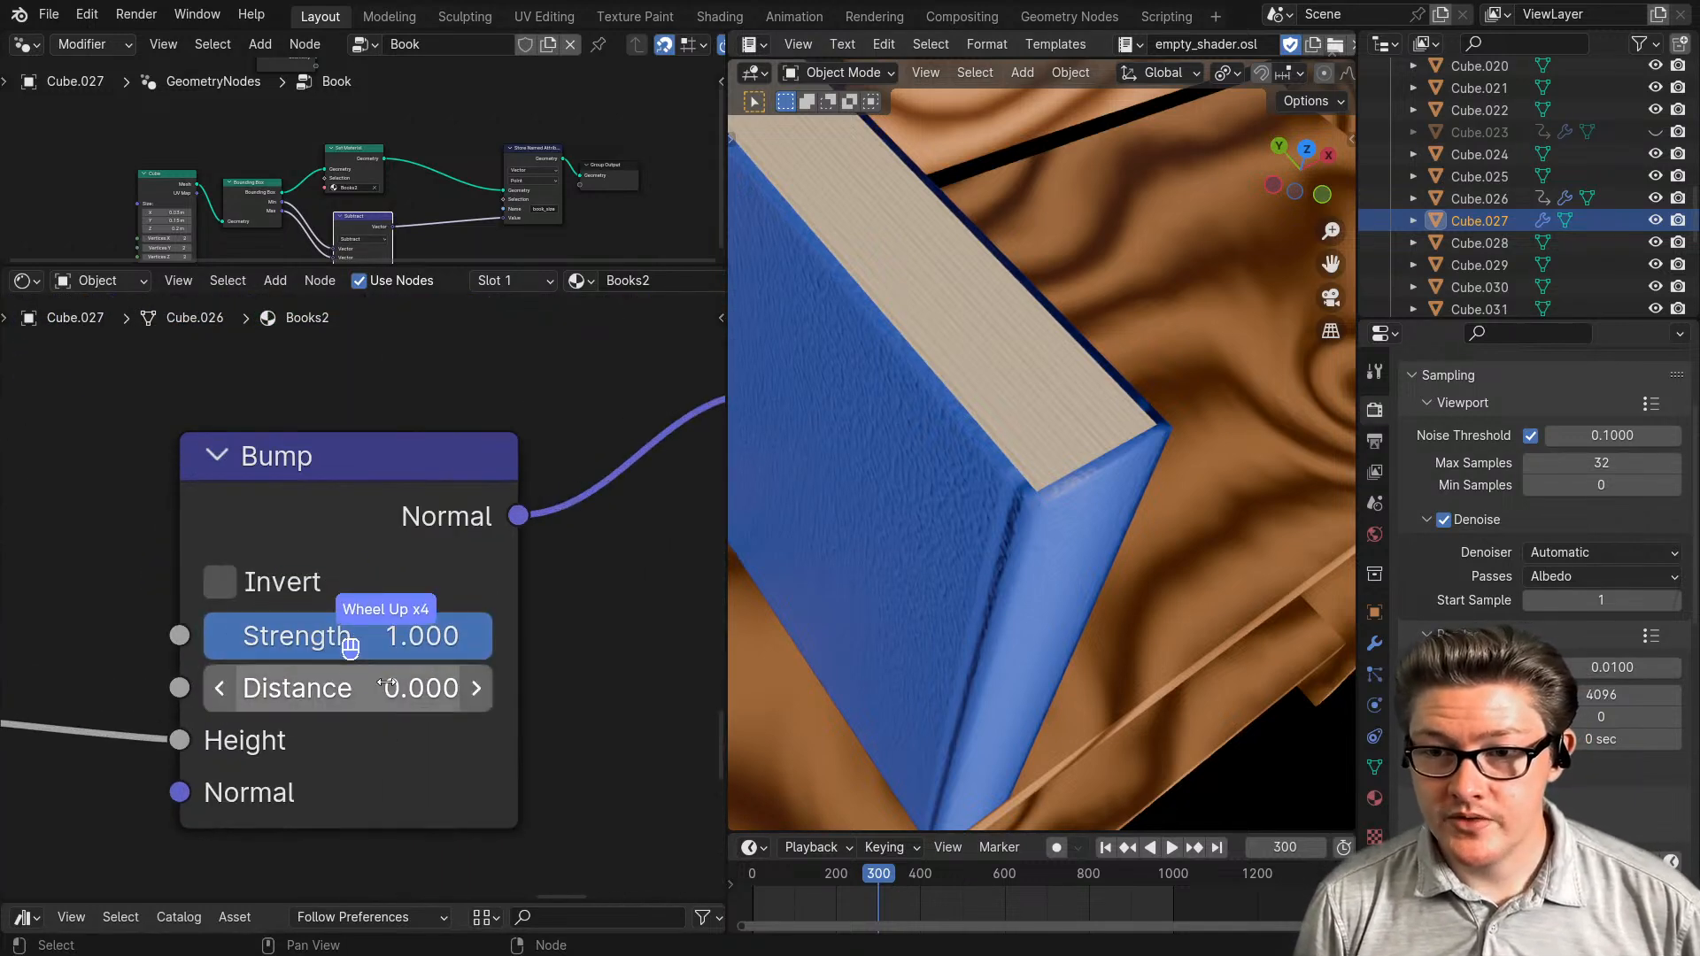
scroll(408, 698, down, 6)
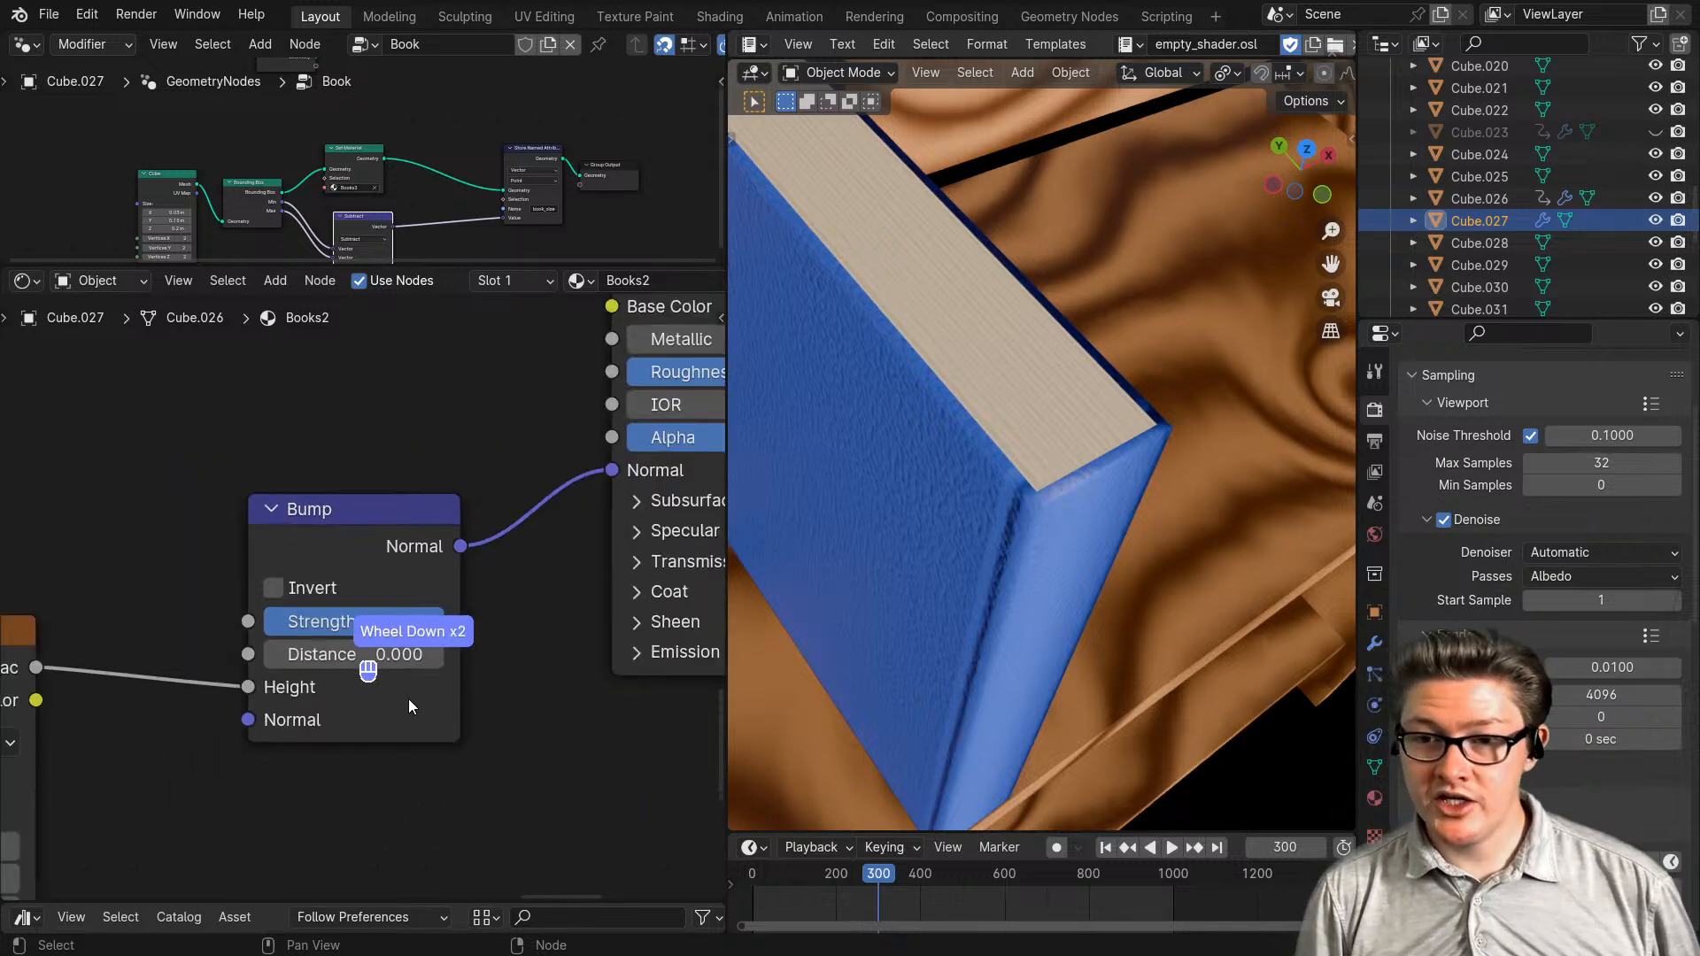
- Reposition the page's Principled BSDF directly beneath the cover's Principled BSDF
scroll(375, 660, down, 4)
middle_drag(398, 588, 398, 662)
scroll(396, 662, up, 2)
drag(407, 644, 452, 630)
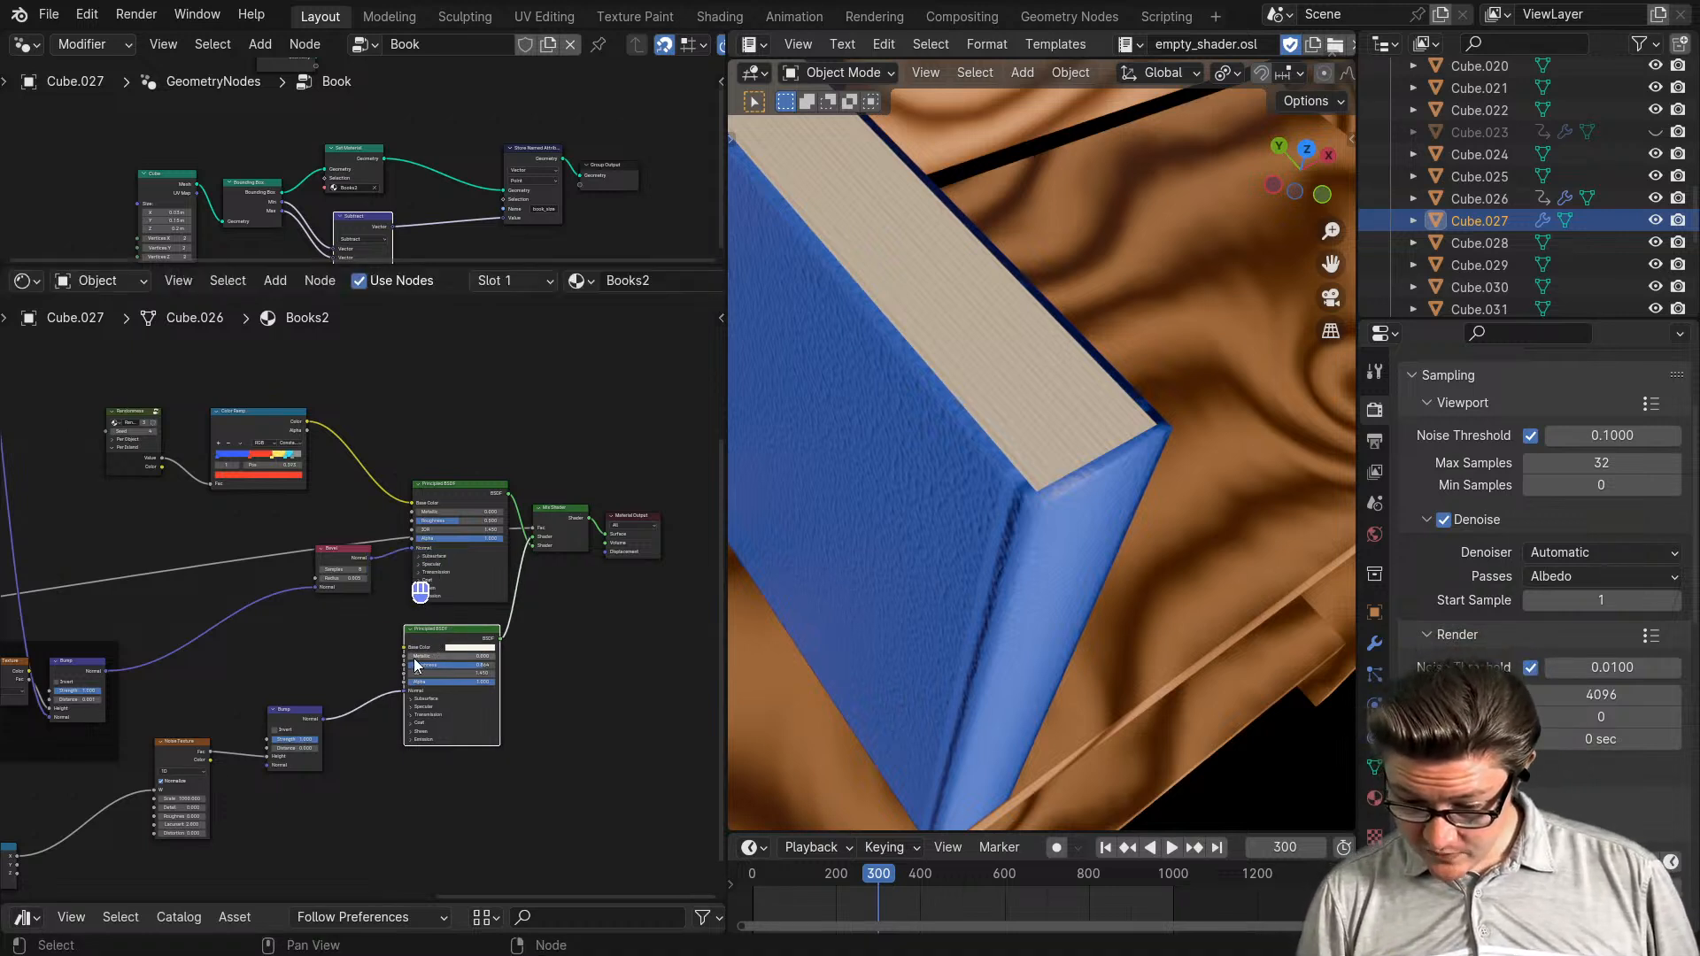
middle_drag(293, 673, 369, 711)
scroll(369, 710, down, 2)
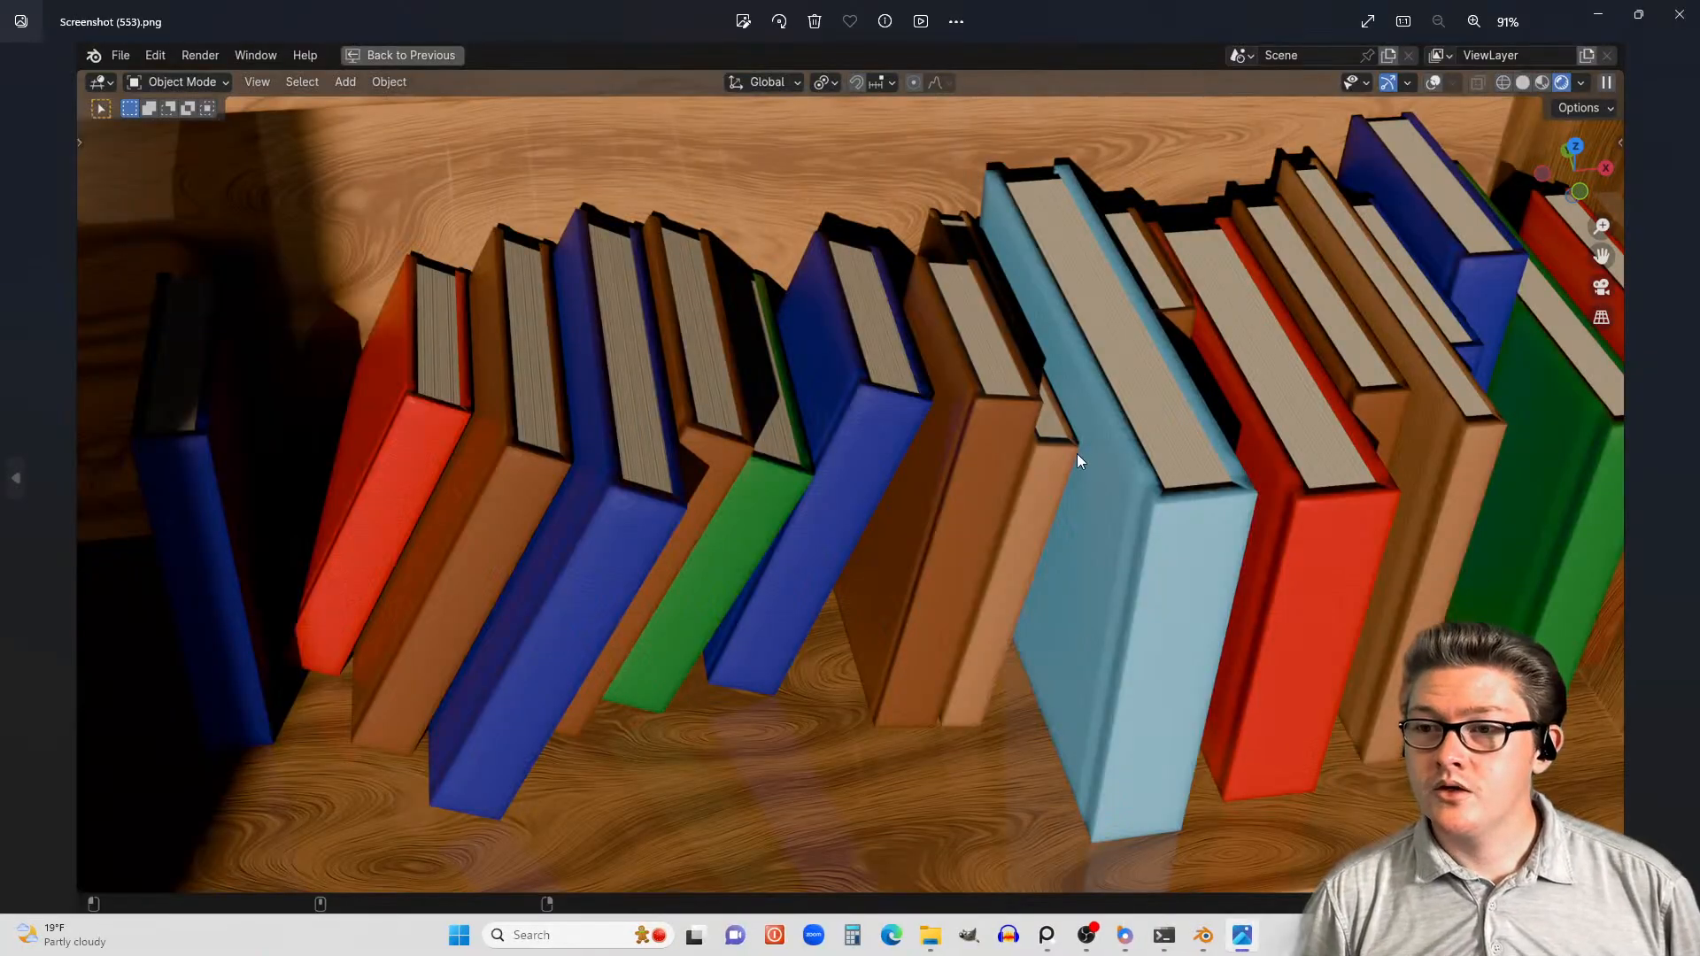
- Examine the page edges of the light blue book in the reference image Screenshot (553).png and close the image viewer
scroll(1074, 458, up, 6)
drag(1160, 425, 1310, 502)
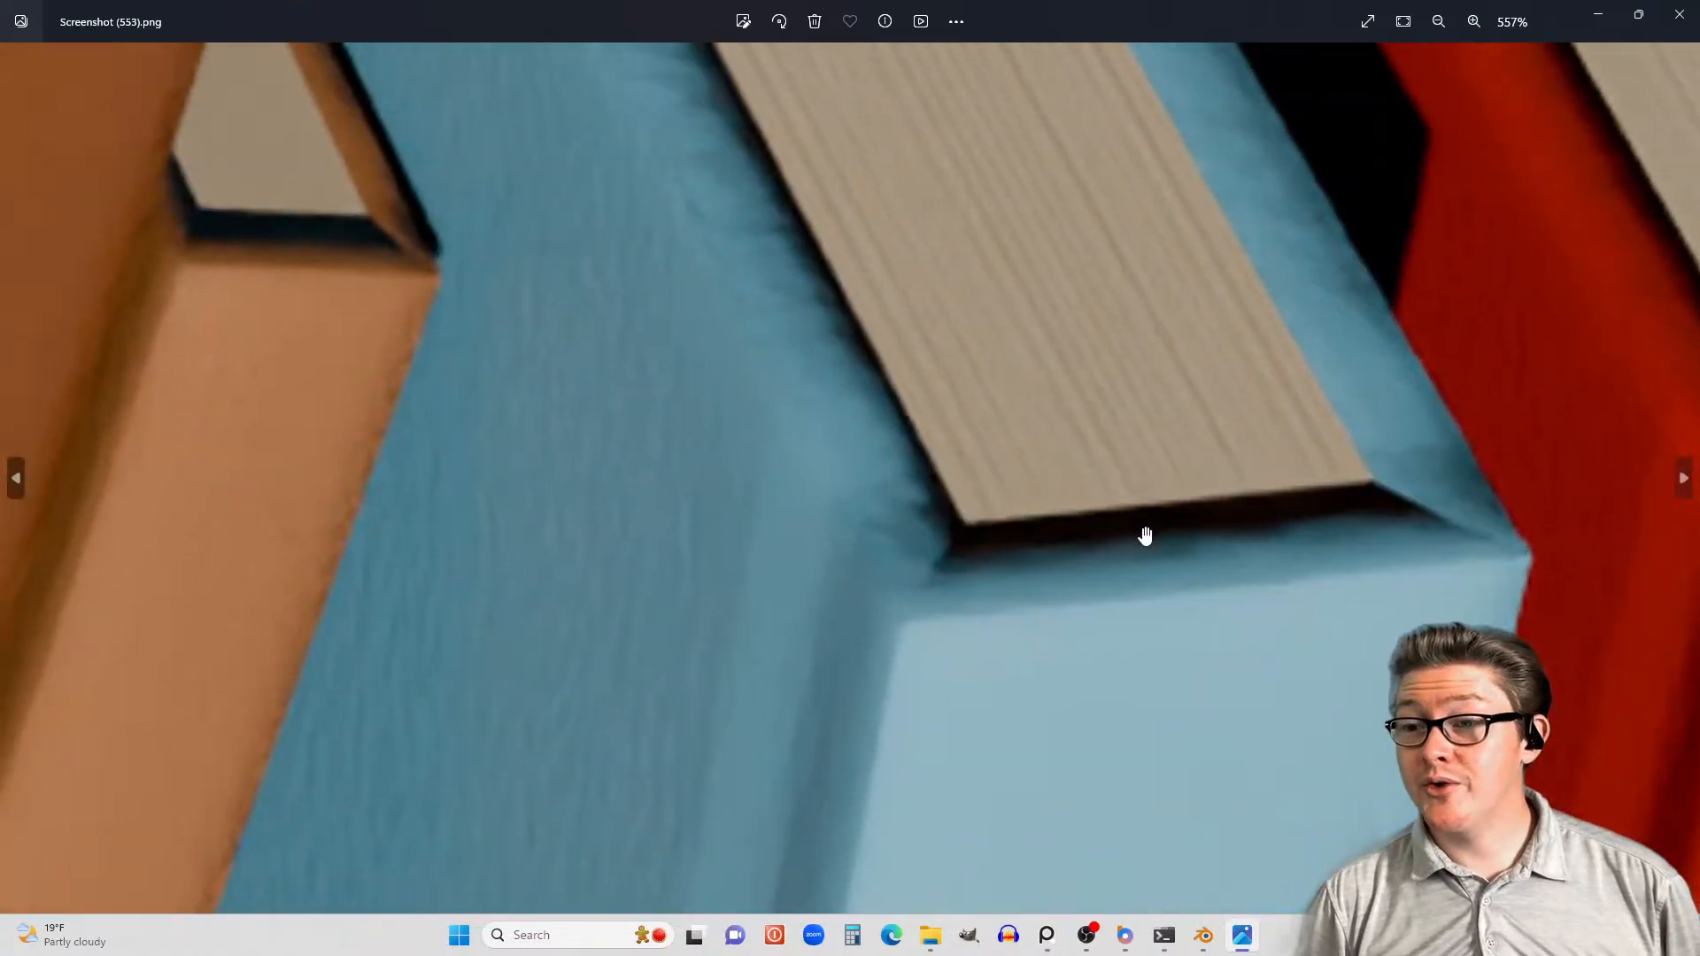
click(1678, 16)
- Maximize the shader editor and move the page's Noise Texture and Bump down beside the Separate XYZ node
scroll(390, 615, down, 3)
middle_drag(391, 615, 360, 593)
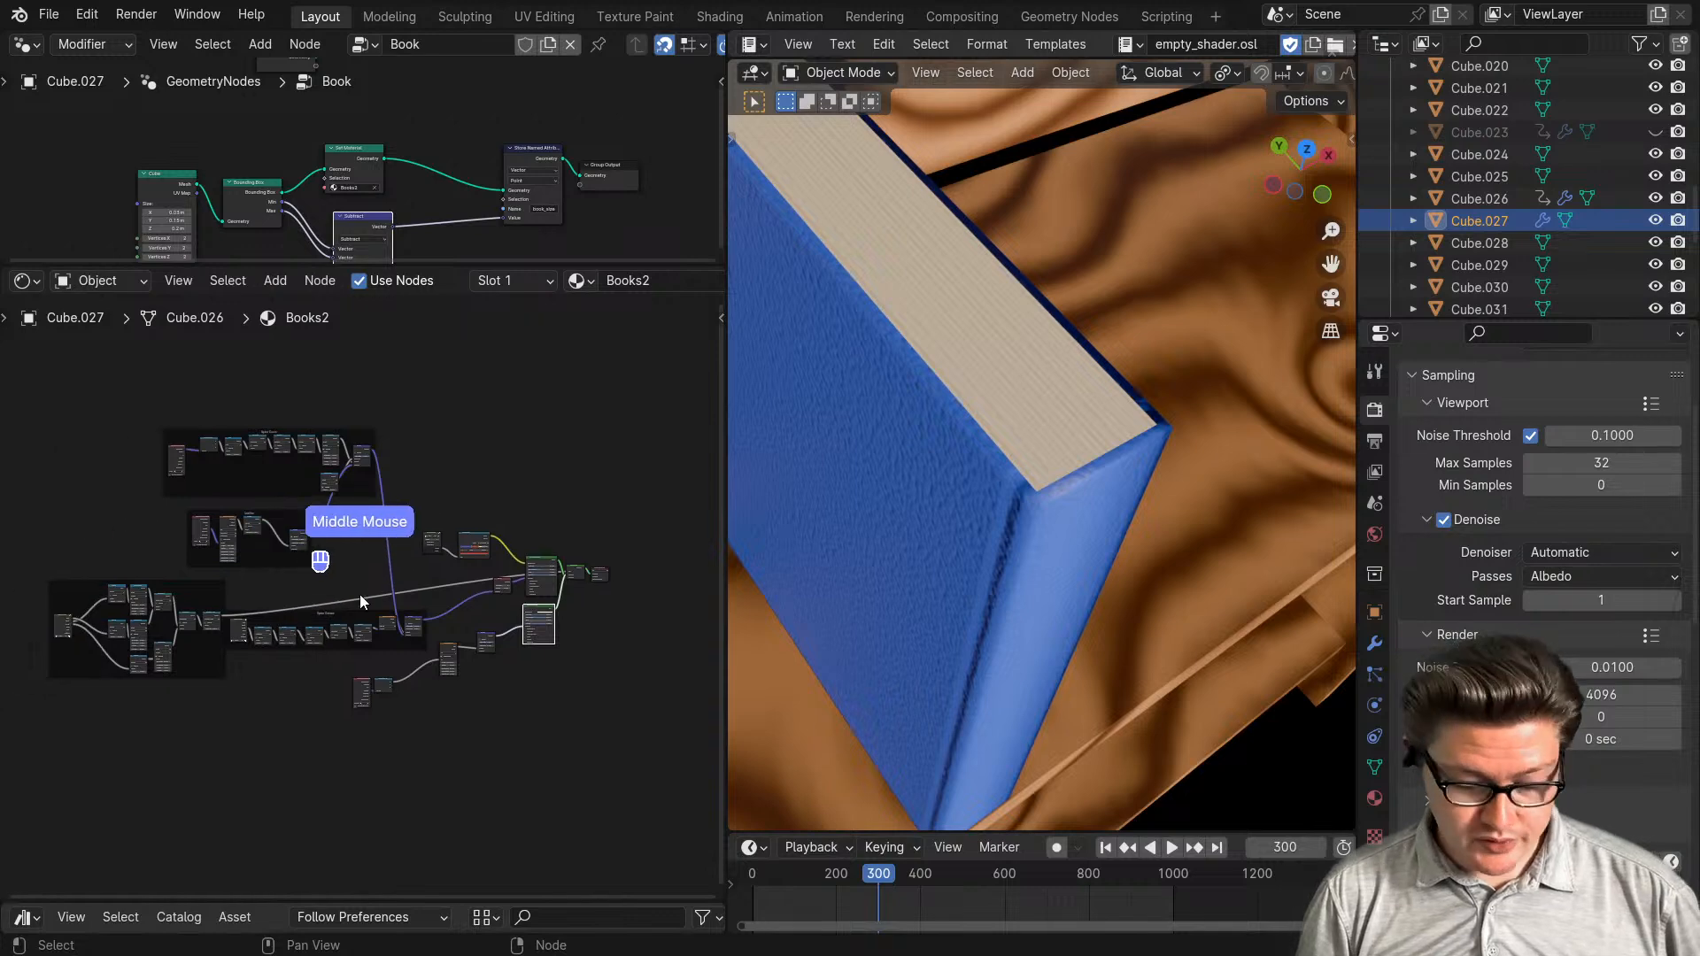
key(ctrl+space)
scroll(593, 607, up, 4)
scroll(702, 512, up, 2)
middle_drag(702, 513, 615, 609)
drag(815, 620, 854, 584)
drag(613, 708, 742, 669)
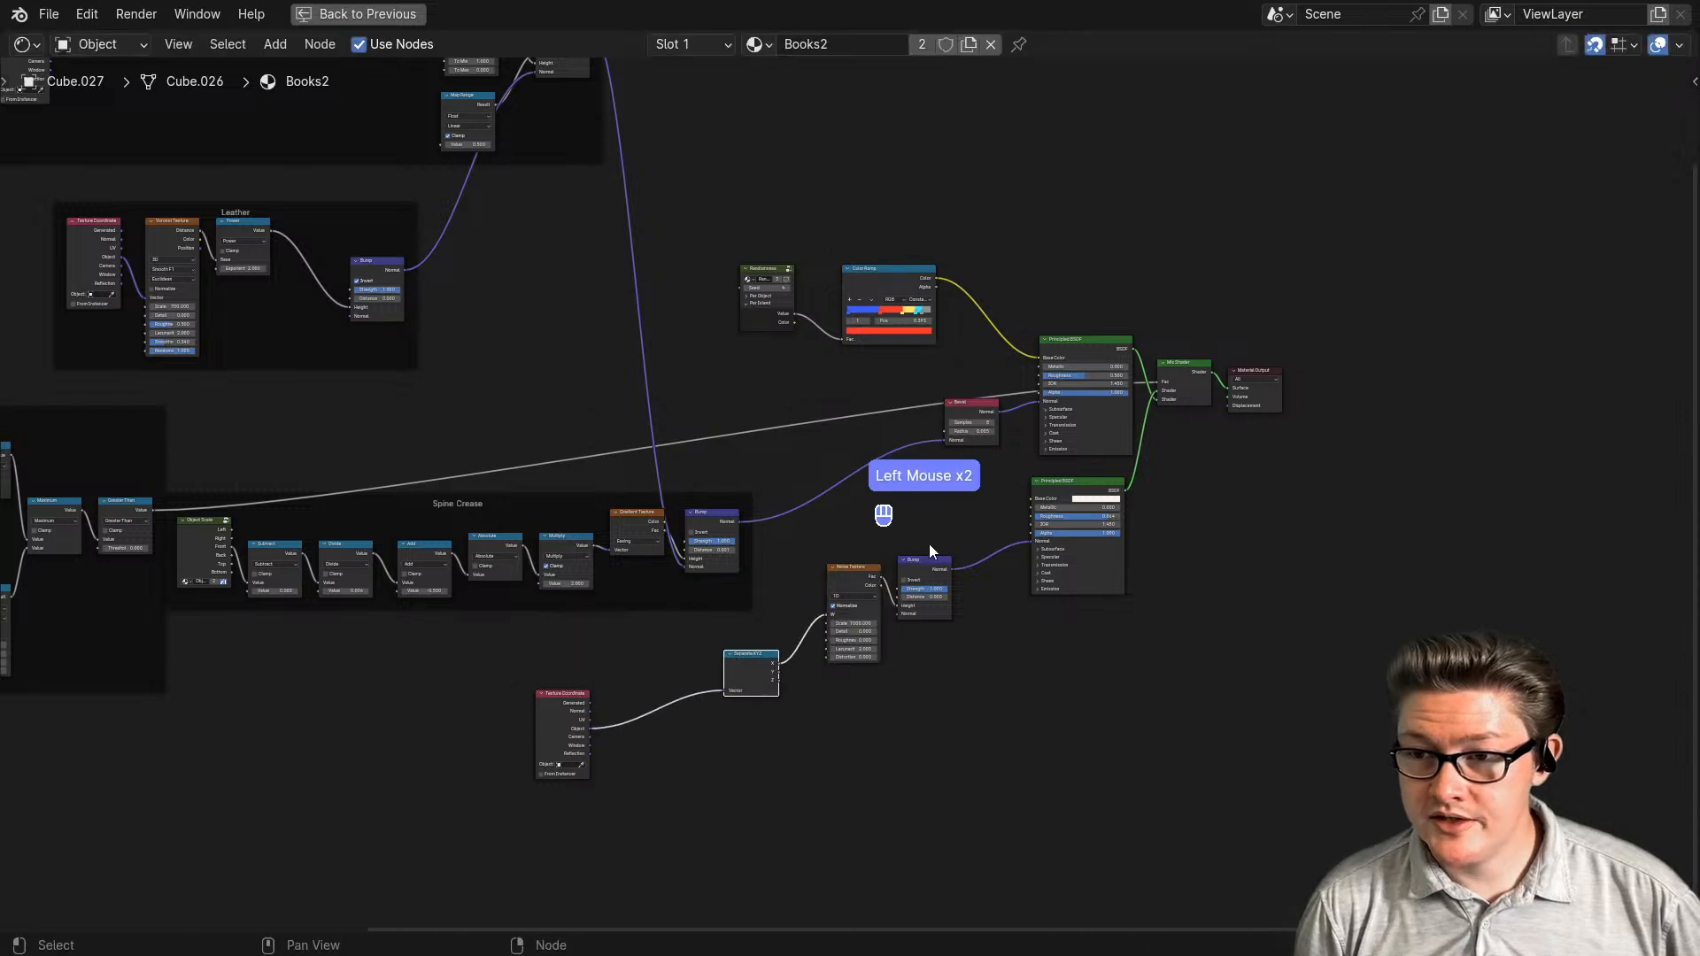
drag(926, 547, 835, 628)
key(g)
click(795, 718)
- Gather the page's Texture Coordinate, Separate XYZ, Noise Texture and Bump into a compact row below the page's Principled BSDF
drag(919, 774, 753, 650)
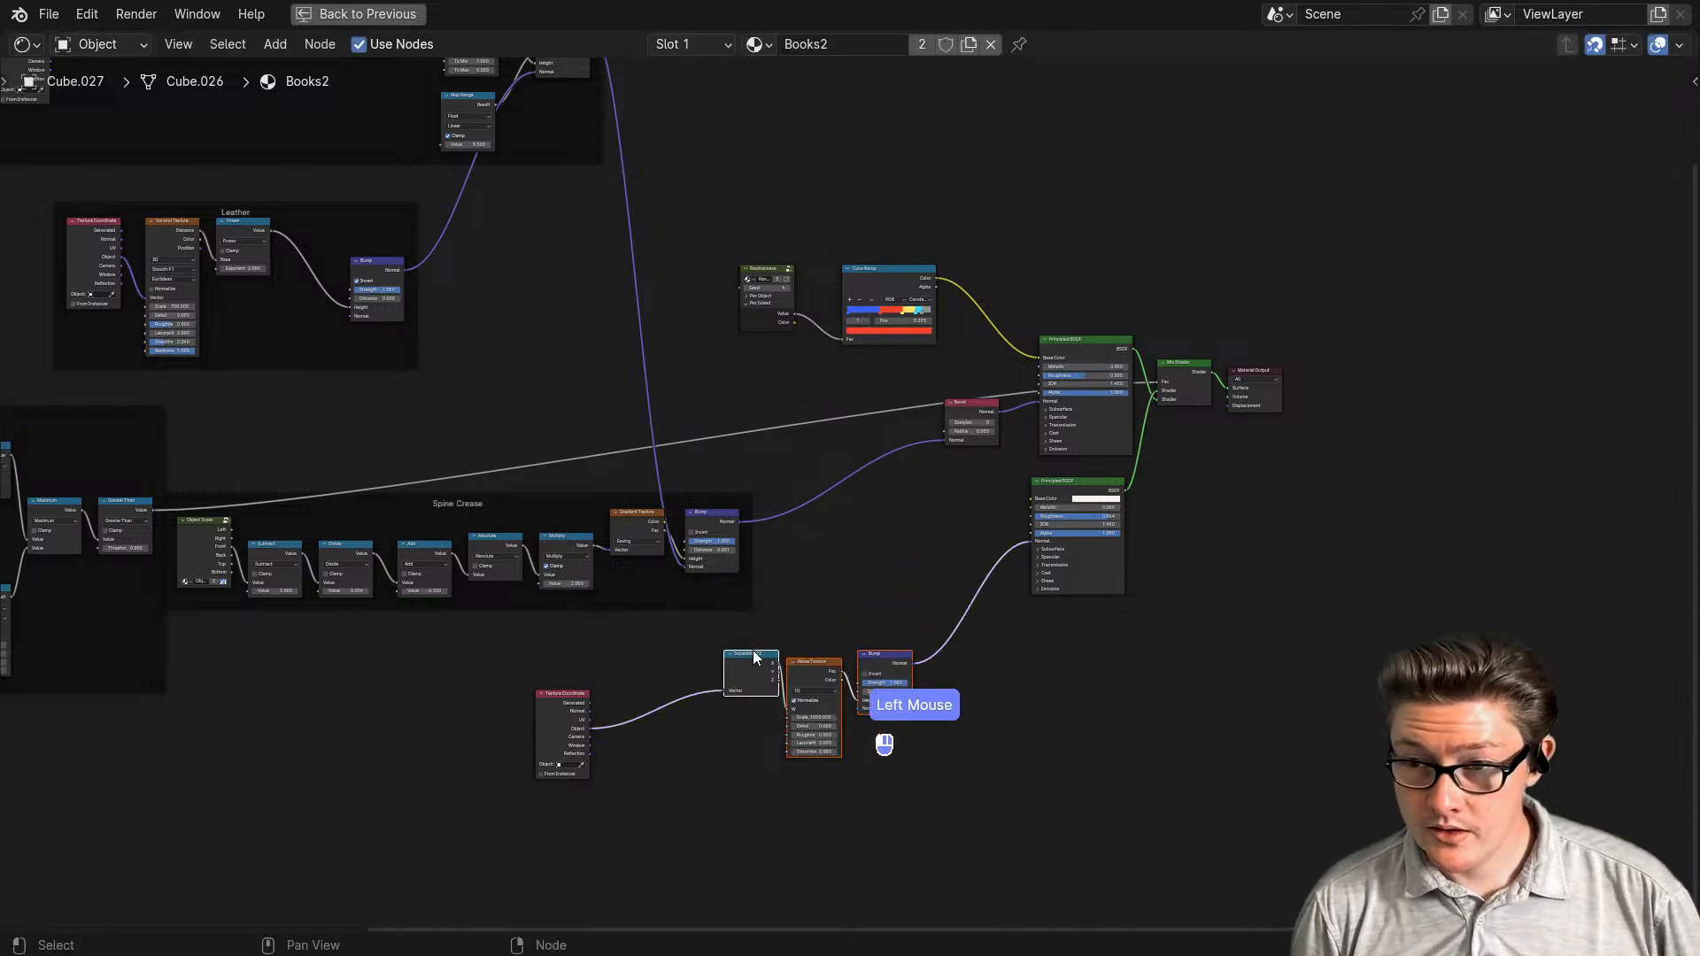
key(g)
click(636, 705)
drag(557, 708, 580, 733)
drag(551, 687, 825, 808)
key(g)
click(1038, 775)
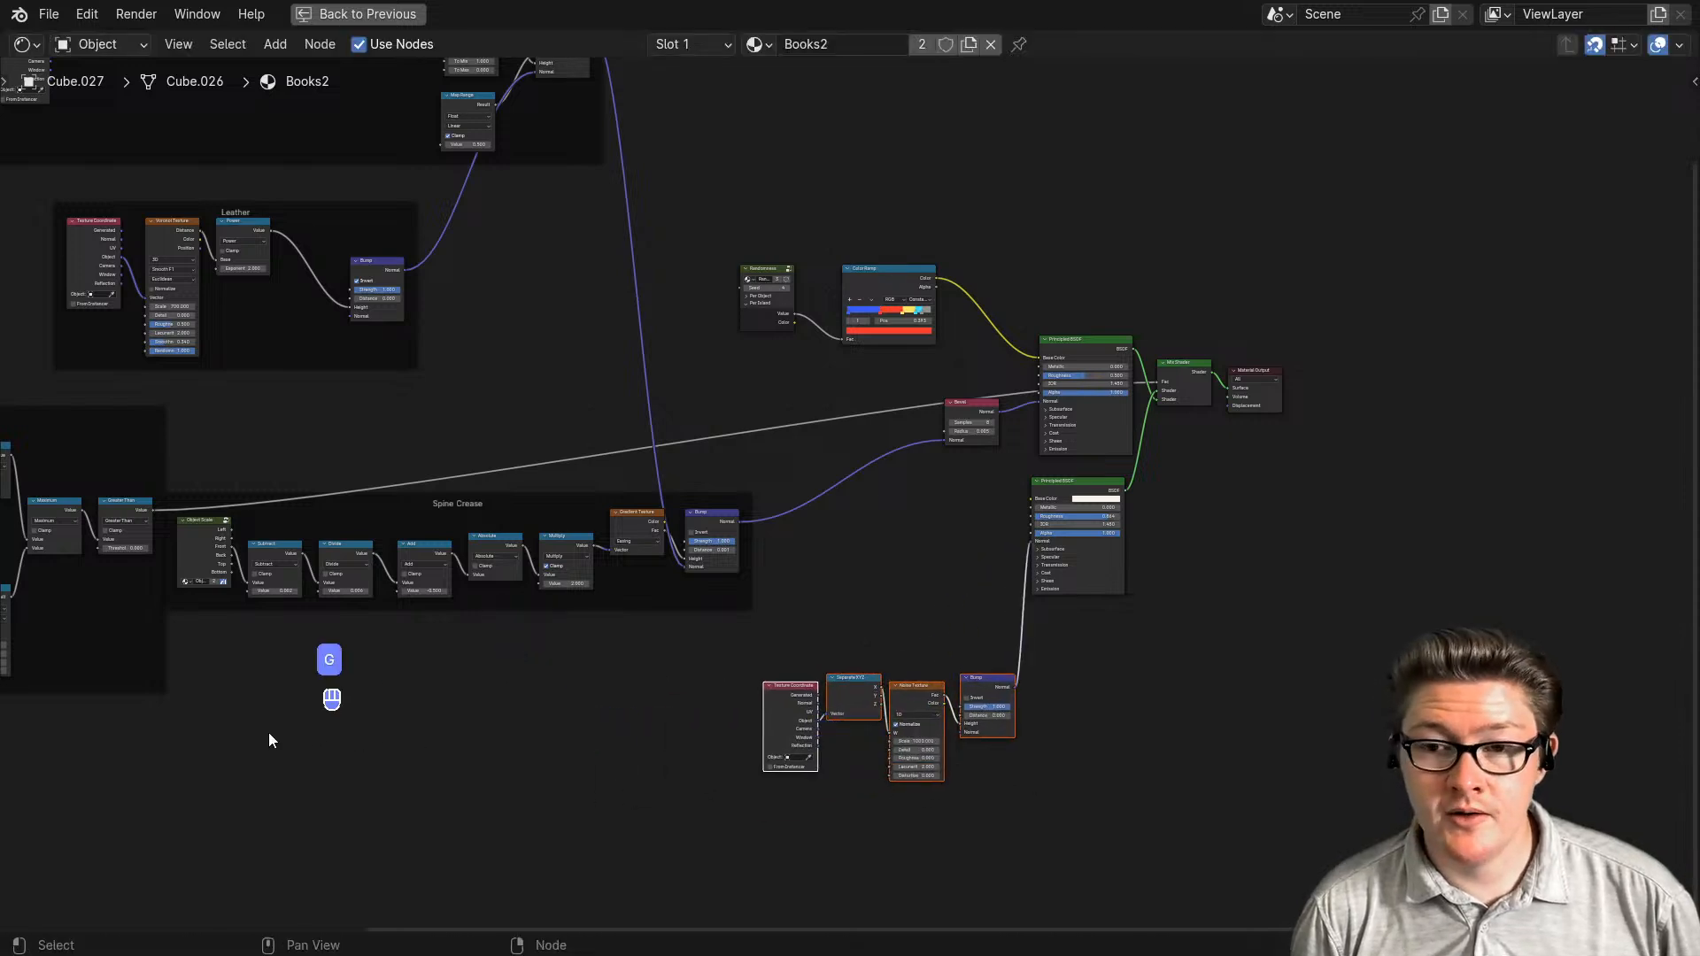
- Move the Spine Crease frame down below the unlabeled edge-mask frame
middle_drag(270, 739, 535, 751)
drag(712, 523, 675, 651)
drag(712, 521, 586, 844)
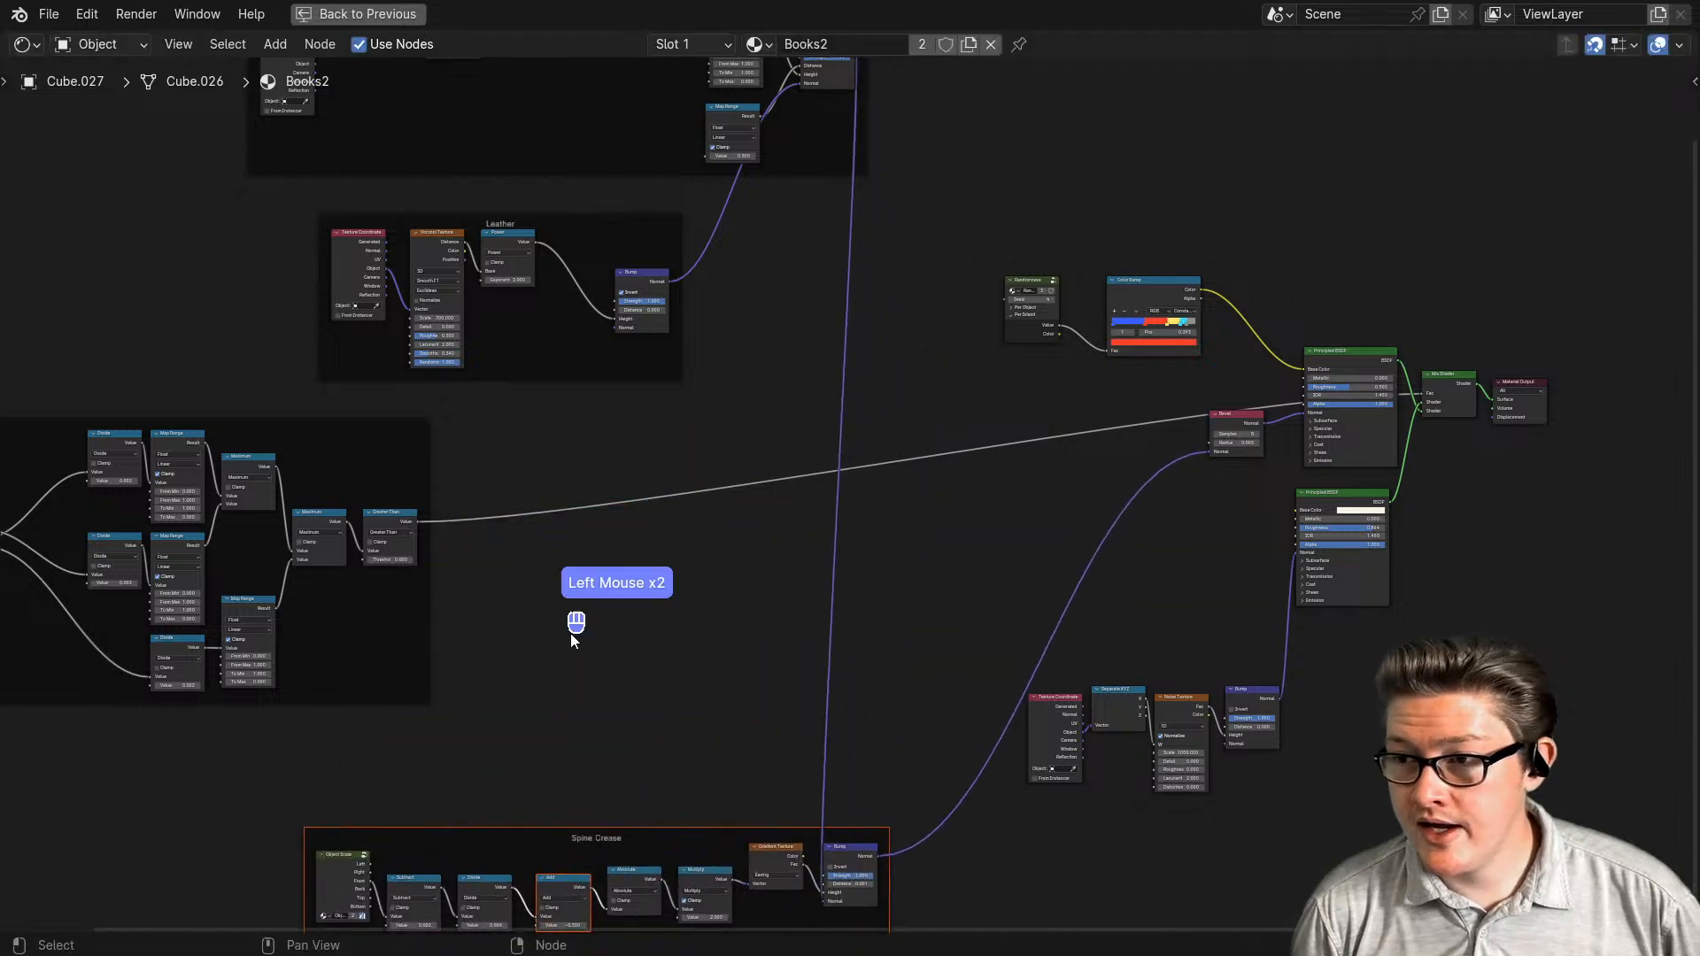
- Label the frame containing the Object Scale, Map Range and Greater Than nodes as Cover
middle_drag(571, 639, 914, 685)
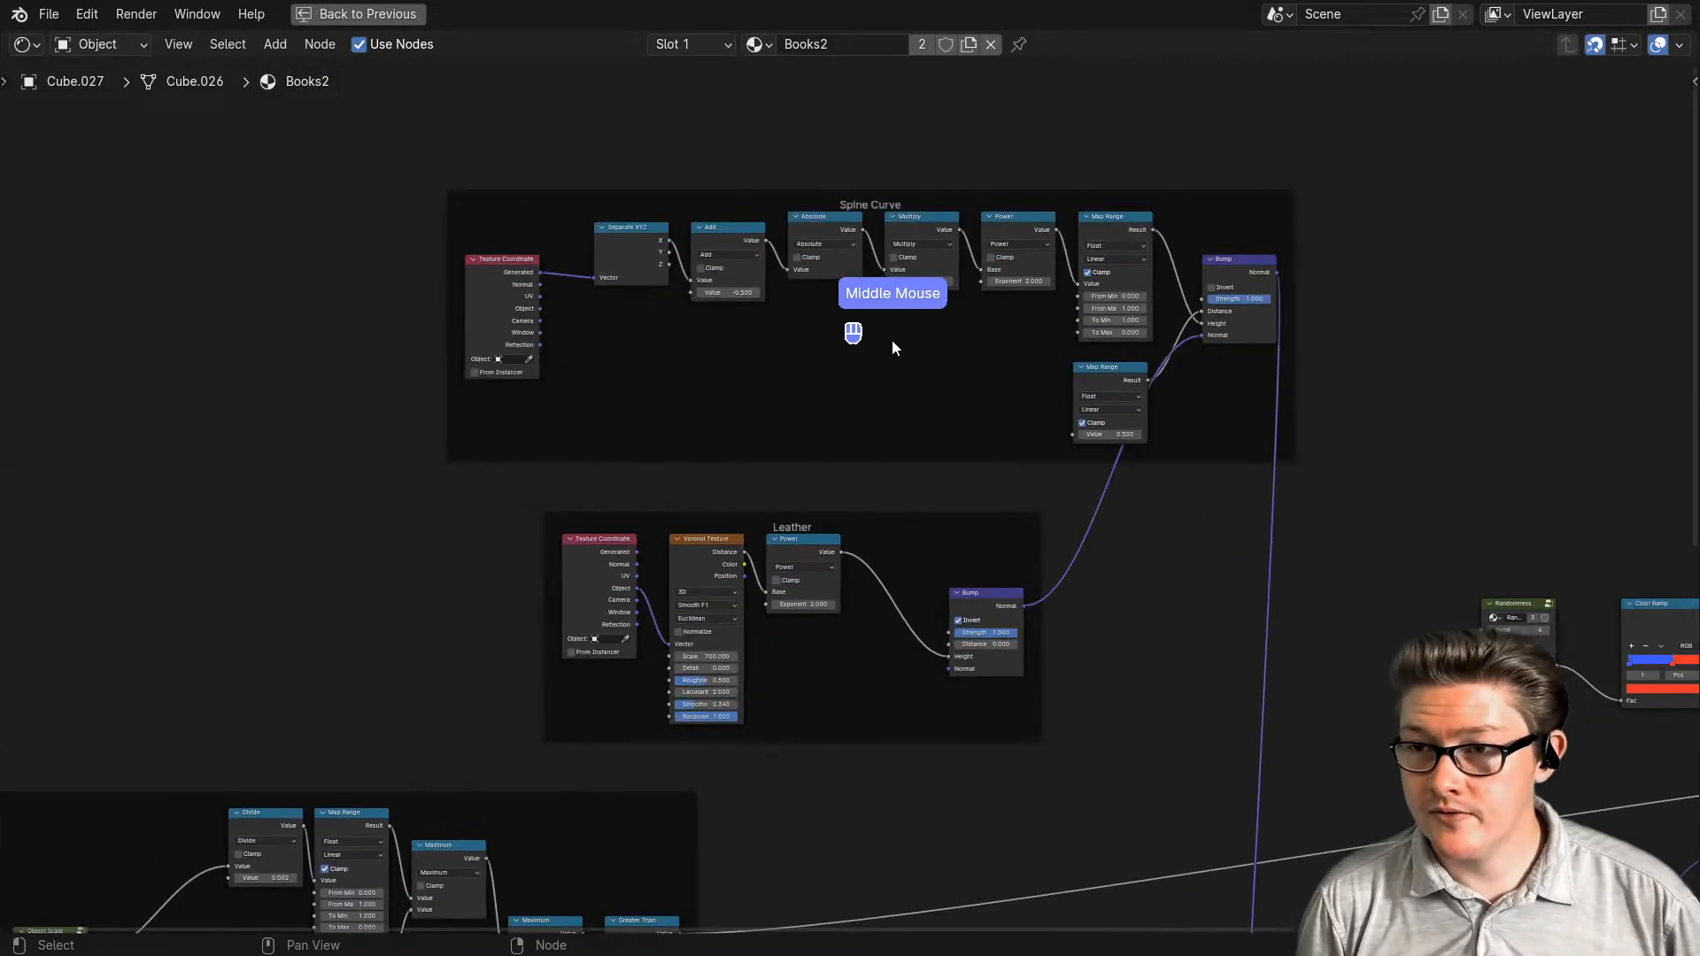
middle_drag(570, 732, 694, 523)
click(509, 598)
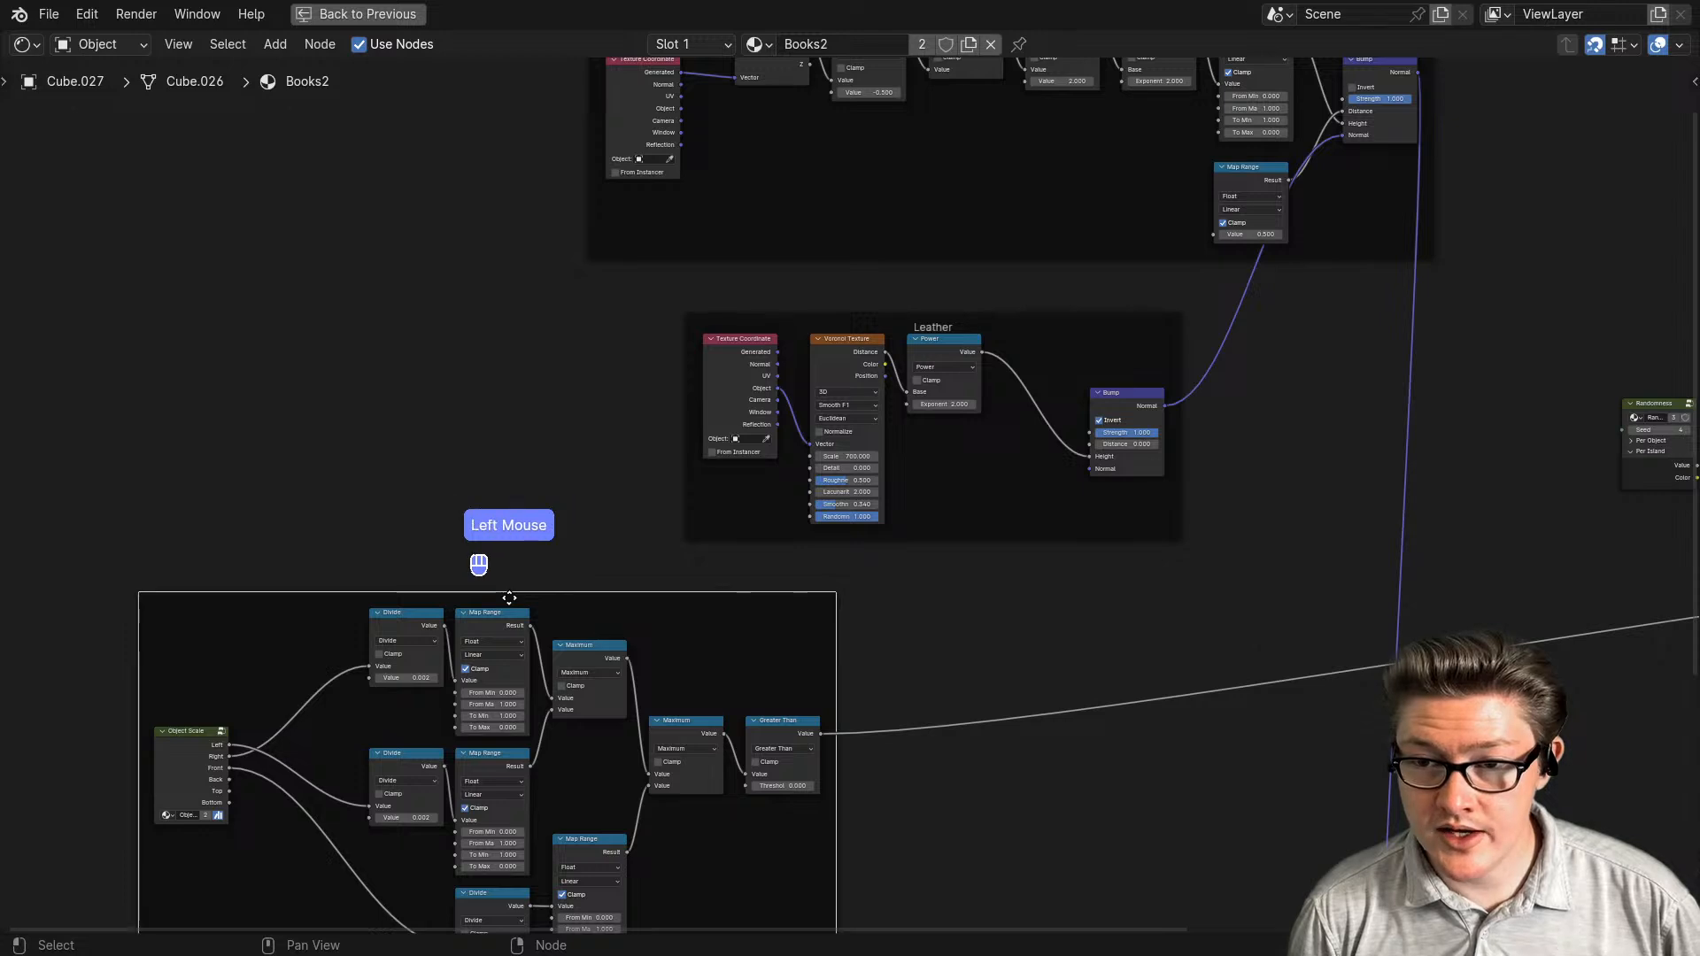
key(F2)
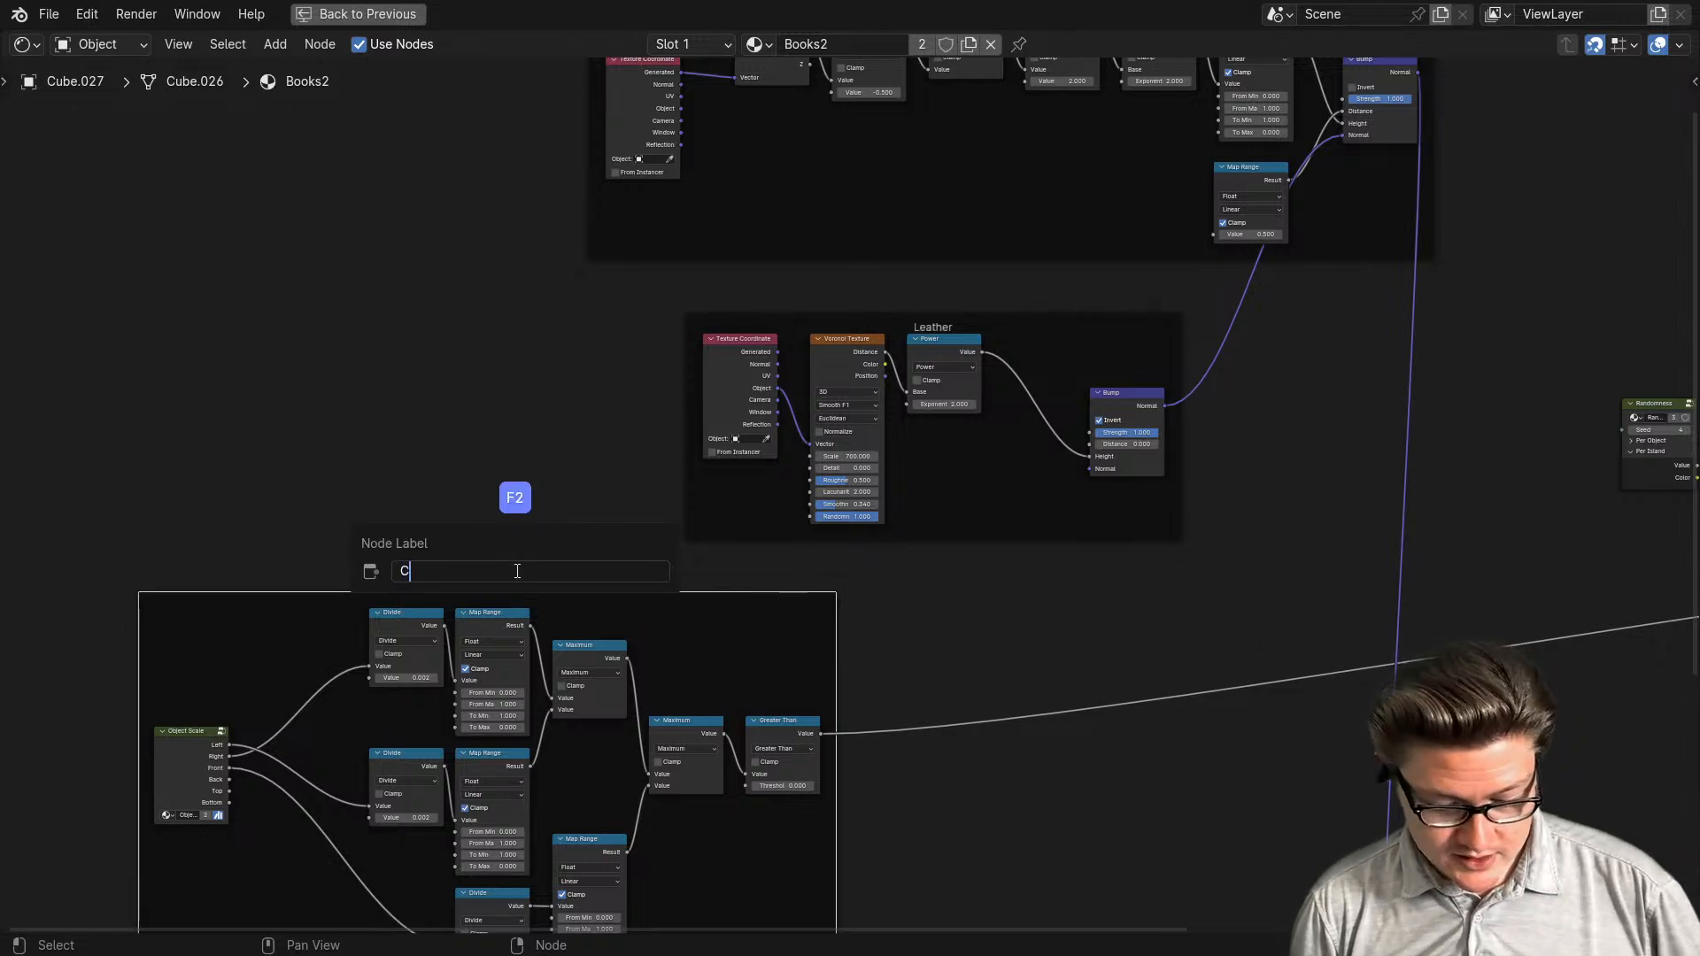
text(Cover)
key(Return)
- Restore the full workspace layout and preview the Cover frame's Greater Than output on the book
scroll(900, 640, down, 2)
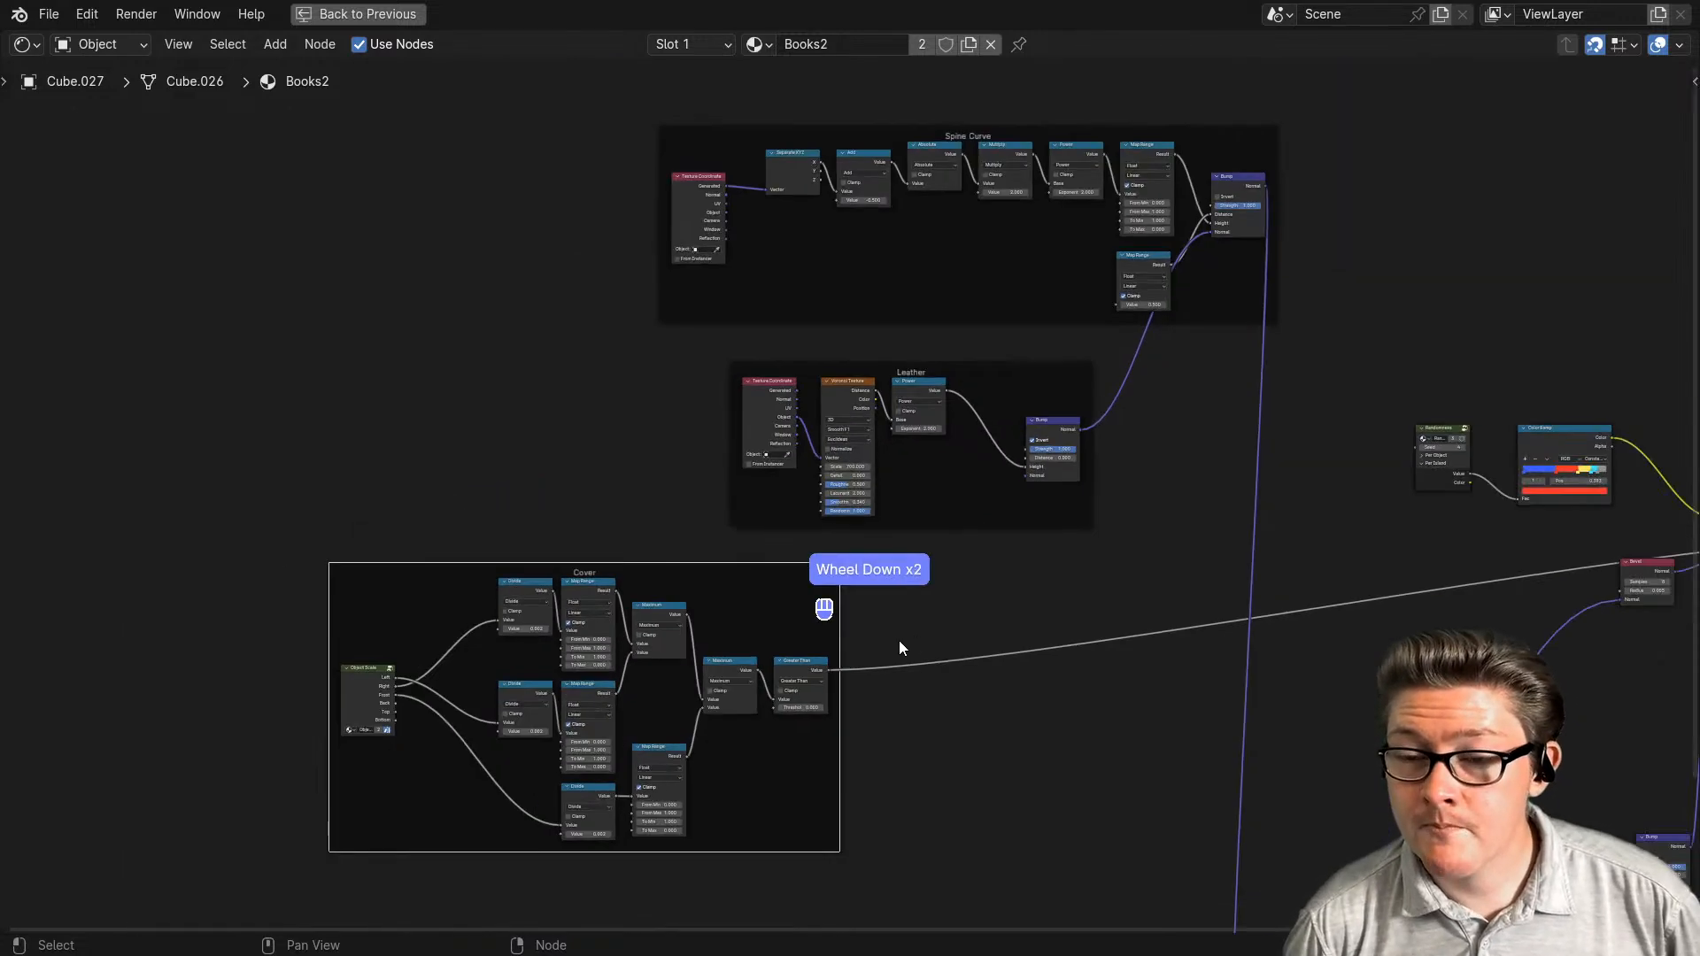
middle_drag(900, 640, 705, 594)
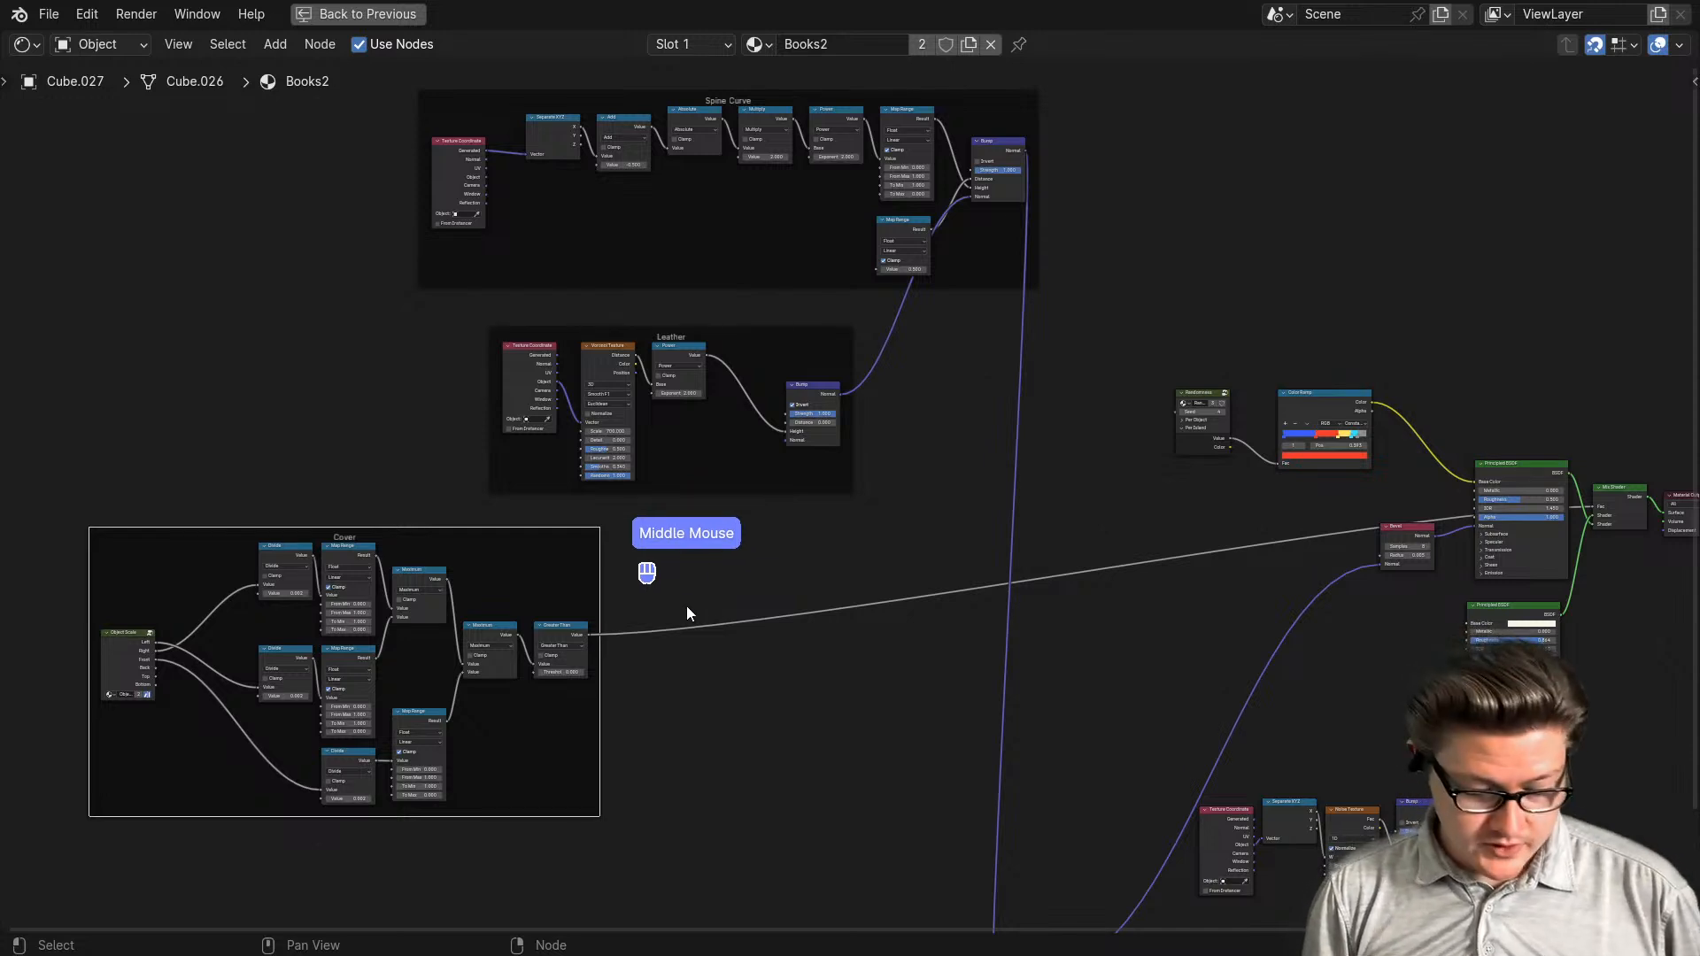
key(ctrl+space)
middle_drag(189, 767, 384, 731)
scroll(384, 732, up, 2)
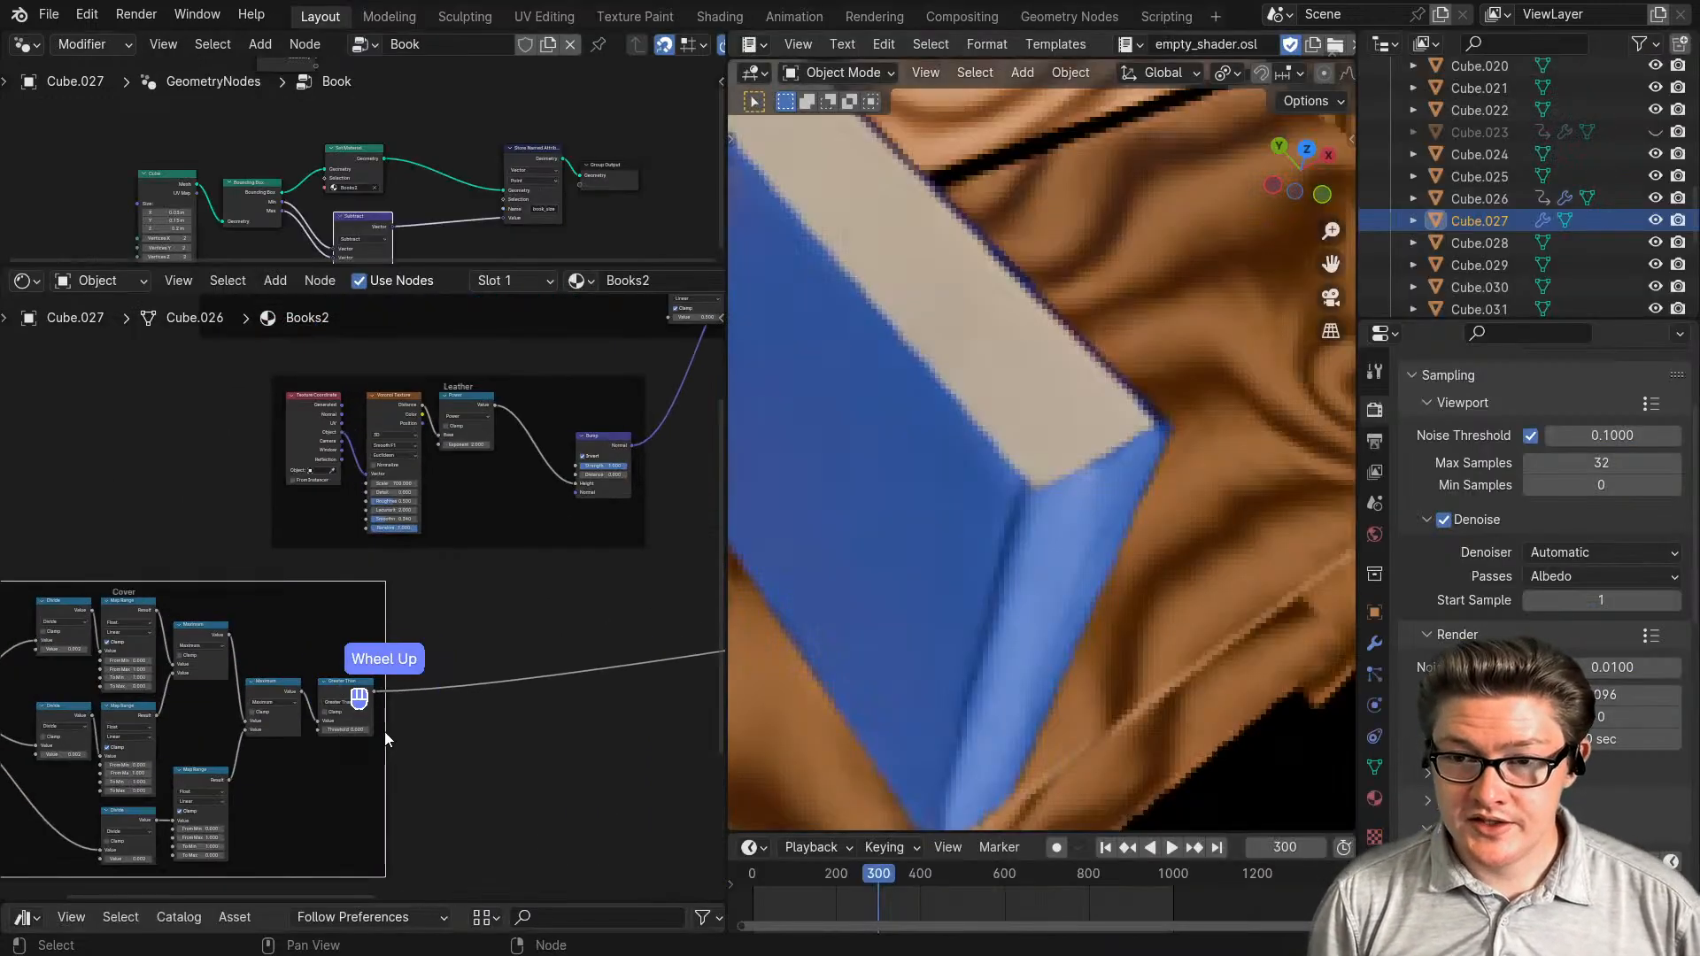
ctrl+shift+click(338, 684)
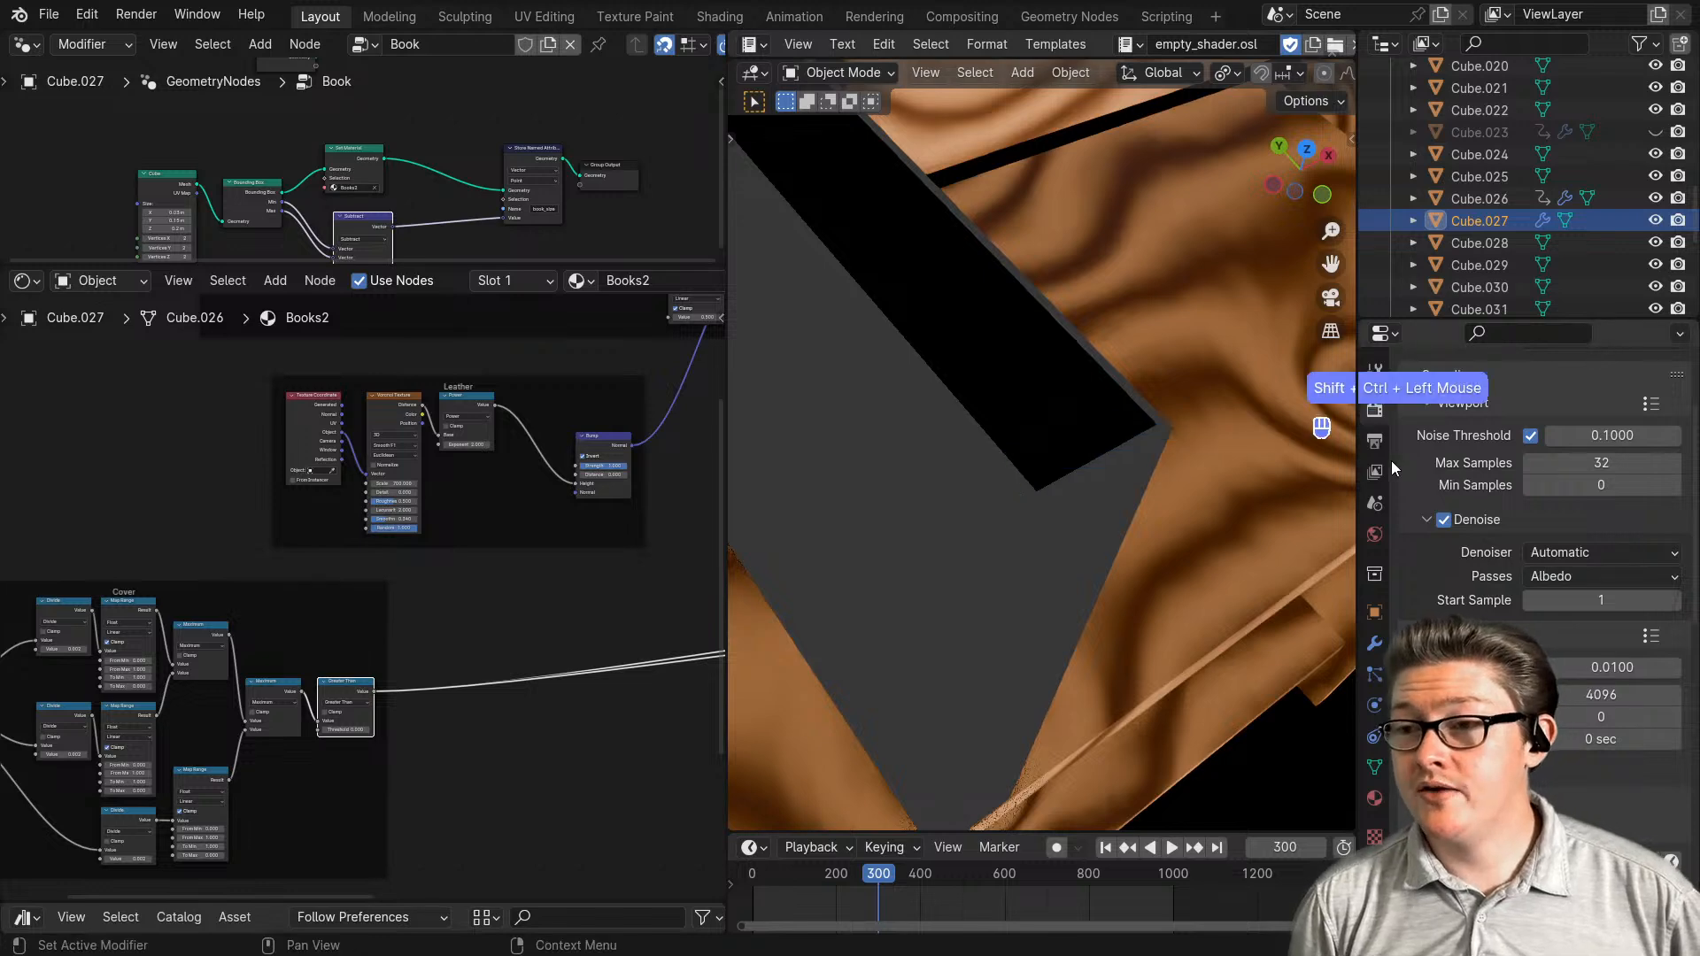
- Compare the previews of the Cover frame's final Maximum node and its Greater Than node at the book's page edge
middle_drag(382, 650, 455, 636)
scroll(302, 662, up, 3)
scroll(347, 697, up, 1)
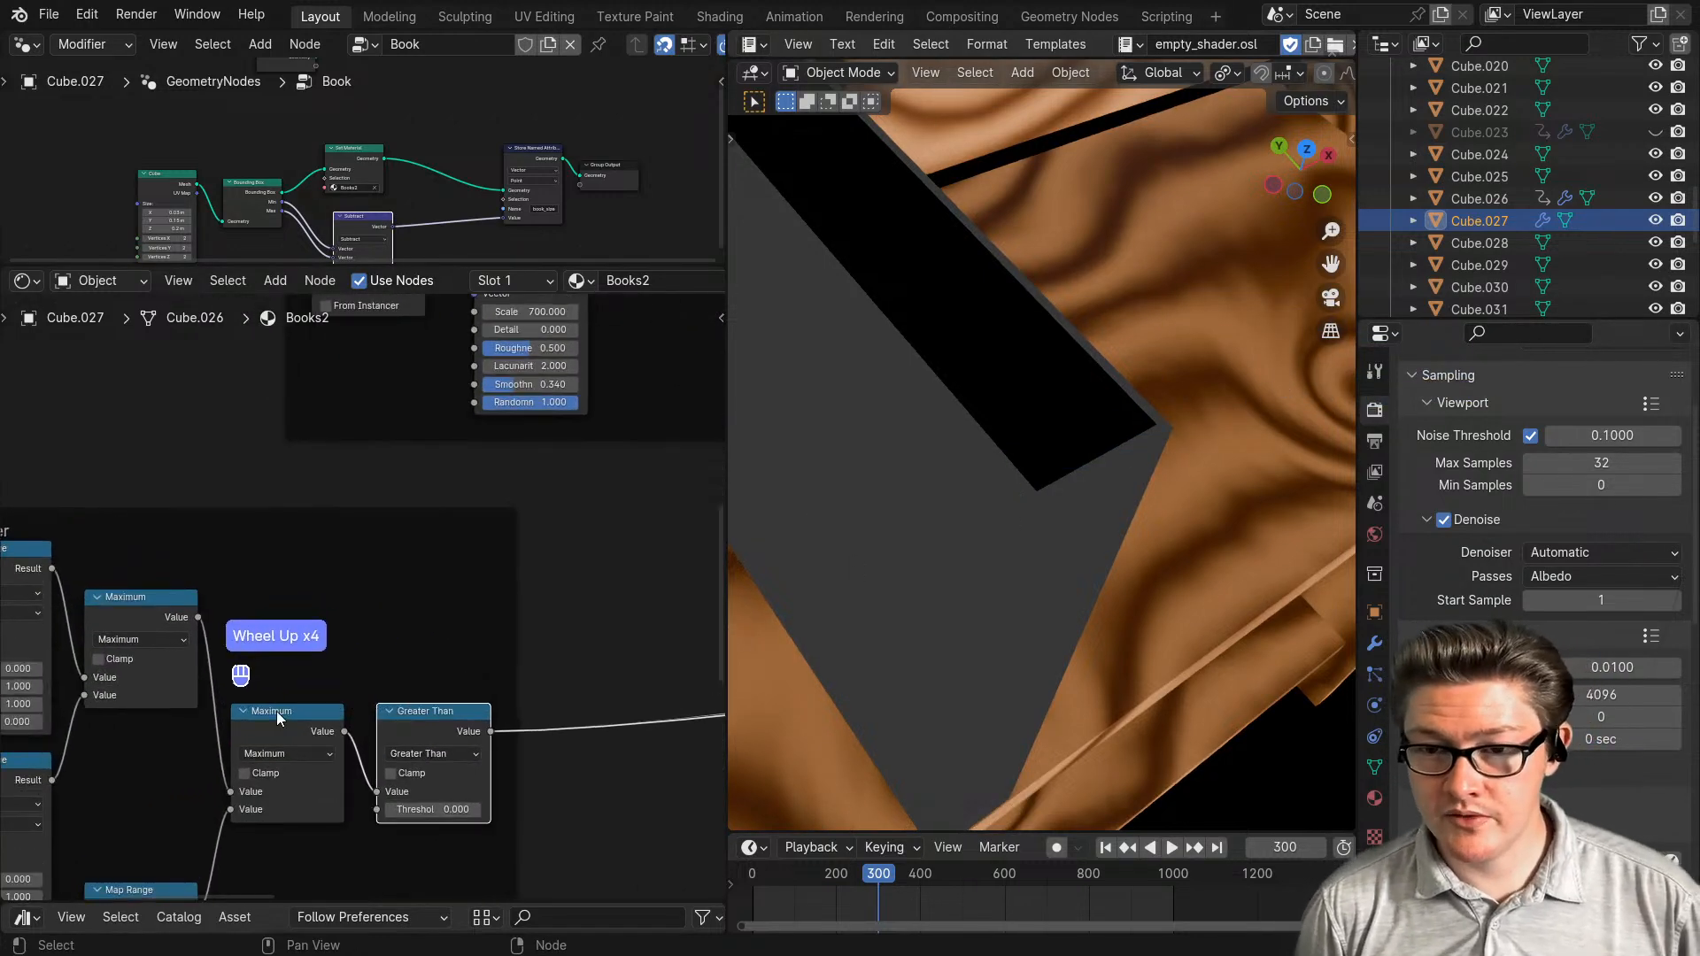
ctrl+shift+click(278, 714)
scroll(1145, 546, up, 3)
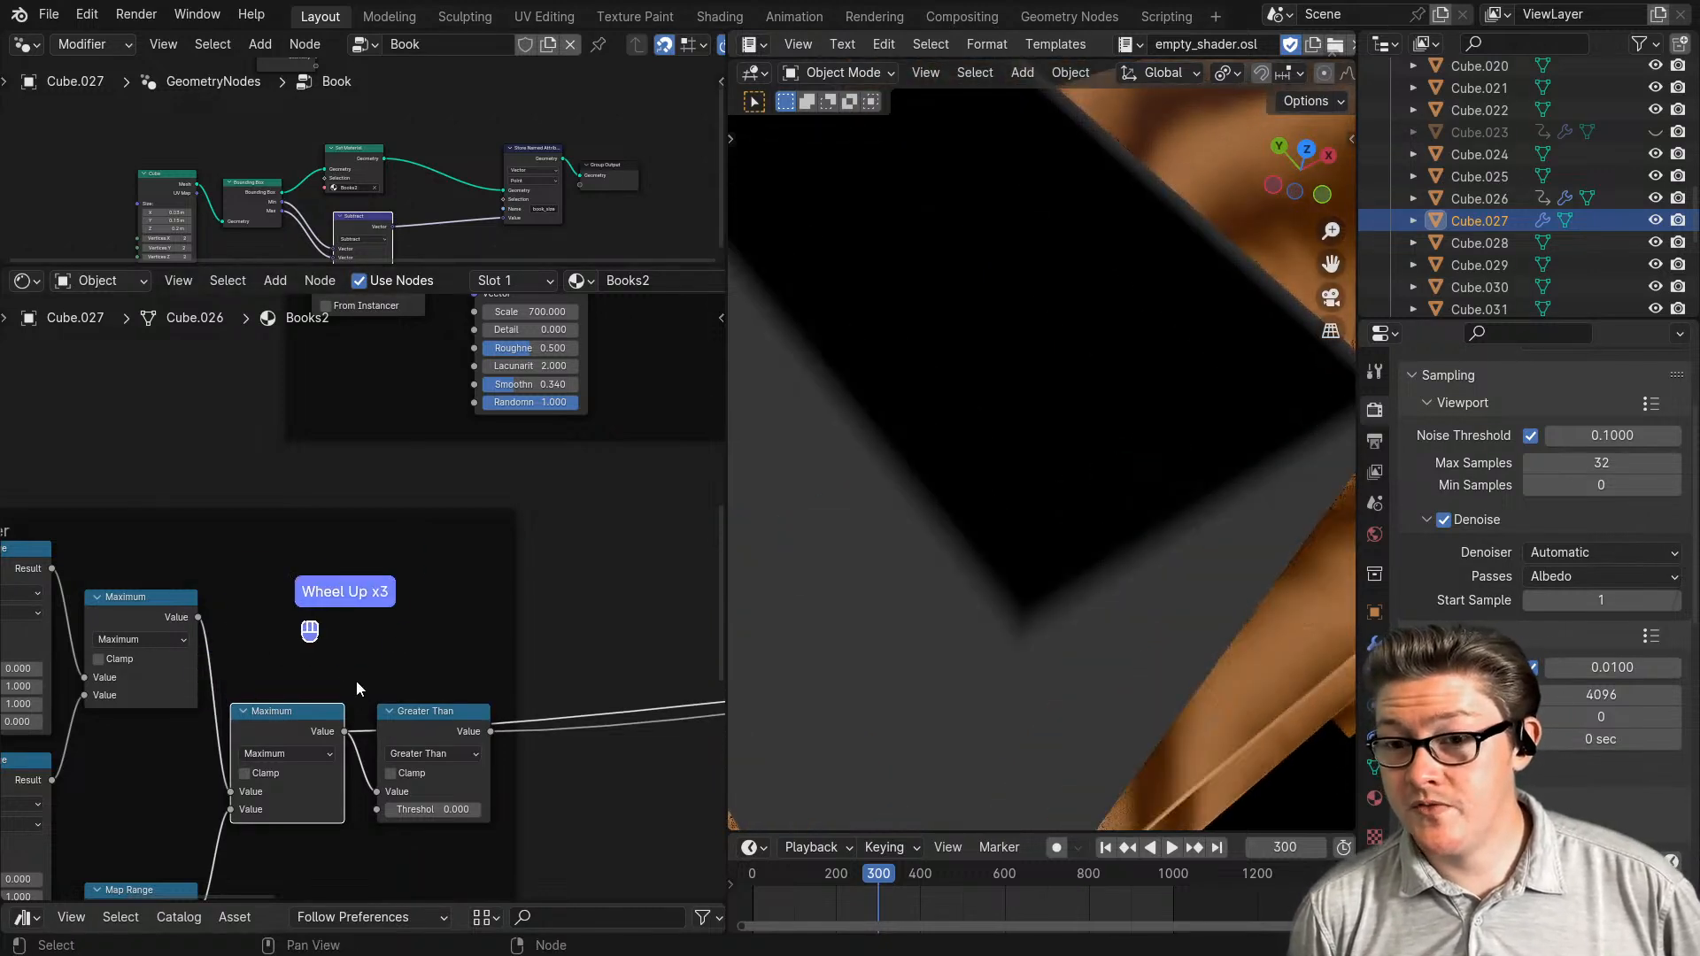
ctrl+shift+click(422, 716)
ctrl+shift+click(288, 730)
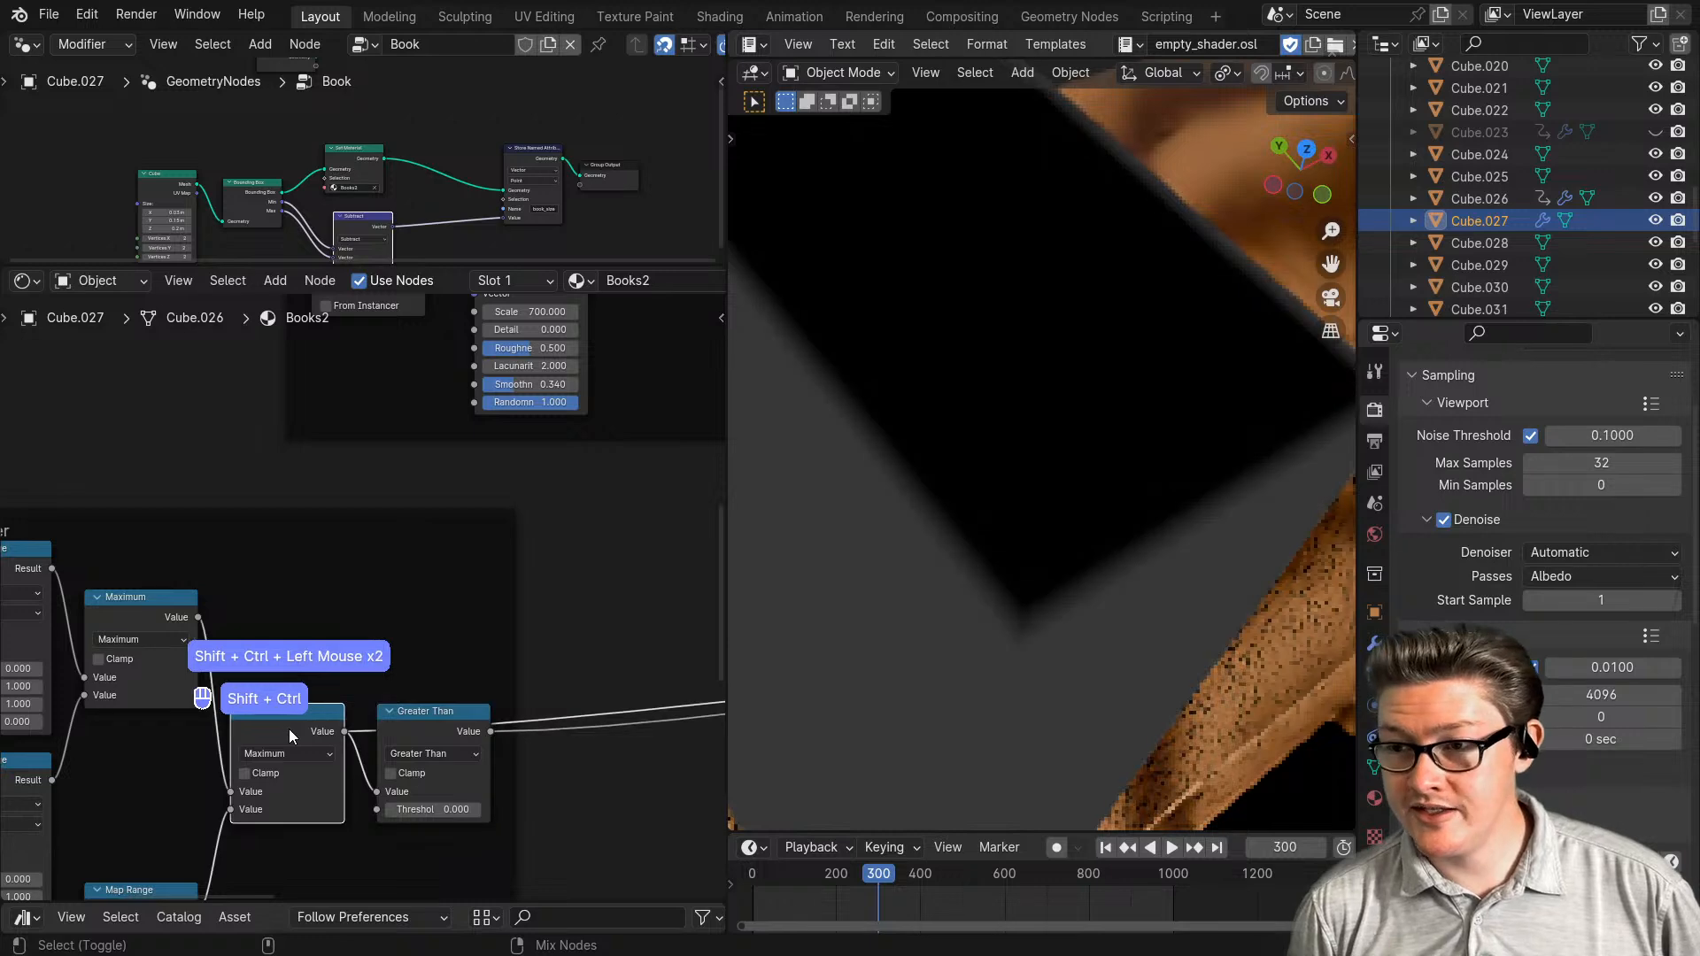
- Move the Cover frame to the right, beneath the Leather frame
scroll(295, 719, down, 4)
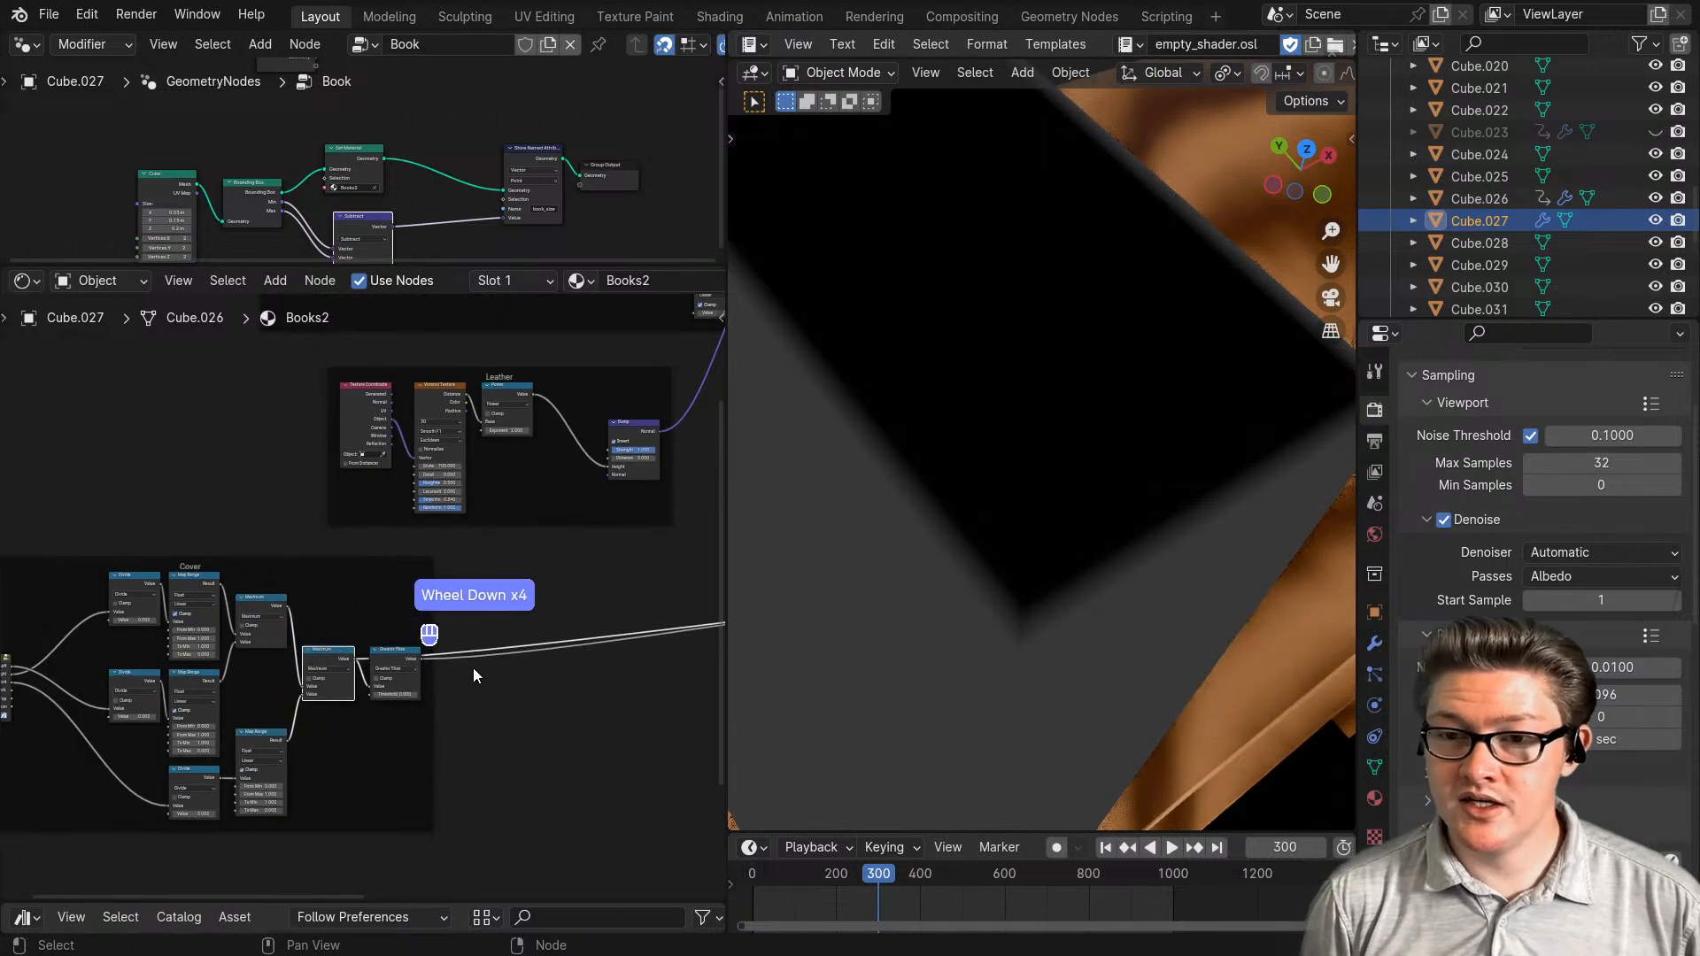
middle_drag(559, 725, 266, 668)
scroll(292, 680, down, 2)
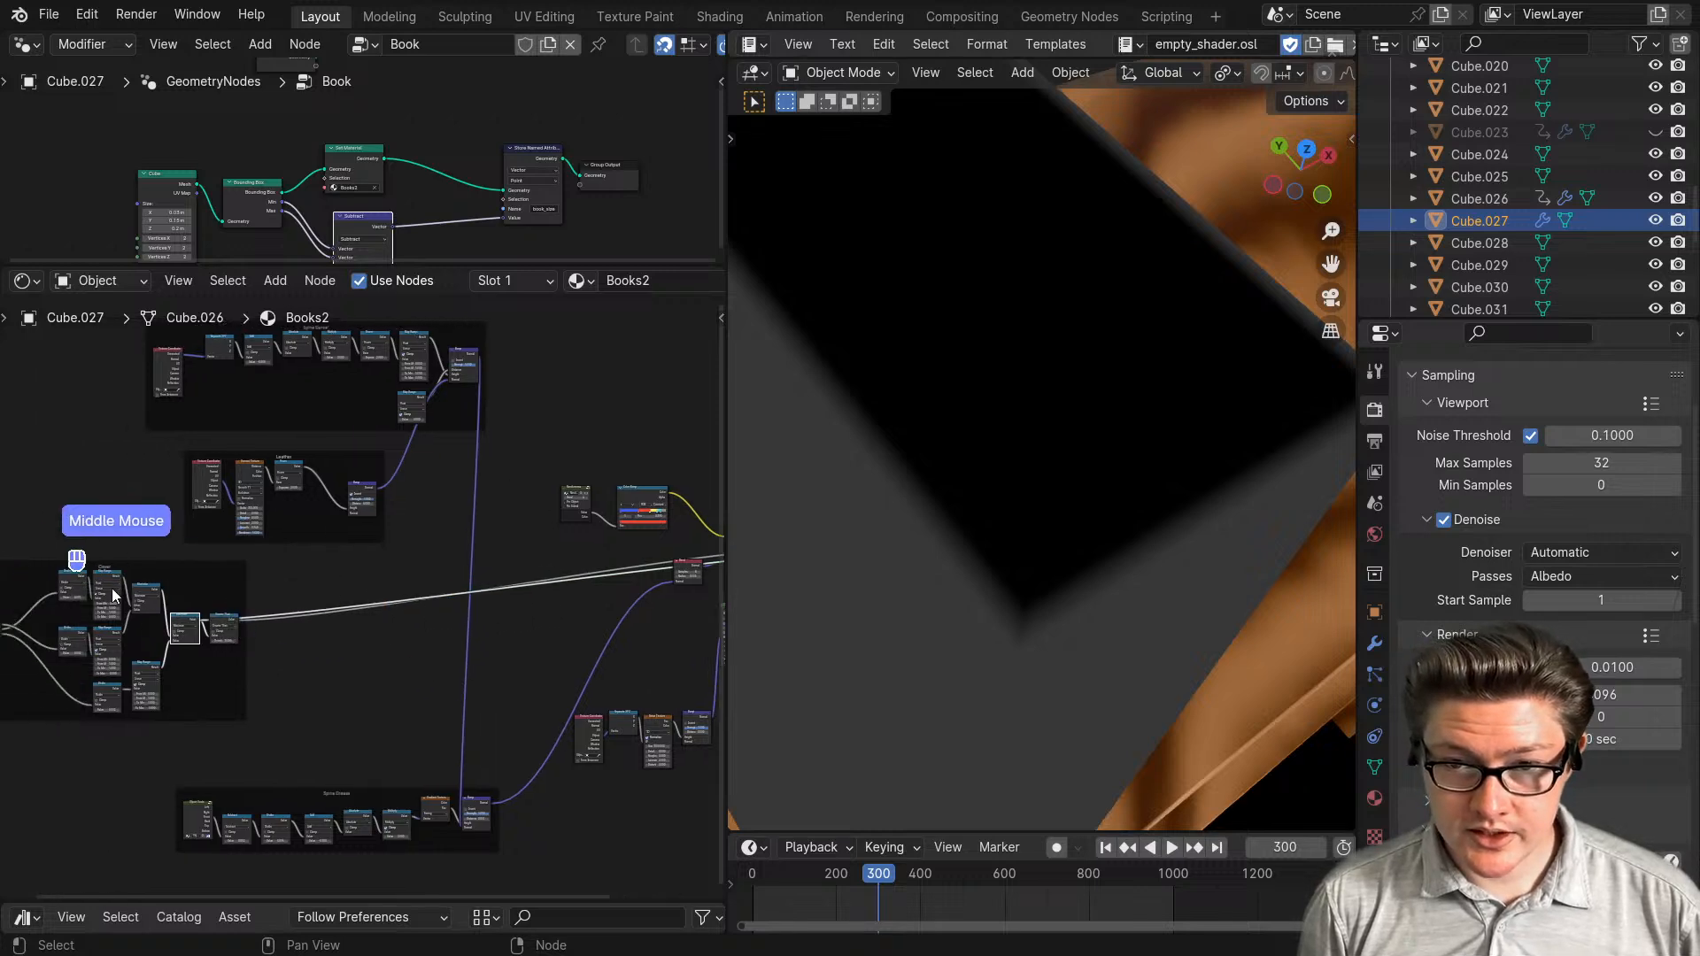
drag(98, 565, 194, 546)
scroll(444, 707, up, 2)
scroll(444, 707, up, 2)
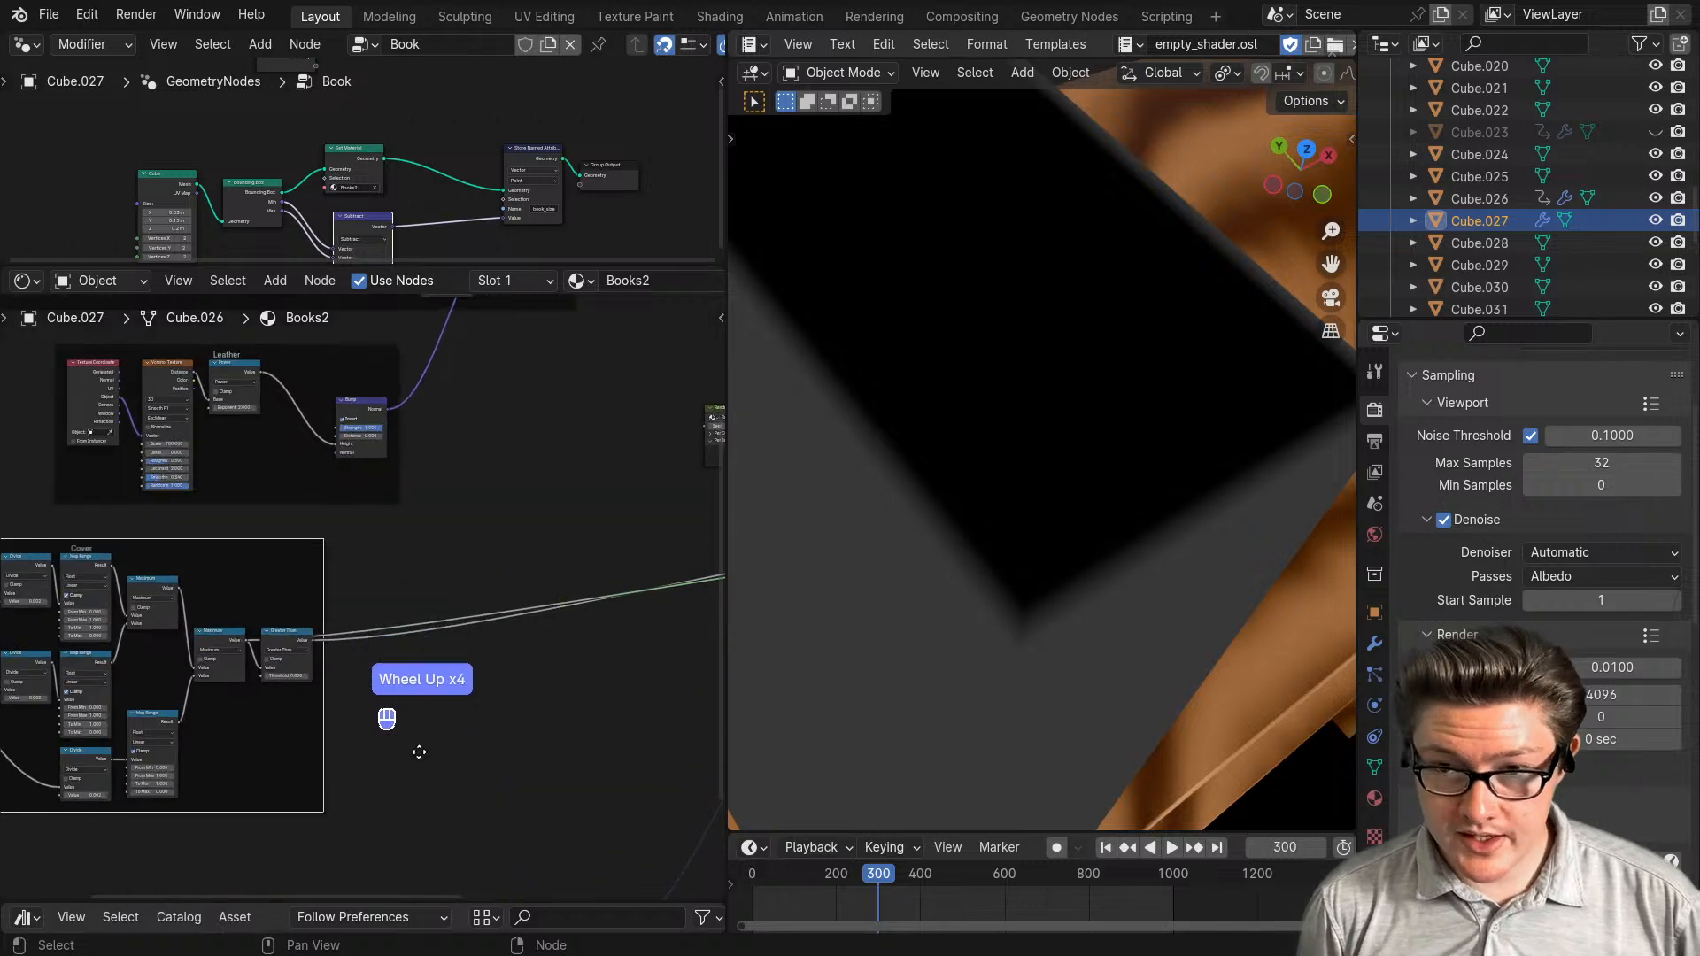
middle_drag(422, 746, 329, 687)
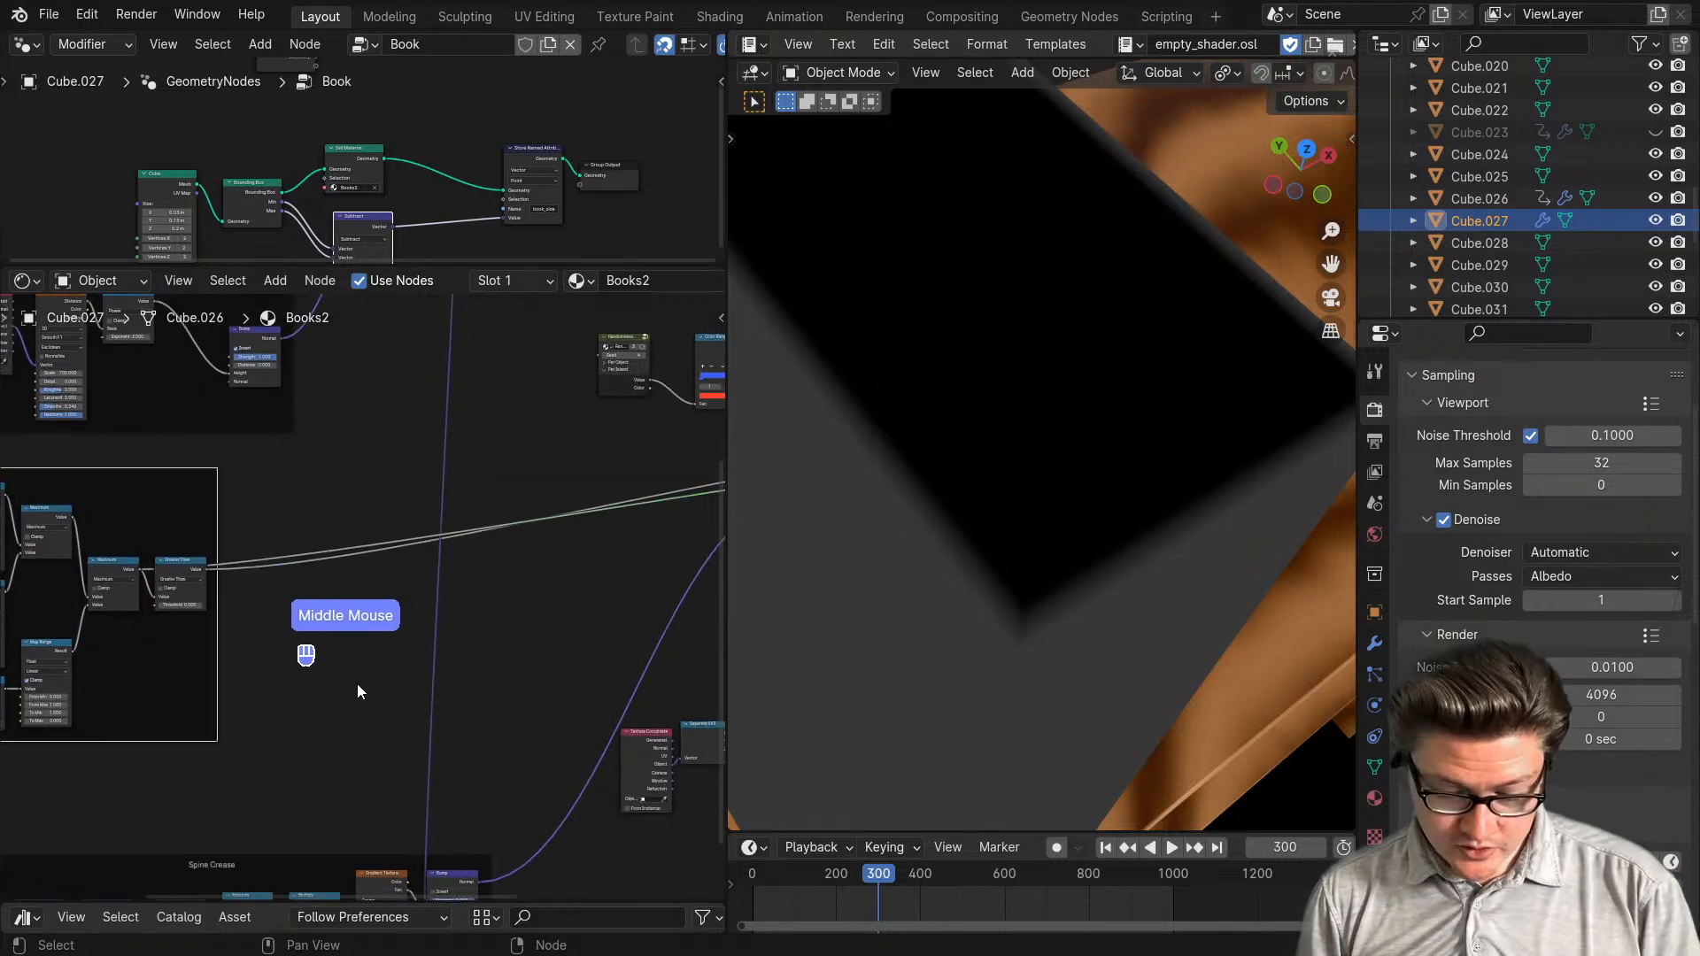
middle_drag(443, 684, 326, 694)
key(shift+a)
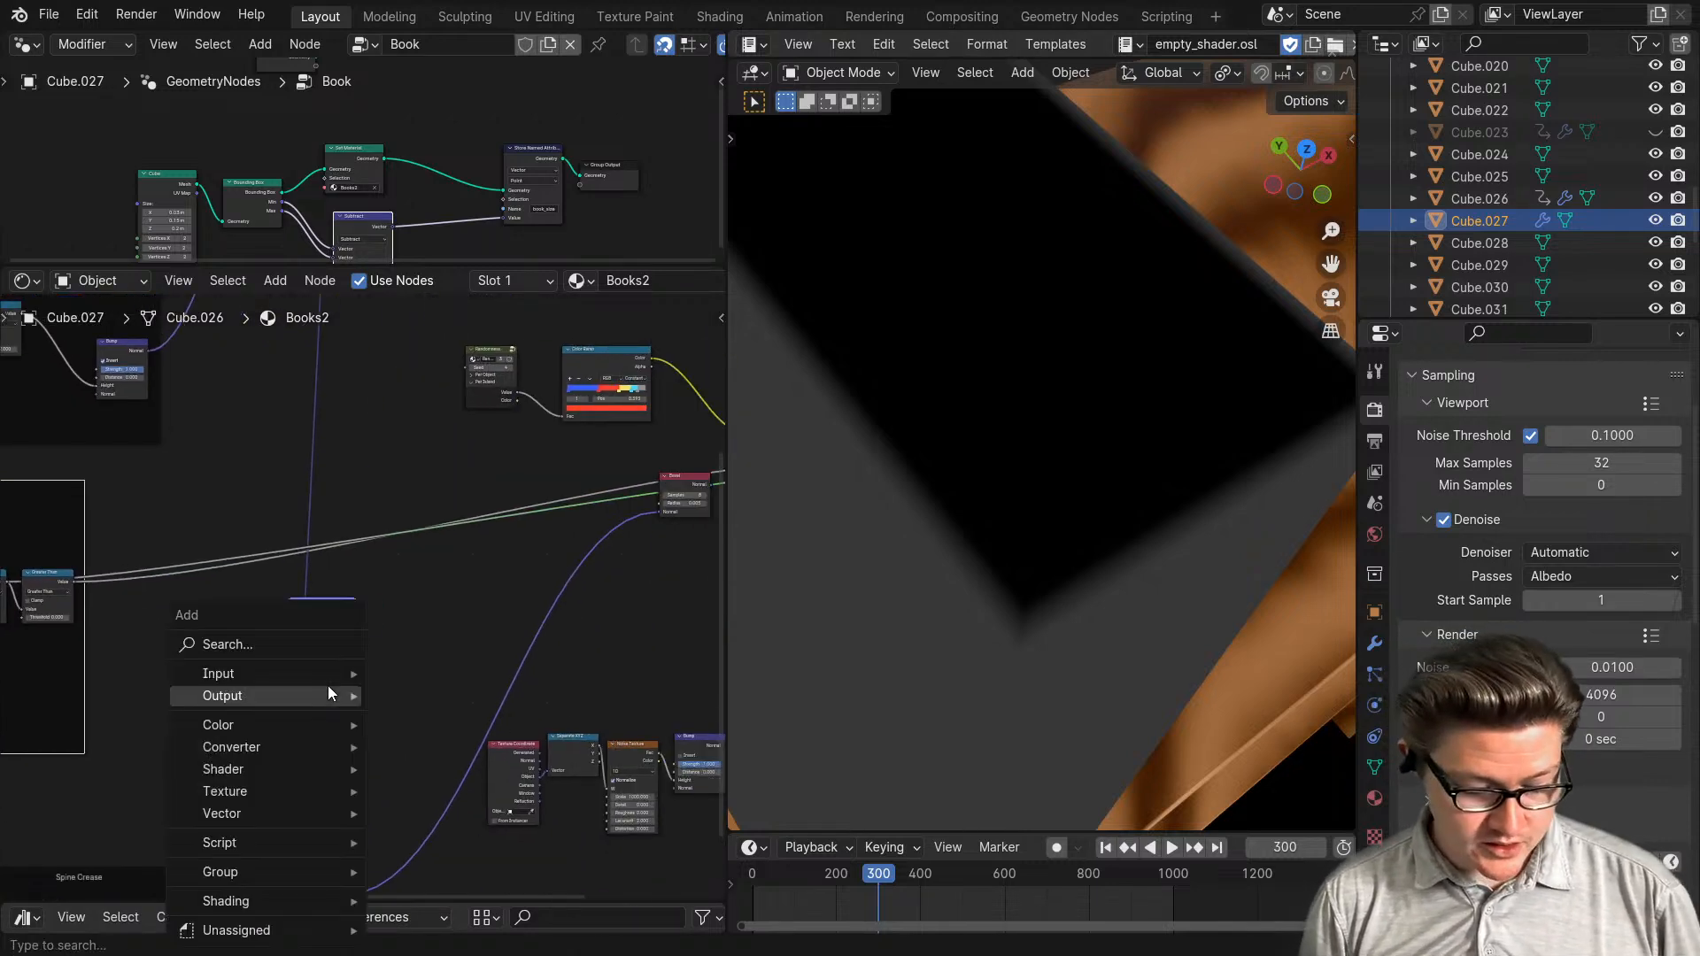
text(bumb)
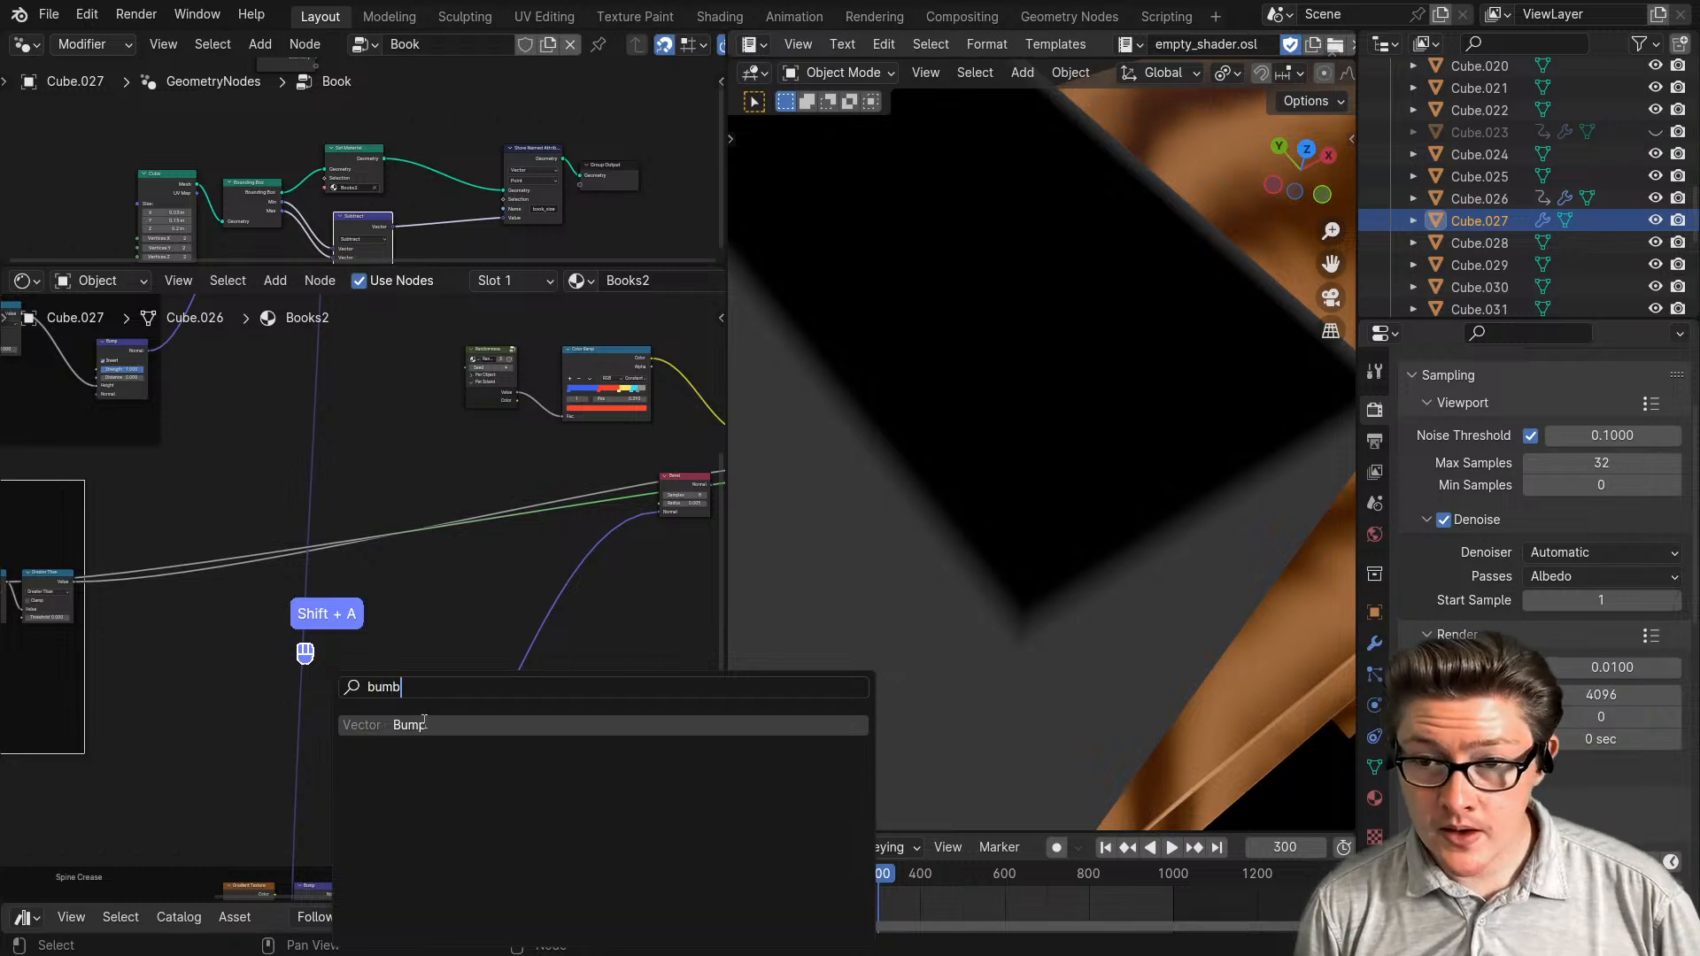
key(Escape)
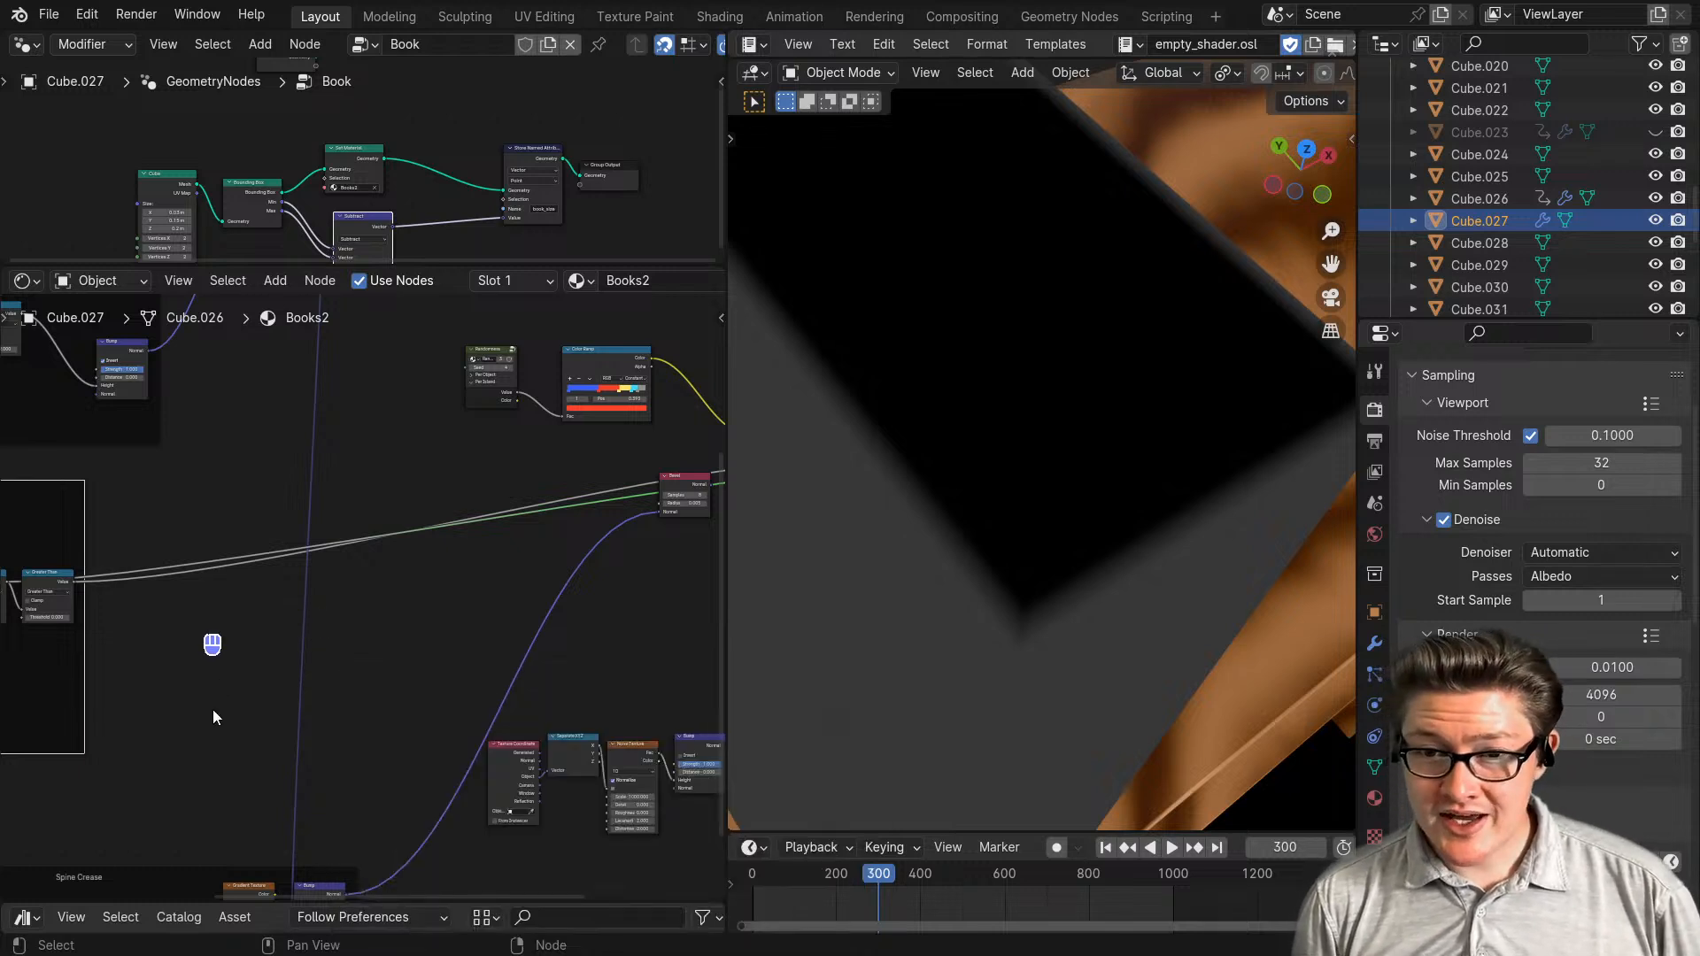
- Add a Map Range node beside the Cover frame and feed its Value from the frame's final Maximum node
scroll(213, 709, up, 1)
key(shift+m)
click(159, 633)
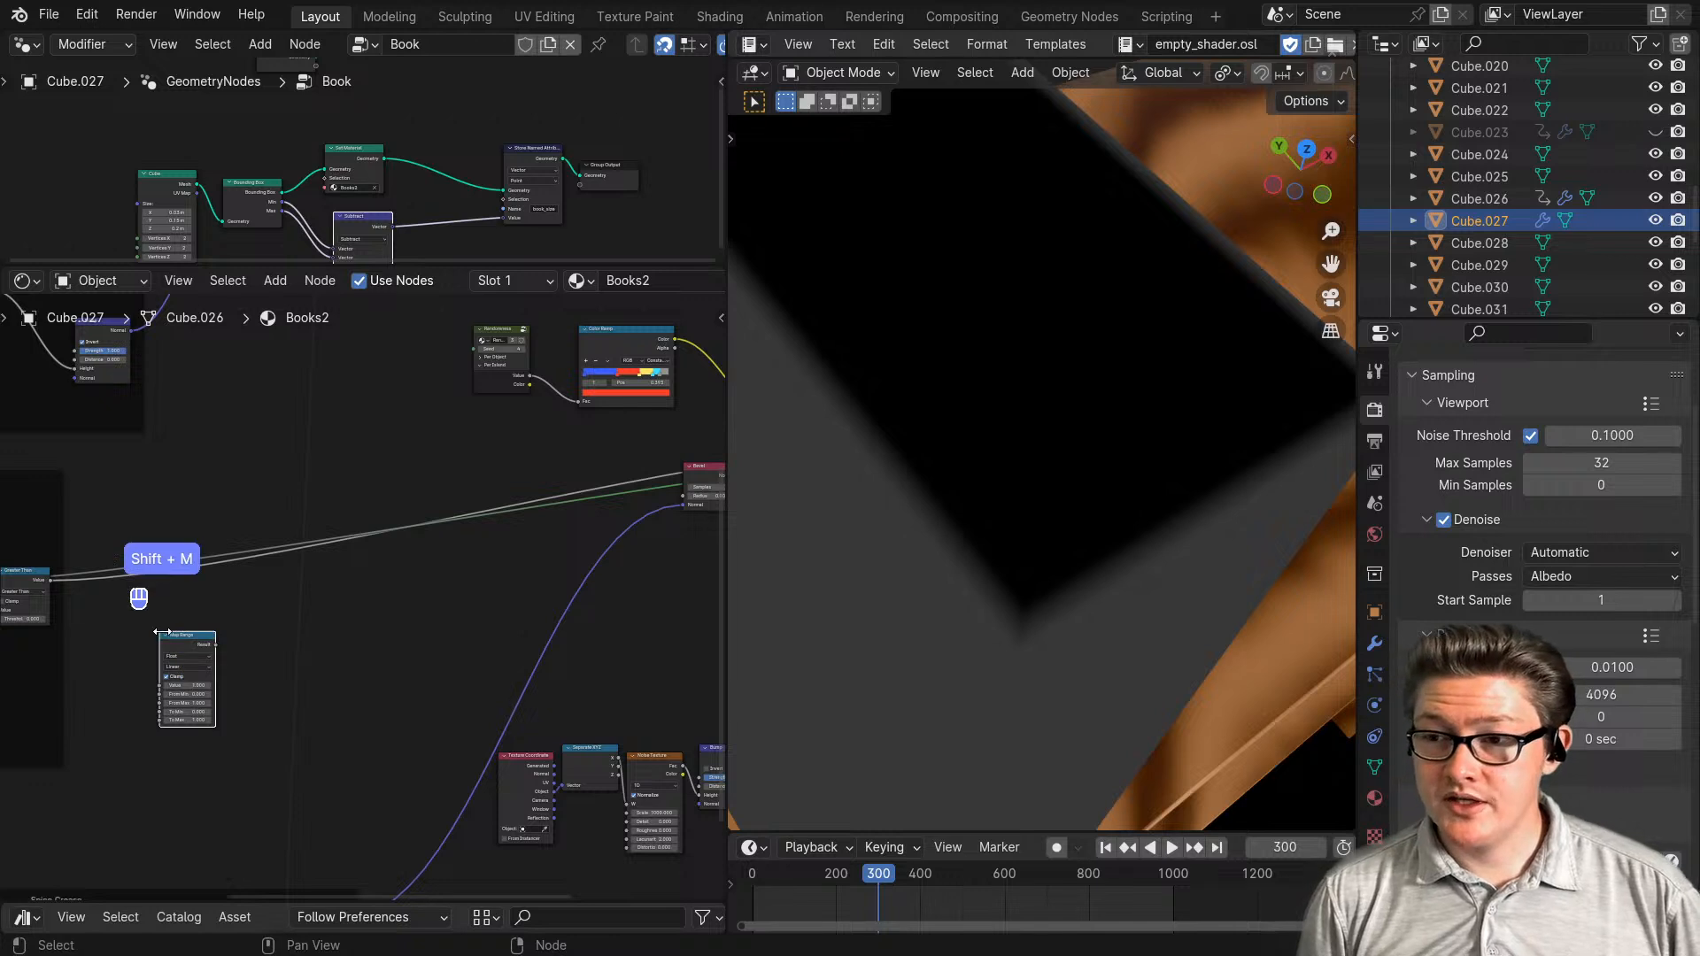
middle_drag(172, 704, 203, 586)
drag(203, 562, 472, 719)
- Set the new Map Range node's To Min to 1 and To Max to 0, and preview its result on the book
double_click(518, 755)
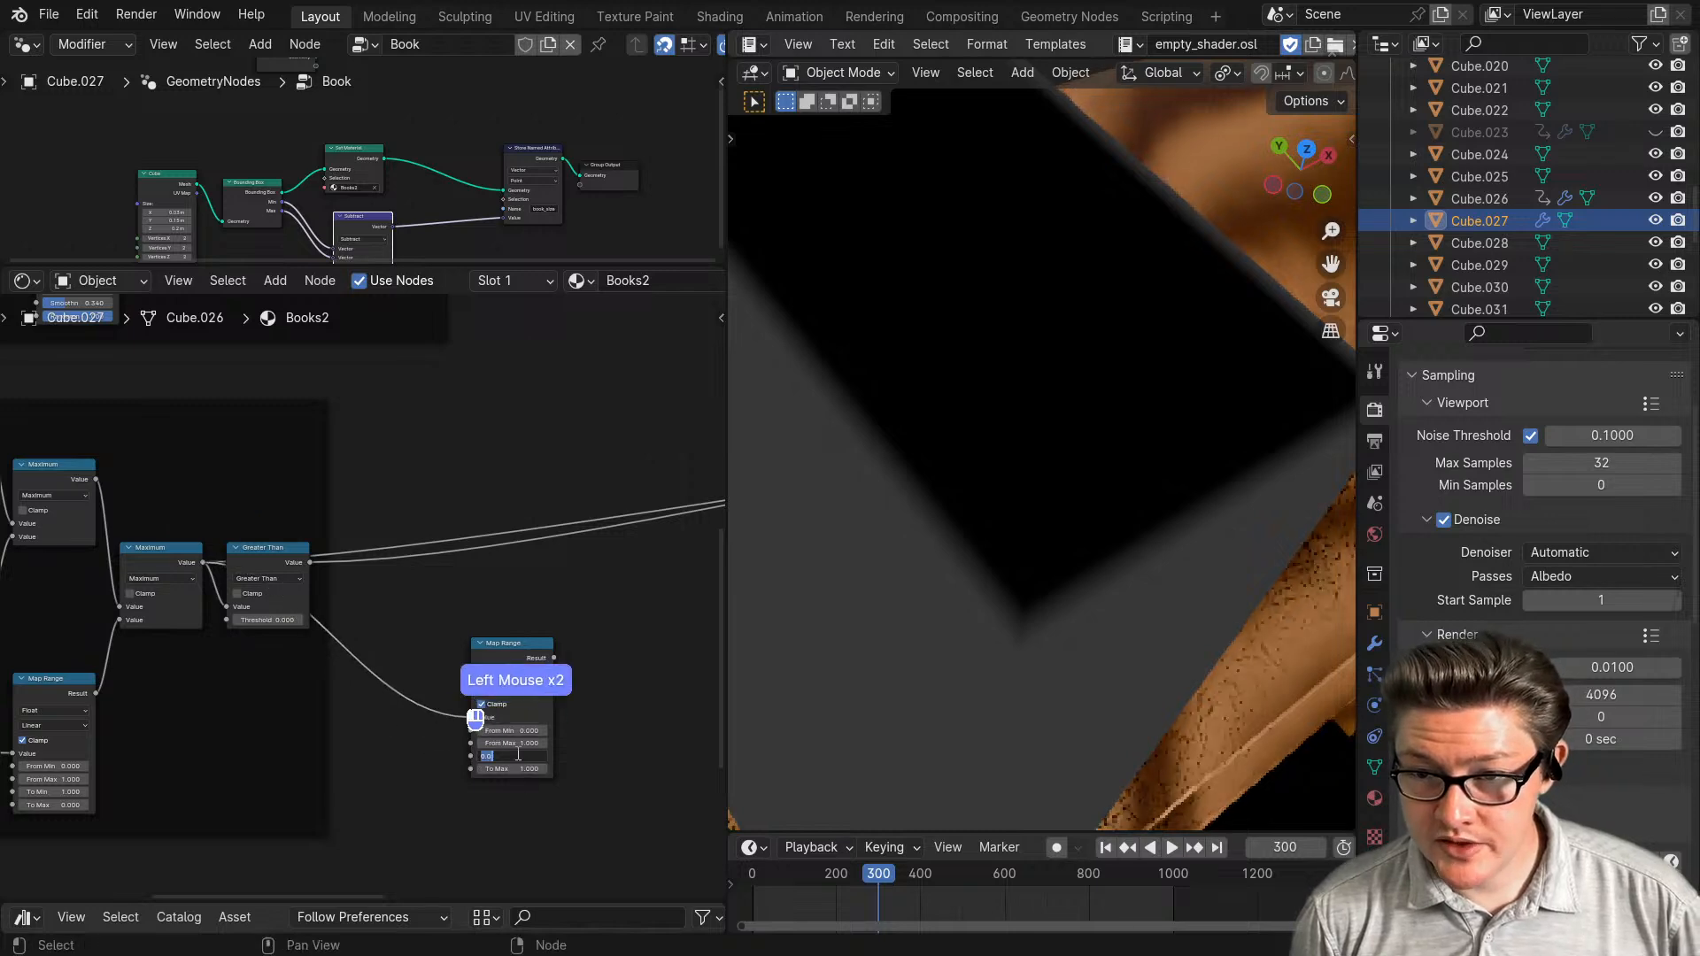
text(0)
key(Return)
scroll(466, 635, up, 4)
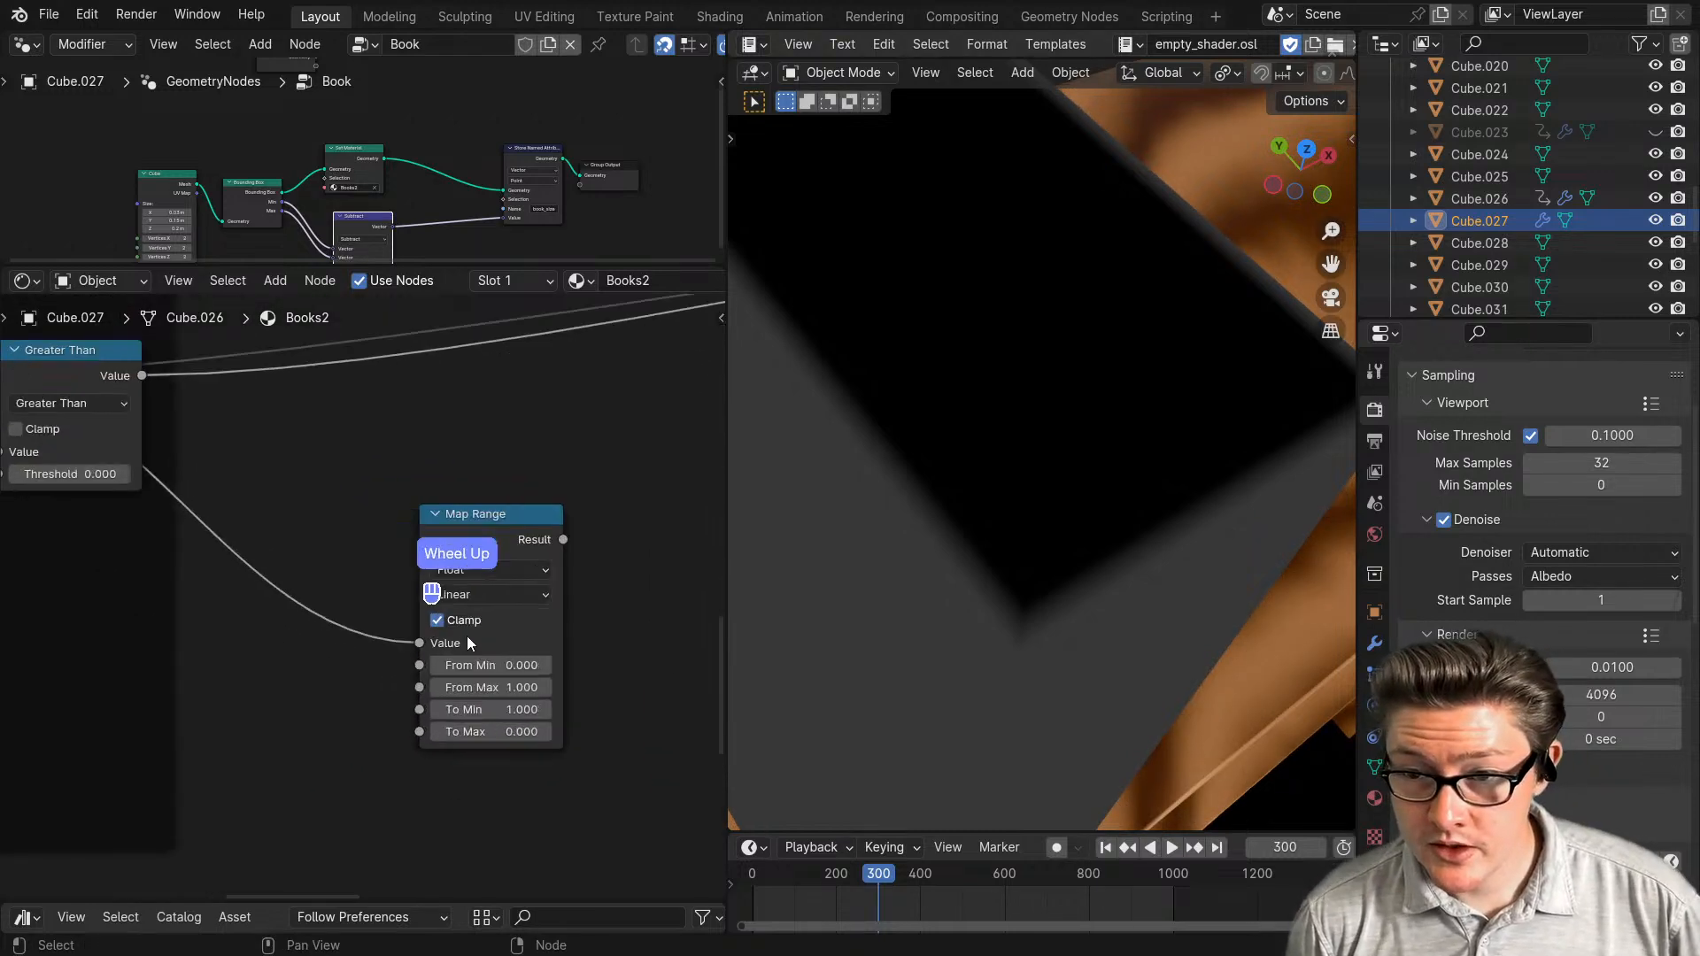
scroll(486, 699, down, 1)
scroll(487, 700, down, 3)
middle_drag(487, 700, 584, 660)
scroll(221, 658, down, 1)
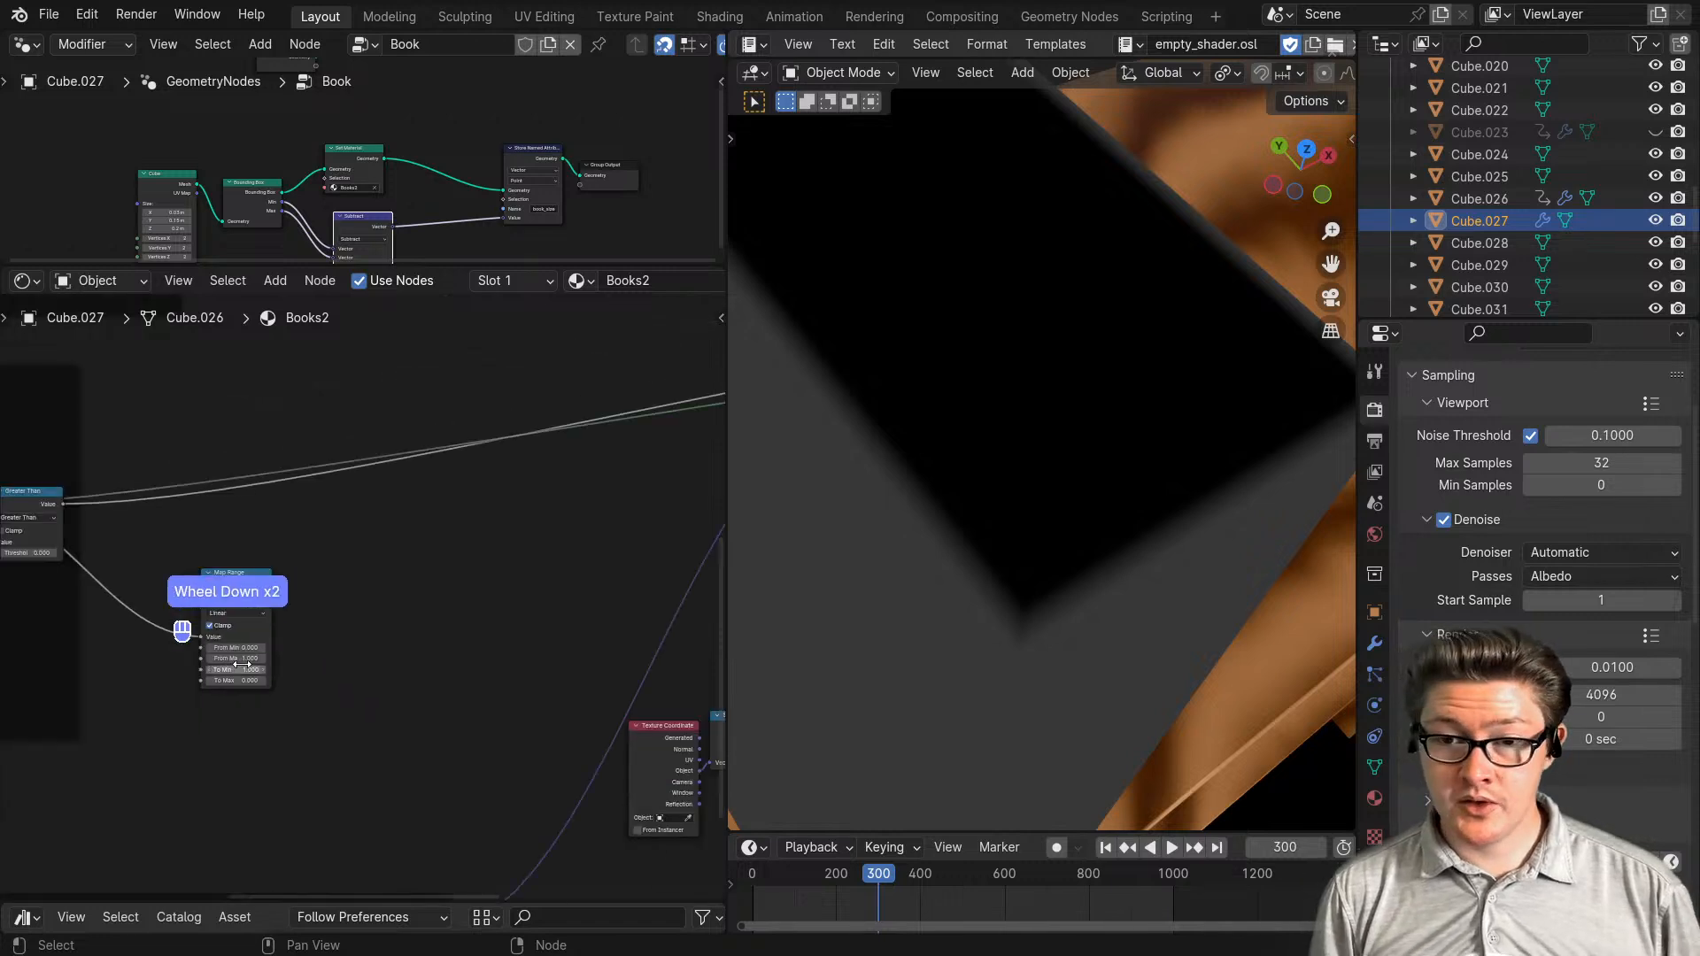
middle_drag(221, 658, 192, 575)
ctrl+shift+click(199, 582)
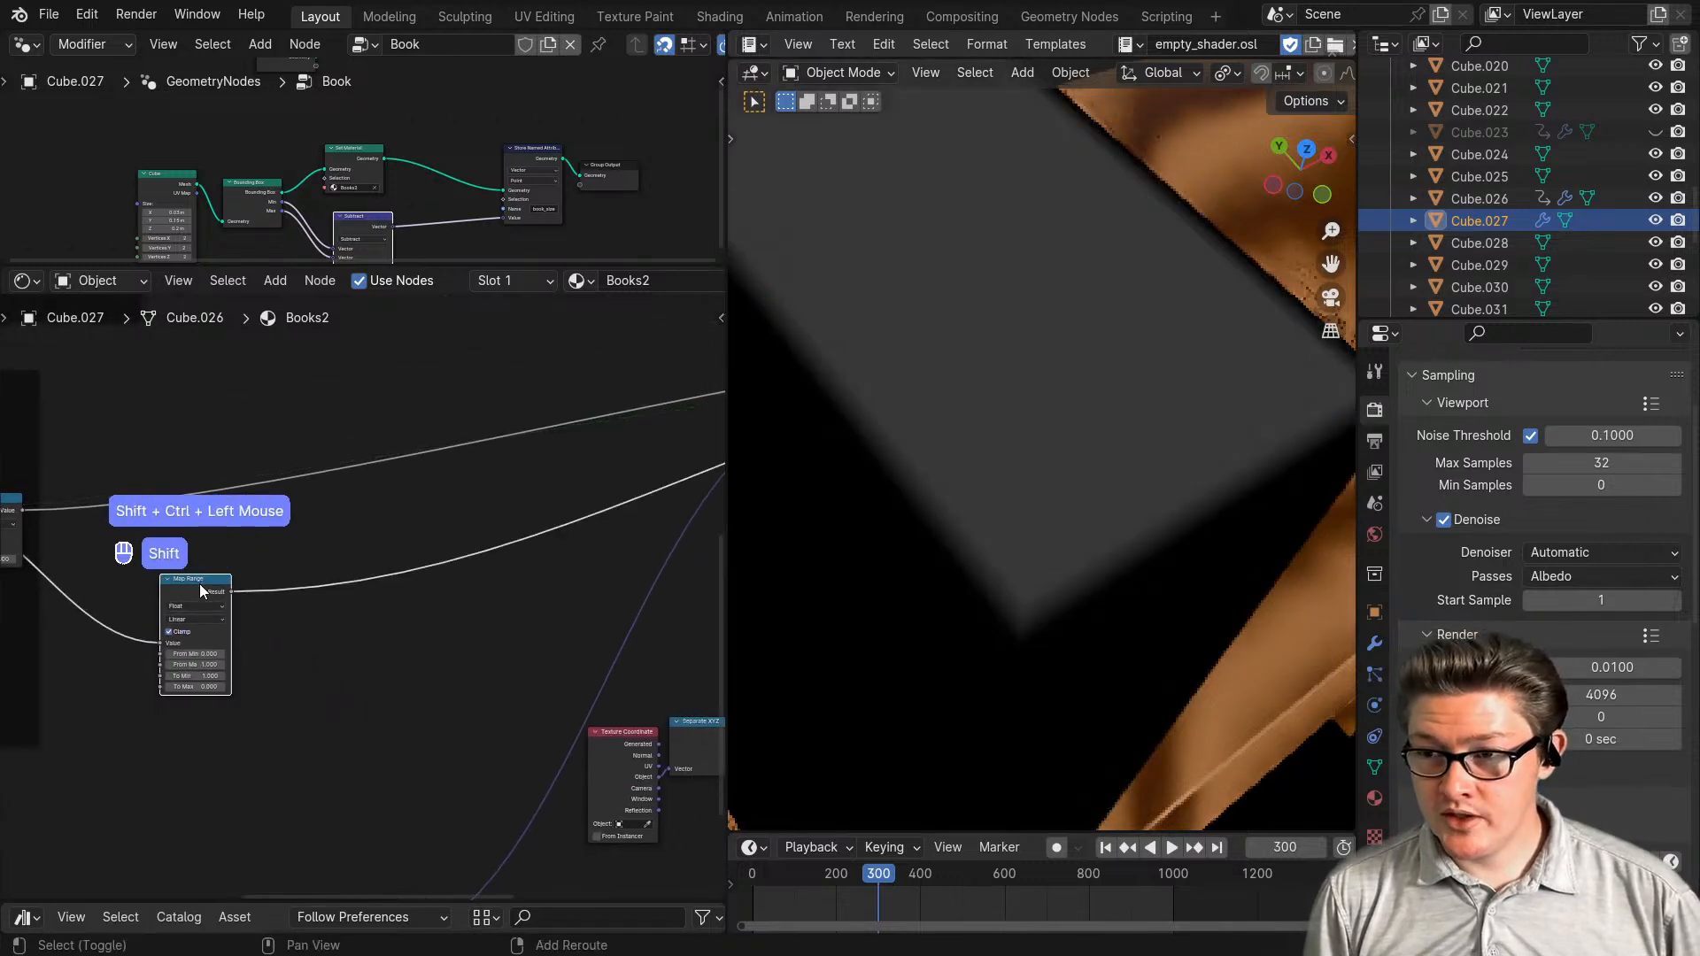
- Move the Map Range node closer to the Cover frame and insert a Power math node with exponent 2 after it
drag(233, 607, 124, 595)
scroll(216, 682, up, 2)
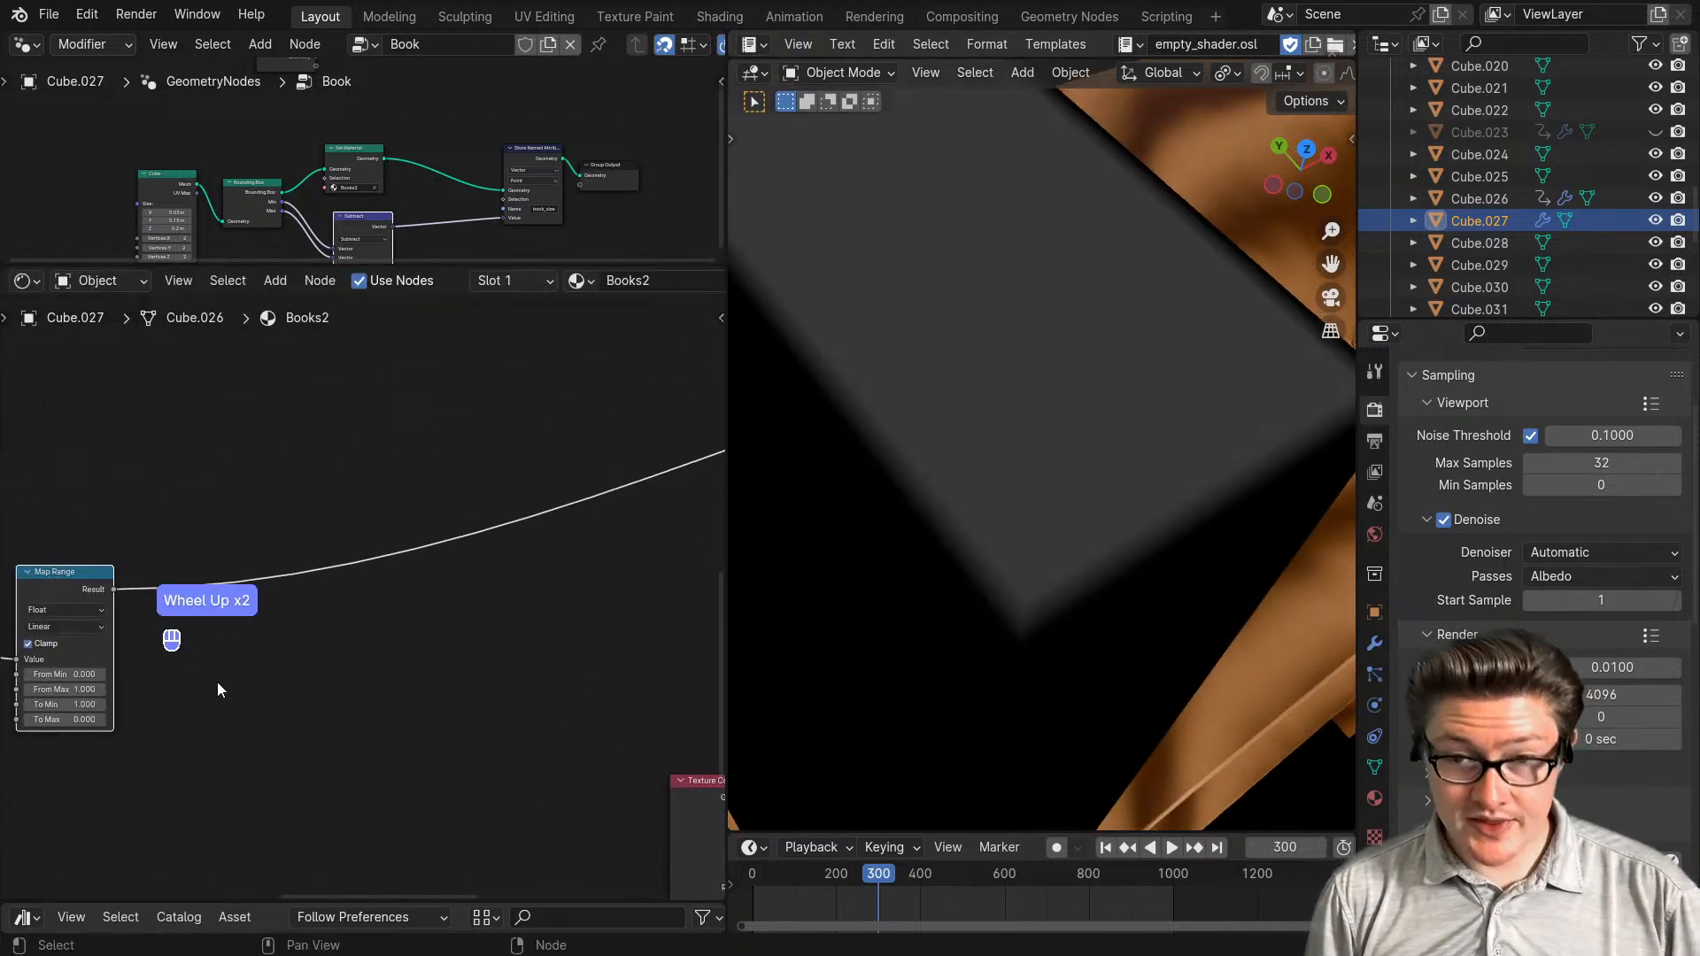
key(ctrl+m)
click(199, 593)
scroll(199, 592, up, 2)
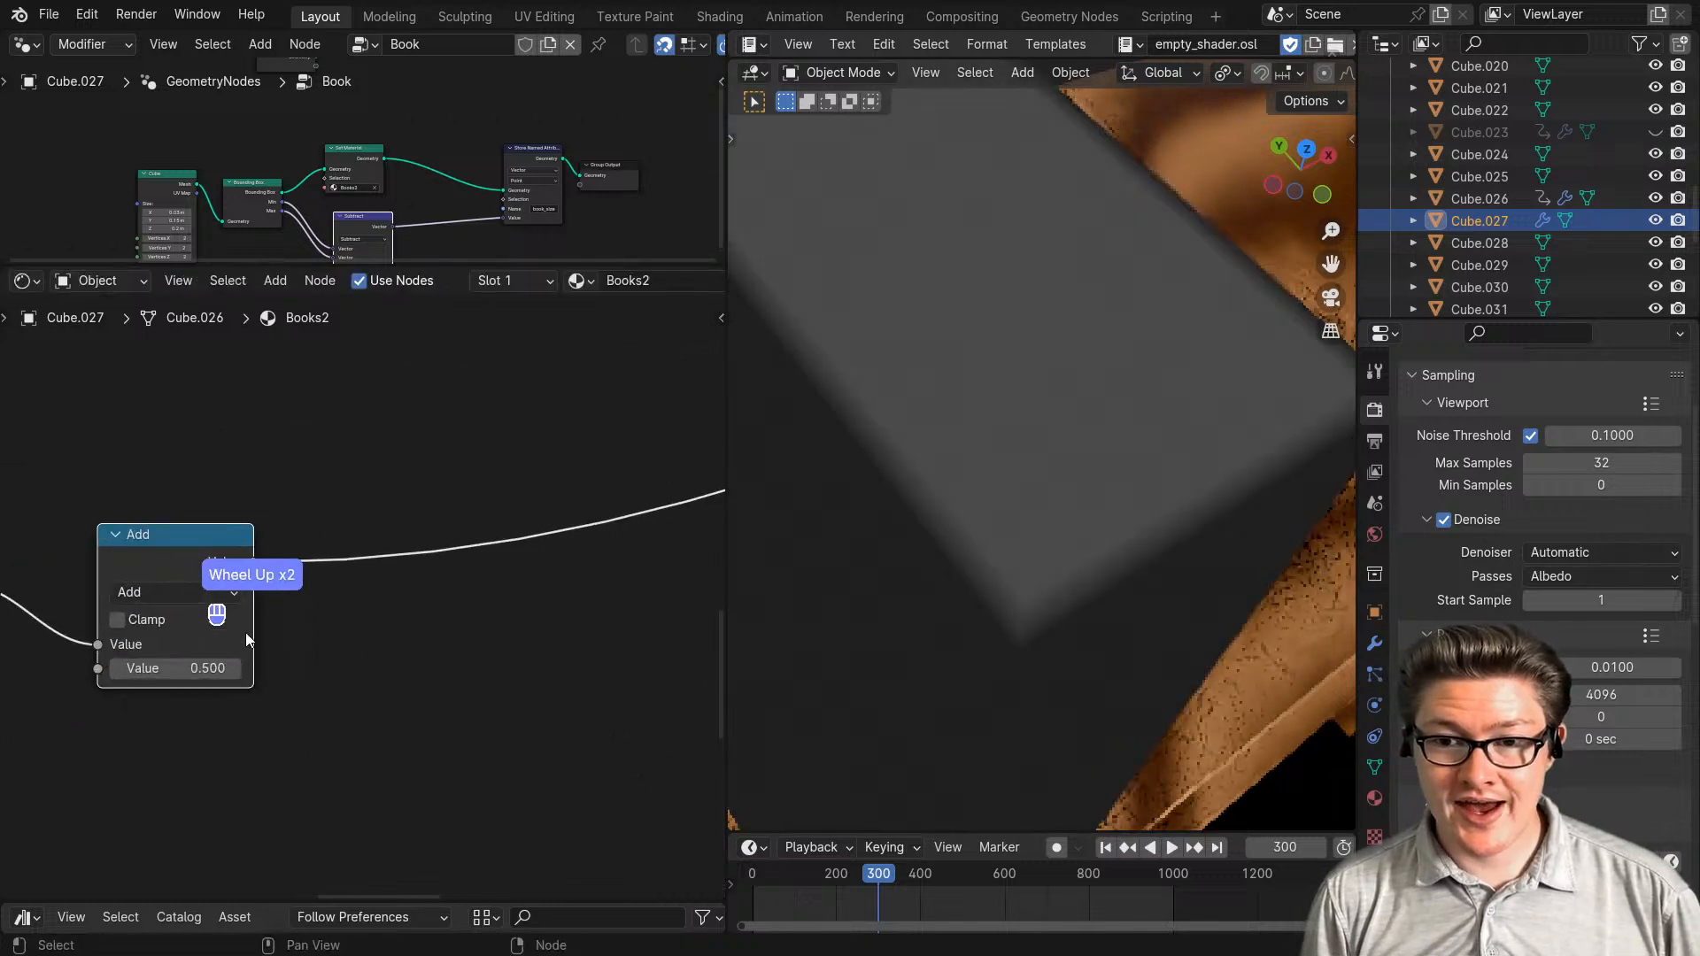
click(199, 593)
click(156, 784)
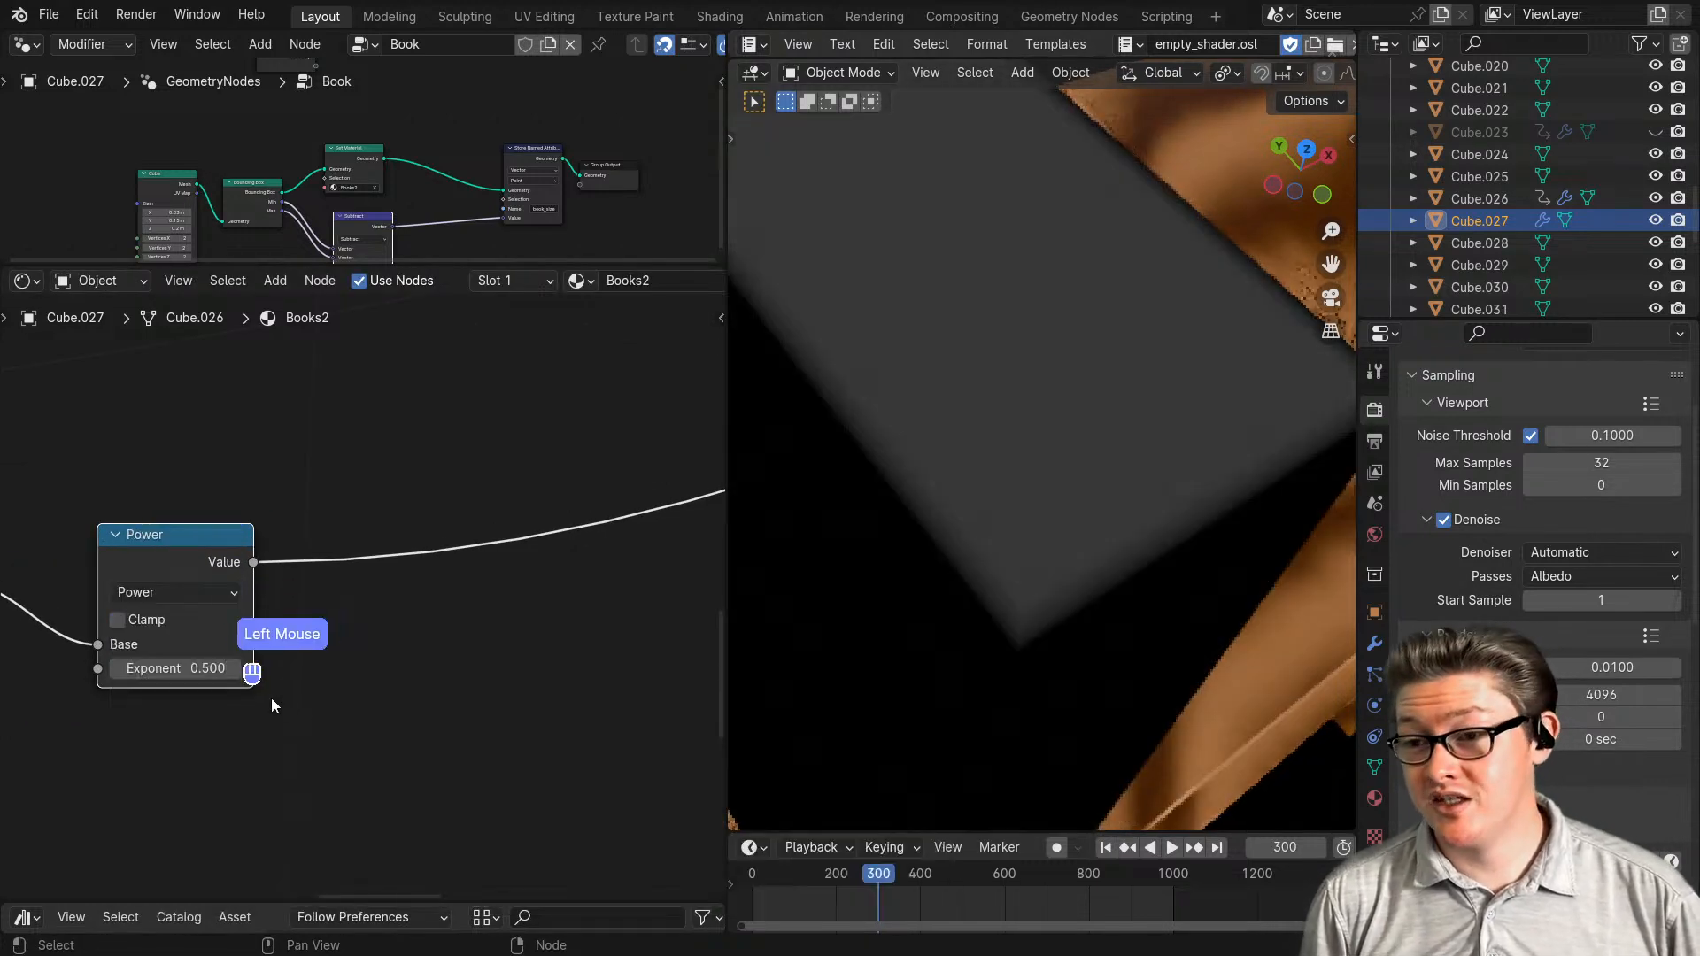
click(200, 675)
text(2)
key(Return)
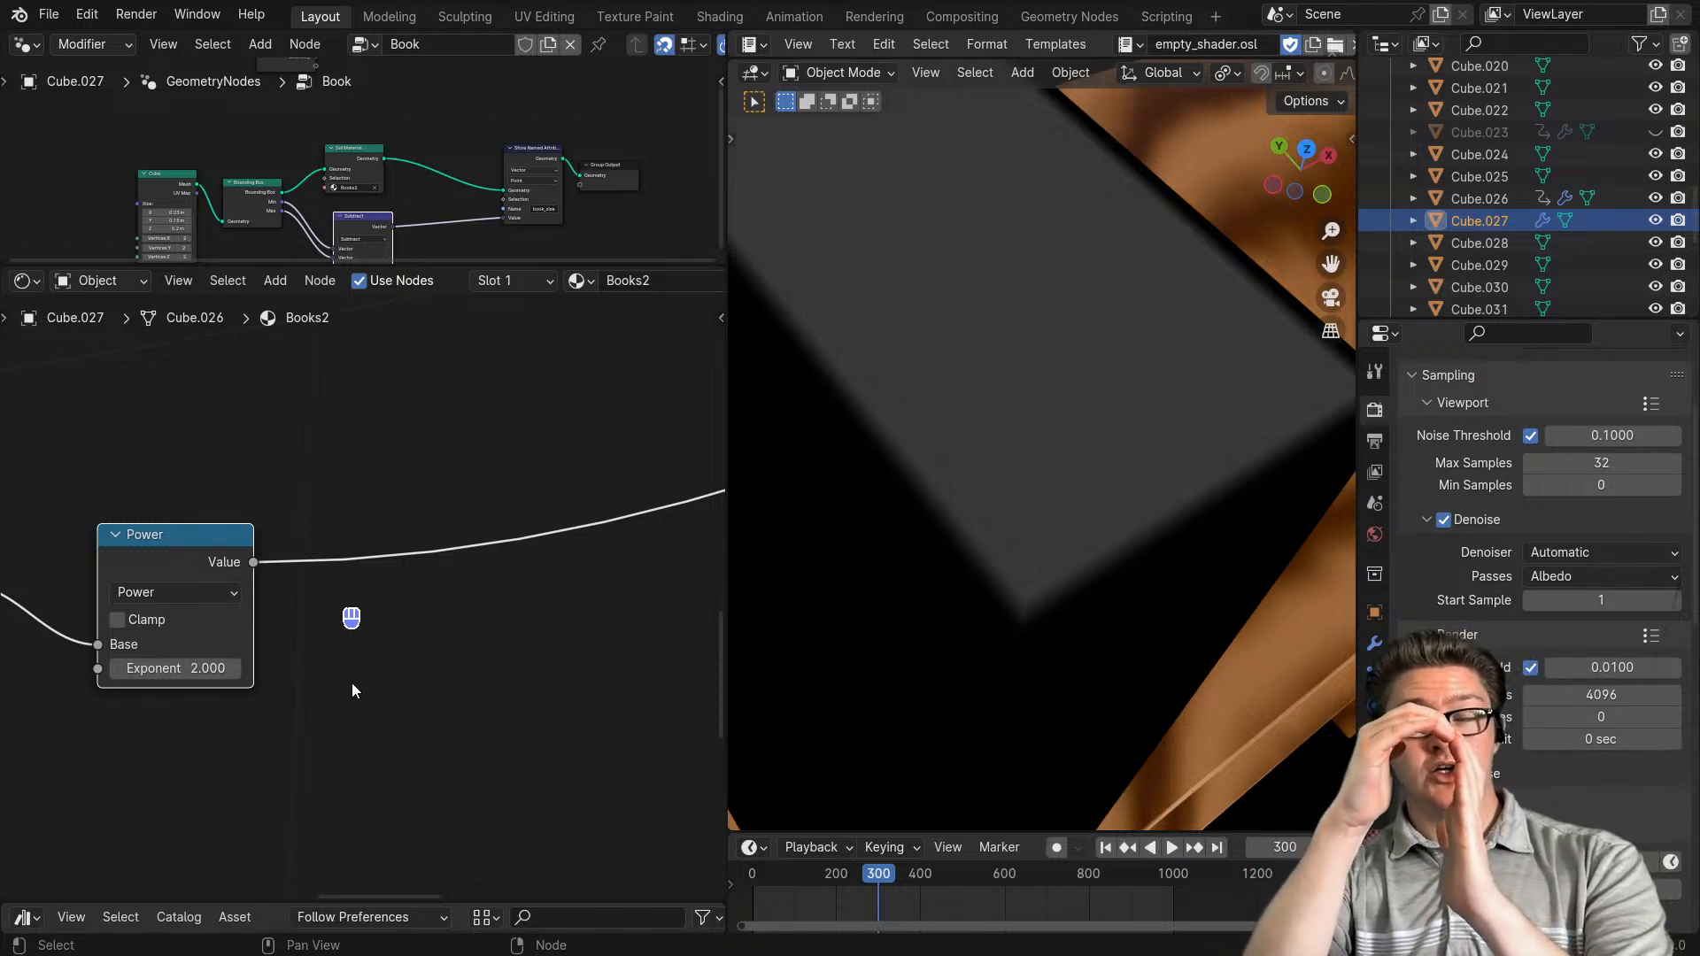
- Switch the preview from the Power node back to the final Mix Shader
scroll(332, 687, down, 2)
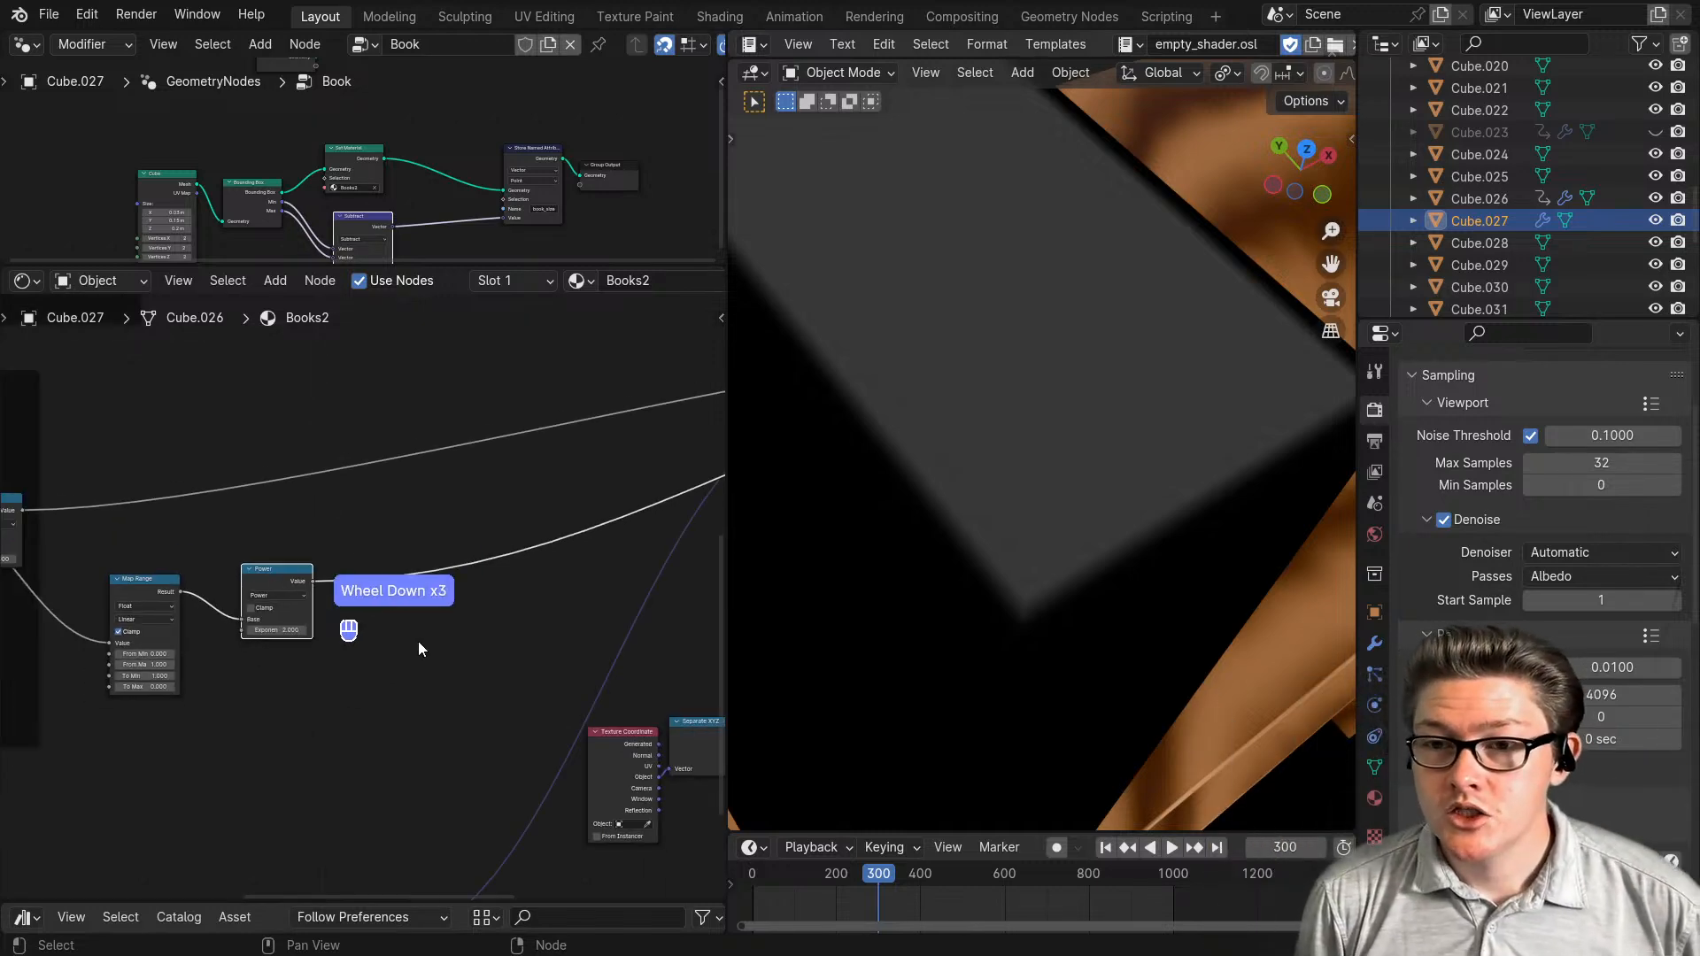
scroll(274, 664, up, 1)
middle_drag(274, 664, 369, 687)
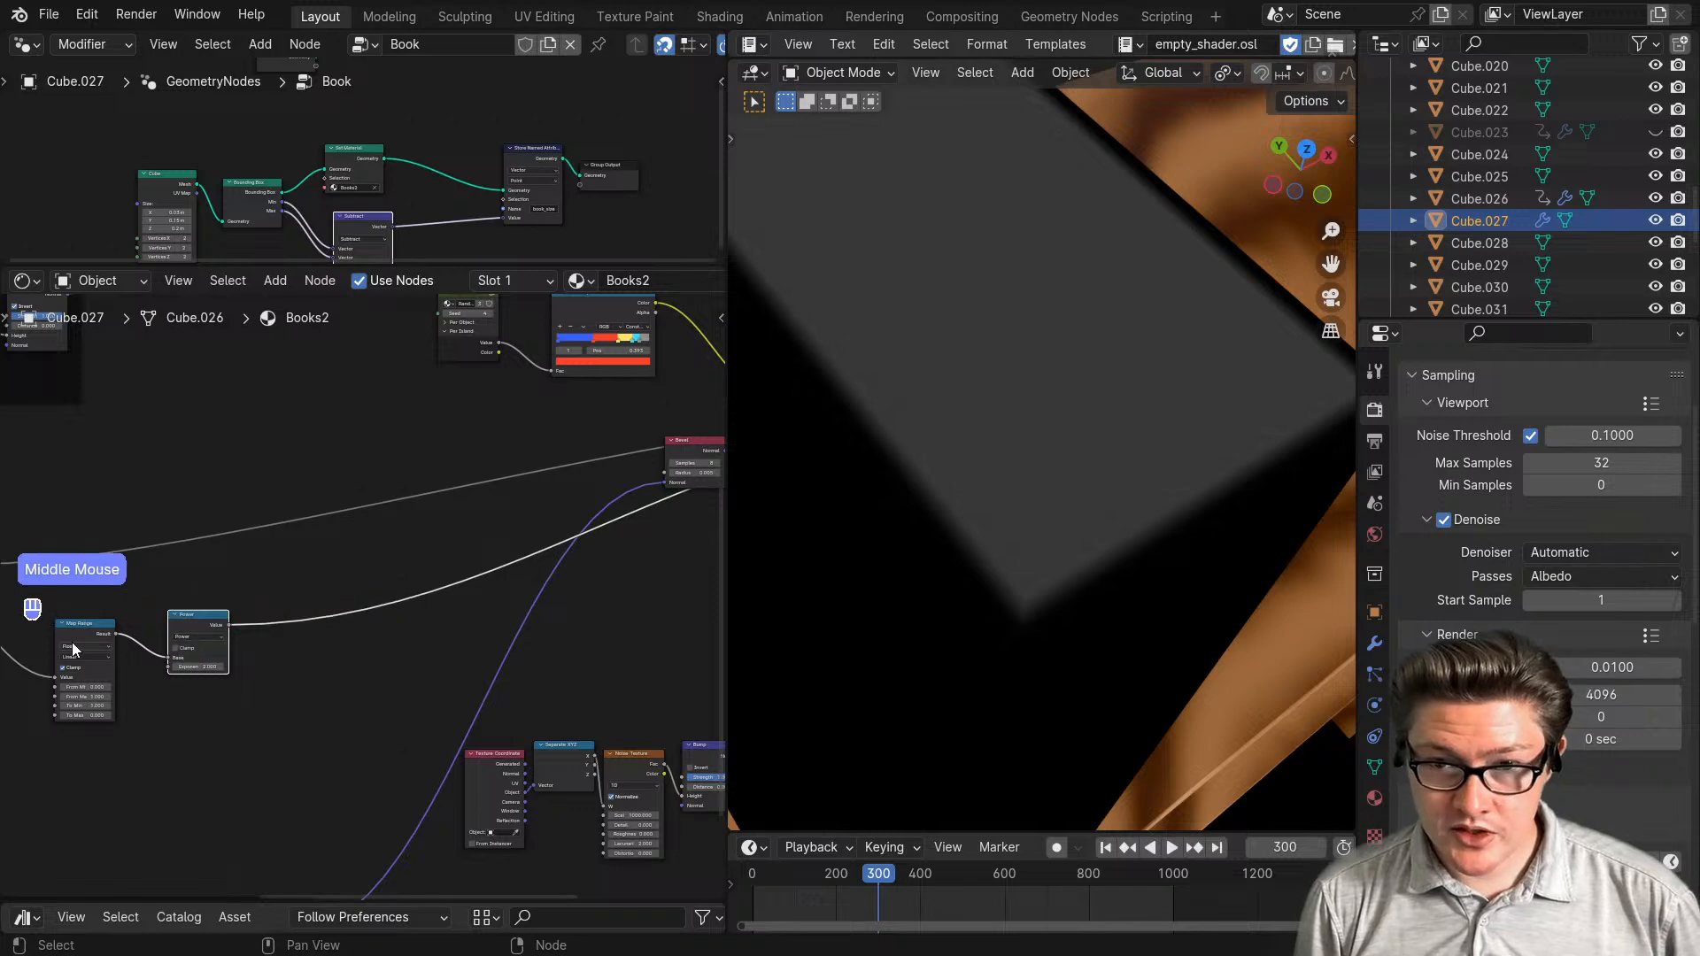
middle_drag(600, 592, 448, 618)
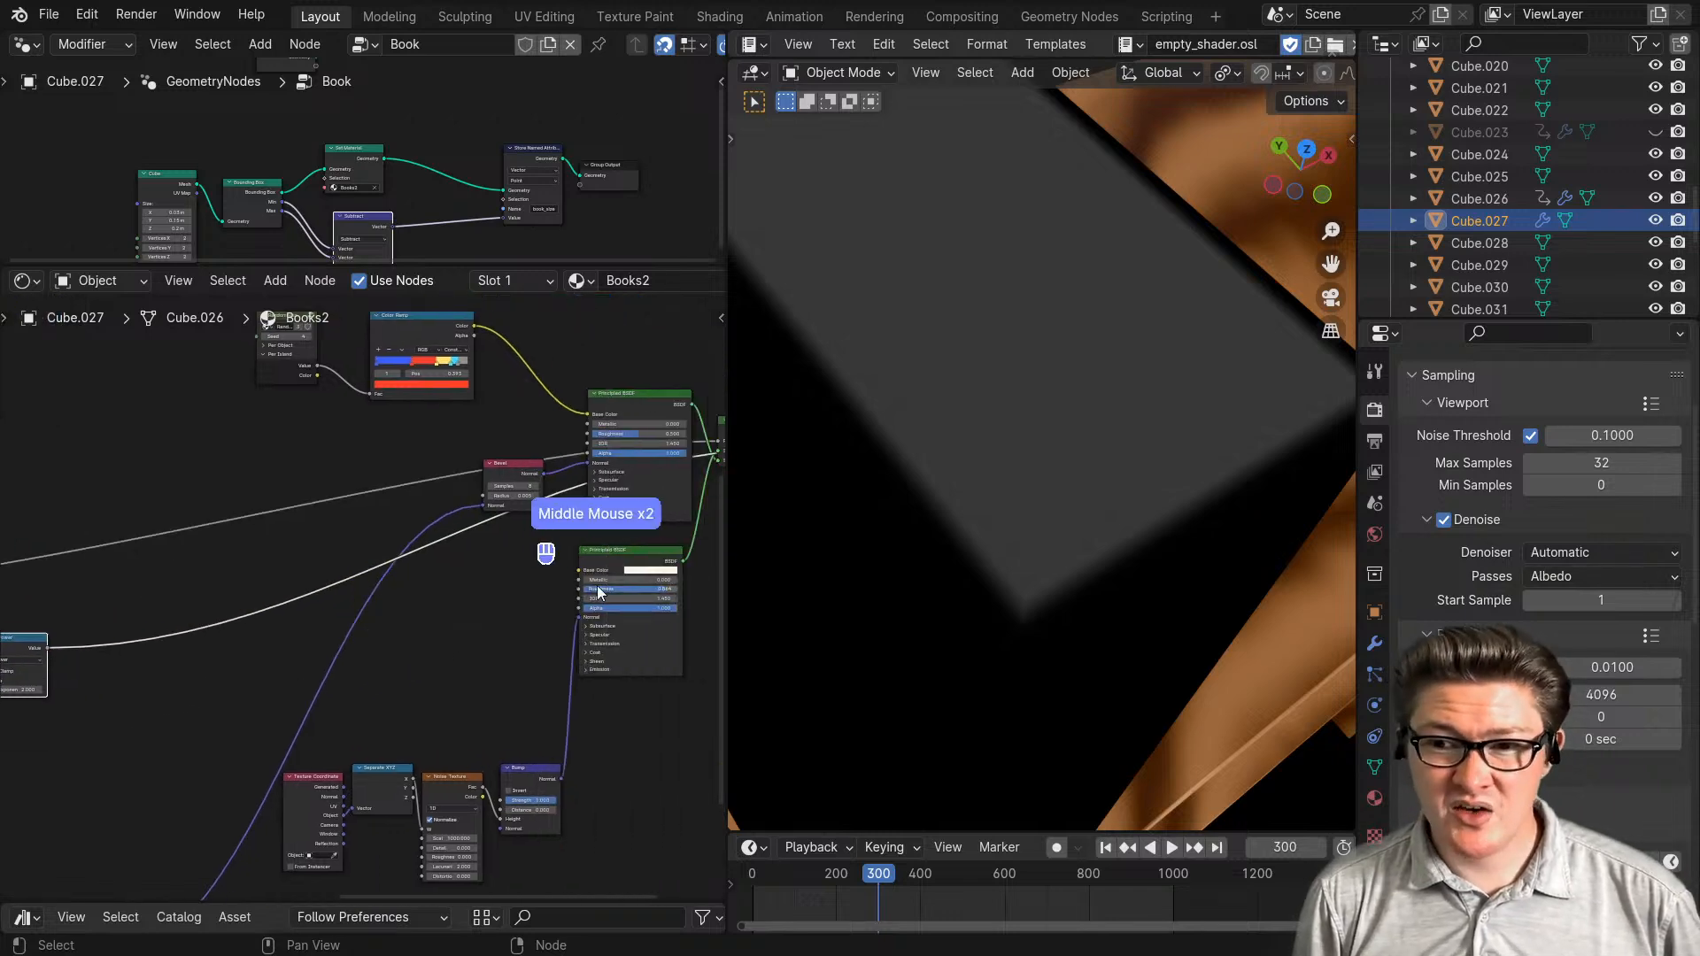
middle_drag(592, 550, 514, 555)
ctrl+shift+click(595, 466)
scroll(302, 604, up, 2)
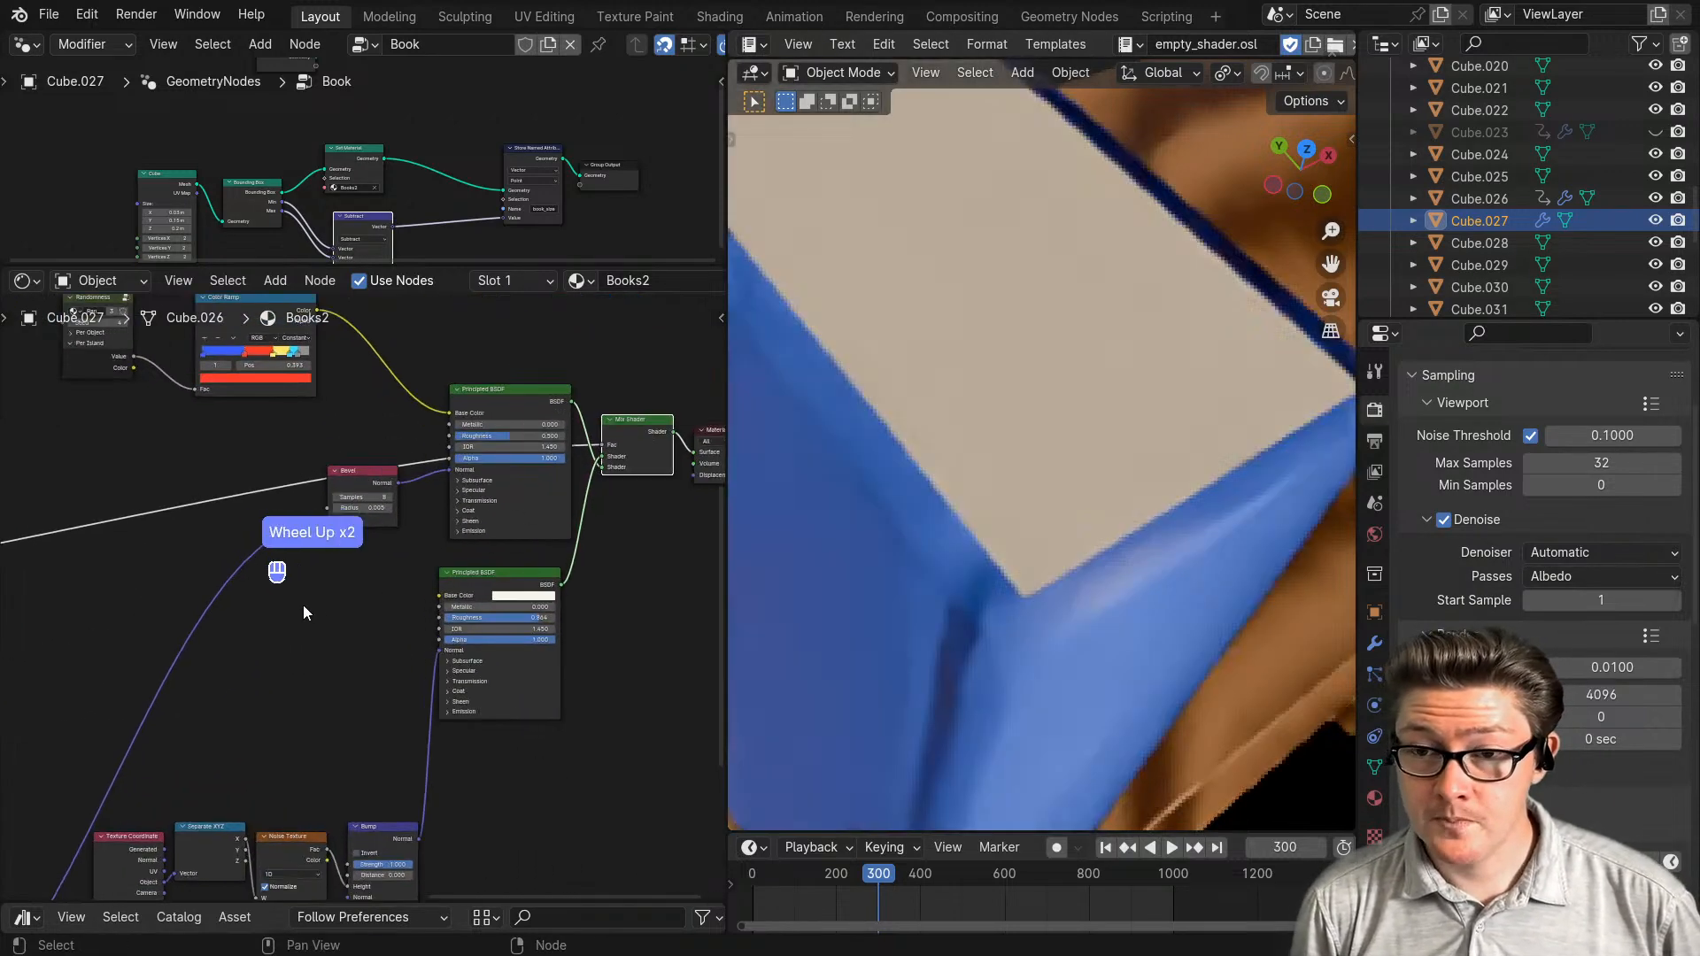
- Insert a Bump node on the link feeding the Bevel node's Normal and place it between the Power and Bevel nodes
middle_drag(302, 604, 460, 583)
key(shift+a)
text(bumb)
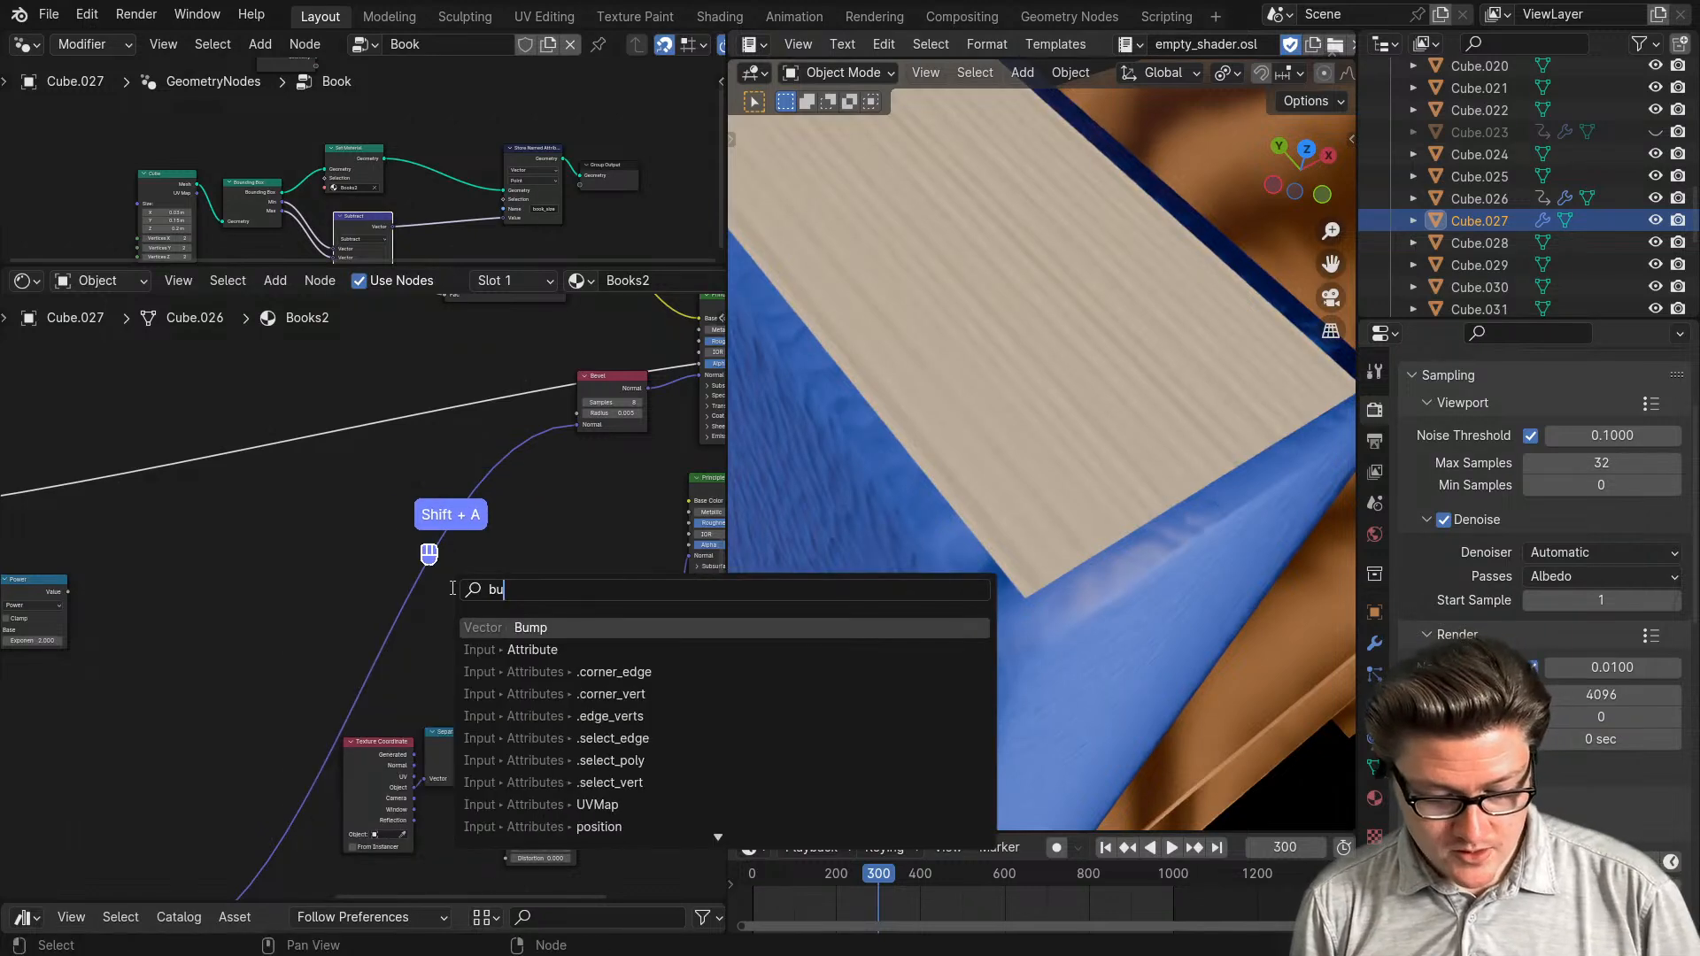
click(537, 625)
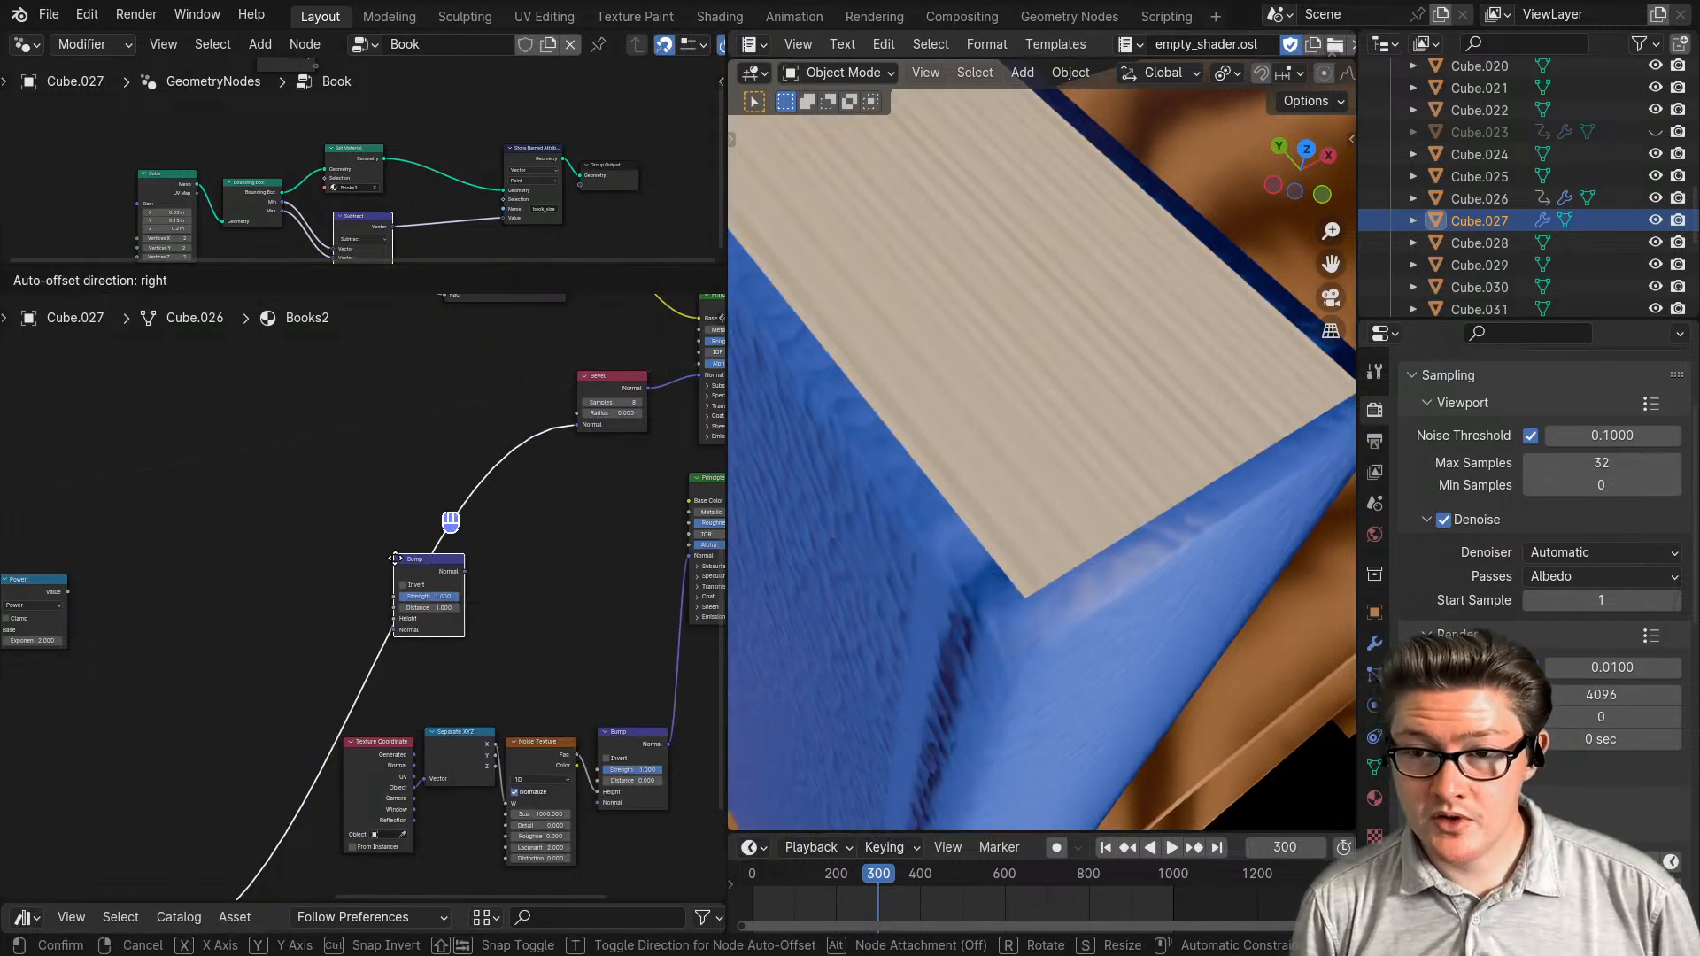
click(387, 564)
drag(433, 575, 322, 524)
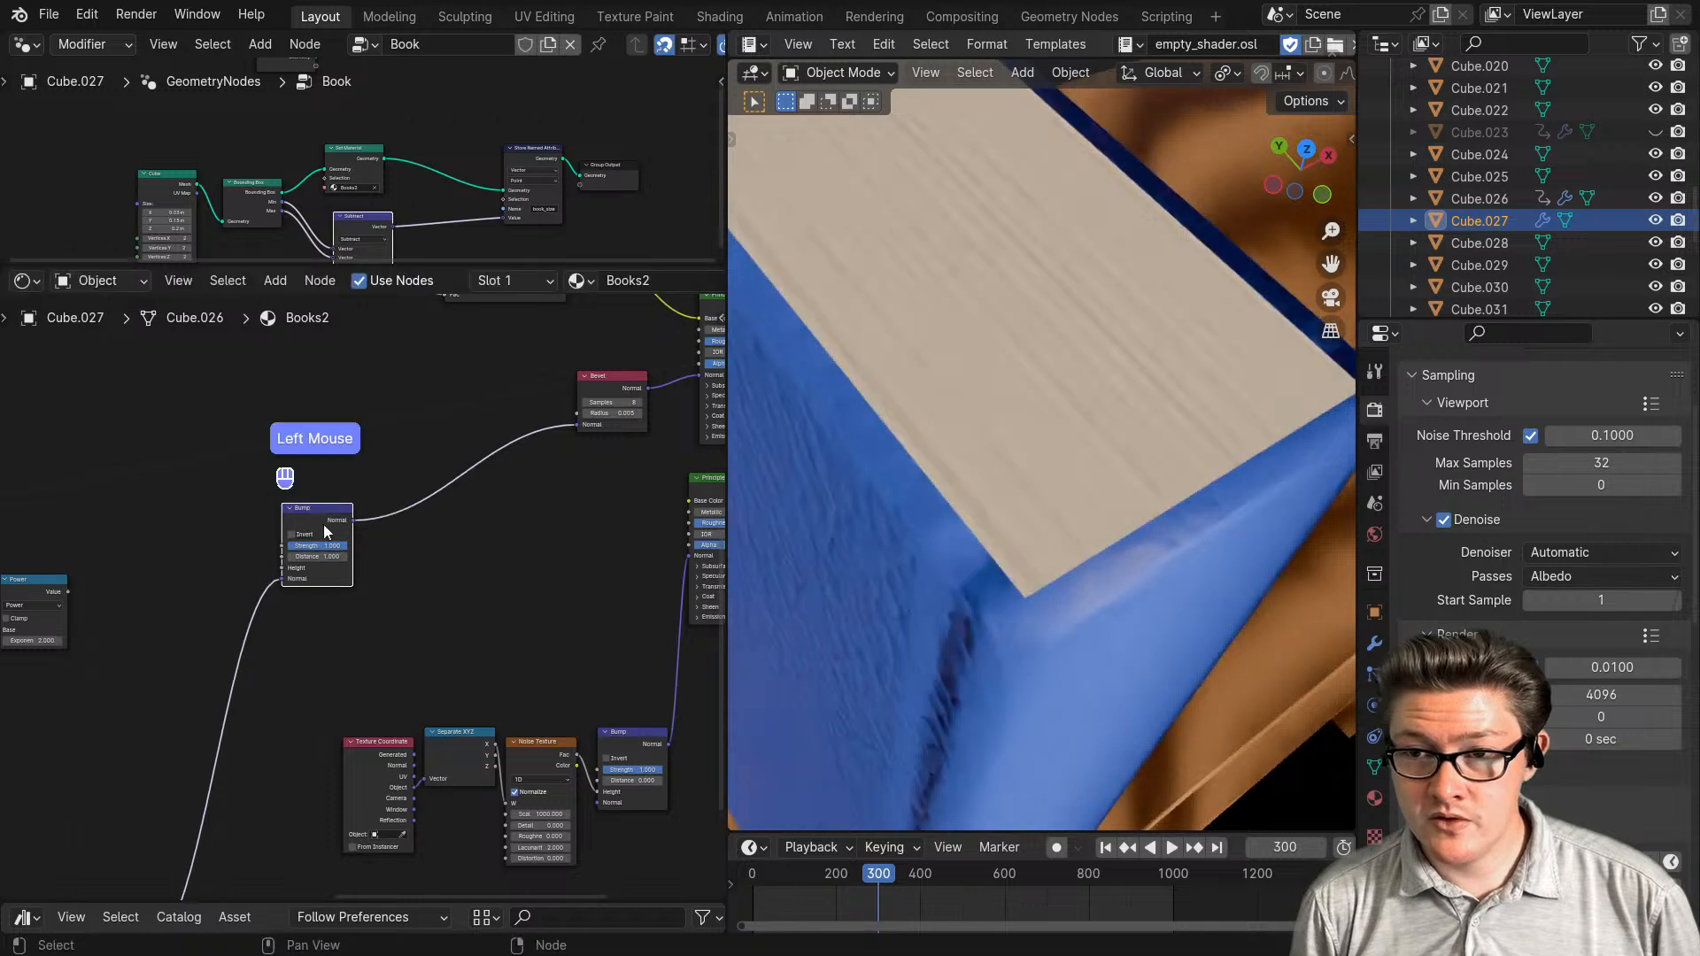
- Connect the Power node's value to the new Bump node's Height and enable Invert
scroll(303, 588, up, 2)
middle_drag(271, 596, 426, 609)
scroll(291, 602, up, 2)
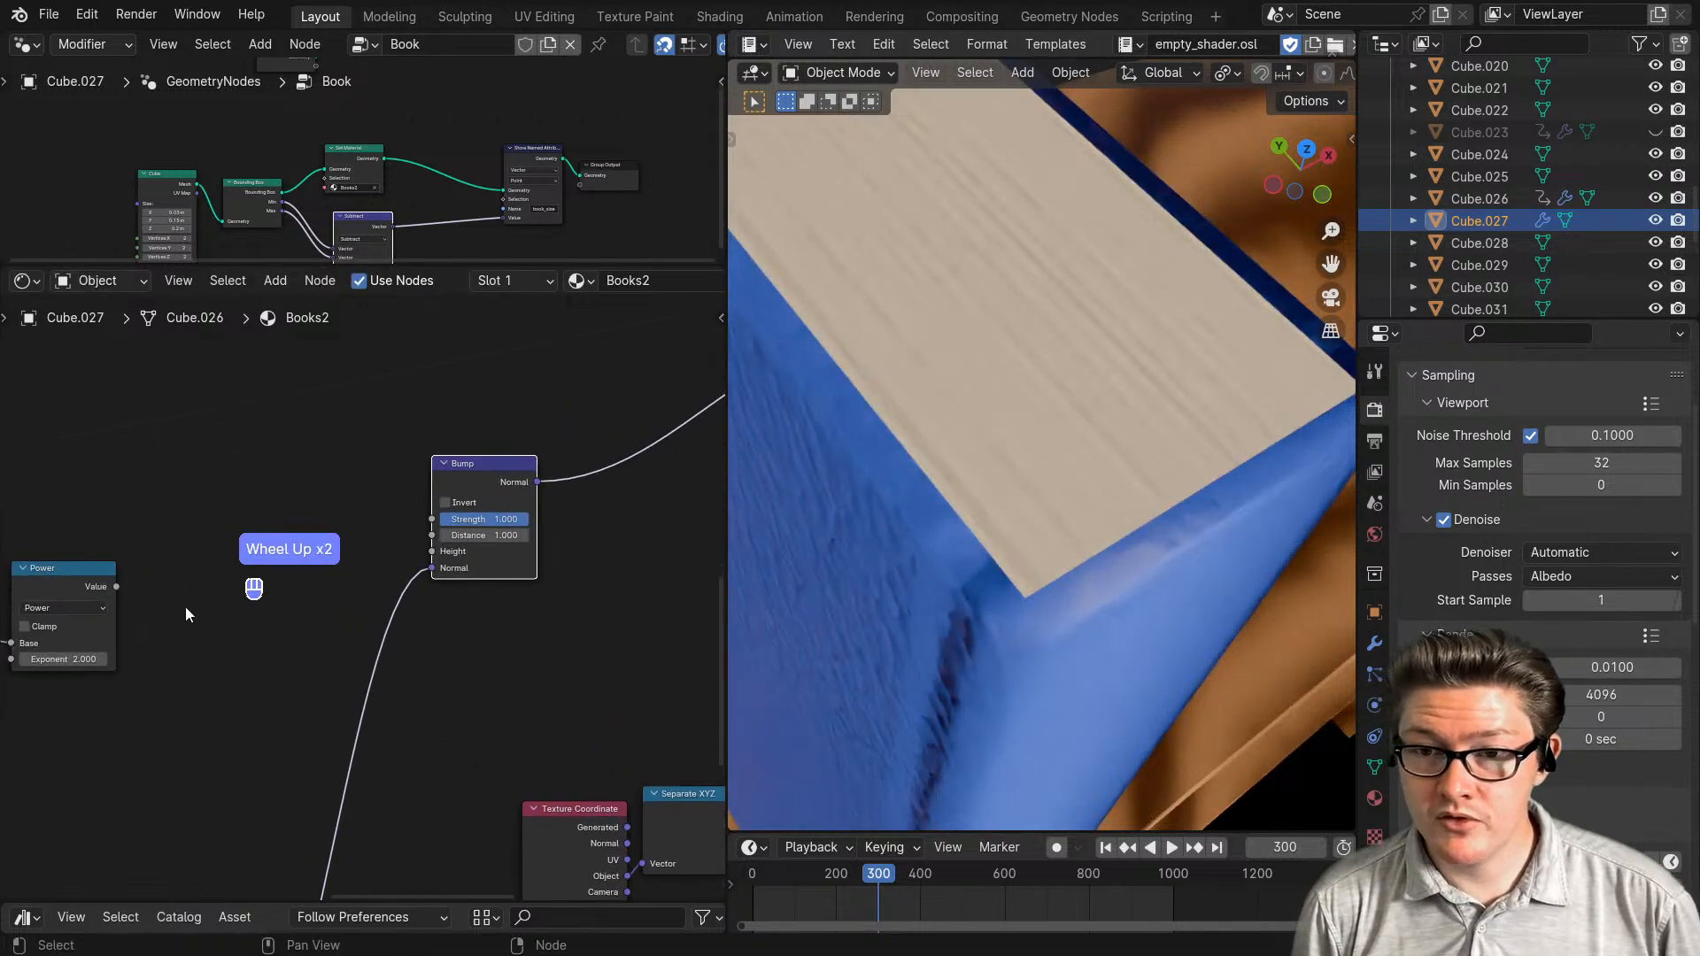
drag(116, 587, 431, 550)
click(445, 502)
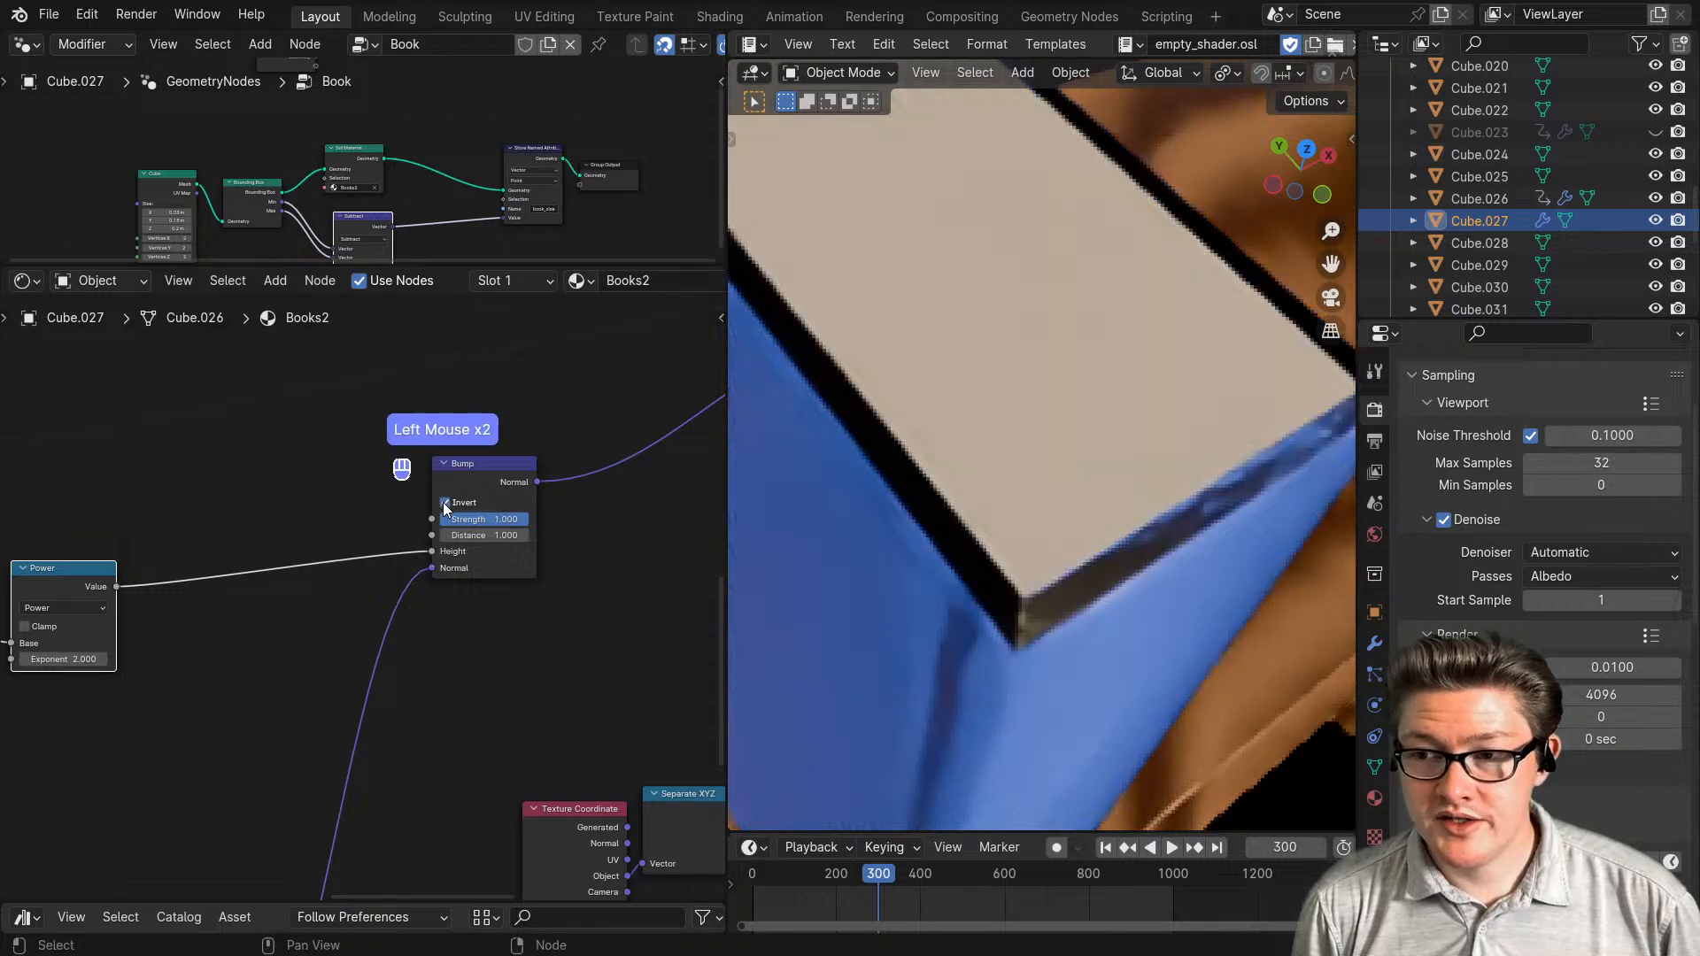
- Set the inverted Bump node's distance to 0.001 and inspect the cover edges around the pages
middle_drag(451, 656, 383, 686)
scroll(620, 567, up, 2)
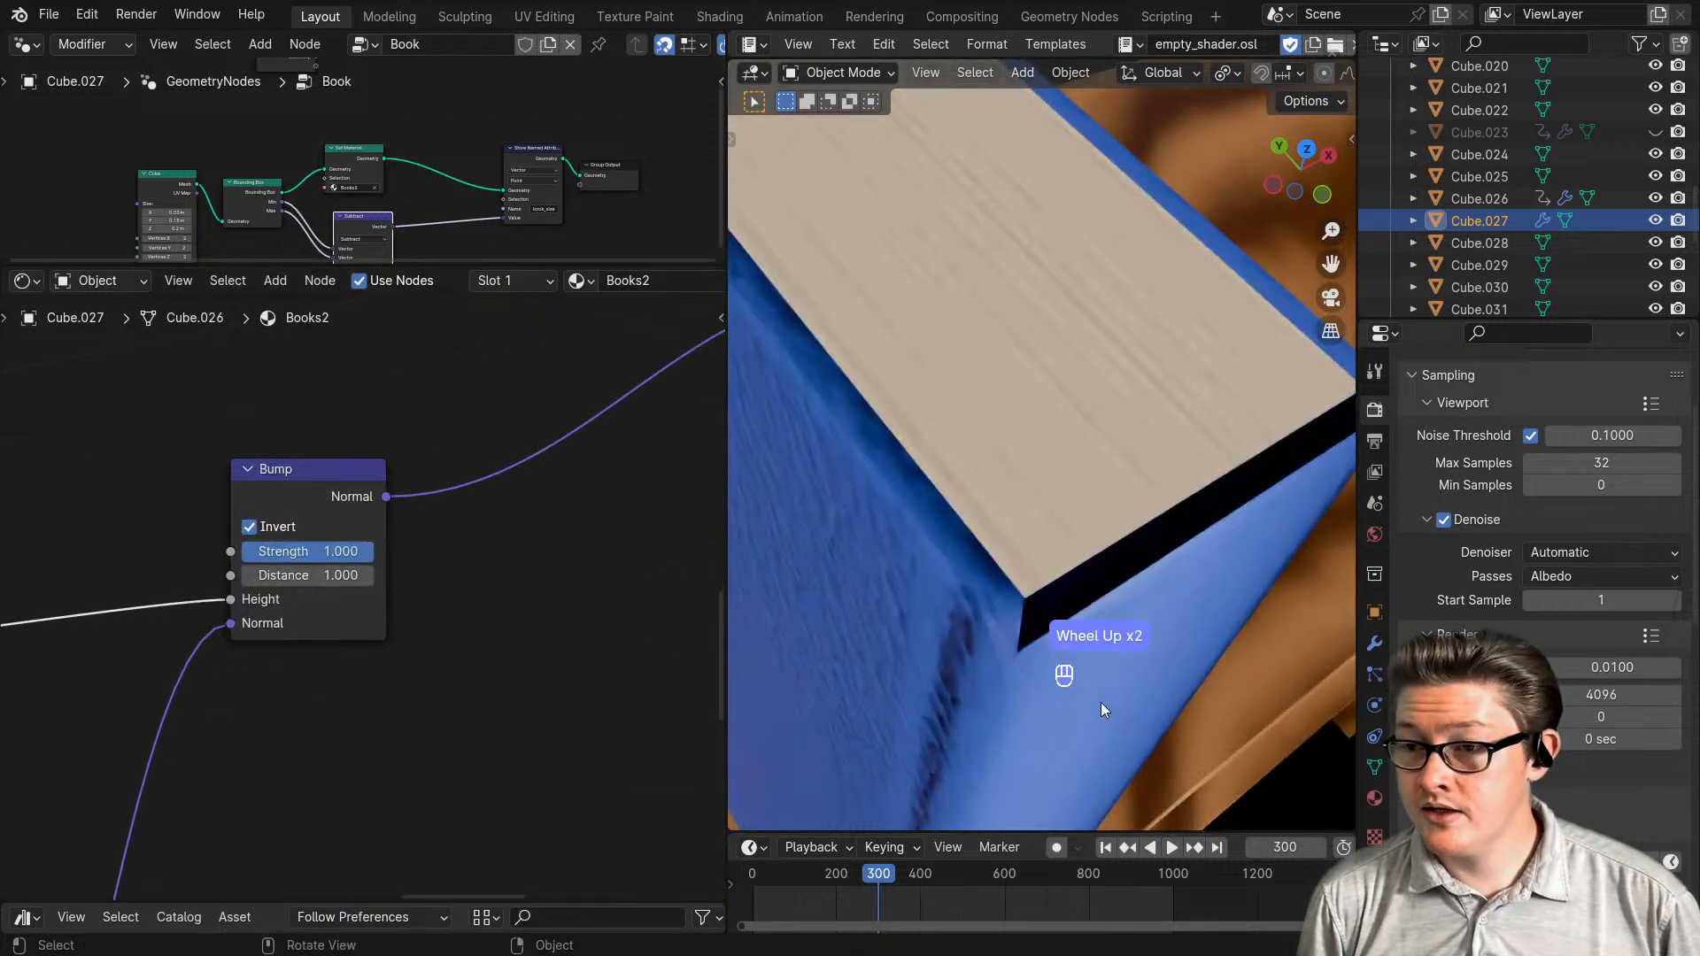
click(306, 576)
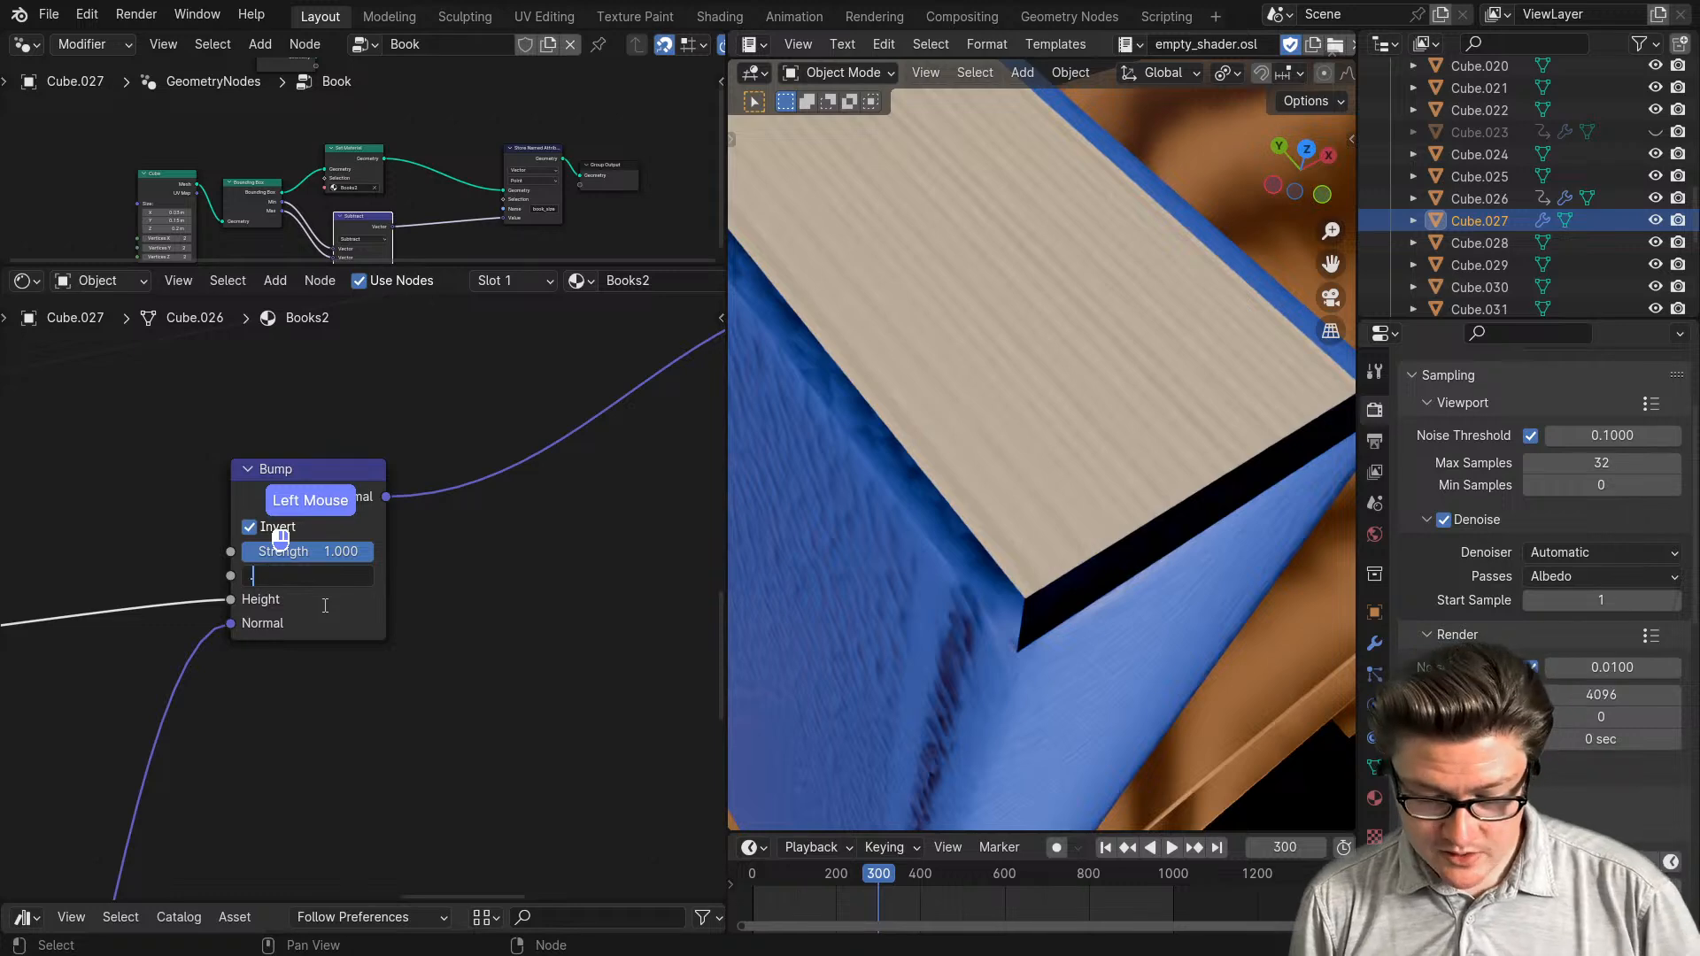
text(.001)
middle_drag(797, 611, 780, 645)
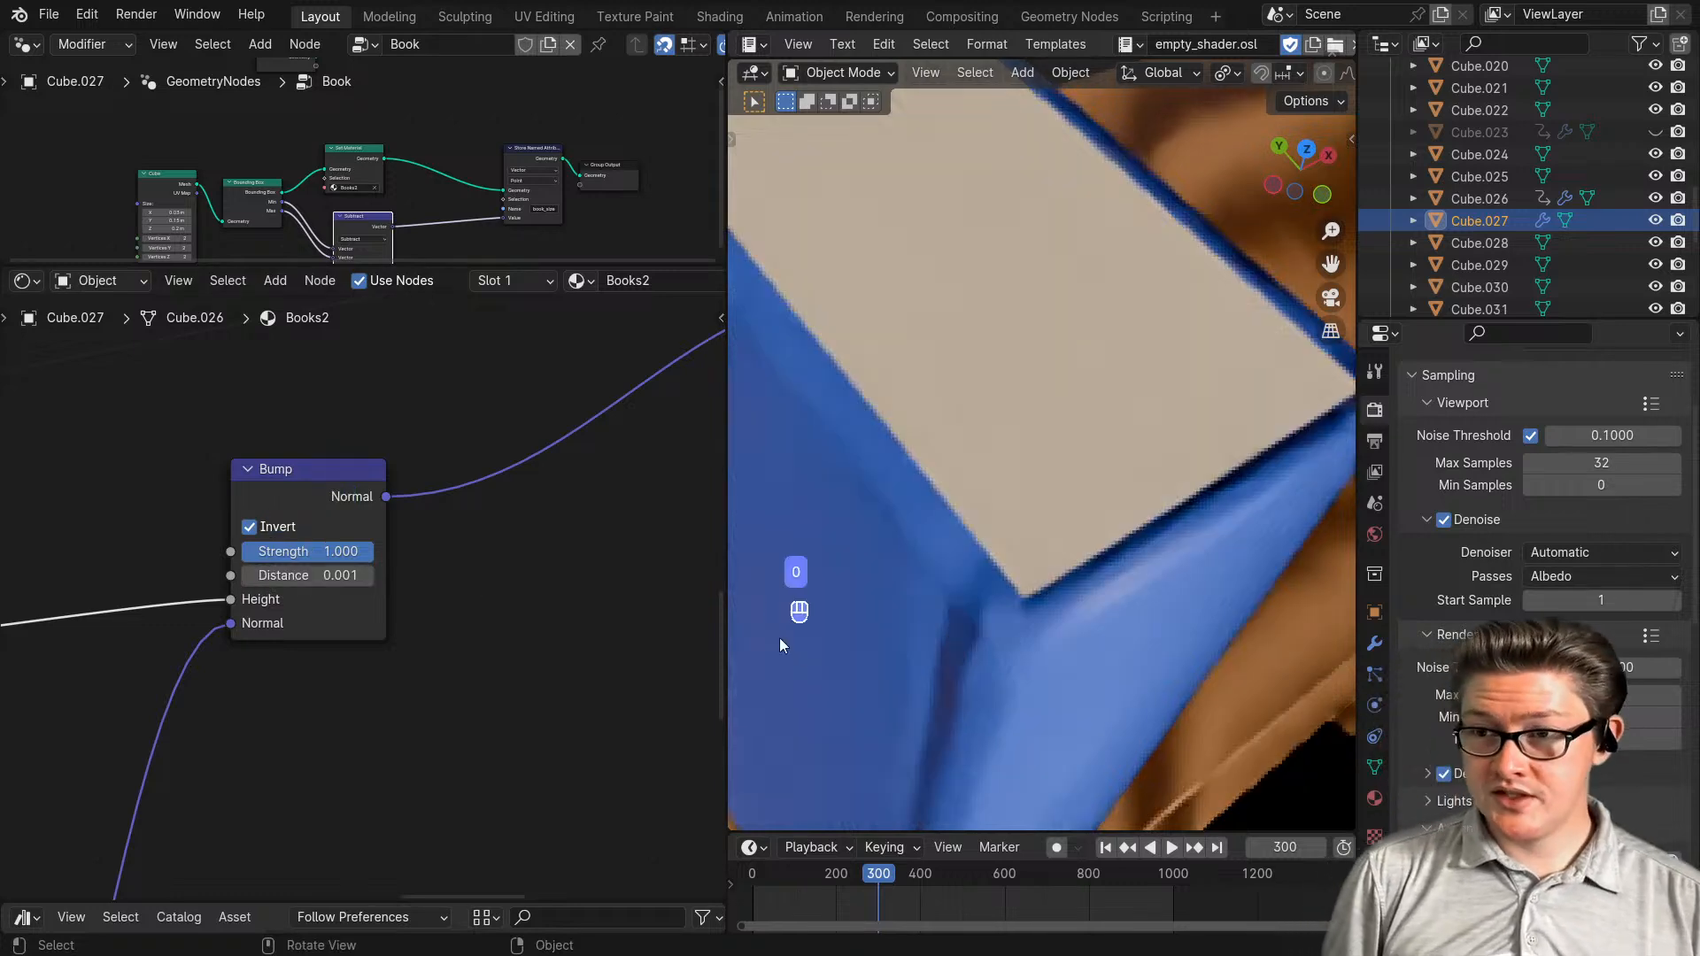
scroll(1091, 607, down, 2)
mouse_move(1061, 660)
middle_down()
mouse_move(958, 630)
mouse_move(989, 666)
mouse_move(1045, 640)
middle_up()
scroll(425, 695, up, 2)
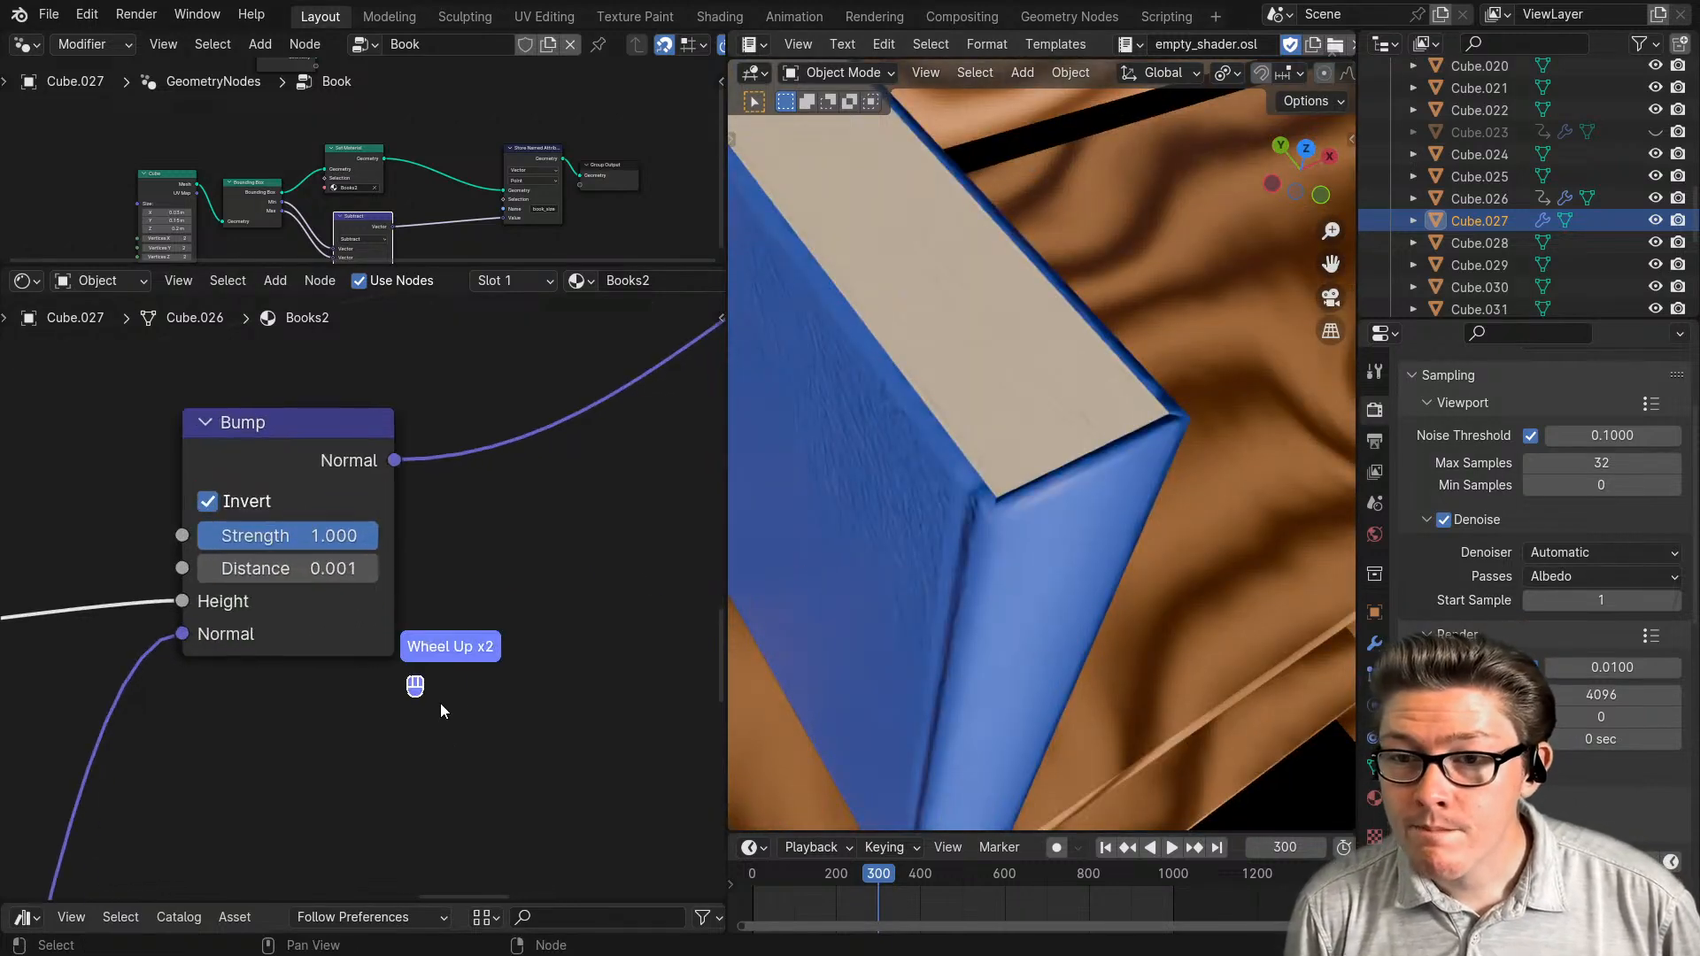
- Compare Bump distances of 0.002, 0.01 and 0.005 at the cover edges, settling on 0.002
click(286, 571)
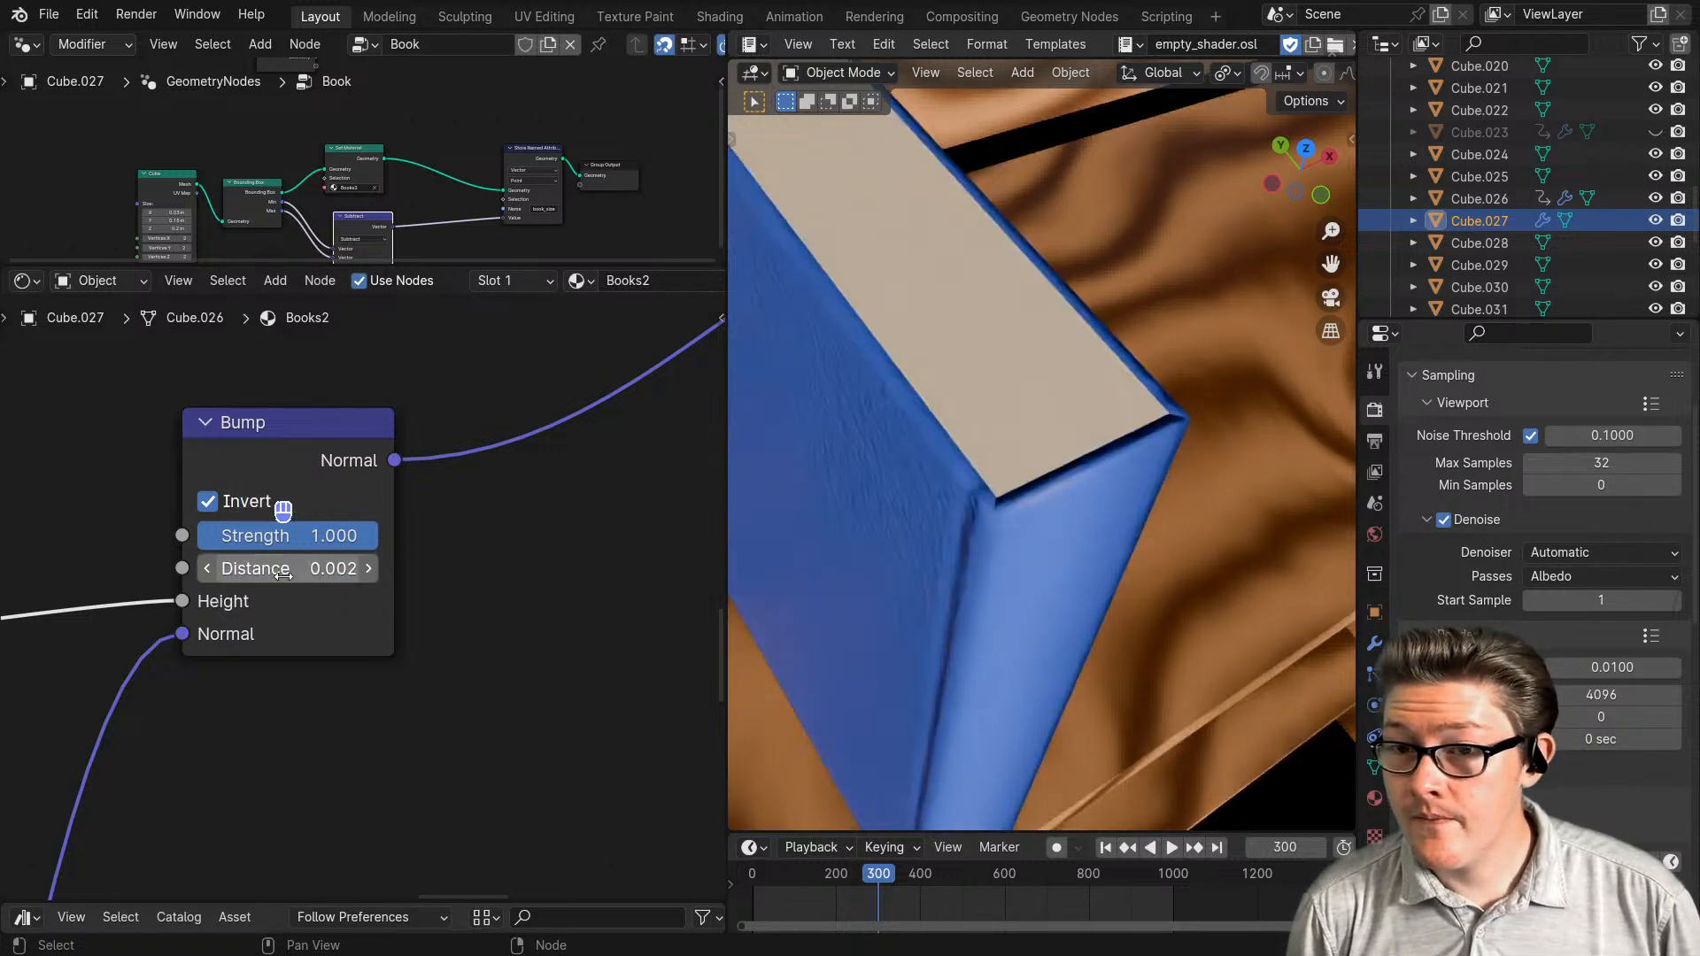
click(282, 575)
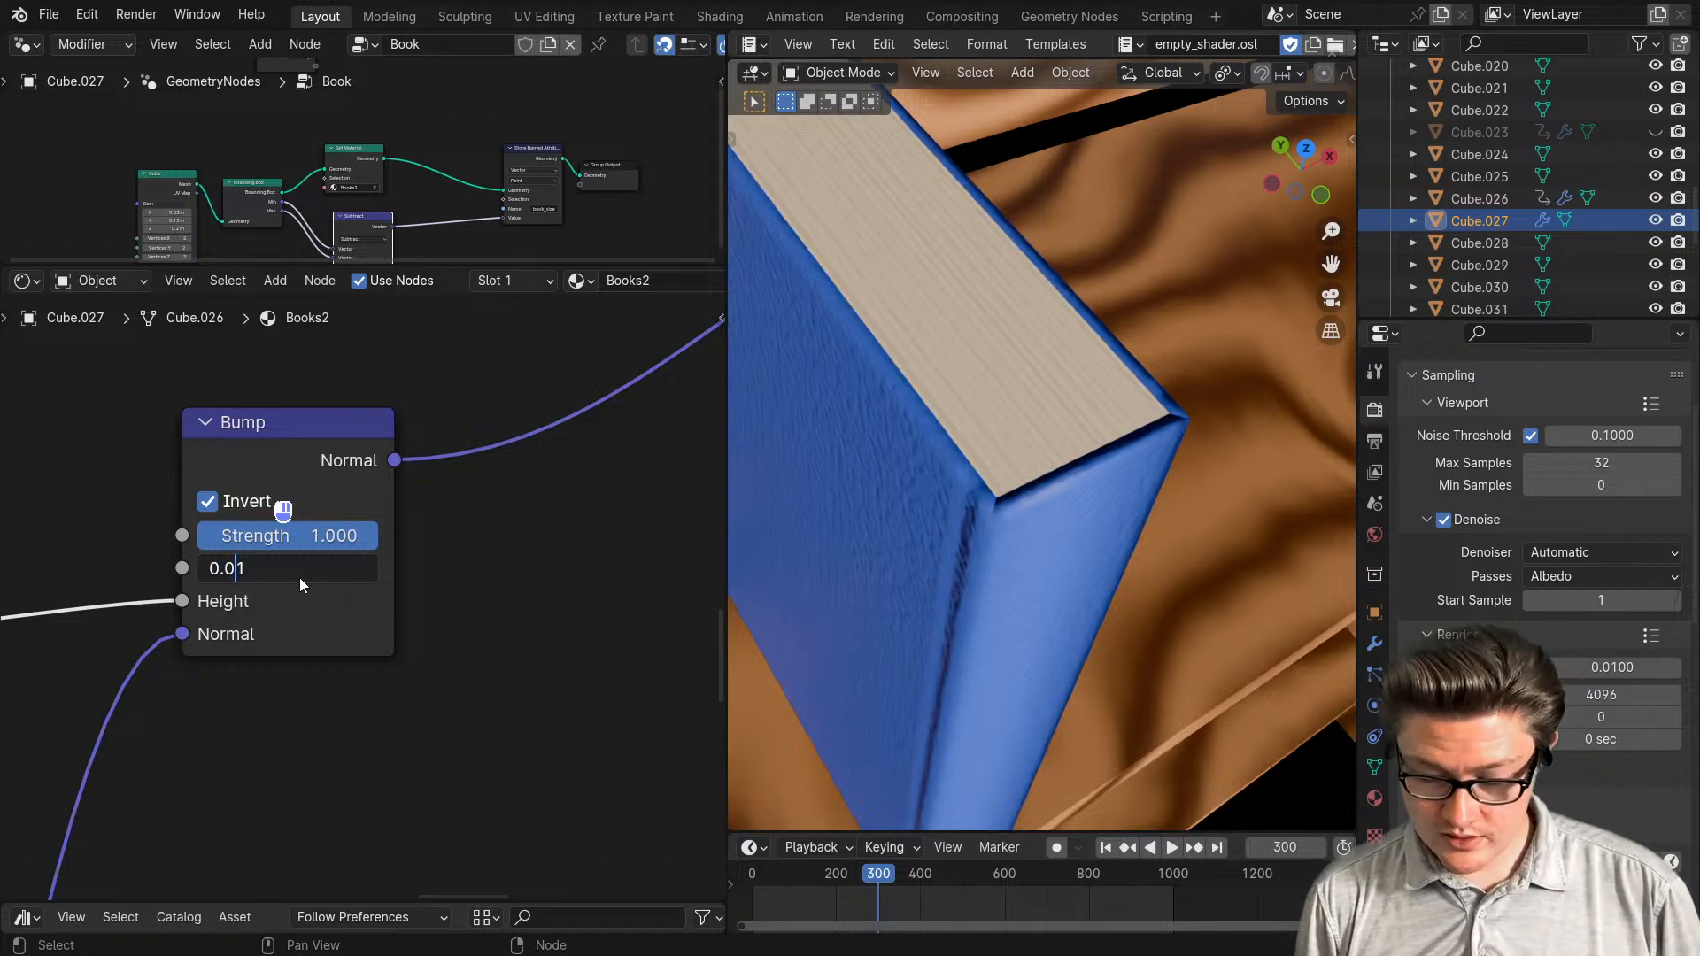
key(Return)
scroll(1063, 549, up, 3)
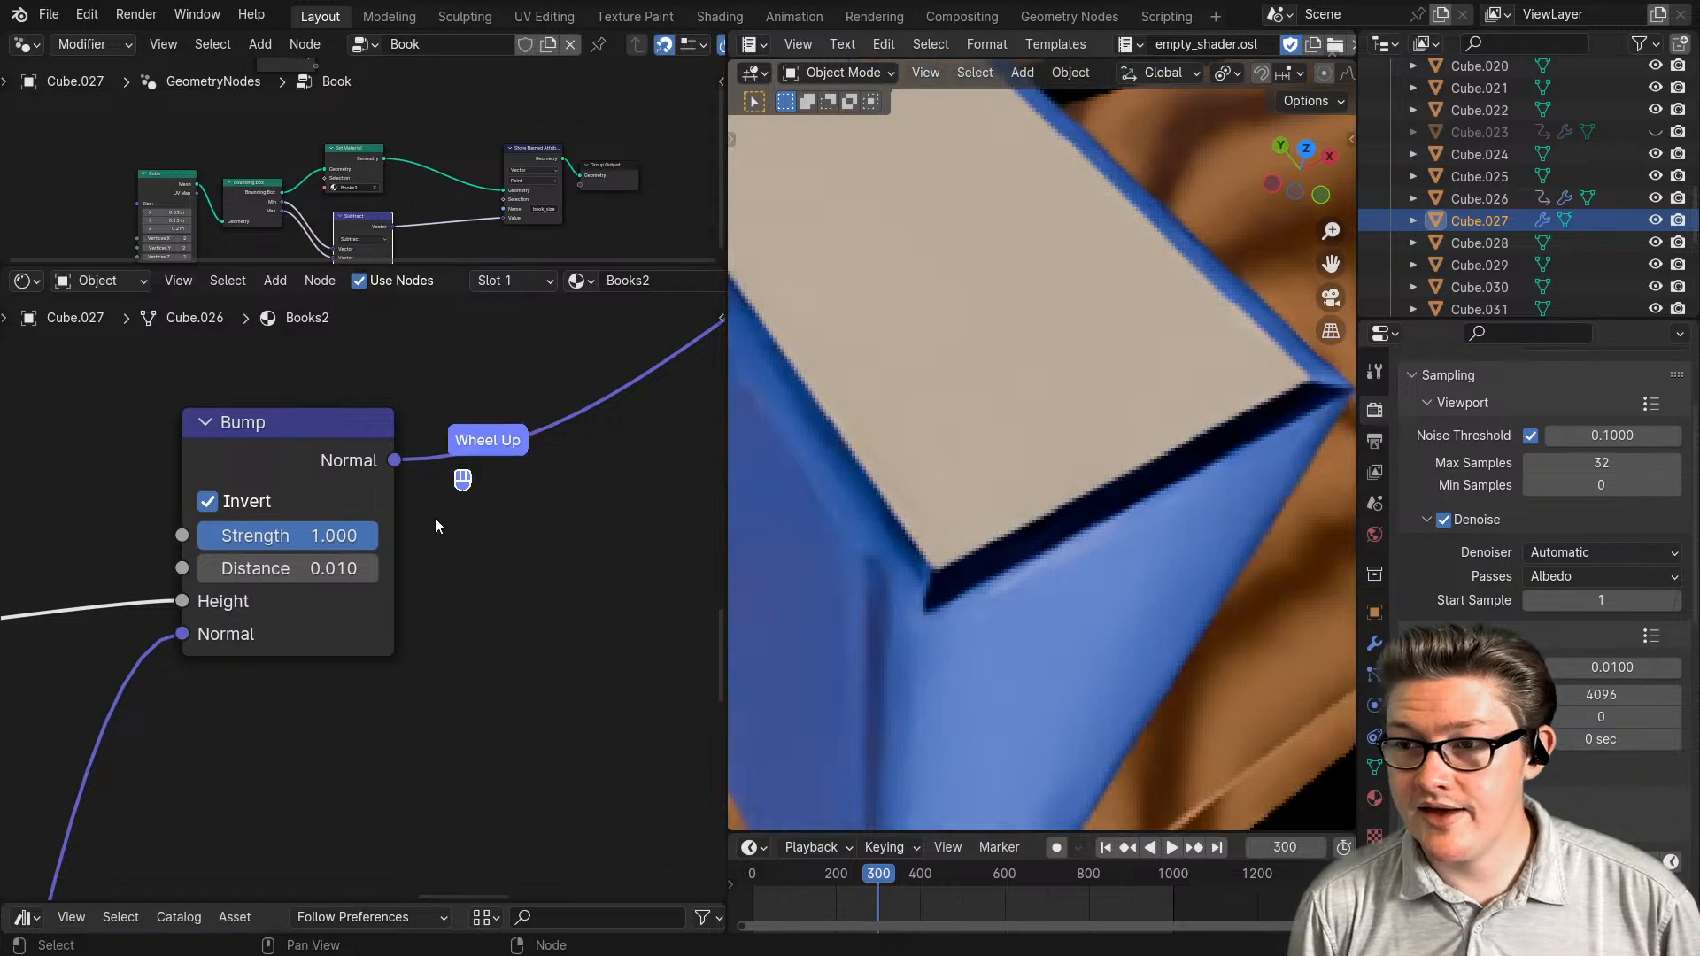
click(286, 567)
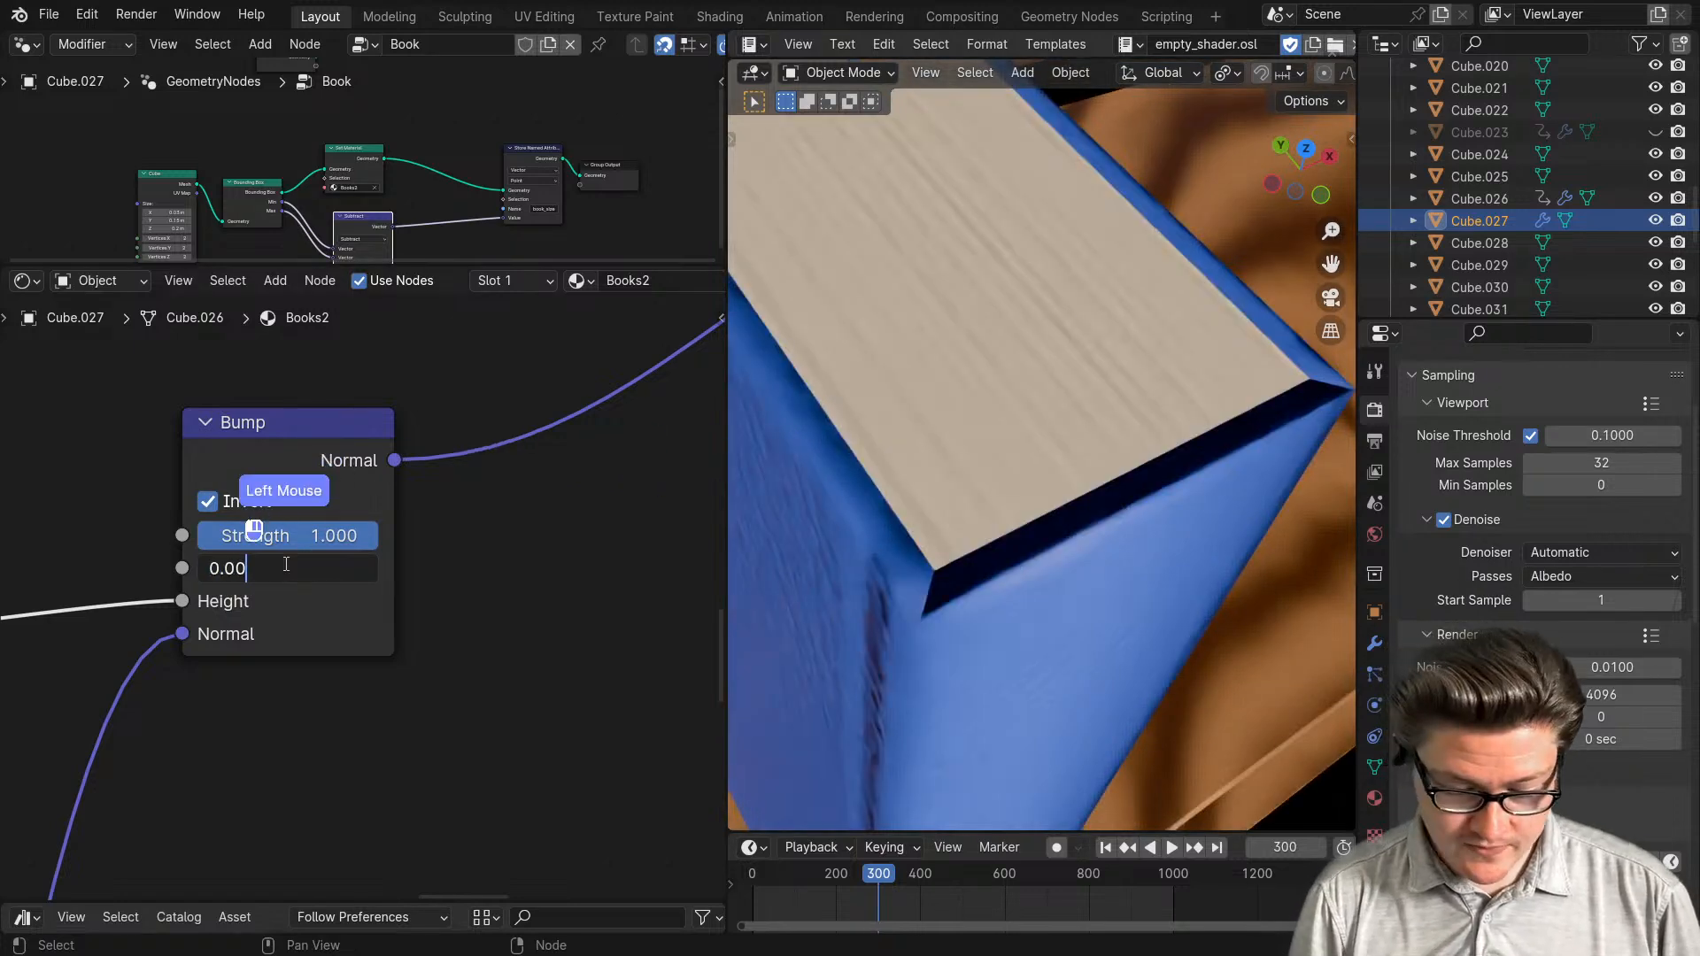
click(286, 565)
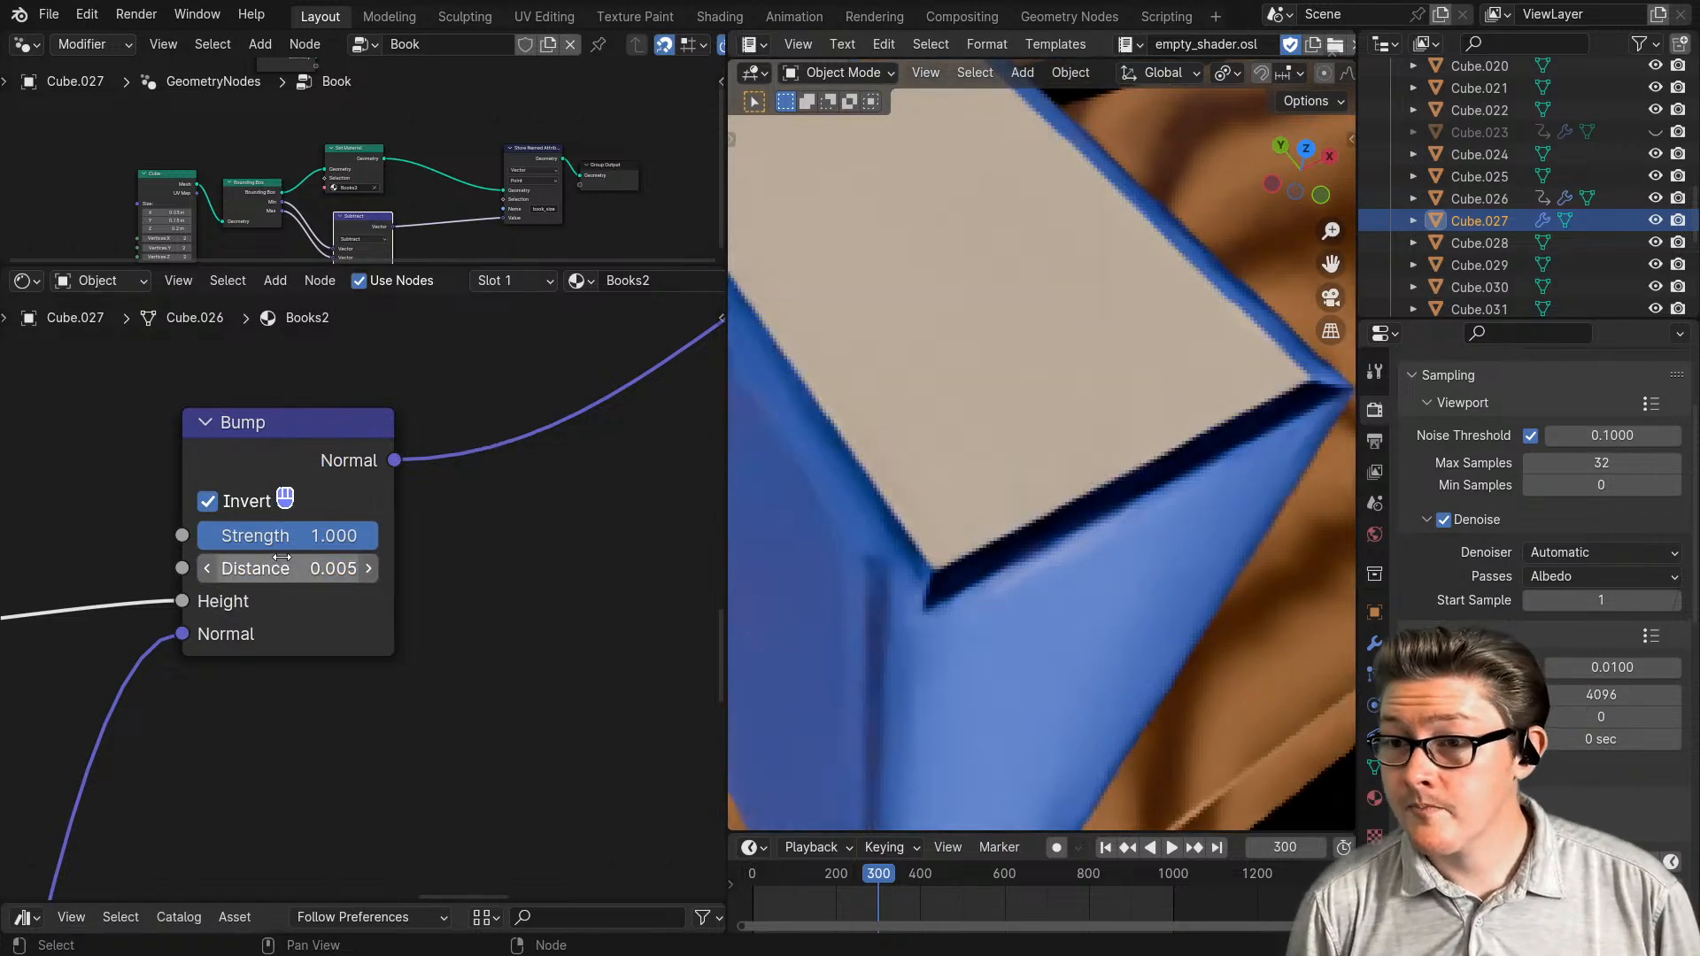
key(Return)
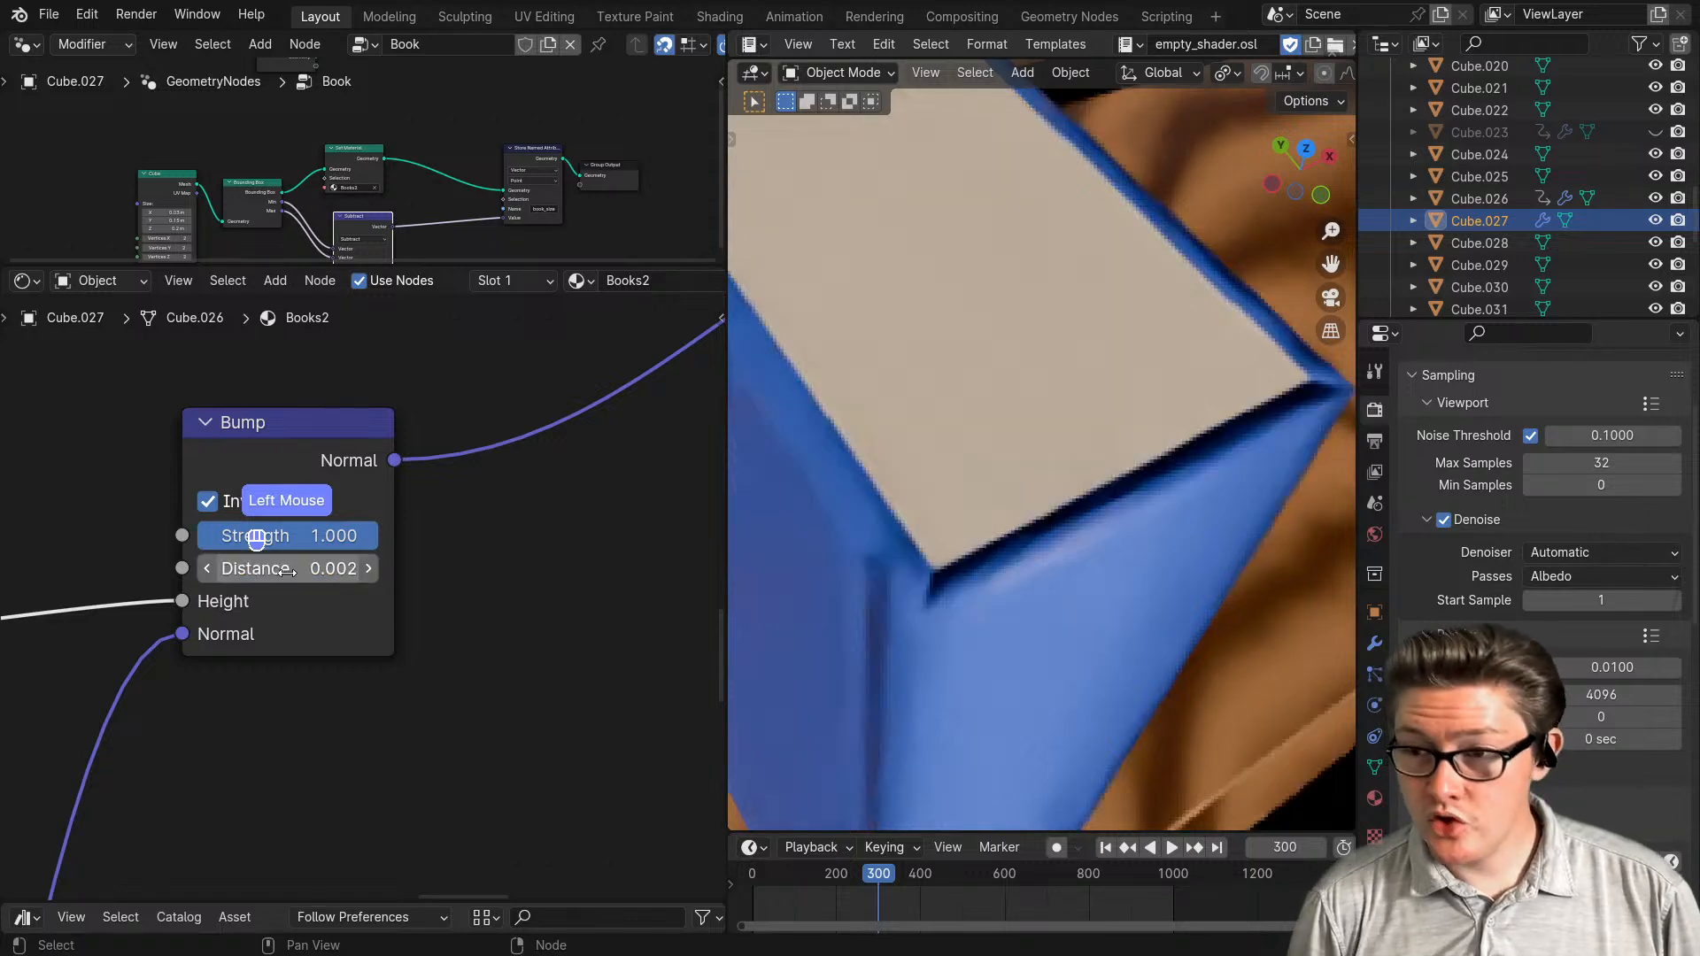
- Maximize the 3D viewport and examine the whole blue book from several angles in Rendered shading
click(1103, 575)
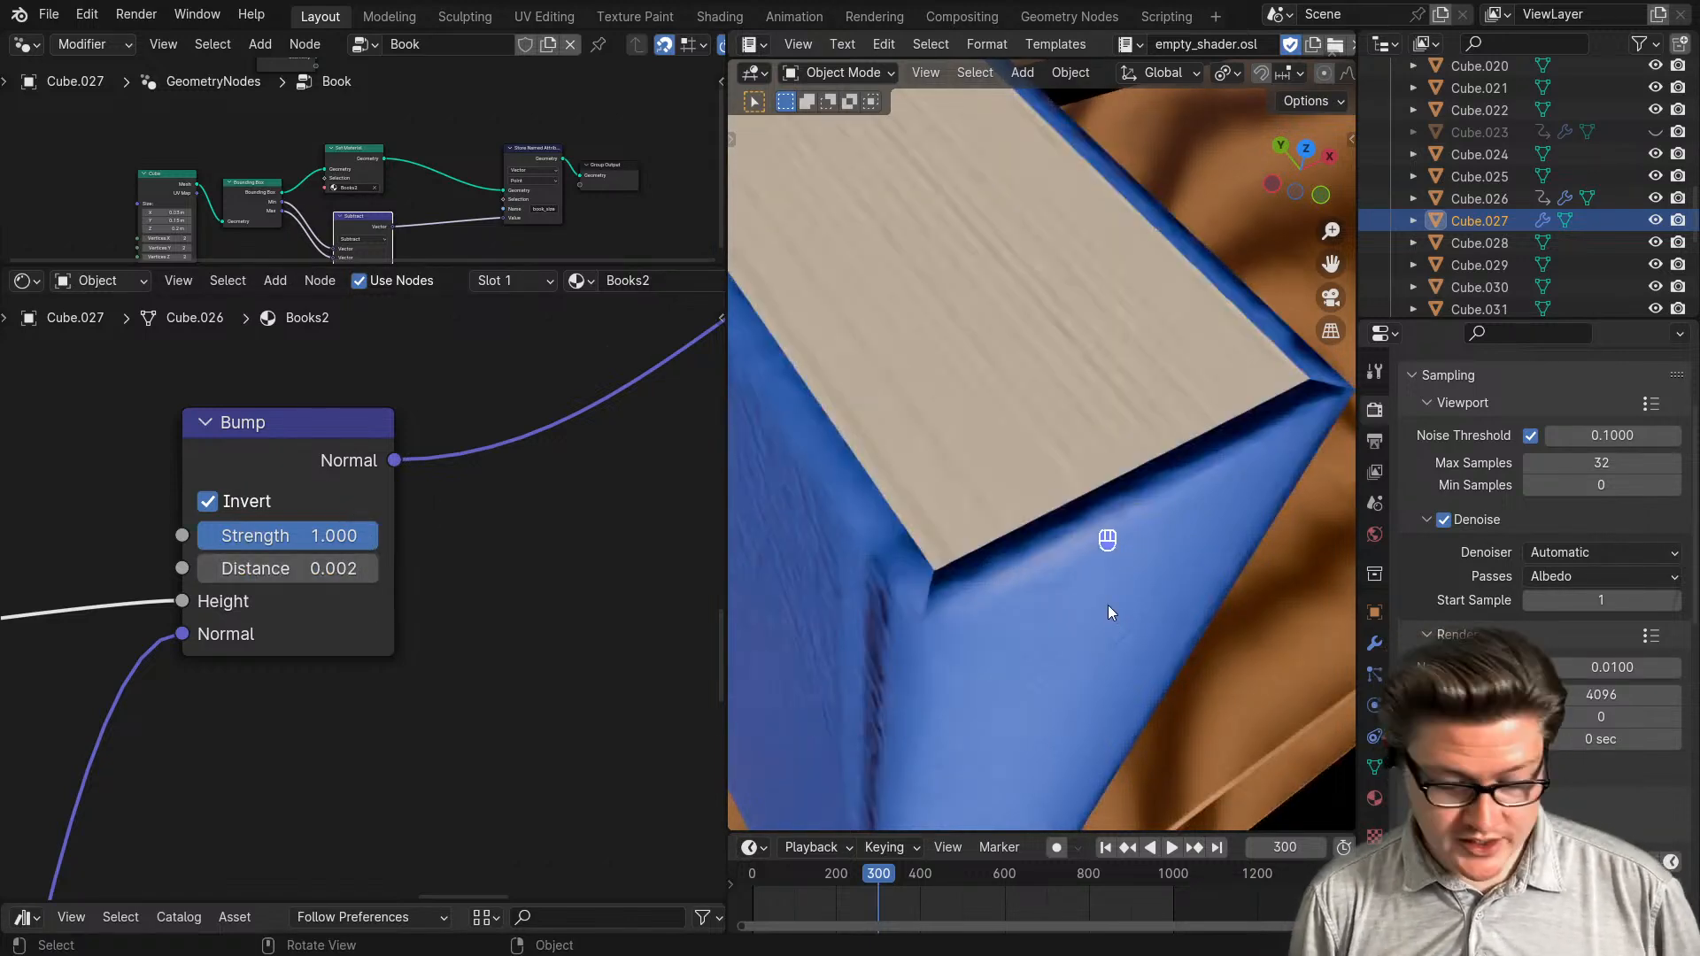
key(ctrl+space)
scroll(1086, 600, down, 5)
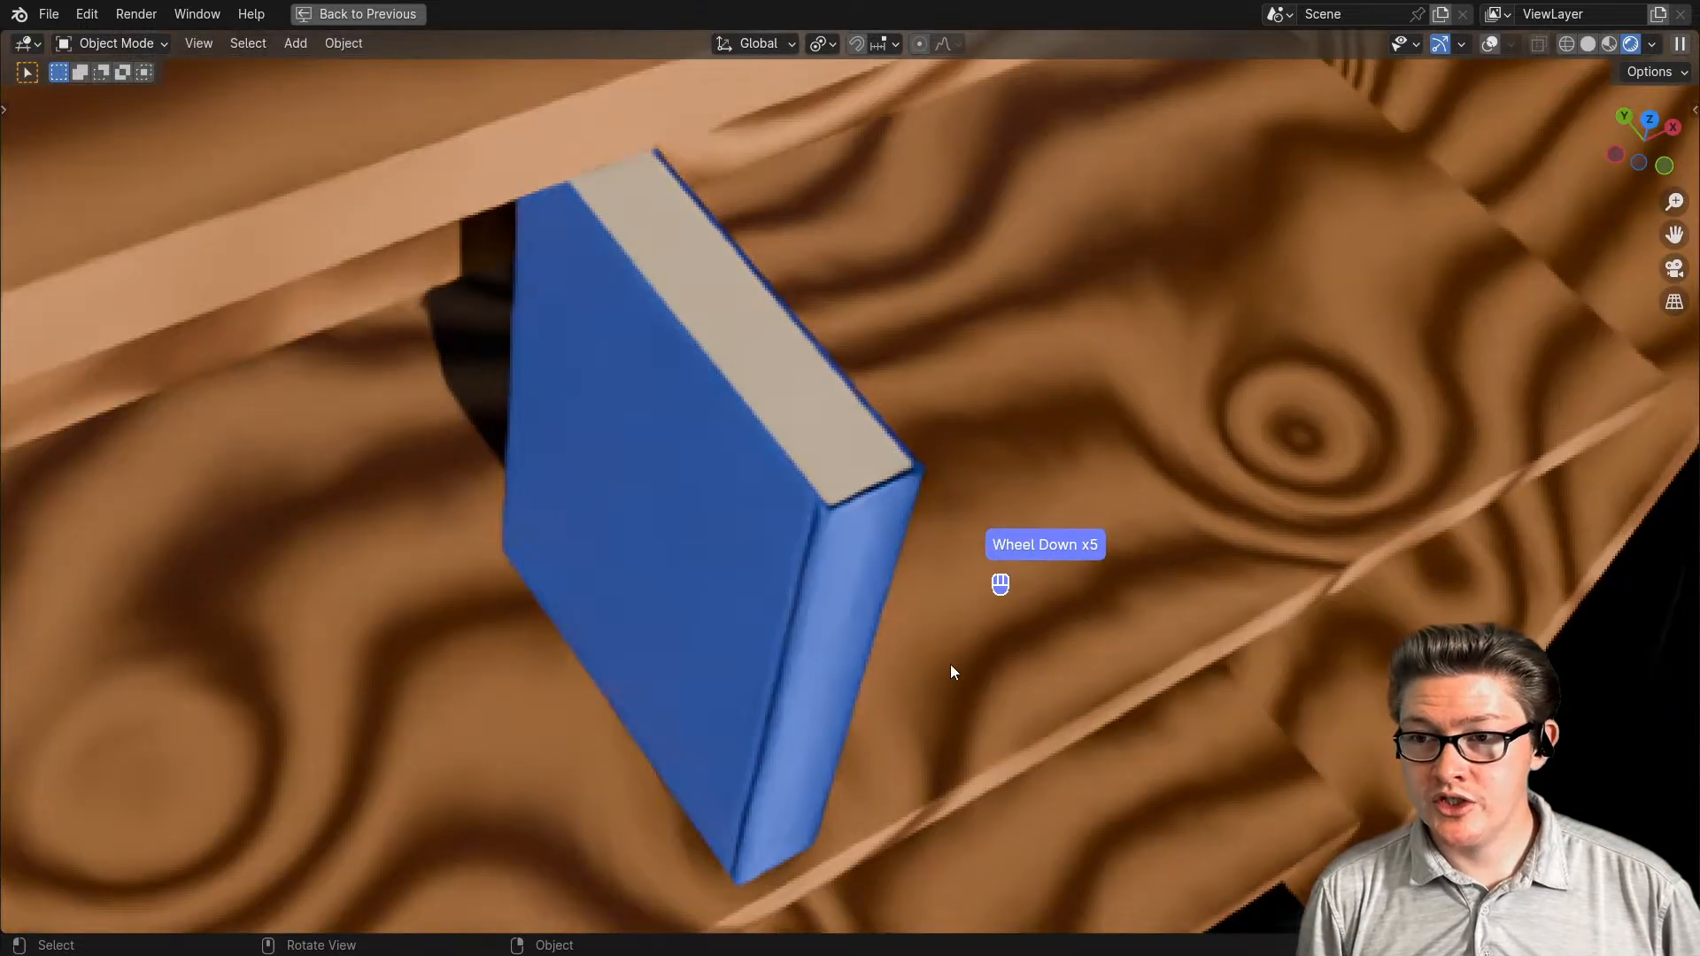
middle_drag(952, 671, 878, 551)
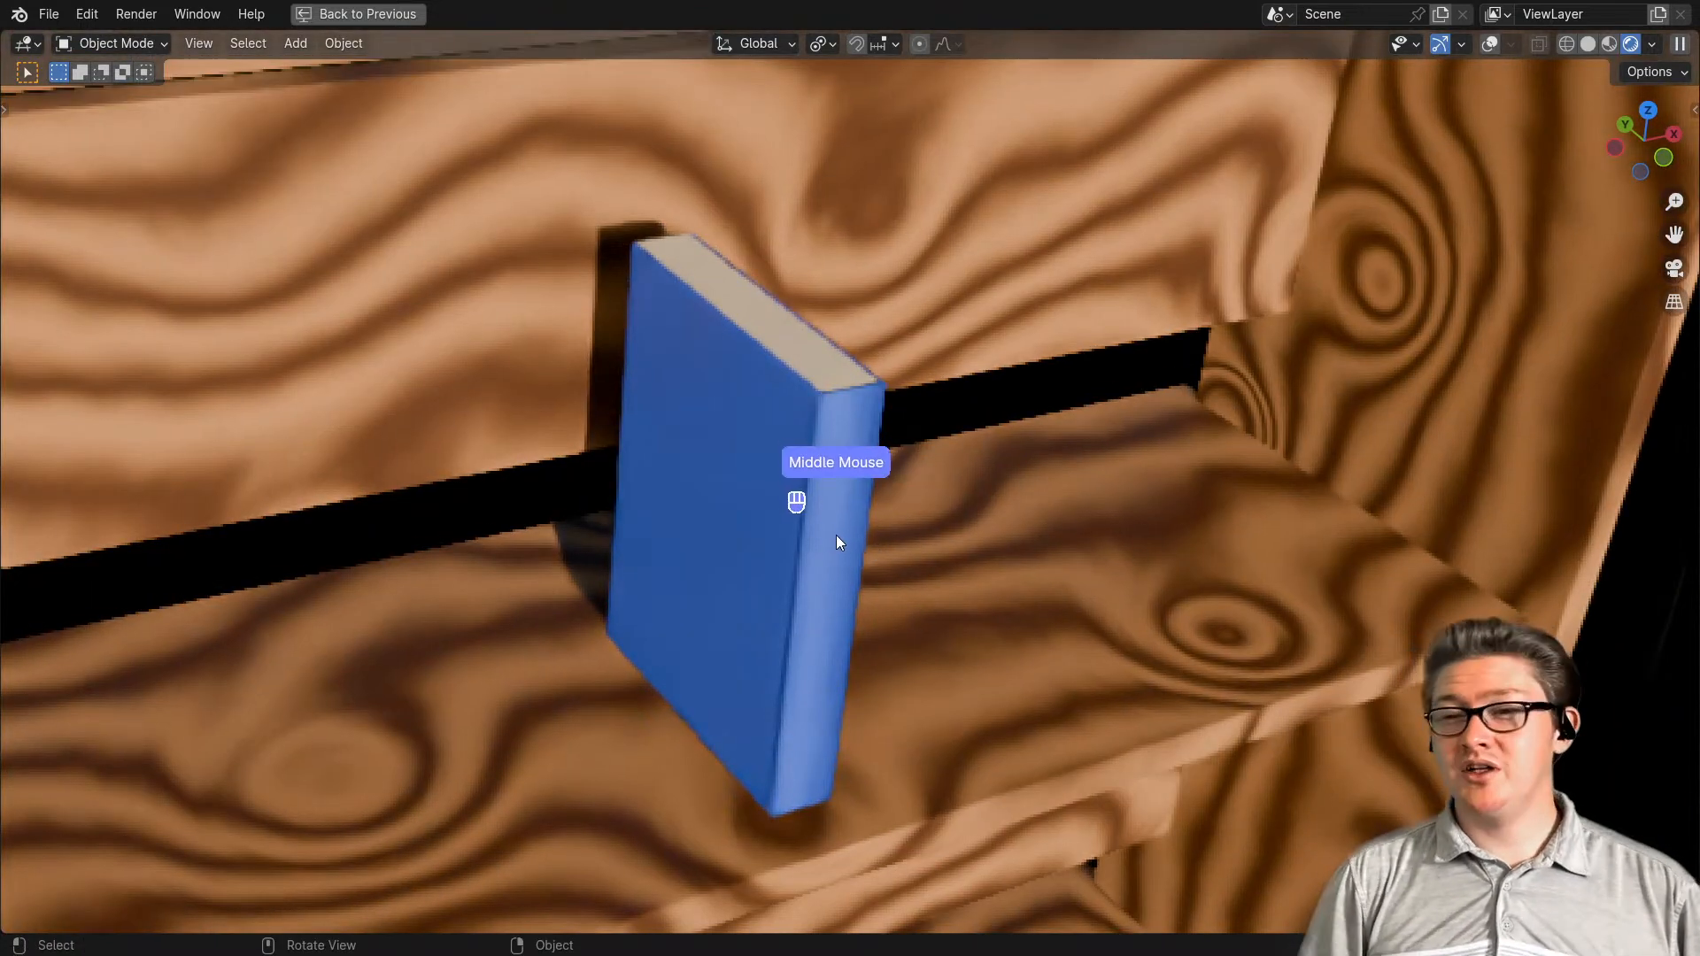
key(KP_Decimal)
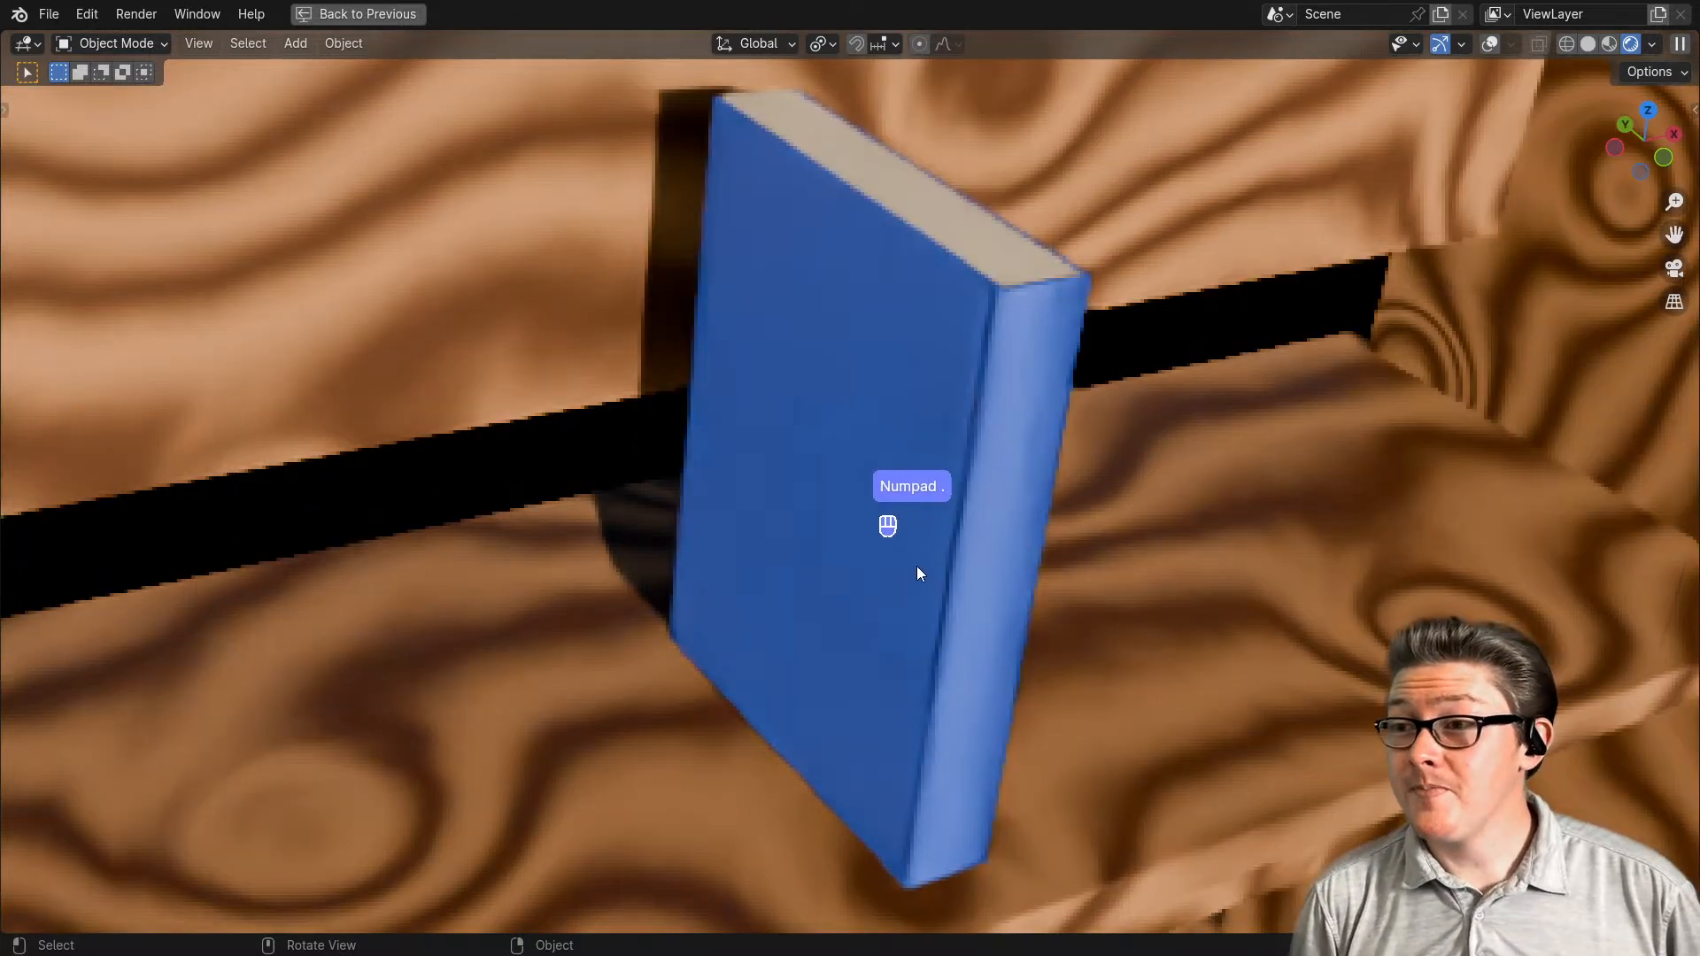
middle_drag(1012, 616, 1091, 596)
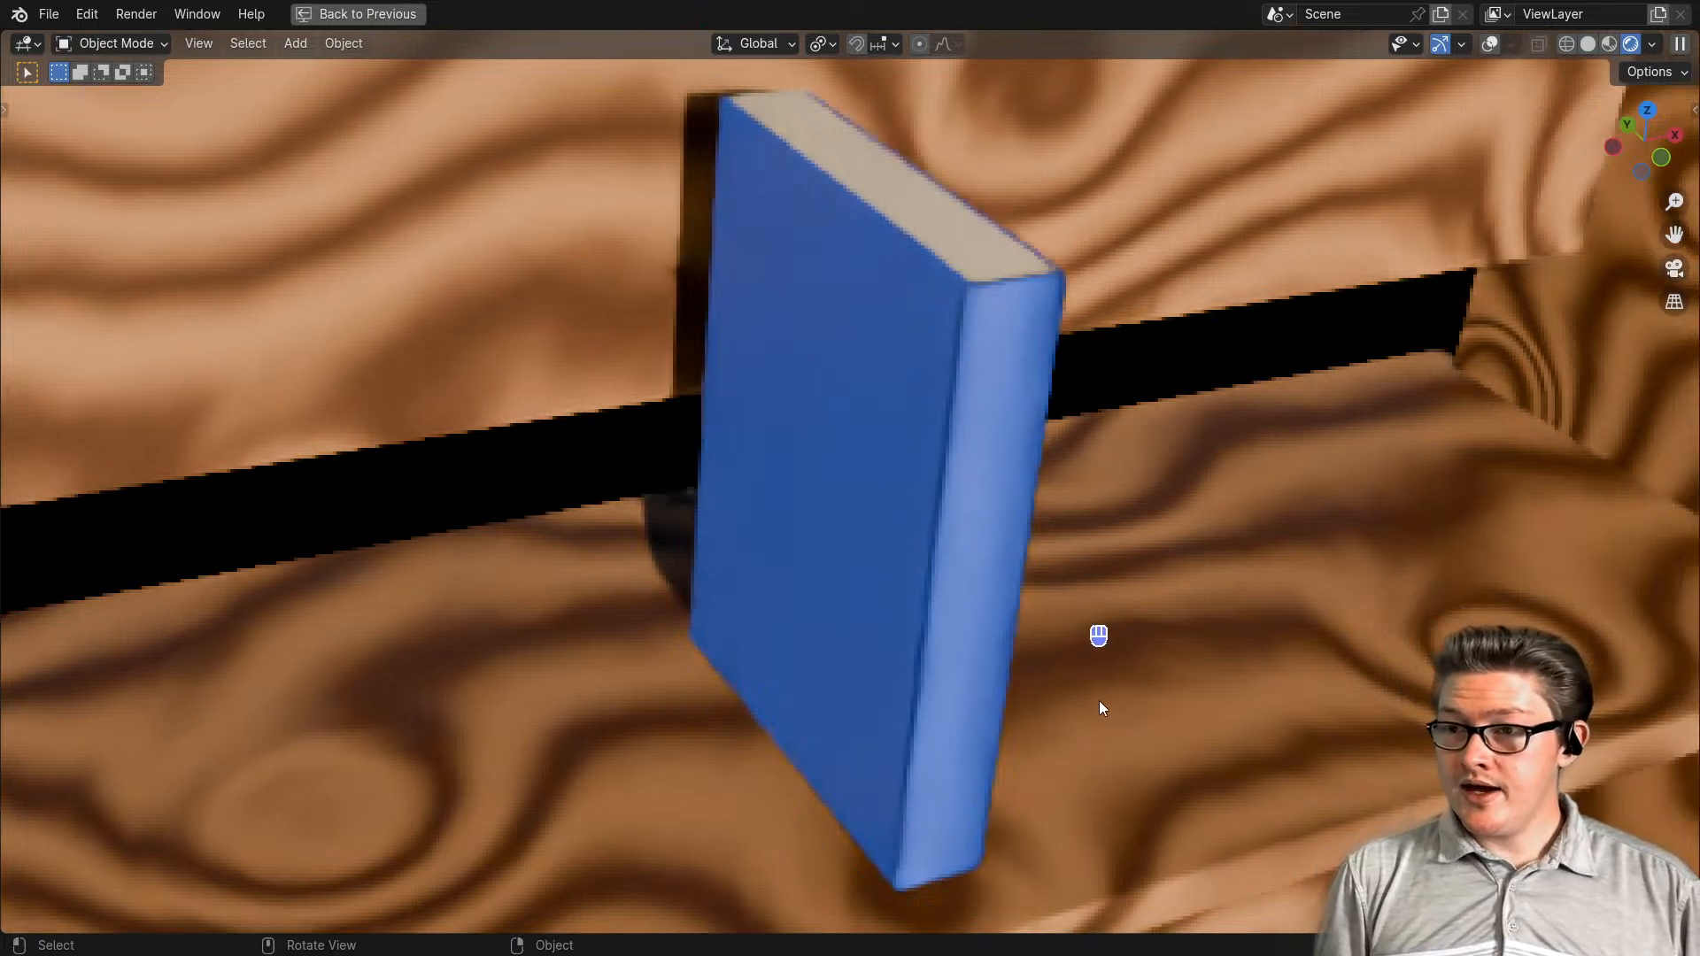
scroll(1084, 633, up, 2)
scroll(1086, 574, up, 1)
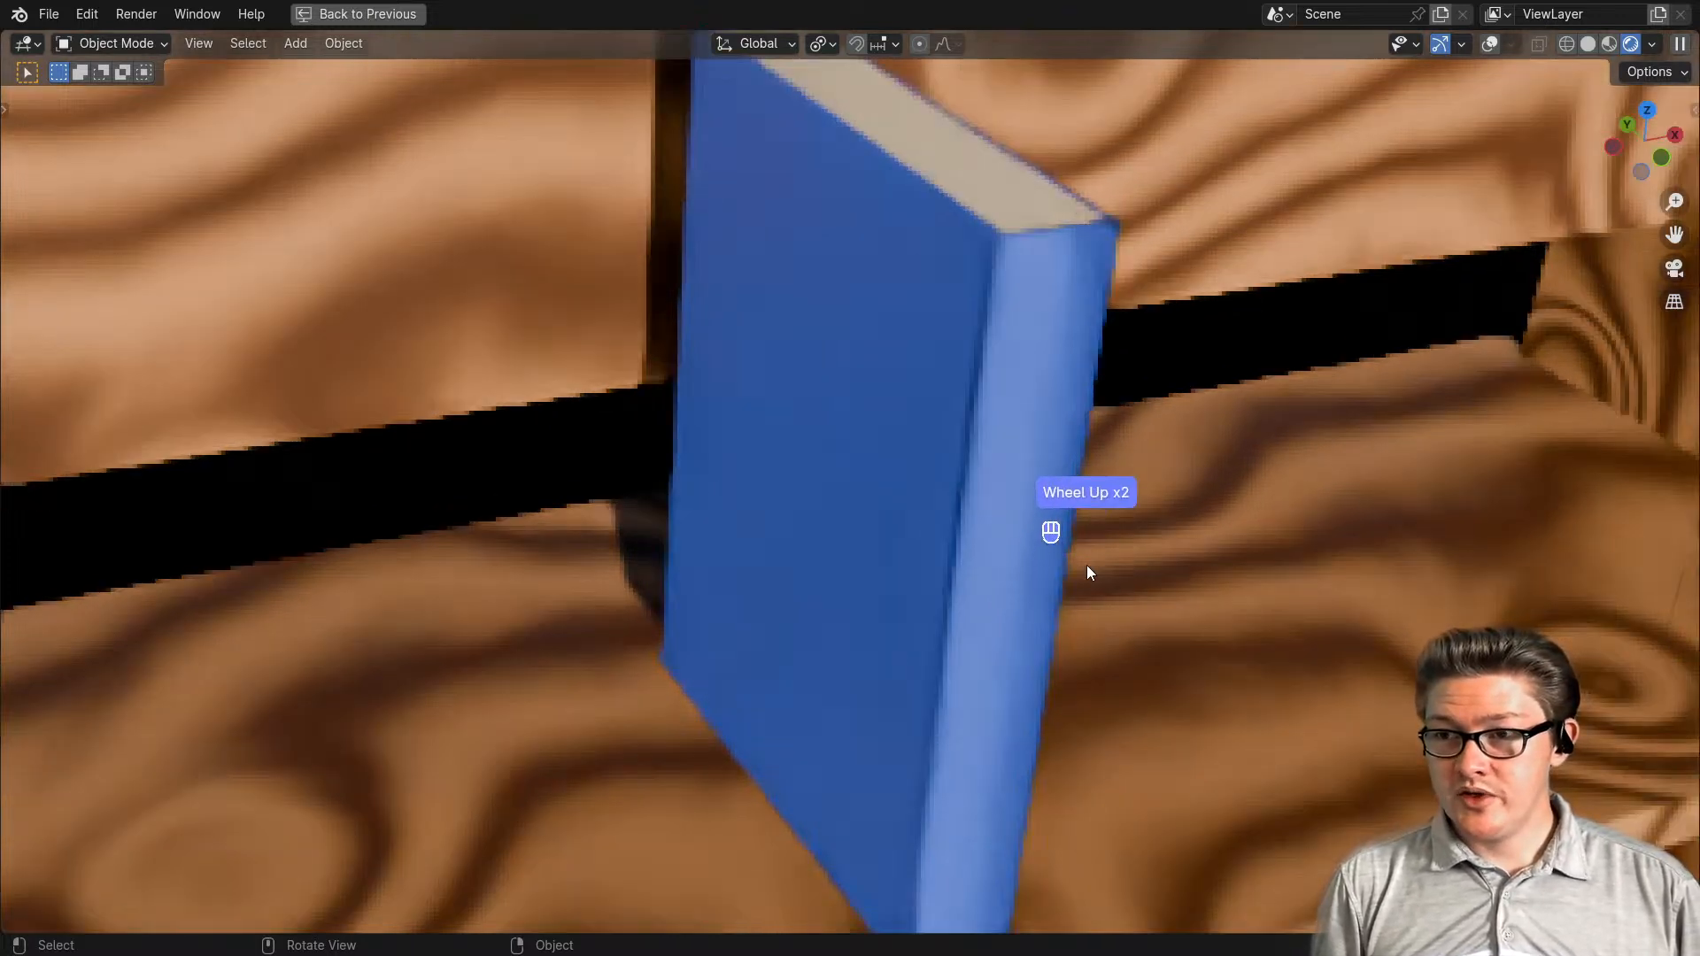
middle_drag(1086, 573, 847, 906)
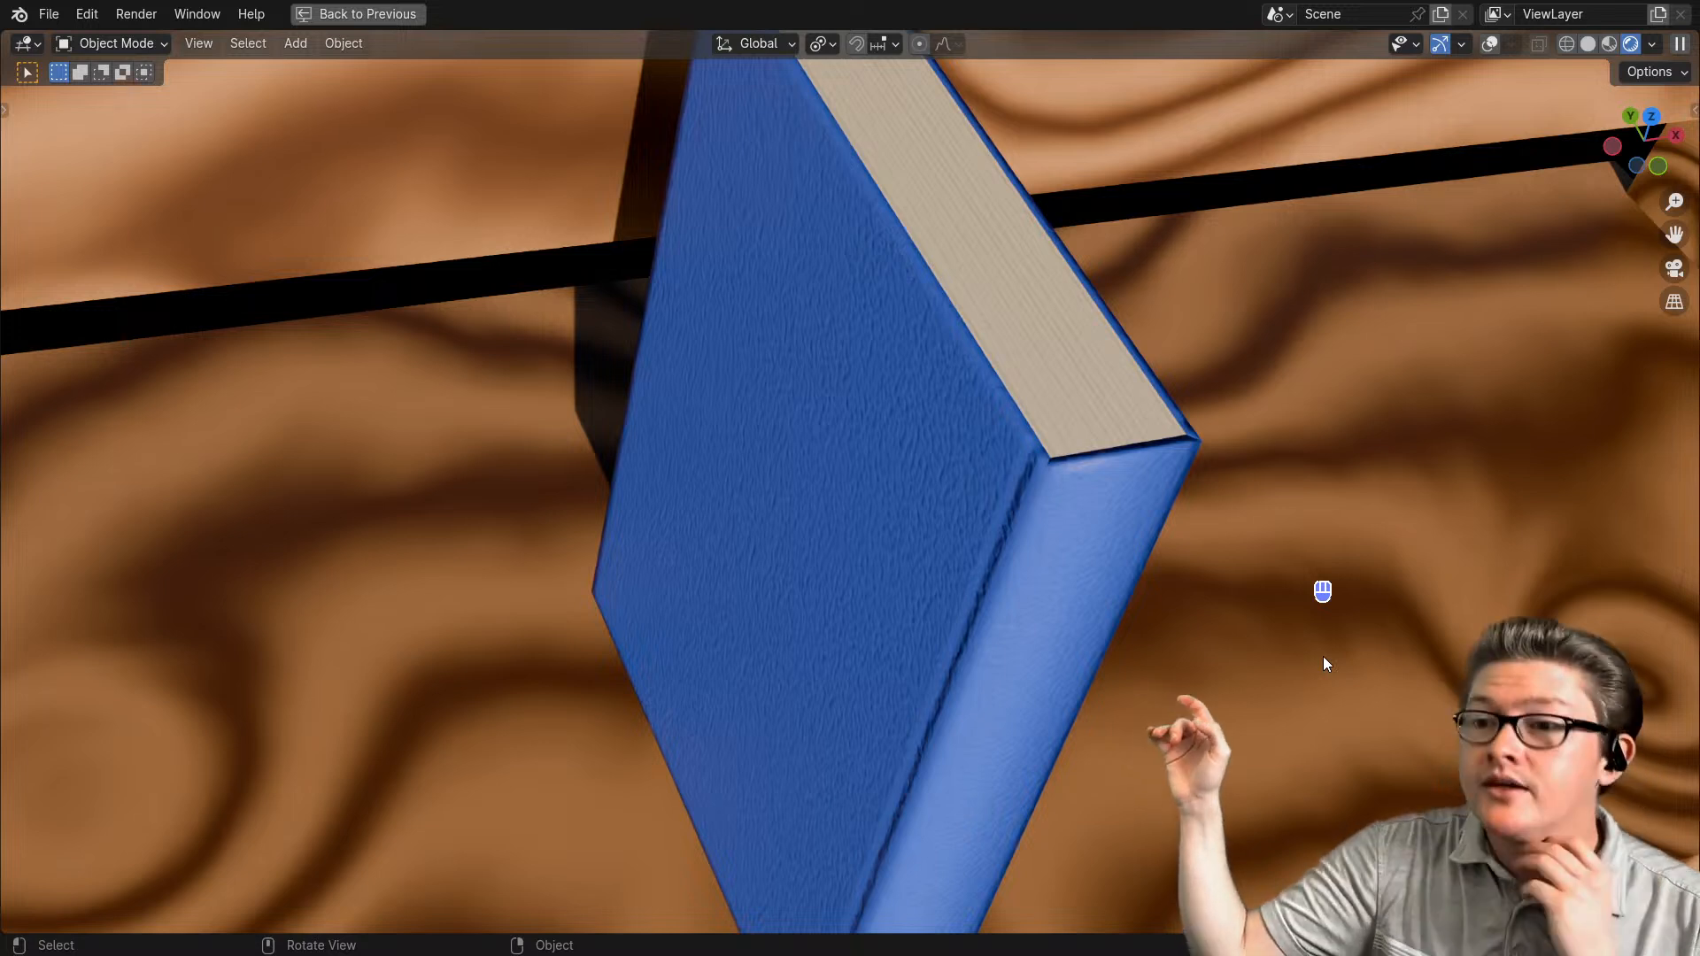
- Examine the book's page block, cover edges and spine grooves up close, including from the spine side
scroll(1195, 599, up, 3)
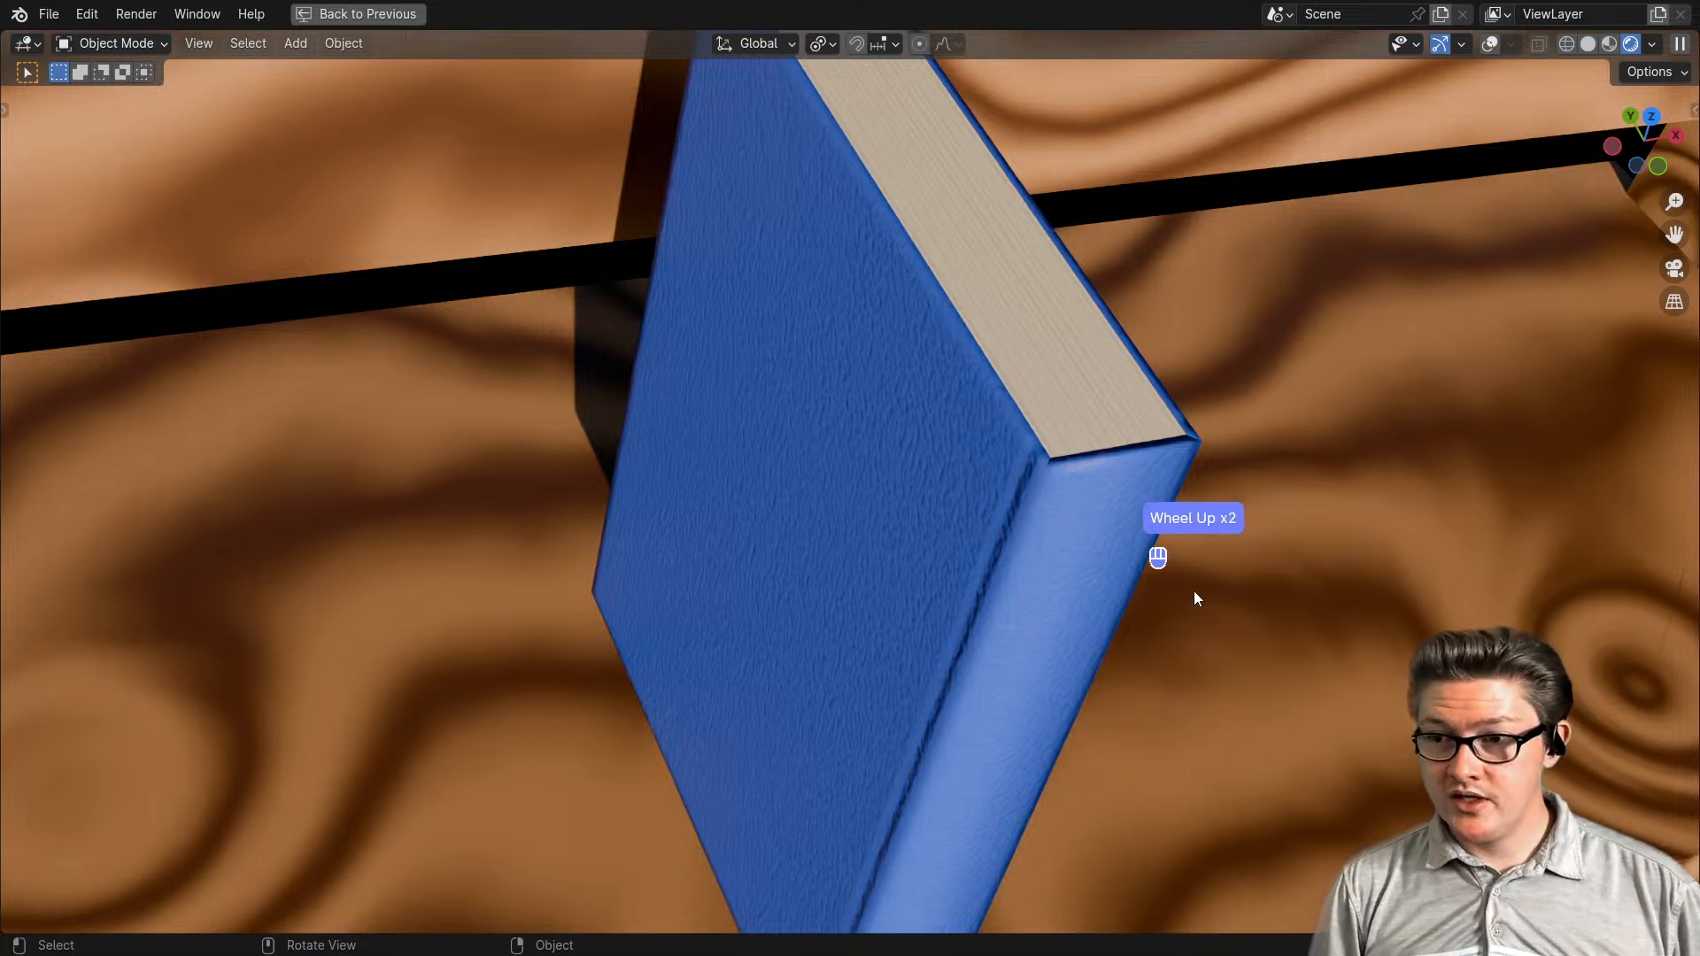
middle_drag(1245, 546, 1110, 607)
scroll(1231, 561, up, 4)
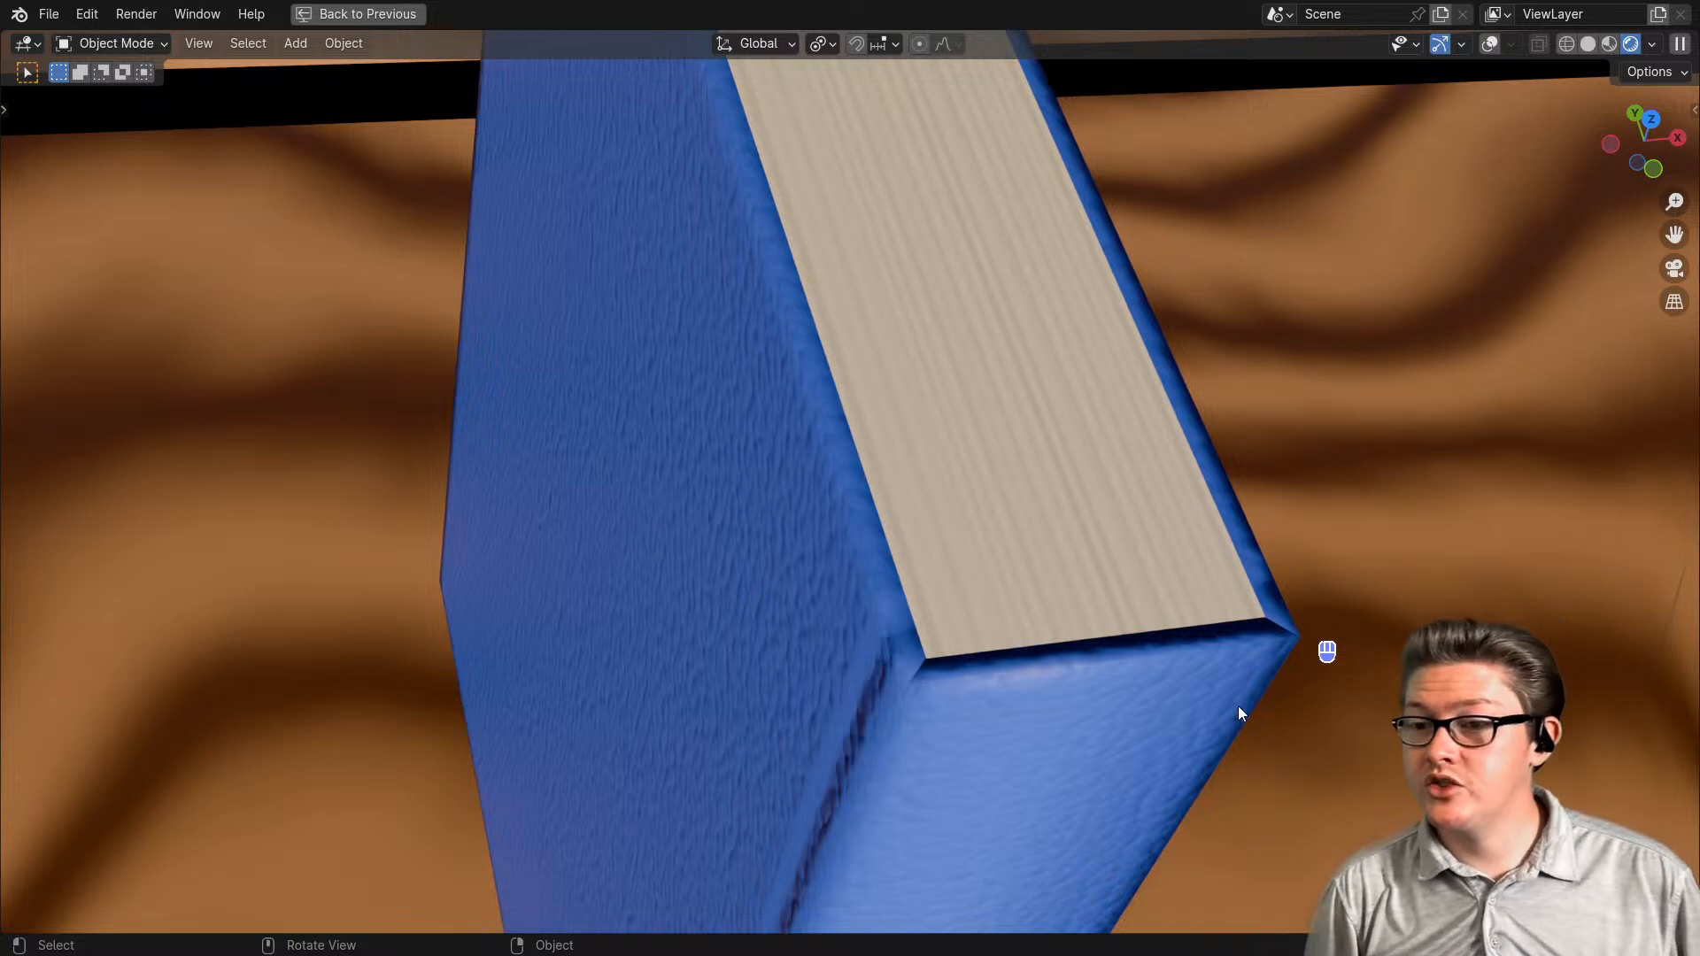
middle_drag(1047, 719, 979, 646)
scroll(974, 673, down, 2)
middle_drag(892, 753, 1060, 693)
scroll(1096, 676, down, 2)
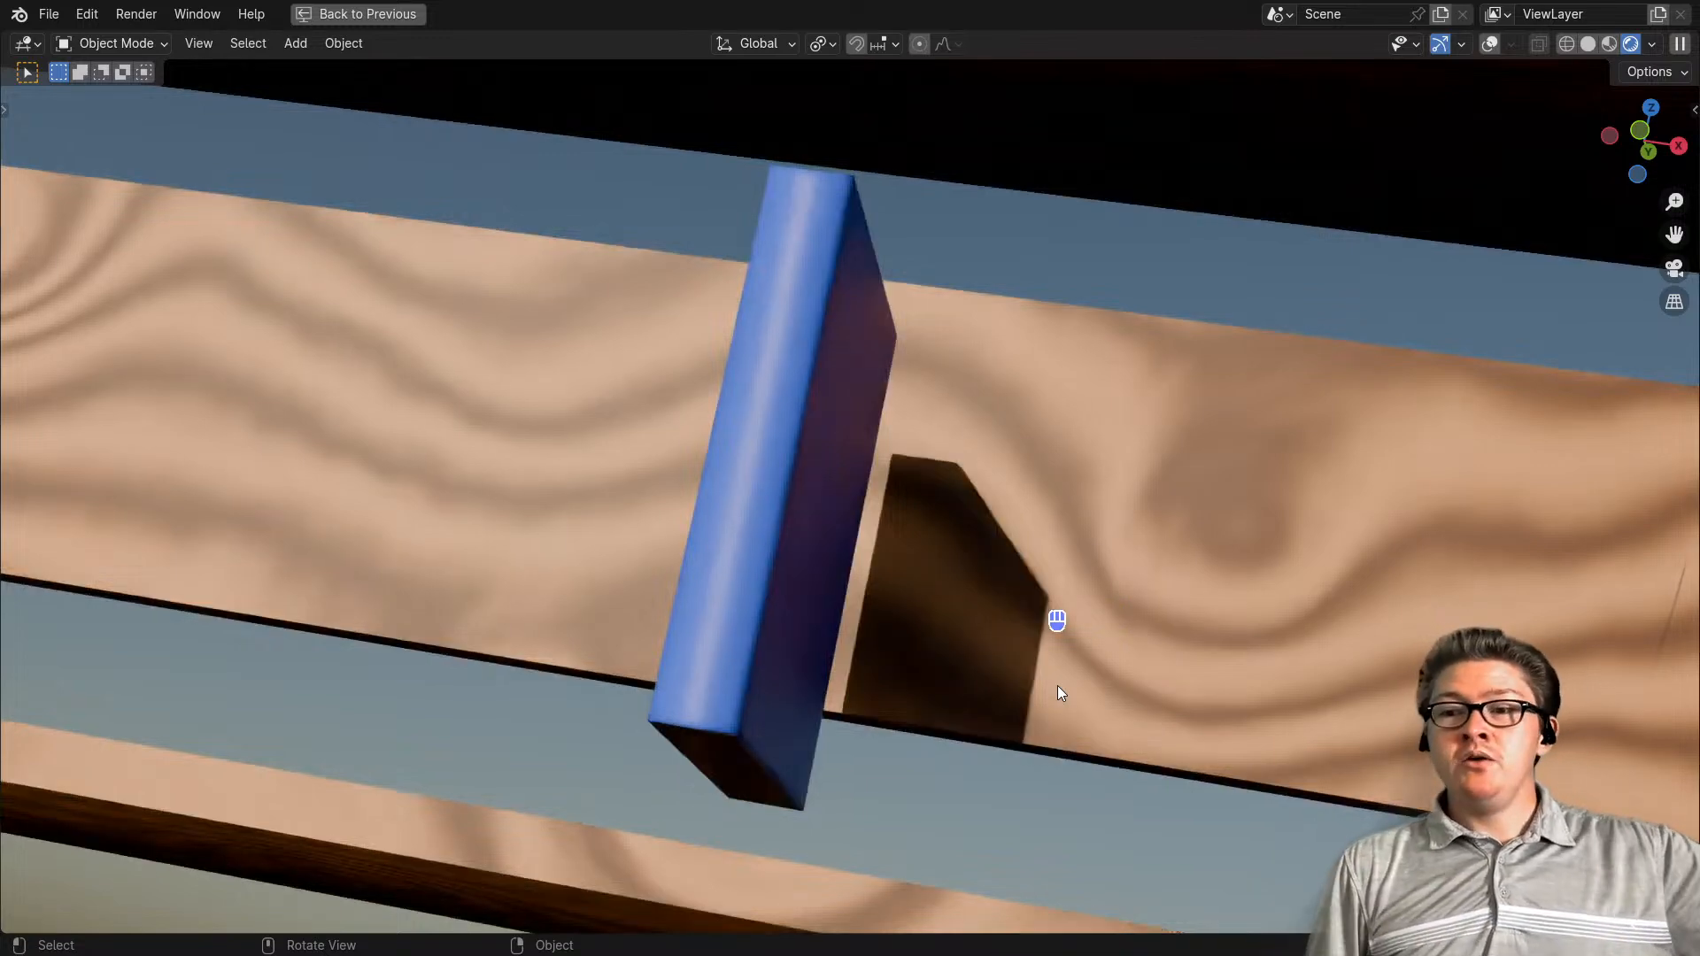
- Examine the neighbouring bookshelf filled with colored books for comparison with the single blue book
scroll(1081, 657, down, 4)
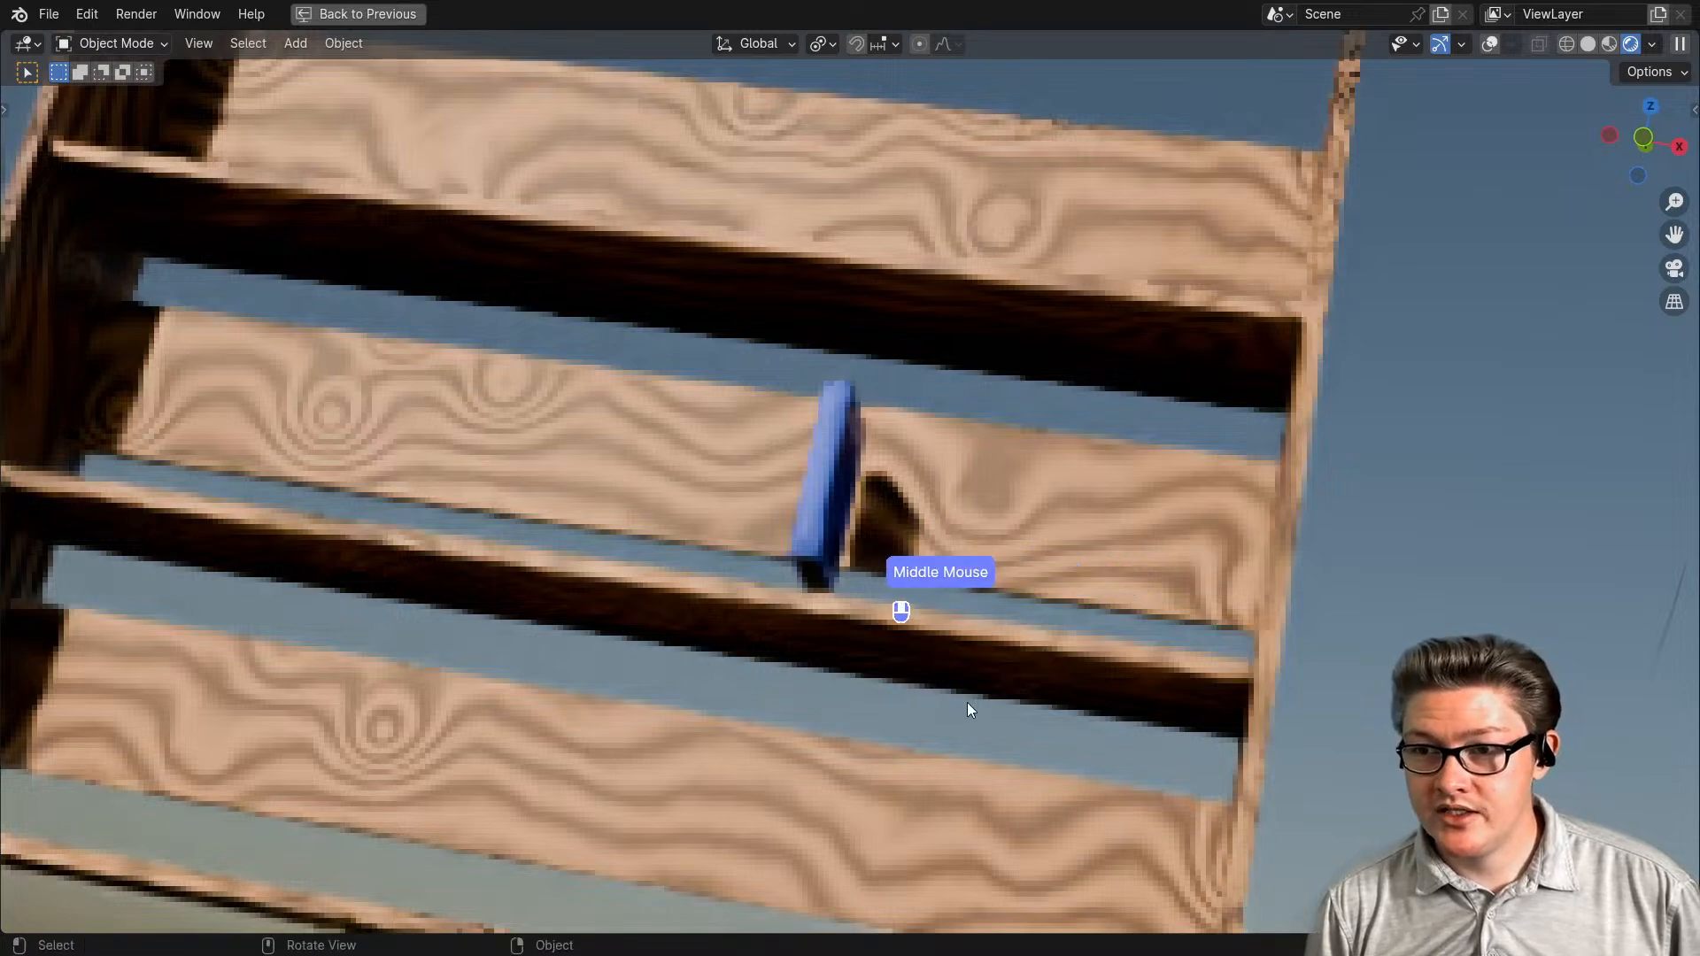
middle_drag(967, 703, 848, 672)
scroll(691, 594, down, 2)
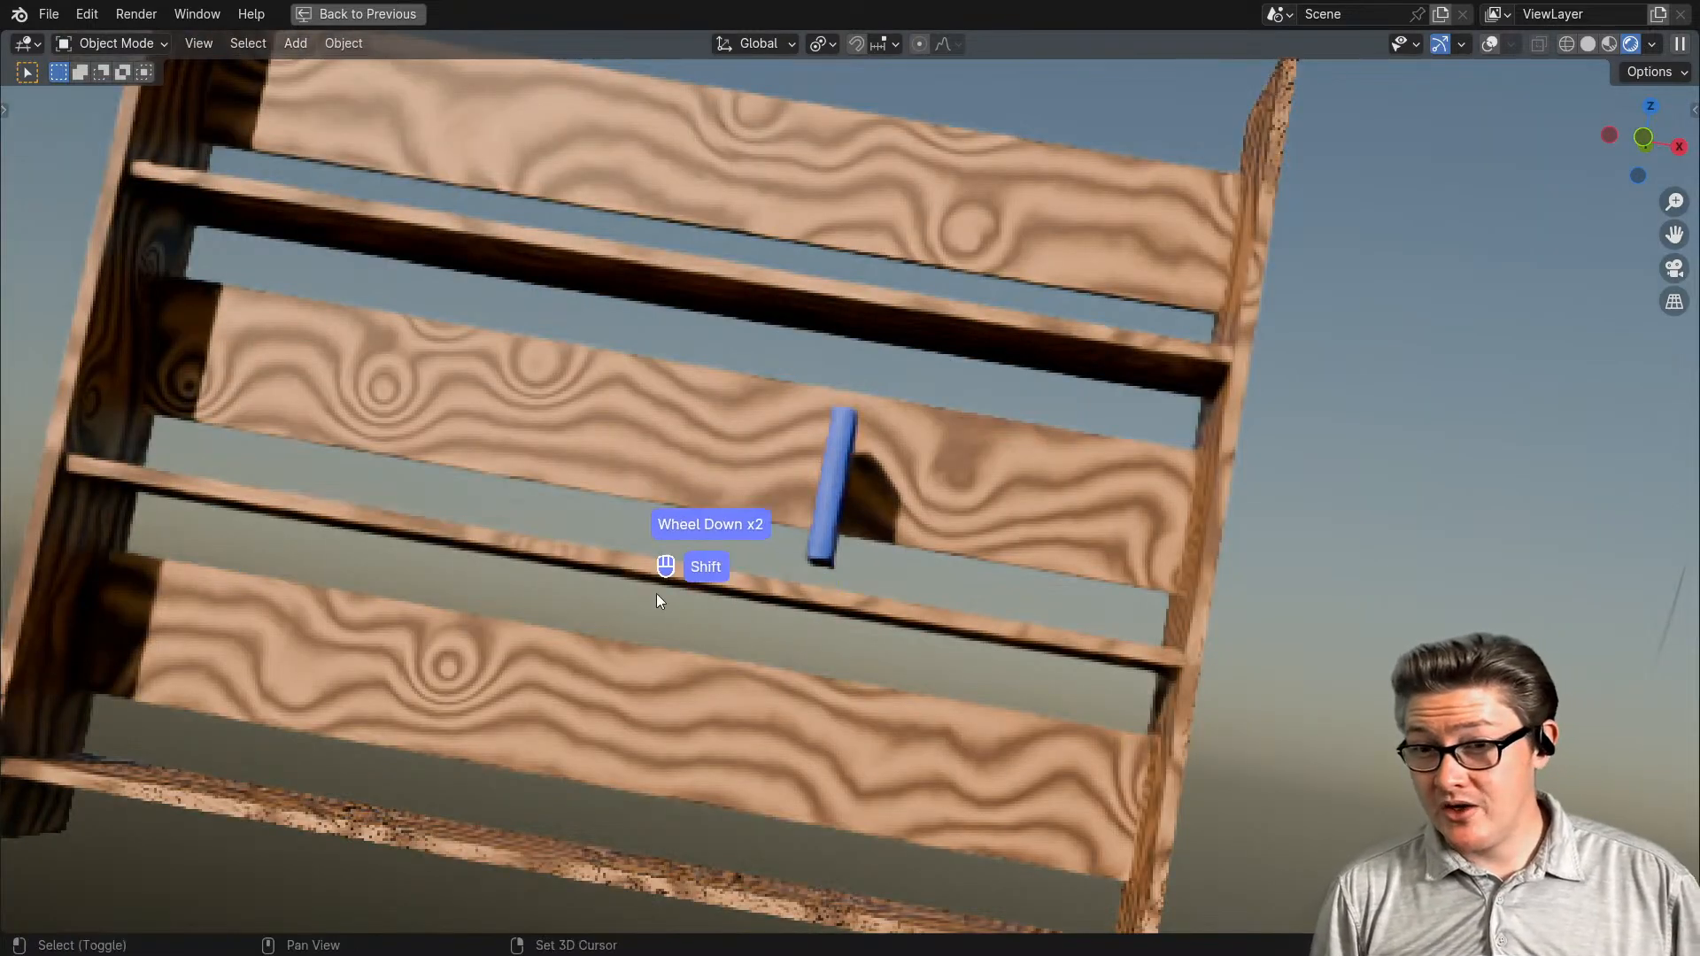
shift+middle_drag(572, 583, 572, 688)
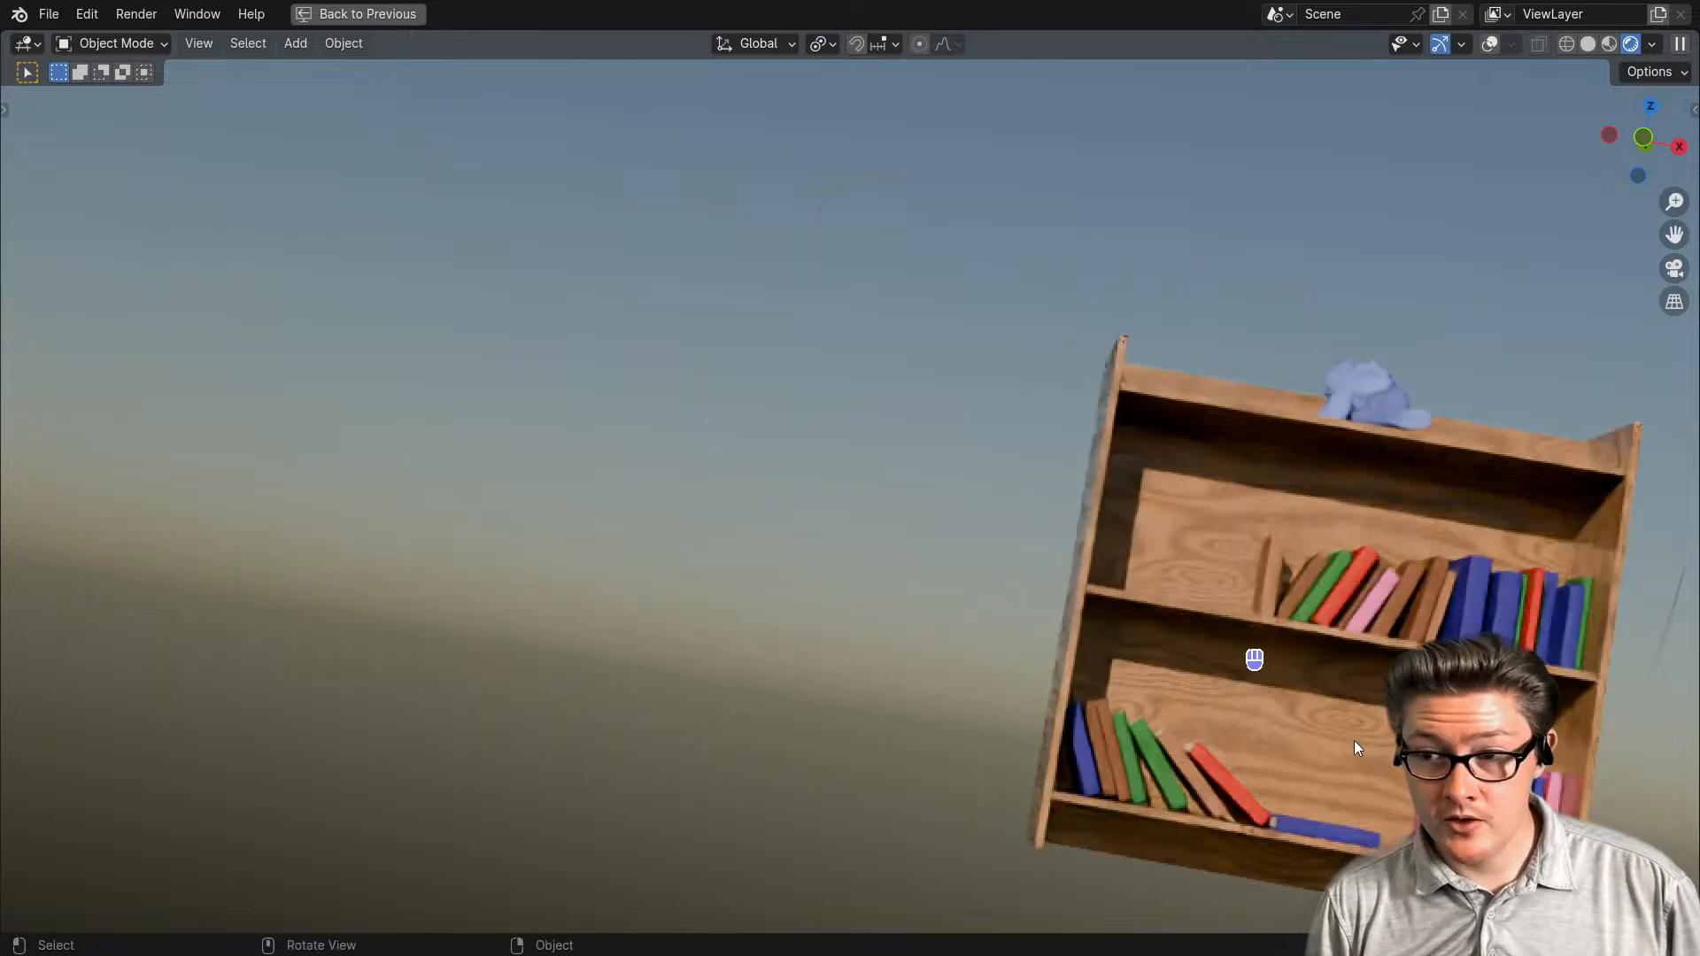
shift+middle_drag(1353, 740, 976, 696)
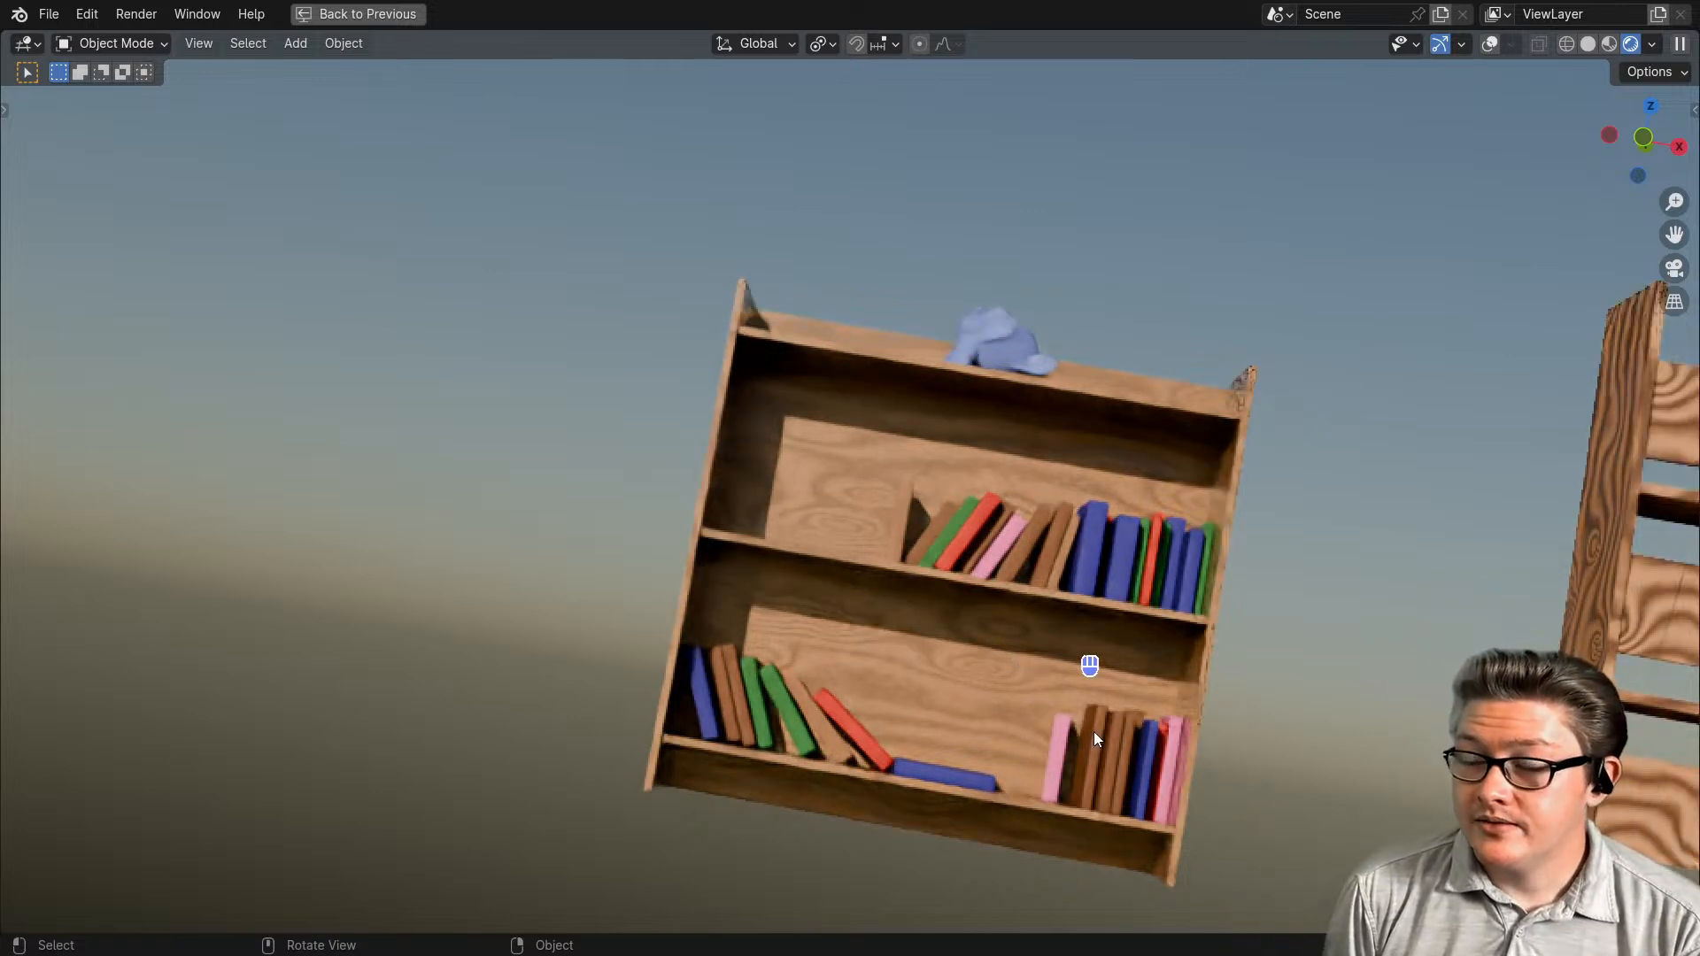
scroll(1094, 738, up, 2)
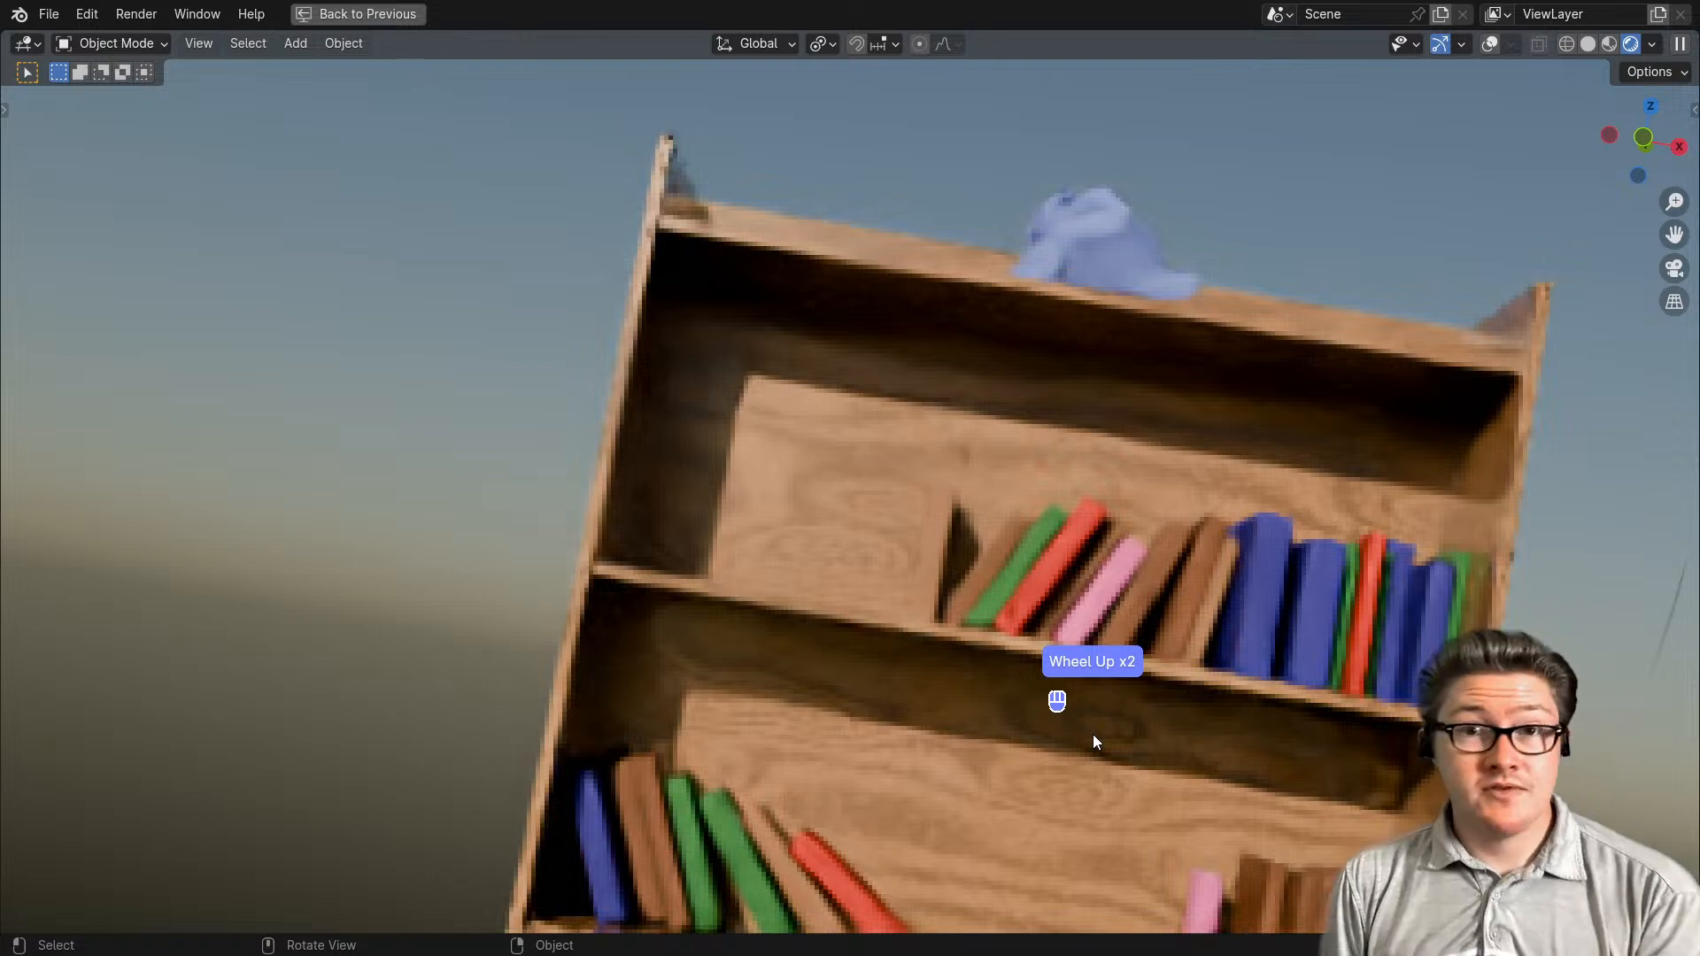
- Switch the viewport to Solid shading and play the falling-books simulation from the first frame, stopping once the books settle
key(z)
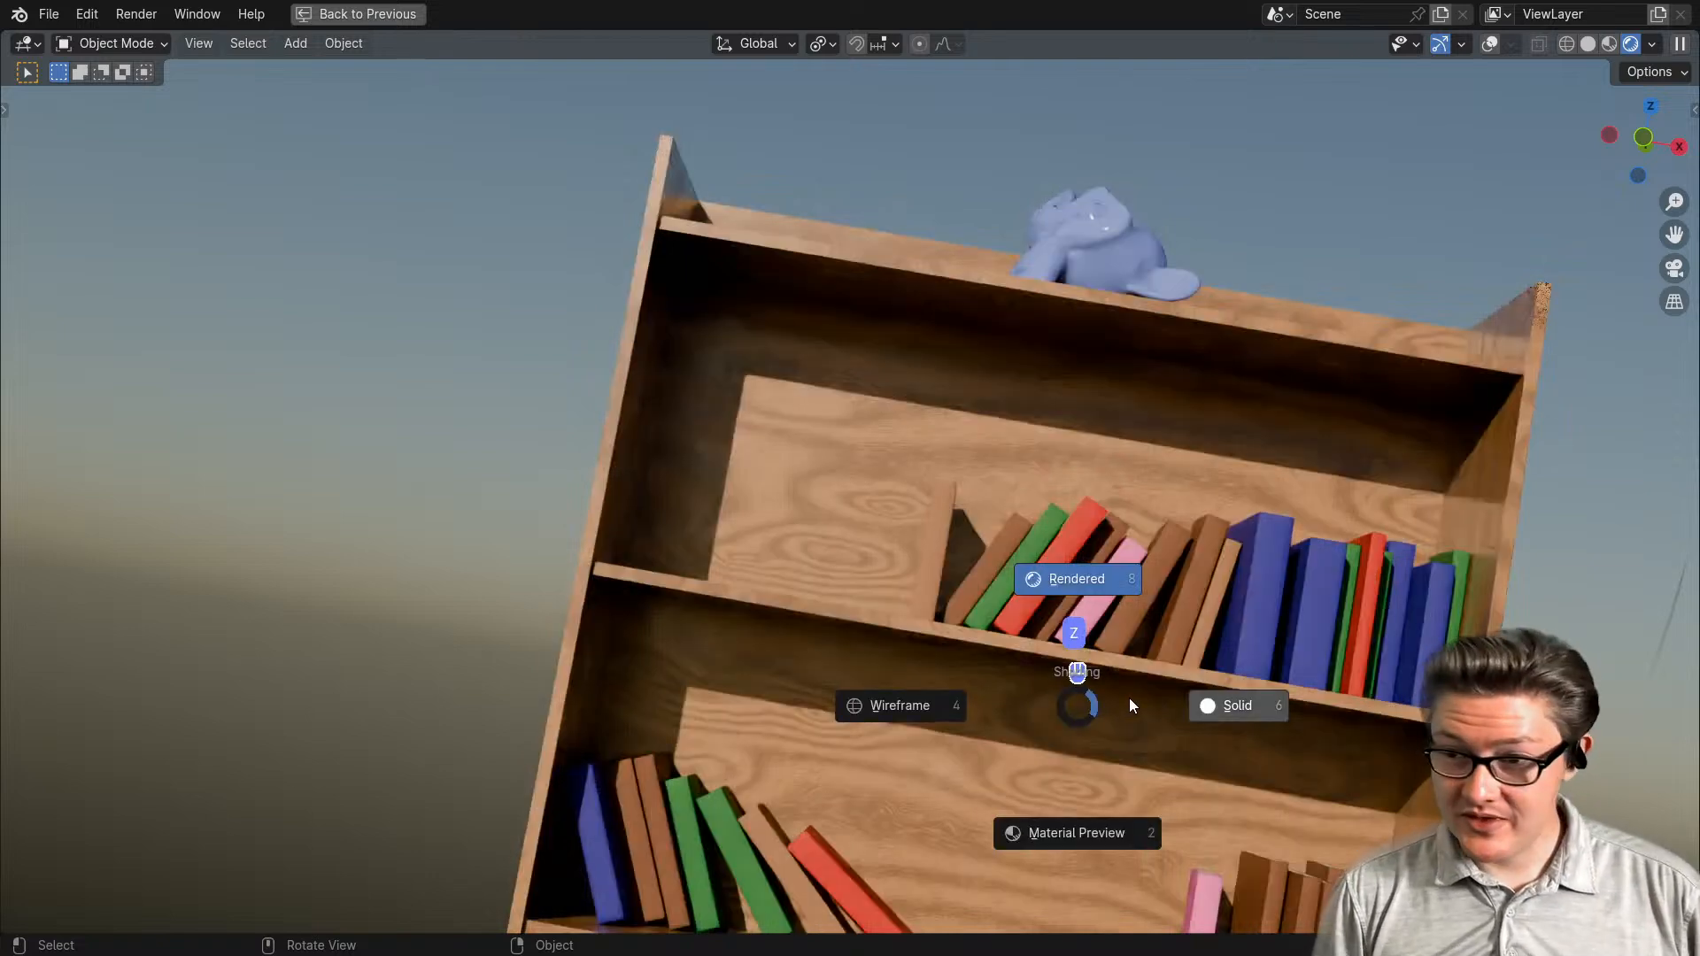
click(1220, 715)
middle_drag(1015, 363, 1014, 689)
key(shift+Left)
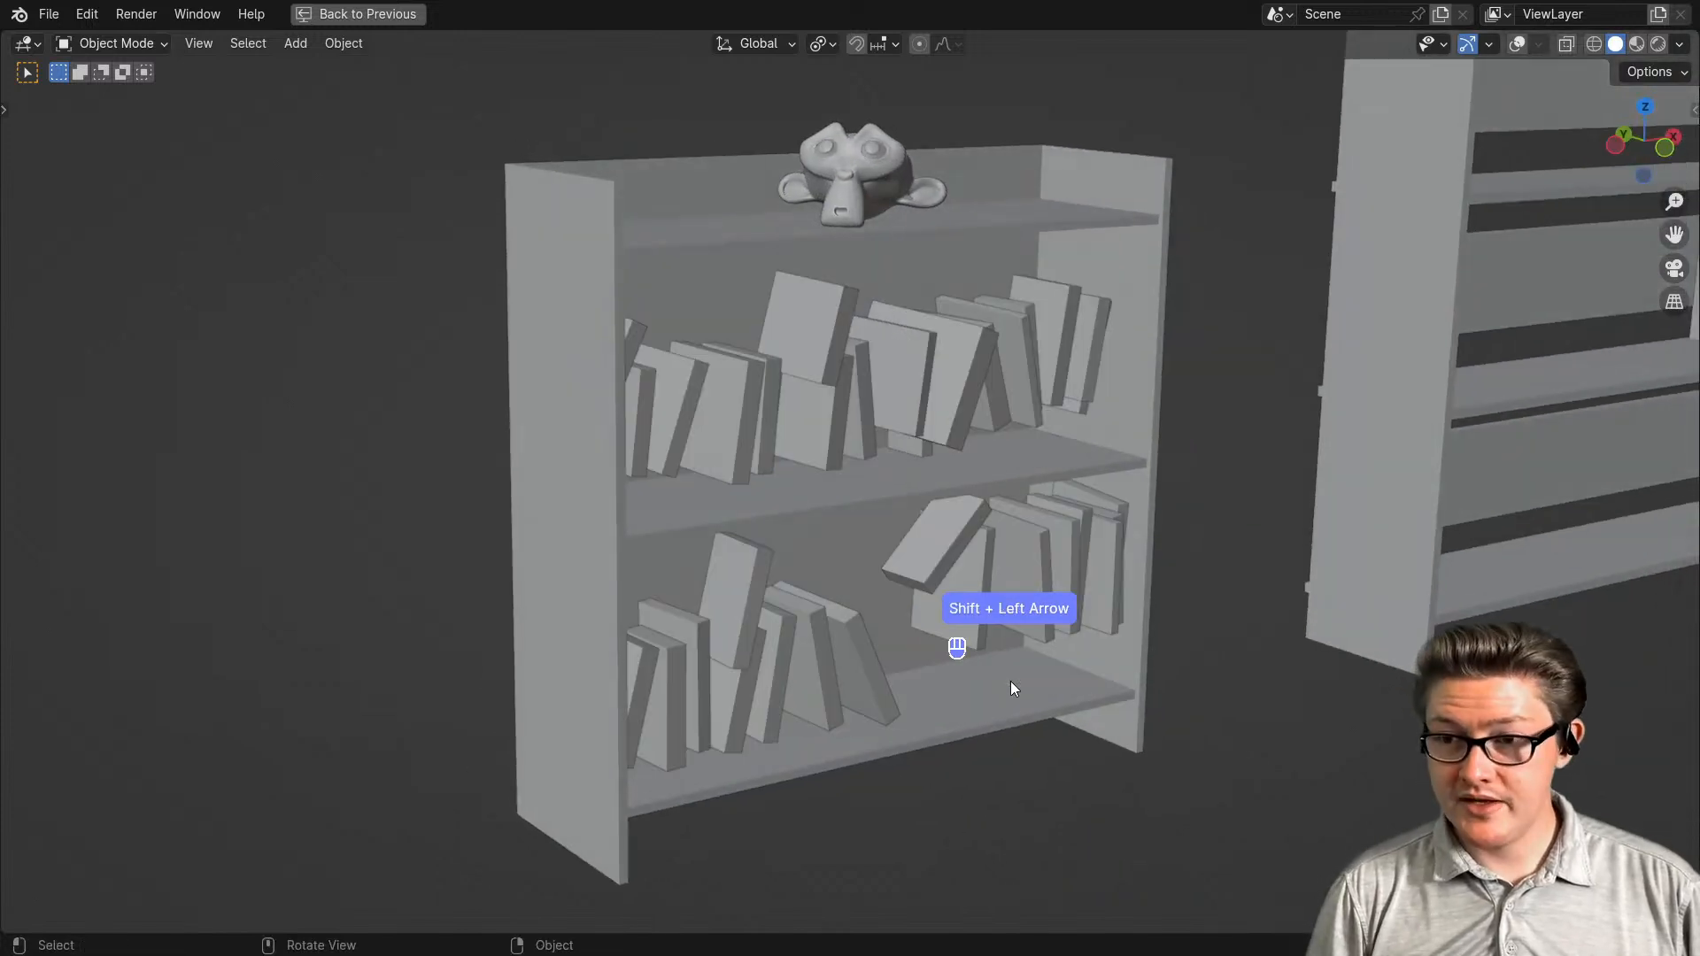
key(space)
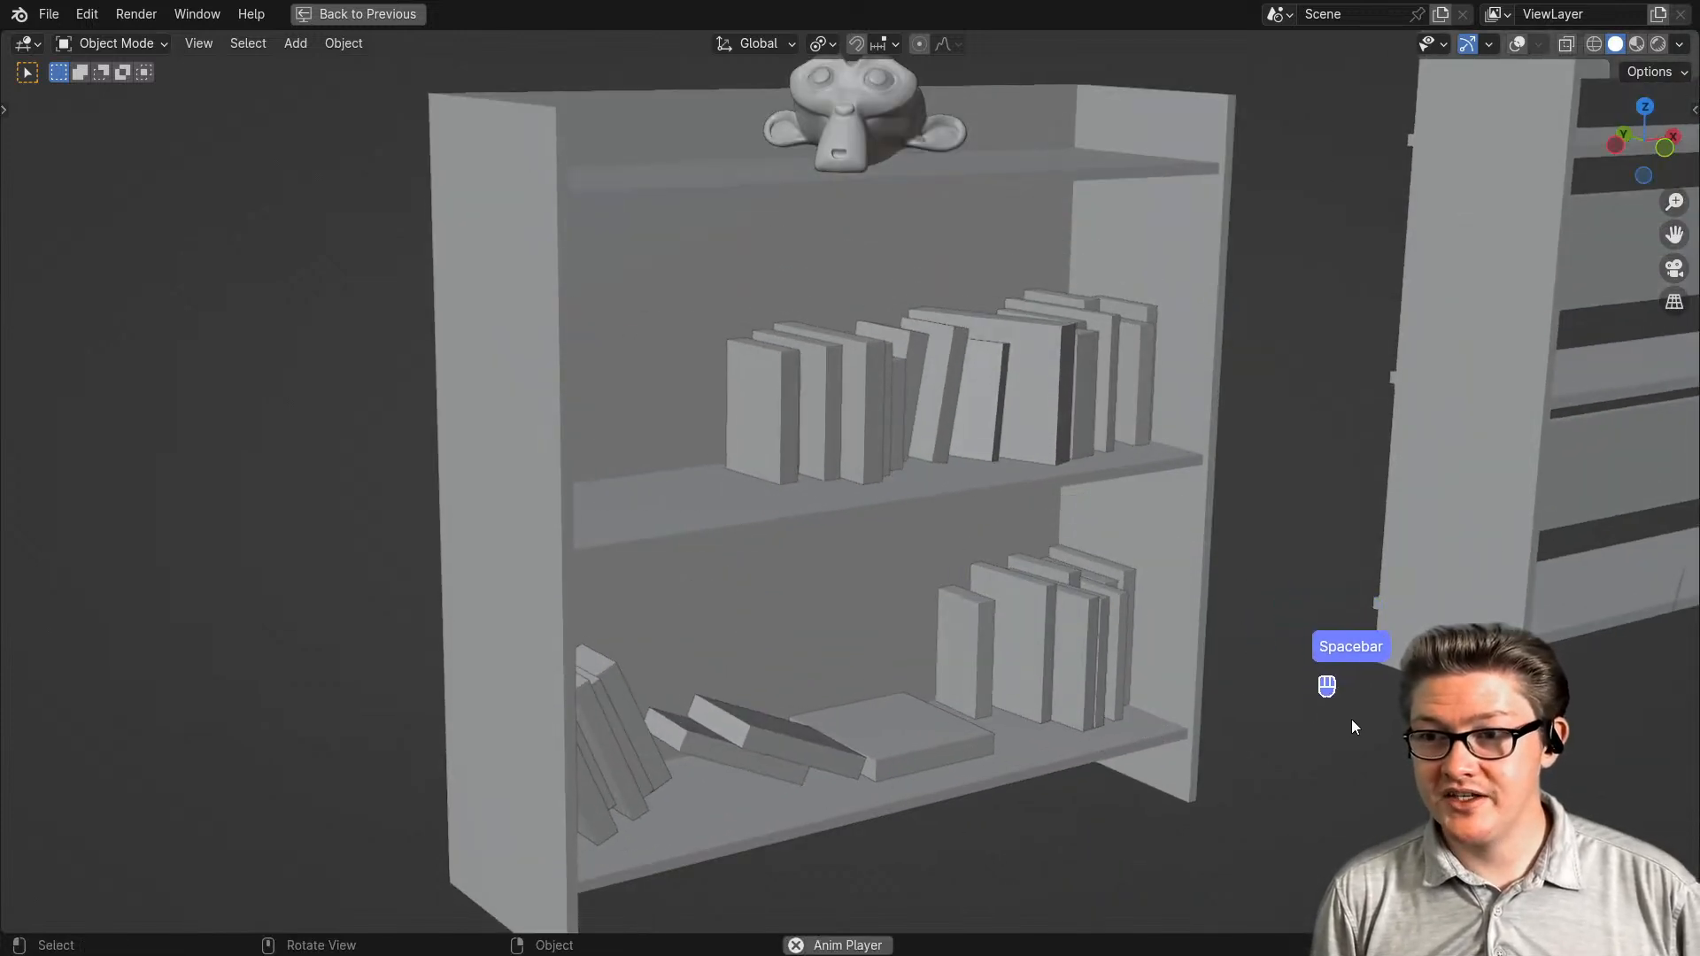
key(space)
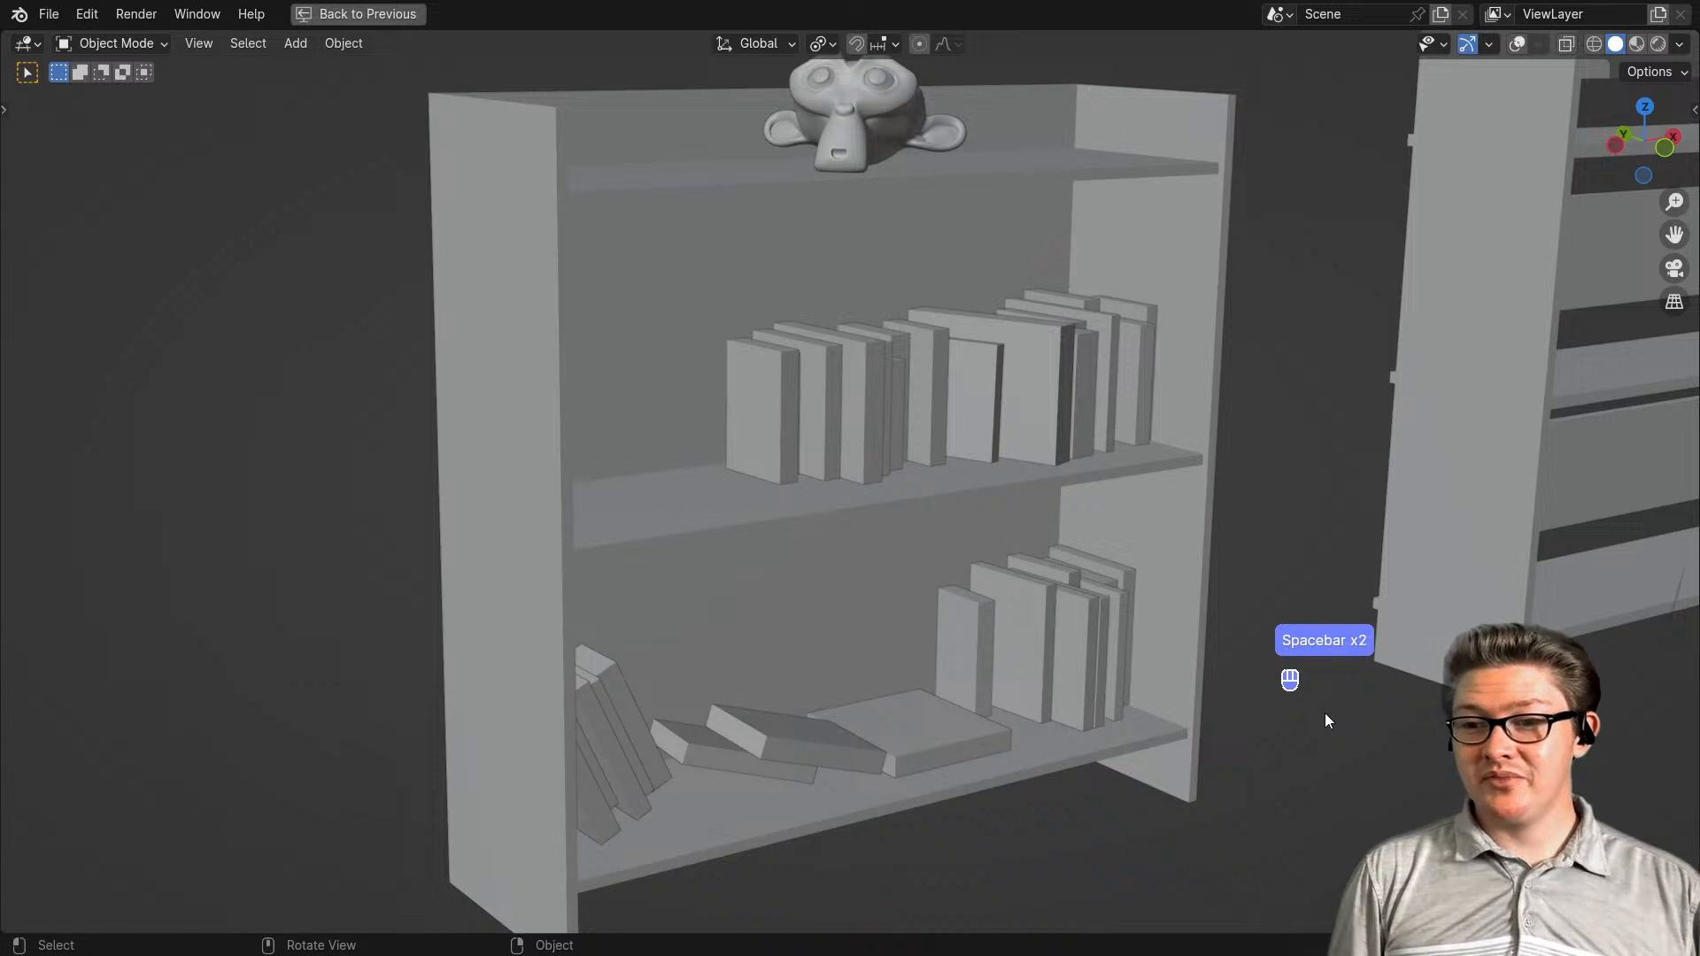
- Compare the filled bookshelf with the slatted shelf and examine its single book in Solid shading
scroll(1326, 714, down, 3)
middle_drag(1326, 714, 1402, 648)
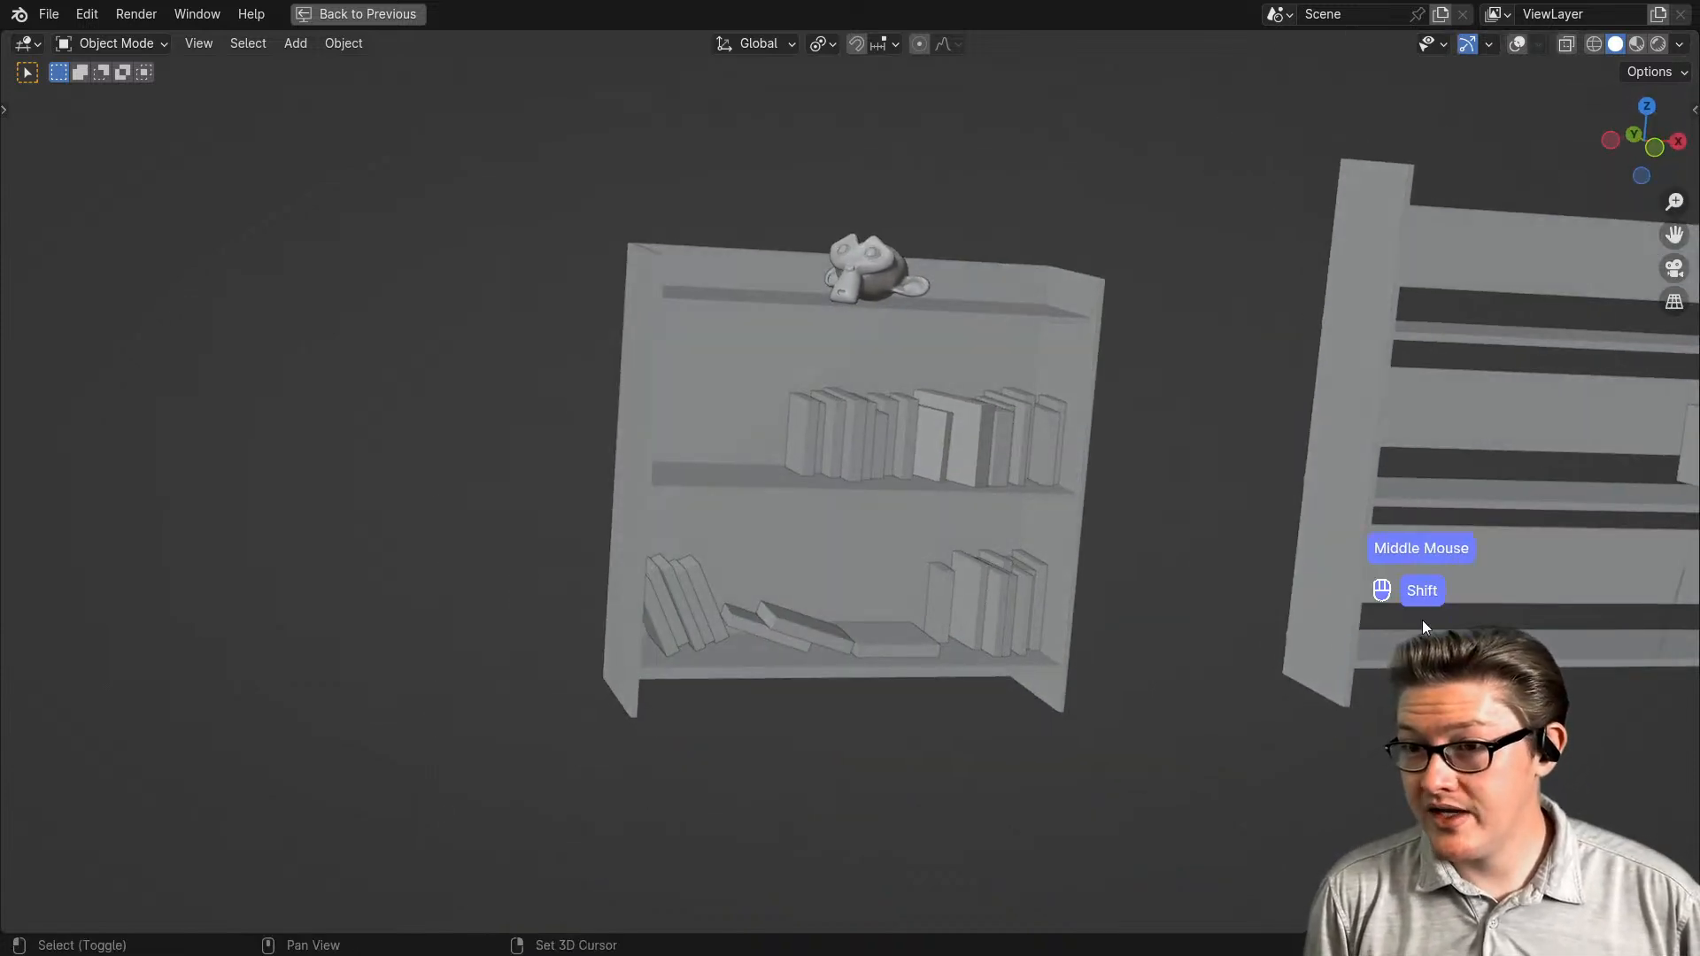
shift+middle_drag(1516, 544, 1118, 516)
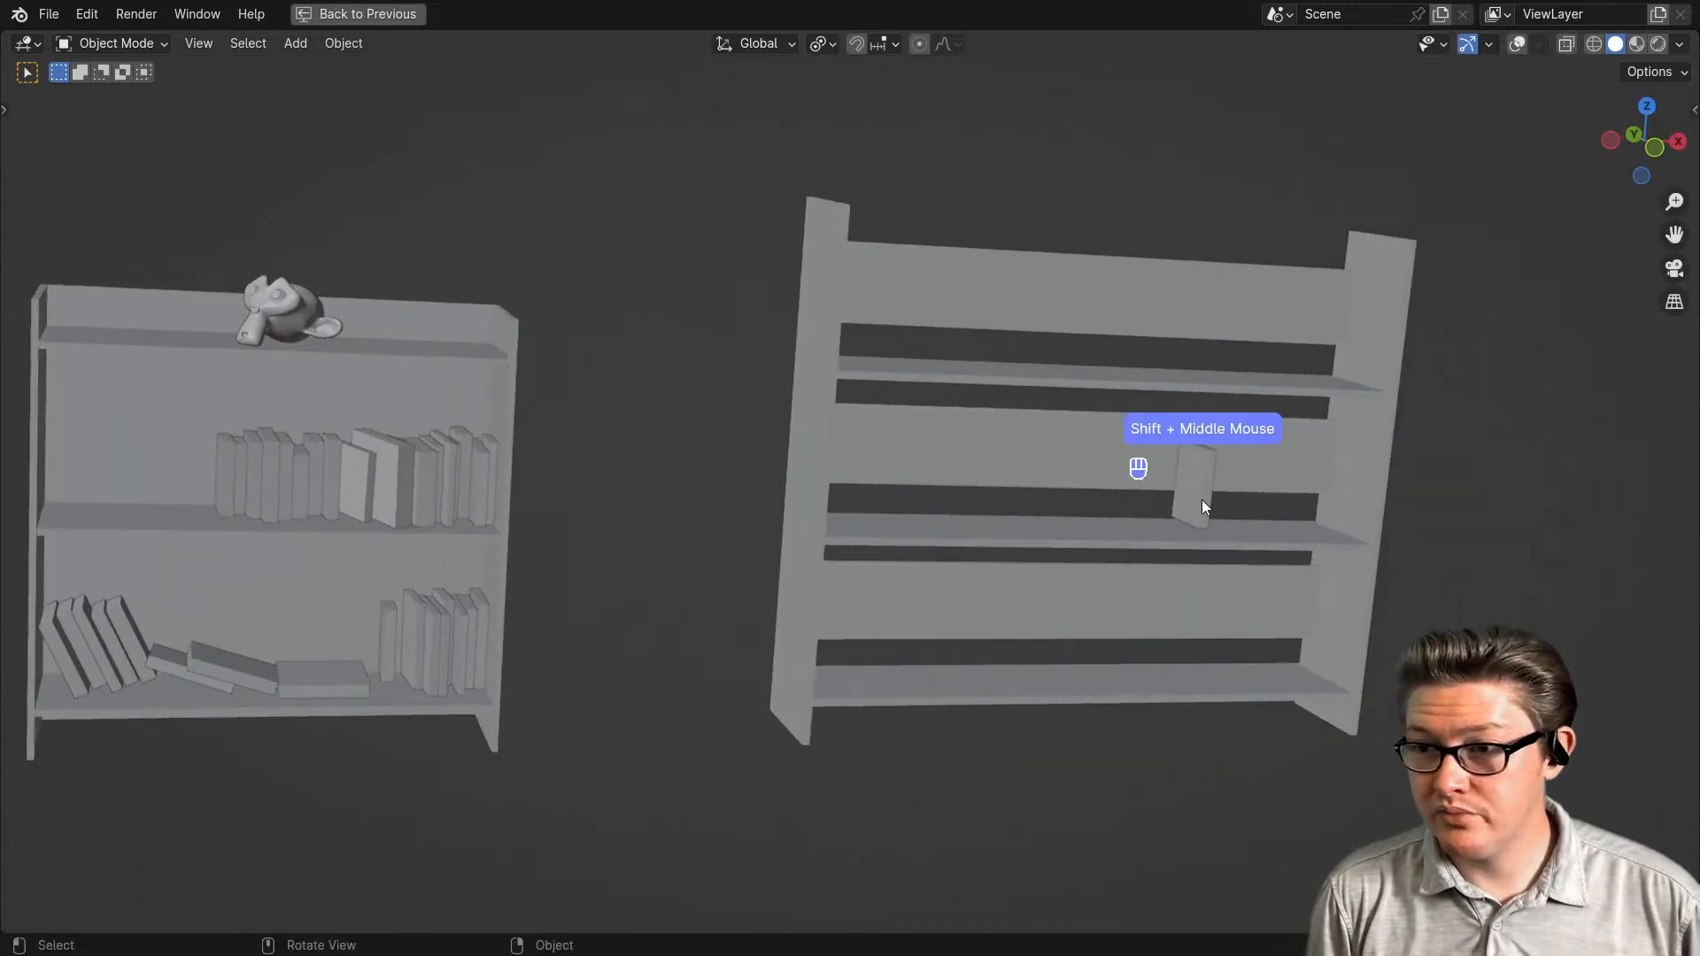
click(1207, 531)
click(593, 570)
middle_drag(593, 570, 411, 625)
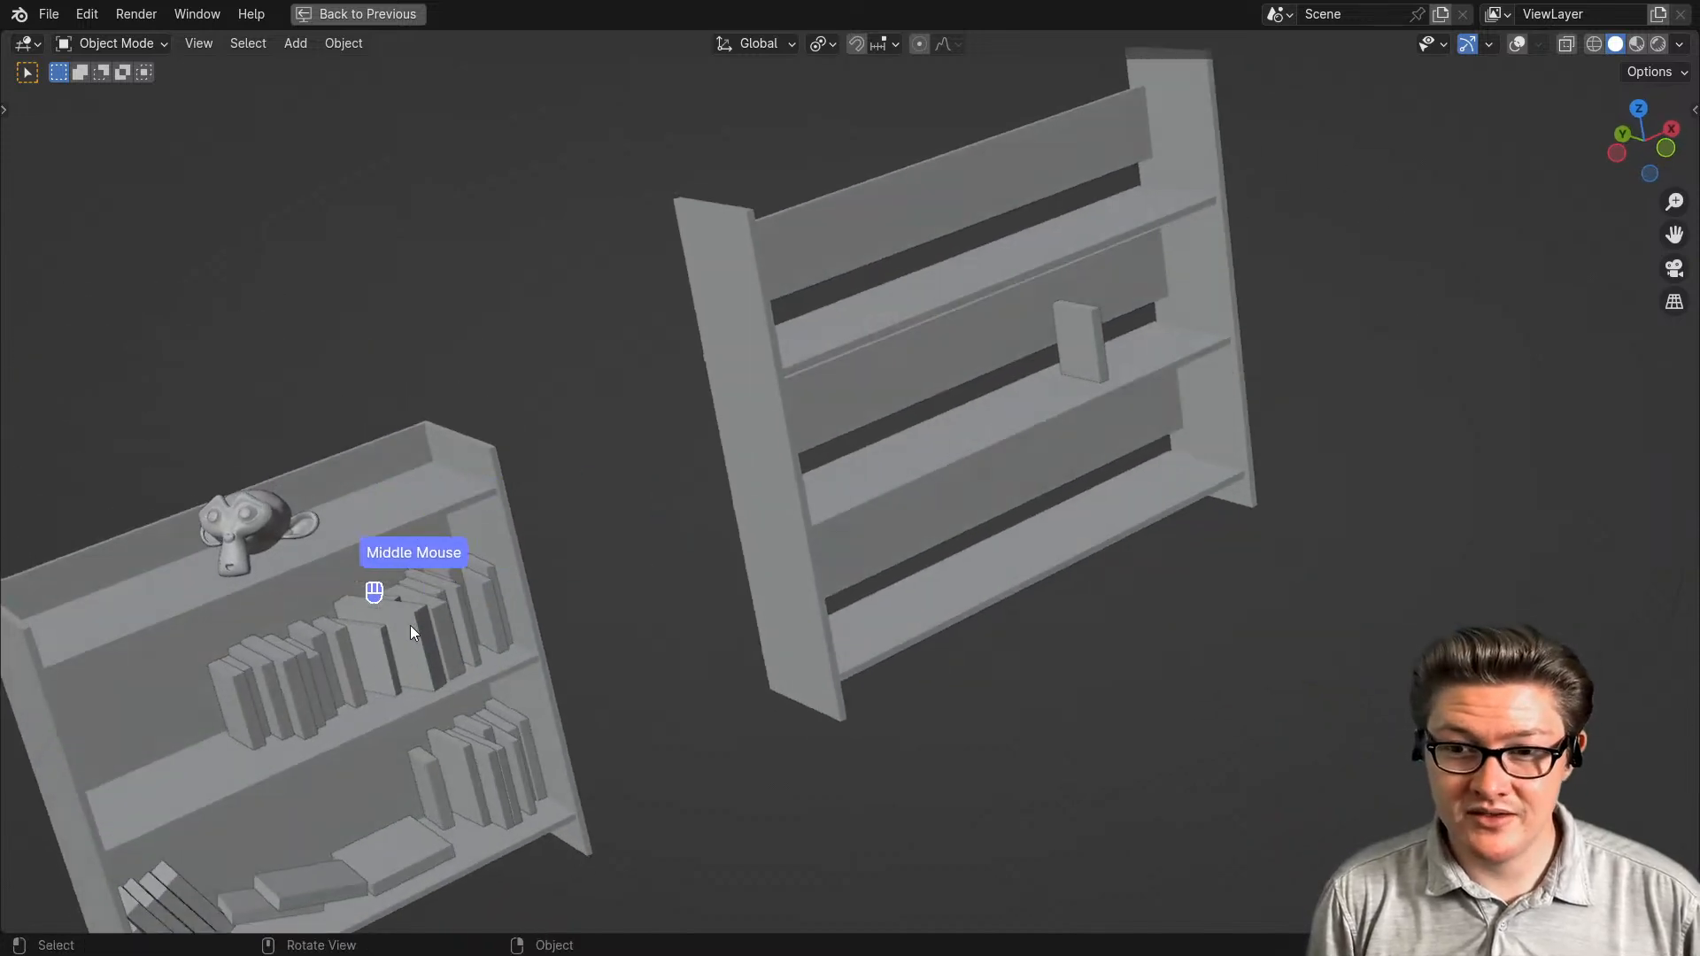
middle_drag(980, 539, 832, 607)
scroll(1275, 626, up, 2)
scroll(1279, 662, up, 1)
scroll(1279, 656, up, 1)
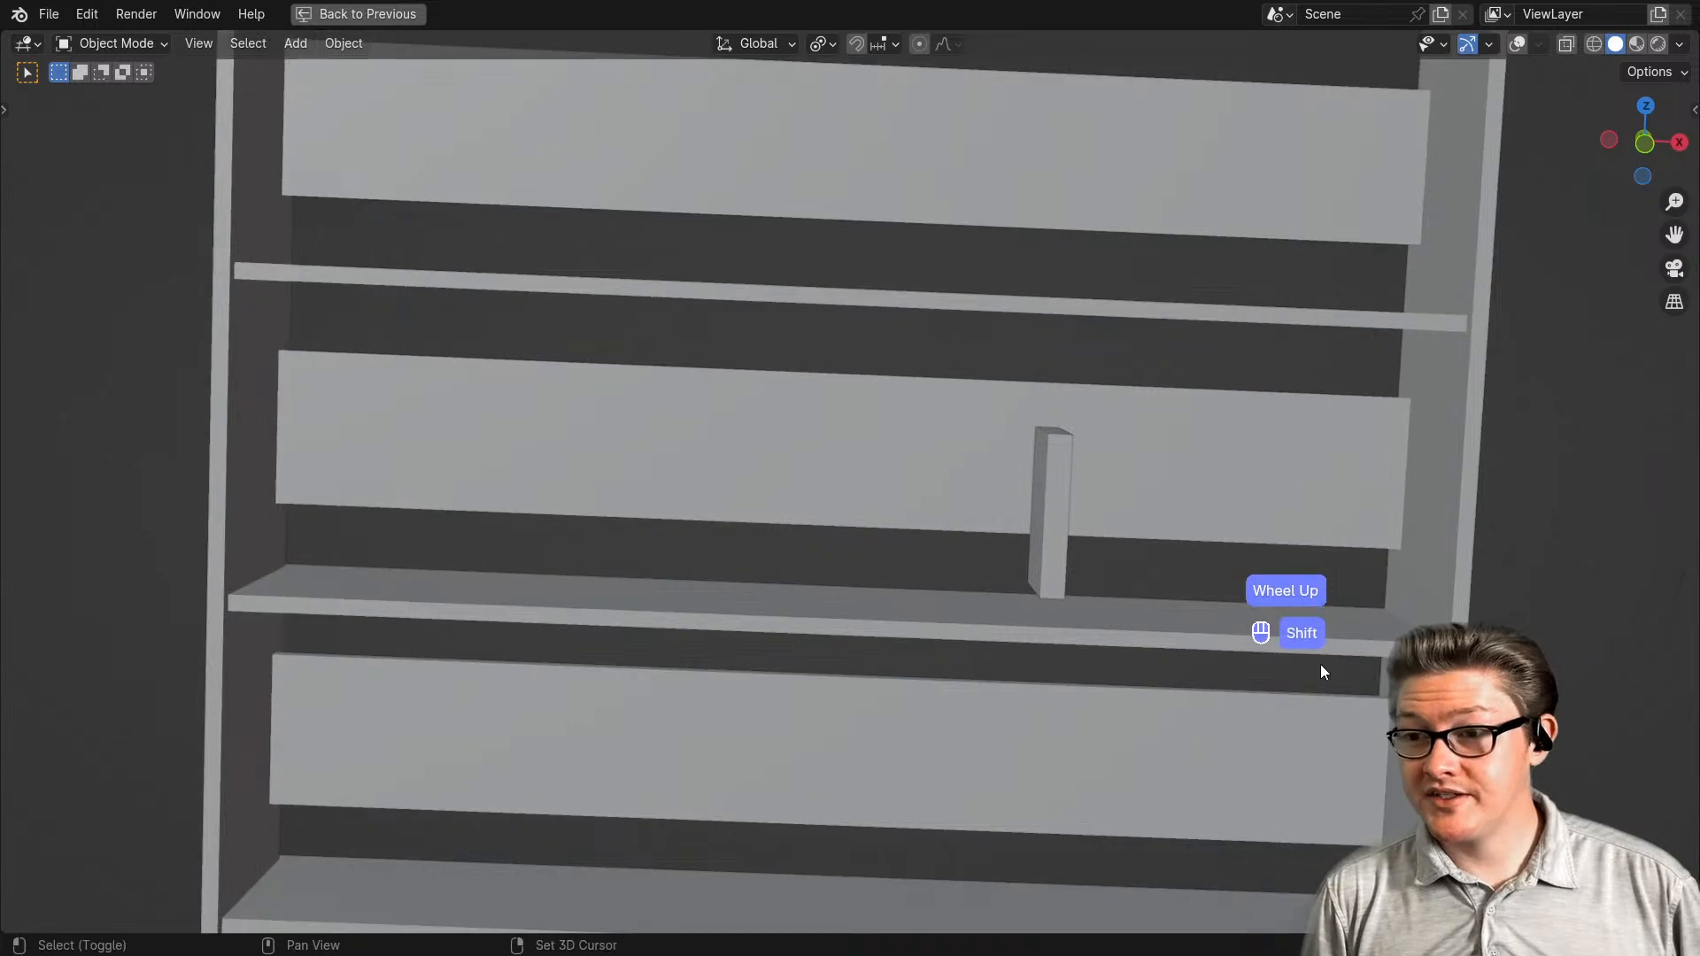
shift+middle_drag(1320, 668, 1226, 649)
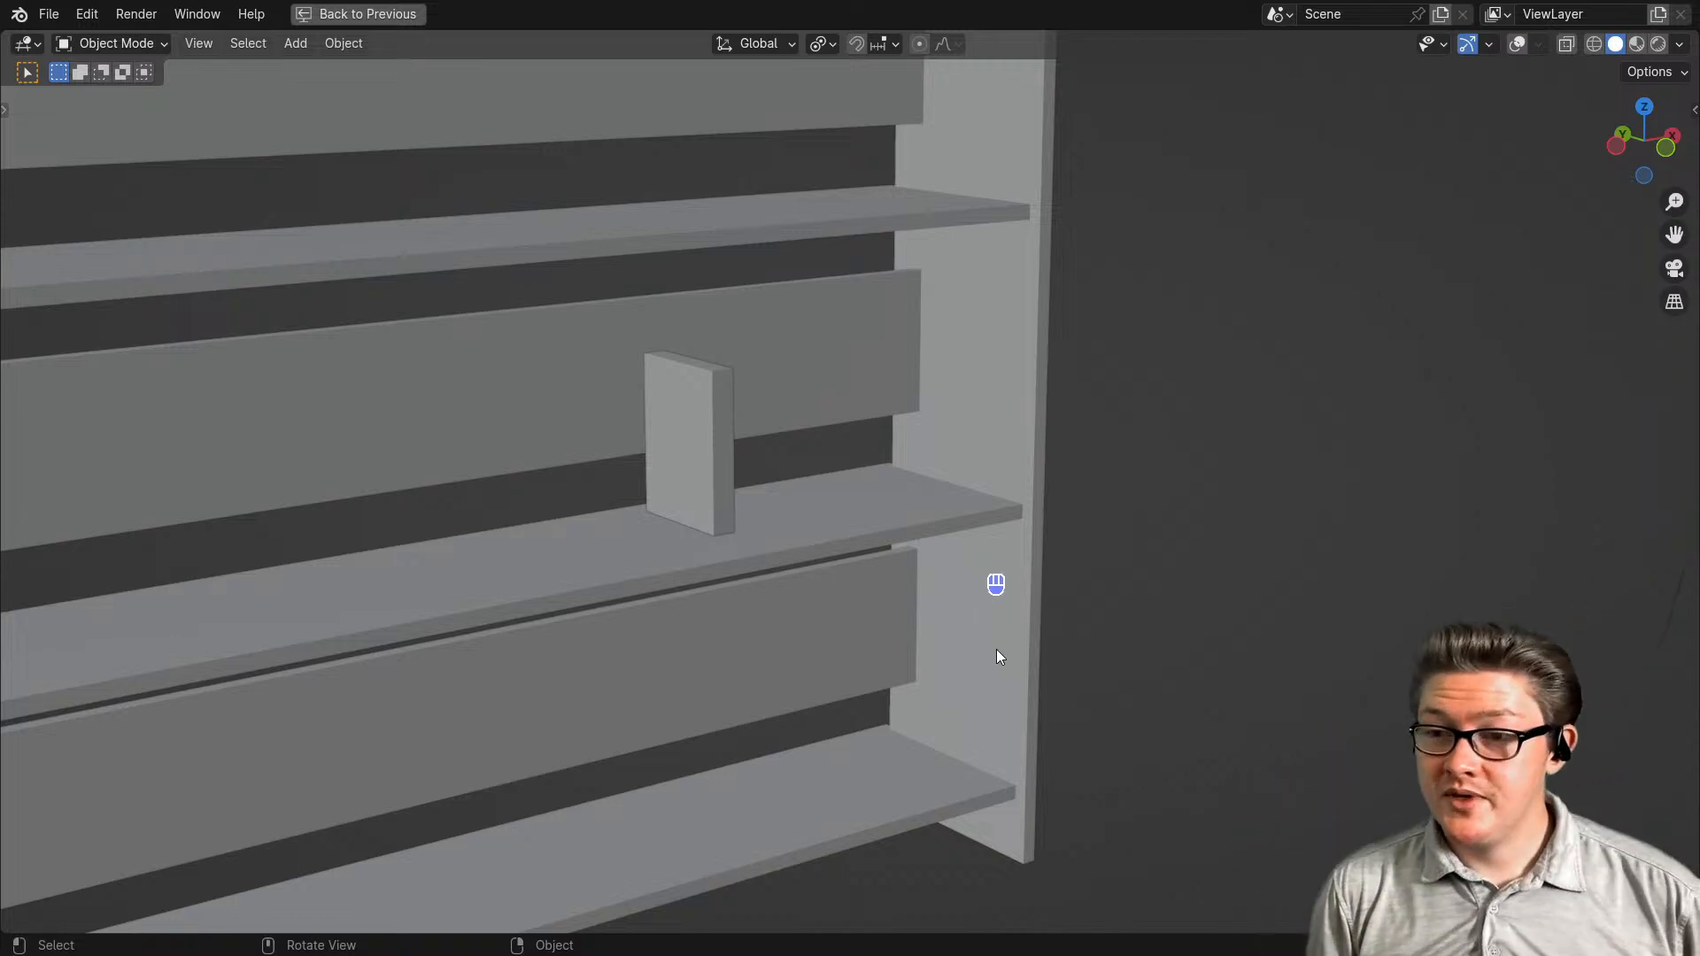
scroll(1001, 653, up, 1)
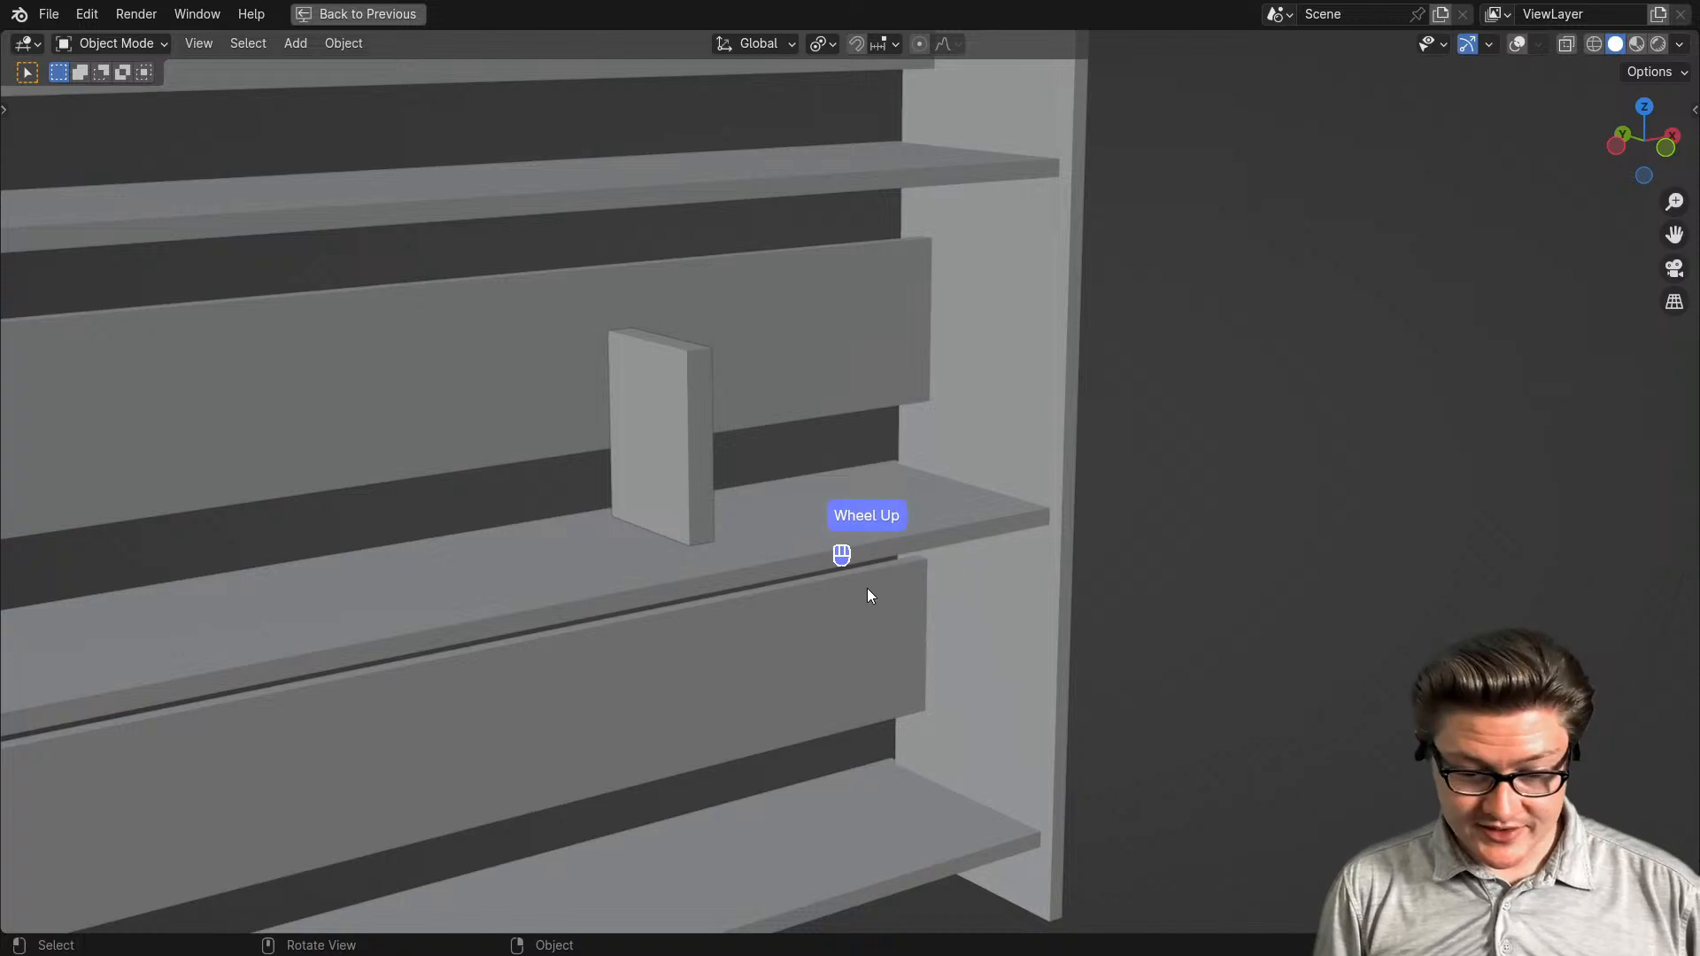
shift+middle_drag(865, 588, 1050, 608)
scroll(900, 595, up, 2)
scroll(1019, 655, down, 1)
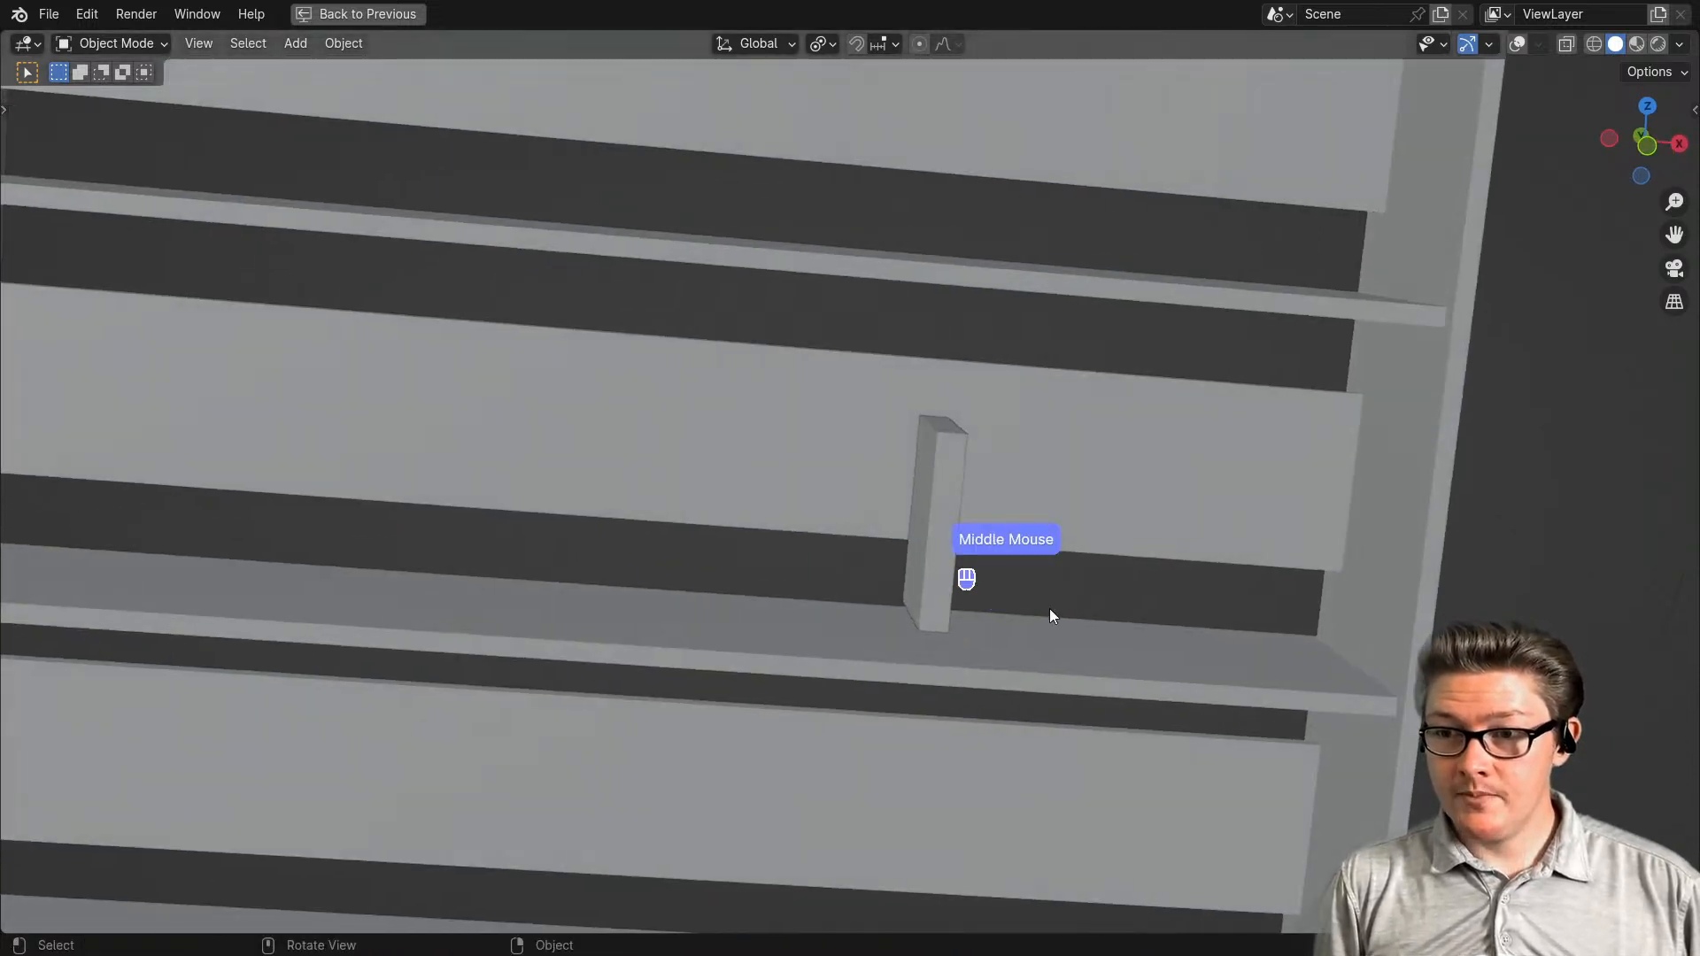
- Check the slatted shelf and its book in Material Preview and return the viewport to Rendered shading
key(z)
click(873, 651)
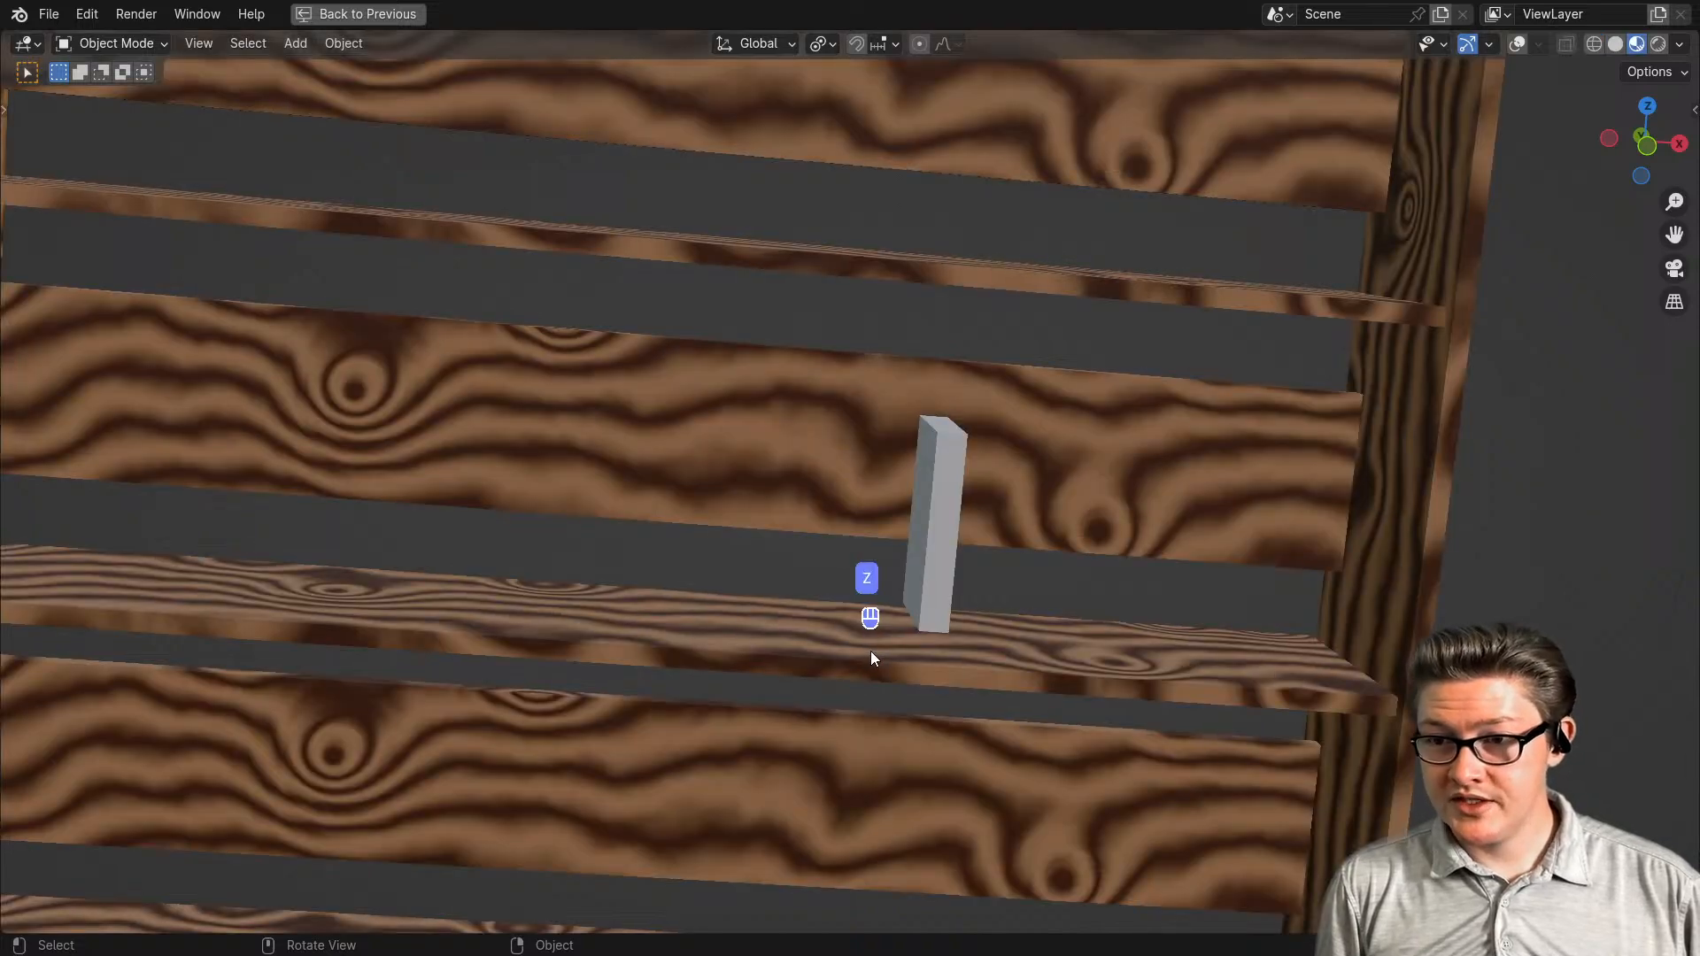
scroll(870, 651, down, 1)
shift+middle_drag(871, 653, 915, 649)
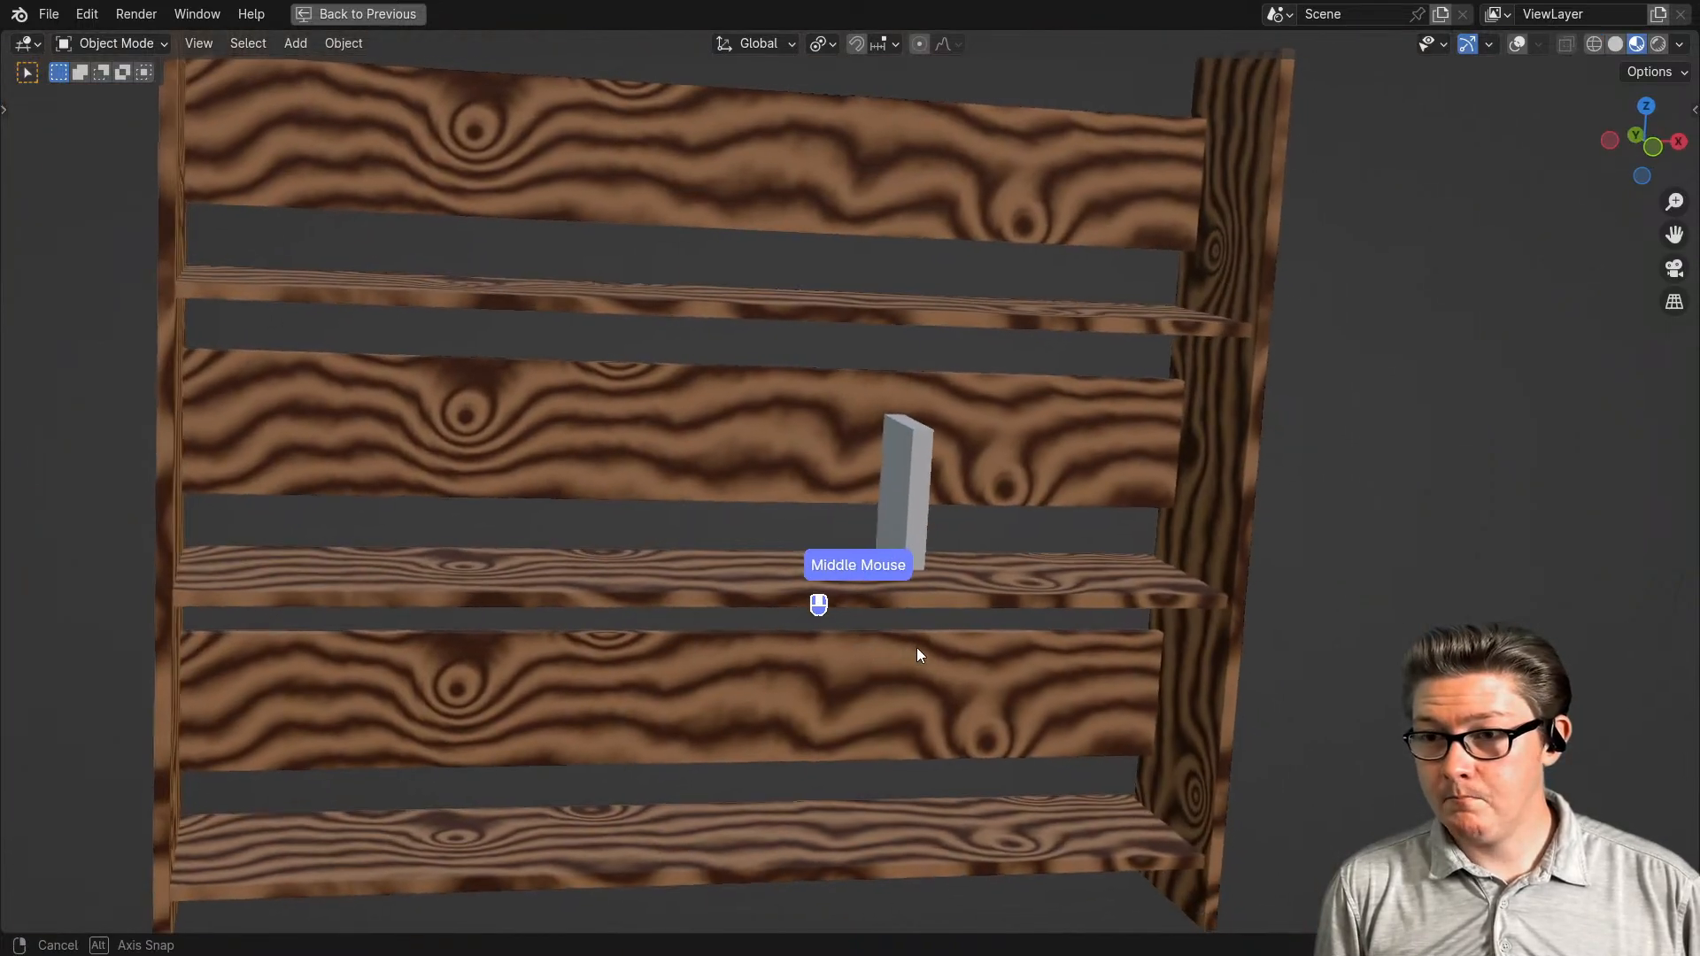
scroll(1040, 561, up, 2)
scroll(1038, 563, up, 1)
ctrl+middle_drag(1124, 546, 1062, 493)
key(z)
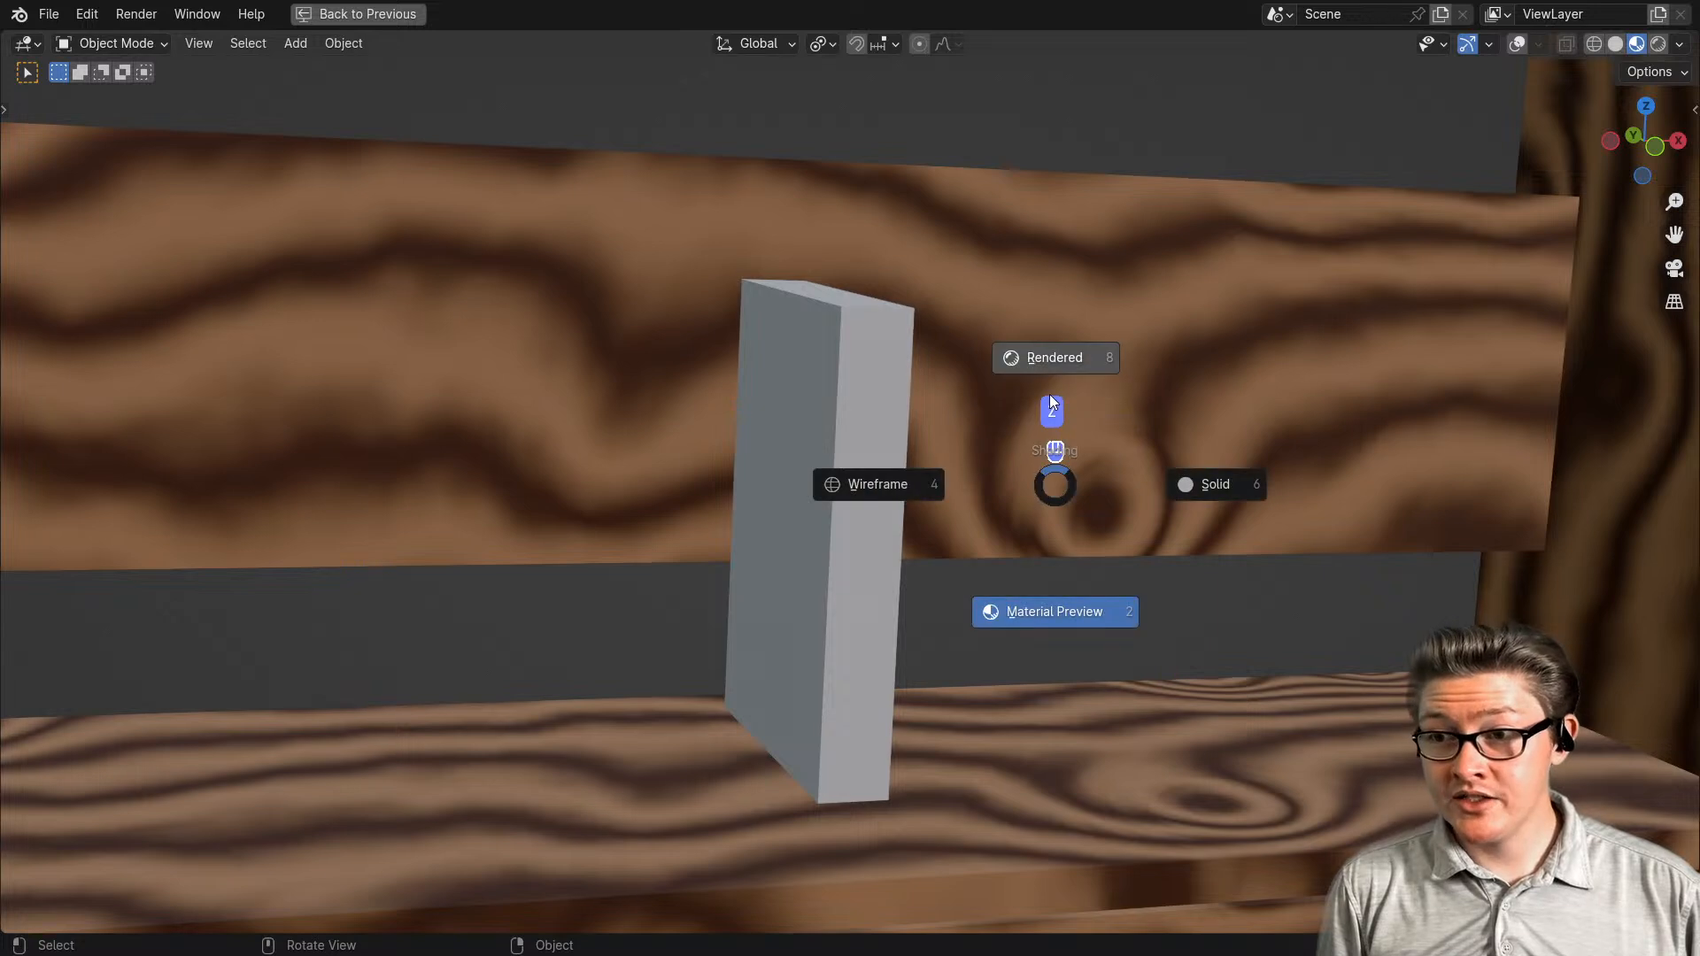
click(1050, 376)
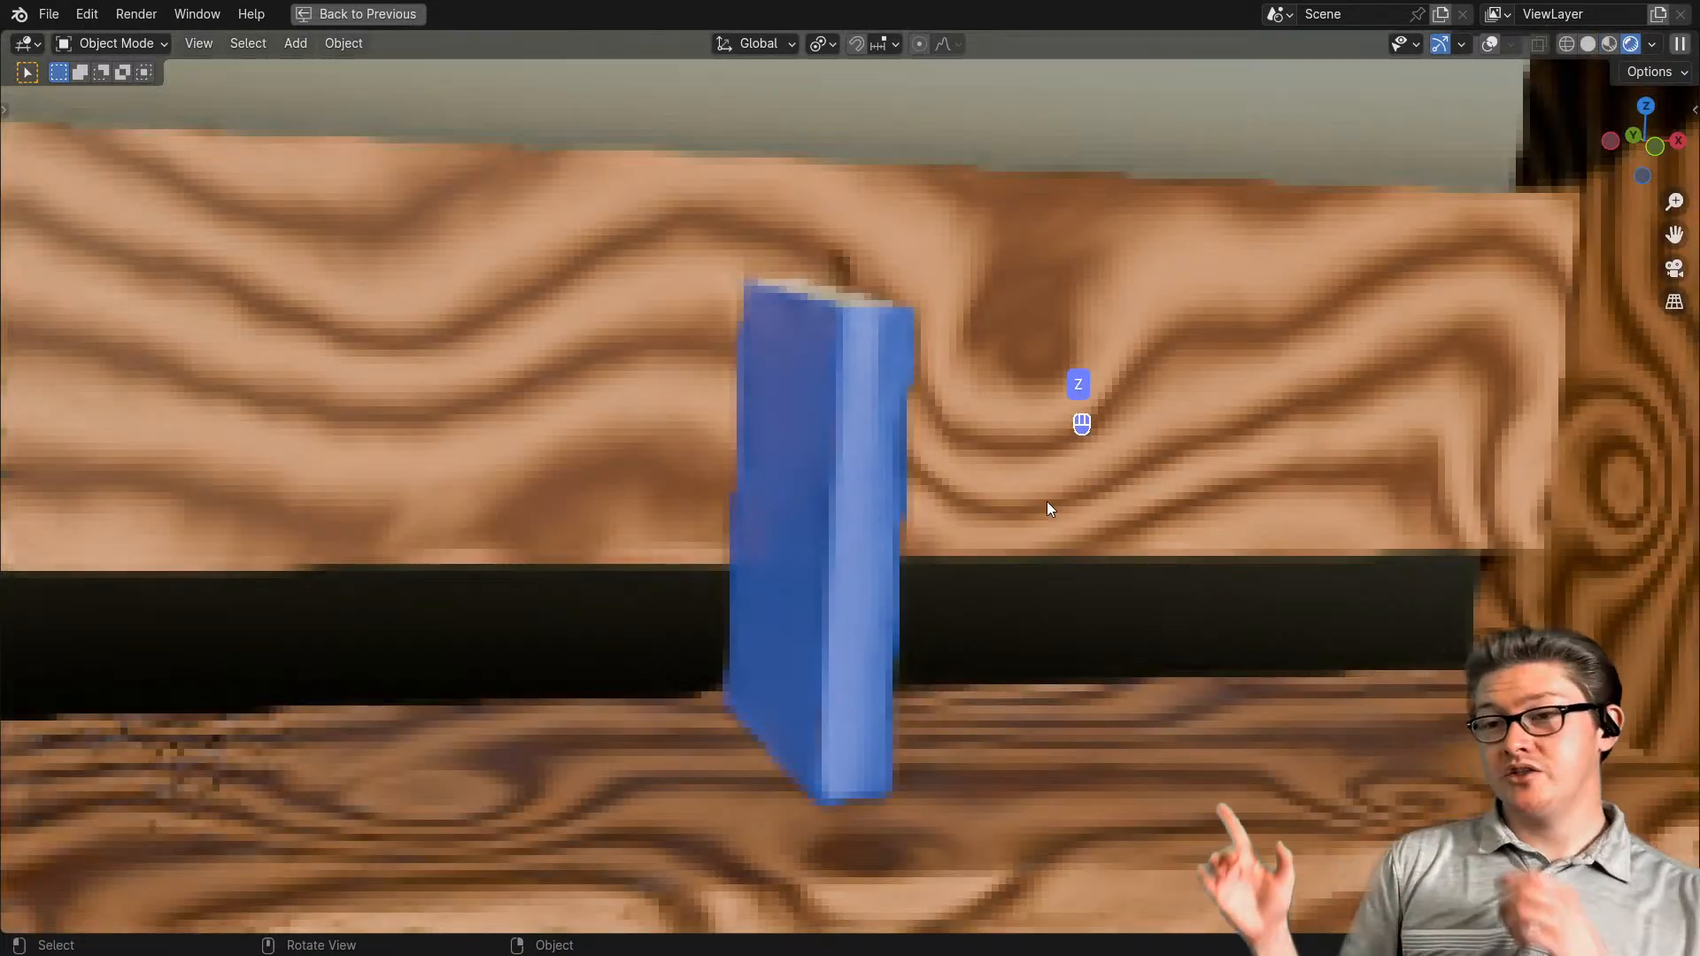
- Frame the blue book and examine the leather-like bump on its spine up close and from a distance
middle_drag(1057, 541, 1136, 489)
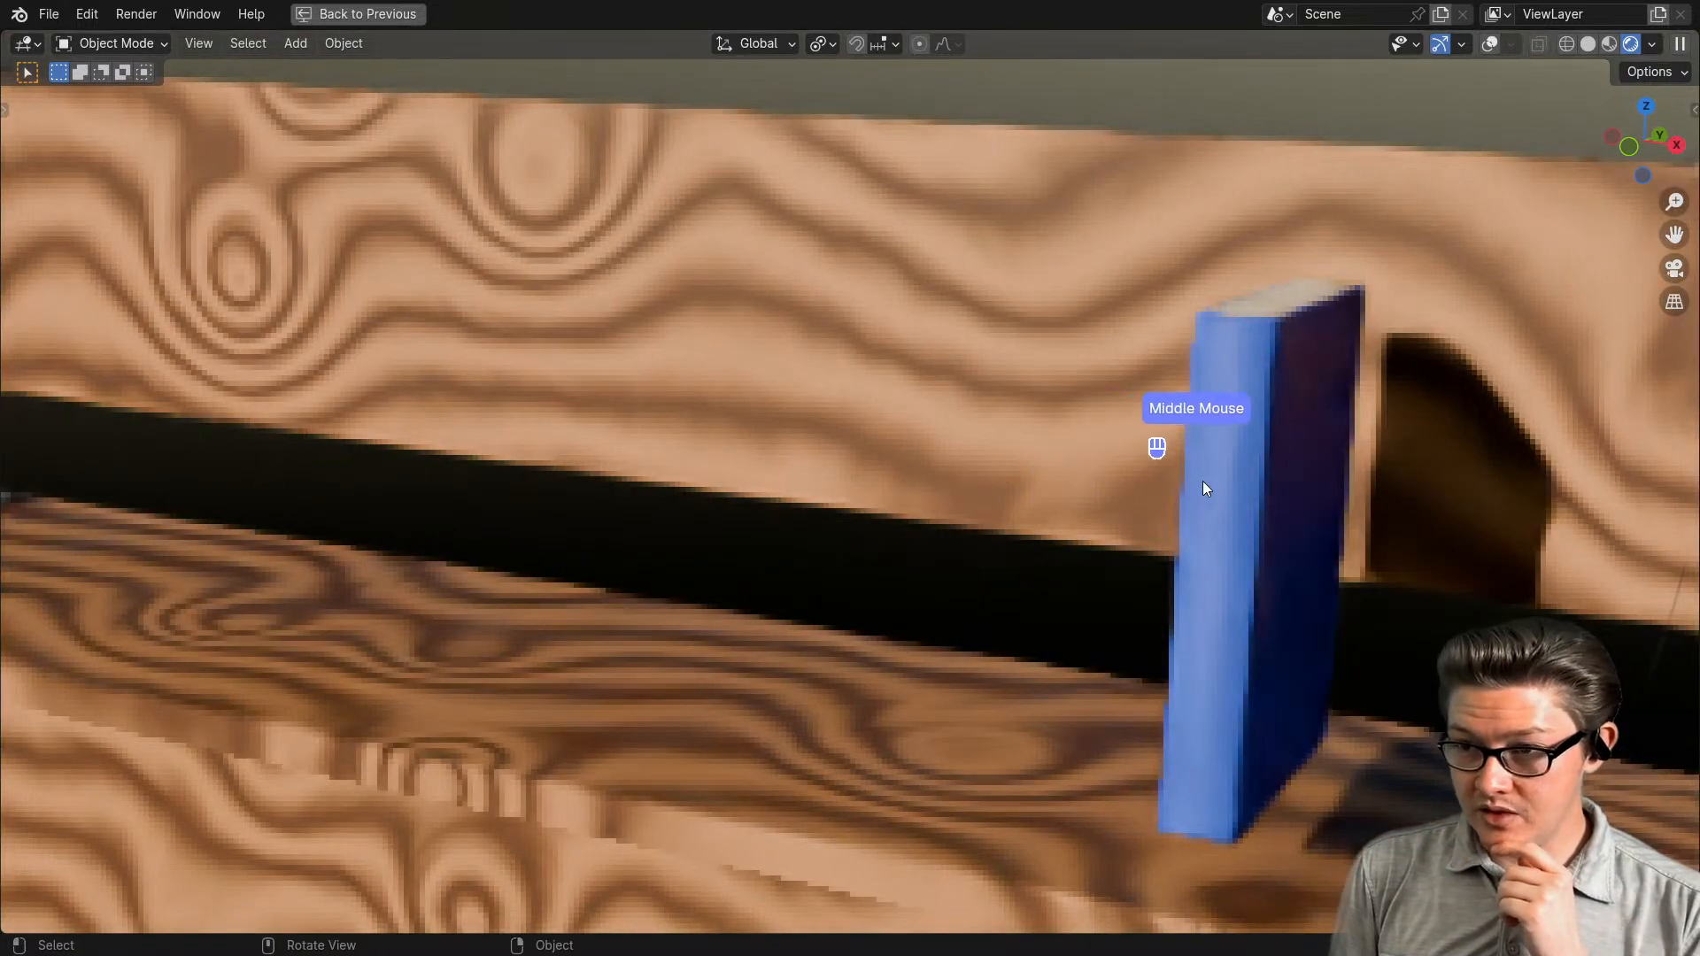
key(KP_Decimal)
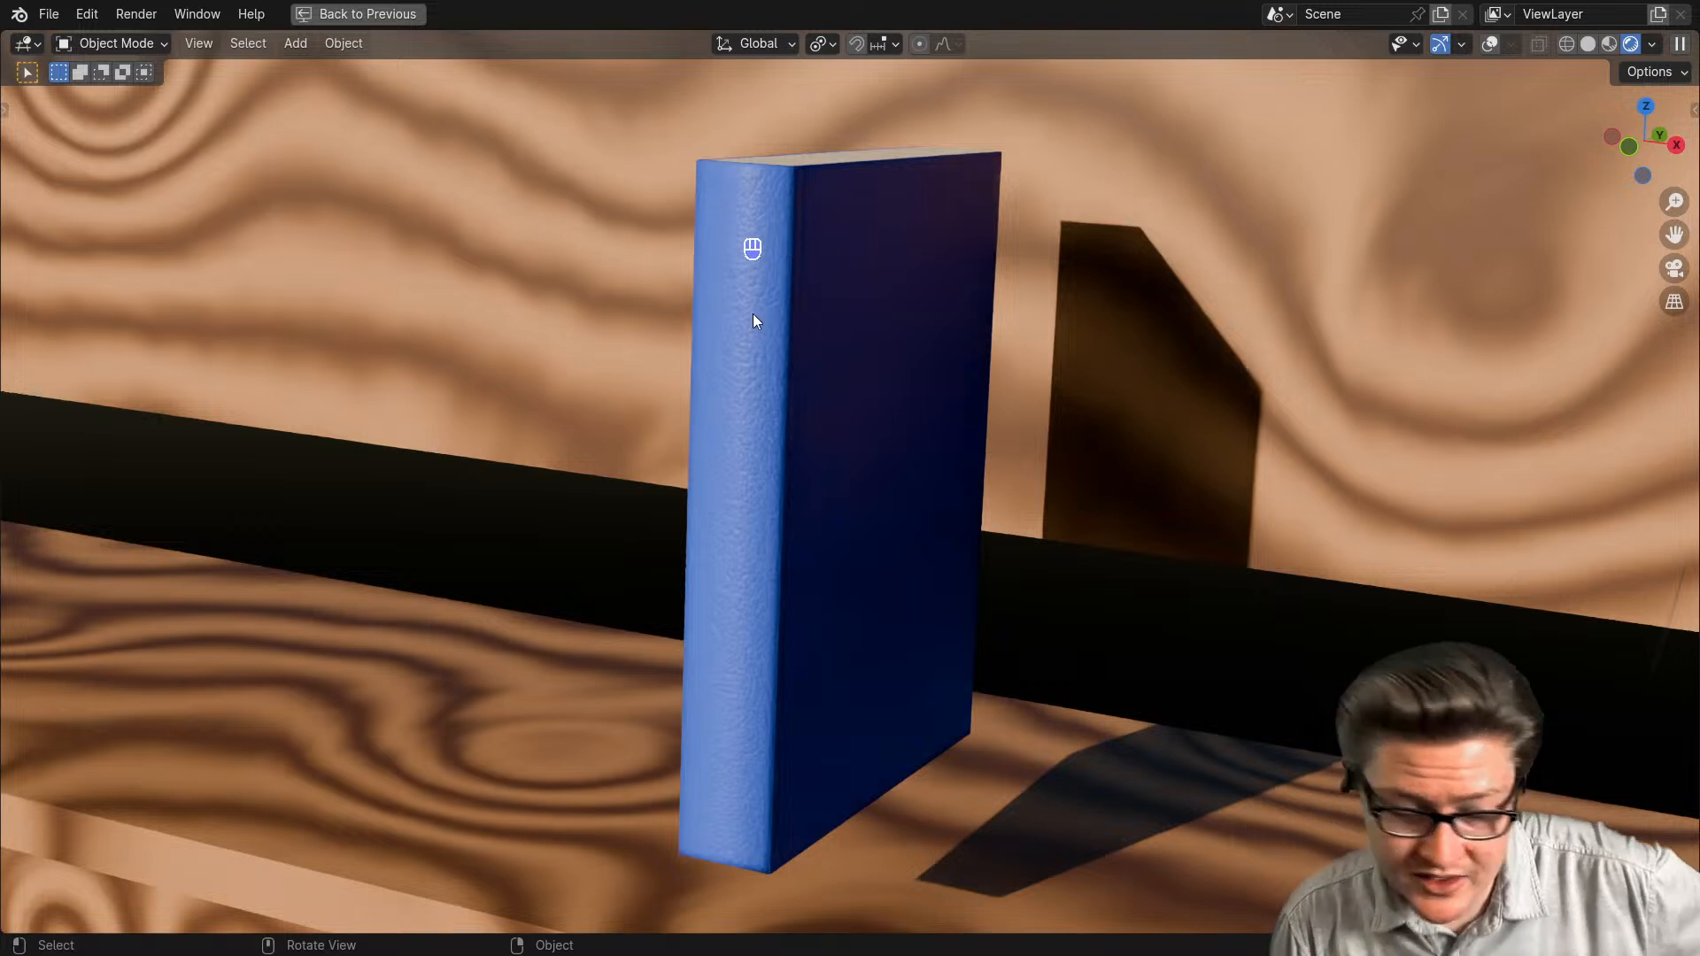
scroll(779, 336, up, 3)
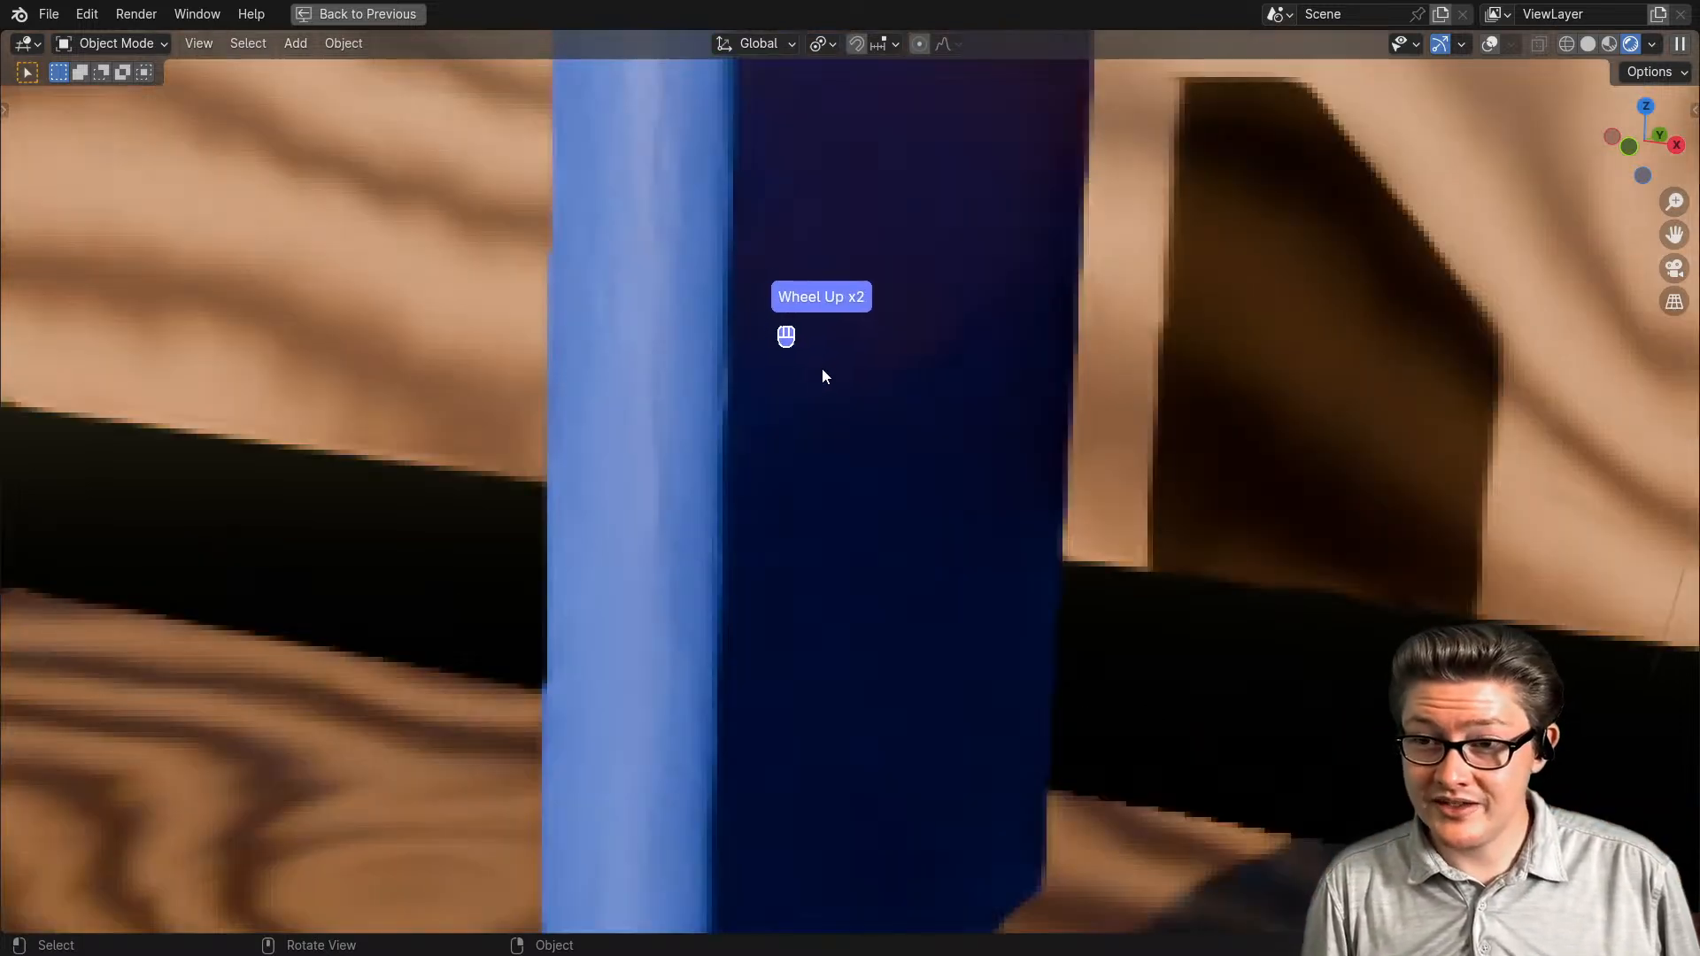
shift+middle_drag(806, 299, 985, 427)
shift+middle_drag(1118, 522, 1128, 534)
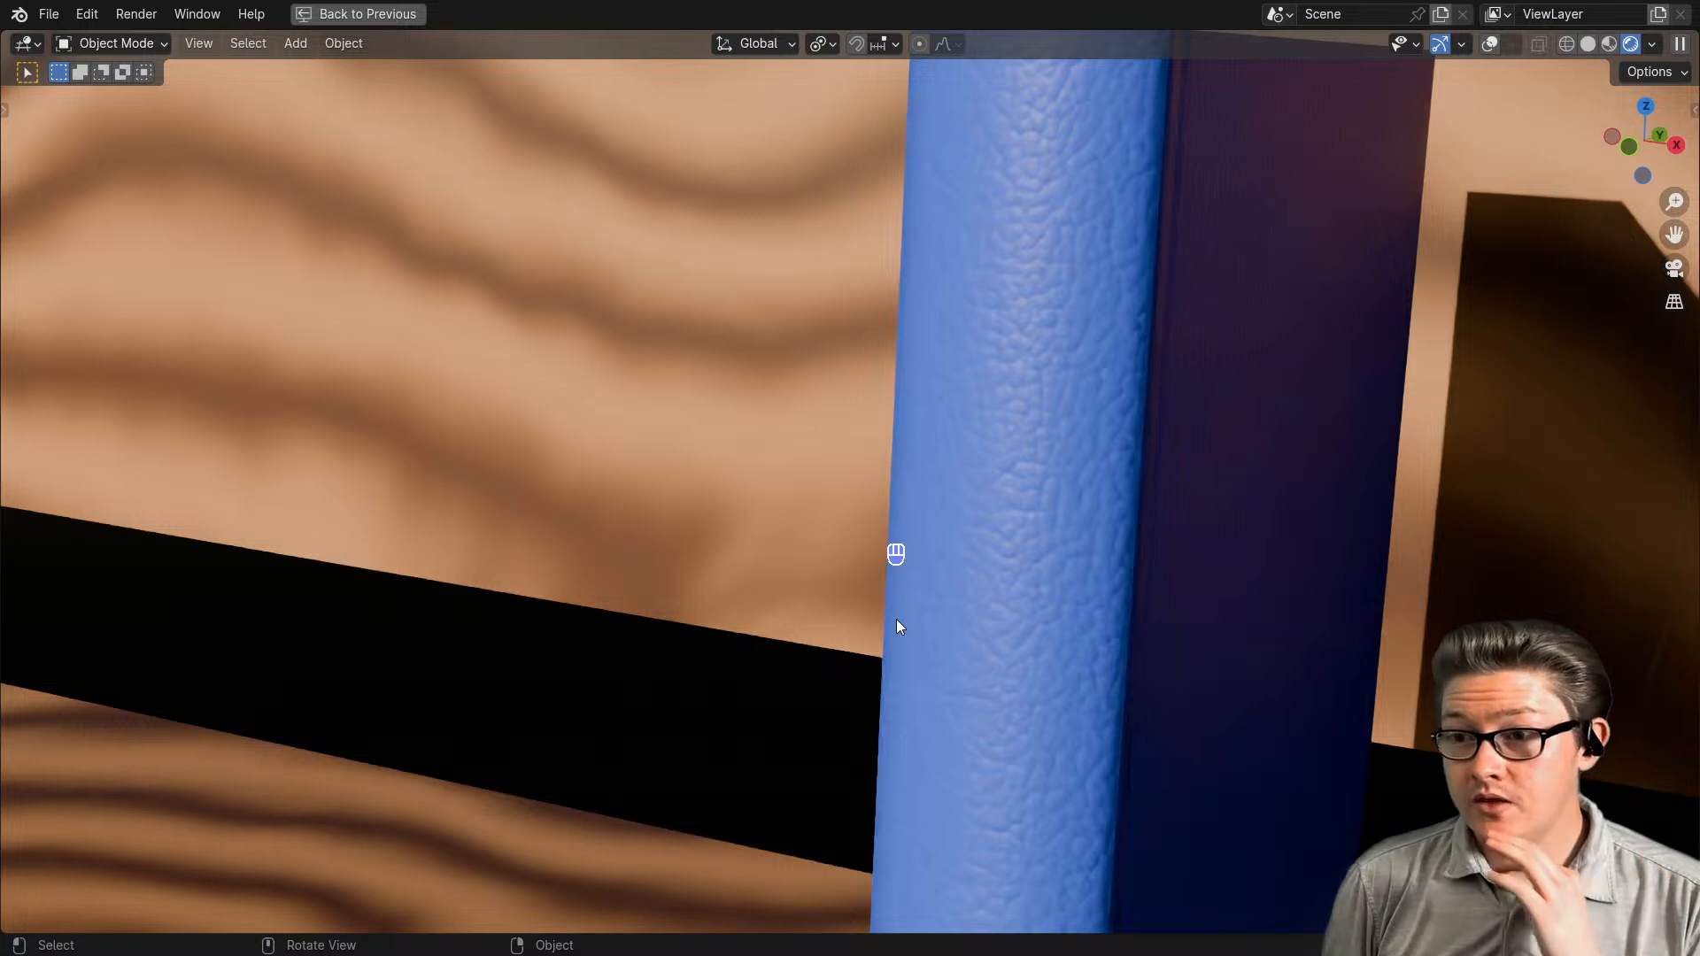
scroll(897, 622, down, 6)
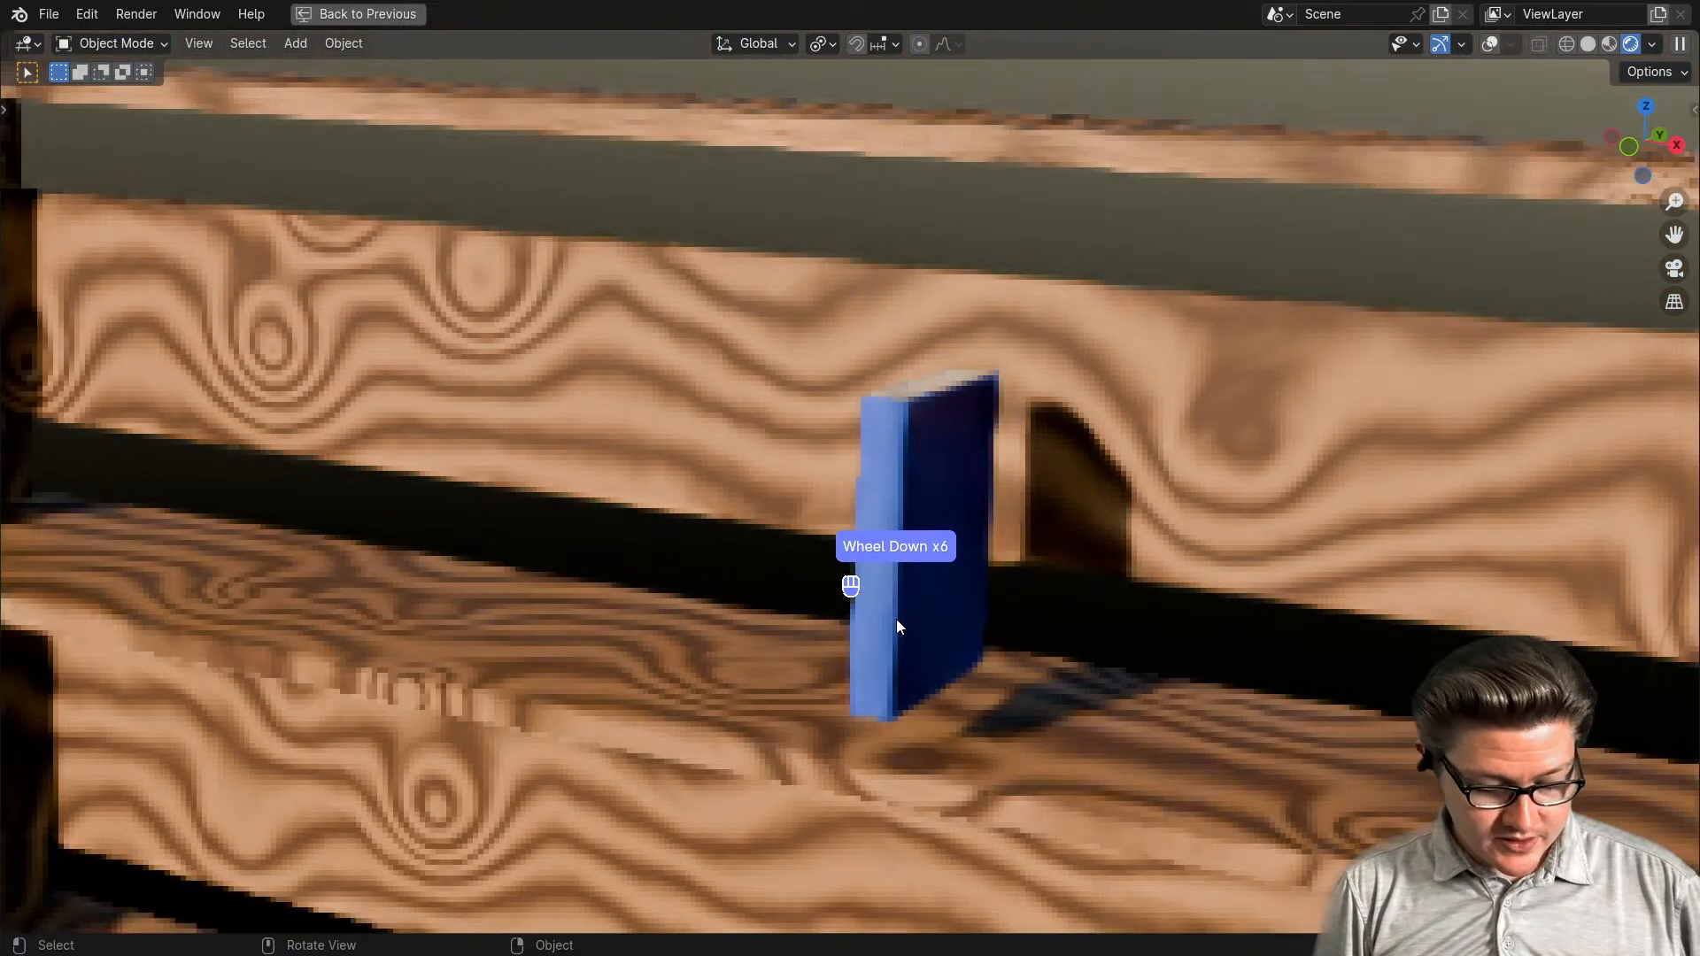
- Switch the viewport to Solid shading and turn the overlays back on with the room's front openings in view
scroll(897, 627, down, 3)
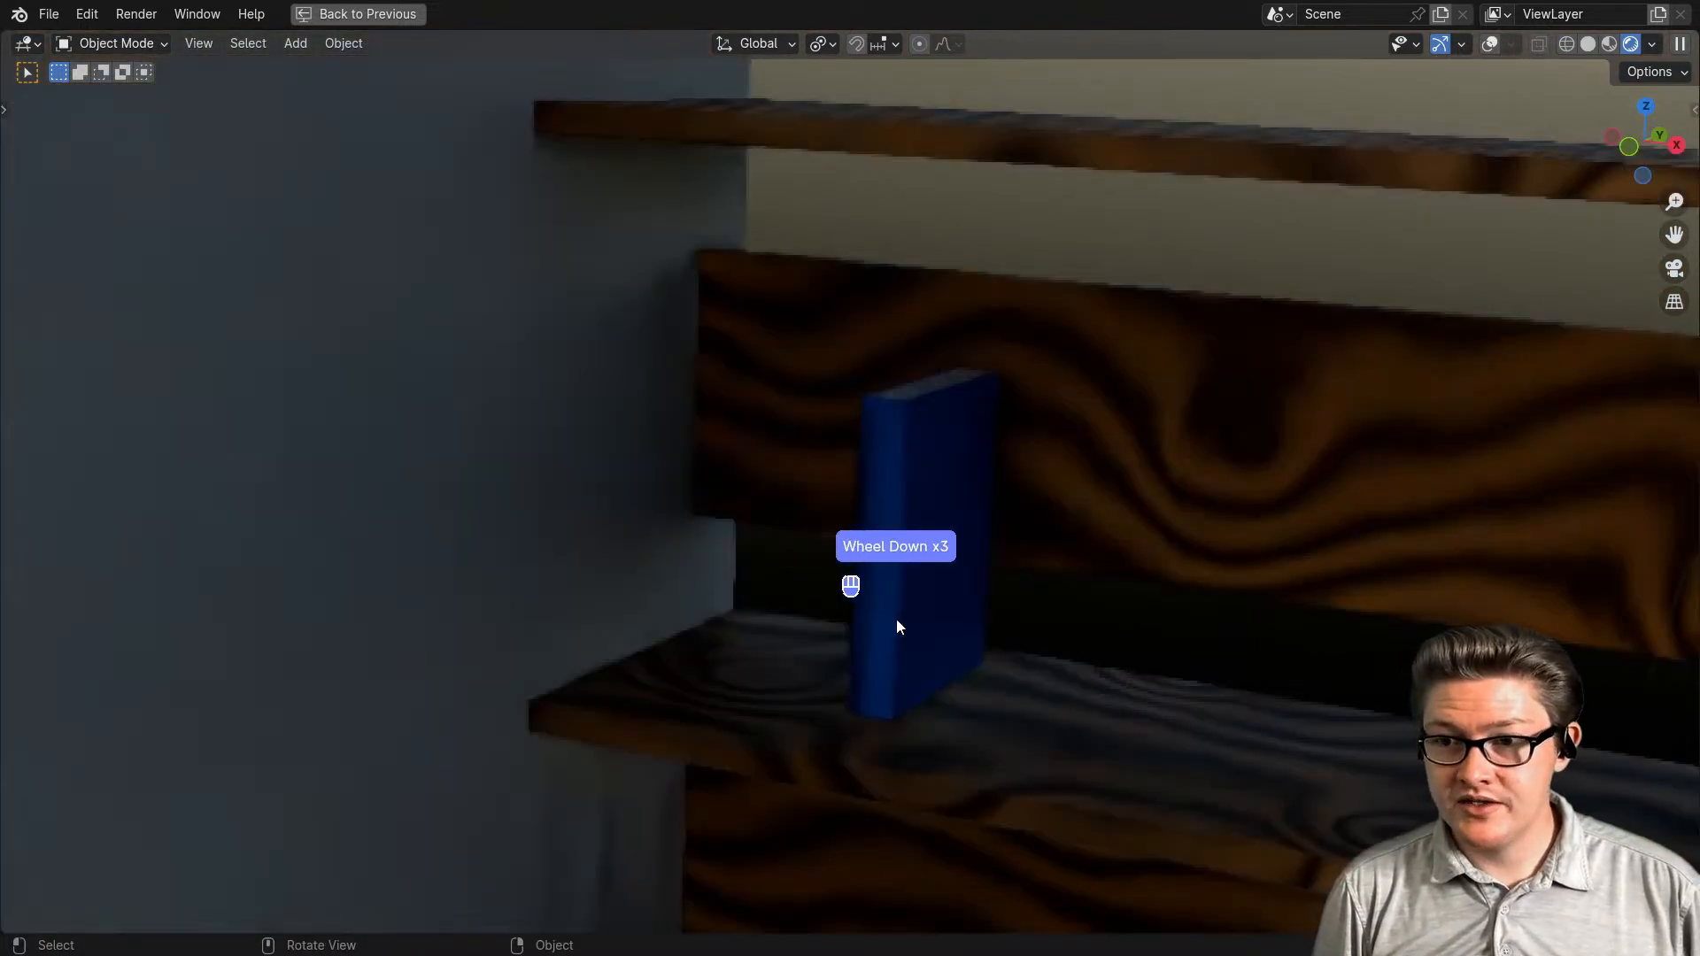
scroll(897, 627, down, 1)
scroll(896, 619, down, 2)
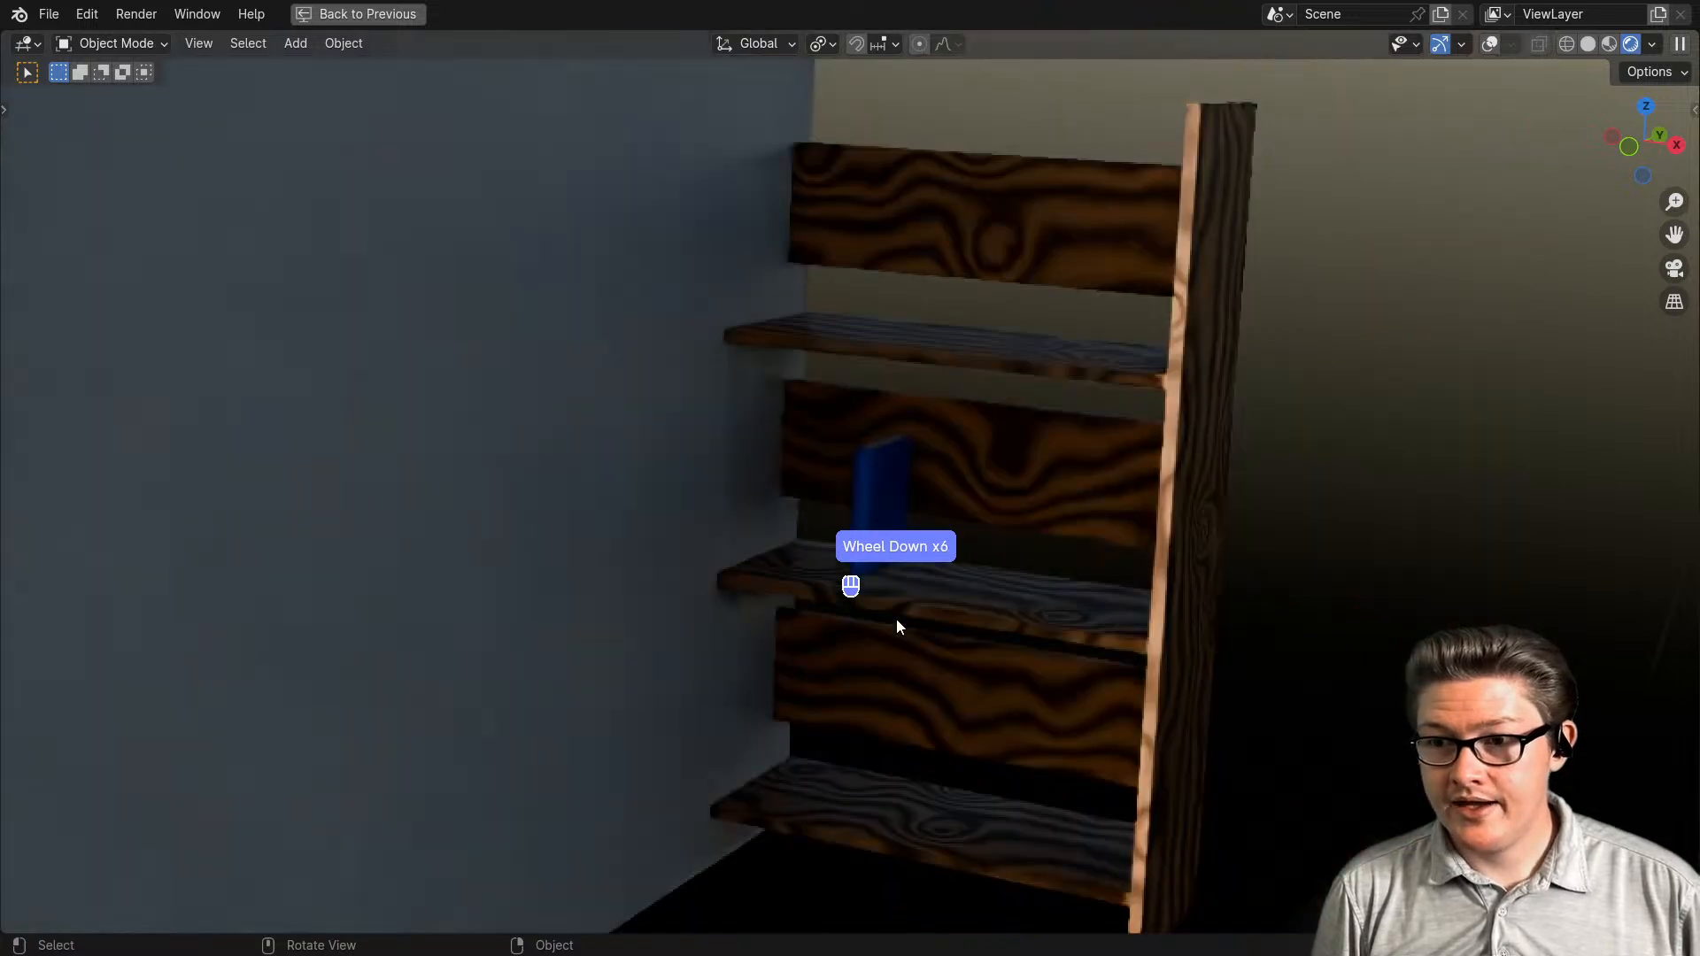
scroll(897, 619, down, 3)
middle_drag(896, 619, 1062, 683)
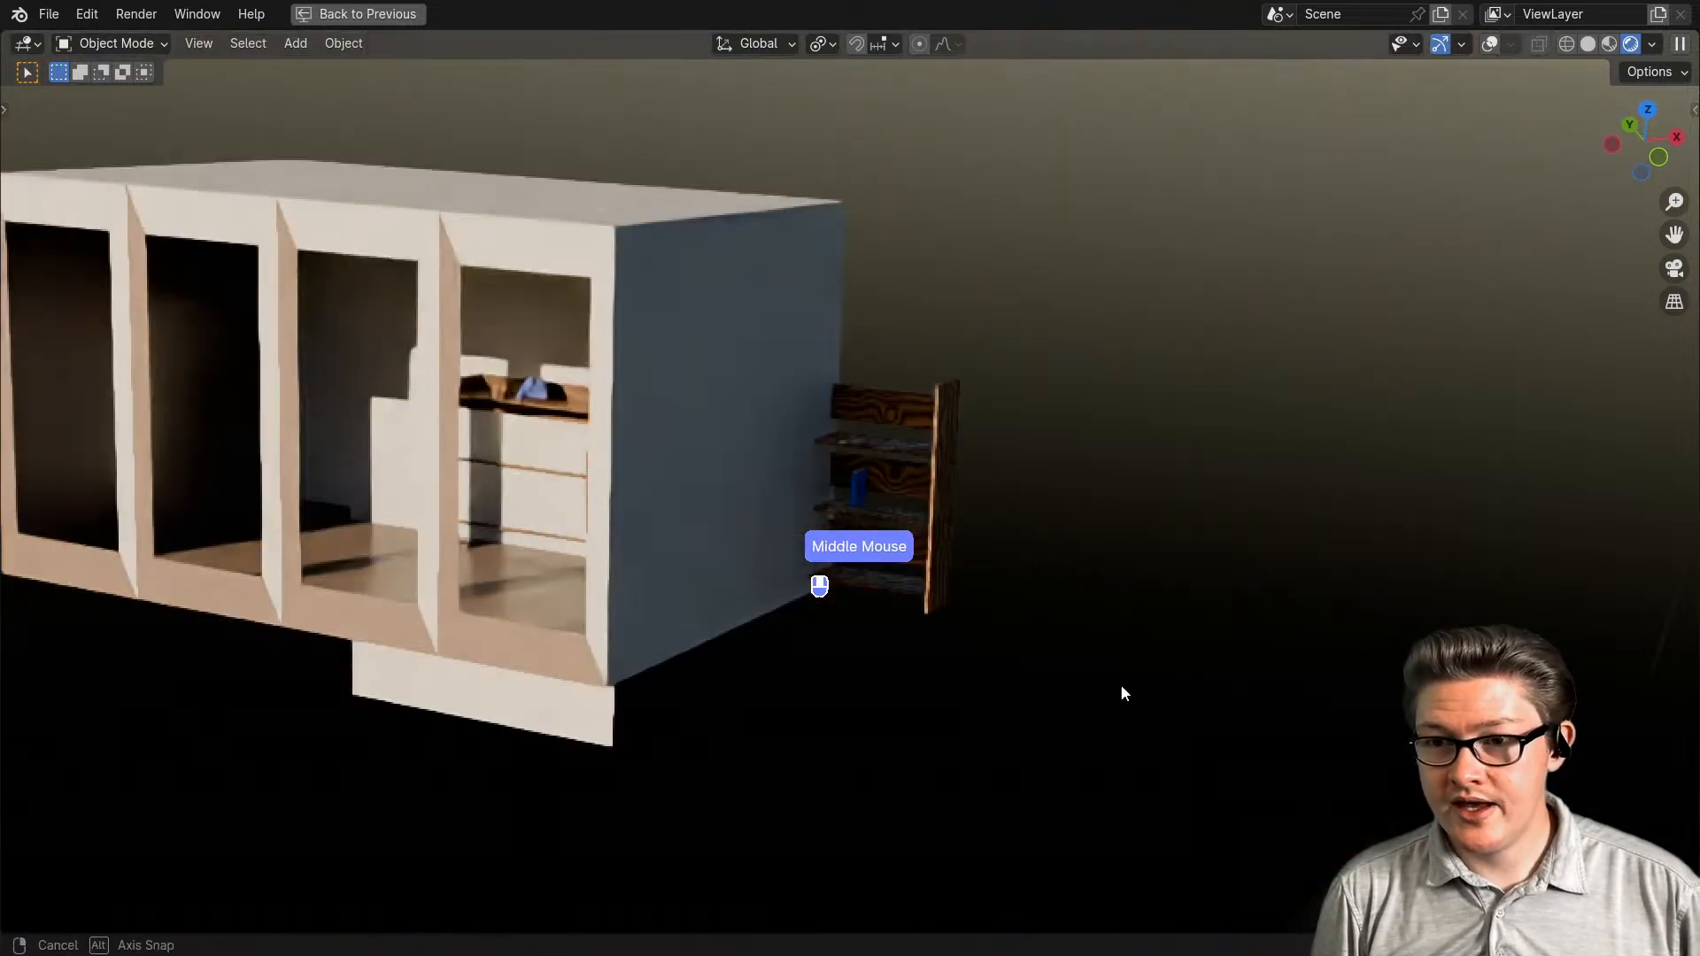
key(z)
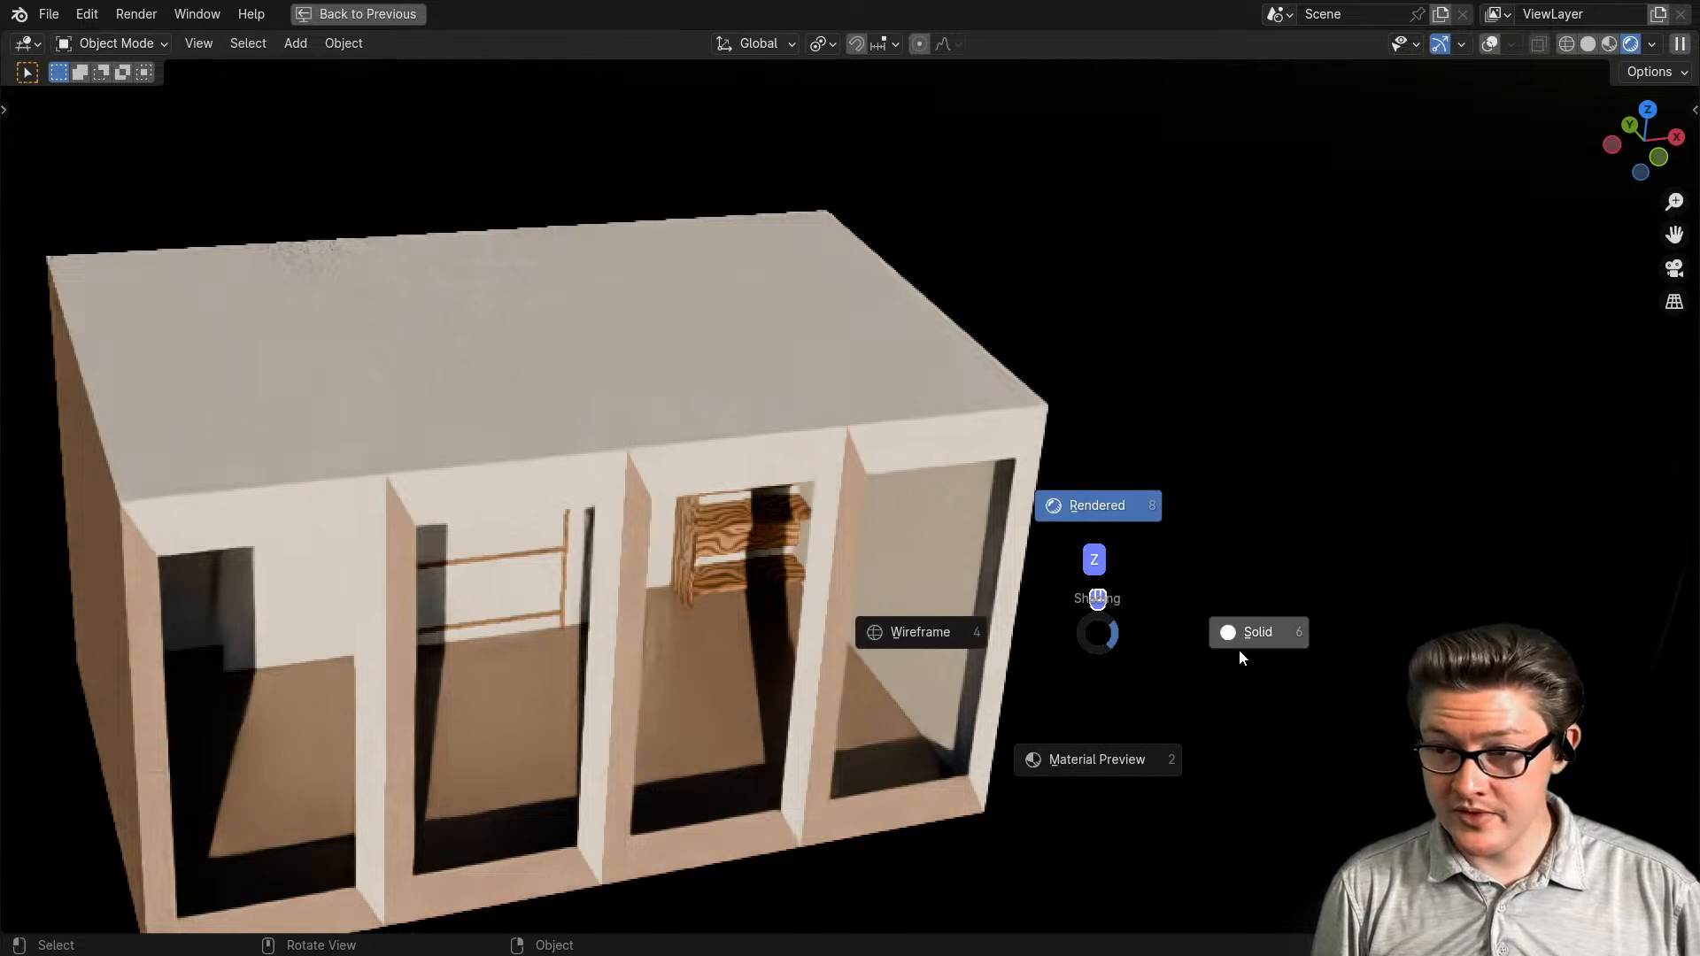
click(1240, 650)
scroll(975, 644, up, 3)
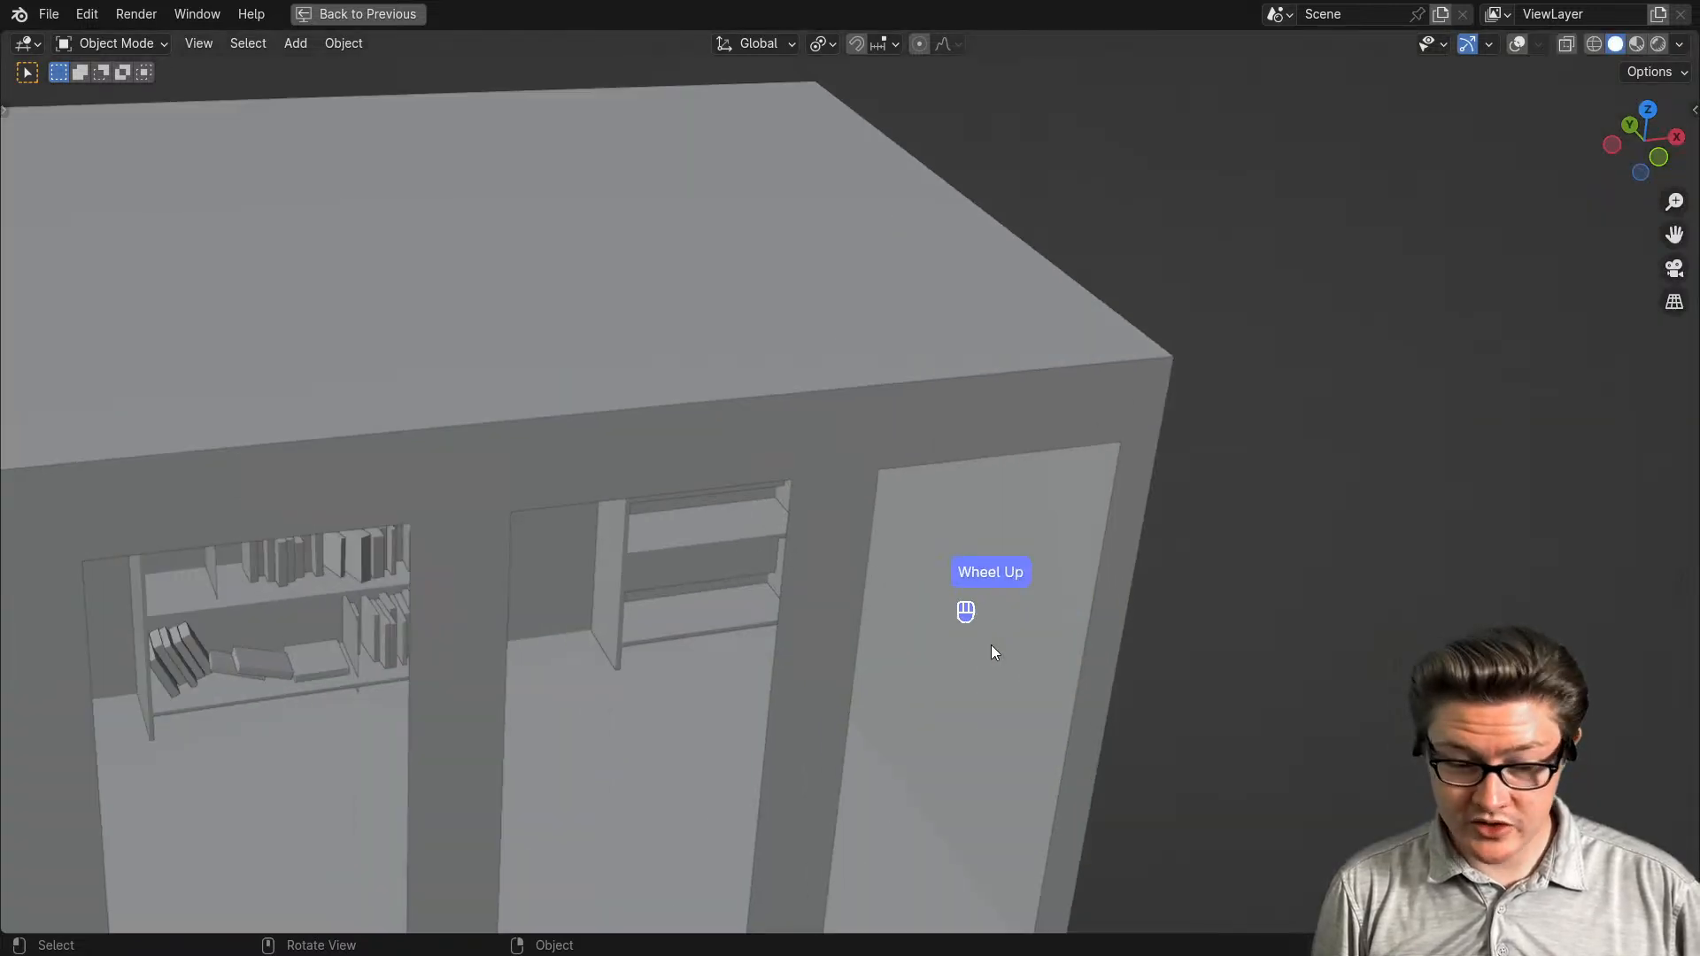
key(shift+alt+z)
- Move the room's end wall face outward along X by about 1.06 m to enclose the slatted shelf, and select its single book
middle_drag(991, 645, 882, 600)
key(Tab)
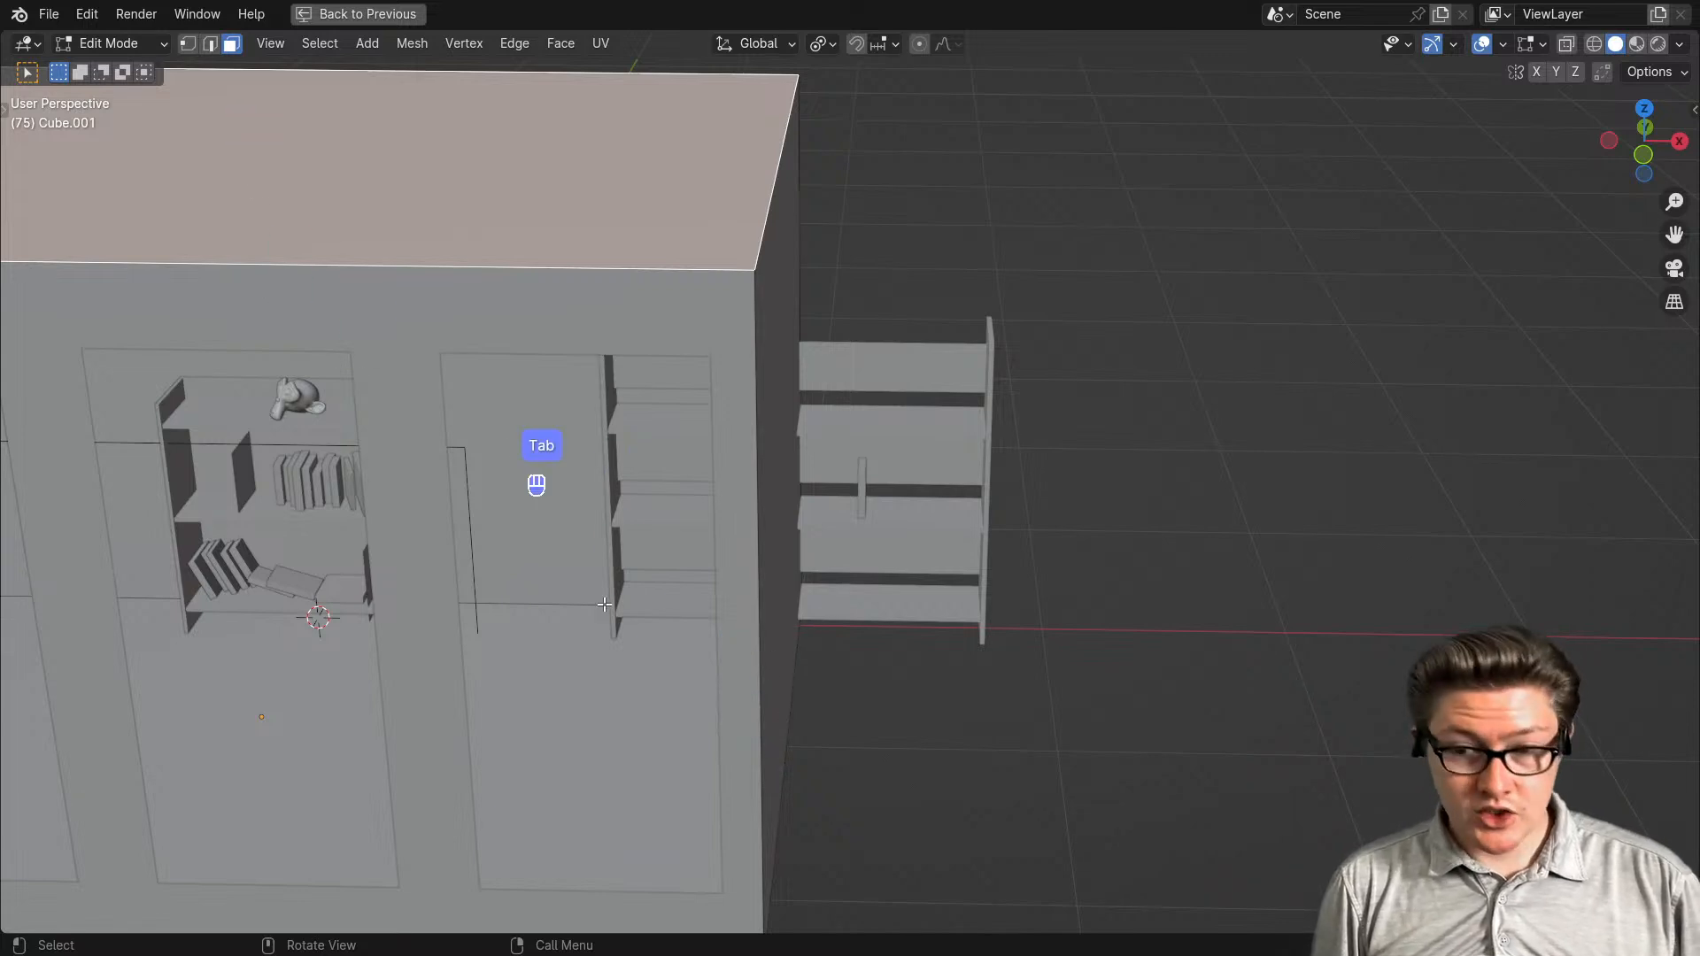
click(779, 638)
key(g)
key(x)
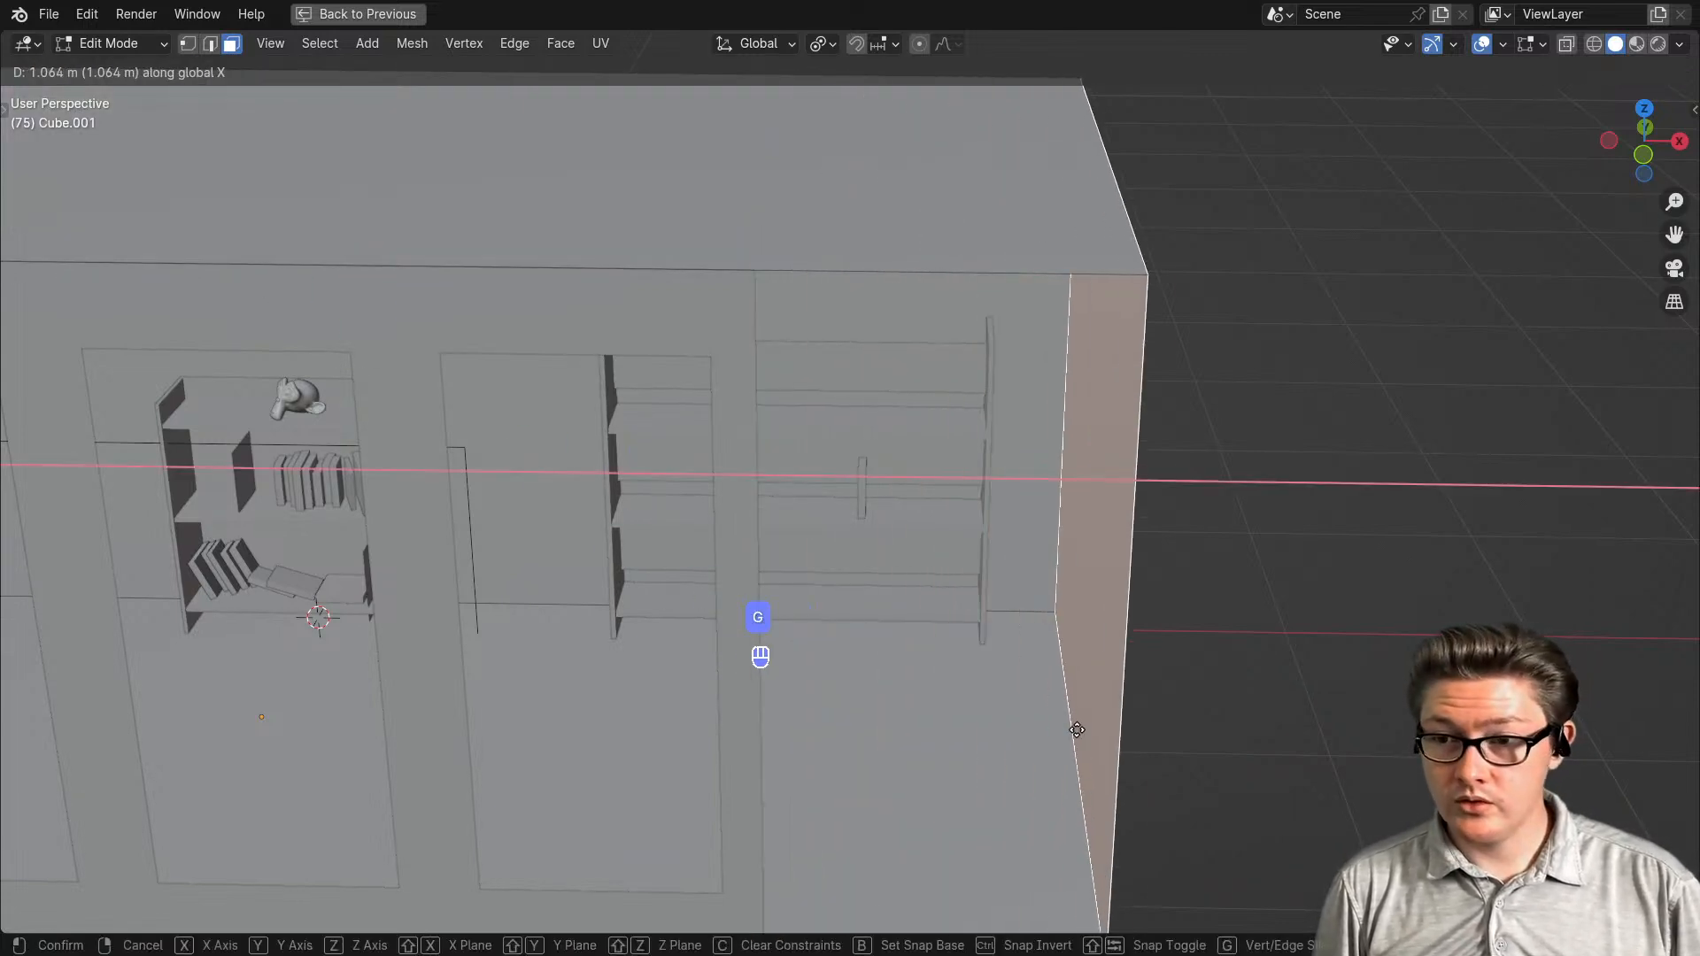
click(1073, 646)
middle_drag(1073, 647, 850, 508)
key(Tab)
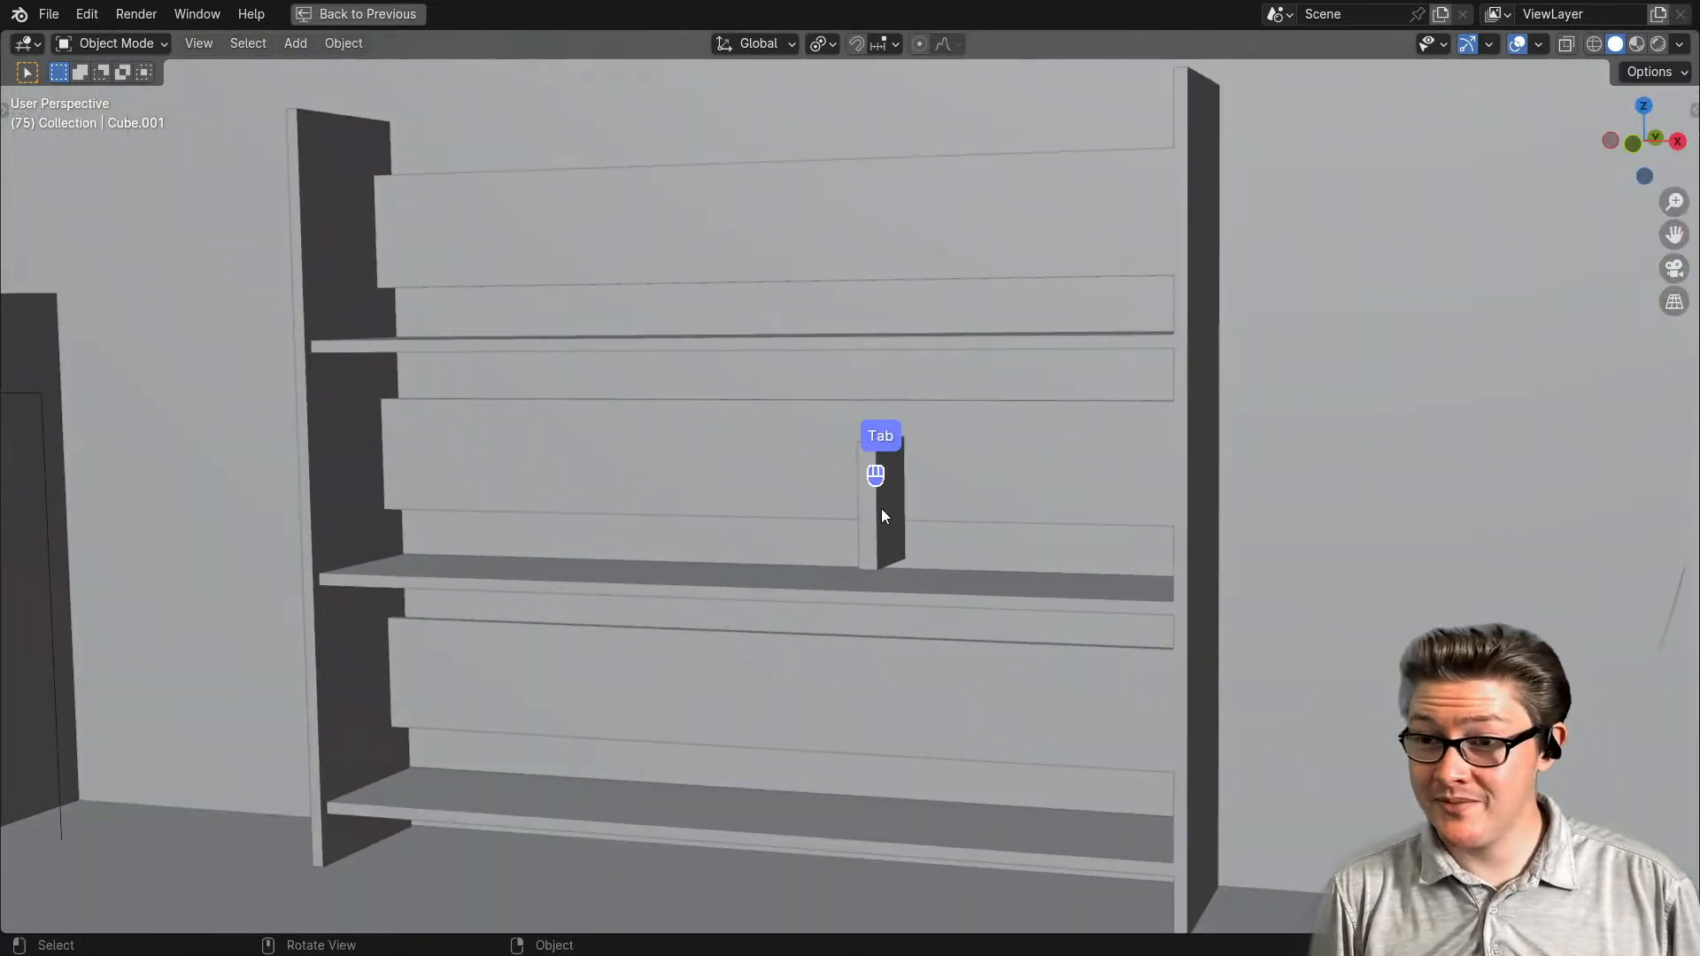
click(882, 511)
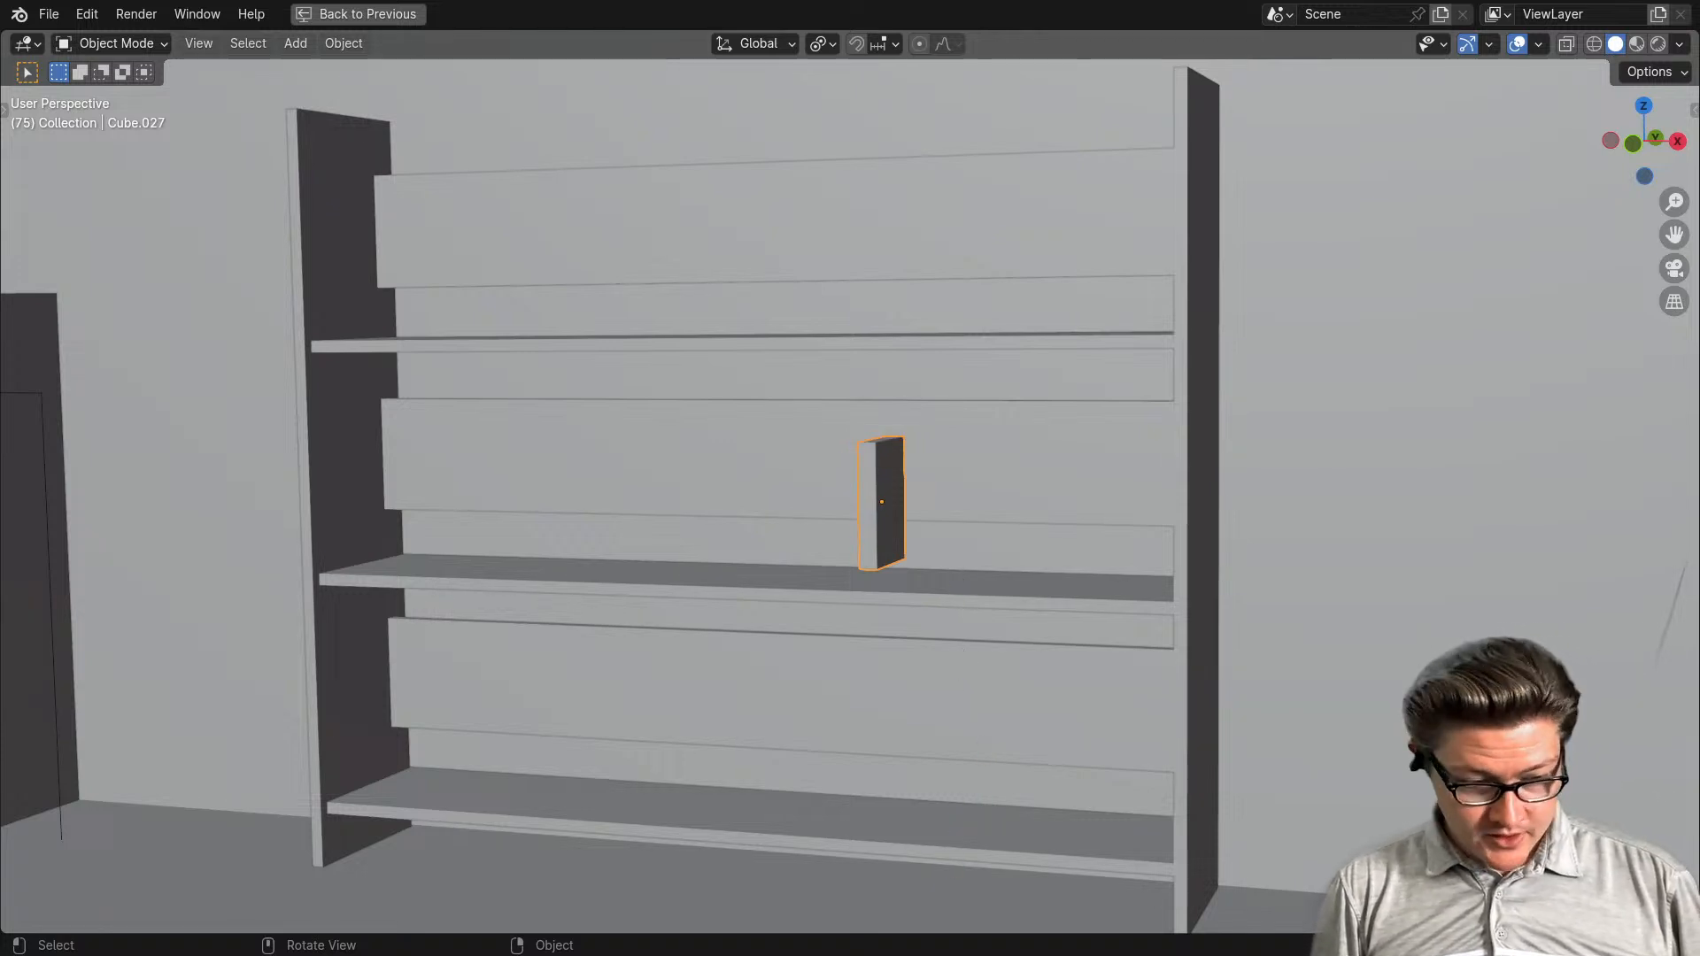
- Switch to the reference image board and examine the photos of stacked books, filled bookshelves and the lamp-lit library aisle
key(alt+Tab)
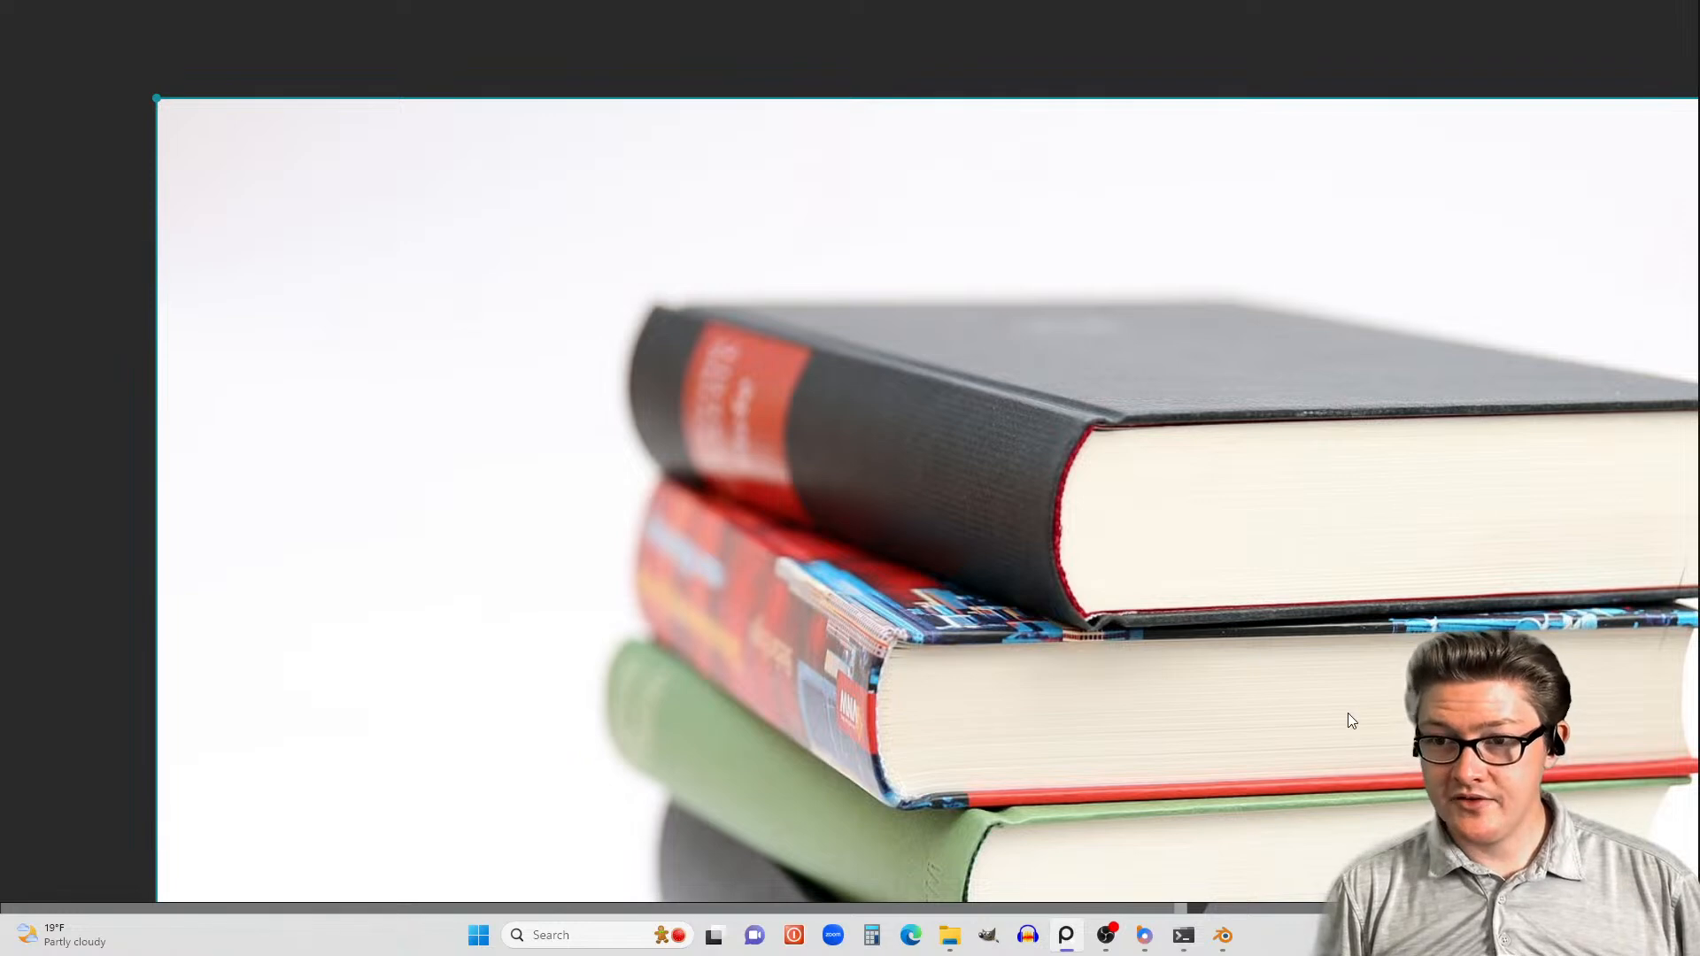
scroll(1348, 720, down, 10)
scroll(837, 545, up, 8)
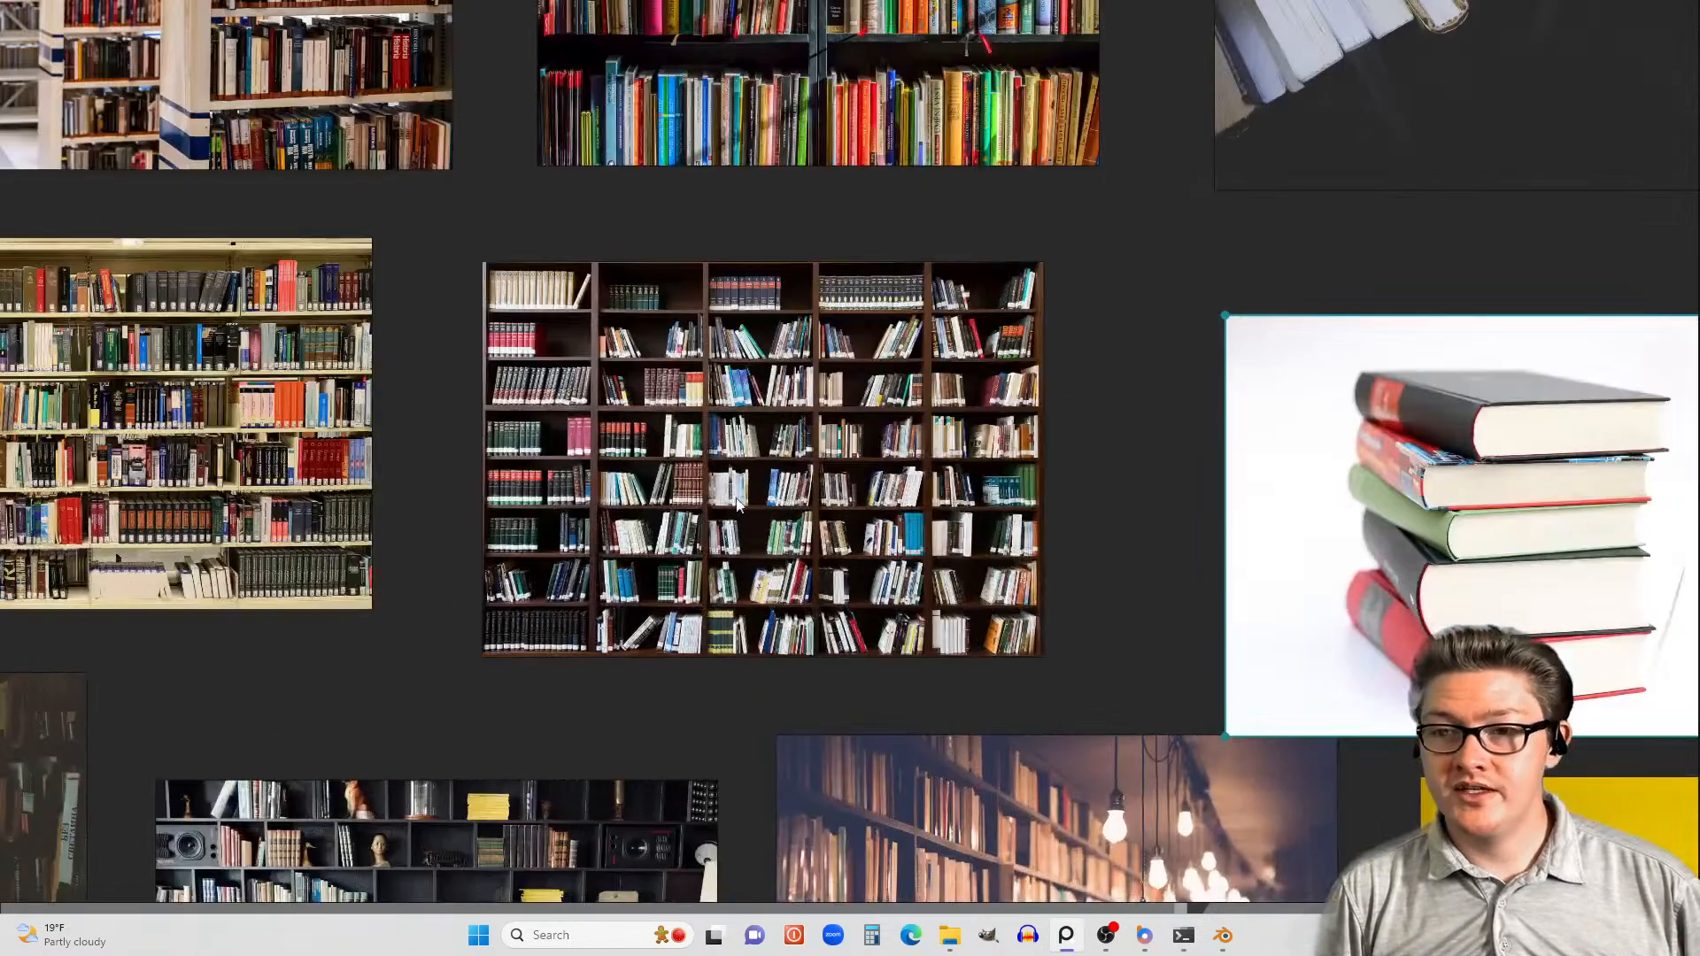
middle_drag(737, 502, 808, 401)
click(1346, 381)
scroll(756, 608, down, 2)
middle_drag(652, 652, 917, 524)
scroll(880, 279, up, 2)
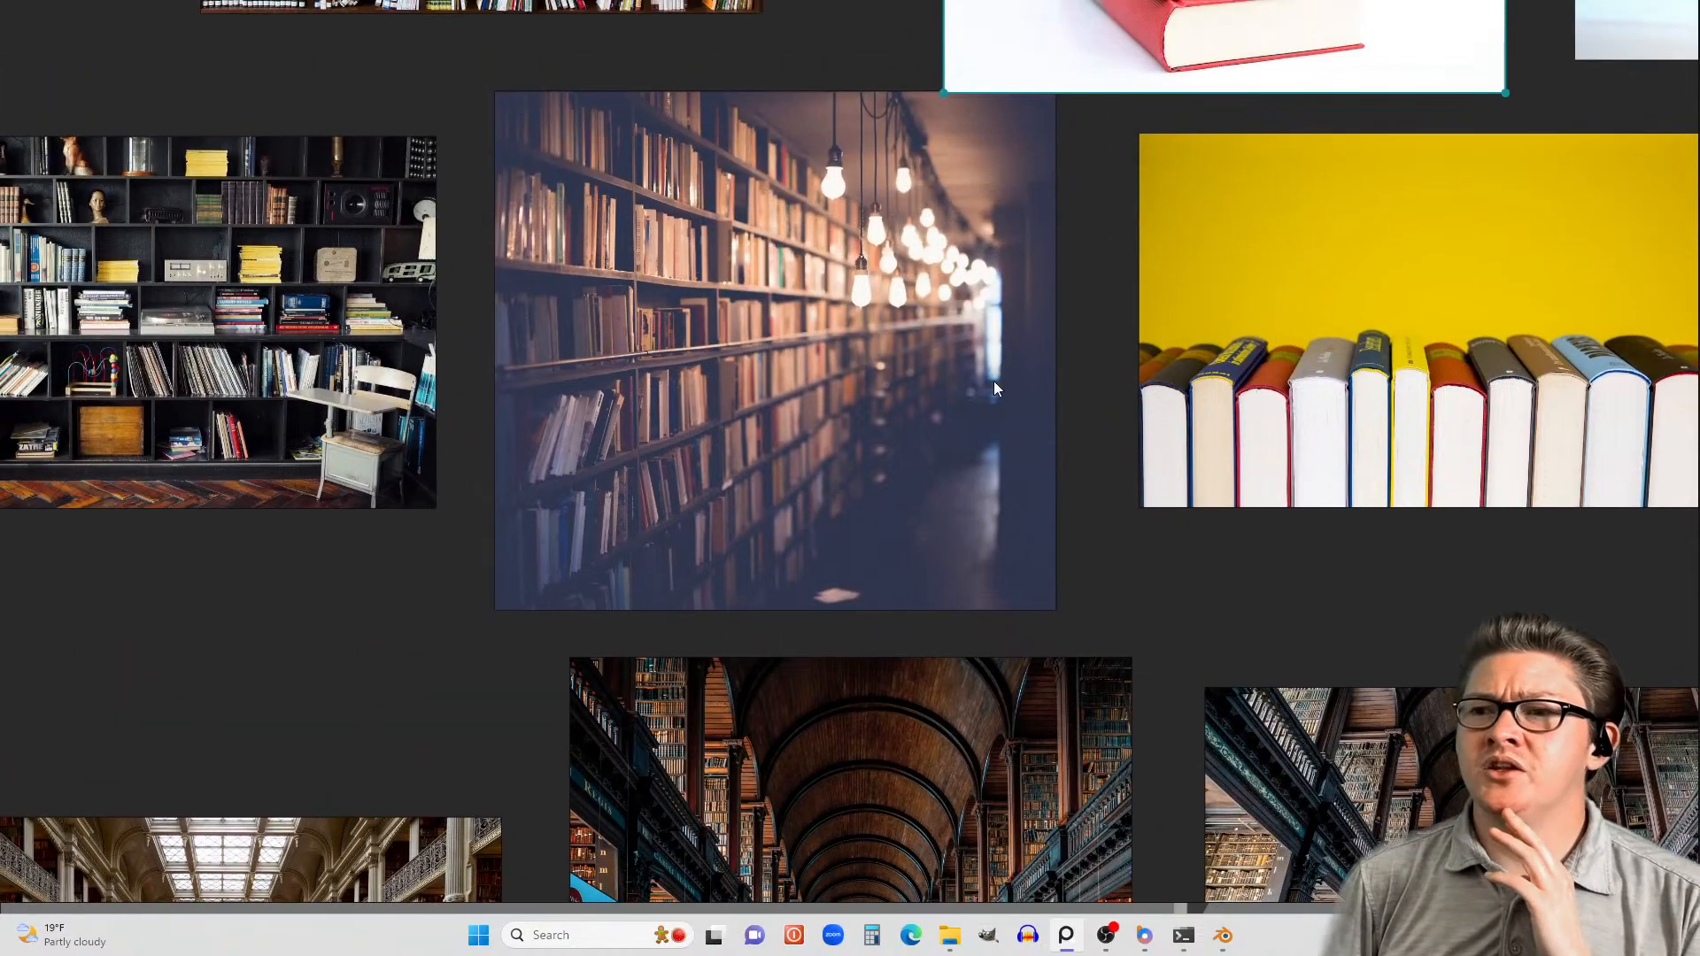
scroll(993, 387, down, 5)
scroll(1107, 332, up, 1)
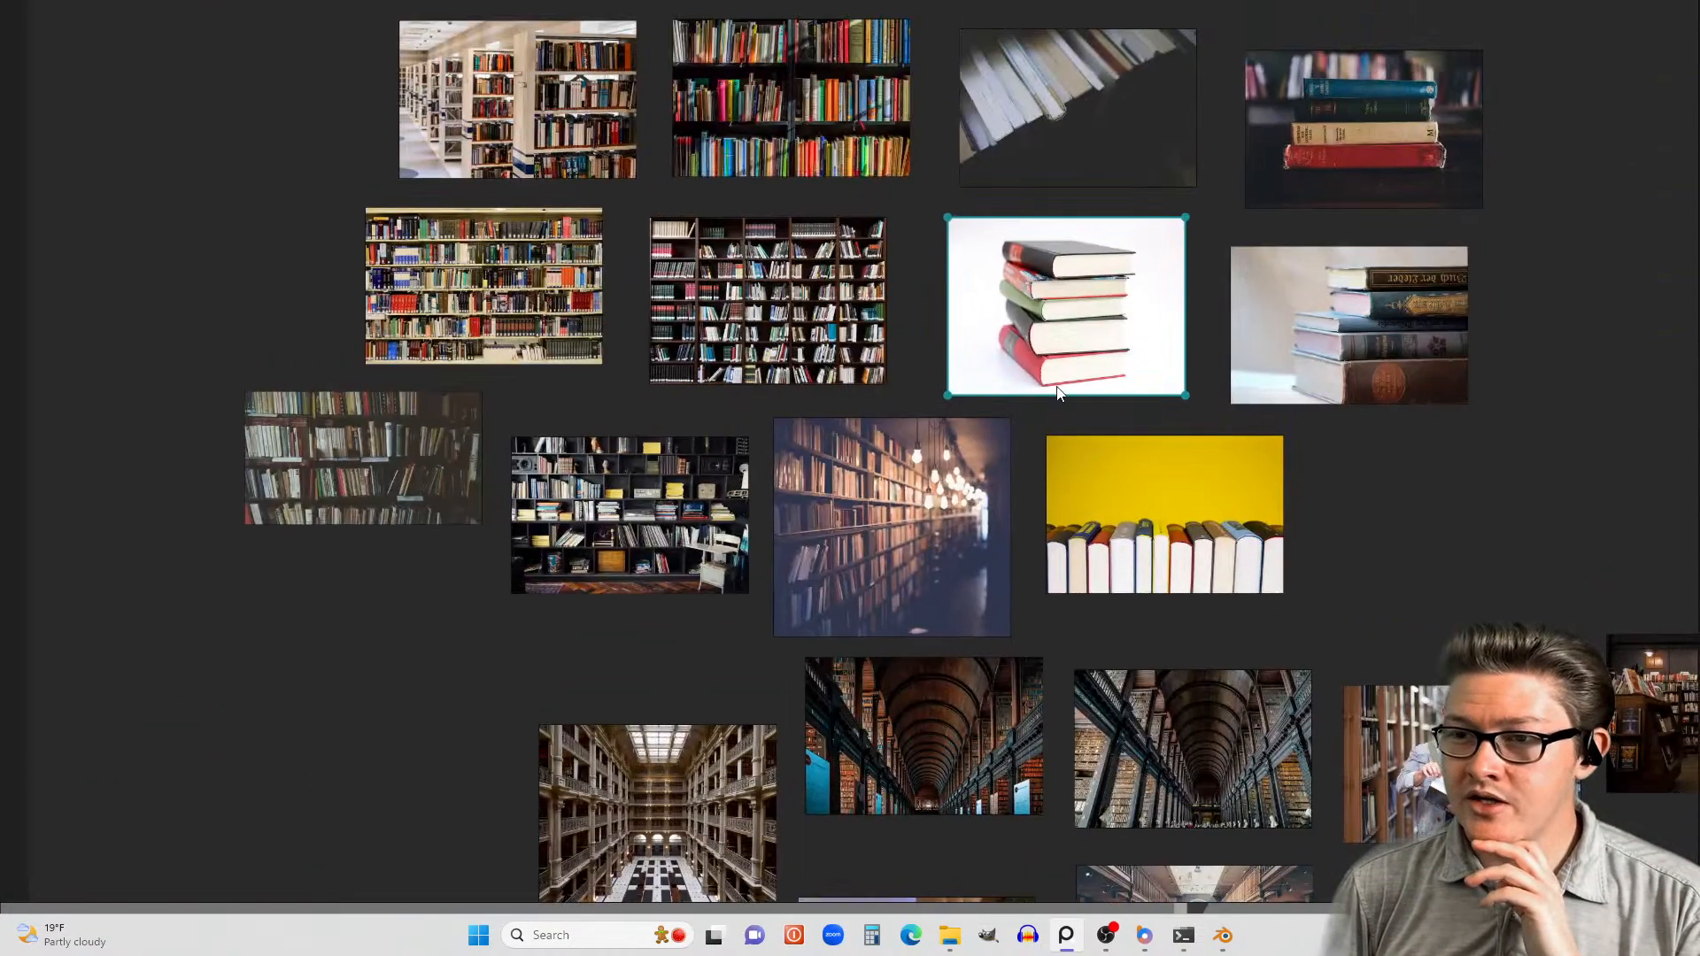
scroll(1064, 588, up, 4)
middle_drag(956, 586, 1006, 568)
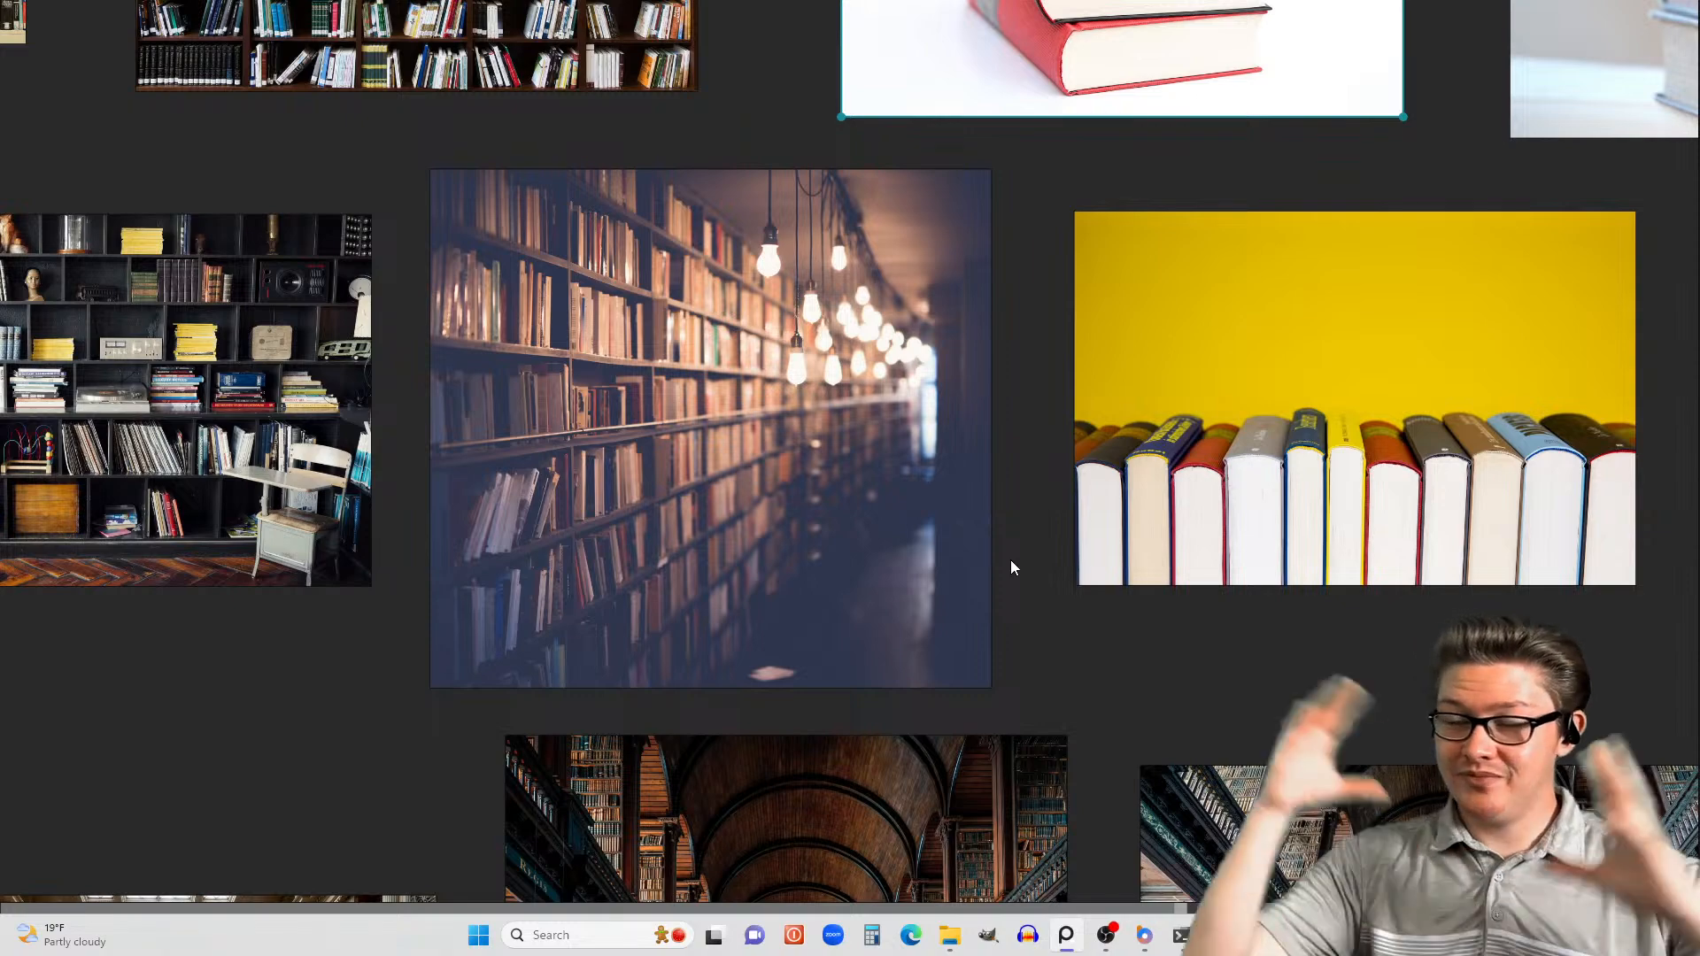
scroll(1013, 568, down, 3)
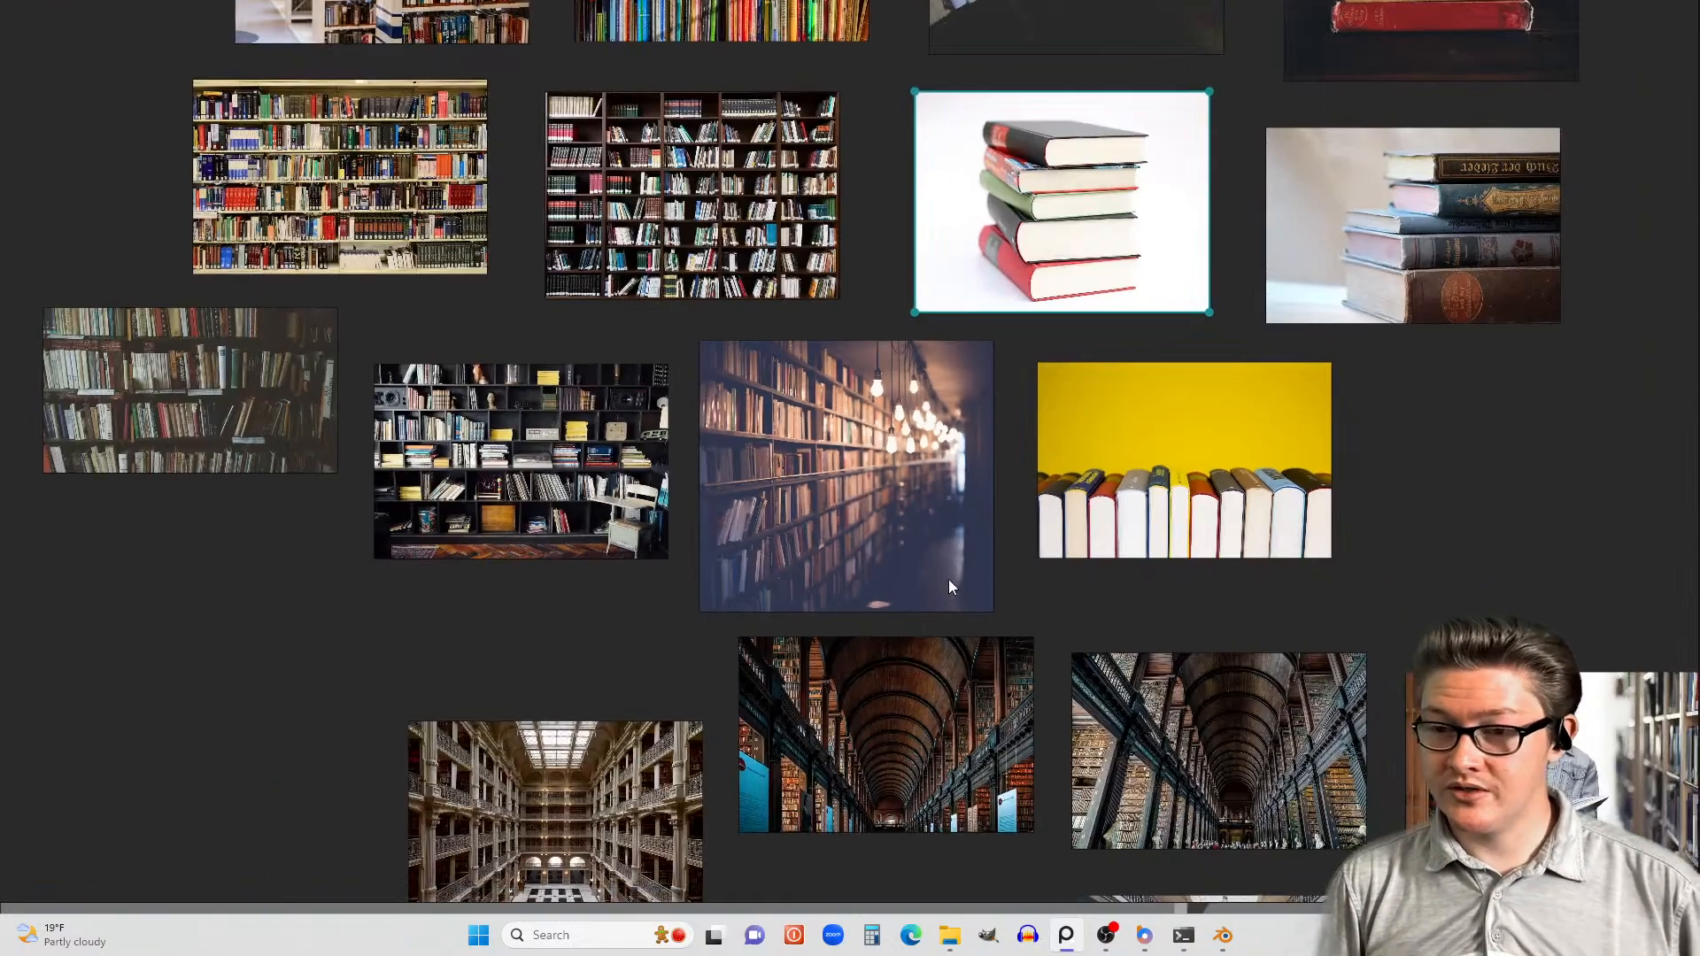
scroll(897, 544, up, 2)
middle_drag(892, 618, 841, 577)
scroll(864, 555, up, 1)
scroll(868, 563, down, 2)
- Rearrange the reference board, lowering the blue-panelled vaulted hall and galleried library photos and nudging the curved library photo upward
click(822, 497)
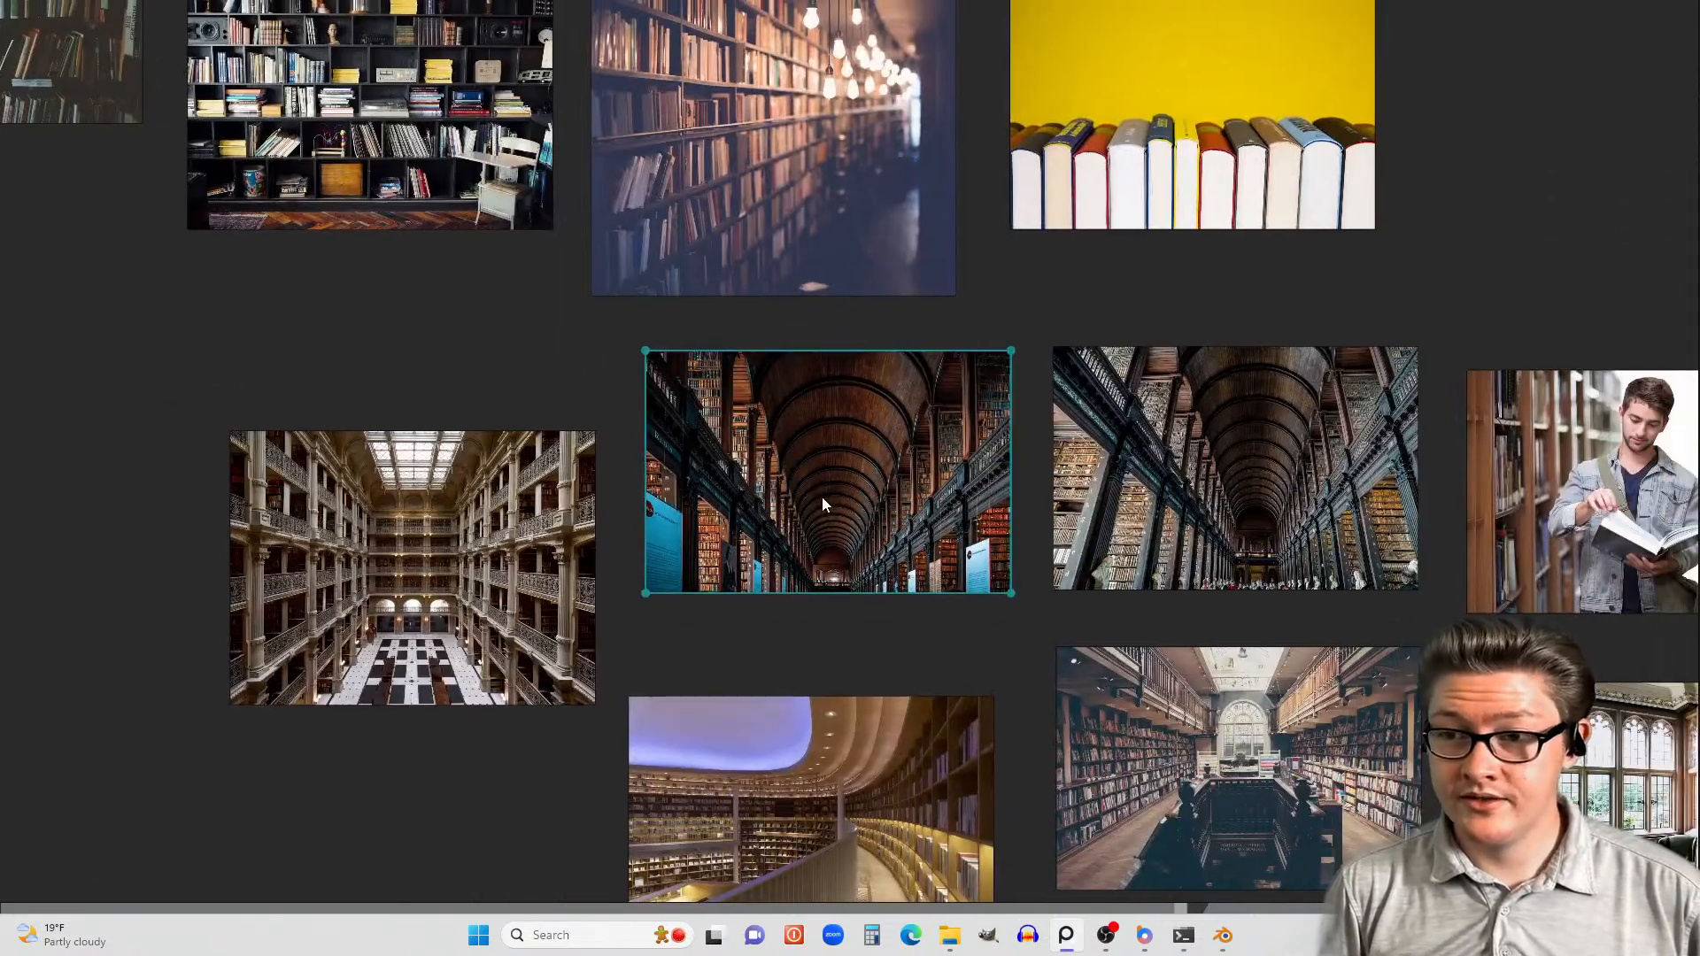
drag(823, 499, 808, 536)
drag(494, 612, 458, 687)
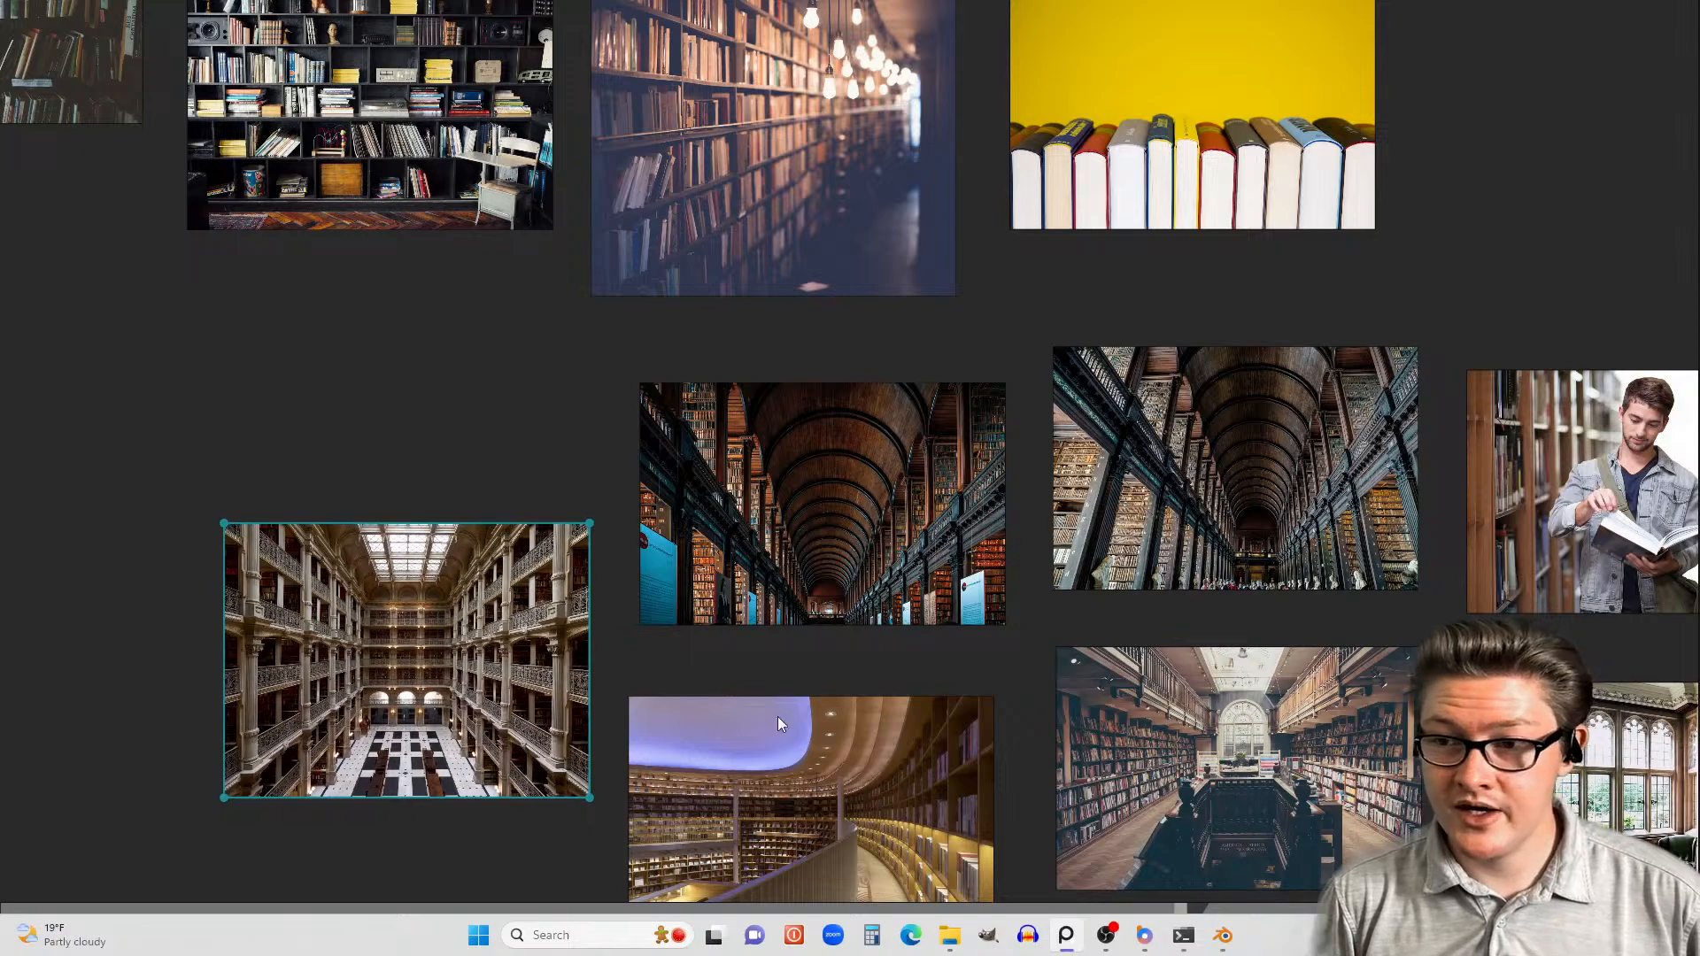
middle_drag(778, 715, 654, 623)
drag(680, 688, 711, 649)
drag(280, 583, 296, 596)
- Examine the curved library, galleried library and bookshop staircase photos up close for room layout and shelving ideas
scroll(680, 560, up, 3)
scroll(934, 595, down, 2)
middle_drag(934, 595, 958, 277)
scroll(840, 508, up, 3)
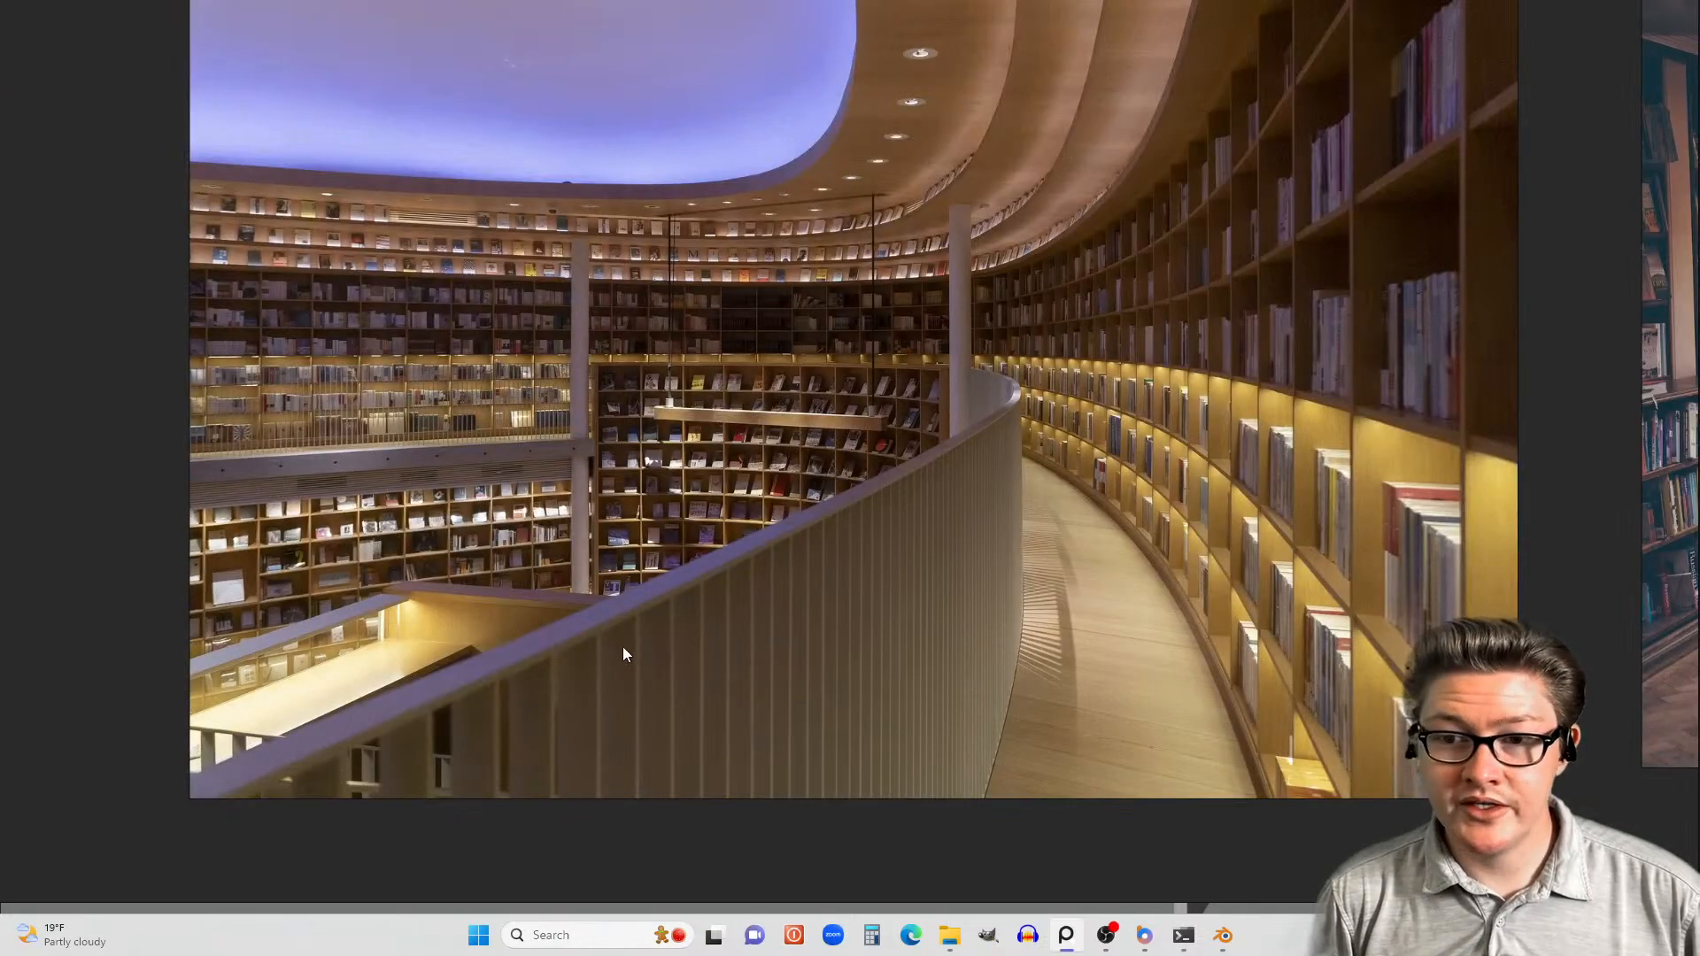
scroll(624, 647, down, 3)
middle_drag(717, 570, 934, 593)
scroll(934, 593, up, 4)
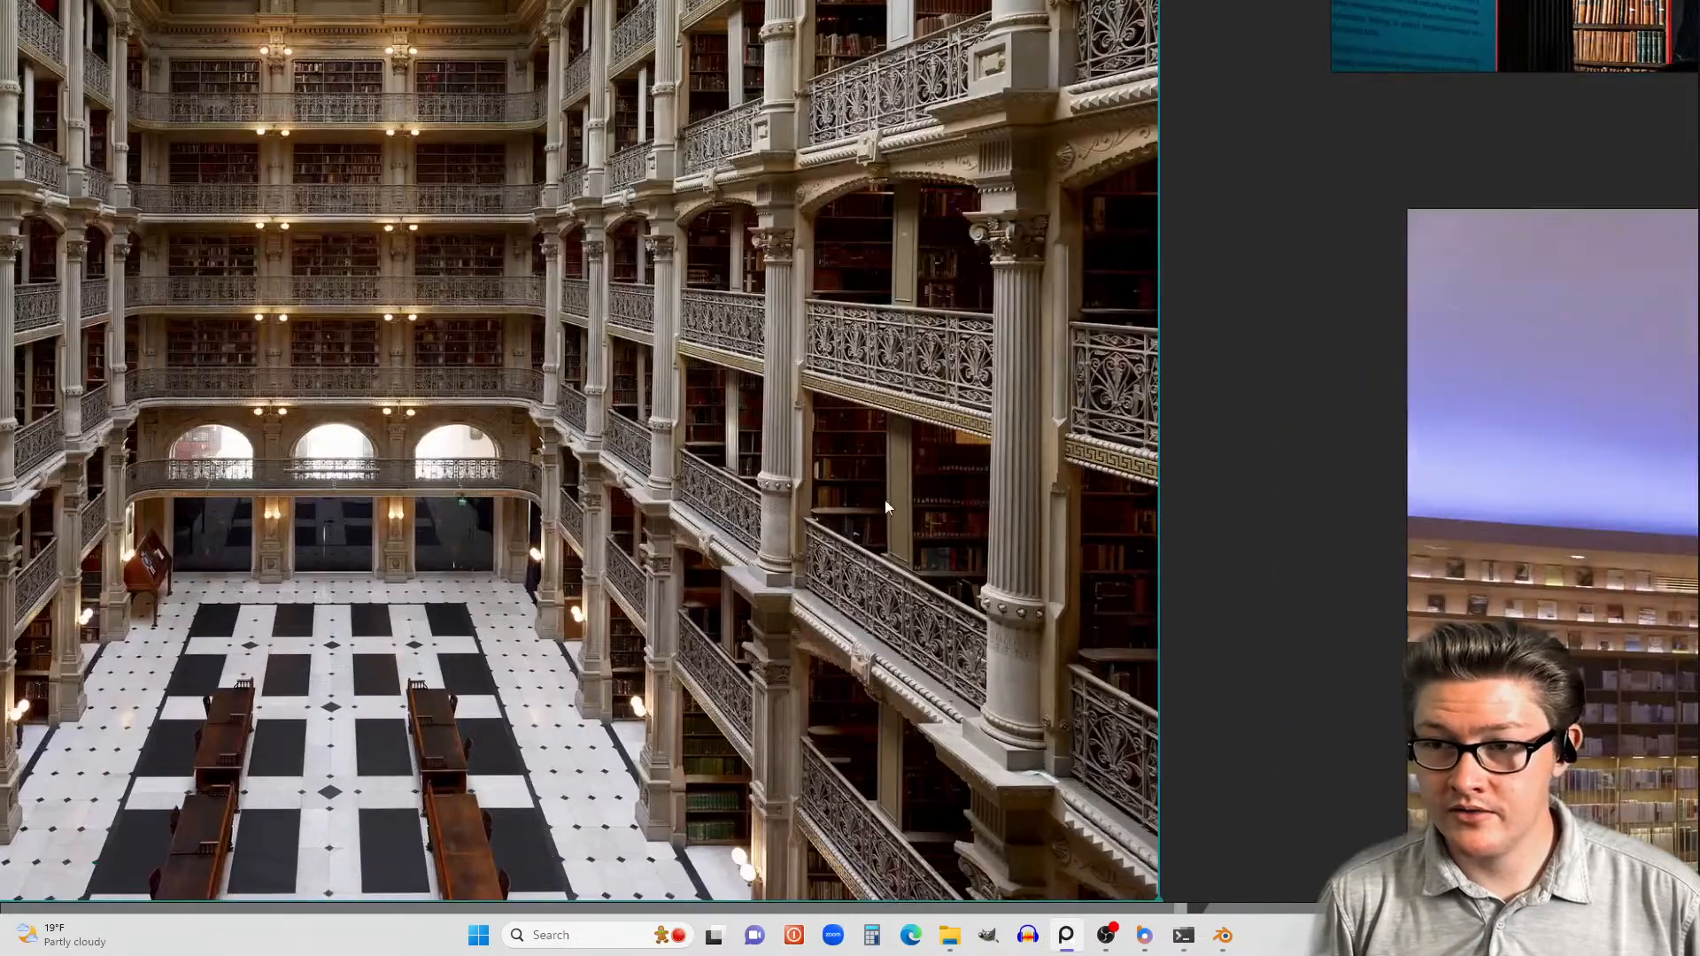
scroll(1183, 315, down, 2)
middle_drag(1183, 315, 925, 586)
scroll(924, 587, down, 4)
middle_drag(1176, 583, 976, 461)
scroll(976, 461, up, 5)
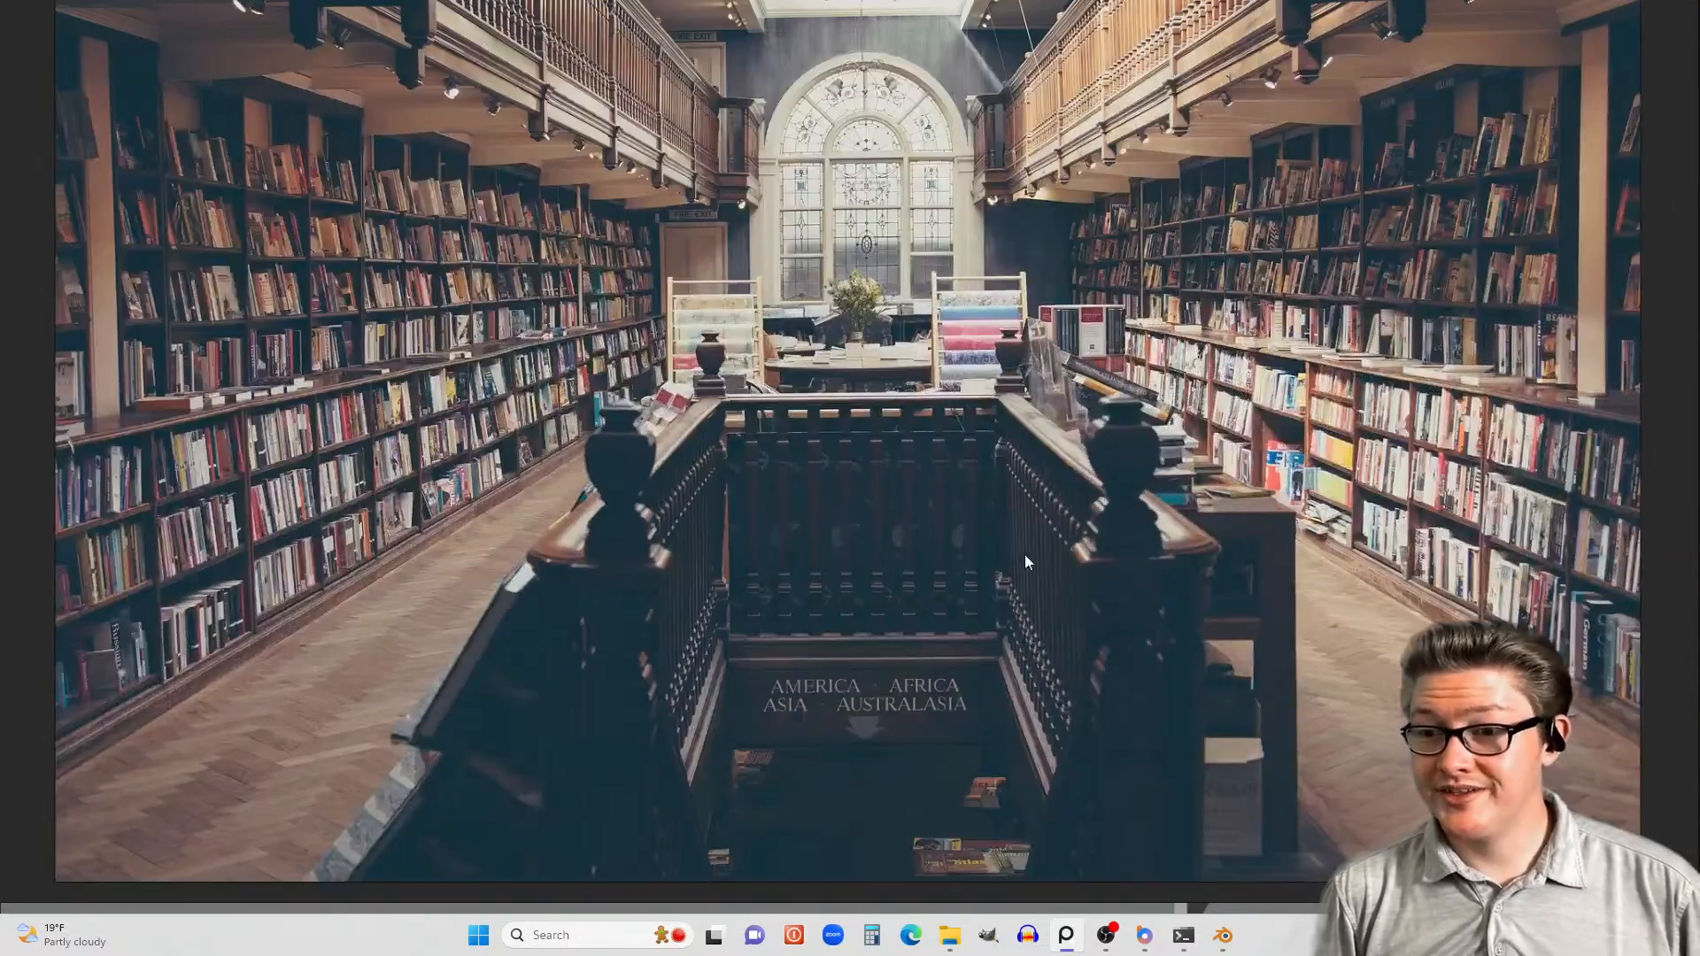
middle_drag(1025, 557, 1114, 401)
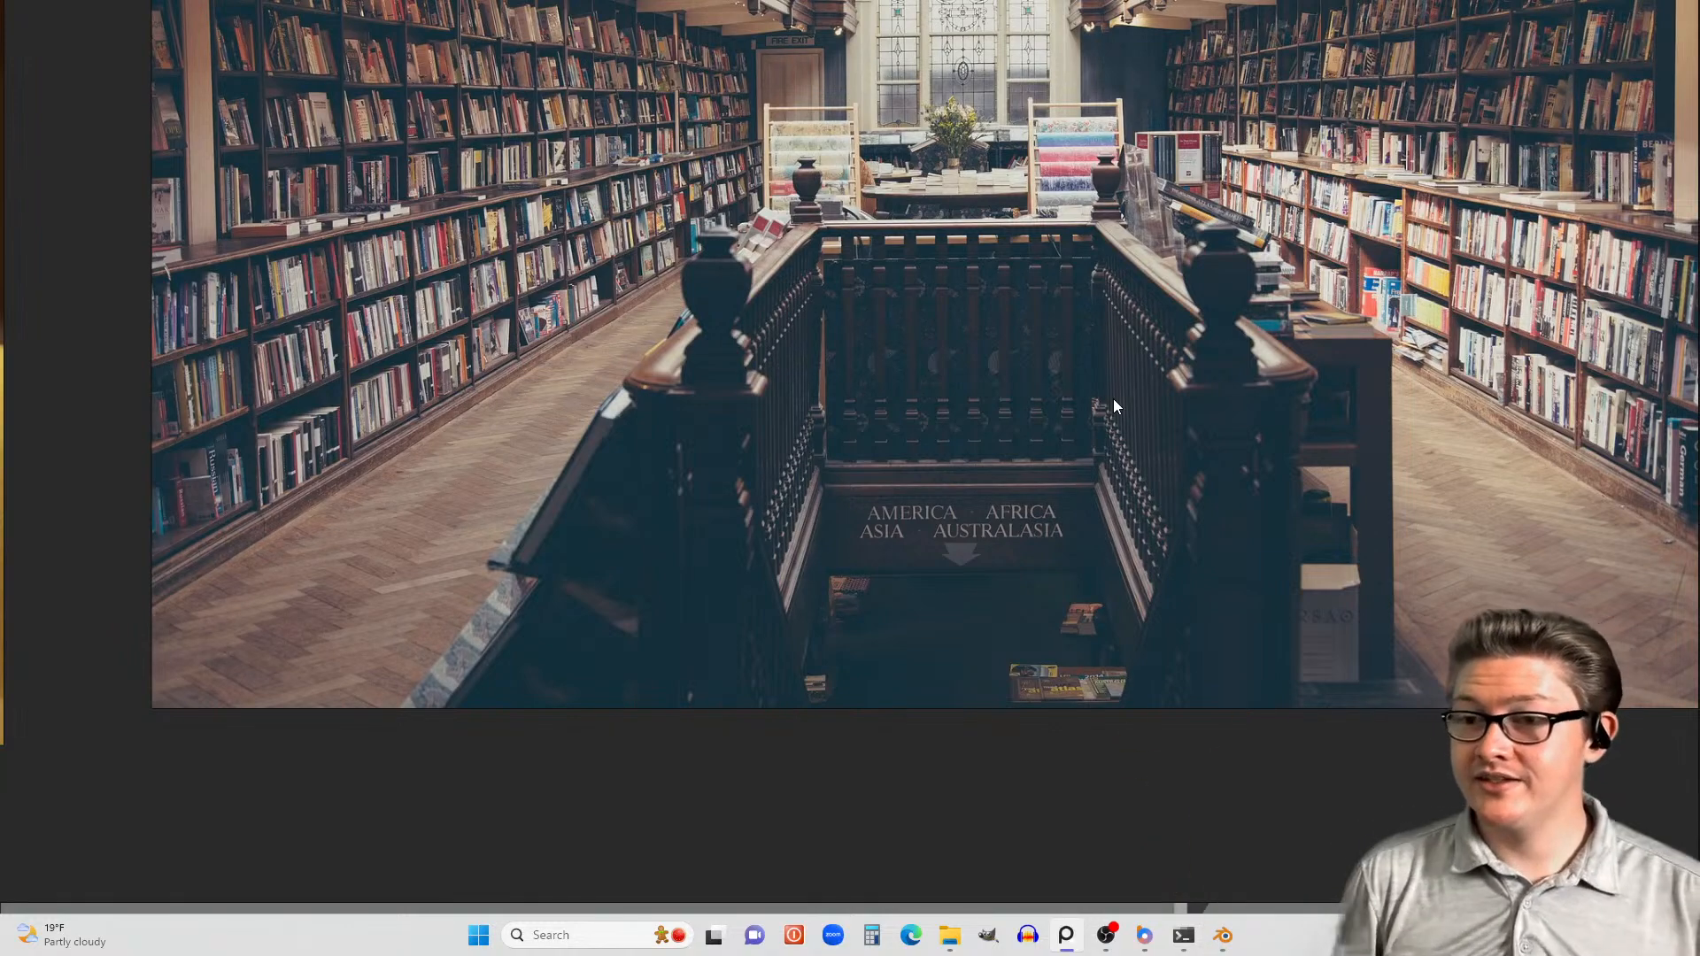
scroll(1031, 410, down, 5)
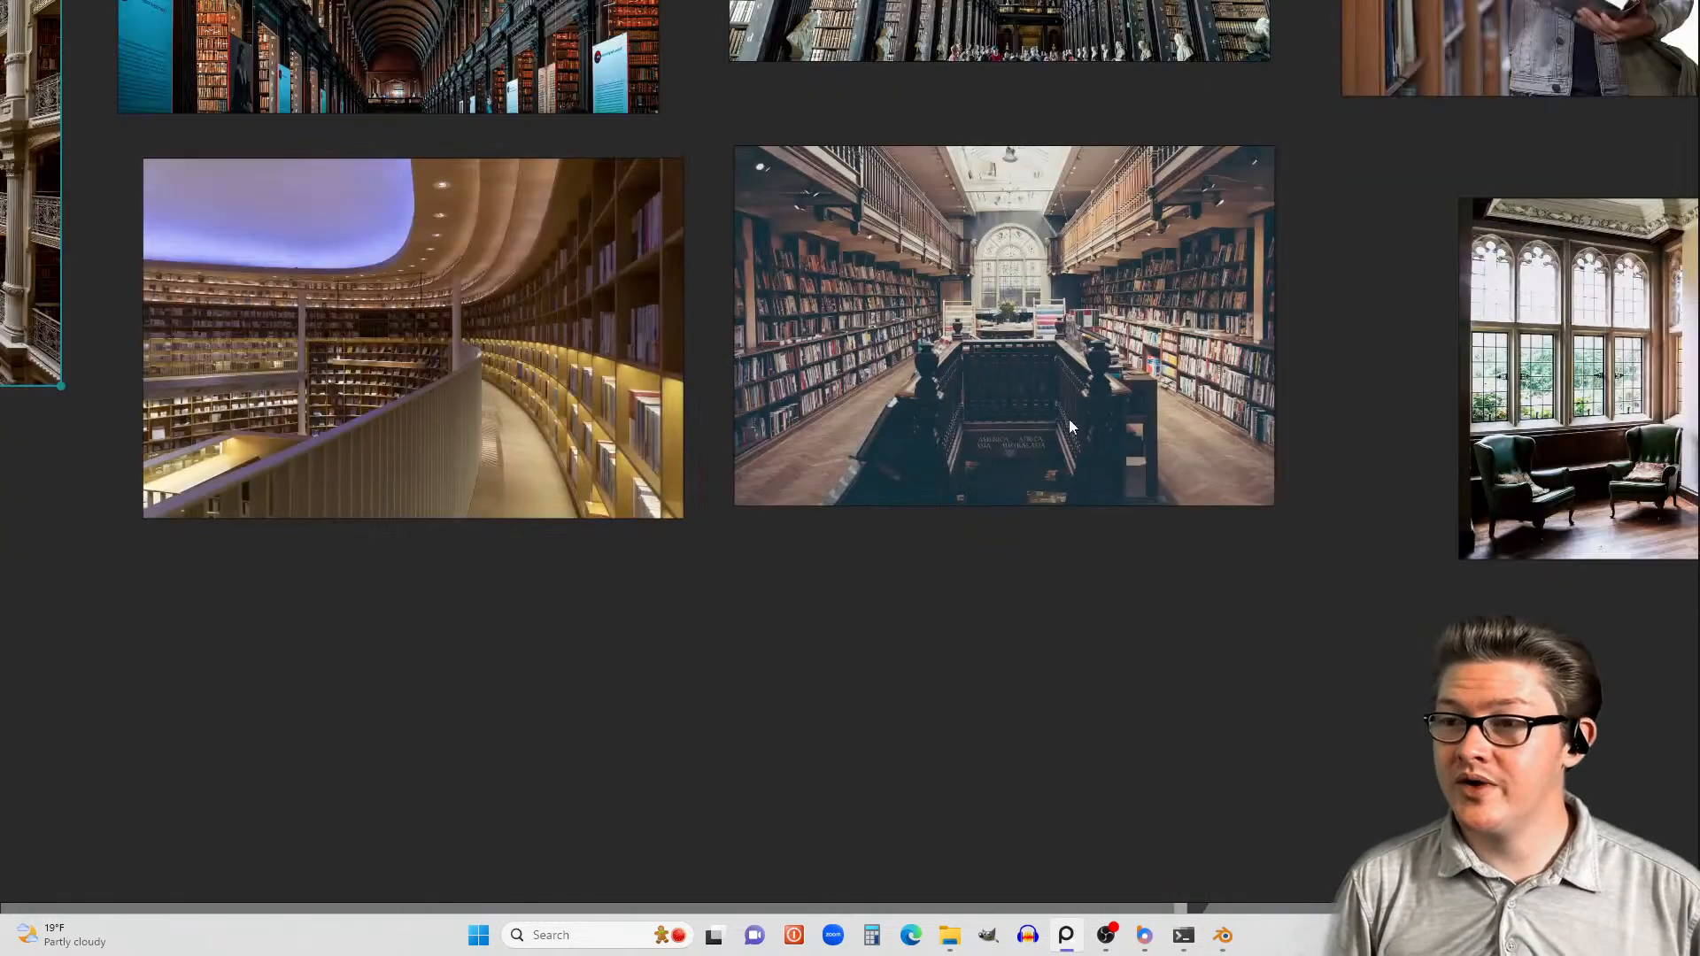
- Examine the reference photos of people among bookshelves, including the dim bookstore and the sunlit reading area
middle_drag(1133, 409, 648, 537)
middle_drag(1242, 412, 964, 501)
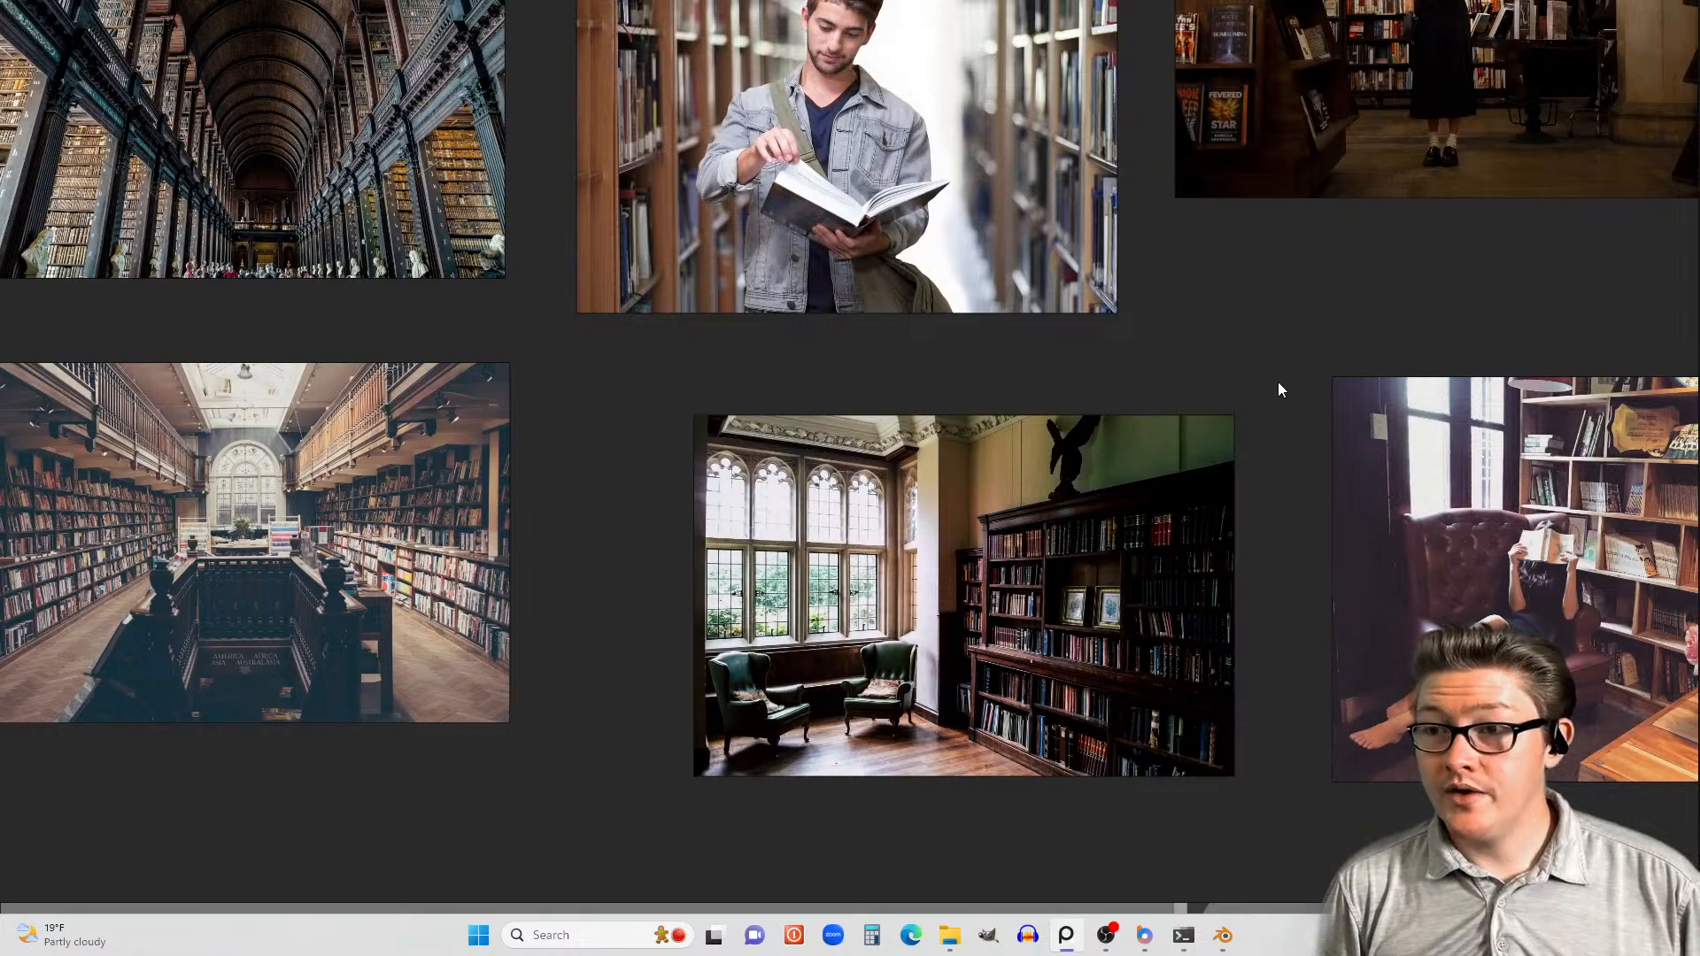
middle_drag(1278, 389, 1069, 527)
middle_drag(1136, 444, 1033, 538)
middle_drag(1114, 477, 864, 598)
middle_drag(992, 555, 887, 588)
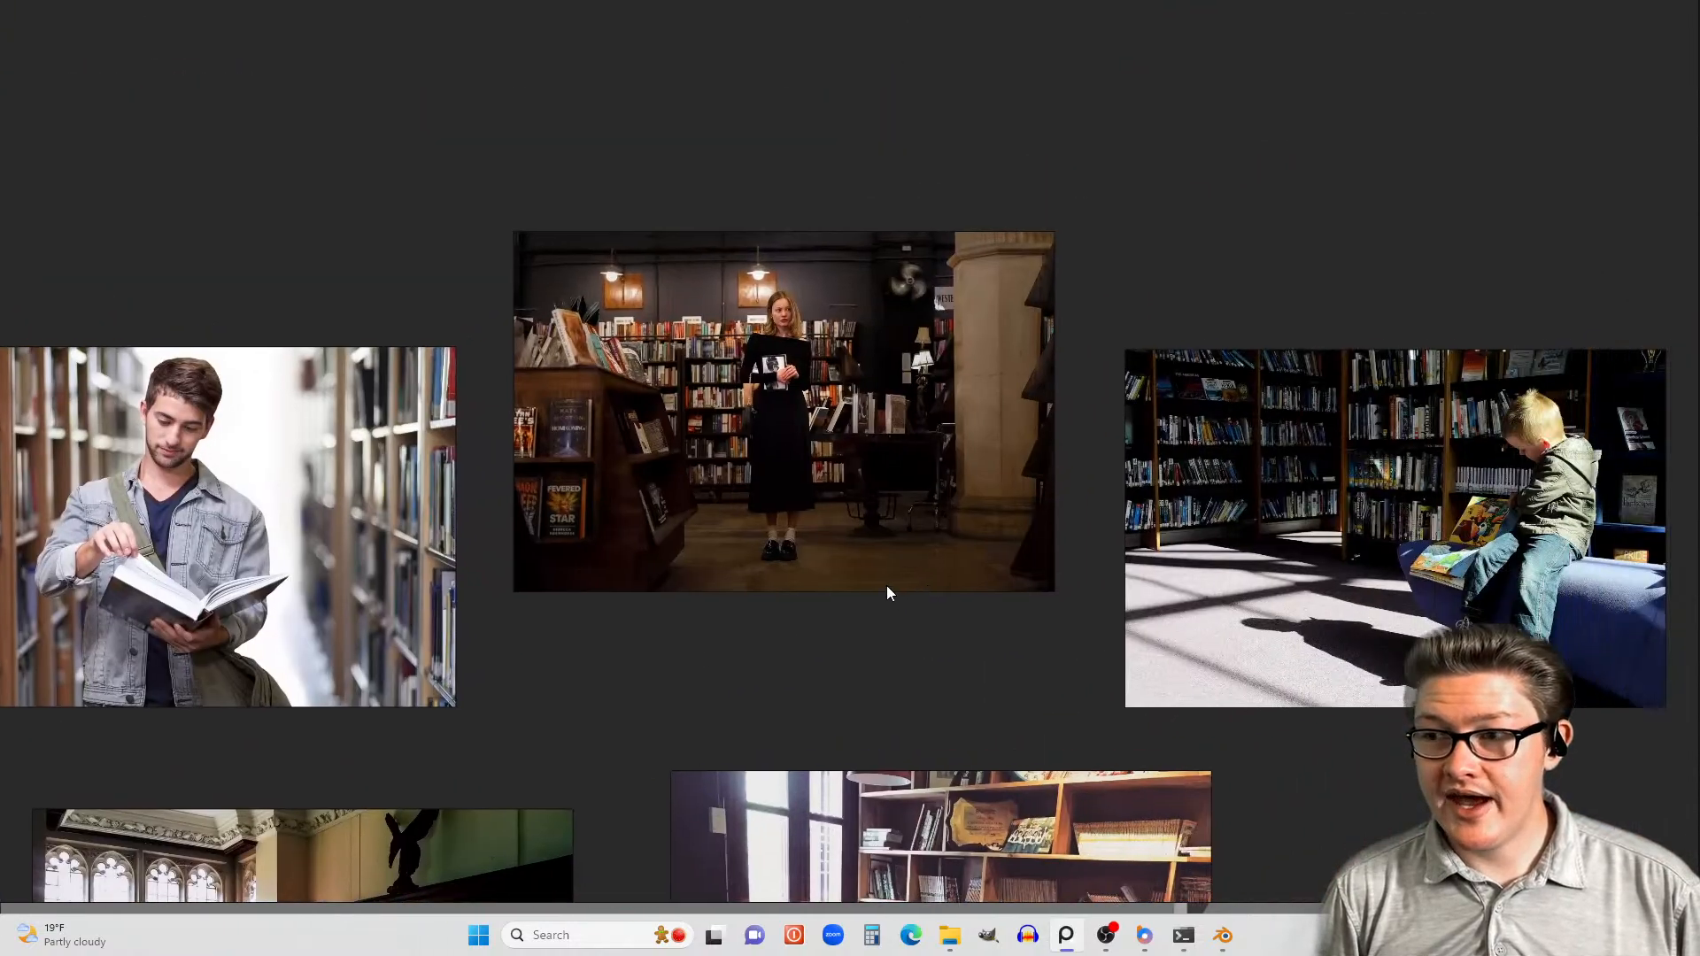
scroll(888, 591, up, 2)
scroll(979, 570, up, 2)
middle_drag(1173, 508, 954, 582)
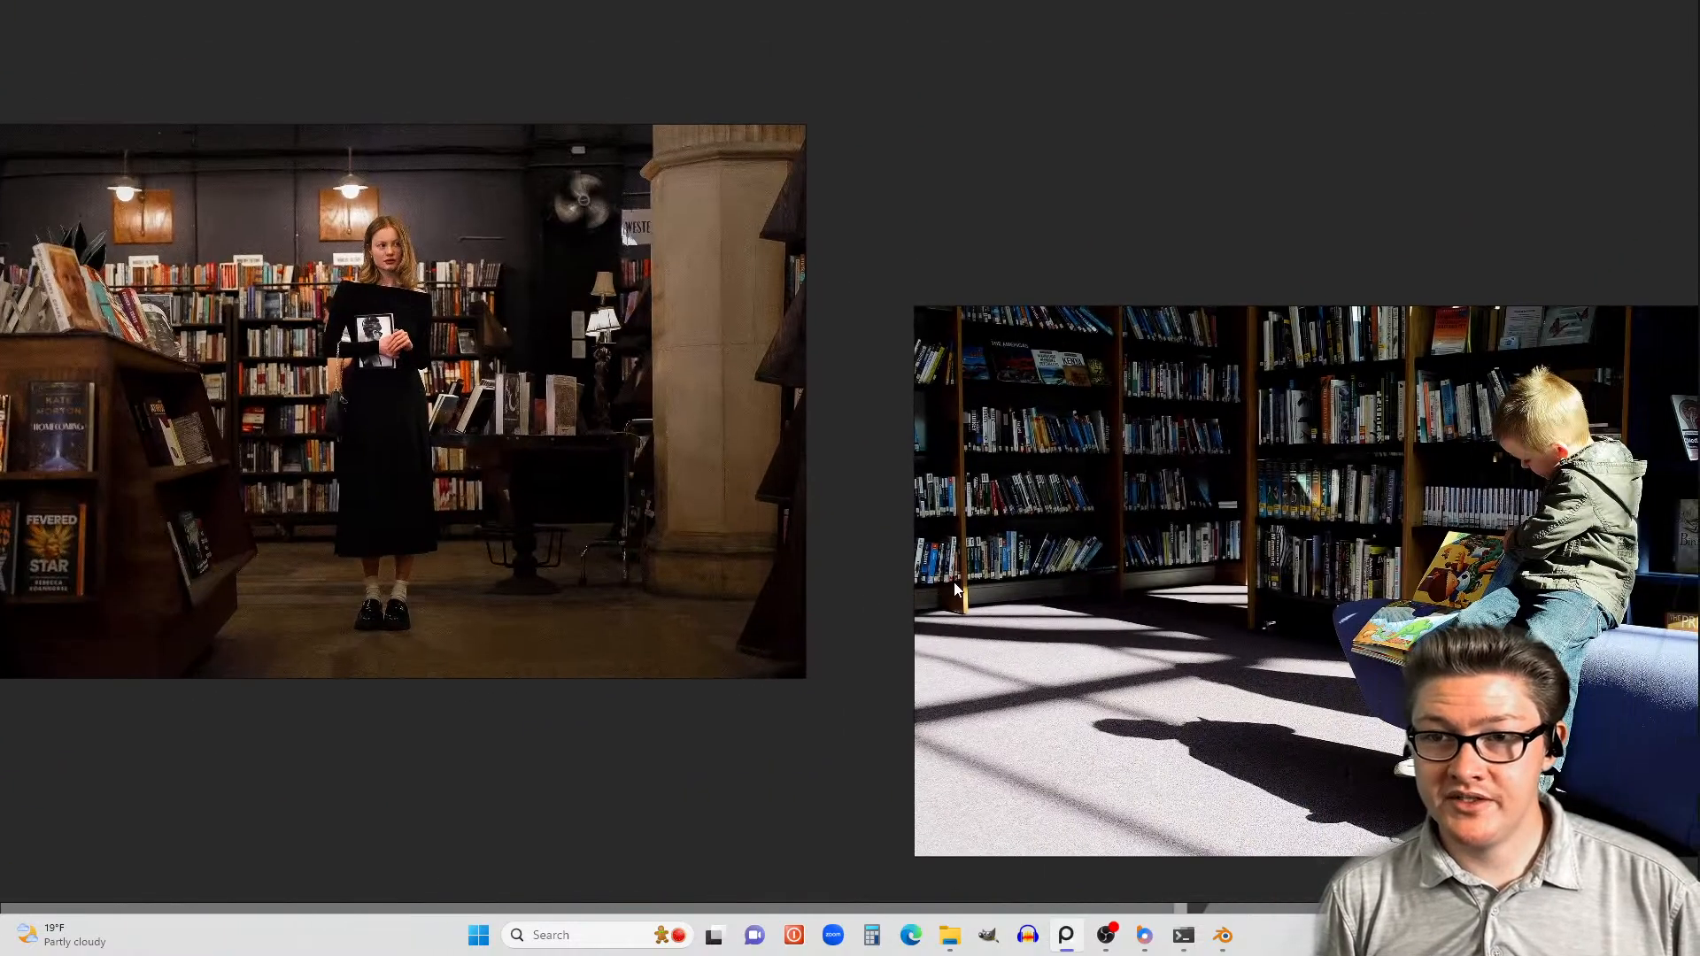
middle_drag(524, 727, 796, 632)
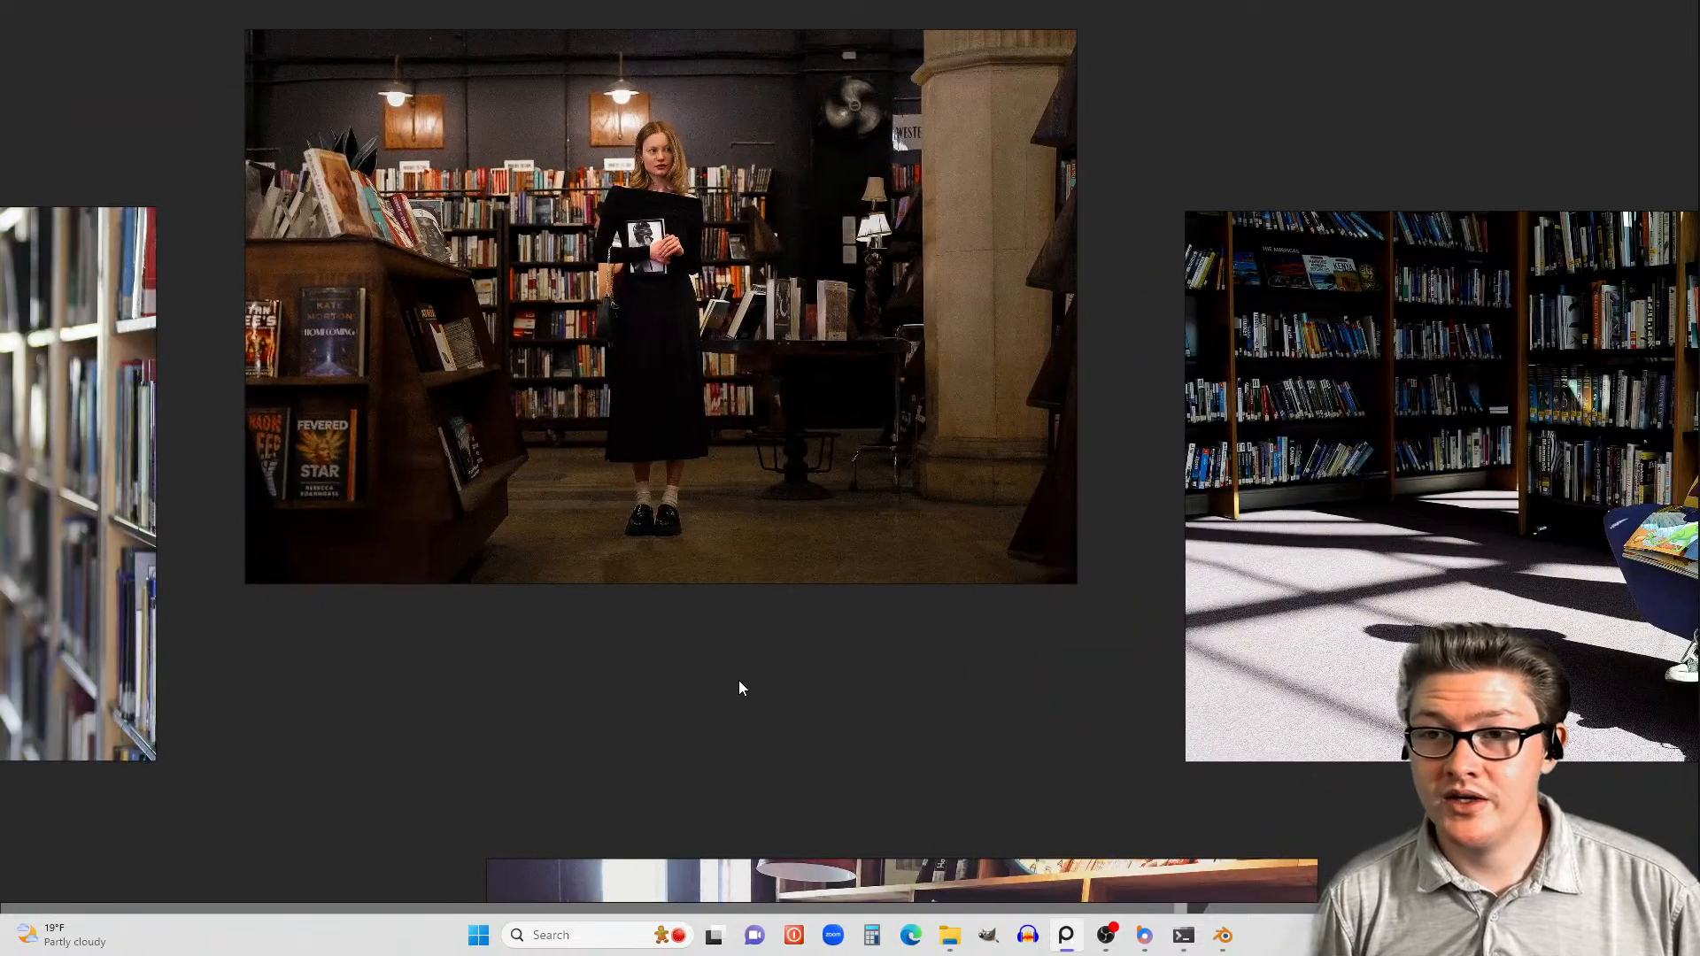
middle_drag(740, 687, 1017, 438)
middle_drag(779, 762, 1056, 512)
- Examine the window-side armchair library and the leather reading chair photos, and review the whole reference board
scroll(1004, 529, up, 1)
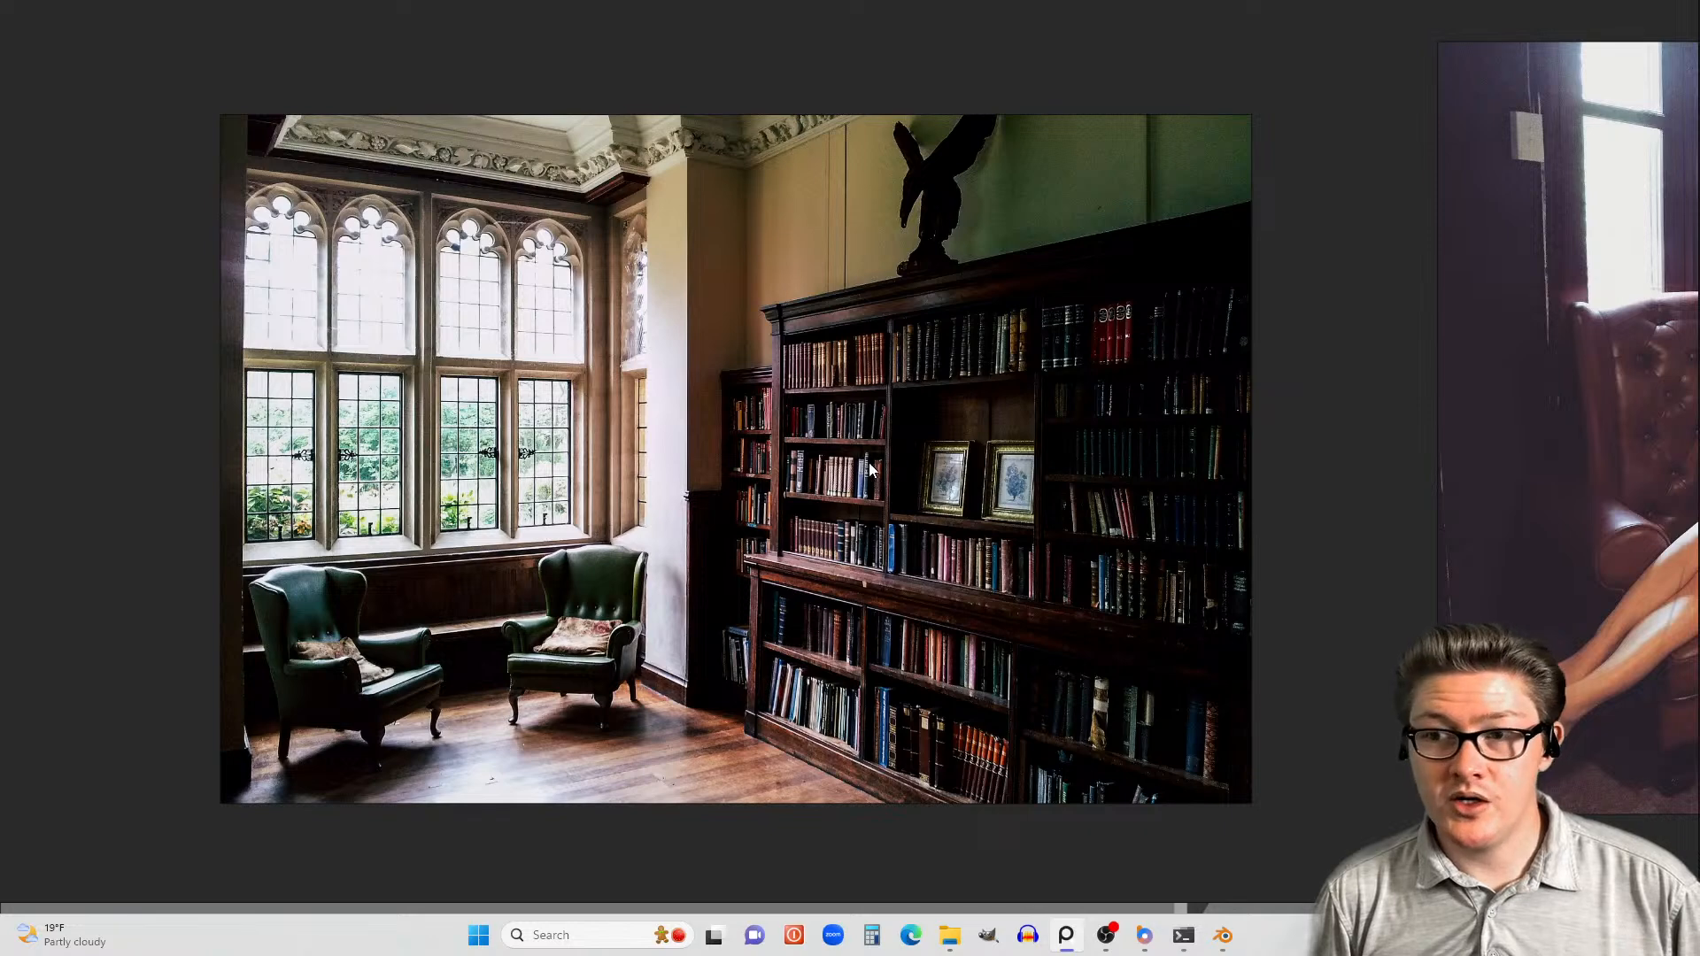
scroll(944, 461, down, 1)
middle_drag(1236, 446, 906, 488)
middle_drag(1119, 482, 868, 481)
middle_drag(1181, 485, 923, 485)
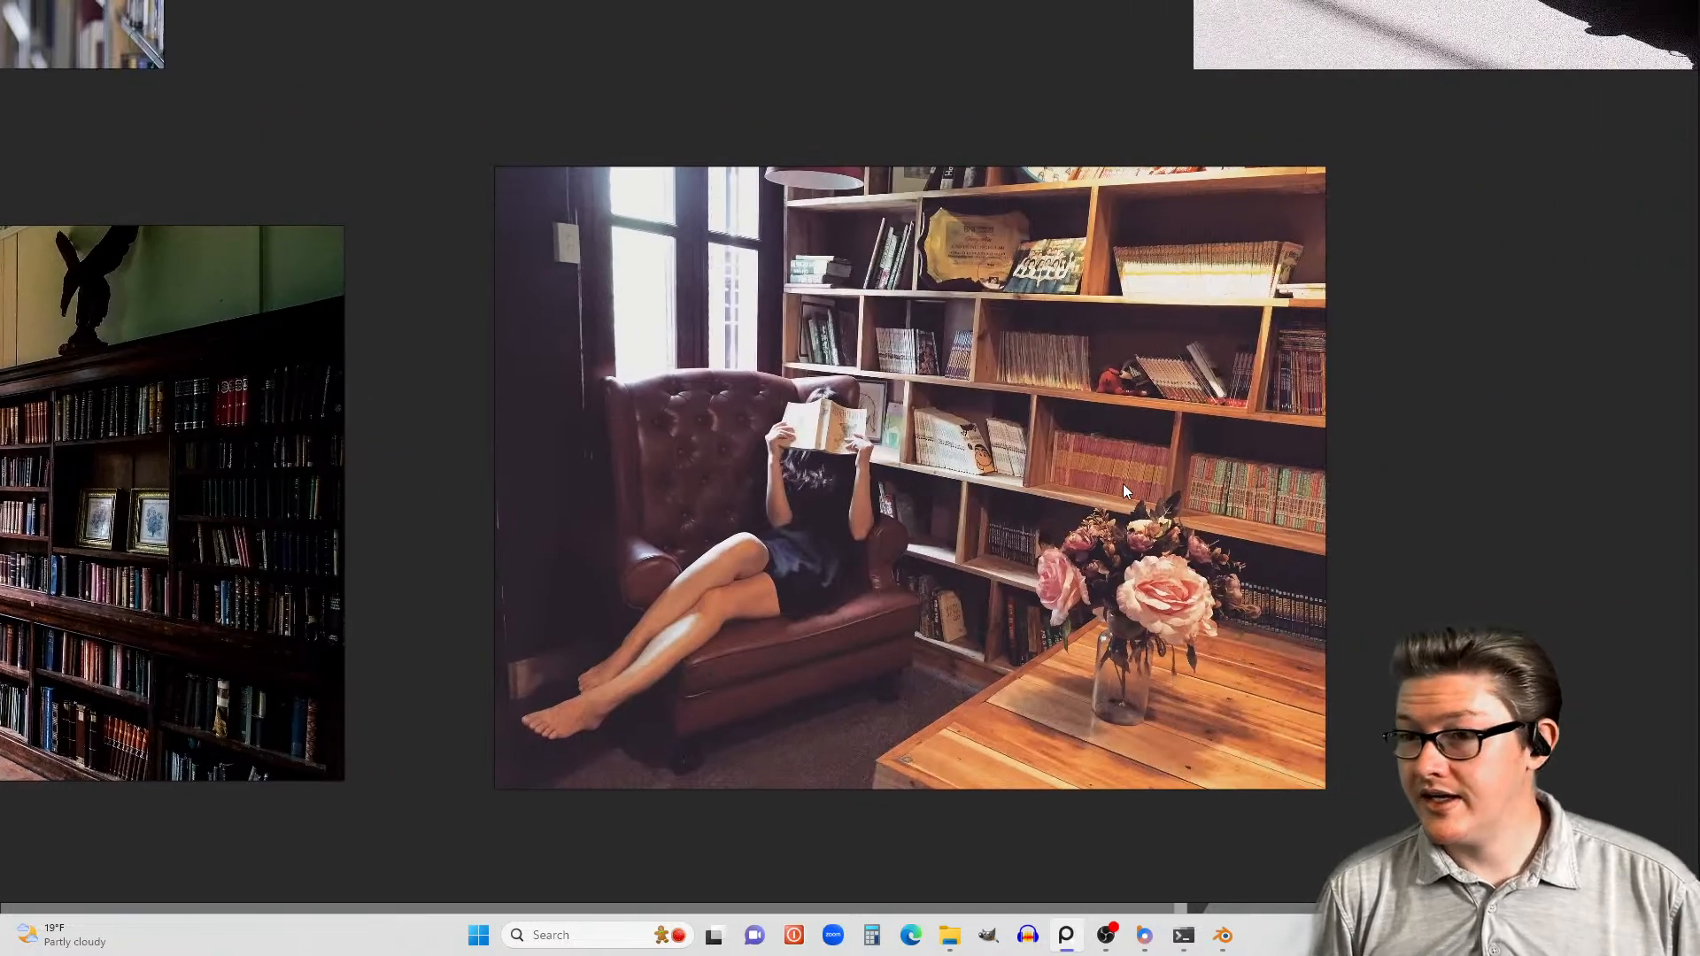
scroll(1034, 496, down, 7)
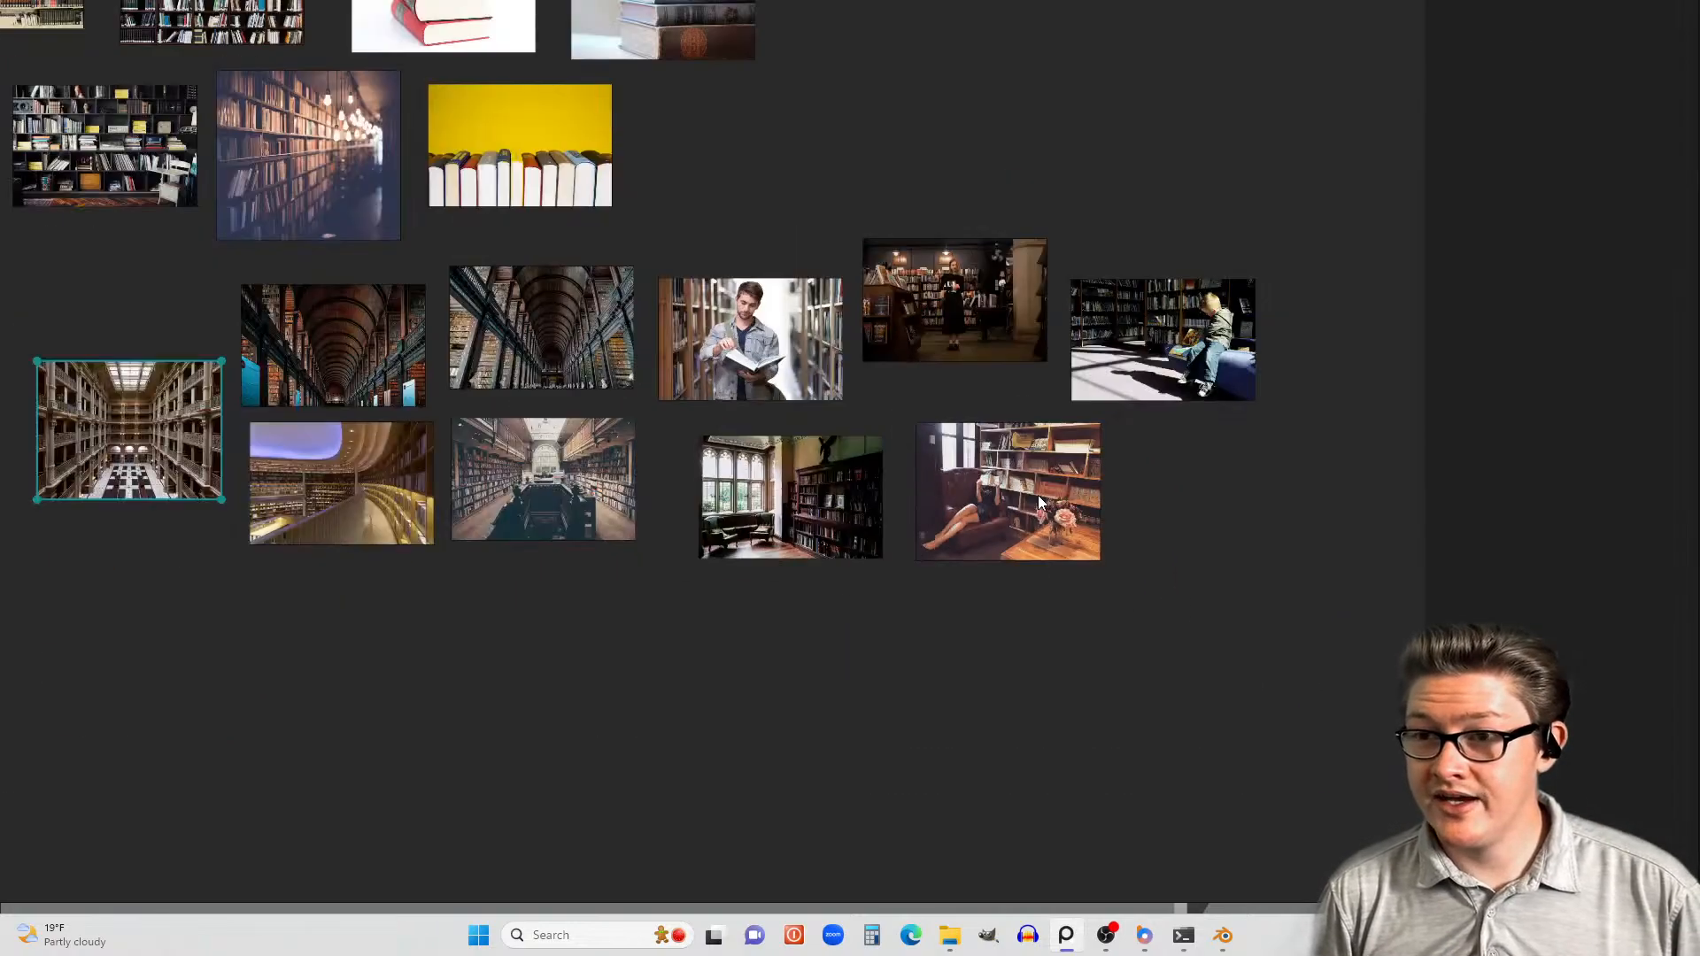
middle_drag(690, 385, 805, 500)
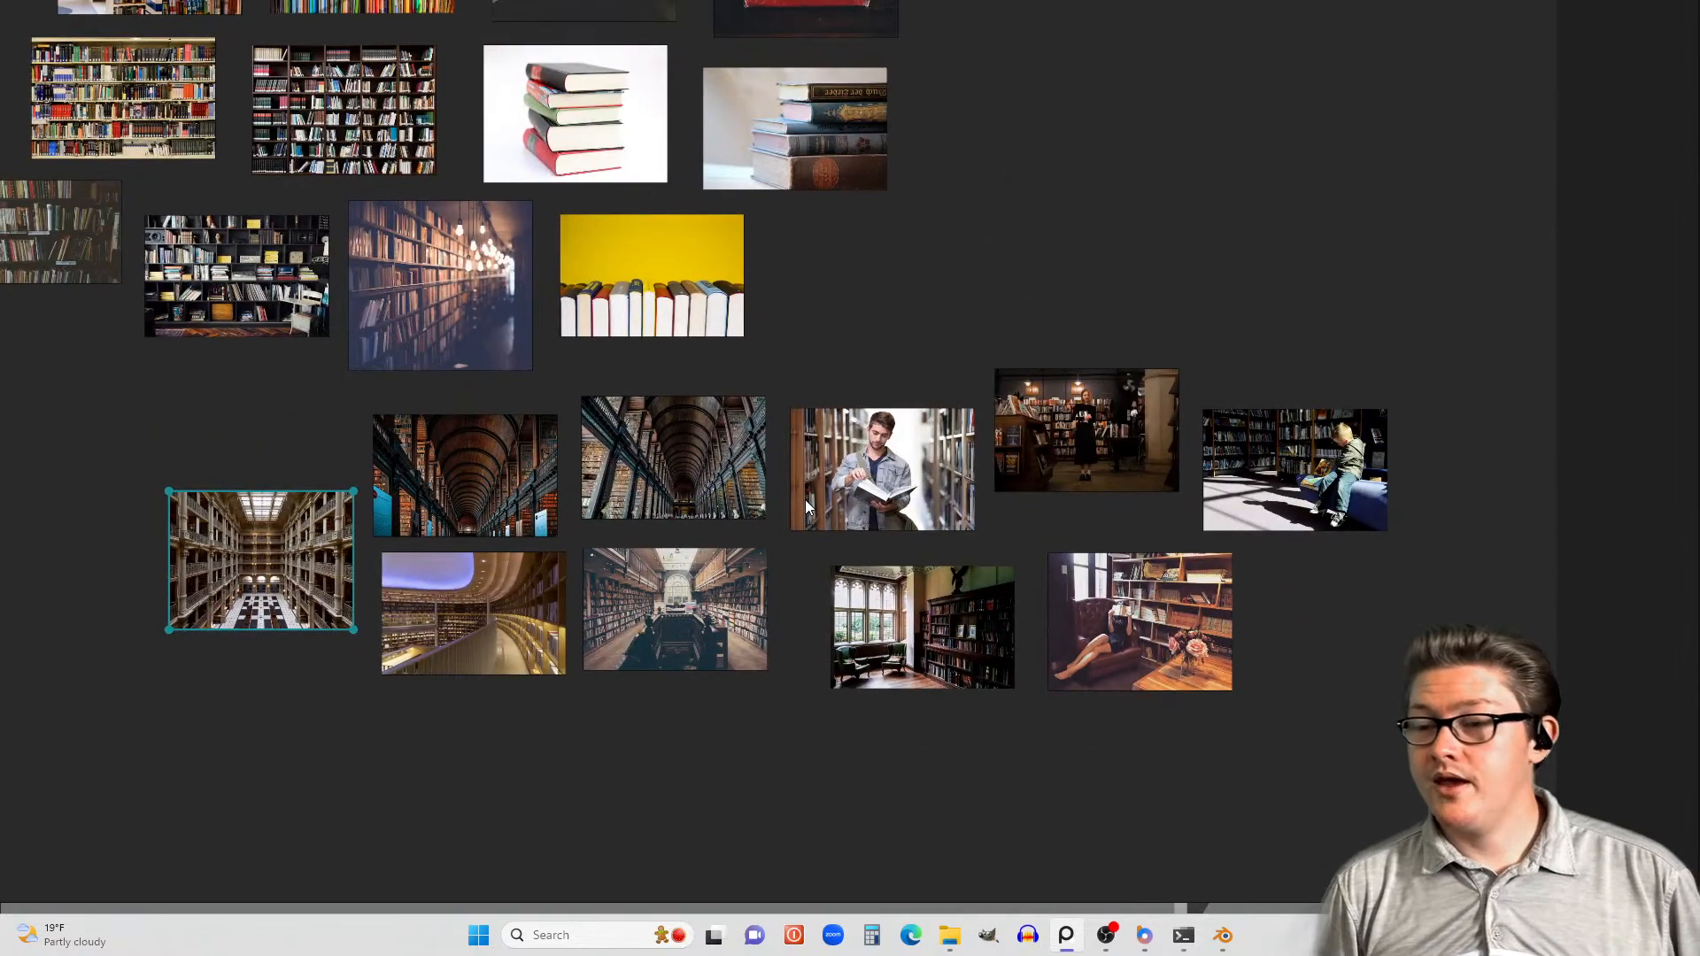
scroll(805, 499, down, 3)
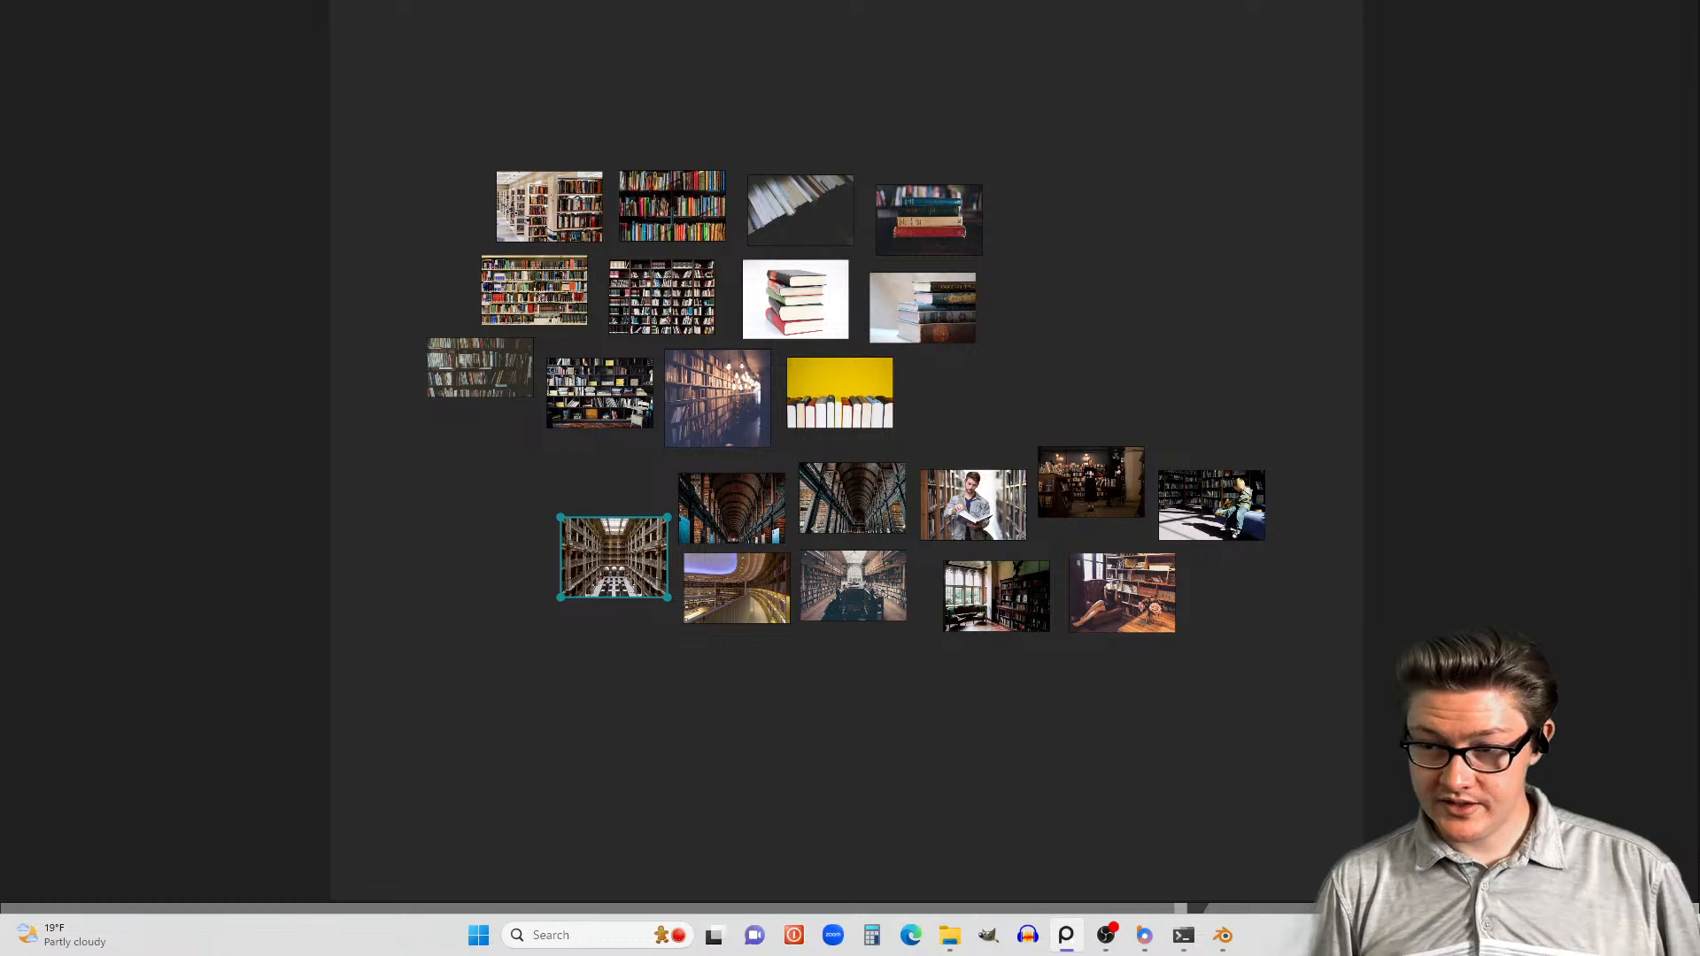
- Return to the Random Library scene in Blender and inspect the blue book's spine and page edges in Rendered shading
mouse_move(1221, 943)
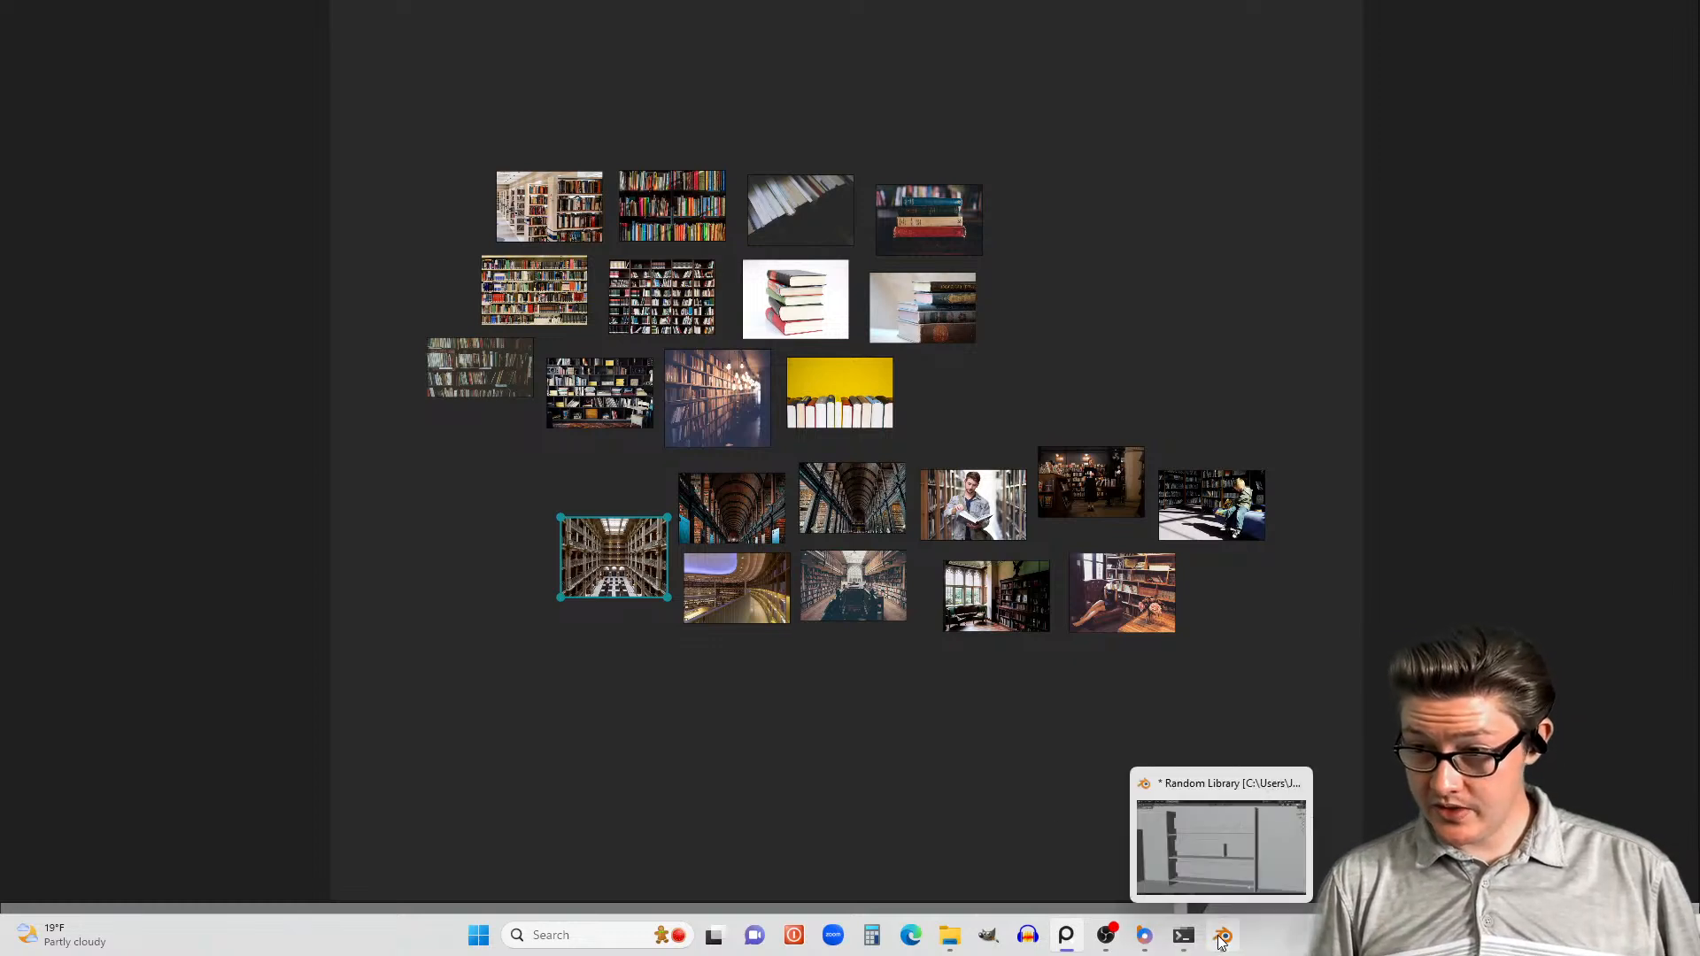
click(1169, 840)
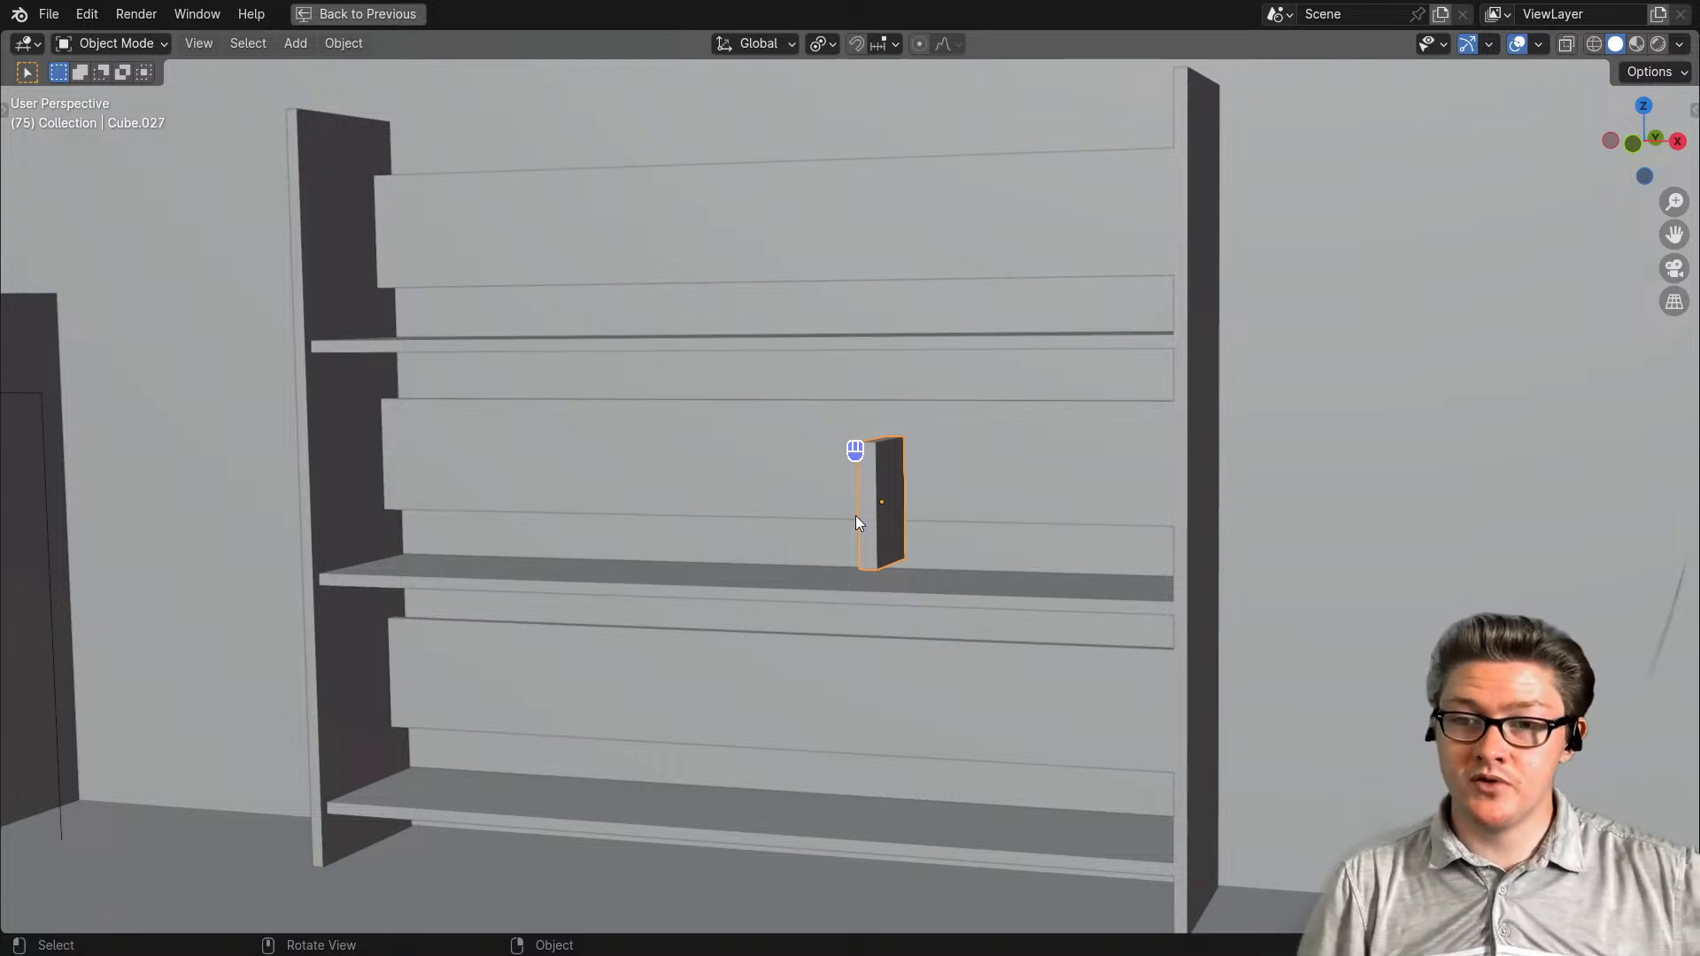
key(z)
click(858, 386)
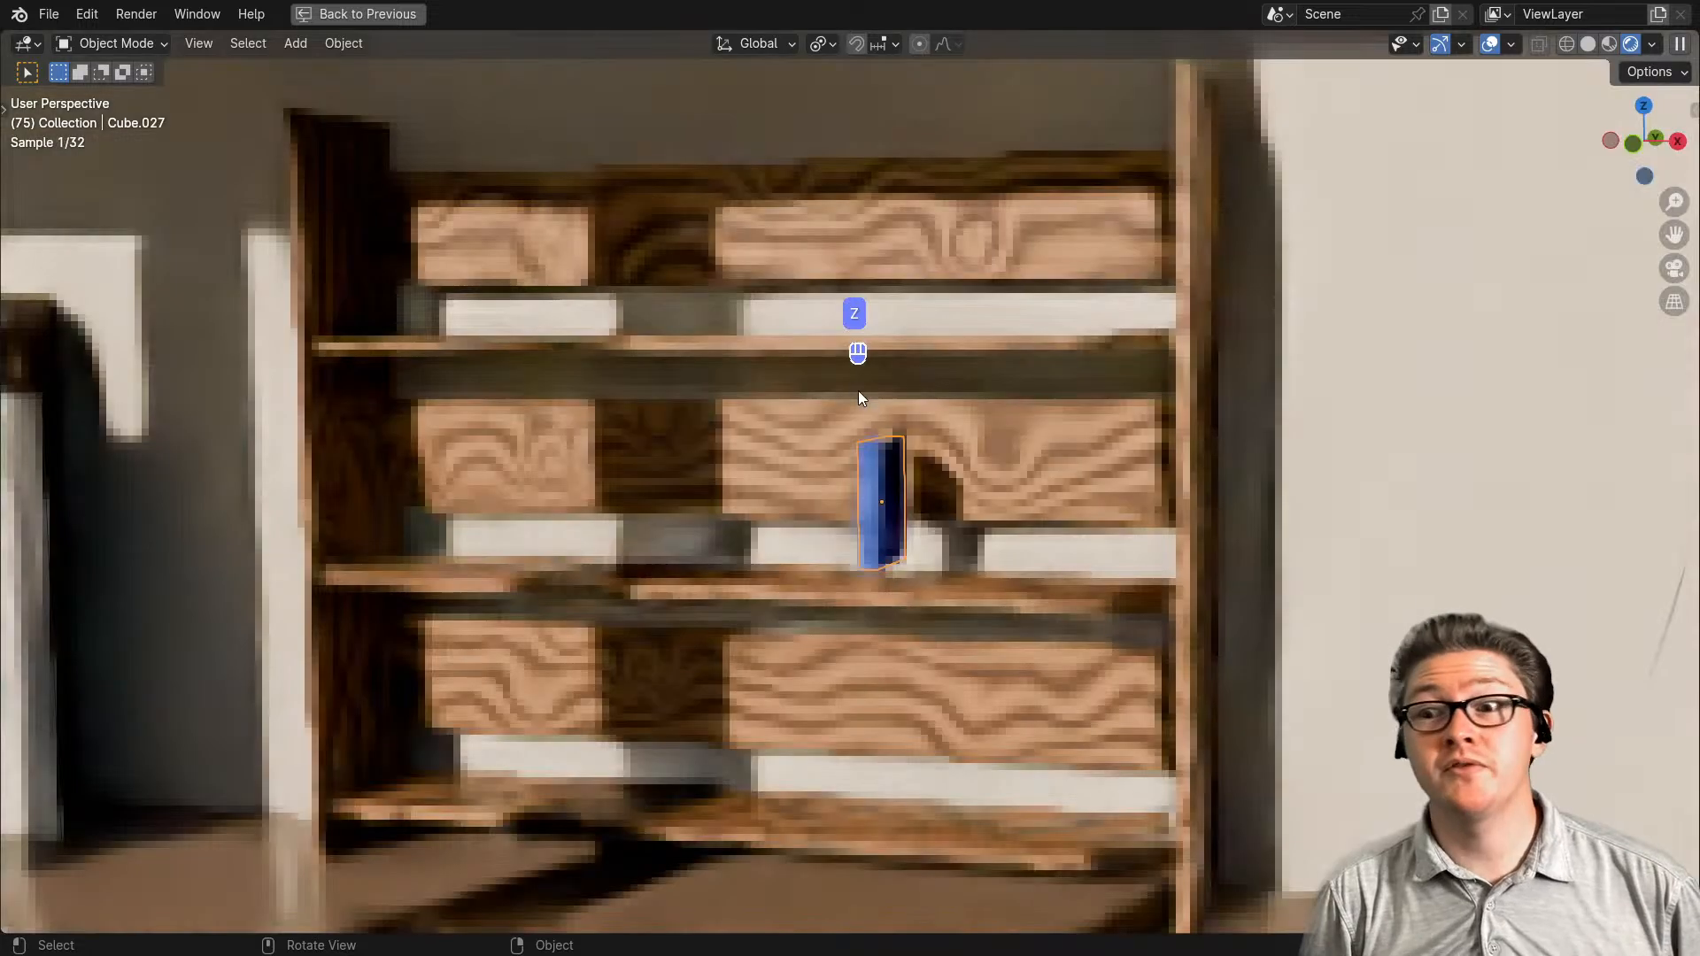
scroll(969, 508, up, 2)
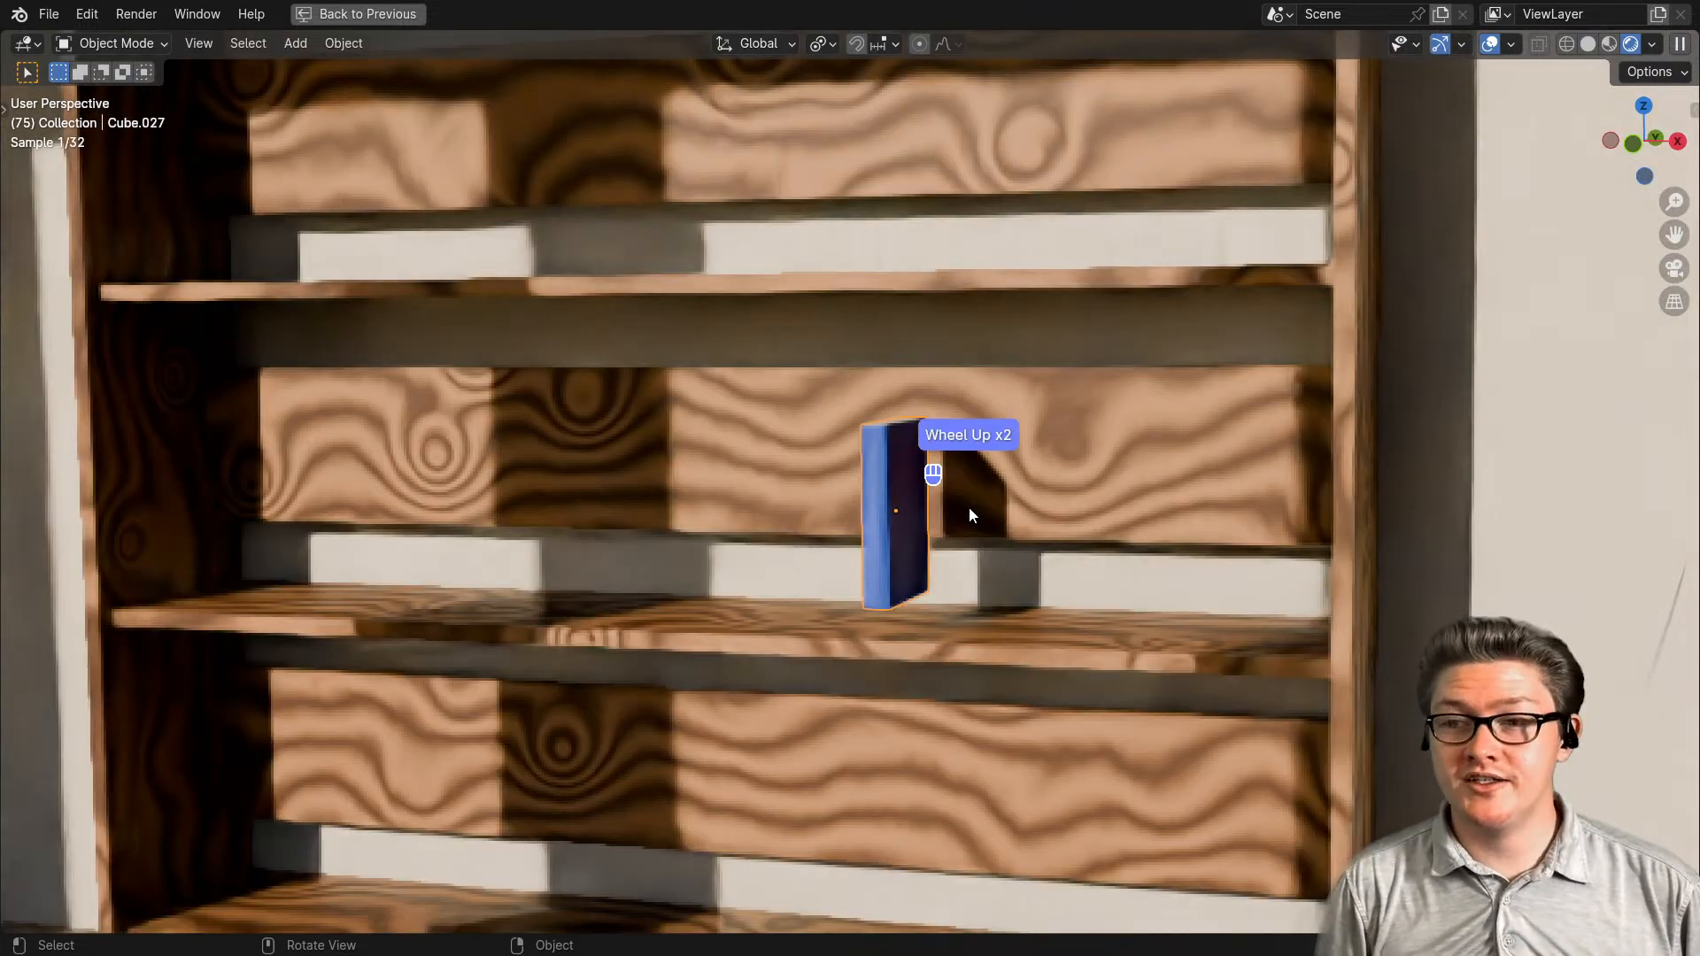
scroll(984, 514, up, 2)
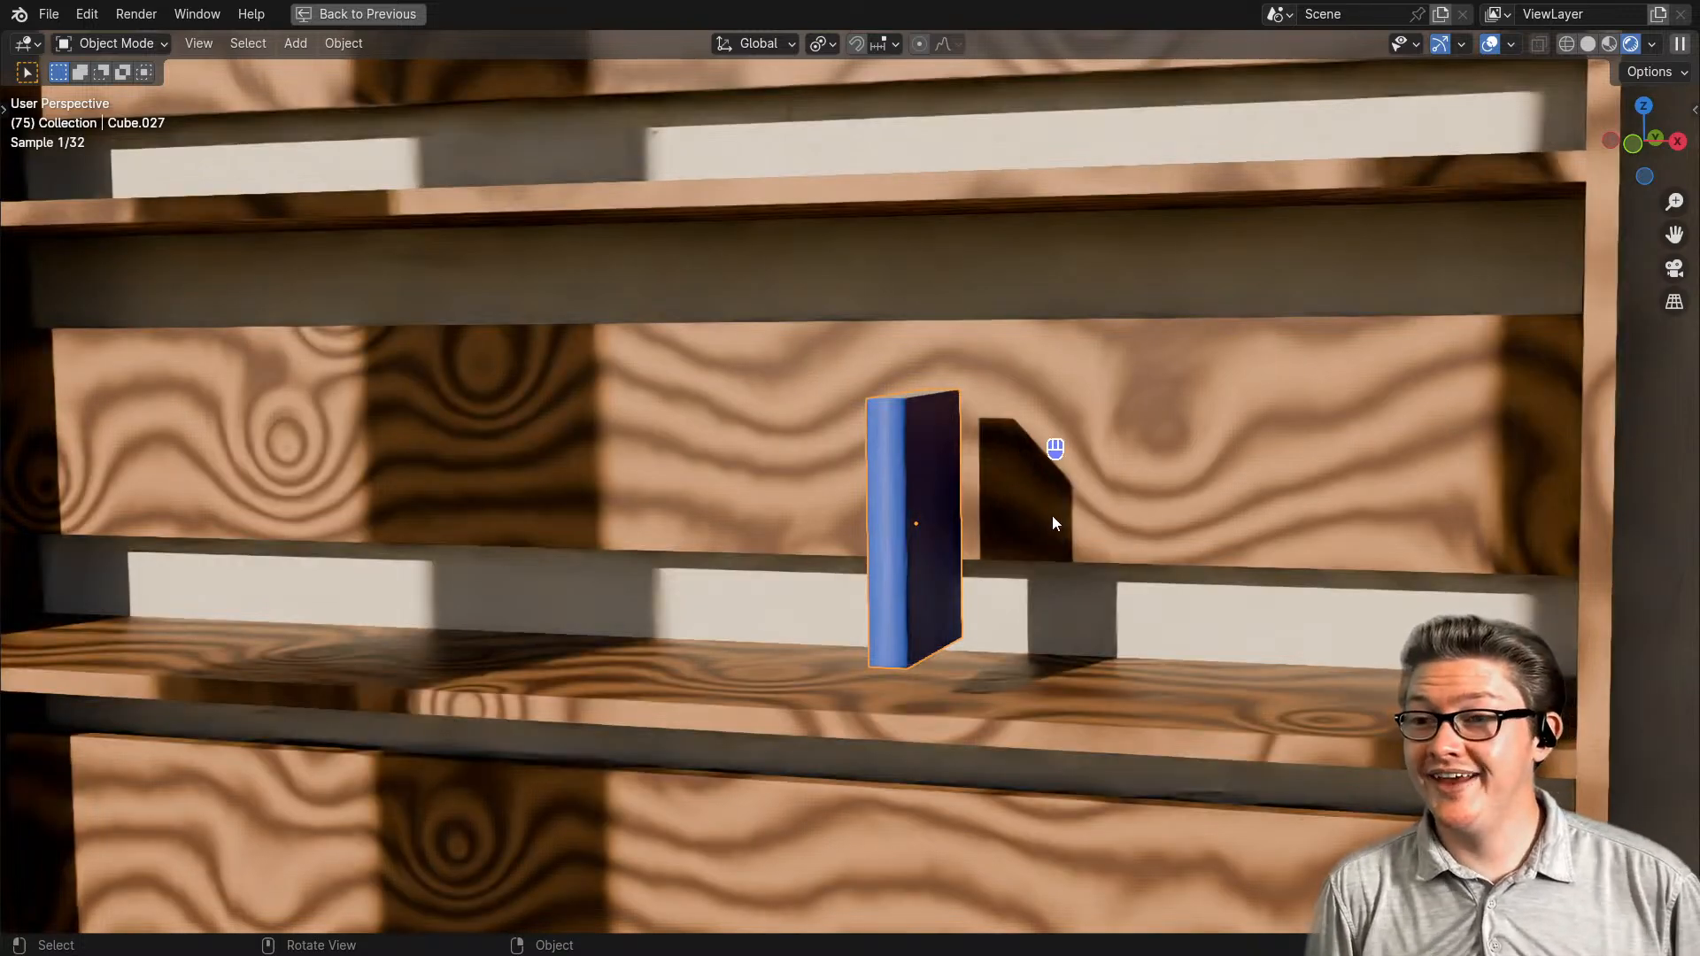
shift+middle_drag(1027, 517, 891, 528)
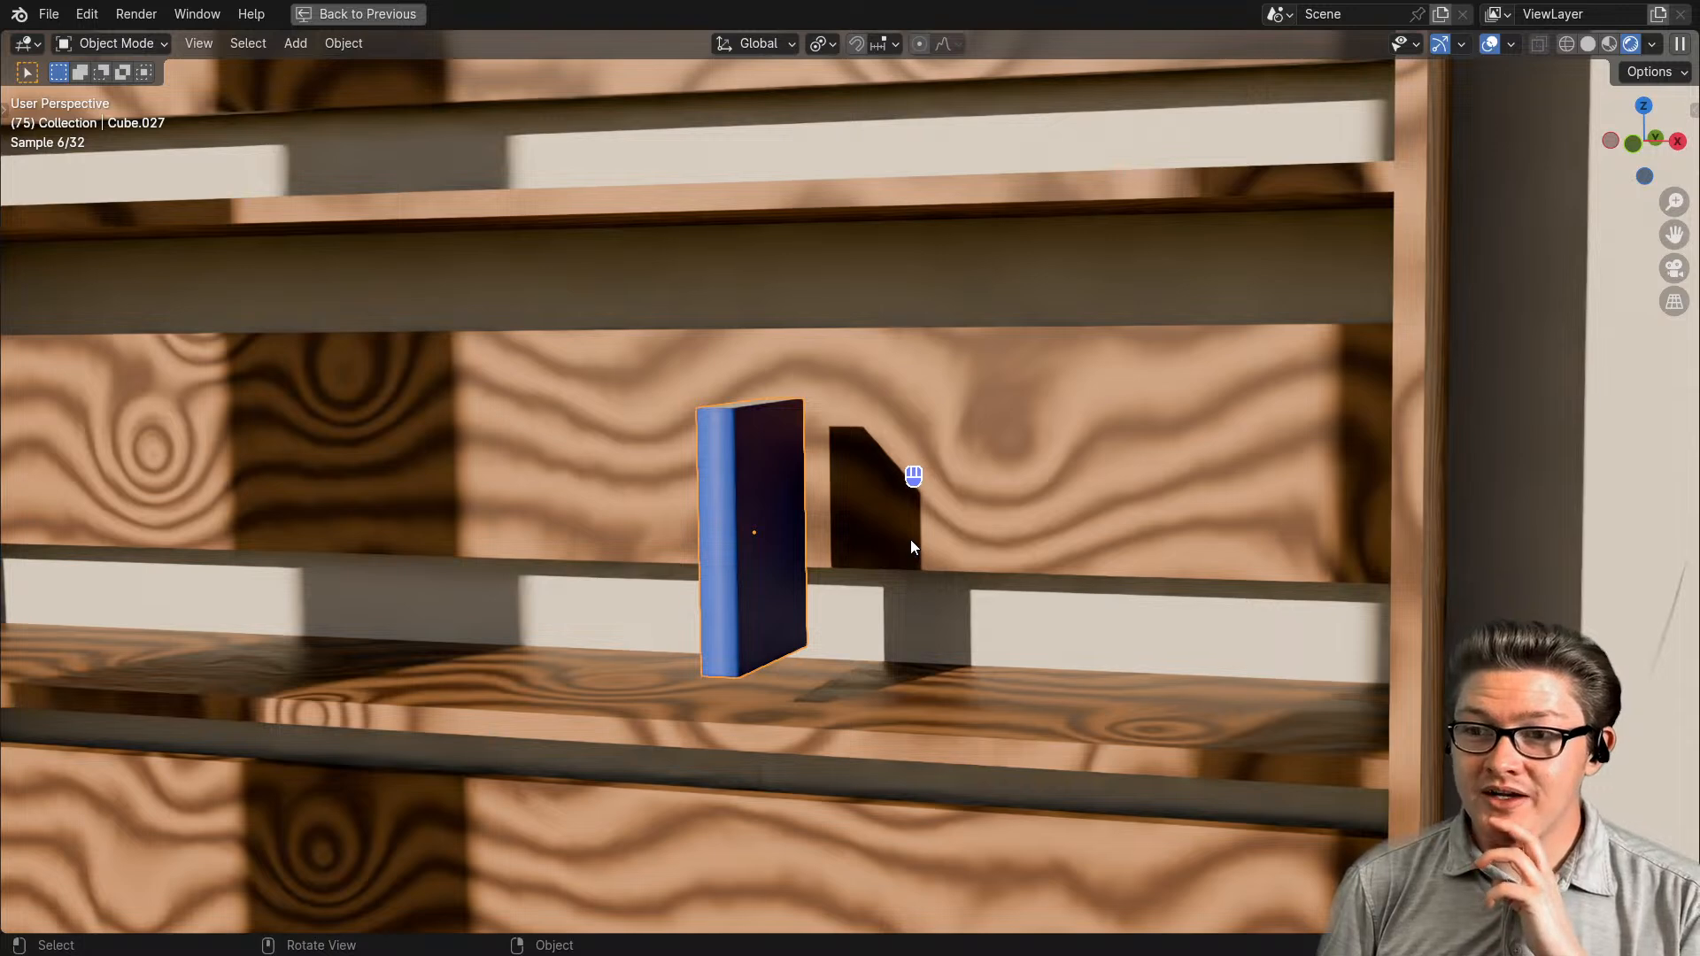
middle_drag(912, 531, 969, 575)
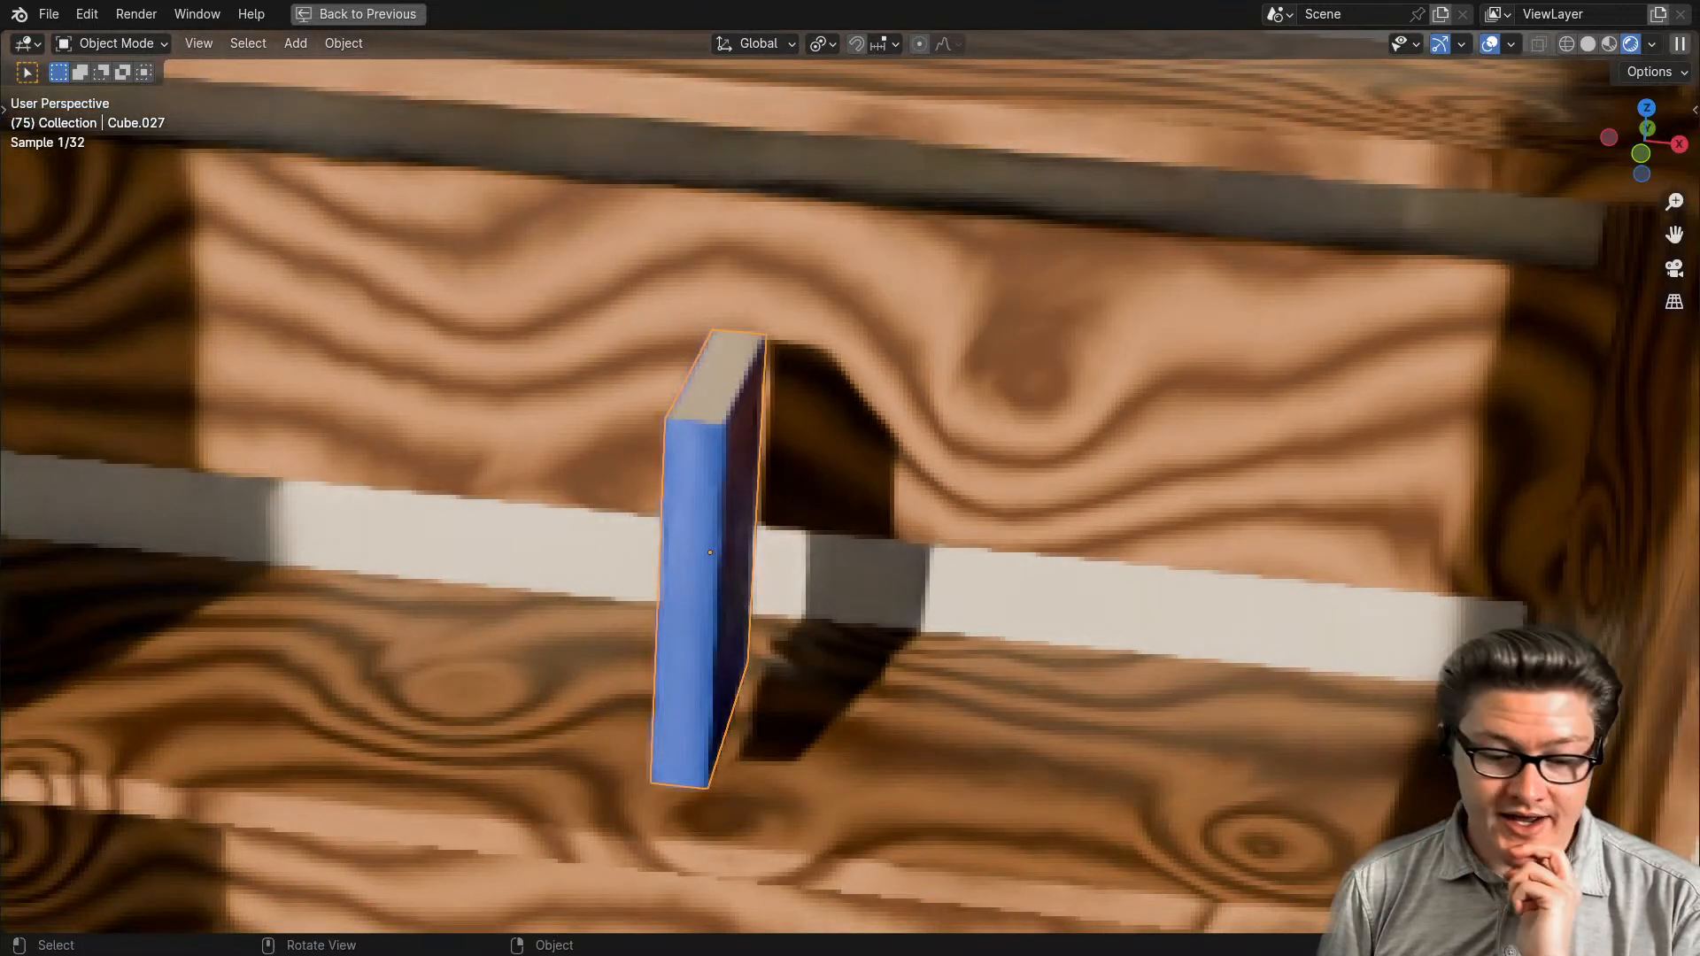